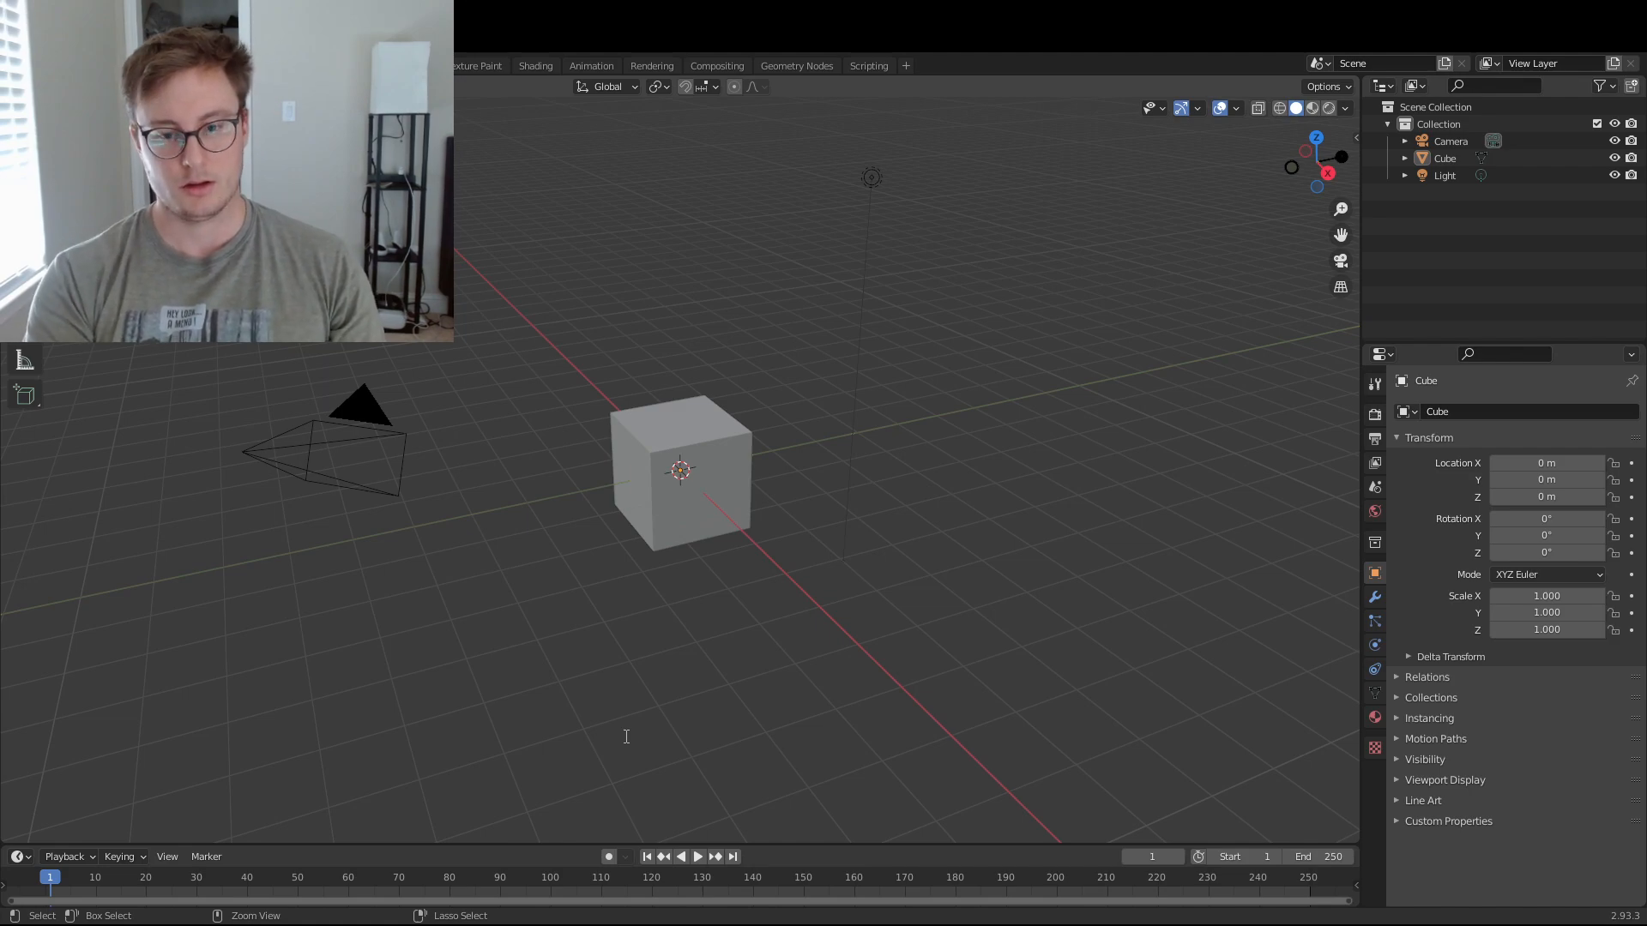
- Delete every default object in the scene and save the file
{"action": "key", "text": "a"}
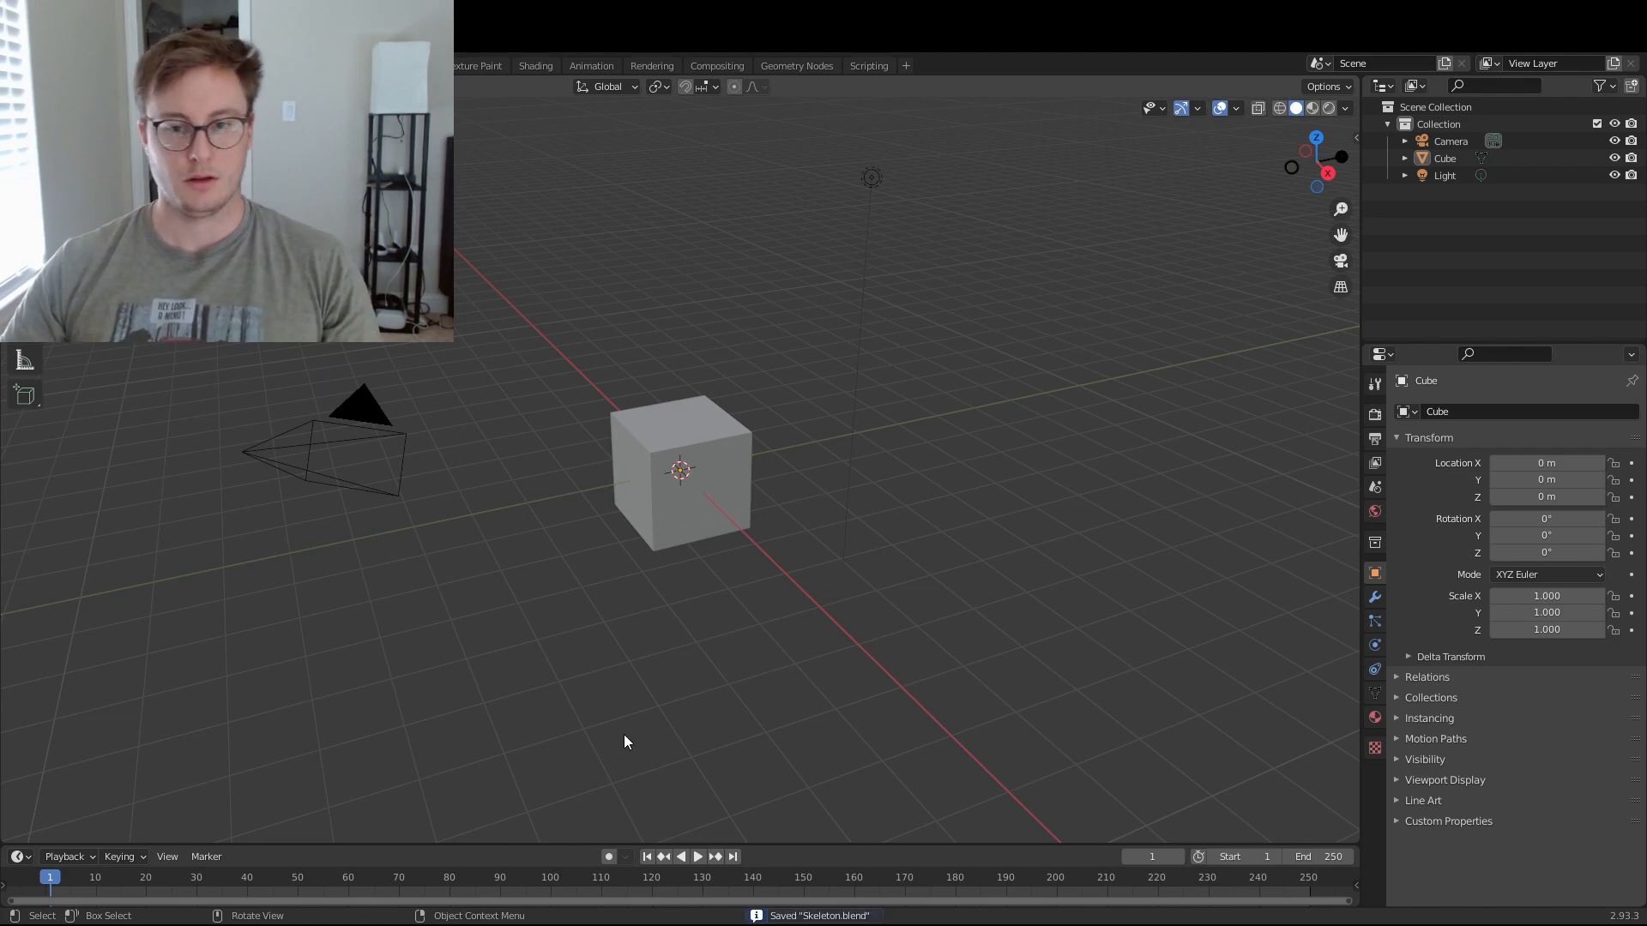
{"action": "key", "text": "Delete"}
{"action": "middle_click_drag", "start_coordinate": [551, 445], "coordinate": [738, 525]}
{"action": "key", "text": "ctrl+s"}
- Import the skull model from its glTF 2.0 file
{"action": "left_click", "coordinate": [38, 65]}
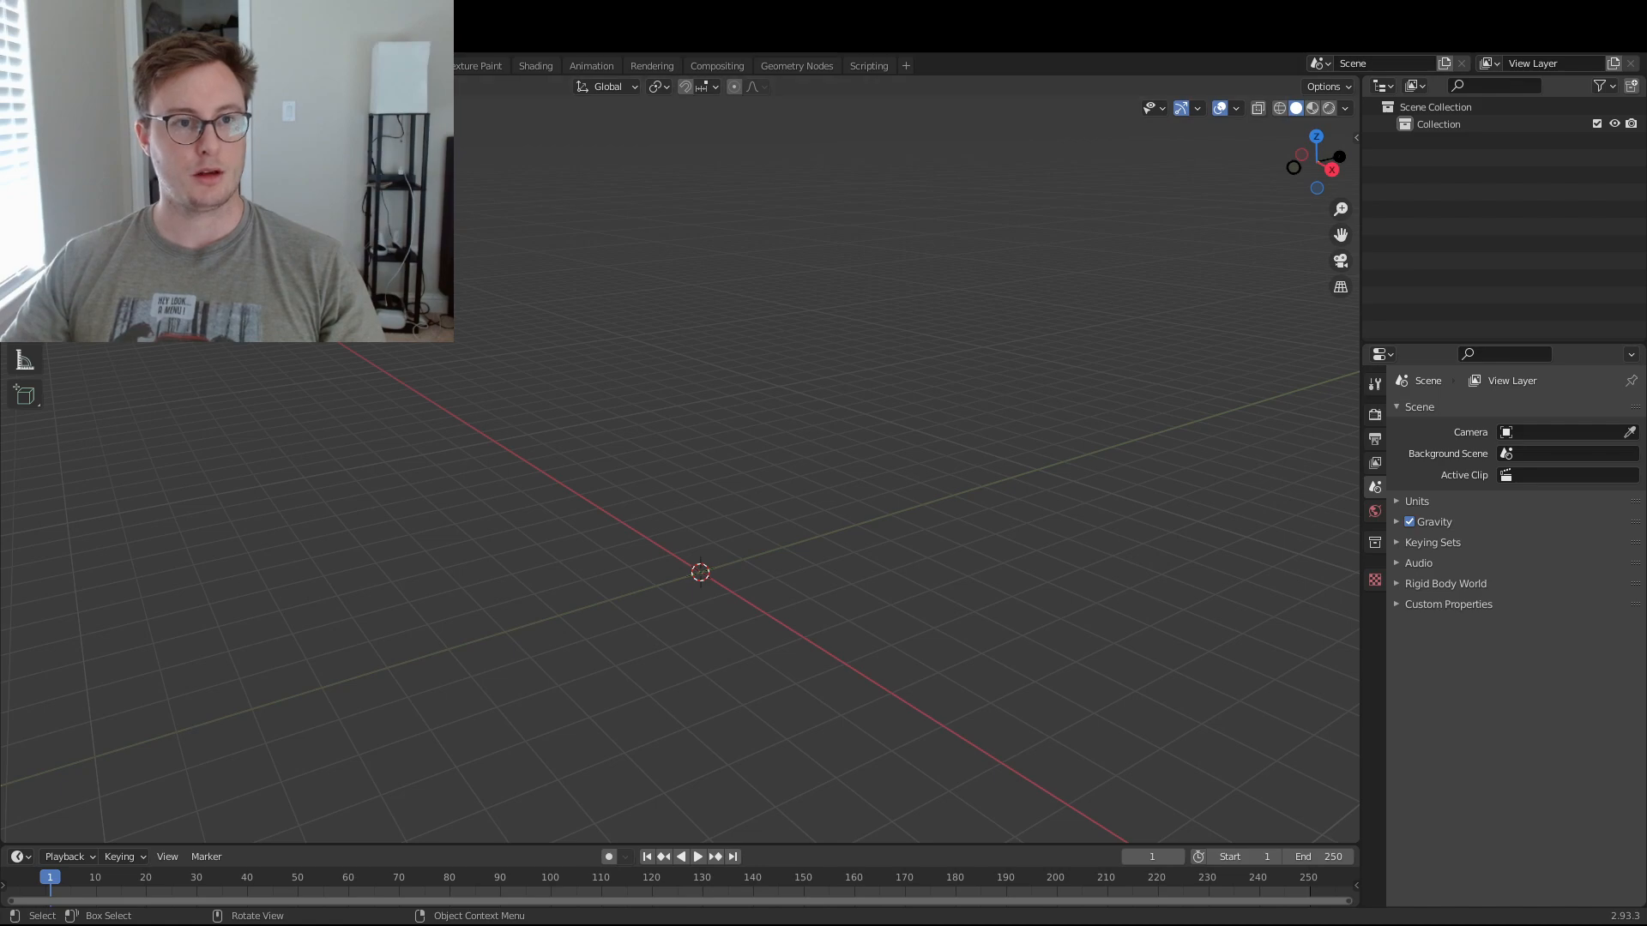
{"action": "left_click", "coordinate": [37, 65]}
{"action": "mouse_move", "coordinate": [70, 295]}
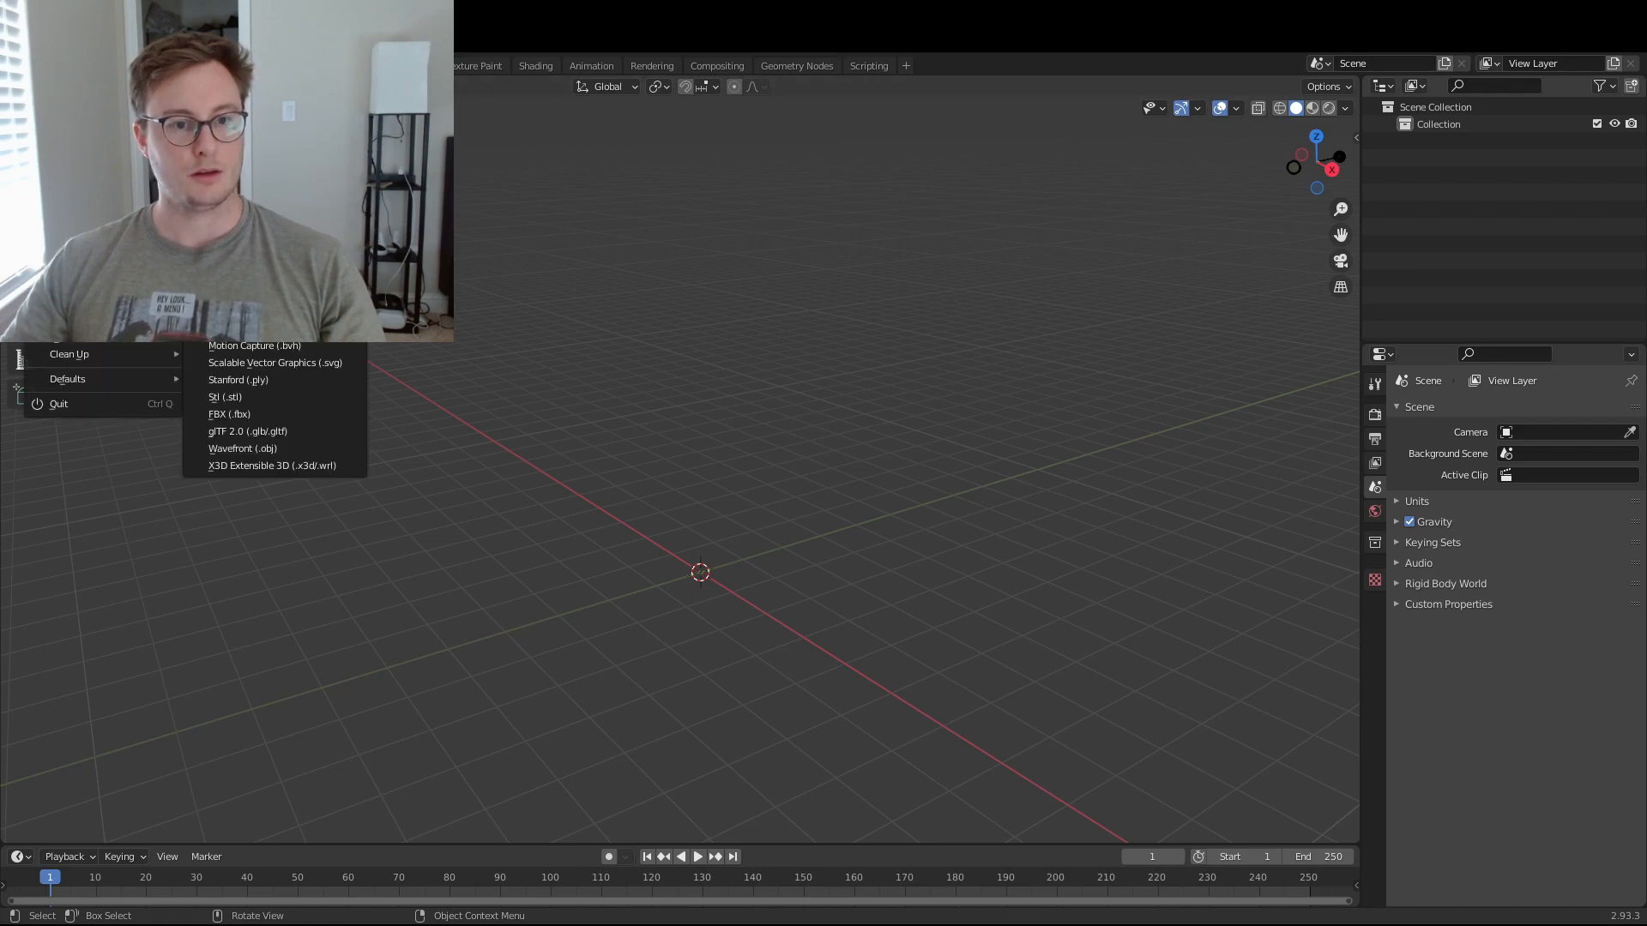
{"action": "left_click", "coordinate": [293, 433]}
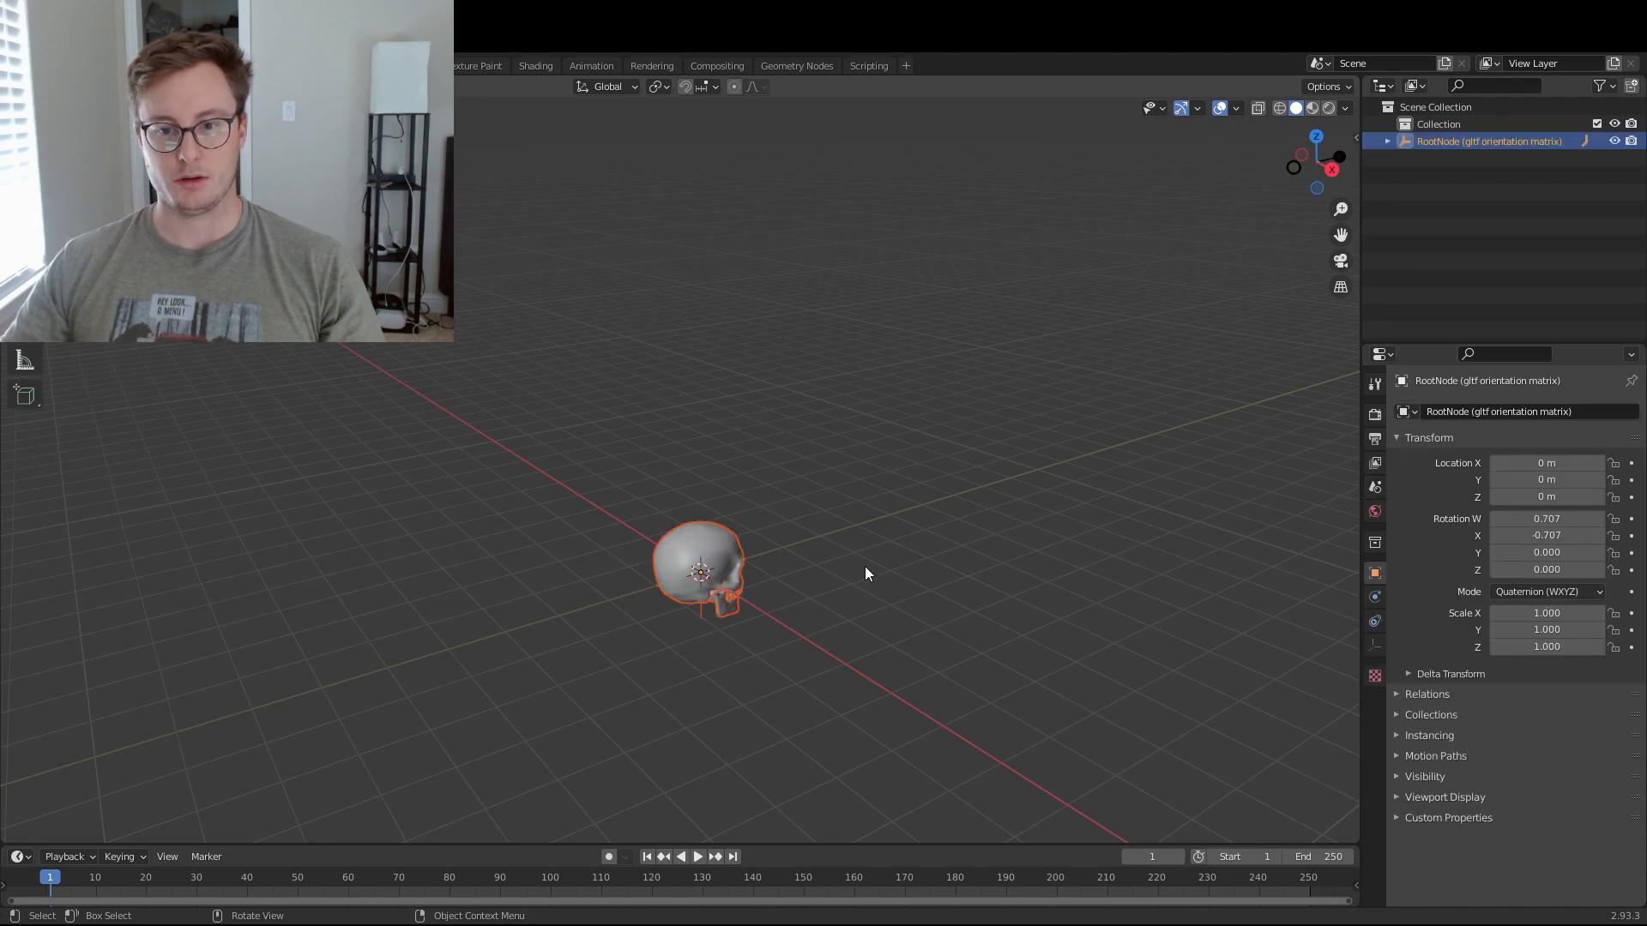
- Select all imported objects and apply their location
{"action": "middle_click_drag", "start_coordinate": [784, 529], "coordinate": [718, 499]}
{"action": "scroll", "coordinate": [709, 526], "scroll_direction": "up", "scroll_amount": 3}
{"action": "left_click", "coordinate": [717, 498]}
{"action": "middle_click_drag", "start_coordinate": [695, 575], "coordinate": [767, 547]}
{"action": "middle_click_drag", "start_coordinate": [661, 566], "coordinate": [714, 533], "text": "shift"}
{"action": "scroll", "coordinate": [713, 533], "scroll_direction": "up", "scroll_amount": 3}
{"action": "key", "text": "a"}
{"action": "key", "text": "ctrl+a"}
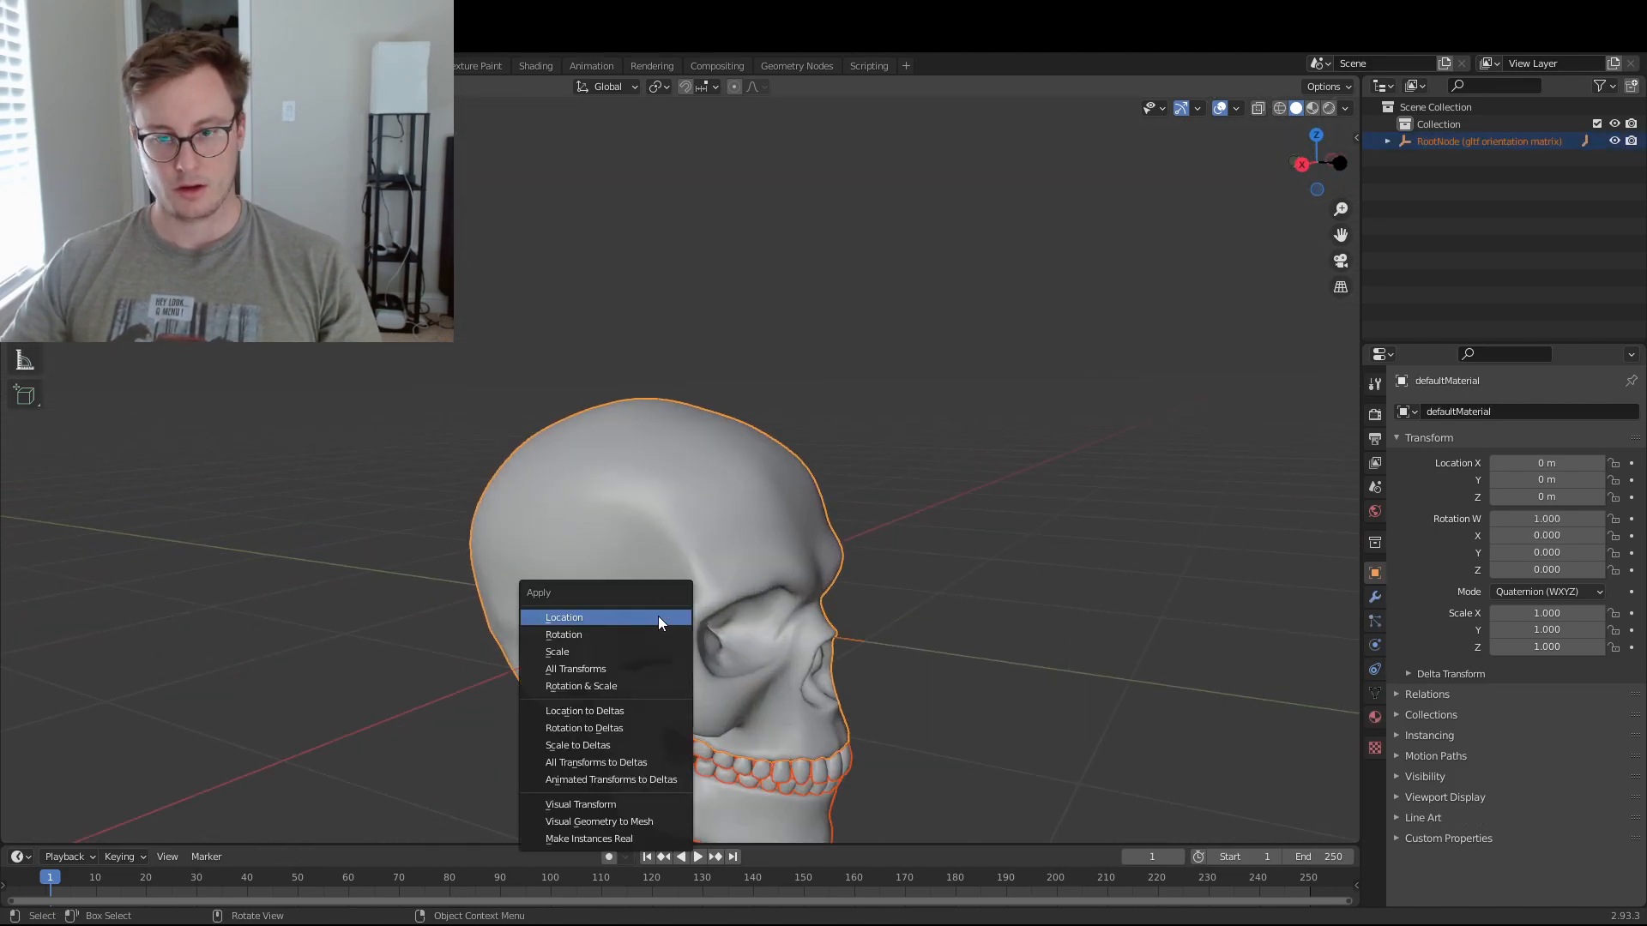
{"action": "left_click", "coordinate": [657, 617]}
{"action": "middle_click_drag", "start_coordinate": [981, 487], "coordinate": [867, 560]}
{"action": "left_click", "coordinate": [769, 564]}
{"action": "key", "text": "x"}
{"action": "left_click", "coordinate": [513, 649]}
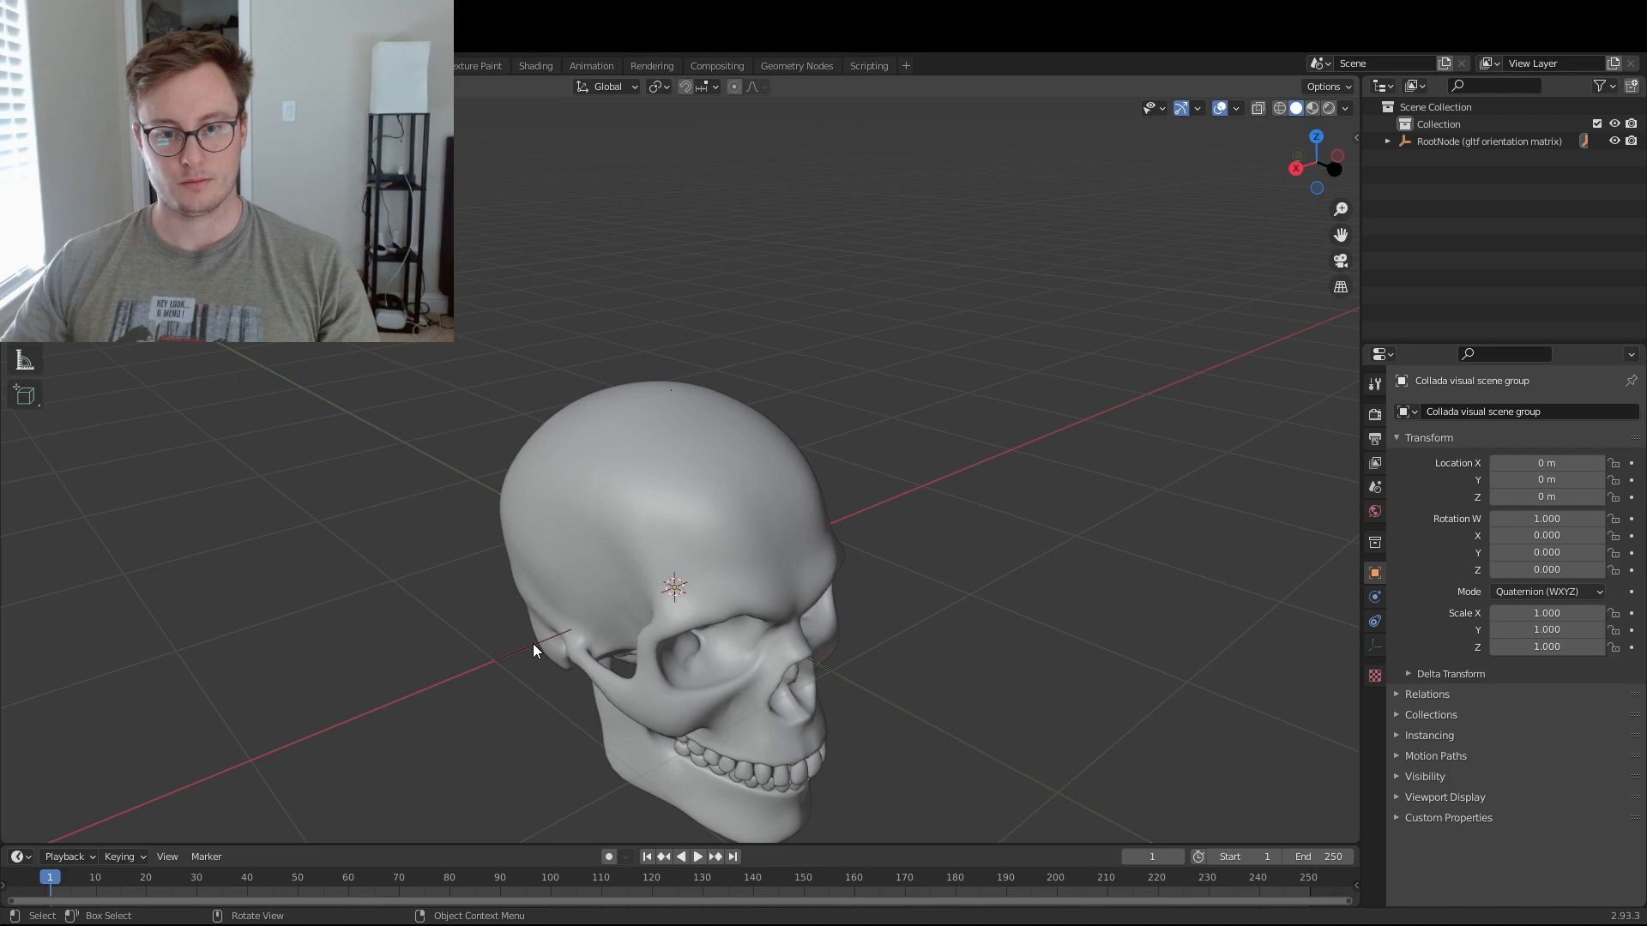
- Clear the parent of the cranium and the jaw so both become independent objects
{"action": "left_click", "coordinate": [633, 580]}
{"action": "key", "text": "g"}
{"action": "right_click", "coordinate": [717, 514]}
{"action": "left_click", "coordinate": [729, 799], "text": "shift"}
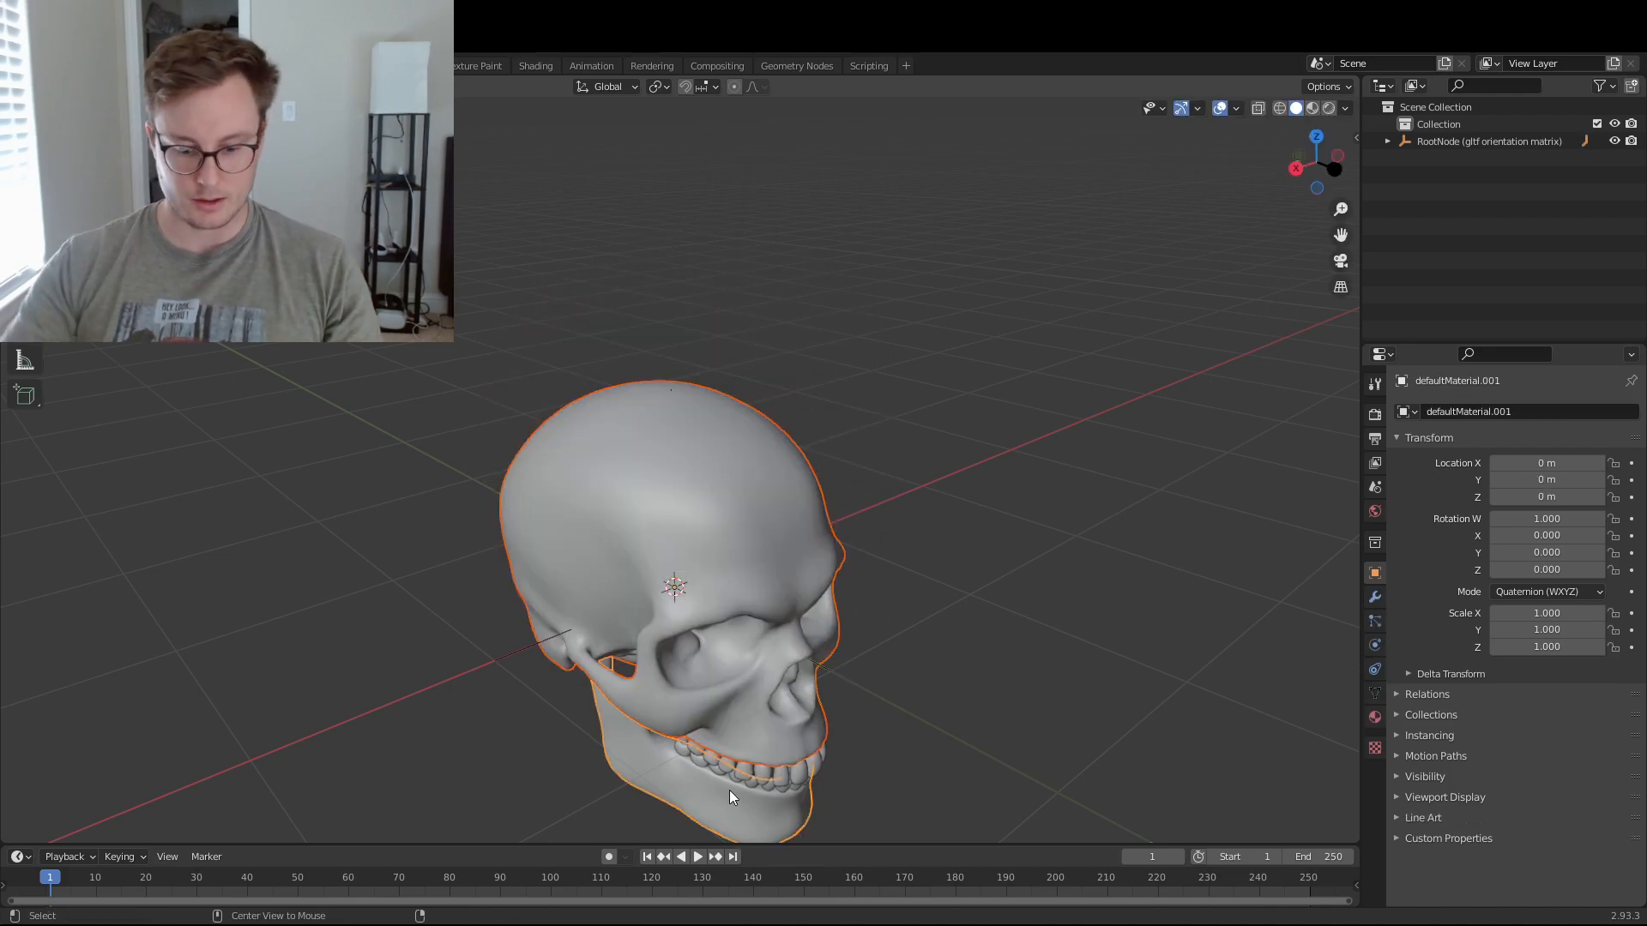
{"action": "key", "text": "alt+p"}
{"action": "left_click", "coordinate": [721, 809]}
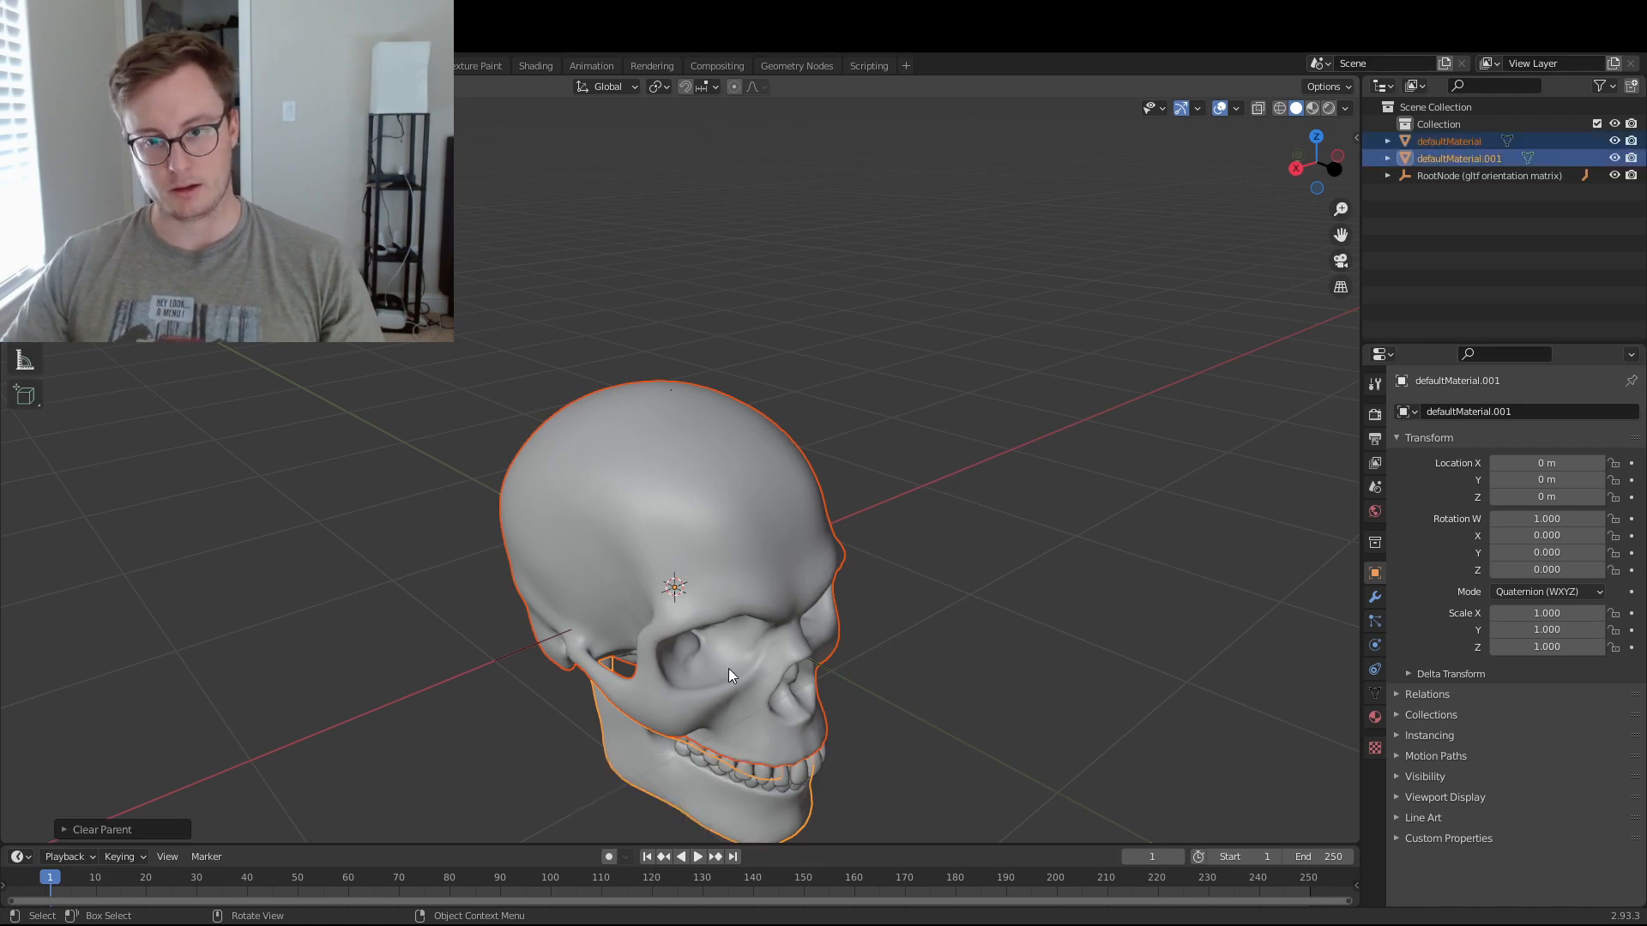
- Hide the cranium and jaw to inspect the teeth, and unhide both meshes again
{"action": "left_click", "coordinate": [518, 652]}
{"action": "left_click", "coordinate": [757, 629]}
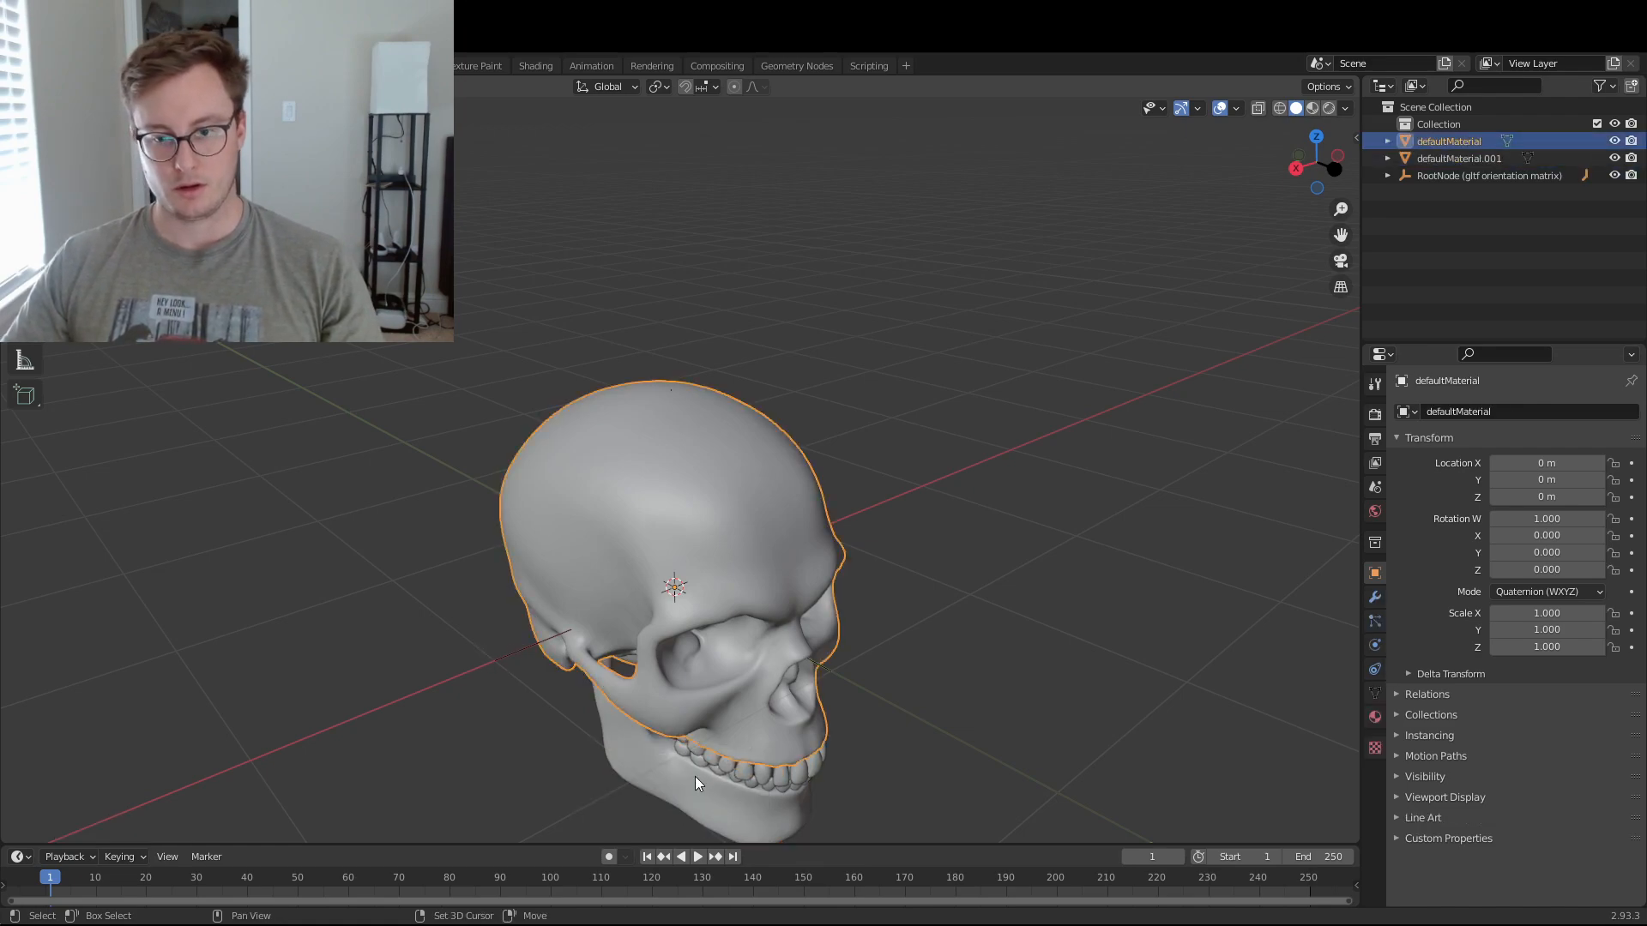
{"action": "left_click", "coordinate": [688, 805], "text": "shift"}
{"action": "key", "text": "h"}
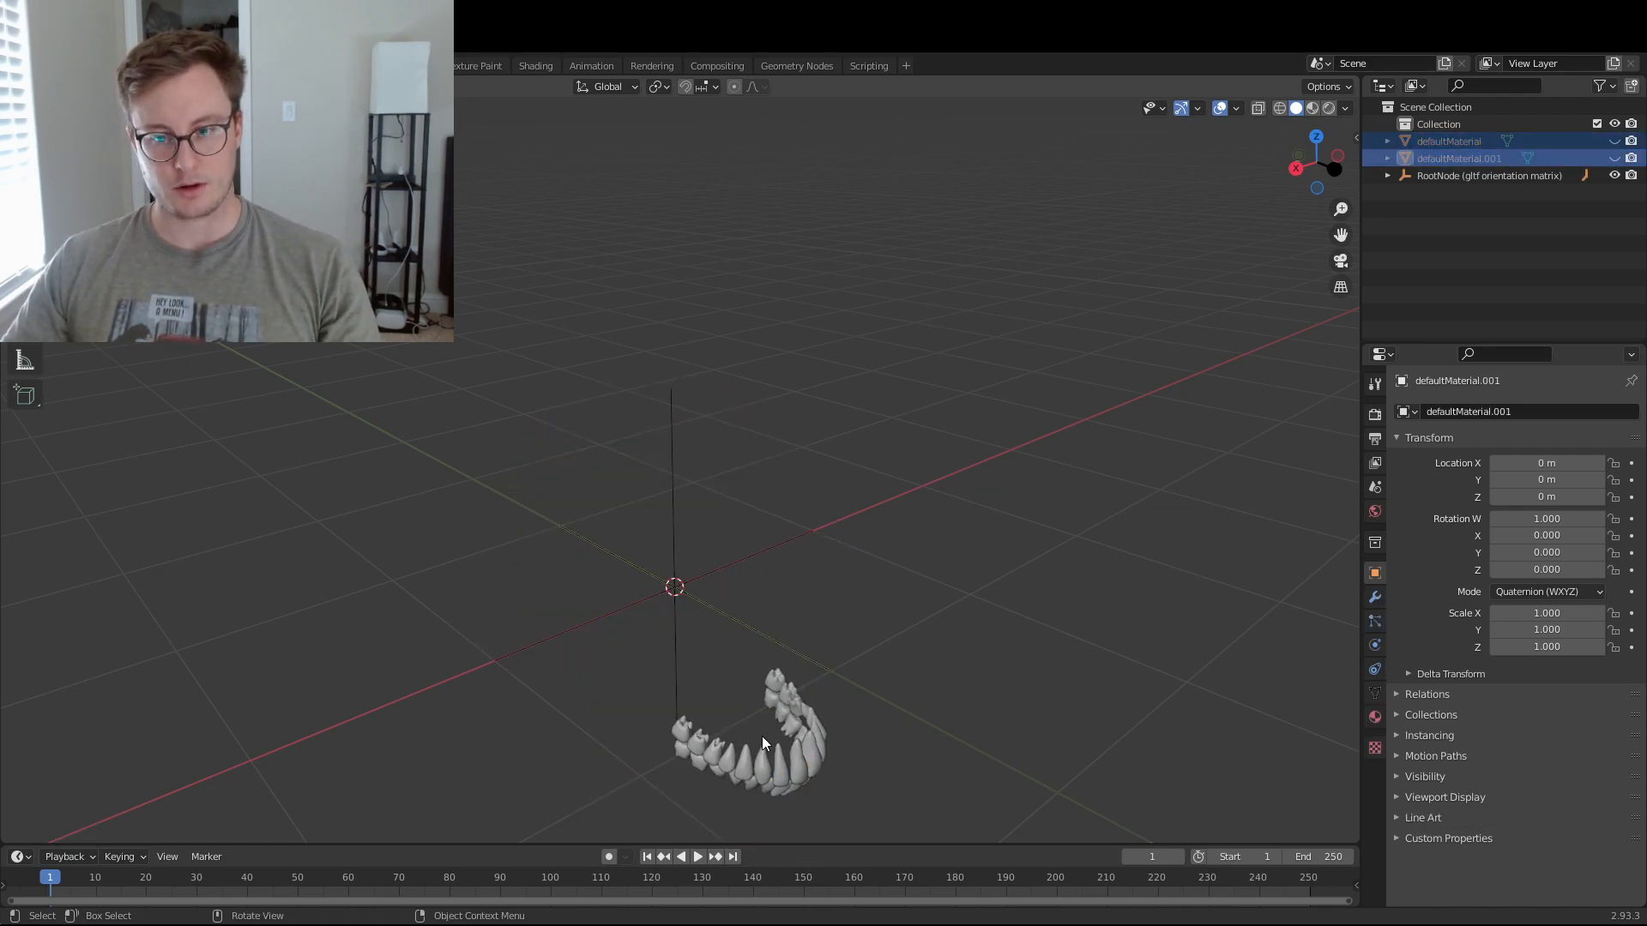
{"action": "key", "text": "alt+h"}
- Parent the upper teeth to the lower teeth with the Object (Keep Transform) option
{"action": "scroll", "coordinate": [883, 700], "scroll_direction": "up", "scroll_amount": 2, "text": "shift"}
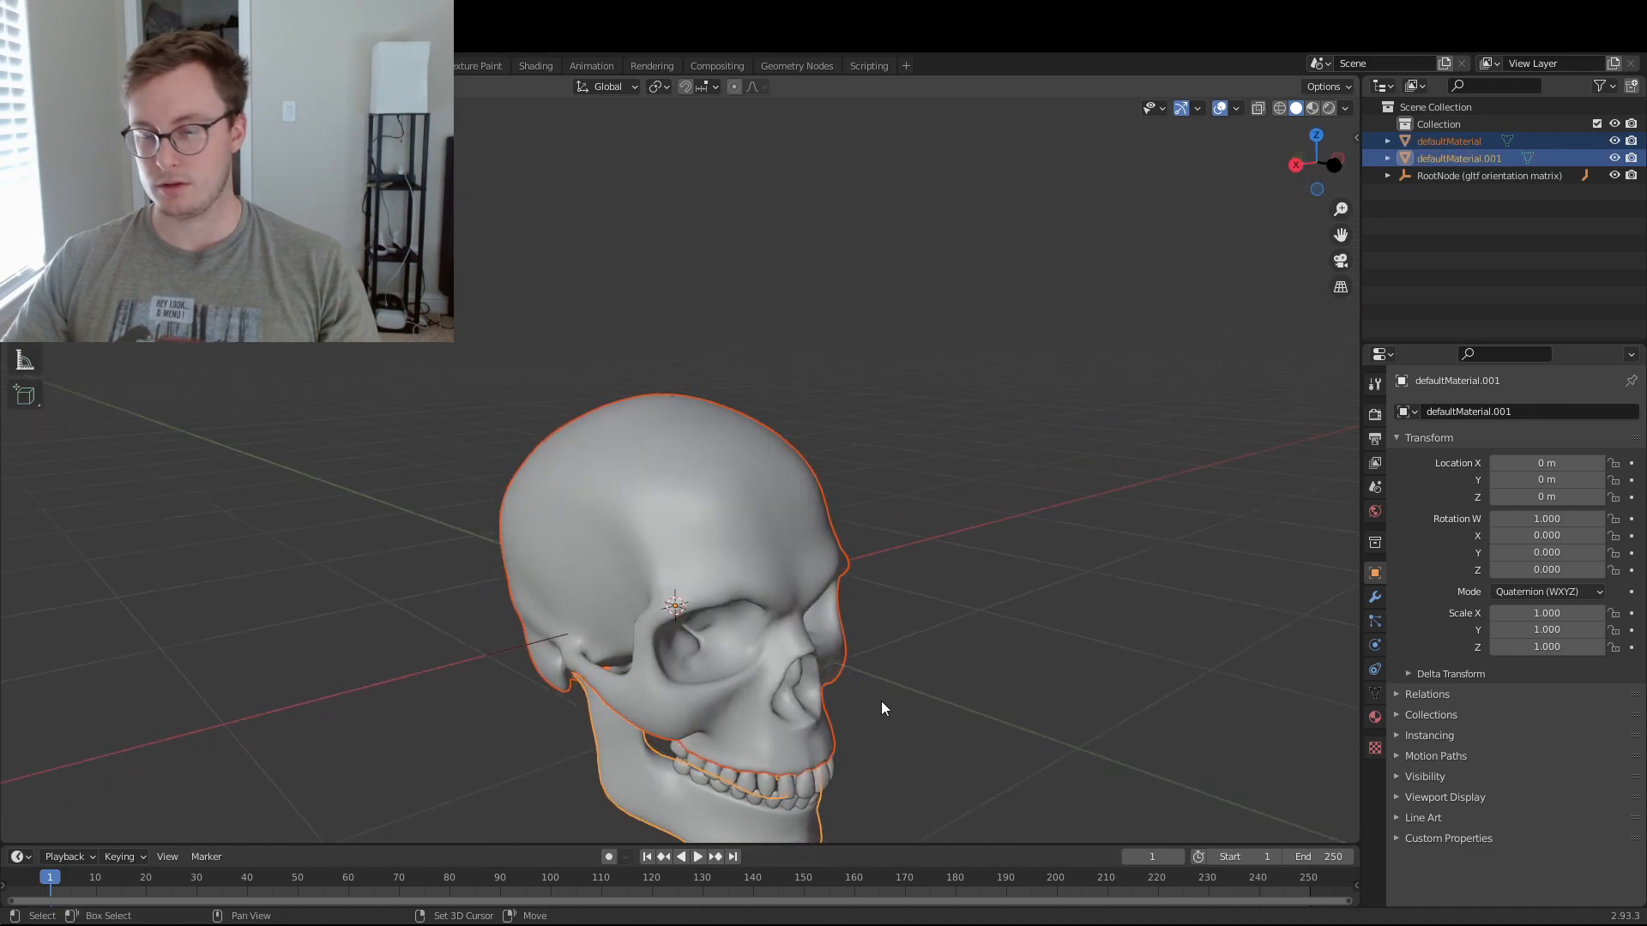
{"action": "scroll", "coordinate": [884, 700], "scroll_direction": "down", "scroll_amount": 1, "text": "shift"}
{"action": "left_click", "coordinate": [791, 762]}
{"action": "left_click", "coordinate": [795, 760], "text": "shift"}
{"action": "key", "text": "ctrl+p"}
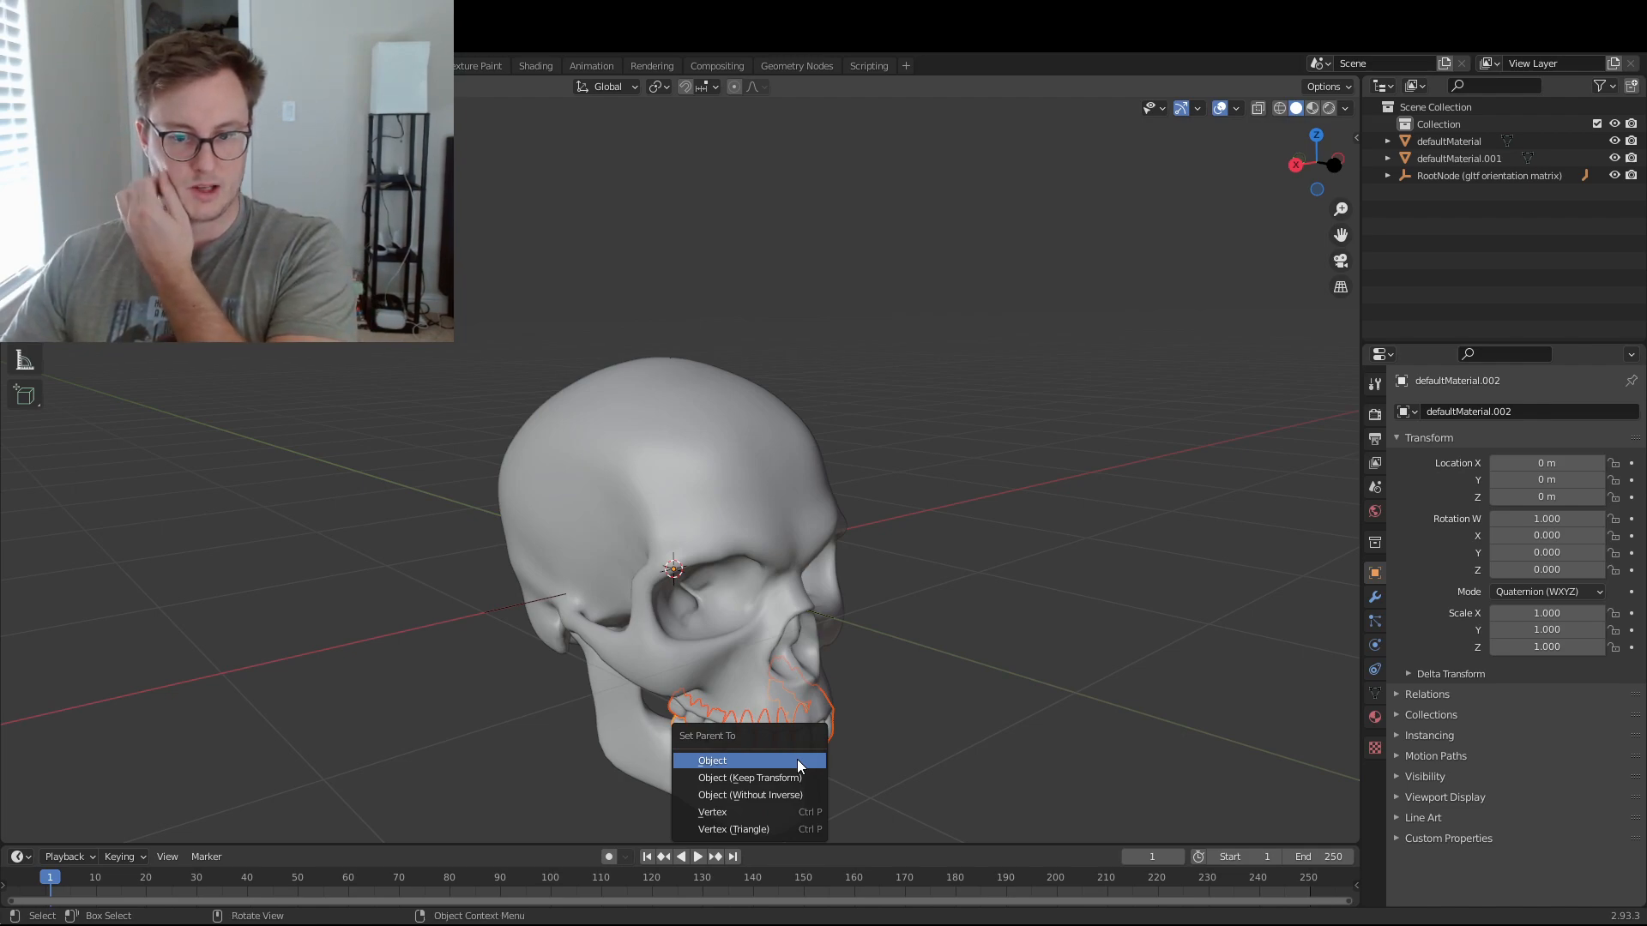
{"action": "left_click", "coordinate": [767, 778]}
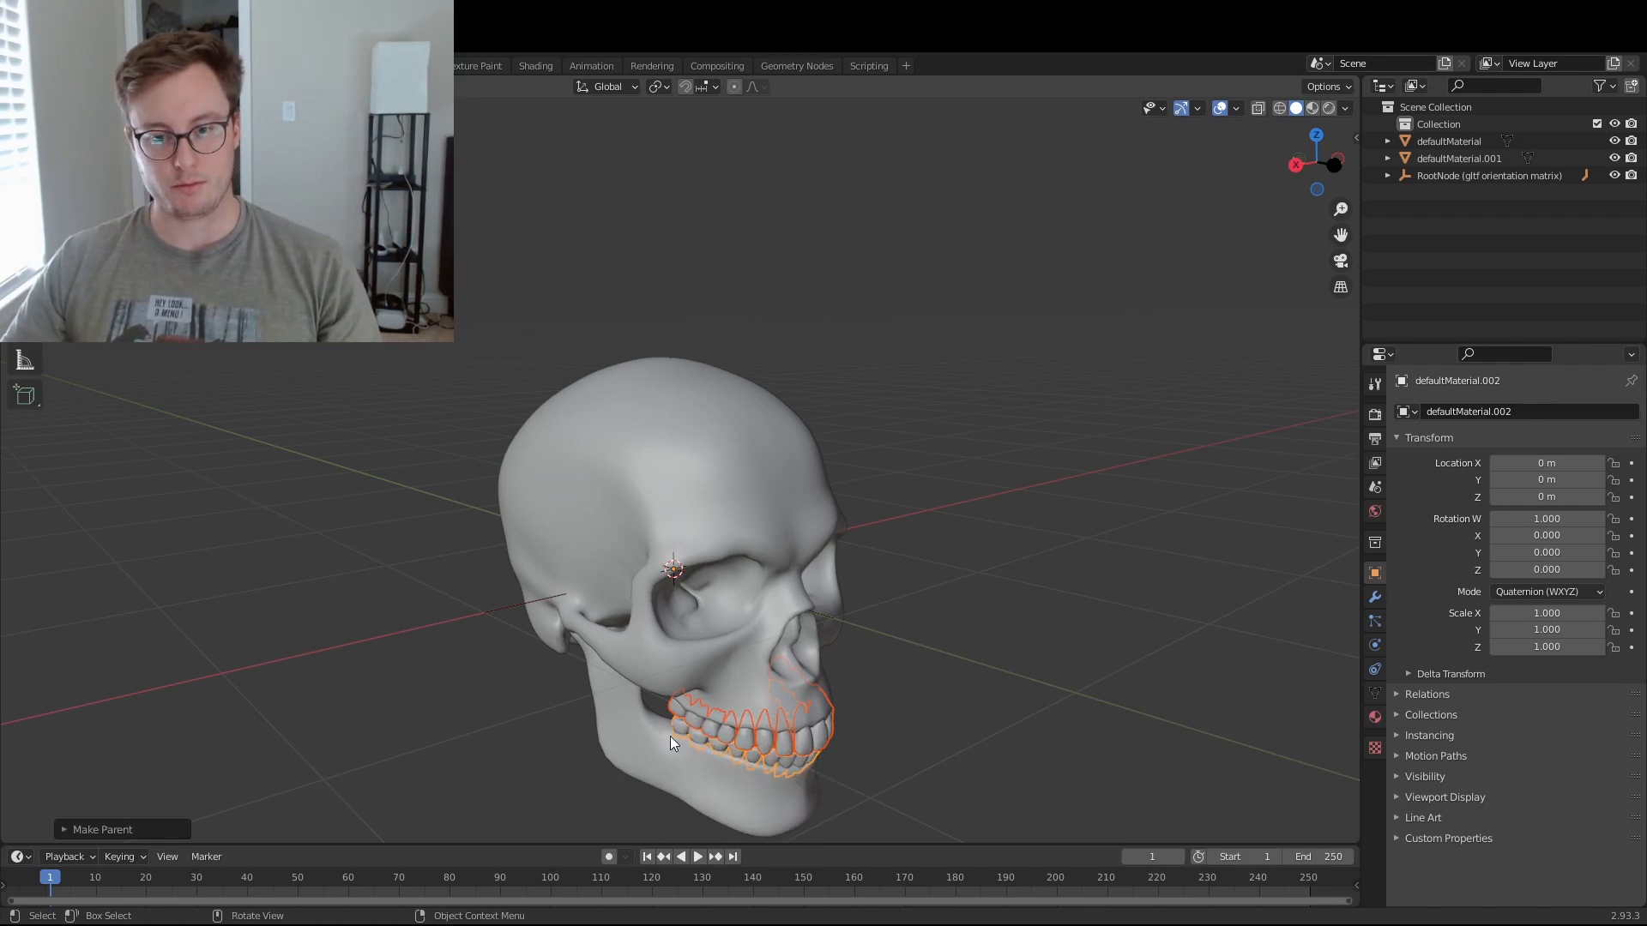
- Hide the skull meshes to leave only the imported empties at the origin in view
{"action": "left_click", "coordinate": [673, 590]}
{"action": "left_click_drag", "start_coordinate": [706, 745], "coordinate": [734, 686]}
{"action": "key", "text": "h"}
- Delete leftover imported empties at the origin one by one, including g and g.001
{"action": "left_click", "coordinate": [665, 569]}
{"action": "key", "text": "x"}
{"action": "left_click", "coordinate": [665, 566]}
{"action": "left_click", "coordinate": [664, 572]}
{"action": "key", "text": "x"}
{"action": "left_click", "coordinate": [665, 575]}
{"action": "left_click", "coordinate": [664, 575]}
{"action": "key", "text": "x"}
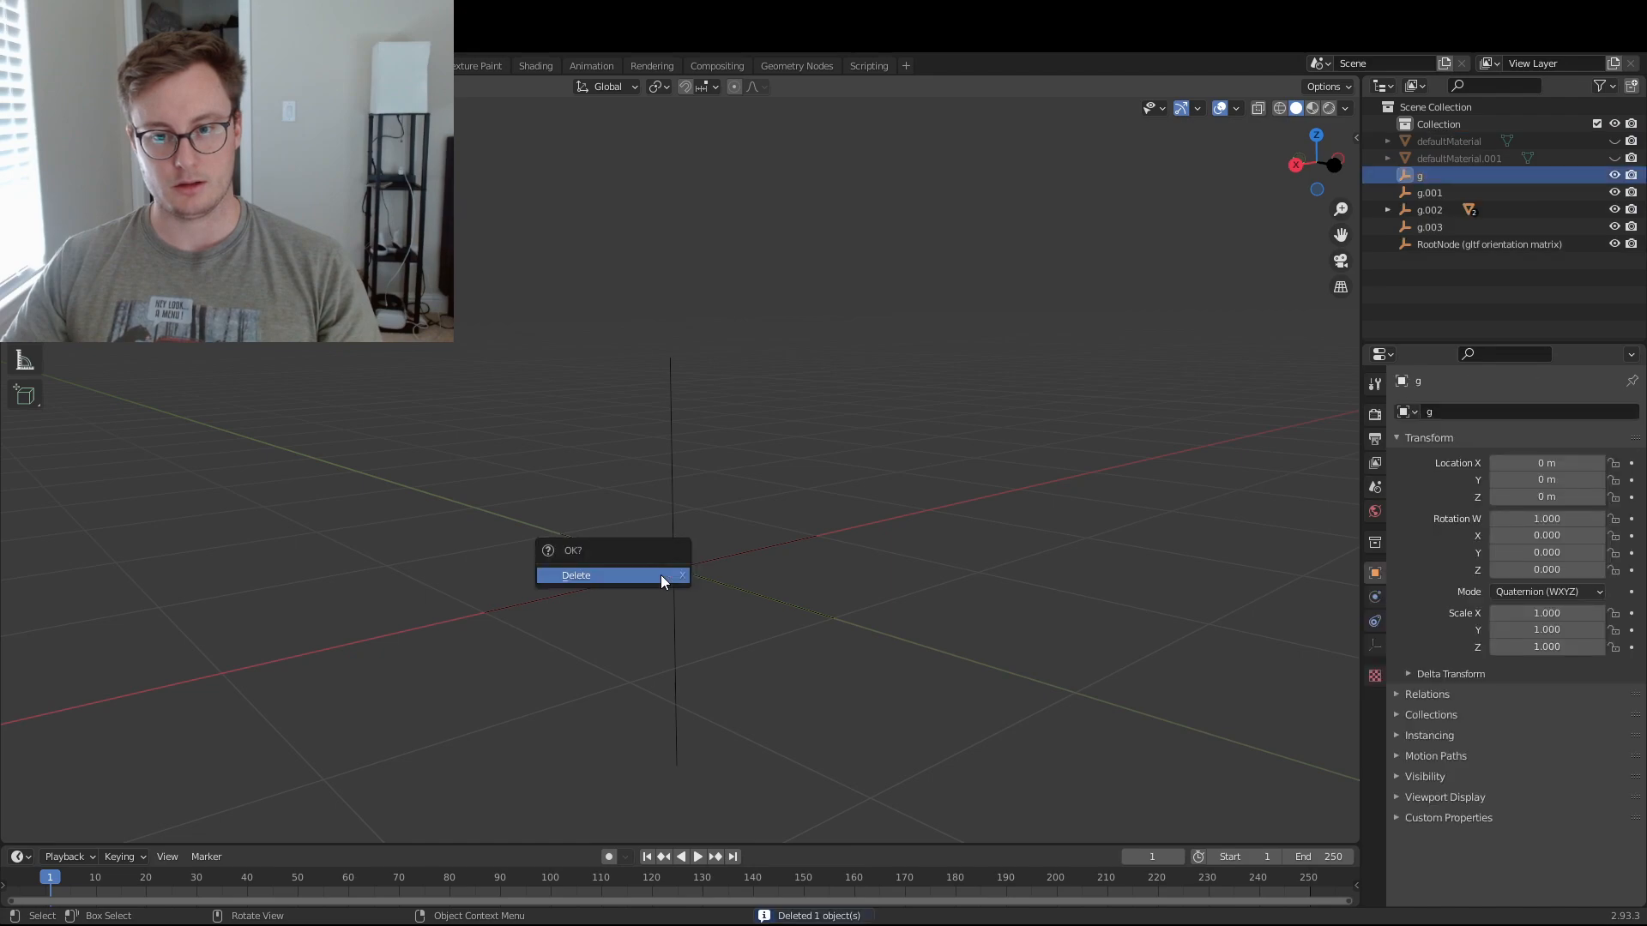
{"action": "left_click", "coordinate": [661, 574]}
{"action": "left_click", "coordinate": [660, 575]}
{"action": "key", "text": "x"}
{"action": "left_click", "coordinate": [657, 570]}
{"action": "key", "text": "x"}
{"action": "left_click", "coordinate": [657, 570]}
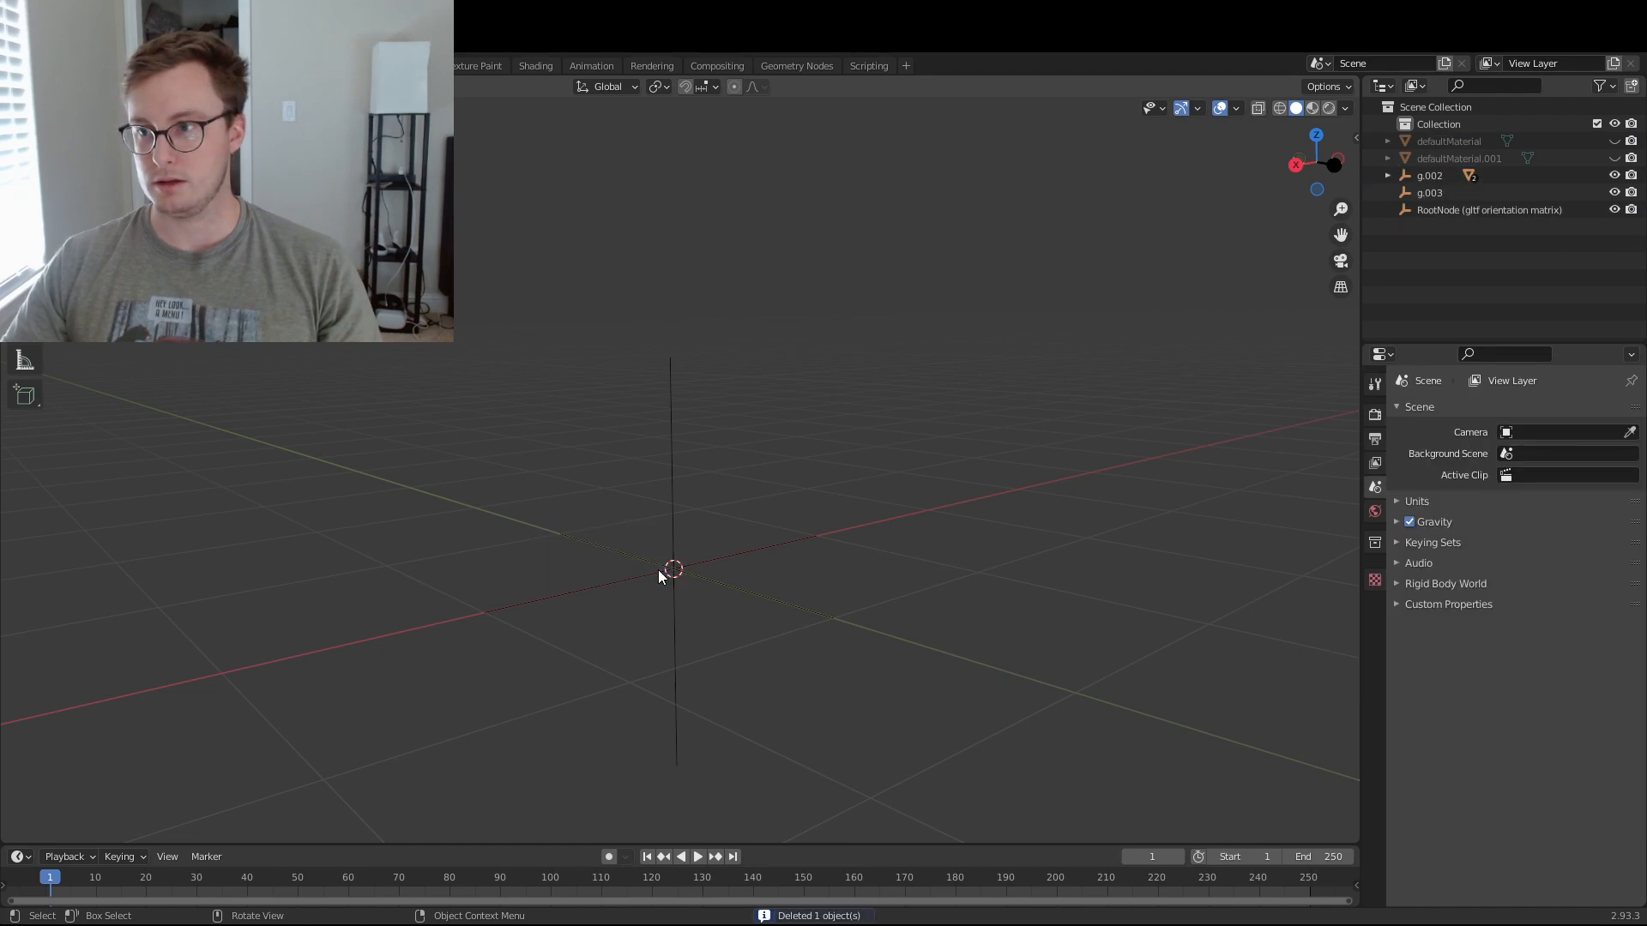
- Delete the remaining empties g.002, g.003 and RootNode together
{"action": "left_click", "coordinate": [657, 560]}
{"action": "left_click", "coordinate": [661, 539]}
{"action": "key", "text": "x"}
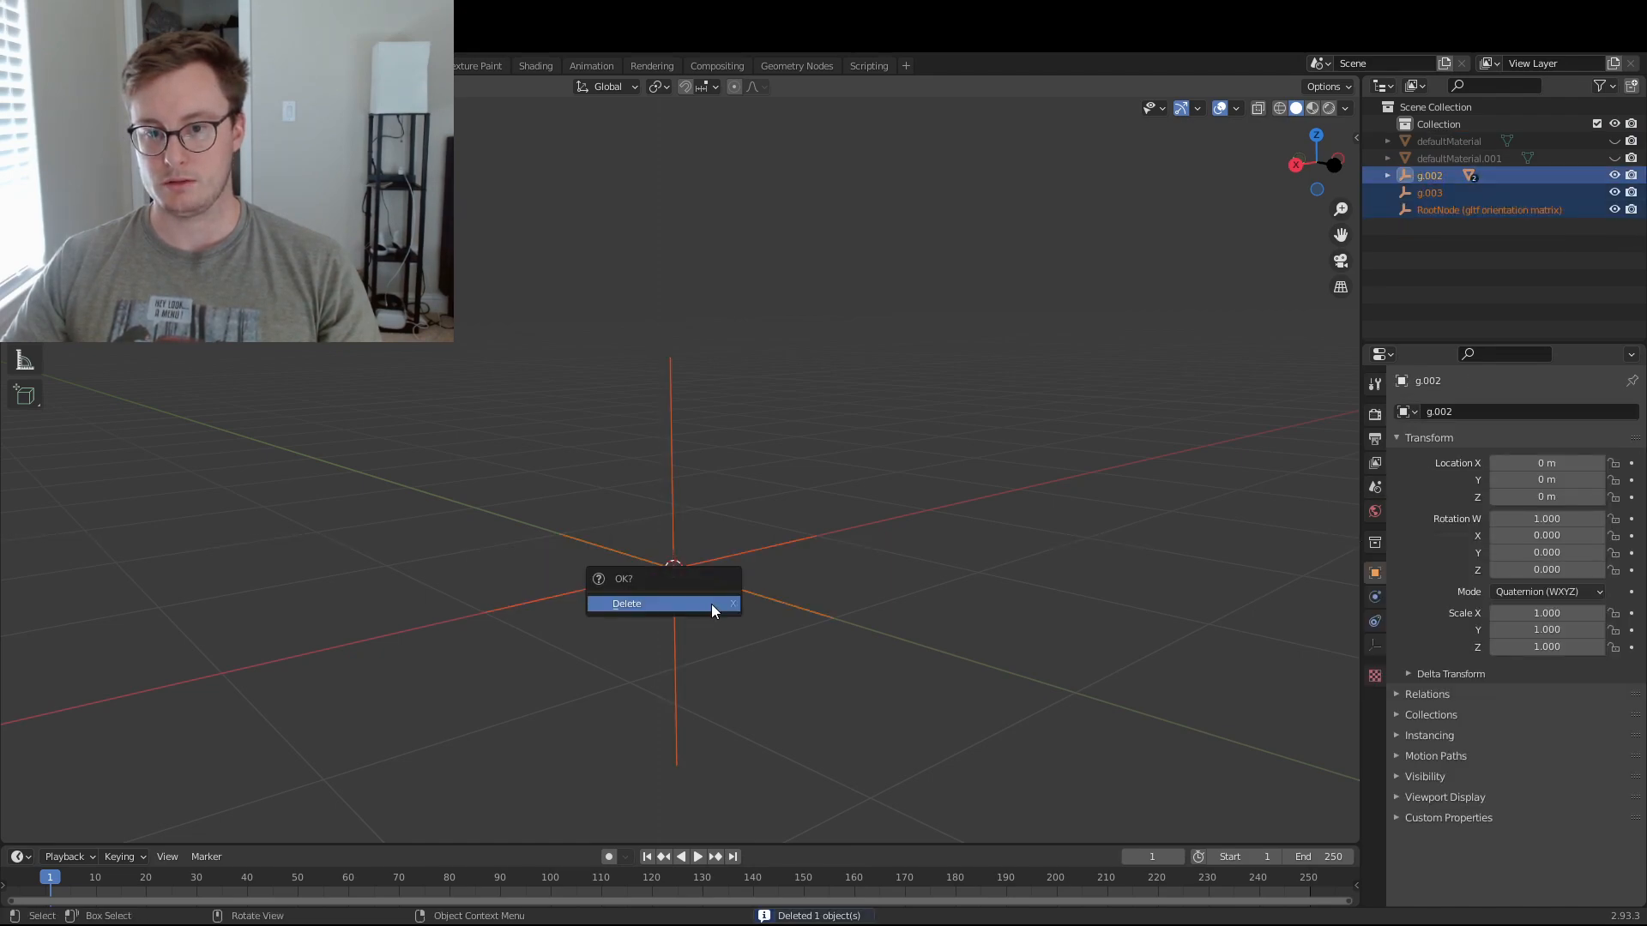
{"action": "left_click", "coordinate": [712, 604]}
- Save the file and unhide the cranium, jaw and teeth
{"action": "key", "text": "ctrl+s"}
{"action": "key", "text": "alt+h"}
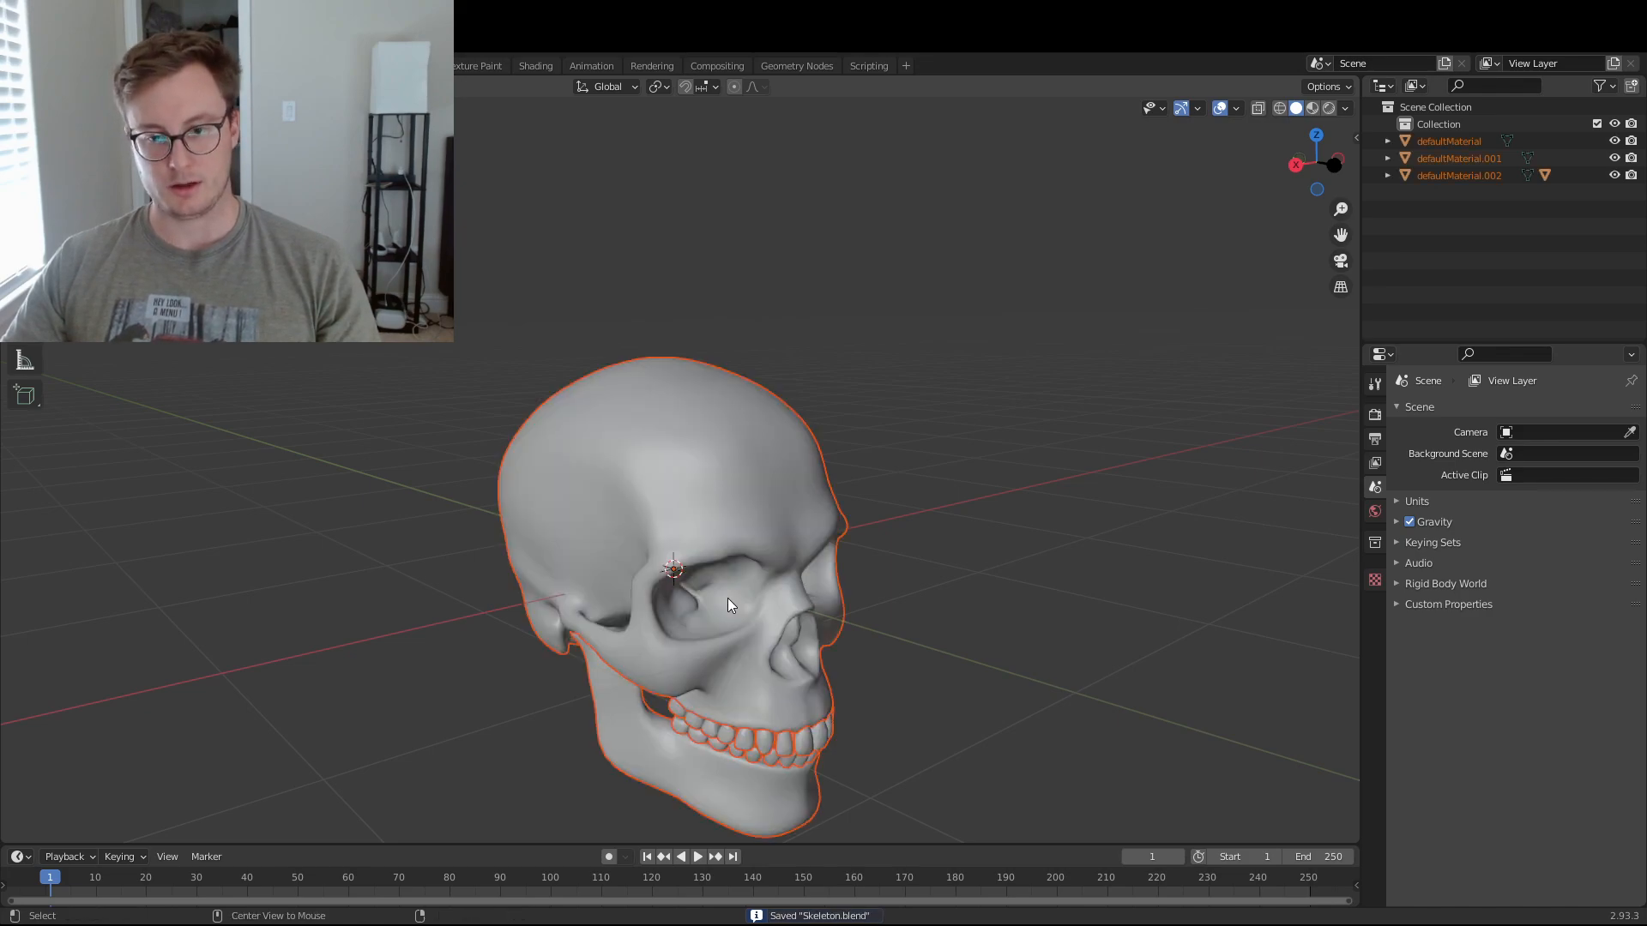
{"action": "middle_click_drag", "start_coordinate": [707, 669], "coordinate": [821, 608]}
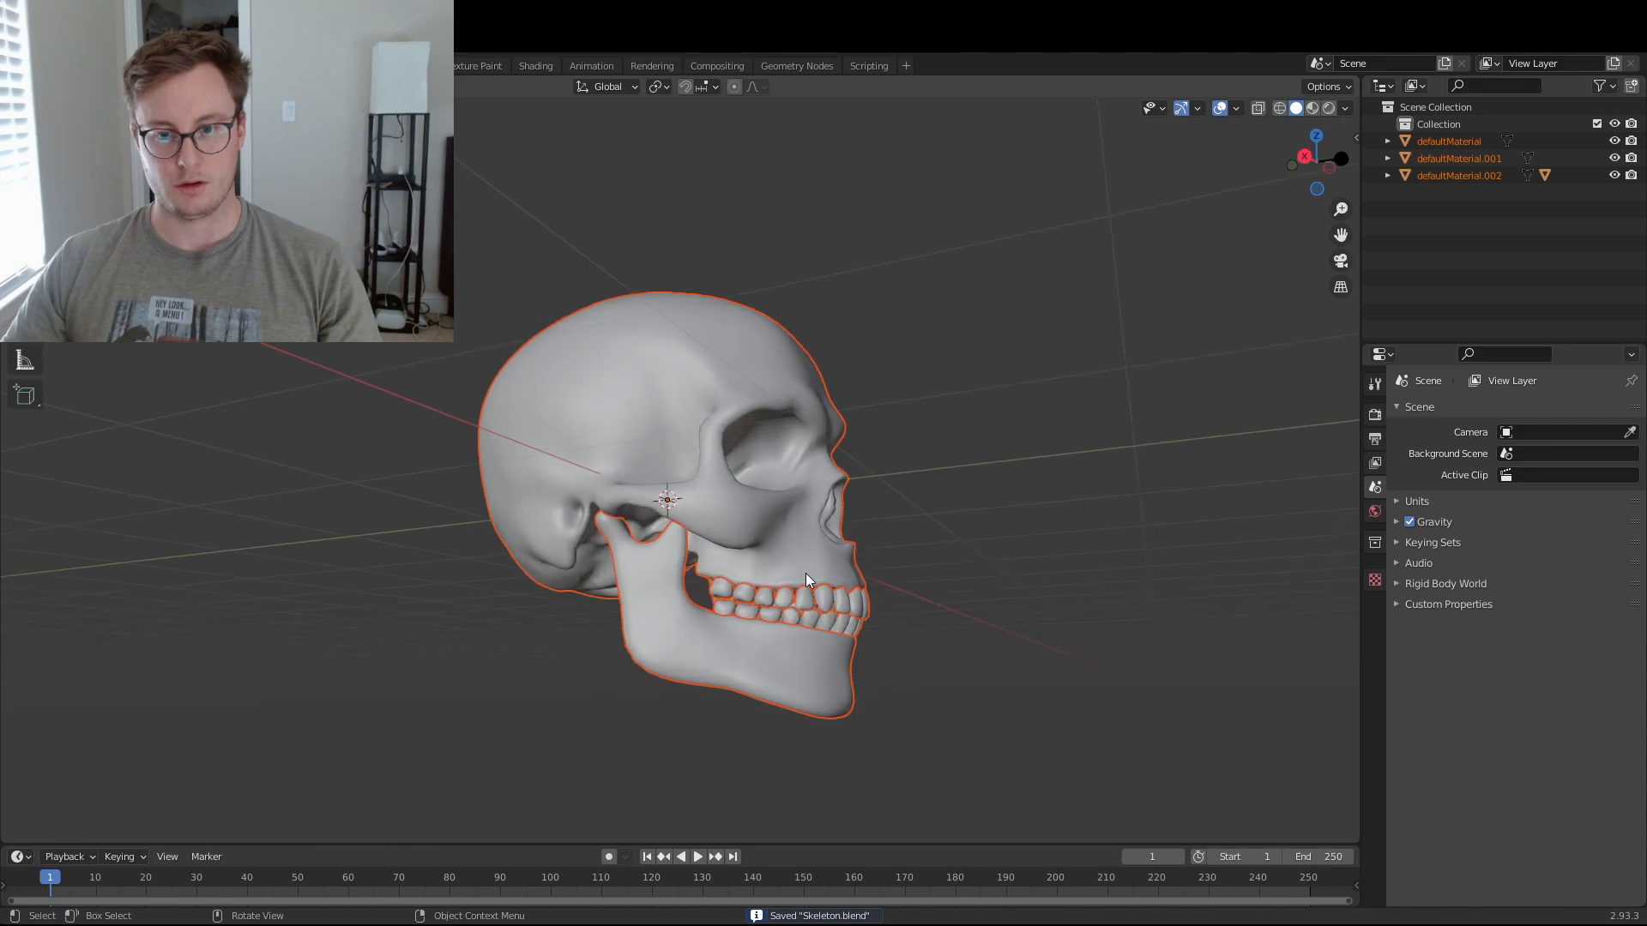
- Box-select the cranium, jaw and teeth and move them up along the Z axis
{"action": "left_click", "coordinate": [621, 399]}
{"action": "key", "text": "b"}
{"action": "left_click_drag", "start_coordinate": [621, 400], "coordinate": [867, 618]}
{"action": "key", "text": "g"}
{"action": "key", "text": "z"}
{"action": "left_click", "coordinate": [892, 515]}
- Adjust the skull's height along Z to about 0.944 m above the origin and save the file
{"action": "middle_click_drag", "start_coordinate": [897, 507], "coordinate": [1026, 510]}
{"action": "key", "text": "g"}
{"action": "key", "text": "z"}
{"action": "left_click", "coordinate": [873, 483]}
{"action": "middle_click_drag", "start_coordinate": [873, 483], "coordinate": [857, 530]}
{"action": "key", "text": "ctrl+s"}
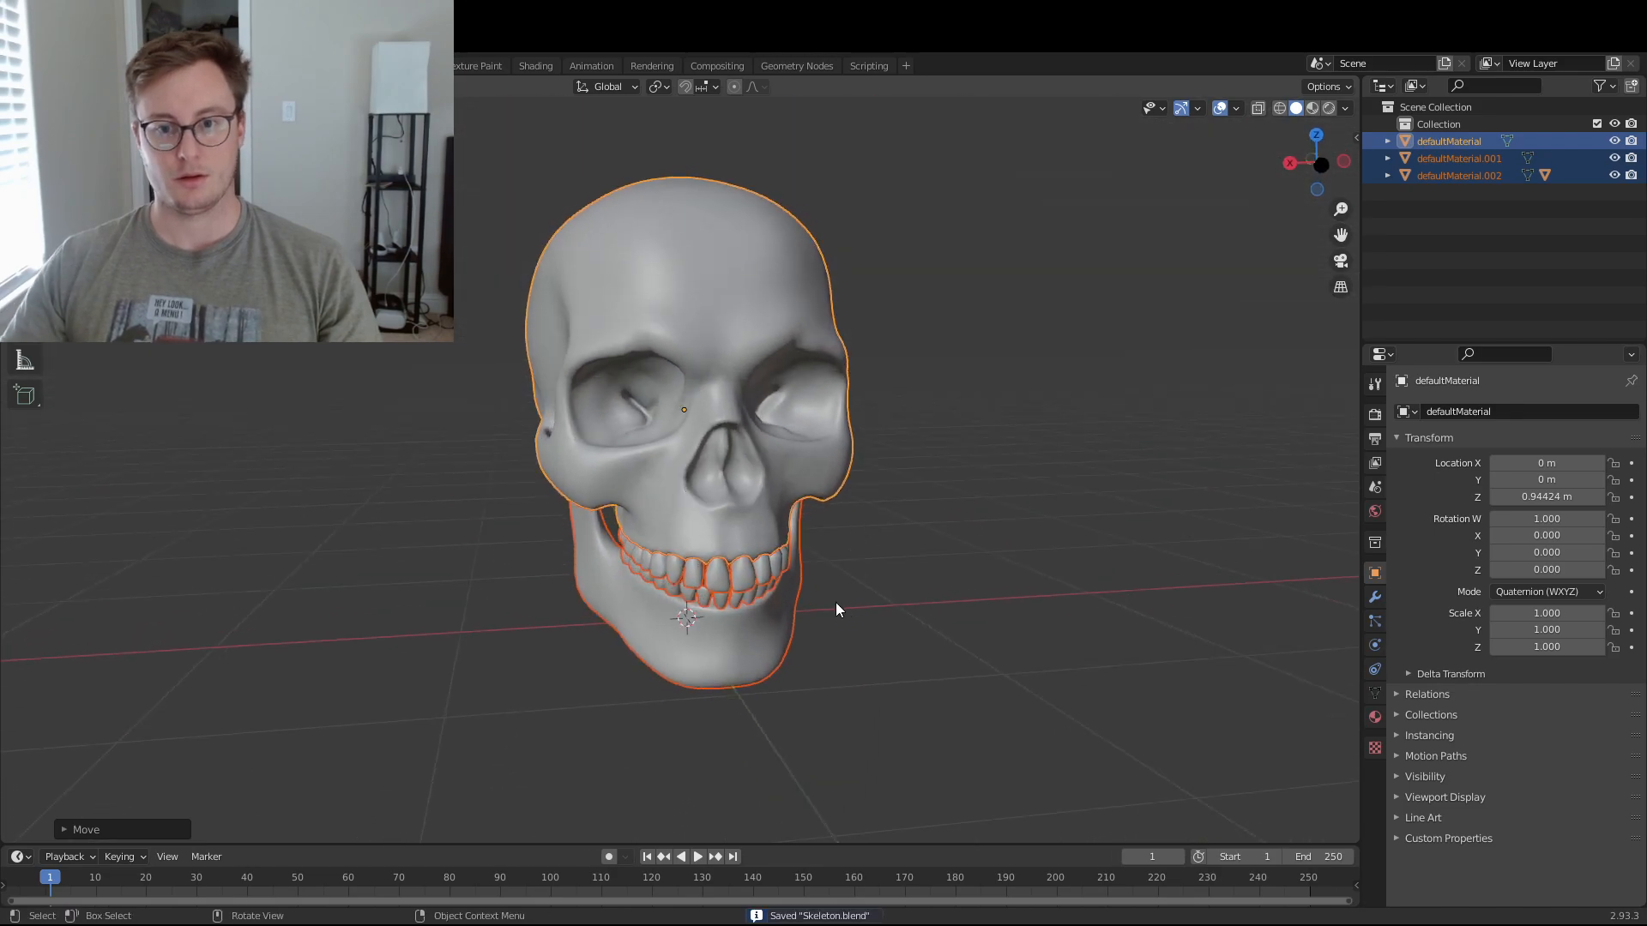
- Show the viewport sidebar with the skull's transform values and save the file
{"action": "middle_click_drag", "start_coordinate": [635, 495], "coordinate": [1016, 587]}
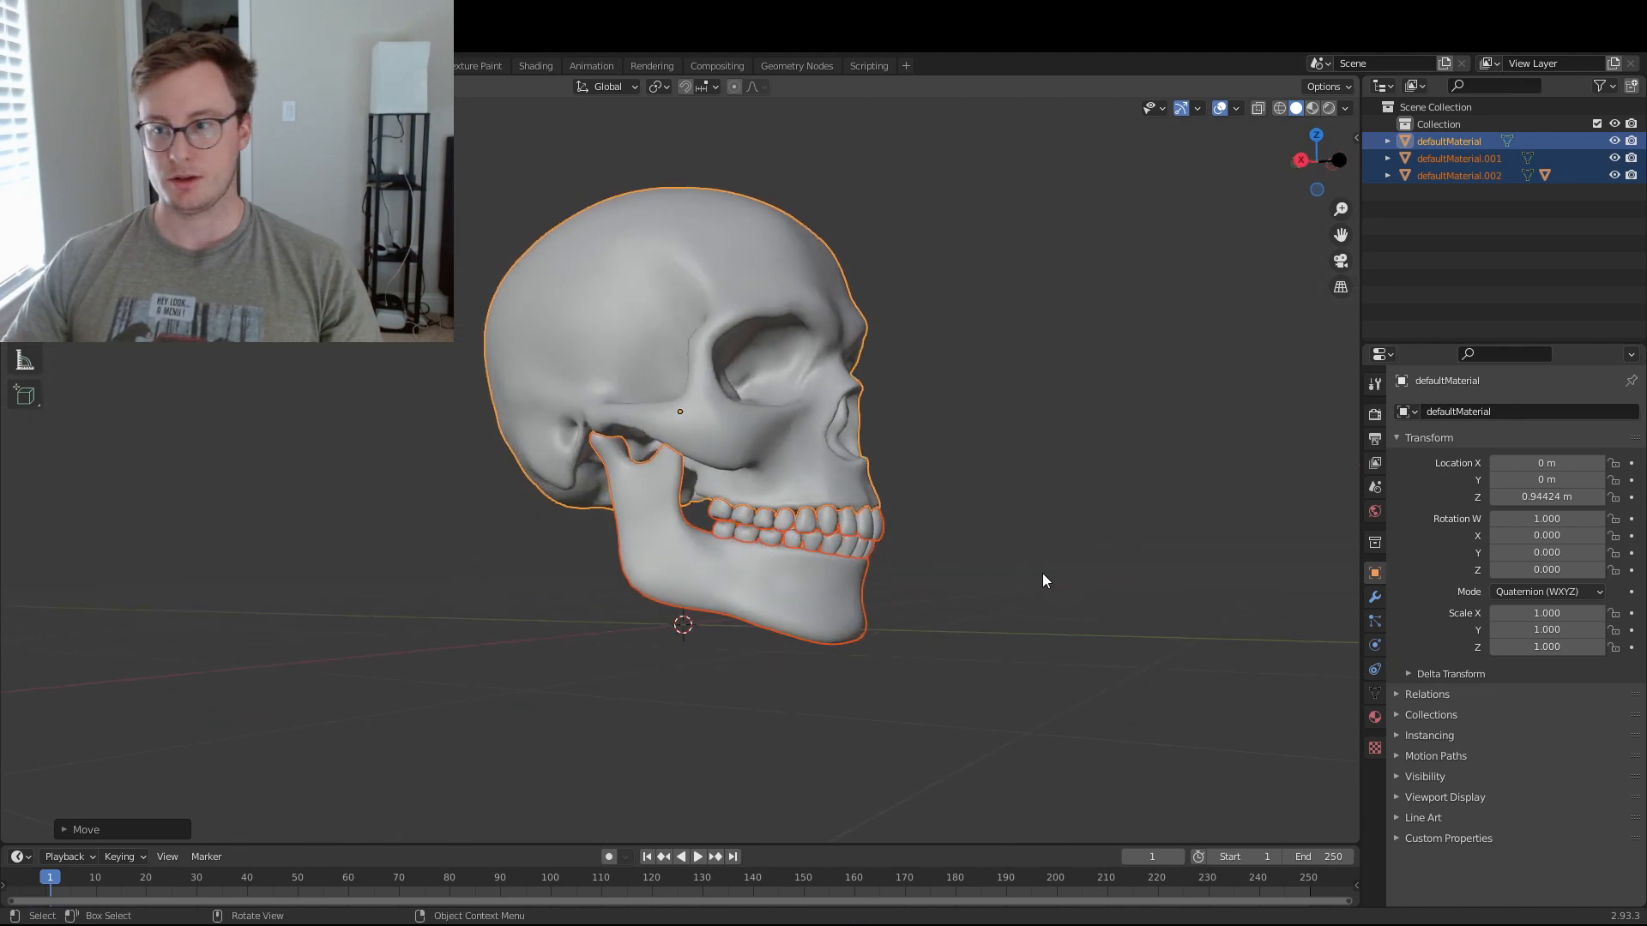
{"action": "key", "text": "n"}
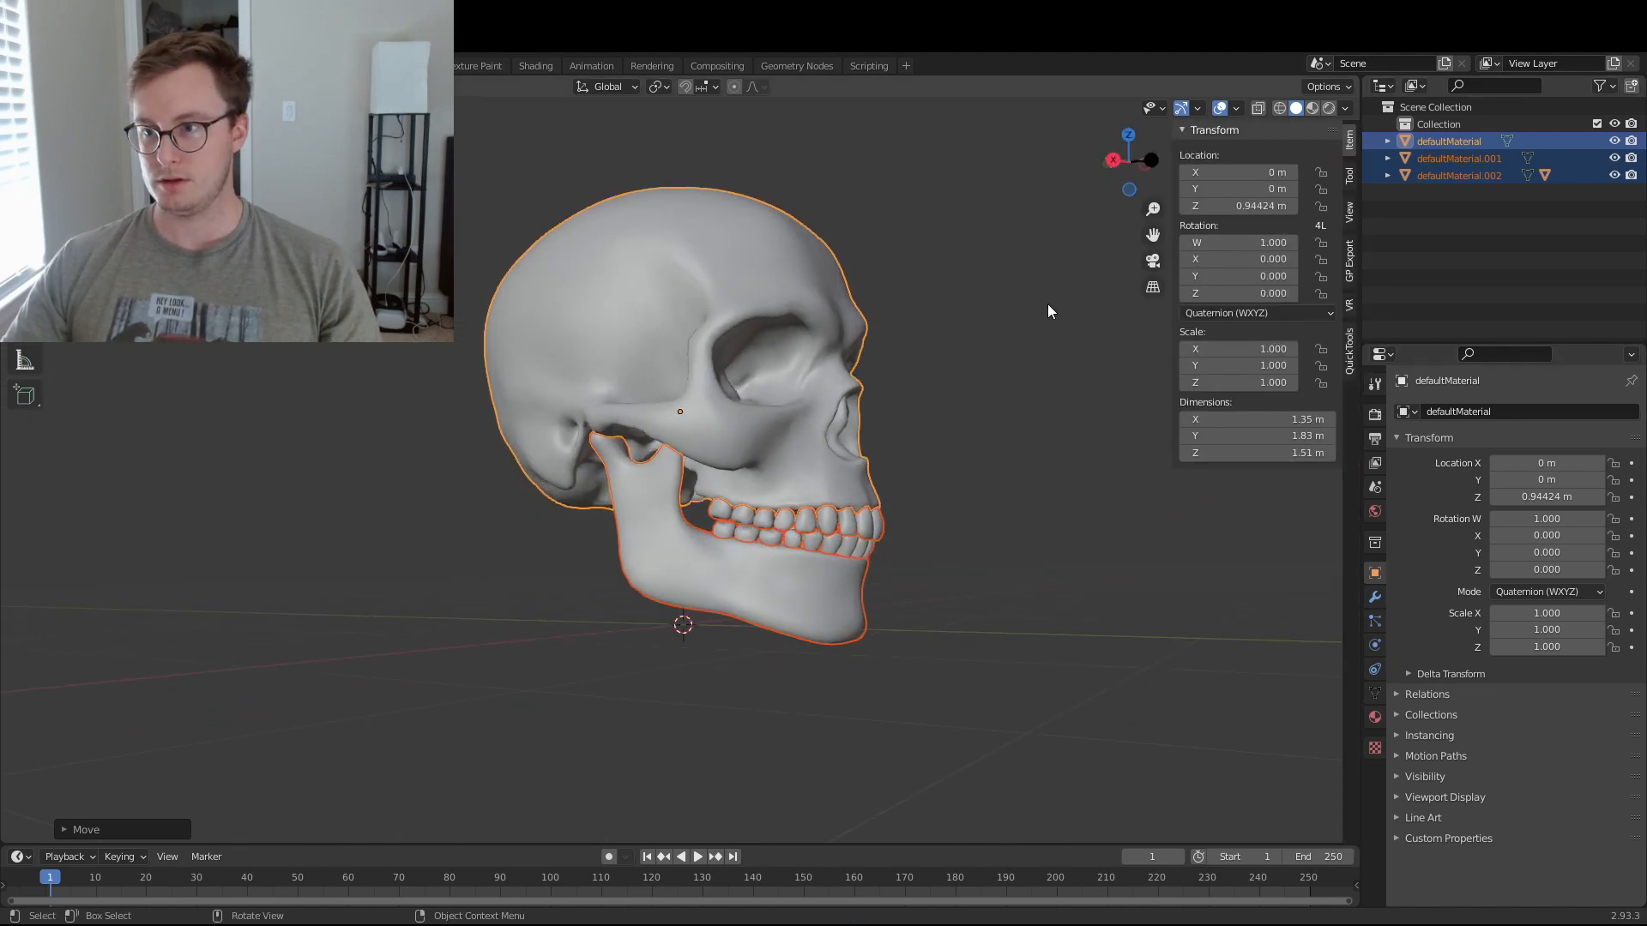
{"action": "key", "text": "ctrl+s"}
- Install the Faceit add-on from faceit-release-v2.0.6.zip, save the file and show the add-on's tools in the sidebar
{"action": "left_click", "coordinate": [40, 65]}
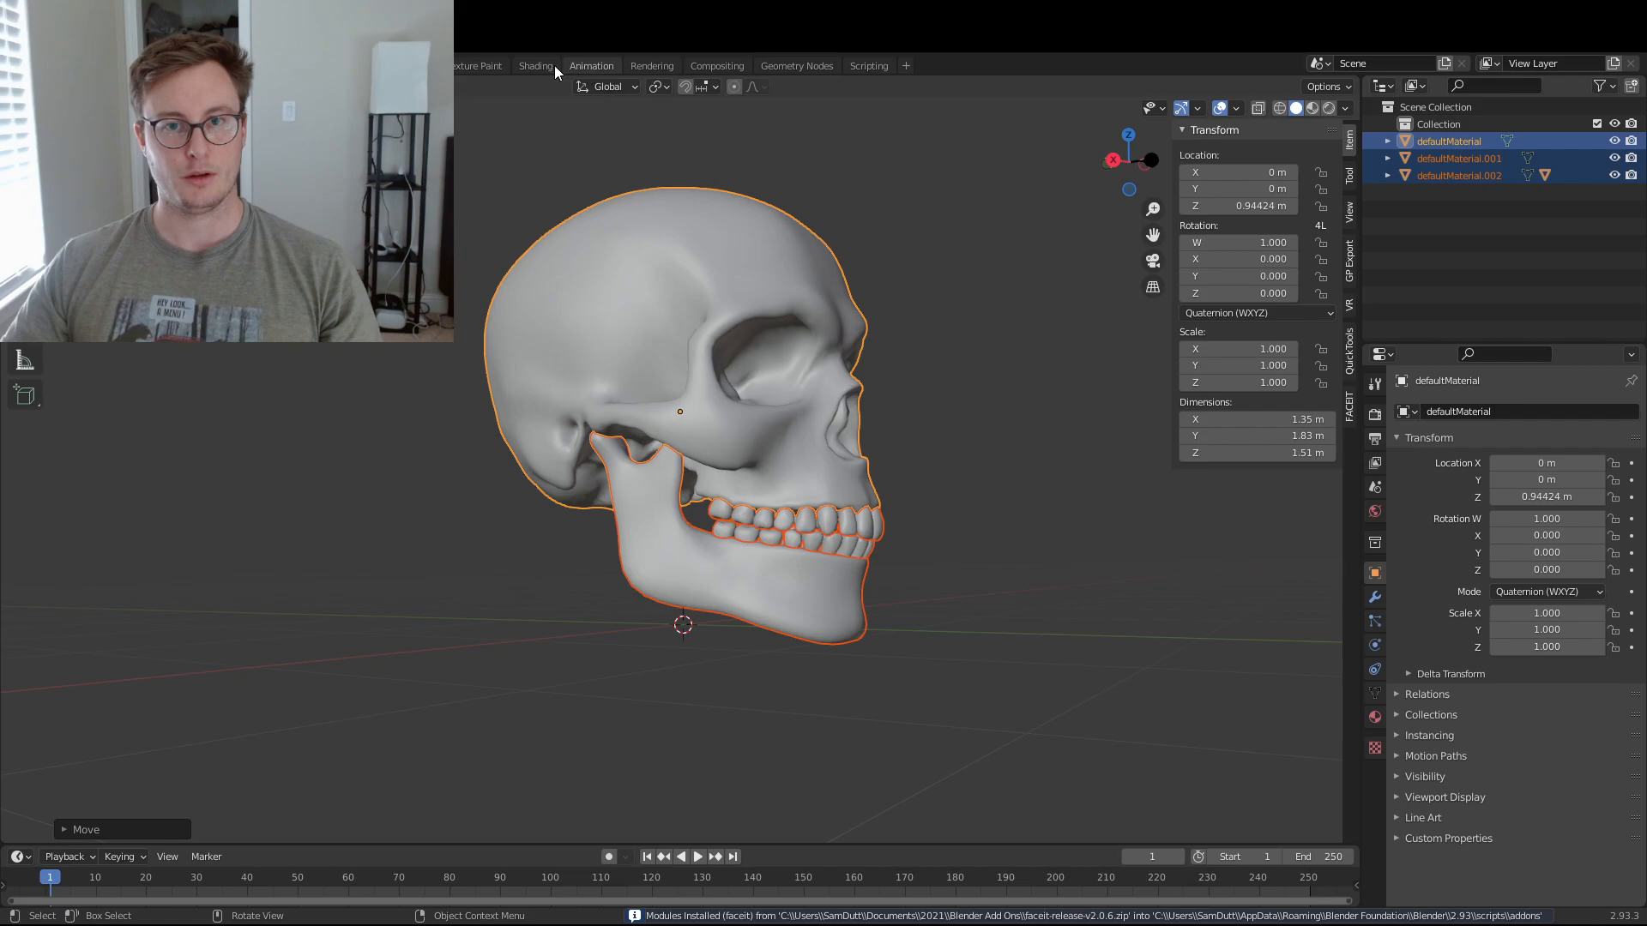
{"action": "key", "text": "ctrl+s"}
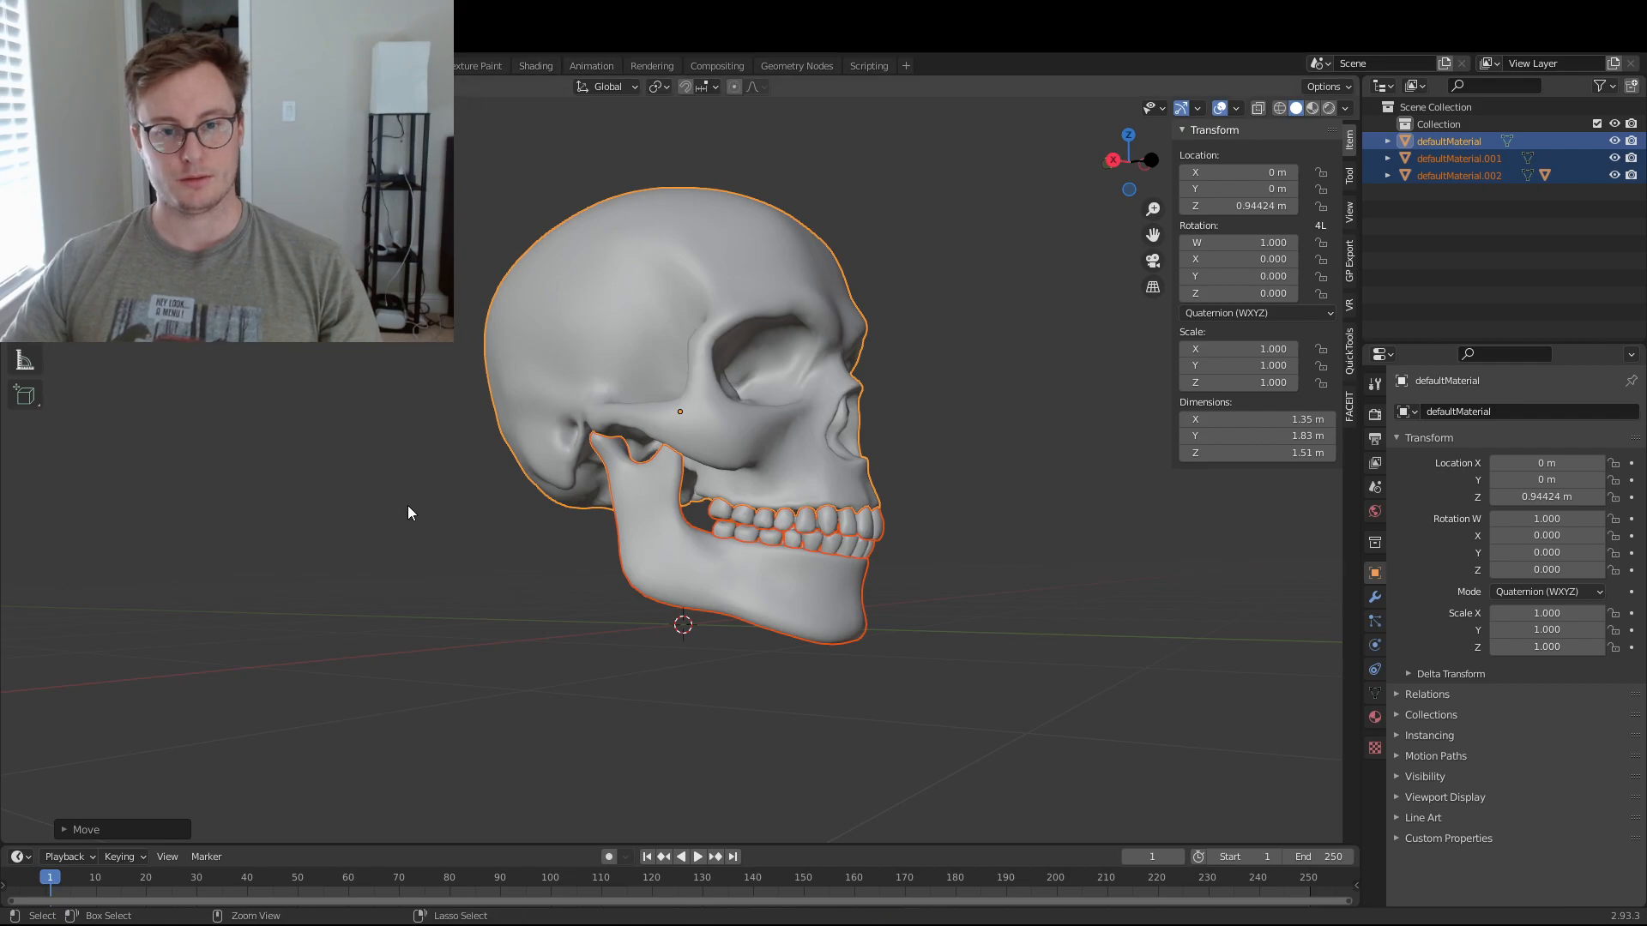
{"action": "middle_click_drag", "start_coordinate": [712, 430], "coordinate": [759, 491]}
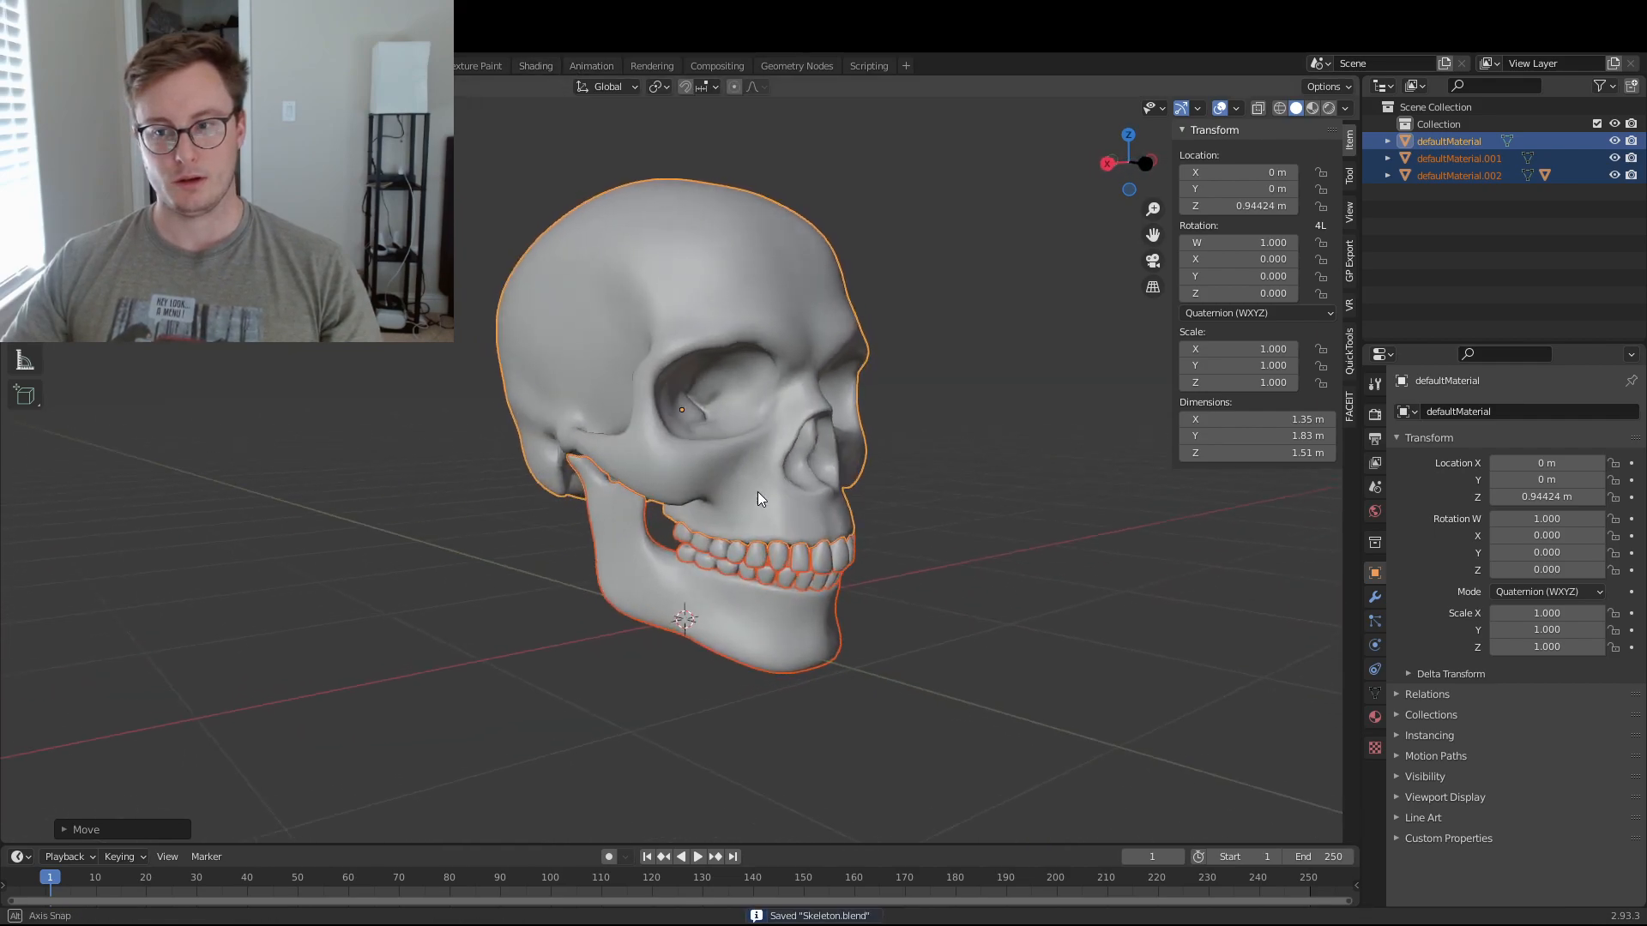
{"action": "left_click", "coordinate": [1349, 406]}
{"action": "middle_click_drag", "start_coordinate": [810, 559], "coordinate": [860, 514]}
{"action": "mouse_move", "coordinate": [820, 588]}
{"action": "middle_mouse_down"}
{"action": "mouse_move", "coordinate": [836, 554]}
{"action": "mouse_move", "coordinate": [805, 562]}
{"action": "middle_mouse_up"}
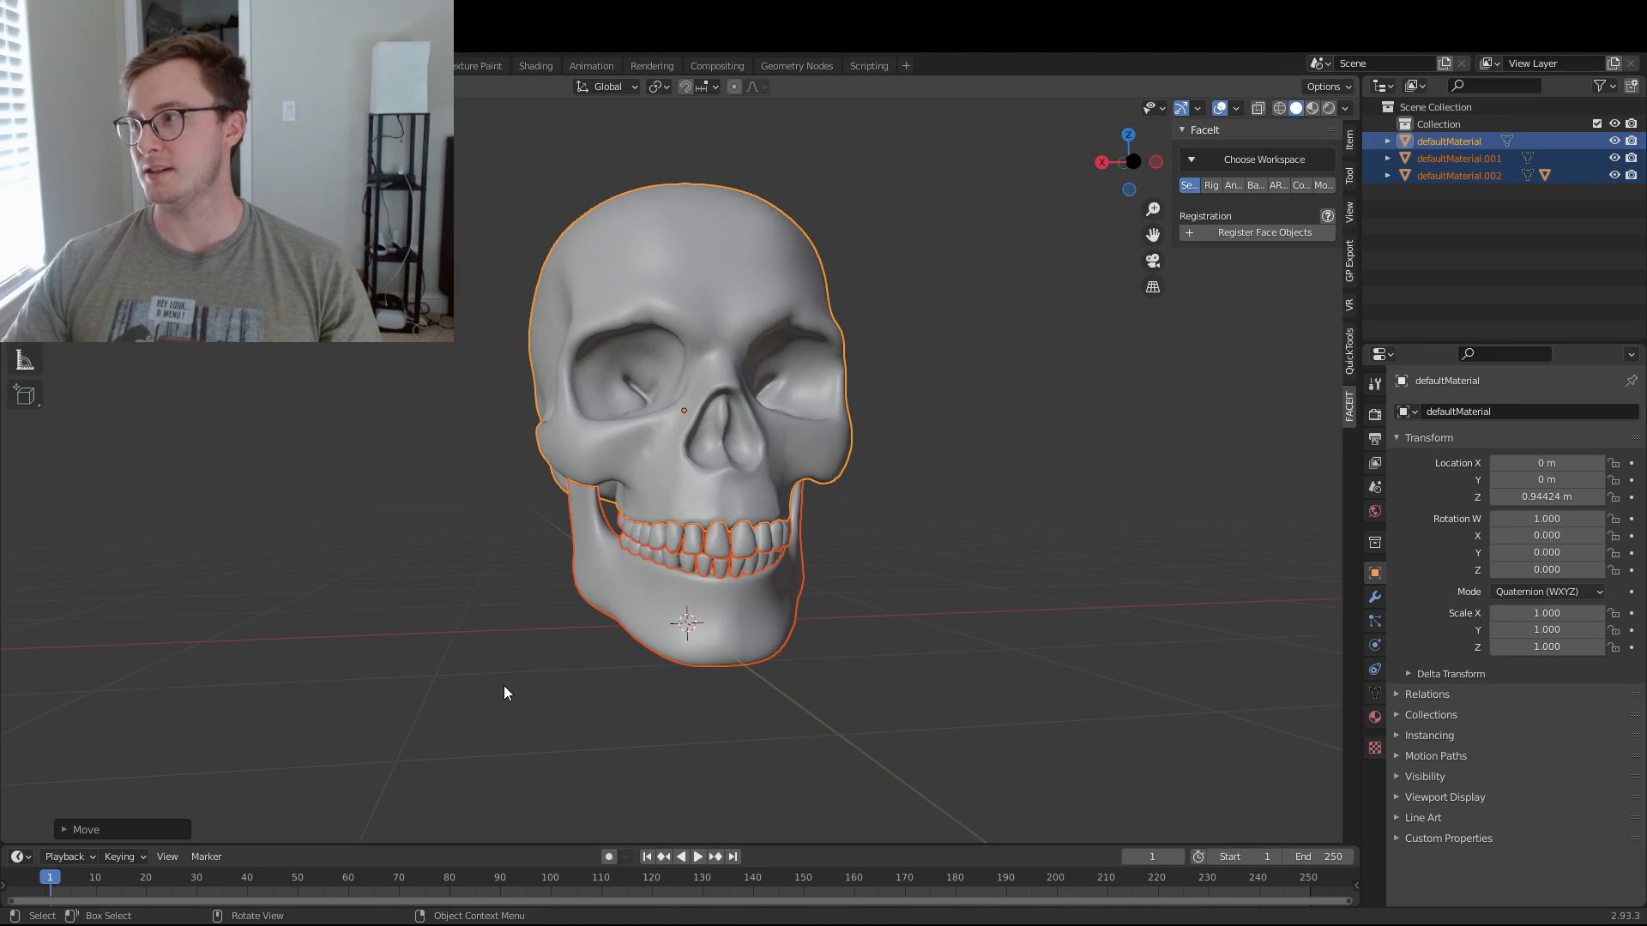
- Join the upper teeth into the cranium mesh
{"action": "left_click", "coordinate": [697, 540]}
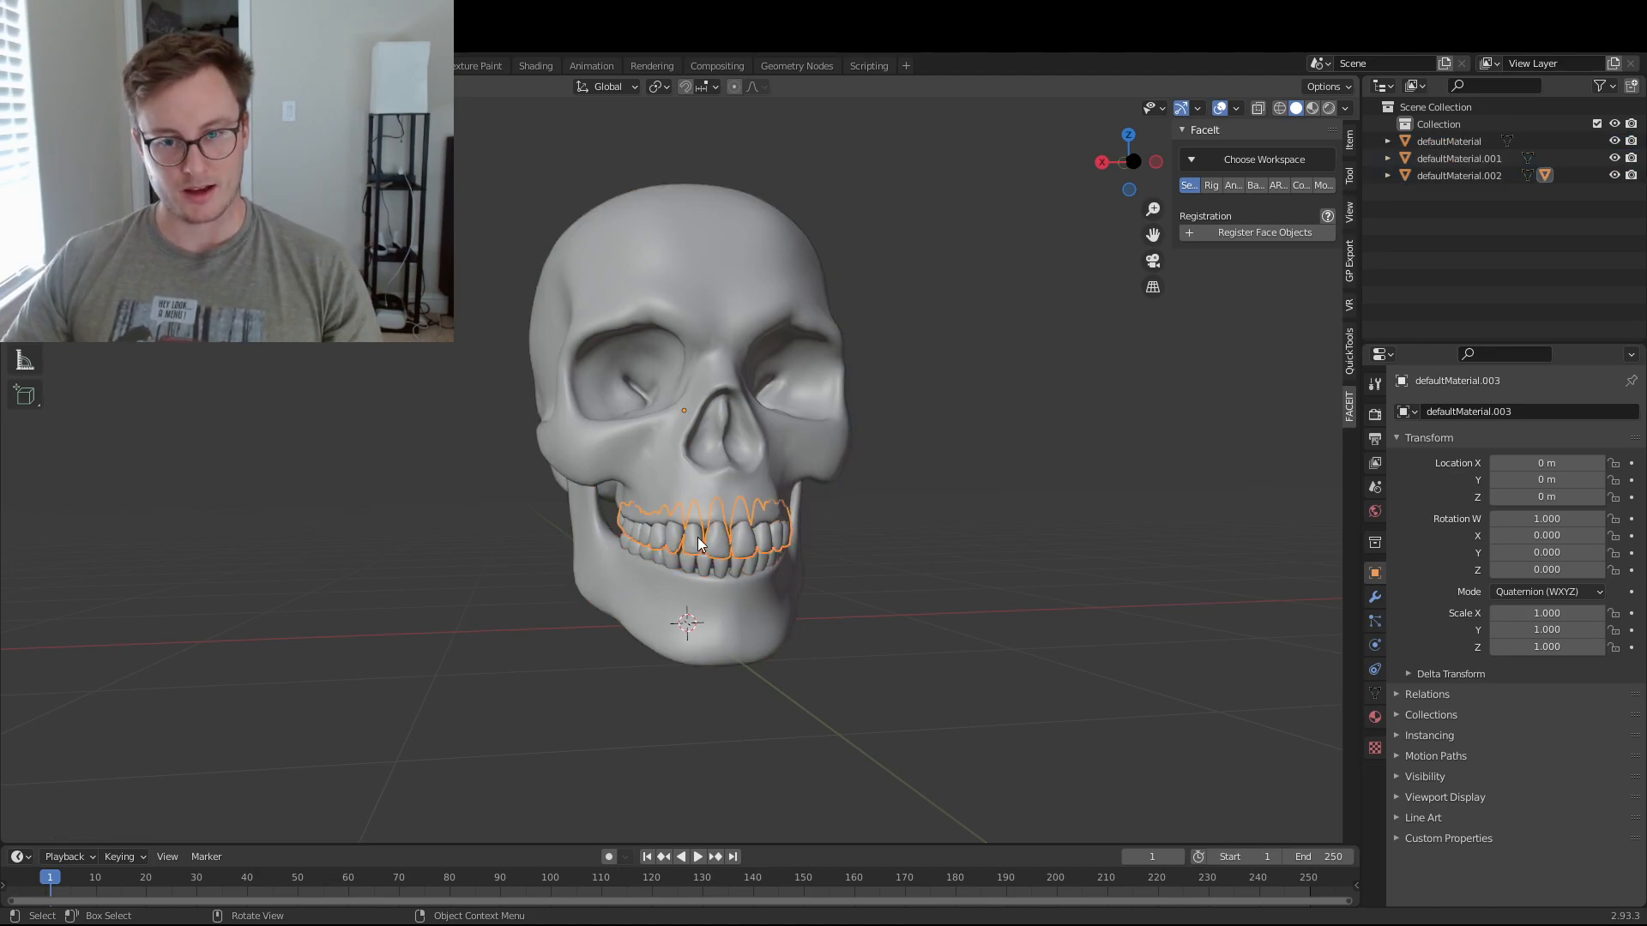
{"action": "left_click", "coordinate": [703, 481], "text": "shift"}
{"action": "key", "text": "ctrl+j"}
{"action": "scroll", "coordinate": [621, 623], "scroll_direction": "up", "scroll_amount": 3}
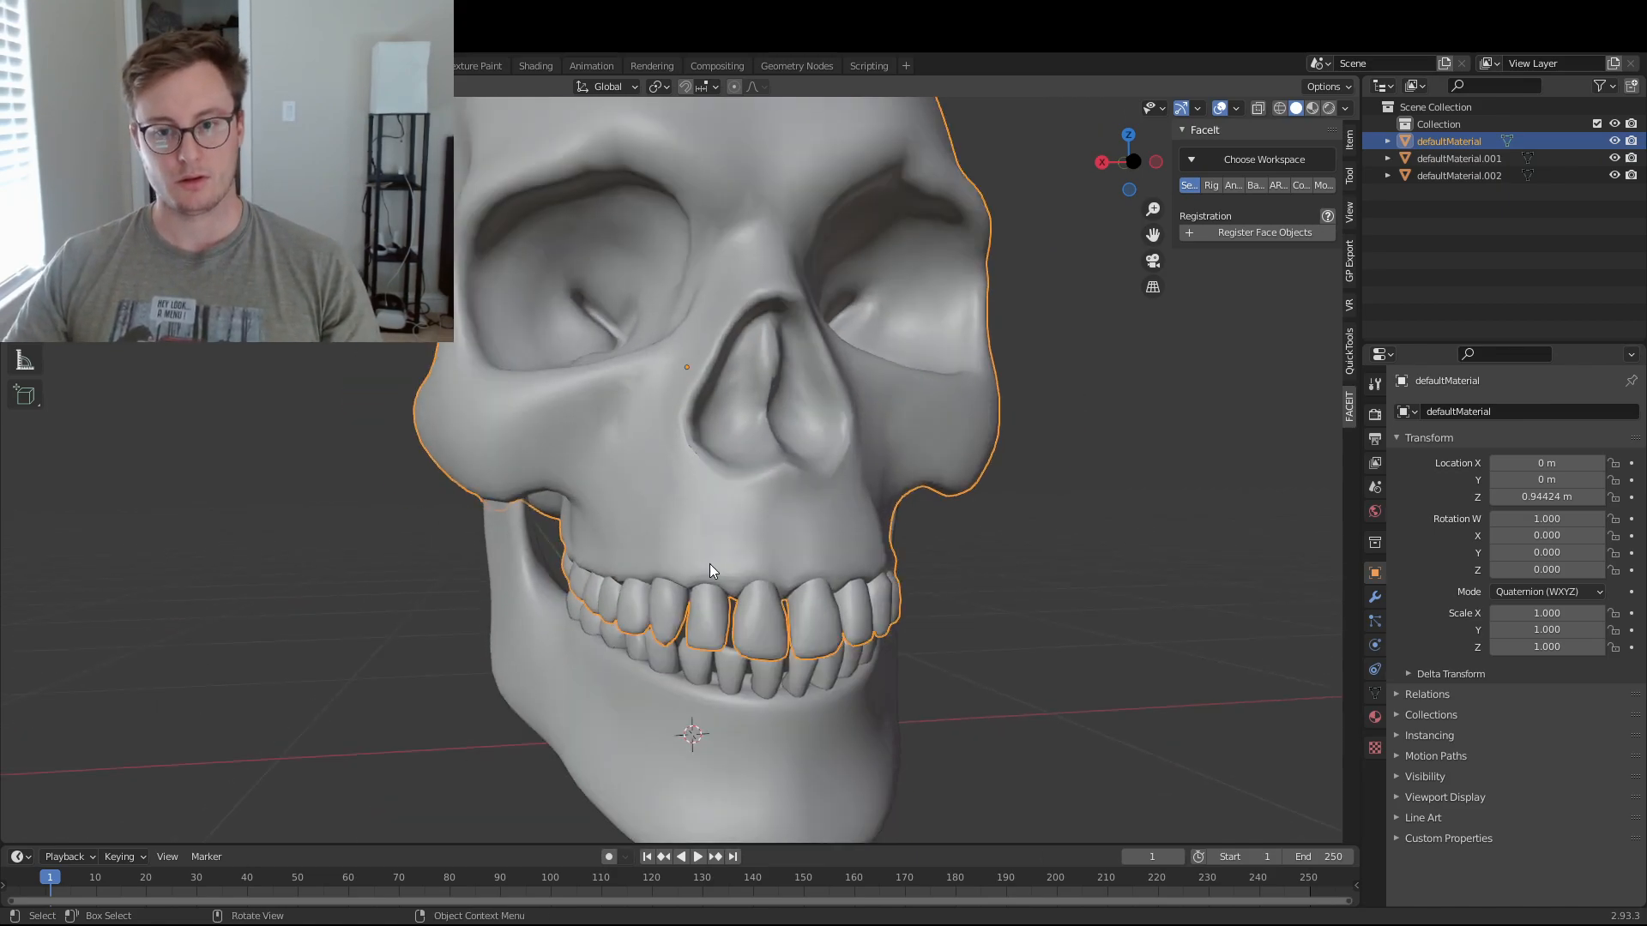
- Join the lower teeth into the jaw mesh and check the combined geometry in Edit Mode
{"action": "scroll", "coordinate": [708, 563], "scroll_direction": "down", "scroll_amount": 1}
{"action": "middle_click_drag", "start_coordinate": [717, 520], "coordinate": [750, 501]}
{"action": "left_click", "coordinate": [743, 574]}
{"action": "left_click", "coordinate": [744, 636], "text": "shift"}
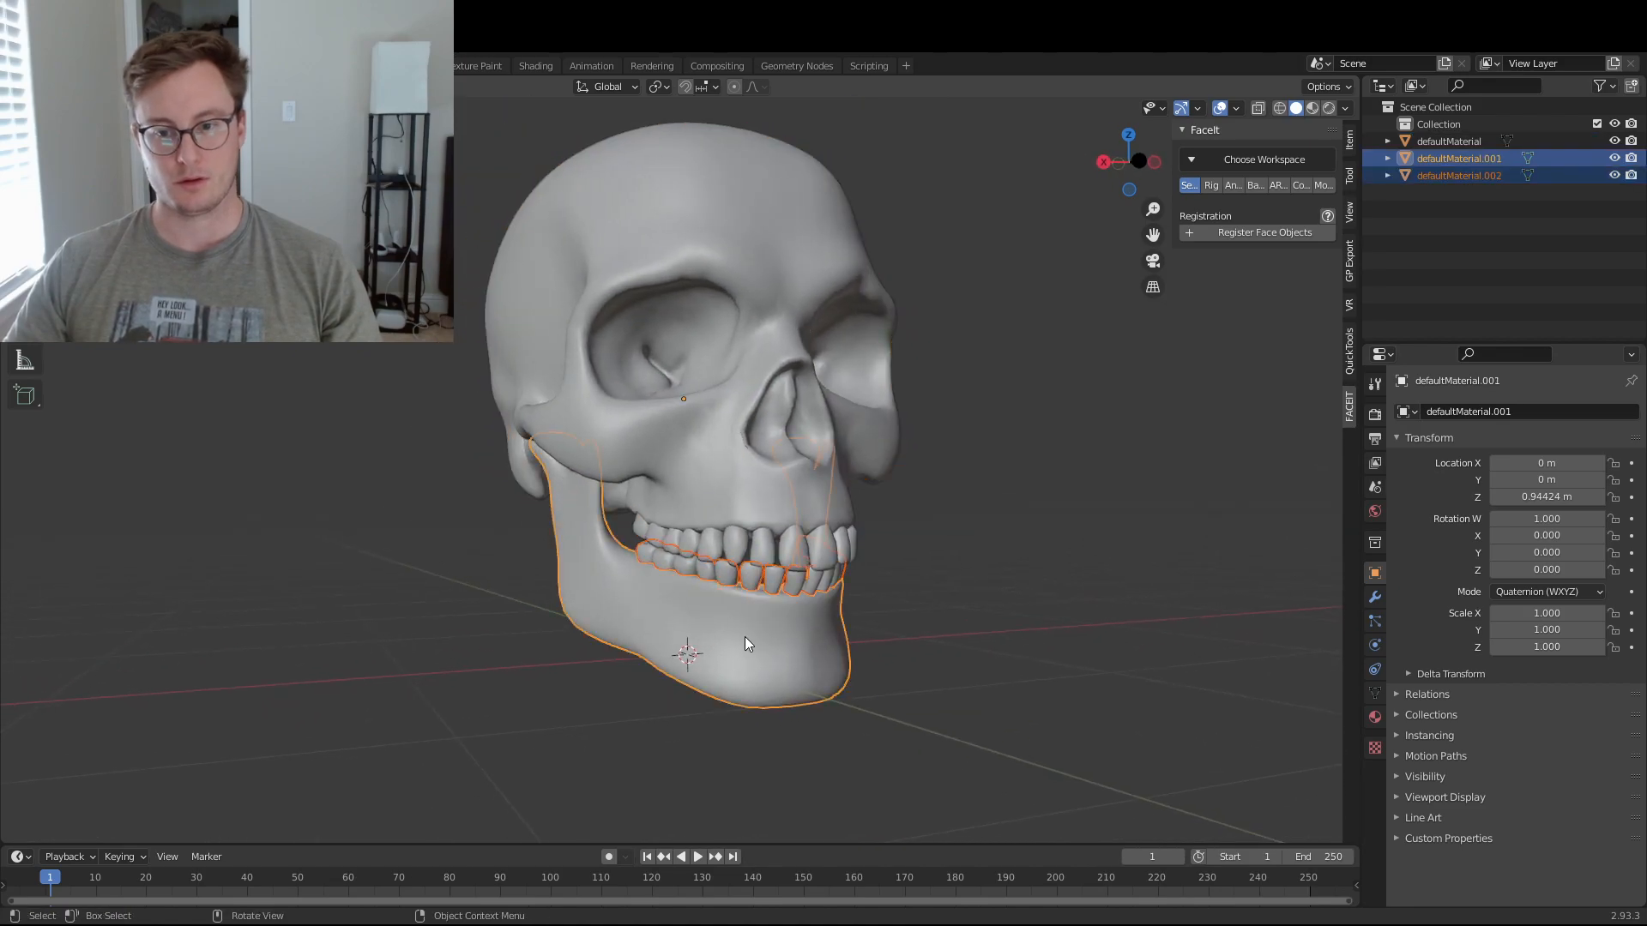
{"action": "key", "text": "ctrl+j"}
{"action": "key", "text": "Tab"}
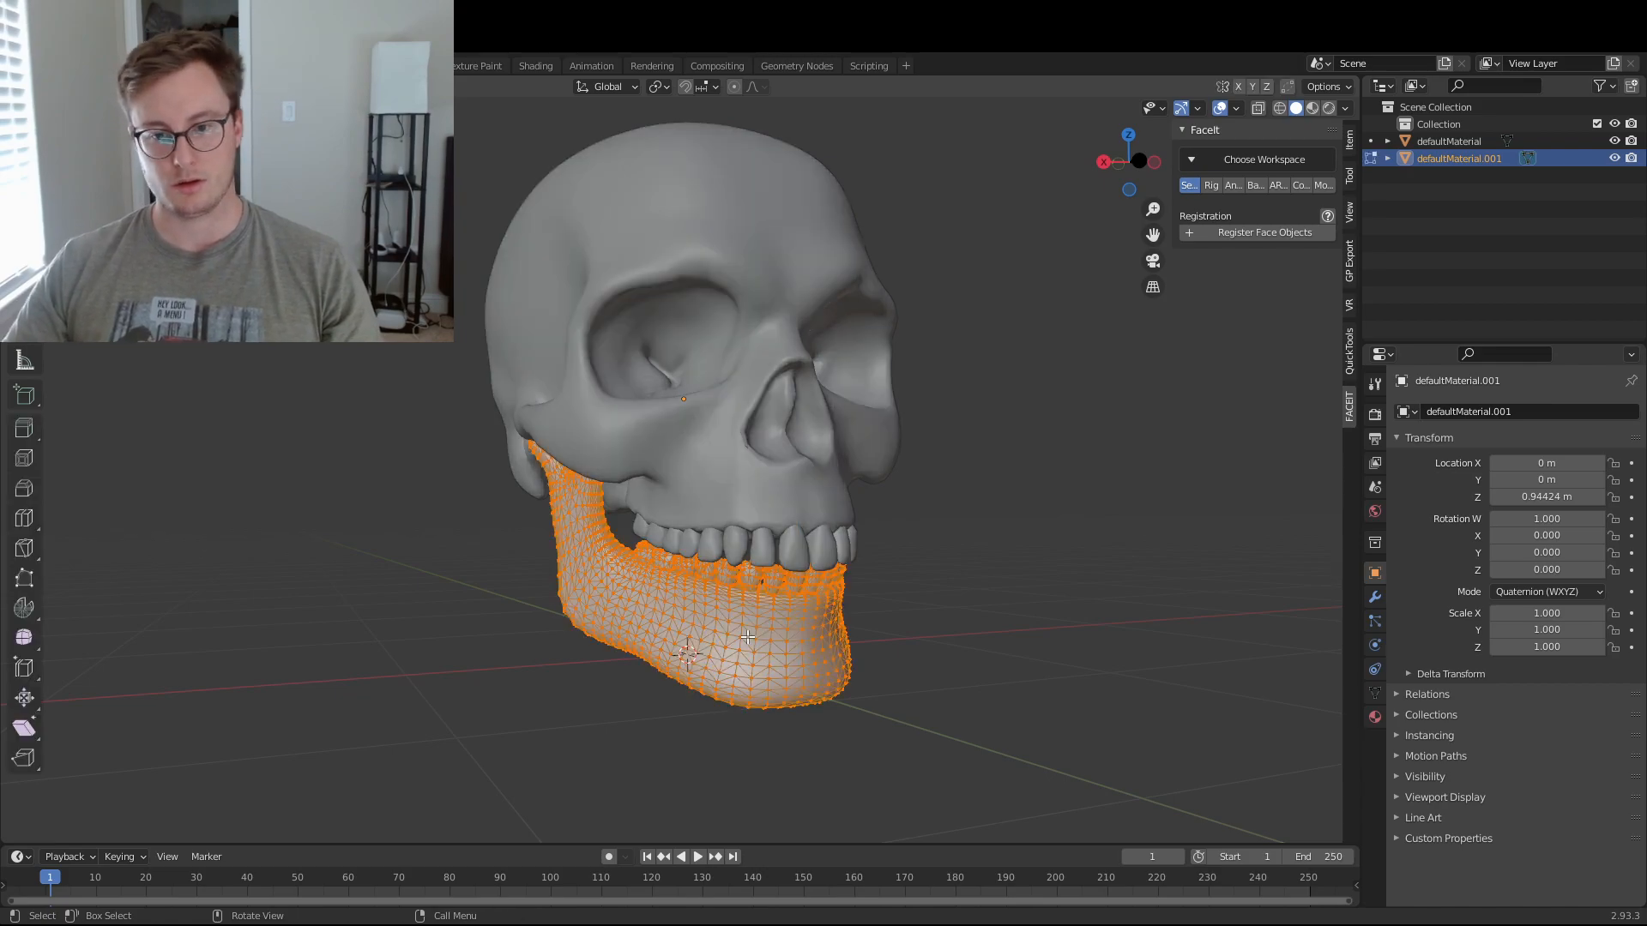
{"action": "key", "text": "Tab"}
- Try rotating the jaw about the X axis to test how the mouth opens
{"action": "middle_click_drag", "start_coordinate": [878, 594], "coordinate": [964, 631]}
{"action": "key", "text": "r"}
{"action": "key", "text": "x"}
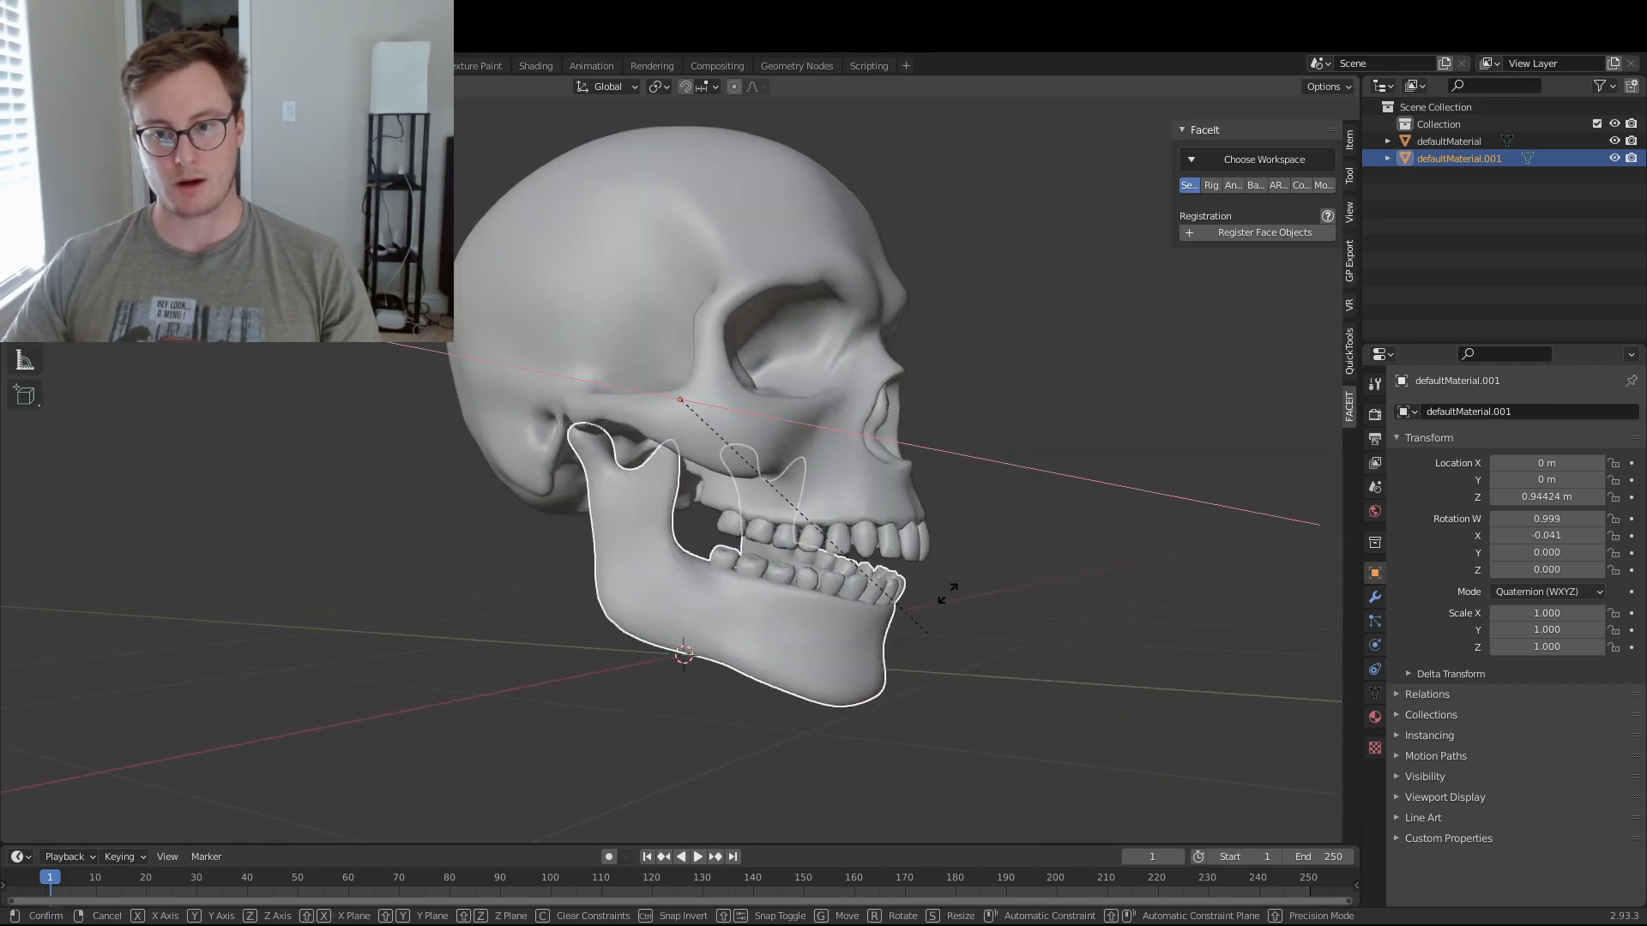
{"action": "key", "text": "Escape"}
{"action": "middle_click_drag", "start_coordinate": [1043, 509], "coordinate": [970, 558]}
- Save the file and register the cranium and jaw together as Faceit face objects
{"action": "key", "text": "ctrl+s"}
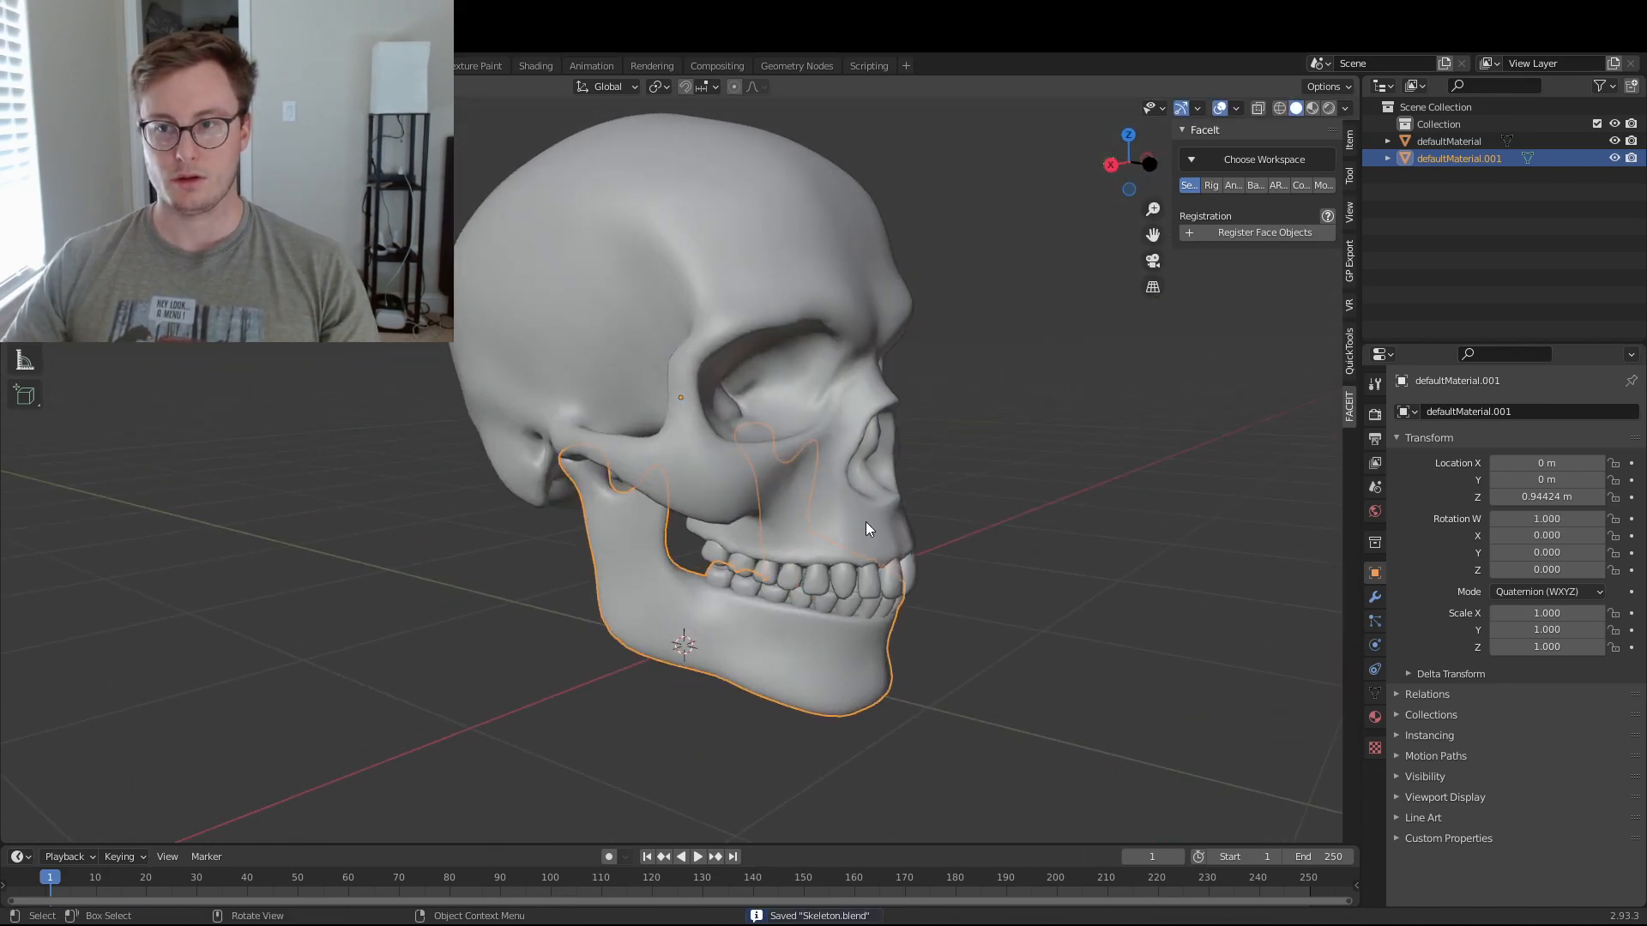
{"action": "left_click", "coordinate": [698, 373], "text": "shift"}
{"action": "left_click", "coordinate": [1238, 234]}
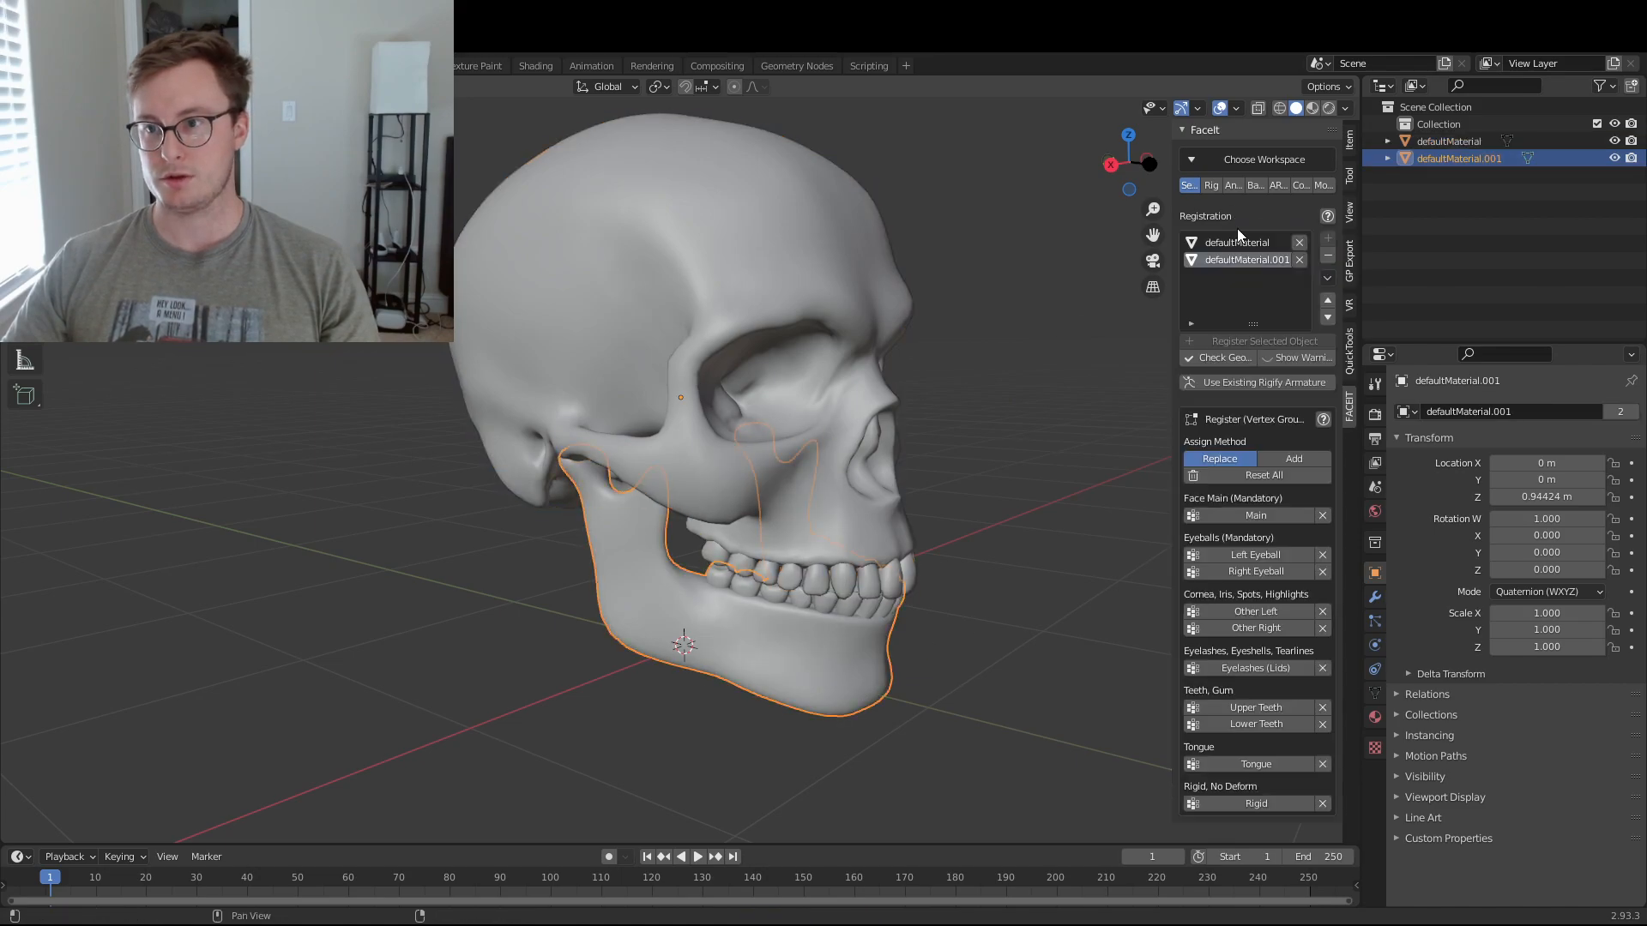
- Try renaming the cranium object to Skull_Head and undo the rename
{"action": "left_click", "coordinate": [1450, 141]}
{"action": "double_click", "coordinate": [1450, 141]}
{"action": "type", "text": "Skull"}
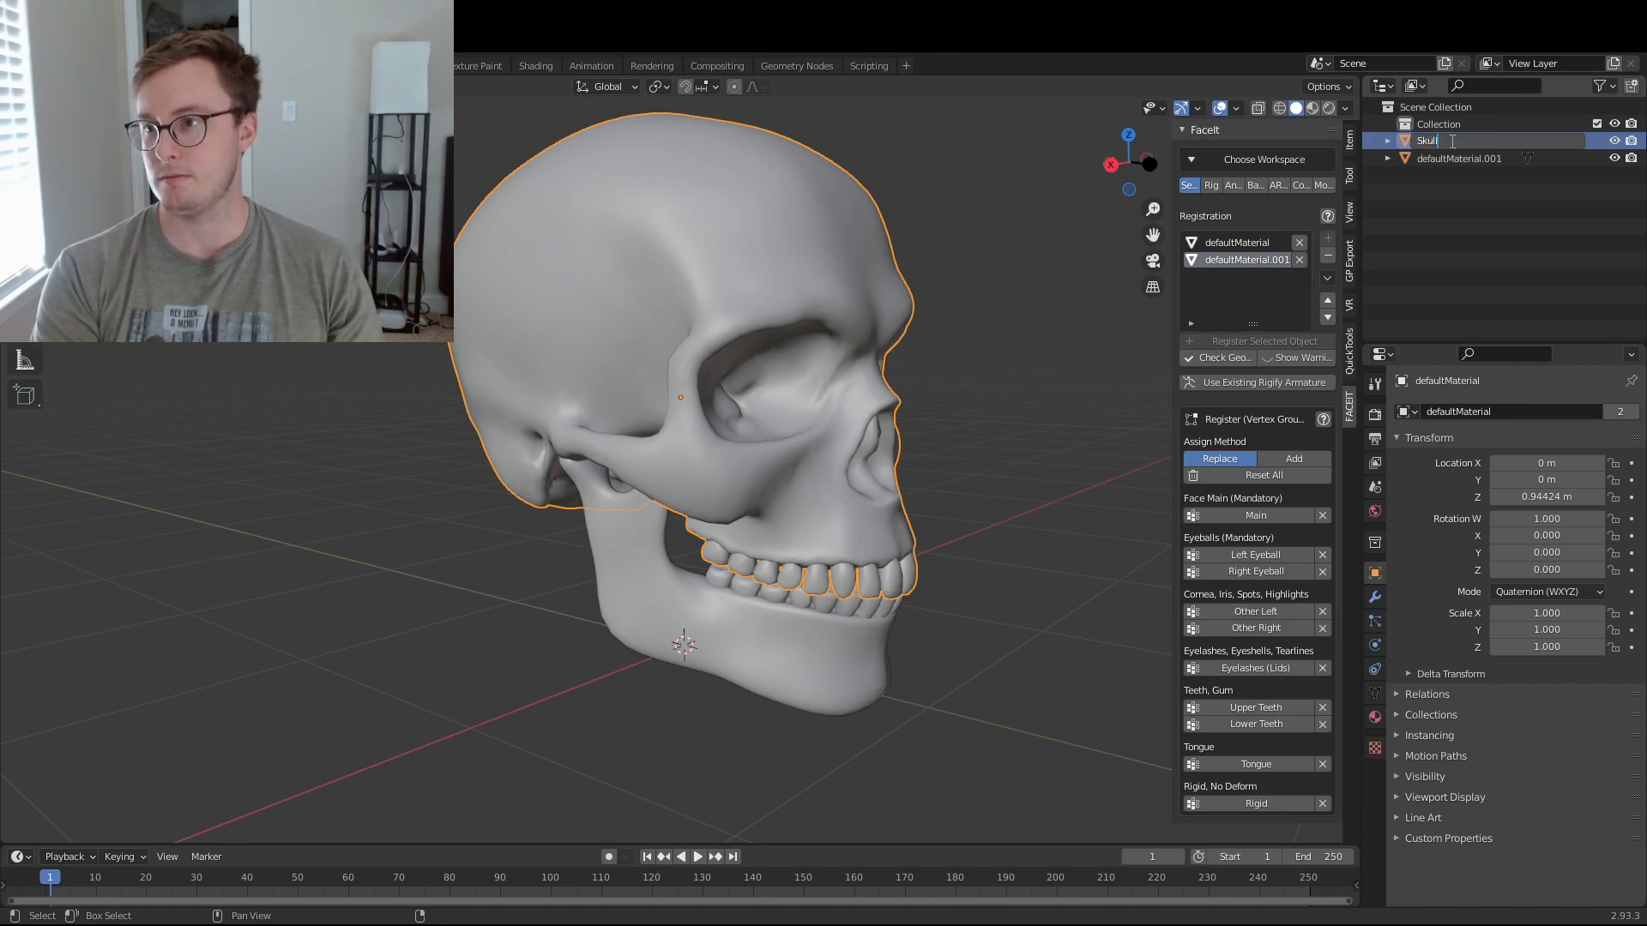
{"action": "type", "text": "_Head"}
{"action": "key", "text": "Return"}
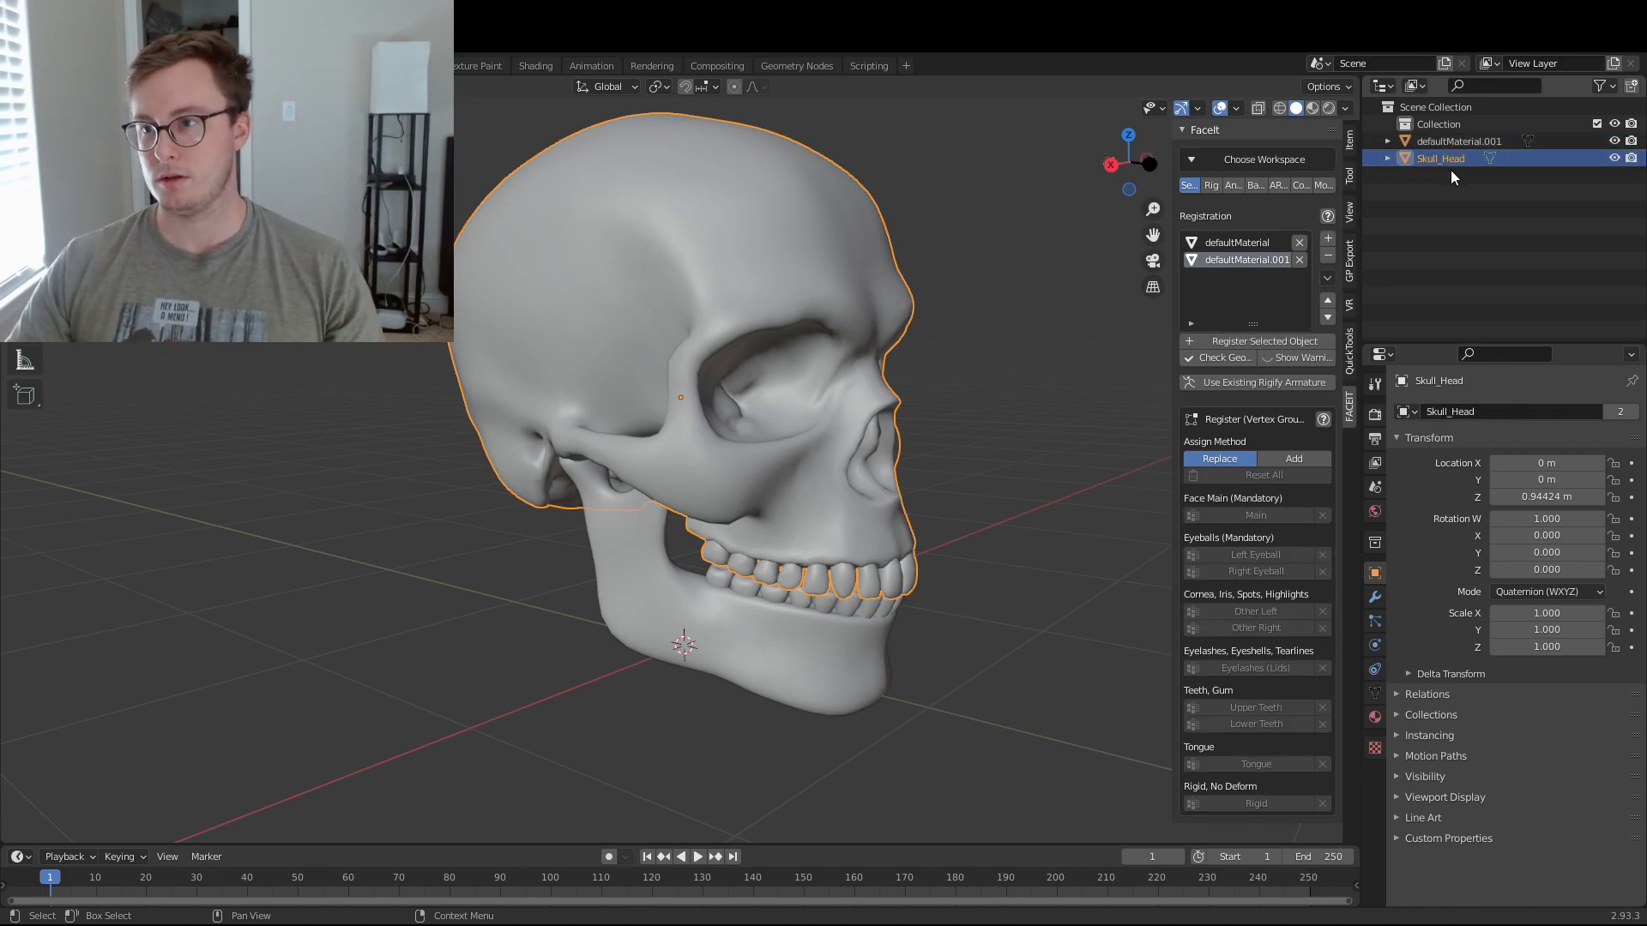
{"action": "key", "text": "ctrl+z"}
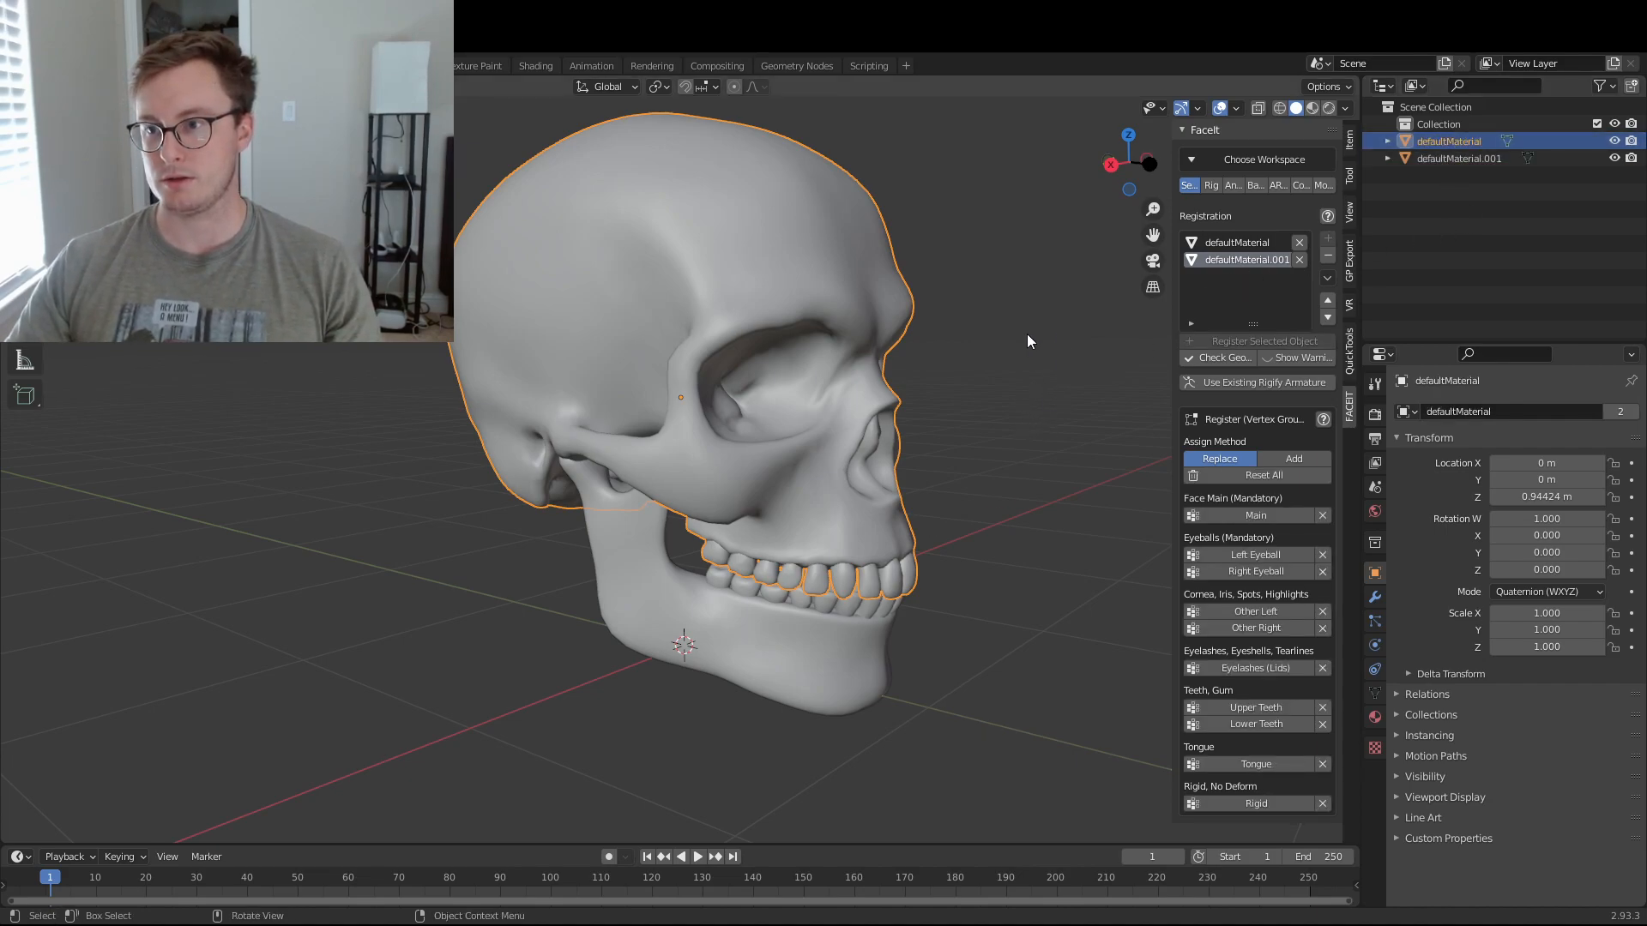
- Remove the face objects from the Faceit registration and save the file
{"action": "key", "text": "ctrl+z"}
{"action": "left_click", "coordinate": [1300, 245]}
{"action": "key", "text": "ctrl+s"}
- Rename the cranium object to Skull_Head
{"action": "left_click", "coordinate": [1454, 140]}
{"action": "double_click", "coordinate": [1470, 140]}
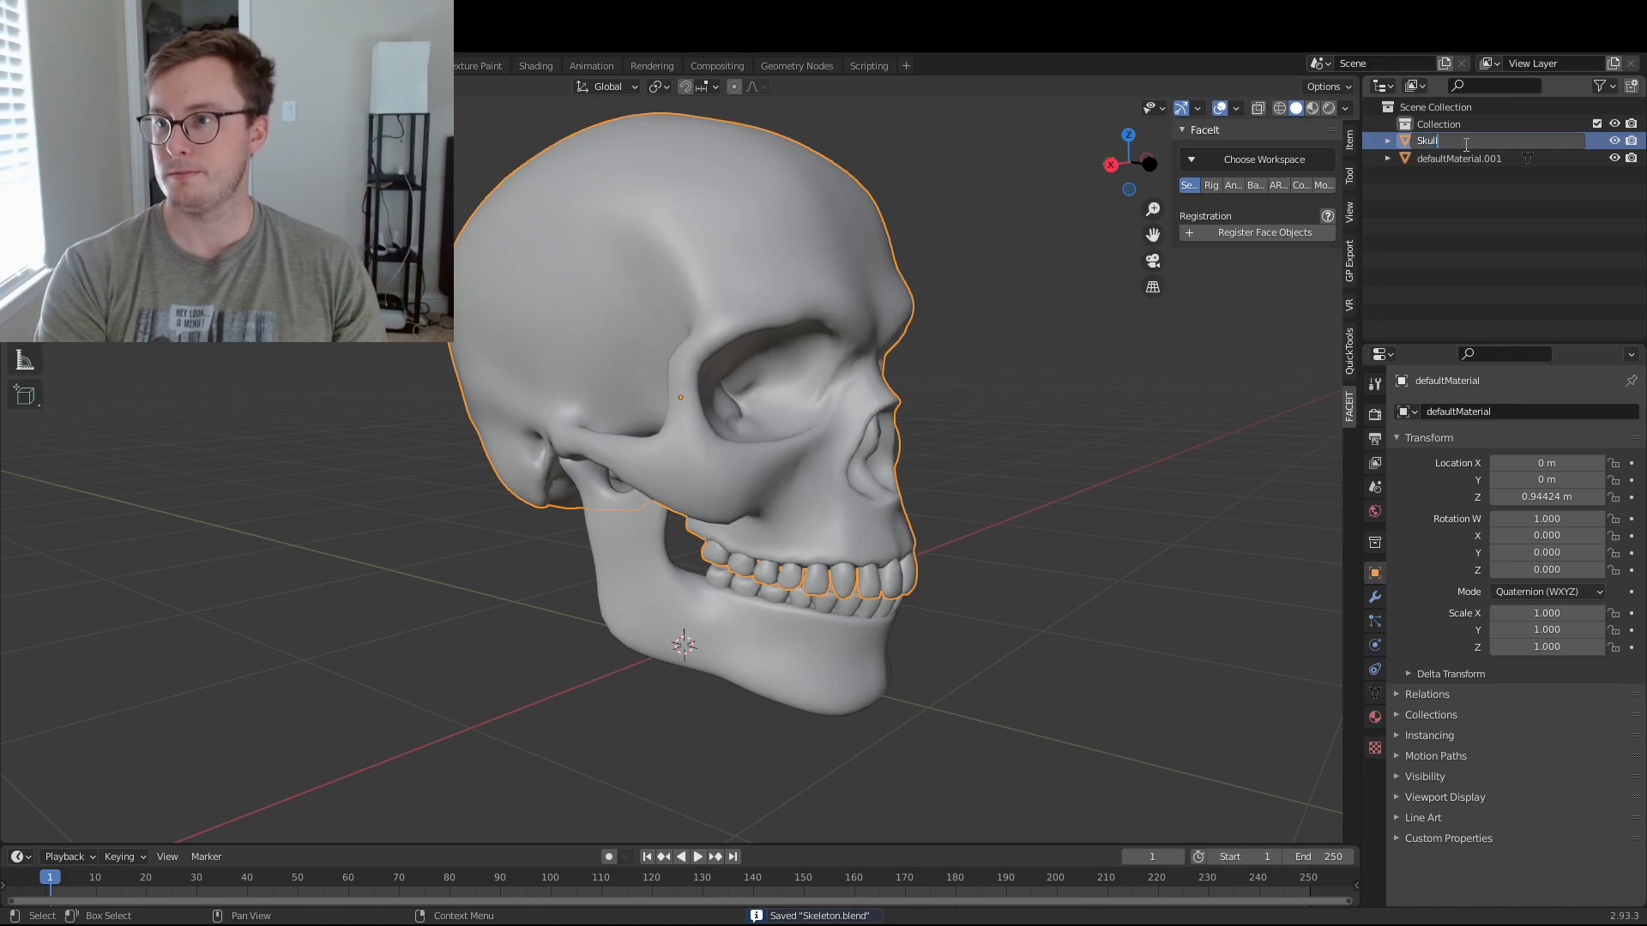
{"action": "type", "text": "Skull_Head"}
{"action": "key", "text": "Return"}
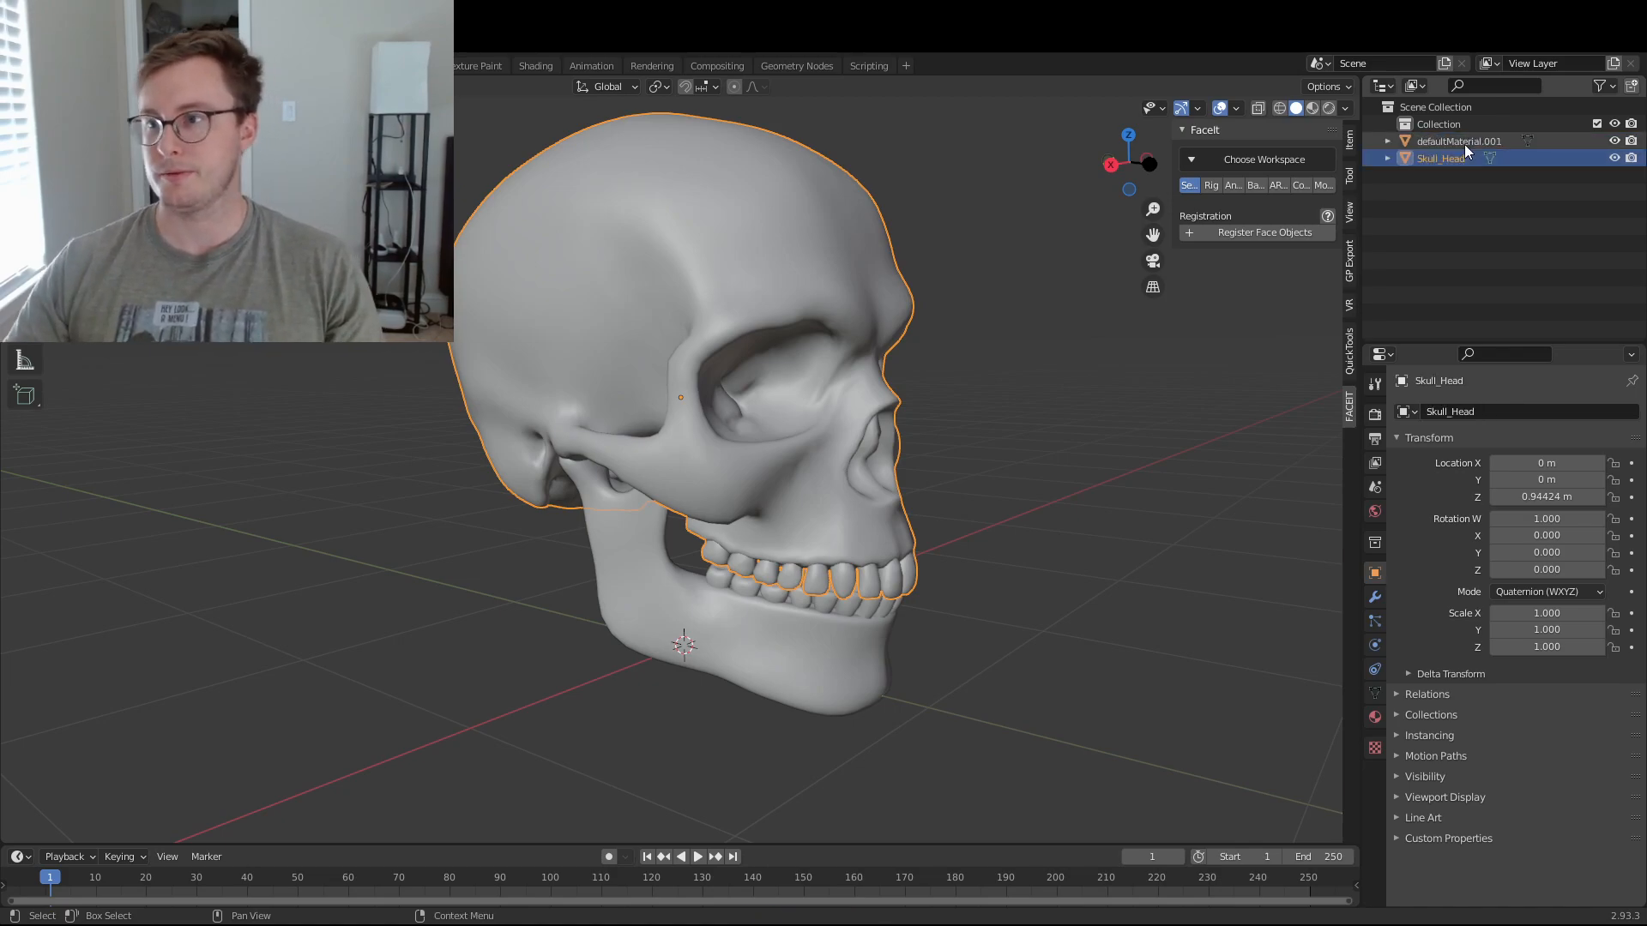
- Rename the jaw object defaultMaterial.001 to Skull_Jaw and save the file
{"action": "left_click", "coordinate": [1465, 144]}
{"action": "double_click", "coordinate": [1464, 145]}
{"action": "type", "text": "S"}
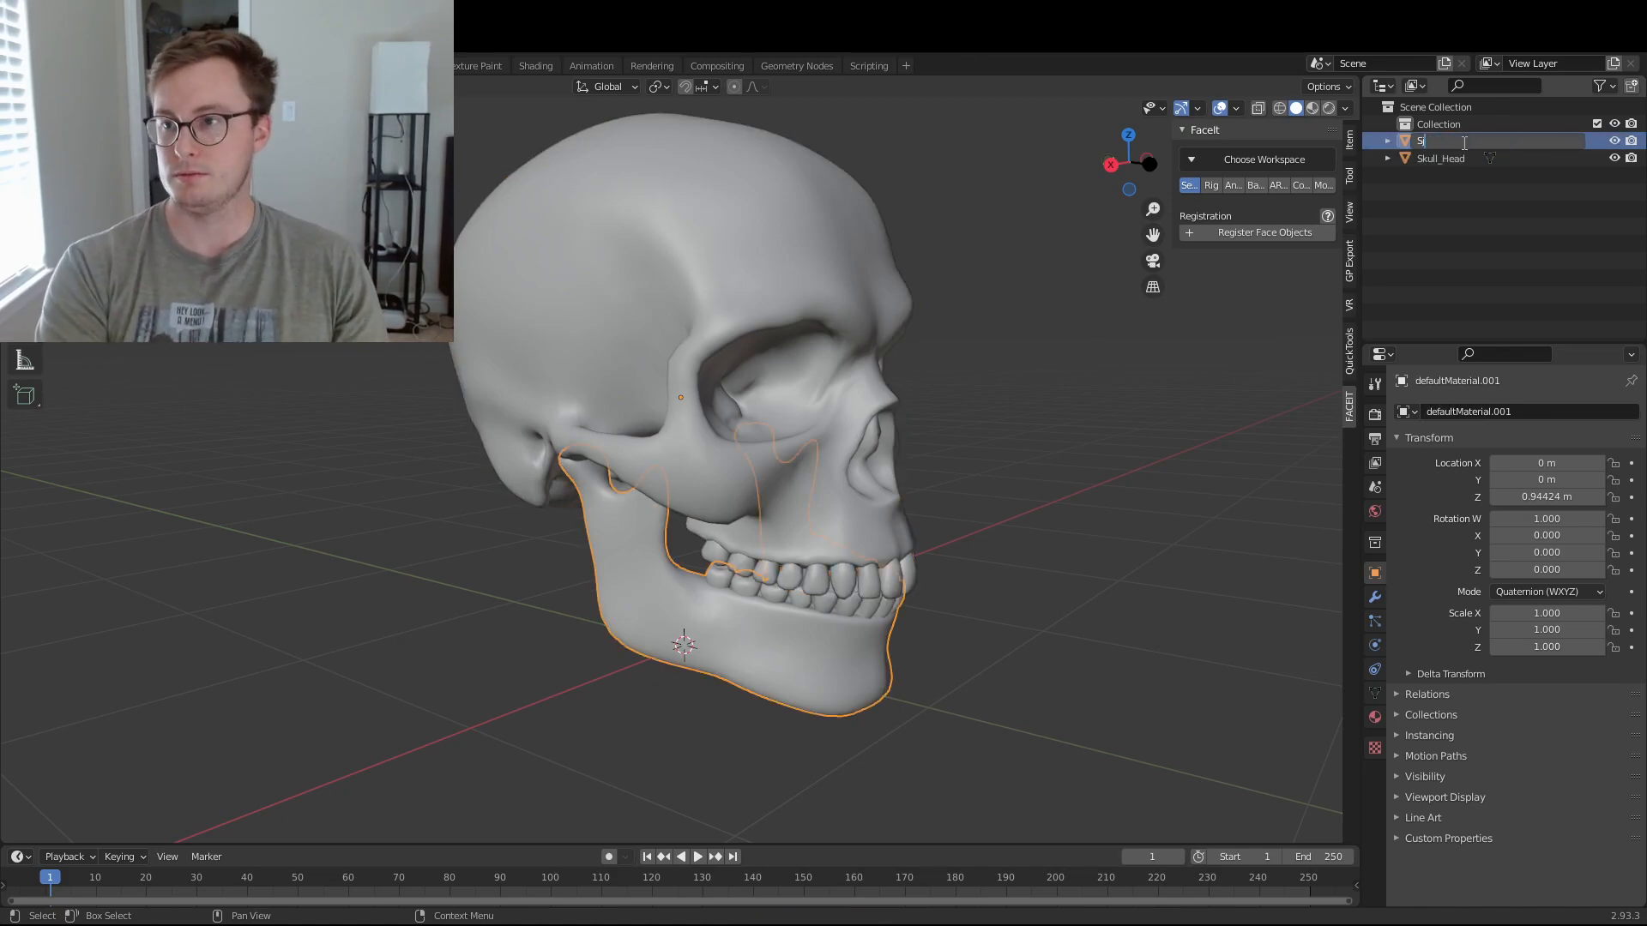
{"action": "type", "text": "kull_"}
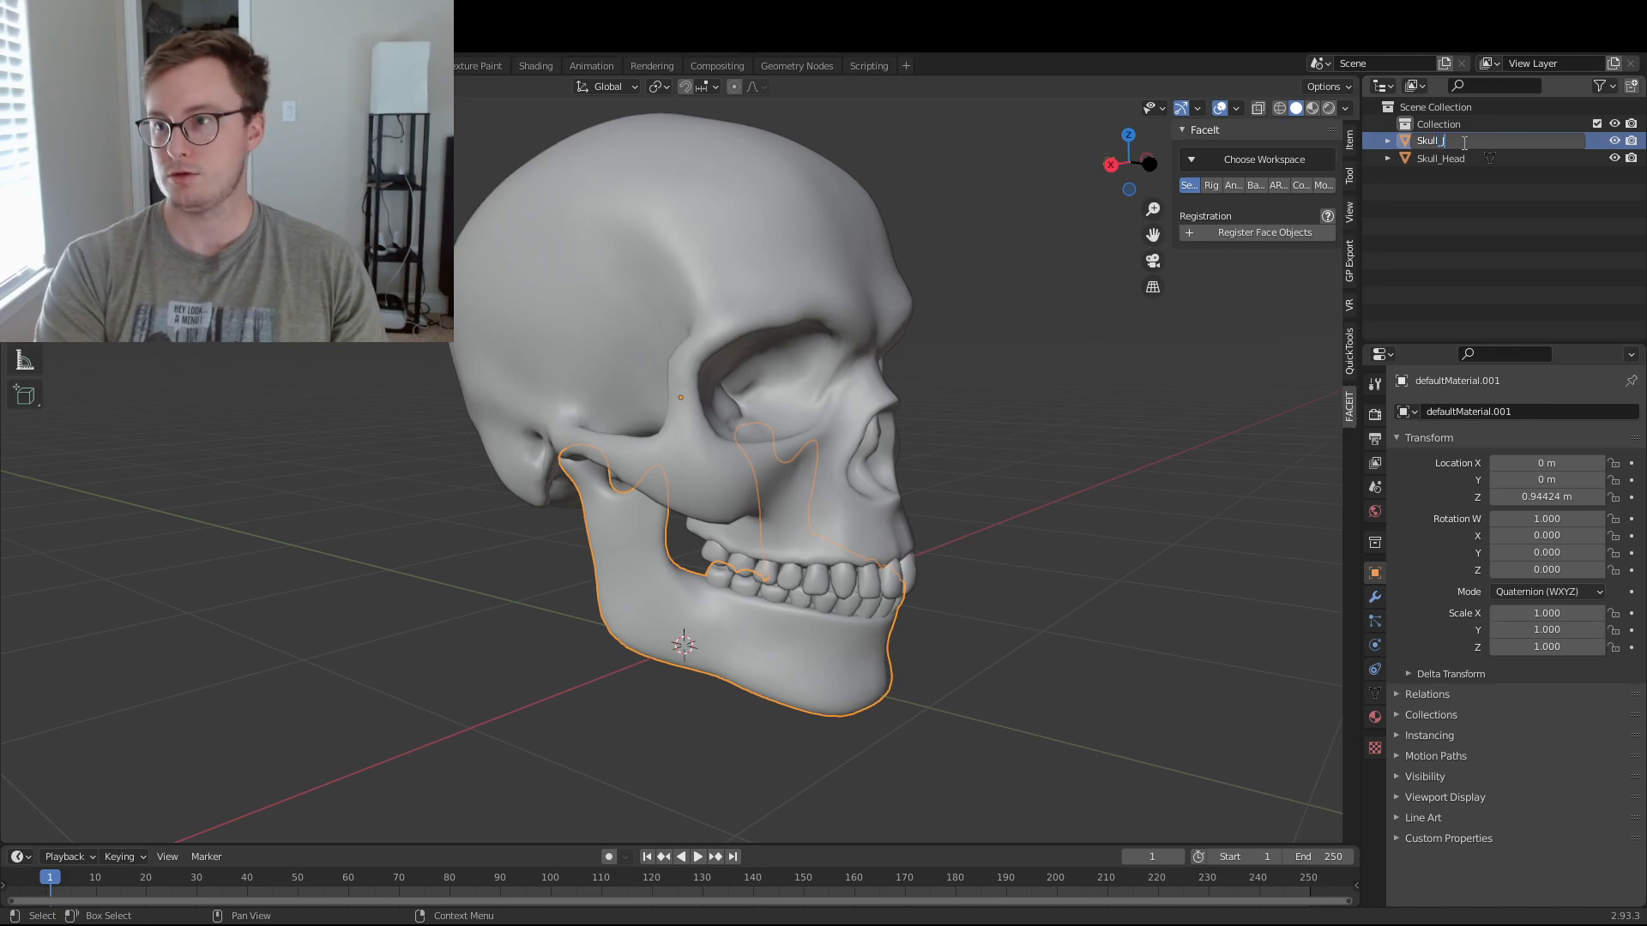
{"action": "type", "text": "Jaw"}
{"action": "key", "text": "Return"}
{"action": "key", "text": "ctrl+s"}
- Try rotating Skull_Jaw about the X axis to test its movement against the cranium
{"action": "middle_click_drag", "start_coordinate": [864, 415], "coordinate": [1024, 434]}
{"action": "key", "text": "r"}
{"action": "key", "text": "x"}
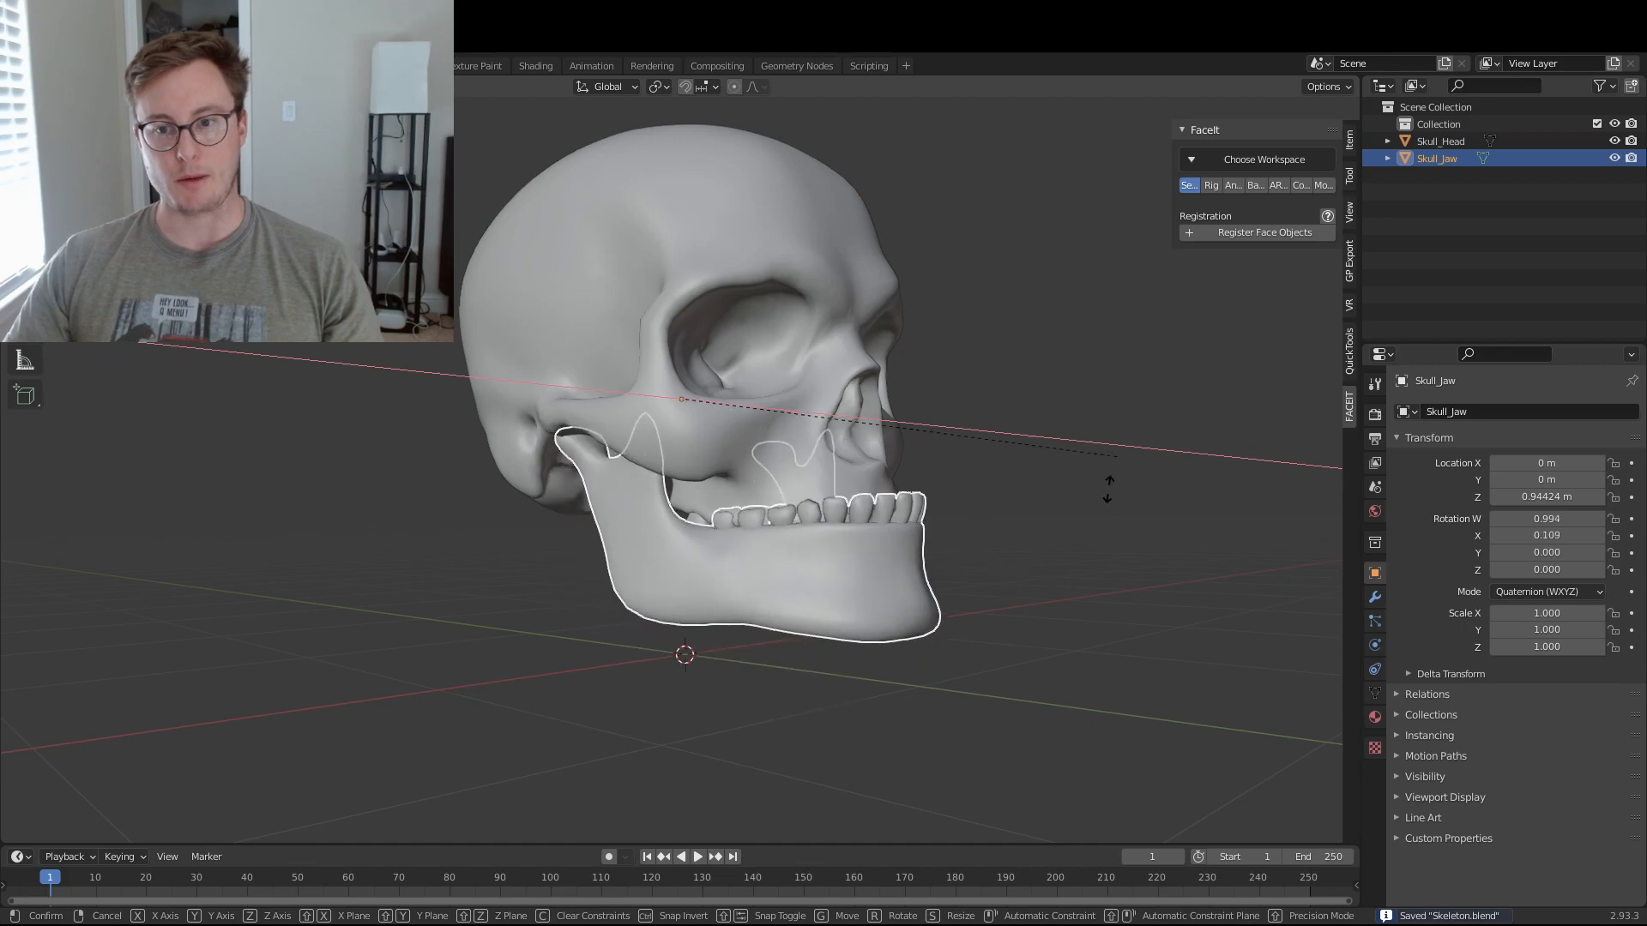
{"action": "key", "text": "Escape"}
- Switch the viewport to Material Preview shading to show the skull's textures, and save the file
{"action": "middle_click_drag", "start_coordinate": [944, 632], "coordinate": [934, 419]}
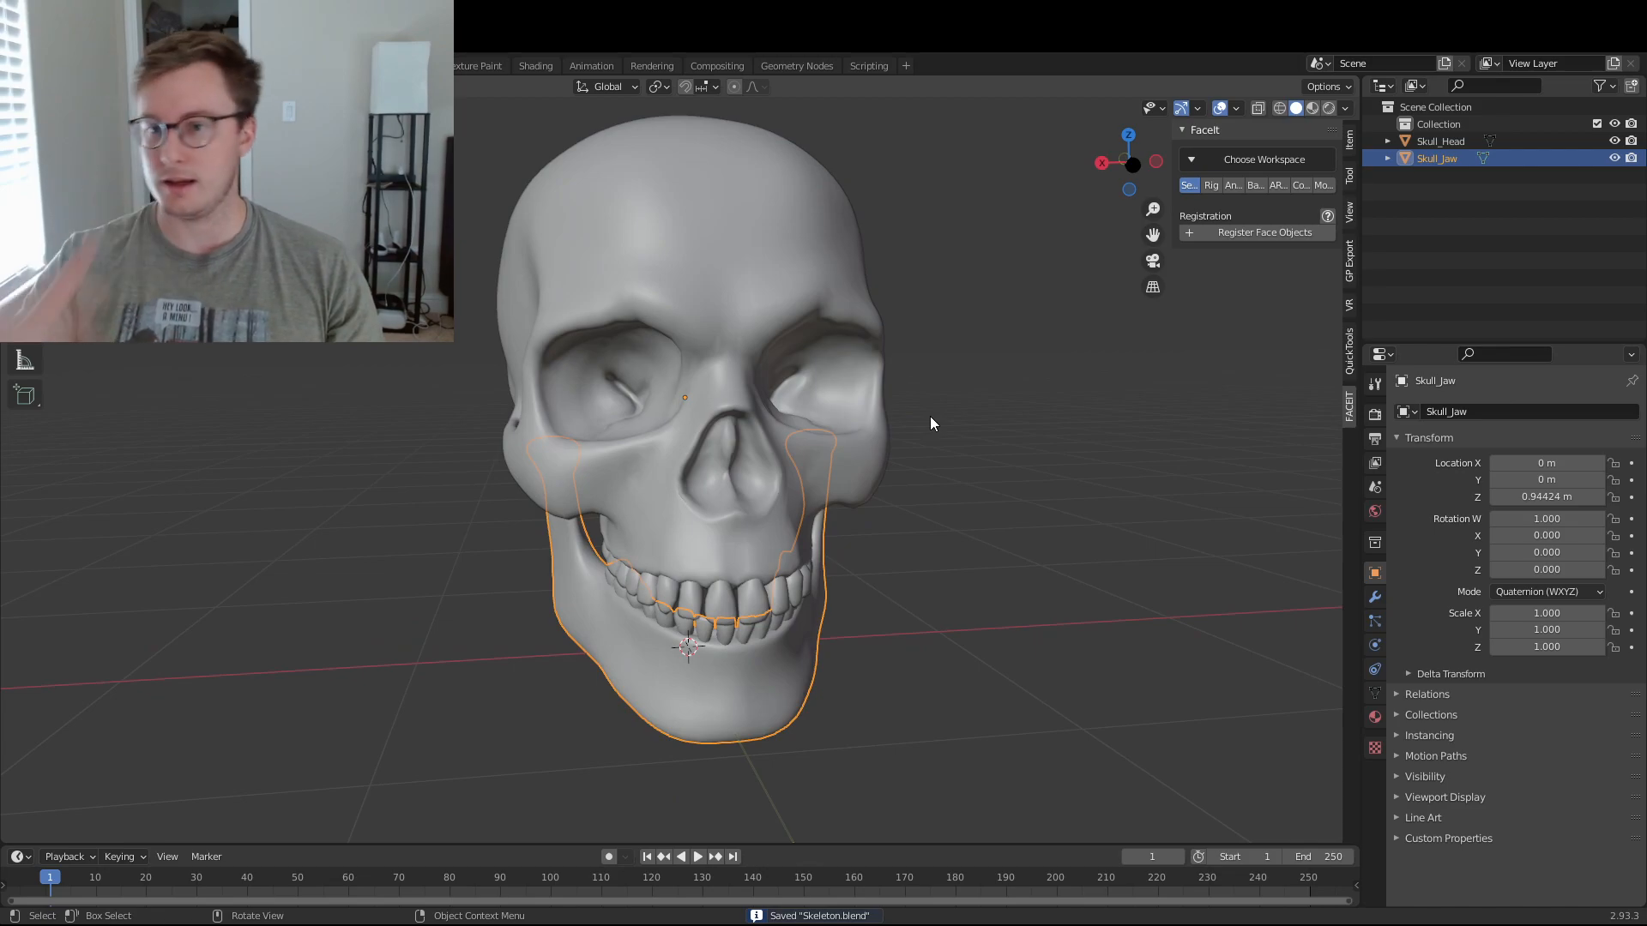
{"action": "key", "text": "z"}
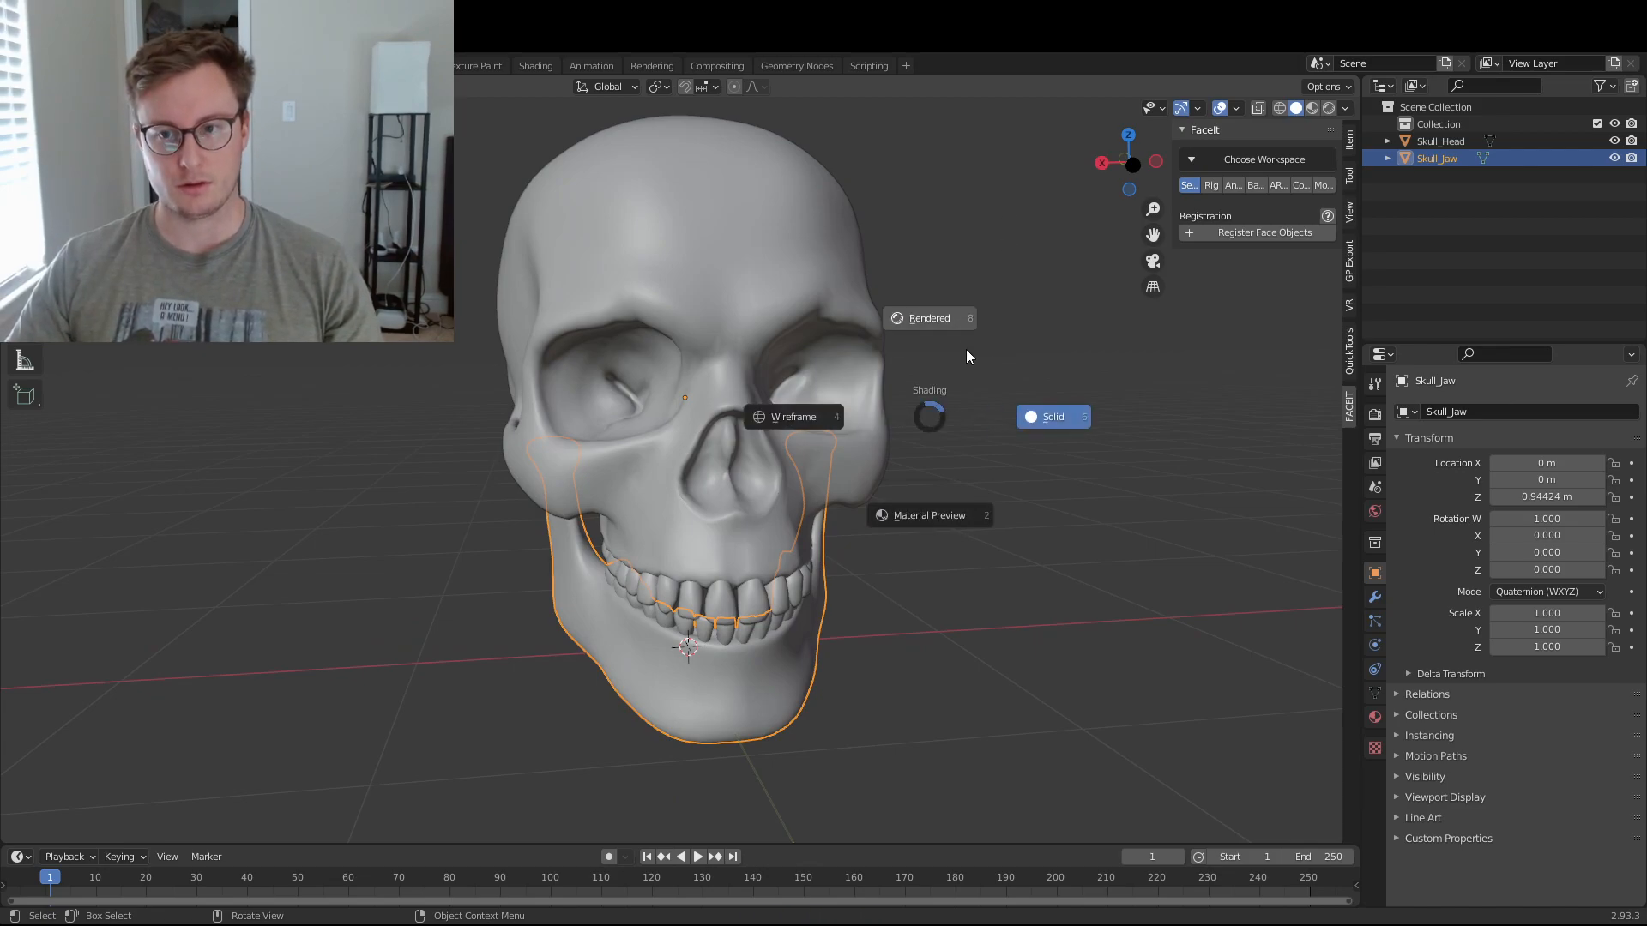
{"action": "left_click", "coordinate": [974, 537]}
{"action": "middle_click_drag", "start_coordinate": [838, 486], "coordinate": [900, 606]}
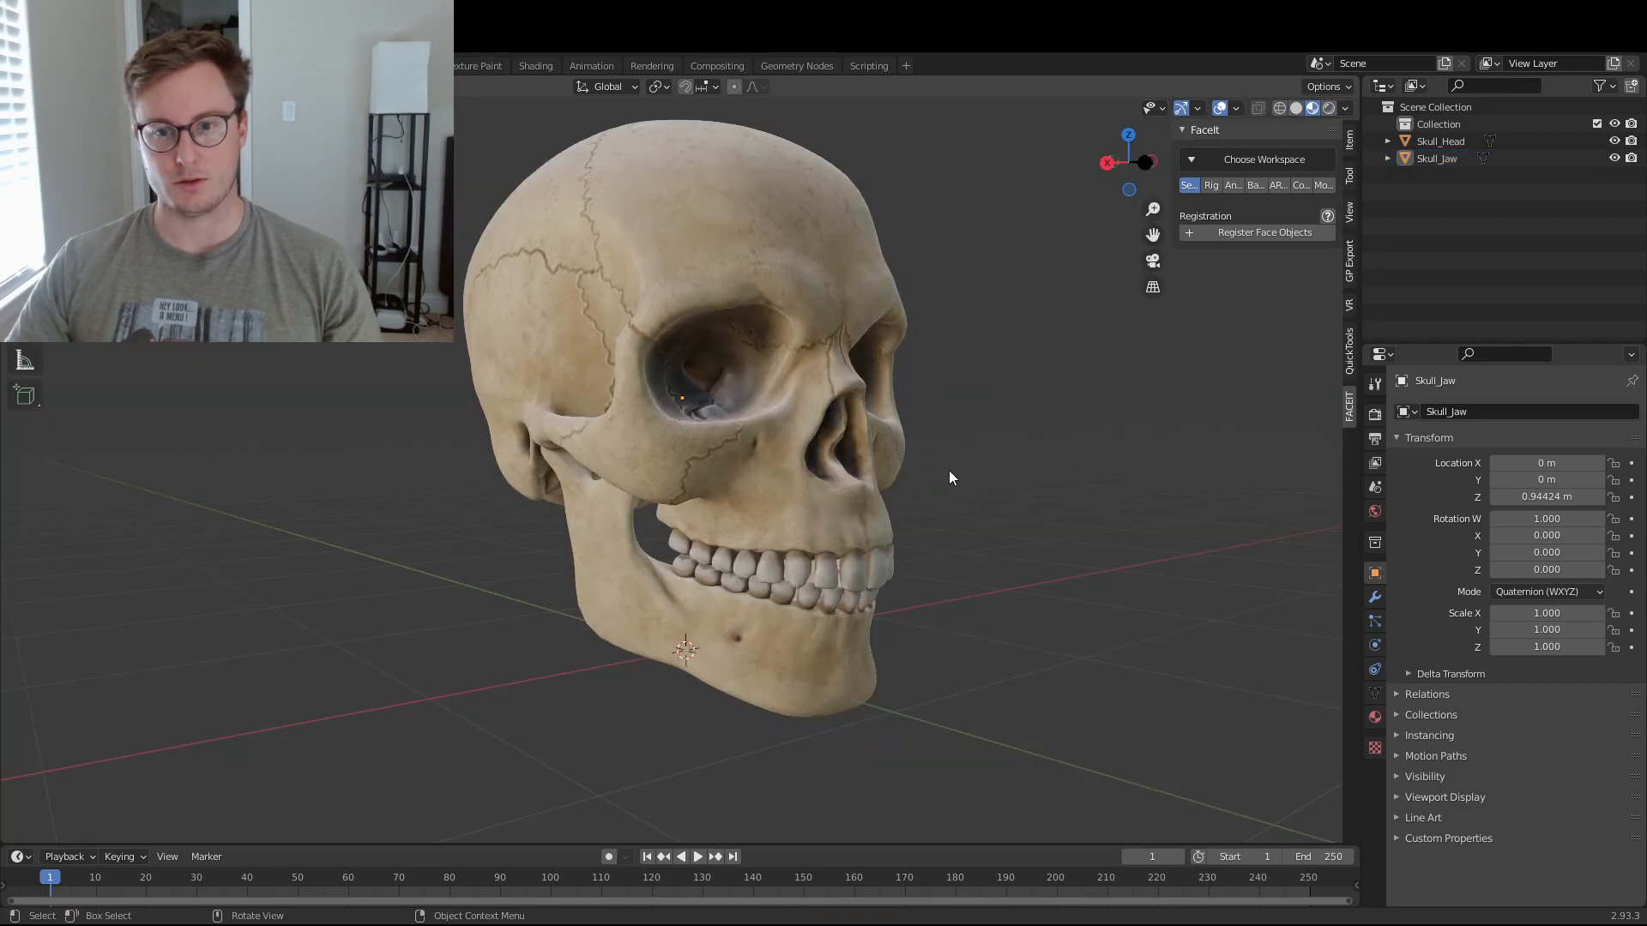
{"action": "middle_click_drag", "start_coordinate": [950, 472], "coordinate": [914, 527]}
{"action": "key", "text": "ctrl+s"}
- Try rotating the textured jaw open without an axis constraint
{"action": "left_click", "coordinate": [786, 682]}
{"action": "key", "text": "r"}
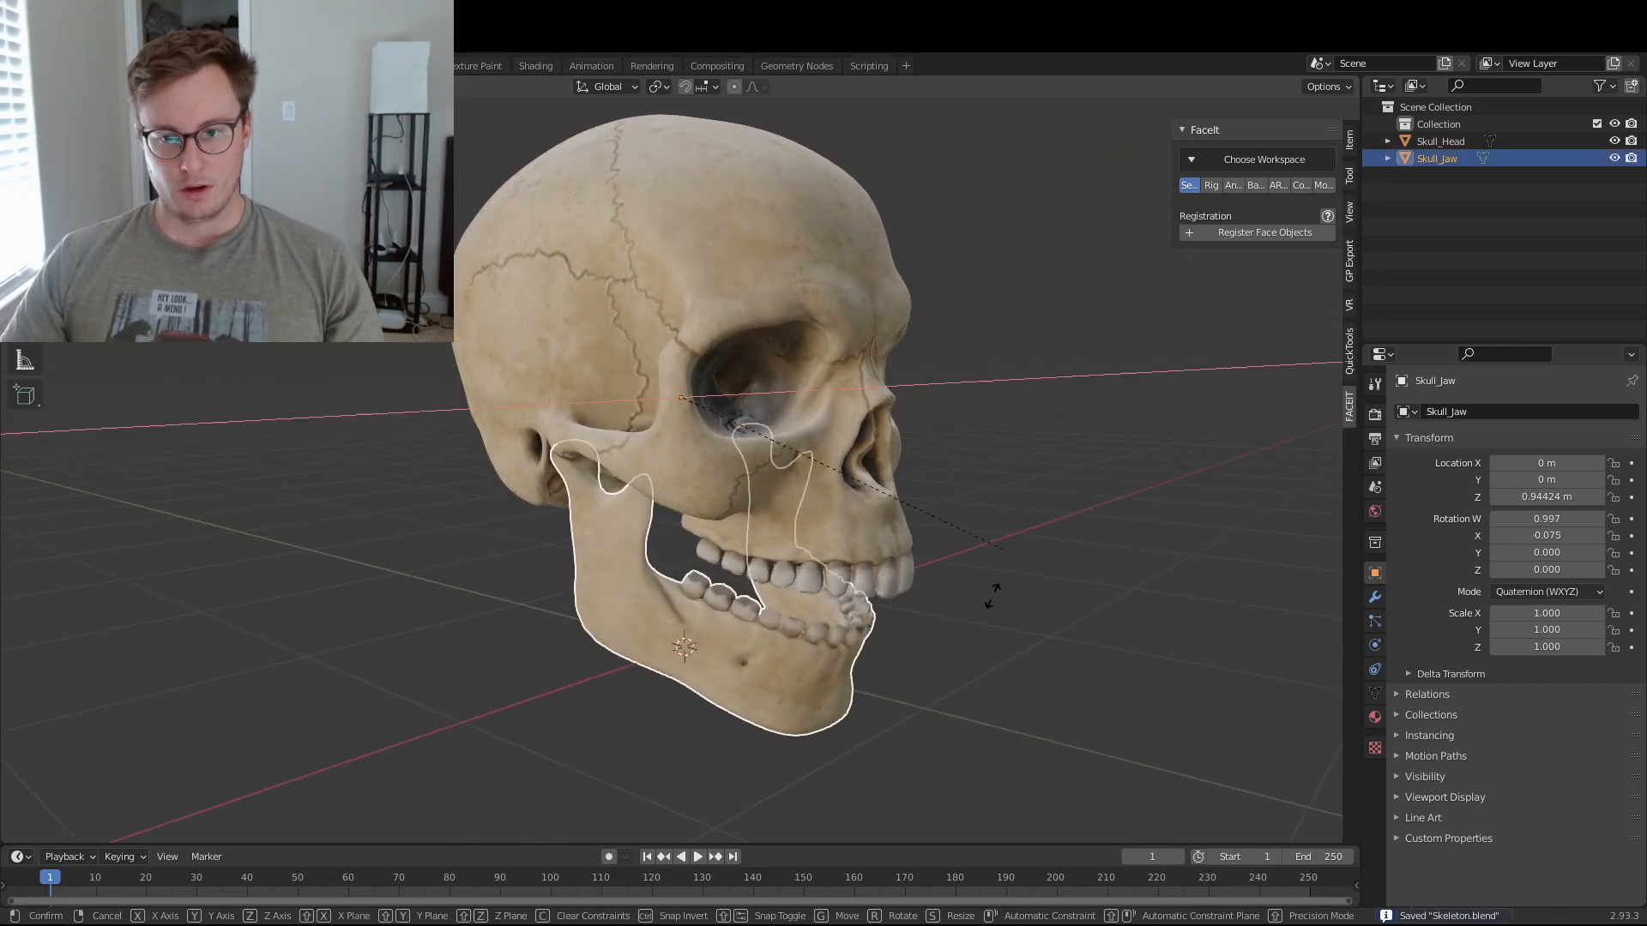
{"action": "key", "text": "Escape"}
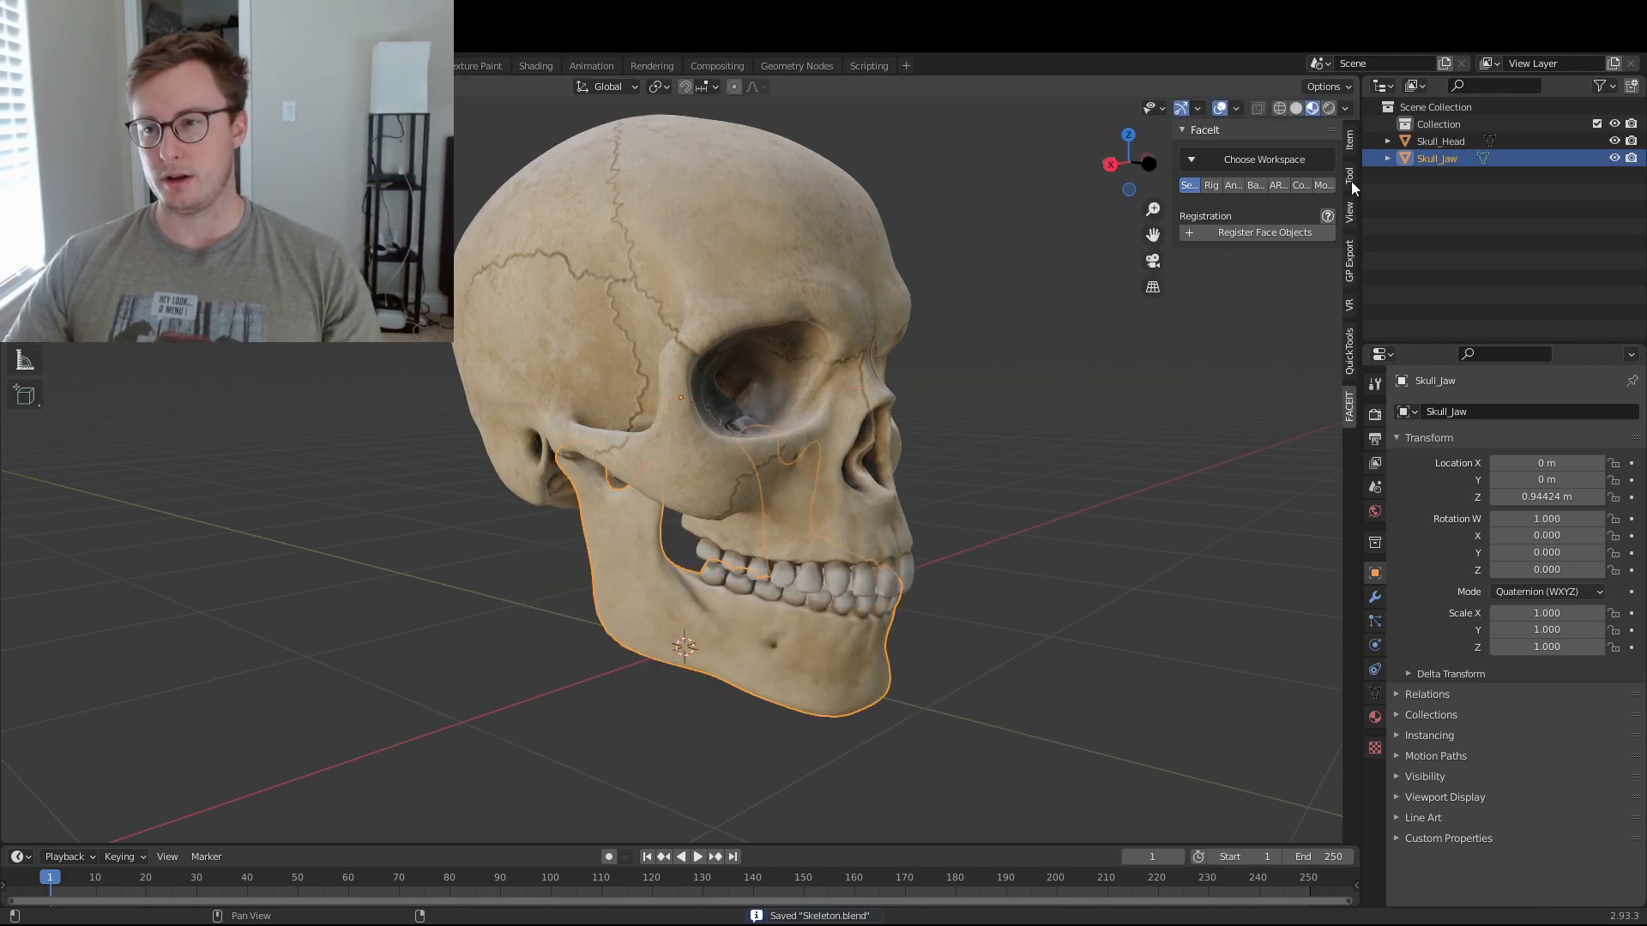
- Register Skull_Head and Skull_Jaw as Faceit face objects, assign Skull_Head to the Main vertex group, and save the file
{"action": "left_click", "coordinate": [1213, 235]}
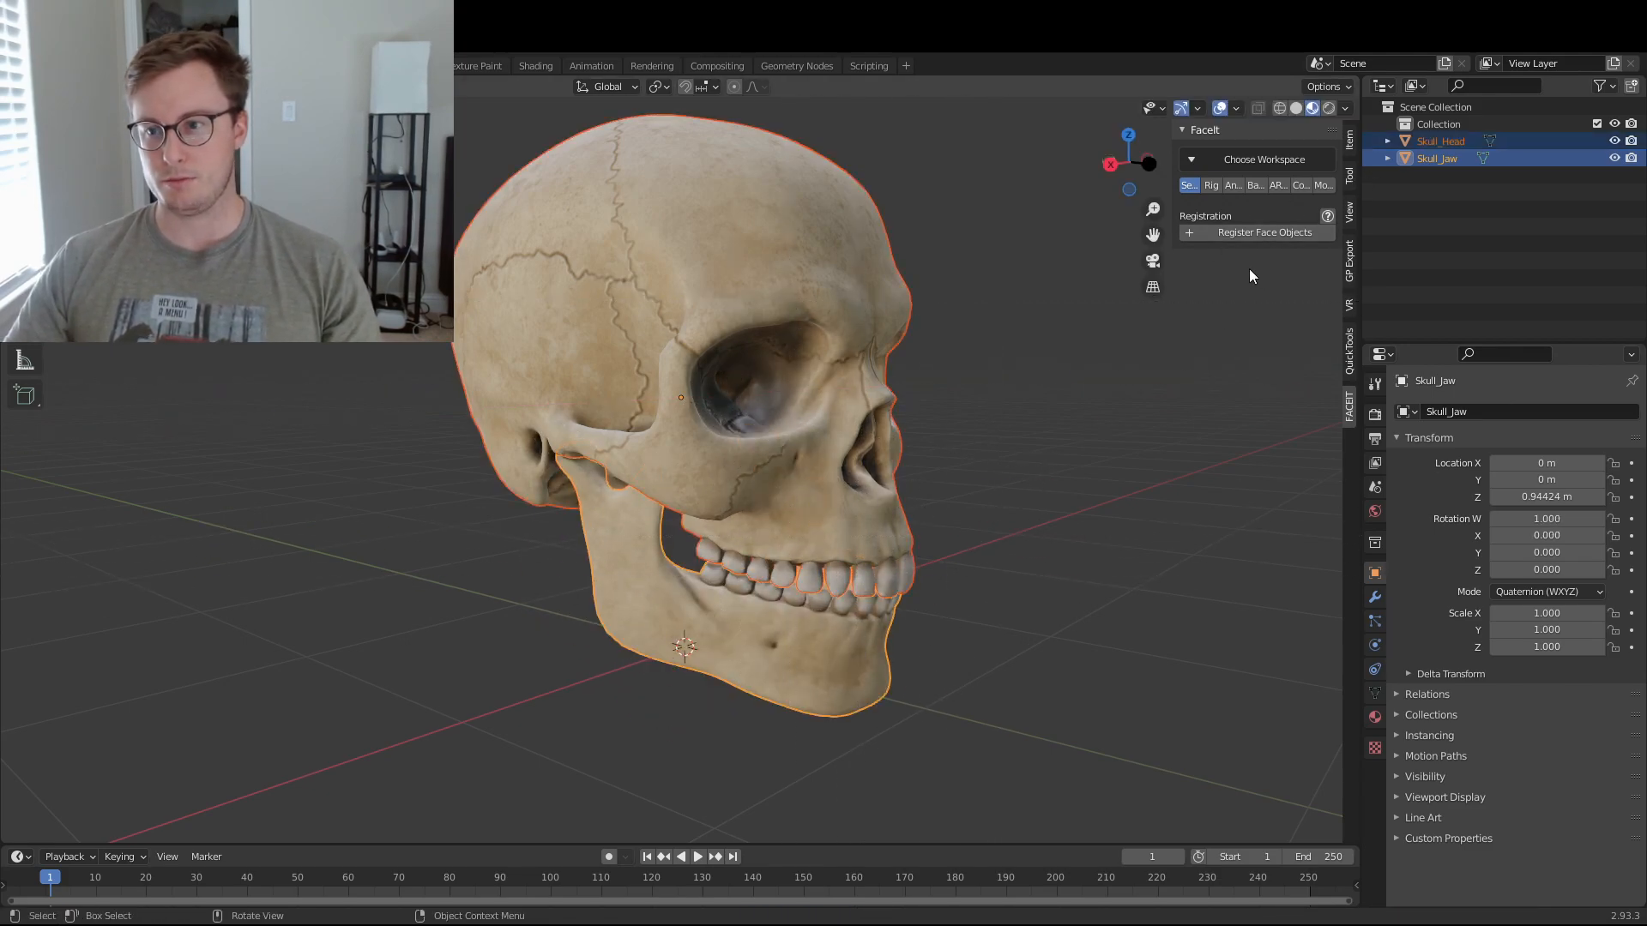
{"action": "left_click", "coordinate": [1254, 244]}
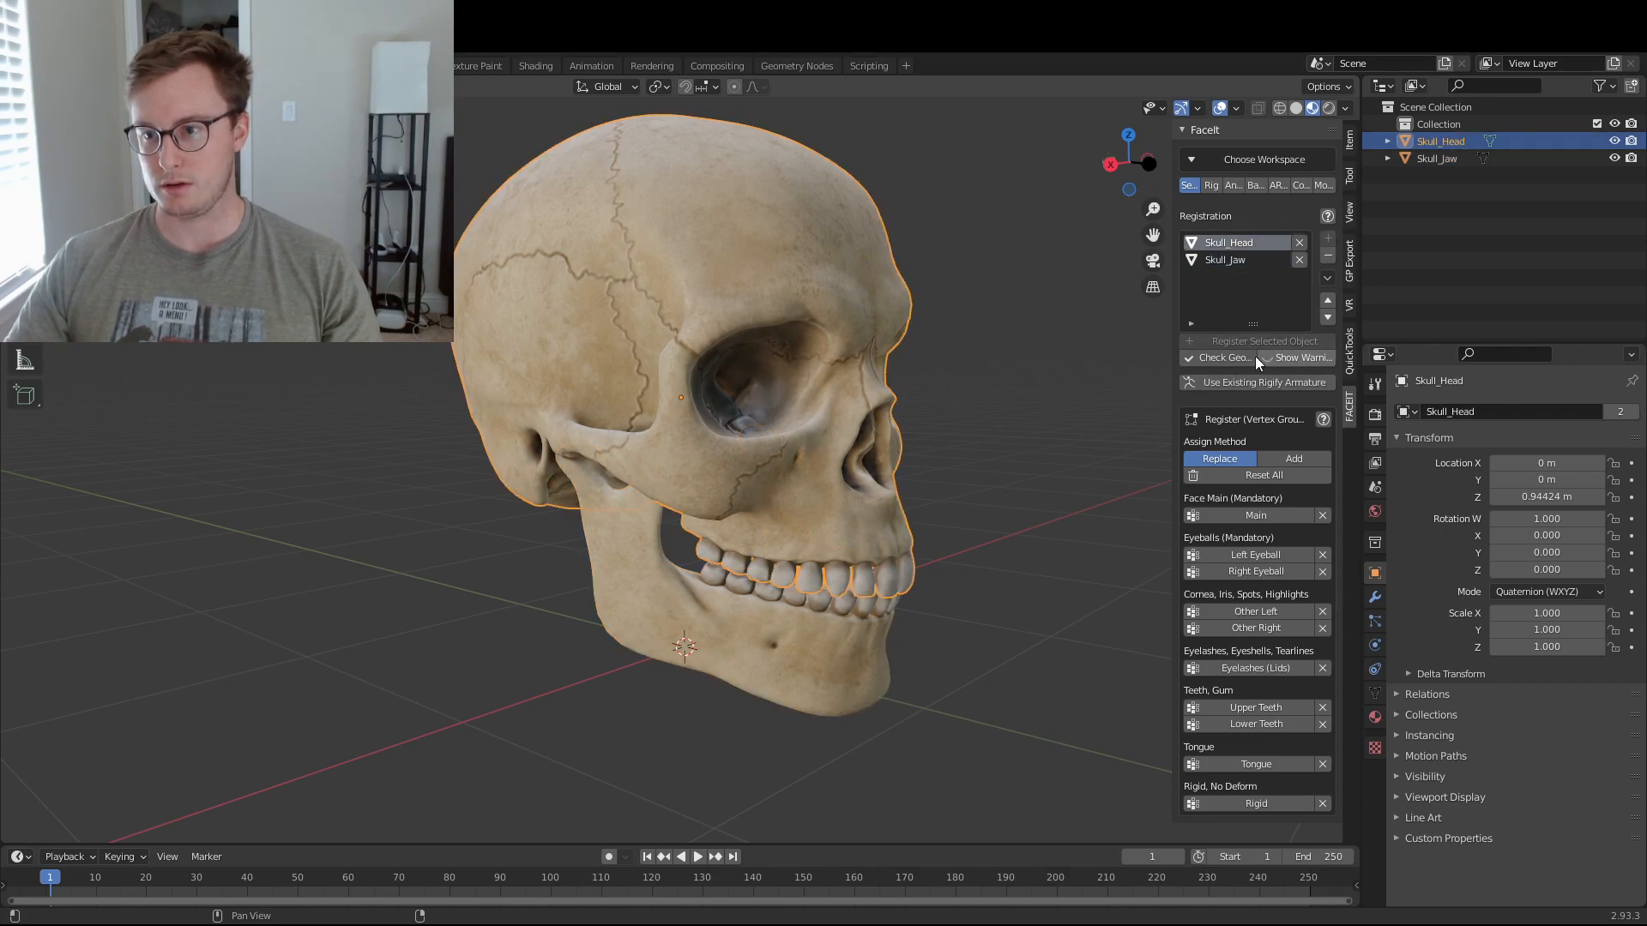
{"action": "left_click", "coordinate": [1257, 518]}
{"action": "key", "text": "ctrl+s"}
- Add a UV sphere at the world origin as an eyeball for the skull
{"action": "middle_click_drag", "start_coordinate": [943, 478], "coordinate": [872, 455]}
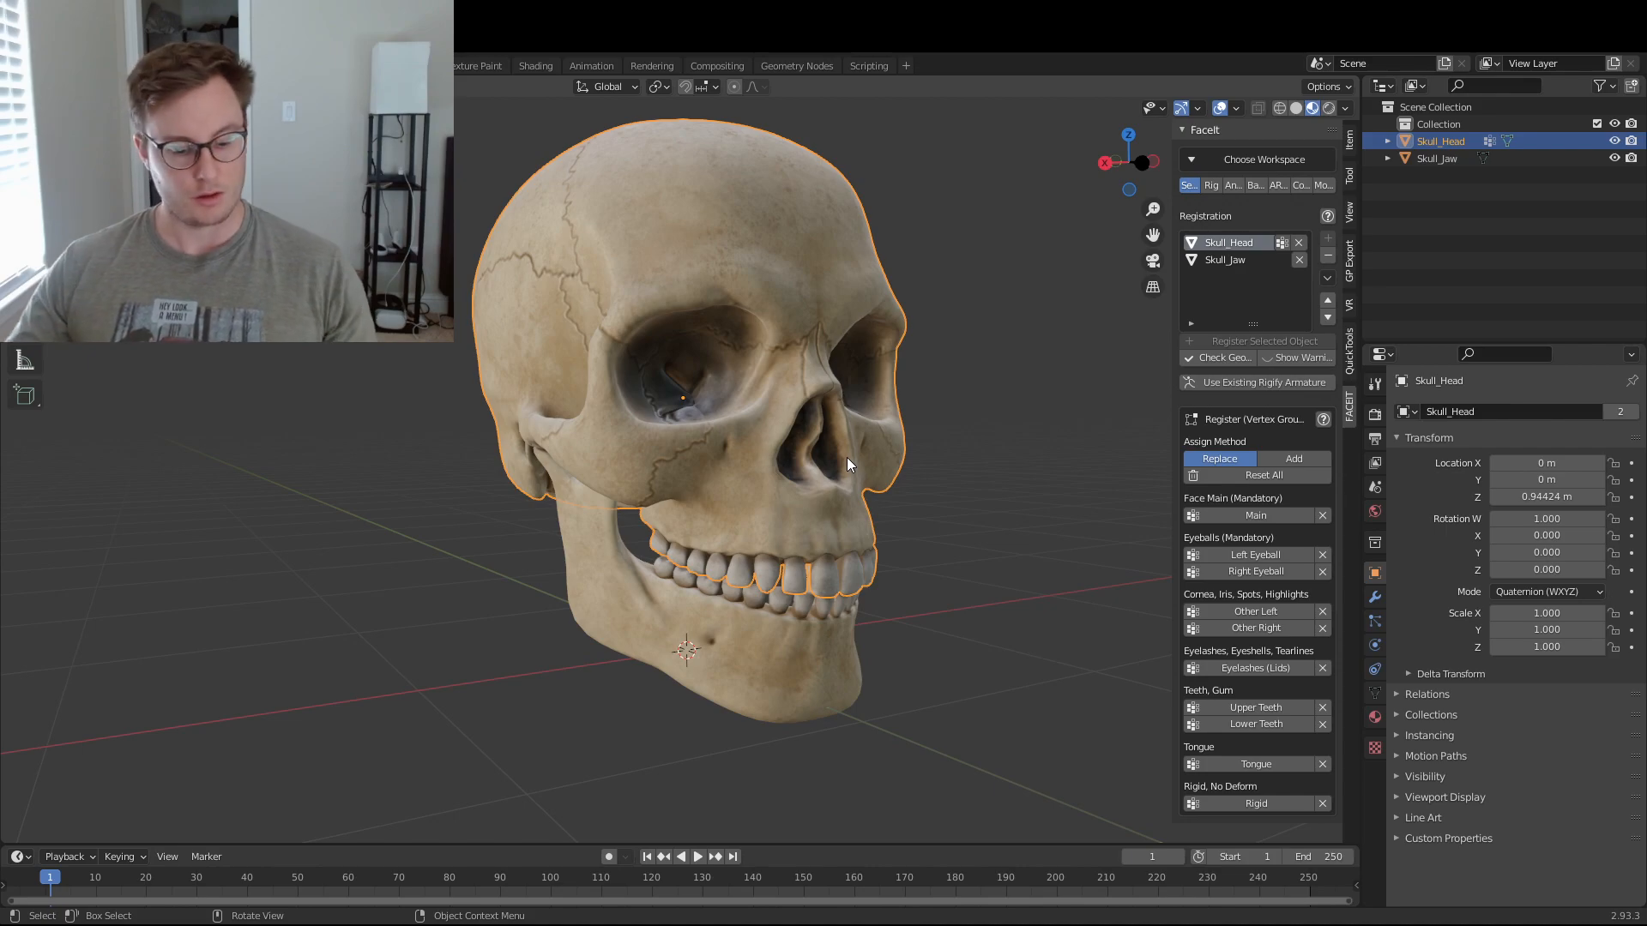
{"action": "key", "text": "shift+a"}
{"action": "mouse_move", "coordinate": [823, 571]}
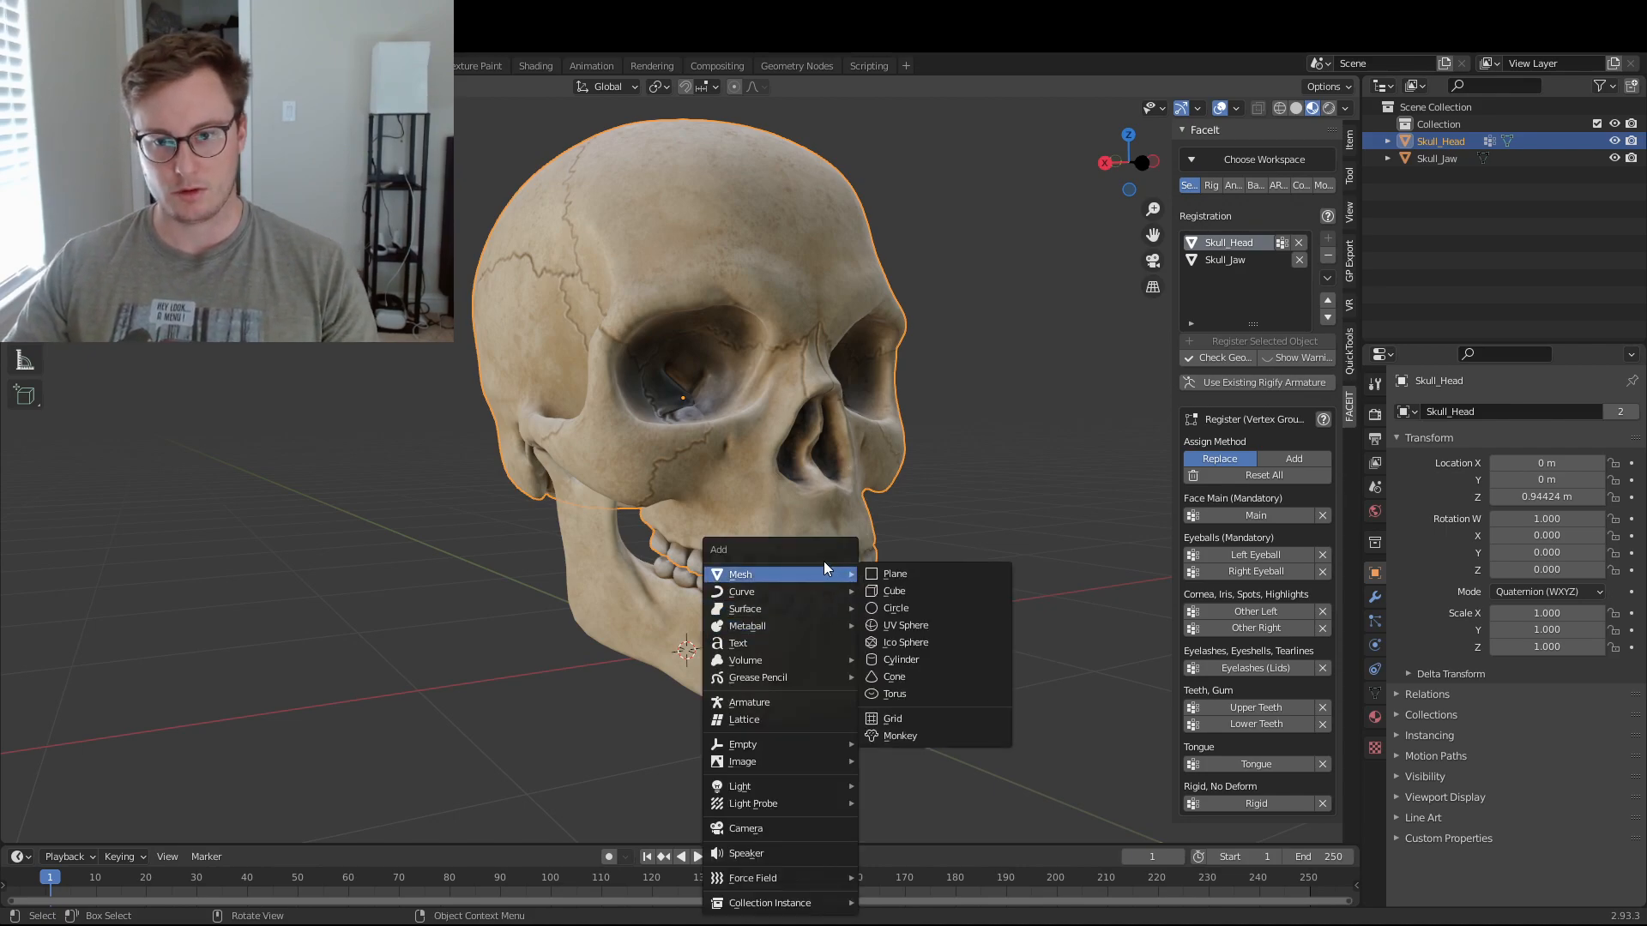
{"action": "left_click", "coordinate": [930, 623]}
{"action": "key", "text": "Tab"}
{"action": "key", "text": "s"}
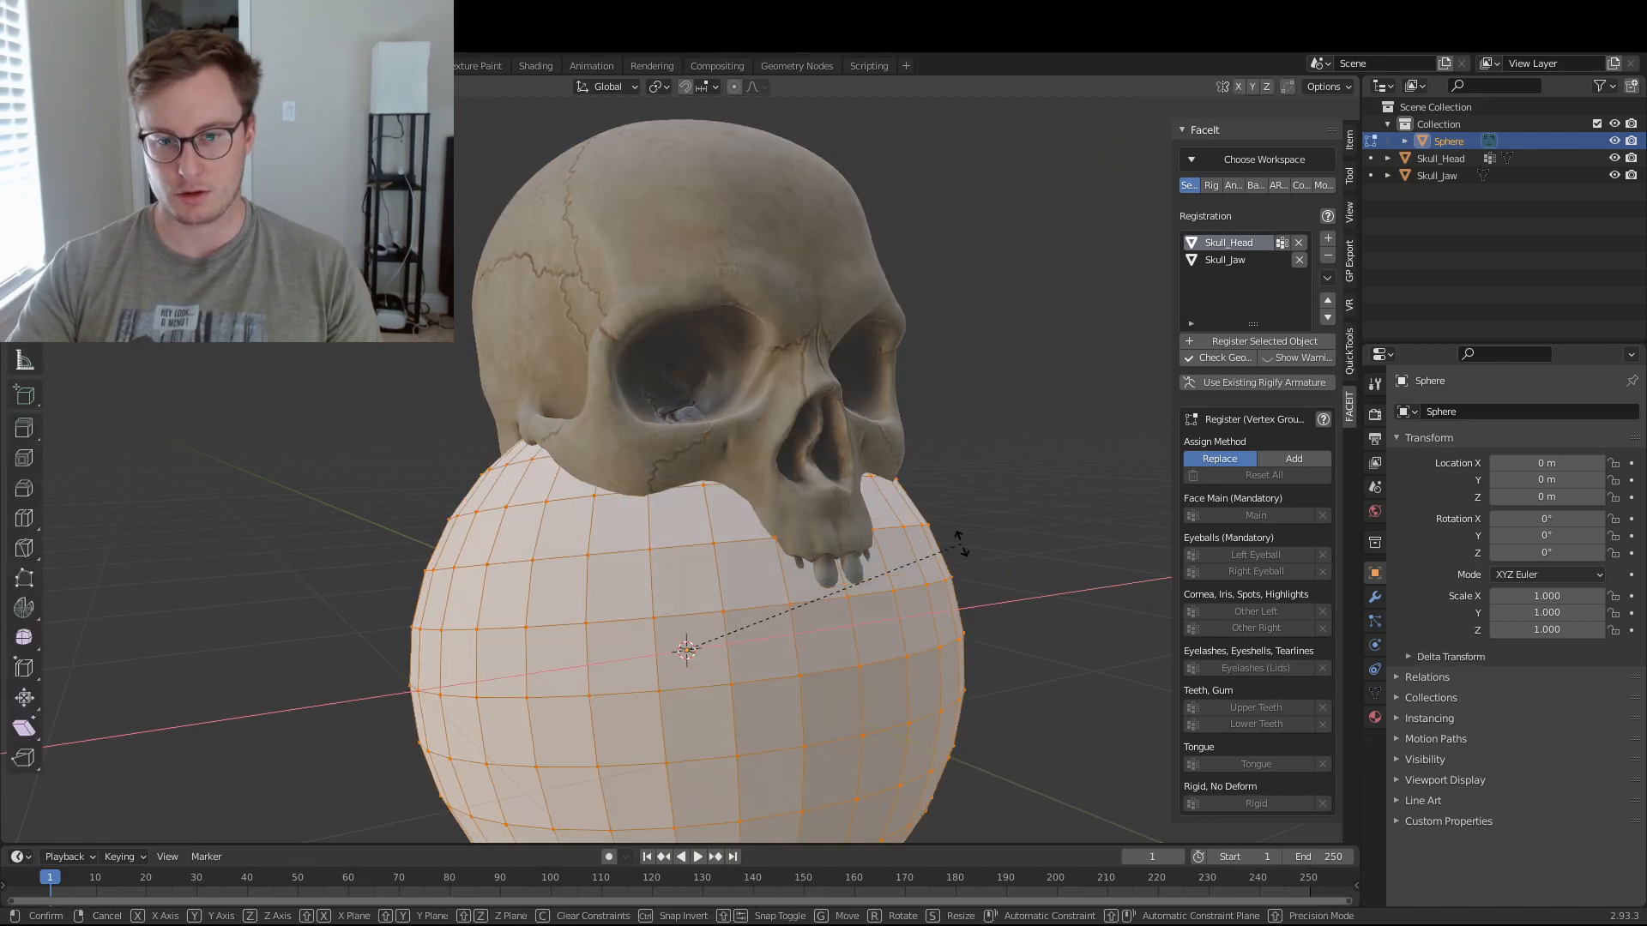
{"action": "left_click", "coordinate": [961, 544]}
{"action": "key", "text": "Tab"}
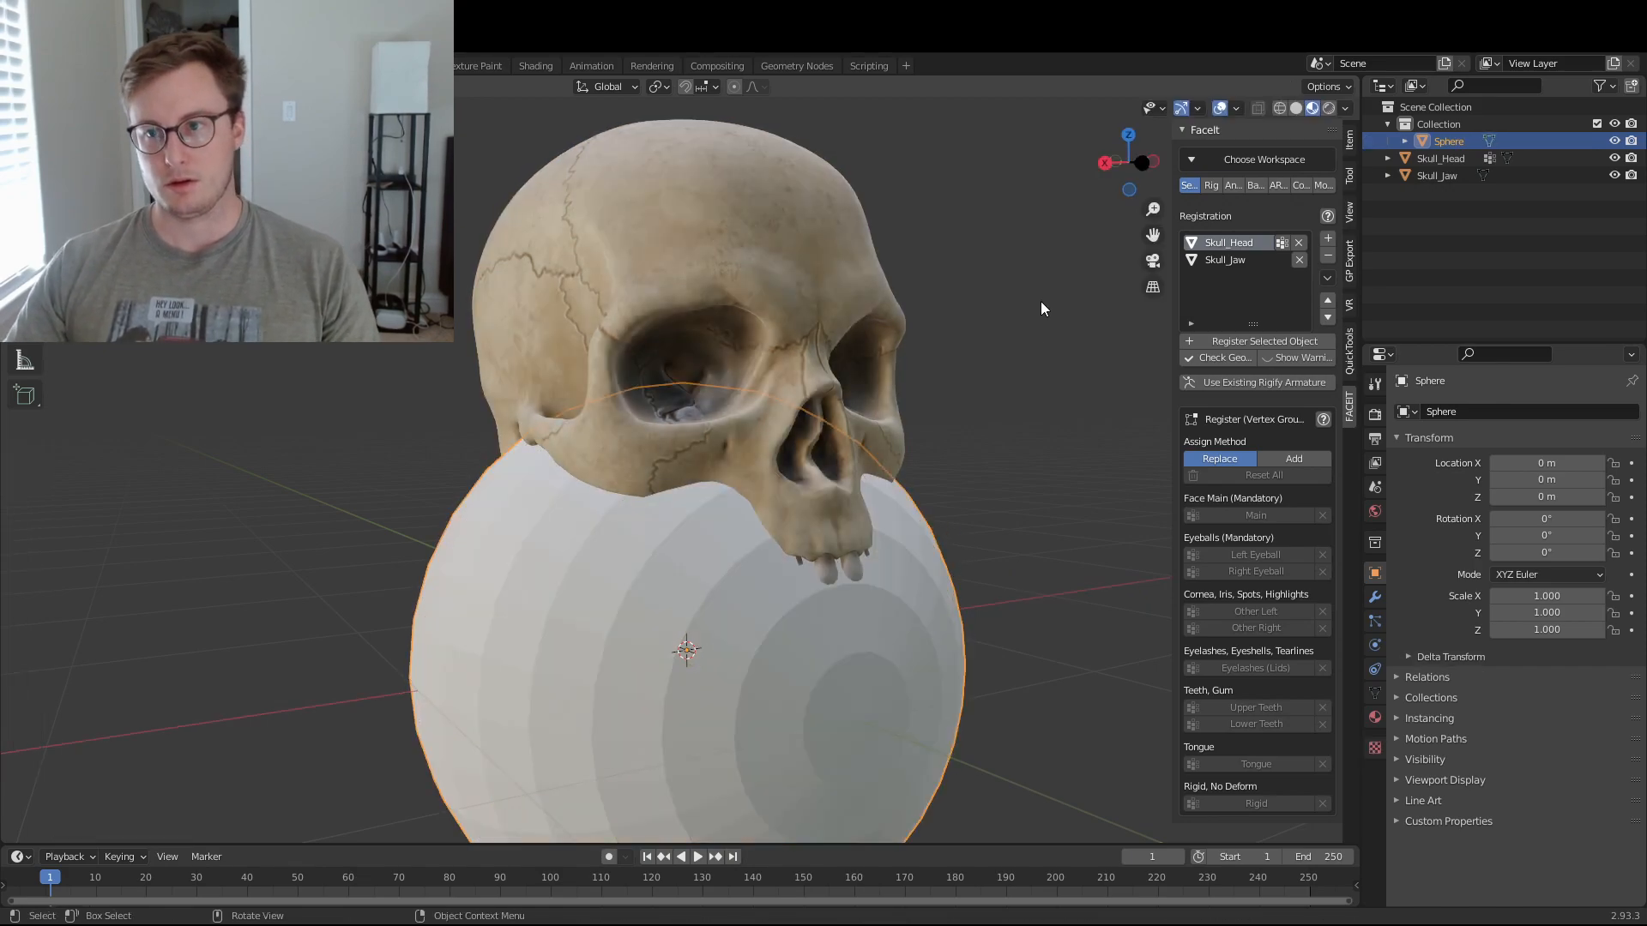
- Scale the sphere's mesh down to about 0.32 m across and move it into the skull's left eye socket
{"action": "left_click", "coordinate": [1141, 163]}
{"action": "key", "text": "Tab"}
{"action": "key", "text": "s"}
{"action": "left_click", "coordinate": [815, 564]}
{"action": "key", "text": "g"}
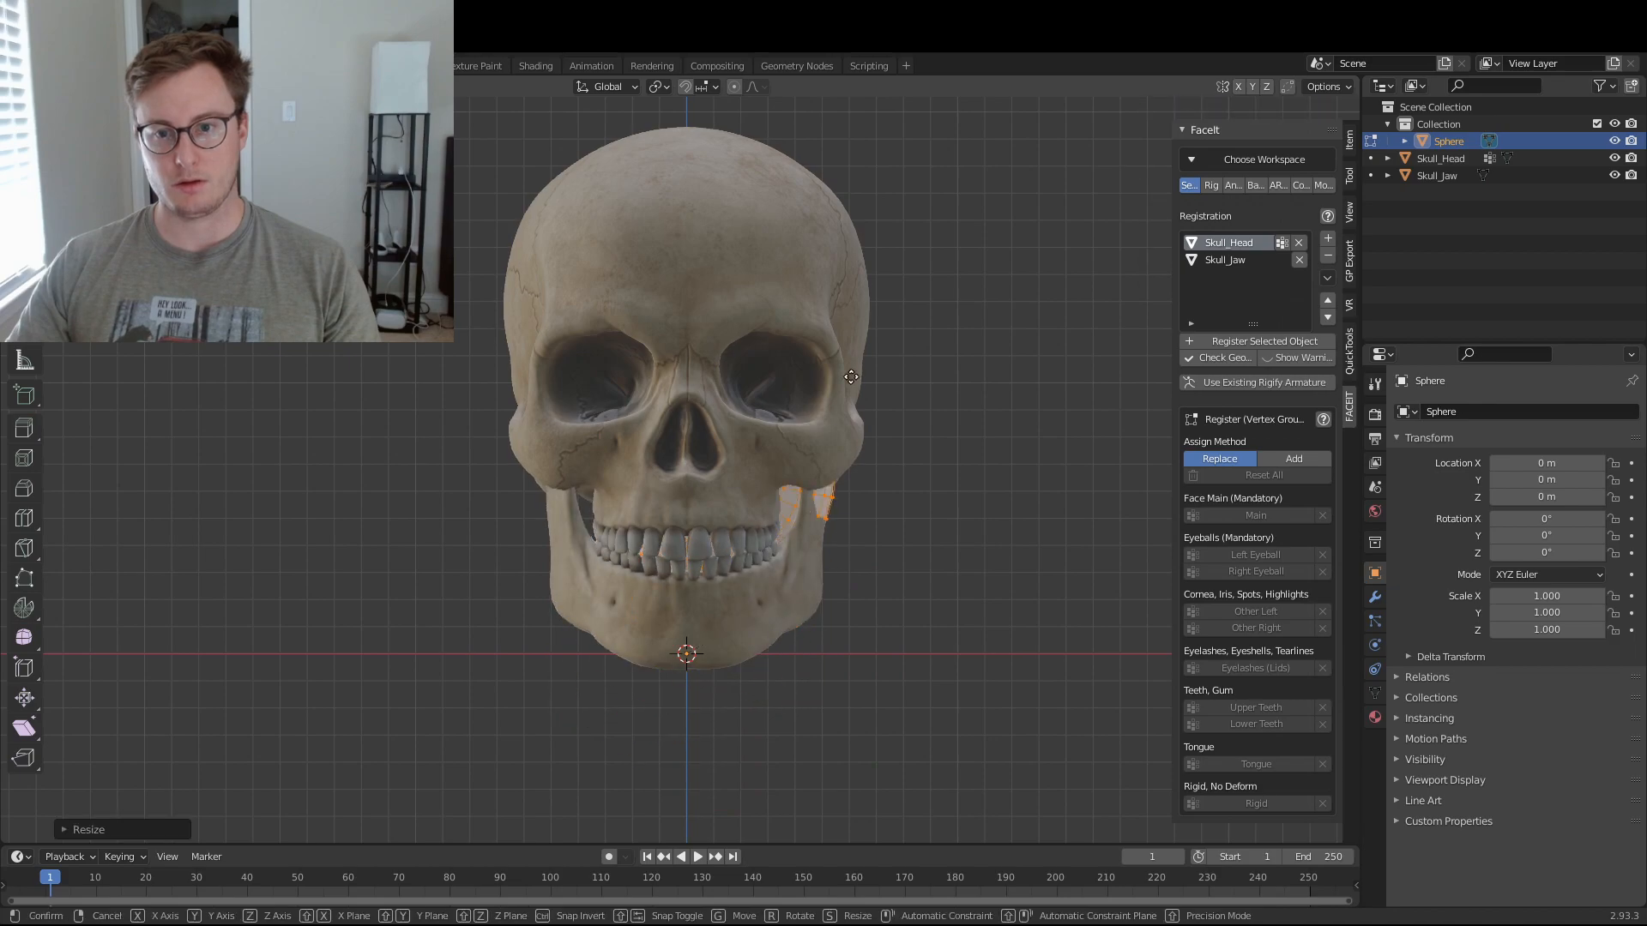
{"action": "left_click", "coordinate": [890, 298]}
{"action": "left_click", "coordinate": [1156, 162]}
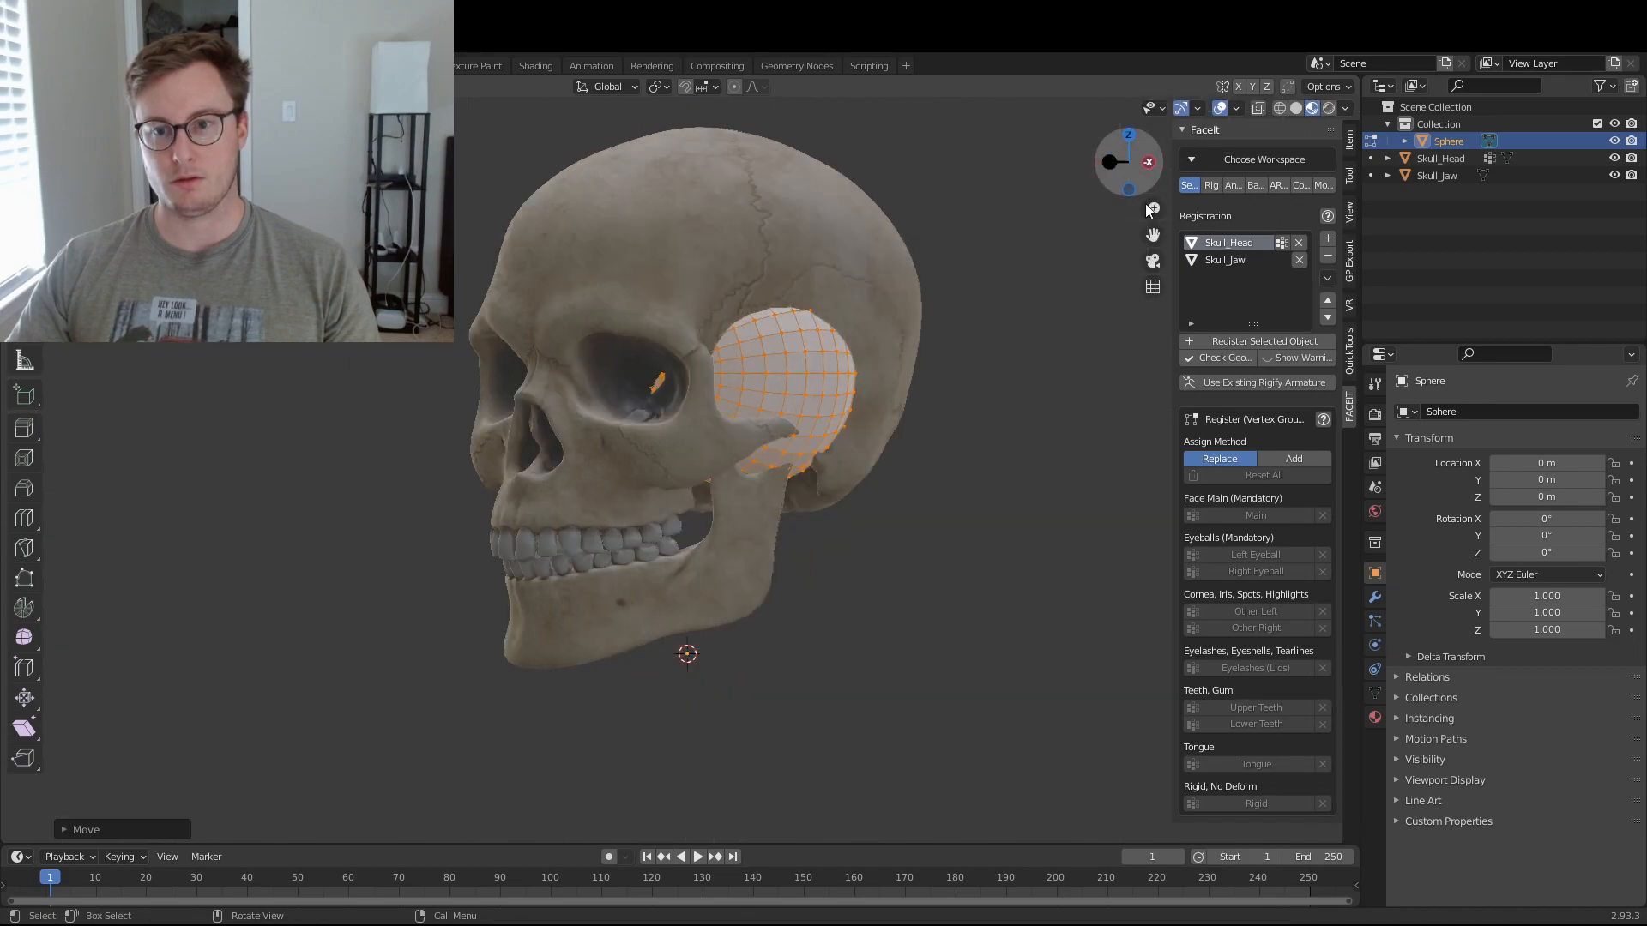
{"action": "key", "text": "s"}
{"action": "left_click", "coordinate": [638, 409]}
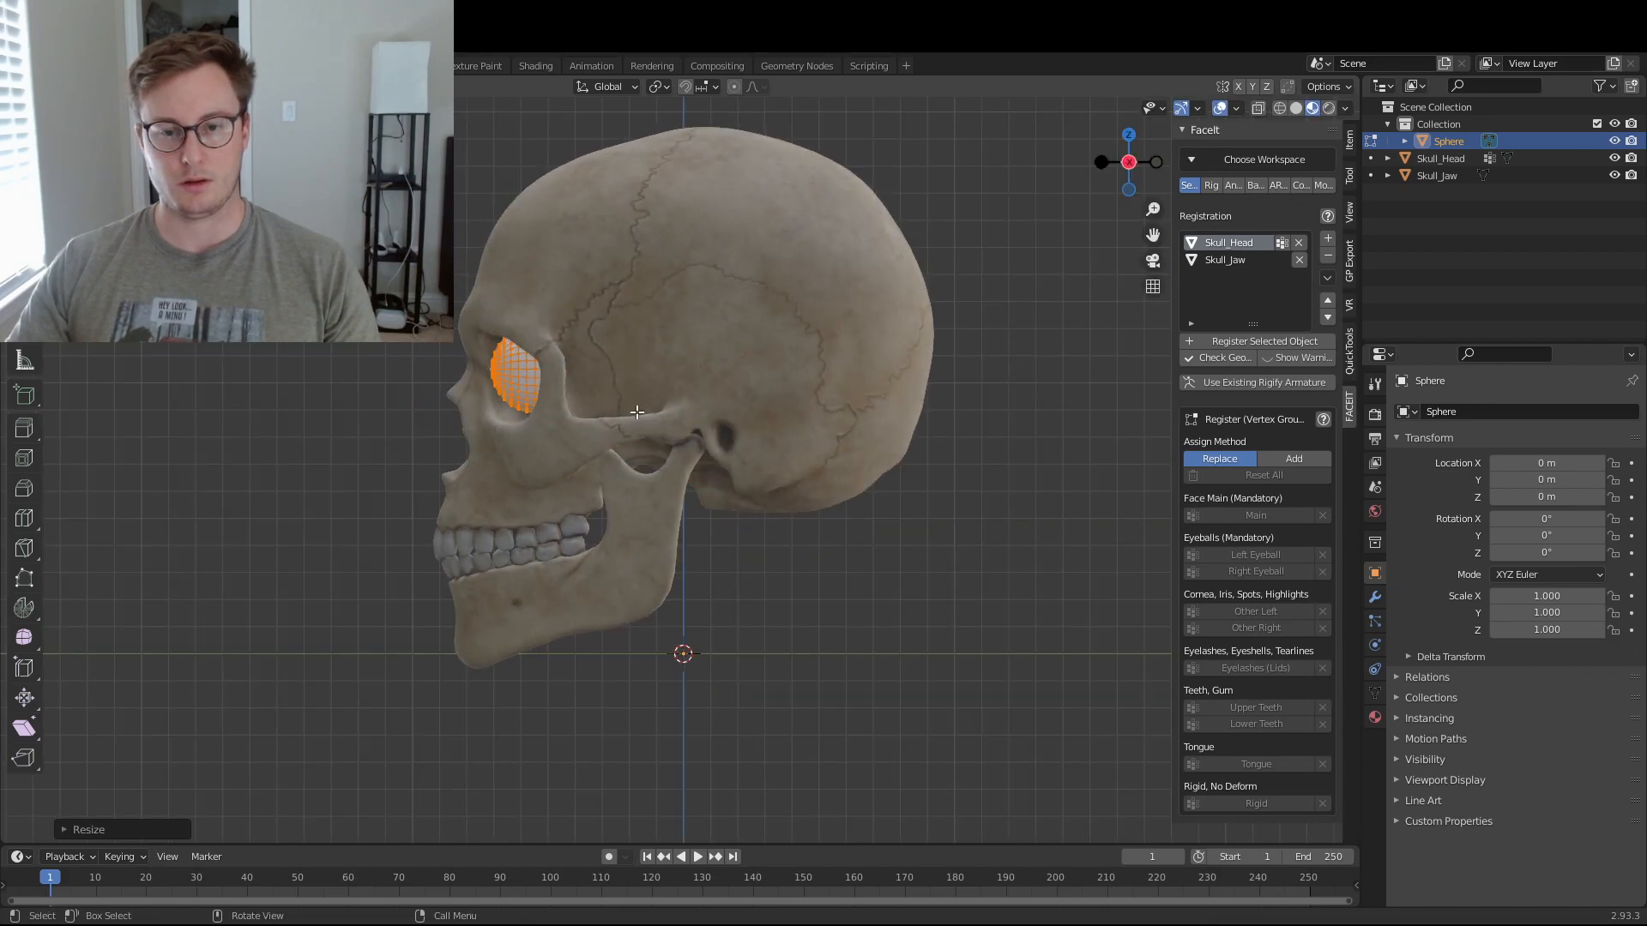
- Examine the skull and eyeball in the front, back and side views to check which axis the face points along
{"action": "left_click", "coordinate": [1156, 162]}
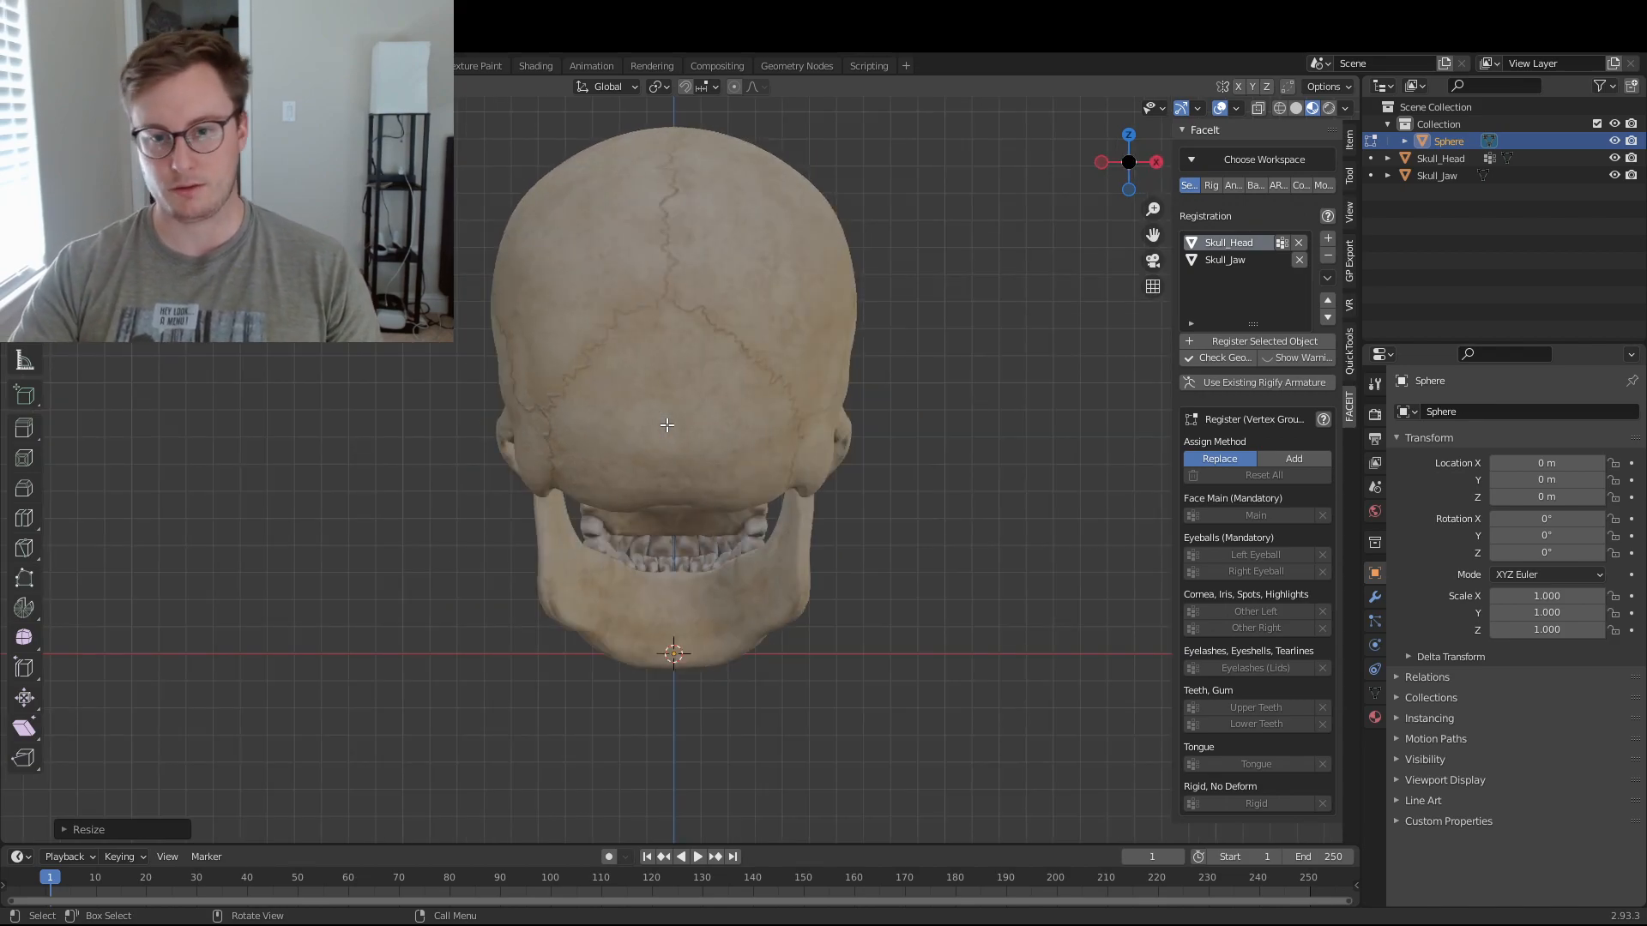
{"action": "key", "text": "KP_3"}
{"action": "key", "text": "ctrl+KP_3"}
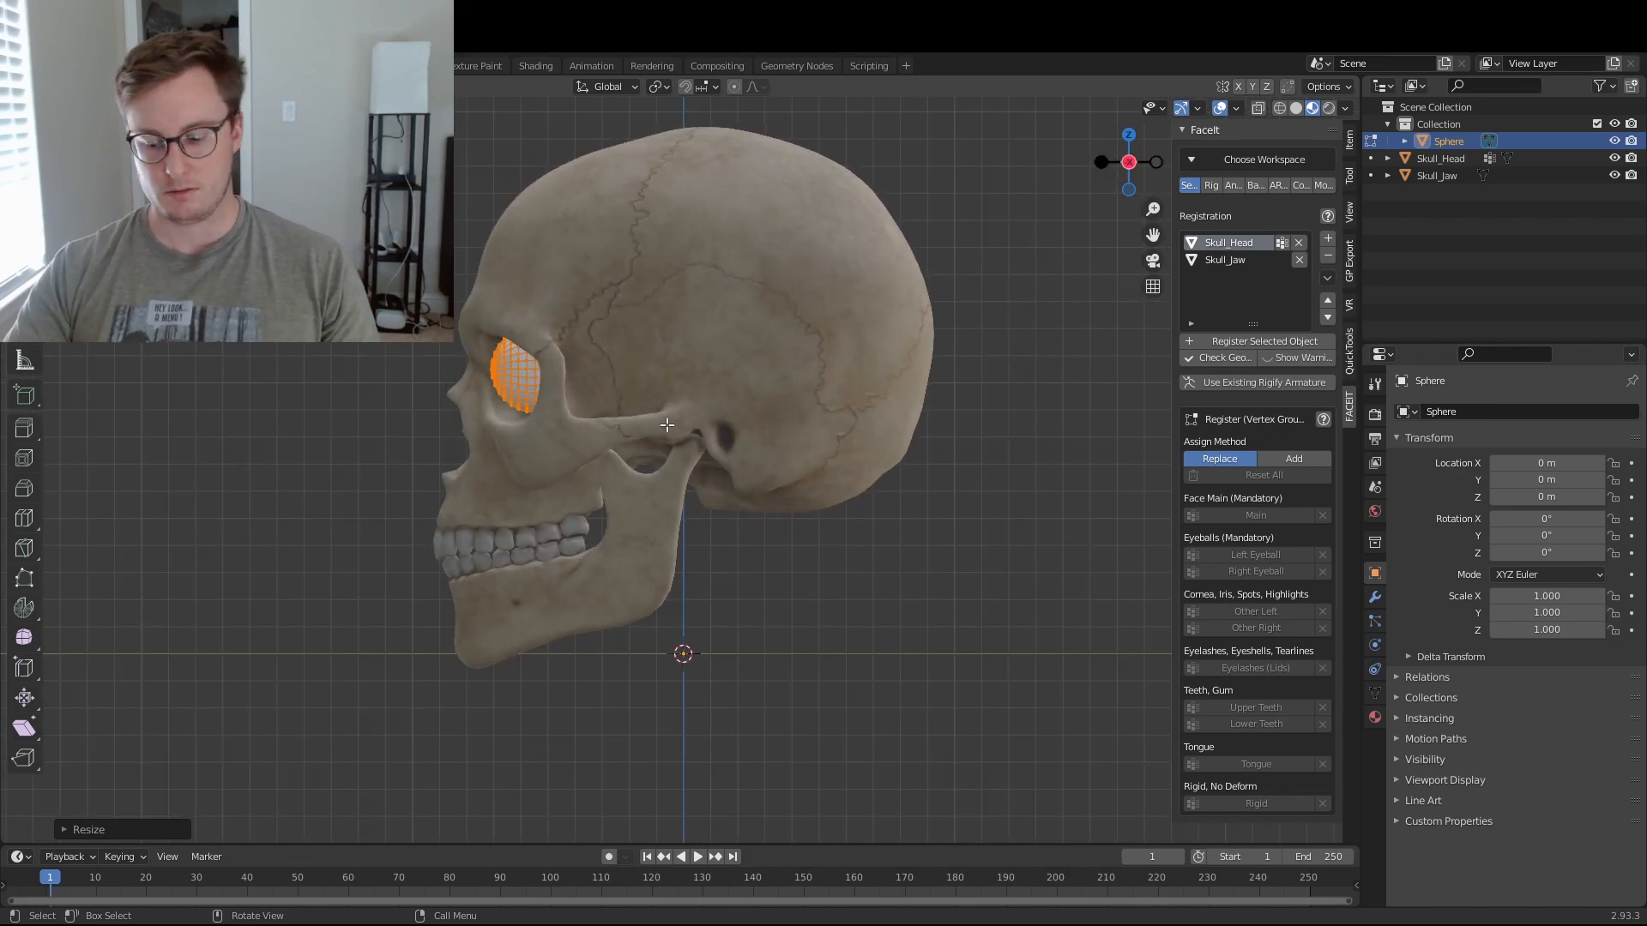
{"action": "key", "text": "ctrl+KP_1"}
{"action": "key", "text": "KP_3"}
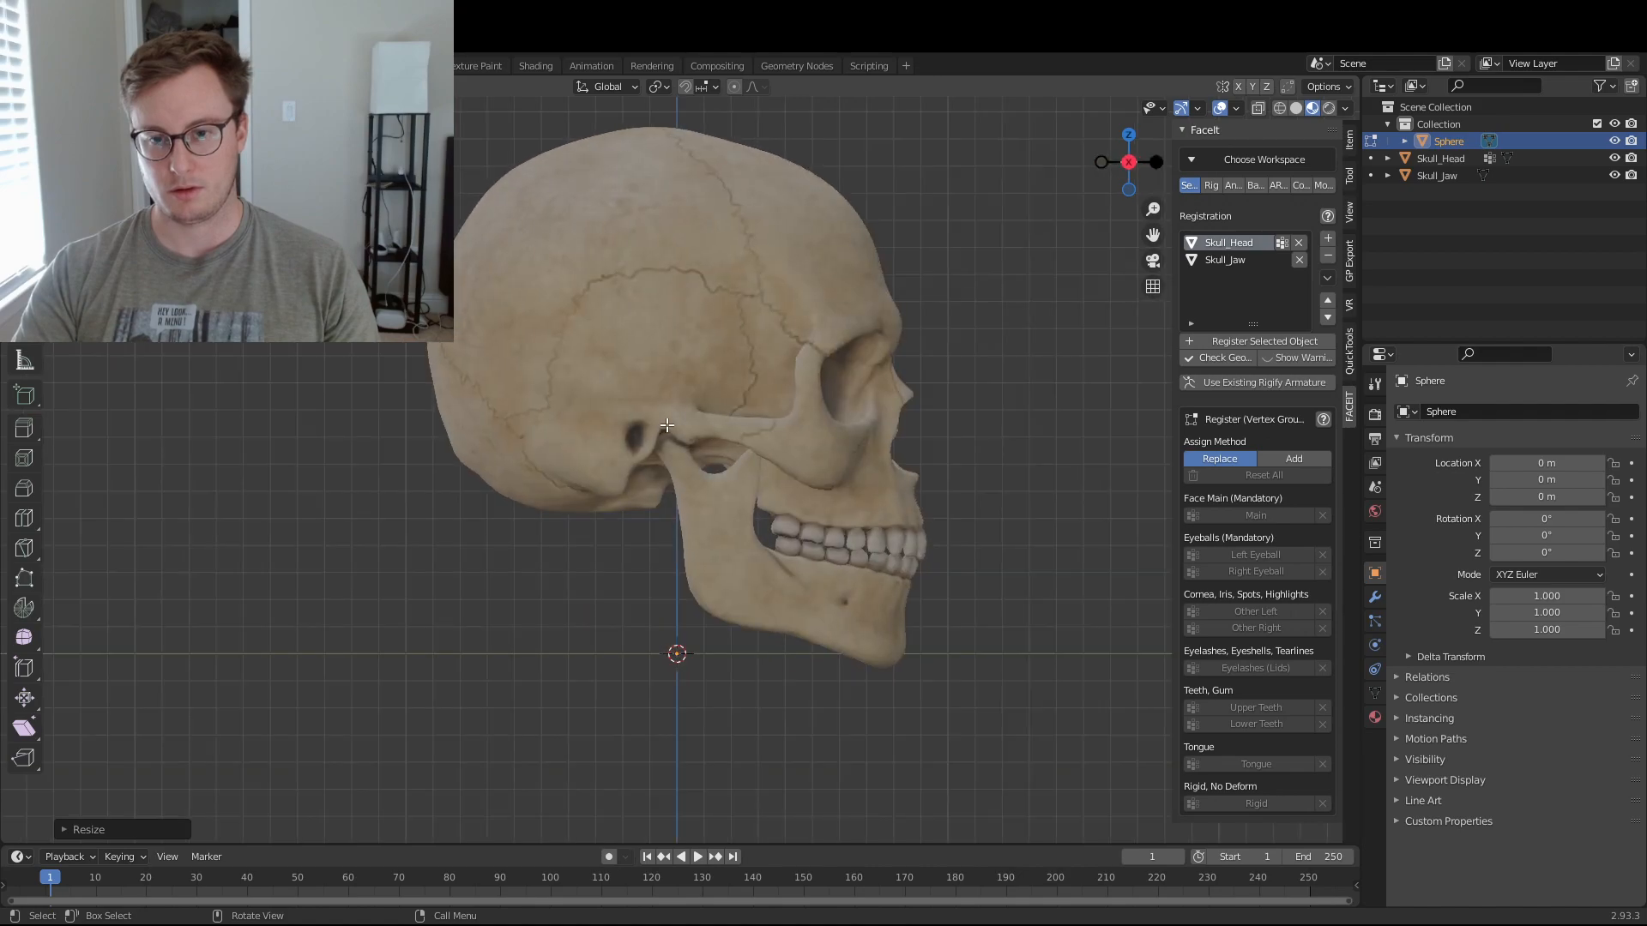
{"action": "key", "text": "KP_1"}
{"action": "key", "text": "ctrl+KP_1"}
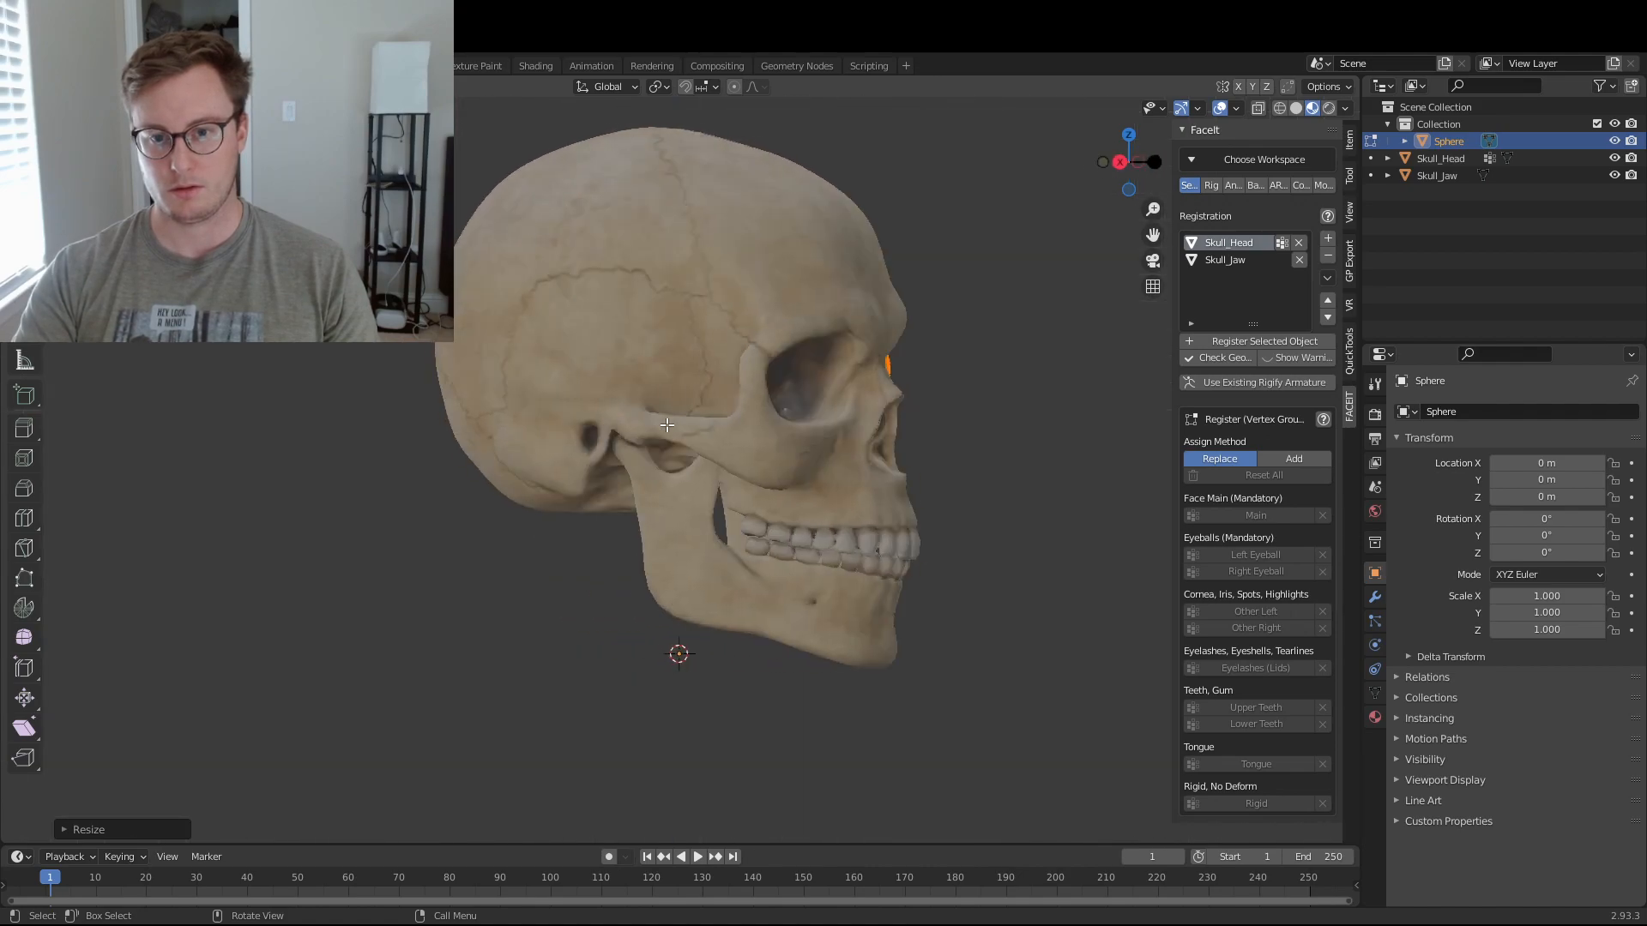
- Rotate the cranium, jaw and sphere together 180° about the Z axis
{"action": "key", "text": "Tab"}
{"action": "scroll", "coordinate": [667, 425], "scroll_direction": "down", "scroll_amount": 5}
{"action": "middle_click_drag", "start_coordinate": [664, 425], "coordinate": [744, 492]}
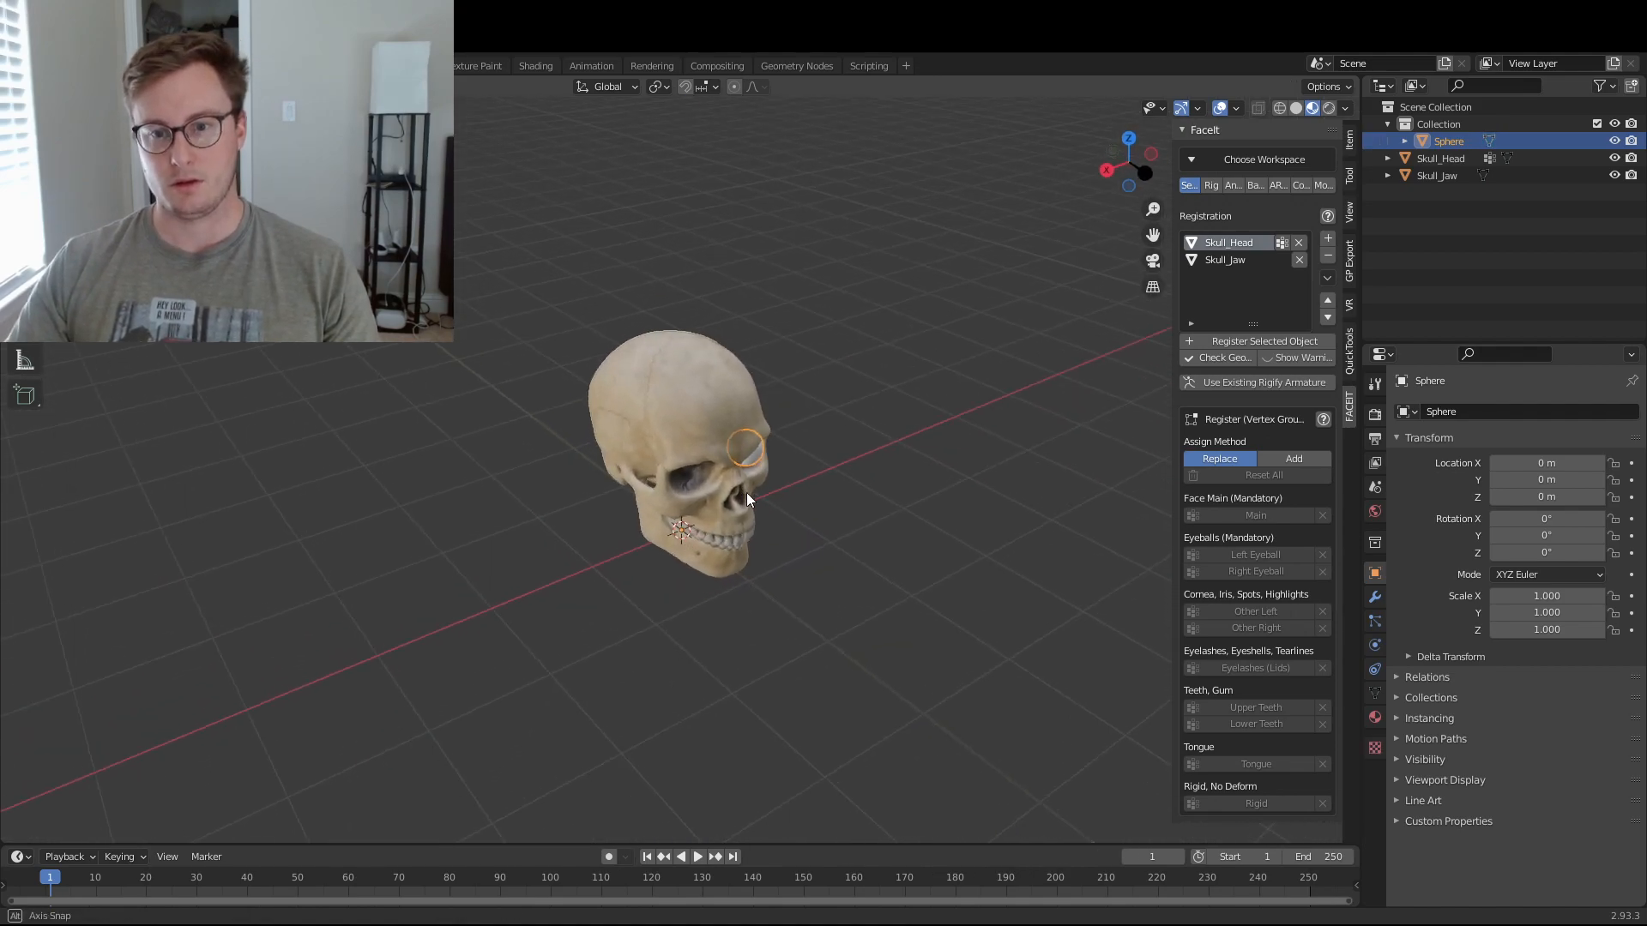
{"action": "type", "text": "arz0"}
{"action": "key", "text": "Return"}
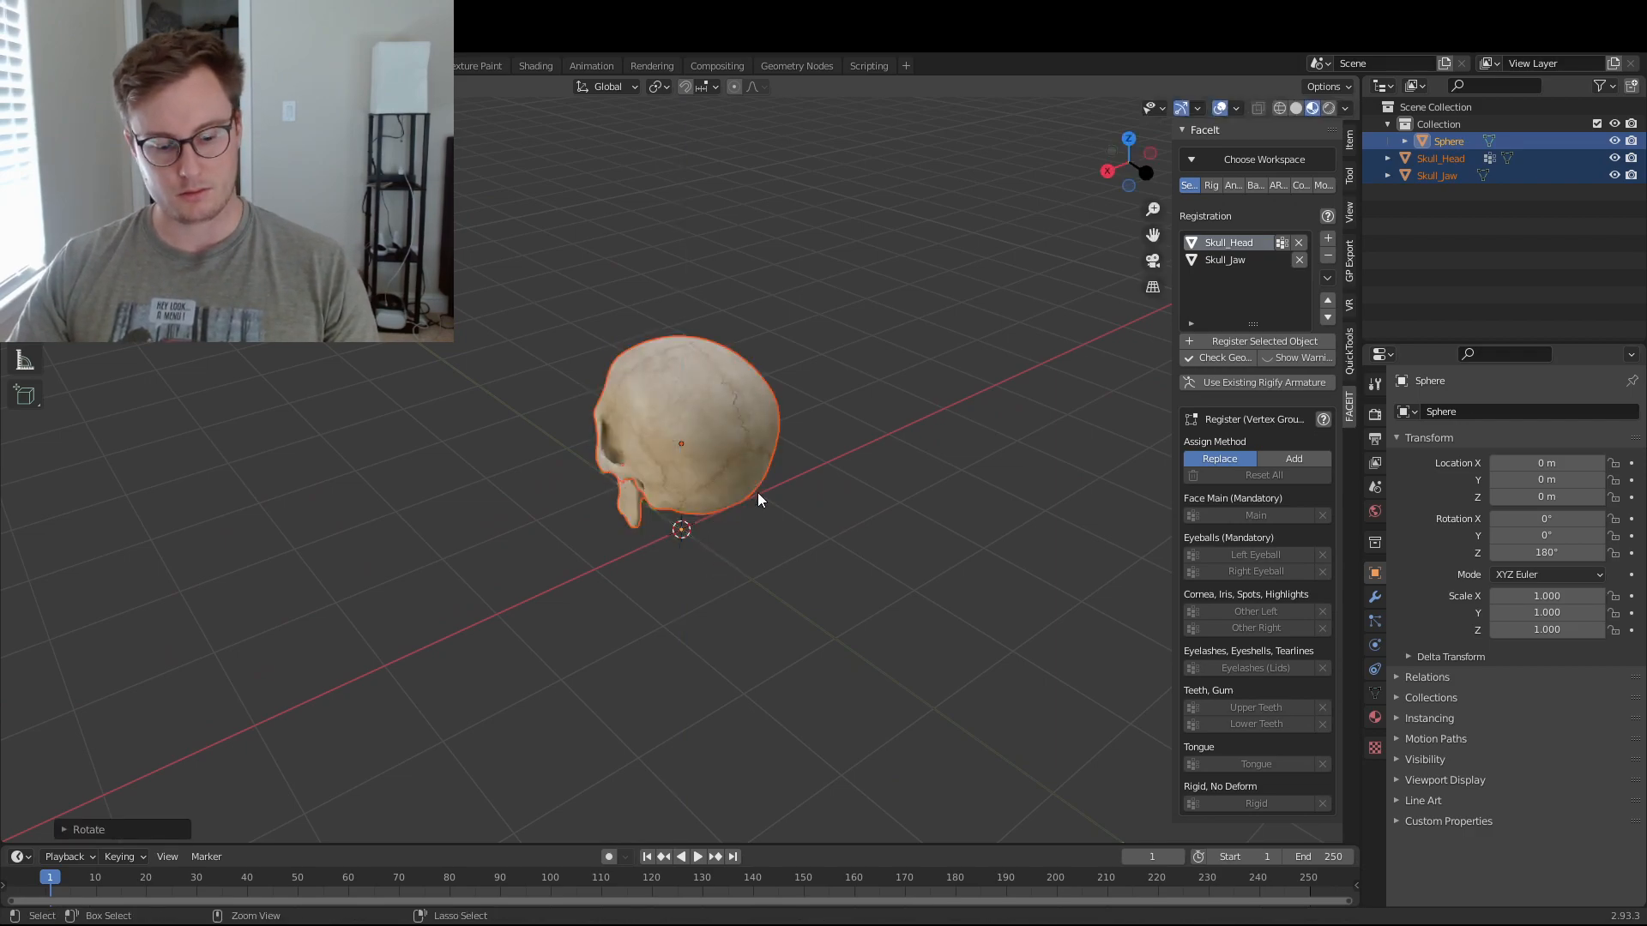
- Apply all transforms to the cranium, jaw and sphere, and check their transform values in the front view
{"action": "key", "text": "ctrl+a"}
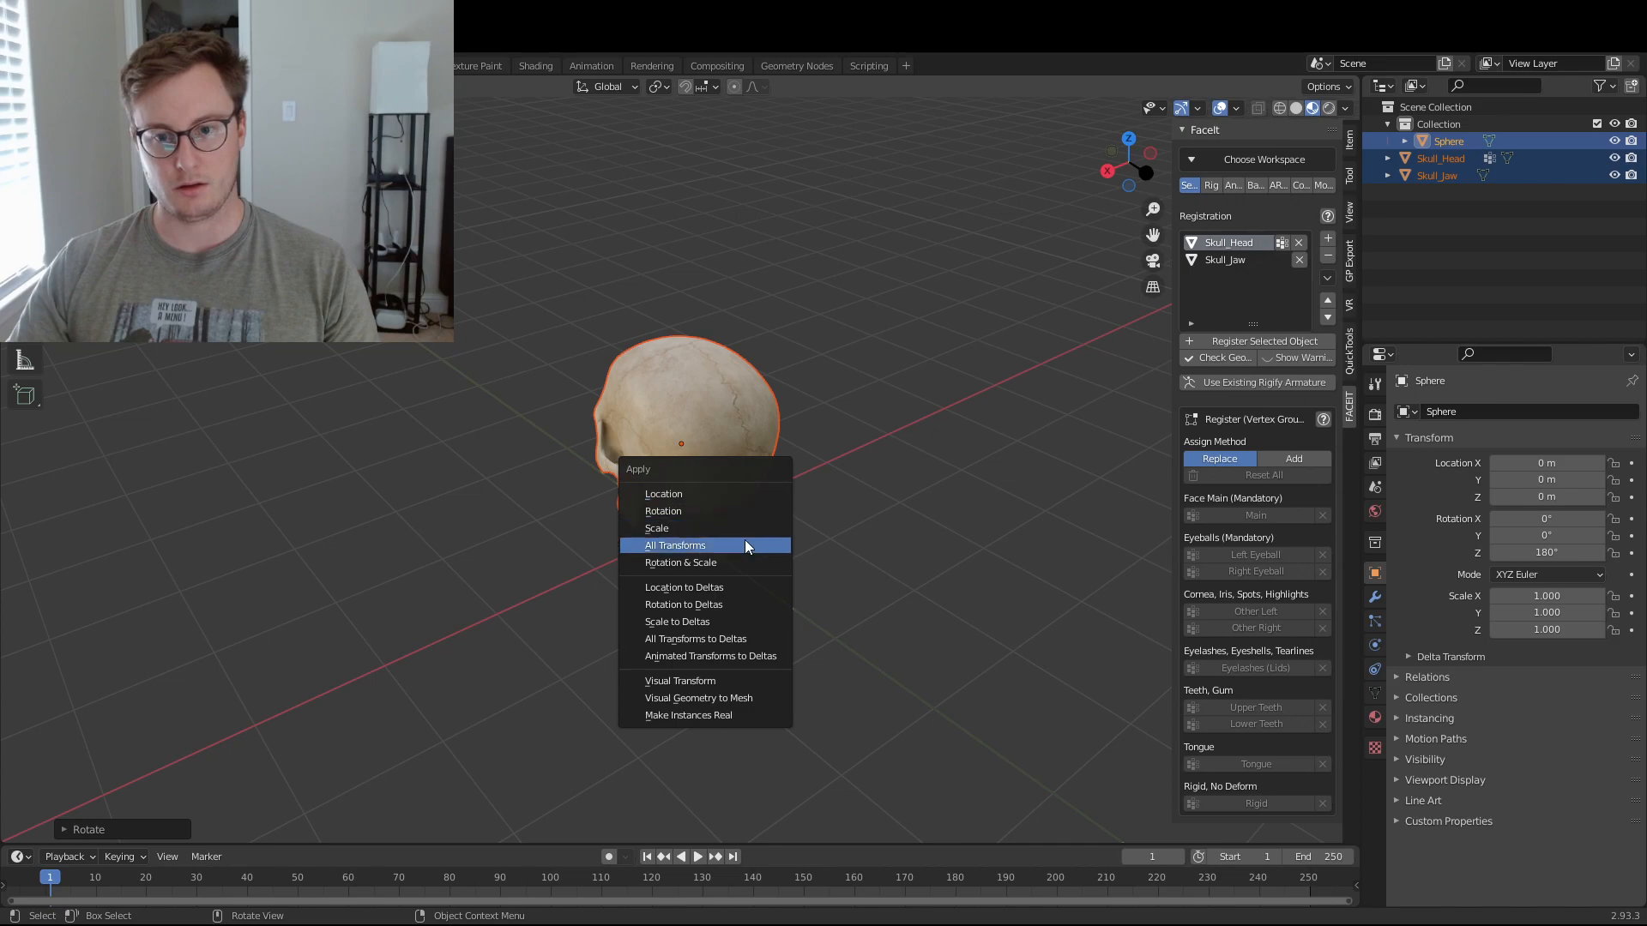
{"action": "left_click", "coordinate": [727, 562]}
{"action": "key", "text": "ctrl+a"}
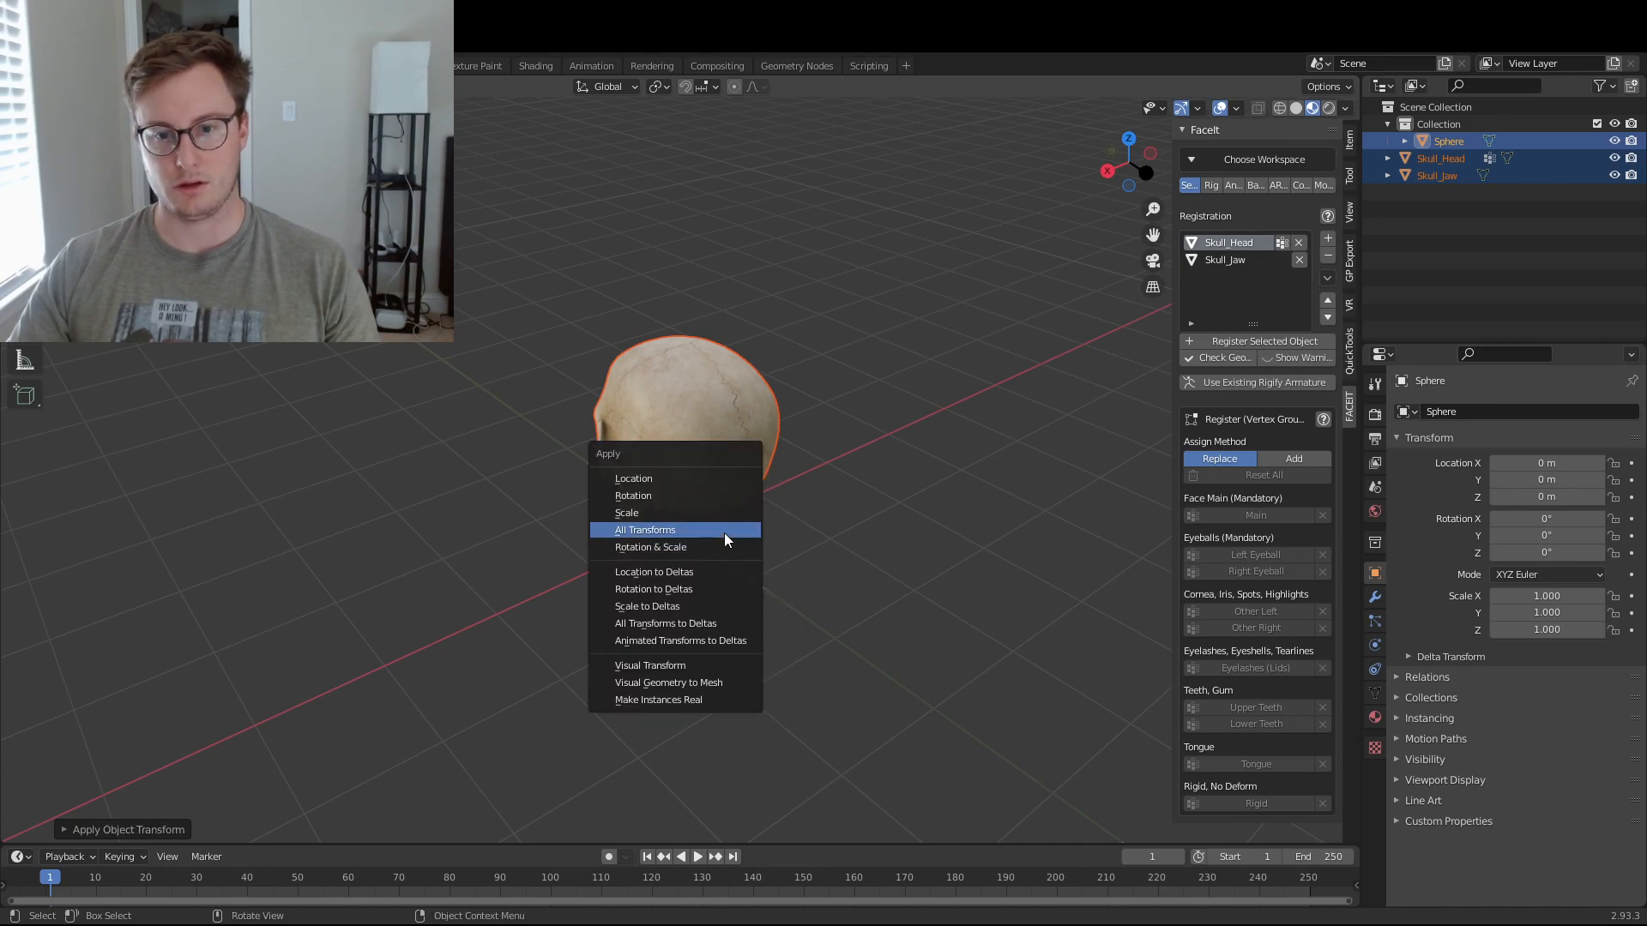
{"action": "left_click", "coordinate": [724, 533]}
{"action": "middle_click_drag", "start_coordinate": [553, 480], "coordinate": [726, 455]}
{"action": "key", "text": "KP_1"}
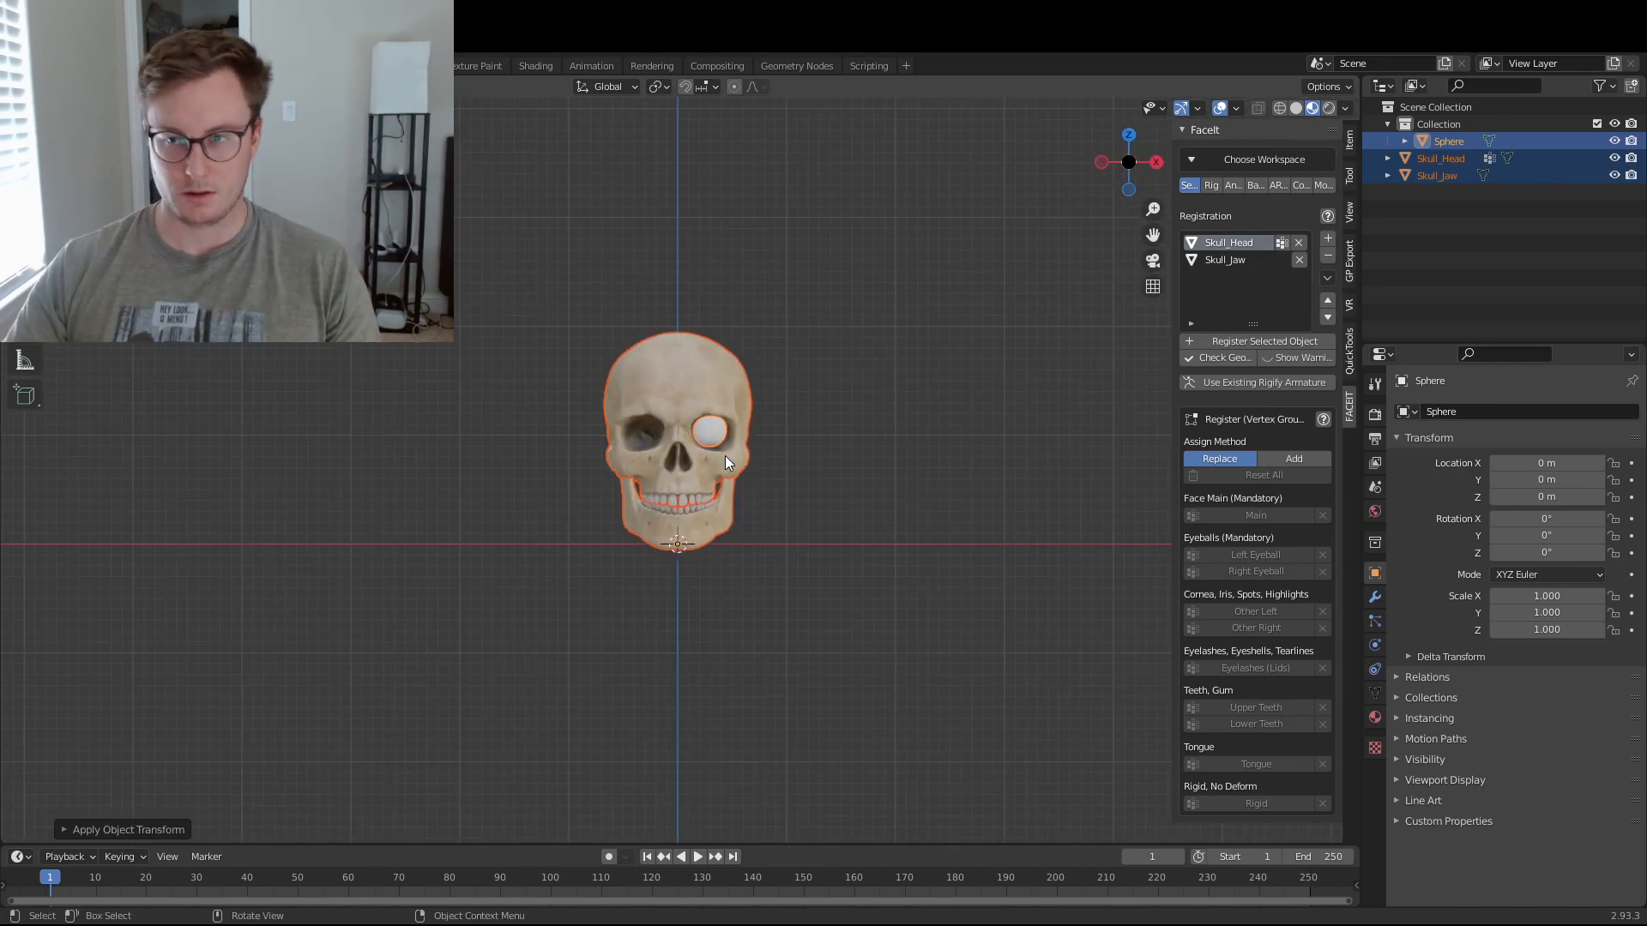
{"action": "left_click", "coordinate": [1349, 141]}
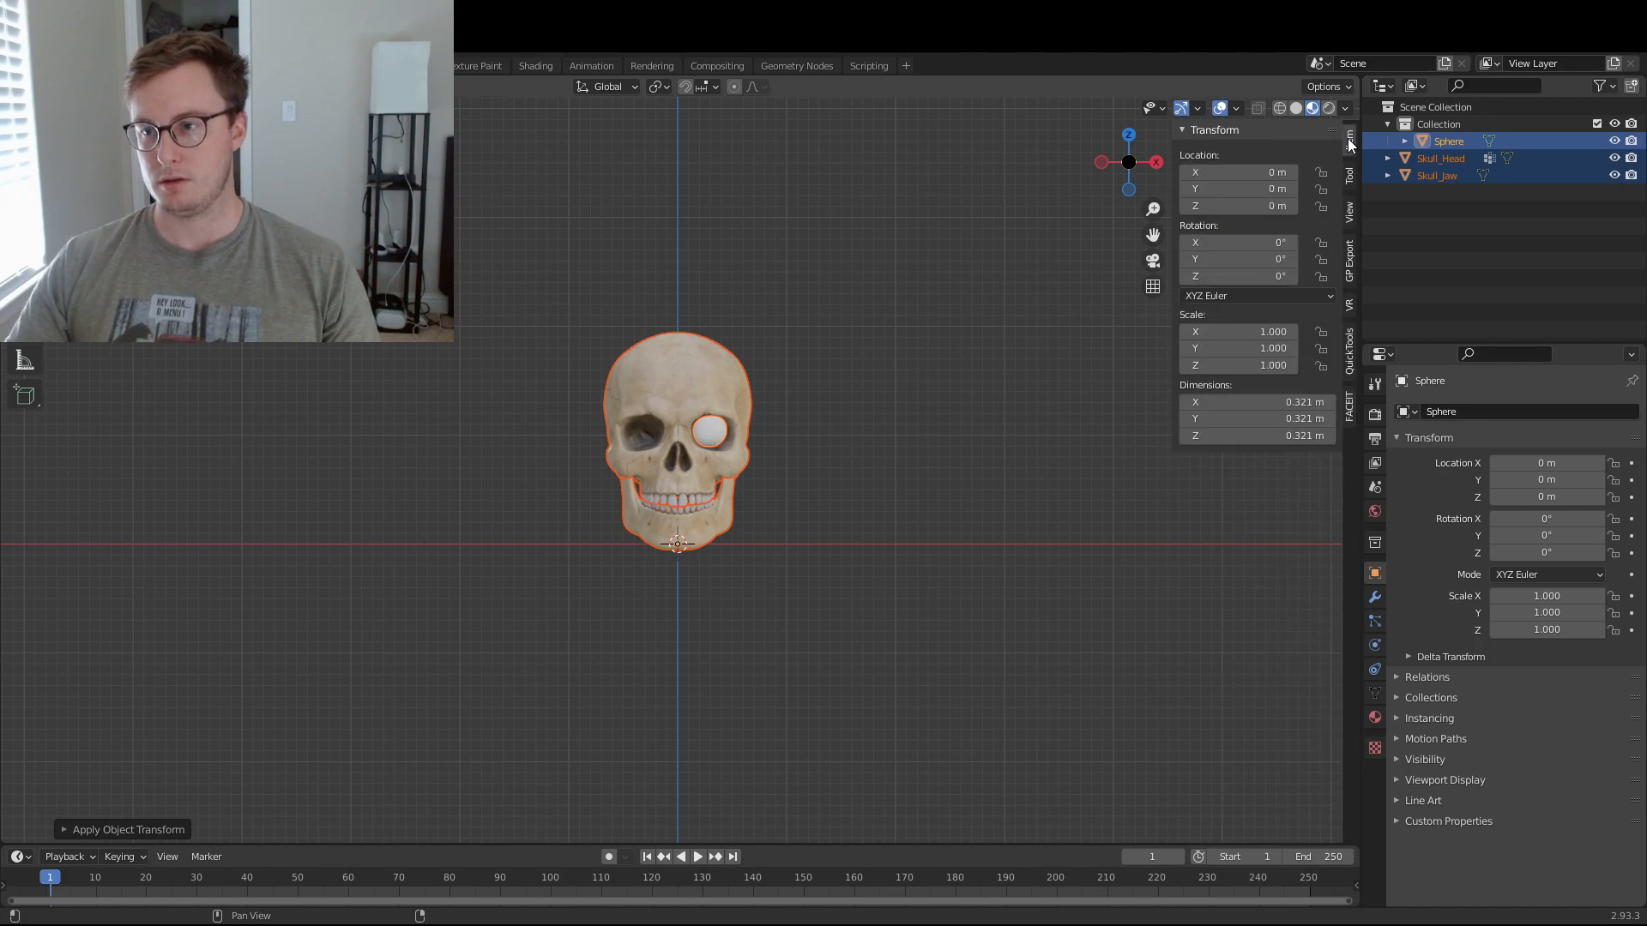
{"action": "scroll", "coordinate": [702, 435], "scroll_direction": "up", "scroll_amount": 6}
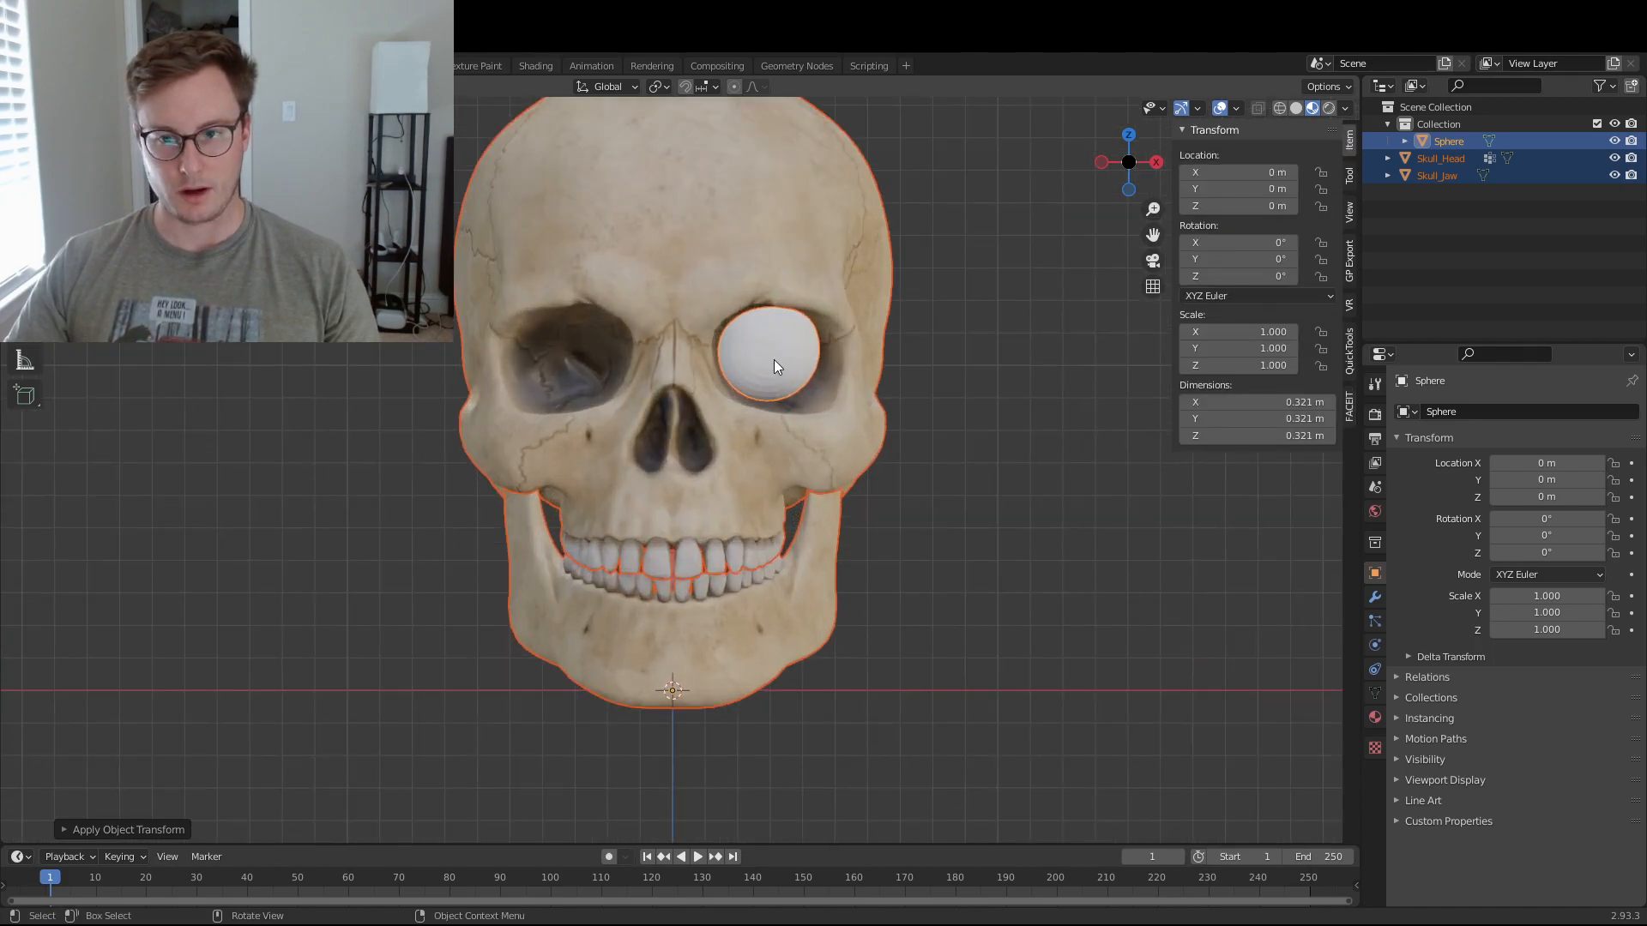
- Move the eyeball sphere toward the centre of the skull's left eye socket
{"action": "left_click", "coordinate": [774, 358]}
{"action": "scroll", "coordinate": [779, 358], "scroll_direction": "up", "scroll_amount": 1}
{"action": "key", "text": "Tab"}
{"action": "key", "text": "Tab"}
{"action": "left_click", "coordinate": [818, 358]}
{"action": "key", "text": "g"}
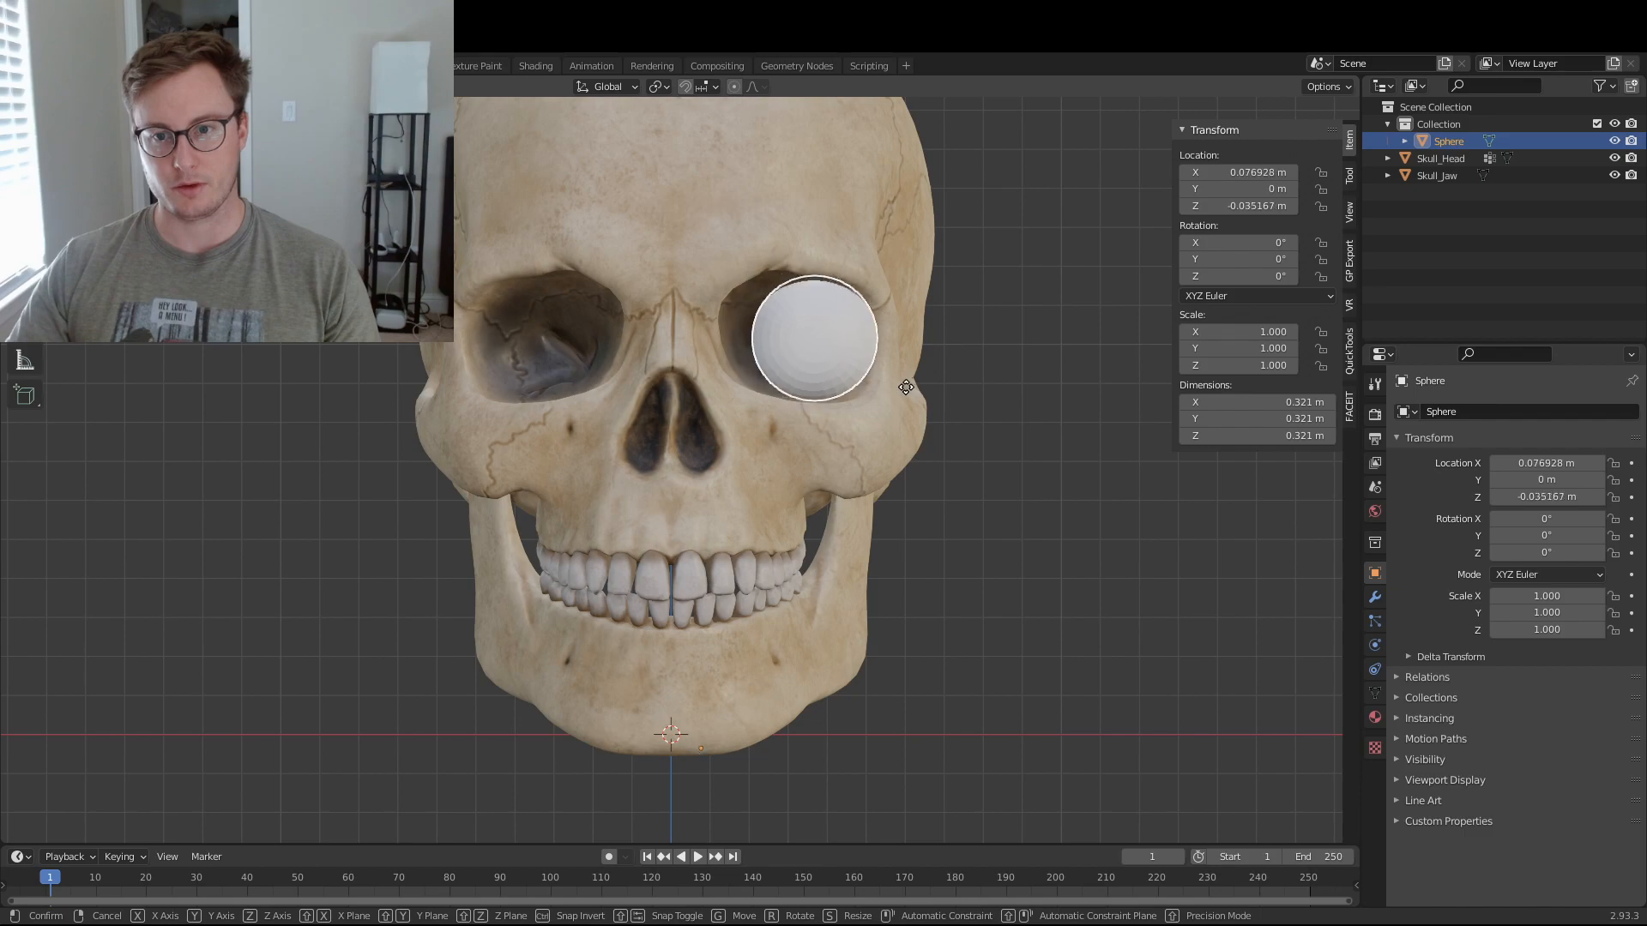
{"action": "left_click", "coordinate": [889, 409]}
- Select the jaw and inspect its mesh in Edit Mode
{"action": "middle_click_drag", "start_coordinate": [889, 409], "coordinate": [899, 567]}
{"action": "left_click", "coordinate": [824, 646]}
{"action": "key", "text": "Tab"}
{"action": "scroll", "coordinate": [981, 555], "scroll_direction": "down", "scroll_amount": 4}
{"action": "key", "text": "Tab"}
- Undo the sphere move, the applied transforms and the 180° rotation of the skull objects
{"action": "key", "text": "ctrl+z"}
{"action": "key", "text": "ctrl+z"}
{"action": "key", "text": "ctrl+z"}
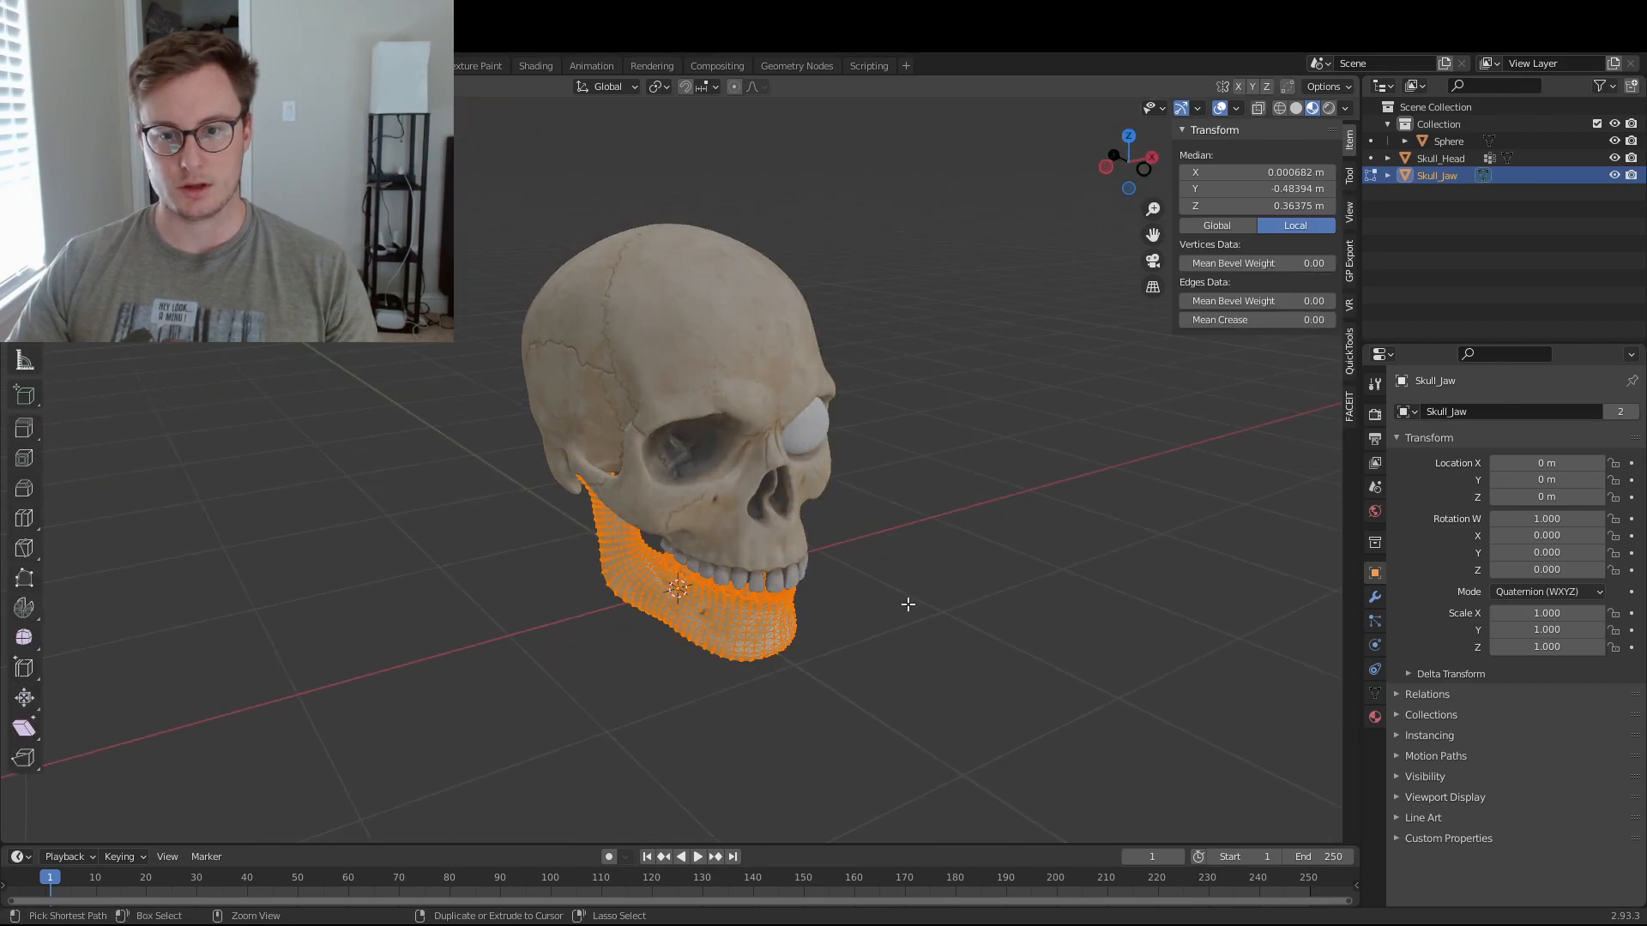
{"action": "key", "text": "ctrl+z"}
{"action": "key", "text": "ctrl+z"}
{"action": "key", "text": "ctrl+z"}
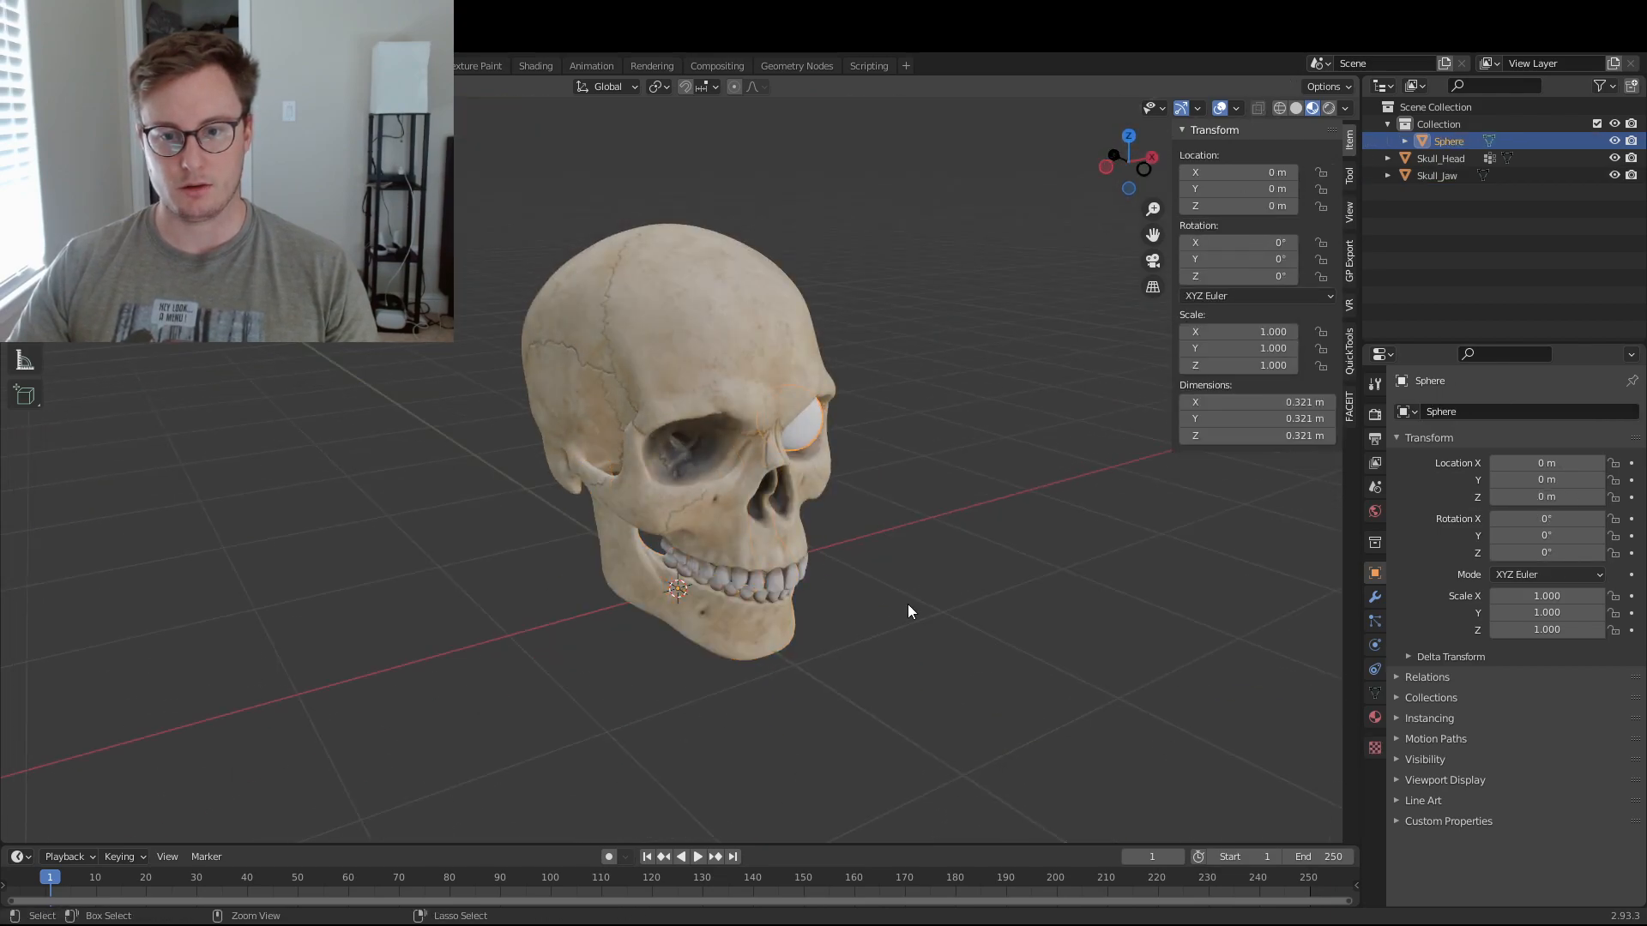
{"action": "key", "text": "ctrl+z"}
{"action": "key", "text": "ctrl+z"}
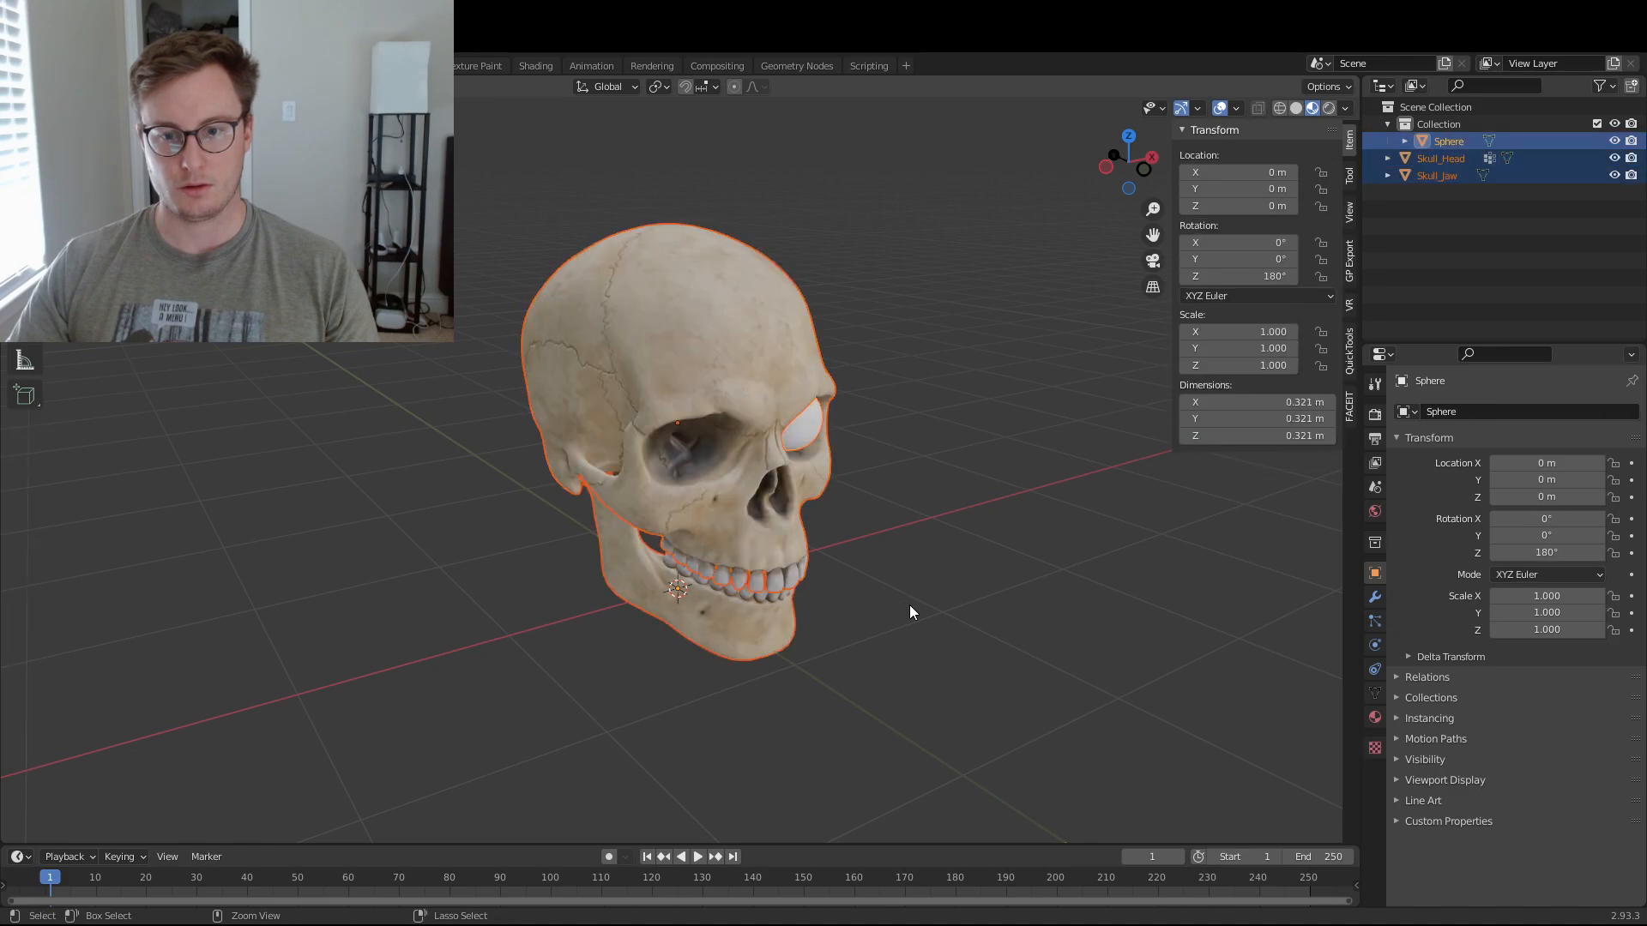
{"action": "key", "text": "ctrl+z"}
{"action": "left_click", "coordinate": [698, 426]}
{"action": "key", "text": "ctrl+z"}
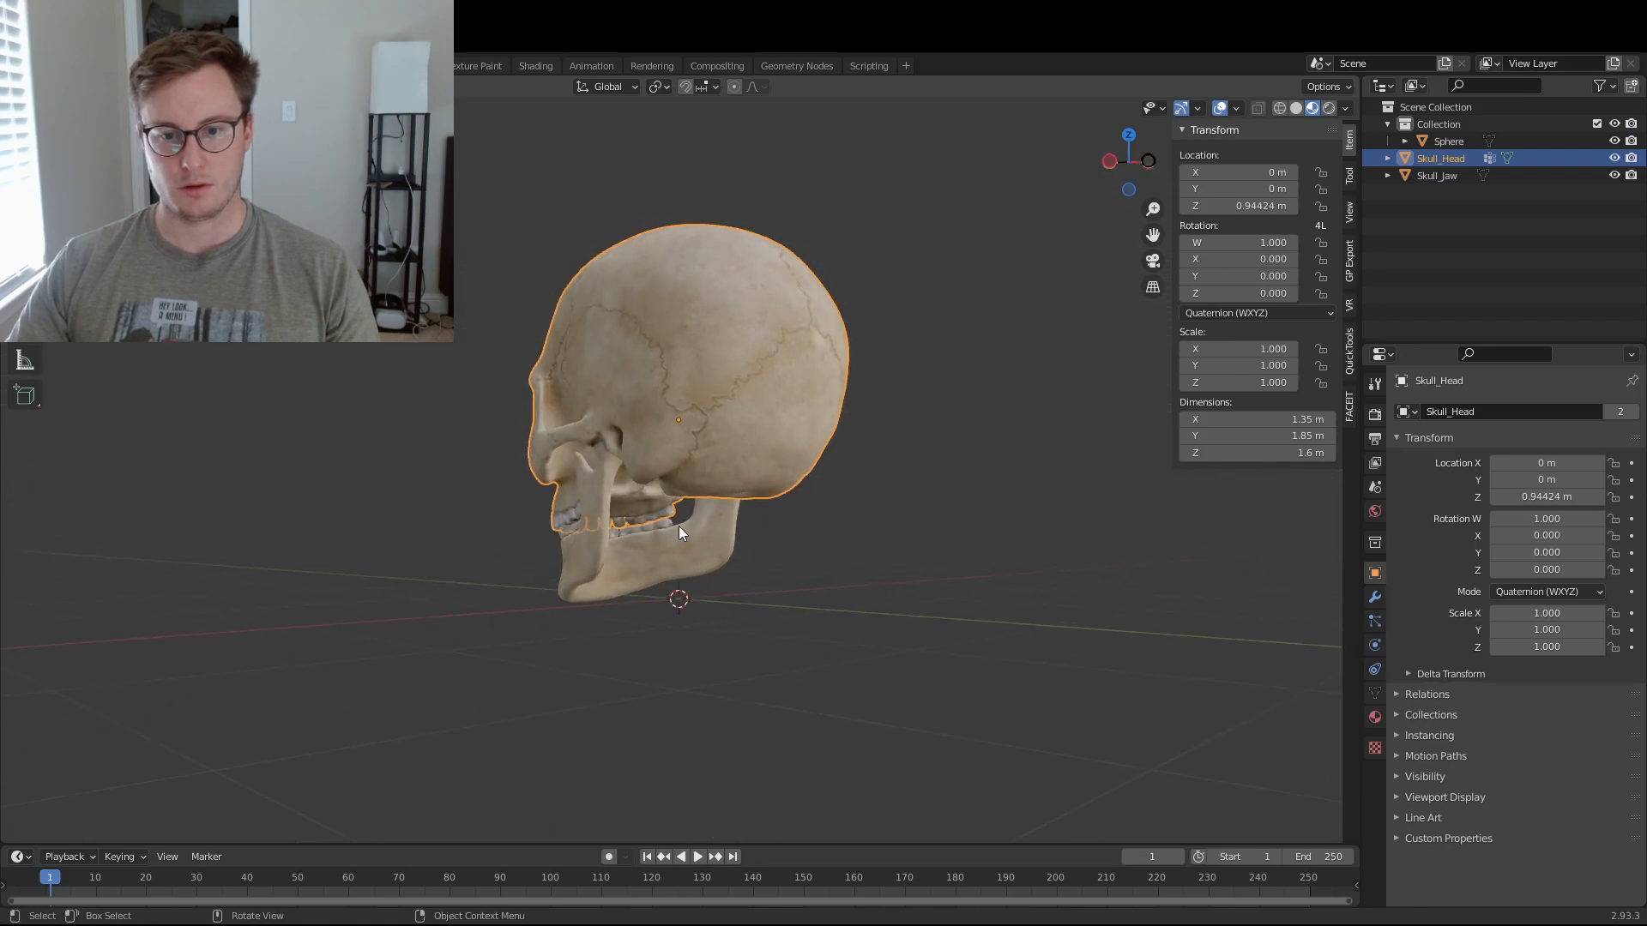
- Try rotating the jaw about its origin on the X axis and freely, cancelling each rotation
{"action": "left_click", "coordinate": [699, 549]}
{"action": "key", "text": "r"}
{"action": "key", "text": "x"}
{"action": "right_click", "coordinate": [721, 614]}
{"action": "middle_click_drag", "start_coordinate": [748, 417], "coordinate": [641, 404]}
{"action": "key", "text": "r"}
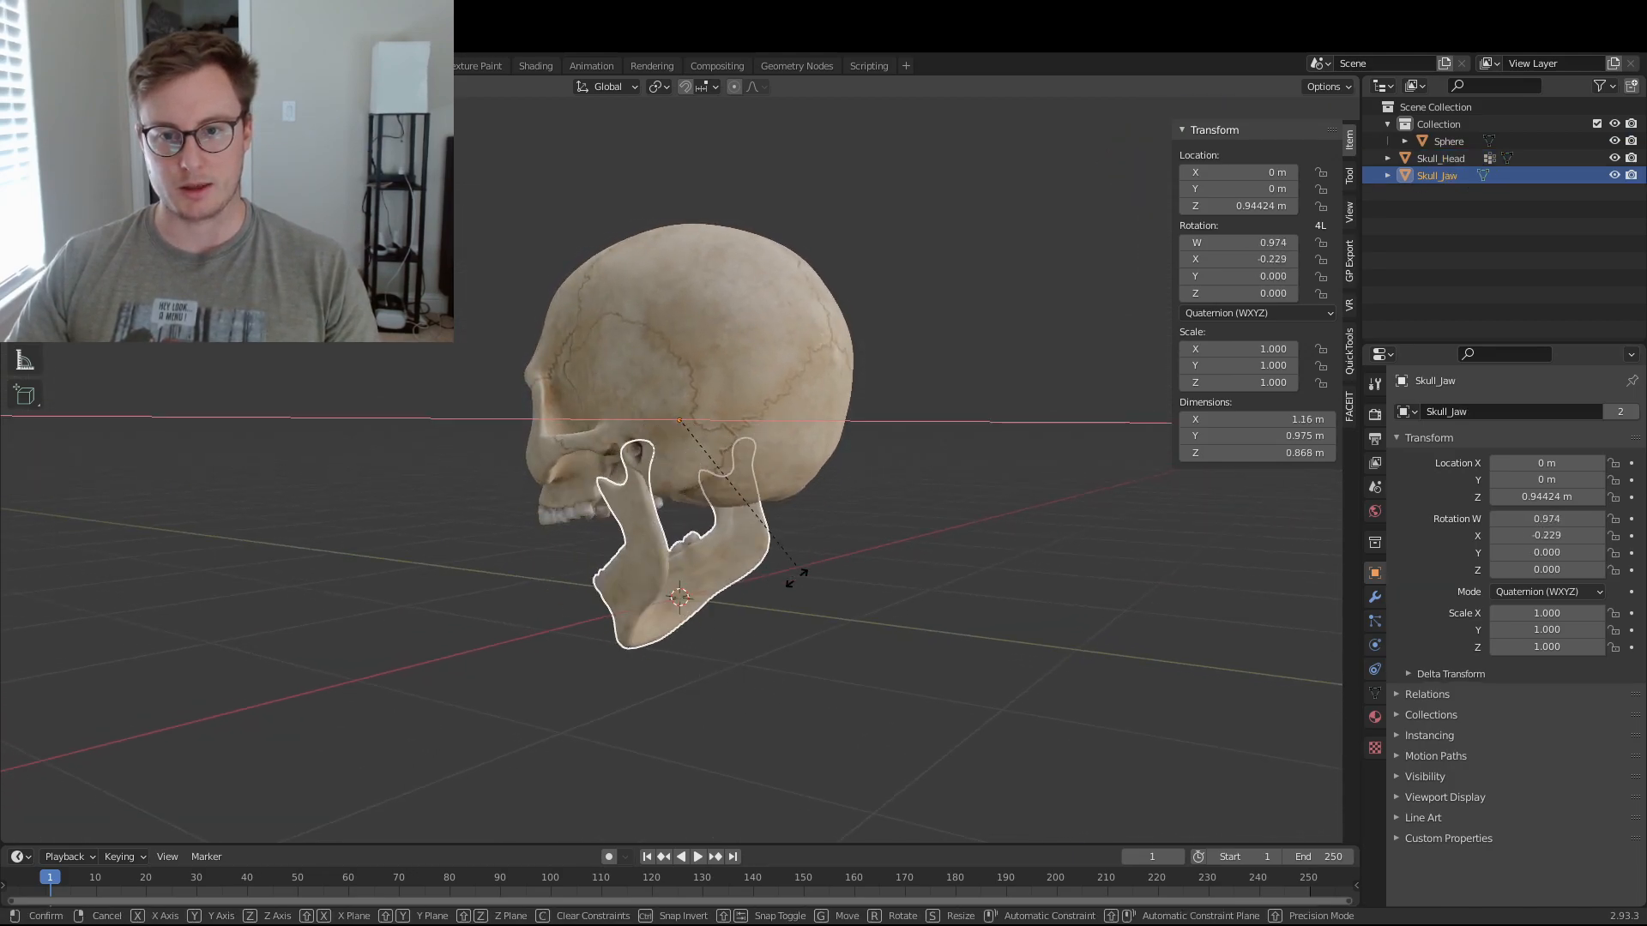
{"action": "right_click", "coordinate": [712, 712]}
{"action": "middle_click_drag", "start_coordinate": [714, 712], "coordinate": [731, 578]}
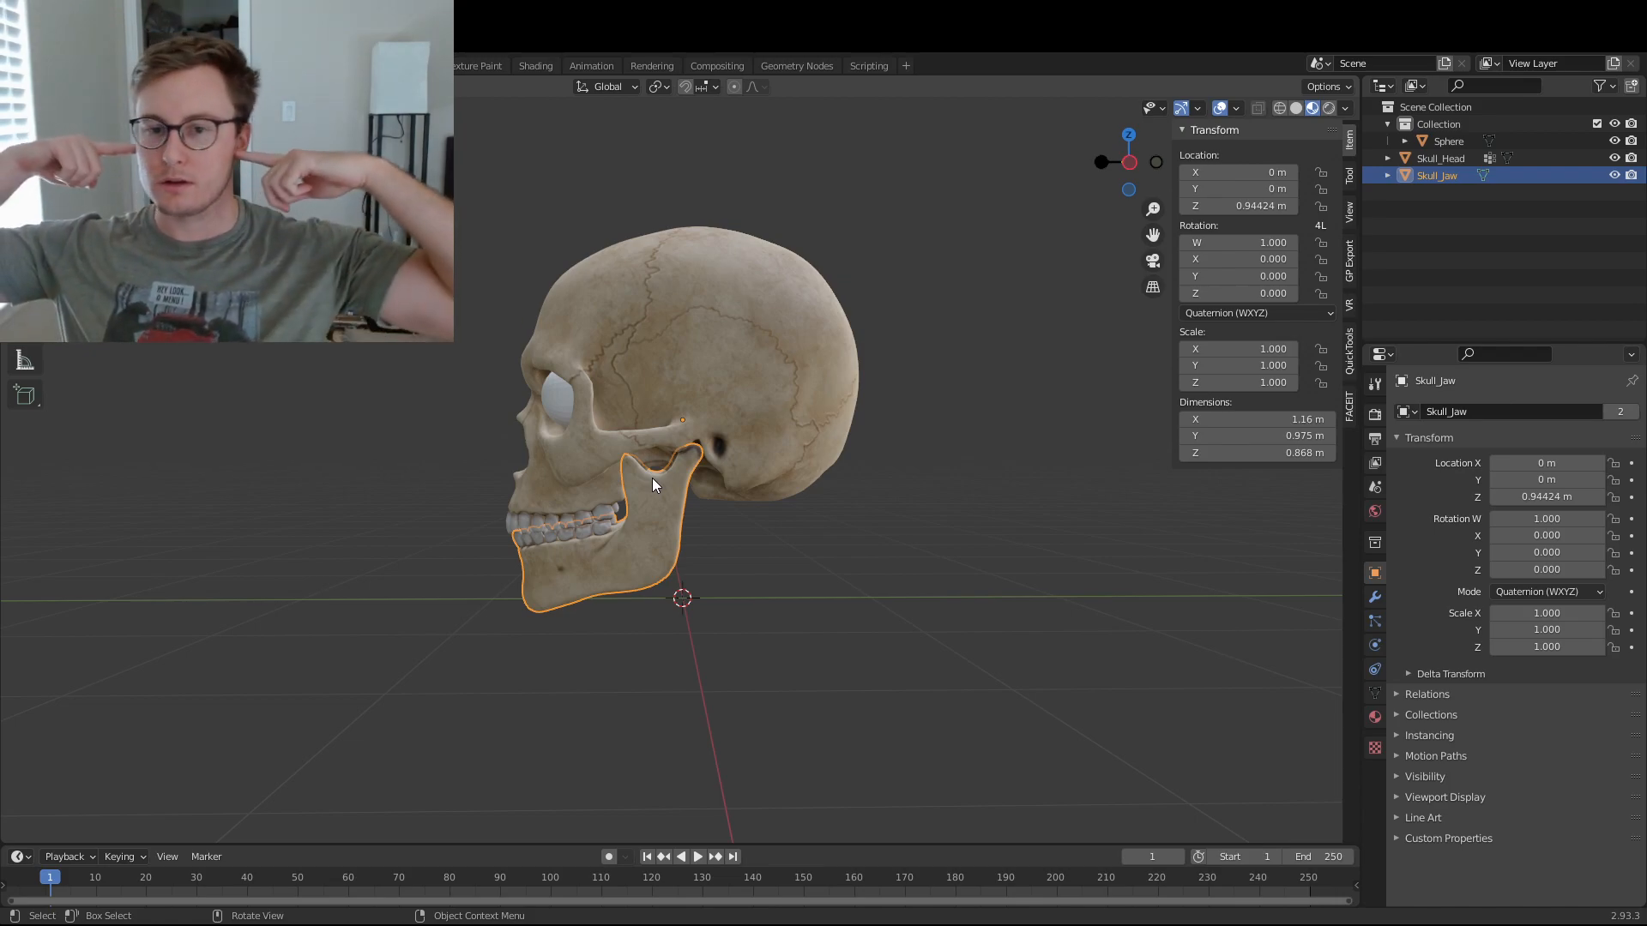
- Save the file and rotate the cranium, jaw and sphere together 180° about the Z axis
{"action": "middle_click_drag", "start_coordinate": [652, 476], "coordinate": [705, 501]}
{"action": "key", "text": "ctrl+s"}
{"action": "key", "text": "a"}
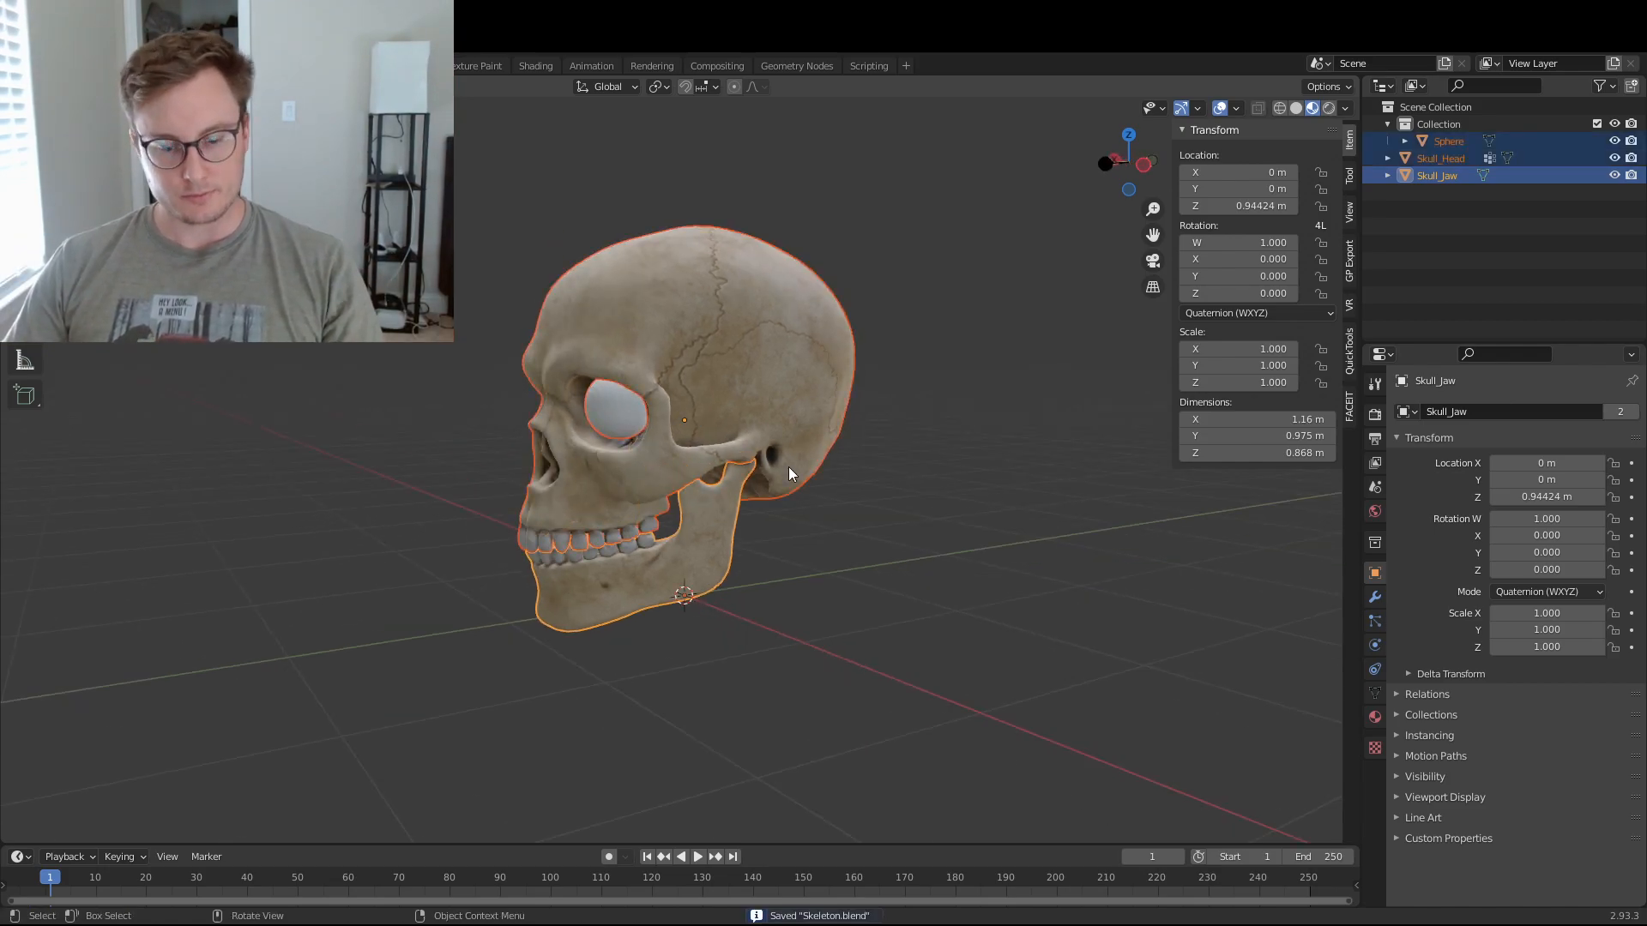
{"action": "key", "text": "r"}
{"action": "key", "text": "z"}
{"action": "key", "text": "1"}
{"action": "key", "text": "8"}
{"action": "key", "text": "0"}
{"action": "key", "text": "Return"}
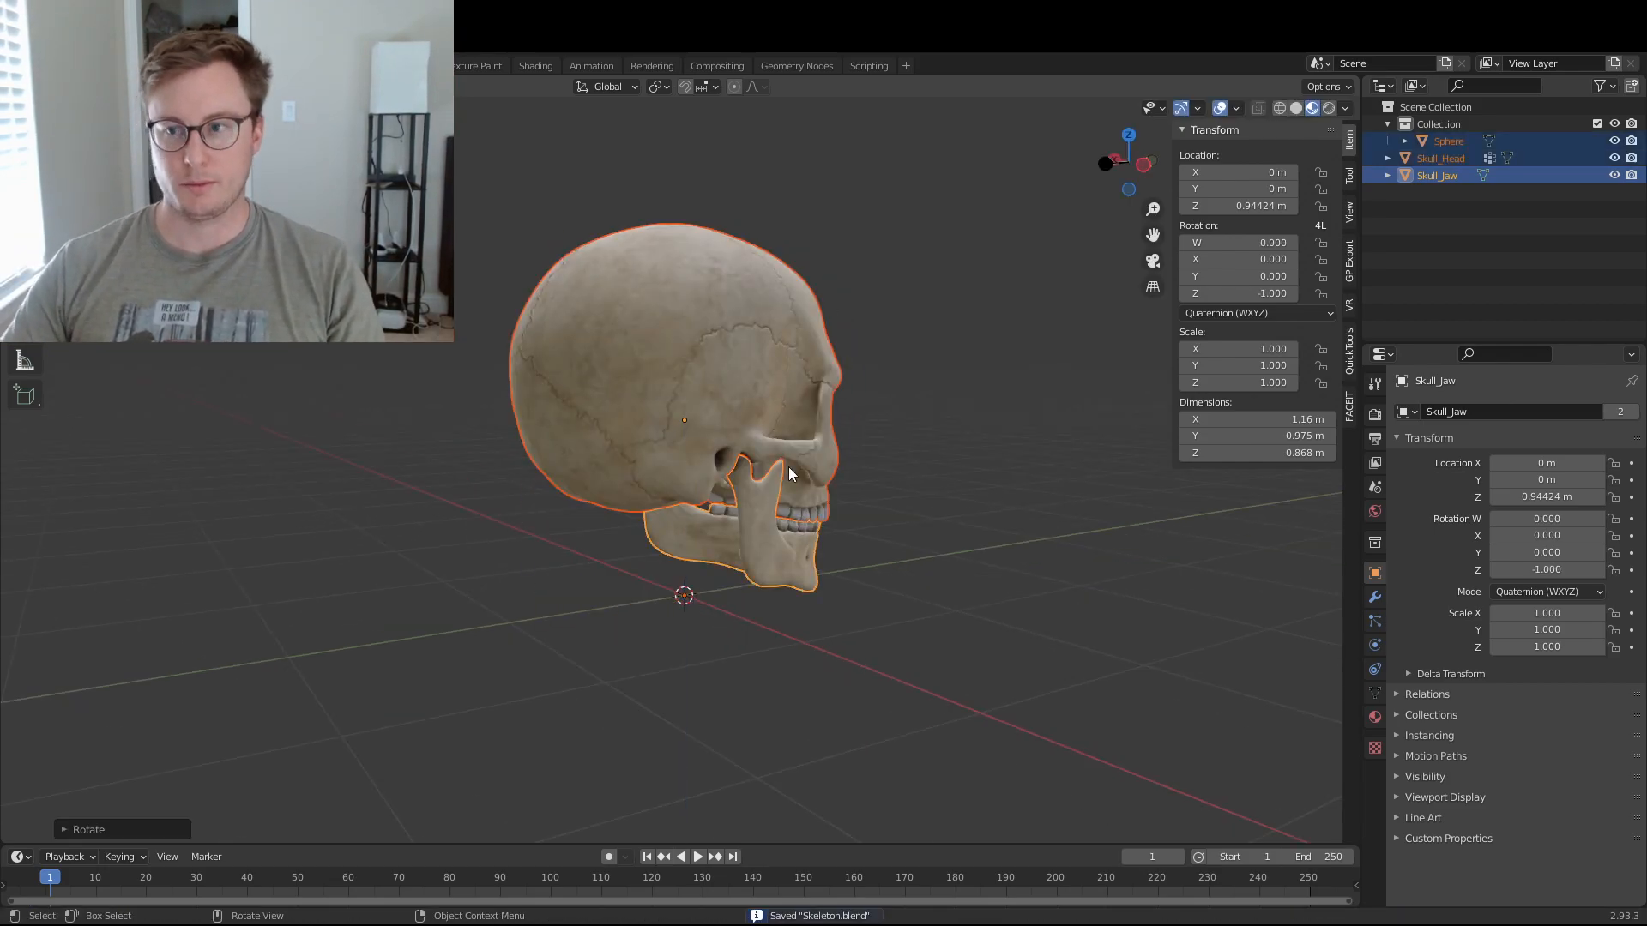
- Apply the rotation of the cranium, jaw and sphere, and check each object's transform values
{"action": "key", "text": "ctrl+a"}
{"action": "left_click", "coordinate": [841, 480]}
{"action": "middle_click_drag", "start_coordinate": [1060, 385], "coordinate": [827, 442]}
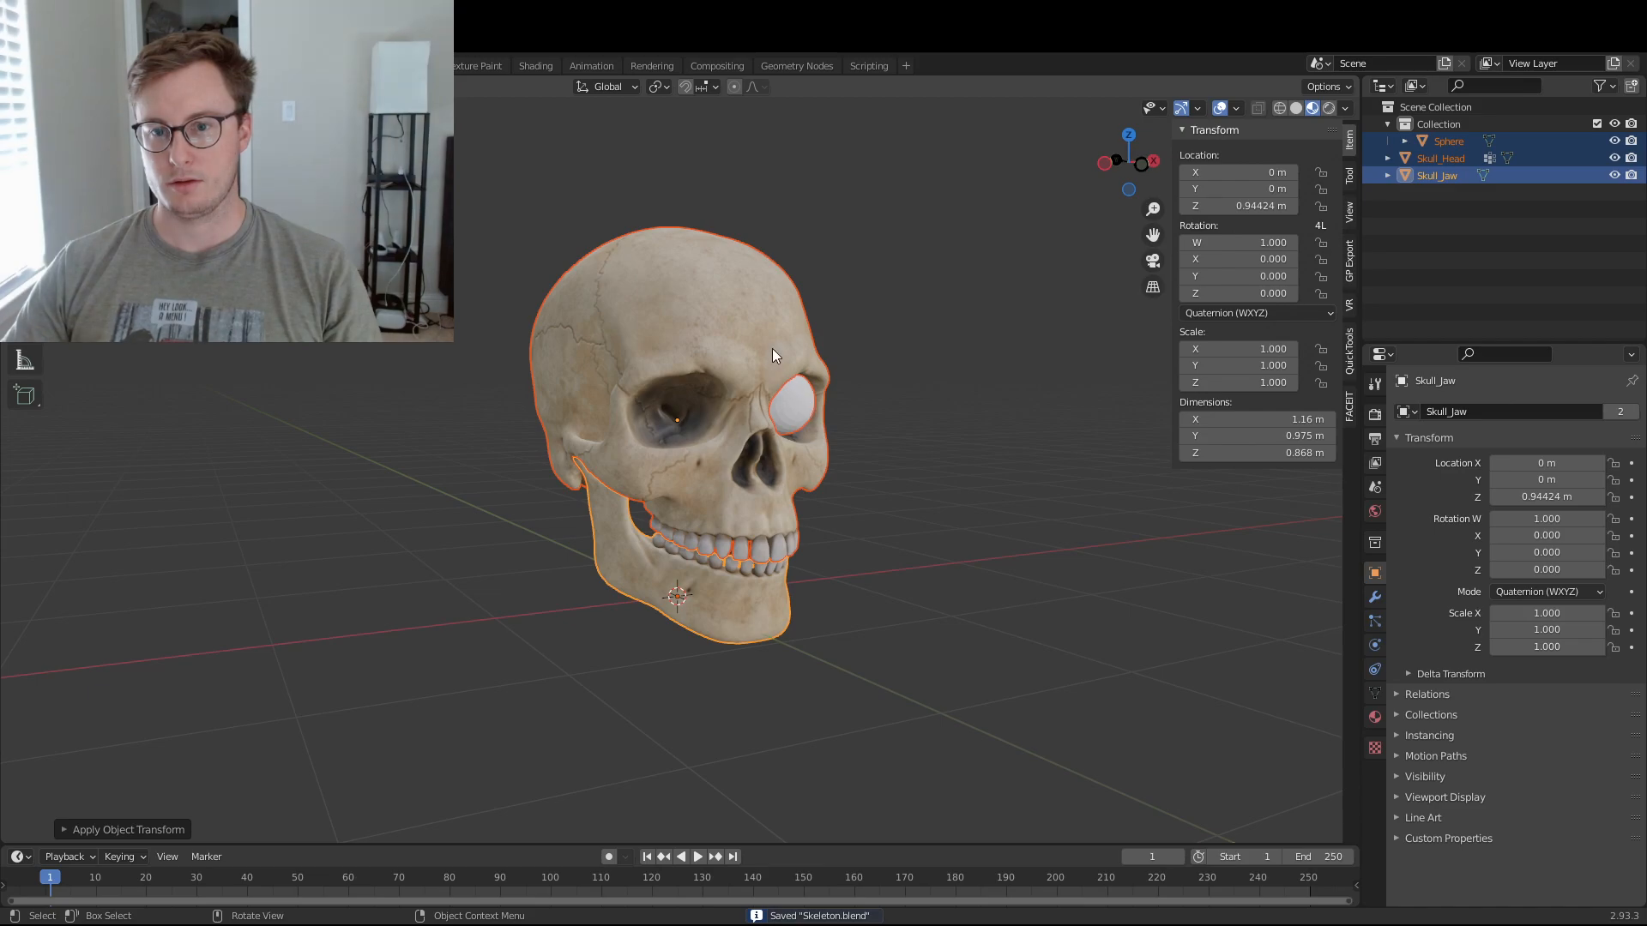
{"action": "left_click", "coordinate": [749, 407]}
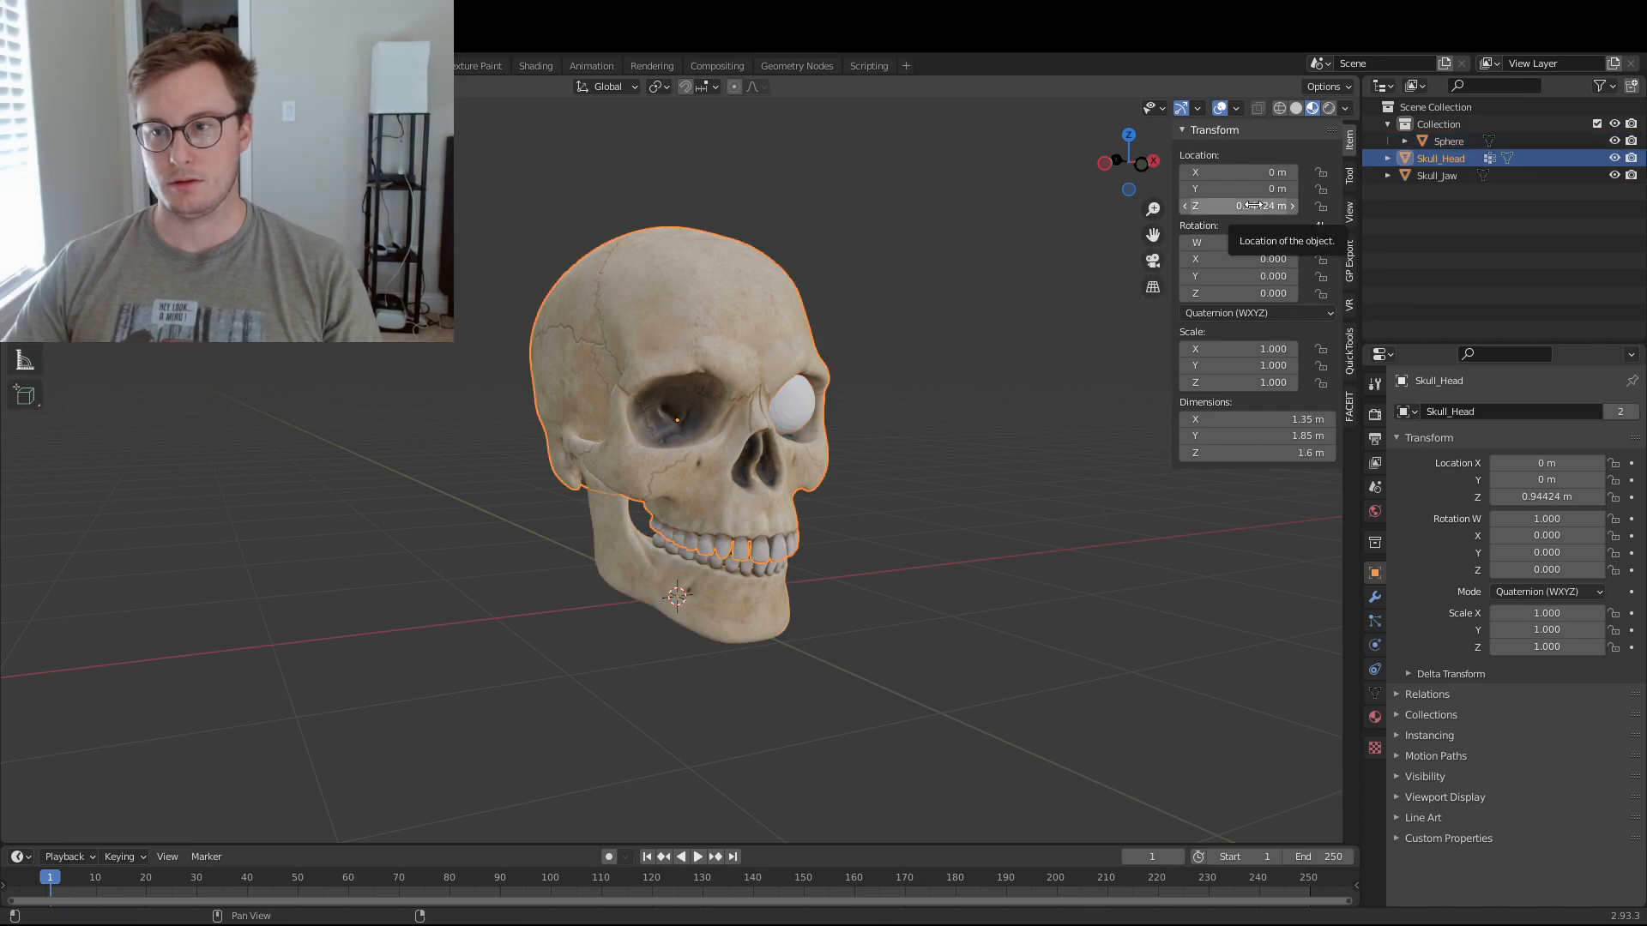
{"action": "left_click", "coordinate": [656, 573]}
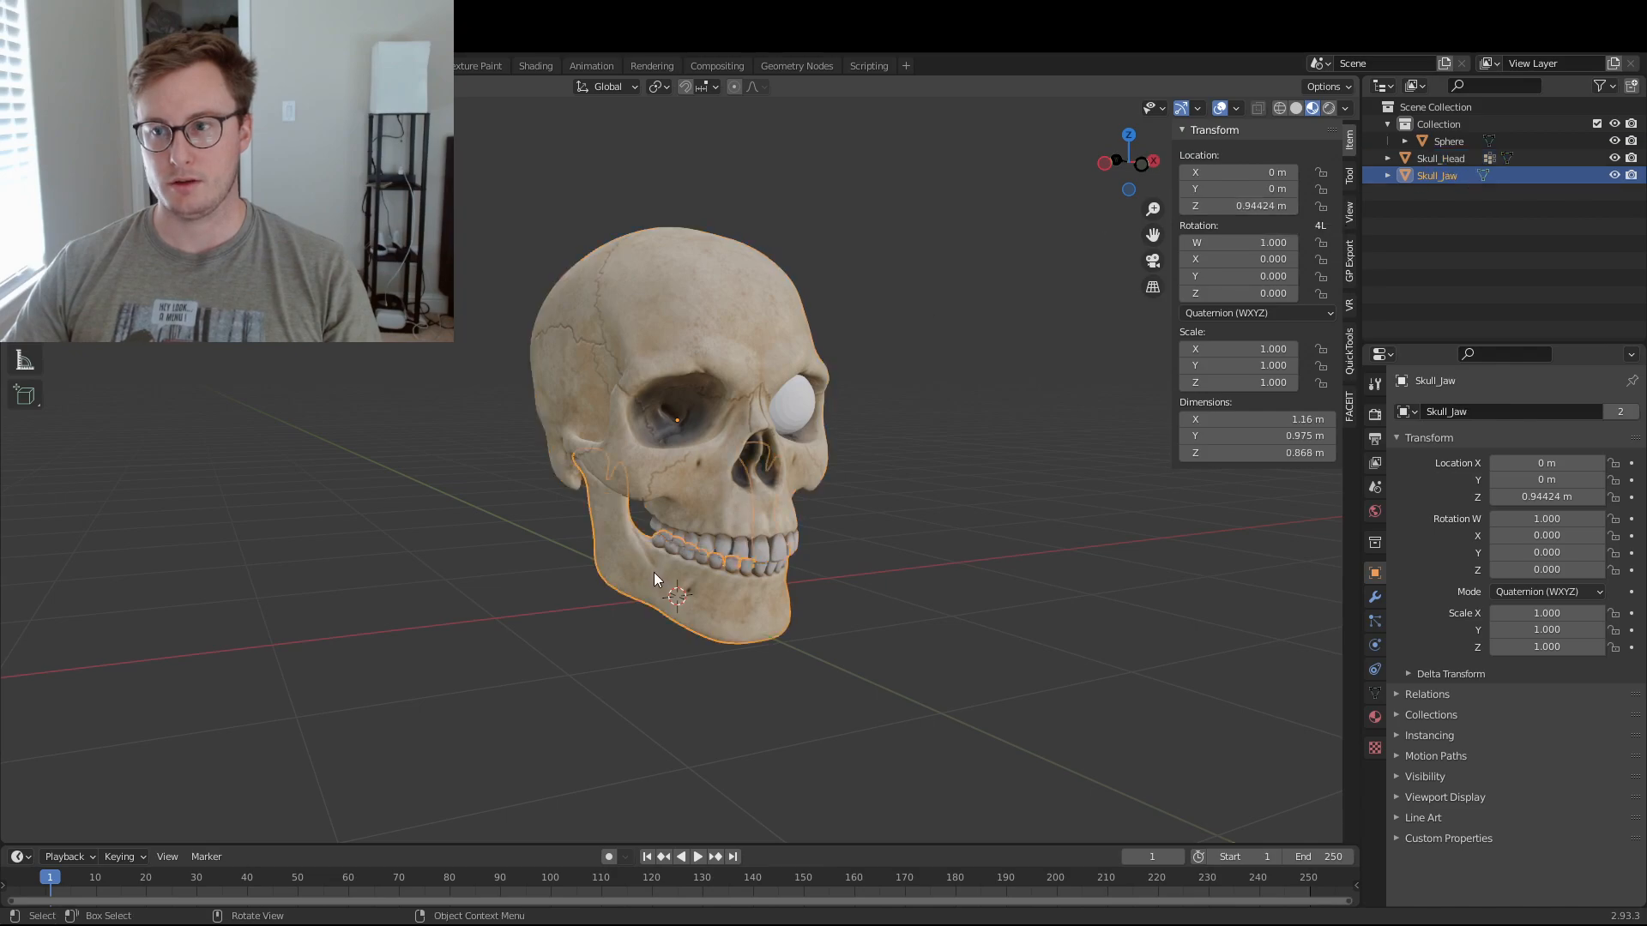
{"action": "left_click", "coordinate": [808, 400]}
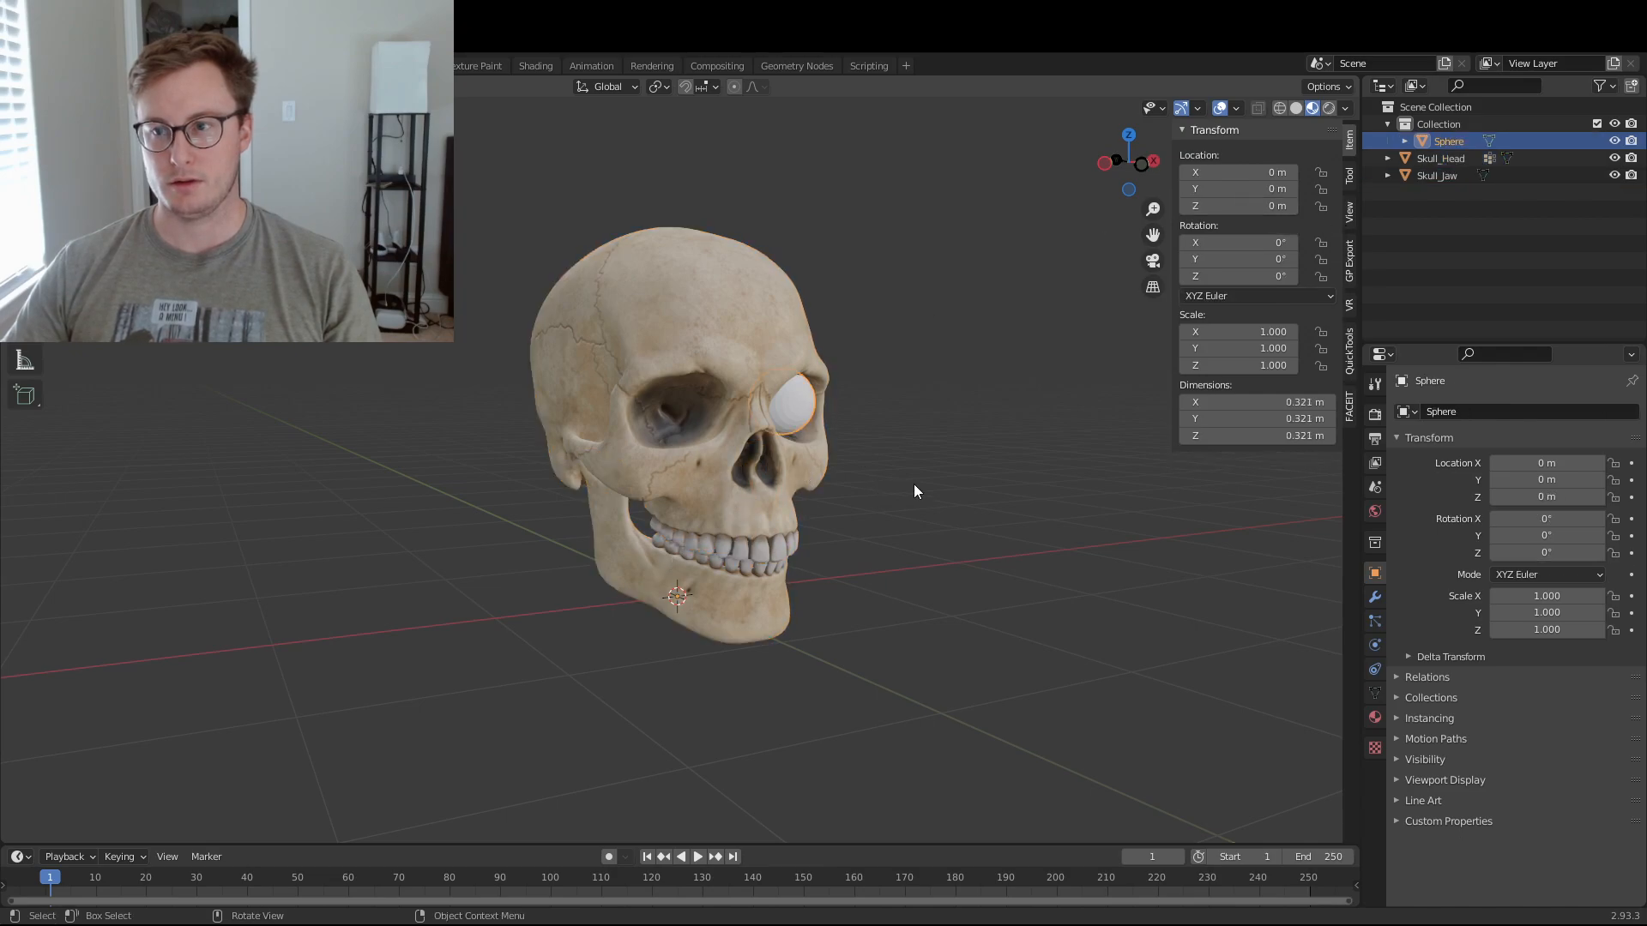
{"action": "middle_click_drag", "start_coordinate": [892, 484], "coordinate": [913, 487]}
- Duplicate the eyeball sphere in place while viewing the skull from the front
{"action": "key", "text": "KP_1"}
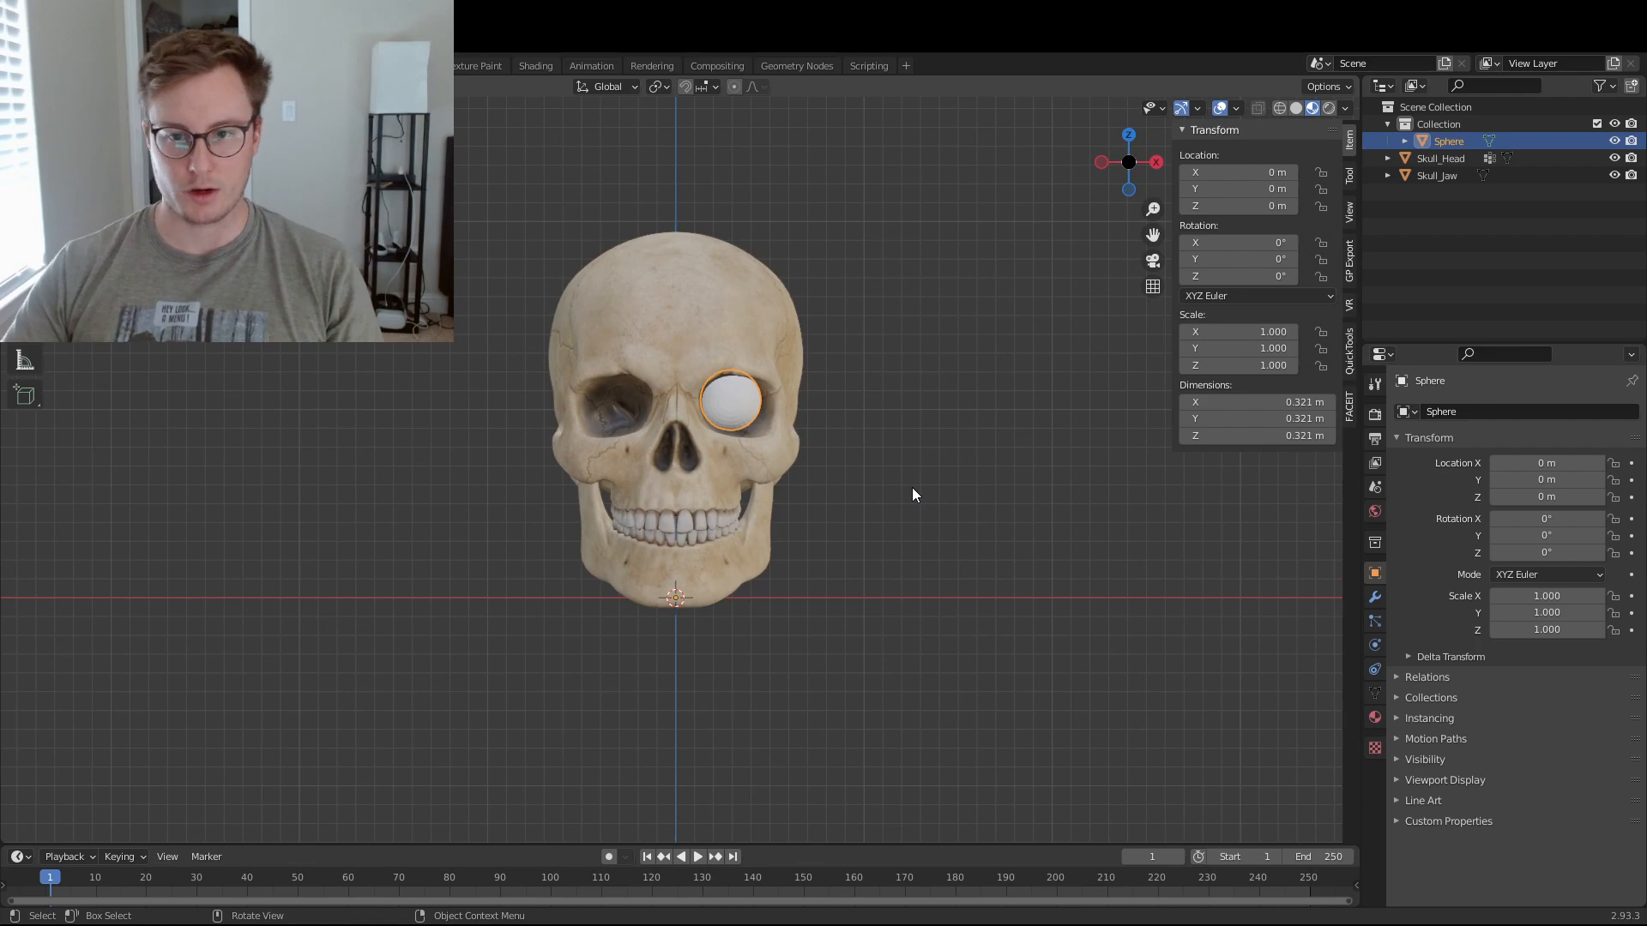
{"action": "scroll", "coordinate": [824, 508], "scroll_direction": "up", "scroll_amount": 5}
{"action": "scroll", "coordinate": [864, 446], "scroll_direction": "down", "scroll_amount": 1}
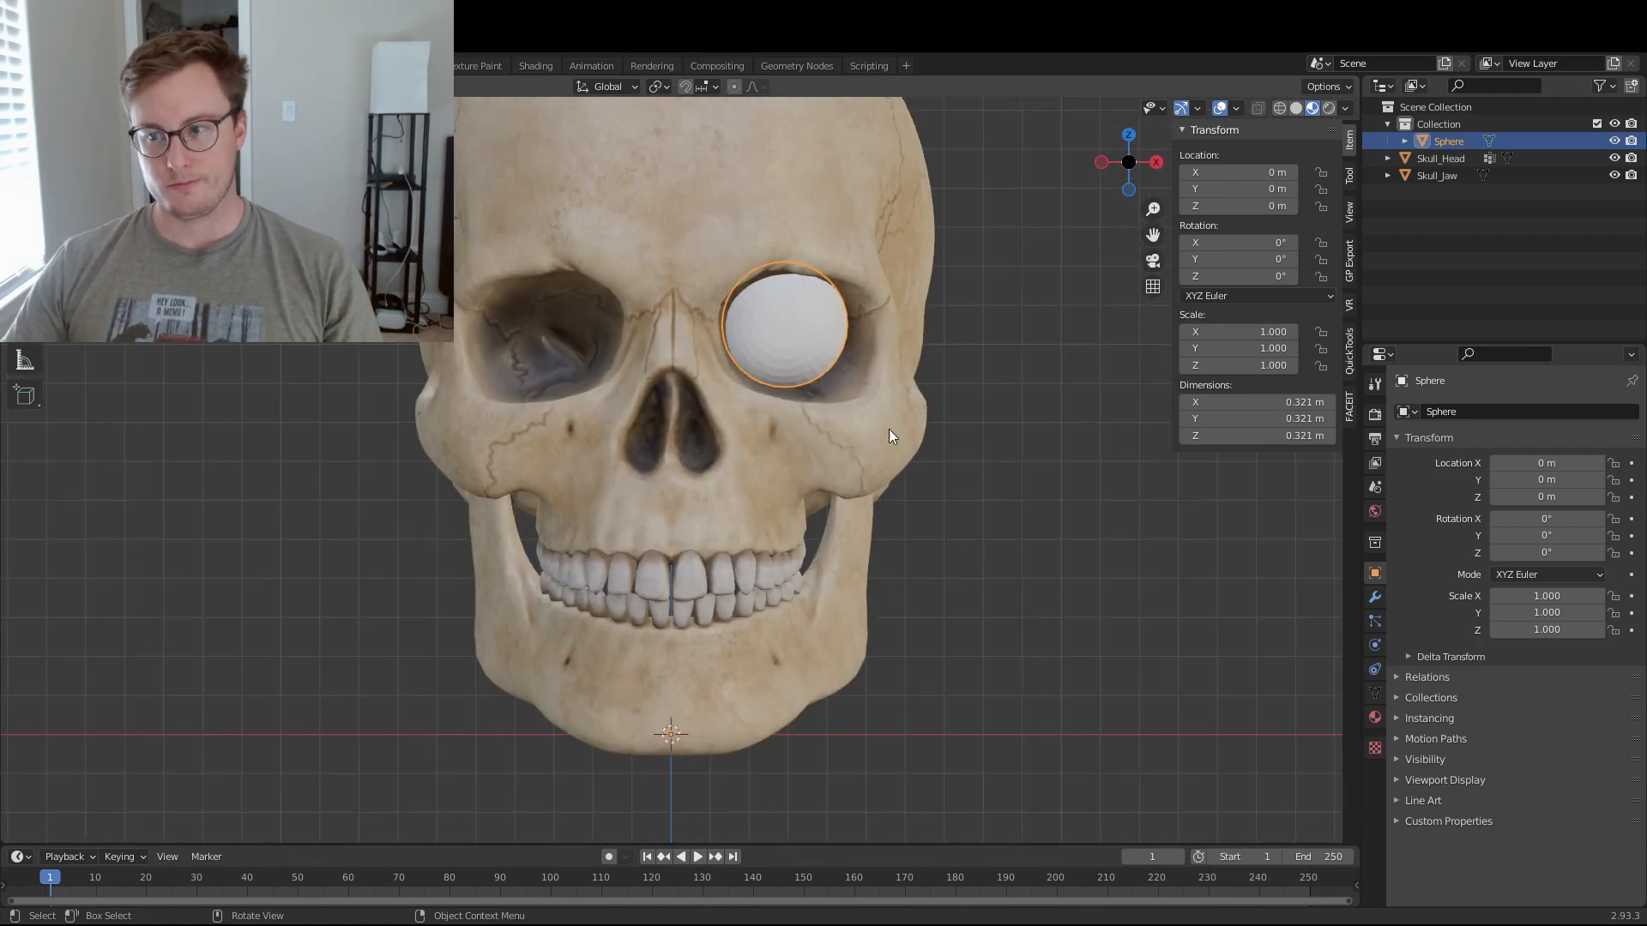
{"action": "left_click", "coordinate": [1375, 597]}
{"action": "left_click", "coordinate": [1447, 411]}
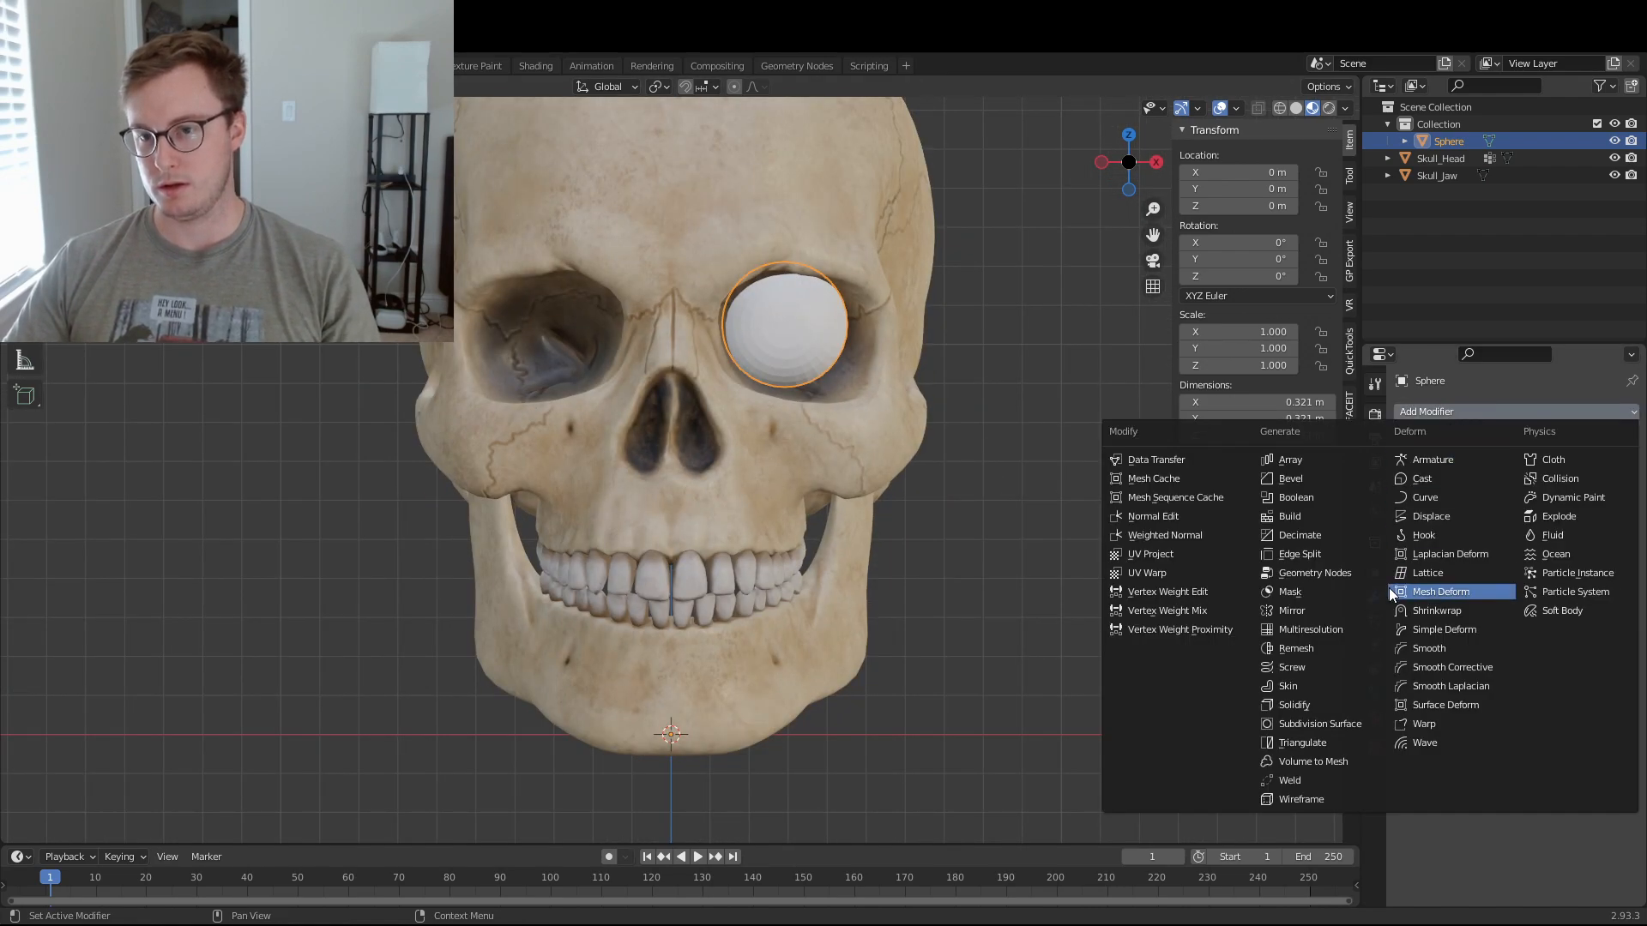
{"action": "key", "text": "shift+d"}
{"action": "right_click", "coordinate": [974, 396]}
- Mirror the duplicated sphere's mesh into the skull's right eye socket by scaling it -1 along X about the 3D cursor in Edit Mode
{"action": "key", "text": "Tab"}
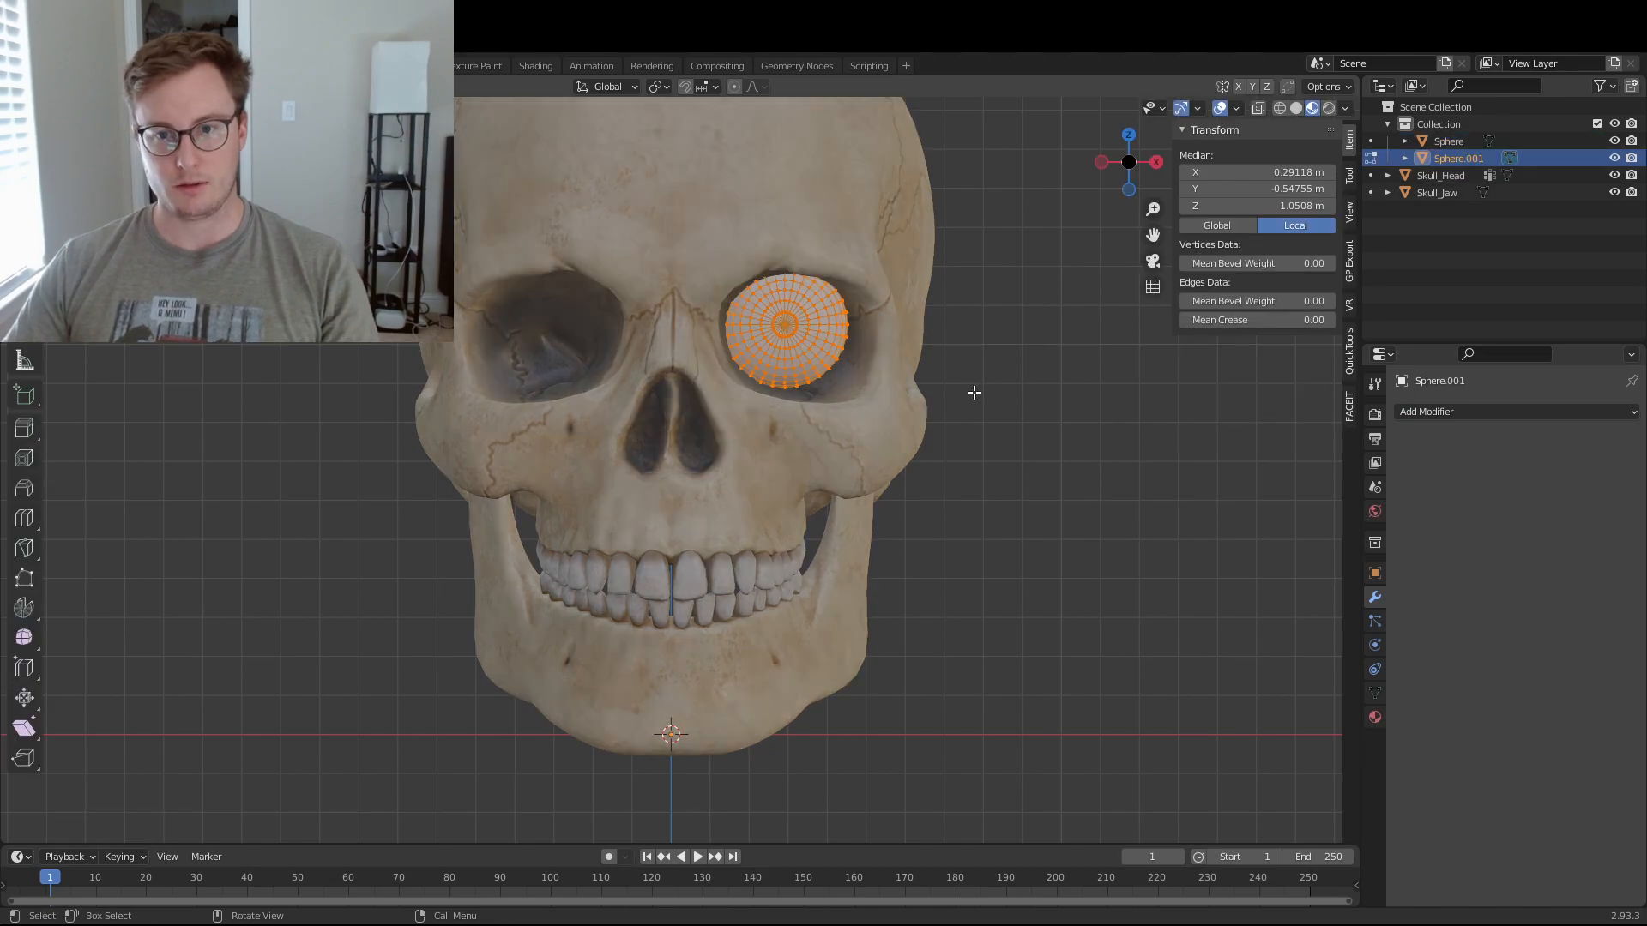
{"action": "key", "text": "ctrl+Tab"}
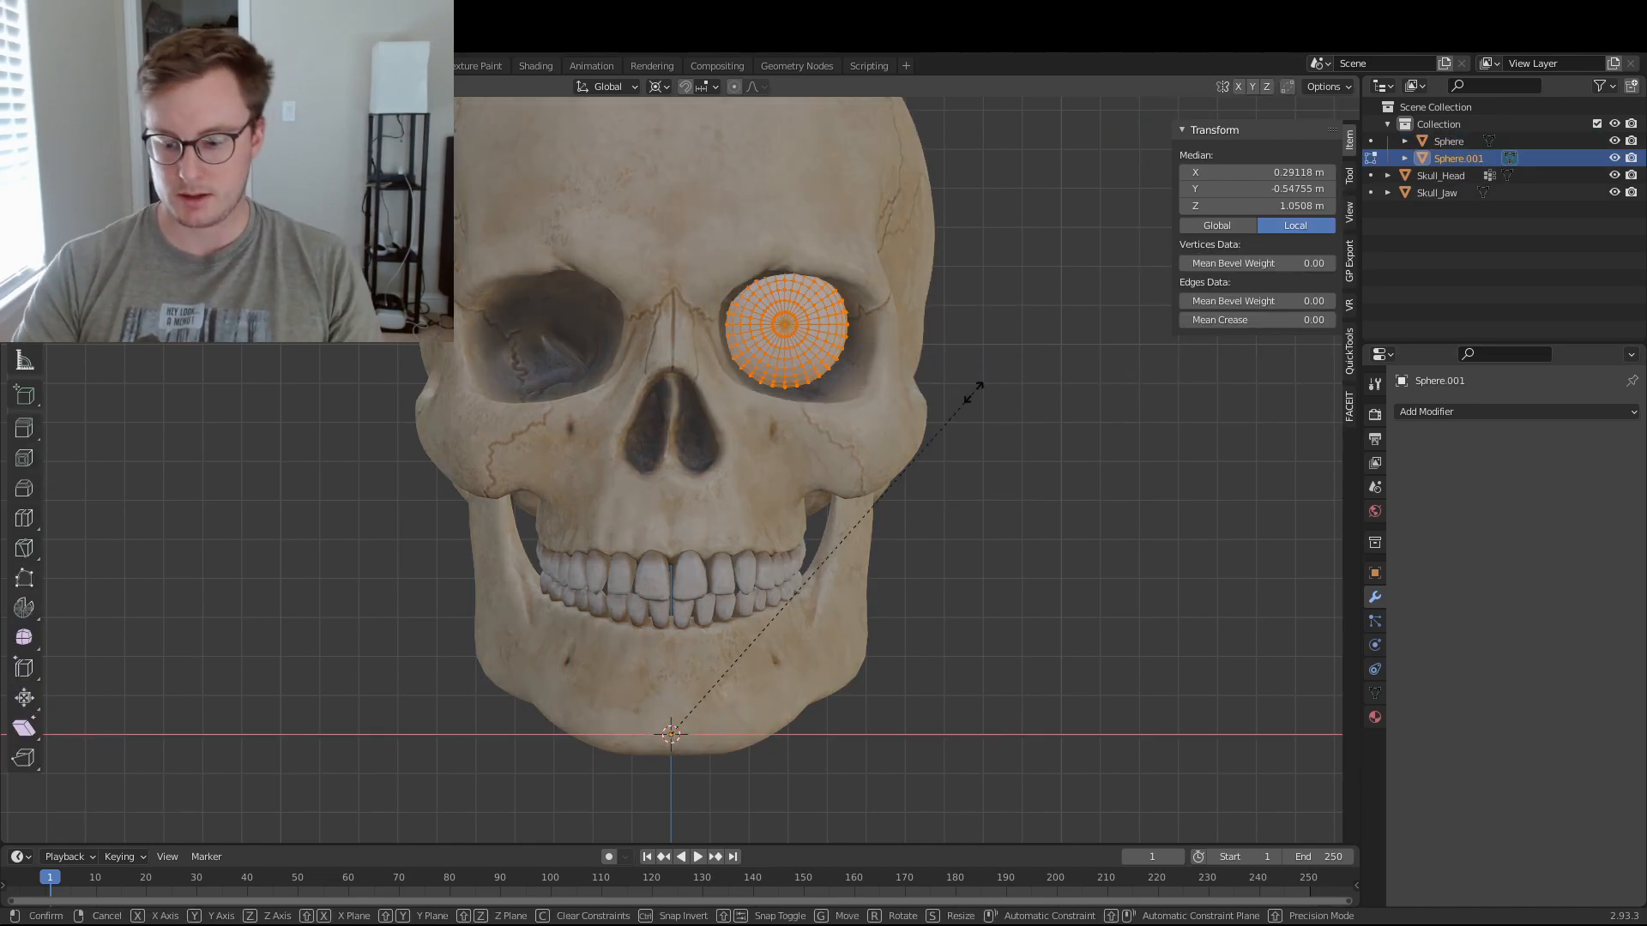
{"action": "key", "text": "s"}
{"action": "key", "text": "x"}
{"action": "key", "text": "minus"}
{"action": "key", "text": "1"}
{"action": "key", "text": "Return"}
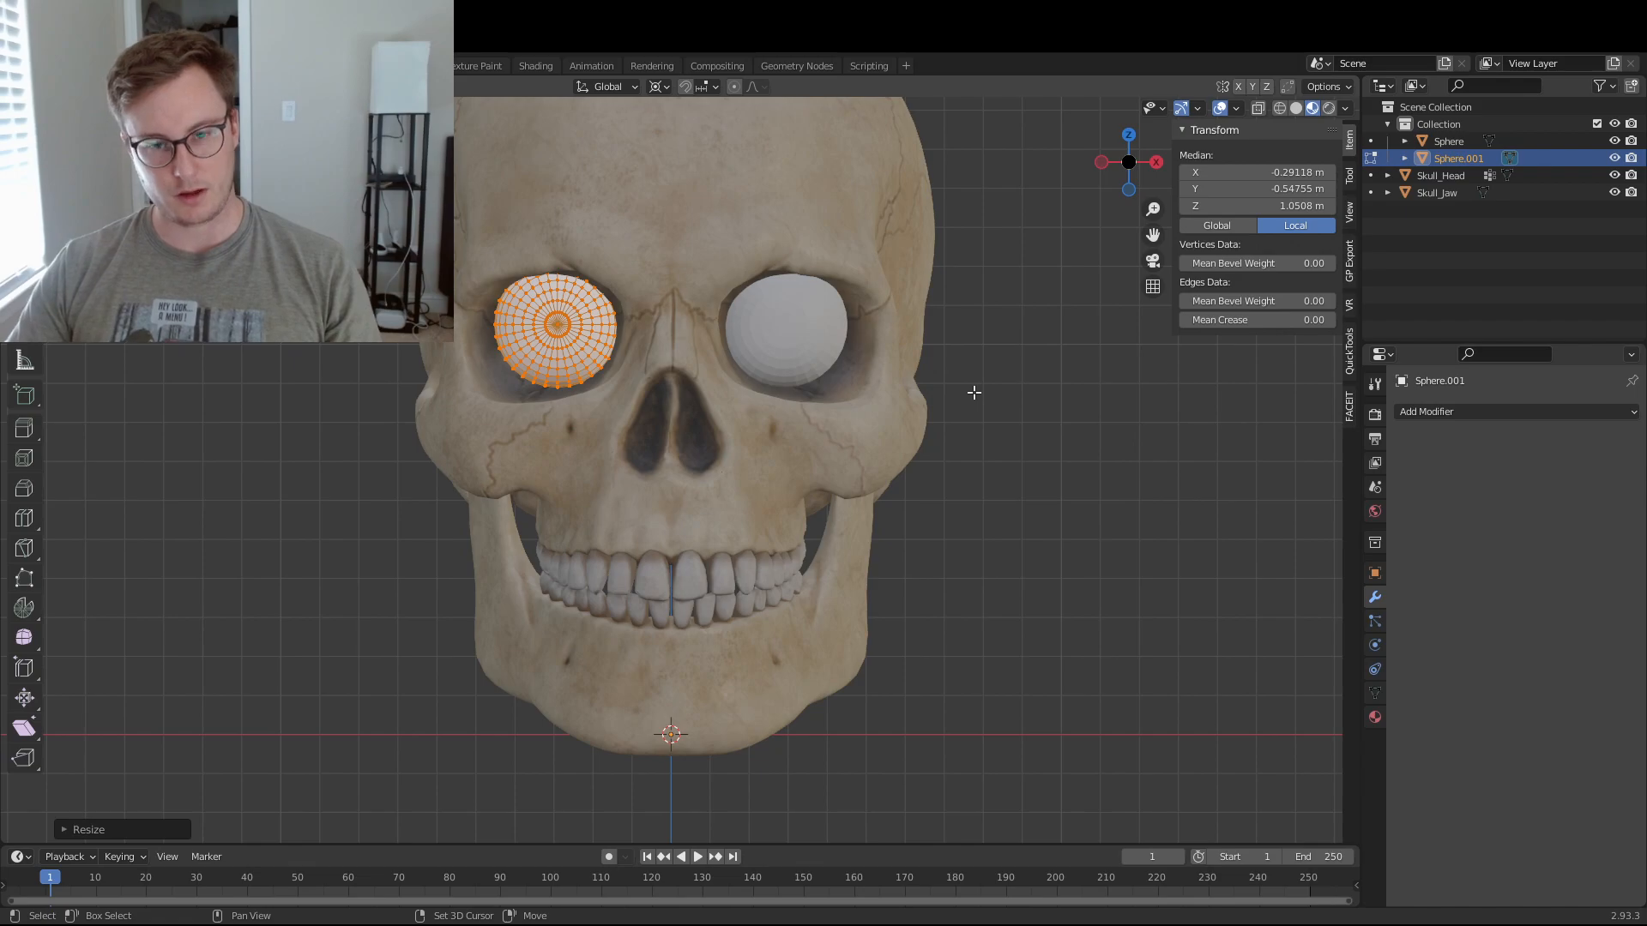
{"action": "key", "text": "Tab"}
{"action": "scroll", "coordinate": [753, 394], "scroll_direction": "down", "scroll_amount": 1}
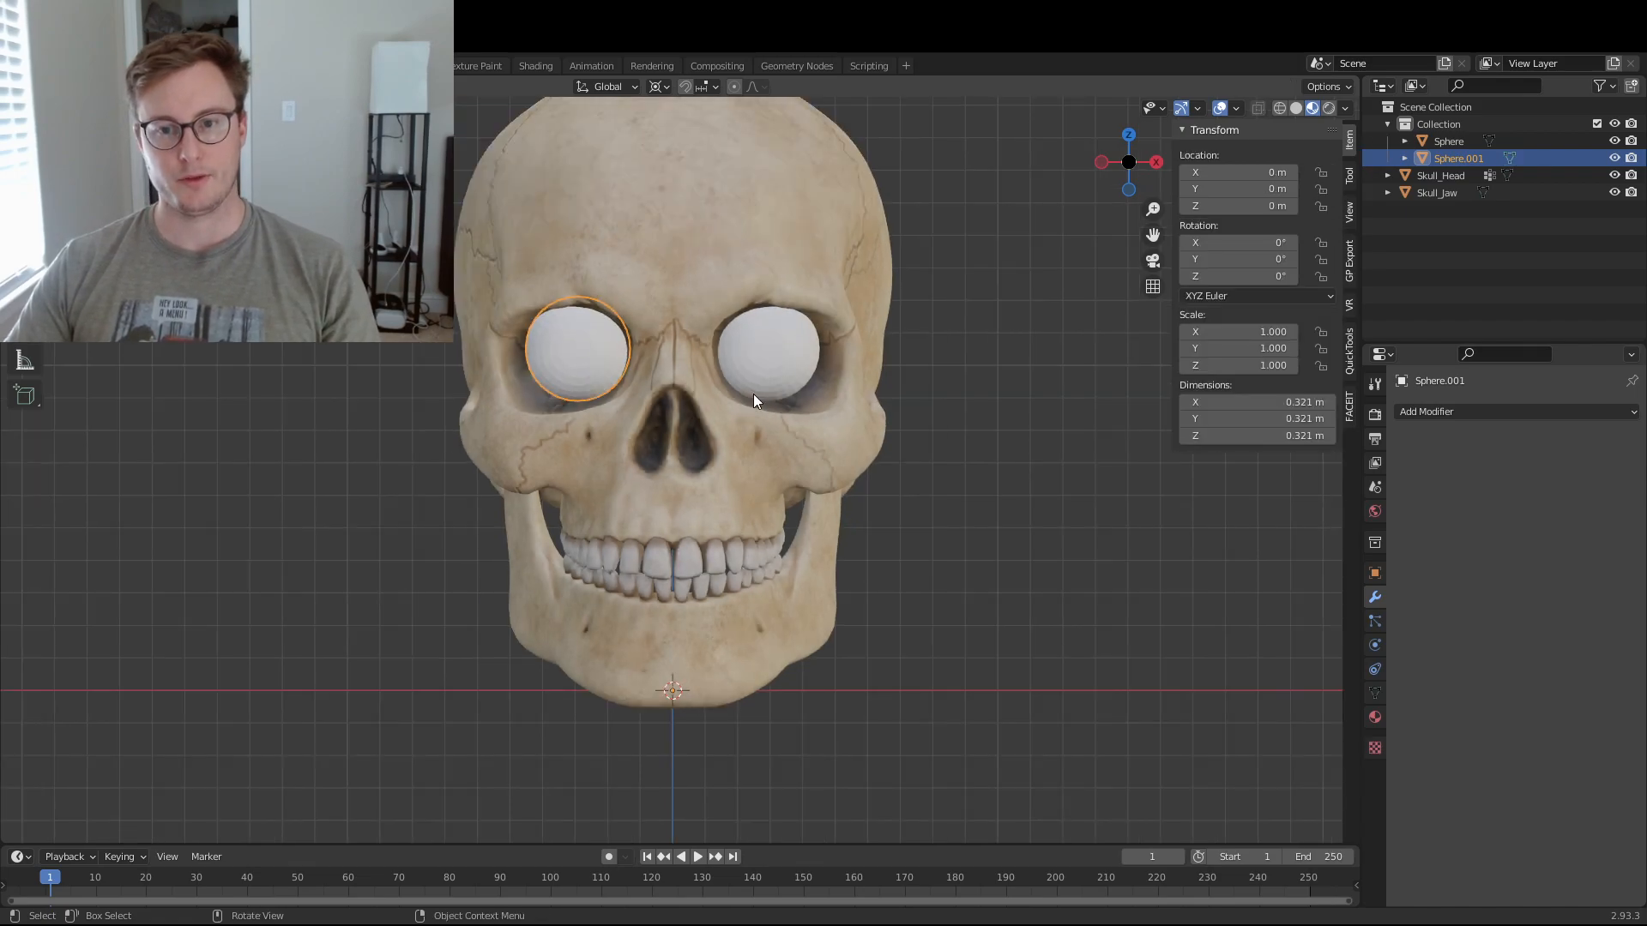
- Rename the original eyeball sphere Eye_L and the mirrored copy Eye_R, and save the file
{"action": "left_click", "coordinate": [1458, 142]}
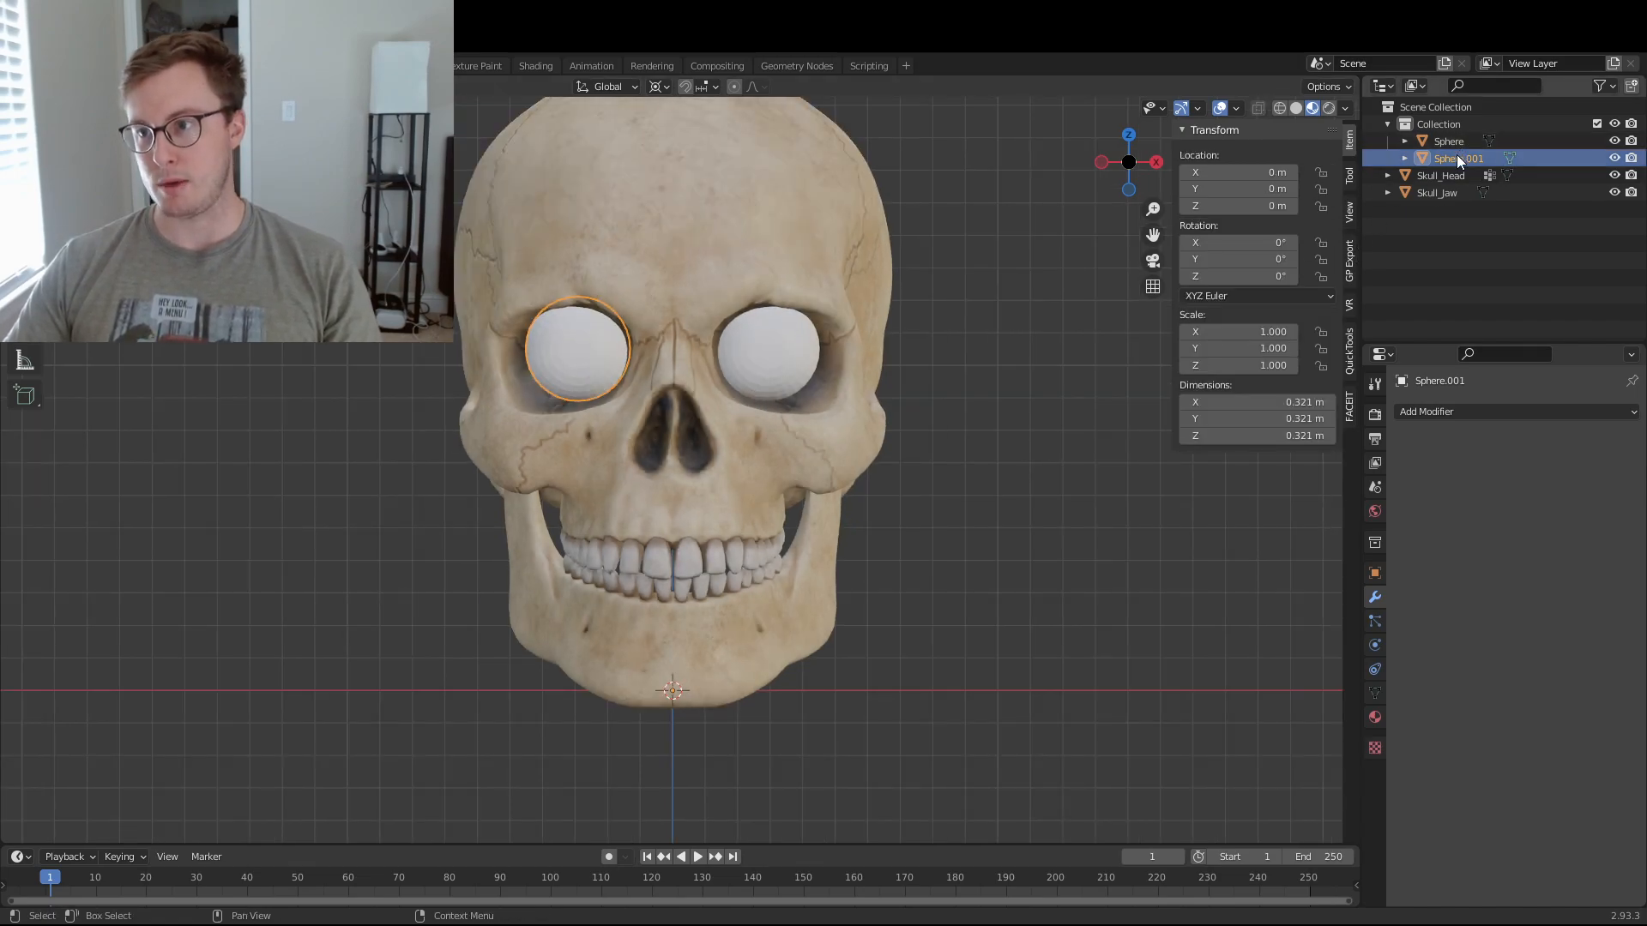
{"action": "double_click", "coordinate": [1450, 143]}
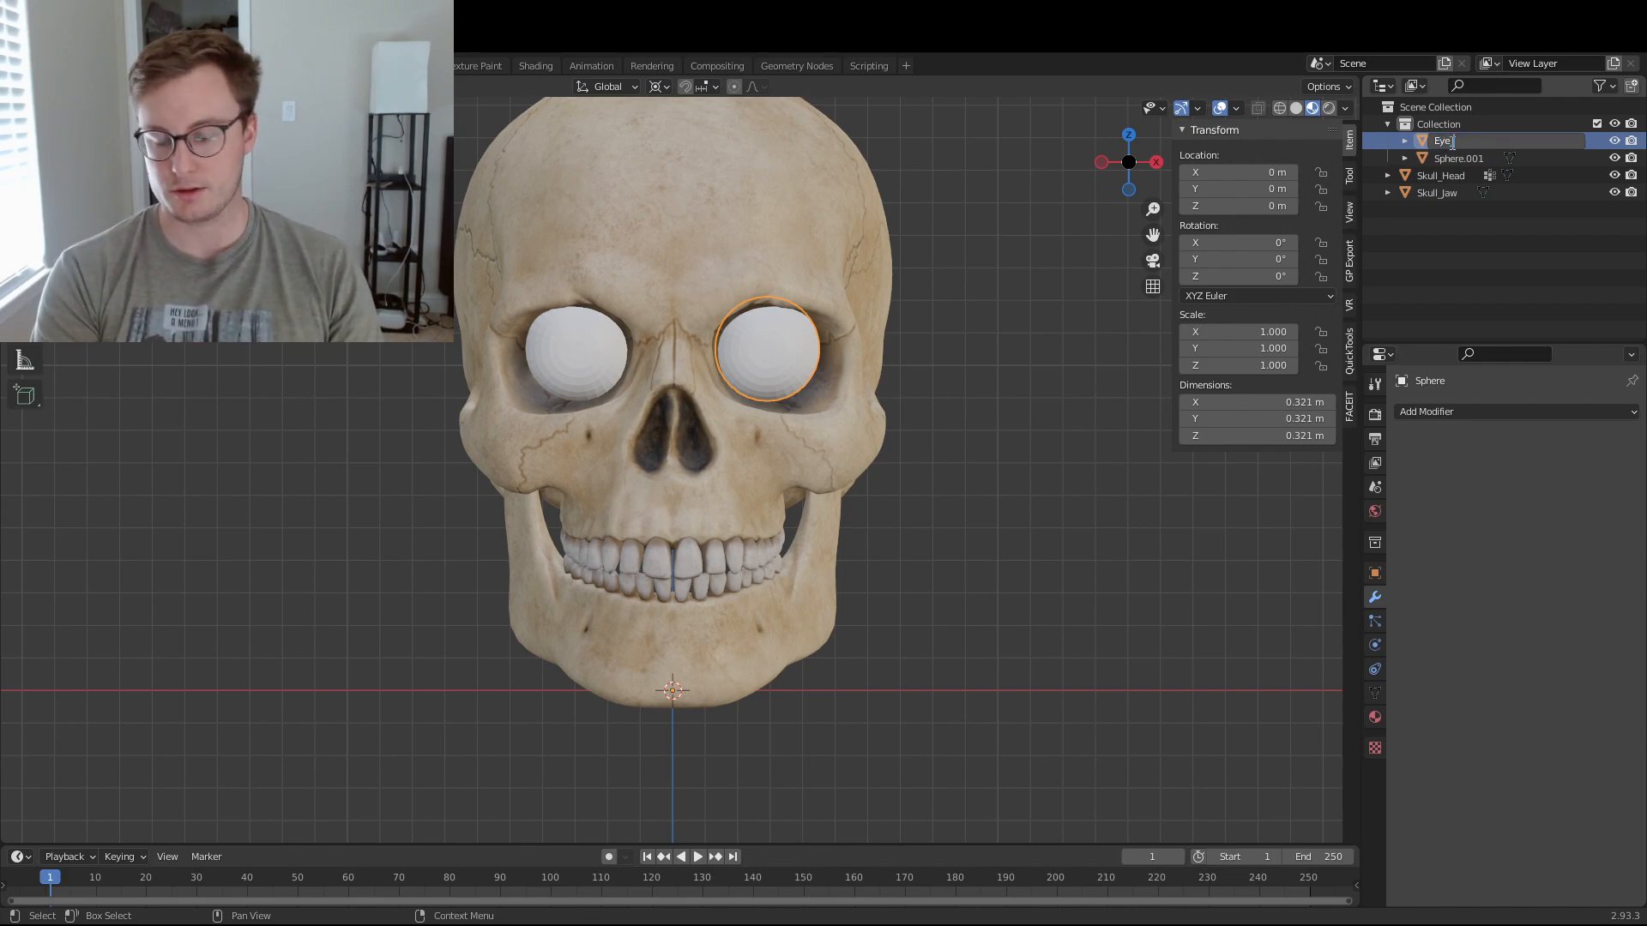
{"action": "type", "text": "Eye_L"}
{"action": "key", "text": "Return"}
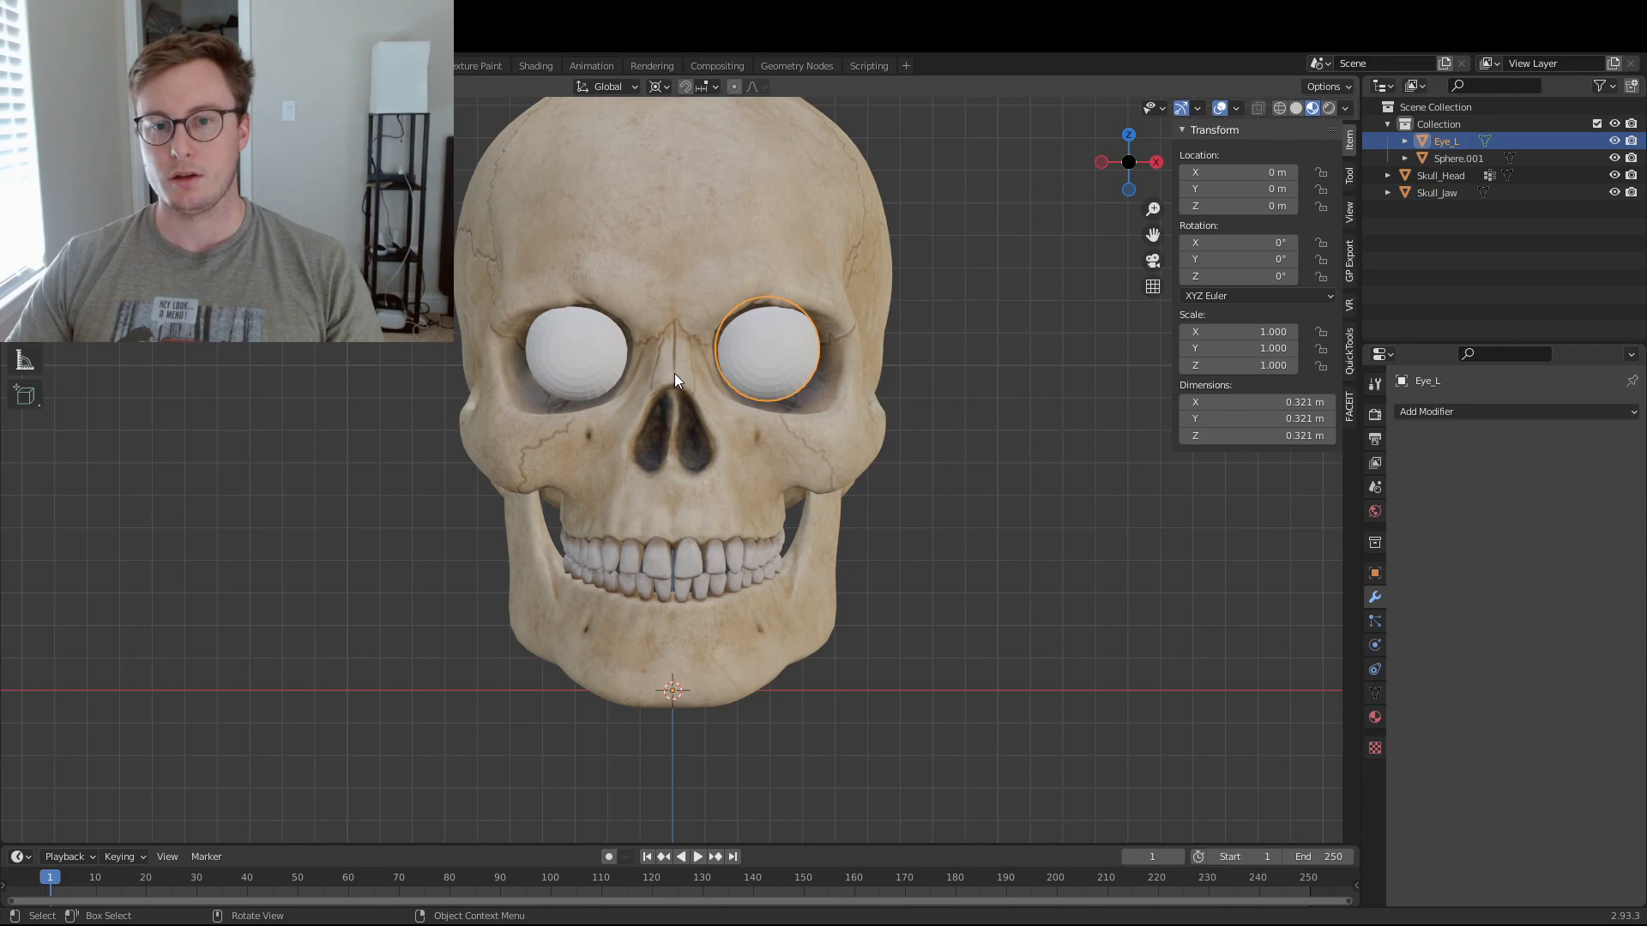
{"action": "left_click", "coordinate": [592, 360]}
{"action": "double_click", "coordinate": [1449, 158]}
{"action": "type", "text": "Eye_R"}
{"action": "key", "text": "Return"}
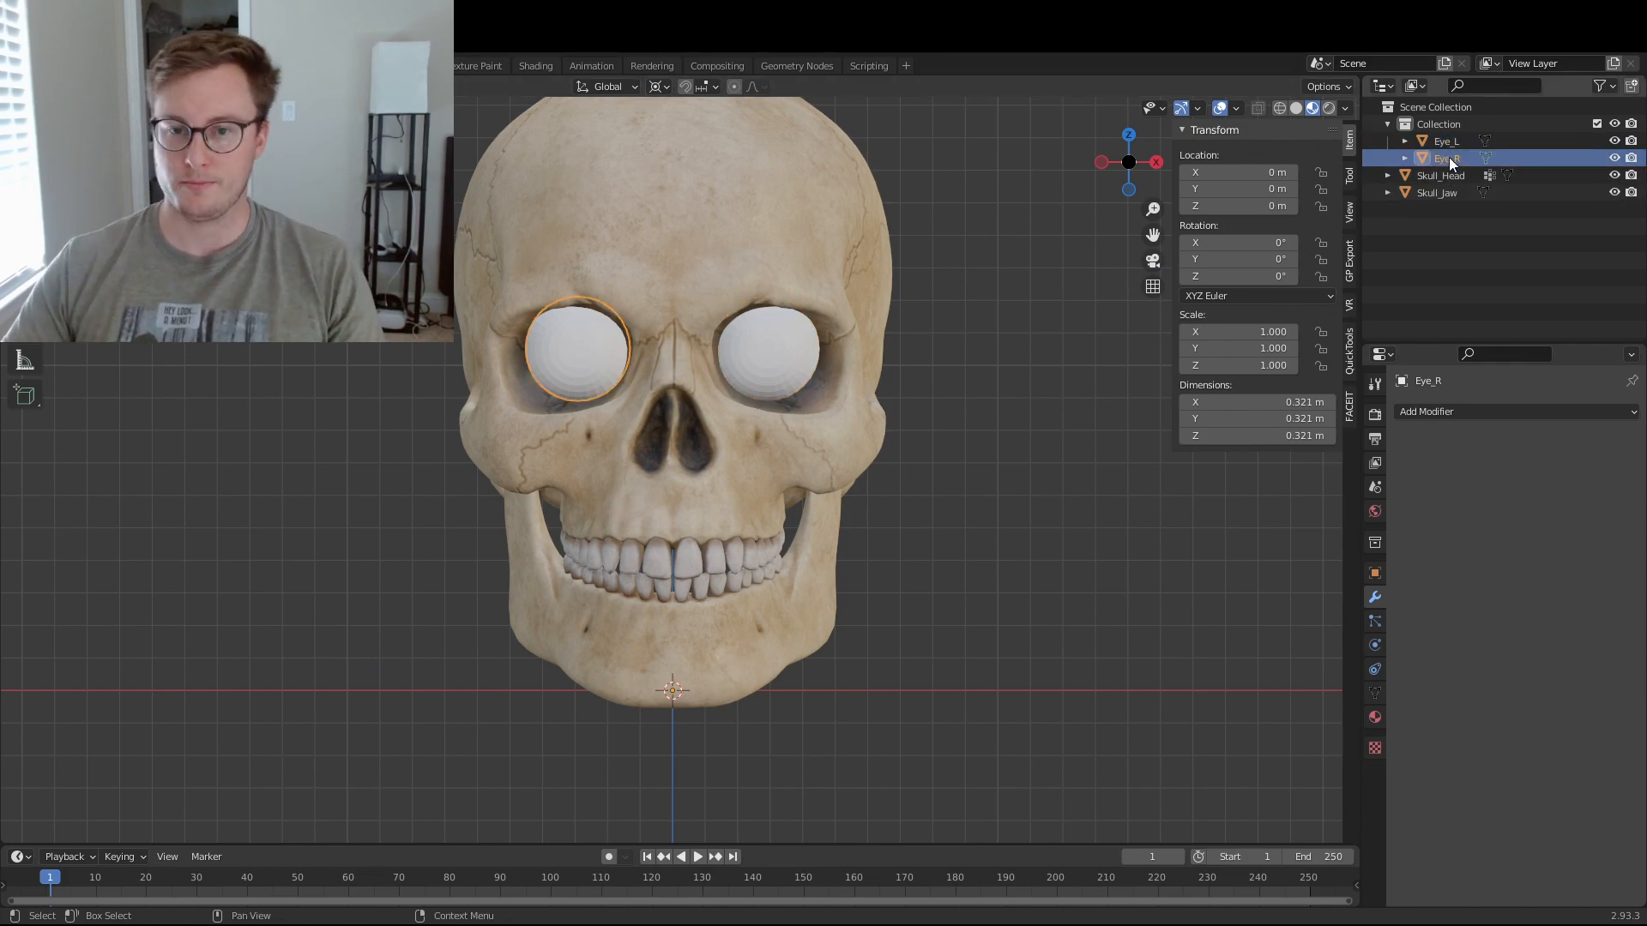
{"action": "key", "text": "ctrl+s"}
- Register both eyeballs, Eye_L and Eye_R, as face objects in Faceit
{"action": "middle_click_drag", "start_coordinate": [914, 511], "coordinate": [807, 439]}
{"action": "left_click", "coordinate": [1350, 407]}
{"action": "scroll", "coordinate": [952, 426], "scroll_direction": "down", "scroll_amount": 5}
{"action": "scroll", "coordinate": [806, 439], "scroll_direction": "up", "scroll_amount": 3}
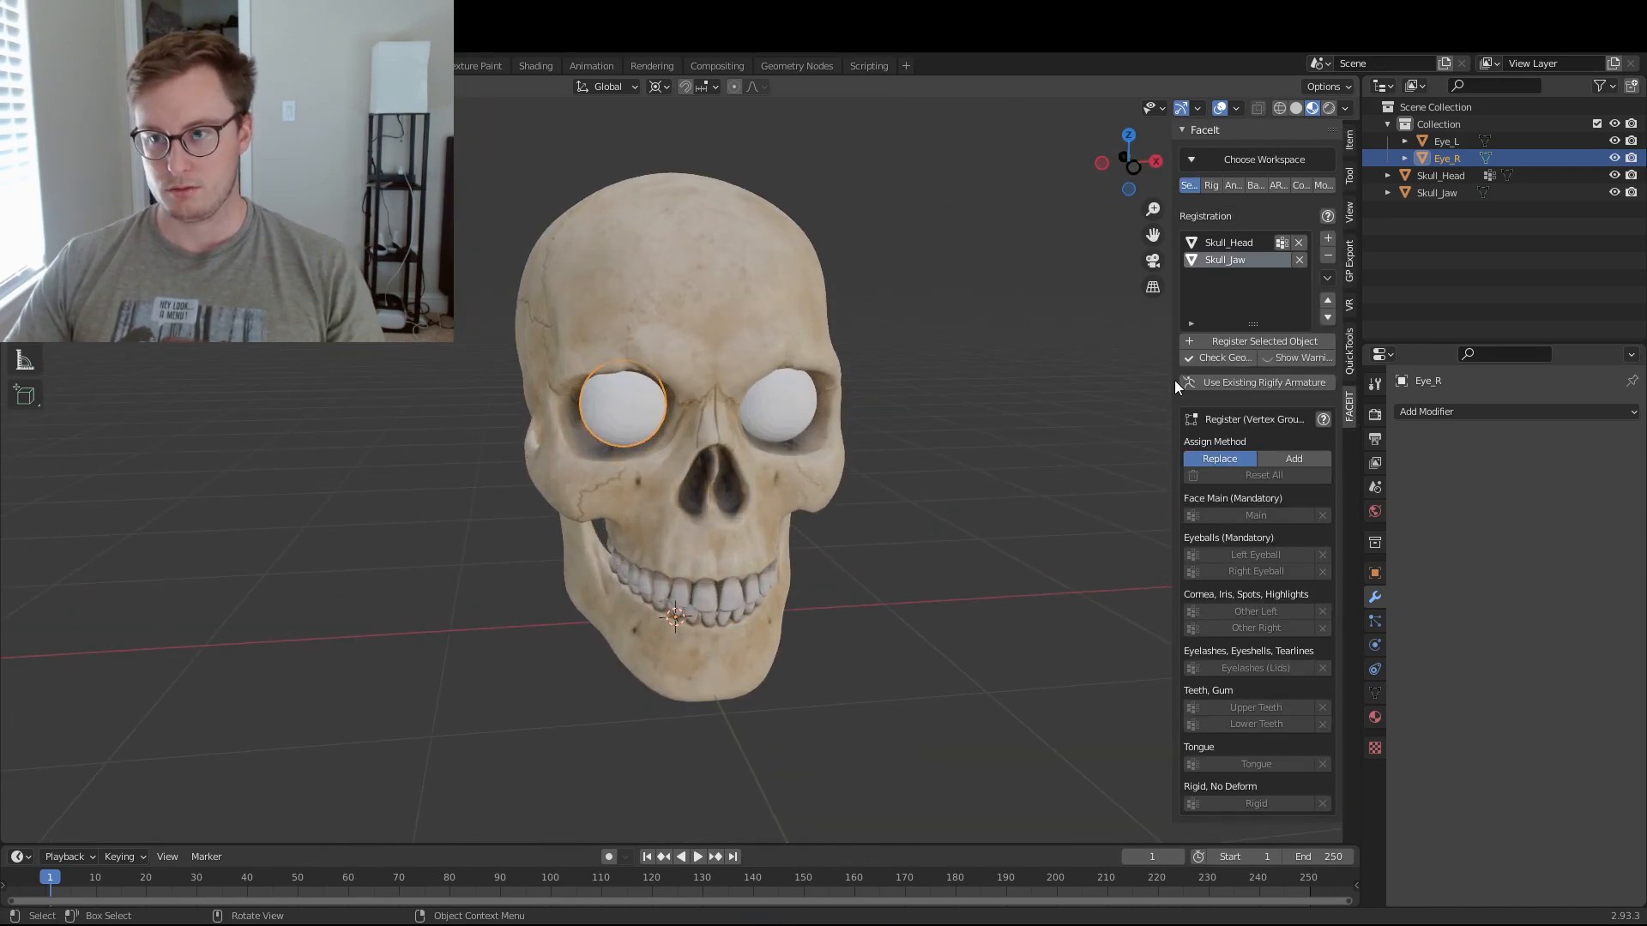
{"action": "left_click", "coordinate": [793, 417], "text": "shift"}
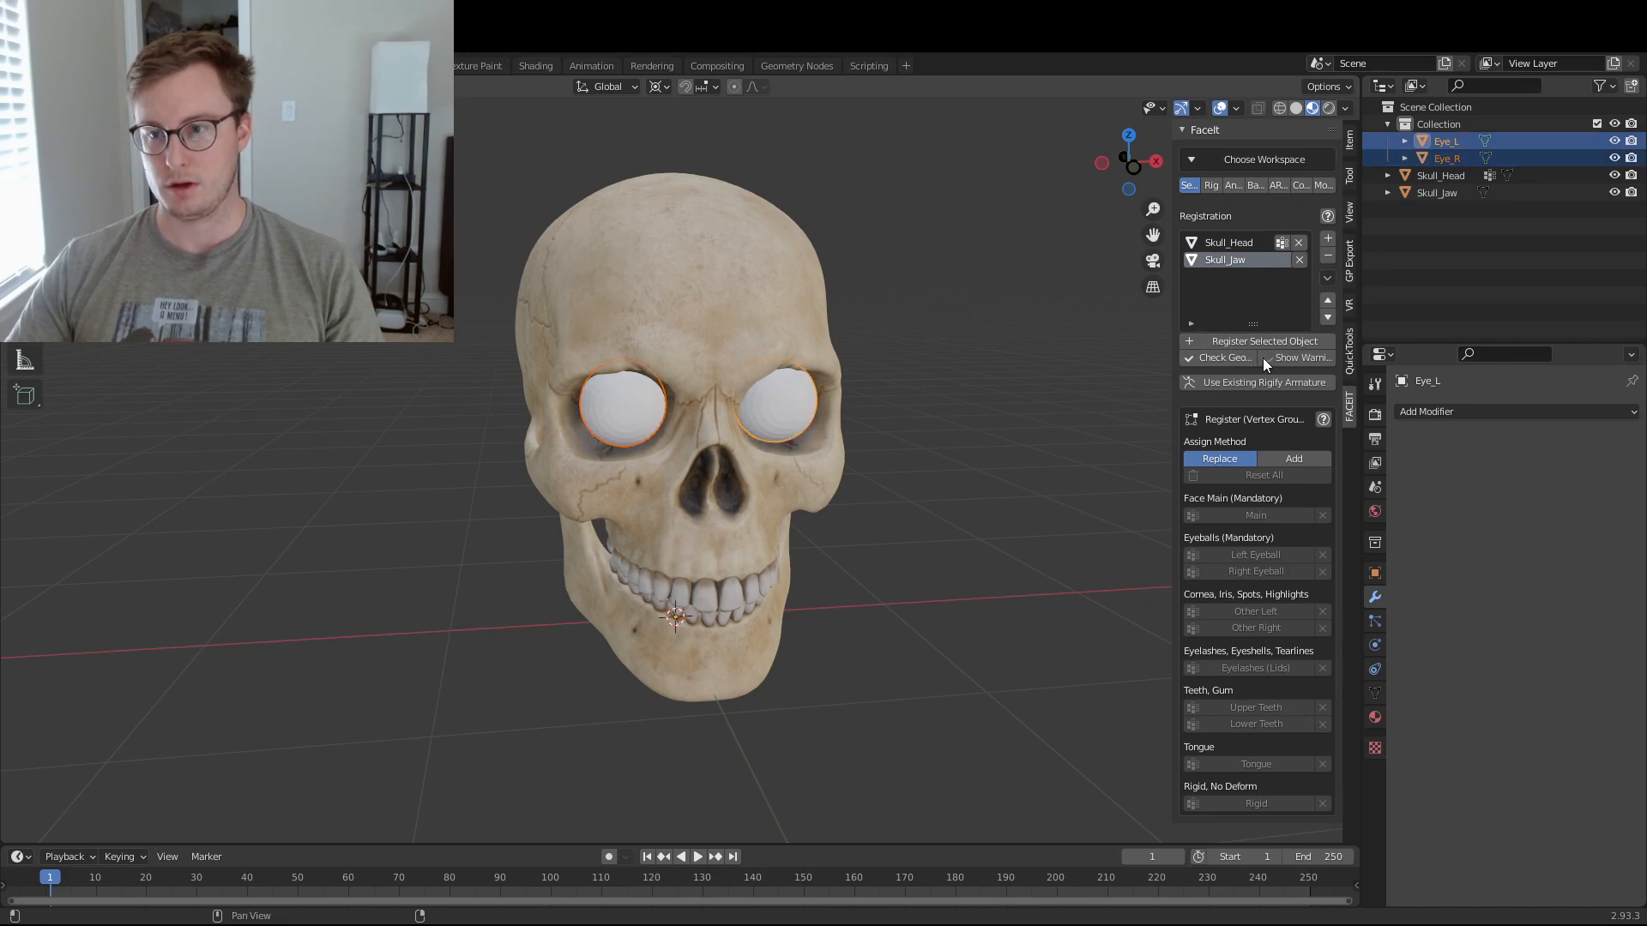
{"action": "left_click", "coordinate": [1258, 342]}
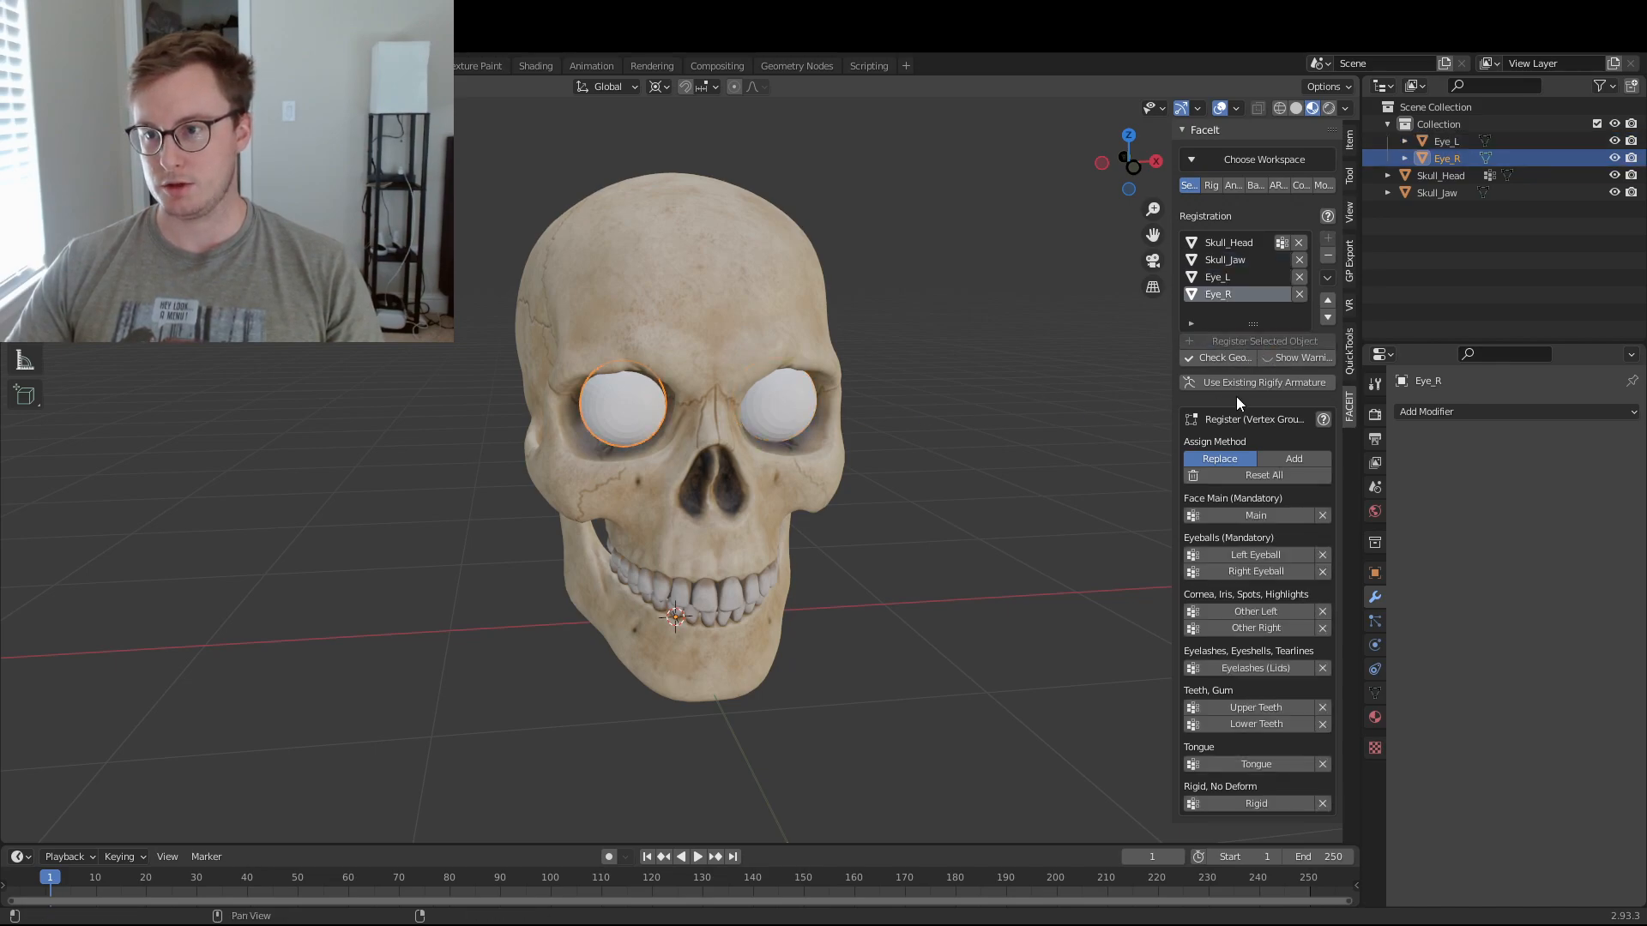
- Assign Eye_L to the Left Eyeball group and Eye_R to the Right Eyeball group, and save the file
{"action": "left_click", "coordinate": [784, 426]}
{"action": "left_click", "coordinate": [1263, 558]}
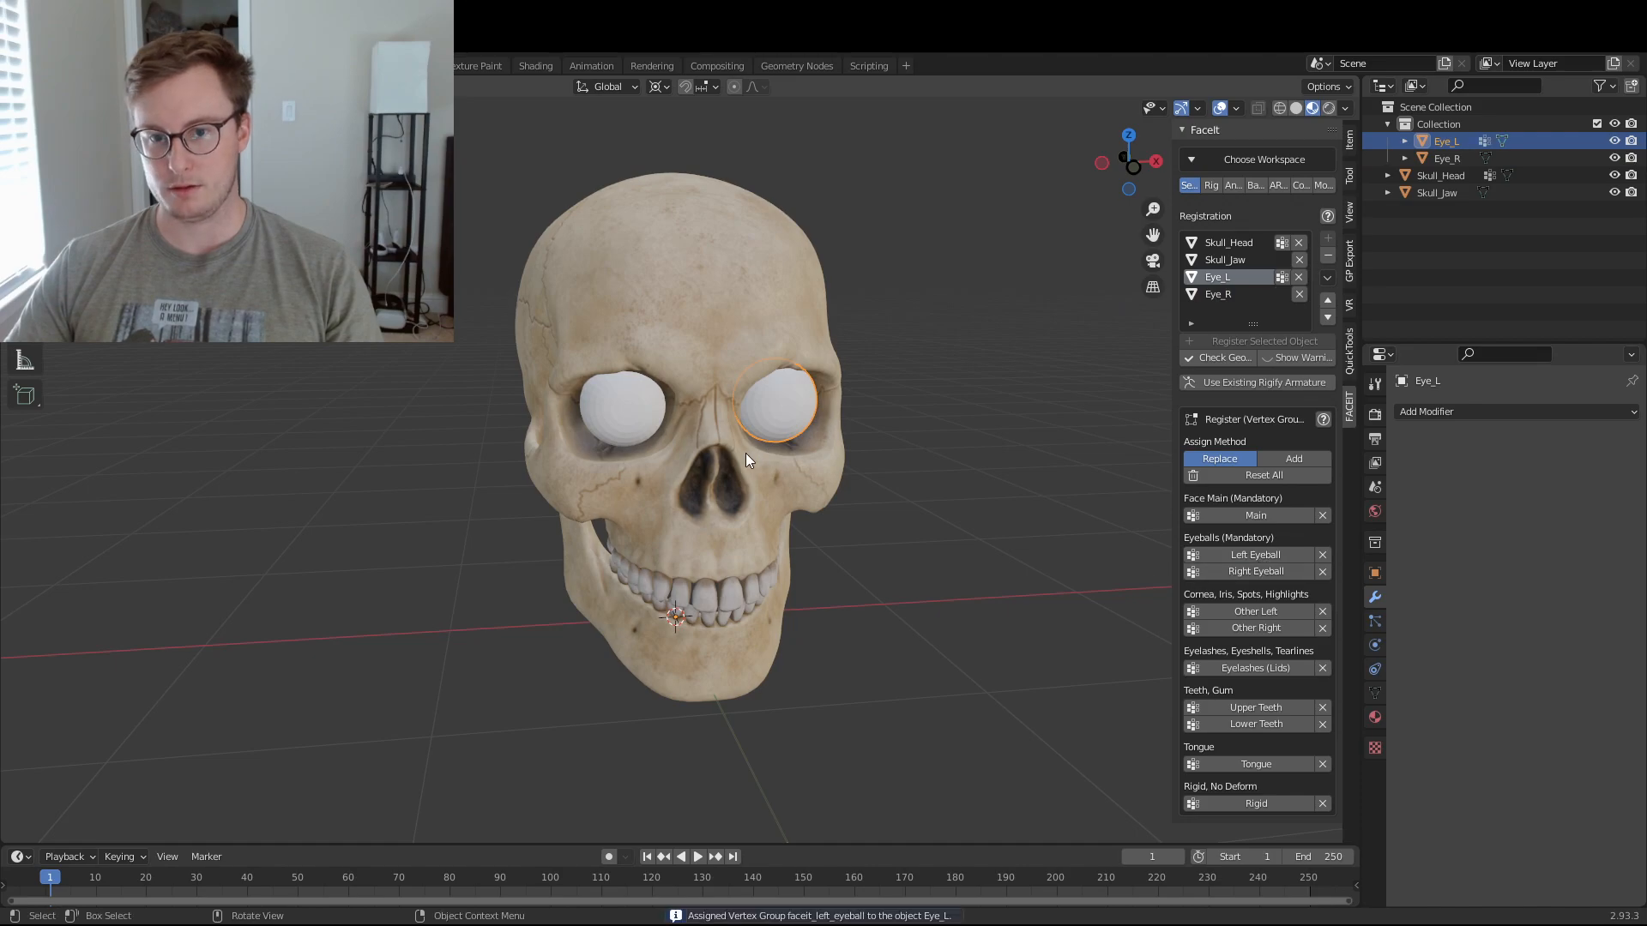
{"action": "left_click", "coordinate": [657, 410]}
{"action": "left_click", "coordinate": [1273, 571]}
{"action": "key", "text": "ctrl+s"}
- Assign the cranium mesh Skull_Head to Faceit's Face Main group
{"action": "middle_click_drag", "start_coordinate": [813, 529], "coordinate": [849, 508]}
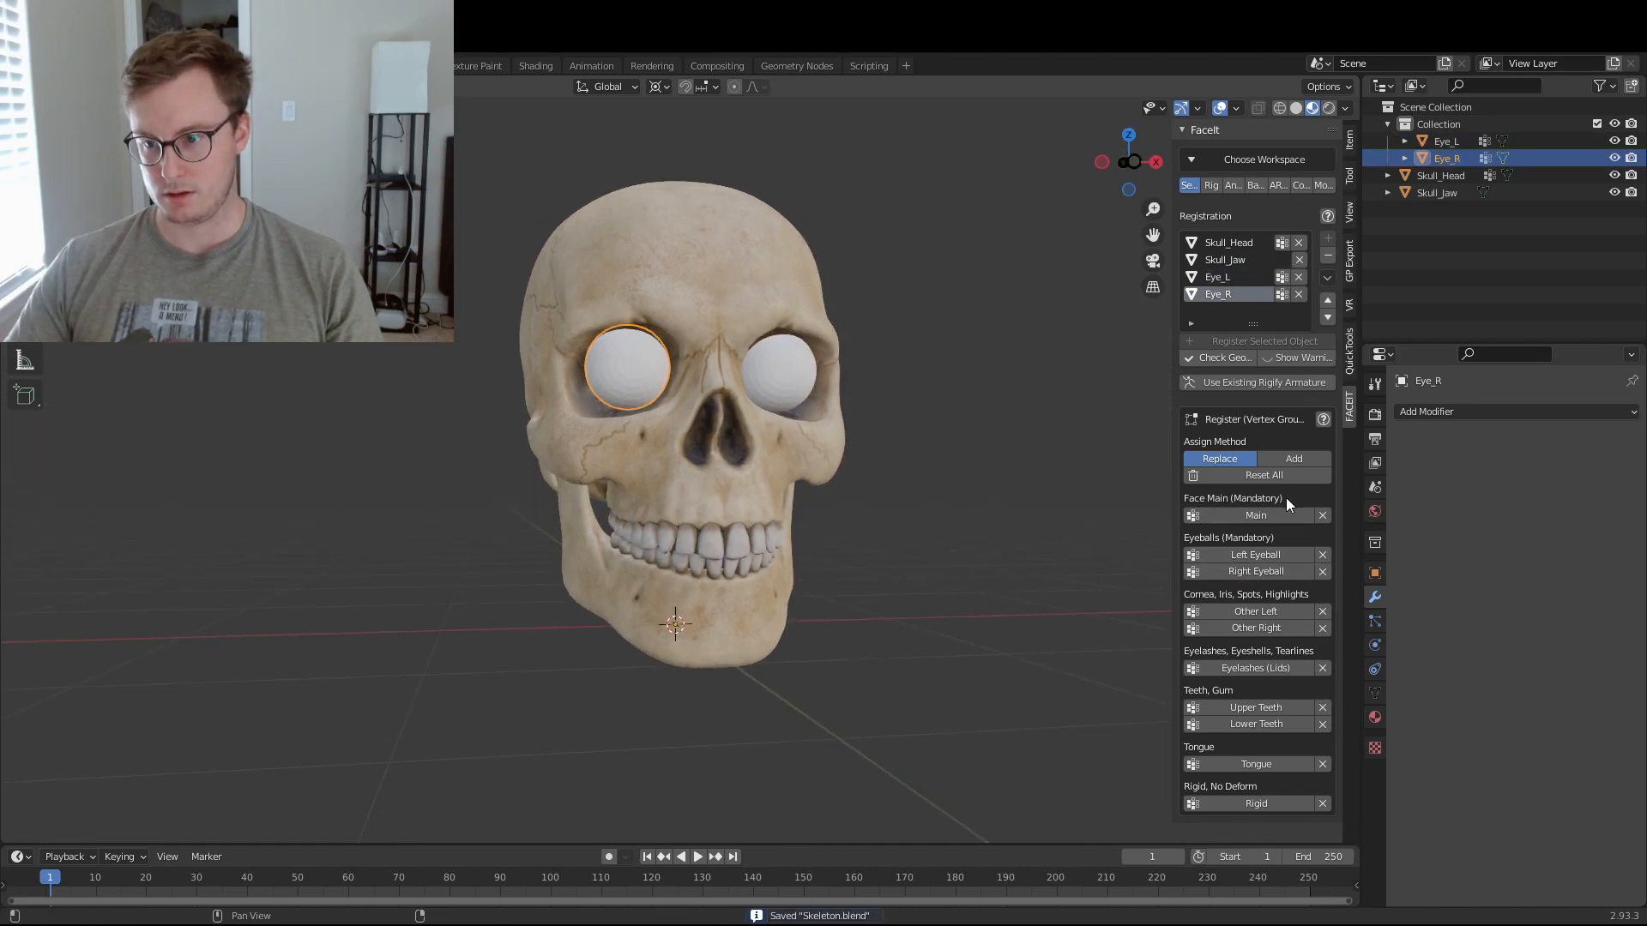
{"action": "left_click", "coordinate": [635, 448]}
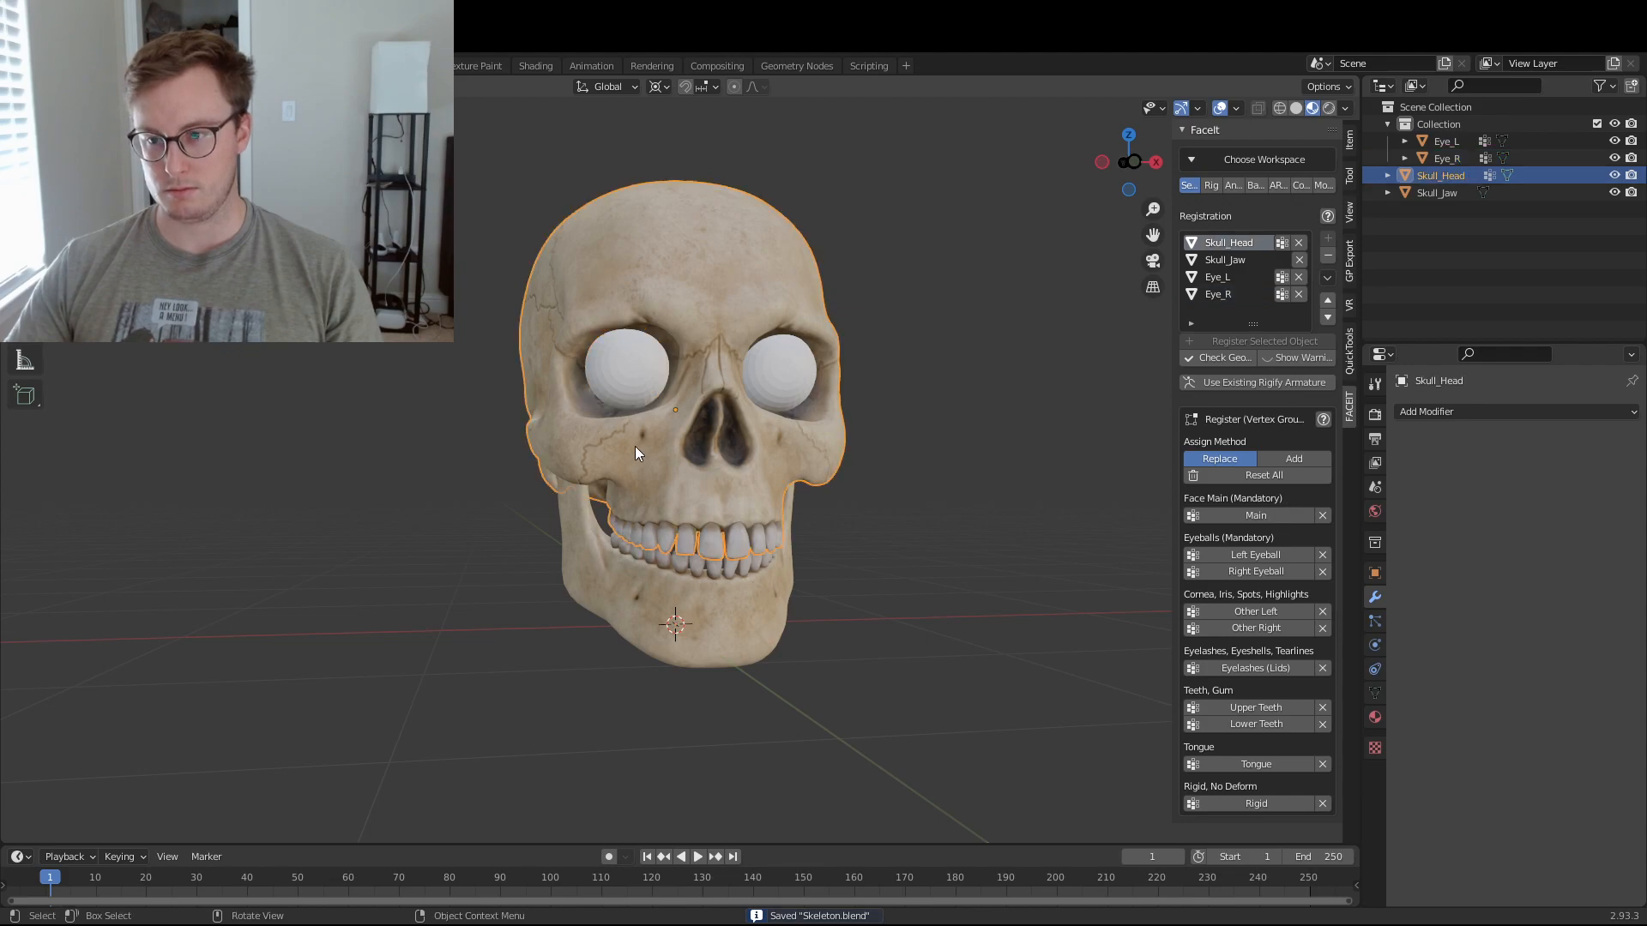
{"action": "left_click", "coordinate": [1284, 516]}
- Assign the jaw mesh Skull_Jaw to the Lower Teeth group and save the file
{"action": "middle_click_drag", "start_coordinate": [692, 465], "coordinate": [777, 578]}
{"action": "left_click", "coordinate": [789, 586]}
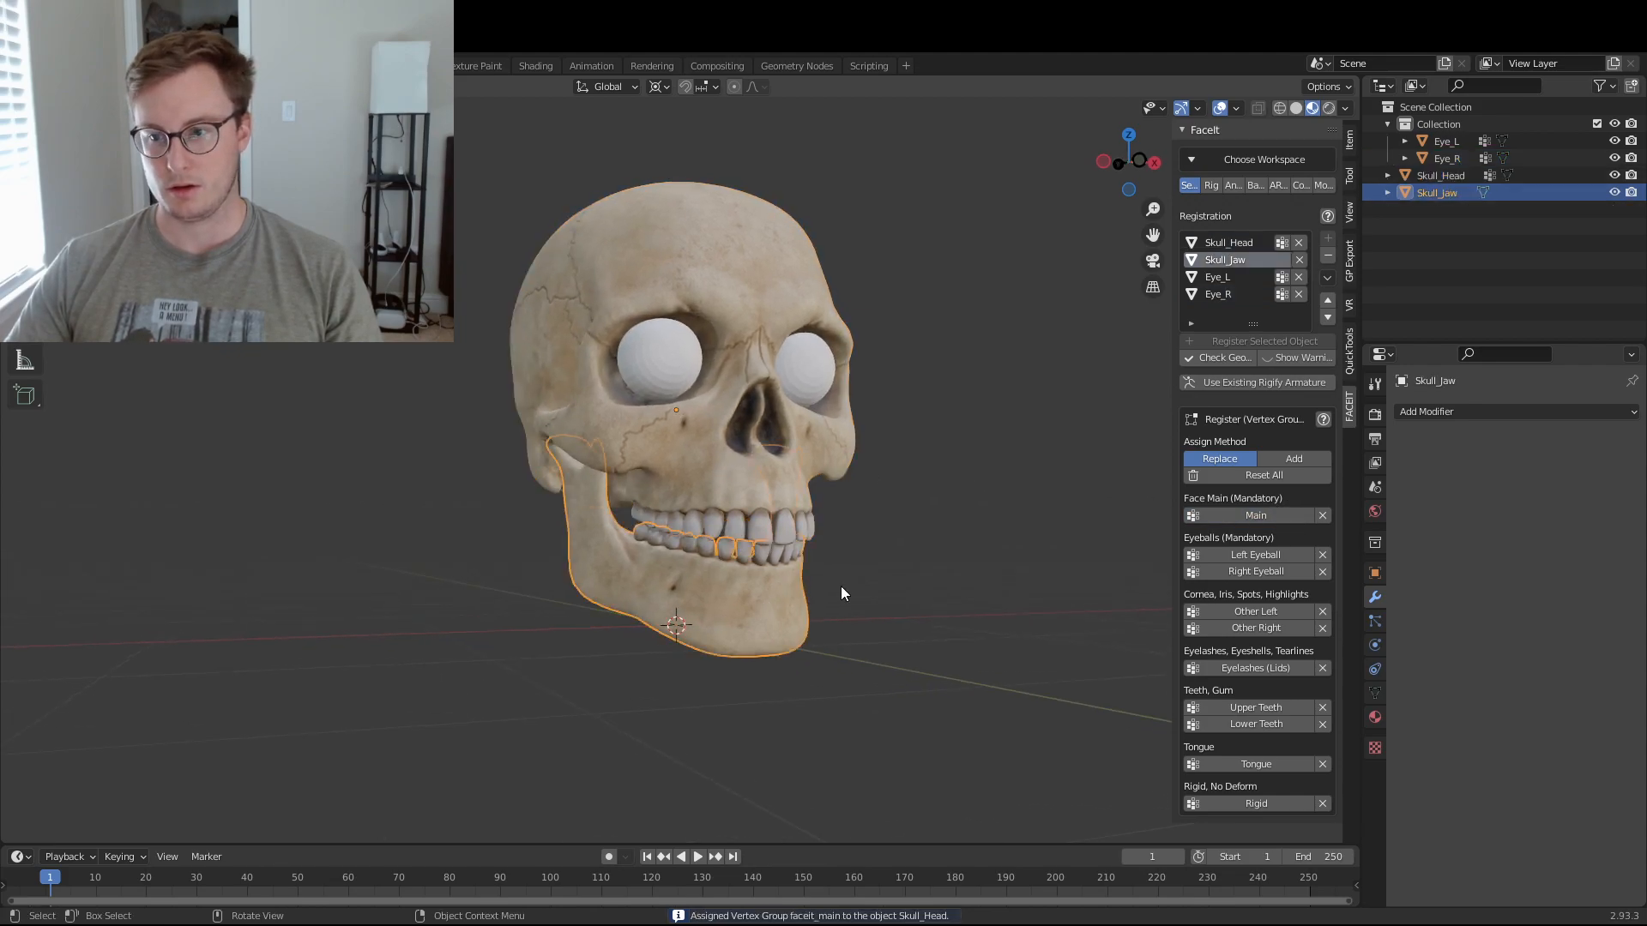
{"action": "left_click", "coordinate": [1253, 727]}
{"action": "middle_click_drag", "start_coordinate": [569, 460], "coordinate": [737, 455]}
{"action": "key", "text": "ctrl+s"}
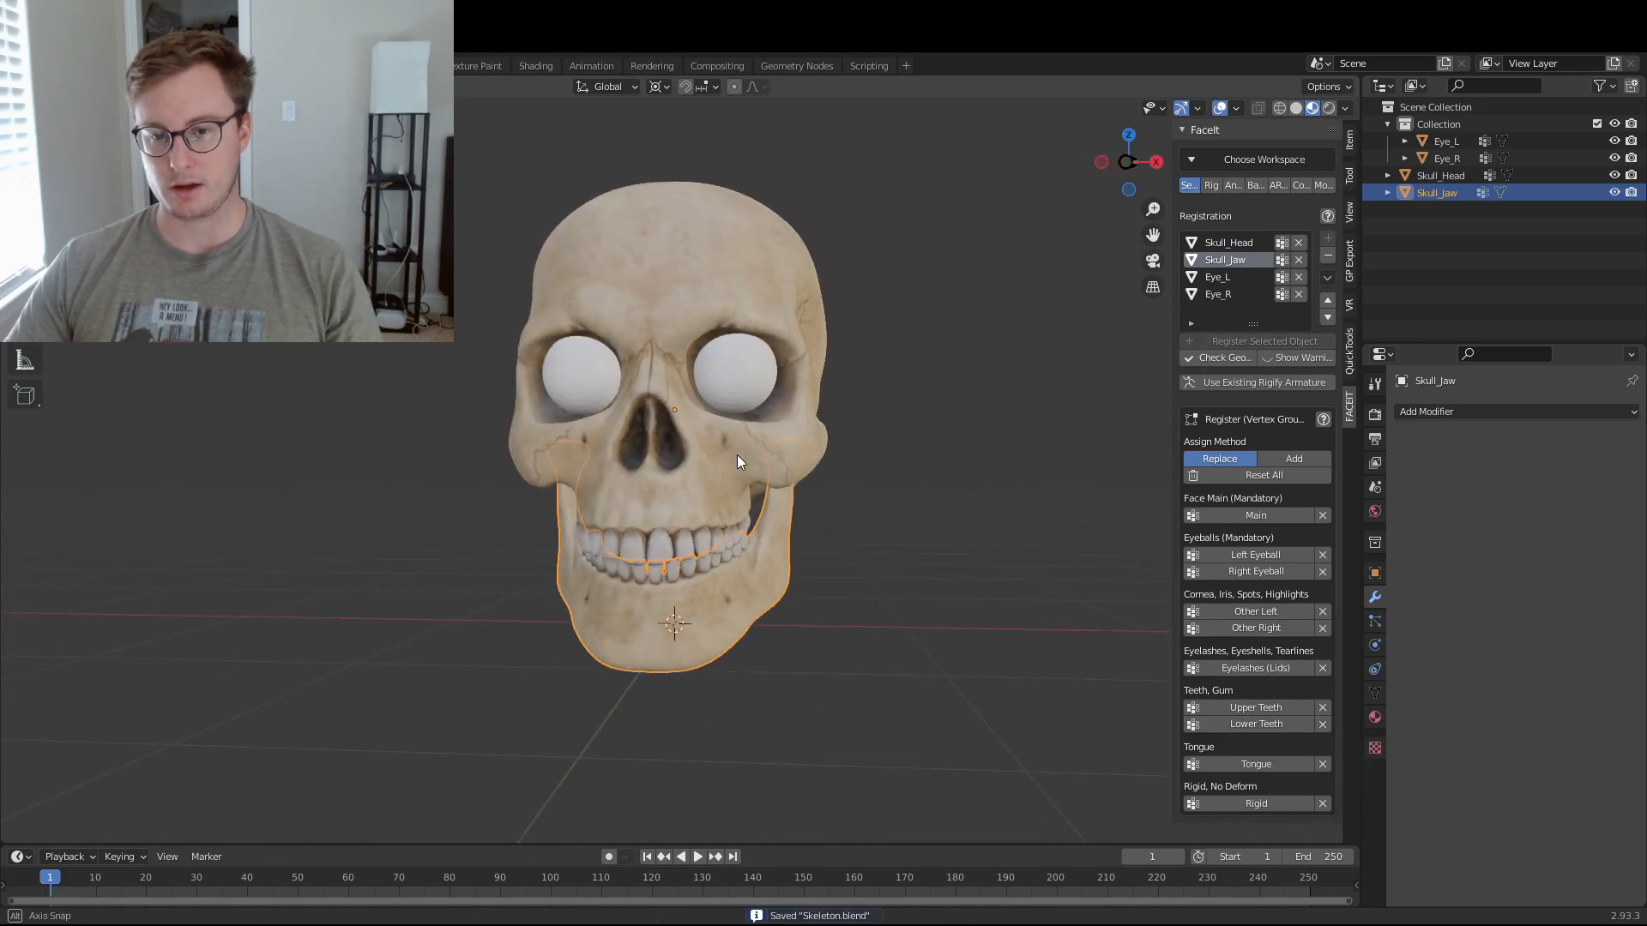
- Select all the linked upper teeth in the cranium's mesh in Edit Mode, assign them to the Upper Teeth group, and save the file
{"action": "left_click", "coordinate": [717, 515]}
{"action": "key", "text": "Tab"}
{"action": "middle_click_drag", "start_coordinate": [717, 515], "coordinate": [732, 474]}
{"action": "scroll", "coordinate": [716, 475], "scroll_direction": "up", "scroll_amount": 3}
{"action": "scroll", "coordinate": [716, 475], "scroll_direction": "up", "scroll_amount": 1}
{"action": "left_click", "coordinate": [622, 443]}
{"action": "key", "text": "l"}
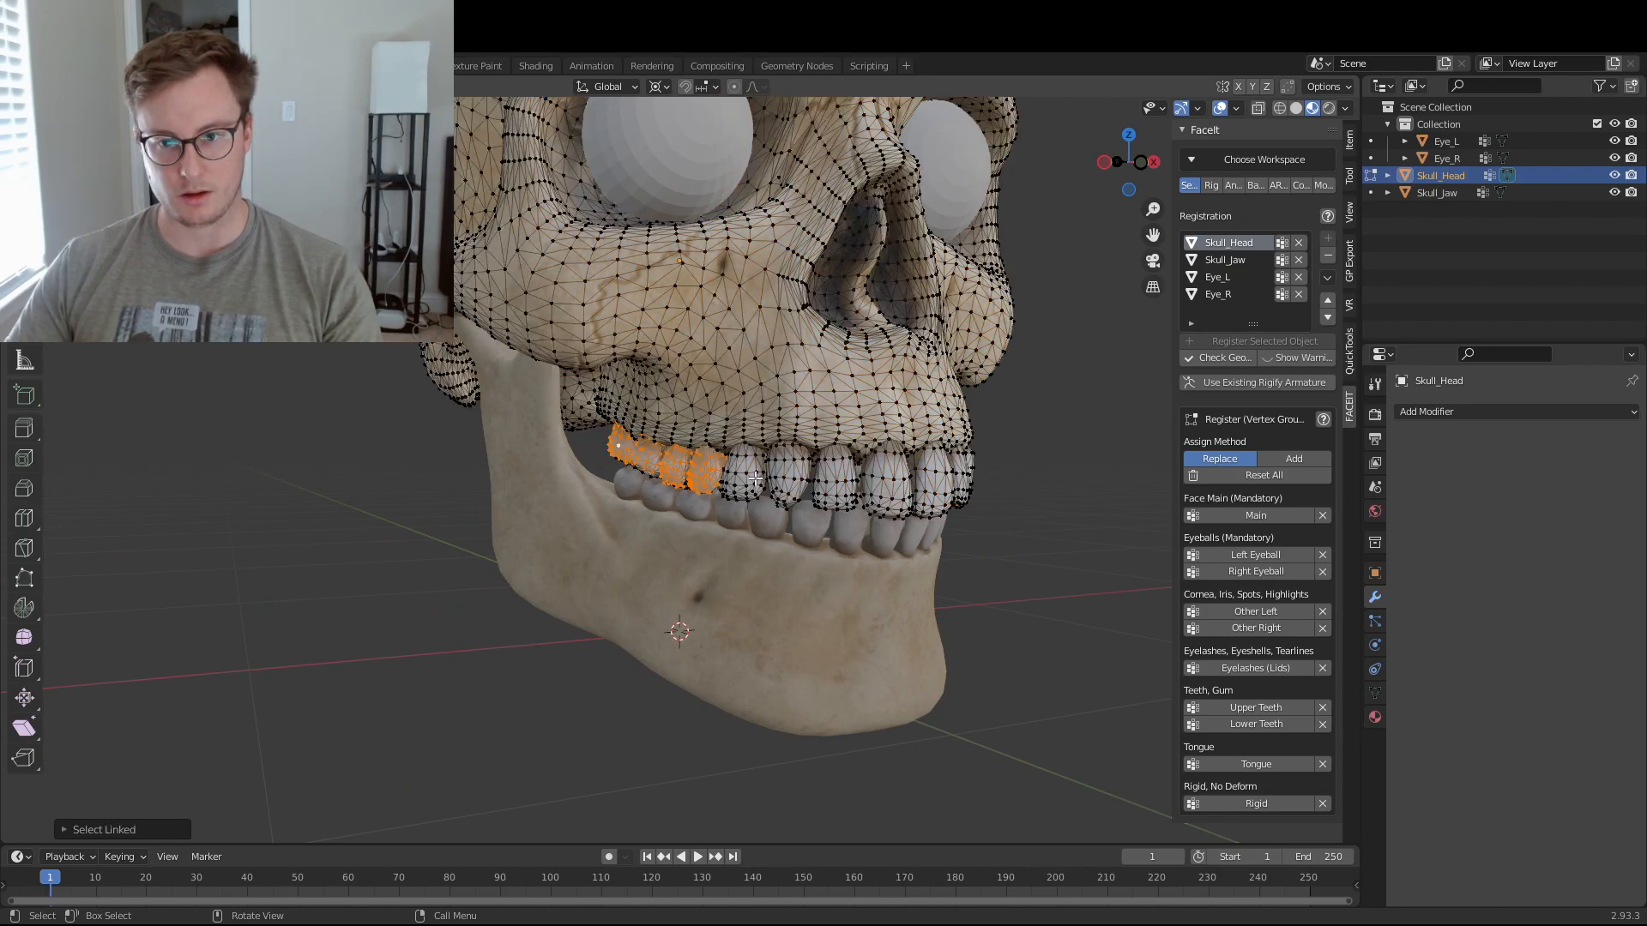
{"action": "key", "text": "l"}
{"action": "key", "text": "l"}
{"action": "key", "text": "l"}
{"action": "key", "text": "l"}
{"action": "middle_click_drag", "start_coordinate": [957, 487], "coordinate": [820, 501]}
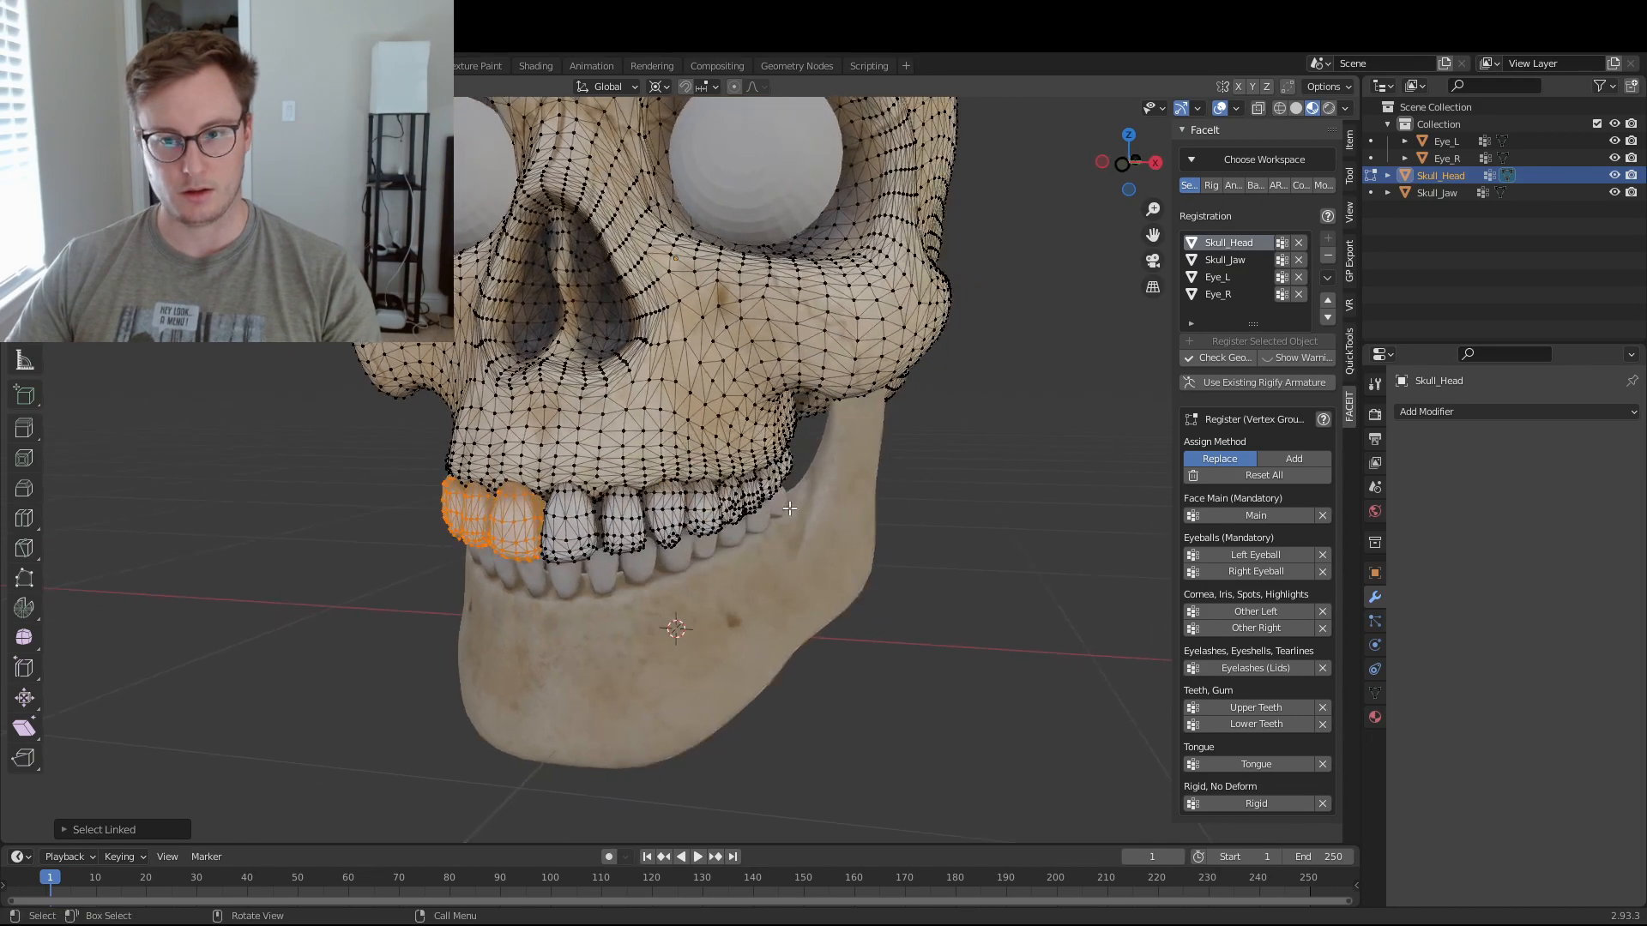
{"action": "key", "text": "l"}
{"action": "key", "text": "l"}
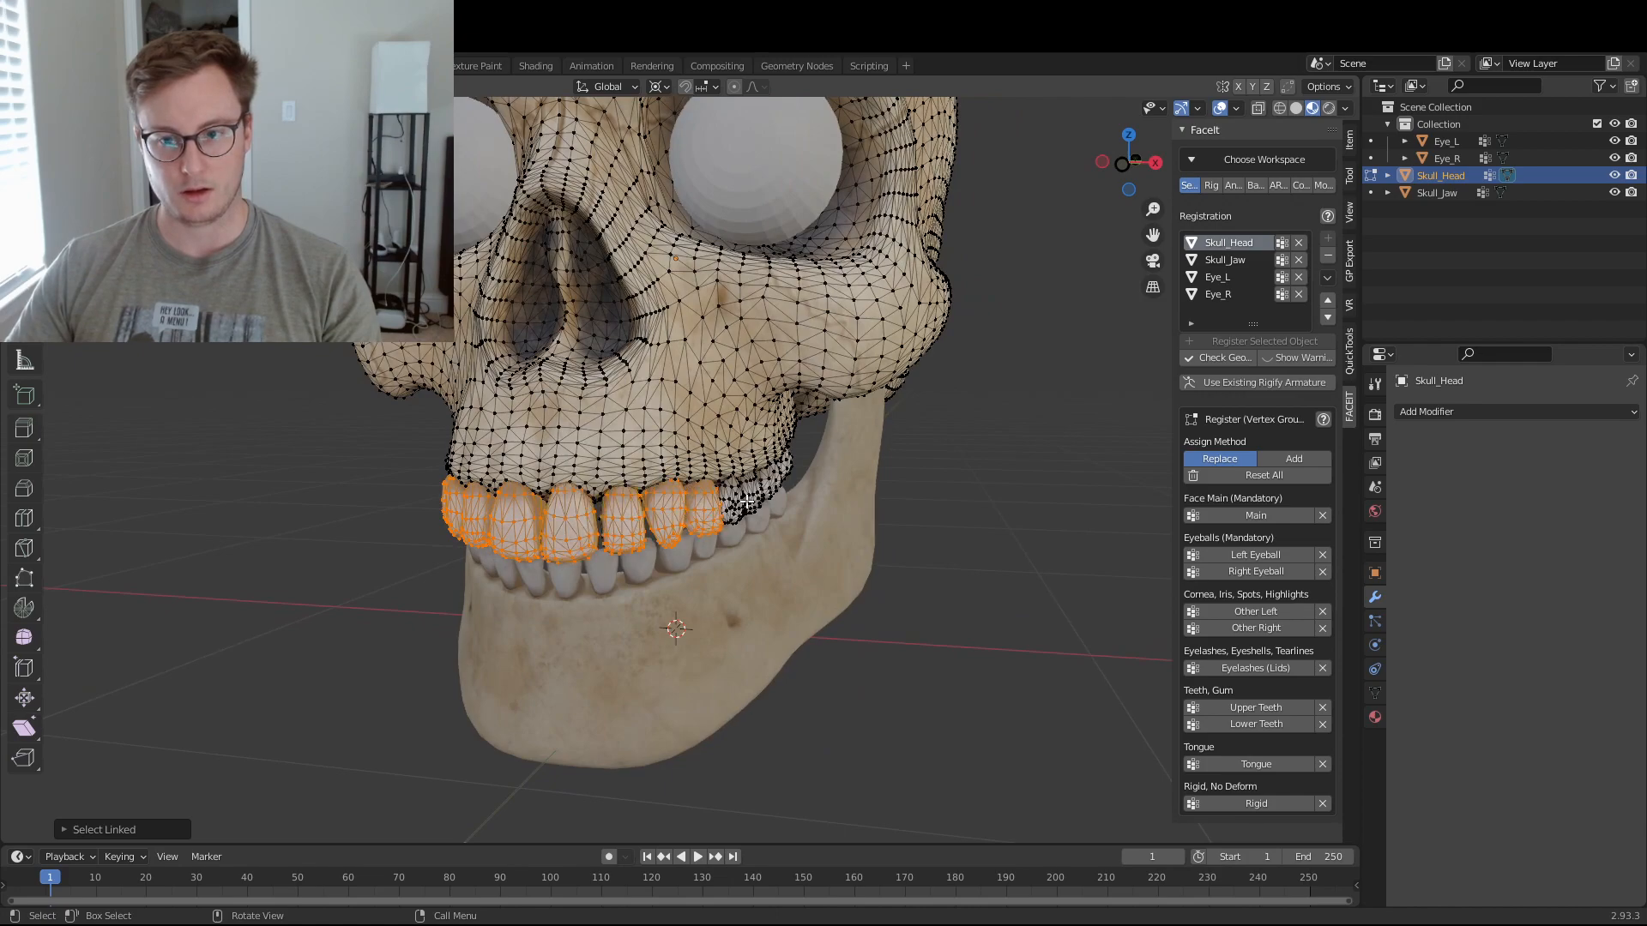
{"action": "middle_click_drag", "start_coordinate": [831, 468], "coordinate": [802, 491]}
{"action": "key", "text": "l"}
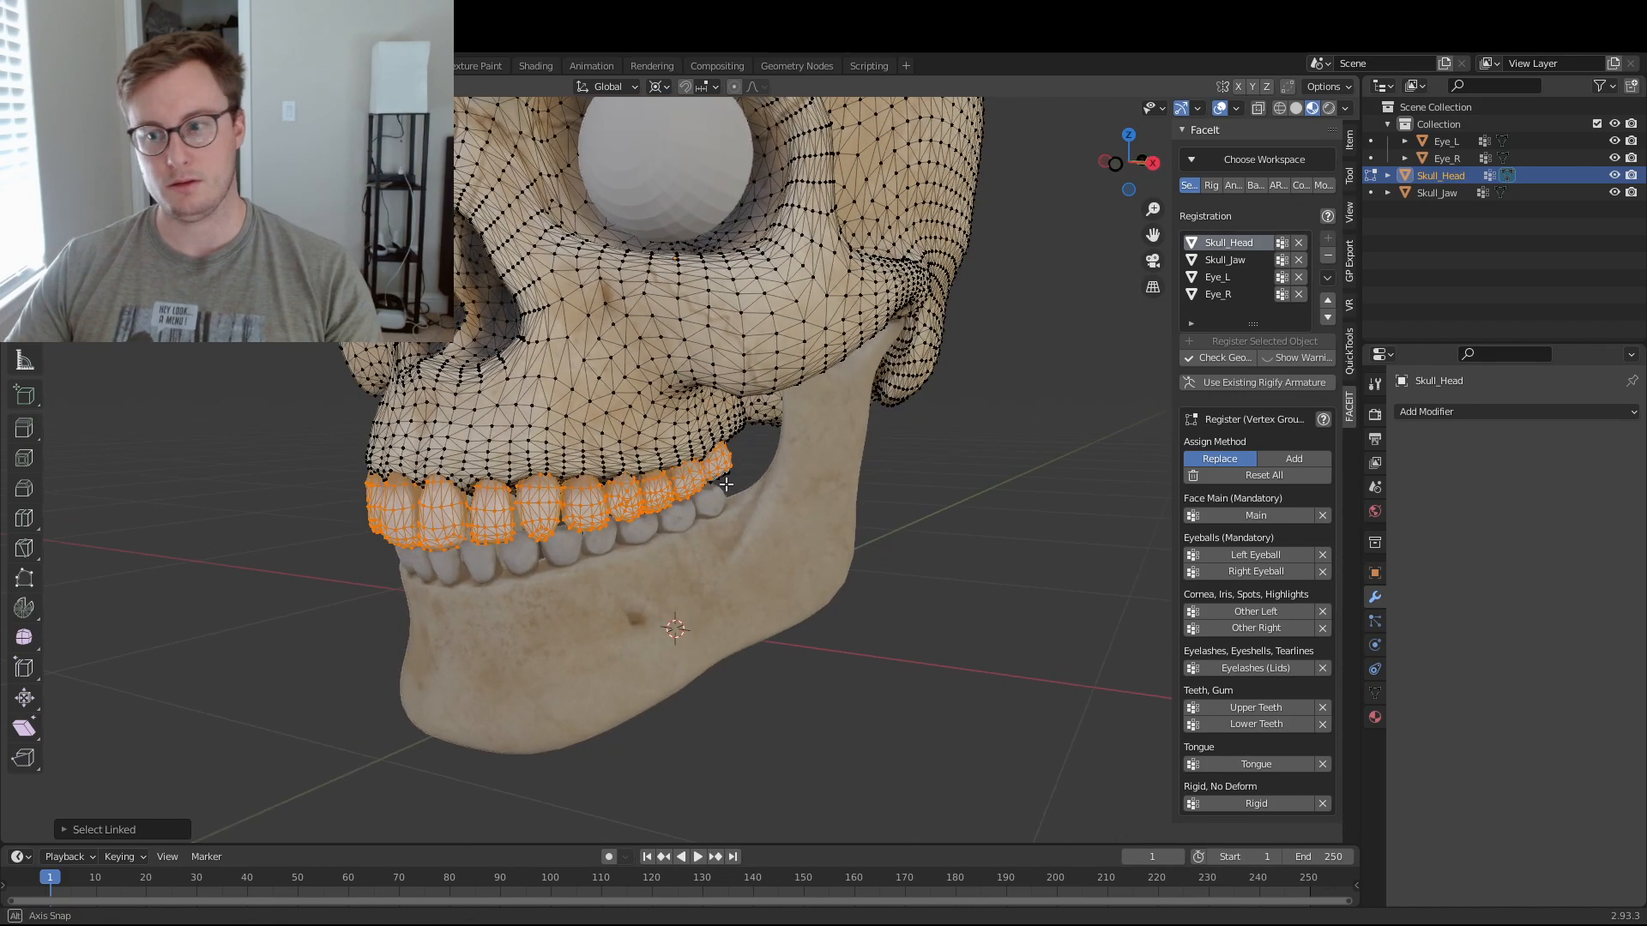
{"action": "left_click", "coordinate": [1288, 709]}
{"action": "key", "text": "ctrl+s"}
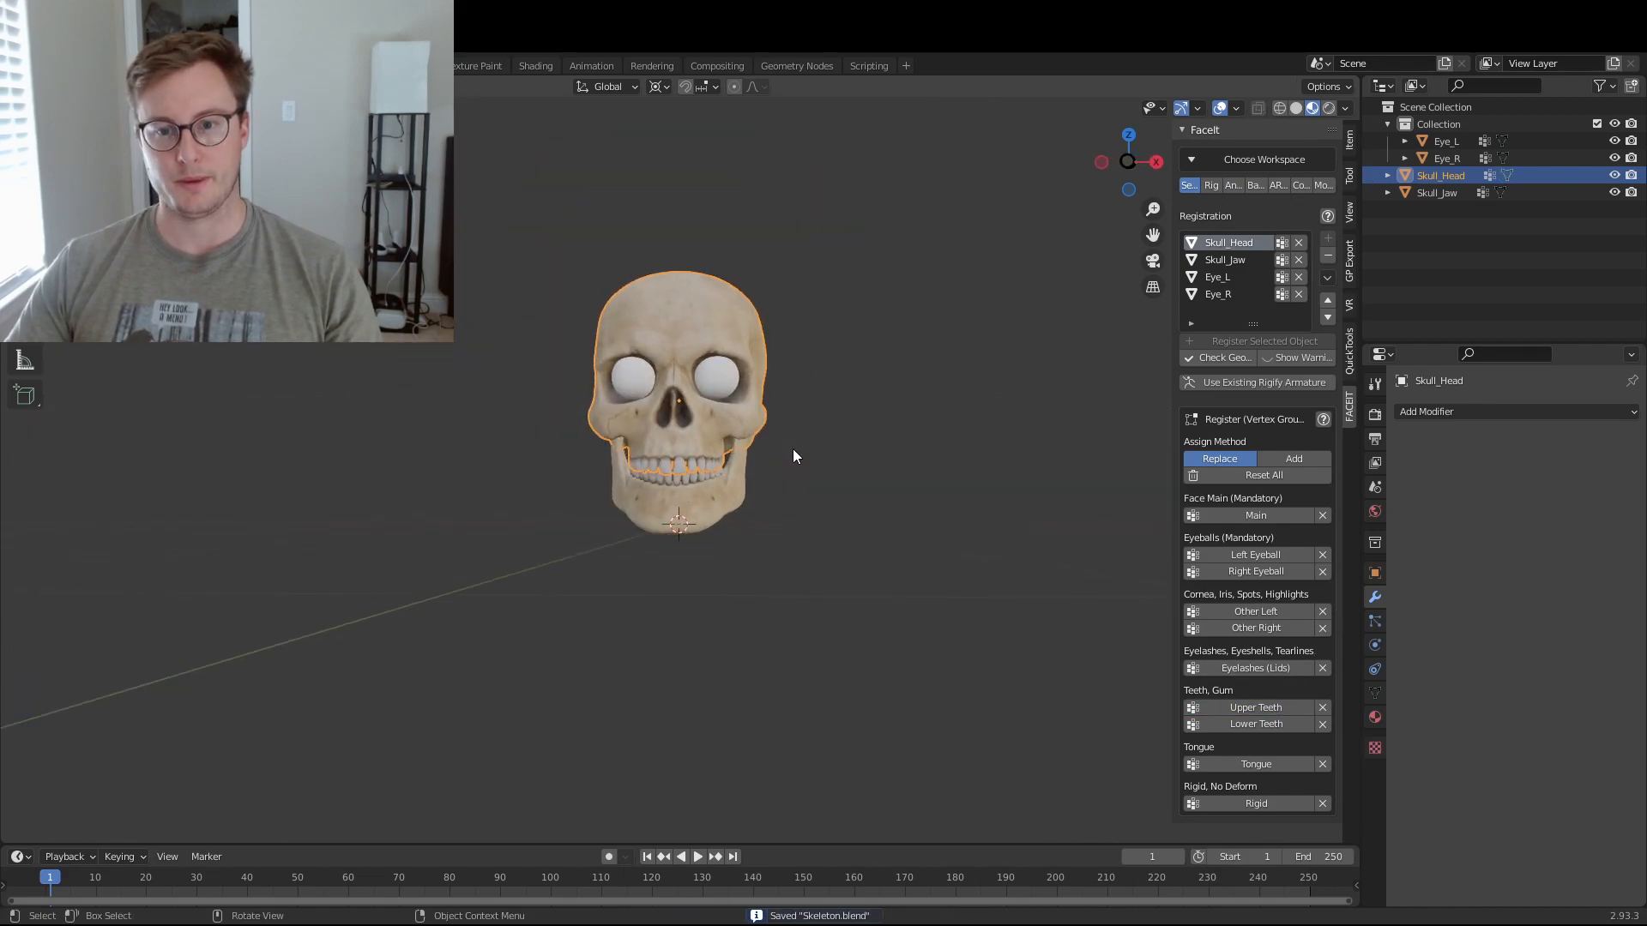
{"action": "scroll", "coordinate": [792, 449], "scroll_direction": "up", "scroll_amount": 5}
{"action": "mouse_move", "coordinate": [753, 461]}
{"action": "middle_mouse_down"}
{"action": "mouse_move", "coordinate": [828, 474]}
{"action": "mouse_move", "coordinate": [724, 467]}
{"action": "middle_mouse_up"}
{"action": "scroll", "coordinate": [730, 461], "scroll_direction": "down", "scroll_amount": 3}
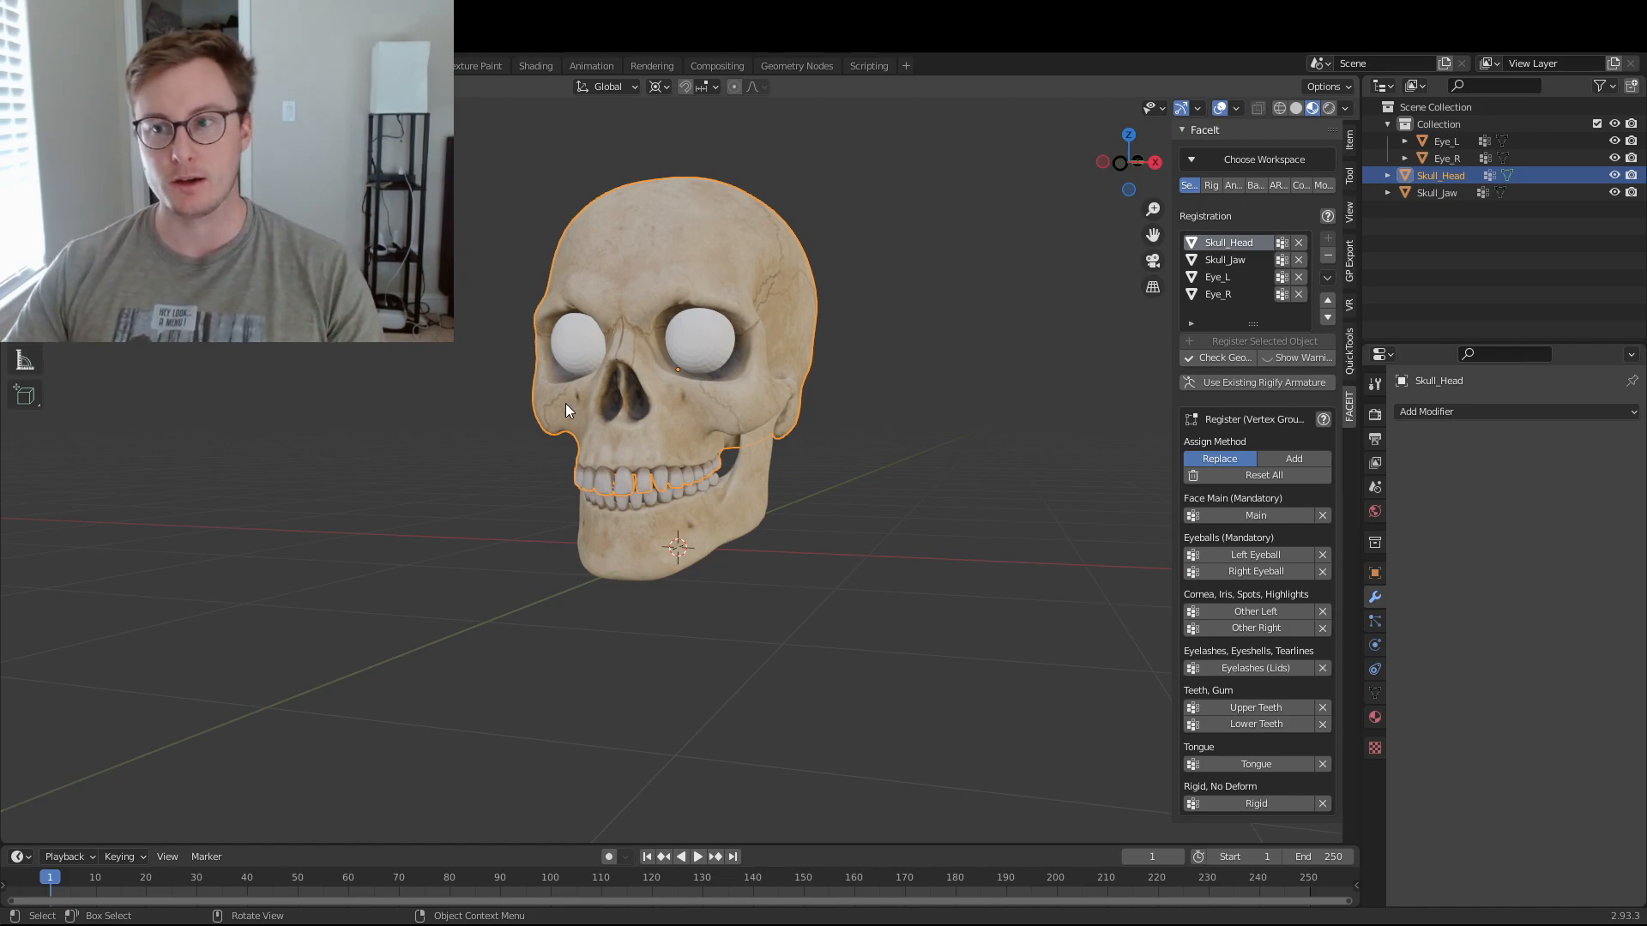
{"action": "middle_click_drag", "start_coordinate": [562, 410], "coordinate": [689, 434]}
{"action": "middle_click_drag", "start_coordinate": [843, 486], "coordinate": [836, 483]}
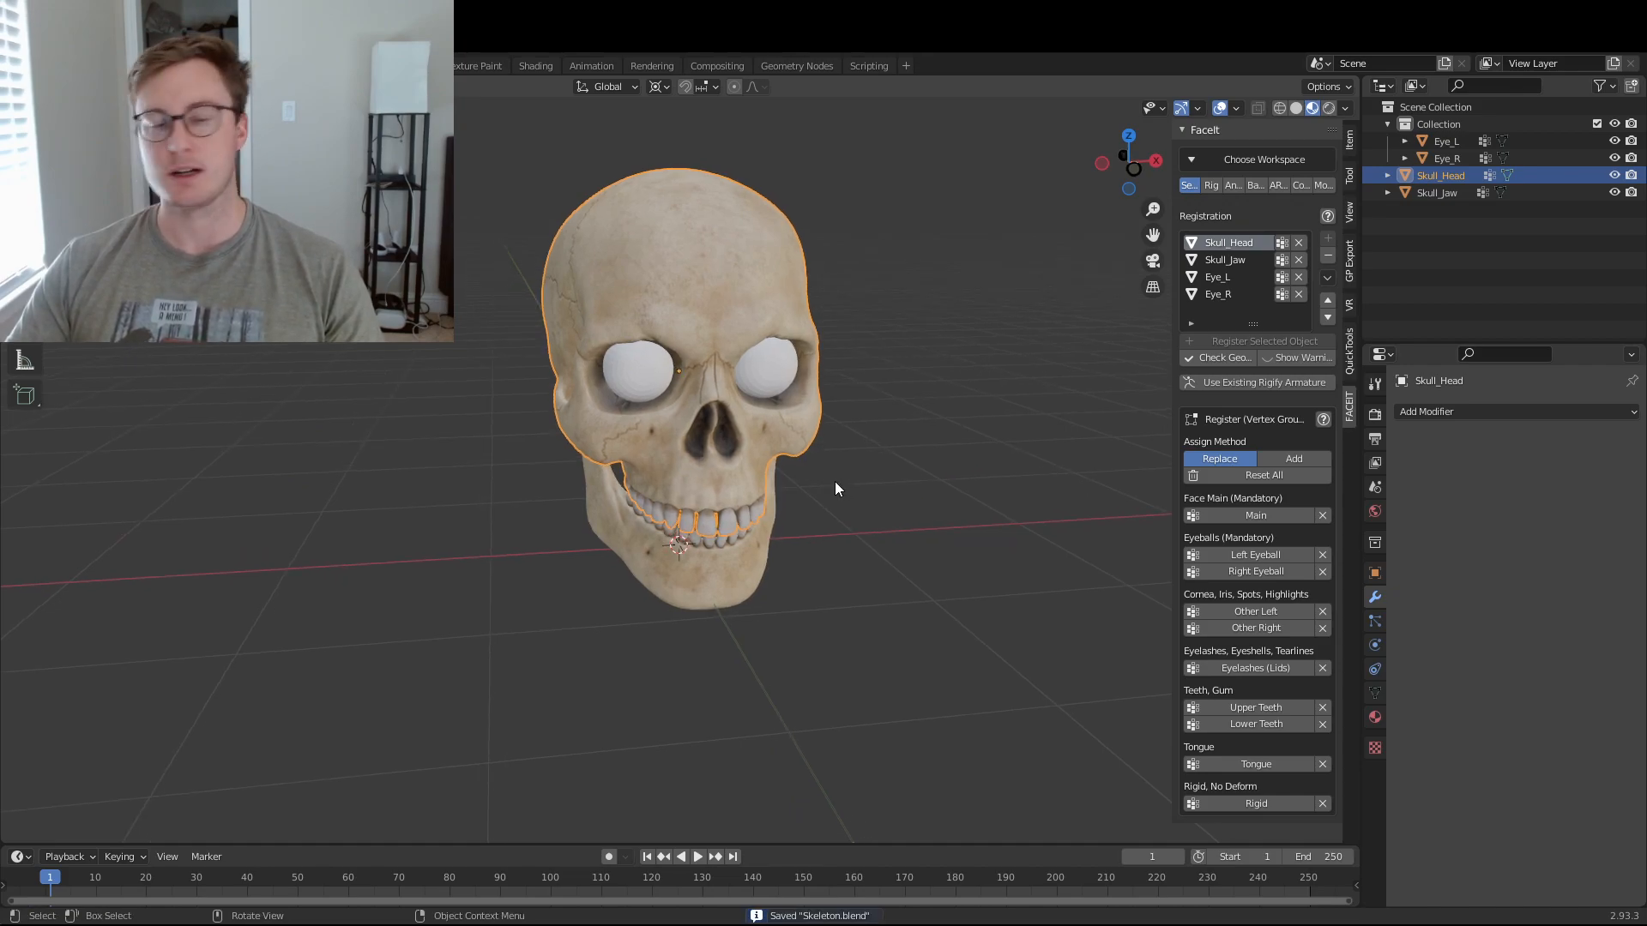
{"action": "middle_click_drag", "start_coordinate": [739, 460], "coordinate": [827, 440]}
{"action": "scroll", "coordinate": [807, 450], "scroll_direction": "up", "scroll_amount": 1}
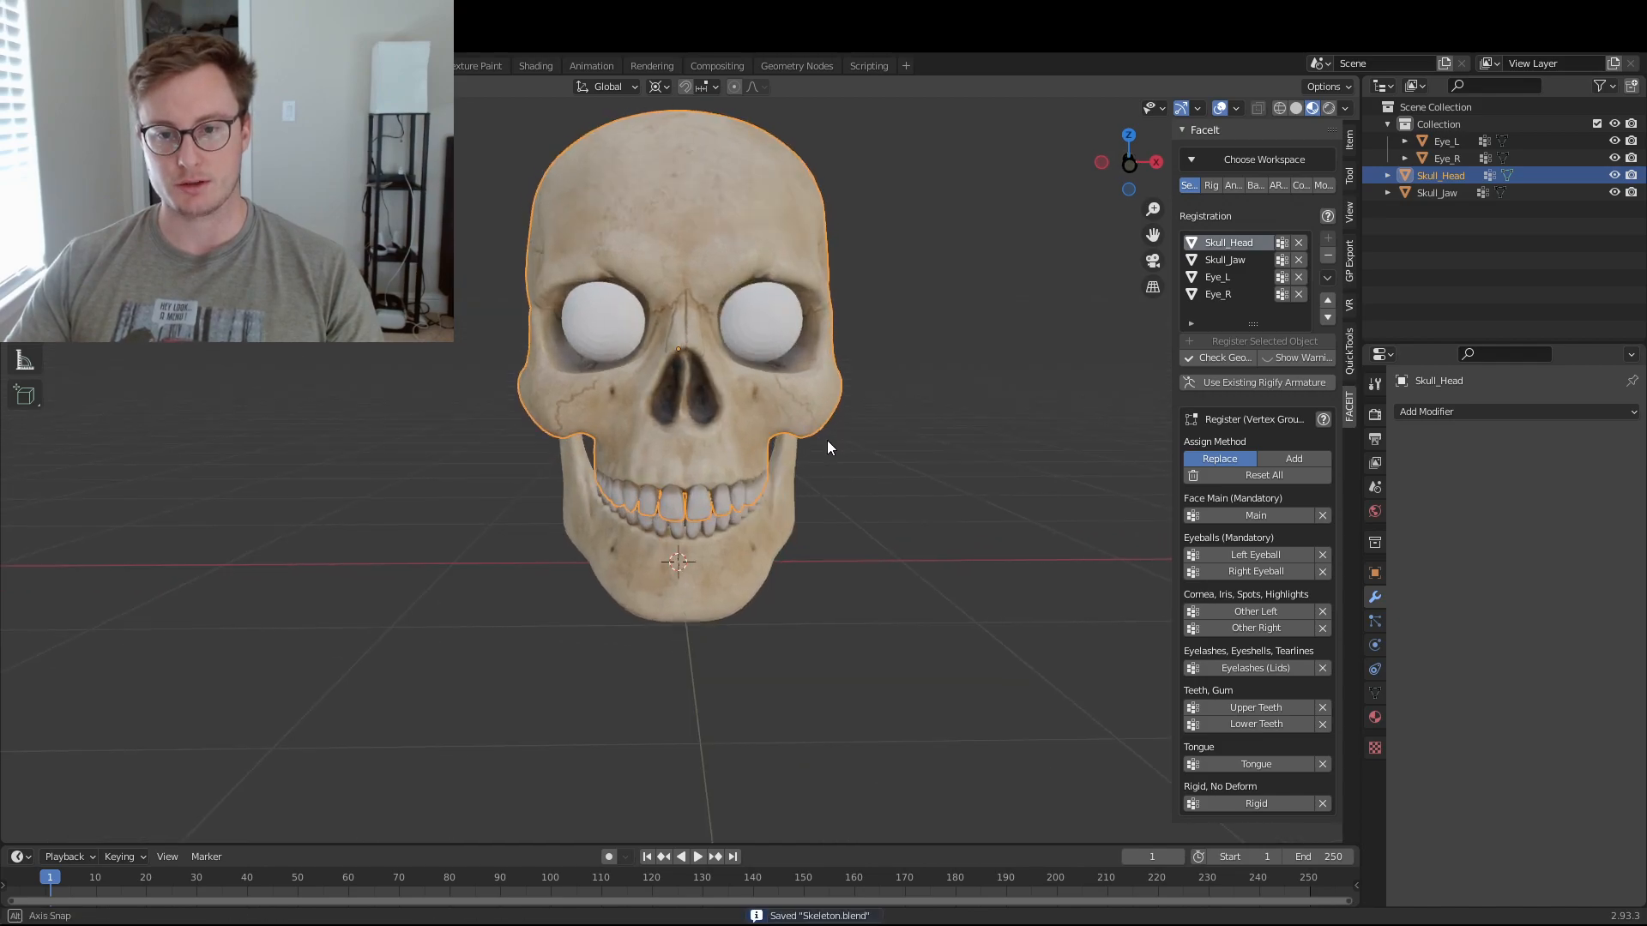
- Change the transform pivot point, test-rotate the jaw about the X axis without keeping the rotation, and save the file
{"action": "left_click", "coordinate": [676, 589]}
{"action": "middle_click_drag", "start_coordinate": [676, 588], "coordinate": [870, 555]}
{"action": "key", "text": "r"}
{"action": "key", "text": "x"}
{"action": "left_click", "coordinate": [826, 542]}
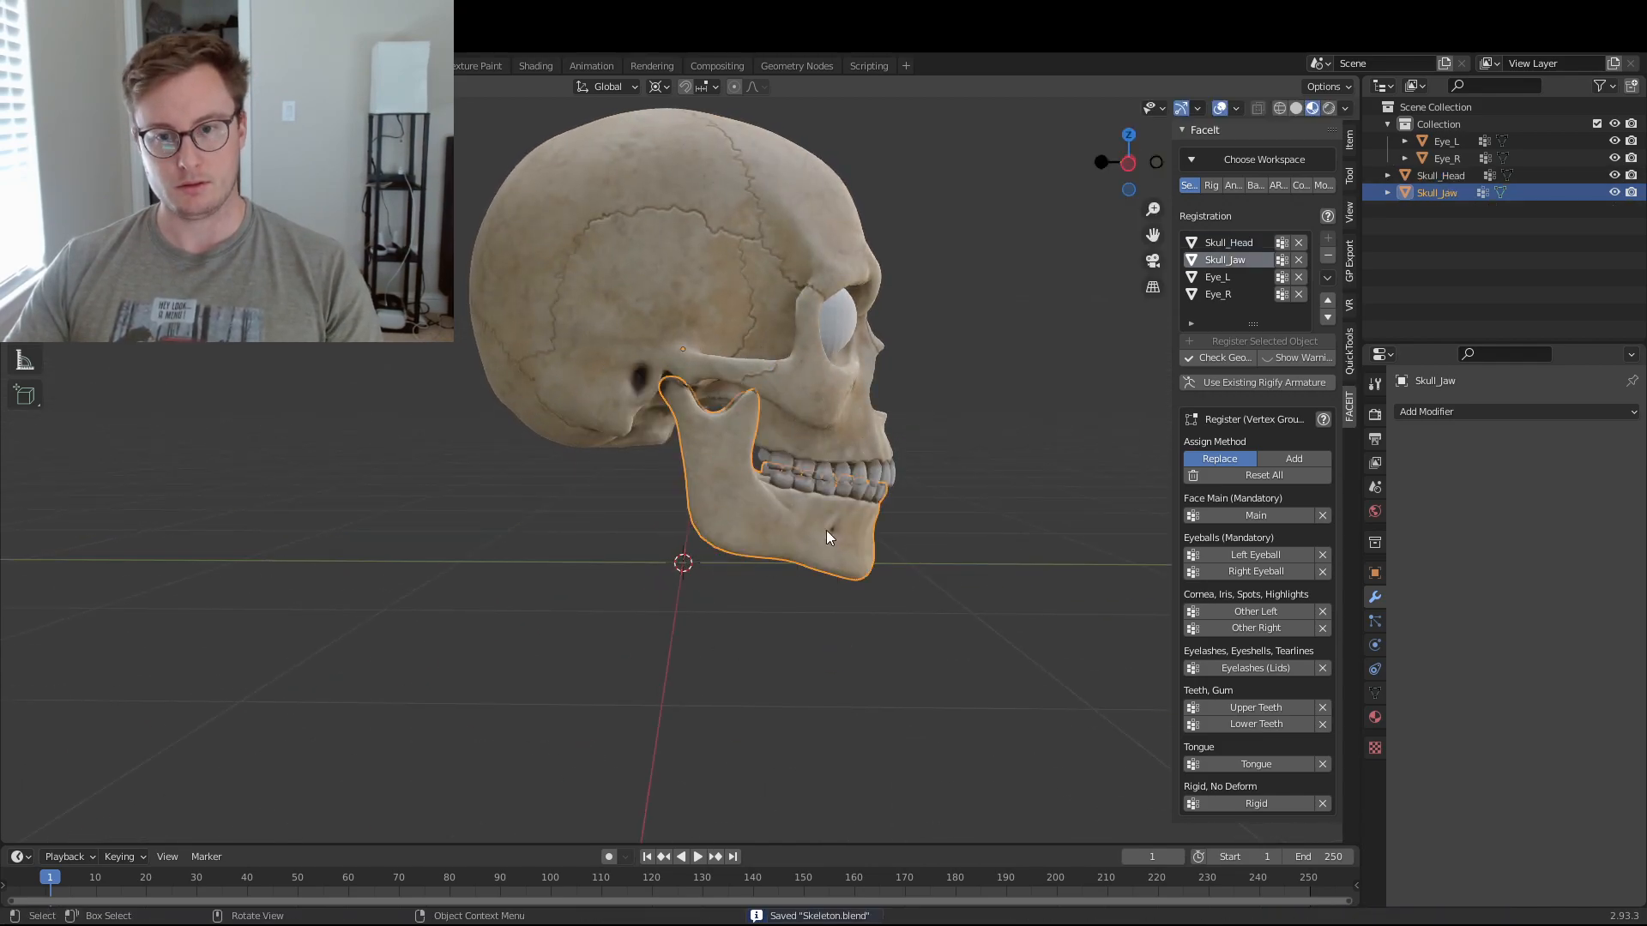
{"action": "key", "text": "period"}
{"action": "left_click", "coordinate": [880, 401]}
{"action": "key", "text": "r"}
{"action": "key", "text": "x"}
{"action": "right_click", "coordinate": [883, 517]}
{"action": "key", "text": "KP_1"}
{"action": "key", "text": "ctrl+s"}
- Check which jaw vertices belong to the faceit_lower_teeth vertex group in Edit Mode, and save the file
{"action": "middle_click_drag", "start_coordinate": [776, 430], "coordinate": [675, 561]}
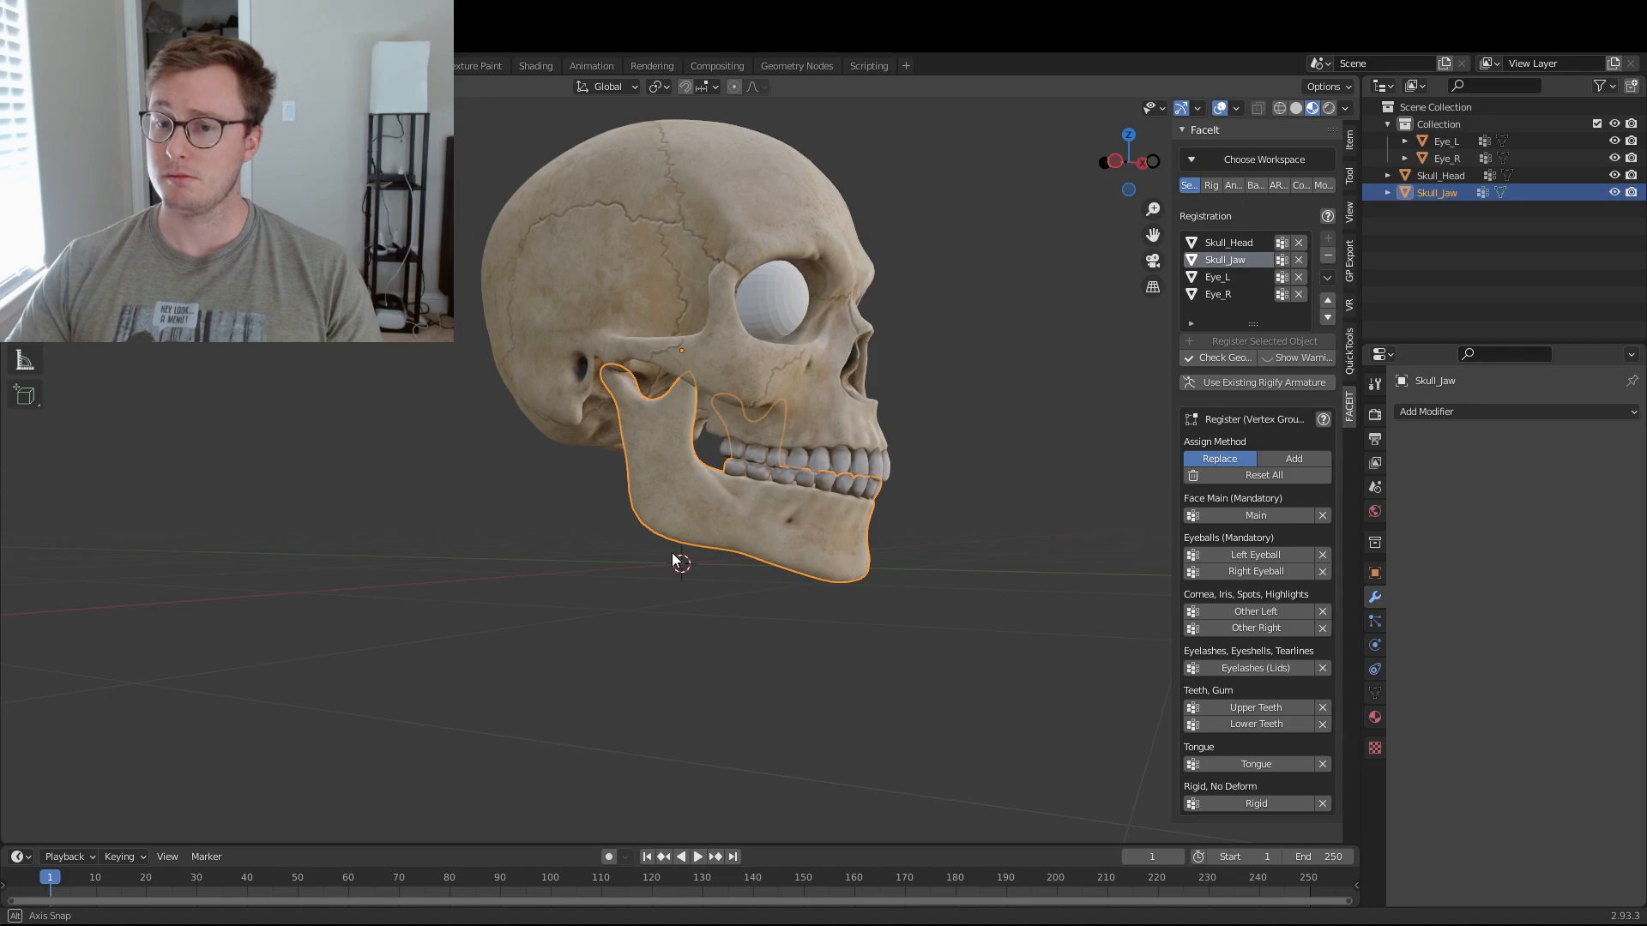
{"action": "key", "text": "Tab"}
{"action": "key", "text": "Tab"}
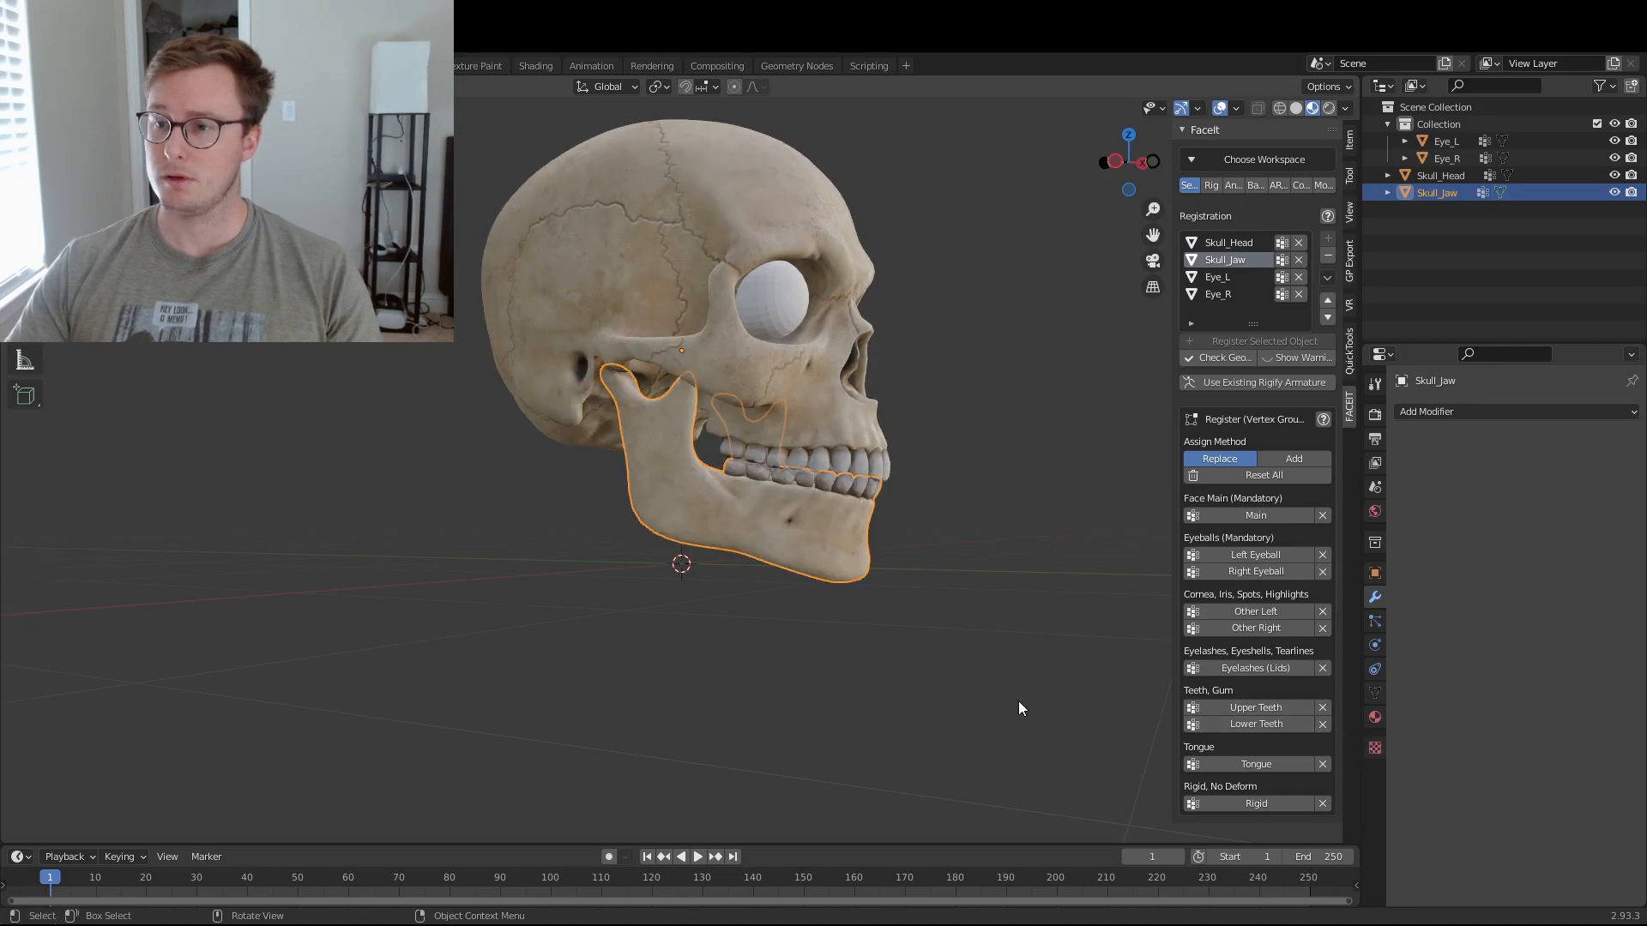
{"action": "left_click", "coordinate": [1375, 694]}
{"action": "key", "text": "Tab"}
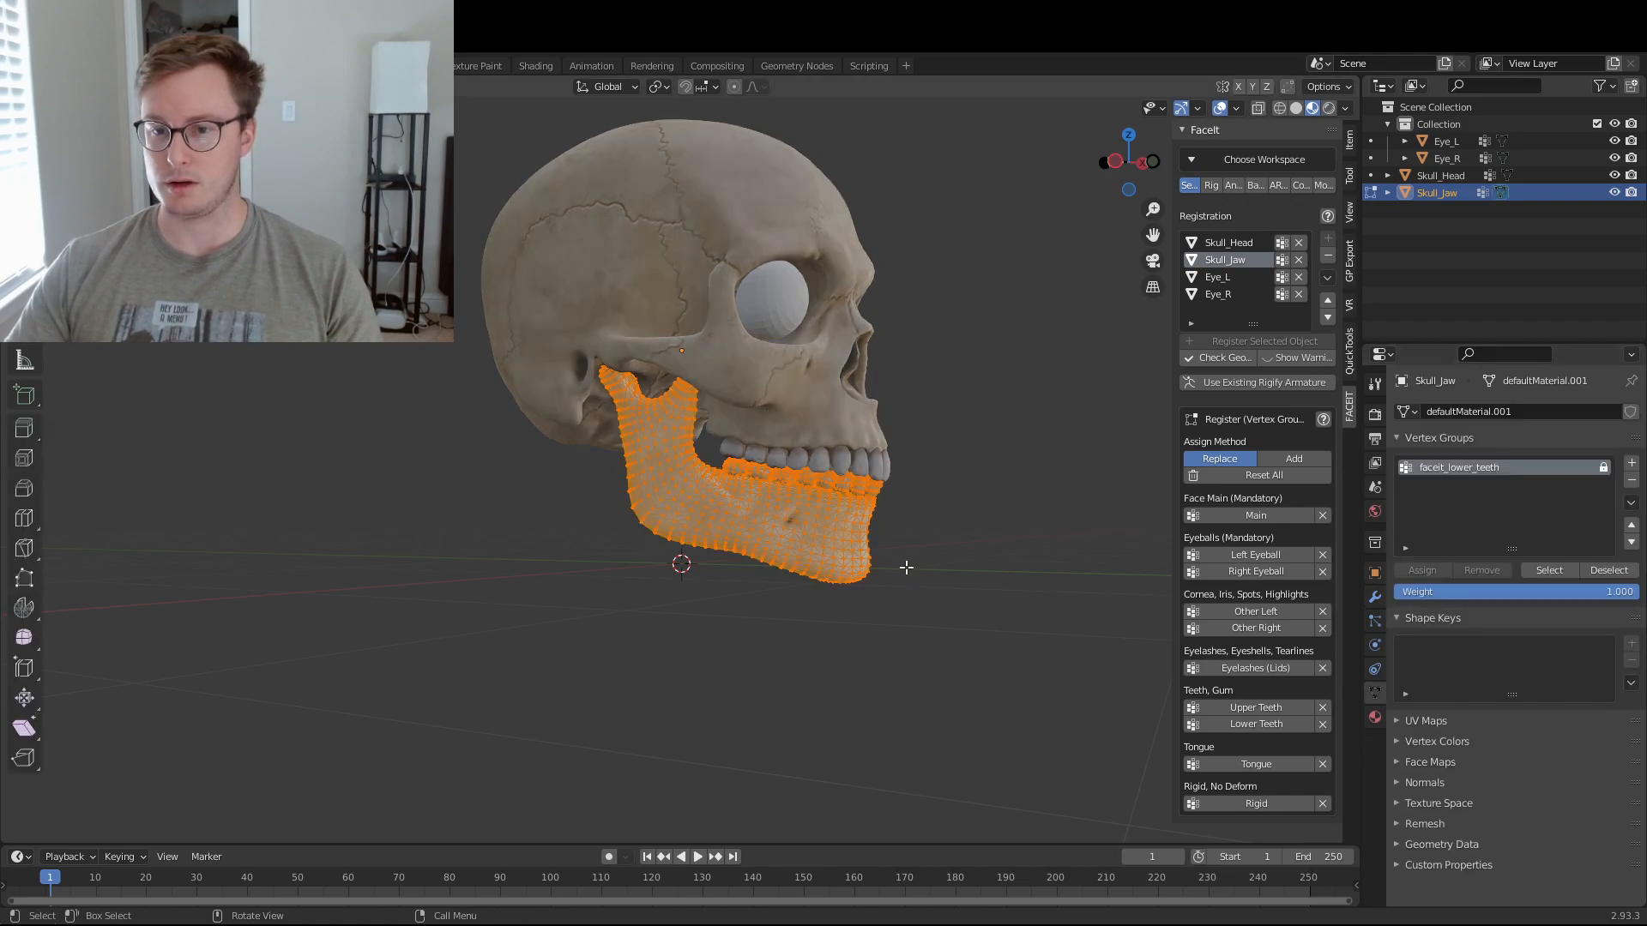
{"action": "key", "text": "alt+a"}
{"action": "left_click", "coordinate": [1549, 570]}
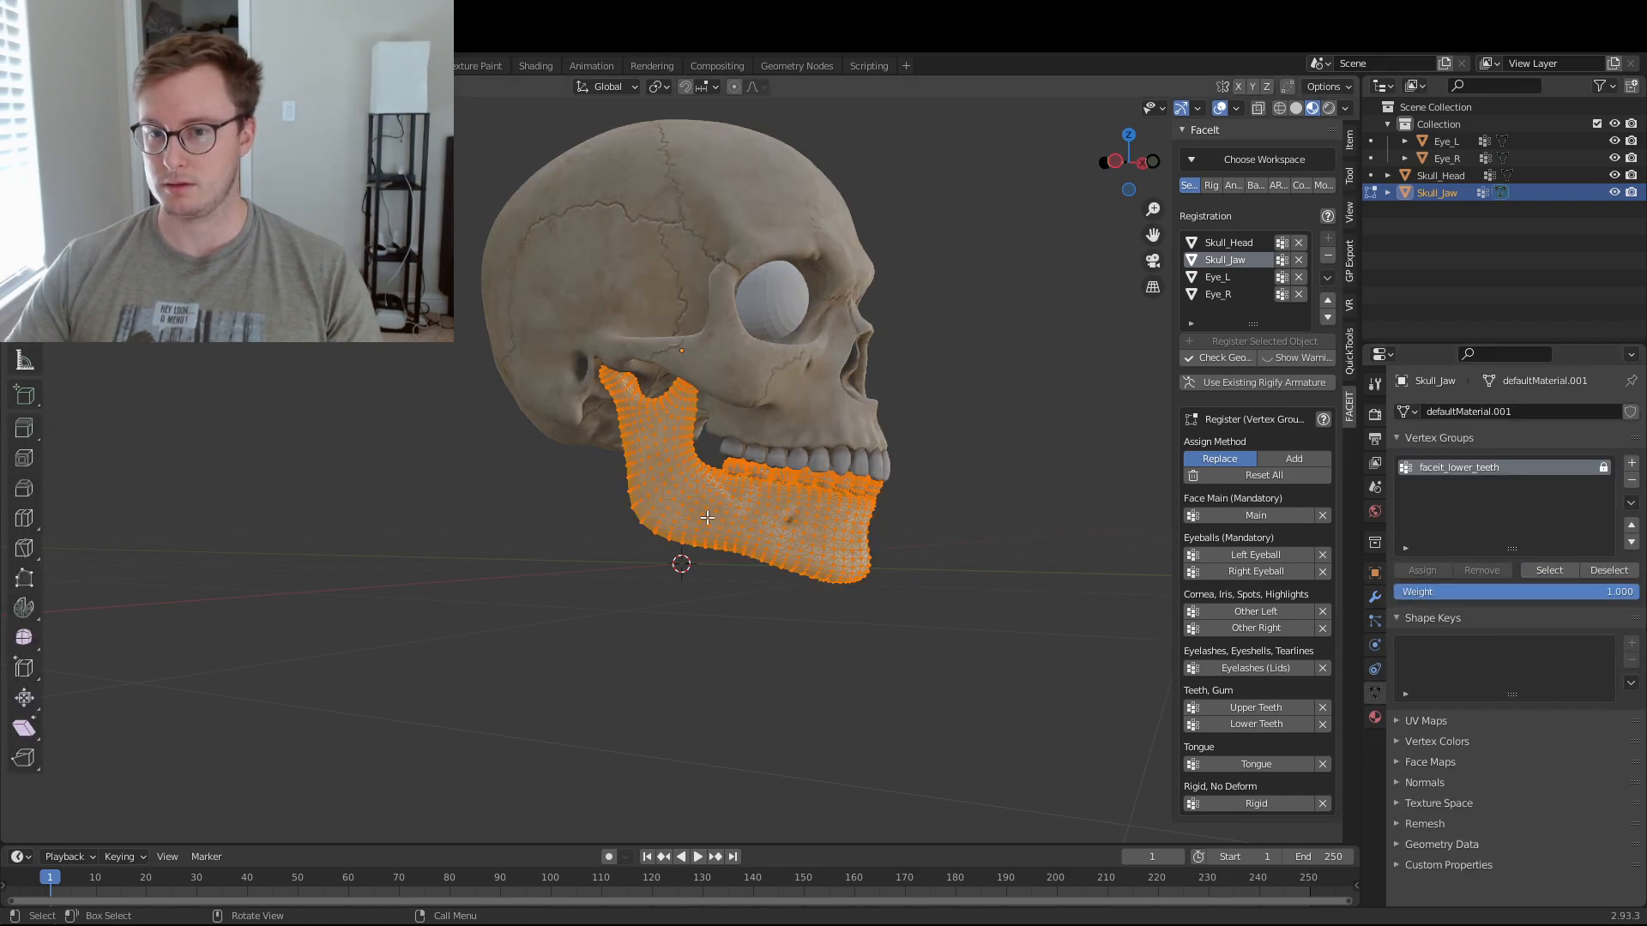
{"action": "key", "text": "Tab"}
{"action": "key", "text": "KP_1"}
{"action": "key", "text": "ctrl+s"}
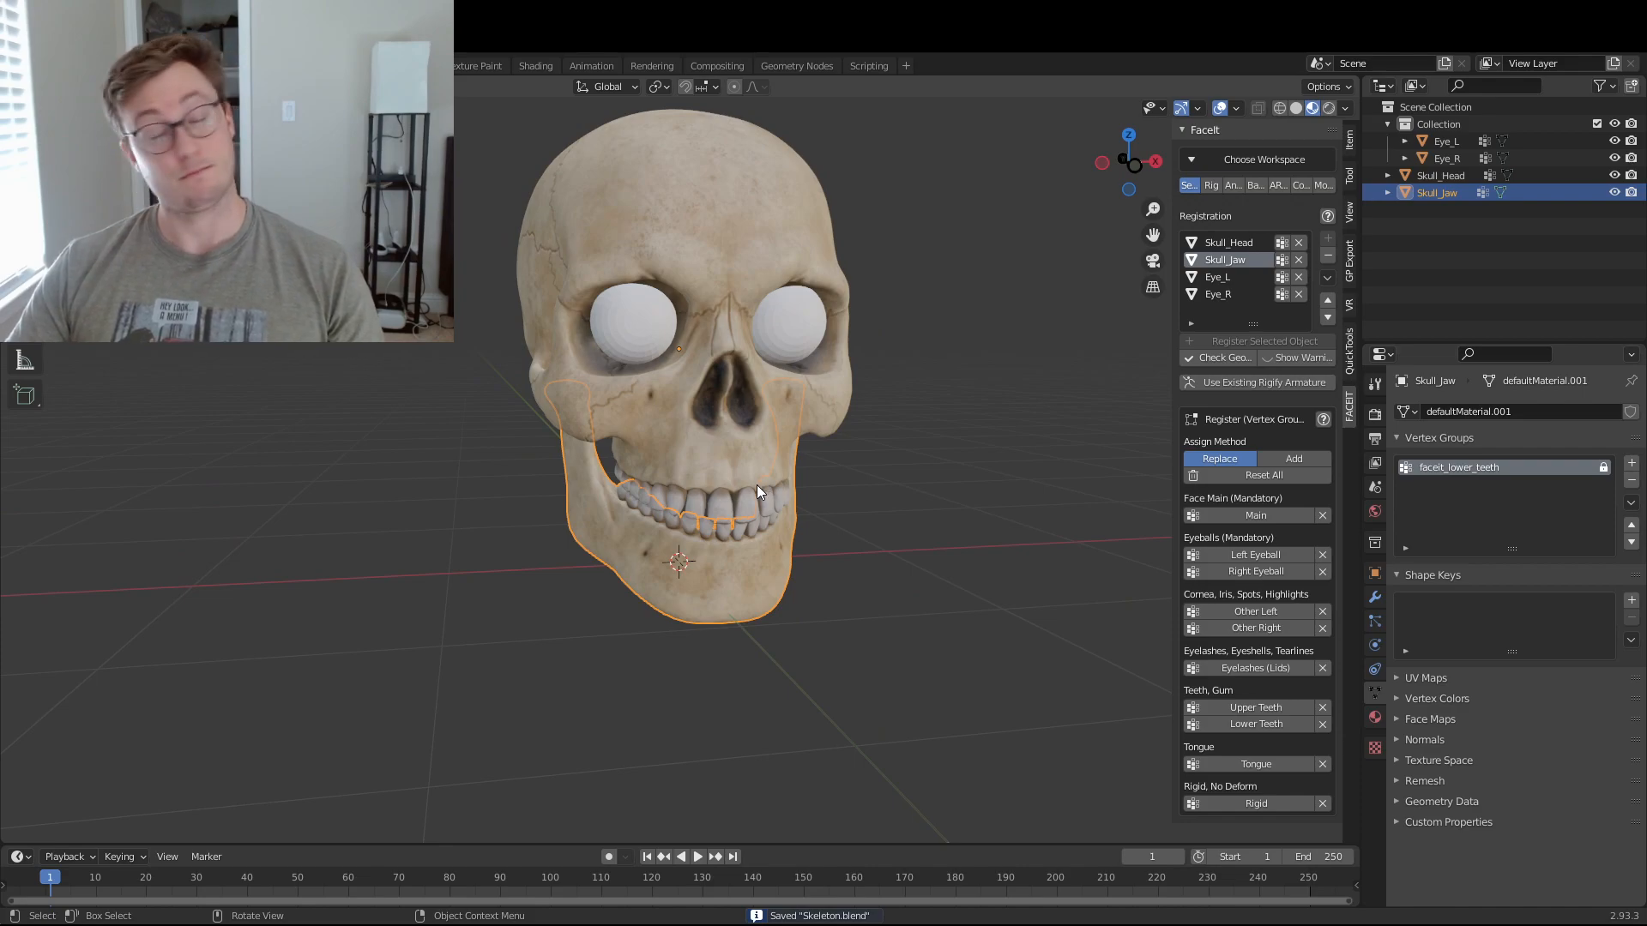
- Enter Edit Mode on Skull_Head in a wireframe side view, clear the selection, and box-select the rear of the cranium
{"action": "middle_click_drag", "start_coordinate": [769, 470], "coordinate": [636, 422]}
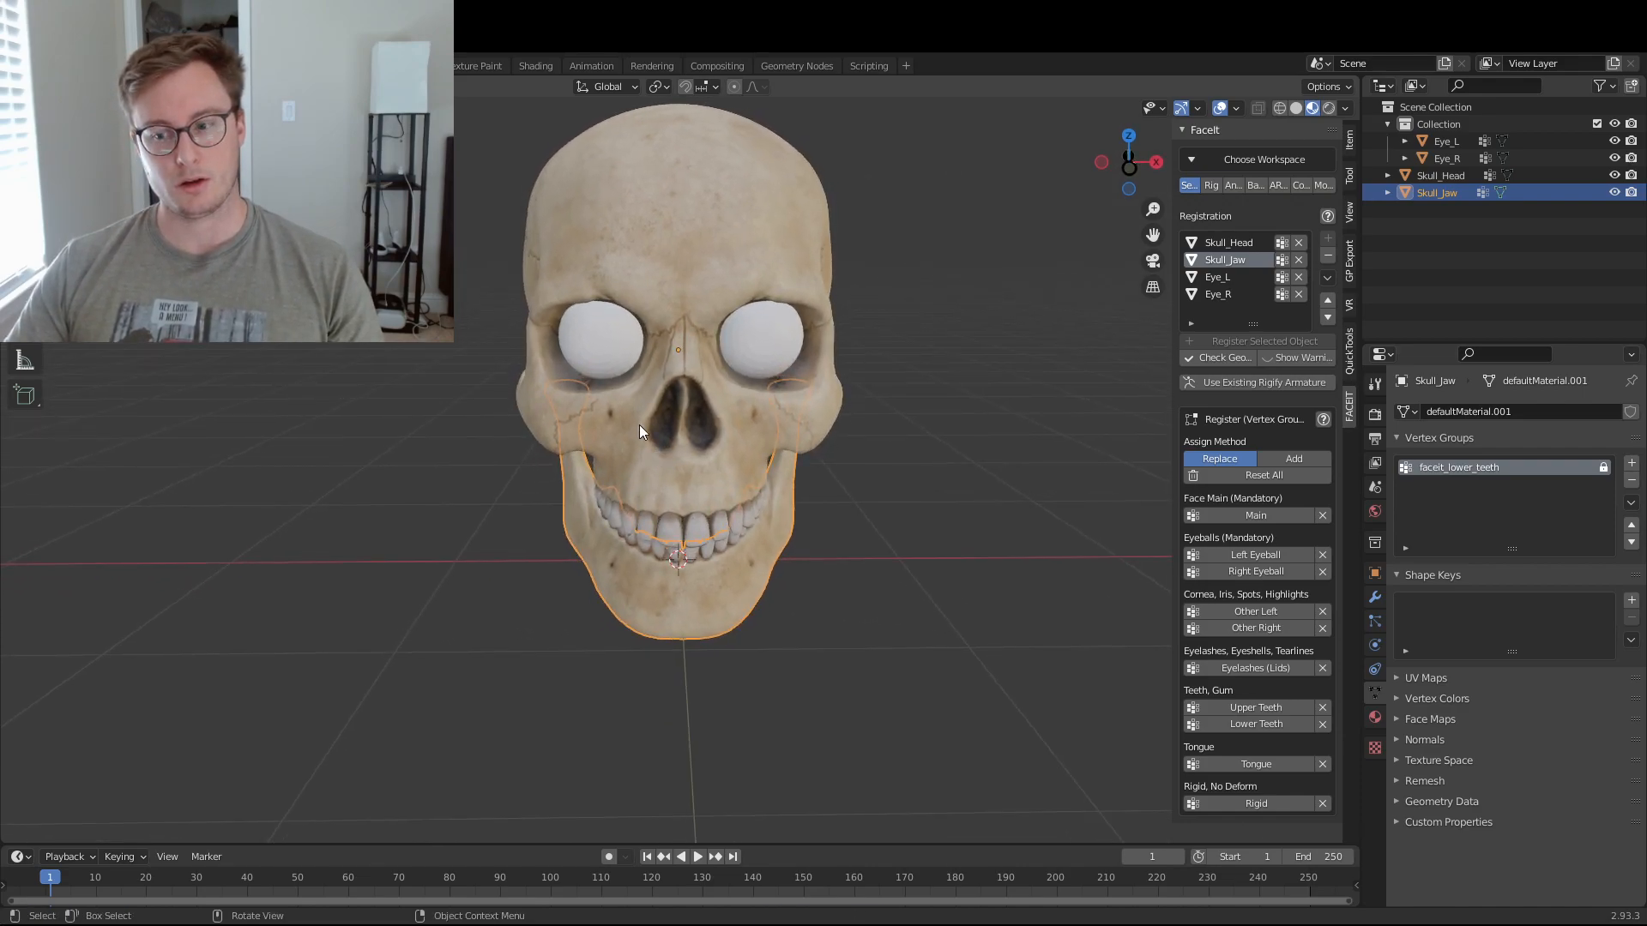
{"action": "middle_click_drag", "start_coordinate": [411, 420], "coordinate": [562, 398]}
{"action": "left_click", "coordinate": [1130, 157]}
{"action": "left_click", "coordinate": [733, 207]}
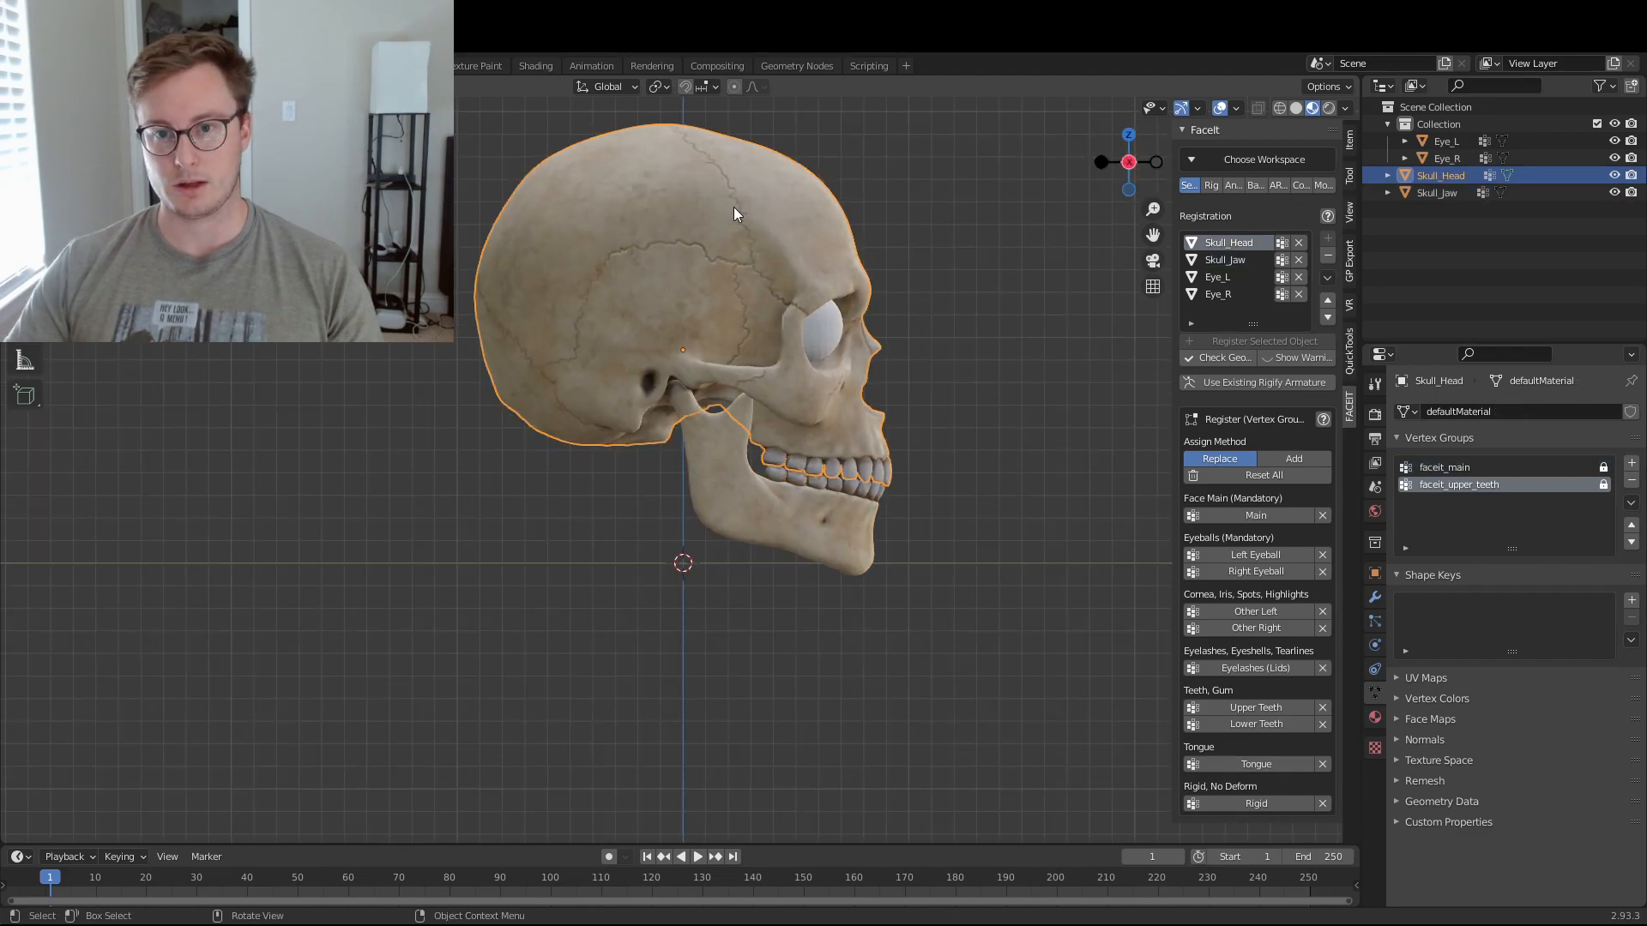
{"action": "key", "text": "Tab"}
{"action": "key", "text": "z"}
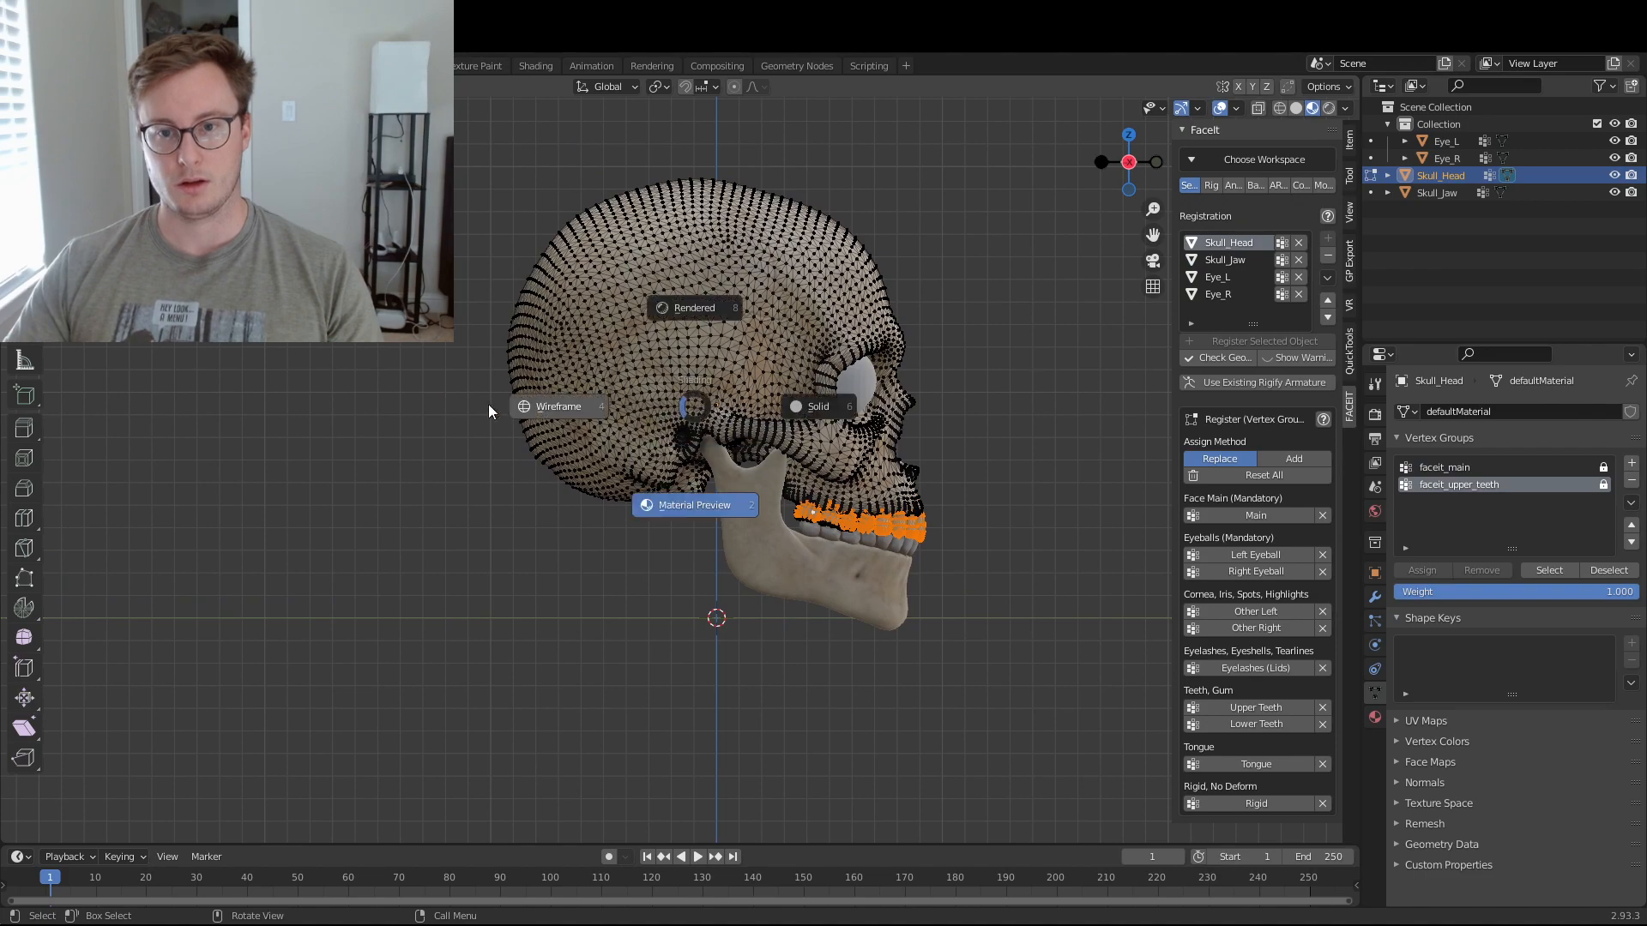
{"action": "left_click", "coordinate": [582, 359]}
{"action": "key", "text": "alt+a"}
{"action": "key", "text": "b"}
{"action": "left_click_drag", "start_coordinate": [443, 165], "coordinate": [687, 702]}
{"action": "key", "text": "b"}
{"action": "left_click_drag", "start_coordinate": [562, 86], "coordinate": [787, 739]}
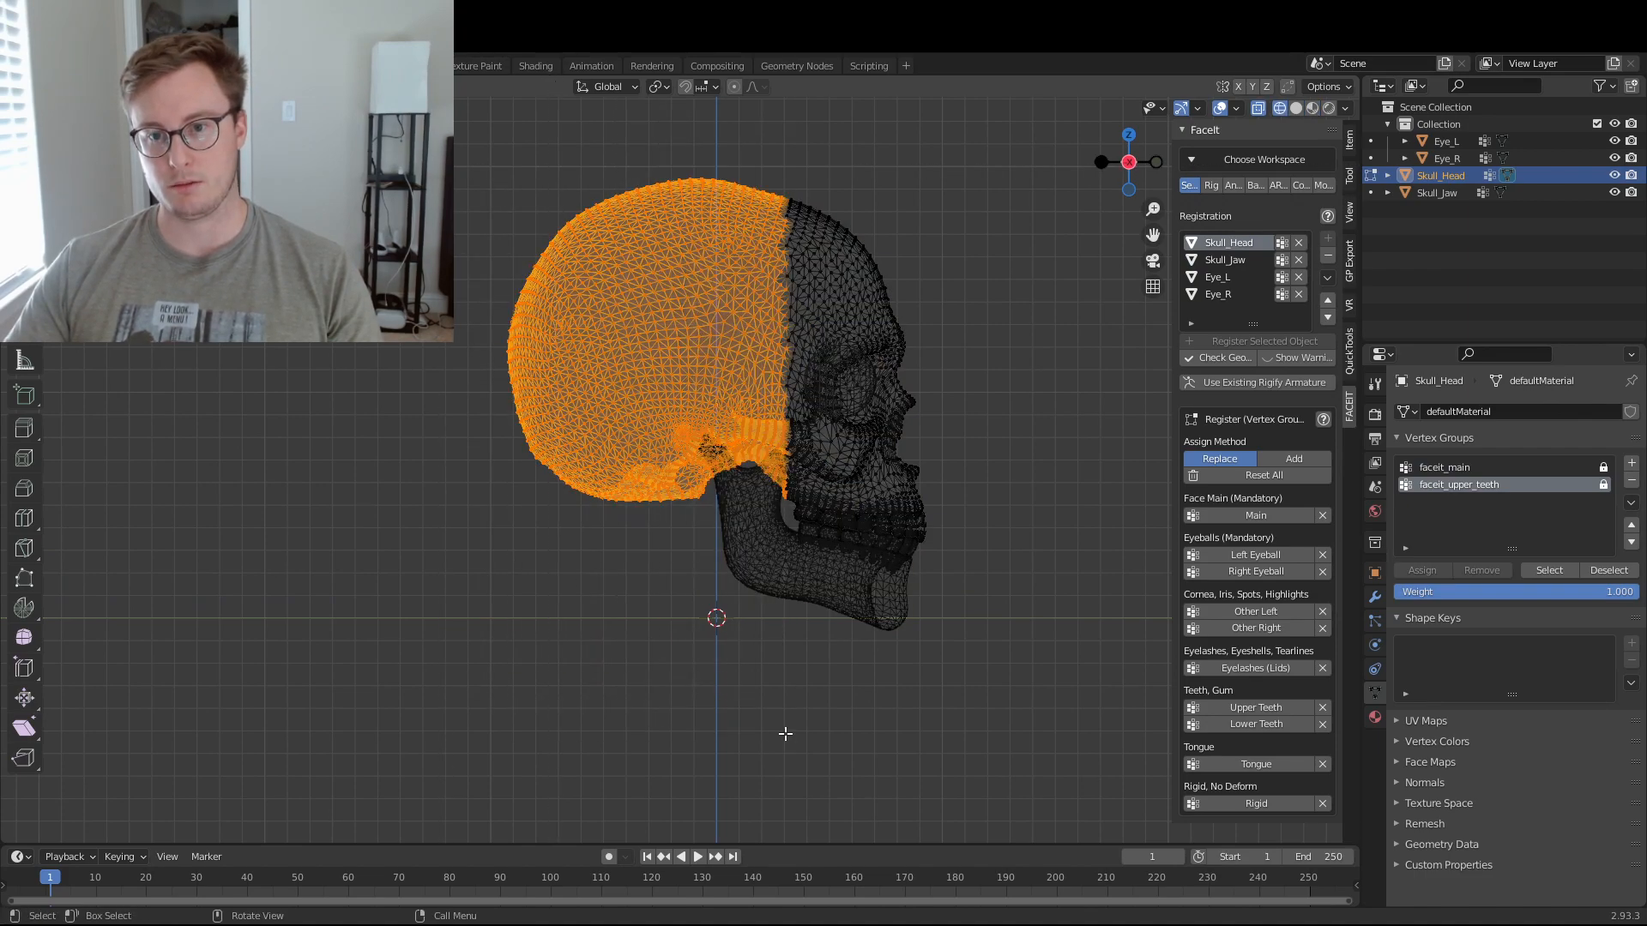
{"action": "key", "text": "b"}
{"action": "left_click_drag", "start_coordinate": [573, 121], "coordinate": [998, 262]}
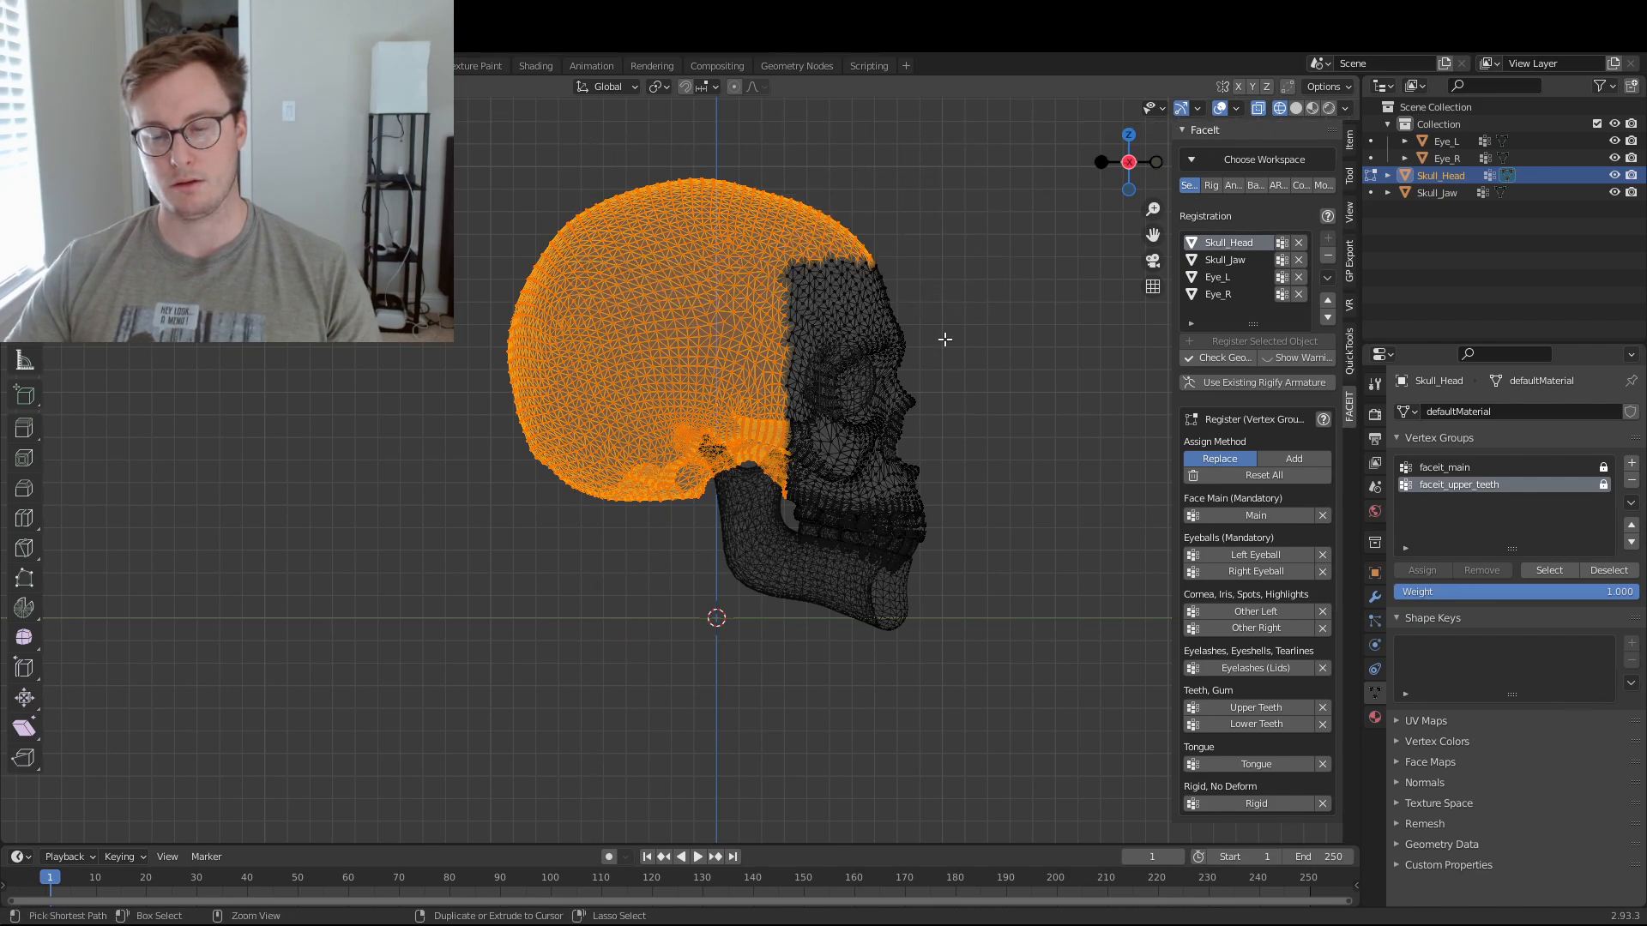
{"action": "key", "text": "ctrl+z"}
- Add a narrow strip at the cranium's upper front to the selection and assign the selected vertices to Faceit's Rigid group
{"action": "key", "text": "b"}
{"action": "left_click_drag", "start_coordinate": [657, 142], "coordinate": [809, 282]}
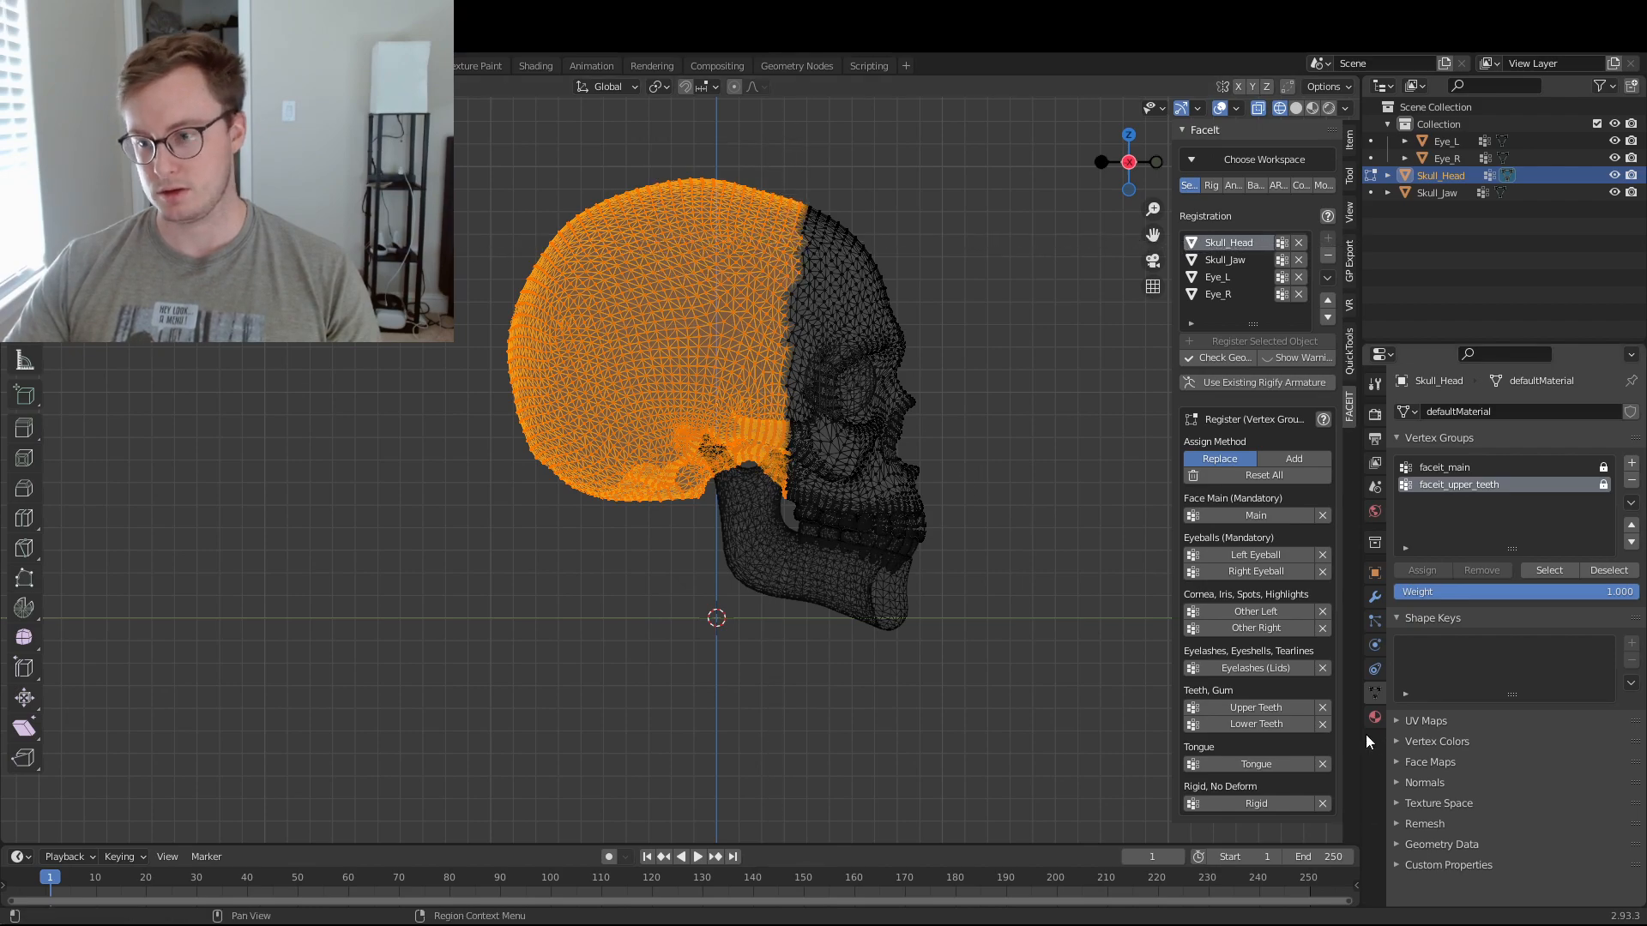
{"action": "left_click", "coordinate": [1259, 804]}
- Leave Edit Mode, save the file, and return the viewport to Material Preview shading
{"action": "middle_click_drag", "start_coordinate": [858, 480], "coordinate": [923, 491]}
{"action": "key", "text": "Tab"}
{"action": "key", "text": "KP_1"}
{"action": "key", "text": "z"}
{"action": "left_click", "coordinate": [920, 510]}
{"action": "key", "text": "ctrl+s"}
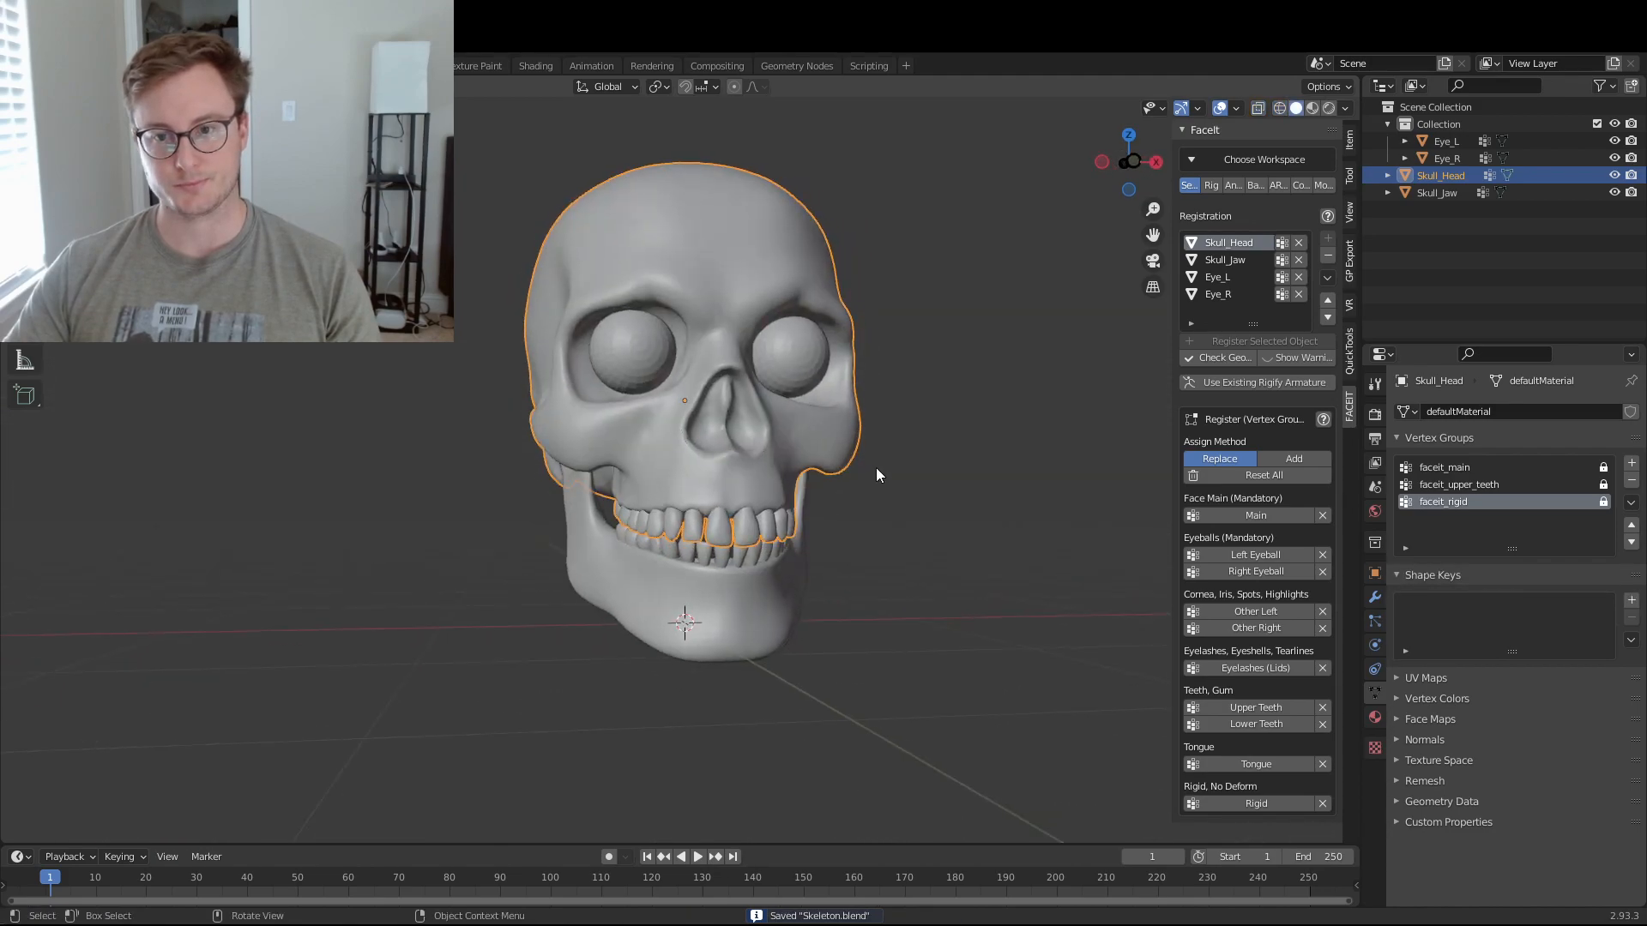
{"action": "key", "text": "z"}
{"action": "left_click", "coordinate": [905, 567]}
{"action": "middle_click_drag", "start_coordinate": [931, 649], "coordinate": [903, 522]}
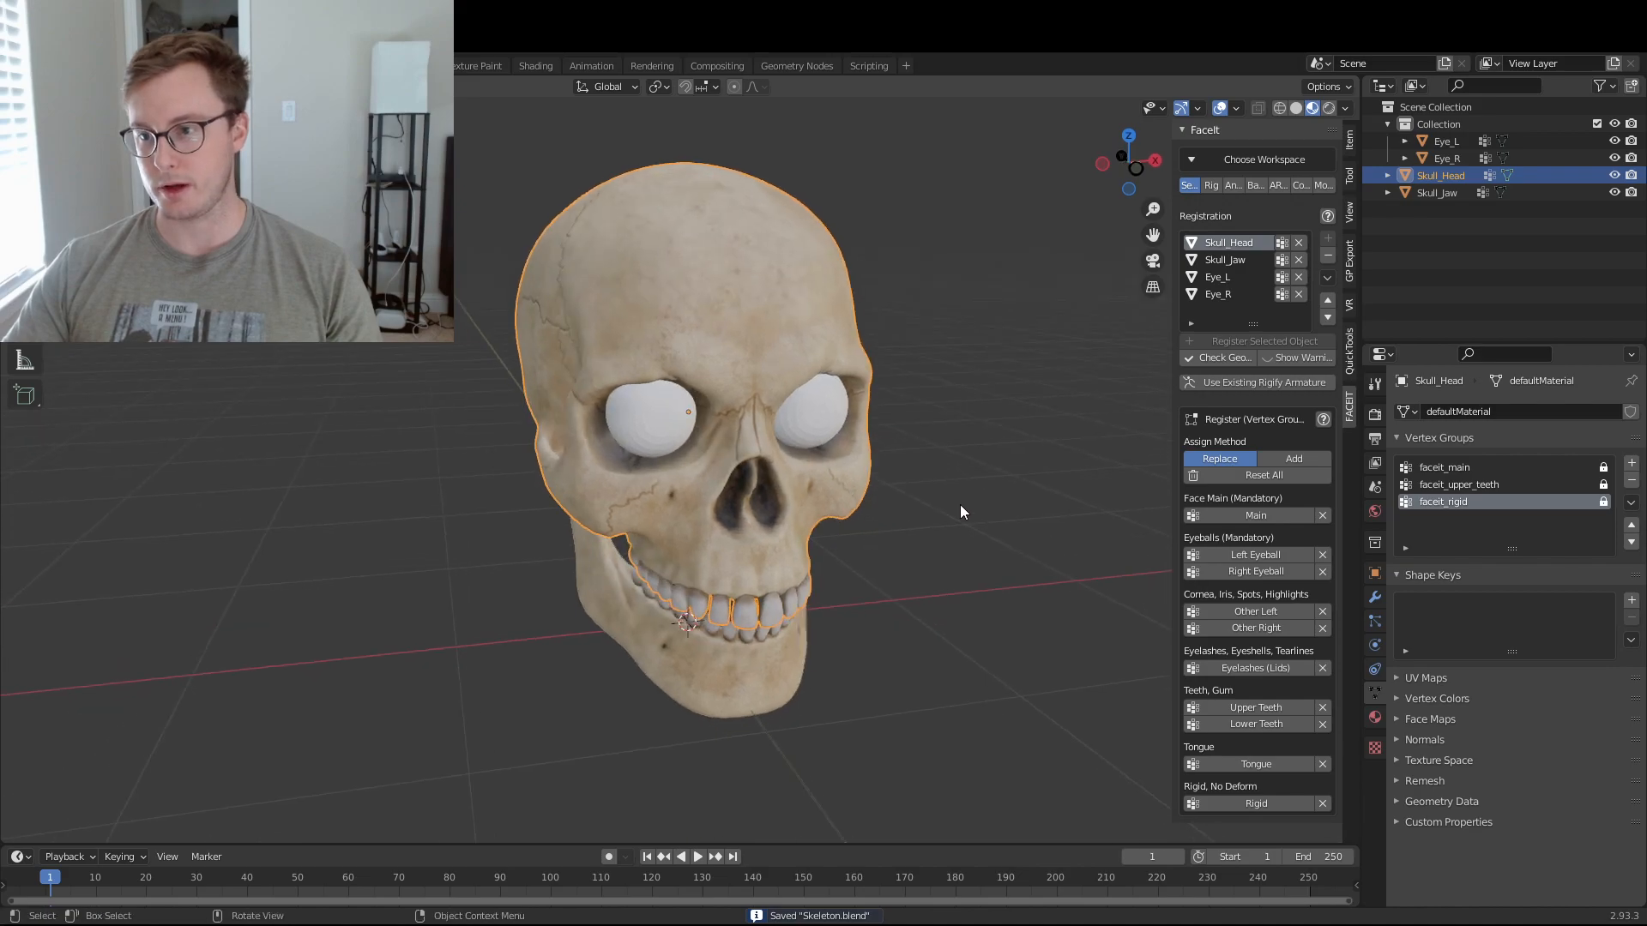
- Generate Faceit's facial landmarks and fit their position, height and width to the front of the skull
{"action": "left_click", "coordinate": [1210, 185]}
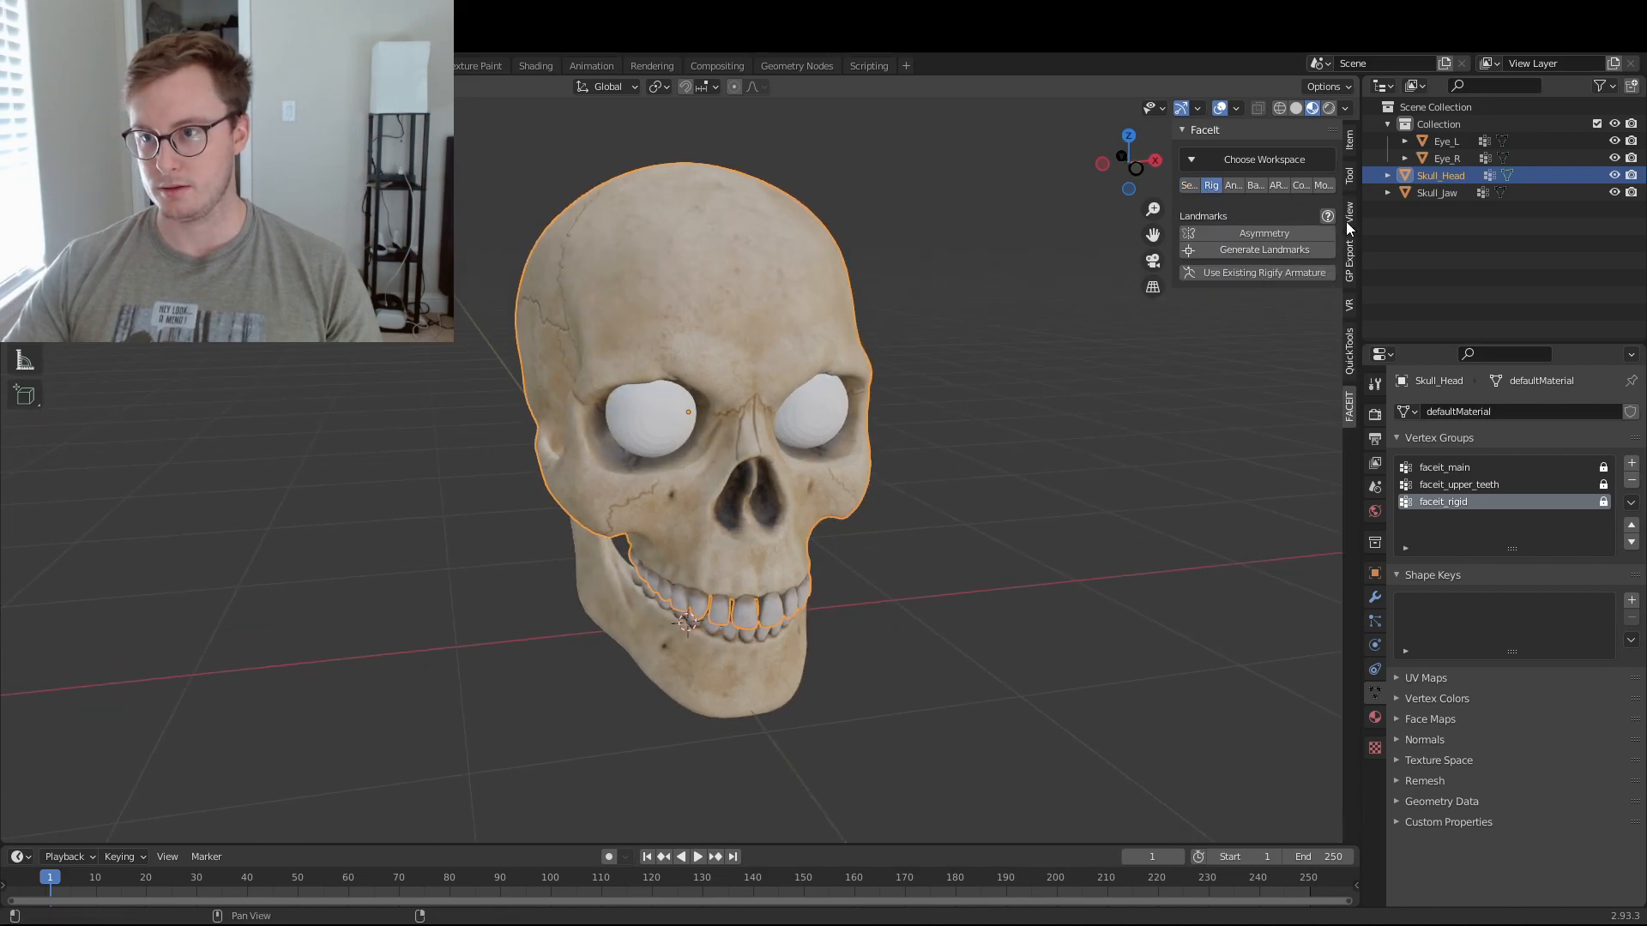
{"action": "left_click", "coordinate": [1238, 249]}
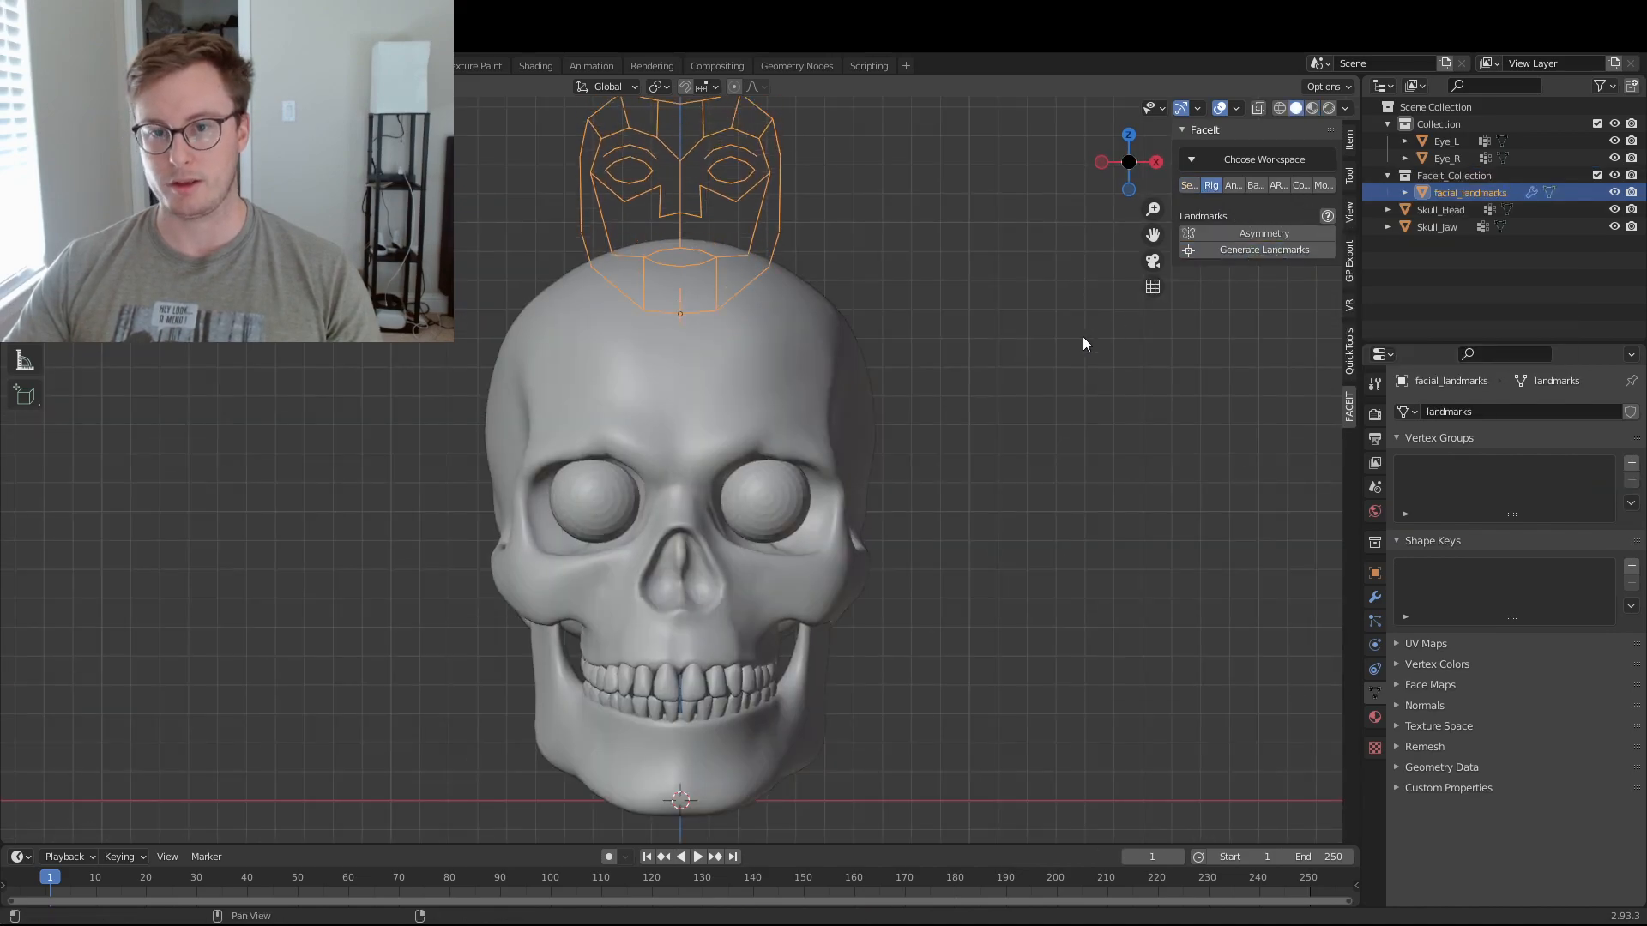
{"action": "left_click", "coordinate": [931, 812]}
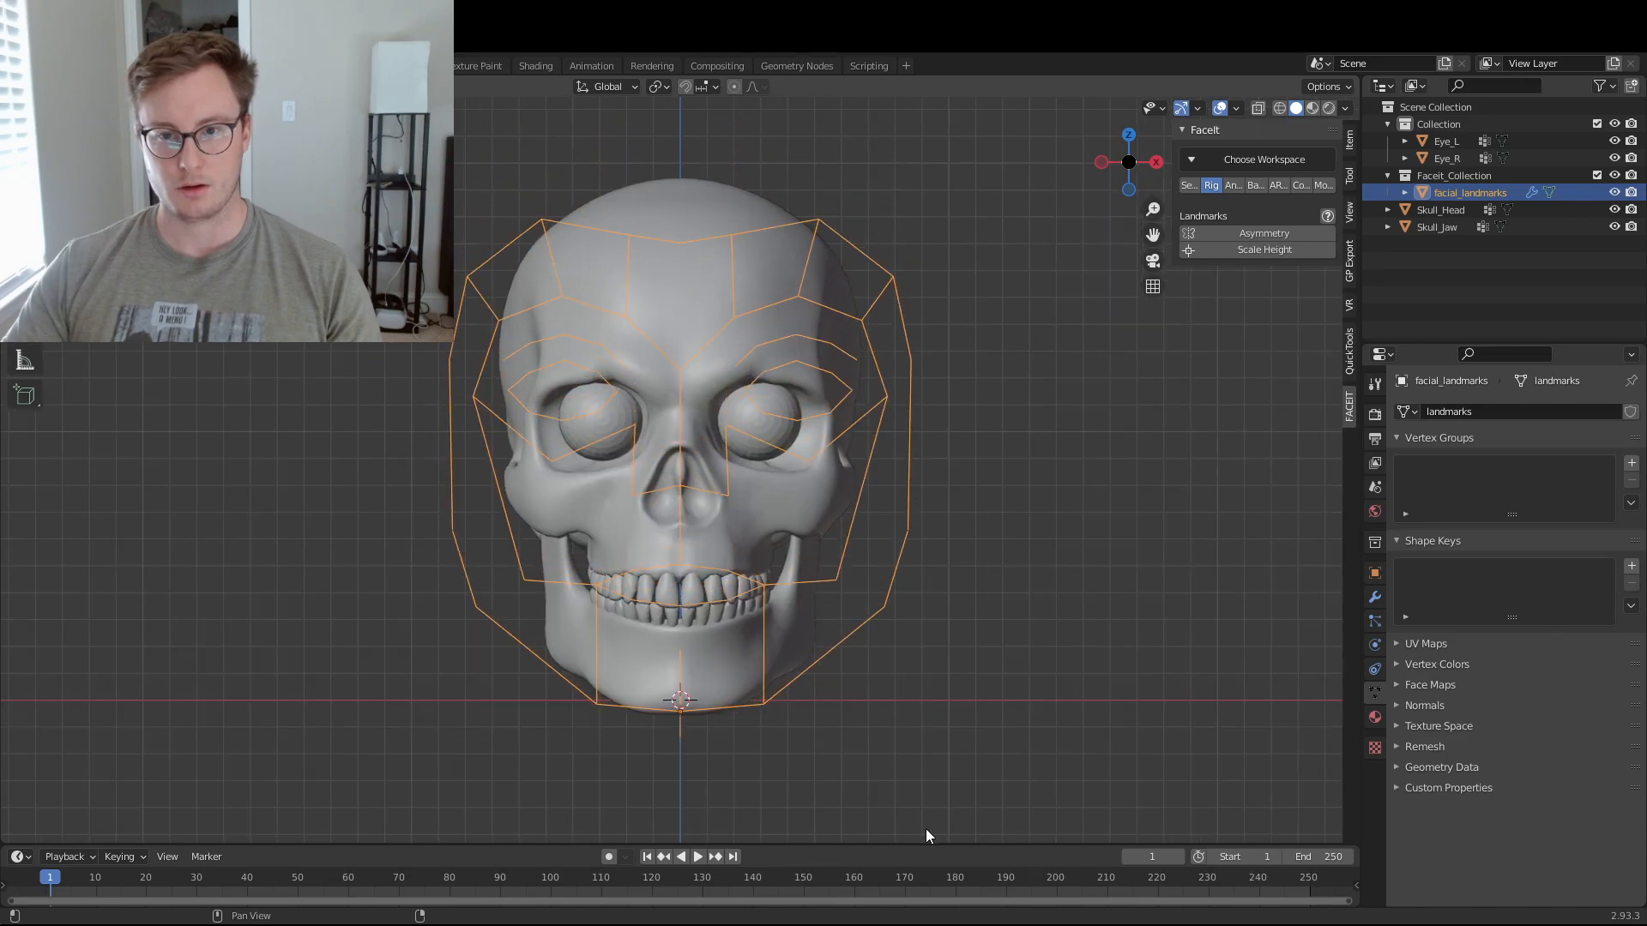
{"action": "left_click", "coordinate": [935, 873]}
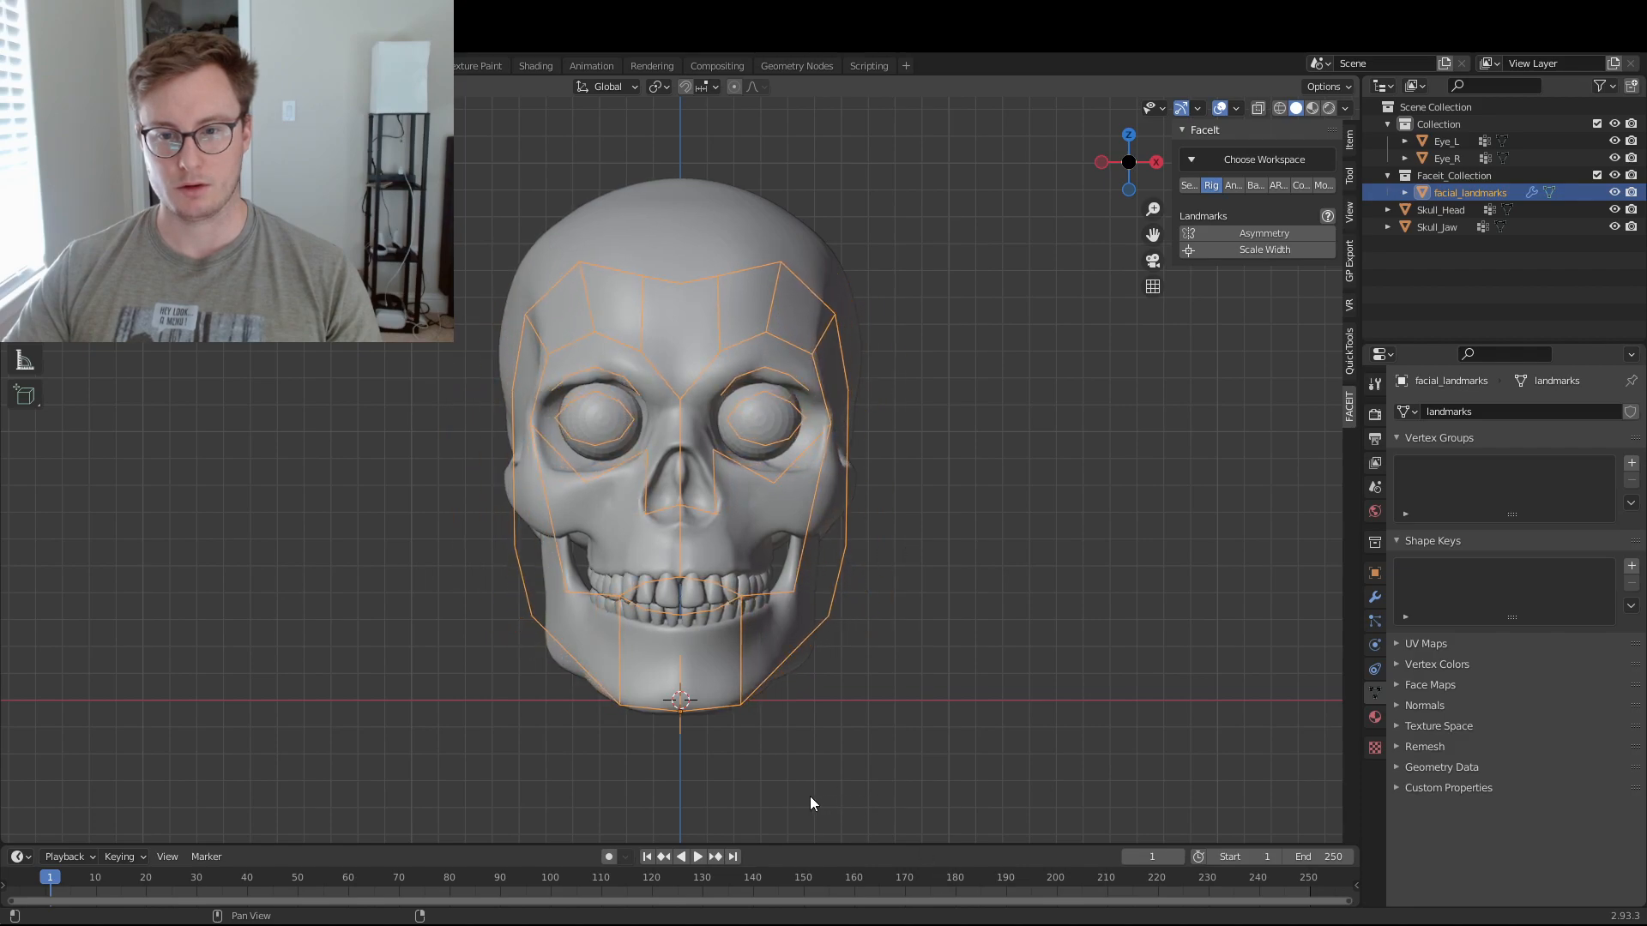
{"action": "left_click", "coordinate": [800, 795]}
- Project the facial landmarks onto the skull's surface
{"action": "middle_click_drag", "start_coordinate": [797, 786], "coordinate": [947, 564]}
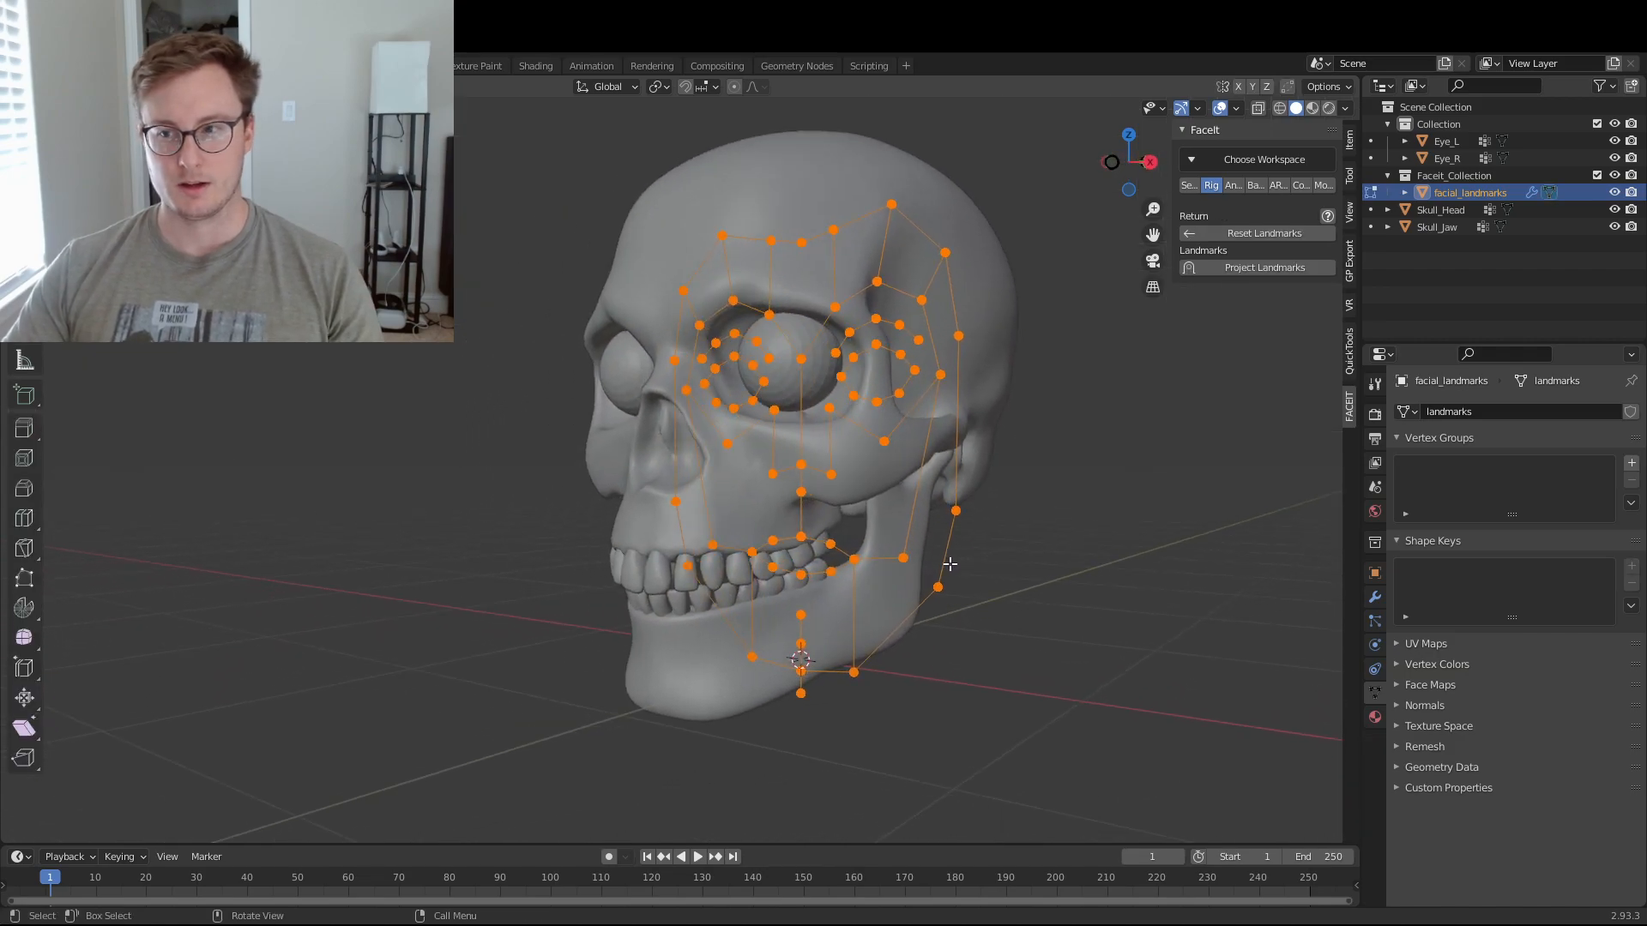
{"action": "key", "text": "KP_1"}
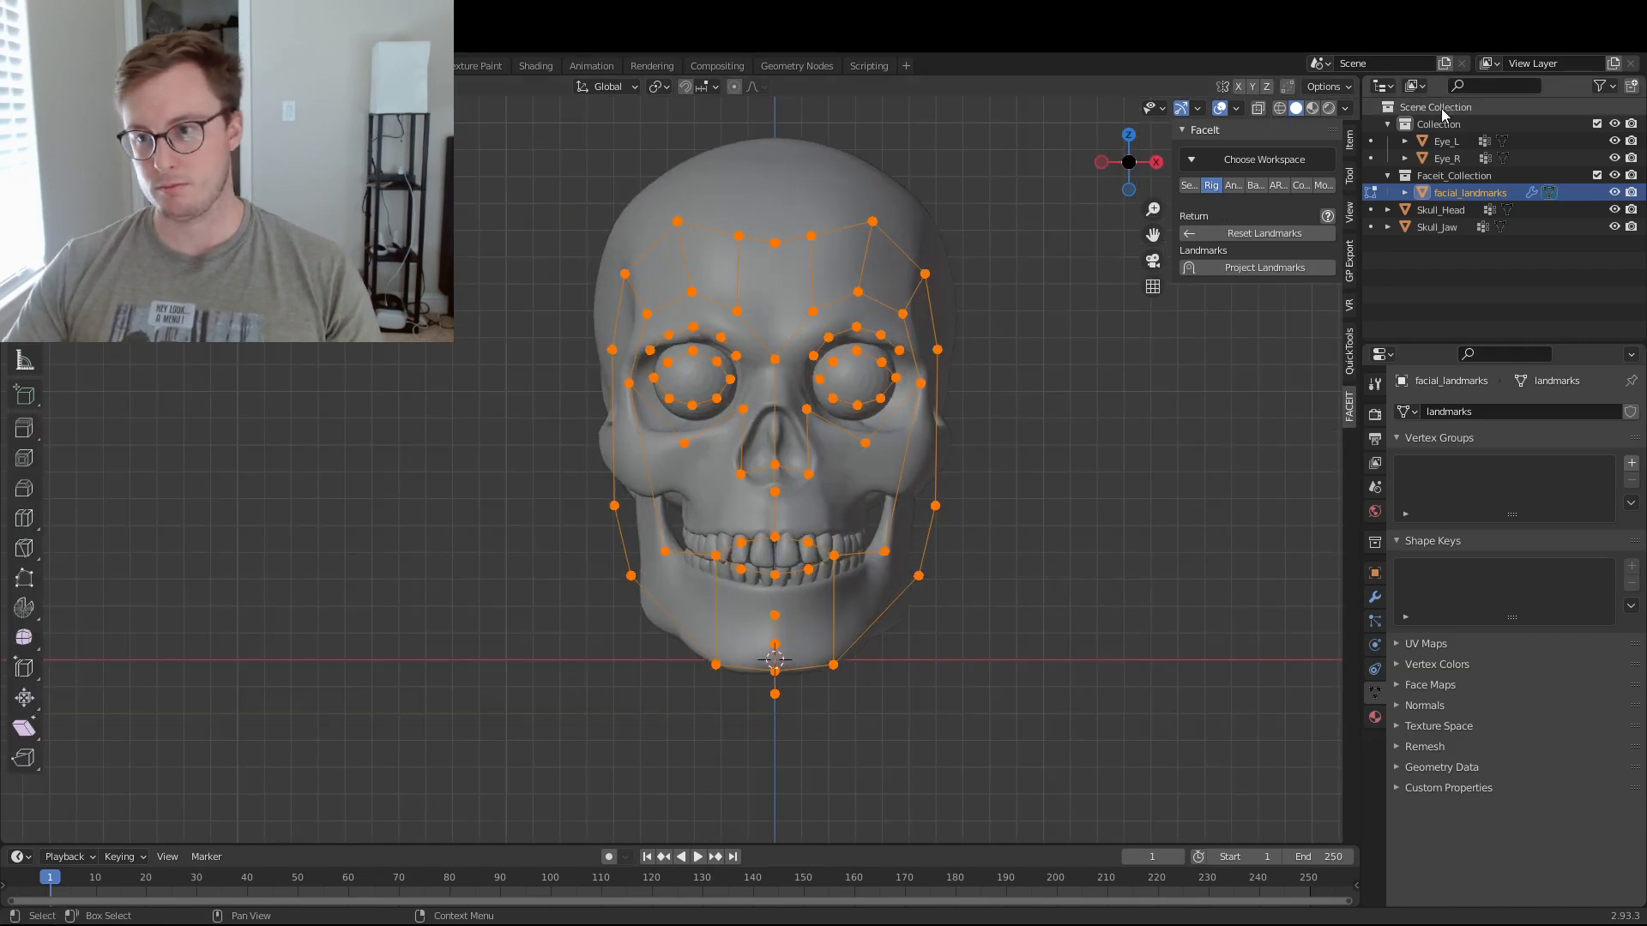
{"action": "left_click", "coordinate": [1284, 271]}
- Move the centre chin landmarks along the Y axis onto the jaw
{"action": "middle_click_drag", "start_coordinate": [823, 538], "coordinate": [623, 739]}
{"action": "left_click", "coordinate": [554, 707]}
{"action": "key", "text": "g"}
{"action": "key", "text": "y"}
{"action": "left_click", "coordinate": [798, 717]}
{"action": "left_click", "coordinate": [585, 731]}
{"action": "key", "text": "g"}
{"action": "key", "text": "y"}
{"action": "left_click", "coordinate": [609, 725]}
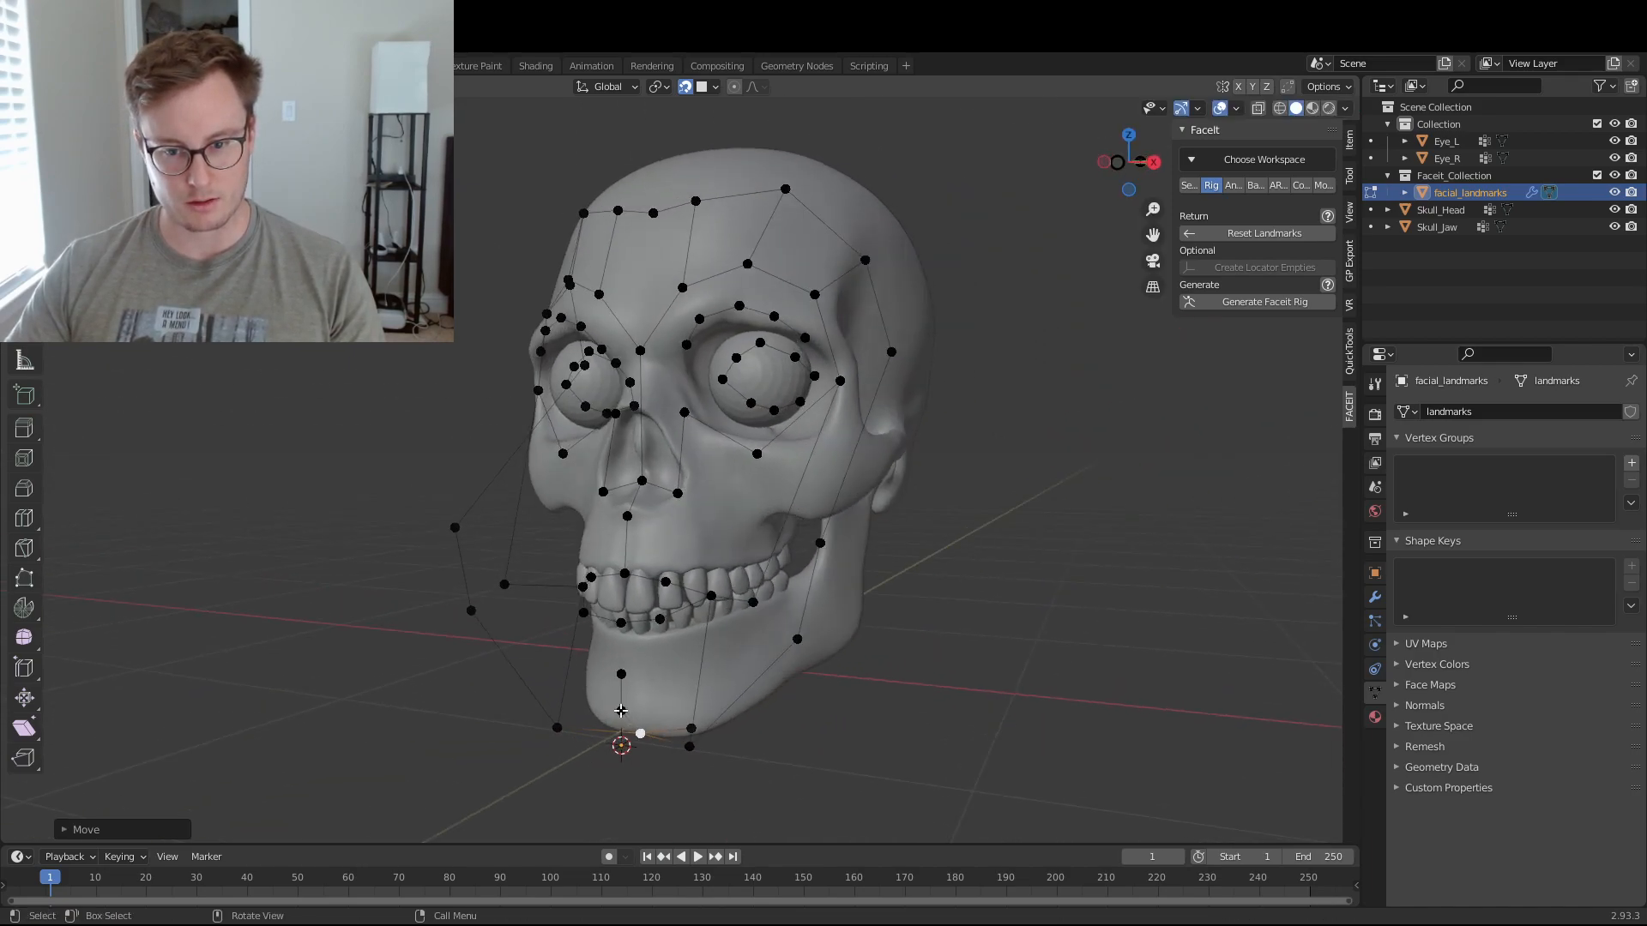
- Move the landmark beside the bottom of the chin up onto the jaw's lower edge
{"action": "middle_click_drag", "start_coordinate": [635, 670], "coordinate": [655, 689]}
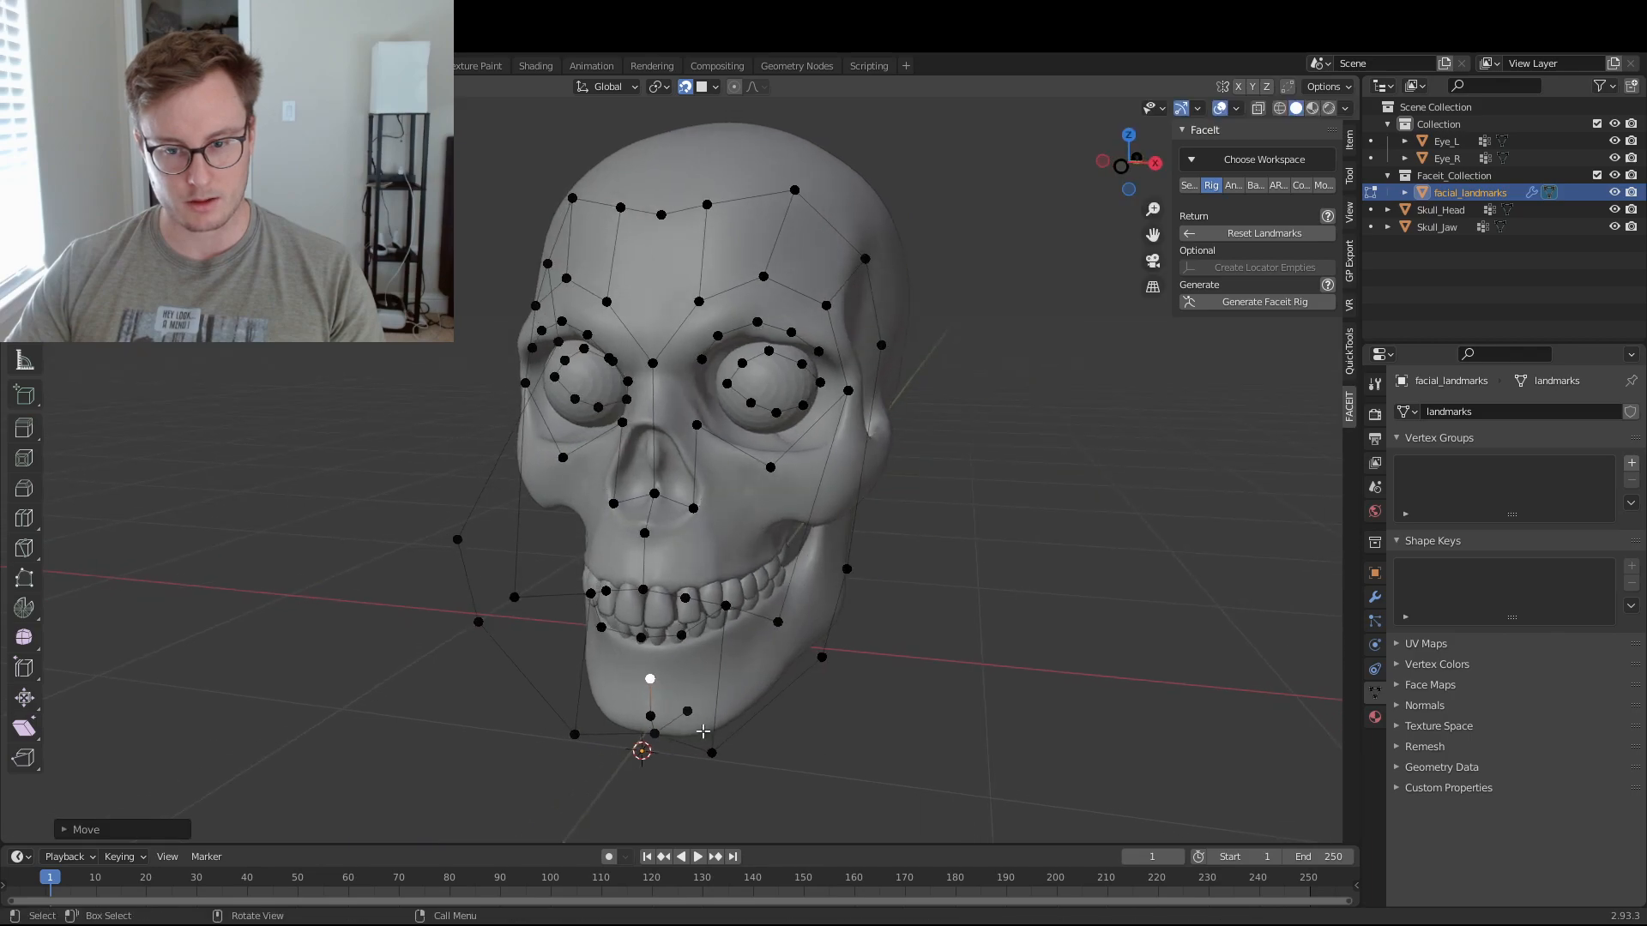
{"action": "left_click", "coordinate": [713, 750]}
{"action": "key", "text": "g"}
{"action": "left_click", "coordinate": [705, 730]}
- Move the side jaw landmarks back to the jaw's rear edge below the ear and to the jaw angle
{"action": "middle_click_drag", "start_coordinate": [772, 728], "coordinate": [692, 702]}
{"action": "left_click", "coordinate": [497, 516]}
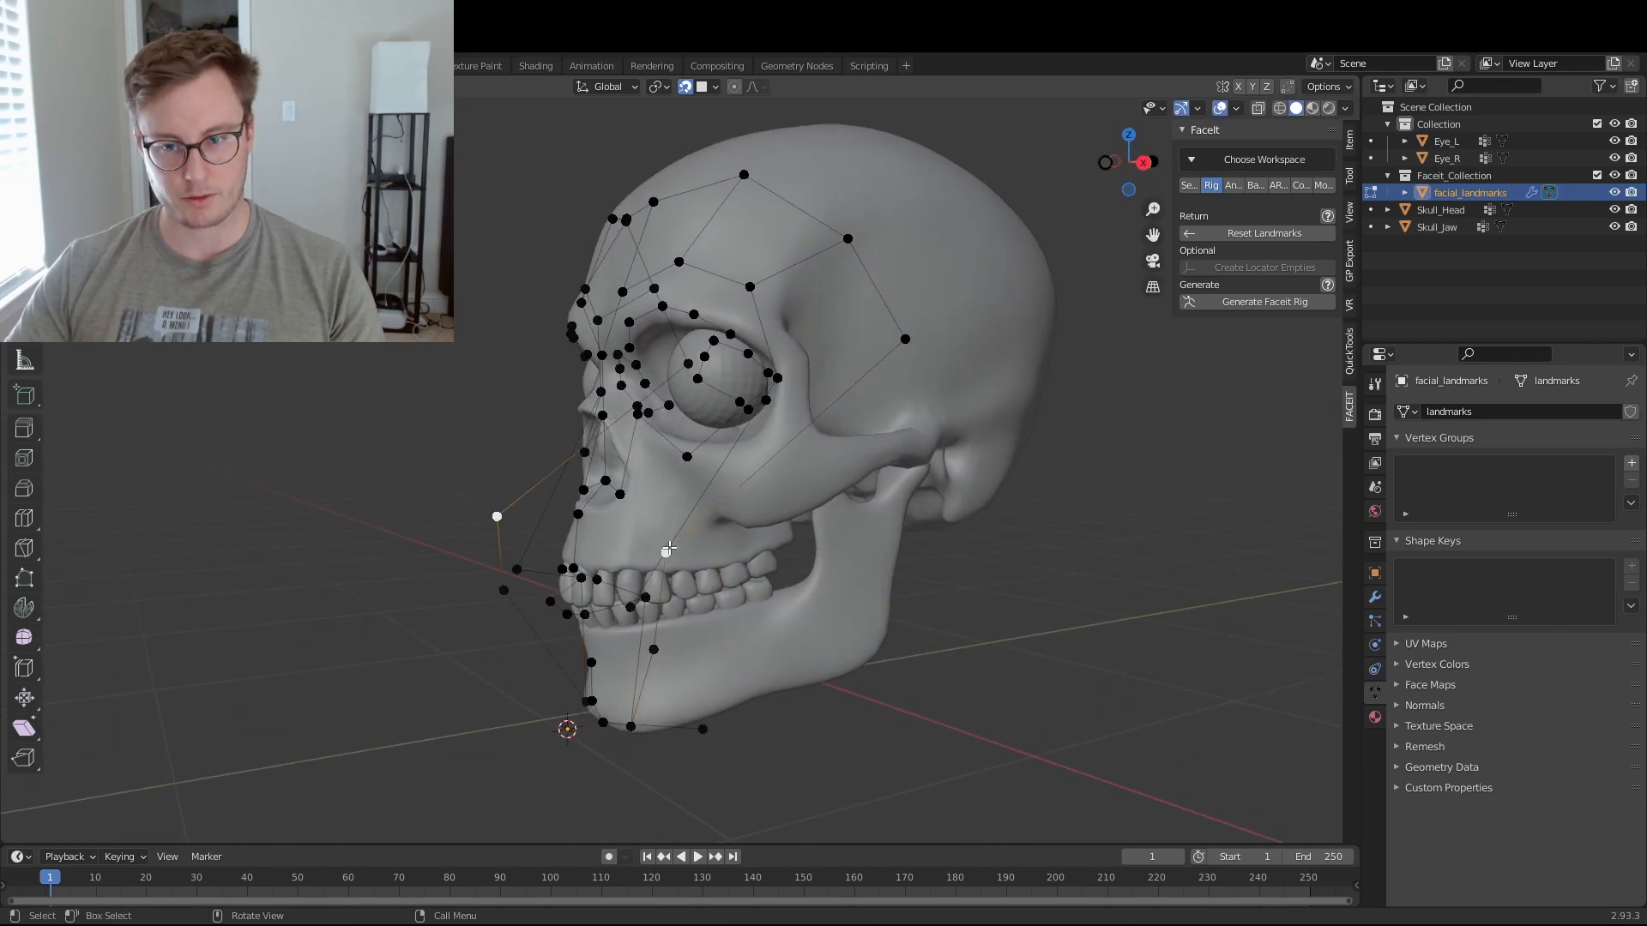
{"action": "key", "text": "g"}
{"action": "left_click", "coordinate": [903, 503]}
{"action": "left_click", "coordinate": [656, 652]}
{"action": "key", "text": "g"}
{"action": "left_click", "coordinate": [880, 649]}
{"action": "middle_click_drag", "start_coordinate": [875, 652], "coordinate": [744, 668]}
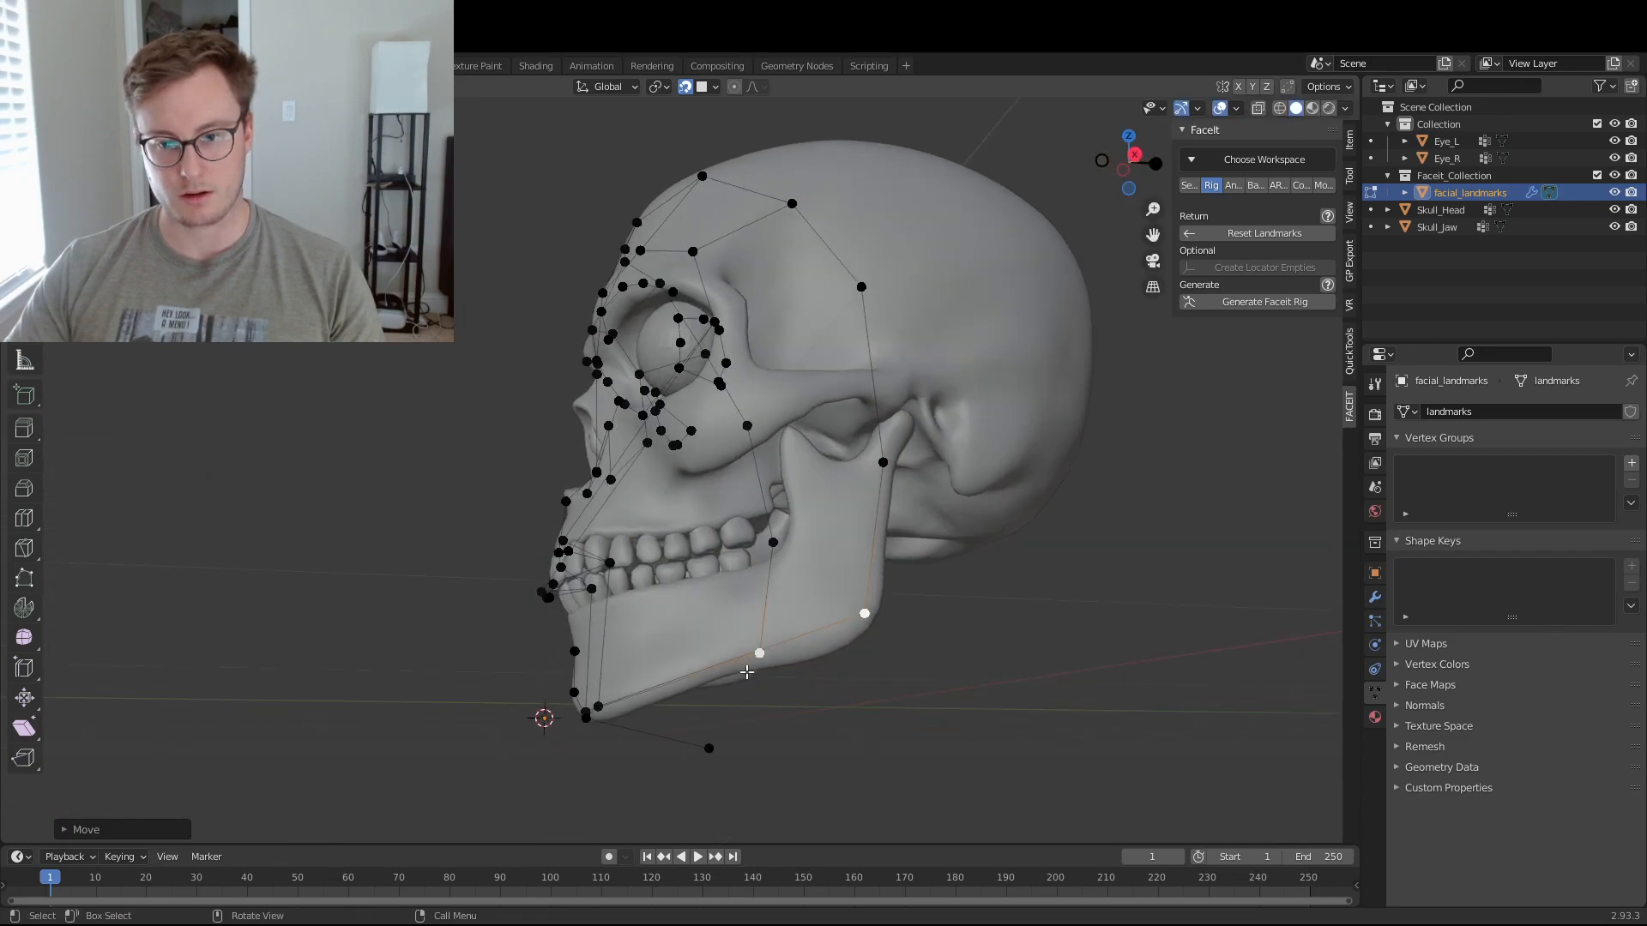
- Move the landmark hanging below the chin up to the underside of the jaw
{"action": "left_click", "coordinate": [708, 749]}
{"action": "key", "text": "g"}
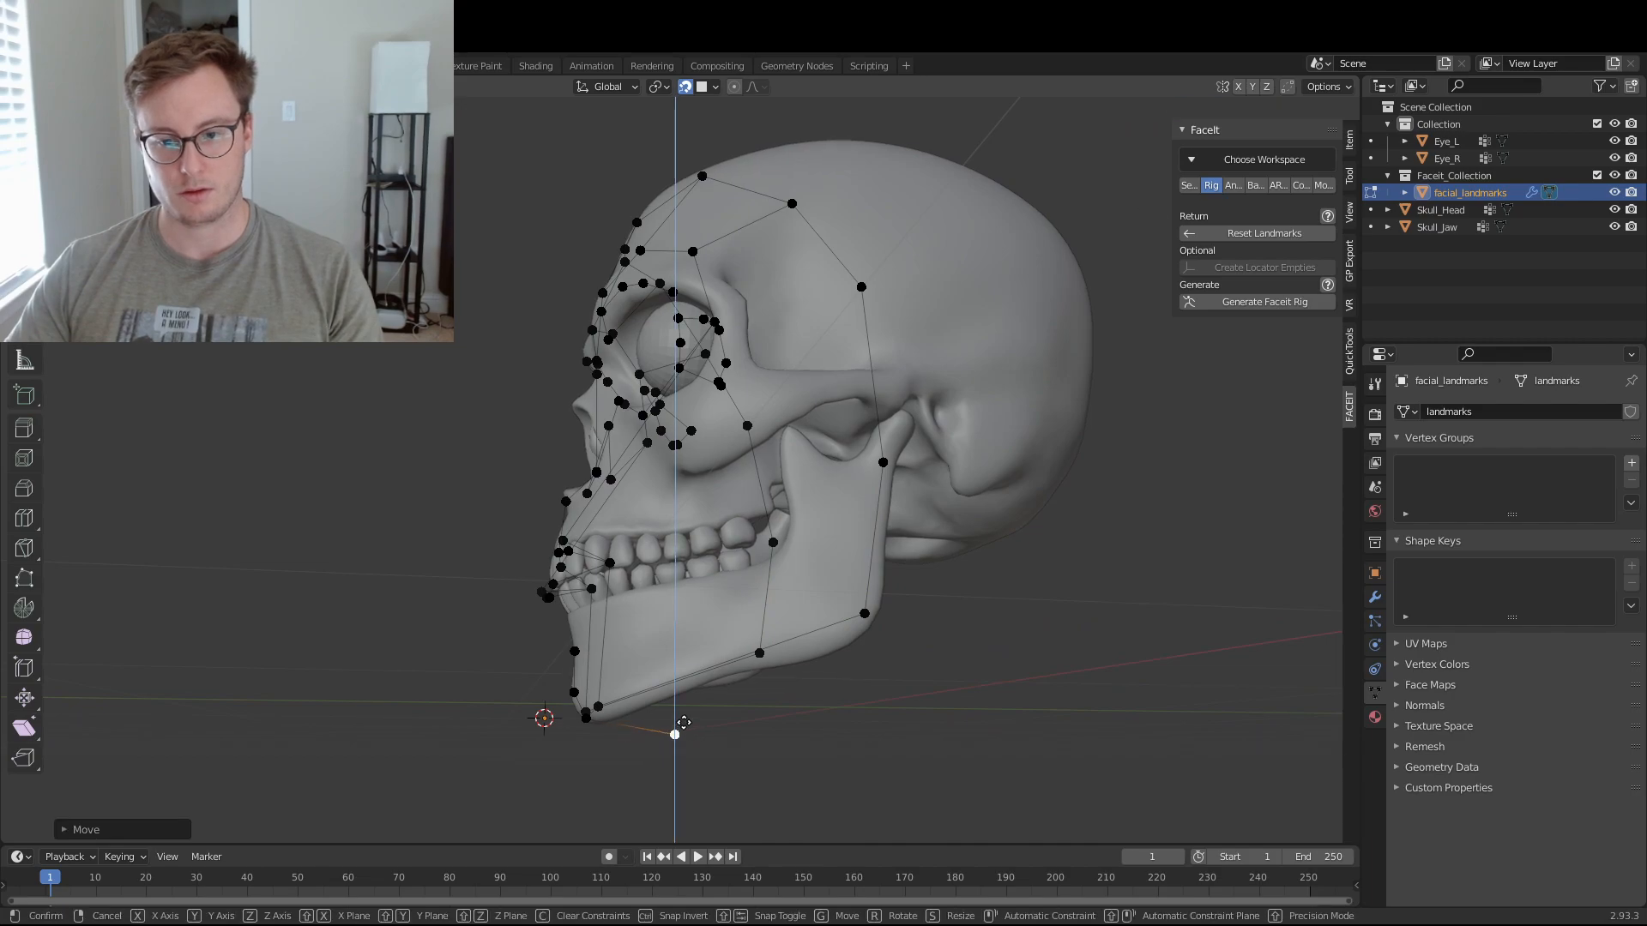
{"action": "left_click", "coordinate": [658, 685]}
- Move the mouth-corner landmarks back along the tooth rows to the rear teeth
{"action": "middle_click_drag", "start_coordinate": [658, 684], "coordinate": [755, 652]}
{"action": "left_click", "coordinate": [702, 589]}
{"action": "key", "text": "g"}
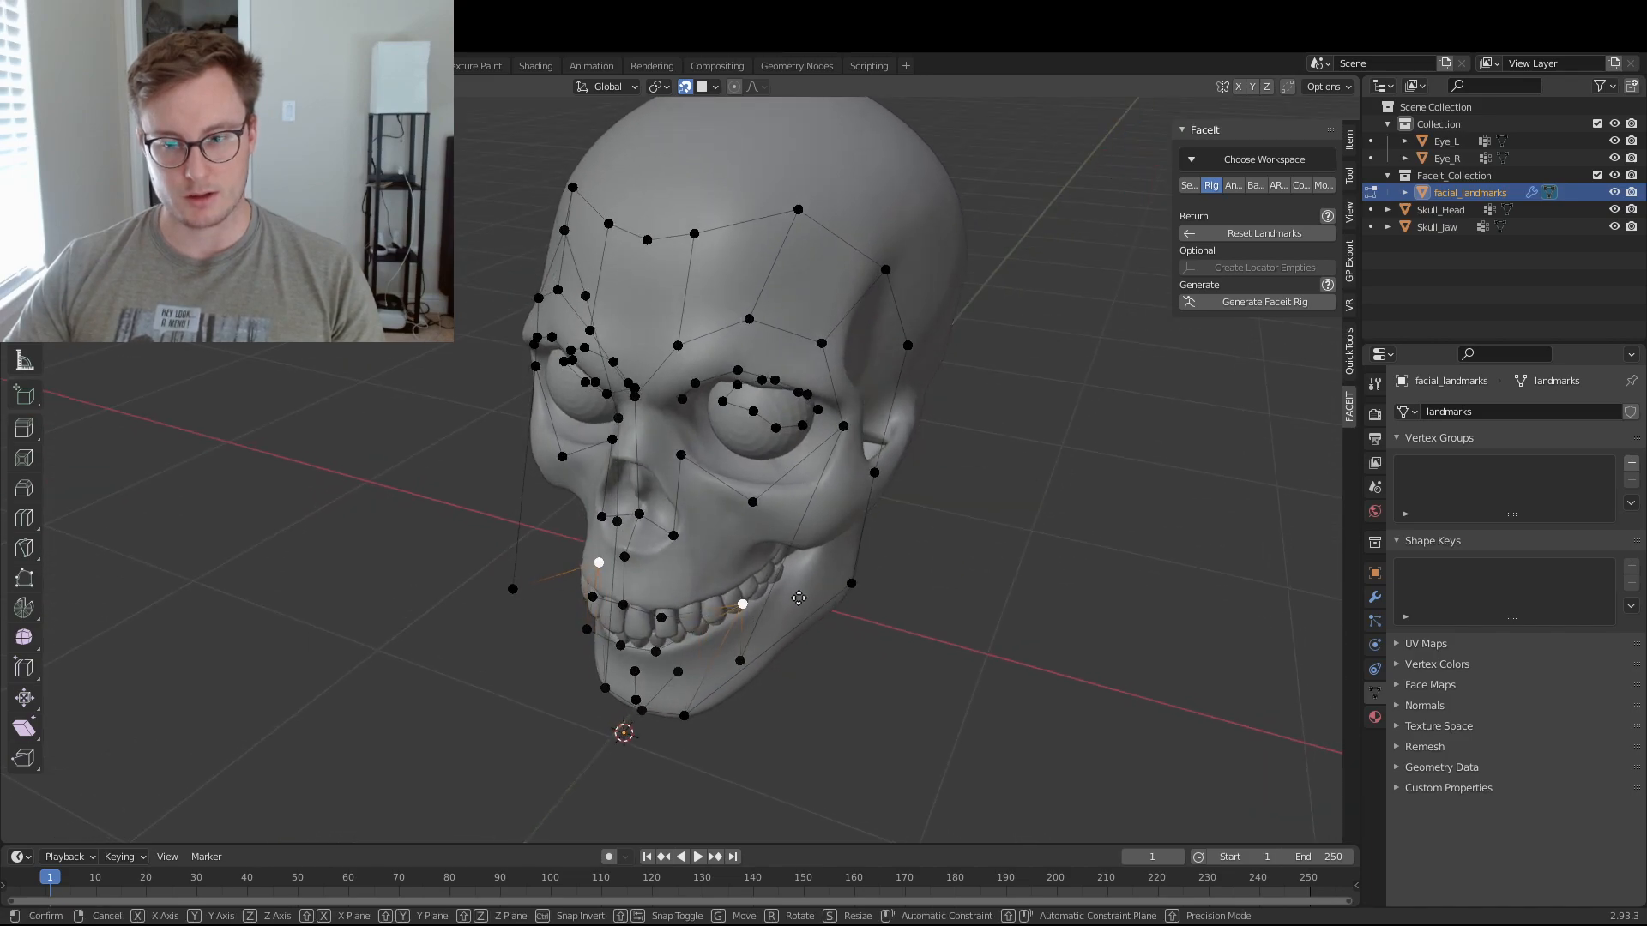
{"action": "left_click", "coordinate": [810, 590]}
{"action": "middle_click_drag", "start_coordinate": [809, 591], "coordinate": [742, 594]}
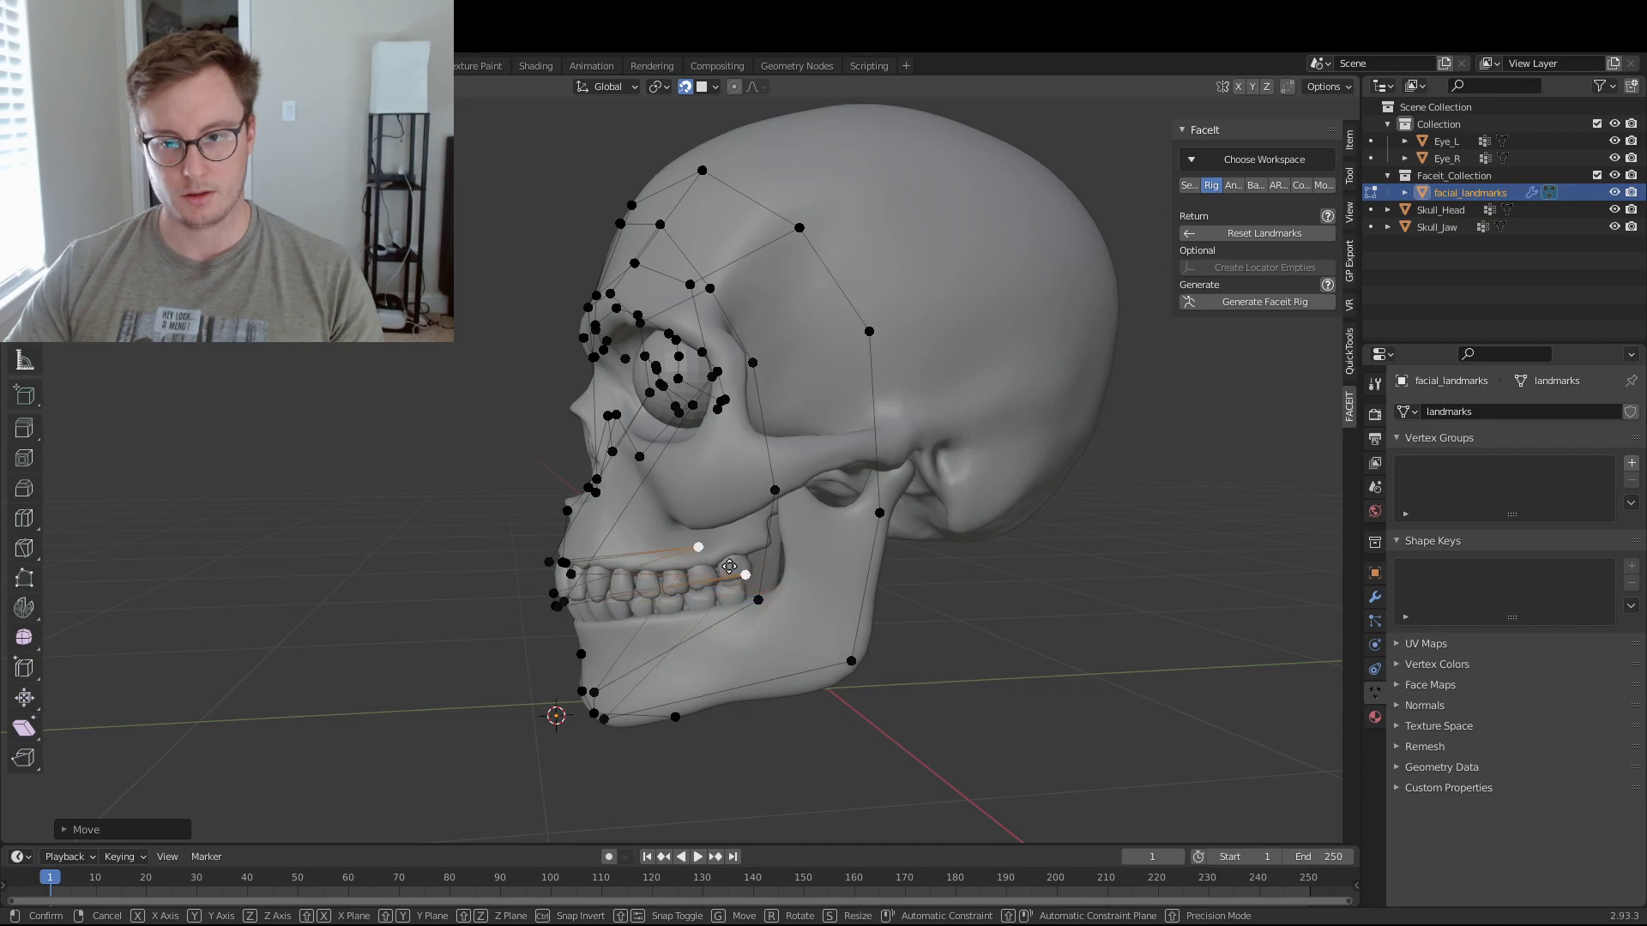
{"action": "left_click", "coordinate": [723, 565]}
- Reposition the landmarks at the outer eye sockets and on the cheekbones below the eyes
{"action": "middle_click_drag", "start_coordinate": [723, 566], "coordinate": [525, 489]}
{"action": "left_click", "coordinate": [666, 467]}
{"action": "key", "text": "g"}
{"action": "right_click", "coordinate": [660, 477]}
{"action": "scroll", "coordinate": [601, 485], "scroll_direction": "up", "scroll_amount": 1}
{"action": "key", "text": "g"}
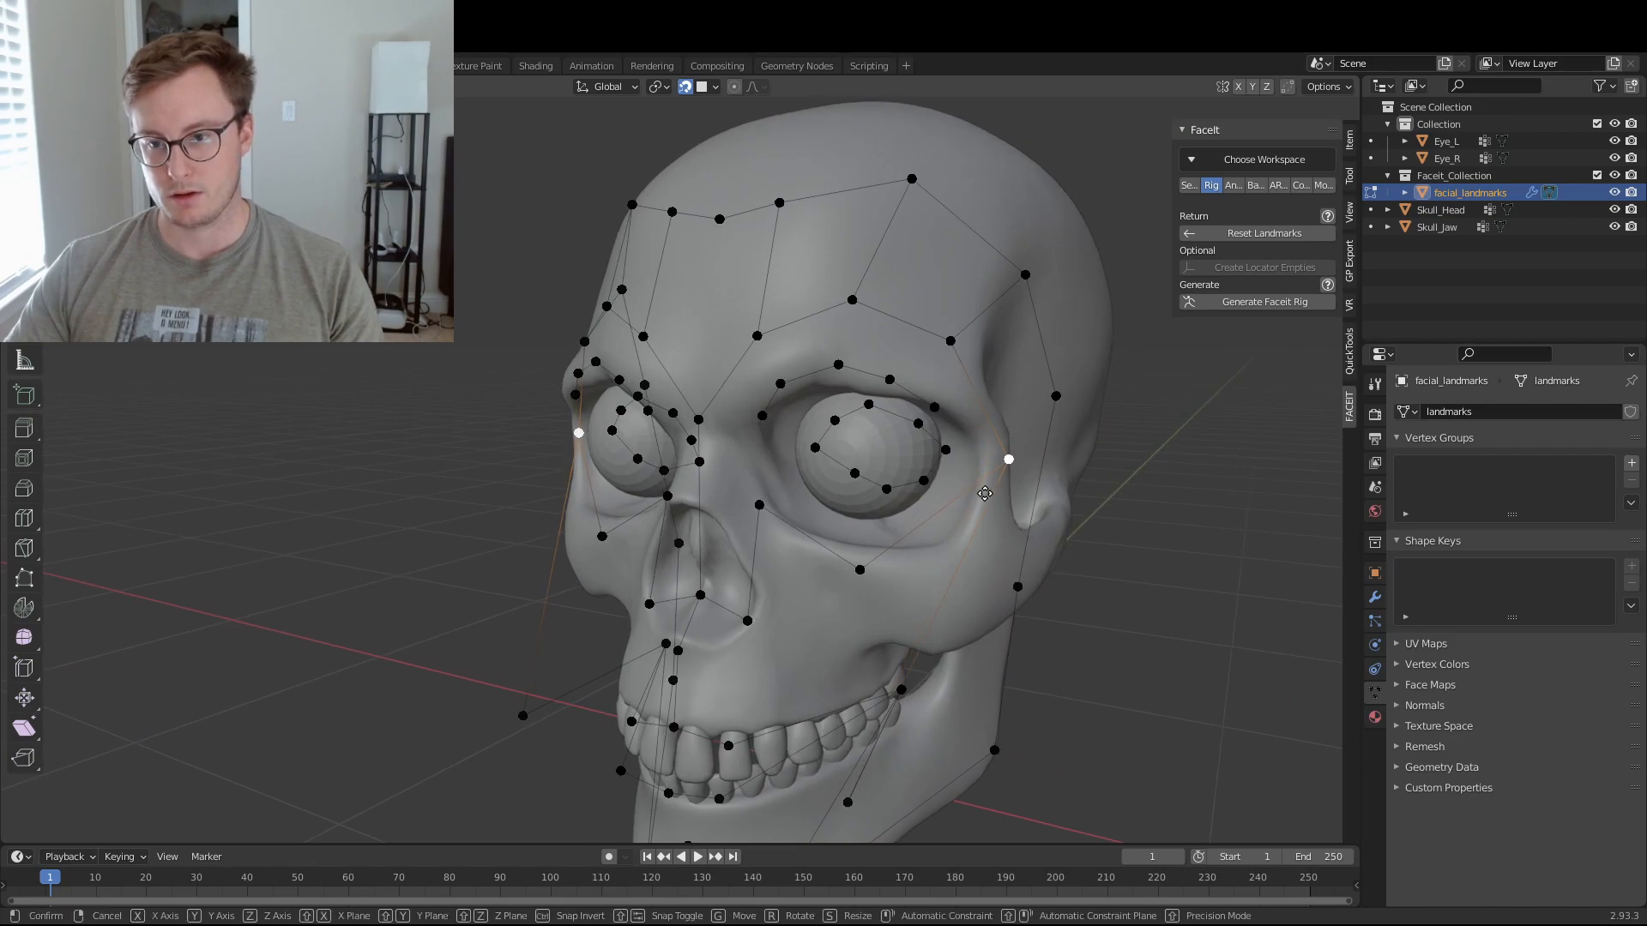
{"action": "left_click", "coordinate": [985, 492]}
{"action": "middle_click_drag", "start_coordinate": [984, 493], "coordinate": [819, 549]}
{"action": "key", "text": "g"}
{"action": "left_click", "coordinate": [746, 516]}
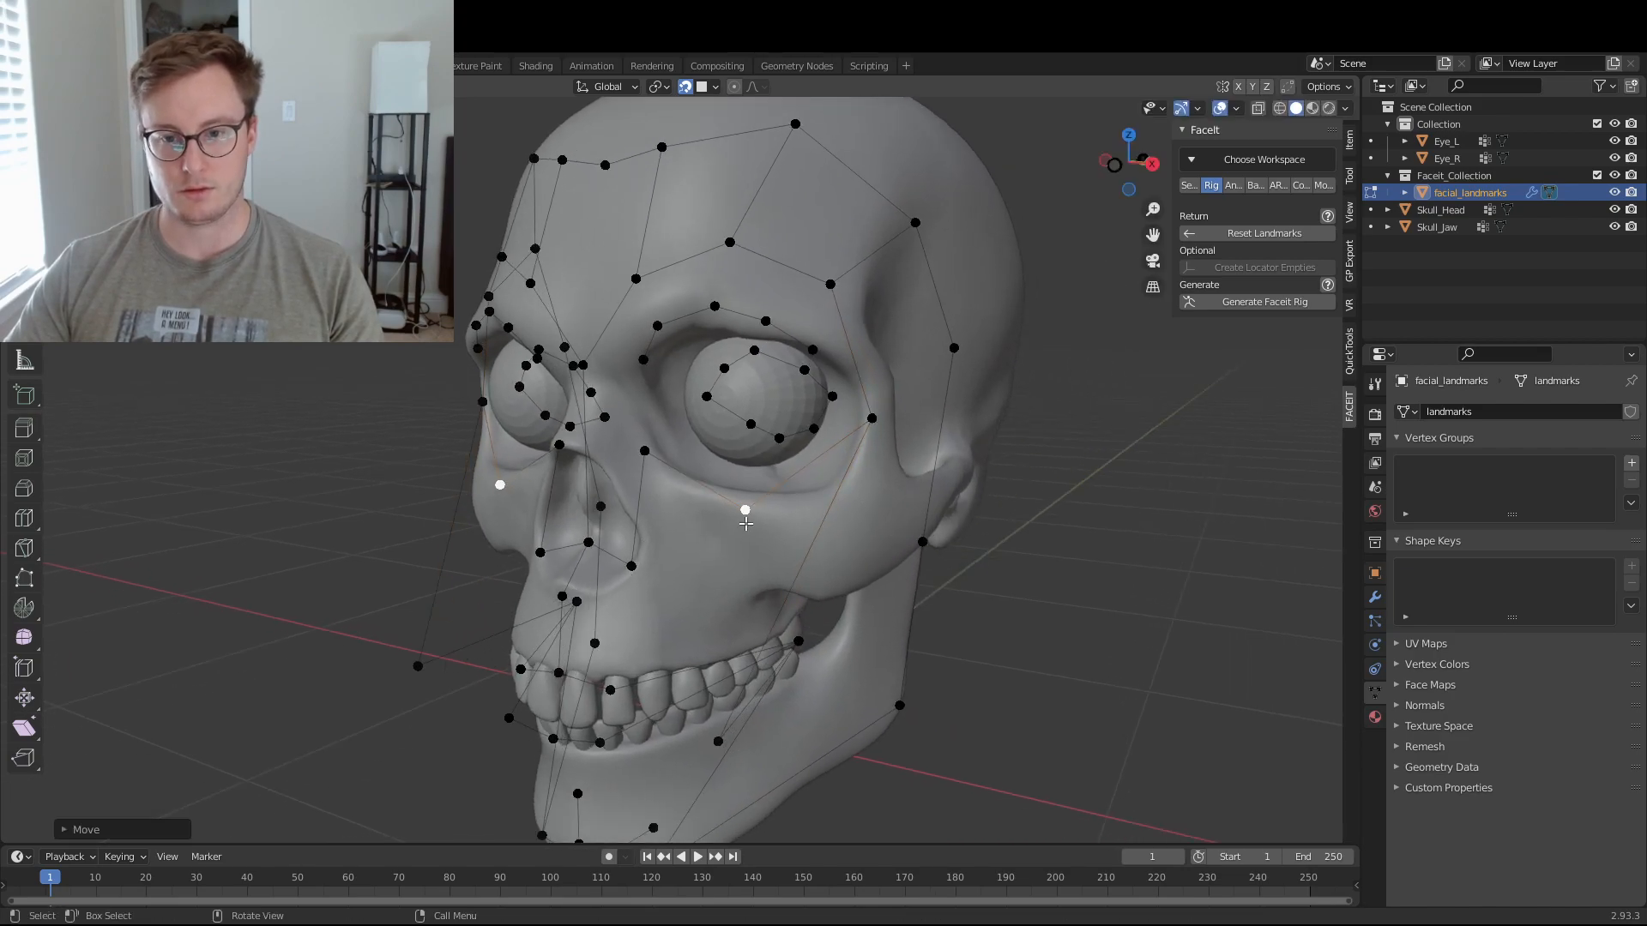
- Lower the outer, middle and inner brow landmarks onto the brow ridge above the eye sockets
{"action": "middle_click_drag", "start_coordinate": [747, 518], "coordinate": [811, 521]}
{"action": "middle_click_drag", "start_coordinate": [943, 457], "coordinate": [925, 526], "text": "shift"}
{"action": "middle_click_drag", "start_coordinate": [928, 527], "coordinate": [884, 471]}
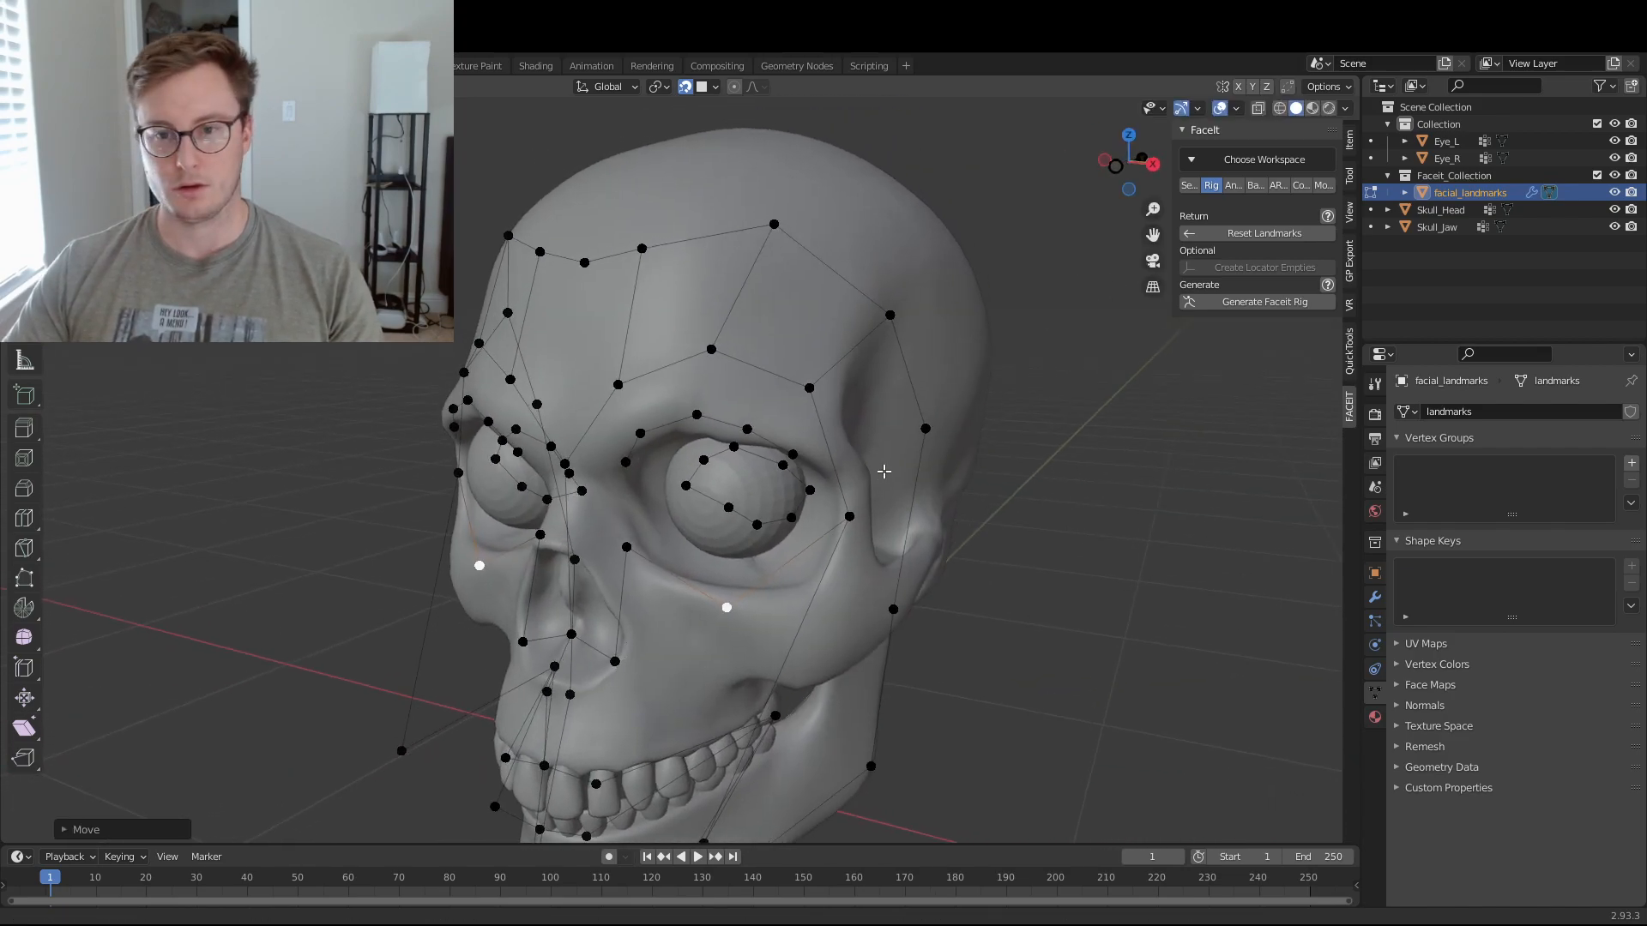
{"action": "left_click_drag", "start_coordinate": [811, 399], "coordinate": [823, 458]}
{"action": "left_click", "coordinate": [722, 354]}
{"action": "key", "text": "g"}
{"action": "left_click", "coordinate": [735, 411]}
{"action": "left_click", "coordinate": [624, 381]}
{"action": "key", "text": "g"}
{"action": "left_click", "coordinate": [617, 425]}
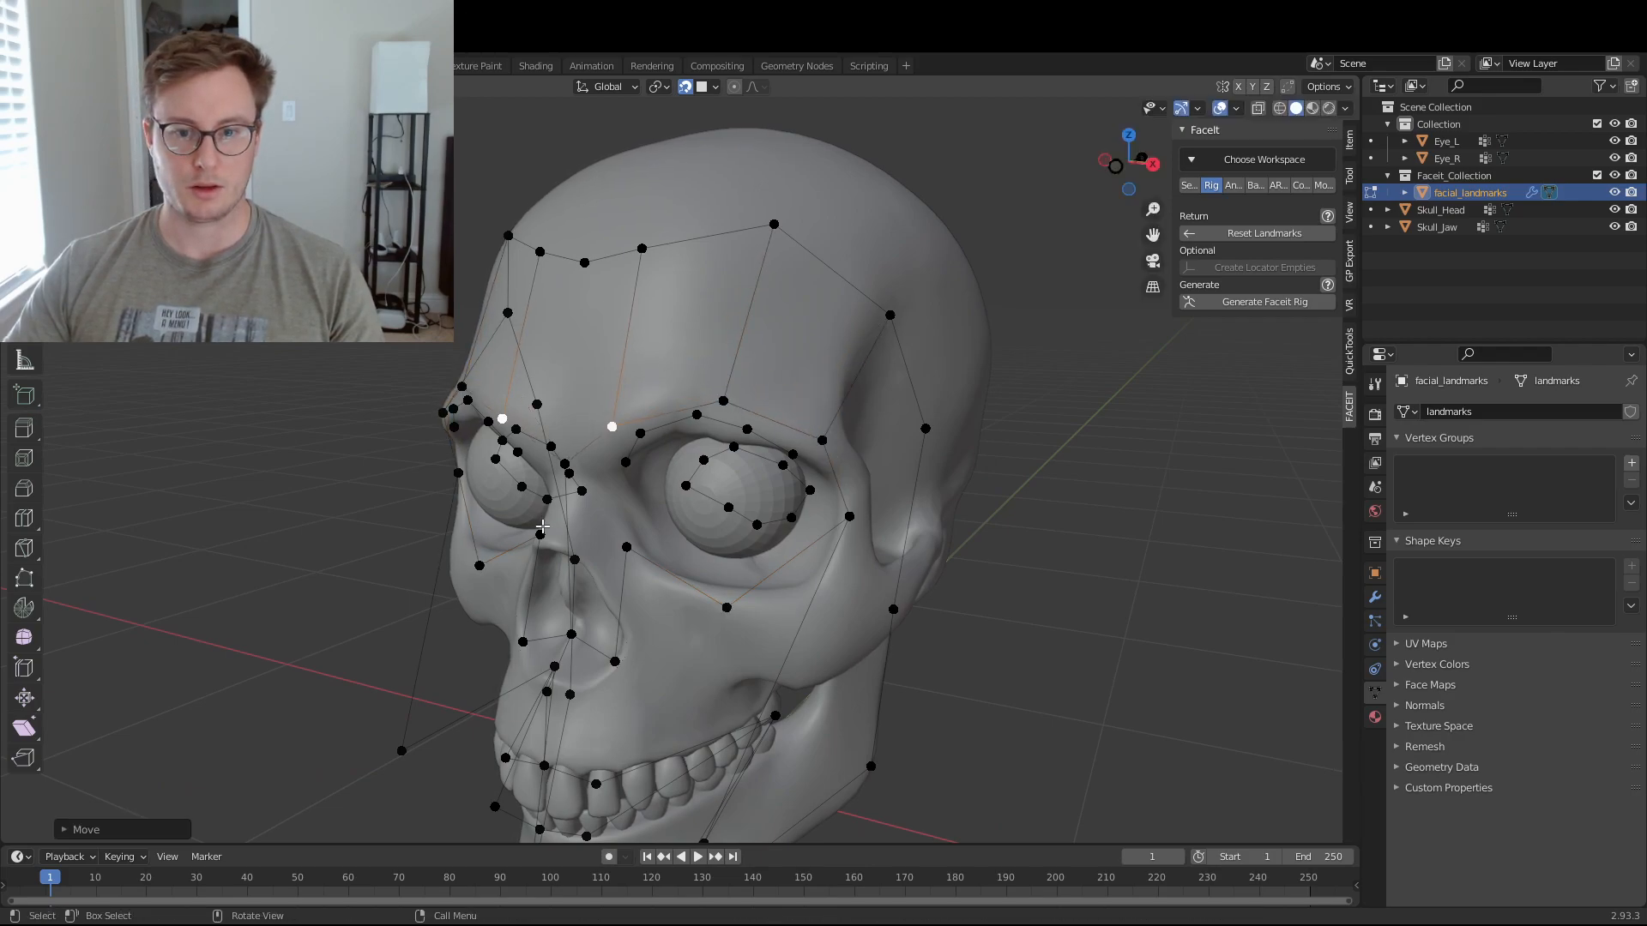
- Adjust the nose-bridge landmark and move the nostril landmarks outward to the sides of the nasal opening
{"action": "middle_click_drag", "start_coordinate": [541, 522], "coordinate": [642, 512], "text": "alt"}
{"action": "left_click", "coordinate": [745, 418]}
{"action": "middle_click_drag", "start_coordinate": [743, 438], "coordinate": [782, 482], "text": "alt"}
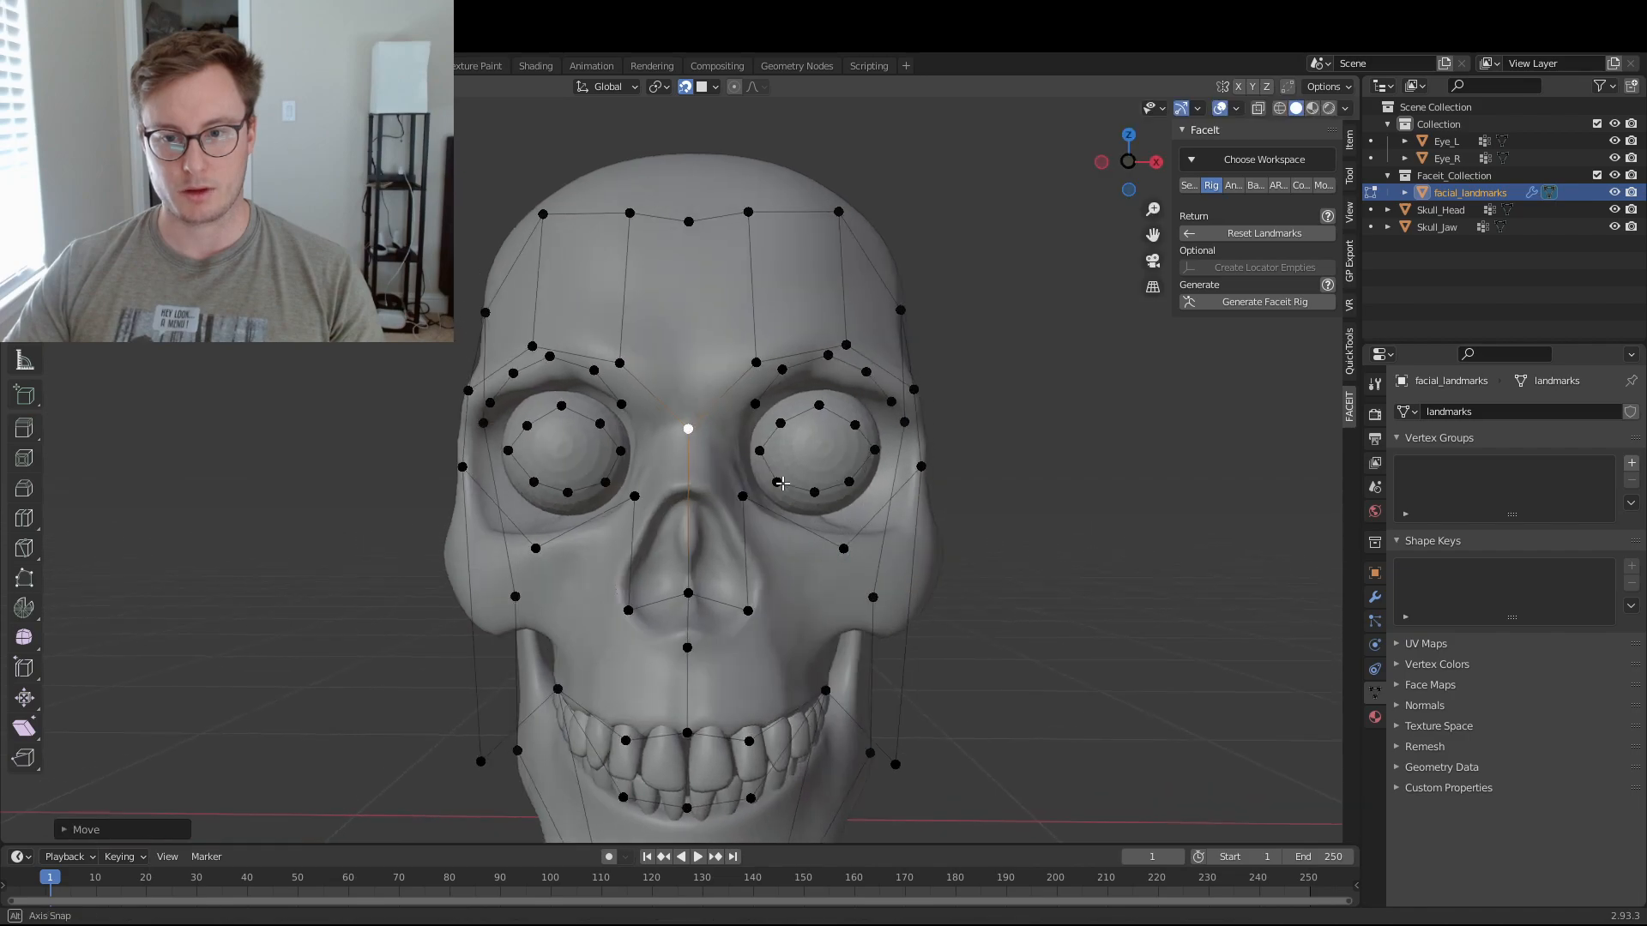
{"action": "left_click", "coordinate": [752, 620]}
{"action": "key", "text": "g"}
{"action": "left_click", "coordinate": [779, 610]}
- Lower the two centre landmarks beneath the nasal opening and the landmarks beside the upper part of the nose
{"action": "left_click", "coordinate": [694, 647]}
{"action": "key", "text": "g"}
{"action": "left_click", "coordinate": [690, 682]}
{"action": "left_click", "coordinate": [688, 589]}
{"action": "key", "text": "g"}
{"action": "left_click", "coordinate": [689, 655]}
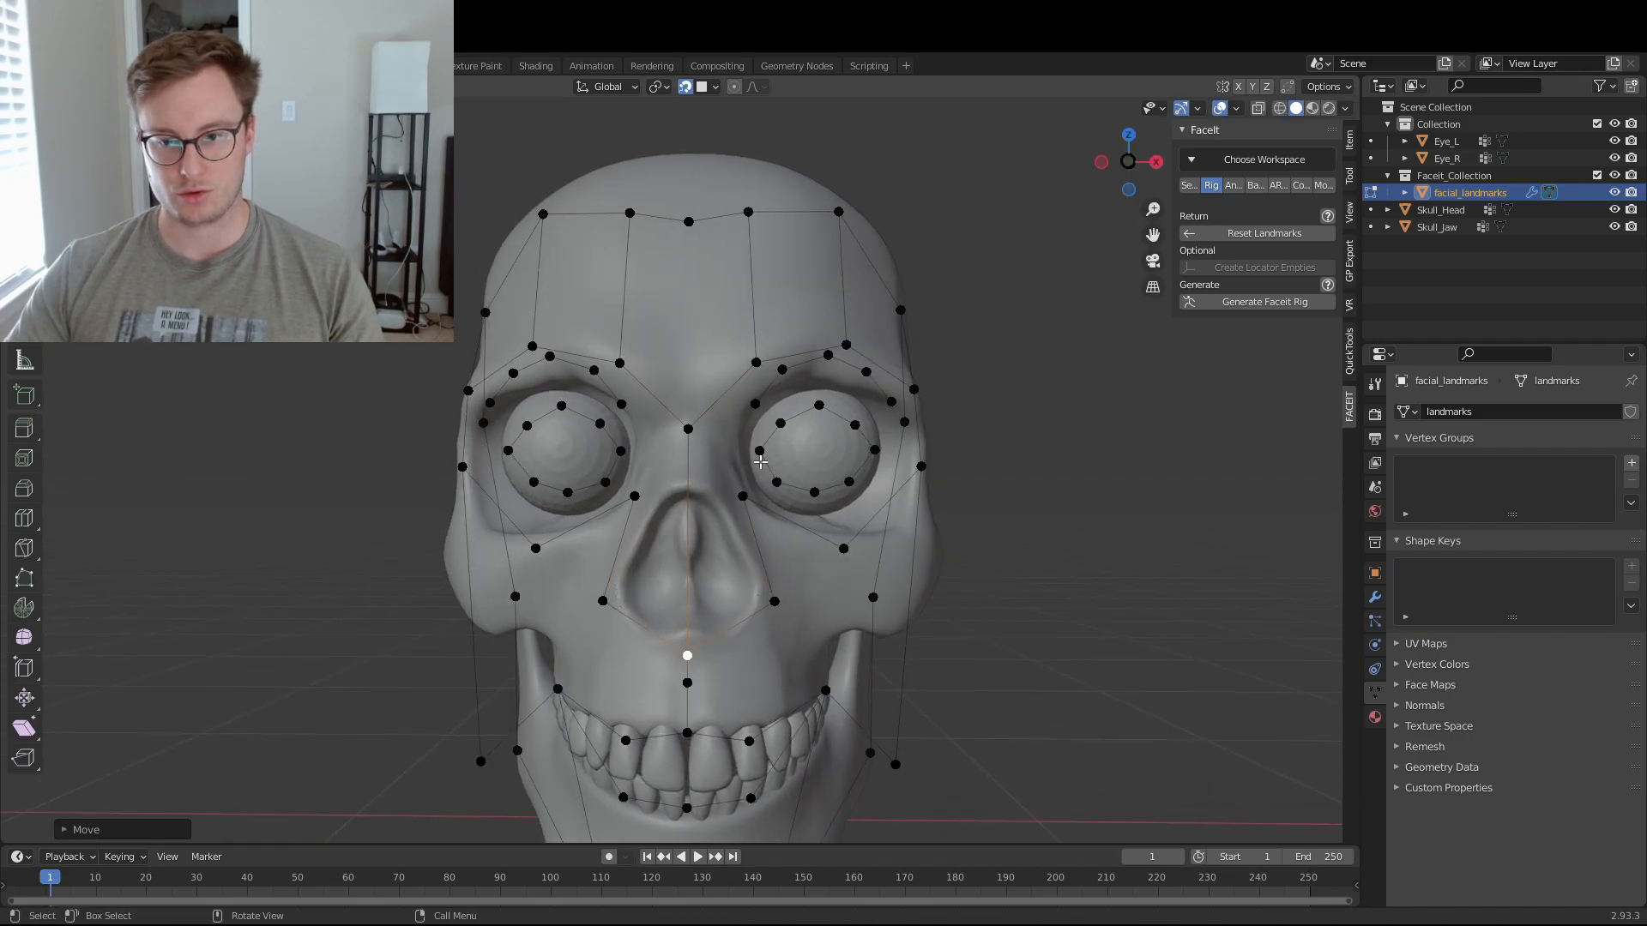
{"action": "left_click", "coordinate": [742, 503]}
{"action": "key", "text": "g"}
{"action": "left_click", "coordinate": [747, 529]}
- Reposition the five landmarks along the upper rim of the eye socket, from the inner to the outer corner
{"action": "middle_click_drag", "start_coordinate": [789, 527], "coordinate": [686, 334]}
{"action": "left_click", "coordinate": [684, 369]}
{"action": "key", "text": "g"}
{"action": "left_click", "coordinate": [683, 369]}
{"action": "left_click", "coordinate": [707, 335]}
{"action": "key", "text": "g"}
{"action": "left_click", "coordinate": [715, 352]}
{"action": "left_click", "coordinate": [764, 322]}
{"action": "key", "text": "g"}
{"action": "left_click", "coordinate": [767, 344]}
{"action": "left_click", "coordinate": [802, 341]}
{"action": "key", "text": "g"}
{"action": "left_click", "coordinate": [802, 360]}
{"action": "left_click", "coordinate": [841, 369]}
{"action": "key", "text": "g"}
{"action": "left_click", "coordinate": [854, 379]}
- Fine-tune the landmarks between the nasal opening and the inner lower eye sockets
{"action": "middle_click_drag", "start_coordinate": [854, 382], "coordinate": [812, 456]}
{"action": "left_click", "coordinate": [702, 497]}
{"action": "key", "text": "g"}
{"action": "left_click", "coordinate": [711, 499]}
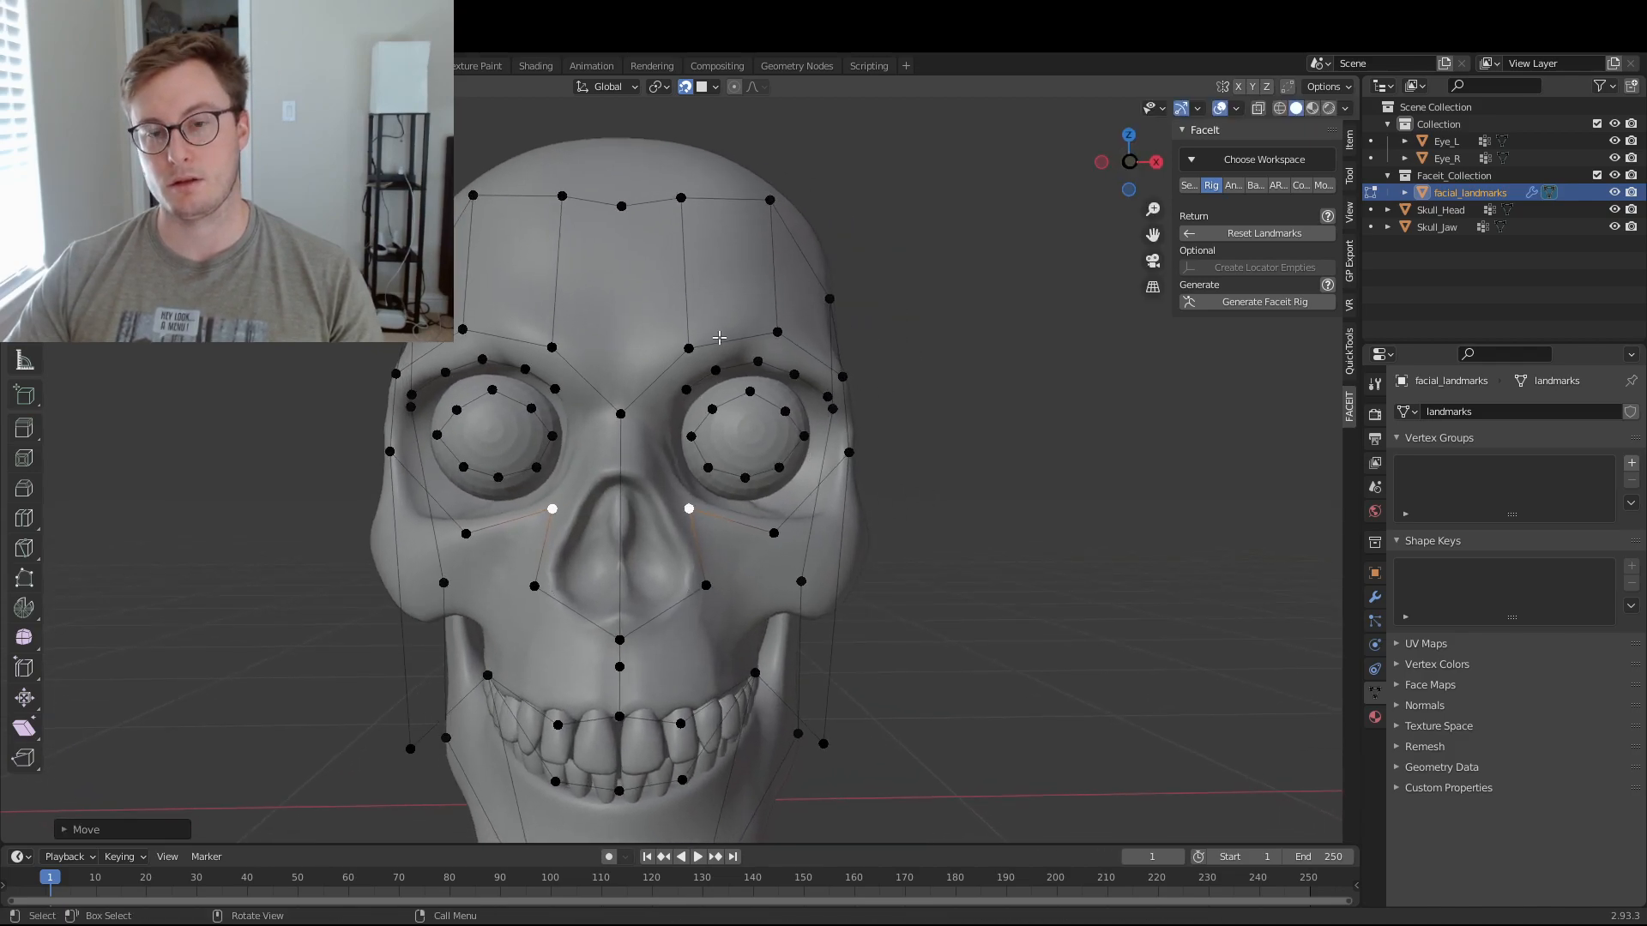
- Fine-tune the inner brow landmarks and the landmarks at the outer ends of the brows
{"action": "left_click", "coordinate": [689, 345]}
{"action": "key", "text": "g"}
{"action": "left_click", "coordinate": [682, 342]}
{"action": "left_click", "coordinate": [773, 330]}
{"action": "middle_click_drag", "start_coordinate": [842, 368], "coordinate": [795, 368]}
{"action": "key", "text": "g"}
{"action": "left_click", "coordinate": [795, 367]}
{"action": "middle_click_drag", "start_coordinate": [644, 386], "coordinate": [668, 369]}
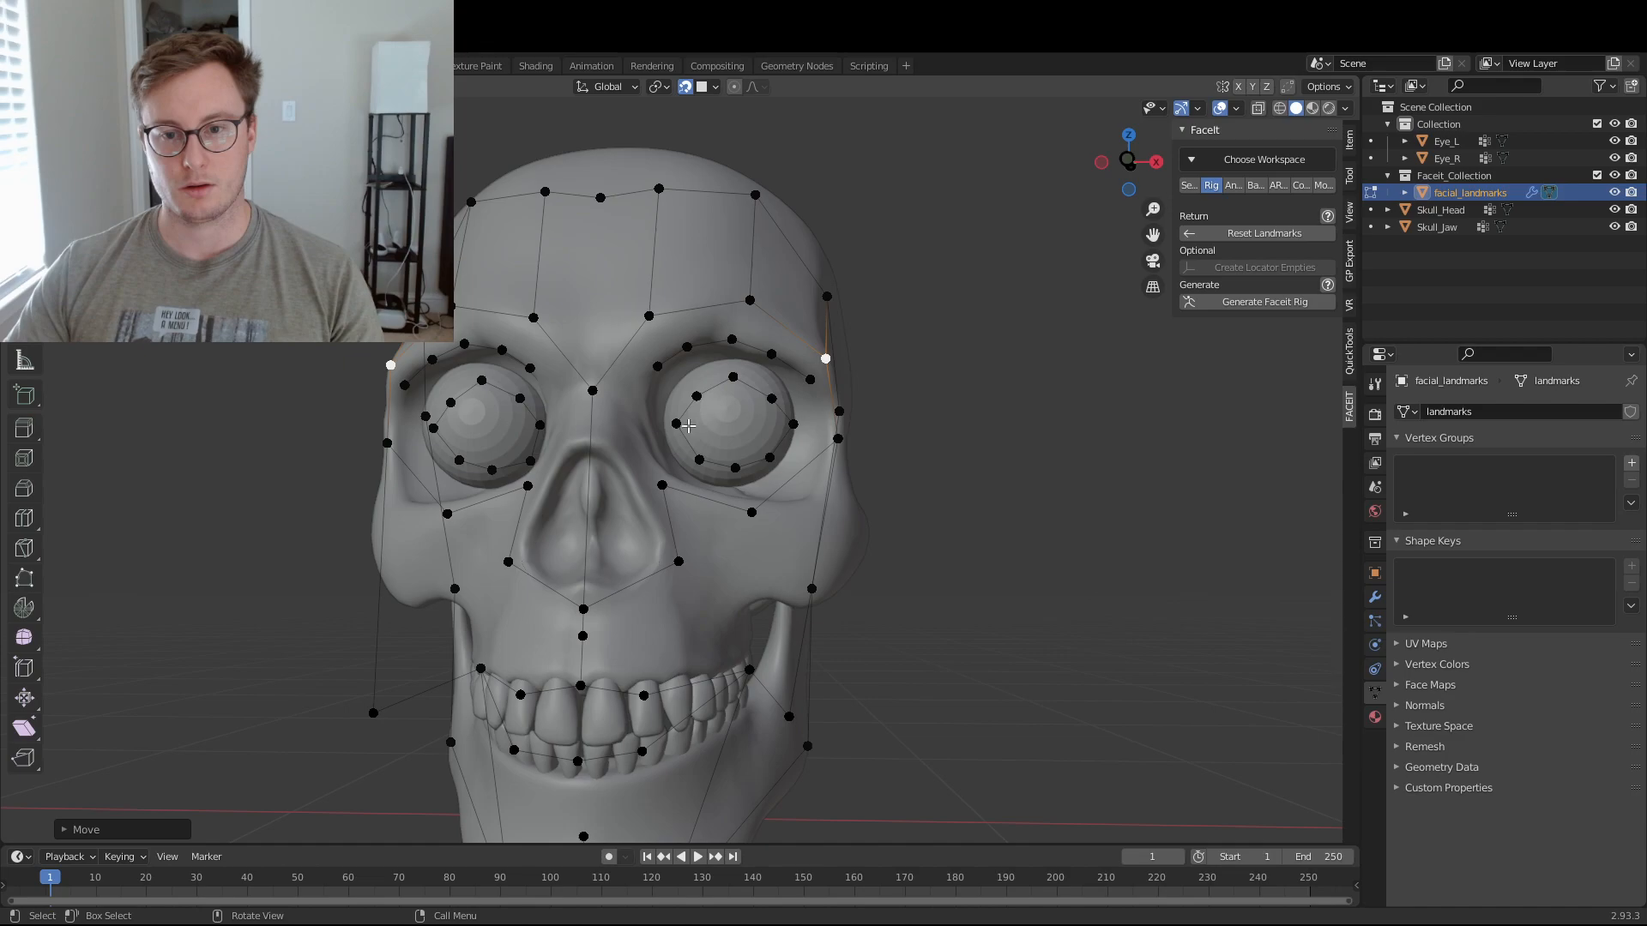
- Move the inner eye-corner landmarks off the eyeballs onto the inner rims of the eye sockets beside the nasal bridge
{"action": "key", "text": "KP_1"}
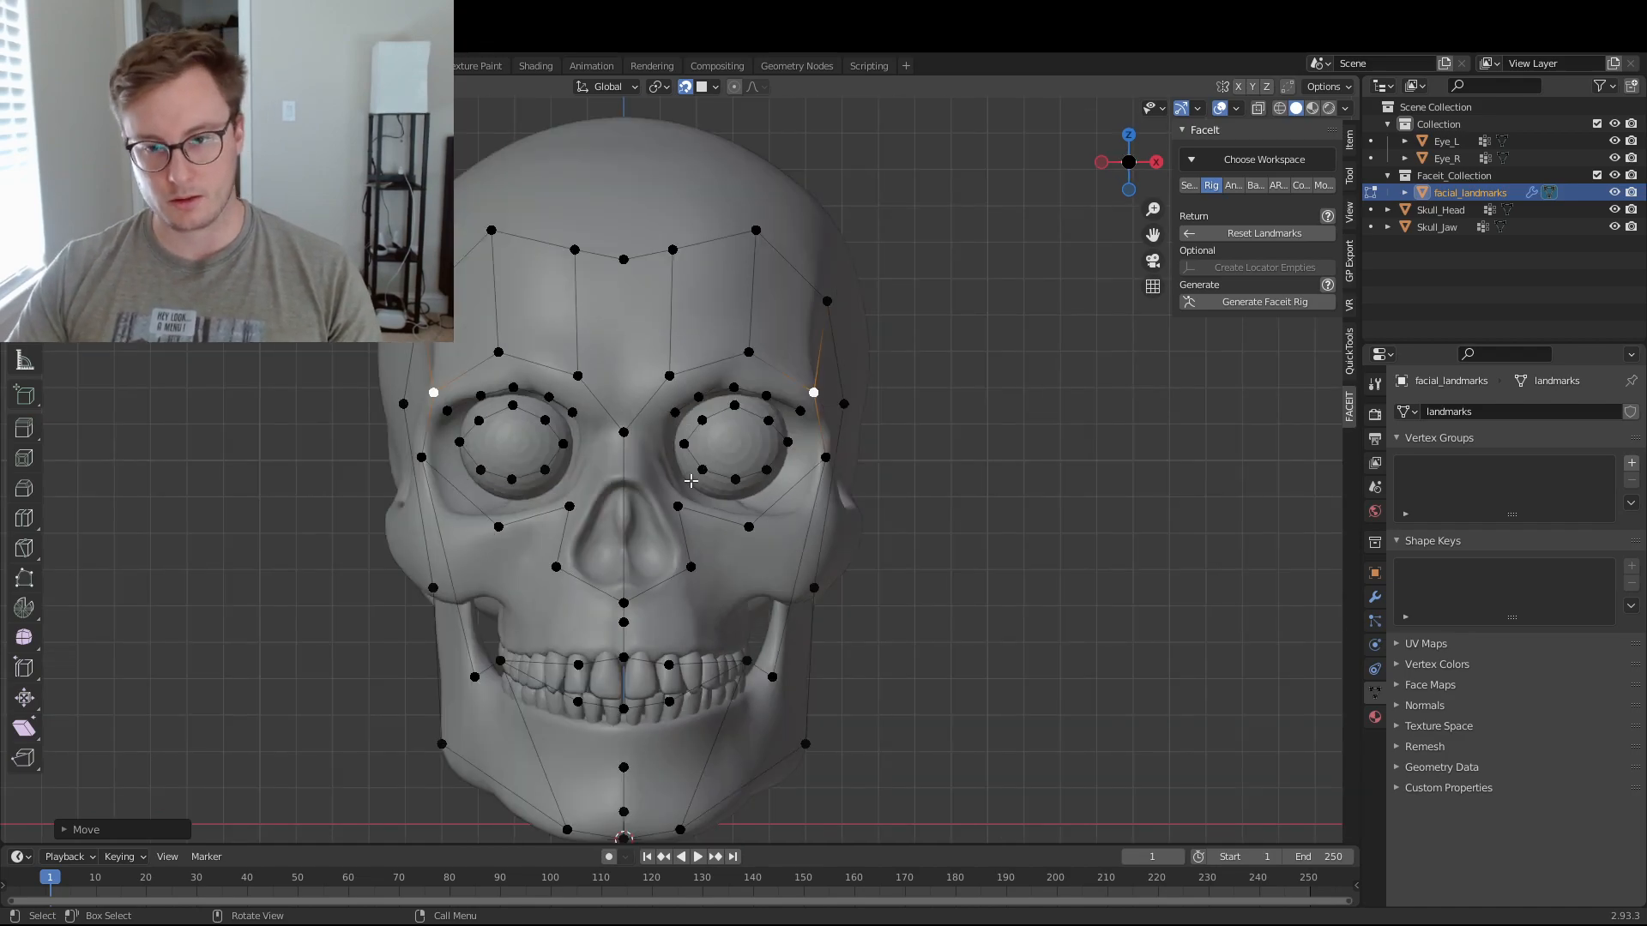
{"action": "scroll", "coordinate": [728, 464], "scroll_direction": "down", "scroll_amount": 2}
{"action": "middle_click_drag", "start_coordinate": [729, 464], "coordinate": [715, 469], "text": "shift"}
{"action": "scroll", "coordinate": [605, 478], "scroll_direction": "up", "scroll_amount": 8}
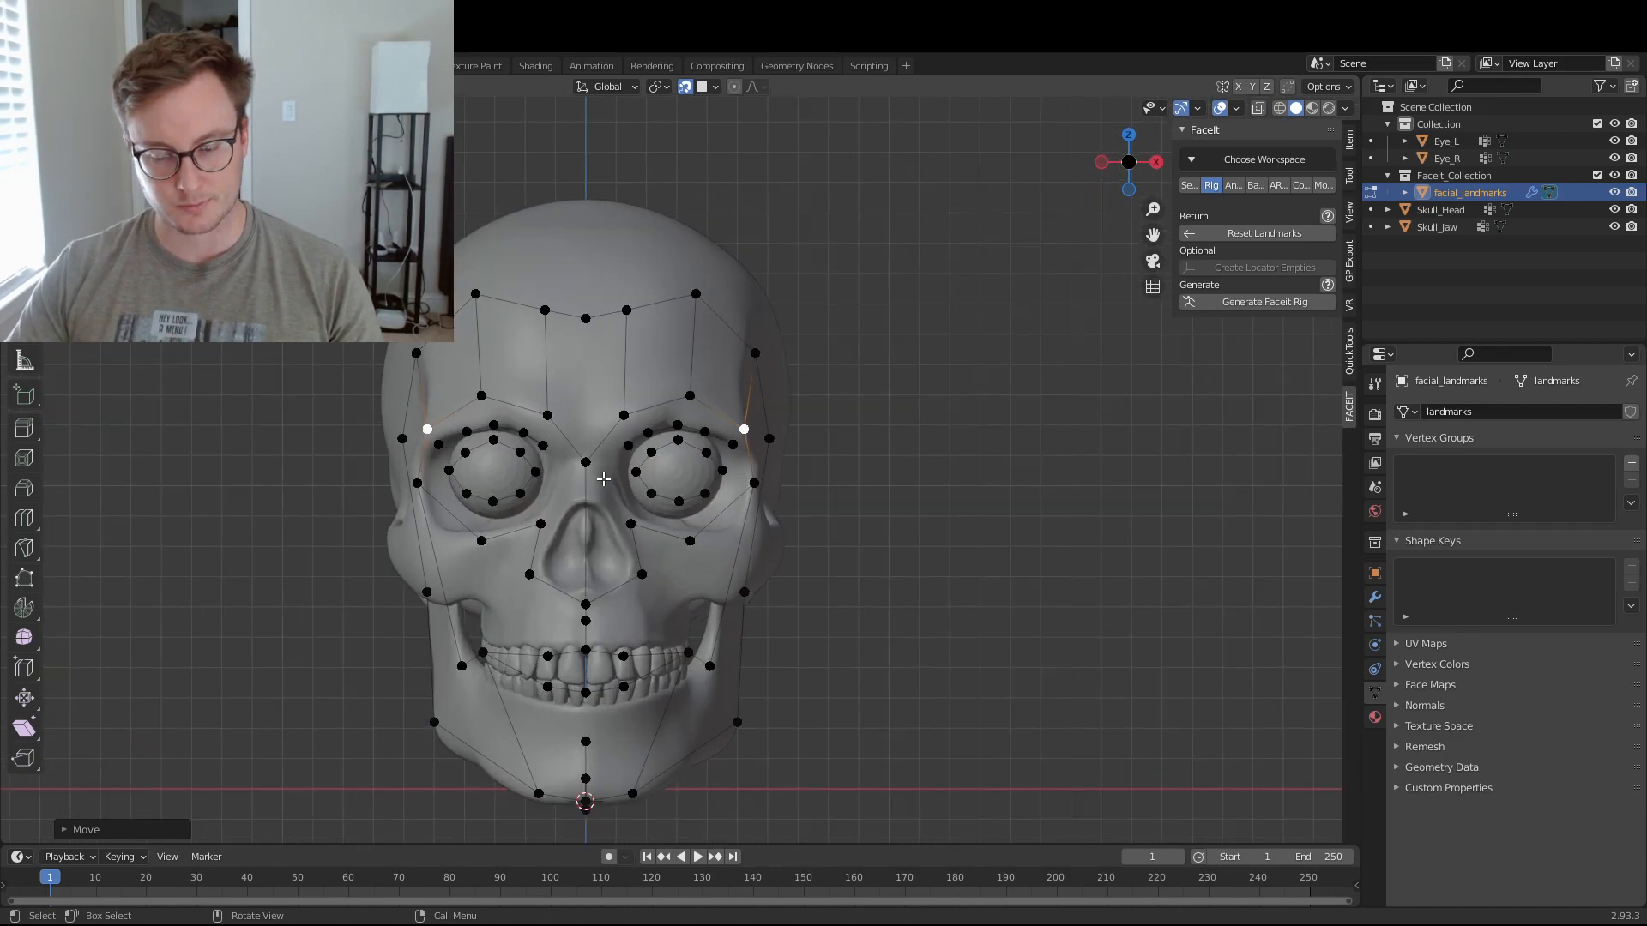
{"action": "left_click", "coordinate": [550, 475]}
{"action": "key", "text": "g"}
{"action": "left_click", "coordinate": [478, 506]}
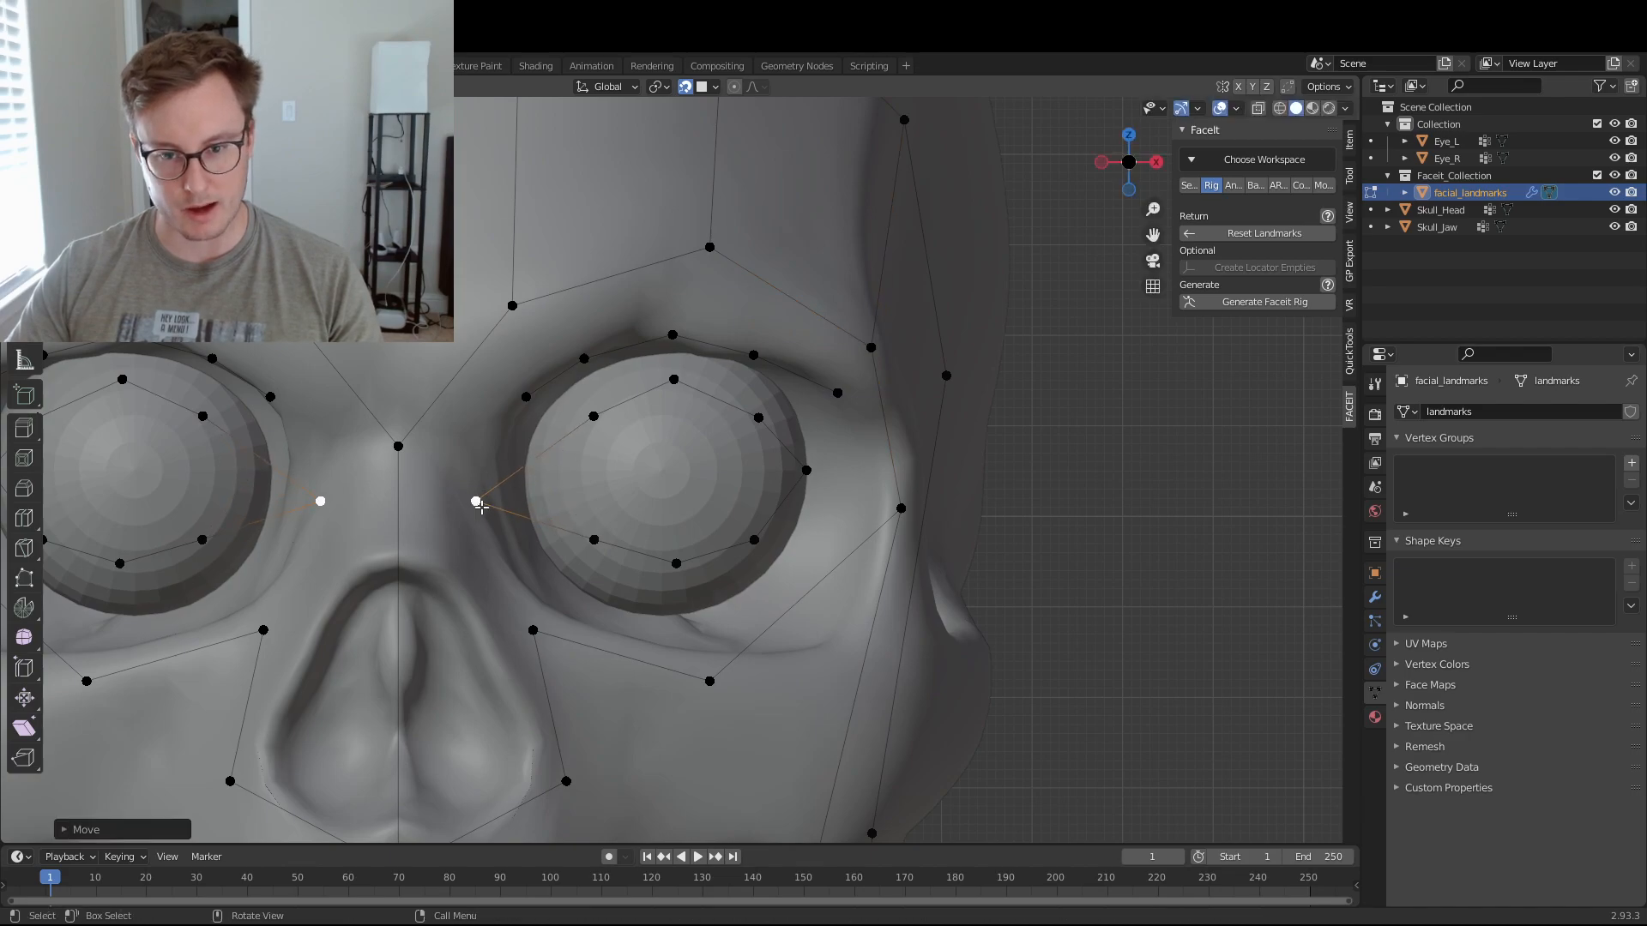
- Move the three lower eyelid landmarks down from the eyeball onto the lower rim of the eye socket
{"action": "left_click", "coordinate": [597, 545]}
{"action": "key", "text": "g"}
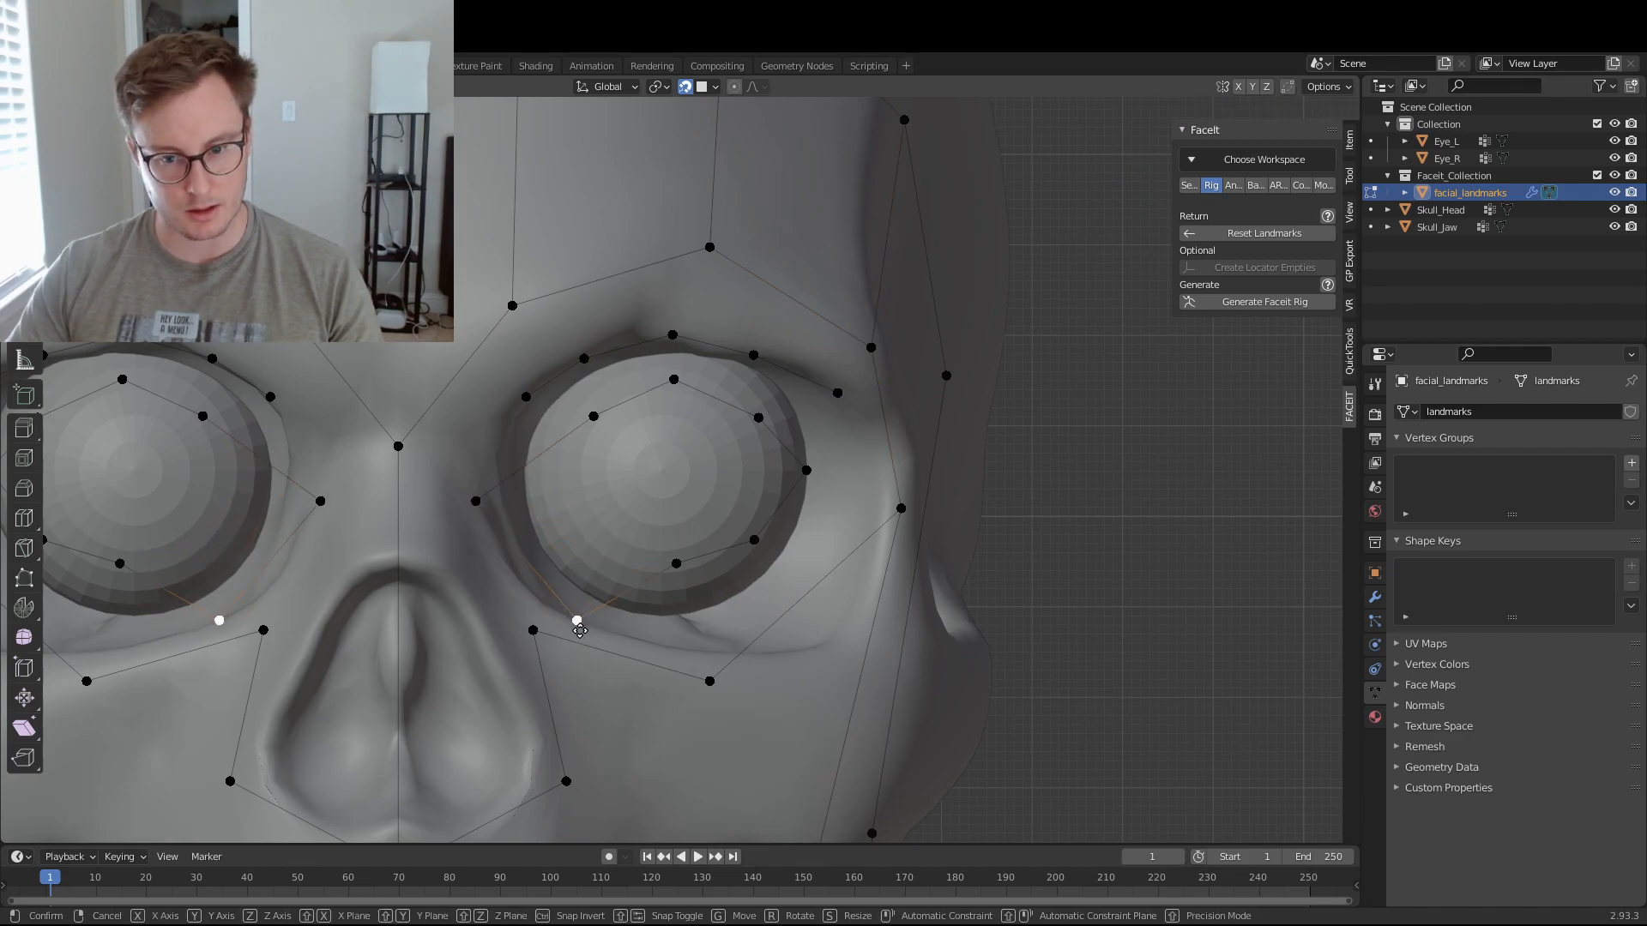
{"action": "left_click", "coordinate": [580, 631]}
{"action": "left_click", "coordinate": [677, 566]}
{"action": "key", "text": "g"}
{"action": "left_click", "coordinate": [739, 615]}
{"action": "left_click", "coordinate": [754, 544]}
{"action": "key", "text": "g"}
{"action": "left_click", "coordinate": [874, 672]}
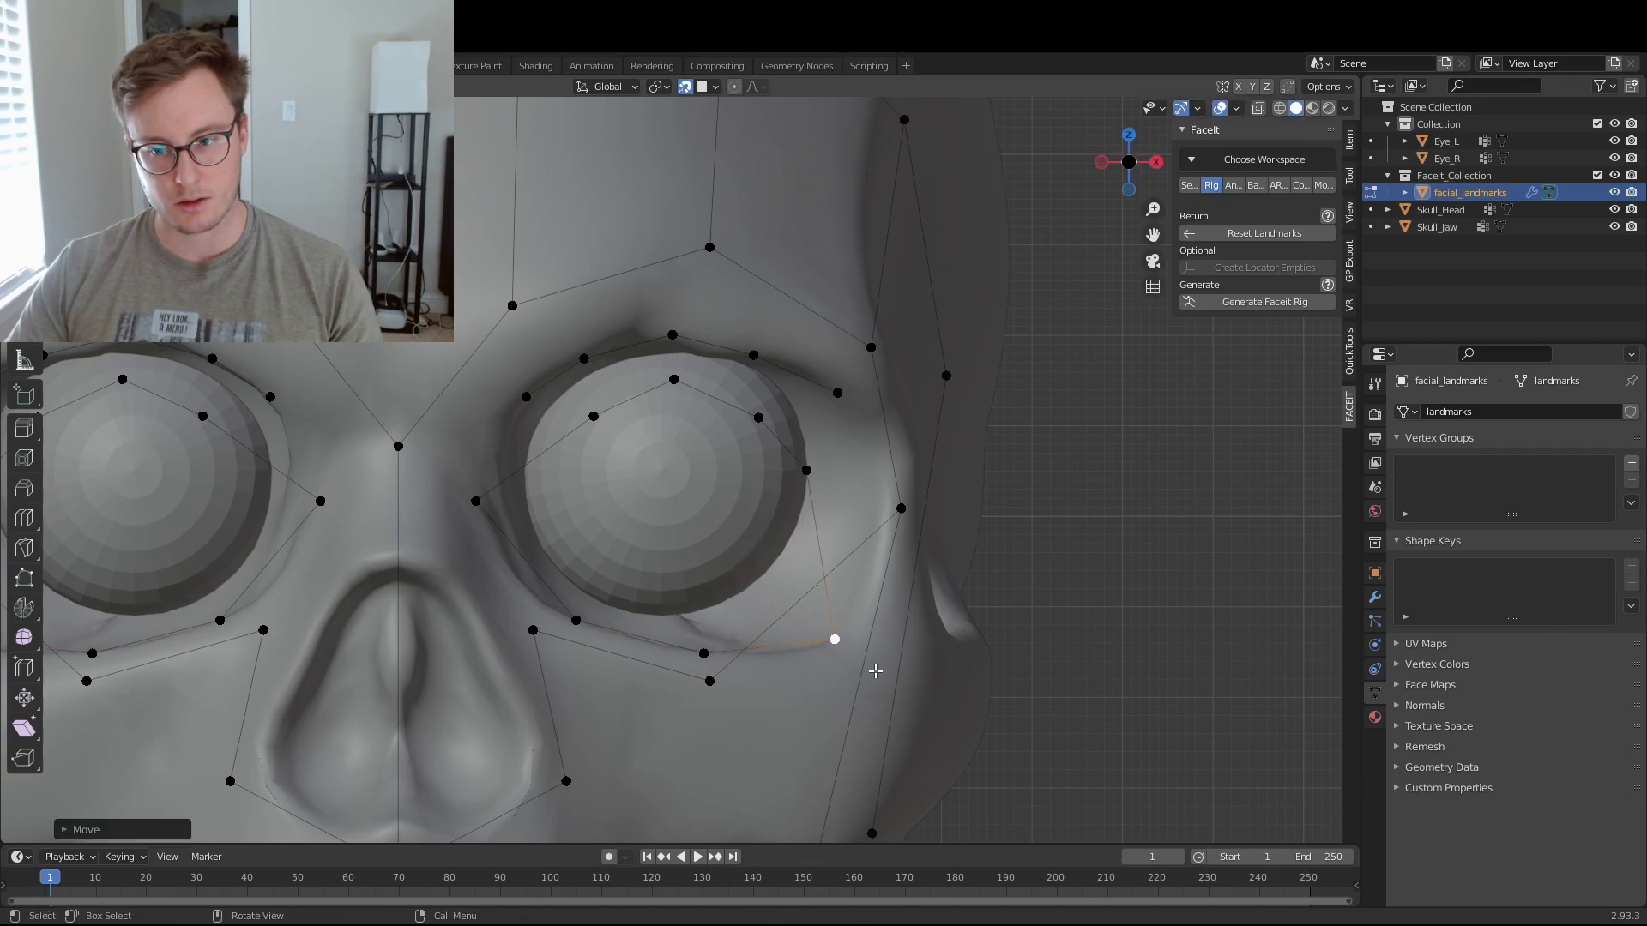
- Move the outer eye-corner landmark to the outer socket rim and shift the adjacent temple and cheek landmarks outward
{"action": "left_click", "coordinate": [802, 469]}
{"action": "key", "text": "g"}
{"action": "left_click", "coordinate": [888, 462]}
{"action": "key", "text": "g"}
{"action": "left_click", "coordinate": [909, 506]}
{"action": "left_click", "coordinate": [715, 680]}
{"action": "key", "text": "g"}
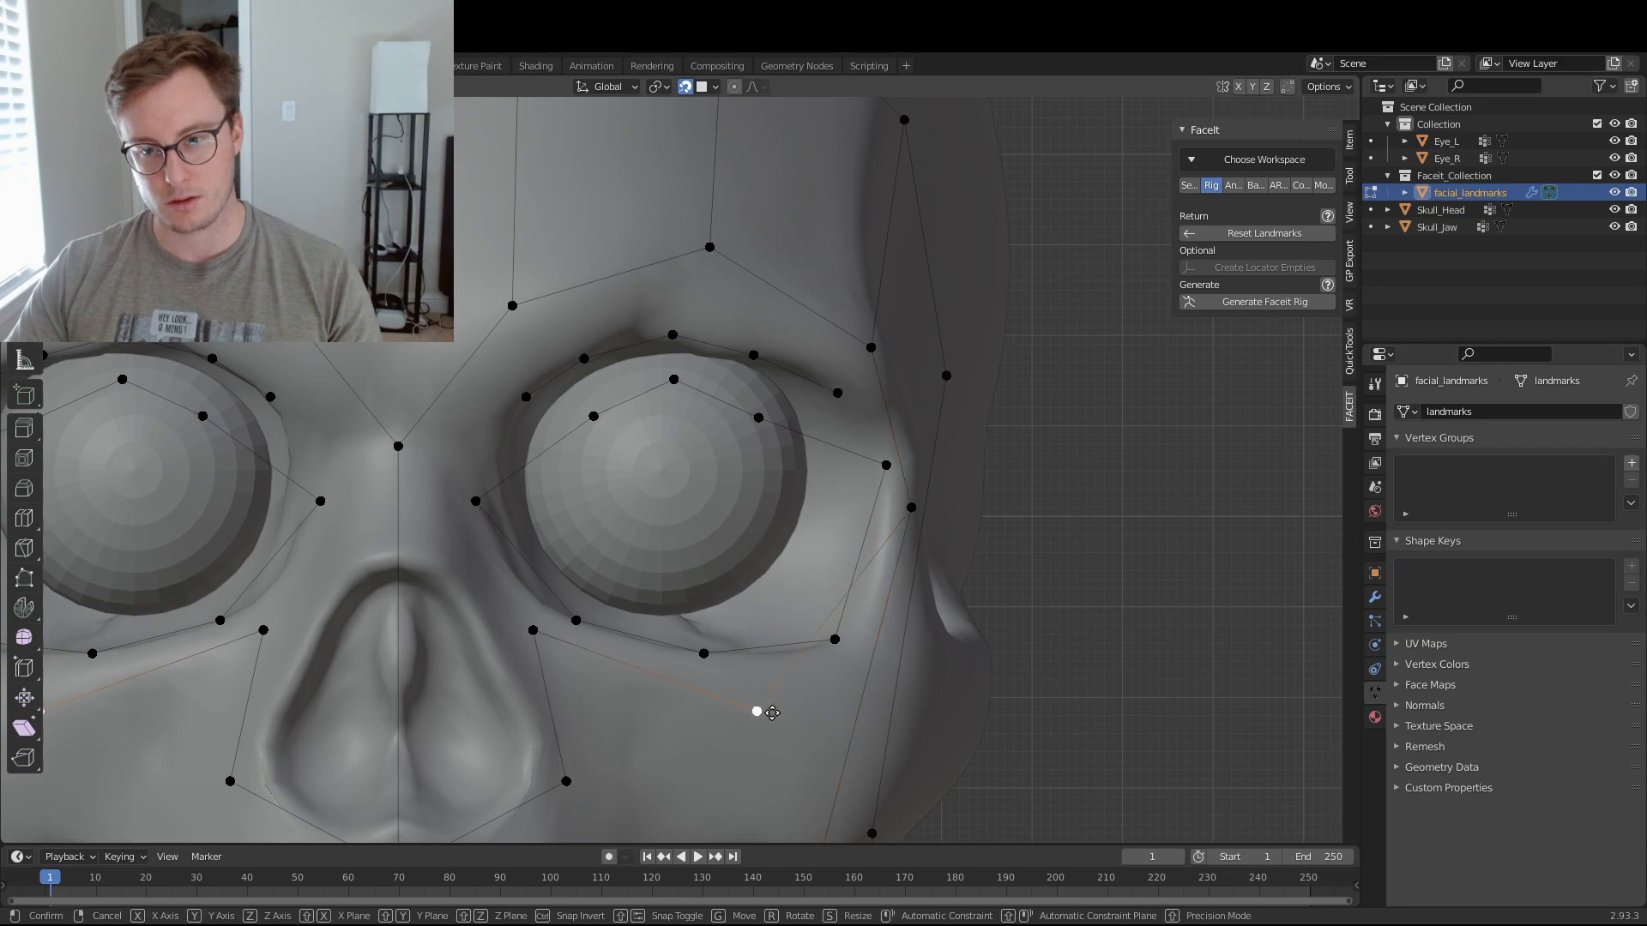
{"action": "left_click", "coordinate": [777, 721]}
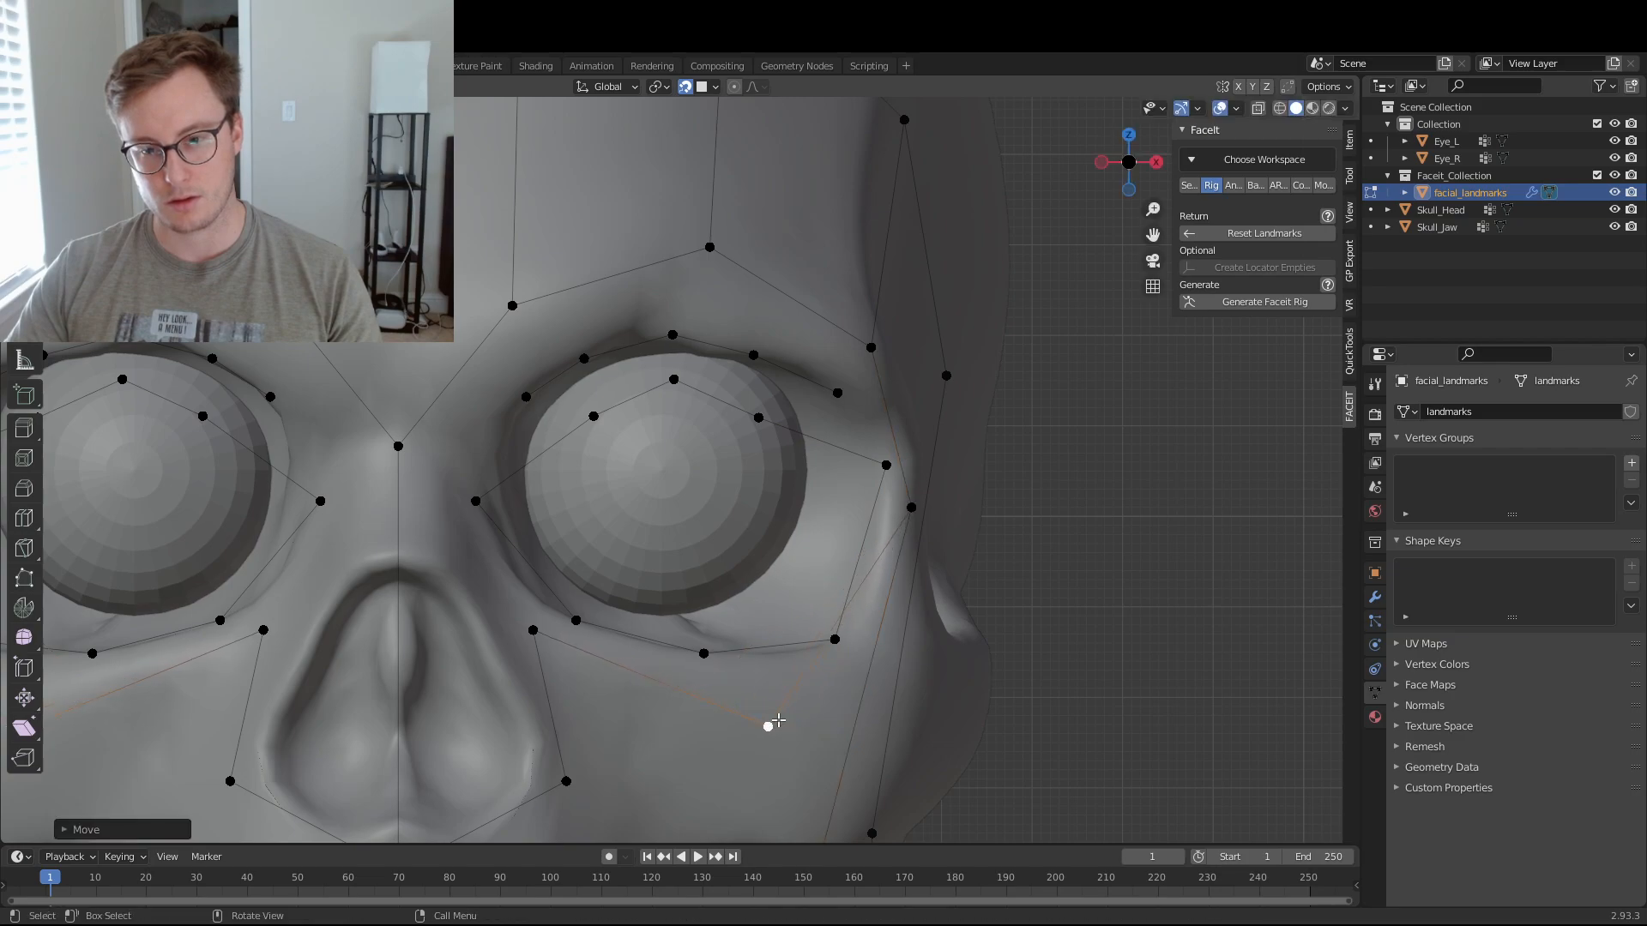
- Raise the five eyebrow landmarks slightly above the upper edge of the eye socket
{"action": "left_click", "coordinate": [673, 378]}
{"action": "left_click_drag", "start_coordinate": [669, 335], "coordinate": [674, 320]}
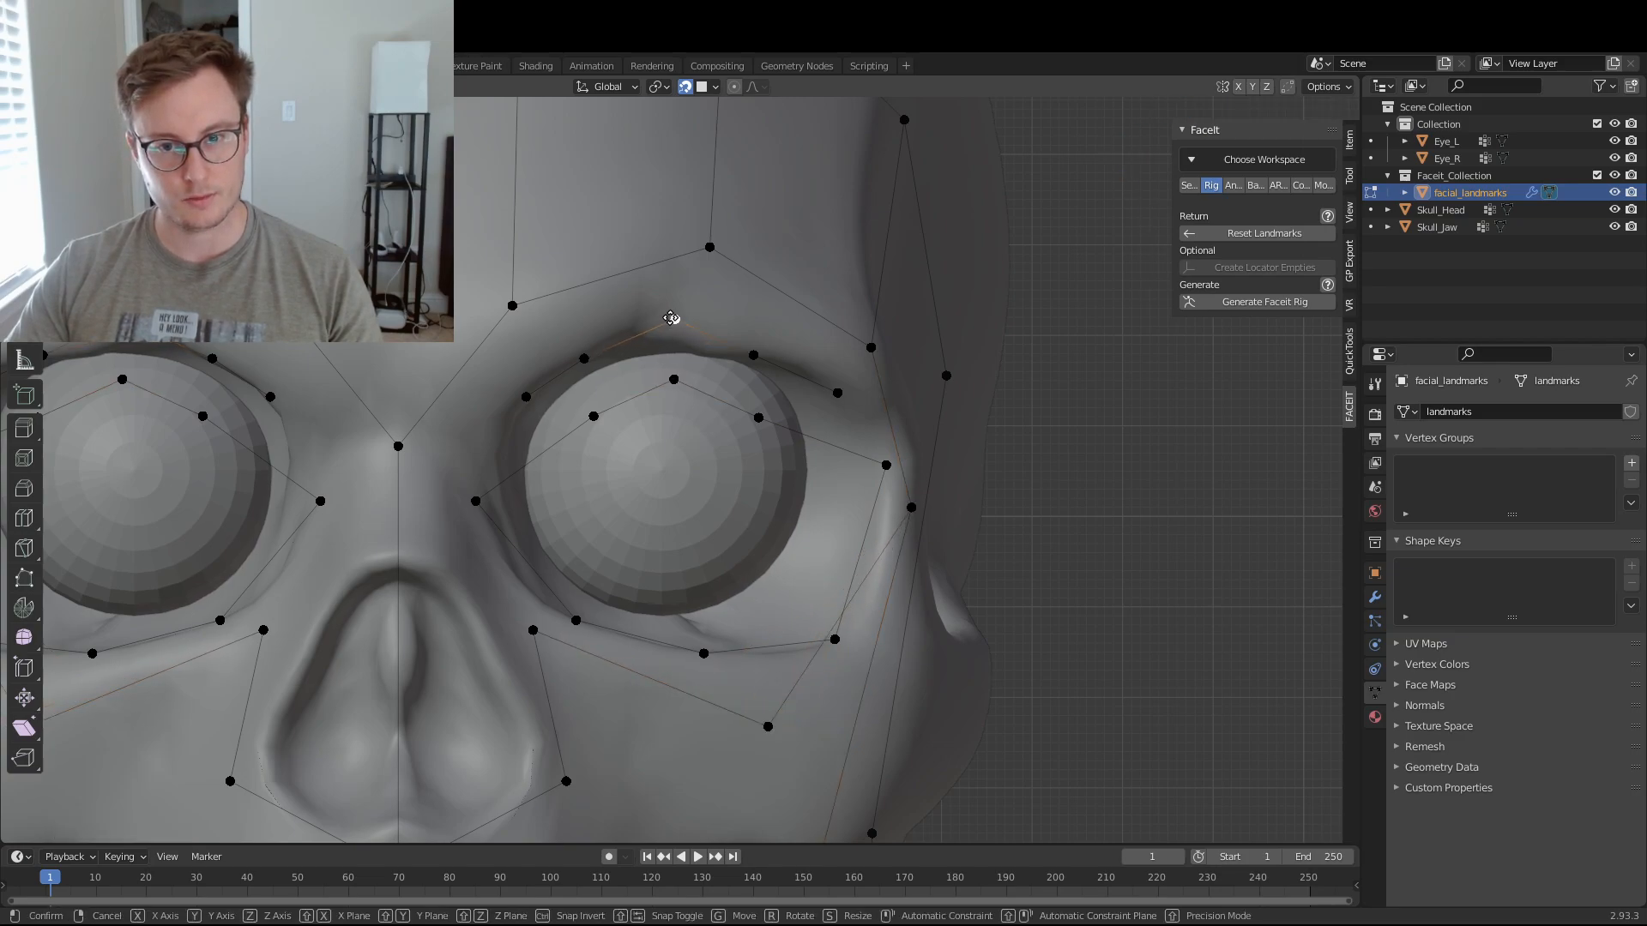
{"action": "left_click_drag", "start_coordinate": [588, 360], "coordinate": [578, 335]}
{"action": "left_click_drag", "start_coordinate": [524, 397], "coordinate": [497, 386]}
{"action": "left_click_drag", "start_coordinate": [747, 346], "coordinate": [758, 329]}
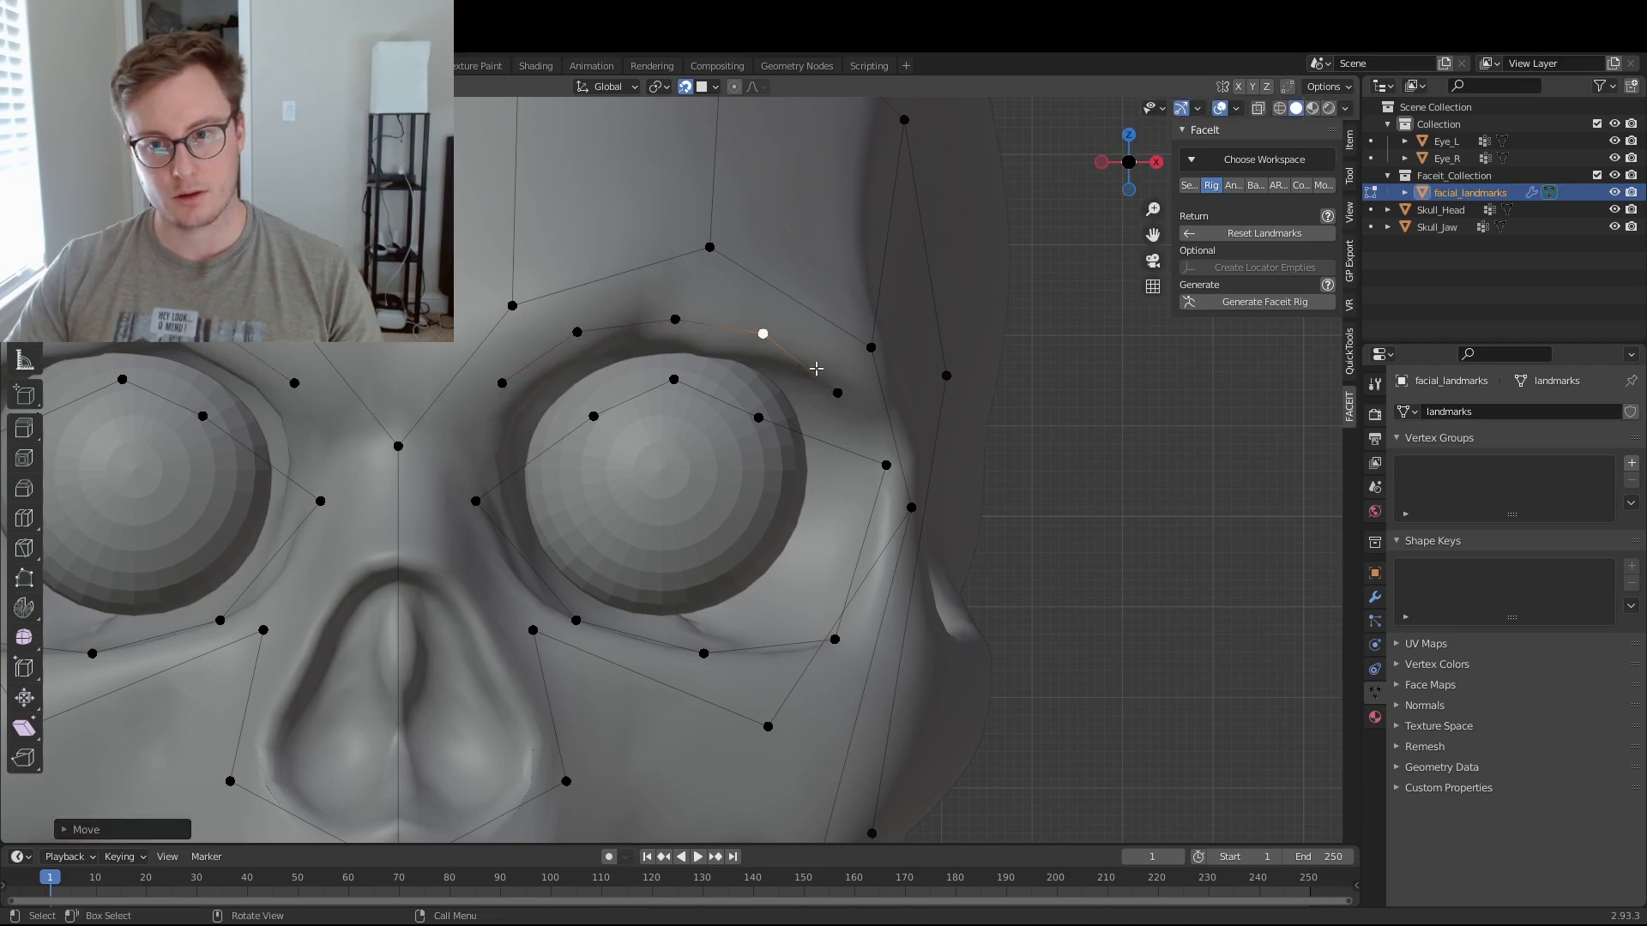
{"action": "left_click_drag", "start_coordinate": [838, 379], "coordinate": [837, 368]}
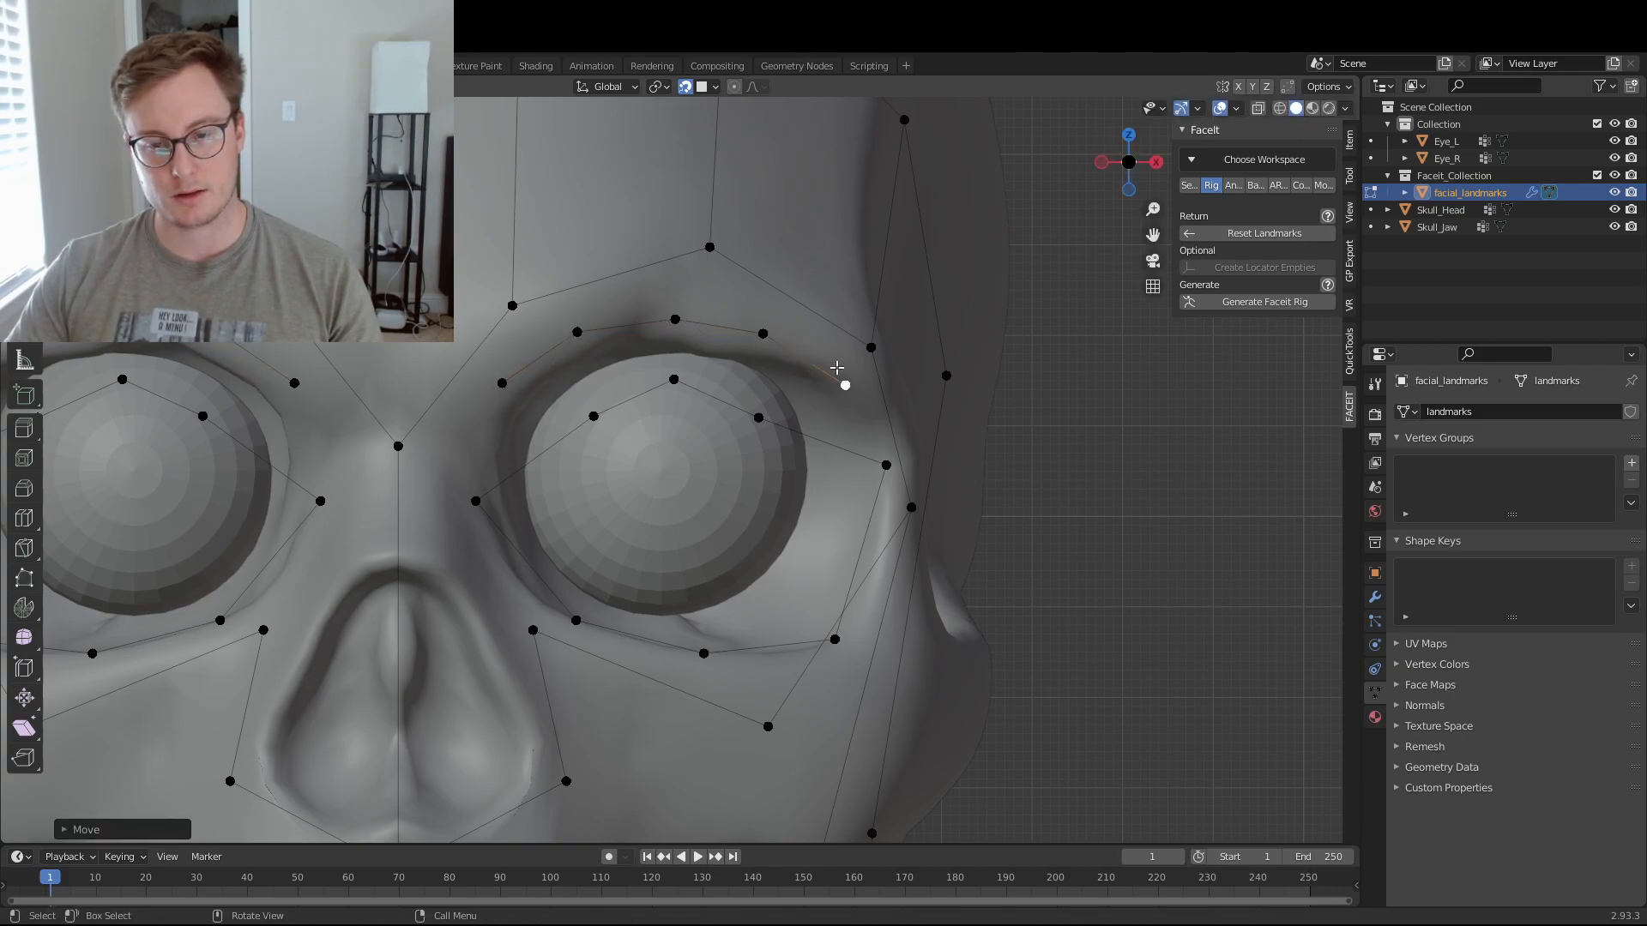
- Select the linked eyebrow landmarks, move them up together, and fine-tune the inner and outer points along the arch
{"action": "left_click", "coordinate": [676, 319]}
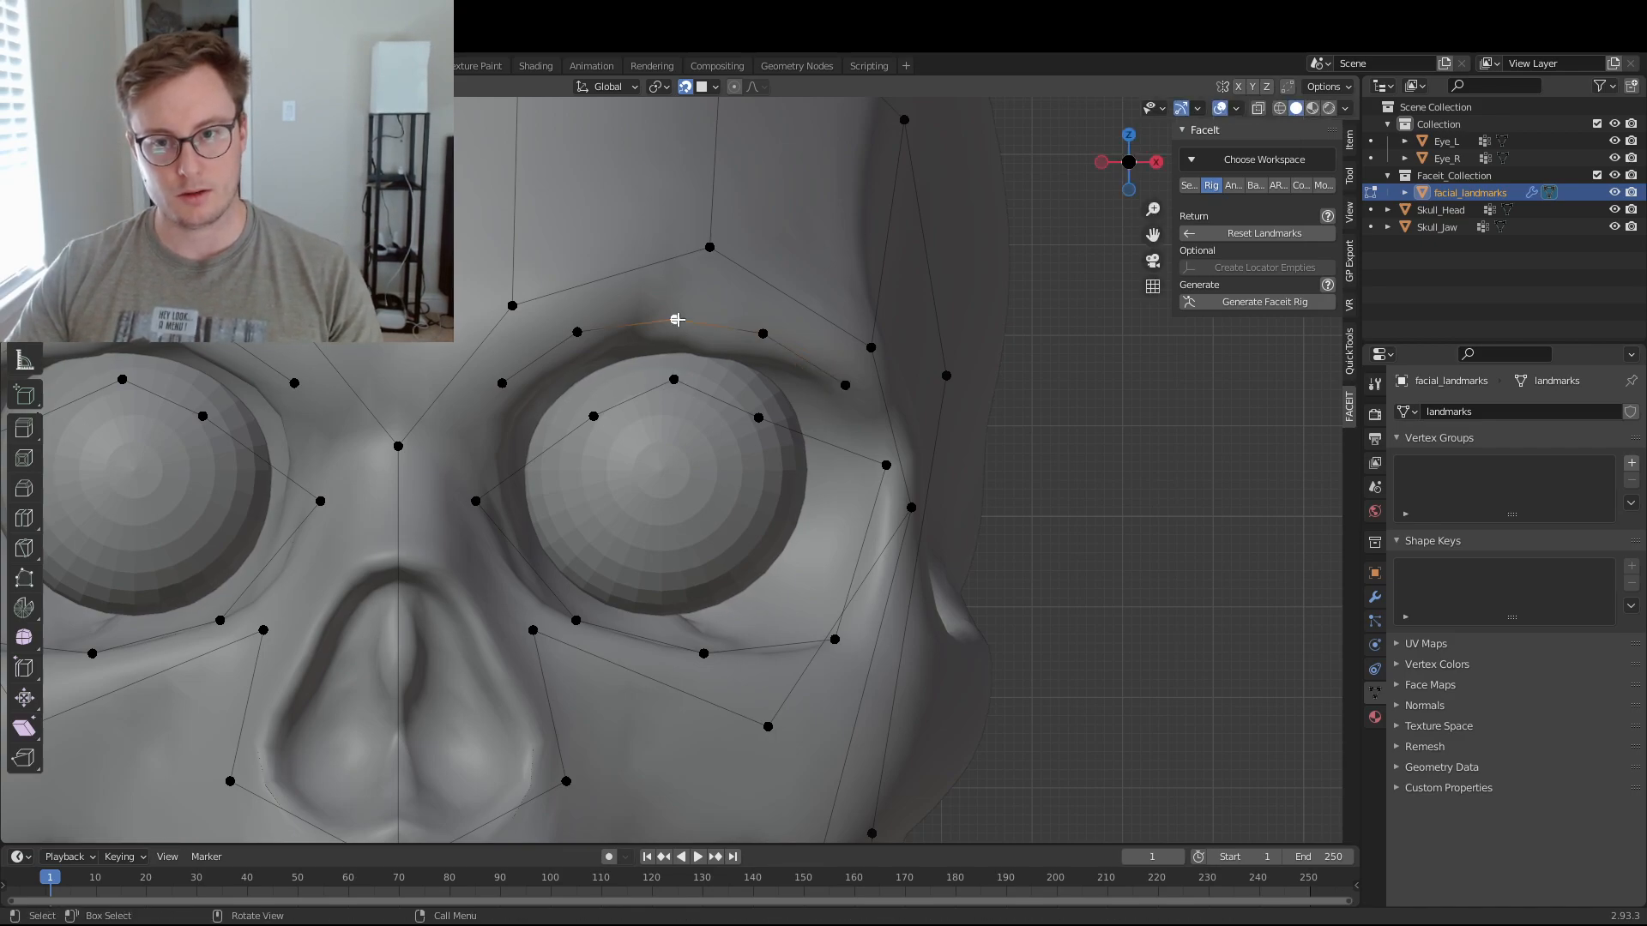
{"action": "key", "text": "l"}
{"action": "key", "text": "g"}
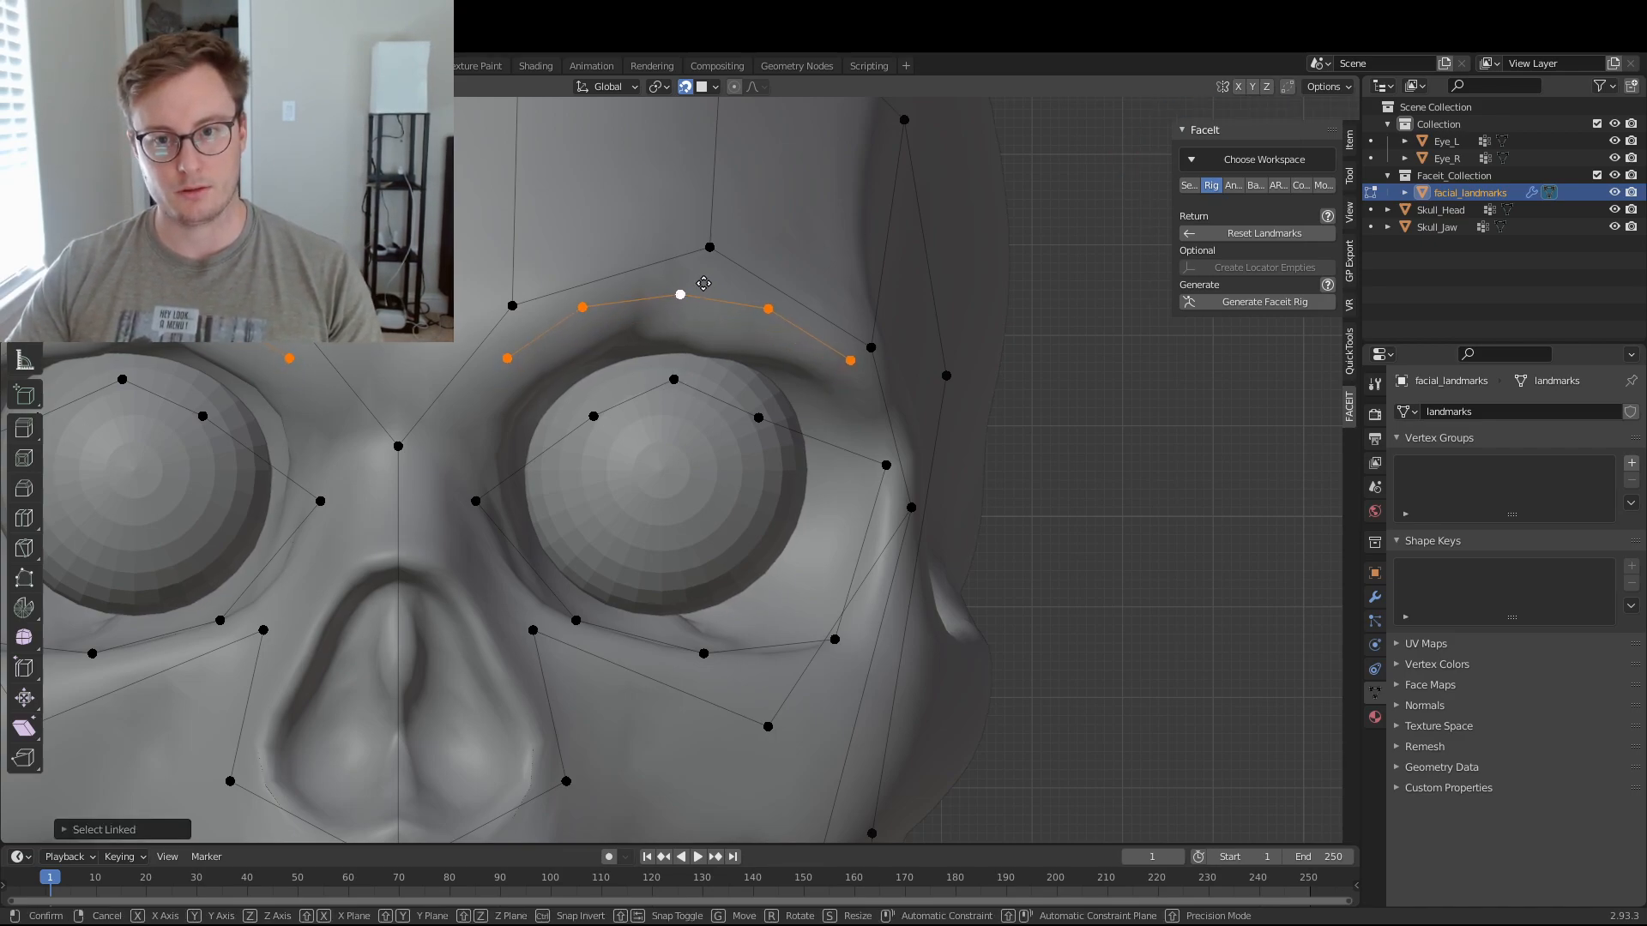
{"action": "left_click", "coordinate": [701, 286]}
{"action": "left_click", "coordinate": [582, 307]}
{"action": "left_click", "coordinate": [506, 358]}
{"action": "key", "text": "g"}
{"action": "left_click", "coordinate": [517, 359]}
{"action": "left_click", "coordinate": [770, 311]}
{"action": "key", "text": "g"}
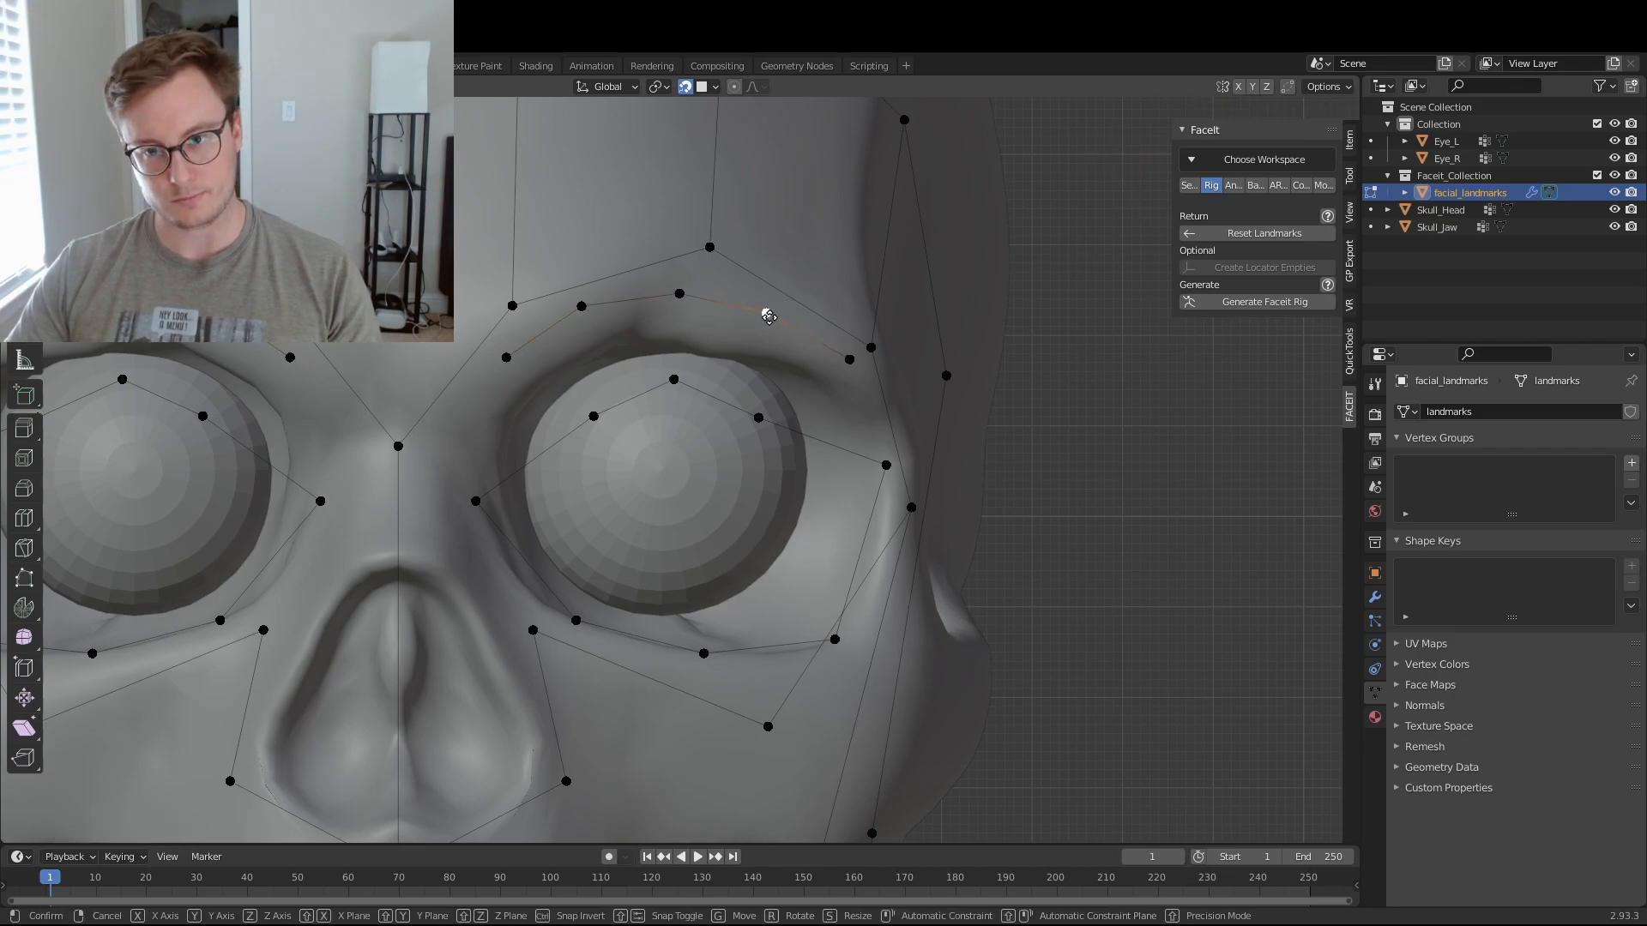
{"action": "left_click", "coordinate": [766, 315]}
- Move the centre and inner upper eyelid landmarks up from the eyeball to the upper socket rim below the eyebrow landmarks
{"action": "left_click", "coordinate": [673, 382]}
{"action": "key", "text": "g"}
{"action": "left_click", "coordinate": [674, 316]}
{"action": "left_click", "coordinate": [586, 420]}
{"action": "key", "text": "g"}
{"action": "left_click", "coordinate": [551, 350]}
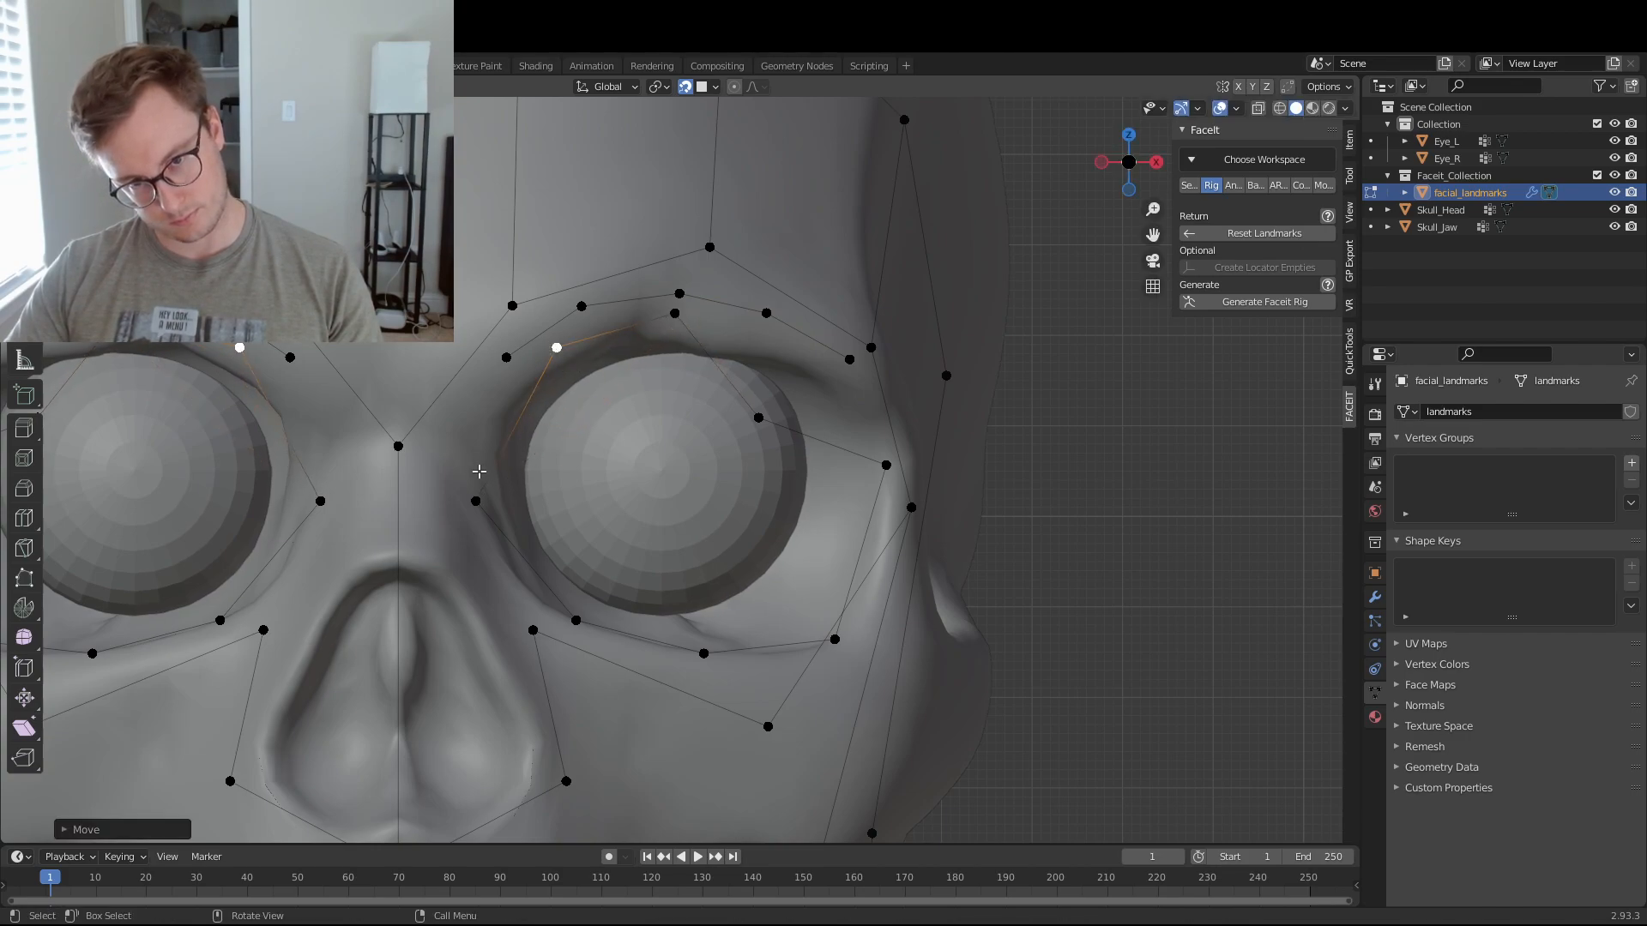
{"action": "key", "text": "g"}
{"action": "left_click", "coordinate": [532, 366]}
- Move the outer upper eyelid landmark to the upper outer socket rim and nudge the outer eye-corner landmark
{"action": "left_click", "coordinate": [758, 418]}
{"action": "key", "text": "g"}
{"action": "left_click", "coordinate": [781, 341]}
{"action": "key", "text": "g"}
{"action": "left_click", "coordinate": [815, 356]}
{"action": "left_click", "coordinate": [886, 462]}
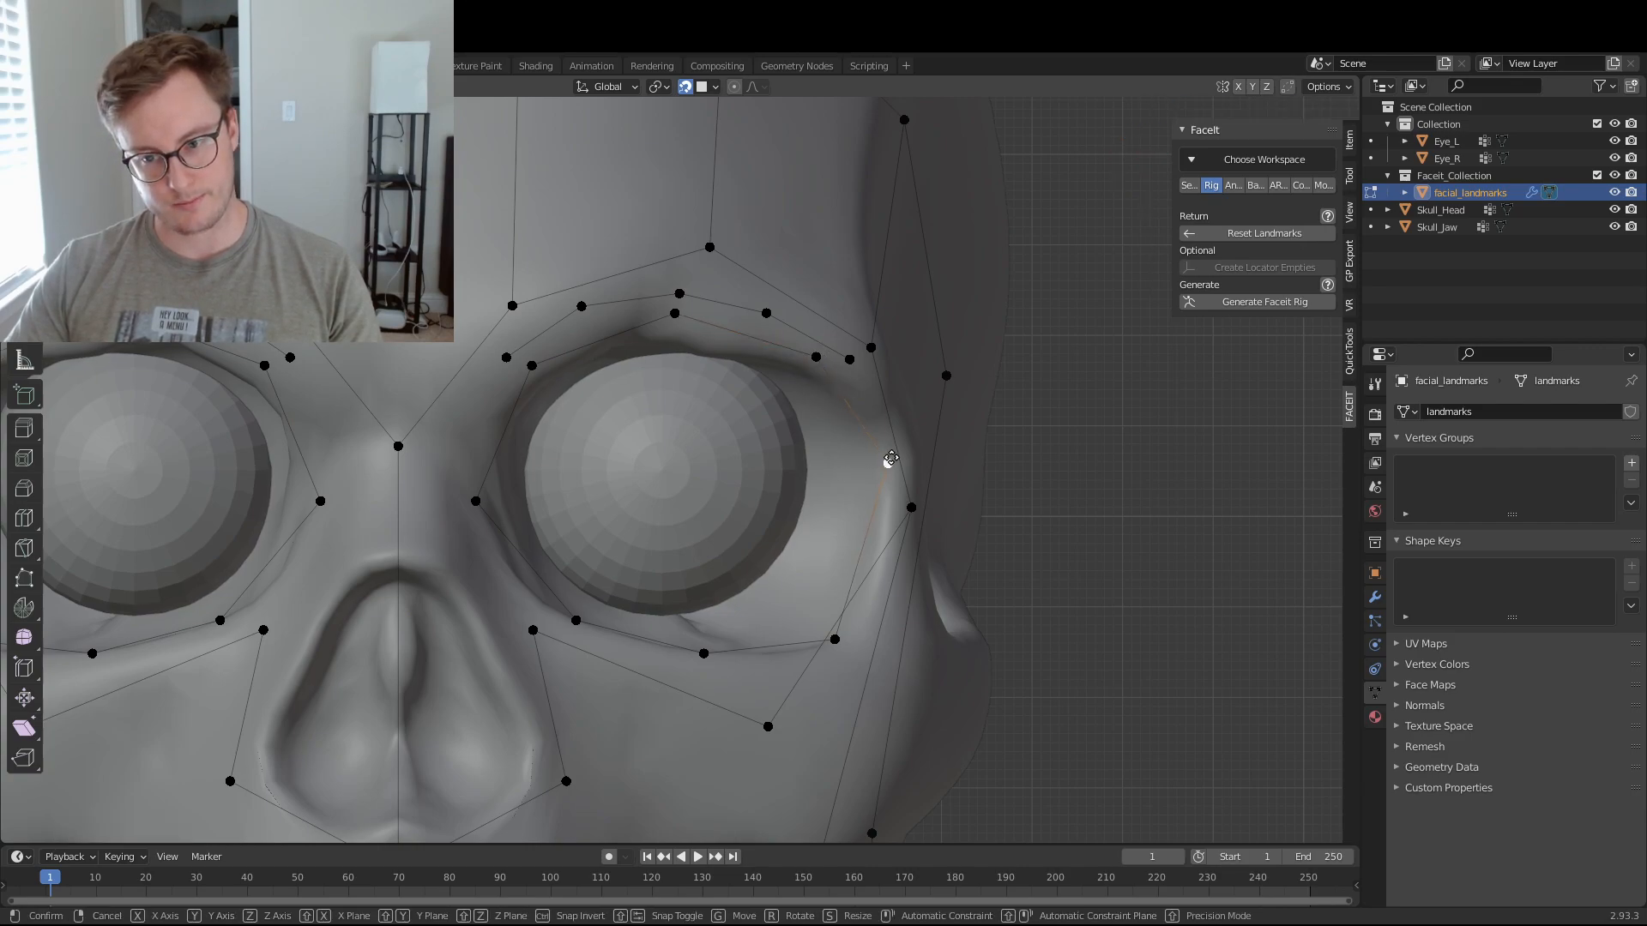
- Fine-tune the outer, centre and inner lower eyelid landmarks along the lower socket rim
{"action": "left_click", "coordinate": [836, 639]}
{"action": "key", "text": "g"}
{"action": "left_click", "coordinate": [849, 622]}
{"action": "left_click", "coordinate": [705, 654]}
{"action": "key", "text": "g"}
{"action": "left_click", "coordinate": [706, 680]}
{"action": "left_click", "coordinate": [575, 620]}
{"action": "key", "text": "g"}
{"action": "left_click", "coordinate": [569, 631]}
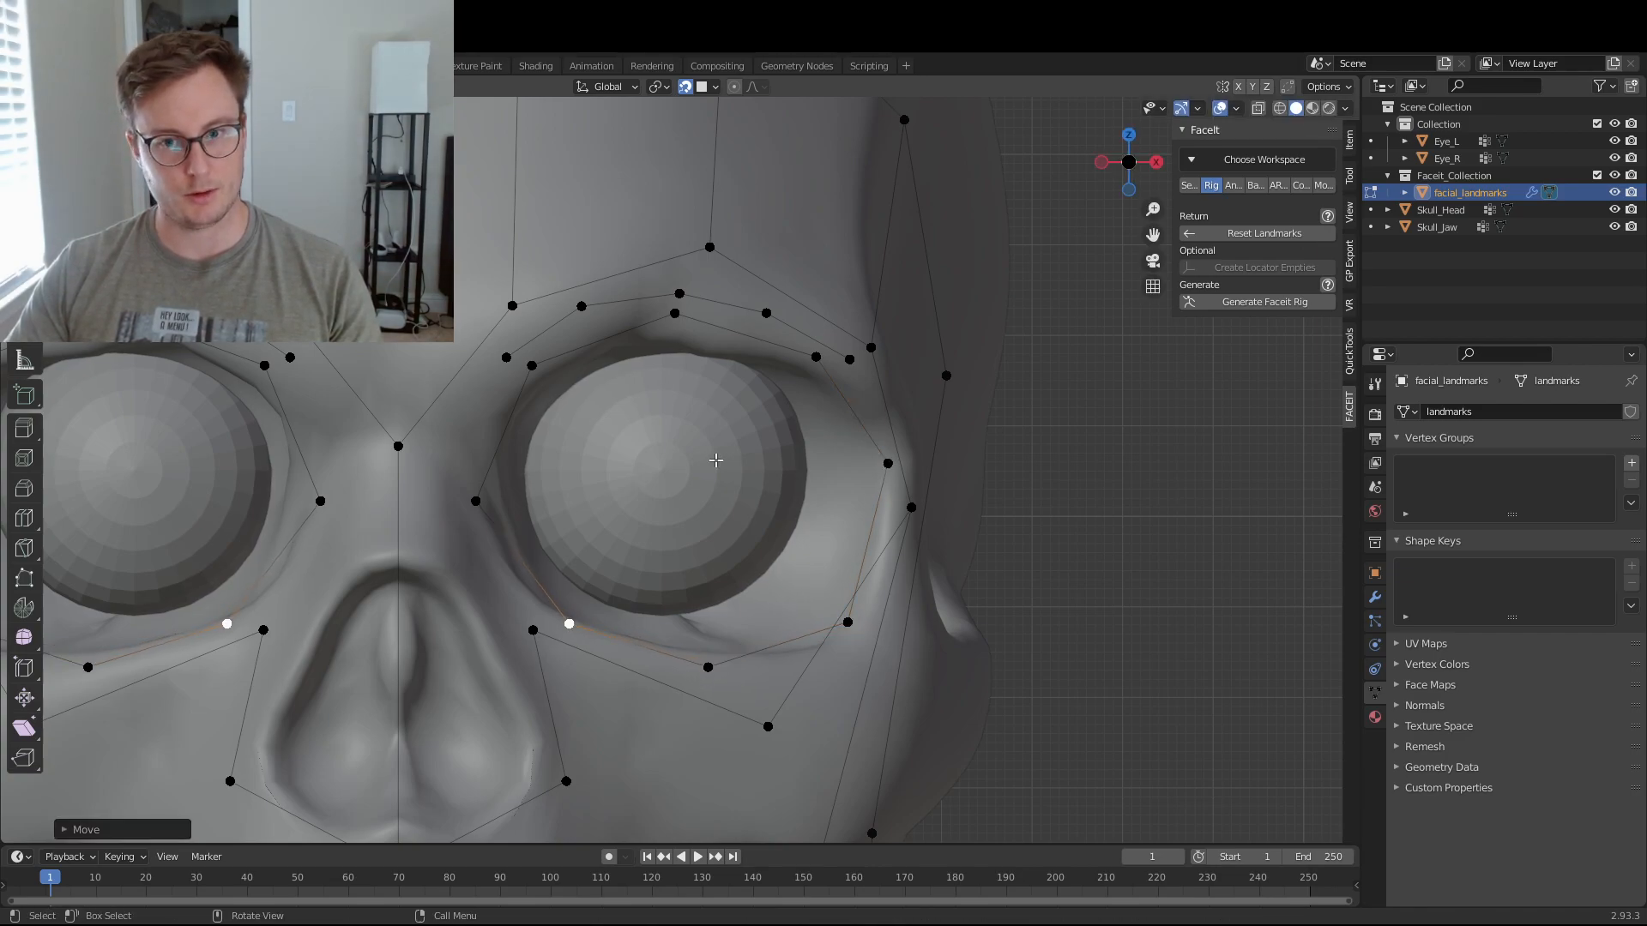
- Check the eye landmarks at an angle and save the file
{"action": "scroll", "coordinate": [703, 460], "scroll_direction": "down", "scroll_amount": 5}
{"action": "middle_click_drag", "start_coordinate": [824, 478], "coordinate": [735, 477]}
{"action": "scroll", "coordinate": [754, 455], "scroll_direction": "up", "scroll_amount": 3}
{"action": "key", "text": "ctrl+s"}
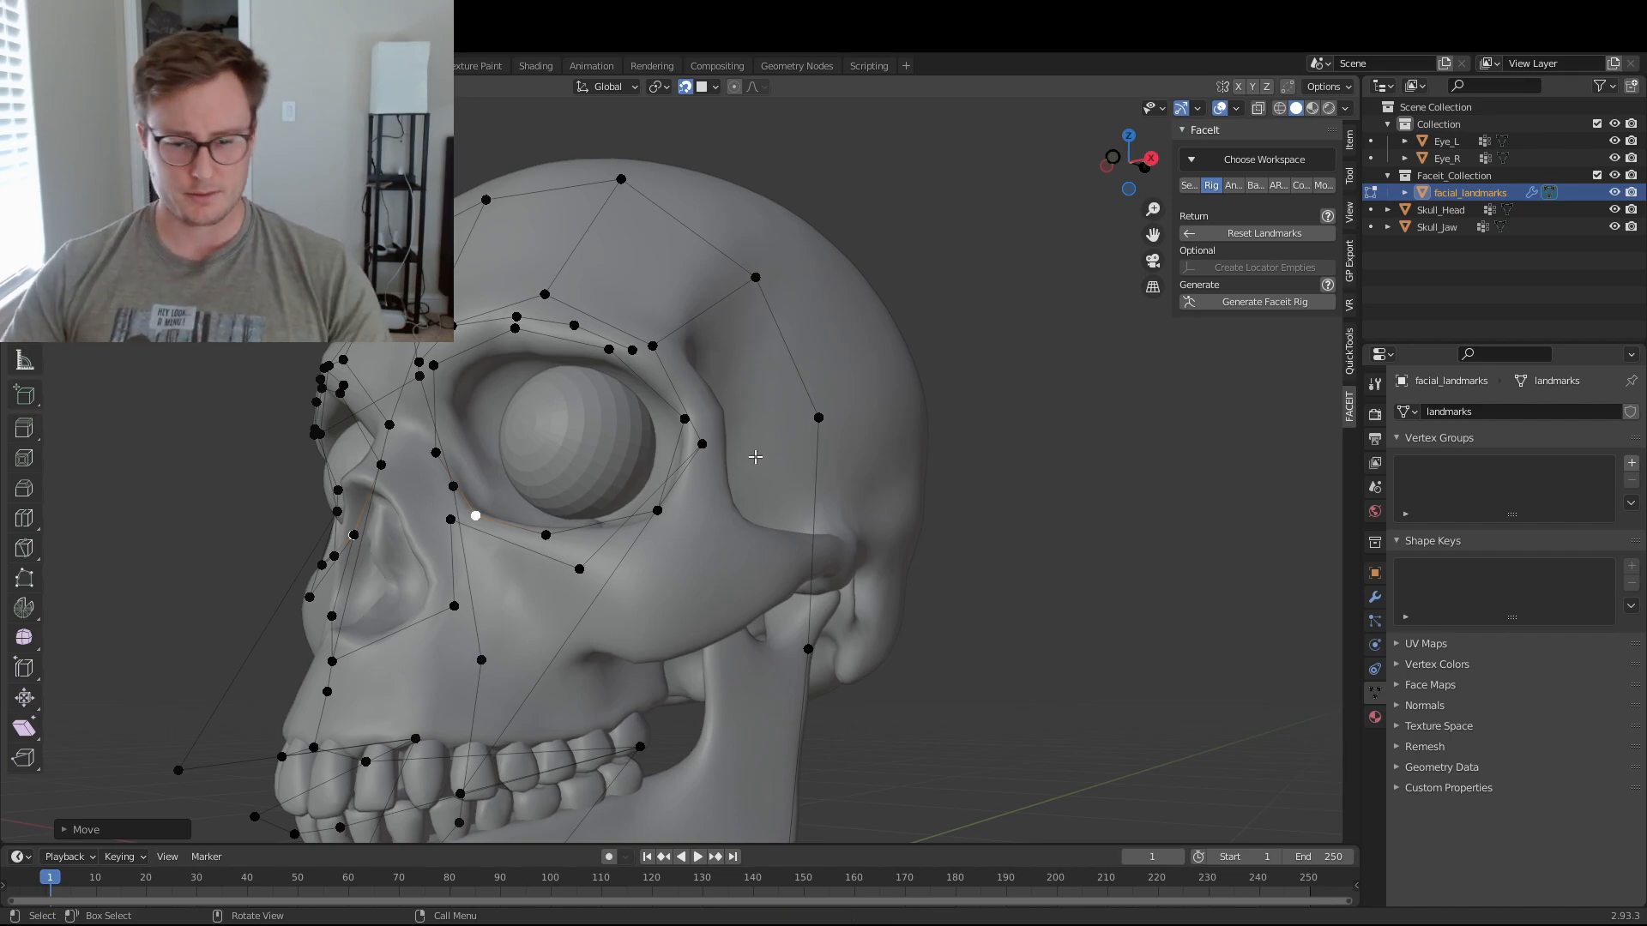
- Move the stray pair of landmarks floating in front of the teeth back to the sides of the skull
{"action": "scroll", "coordinate": [755, 457], "scroll_direction": "down", "scroll_amount": 3}
{"action": "middle_click_drag", "start_coordinate": [755, 456], "coordinate": [539, 483]}
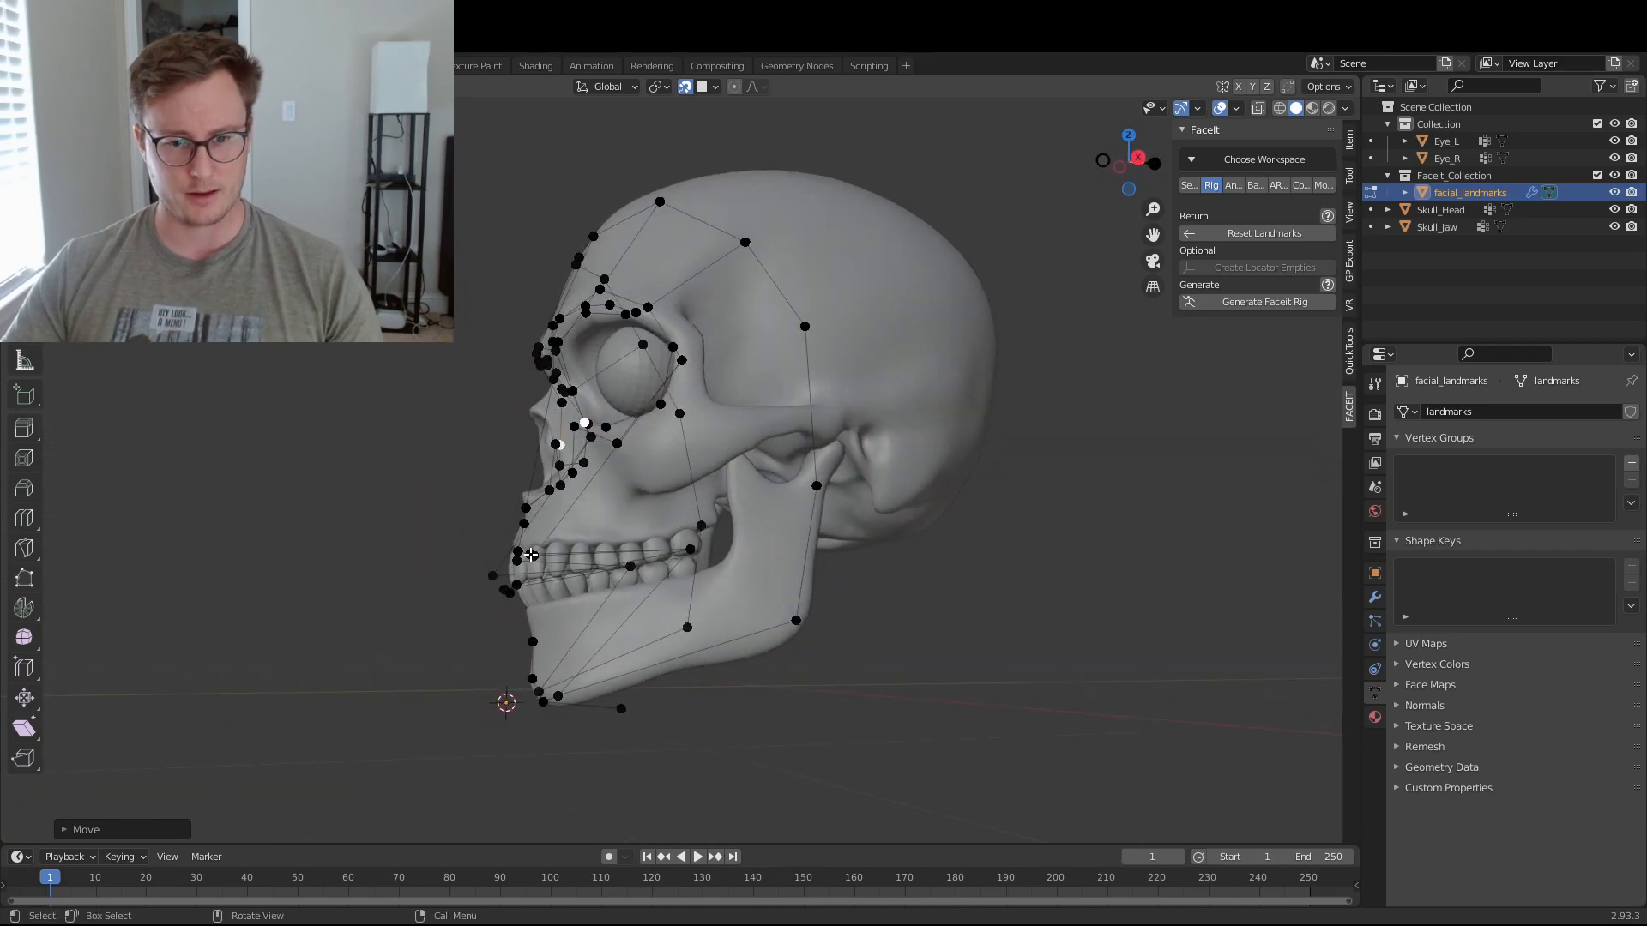
{"action": "left_click", "coordinate": [495, 574]}
{"action": "middle_click_drag", "start_coordinate": [517, 557], "coordinate": [520, 566]}
{"action": "key", "text": "g"}
{"action": "left_click", "coordinate": [783, 527]}
{"action": "middle_click_drag", "start_coordinate": [783, 528], "coordinate": [867, 540]}
{"action": "scroll", "coordinate": [846, 489], "scroll_direction": "up", "scroll_amount": 5}
{"action": "scroll", "coordinate": [824, 484], "scroll_direction": "down", "scroll_amount": 5}
{"action": "key", "text": "g"}
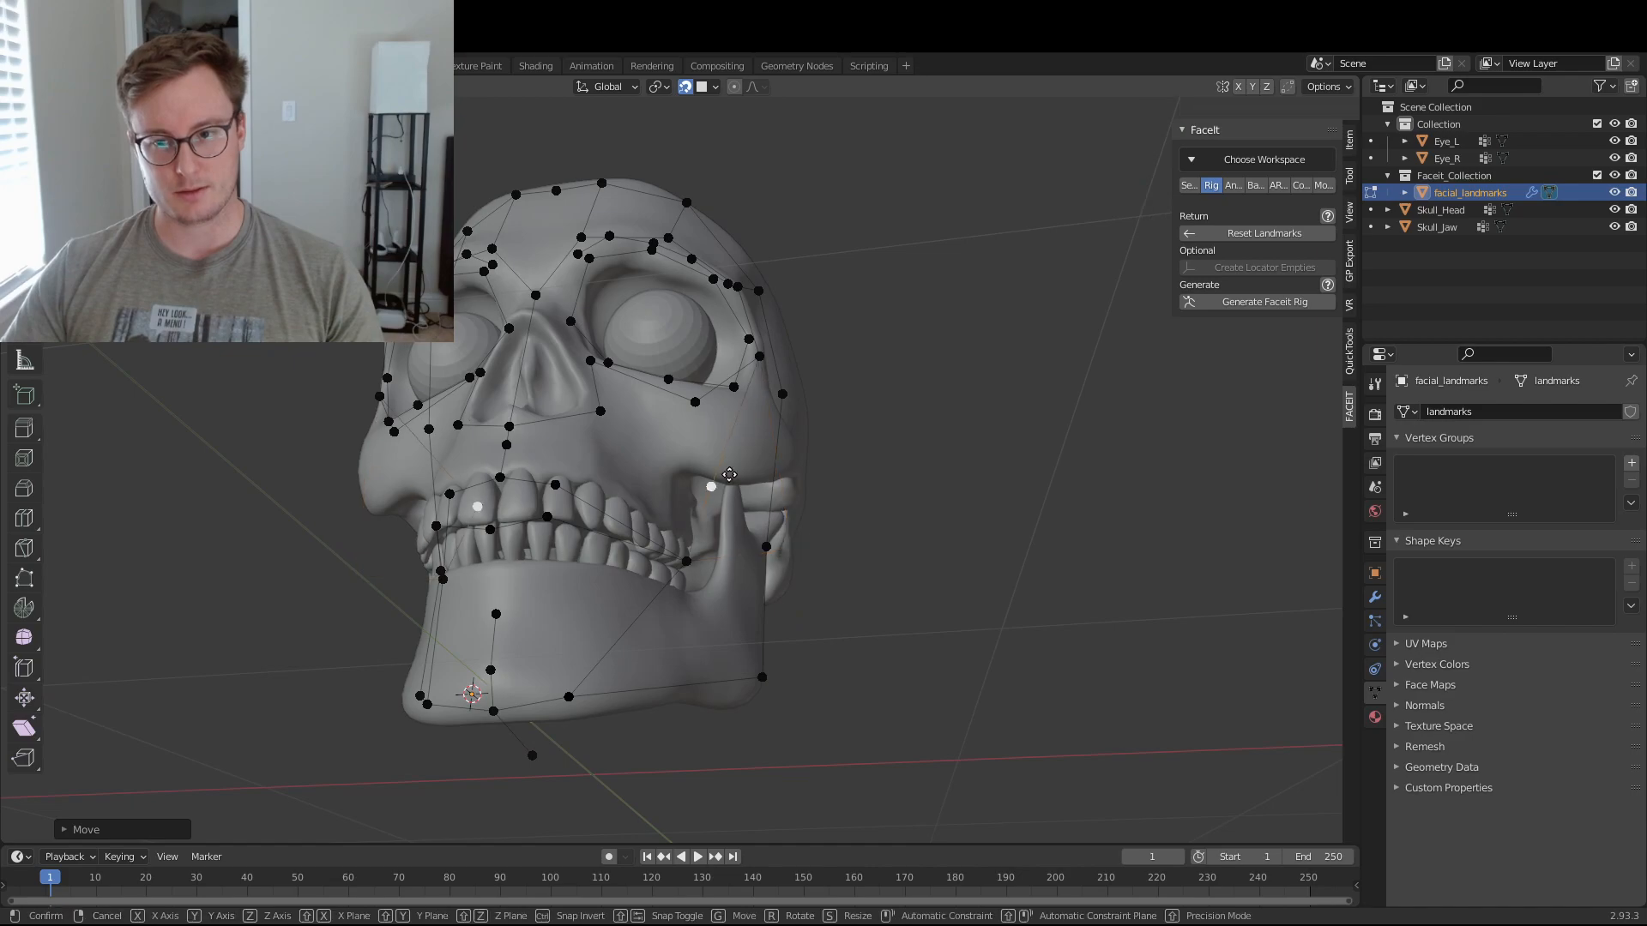
{"action": "left_click", "coordinate": [759, 458]}
- Fine-tune the landmarks along the sides of the face from several viewing angles
{"action": "middle_click_drag", "start_coordinate": [759, 460], "coordinate": [737, 388]}
{"action": "left_click", "coordinate": [744, 392]}
{"action": "key", "text": "g"}
{"action": "left_click", "coordinate": [748, 379]}
{"action": "left_click", "coordinate": [661, 347]}
{"action": "left_click", "coordinate": [554, 381]}
{"action": "key", "text": "g"}
{"action": "left_click", "coordinate": [547, 373]}
{"action": "middle_click_drag", "start_coordinate": [550, 398], "coordinate": [891, 400]}
{"action": "left_click", "coordinate": [848, 376]}
{"action": "key", "text": "g"}
{"action": "left_click", "coordinate": [766, 367]}
- Reposition the landmarks along the upper forehead row slightly lower on the skull surface
{"action": "middle_click_drag", "start_coordinate": [755, 266], "coordinate": [725, 374]}
{"action": "left_click", "coordinate": [714, 361]}
{"action": "key", "text": "g"}
{"action": "left_click", "coordinate": [689, 381]}
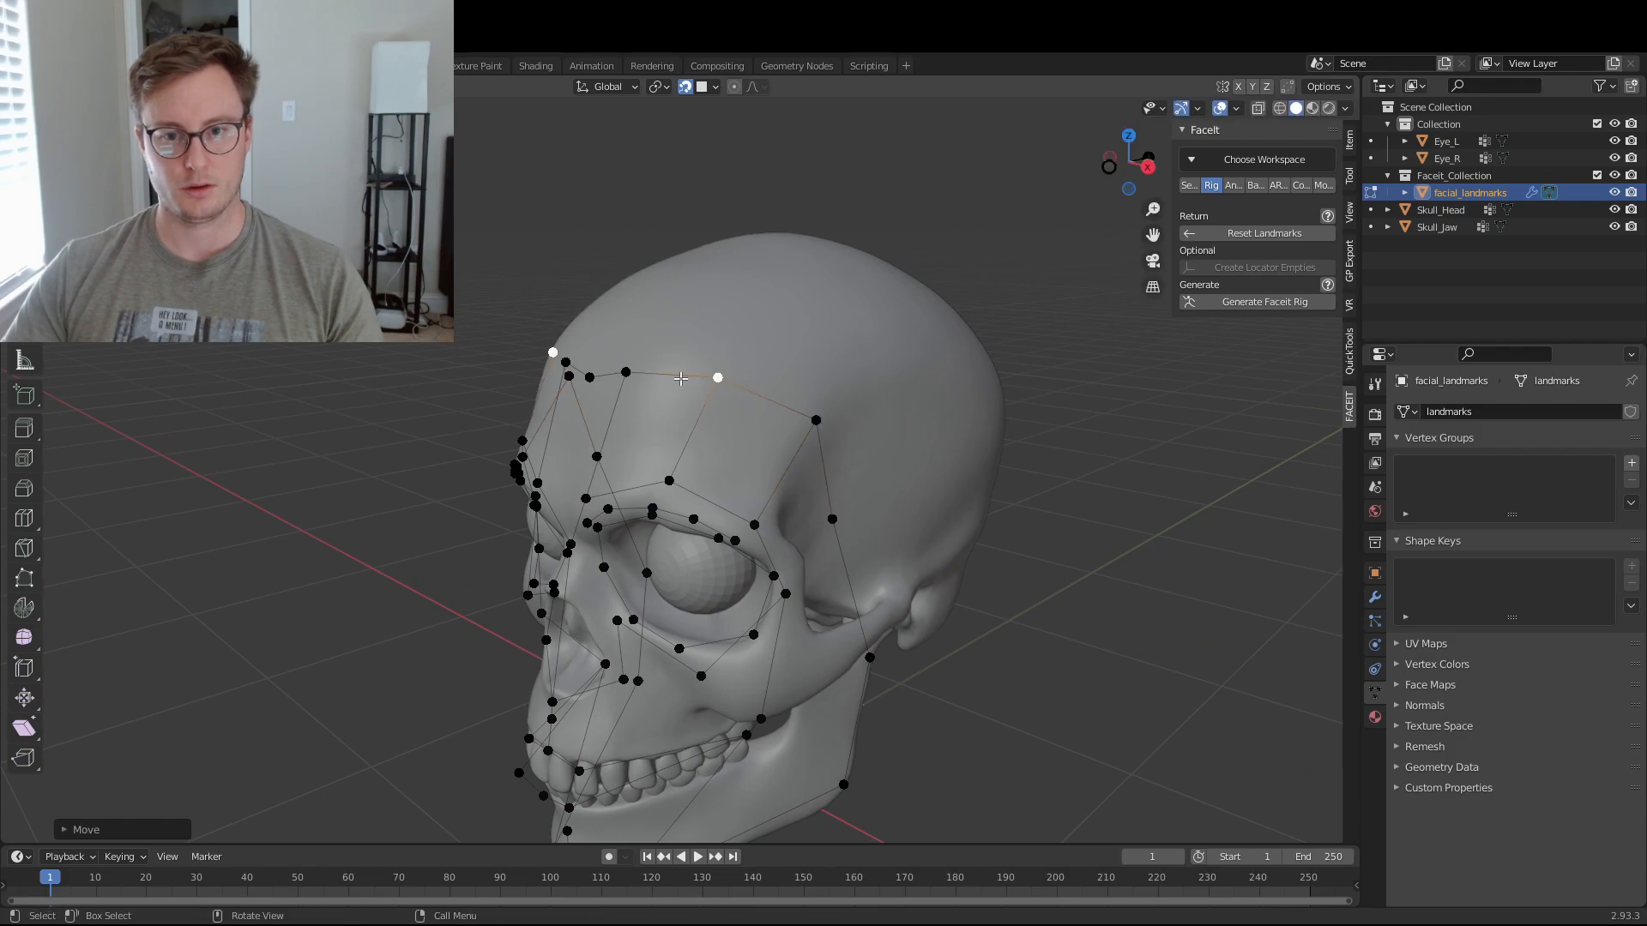
{"action": "left_click", "coordinate": [594, 371]}
{"action": "key", "text": "g"}
{"action": "left_click", "coordinate": [588, 395]}
{"action": "left_click", "coordinate": [627, 371]}
{"action": "key", "text": "g"}
{"action": "left_click", "coordinate": [629, 389]}
{"action": "left_click", "coordinate": [721, 371]}
{"action": "key", "text": "g"}
{"action": "left_click", "coordinate": [707, 381]}
- Move the side and centre lip landmarks off the teeth, onto the bone above the upper teeth and below the lower teeth
{"action": "middle_click_drag", "start_coordinate": [604, 661], "coordinate": [703, 665]}
{"action": "middle_click_drag", "start_coordinate": [592, 832], "coordinate": [764, 559], "text": "shift"}
{"action": "key", "text": "KP_1"}
{"action": "scroll", "coordinate": [730, 556], "scroll_direction": "up", "scroll_amount": 8}
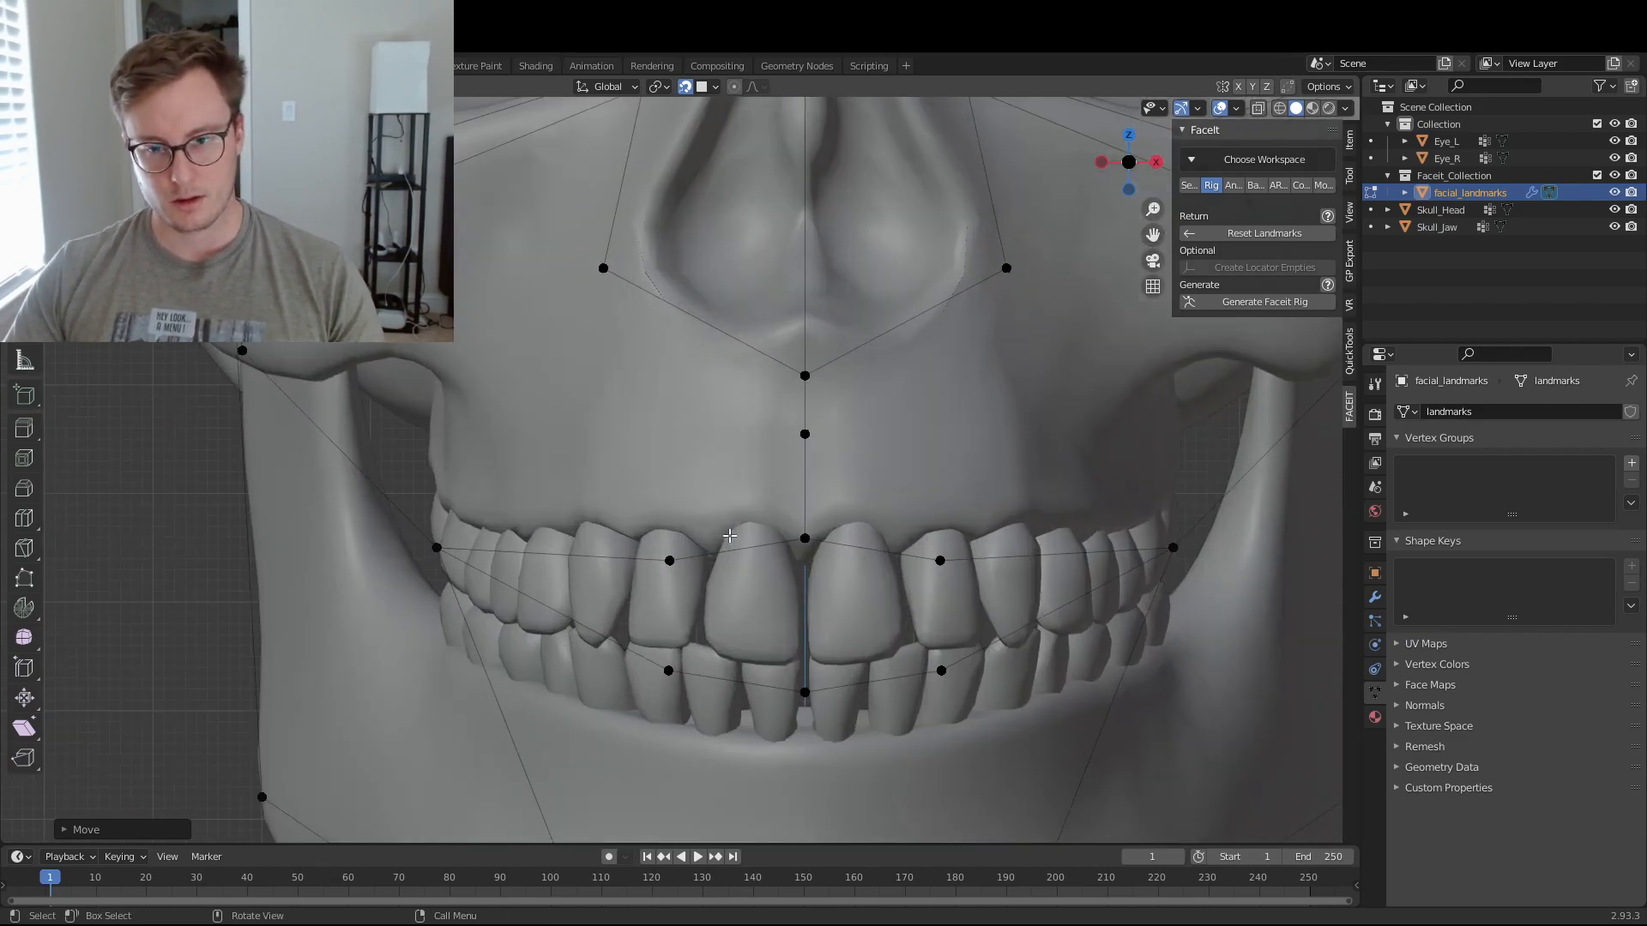
{"action": "scroll", "coordinate": [685, 555], "scroll_direction": "up", "scroll_amount": 1}
{"action": "scroll", "coordinate": [669, 558], "scroll_direction": "down", "scroll_amount": 2}
{"action": "middle_click_drag", "start_coordinate": [923, 525], "coordinate": [704, 472], "text": "shift"}
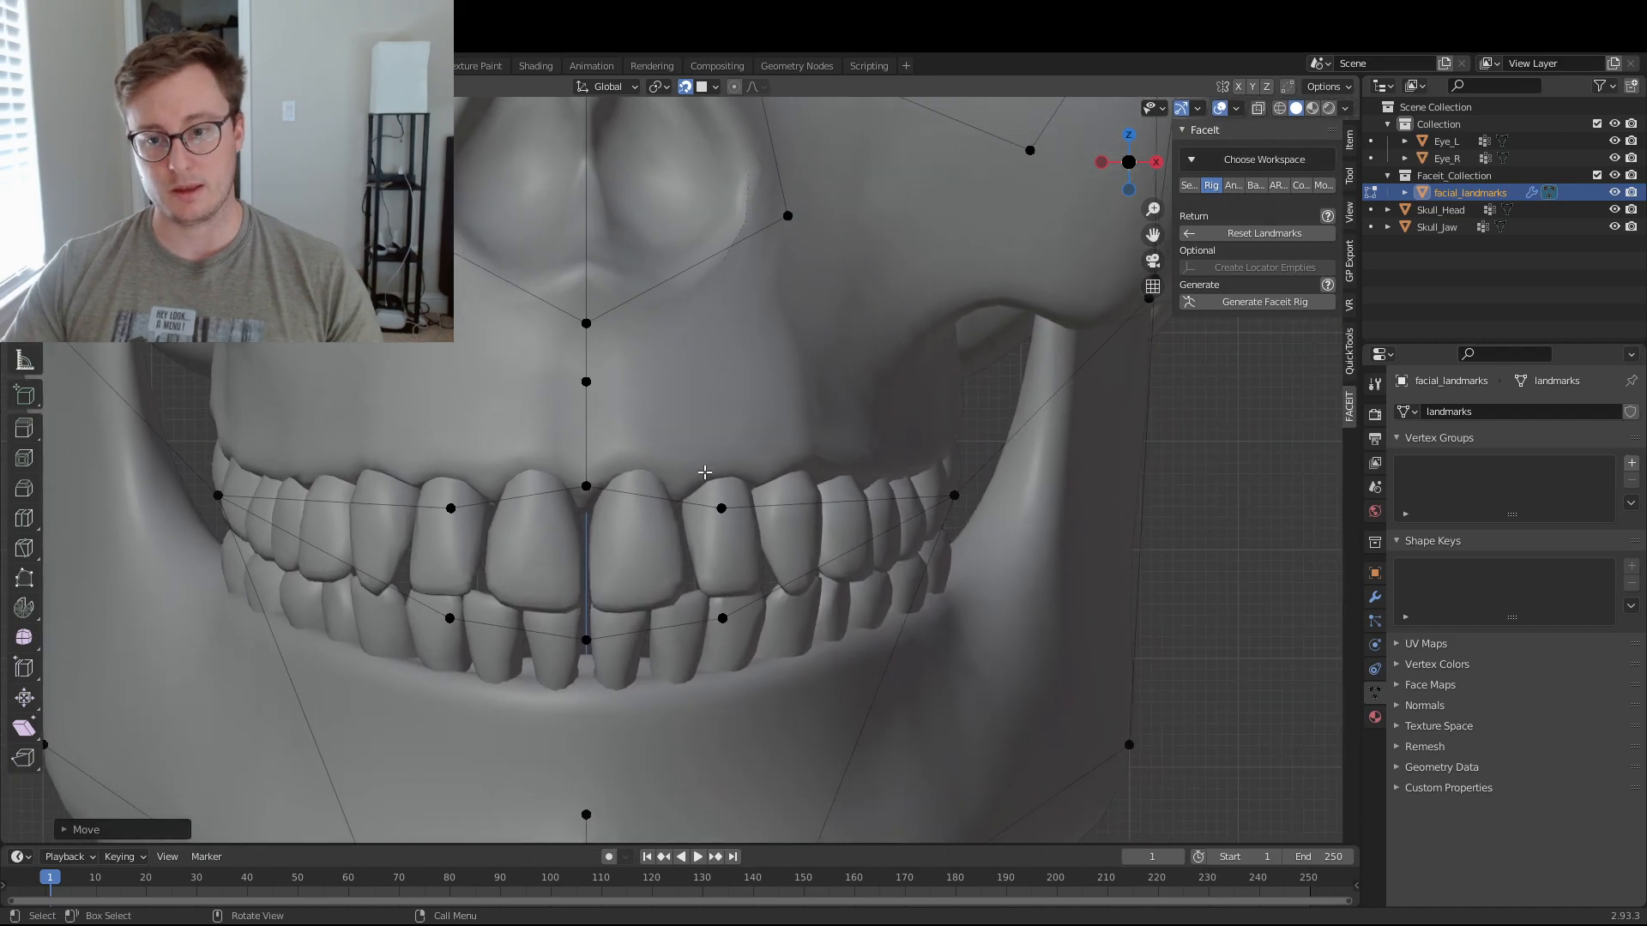
{"action": "left_click", "coordinate": [719, 500]}
{"action": "left_click_drag", "start_coordinate": [719, 500], "coordinate": [834, 455]}
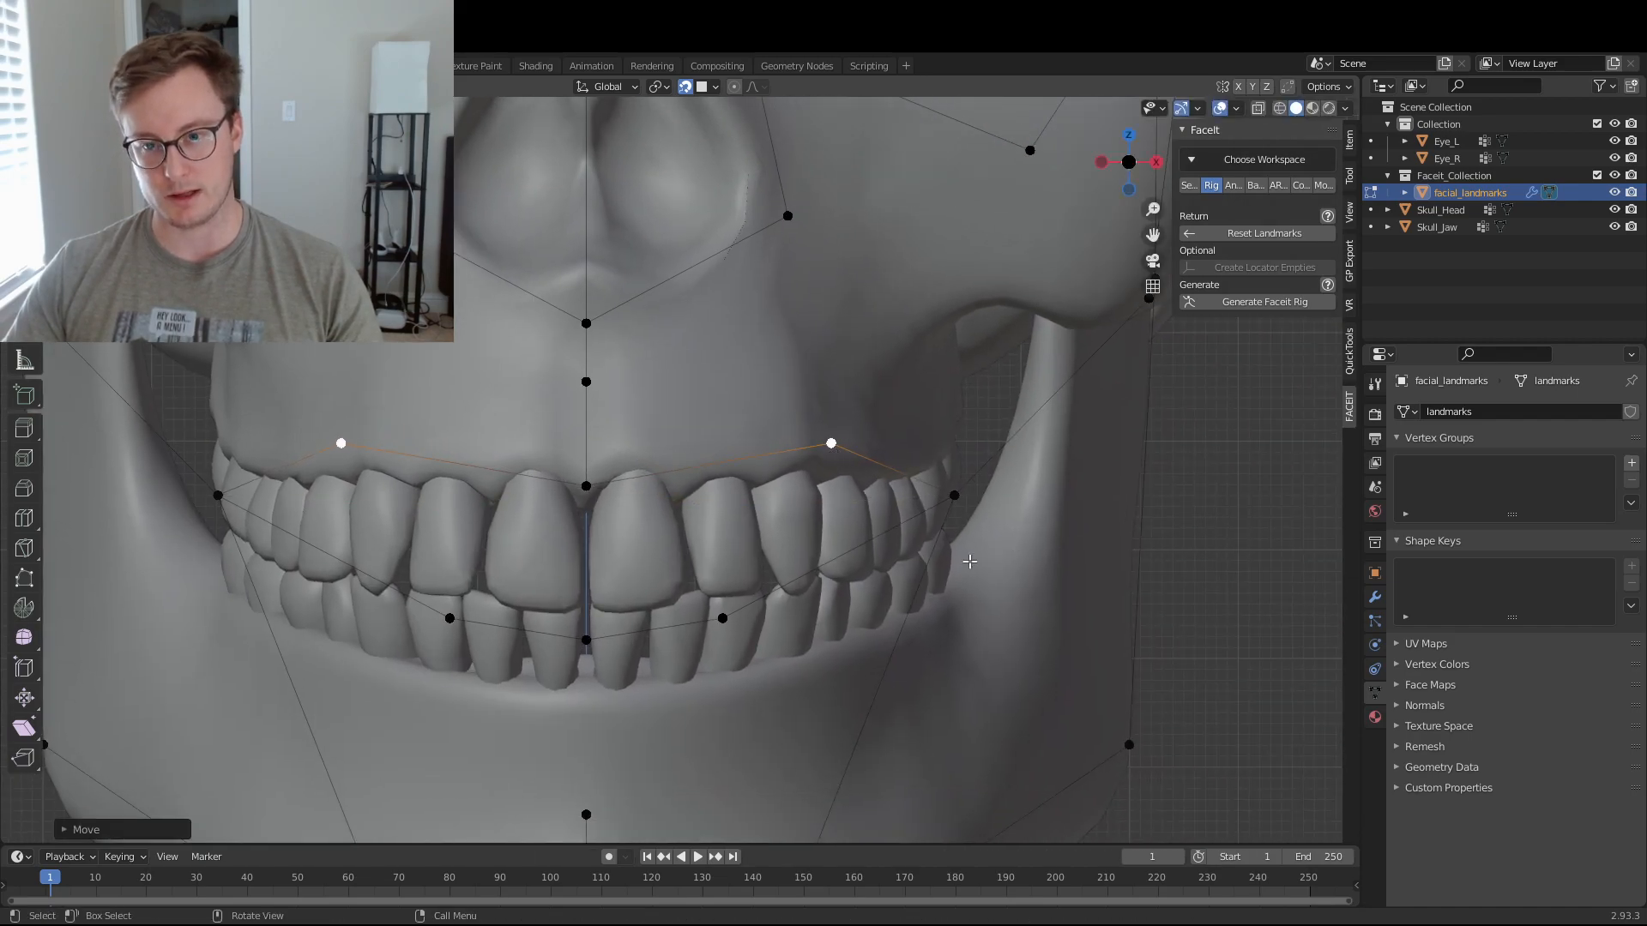
{"action": "left_click_drag", "start_coordinate": [723, 620], "coordinate": [885, 701]}
{"action": "left_click_drag", "start_coordinate": [575, 643], "coordinate": [586, 722]}
{"action": "left_click_drag", "start_coordinate": [586, 485], "coordinate": [589, 412]}
- Shift the side landmarks above the upper teeth farther back along the jaw and review the complete landmark layout
{"action": "middle_click_drag", "start_coordinate": [797, 450], "coordinate": [820, 466]}
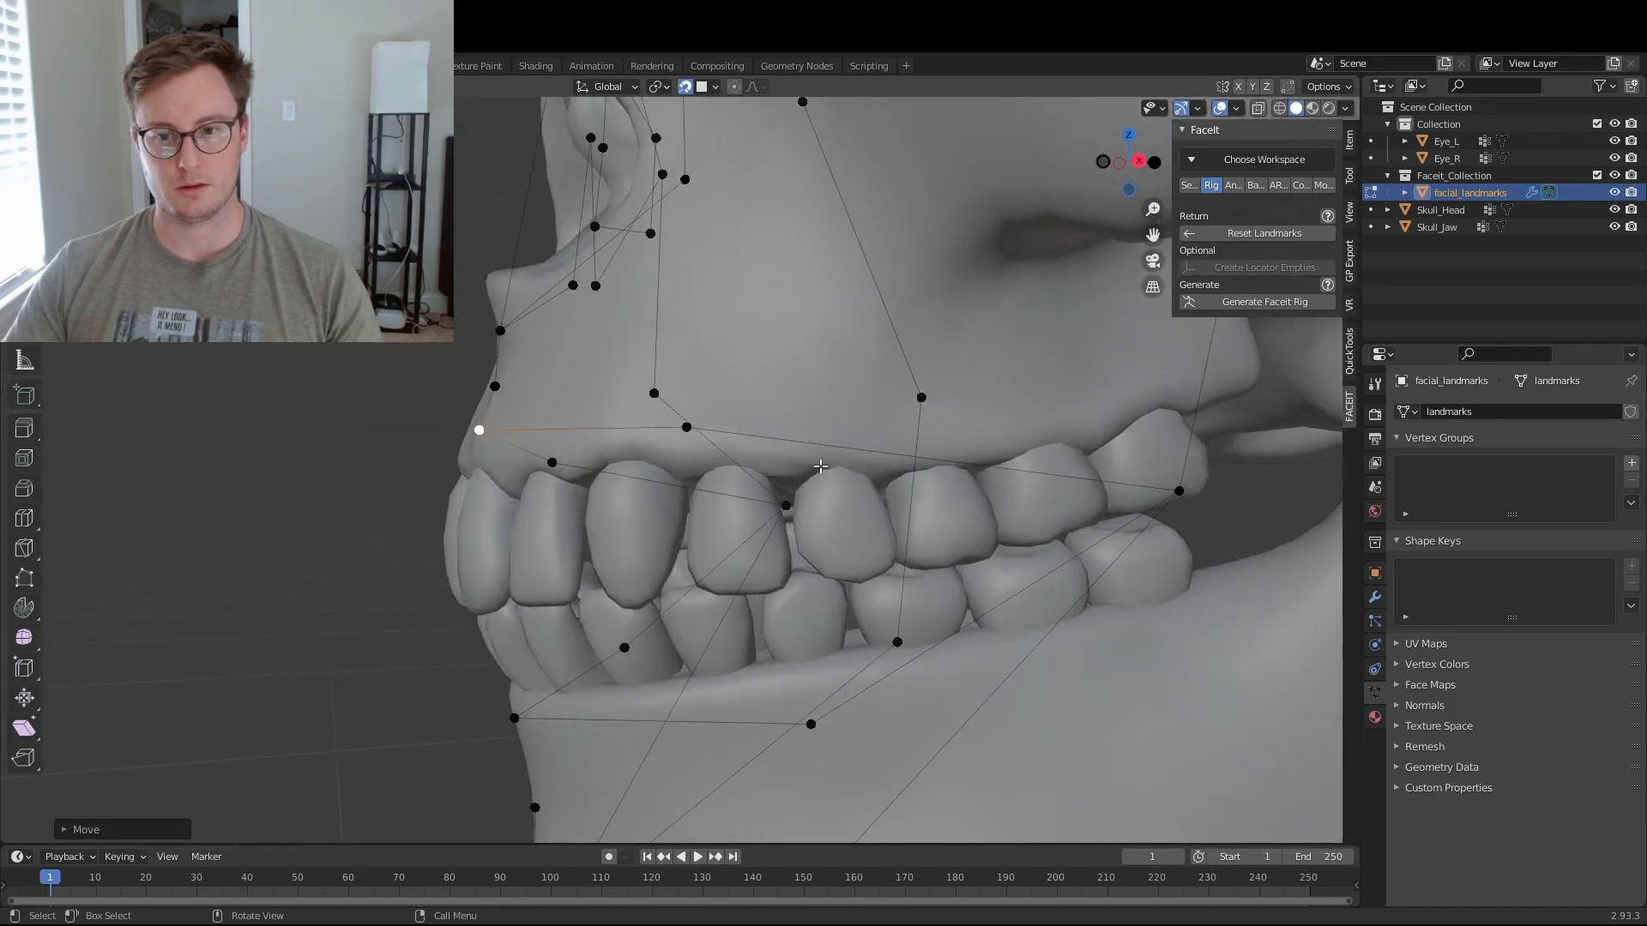
{"action": "left_click_drag", "start_coordinate": [694, 434], "coordinate": [747, 428]}
{"action": "scroll", "coordinate": [729, 446], "scroll_direction": "down", "scroll_amount": 9}
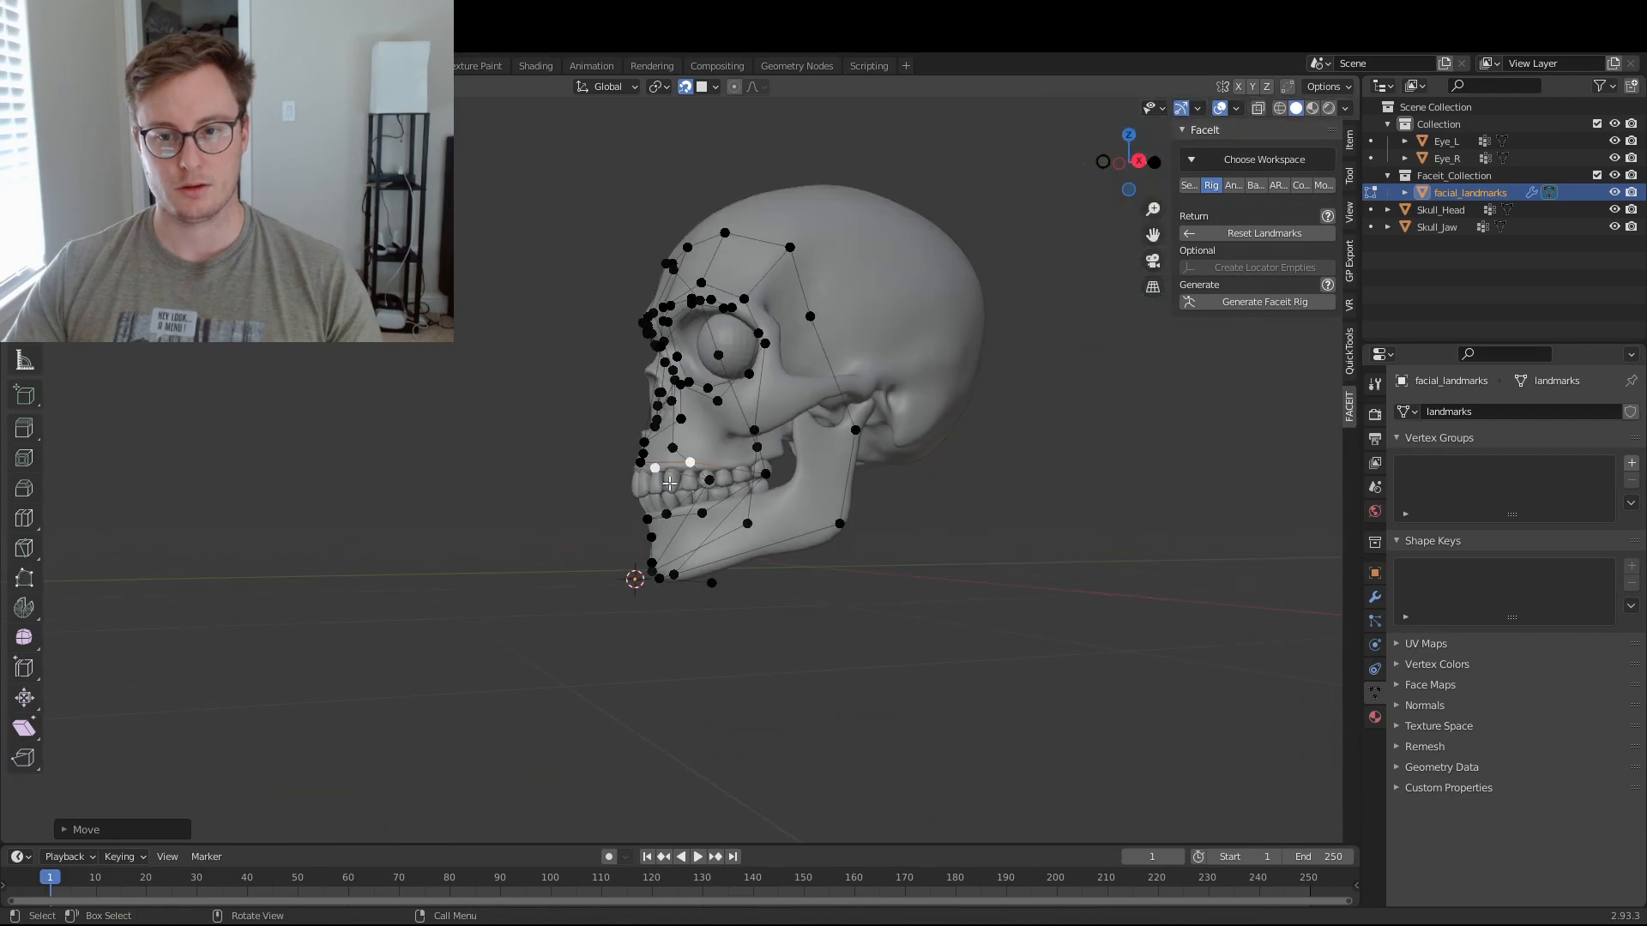
{"action": "middle_click_drag", "start_coordinate": [632, 500], "coordinate": [798, 522]}
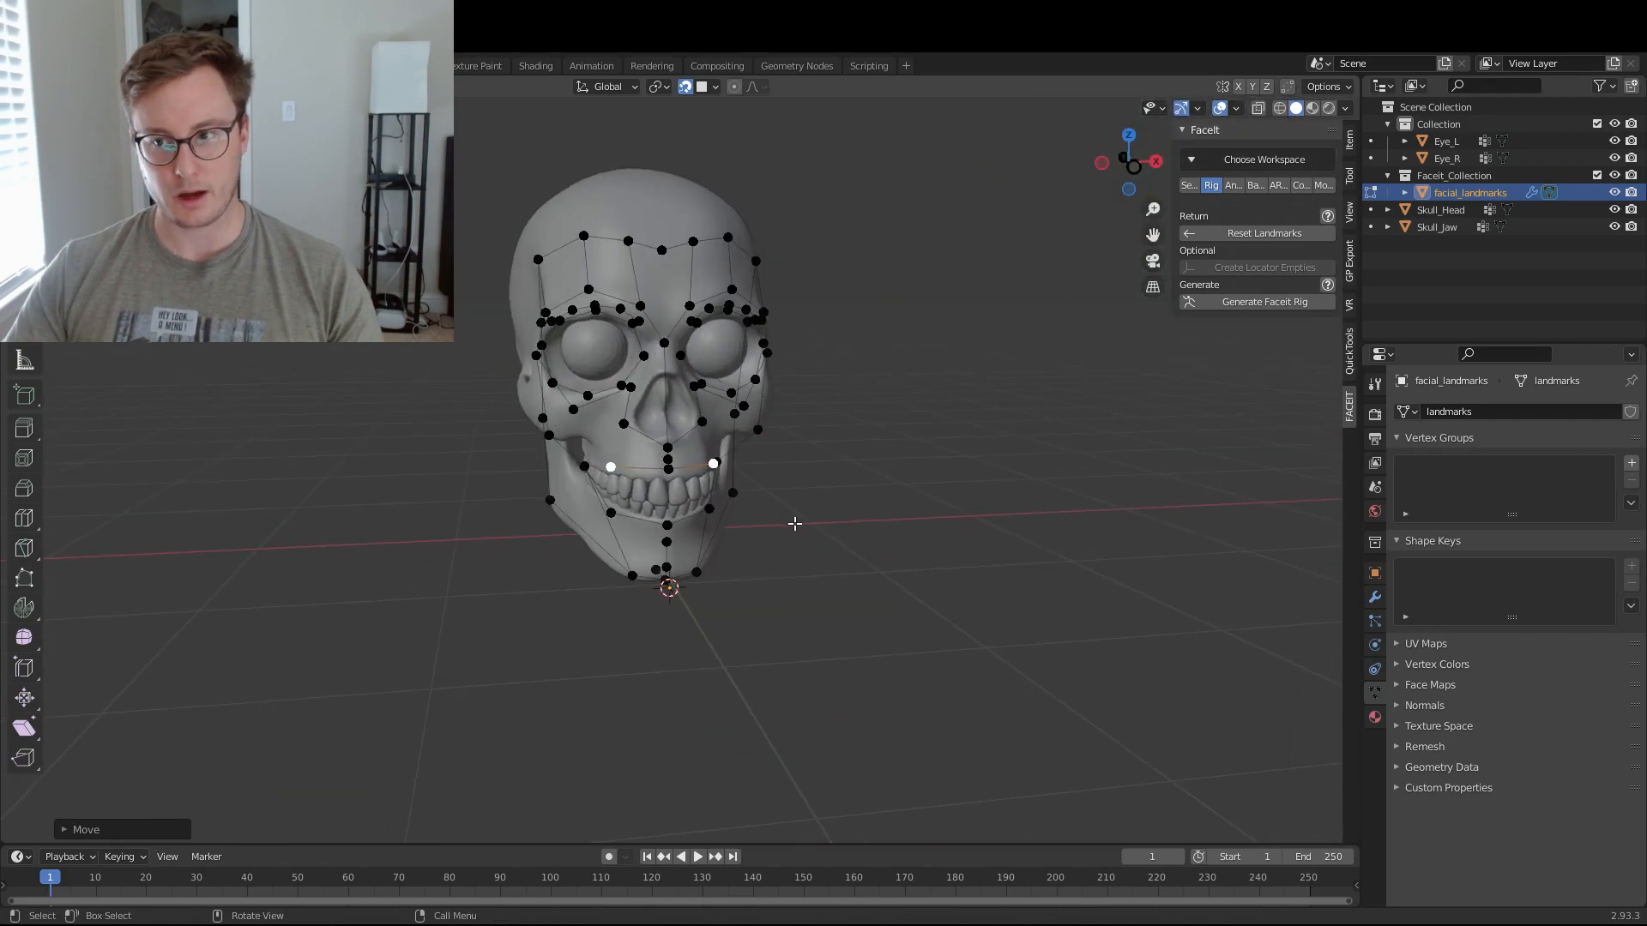
- Generate the Faceit rig from the landmarks and bind it to the skull with Scale Geometry at 100
{"action": "left_click", "coordinate": [1264, 302]}
{"action": "middle_click_drag", "start_coordinate": [755, 467], "coordinate": [943, 446]}
{"action": "left_click", "coordinate": [1285, 268]}
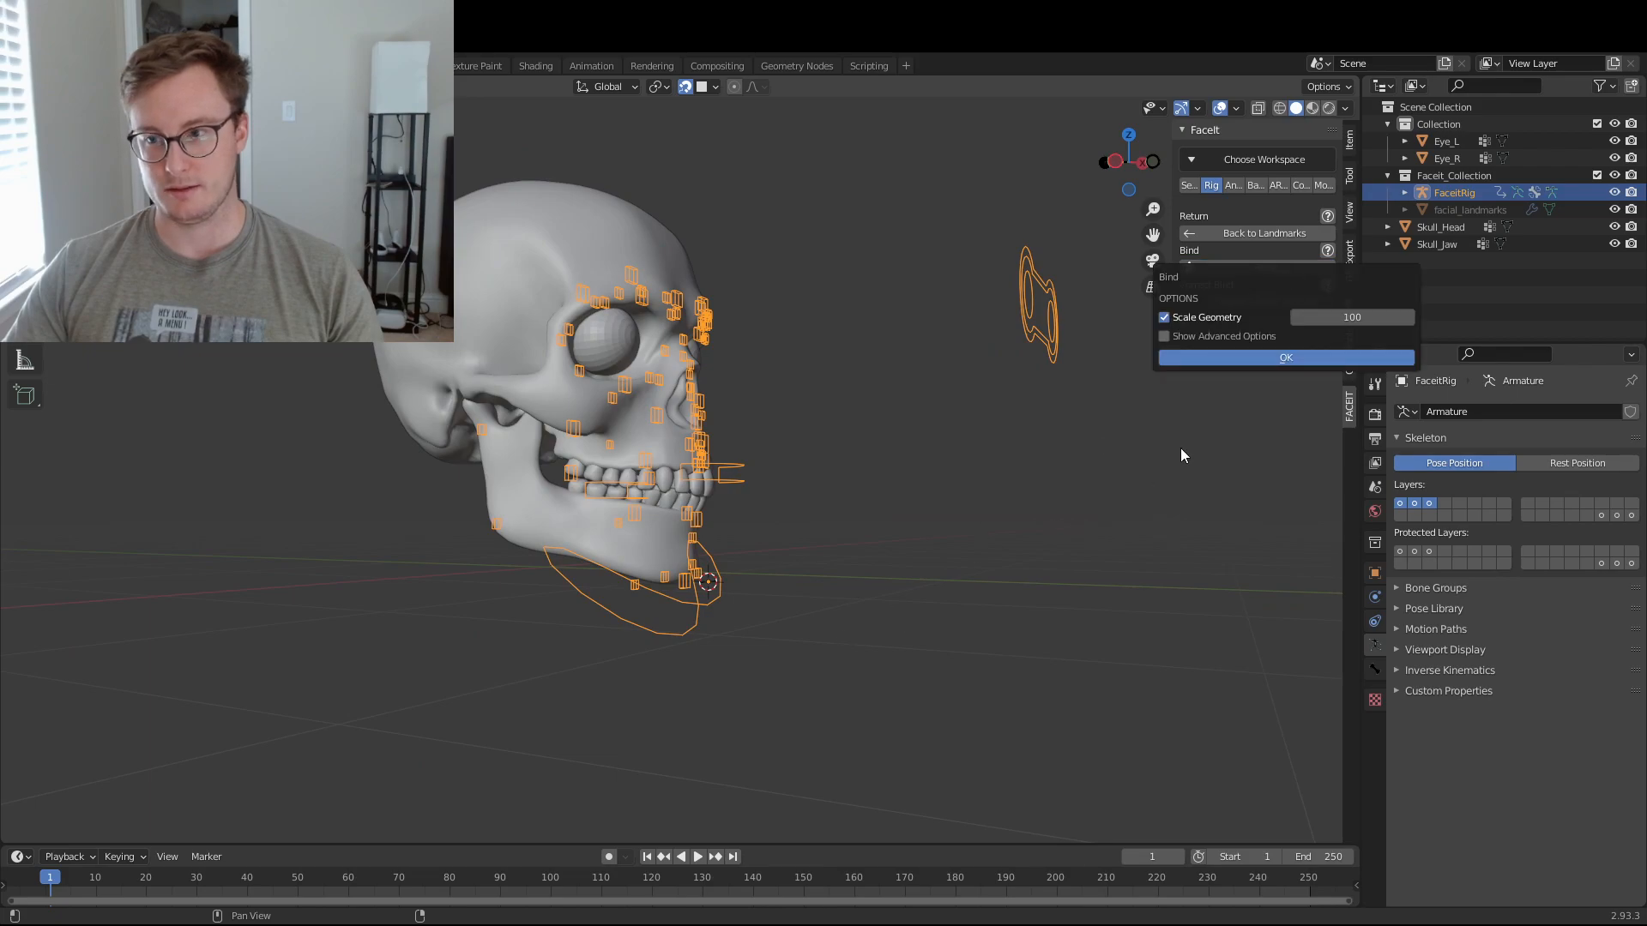
{"action": "left_click", "coordinate": [1270, 359]}
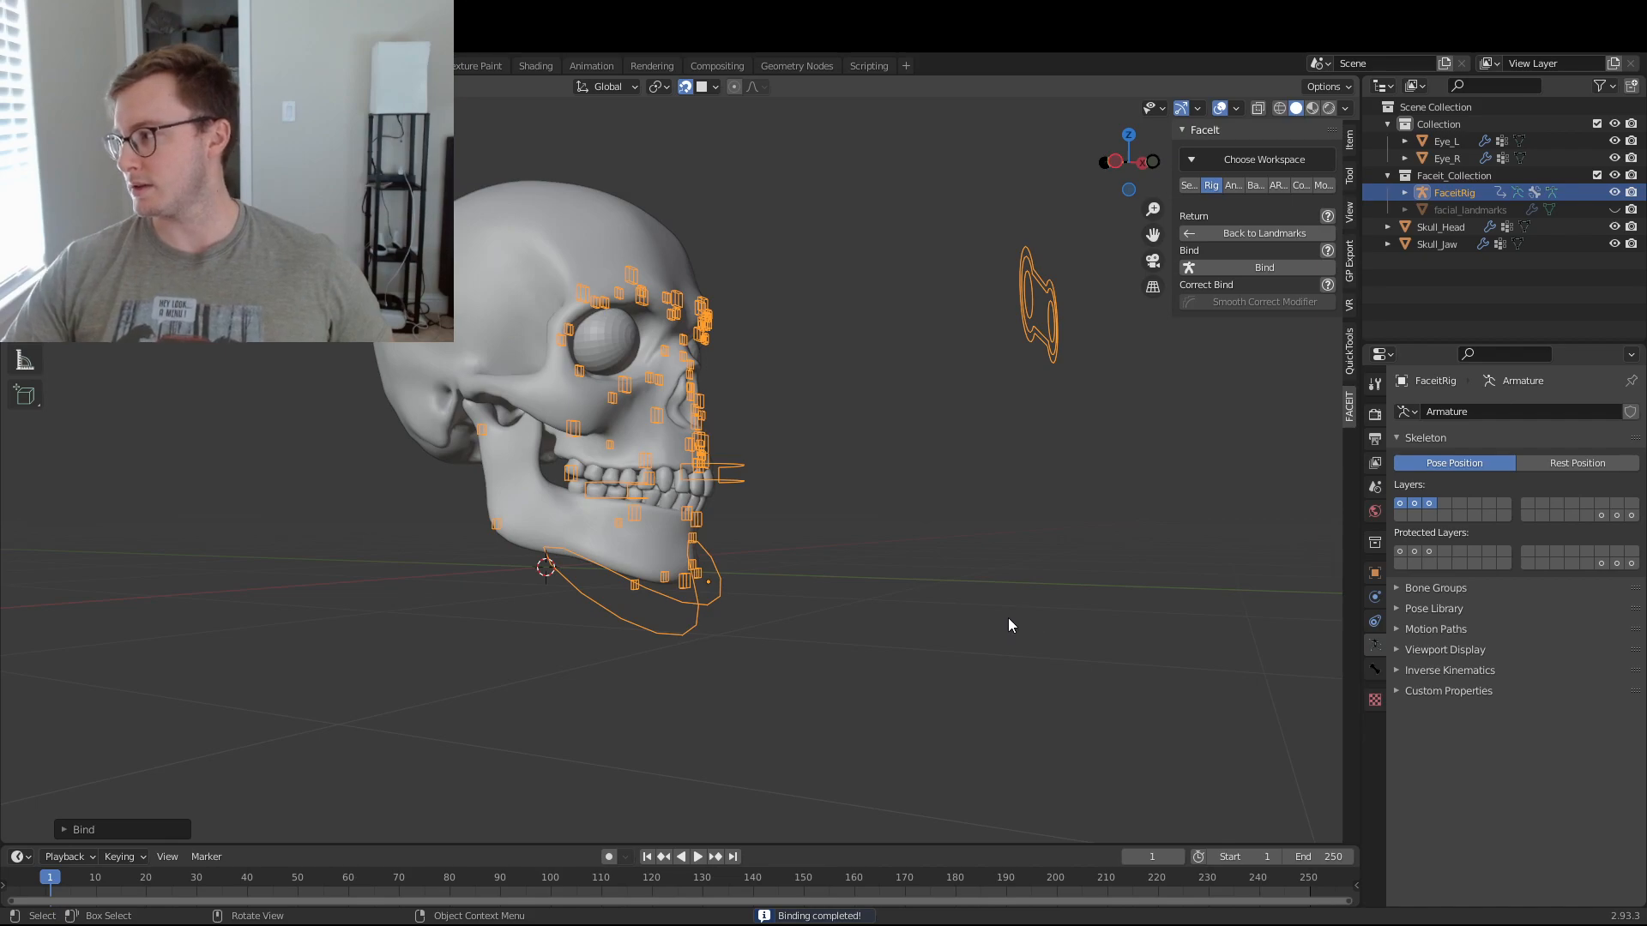
- Load the ARKit Faceit expressions using Auto Scale, XYZ, Scale Eye Dimensions and the Append method
{"action": "middle_click_drag", "start_coordinate": [824, 529], "coordinate": [743, 571]}
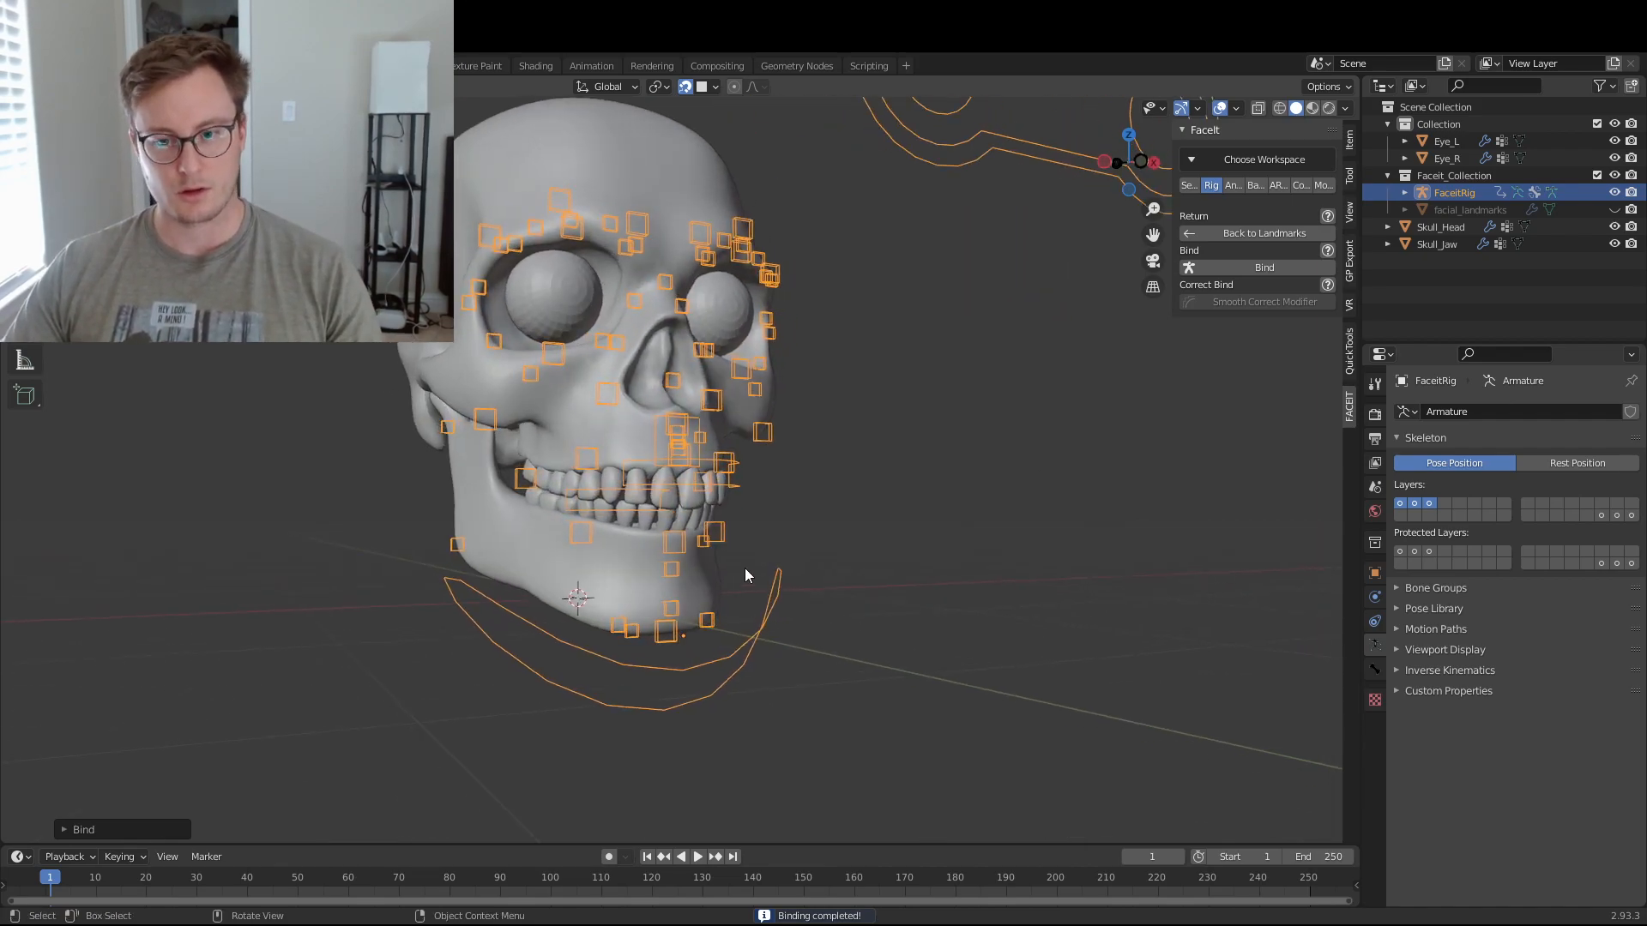
{"action": "key", "text": "space"}
{"action": "key", "text": "space"}
{"action": "key", "text": "shift+Left"}
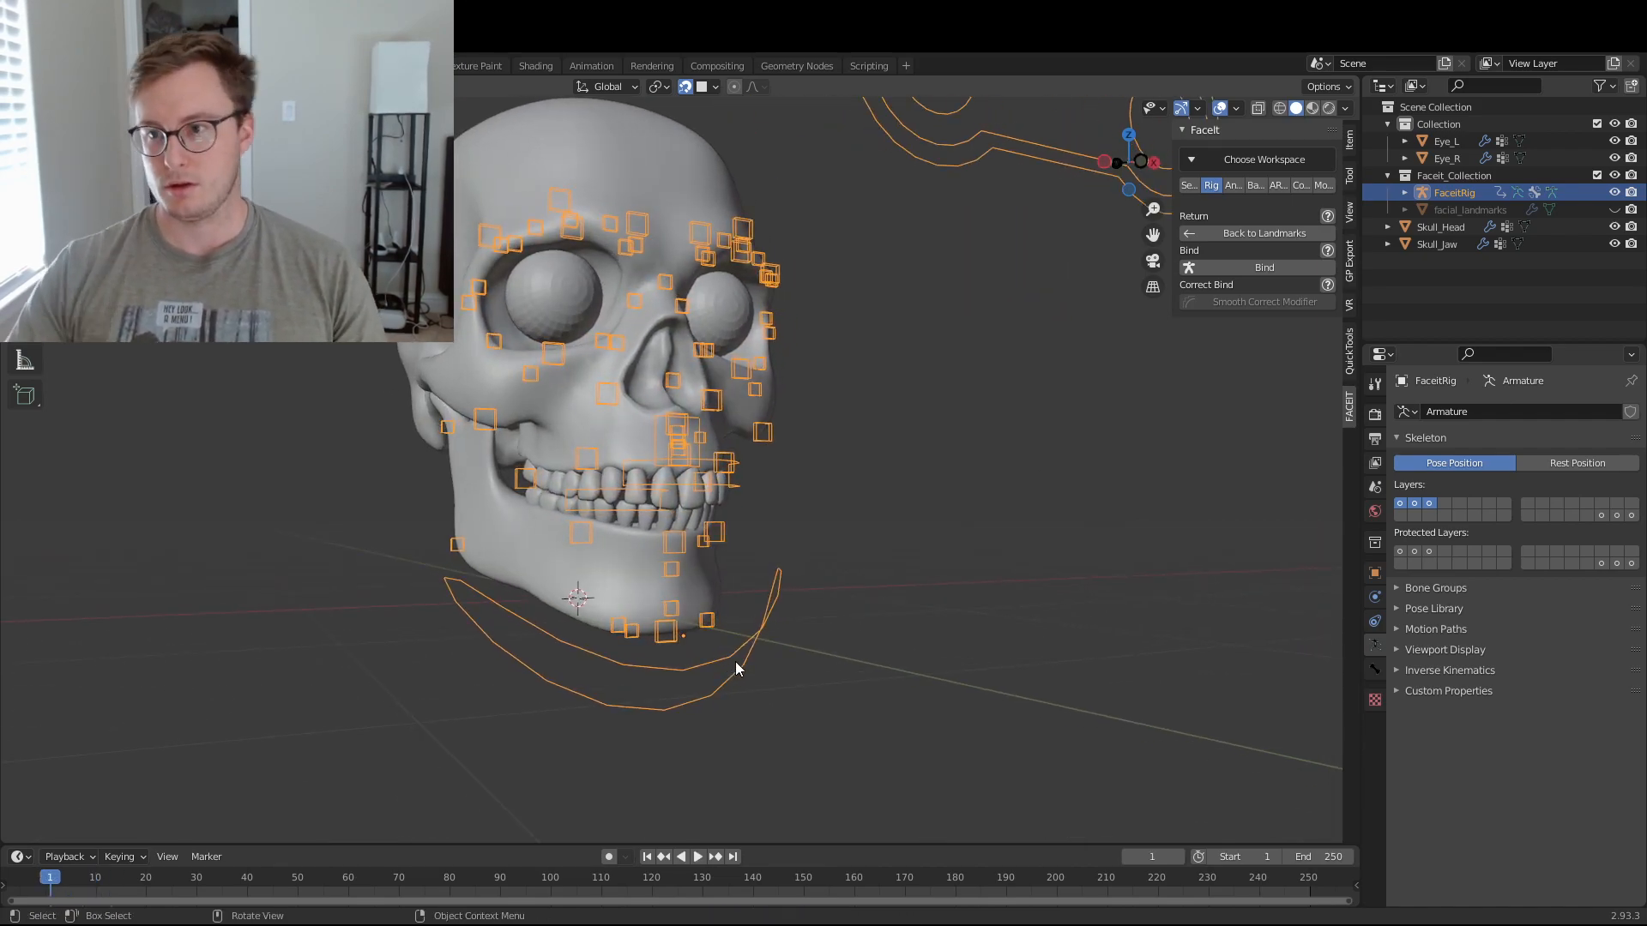
{"action": "left_click", "coordinate": [1233, 186]}
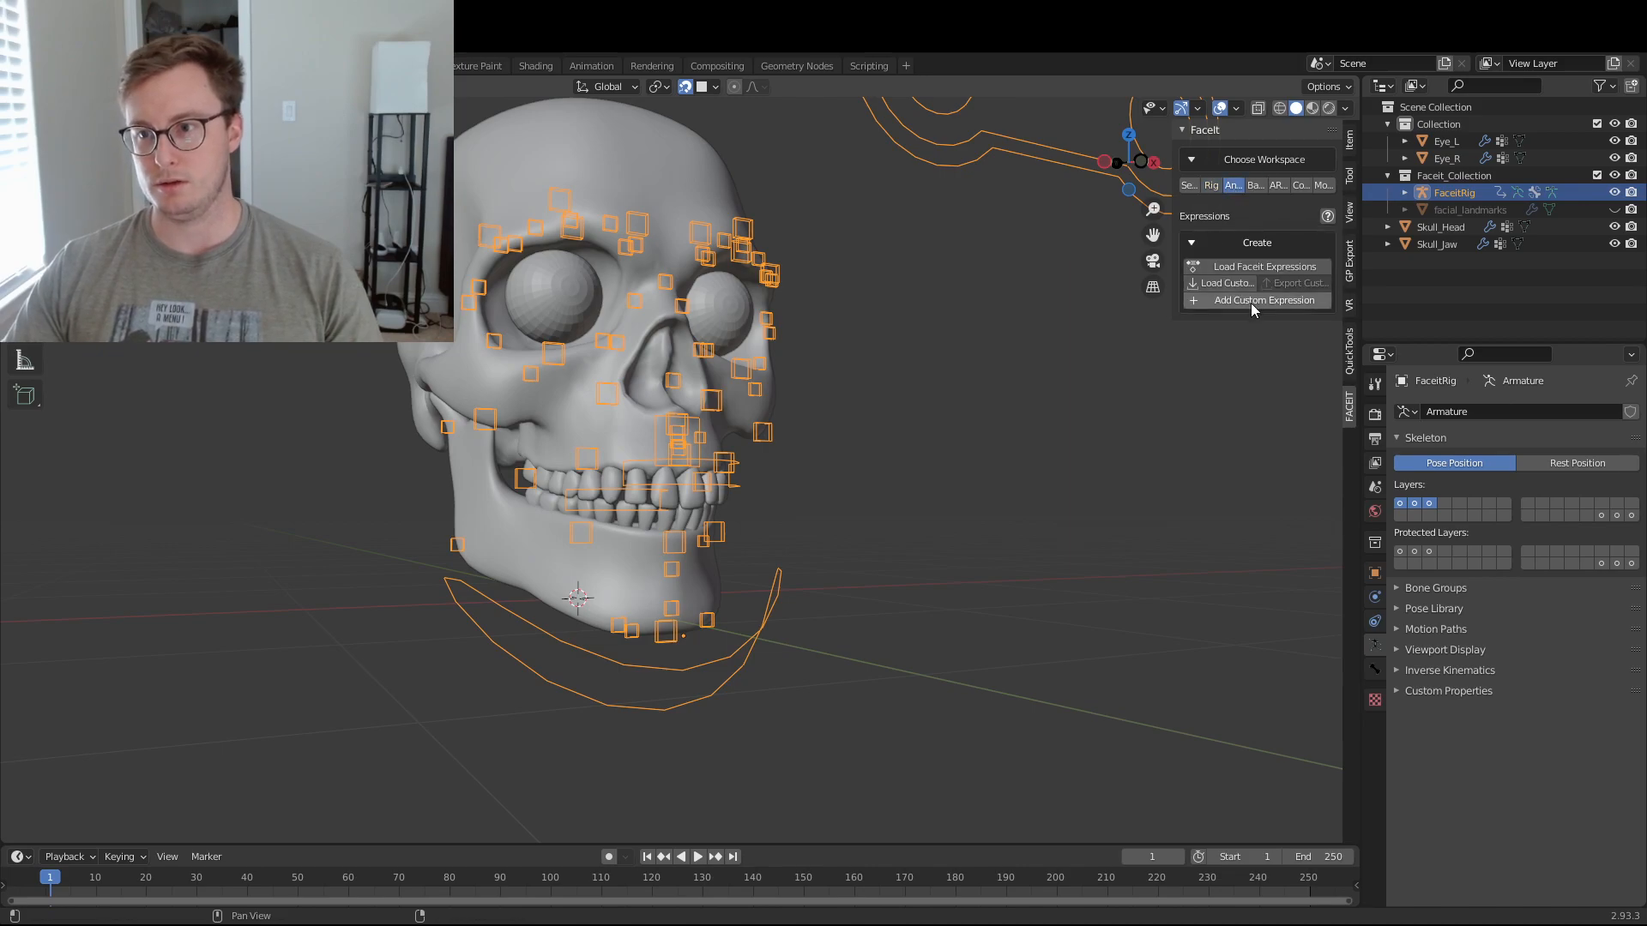
{"action": "left_click", "coordinate": [1267, 266]}
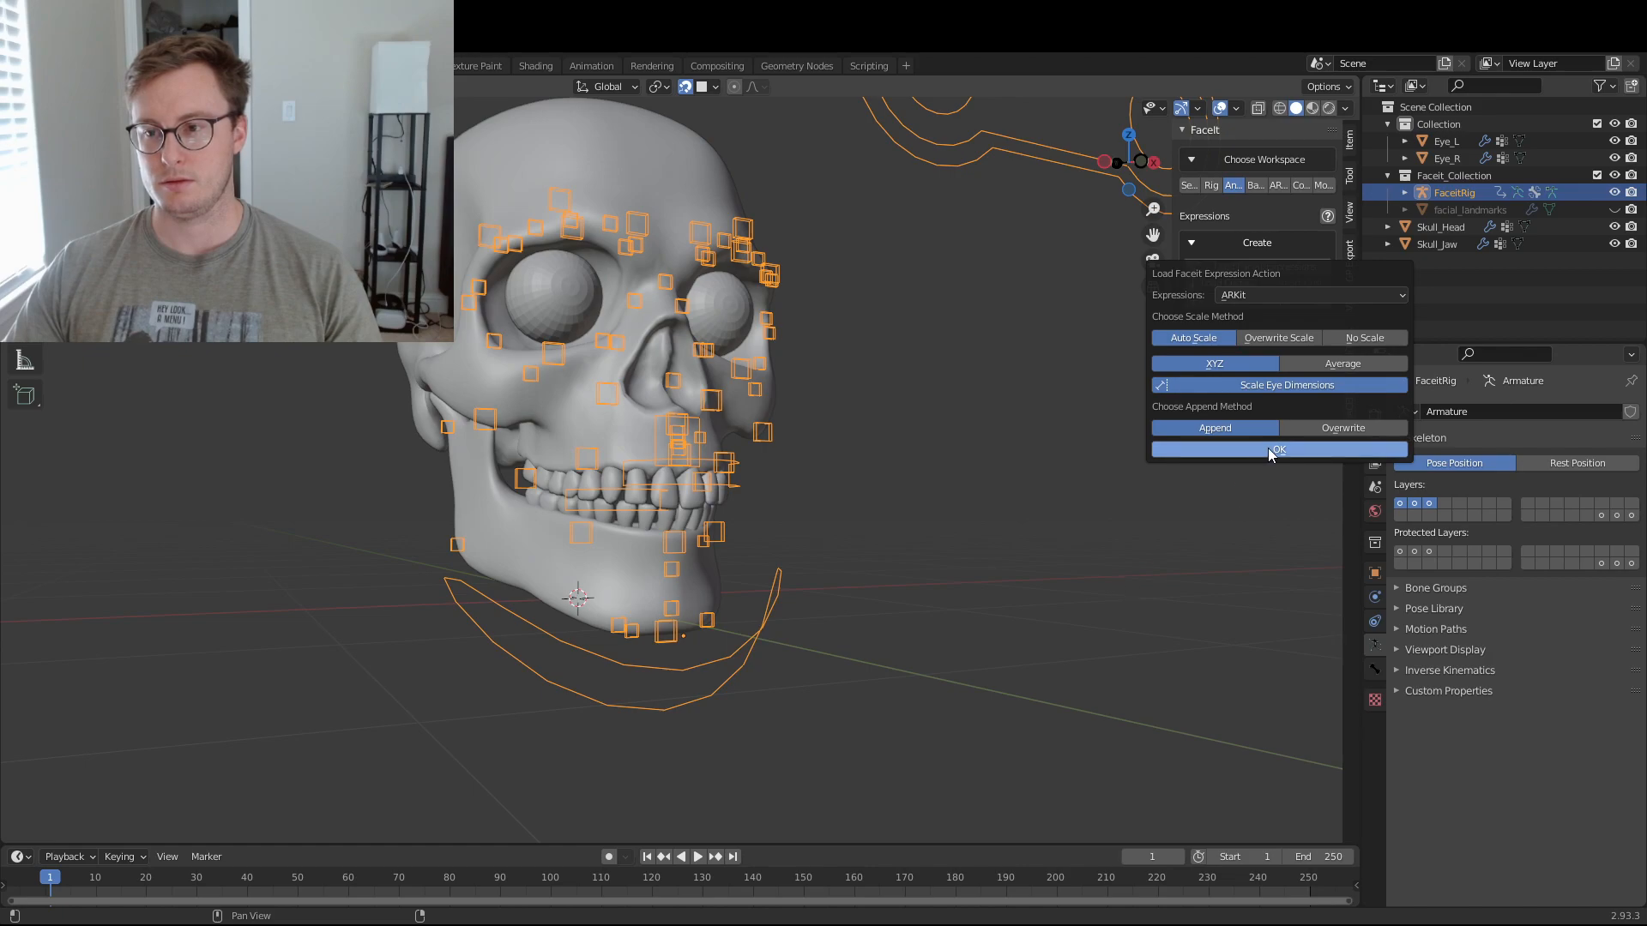
- Play the loaded expression animation and examine the skull's deformation from the front and at an angle
{"action": "middle_click_drag", "start_coordinate": [670, 606], "coordinate": [708, 625]}
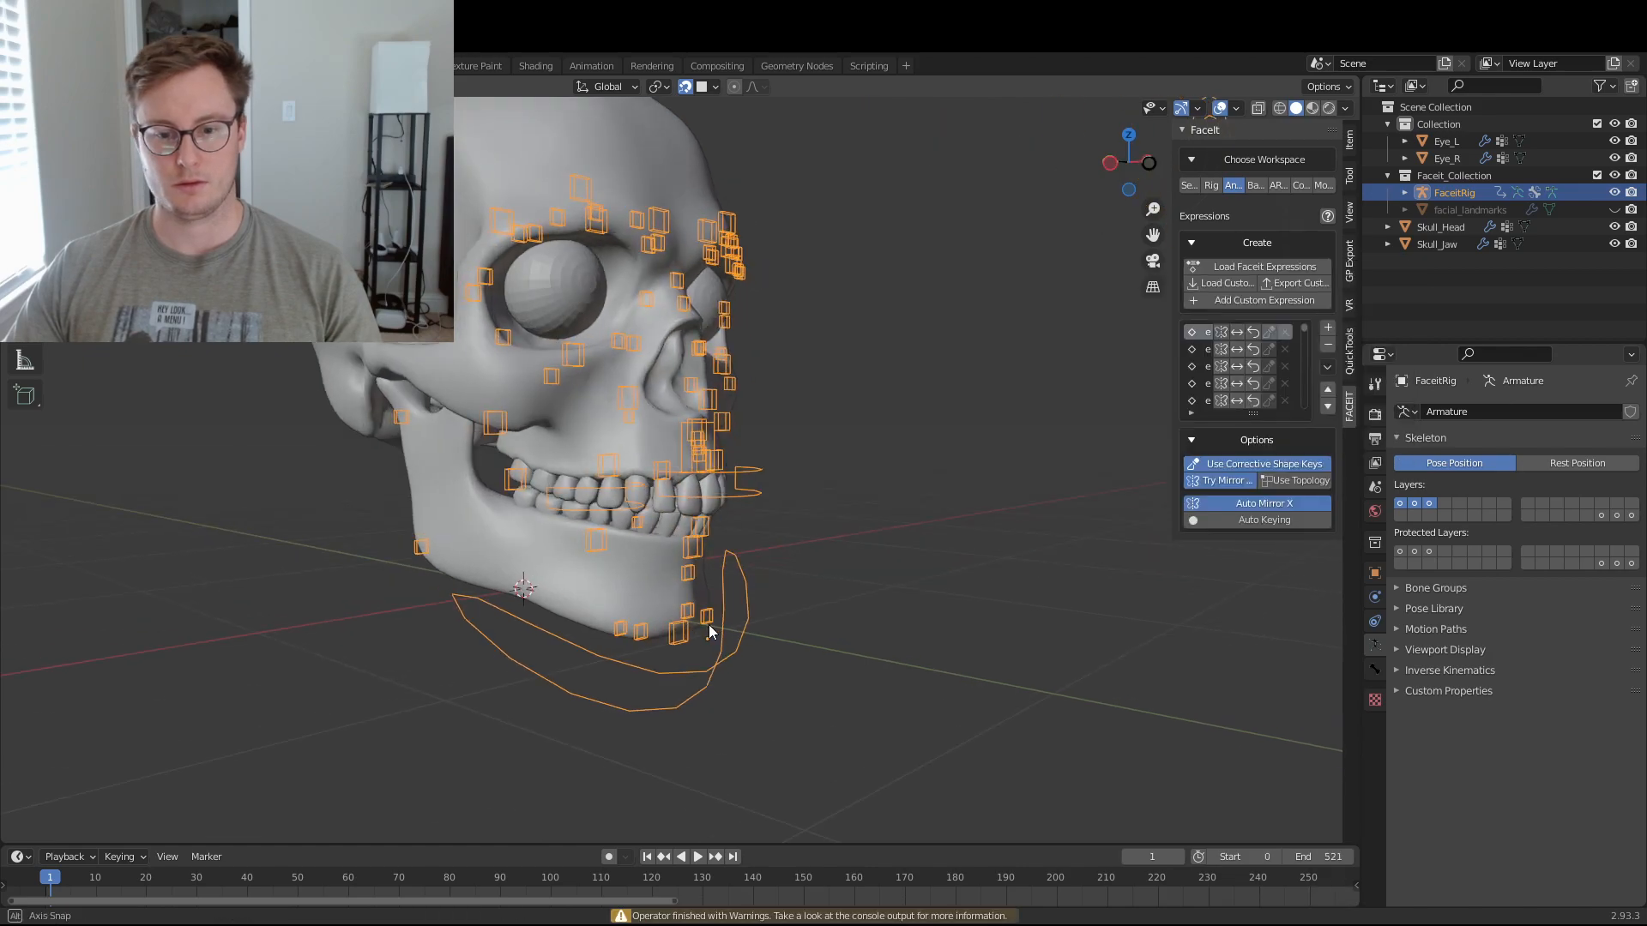
{"action": "key", "text": "space"}
{"action": "key", "text": "KP_1"}
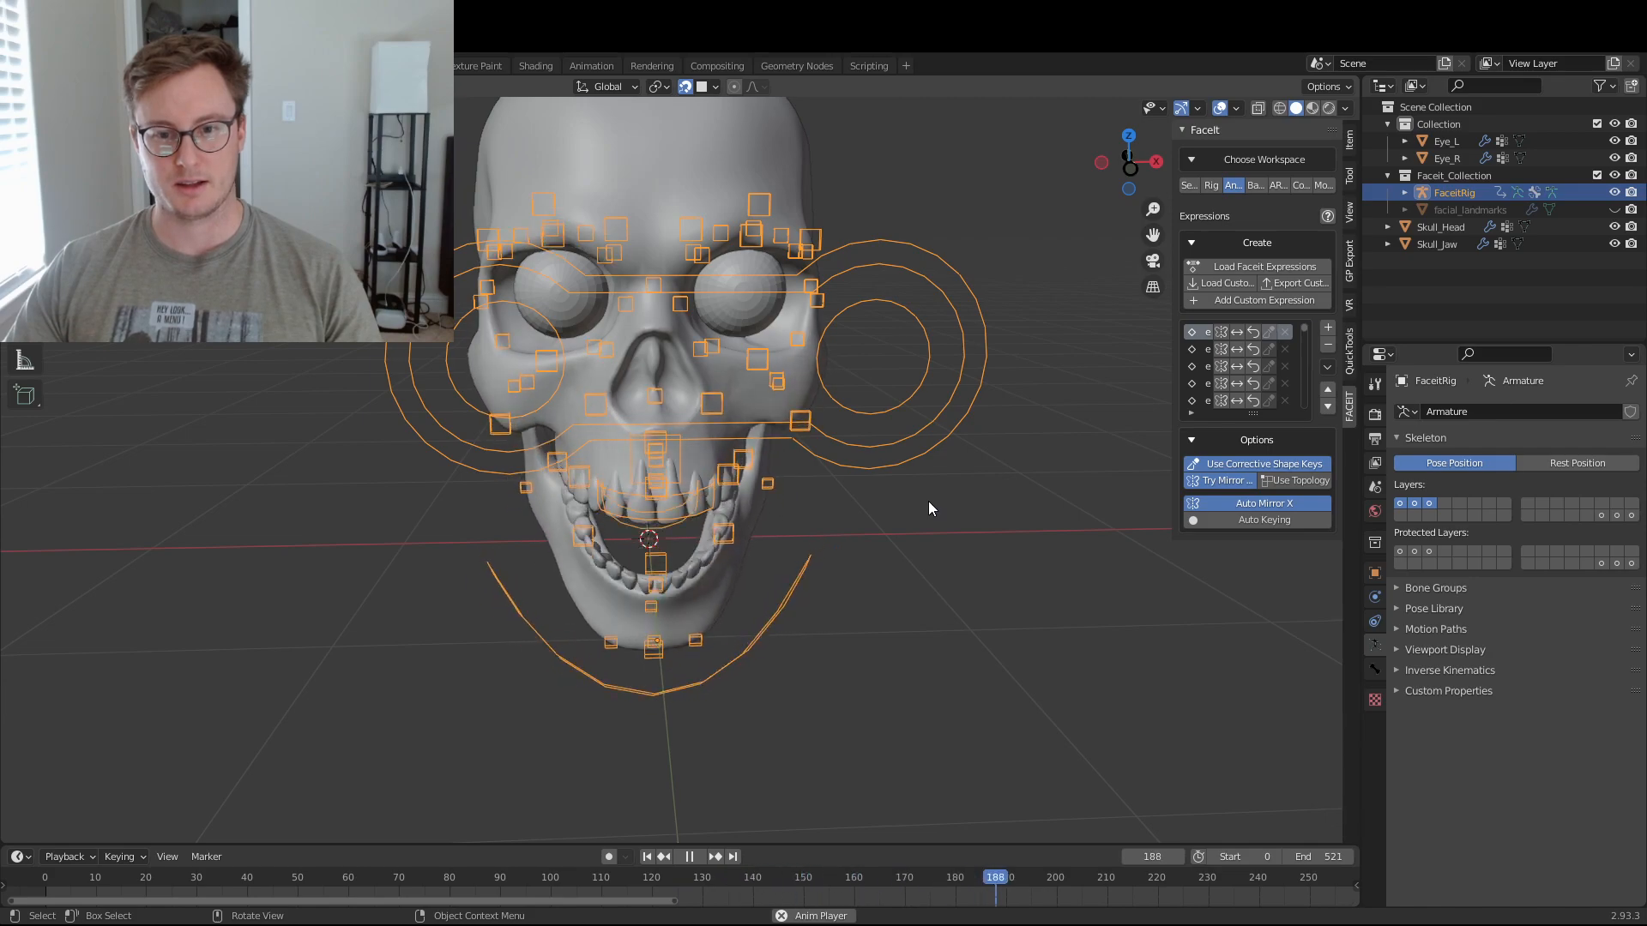
{"action": "key", "text": "space"}
{"action": "middle_click_drag", "start_coordinate": [592, 426], "coordinate": [754, 470]}
{"action": "key", "text": "space"}
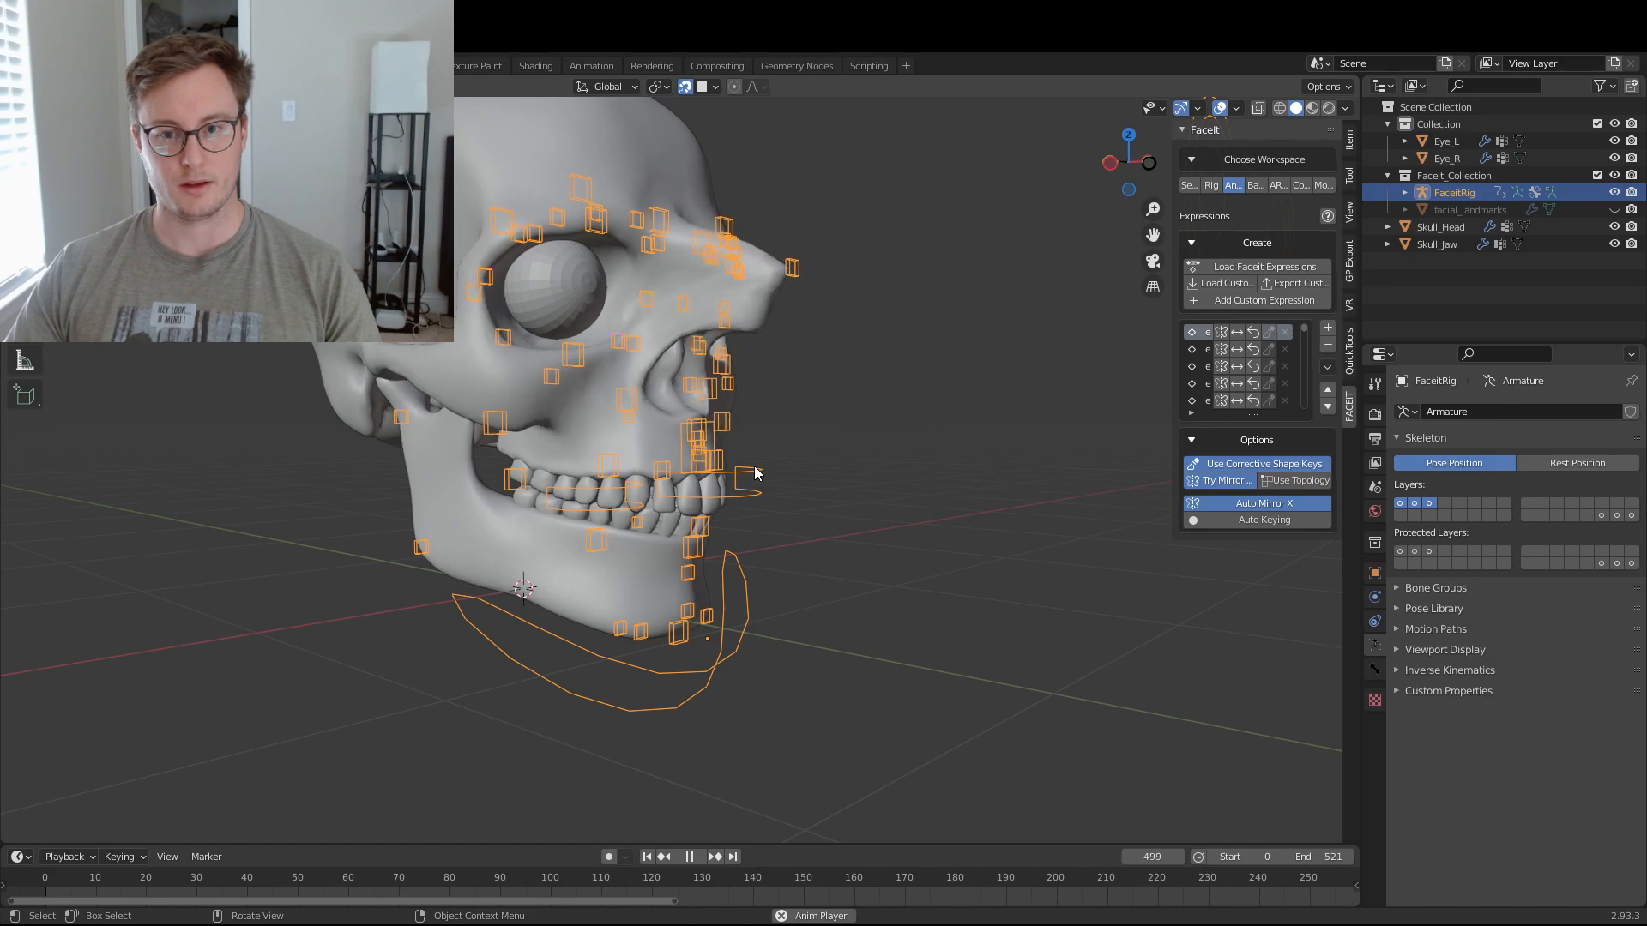
- Replay the expression animation from a different angle, examining how the skull deforms, and stop playback
{"action": "key", "text": "space"}
{"action": "middle_click_drag", "start_coordinate": [758, 468], "coordinate": [863, 508]}
{"action": "key", "text": "space"}
{"action": "key", "text": "space"}
{"action": "scroll", "coordinate": [857, 500], "scroll_direction": "up", "scroll_amount": 4}
{"action": "key", "text": "space"}
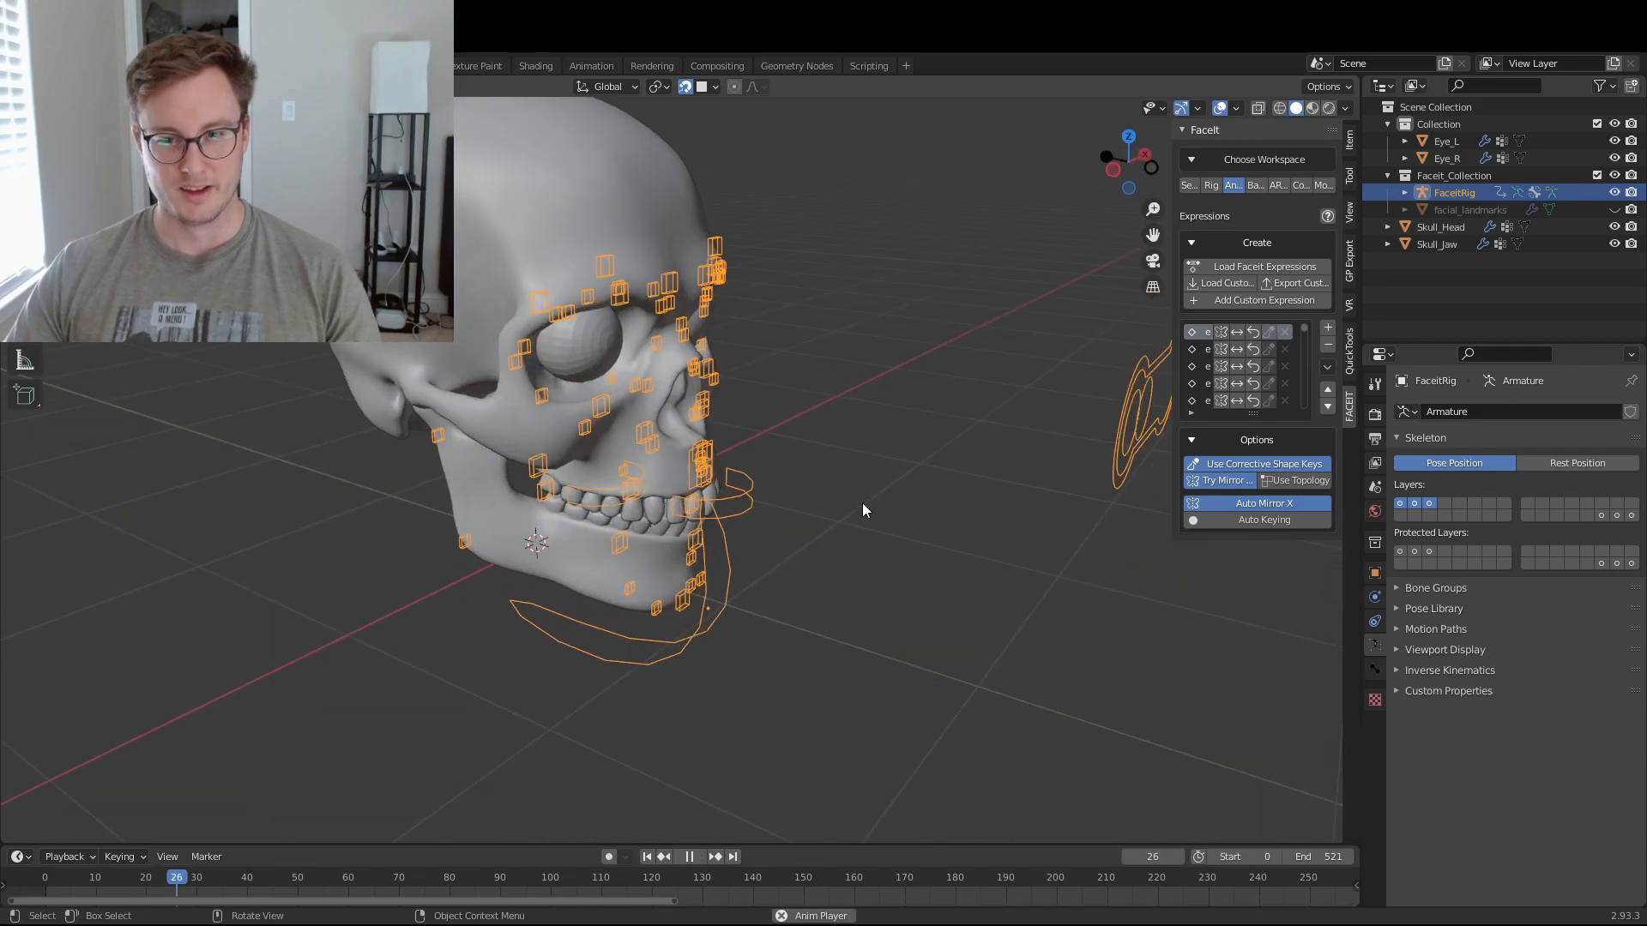
{"action": "key", "text": "space"}
- Enlarge the timeline, widen the Faceit sidebar and lengthen its expression list to make the full expression names readable
{"action": "left_click_drag", "start_coordinate": [948, 848], "coordinate": [949, 760]}
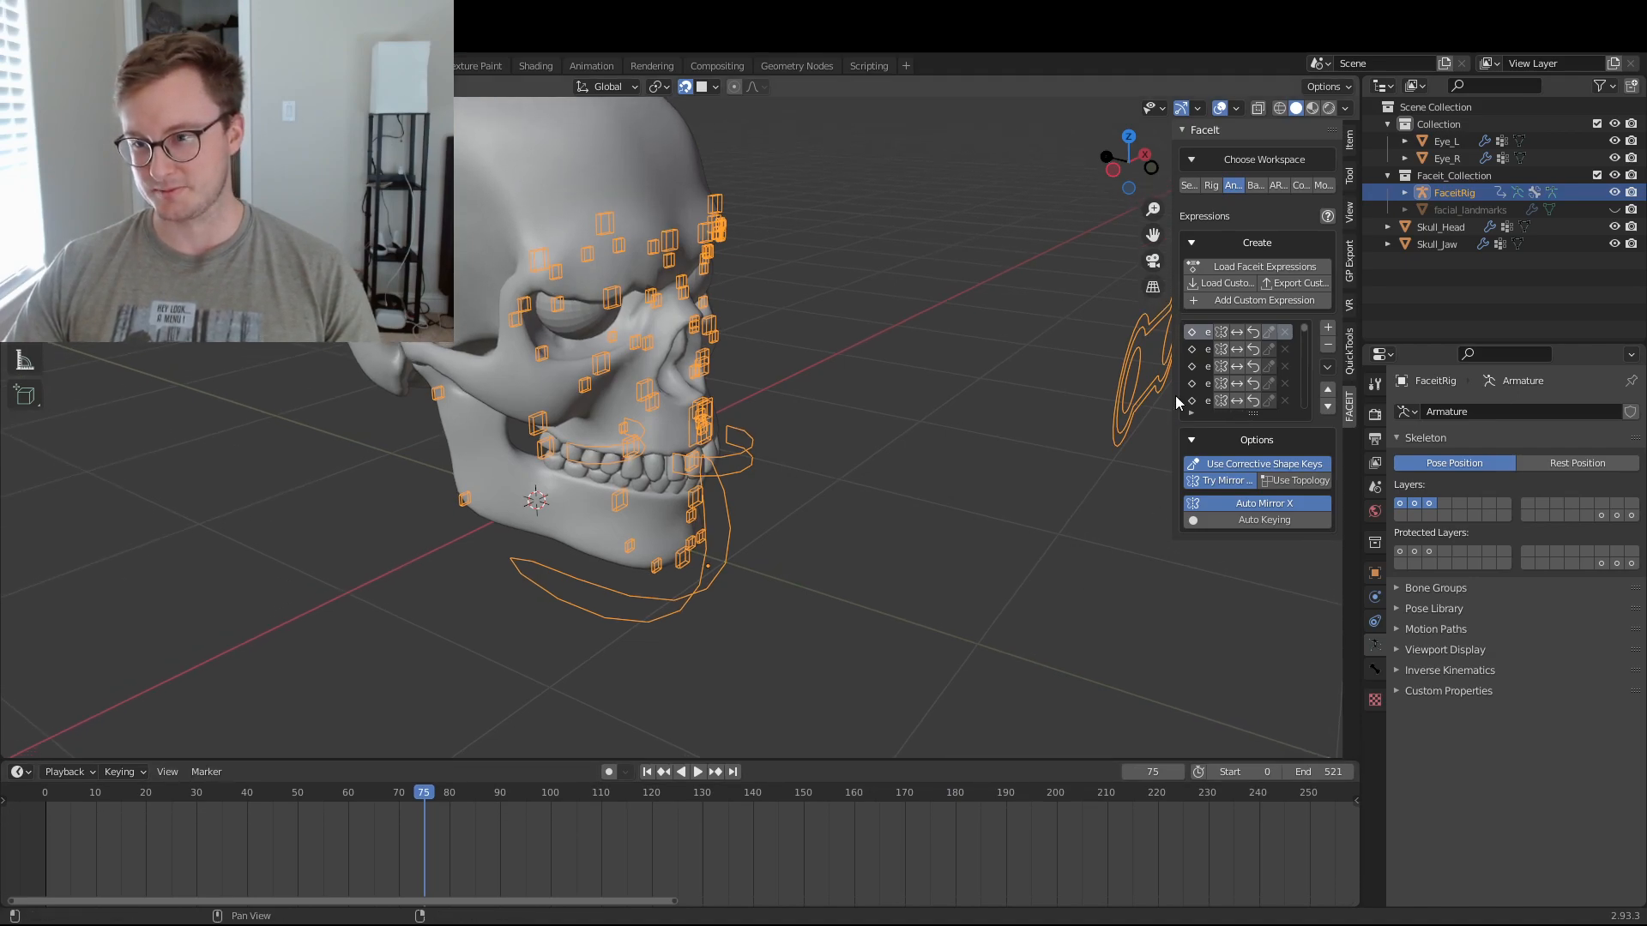
{"action": "left_click_drag", "start_coordinate": [1179, 401], "coordinate": [1025, 399]}
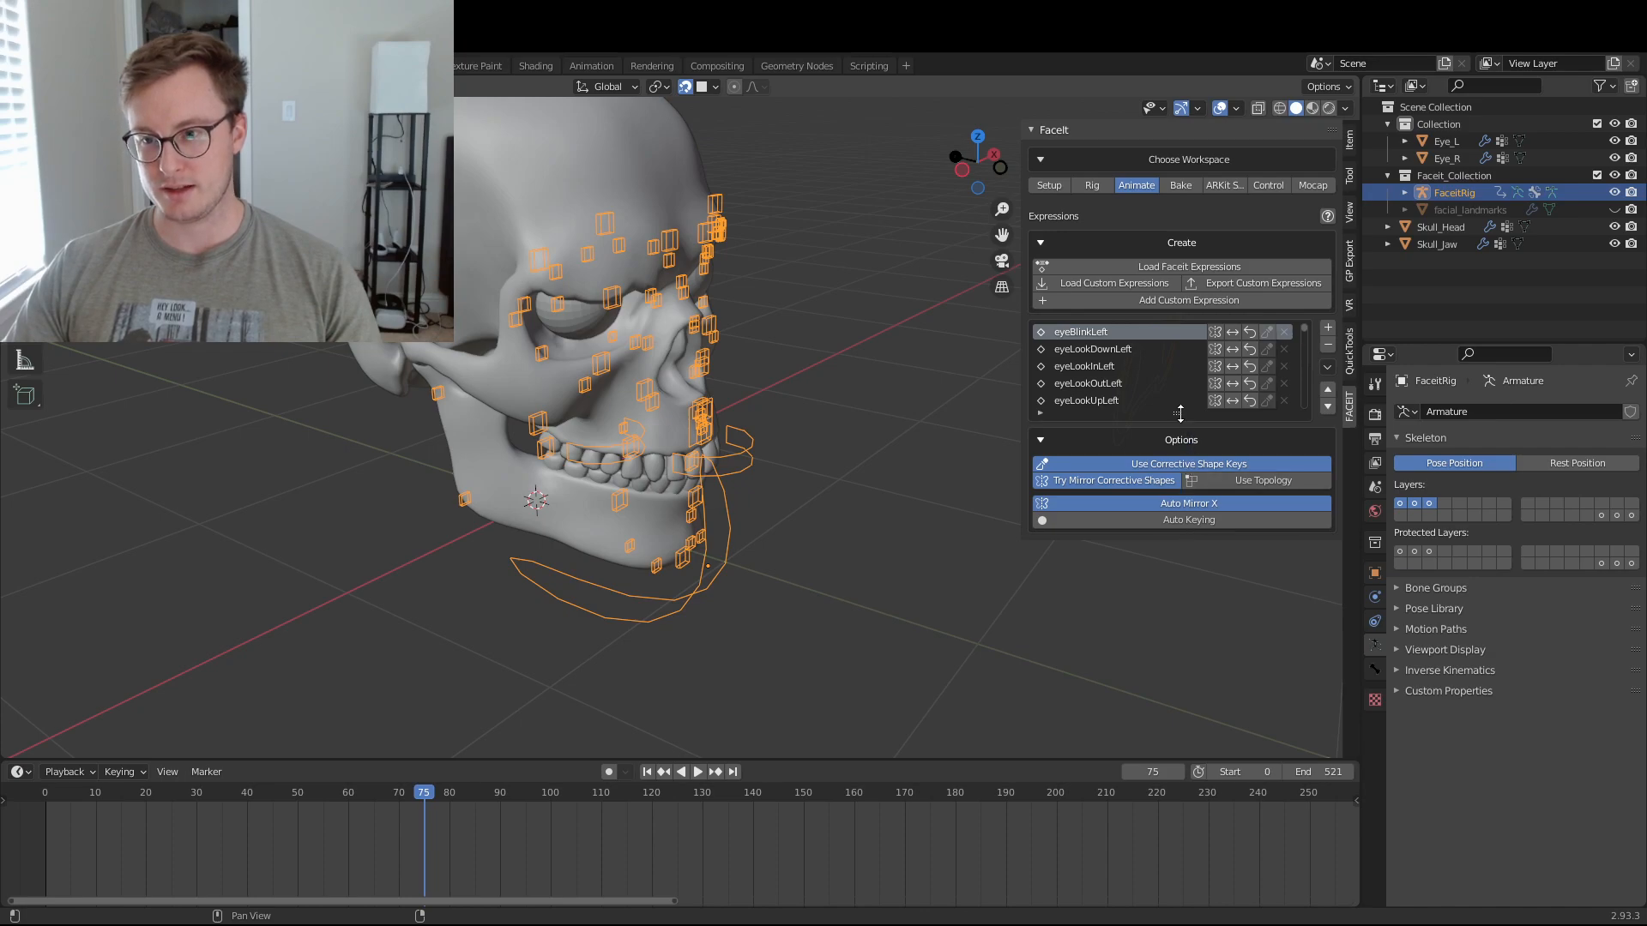
{"action": "left_click_drag", "start_coordinate": [1177, 413], "coordinate": [1180, 626]}
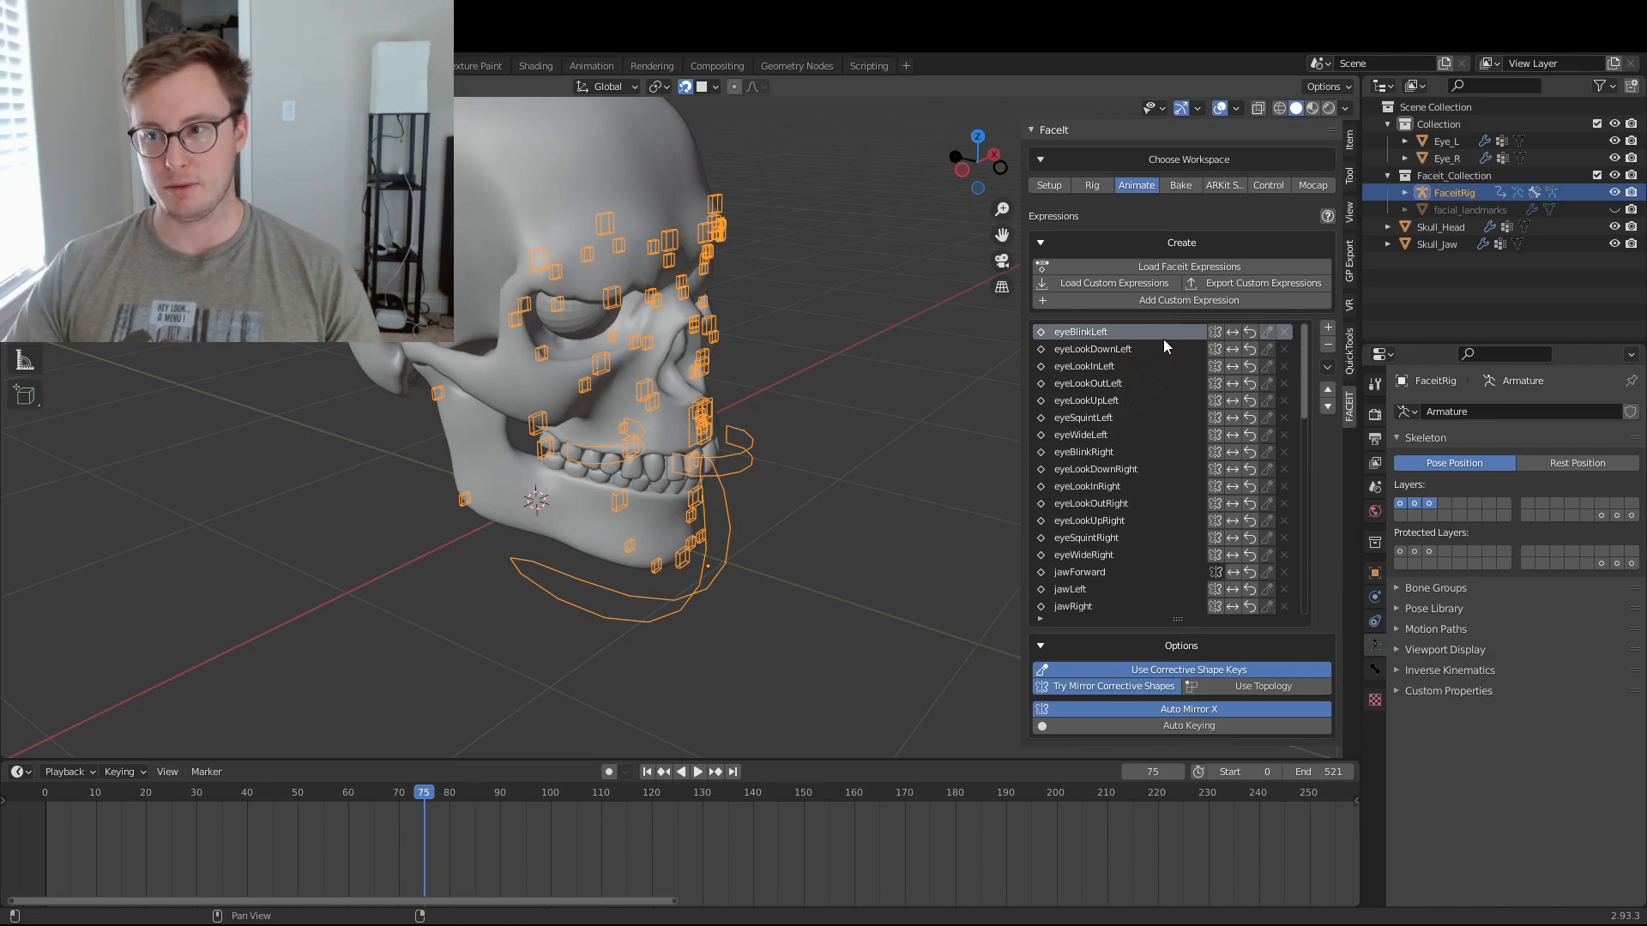
- Step through the left and right eye expressions from eyeLookDownLeft to eyeWideRight and check how the eyeballs move
{"action": "middle_click_drag", "start_coordinate": [840, 355], "coordinate": [820, 326]}
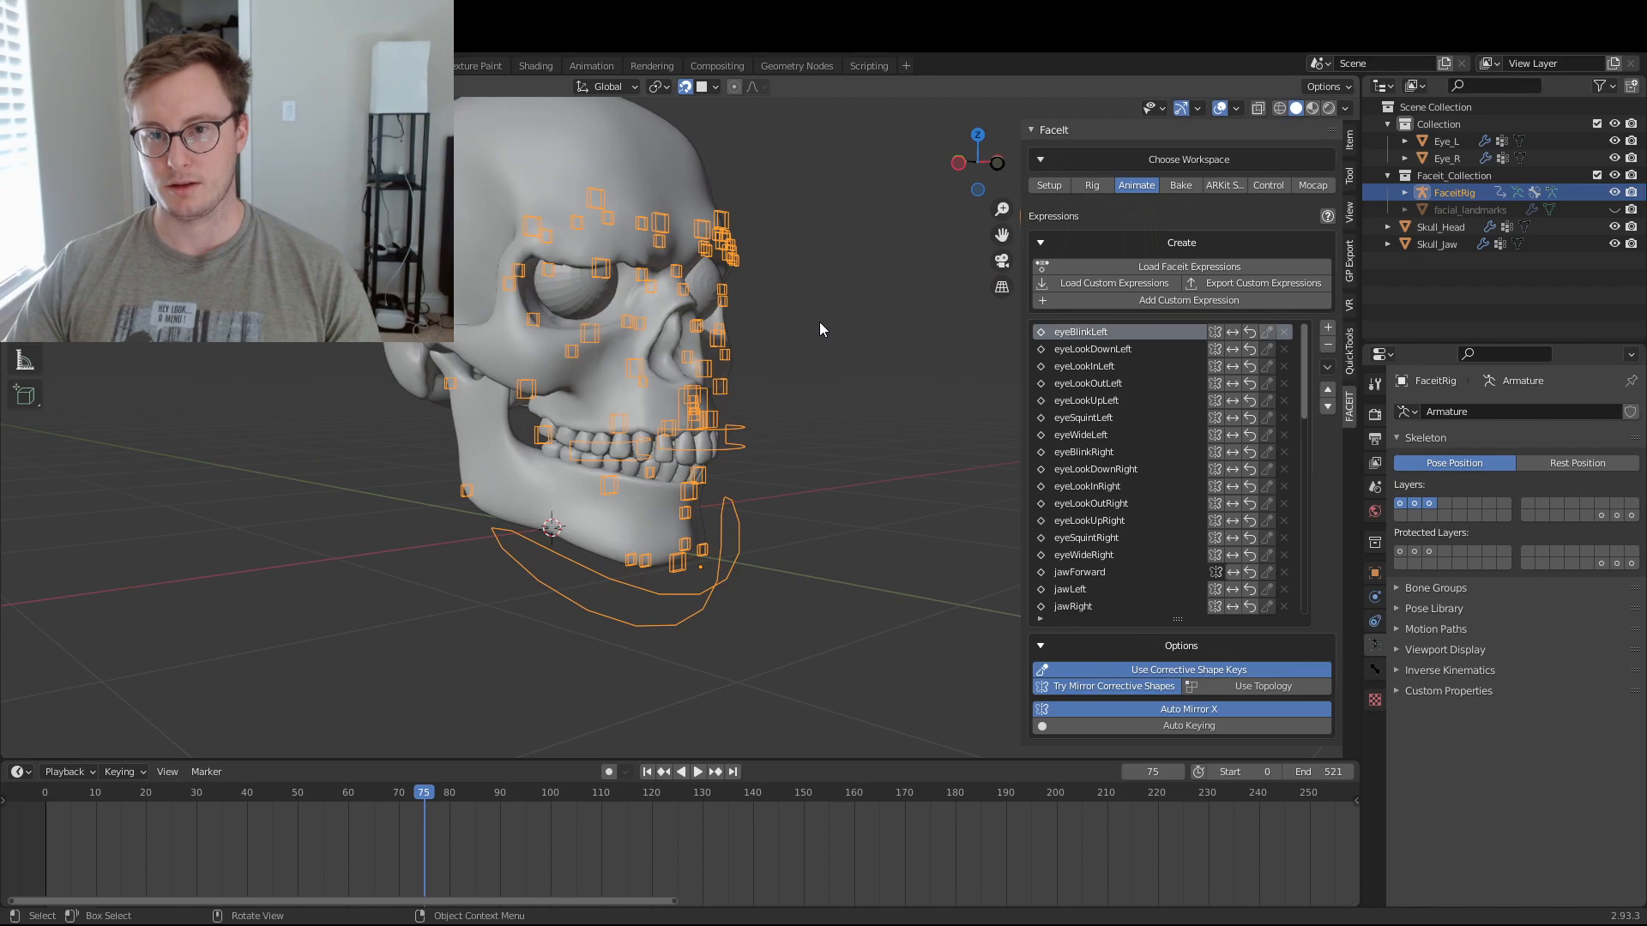
{"action": "left_click", "coordinate": [1132, 349]}
{"action": "key", "text": "Down"}
{"action": "key", "text": "Down"}
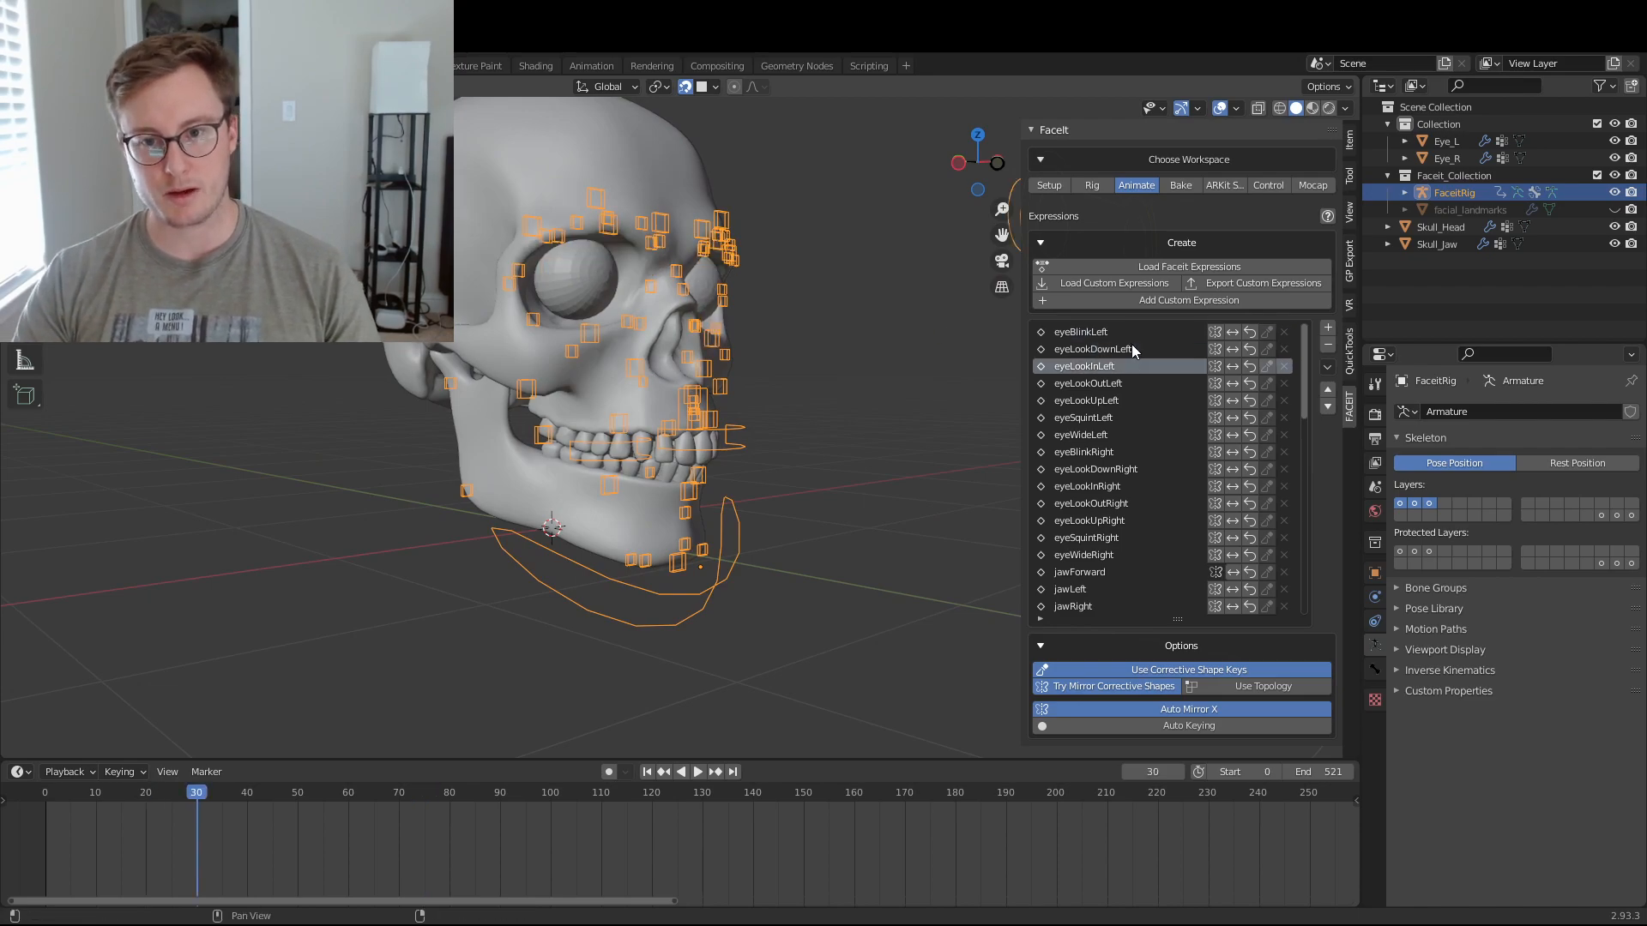
{"action": "key", "text": "Down"}
{"action": "key", "text": "Down"}
{"action": "key", "text": "Down"}
{"action": "key", "text": "Down"}
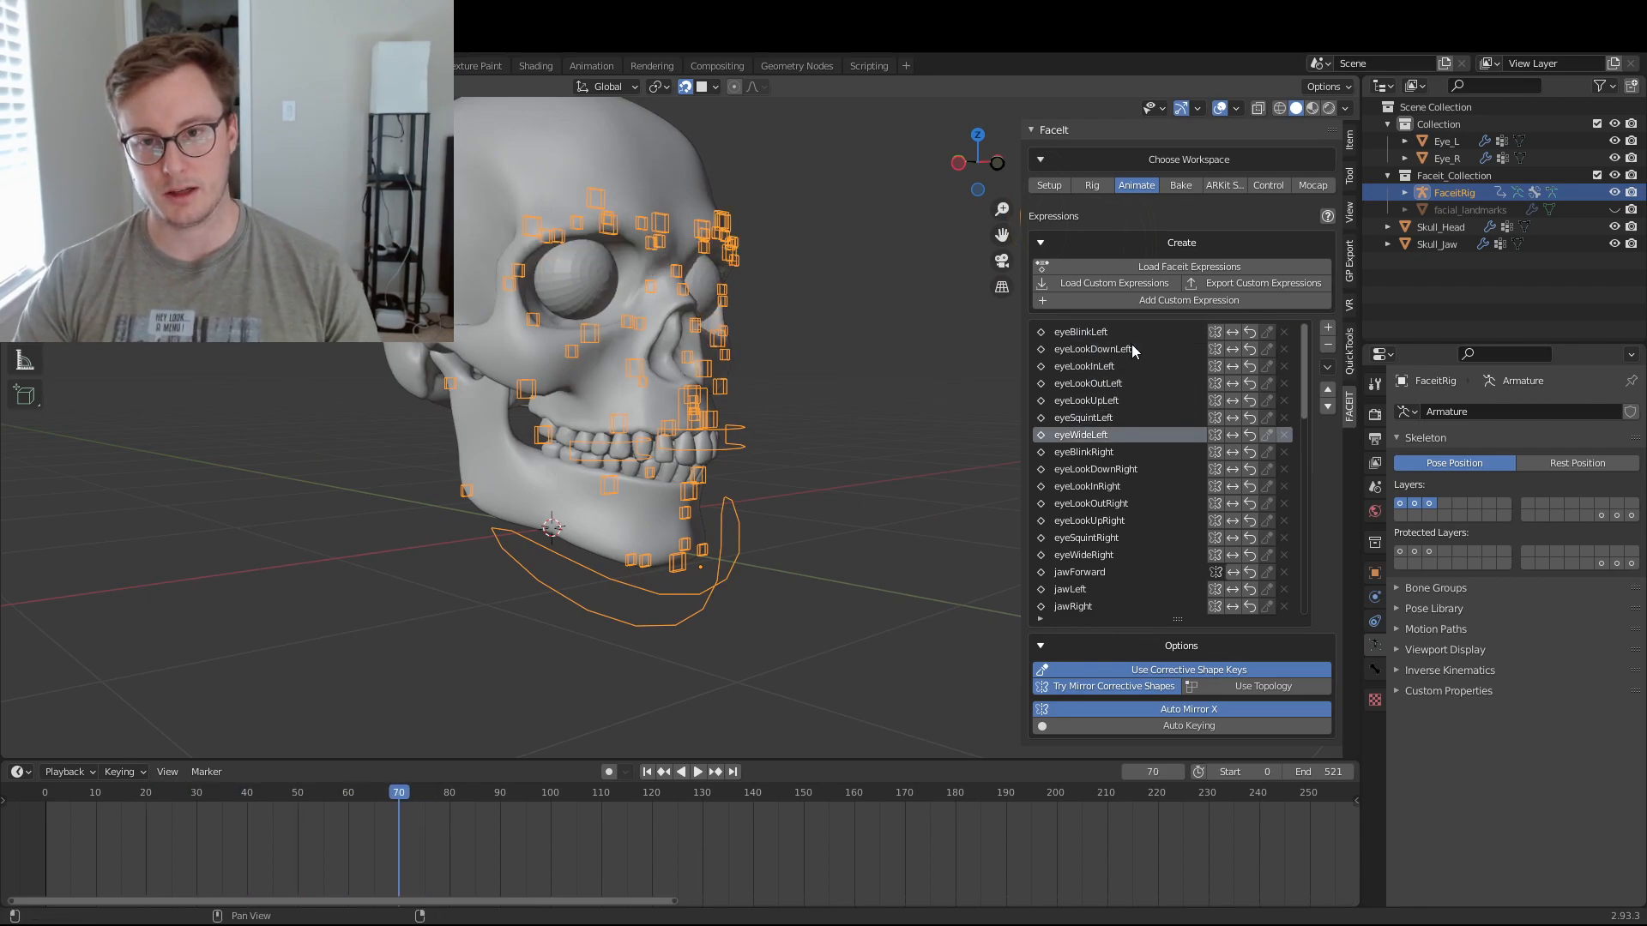
{"action": "key", "text": "Up"}
{"action": "key", "text": "Up"}
{"action": "key", "text": "Up"}
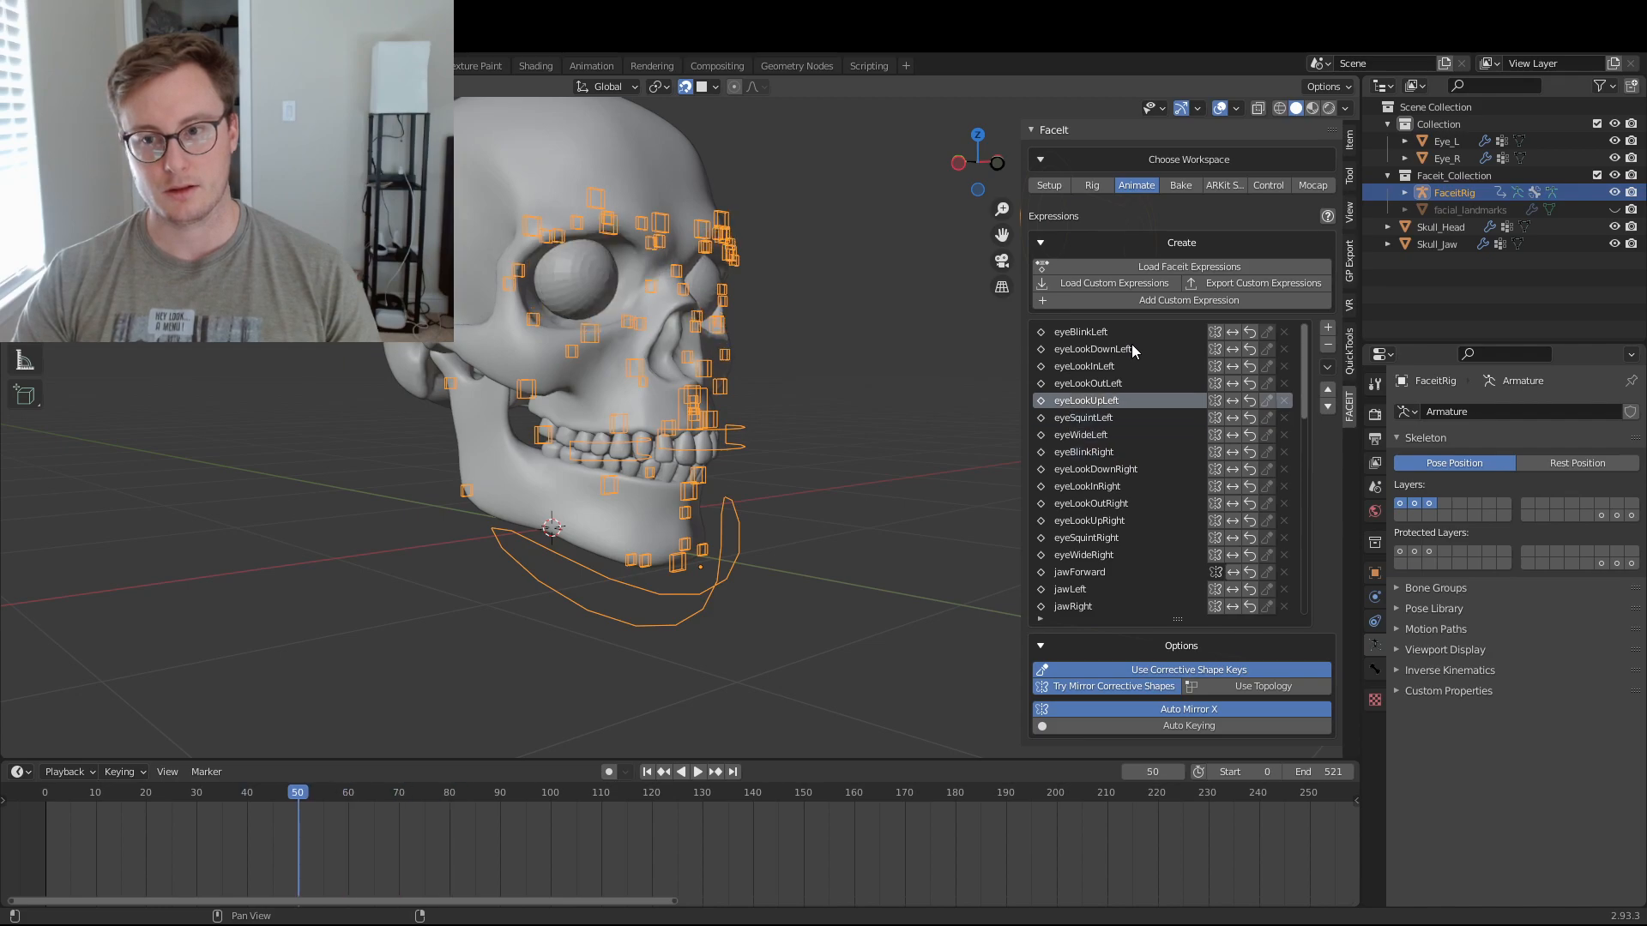
{"action": "key", "text": "Down"}
{"action": "key", "text": "Down"}
{"action": "key", "text": "Down"}
{"action": "key", "text": "Down"}
{"action": "key", "text": "Down"}
{"action": "key", "text": "Down"}
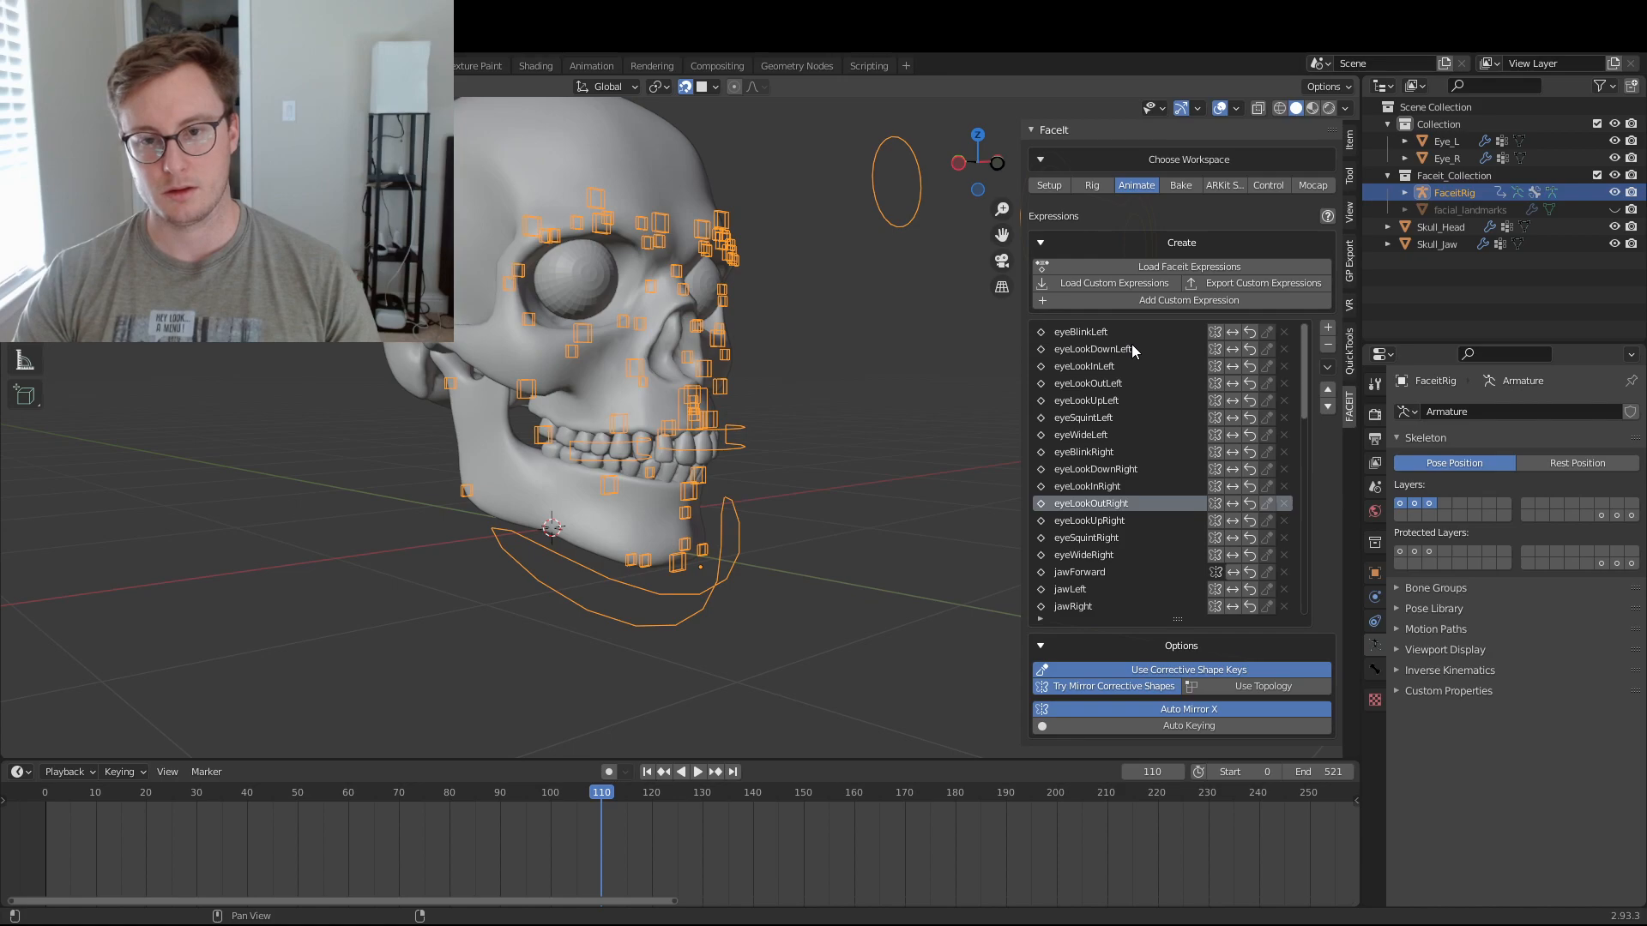
{"action": "key", "text": "Down"}
{"action": "key", "text": "Down"}
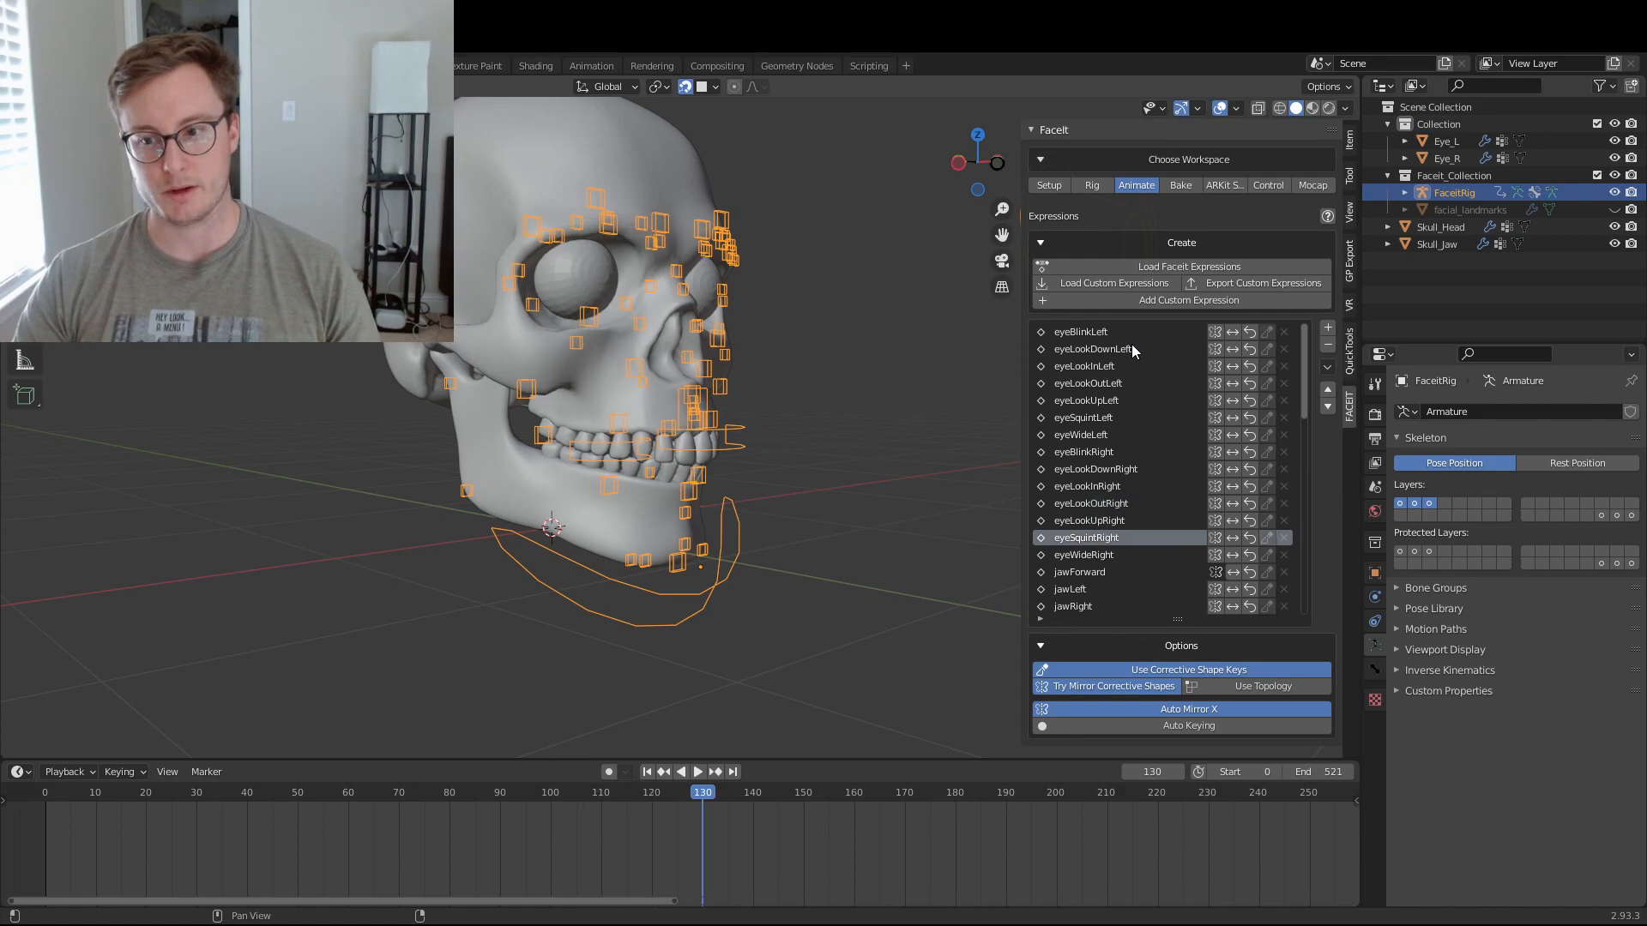
{"action": "key", "text": "Down"}
- Compare the jawForward, jawLeft, jawRight, jawOpen and mouthClose expressions back and forth to check the jaw movement
{"action": "key", "text": "Down"}
{"action": "key", "text": "Down"}
{"action": "key", "text": "Up"}
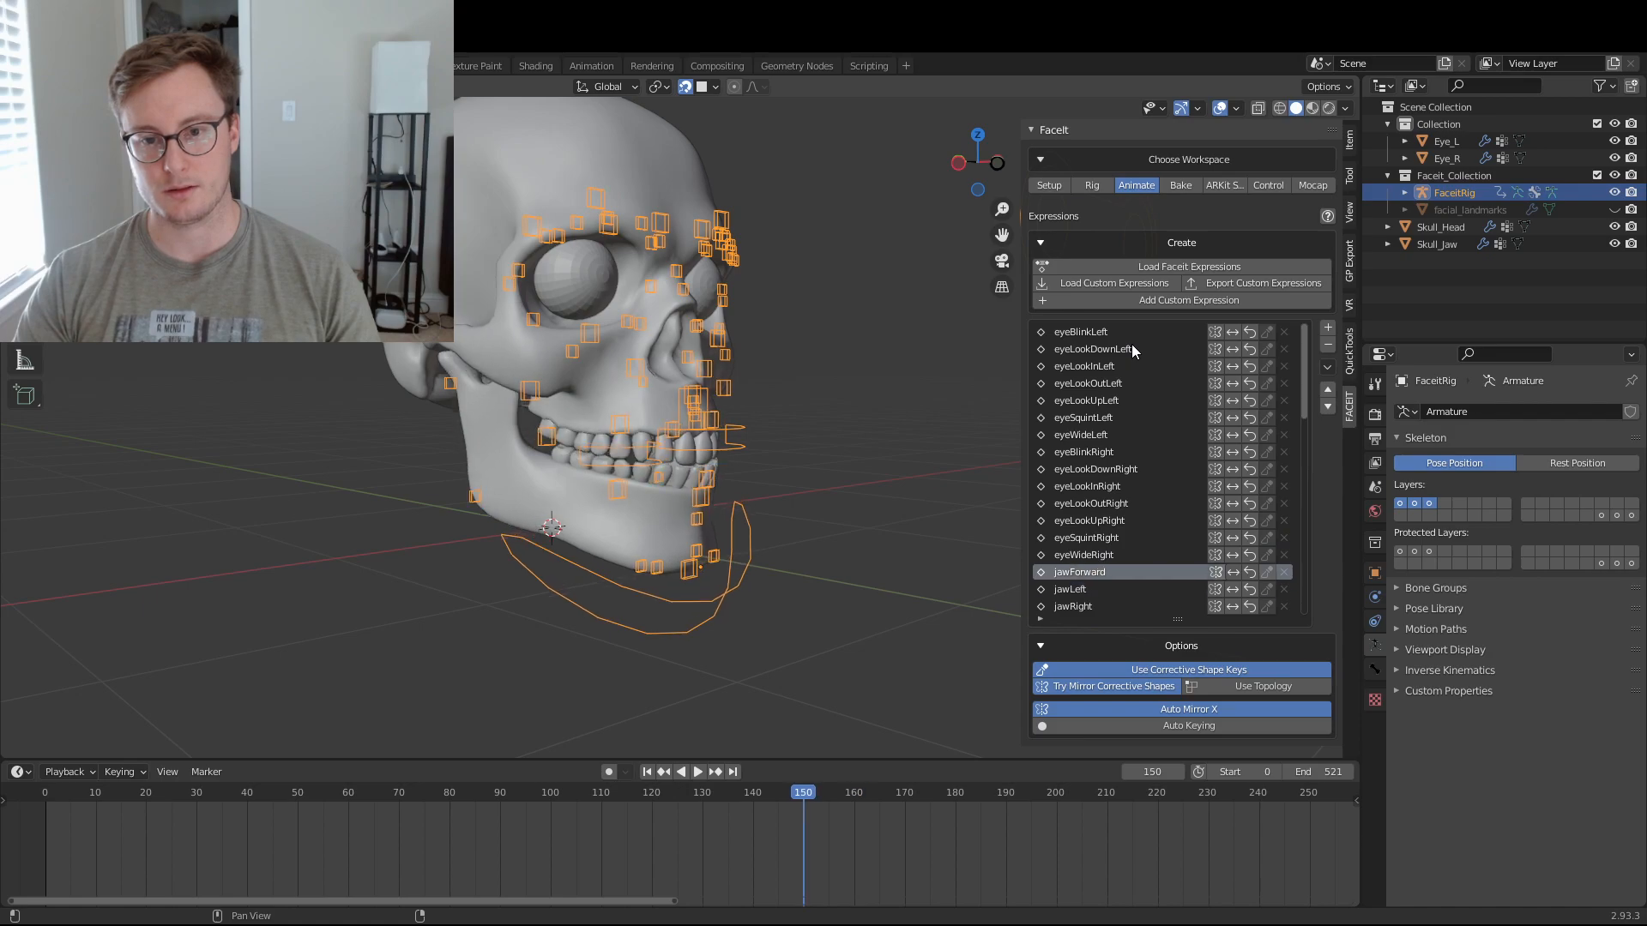
{"action": "key", "text": "Down"}
{"action": "key", "text": "Up"}
{"action": "key", "text": "Down"}
{"action": "key", "text": "Up"}
{"action": "key", "text": "Down"}
{"action": "key", "text": "Up"}
{"action": "key", "text": "Down"}
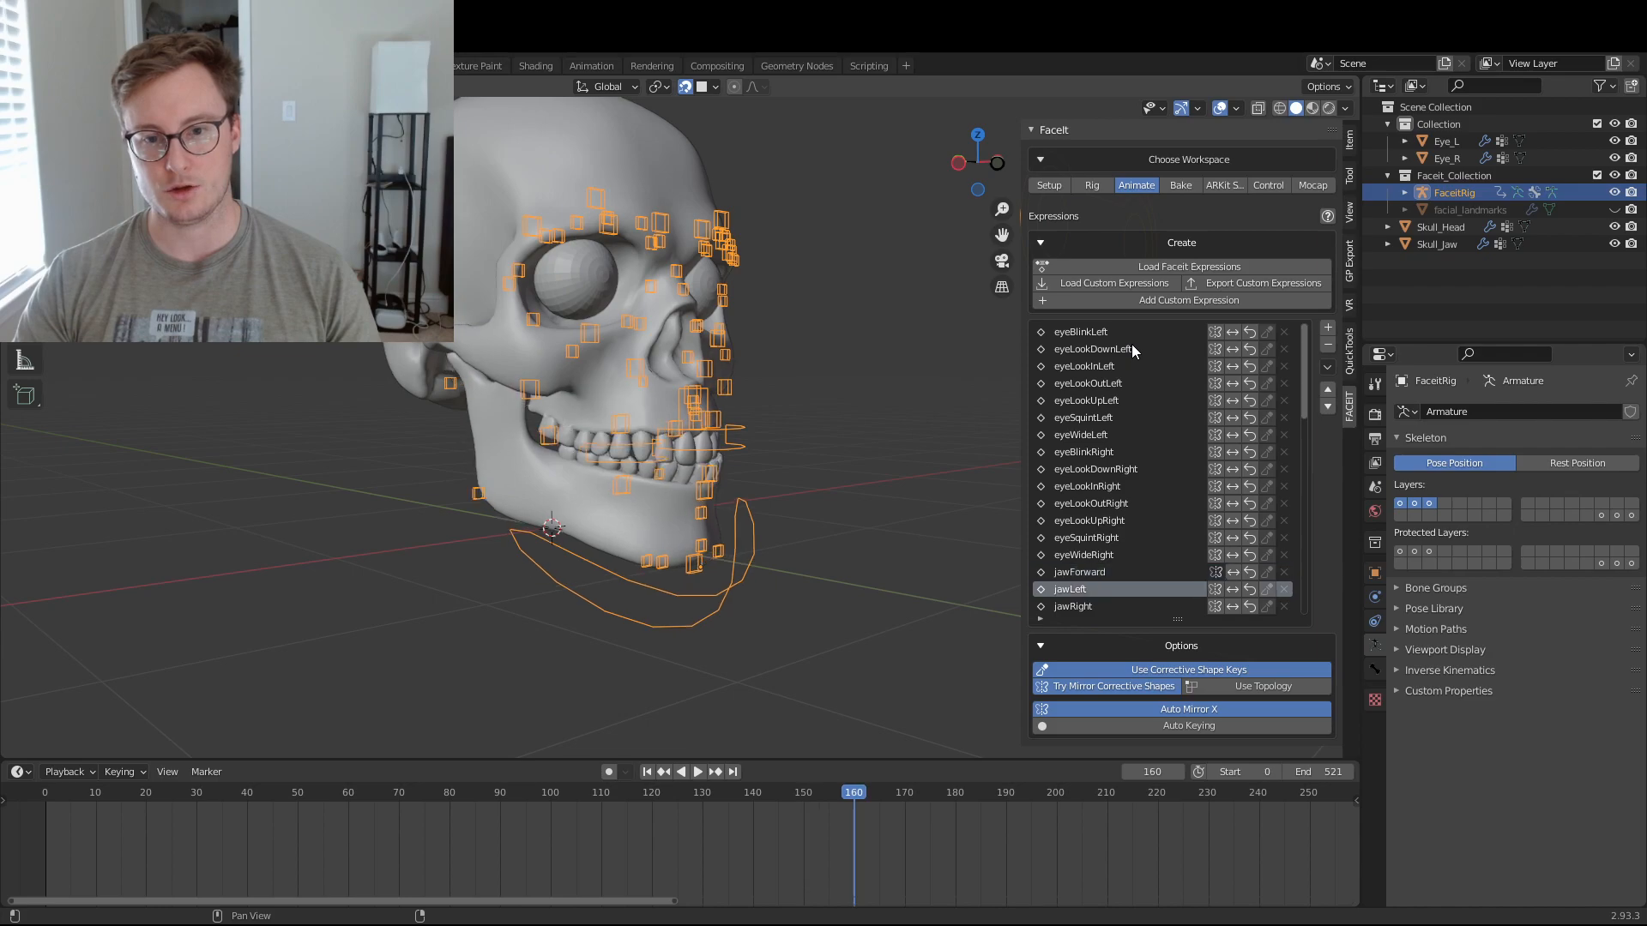
{"action": "key", "text": "Down"}
{"action": "key", "text": "Up"}
{"action": "key", "text": "Down"}
{"action": "key", "text": "Up"}
{"action": "key", "text": "Down"}
{"action": "key", "text": "Up"}
{"action": "key", "text": "Down"}
{"action": "key", "text": "Up"}
{"action": "key", "text": "Down"}
{"action": "key", "text": "Down"}
{"action": "key", "text": "Down"}
{"action": "key", "text": "Down"}
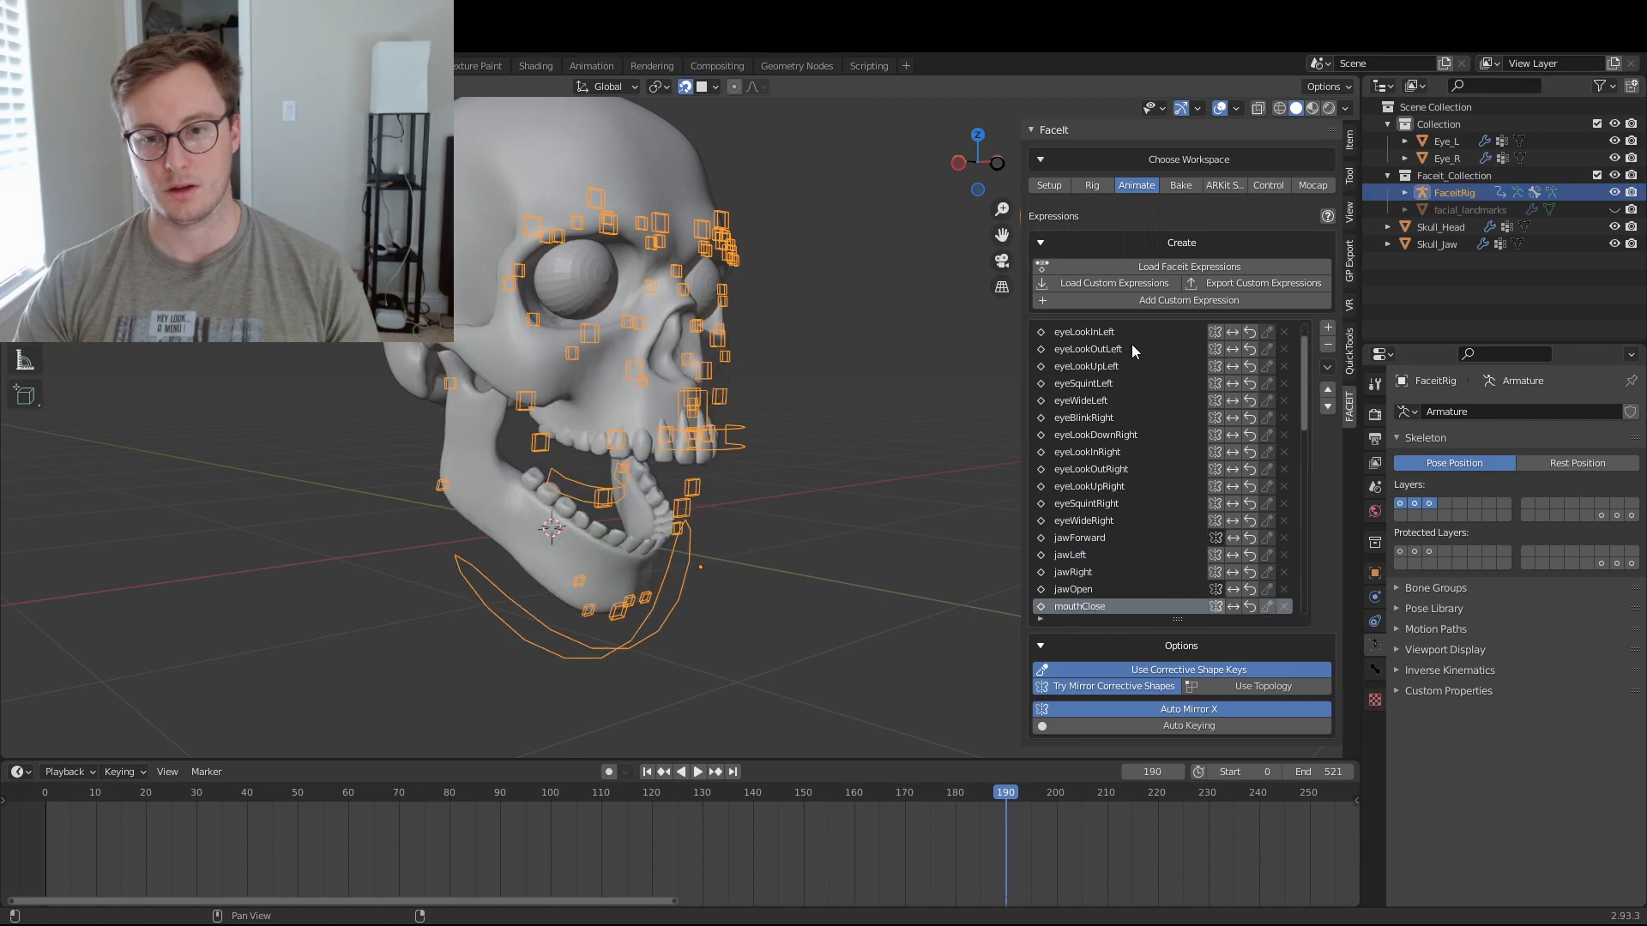
{"action": "key", "text": "Up"}
{"action": "key", "text": "Down"}
{"action": "key", "text": "Up"}
{"action": "key", "text": "Down"}
- Step through the mouth expressions from mouthFunnel onward and check their effect on the teeth and jaw
{"action": "key", "text": "Down"}
{"action": "key", "text": "Down"}
{"action": "key", "text": "Down"}
{"action": "key", "text": "Down"}
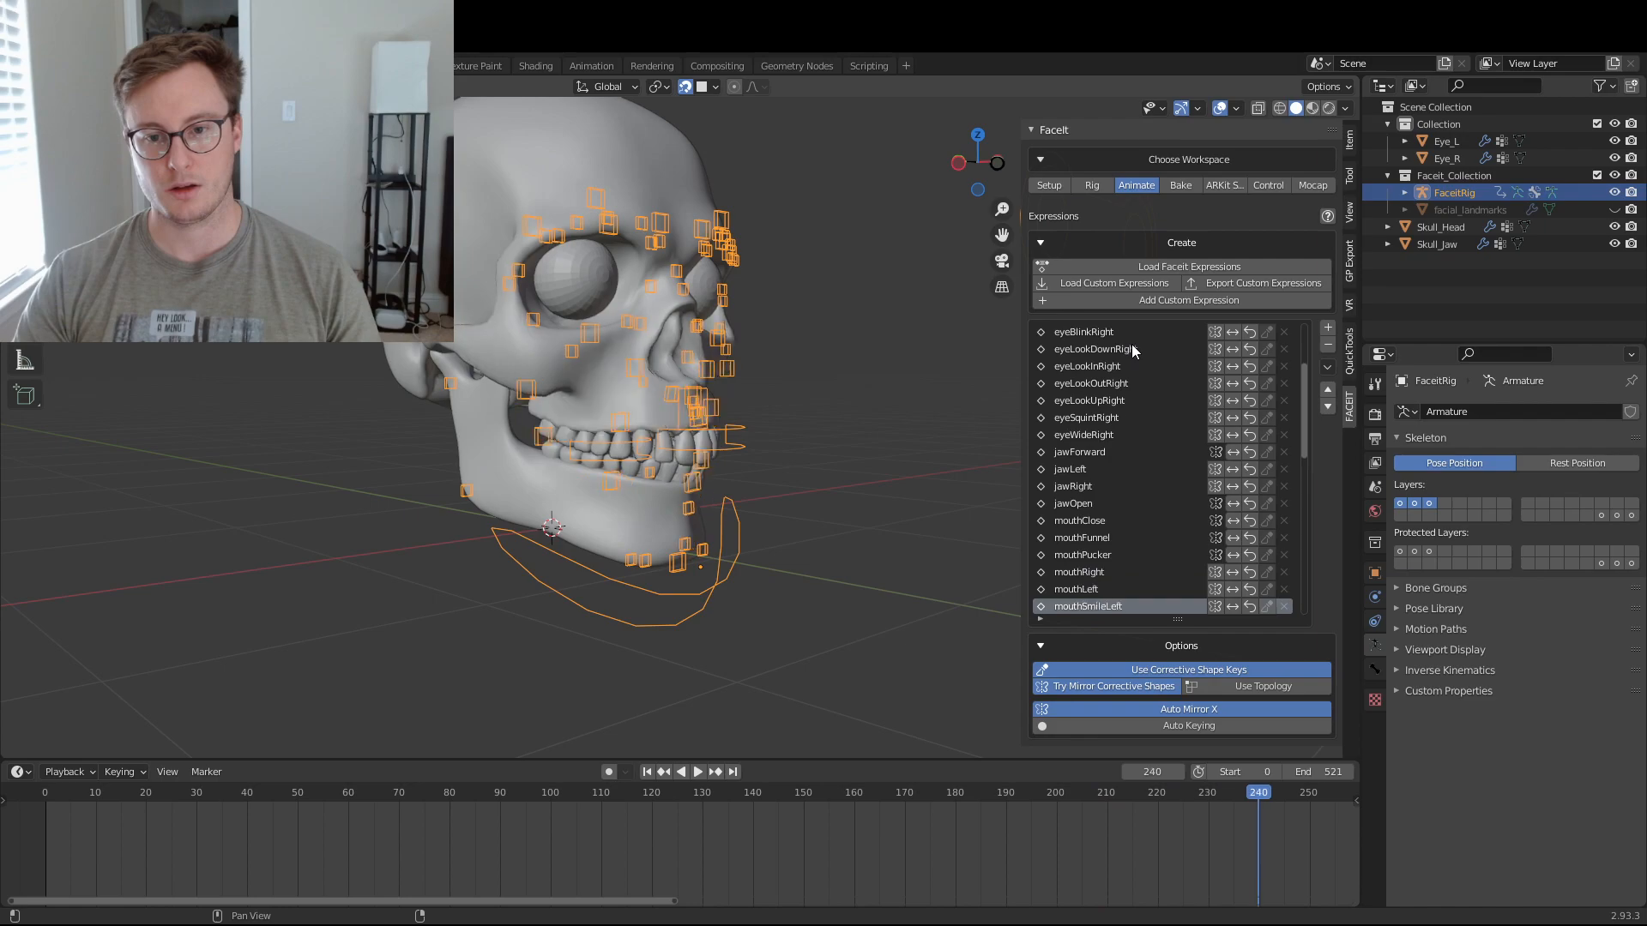
{"action": "key", "text": "Down"}
{"action": "key", "text": "Down"}
{"action": "key", "text": "Down"}
{"action": "key", "text": "Down"}
{"action": "key", "text": "Down"}
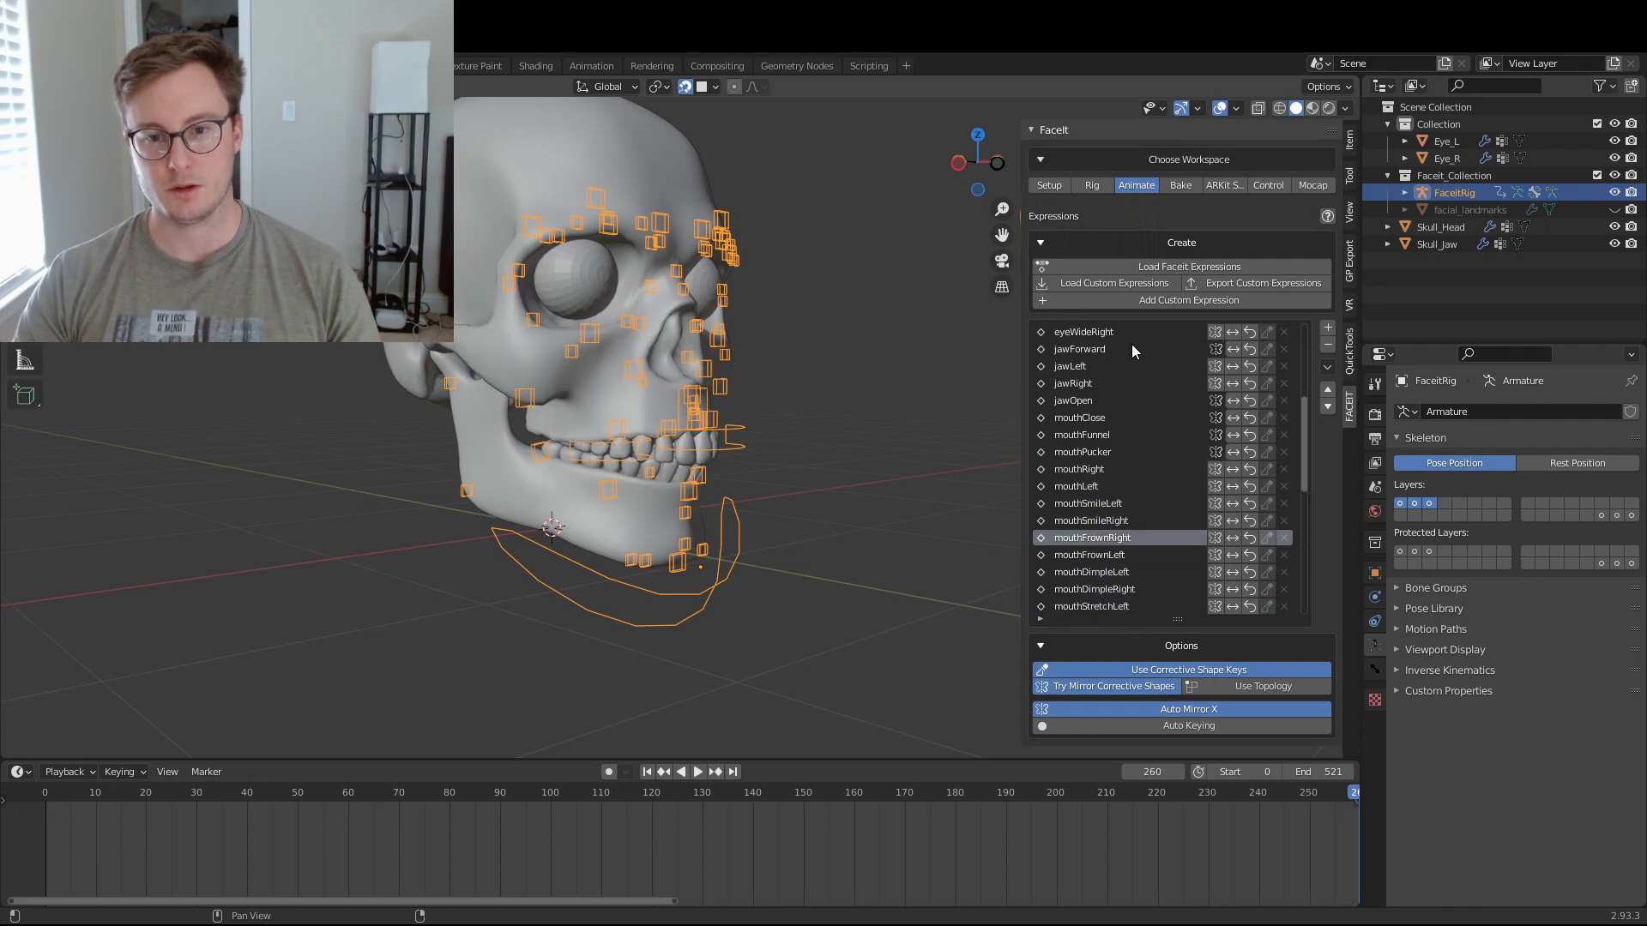
{"action": "key", "text": "Down"}
{"action": "key", "text": "Down"}
{"action": "key", "text": "Down"}
{"action": "key", "text": "Down"}
{"action": "key", "text": "Down"}
{"action": "key", "text": "Down"}
{"action": "key", "text": "Down"}
{"action": "key", "text": "Down"}
{"action": "key", "text": "Down"}
{"action": "key", "text": "Down"}
{"action": "key", "text": "Down"}
{"action": "key", "text": "Down"}
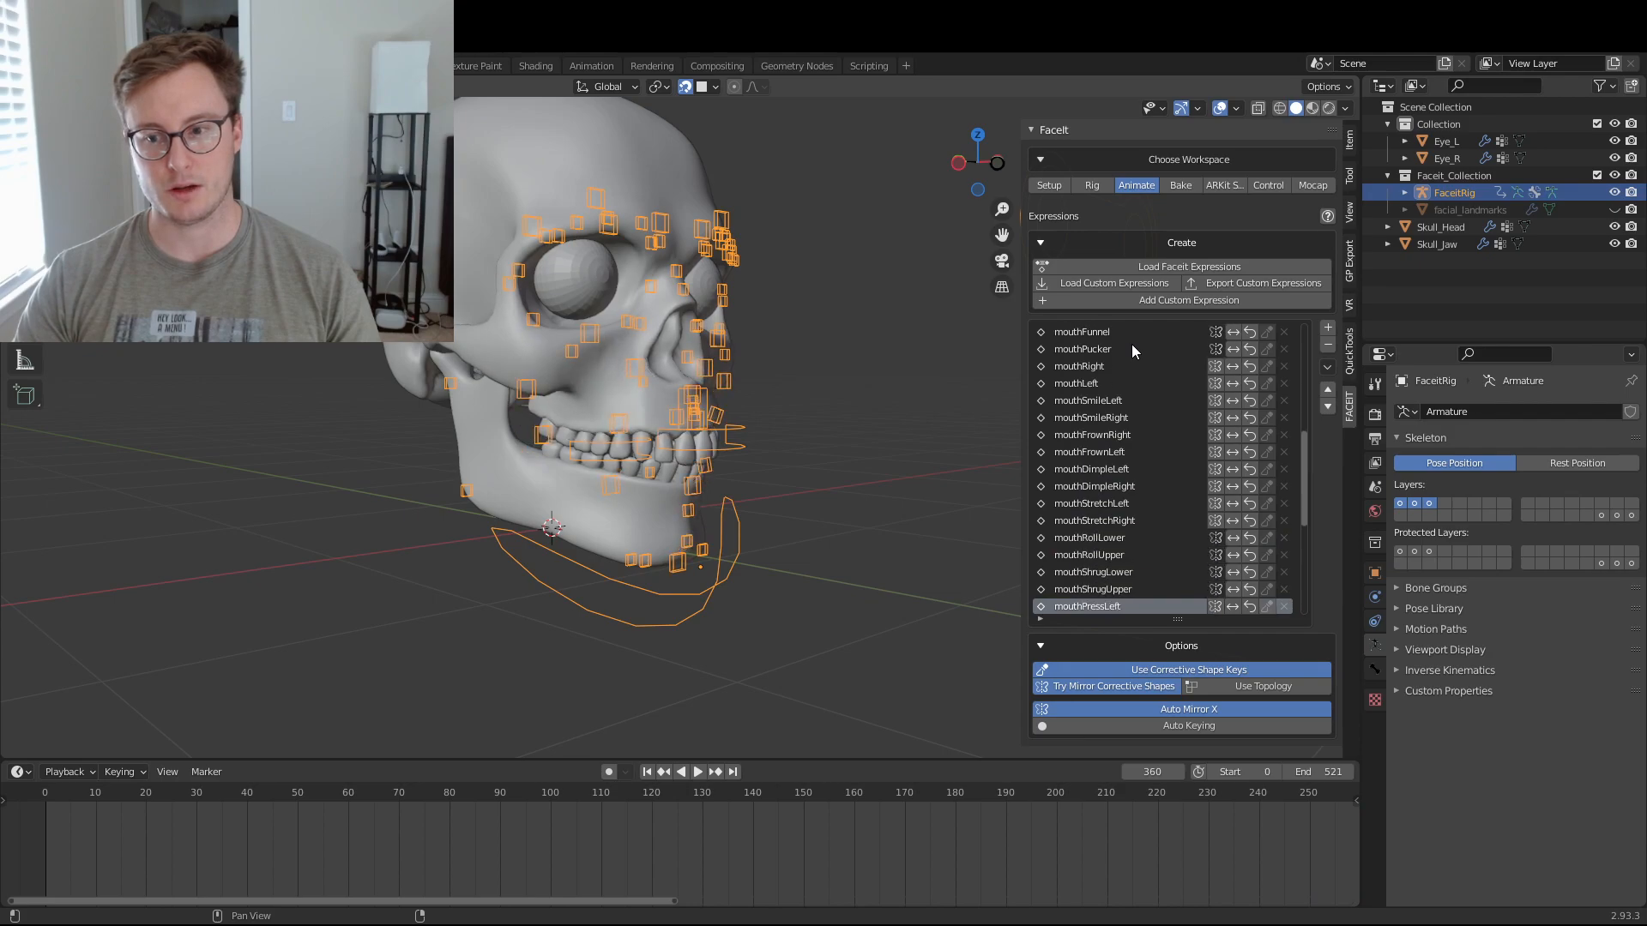
{"action": "key", "text": "Down"}
{"action": "key", "text": "Down"}
- Step through the brow, cheek and nose expressions to find distorted poses, returning to noseSneerLeft
{"action": "key", "text": "Down"}
{"action": "key", "text": "Down"}
{"action": "key", "text": "Down"}
{"action": "key", "text": "Down"}
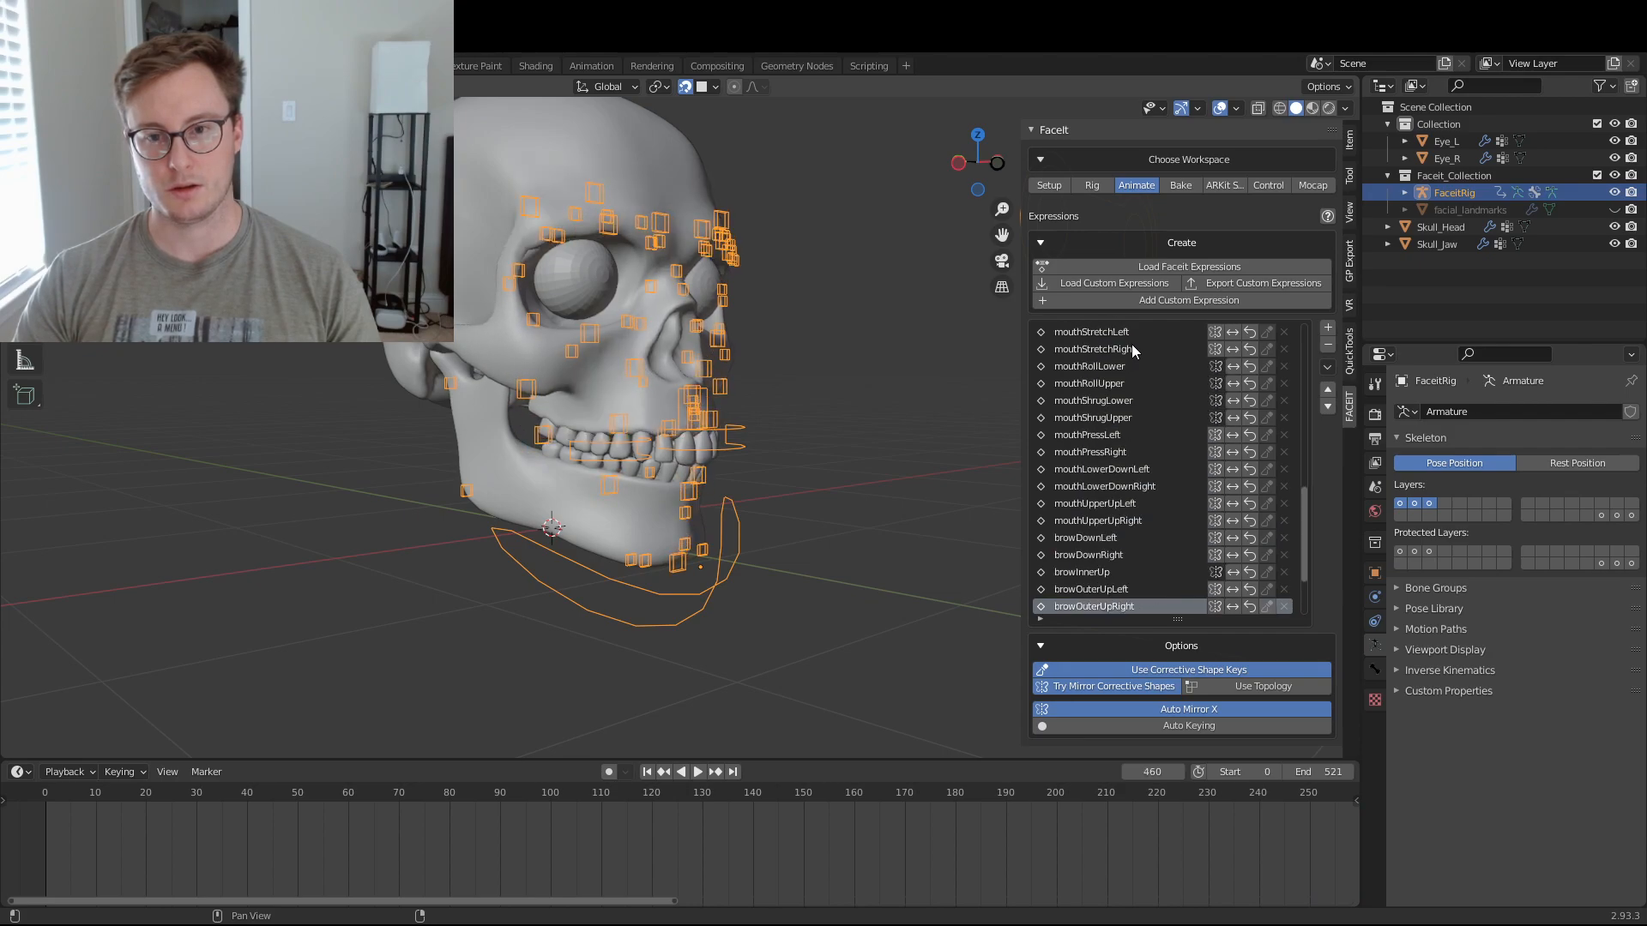
{"action": "key", "text": "Down"}
{"action": "key", "text": "Down"}
{"action": "key", "text": "Down"}
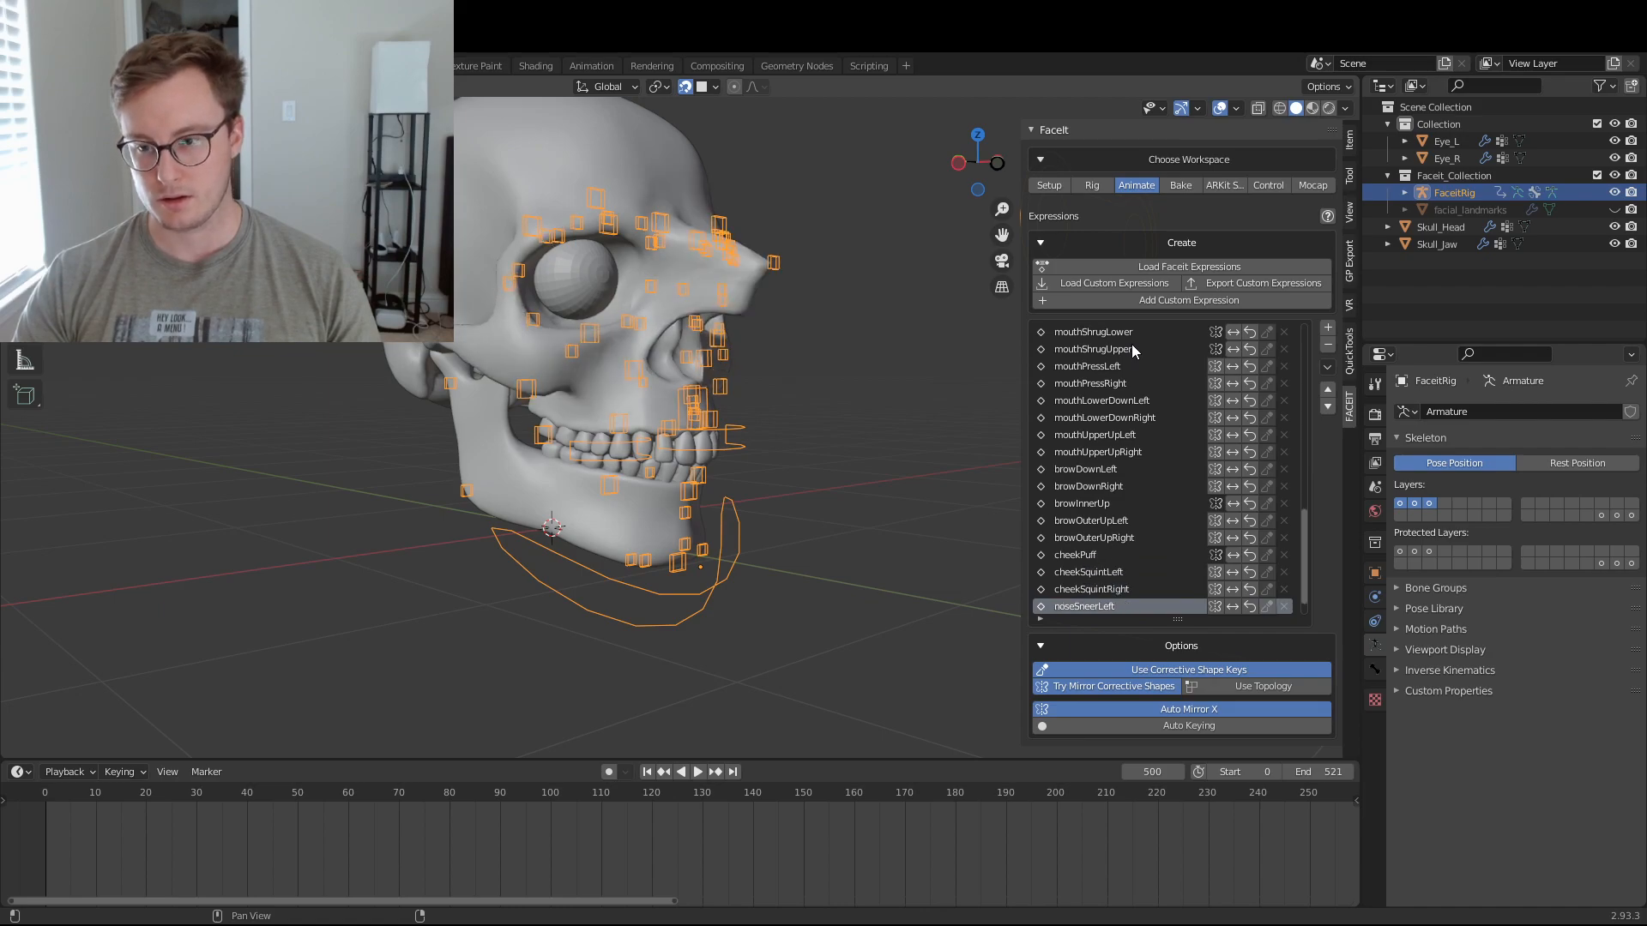
{"action": "key", "text": "Down"}
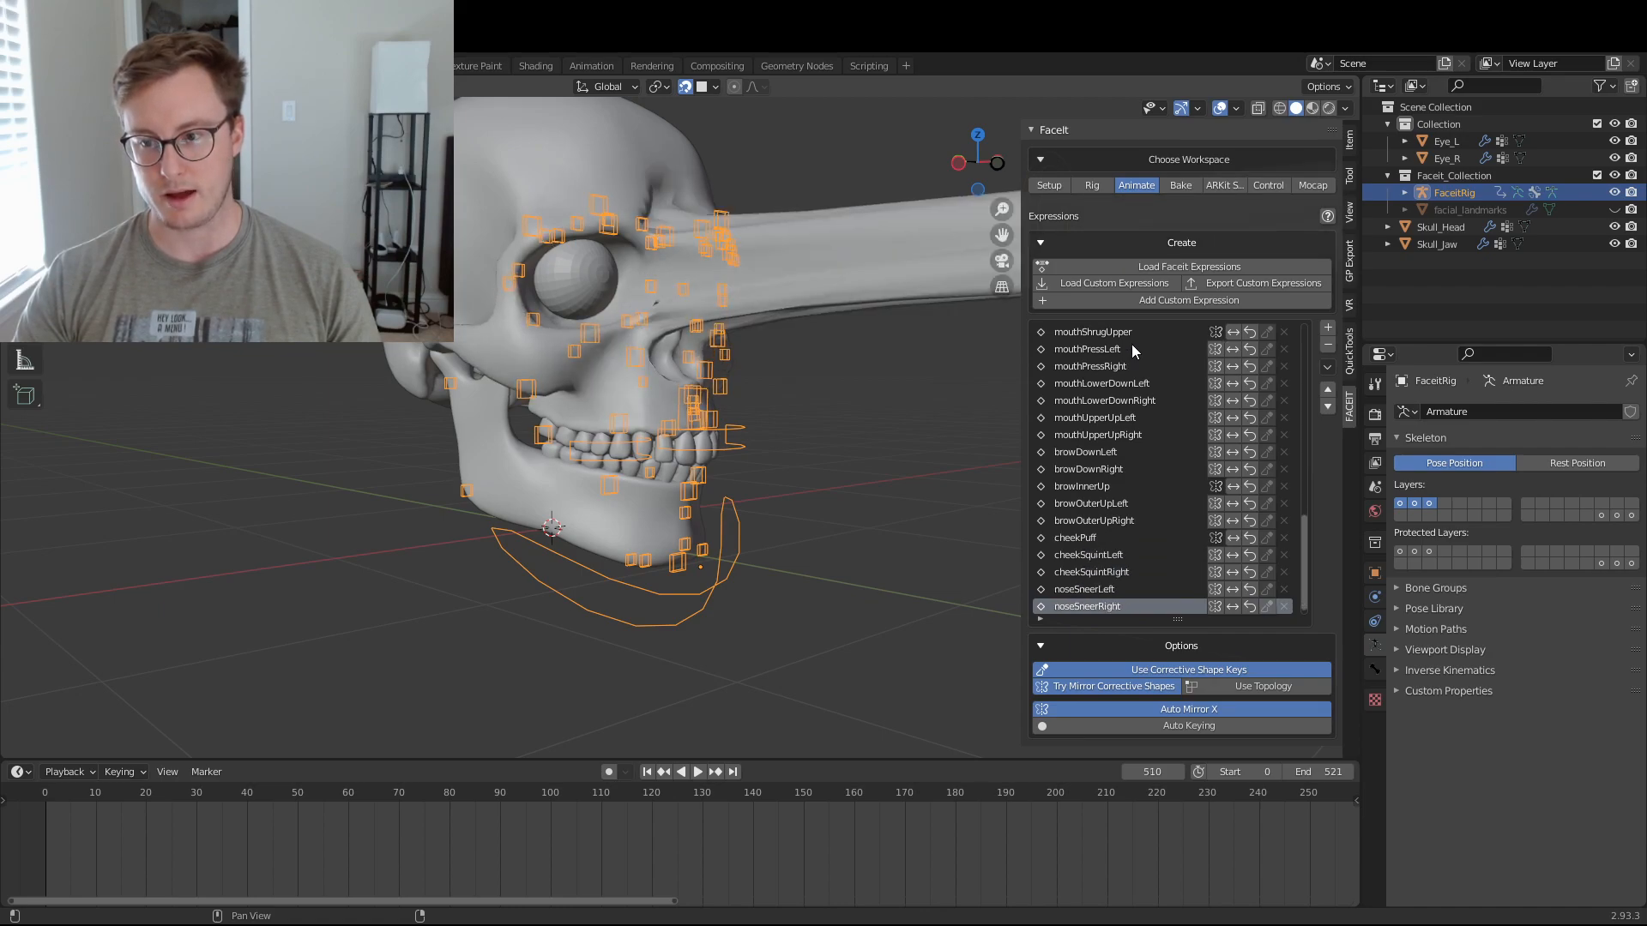
{"action": "key", "text": "Up"}
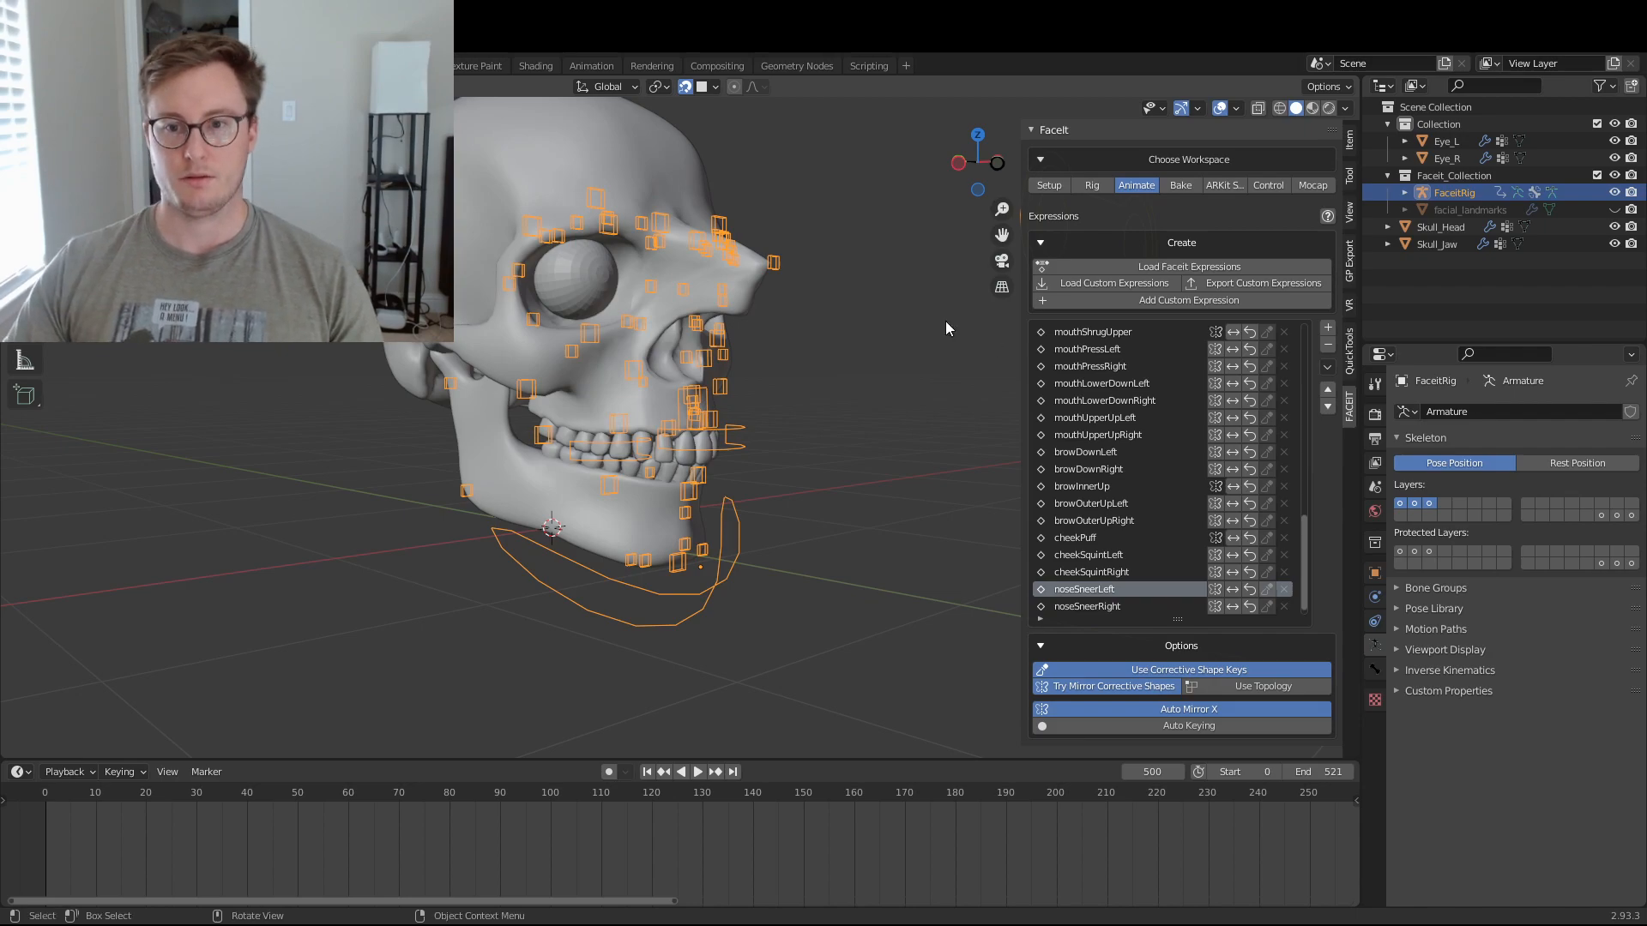
- Select FaceitRig and turn on Auto Keying for correcting the noseSneerLeft expression
{"action": "middle_click_drag", "start_coordinate": [724, 261], "coordinate": [848, 321]}
{"action": "left_click", "coordinate": [799, 314]}
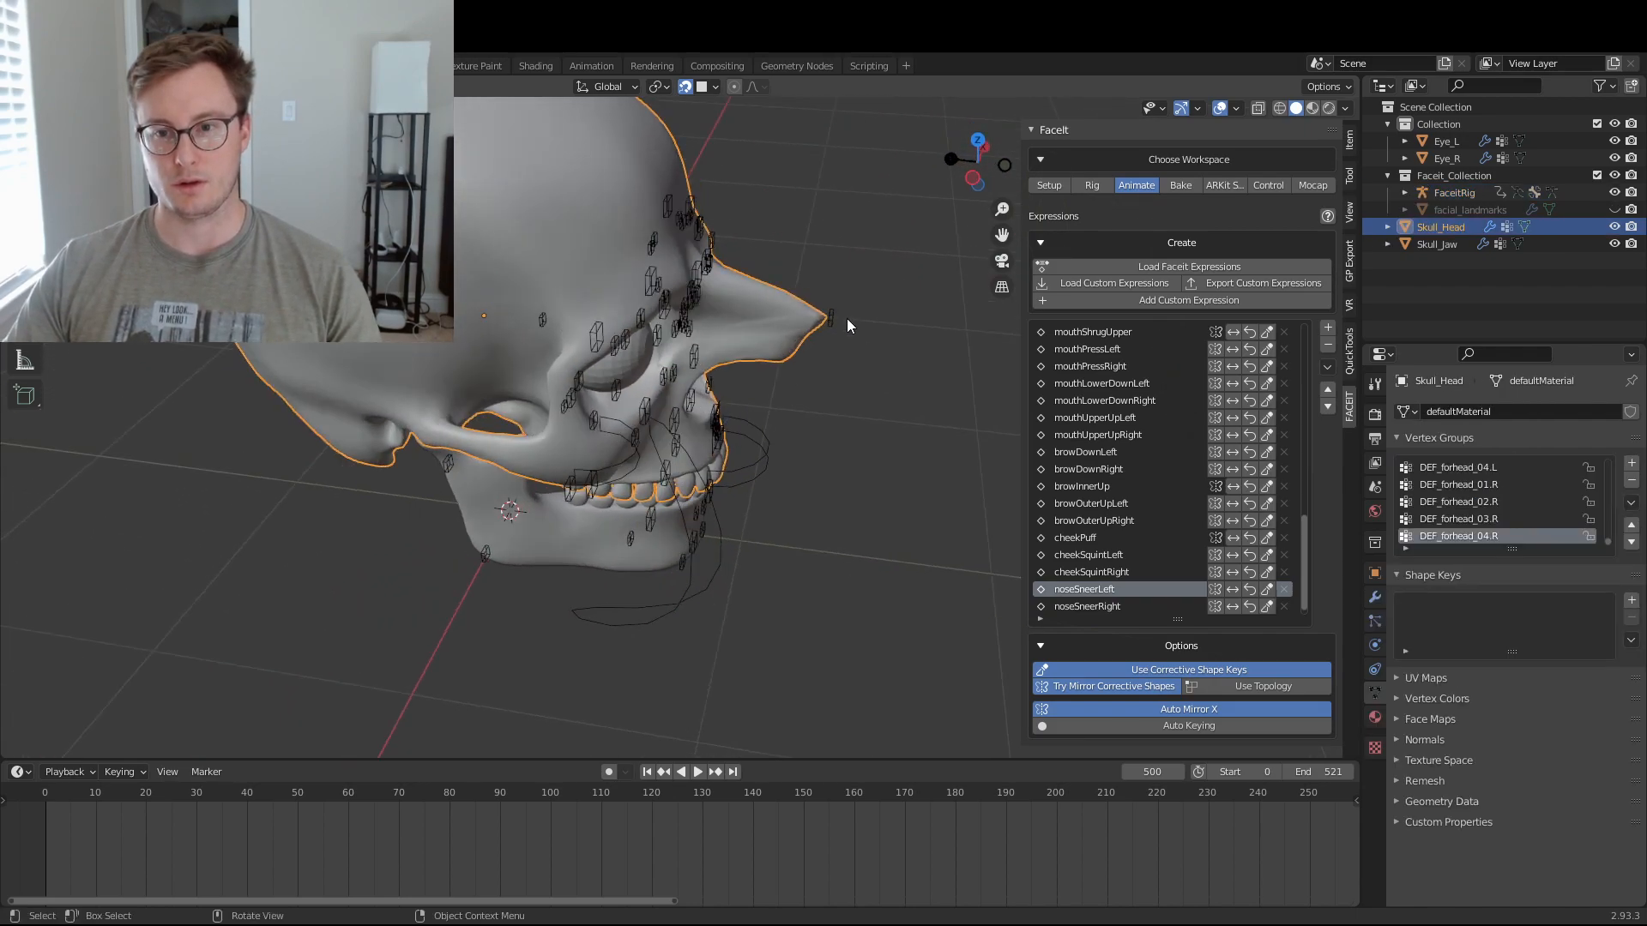
{"action": "left_click", "coordinate": [831, 319]}
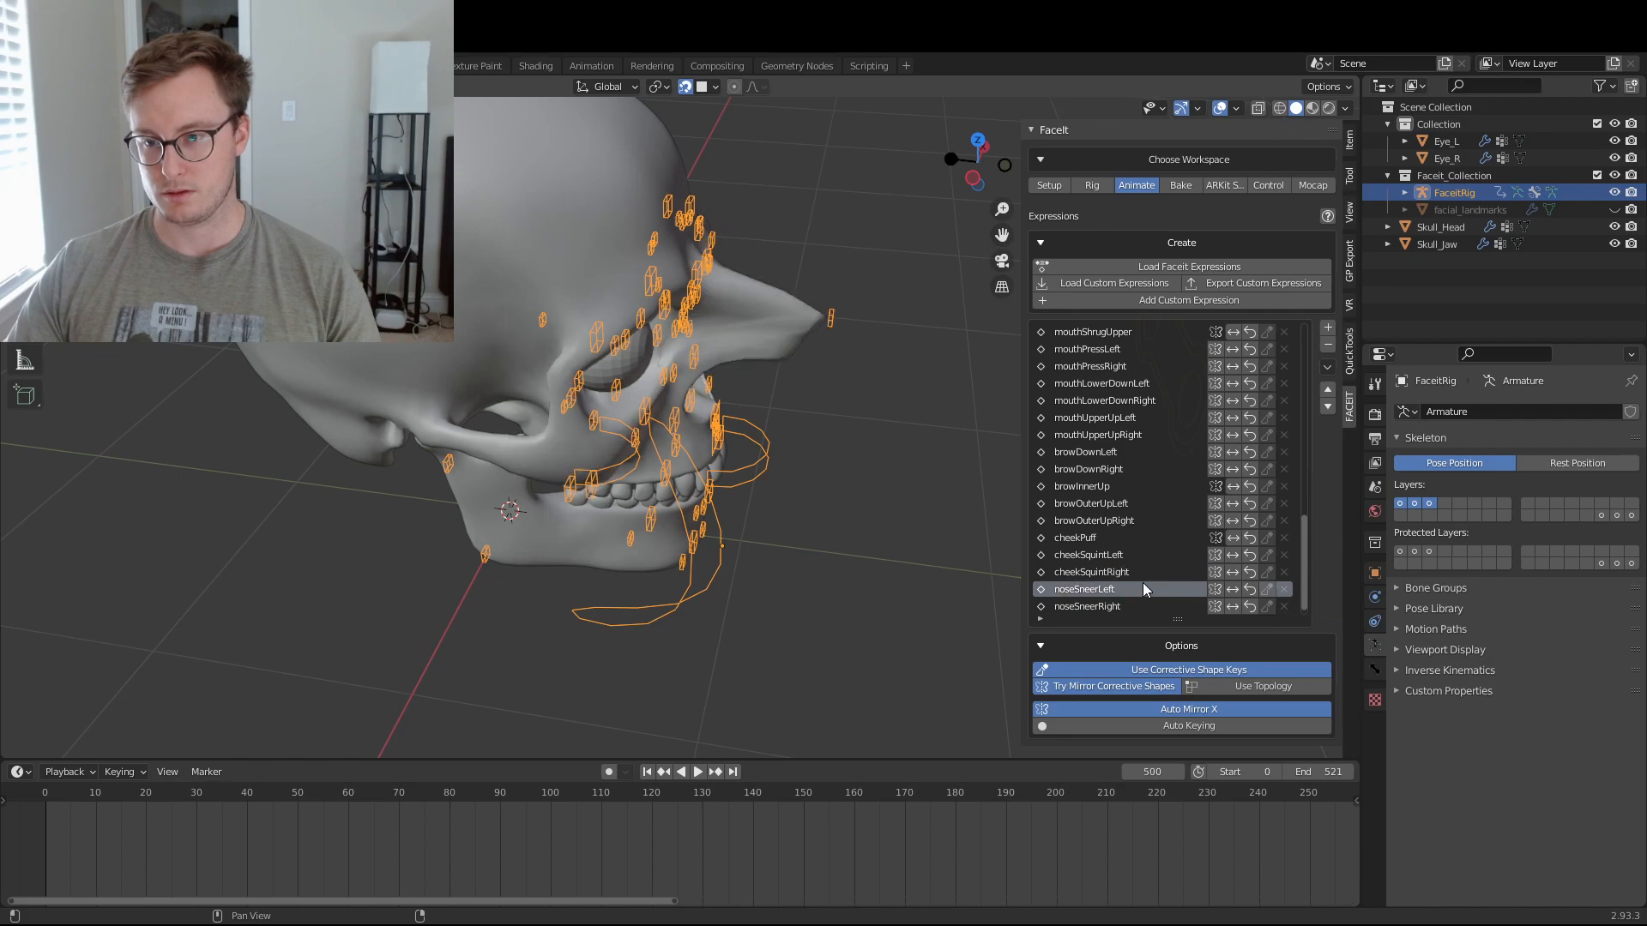
{"action": "left_click", "coordinate": [609, 772]}
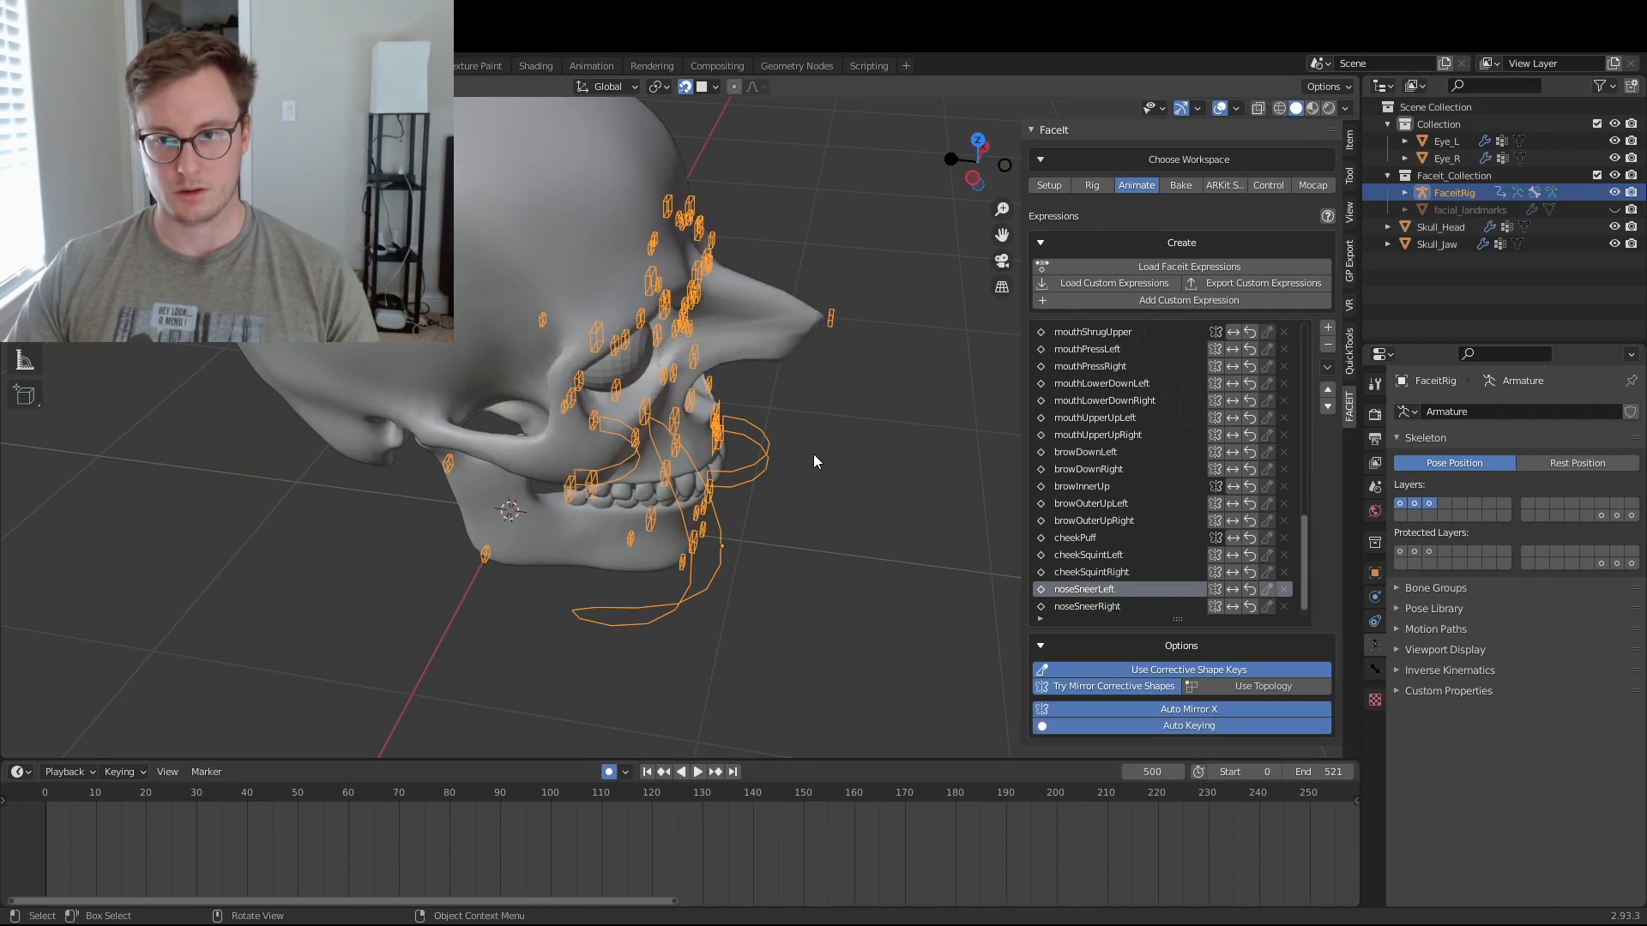
- In Pose Mode, move the protruding nose bridge control back along Y onto the skull for noseSneerLeft, and return to Object Mode
{"action": "key", "text": "ctrl+Tab"}
{"action": "left_click", "coordinate": [831, 322]}
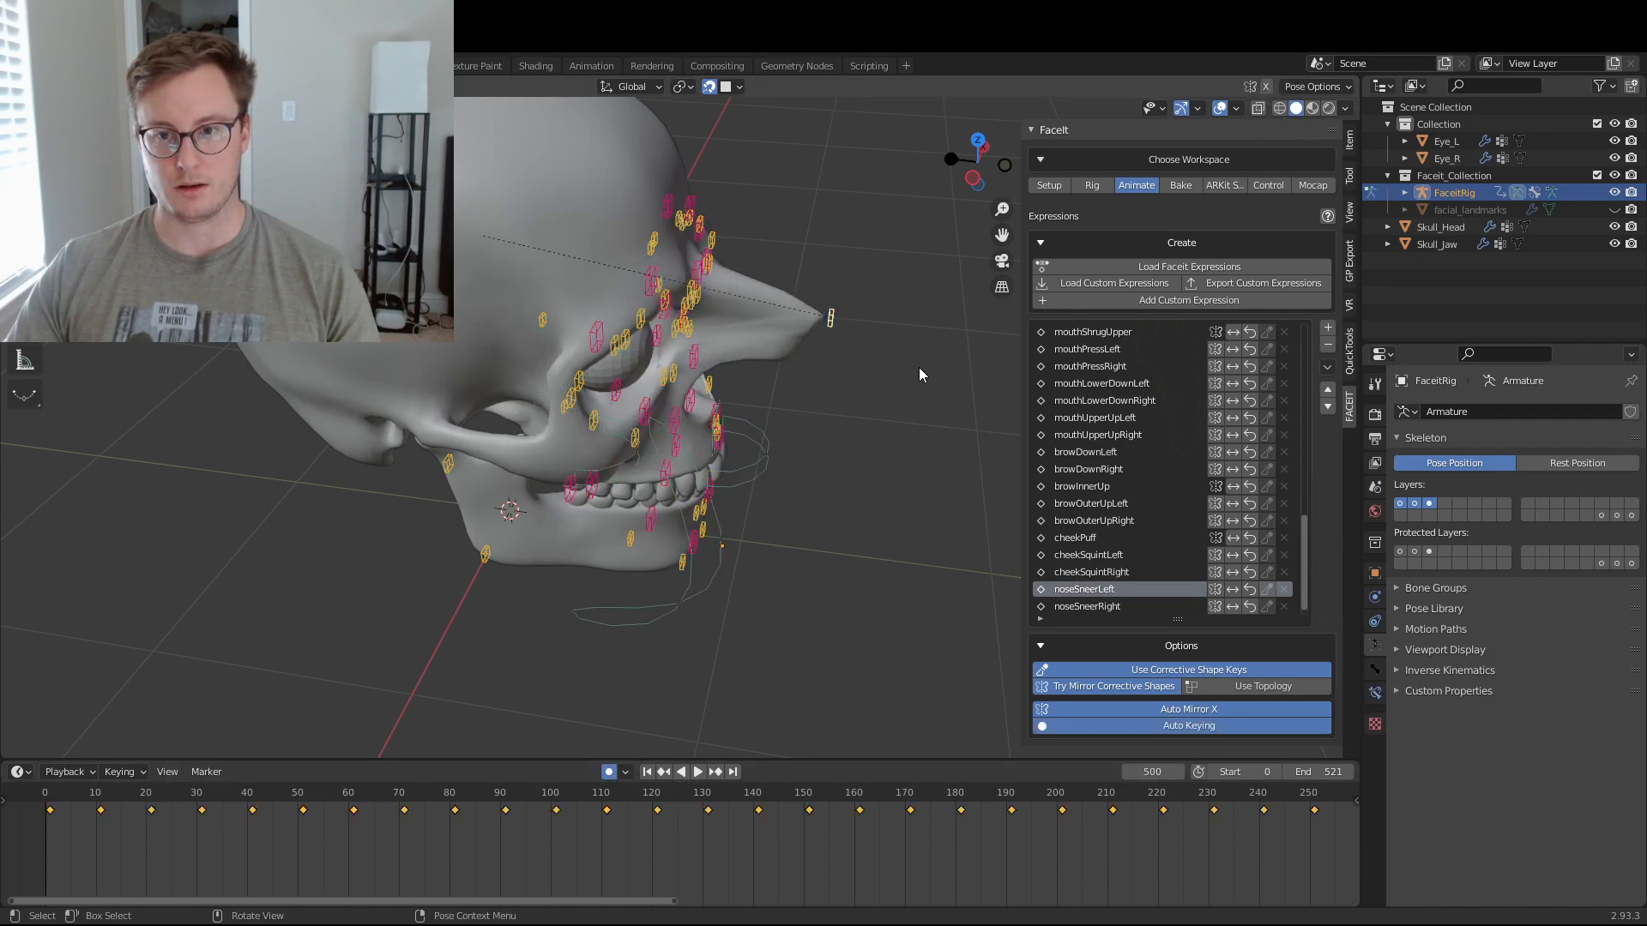
{"action": "key", "text": "g"}
{"action": "key", "text": "y"}
{"action": "left_click", "coordinate": [805, 342]}
{"action": "middle_click_drag", "start_coordinate": [805, 341], "coordinate": [710, 339]}
{"action": "key", "text": "g"}
{"action": "key", "text": "y"}
{"action": "left_click", "coordinate": [793, 266]}
{"action": "key", "text": "g"}
{"action": "key", "text": "y"}
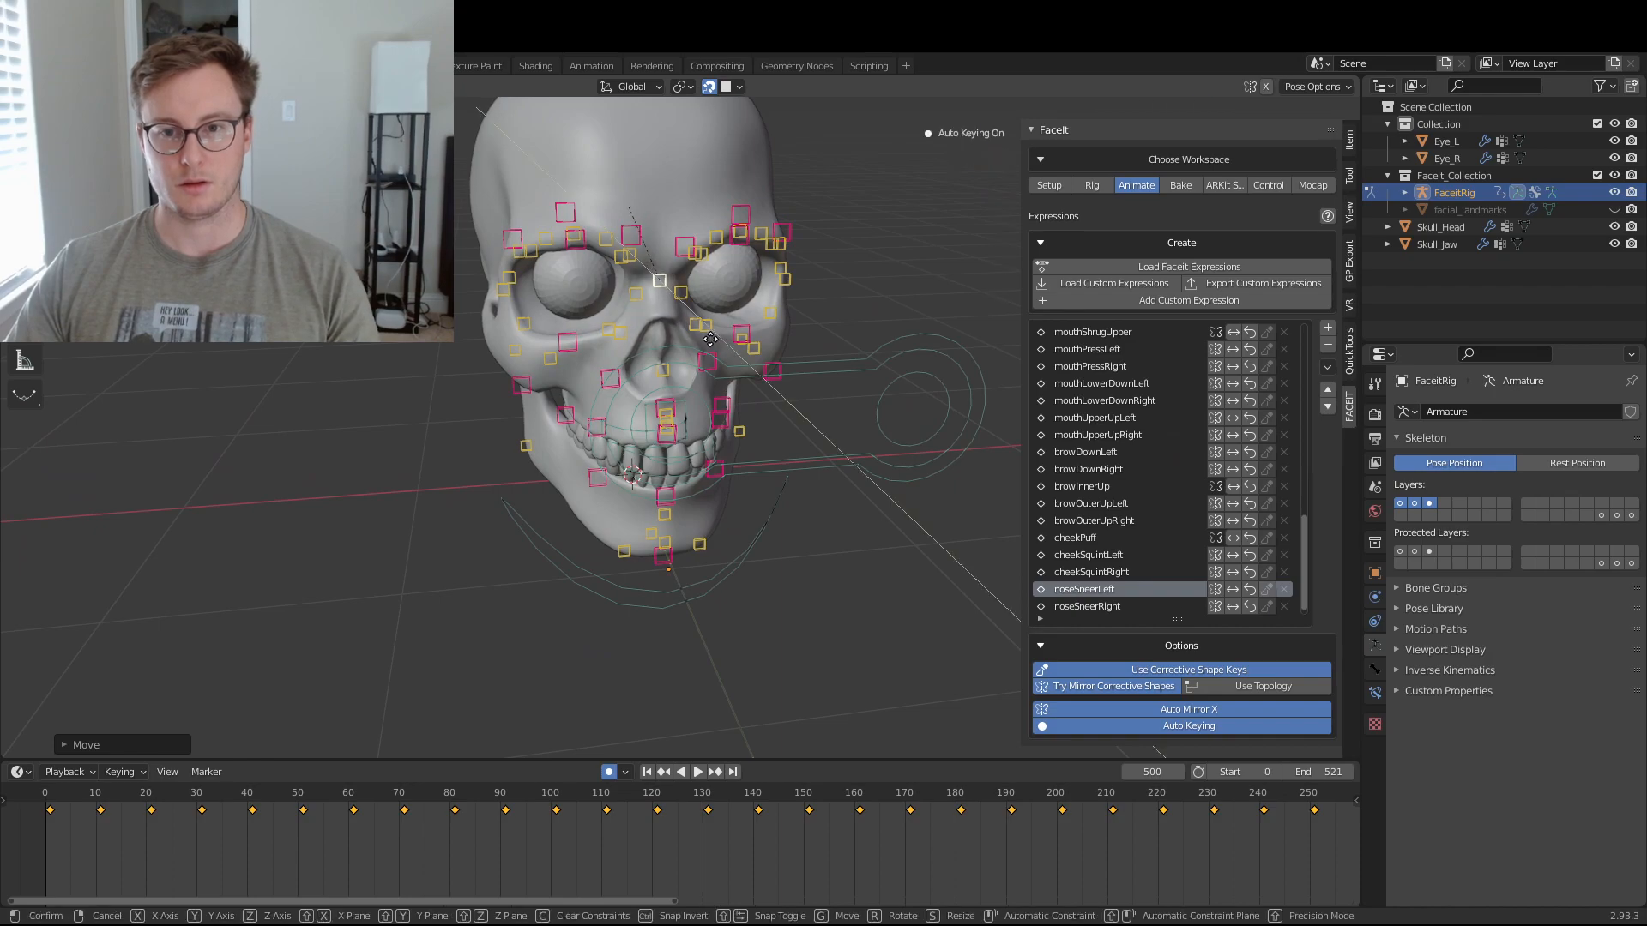
{"action": "left_click", "coordinate": [714, 343]}
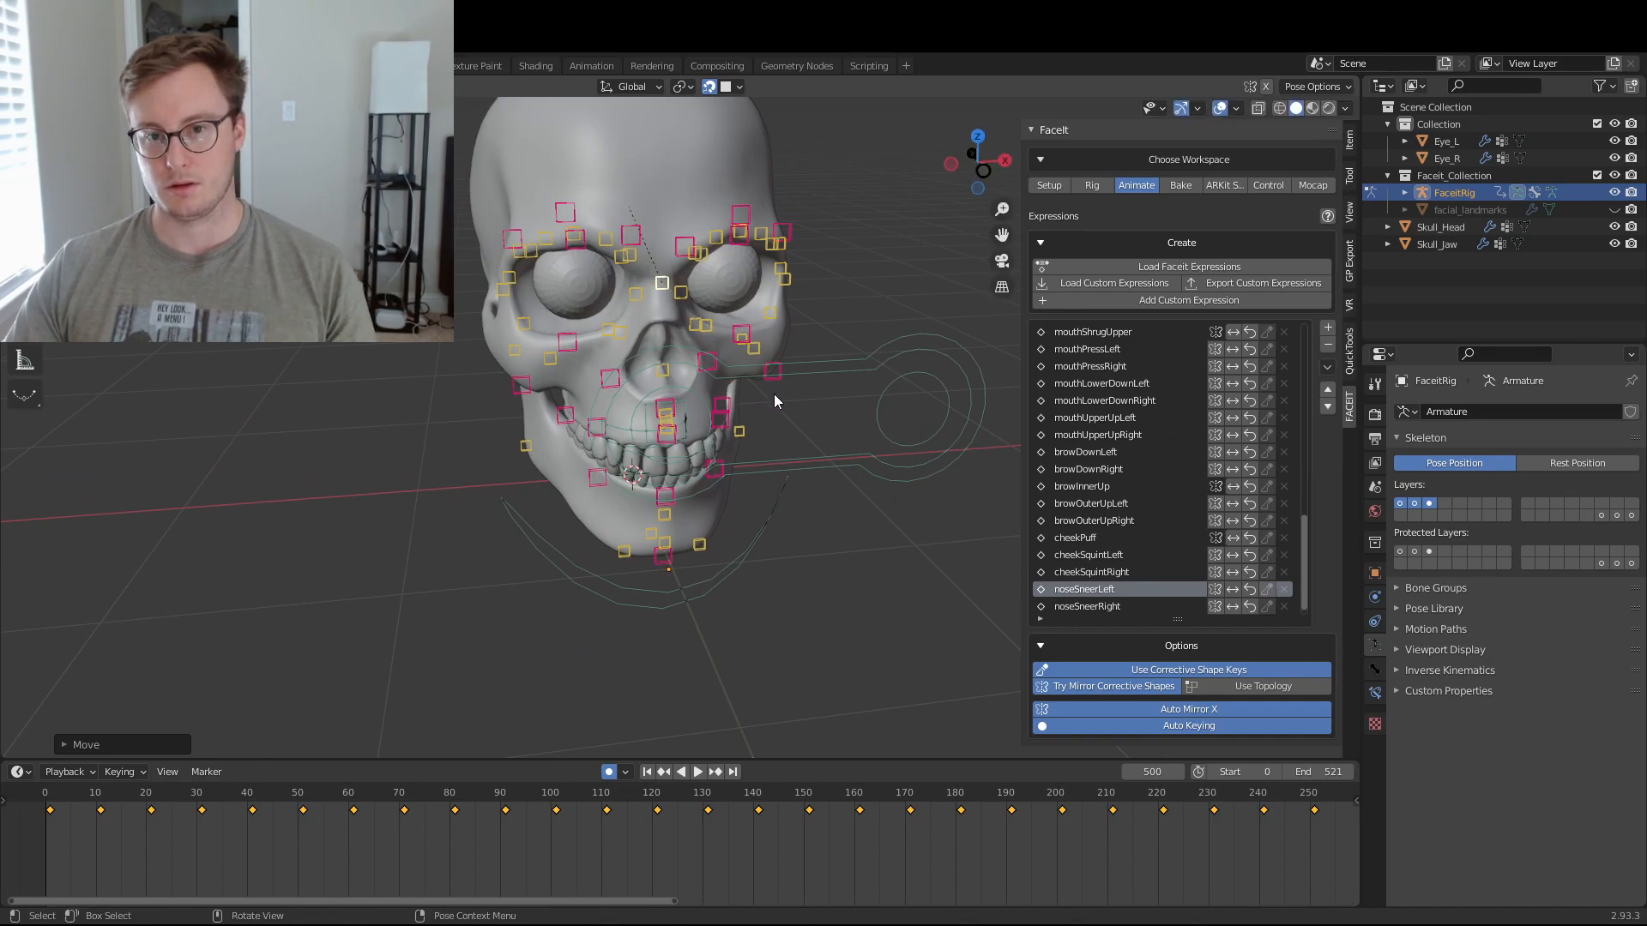
{"action": "middle_click_drag", "start_coordinate": [744, 399], "coordinate": [789, 405]}
{"action": "key", "text": "ctrl+Tab"}
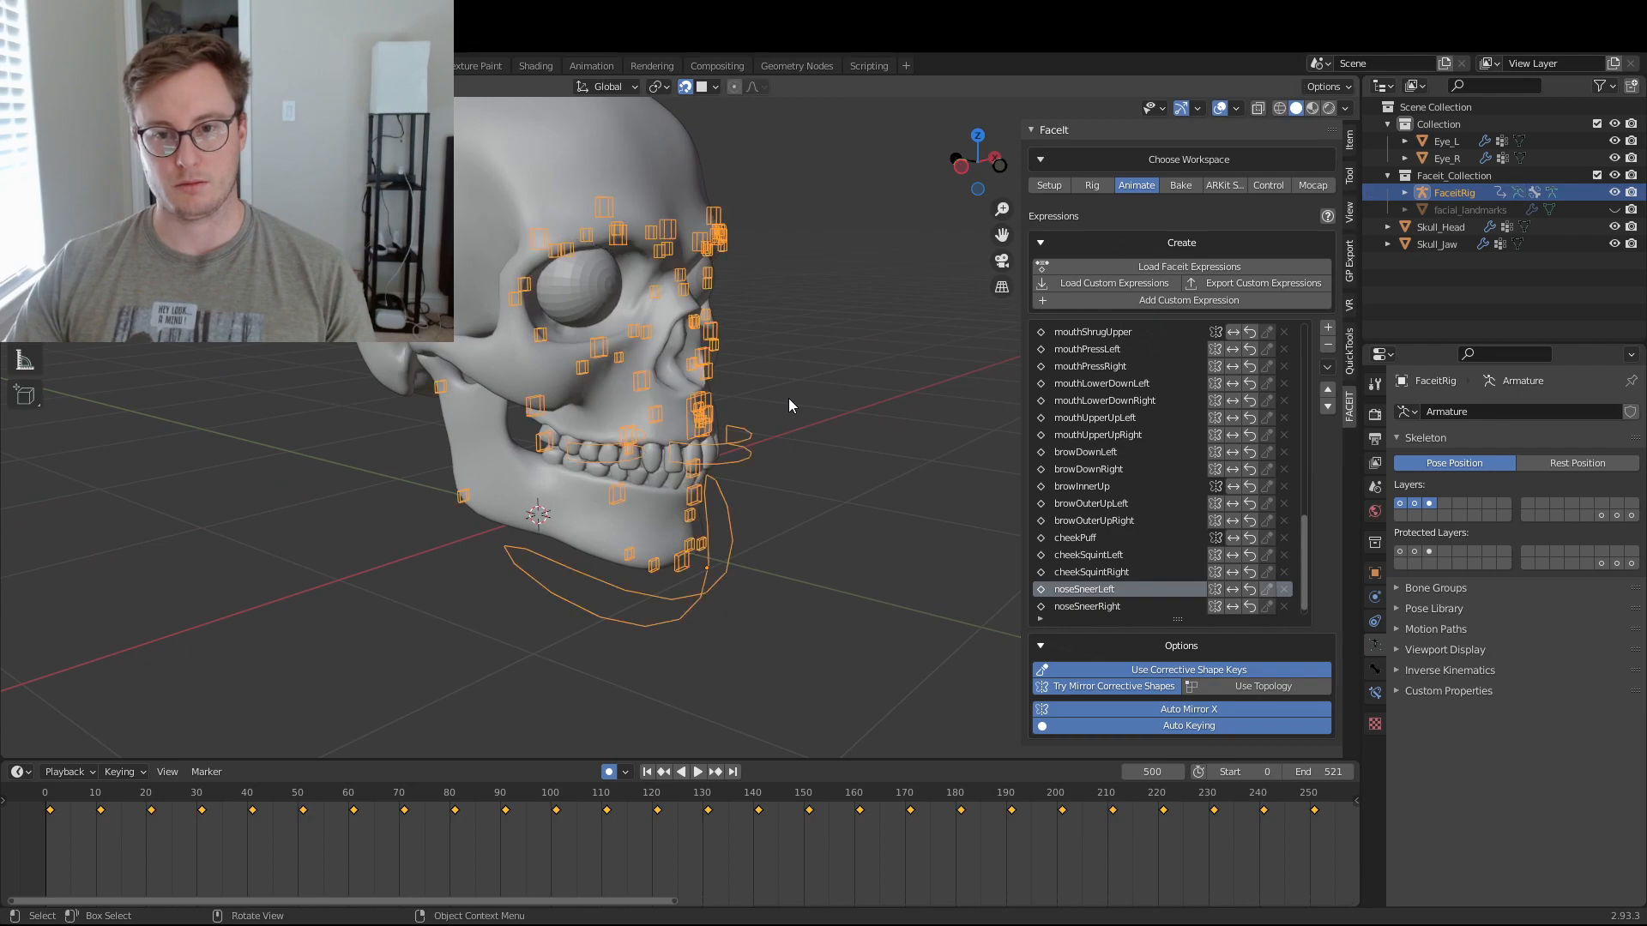
- Clear the location of the stretched nose bridge control in Pose Mode for noseSneerRight, and return to Object Mode
{"action": "left_click", "coordinate": [1134, 606]}
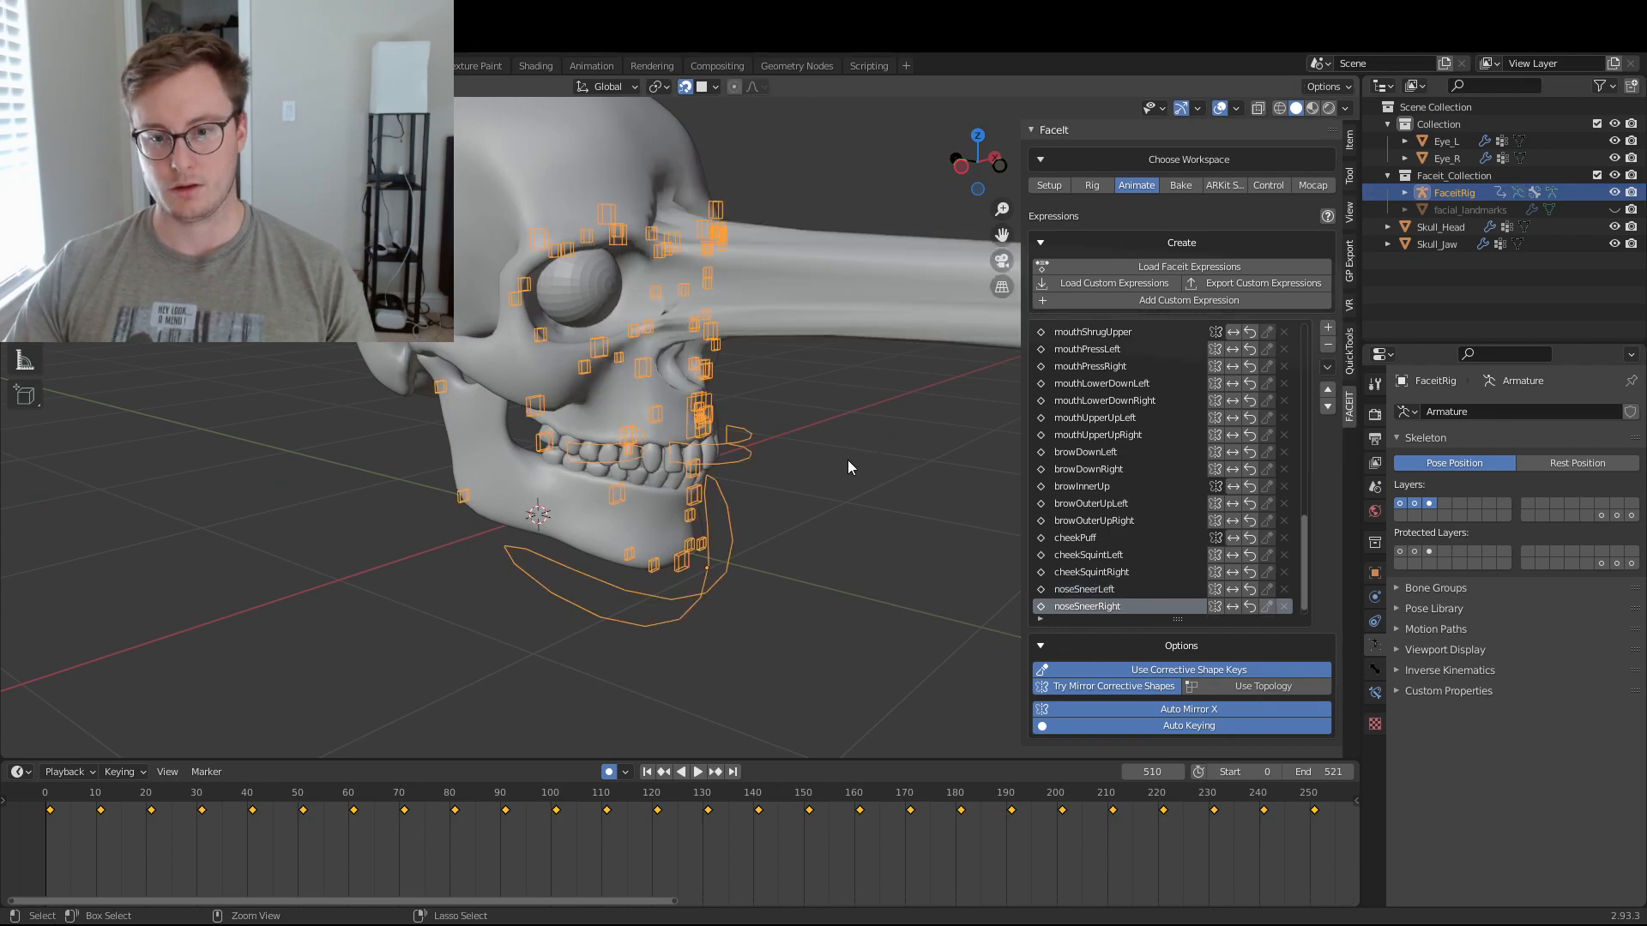
{"action": "key", "text": "ctrl+Tab"}
{"action": "middle_click_drag", "start_coordinate": [847, 459], "coordinate": [848, 327]}
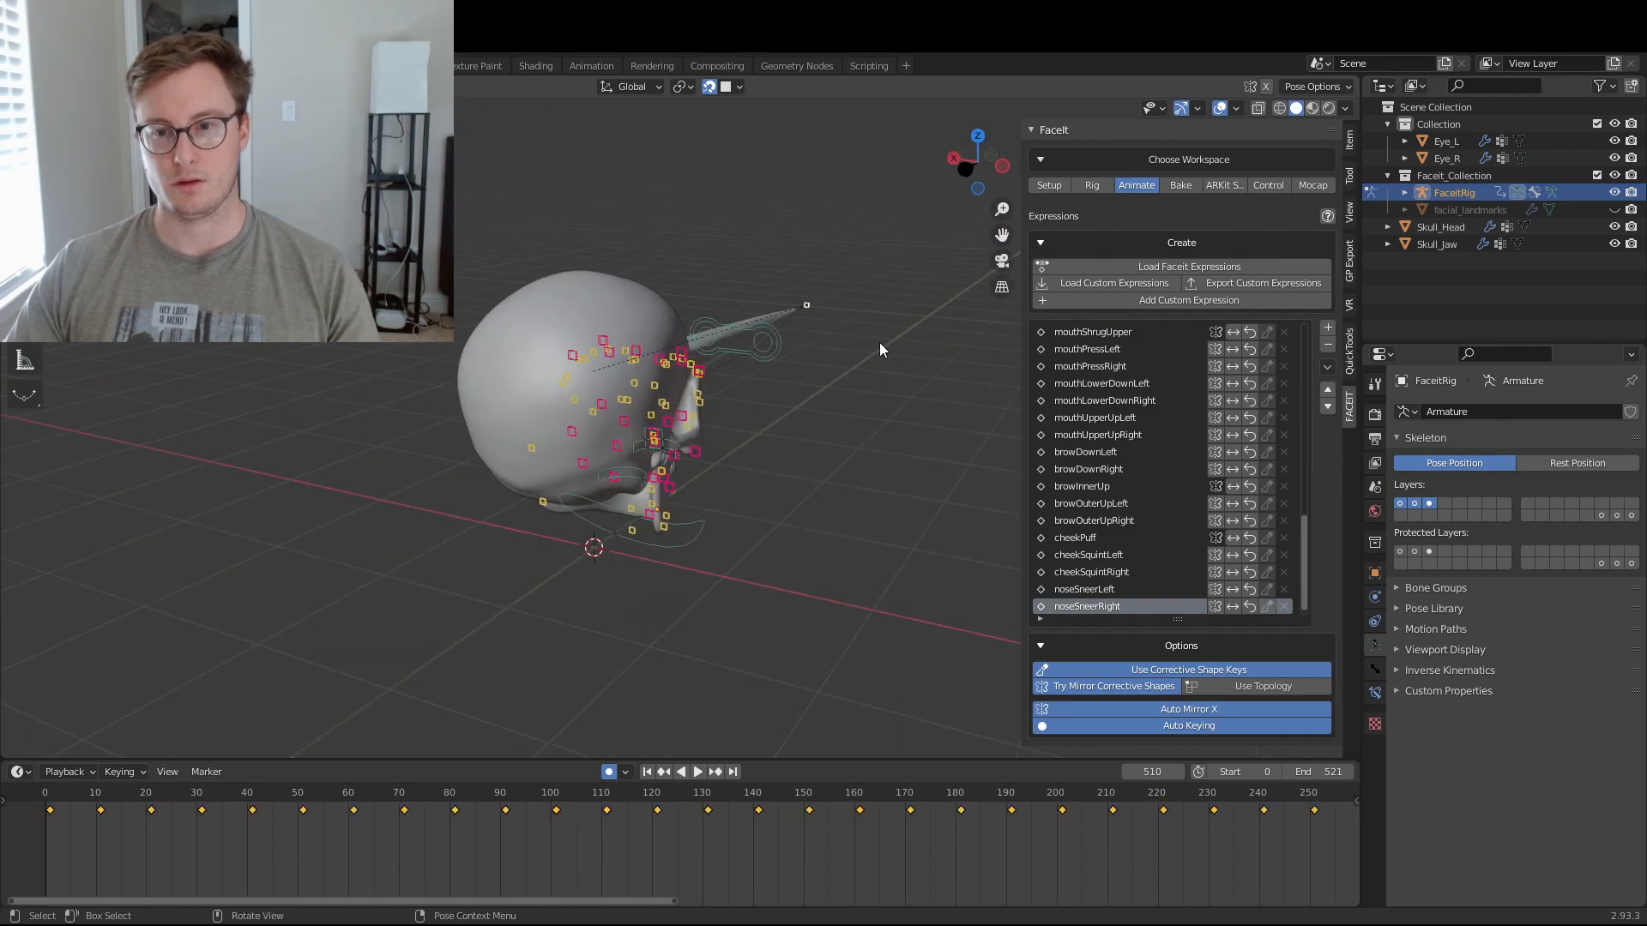
{"action": "key", "text": "a"}
{"action": "left_click", "coordinate": [807, 314]}
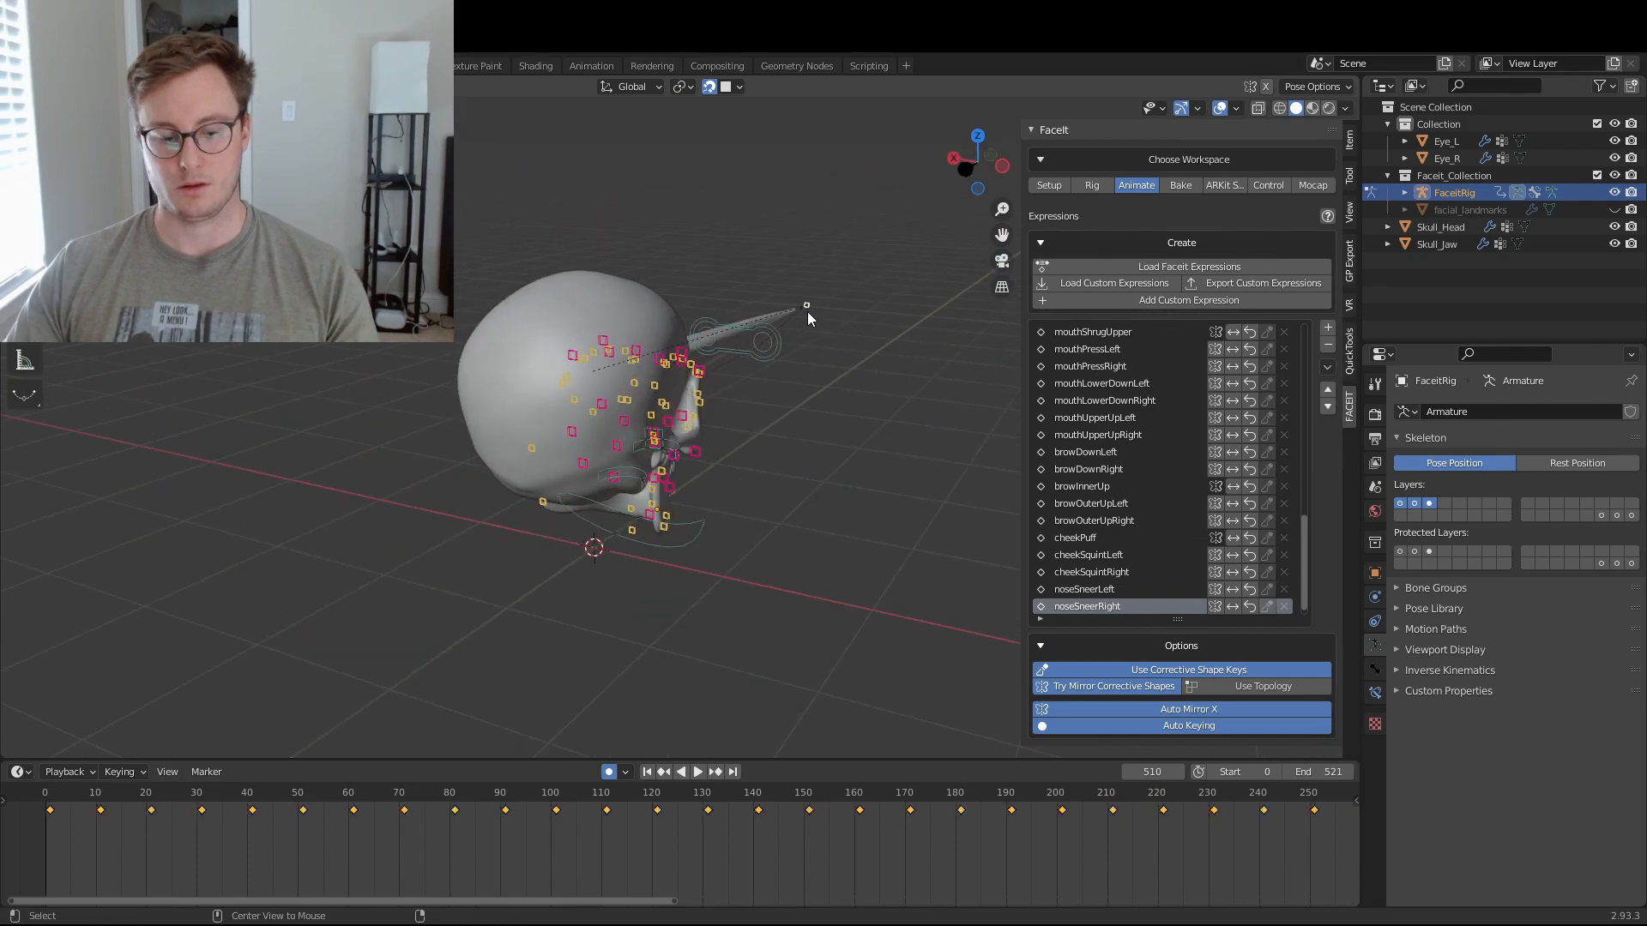
{"action": "key", "text": "alt+g"}
{"action": "middle_click_drag", "start_coordinate": [806, 311], "coordinate": [619, 406]}
{"action": "scroll", "coordinate": [666, 389], "scroll_direction": "up", "scroll_amount": 3}
{"action": "key", "text": "ctrl+Tab"}
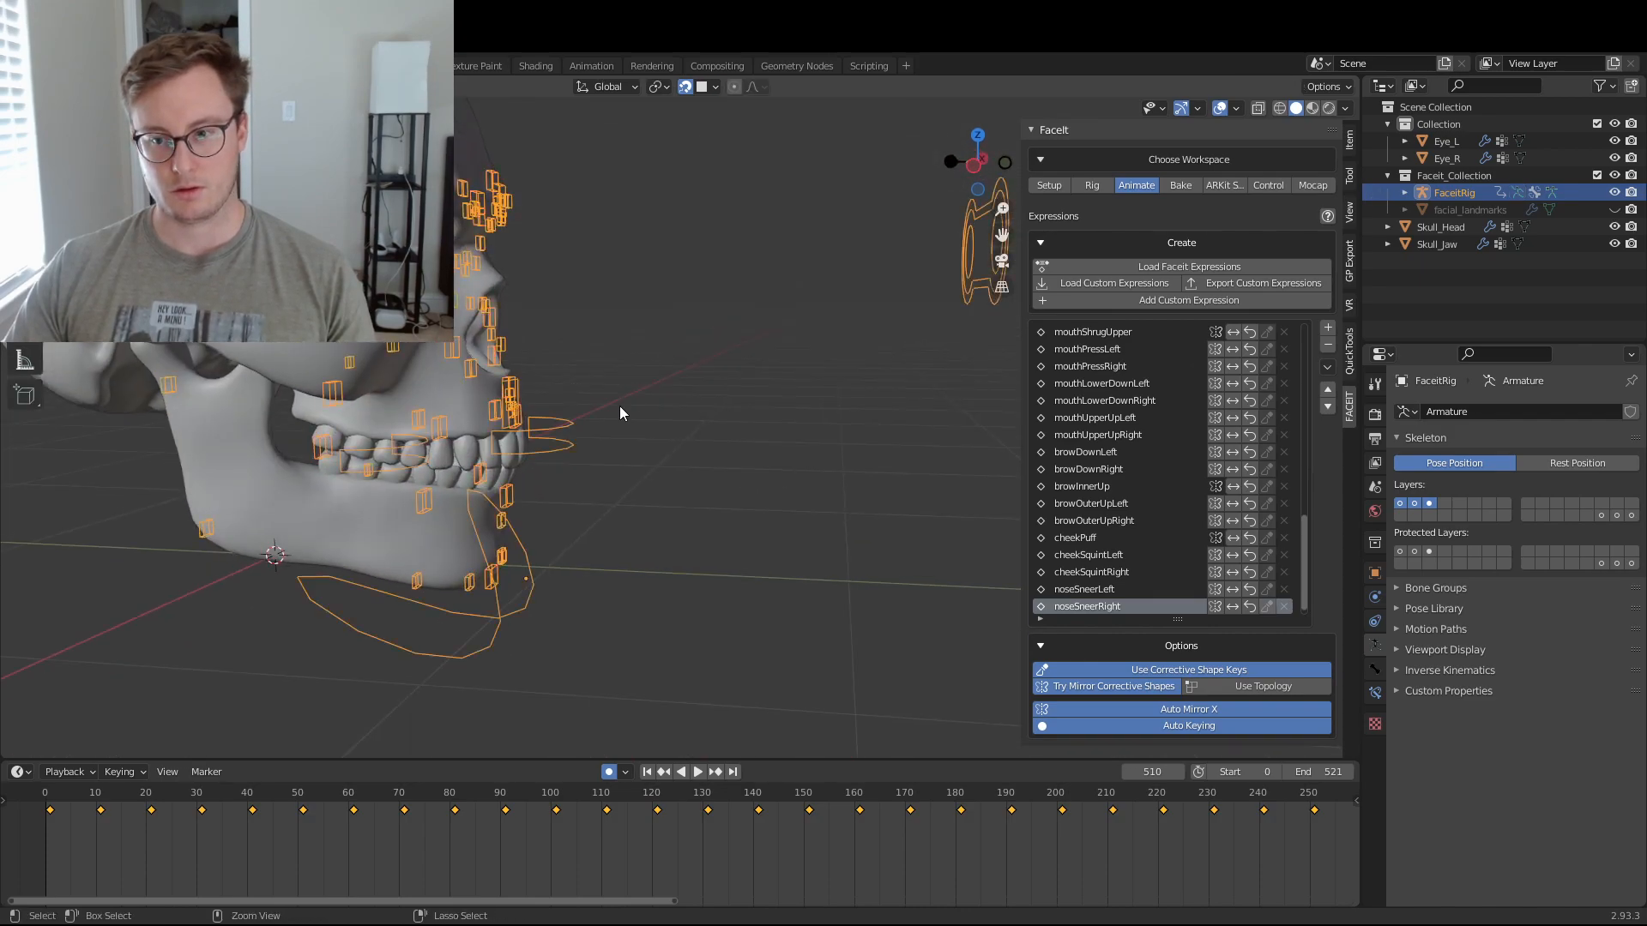
- Step back and forth through the frames around 511 to check the nose bridge deformation next to the corrected pose
{"action": "key", "text": "Right"}
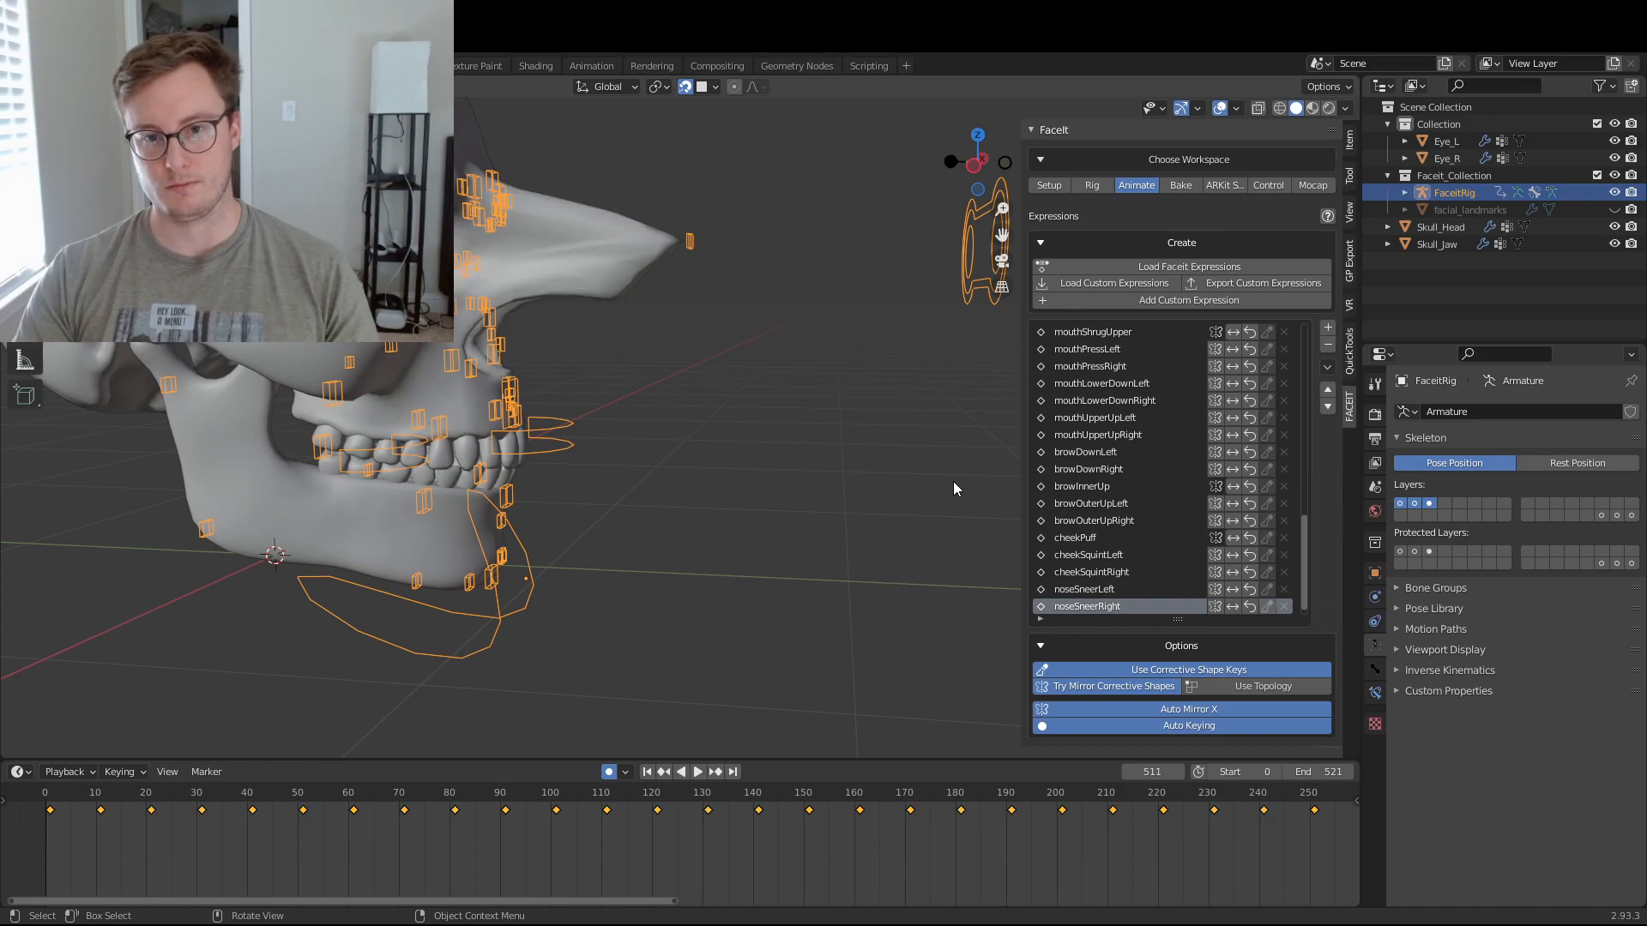
{"action": "key", "text": "Right"}
{"action": "key", "text": "Left"}
{"action": "key", "text": "Left"}
{"action": "key", "text": "Right"}
{"action": "key", "text": "Right"}
{"action": "key", "text": "Left"}
{"action": "key", "text": "Left"}
{"action": "key", "text": "Right"}
{"action": "key", "text": "Right"}
{"action": "key", "text": "Left"}
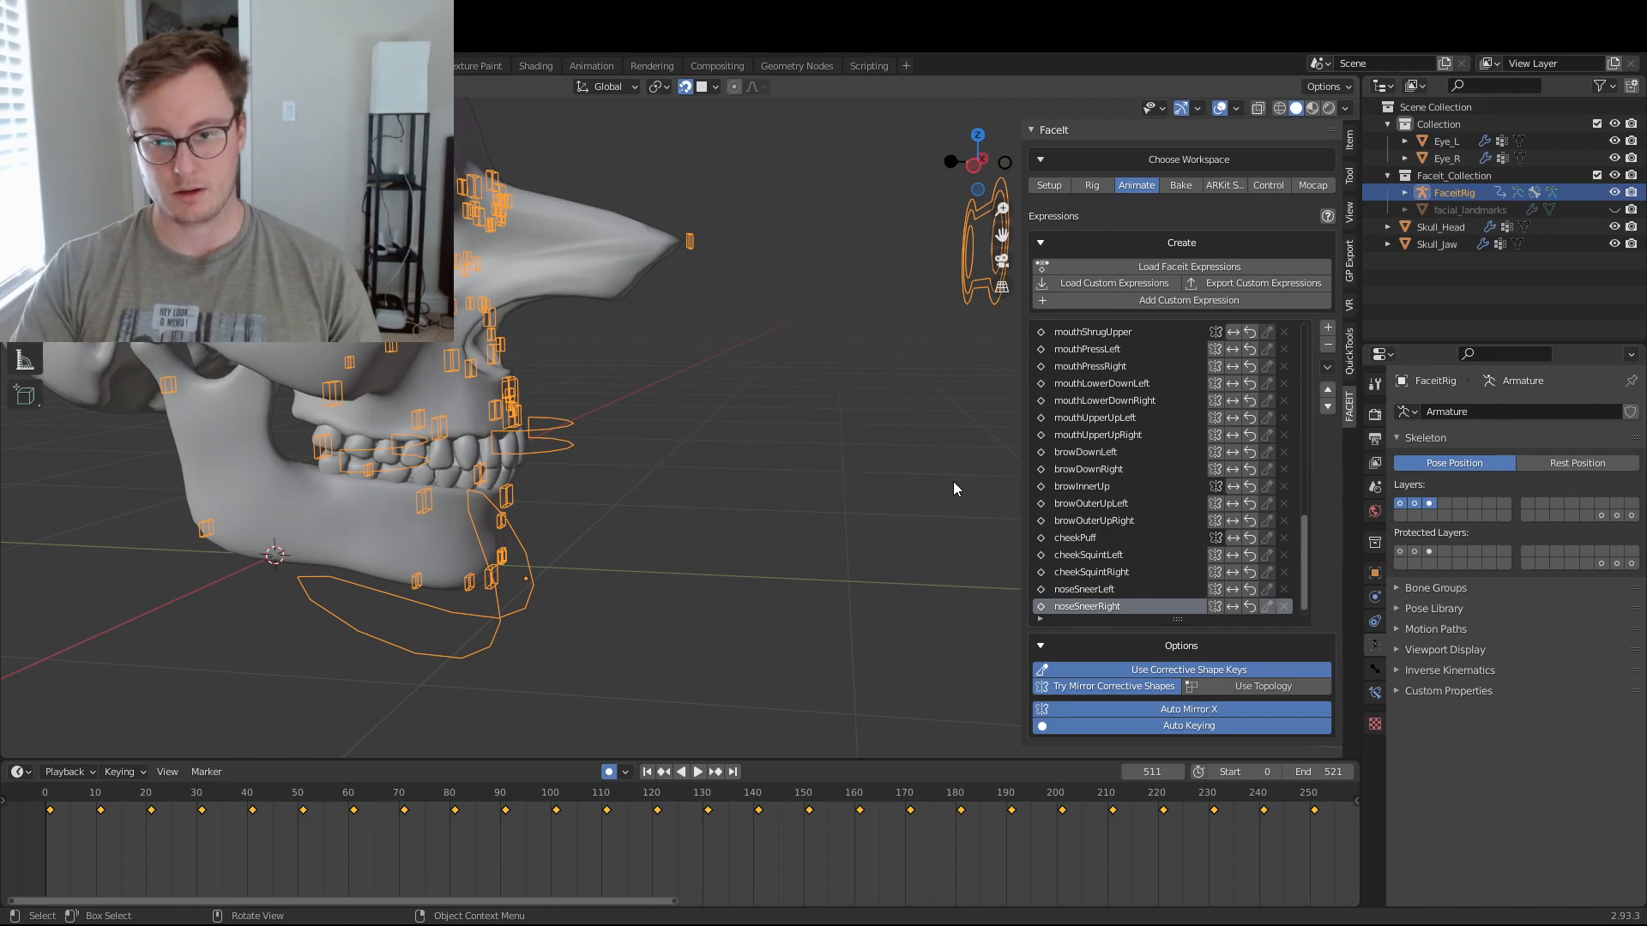
- Recheck the noseSneerLeft and noseSneerRight expressions and inspect the tongueOut expression
{"action": "left_click", "coordinate": [1086, 592]}
{"action": "left_click", "coordinate": [1088, 607]}
{"action": "scroll", "coordinate": [1168, 559], "scroll_direction": "down", "scroll_amount": 1}
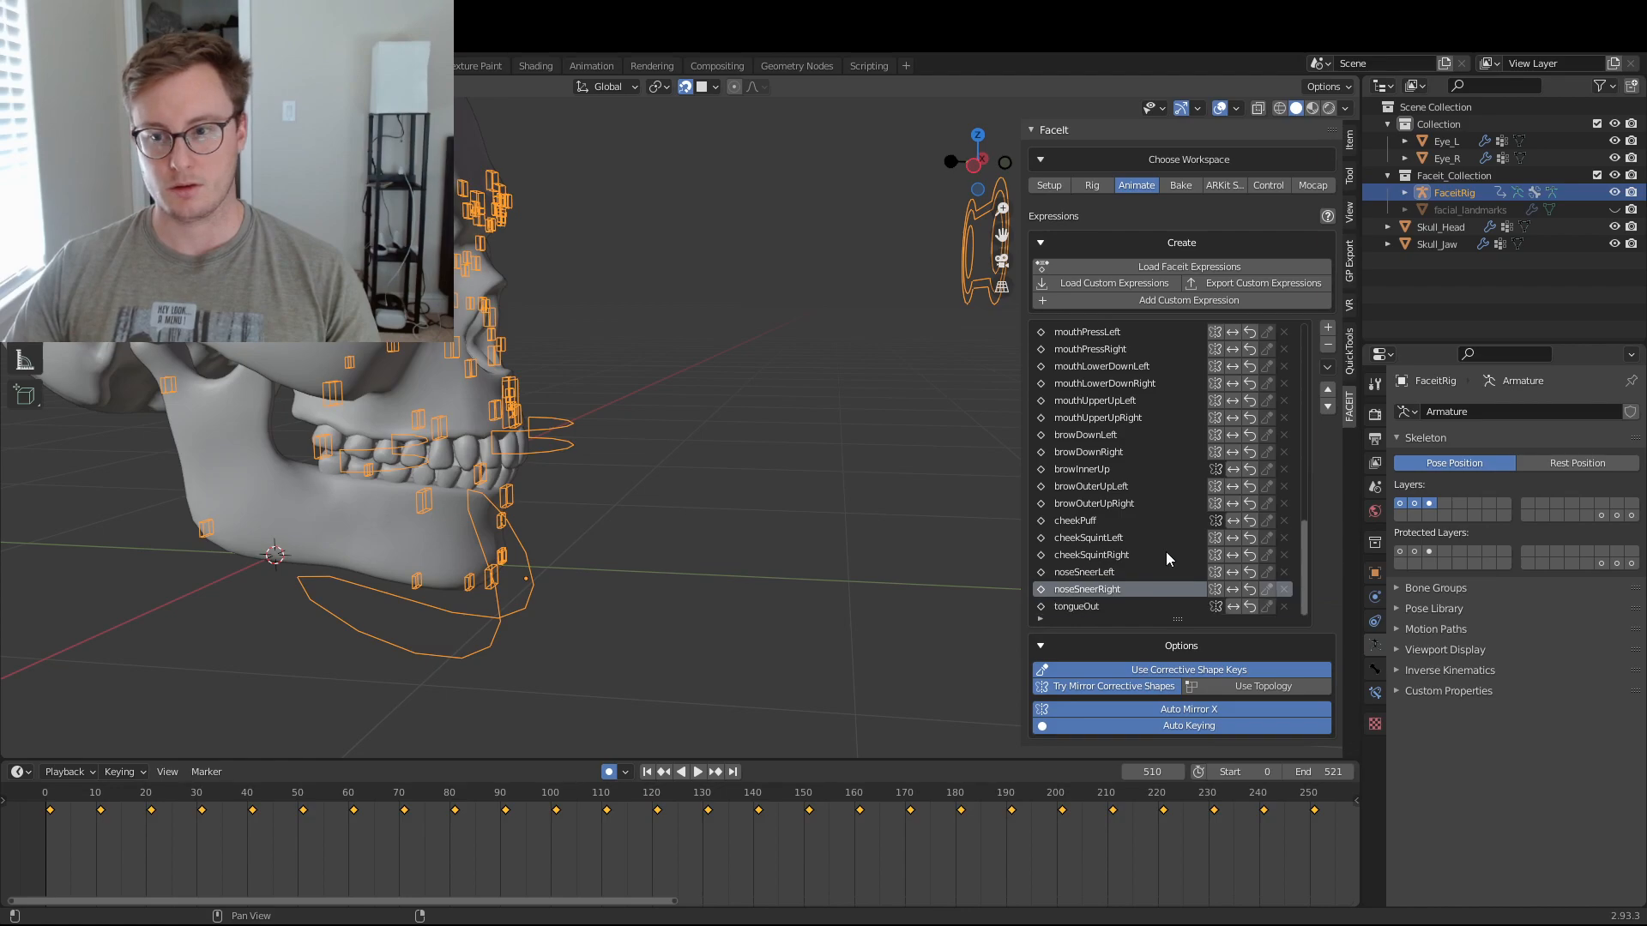
{"action": "left_click", "coordinate": [1126, 607]}
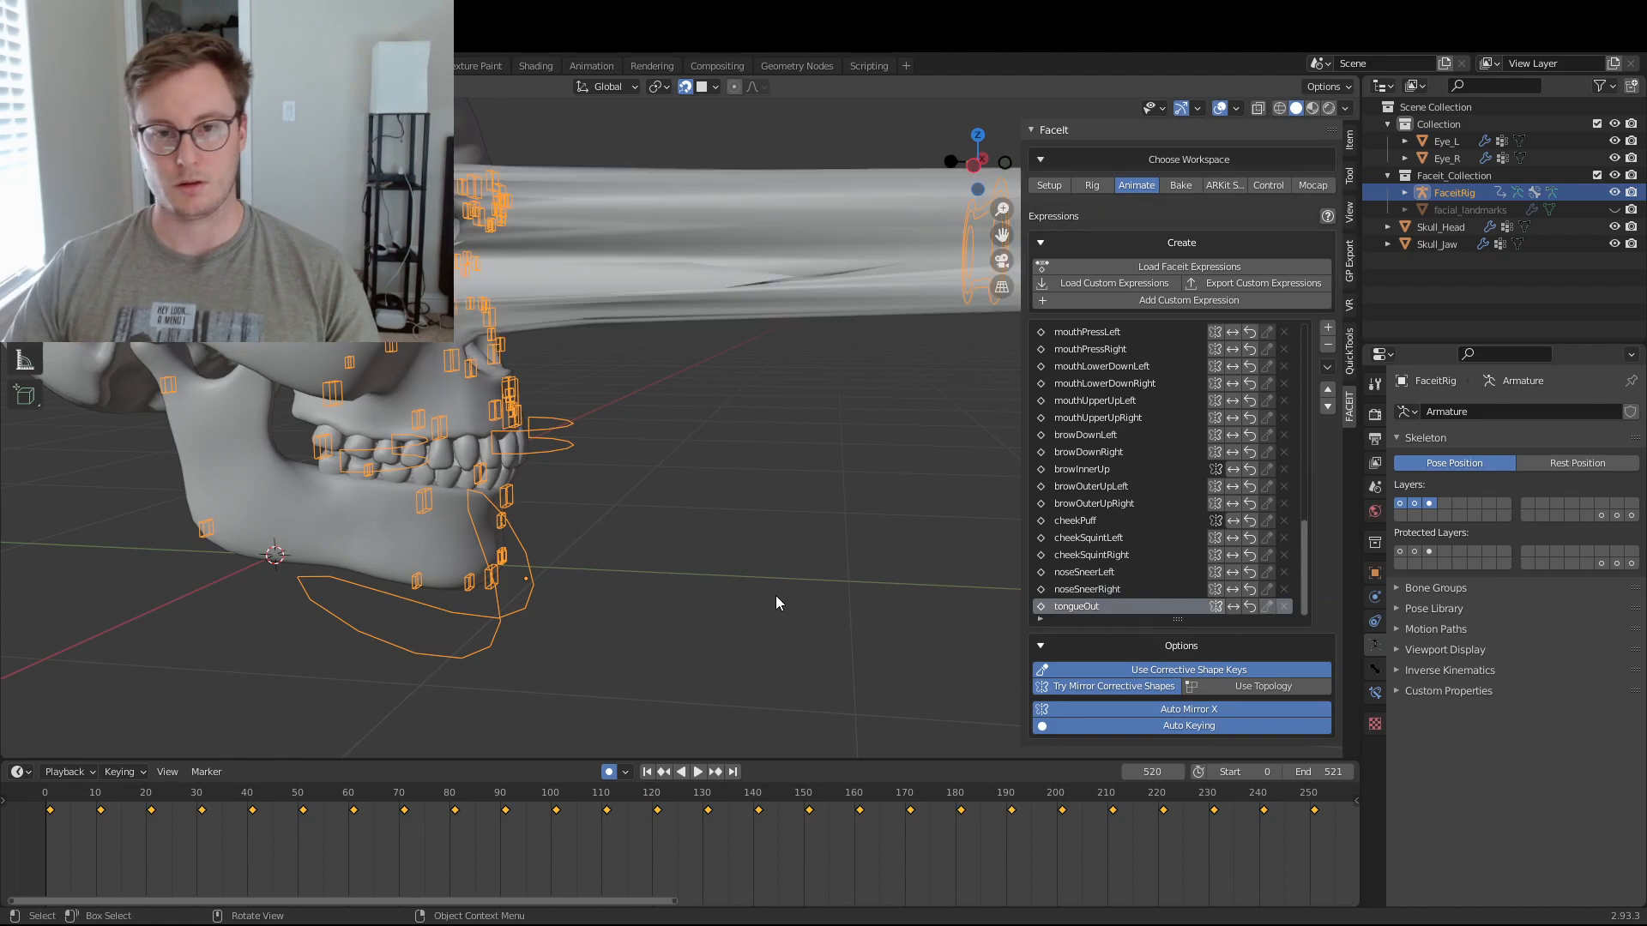
- In Pose Mode, clear the location of the stretched nose bridge control for the tongueOut expression, and return to Object Mode
{"action": "scroll", "coordinate": [728, 425], "scroll_direction": "down", "scroll_amount": 6}
{"action": "middle_click_drag", "start_coordinate": [727, 425], "coordinate": [829, 404]}
{"action": "key", "text": "ctrl+Tab"}
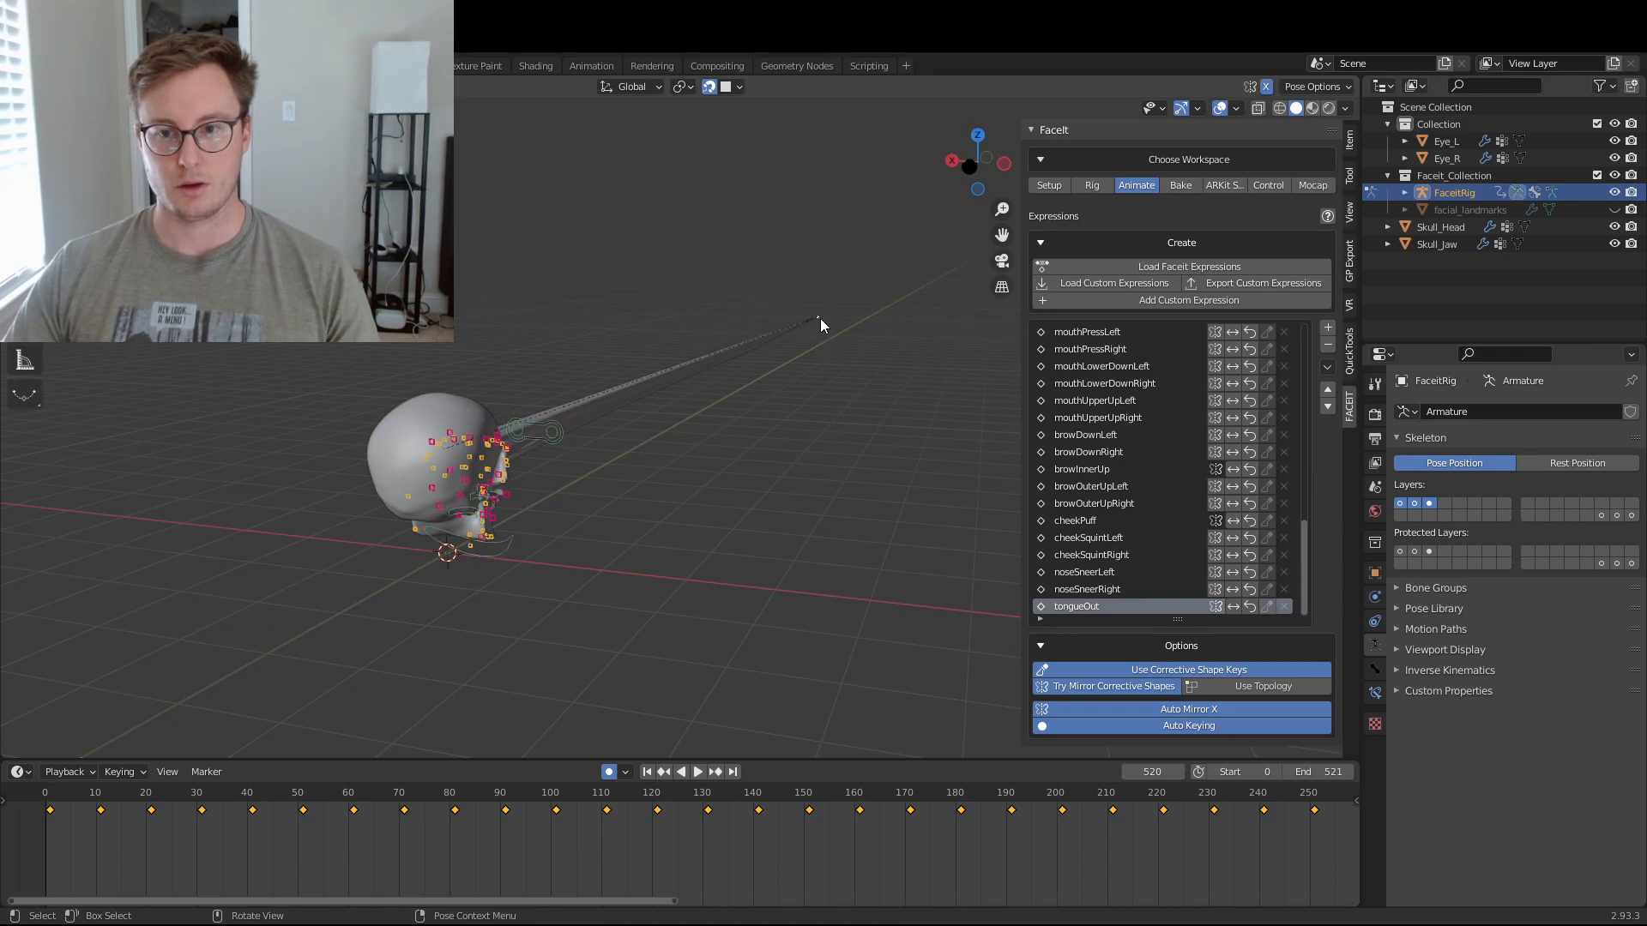
{"action": "key", "text": "alt+g"}
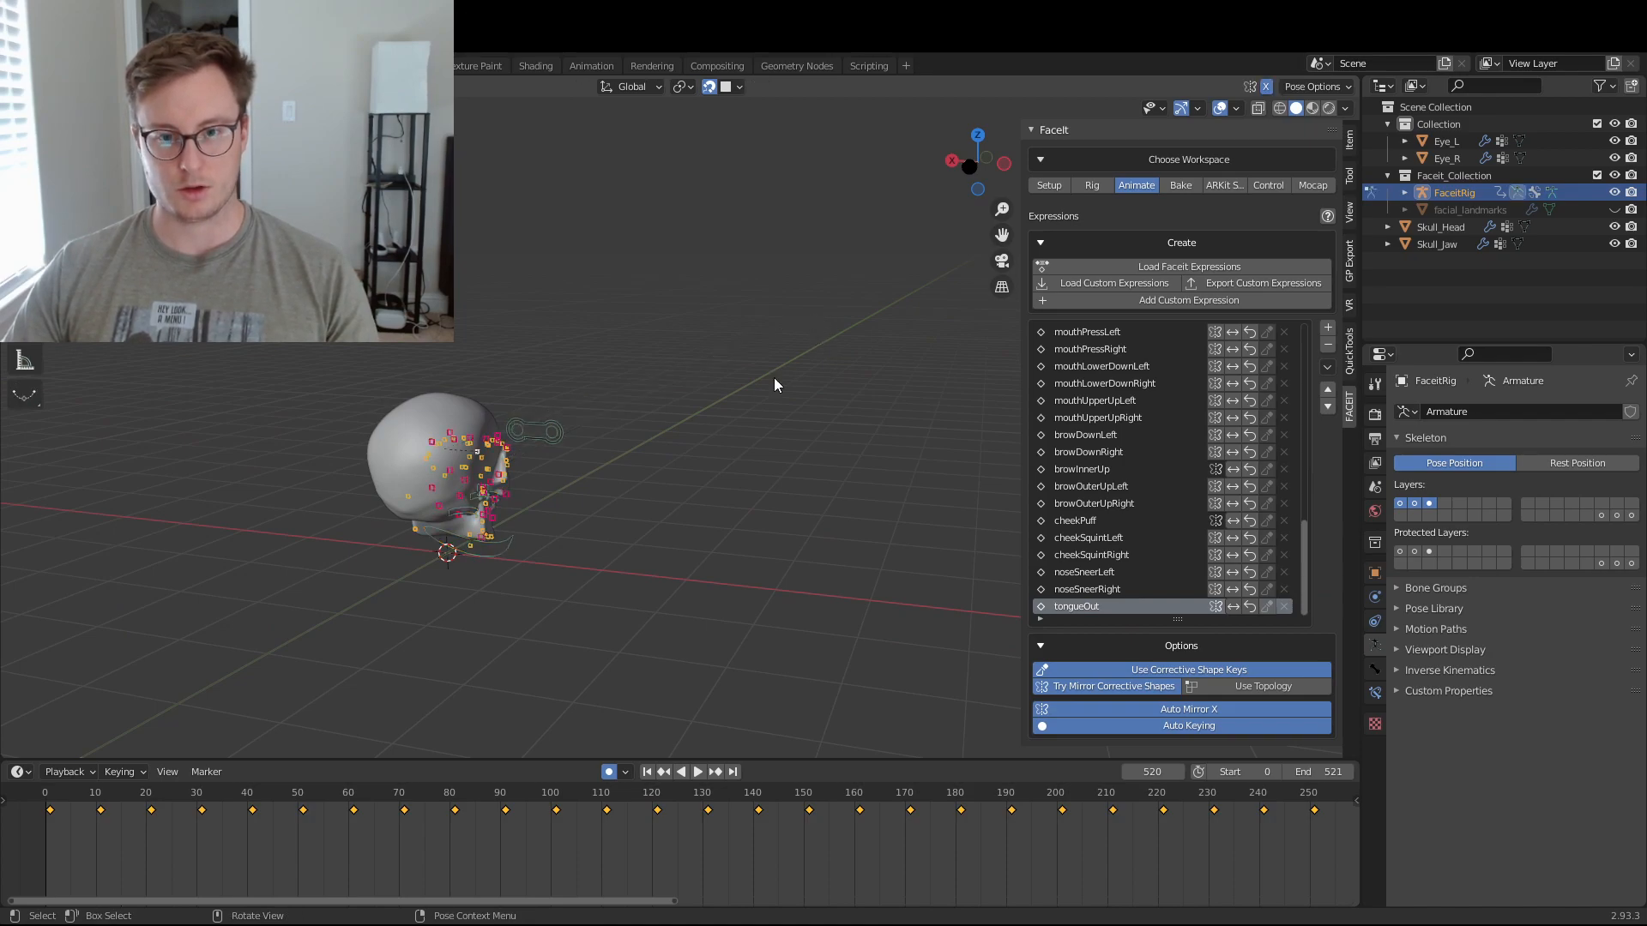
{"action": "middle_click_drag", "start_coordinate": [743, 420], "coordinate": [611, 428]}
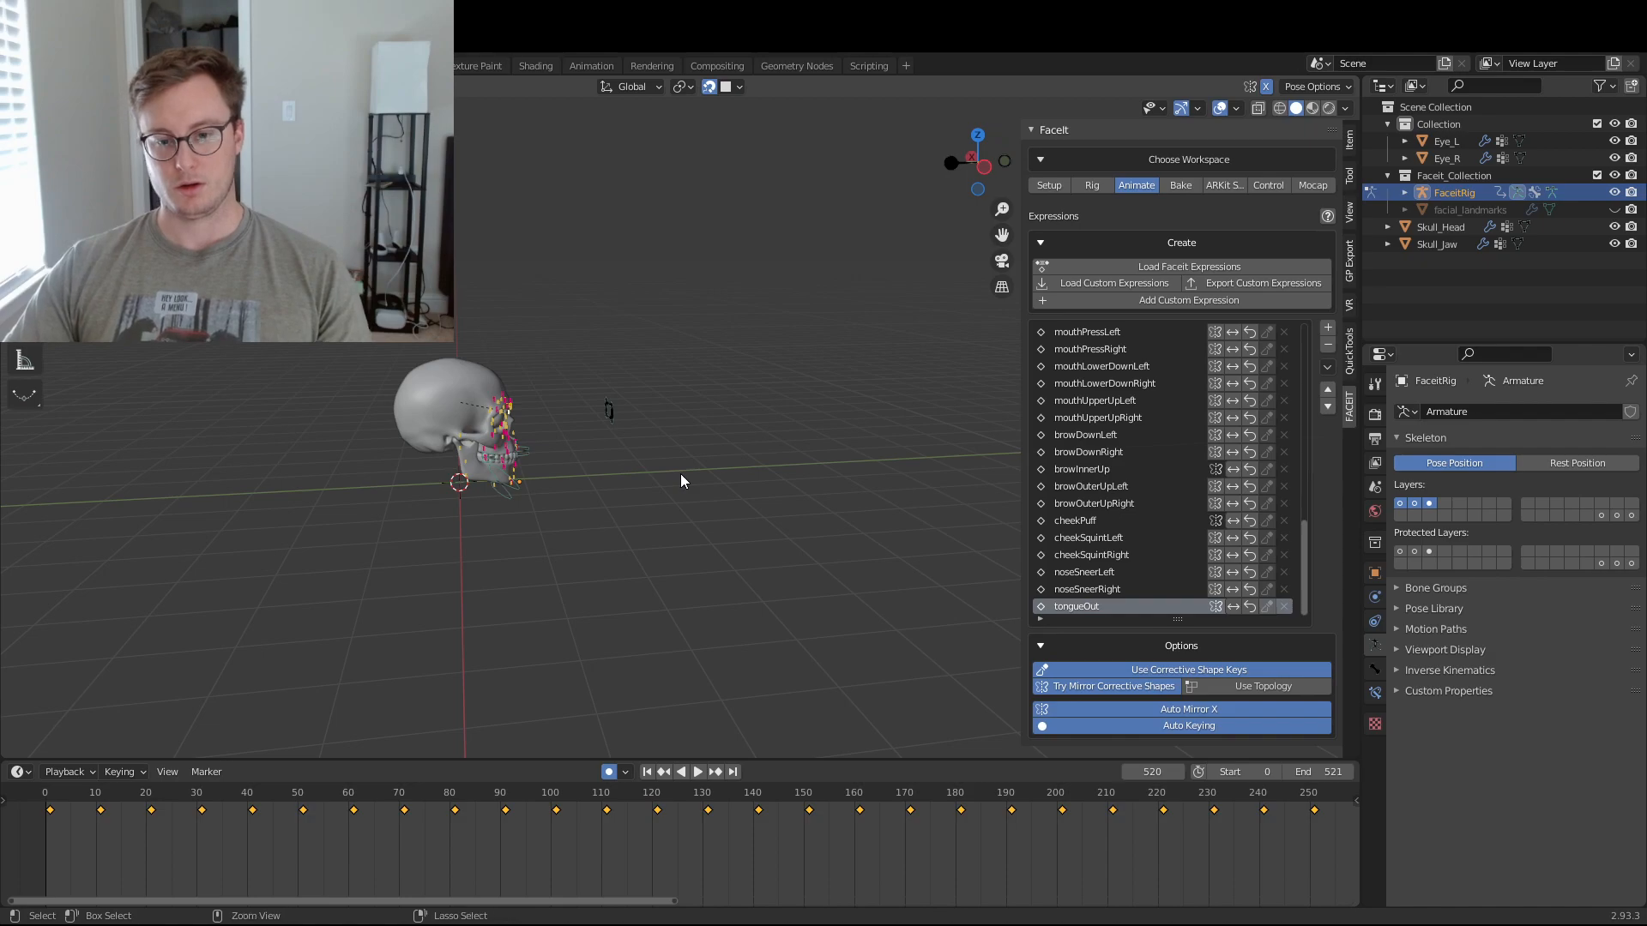
{"action": "key", "text": "ctrl+Tab"}
- Turn off auto keying and save the file
{"action": "left_click", "coordinate": [608, 771]}
{"action": "scroll", "coordinate": [573, 530], "scroll_direction": "up", "scroll_amount": 8}
{"action": "scroll", "coordinate": [573, 530], "scroll_direction": "down", "scroll_amount": 6}
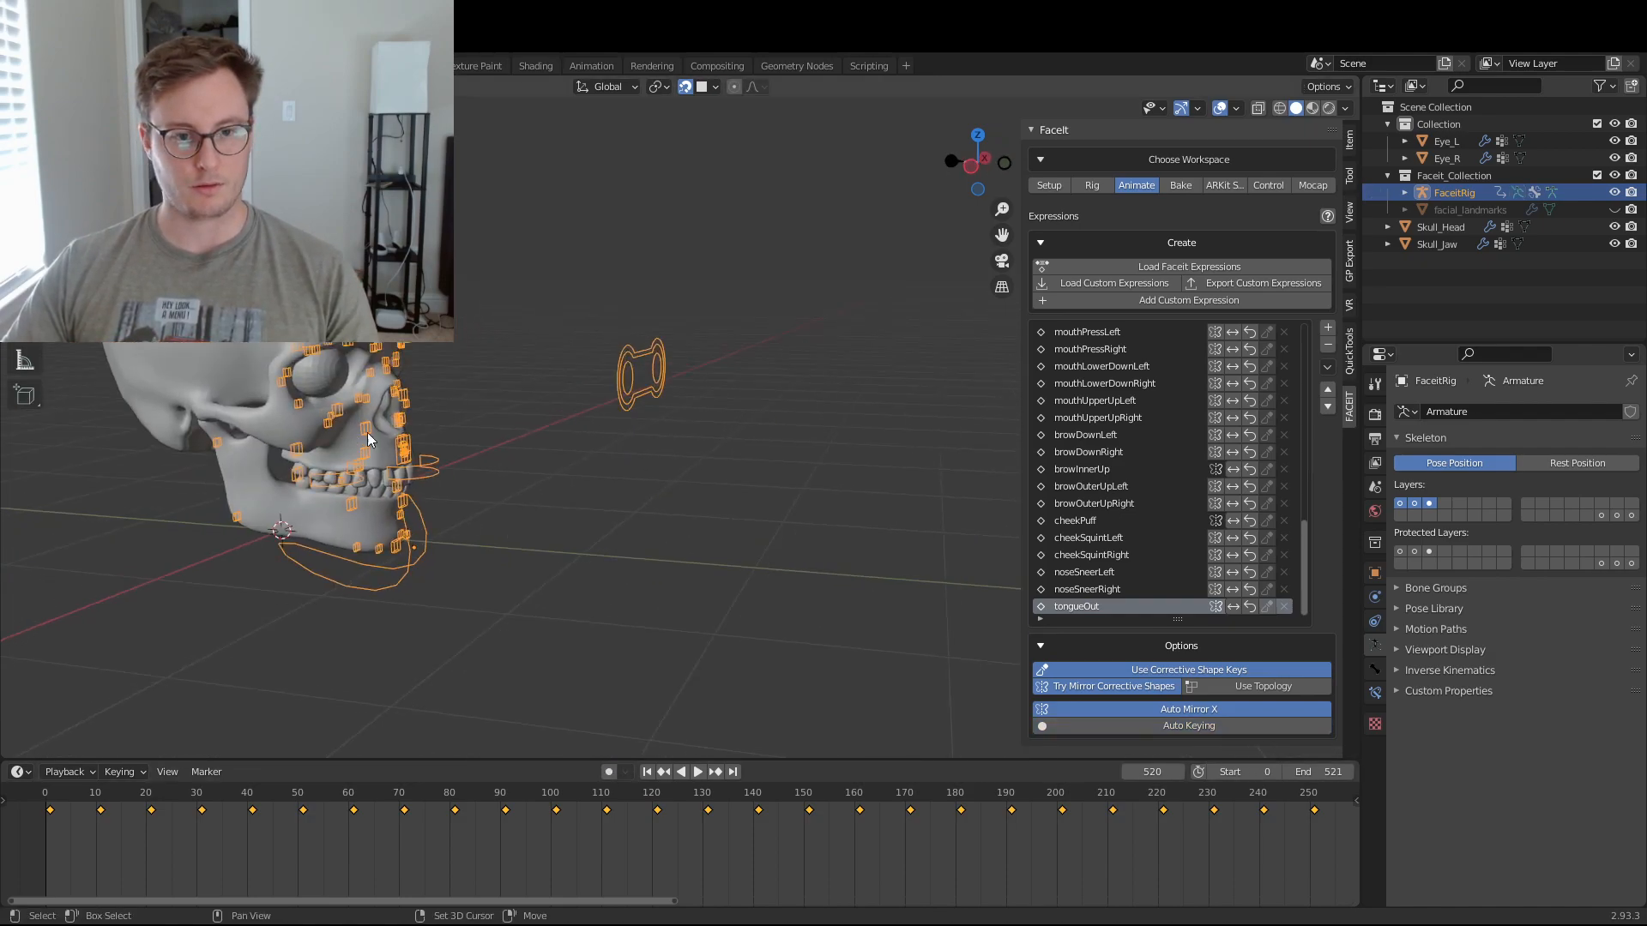
{"action": "key", "text": "ctrl+s"}
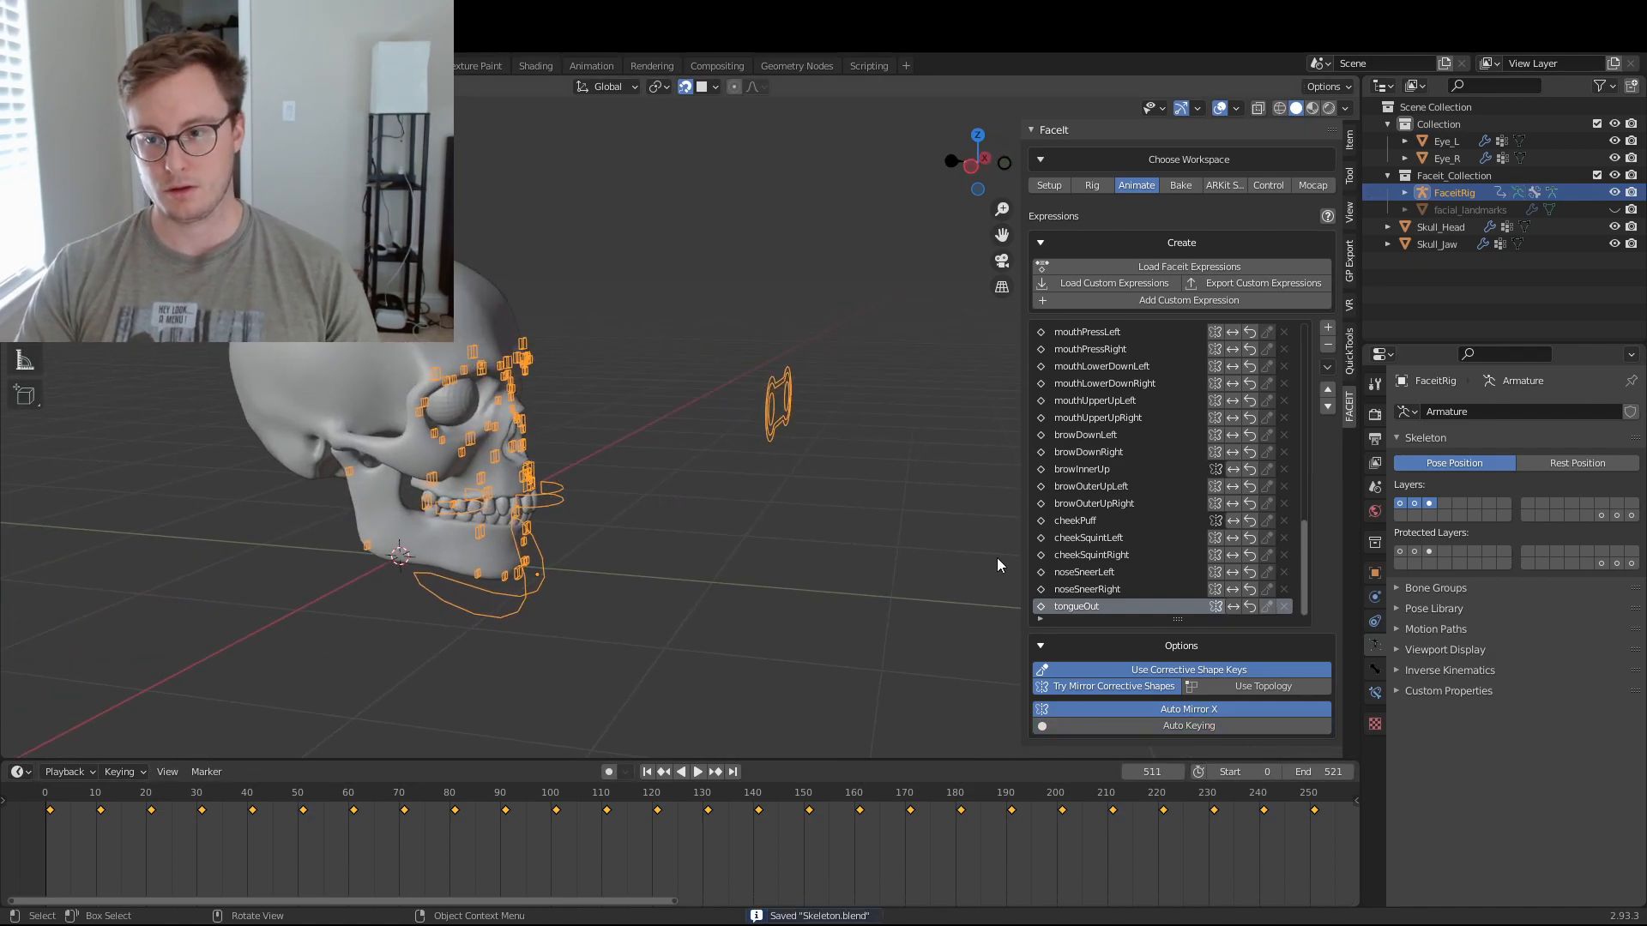
- Play through the expression animation to check the skull for any remaining distorted poses
{"action": "scroll", "coordinate": [1116, 569], "scroll_direction": "up", "scroll_amount": 1}
{"action": "scroll", "coordinate": [1117, 569], "scroll_direction": "up", "scroll_amount": 2}
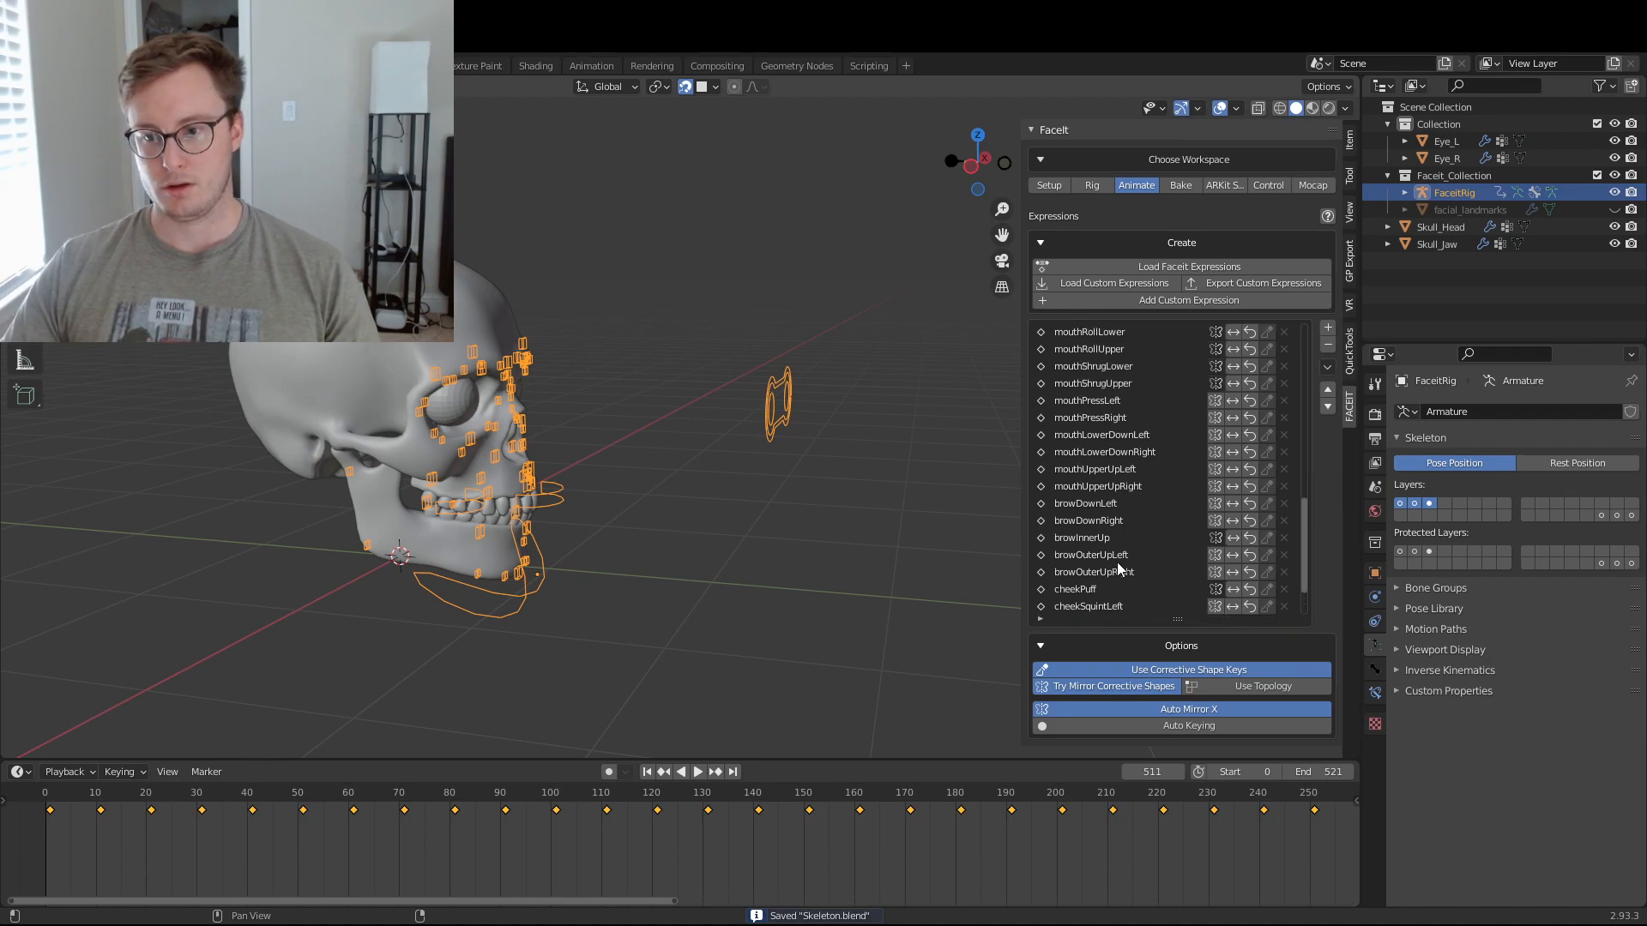
{"action": "scroll", "coordinate": [1116, 569], "scroll_direction": "down", "scroll_amount": 3}
{"action": "scroll", "coordinate": [1089, 558], "scroll_direction": "up", "scroll_amount": 2}
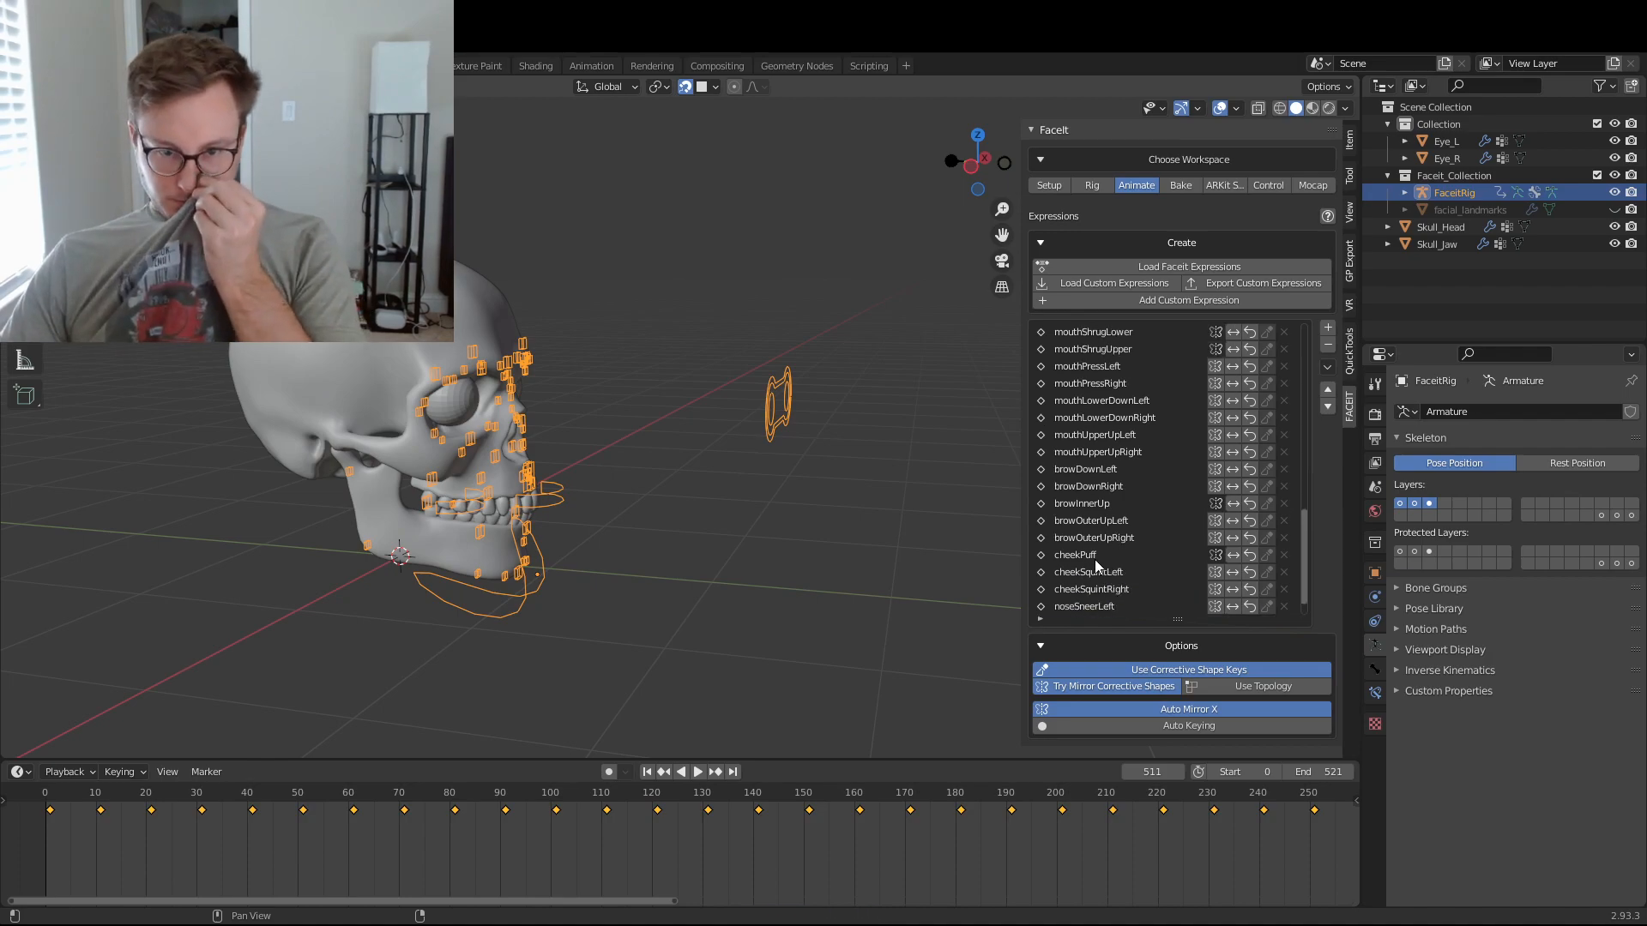
{"action": "middle_click_drag", "start_coordinate": [384, 463], "coordinate": [585, 446]}
{"action": "key", "text": "space"}
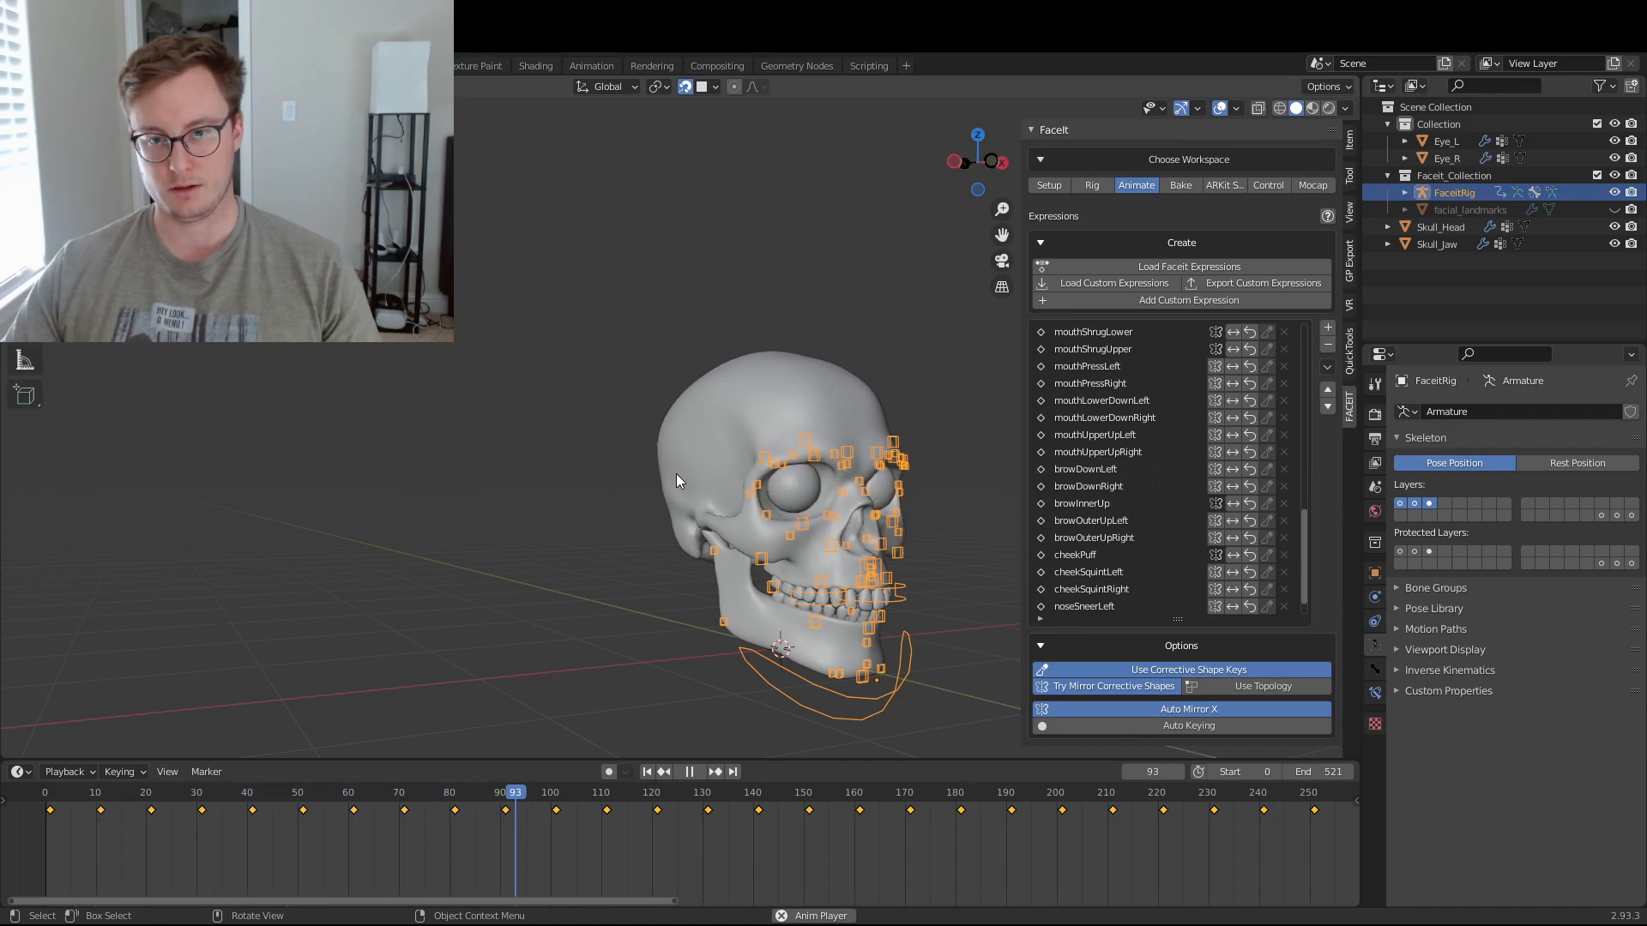
{"action": "middle_click_drag", "start_coordinate": [801, 483], "coordinate": [621, 415], "text": "shift"}
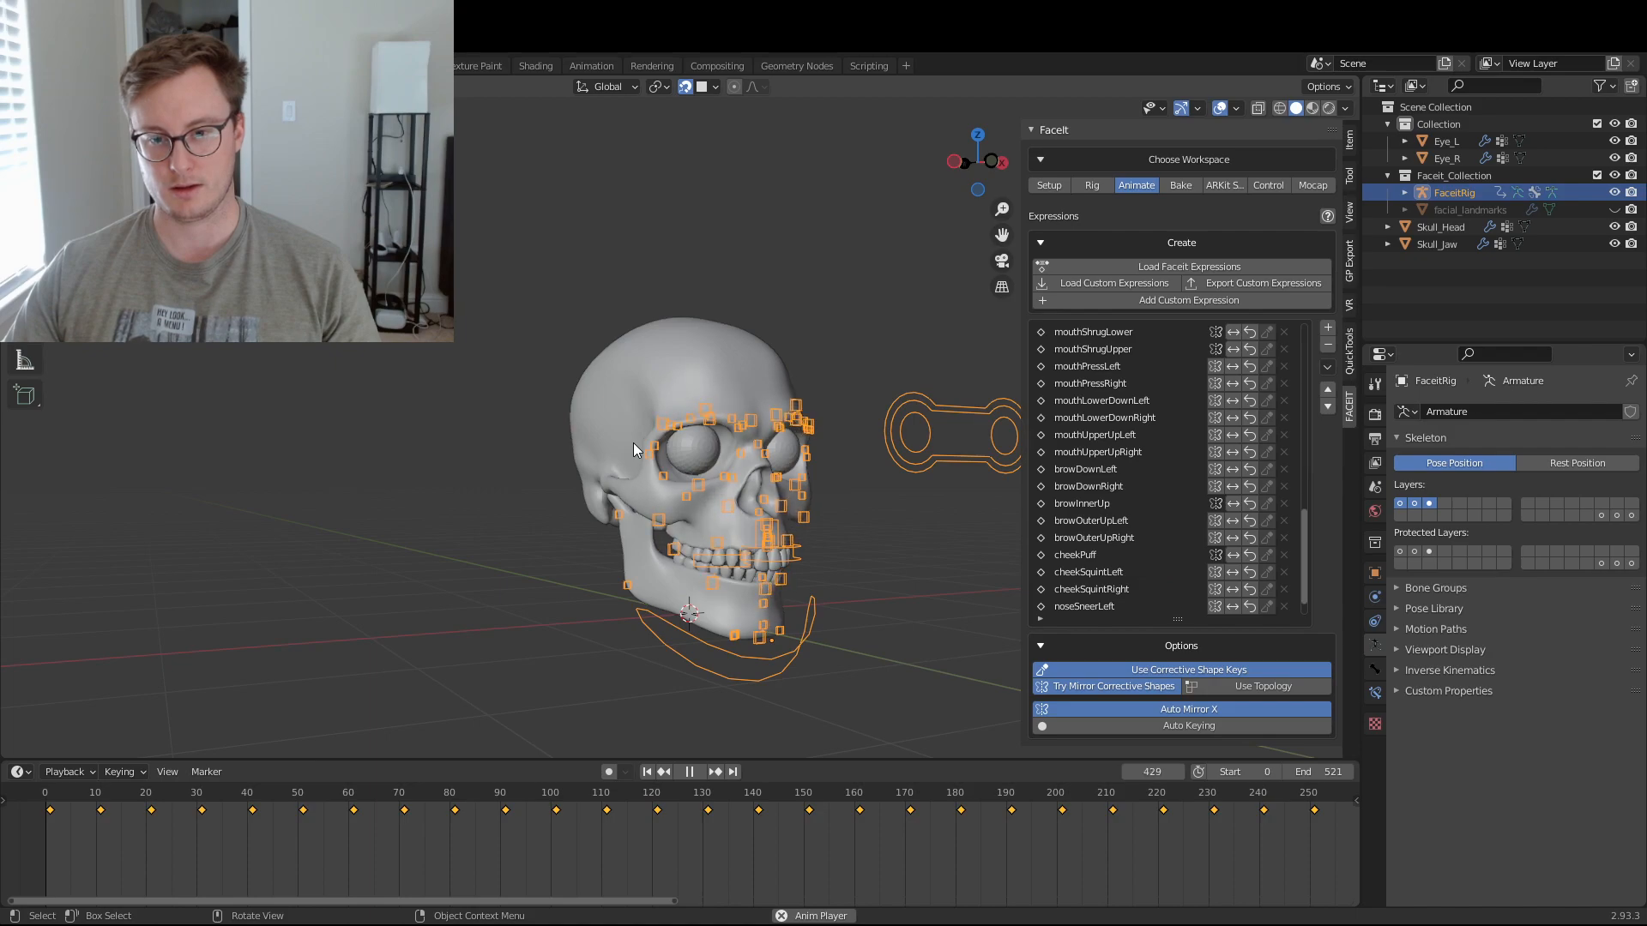
{"action": "key", "text": "space"}
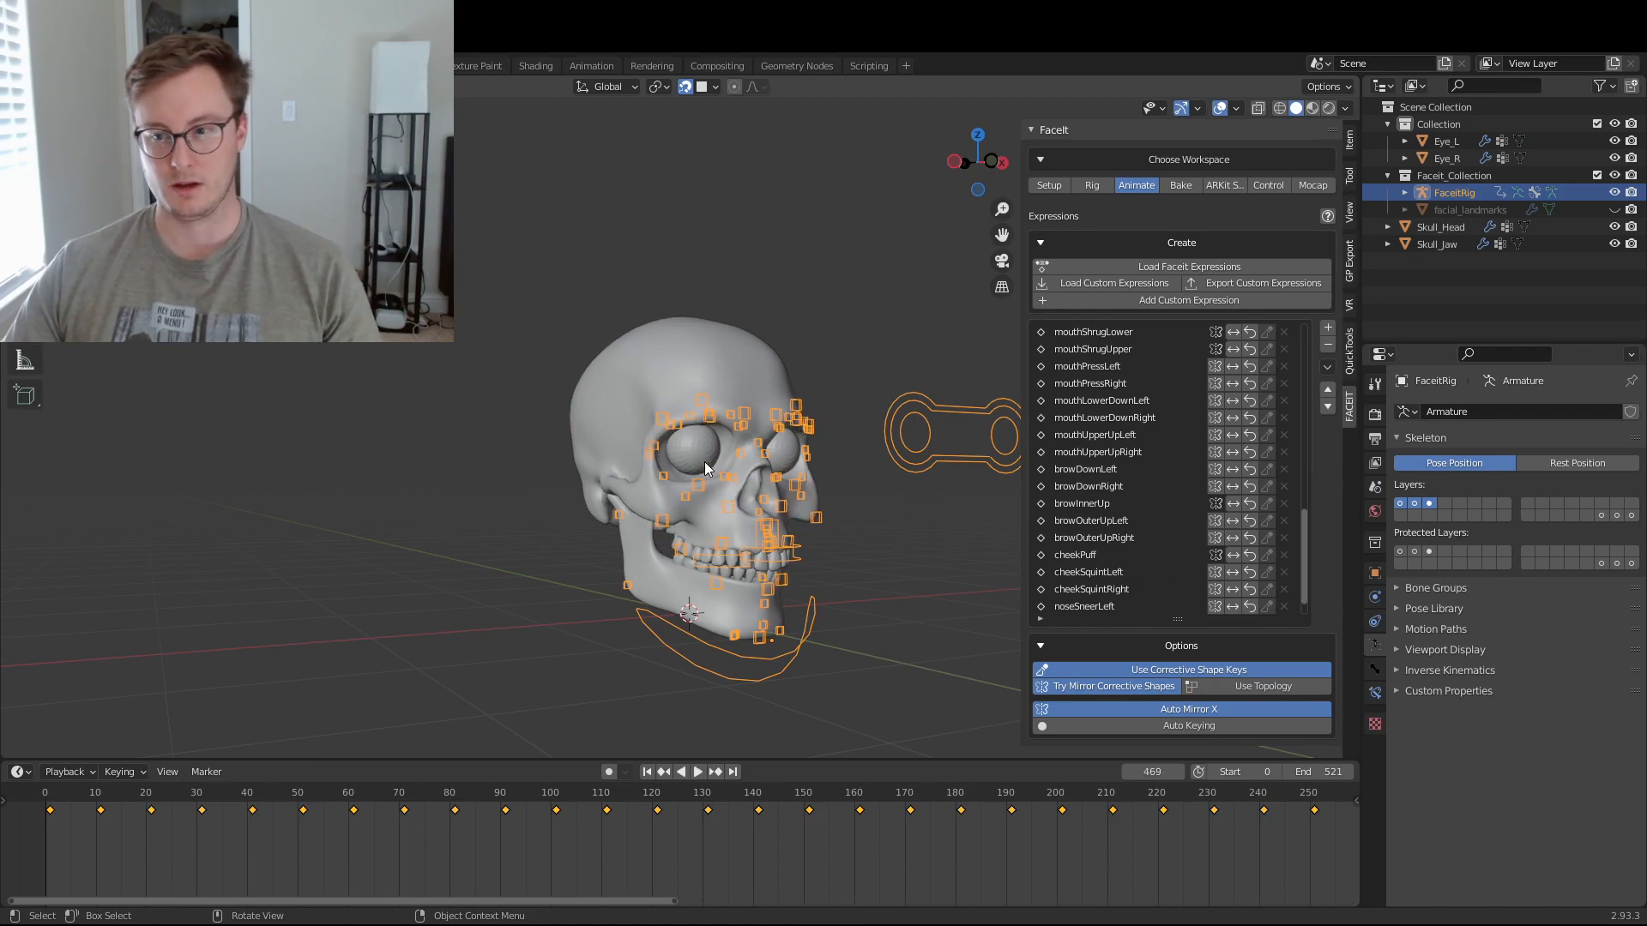
{"action": "middle_click_drag", "start_coordinate": [645, 439], "coordinate": [753, 464]}
- Save the file, go back to frame 0, bake the Faceit expressions to shape keys and save again
{"action": "key", "text": "ctrl+s"}
{"action": "key", "text": "shift+Left"}
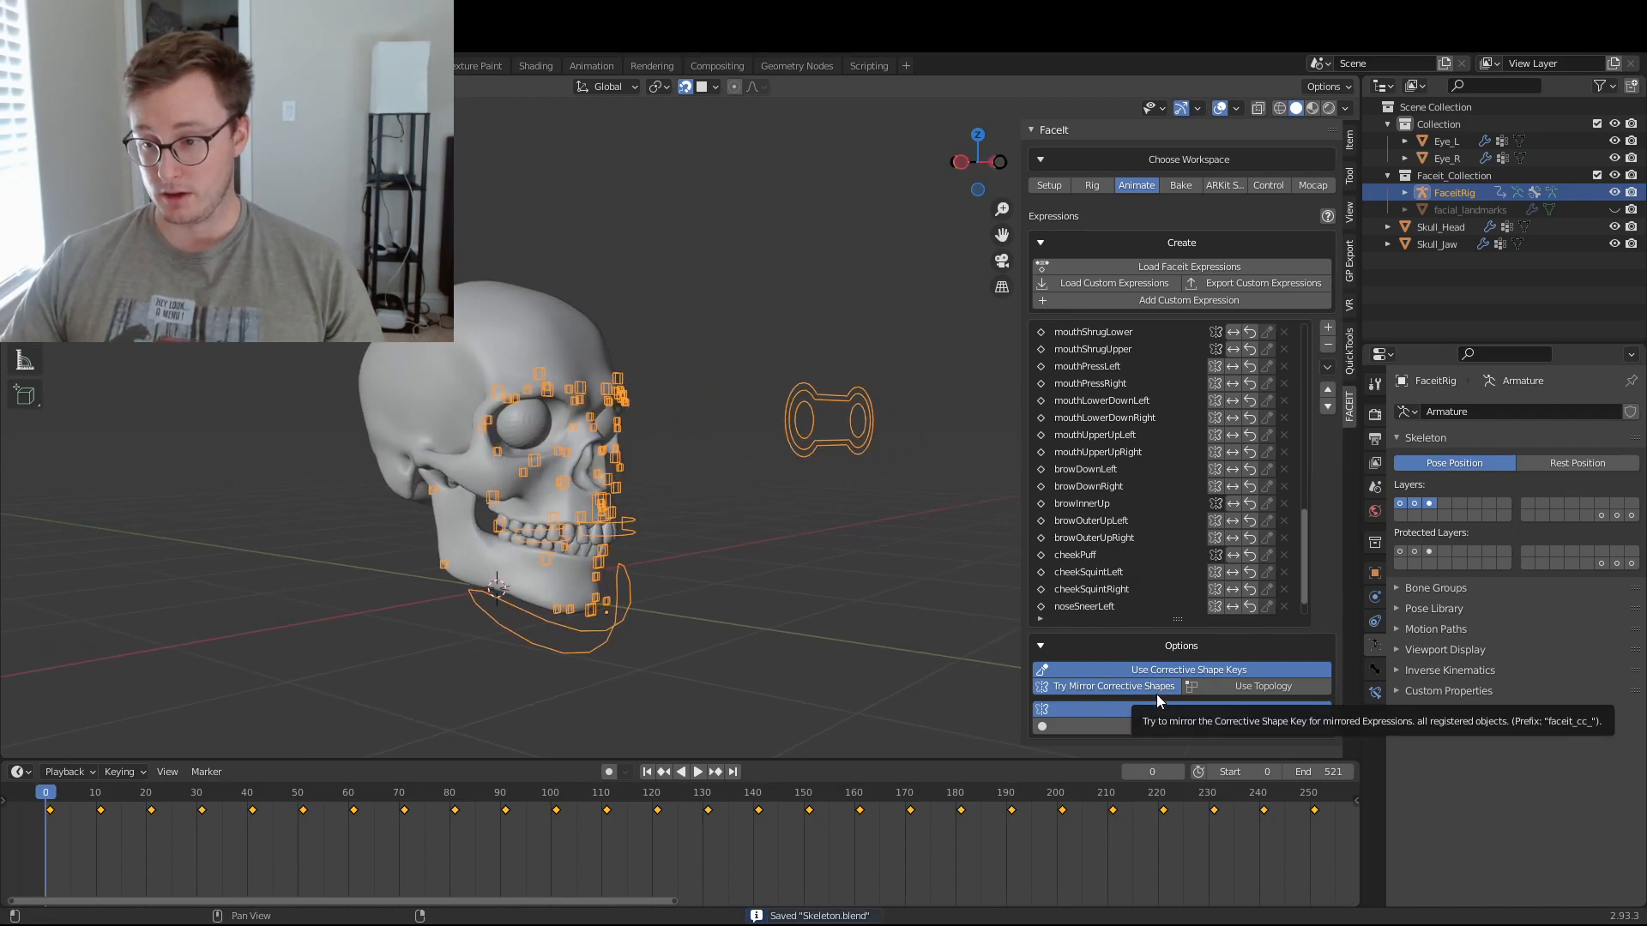
{"action": "left_click", "coordinate": [1181, 187]}
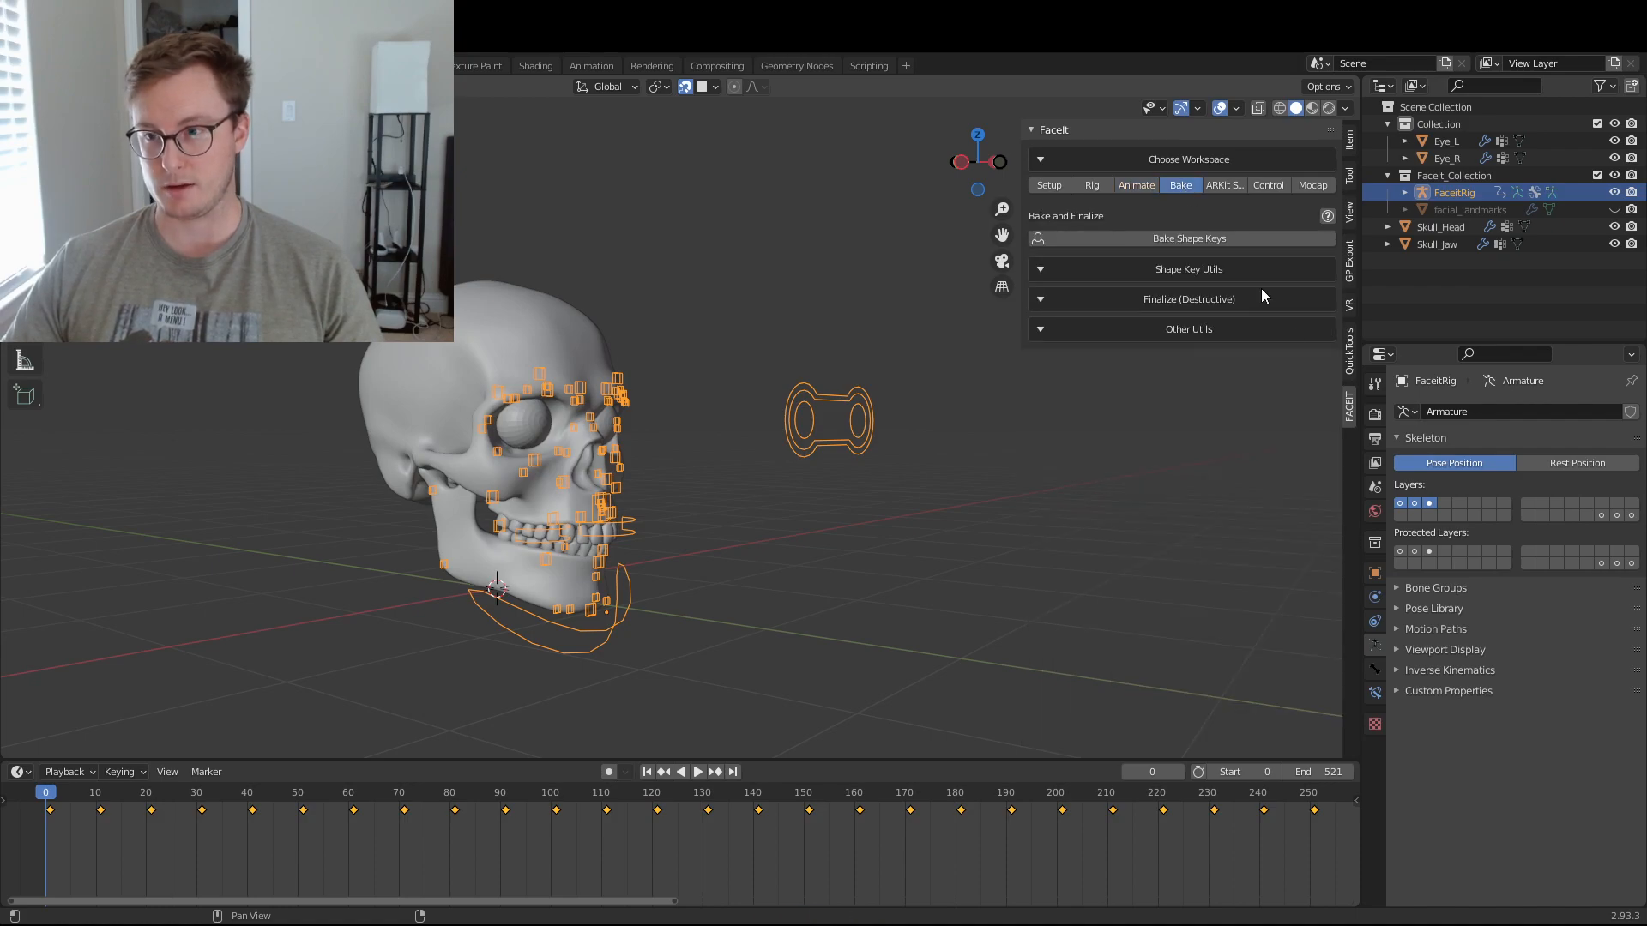
{"action": "left_click", "coordinate": [1186, 237]}
{"action": "left_click", "coordinate": [1144, 437]}
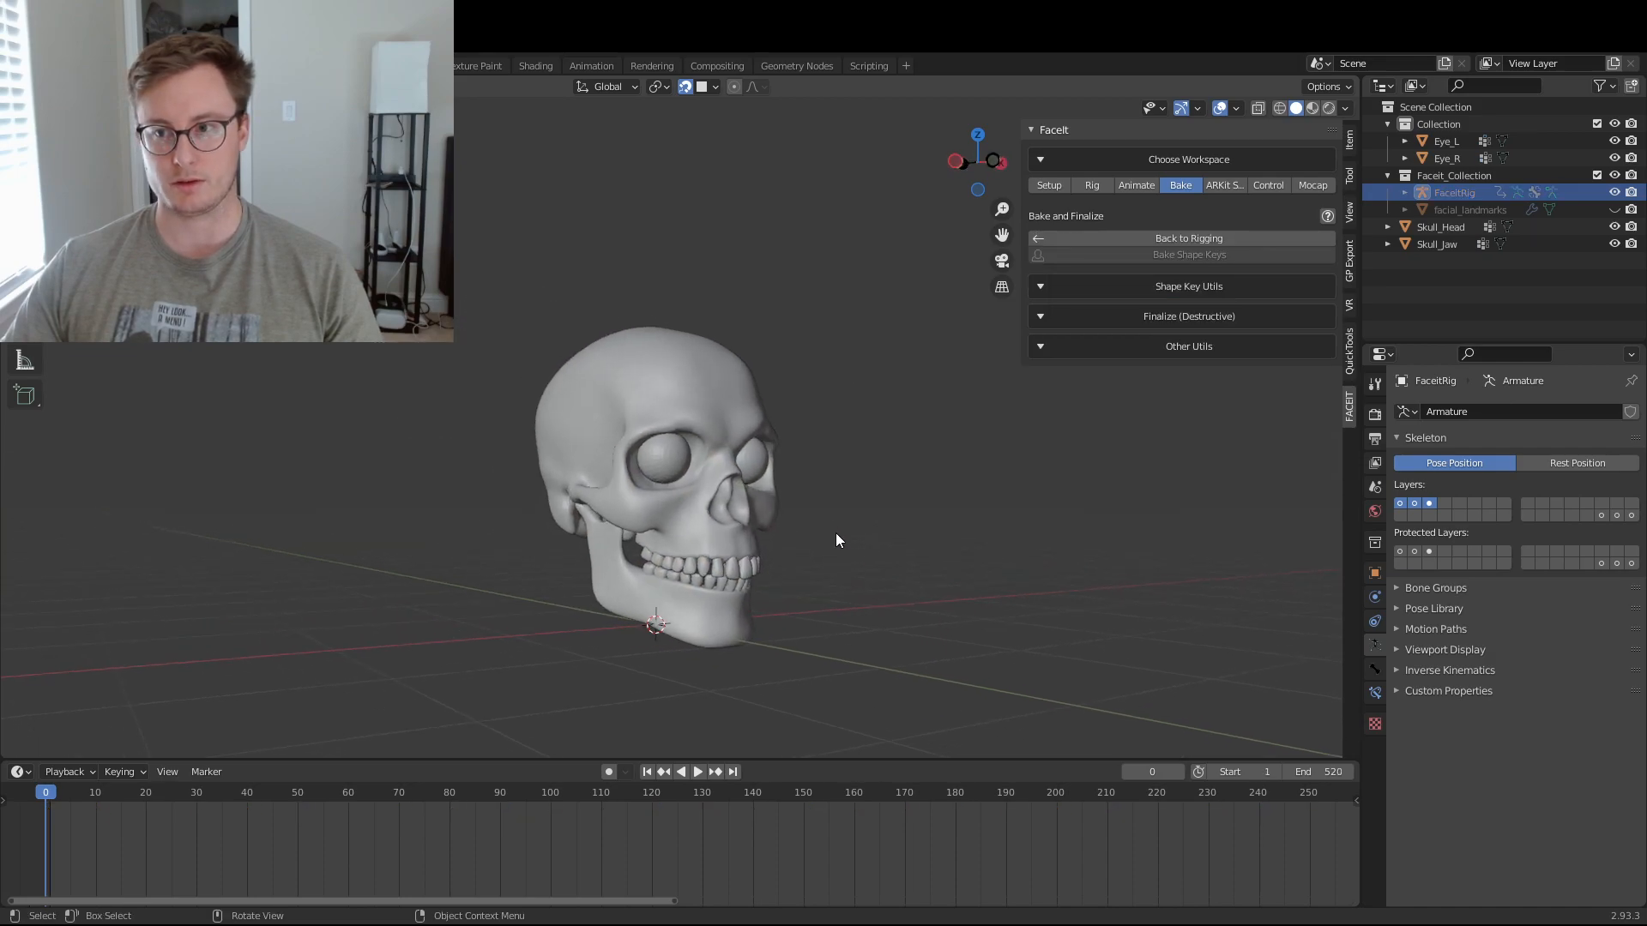
{"action": "key", "text": "ctrl+s"}
- Run Faceit's destructive Clean Up on the whole blend file with all removal options enabled
{"action": "left_click", "coordinate": [1184, 317]}
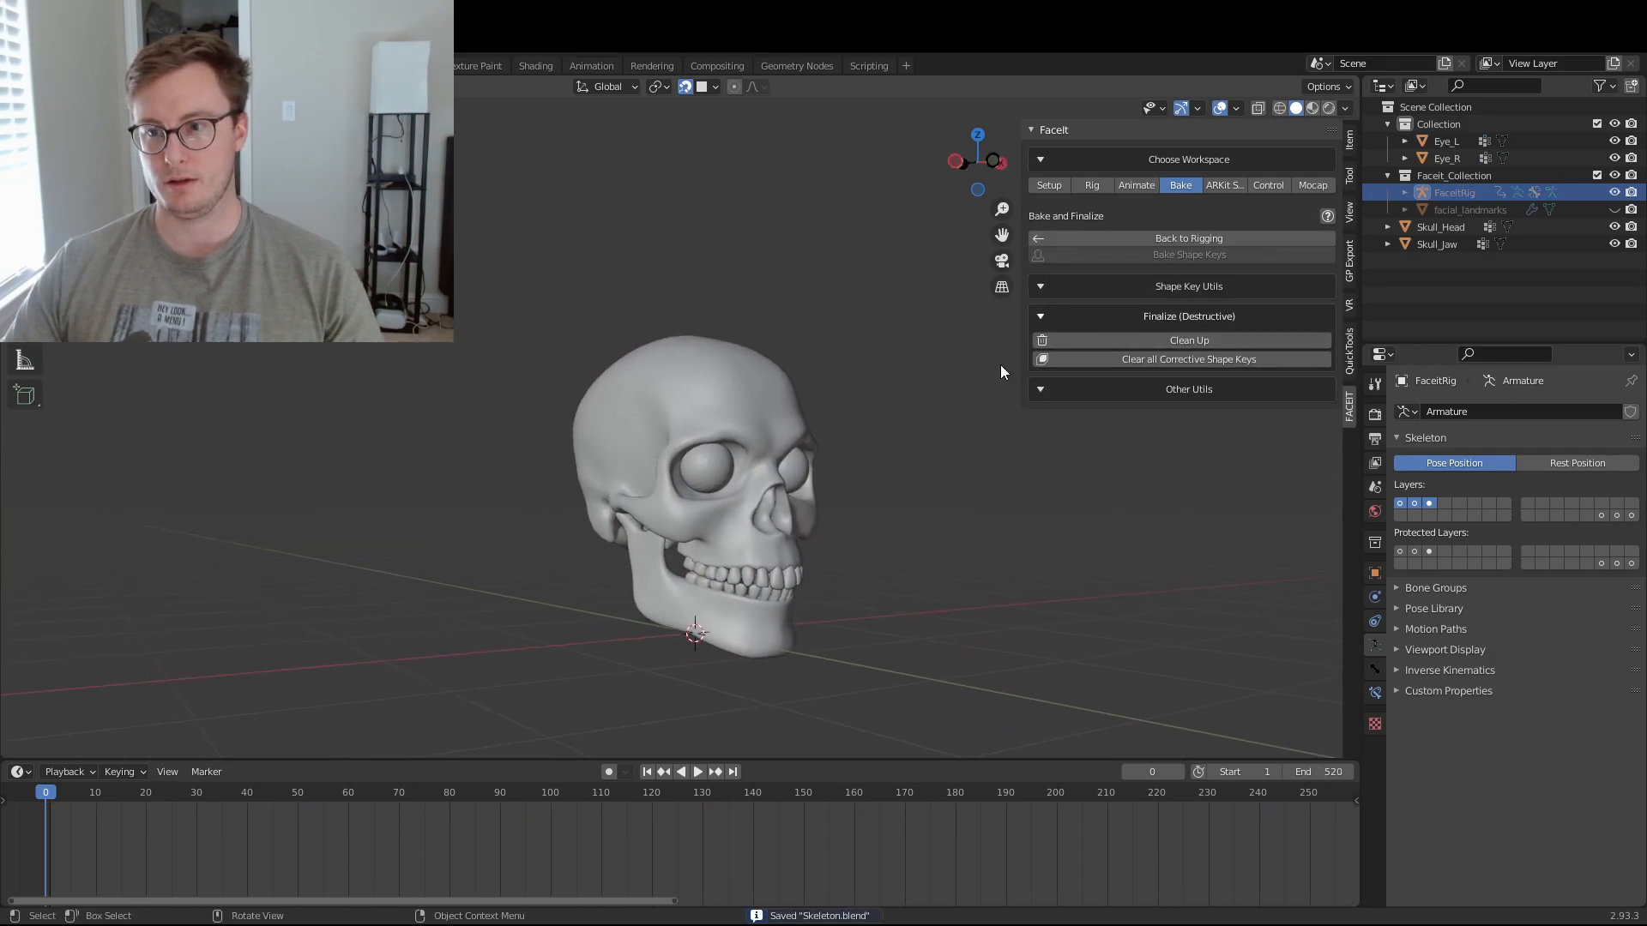
{"action": "left_click", "coordinate": [1192, 341]}
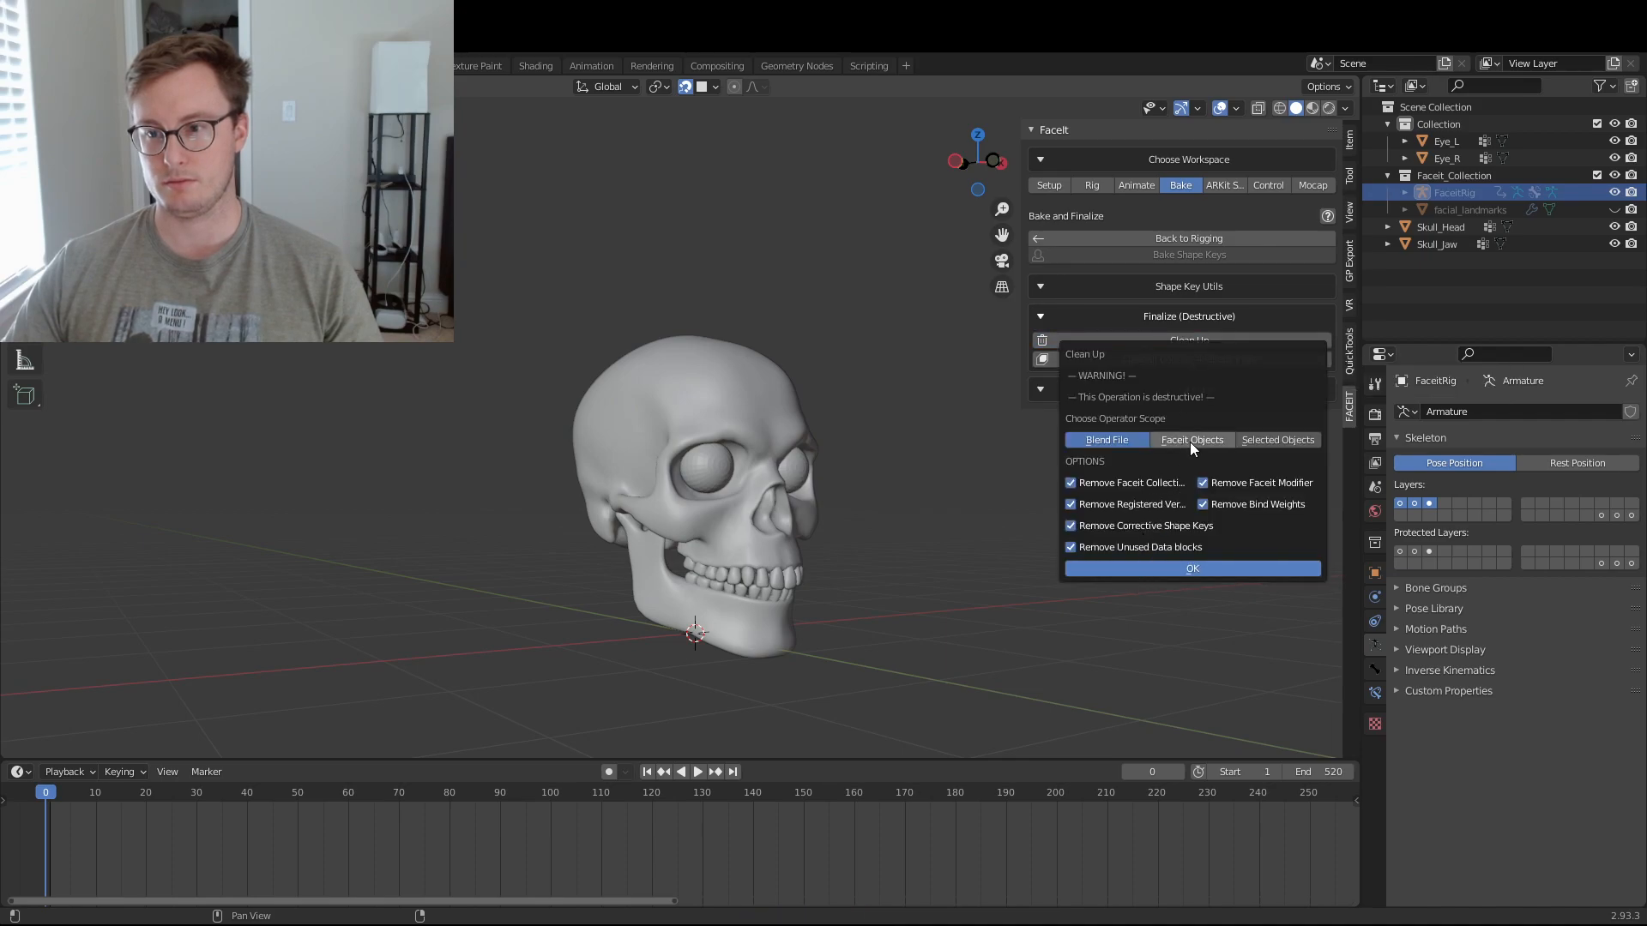
{"action": "left_click", "coordinate": [1140, 569]}
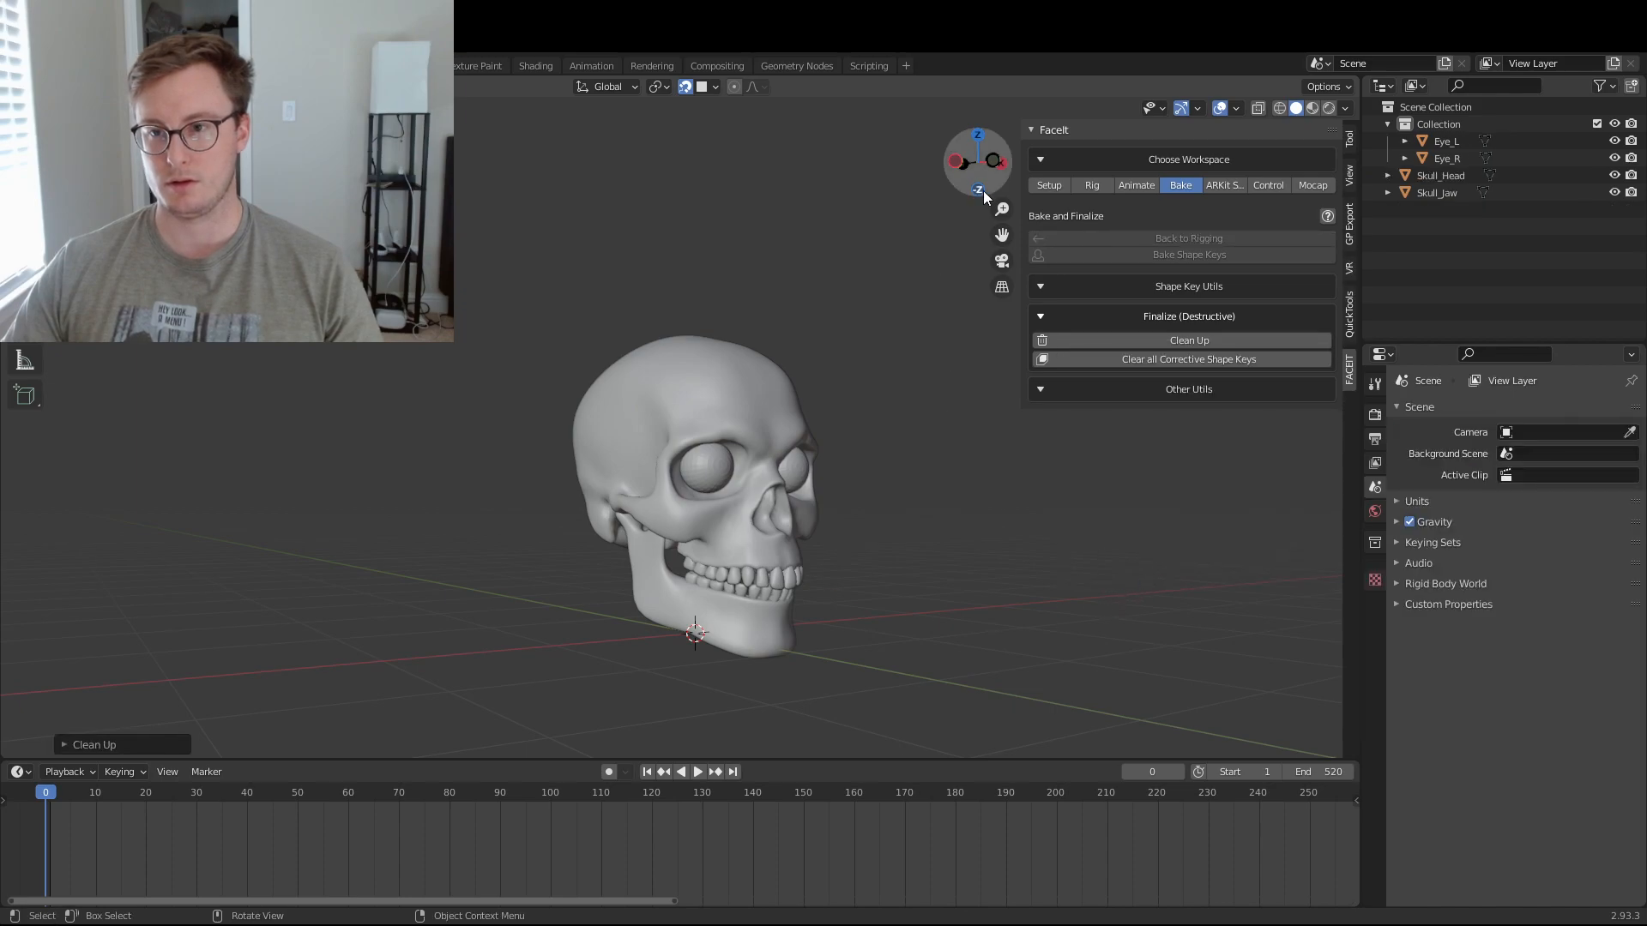
- Clear Skull_Head, Skull_Jaw, Eye_L and Eye_R from the Faceit registration and save the file
{"action": "left_click", "coordinate": [1048, 185]}
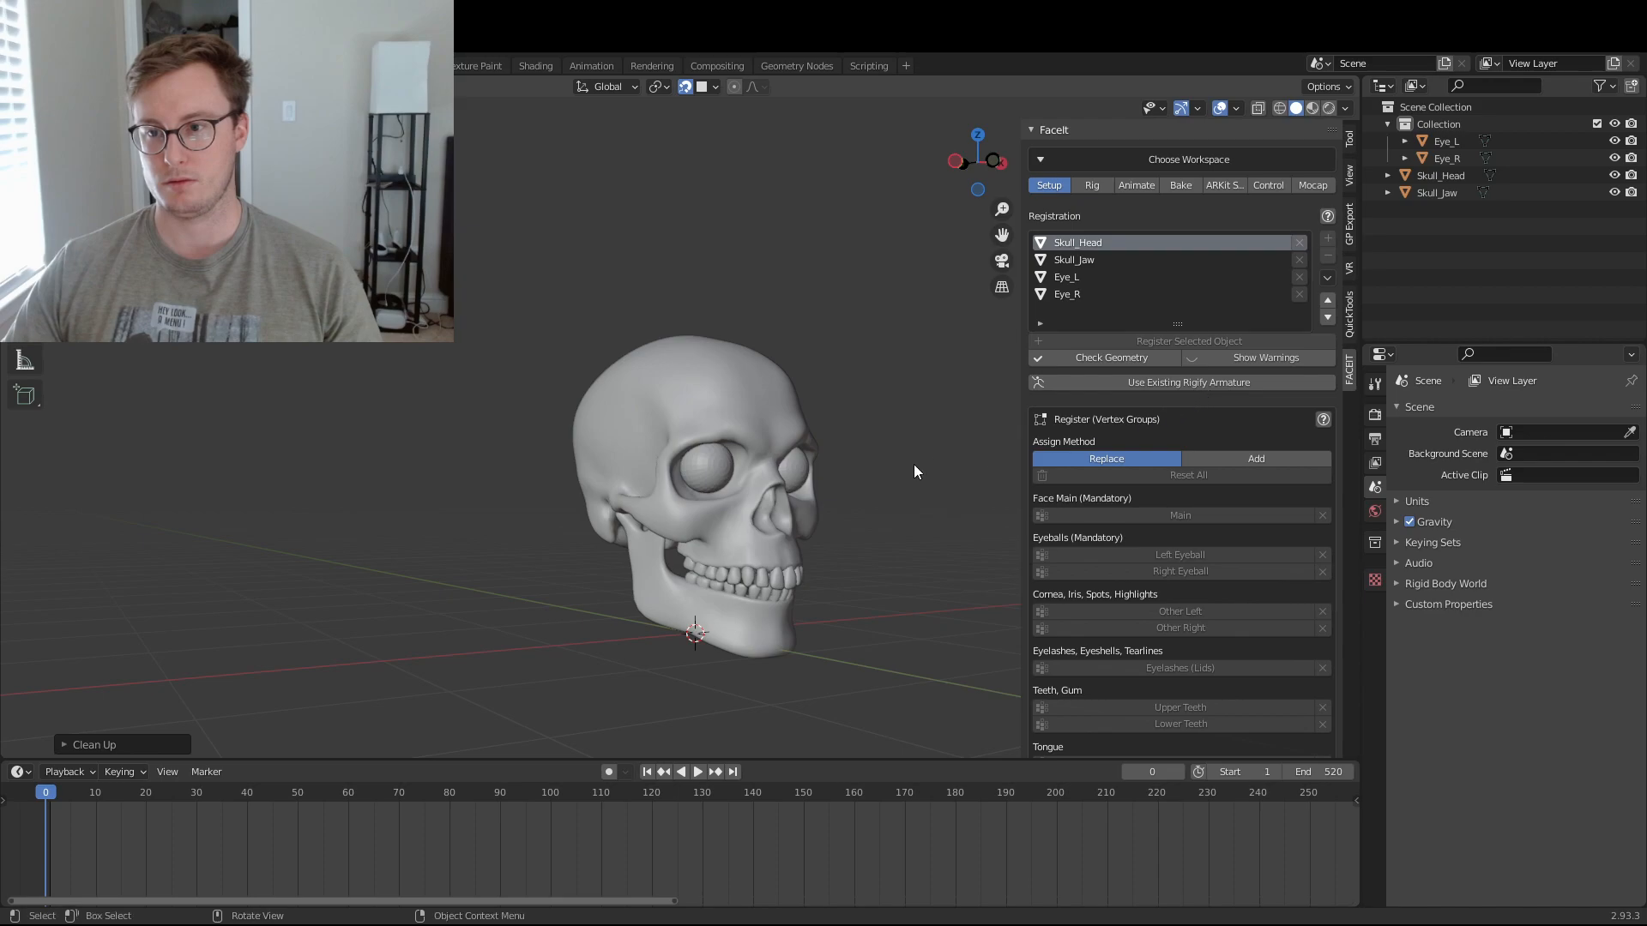
{"action": "left_click", "coordinate": [1144, 185]}
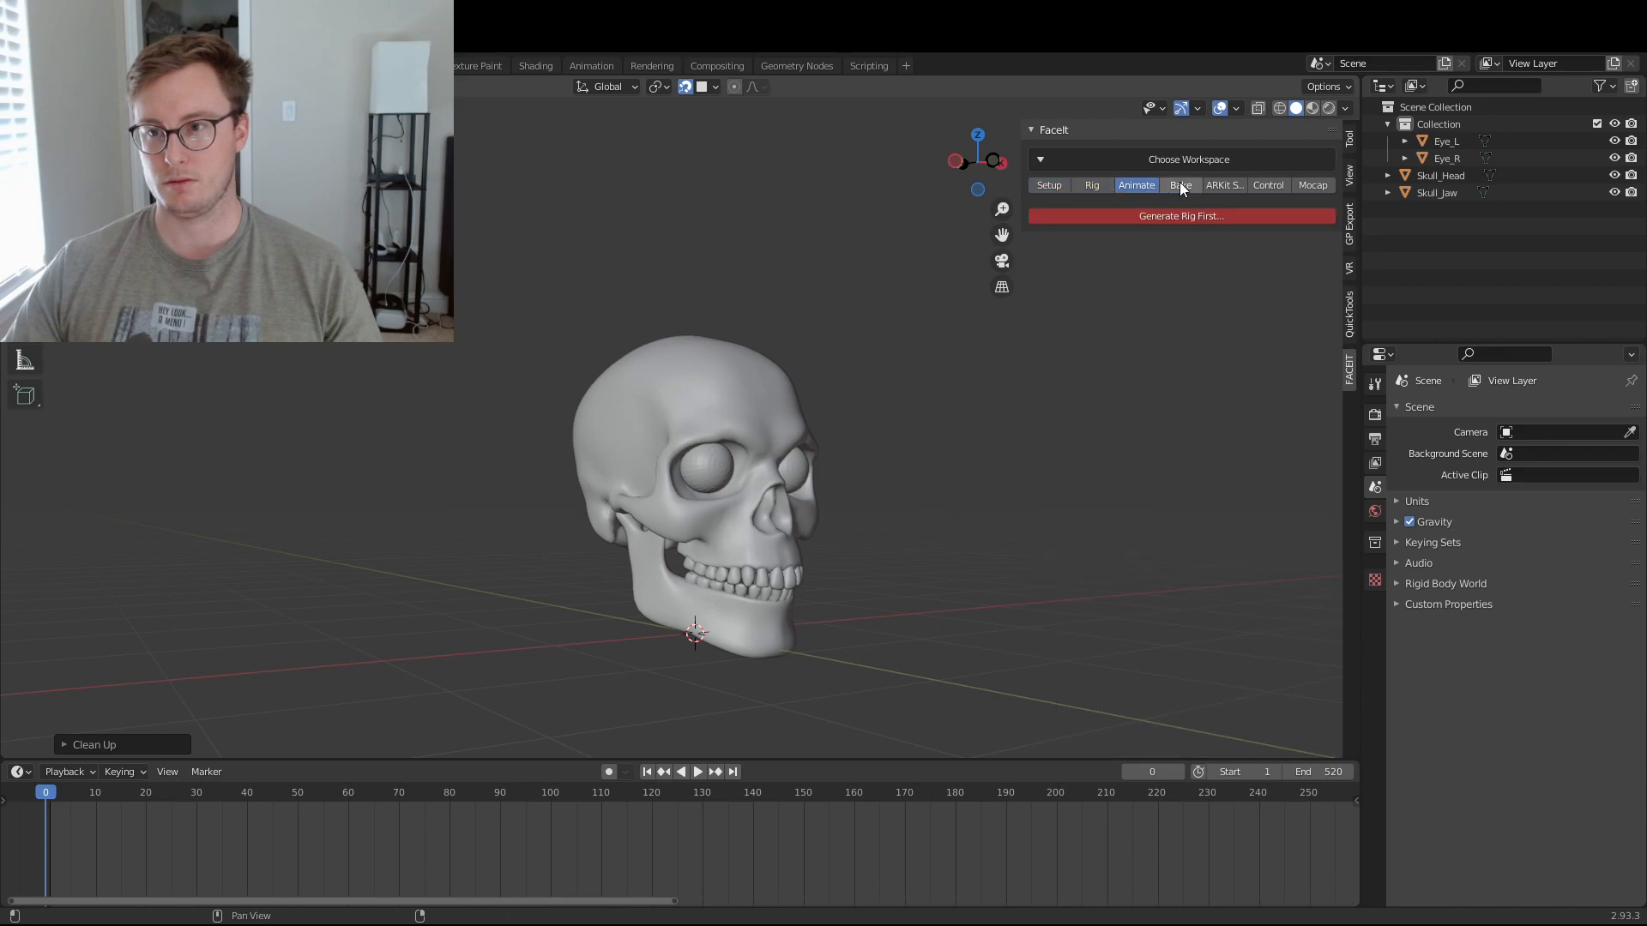
{"action": "left_click", "coordinate": [1064, 187]}
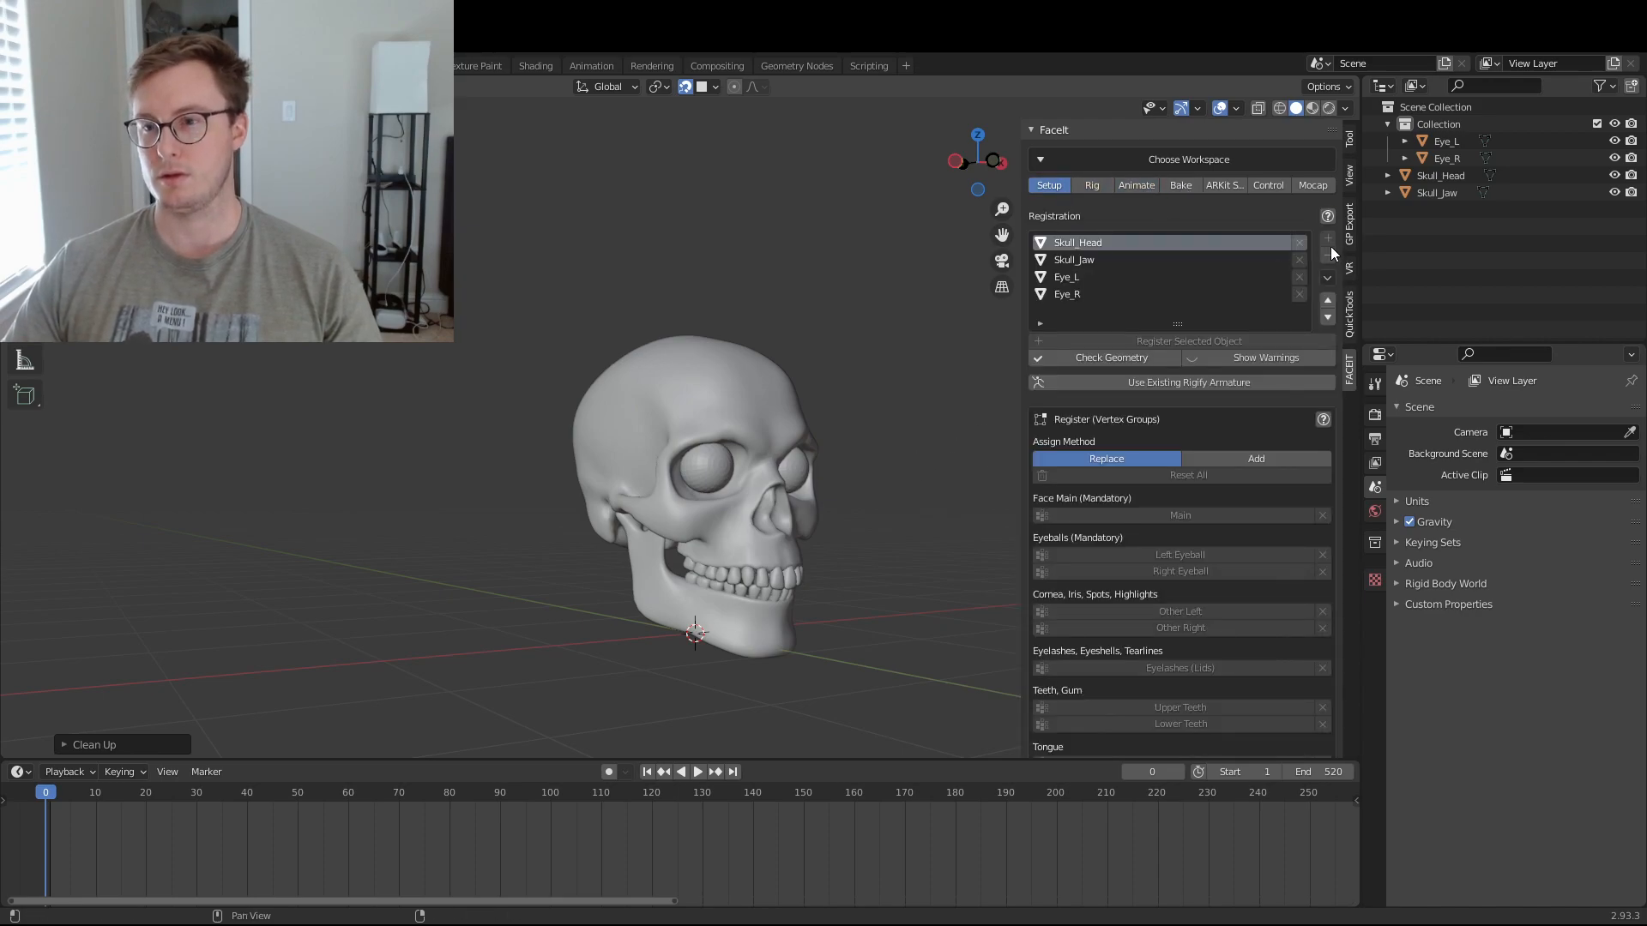
{"action": "left_click", "coordinate": [1086, 293]}
{"action": "right_click", "coordinate": [1086, 292]}
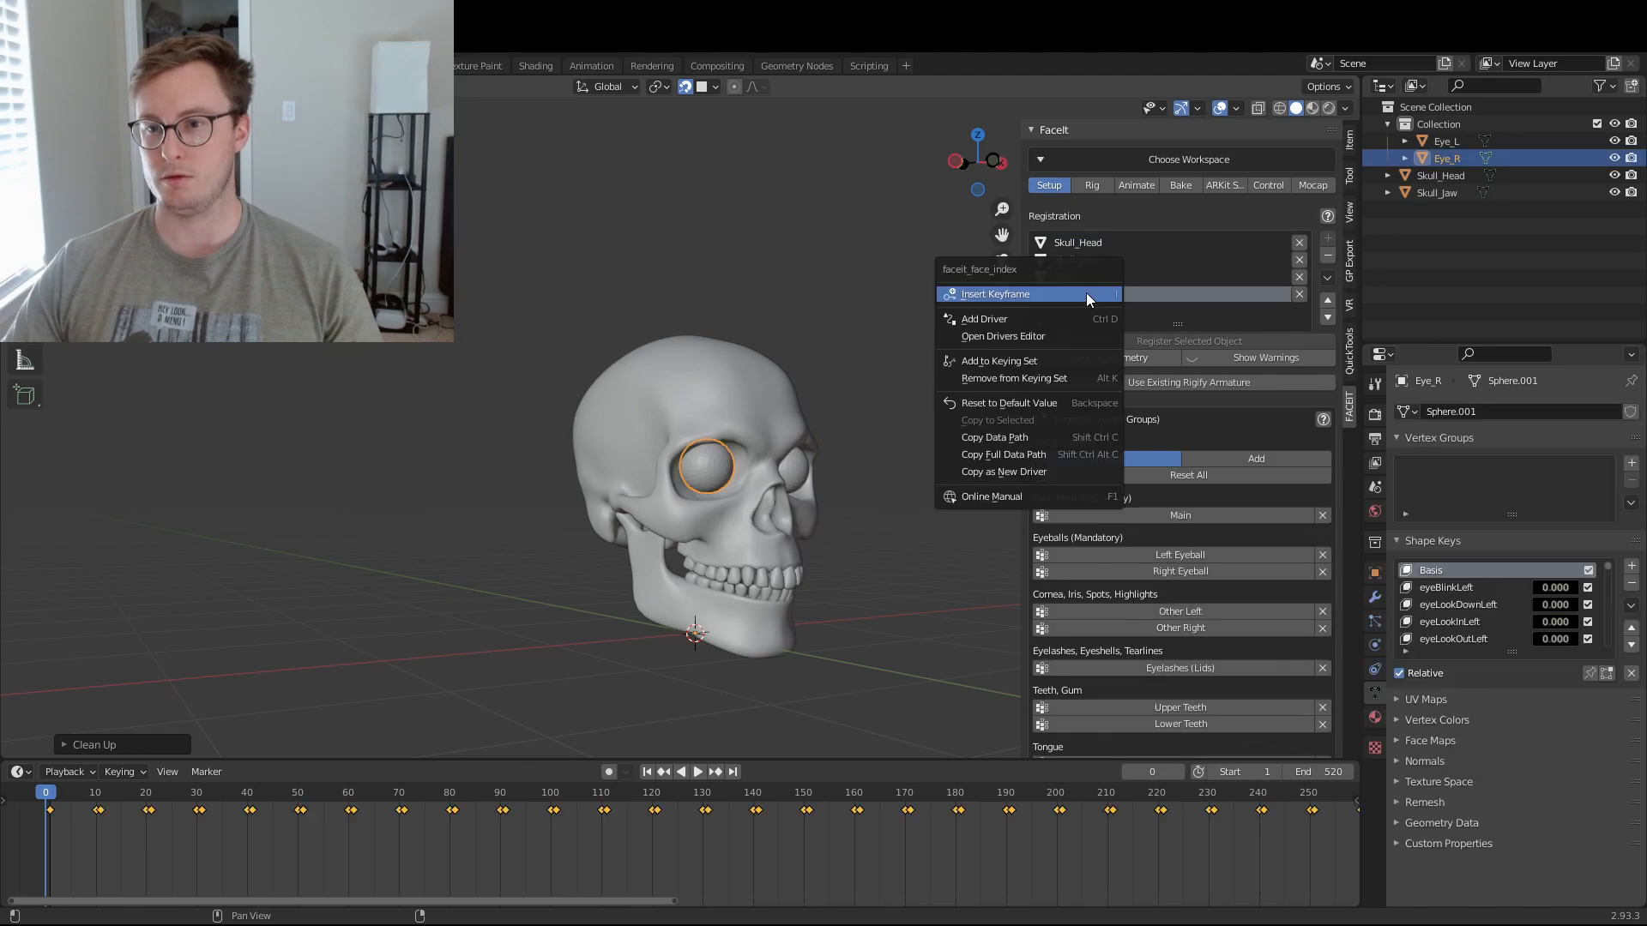
{"action": "left_click", "coordinate": [1297, 240]}
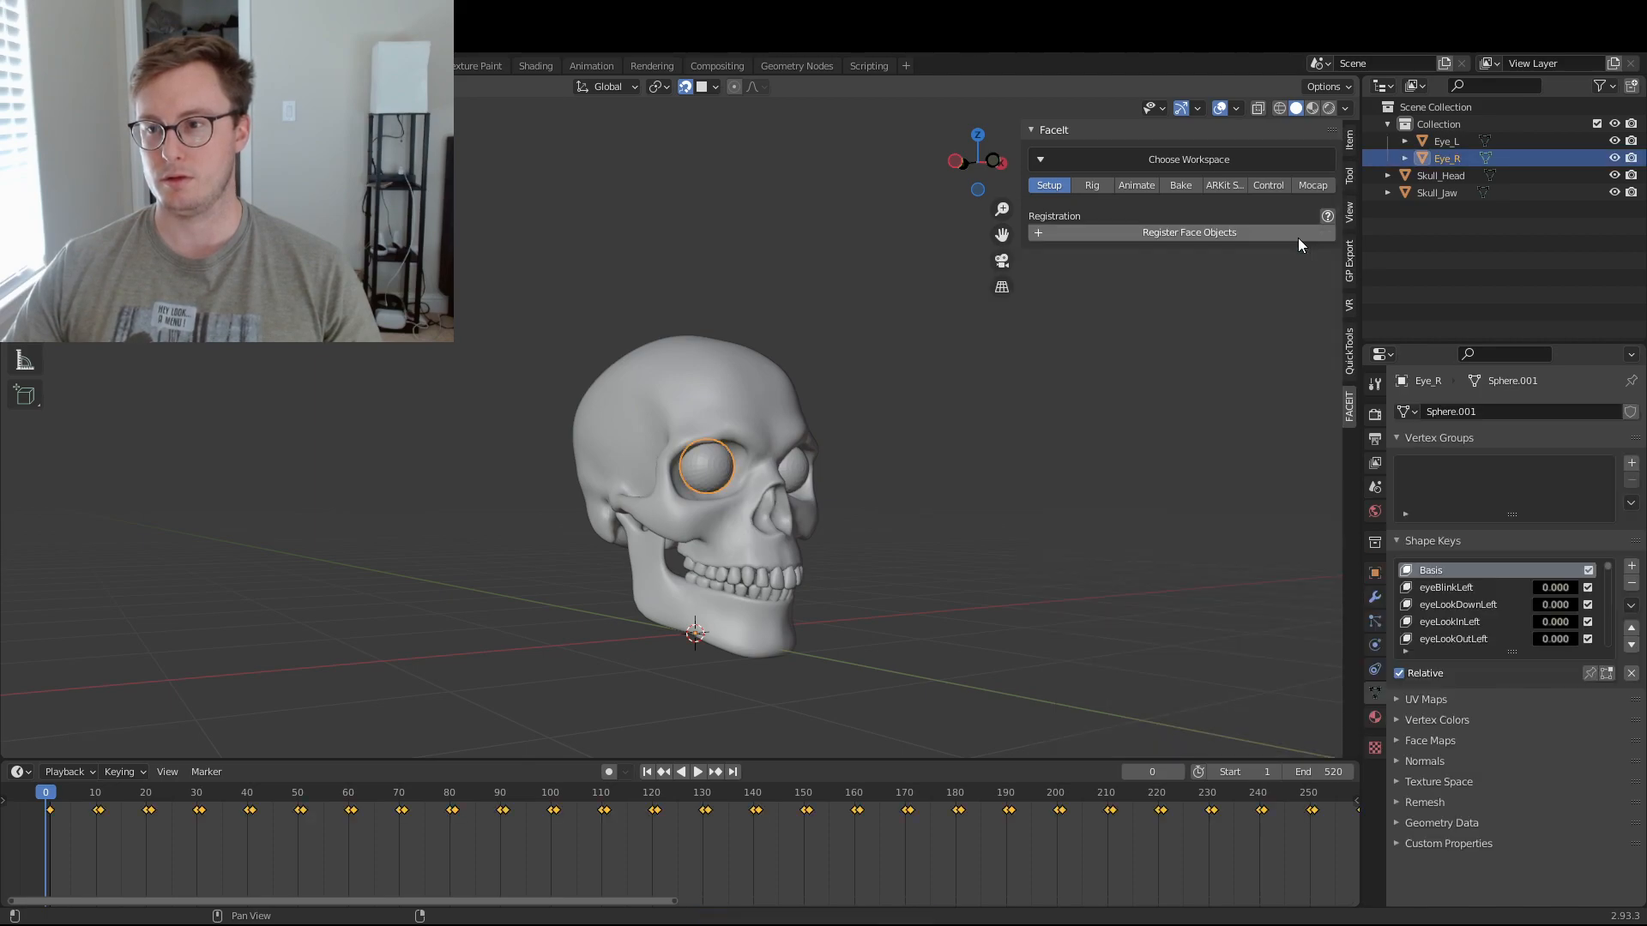
{"action": "left_click", "coordinate": [1083, 185]}
{"action": "key", "text": "ctrl+s"}
- Delete both eyeball objects, Eye_L and Eye_R, from the skull
{"action": "middle_click_drag", "start_coordinate": [944, 357], "coordinate": [828, 503]}
{"action": "middle_click_drag", "start_coordinate": [800, 485], "coordinate": [710, 444]}
{"action": "key", "text": "x"}
{"action": "left_click", "coordinate": [676, 400]}
{"action": "left_click", "coordinate": [684, 294]}
{"action": "key", "text": "x"}
{"action": "left_click", "coordinate": [686, 283]}
- Select Skull_Head, centre it in the viewport and save the file
{"action": "middle_click_drag", "start_coordinate": [909, 489], "coordinate": [851, 497], "text": "shift"}
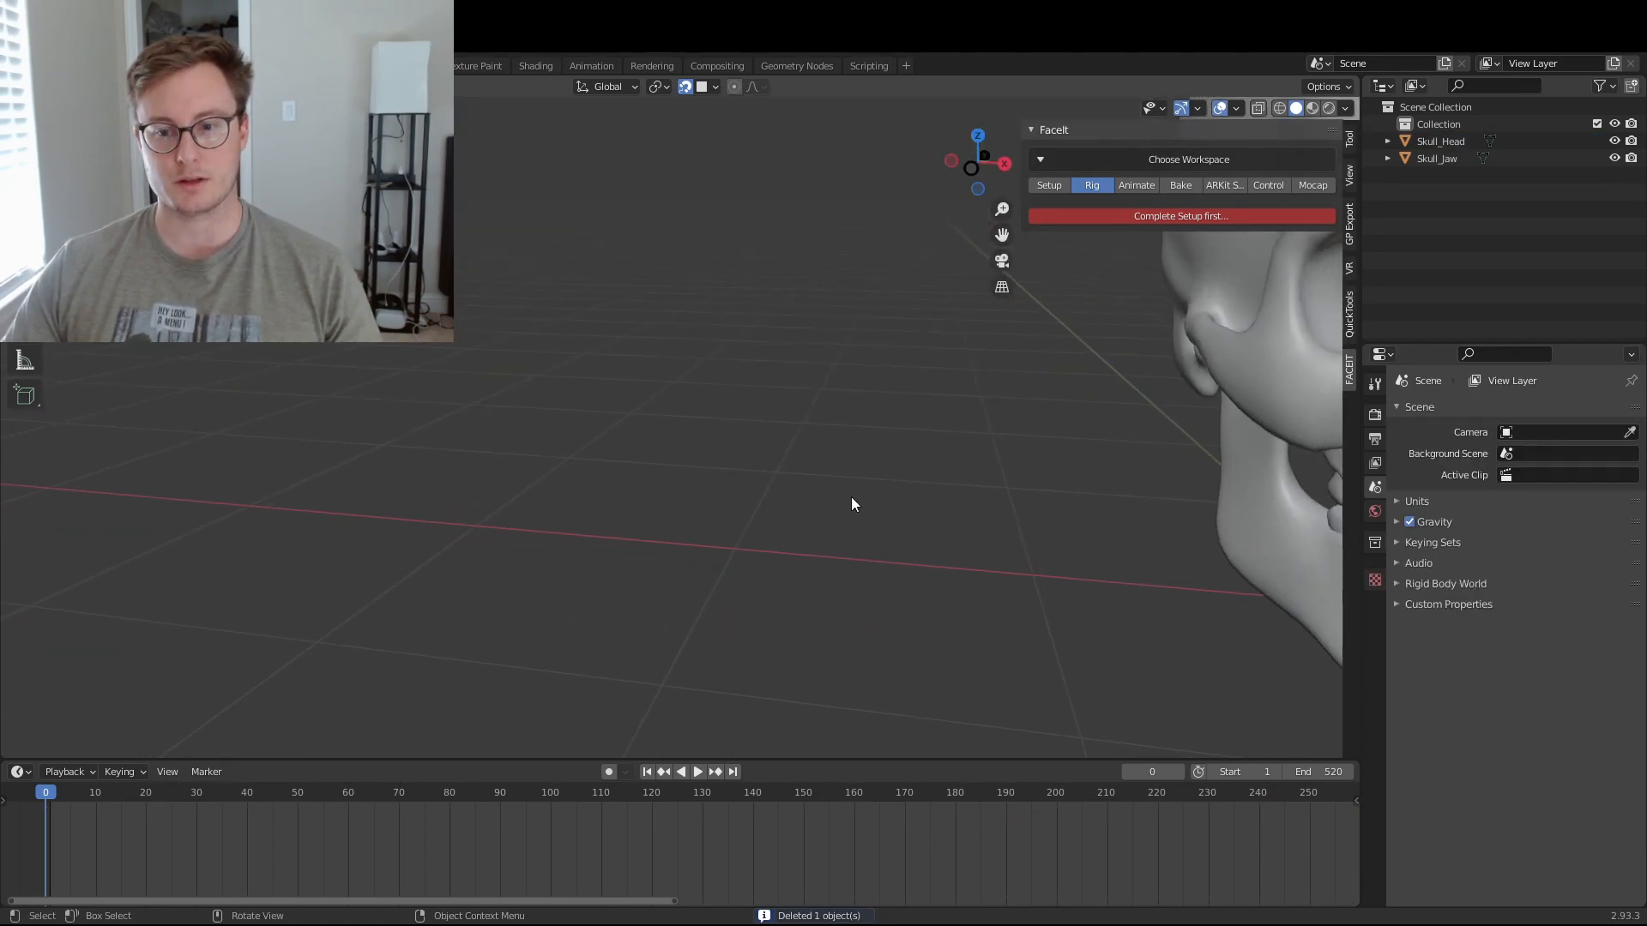
{"action": "scroll", "coordinate": [1079, 451], "scroll_direction": "down", "scroll_amount": 2}
{"action": "left_click", "coordinate": [1100, 422]}
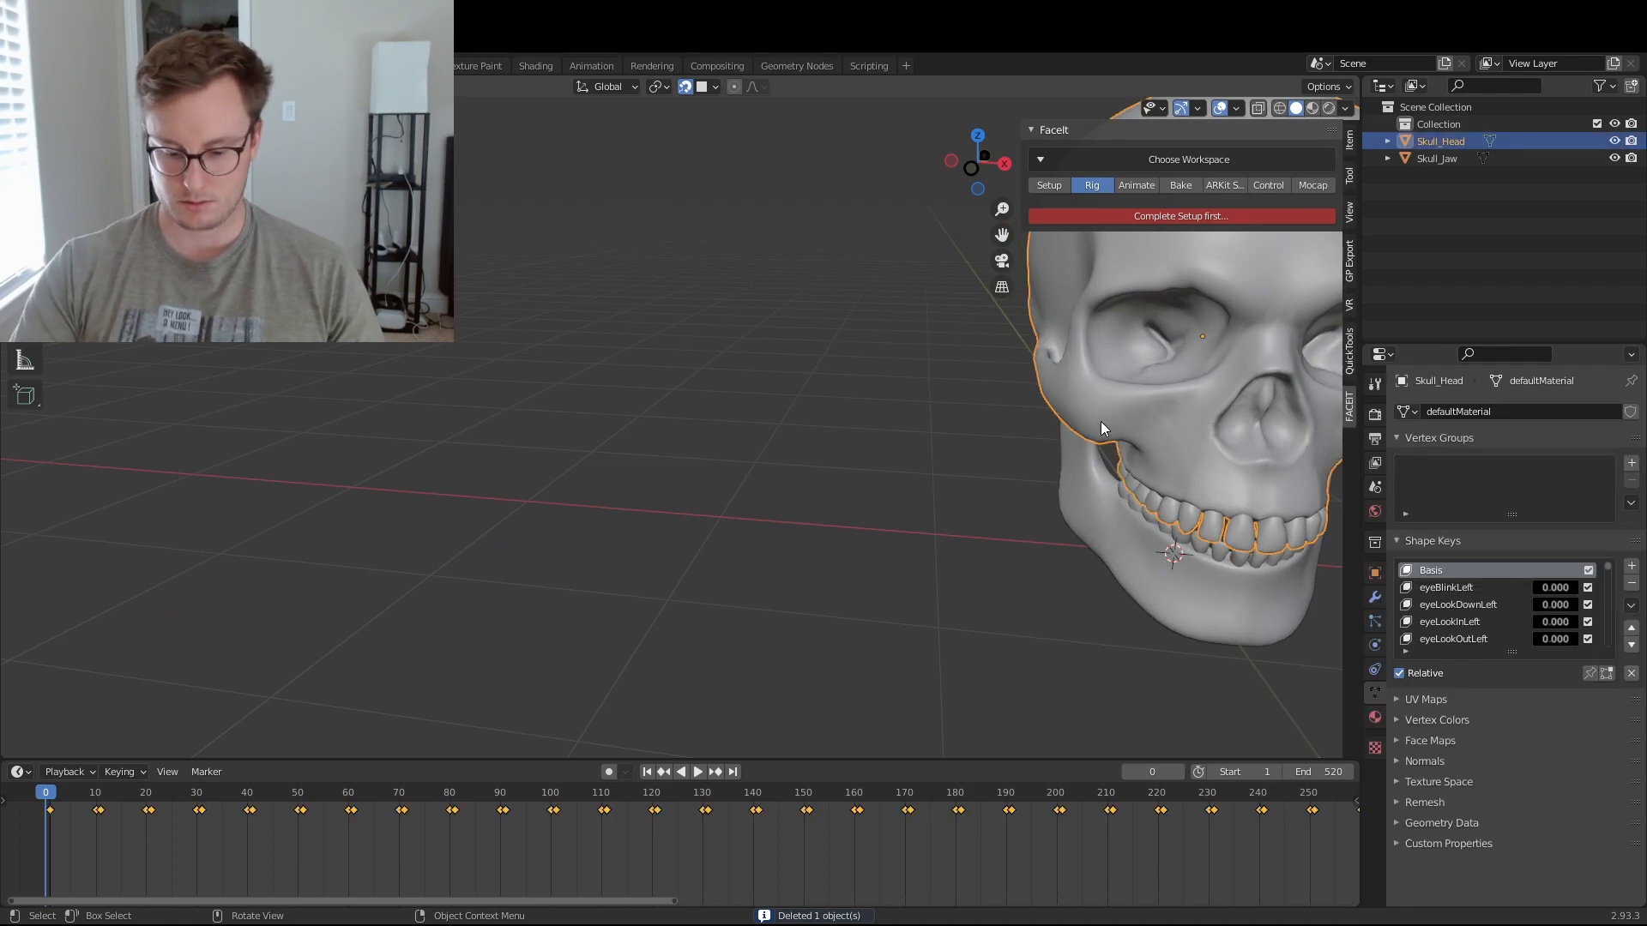
{"action": "key", "text": "KP_Decimal"}
{"action": "middle_click_drag", "start_coordinate": [728, 419], "coordinate": [774, 508]}
{"action": "key", "text": "ctrl+s"}
{"action": "middle_click_drag", "start_coordinate": [882, 495], "coordinate": [826, 465], "text": "shift"}
- Briefly preview the animation, return to frame 1 and enlarge the Skull_Head shape key list
{"action": "key", "text": "space"}
{"action": "key", "text": "space"}
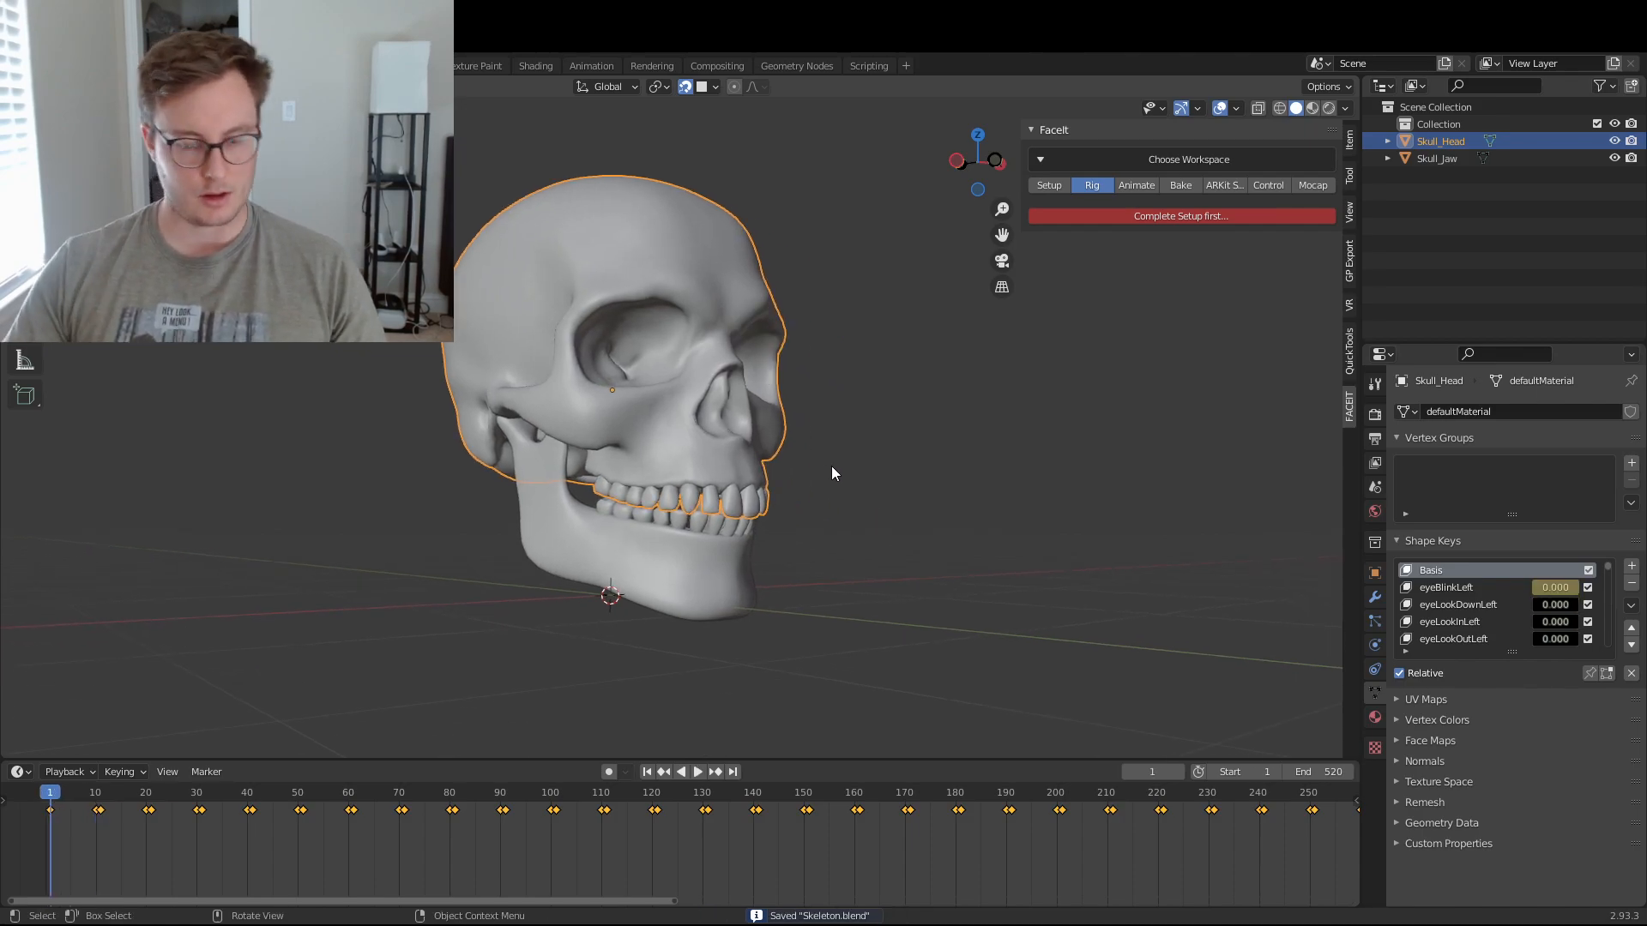
{"action": "key", "text": "shift+Left"}
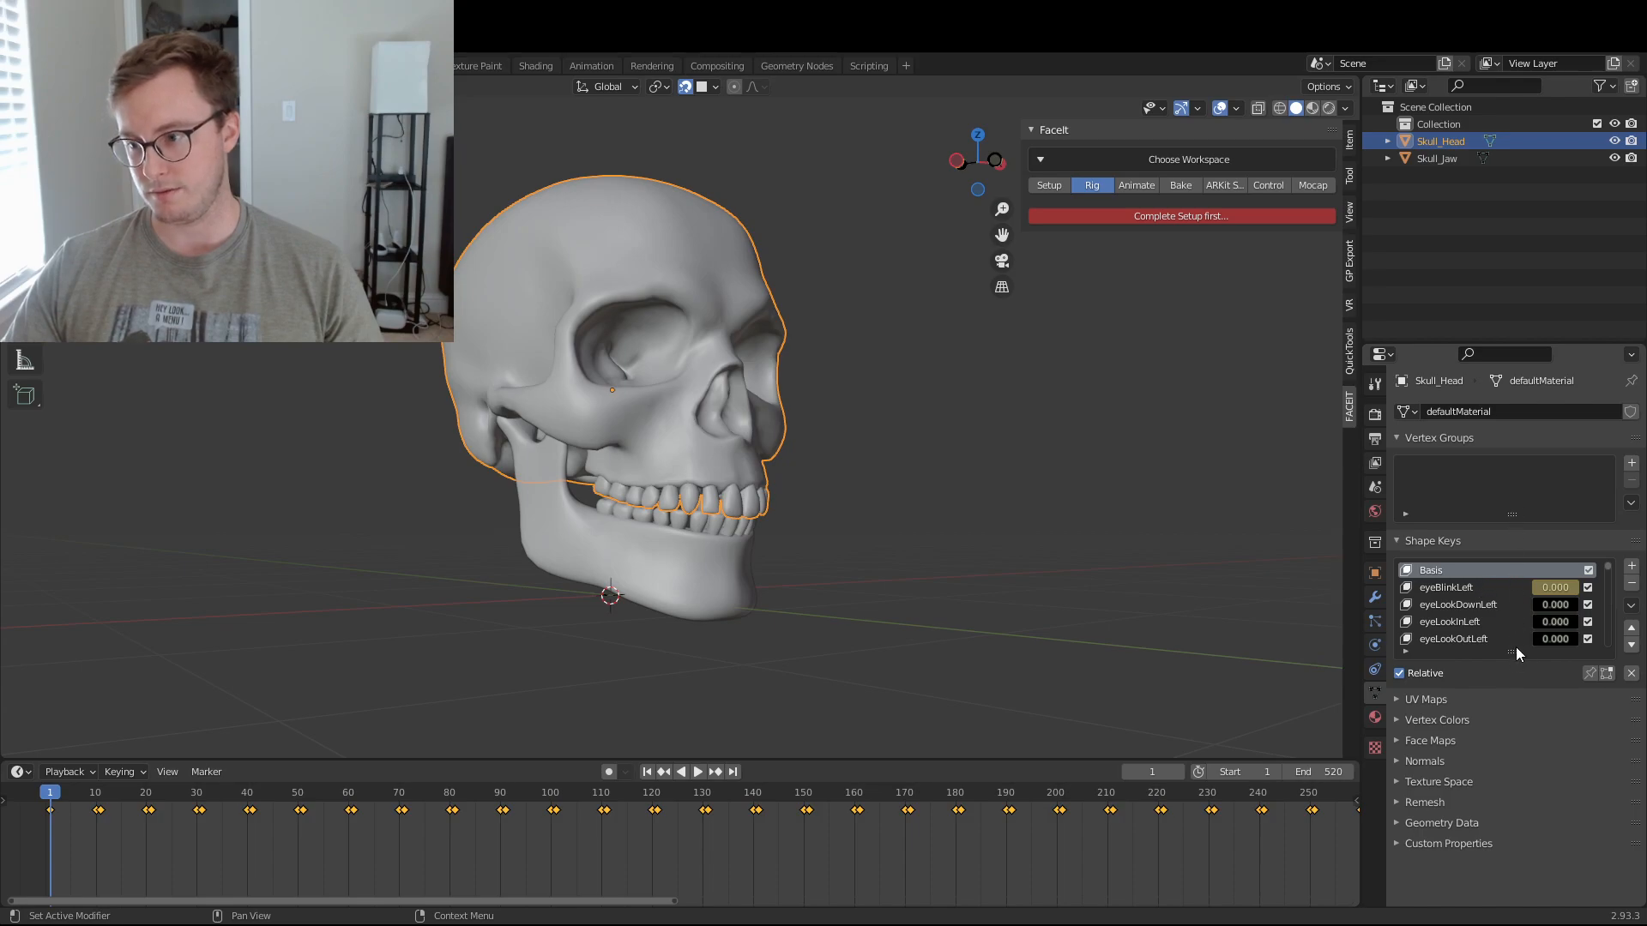
{"action": "left_click_drag", "start_coordinate": [1511, 657], "coordinate": [1537, 827]}
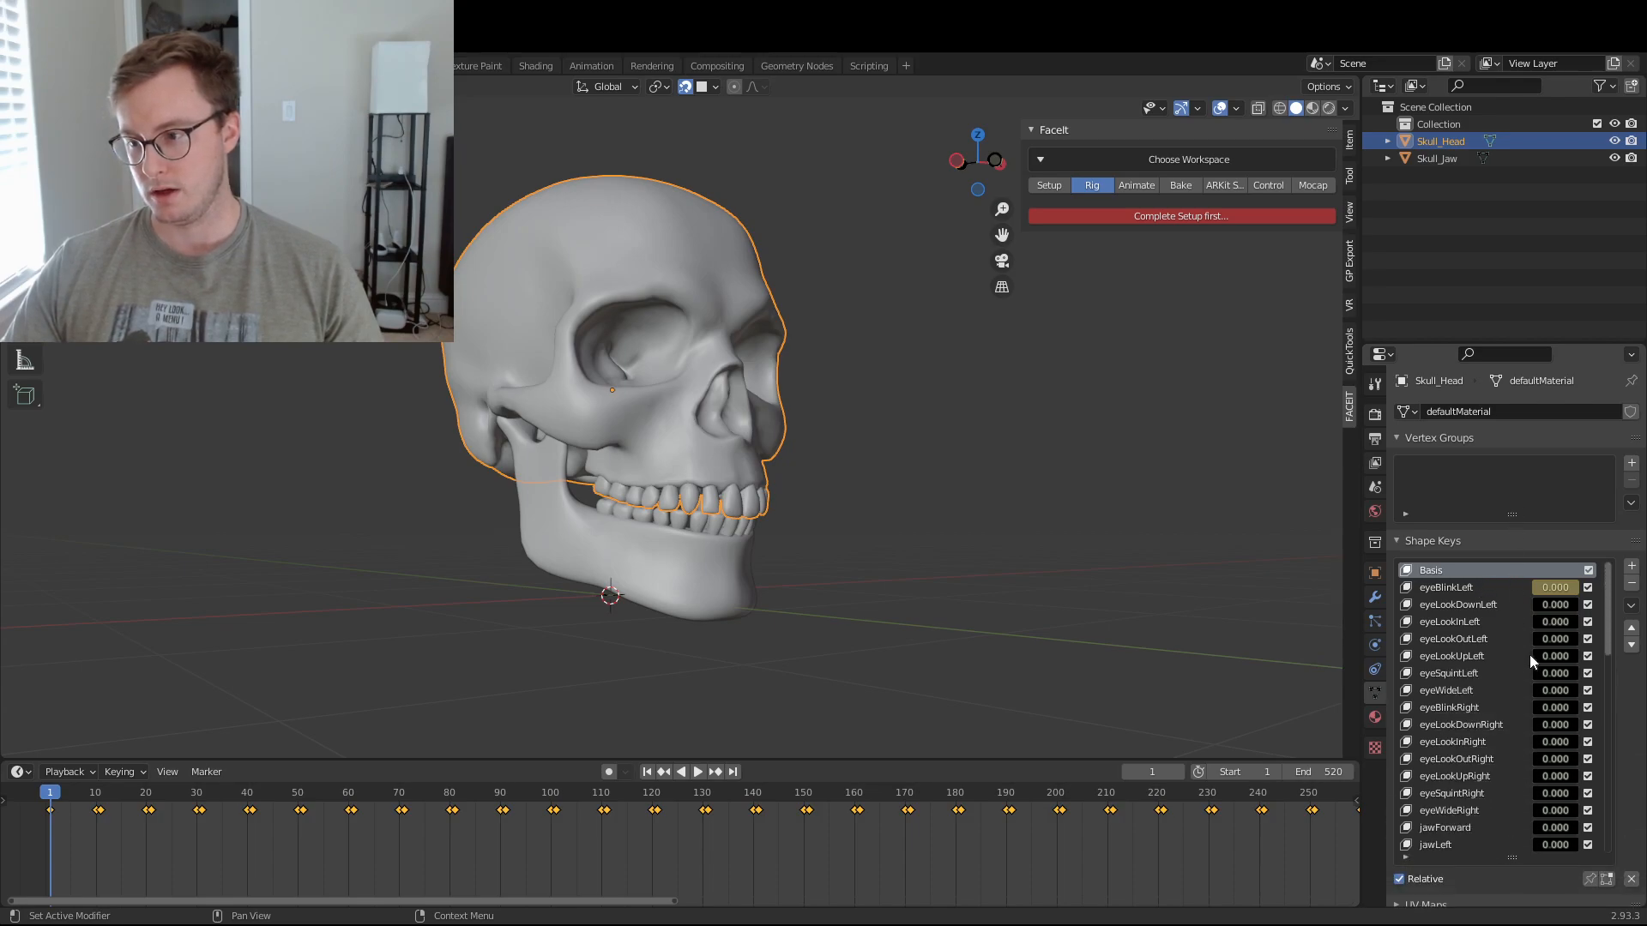
- Remove the eyeBlinkLeft and eyeBlinkRight shape keys from Skull_Head
{"action": "left_click", "coordinate": [1480, 585]}
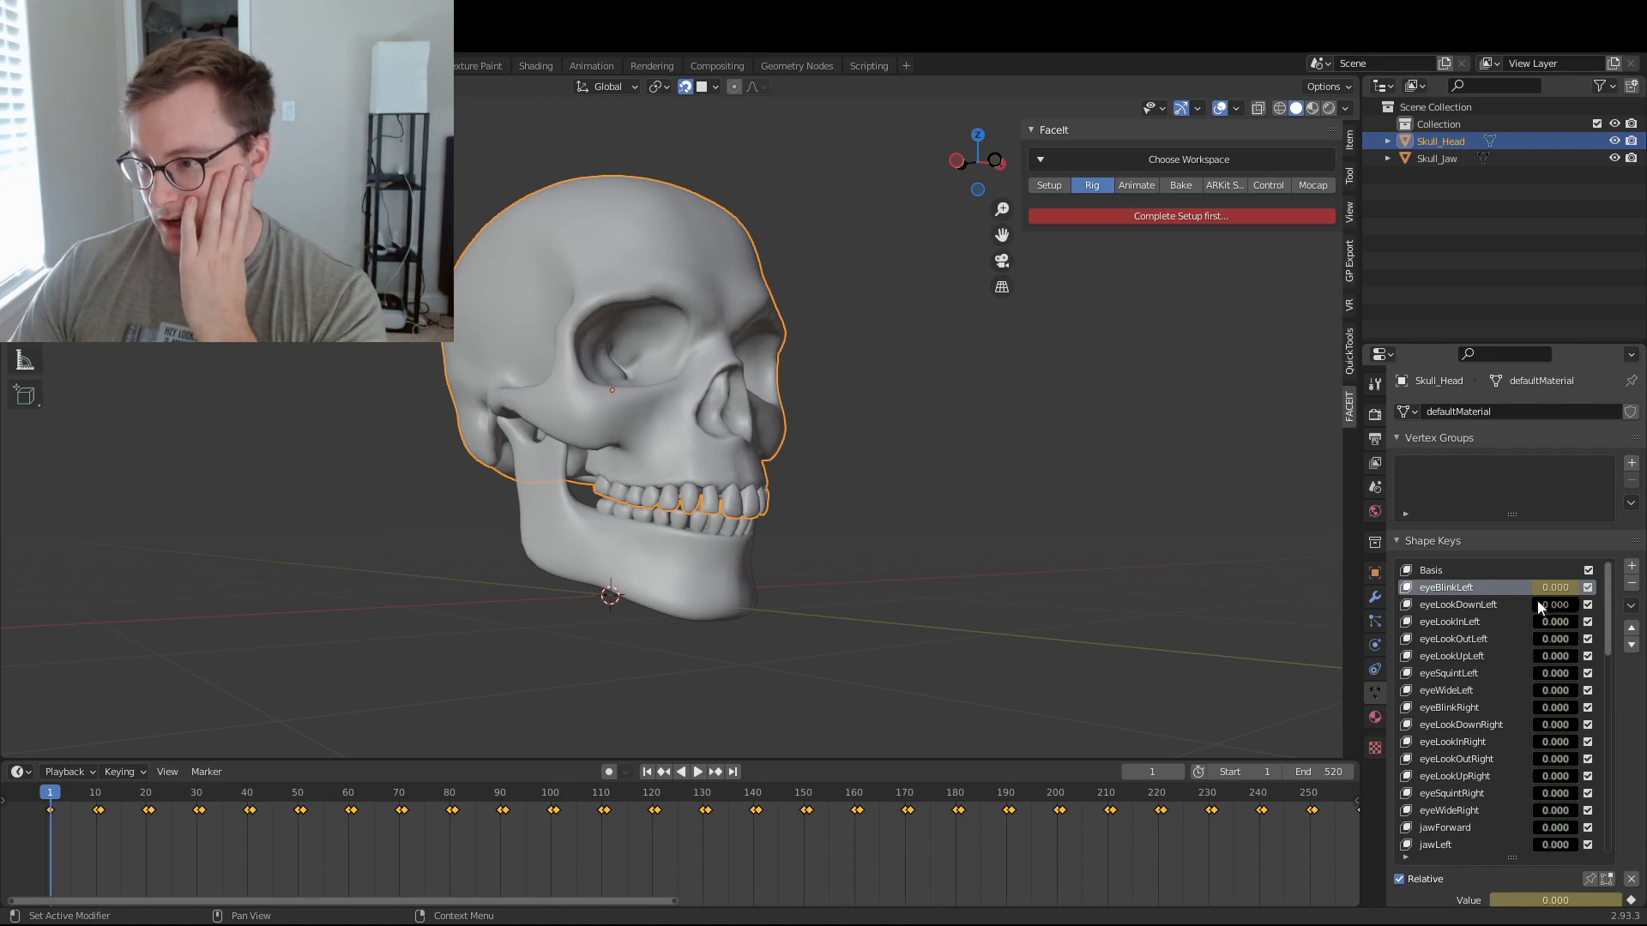
{"action": "left_click", "coordinate": [1627, 587]}
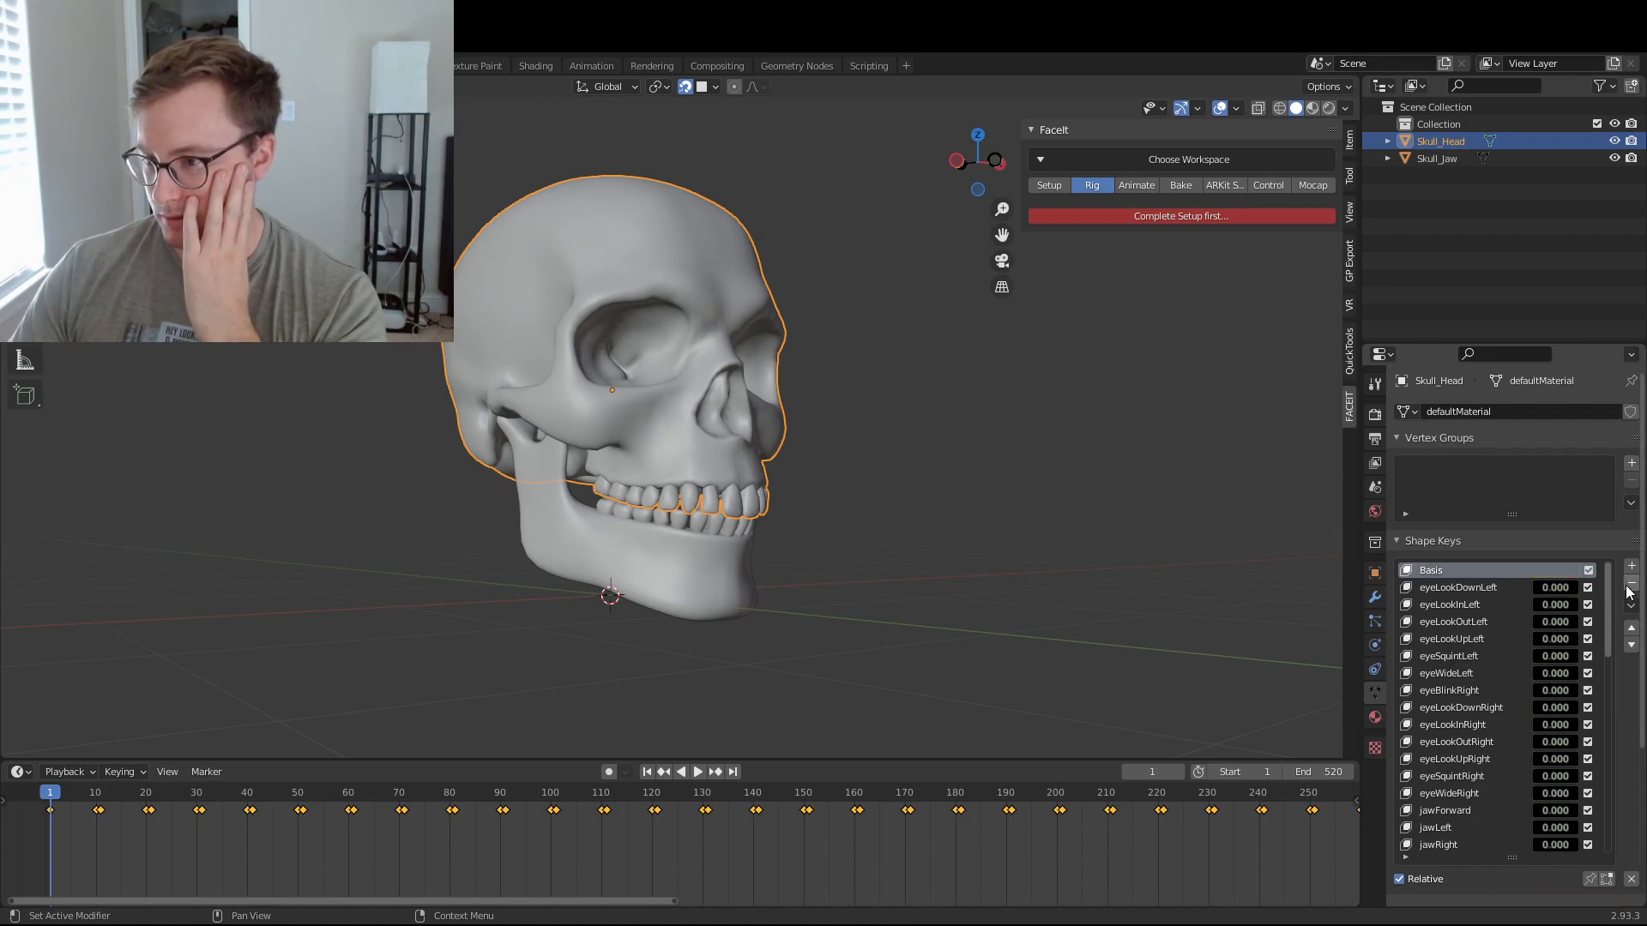
{"action": "mouse_move", "coordinate": [1544, 588]}
{"action": "left_mouse_down"}
{"action": "mouse_move", "coordinate": [1586, 589]}
{"action": "mouse_move", "coordinate": [1529, 588]}
{"action": "left_mouse_up"}
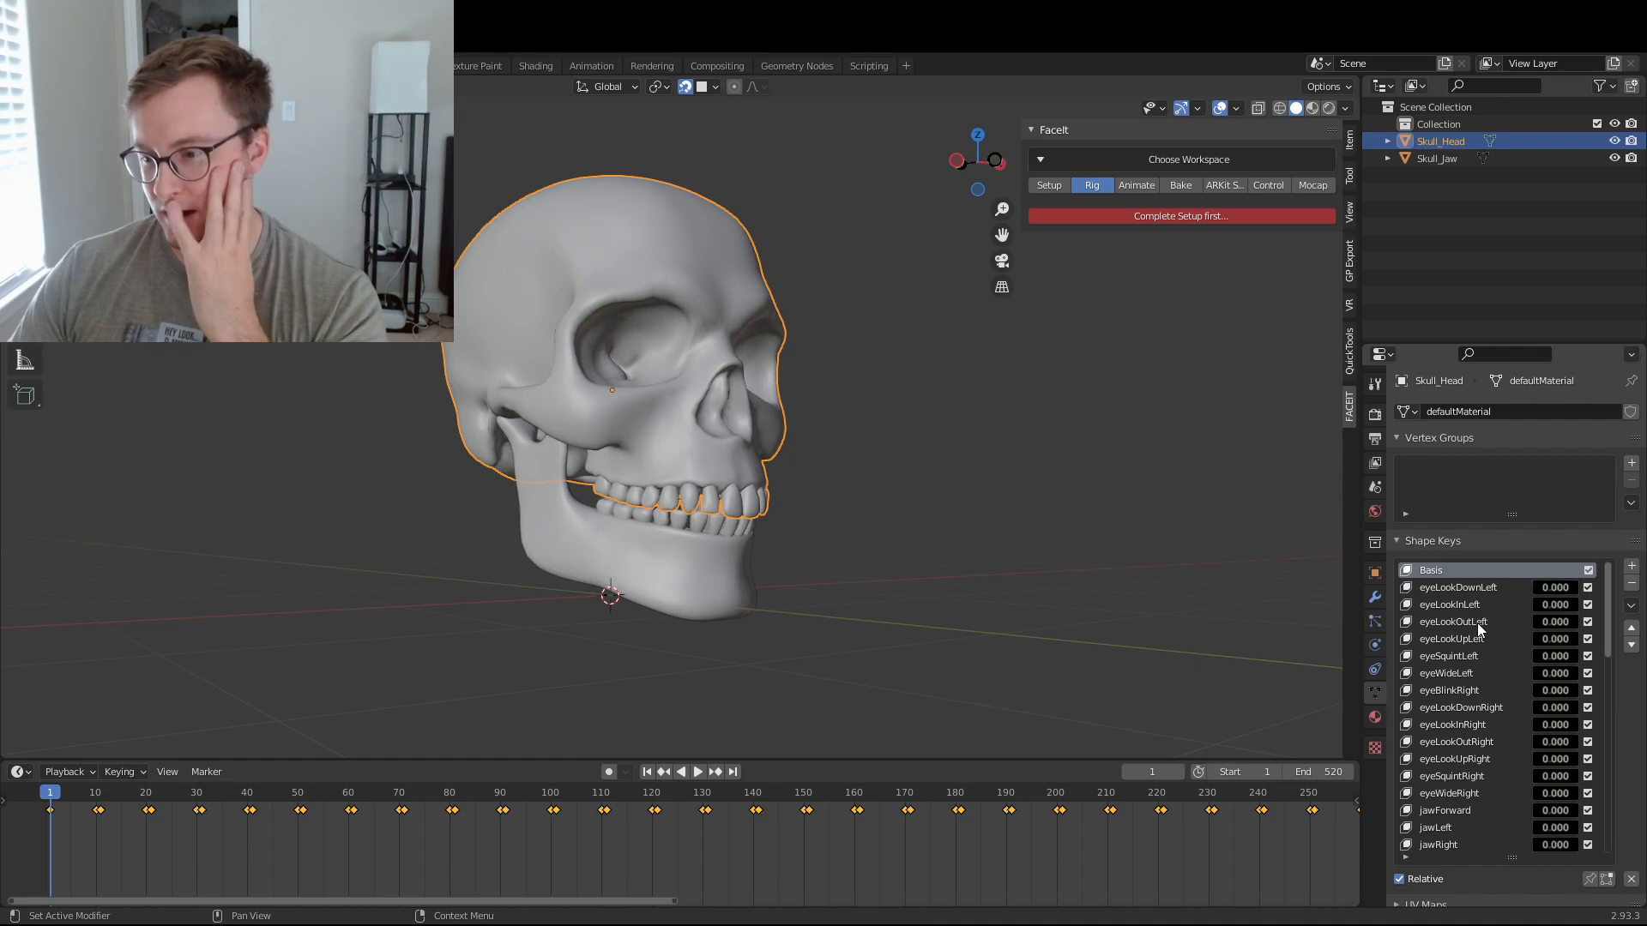
{"action": "left_click", "coordinate": [1468, 689]}
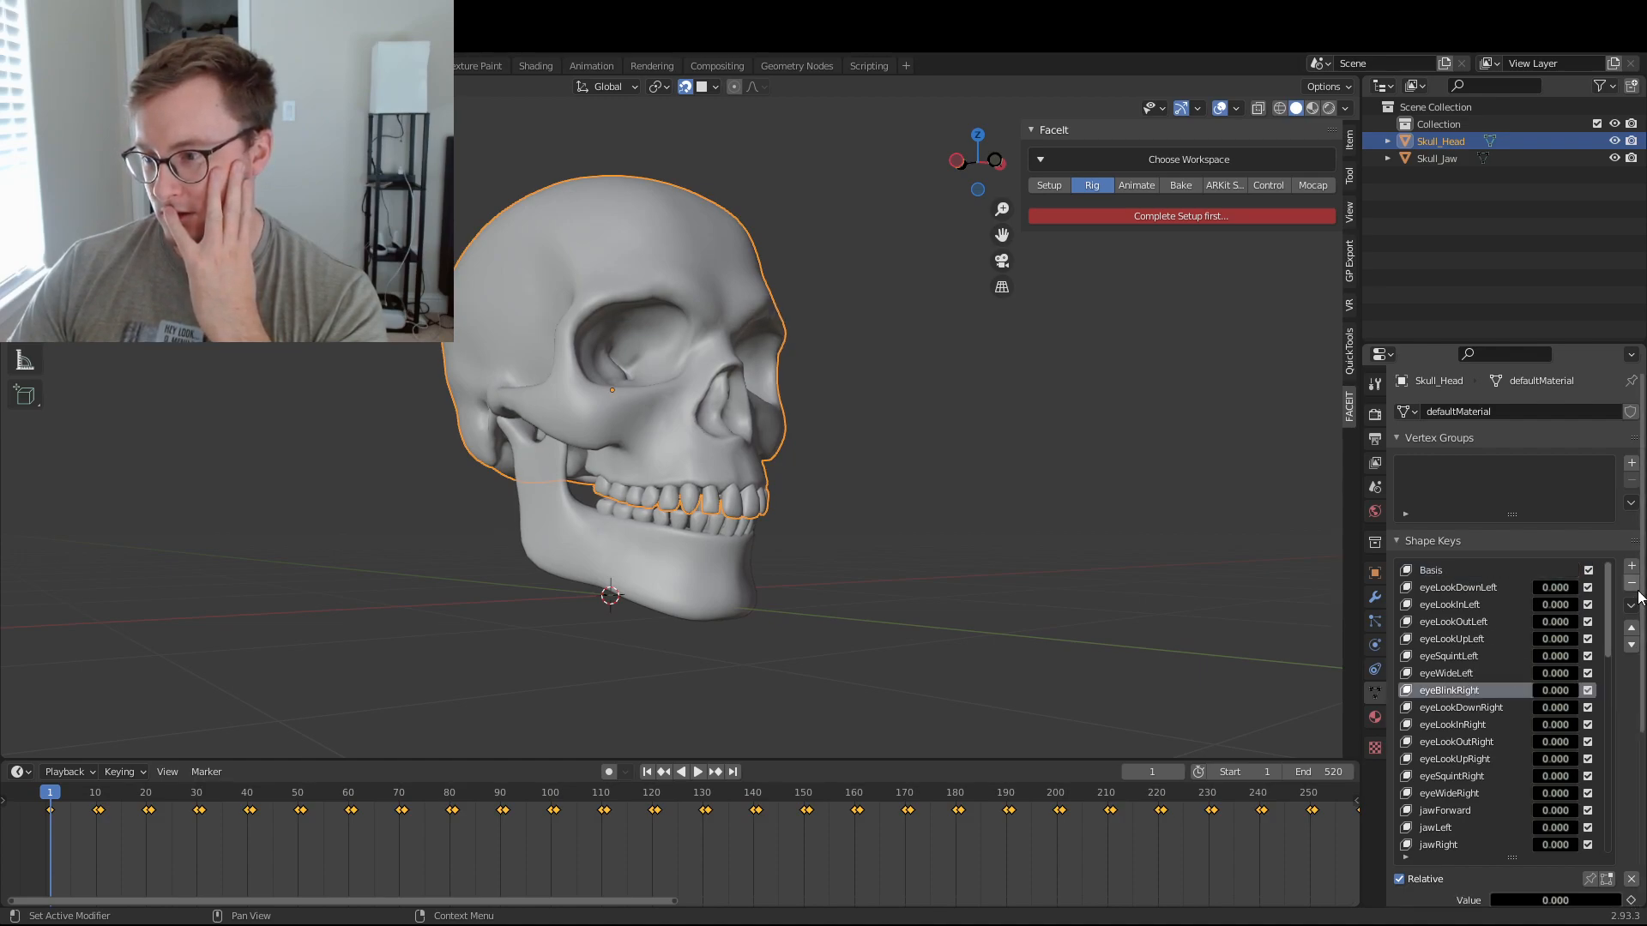
{"action": "left_click", "coordinate": [1632, 583]}
- Test the eyeSquintLeft and eyeWideLeft shape key values on Skull_Head from the front, and select eyeWideLeft
{"action": "left_click", "coordinate": [1467, 656]}
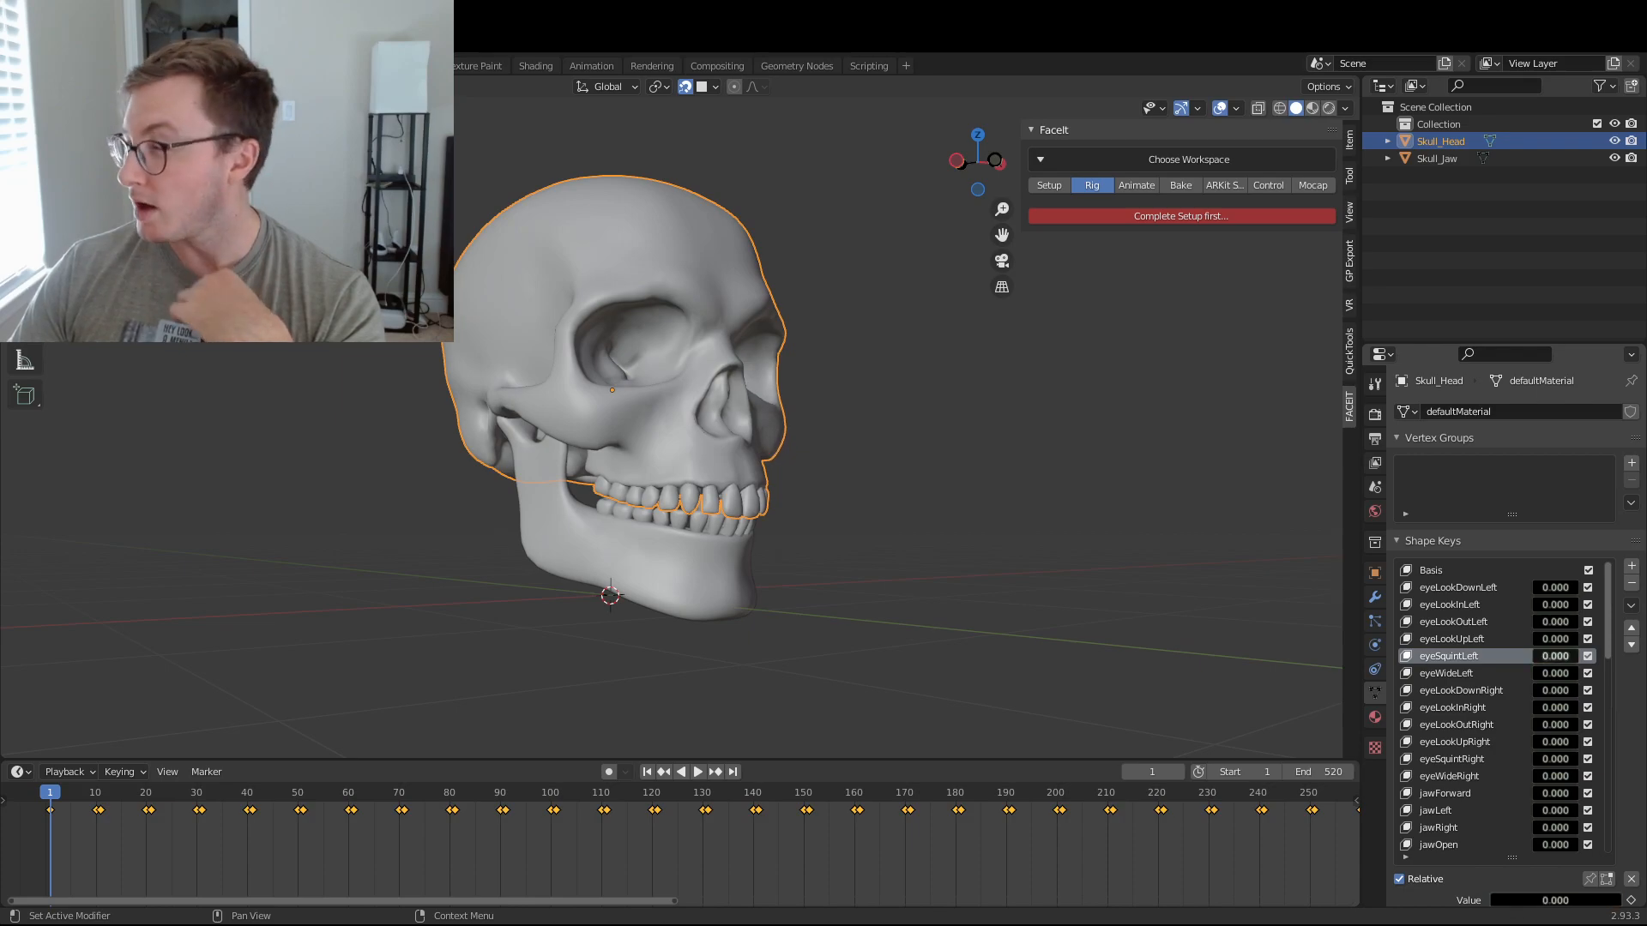
{"action": "mouse_move", "coordinate": [1544, 656]}
{"action": "left_mouse_down"}
{"action": "mouse_move", "coordinate": [1574, 656]}
{"action": "mouse_move", "coordinate": [1536, 656]}
{"action": "left_mouse_up"}
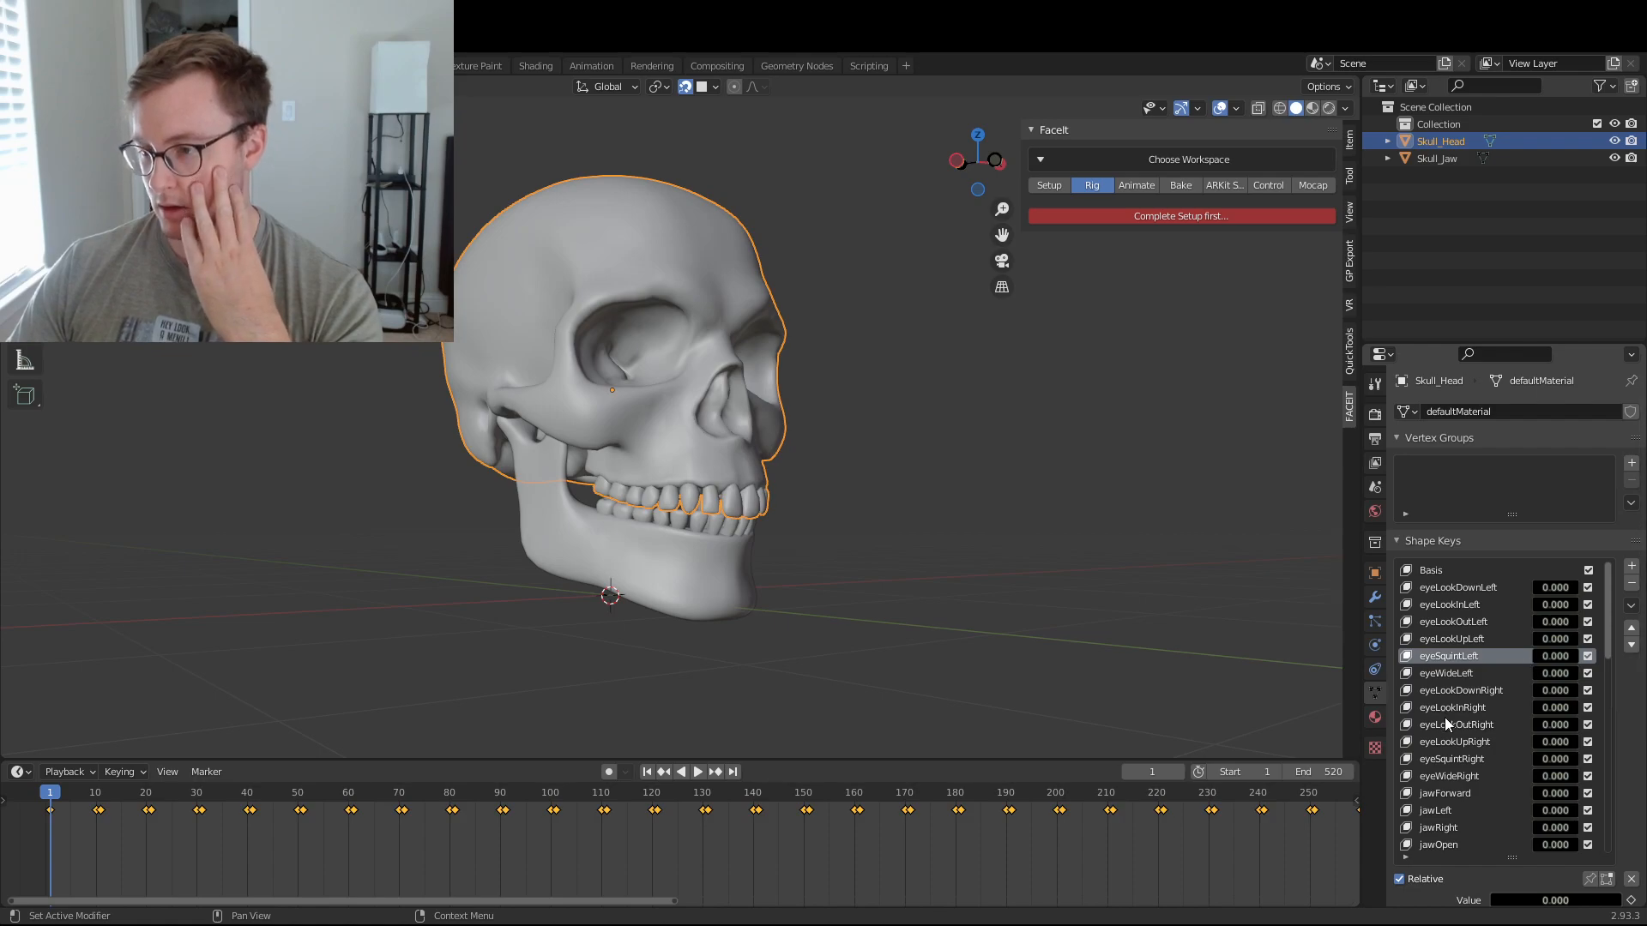
{"action": "mouse_move", "coordinate": [1556, 674]}
{"action": "left_mouse_down"}
{"action": "mouse_move", "coordinate": [1578, 673]}
{"action": "mouse_move", "coordinate": [1535, 673]}
{"action": "left_mouse_up"}
{"action": "middle_click_drag", "start_coordinate": [967, 323], "coordinate": [976, 387]}
{"action": "scroll", "coordinate": [976, 410], "scroll_direction": "up", "scroll_amount": 2}
{"action": "scroll", "coordinate": [976, 410], "scroll_direction": "down", "scroll_amount": 2}
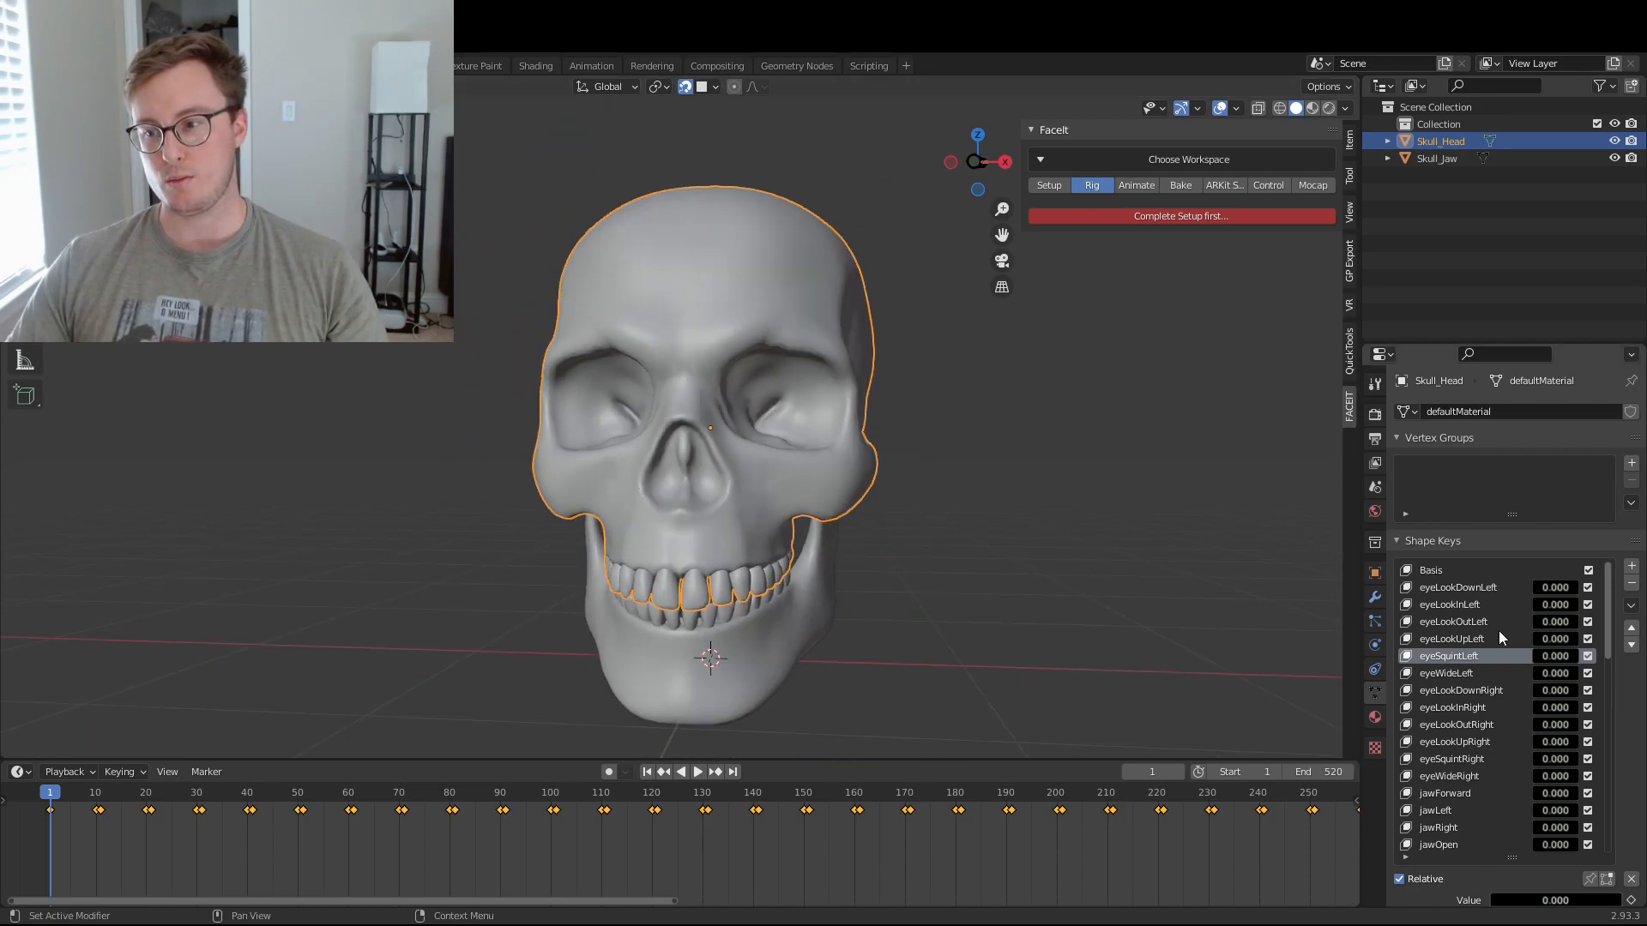
{"action": "mouse_move", "coordinate": [1554, 675]}
{"action": "left_mouse_down"}
{"action": "mouse_move", "coordinate": [1579, 675]}
{"action": "mouse_move", "coordinate": [1535, 673]}
{"action": "left_mouse_up"}
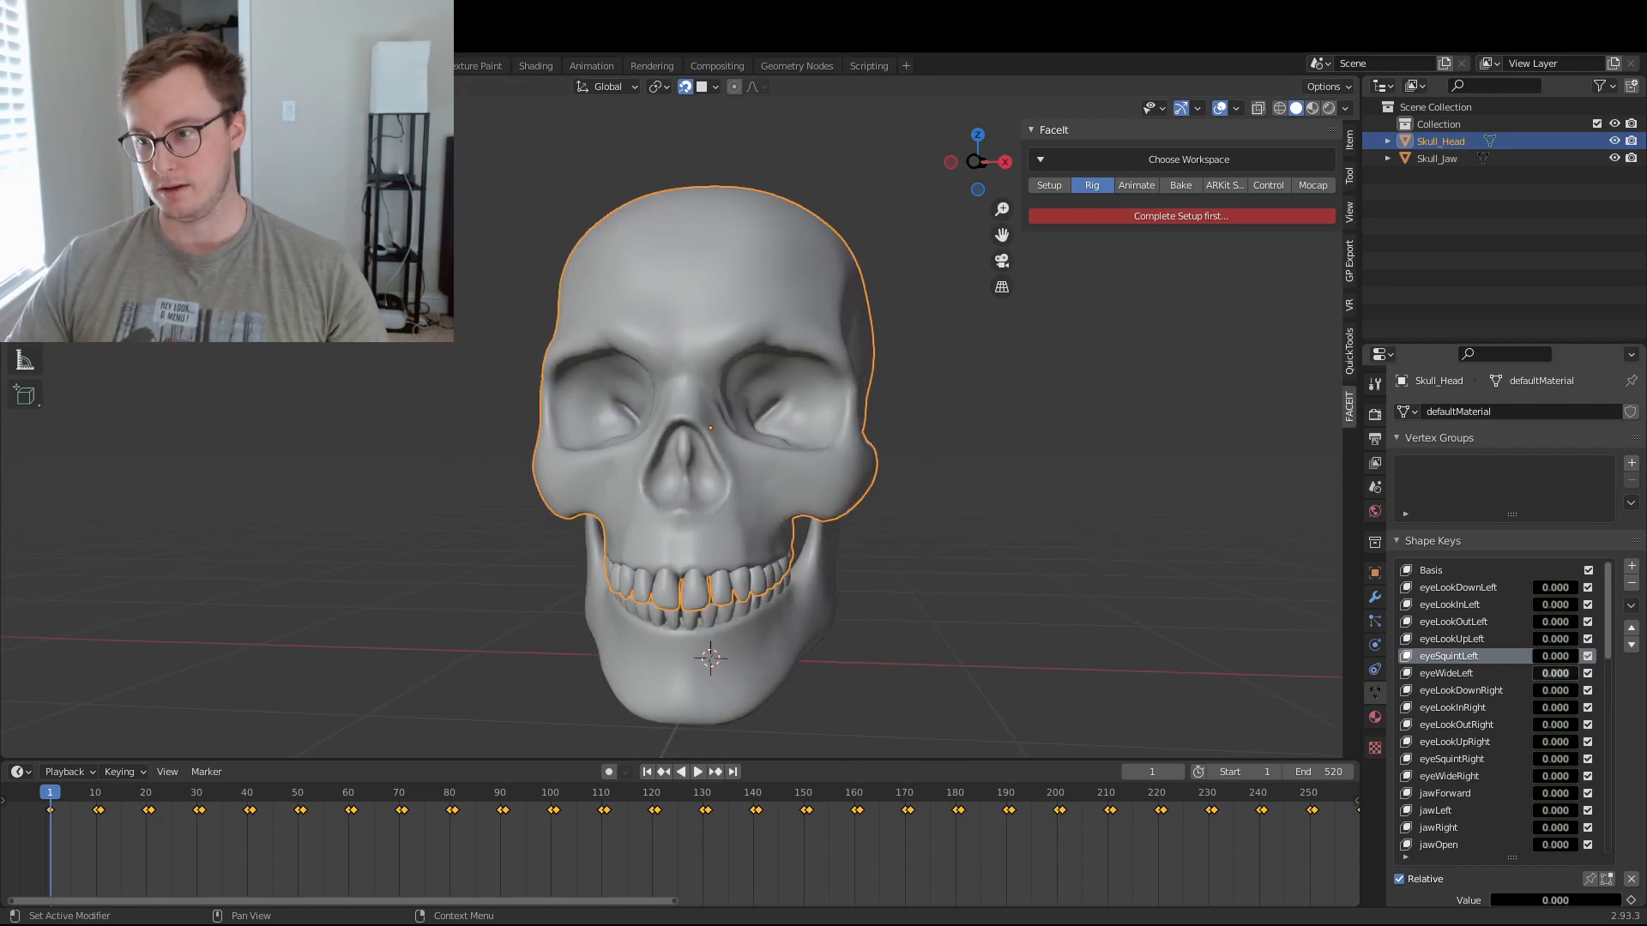
{"action": "left_click", "coordinate": [1479, 672]}
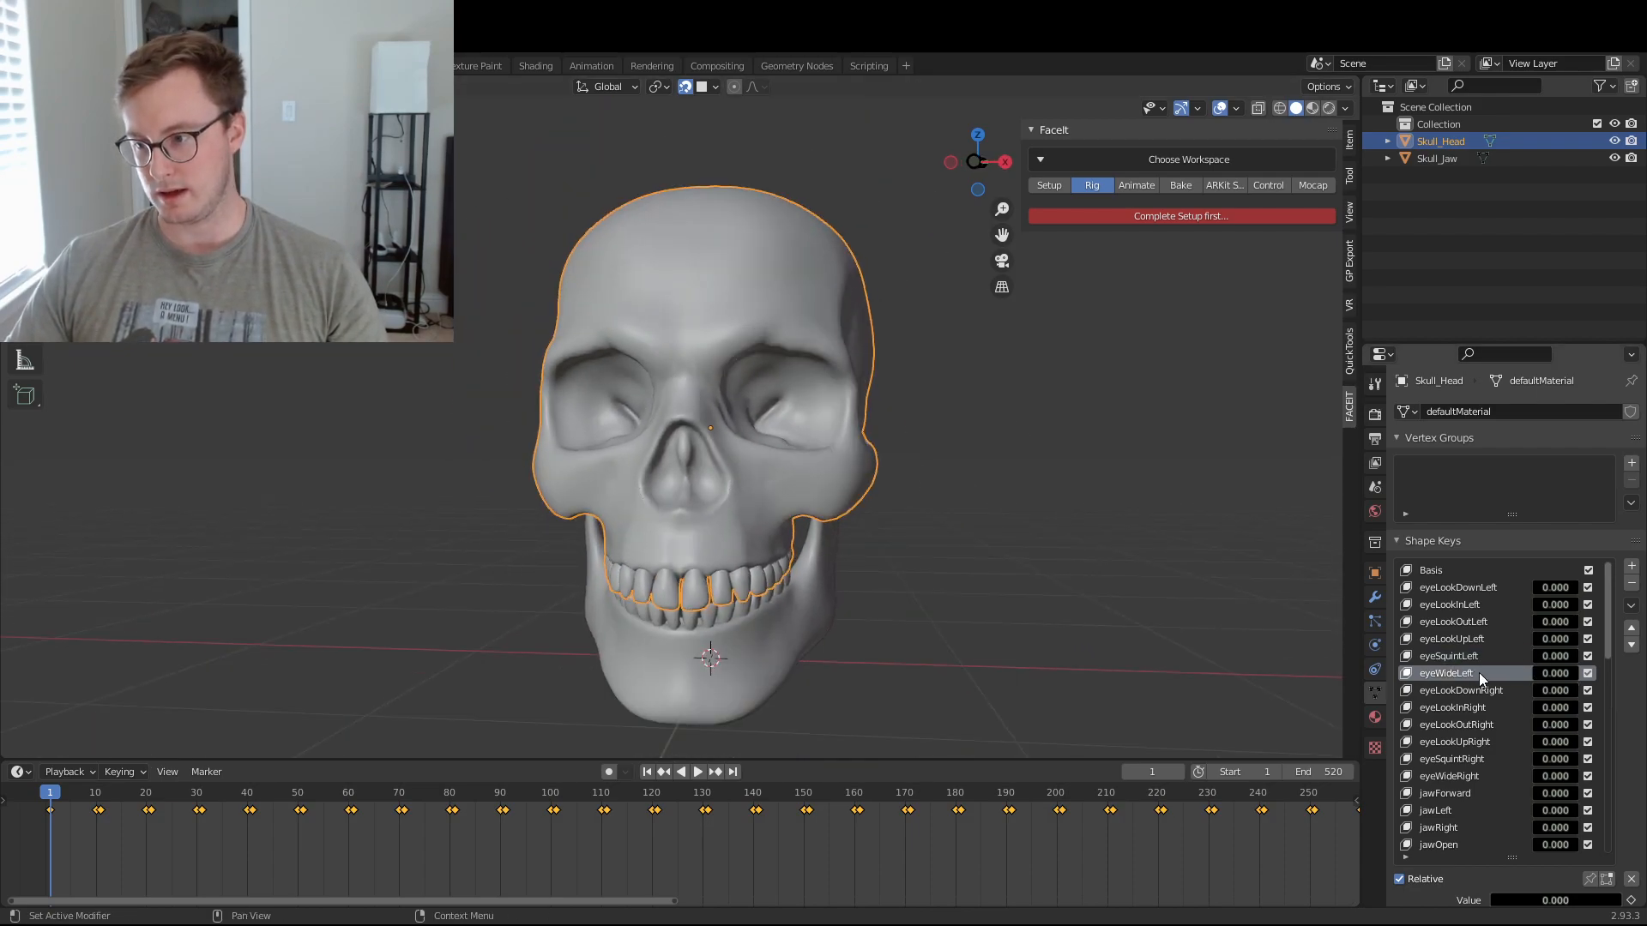
- Remove the eyeWideLeft and eyeWideRight shape keys from Skull_Head and check the eyeSquintRight value
{"action": "left_click", "coordinate": [1632, 583]}
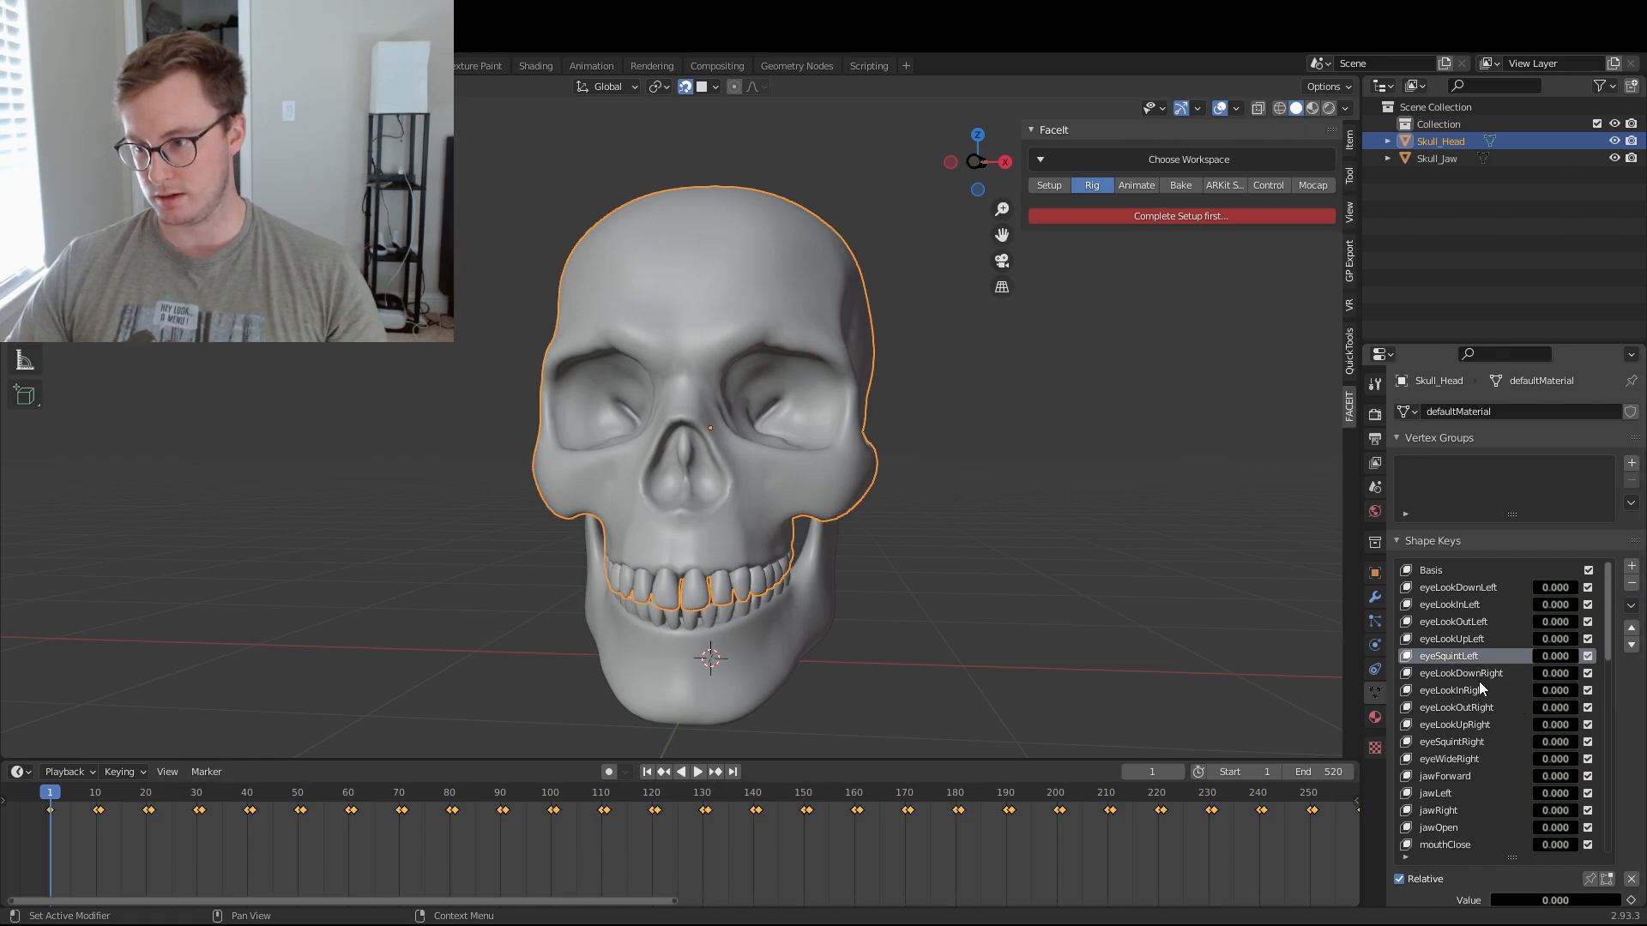
{"action": "left_click", "coordinate": [1469, 759]}
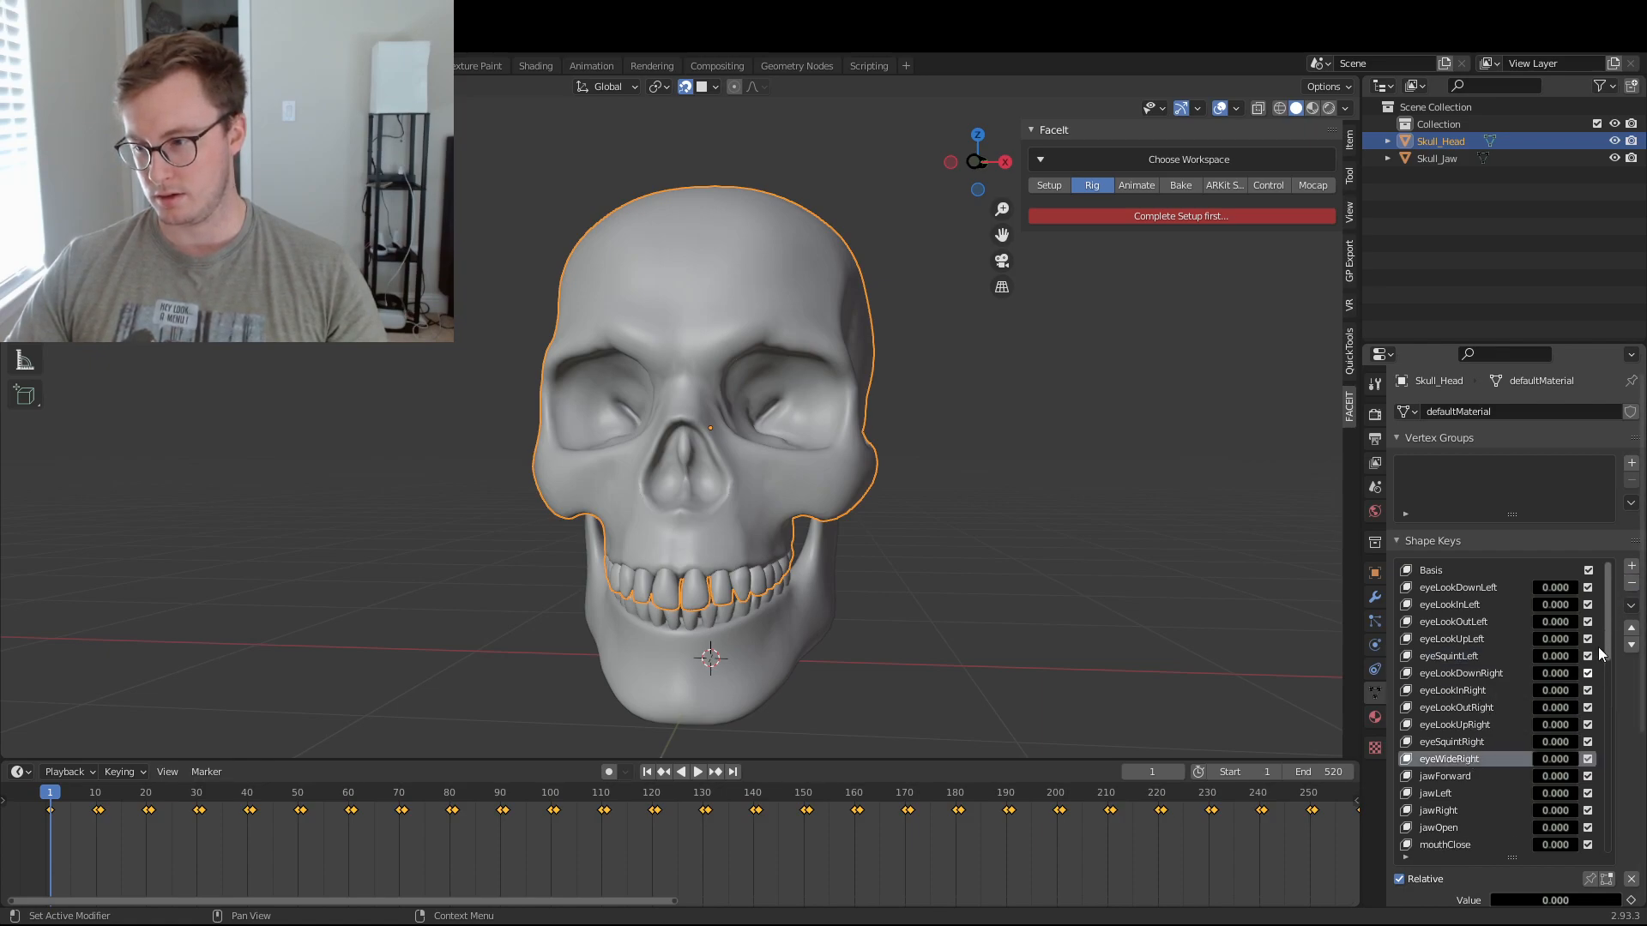
{"action": "left_click", "coordinate": [1631, 585]}
{"action": "mouse_move", "coordinate": [1551, 742]}
{"action": "left_mouse_down"}
{"action": "mouse_move", "coordinate": [1602, 742]}
{"action": "mouse_move", "coordinate": [1536, 742]}
{"action": "left_mouse_up"}
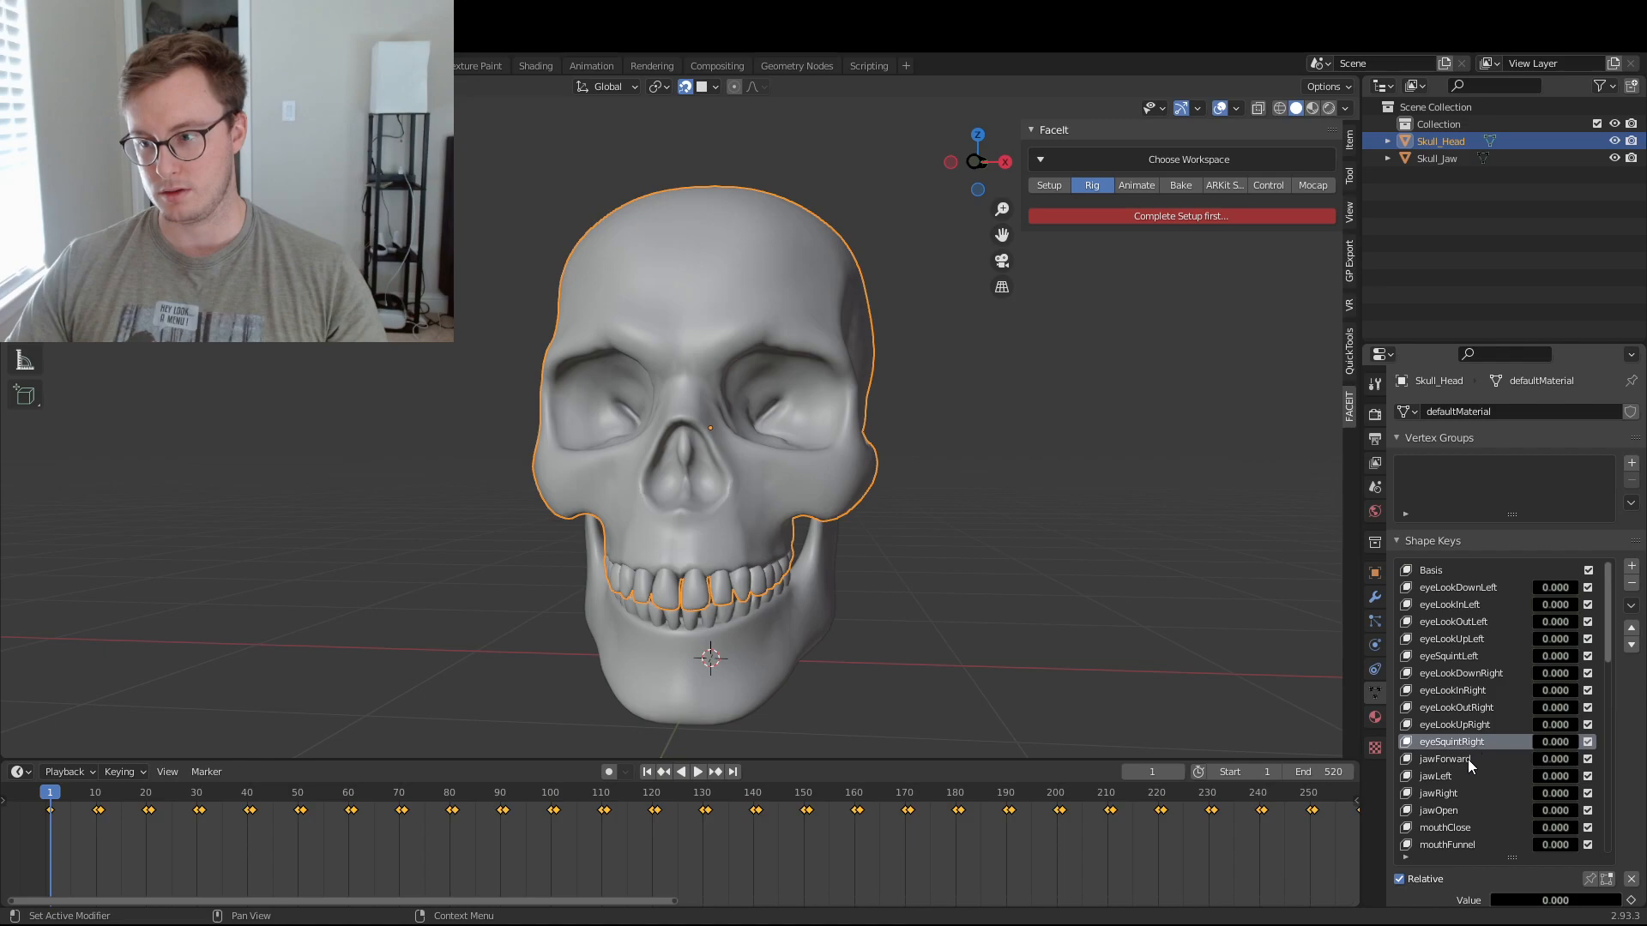
- Test and remove the eyeLookUpRight and eyeLookOutRight shape keys from Skull_Head
{"action": "left_click", "coordinate": [1468, 726]}
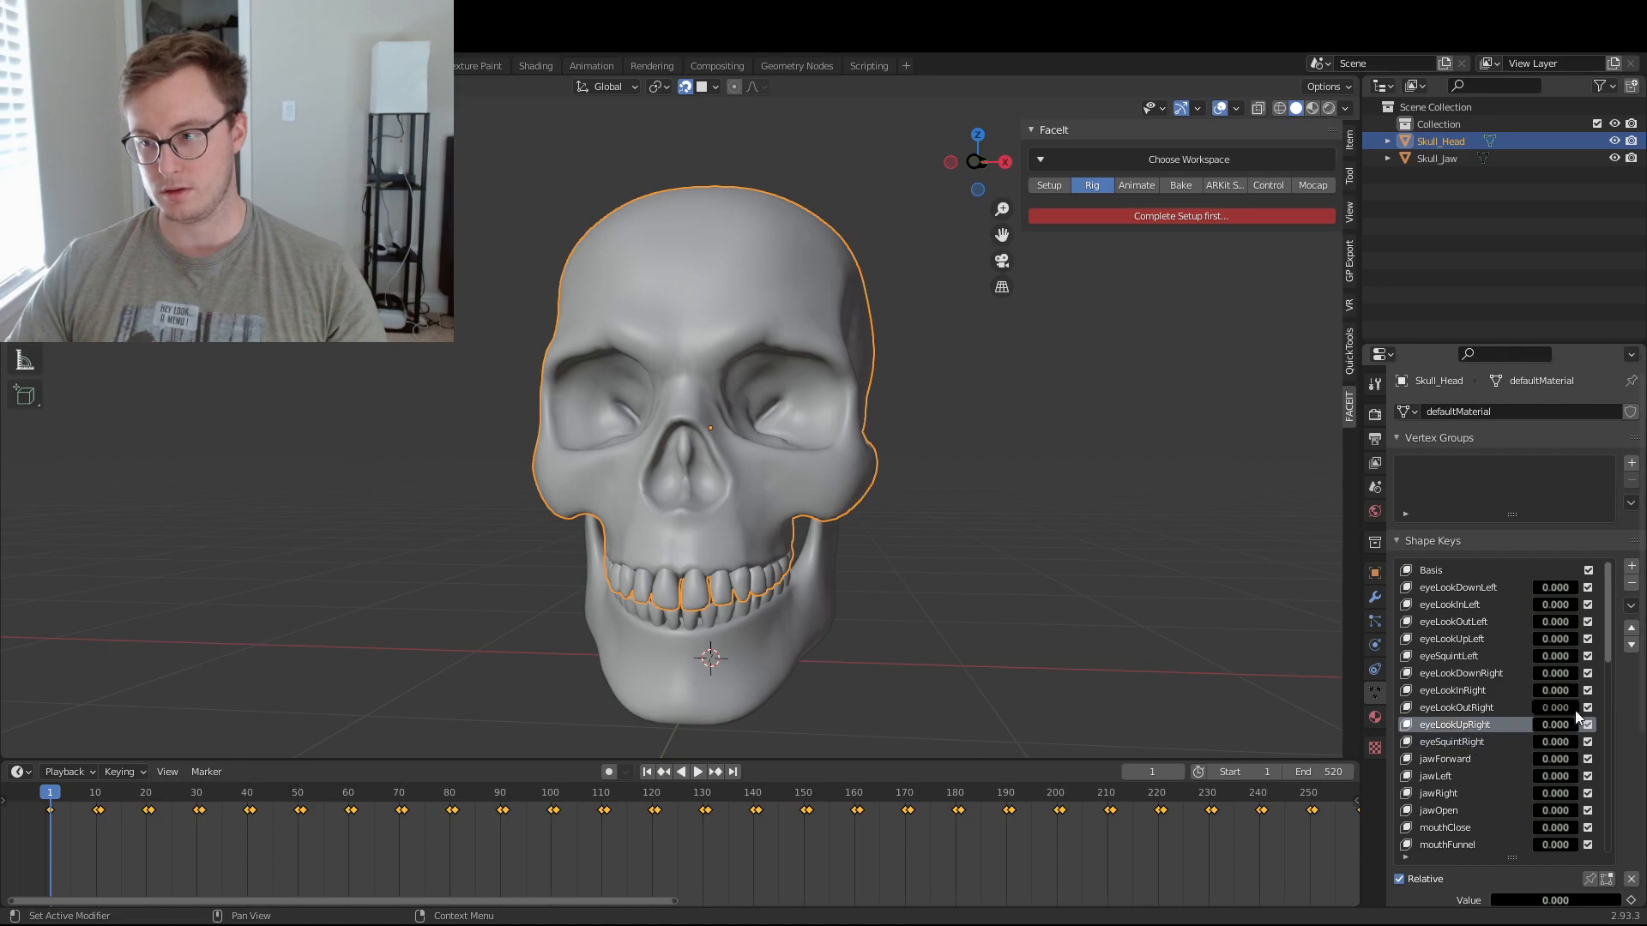
{"action": "left_click_drag", "start_coordinate": [1575, 725], "coordinate": [1531, 723]}
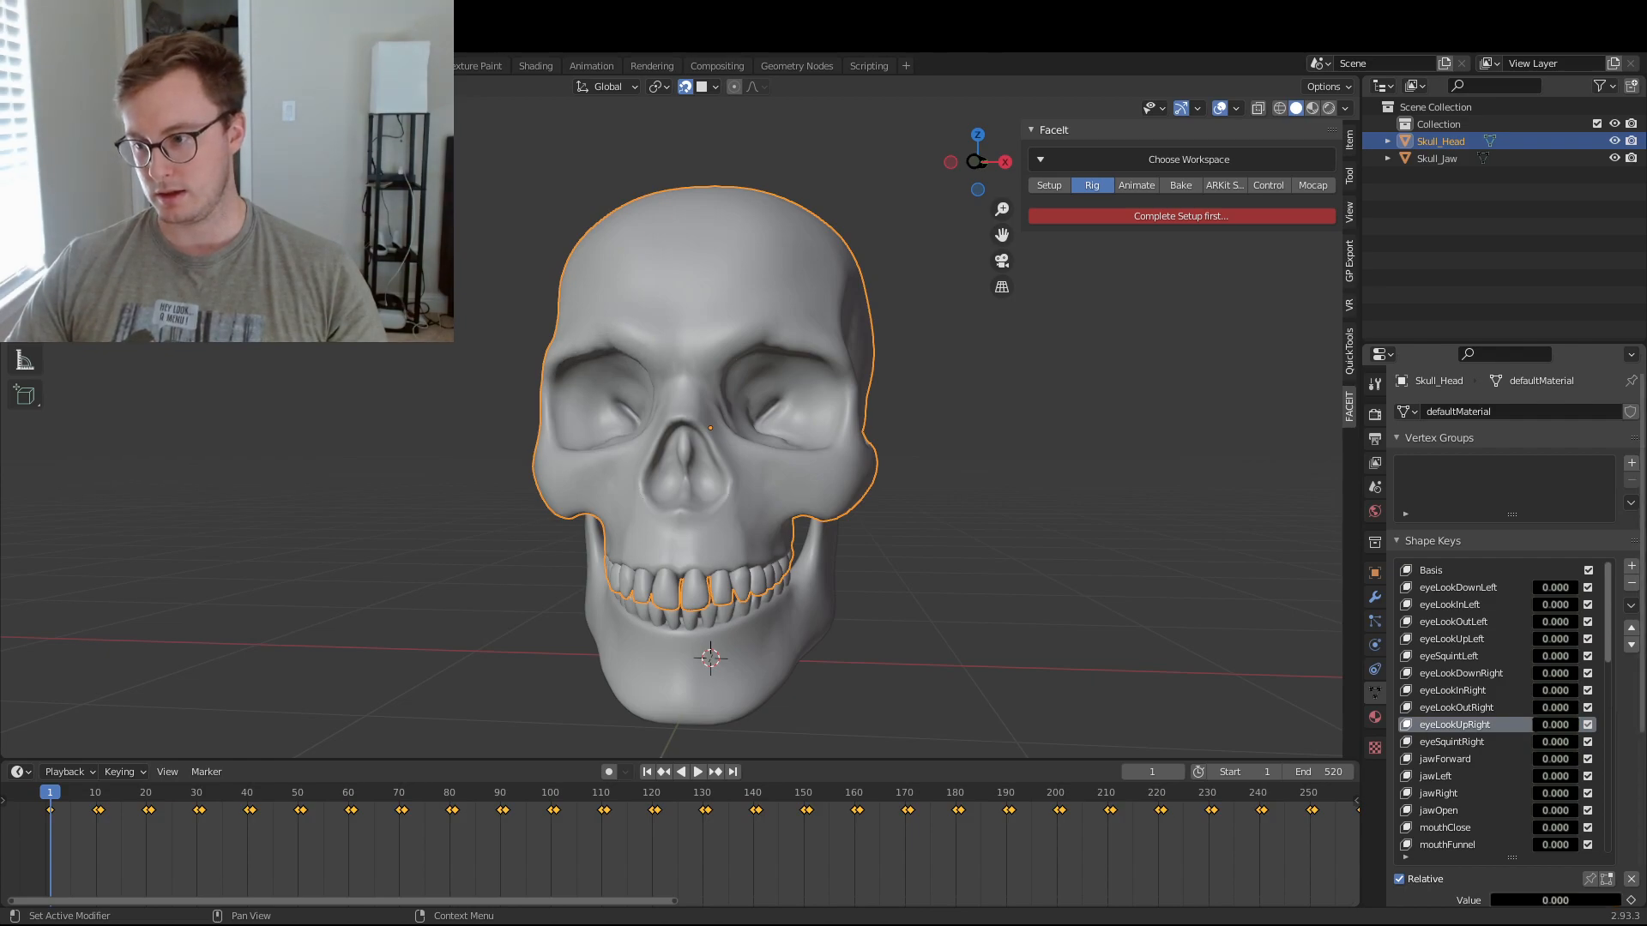
{"action": "left_click", "coordinate": [1632, 584]}
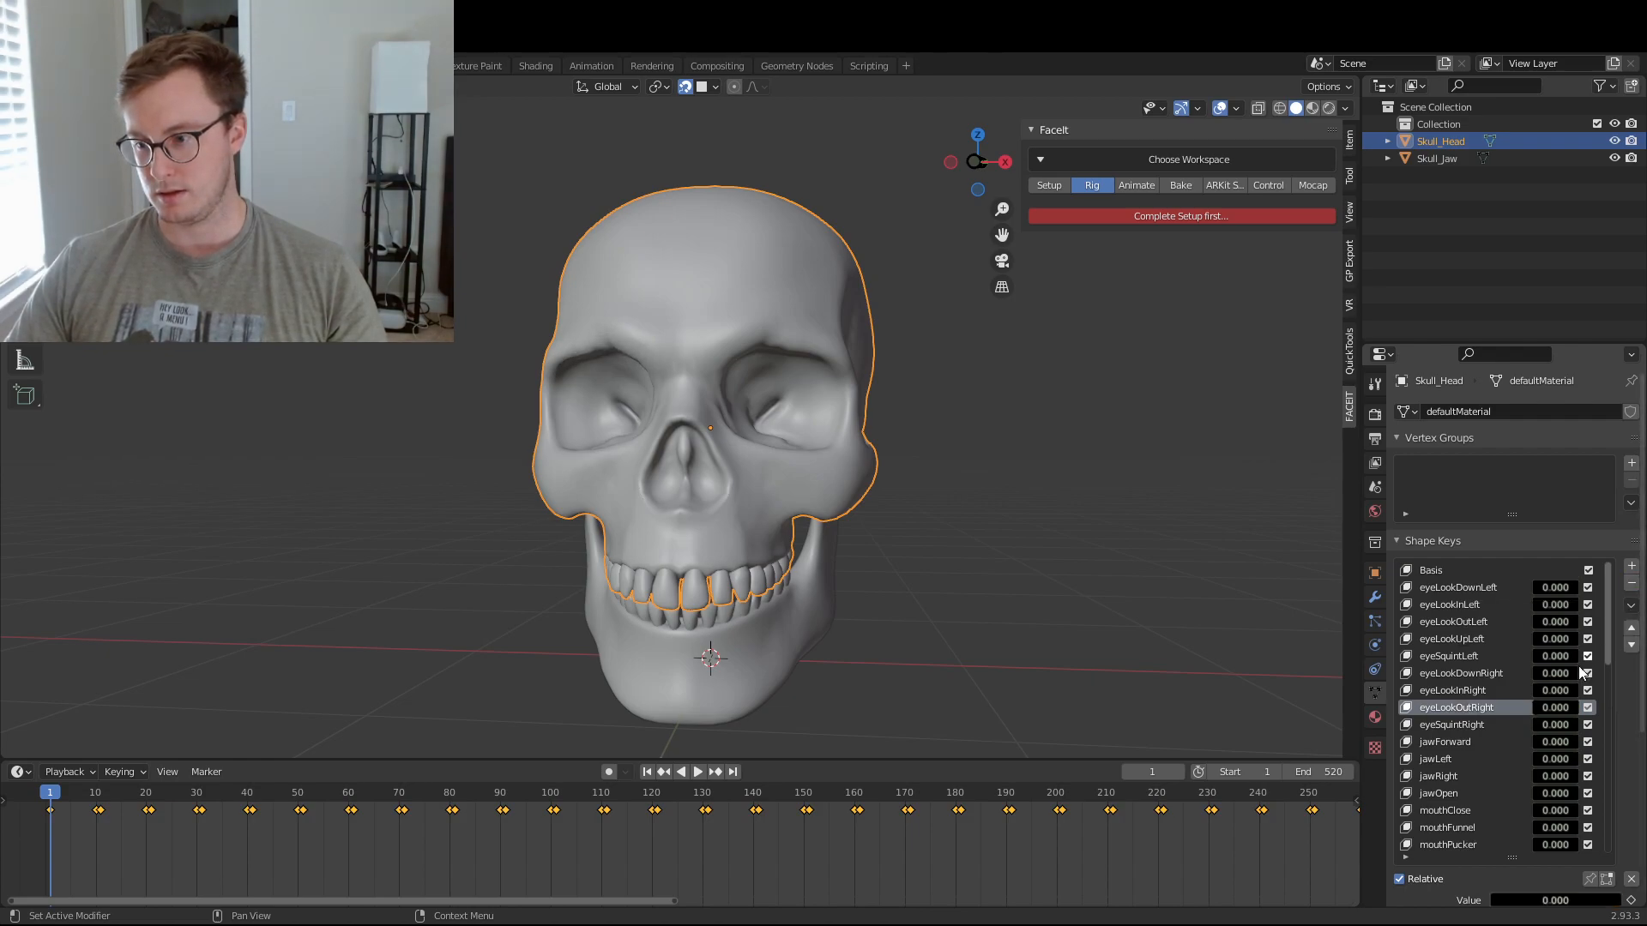
{"action": "mouse_move", "coordinate": [1556, 709]}
{"action": "left_mouse_down"}
{"action": "mouse_move", "coordinate": [1596, 708]}
{"action": "mouse_move", "coordinate": [1544, 709]}
{"action": "left_mouse_up"}
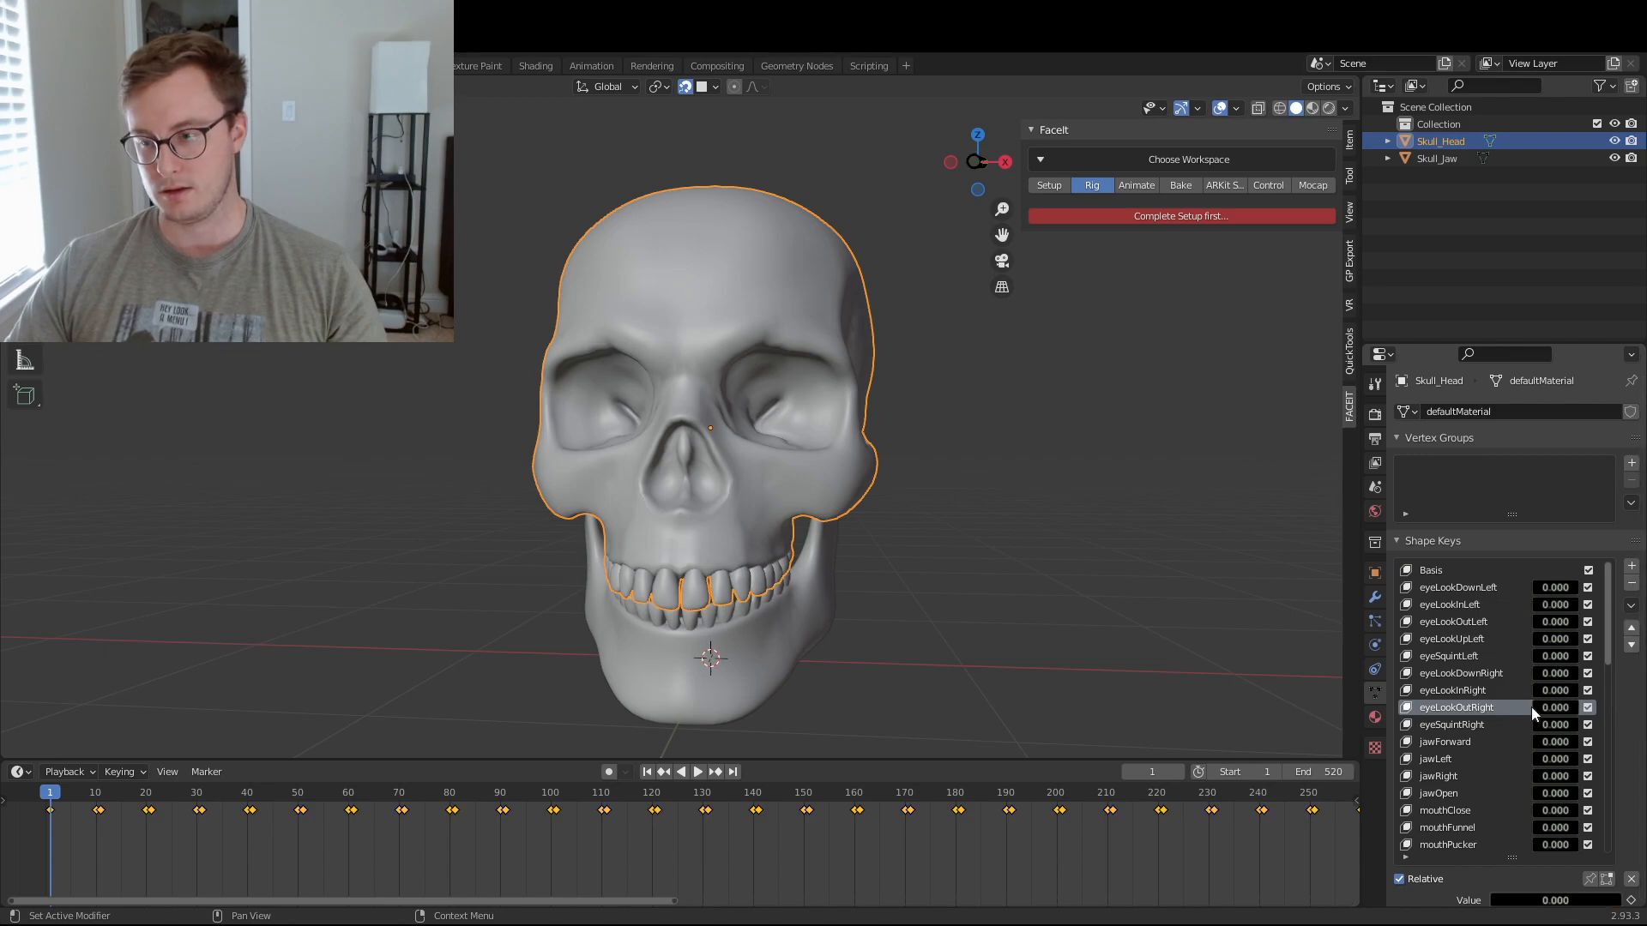
{"action": "left_click", "coordinate": [1631, 584]}
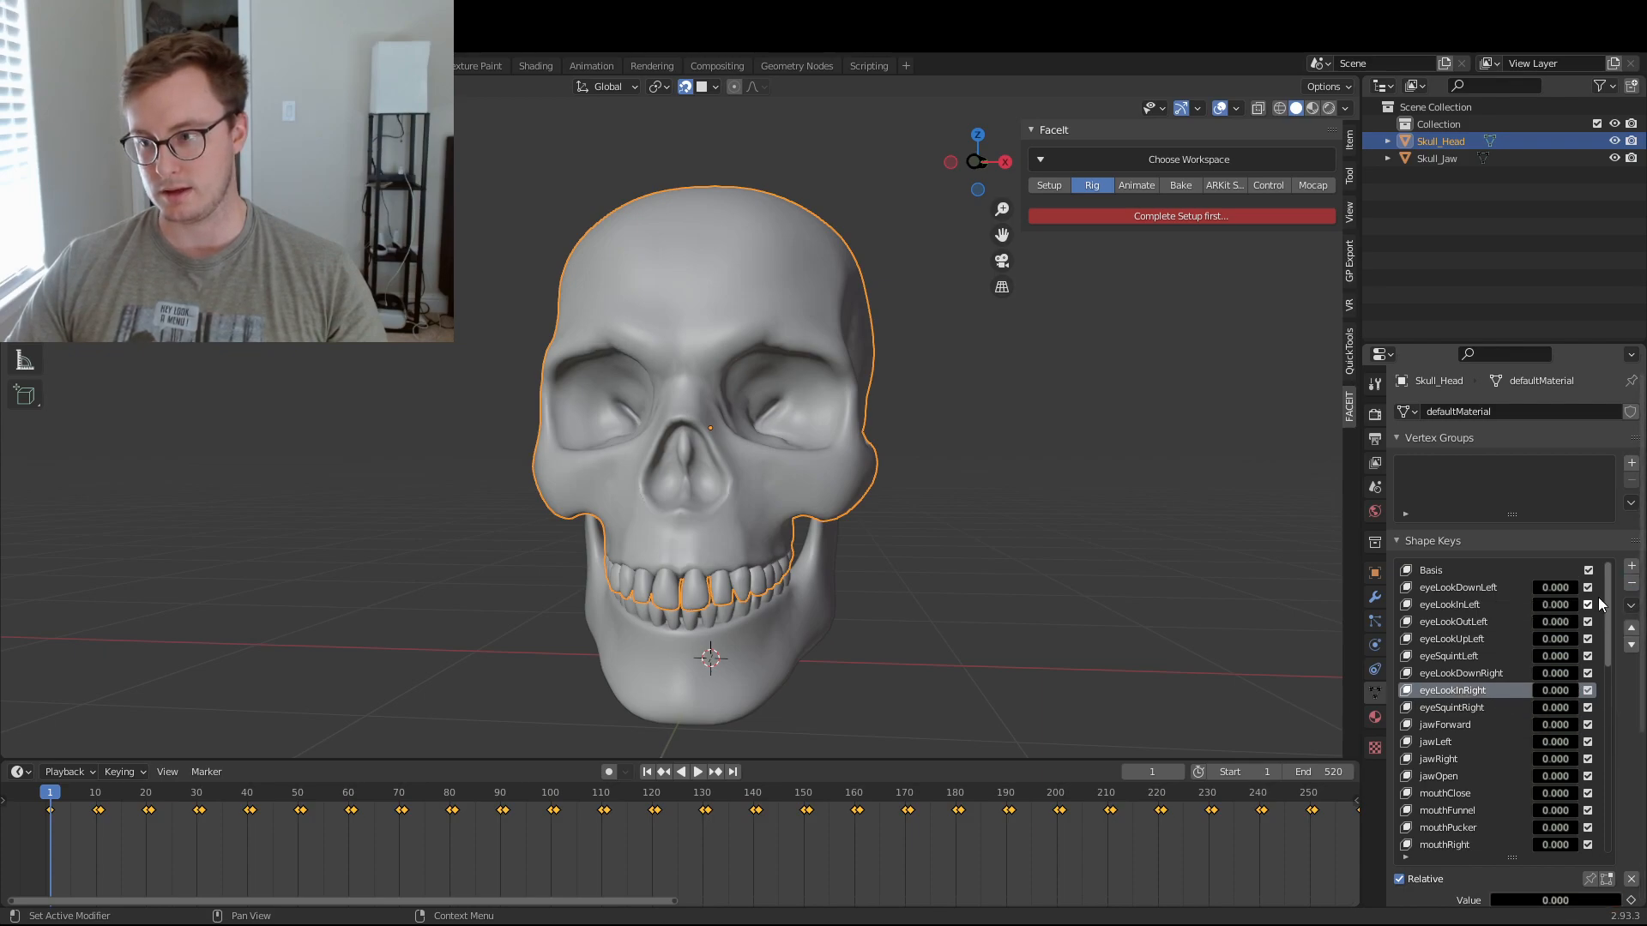
- Remove the eyeLookInRight and eyeLookDownRight shape keys from Skull_Head
{"action": "left_click", "coordinate": [1632, 583]}
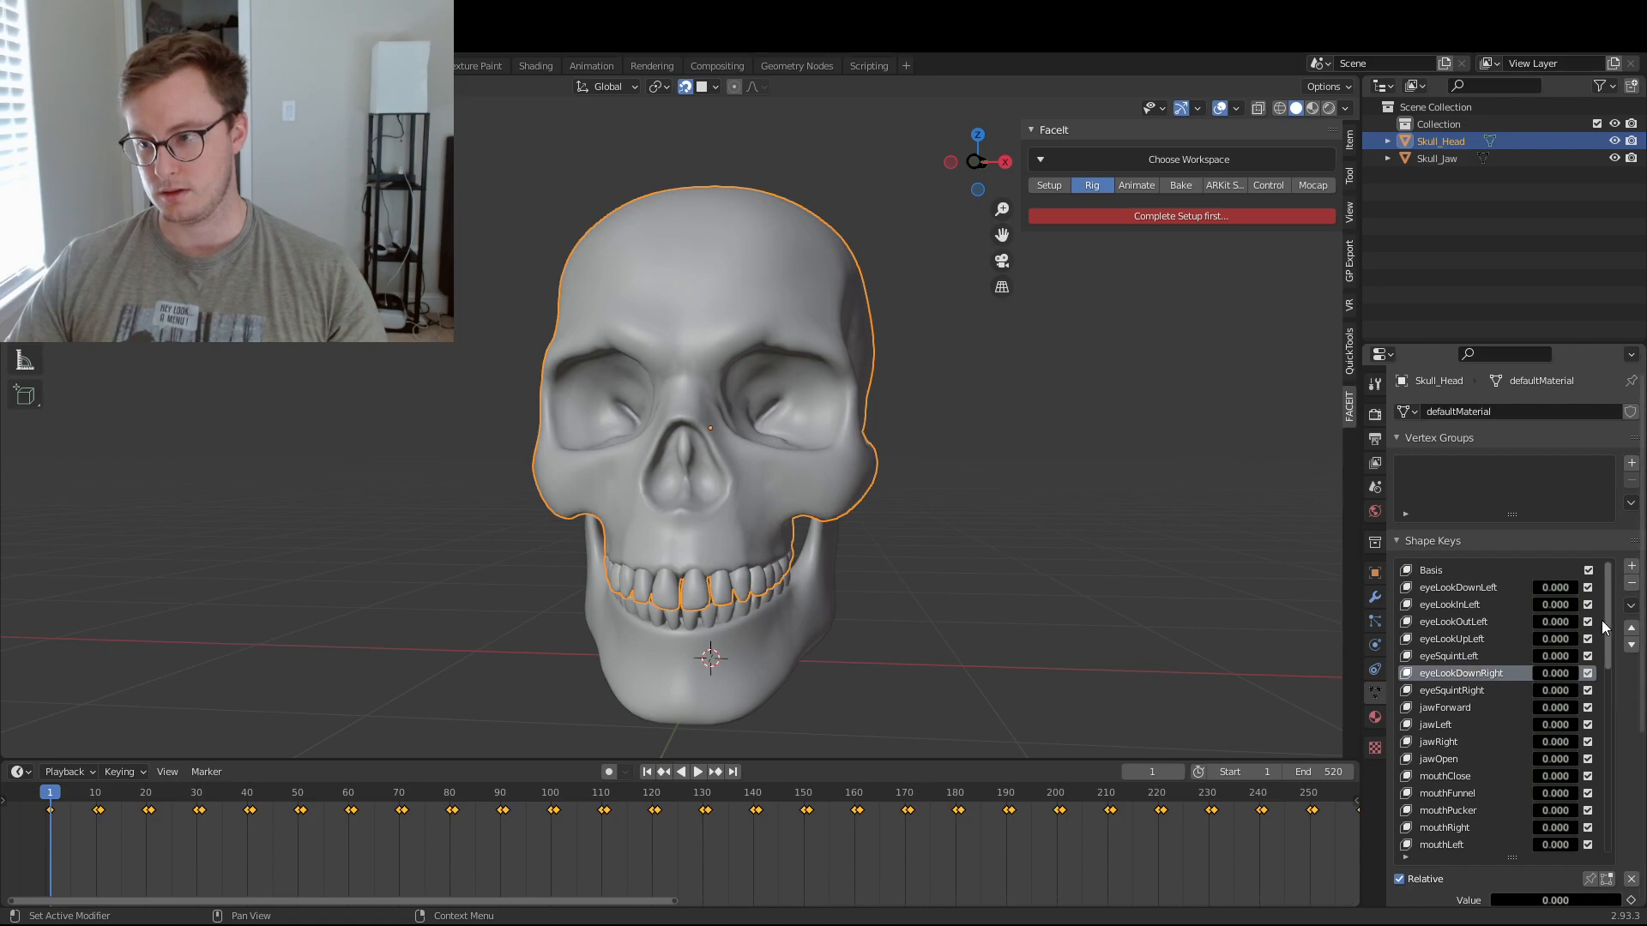
{"action": "left_click_drag", "start_coordinate": [1572, 672], "coordinate": [1535, 672]}
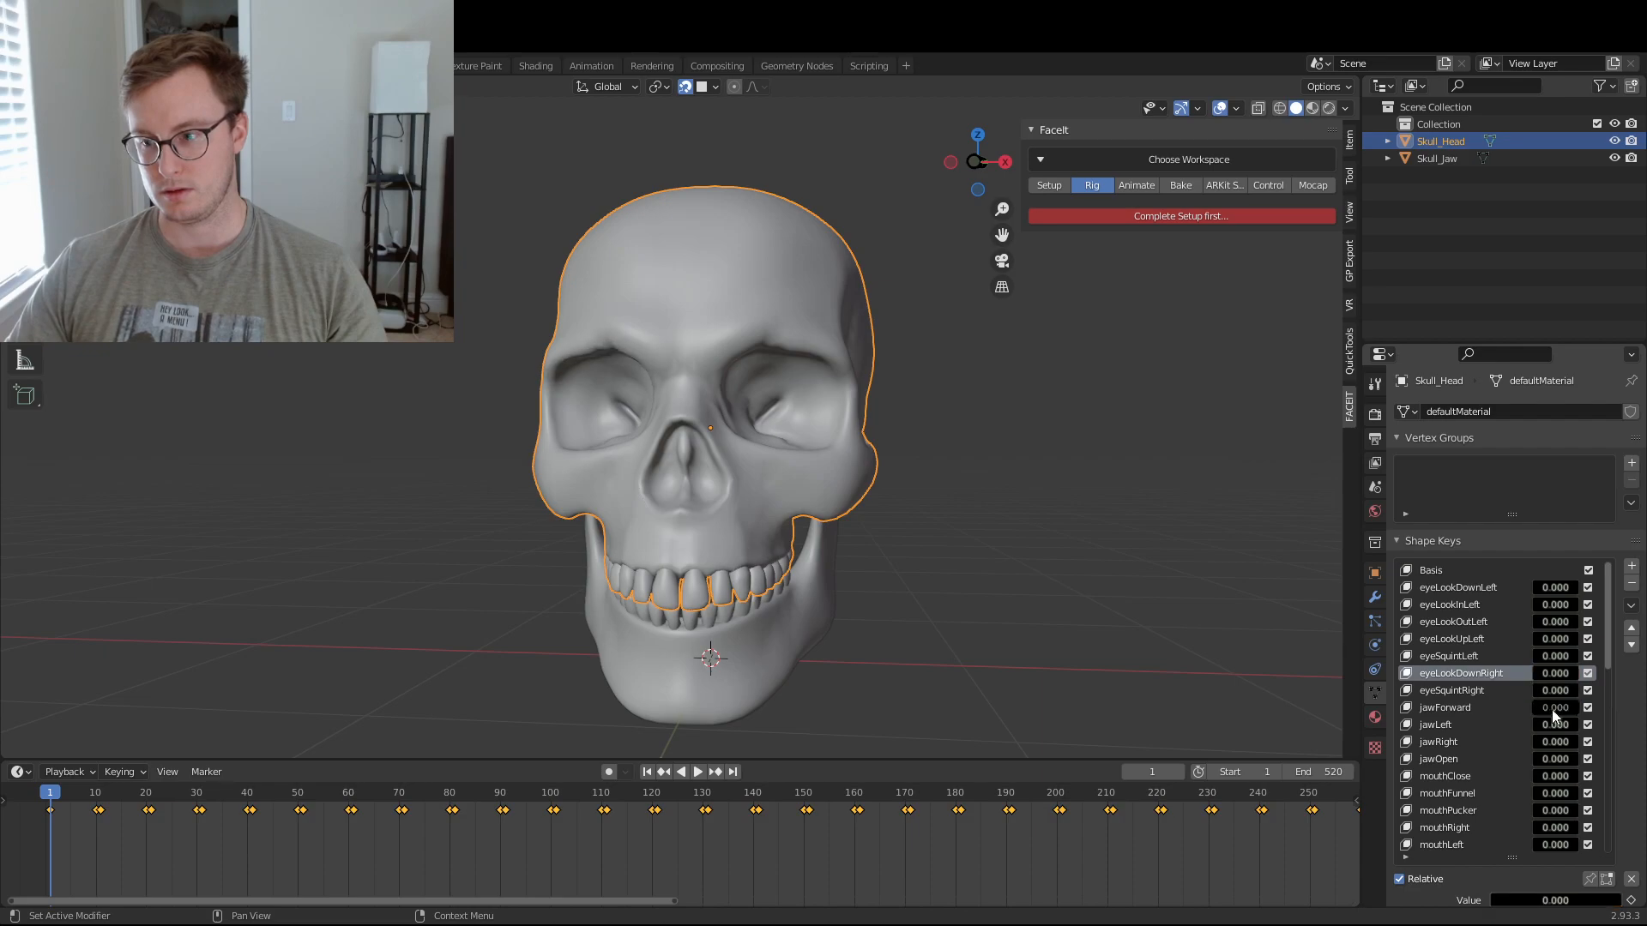
{"action": "scroll", "coordinate": [1550, 707], "scroll_direction": "down", "scroll_amount": 3}
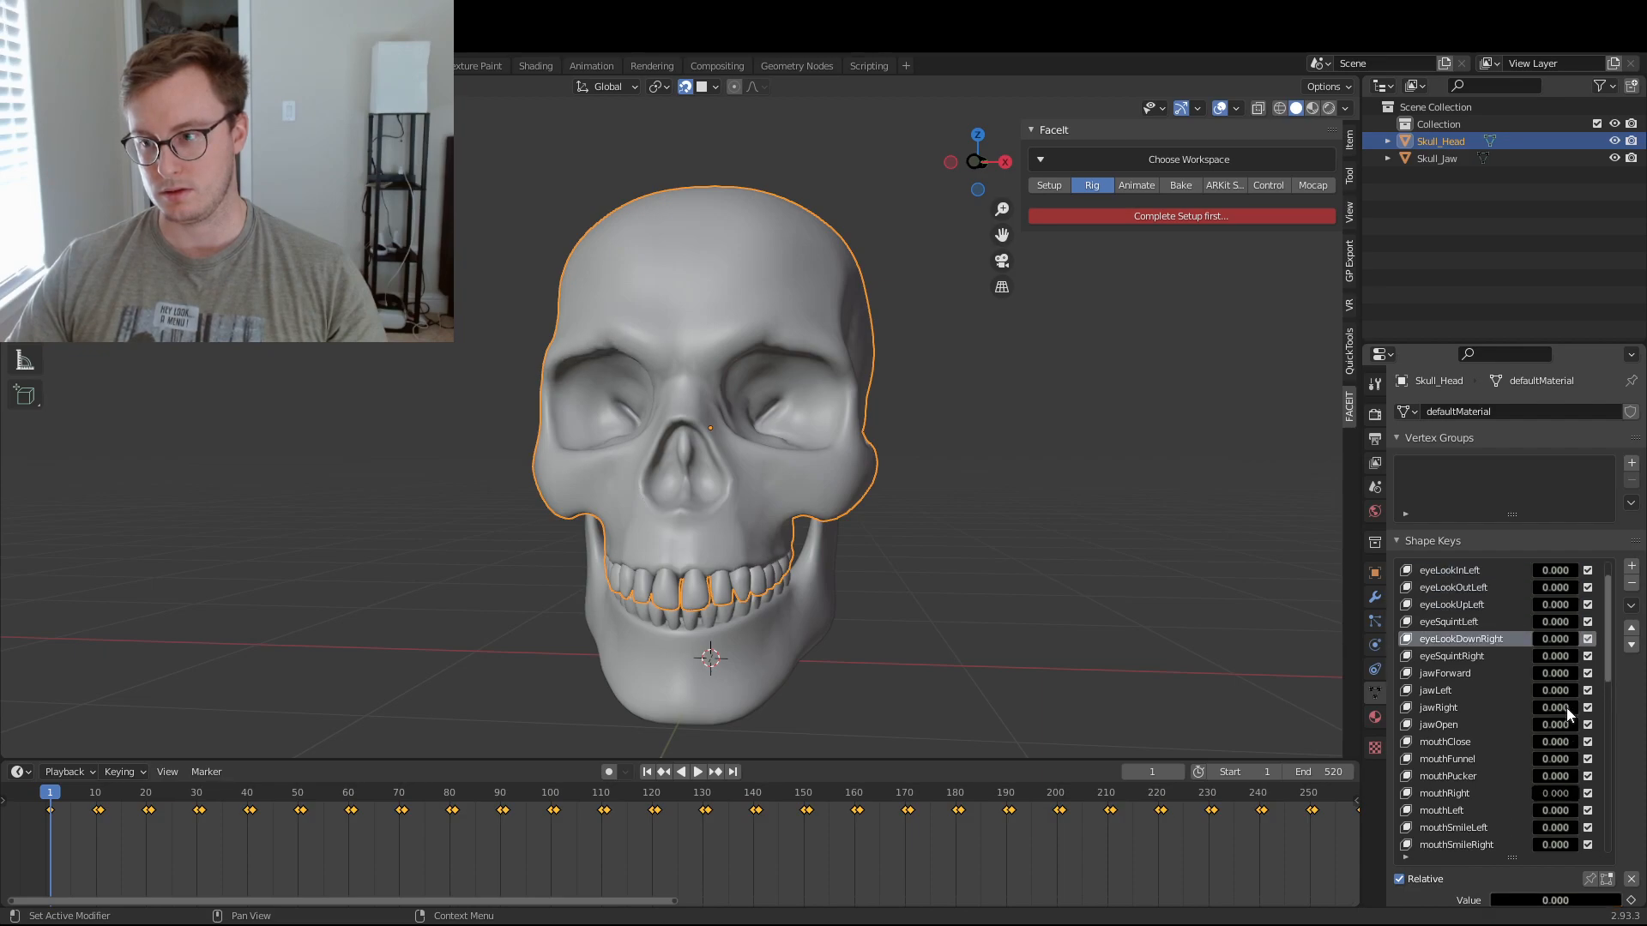
{"action": "left_click", "coordinate": [1632, 583]}
- Test eyeSquintRight at 1.000, reset it to 0.000, and remove the eyeLookUpLeft shape key
{"action": "left_click_drag", "start_coordinate": [1535, 639], "coordinate": [1586, 640]}
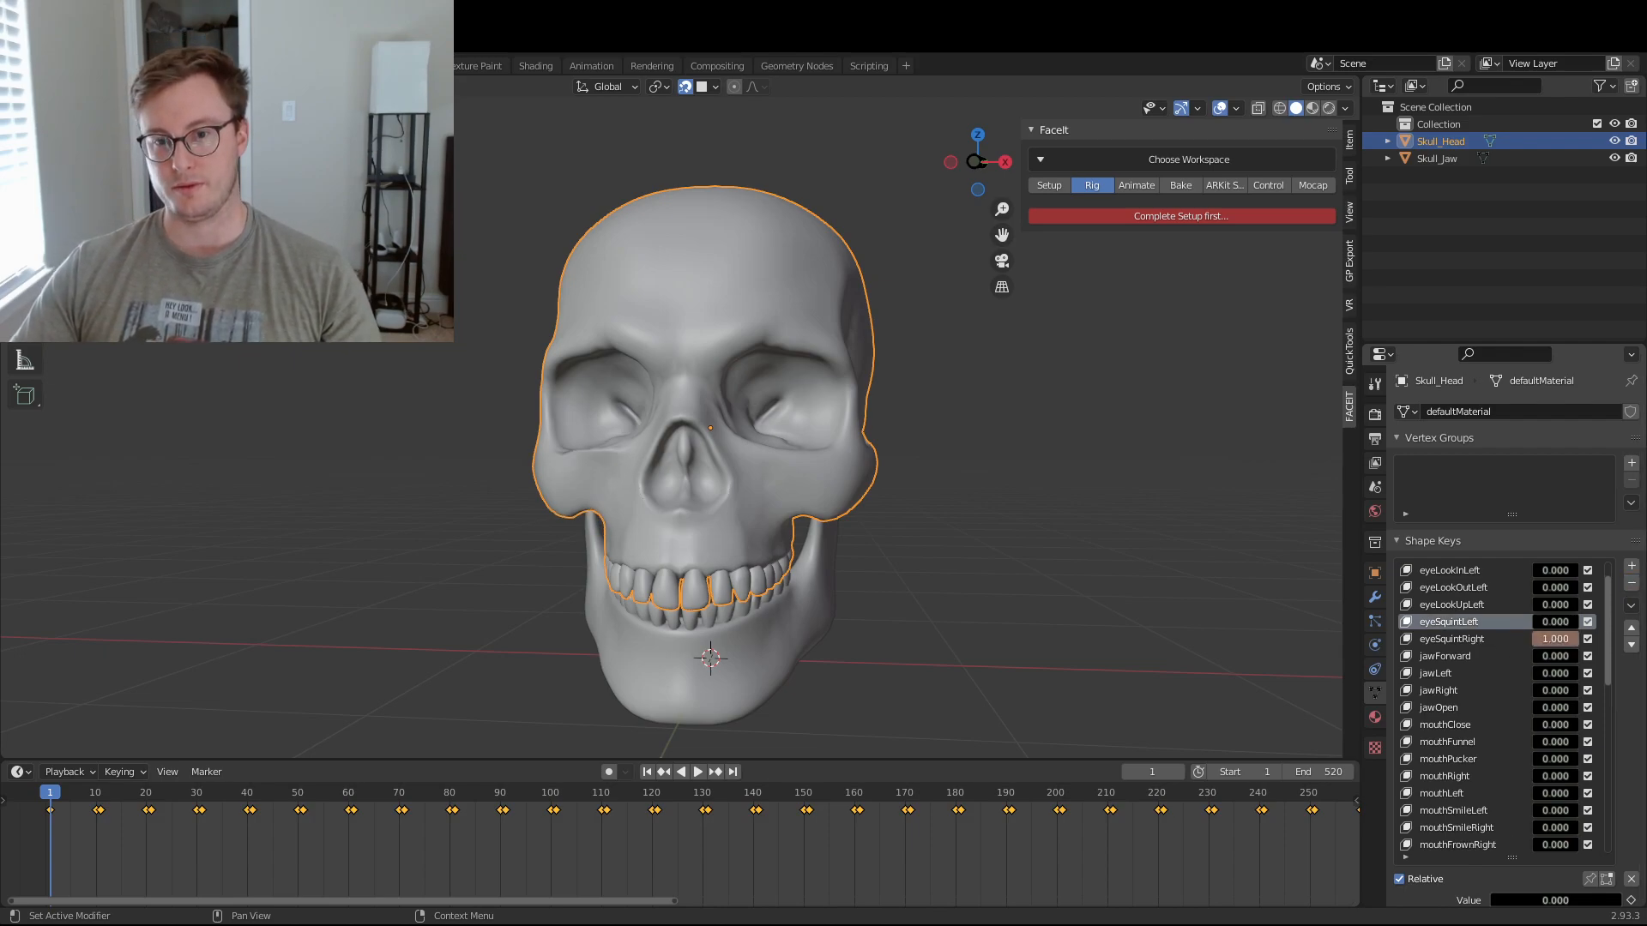
{"action": "left_click_drag", "start_coordinate": [1576, 640], "coordinate": [1534, 640]}
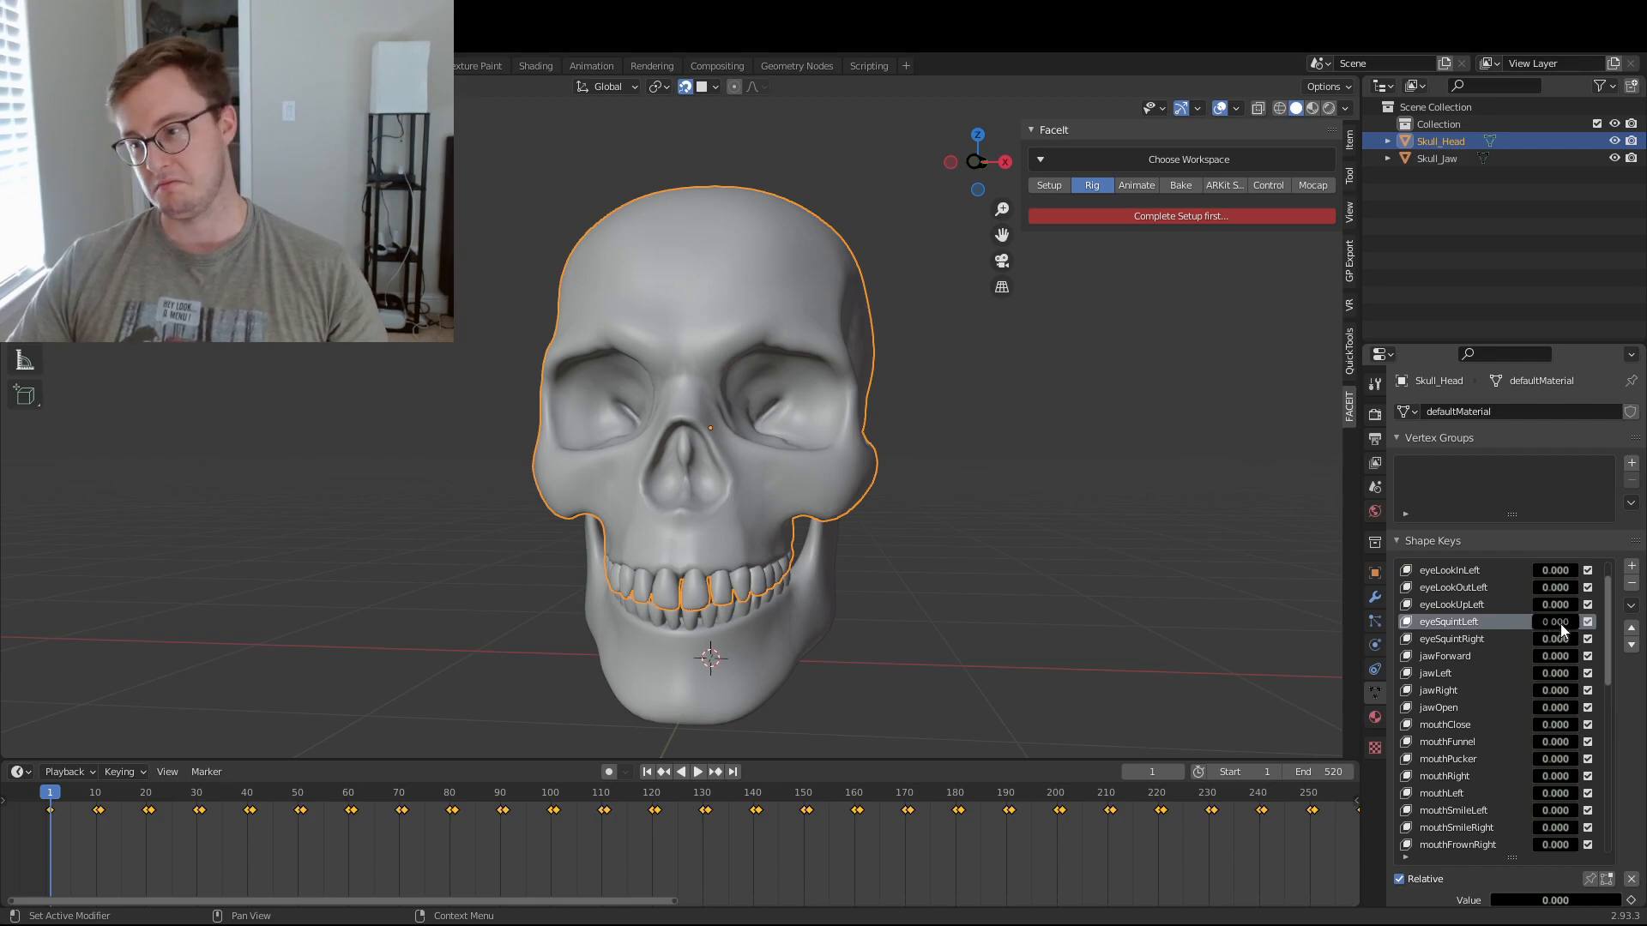
{"action": "mouse_move", "coordinate": [1557, 606]}
{"action": "left_mouse_down"}
{"action": "mouse_move", "coordinate": [1587, 605]}
{"action": "mouse_move", "coordinate": [1550, 606]}
{"action": "left_mouse_up"}
{"action": "left_click", "coordinate": [1458, 604]}
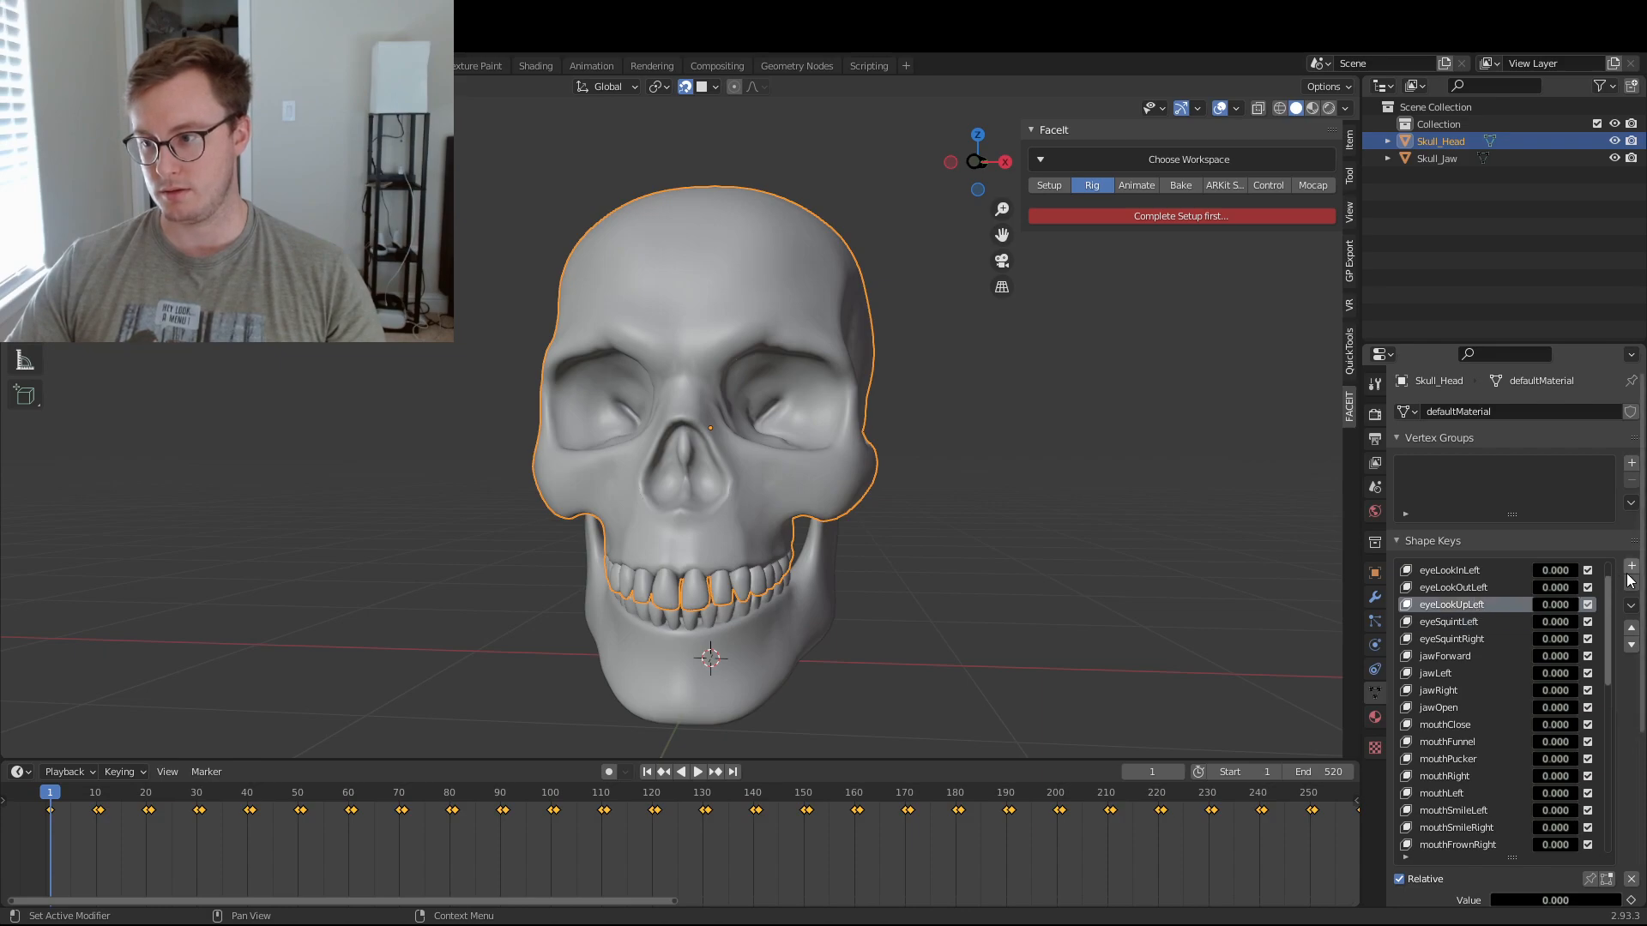
{"action": "left_click", "coordinate": [1631, 583]}
- Remove the remaining eyeLookDownLeft, eyeLookInLeft and eyeLookOutLeft shape keys from Skull_Head
{"action": "scroll", "coordinate": [1552, 590], "scroll_direction": "up", "scroll_amount": 2}
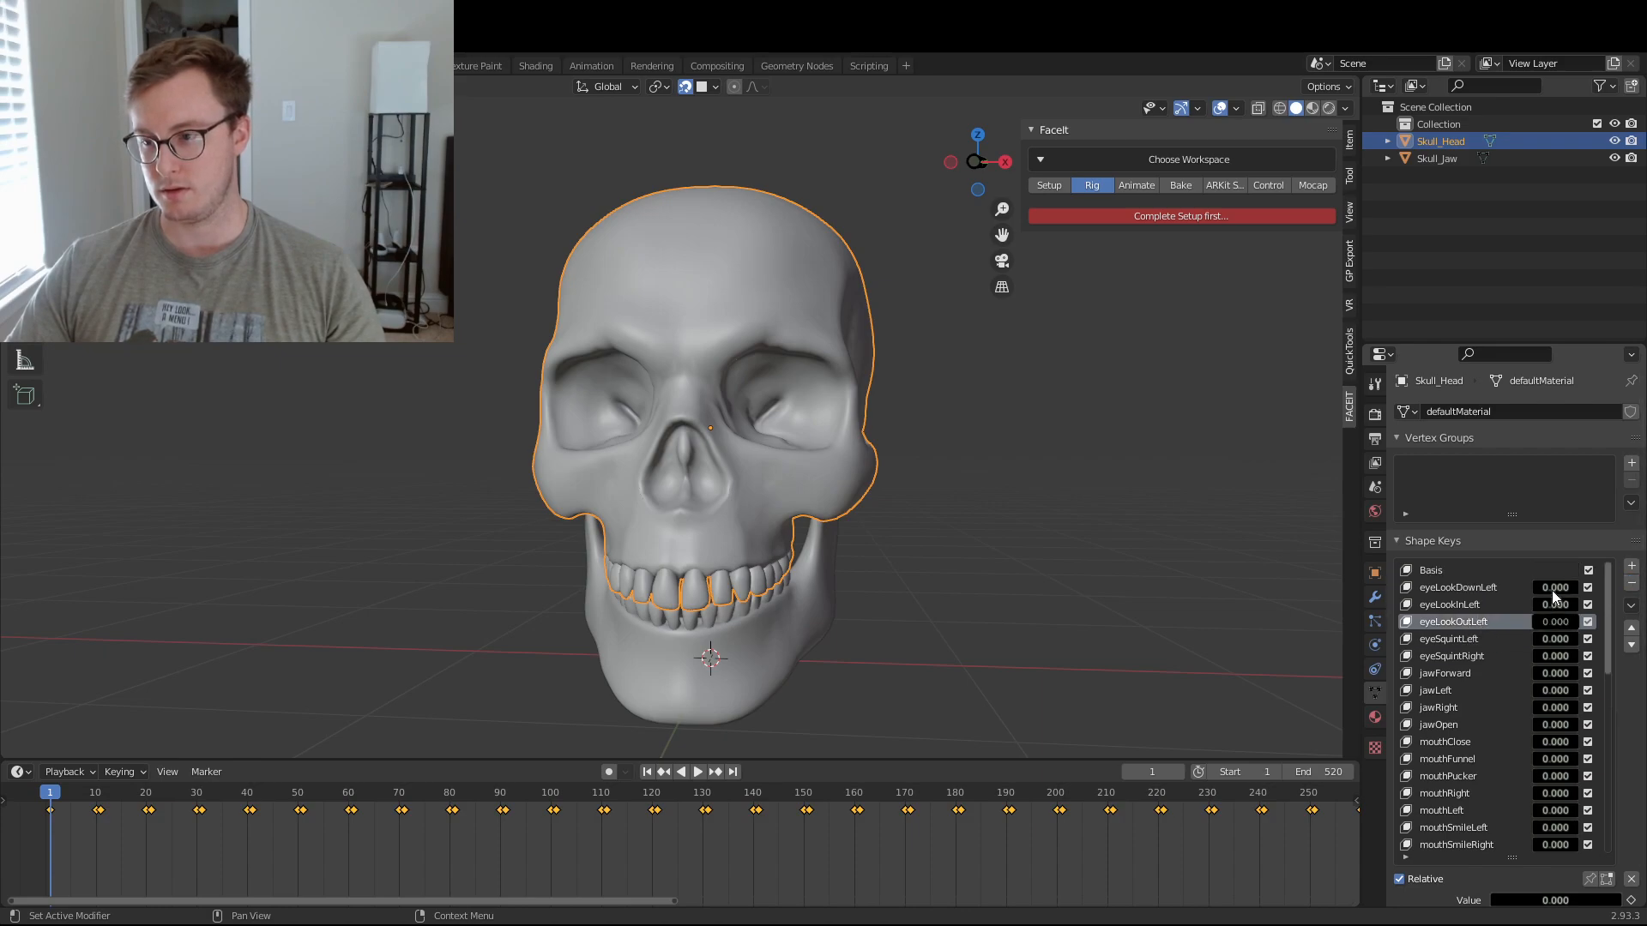
{"action": "left_click", "coordinate": [1504, 588]}
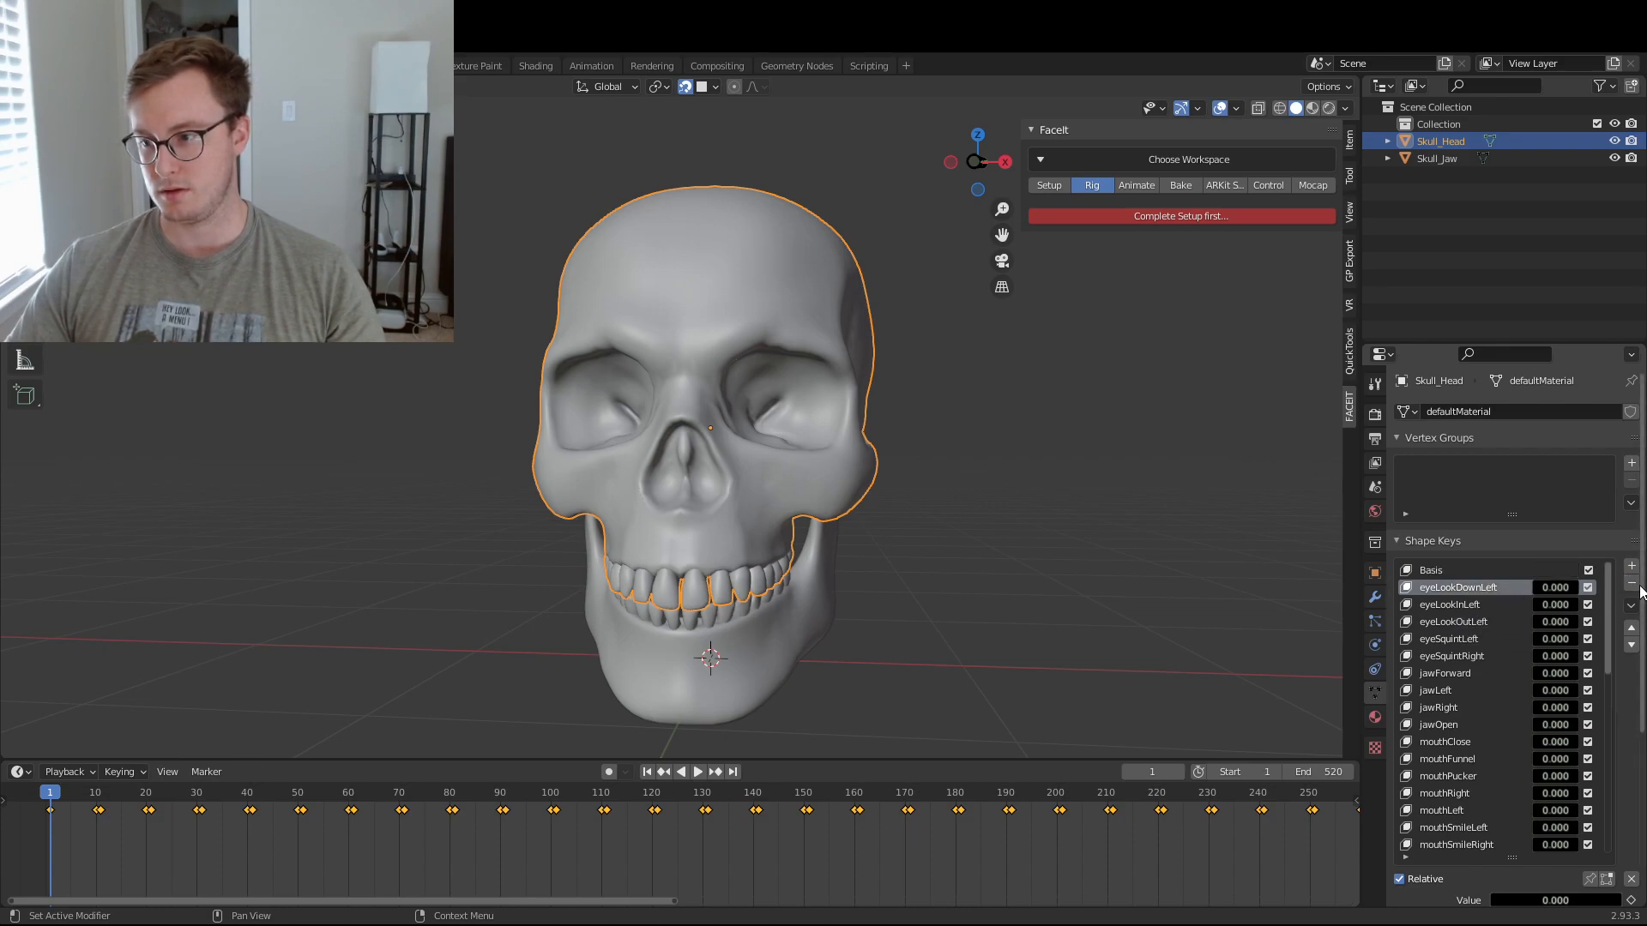
{"action": "left_click", "coordinate": [1631, 584]}
{"action": "left_click", "coordinate": [1470, 590]}
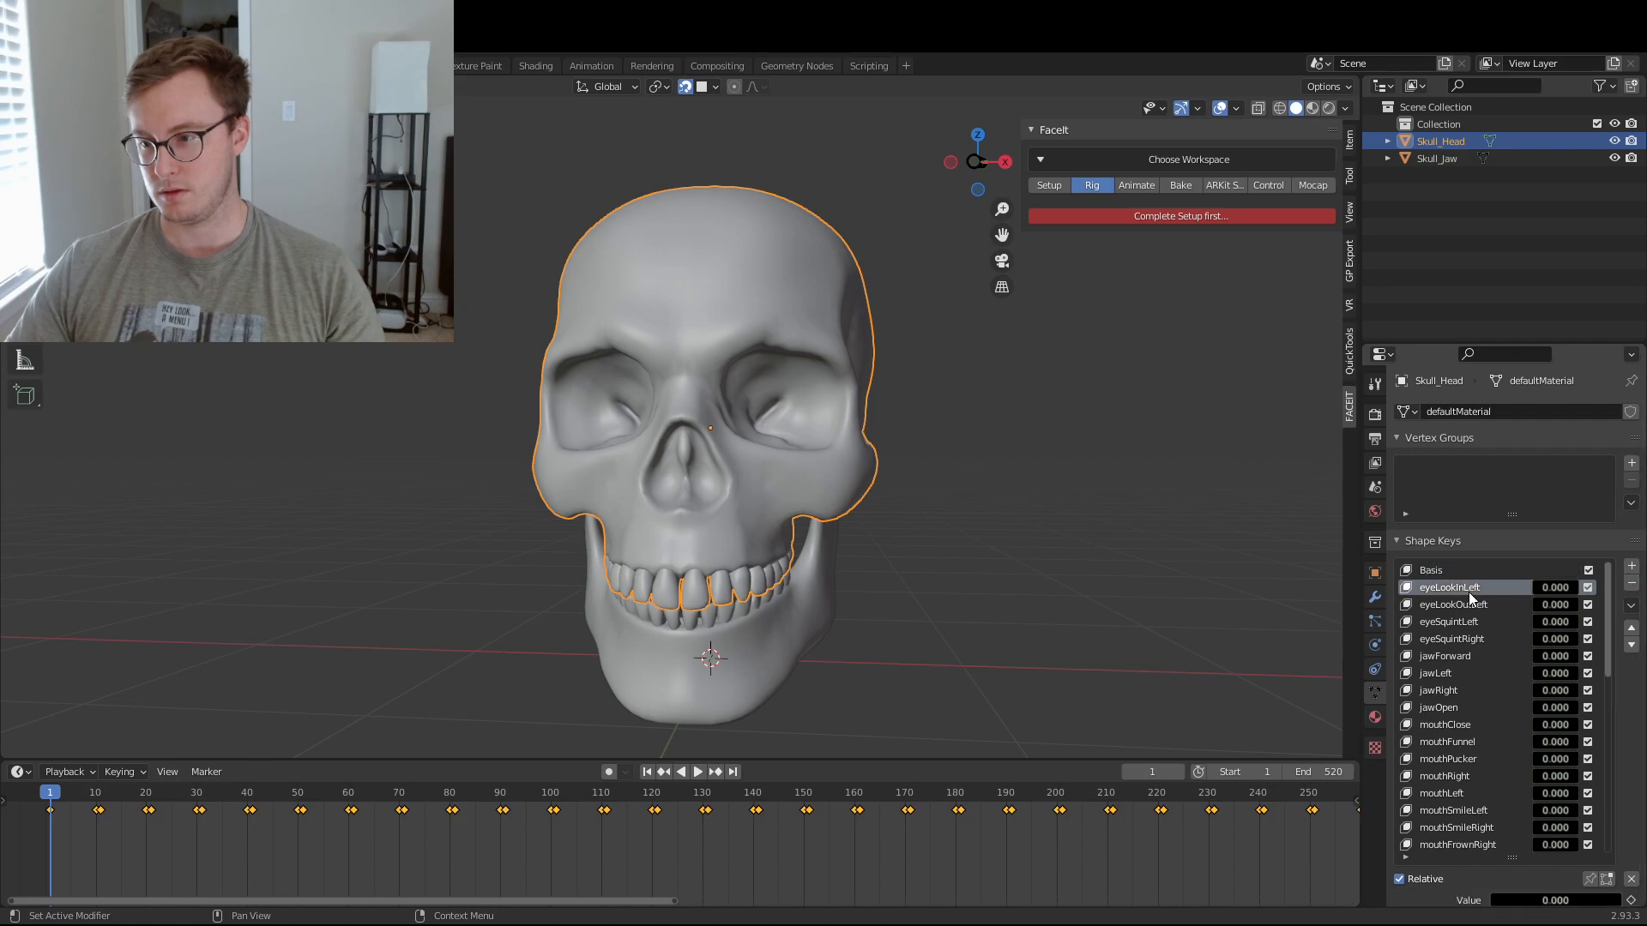
{"action": "left_click", "coordinate": [1631, 583]}
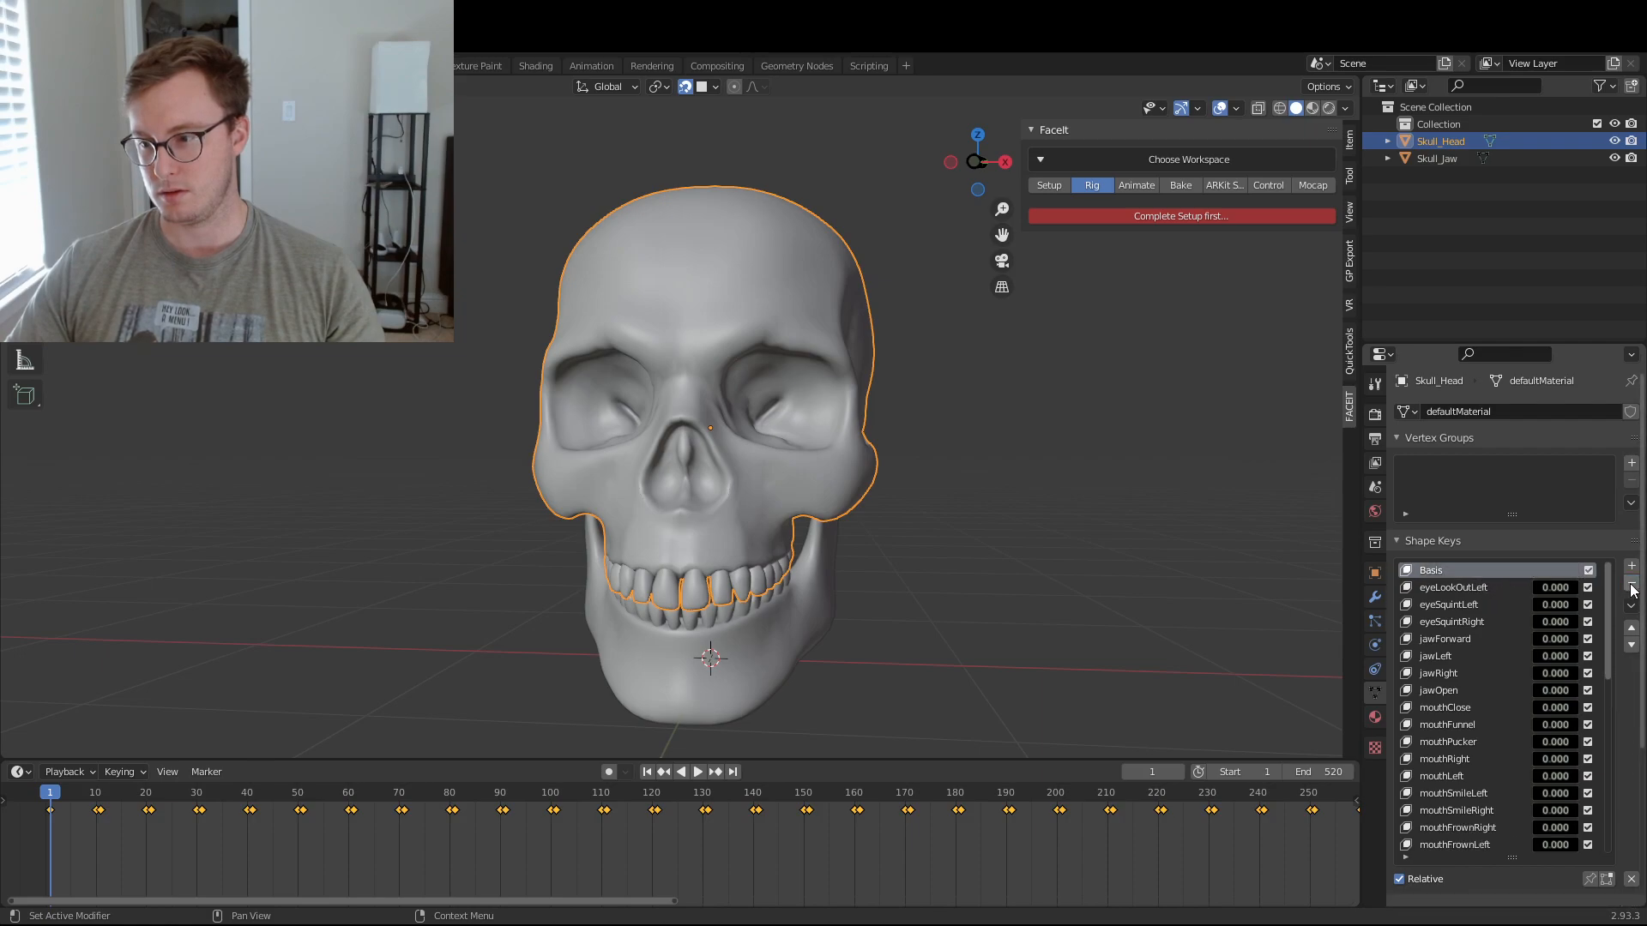
{"action": "left_click", "coordinate": [1472, 581]}
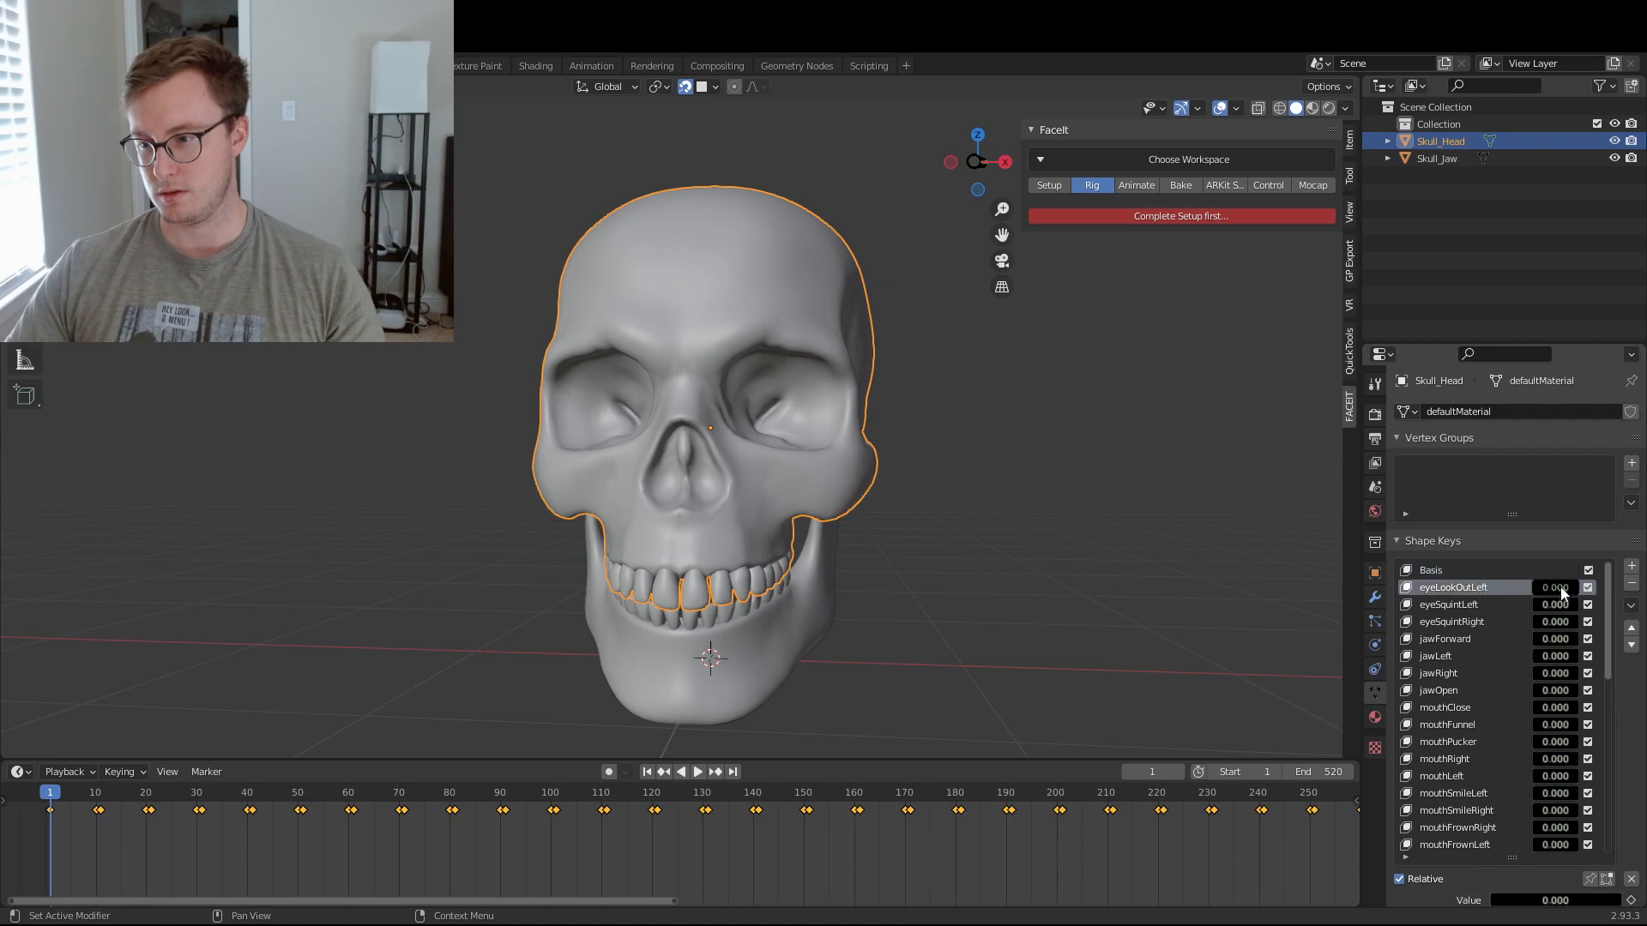
{"action": "left_click", "coordinate": [1631, 584]}
- Try removing the jawForward, jawLeft and jawRight shape keys from Skull_Head and test jawOpen
{"action": "mouse_move", "coordinate": [1541, 621]}
{"action": "left_mouse_down"}
{"action": "mouse_move", "coordinate": [1587, 621]}
{"action": "mouse_move", "coordinate": [1535, 621]}
{"action": "left_mouse_up"}
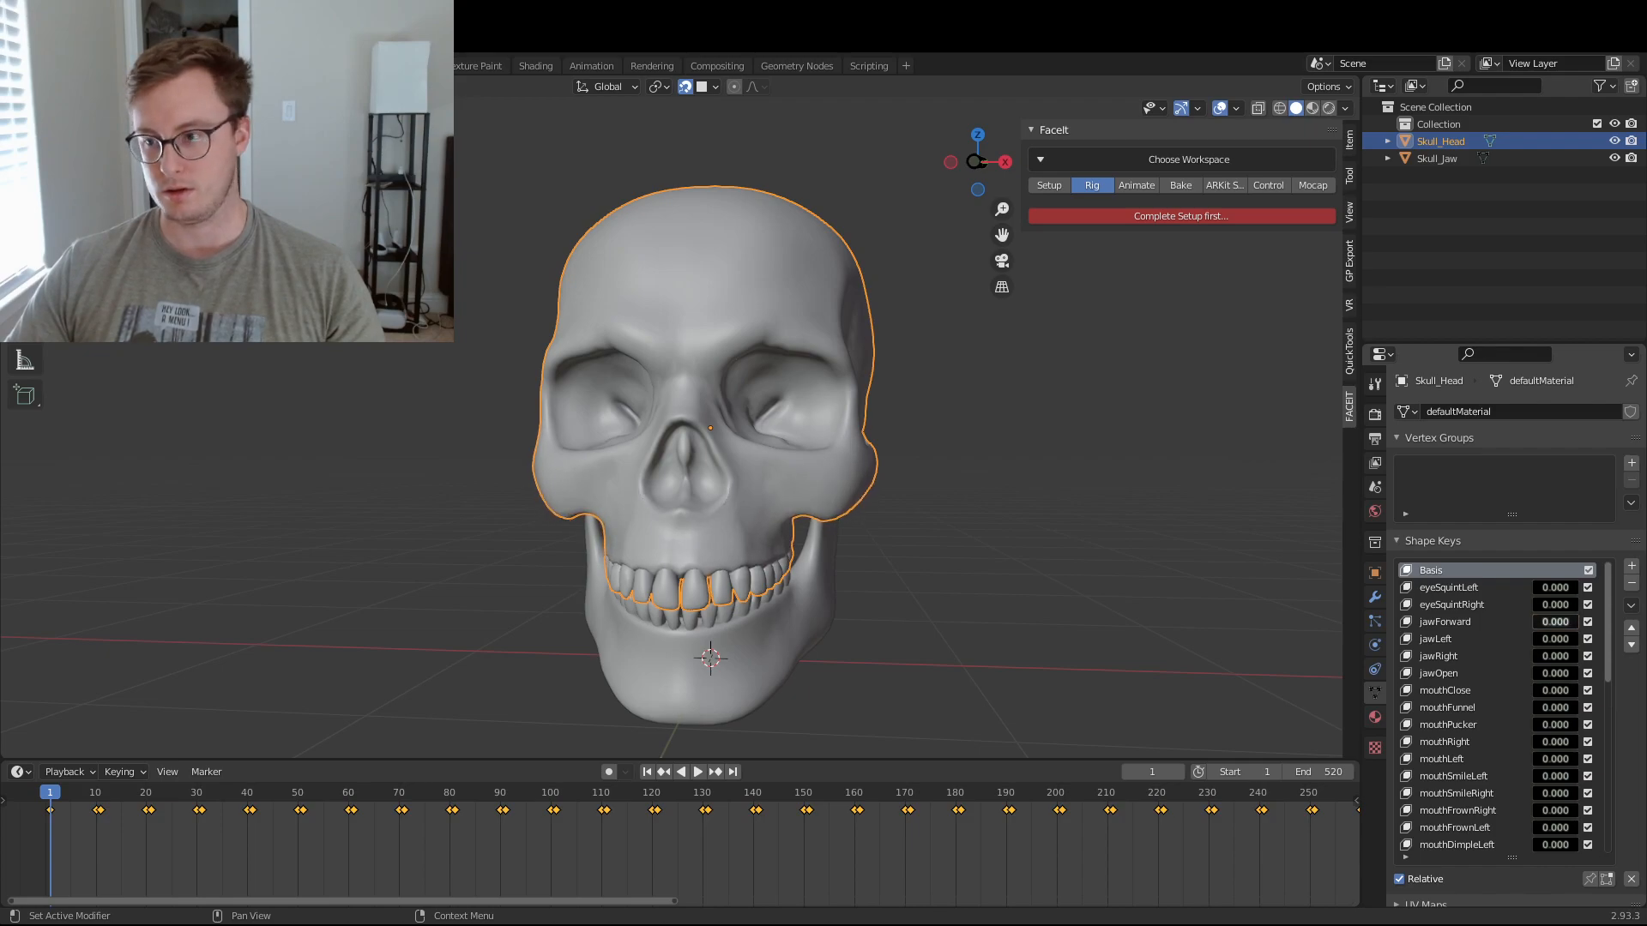
{"action": "left_click", "coordinate": [1578, 621]}
{"action": "left_click", "coordinate": [1633, 584]}
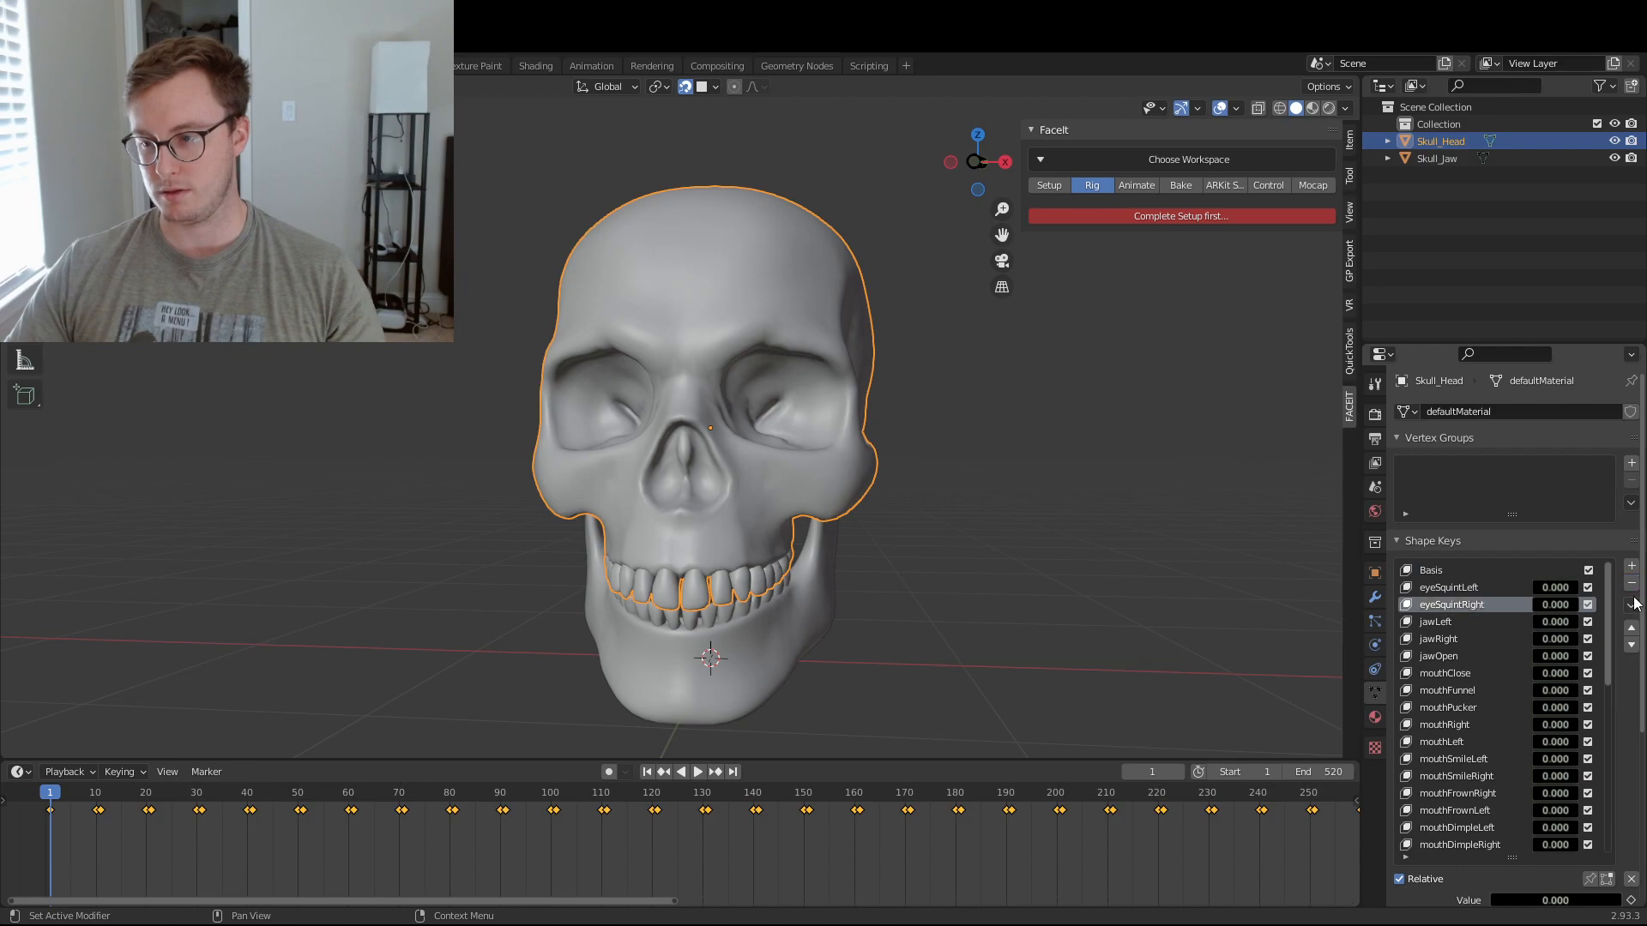
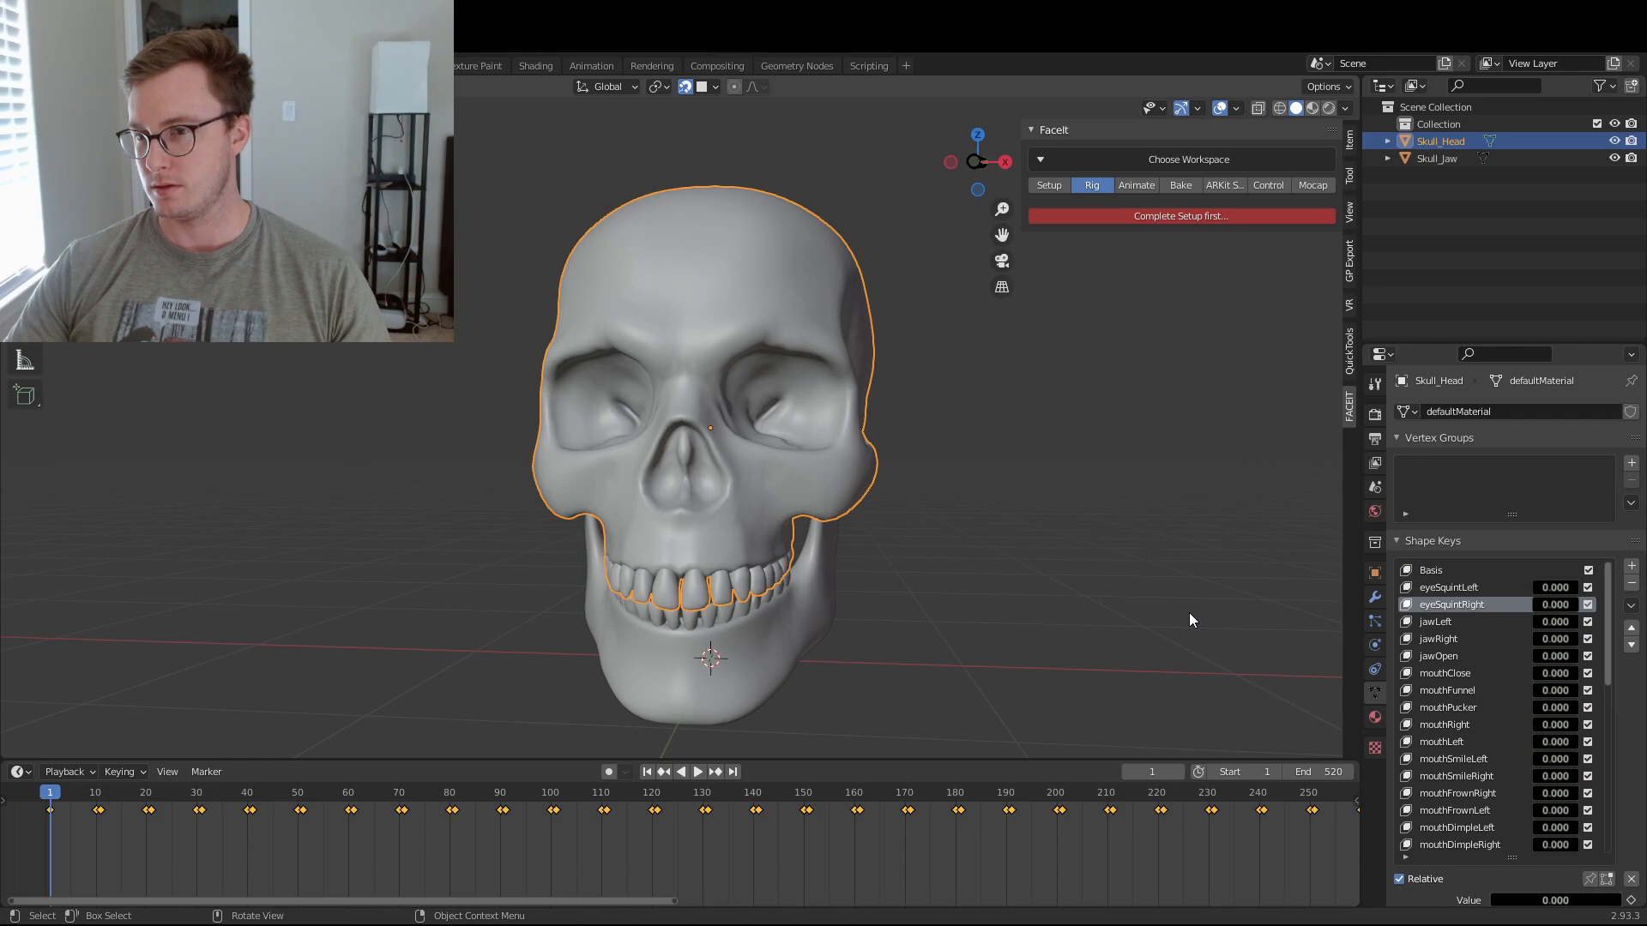
{"action": "left_click", "coordinate": [1482, 622]}
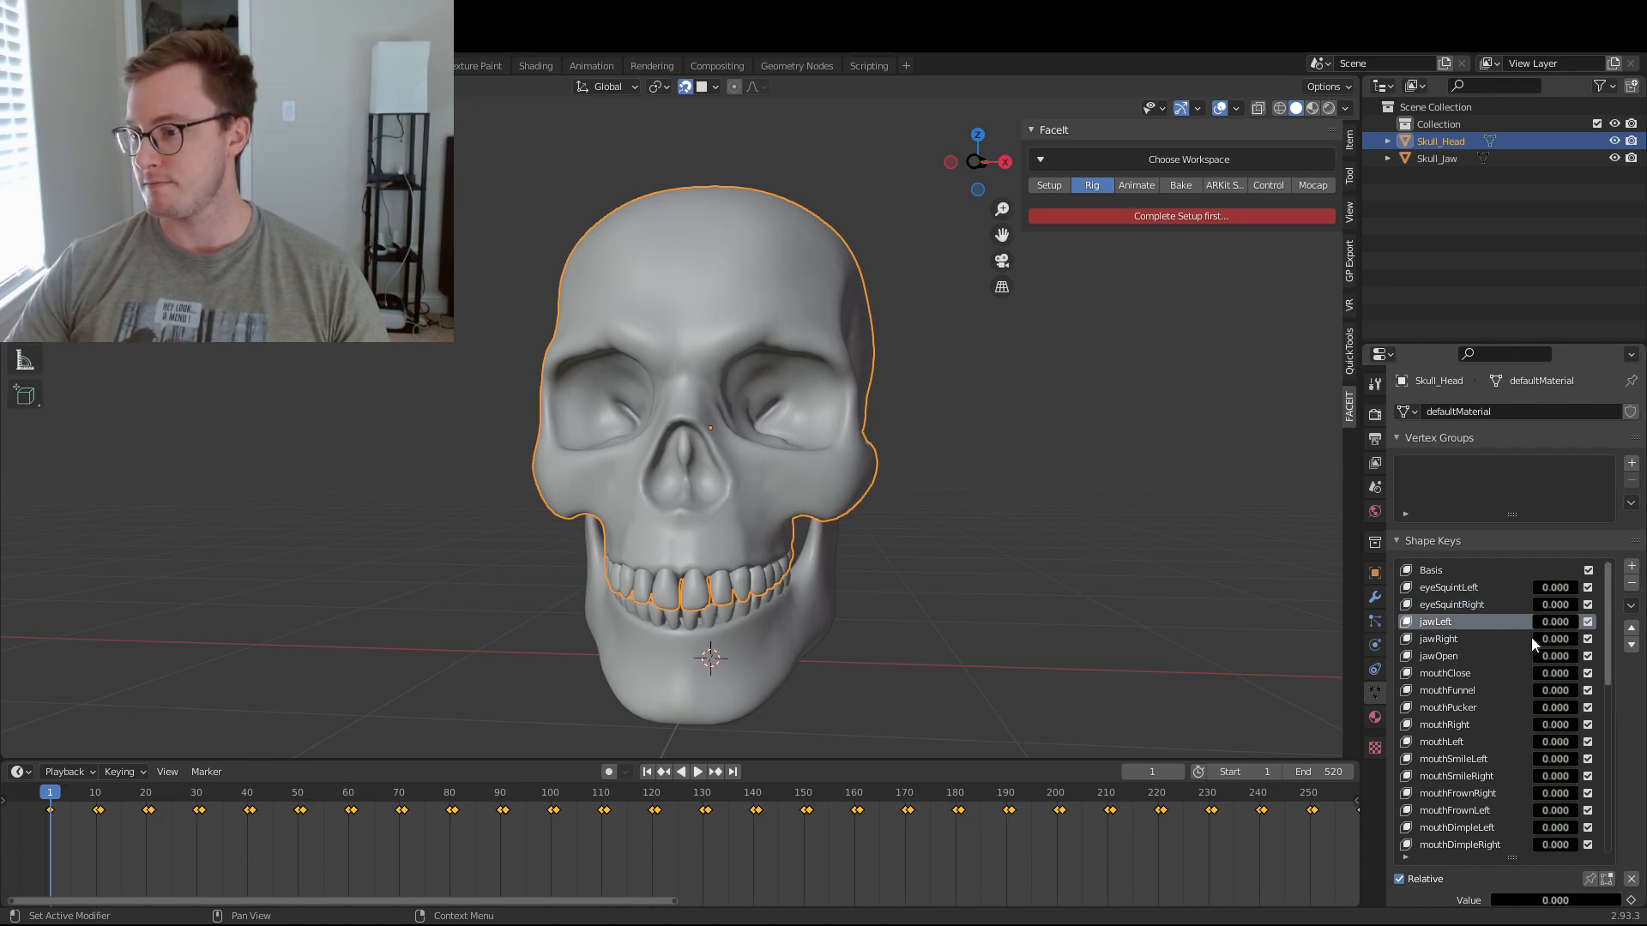
{"action": "mouse_move", "coordinate": [1556, 623]}
{"action": "left_mouse_down"}
{"action": "mouse_move", "coordinate": [1605, 623]}
{"action": "mouse_move", "coordinate": [1532, 622]}
{"action": "left_mouse_up"}
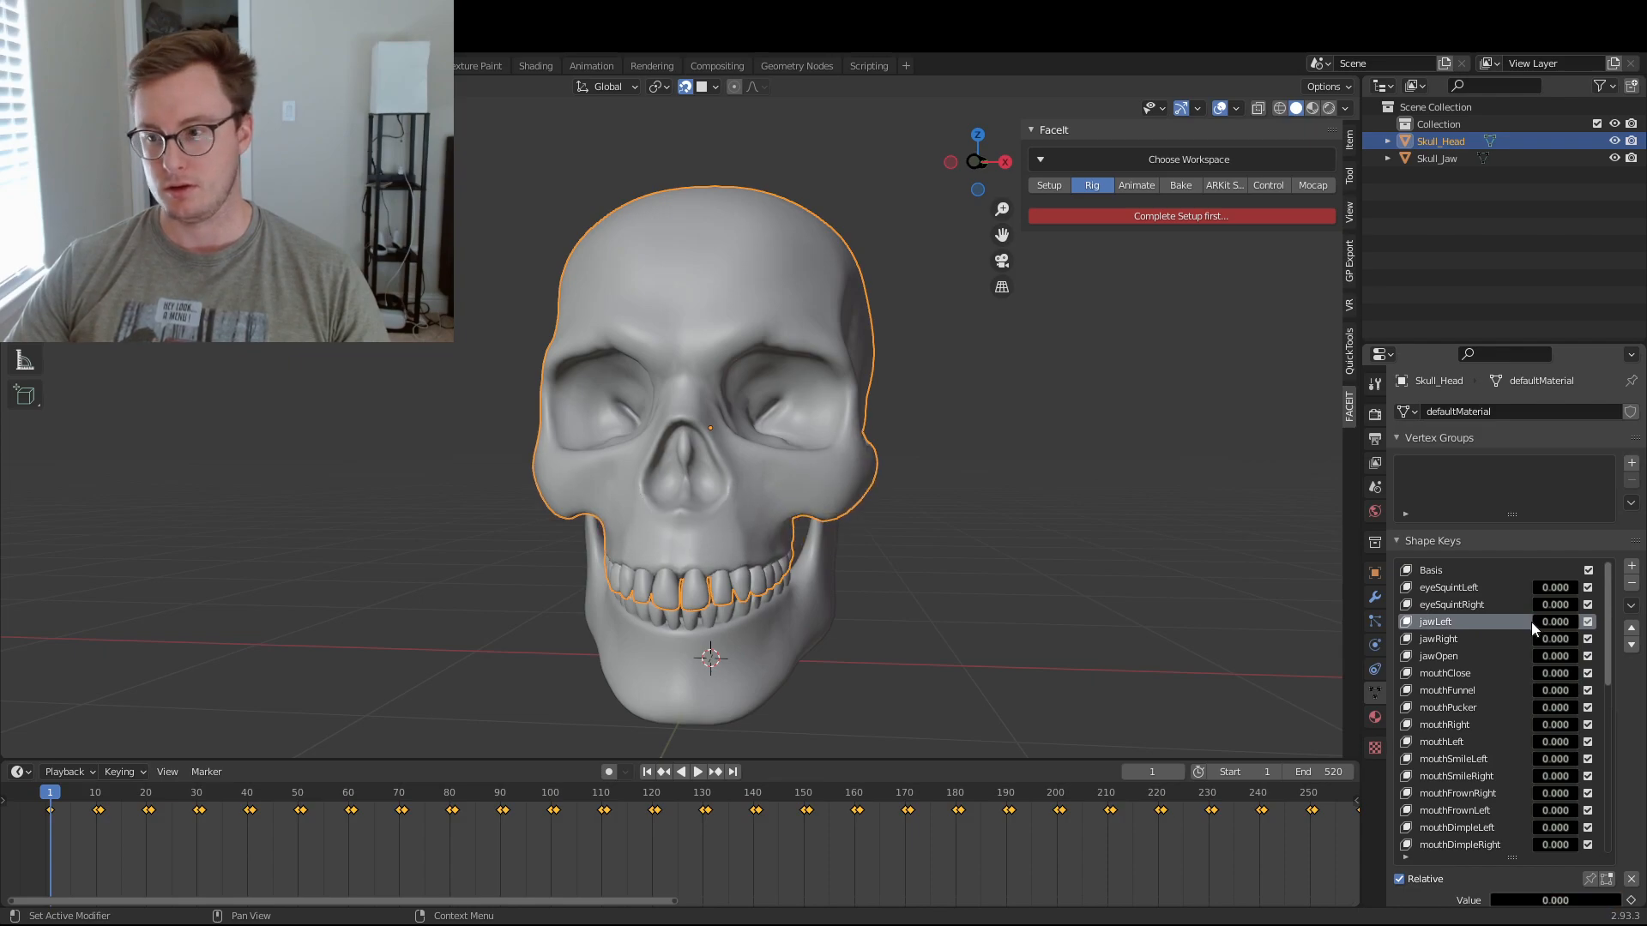
{"action": "left_click", "coordinate": [1630, 585]}
{"action": "left_click", "coordinate": [1631, 585]}
{"action": "mouse_move", "coordinate": [1538, 623]}
{"action": "left_mouse_down"}
{"action": "mouse_move", "coordinate": [1606, 623]}
{"action": "mouse_move", "coordinate": [1538, 623]}
{"action": "left_mouse_up"}
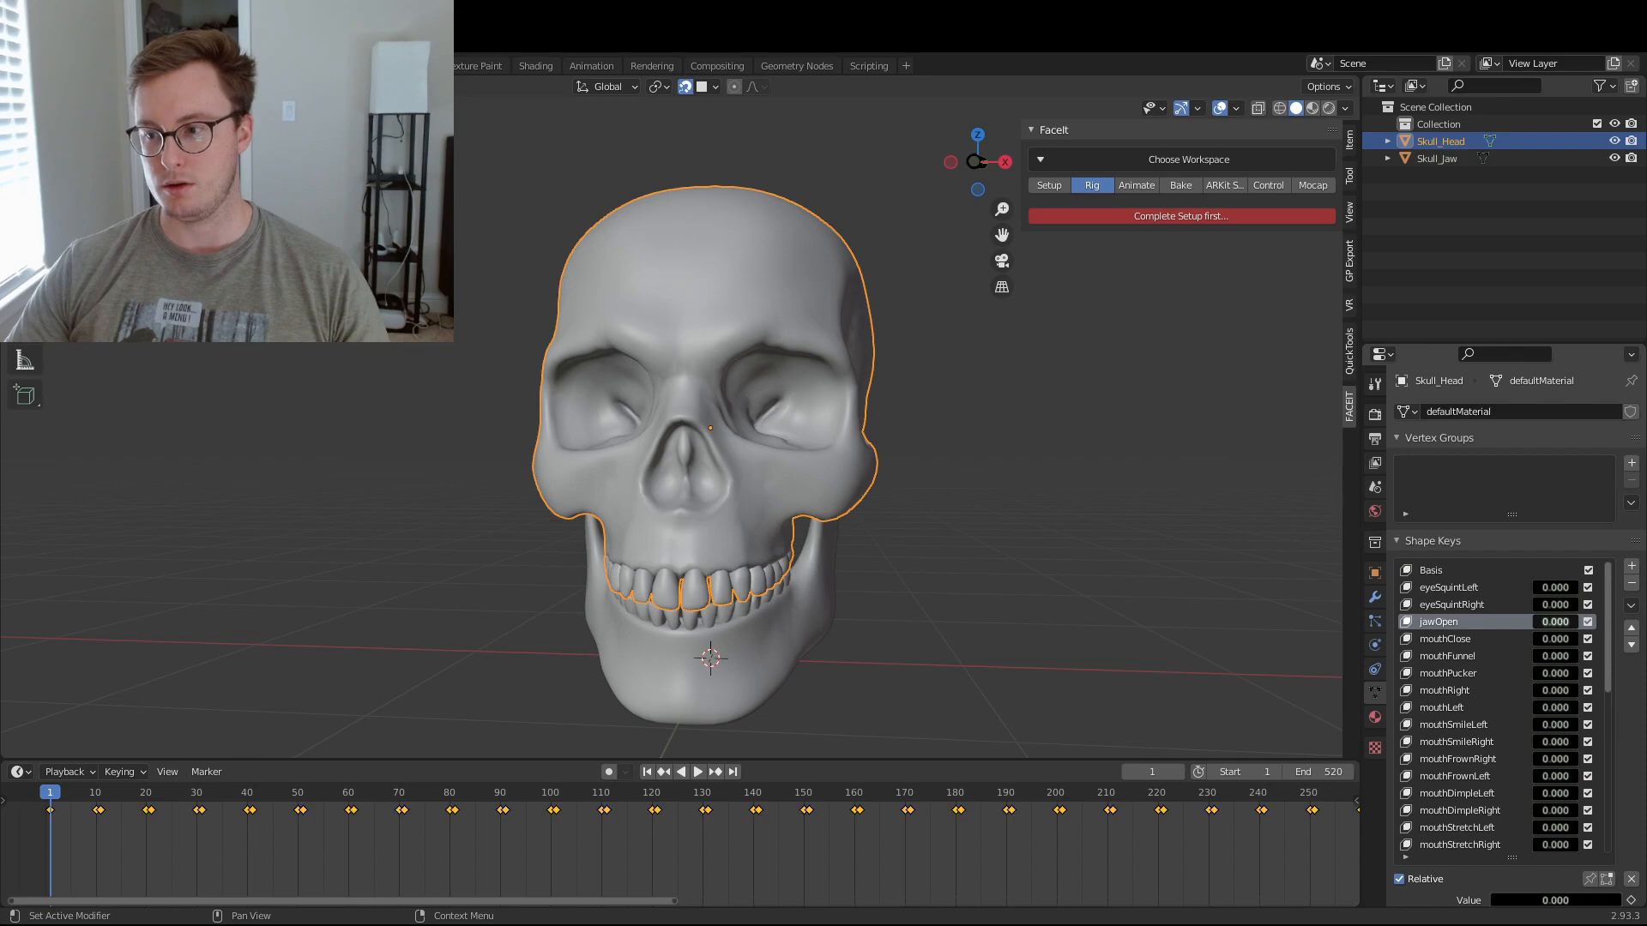
- Undo the removal of the jawForward, jawLeft and jawRight shape keys on Skull_Head
{"action": "key", "text": "ctrl+z"}
{"action": "key", "text": "ctrl+z"}
{"action": "key", "text": "ctrl+z"}
{"action": "key", "text": "ctrl+z"}
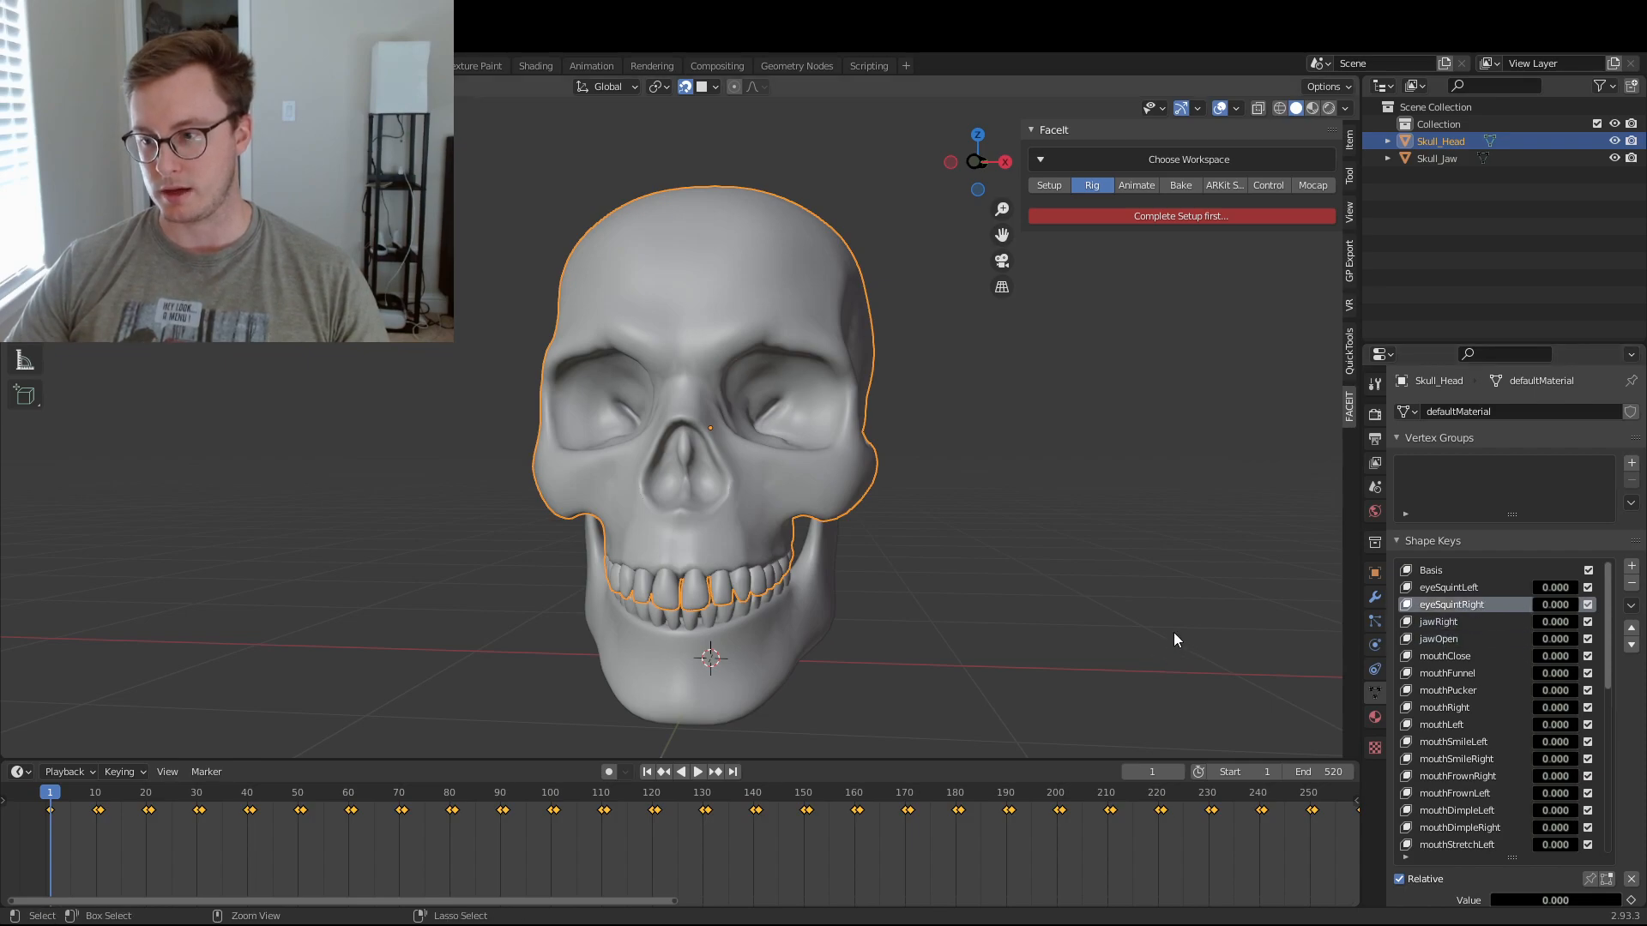
{"action": "key", "text": "ctrl+z"}
{"action": "key", "text": "ctrl+z"}
{"action": "key", "text": "ctrl+z"}
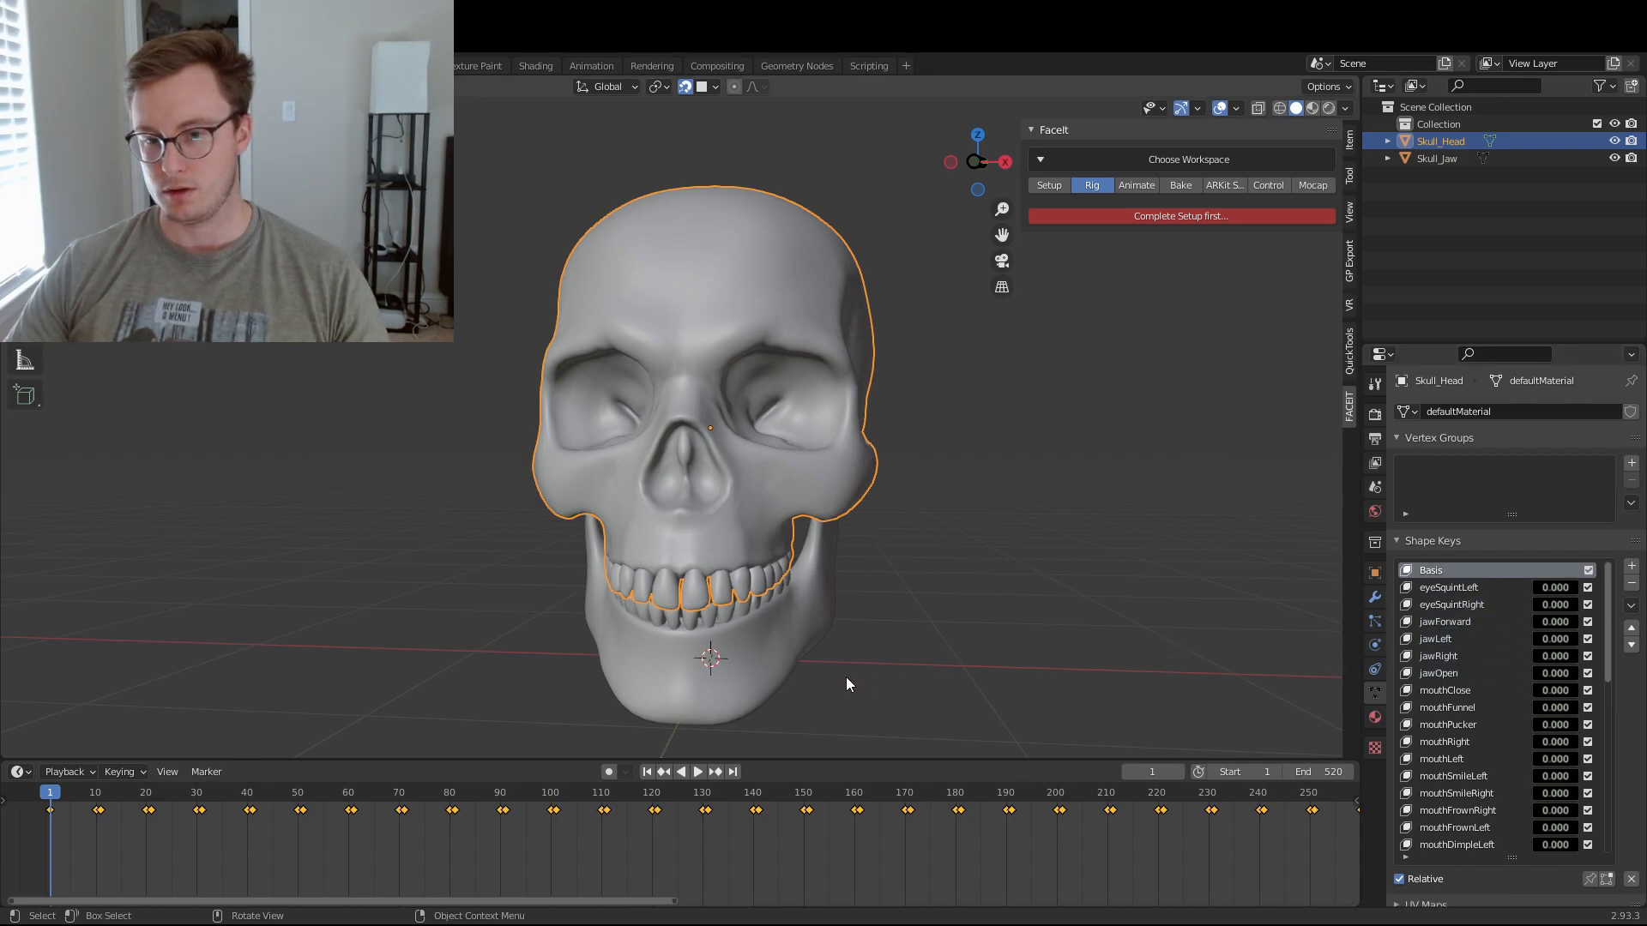
- Select Skull_Jaw and test its eyeSquintLeft shape key value
{"action": "left_click", "coordinate": [716, 677]}
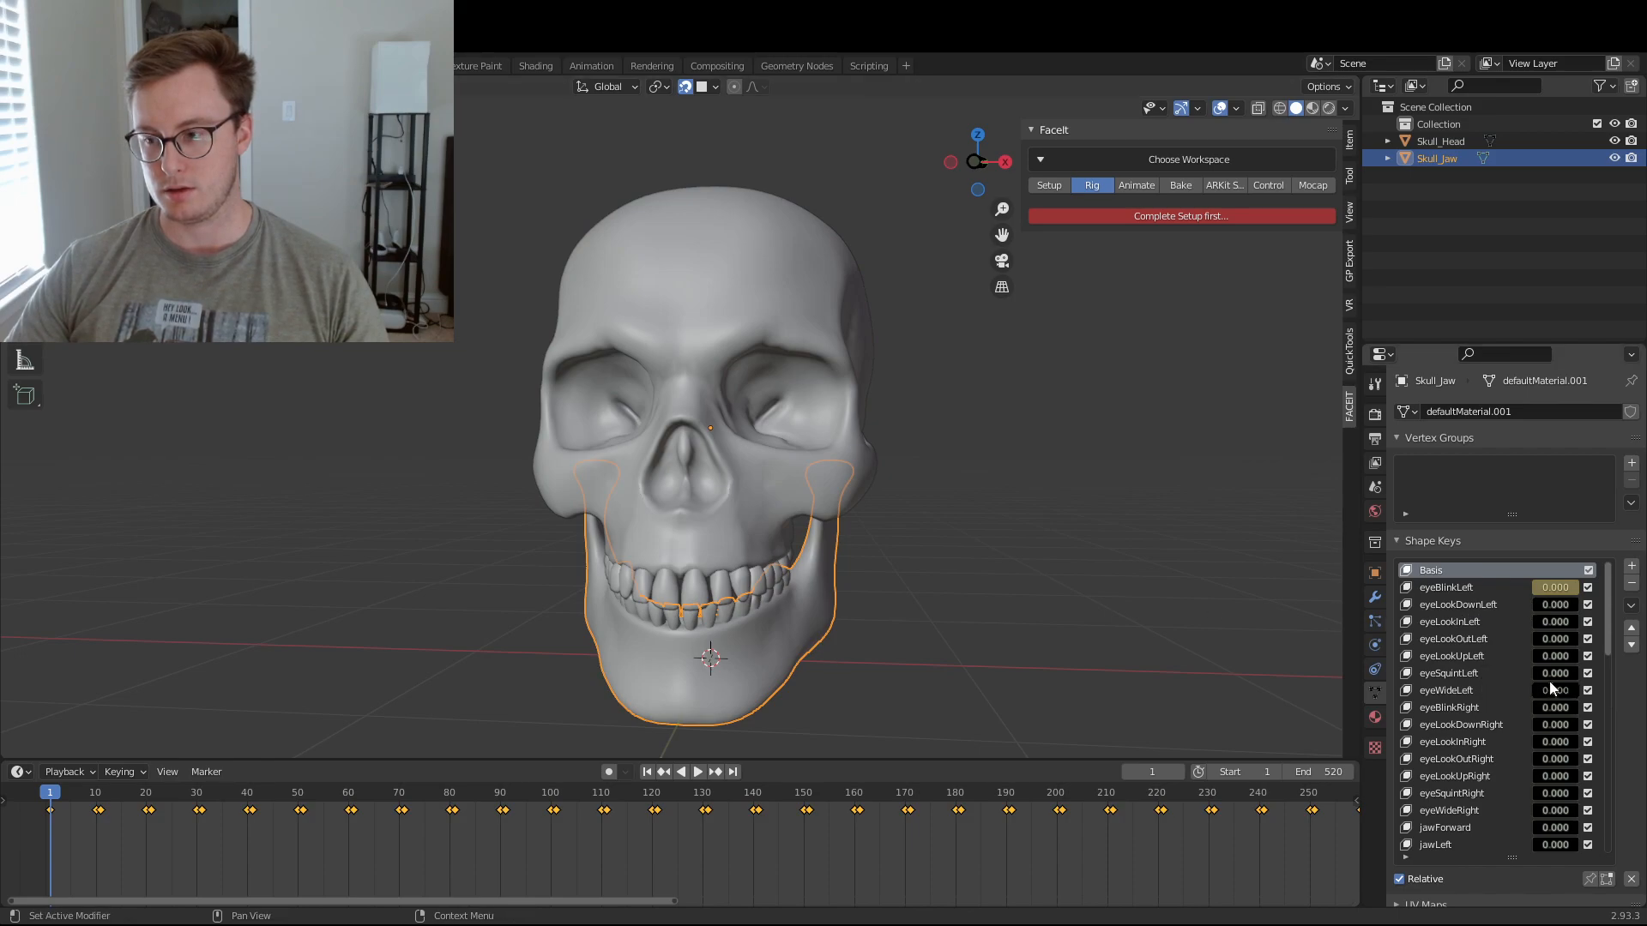
{"action": "left_click_drag", "start_coordinate": [1573, 673], "coordinate": [1537, 673]}
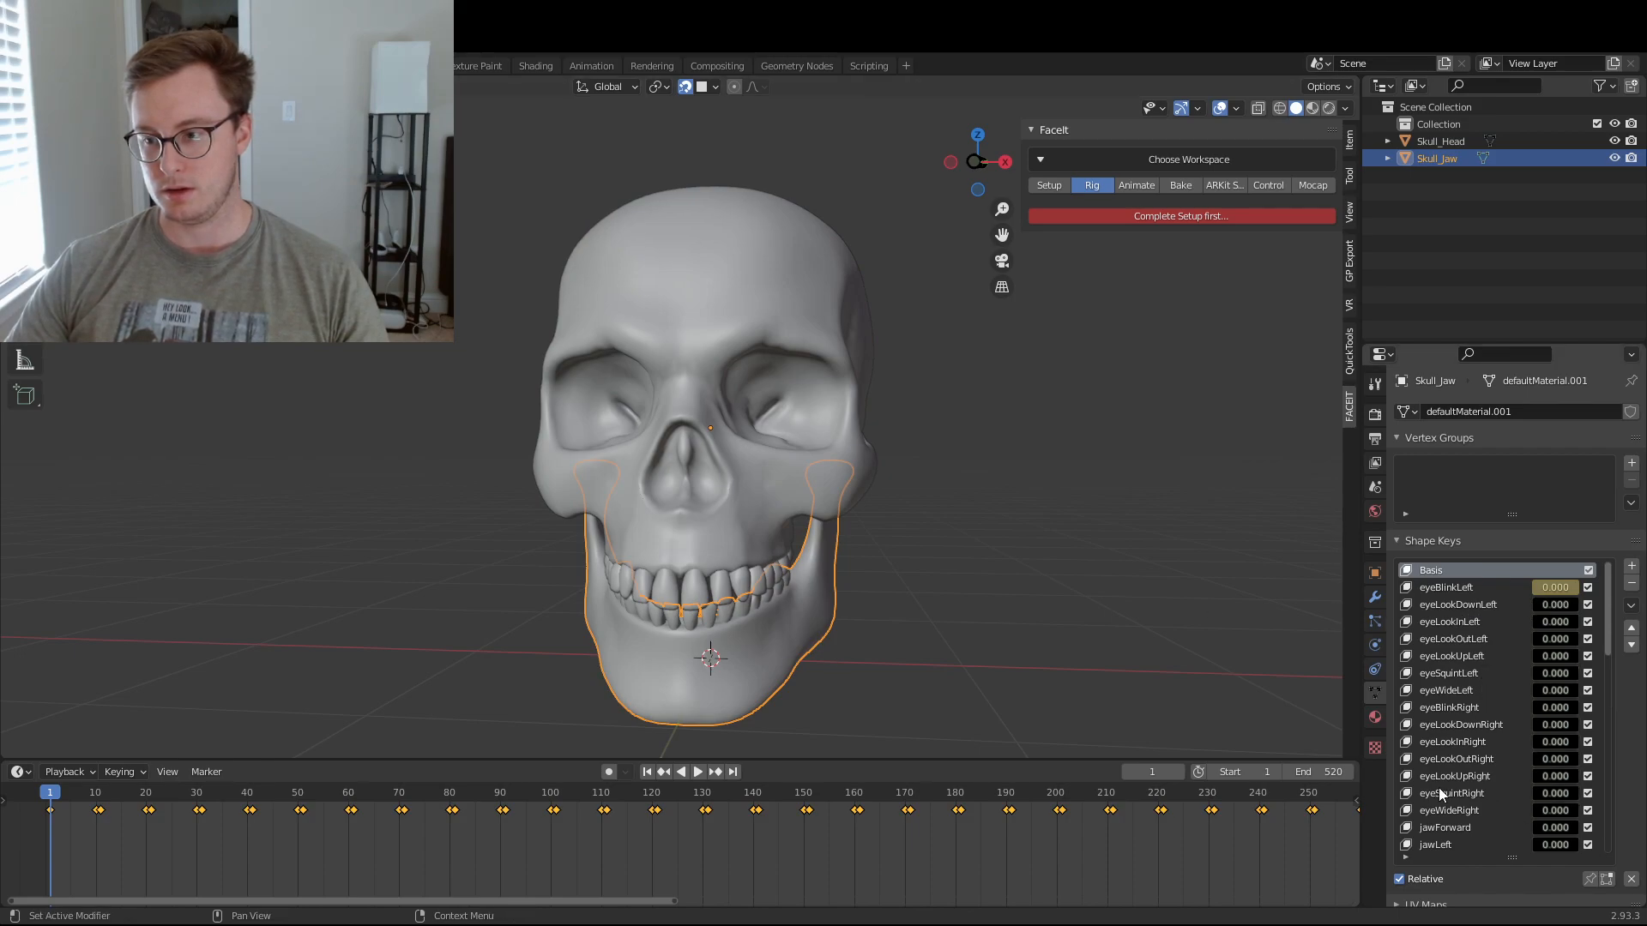
- Try removing shape keys from Skull_Jaw starting at eyeBlinkLeft, and undo the removals
{"action": "left_click", "coordinate": [1510, 587]}
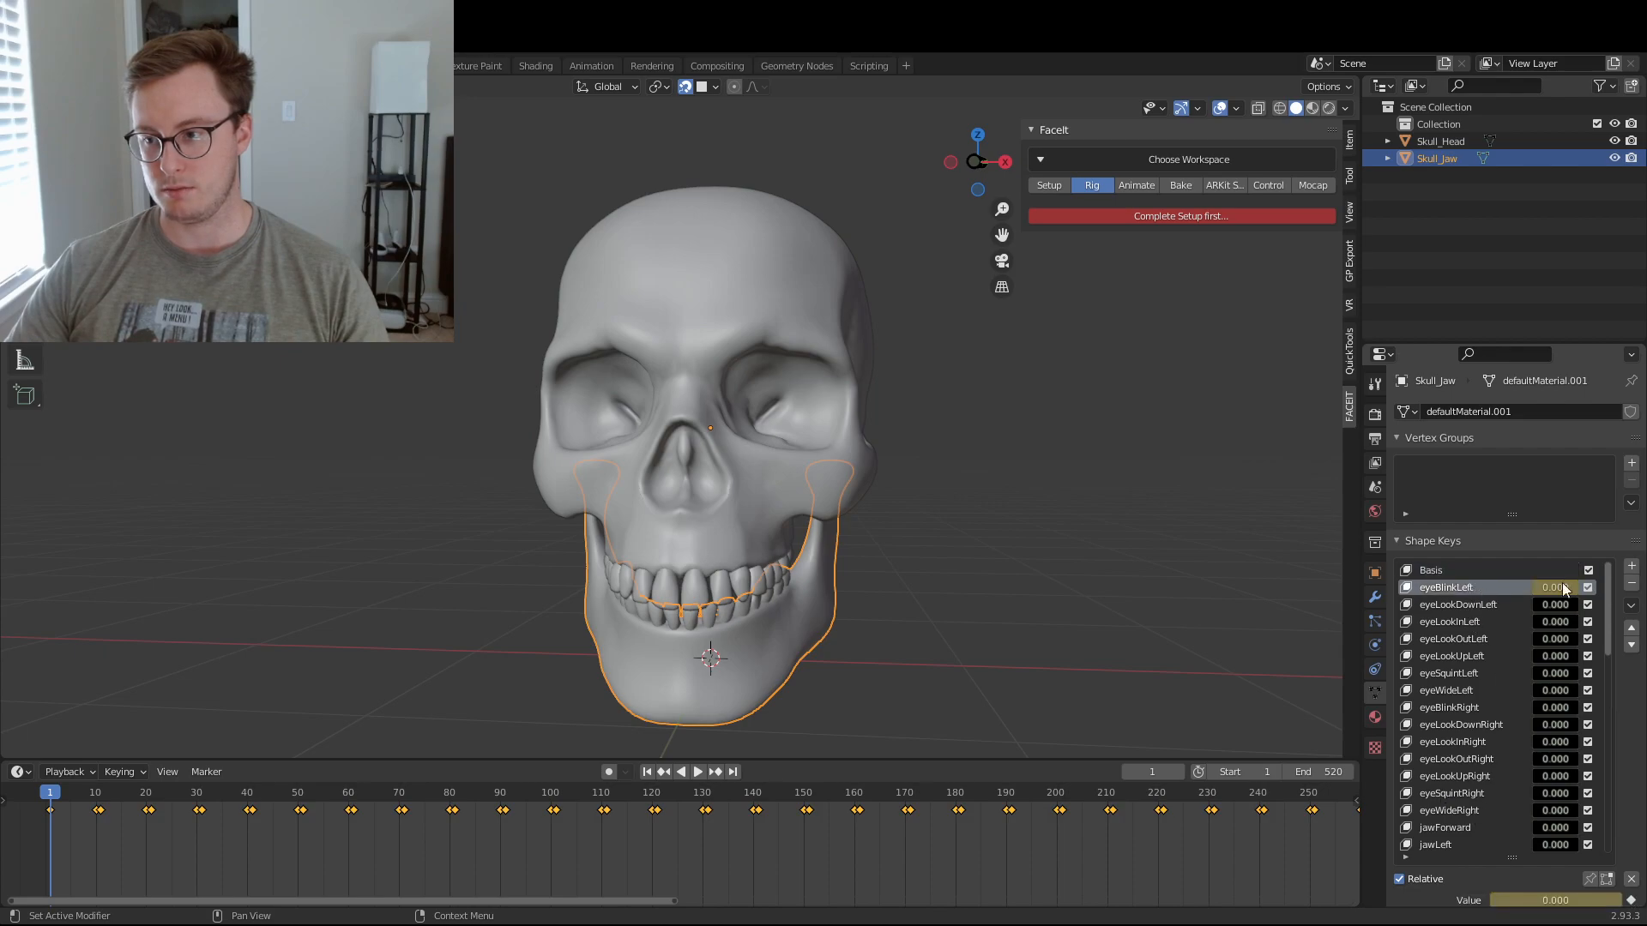
{"action": "left_click", "coordinate": [1632, 587]}
{"action": "left_click", "coordinate": [1632, 587]}
{"action": "left_click", "coordinate": [1632, 586]}
{"action": "key", "text": "ctrl+z"}
{"action": "key", "text": "ctrl+z"}
{"action": "key", "text": "ctrl+z"}
- Remove all eye shape keys from Skull_Jaw, working upward from eyeWideRight to eyeBlinkLeft
{"action": "left_click", "coordinate": [1461, 810]}
{"action": "triple_click", "coordinate": [1630, 587]}
{"action": "triple_click", "coordinate": [1631, 588]}
{"action": "double_click", "coordinate": [1630, 587]}
{"action": "triple_click", "coordinate": [1630, 587]}
{"action": "left_click", "coordinate": [1630, 586]}
{"action": "left_click", "coordinate": [1631, 586]}
{"action": "left_click", "coordinate": [1631, 586]}
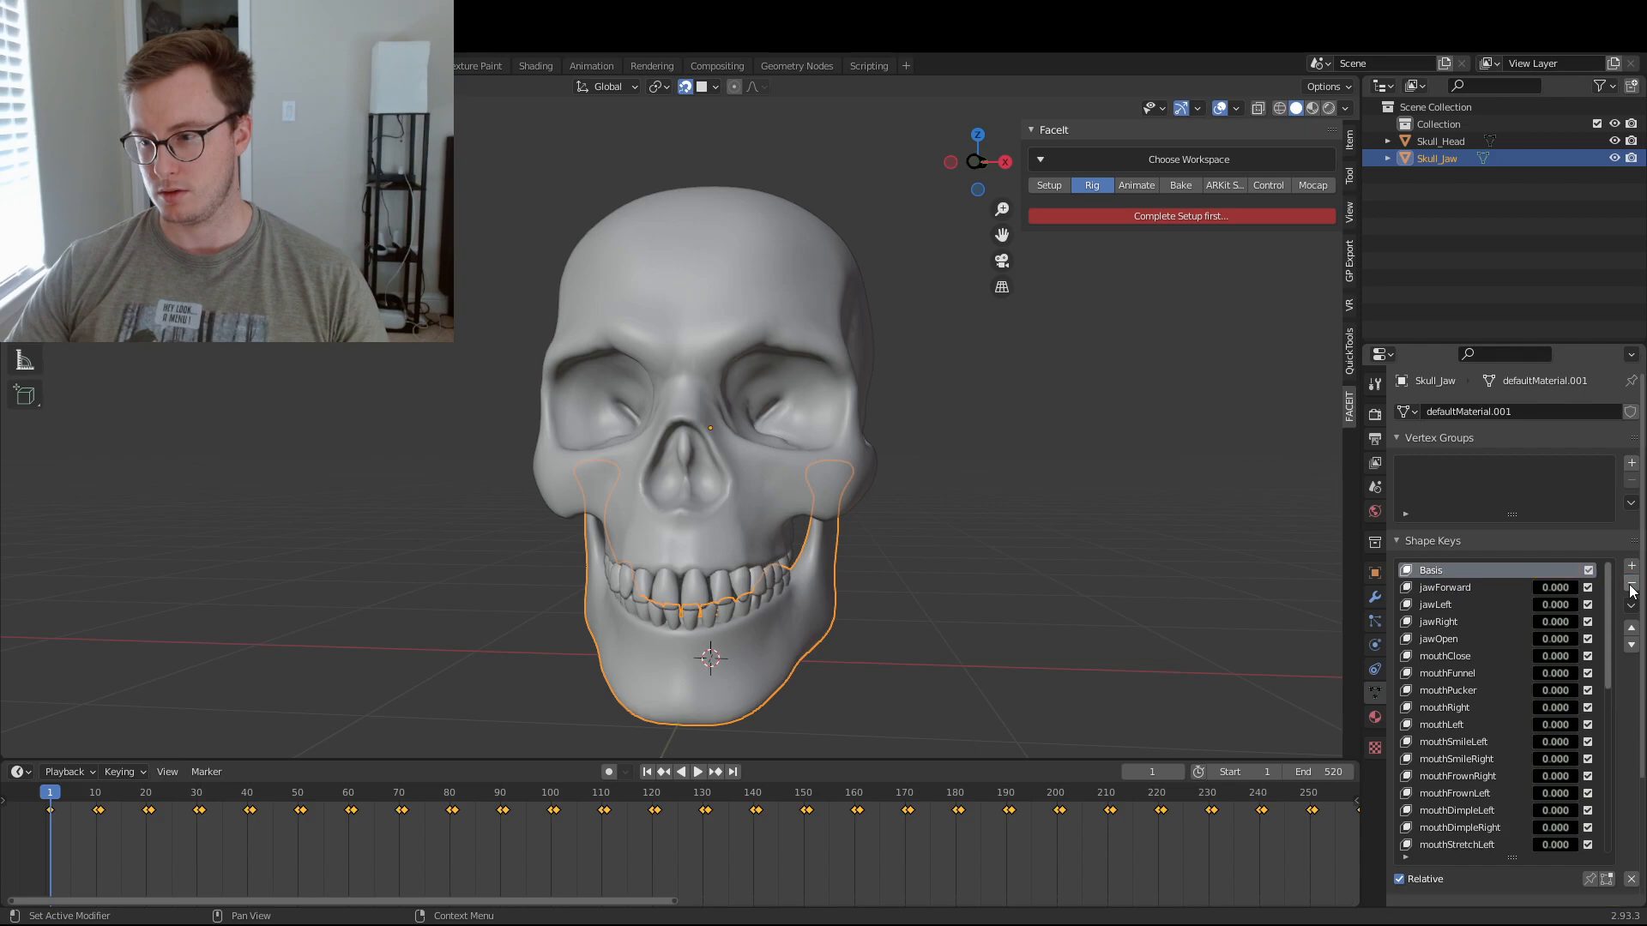
- Join Skull_Jaw into Skull_Head and set the combined mesh's jawOpen shape key to 1.000
{"action": "left_click", "coordinate": [724, 516], "text": "shift"}
{"action": "key", "text": "ctrl+j"}
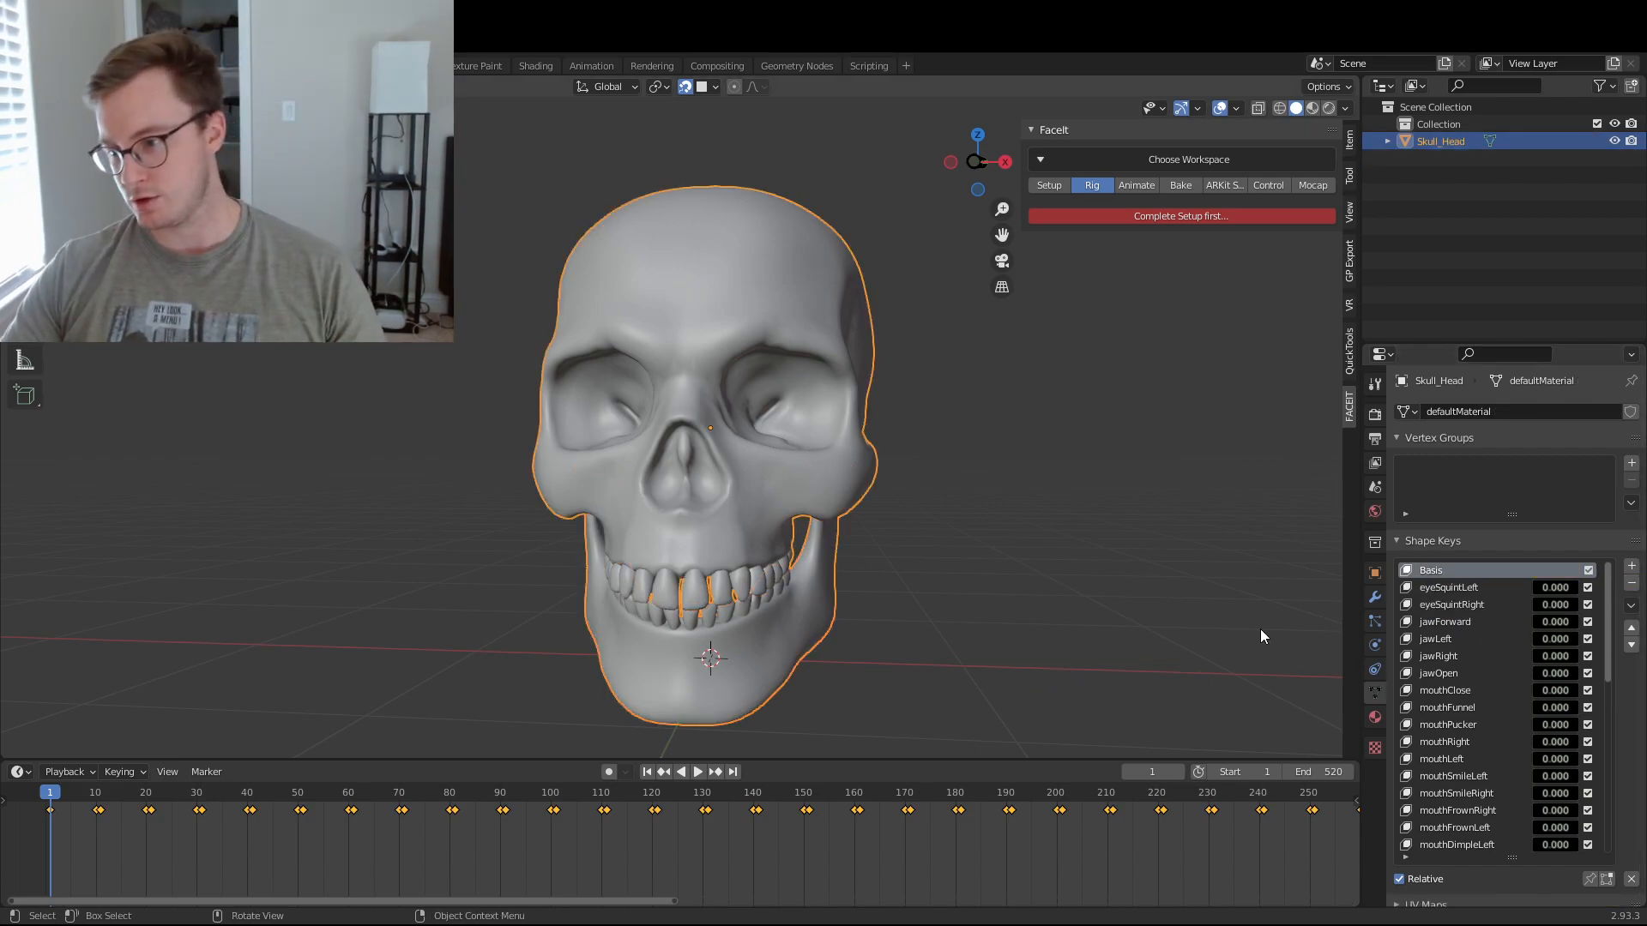
{"action": "mouse_move", "coordinate": [1548, 672]}
{"action": "left_mouse_down"}
{"action": "mouse_move", "coordinate": [1578, 672]}
{"action": "mouse_move", "coordinate": [1536, 672]}
{"action": "left_mouse_up"}
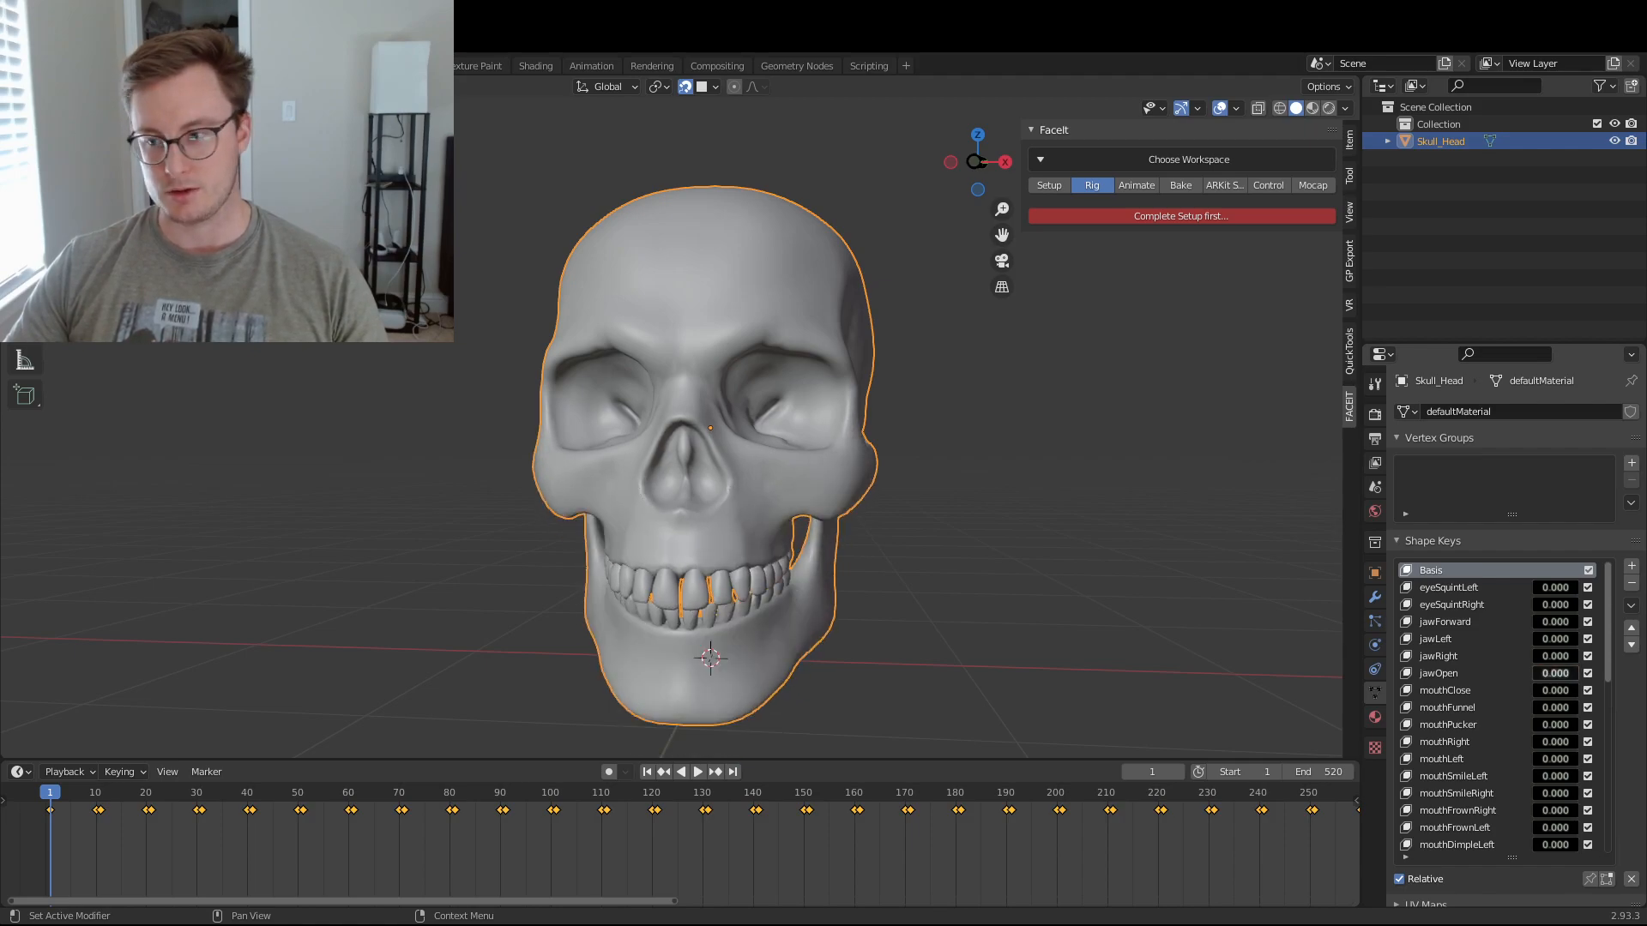
{"action": "left_click_drag", "start_coordinate": [1546, 673], "coordinate": [1595, 673]}
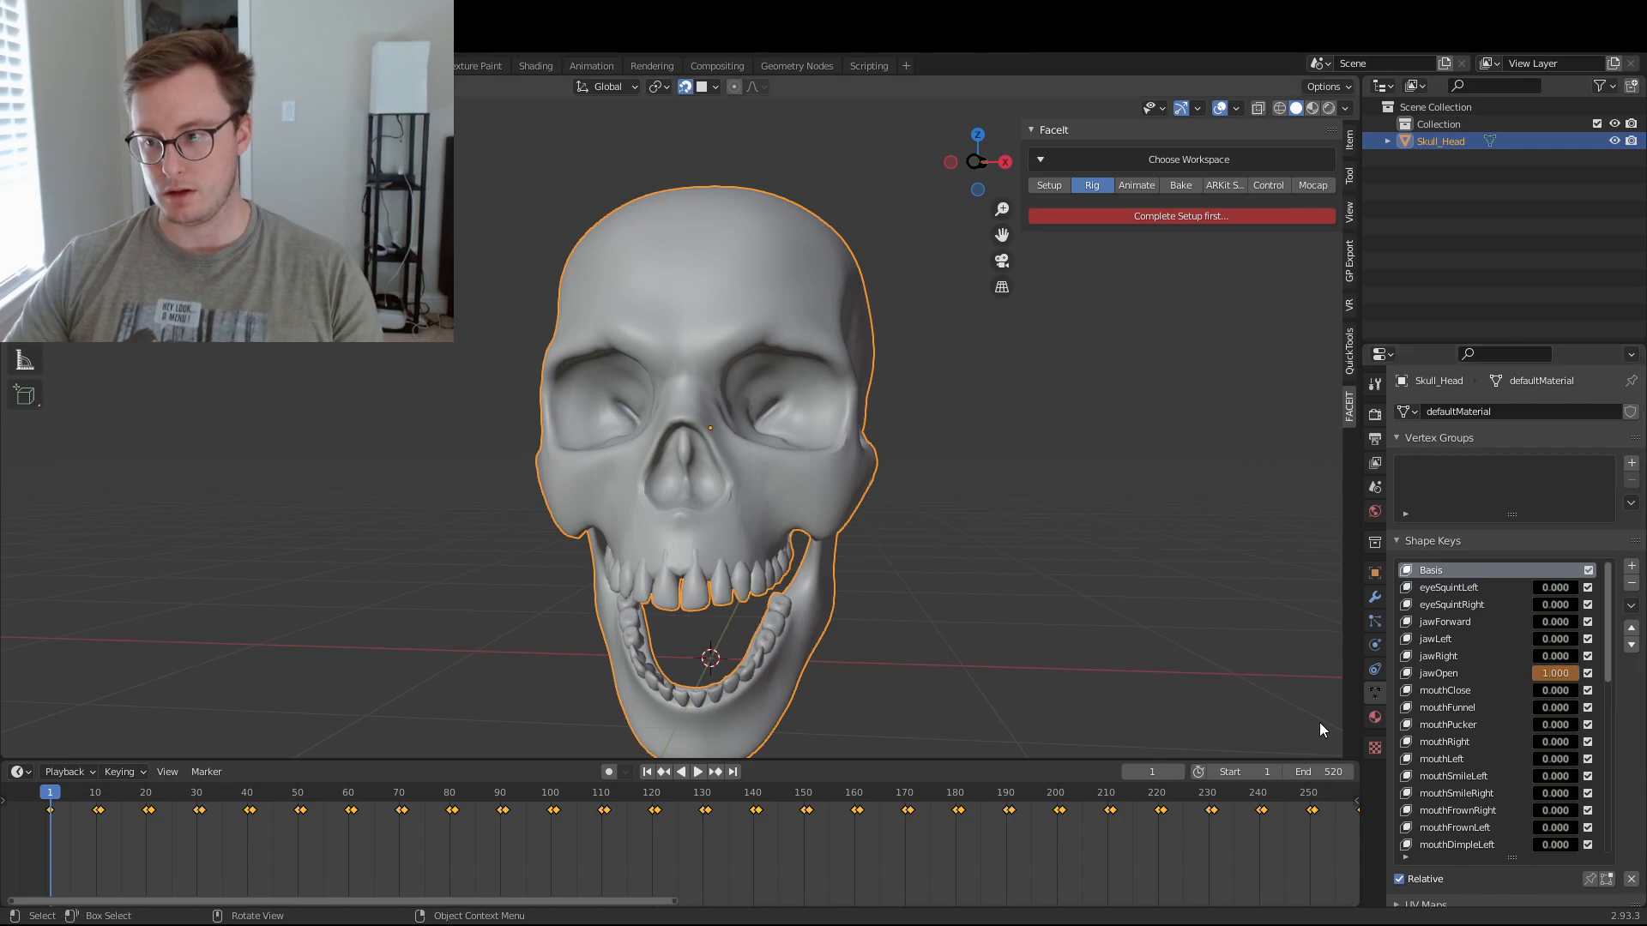
- Start editing the jawOpen shape key's mesh and select all vertices linked to the outer cranium surface
{"action": "left_click", "coordinate": [1454, 673]}
{"action": "key", "text": "Tab"}
{"action": "left_click", "coordinate": [830, 477]}
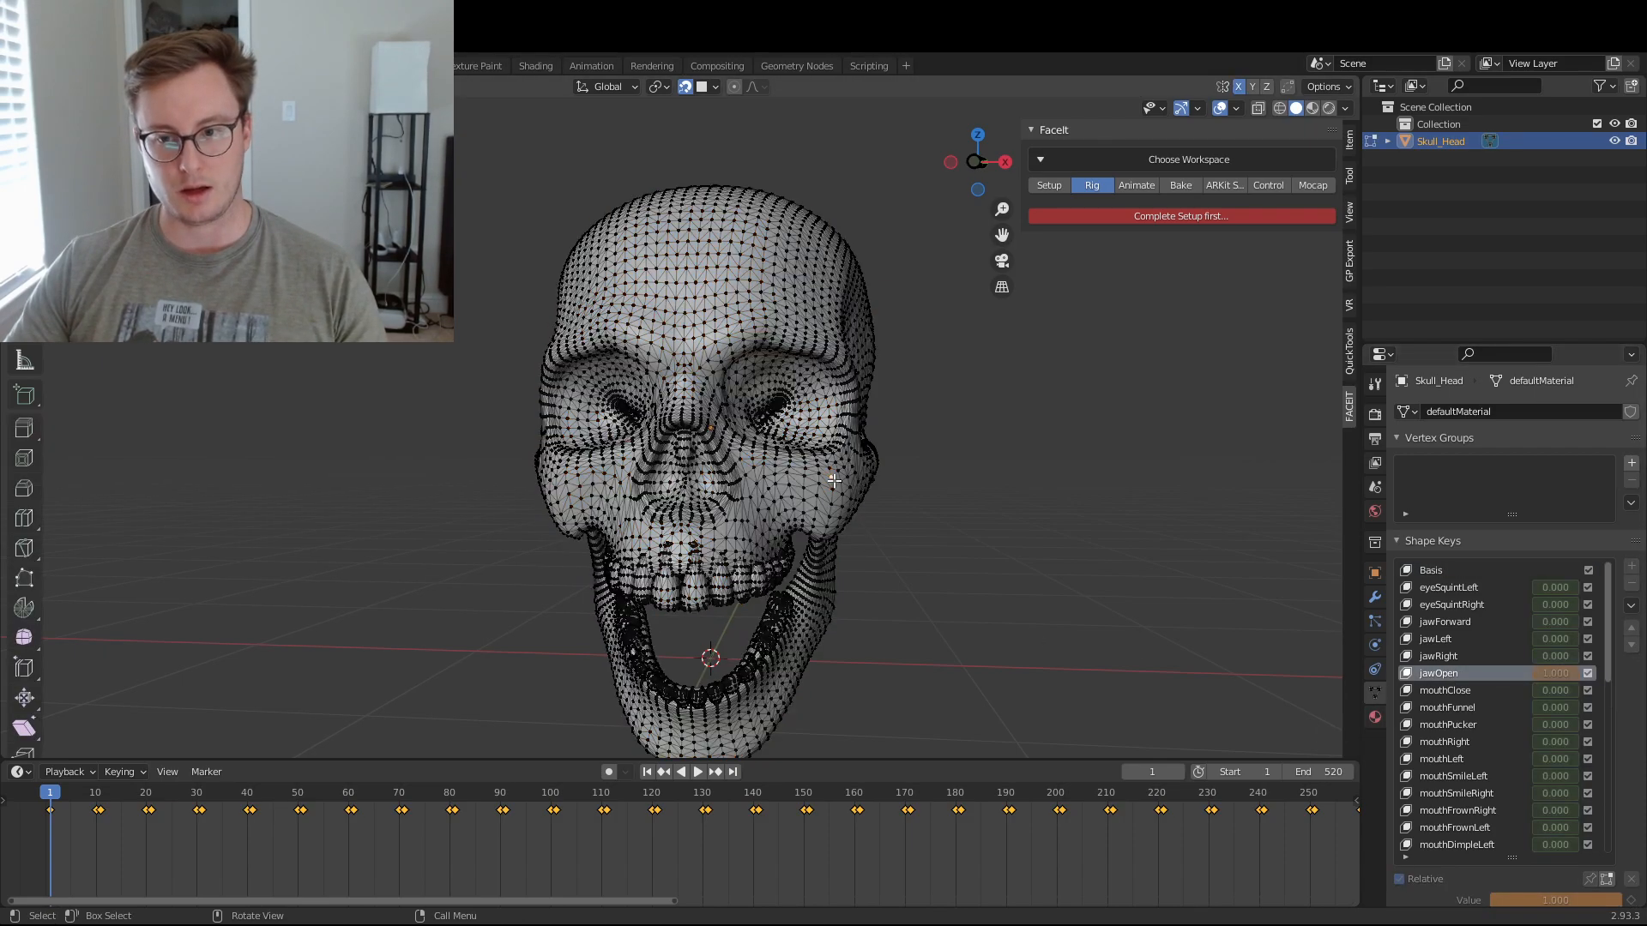
{"action": "key", "text": "ctrl+l"}
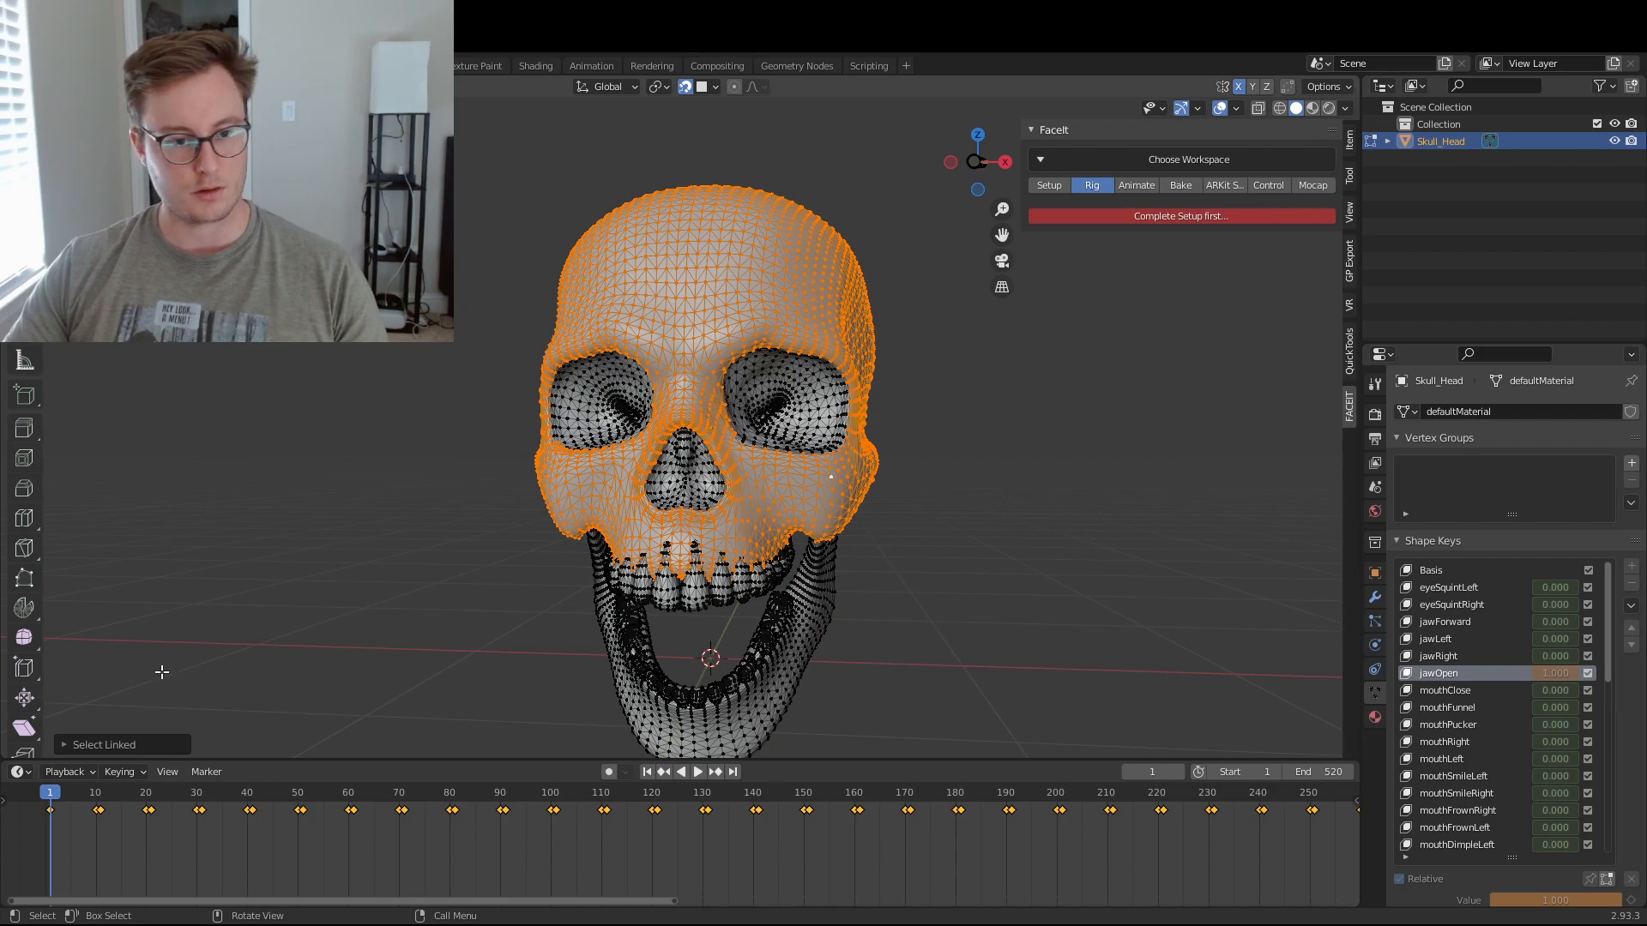
{"action": "left_click", "coordinate": [162, 744]}
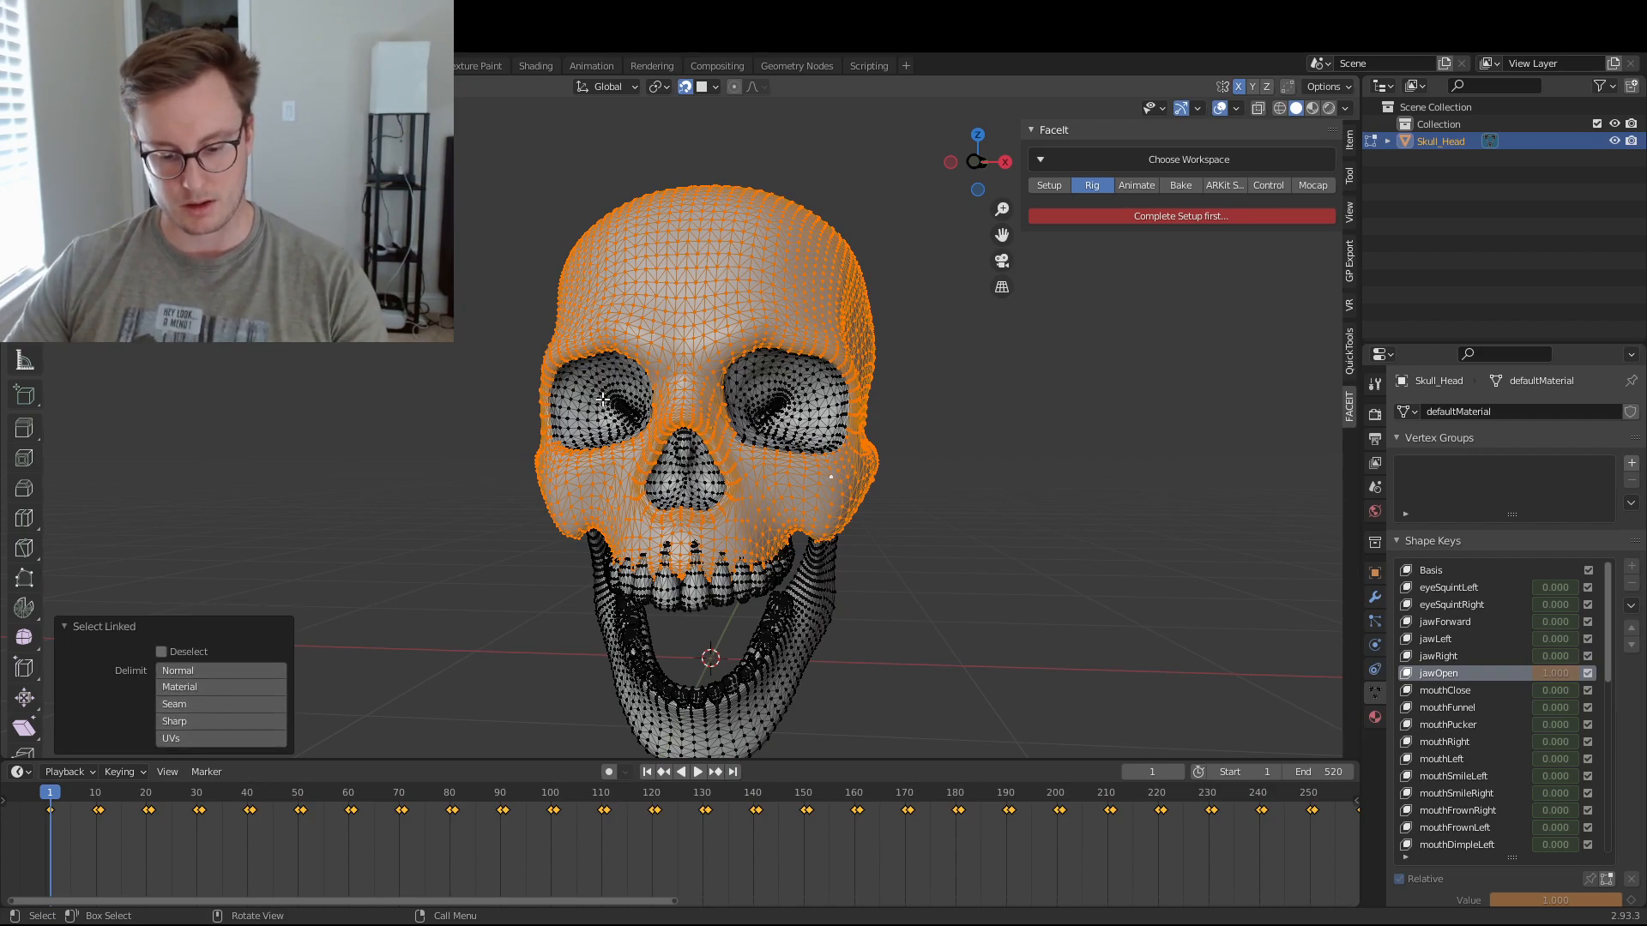
- Add the linked vertices of both eye sockets, the nasal cavity and the skull's underside to the selection
{"action": "key", "text": "l"}
{"action": "key", "text": "l"}
{"action": "key", "text": "l"}
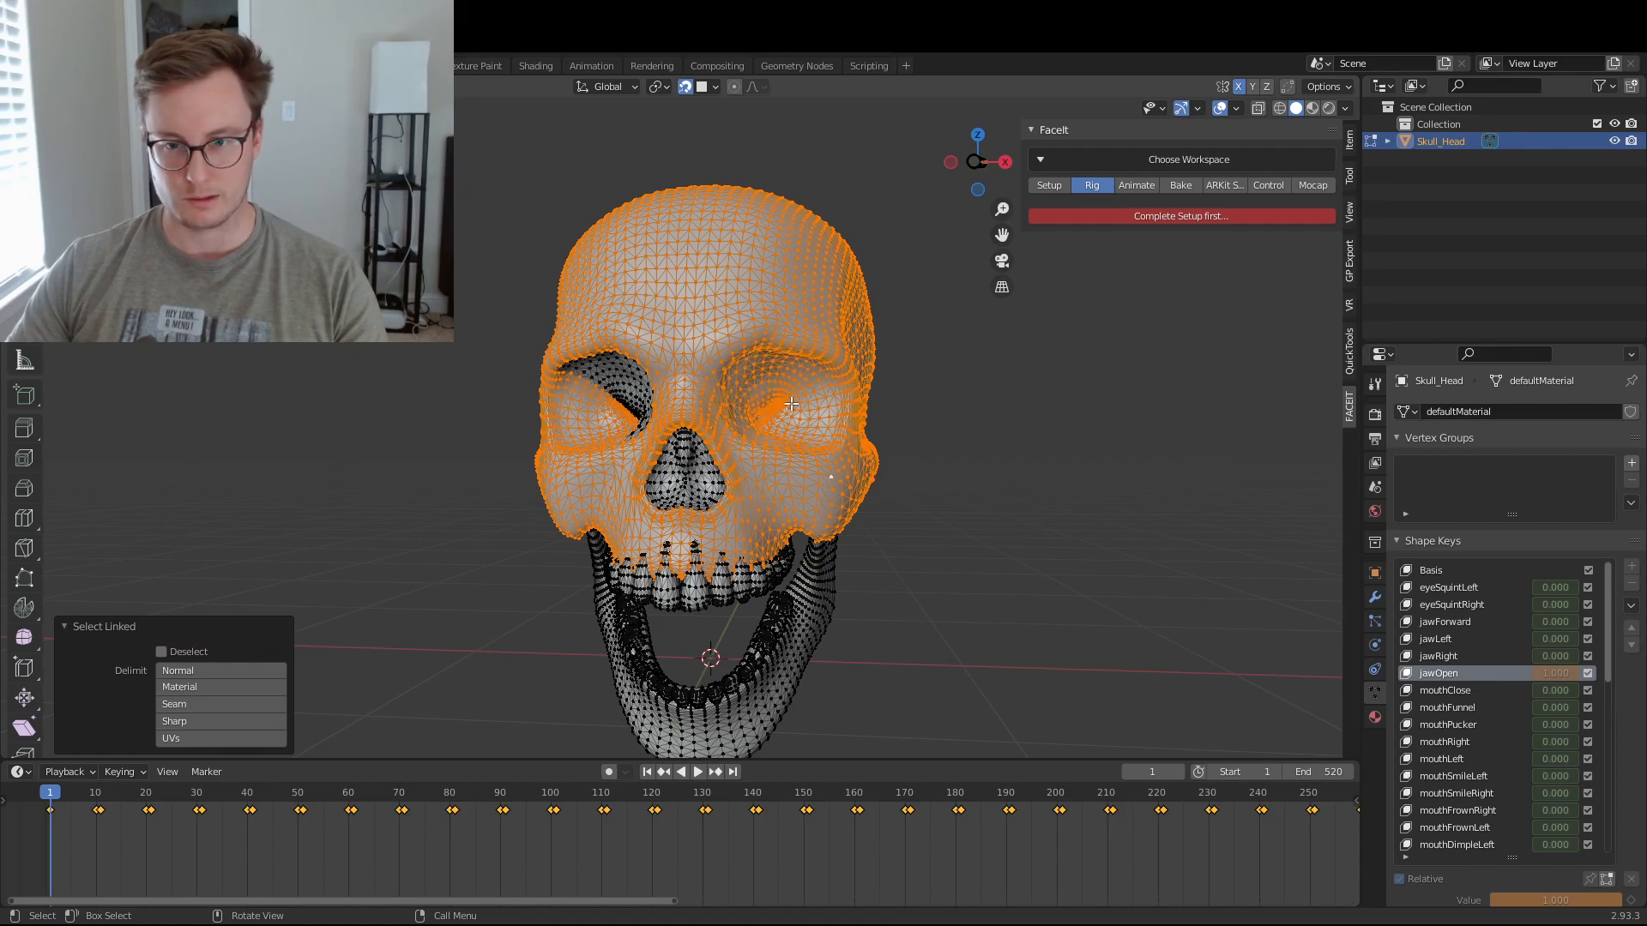
{"action": "key", "text": "l"}
{"action": "middle_click_drag", "start_coordinate": [630, 403], "coordinate": [645, 405]}
{"action": "key", "text": "l"}
{"action": "middle_click_drag", "start_coordinate": [676, 519], "coordinate": [758, 469]}
{"action": "key", "text": "l"}
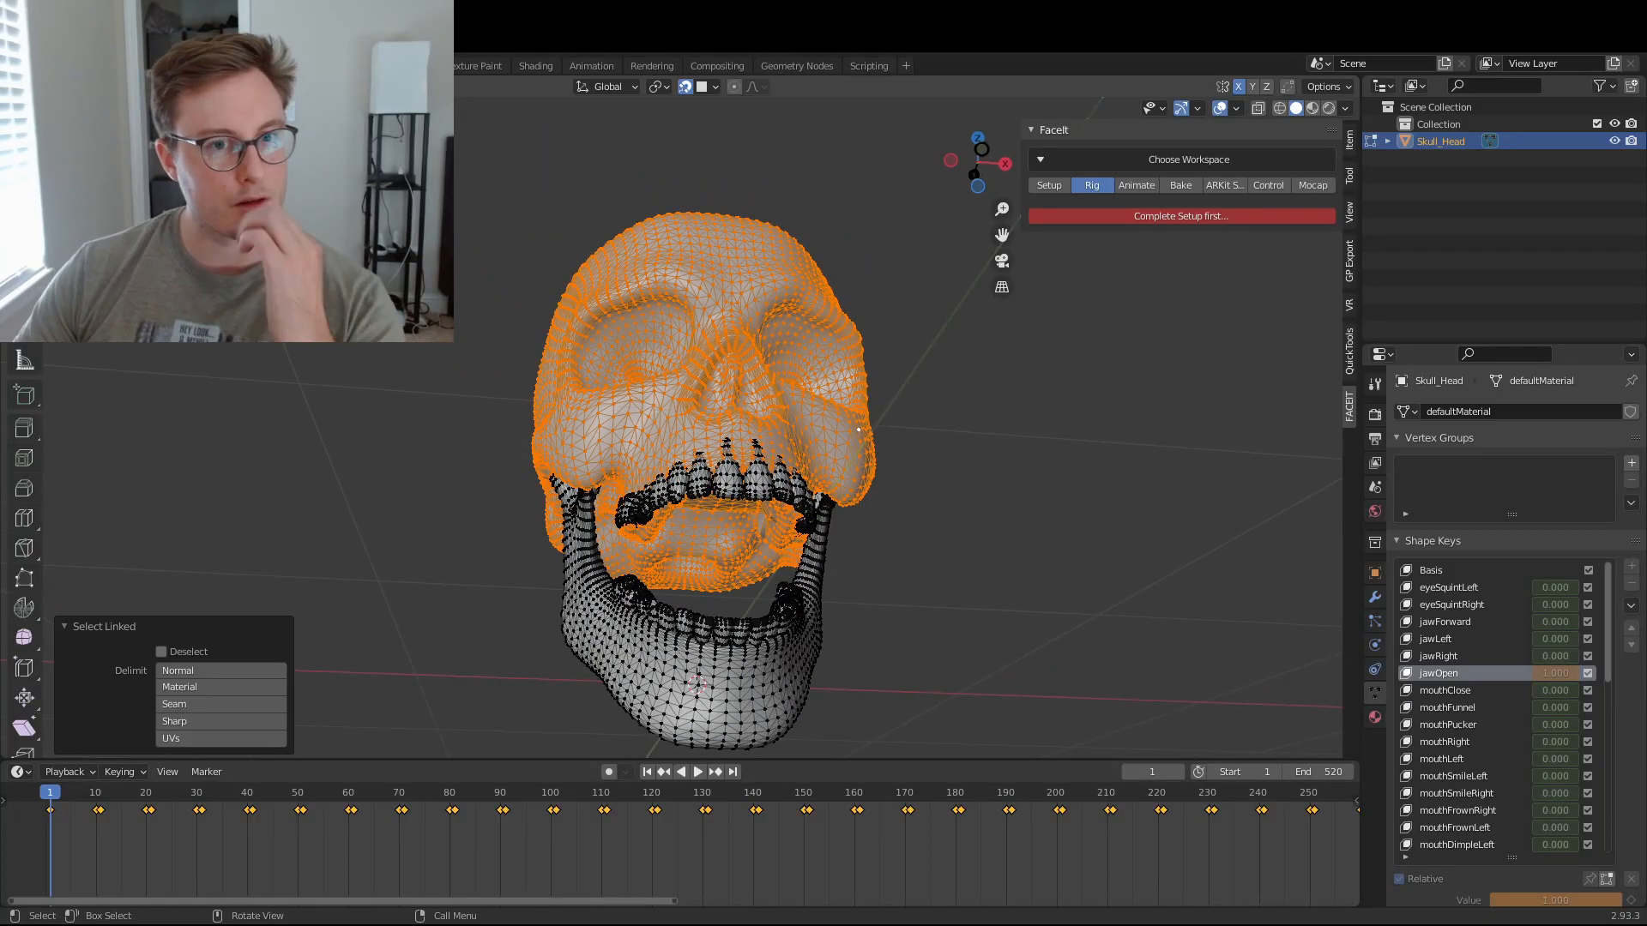
{"action": "left_click", "coordinate": [280, 108]}
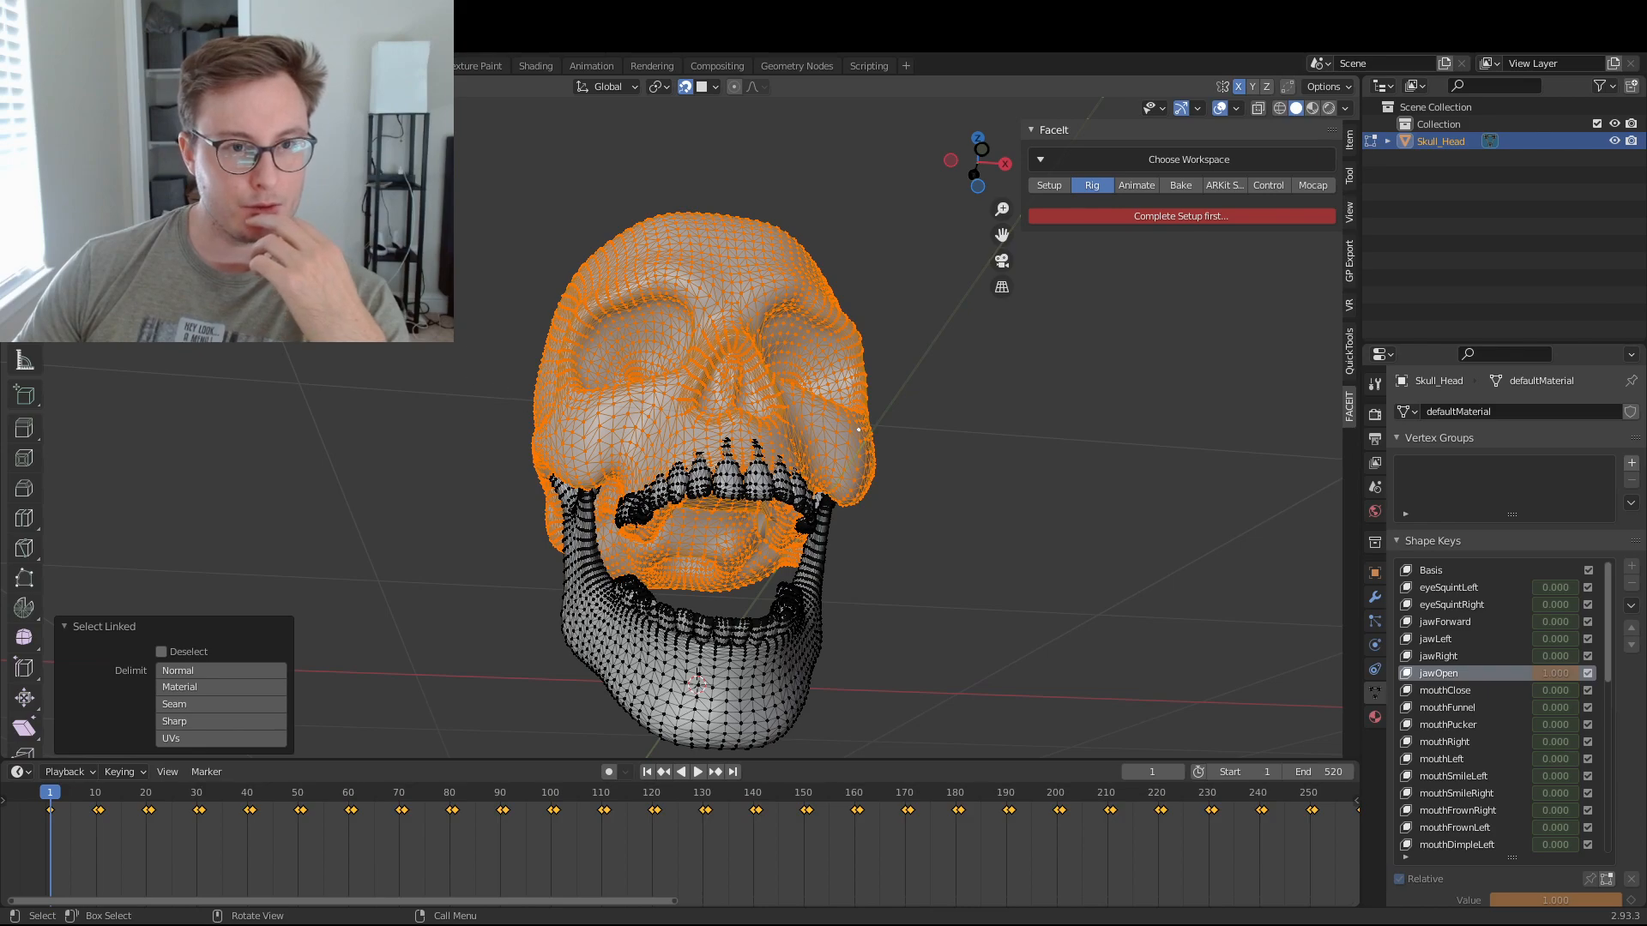
{"action": "left_click", "coordinate": [212, 108]}
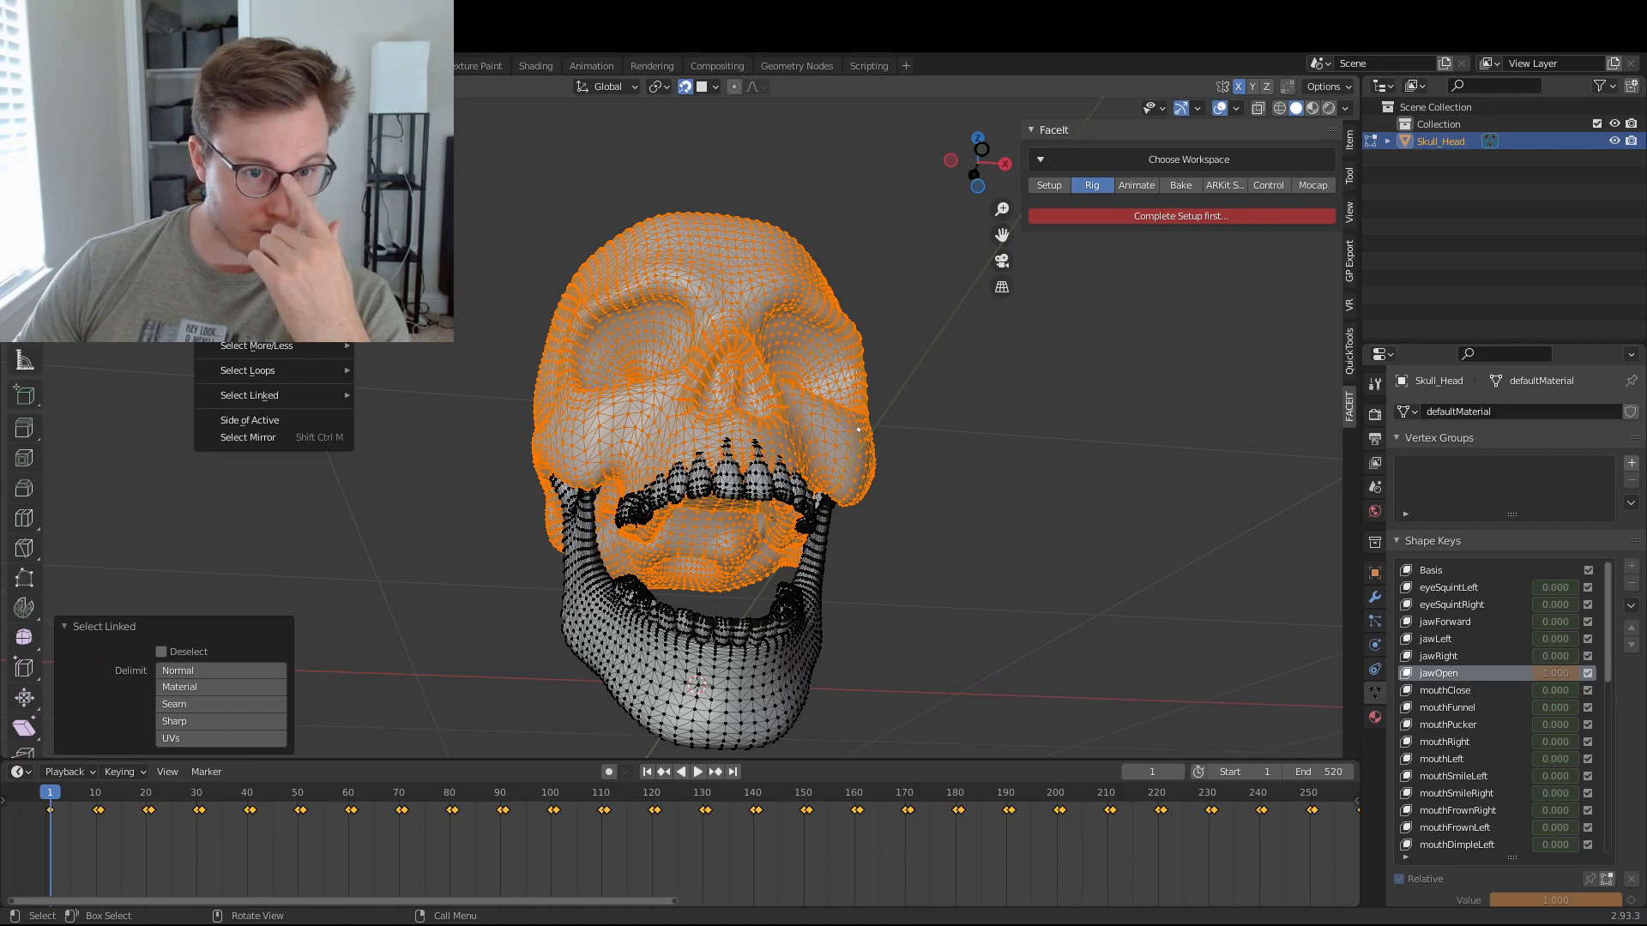
{"action": "mouse_move", "coordinate": [280, 86]}
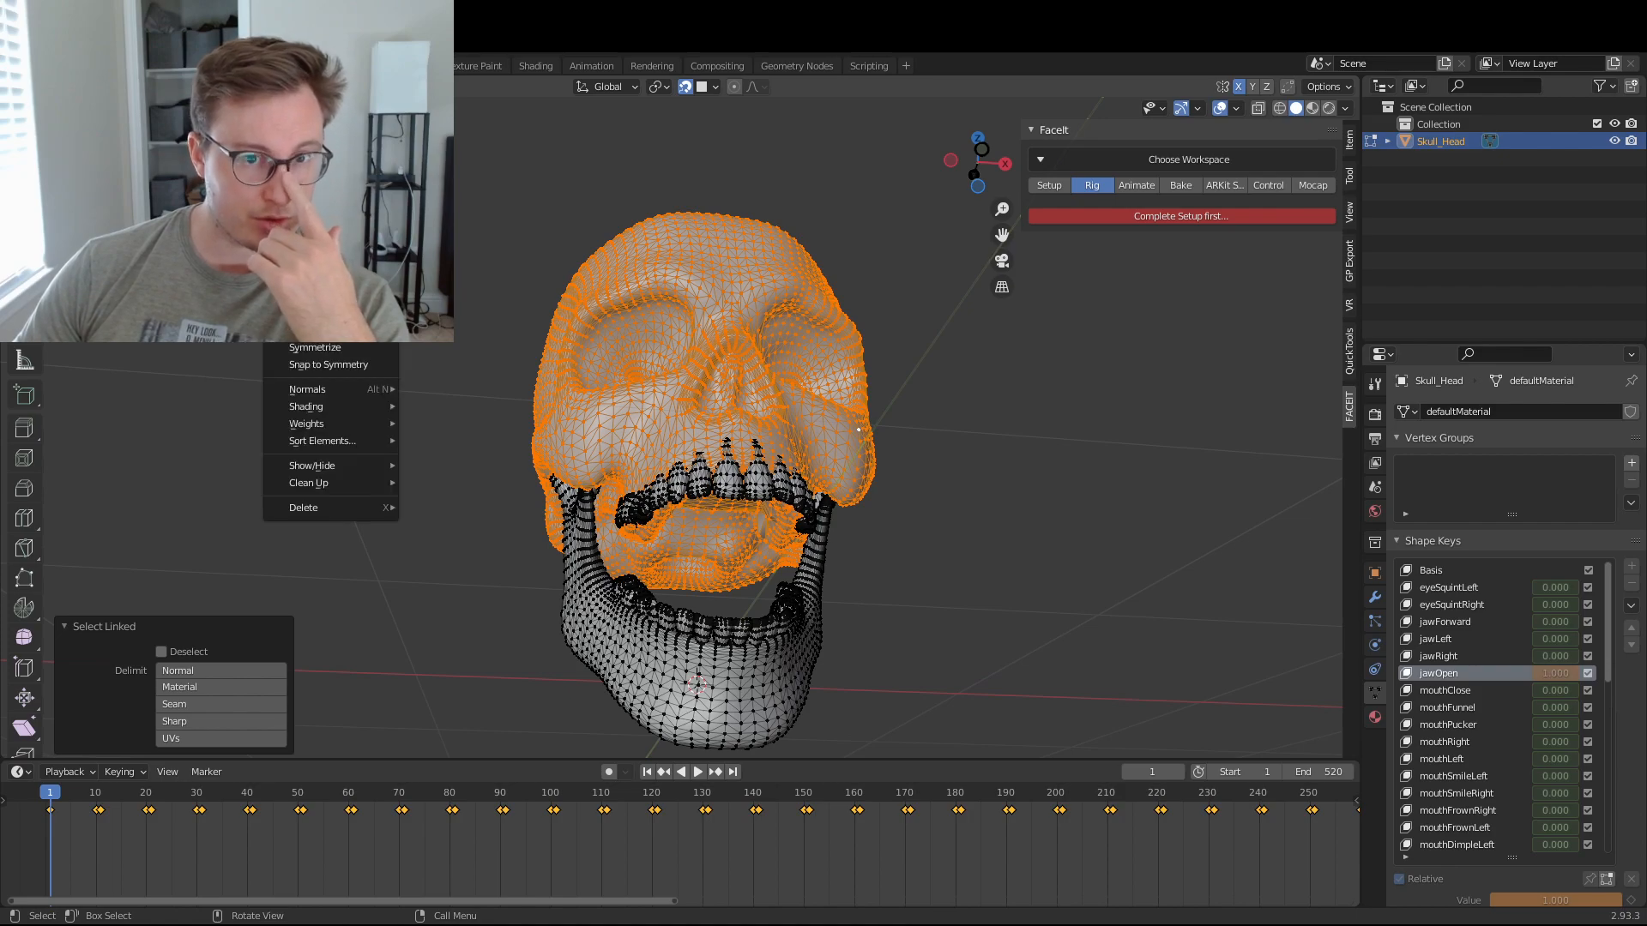
{"action": "mouse_move", "coordinate": [326, 263]}
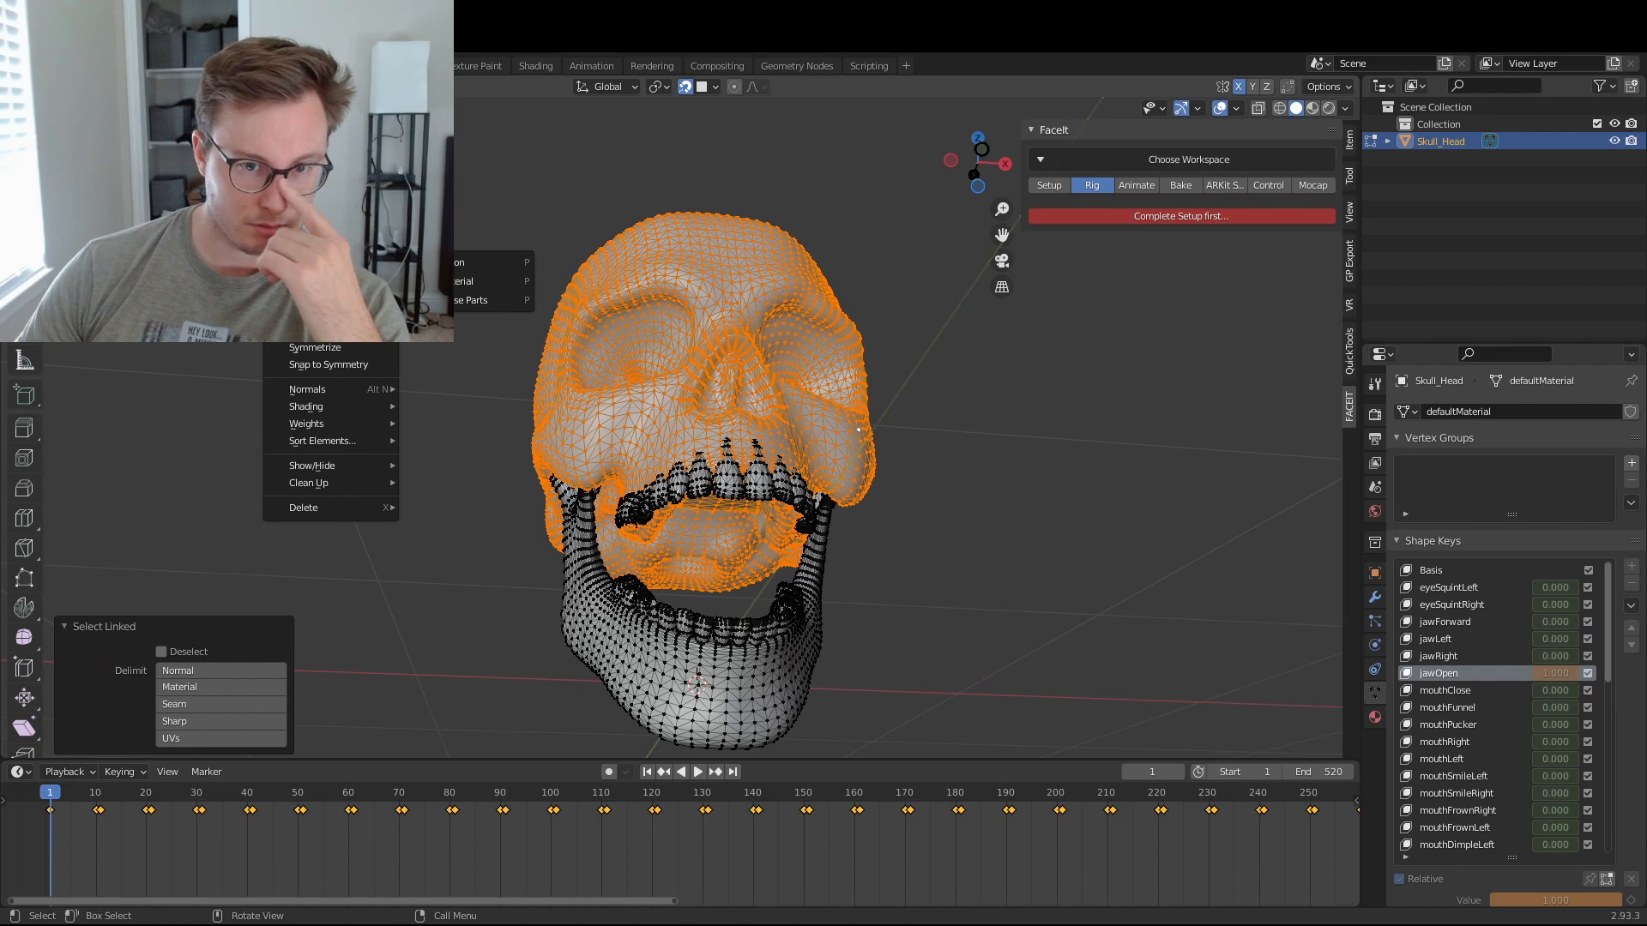
{"action": "mouse_move", "coordinate": [323, 441]}
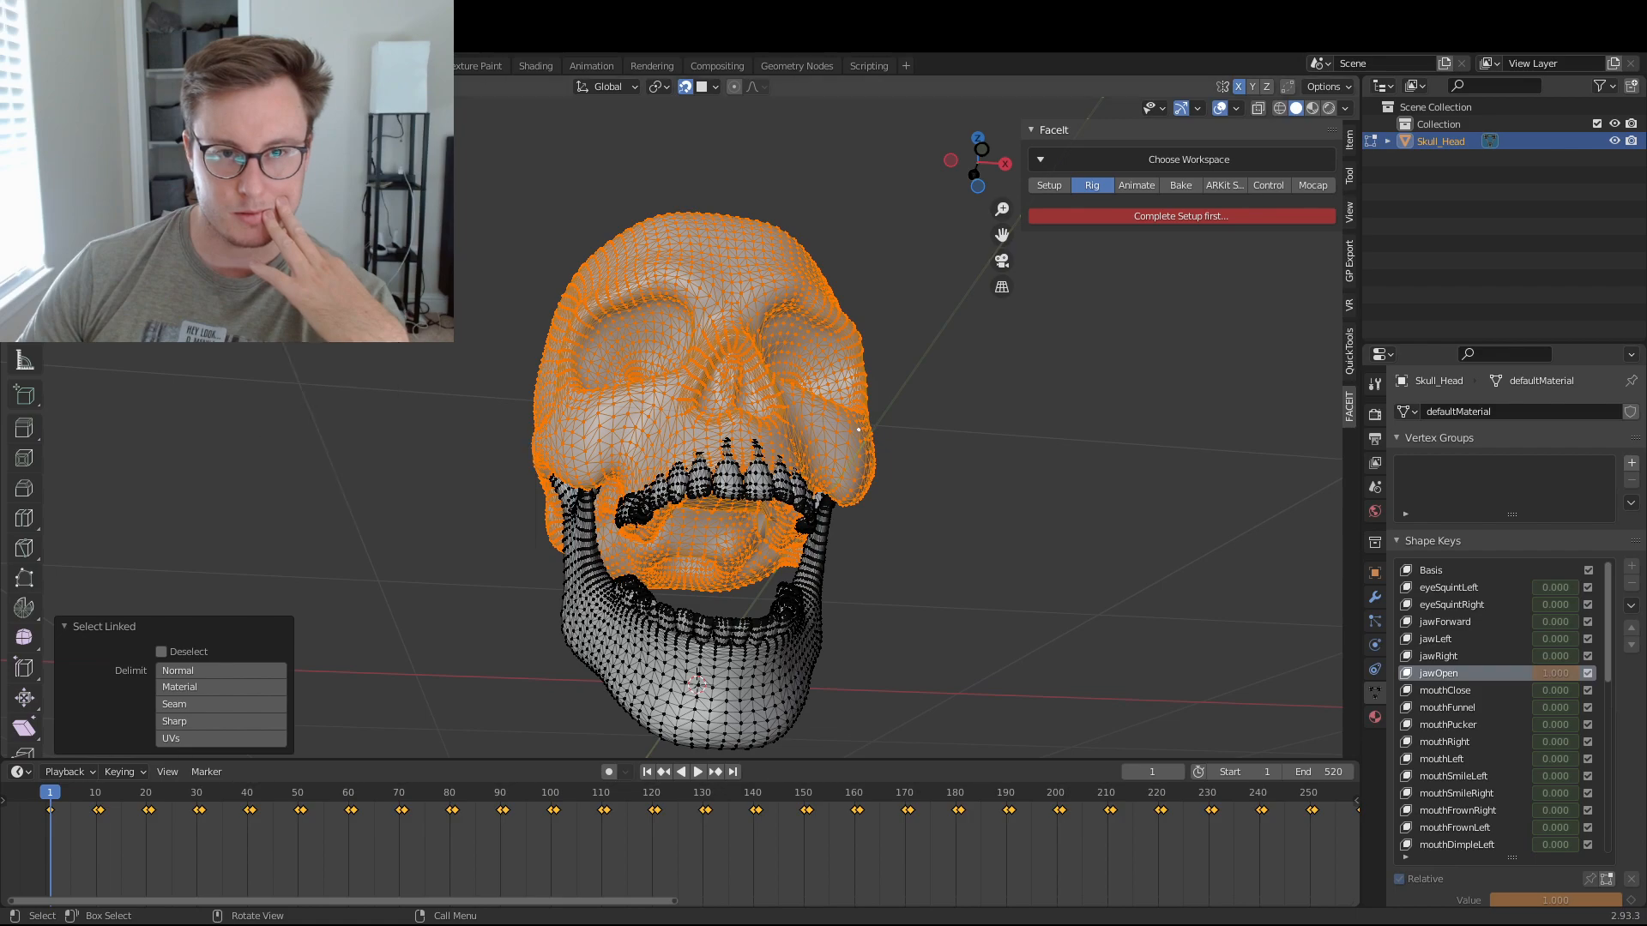
- Try Blend from Shape on the selected cranium vertices with Basis as the shape and Add enabled
{"action": "left_click", "coordinate": [318, 109]}
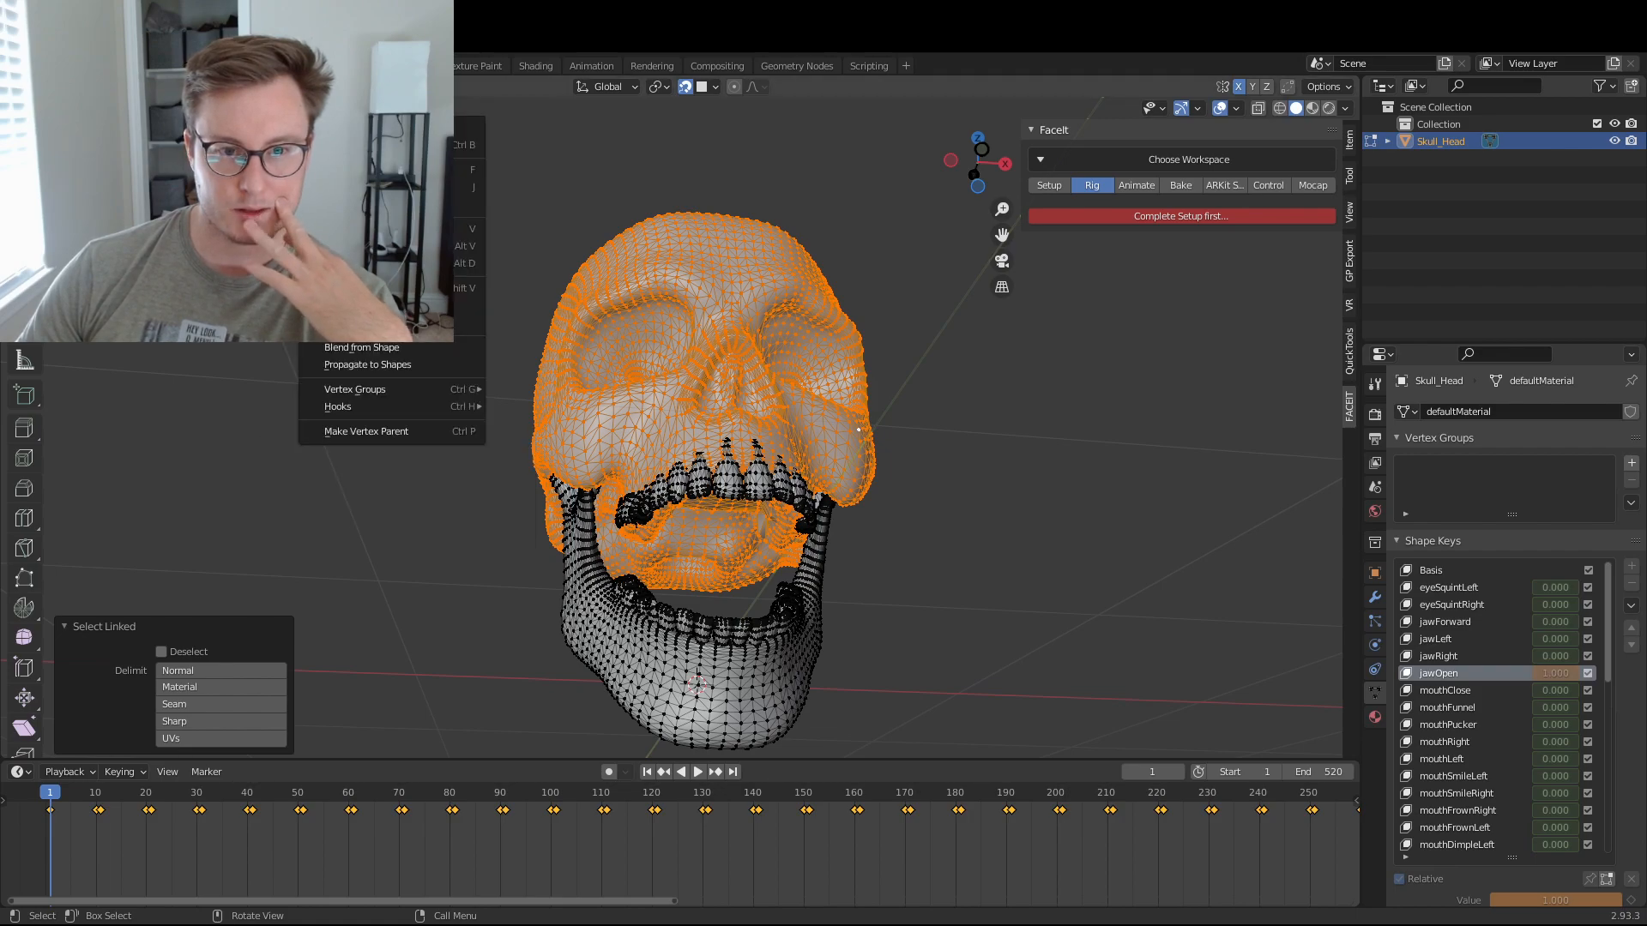
{"action": "left_click", "coordinate": [378, 347]}
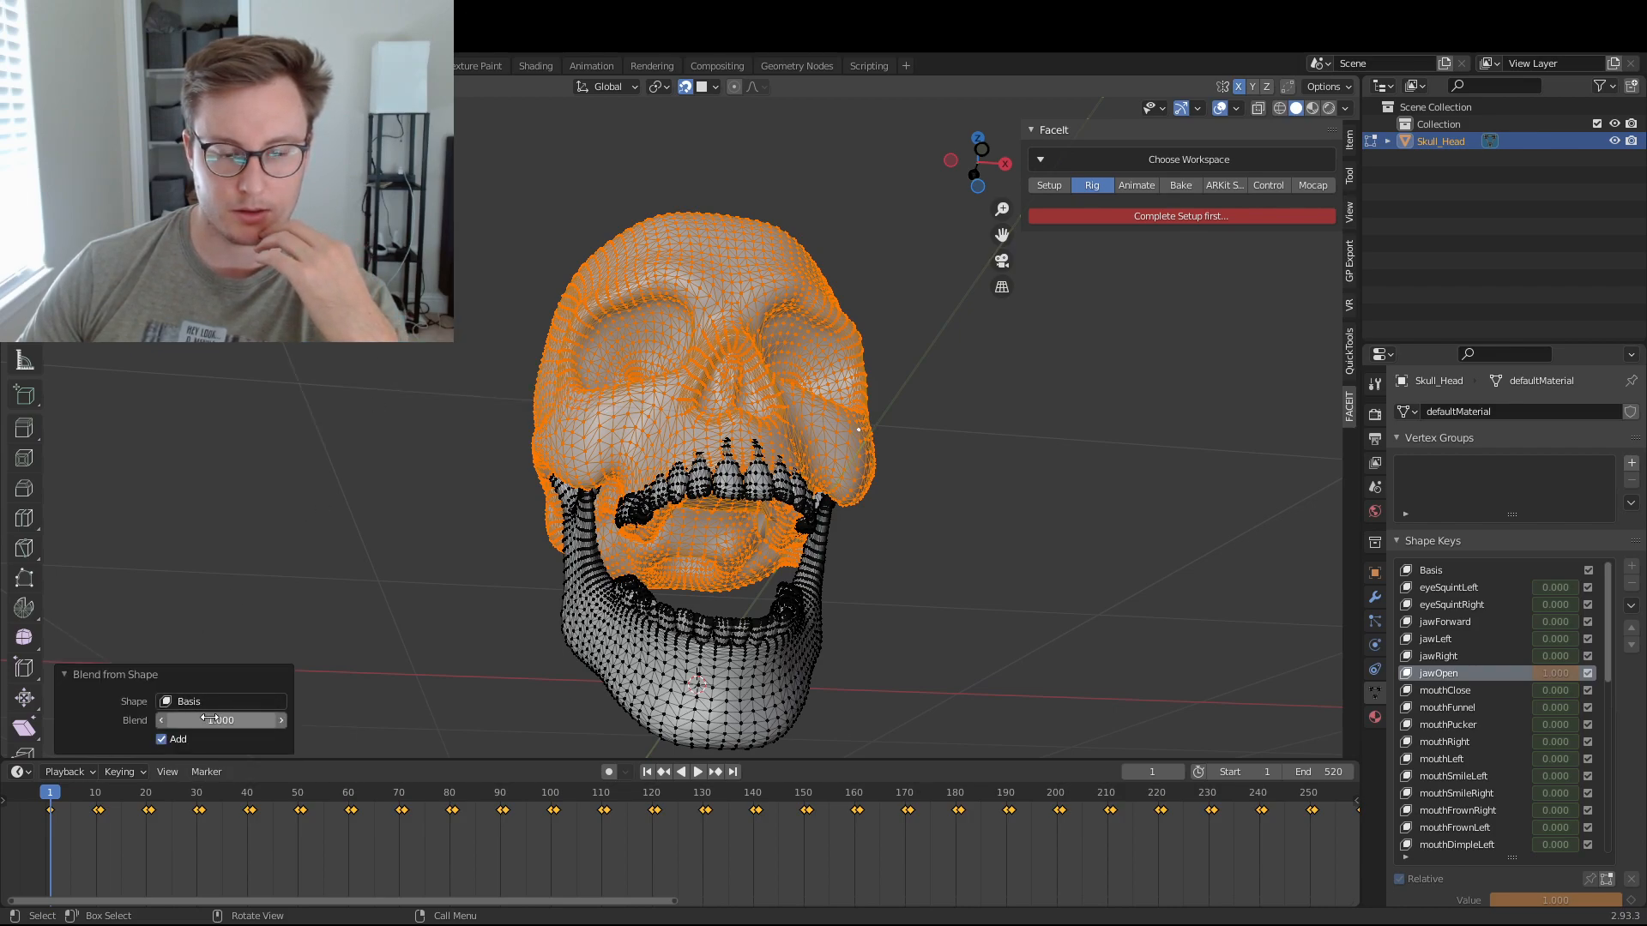
{"action": "middle_click_drag", "start_coordinate": [517, 452], "coordinate": [570, 471]}
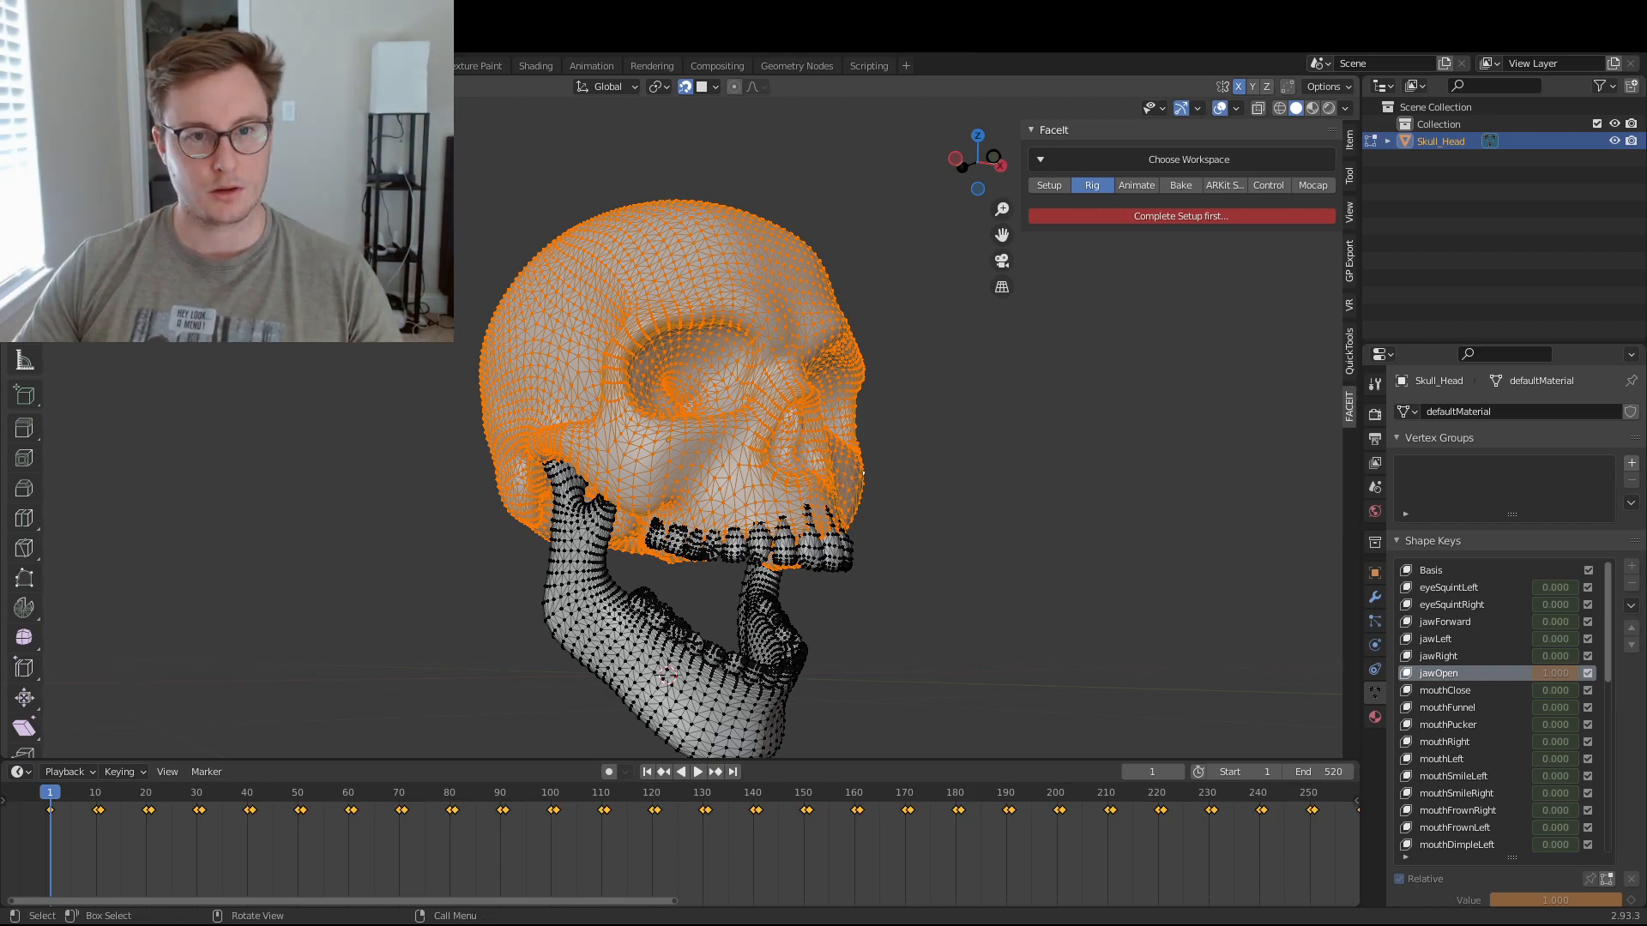
- Blend the selected cranium vertices in jawOpen from the Basis shape, with Add disabled and Blend set to 1
{"action": "left_click", "coordinate": [356, 108]}
{"action": "mouse_move", "coordinate": [320, 108]}
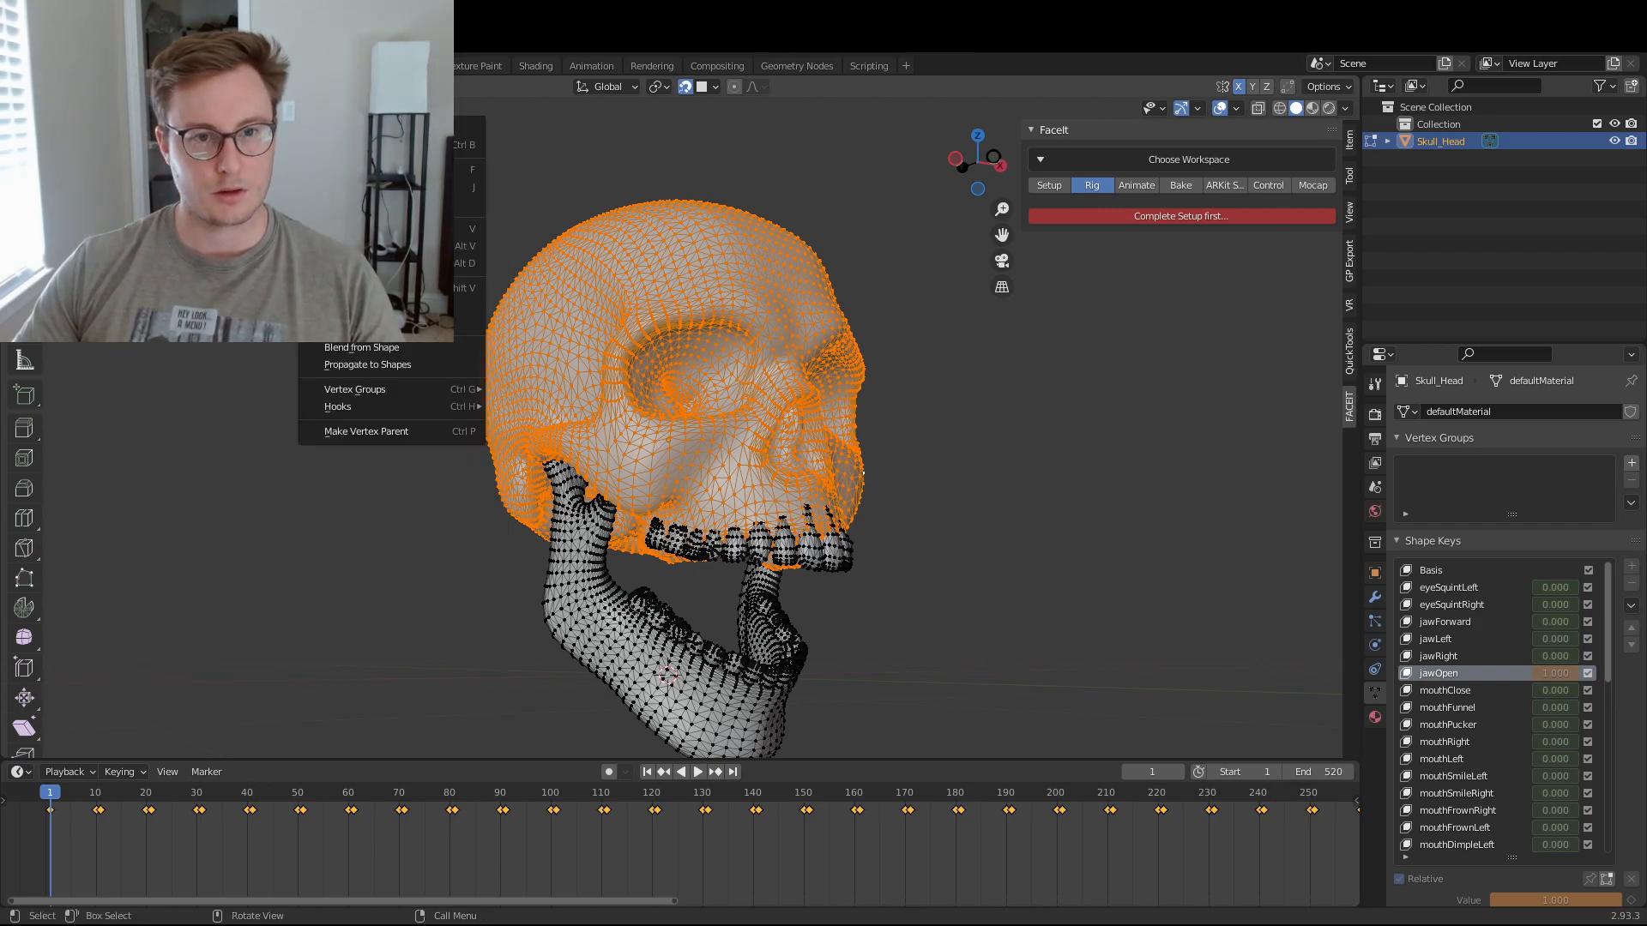
{"action": "left_click", "coordinate": [368, 349]}
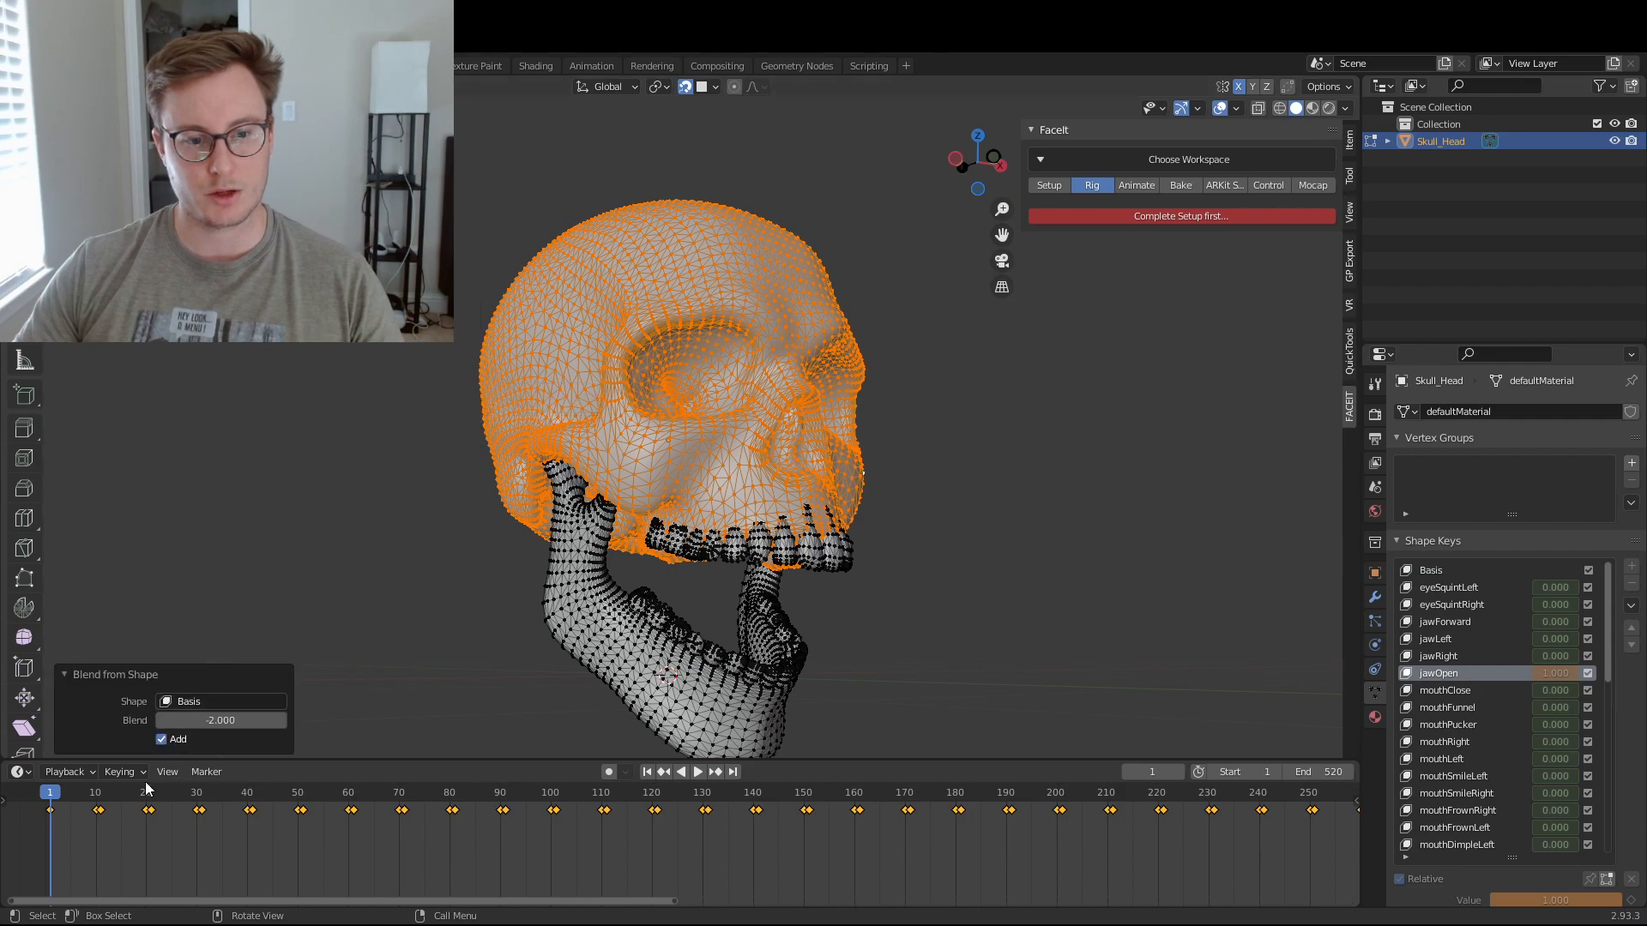
{"action": "left_click", "coordinate": [162, 739]}
{"action": "double_click", "coordinate": [203, 721]}
{"action": "key", "text": "BackSpace"}
{"action": "key", "text": "BackSpace"}
{"action": "key", "text": "BackSpace"}
{"action": "key", "text": "BackSpace"}
{"action": "type", "text": "1"}
{"action": "key", "text": "Return"}
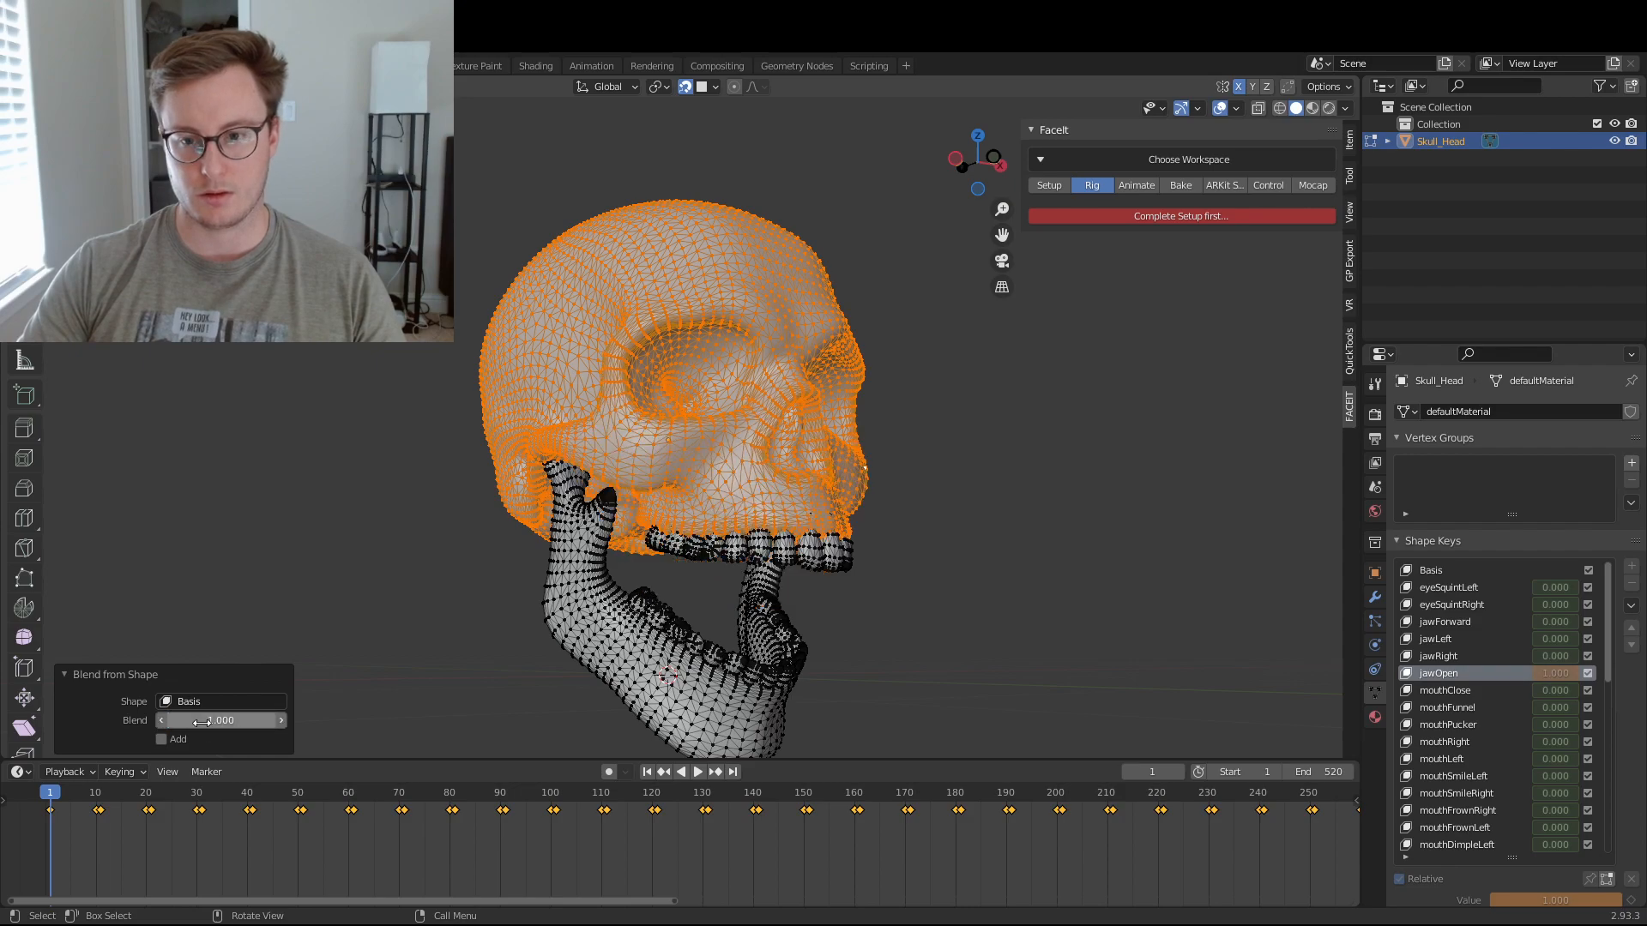
- Leave mesh editing, save the file, and set the jawOpen shape key to 0.000
{"action": "middle_click_drag", "start_coordinate": [639, 531], "coordinate": [786, 529]}
{"action": "key", "text": "Tab"}
{"action": "key", "text": "ctrl+s"}
{"action": "left_click_drag", "start_coordinate": [1554, 676], "coordinate": [1476, 676]}
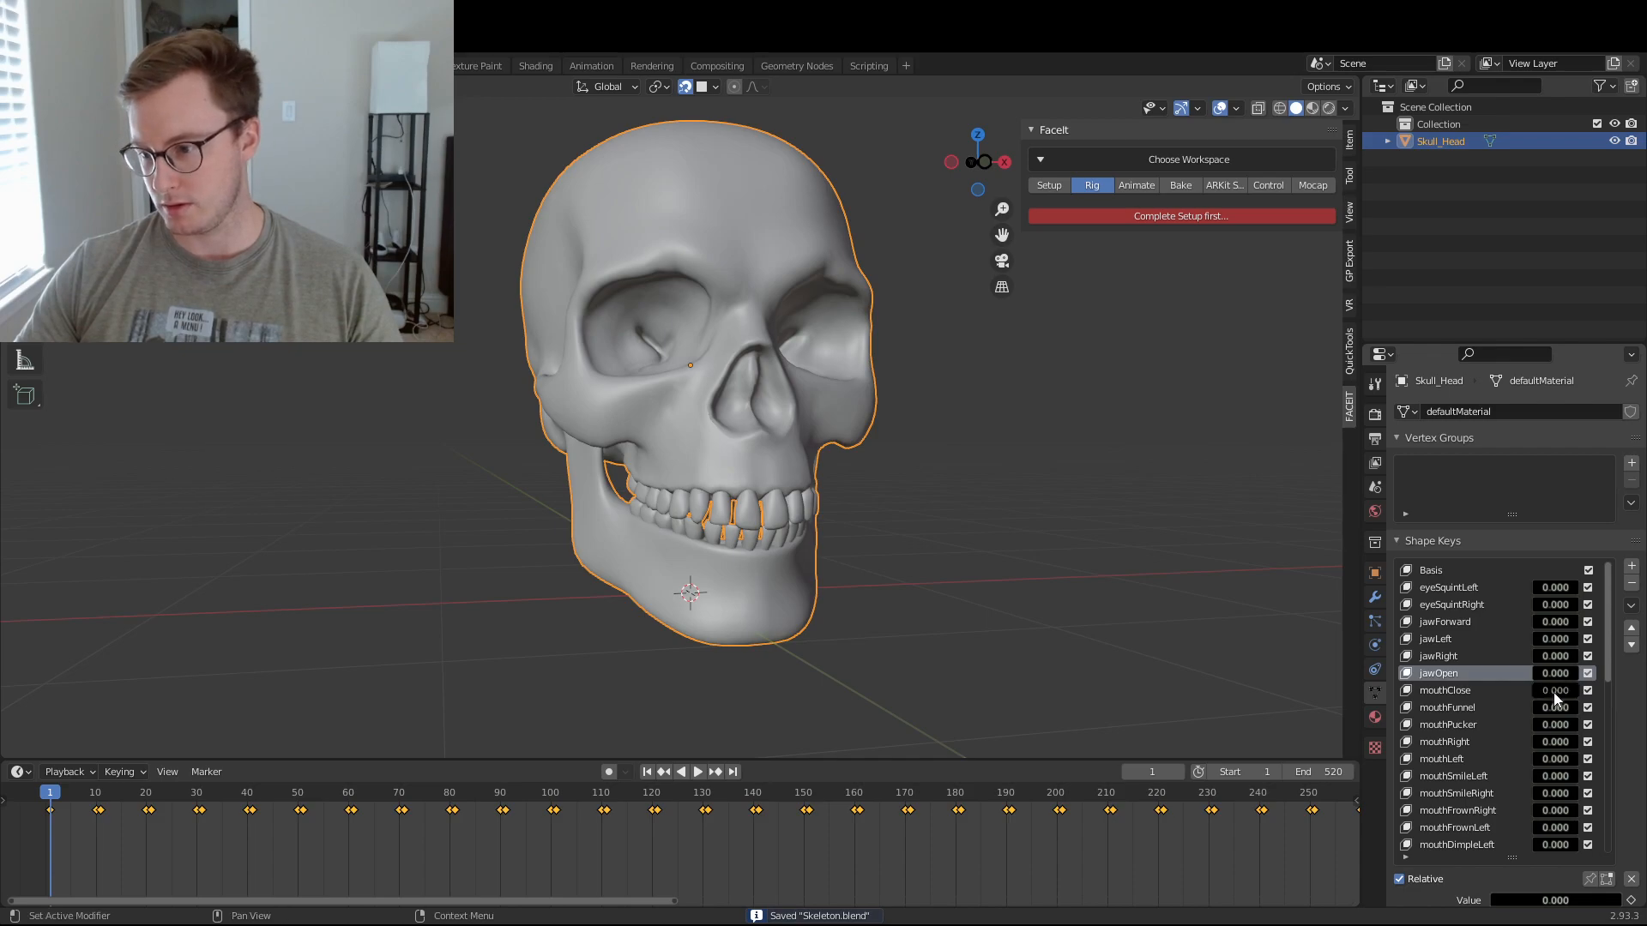
- Test the mouthClose shape key at 1.000, set it back to 0.000, and remove it
{"action": "left_click", "coordinate": [1517, 690]}
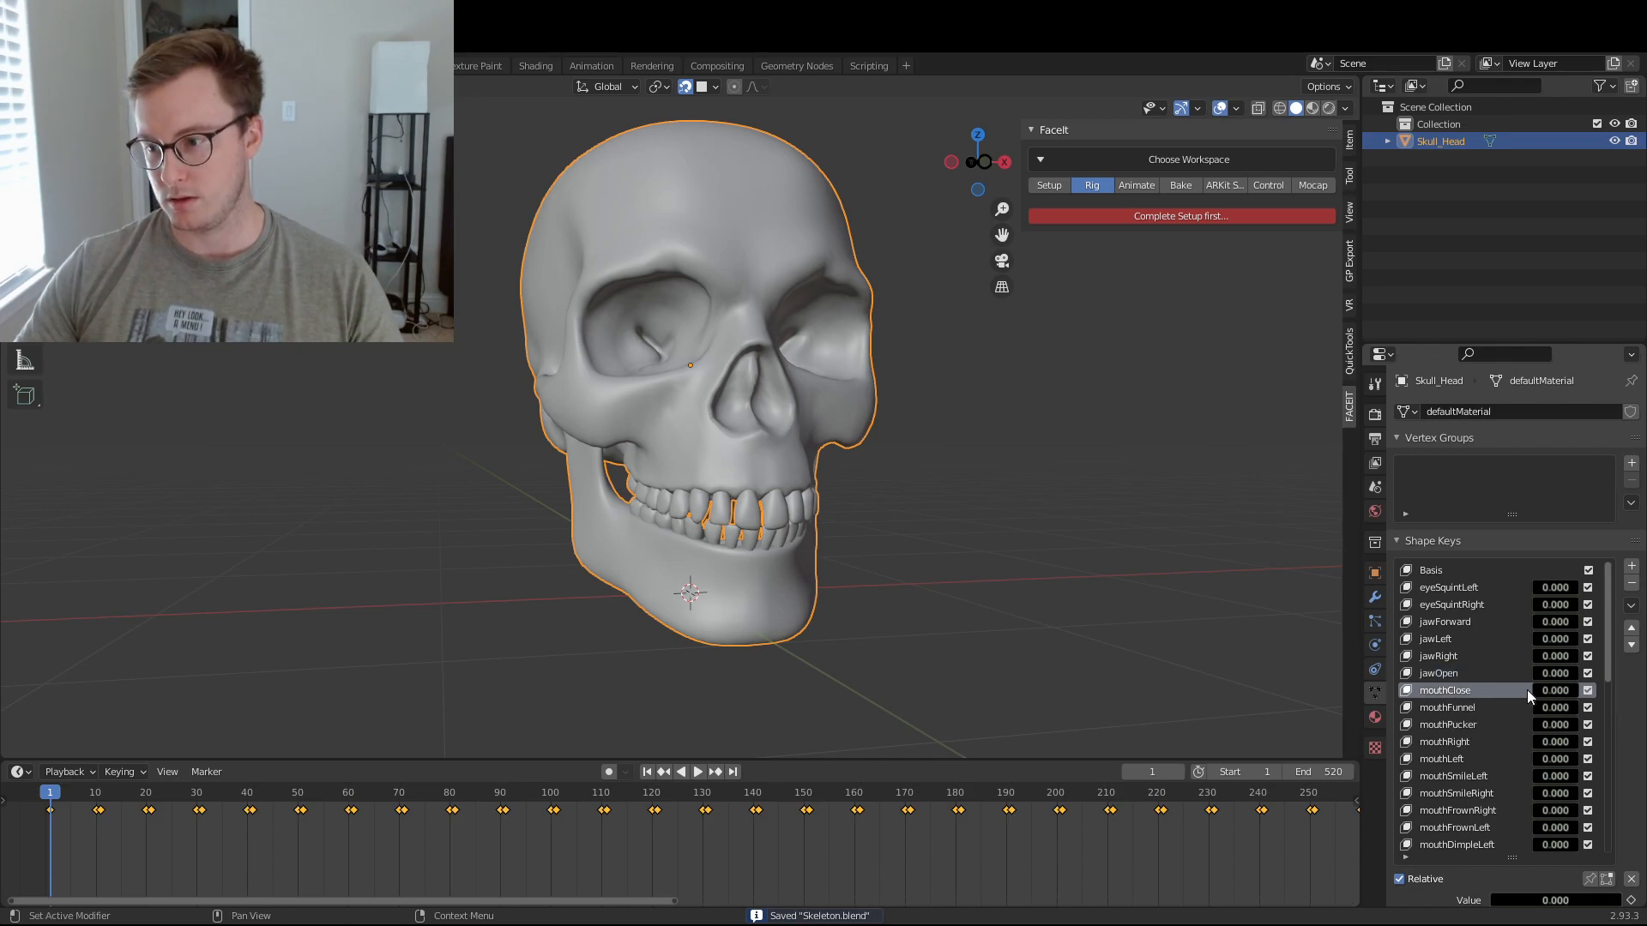
{"action": "left_click_drag", "start_coordinate": [1554, 690], "coordinate": [1613, 689]}
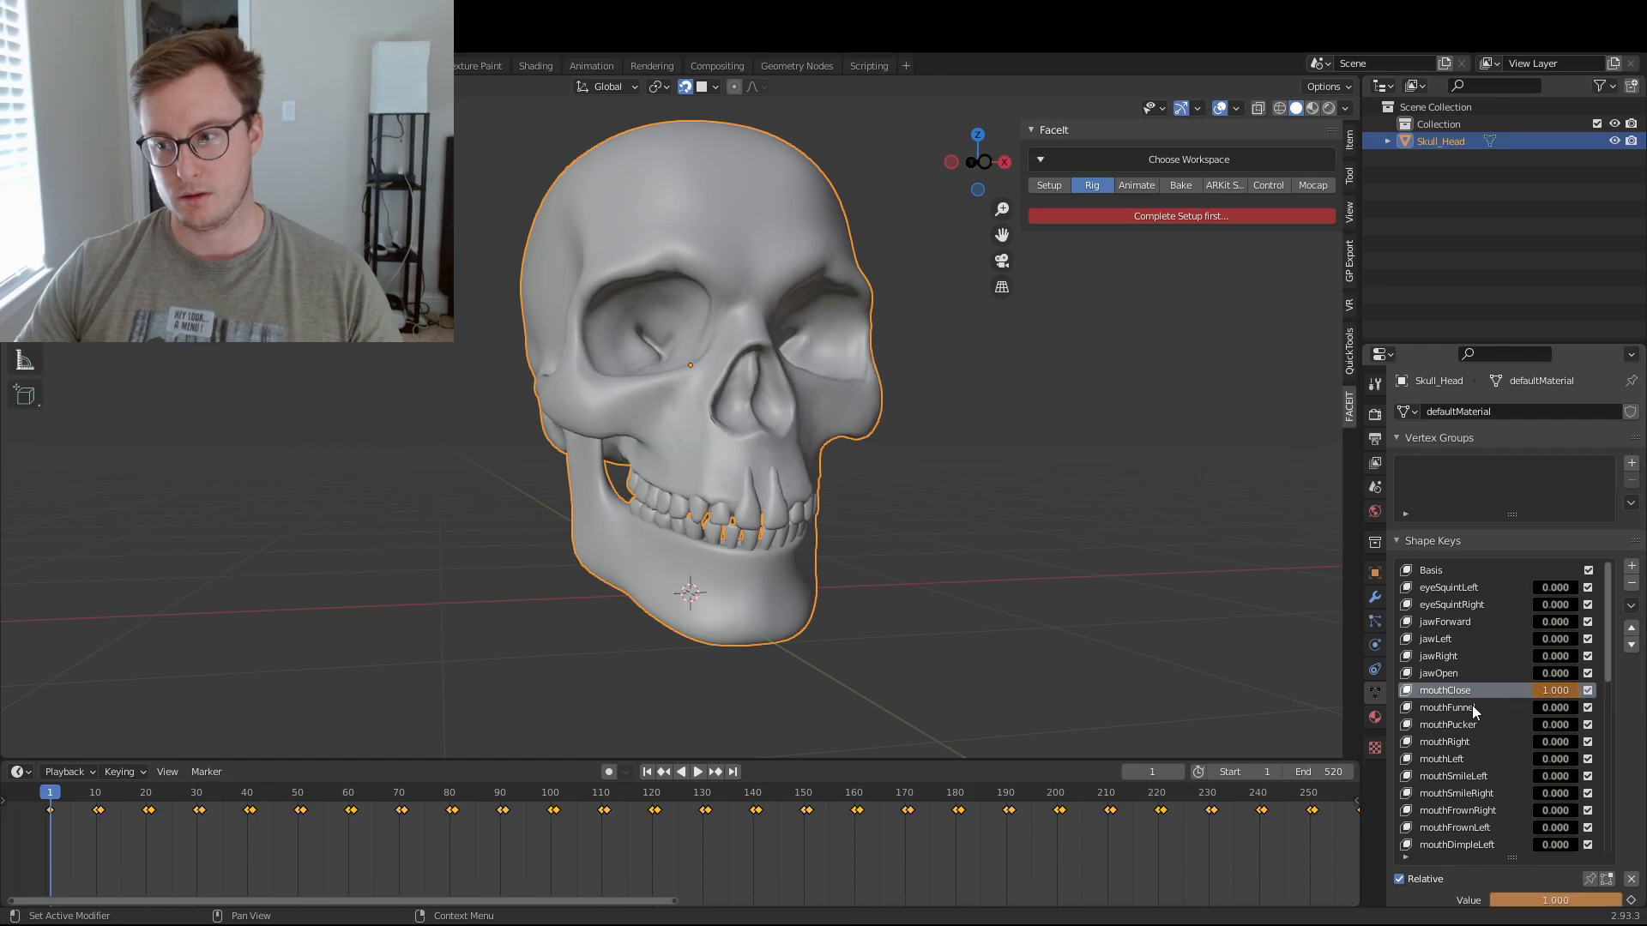
{"action": "key", "text": "Tab"}
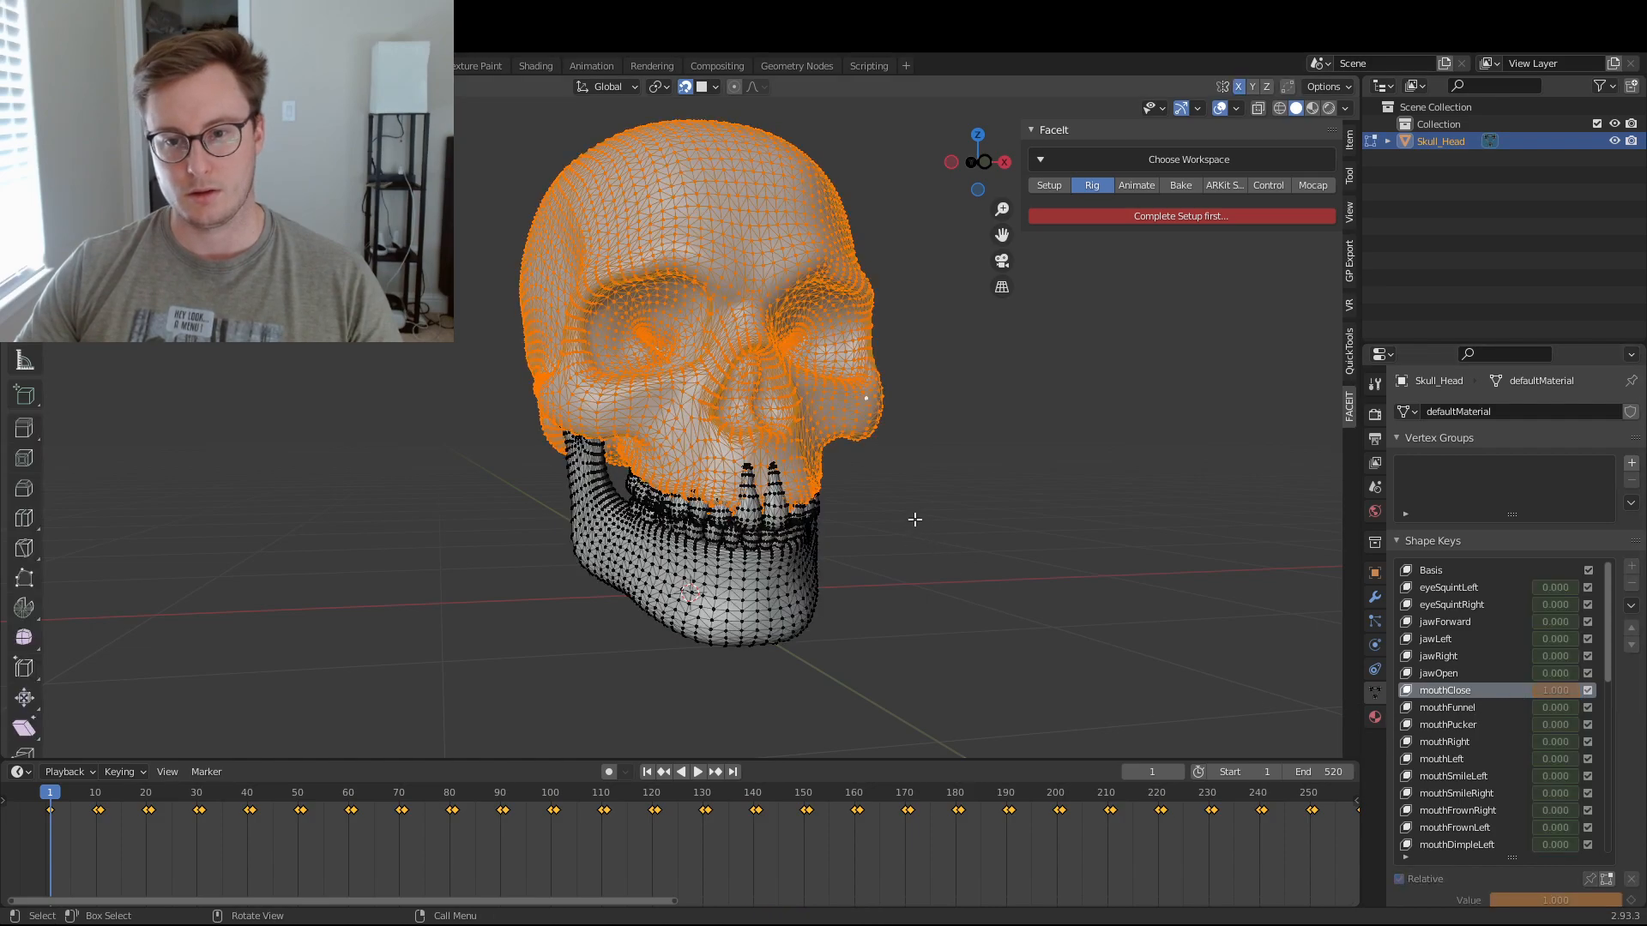
{"action": "key", "text": "Tab"}
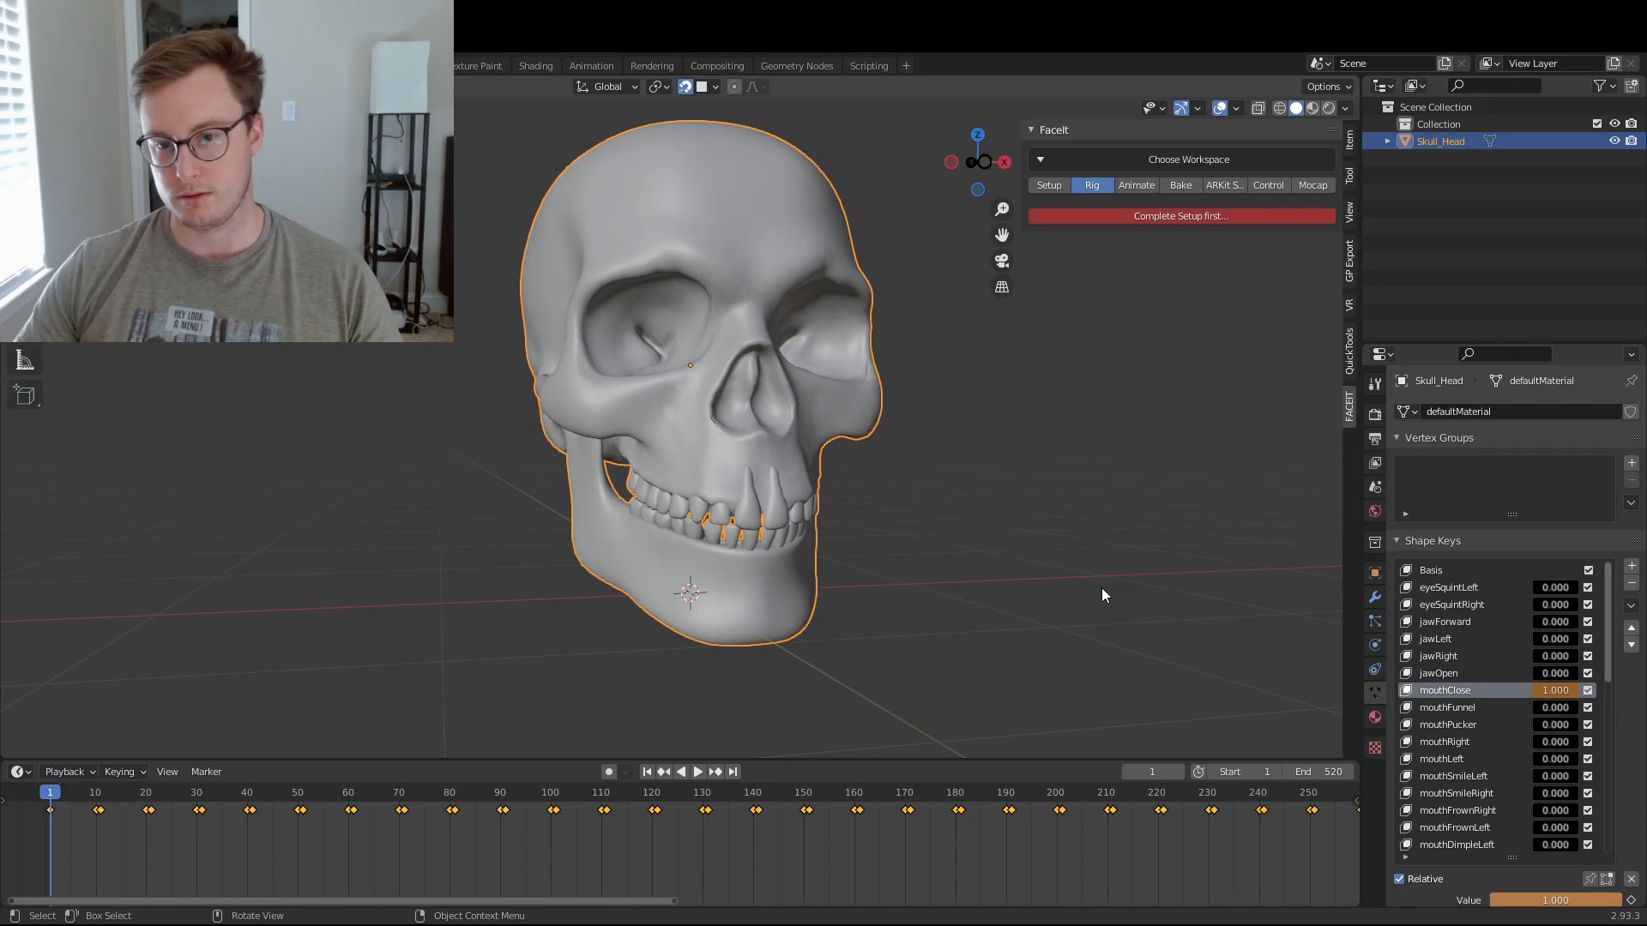
{"action": "left_click_drag", "start_coordinate": [1547, 688], "coordinate": [1529, 689]}
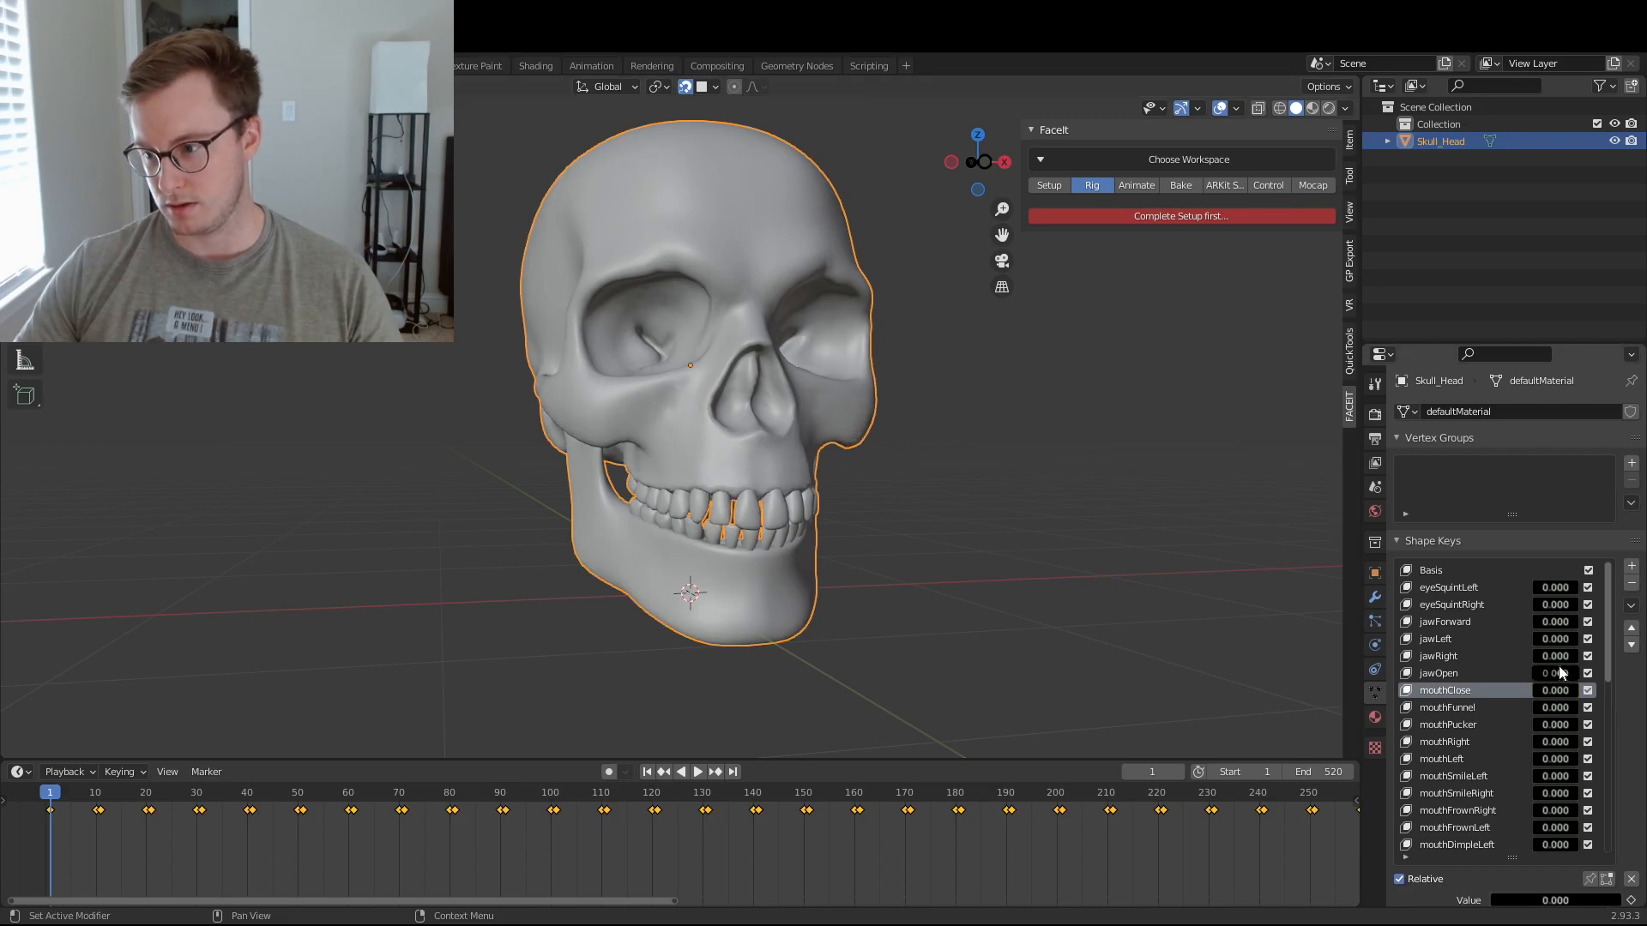
{"action": "left_click", "coordinate": [1632, 583]}
- Test the mouthFunnel and mouthPucker shape keys and remove both, leaving their neighbours in place
{"action": "mouse_move", "coordinate": [1546, 690]}
{"action": "left_mouse_down"}
{"action": "mouse_move", "coordinate": [1595, 691]}
{"action": "mouse_move", "coordinate": [1541, 690]}
{"action": "left_mouse_up"}
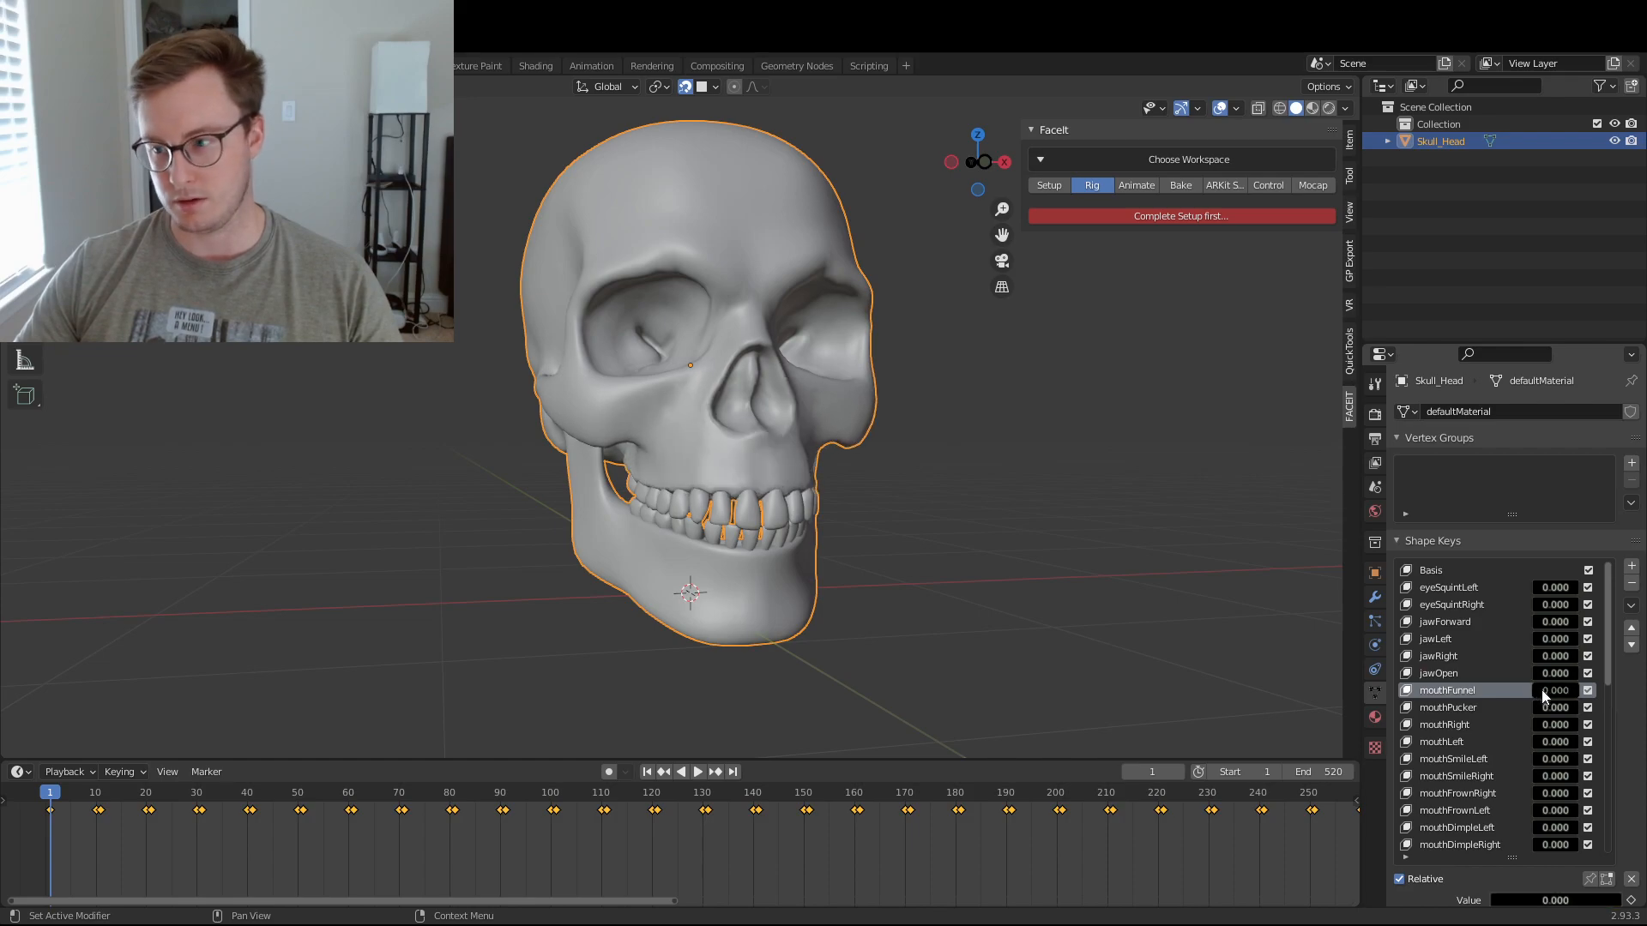
{"action": "left_click", "coordinate": [1631, 585]}
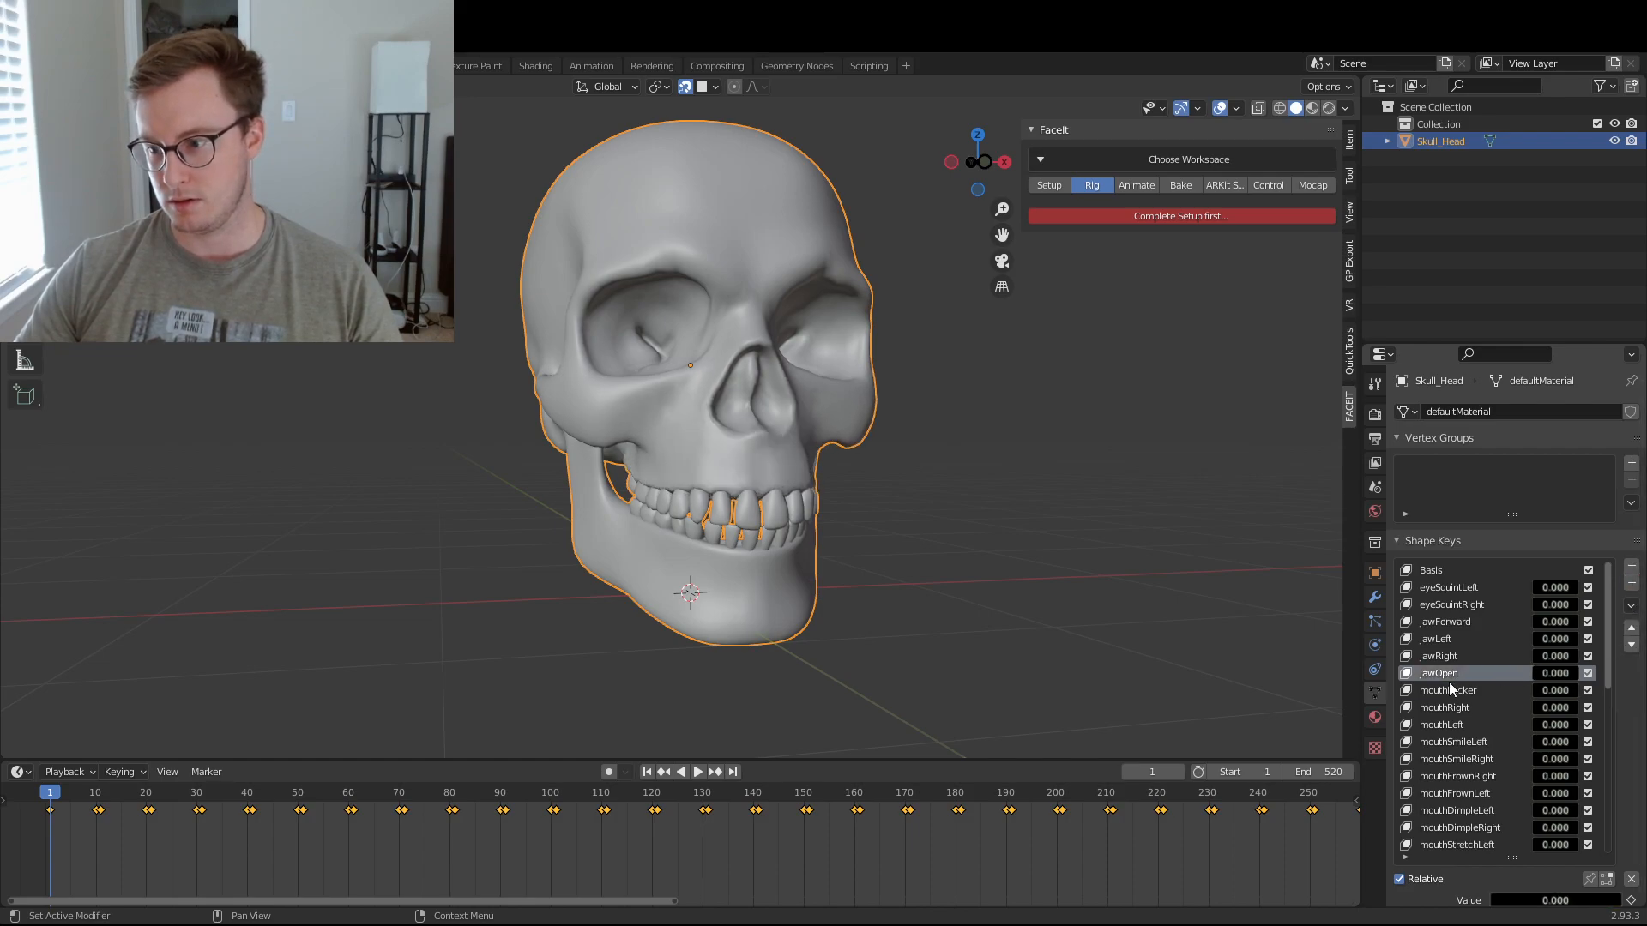
{"action": "mouse_move", "coordinate": [1558, 691]}
{"action": "left_mouse_down"}
{"action": "mouse_move", "coordinate": [1599, 691]}
{"action": "mouse_move", "coordinate": [1541, 691]}
{"action": "left_mouse_up"}
{"action": "left_click", "coordinate": [1631, 587]}
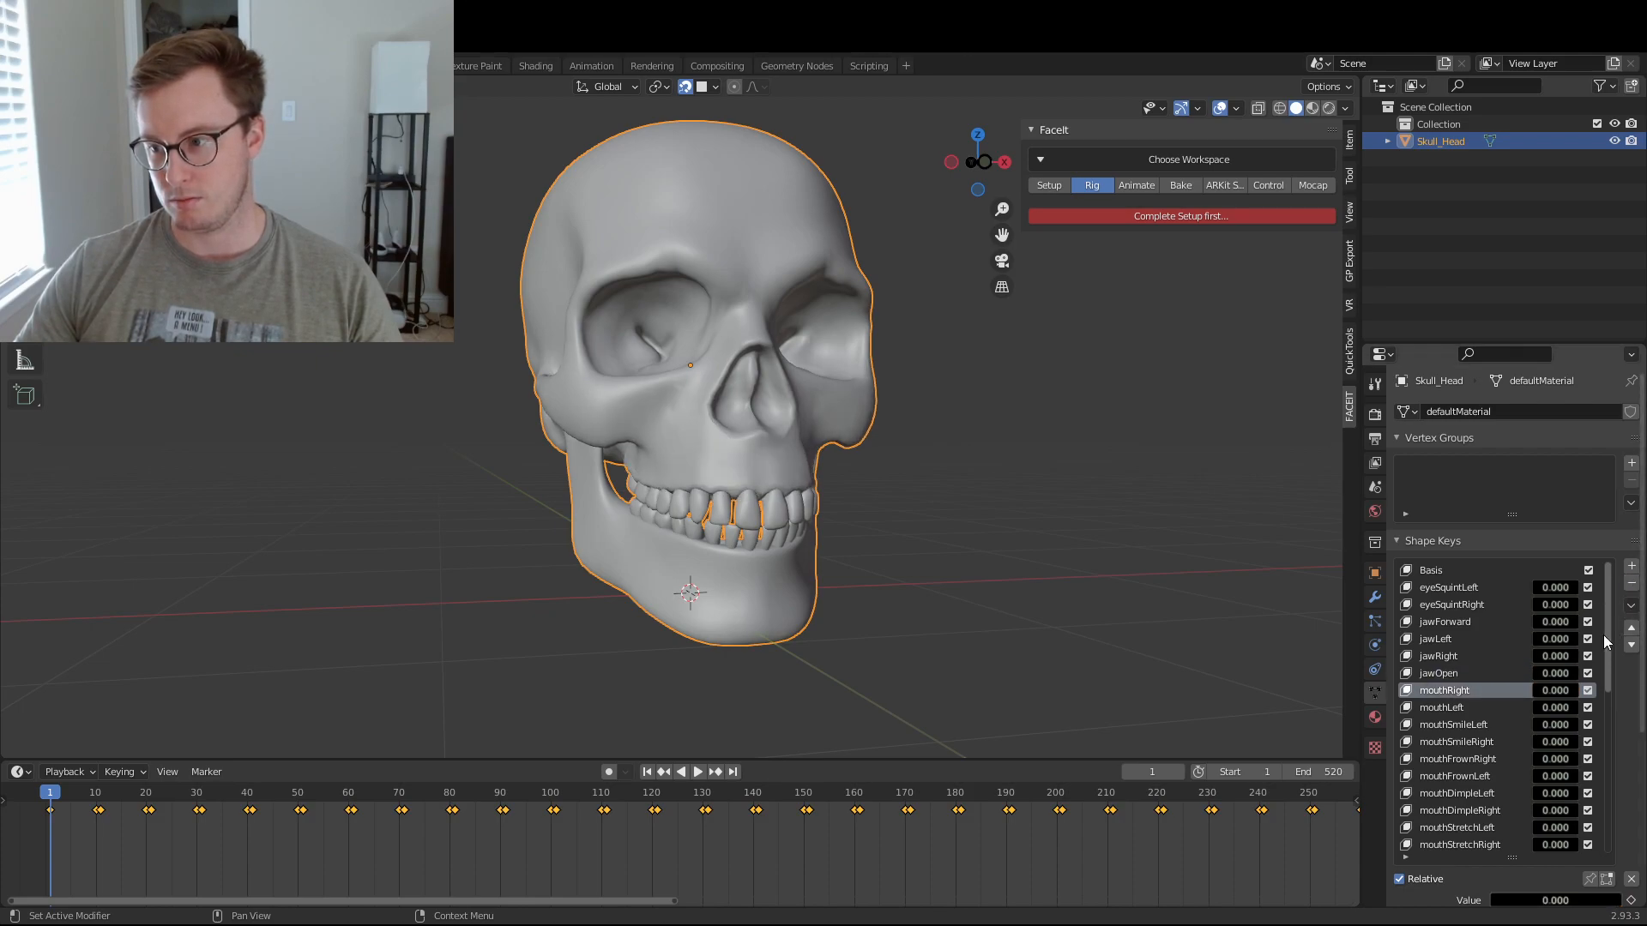
- Test the mouthRight shape key, and remove both mouthLeft and mouthRight
{"action": "mouse_move", "coordinate": [1556, 691]}
{"action": "left_mouse_down"}
{"action": "mouse_move", "coordinate": [1594, 691]}
{"action": "mouse_move", "coordinate": [1542, 691]}
{"action": "left_mouse_up"}
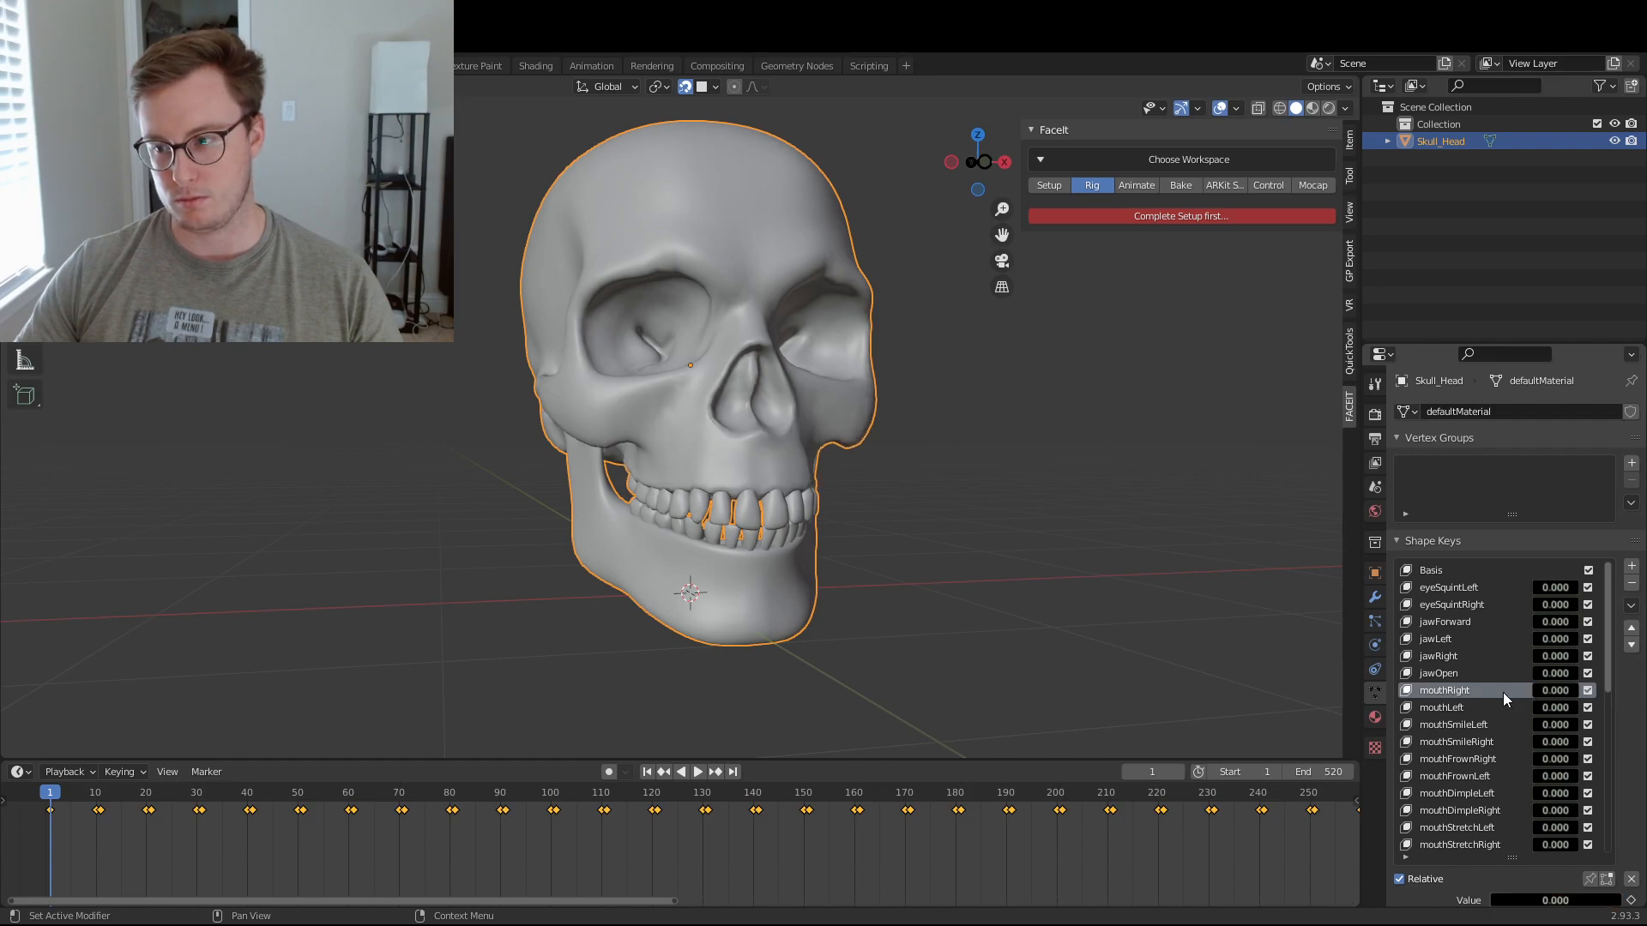
{"action": "left_click", "coordinate": [1483, 707]}
{"action": "left_click", "coordinate": [1632, 587]}
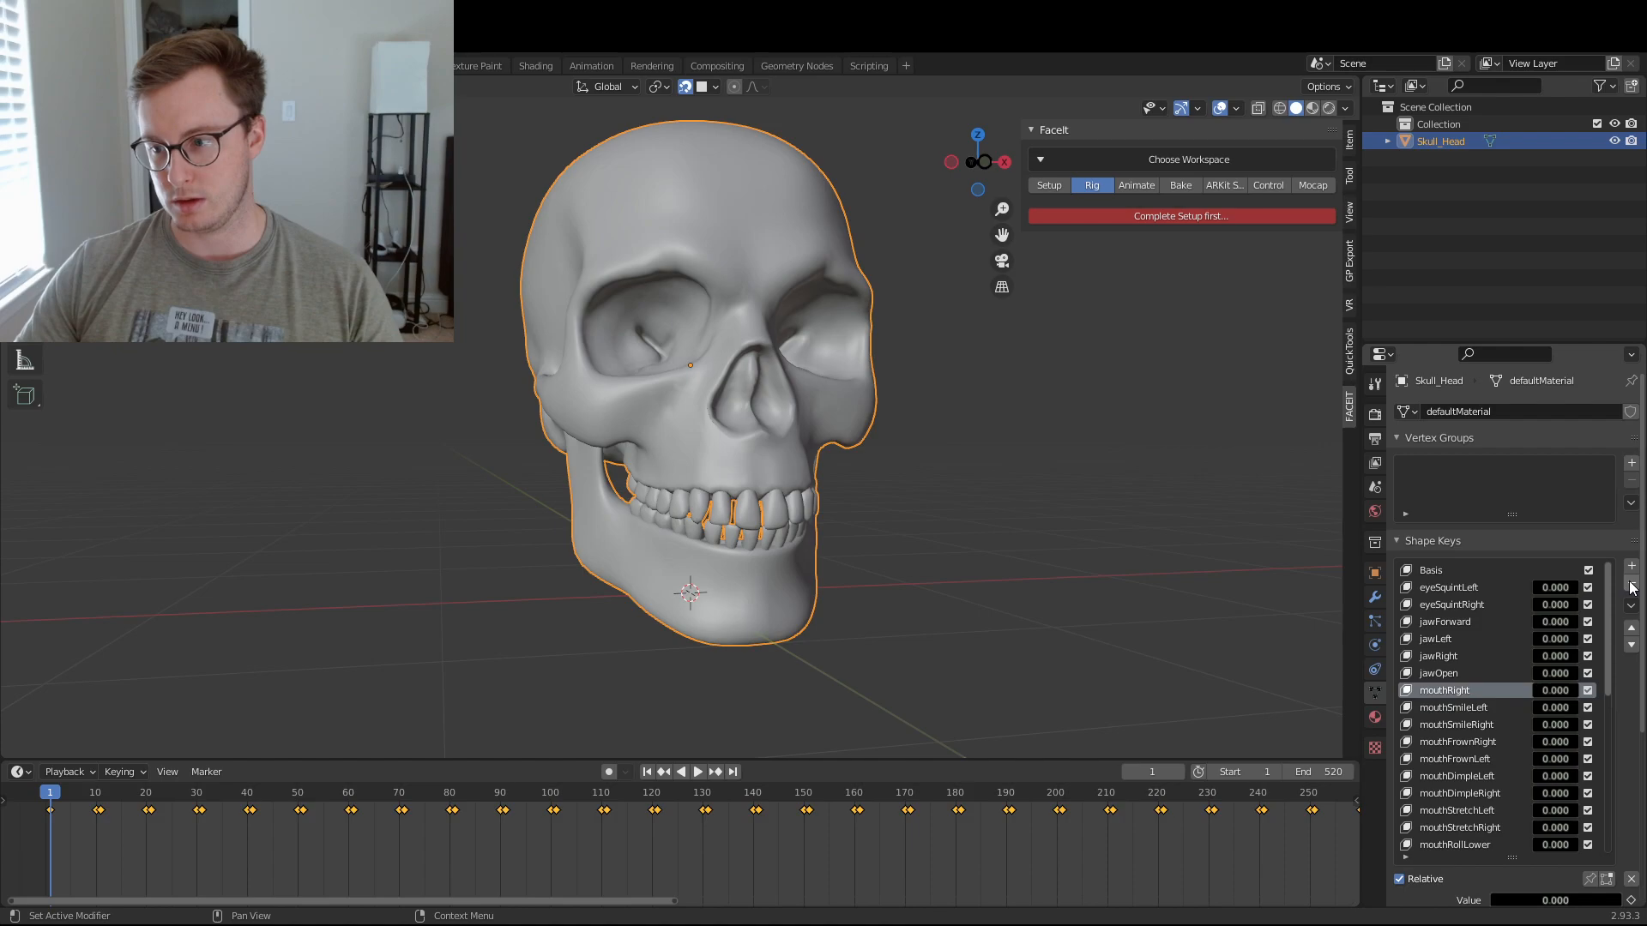
{"action": "left_click", "coordinate": [1632, 586]}
- Test the mouthSmileLeft shape key, and remove both mouthSmileRight and mouthSmileLeft
{"action": "left_click", "coordinate": [1490, 691]}
{"action": "mouse_move", "coordinate": [1555, 692]}
{"action": "left_mouse_down"}
{"action": "mouse_move", "coordinate": [1604, 691]}
{"action": "mouse_move", "coordinate": [1535, 692]}
{"action": "left_mouse_up"}
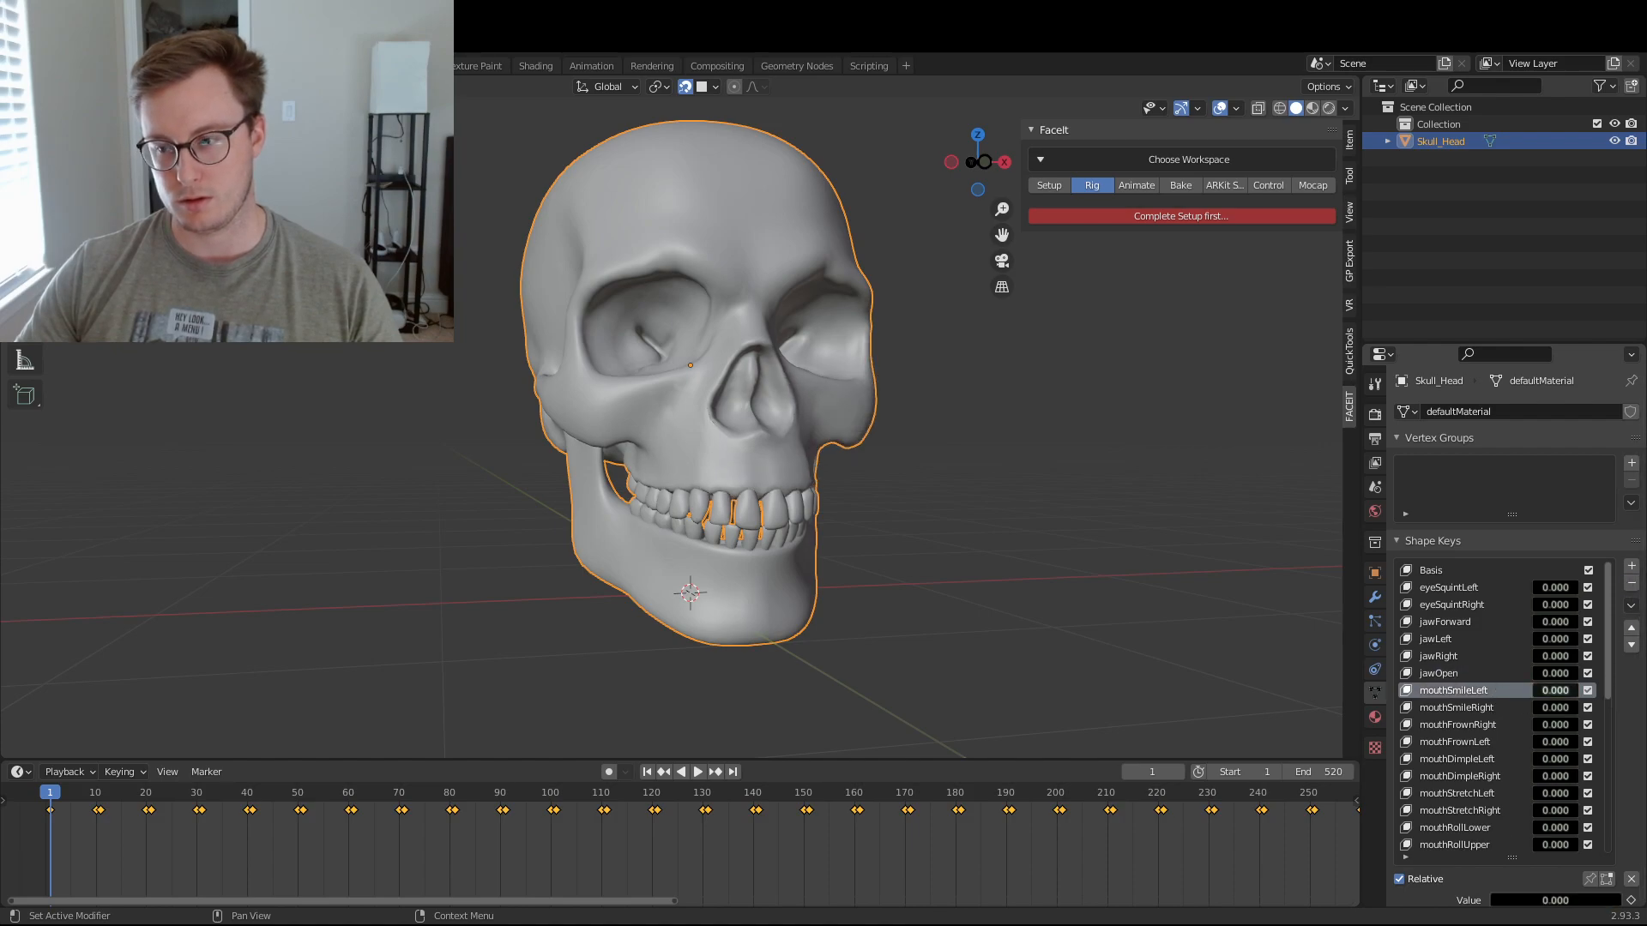
{"action": "left_click", "coordinate": [1495, 706]}
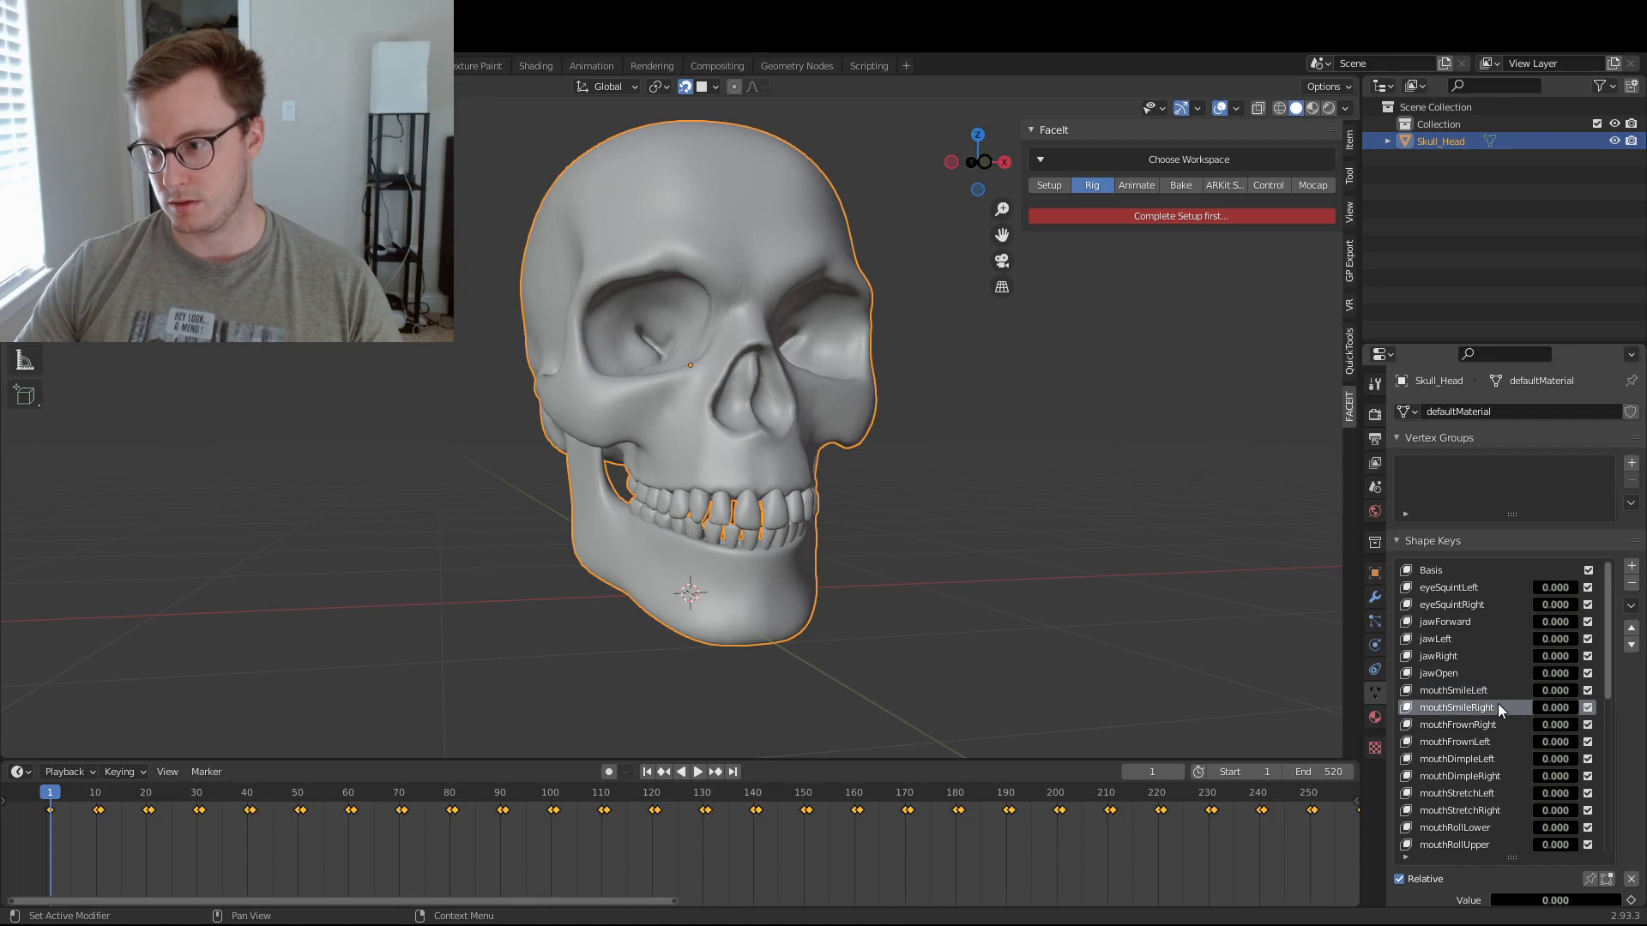
{"action": "left_click", "coordinate": [1632, 583]}
{"action": "left_click", "coordinate": [1632, 583]}
- Test the mouthFrownRight shape key, and remove both mouthFrownLeft and mouthFrownRight
{"action": "left_click", "coordinate": [1492, 690]}
{"action": "mouse_move", "coordinate": [1558, 690]}
{"action": "left_mouse_down"}
{"action": "mouse_move", "coordinate": [1603, 690]}
{"action": "mouse_move", "coordinate": [1554, 690]}
{"action": "left_mouse_up"}
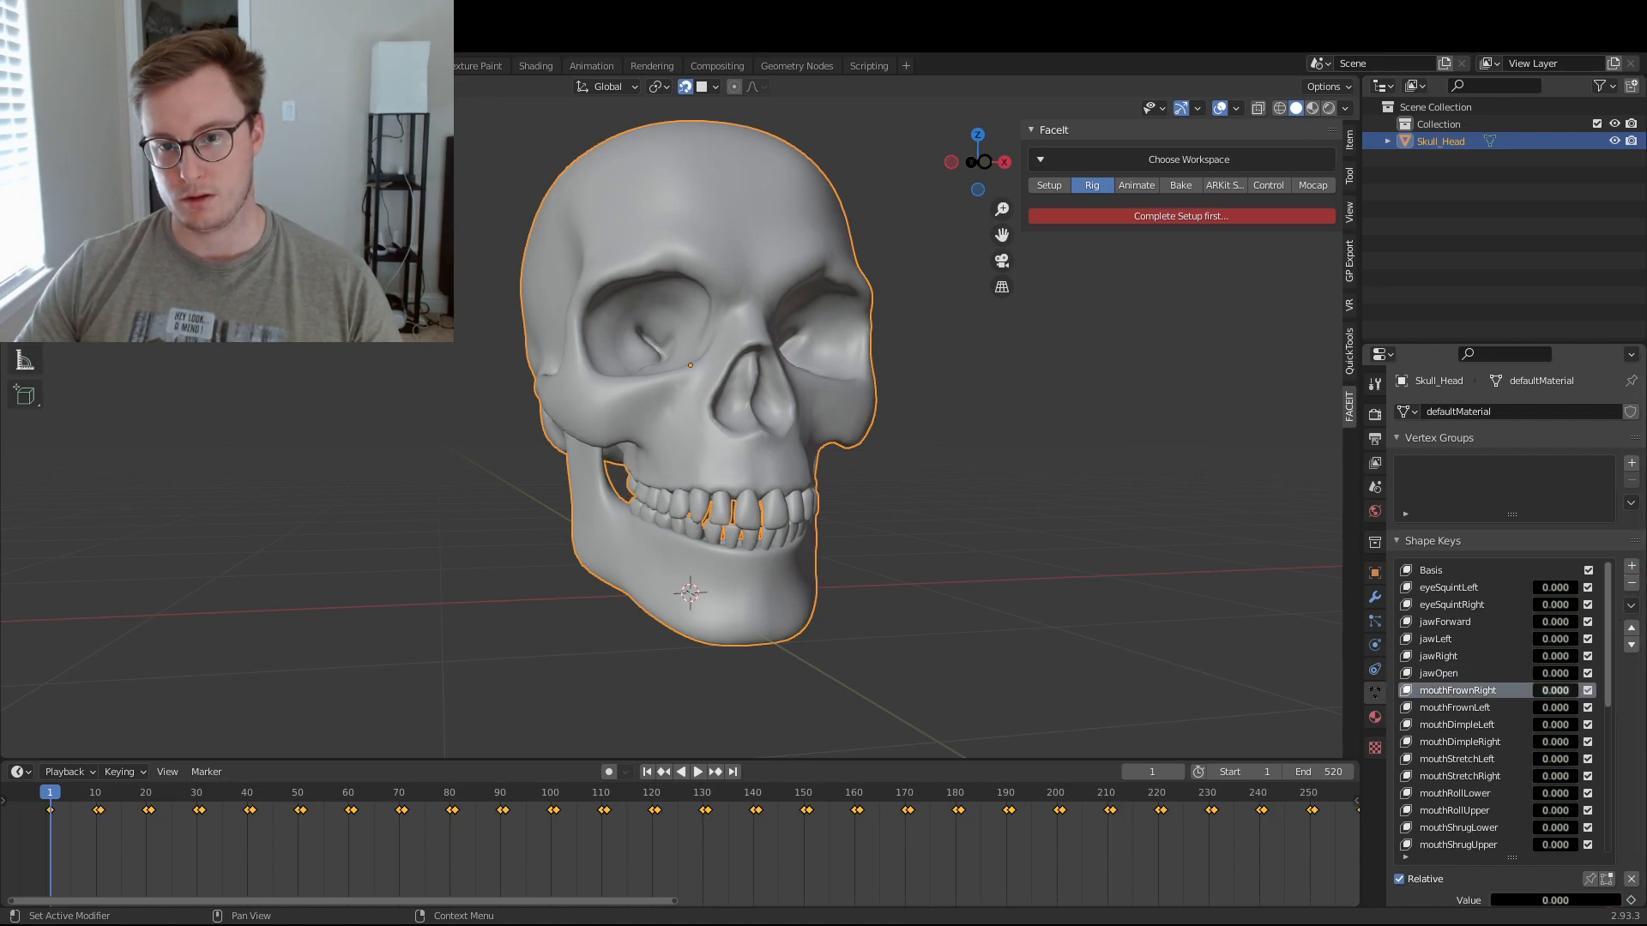
{"action": "left_click", "coordinate": [1499, 710]}
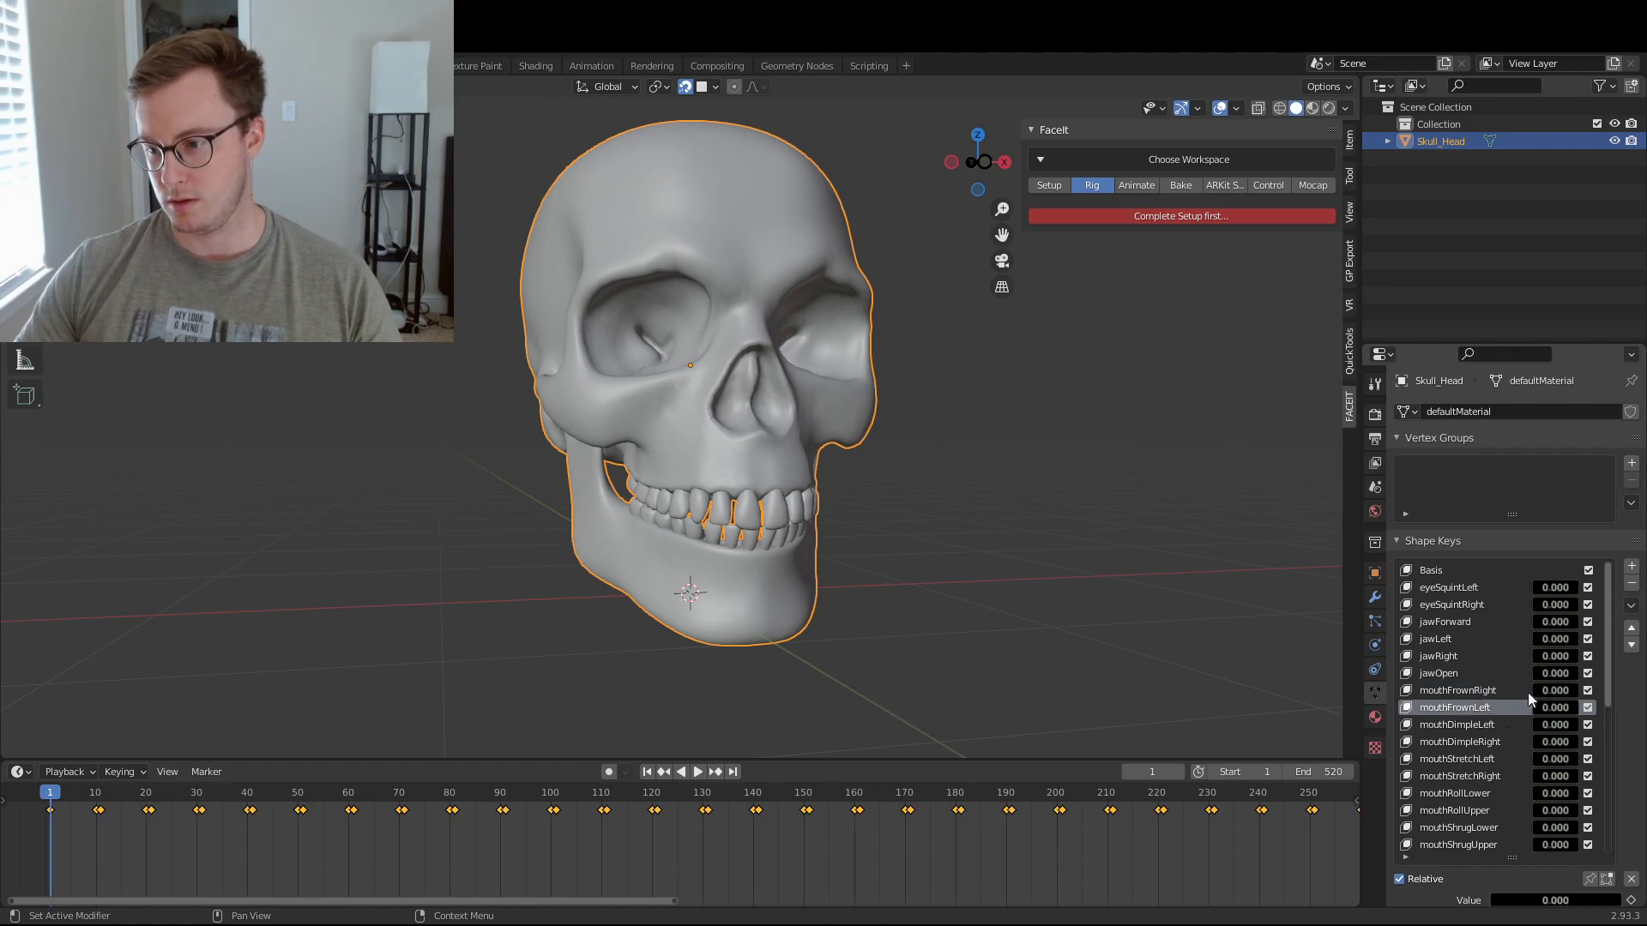
{"action": "left_click", "coordinate": [1631, 583]}
{"action": "left_click", "coordinate": [1632, 583]}
- Test the mouthDimpleLeft shape key, and remove both mouthDimpleRight and mouthDimpleLeft
{"action": "mouse_move", "coordinate": [1544, 689]}
{"action": "left_mouse_down"}
{"action": "mouse_move", "coordinate": [1586, 689]}
{"action": "mouse_move", "coordinate": [1548, 689]}
{"action": "left_mouse_up"}
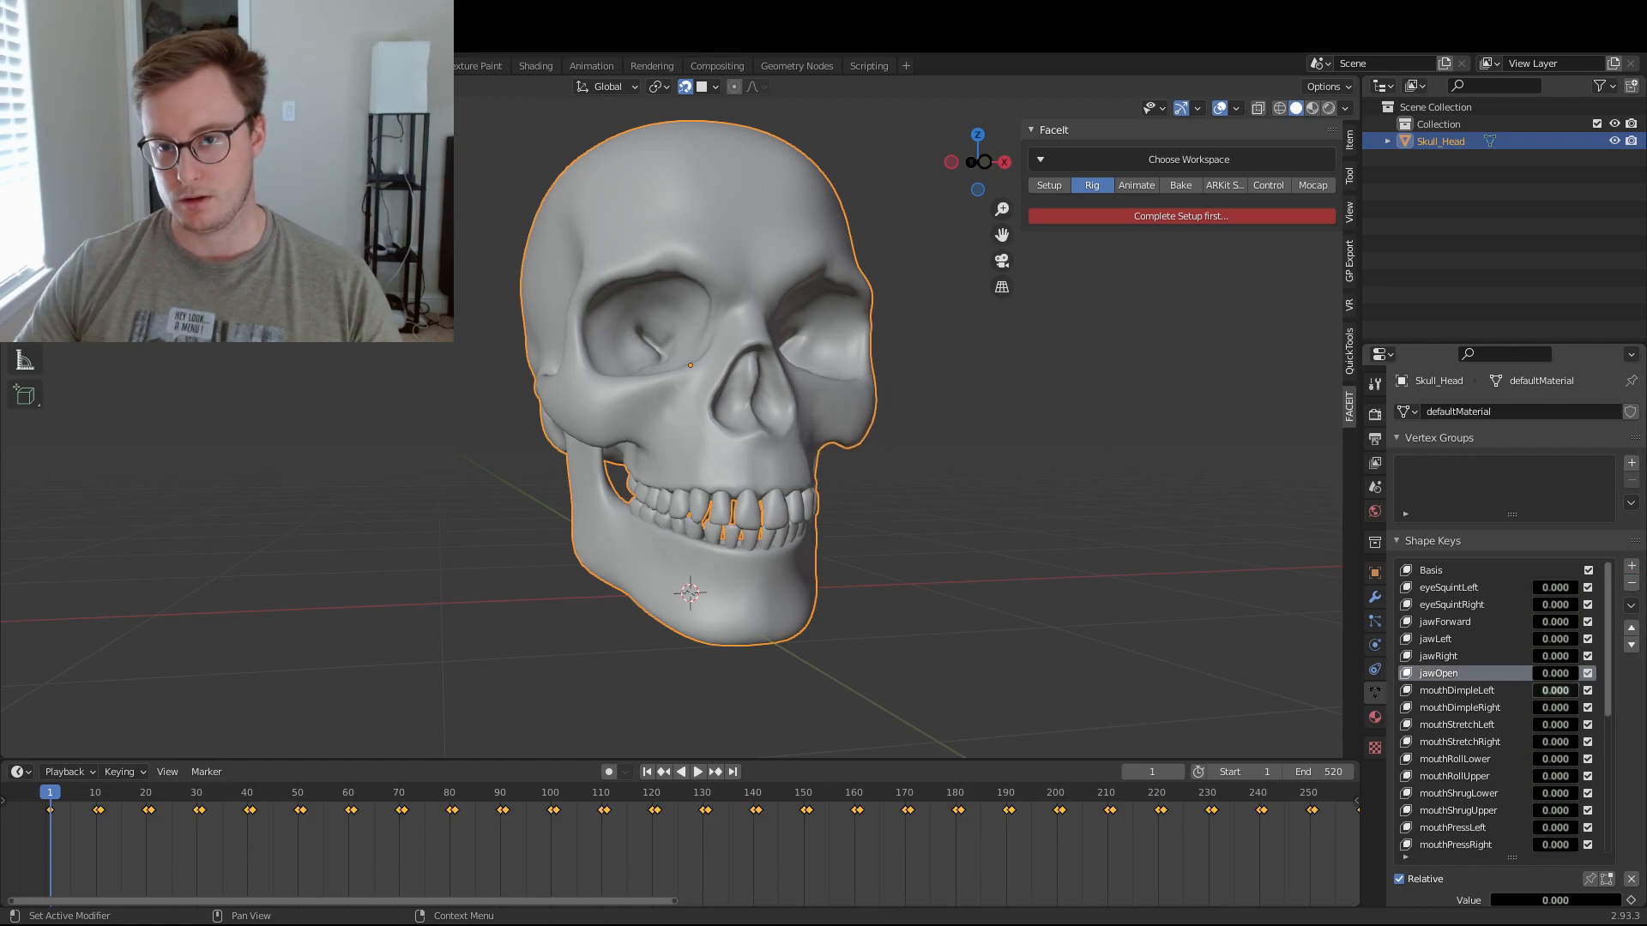
{"action": "left_click", "coordinate": [1498, 709]}
{"action": "left_click", "coordinate": [1632, 585]}
{"action": "left_click", "coordinate": [1632, 585]}
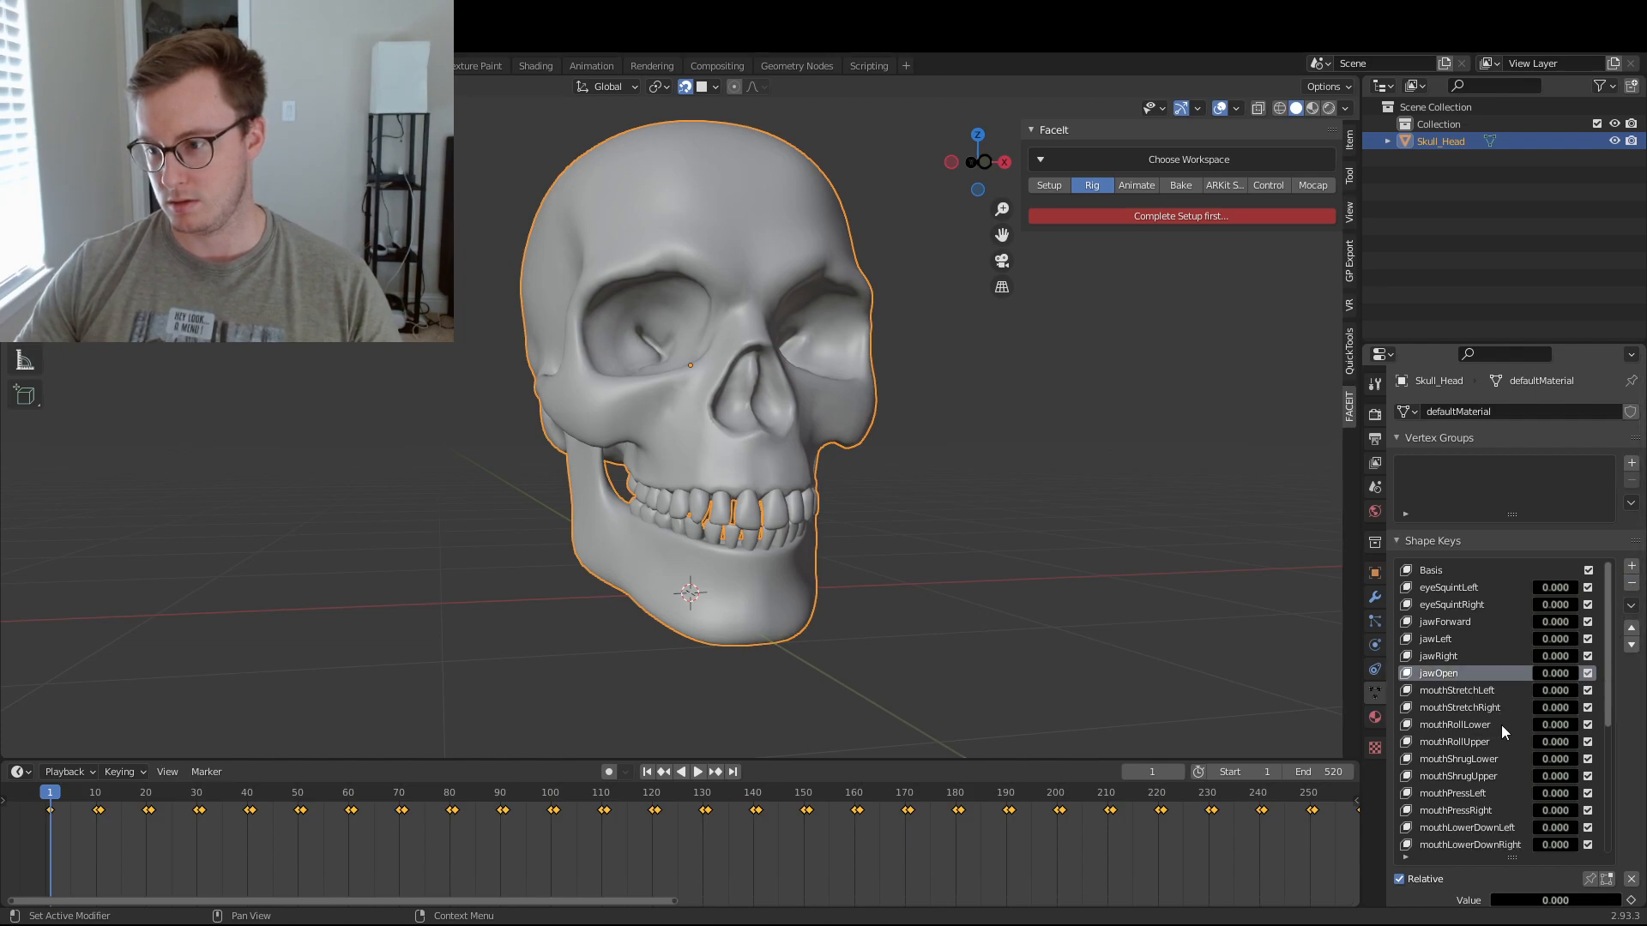
- Test the mouthStretchLeft shape key, and remove both mouthStretchRight and mouthStretchLeft
{"action": "left_click", "coordinate": [1487, 705]}
{"action": "mouse_move", "coordinate": [1547, 693]}
{"action": "left_mouse_down"}
{"action": "mouse_move", "coordinate": [1604, 693]}
{"action": "mouse_move", "coordinate": [1533, 693]}
{"action": "left_mouse_up"}
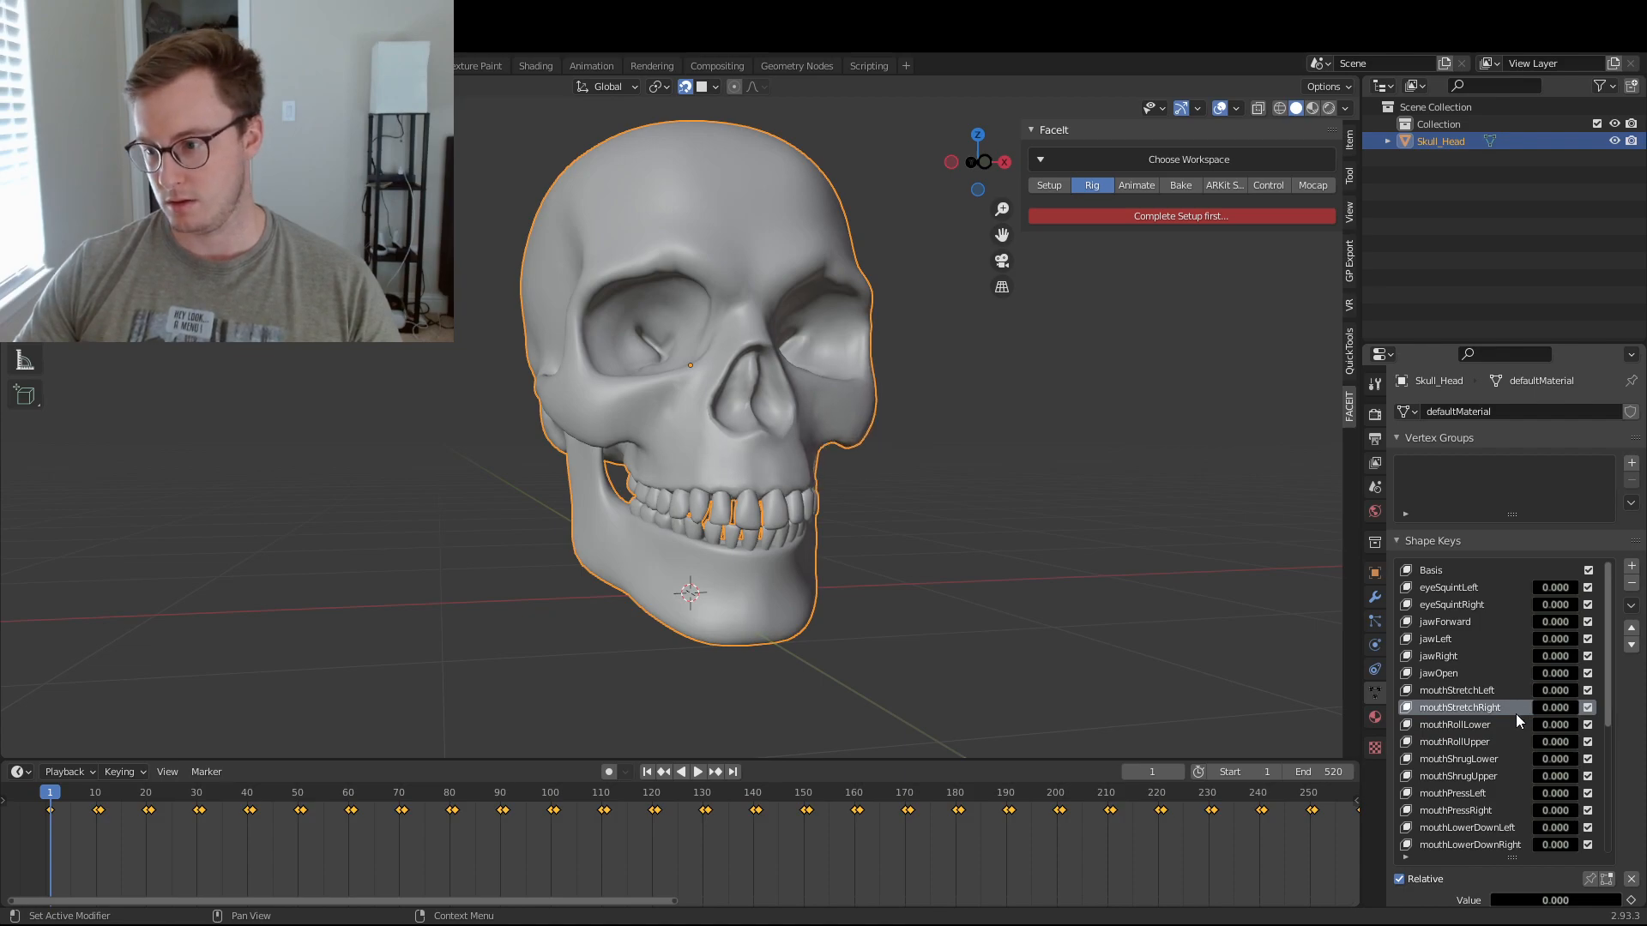
{"action": "left_click", "coordinate": [1632, 584]}
{"action": "left_click", "coordinate": [1632, 584]}
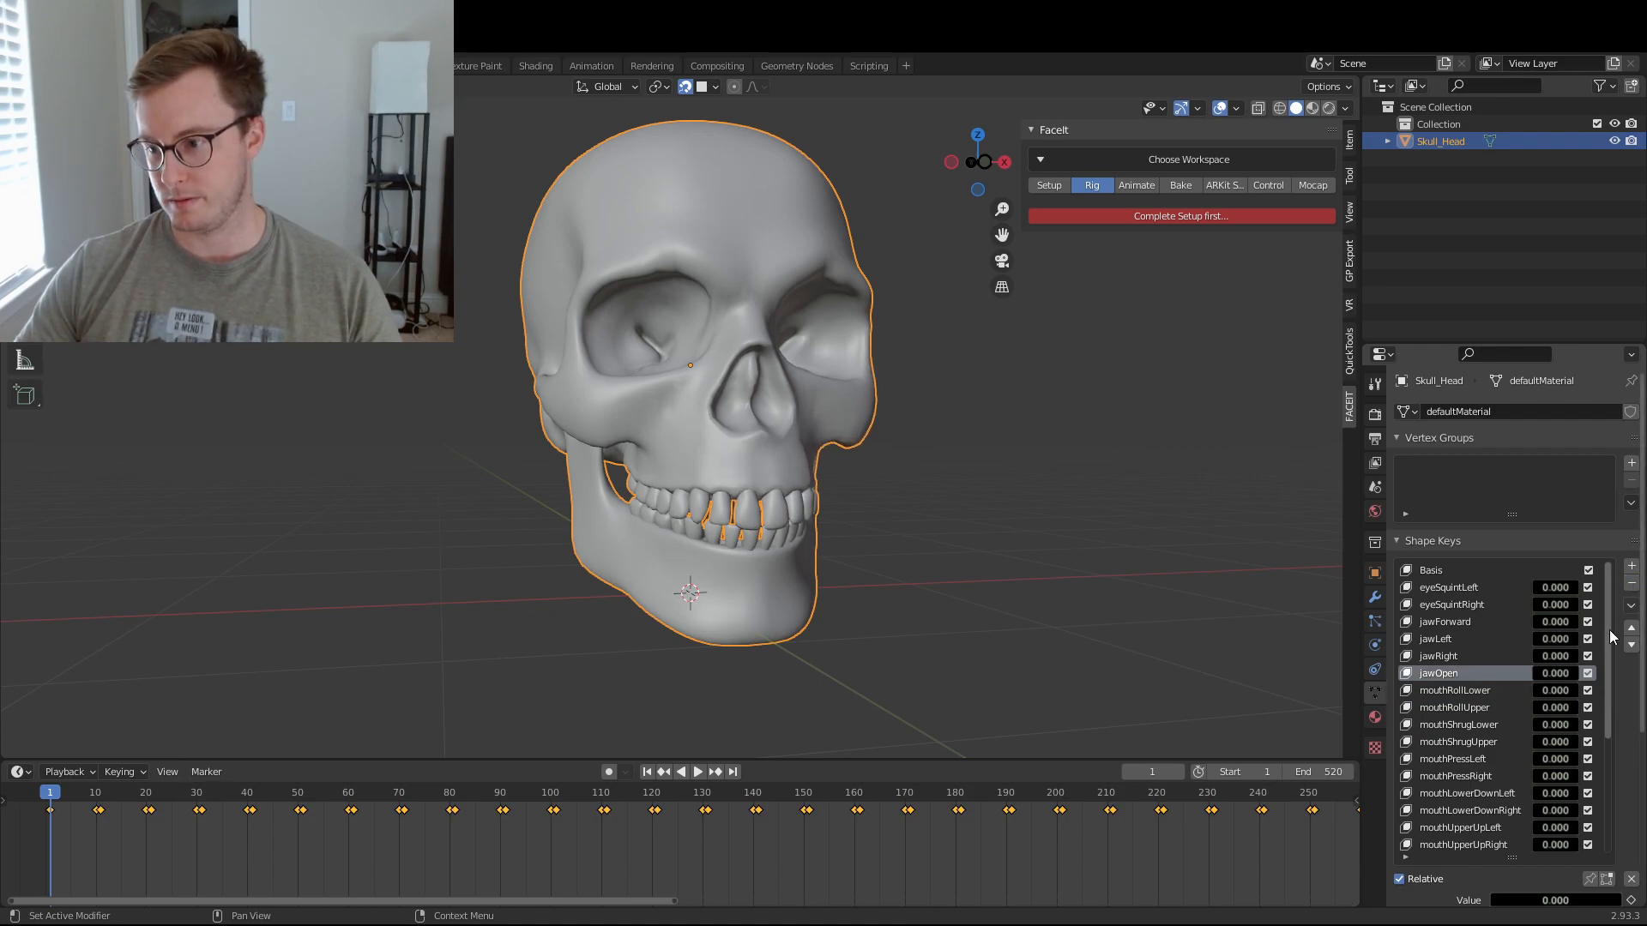
- Test the mouthRollLower shape key, and remove both mouthRollUpper and mouthRollLower
{"action": "left_click", "coordinate": [1466, 691]}
{"action": "left_click_drag", "start_coordinate": [1556, 689], "coordinate": [1595, 689]}
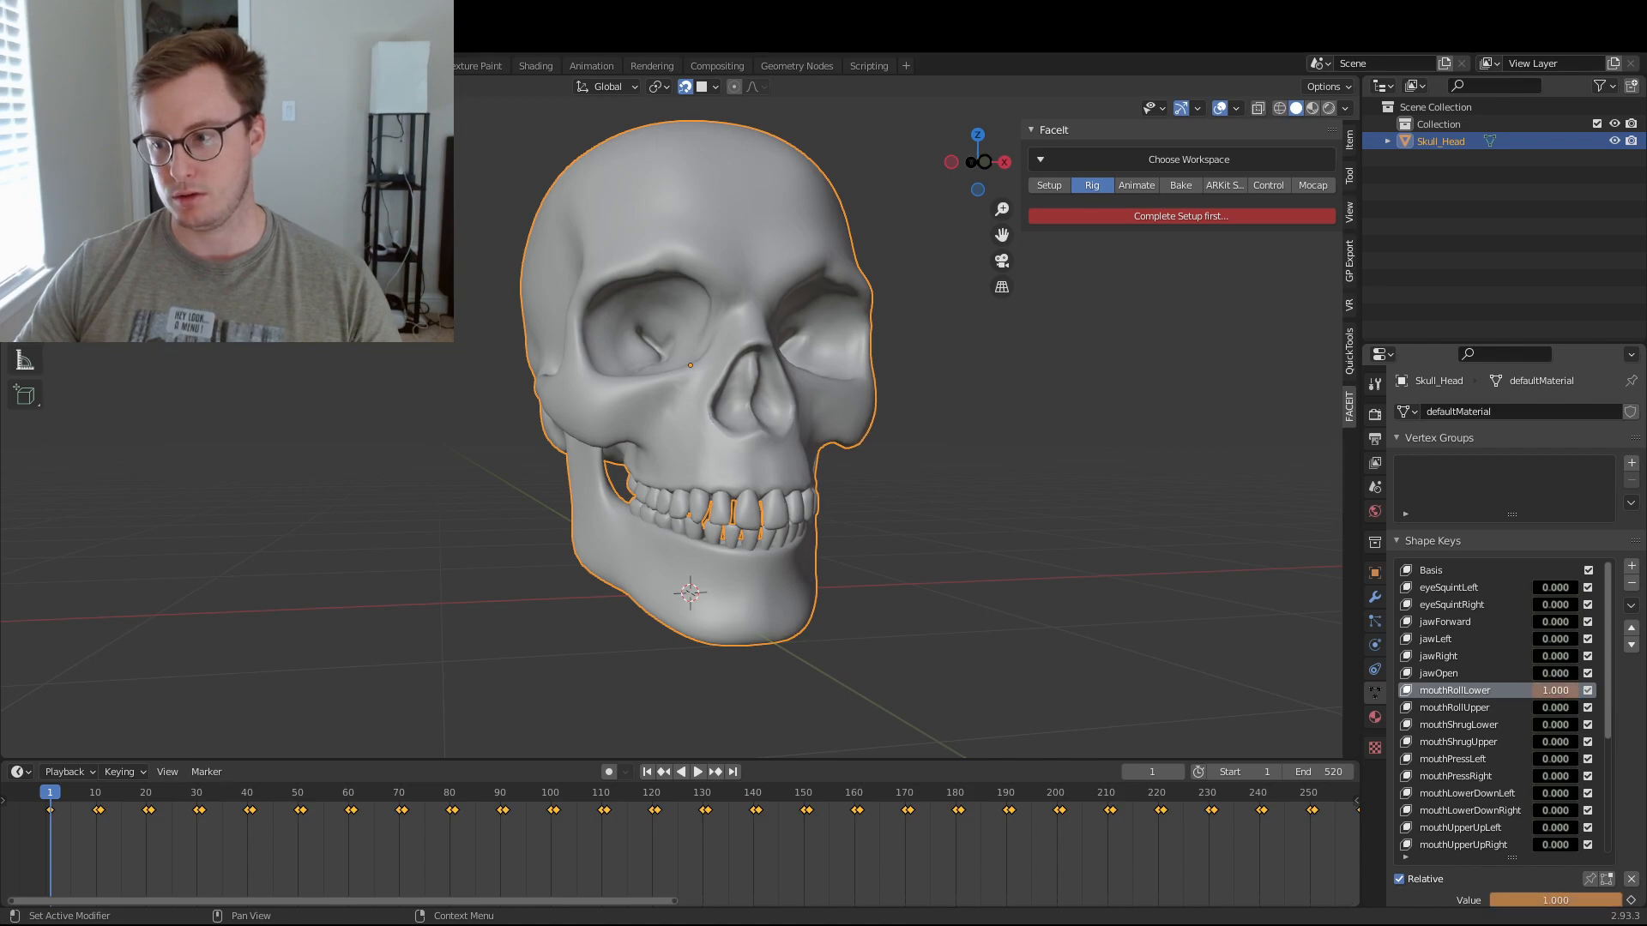
{"action": "left_click_drag", "start_coordinate": [1596, 689], "coordinate": [1536, 689]}
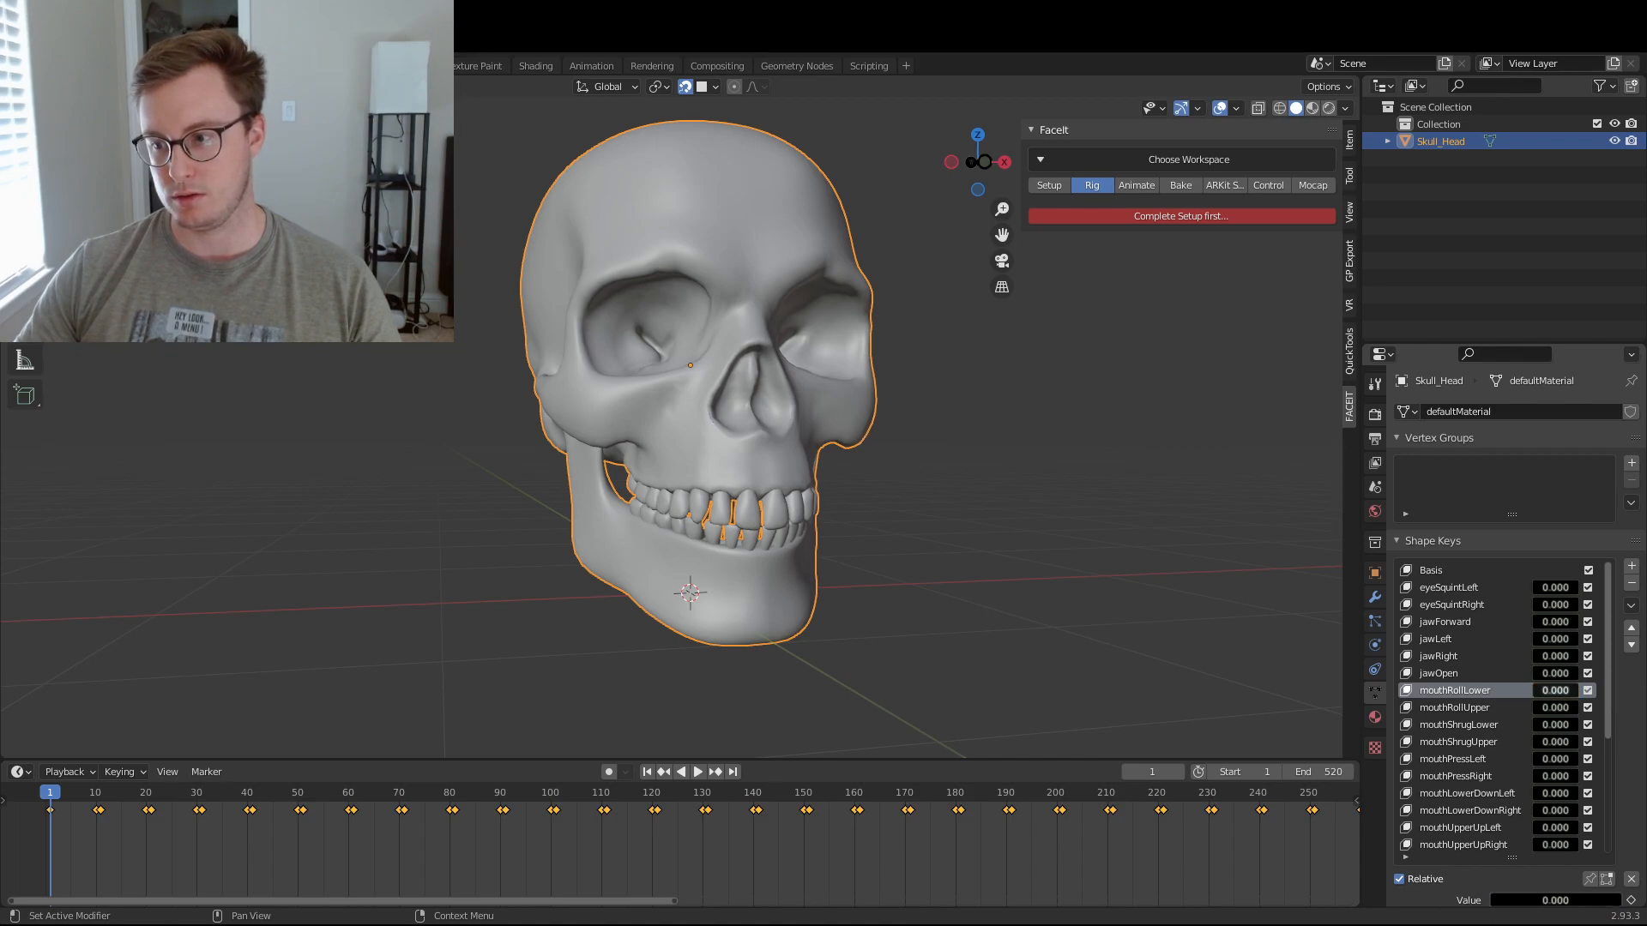
{"action": "left_click", "coordinate": [1484, 709]}
{"action": "left_click", "coordinate": [1632, 589]}
{"action": "left_click", "coordinate": [1632, 588]}
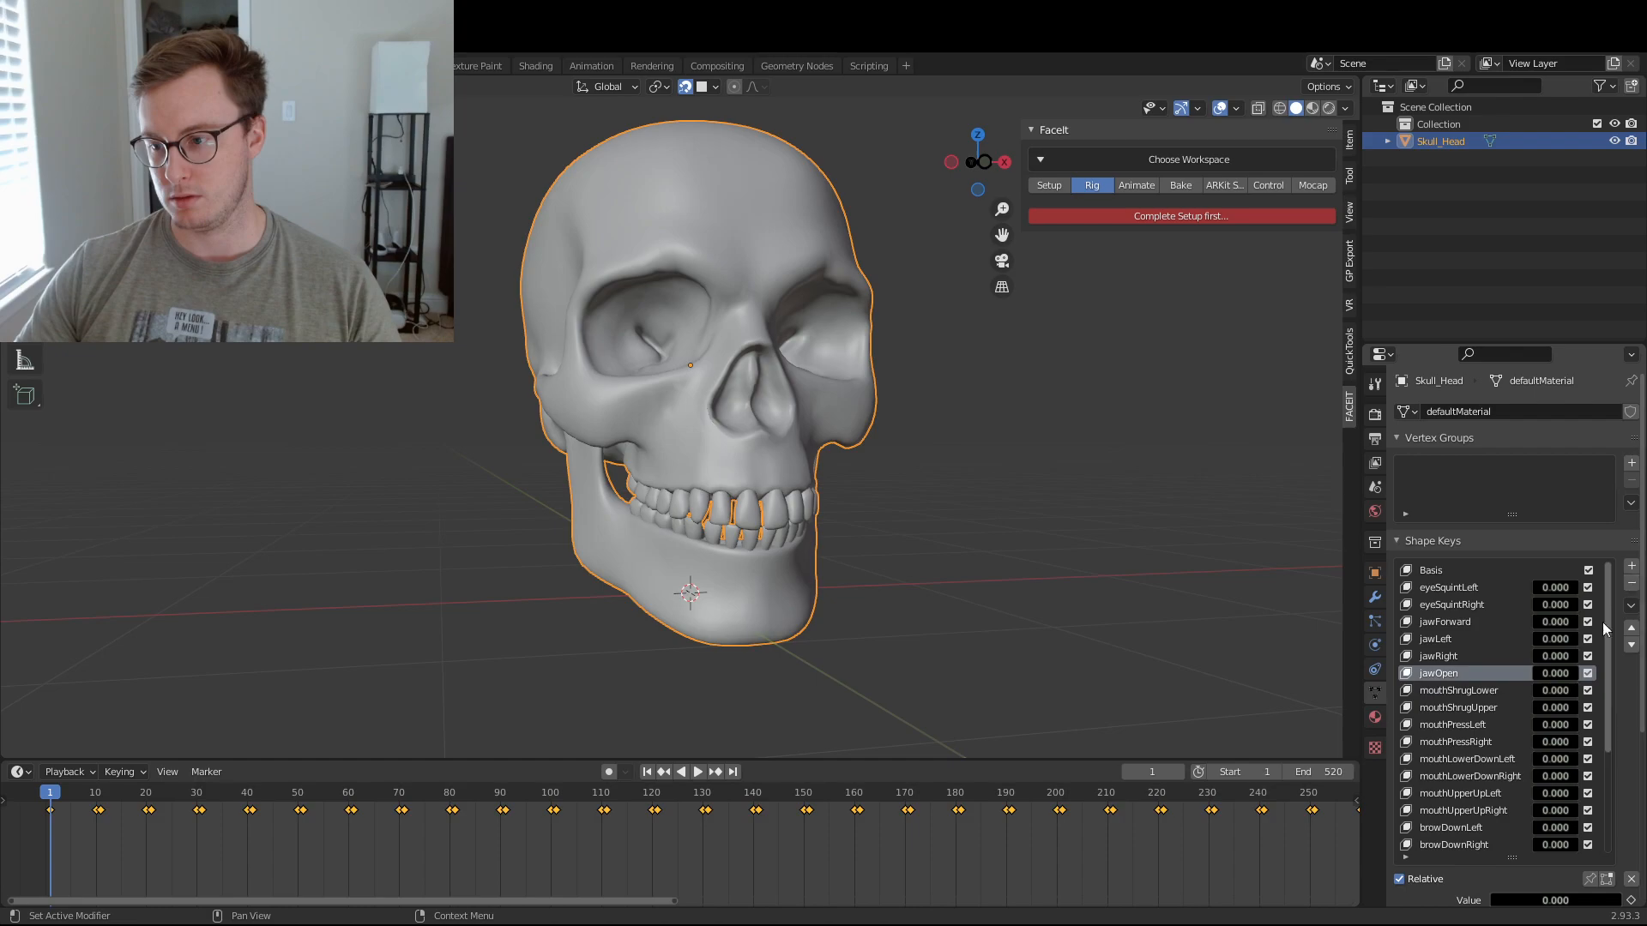
- Test the mouthShrugLower shape key, and remove both mouthShrugUpper and mouthShrugLower
{"action": "left_click", "coordinate": [1475, 692]}
{"action": "mouse_move", "coordinate": [1541, 691]}
{"action": "left_mouse_down"}
{"action": "mouse_move", "coordinate": [1604, 690]}
{"action": "mouse_move", "coordinate": [1528, 692]}
{"action": "left_mouse_up"}
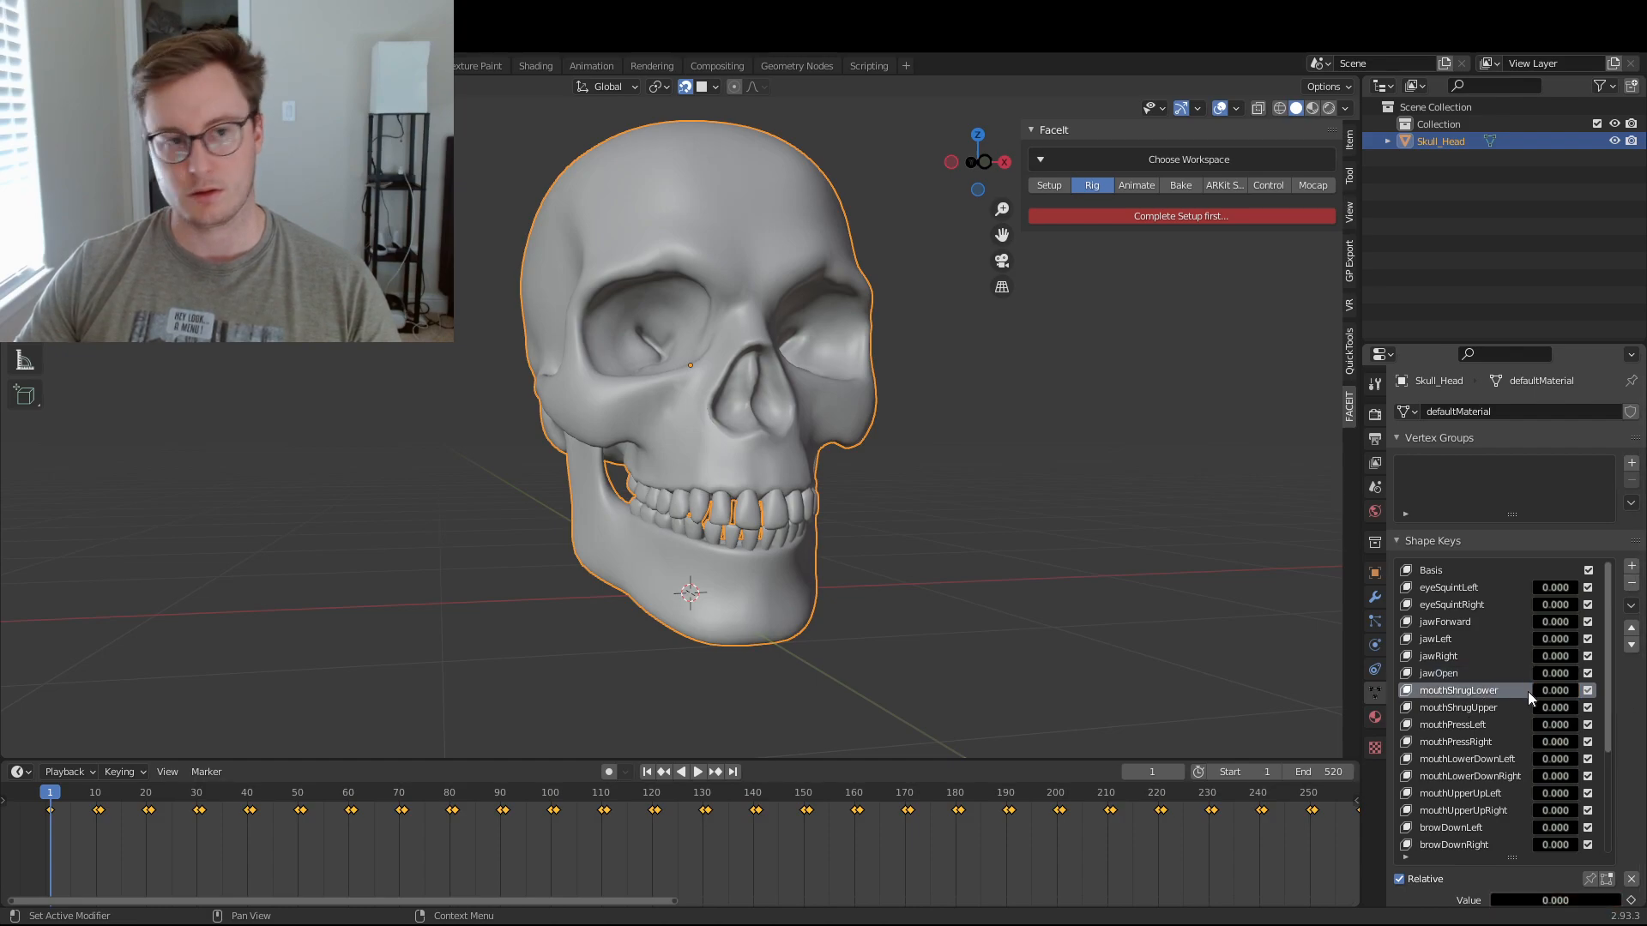
{"action": "left_click", "coordinate": [1486, 708]}
{"action": "left_click", "coordinate": [1632, 588]}
{"action": "left_click", "coordinate": [1632, 589]}
- Test the mouthPressLeft shape key, and remove all left and right mouthUpperUp, mouthLowerDown and mouthPress keys
{"action": "left_click", "coordinate": [1485, 694]}
{"action": "mouse_move", "coordinate": [1547, 691]}
{"action": "left_mouse_down"}
{"action": "mouse_move", "coordinate": [1596, 690]}
{"action": "mouse_move", "coordinate": [1544, 691]}
{"action": "left_mouse_up"}
{"action": "left_click", "coordinate": [1506, 772]}
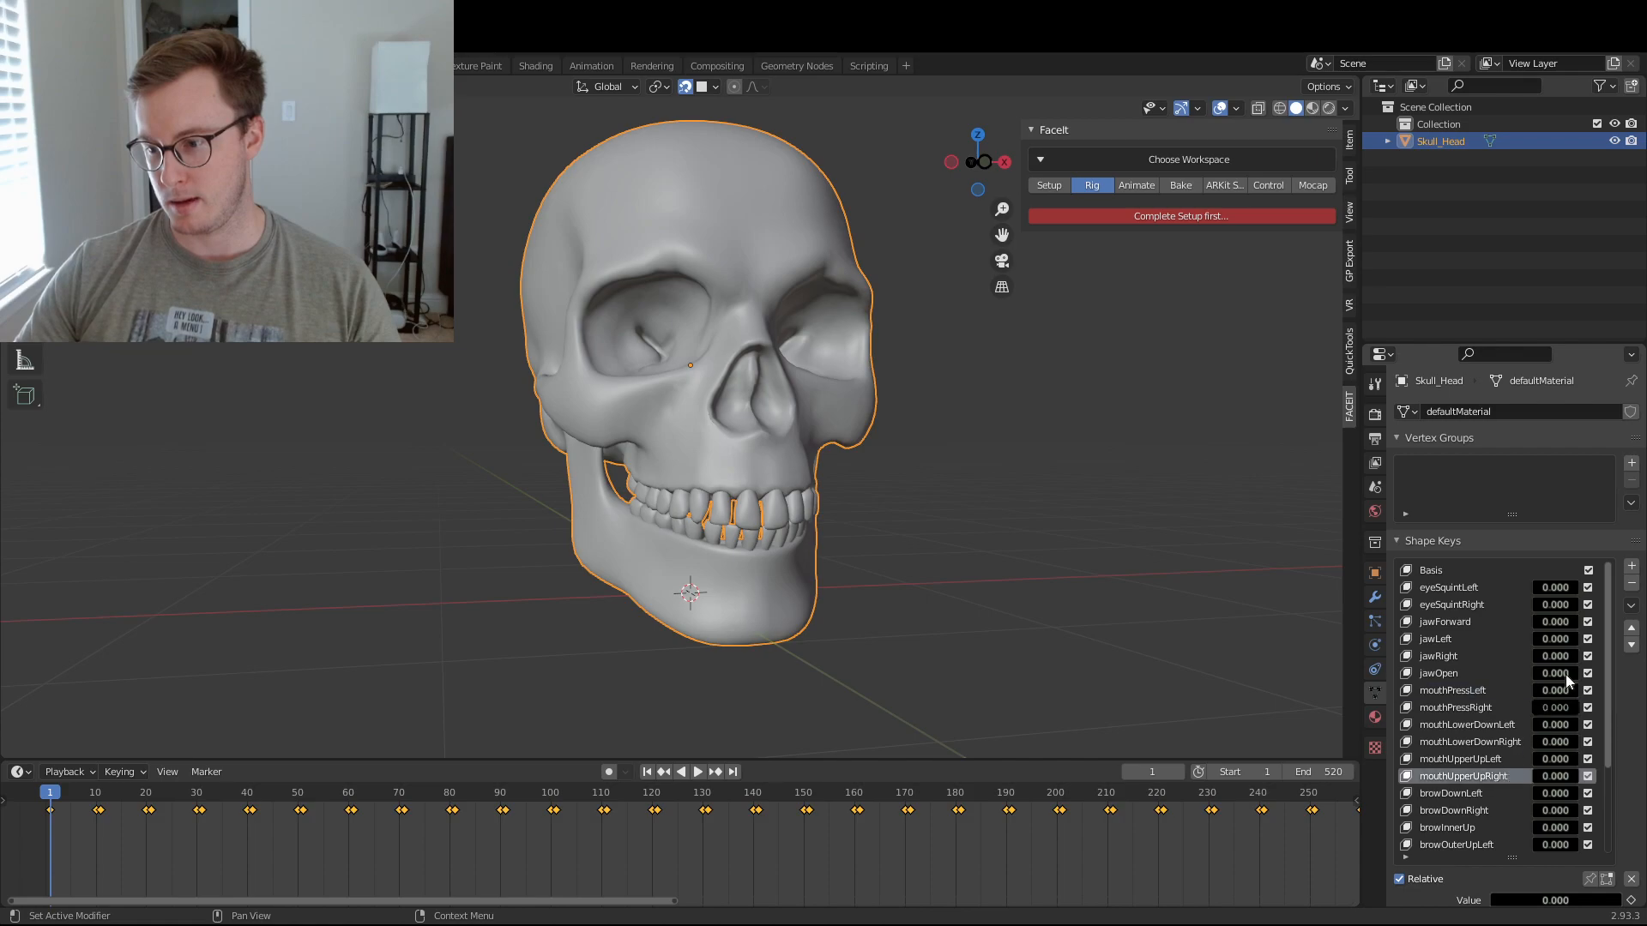
{"action": "left_click", "coordinate": [1632, 588]}
{"action": "left_click", "coordinate": [1632, 588]}
{"action": "left_click", "coordinate": [1632, 588]}
{"action": "left_click", "coordinate": [1633, 589]}
{"action": "left_click", "coordinate": [1633, 588]}
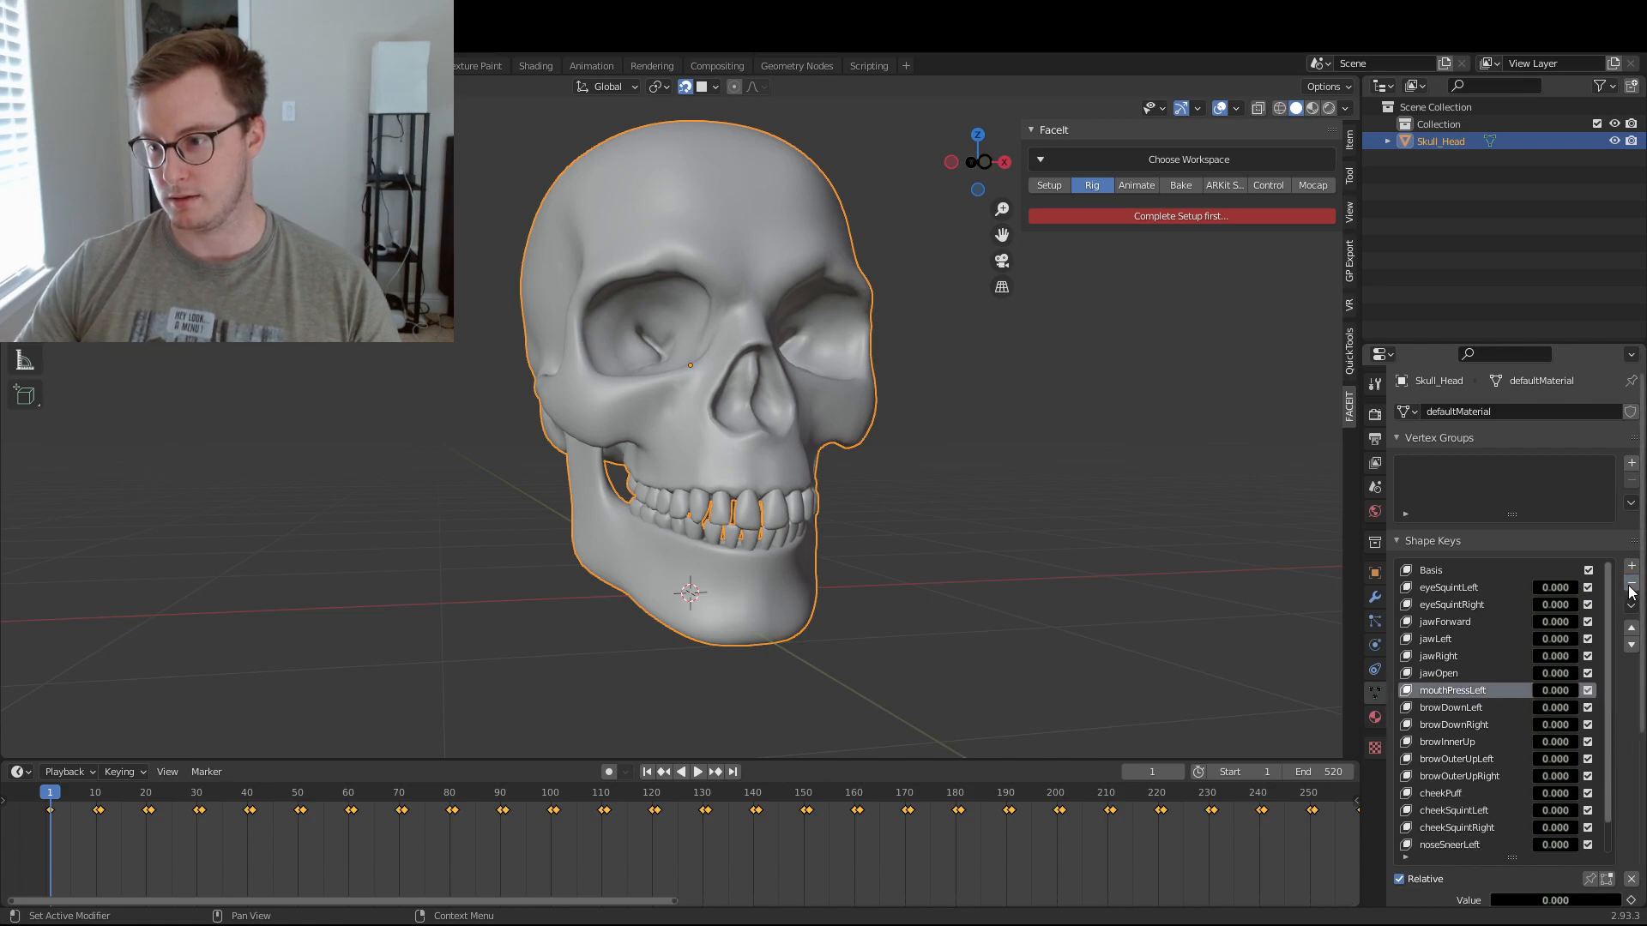
{"action": "left_click", "coordinate": [1632, 588]}
- Set the browDownLeft shape key to 1.000 and view the skull's eye sockets in Edit Mode from the orthographic front
{"action": "left_click_drag", "start_coordinate": [1544, 690], "coordinate": [1511, 712]}
{"action": "left_click", "coordinate": [1497, 693]}
{"action": "left_click", "coordinate": [1505, 708]}
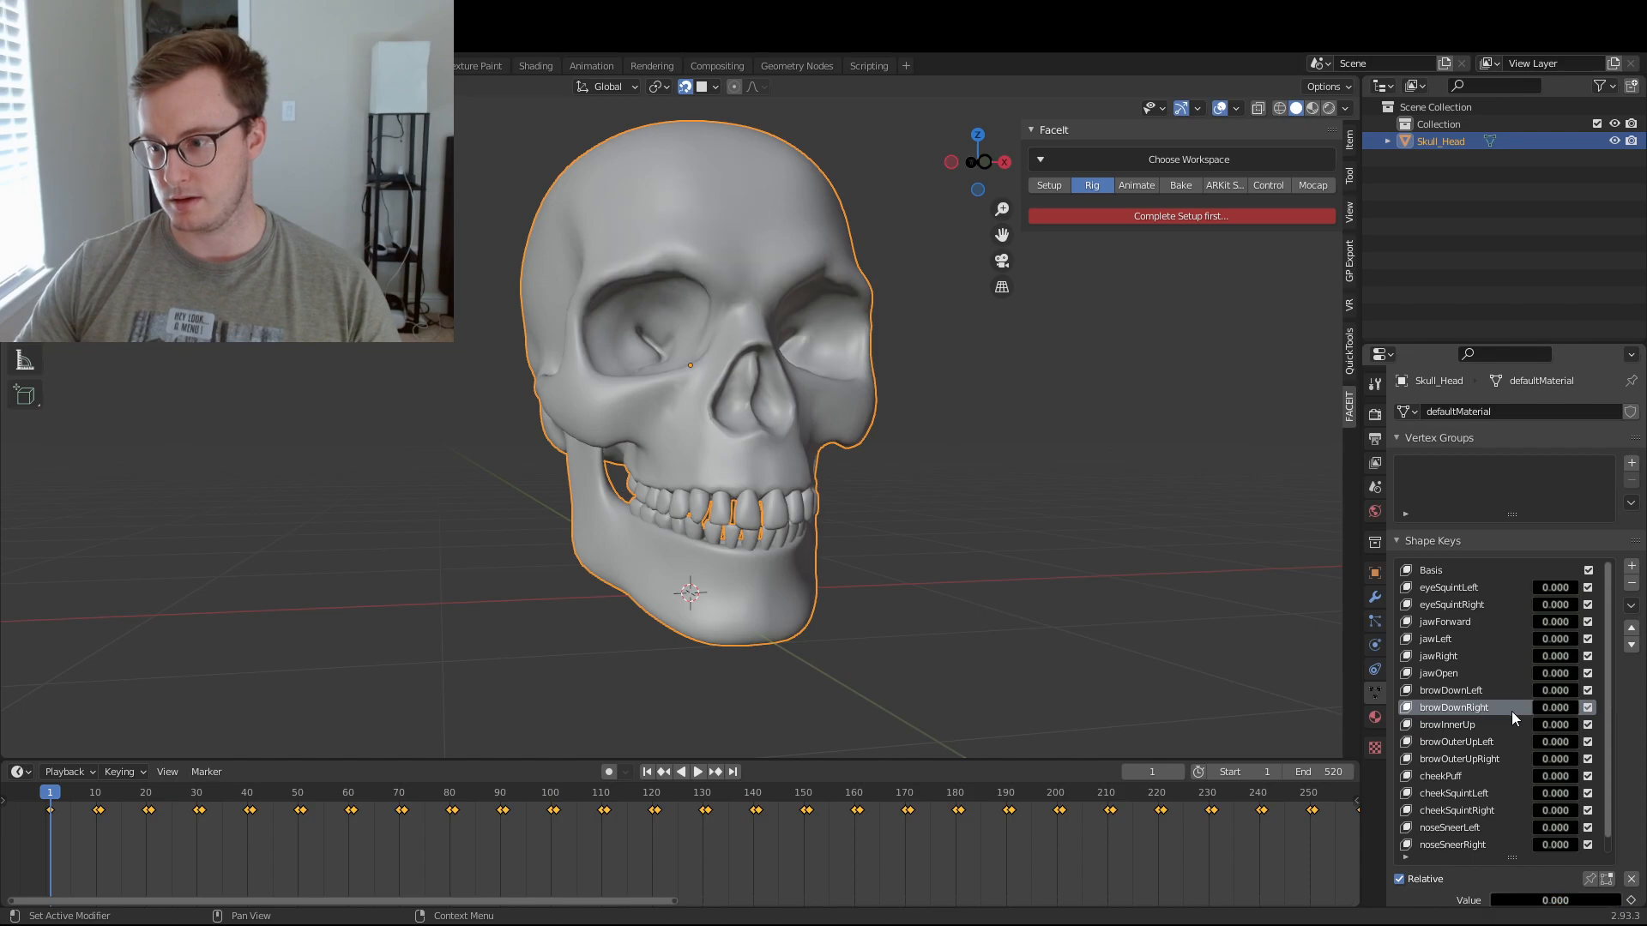
{"action": "left_click", "coordinate": [1447, 691]}
{"action": "key", "text": "KP_1"}
{"action": "key", "text": "Tab"}
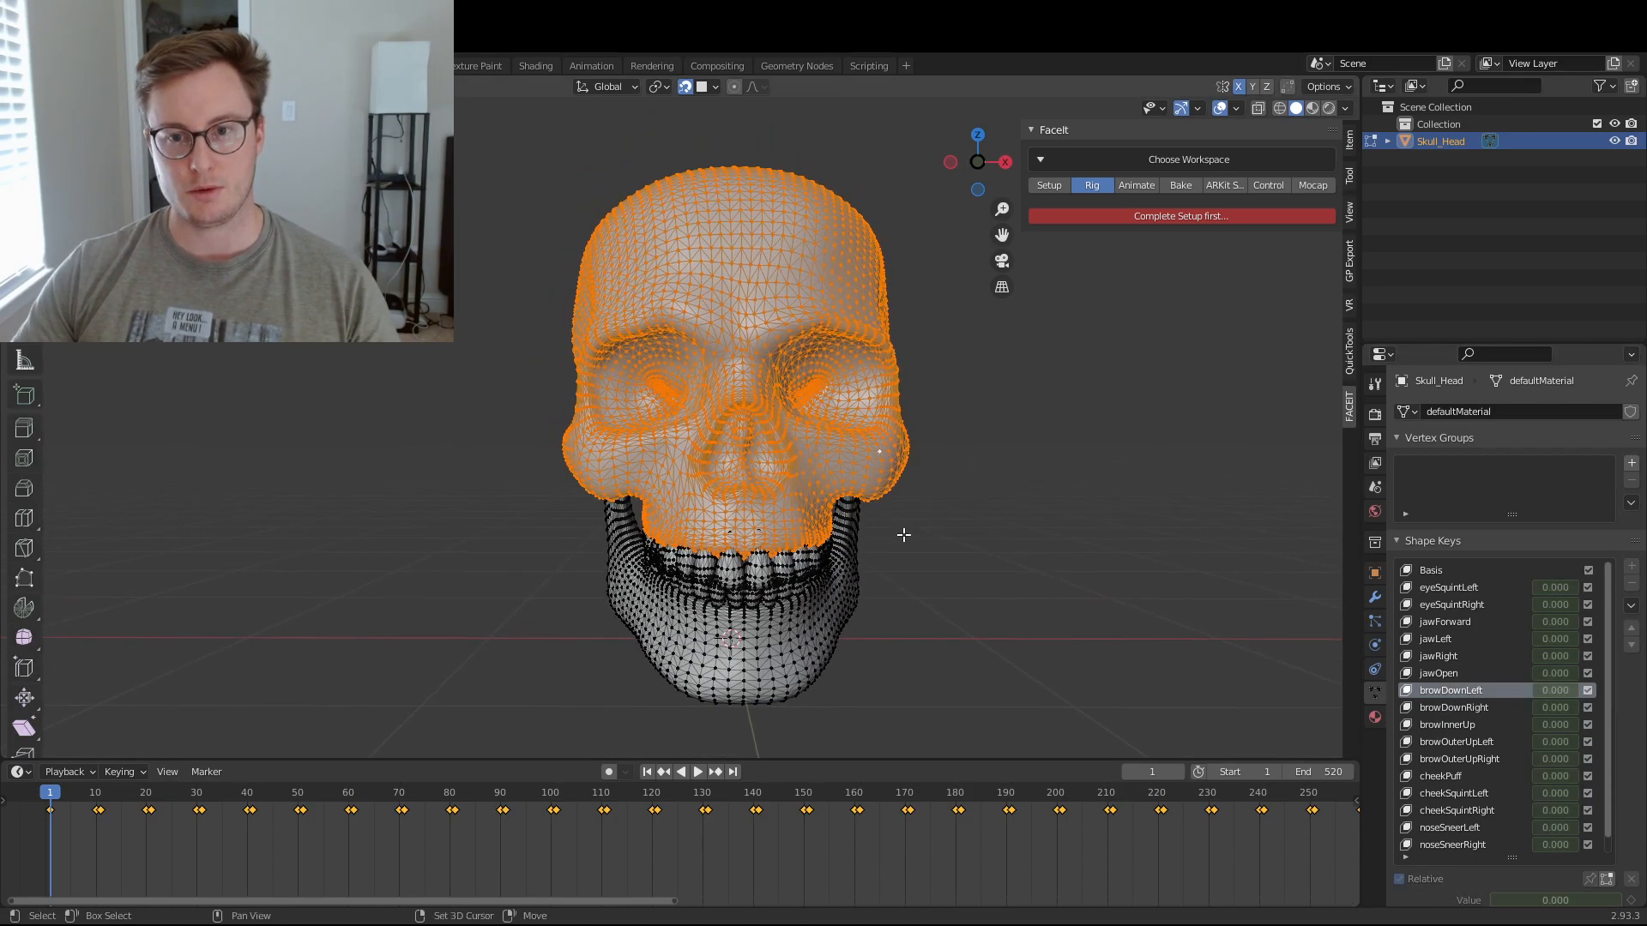
{"action": "key", "text": "KP_5"}
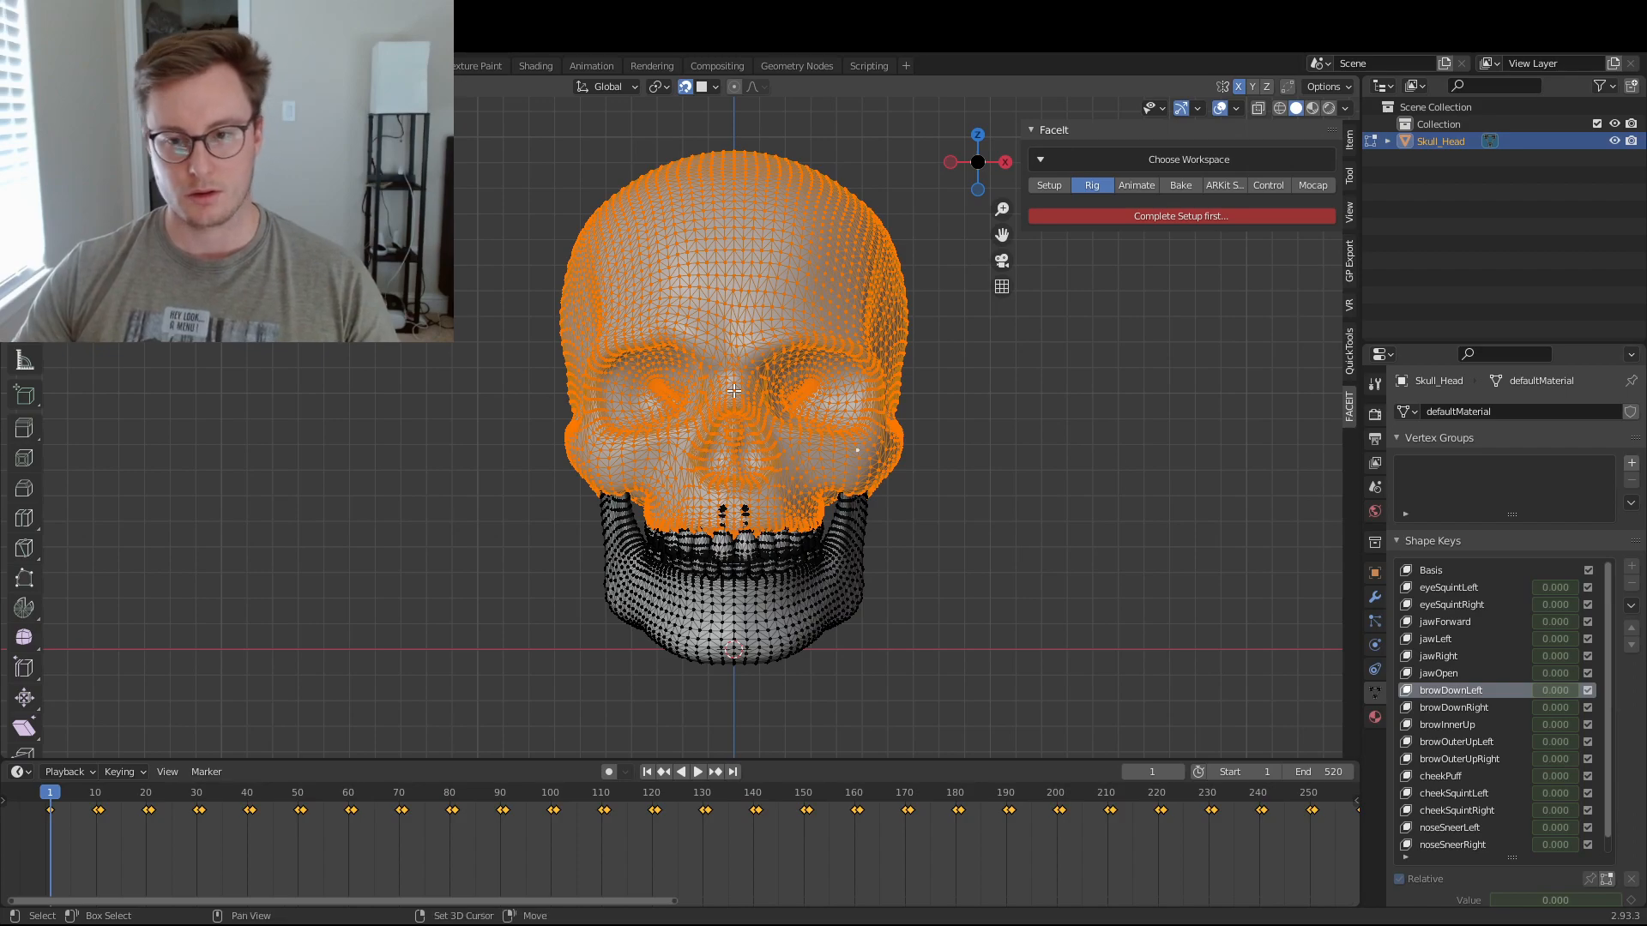
{"action": "scroll", "coordinate": [733, 390], "scroll_direction": "up", "scroll_amount": 5}
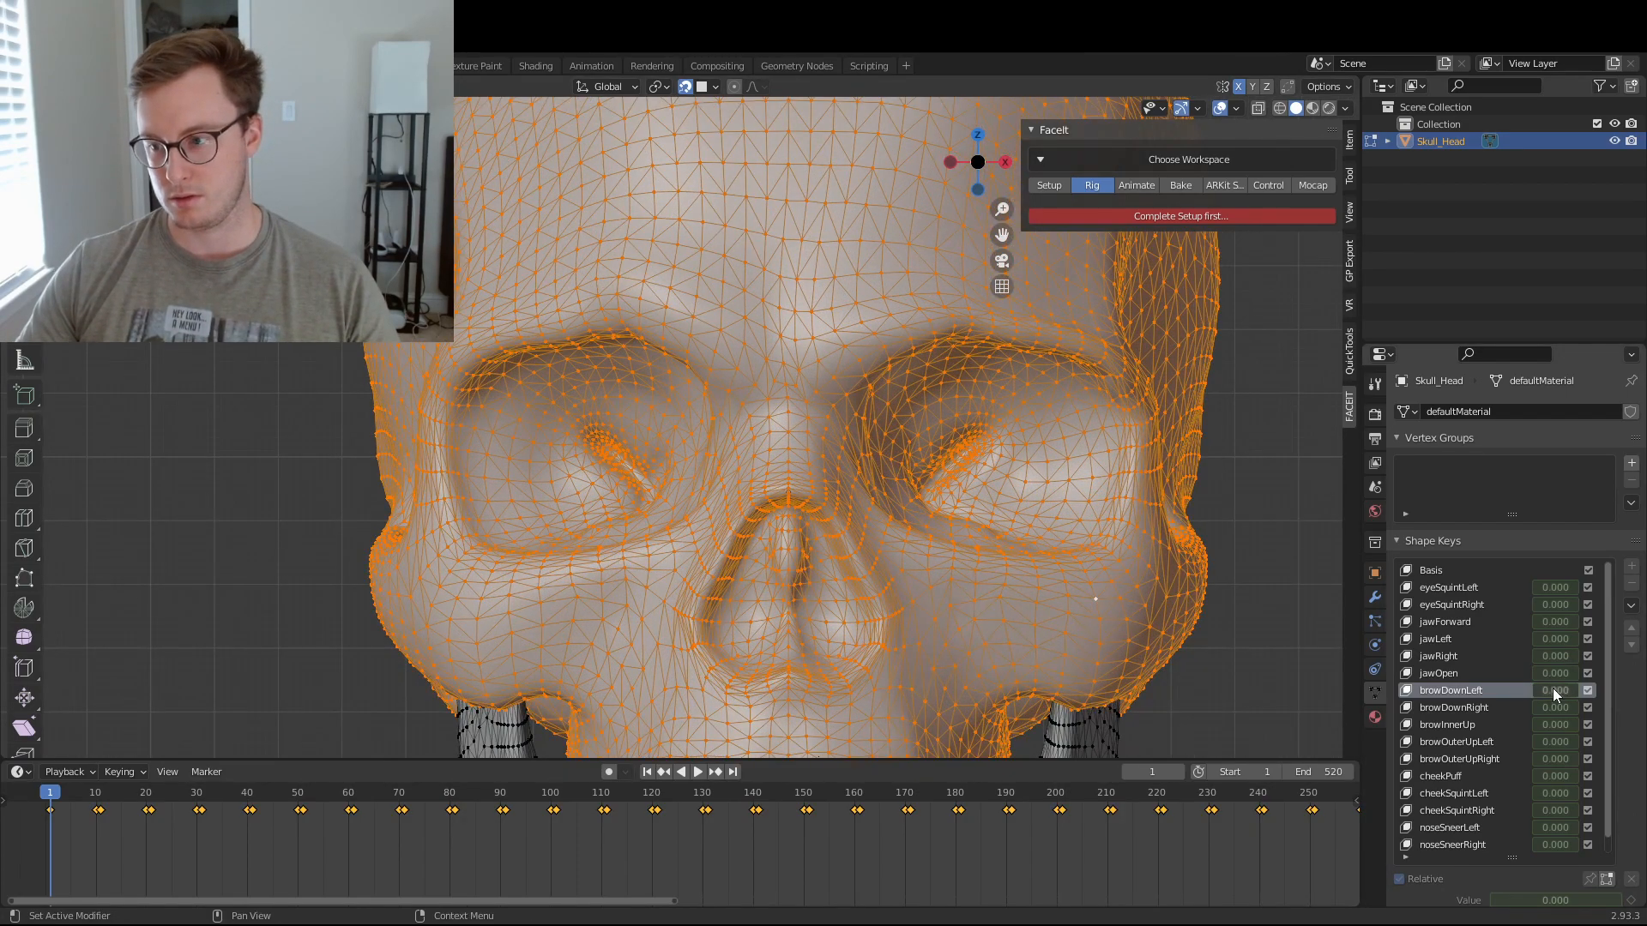
{"action": "left_click_drag", "start_coordinate": [1555, 691], "coordinate": [1603, 691]}
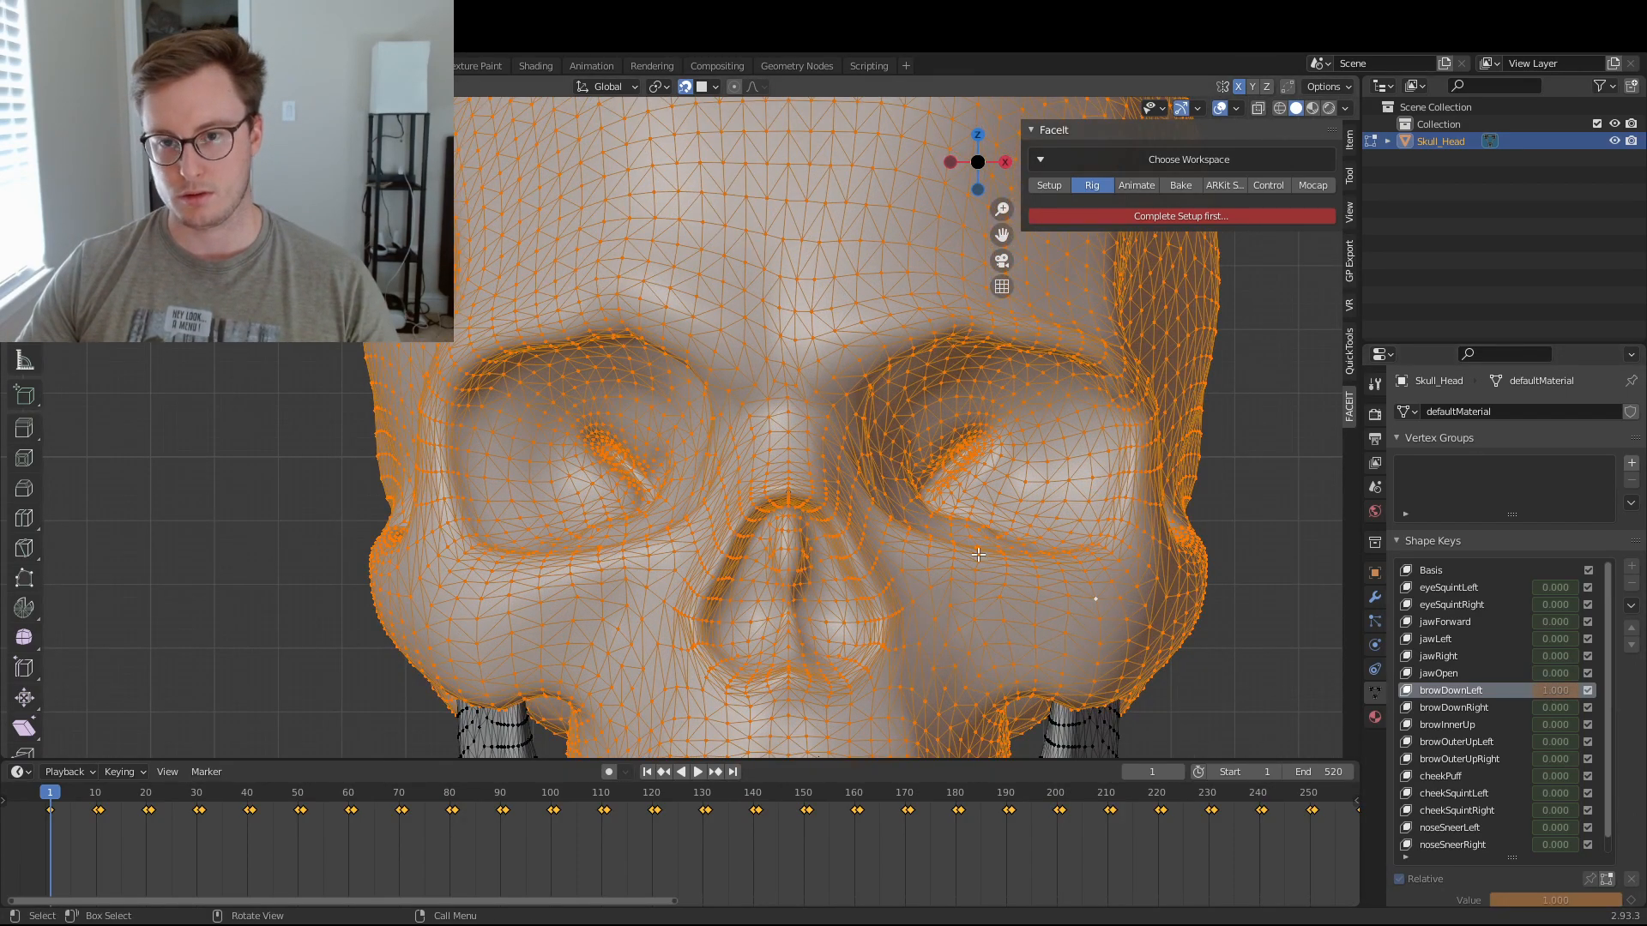
{"action": "key", "text": "Tab"}
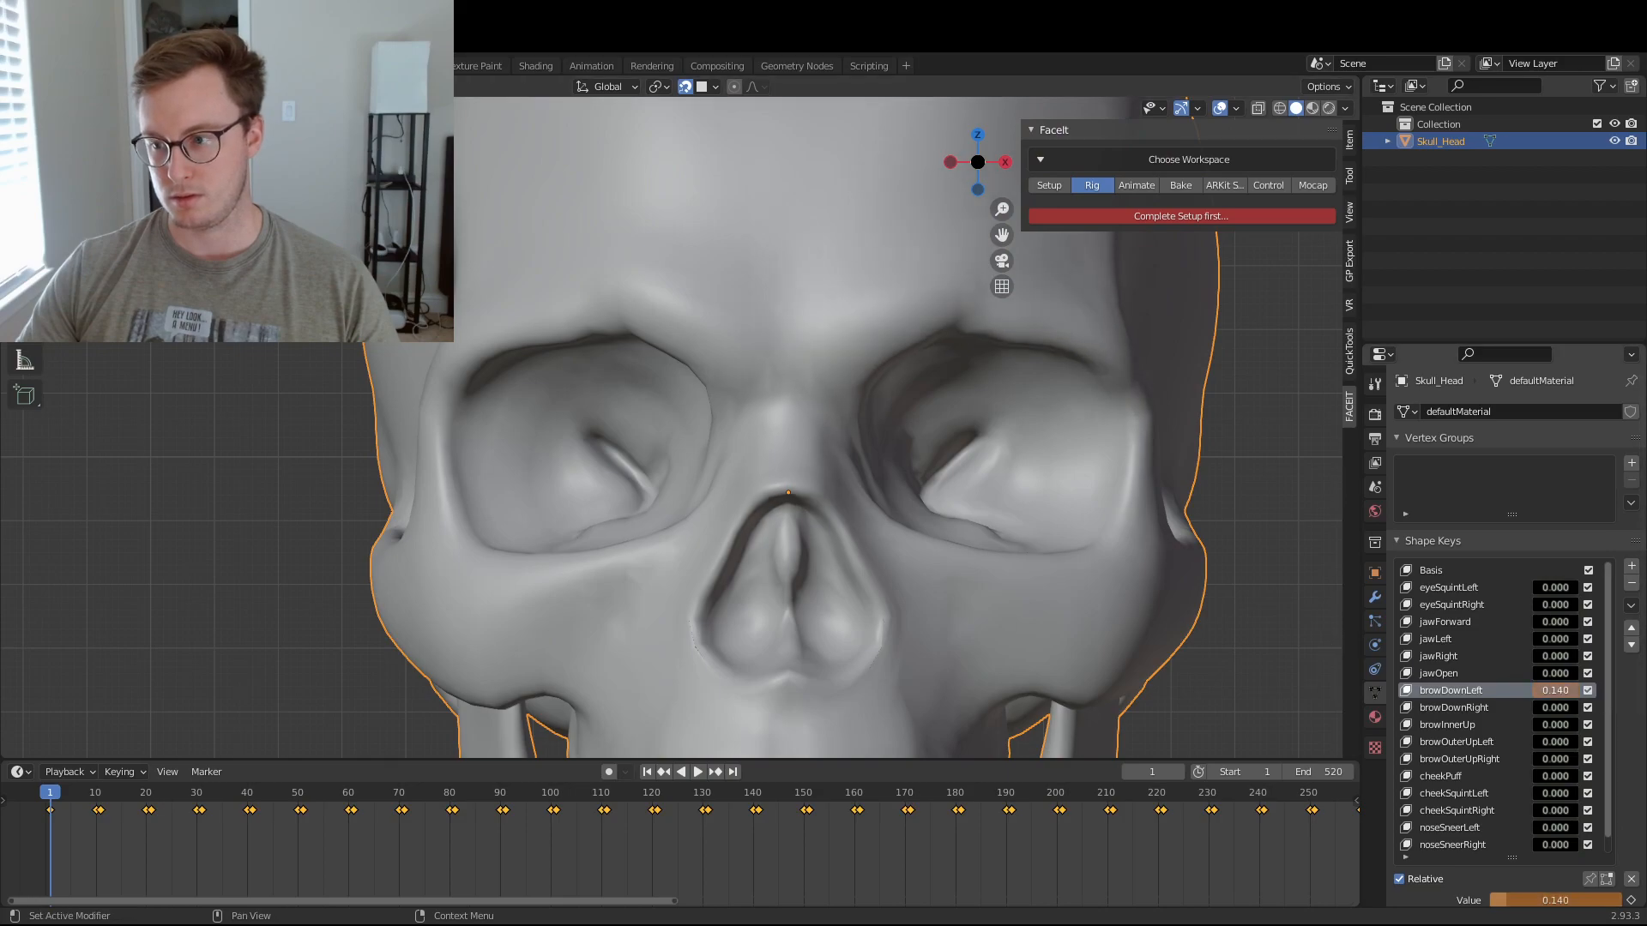
{"action": "key", "text": "Tab"}
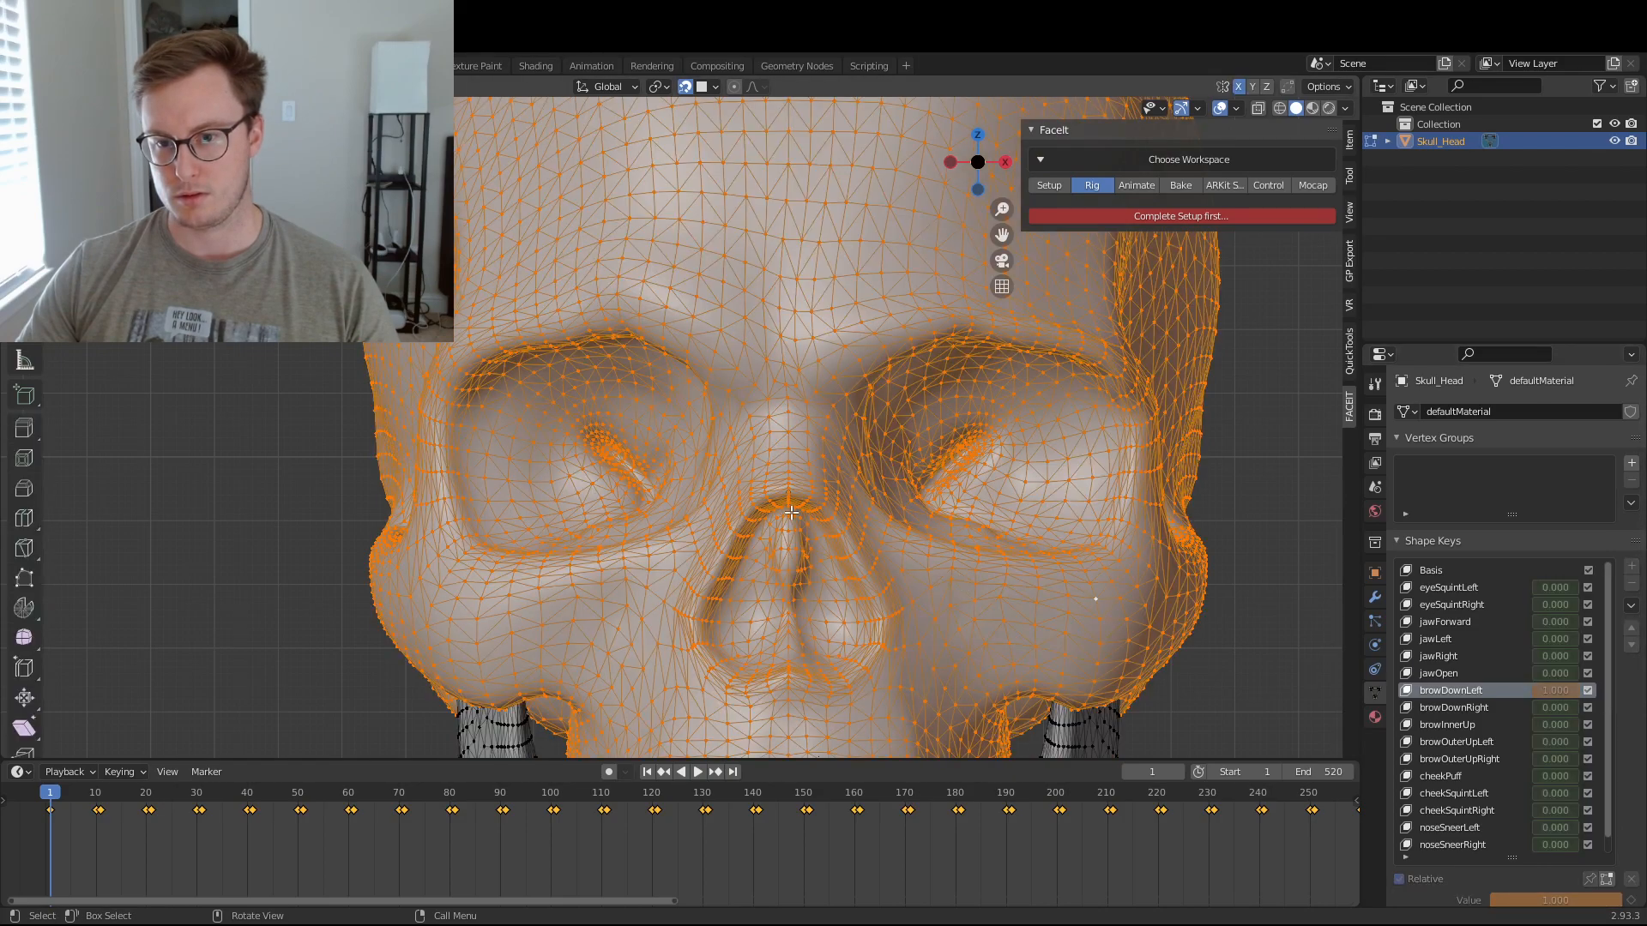
- Clear the selection, box-select the lower eye-socket and nose area, and turn on wireframe shading with X-ray
{"action": "key", "text": "alt+a"}
{"action": "left_click_drag", "start_coordinate": [602, 406], "coordinate": [1088, 651]}
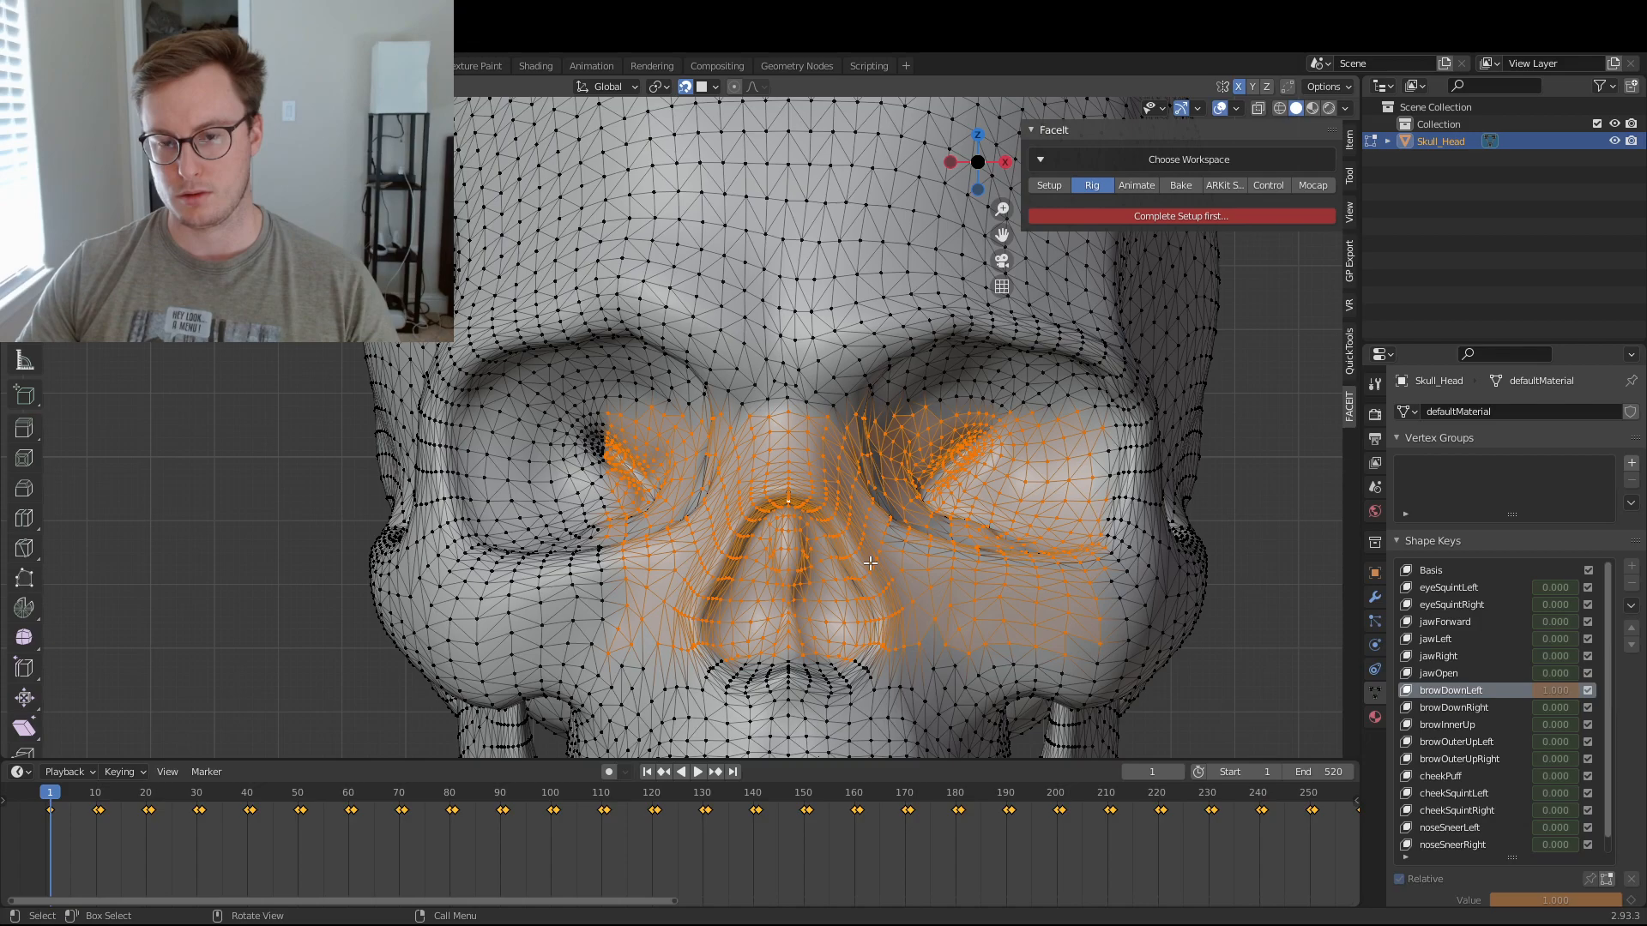
{"action": "key", "text": "shift+z"}
{"action": "key", "text": "b"}
{"action": "key", "text": "b"}
{"action": "left_click_drag", "start_coordinate": [608, 418], "coordinate": [874, 610]}
{"action": "left_click", "coordinate": [389, 108]}
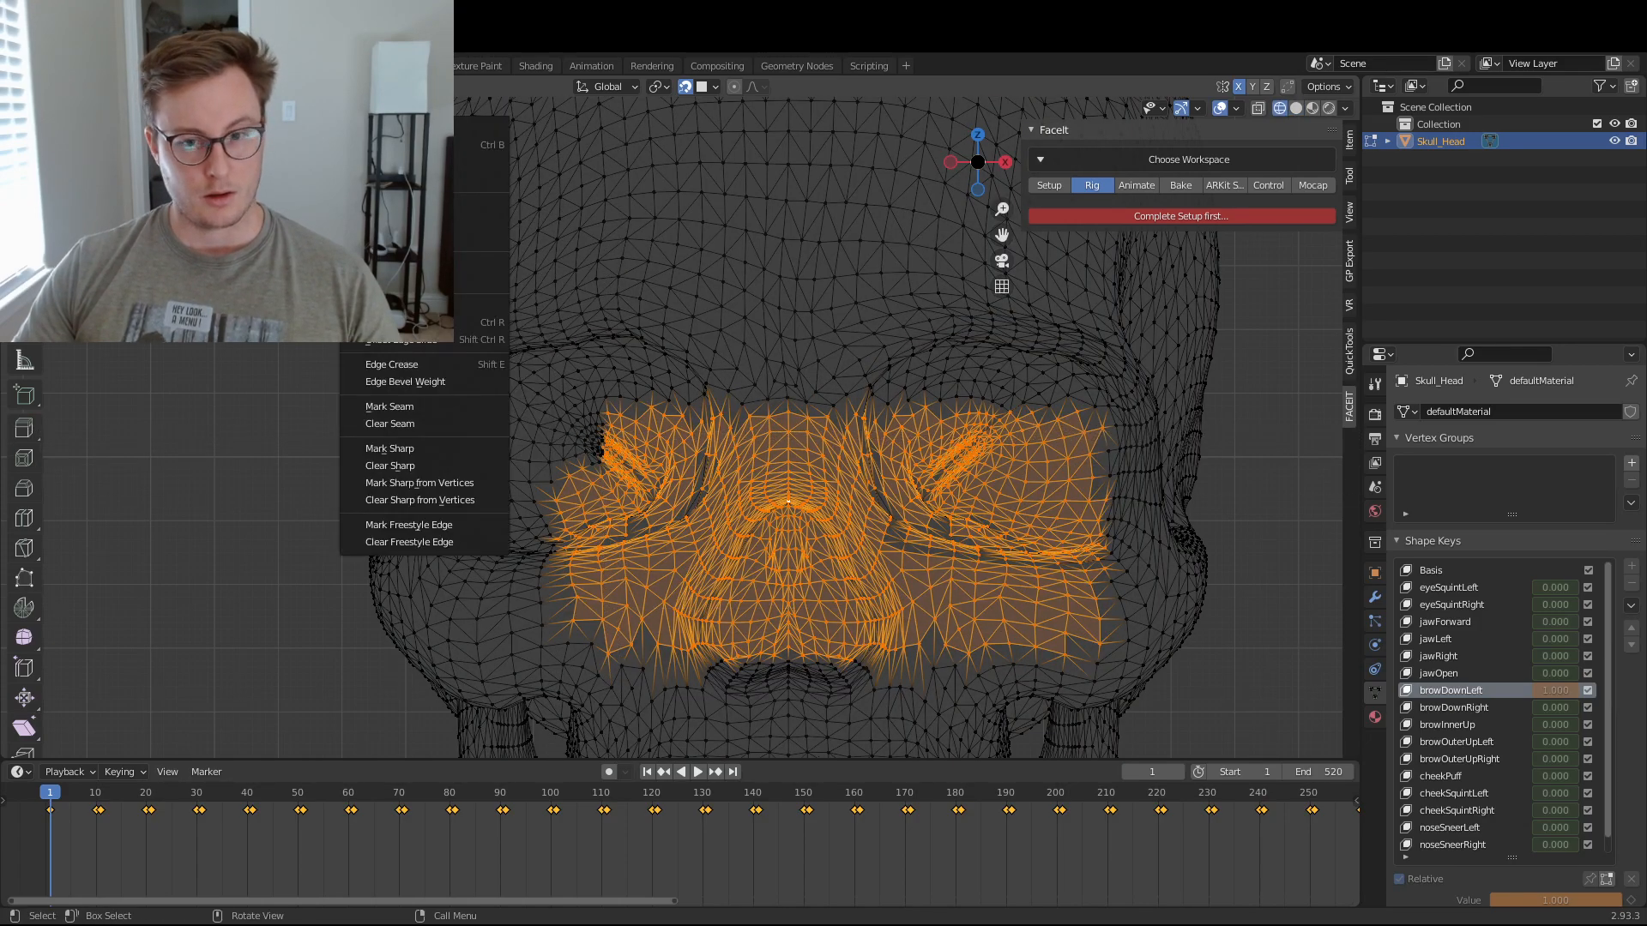
{"action": "left_click", "coordinate": [1258, 109]}
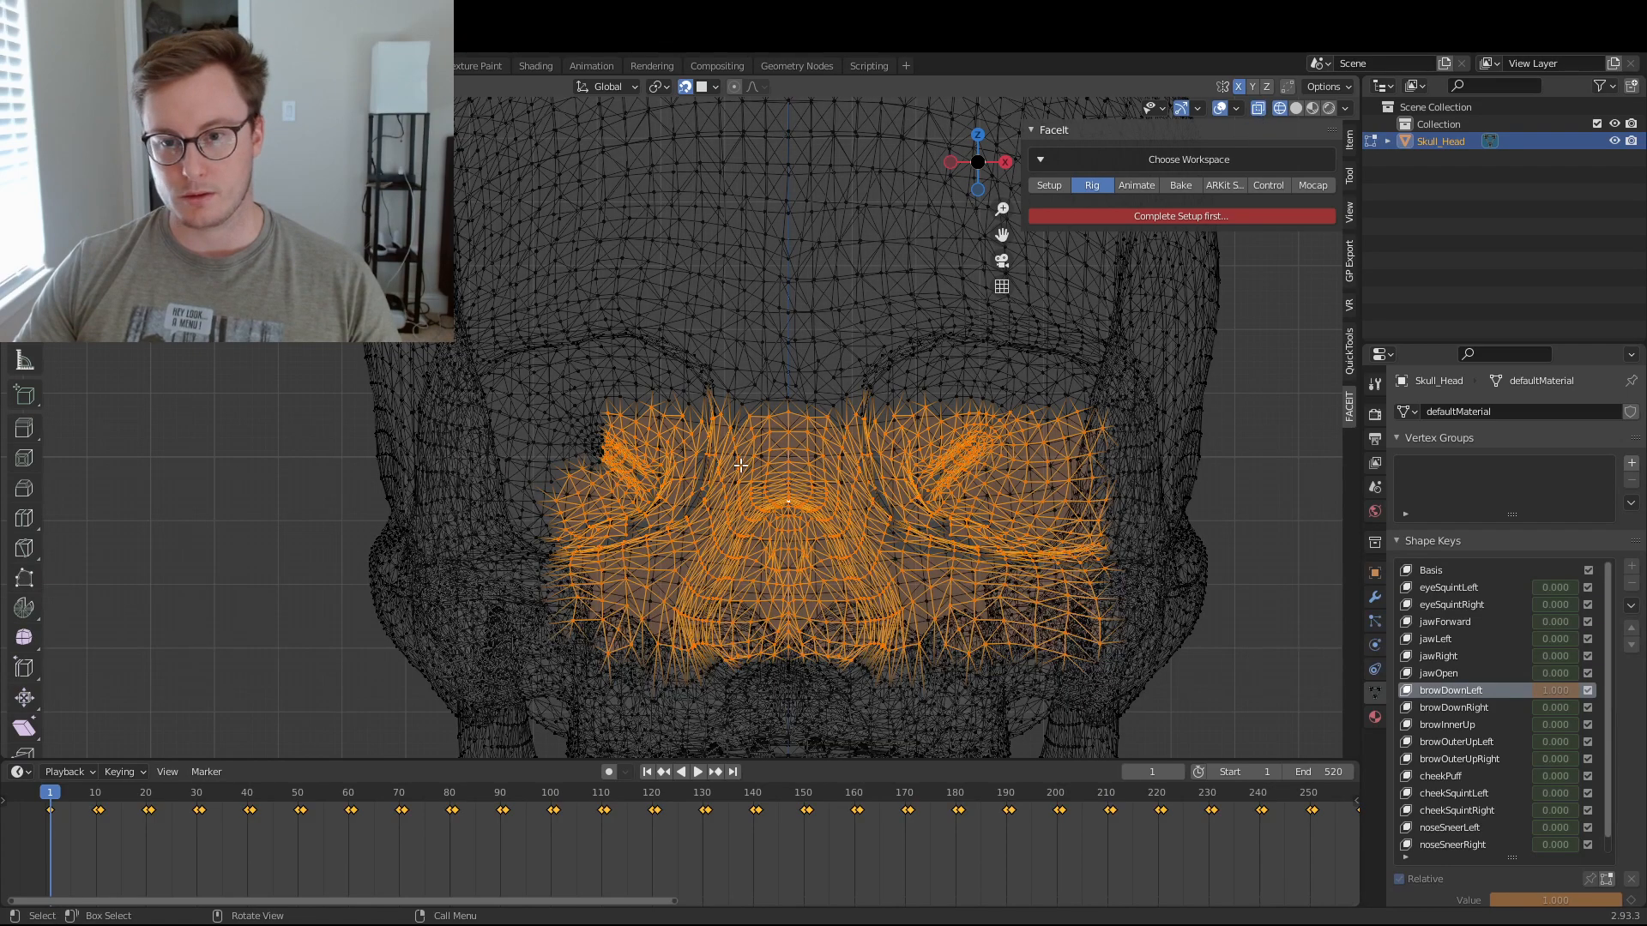
- Box-select through the mesh from mid eye sockets to below the nose, blend it from Basis at 1.000 for browDownLeft, and test the key
{"action": "left_click", "coordinate": [741, 467]}
{"action": "key", "text": "b"}
{"action": "left_click_drag", "start_coordinate": [605, 433], "coordinate": [1192, 663]}
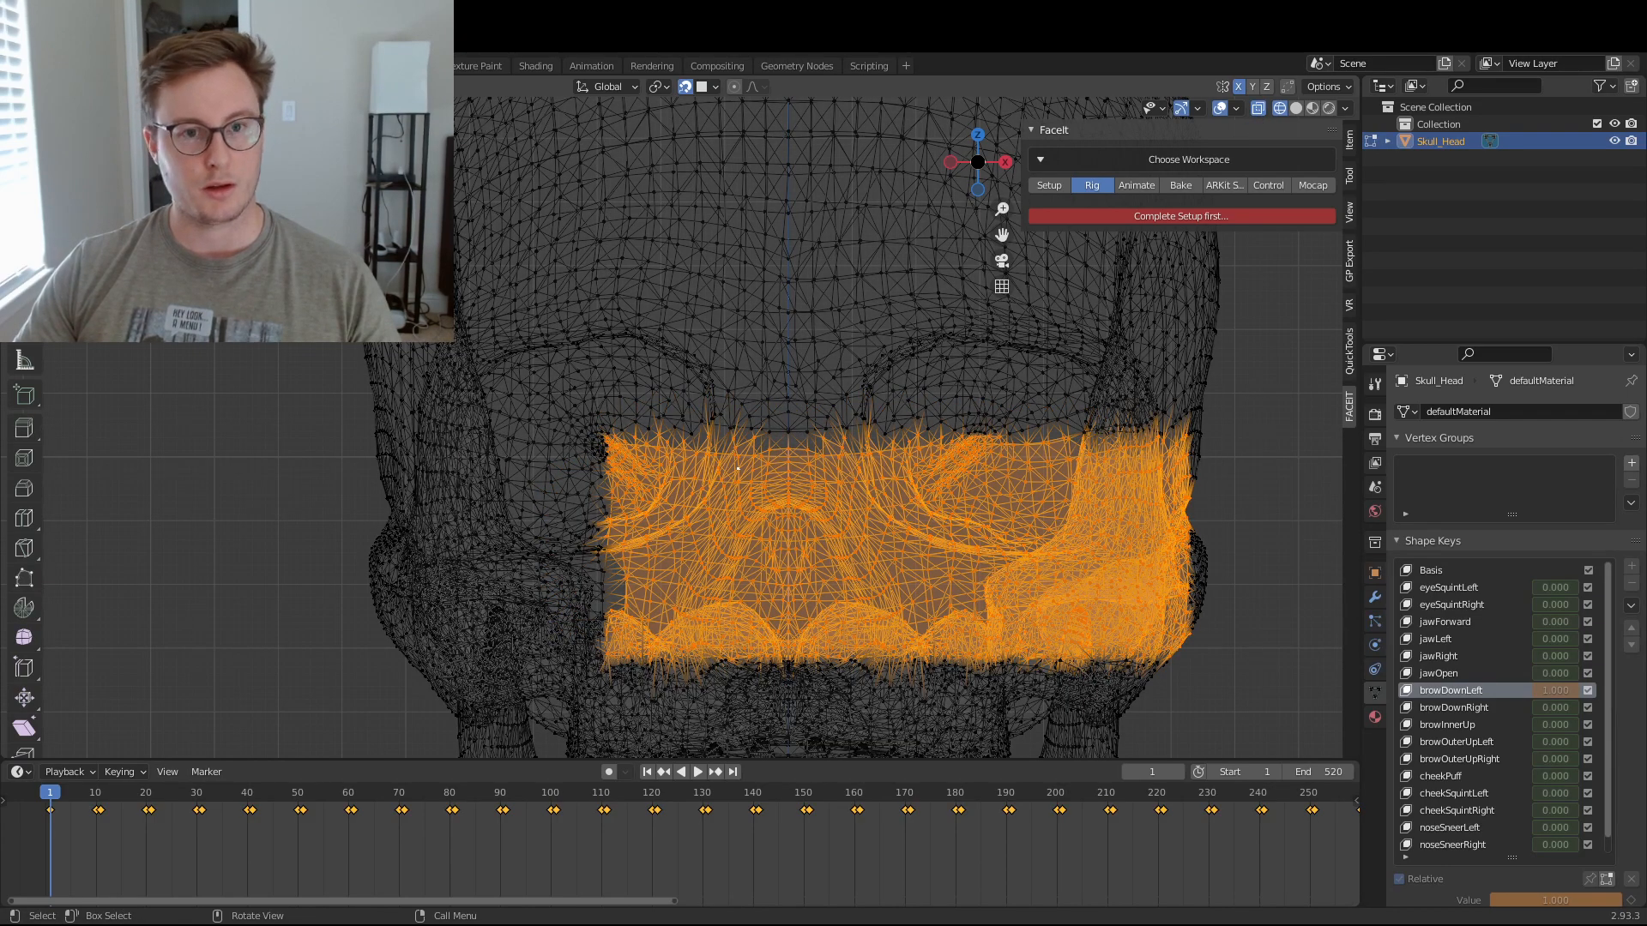
{"action": "left_click", "coordinate": [355, 86]}
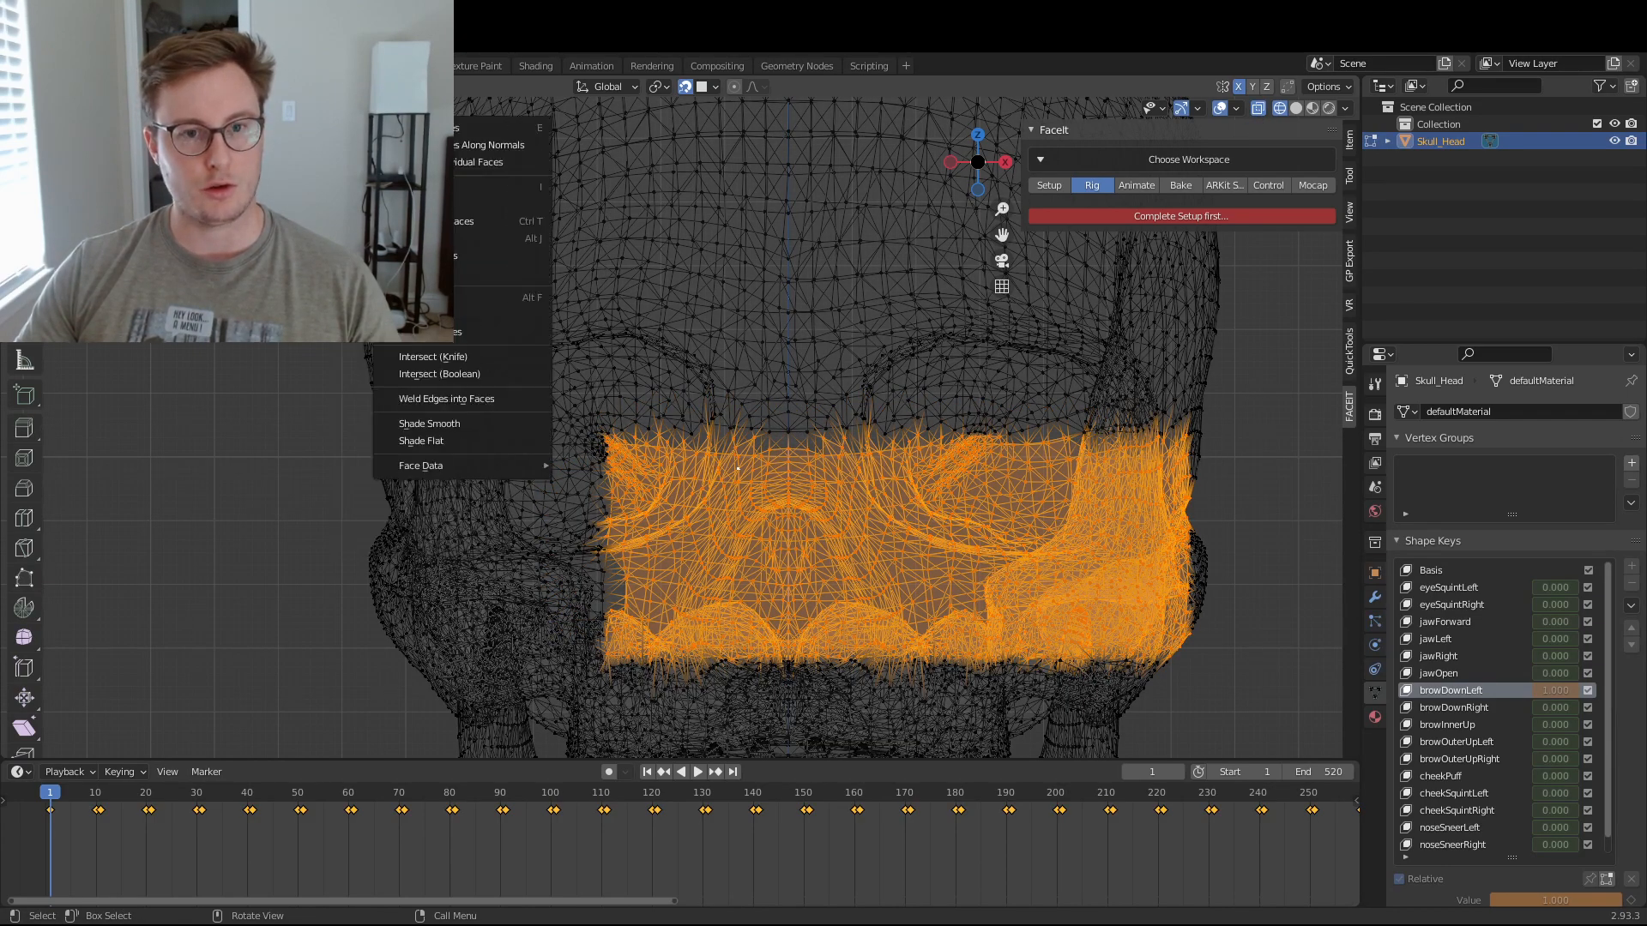
{"action": "mouse_move", "coordinate": [319, 87]}
{"action": "left_click", "coordinate": [378, 347]}
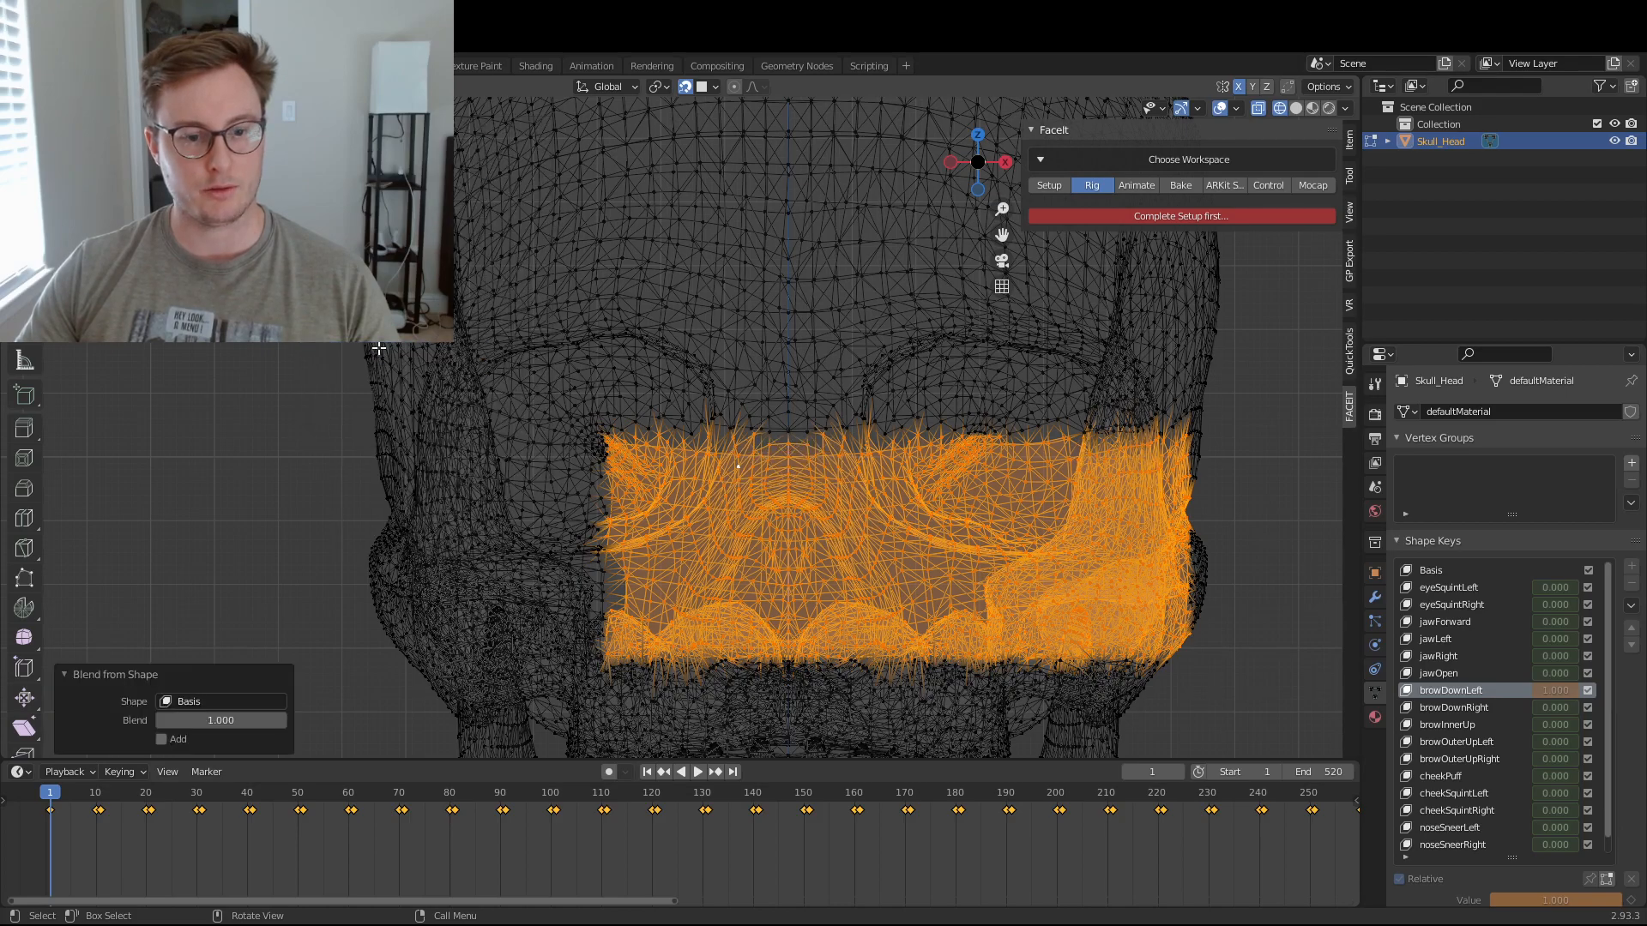
{"action": "key", "text": "Tab"}
{"action": "mouse_move", "coordinate": [1562, 693]}
{"action": "left_mouse_down"}
{"action": "mouse_move", "coordinate": [1508, 693]}
{"action": "mouse_move", "coordinate": [1587, 693]}
{"action": "mouse_move", "coordinate": [1535, 693]}
{"action": "mouse_move", "coordinate": [1587, 707]}
{"action": "left_mouse_up"}
- Blend the same selected region of the browDownRight shape key from Basis at 1.000, and test the key
{"action": "left_click", "coordinate": [1534, 706]}
{"action": "key", "text": "Tab"}
{"action": "left_click", "coordinate": [715, 426]}
{"action": "key", "text": "ctrl+z"}
{"action": "key", "text": "ctrl+v"}
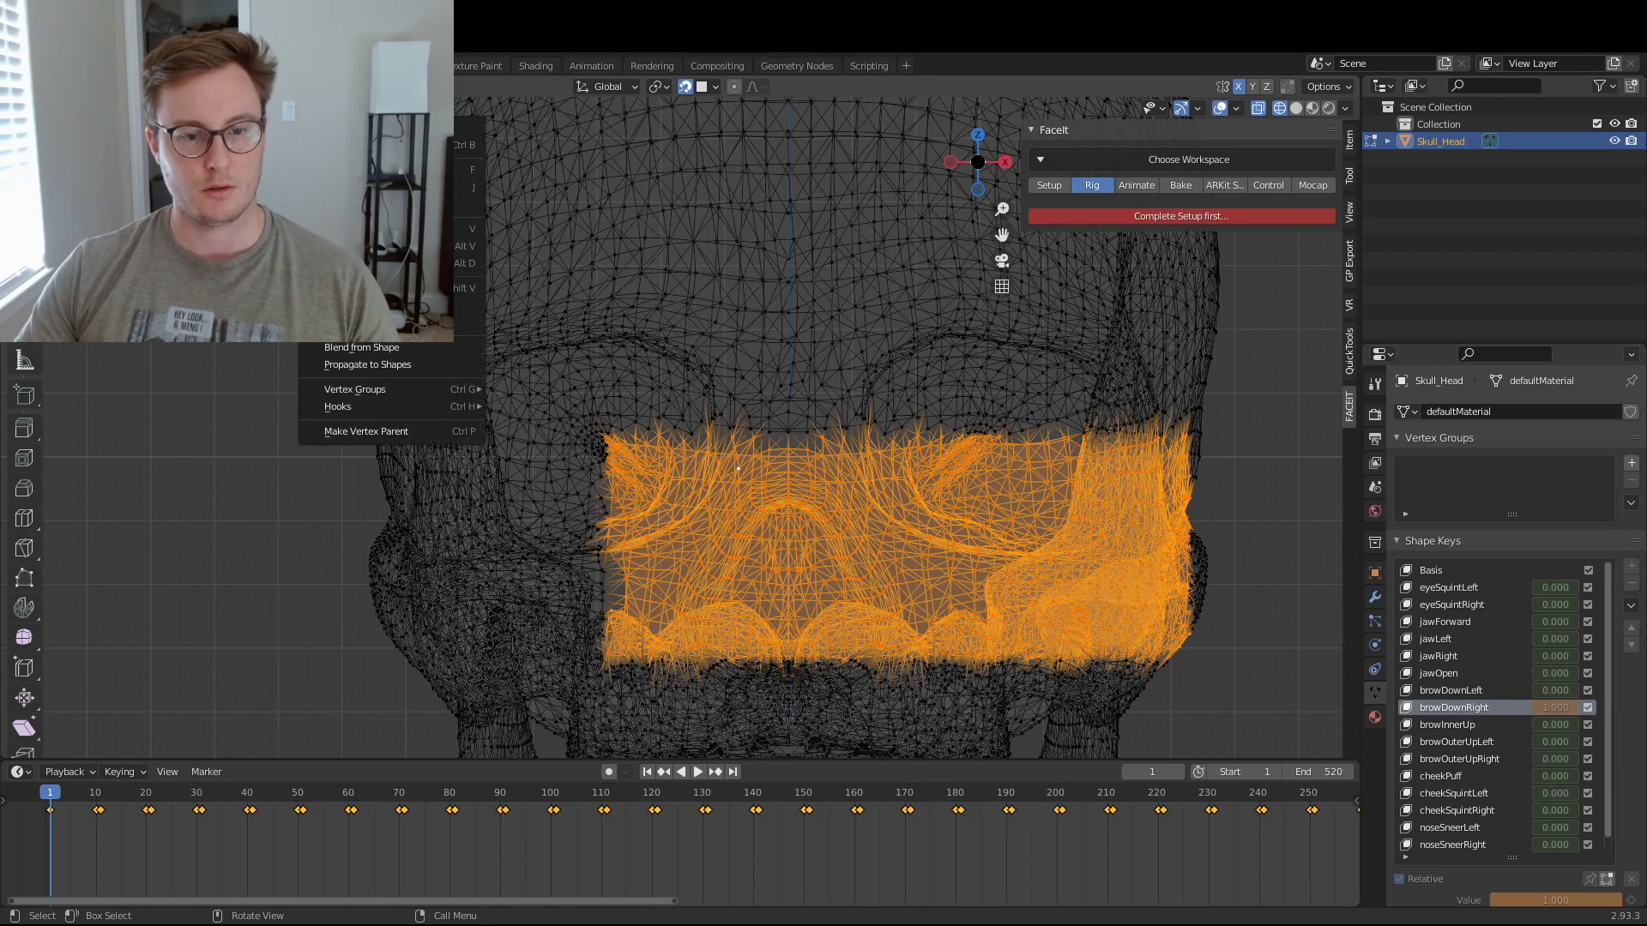
{"action": "left_click", "coordinate": [365, 352]}
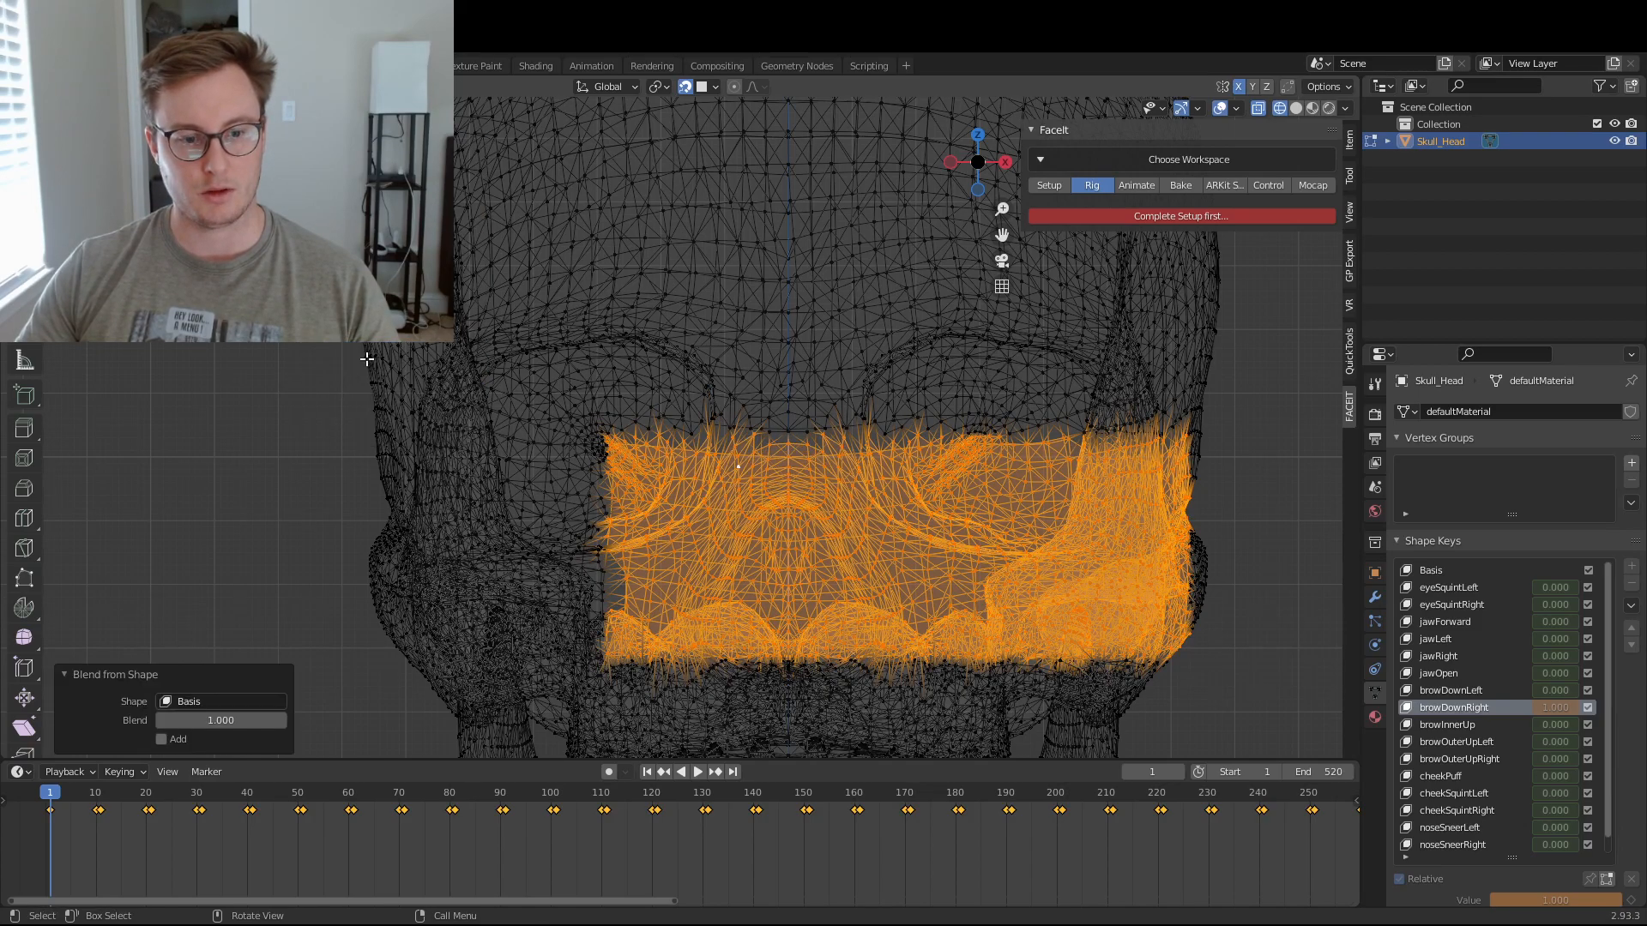
{"action": "key", "text": "Tab"}
{"action": "left_click_drag", "start_coordinate": [1555, 708], "coordinate": [1216, 722]}
- Blend the selected eye-socket and nose region of the browInnerUp shape key from the Basis shape
{"action": "left_click", "coordinate": [1510, 725]}
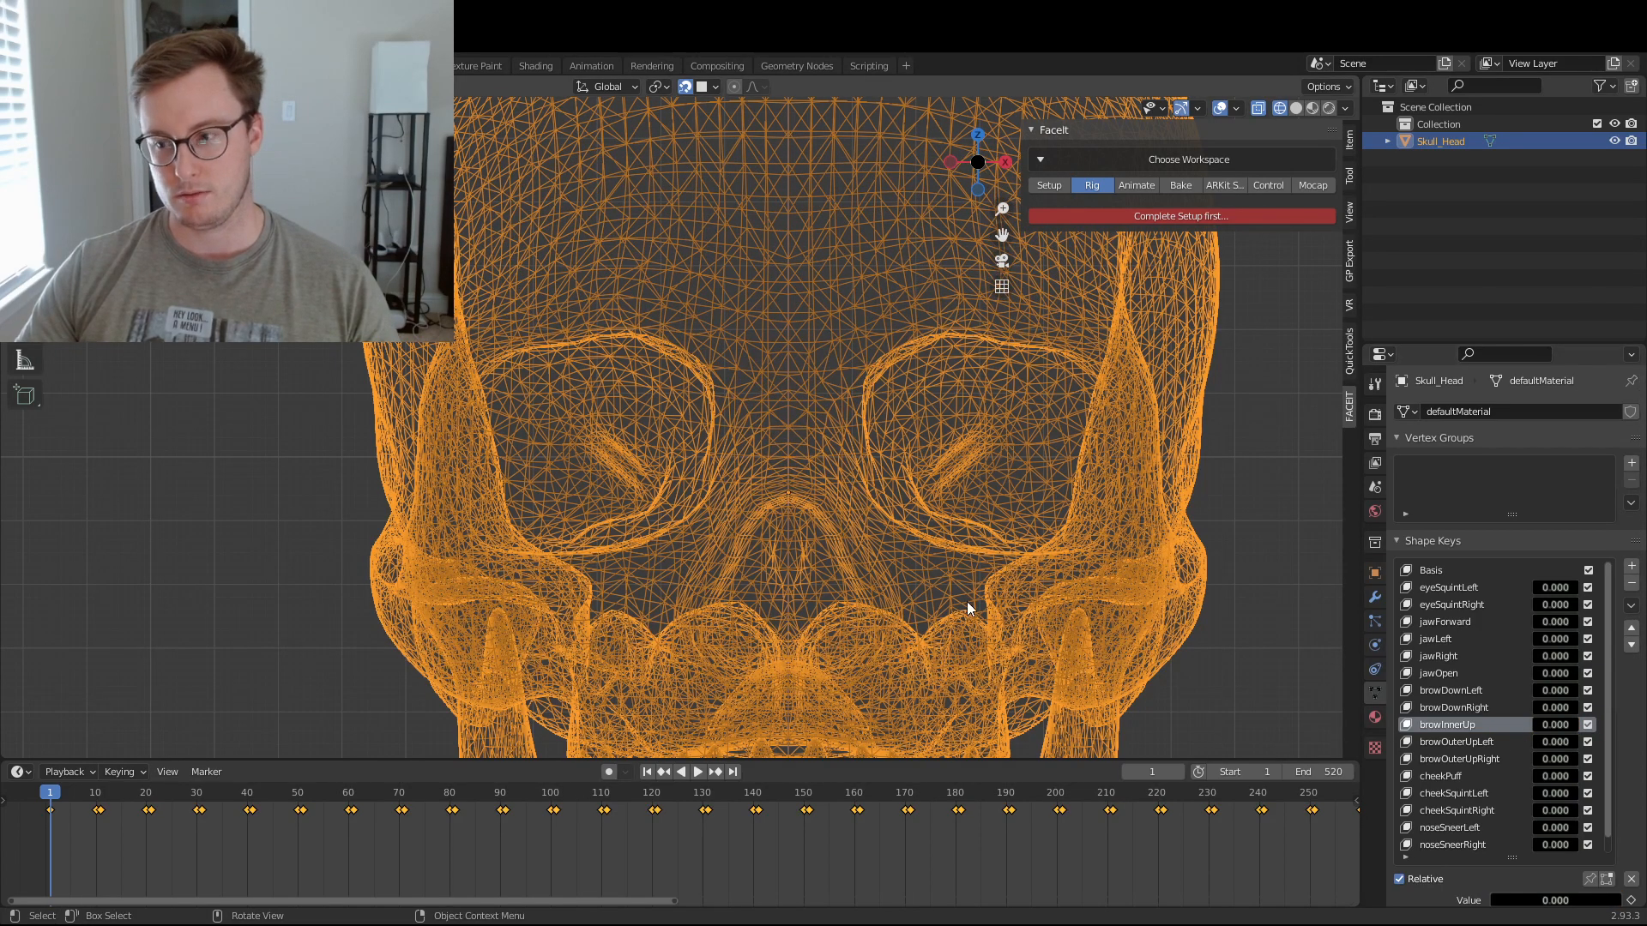
{"action": "left_click", "coordinate": [1480, 741]}
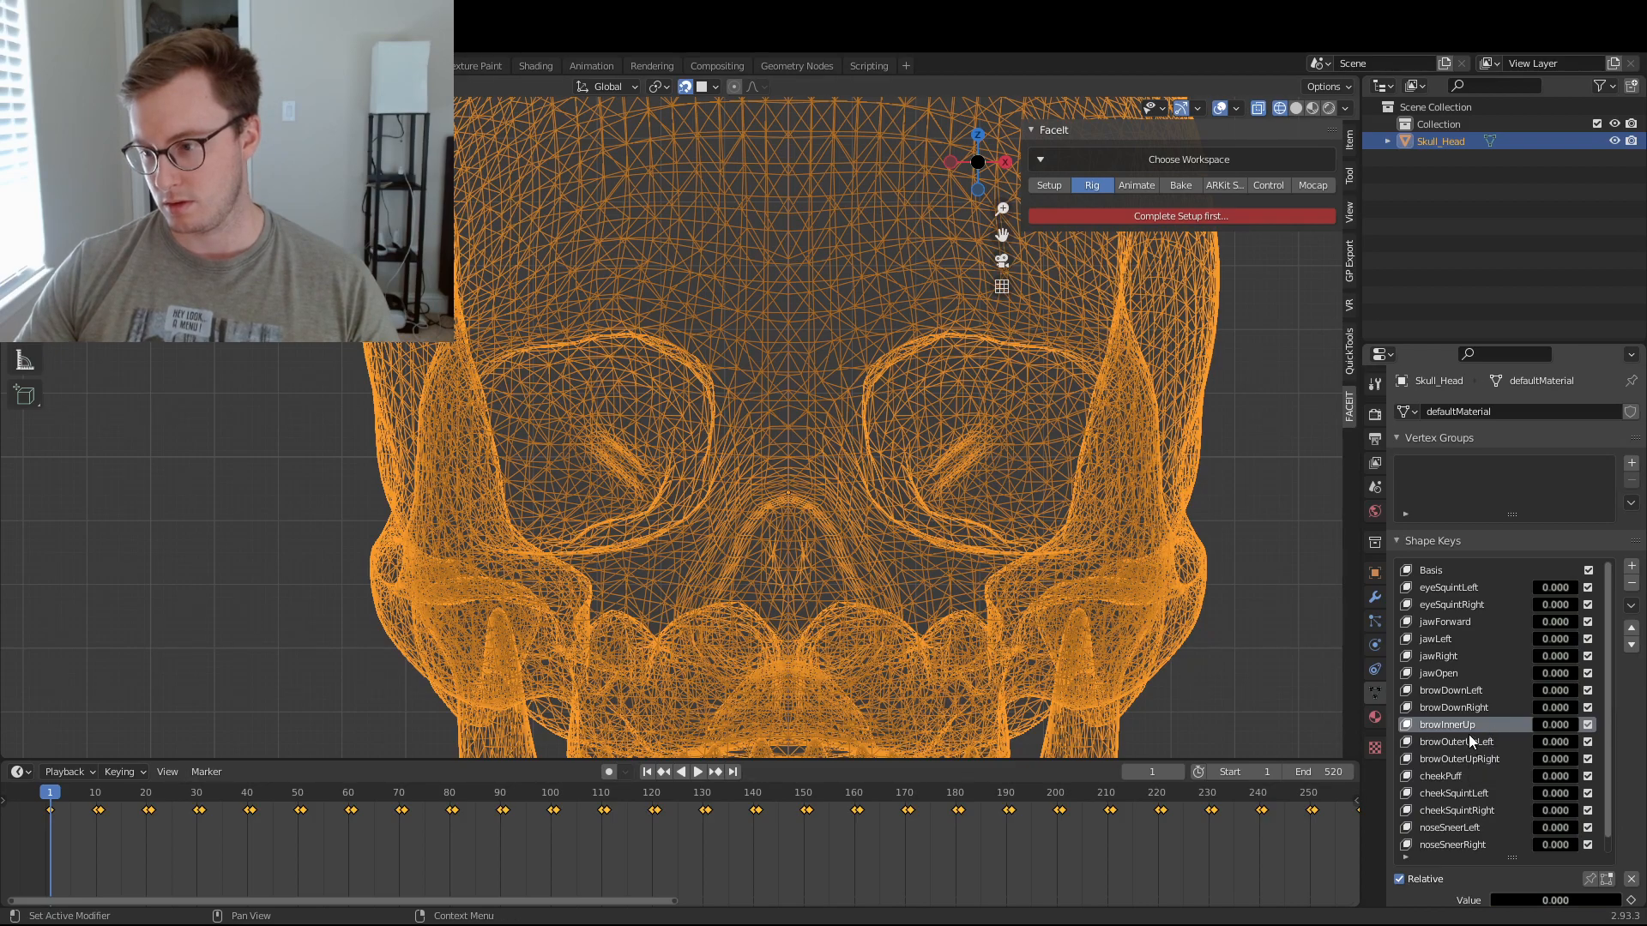
{"action": "left_click", "coordinate": [1471, 724]}
{"action": "key", "text": "Tab"}
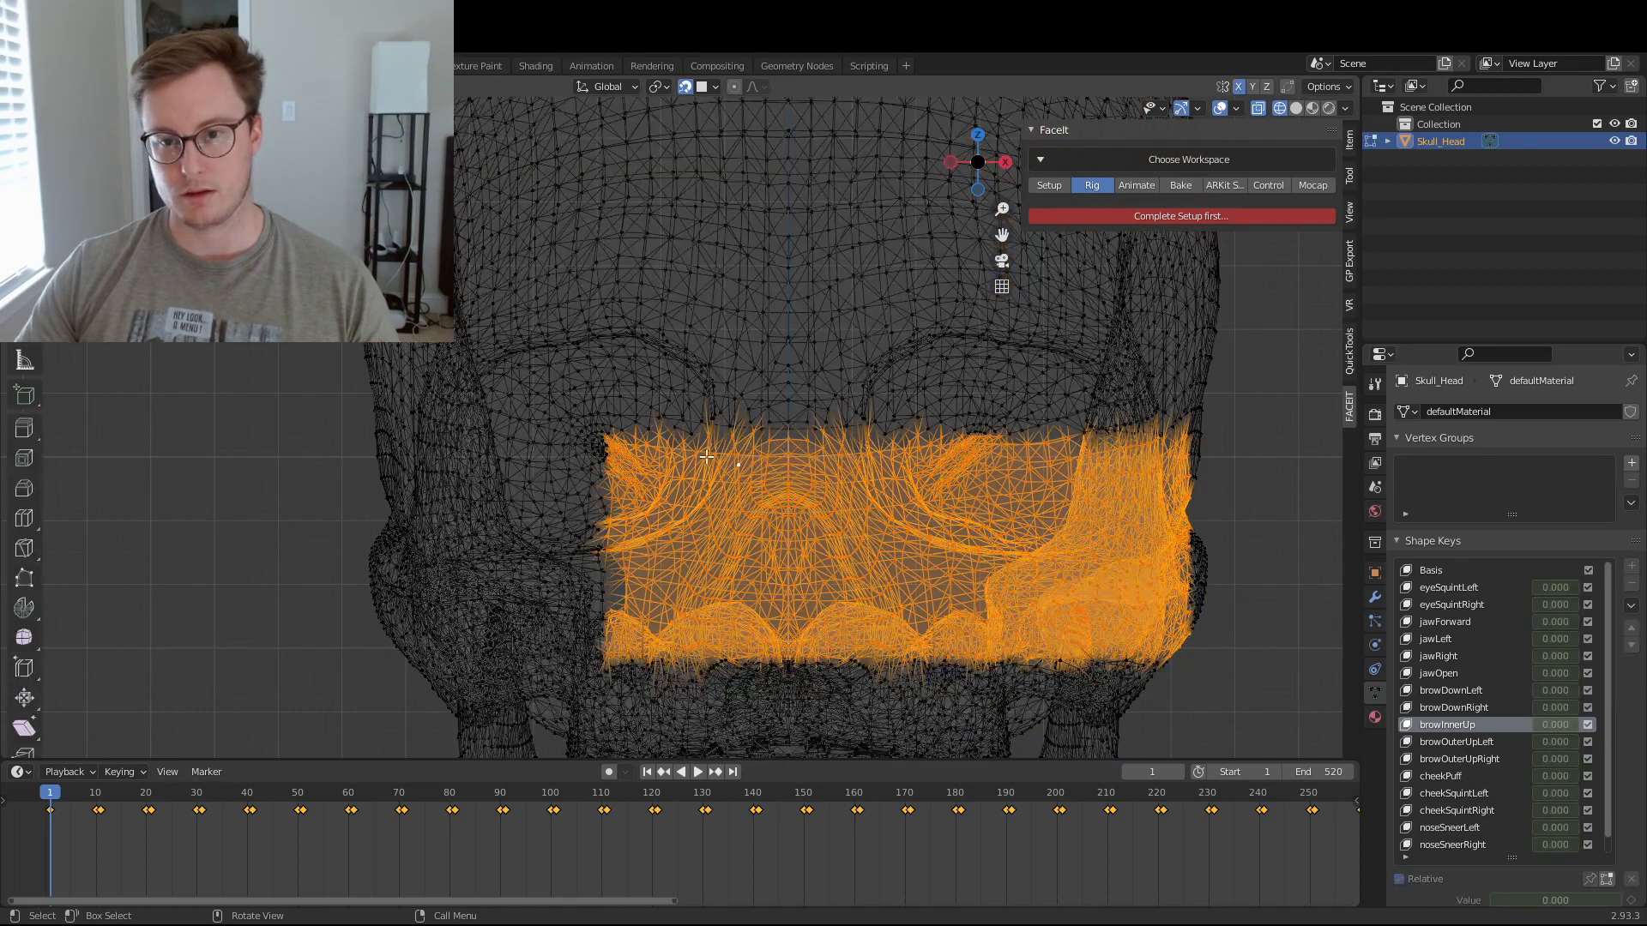
{"action": "left_click", "coordinate": [280, 108]}
{"action": "mouse_move", "coordinate": [318, 108]}
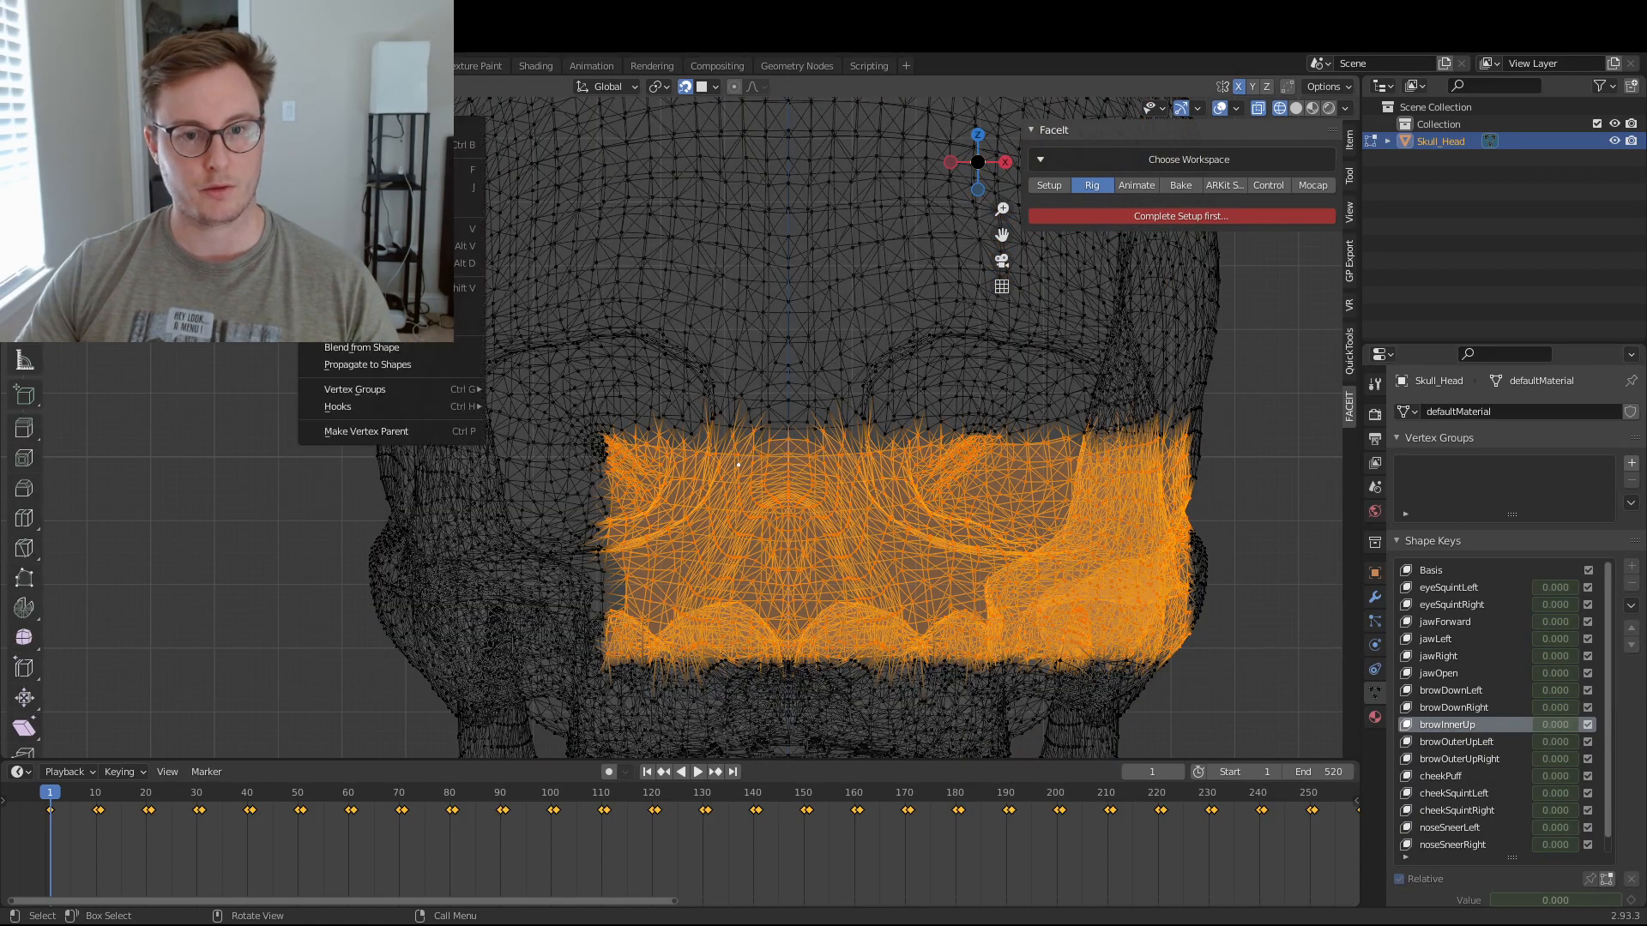
{"action": "left_click", "coordinate": [423, 350]}
{"action": "key", "text": "Tab"}
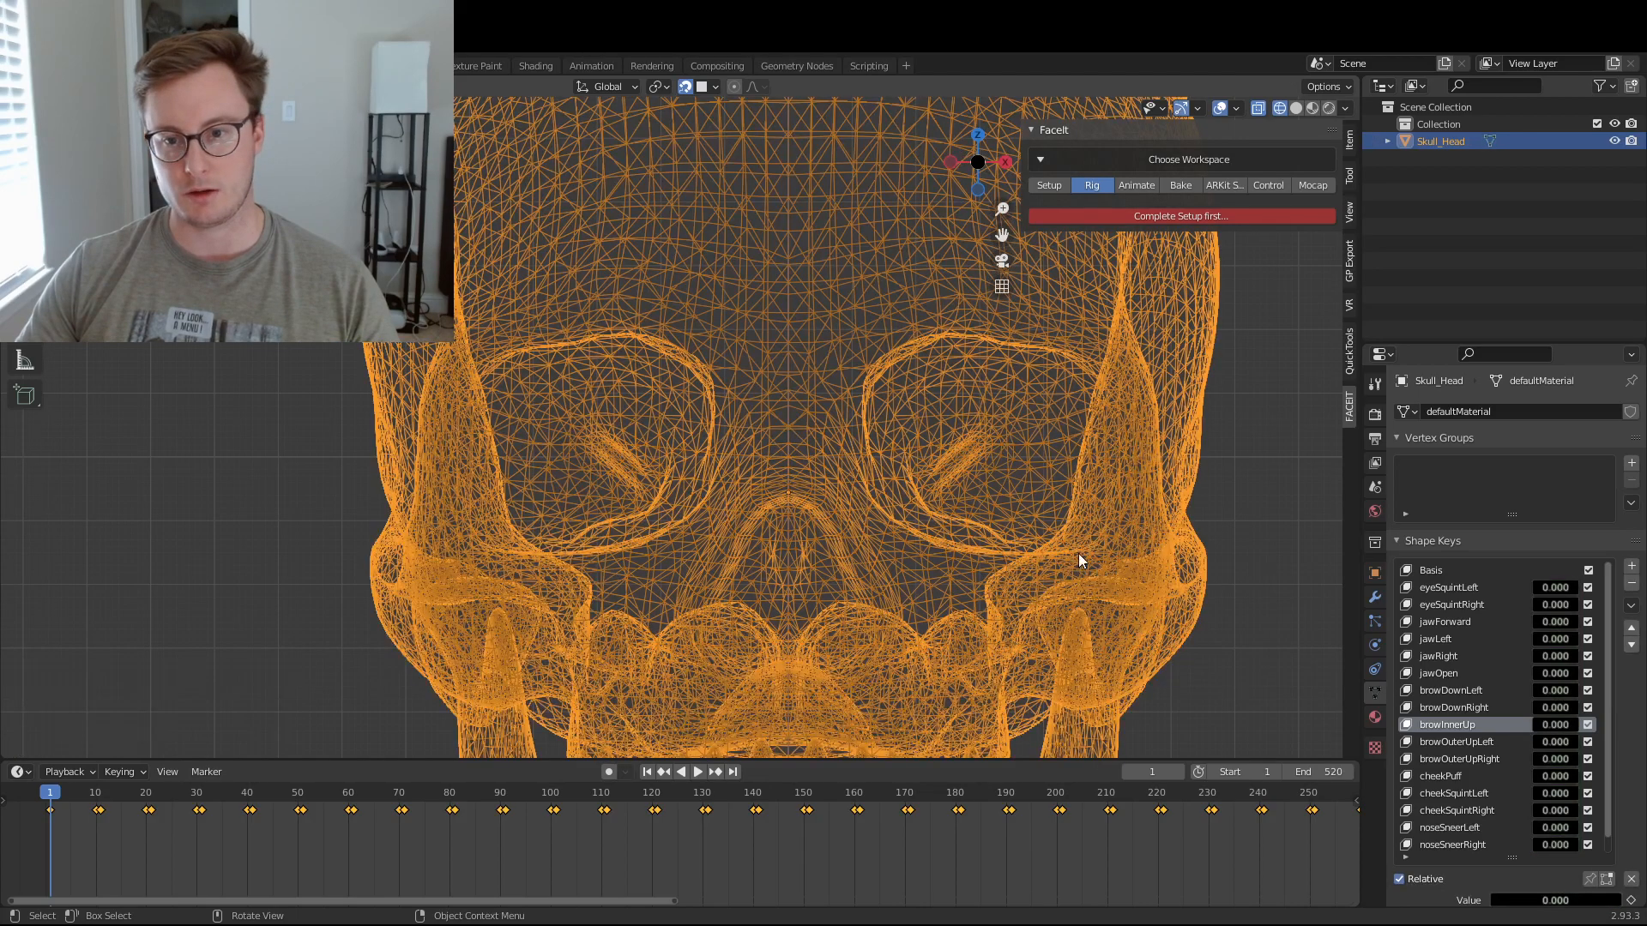
- Check the browOuterUpLeft shape key in Edit Mode and test its value in Object Mode
{"action": "left_click", "coordinate": [1470, 741]}
{"action": "key", "text": "Tab"}
{"action": "key", "text": "Tab"}
{"action": "key", "text": "Tab"}
{"action": "key", "text": "Tab"}
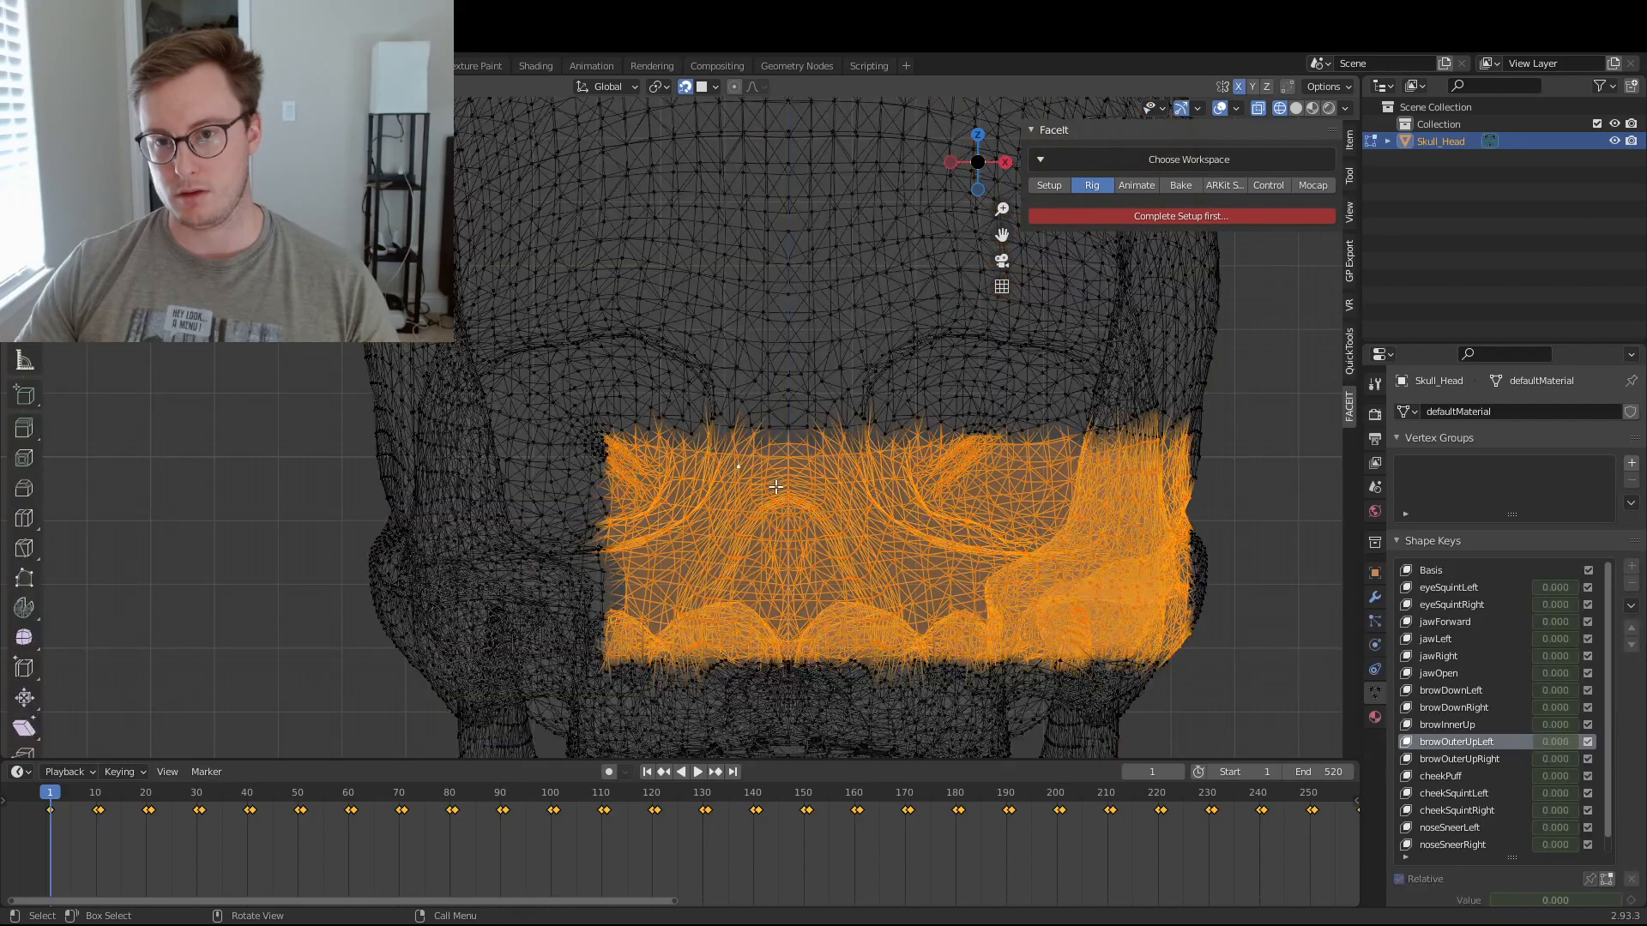
{"action": "mouse_move", "coordinate": [1568, 742]}
{"action": "left_mouse_down"}
{"action": "mouse_move", "coordinate": [1616, 742]}
{"action": "mouse_move", "coordinate": [1563, 742]}
{"action": "left_mouse_up"}
- Remove the cheekSquintRight, cheekSquintLeft and cheekPuff shape keys
{"action": "left_click", "coordinate": [1473, 779]}
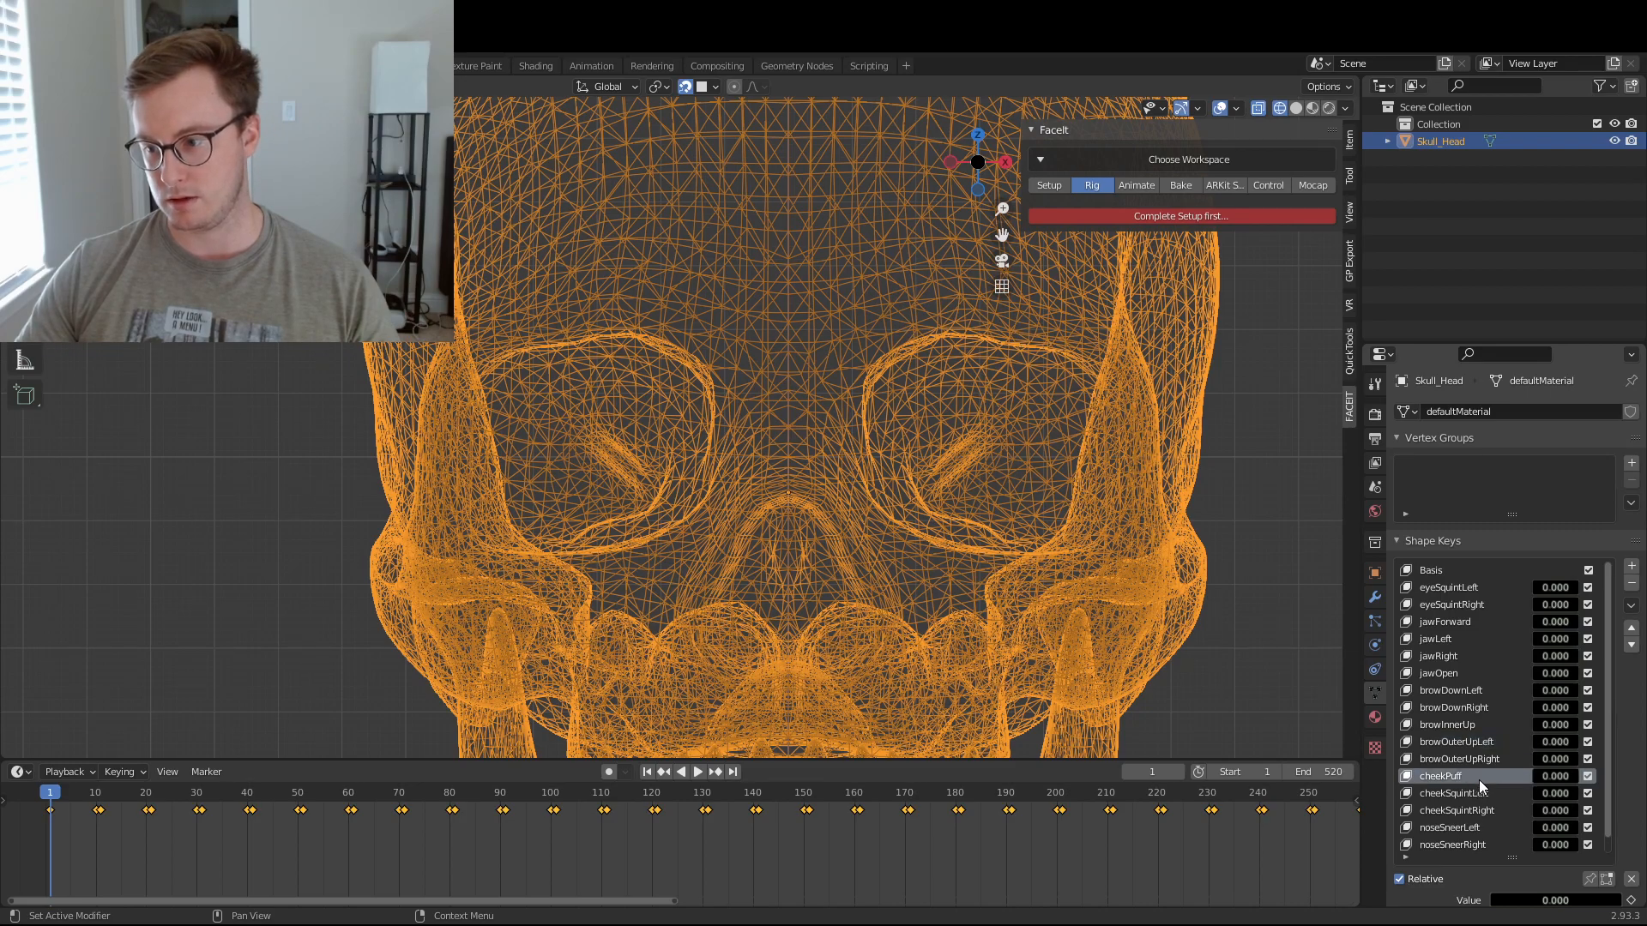
{"action": "left_click", "coordinate": [1497, 809]}
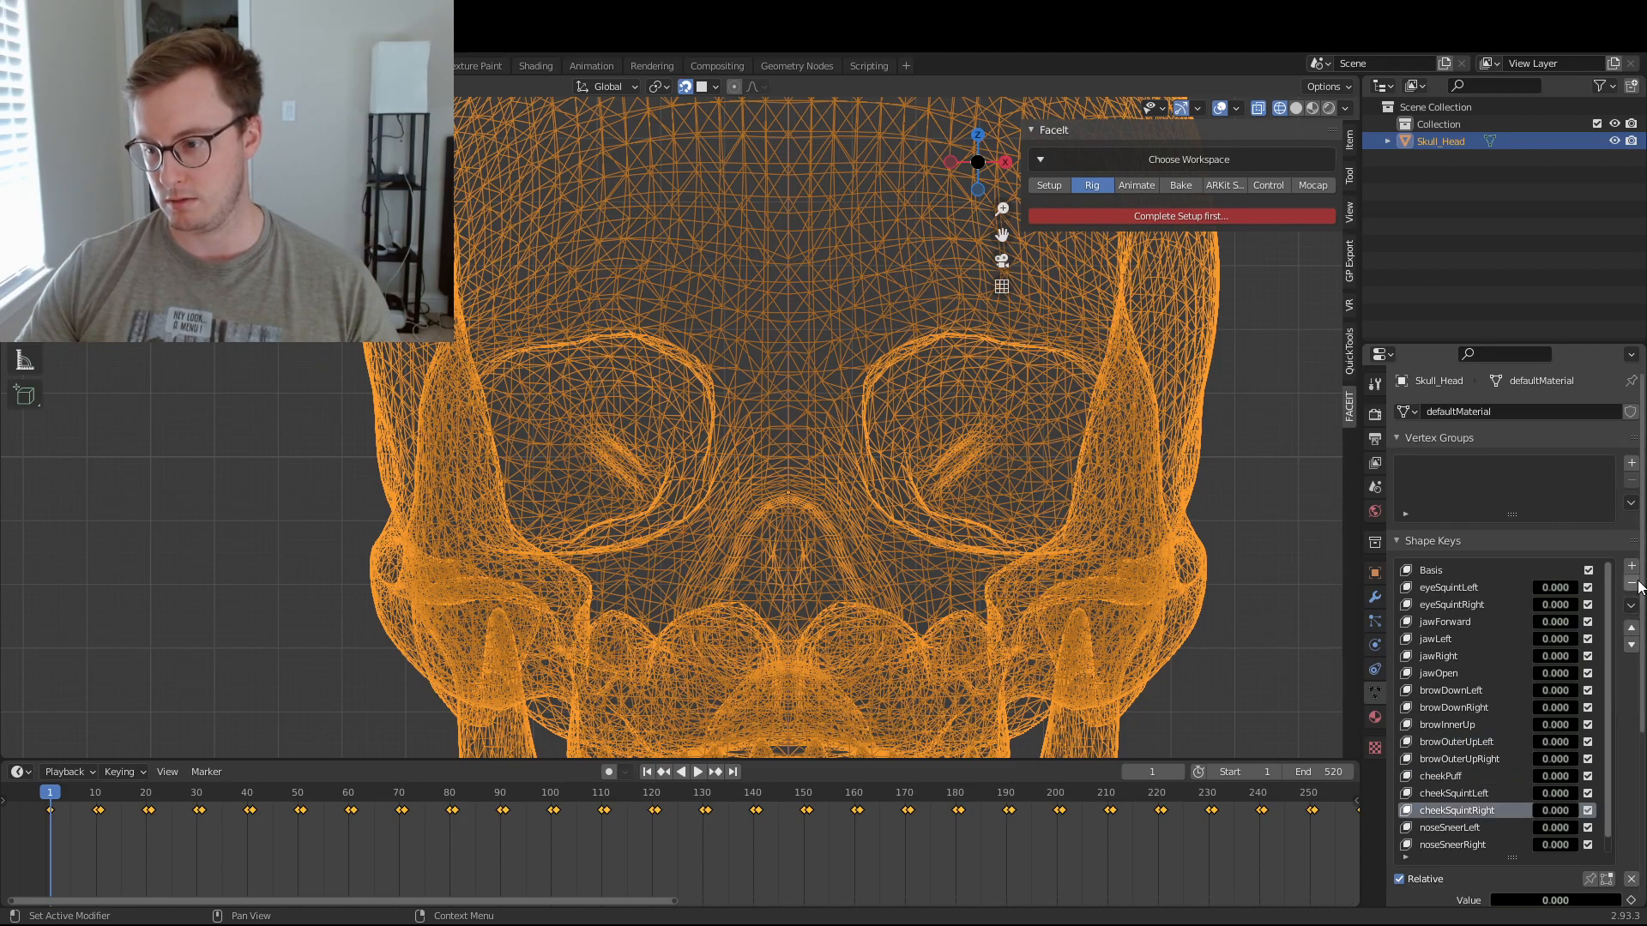
{"action": "left_click", "coordinate": [1631, 583]}
{"action": "left_click", "coordinate": [1631, 584]}
{"action": "left_click", "coordinate": [1631, 583]}
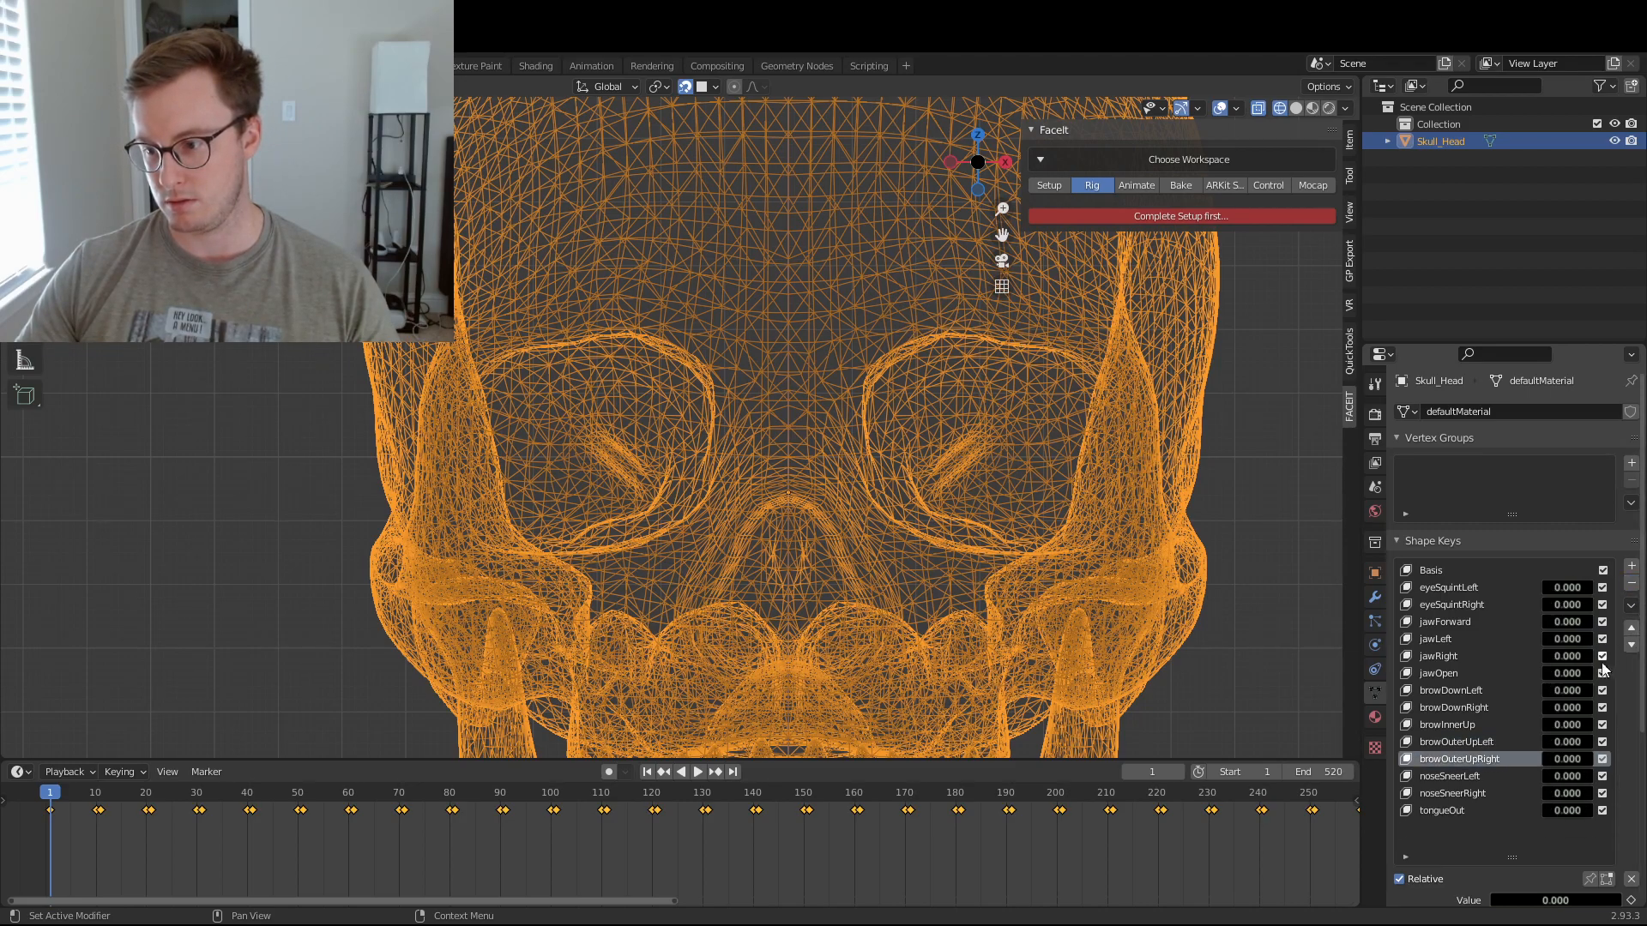
- Remove the tongueOut, noseSneerRight and noseSneerLeft shape keys
{"action": "left_click", "coordinate": [1471, 775]}
{"action": "scroll", "coordinate": [995, 549], "scroll_direction": "down", "scroll_amount": 8}
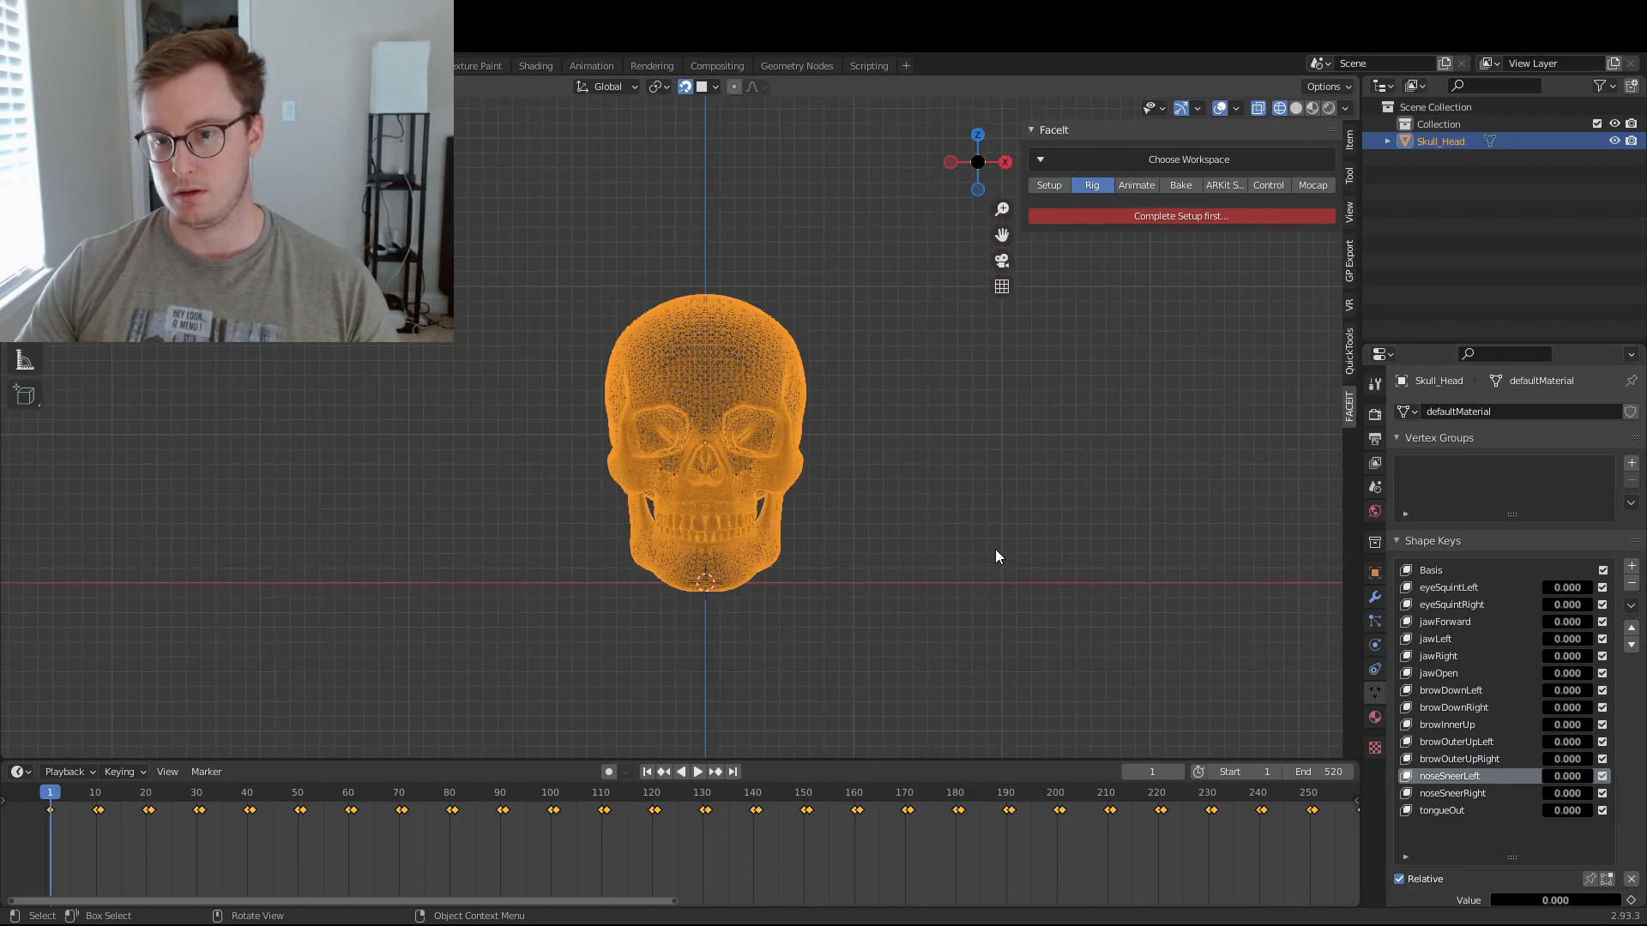
{"action": "left_click", "coordinate": [1487, 811]}
{"action": "left_click", "coordinate": [1630, 585]}
{"action": "left_click", "coordinate": [1631, 585]}
{"action": "left_click", "coordinate": [1631, 585]}
- Return the viewport to solid shading, save the Blender file, and look over the skull from the side
{"action": "key", "text": "z"}
{"action": "left_click", "coordinate": [811, 462]}
{"action": "key", "text": "ctrl+s"}
{"action": "mouse_move", "coordinate": [746, 465]}
{"action": "middle_mouse_down"}
{"action": "mouse_move", "coordinate": [821, 523]}
{"action": "mouse_move", "coordinate": [847, 404]}
{"action": "mouse_move", "coordinate": [693, 367]}
{"action": "mouse_move", "coordinate": [892, 441]}
{"action": "middle_mouse_up"}
{"action": "scroll", "coordinate": [802, 536], "scroll_direction": "up", "scroll_amount": 3}
{"action": "scroll", "coordinate": [722, 451], "scroll_direction": "down", "scroll_amount": 4}
{"action": "mouse_move", "coordinate": [722, 451]}
{"action": "middle_mouse_down"}
{"action": "mouse_move", "coordinate": [883, 435]}
{"action": "mouse_move", "coordinate": [724, 446]}
{"action": "middle_mouse_up"}
{"action": "scroll", "coordinate": [820, 449], "scroll_direction": "up", "scroll_amount": 2}
{"action": "key", "text": "g"}
{"action": "right_click", "coordinate": [794, 445]}
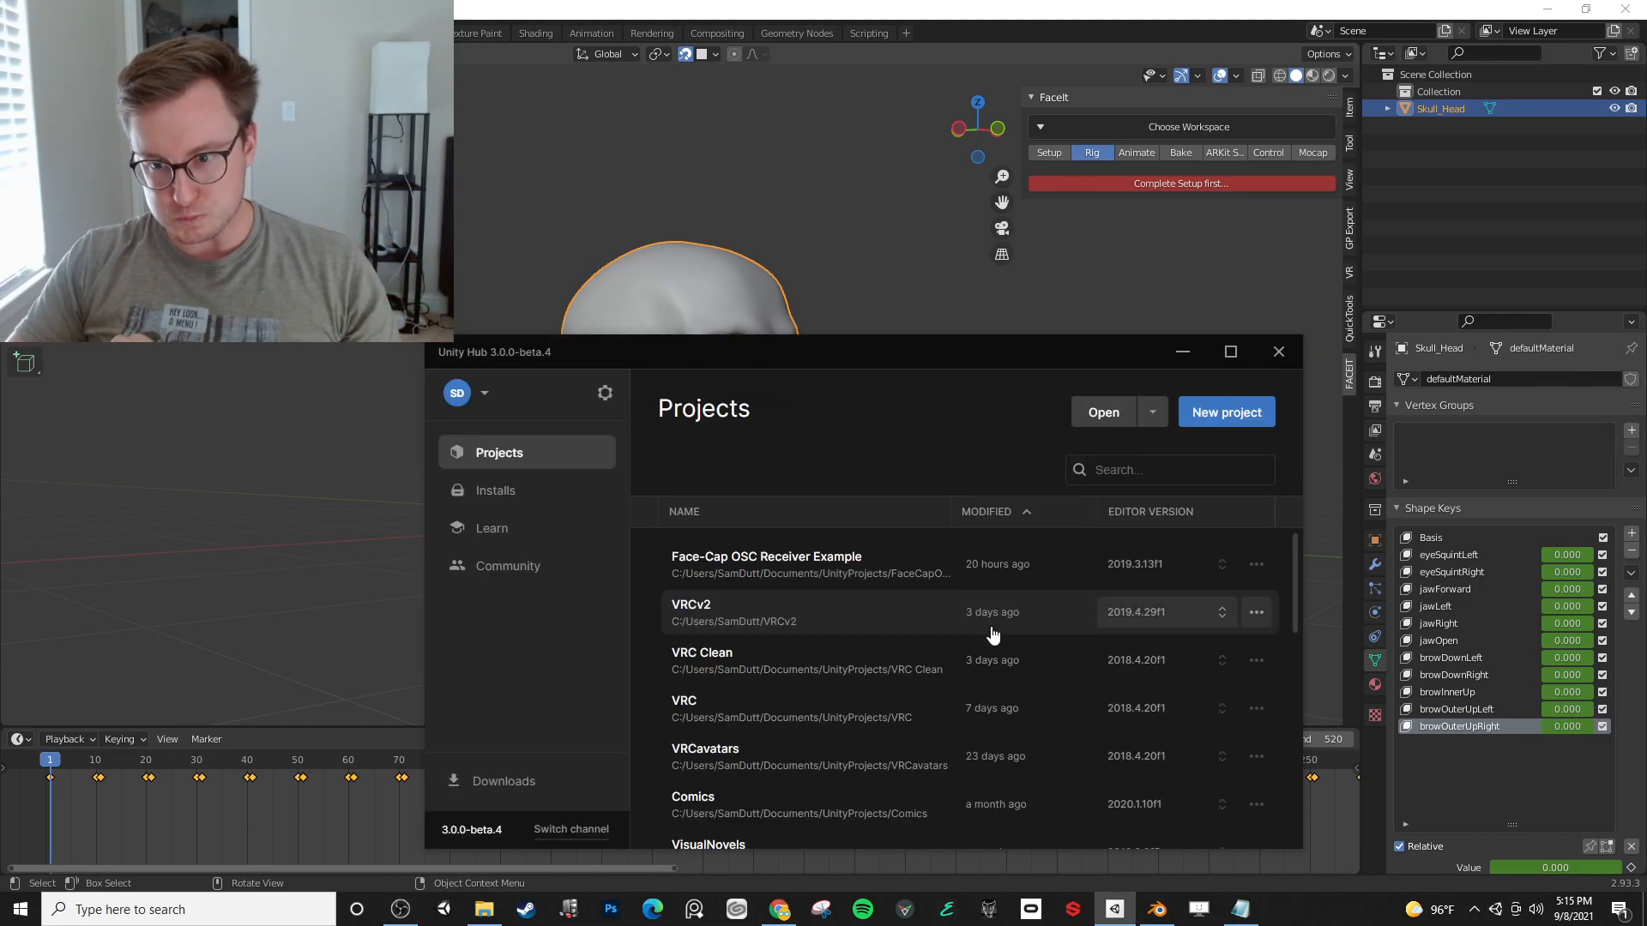
- Open the Face-Cap OSC Receiver Example project, switch to the Unity editor, and collapse the _Prefabs and Dariax folders
{"action": "left_click", "coordinate": [904, 575]}
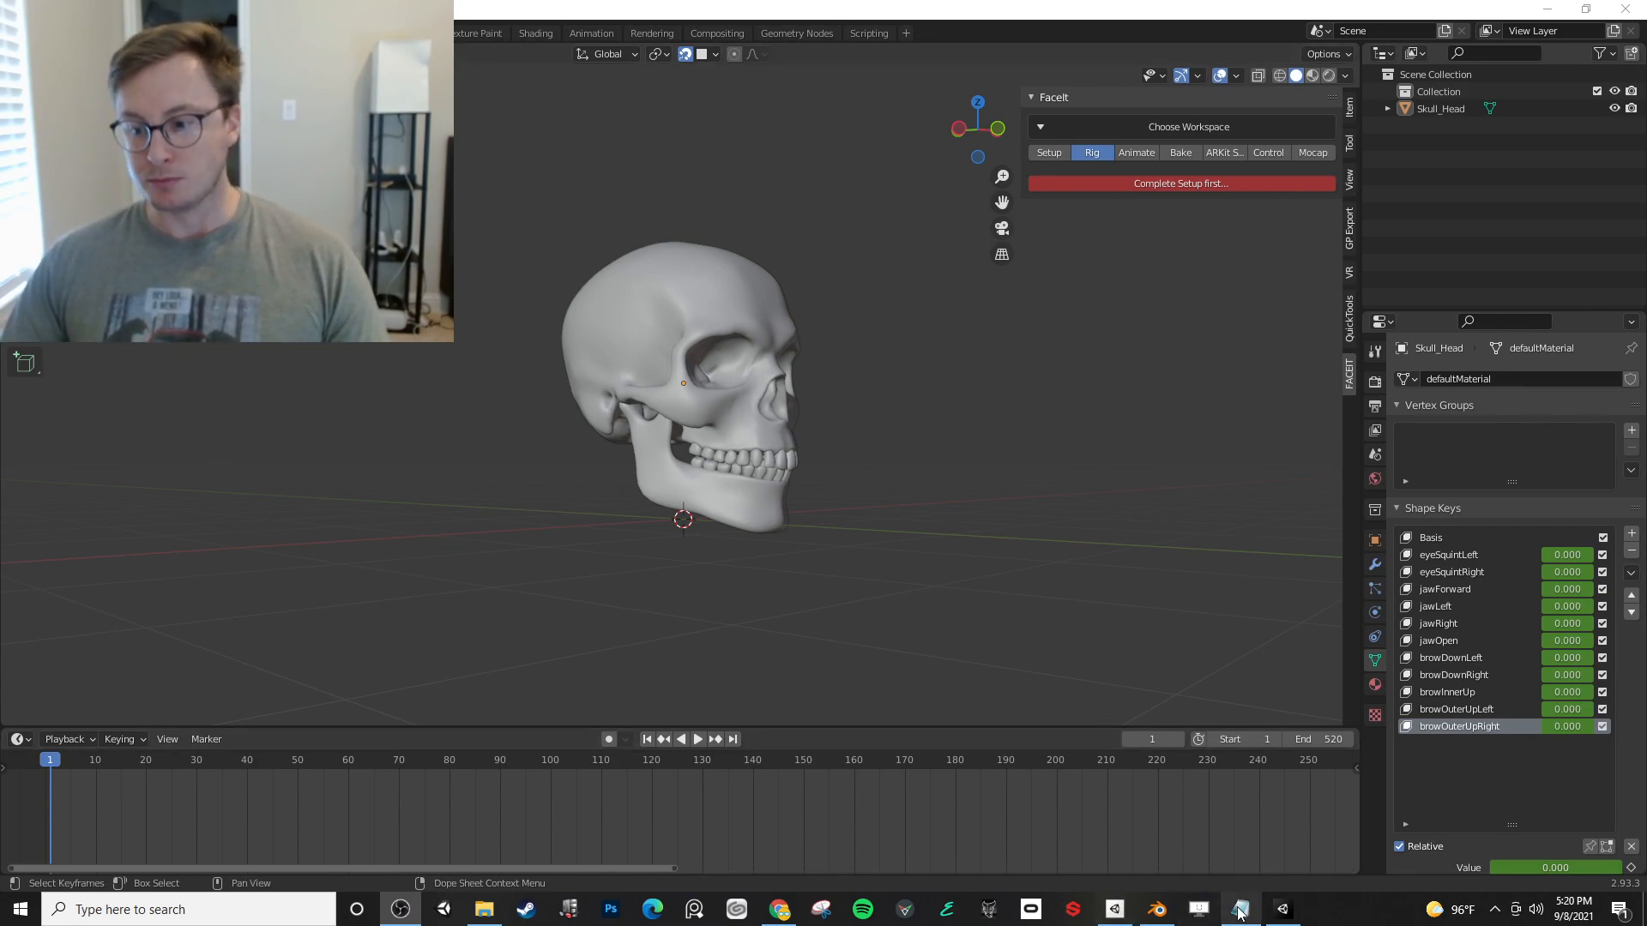
{"action": "left_click", "coordinate": [1266, 911]}
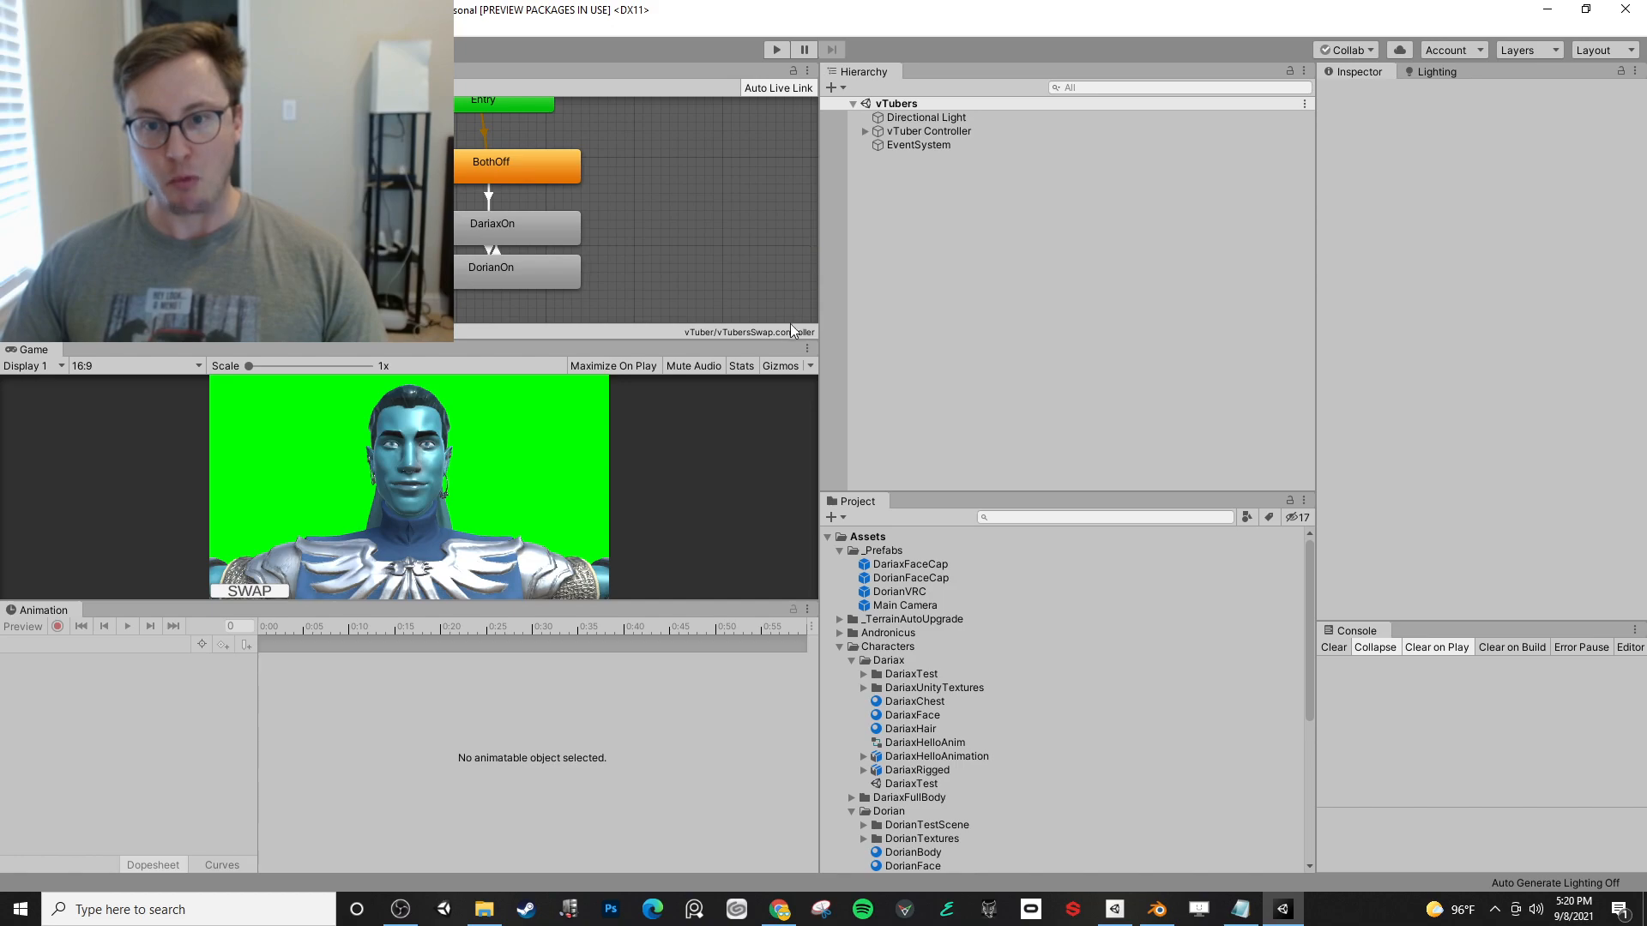
{"action": "left_click", "coordinate": [840, 550]}
{"action": "left_click", "coordinate": [852, 605]}
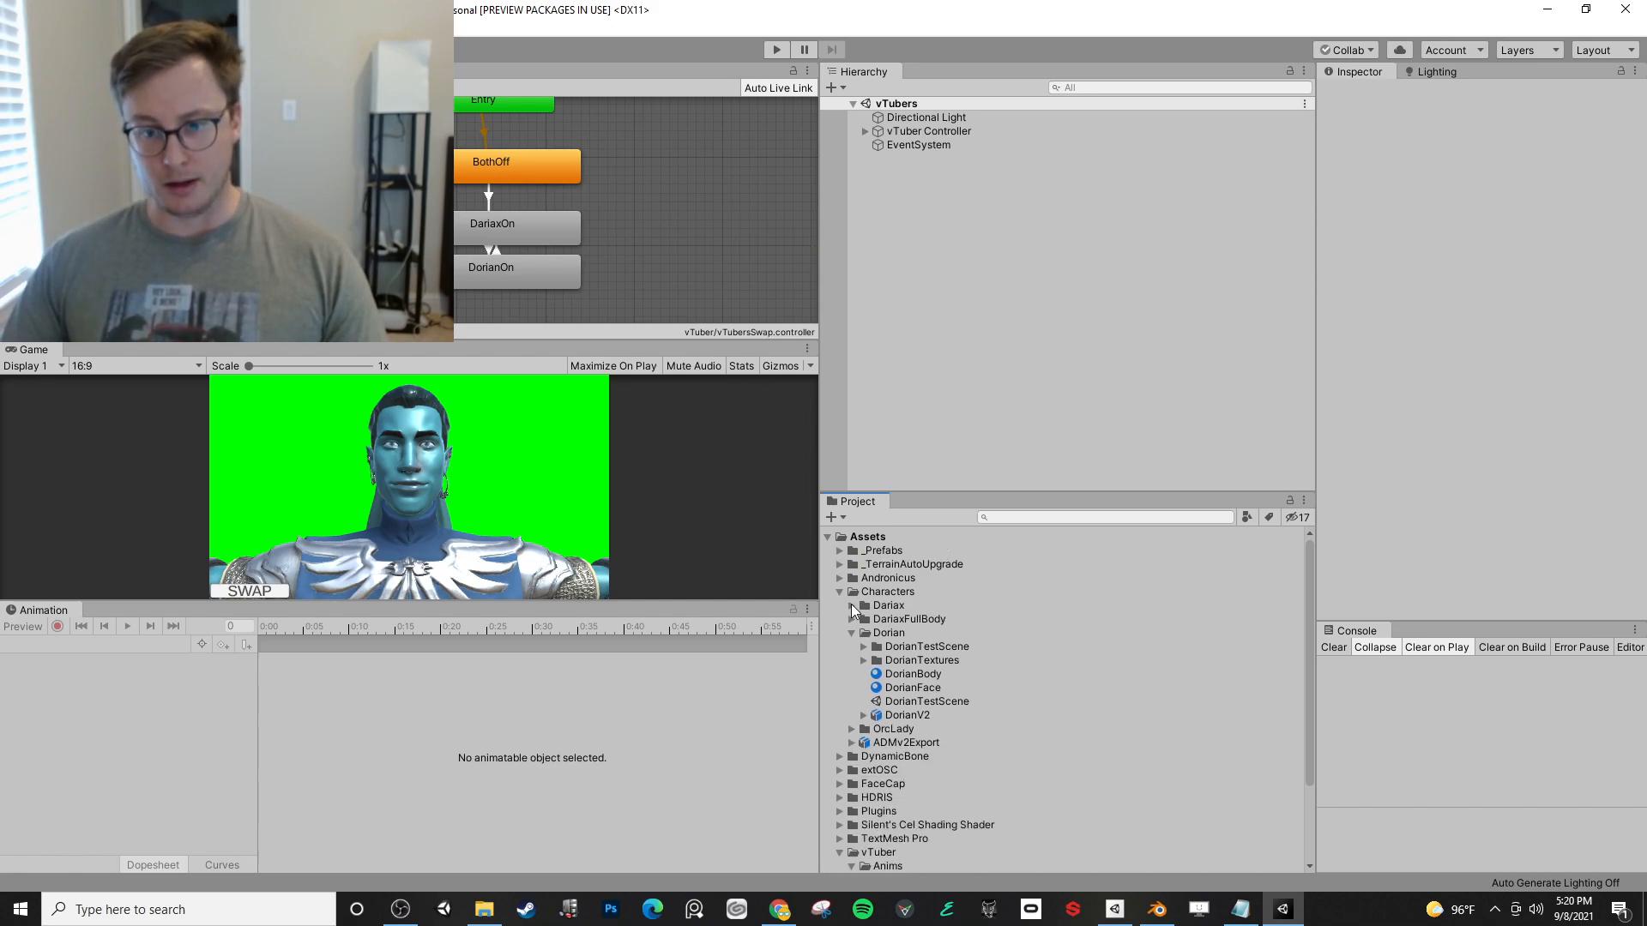
- Collapse the Dorian folder and create a folder named Skeleton inside Characters
{"action": "left_click", "coordinate": [852, 632]}
{"action": "right_click", "coordinate": [868, 592]}
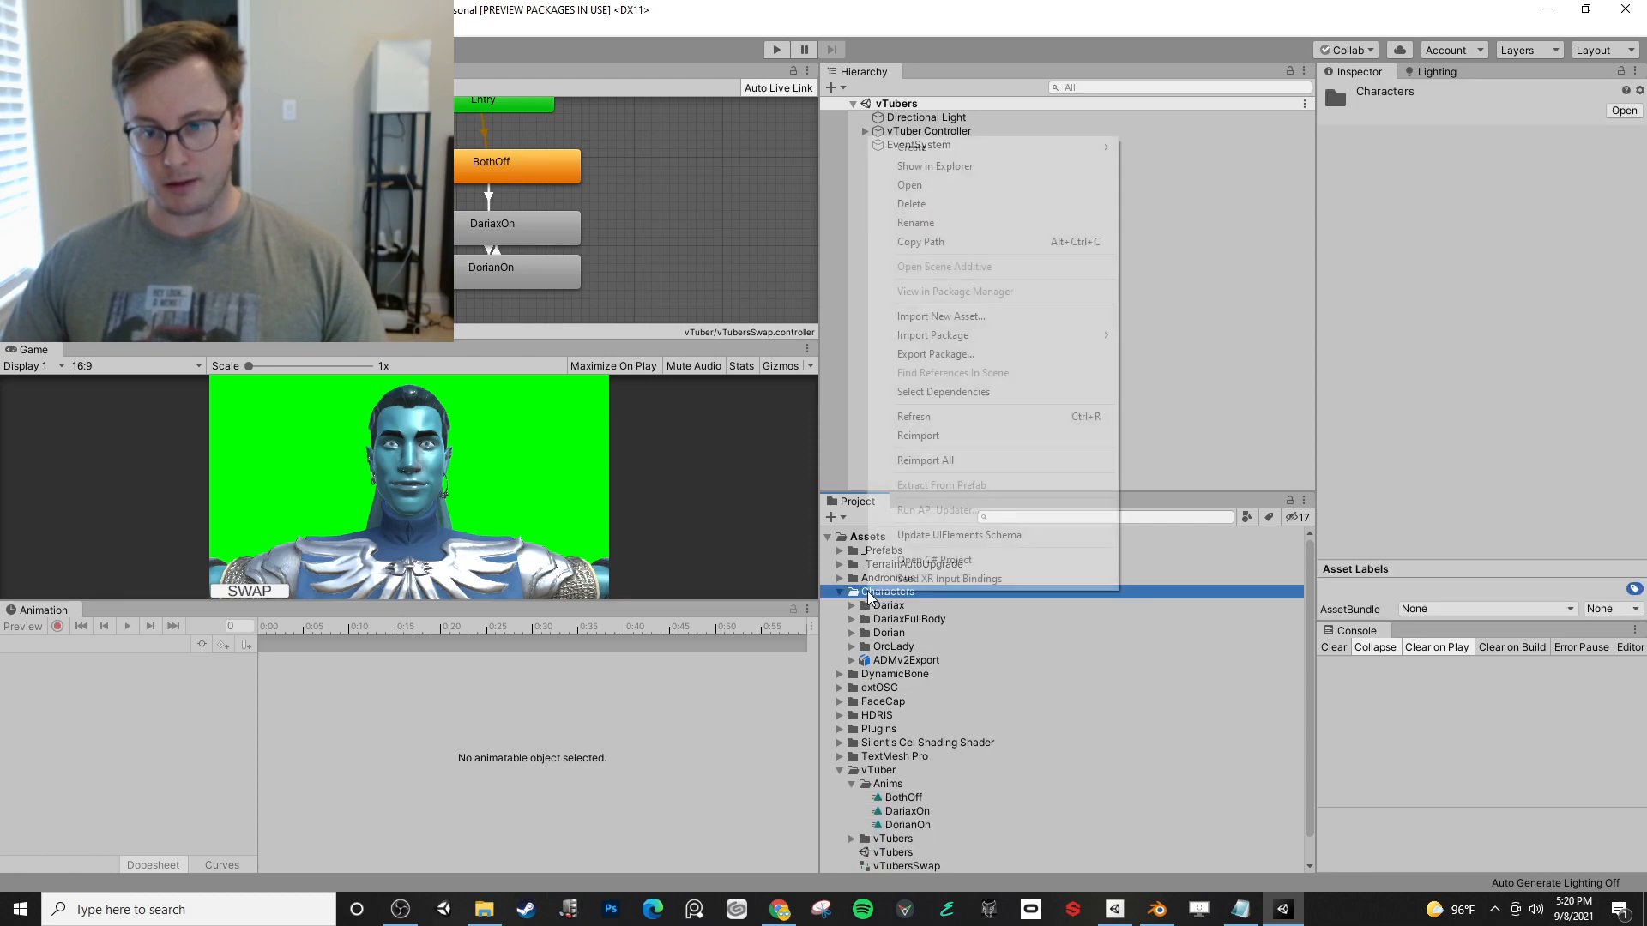
{"action": "mouse_move", "coordinate": [935, 145]}
{"action": "left_click", "coordinate": [1144, 151]}
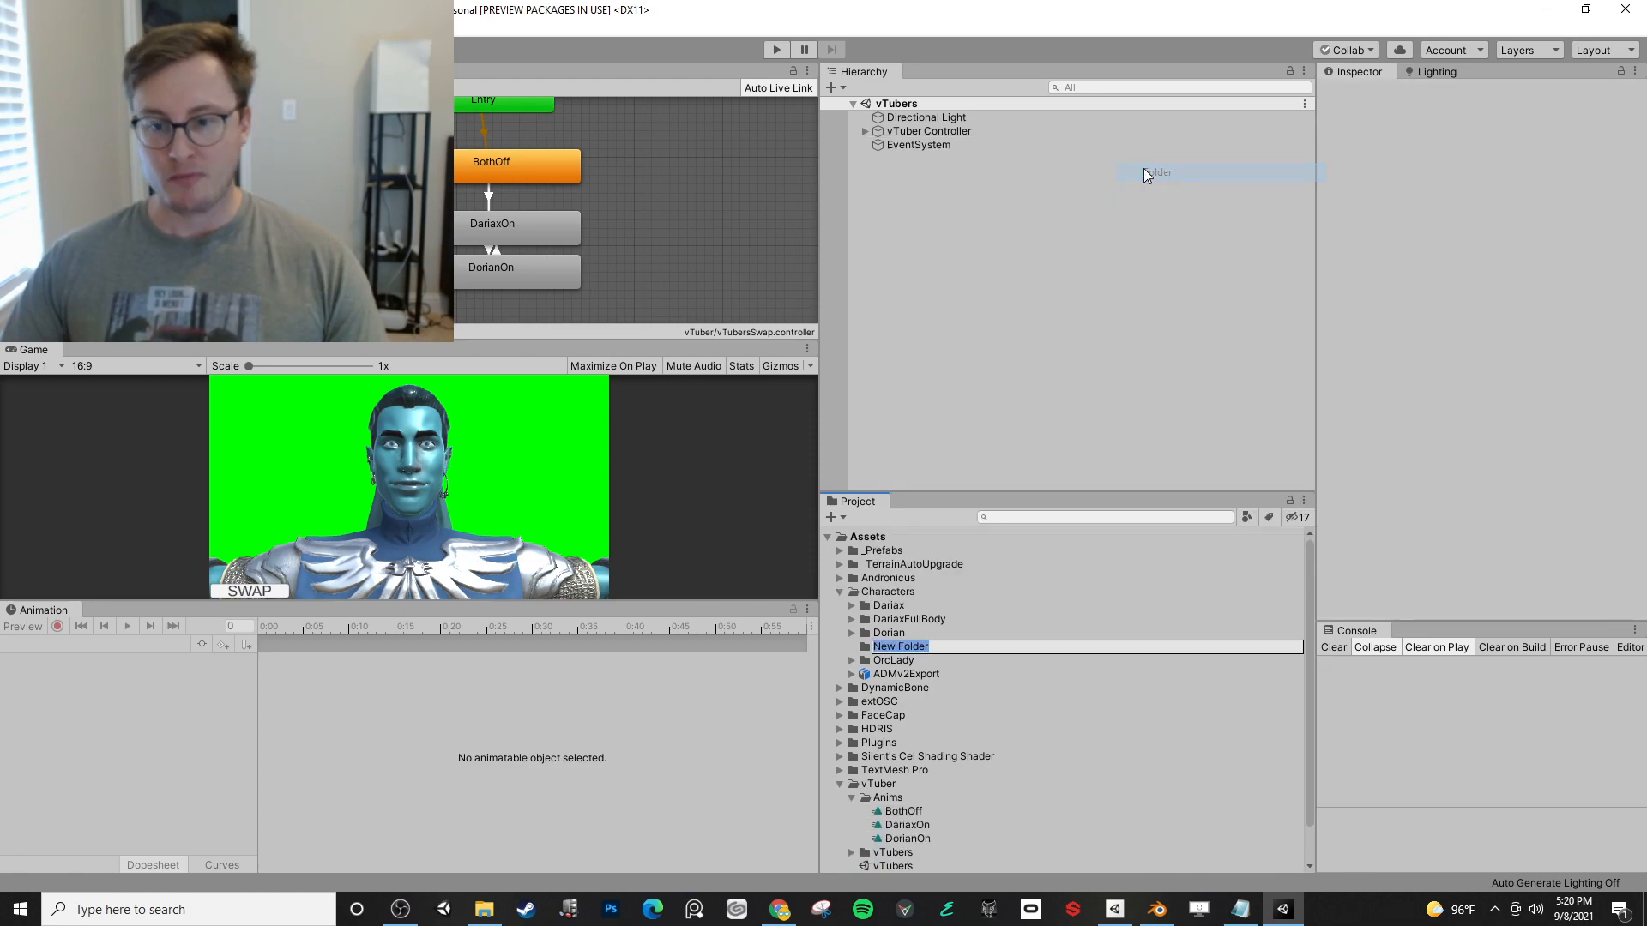
{"action": "type", "text": "Skeleton"}
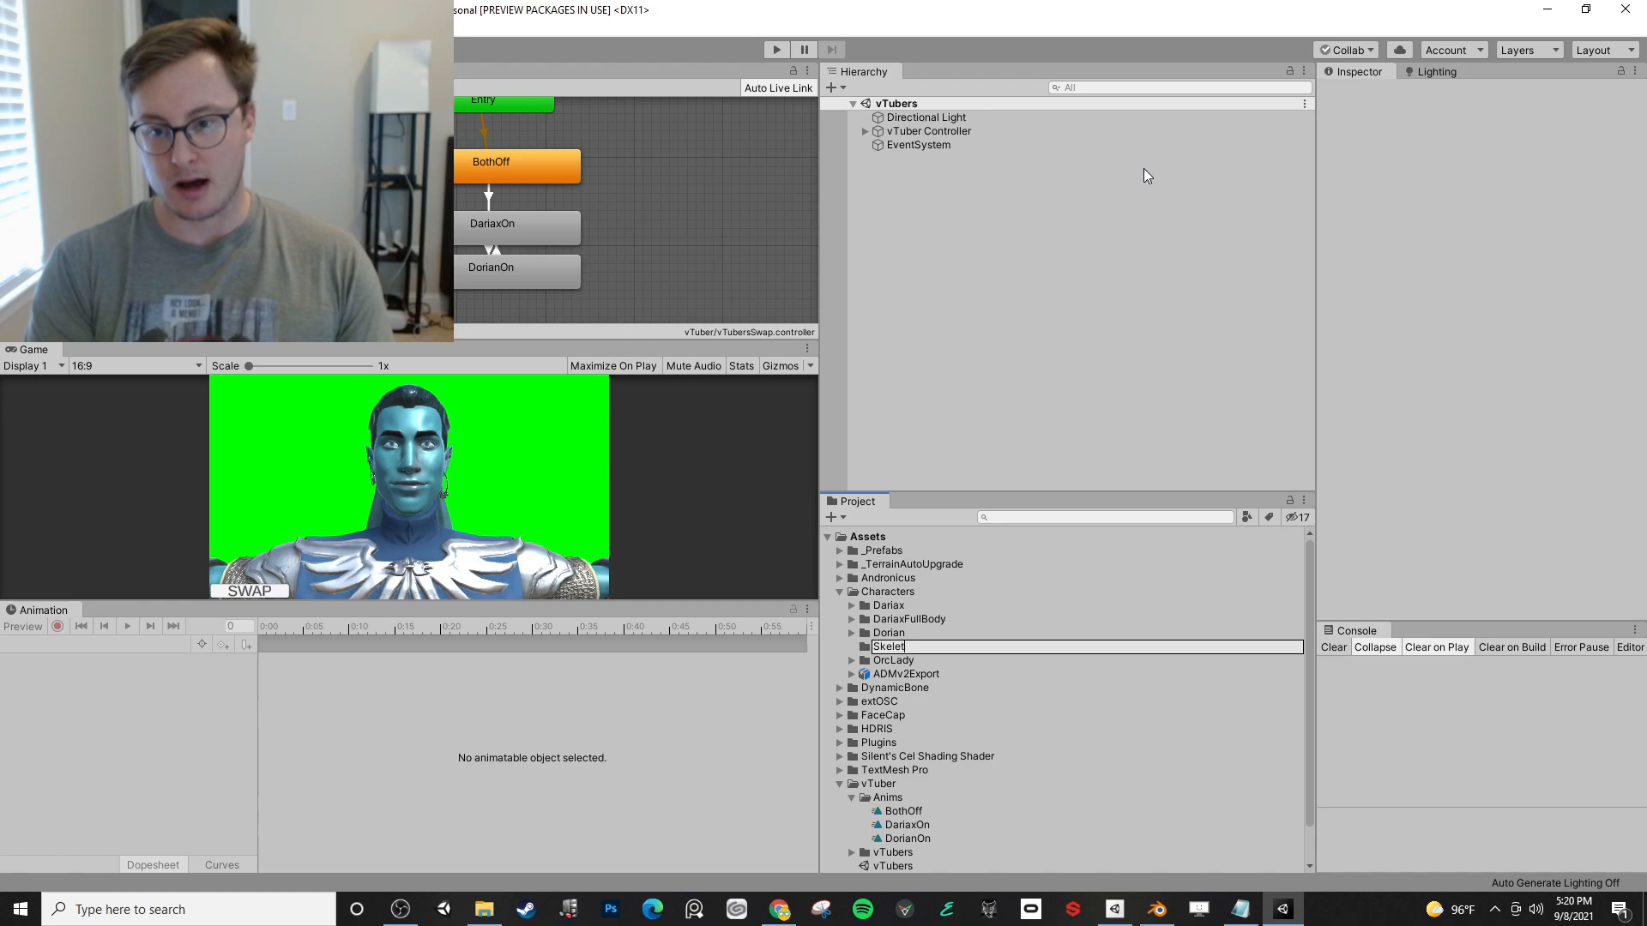
{"action": "key", "text": "Return"}
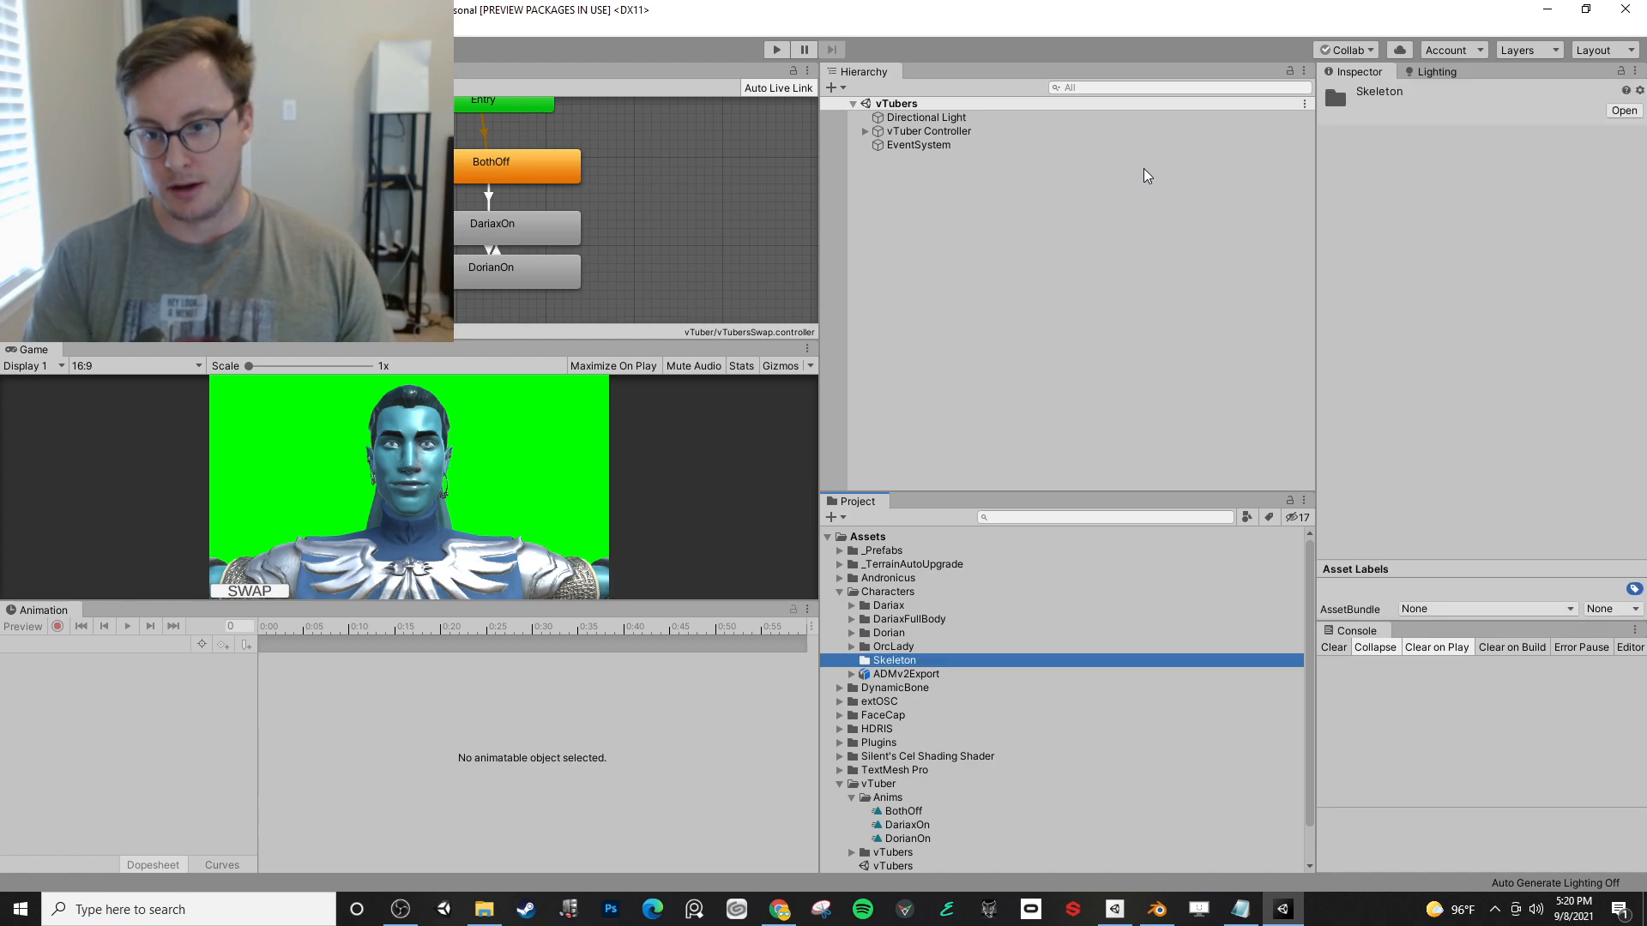
- Create a scene named SkeletonTest in the Skeleton folder and open it
{"action": "right_click", "coordinate": [903, 660]}
{"action": "mouse_move", "coordinate": [978, 222]}
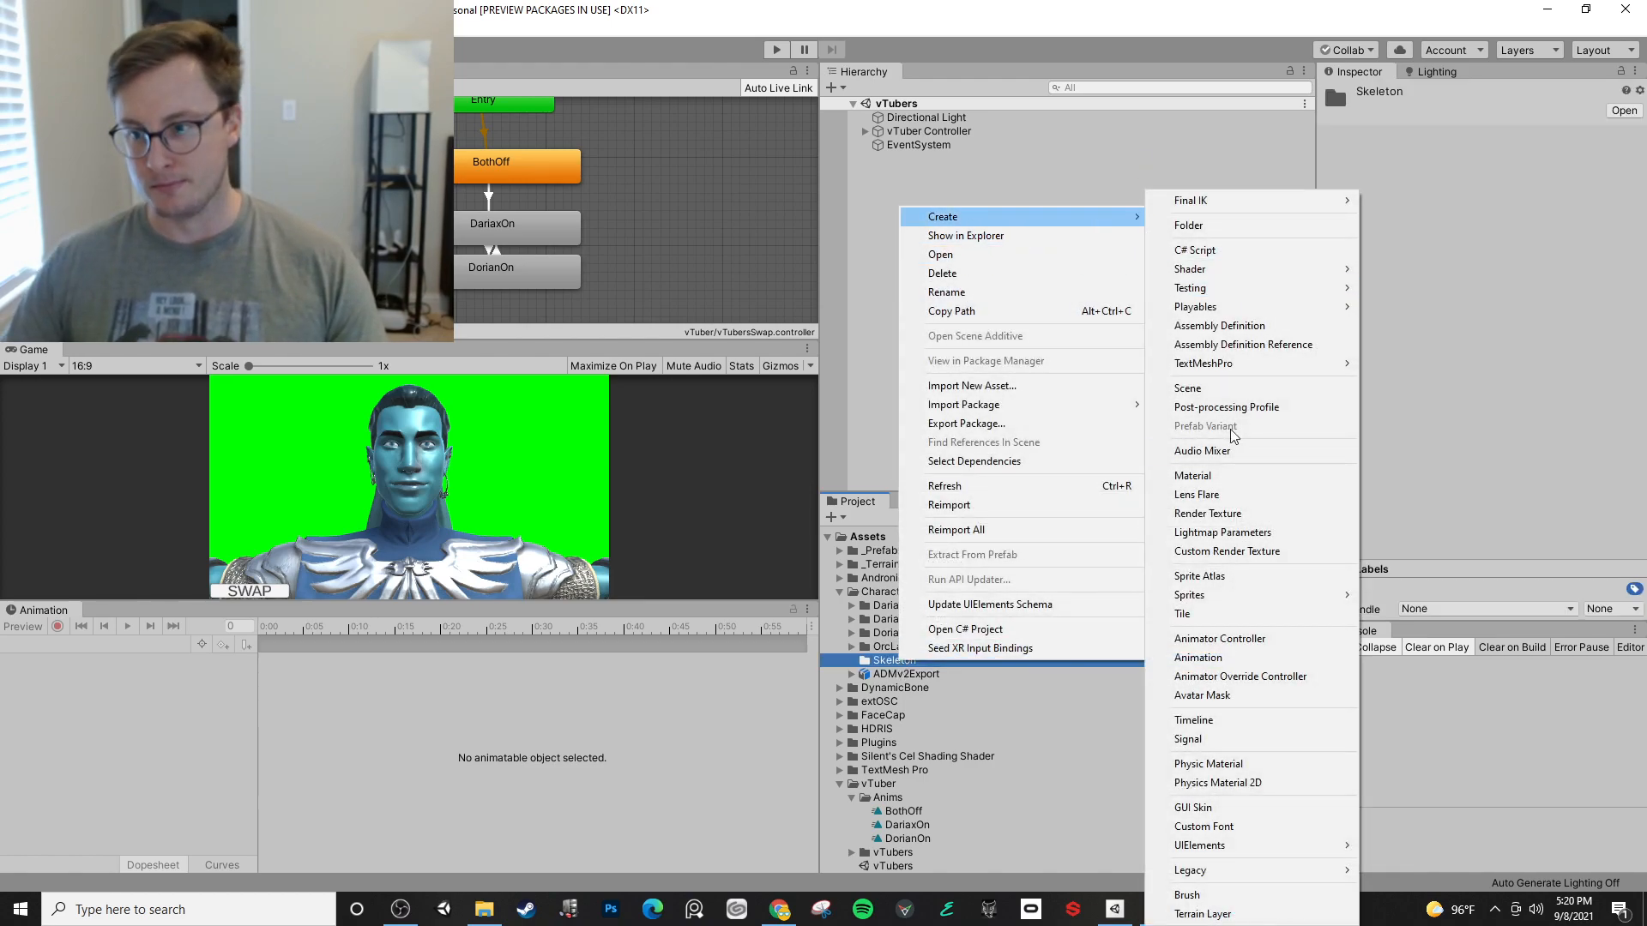
{"action": "left_click", "coordinate": [1183, 386]}
{"action": "type", "text": "Ske"}
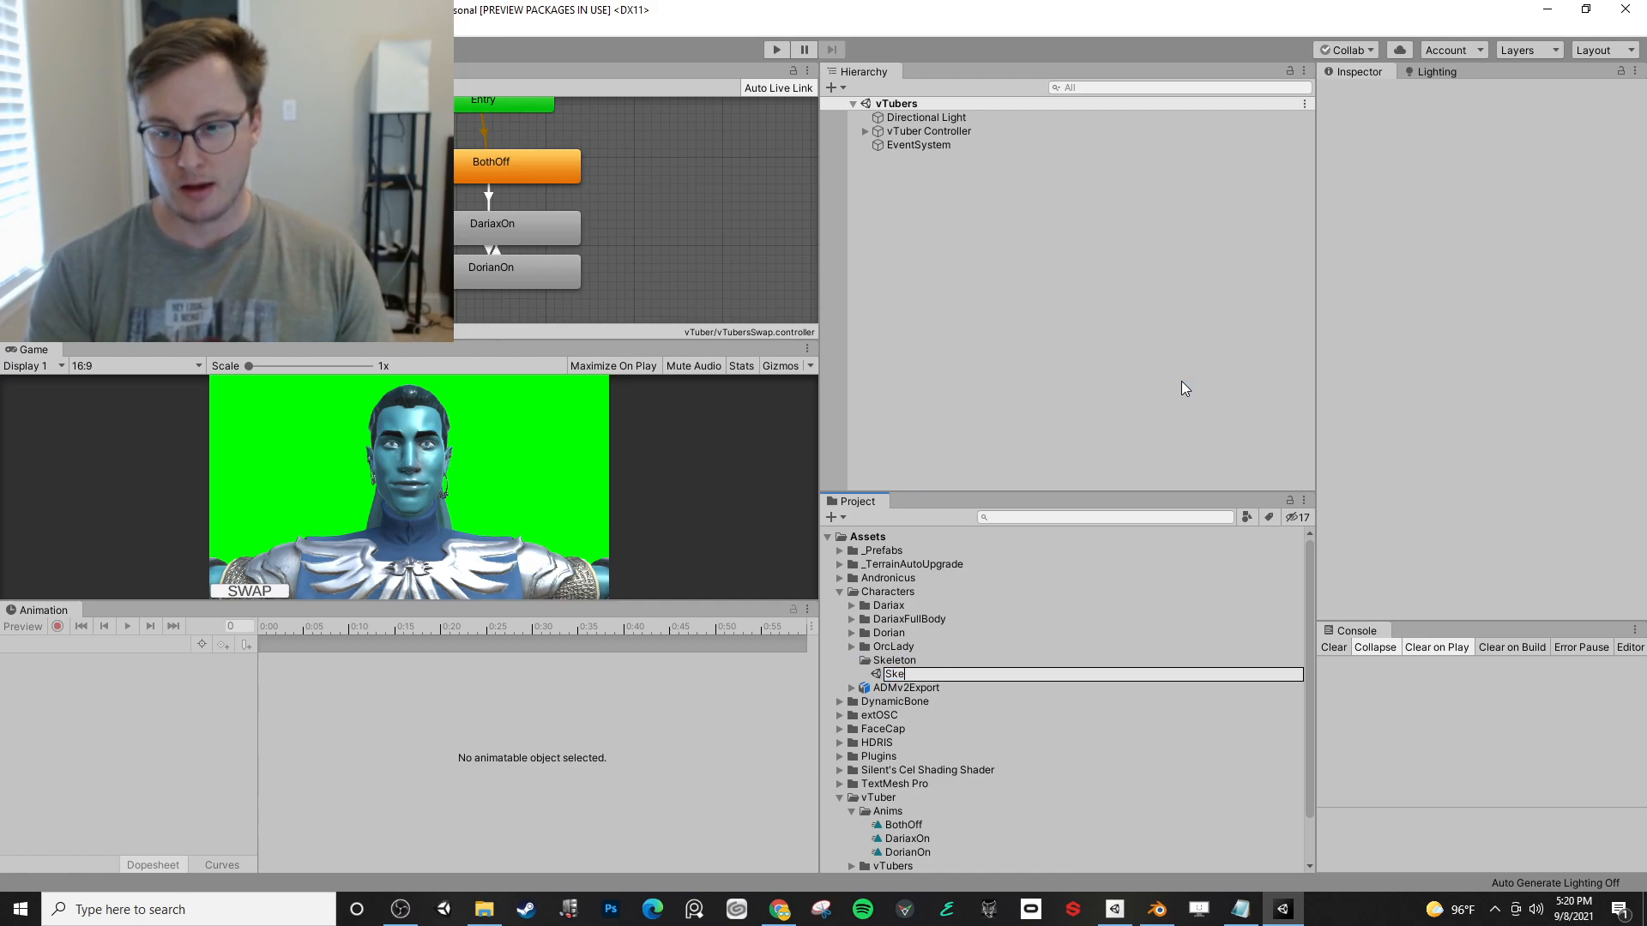
{"action": "type", "text": "letonTest"}
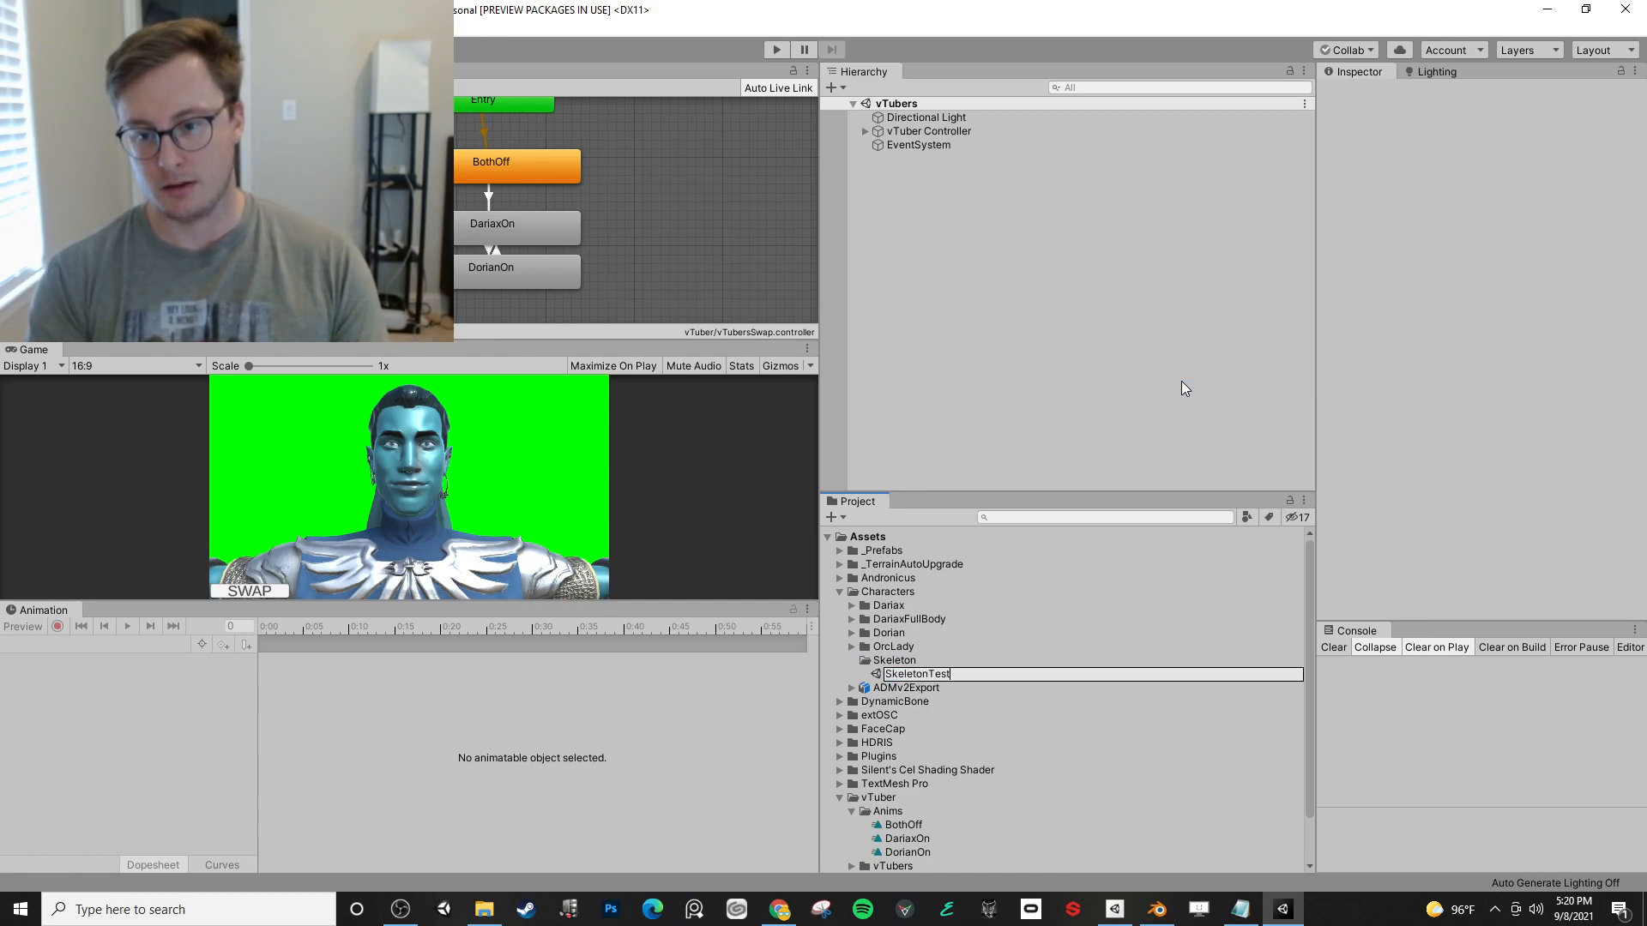
{"action": "key", "text": "Return"}
{"action": "double_click", "coordinate": [944, 670]}
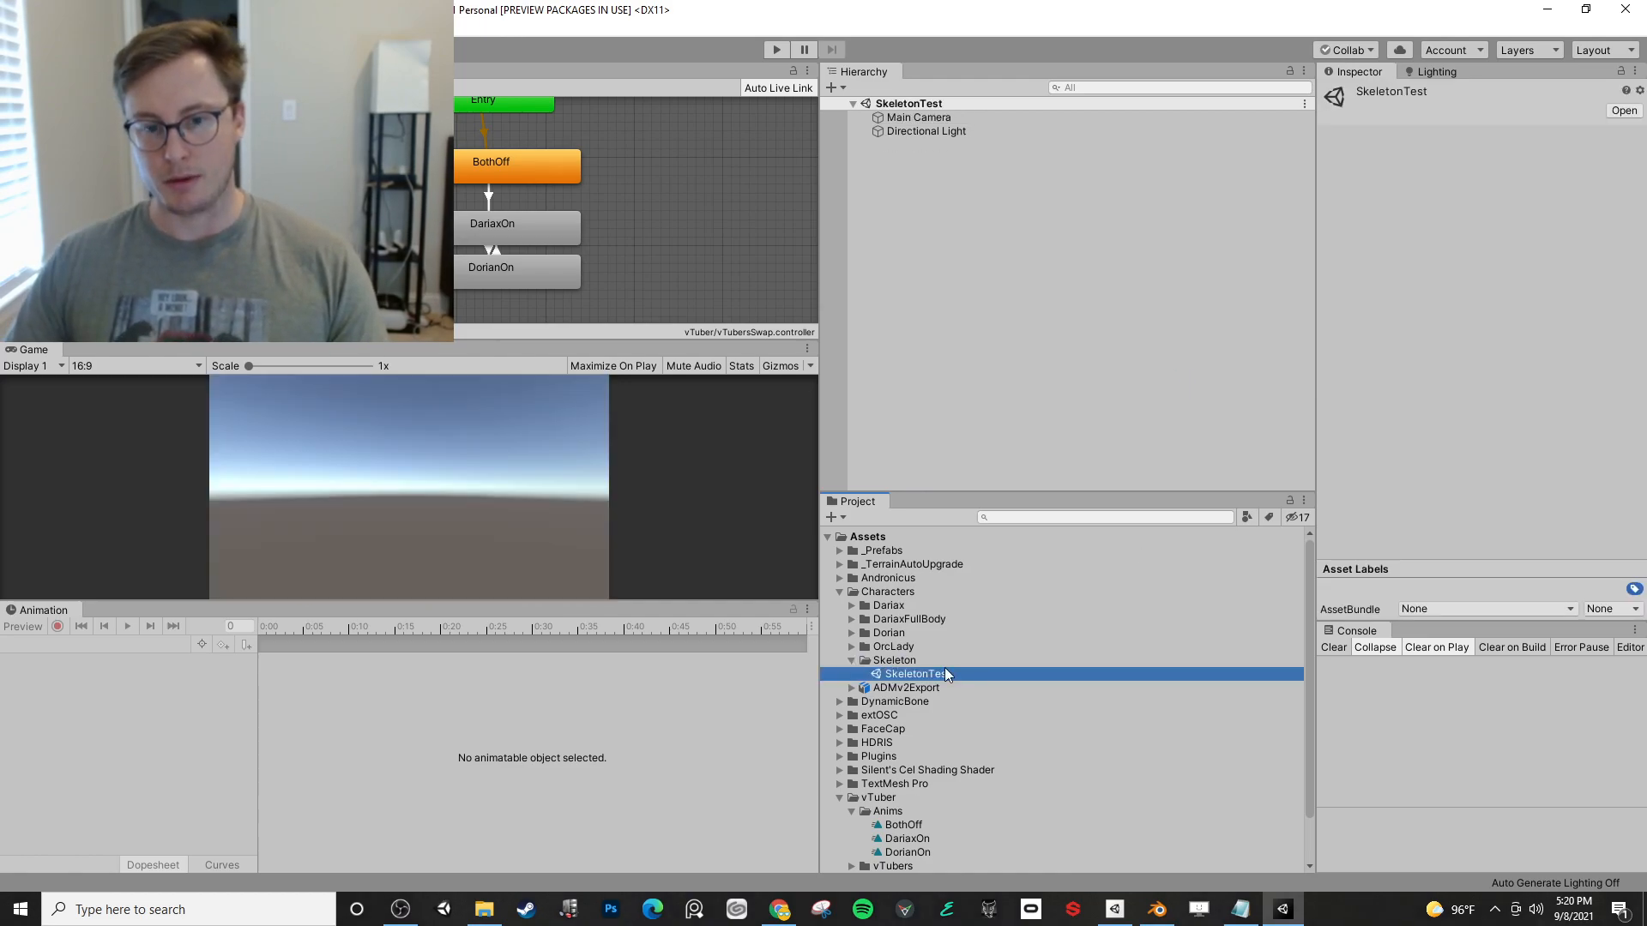
- Bring up the Scene view and resize the stacked views so Scene and Game share most of the height above the Animation window
{"action": "left_click_drag", "start_coordinate": [582, 342], "coordinate": [582, 165]}
{"action": "left_click_drag", "start_coordinate": [548, 506], "coordinate": [559, 735]}
{"action": "left_click", "coordinate": [27, 72]}
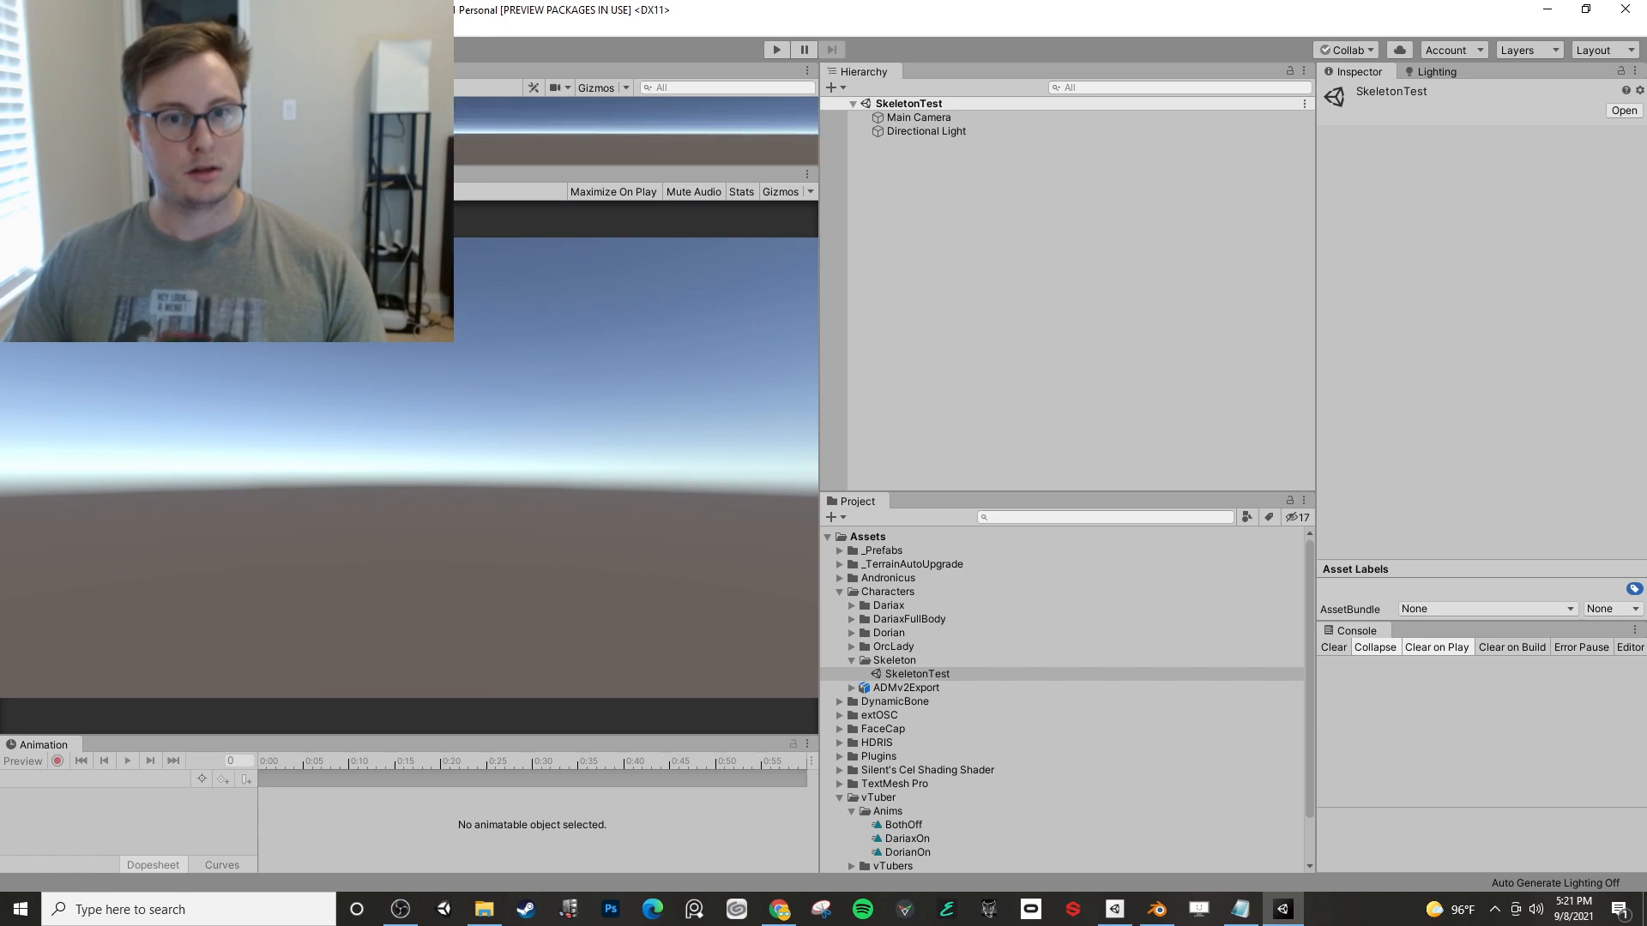
{"action": "left_click_drag", "start_coordinate": [424, 168], "coordinate": [428, 394]}
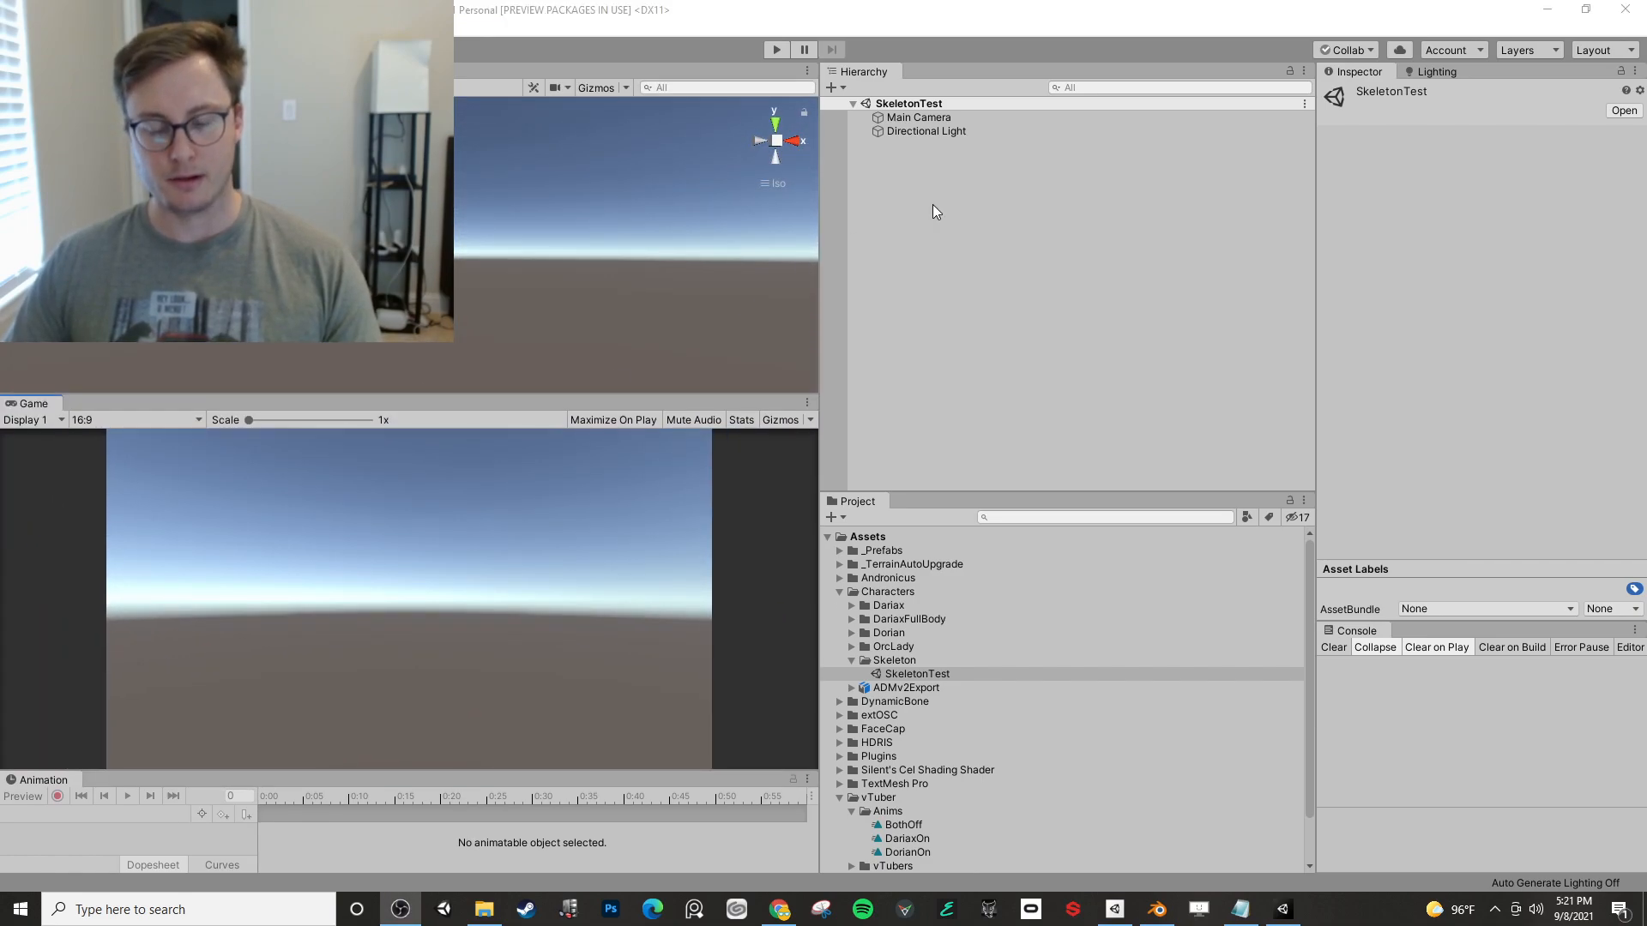
- Reveal the Skeleton folder in File Explorer and copy the path of its parent Characters folder
{"action": "key", "text": "alt+Tab"}
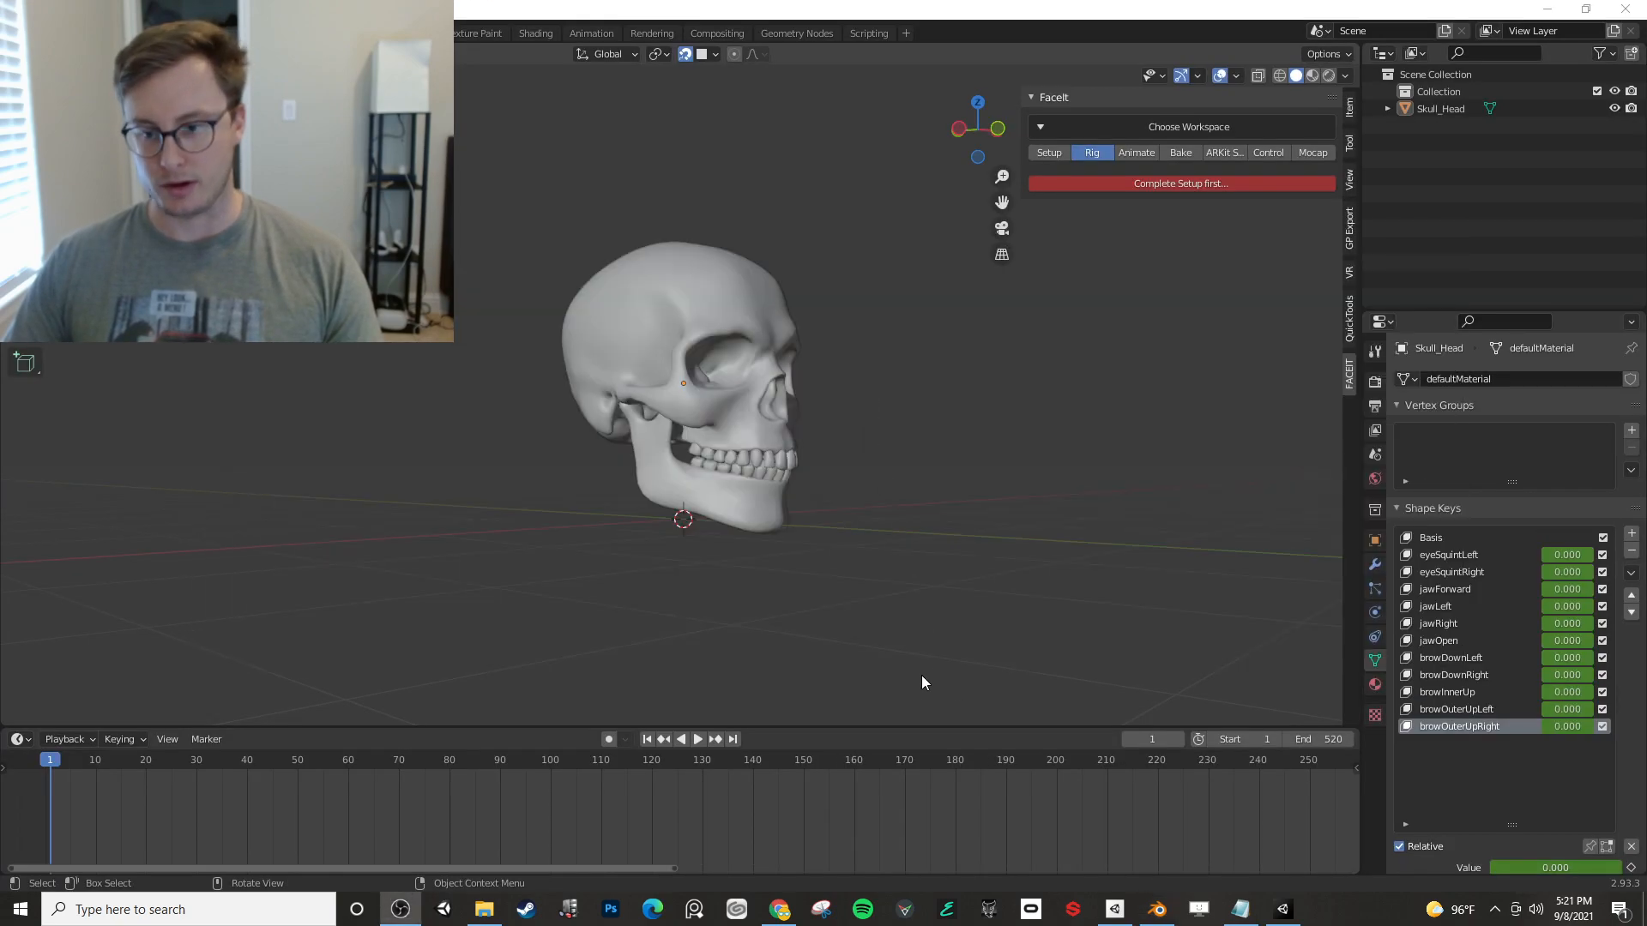
{"action": "key", "text": "alt+Tab"}
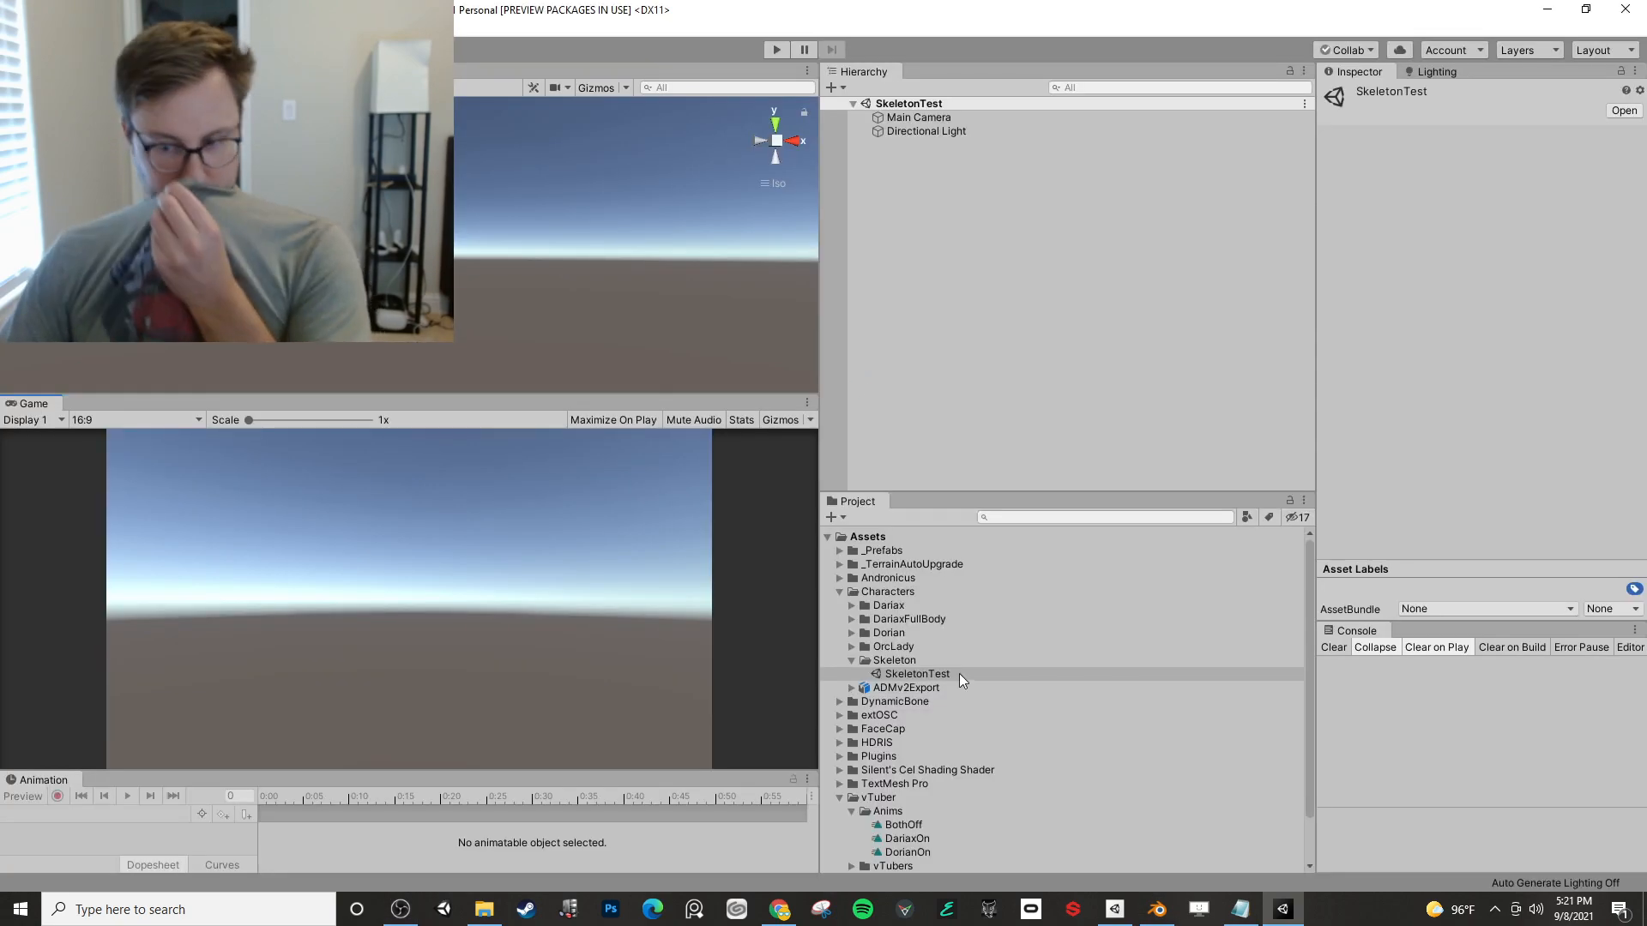
{"action": "left_click", "coordinate": [909, 662]}
{"action": "right_click", "coordinate": [909, 662]}
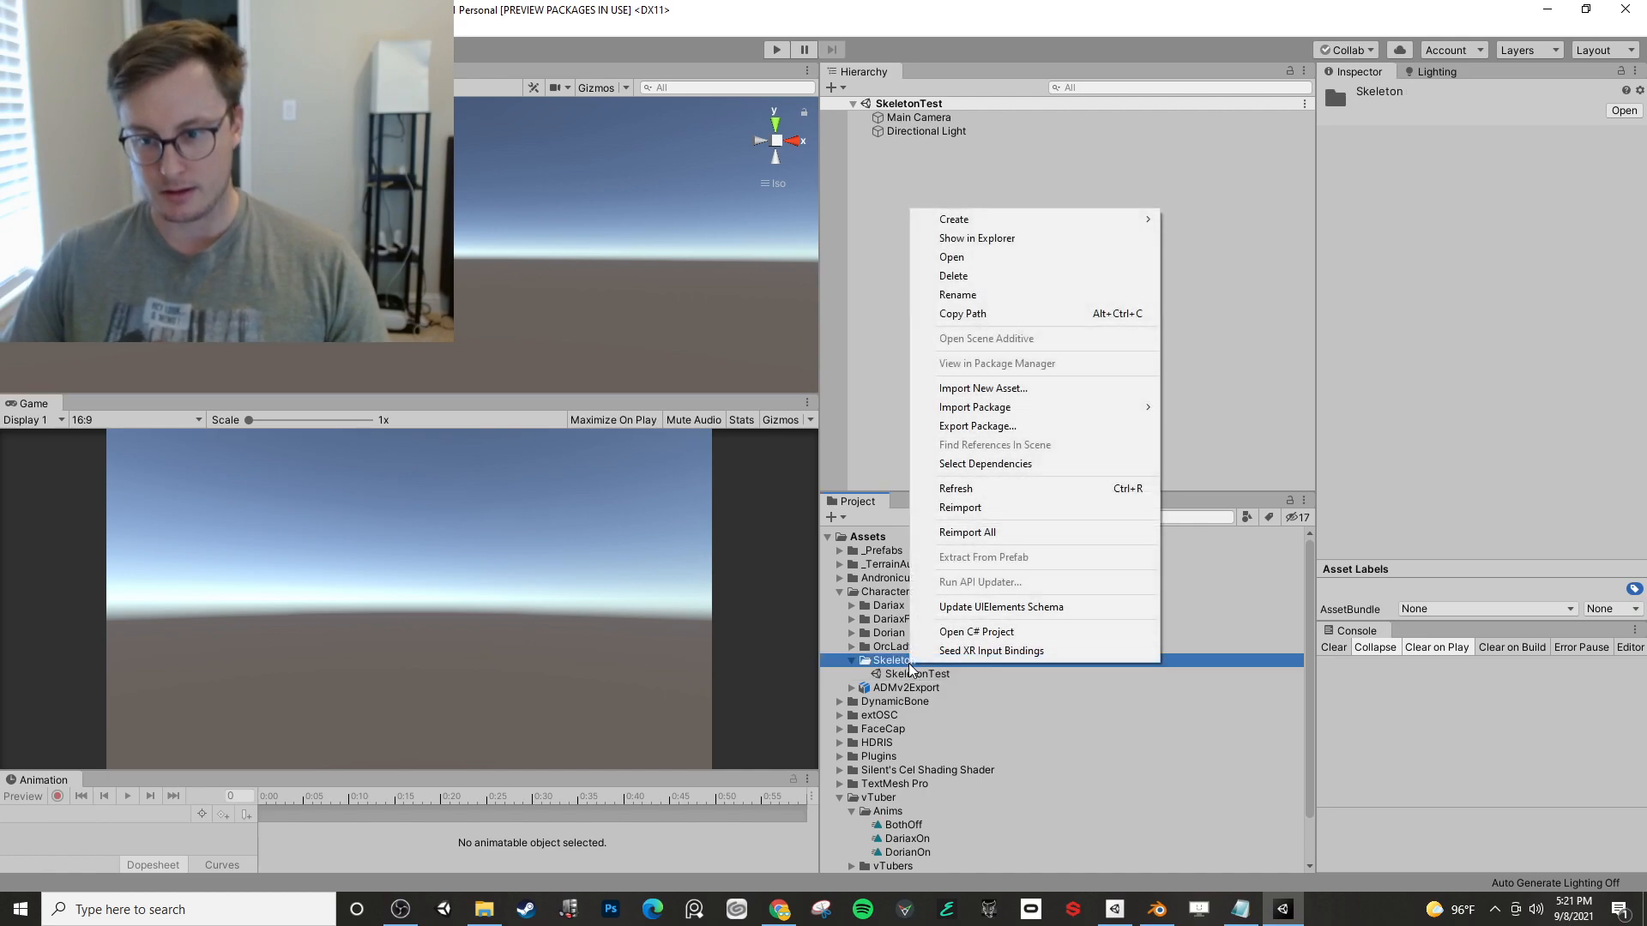
{"action": "left_click", "coordinate": [999, 243]}
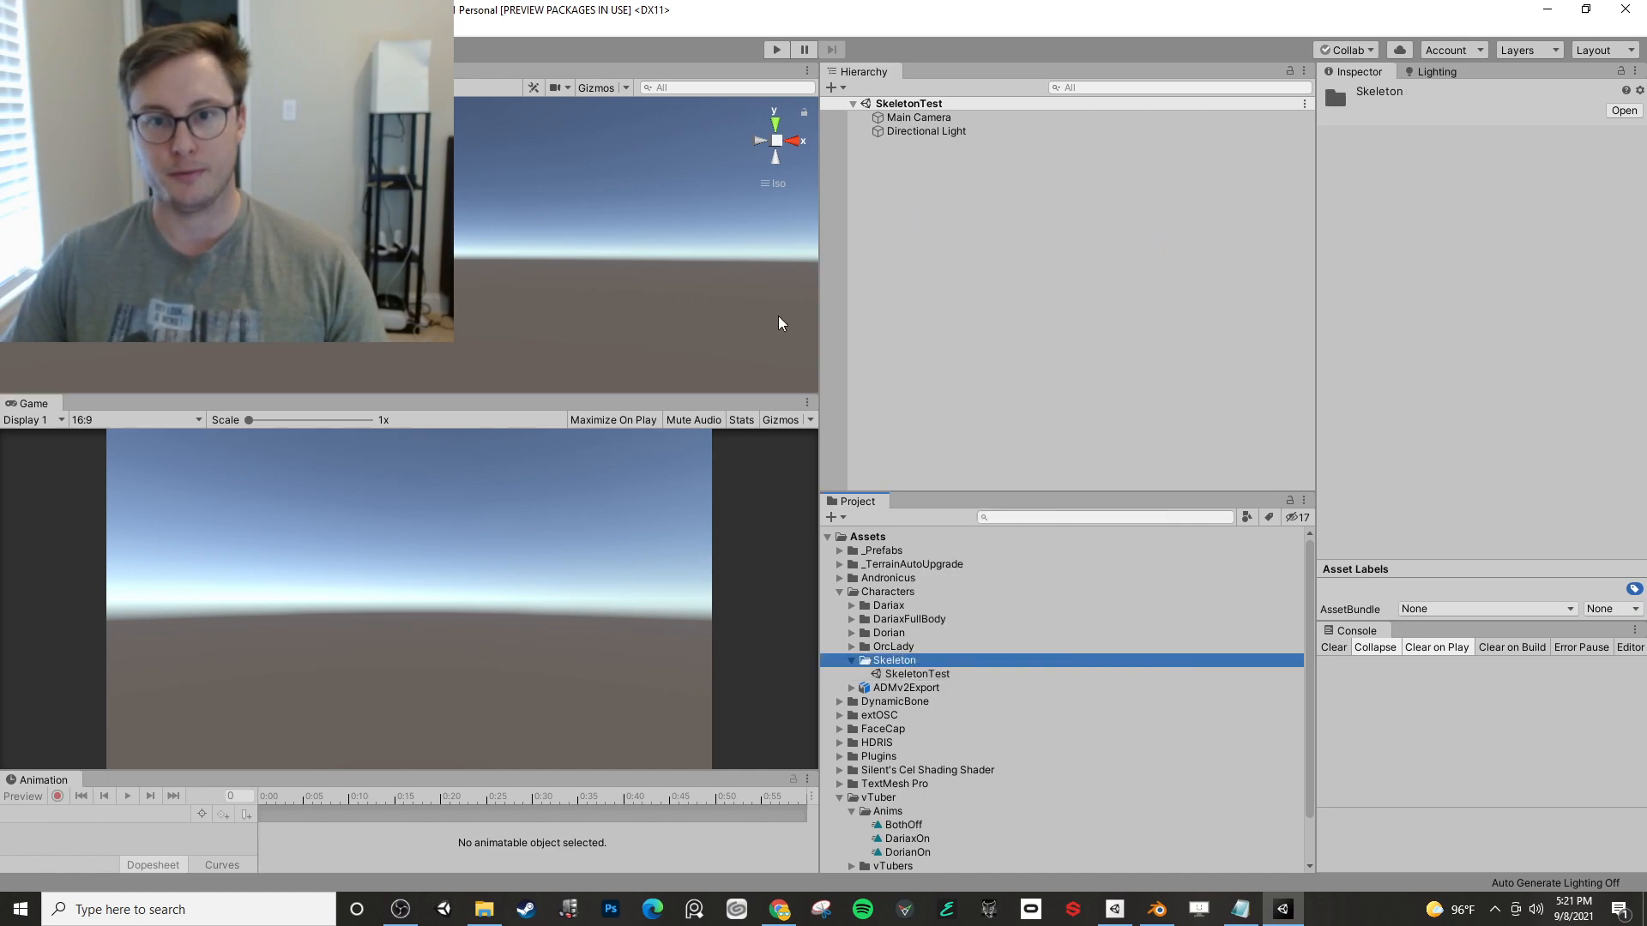
{"action": "left_click", "coordinate": [411, 175]}
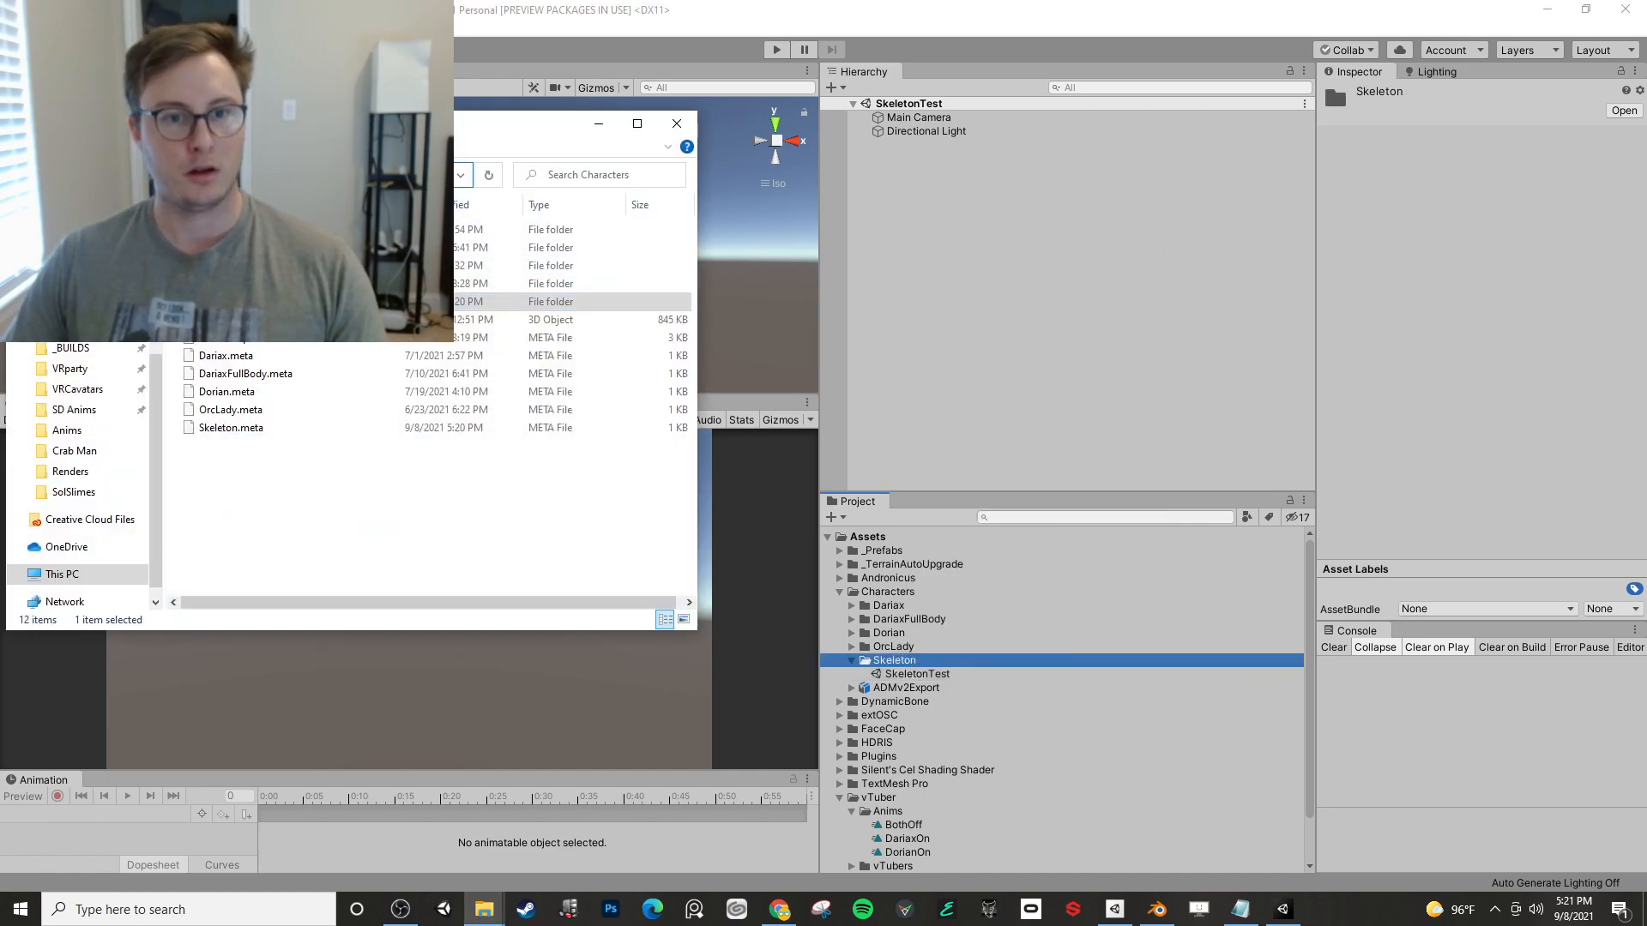
- Switch to Blender, save the file, and start an FBX export with the project's Assets\Characters folder as the location
{"action": "key", "text": "alt+Tab"}
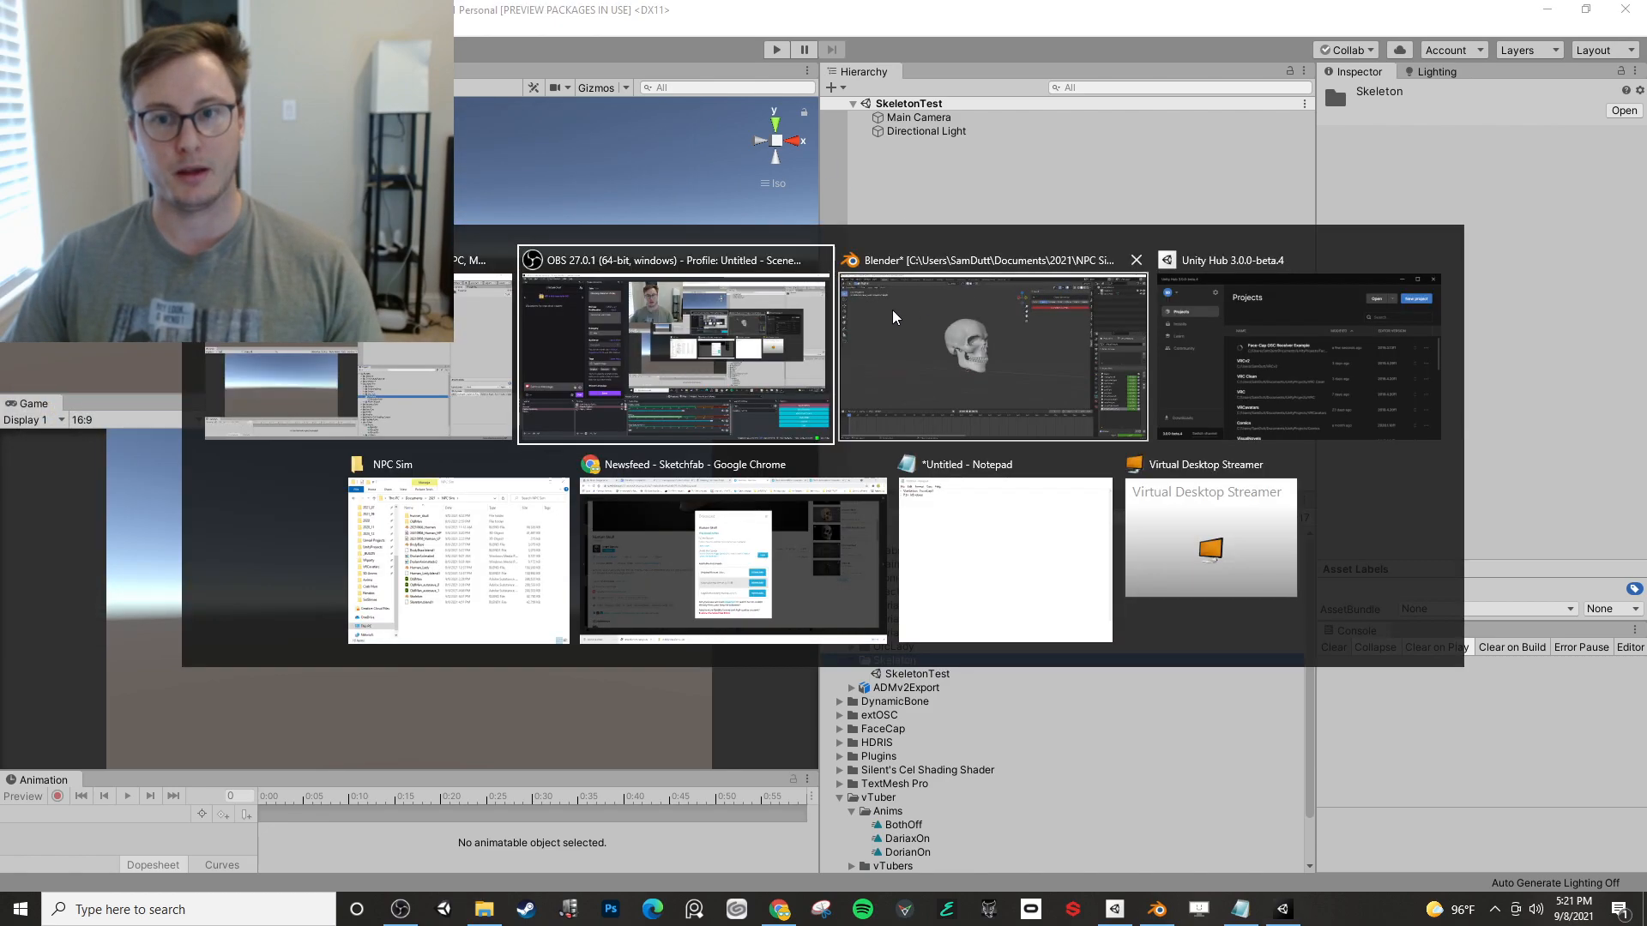
{"action": "left_click", "coordinate": [1009, 386]}
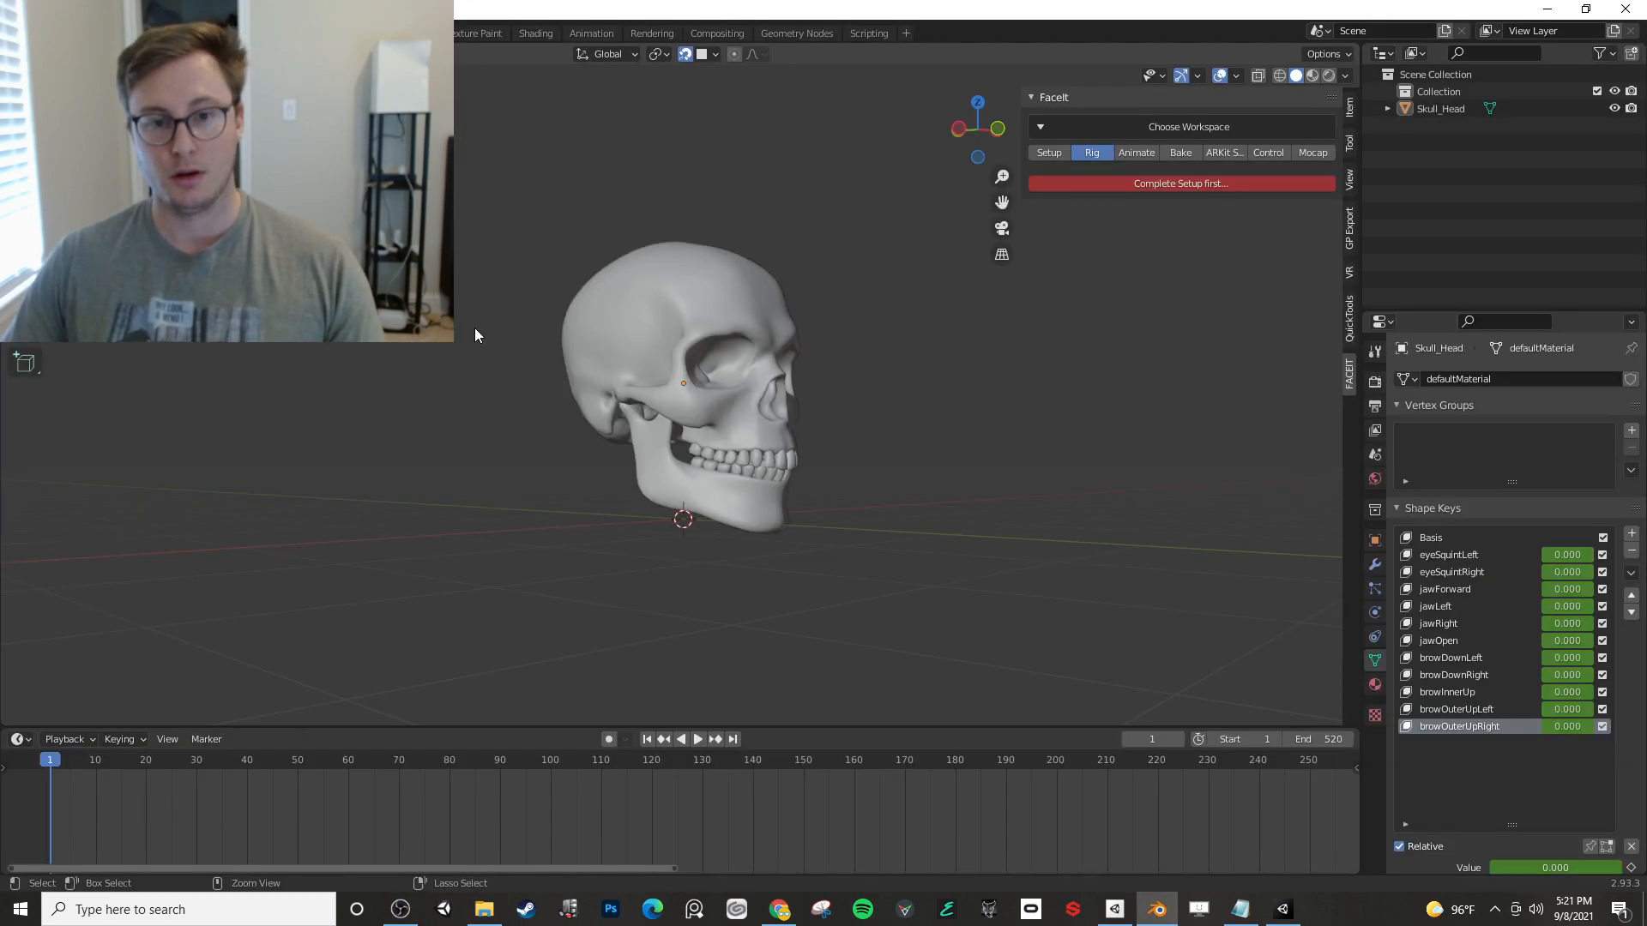
{"action": "left_click", "coordinate": [39, 33]}
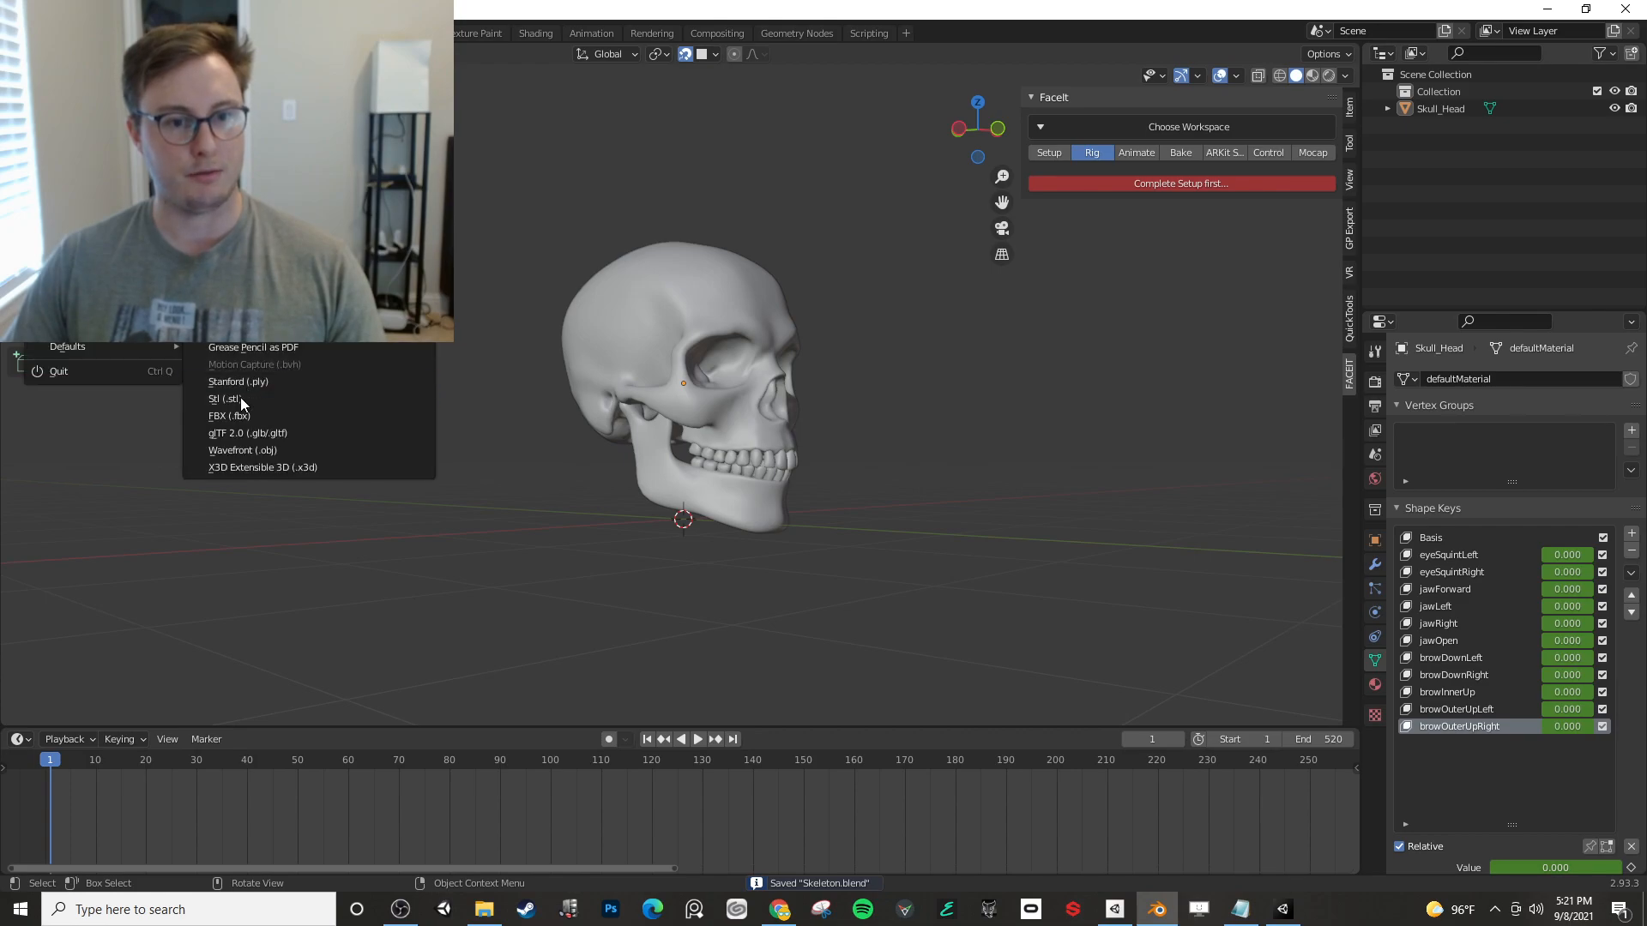
{"action": "left_click", "coordinate": [289, 407]}
{"action": "left_click", "coordinate": [940, 218]}
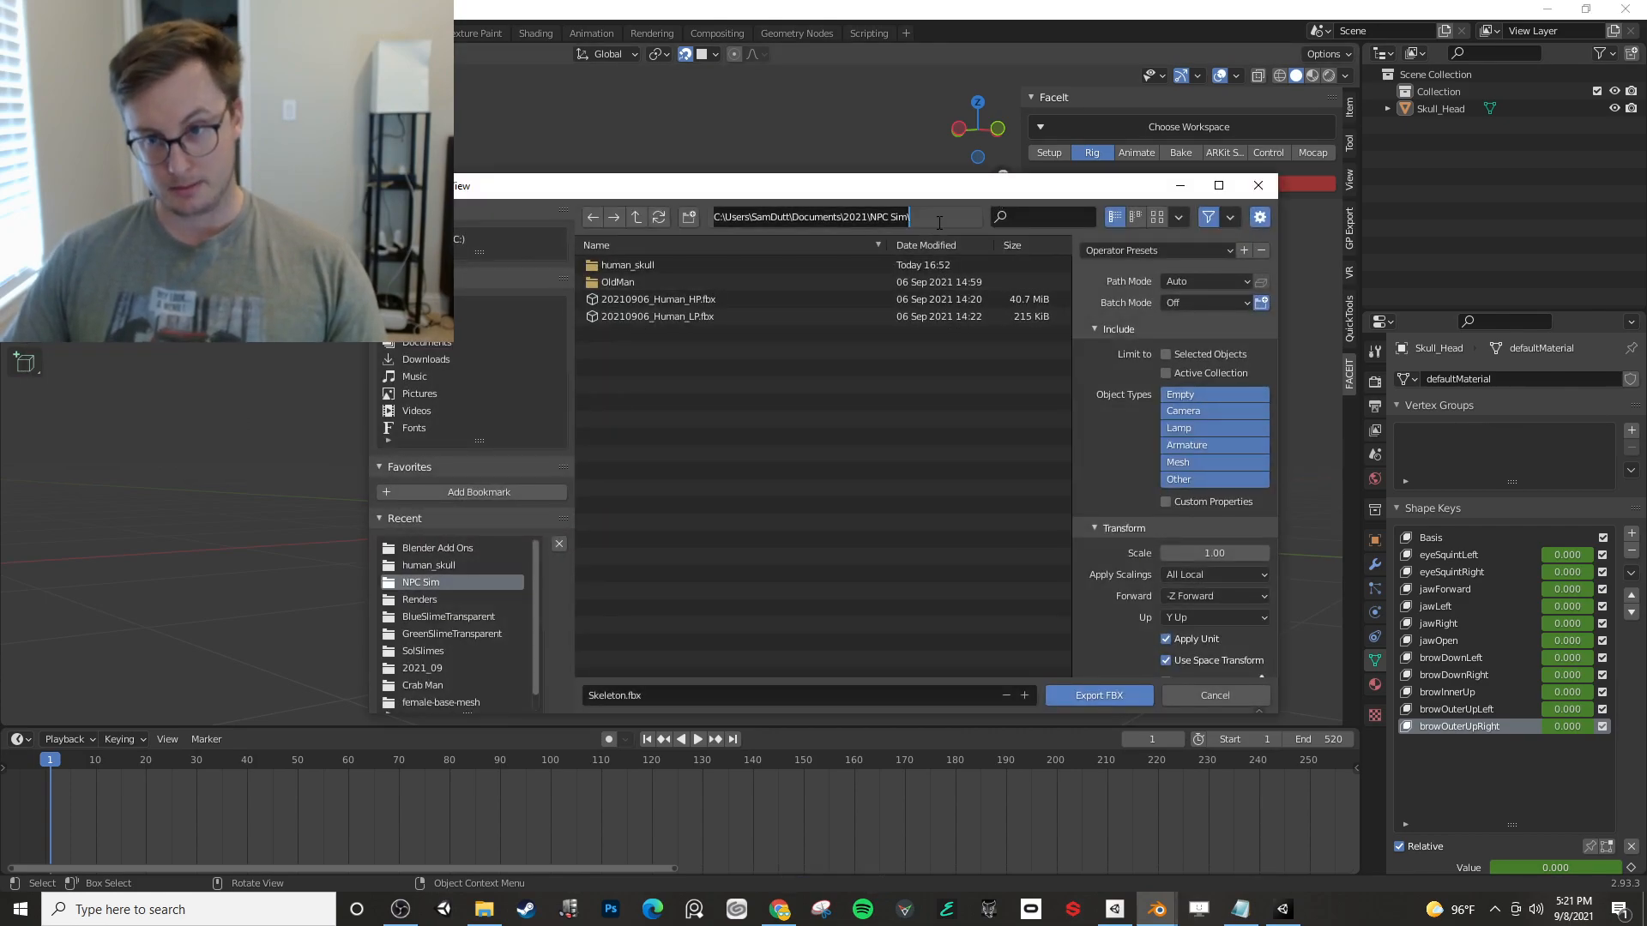
{"action": "key", "text": "ctrl+v"}
{"action": "key", "text": "Return"}
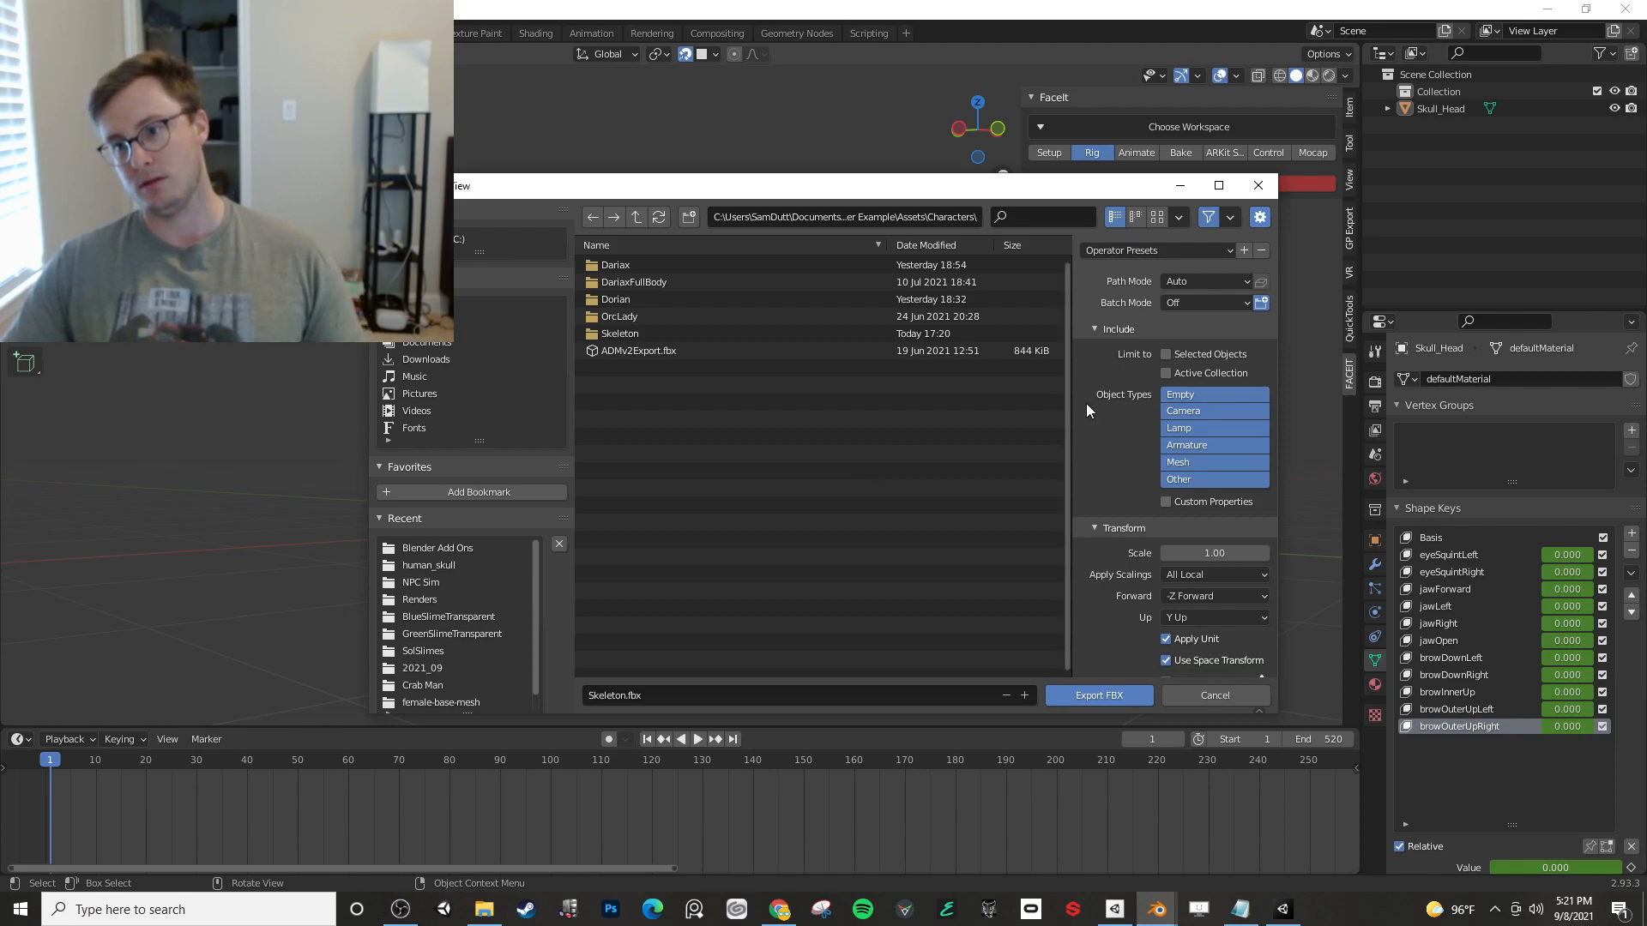
- Export only Mesh objects as Skeleton.fbx into the Skeleton folder, with Apply Modifiers, Add Leaf Bones and Bake Animation turned off
{"action": "left_click", "coordinate": [1191, 463]}
{"action": "scroll", "coordinate": [1115, 465], "scroll_direction": "down", "scroll_amount": 2}
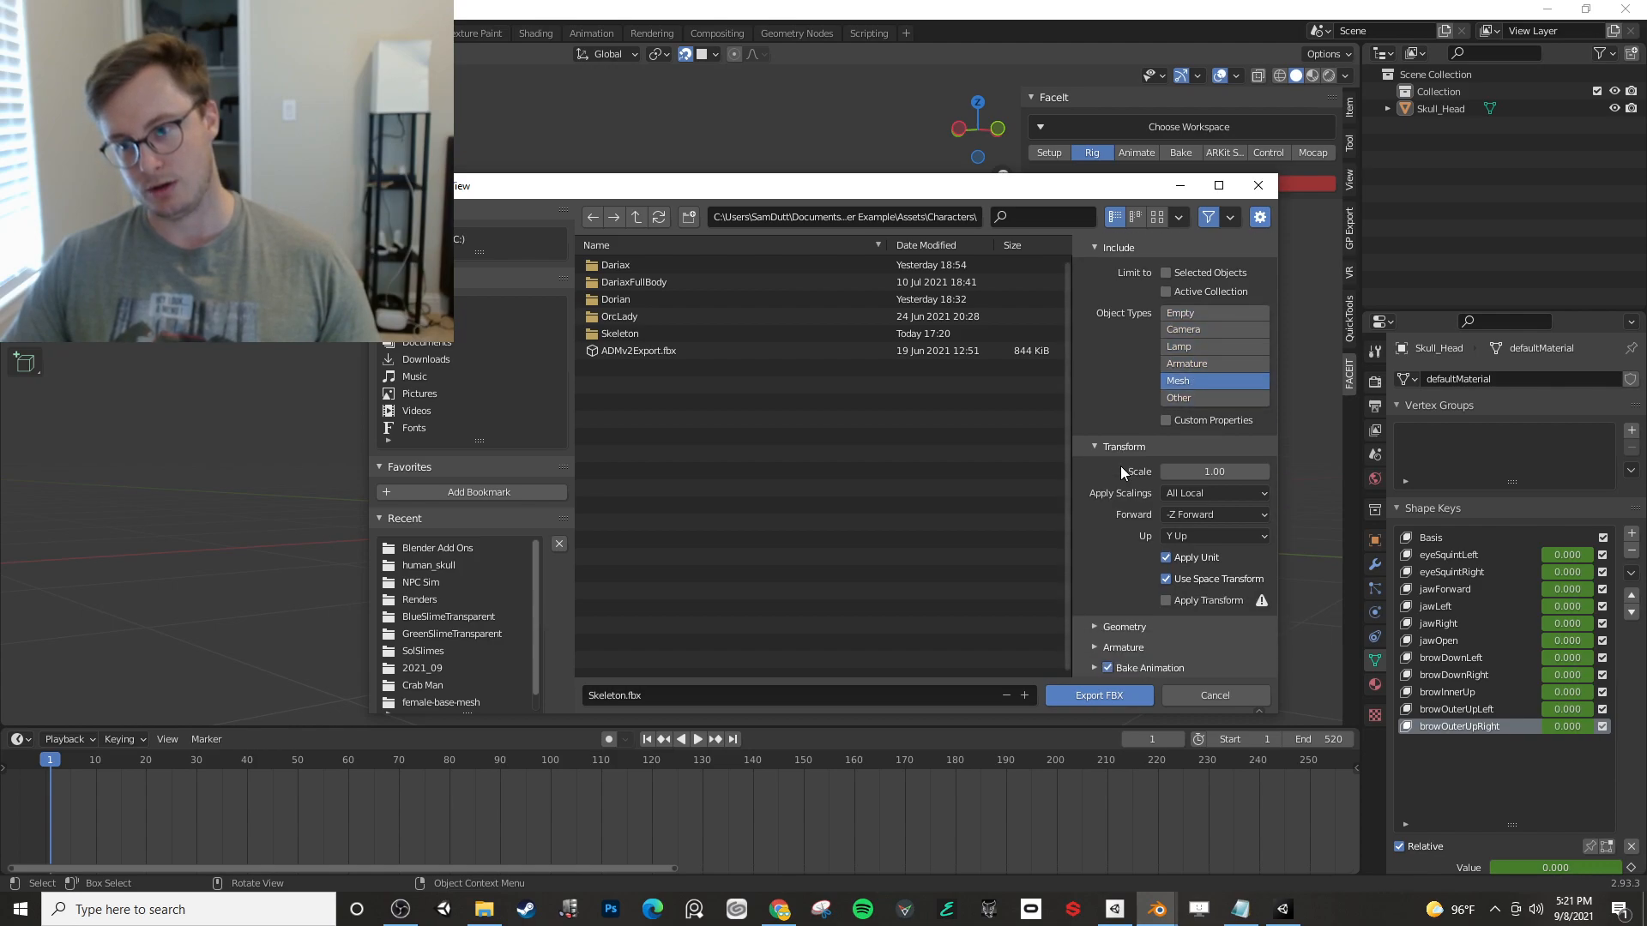
{"action": "left_click", "coordinate": [1123, 625]}
{"action": "scroll", "coordinate": [1112, 549], "scroll_direction": "down", "scroll_amount": 3}
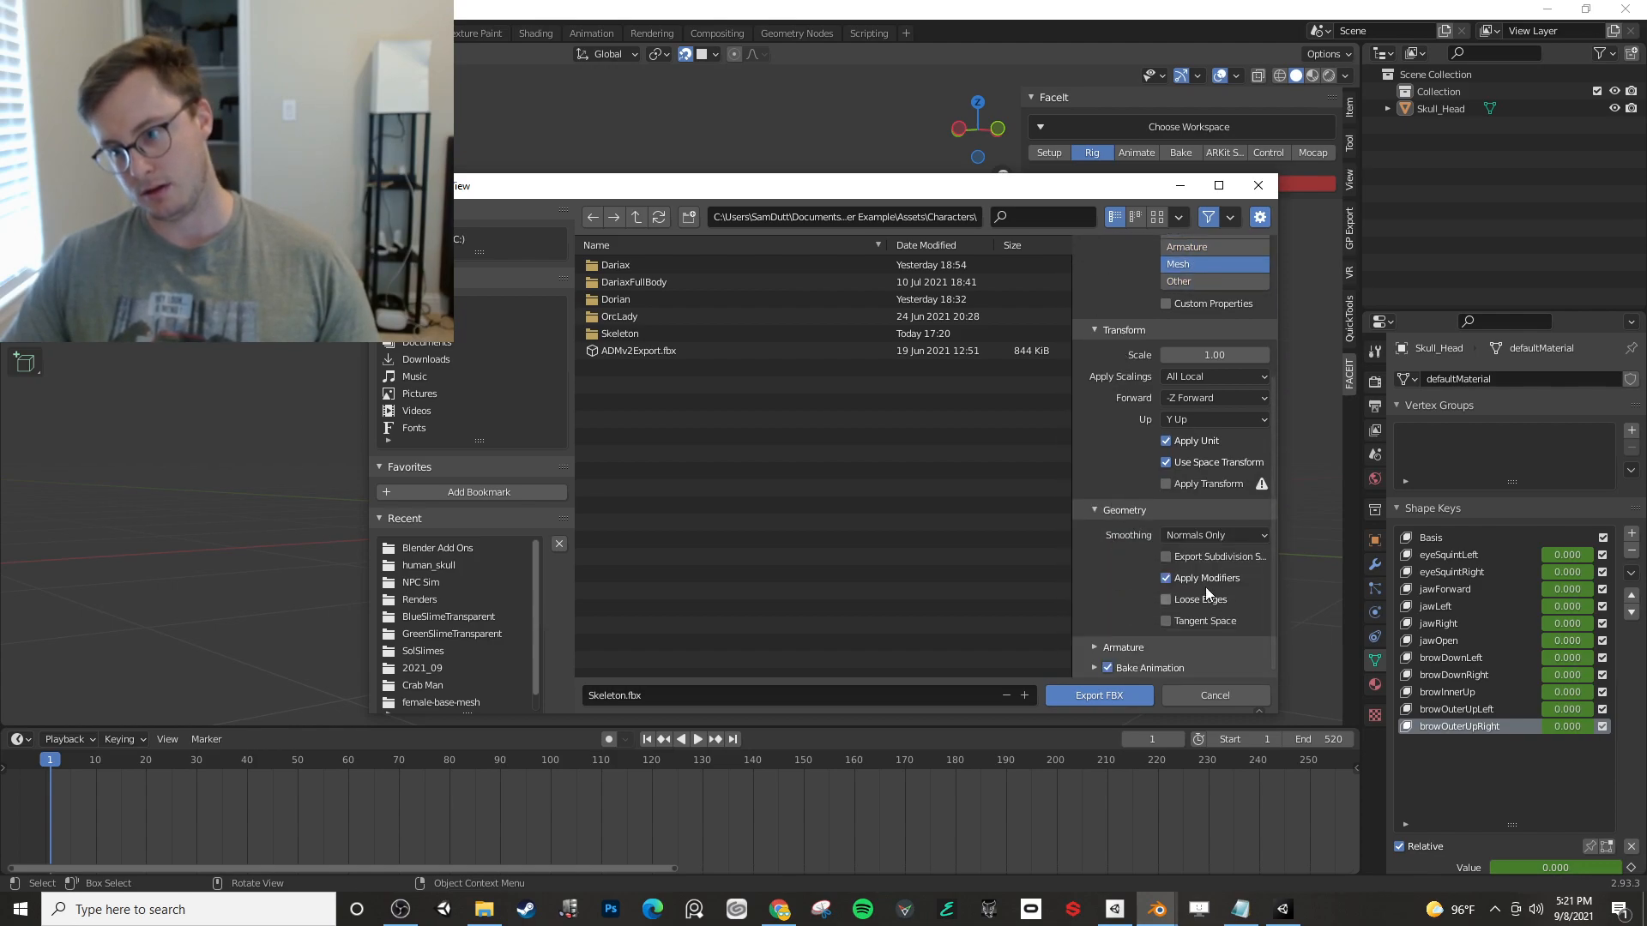
{"action": "left_click", "coordinate": [1125, 640]}
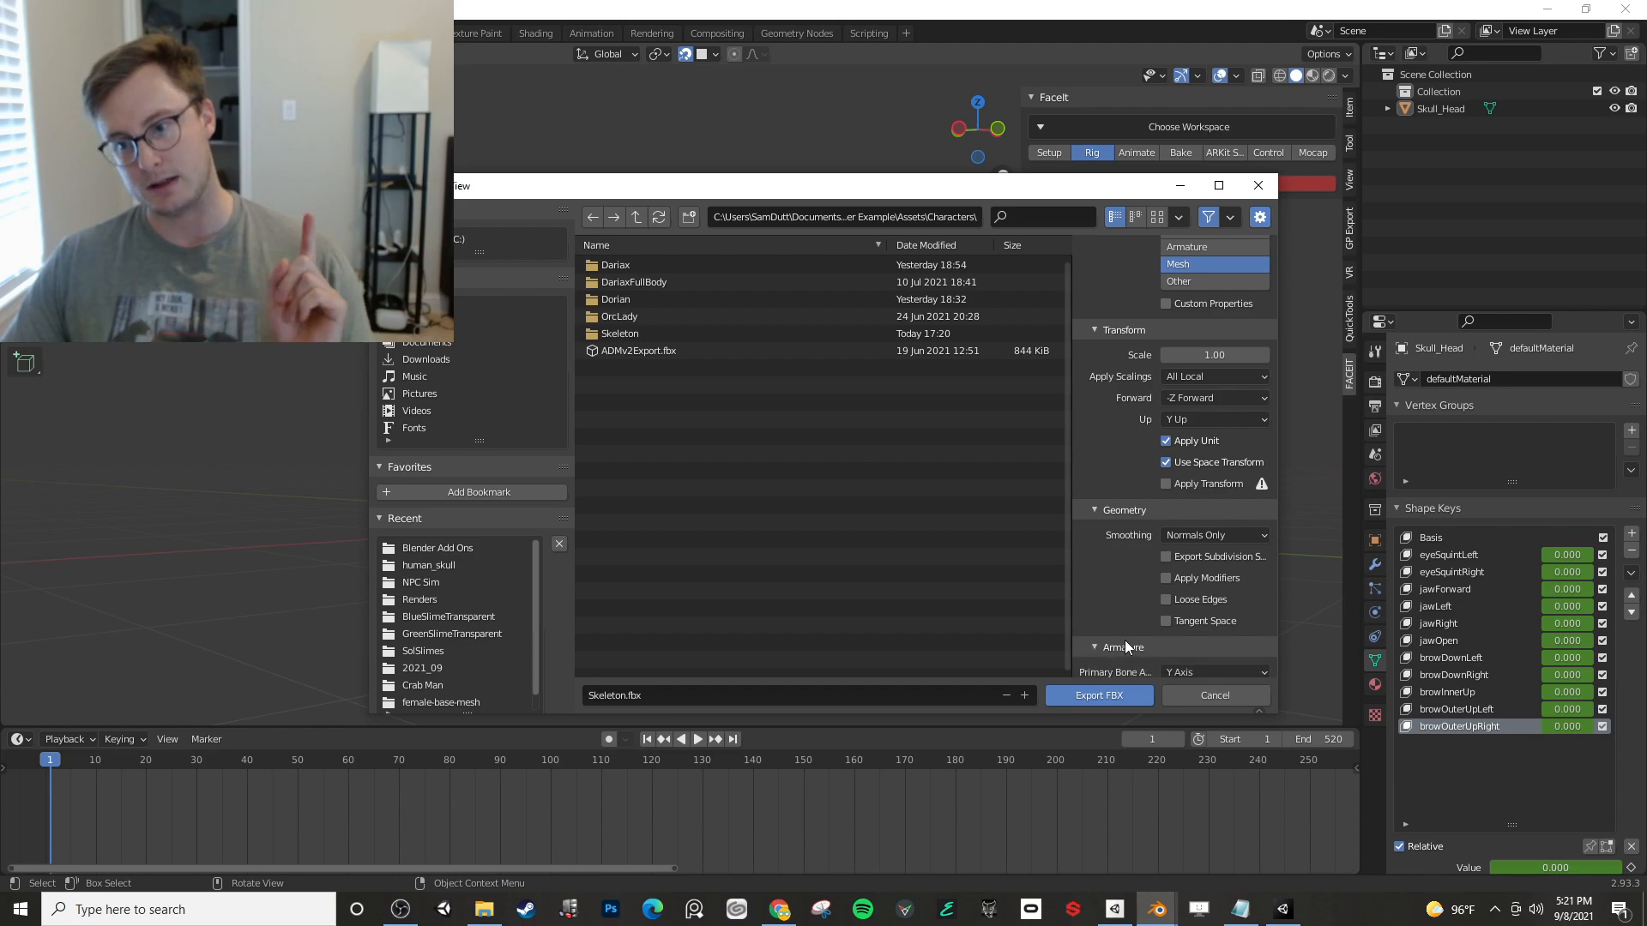
{"action": "scroll", "coordinate": [1127, 609], "scroll_direction": "down", "scroll_amount": 2}
{"action": "scroll", "coordinate": [1193, 605], "scroll_direction": "down", "scroll_amount": 2}
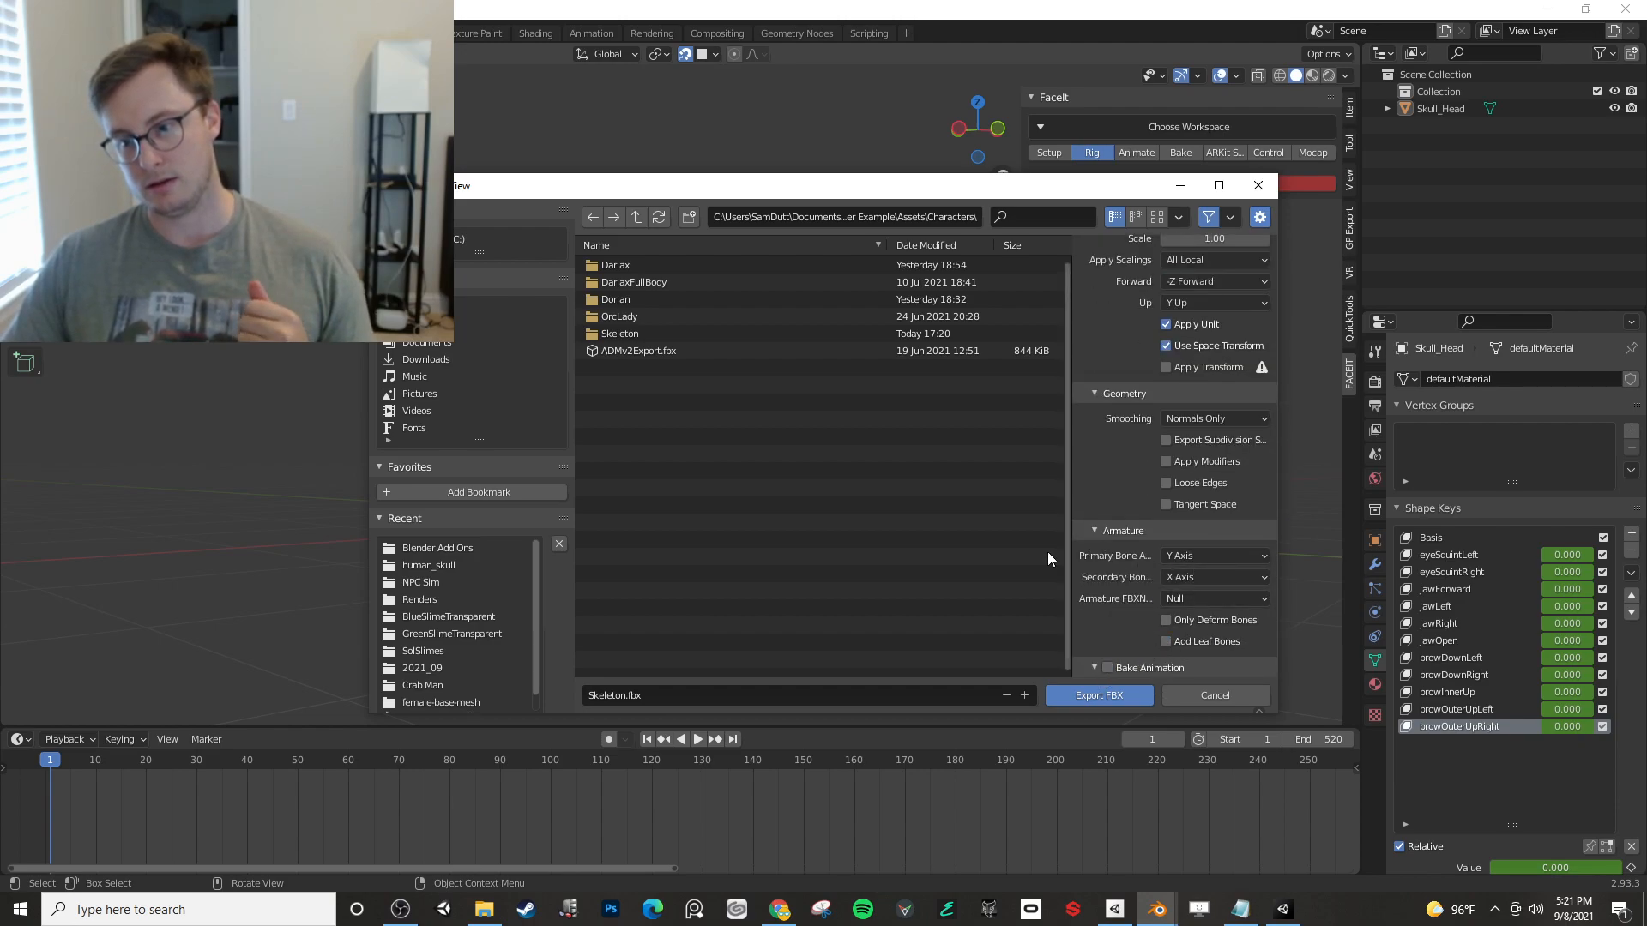
{"action": "double_click", "coordinate": [636, 334]}
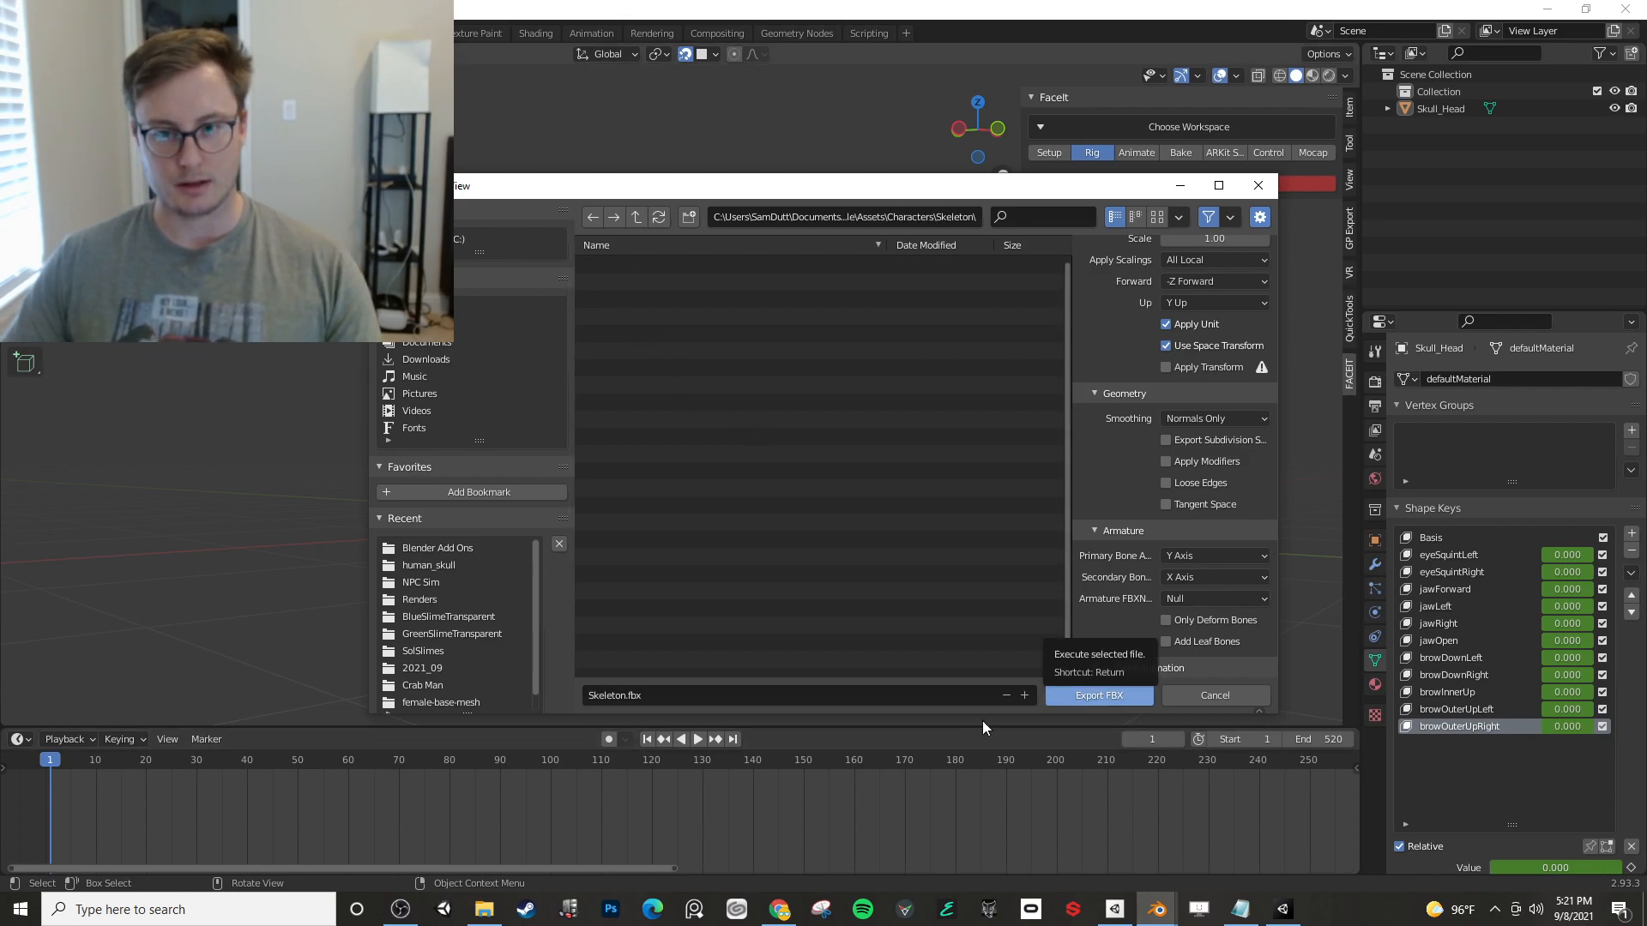
{"action": "left_click", "coordinate": [1131, 697]}
- Switch to Unity, add the Skeleton model to the SkeletonTest scene, and turn the skull to face the main camera
{"action": "key", "text": "alt+Tab"}
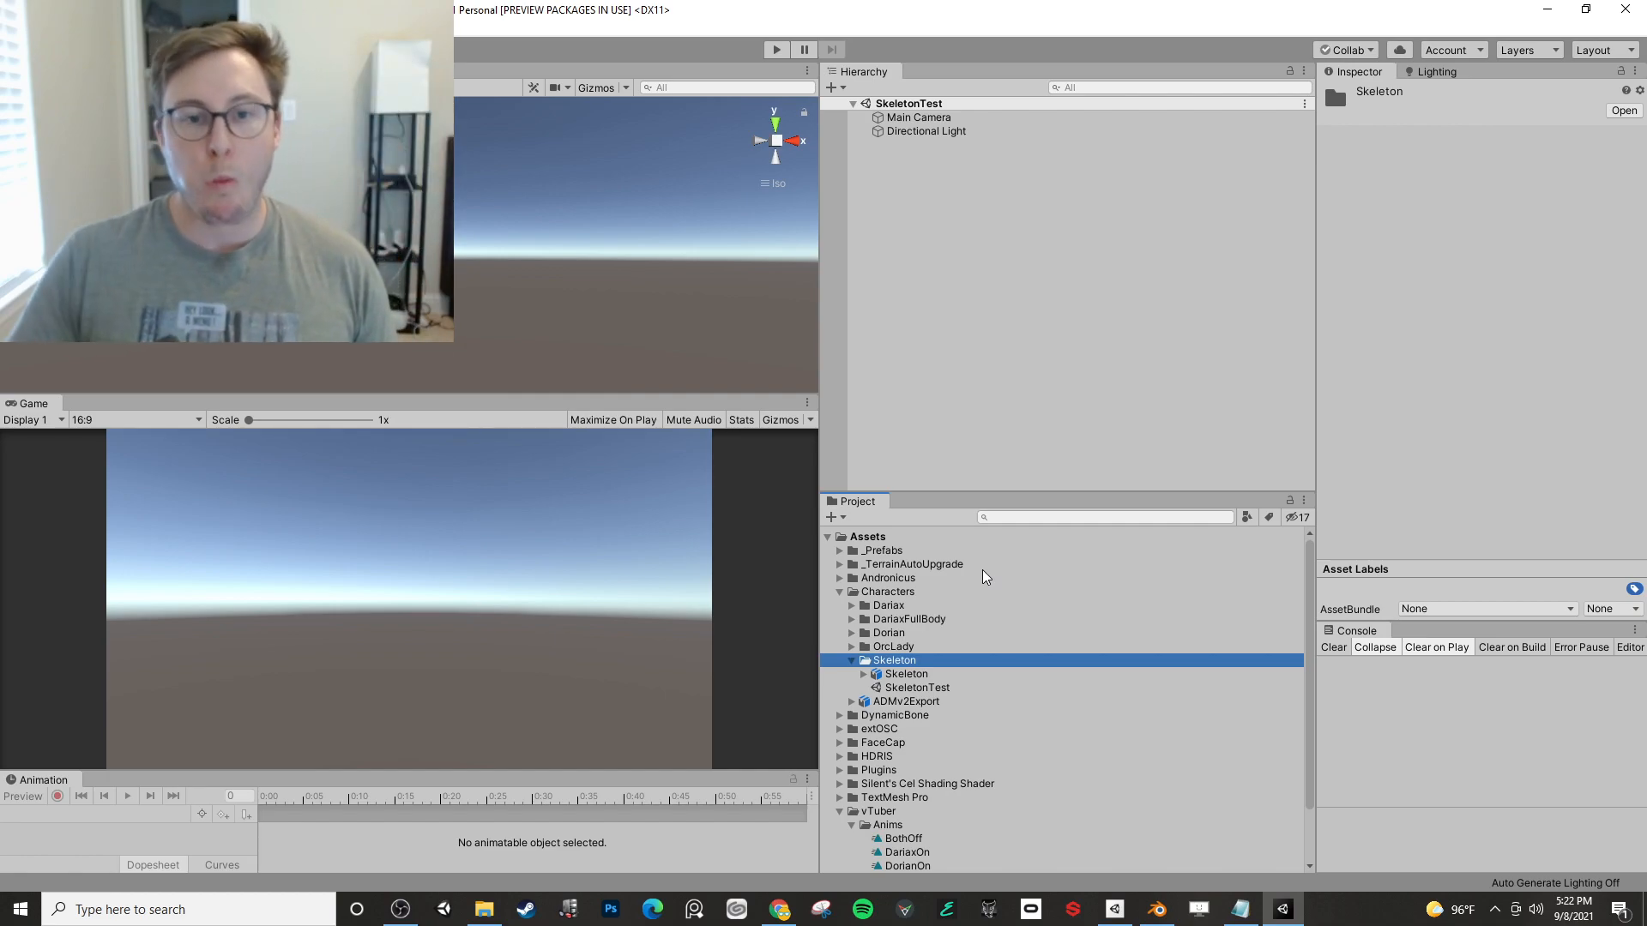
{"action": "left_click_drag", "start_coordinate": [907, 673], "coordinate": [1005, 273]}
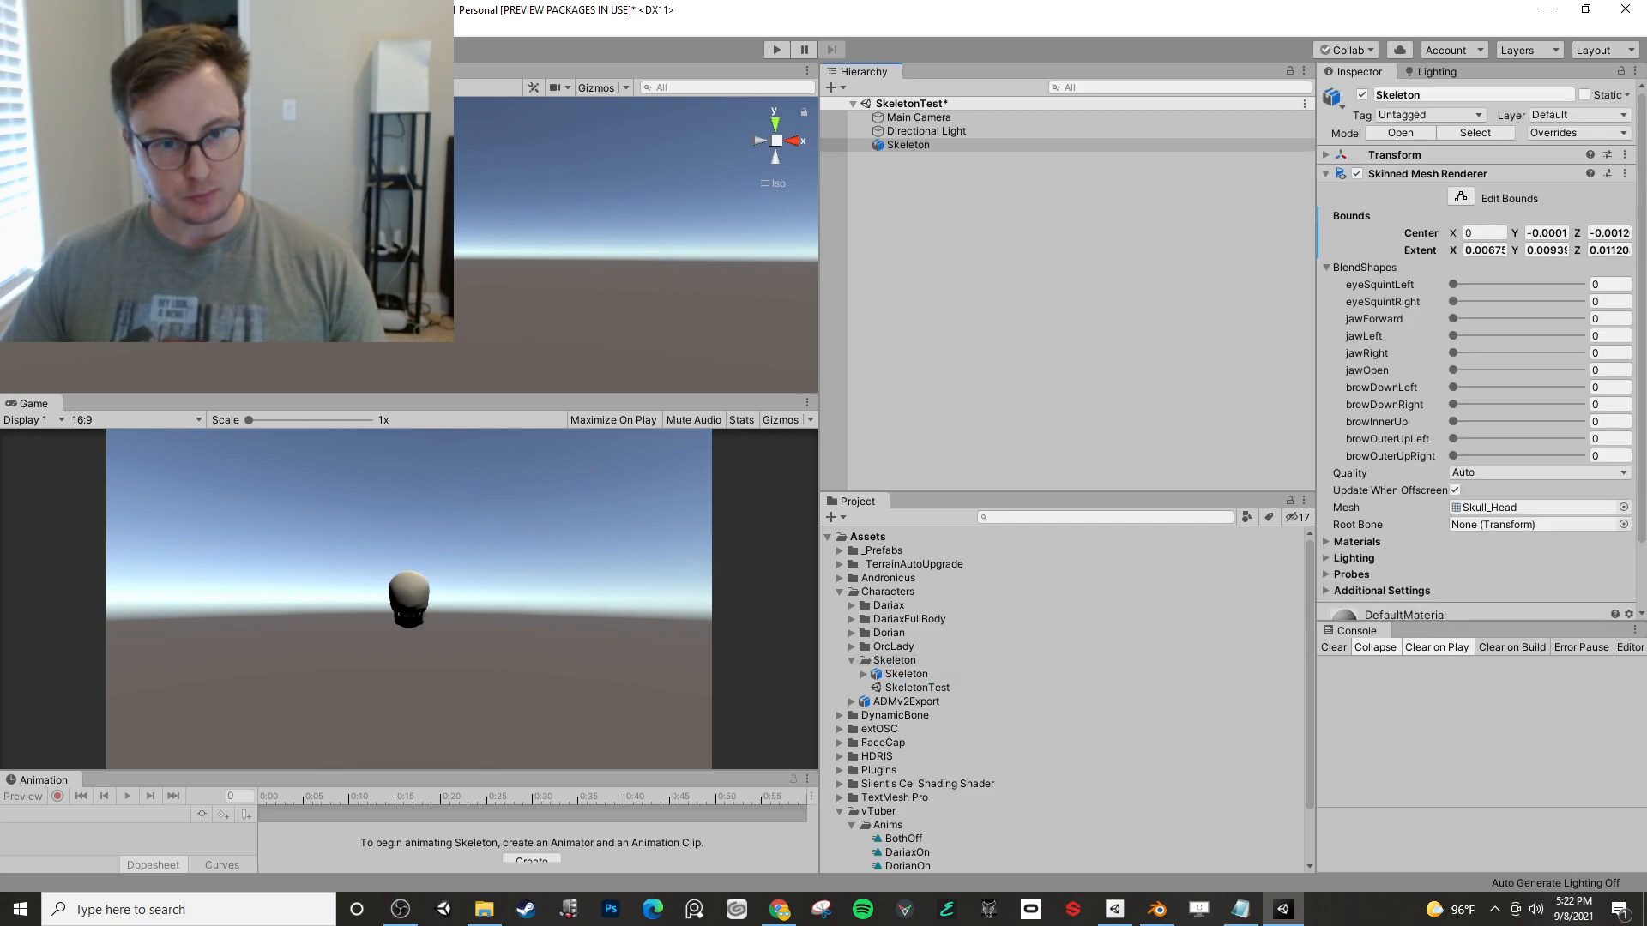
{"action": "key", "text": "f"}
{"action": "left_click_drag", "start_coordinate": [343, 245], "coordinate": [485, 245], "text": "alt"}
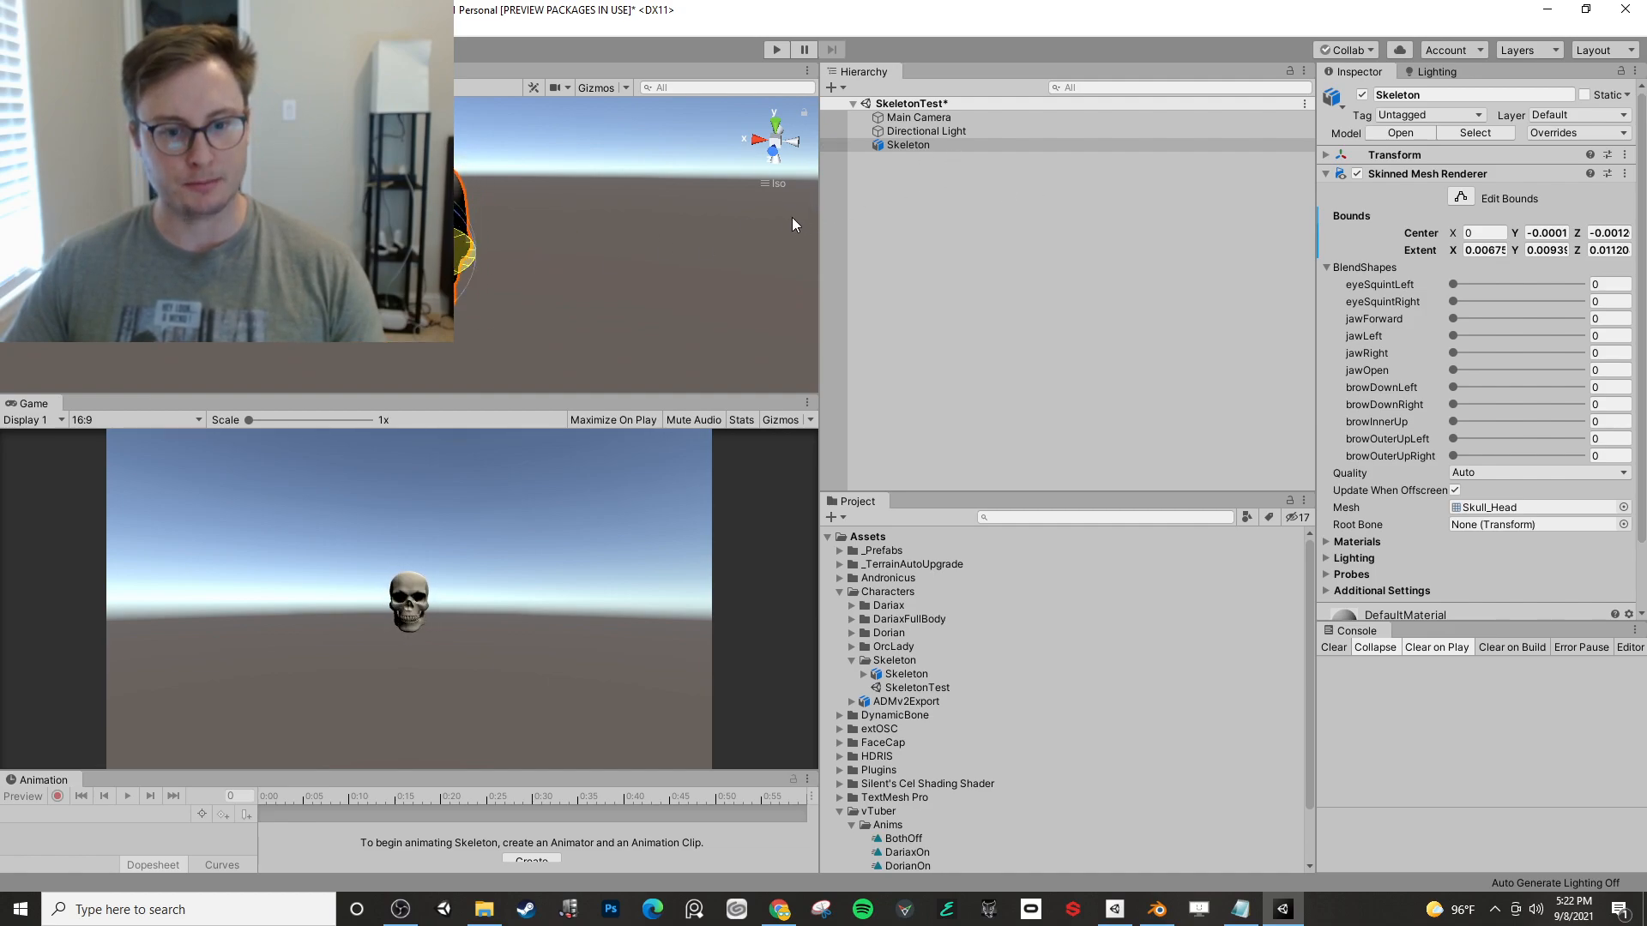
{"action": "left_click_drag", "start_coordinate": [646, 241], "coordinate": [215, 236], "text": "alt"}
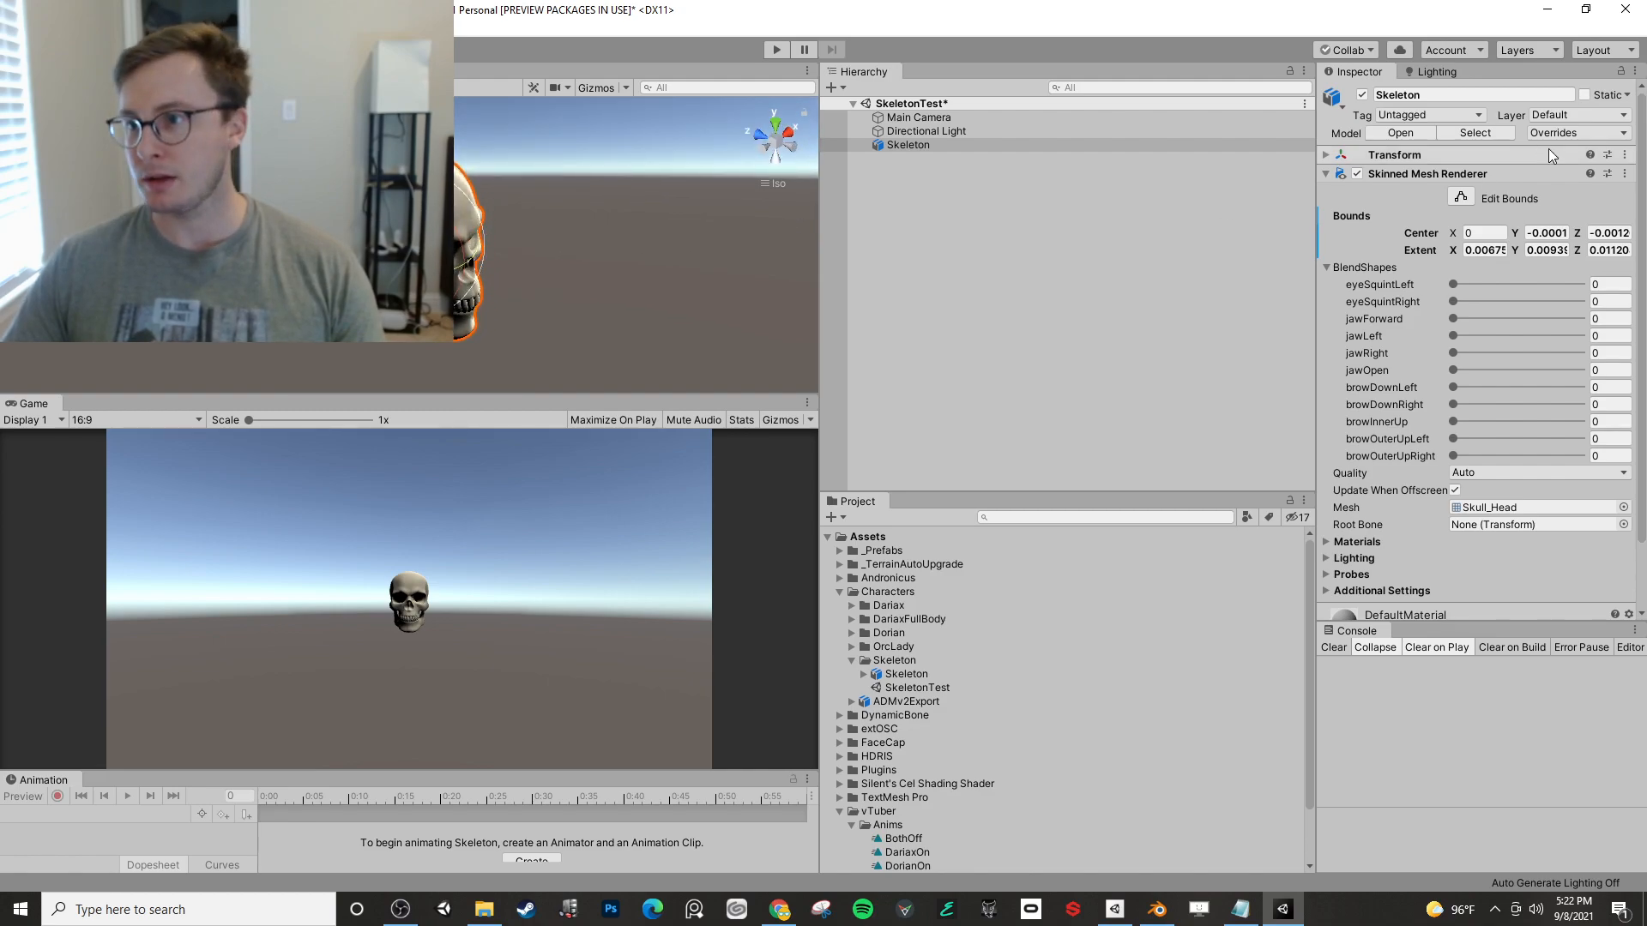
- Generate the scene's lighting and enlarge the Scene view to show more of the skull
{"action": "left_click", "coordinate": [1434, 71]}
{"action": "left_click", "coordinate": [1525, 531]}
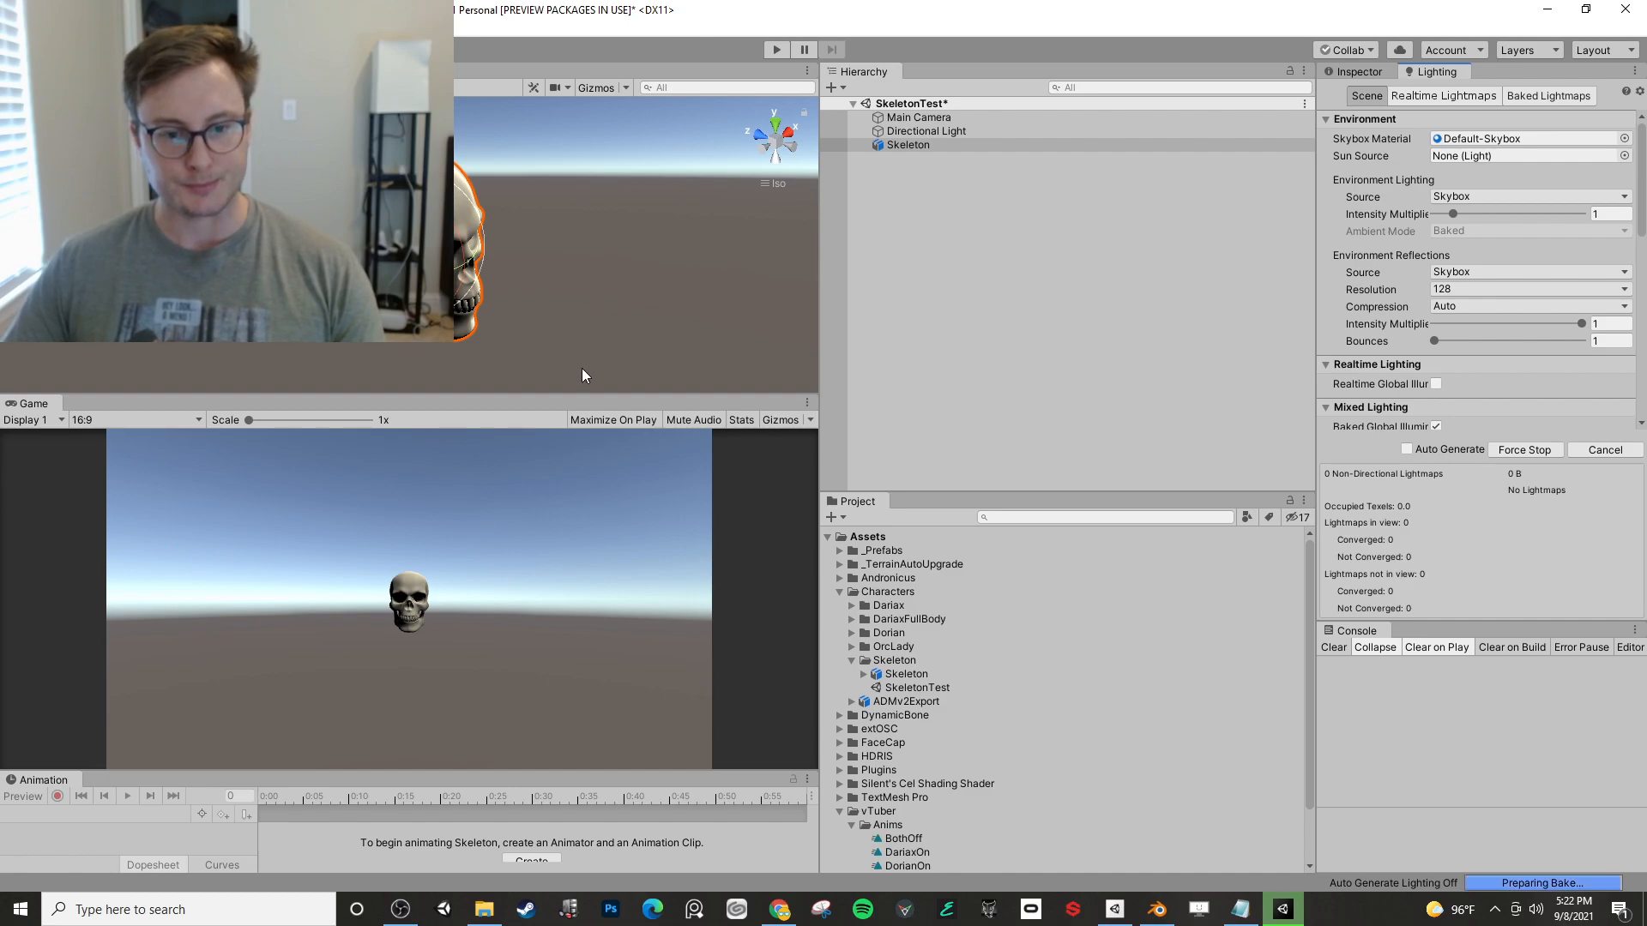
{"action": "left_click_drag", "start_coordinate": [583, 397], "coordinate": [600, 543]}
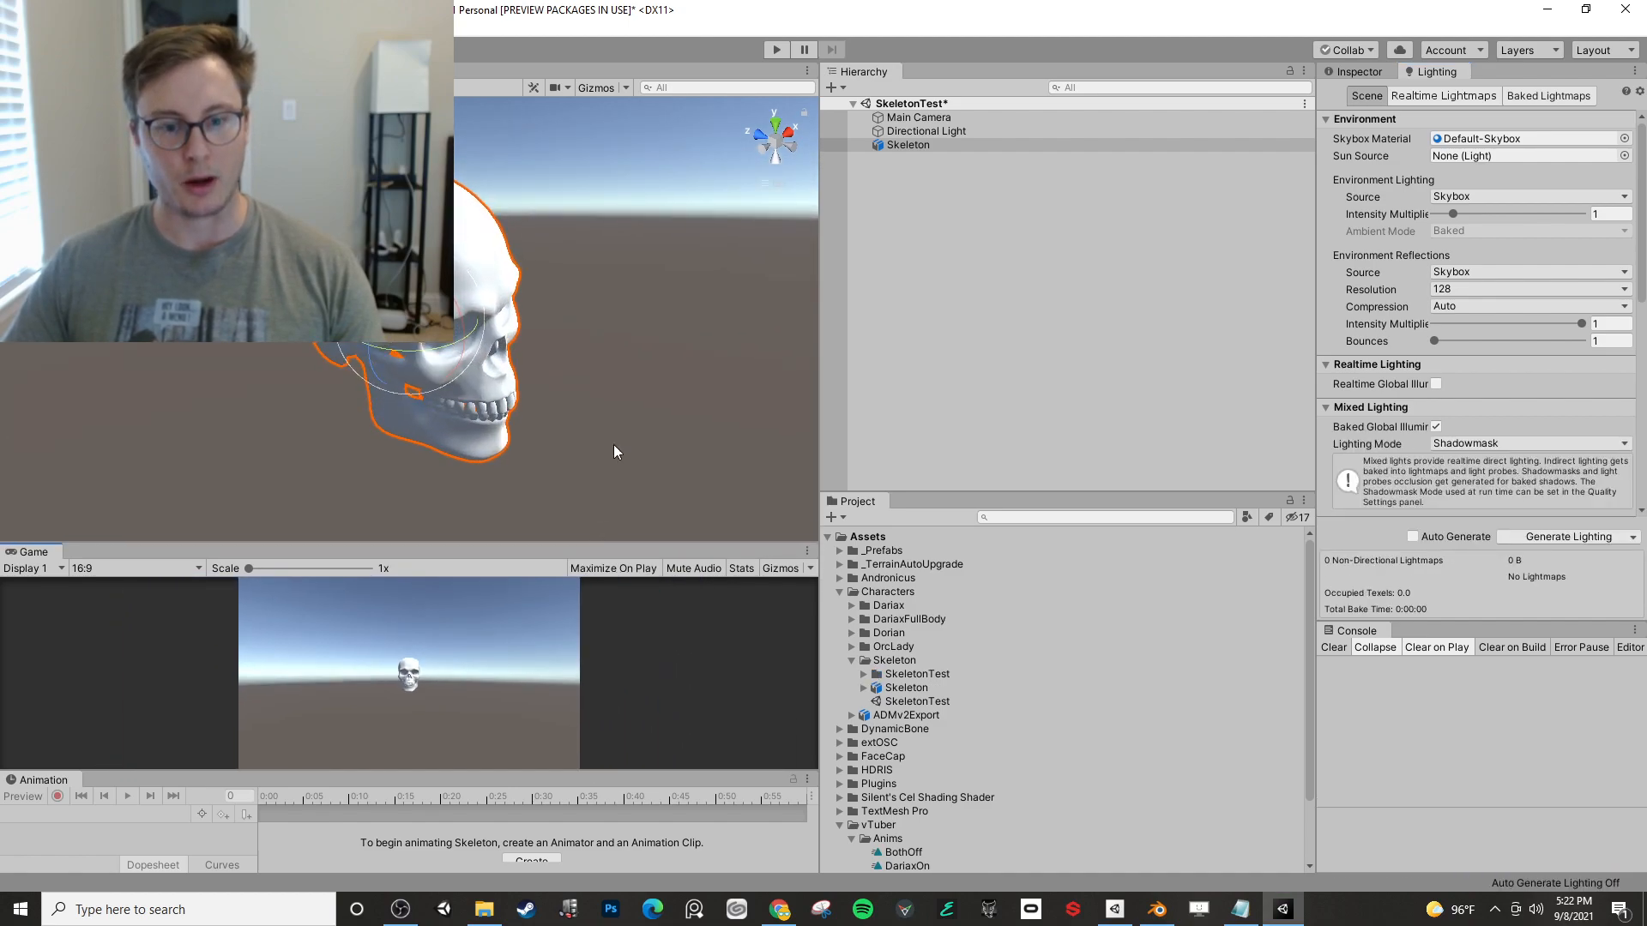
{"action": "left_click_drag", "start_coordinate": [675, 410], "coordinate": [585, 310], "text": "alt"}
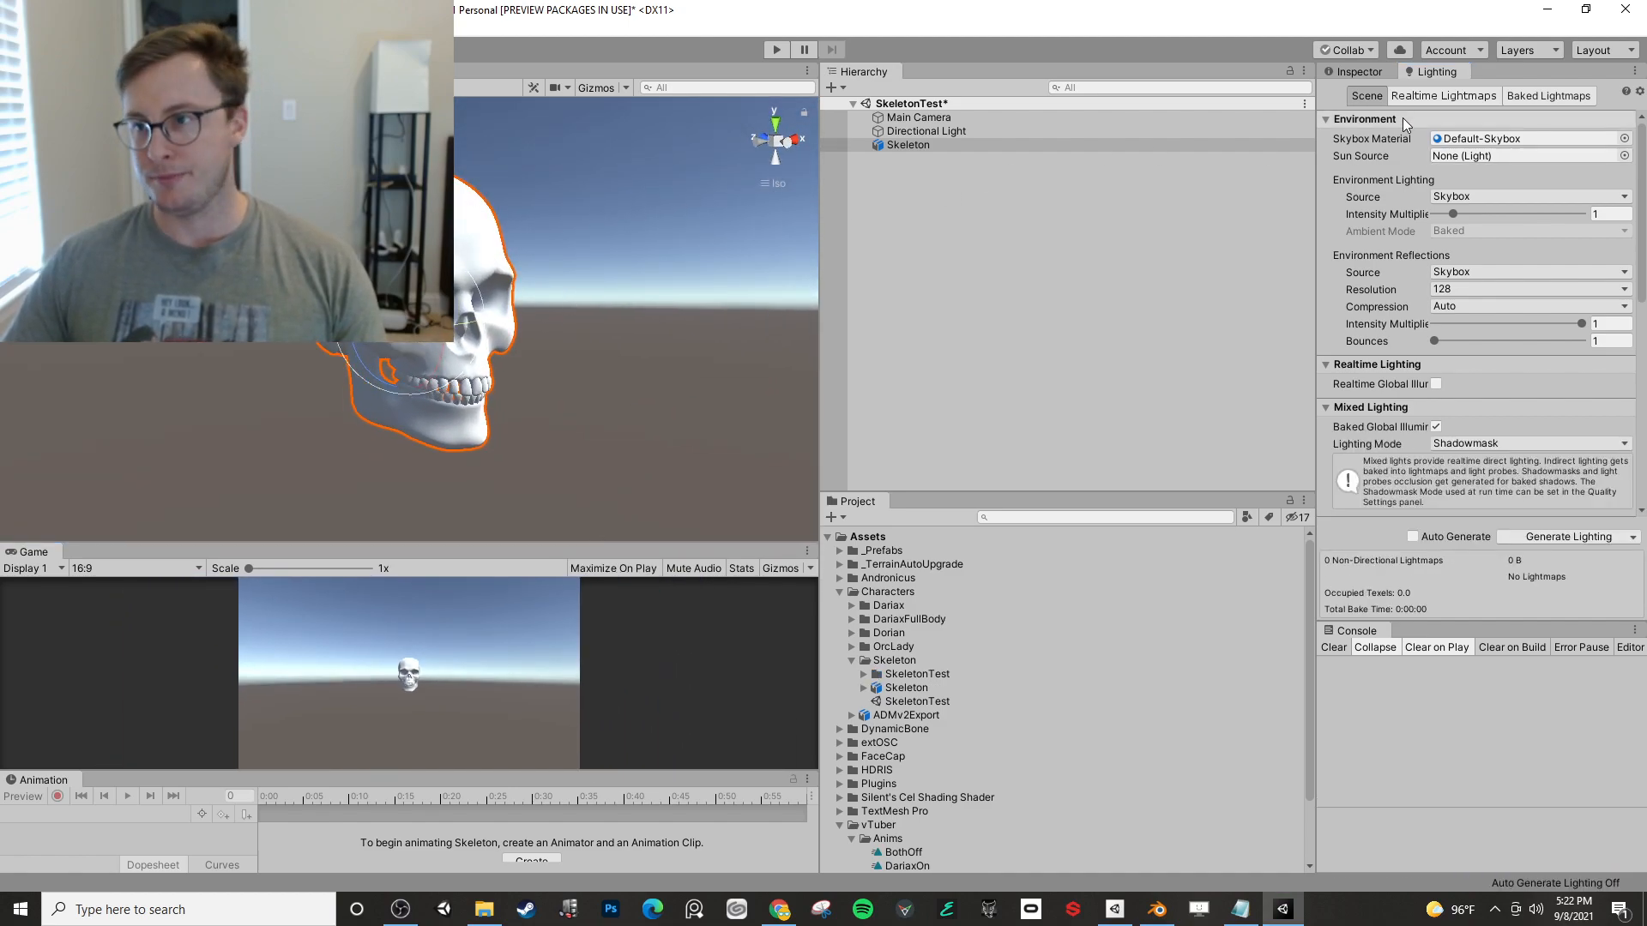
- Add a Face Cap Live Mode Receiver script component to the Skeleton object and expand its settings
{"action": "left_click", "coordinate": [1370, 73]}
{"action": "left_click", "coordinate": [1402, 173]}
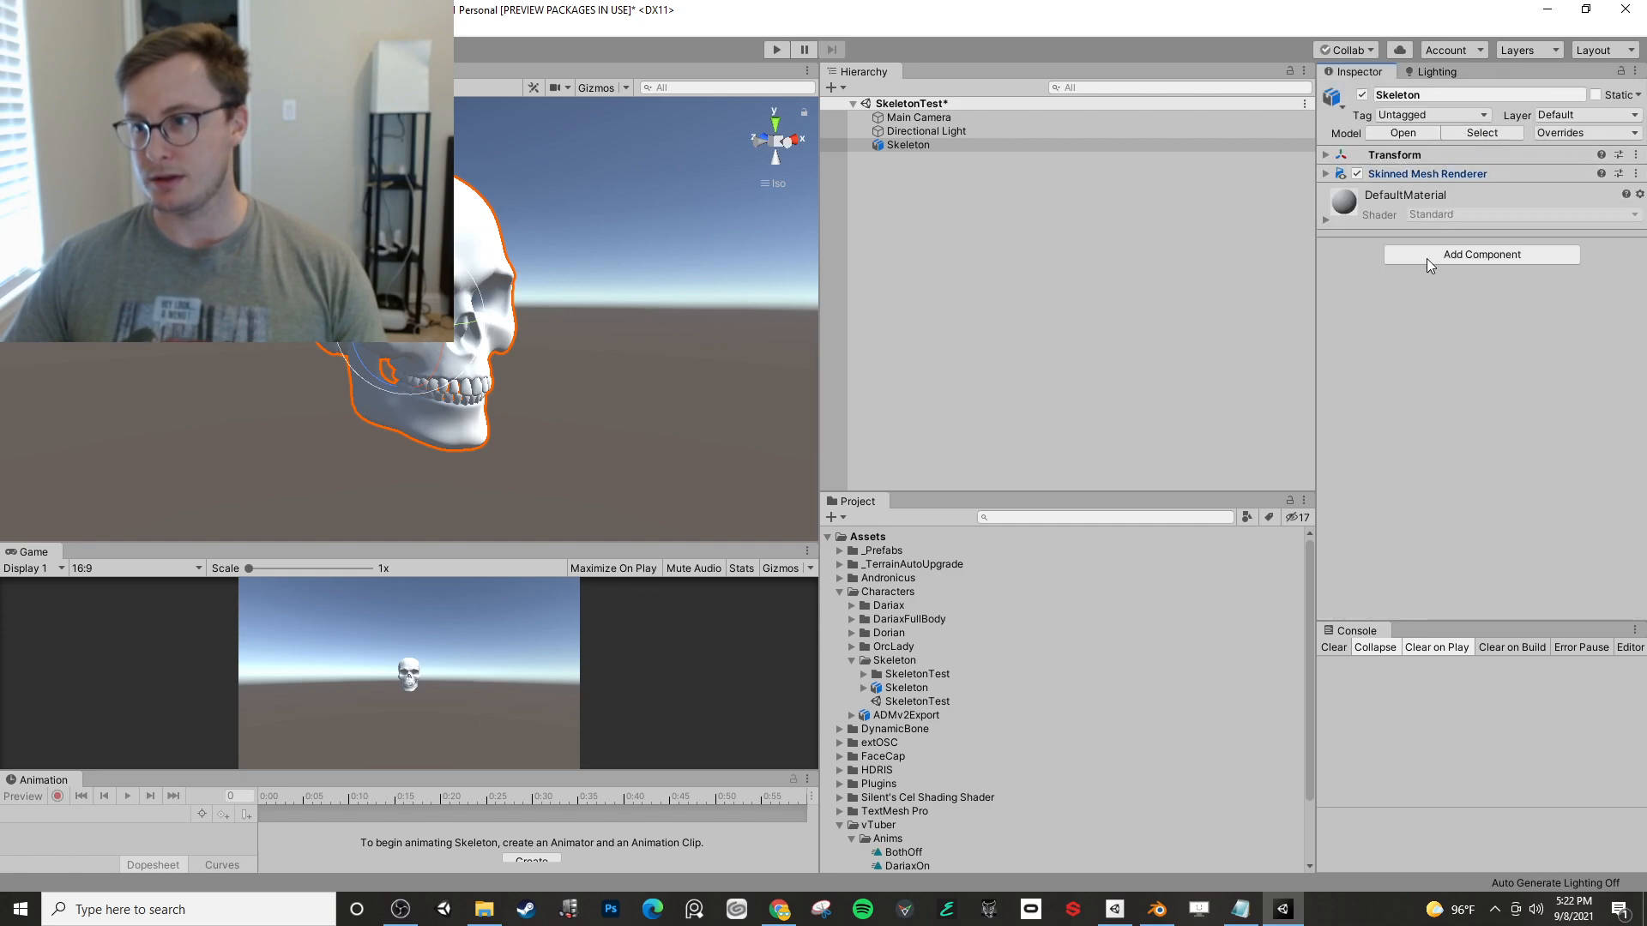
{"action": "left_click", "coordinate": [1429, 252]}
{"action": "type", "text": "fa"}
{"action": "key", "text": "Down"}
{"action": "key", "text": "Down"}
{"action": "key", "text": "Return"}
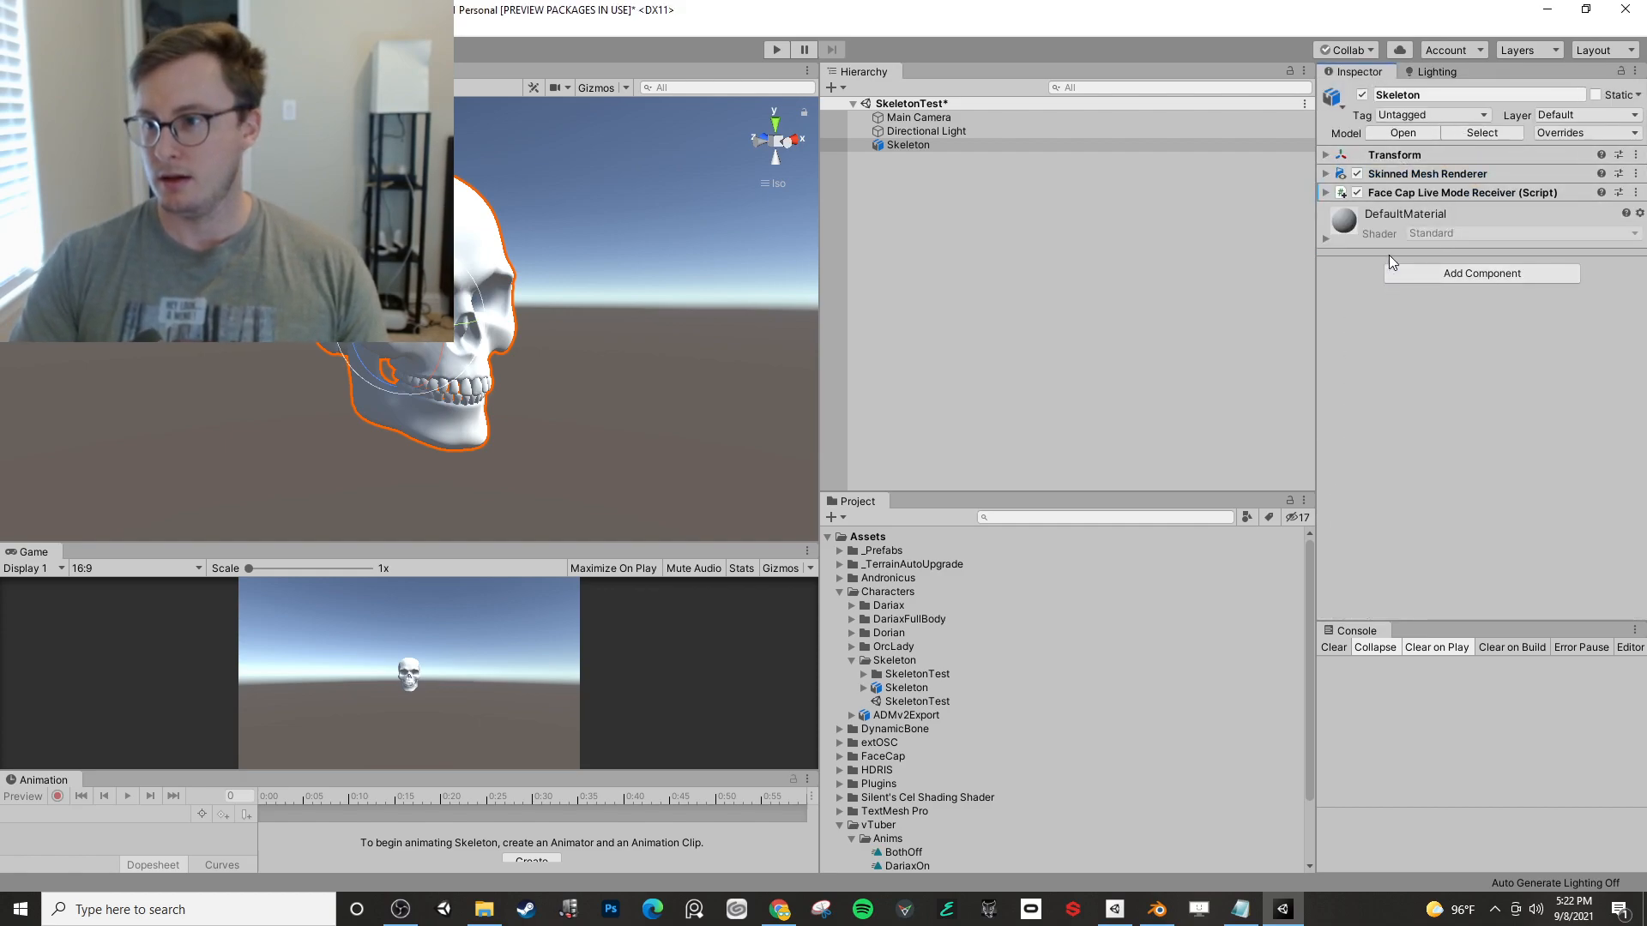
{"action": "left_click", "coordinate": [1386, 200]}
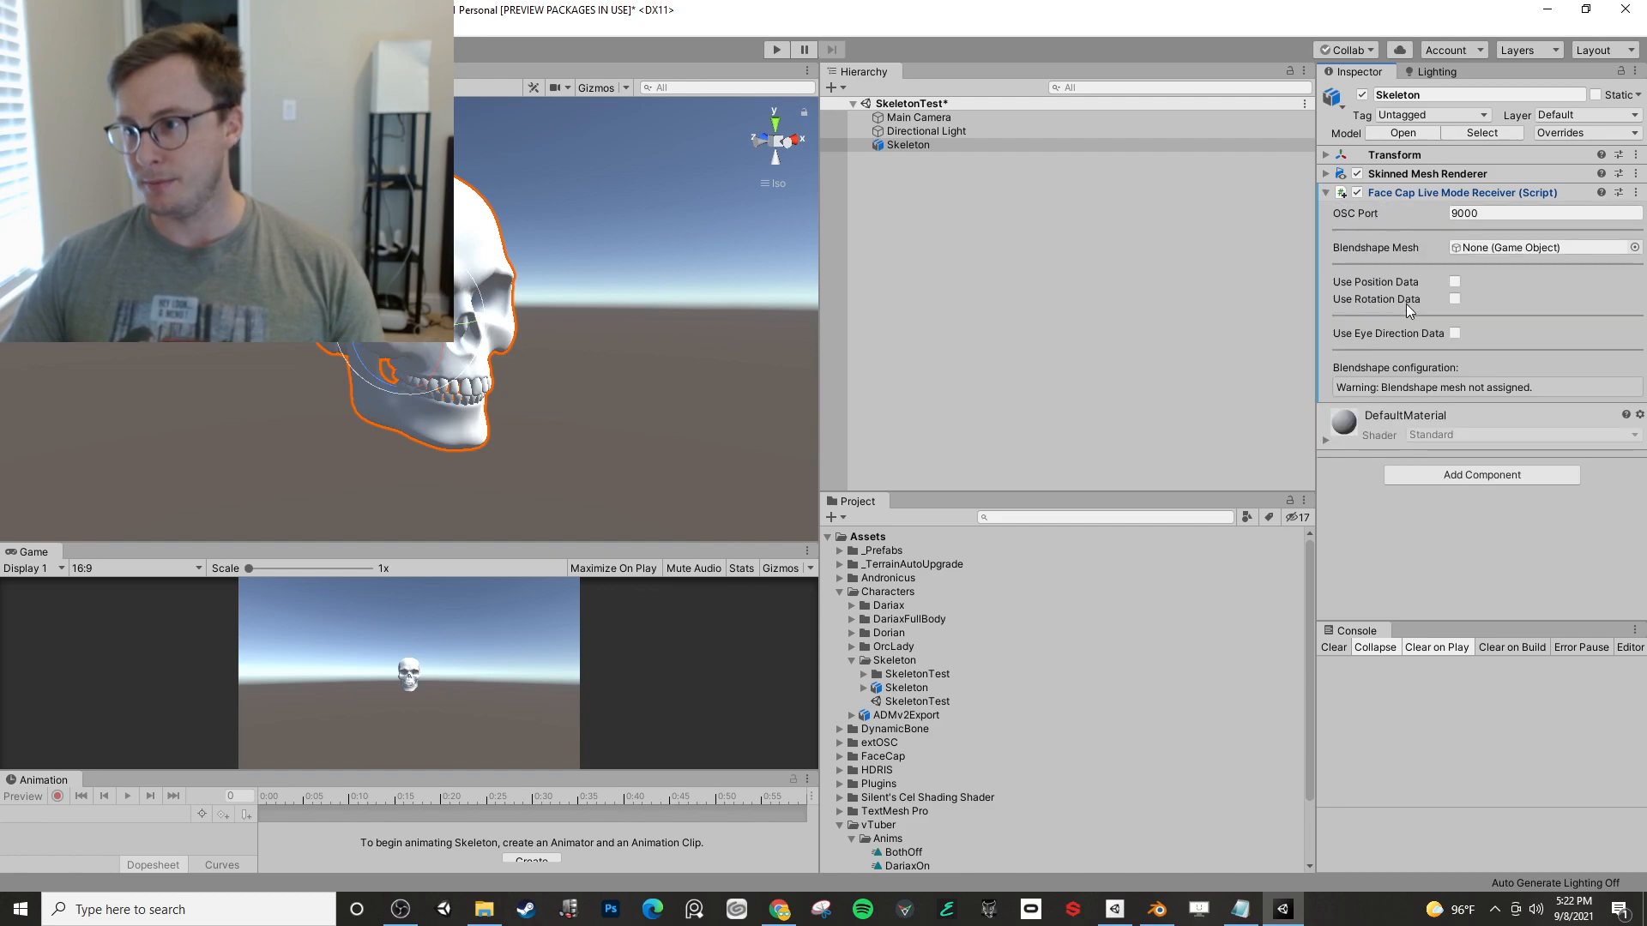
- Enable position and rotation data on the receiver, with Skeleton assigned as both Head Transform and Blendshape Mesh
{"action": "left_click", "coordinate": [1454, 281]}
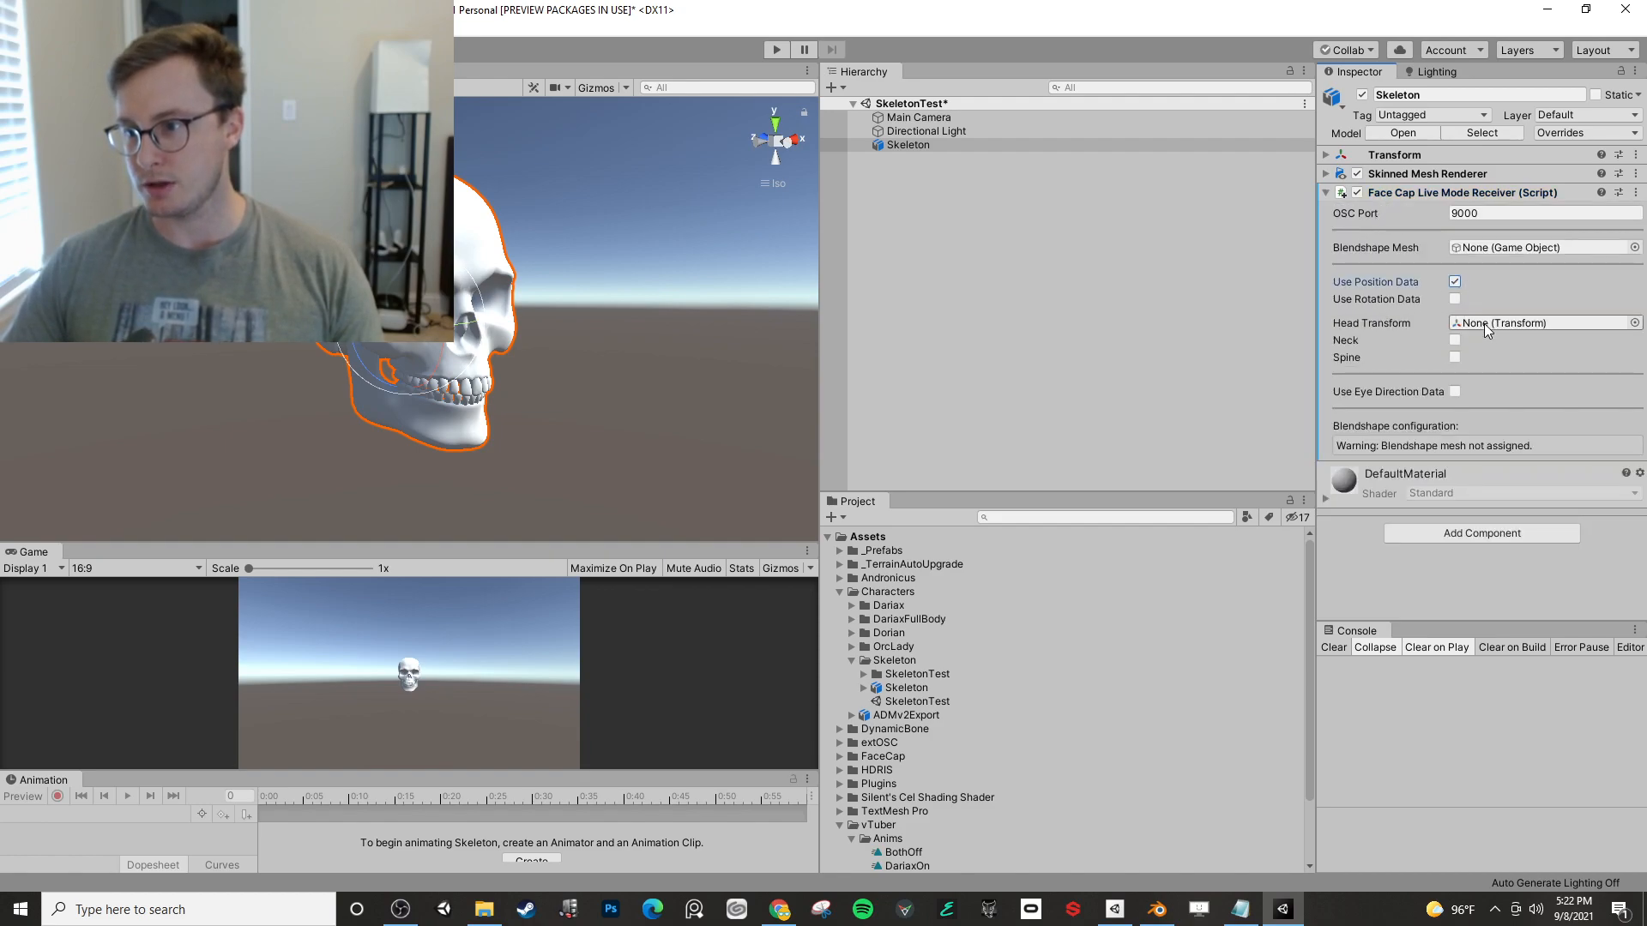
{"action": "left_click_drag", "start_coordinate": [932, 144], "coordinate": [1509, 324]}
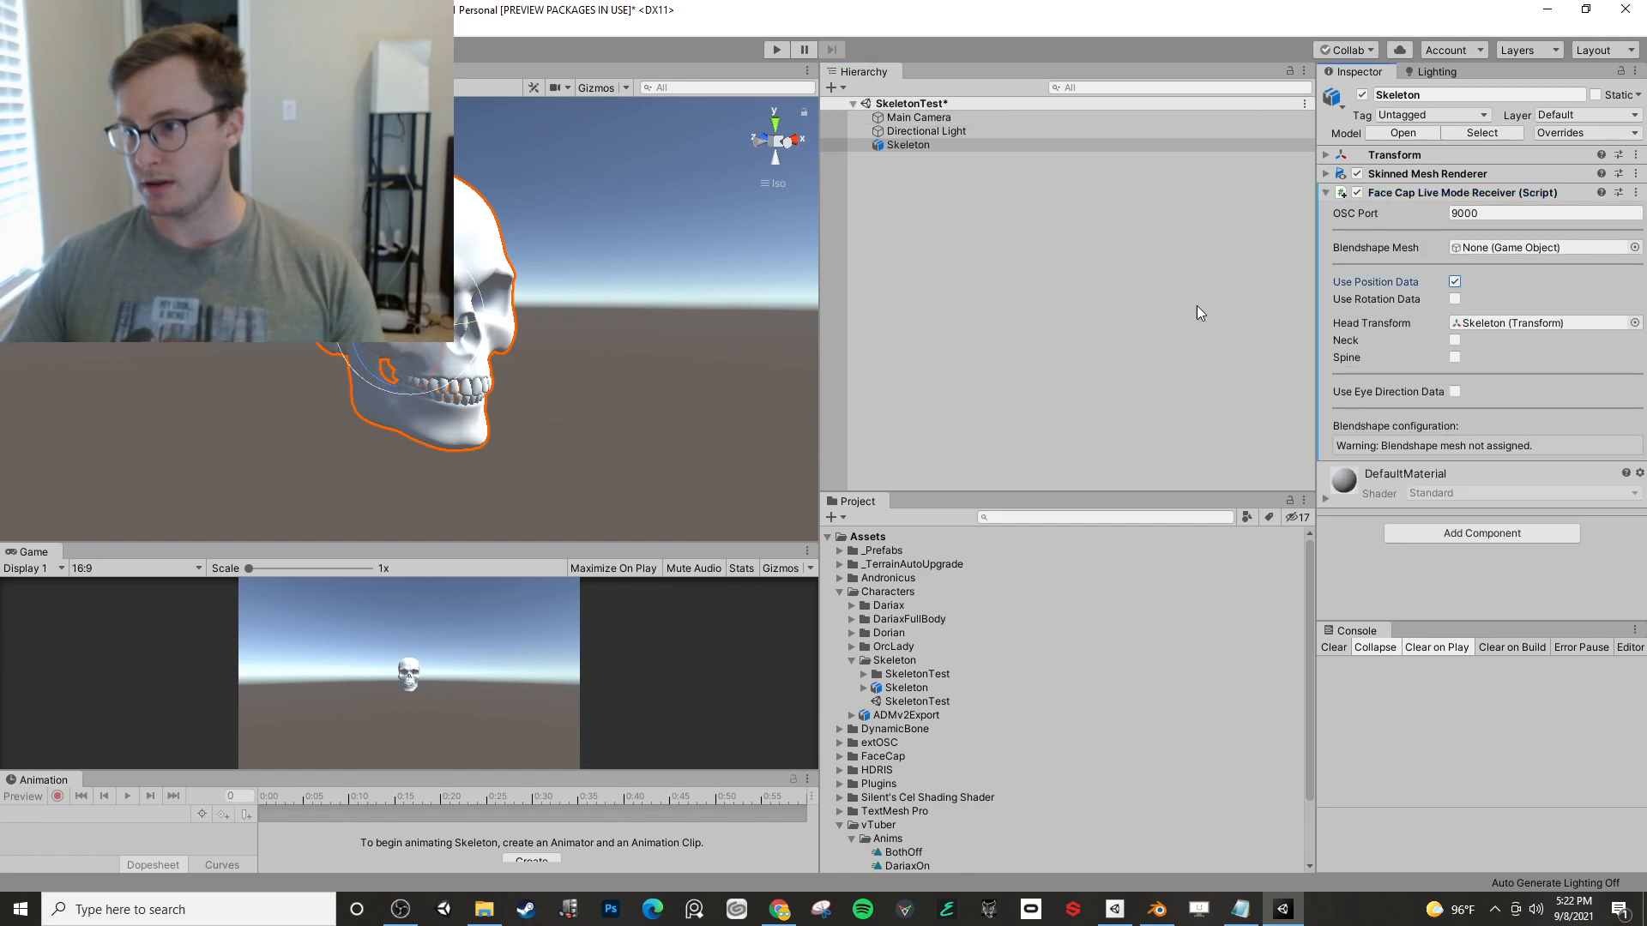
{"action": "left_click", "coordinate": [1454, 299]}
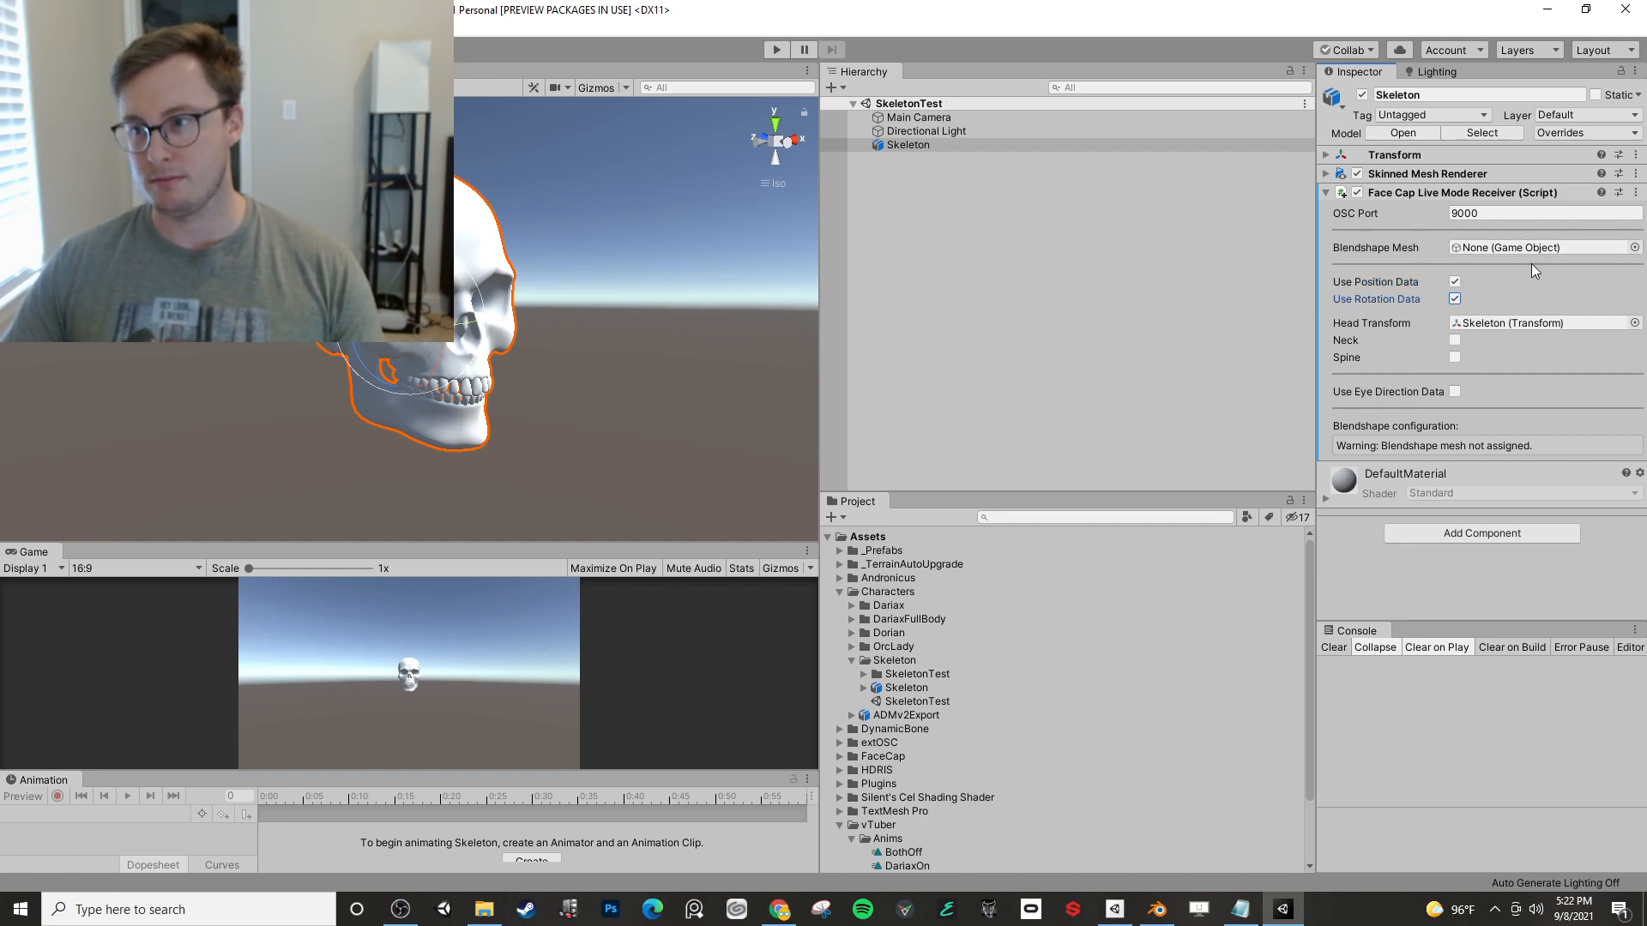
{"action": "left_click_drag", "start_coordinate": [923, 146], "coordinate": [1499, 257]}
{"action": "scroll", "coordinate": [1427, 387], "scroll_direction": "down", "scroll_amount": 1}
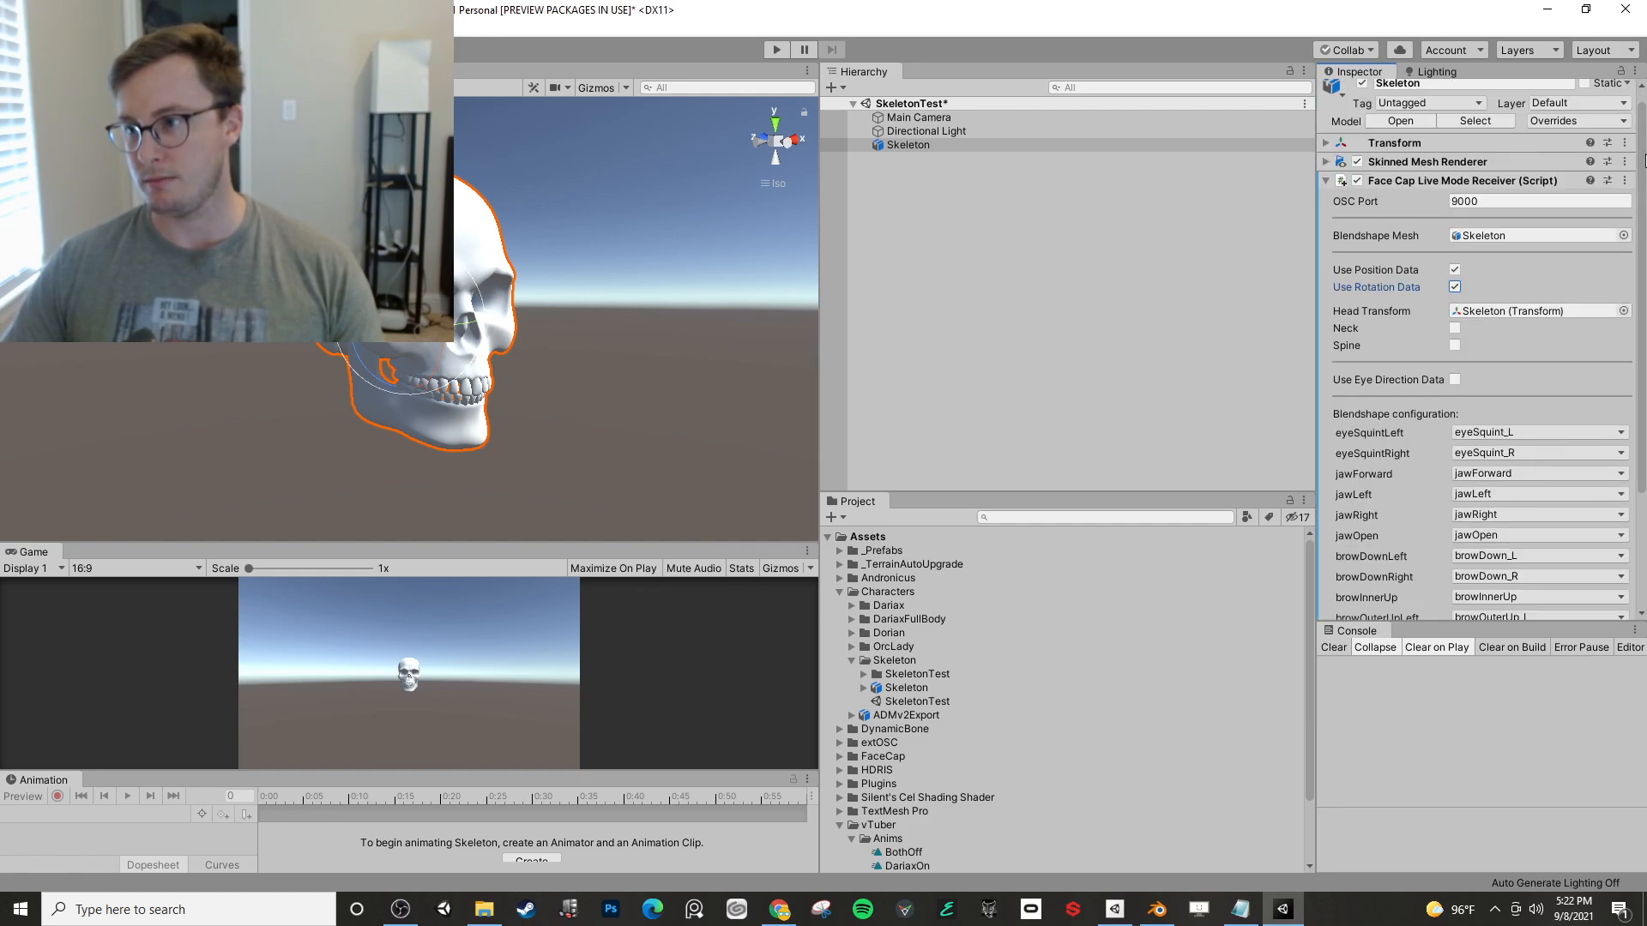
{"action": "scroll", "coordinate": [1488, 495], "scroll_direction": "down", "scroll_amount": 5}
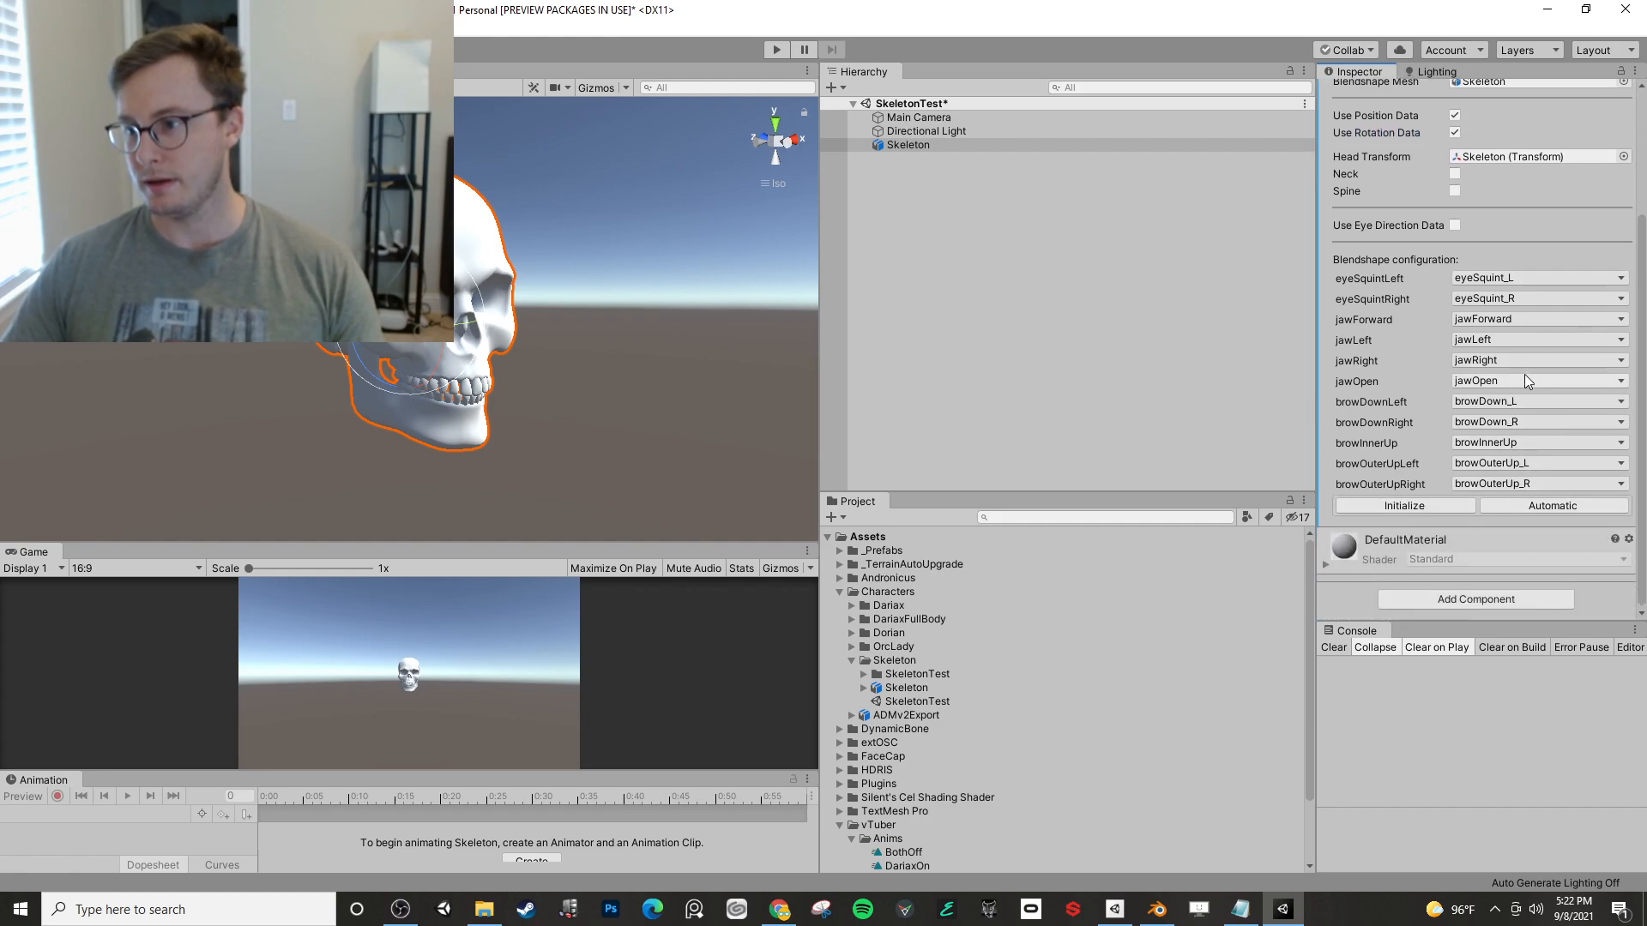
- Save the SkeletonTest scene and run it in play mode to test the face tracking before stopping it
{"action": "left_click", "coordinate": [1091, 364]}
{"action": "key", "text": "ctrl+s"}
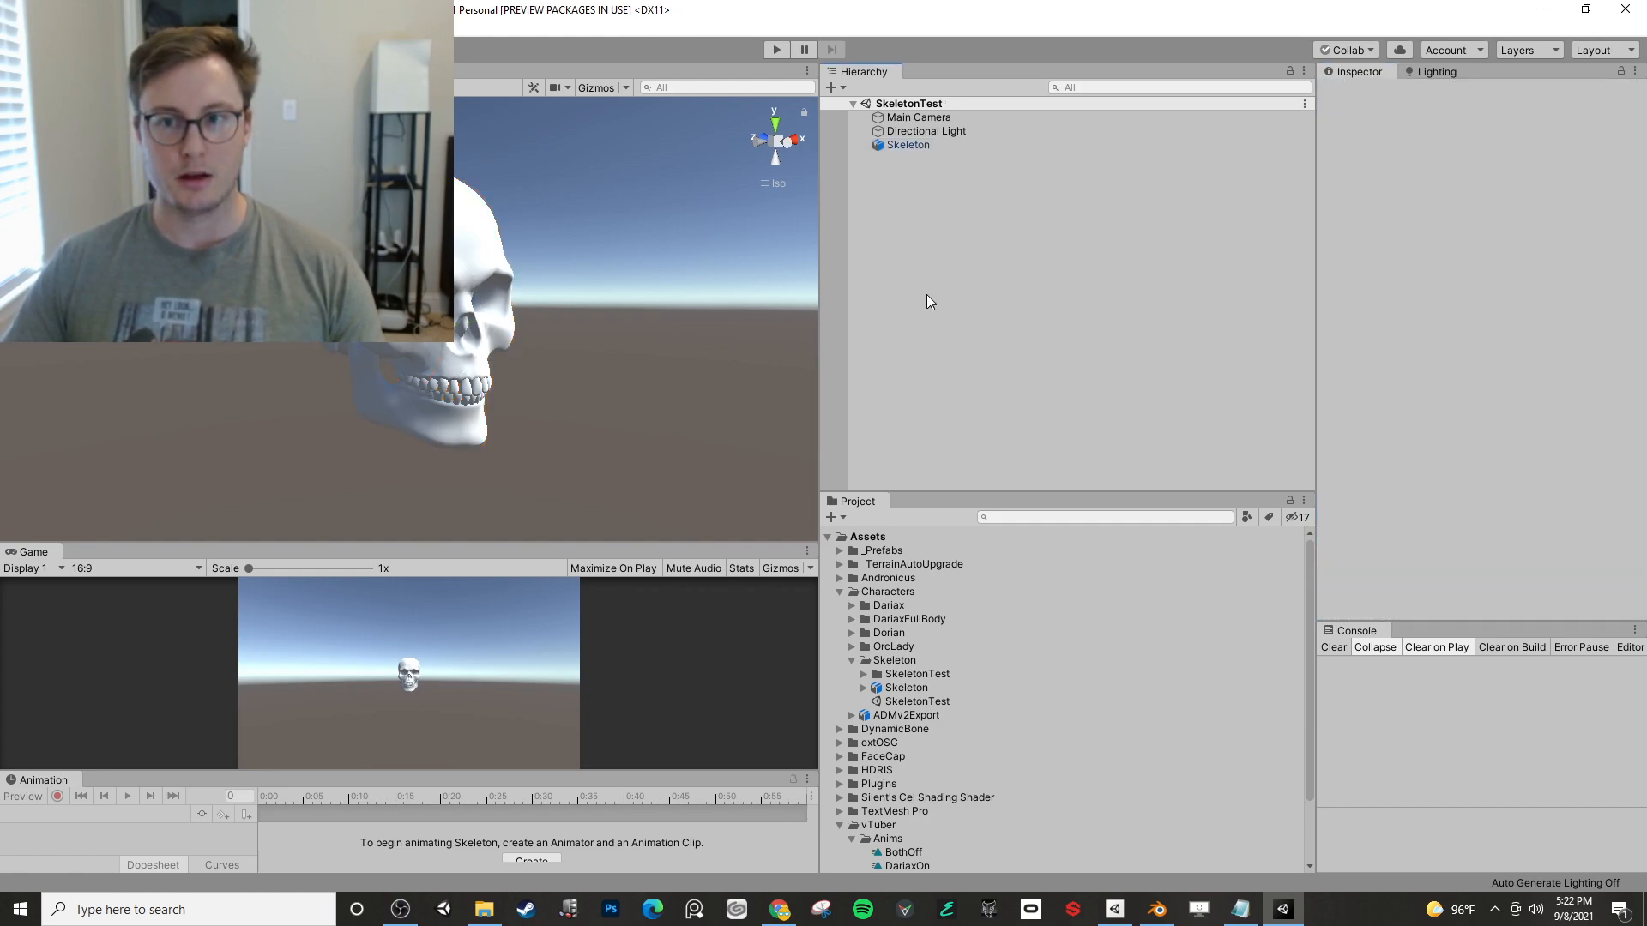
{"action": "left_click", "coordinate": [785, 48]}
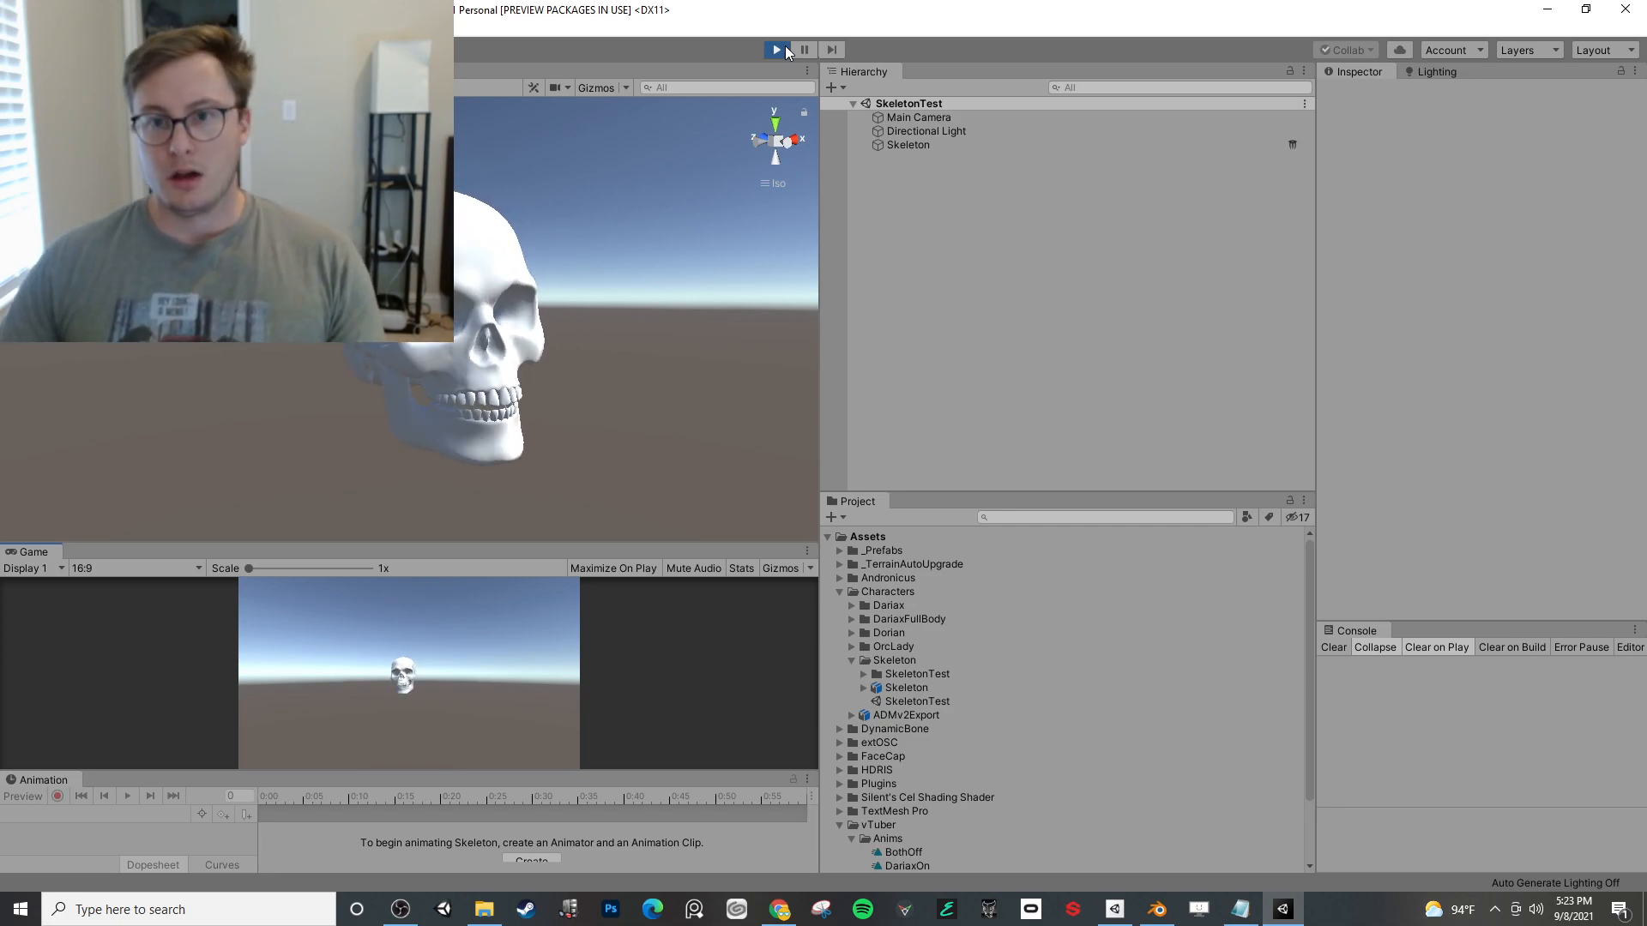
{"action": "left_click", "coordinate": [777, 50]}
- Switch to File Explorer and import the skull's baseColor, metallicRoughness and normal textures into Unity's Characters/Skeleton folder
{"action": "key", "text": "alt+Tab"}
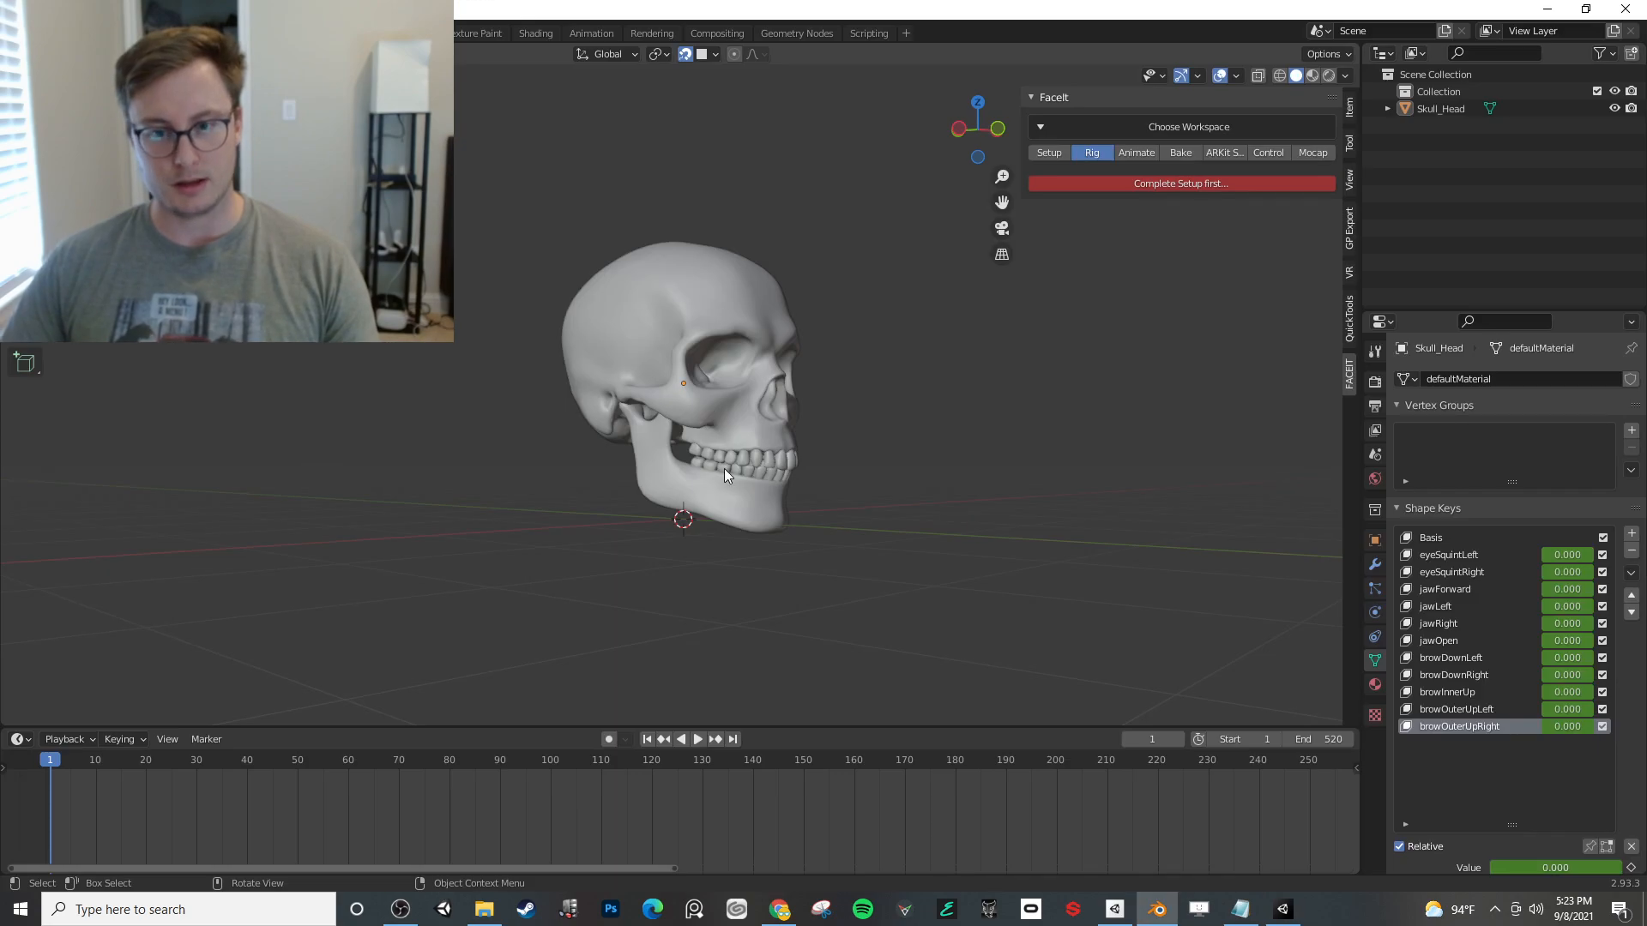
{"action": "left_click", "coordinate": [484, 909]}
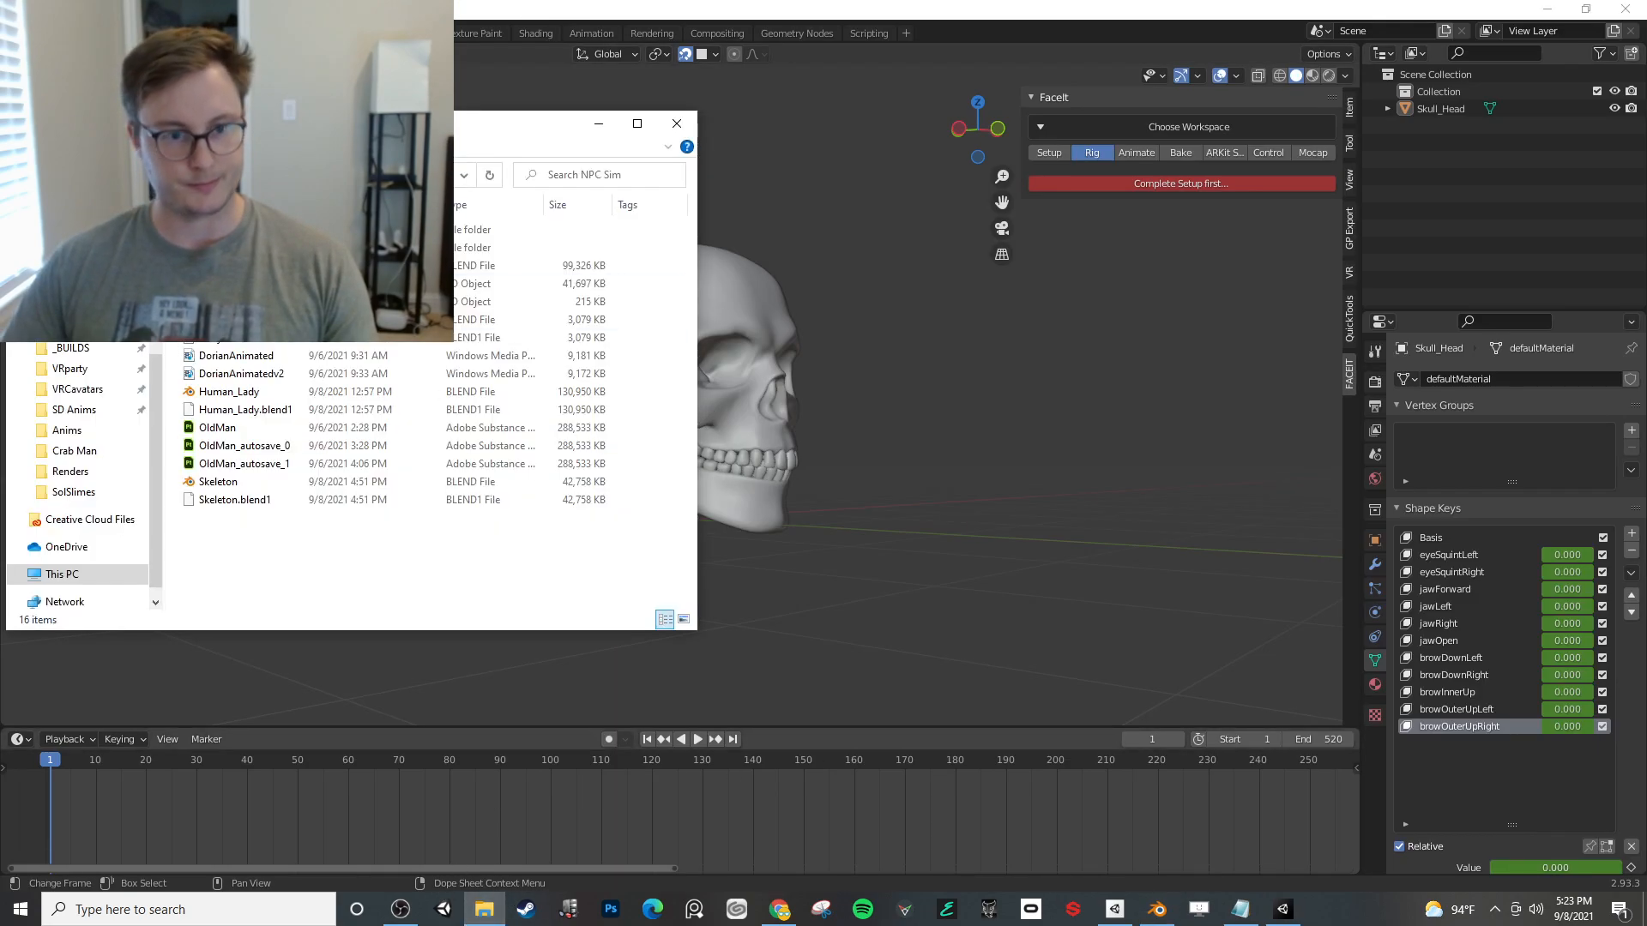
{"action": "left_click", "coordinate": [248, 248]}
{"action": "double_click", "coordinate": [249, 231]}
{"action": "left_click", "coordinate": [249, 230]}
{"action": "double_click", "coordinate": [249, 230]}
{"action": "left_click_drag", "start_coordinate": [553, 373], "coordinate": [221, 229]}
{"action": "key", "text": "alt+Tab"}
{"action": "left_click_drag", "start_coordinate": [420, 257], "coordinate": [909, 661]}
{"action": "key", "text": "alt+Tab"}
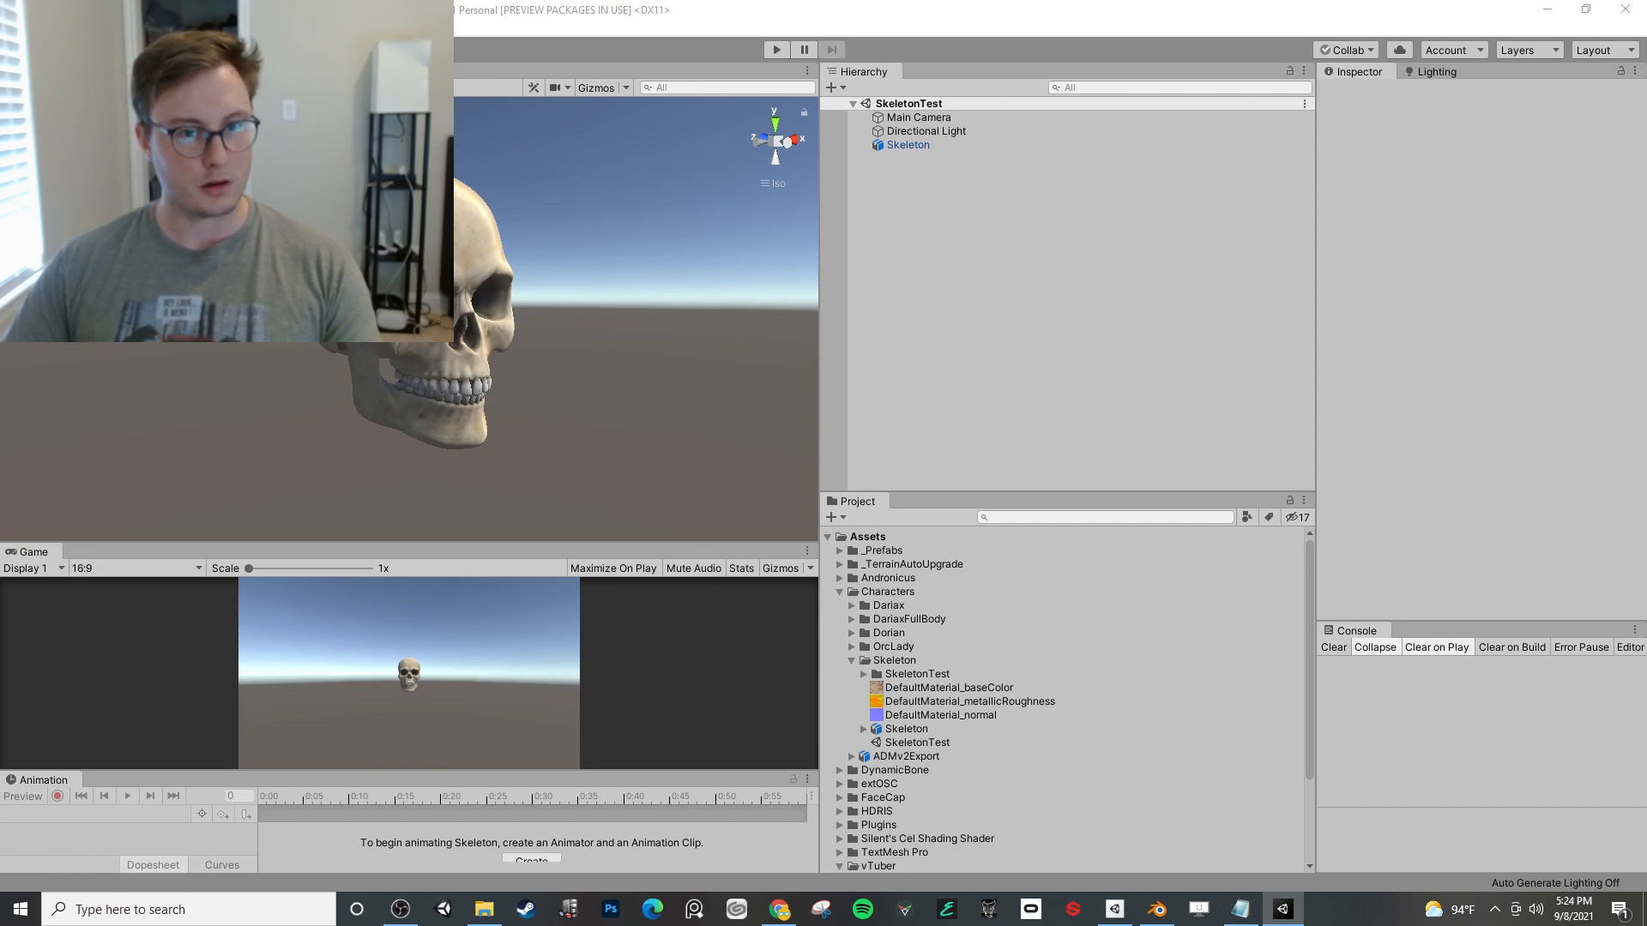
- Create a folder named SkeletonTextures inside the project's Skeleton folder
{"action": "right_click", "coordinate": [890, 660]}
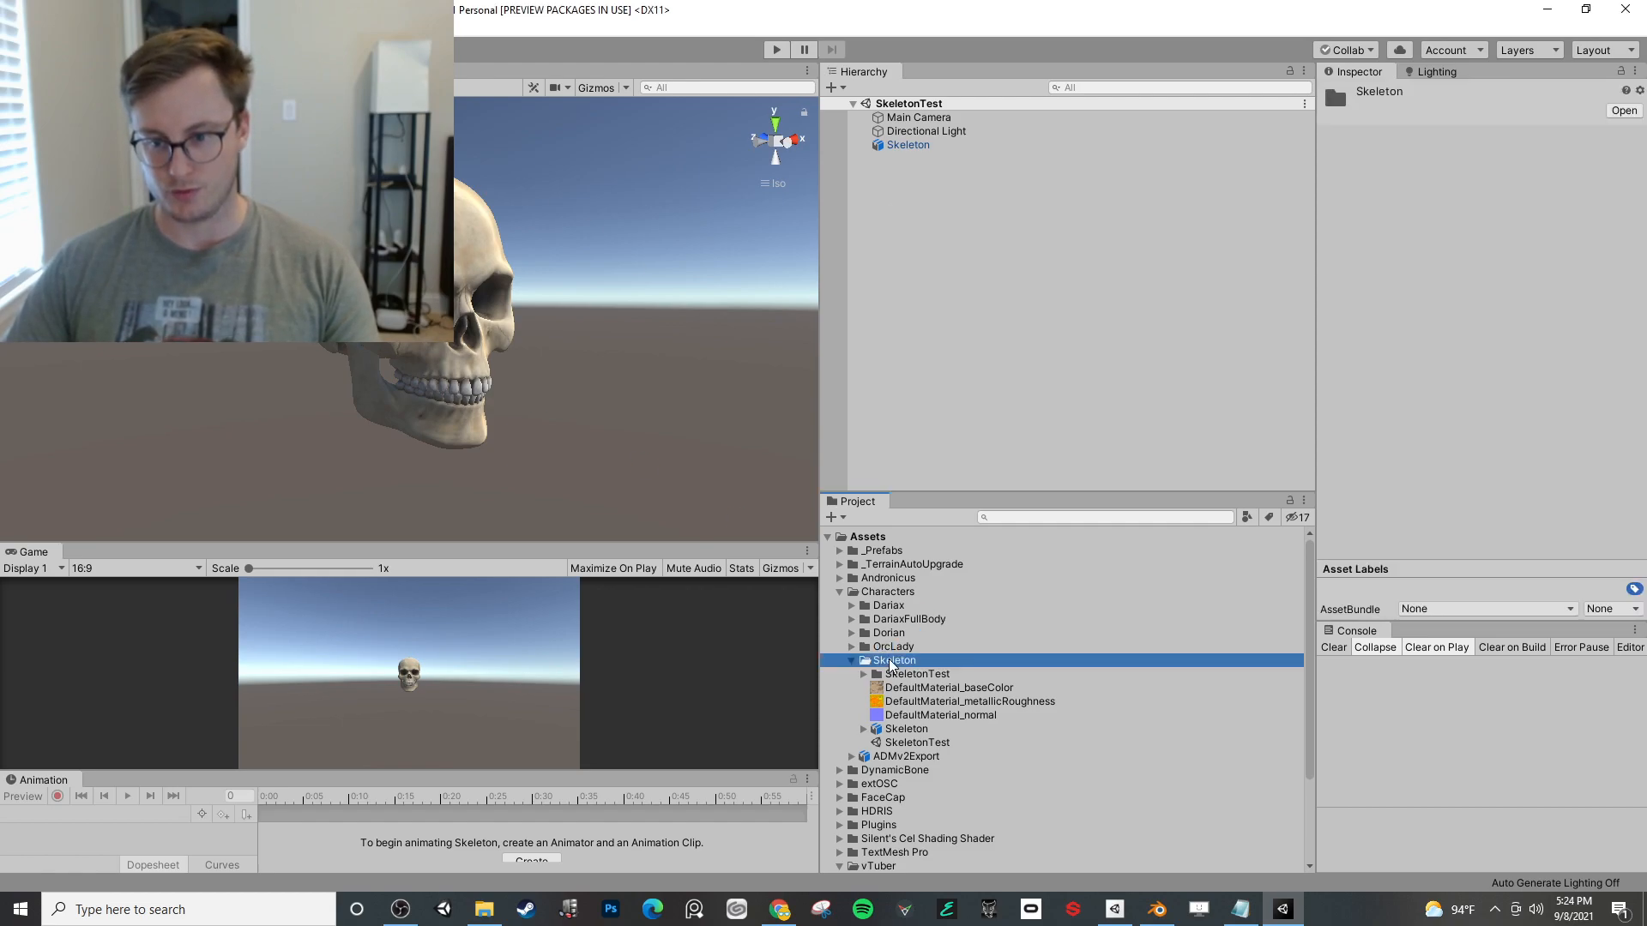
{"action": "mouse_move", "coordinate": [955, 220]}
{"action": "left_click", "coordinate": [1201, 225]}
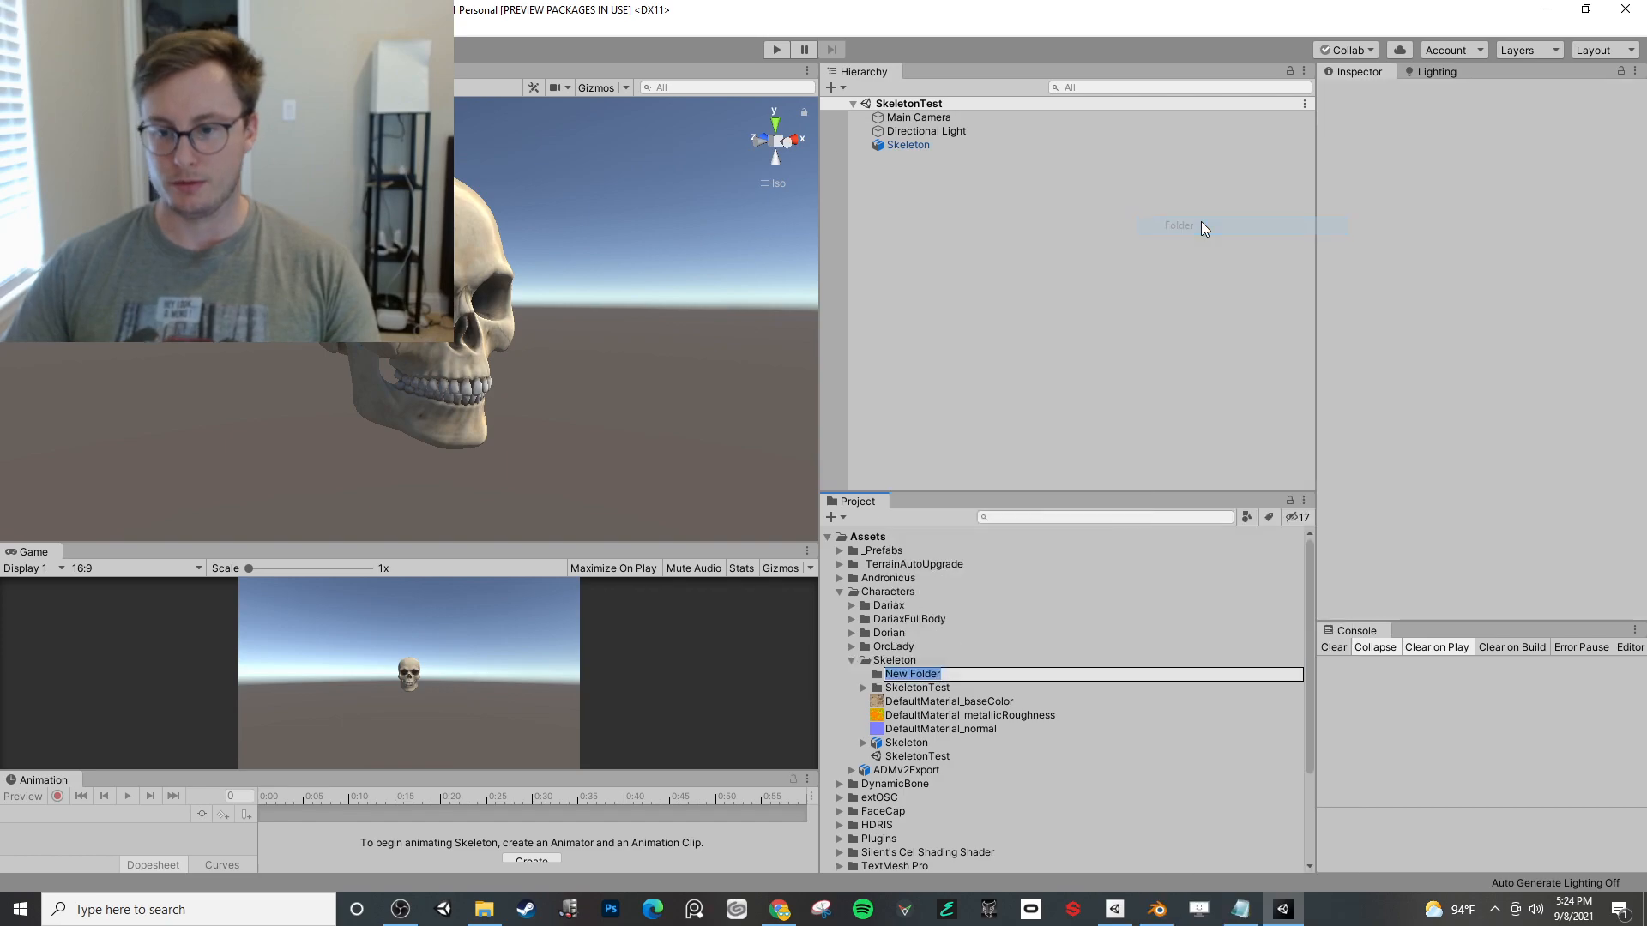
{"action": "type", "text": "SkeletonTextures"}
{"action": "key", "text": "Return"}
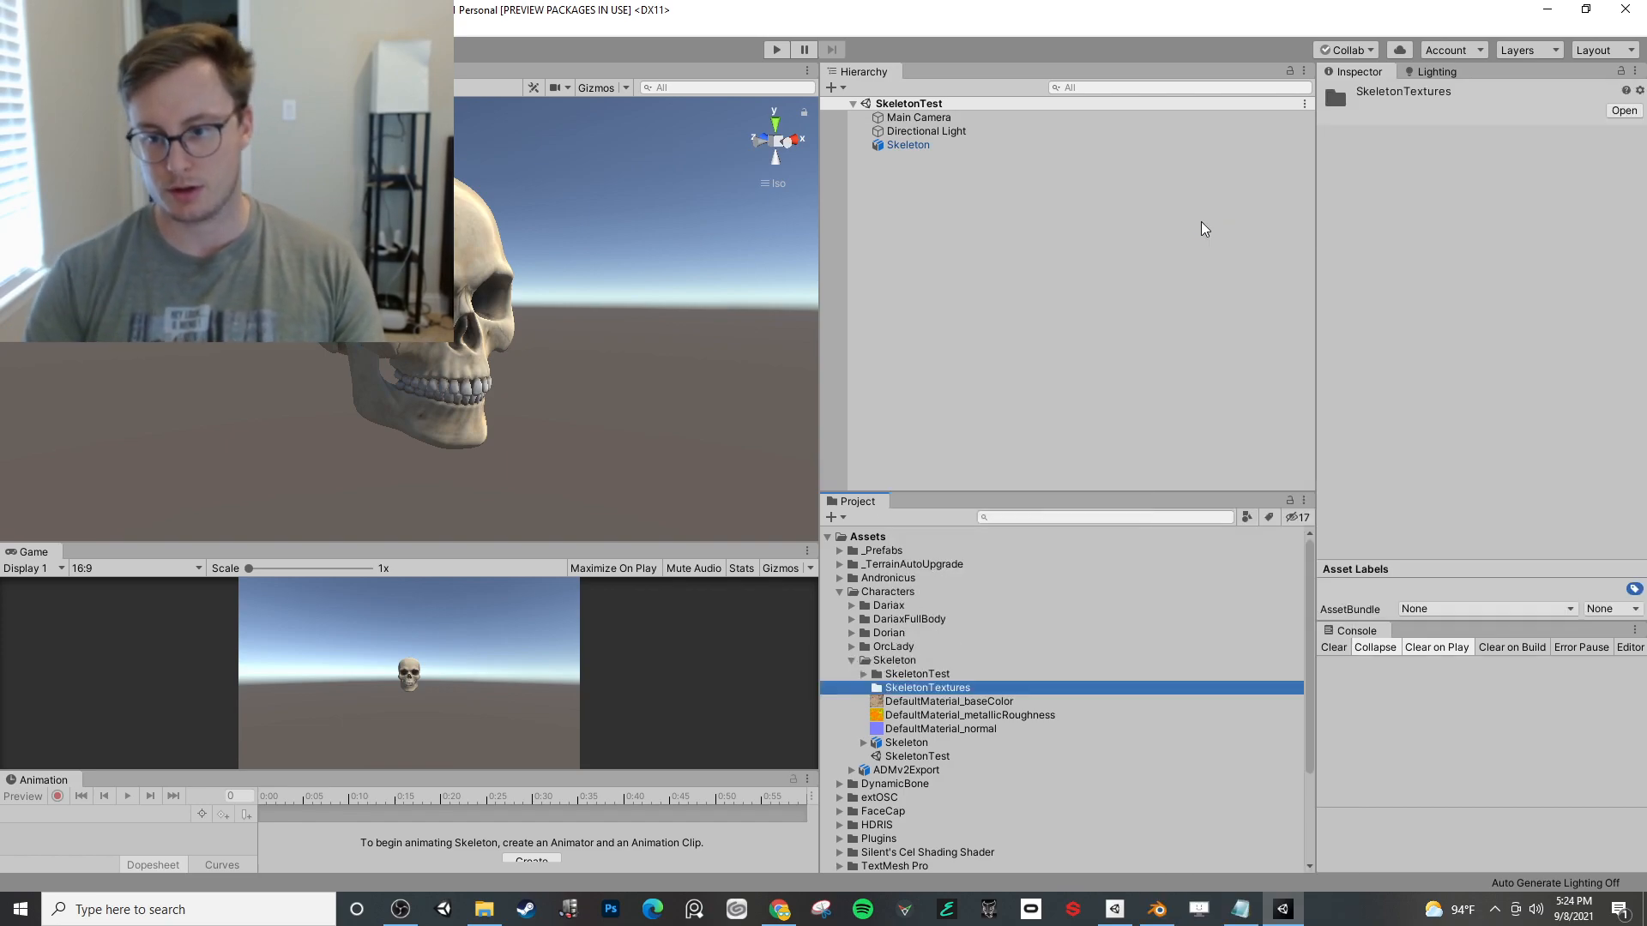
- Move the three DefaultMaterial textures into the SkeletonTextures folder
{"action": "left_click", "coordinate": [974, 702]}
{"action": "left_click", "coordinate": [973, 728], "text": "shift"}
{"action": "left_click_drag", "start_coordinate": [972, 728], "coordinate": [944, 692]}
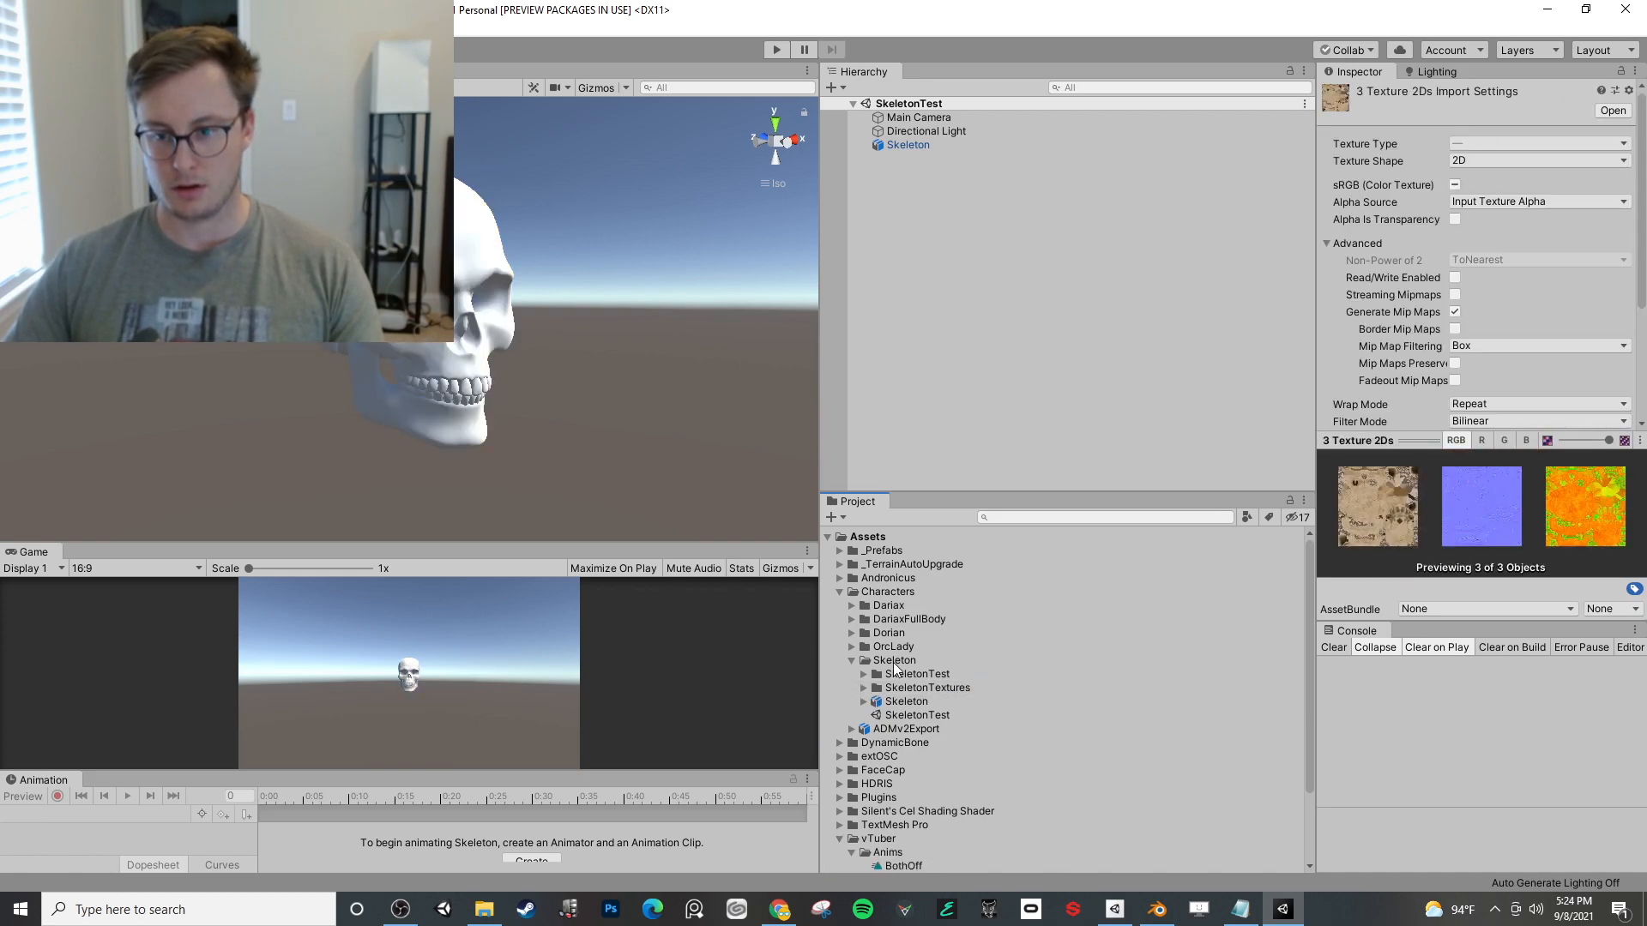
- Create a material named Skeleton in the Skeleton folder and apply it to the skull in the scene
{"action": "right_click", "coordinate": [895, 664]}
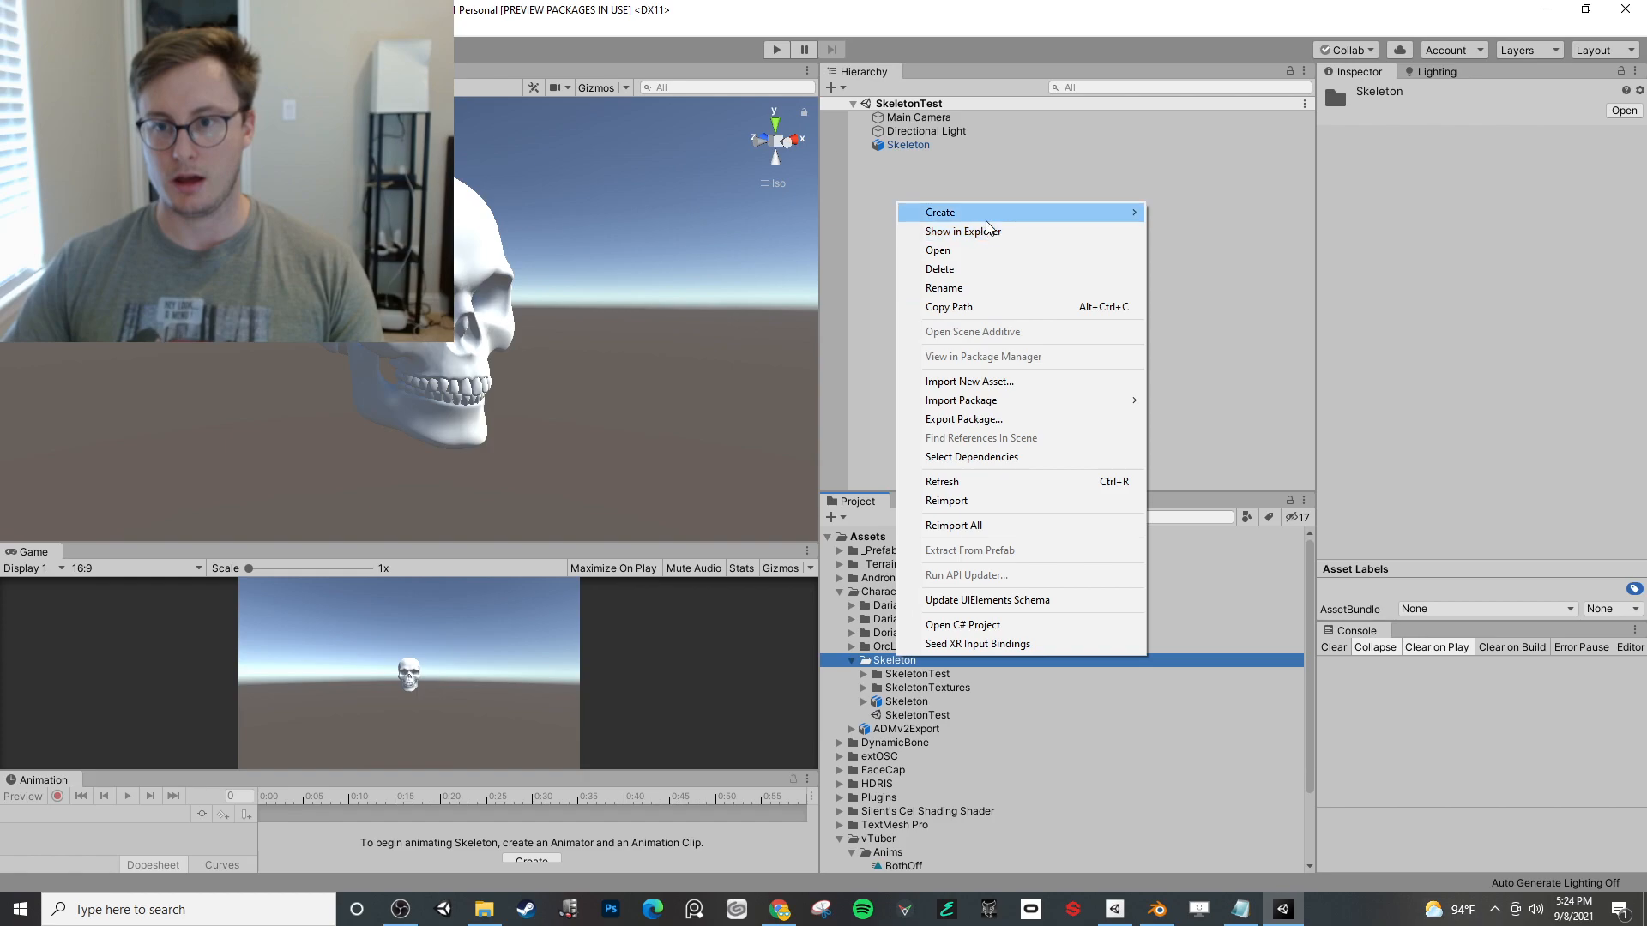
{"action": "mouse_move", "coordinate": [995, 213]}
{"action": "left_click", "coordinate": [1188, 473]}
{"action": "type", "text": "Skele"}
{"action": "key", "text": "Return"}
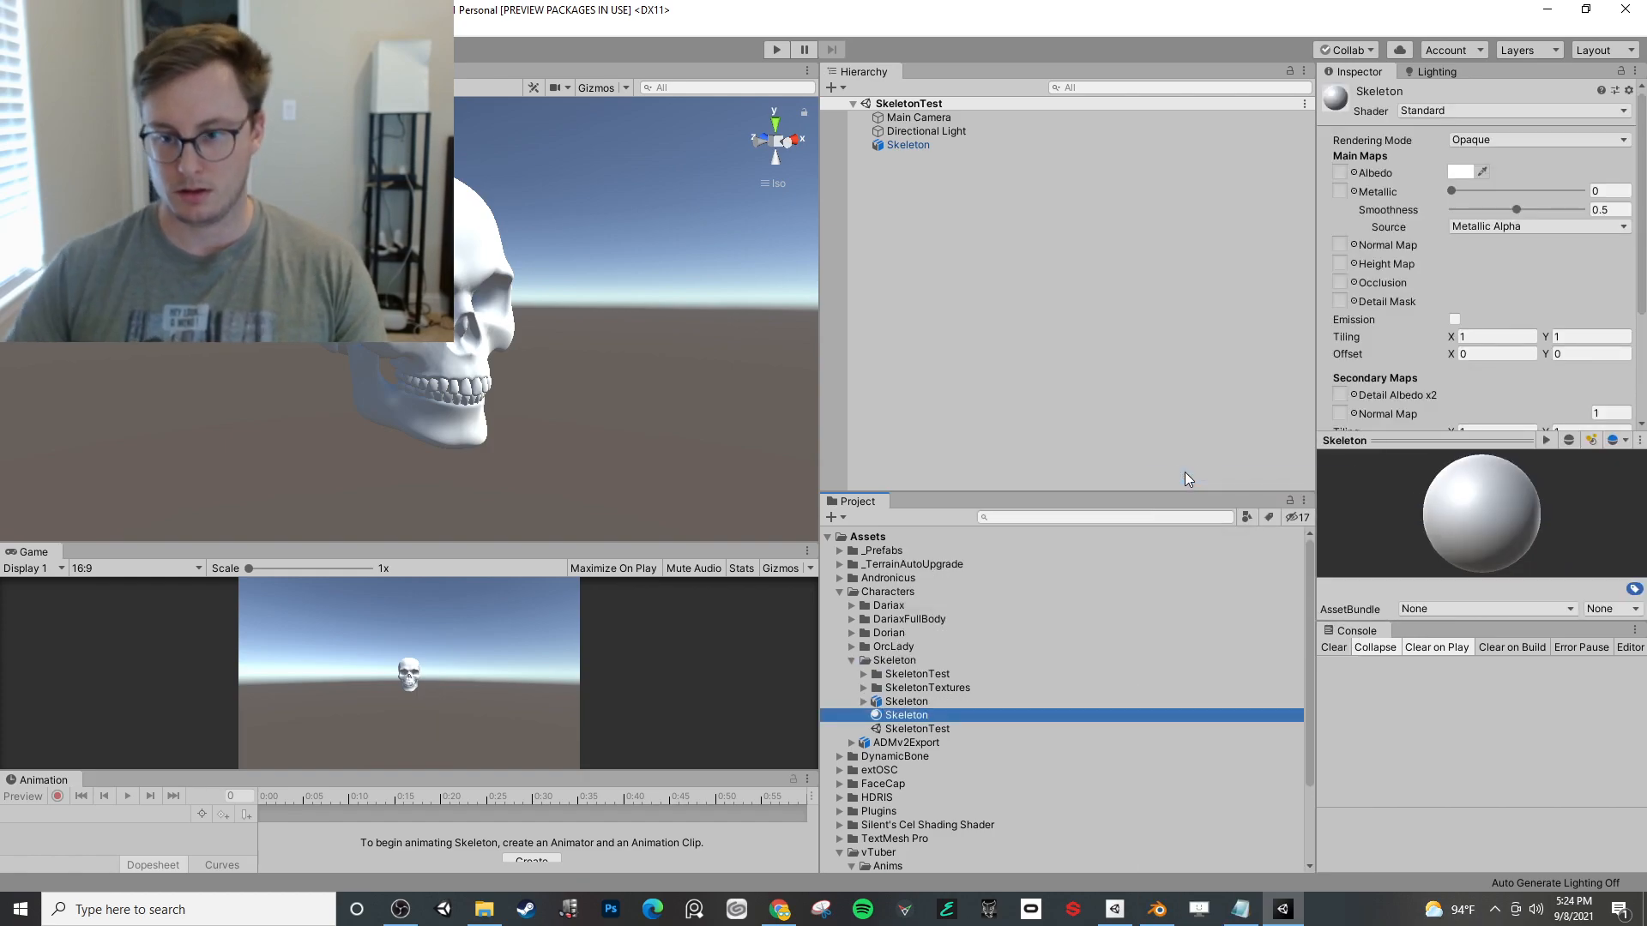
{"action": "left_click_drag", "start_coordinate": [1029, 715], "coordinate": [473, 227]}
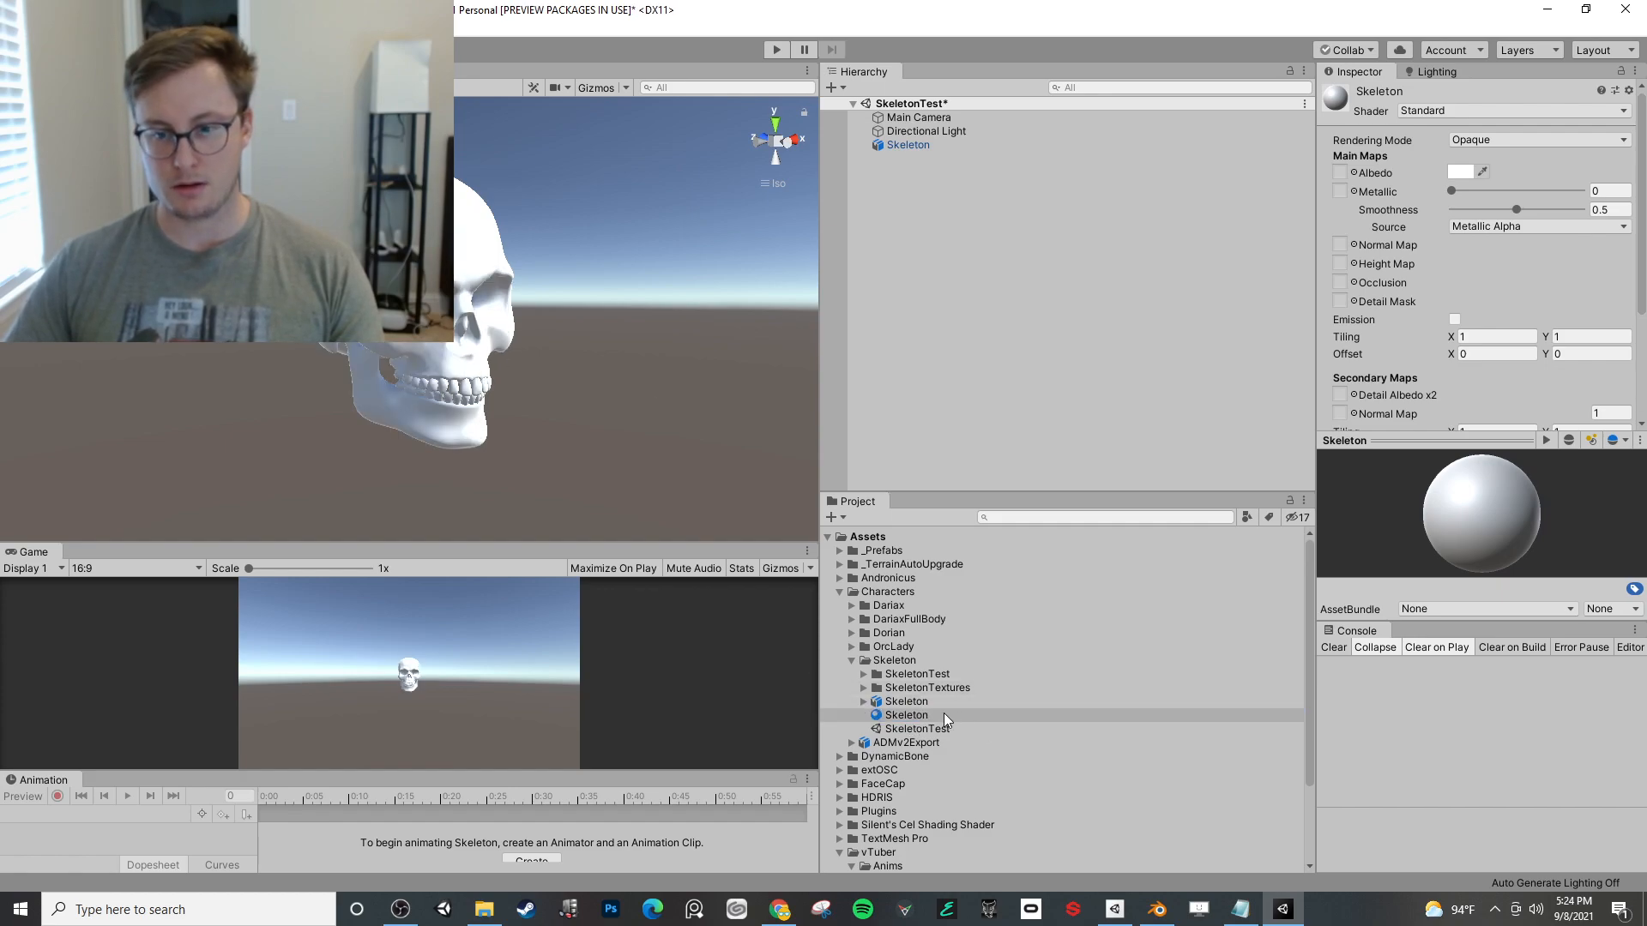
- Assign the baseColor, metallicRoughness and normal textures to the Skeleton material's Albedo, Metallic and Normal Map slots
{"action": "left_click", "coordinate": [864, 688]}
{"action": "left_click_drag", "start_coordinate": [954, 703], "coordinate": [1344, 174]}
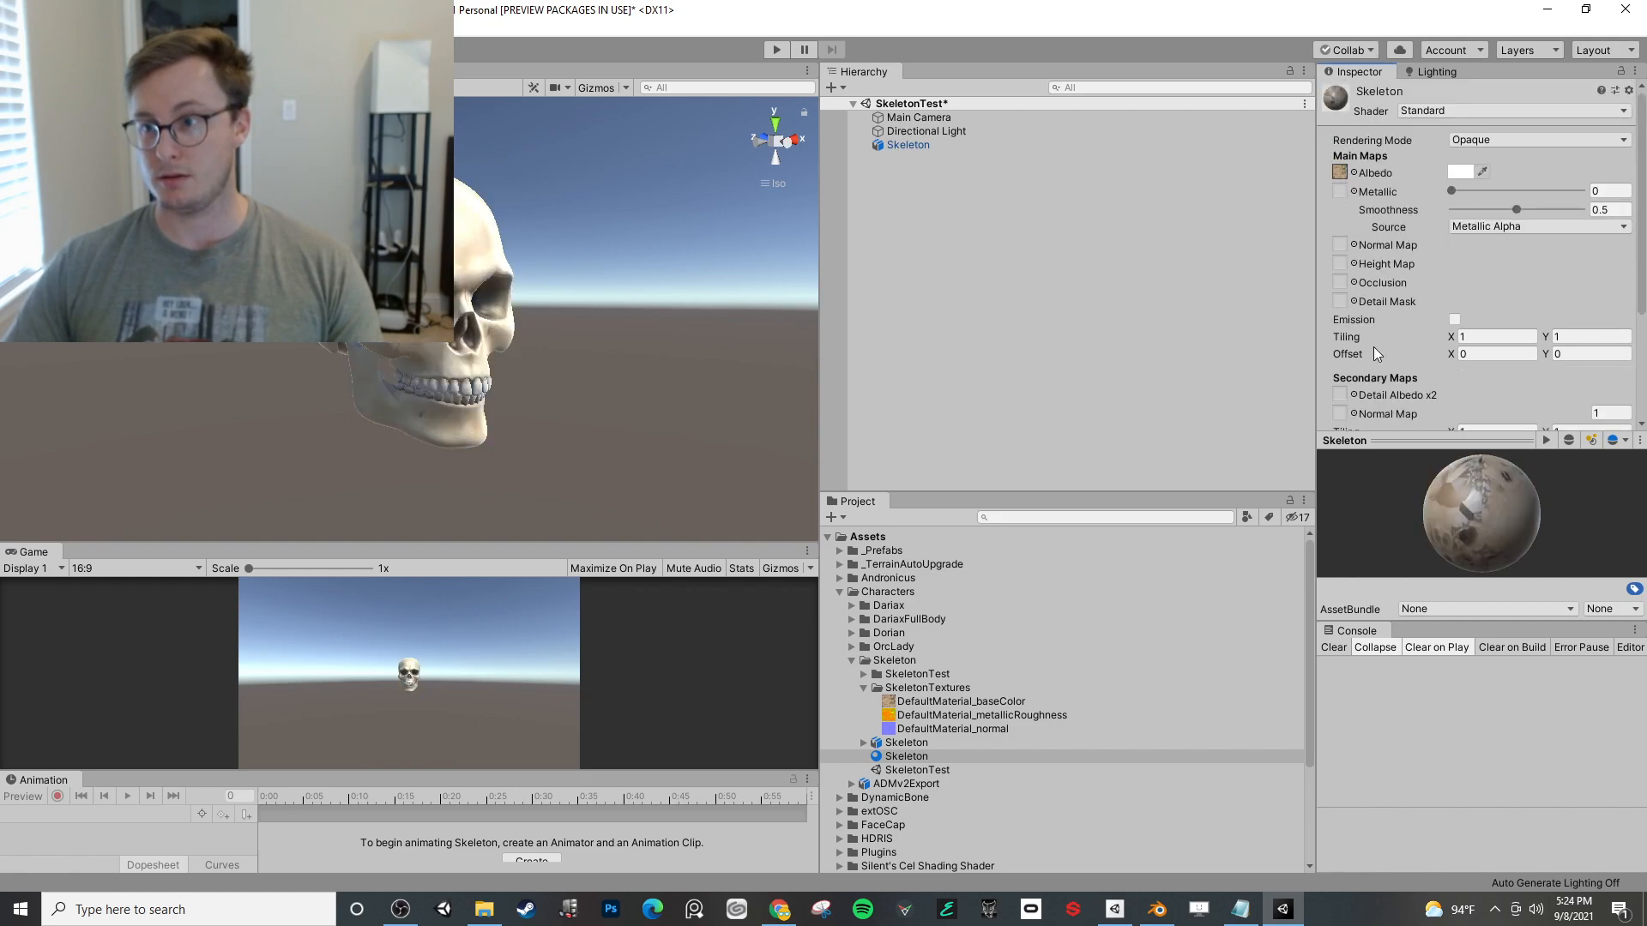
{"action": "left_click_drag", "start_coordinate": [1413, 459], "coordinate": [1370, 703]}
{"action": "left_click_drag", "start_coordinate": [966, 723], "coordinate": [1341, 169]}
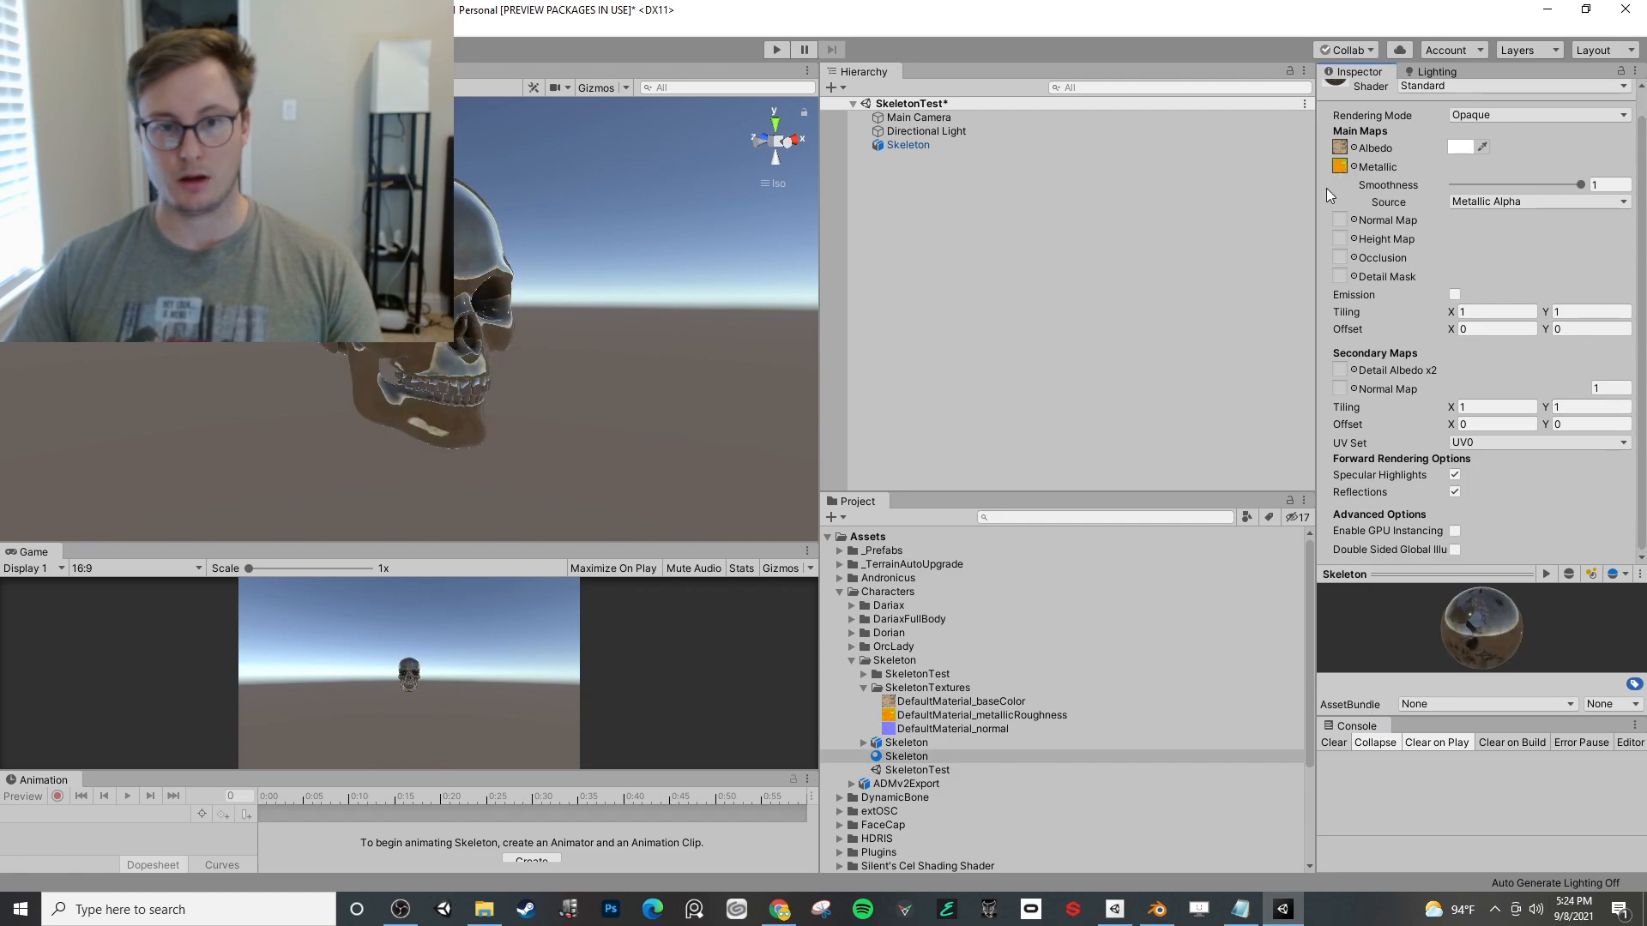
{"action": "left_click_drag", "start_coordinate": [994, 734], "coordinate": [1456, 140]}
{"action": "left_click_drag", "start_coordinate": [1351, 228], "coordinate": [1348, 223]}
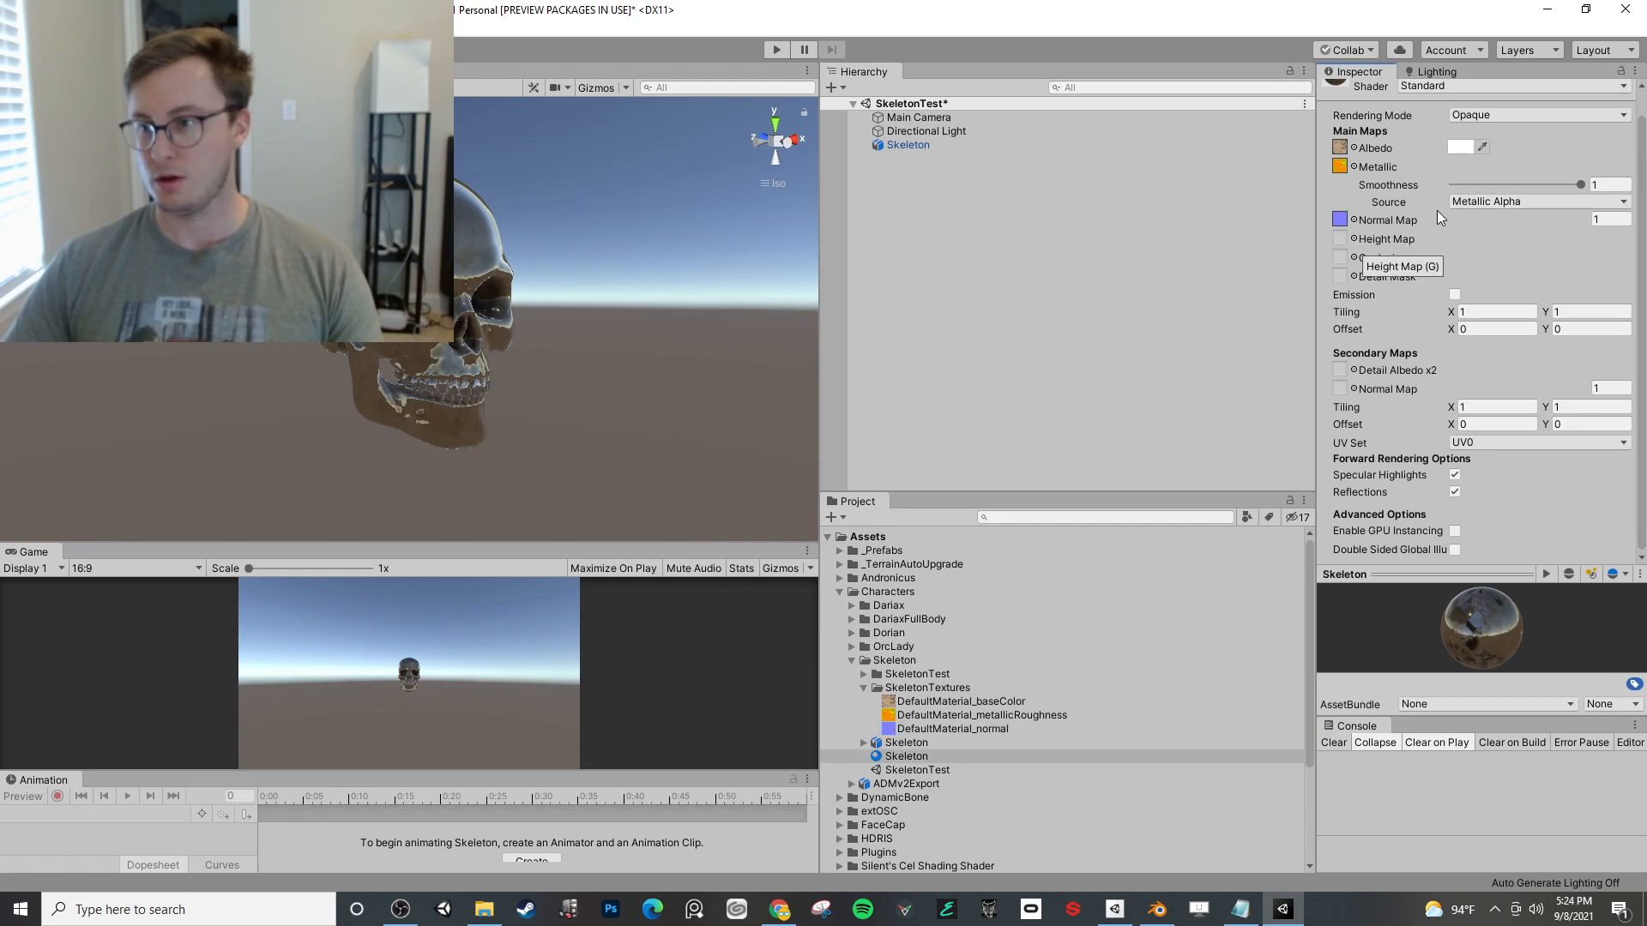
- Remove the metallicRoughness texture from the Skeleton material's Metallic slot
{"action": "left_click_drag", "start_coordinate": [1537, 186], "coordinate": [1474, 185]}
{"action": "left_click", "coordinate": [1349, 171]}
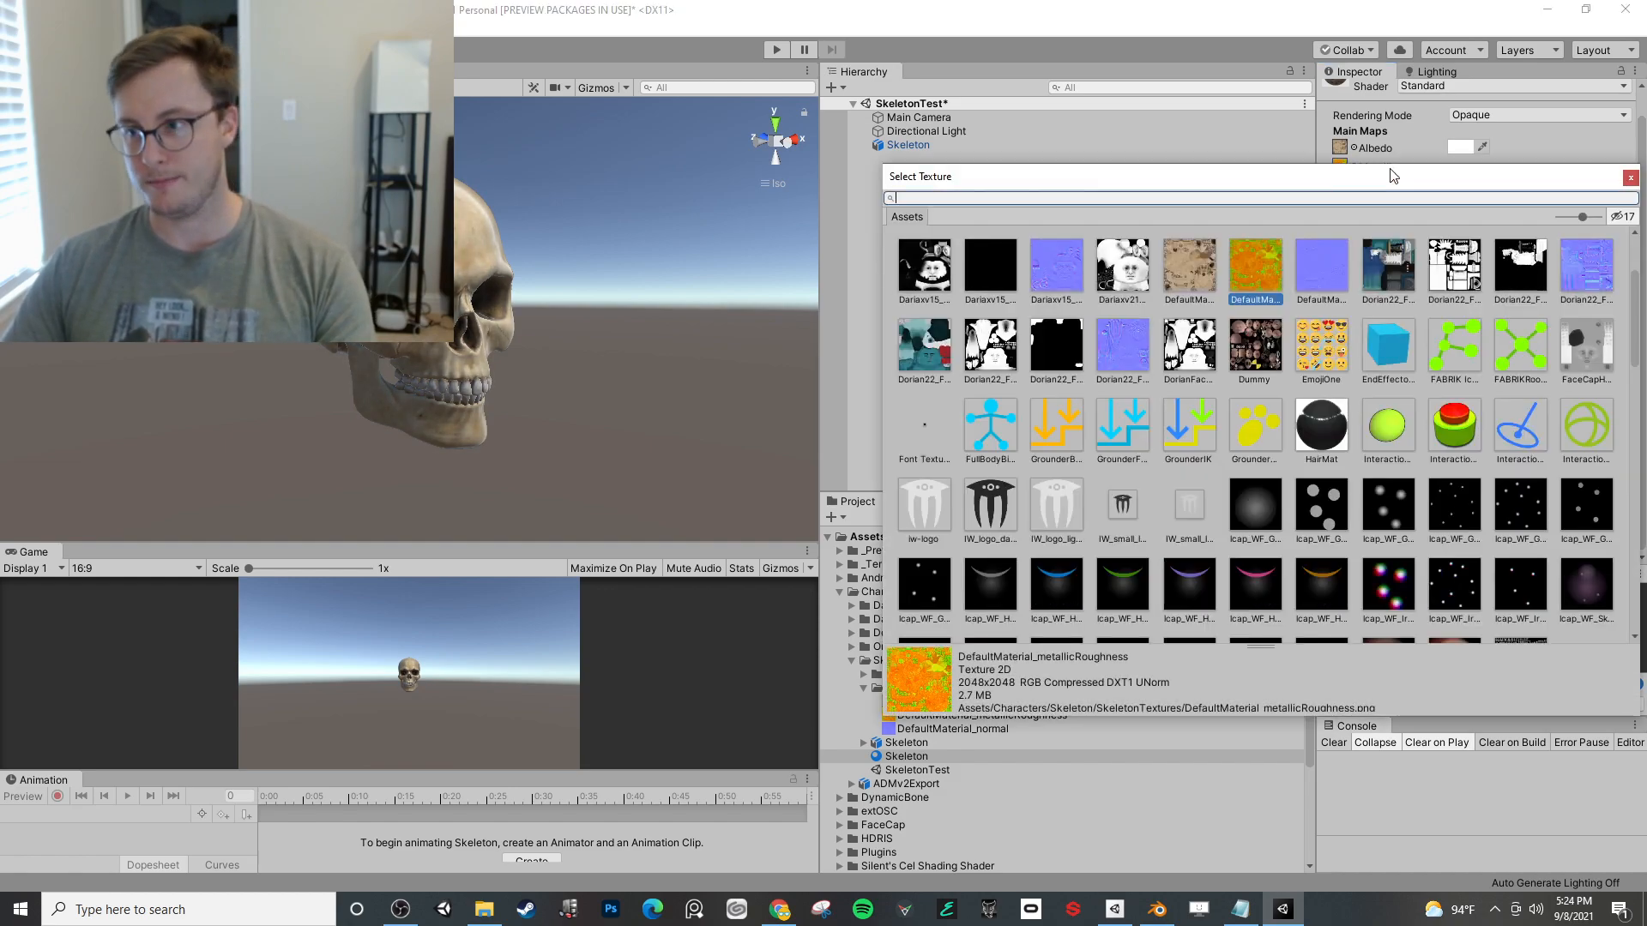
{"action": "key", "text": "Escape"}
{"action": "left_click", "coordinate": [1341, 167]}
{"action": "key", "text": "Delete"}
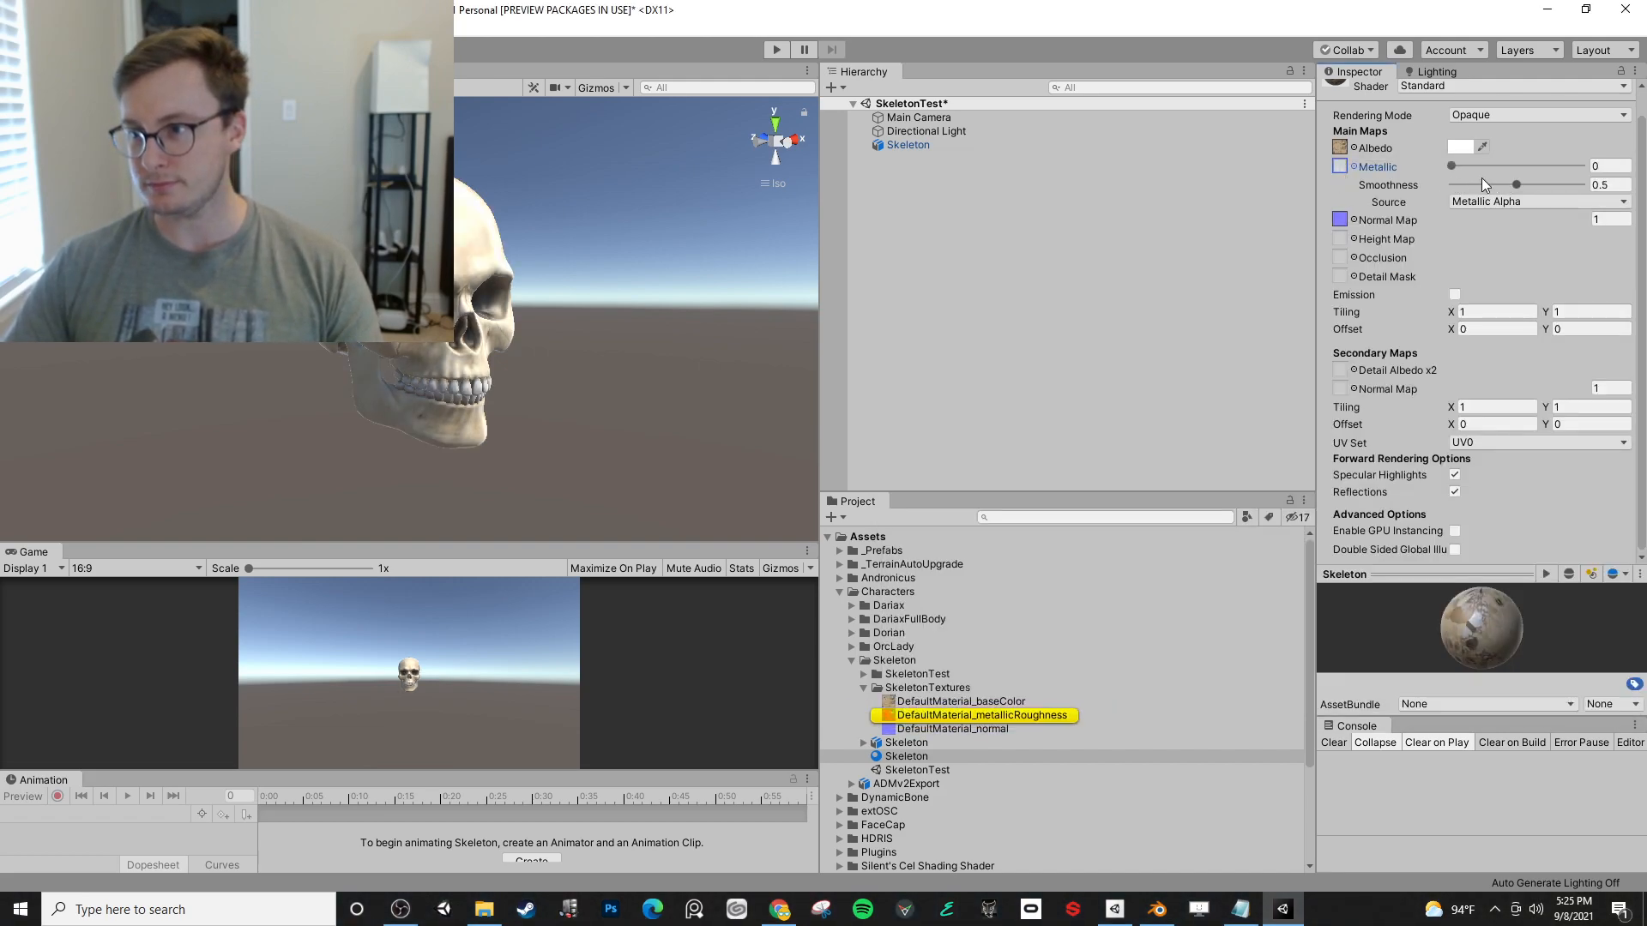
- Keep the Skeleton material's Metallic at 0 and set its Smoothness to about 0.39, judging the shine on the skull
{"action": "left_click", "coordinate": [1456, 166]}
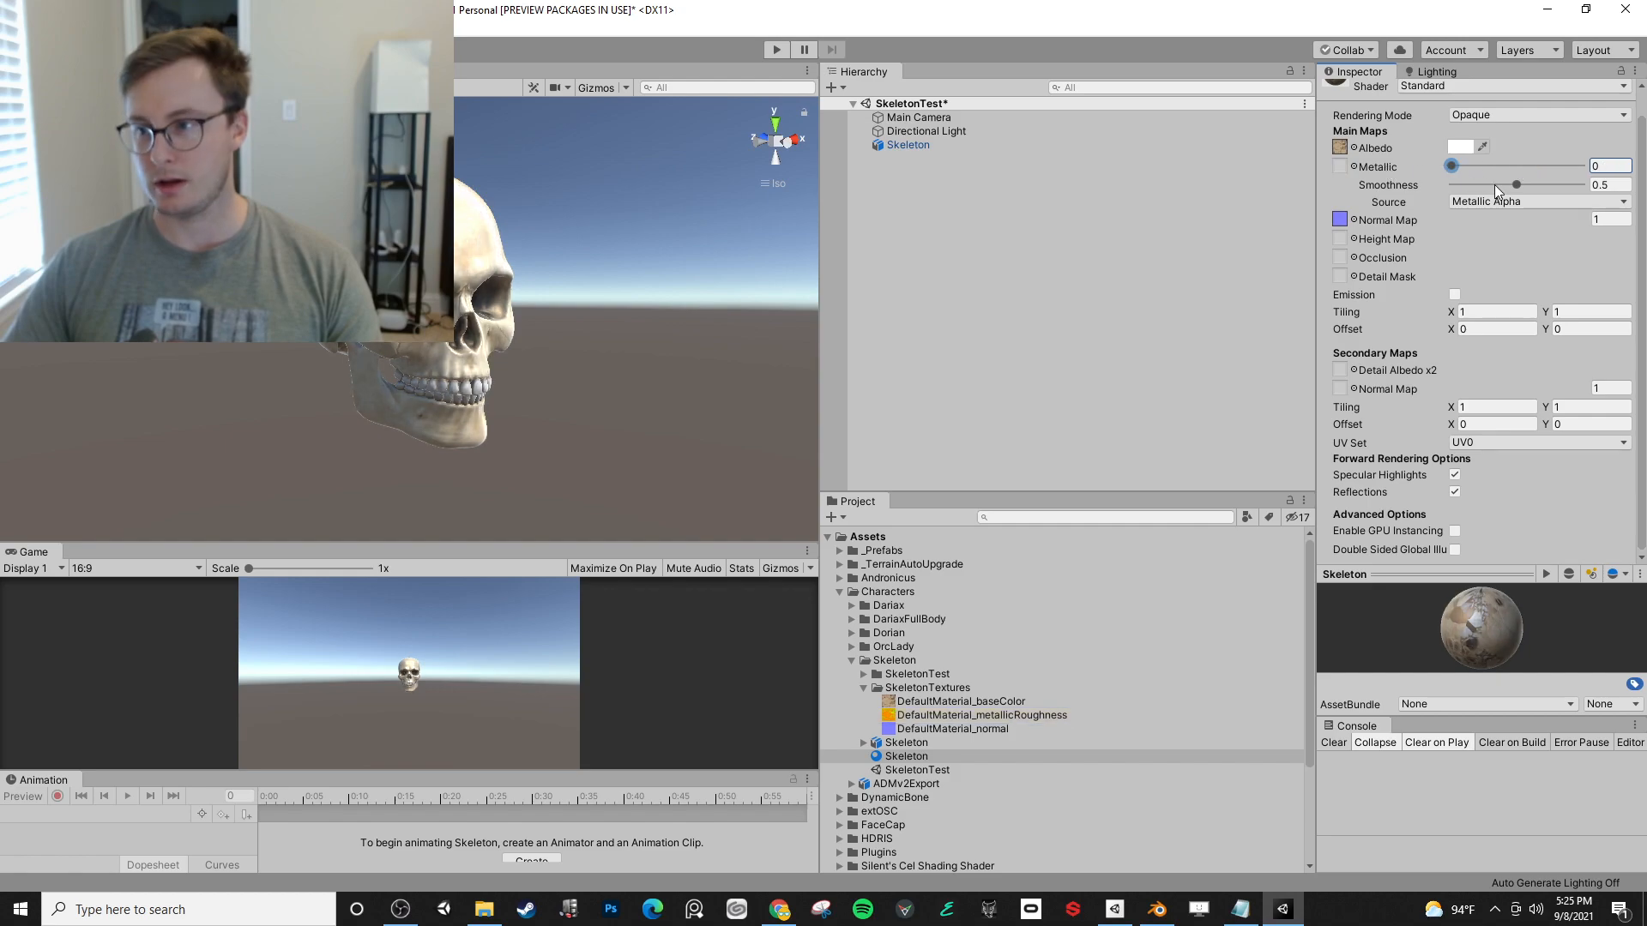
{"action": "left_click_drag", "start_coordinate": [1513, 184], "coordinate": [1463, 187]}
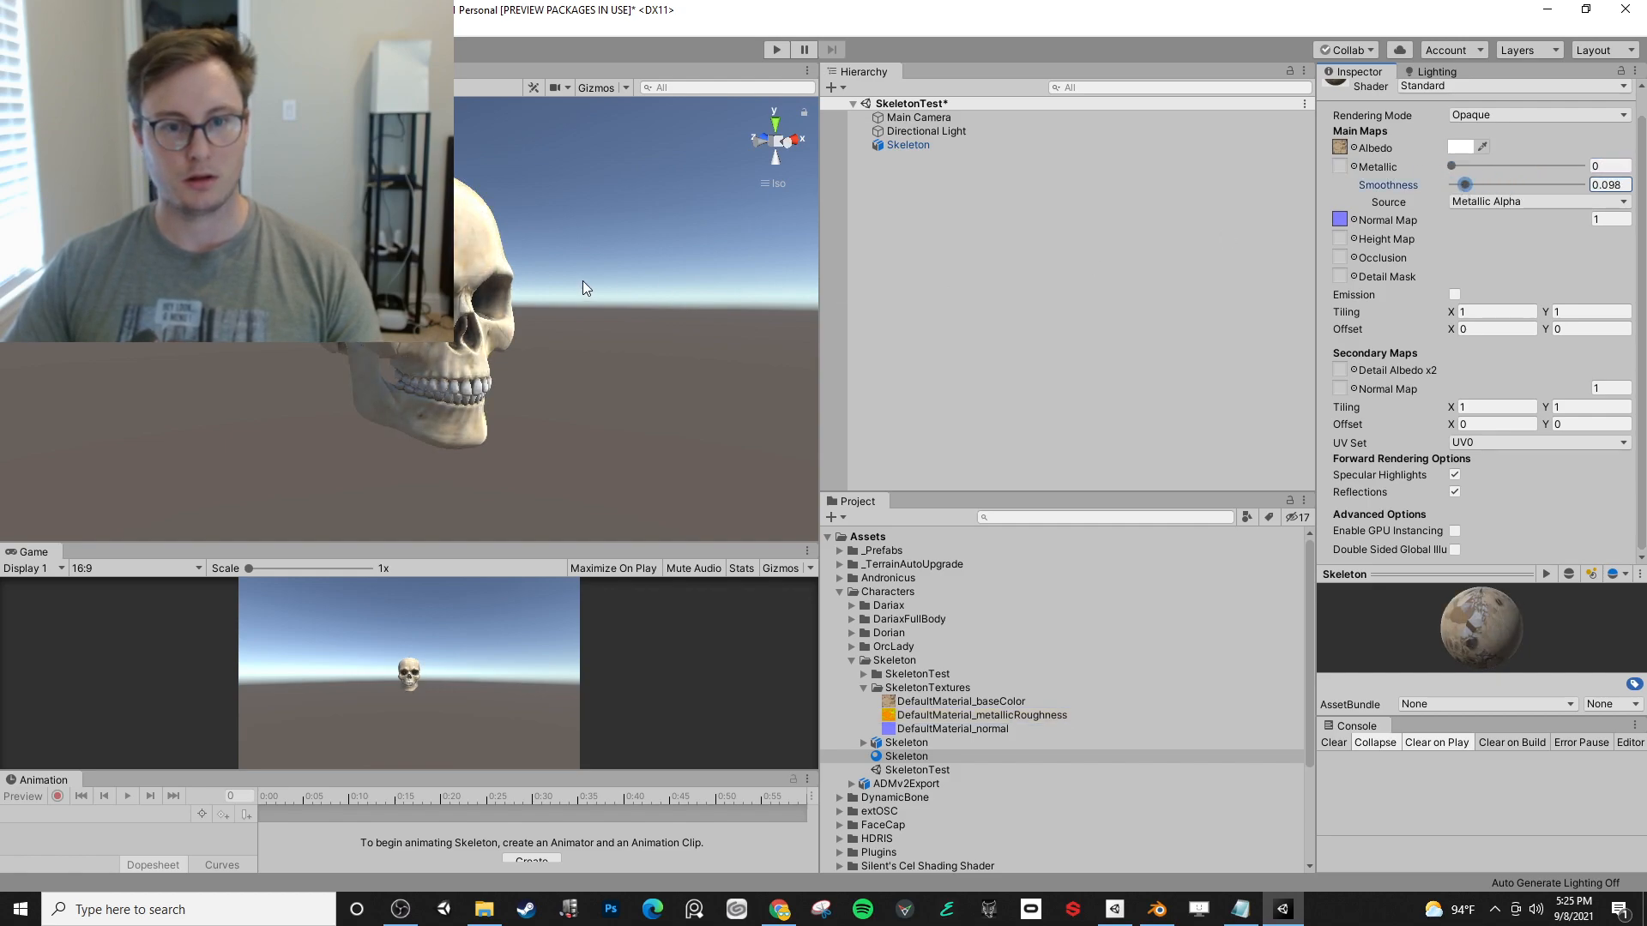
{"action": "left_click_drag", "start_coordinate": [590, 296], "coordinate": [523, 327], "text": "alt"}
{"action": "middle_click_drag", "start_coordinate": [430, 338], "coordinate": [590, 350], "text": "alt"}
{"action": "scroll", "coordinate": [552, 348], "scroll_direction": "up", "scroll_amount": 7}
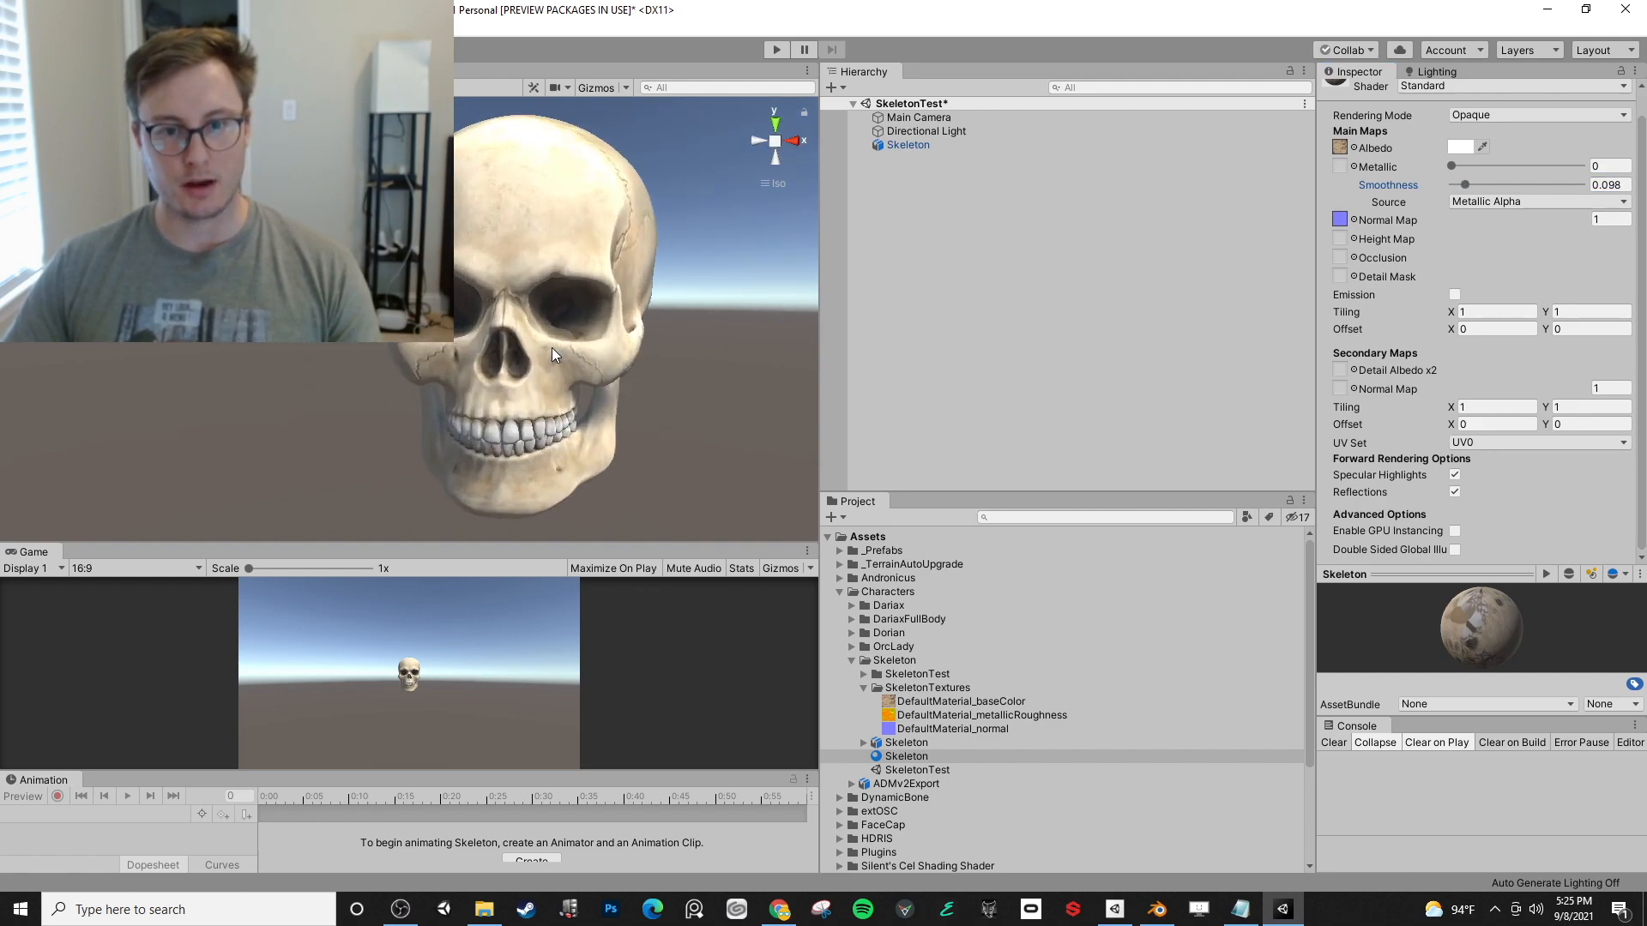
{"action": "left_click_drag", "start_coordinate": [496, 354], "coordinate": [606, 316], "text": "alt"}
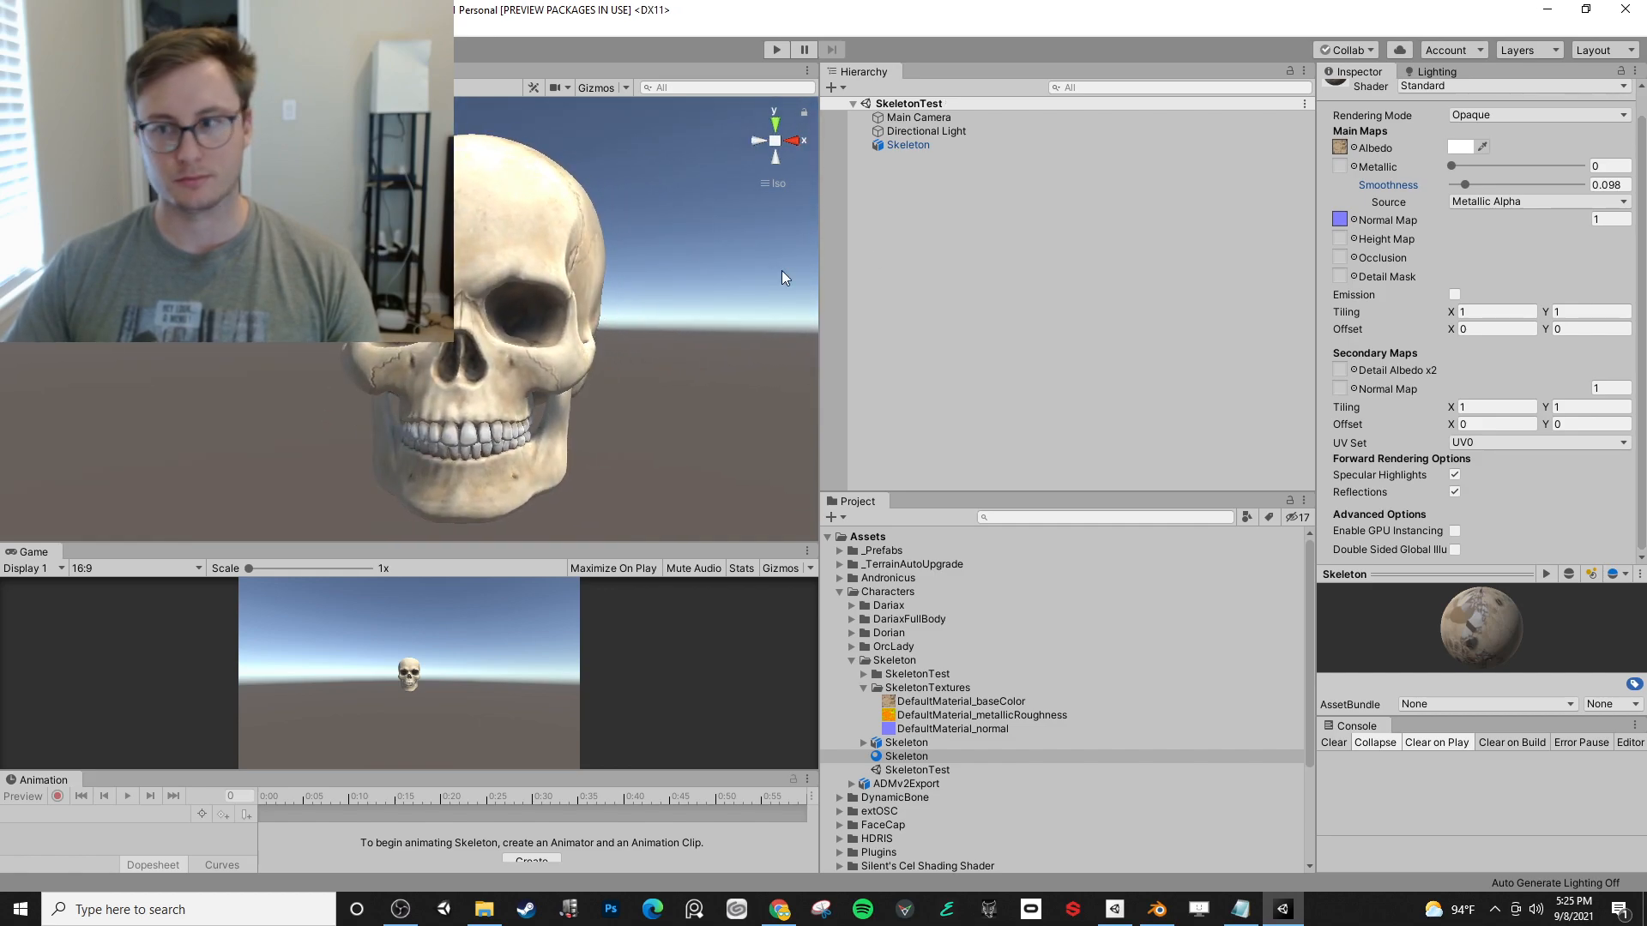
{"action": "left_click_drag", "start_coordinate": [1468, 188], "coordinate": [1513, 188]}
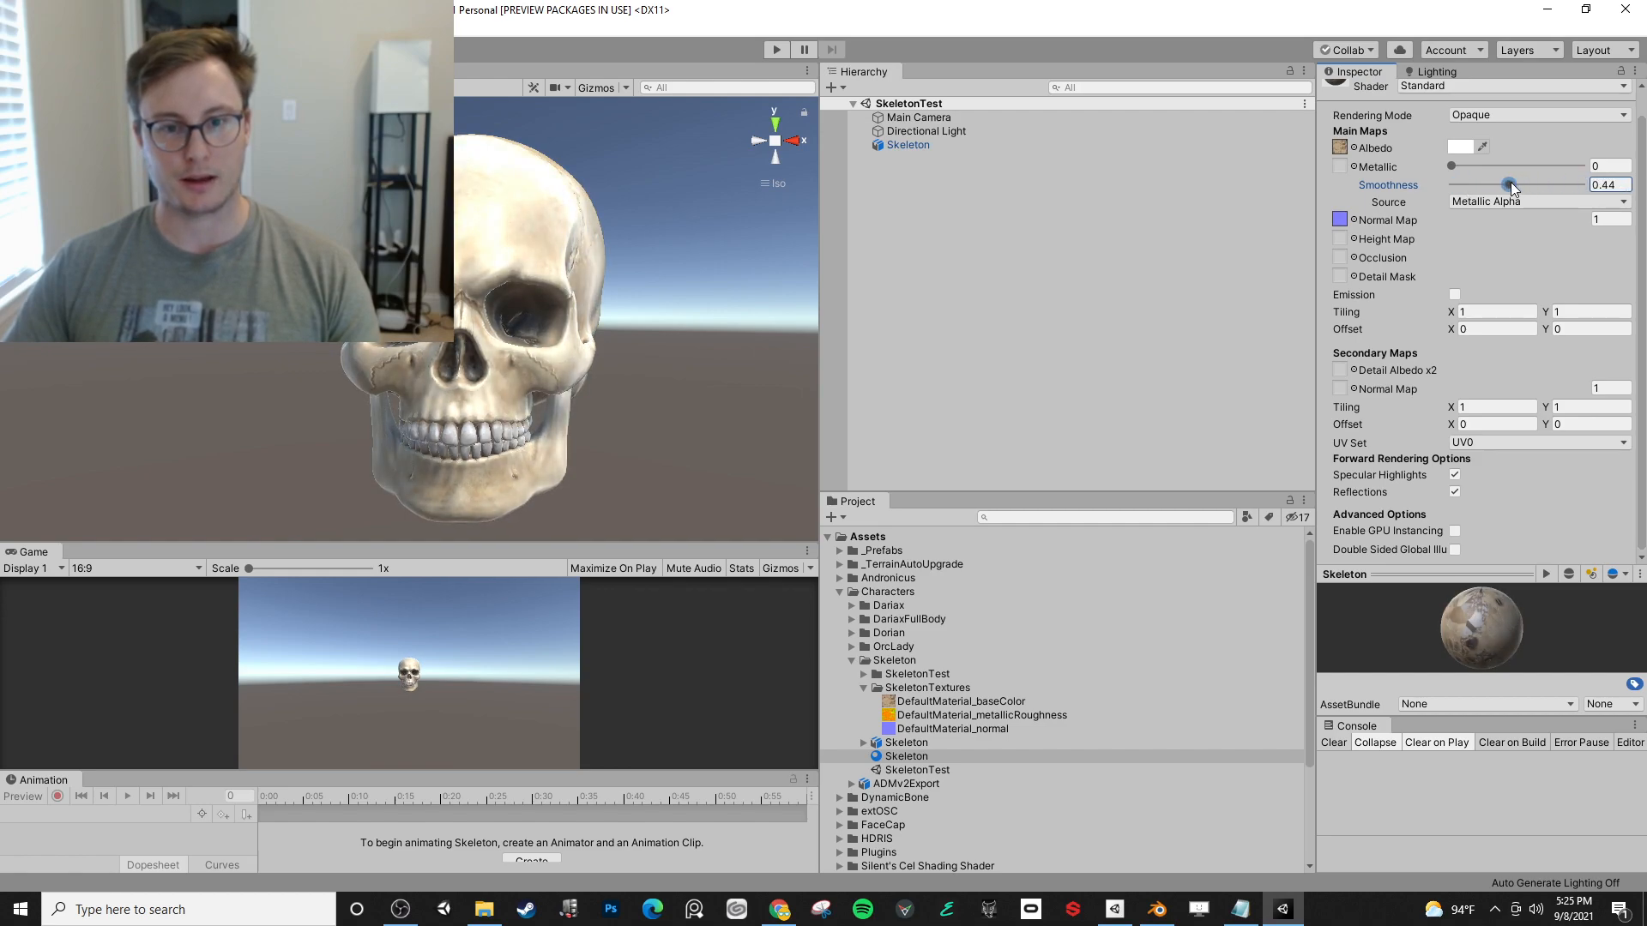
{"action": "left_click_drag", "start_coordinate": [592, 339], "coordinate": [718, 340], "text": "alt"}
{"action": "left_click_drag", "start_coordinate": [1506, 186], "coordinate": [1505, 192]}
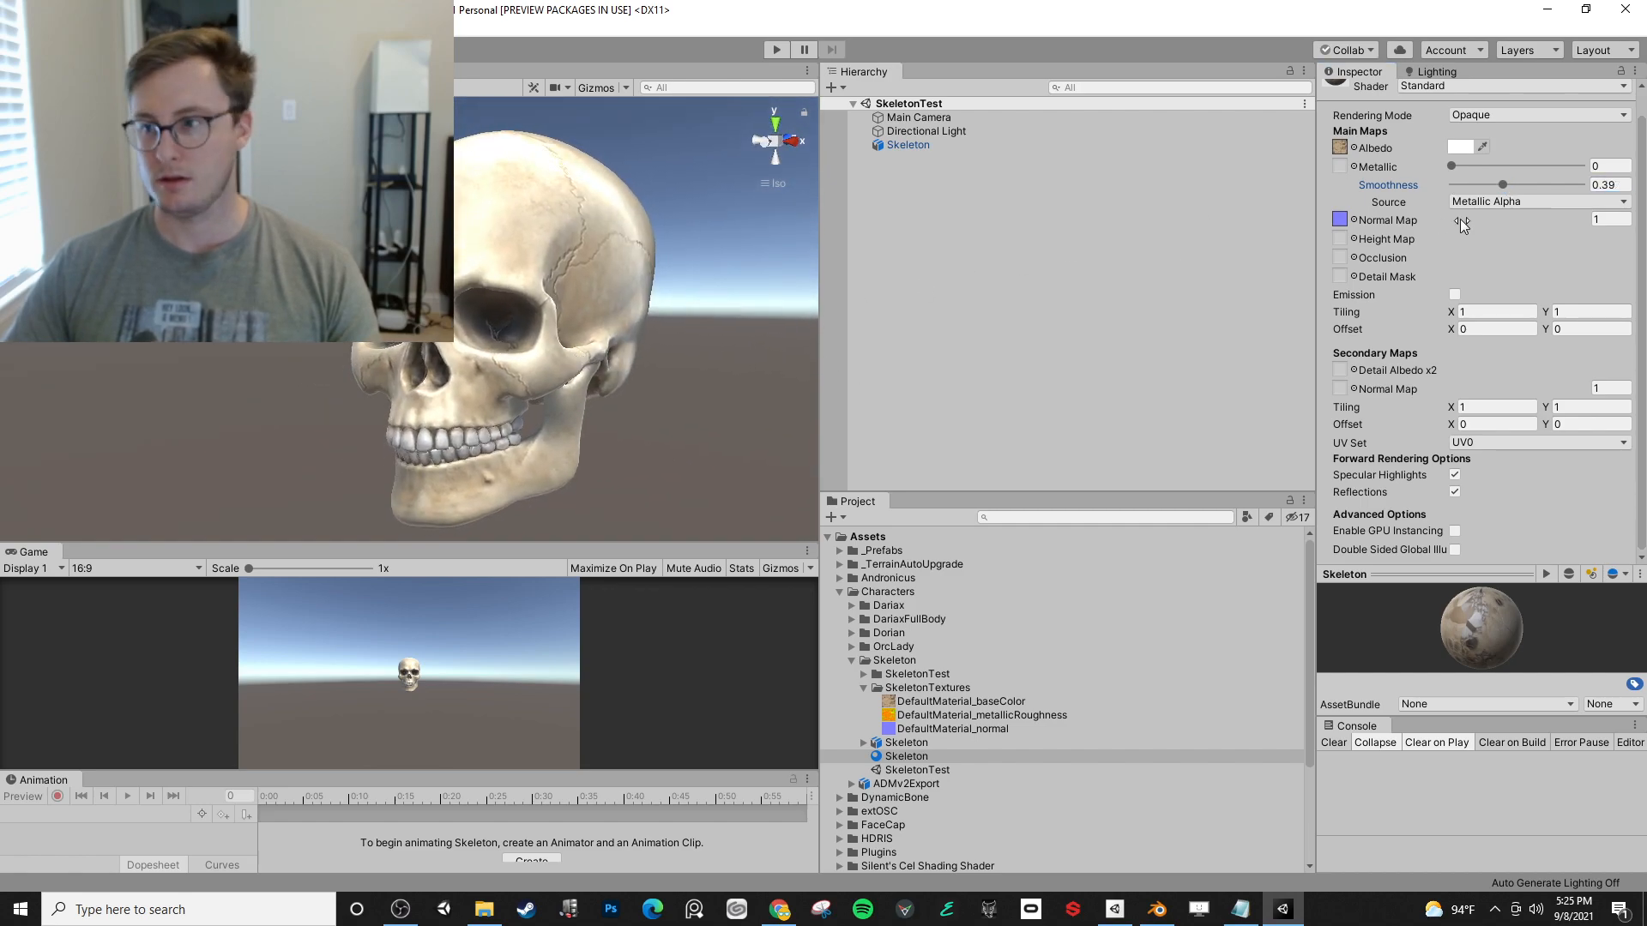
- Try a normal map strength of 2.2 on the Skeleton material and set it back to 1
{"action": "left_click", "coordinate": [1609, 219]}
{"action": "type", "text": "2.2"}
{"action": "left_click_drag", "start_coordinate": [1598, 219], "coordinate": [1581, 223]}
{"action": "left_click_drag", "start_coordinate": [600, 403], "coordinate": [624, 343], "text": "alt"}
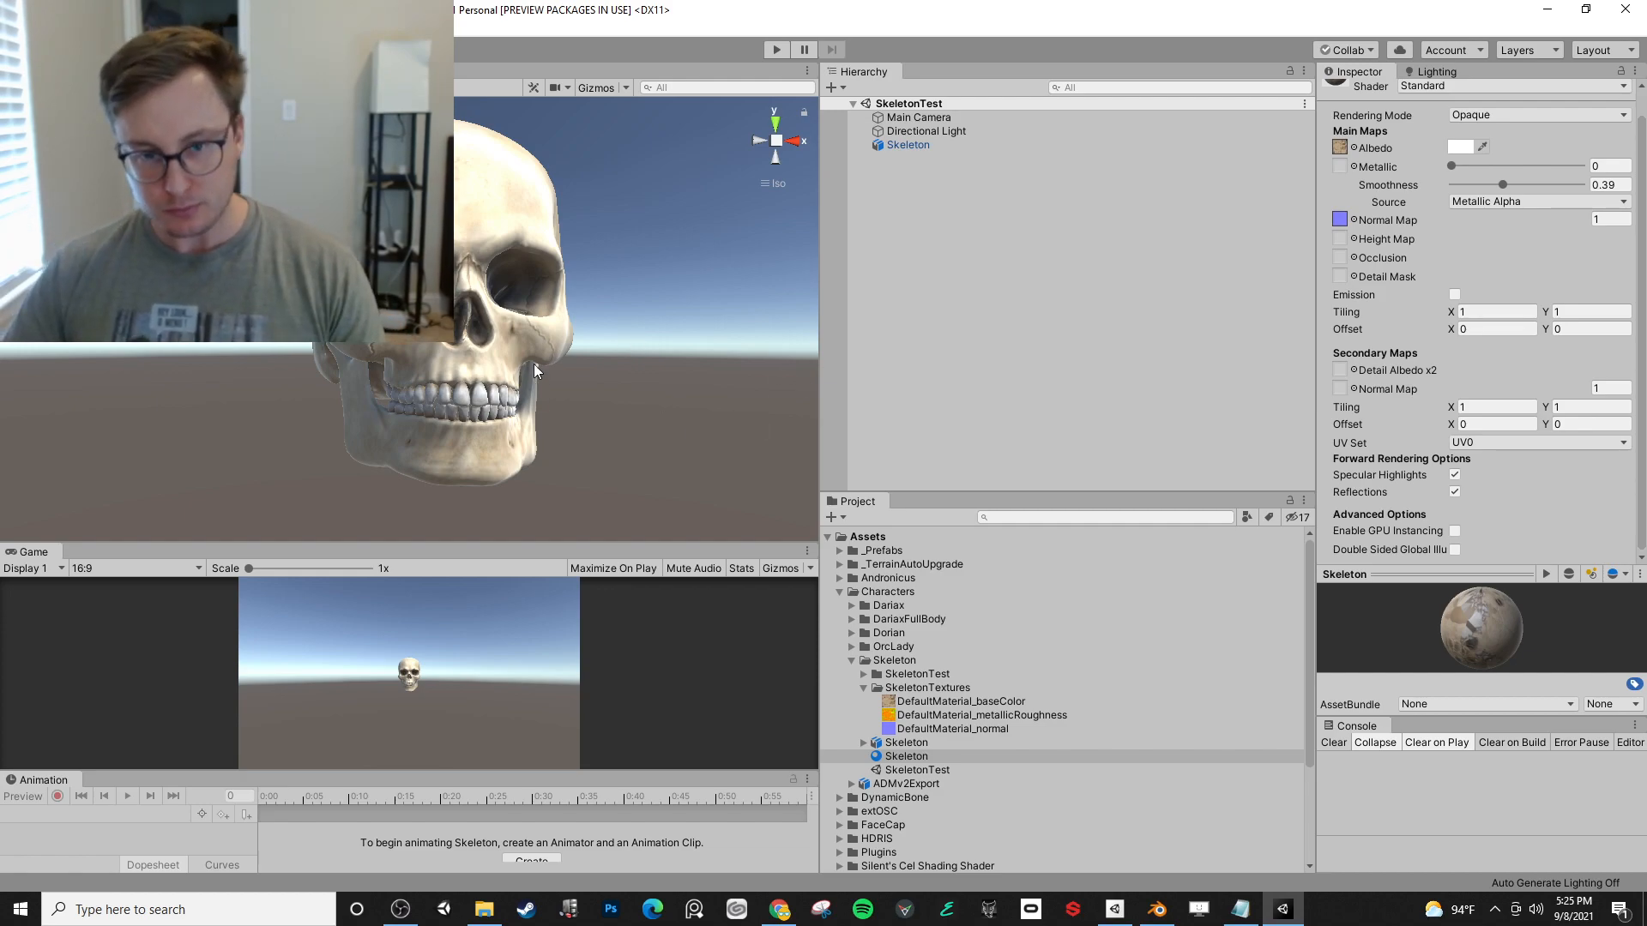
- Switch to Blender and select the skull head object
{"action": "scroll", "coordinate": [557, 343], "scroll_direction": "down", "scroll_amount": 5}
{"action": "left_click_drag", "start_coordinate": [515, 317], "coordinate": [460, 332], "text": "alt"}
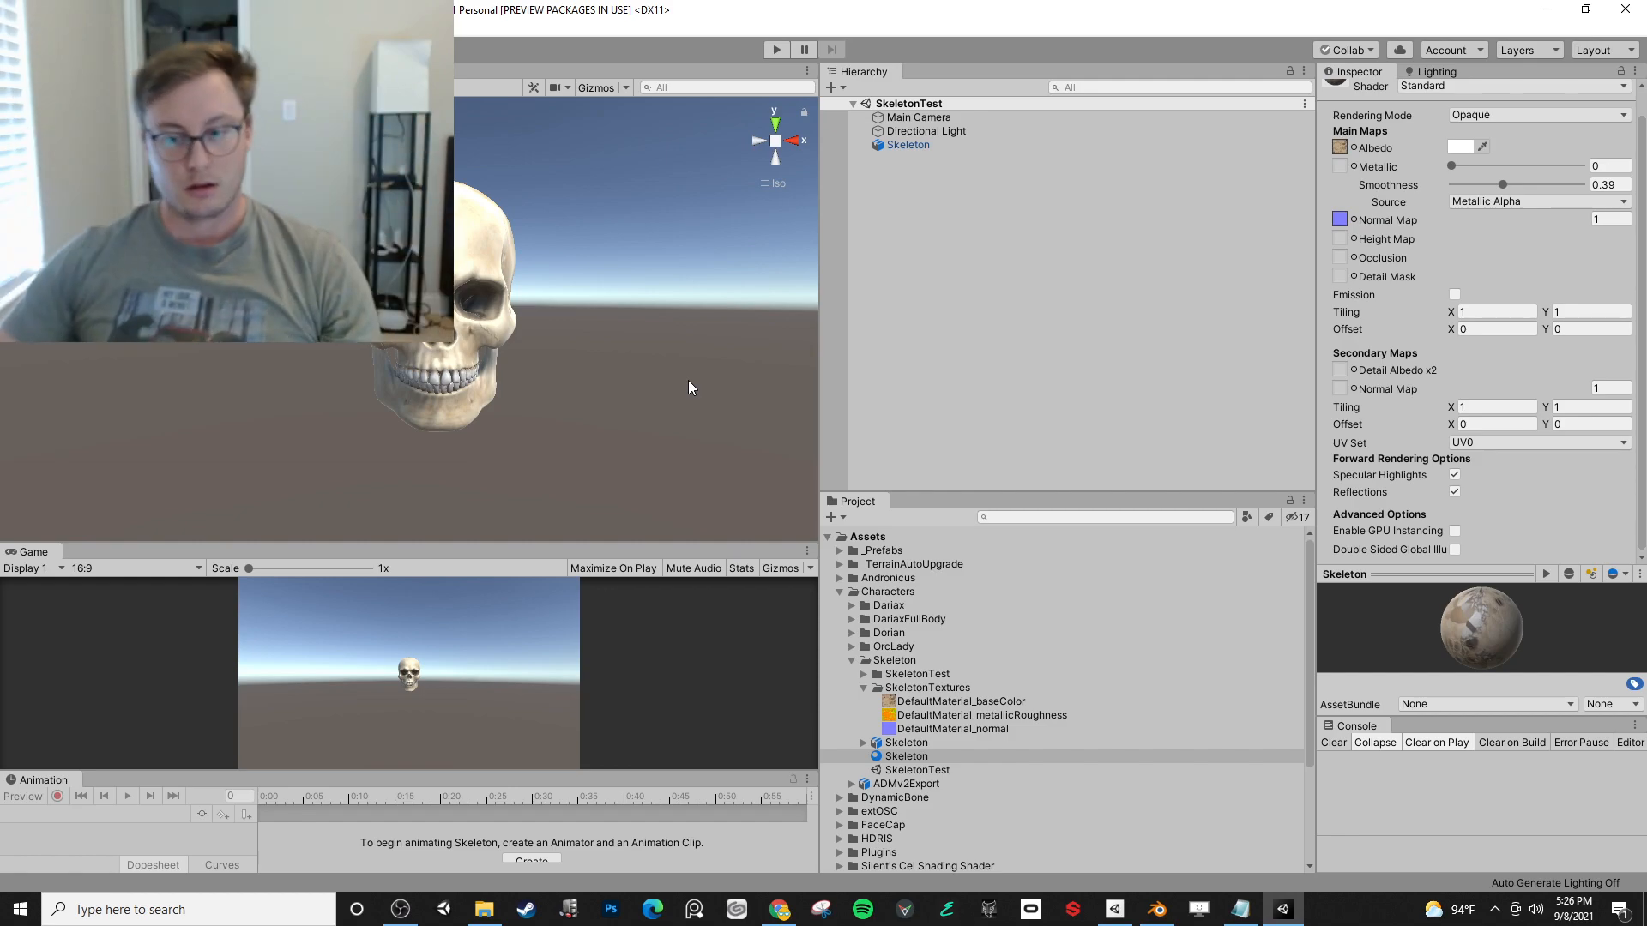
{"action": "left_click", "coordinate": [687, 388]}
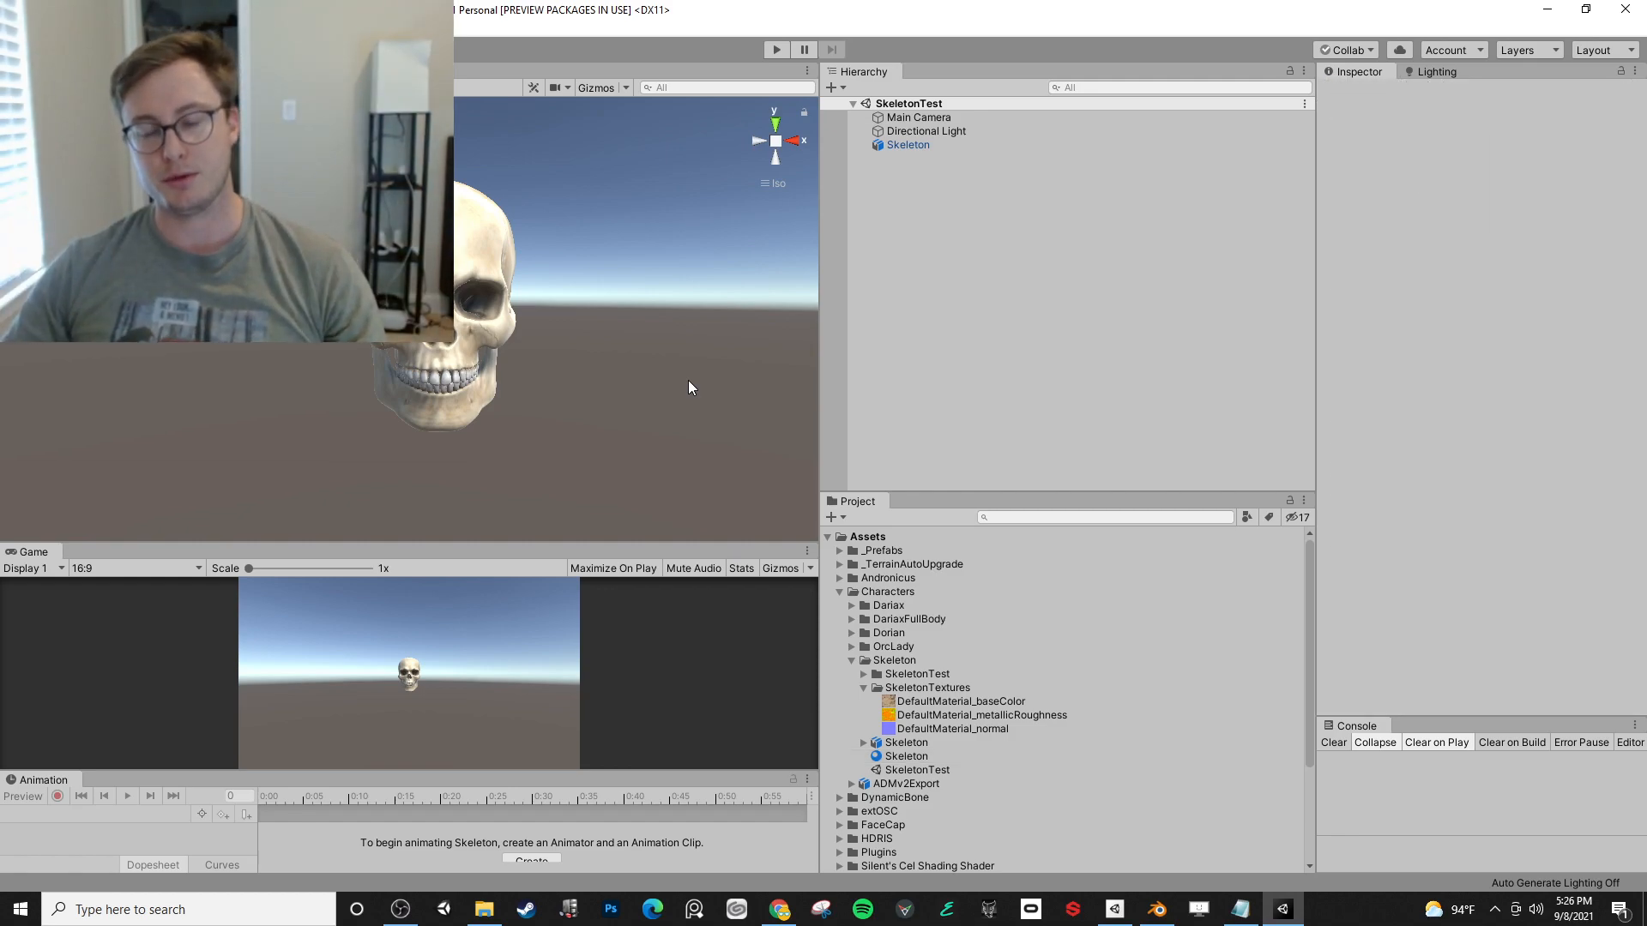
{"action": "left_click", "coordinate": [1156, 910]}
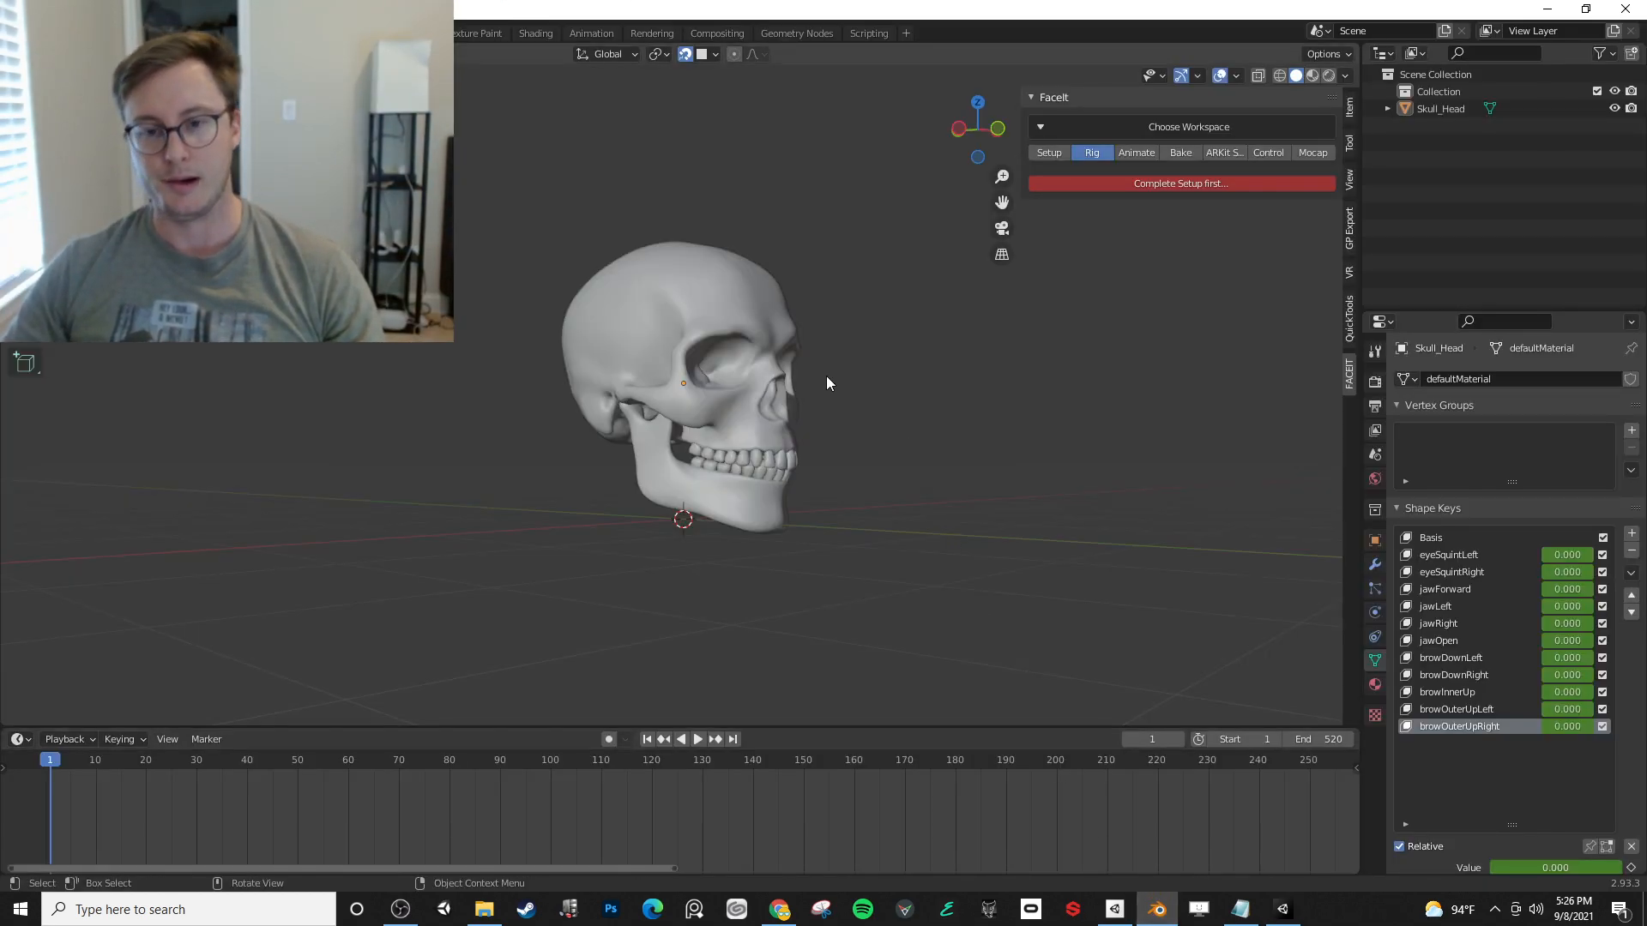
{"action": "left_click", "coordinate": [727, 324]}
{"action": "middle_click_drag", "start_coordinate": [996, 412], "coordinate": [1081, 433]}
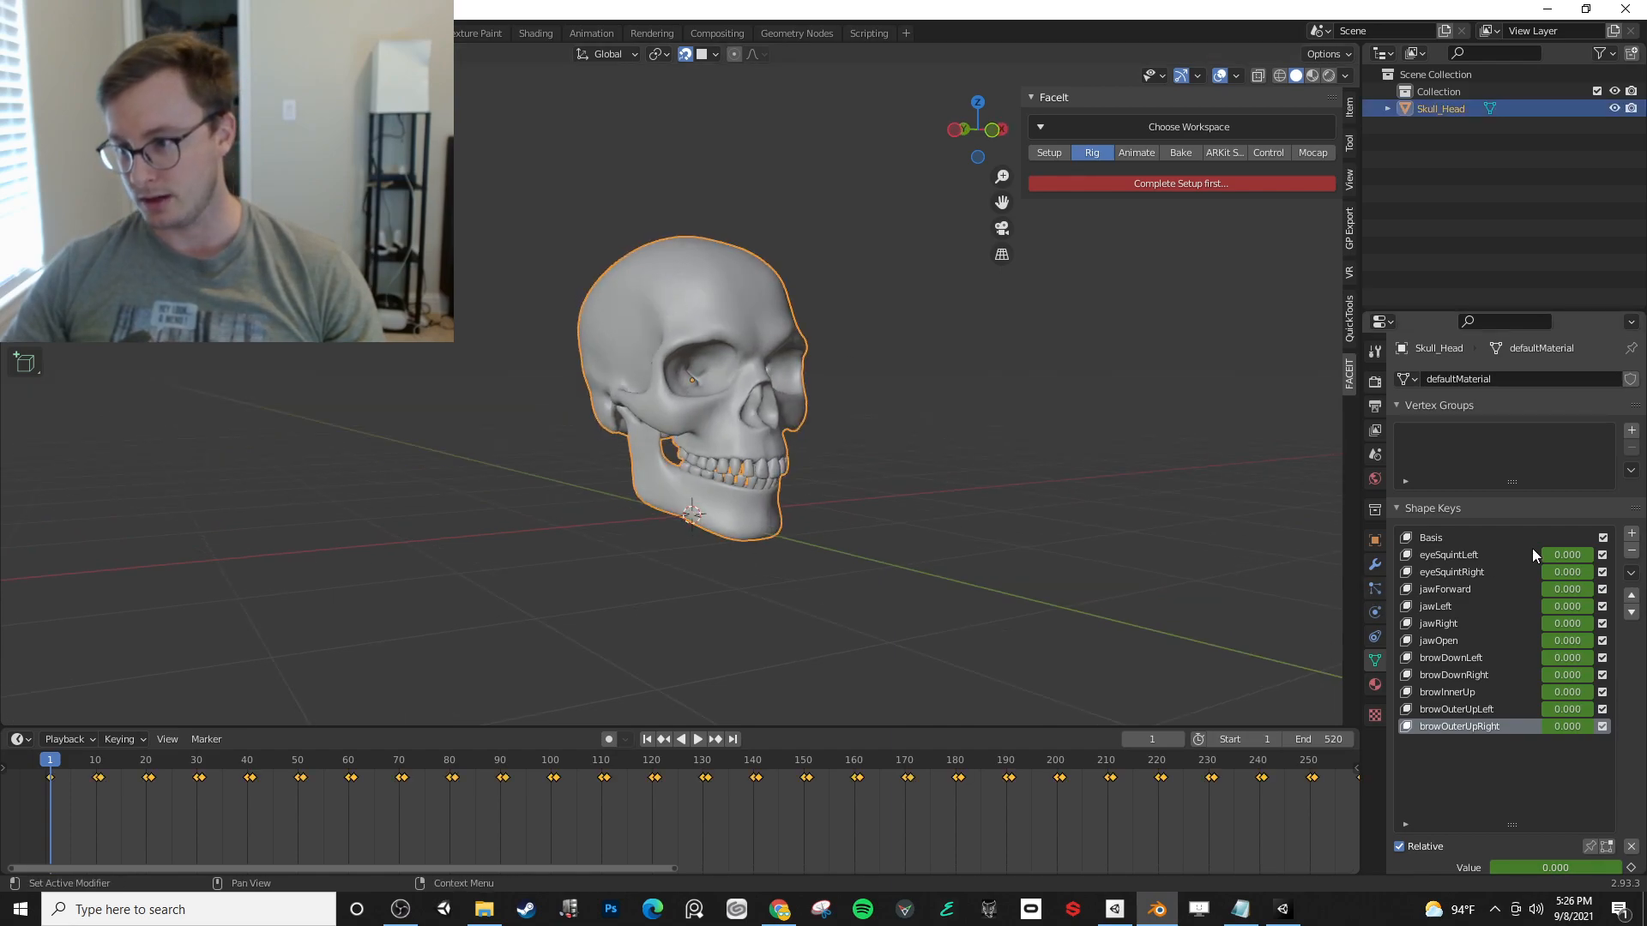
- Set the browDownLeft shape key to 1.000 and make it the active key in Sculpt Mode
{"action": "left_click_drag", "start_coordinate": [1591, 556], "coordinate": [1545, 564]}
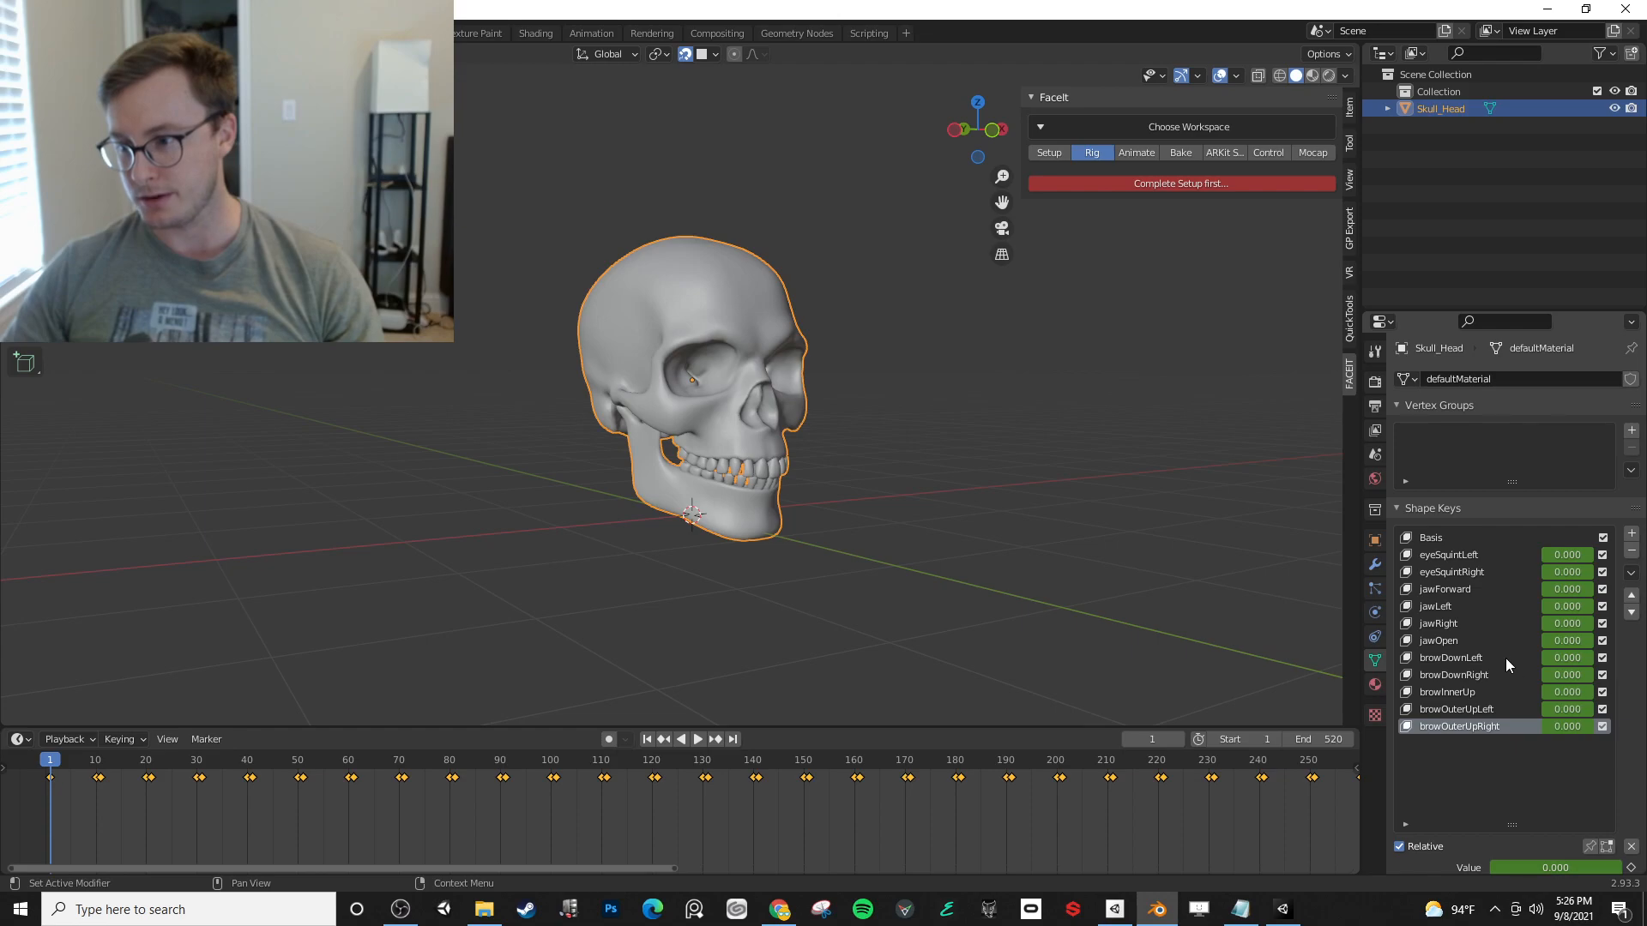
{"action": "left_click_drag", "start_coordinate": [1550, 657], "coordinate": [1603, 657]}
{"action": "middle_click_drag", "start_coordinate": [935, 459], "coordinate": [810, 470]}
{"action": "scroll", "coordinate": [814, 471], "scroll_direction": "up", "scroll_amount": 5}
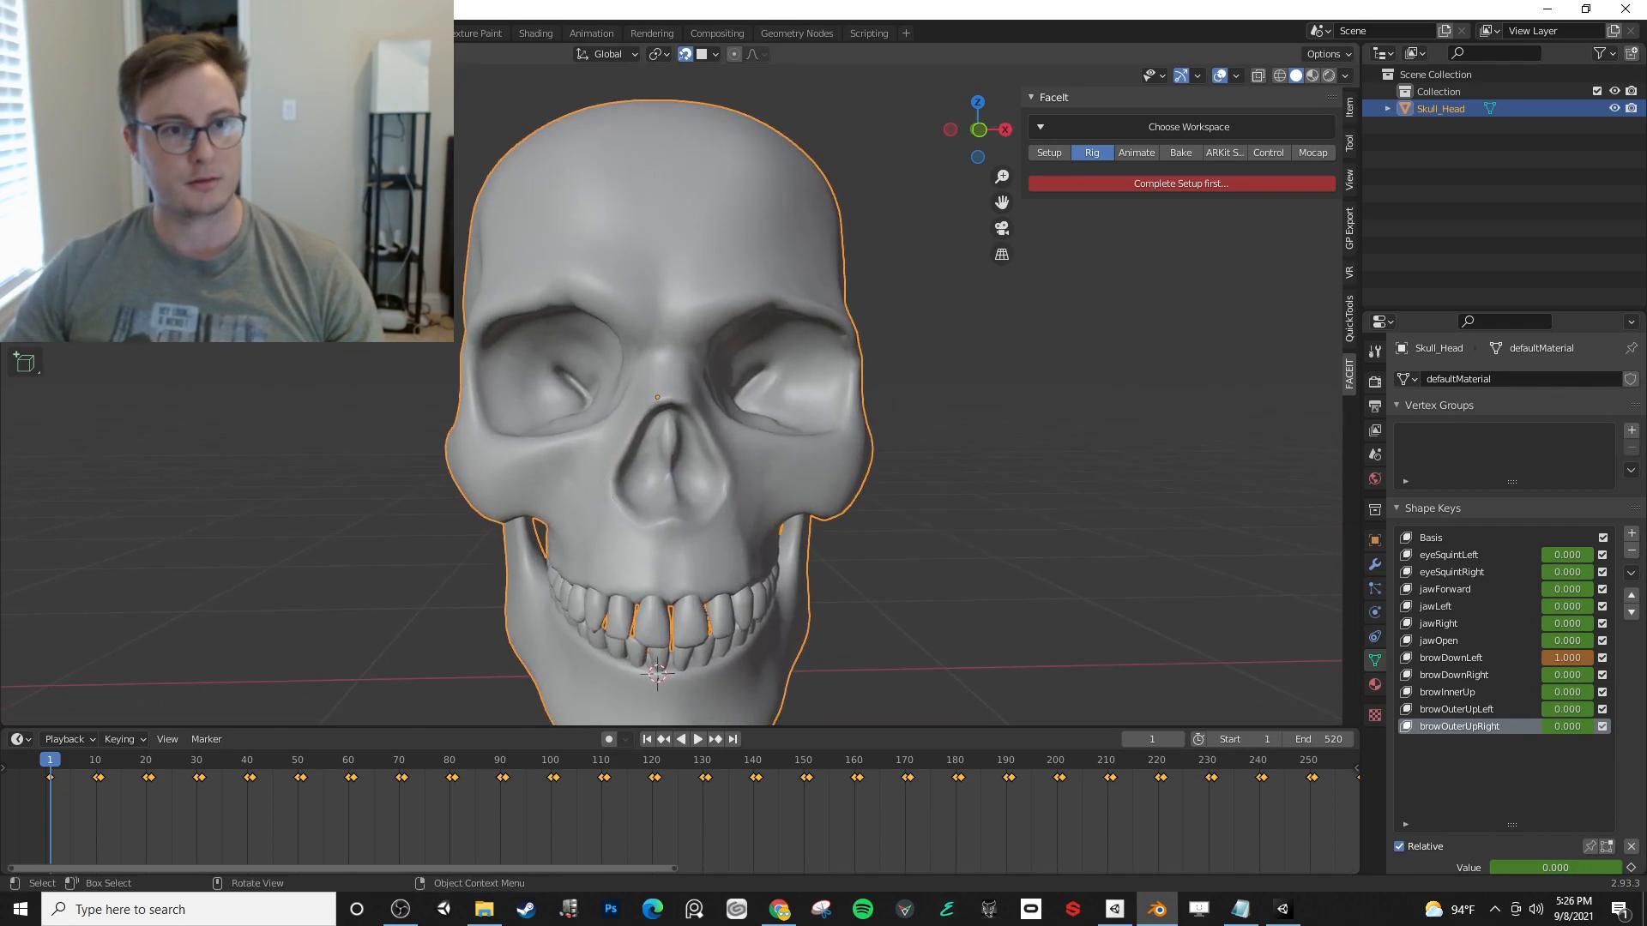
{"action": "left_click", "coordinate": [79, 130]}
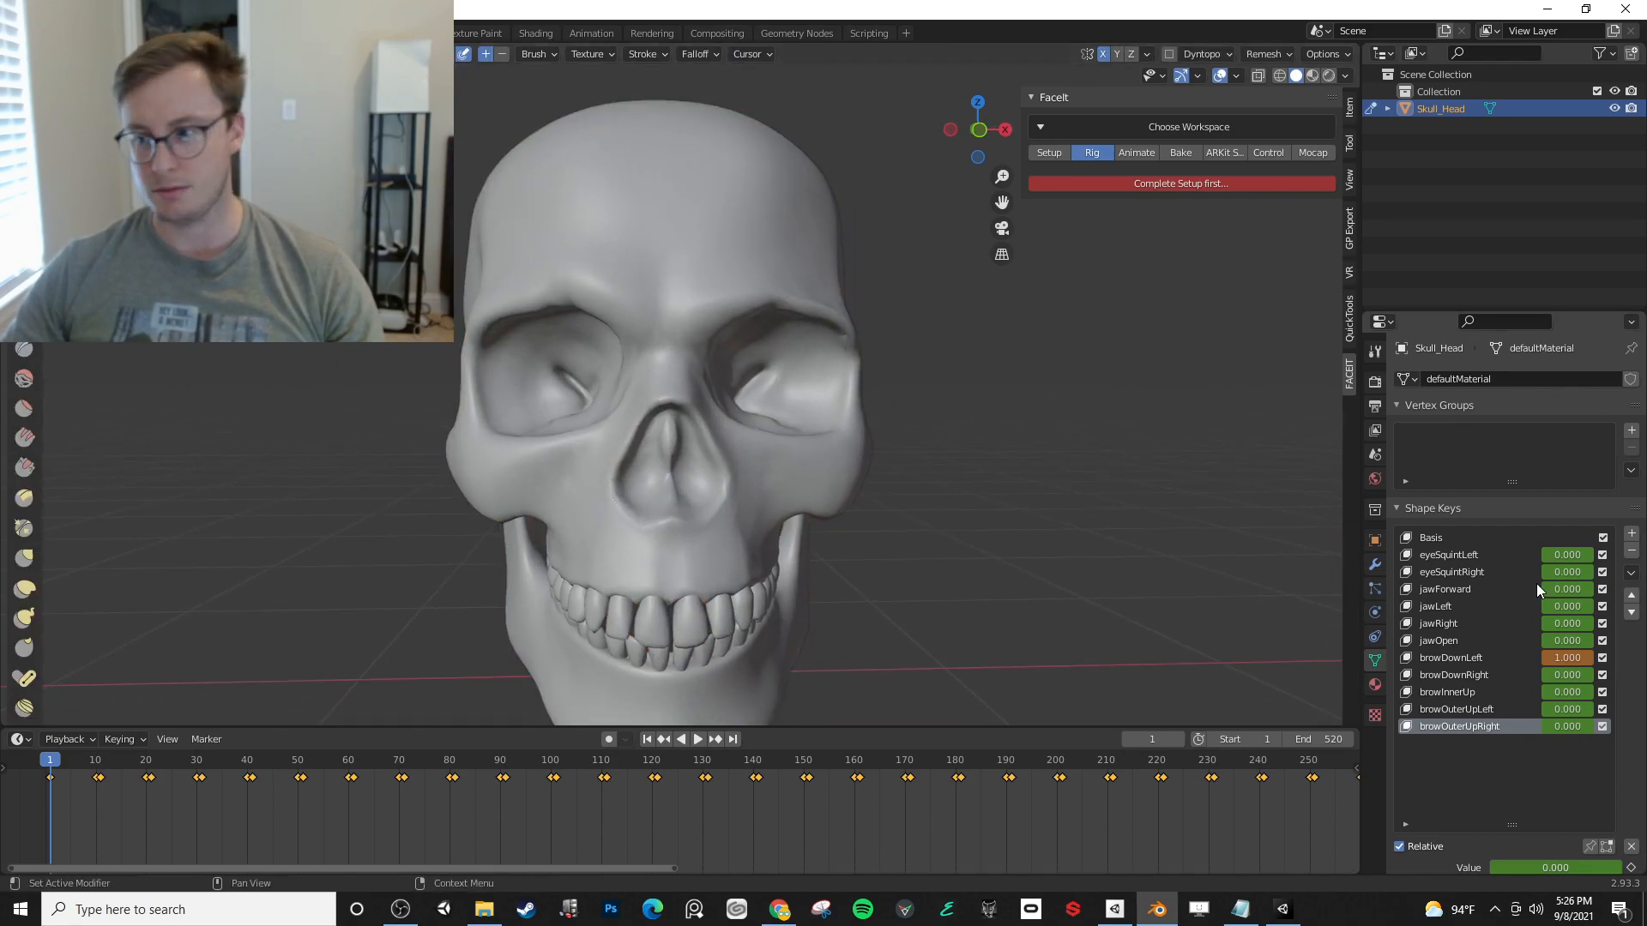
{"action": "left_click", "coordinate": [1488, 657]}
{"action": "middle_click_drag", "start_coordinate": [916, 362], "coordinate": [899, 355]}
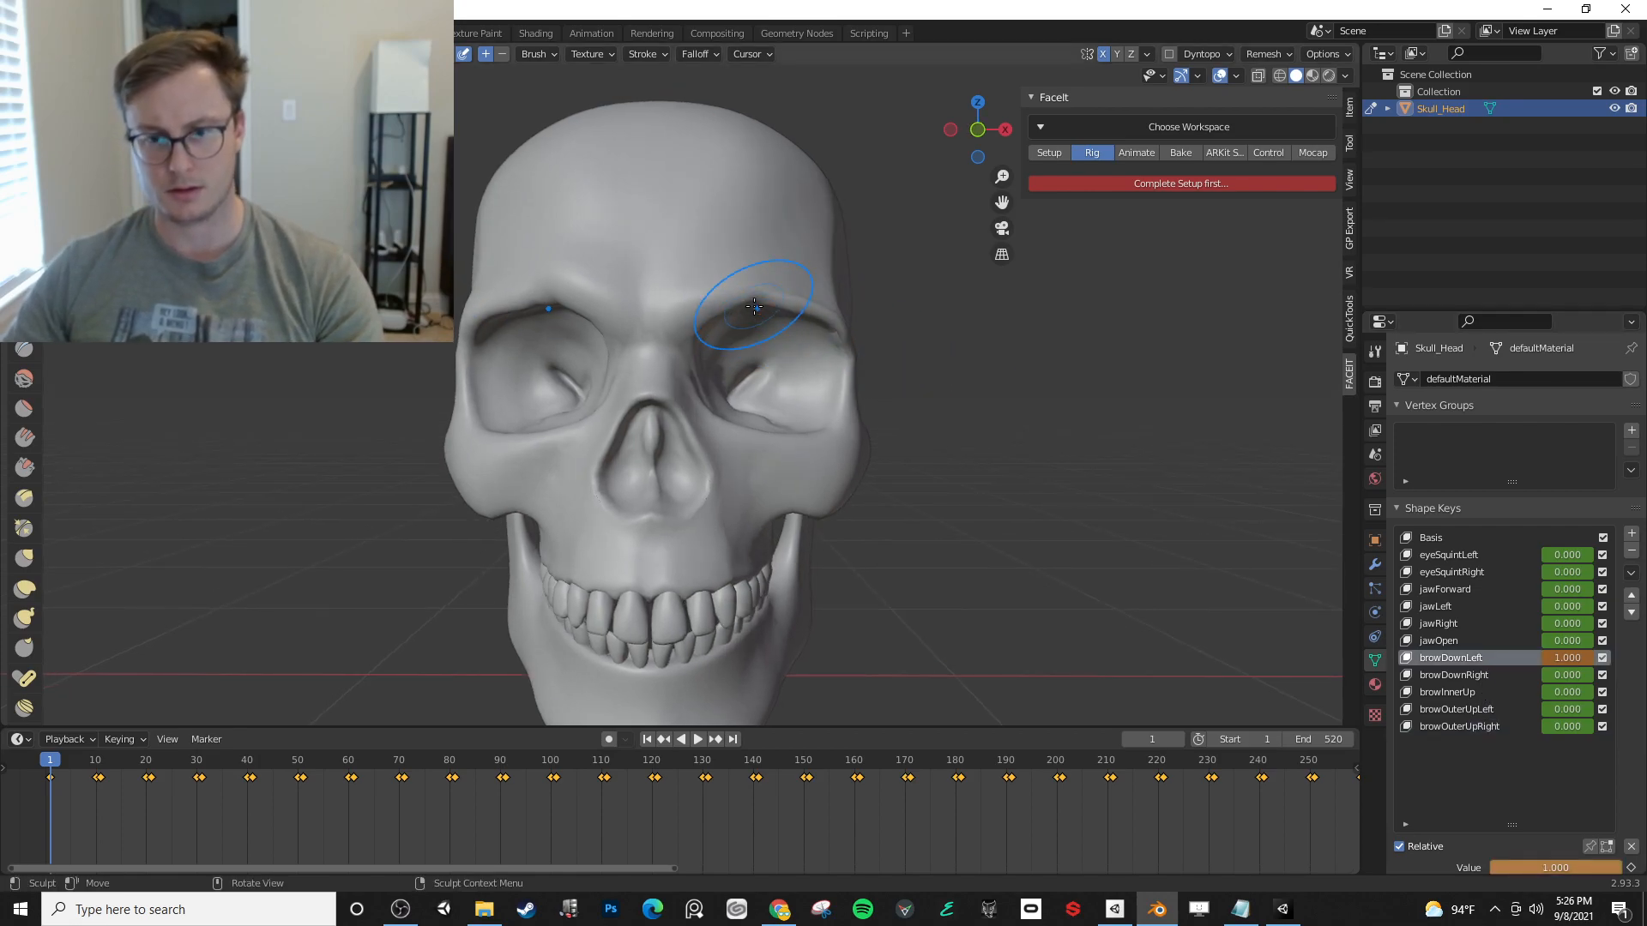
{"action": "key", "text": "Tab"}
{"action": "key", "text": "Tab"}
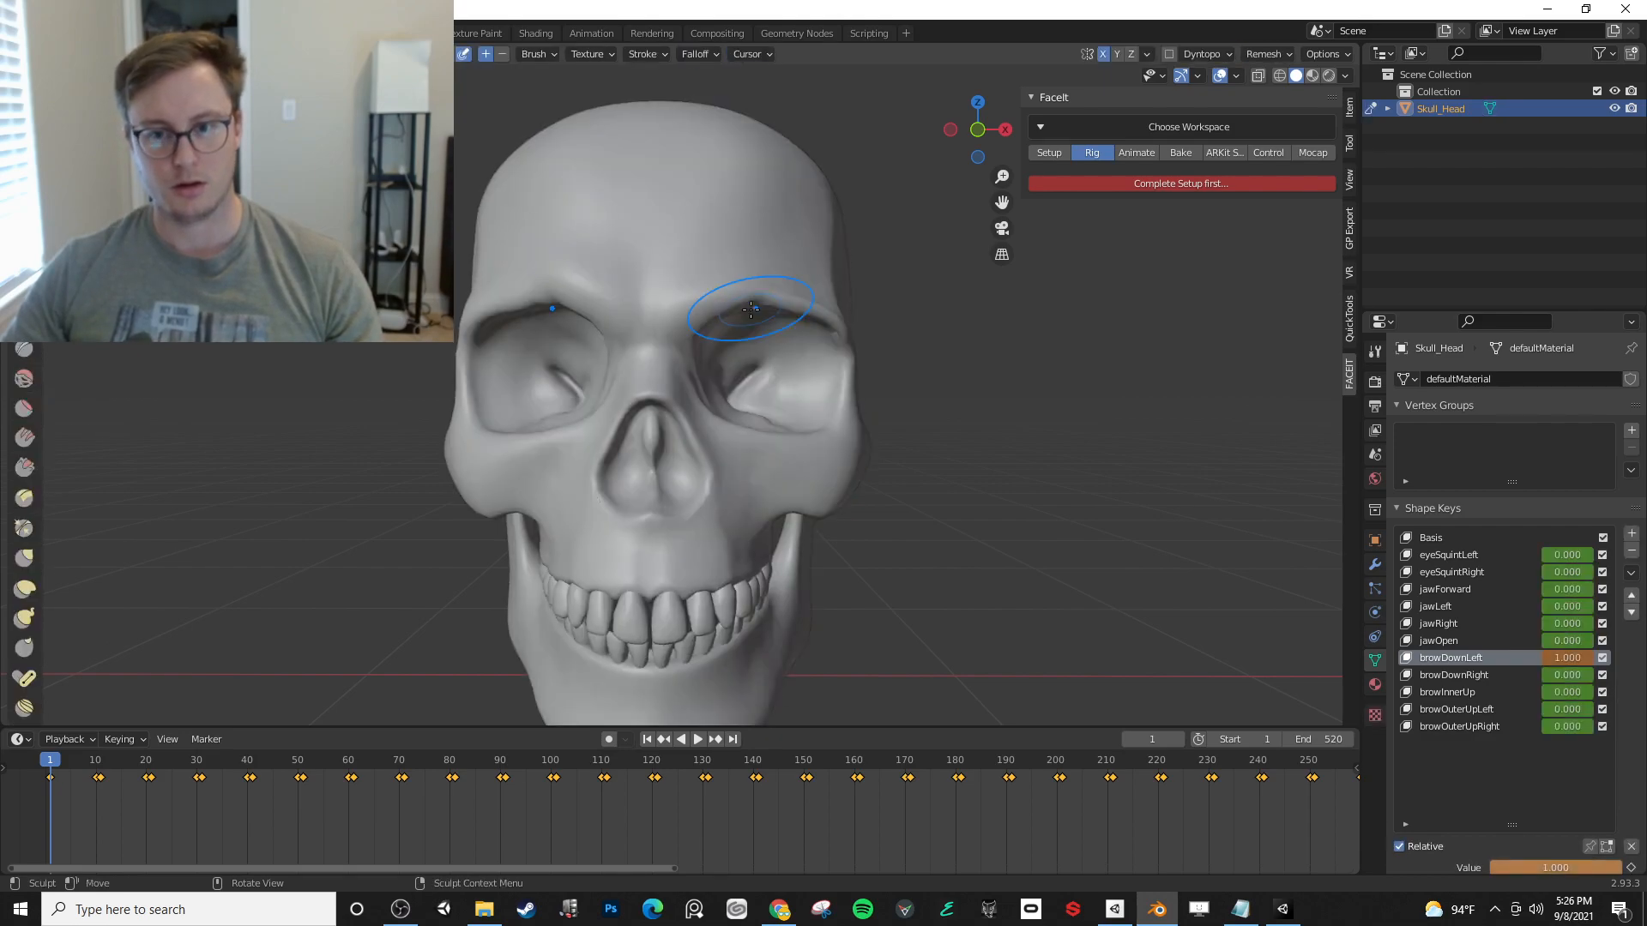
- Choose the Elastic Deform sculpt brush and turn off X-axis mirroring
{"action": "key", "text": "q"}
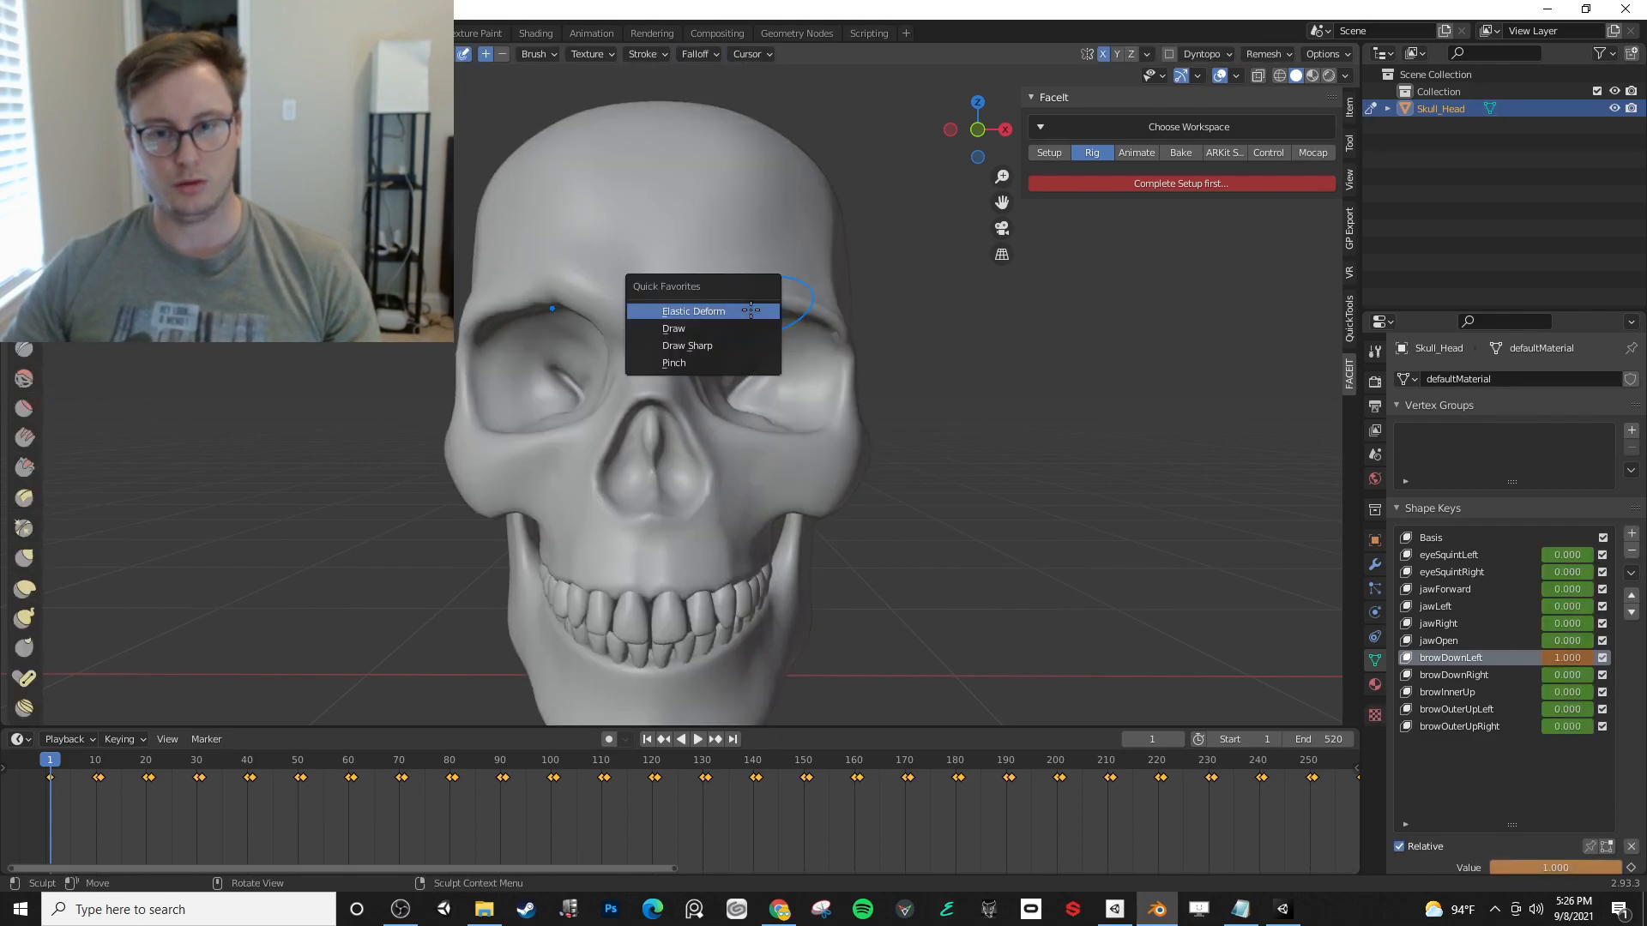
{"action": "left_click", "coordinate": [746, 311]}
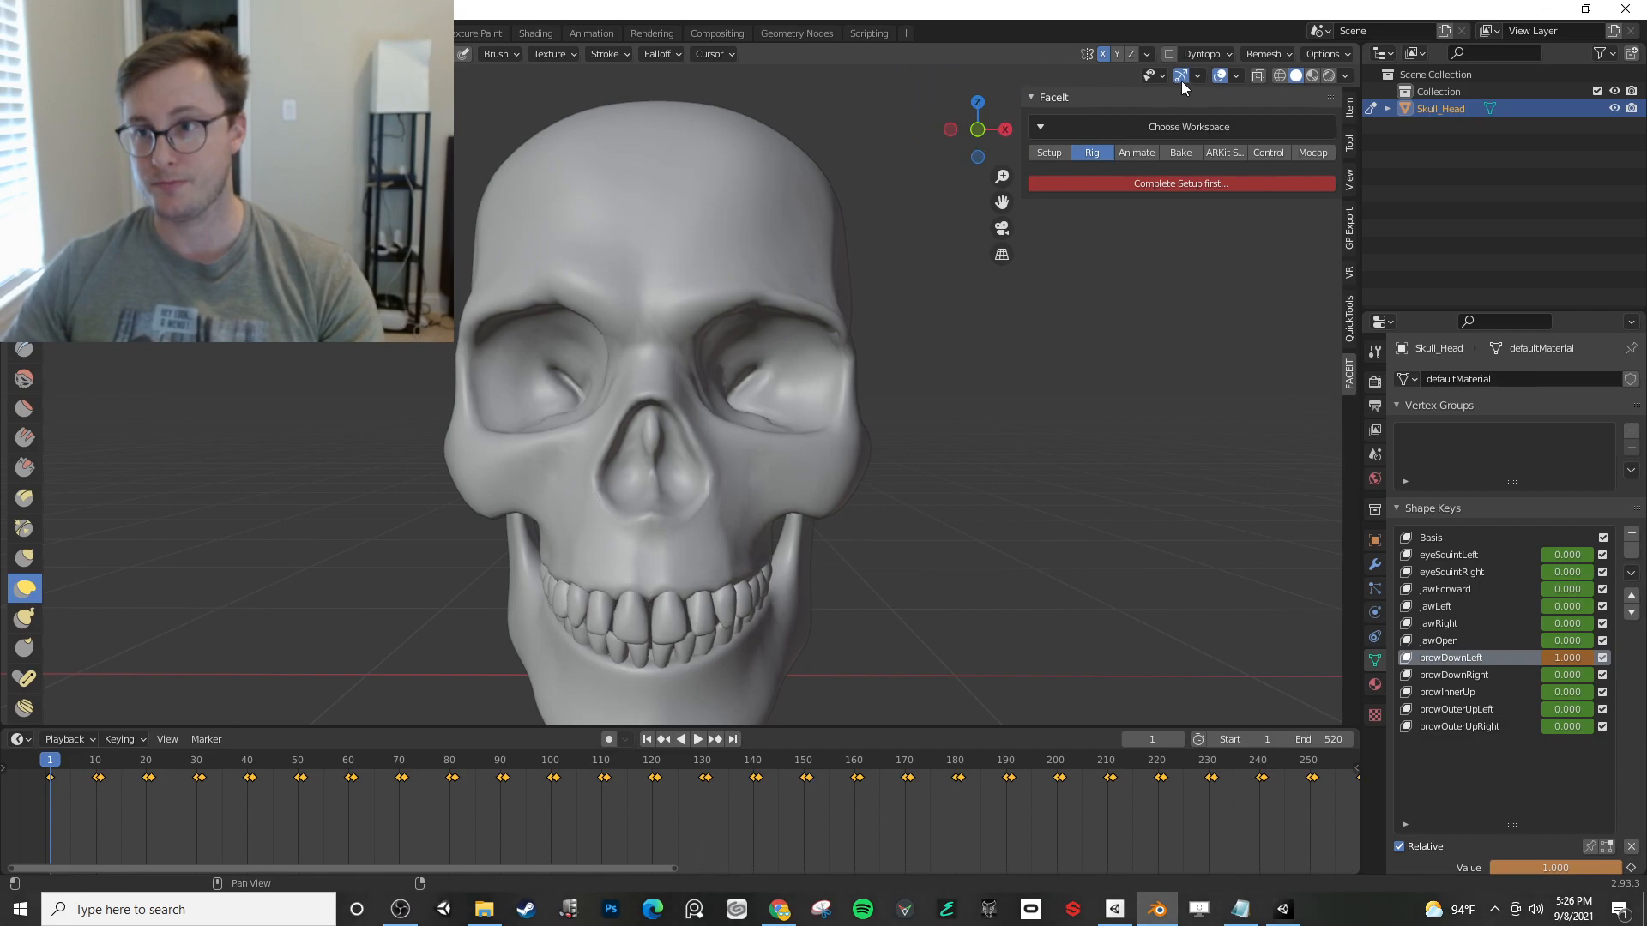
{"action": "left_click", "coordinate": [1107, 58]}
{"action": "key", "text": "p"}
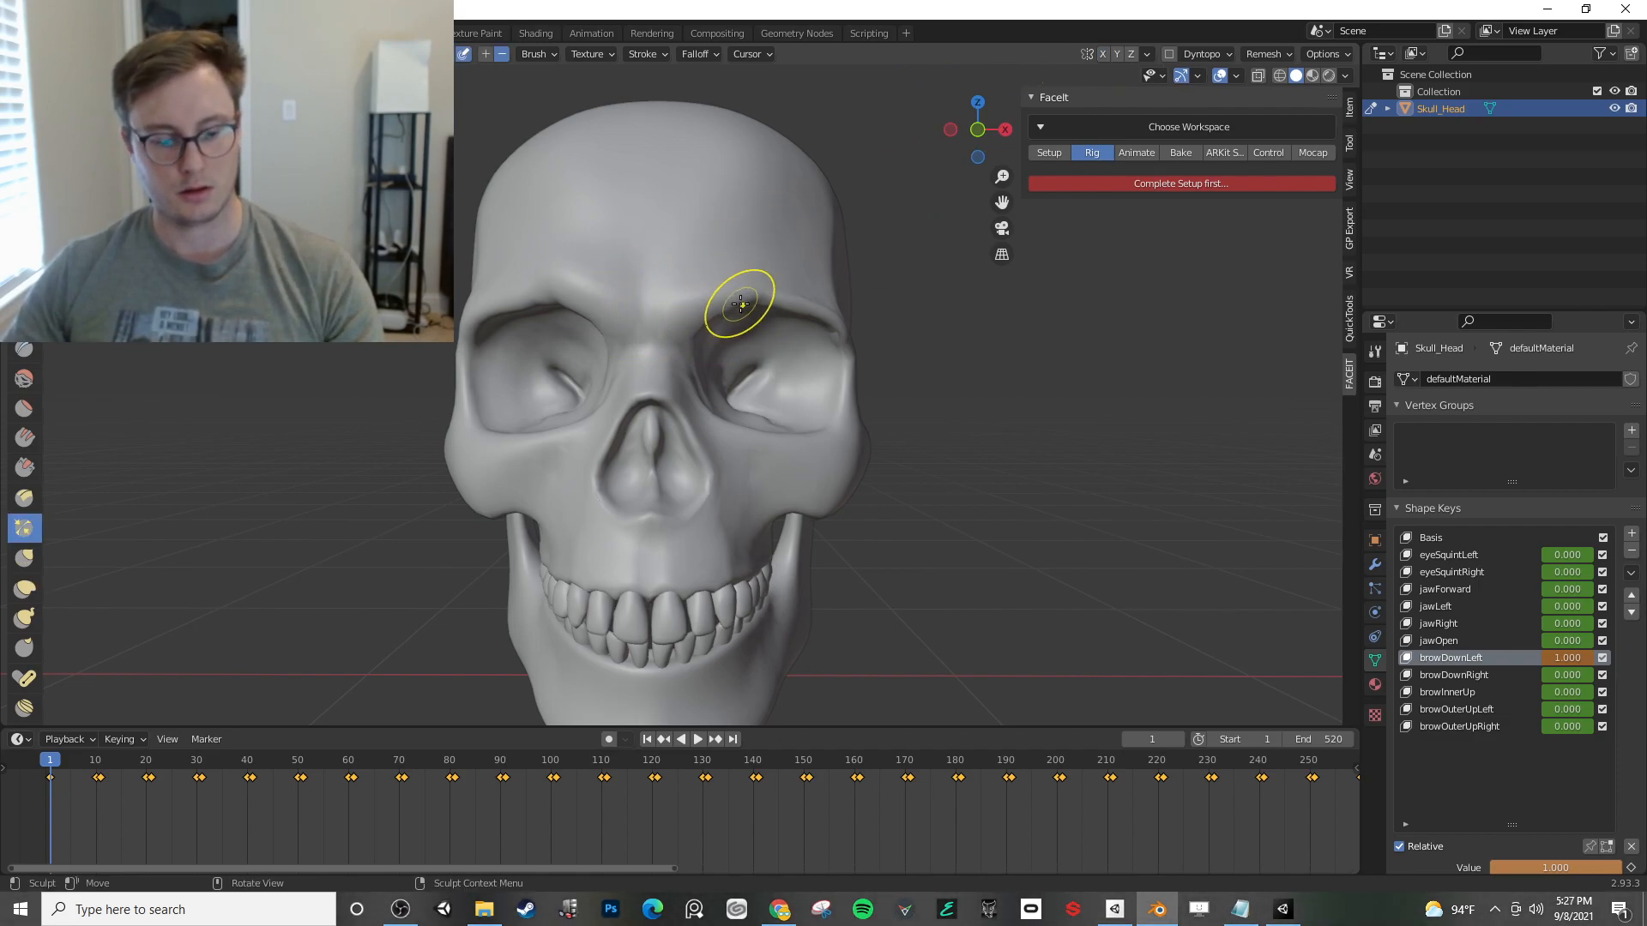
{"action": "key", "text": "q"}
{"action": "left_click", "coordinate": [736, 304]}
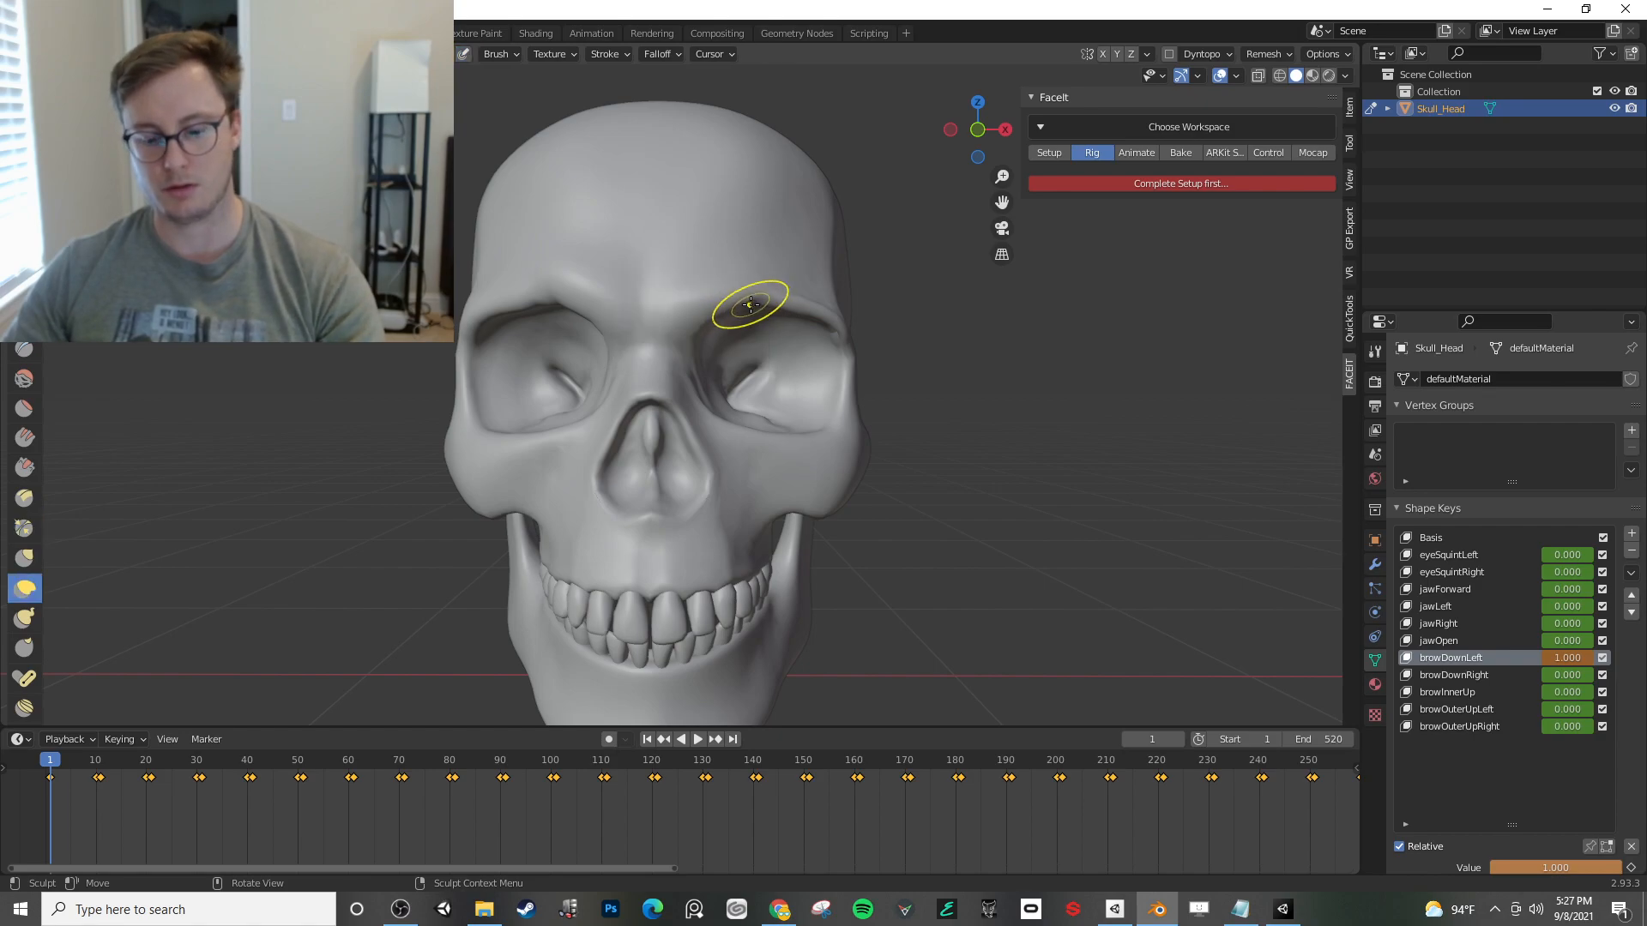
- Sculpt the skull's left brow ridge downward on browDownLeft and compare the shape with the key at 0.000
{"action": "mouse_move", "coordinate": [747, 302]}
{"action": "left_mouse_down"}
{"action": "mouse_move", "coordinate": [736, 314]}
{"action": "mouse_move", "coordinate": [796, 320]}
{"action": "left_mouse_up"}
{"action": "left_click_drag", "start_coordinate": [796, 312], "coordinate": [801, 320]}
{"action": "left_click_drag", "start_coordinate": [803, 313], "coordinate": [732, 322]}
{"action": "left_click_drag", "start_coordinate": [1567, 654], "coordinate": [1516, 657]}
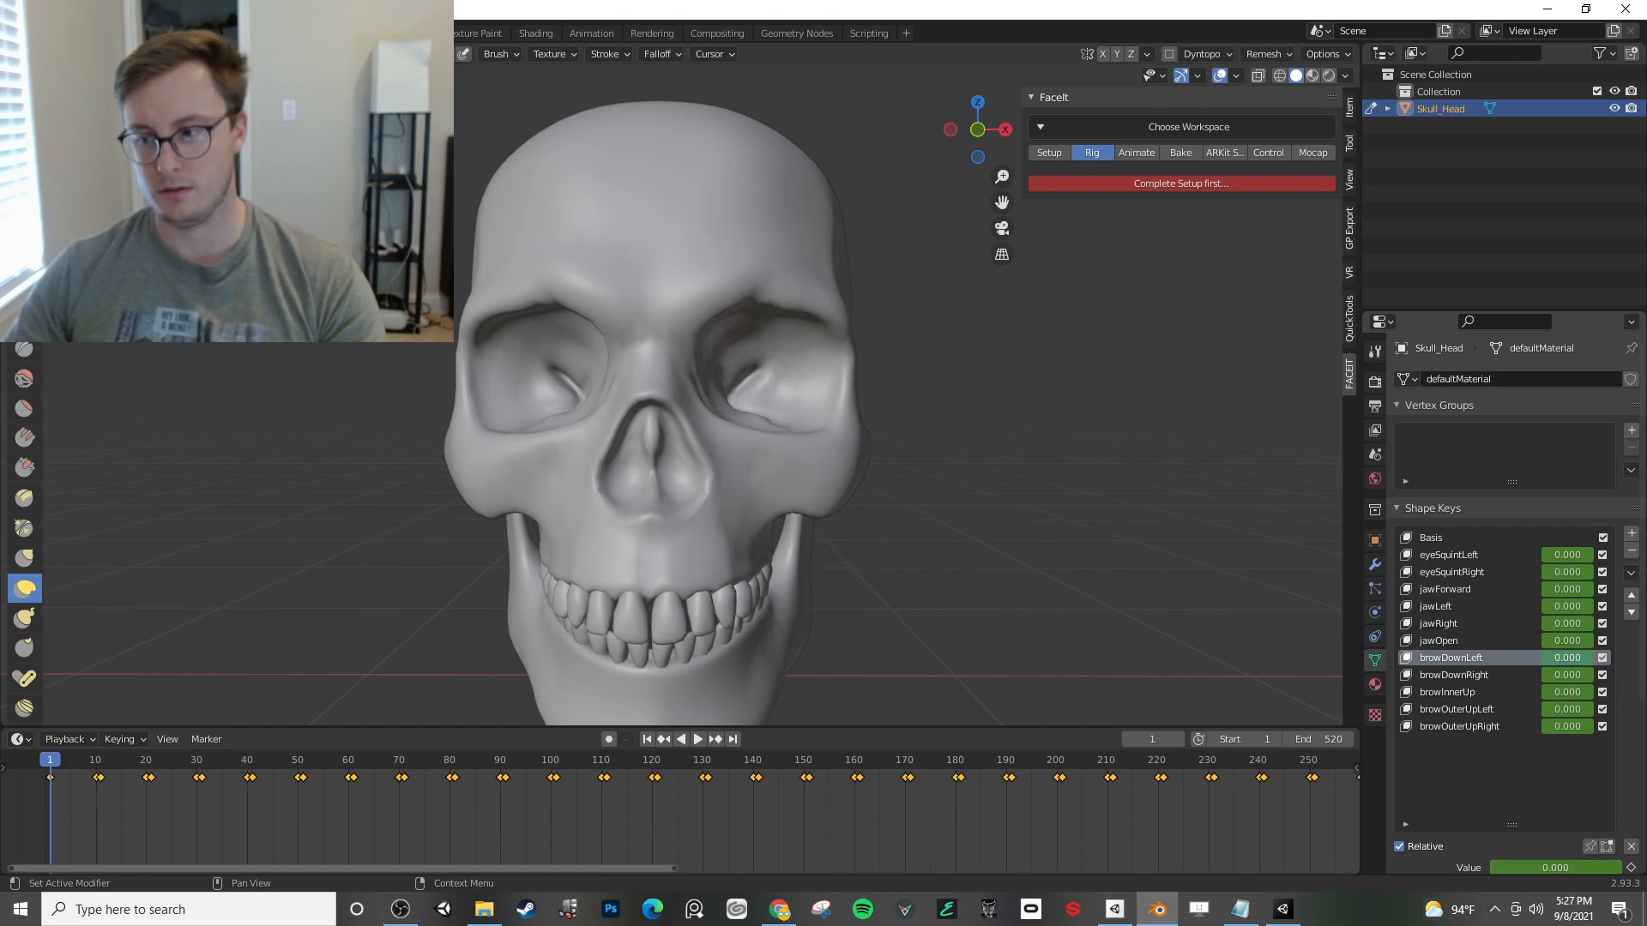
{"action": "left_click_drag", "start_coordinate": [1552, 655], "coordinate": [1522, 675]}
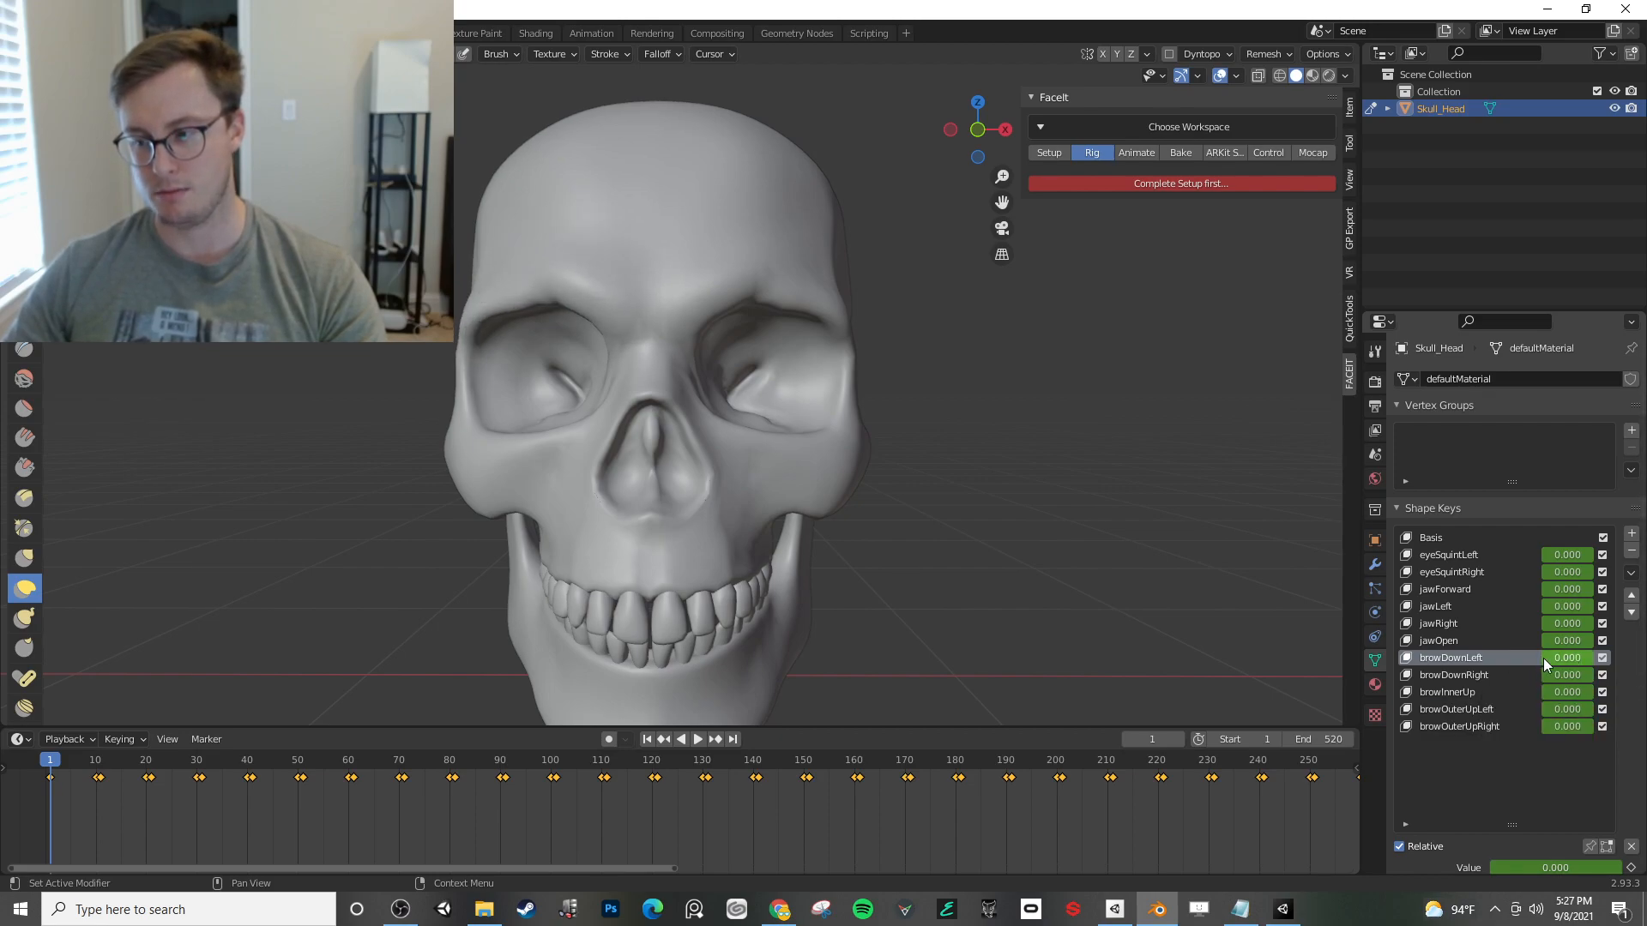
- Delete the browDownRight shape key and create a new shape from the mix with browDownLeft at 1.000
{"action": "double_click", "coordinate": [1492, 675]}
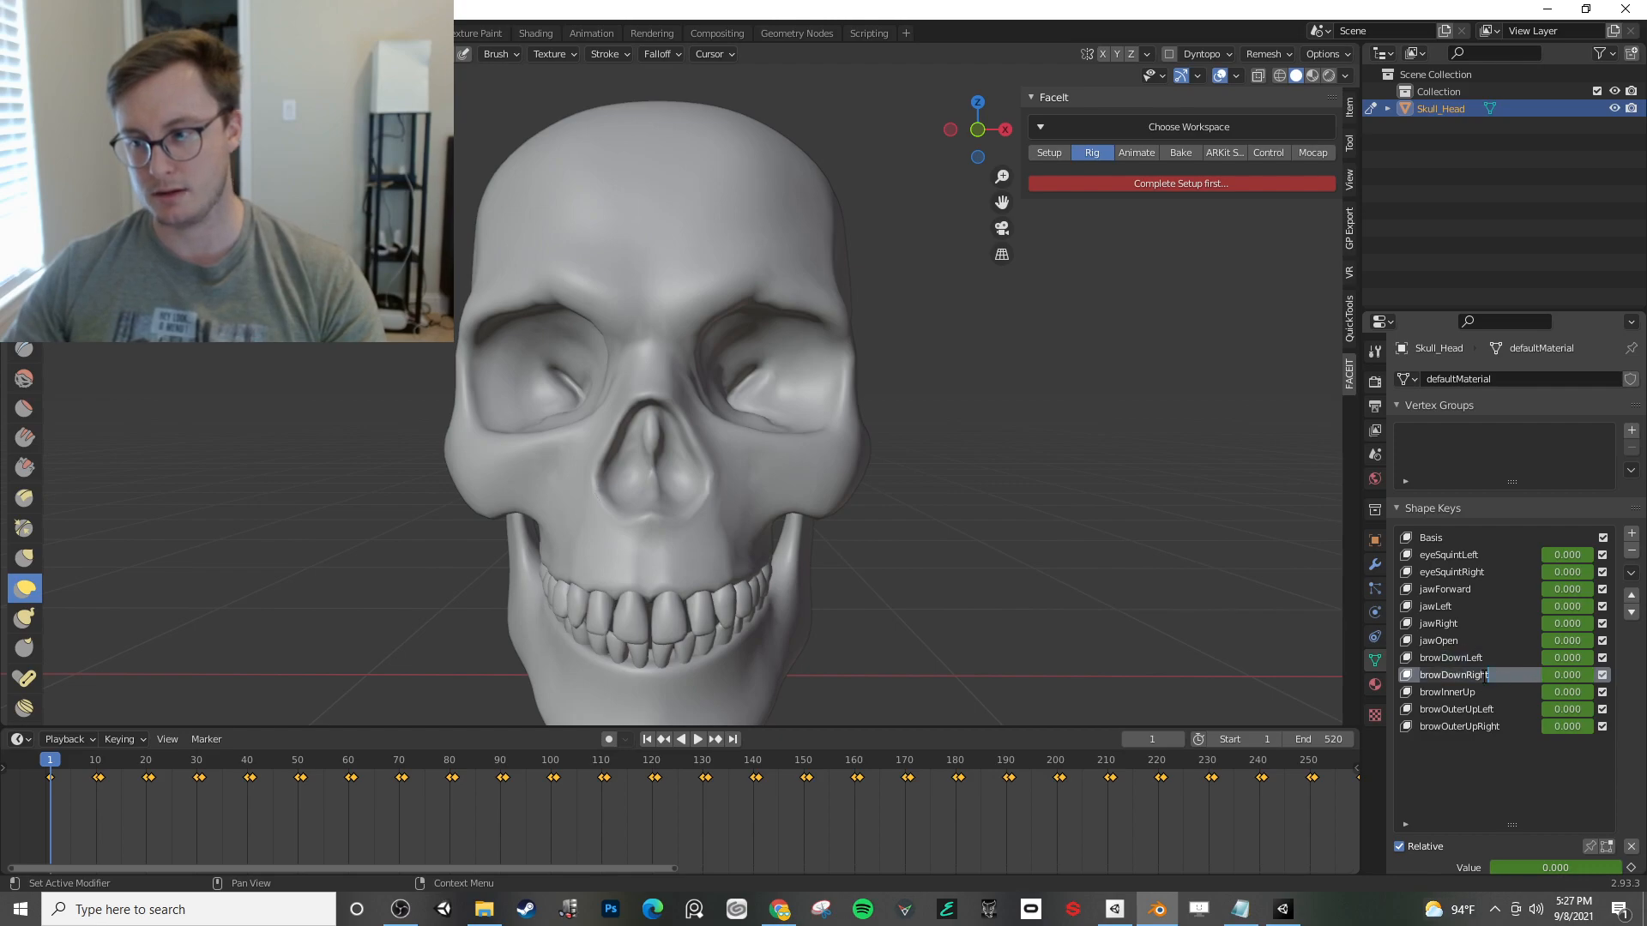
{"action": "key", "text": "Return"}
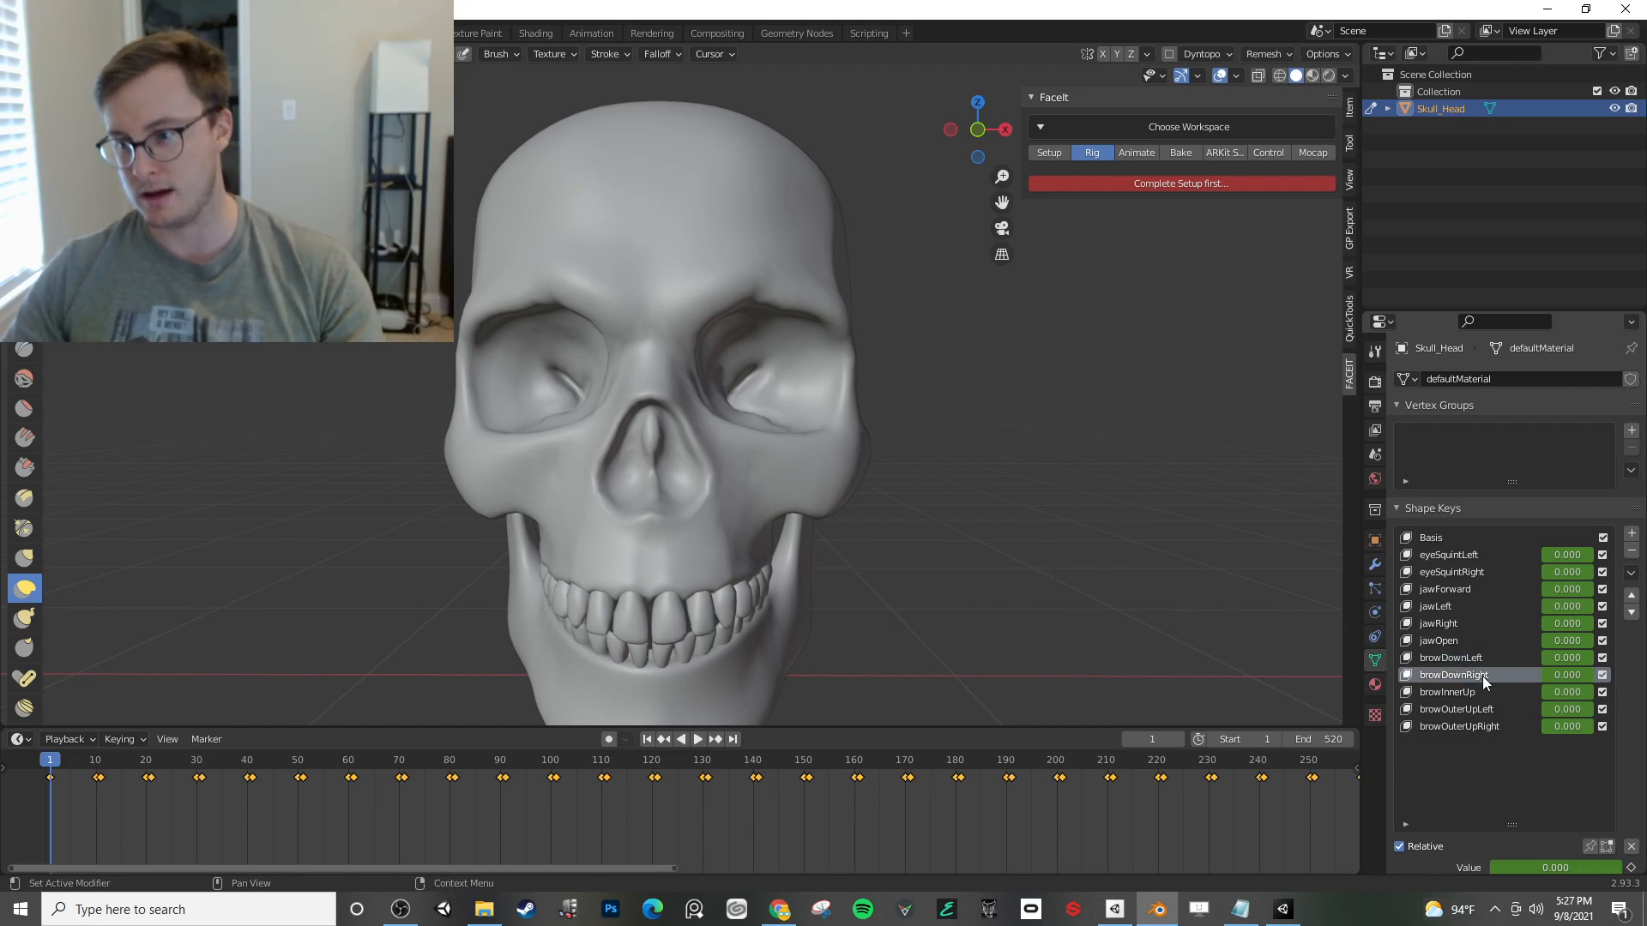
{"action": "left_click", "coordinate": [1631, 552]}
{"action": "left_click_drag", "start_coordinate": [1572, 657], "coordinate": [1613, 657]}
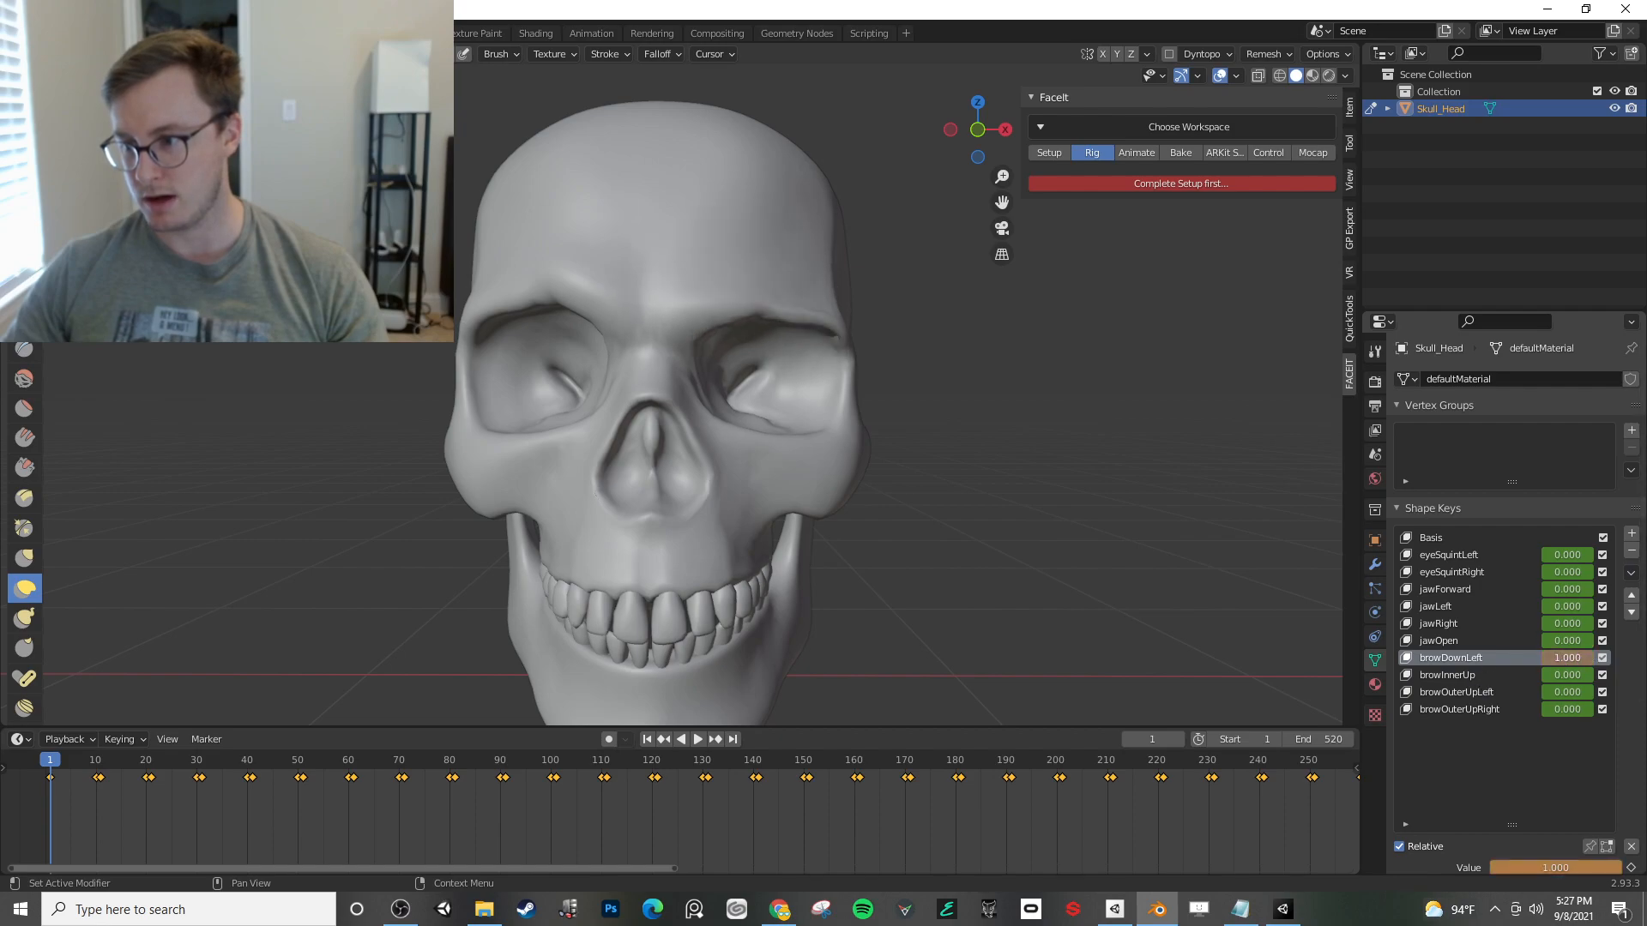
{"action": "left_click", "coordinate": [1631, 572]}
{"action": "left_click", "coordinate": [1577, 590]}
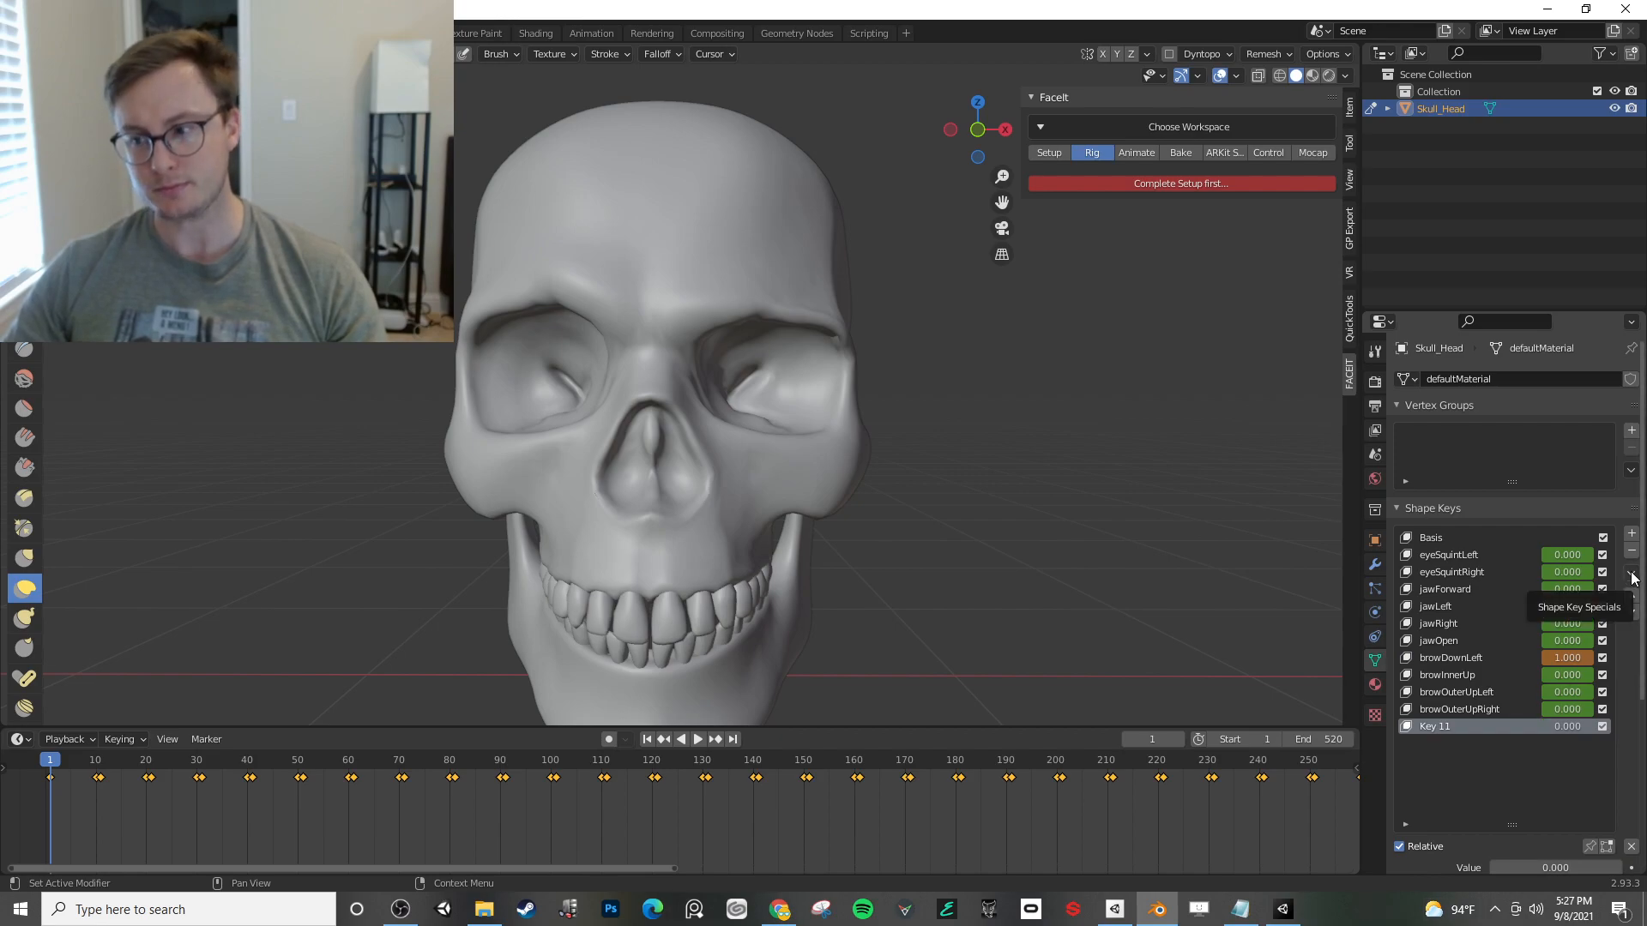
- Delete the shape key keyframes from the timeline and save the file
{"action": "left_click_drag", "start_coordinate": [1568, 657], "coordinate": [1579, 726]}
{"action": "key", "text": "x"}
{"action": "left_click", "coordinate": [1042, 811]}
{"action": "key", "text": "ctrl+s"}
{"action": "left_click_drag", "start_coordinate": [1576, 727], "coordinate": [1556, 729]}
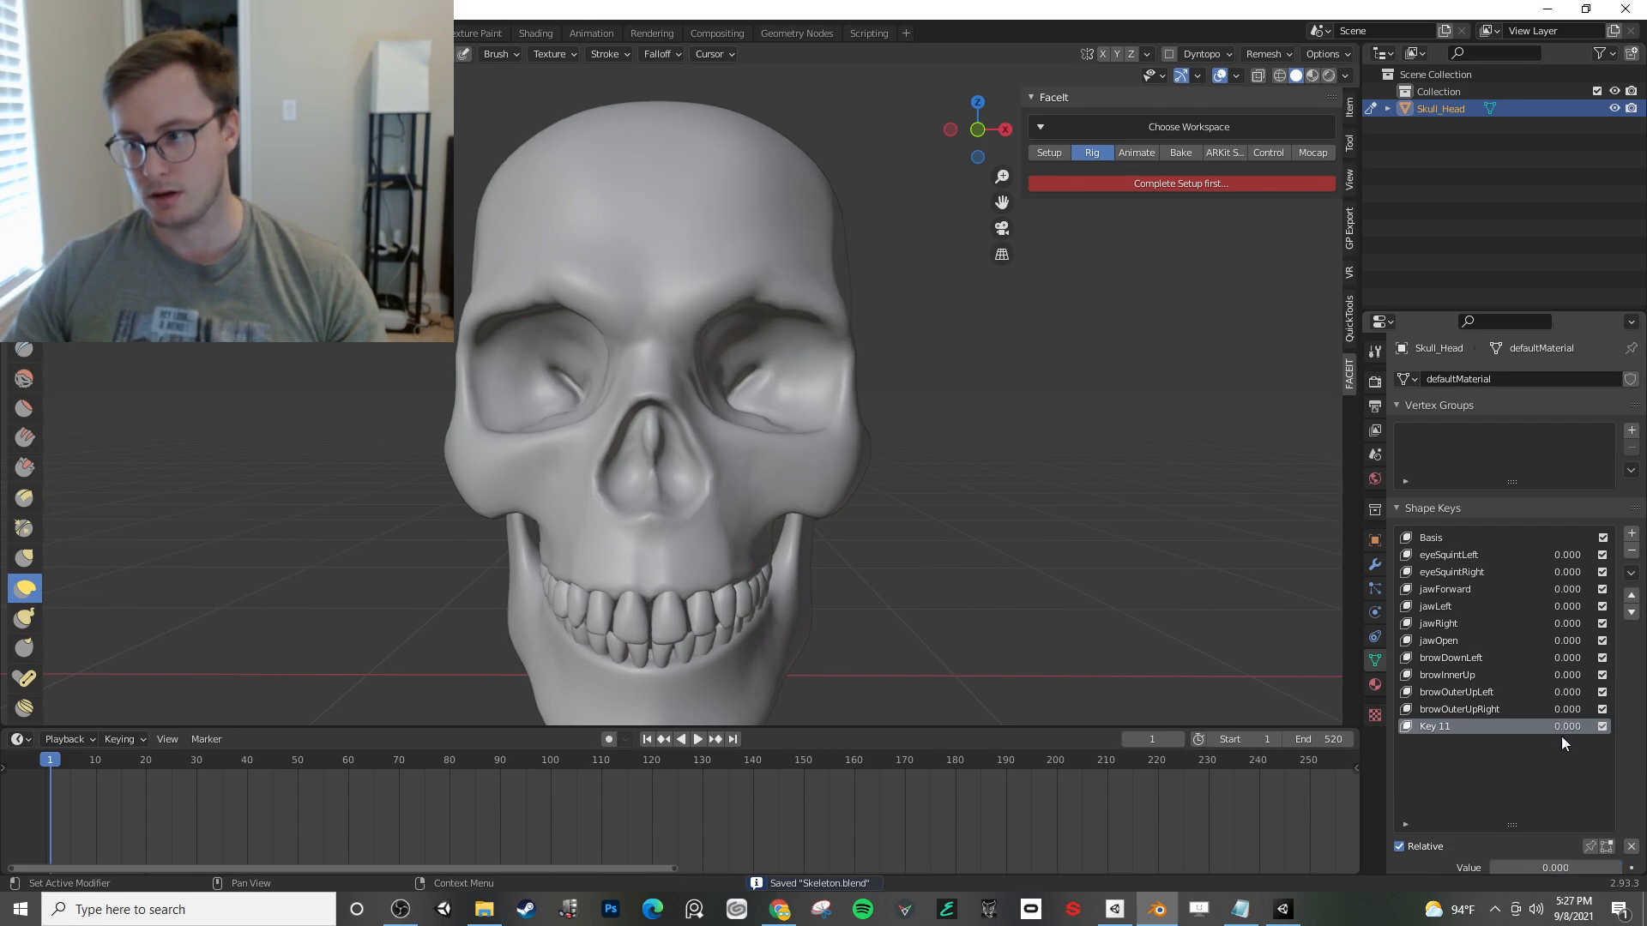
- Try mirroring the new shape key, first by topology and again with Mirror Shape Key, checking it at 1.000
{"action": "right_click", "coordinate": [1529, 728]}
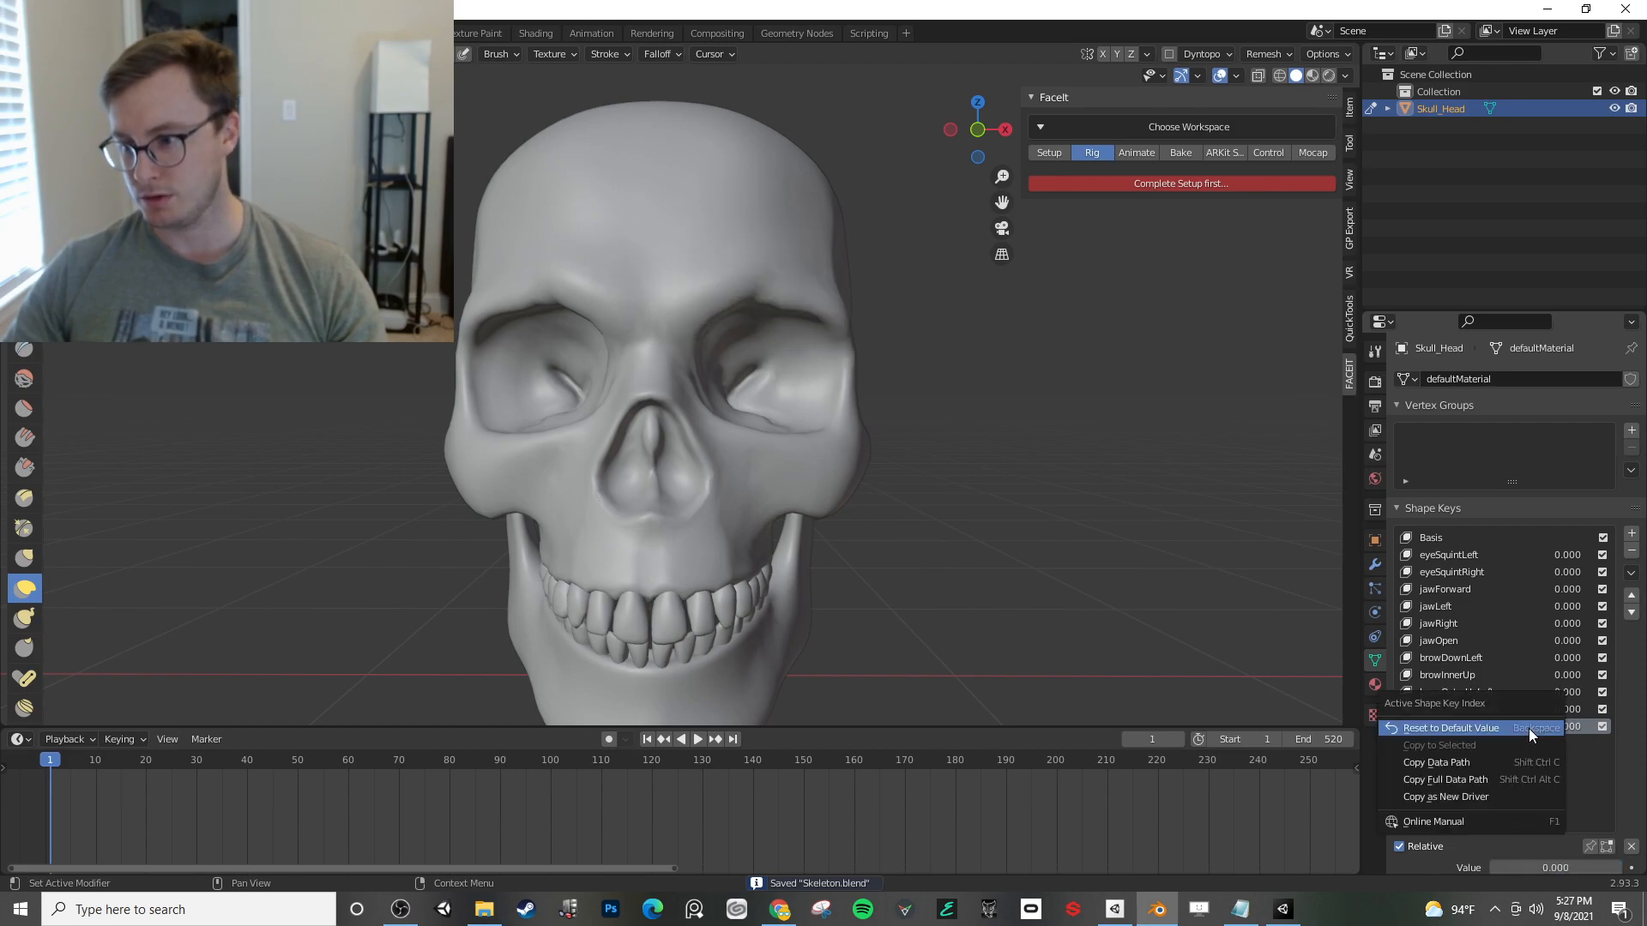
{"action": "left_click", "coordinate": [1630, 572]}
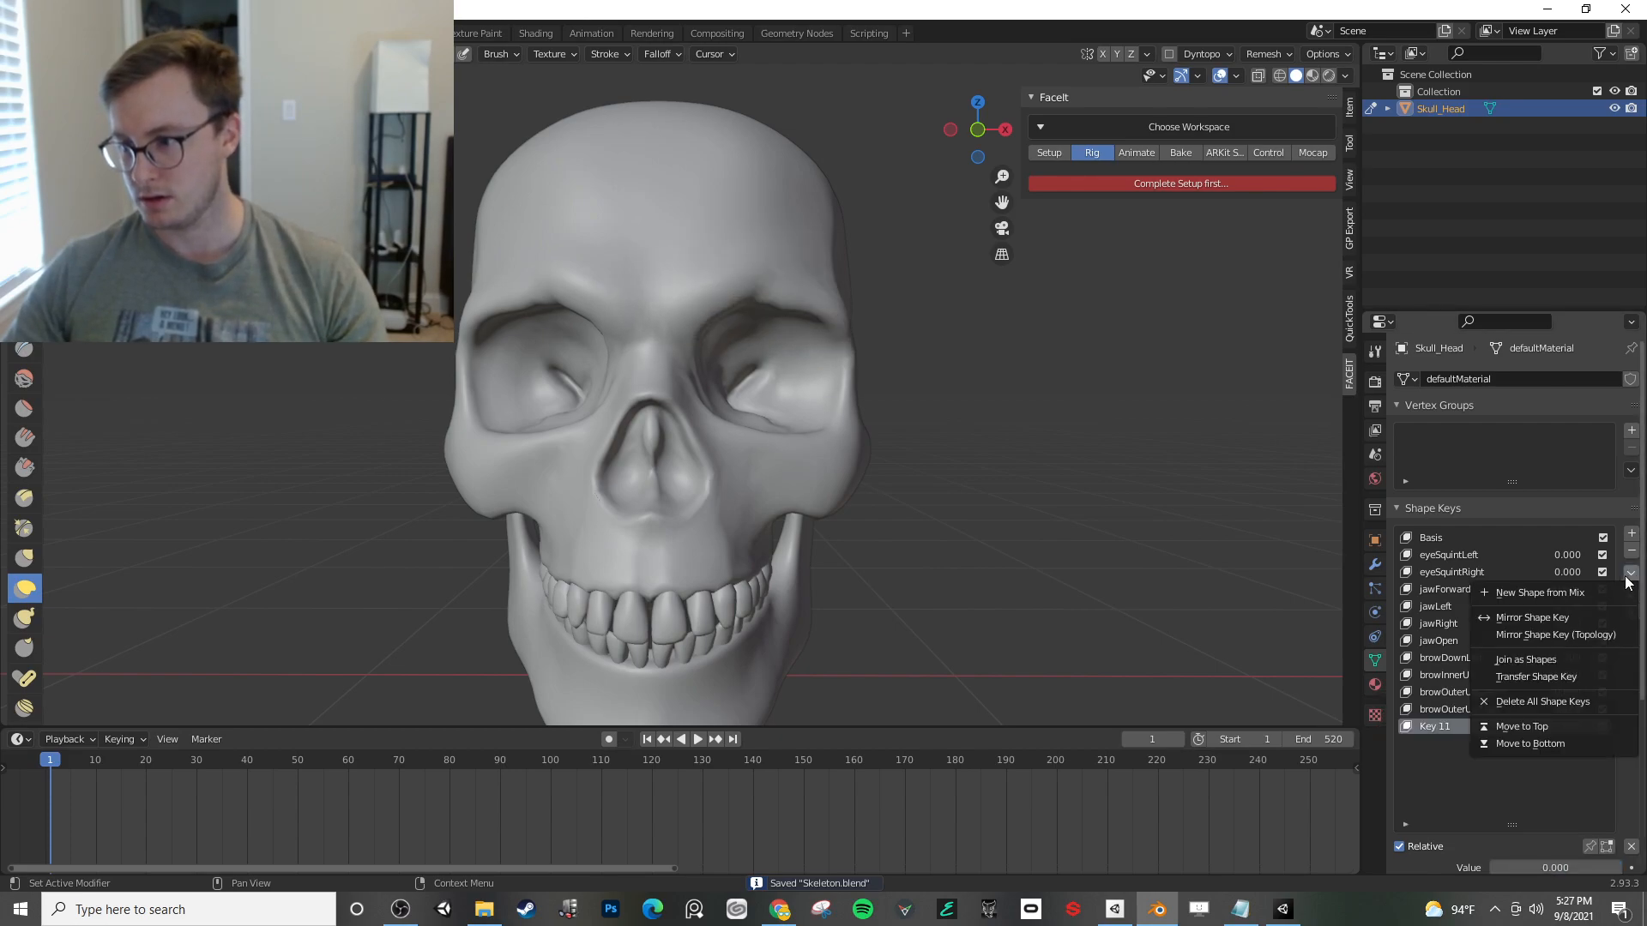
{"action": "left_click", "coordinate": [1560, 636]}
{"action": "mouse_move", "coordinate": [1567, 728]}
{"action": "left_mouse_down"}
{"action": "mouse_move", "coordinate": [1616, 728]}
{"action": "mouse_move", "coordinate": [1566, 728]}
{"action": "left_mouse_up"}
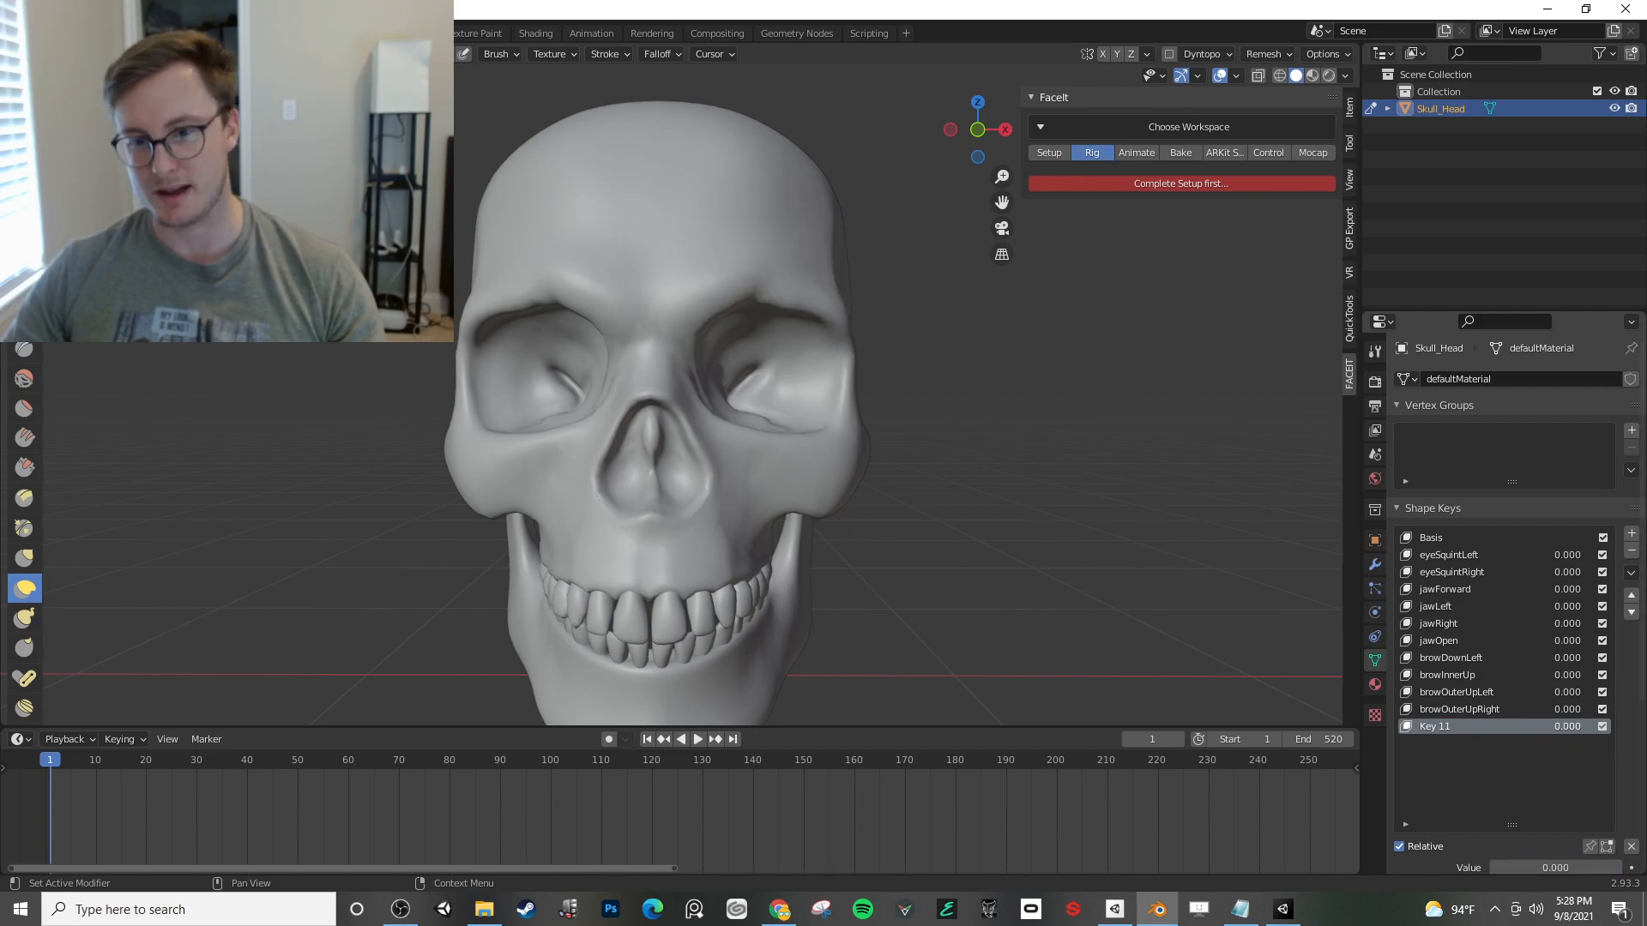
{"action": "left_click", "coordinate": [1632, 573]}
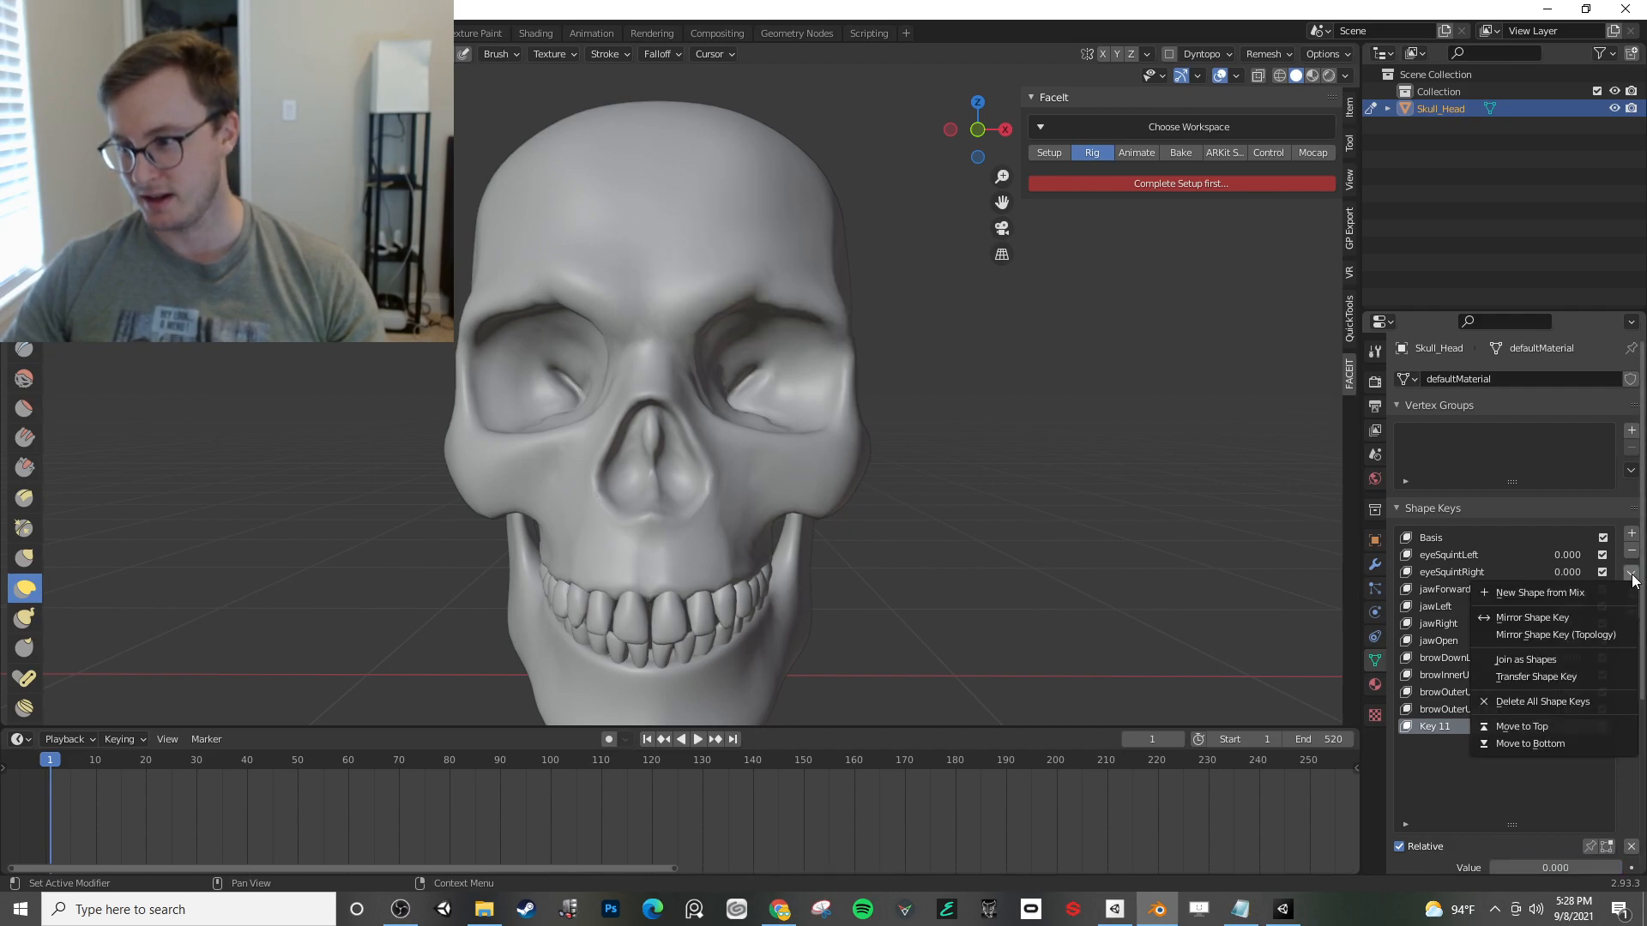
{"action": "left_click", "coordinate": [1580, 616]}
{"action": "left_click_drag", "start_coordinate": [1566, 728], "coordinate": [1617, 728]}
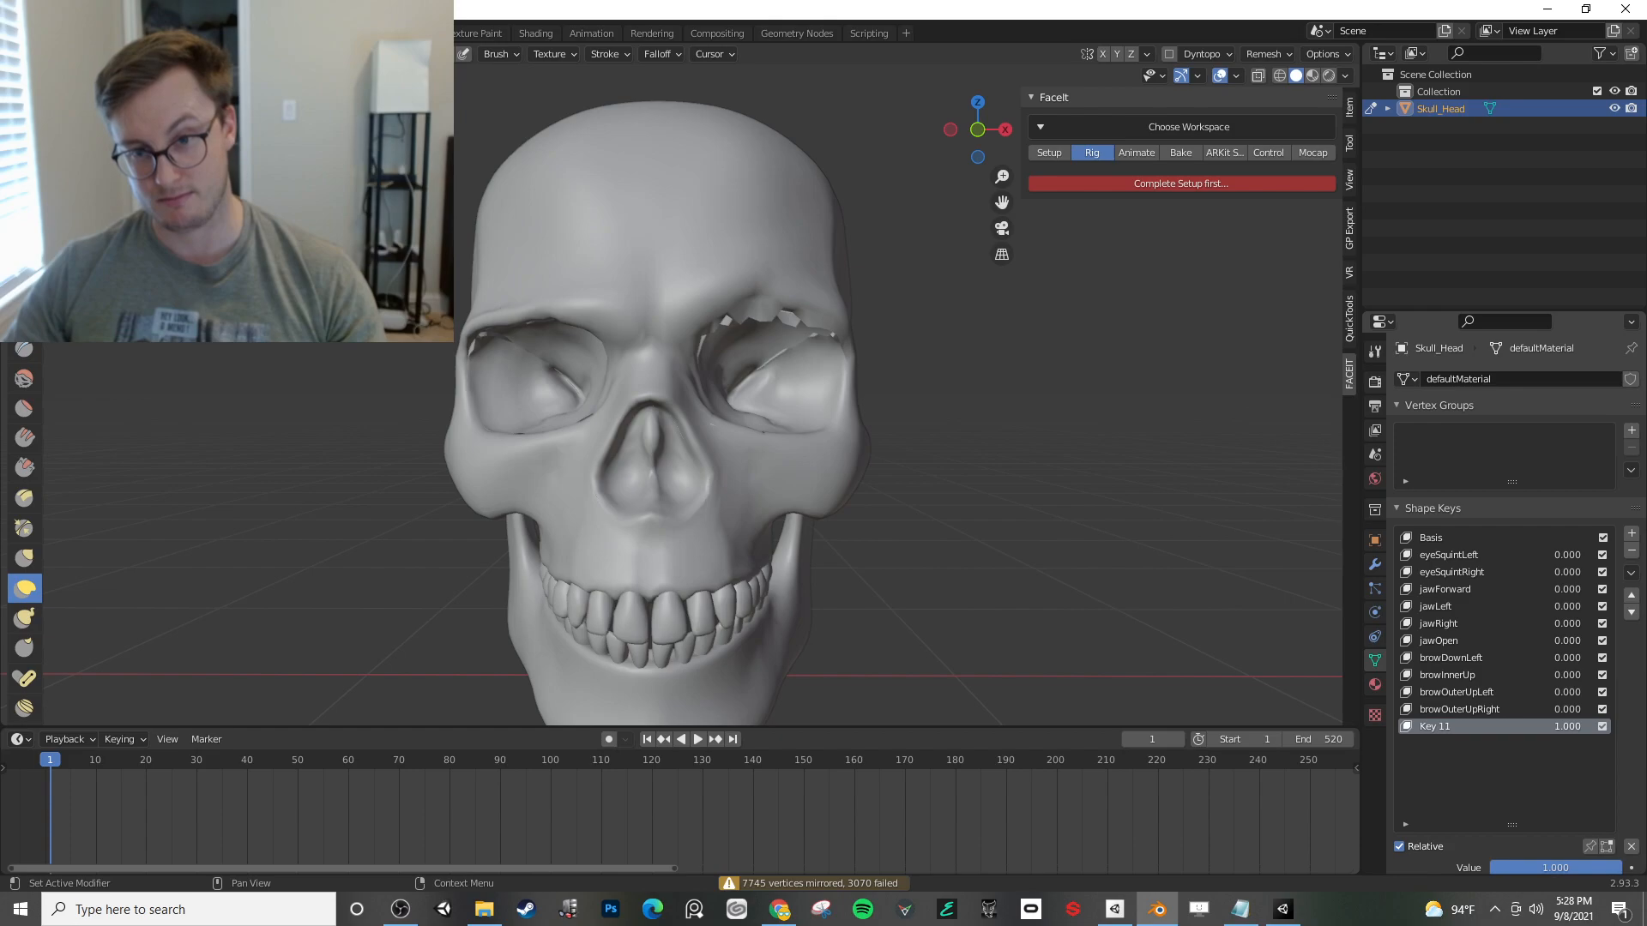
- Undo the shape key mirroring, the new mixed key, the browDownRight deletion and the left brow sculpting
{"action": "key", "text": "ctrl+z"}
{"action": "key", "text": "ctrl+z"}
{"action": "key", "text": "ctrl+z"}
{"action": "key", "text": "ctrl+z"}
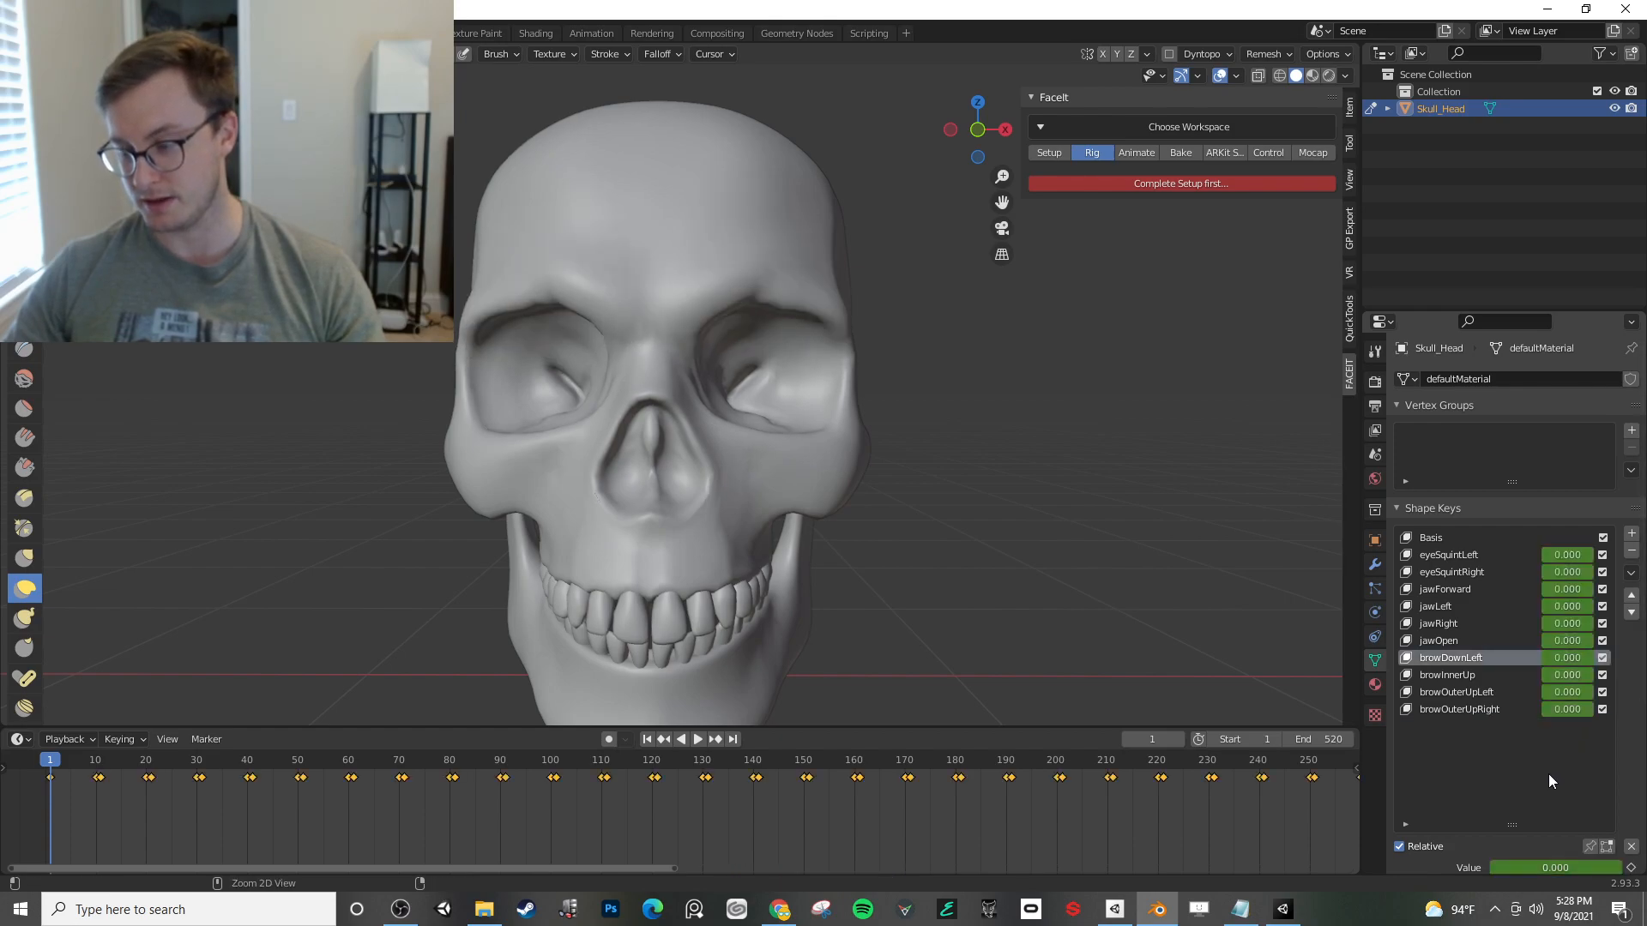
{"action": "key", "text": "ctrl+z"}
{"action": "key", "text": "ctrl+z"}
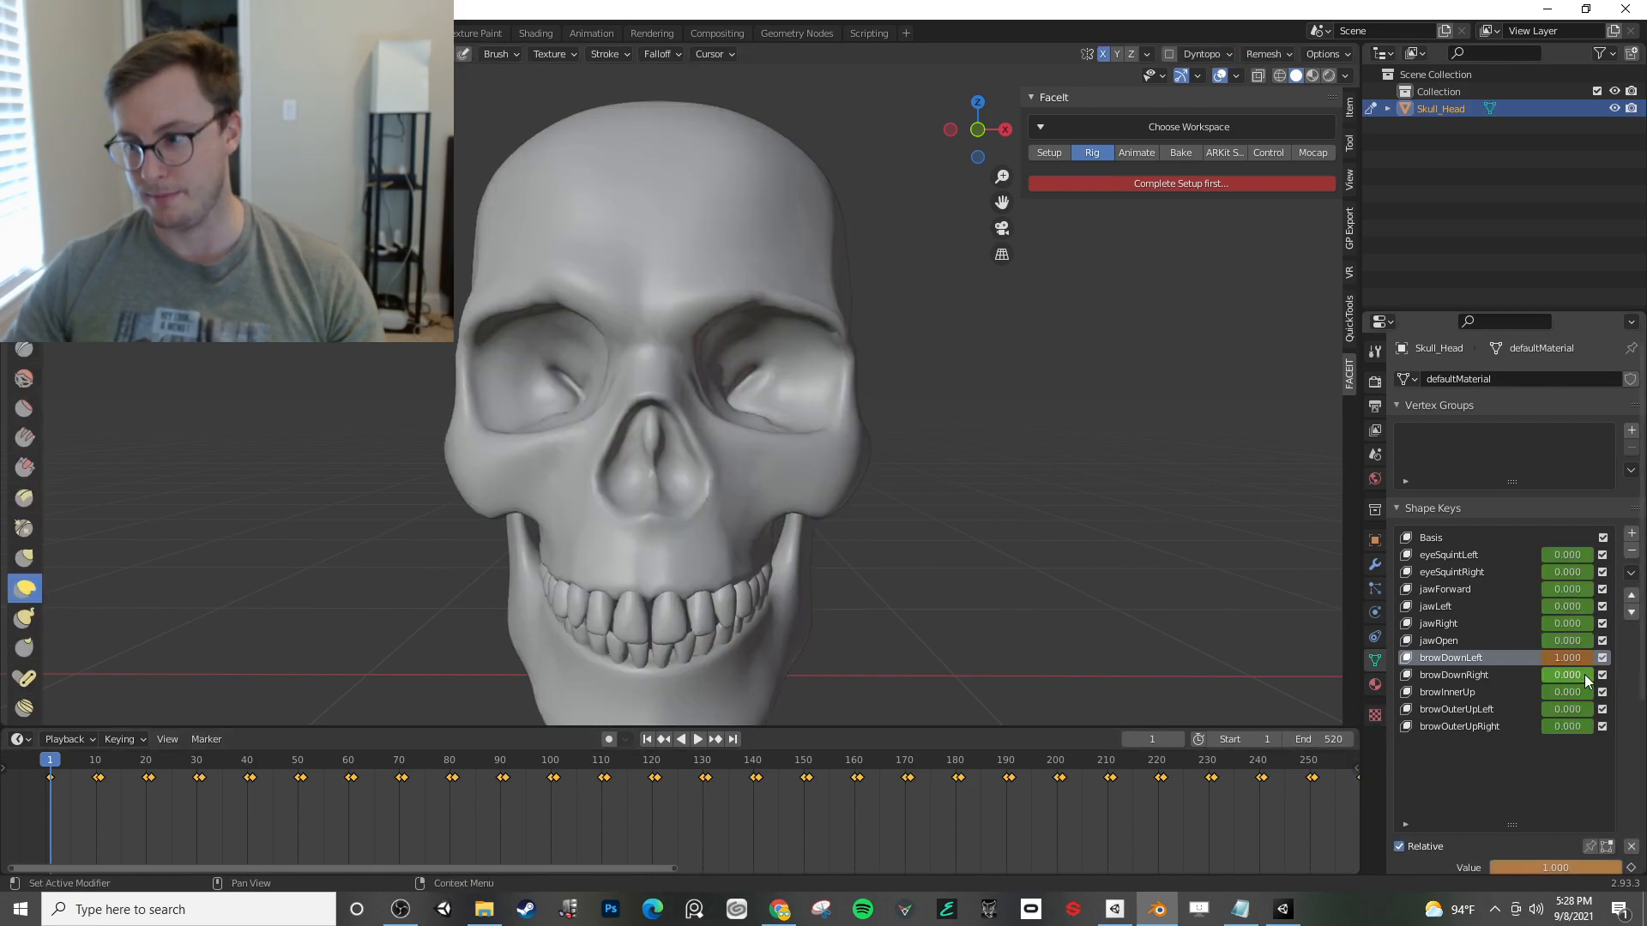
- Turn off X-axis mirroring and sculpt the left brow ridge downward on browDownLeft at 1.000, resetting the key to 0.000
{"action": "left_click_drag", "start_coordinate": [1567, 658], "coordinate": [1515, 658]}
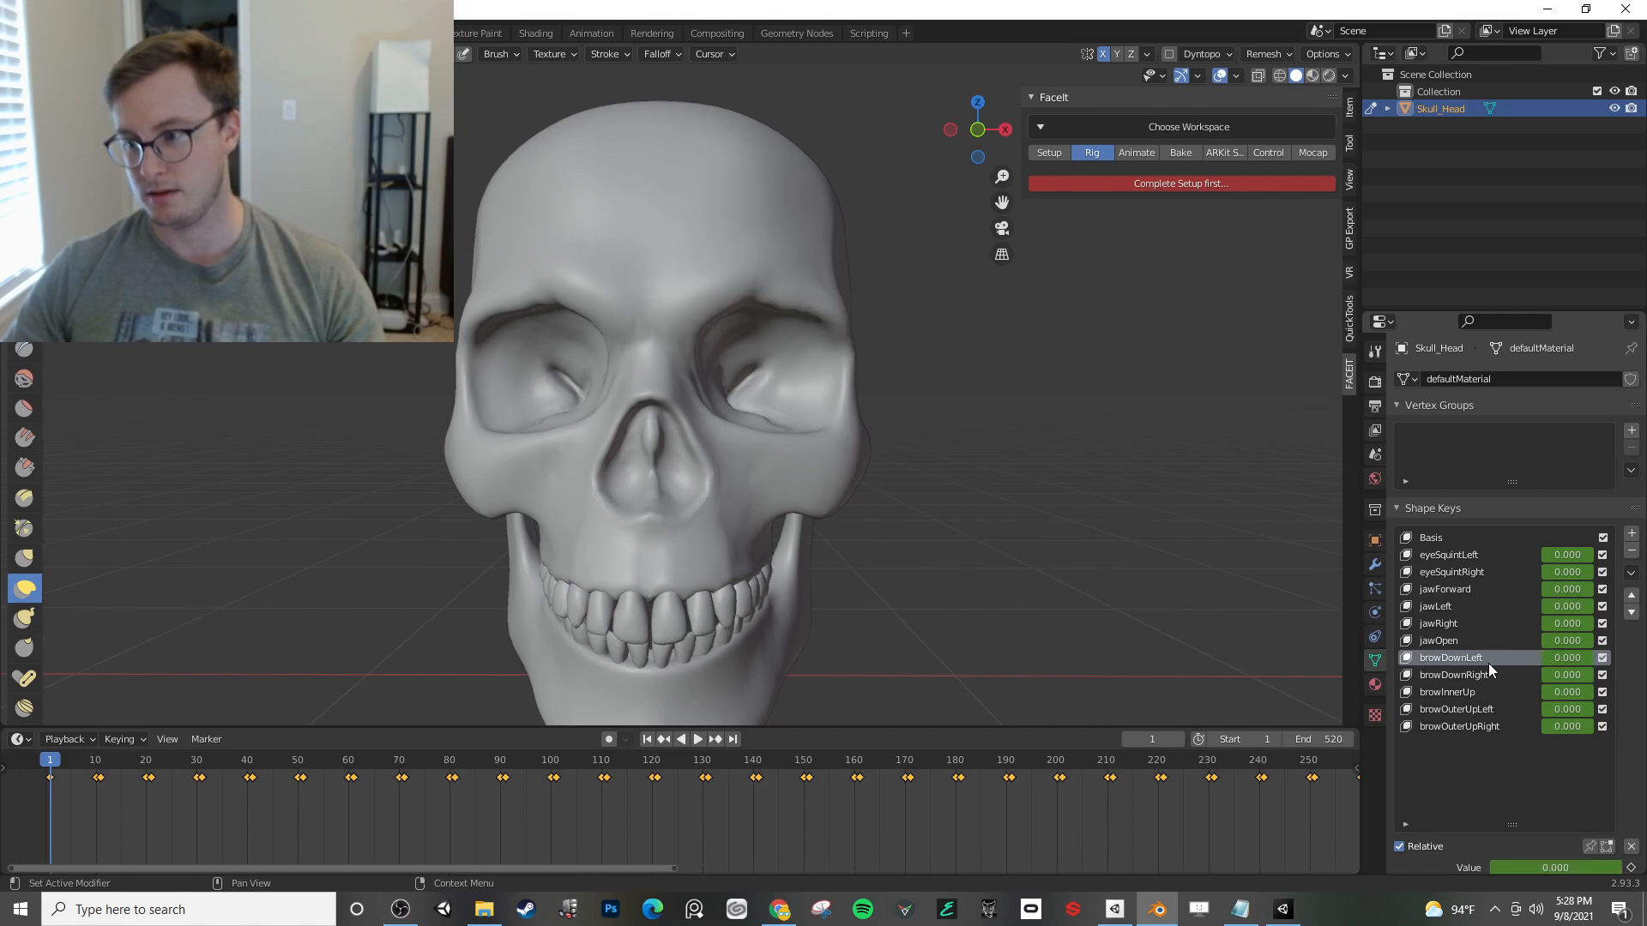
{"action": "left_click_drag", "start_coordinate": [1561, 658], "coordinate": [1586, 647]}
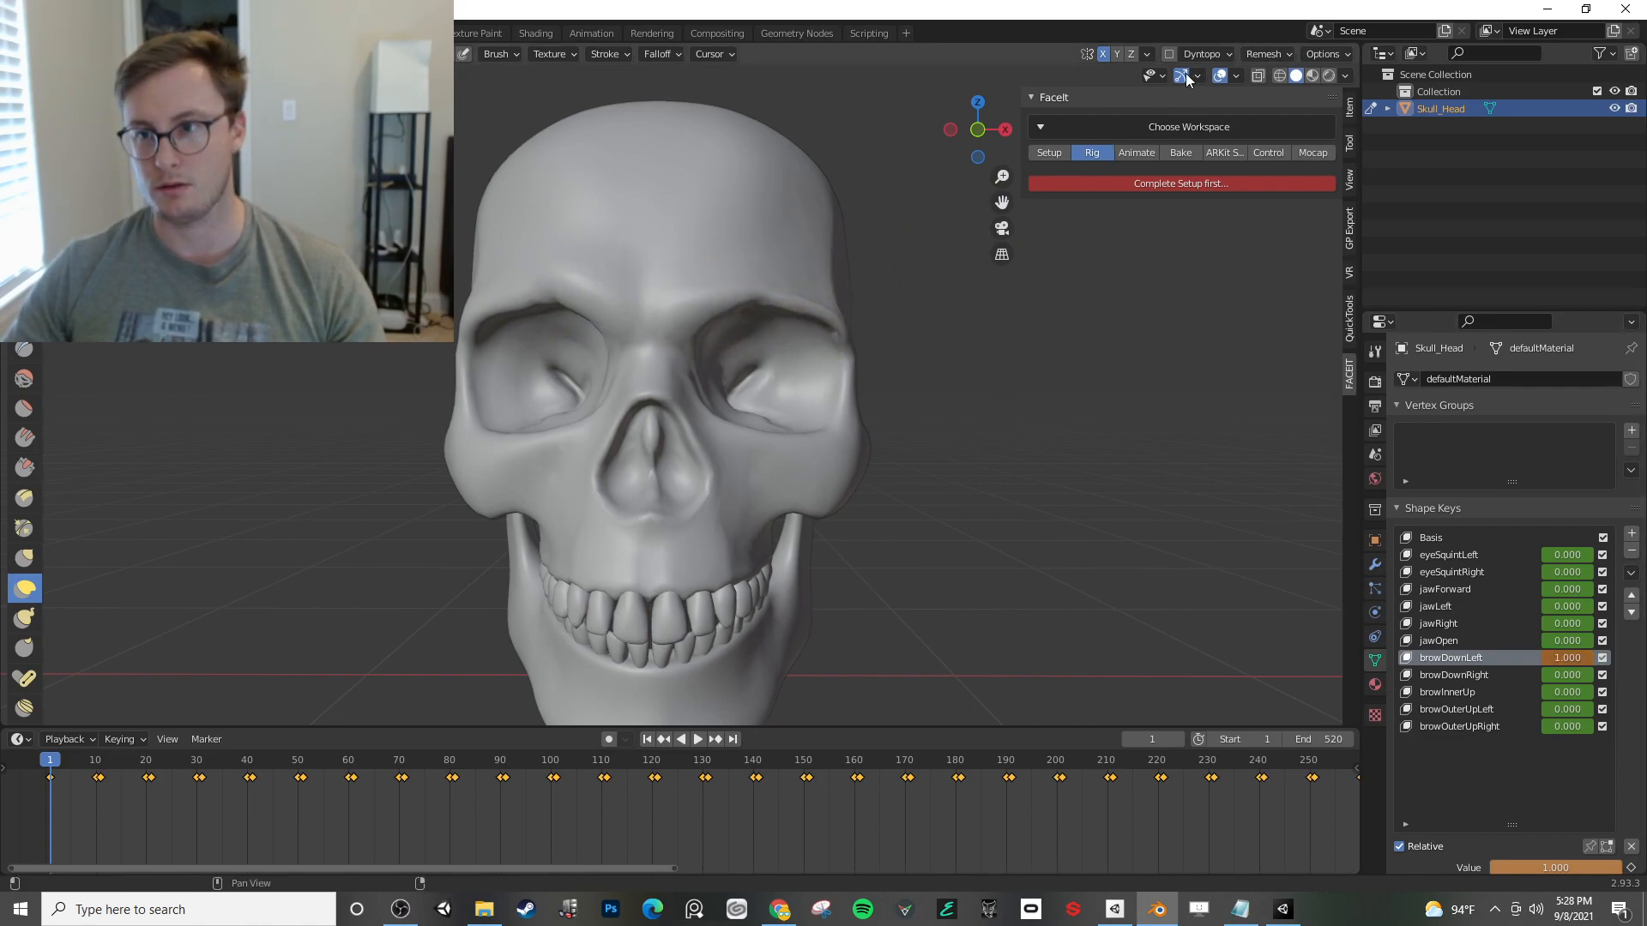
{"action": "left_click", "coordinate": [1103, 54]}
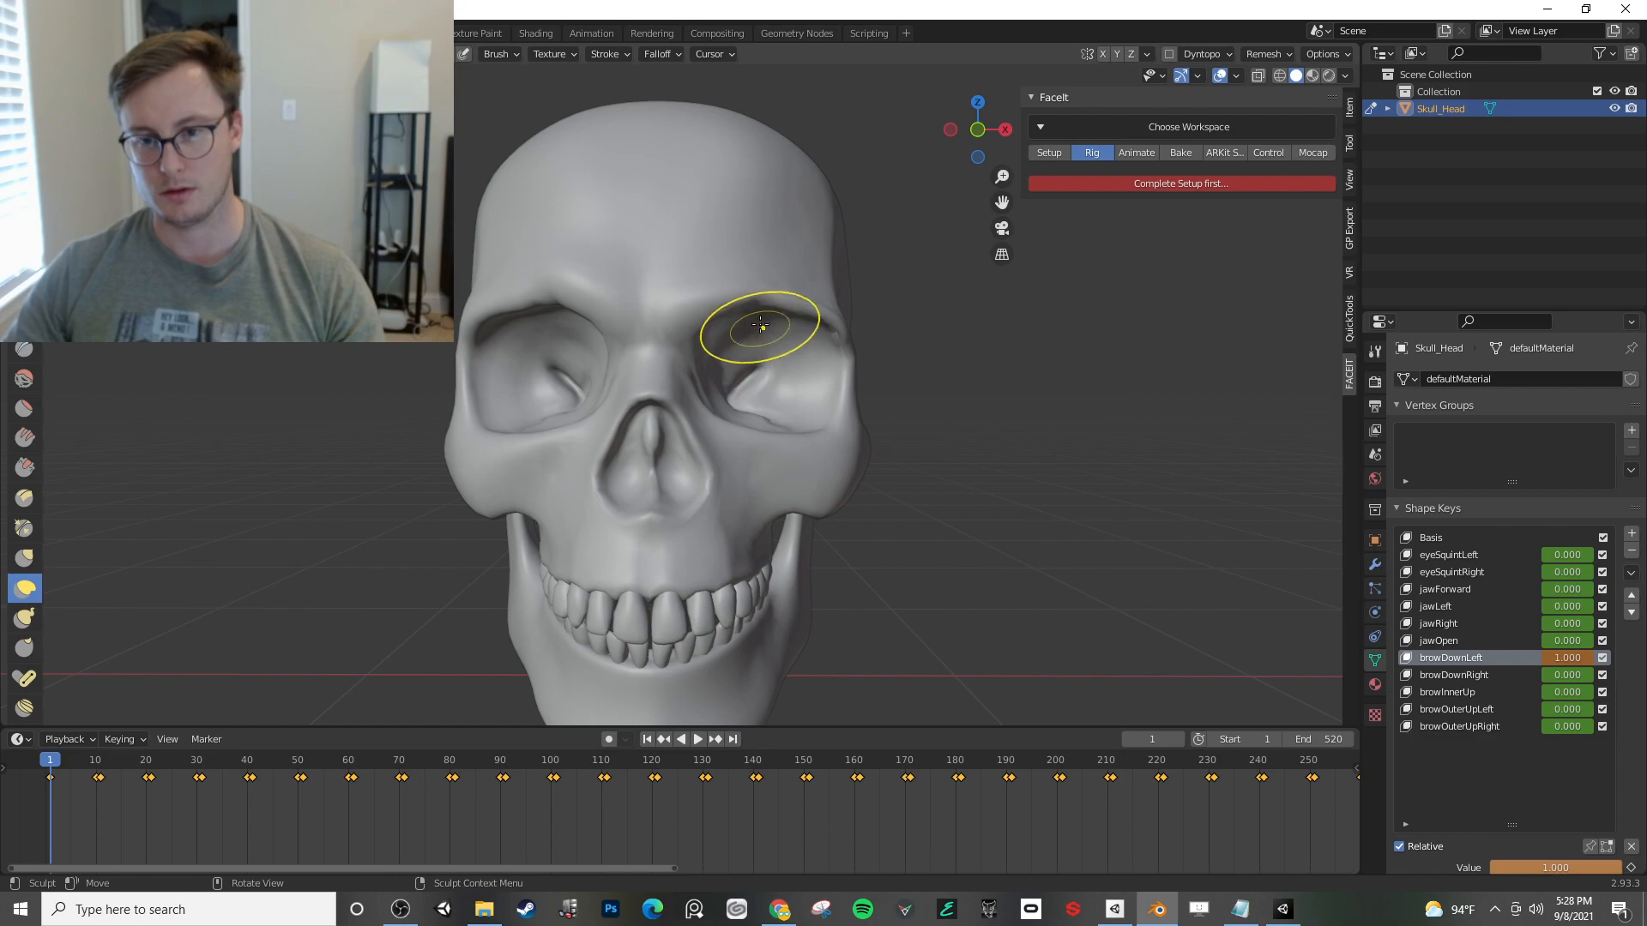
{"action": "mouse_move", "coordinate": [748, 298]}
{"action": "left_mouse_down"}
{"action": "mouse_move", "coordinate": [765, 328]}
{"action": "mouse_move", "coordinate": [806, 317]}
{"action": "mouse_move", "coordinate": [774, 316]}
{"action": "left_mouse_up"}
{"action": "left_click_drag", "start_coordinate": [776, 300], "coordinate": [809, 318]}
{"action": "left_click_drag", "start_coordinate": [1551, 659], "coordinate": [1493, 658]}
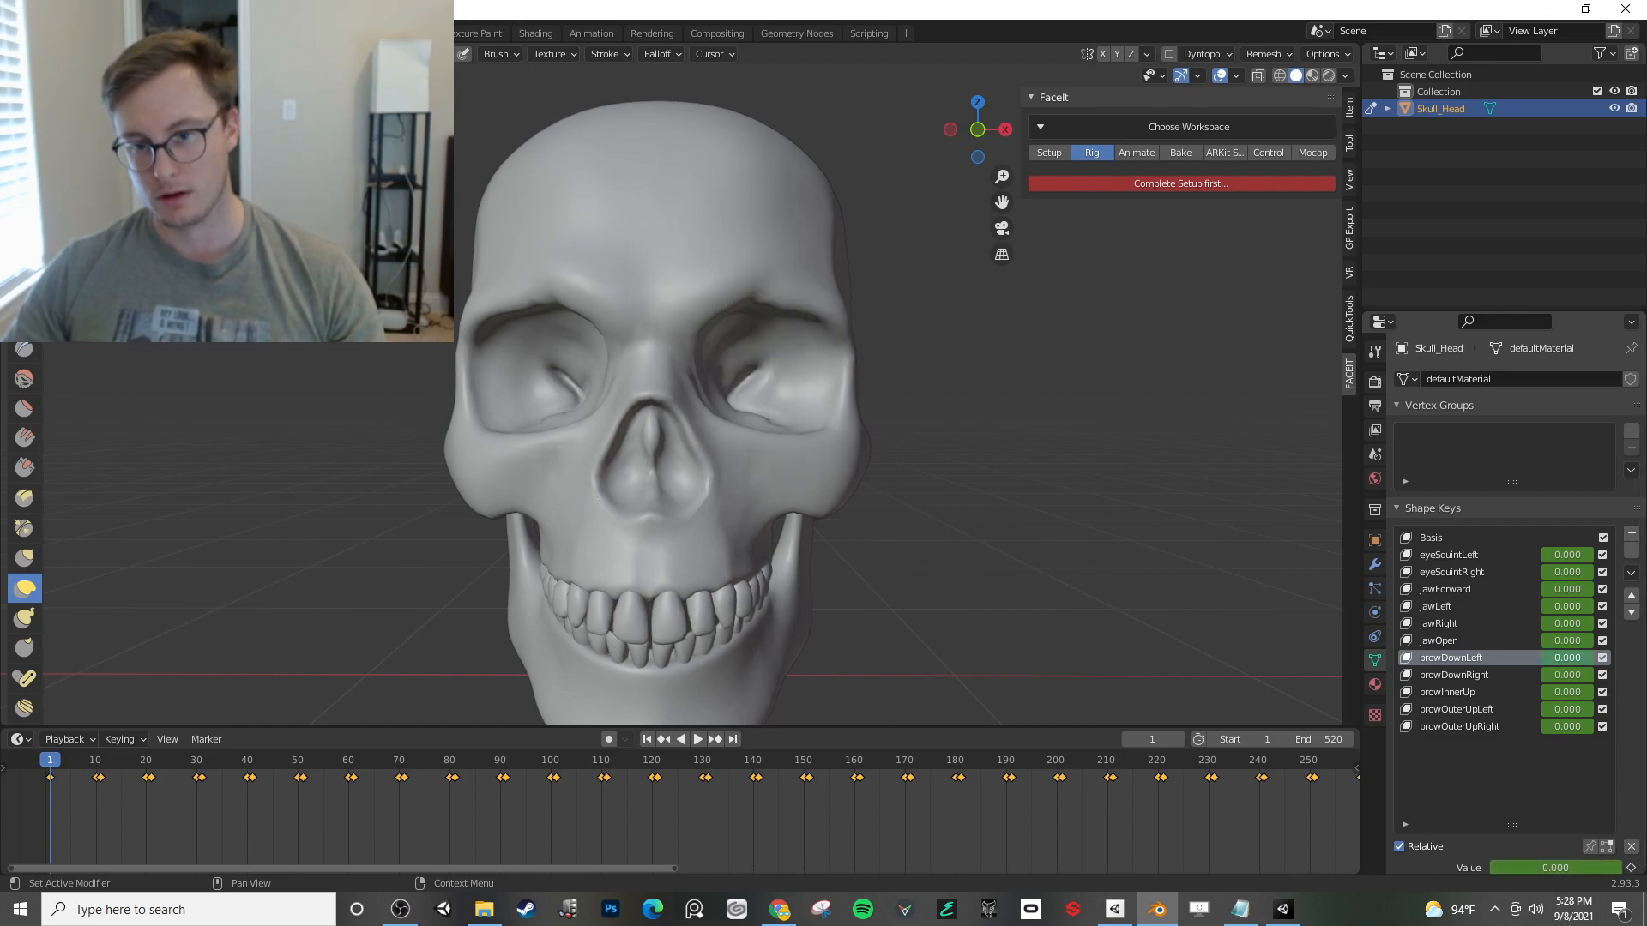
- Make browDownRight the active shape key, set it to 1.000 and sculpt the skull's opposite brow ridge to match
{"action": "left_click", "coordinate": [1532, 675]}
{"action": "left_click_drag", "start_coordinate": [1573, 675], "coordinate": [1634, 675]}
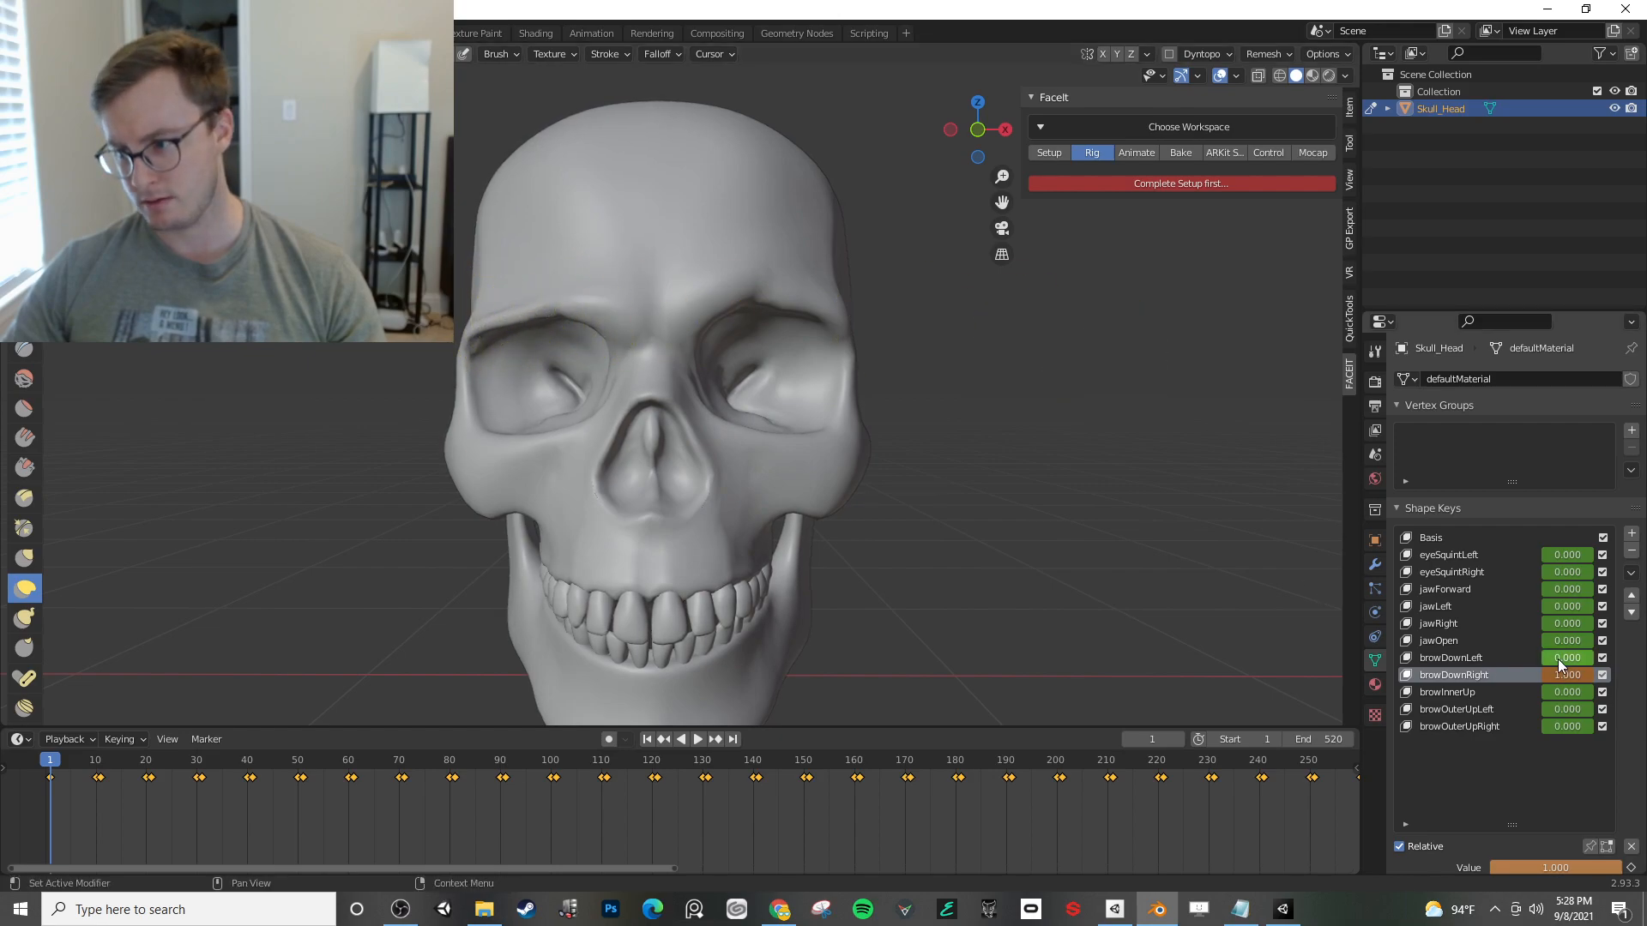
{"action": "mouse_move", "coordinate": [1554, 657]}
{"action": "left_mouse_down"}
{"action": "mouse_move", "coordinate": [1616, 657]}
{"action": "mouse_move", "coordinate": [1542, 659]}
{"action": "left_mouse_up"}
{"action": "left_click_drag", "start_coordinate": [576, 312], "coordinate": [578, 314]}
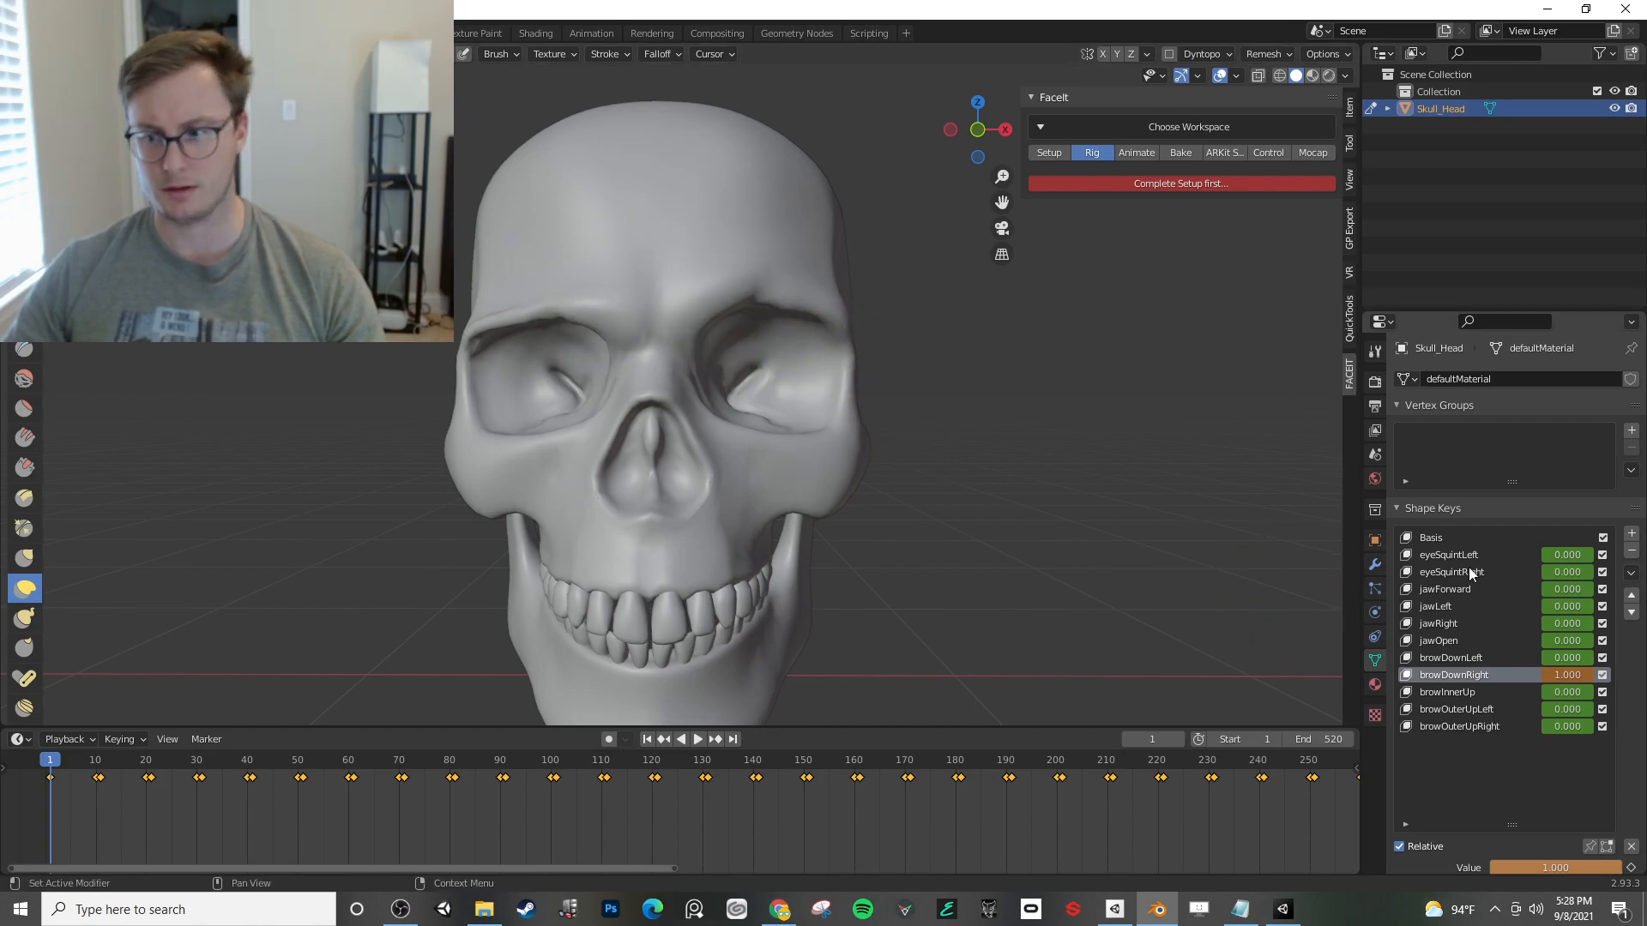
- Reset browDownRight to 0.000, activate browInnerUp at 1.000 and sculpt the inner ends of both brow ridges upward
{"action": "left_click_drag", "start_coordinate": [1573, 657], "coordinate": [1613, 692]}
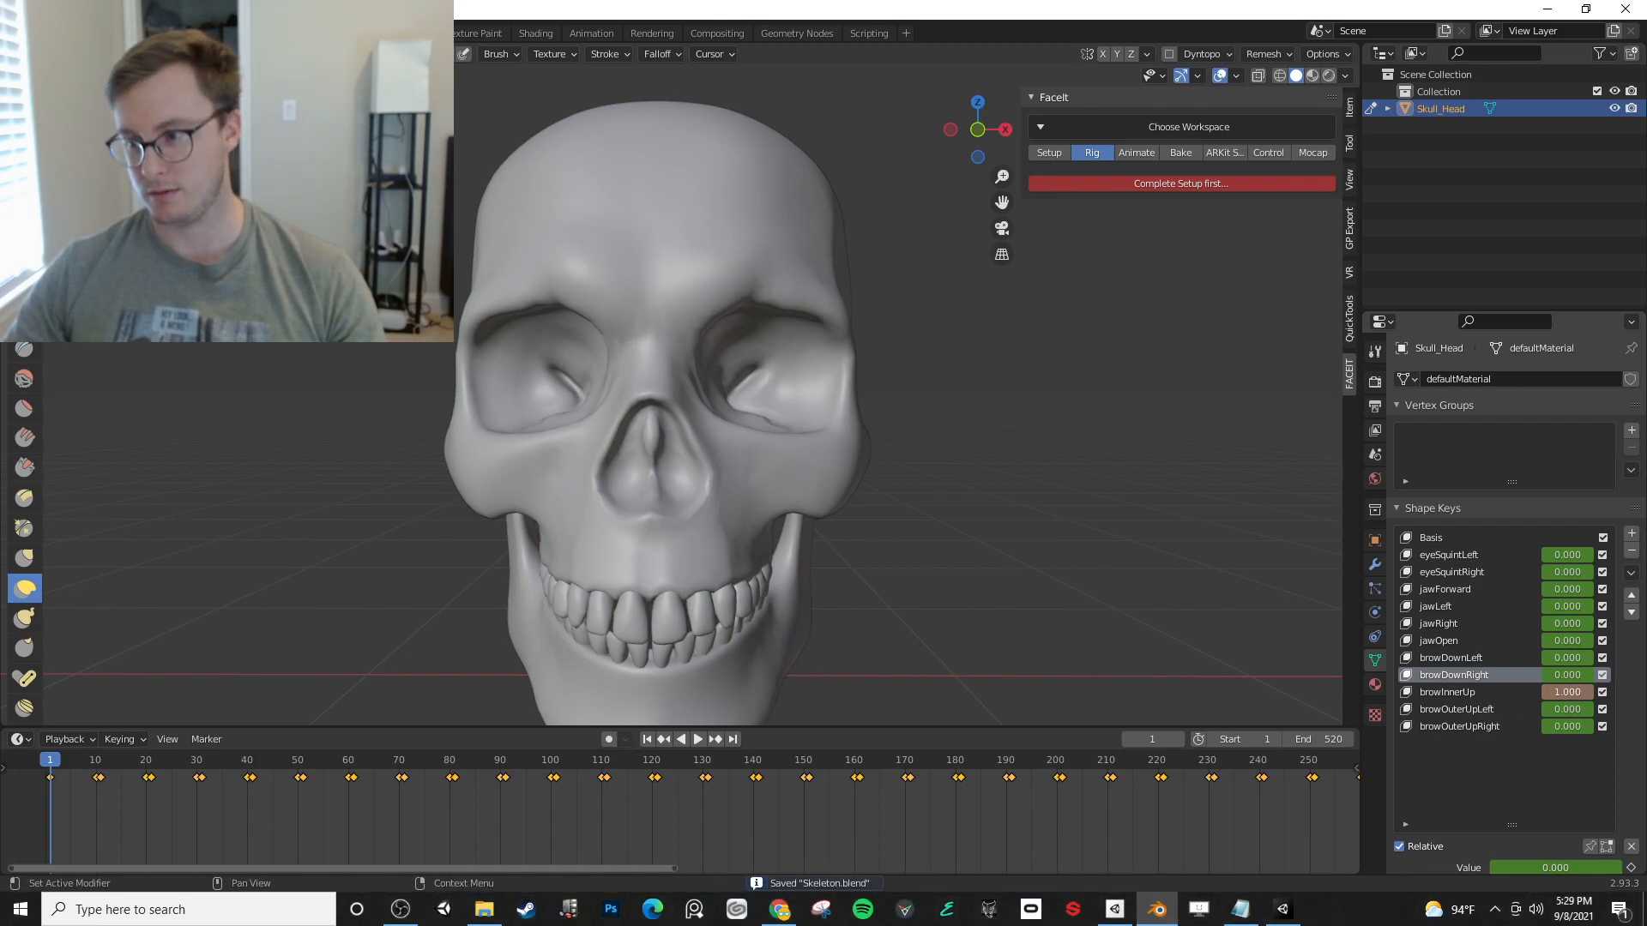
{"action": "left_click", "coordinate": [1501, 693]}
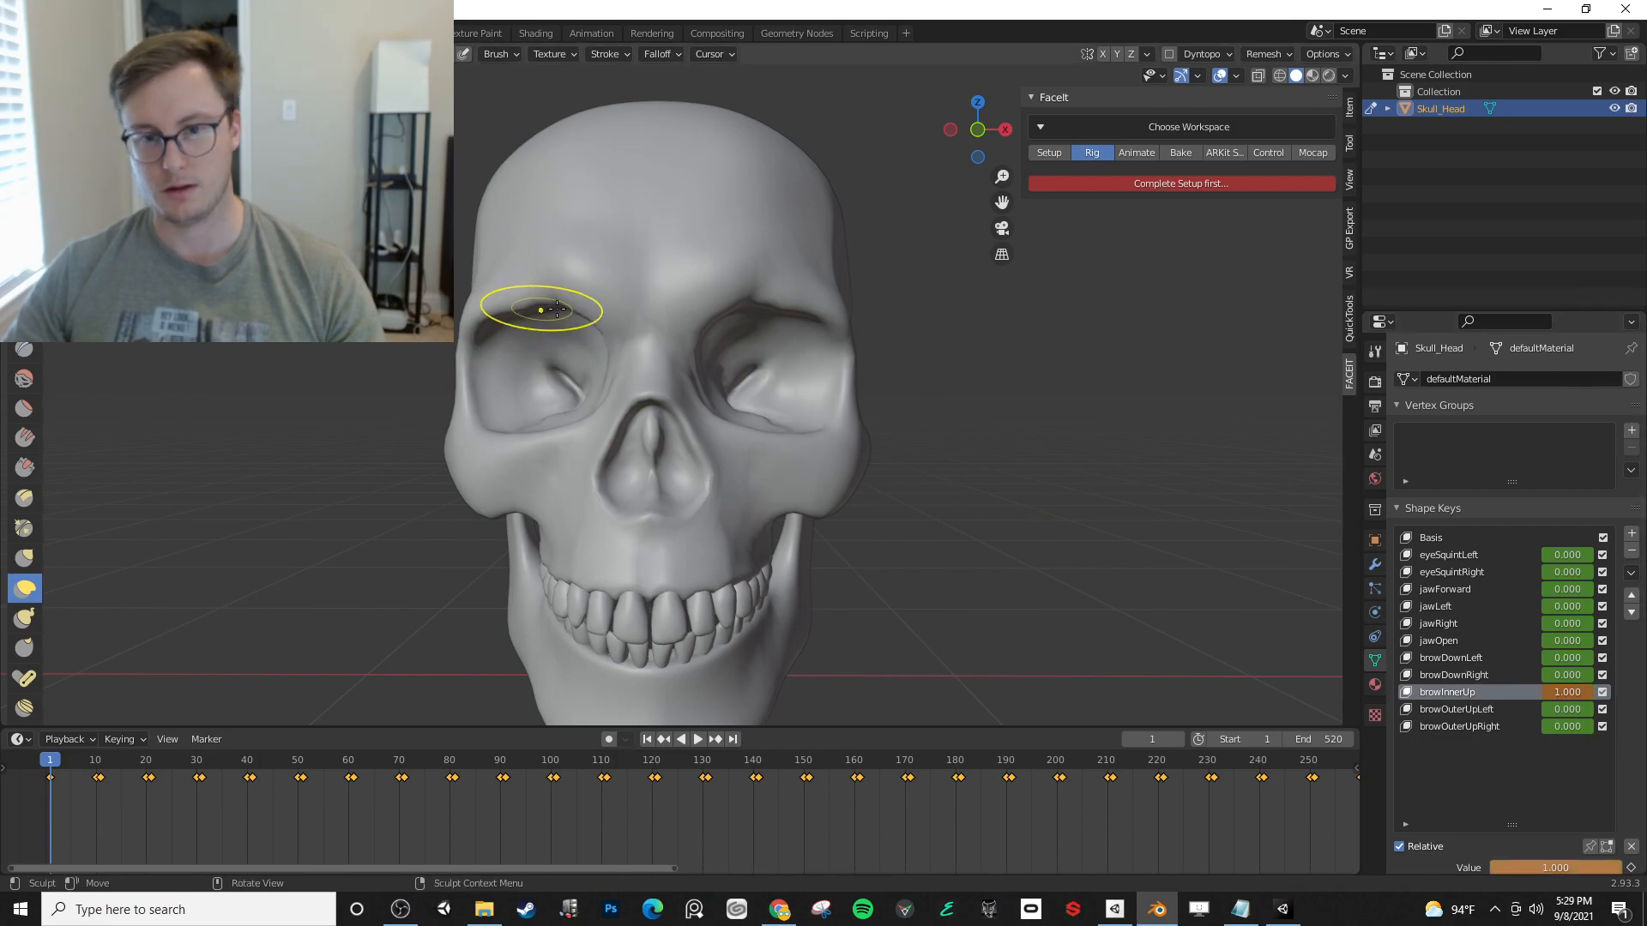
{"action": "left_click_drag", "start_coordinate": [598, 314], "coordinate": [600, 301]}
{"action": "mouse_move", "coordinate": [600, 302]}
{"action": "left_mouse_down"}
{"action": "mouse_move", "coordinate": [598, 318]}
{"action": "mouse_move", "coordinate": [605, 291]}
{"action": "left_mouse_up"}
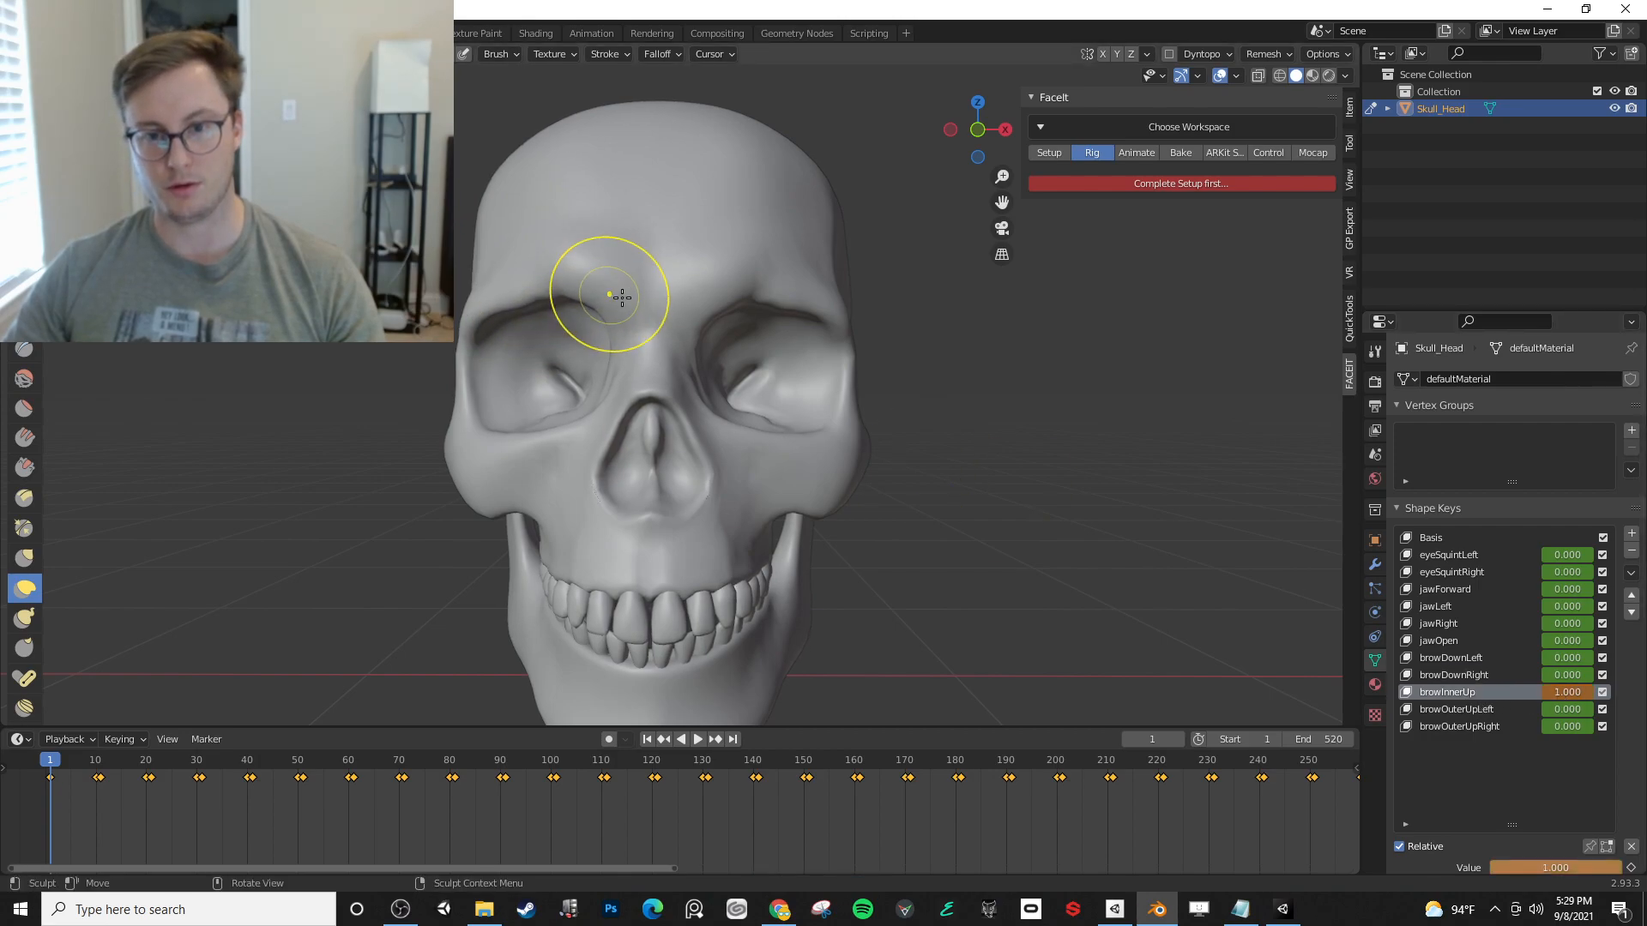
{"action": "left_click_drag", "start_coordinate": [714, 315], "coordinate": [705, 297]}
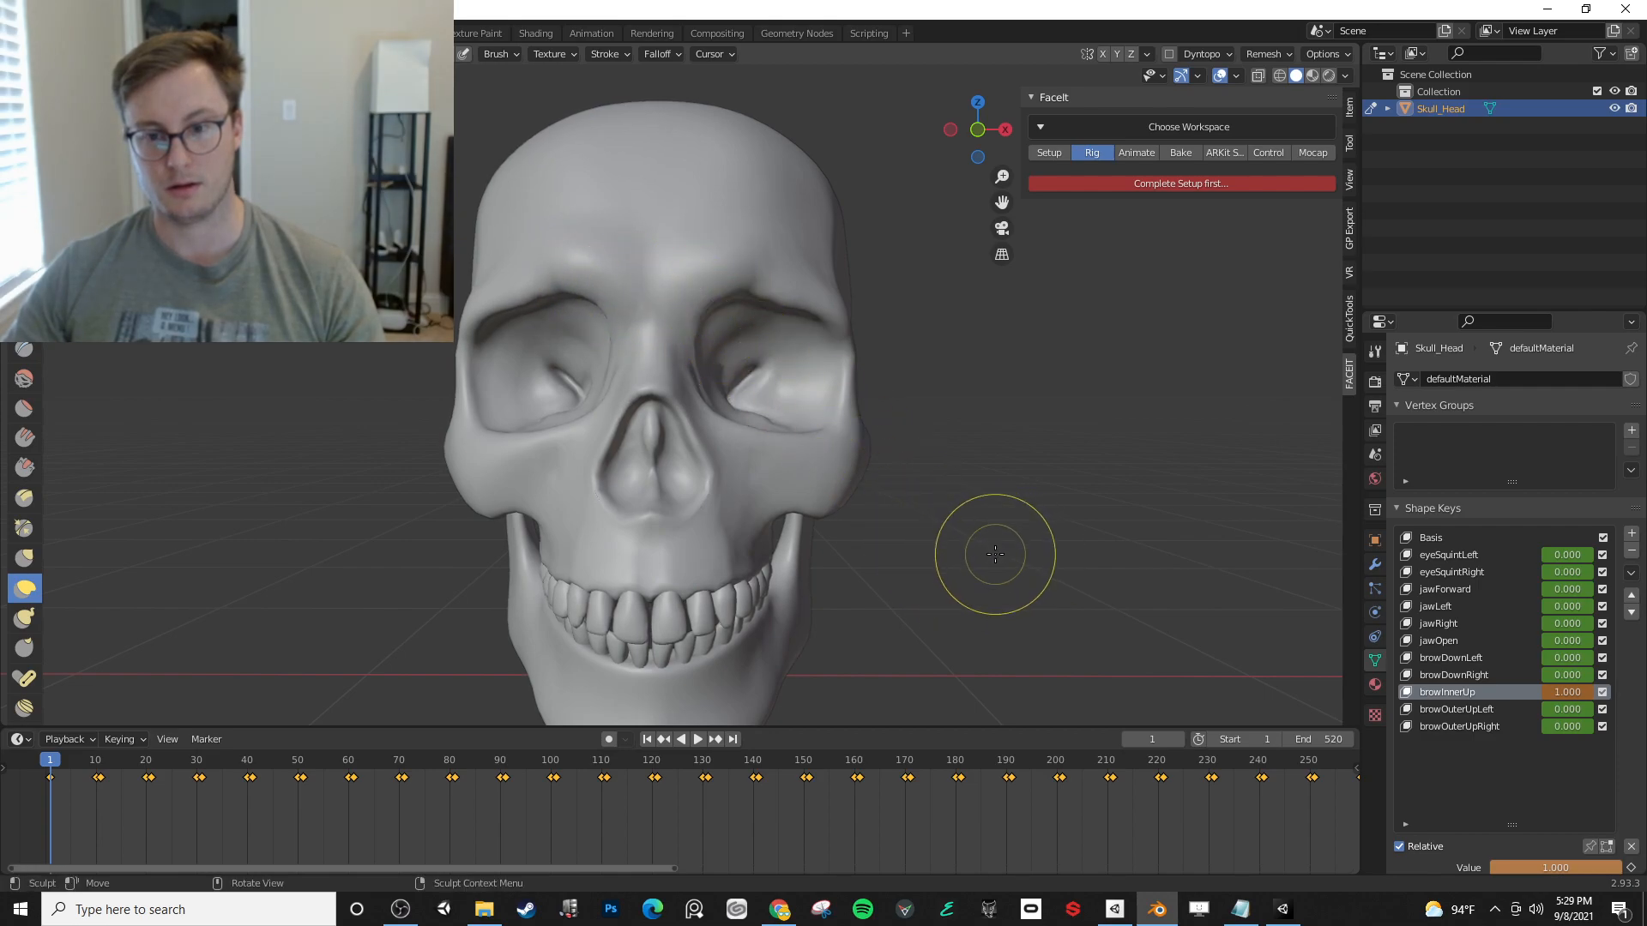
- Reset browInnerUp to 0.000, activate browOuterUpLeft at 1.000 and sculpt the outer part of the skull's left brow ridge upward
{"action": "mouse_move", "coordinate": [1572, 692]}
{"action": "left_mouse_down"}
{"action": "mouse_move", "coordinate": [1516, 692]}
{"action": "mouse_move", "coordinate": [1586, 693]}
{"action": "mouse_move", "coordinate": [1518, 693]}
{"action": "mouse_move", "coordinate": [1594, 709]}
{"action": "mouse_move", "coordinate": [1519, 709]}
{"action": "mouse_move", "coordinate": [1594, 710]}
{"action": "left_mouse_up"}
{"action": "left_click", "coordinate": [1507, 708]}
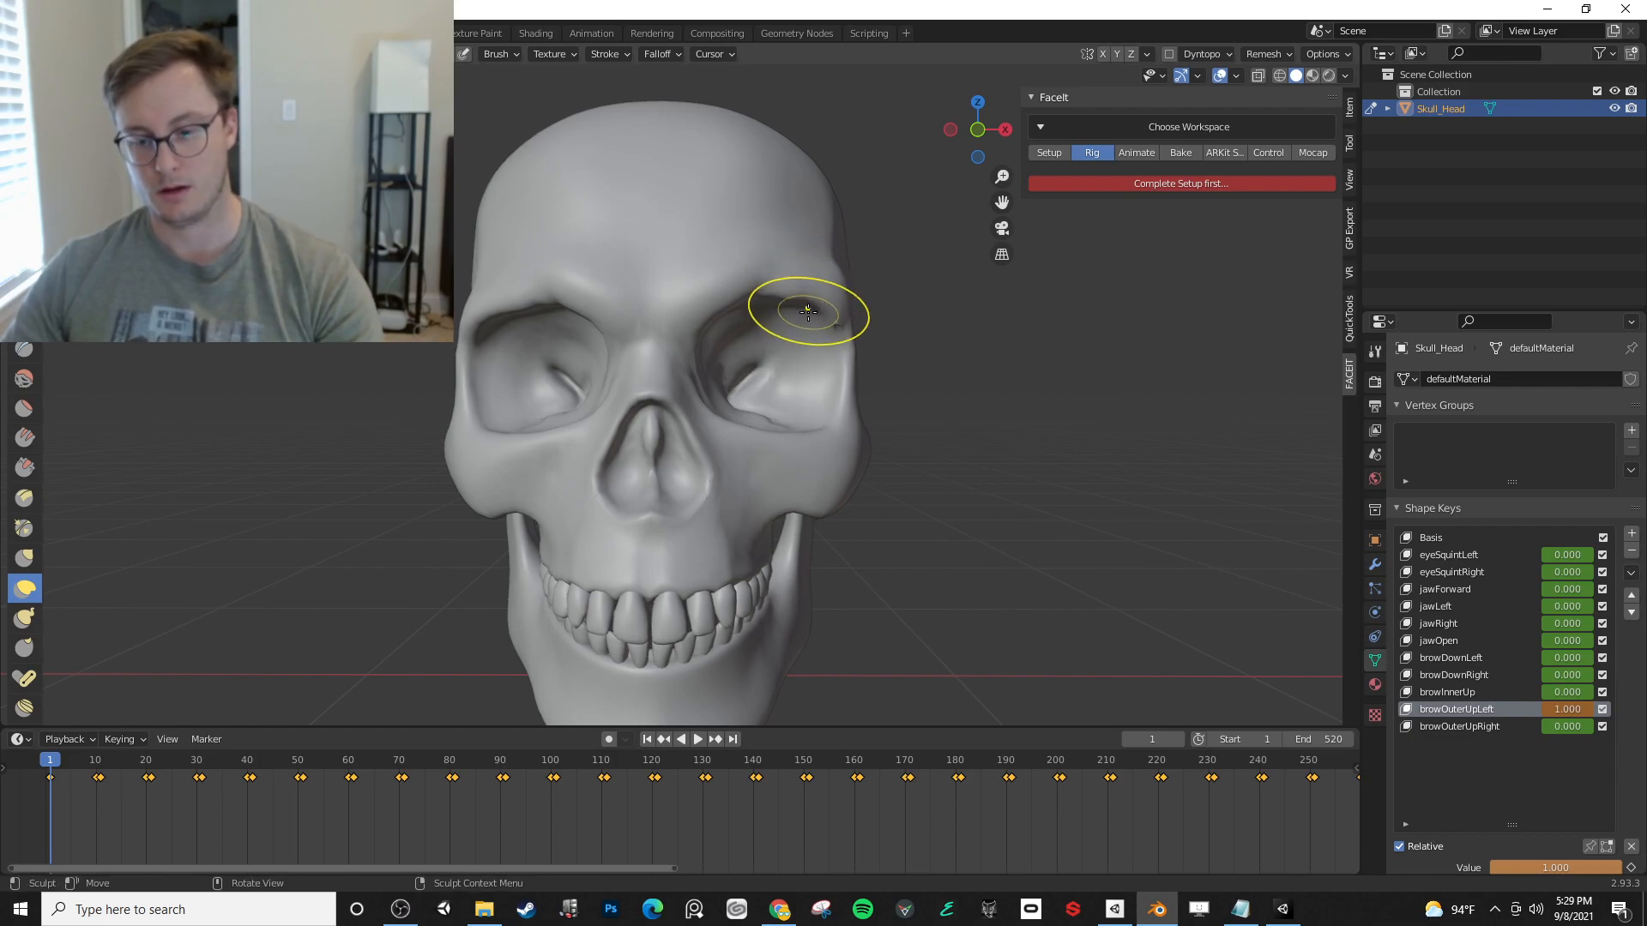
{"action": "left_click_drag", "start_coordinate": [805, 308], "coordinate": [802, 309], "text": "shift"}
{"action": "left_click_drag", "start_coordinate": [799, 309], "coordinate": [783, 304], "text": "shift"}
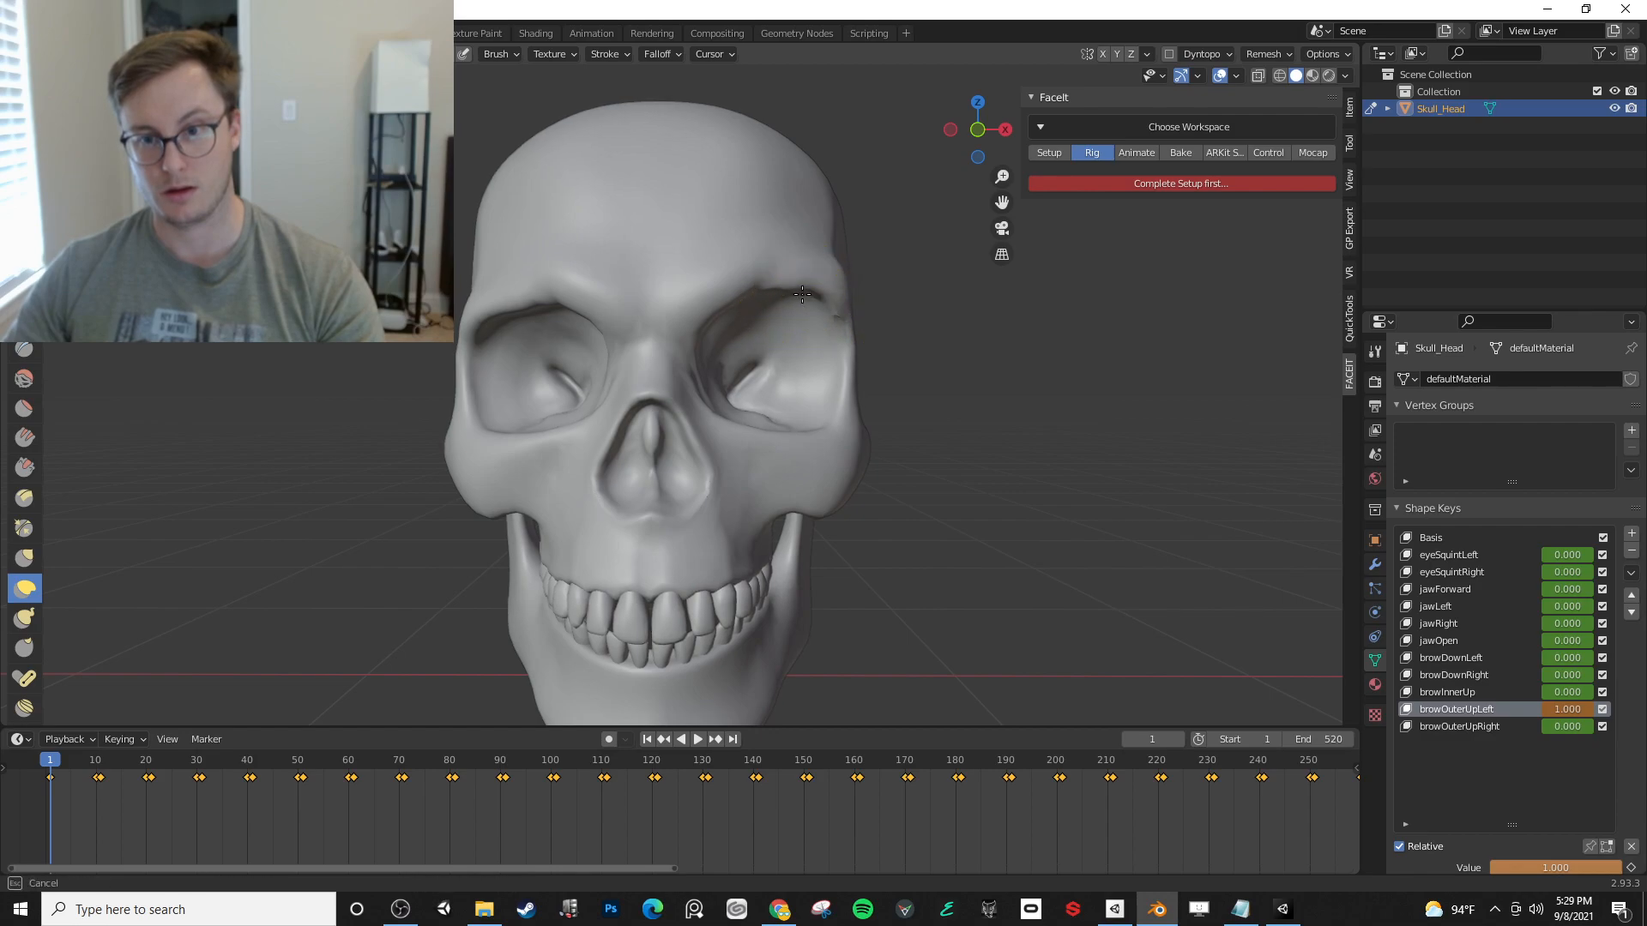
{"action": "mouse_move", "coordinate": [1567, 706]}
{"action": "left_mouse_down"}
{"action": "mouse_move", "coordinate": [1517, 706]}
{"action": "mouse_move", "coordinate": [1568, 706]}
{"action": "left_mouse_up"}
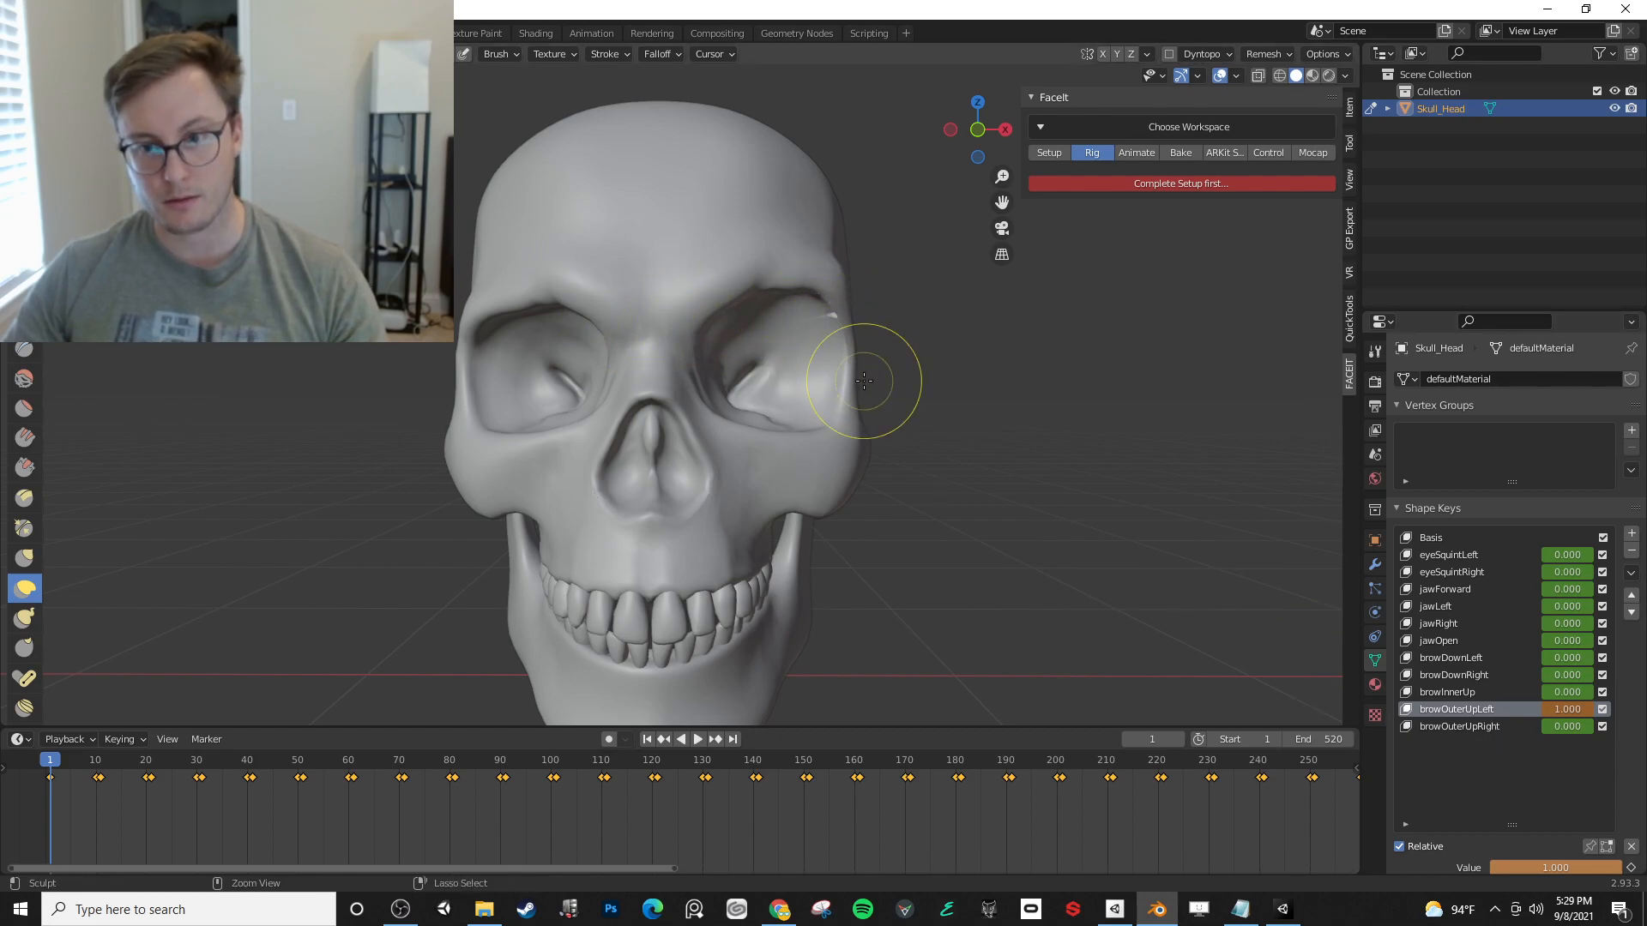
- Try reshaping the outer corner of the left eye socket, undo the last strokes there and save the file
{"action": "scroll", "coordinate": [905, 370], "scroll_direction": "up", "scroll_amount": 5}
{"action": "middle_click_drag", "start_coordinate": [913, 374], "coordinate": [866, 360]}
{"action": "mouse_move", "coordinate": [994, 291]}
{"action": "middle_mouse_down", "text": "shift"}
{"action": "mouse_move", "coordinate": [860, 429]}
{"action": "mouse_move", "coordinate": [915, 441]}
{"action": "mouse_move", "coordinate": [901, 416]}
{"action": "middle_mouse_up", "text": "shift"}
{"action": "scroll", "coordinate": [861, 429], "scroll_direction": "up", "scroll_amount": 5}
{"action": "mouse_move", "coordinate": [901, 415]}
{"action": "left_mouse_down"}
{"action": "mouse_move", "coordinate": [941, 375]}
{"action": "mouse_move", "coordinate": [973, 411]}
{"action": "left_mouse_up"}
{"action": "key", "text": "ctrl+z"}
{"action": "key", "text": "ctrl+z"}
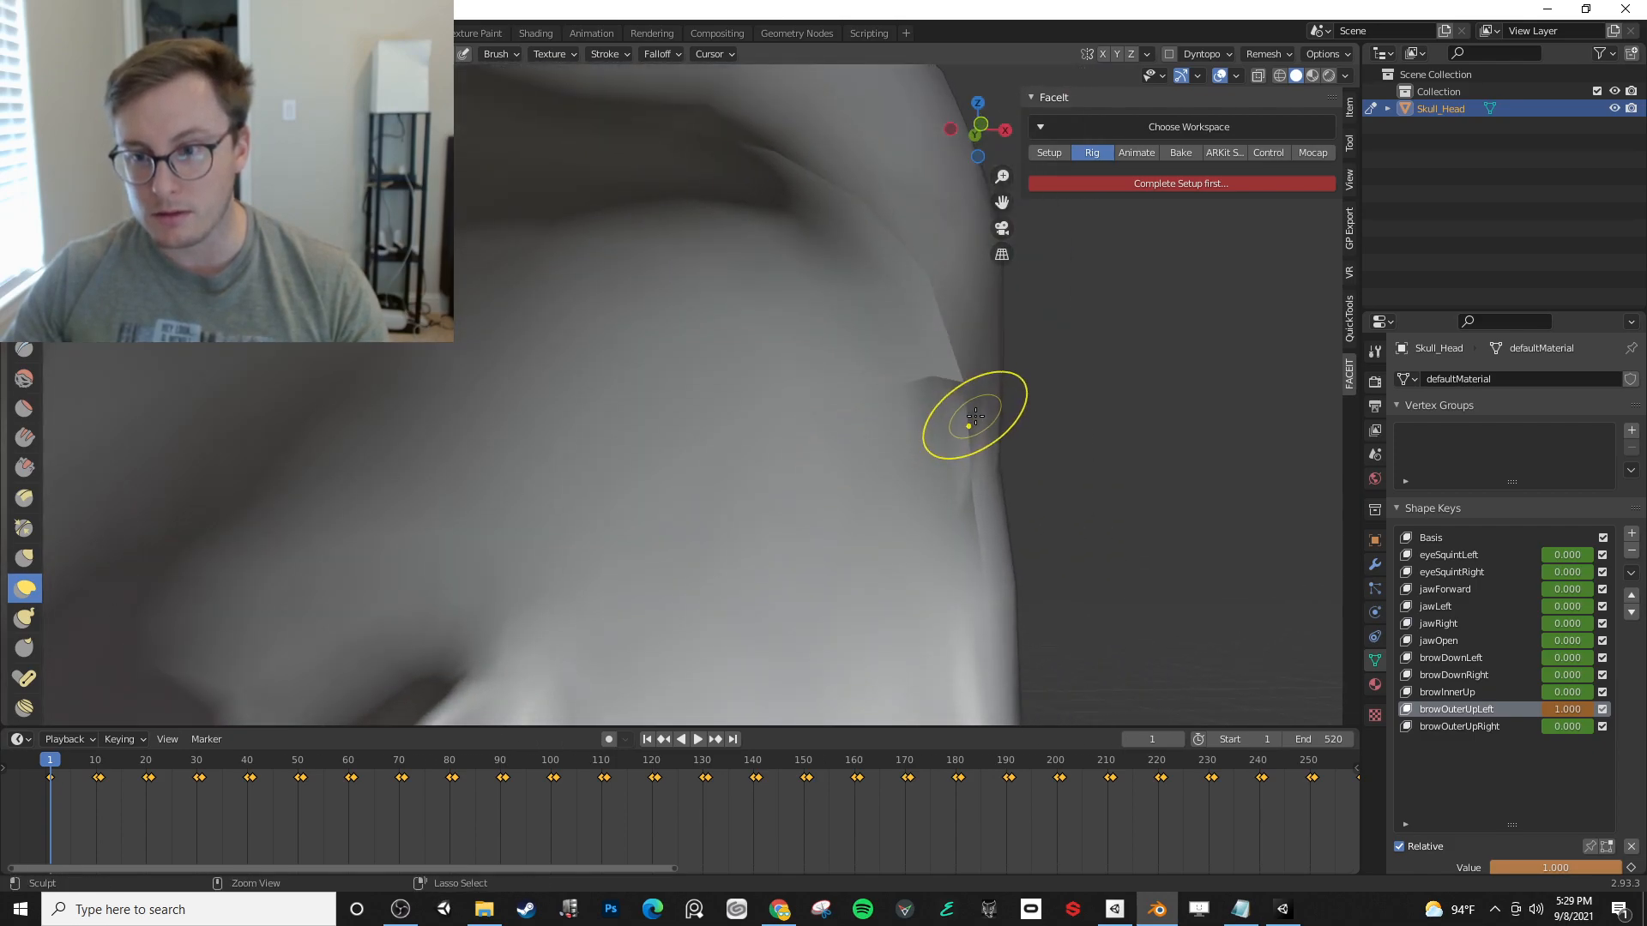
{"action": "scroll", "coordinate": [975, 417], "scroll_direction": "down", "scroll_amount": 7}
{"action": "middle_click_drag", "start_coordinate": [978, 418], "coordinate": [761, 464]}
{"action": "key", "text": "ctrl+s"}
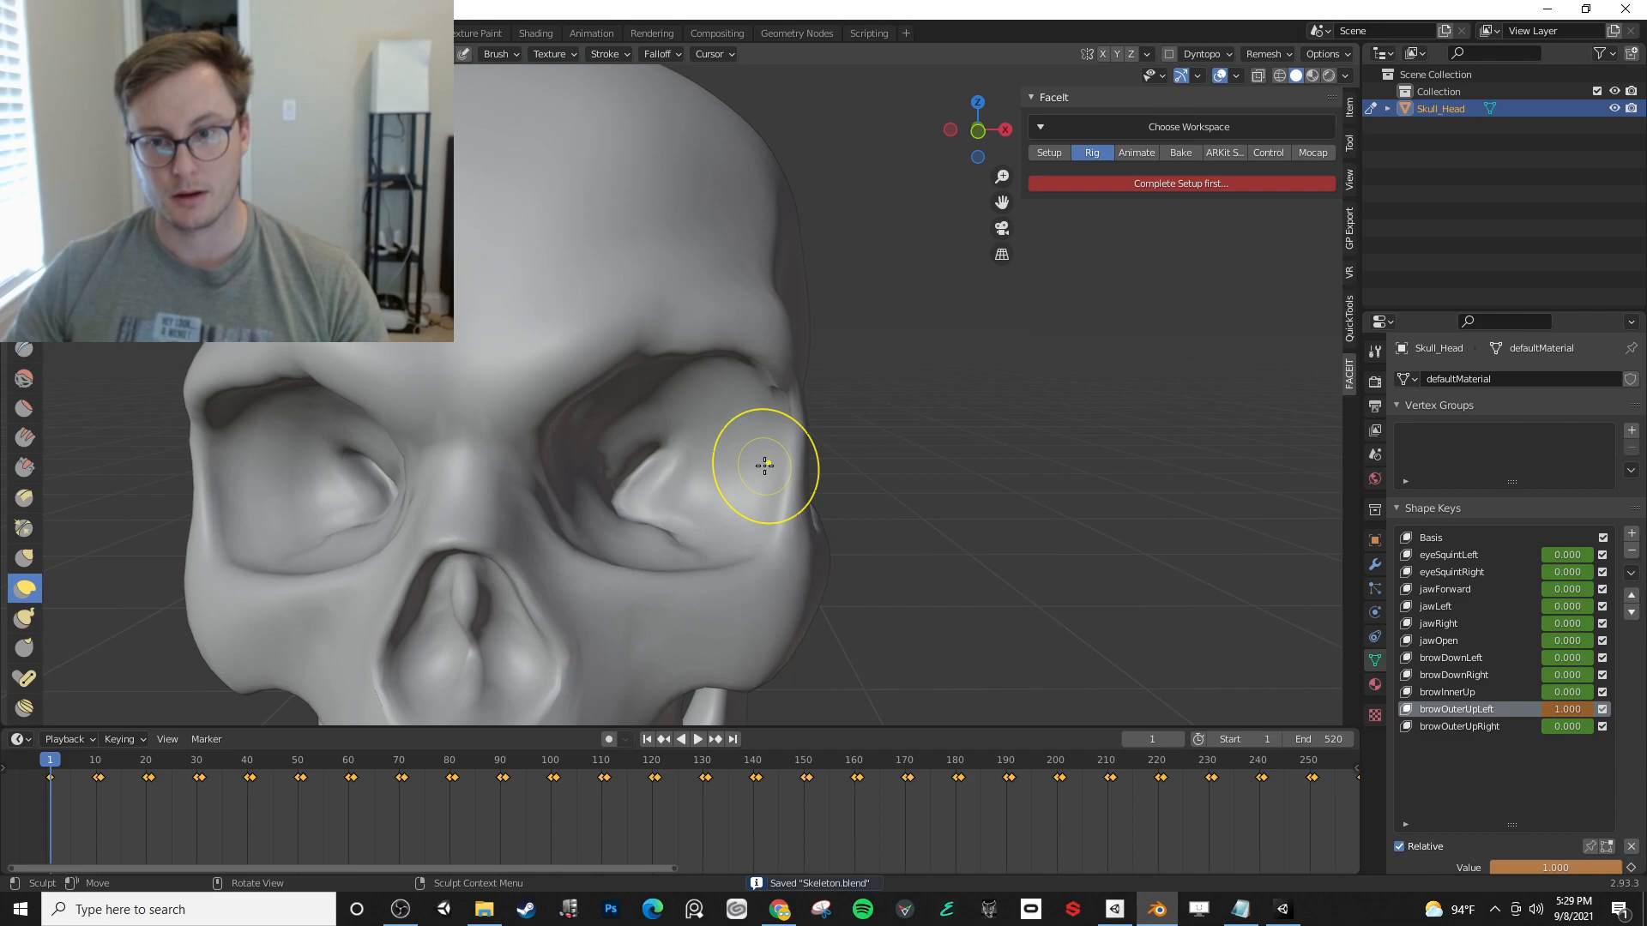
- Reset browOuterUpLeft, sculpt the opposite outer brow upward on browOuterUpRight at 1.000, reset that key to 0.000 and save the file
{"action": "left_click_drag", "start_coordinate": [1558, 712], "coordinate": [1467, 712]}
{"action": "left_click_drag", "start_coordinate": [1569, 727], "coordinate": [1516, 726]}
{"action": "middle_click_drag", "start_coordinate": [386, 383], "coordinate": [720, 348]}
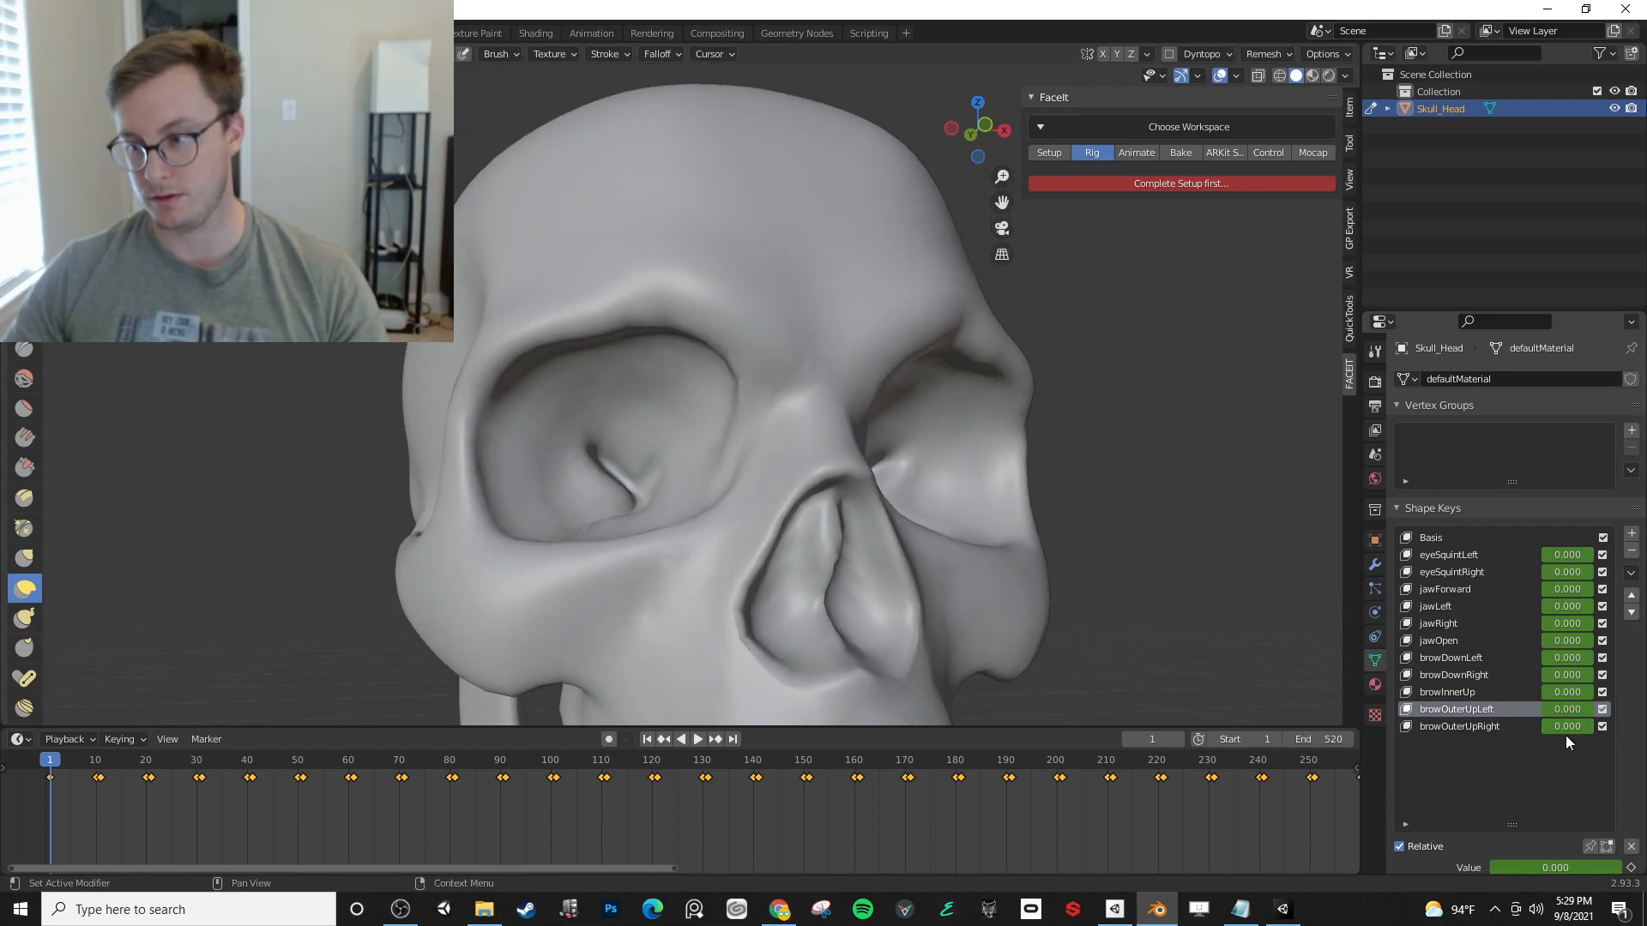
{"action": "left_click_drag", "start_coordinate": [1561, 727], "coordinate": [1585, 727]}
{"action": "left_click", "coordinate": [1479, 726]}
{"action": "middle_click_drag", "start_coordinate": [755, 531], "coordinate": [730, 463]}
{"action": "mouse_move", "coordinate": [508, 416]}
{"action": "left_mouse_down"}
{"action": "mouse_move", "coordinate": [505, 378]}
{"action": "mouse_move", "coordinate": [567, 346]}
{"action": "left_mouse_up"}
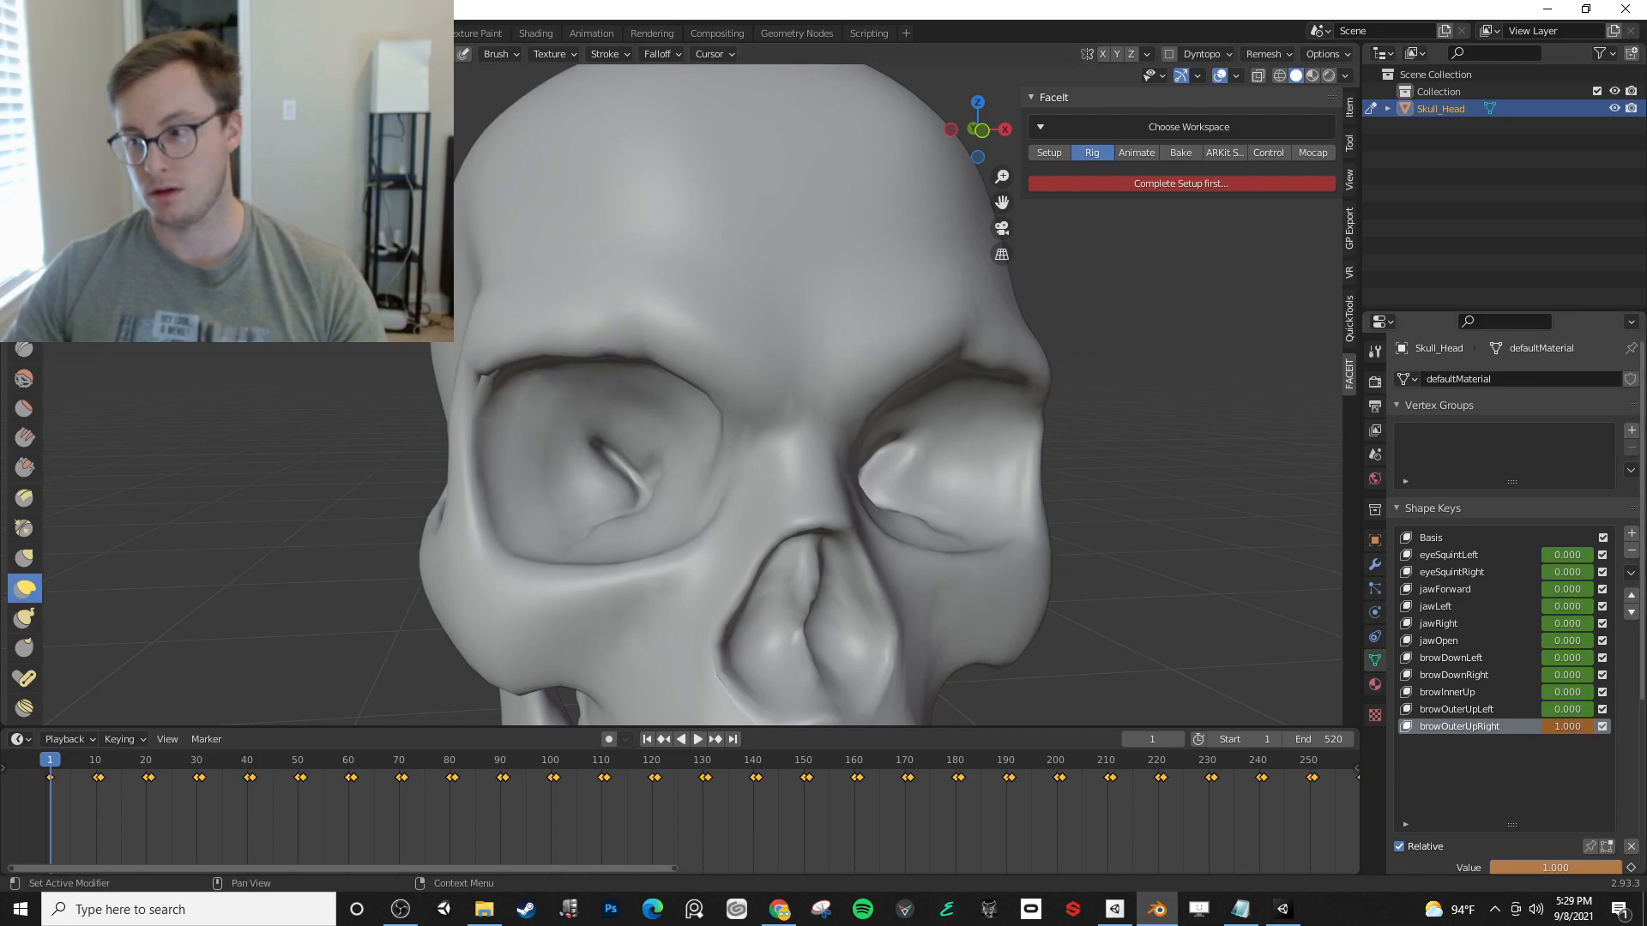
{"action": "mouse_move", "coordinate": [1589, 726]}
{"action": "left_mouse_down"}
{"action": "mouse_move", "coordinate": [1535, 726]}
{"action": "mouse_move", "coordinate": [1630, 710]}
{"action": "mouse_move", "coordinate": [1532, 711]}
{"action": "left_mouse_up"}
{"action": "key", "text": "ctrl+s"}
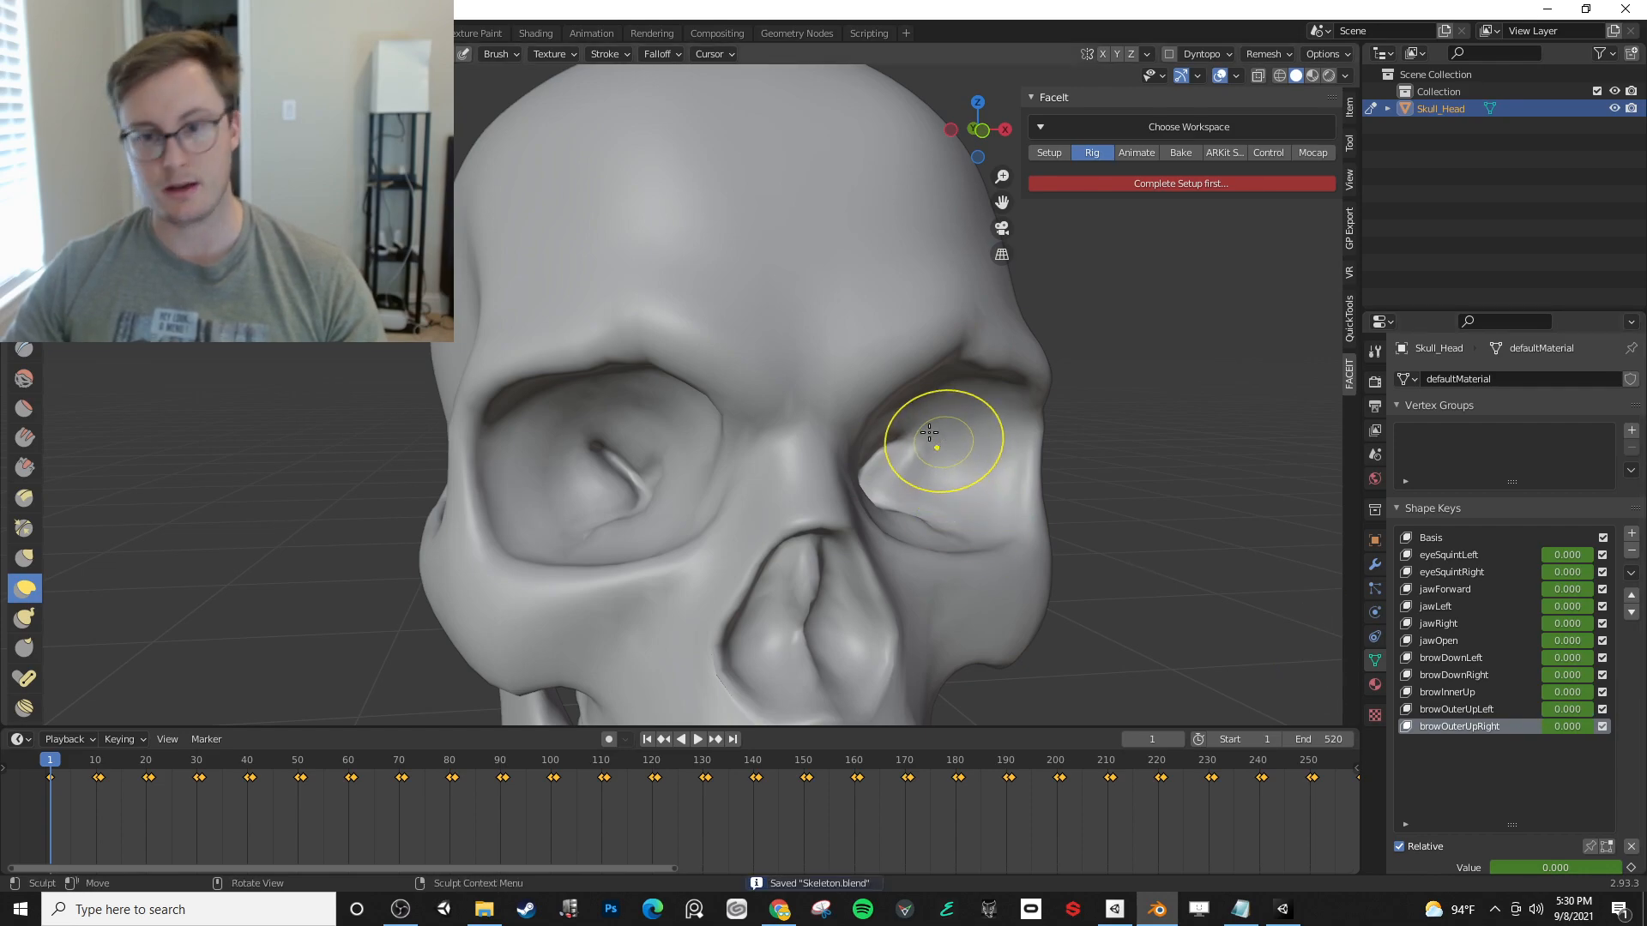
- Switch the skull from Sculpt Mode to Object Mode
{"action": "key", "text": "ctrl+Tab"}
{"action": "scroll", "coordinate": [597, 331], "scroll_direction": "down", "scroll_amount": 1}
{"action": "scroll", "coordinate": [554, 326], "scroll_direction": "down", "scroll_amount": 4}
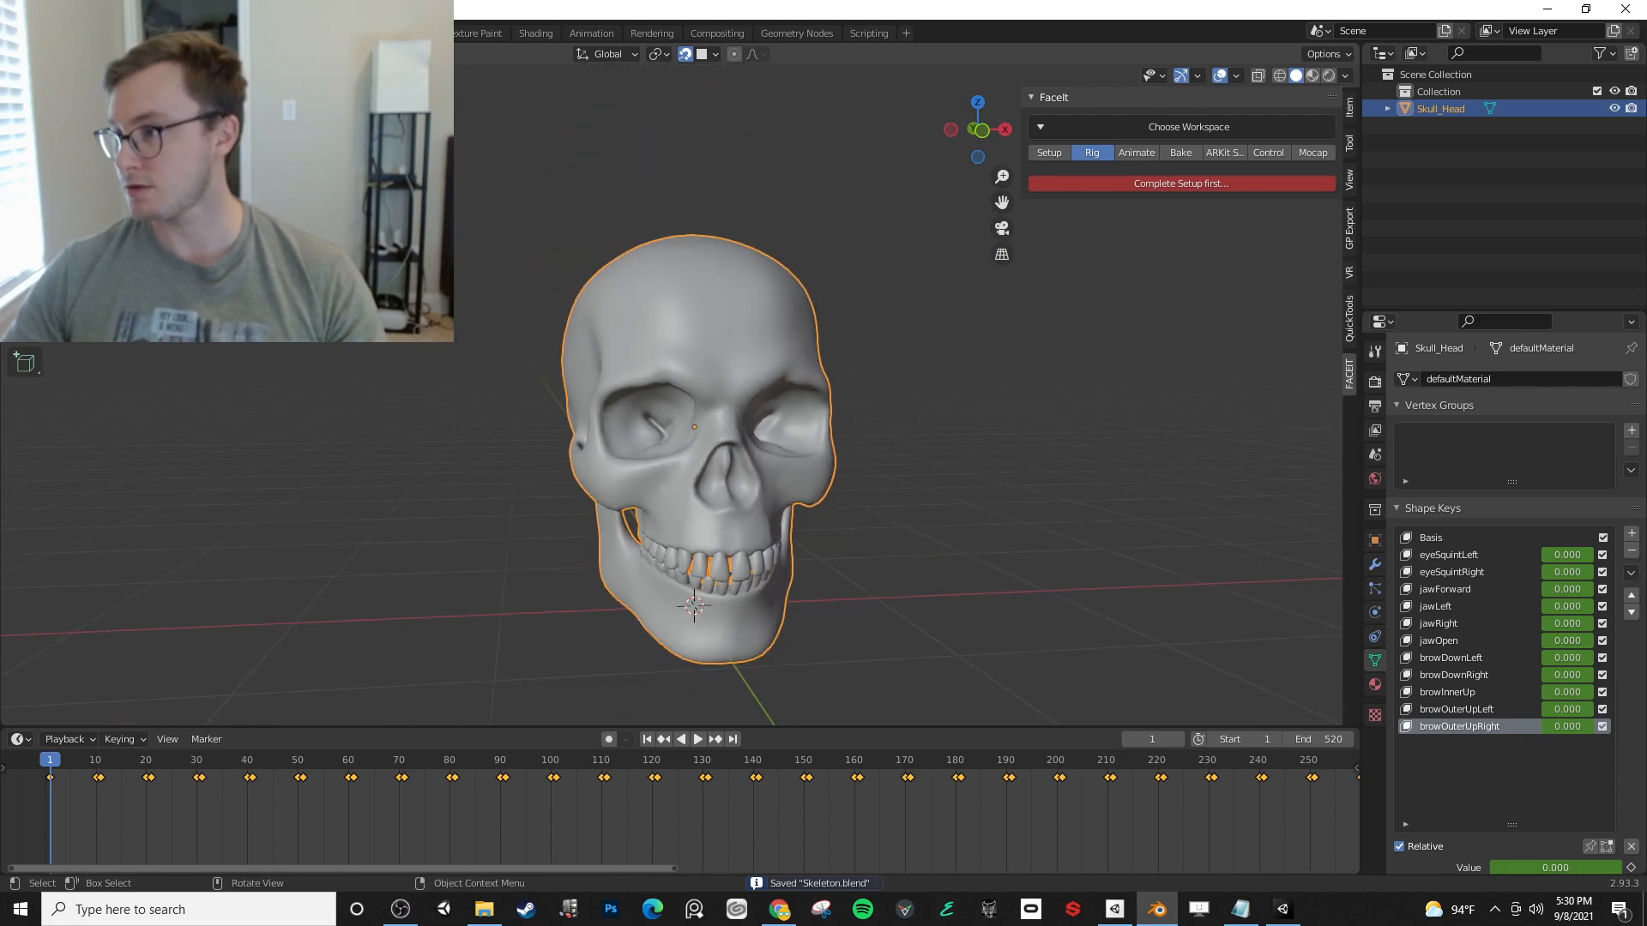
{"action": "left_click", "coordinate": [38, 32]}
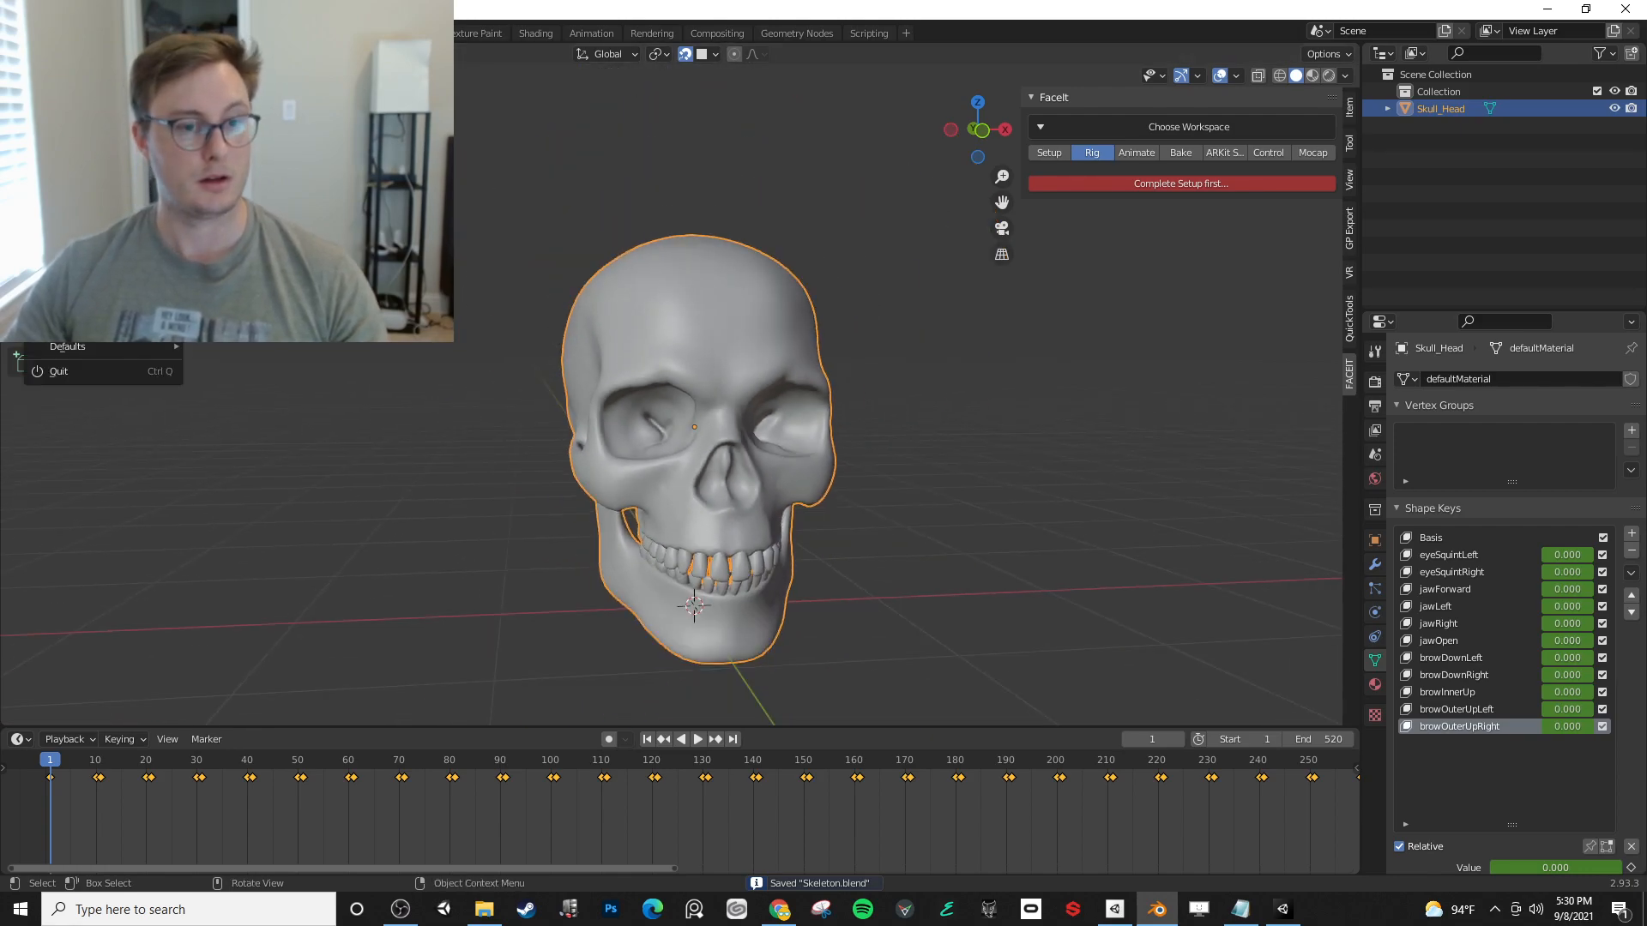
{"action": "mouse_move", "coordinate": [128, 277]}
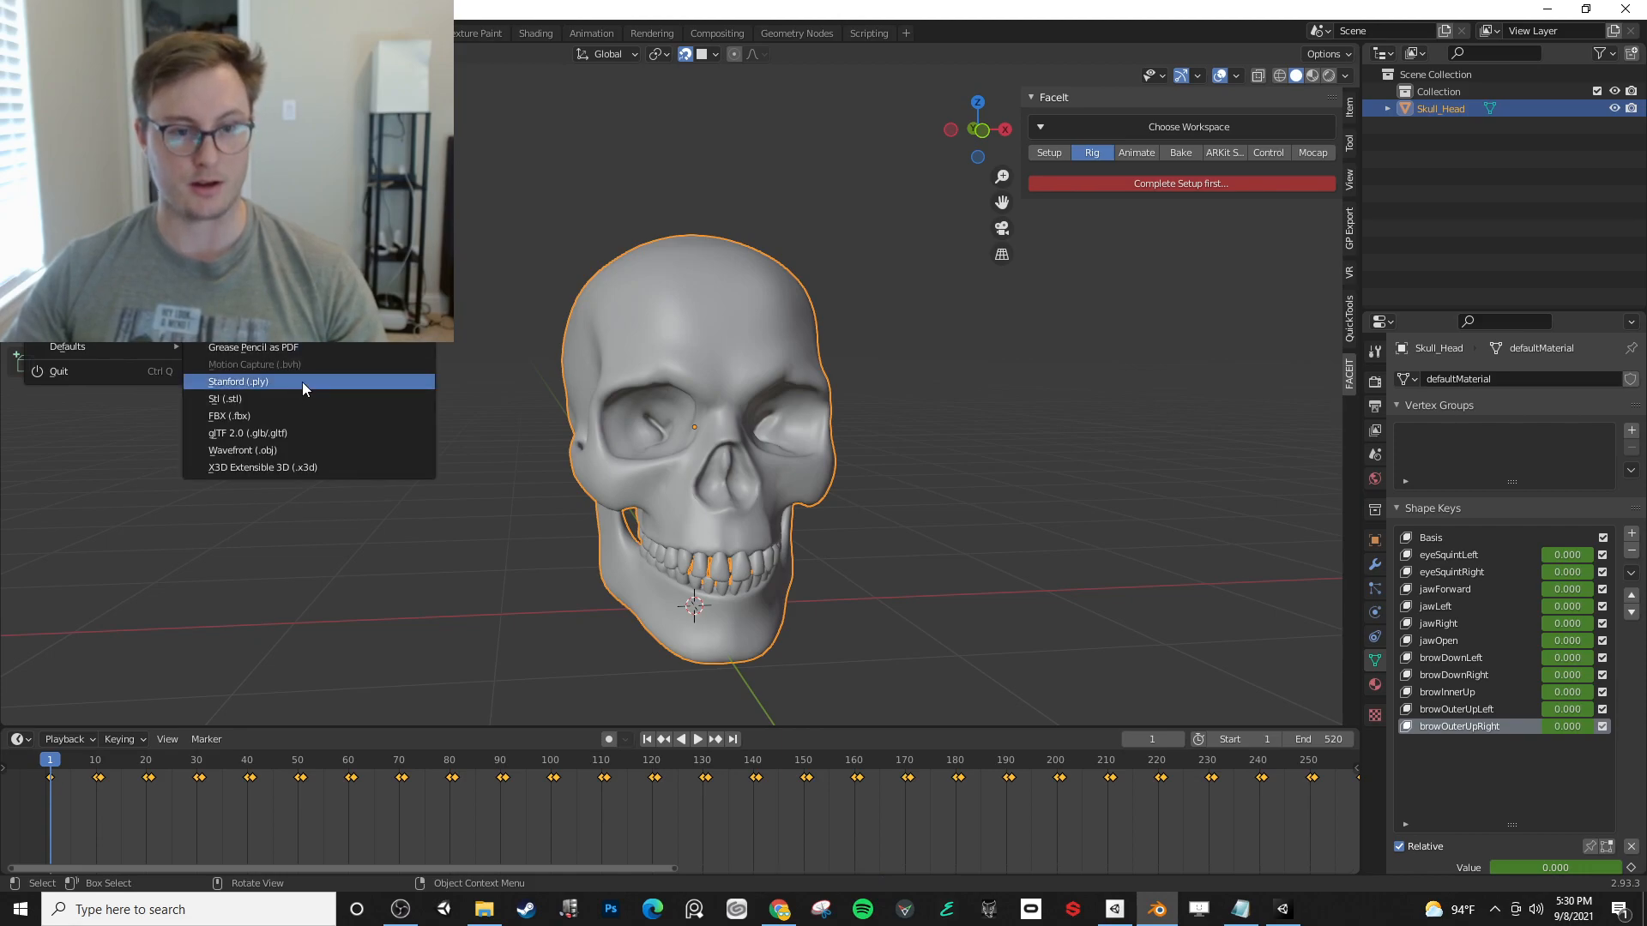
{"action": "left_click", "coordinate": [287, 416]}
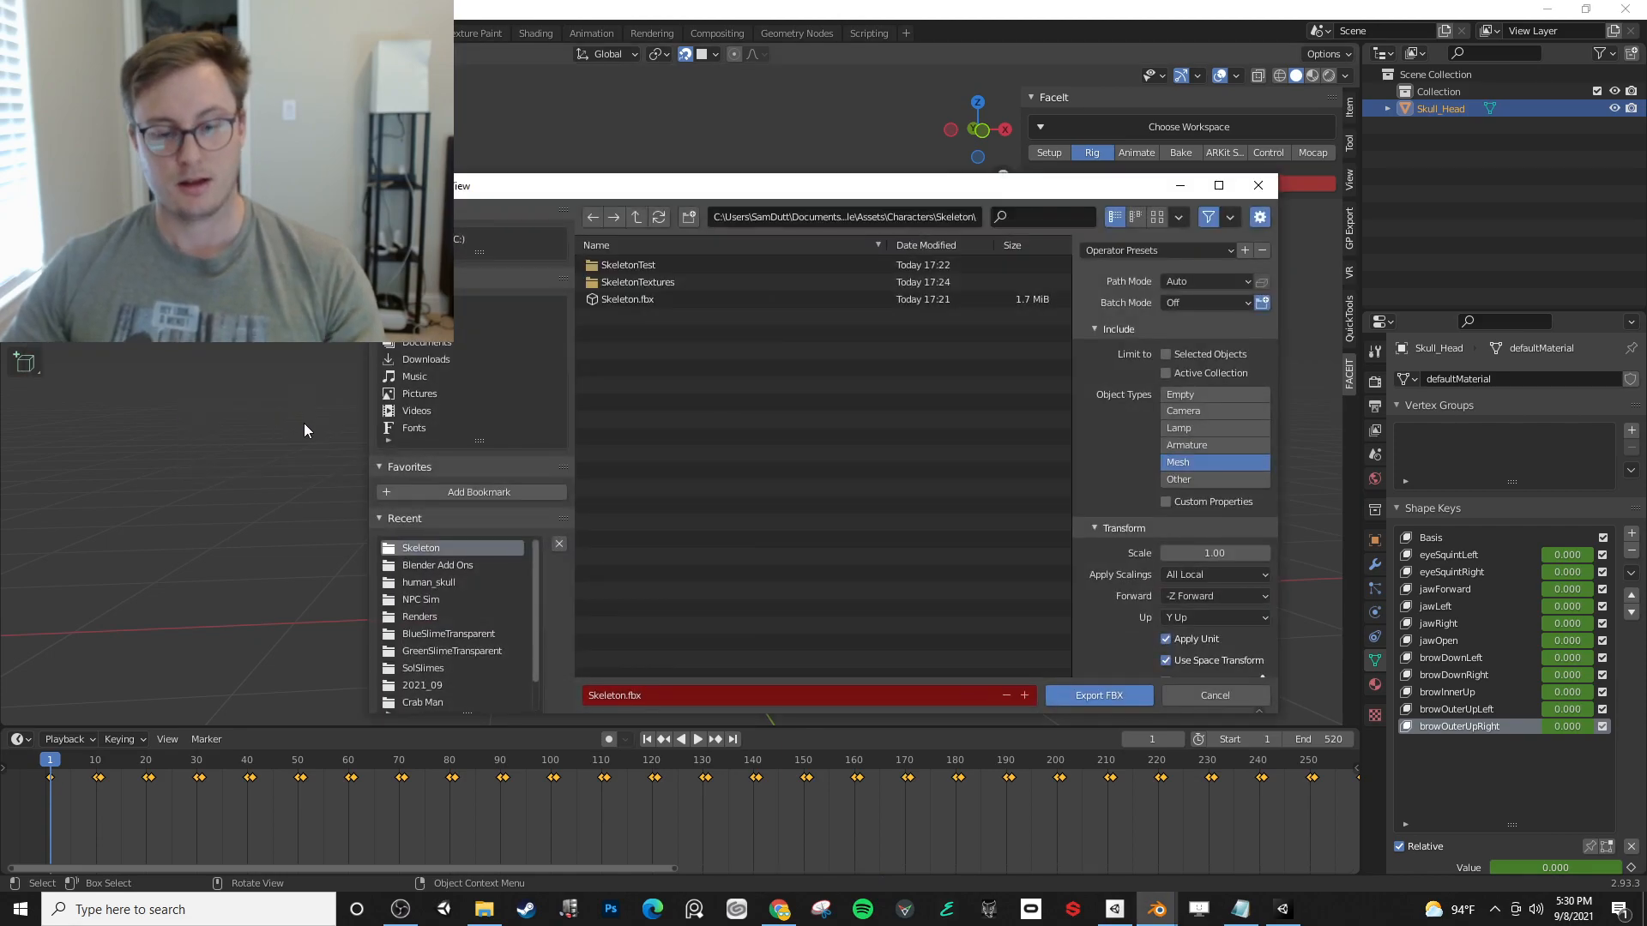
{"action": "left_click", "coordinate": [1259, 185]}
- Delete all shape key keyframes from the timeline and export the skull as FBX, overwriting Skeleton.fbx in the Skeleton folder
{"action": "key", "text": "x"}
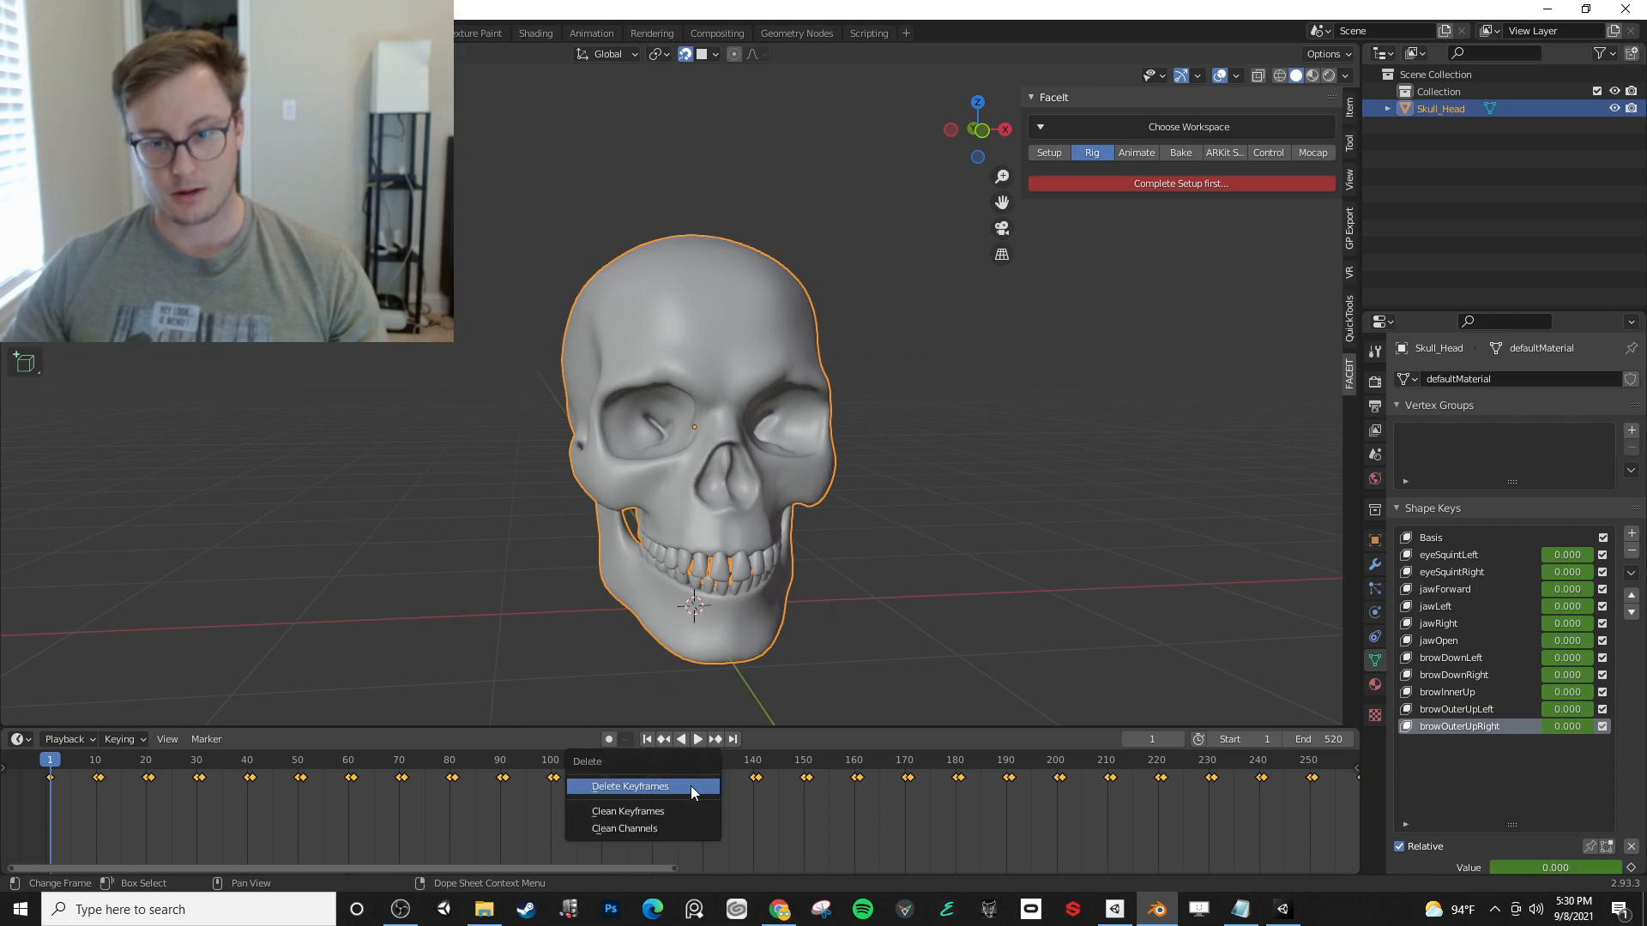
{"action": "left_click", "coordinate": [691, 786]}
{"action": "left_click", "coordinate": [38, 33]}
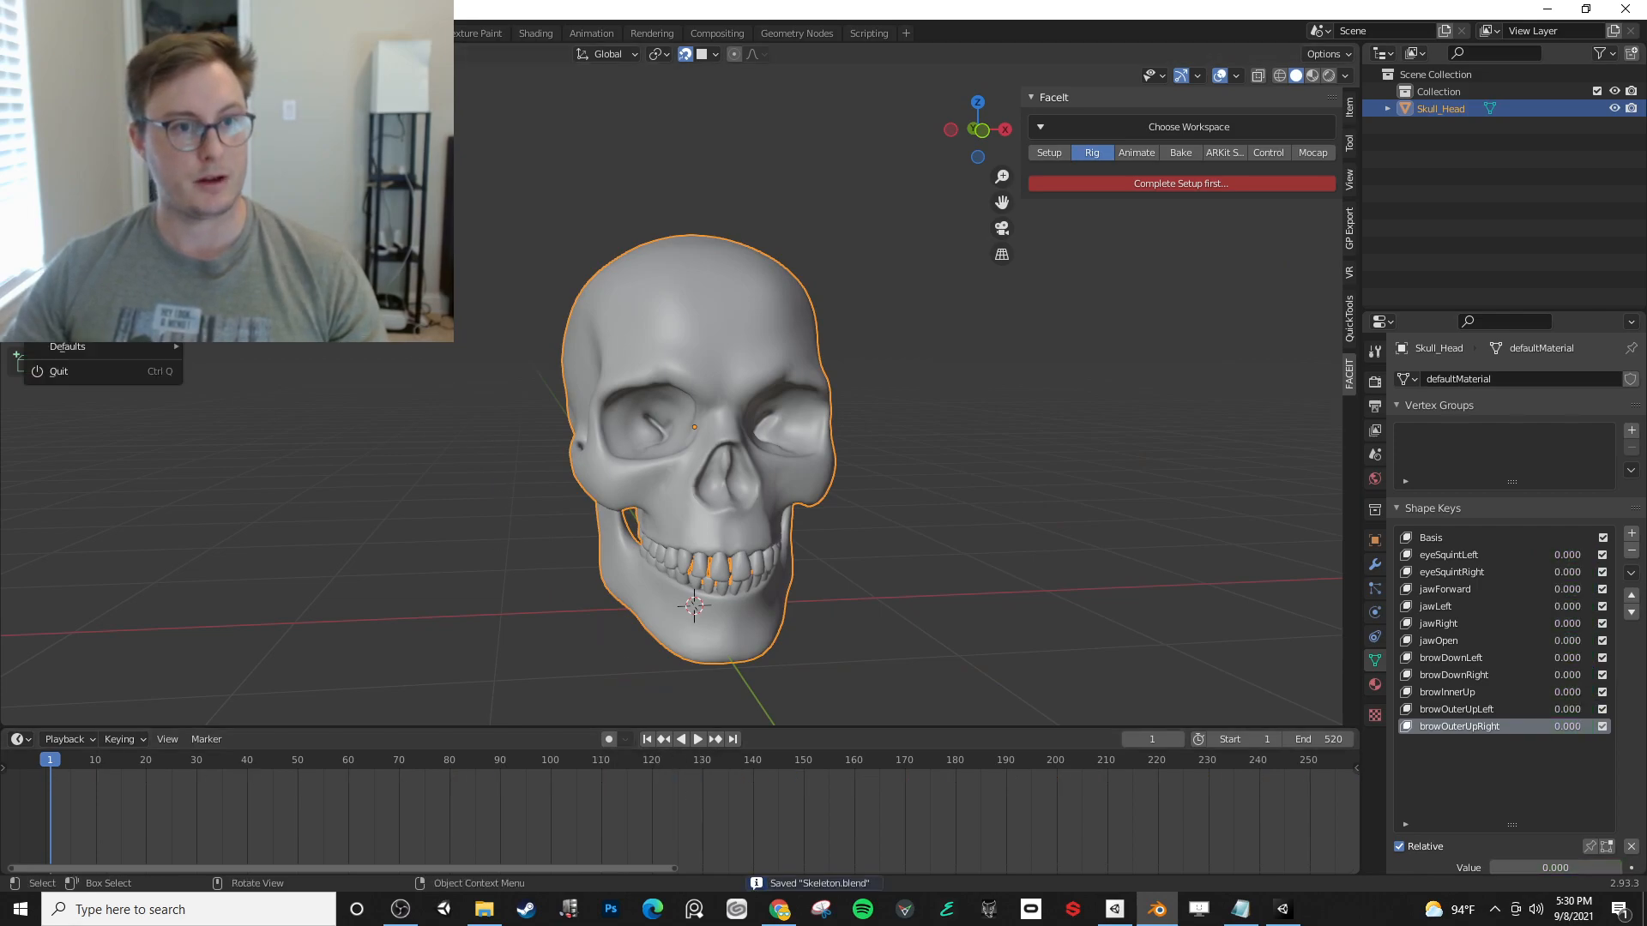
{"action": "mouse_move", "coordinate": [72, 280]}
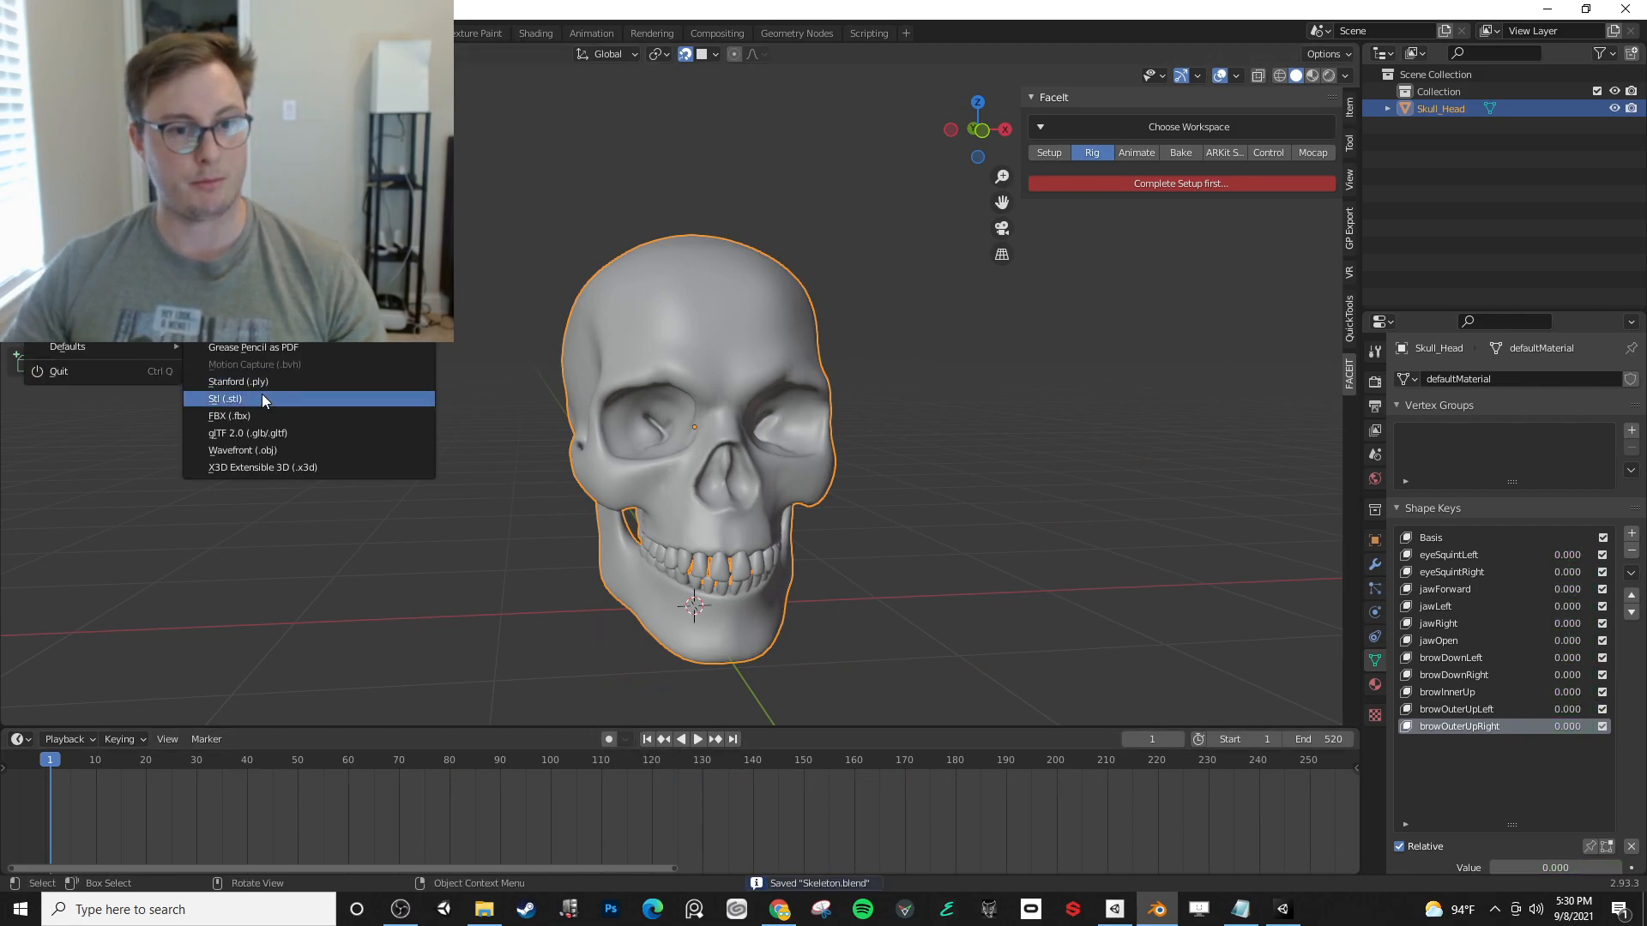
{"action": "left_click", "coordinate": [255, 417]}
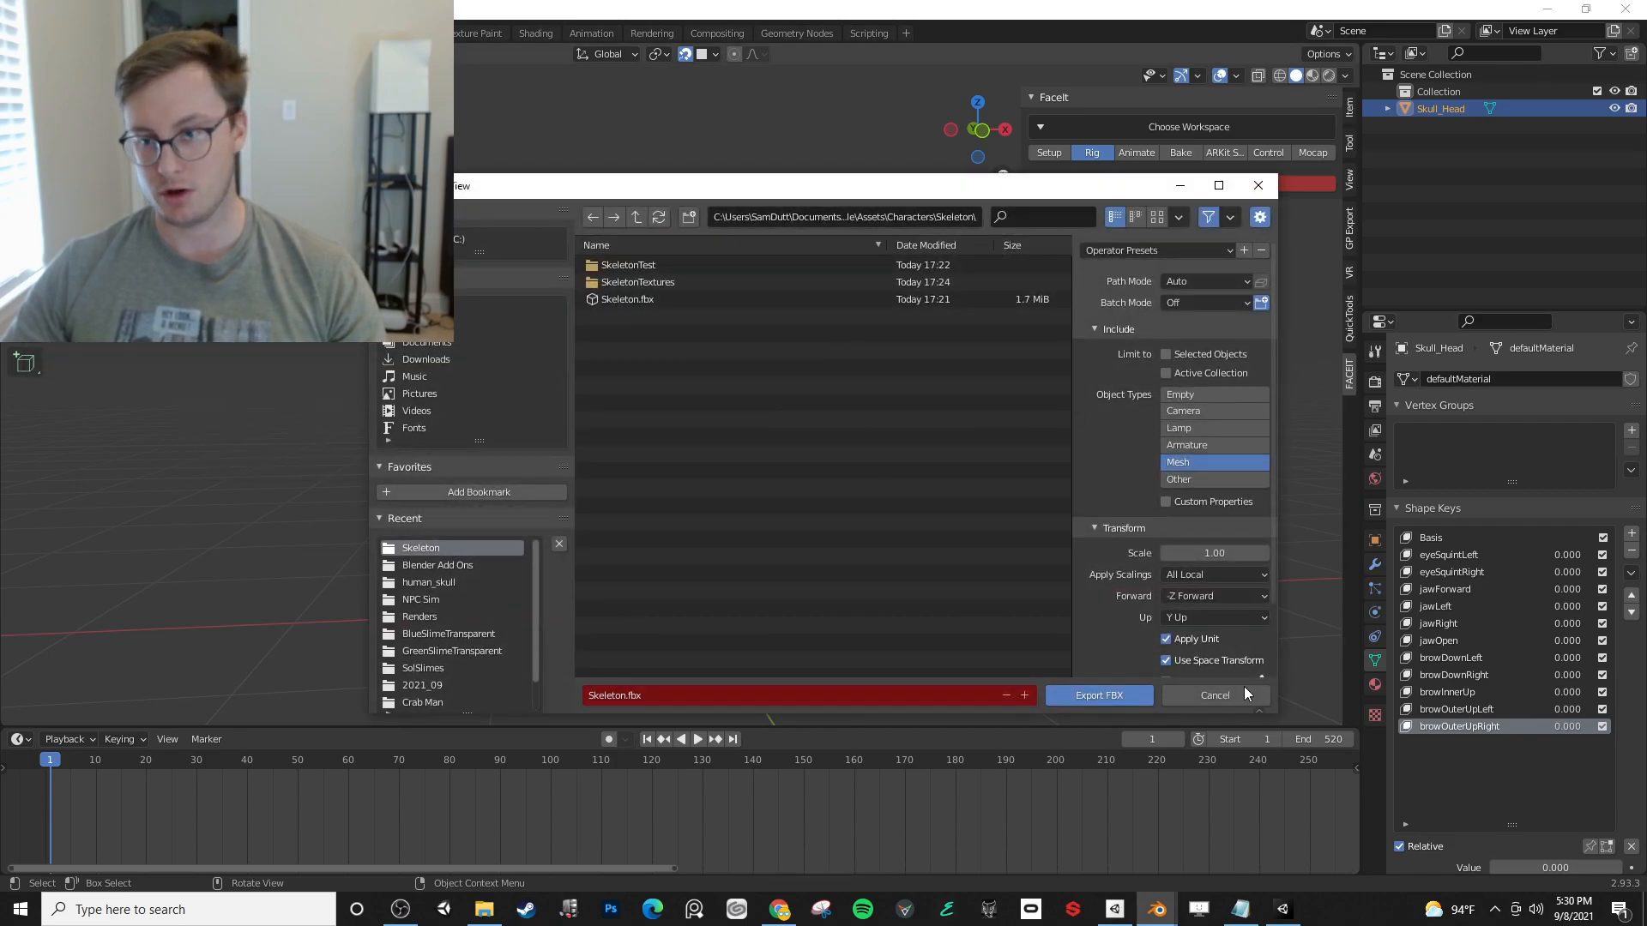
{"action": "left_click", "coordinate": [1084, 694]}
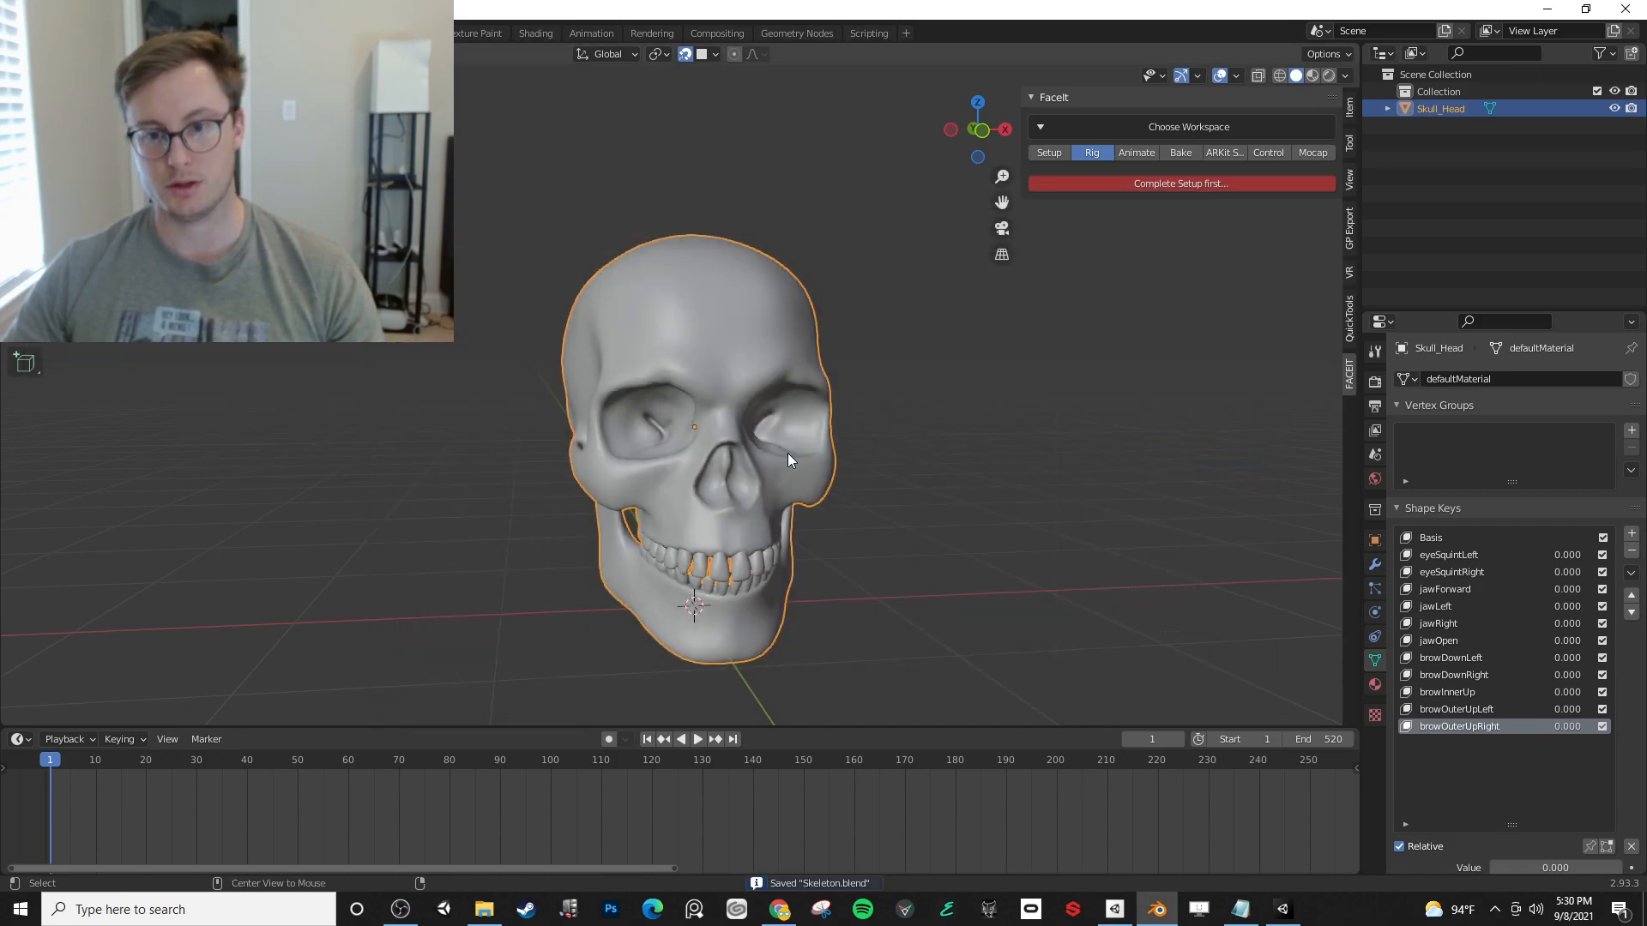
- Switch to Unity, enable Legacy Blend Shape Normals in the Skeleton model's import settings and apply the change
{"action": "key", "text": "alt+Tab"}
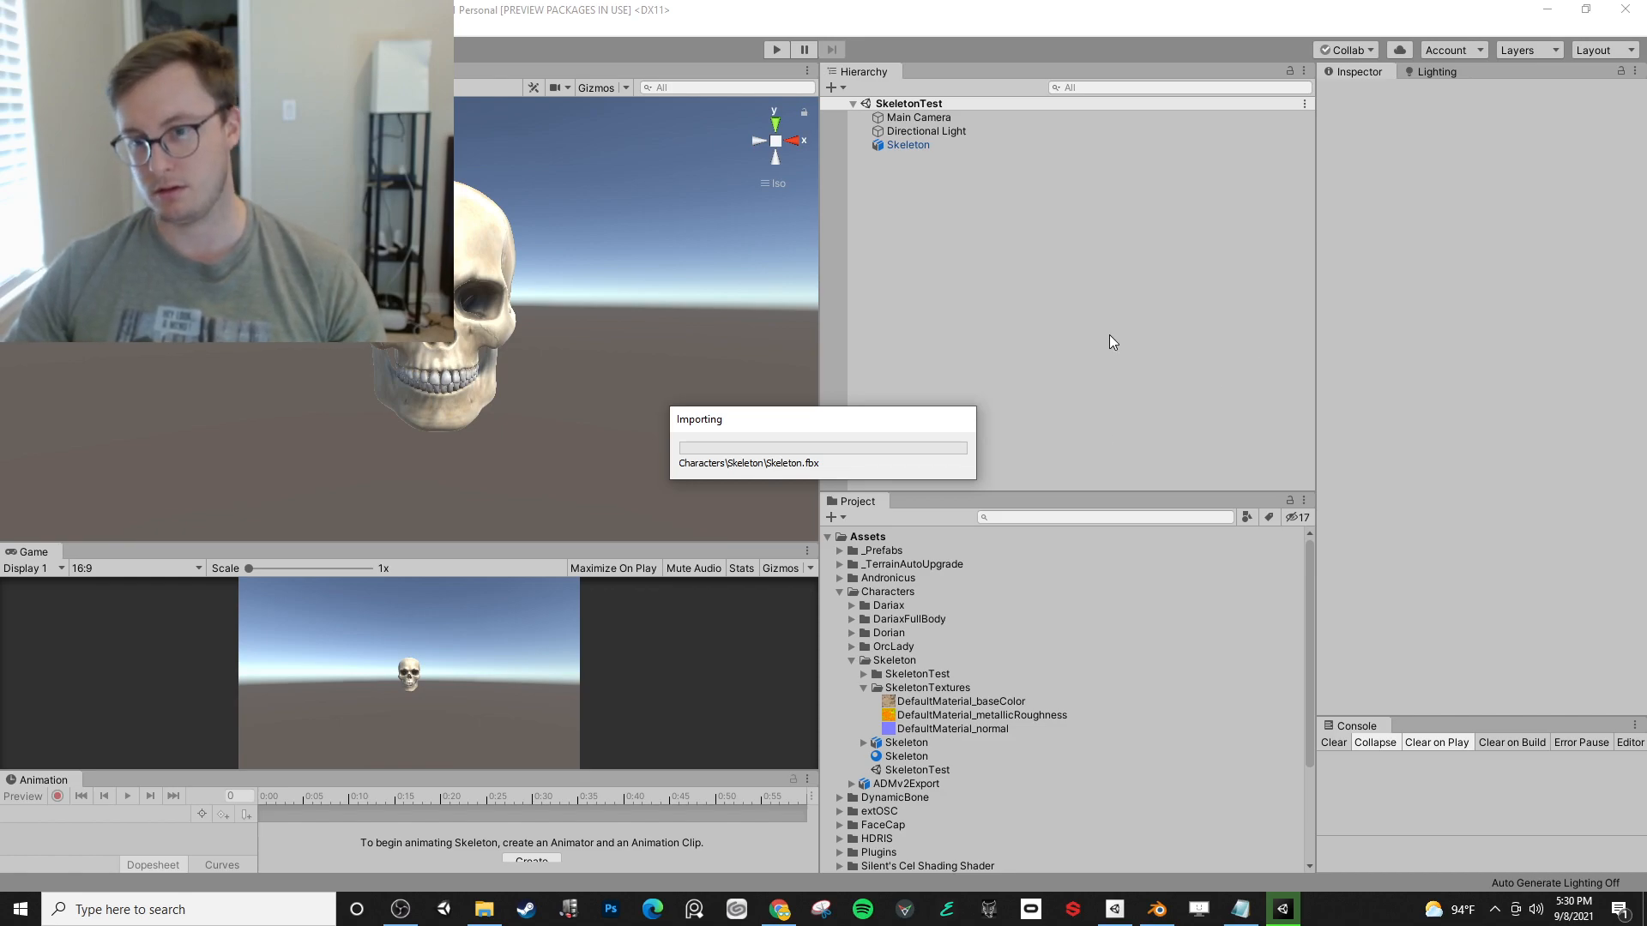
{"action": "left_click", "coordinate": [914, 747]}
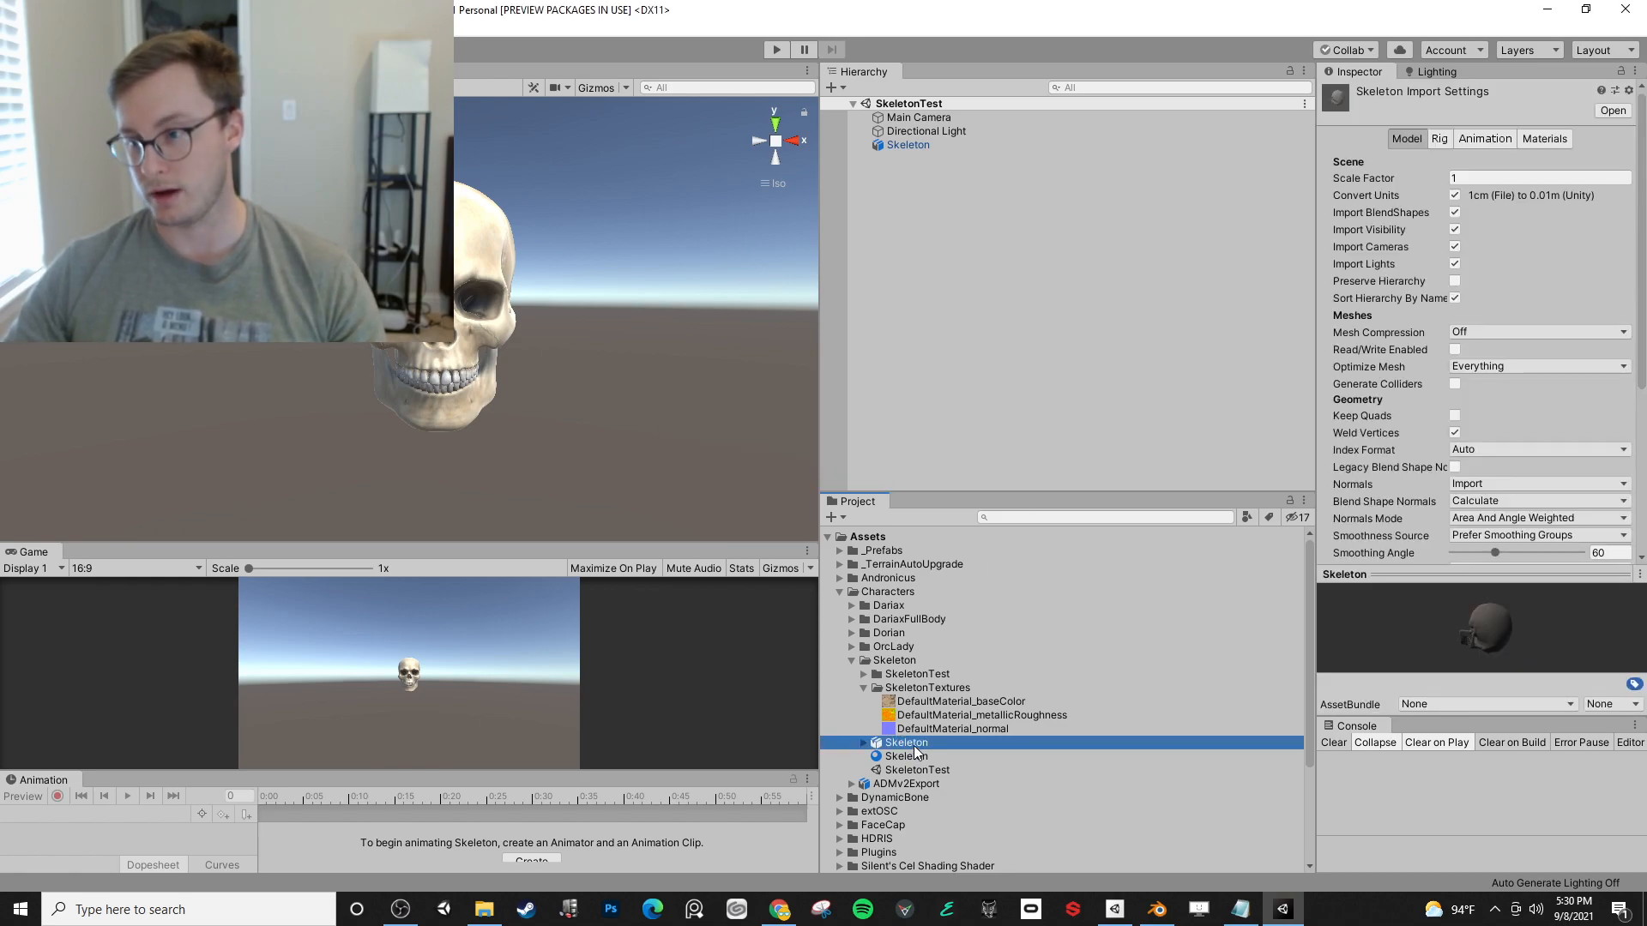
{"action": "left_click", "coordinate": [1455, 466]}
{"action": "scroll", "coordinate": [1561, 405], "scroll_direction": "down", "scroll_amount": 4}
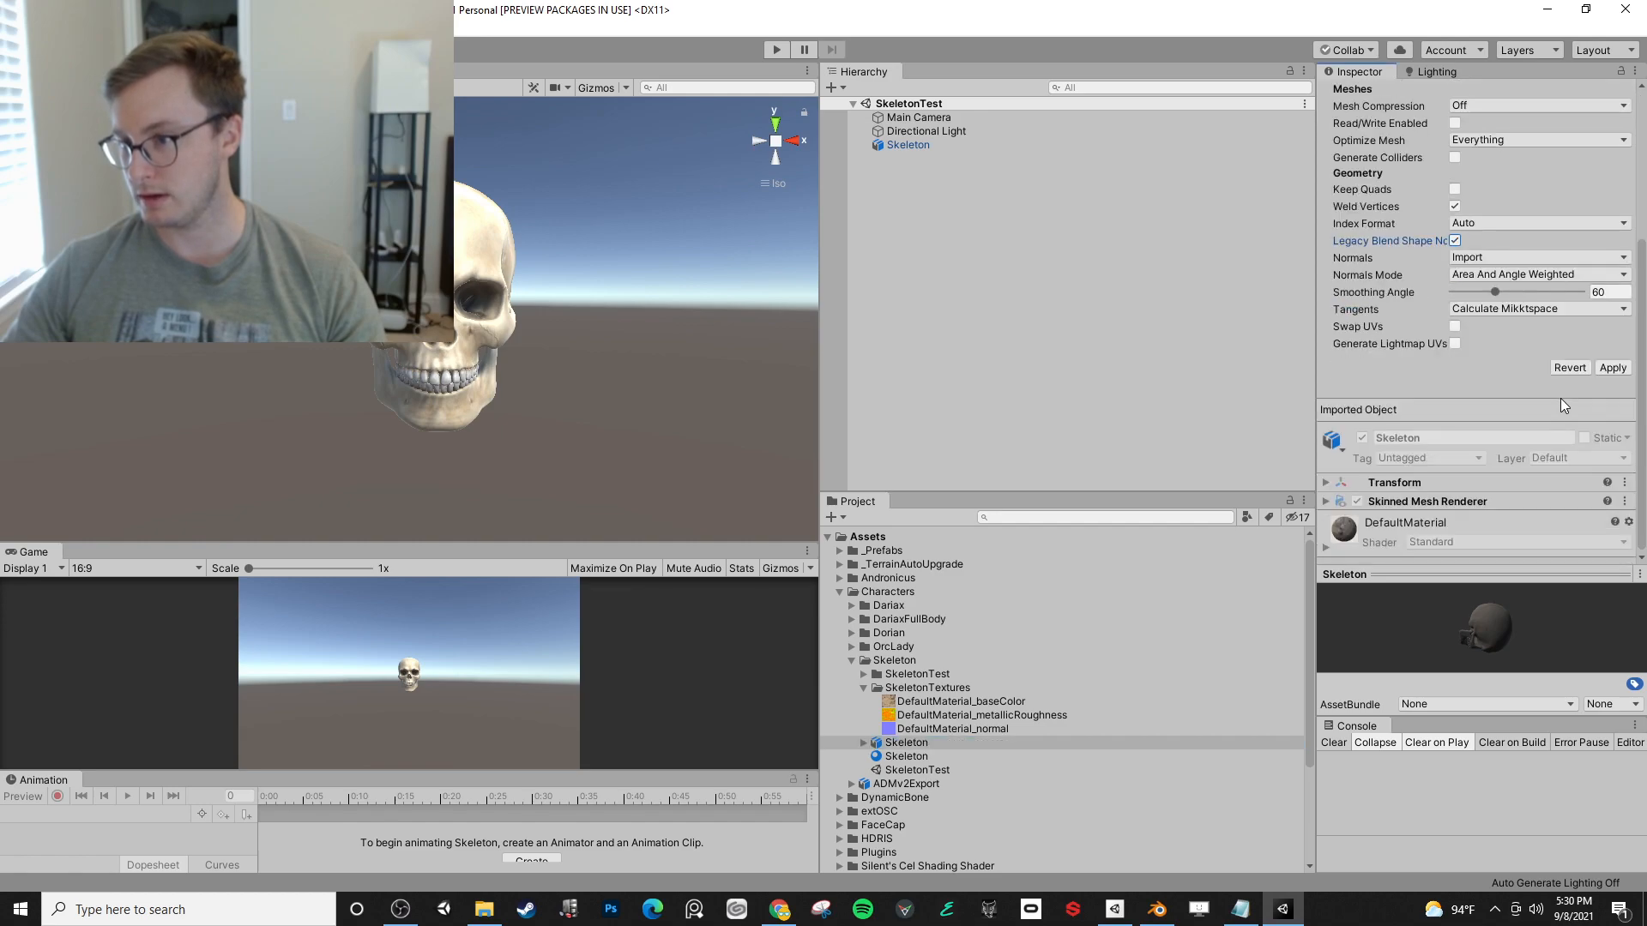
{"action": "left_click", "coordinate": [1614, 369]}
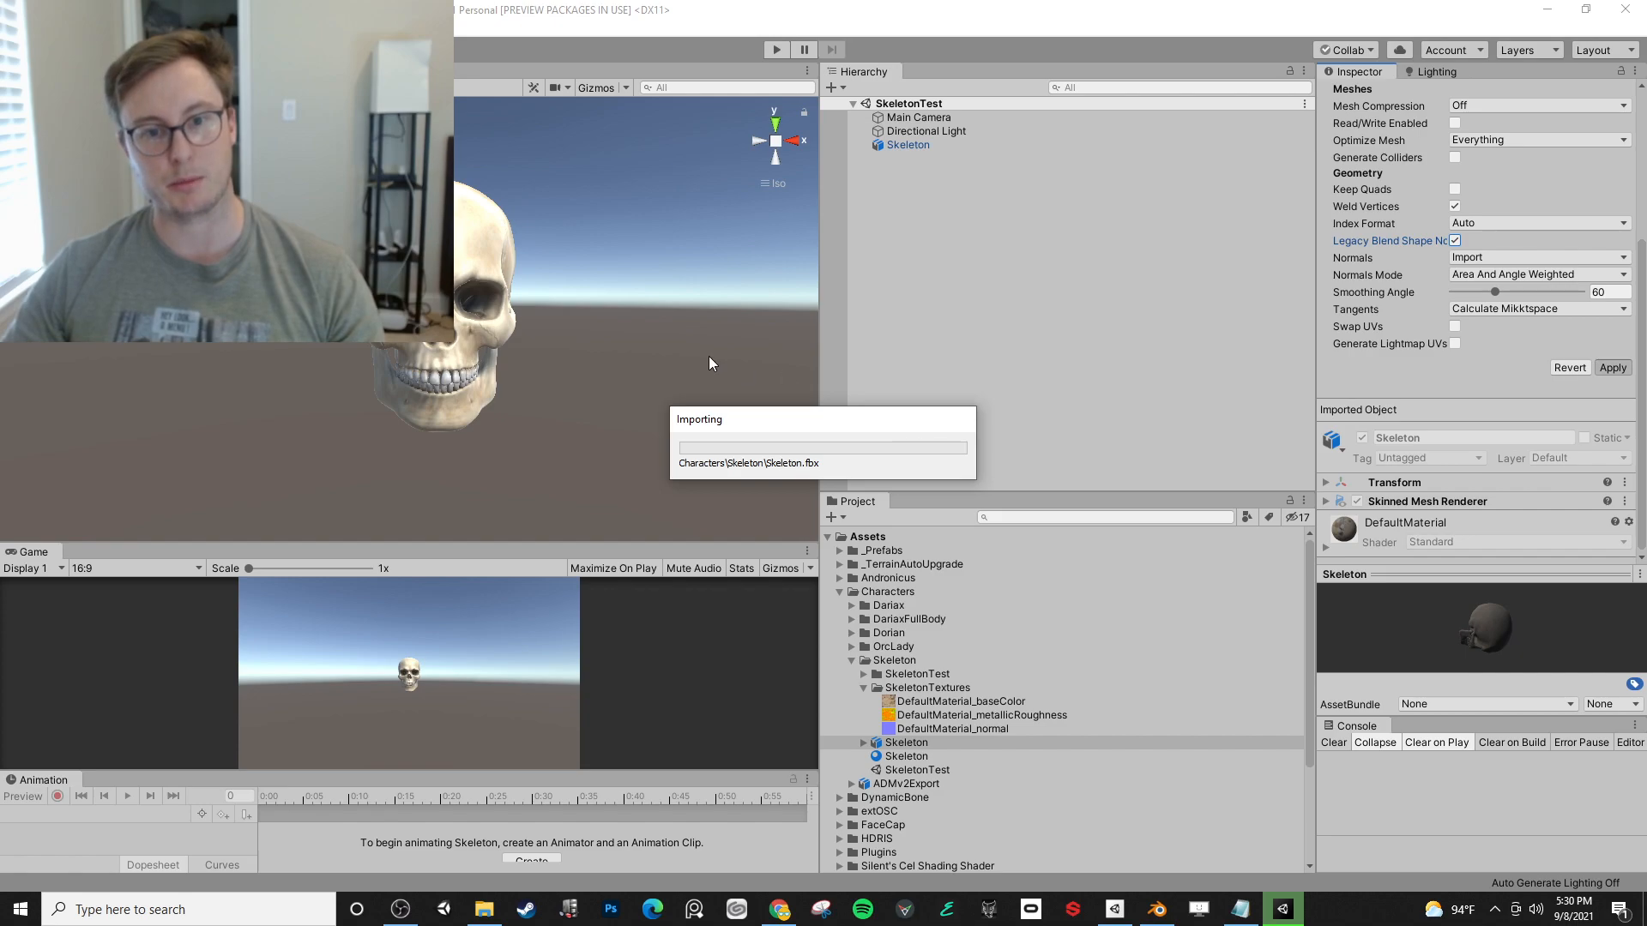
- Run the SkeletonTest scene to check the skull's face tracking, stop it and inspect the skull from the side
{"action": "left_click", "coordinate": [774, 55]}
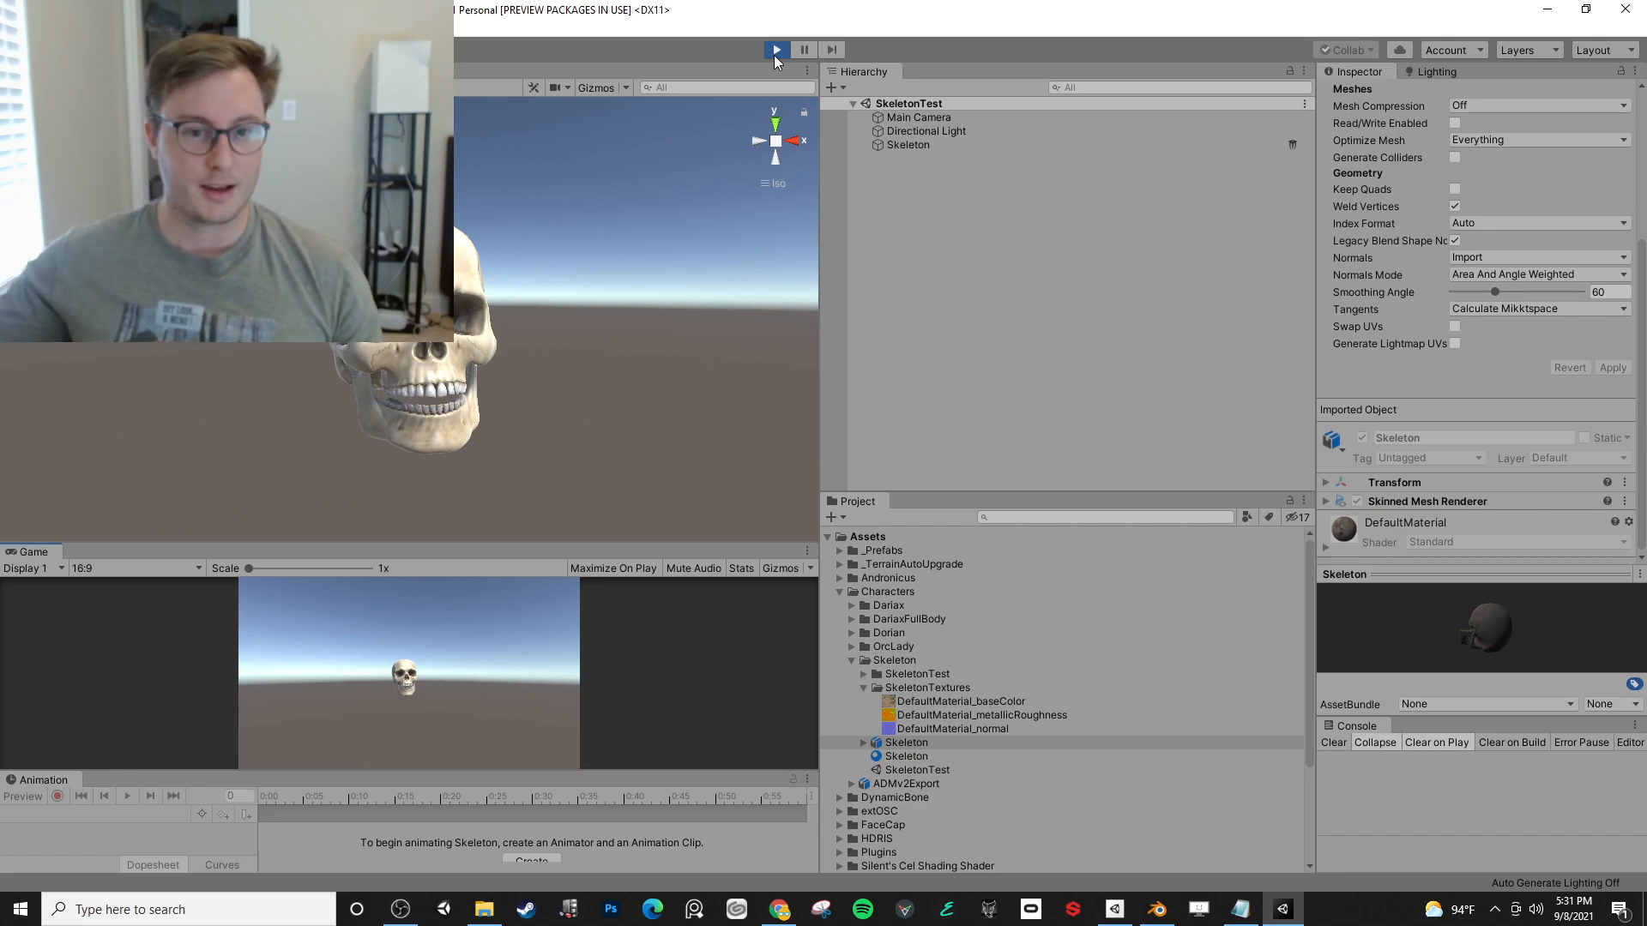
{"action": "left_click", "coordinate": [774, 53]}
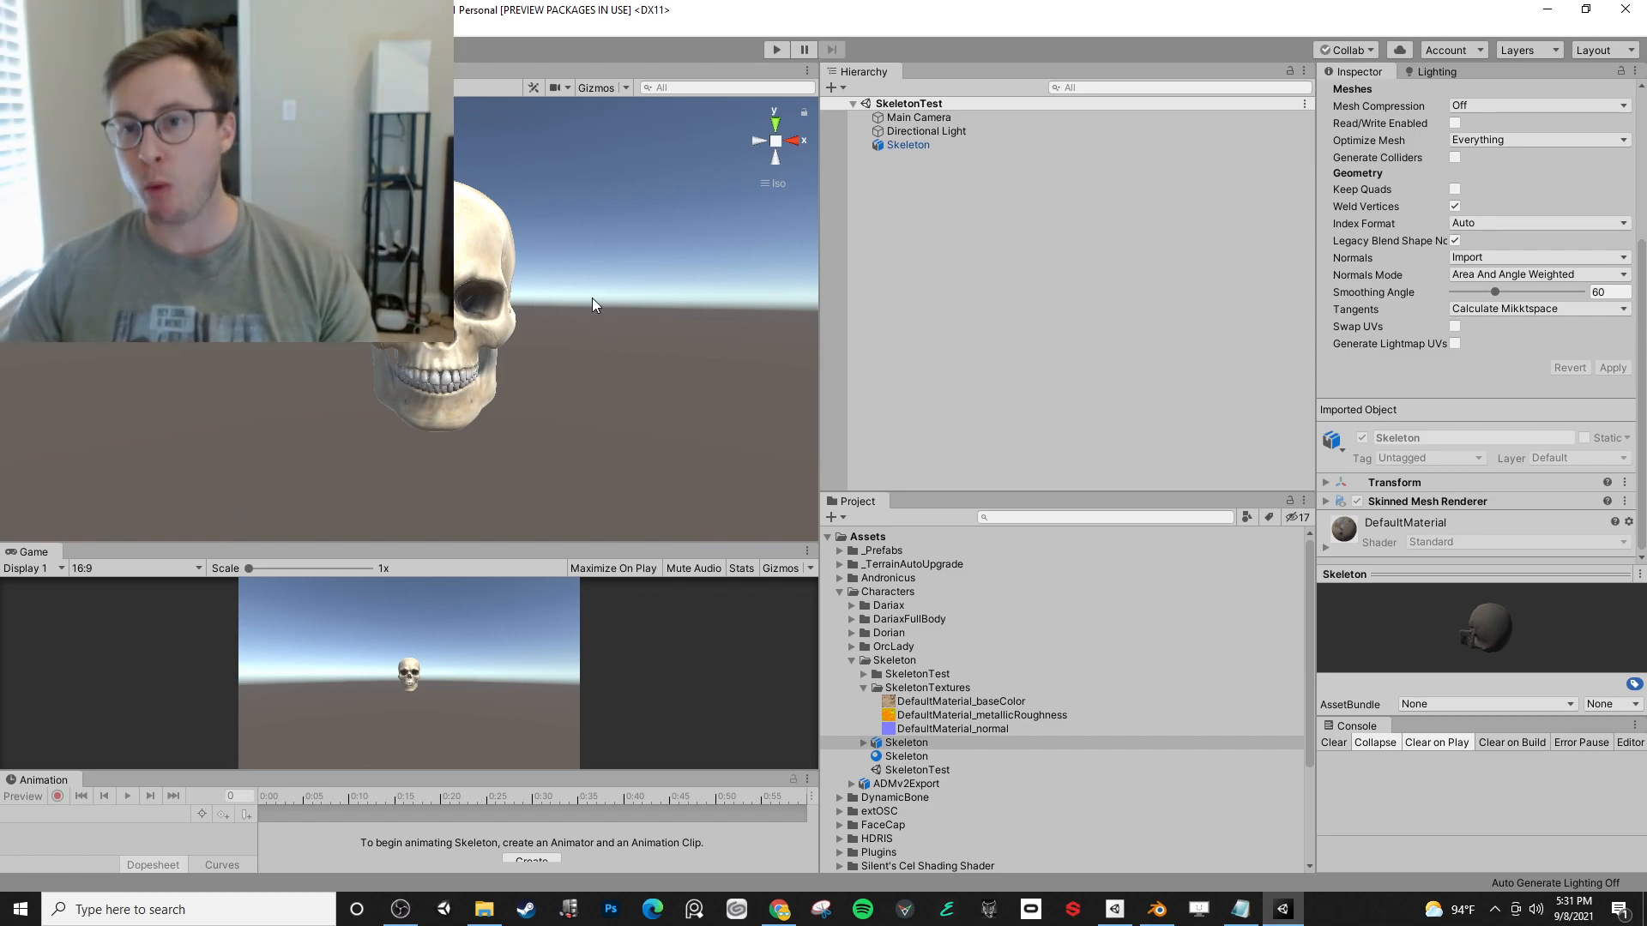
{"action": "left_click_drag", "start_coordinate": [526, 321], "coordinate": [549, 318], "text": "alt"}
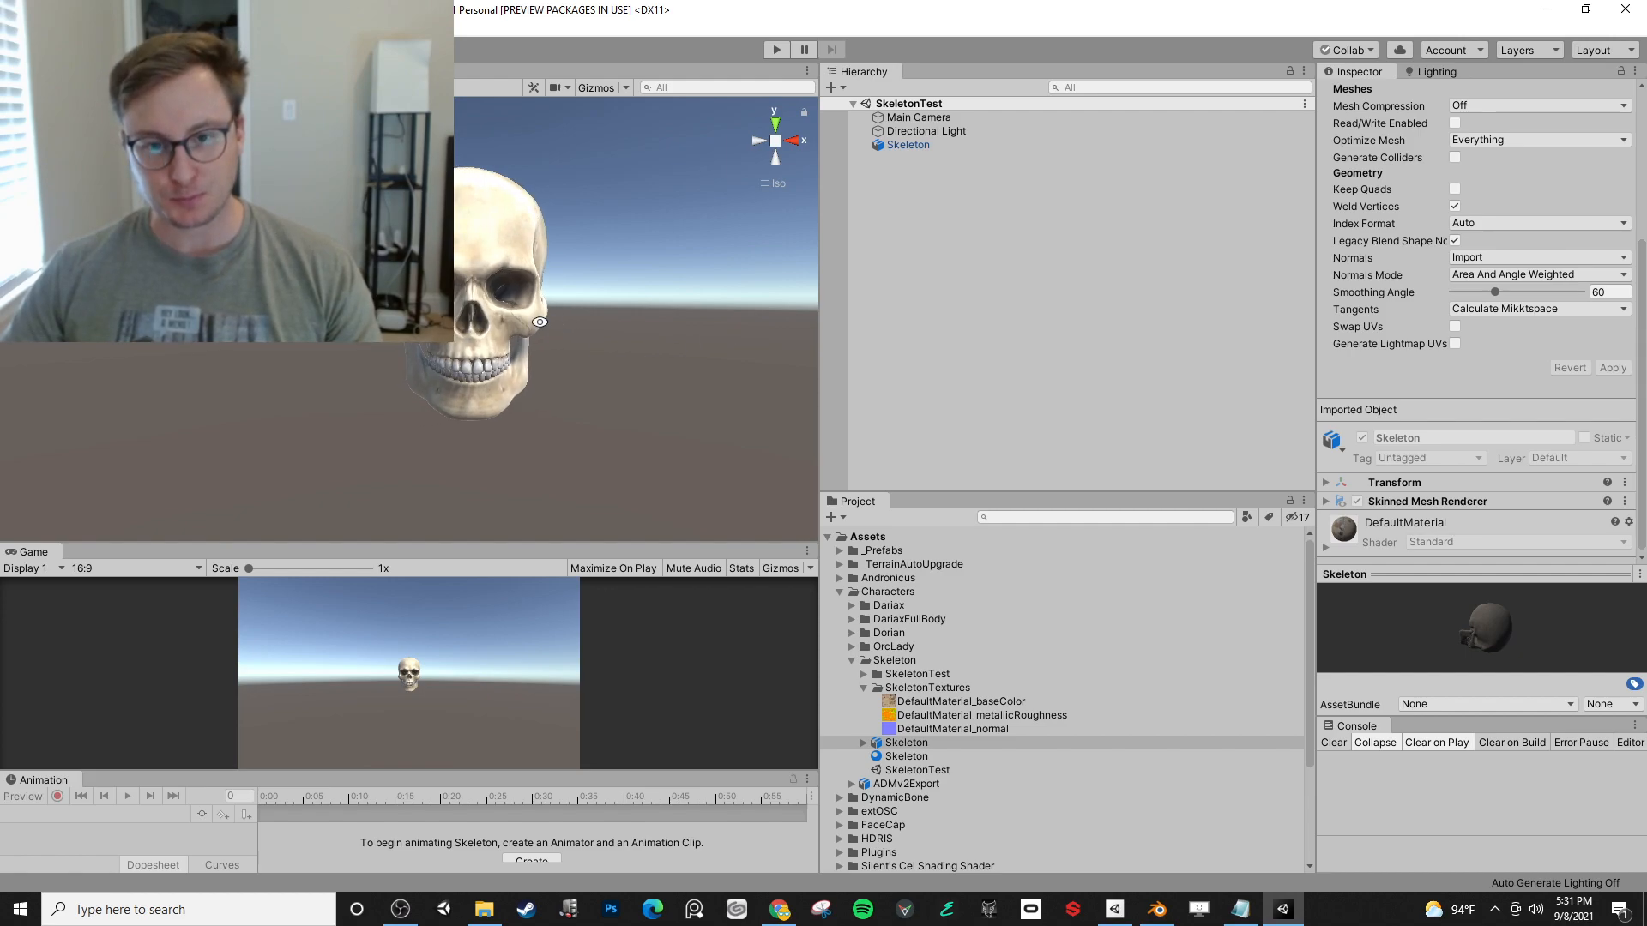
{"action": "left_click_drag", "start_coordinate": [455, 353], "coordinate": [527, 375], "text": "alt"}
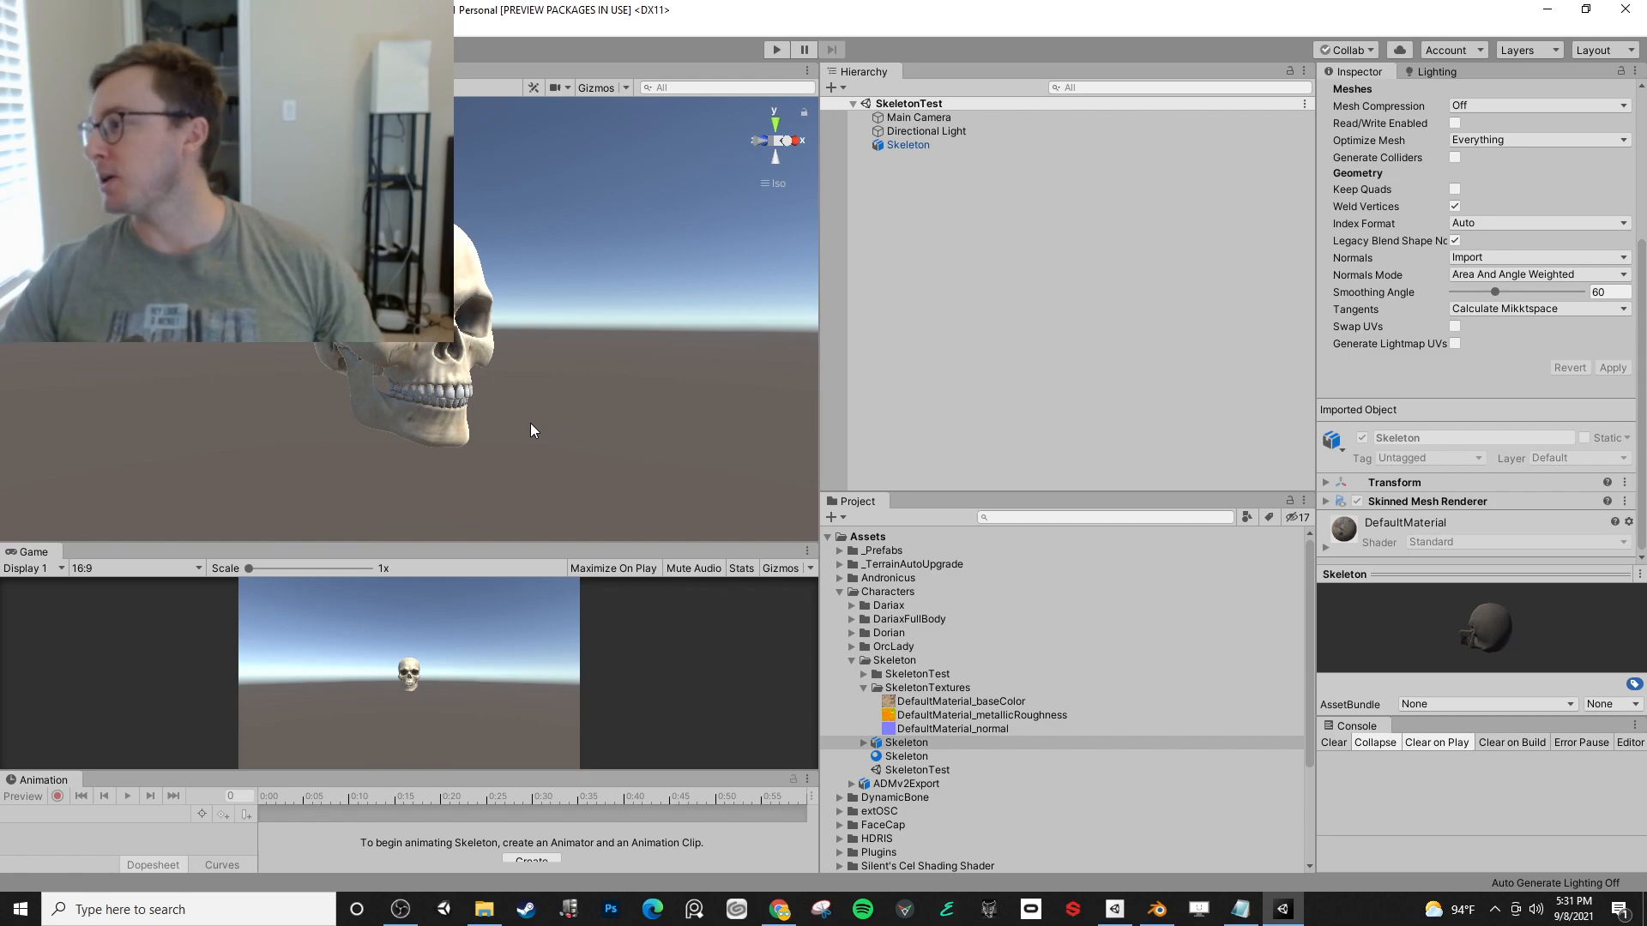
- Select the skull to show its Face Cap Live Mode Receiver, run the scene to test the brow blendshapes, and stop it
{"action": "left_click", "coordinate": [432, 351]}
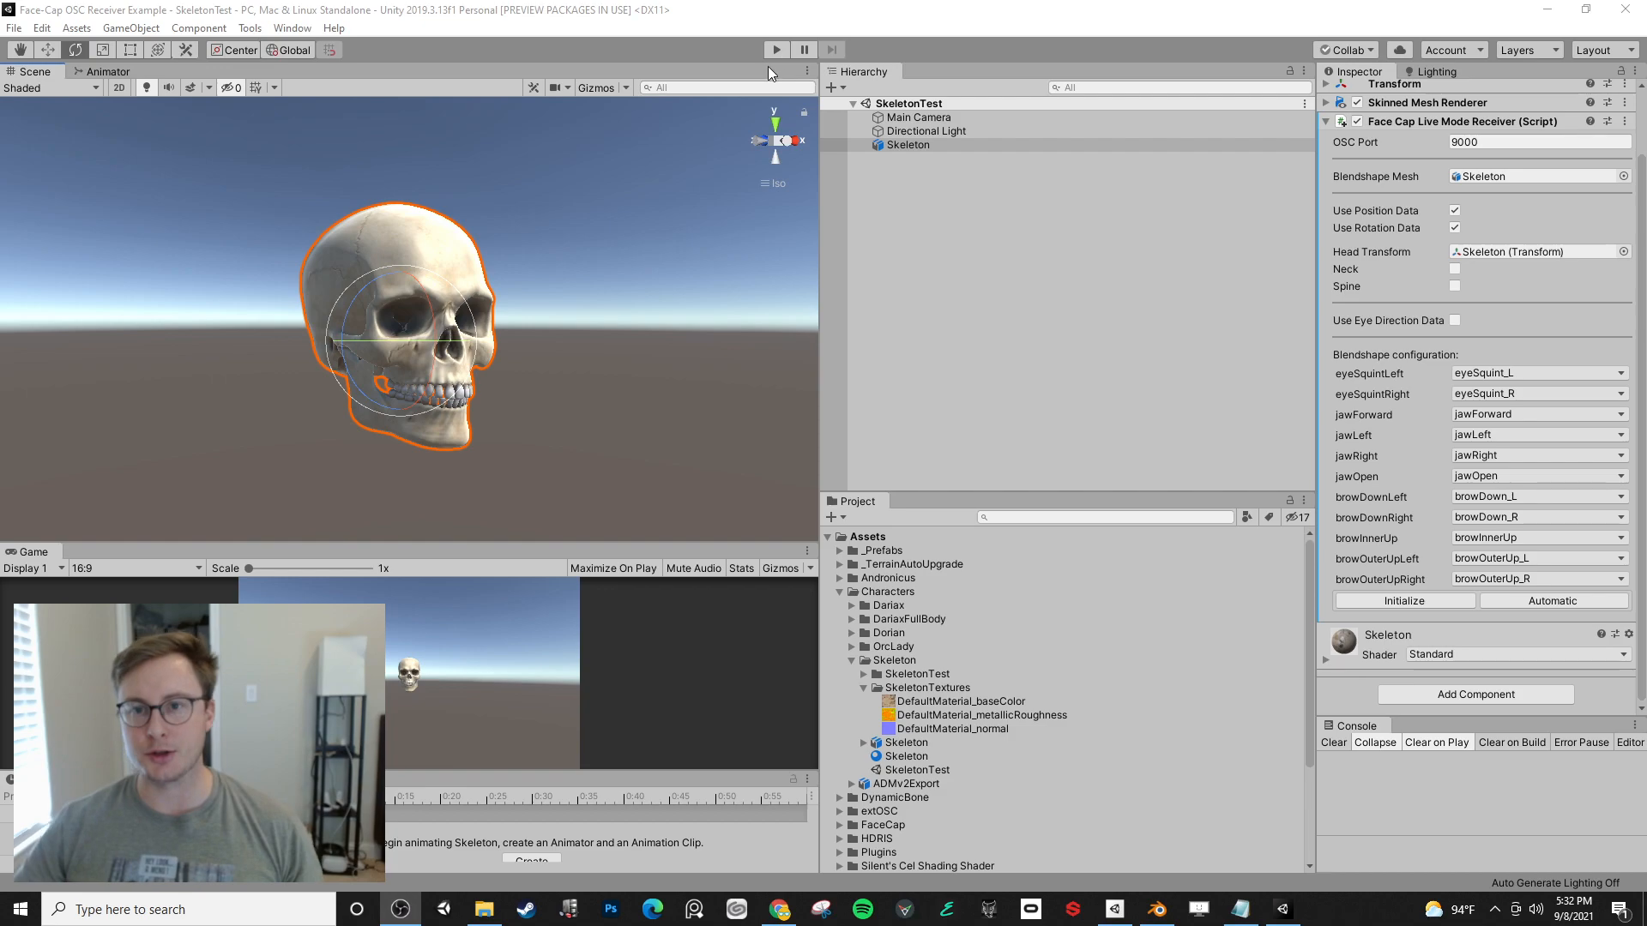
{"action": "left_click", "coordinate": [782, 48]}
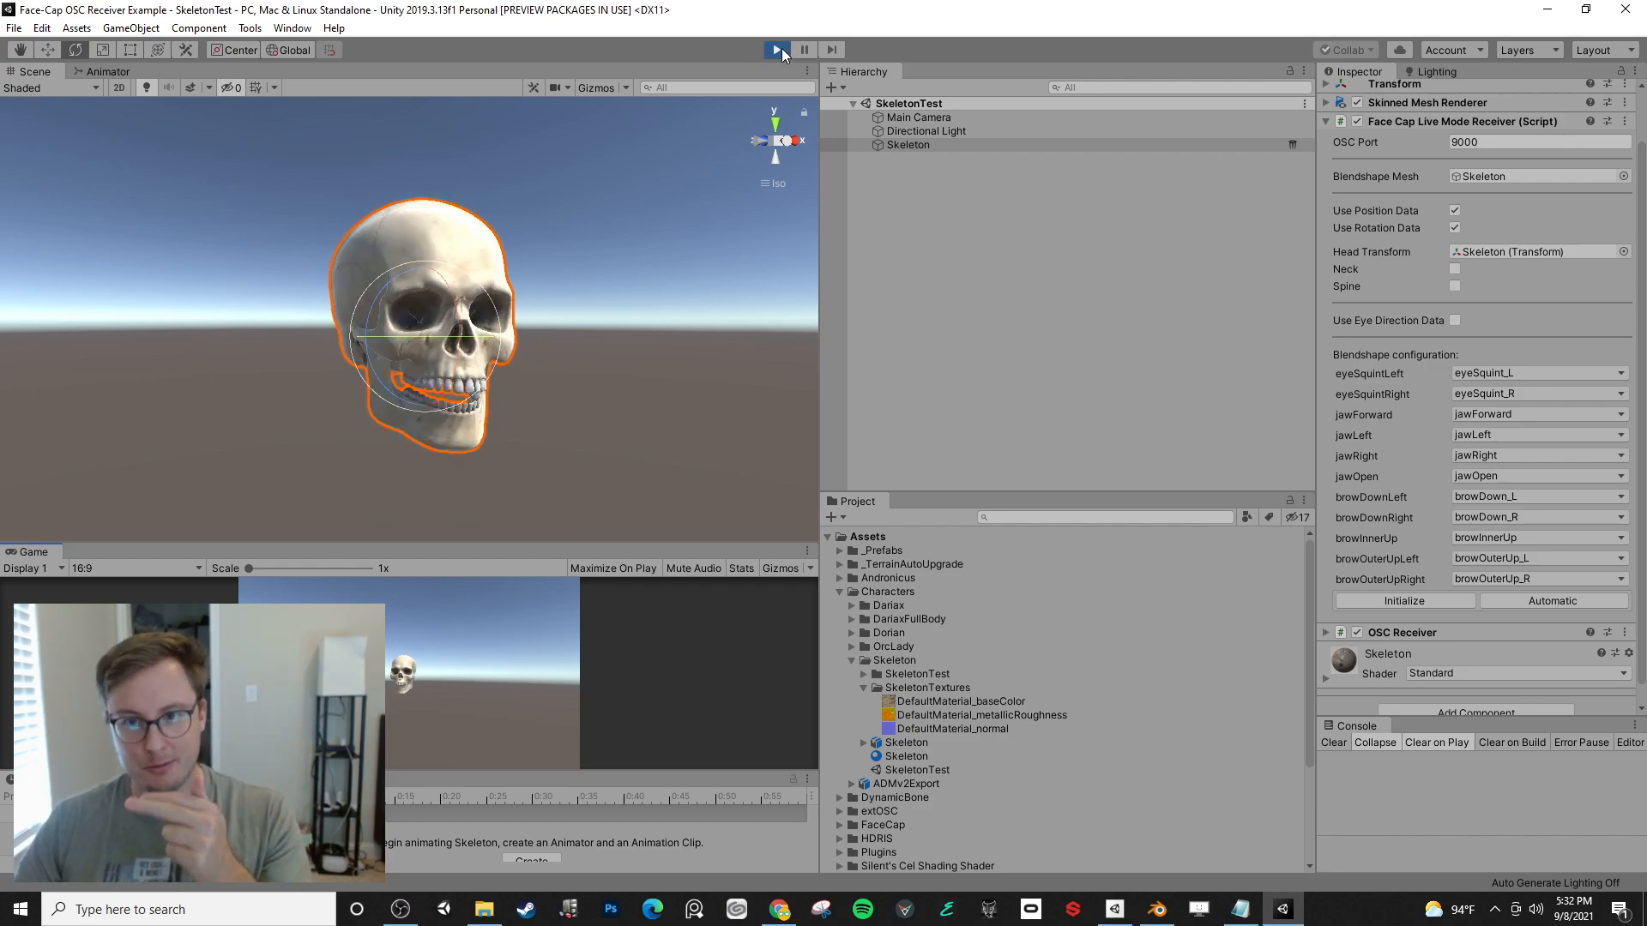
{"action": "left_click", "coordinate": [779, 50]}
- Switch to Blender and set the skull's browDownLeft shape key to 1.000
{"action": "key", "text": "alt+Tab"}
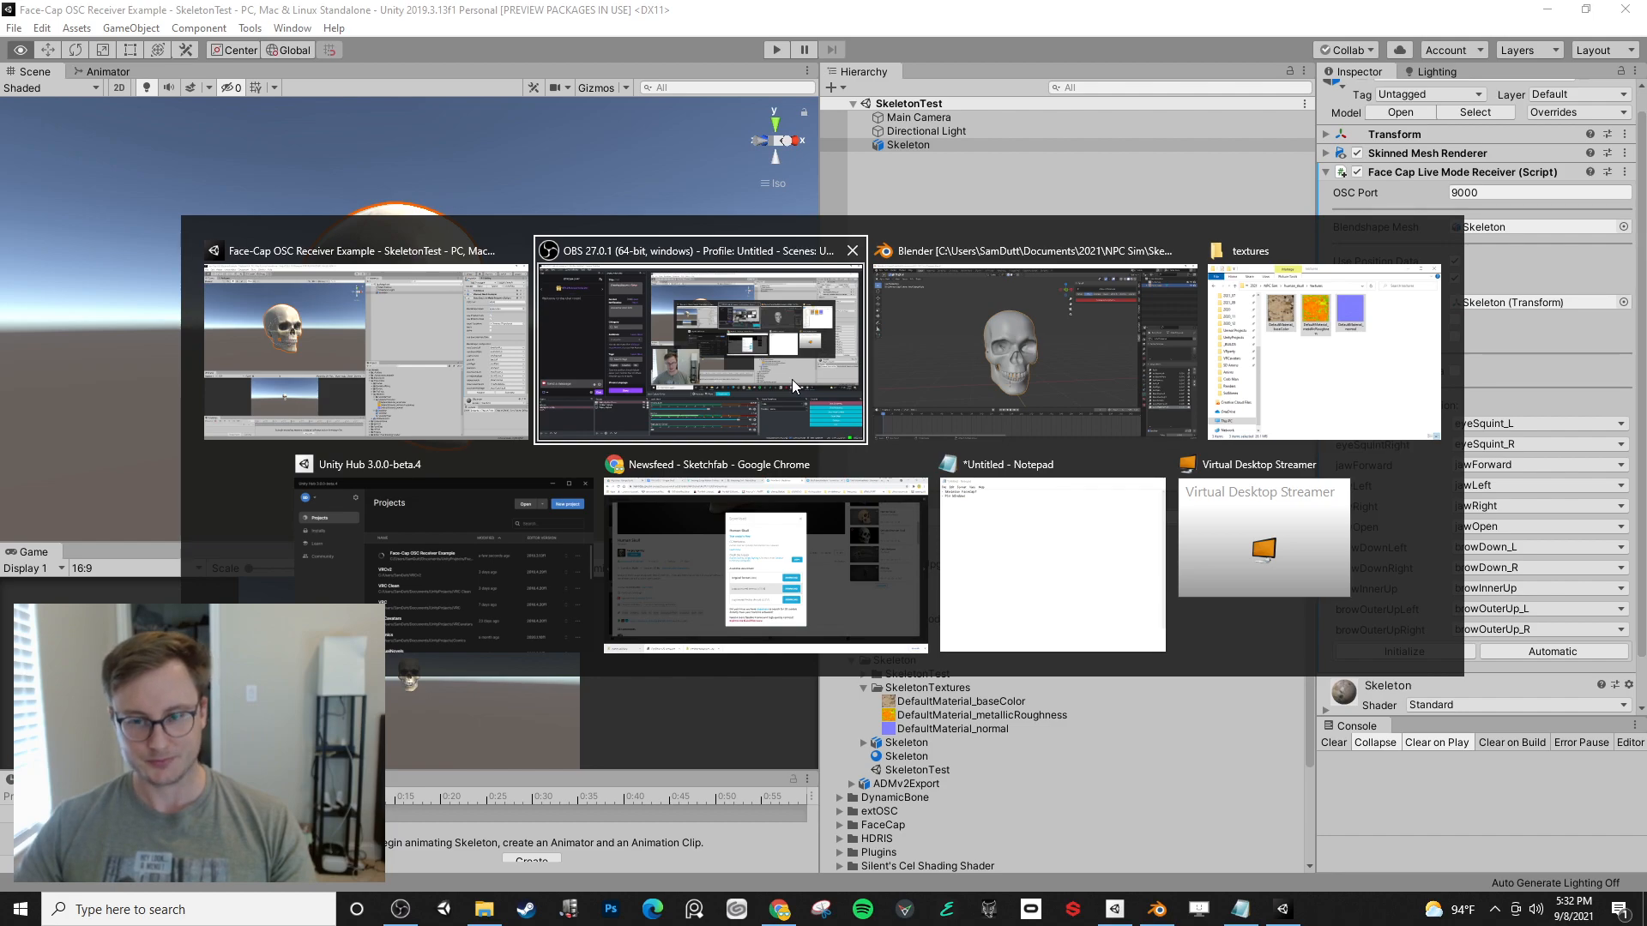
{"action": "left_click", "coordinate": [963, 382]}
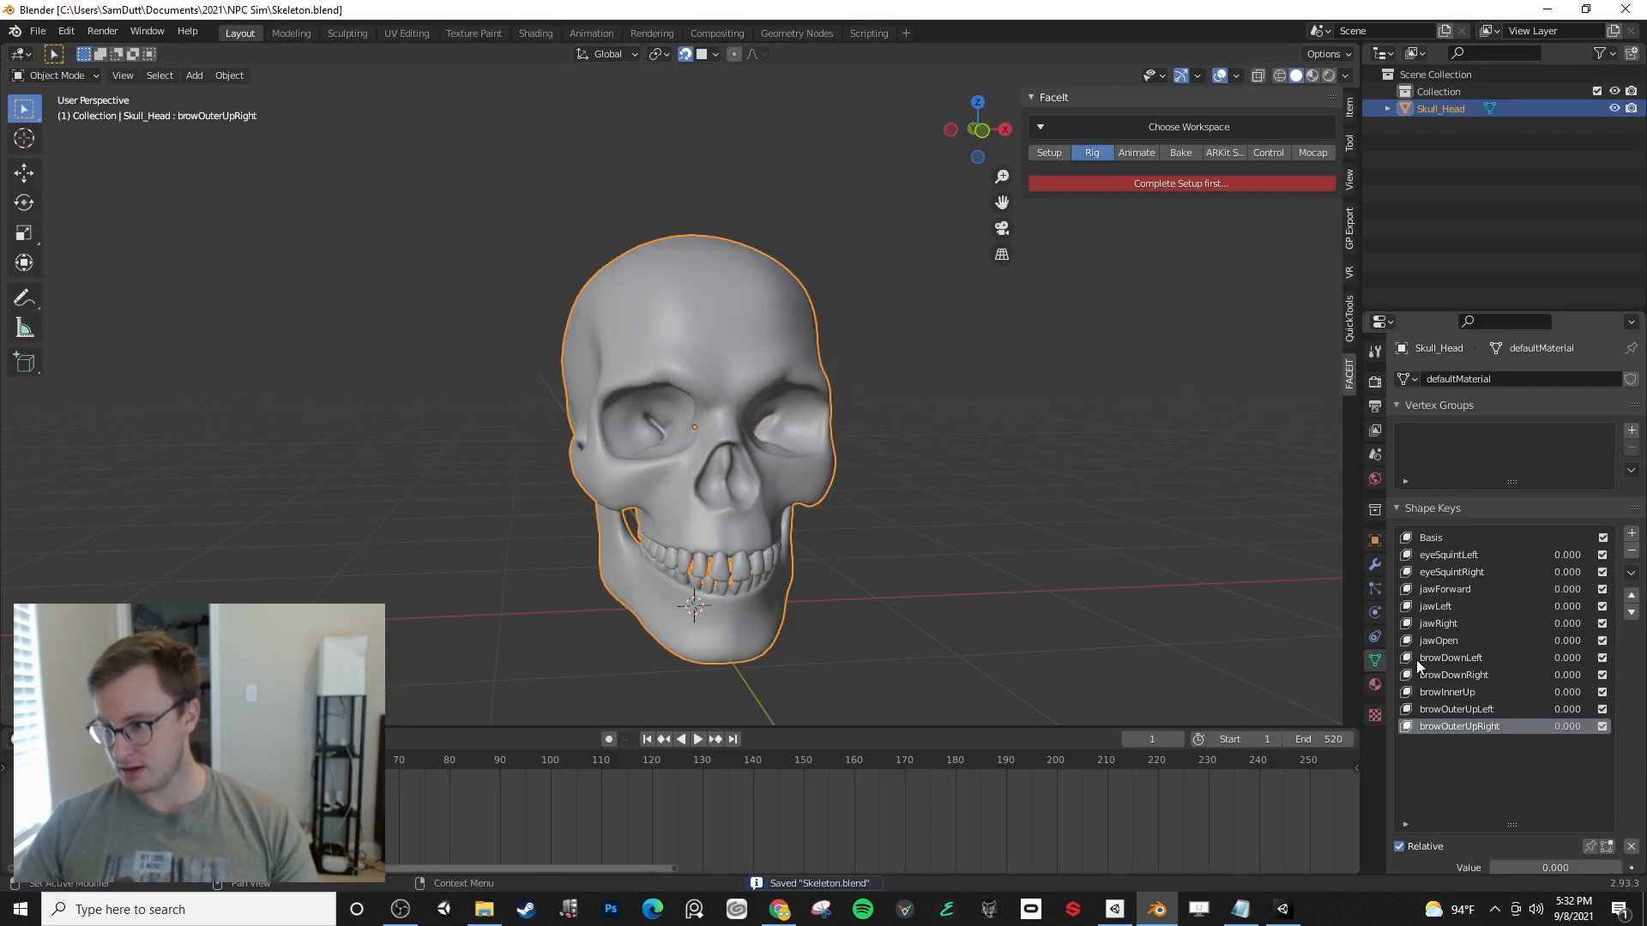
{"action": "left_click", "coordinate": [1485, 657]}
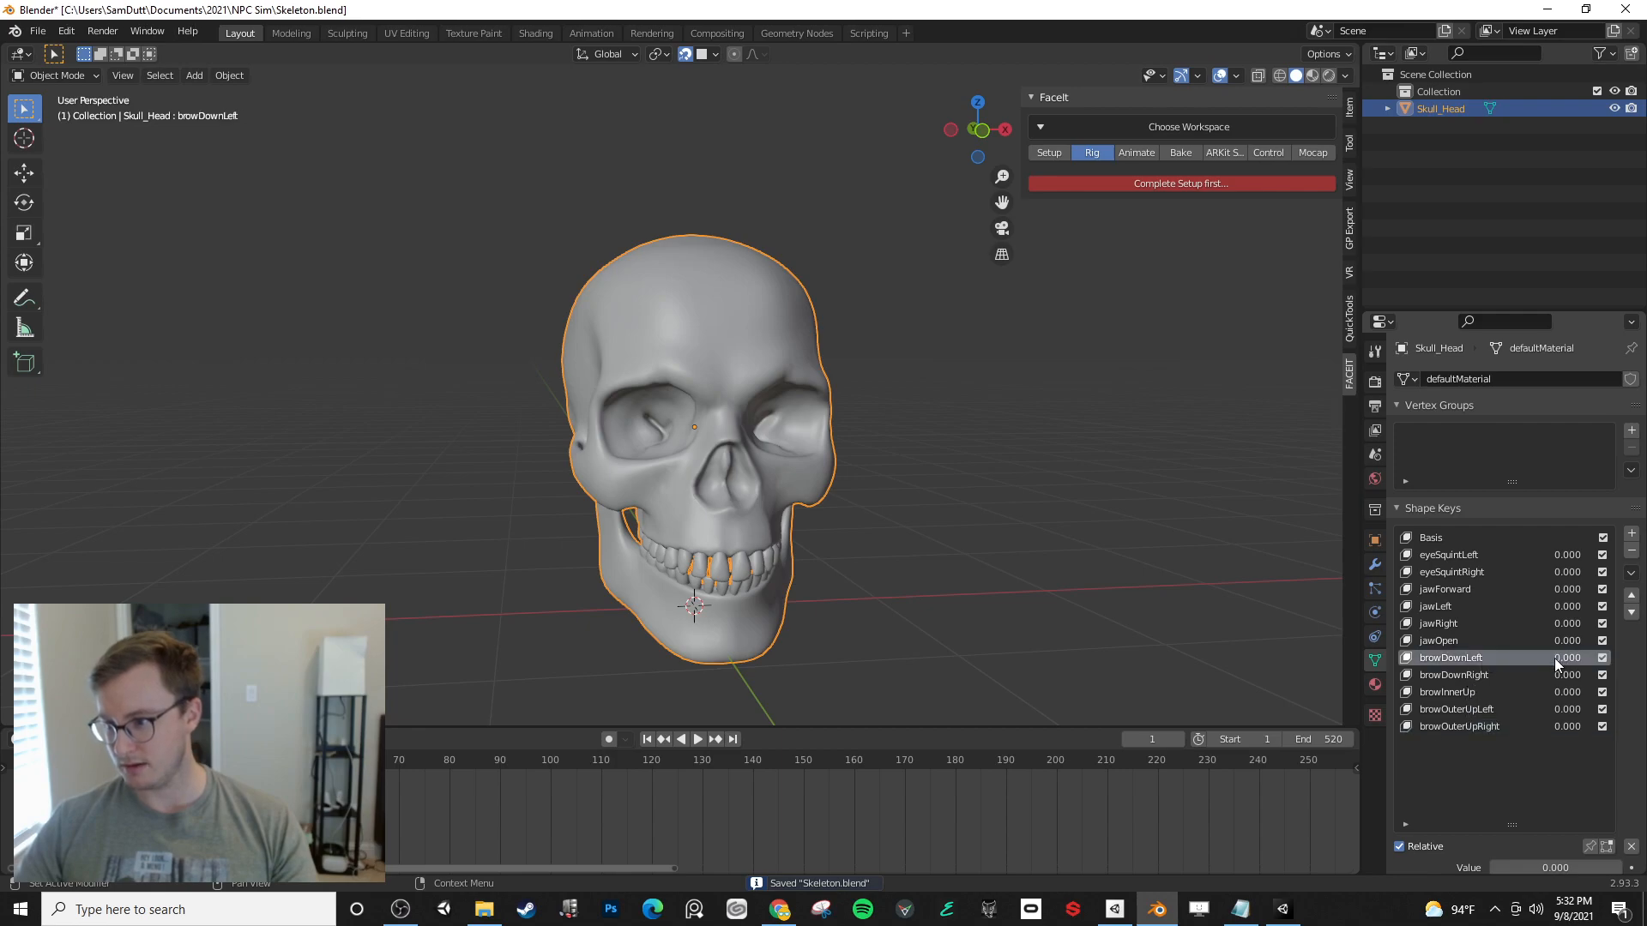
{"action": "left_click_drag", "start_coordinate": [1556, 657], "coordinate": [1613, 657]}
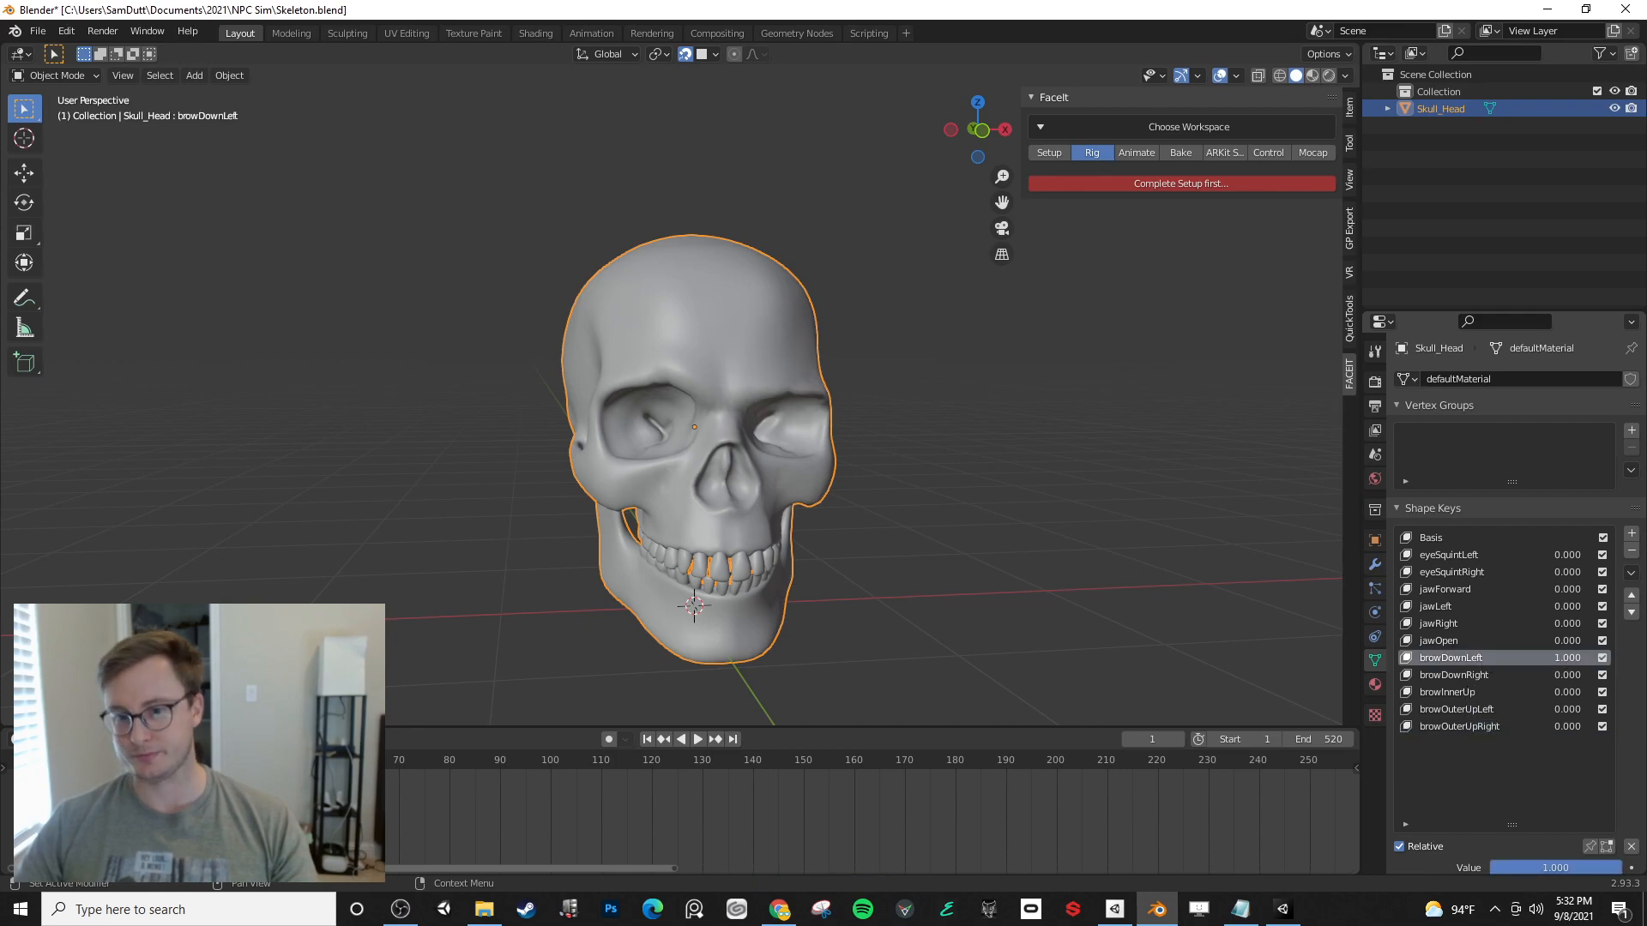
- In Sculpt Mode, pull the skull's left brow down over the eye socket with Elastic Deform on the browDownLeft shape key
{"action": "left_click", "coordinate": [97, 75]}
{"action": "left_click", "coordinate": [55, 131]}
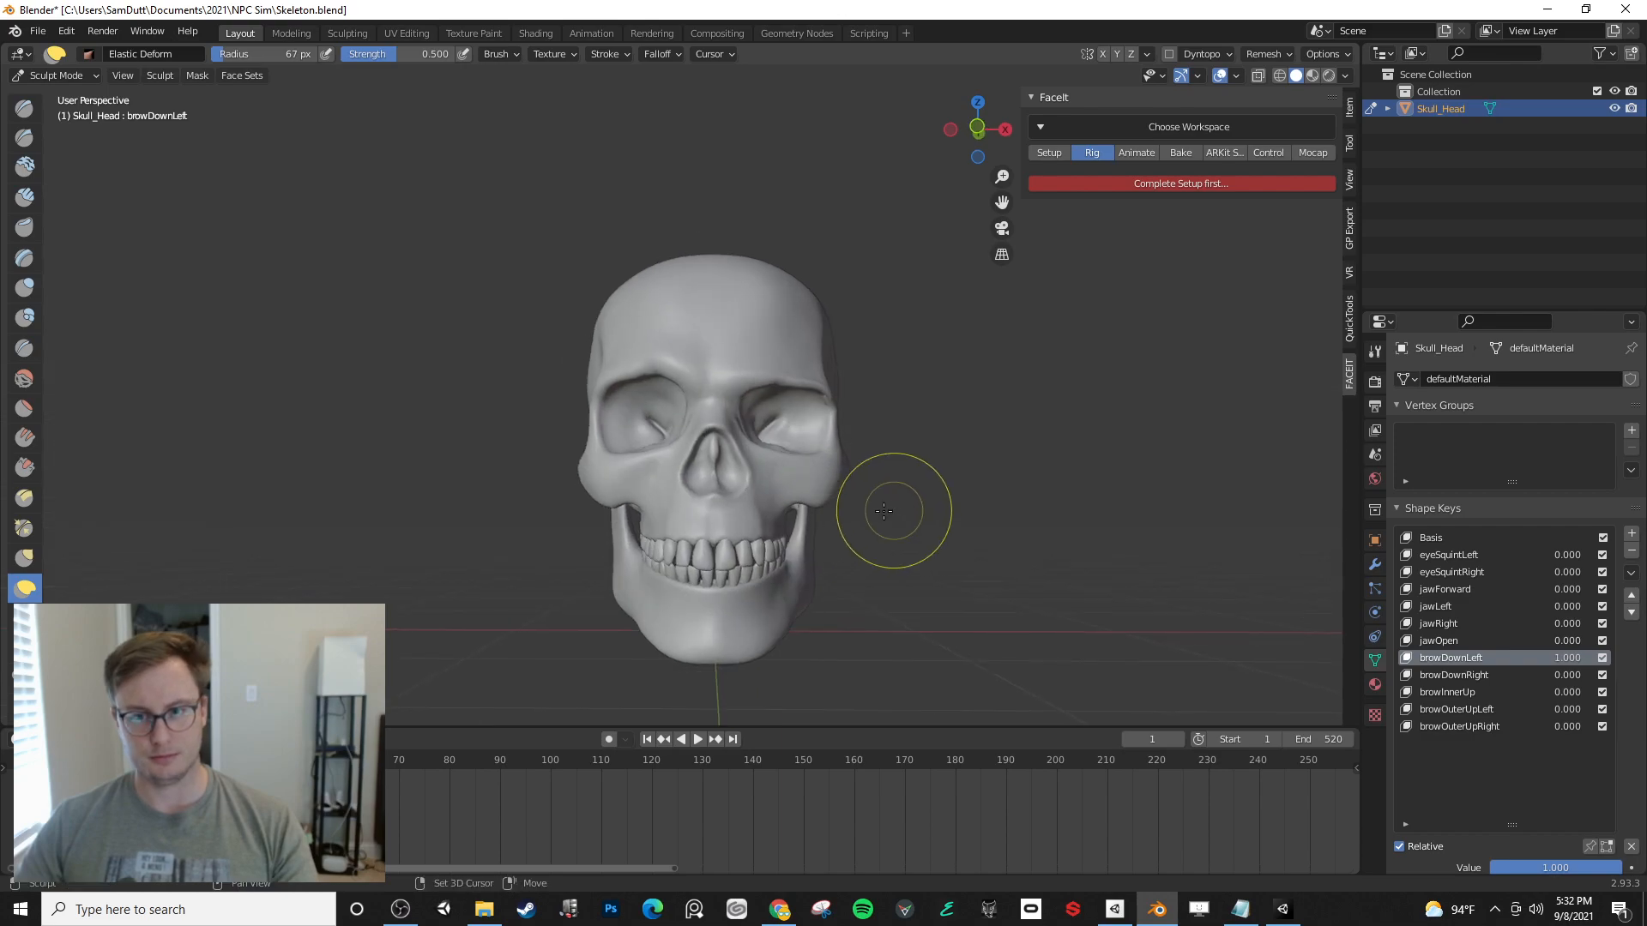
{"action": "scroll", "coordinate": [858, 513], "scroll_direction": "up", "scroll_amount": 3}
{"action": "mouse_move", "coordinate": [744, 395]}
{"action": "left_mouse_down"}
{"action": "mouse_move", "coordinate": [790, 411]}
{"action": "mouse_move", "coordinate": [703, 416]}
{"action": "mouse_move", "coordinate": [814, 425]}
{"action": "left_mouse_up"}
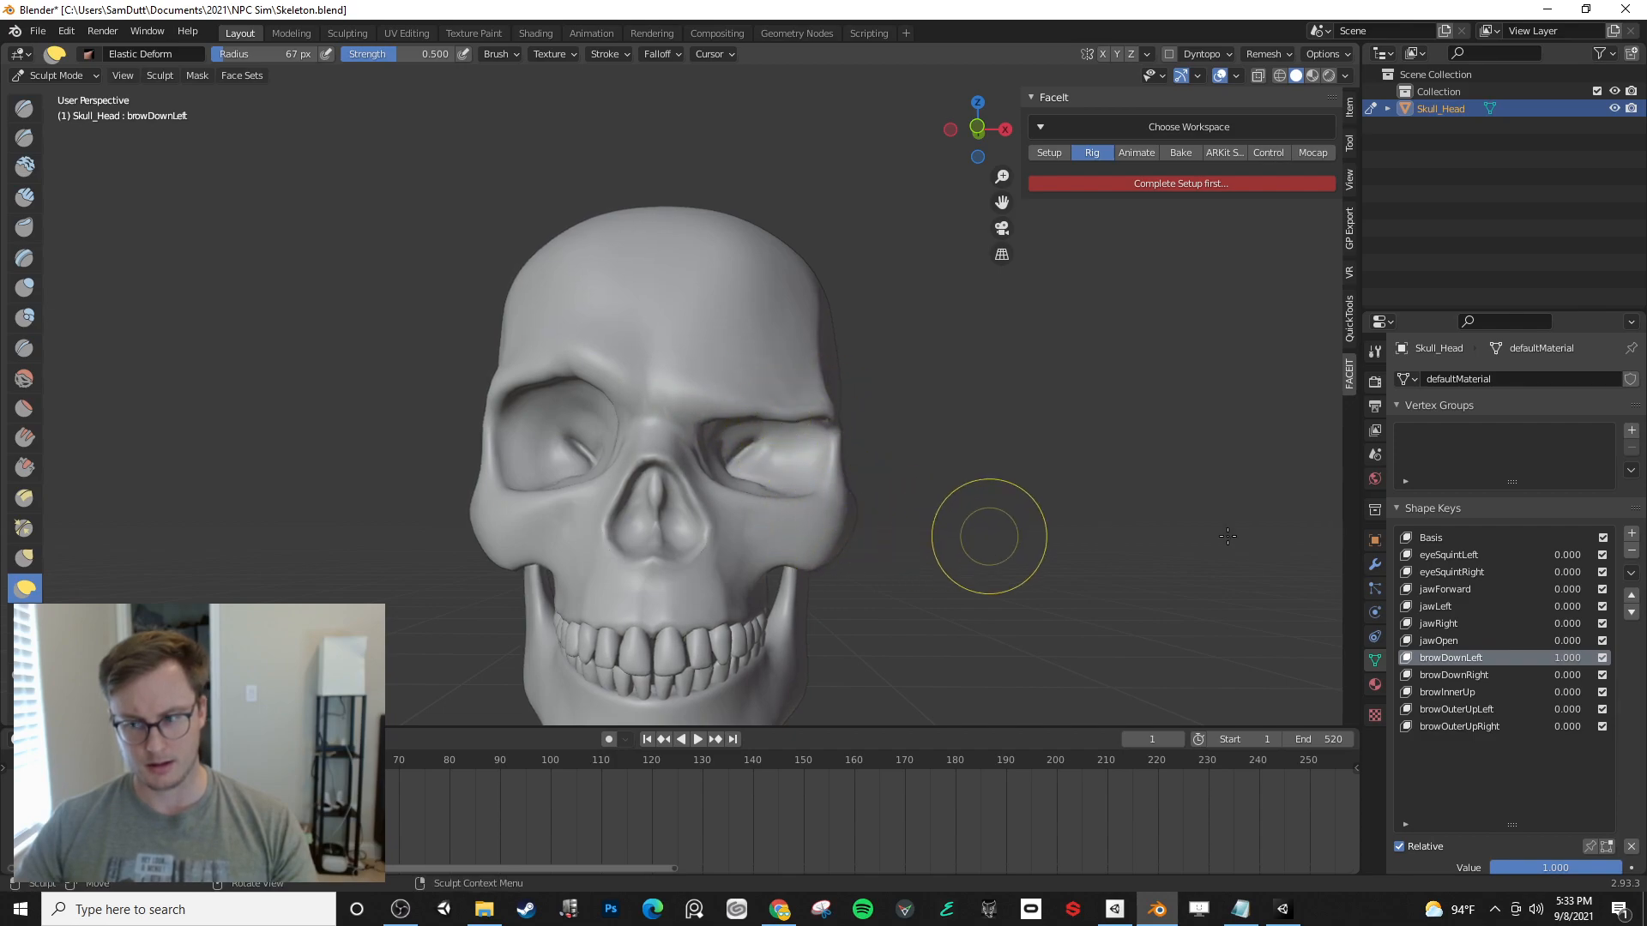
{"action": "mouse_move", "coordinate": [1602, 868]}
{"action": "left_mouse_down"}
{"action": "mouse_move", "coordinate": [1480, 868]}
{"action": "mouse_move", "coordinate": [1613, 868]}
{"action": "left_mouse_up"}
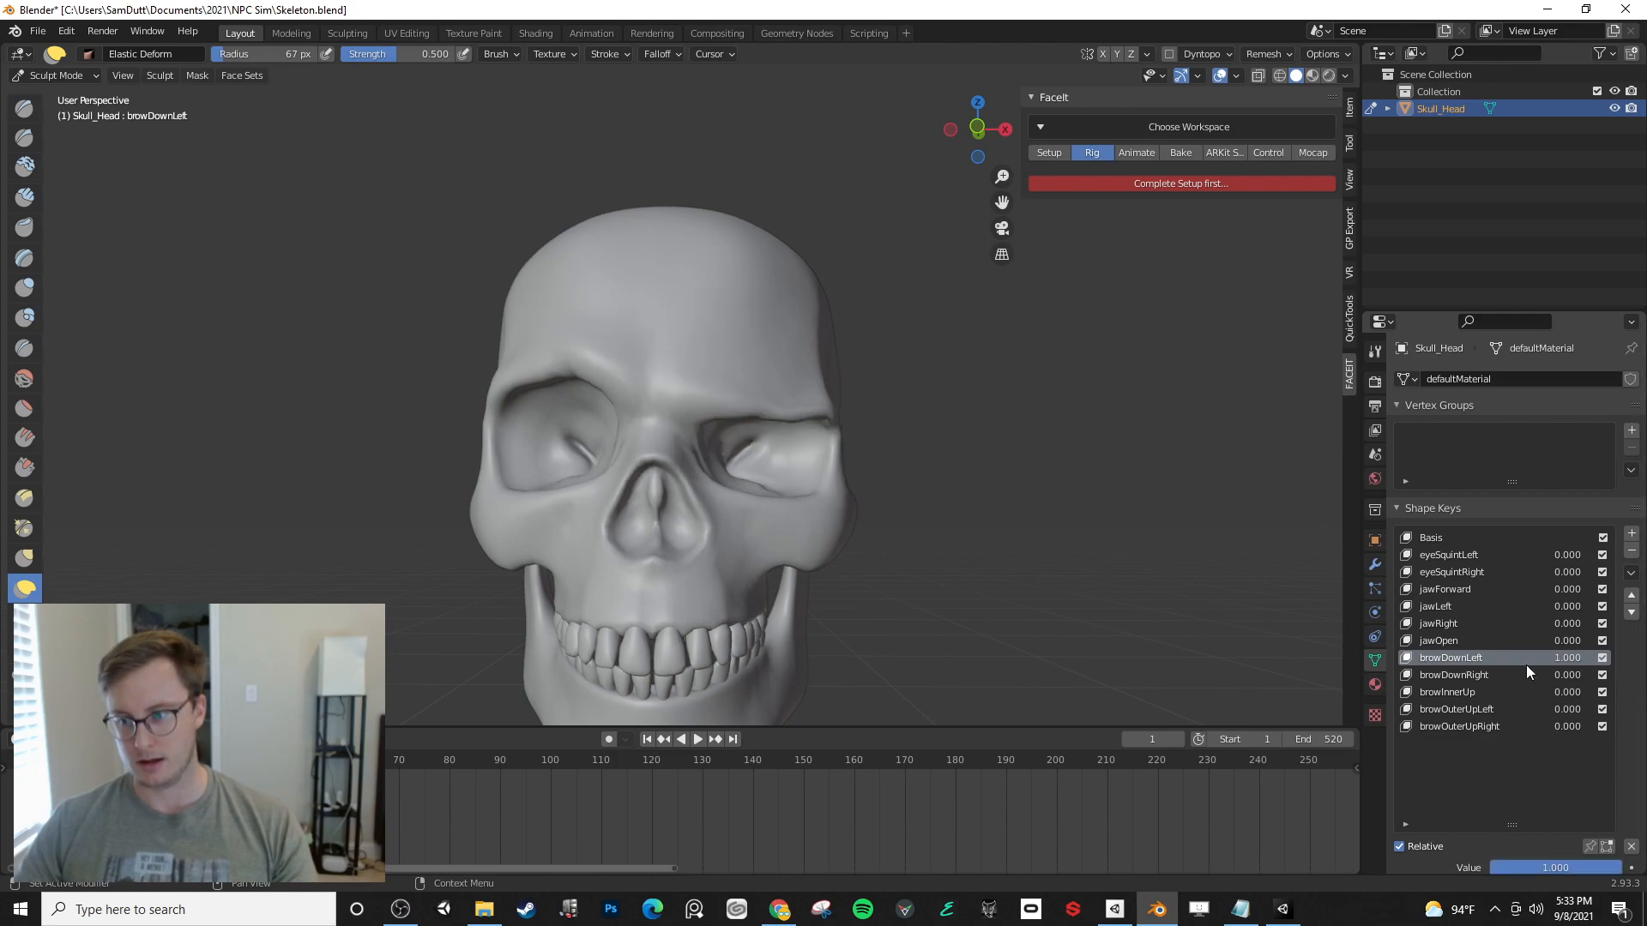
- In Edit Mode front view with X-ray on, box-select the face below the brow down to the jaw and apply Propagate to Shapes
{"action": "key", "text": "Tab"}
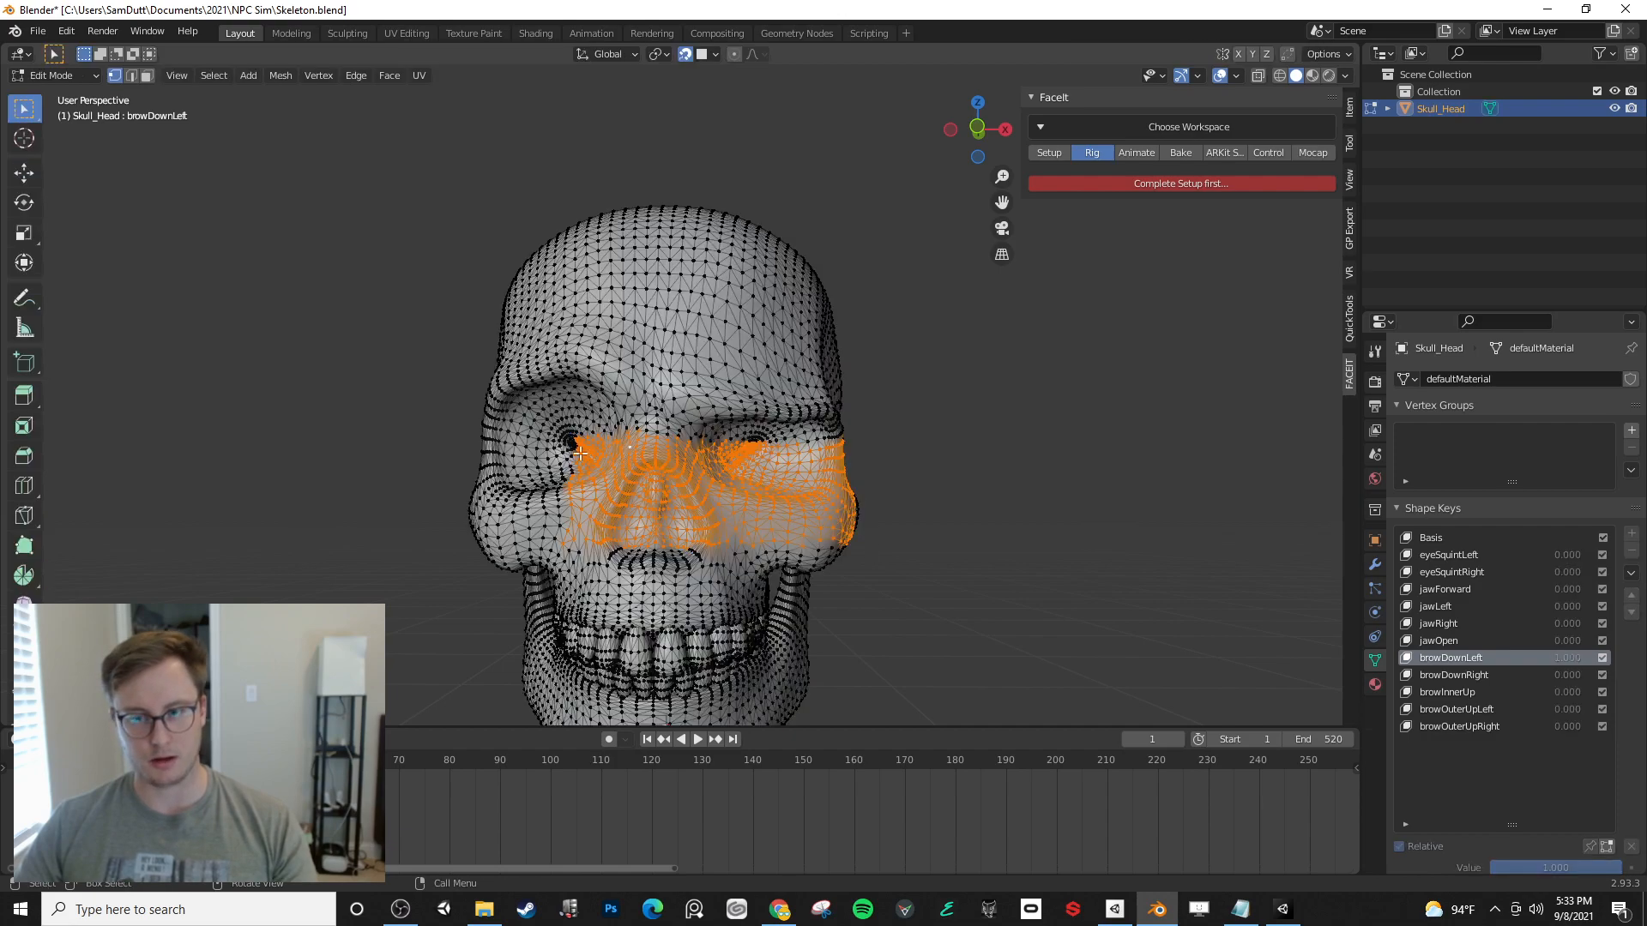
{"action": "key", "text": "KP_1"}
{"action": "key", "text": "alt+z"}
{"action": "key", "text": "b"}
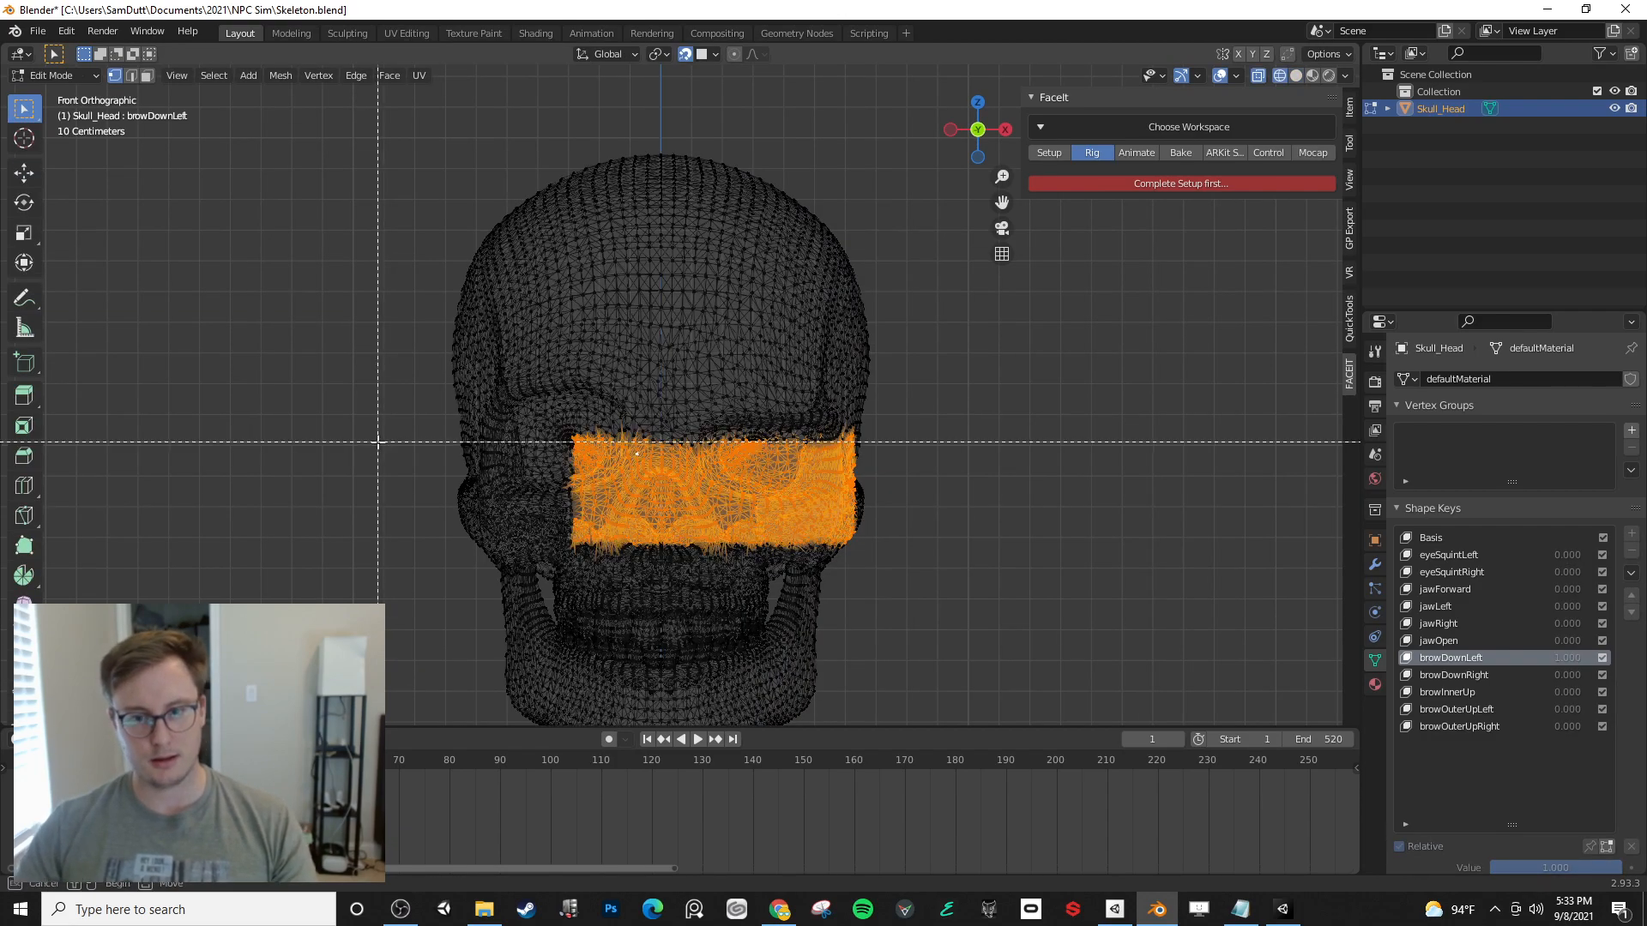
{"action": "key", "text": "Escape"}
{"action": "key", "text": "alt+a"}
{"action": "key", "text": "b"}
{"action": "left_click_drag", "start_coordinate": [368, 437], "coordinate": [1251, 683]}
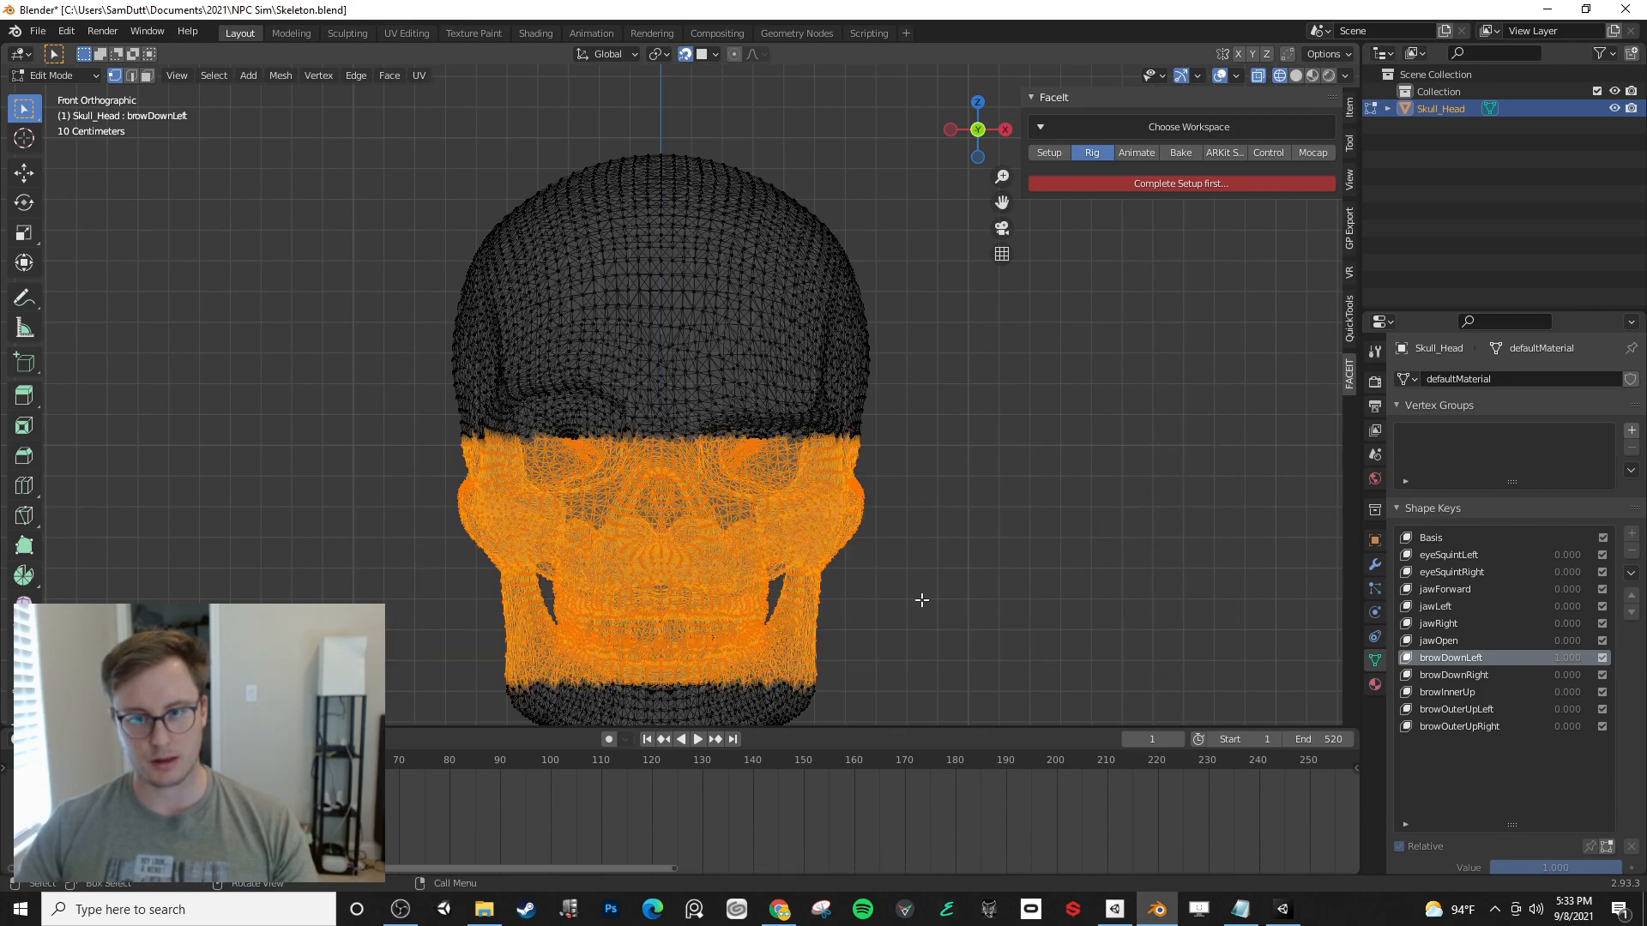
{"action": "scroll", "coordinate": [673, 418], "scroll_direction": "up", "scroll_amount": 6}
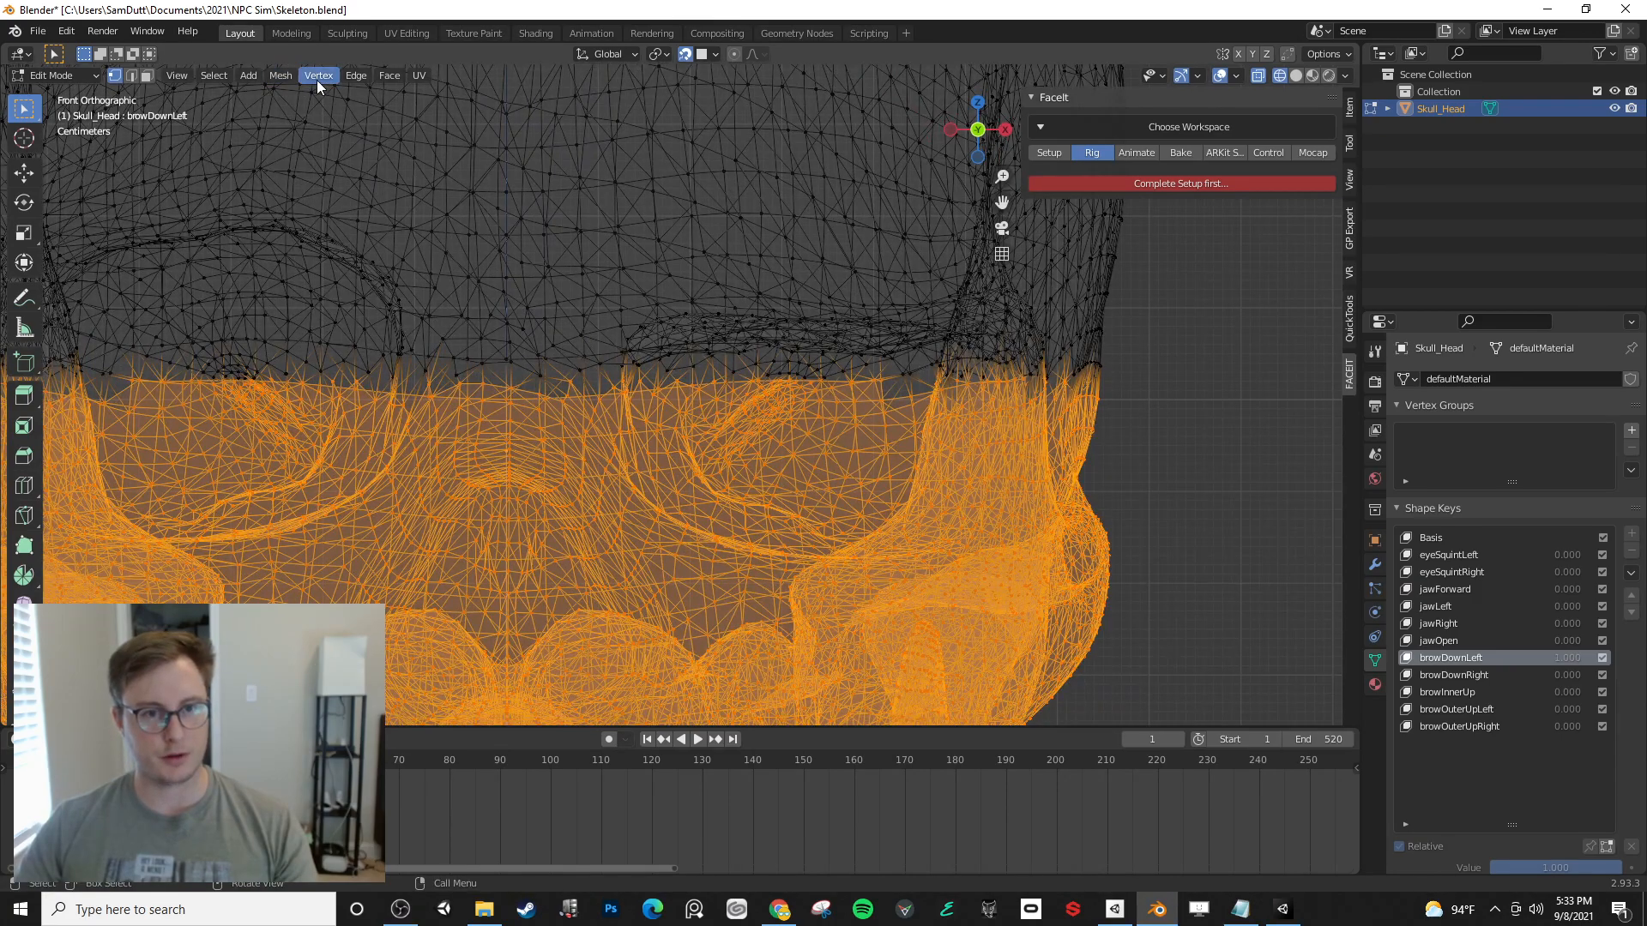
{"action": "left_click", "coordinate": [317, 77]}
{"action": "left_click", "coordinate": [351, 335]}
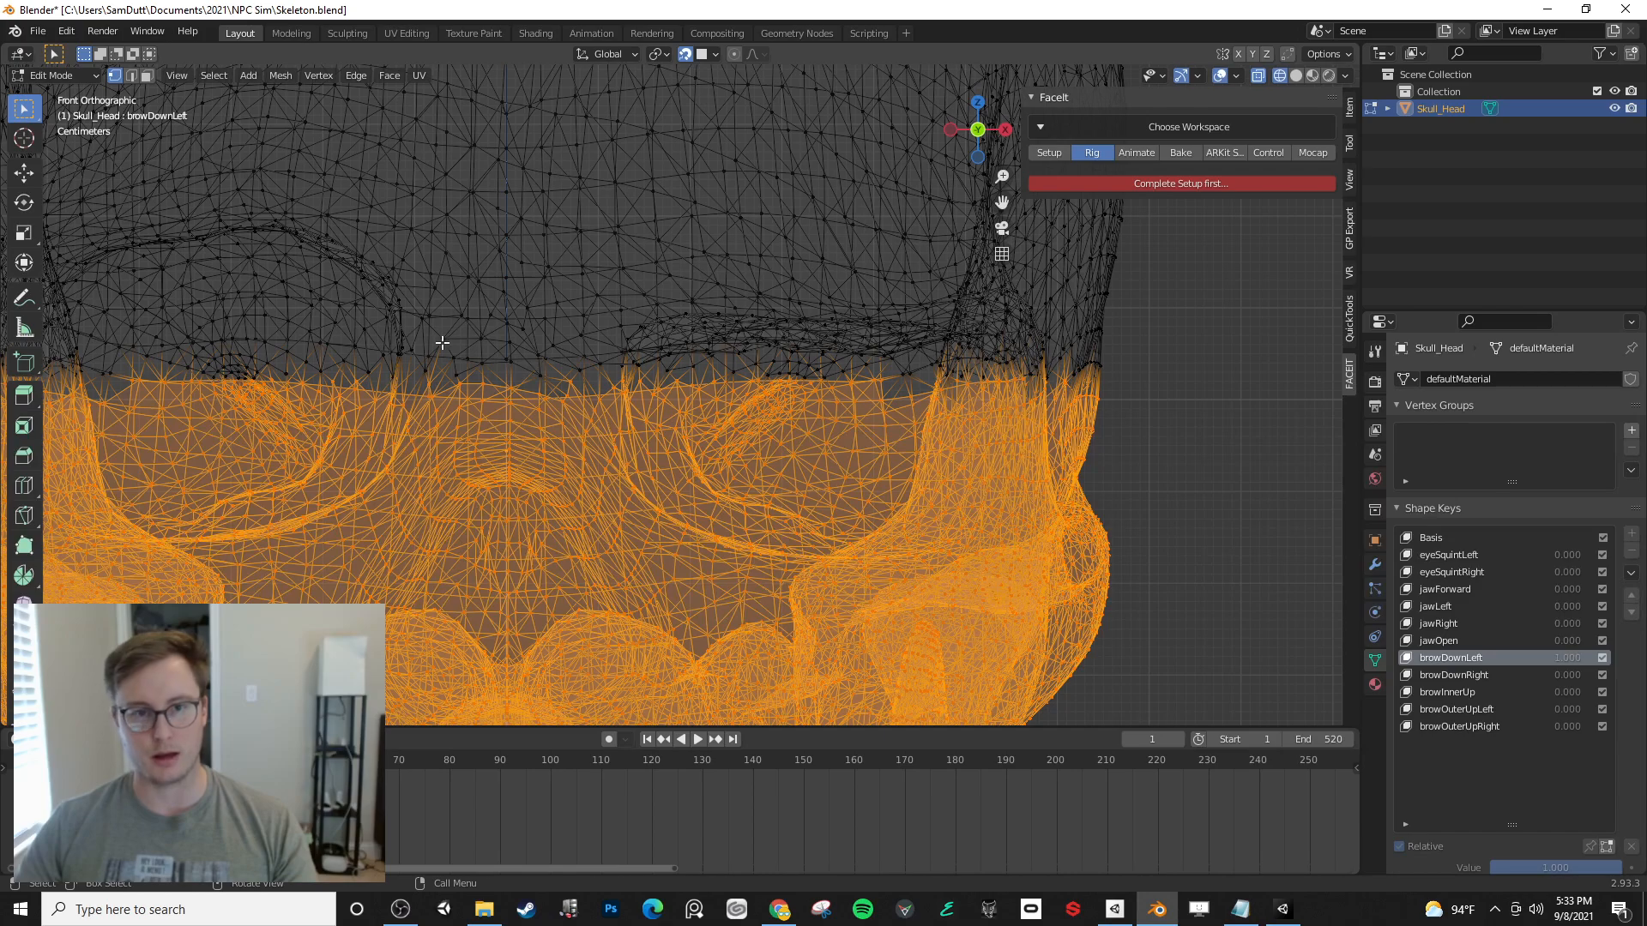
- Clear the selection, reselect the skull's vertices below the brow line down to the jaw and apply Blend from Shape
{"action": "key", "text": "alt+a"}
{"action": "scroll", "coordinate": [452, 363], "scroll_direction": "down", "scroll_amount": 5}
{"action": "key", "text": "b"}
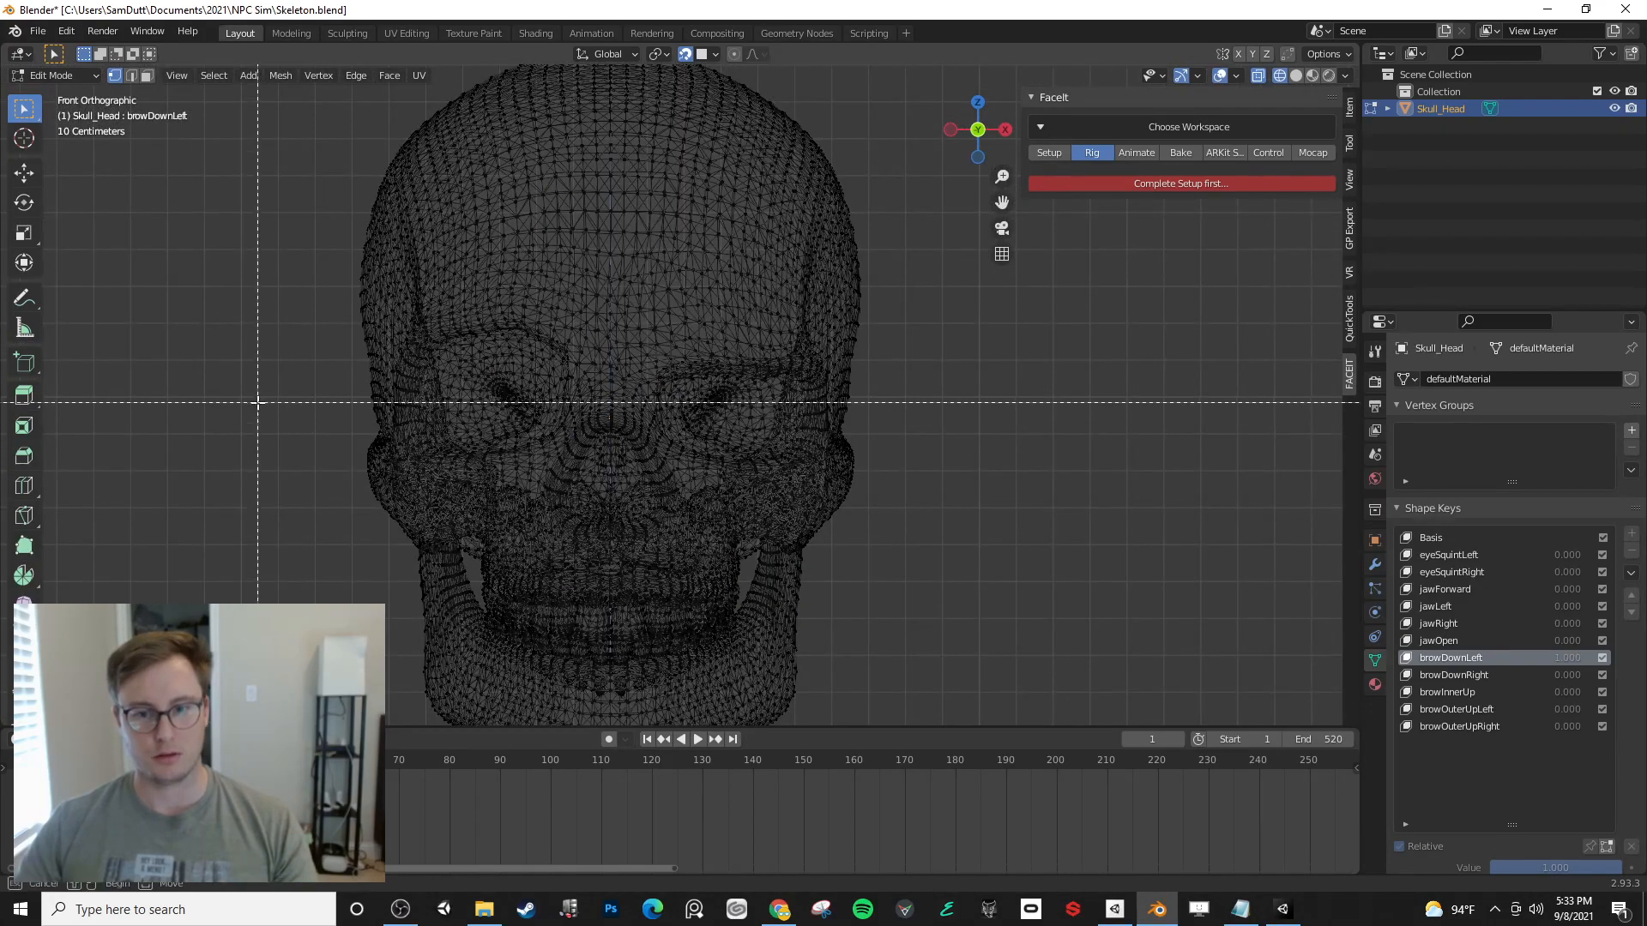
{"action": "left_click_drag", "start_coordinate": [252, 384], "coordinate": [1177, 708]}
{"action": "scroll", "coordinate": [247, 549], "scroll_direction": "down", "scroll_amount": 3, "text": "shift"}
{"action": "key", "text": "b"}
{"action": "left_click_drag", "start_coordinate": [247, 549], "coordinate": [947, 720]}
{"action": "middle_click_drag", "start_coordinate": [871, 563], "coordinate": [930, 704], "text": "shift"}
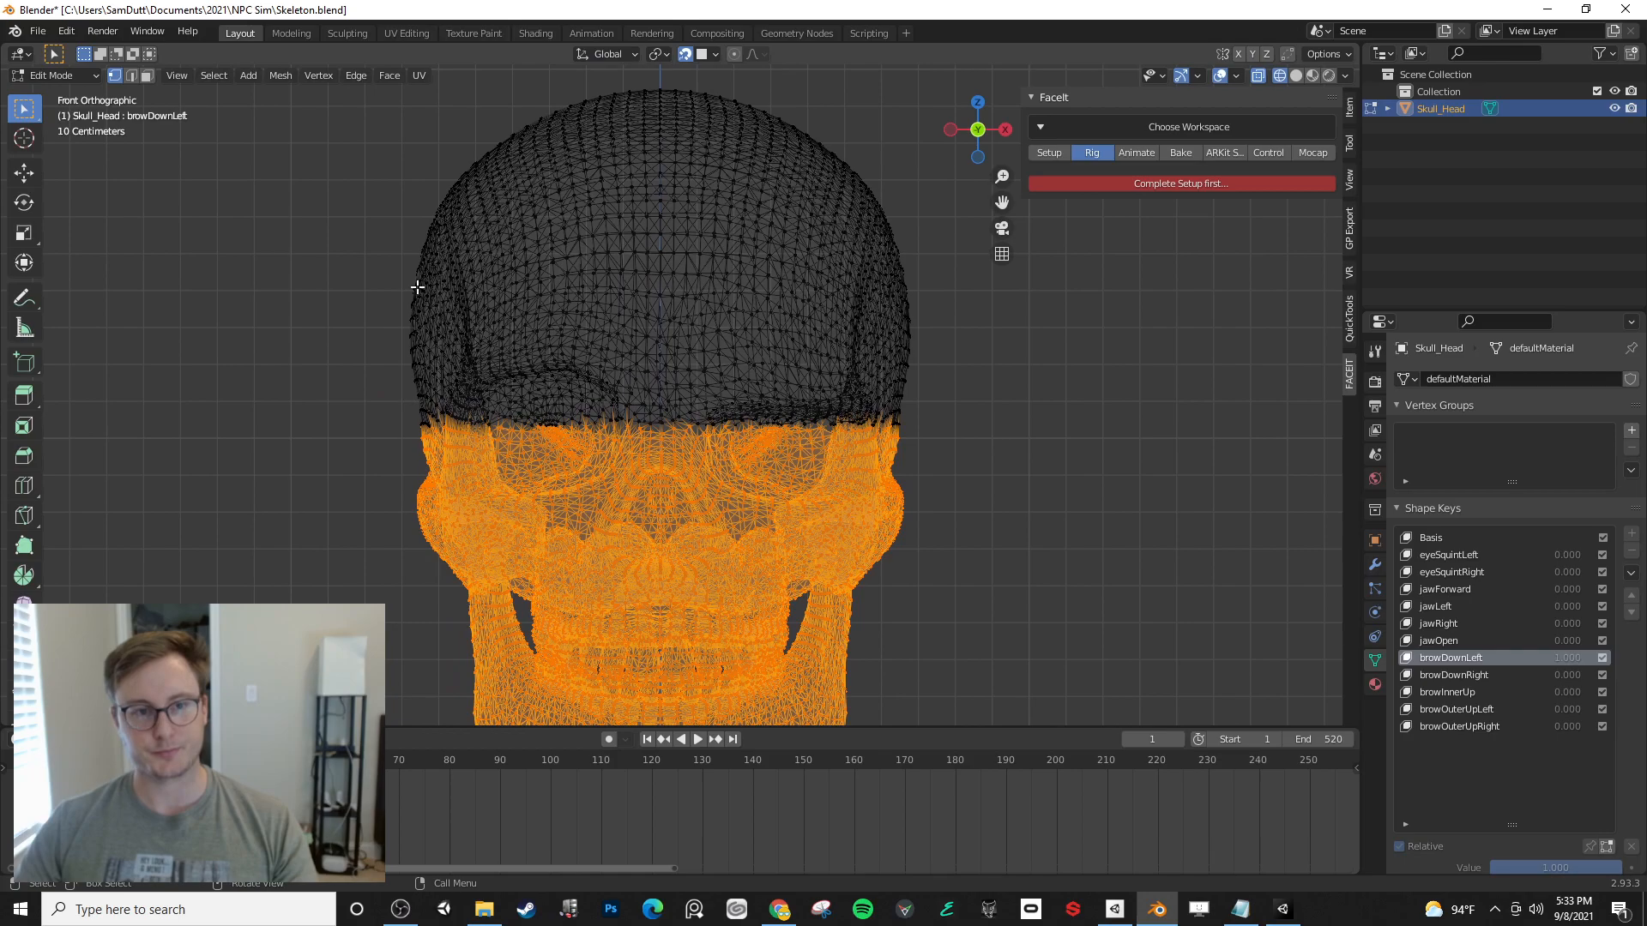
{"action": "left_click", "coordinate": [303, 74]}
{"action": "left_click", "coordinate": [371, 315]}
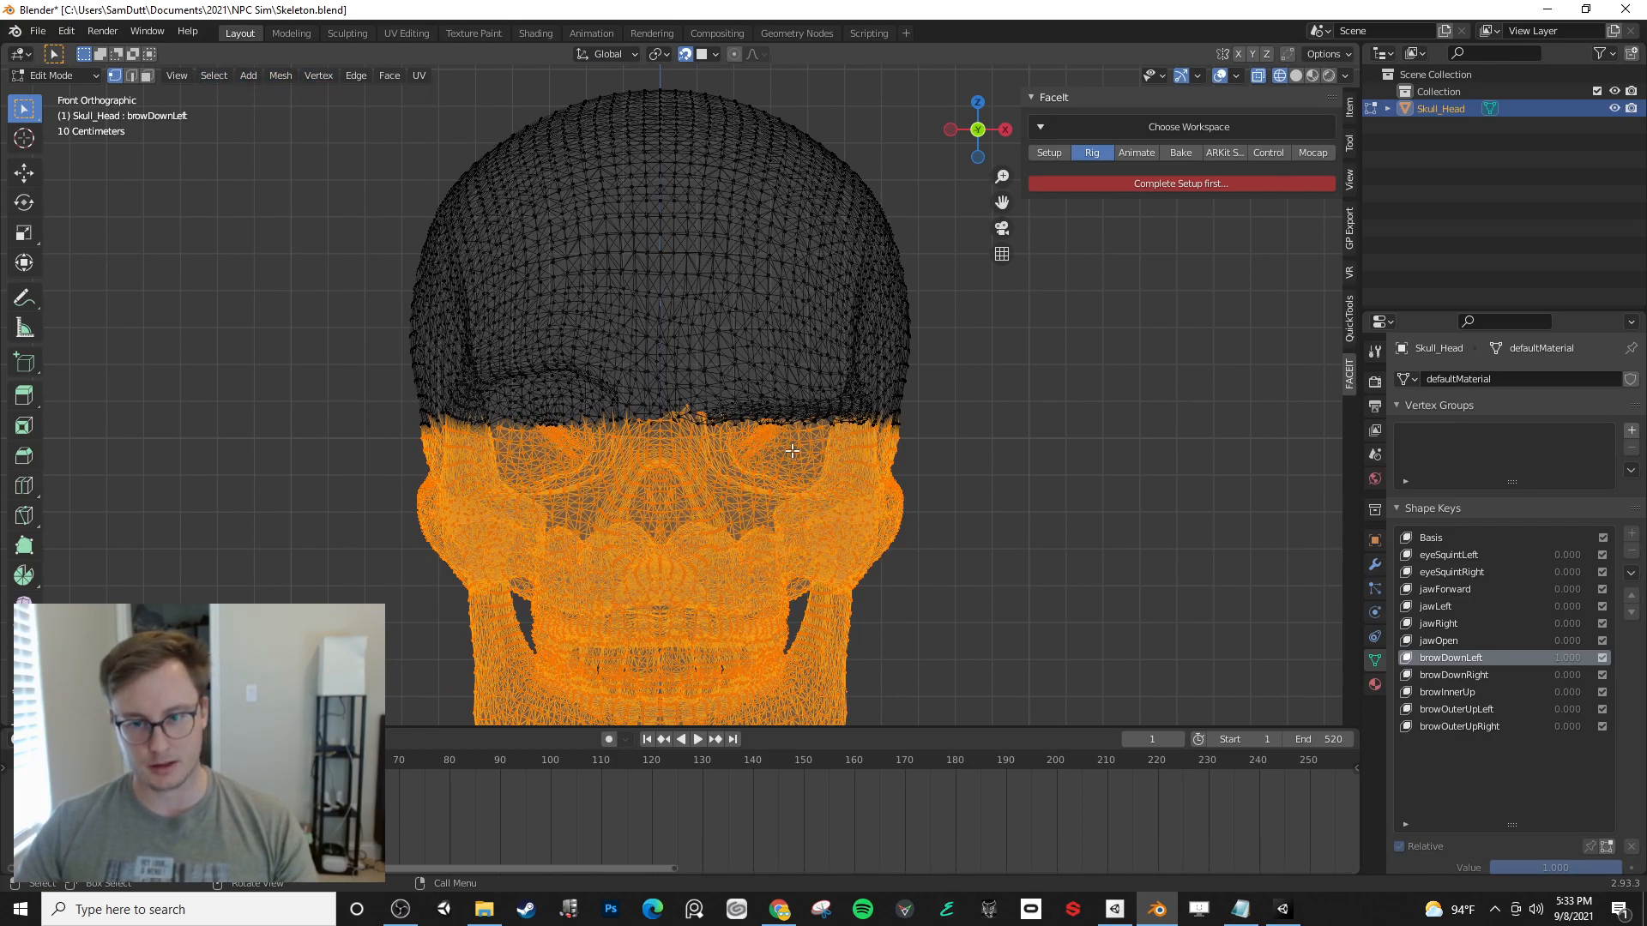
- Repeat Blend from Shape several times on the vertices selected below the brow
{"action": "scroll", "coordinate": [792, 451], "scroll_direction": "up", "scroll_amount": 7}
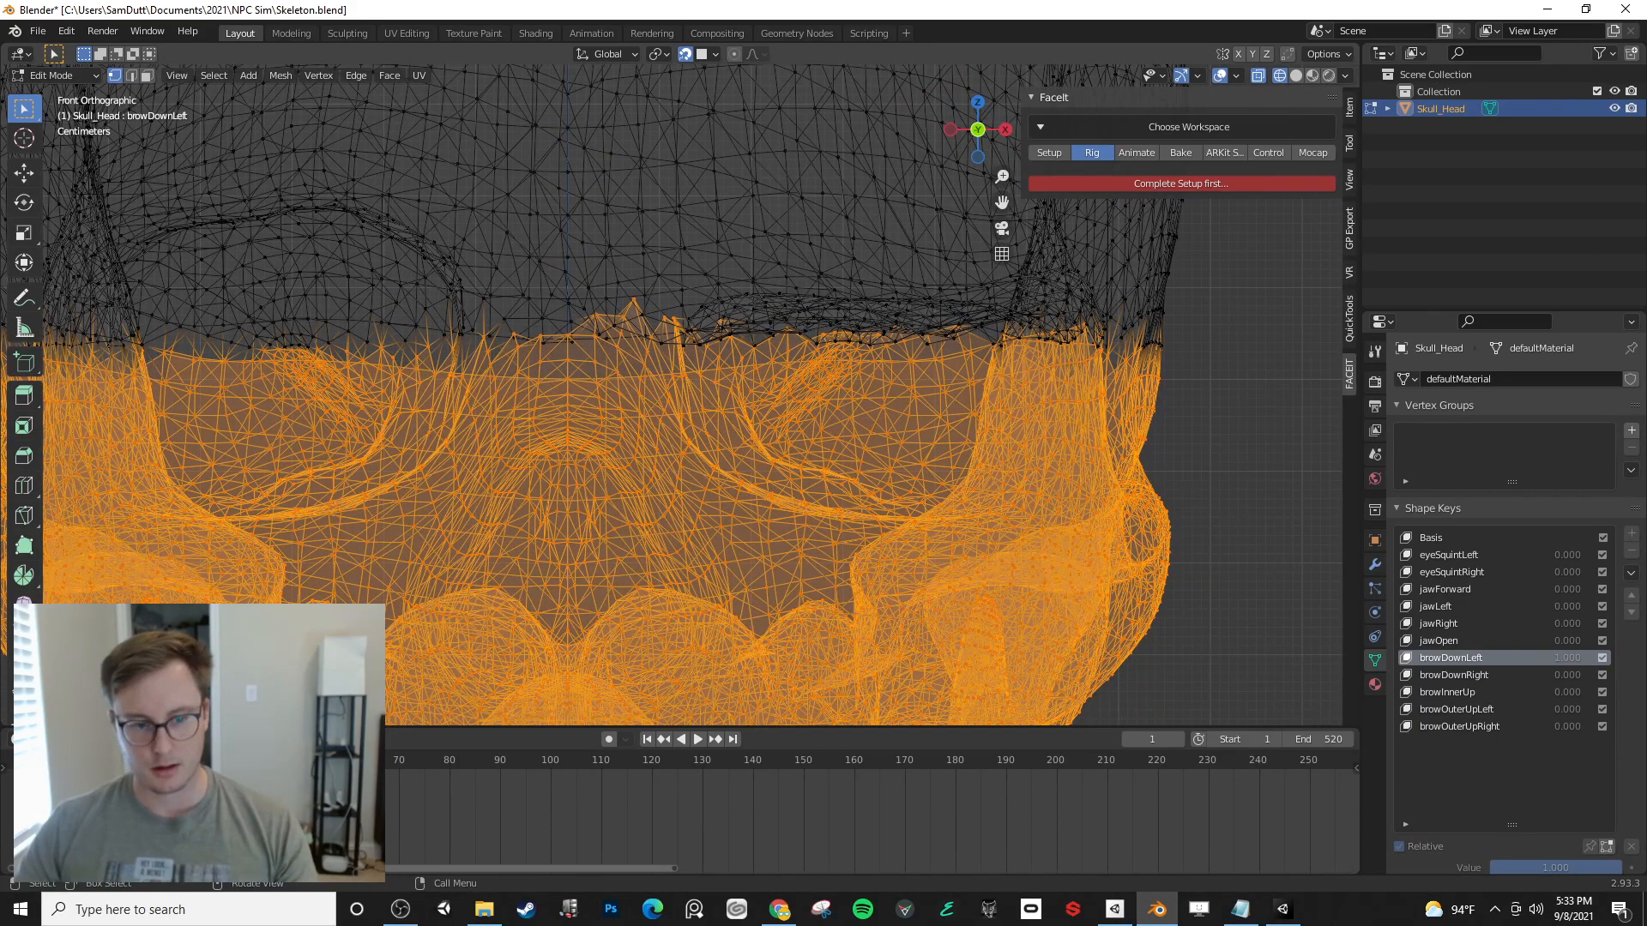
{"action": "key", "text": "shift+r"}
{"action": "key", "text": "shift+r"}
{"action": "key", "text": "shift+r"}
{"action": "key", "text": "shift+r"}
{"action": "key", "text": "shift+r"}
{"action": "key", "text": "shift+r"}
{"action": "key", "text": "shift+r"}
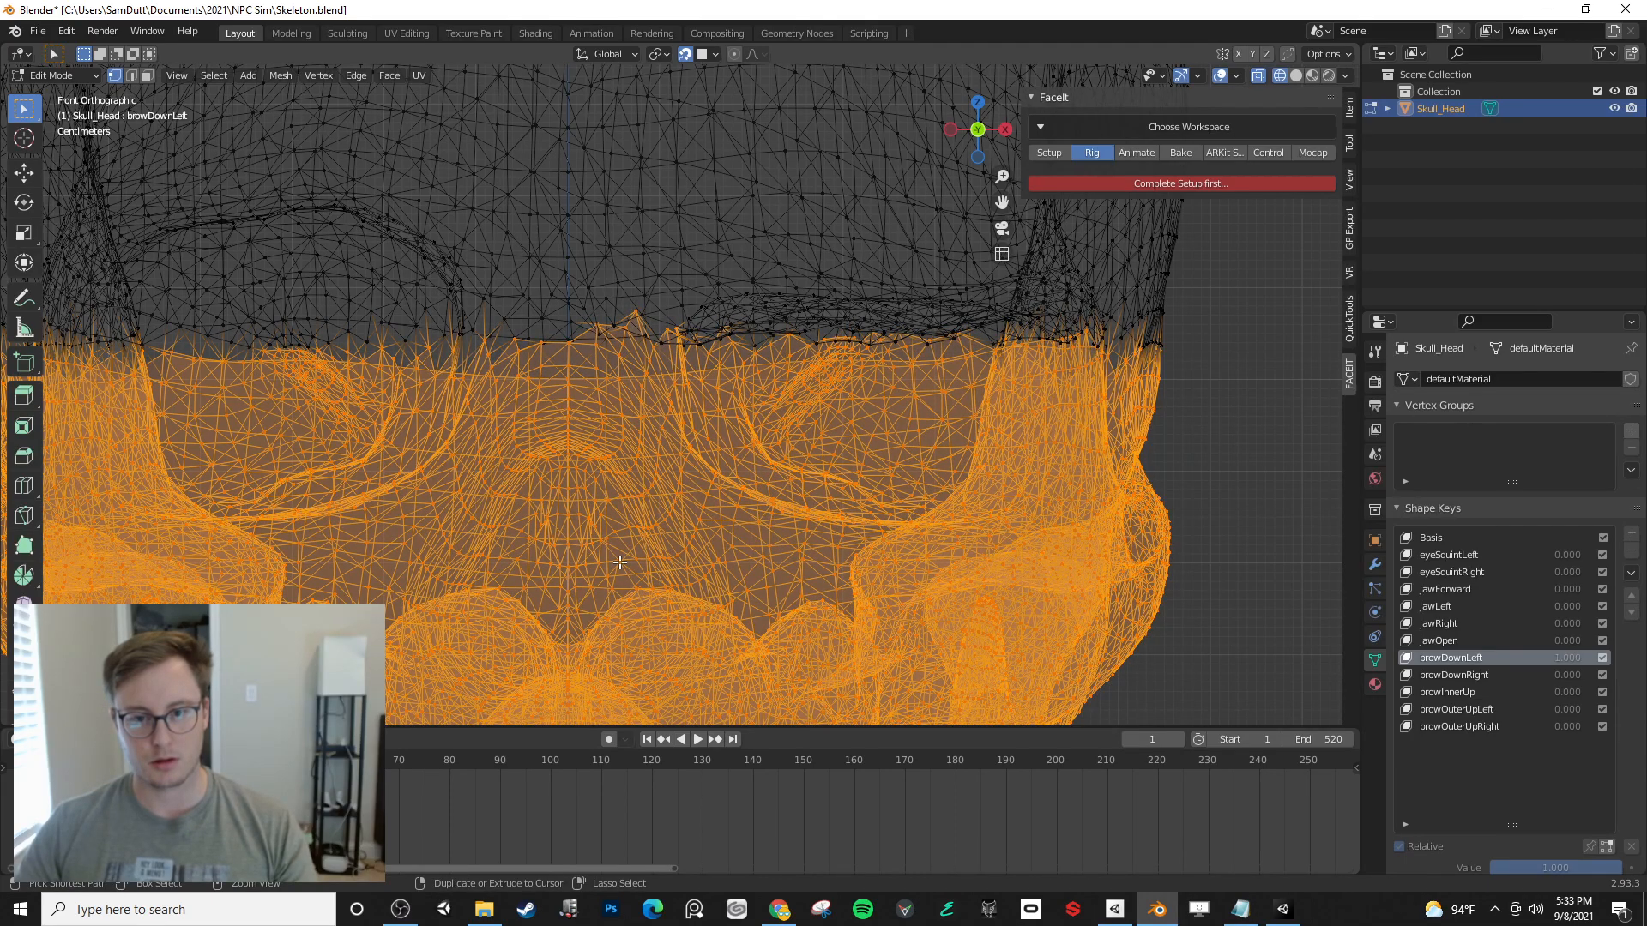
{"action": "key", "text": "shift+r"}
- Select all skull vertices from mid eye socket down to the chin and apply Blend from Shape to browDownLeft
{"action": "left_click", "coordinate": [633, 518]}
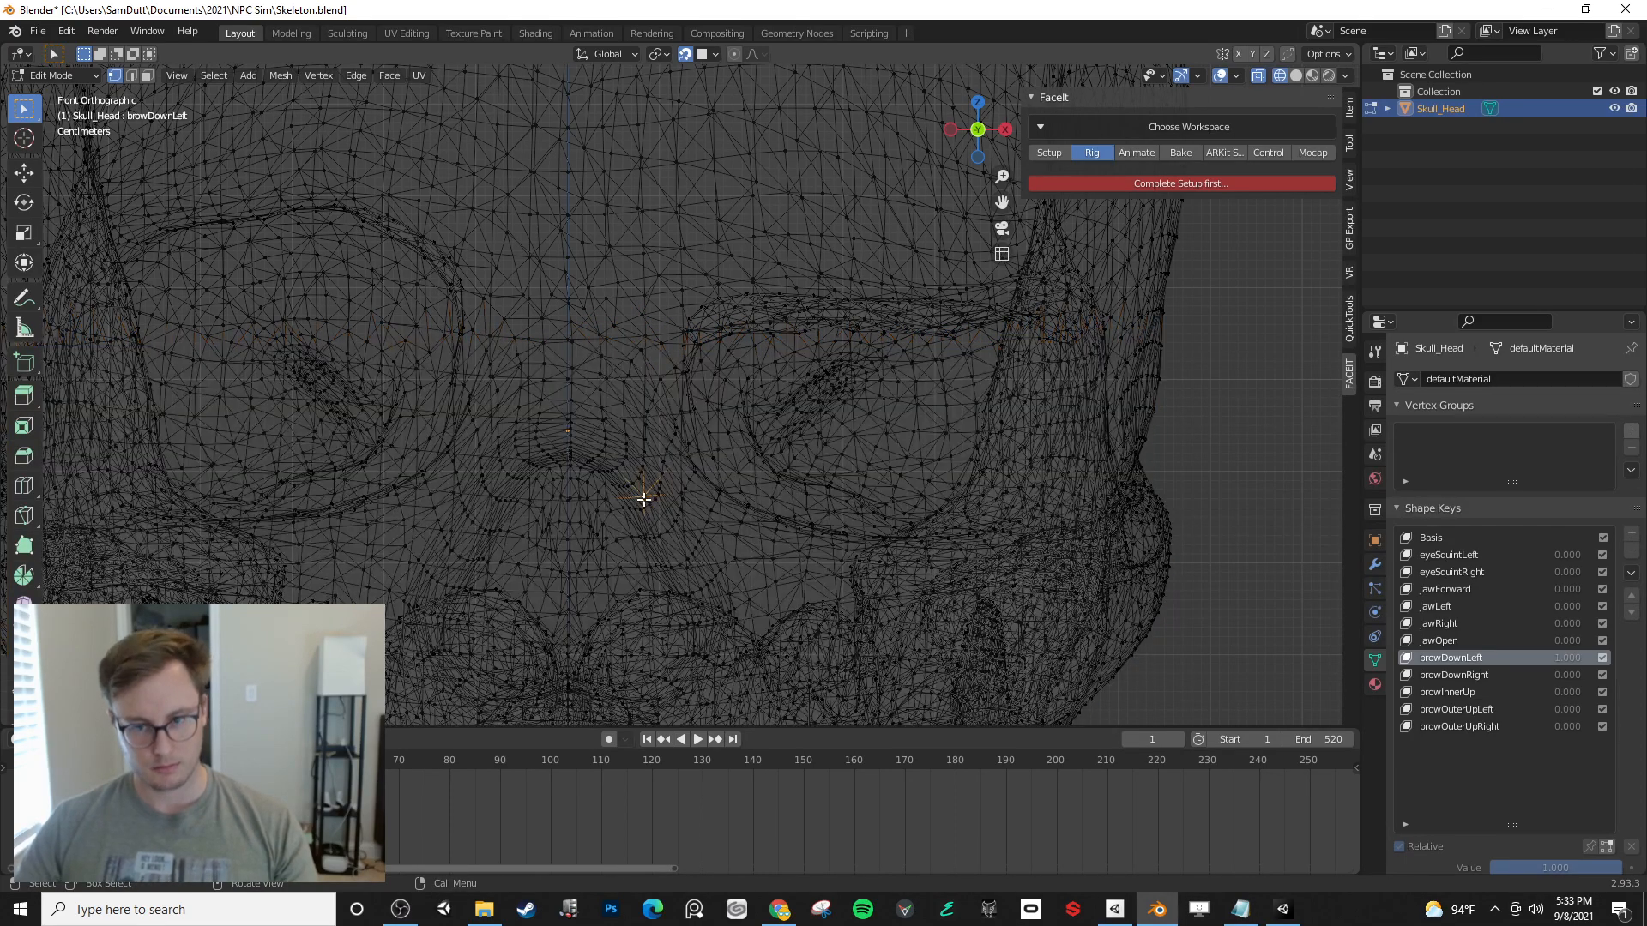
{"action": "scroll", "coordinate": [644, 496], "scroll_direction": "down", "scroll_amount": 3}
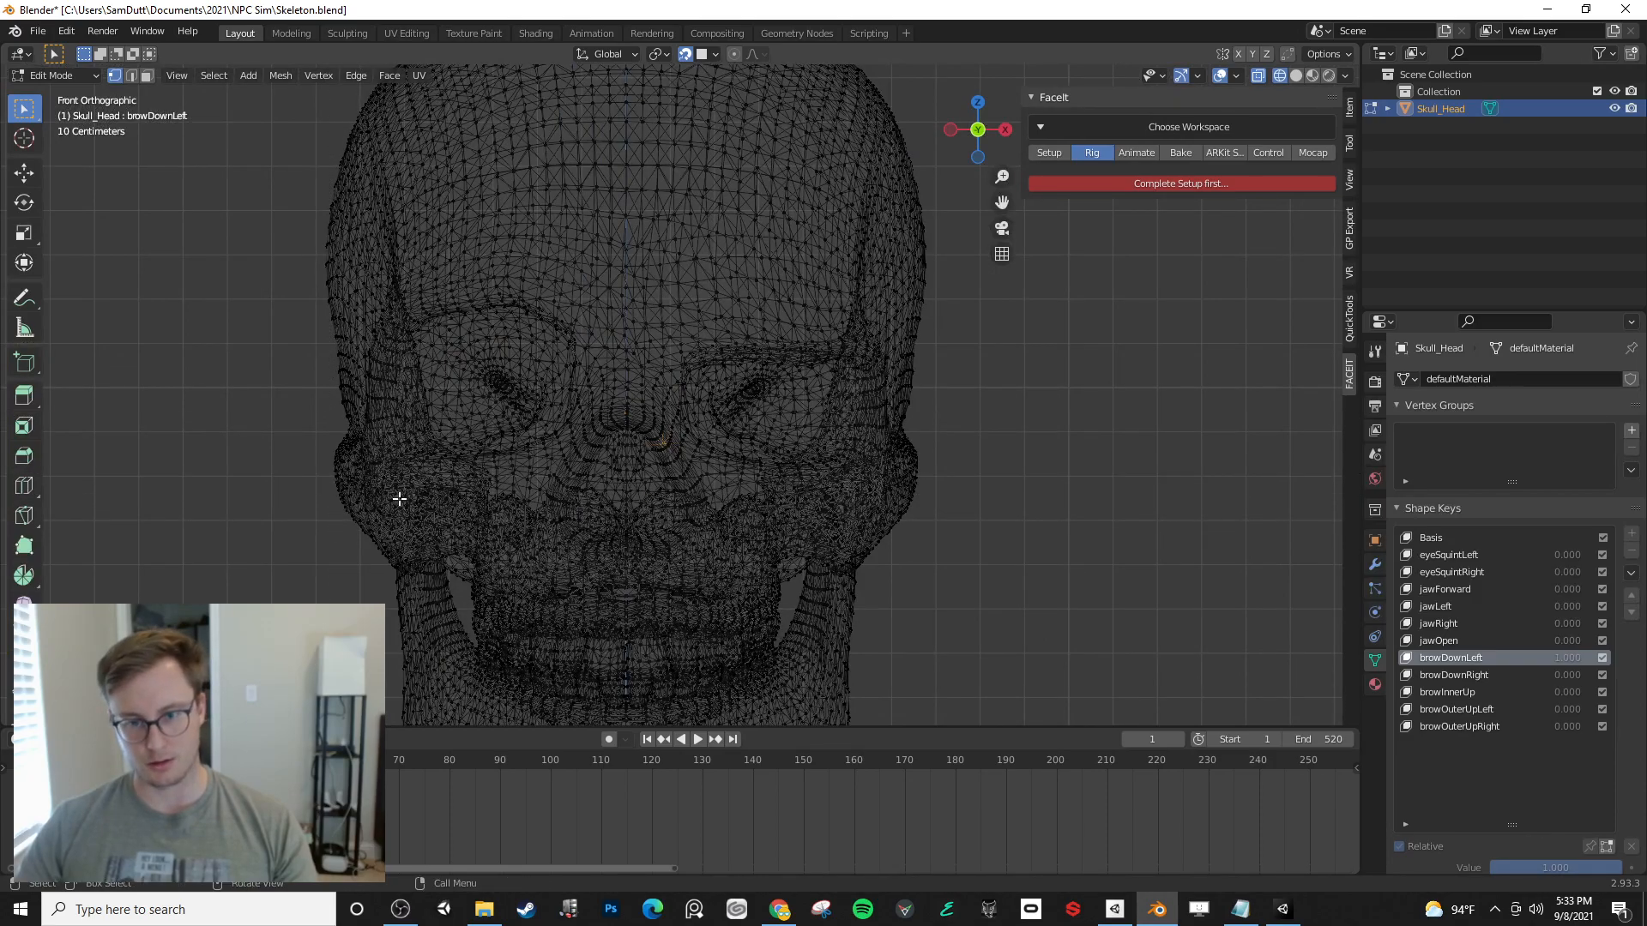
{"action": "scroll", "coordinate": [397, 496], "scroll_direction": "up", "scroll_amount": 3}
{"action": "scroll", "coordinate": [445, 411], "scroll_direction": "down", "scroll_amount": 3}
{"action": "scroll", "coordinate": [392, 423], "scroll_direction": "down", "scroll_amount": 5}
{"action": "key", "text": "b"}
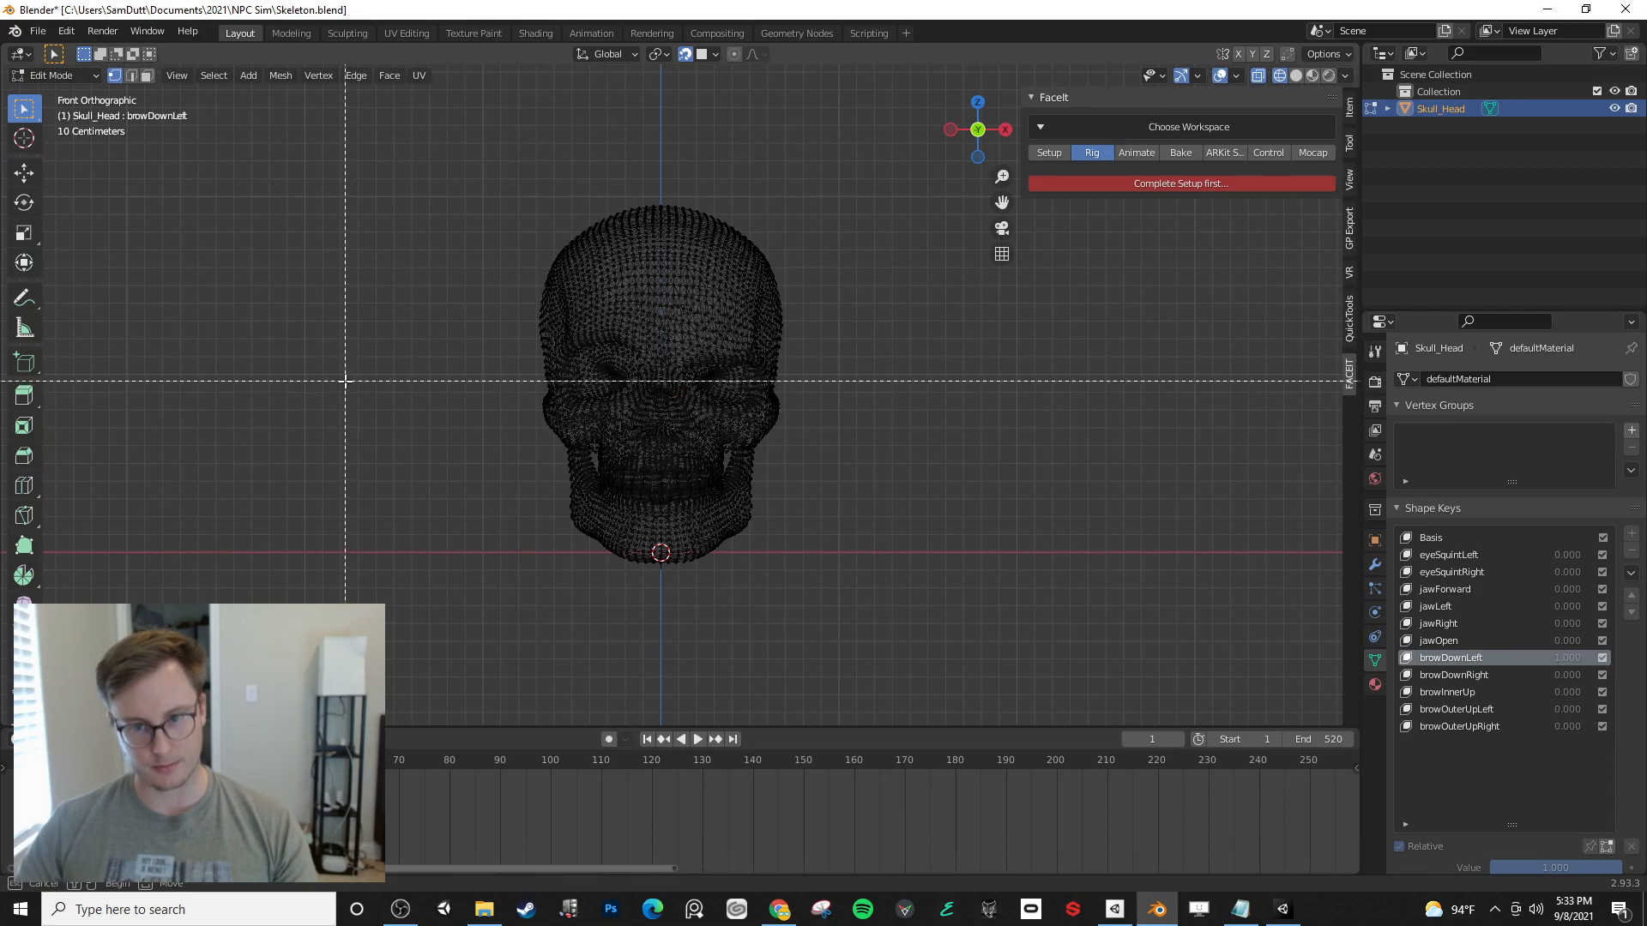
{"action": "left_click_drag", "start_coordinate": [345, 380], "coordinate": [908, 653]}
{"action": "scroll", "coordinate": [858, 557], "scroll_direction": "up", "scroll_amount": 5}
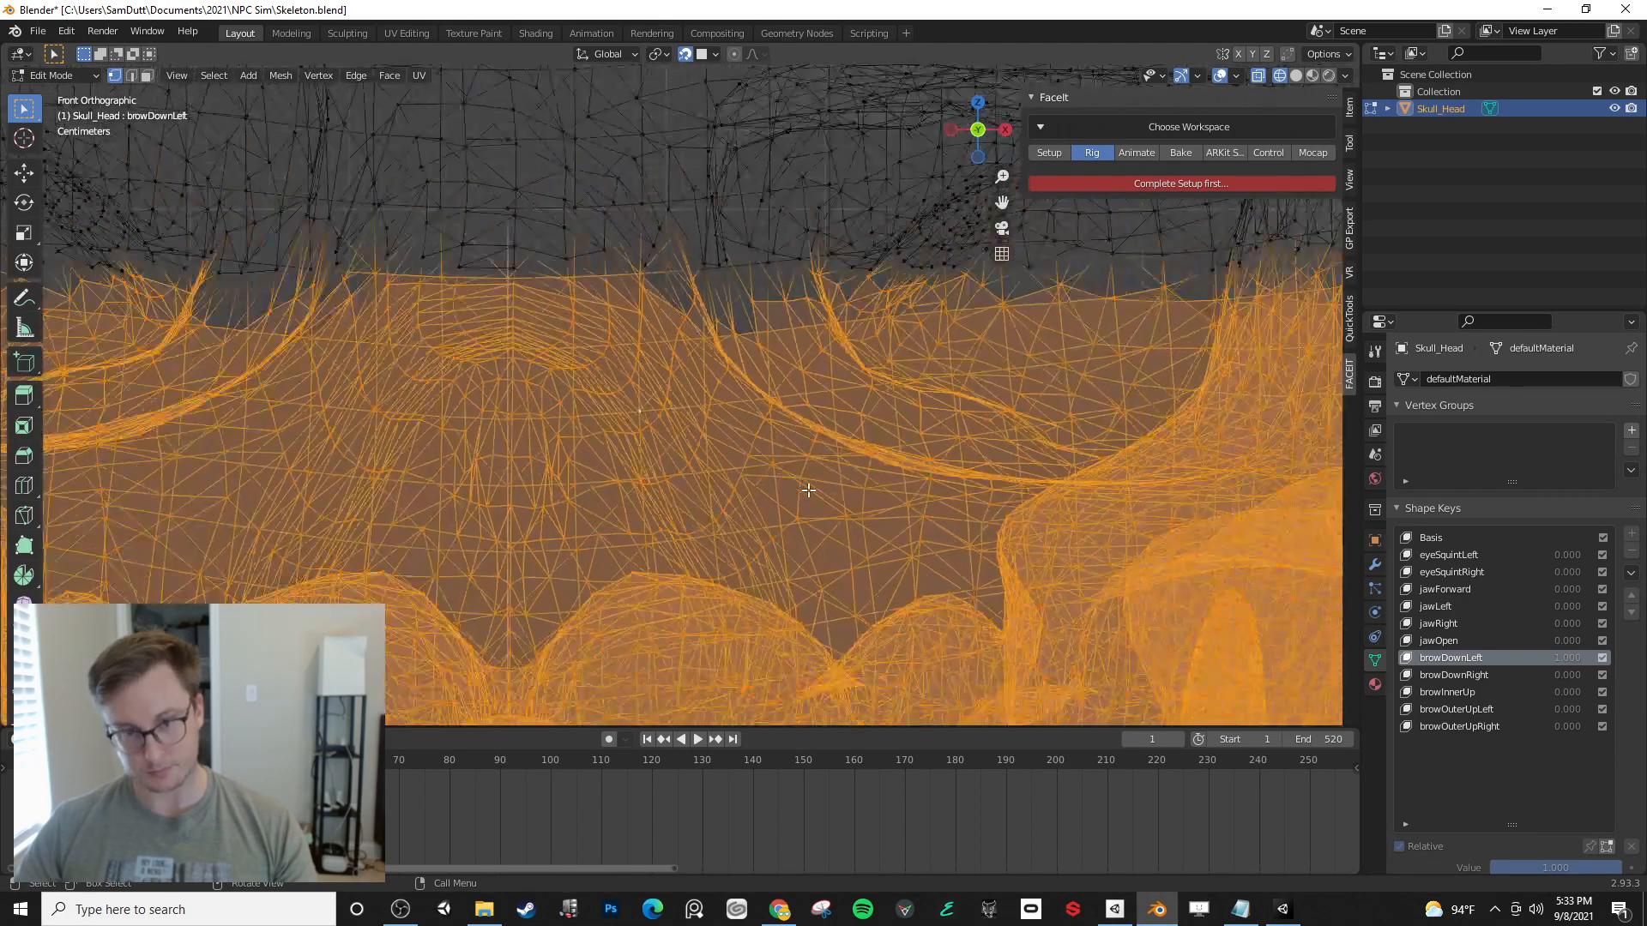
{"action": "scroll", "coordinate": [809, 491], "scroll_direction": "down", "scroll_amount": 3}
{"action": "scroll", "coordinate": [809, 490], "scroll_direction": "down", "scroll_amount": 2}
{"action": "left_click", "coordinate": [318, 76]}
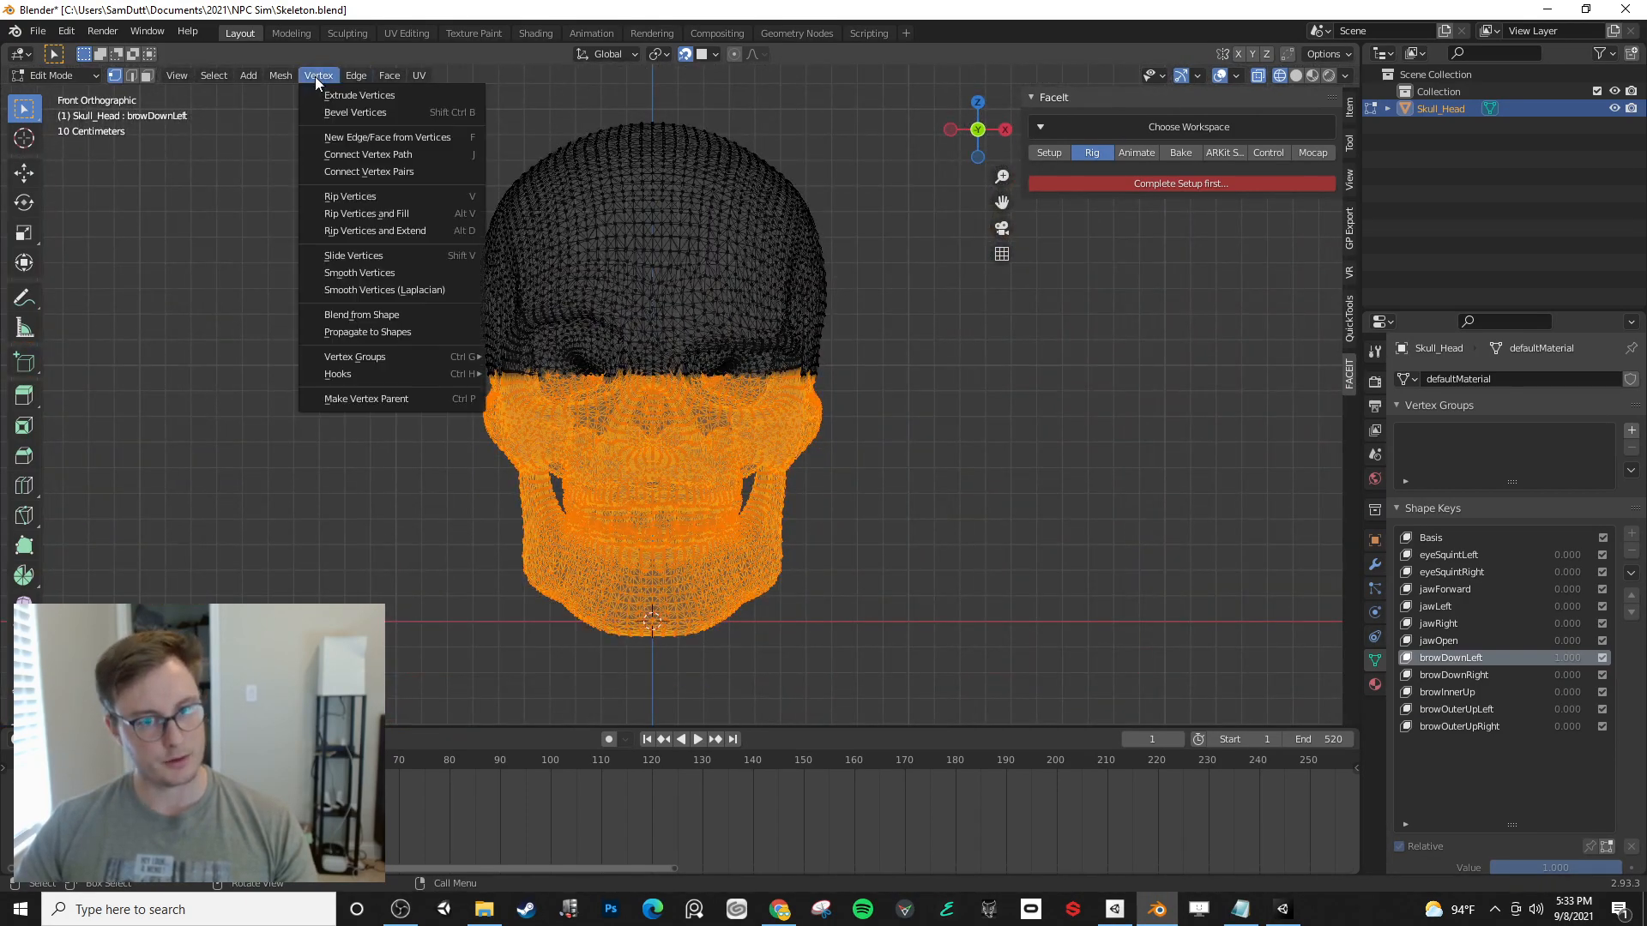
{"action": "left_click", "coordinate": [387, 314]}
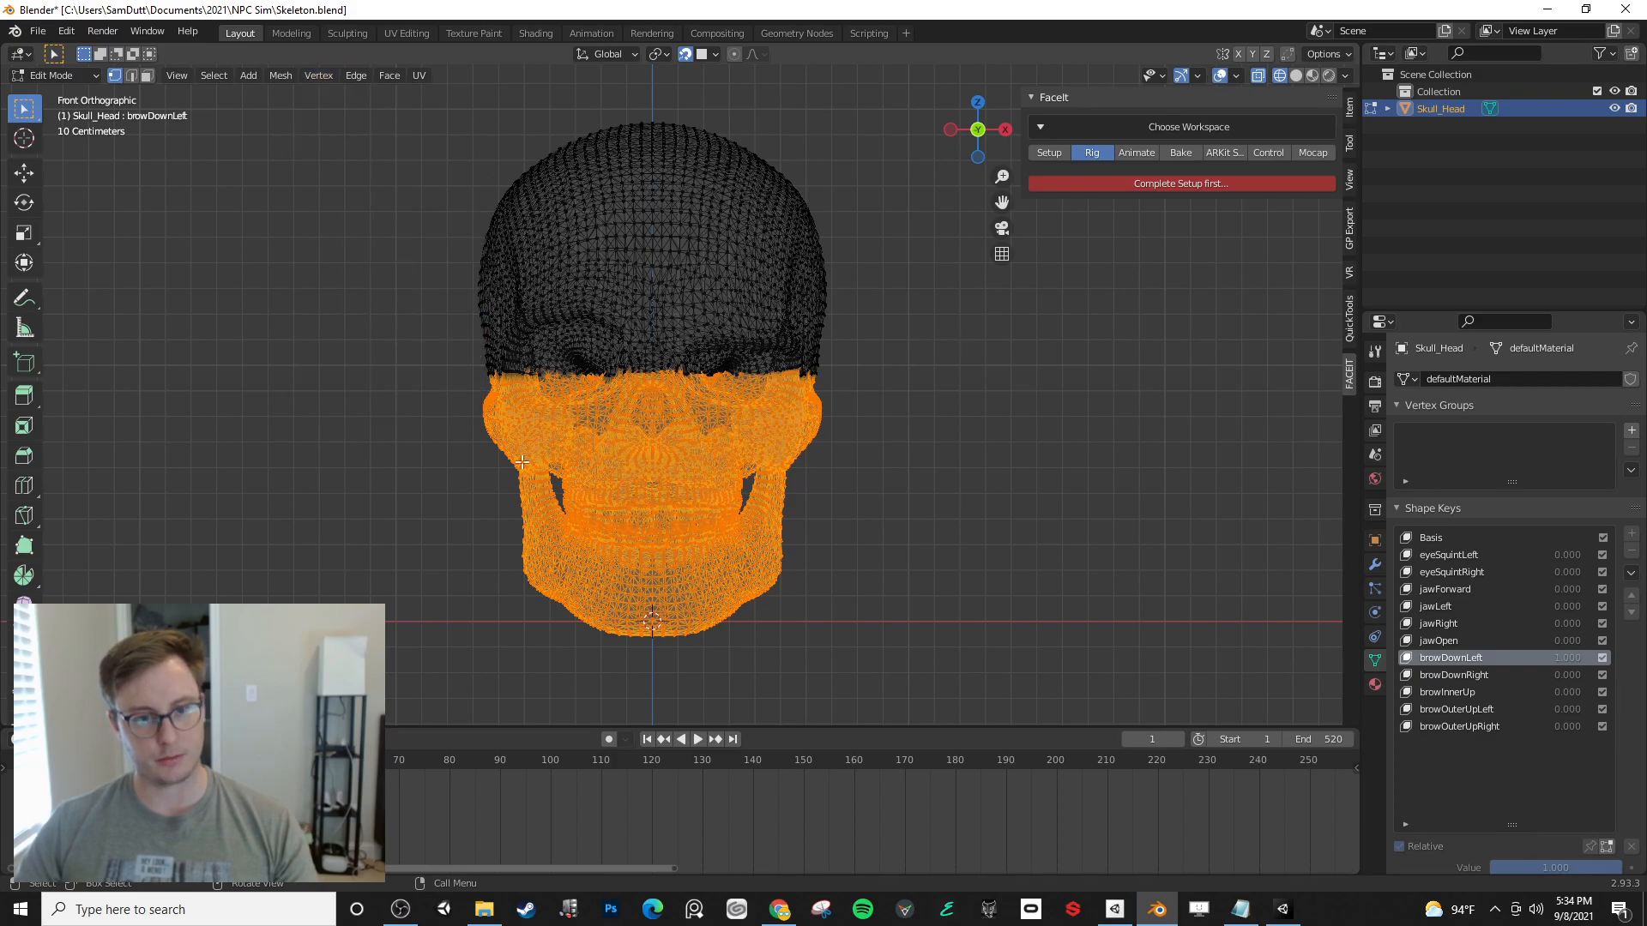
- Check the browDownLeft shape outside Edit Mode, return to the selected lower face and apply Blend from Shape again
{"action": "scroll", "coordinate": [573, 502], "scroll_direction": "up", "scroll_amount": 6}
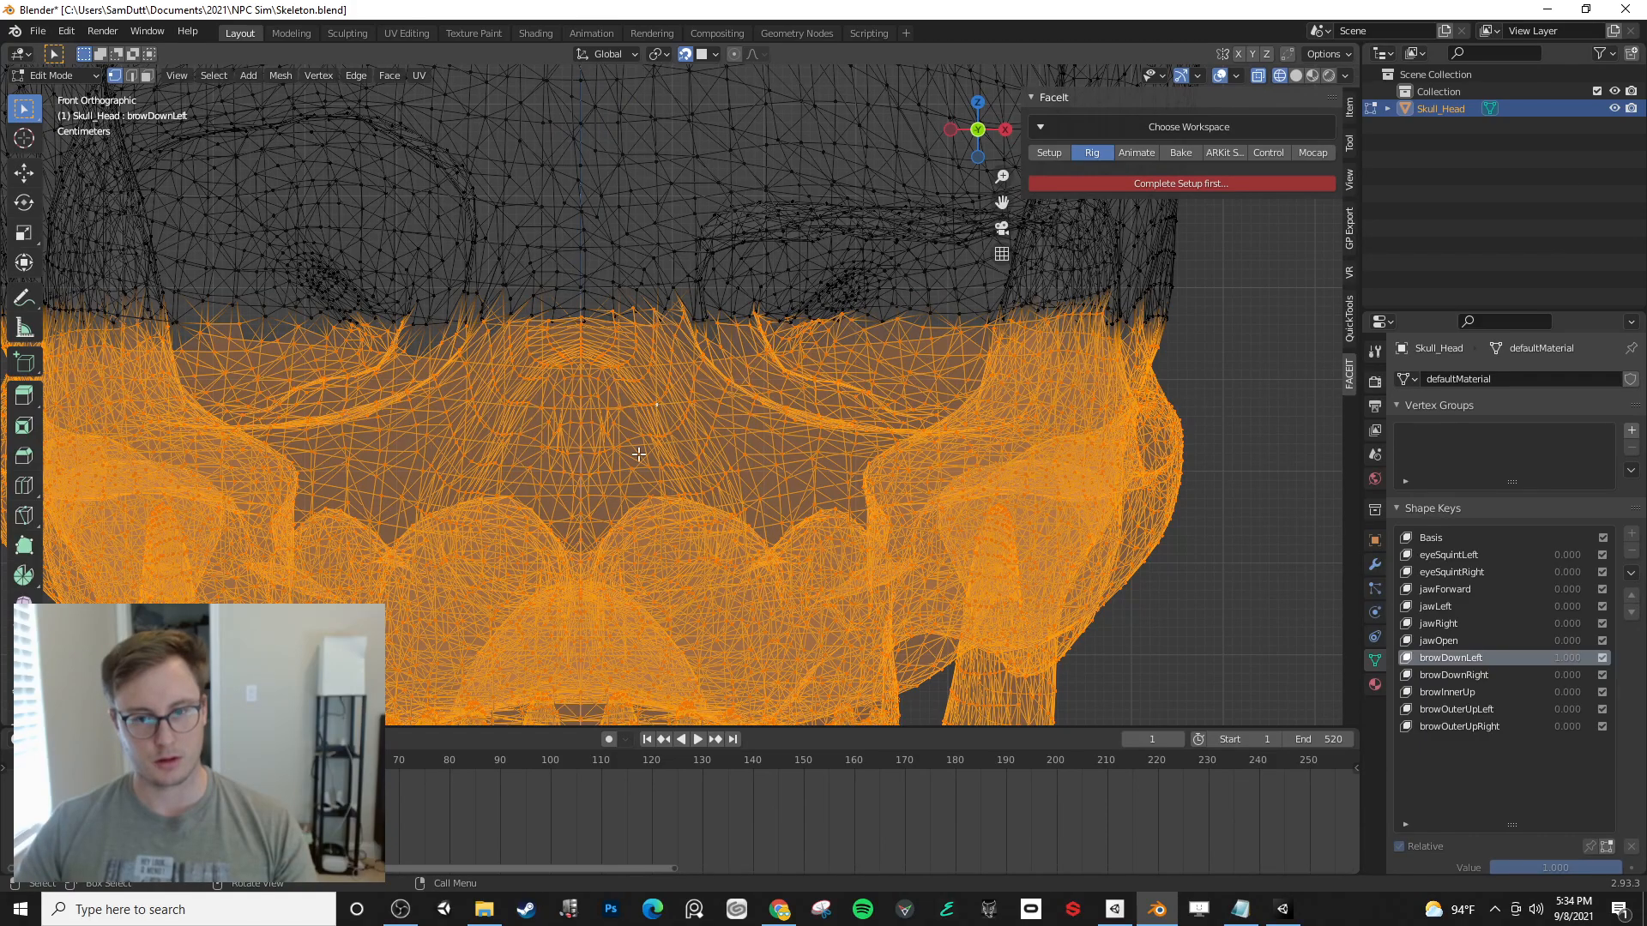
{"action": "key", "text": "Tab"}
{"action": "scroll", "coordinate": [679, 445], "scroll_direction": "down", "scroll_amount": 4}
{"action": "mouse_move", "coordinate": [1566, 659]}
{"action": "left_mouse_down"}
{"action": "mouse_move", "coordinate": [1458, 659]}
{"action": "mouse_move", "coordinate": [1567, 659]}
{"action": "left_mouse_up"}
{"action": "key", "text": "Tab"}
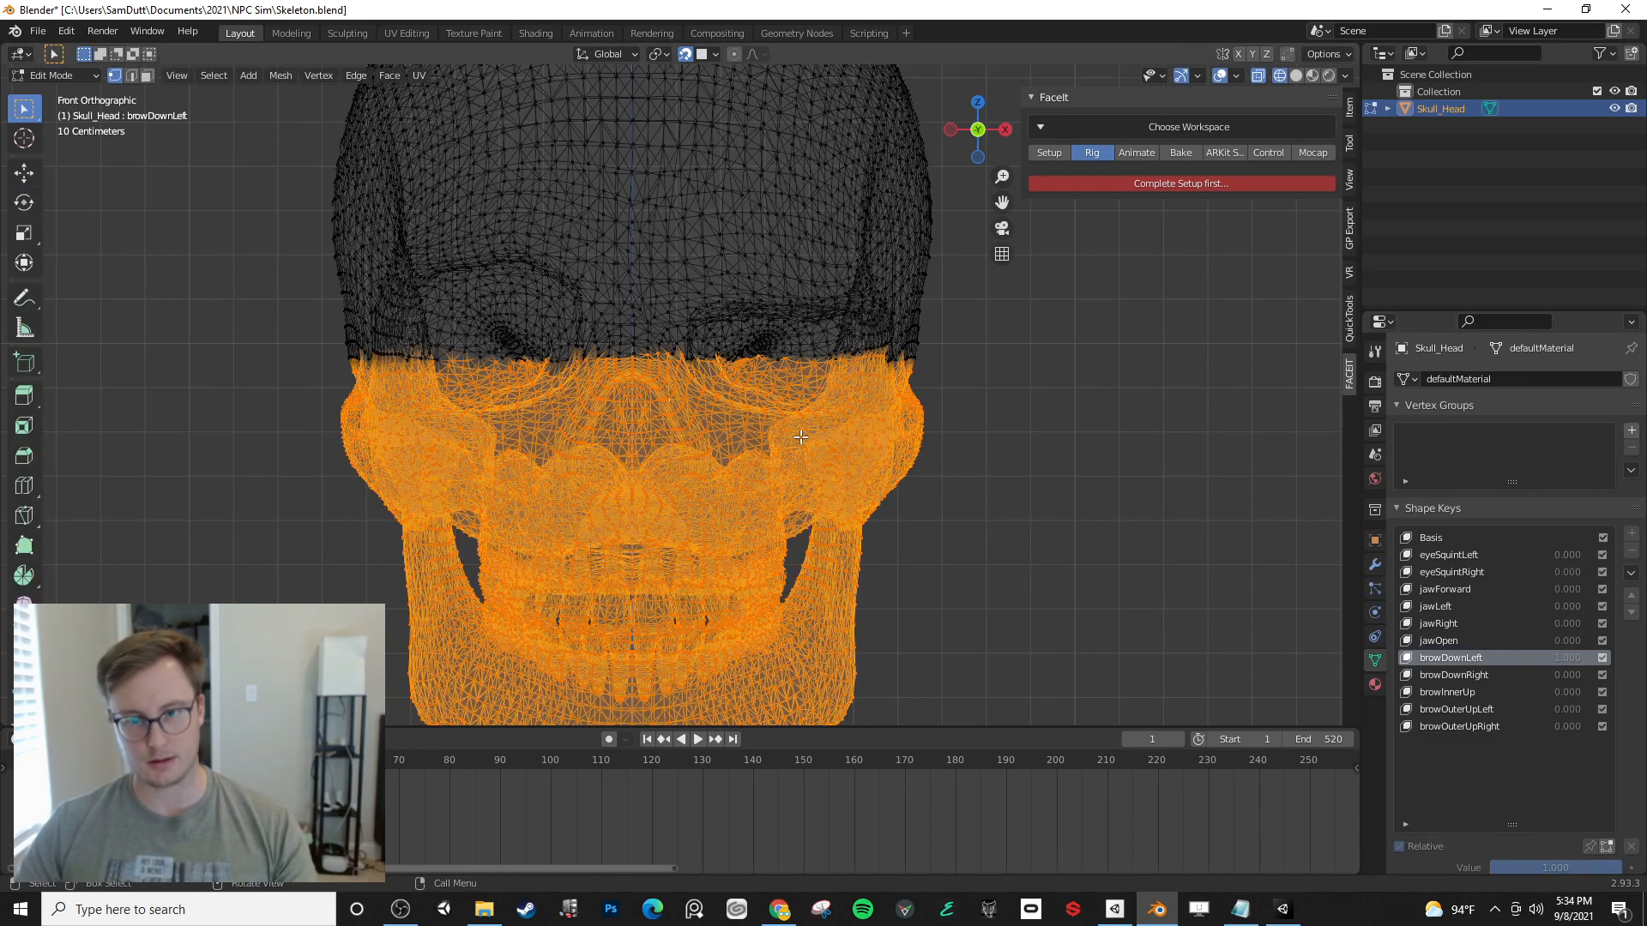
{"action": "left_click", "coordinate": [319, 75]}
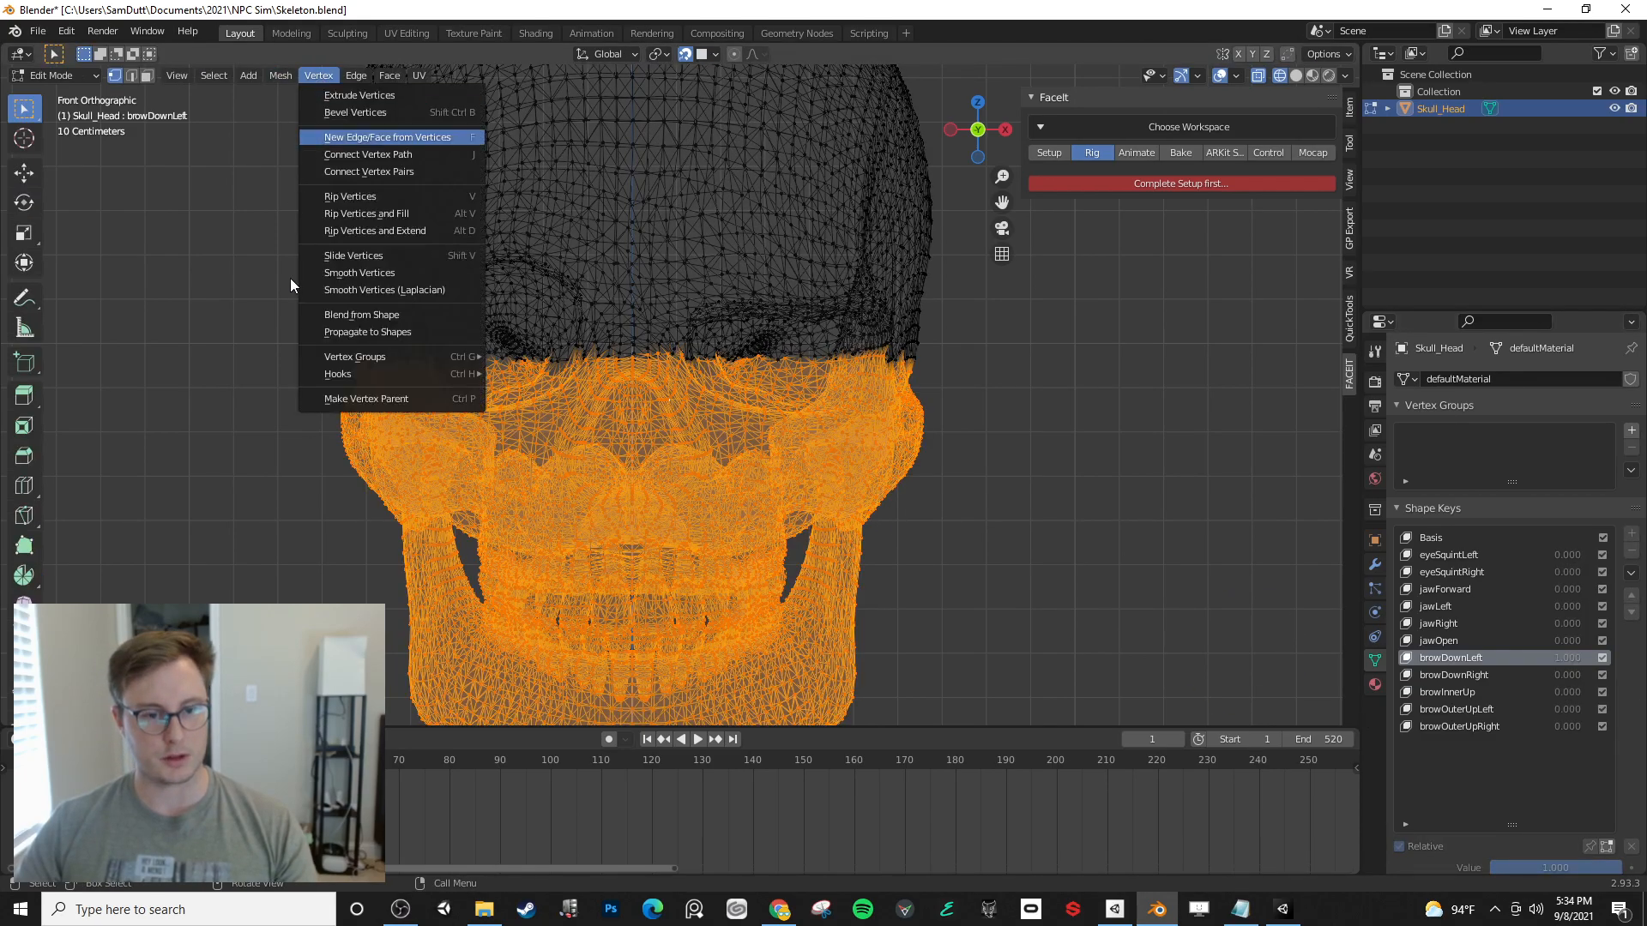
{"action": "left_click", "coordinate": [369, 315]}
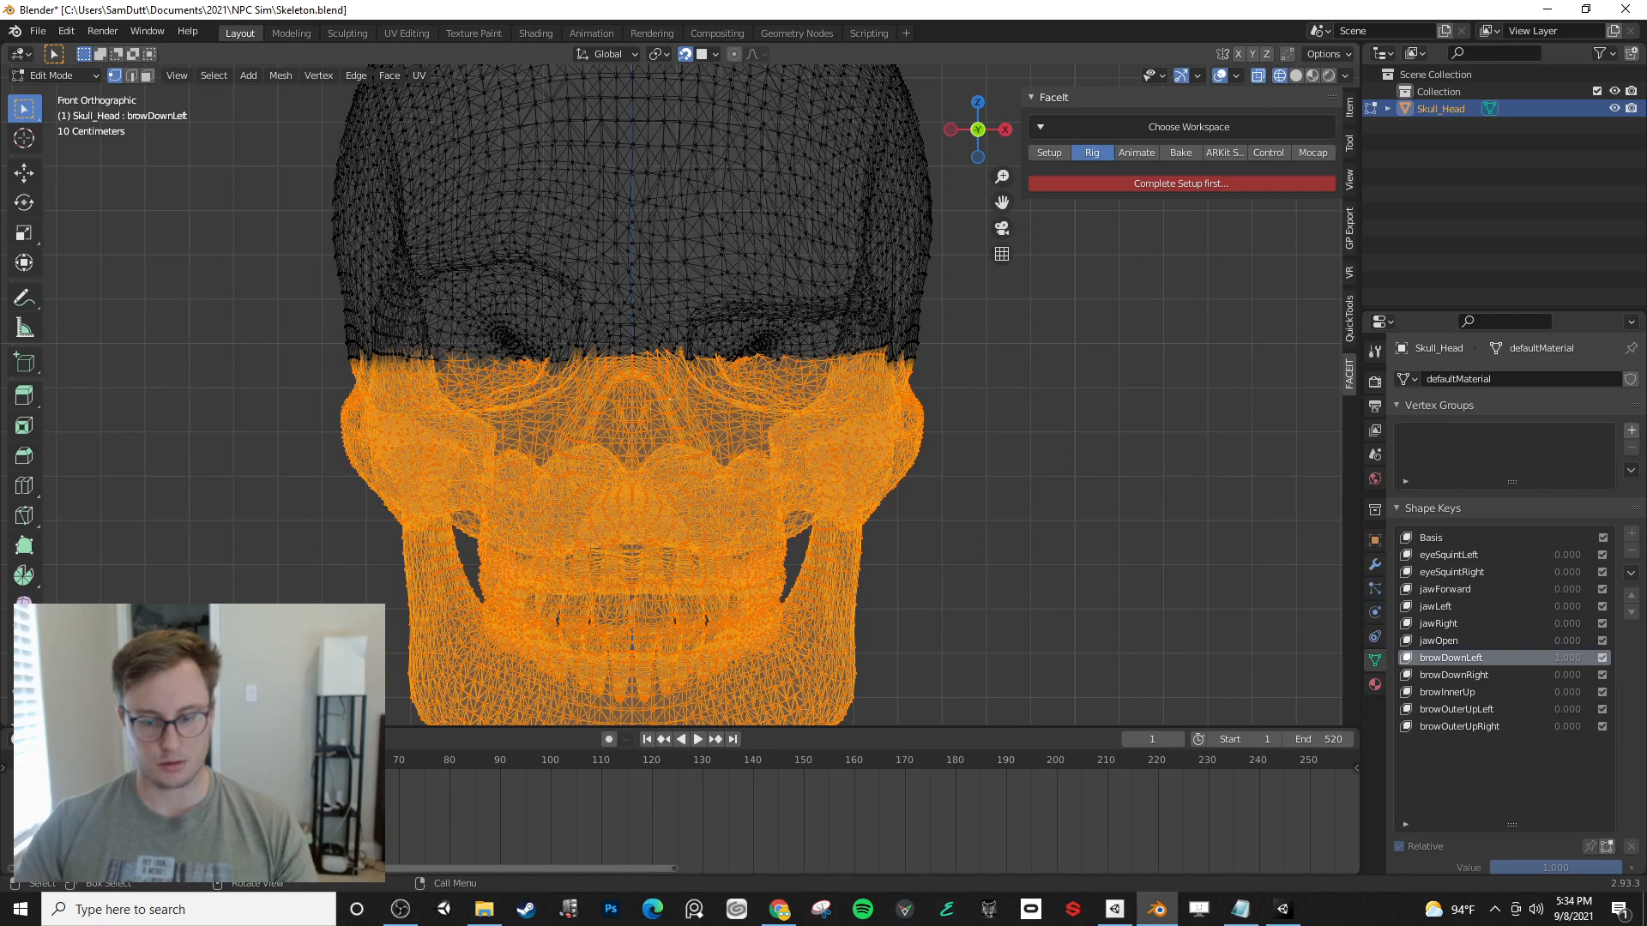
- Return to Sculpt Mode and set the browDownLeft shape key to 0.000
{"action": "key", "text": "Tab"}
{"action": "scroll", "coordinate": [723, 471], "scroll_direction": "up", "scroll_amount": 2}
{"action": "scroll", "coordinate": [723, 471], "scroll_direction": "down", "scroll_amount": 5}
{"action": "mouse_move", "coordinate": [723, 471]}
{"action": "middle_mouse_down"}
{"action": "mouse_move", "coordinate": [810, 497]}
{"action": "mouse_move", "coordinate": [725, 463]}
{"action": "middle_mouse_up"}
{"action": "left_click_drag", "start_coordinate": [1576, 659], "coordinate": [1458, 659]}
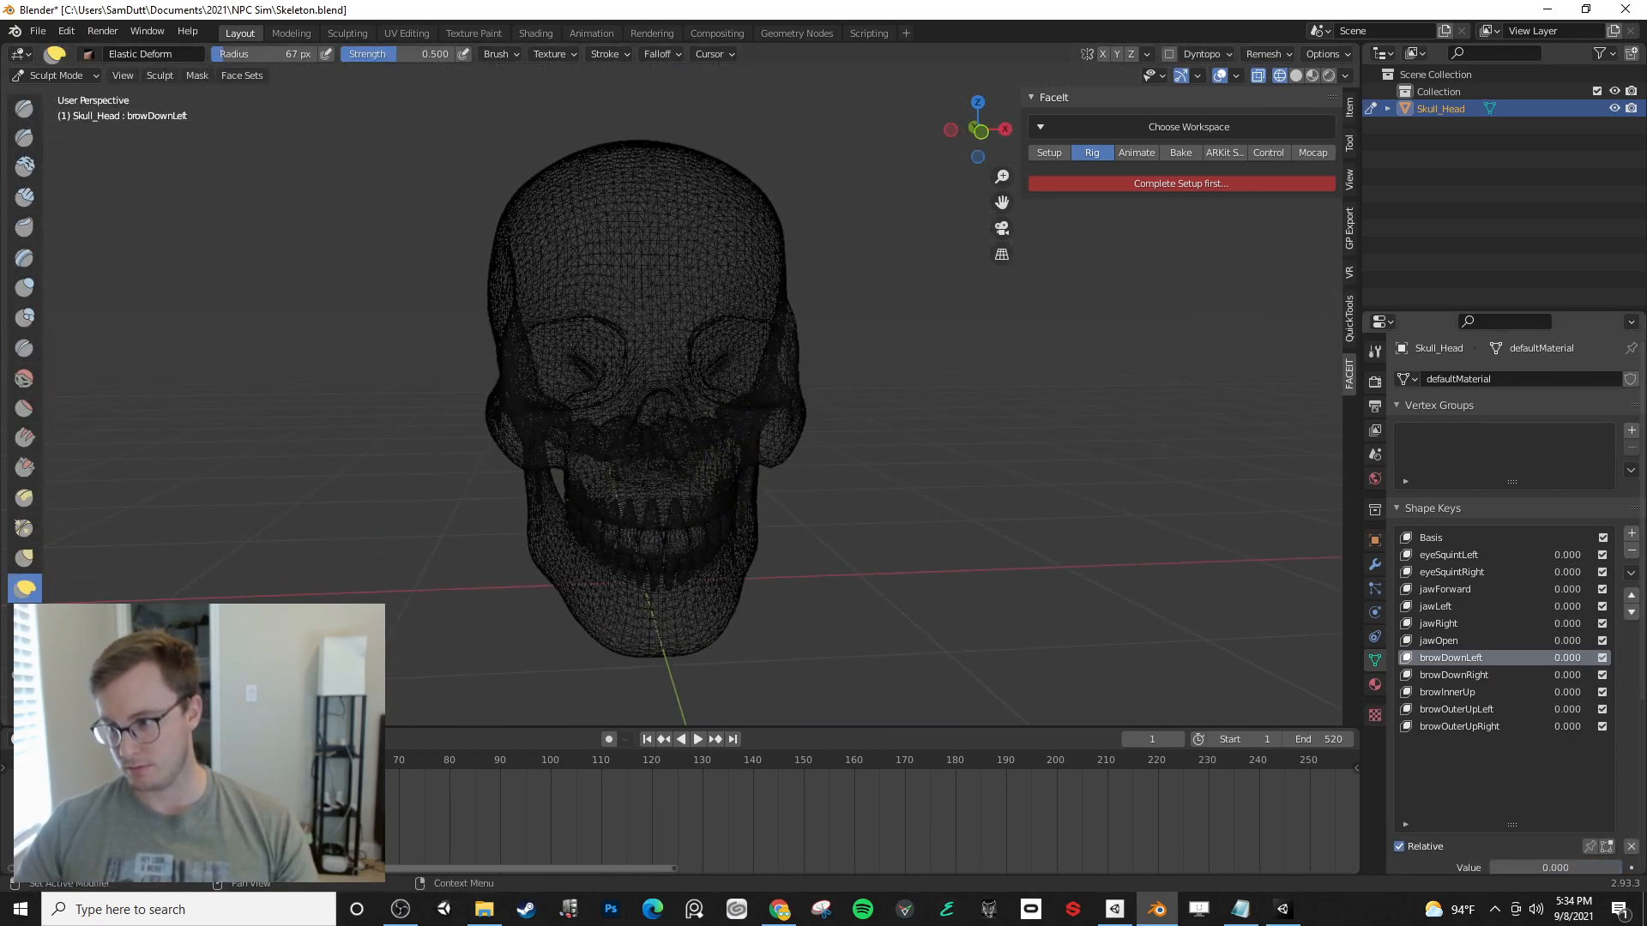
- Set the browDownRight shape key to 1.000, switch off the wireframe display and inspect the right eye socket up close
{"action": "left_click", "coordinate": [1500, 676]}
{"action": "left_click_drag", "start_coordinate": [1561, 675], "coordinate": [1630, 675]}
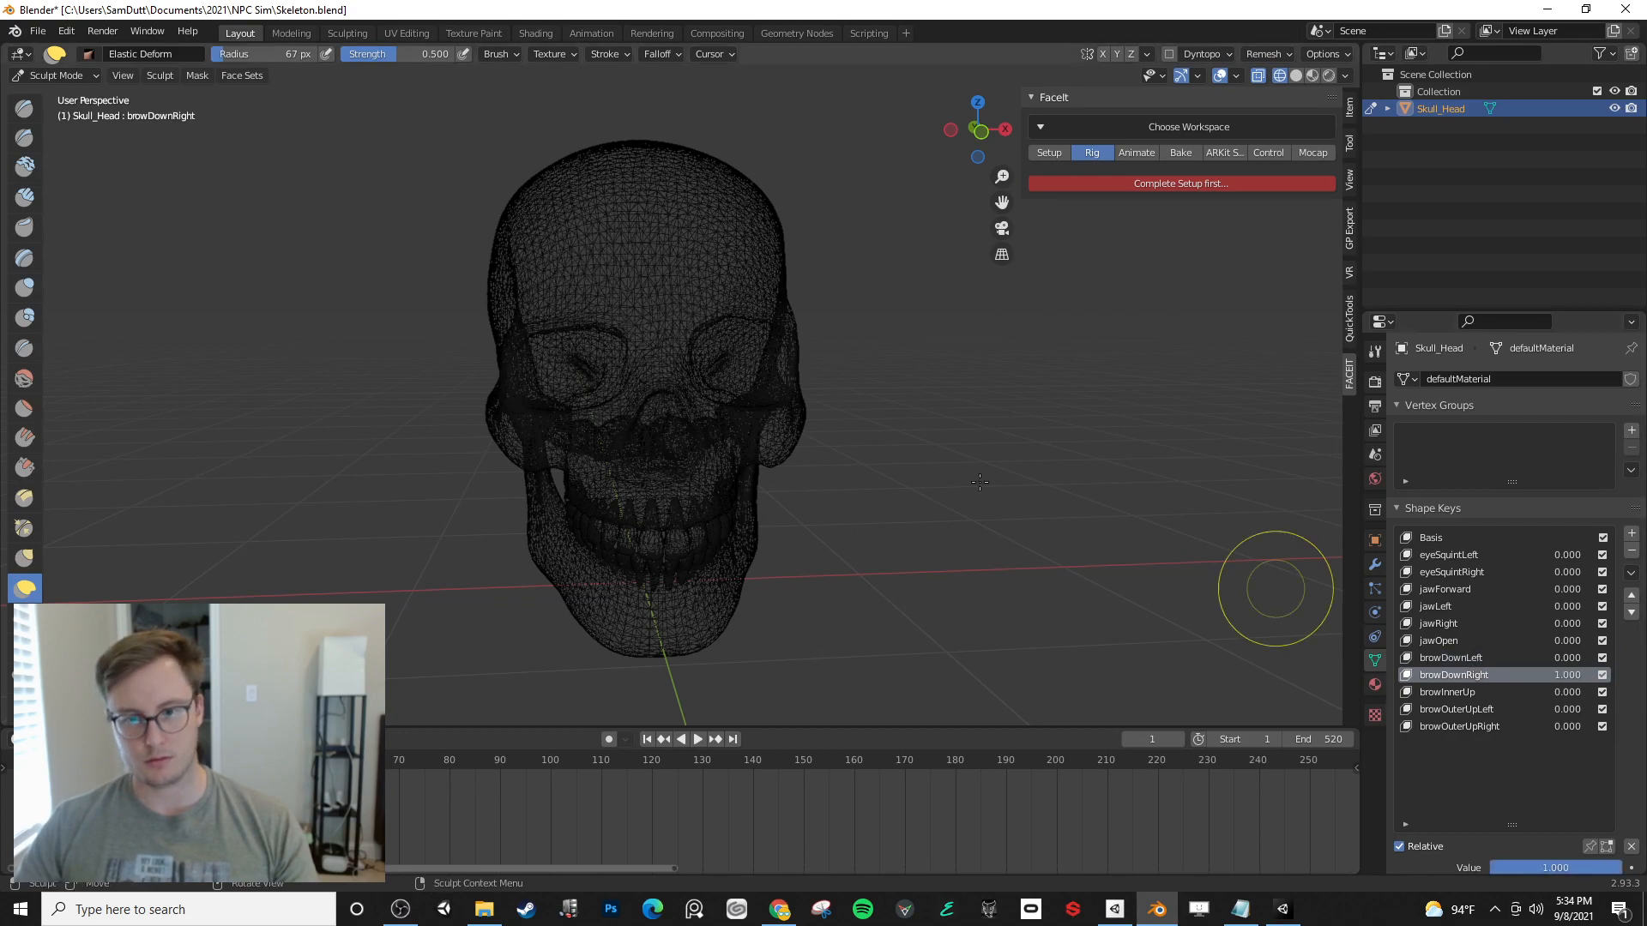
{"action": "key", "text": "shift+z"}
{"action": "middle_click_drag", "start_coordinate": [1110, 349], "coordinate": [772, 404]}
{"action": "scroll", "coordinate": [737, 398], "scroll_direction": "up", "scroll_amount": 6}
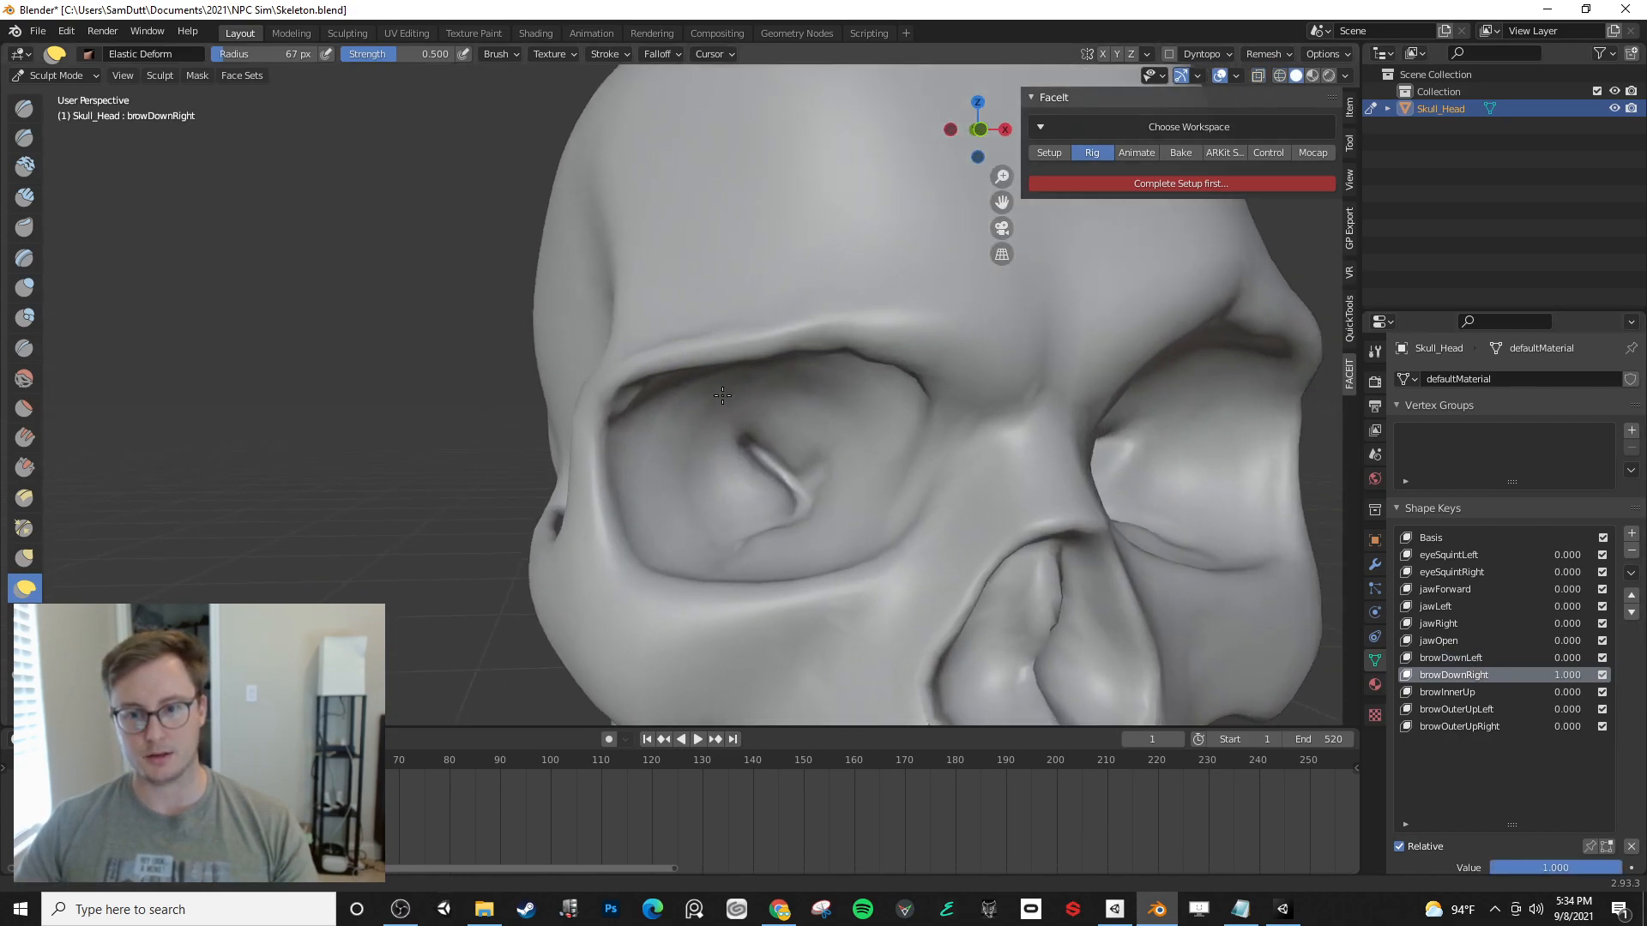
{"action": "scroll", "coordinate": [736, 397], "scroll_direction": "down", "scroll_amount": 6}
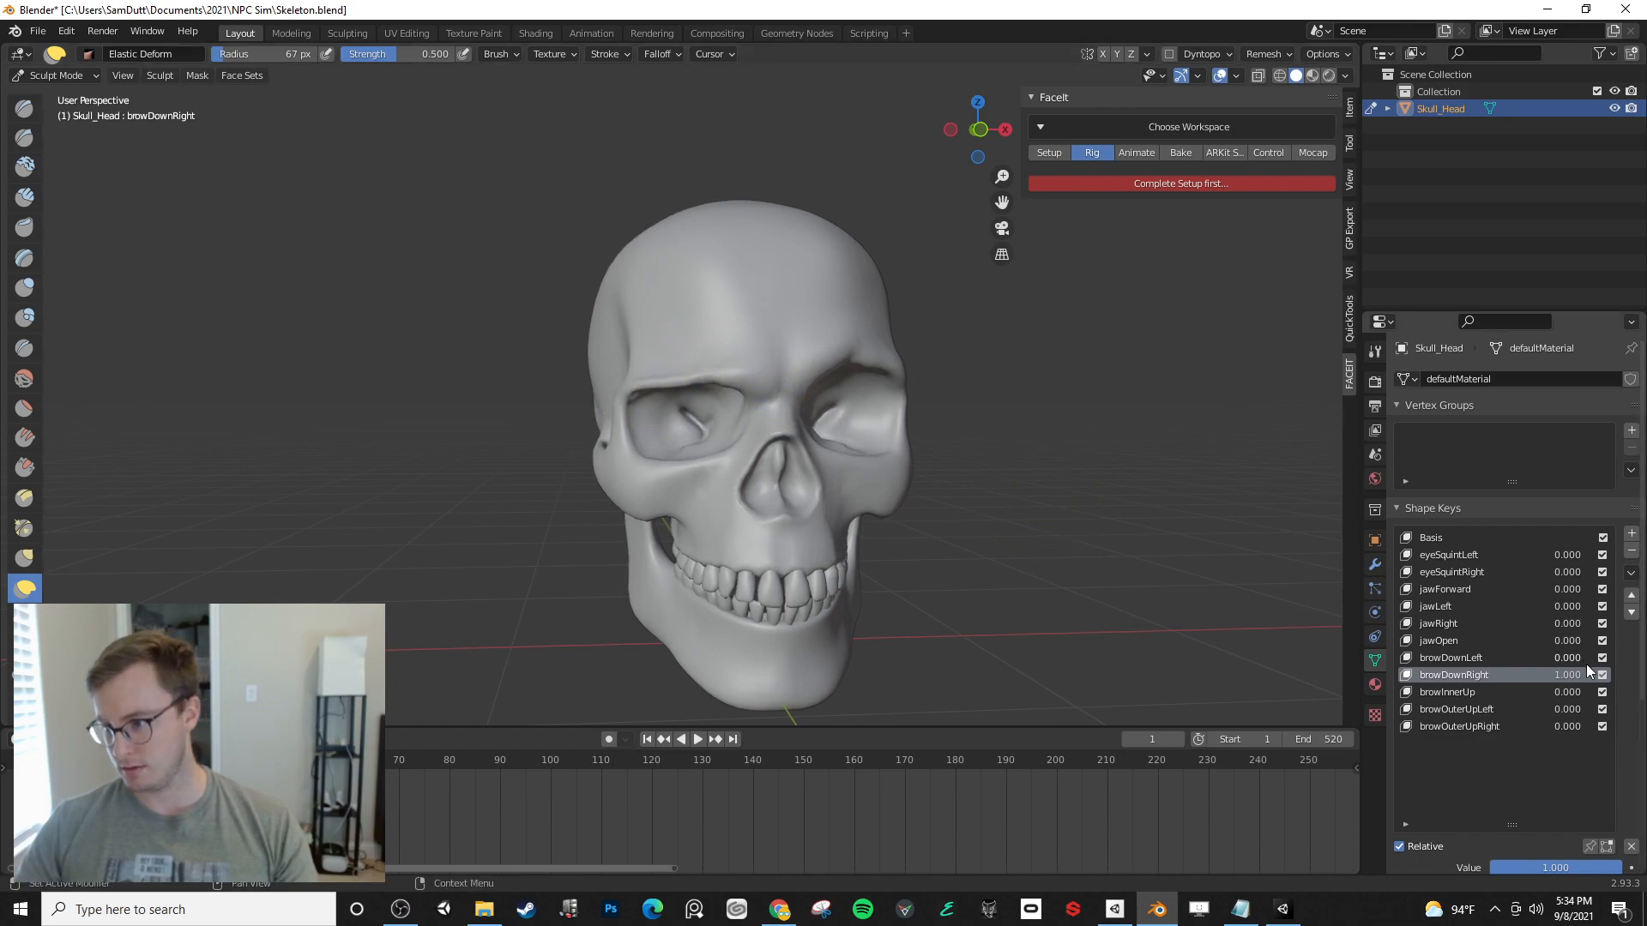
- Compare both brows by raising browDownLeft to 1.000 and returning it to 0.000 while browDownRight stays at 1.000
{"action": "left_click_drag", "start_coordinate": [1570, 658], "coordinate": [1612, 658]}
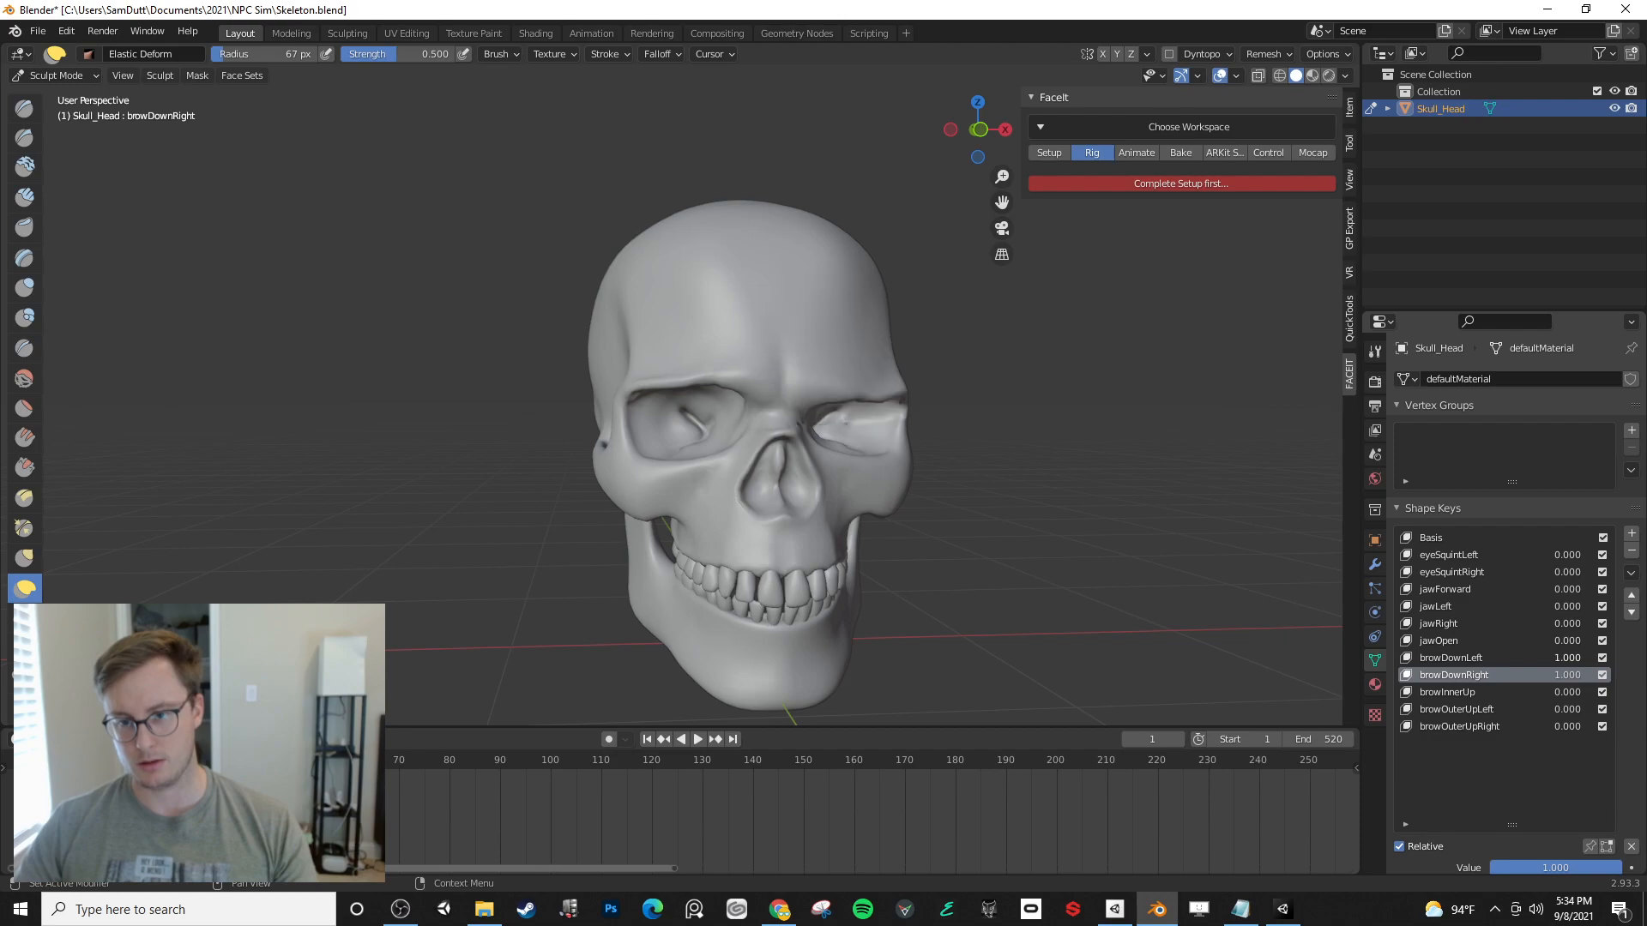
{"action": "mouse_move", "coordinate": [1572, 661]}
{"action": "left_mouse_down"}
{"action": "mouse_move", "coordinate": [1497, 660]}
{"action": "mouse_move", "coordinate": [1574, 661]}
{"action": "left_mouse_up"}
{"action": "scroll", "coordinate": [908, 545], "scroll_direction": "up", "scroll_amount": 2}
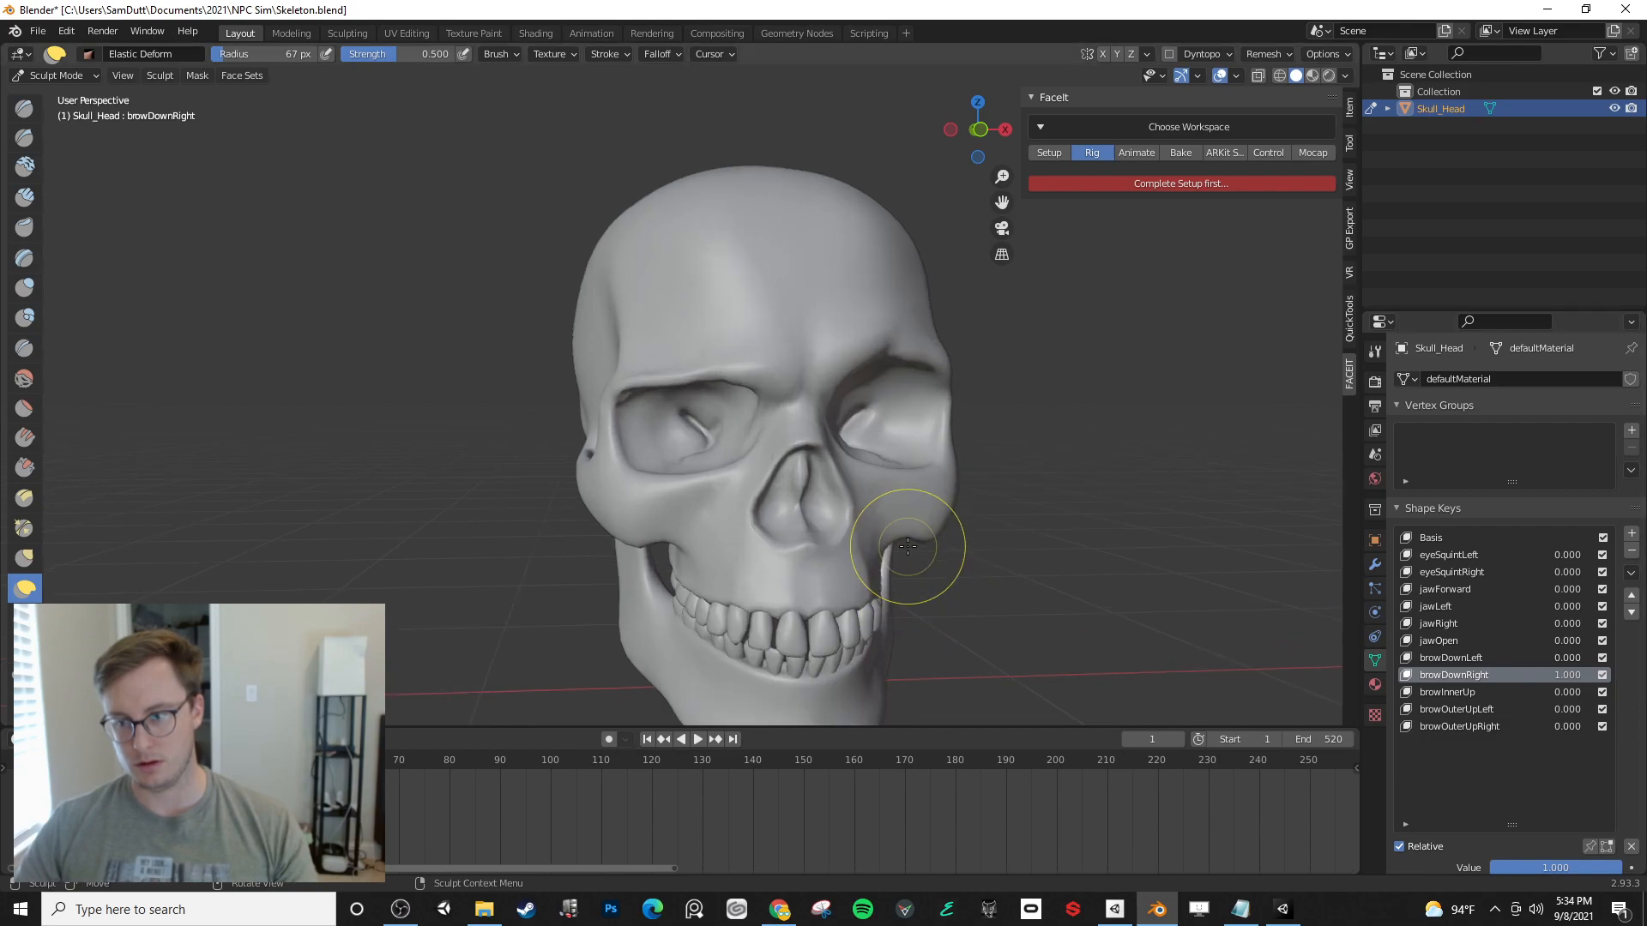
{"action": "left_click", "coordinate": [1561, 675]}
{"action": "type", "text": "1.0"}
{"action": "key", "text": "Return"}
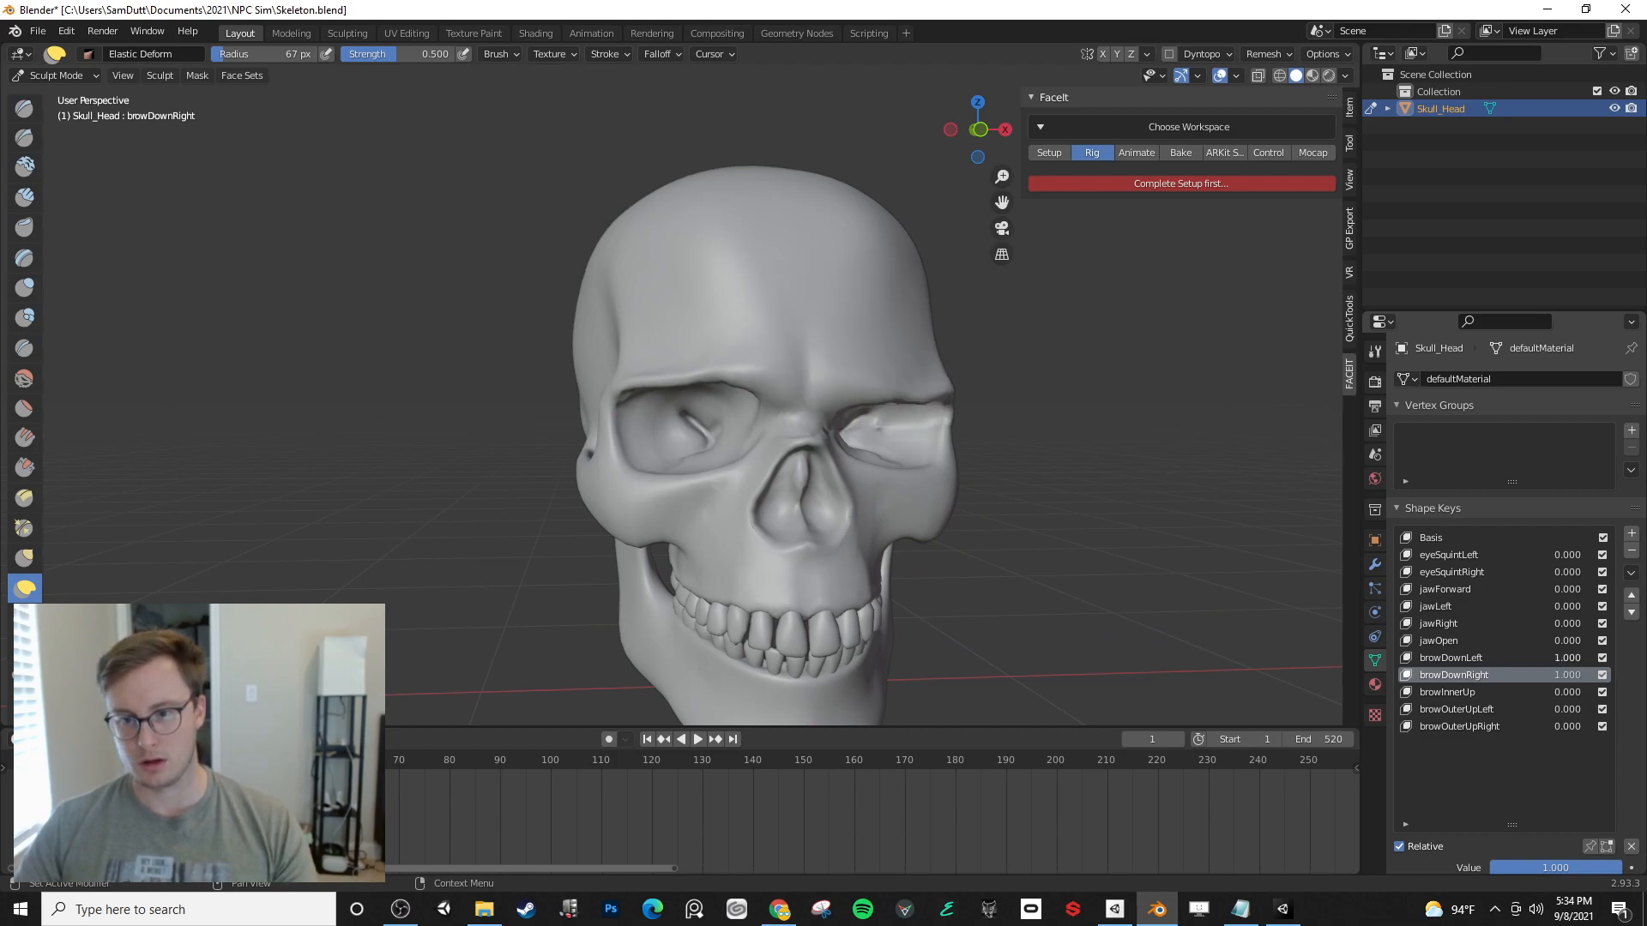
{"action": "left_click_drag", "start_coordinate": [1568, 659], "coordinate": [1537, 660]}
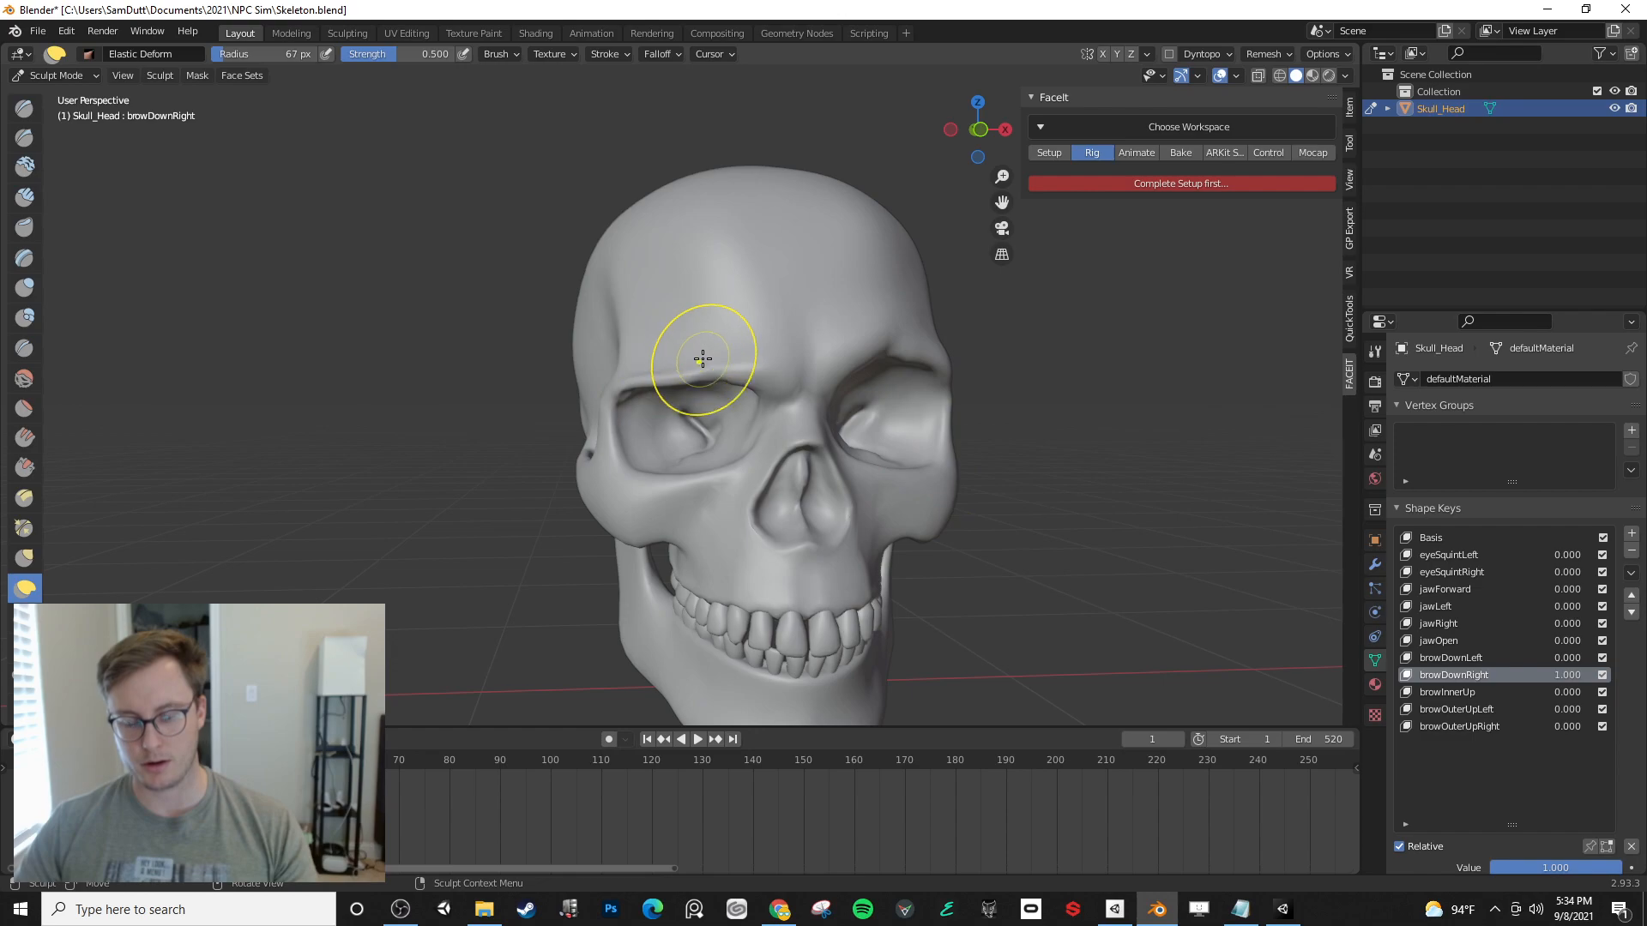
- Reshape the right brow ridge on browDownRight with Elastic Deform strokes, using brush radii of 38 px and 51 px
{"action": "key", "text": "bracketleft"}
{"action": "key", "text": "bracketleft"}
{"action": "key", "text": "bracketleft"}
{"action": "key", "text": "bracketleft"}
{"action": "key", "text": "bracketleft"}
{"action": "left_click_drag", "start_coordinate": [746, 384], "coordinate": [741, 395]}
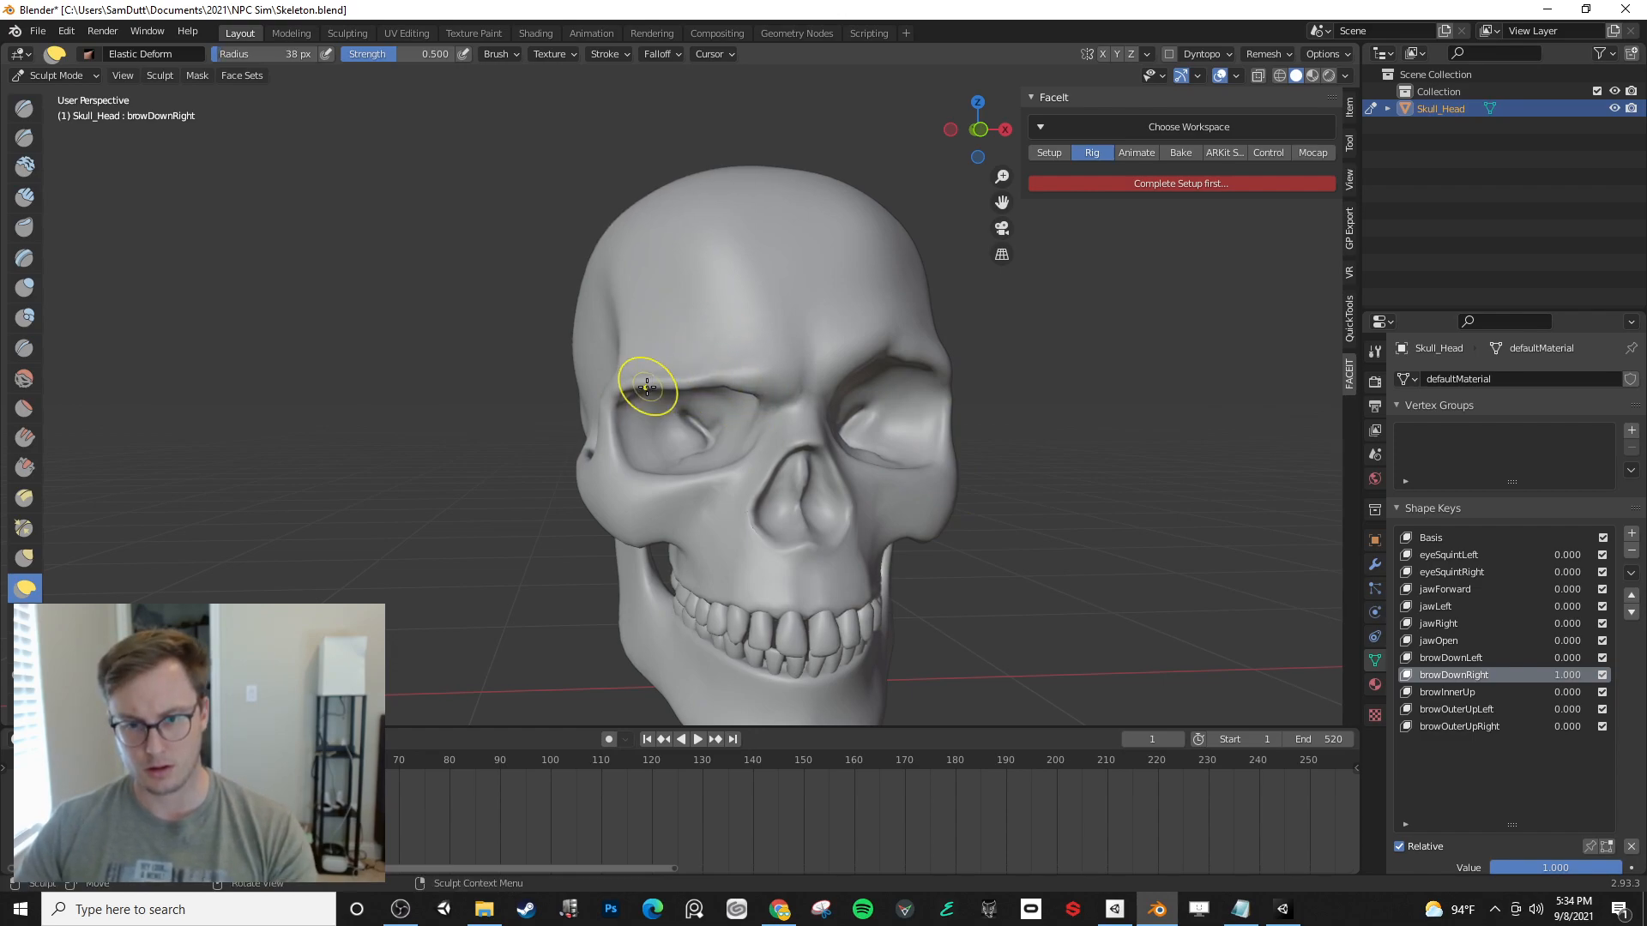
{"action": "key", "text": "bracketright"}
{"action": "mouse_move", "coordinate": [635, 386]}
{"action": "left_mouse_down"}
{"action": "mouse_move", "coordinate": [774, 403]}
{"action": "mouse_move", "coordinate": [673, 388]}
{"action": "left_mouse_up"}
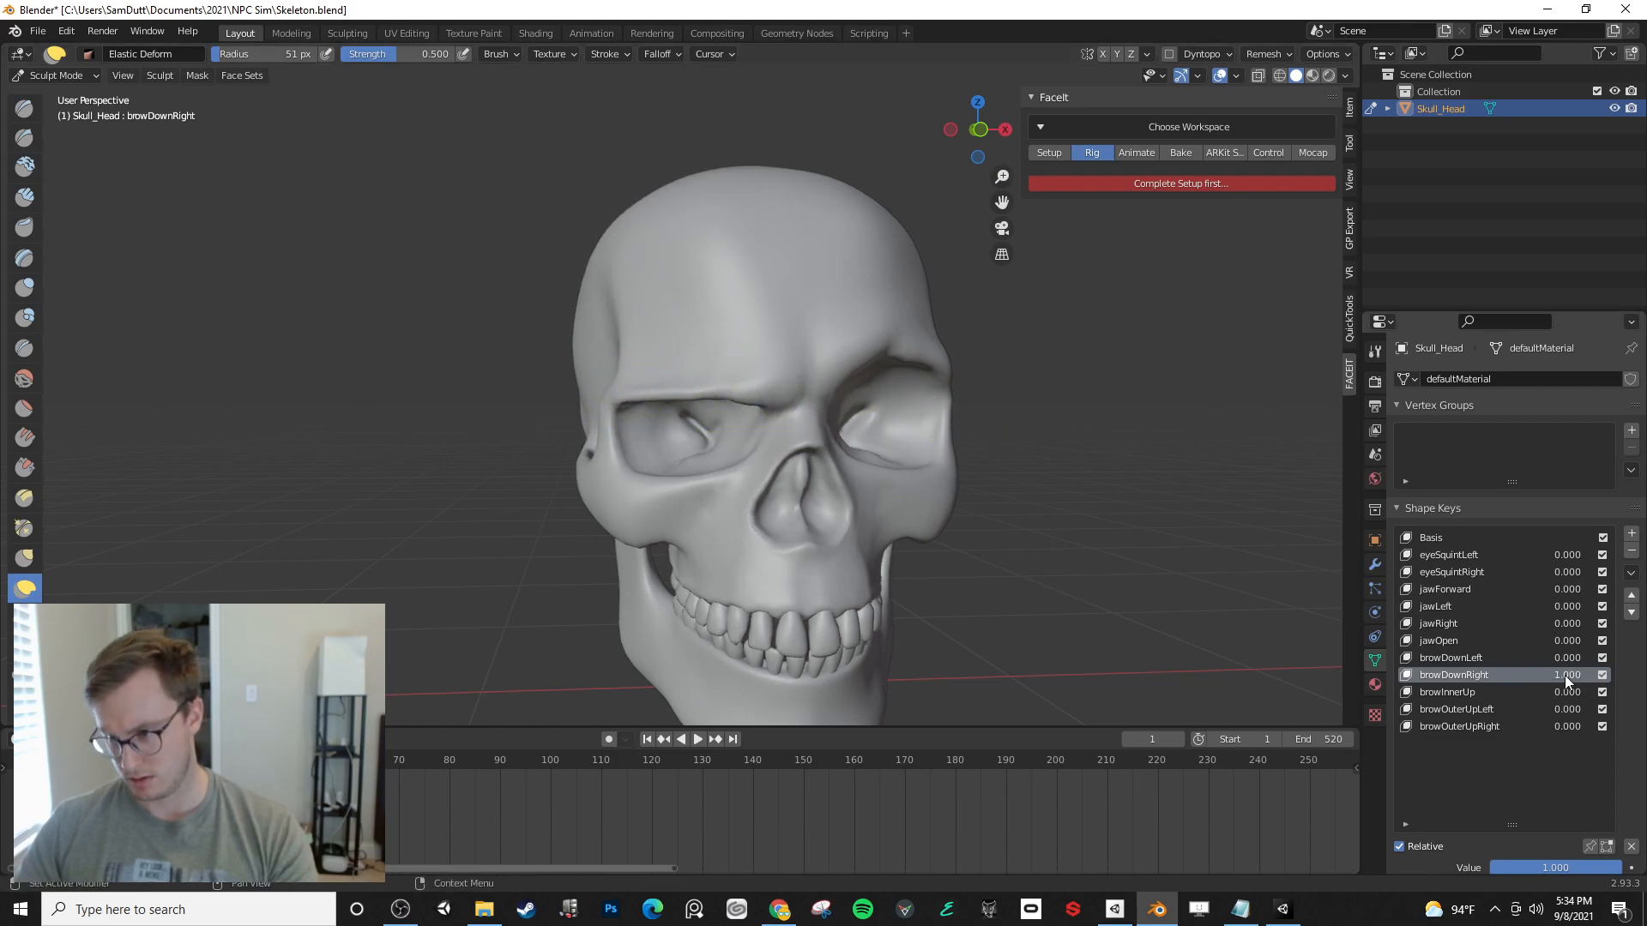
- Preview the browDownRight shape by varying its value and returning it to 1.000 while viewing the brow from different angles
{"action": "left_click_drag", "start_coordinate": [1569, 675], "coordinate": [1630, 658]}
{"action": "mouse_move", "coordinate": [1003, 534]}
{"action": "middle_mouse_down"}
{"action": "mouse_move", "coordinate": [918, 532]}
{"action": "mouse_move", "coordinate": [1059, 540]}
{"action": "mouse_move", "coordinate": [883, 539]}
{"action": "mouse_move", "coordinate": [1055, 539]}
{"action": "mouse_move", "coordinate": [1032, 537]}
{"action": "middle_mouse_up"}
{"action": "mouse_move", "coordinate": [1583, 674]}
{"action": "left_mouse_down"}
{"action": "mouse_move", "coordinate": [1530, 677]}
{"action": "mouse_move", "coordinate": [1514, 659]}
{"action": "mouse_move", "coordinate": [1587, 675]}
{"action": "left_mouse_up"}
{"action": "middle_click_drag", "start_coordinate": [1085, 399], "coordinate": [1017, 419]}
- Apply Propagate to Shapes to the selected lower-face vertices in Edit Mode, return to Sculpt Mode and inspect the eye sockets
{"action": "key", "text": "Tab"}
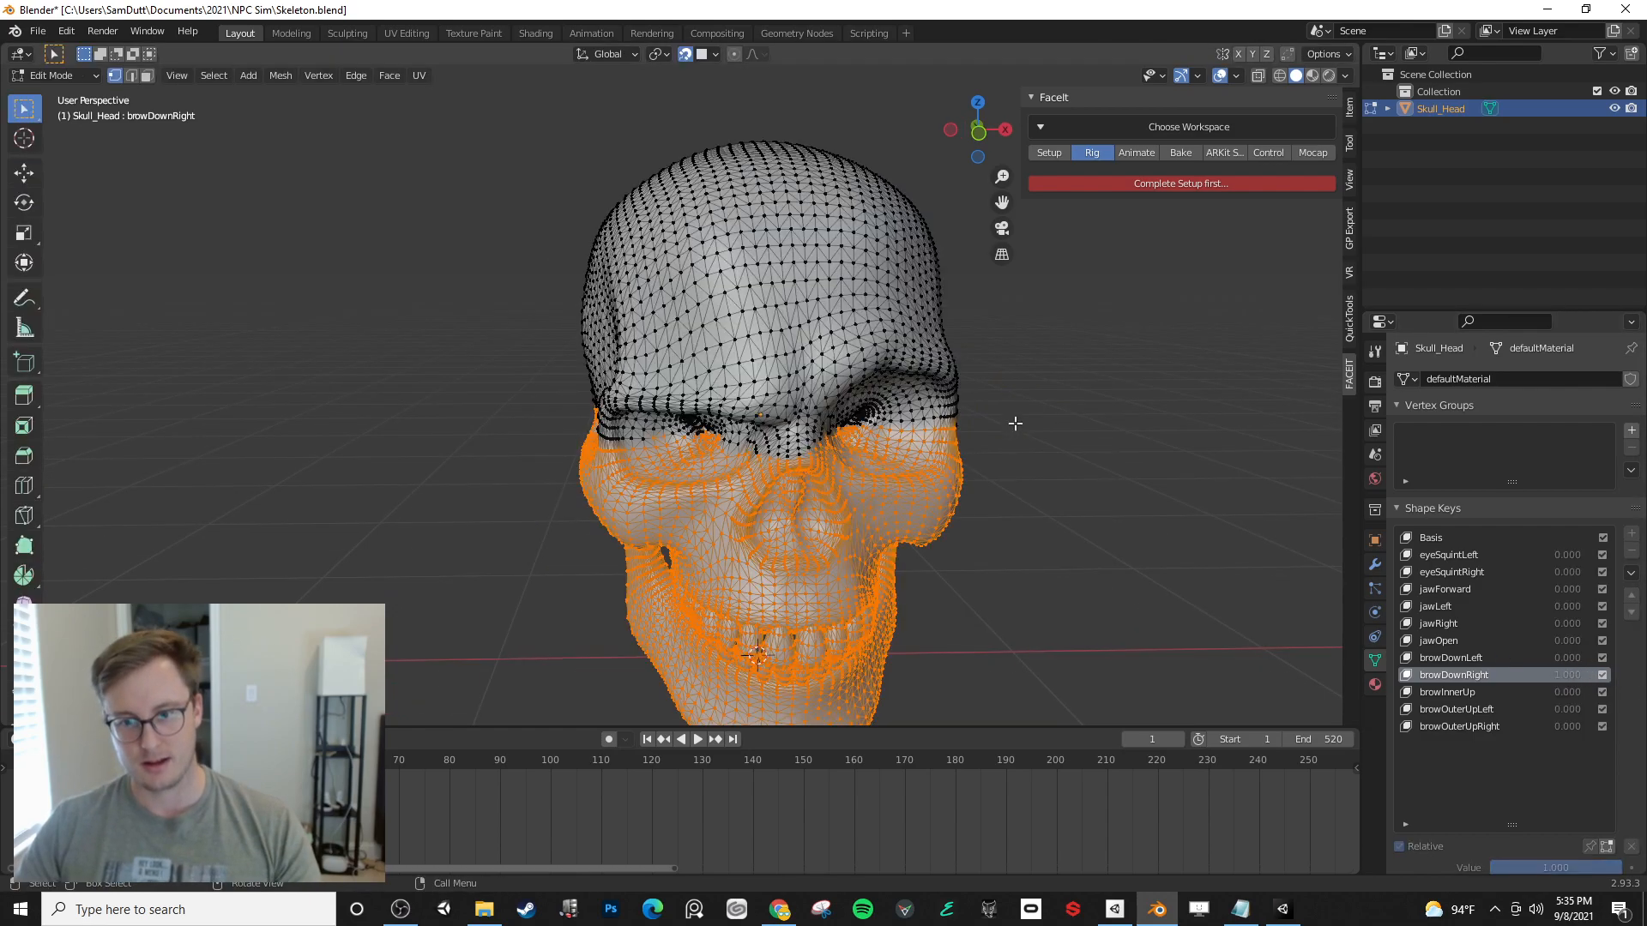
{"action": "middle_click_drag", "start_coordinate": [995, 523], "coordinate": [891, 417], "text": "shift"}
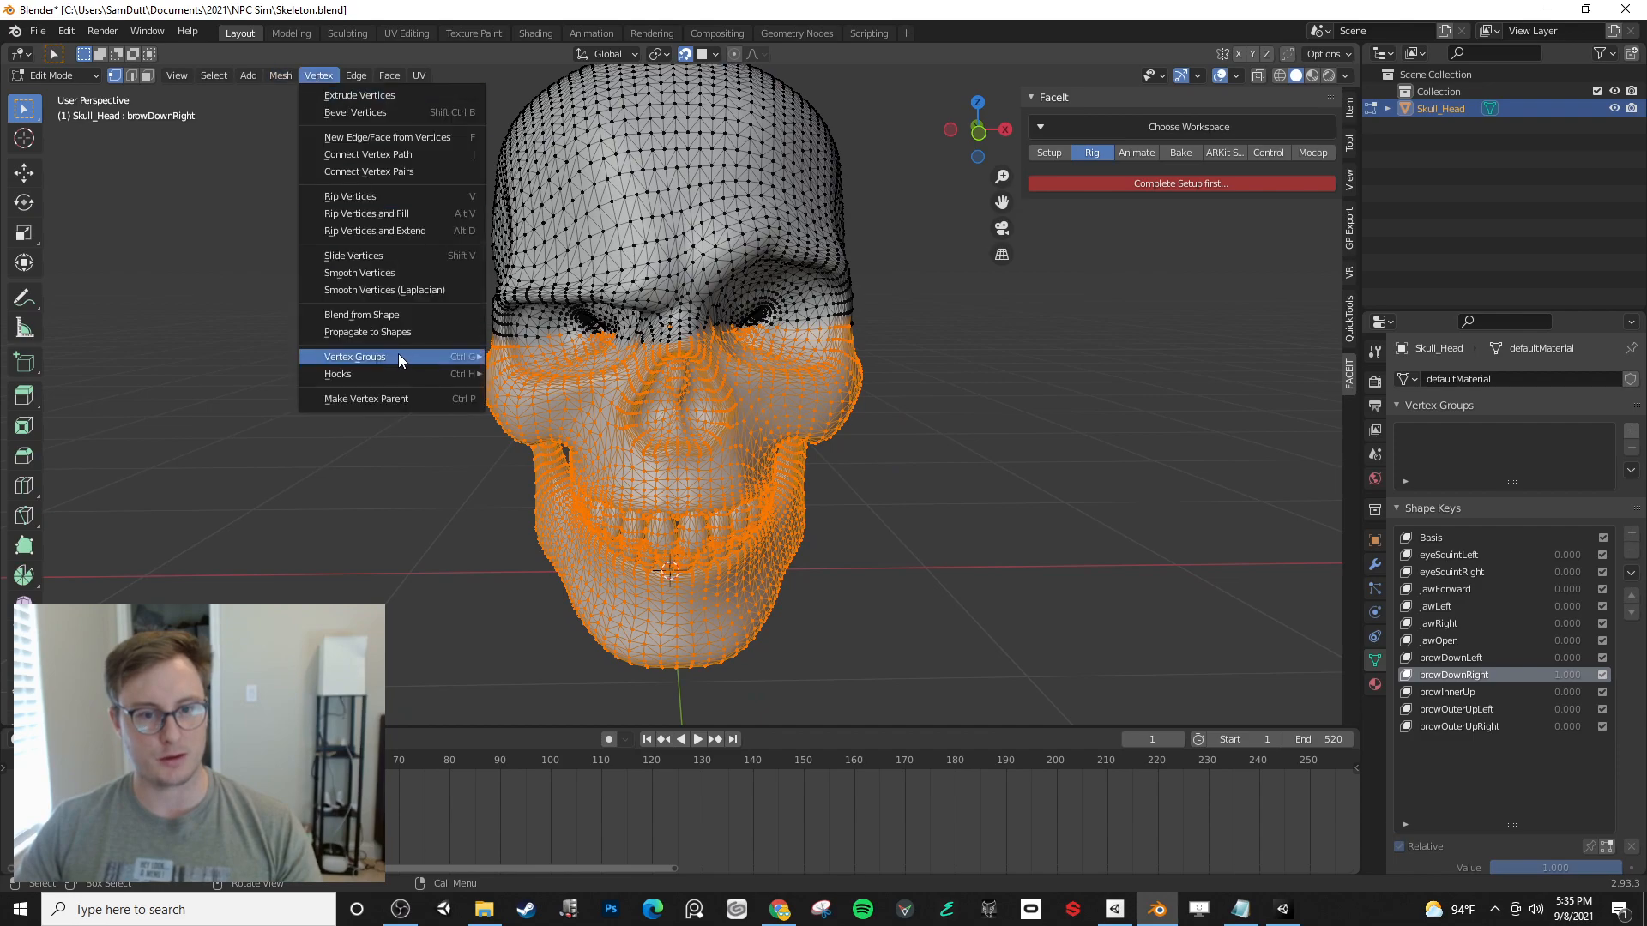
{"action": "left_click", "coordinate": [386, 335]}
{"action": "key", "text": "Tab"}
{"action": "mouse_move", "coordinate": [744, 421]}
{"action": "middle_mouse_down"}
{"action": "mouse_move", "coordinate": [772, 404]}
{"action": "mouse_move", "coordinate": [780, 474]}
{"action": "middle_mouse_up"}
{"action": "scroll", "coordinate": [780, 475], "scroll_direction": "up", "scroll_amount": 4}
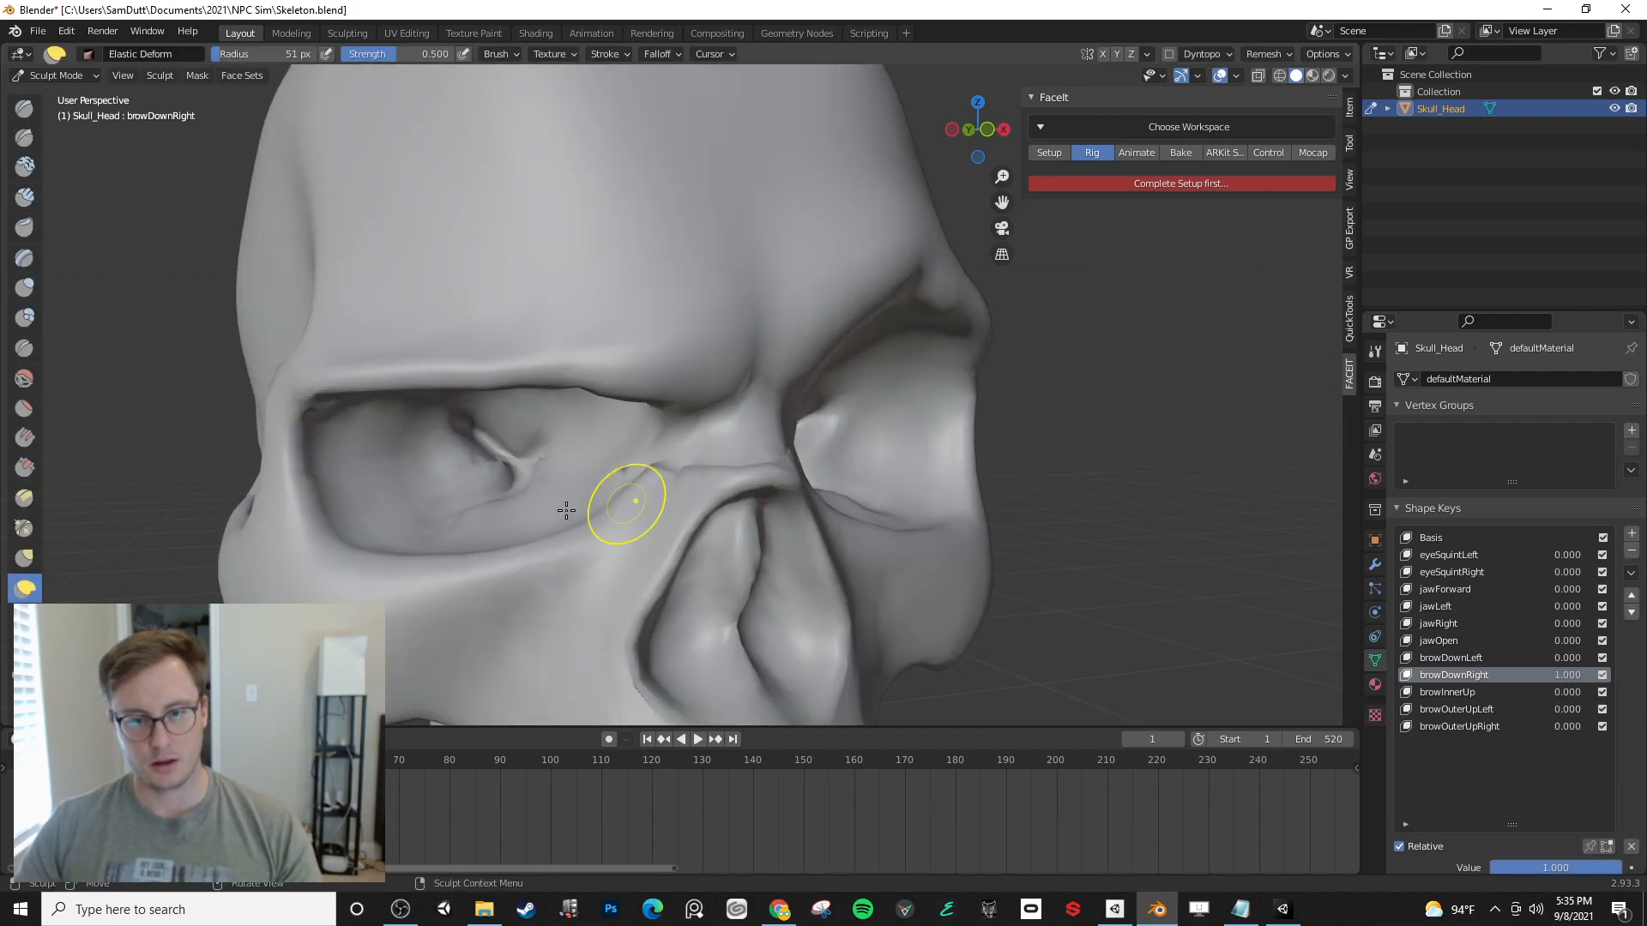
{"action": "left_click_drag", "start_coordinate": [655, 461], "coordinate": [767, 451], "text": "shift"}
{"action": "middle_click_drag", "start_coordinate": [768, 450], "coordinate": [630, 493], "text": "shift"}
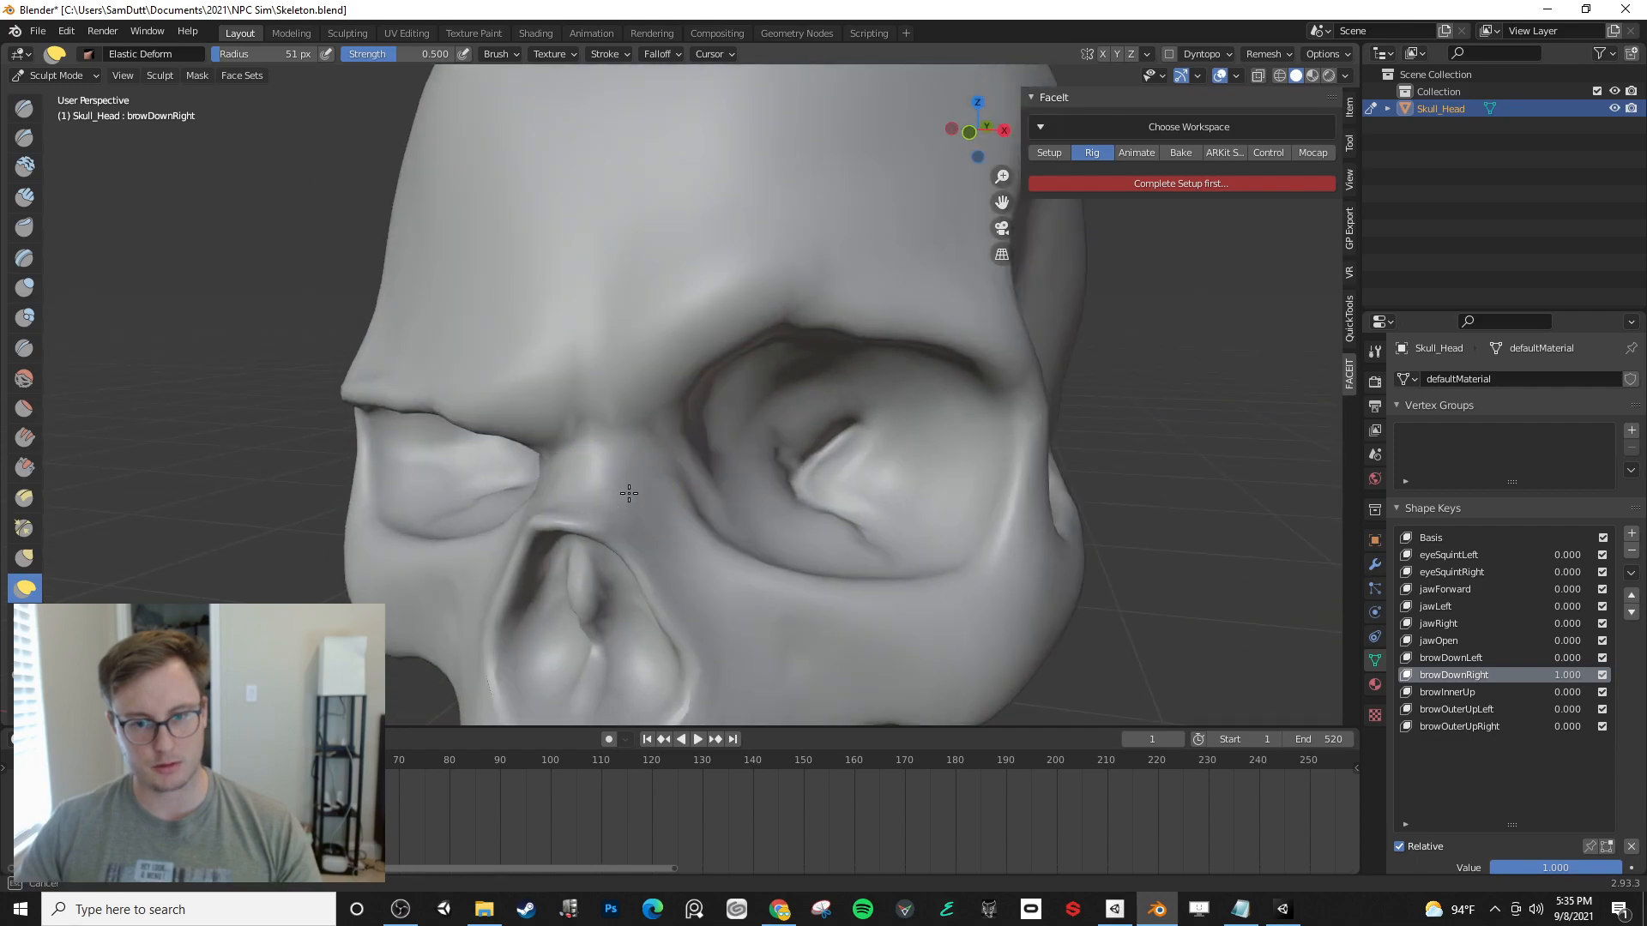
- Set browDownRight to 0.000 and browDownLeft to 1.000, and inspect the left eye socket up close and from a distance
{"action": "left_click_drag", "start_coordinate": [1574, 675], "coordinate": [1632, 657]}
{"action": "left_click", "coordinate": [1549, 659]}
{"action": "middle_click_drag", "start_coordinate": [981, 547], "coordinate": [828, 515]}
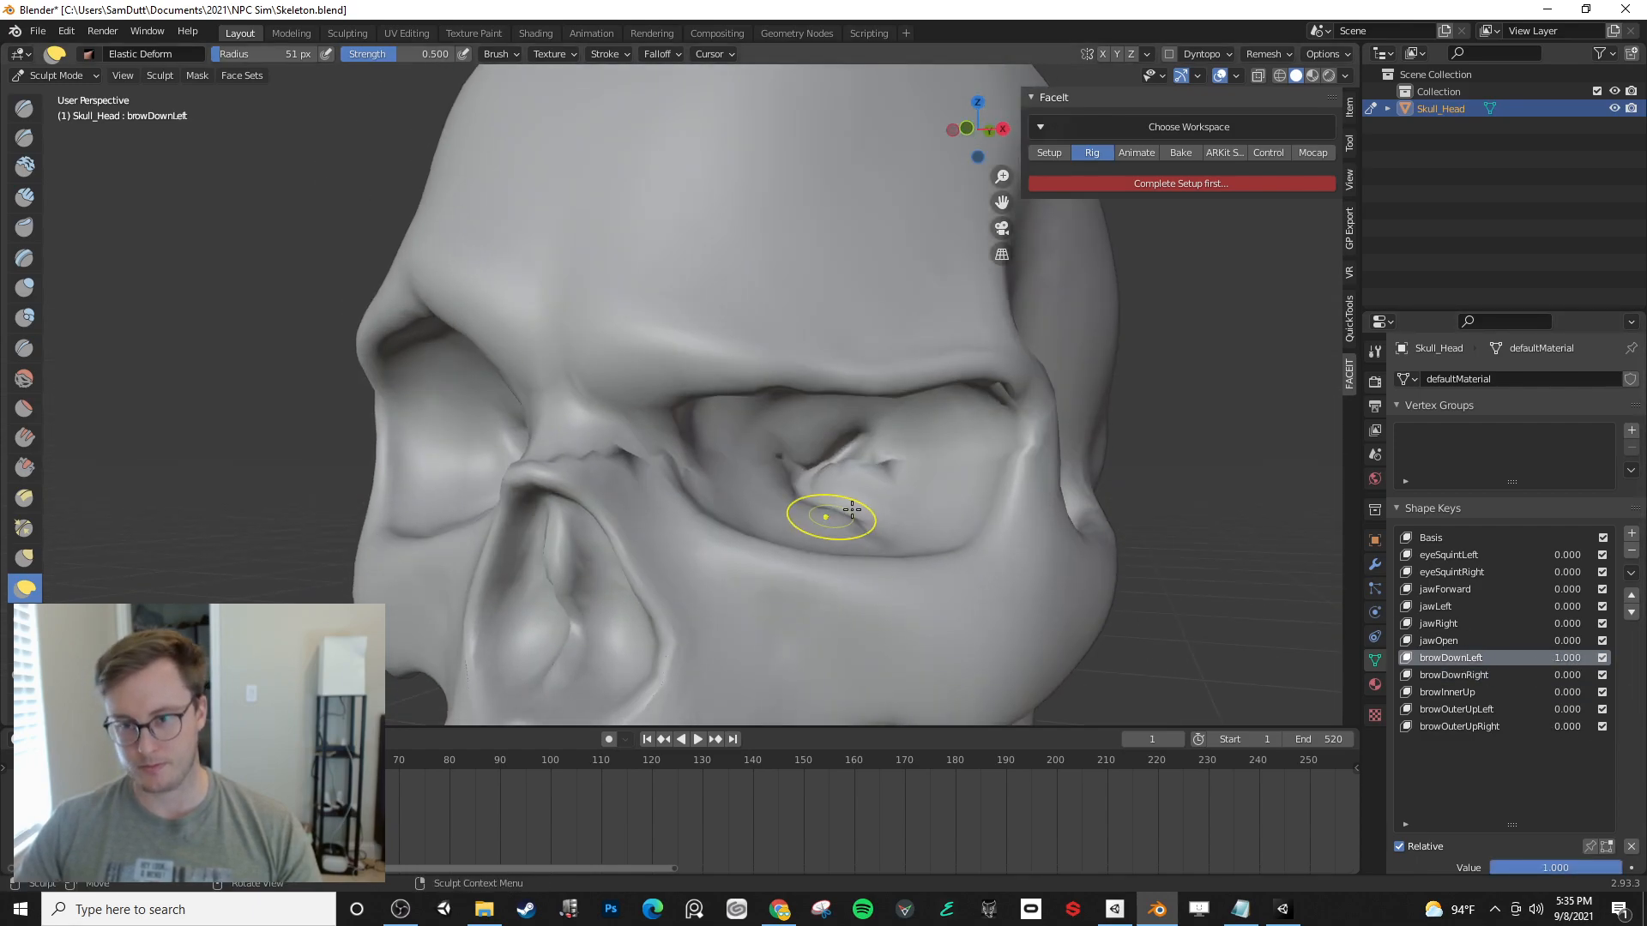
{"action": "mouse_move", "coordinate": [698, 461]}
{"action": "middle_mouse_down"}
{"action": "mouse_move", "coordinate": [661, 506]}
{"action": "mouse_move", "coordinate": [759, 533]}
{"action": "middle_mouse_up"}
{"action": "middle_click_drag", "start_coordinate": [986, 544], "coordinate": [977, 489]}
{"action": "scroll", "coordinate": [858, 506], "scroll_direction": "down", "scroll_amount": 8}
{"action": "middle_click_drag", "start_coordinate": [778, 531], "coordinate": [858, 540]}
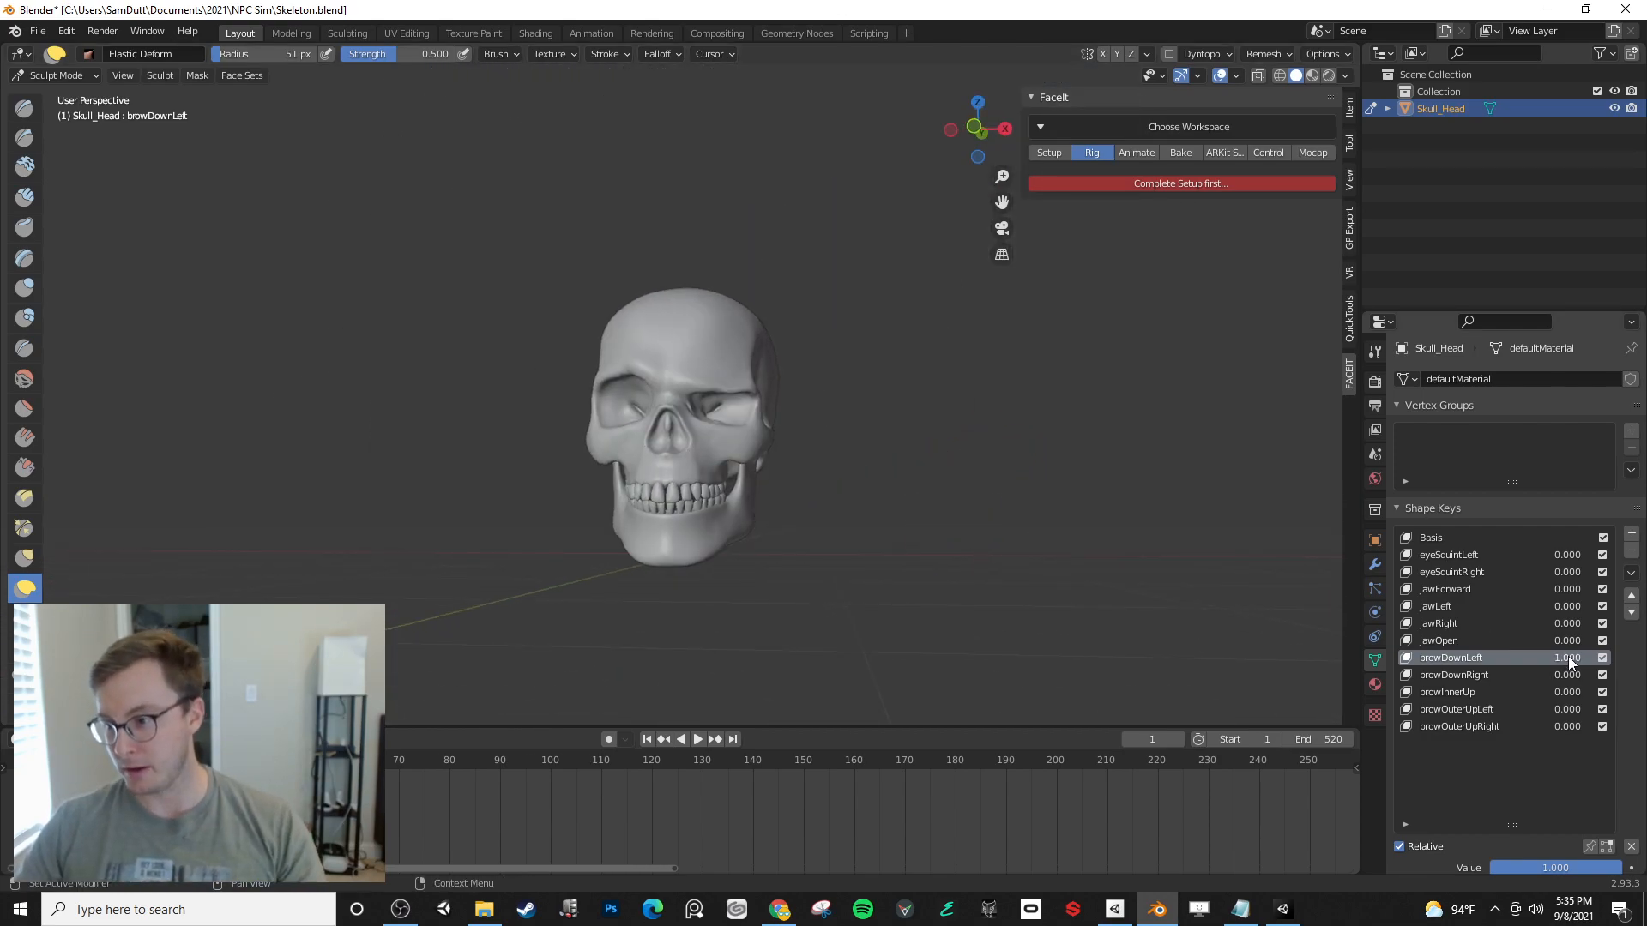
- Reset the browDownLeft shape key to 0.000 and save Skeleton.blend
{"action": "left_click_drag", "start_coordinate": [1568, 659], "coordinate": [1458, 658]}
{"action": "middle_click_drag", "start_coordinate": [760, 468], "coordinate": [821, 457]}
{"action": "key", "text": "ctrl+s"}
{"action": "scroll", "coordinate": [821, 456], "scroll_direction": "up", "scroll_amount": 3}
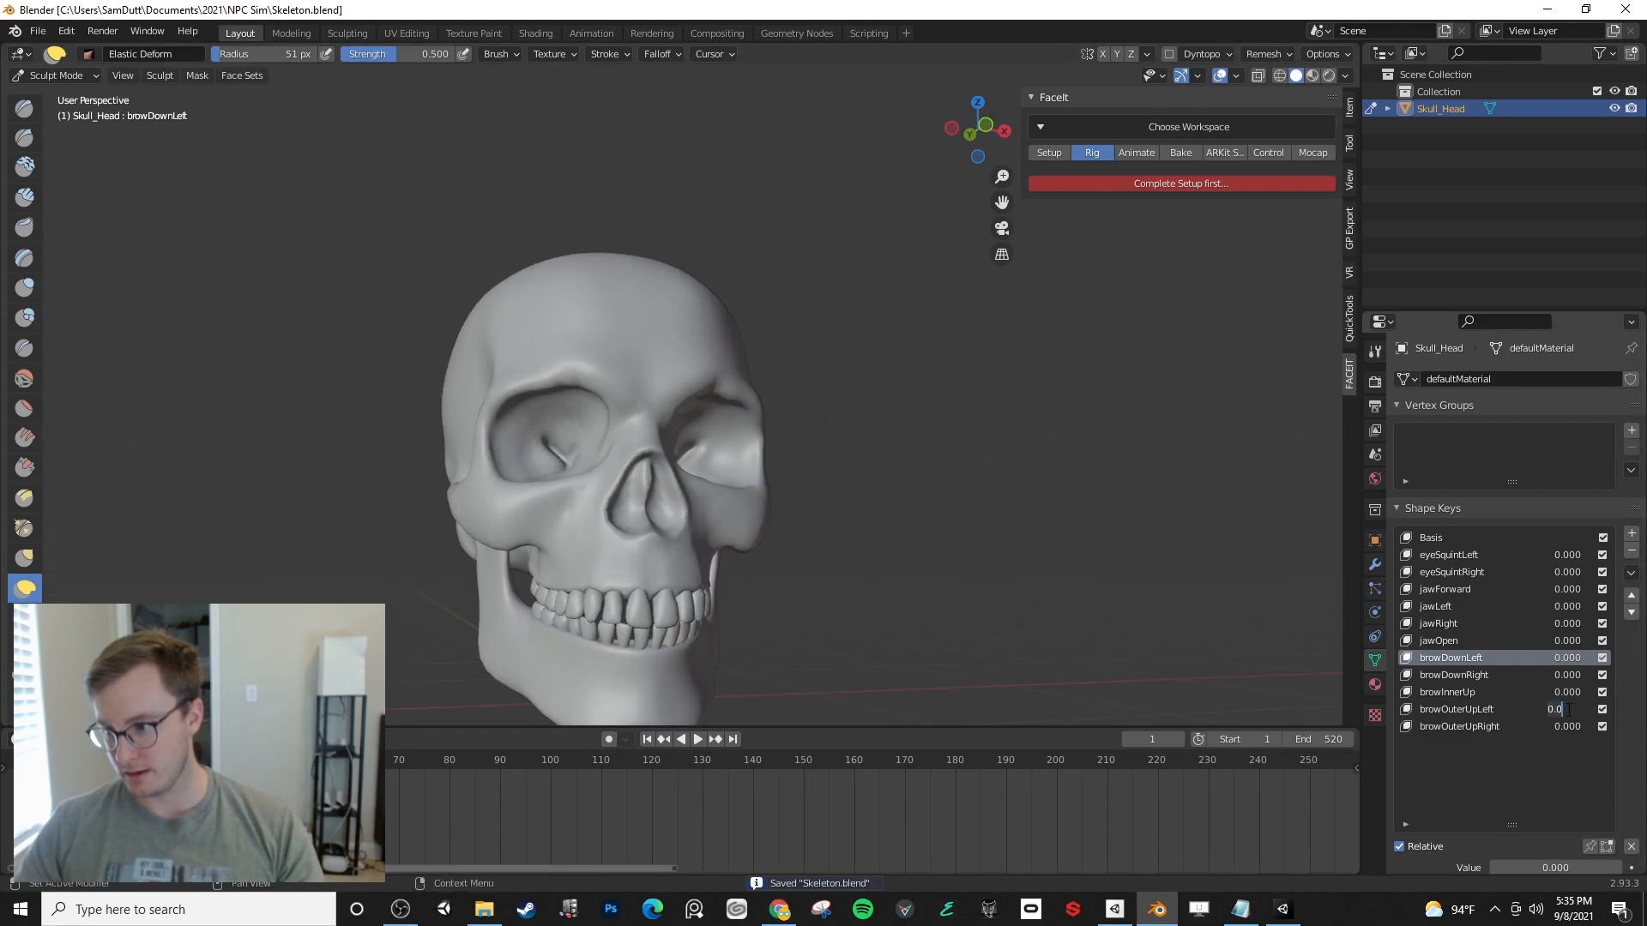
- Make browOuterUpLeft the active shape key, switch the skull to Object Mode in front view and save the file
{"action": "left_click", "coordinate": [1525, 712]}
{"action": "mouse_move", "coordinate": [1563, 711]}
{"action": "left_mouse_down"}
{"action": "mouse_move", "coordinate": [1621, 711]}
{"action": "mouse_move", "coordinate": [1561, 711]}
{"action": "left_mouse_up"}
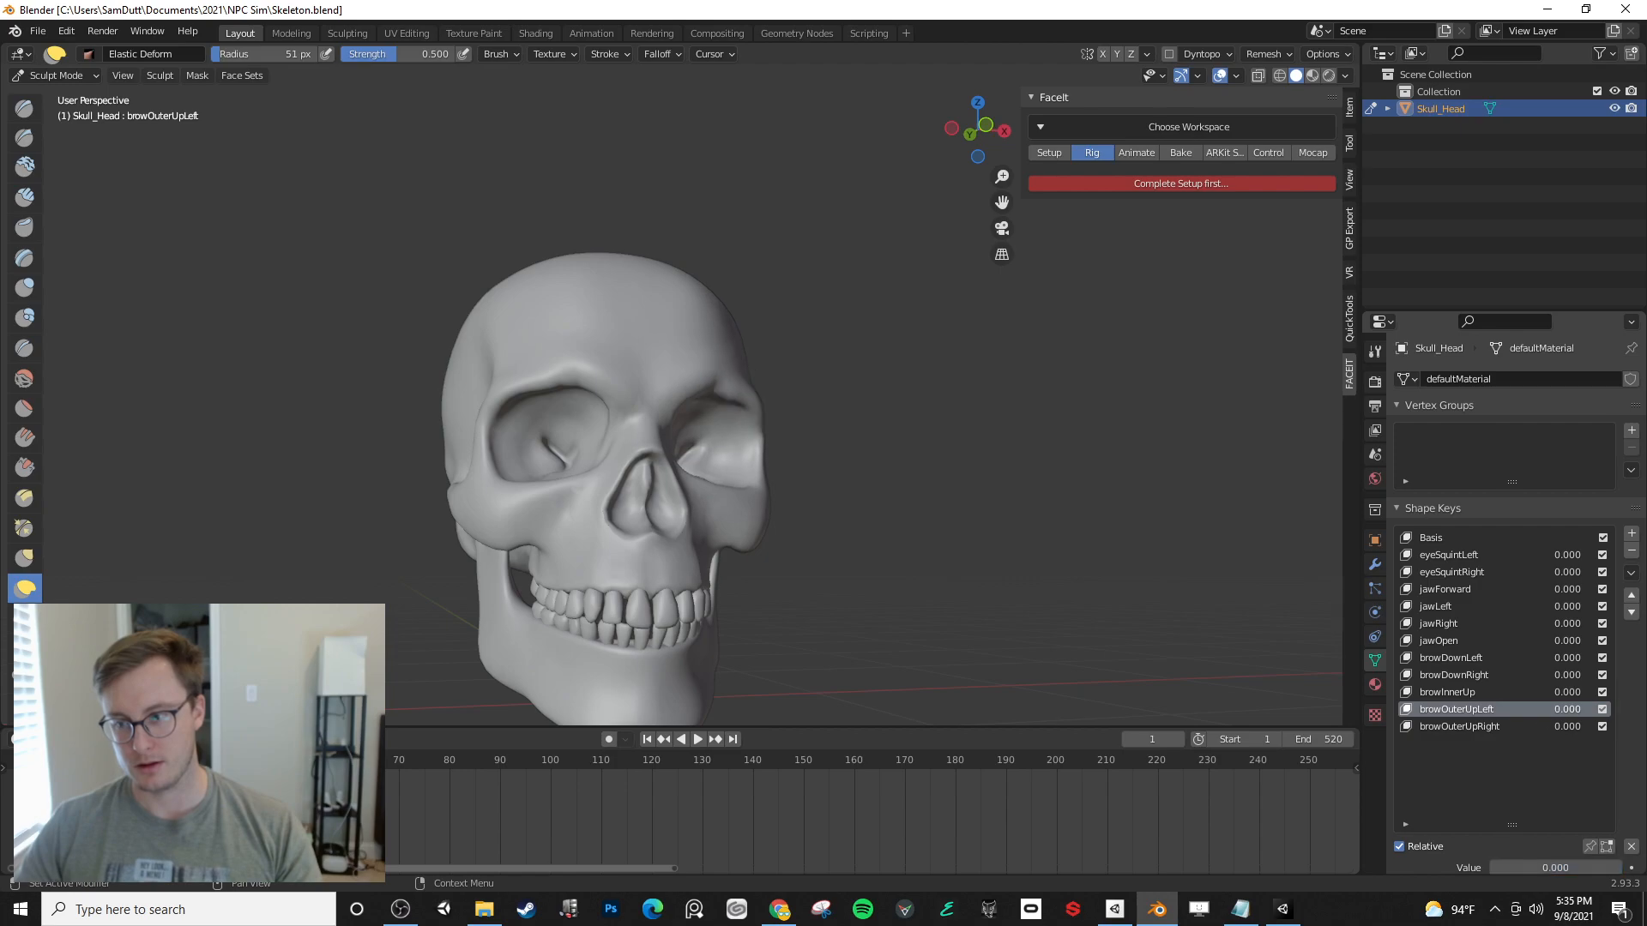
{"action": "key", "text": "ctrl+s"}
{"action": "key", "text": "KP_1"}
{"action": "left_click", "coordinate": [56, 76]}
{"action": "left_click", "coordinate": [65, 92]}
{"action": "key", "text": "ctrl+s"}
{"action": "scroll", "coordinate": [720, 403], "scroll_direction": "down", "scroll_amount": 2}
- Export the skull mesh as FBX, overwriting Skeleton.fbx in the Skeleton character folder
{"action": "left_click", "coordinate": [49, 31]}
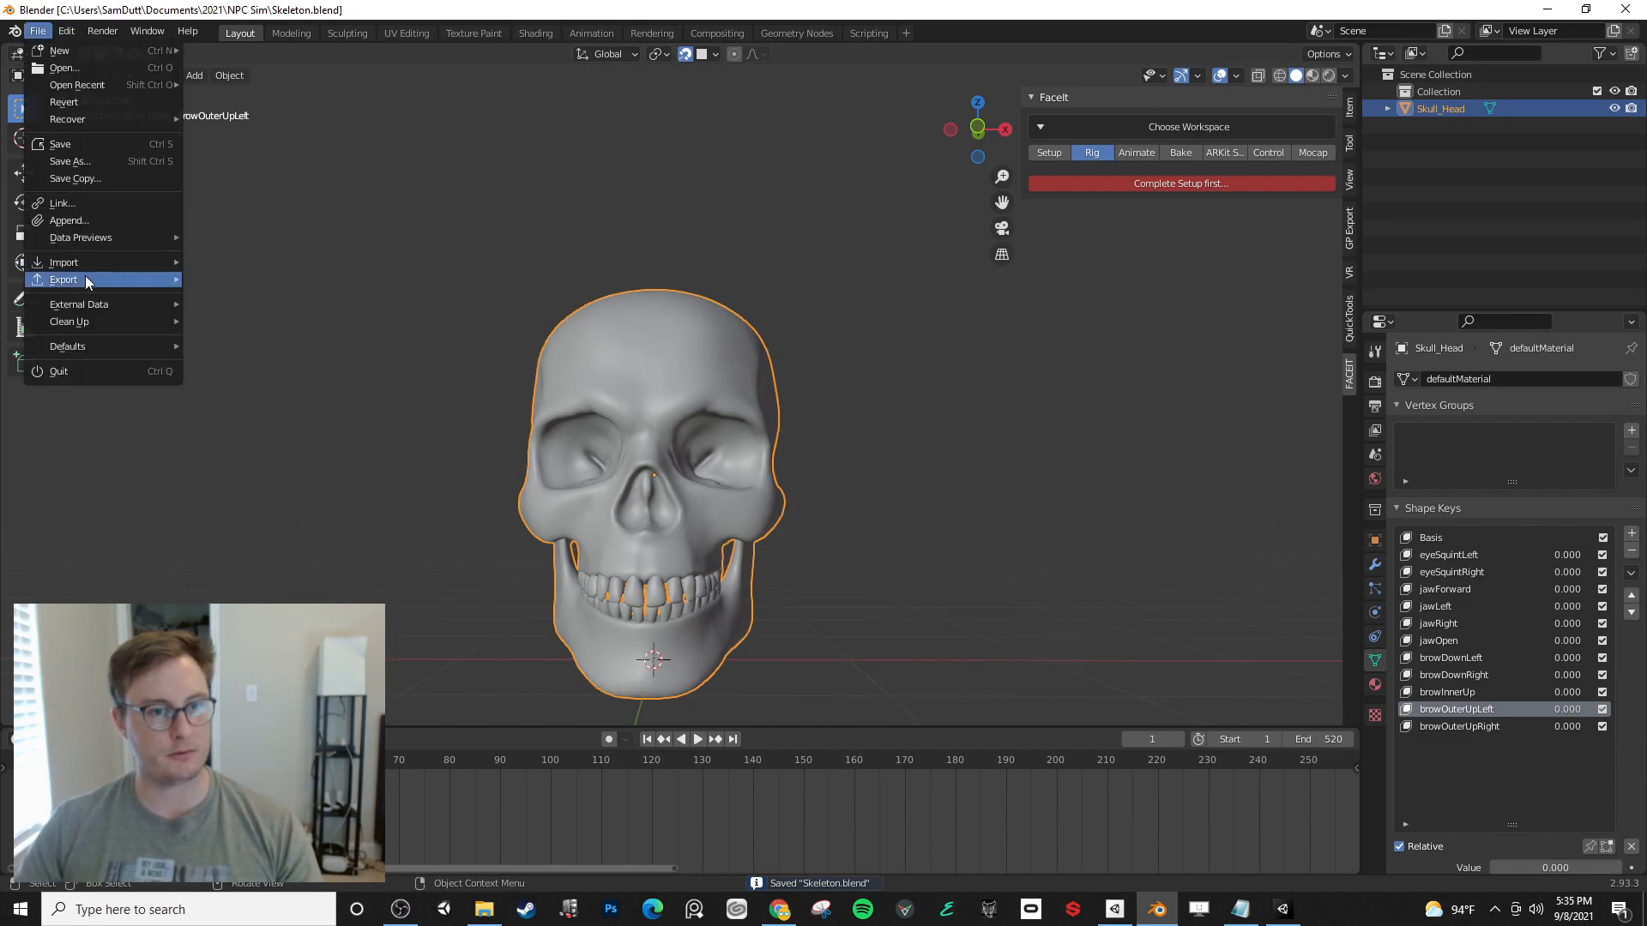
{"action": "mouse_move", "coordinate": [95, 280]}
{"action": "left_click", "coordinate": [244, 416]}
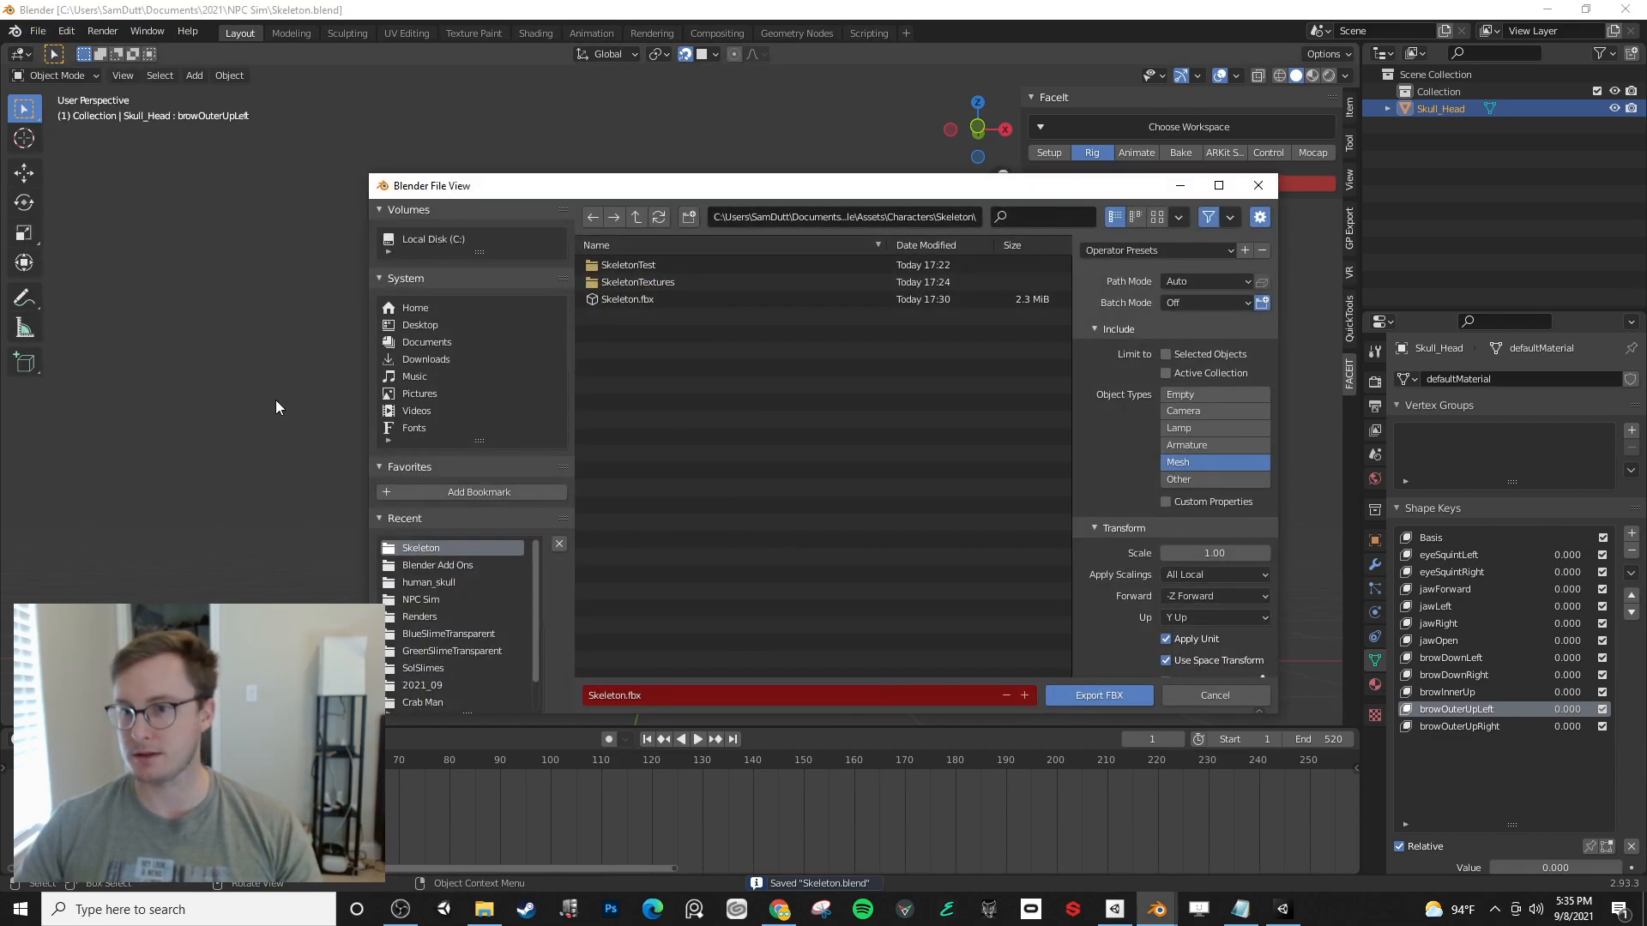
{"action": "left_click", "coordinate": [1098, 695]}
- Switch to Unity, select the reimported Skeleton model and run the scene to test the brow shapes with face tracking, then stop it
{"action": "key", "text": "alt+Tab"}
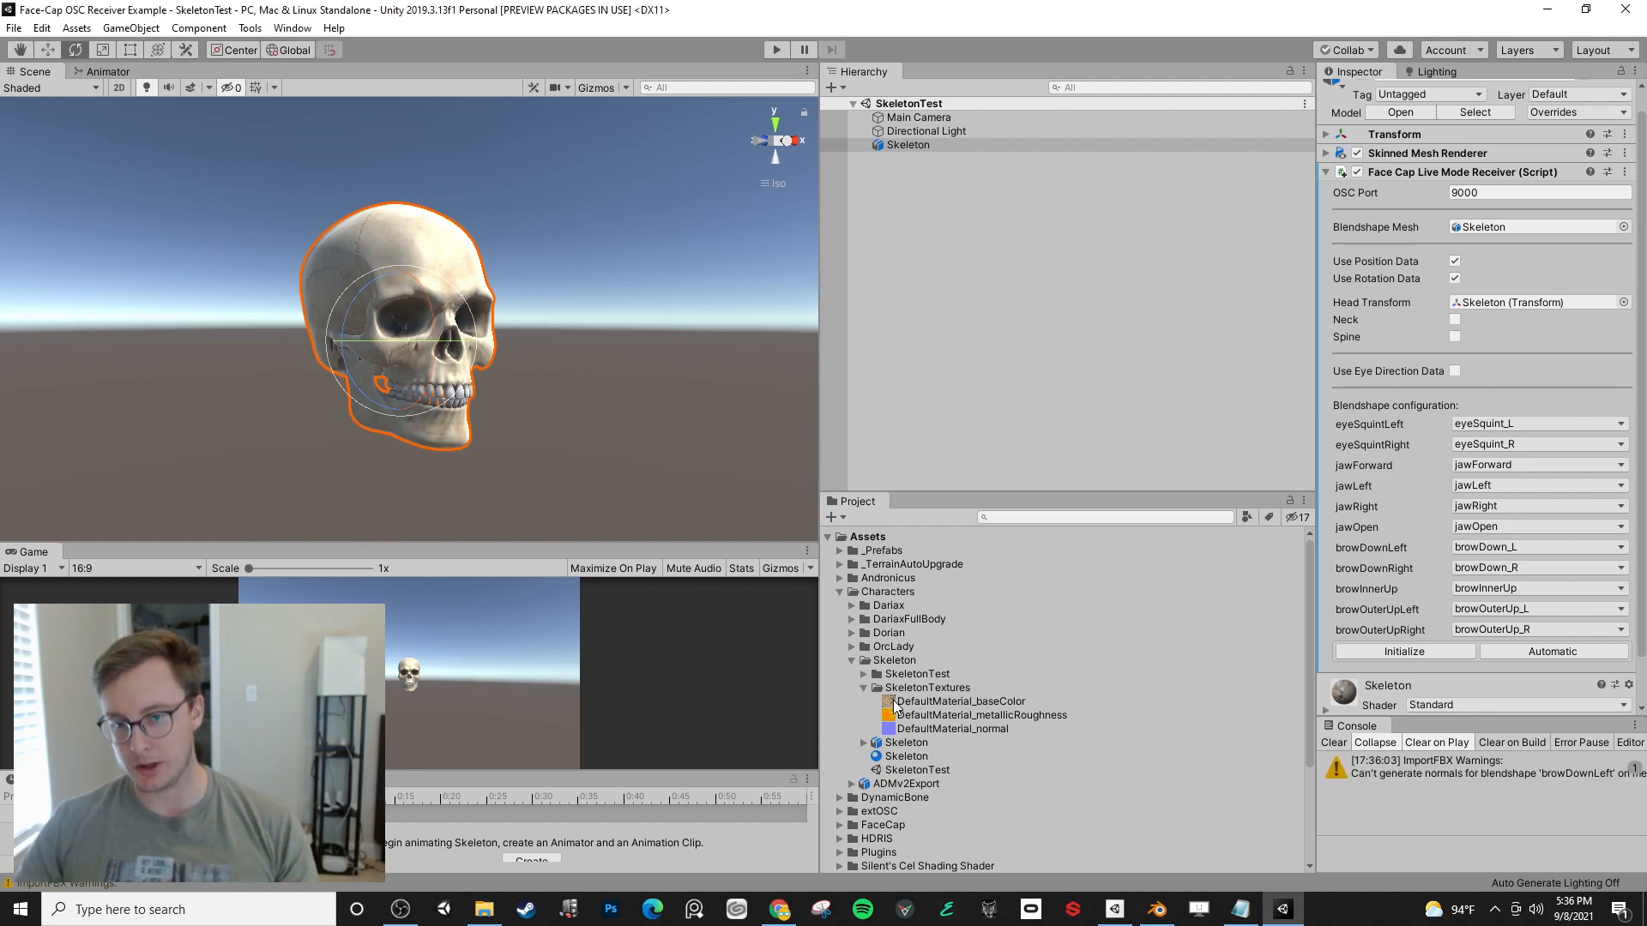
{"action": "left_click", "coordinate": [896, 745]}
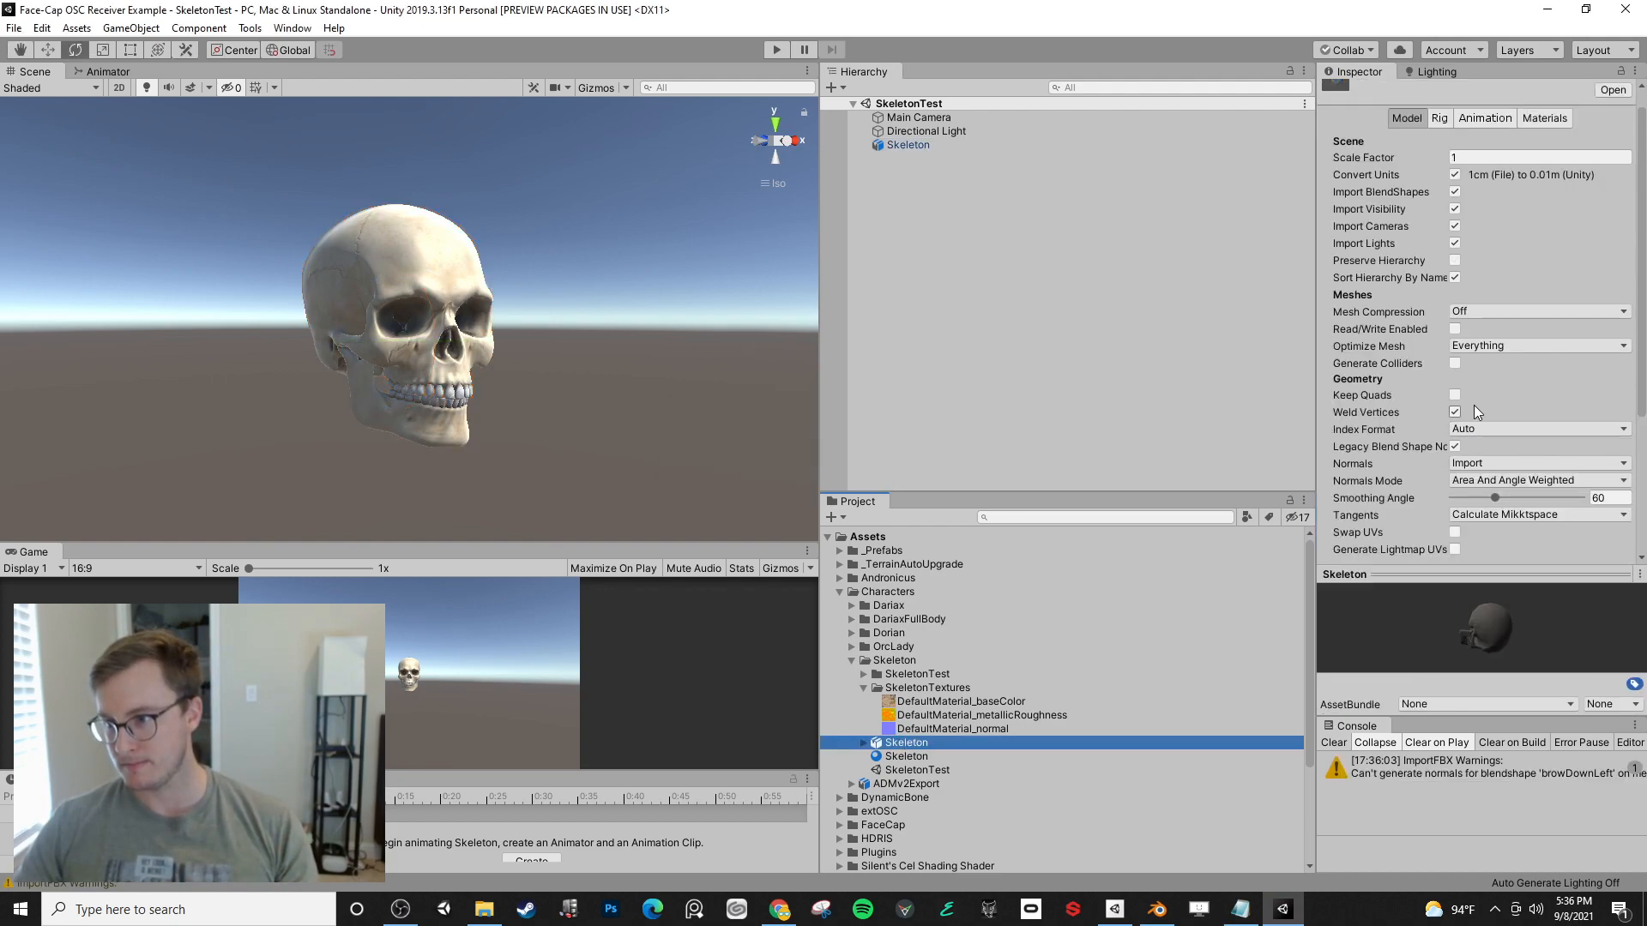
{"action": "left_click", "coordinate": [772, 49]}
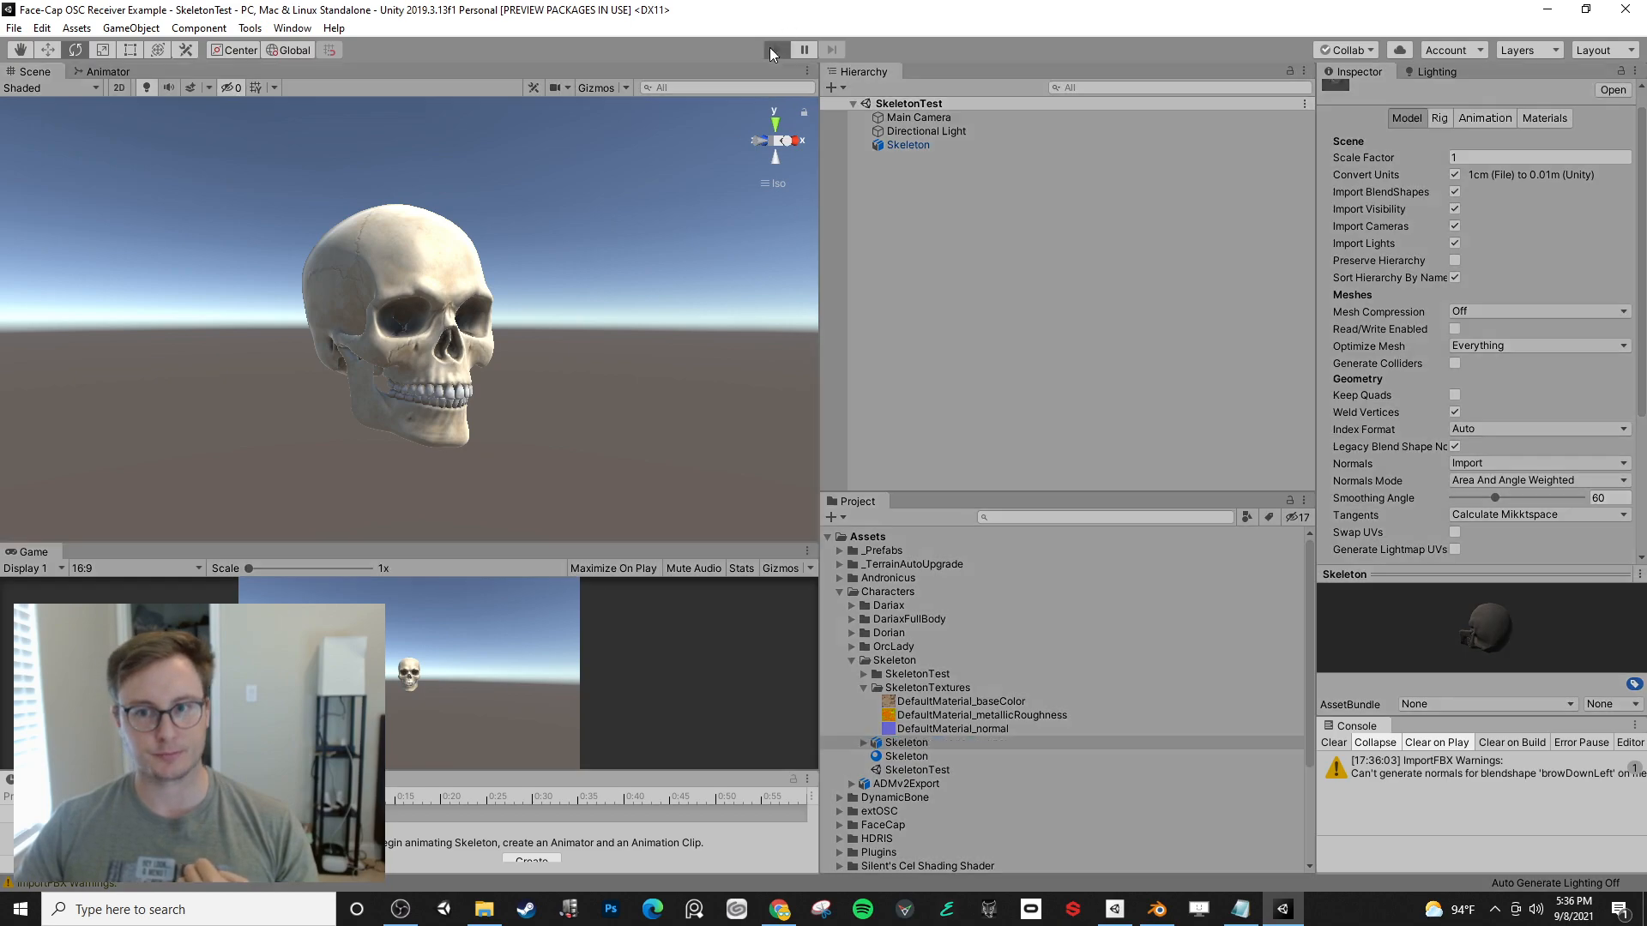
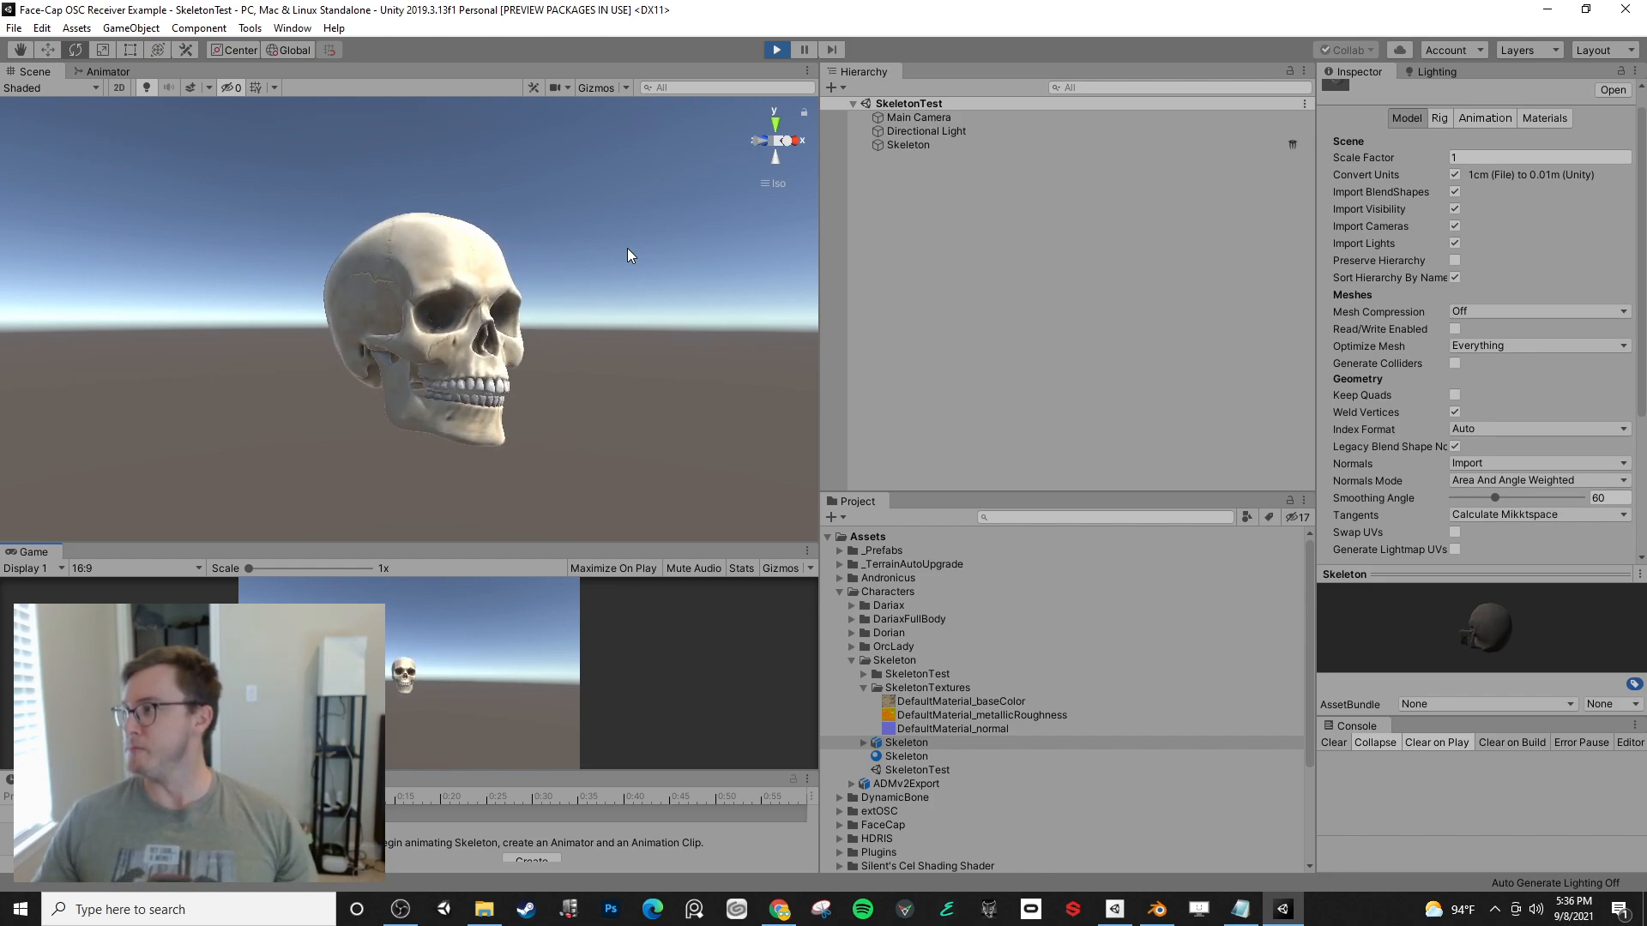
{"action": "left_click", "coordinate": [629, 255]}
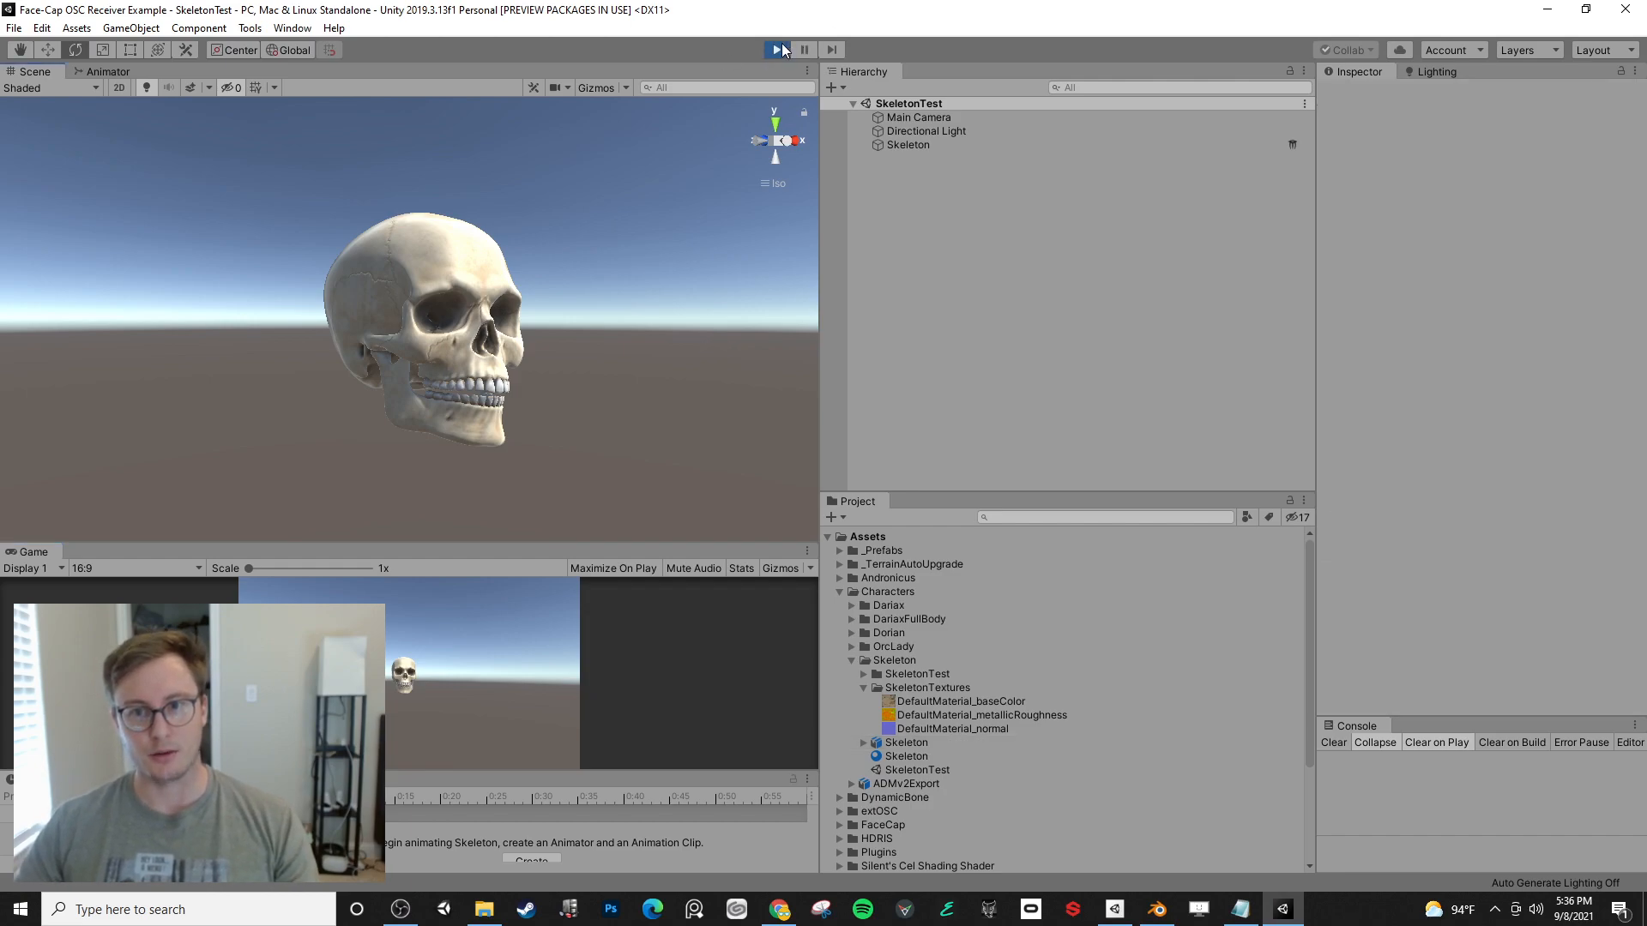
{"action": "left_click", "coordinate": [778, 49]}
- View the skull from the front, expand the _Prefabs folder and collapse the SkeletonTextures folder in the project assets
{"action": "left_click", "coordinate": [475, 405]}
{"action": "left_click_drag", "start_coordinate": [676, 351], "coordinate": [503, 367], "text": "alt"}
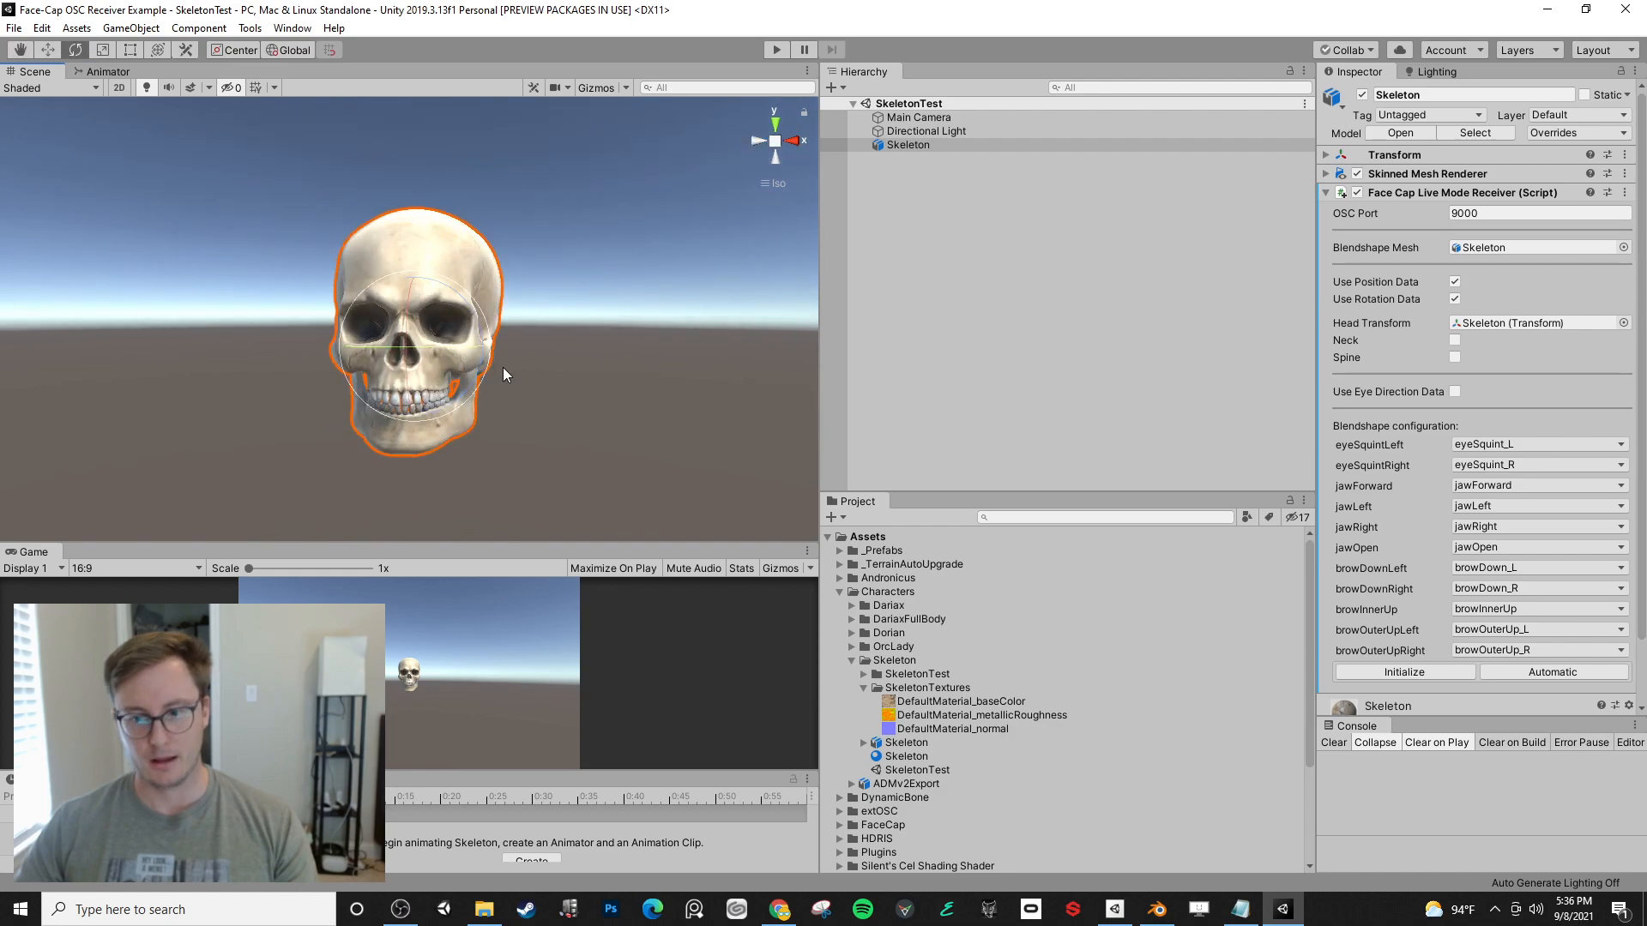
{"action": "left_click", "coordinate": [852, 660]}
{"action": "left_click", "coordinate": [857, 661]}
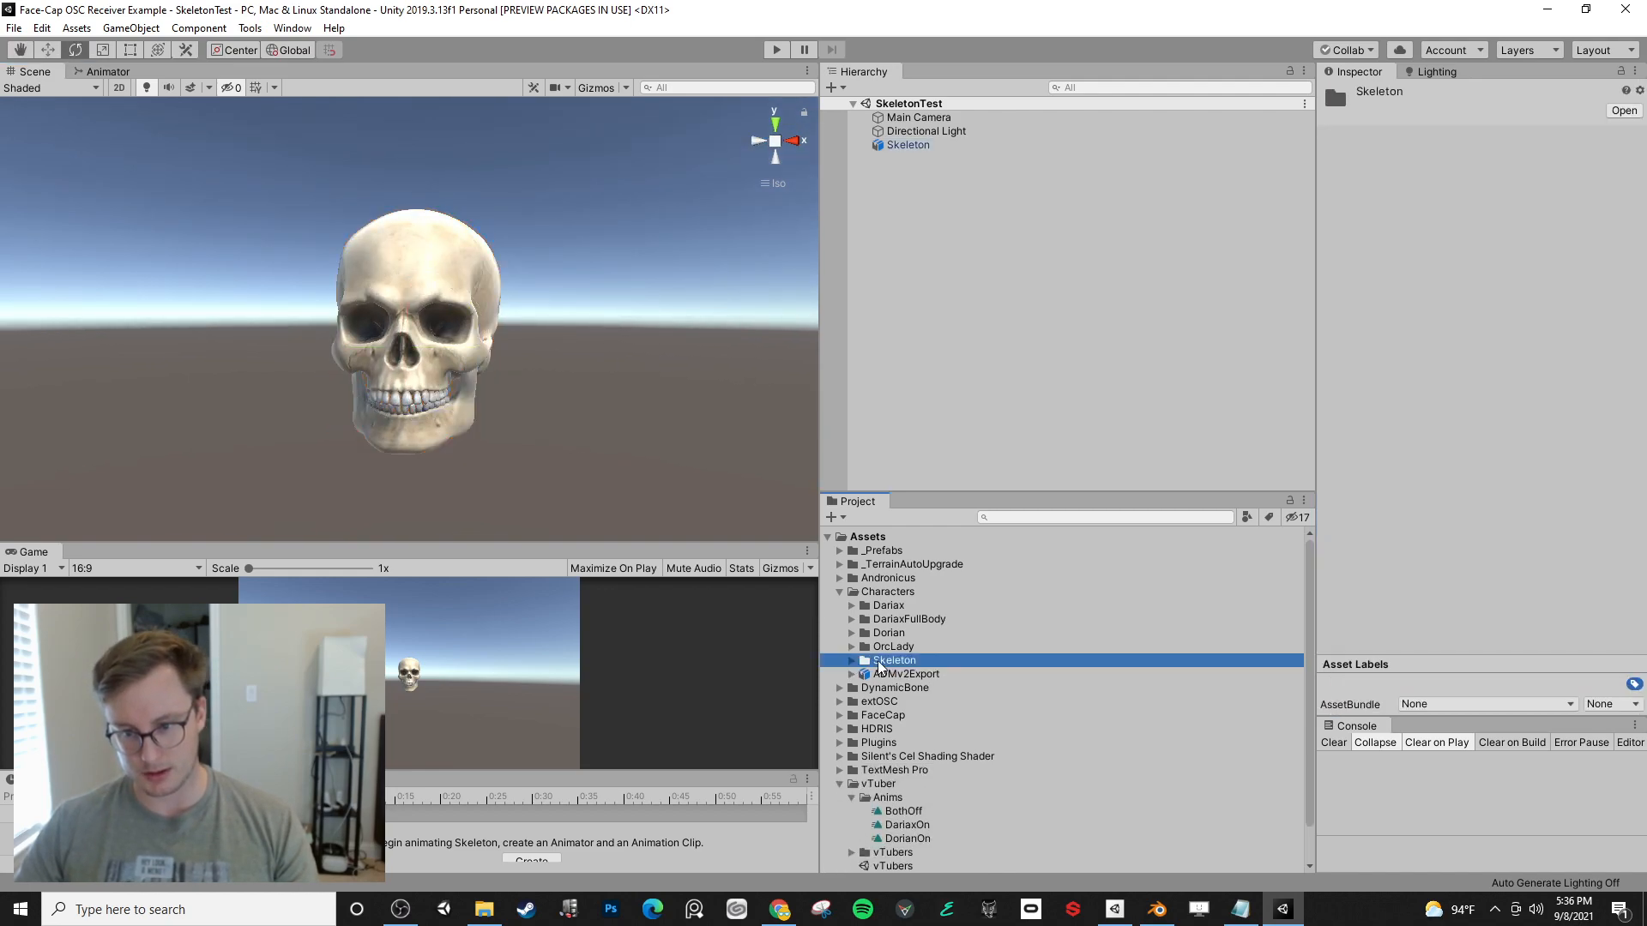
{"action": "left_click", "coordinate": [840, 551]}
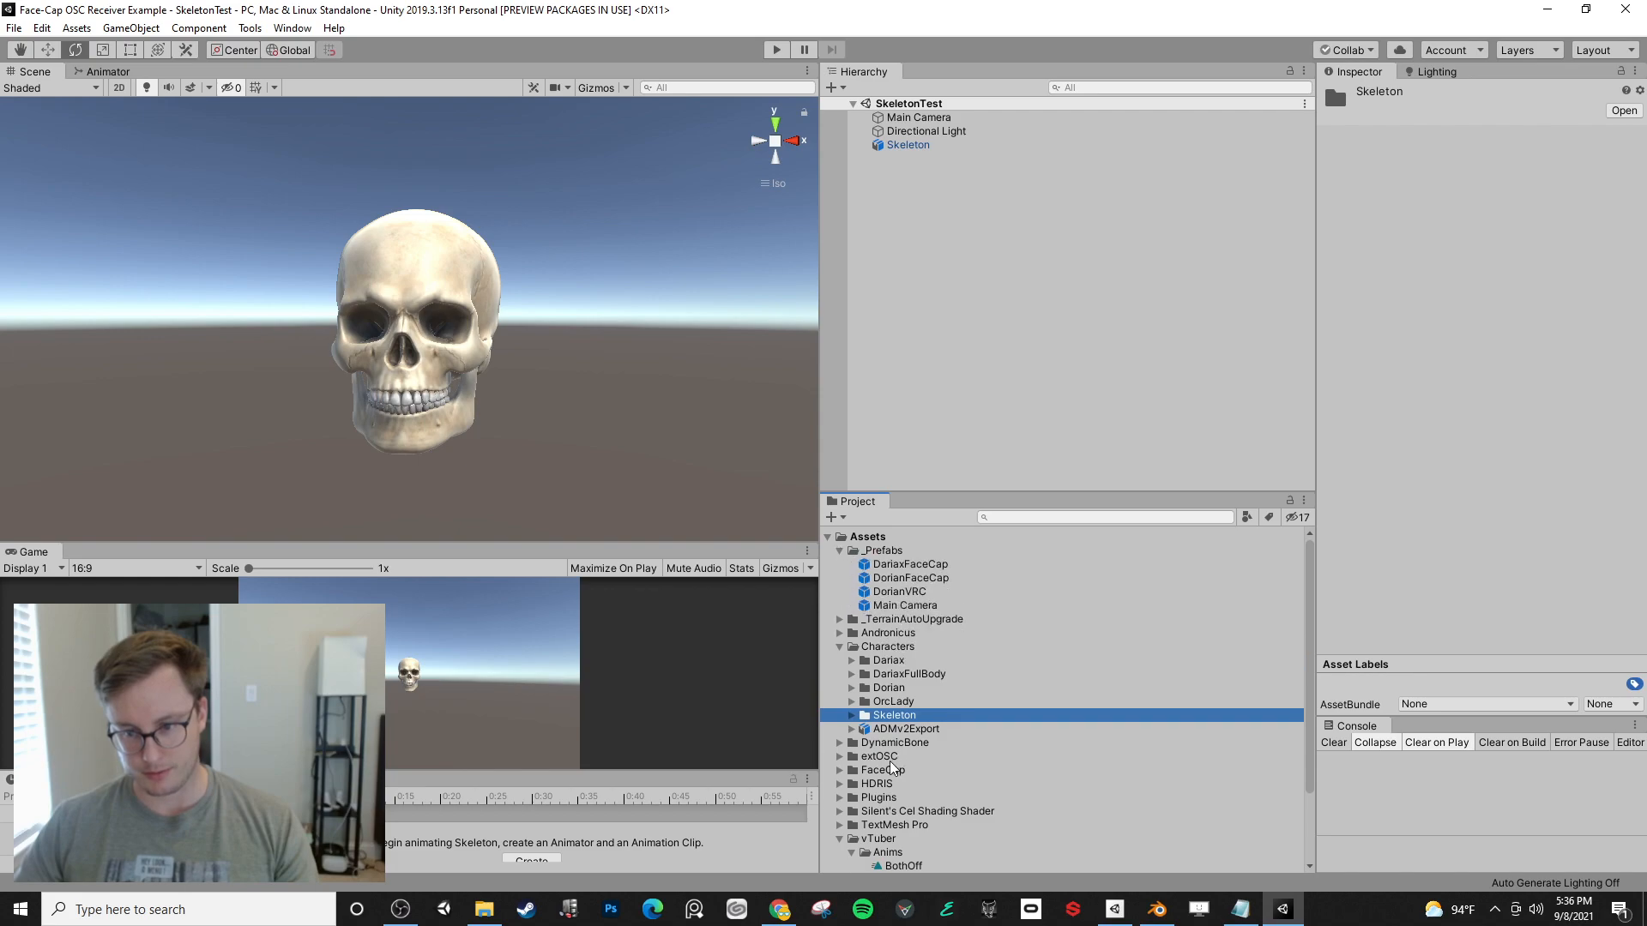
{"action": "left_click", "coordinate": [852, 715]}
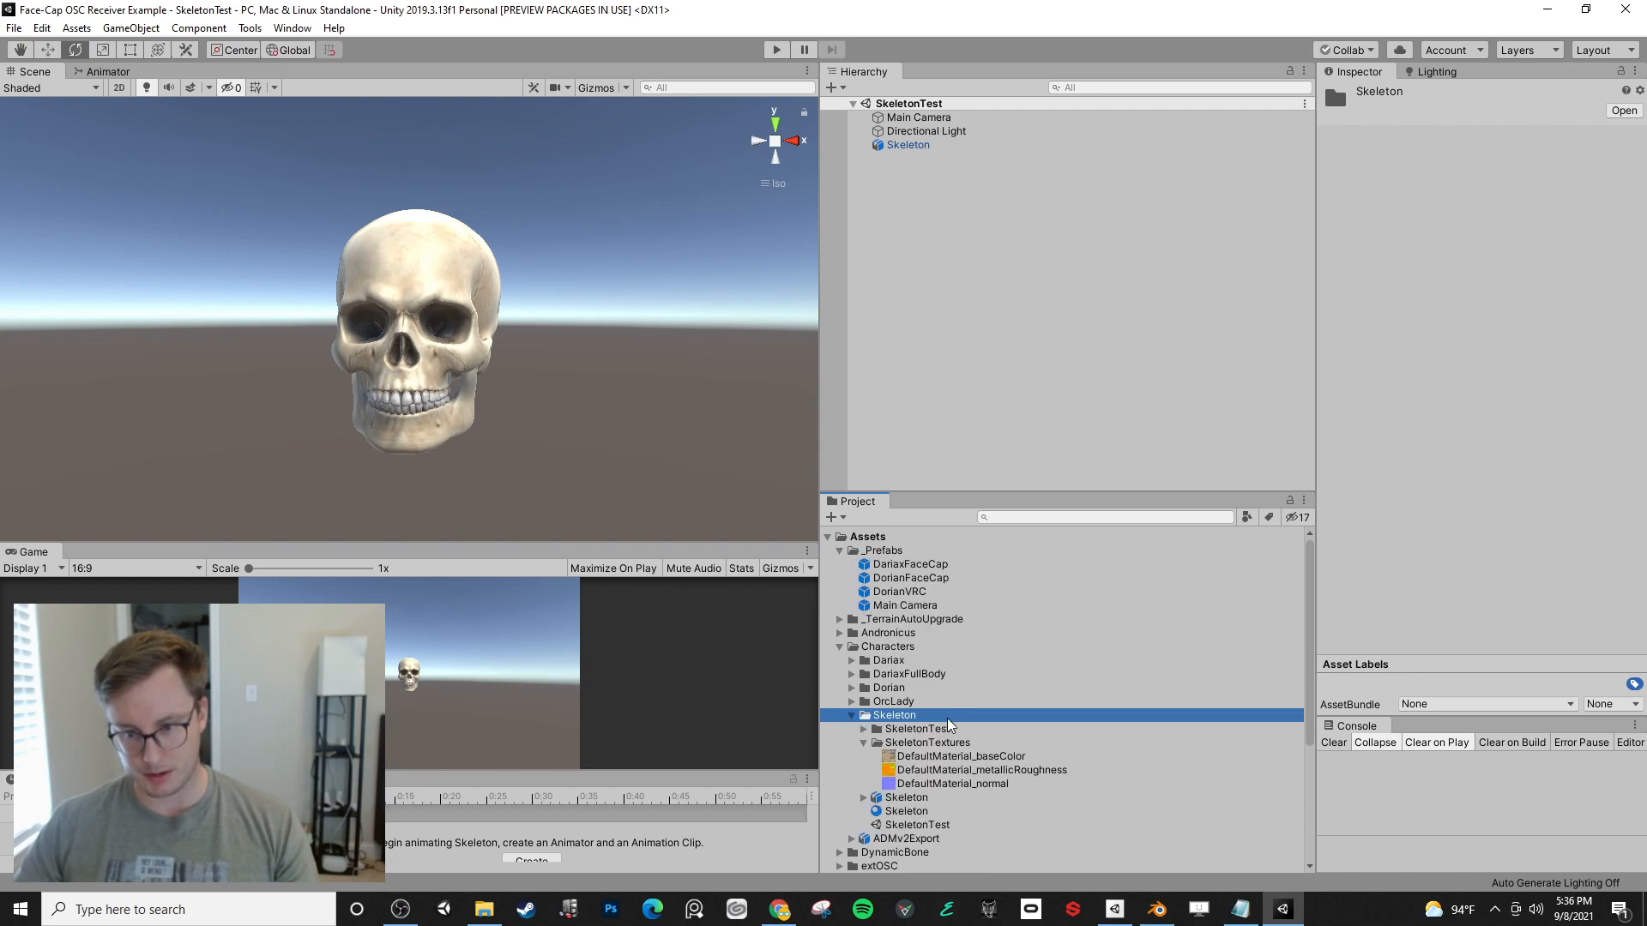
{"action": "left_click", "coordinate": [869, 742]}
{"action": "left_click", "coordinate": [864, 743]}
- Rename the scene's Skeleton object to SkeletonFaceCap and save the scene
{"action": "mouse_move", "coordinate": [917, 146]}
{"action": "left_mouse_down"}
{"action": "mouse_move", "coordinate": [1106, 226]}
{"action": "mouse_move", "coordinate": [901, 566]}
{"action": "mouse_move", "coordinate": [887, 557]}
{"action": "mouse_move", "coordinate": [943, 152]}
{"action": "left_mouse_up"}
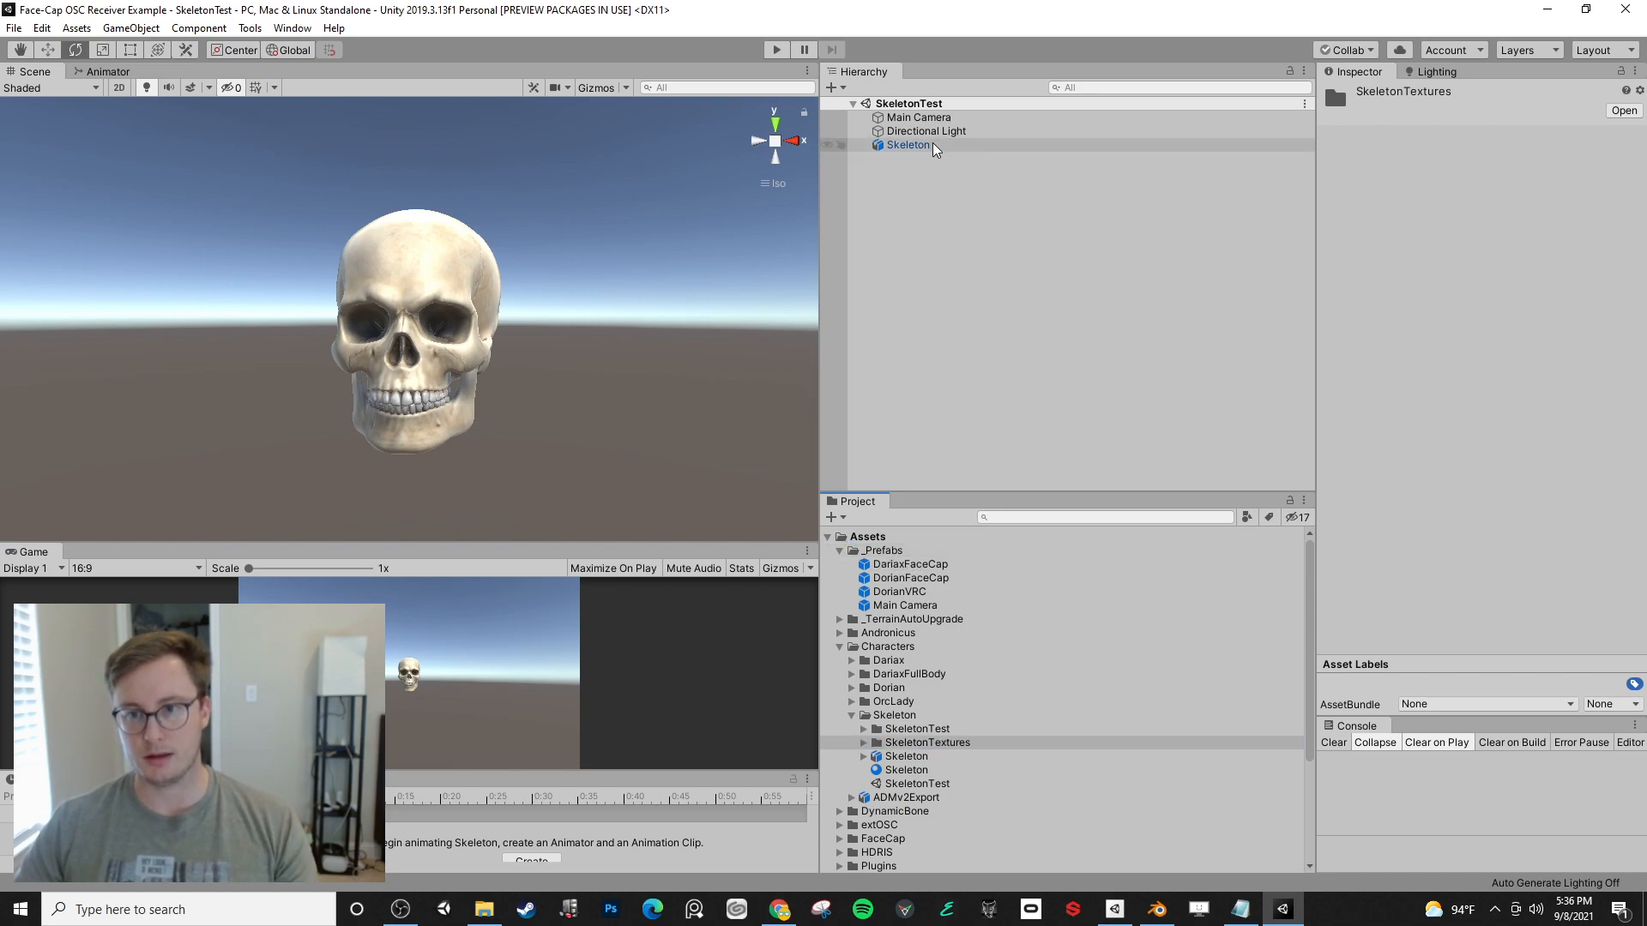
{"action": "left_click", "coordinate": [934, 147]}
{"action": "left_click", "coordinate": [1443, 93]}
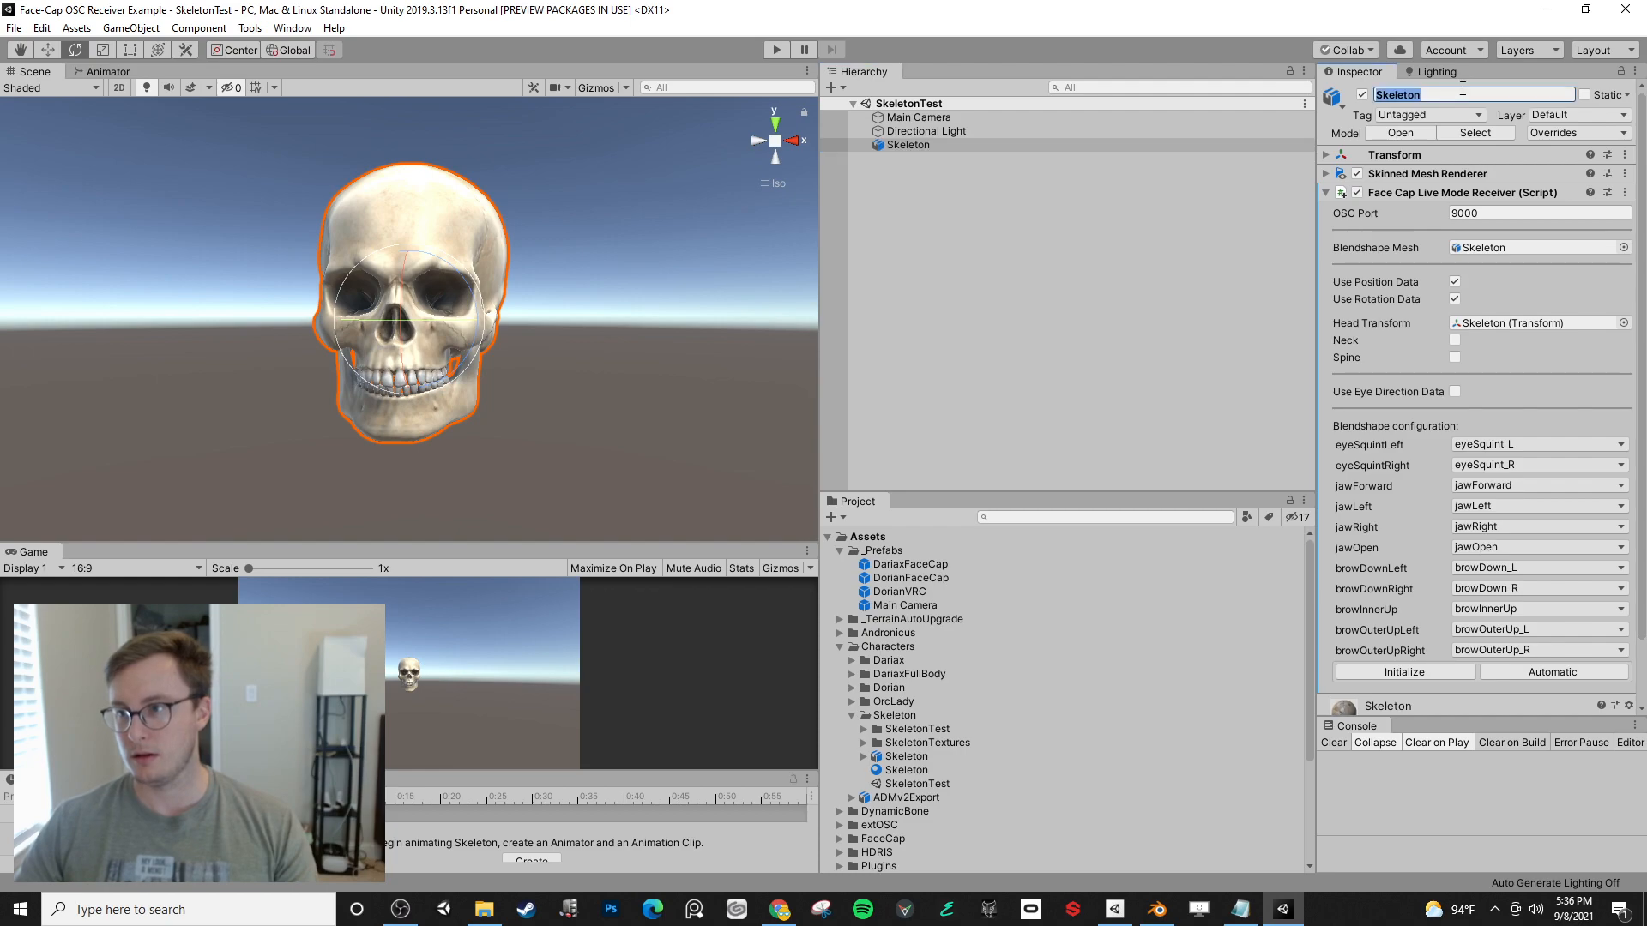
{"action": "left_click", "coordinate": [1462, 95]}
{"action": "type", "text": "FaceCap"}
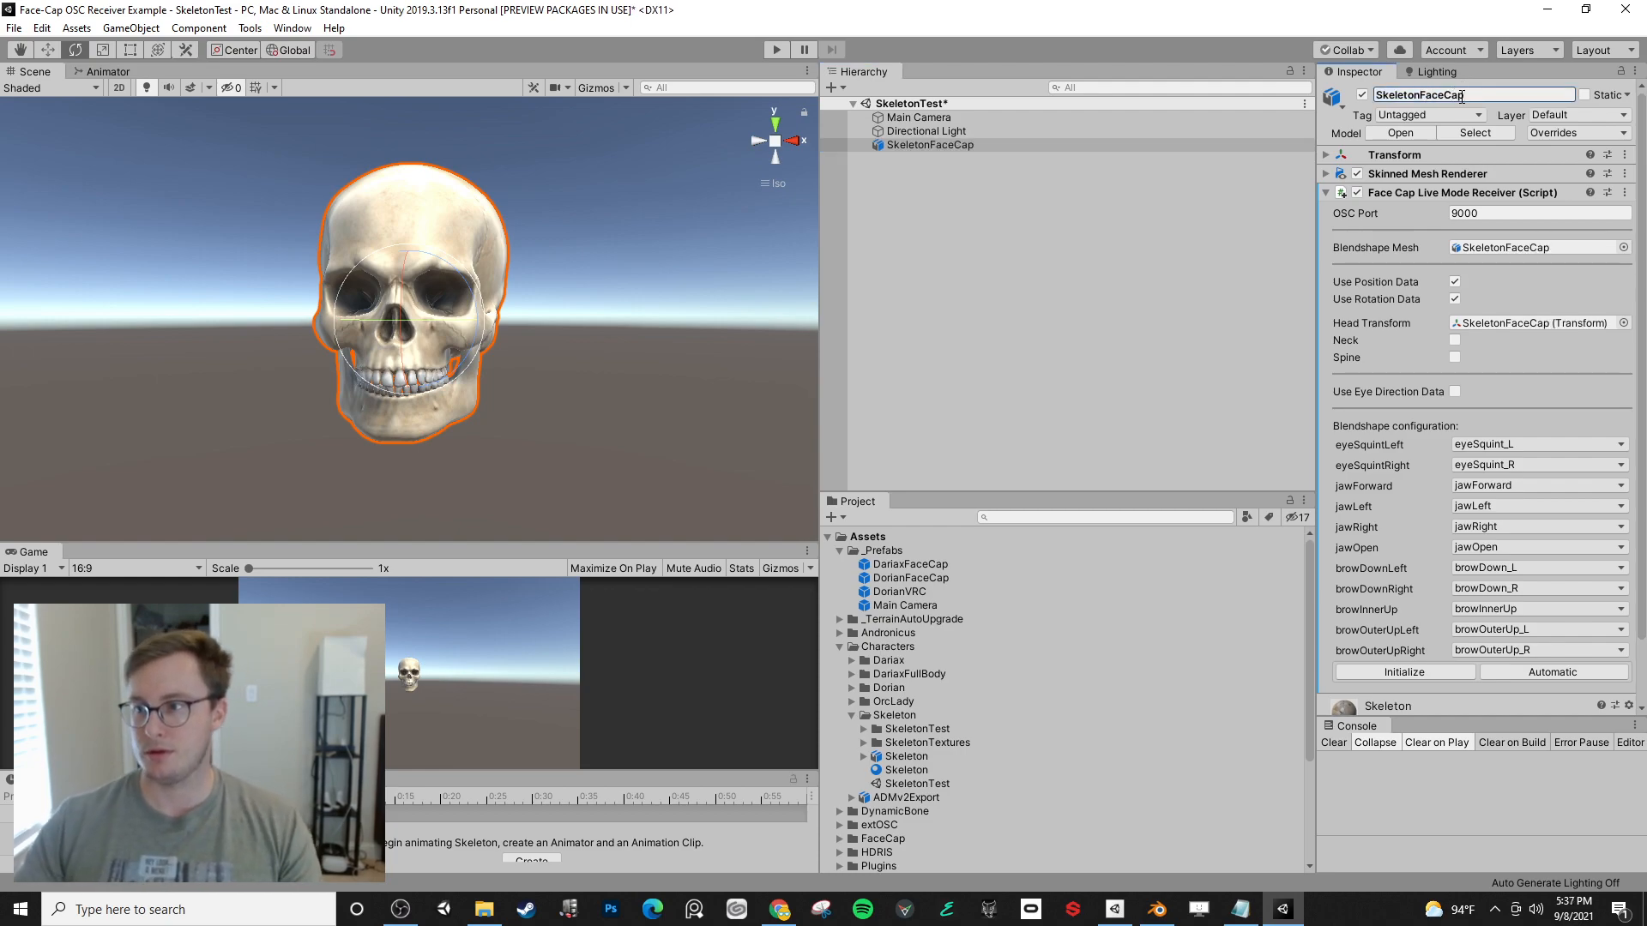
{"action": "key", "text": "Return"}
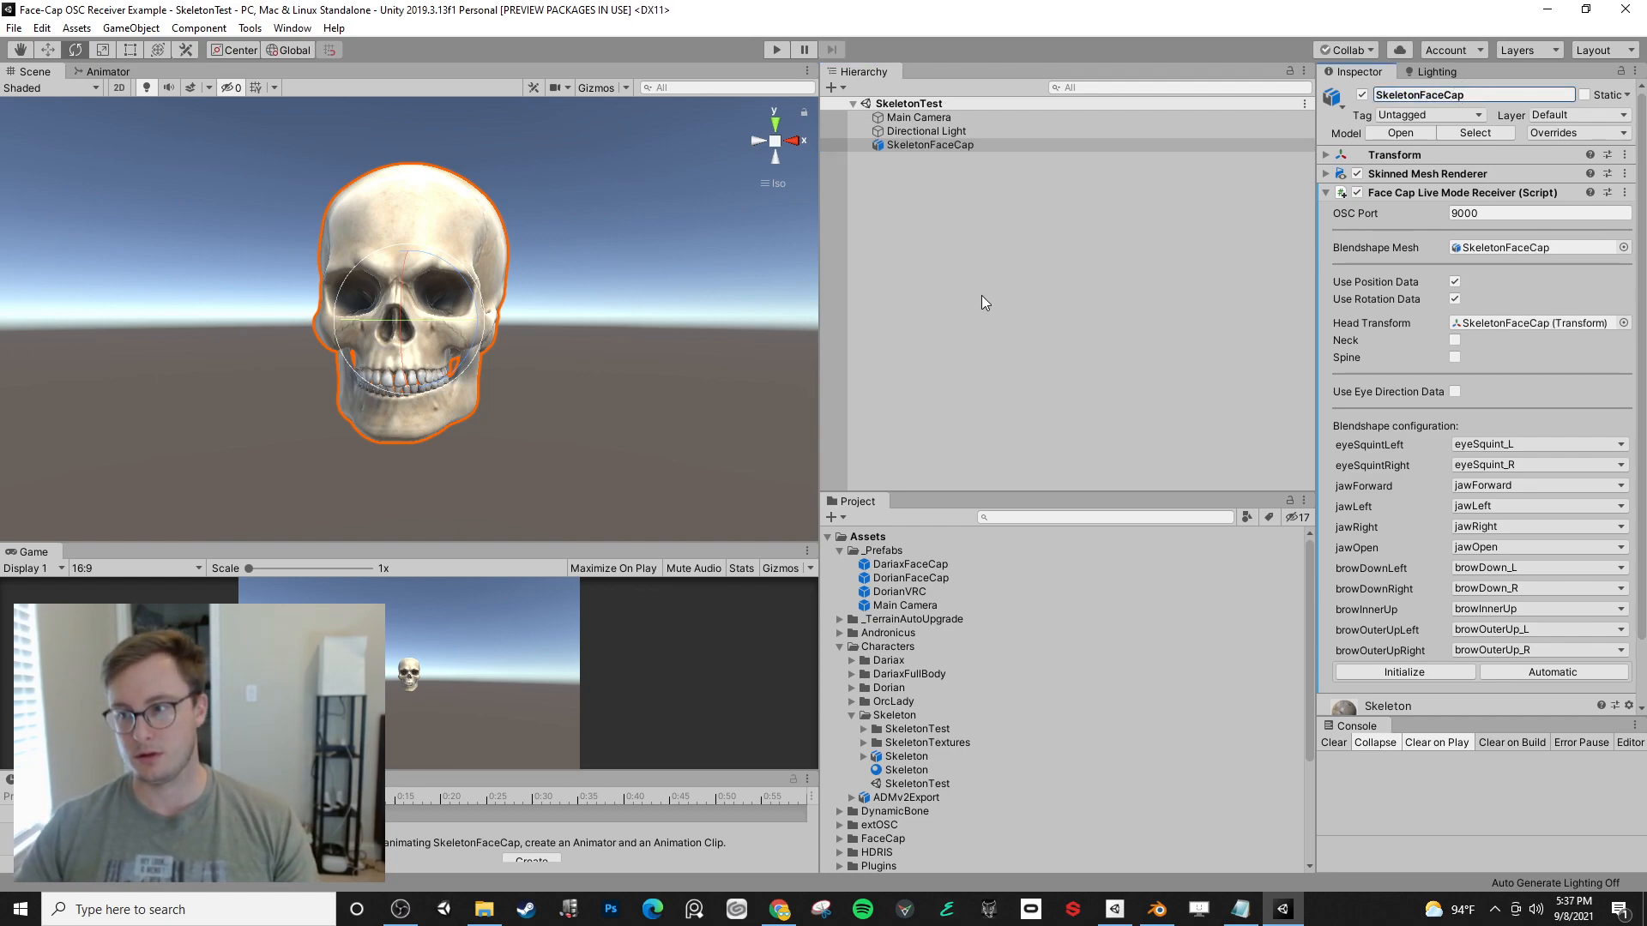
- Collapse the Face Cap Live Mode Receiver component and save SkeletonFaceCap as an original prefab in the _Prefabs folder
{"action": "left_click", "coordinate": [1458, 192]}
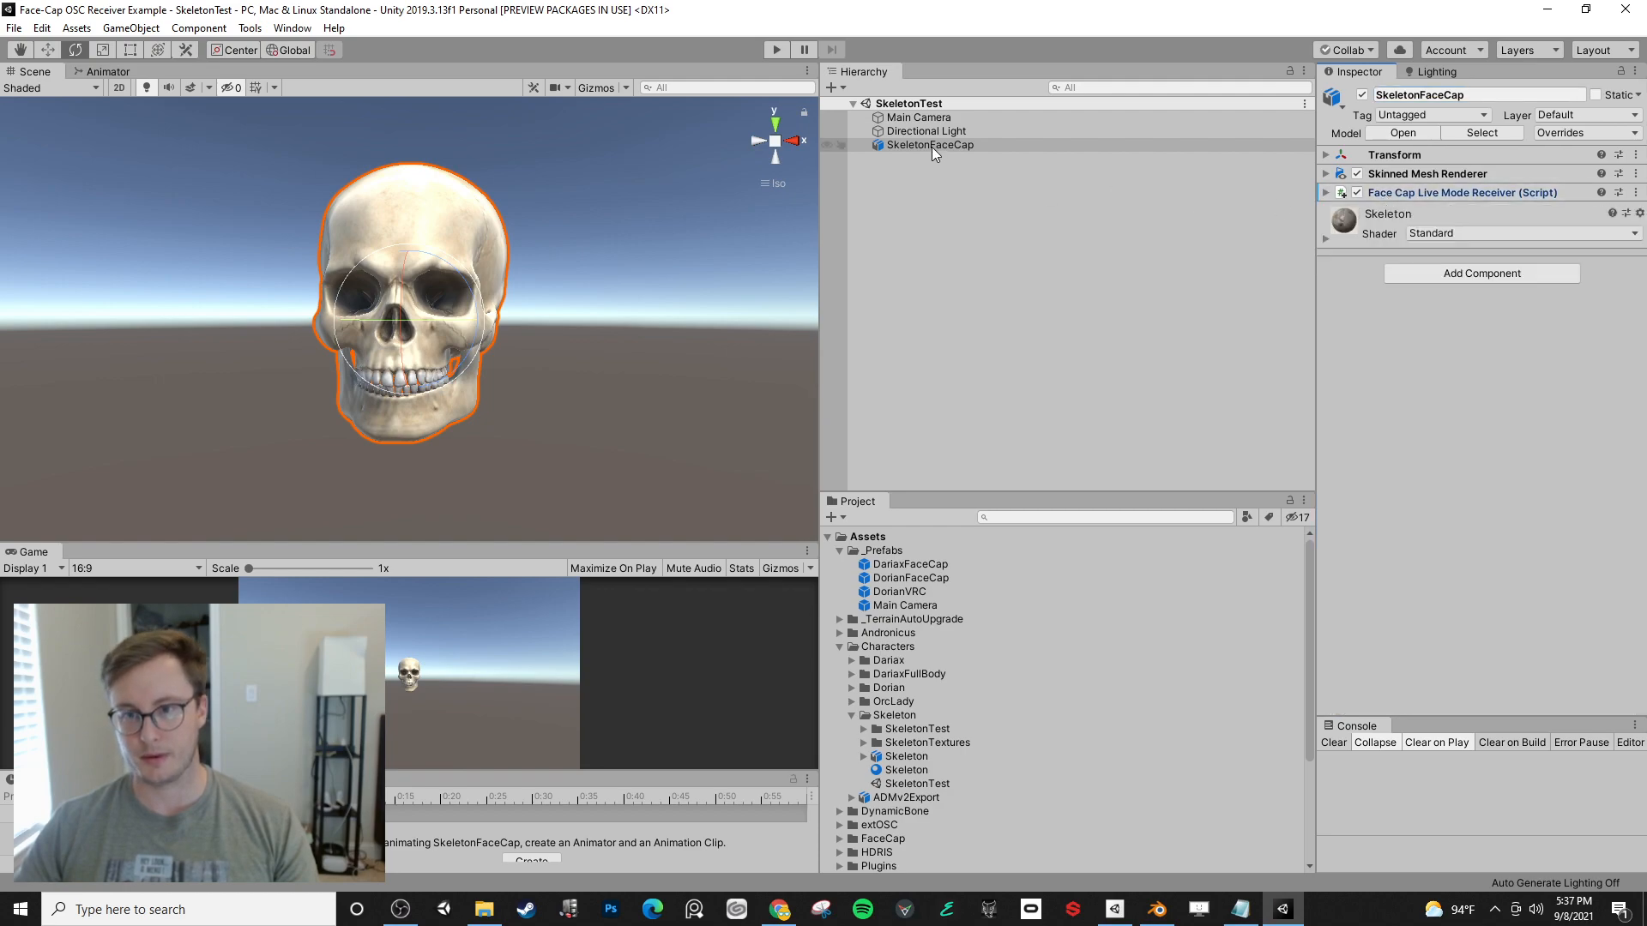
{"action": "left_click_drag", "start_coordinate": [929, 145], "coordinate": [879, 557]}
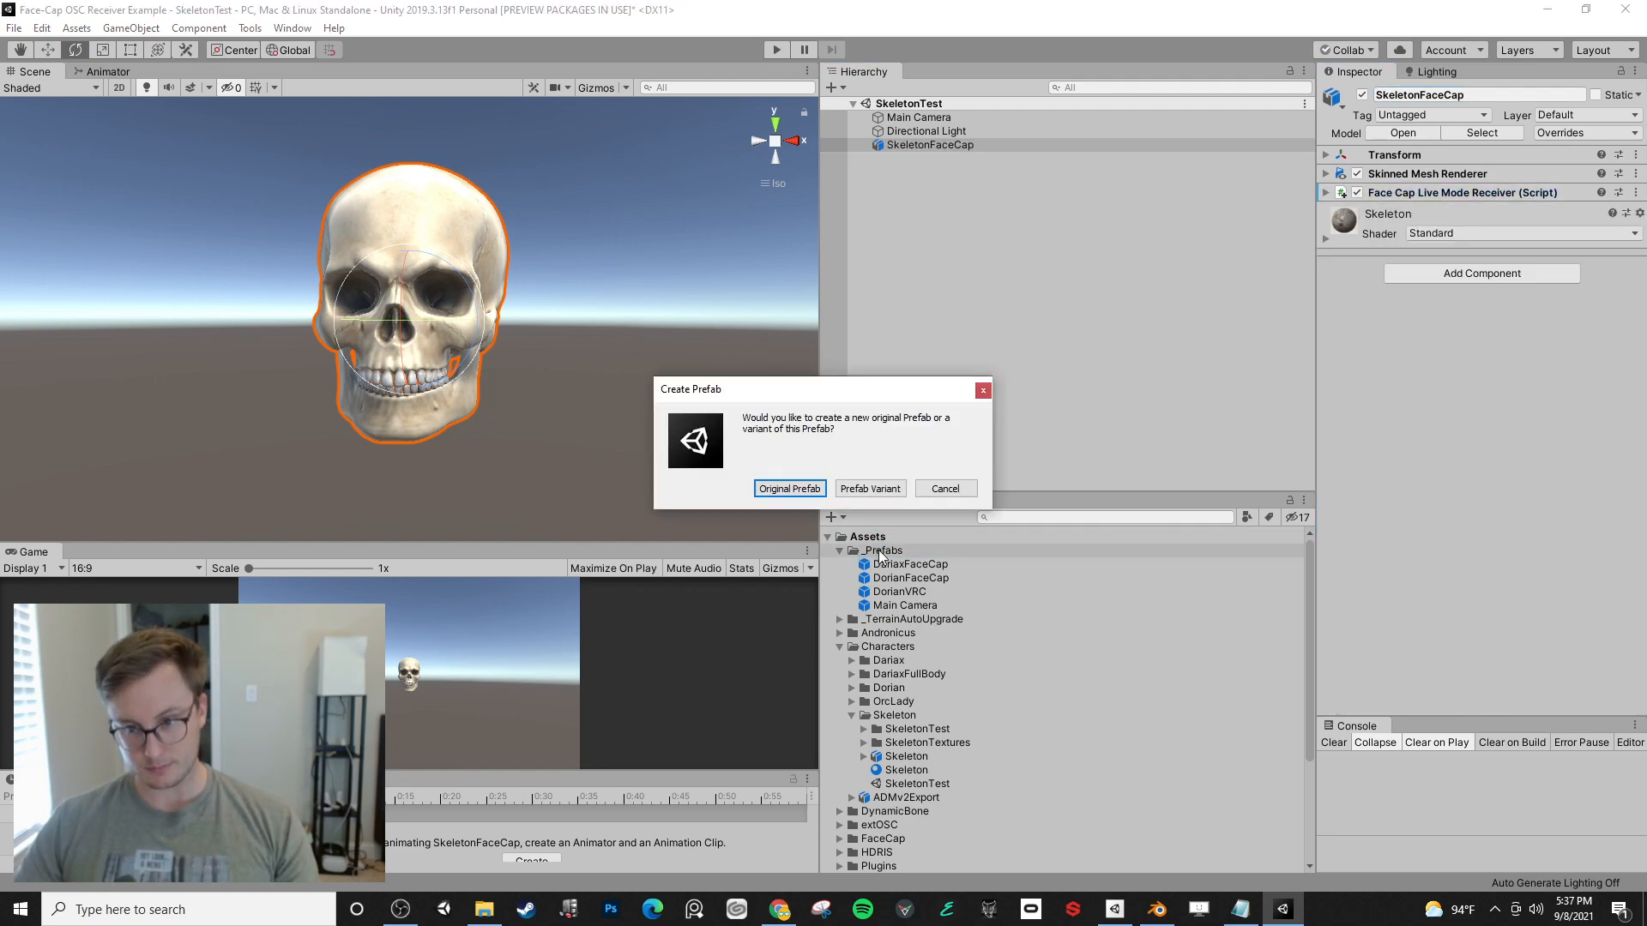
{"action": "left_click", "coordinate": [790, 489]}
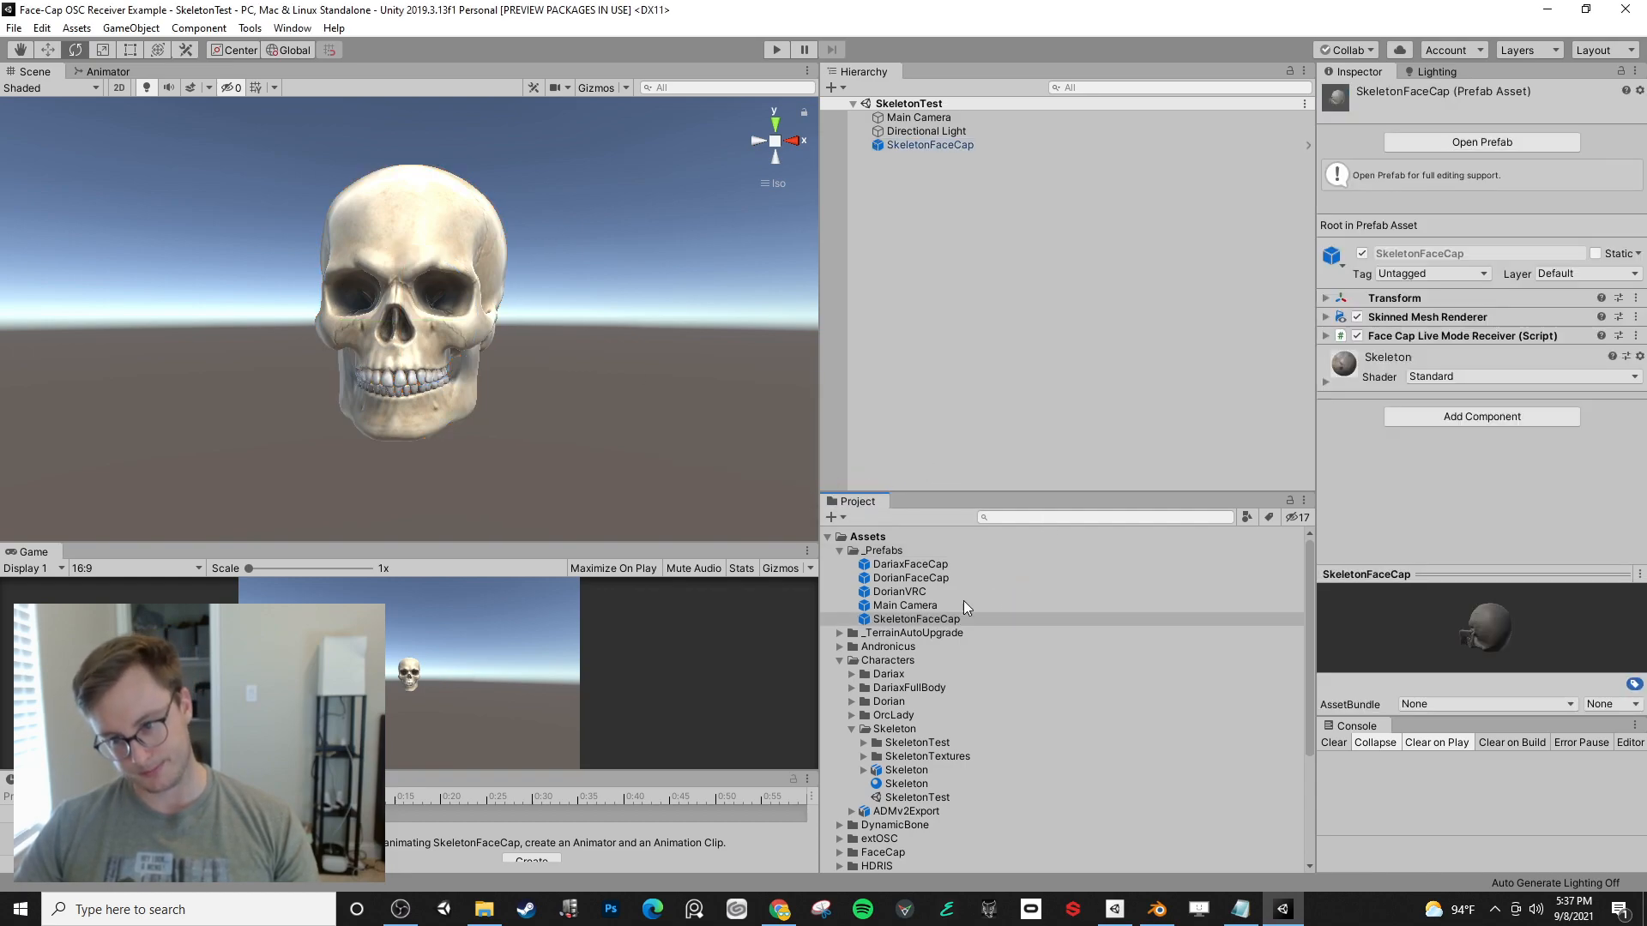
- Collapse the Skeleton and Characters folders and open the vTubers scene from the vTuber folder
{"action": "scroll", "coordinate": [871, 716], "scroll_direction": "down", "scroll_amount": 5}
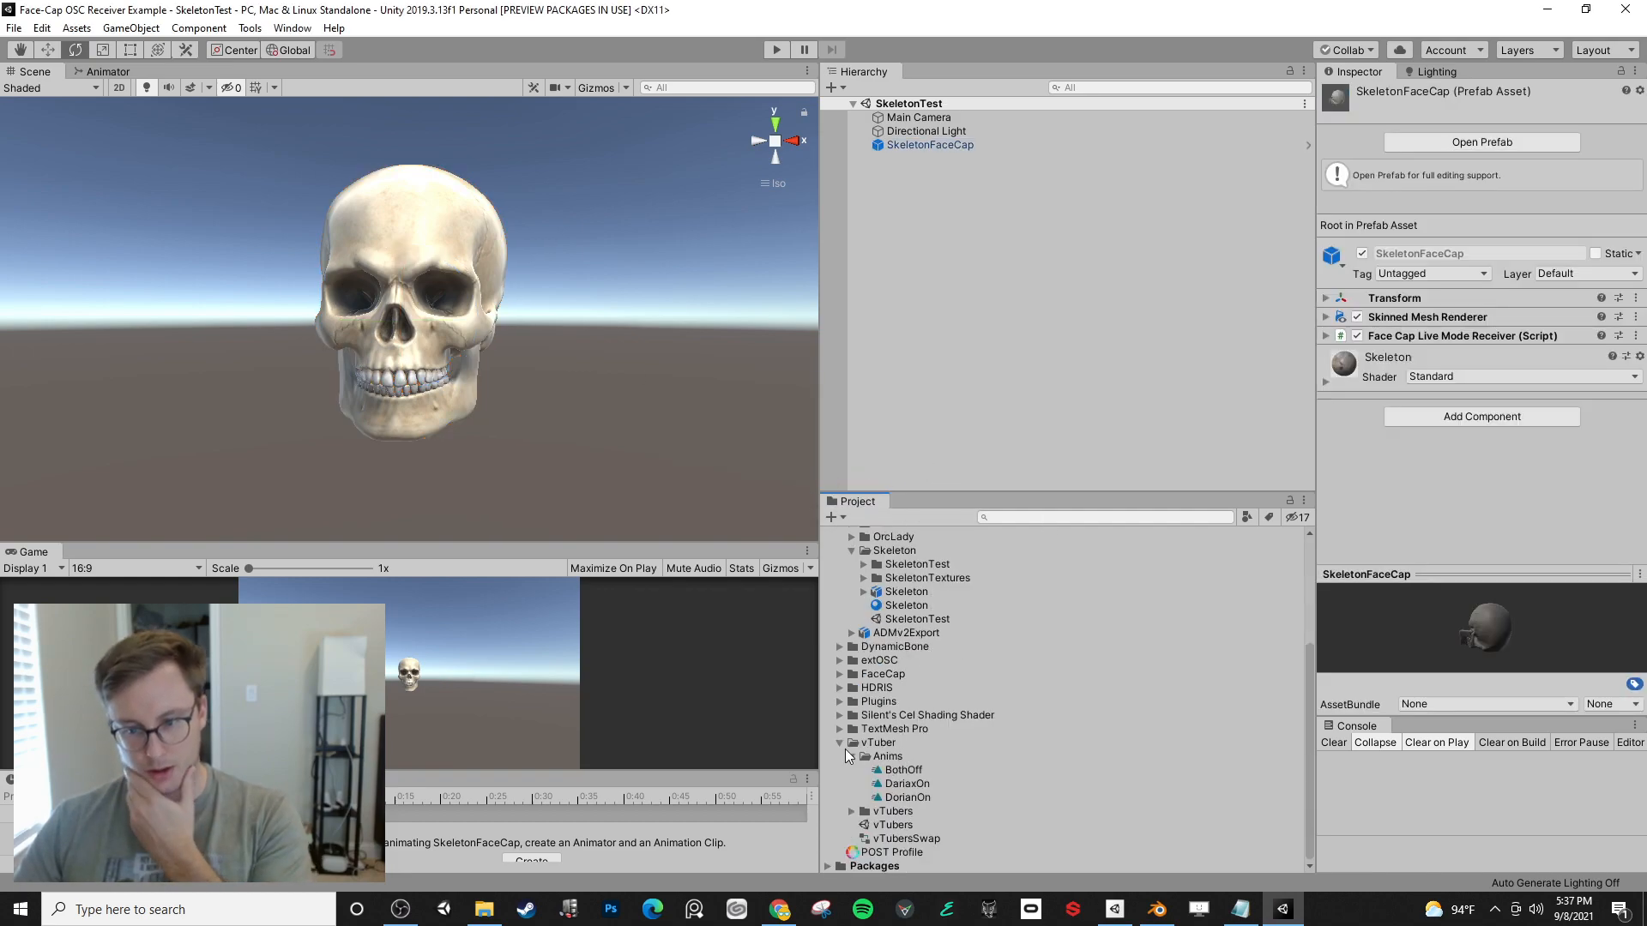
{"action": "left_click", "coordinate": [840, 744]}
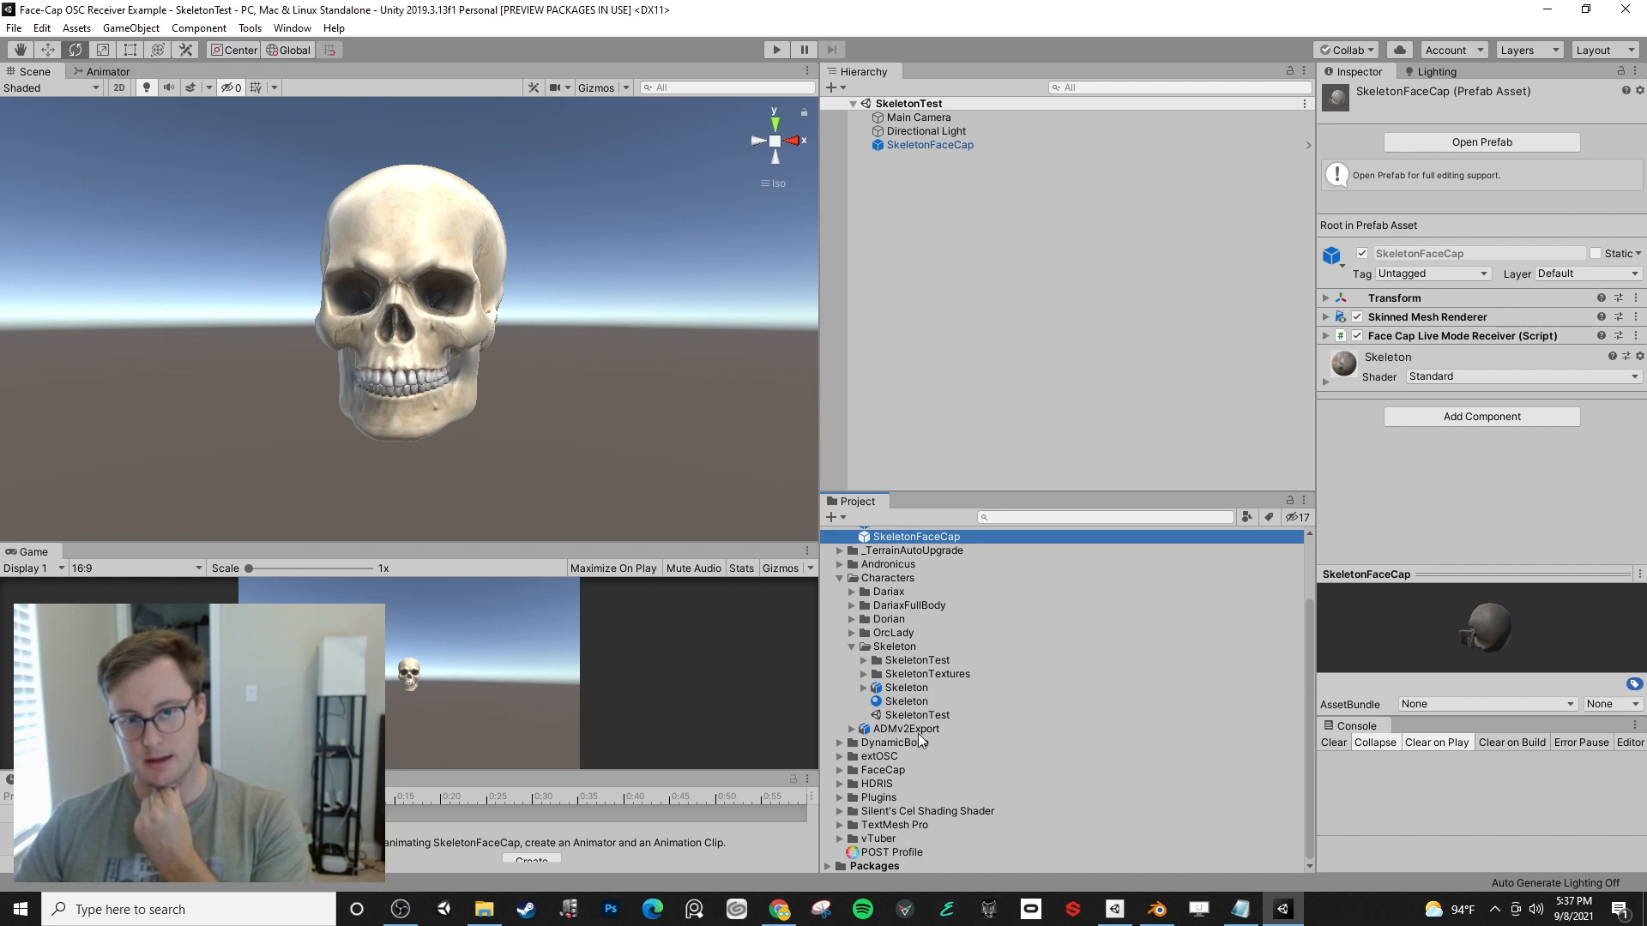
{"action": "scroll", "coordinate": [923, 743], "scroll_direction": "up", "scroll_amount": 1}
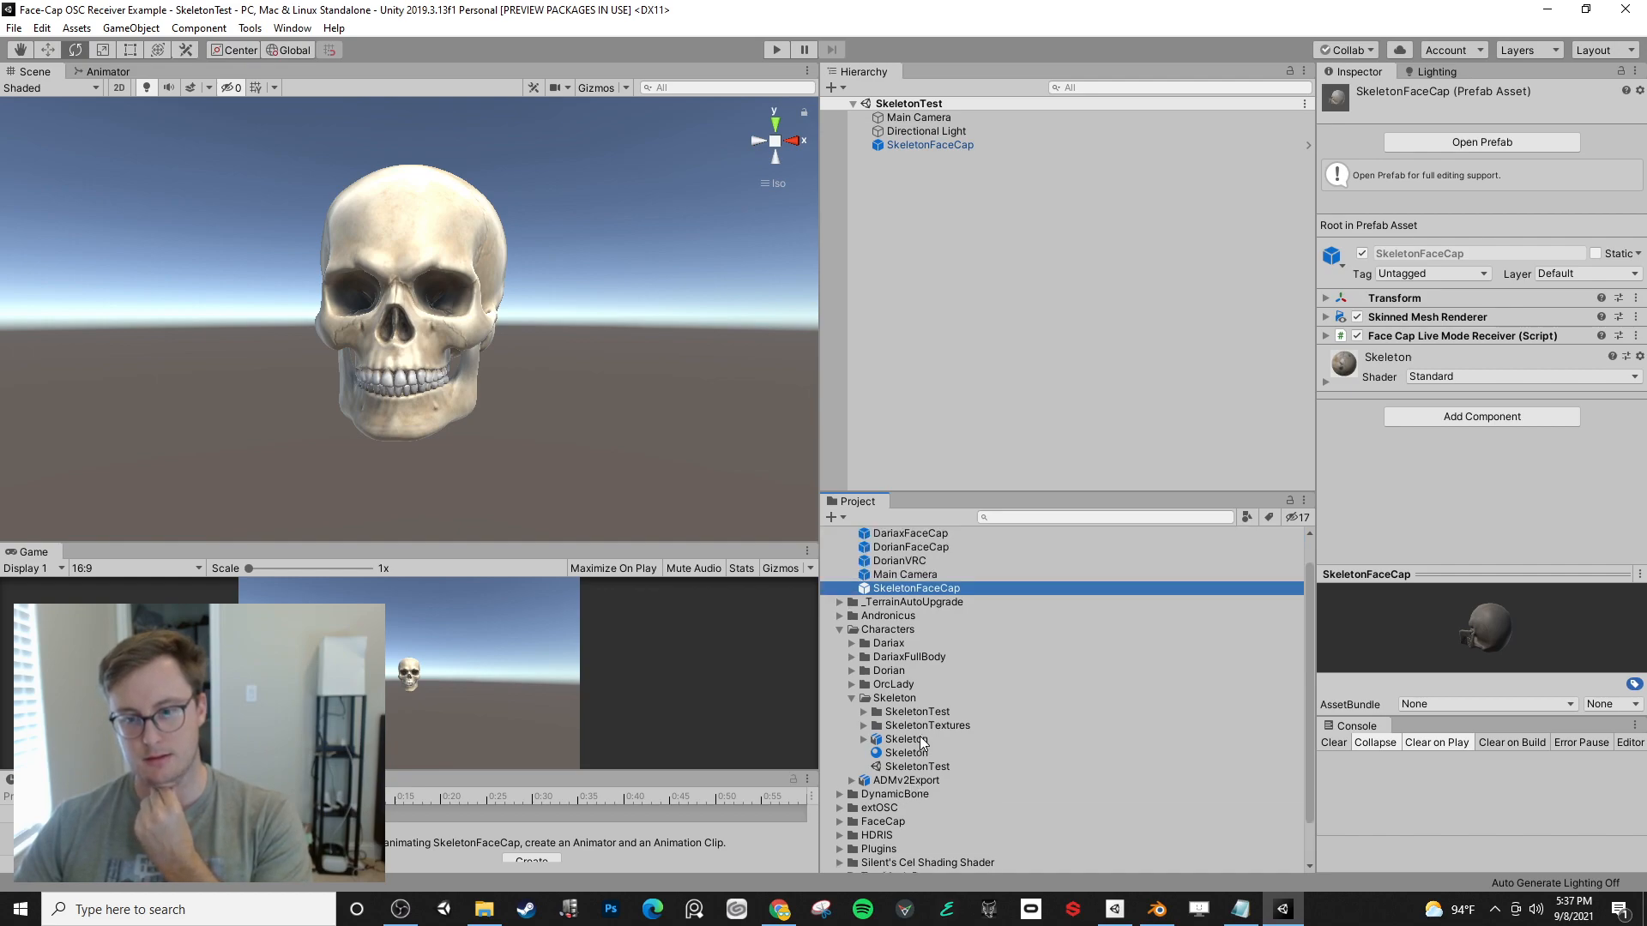
{"action": "left_click", "coordinate": [854, 699]}
{"action": "left_click", "coordinate": [841, 649]}
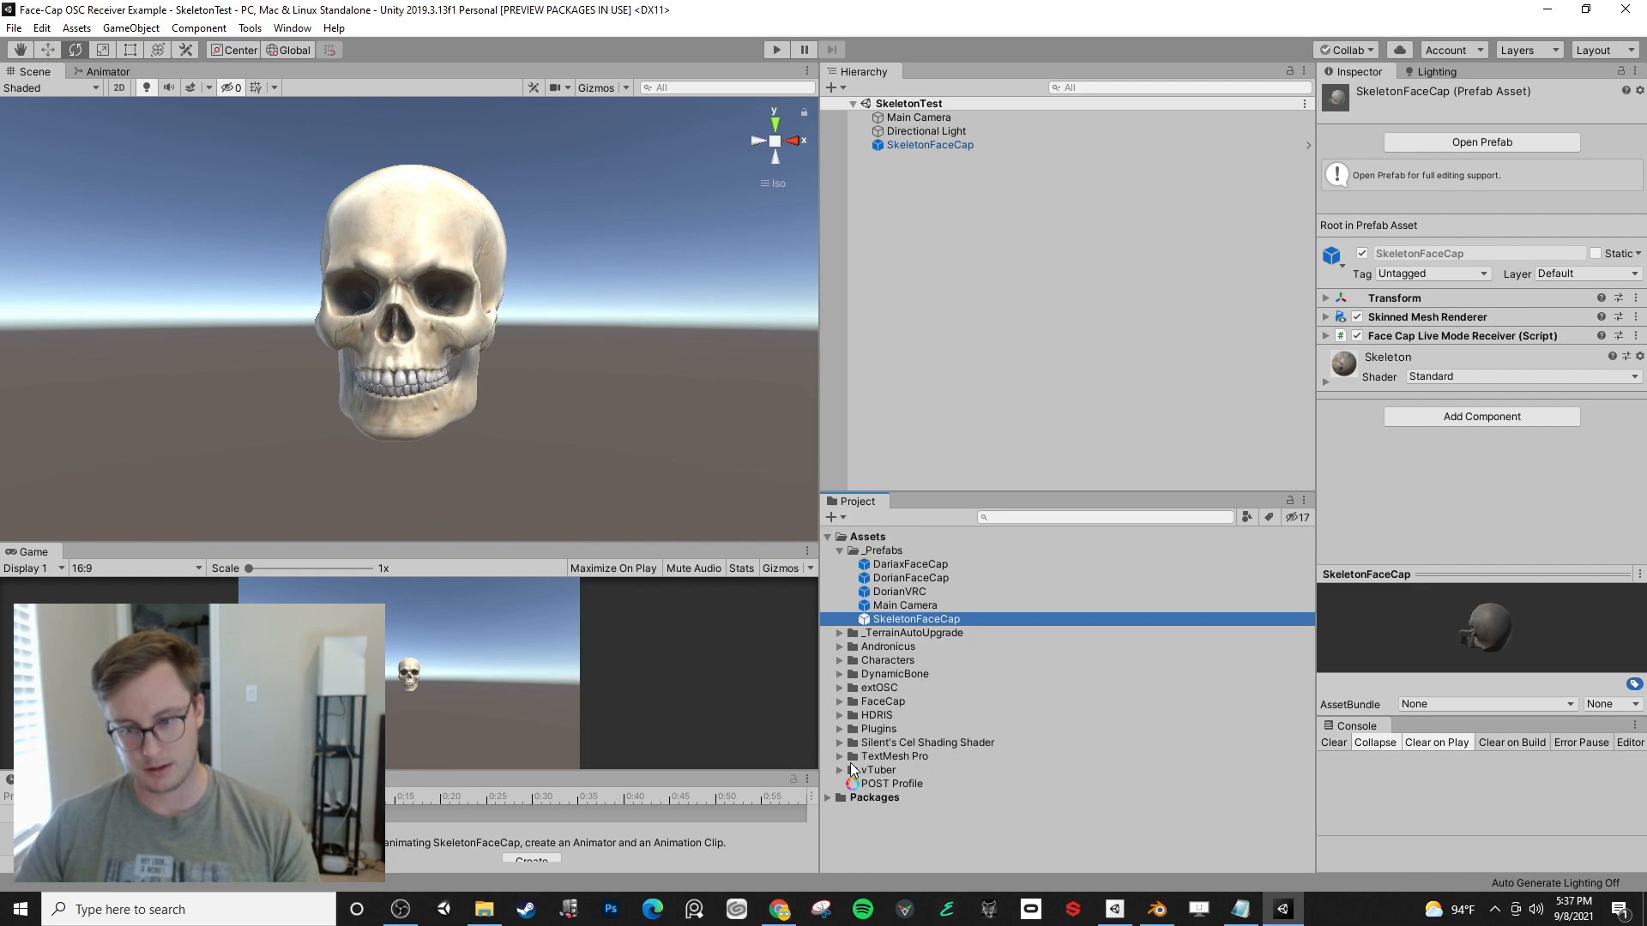
{"action": "left_click", "coordinate": [840, 770]}
{"action": "left_click", "coordinate": [851, 783]}
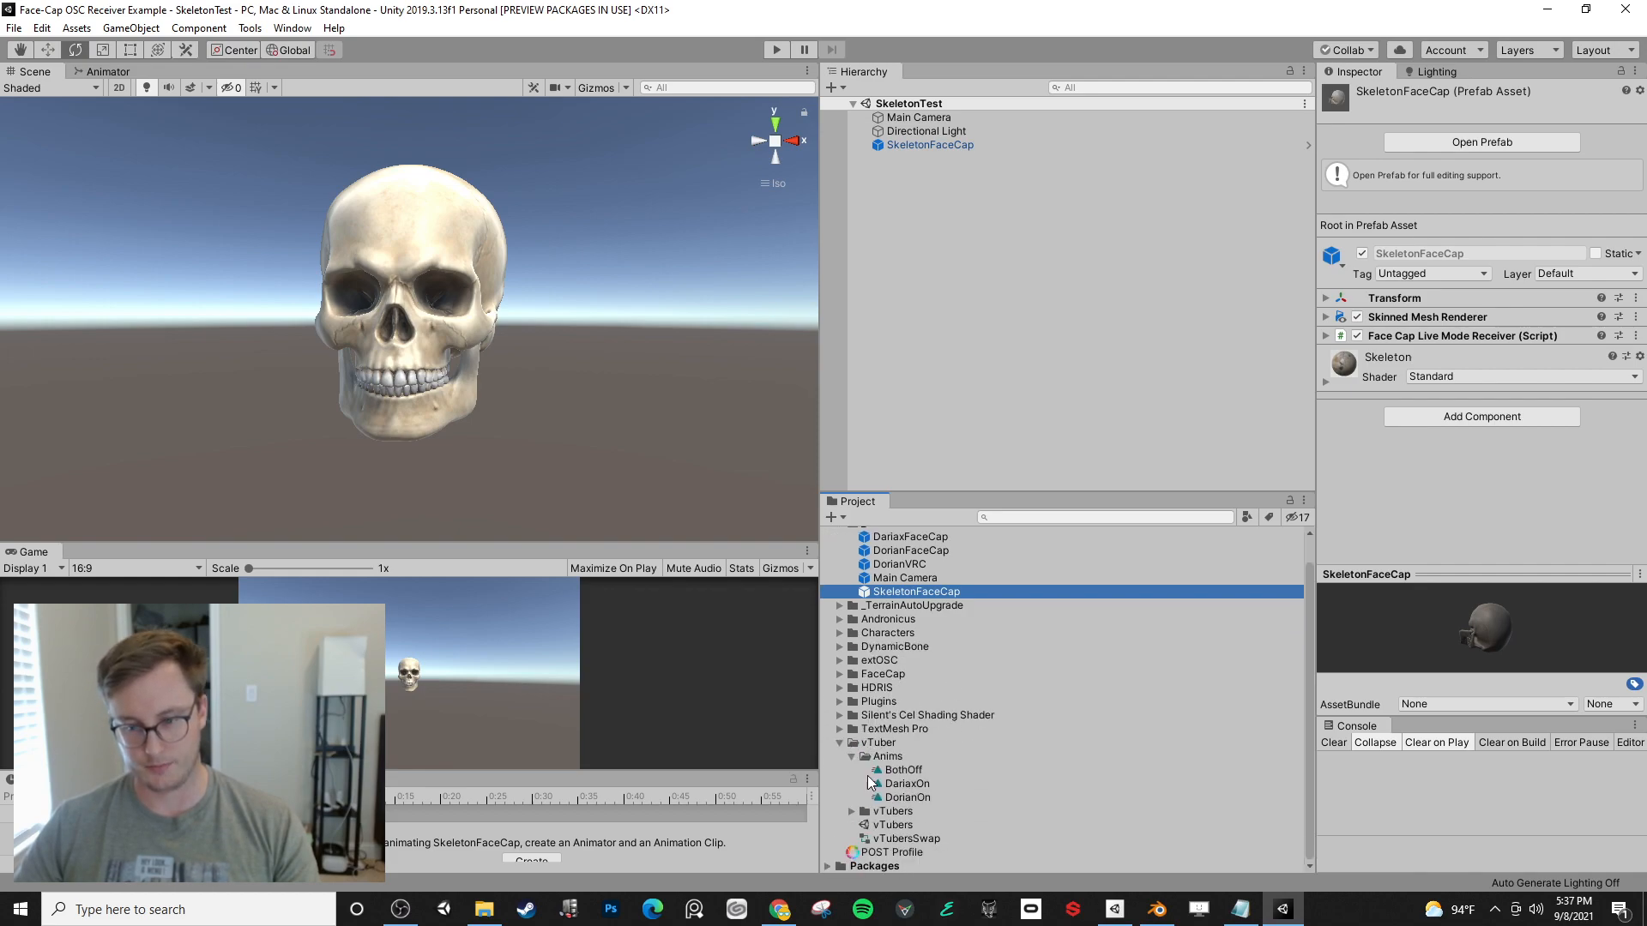
{"action": "double_click", "coordinate": [888, 826]}
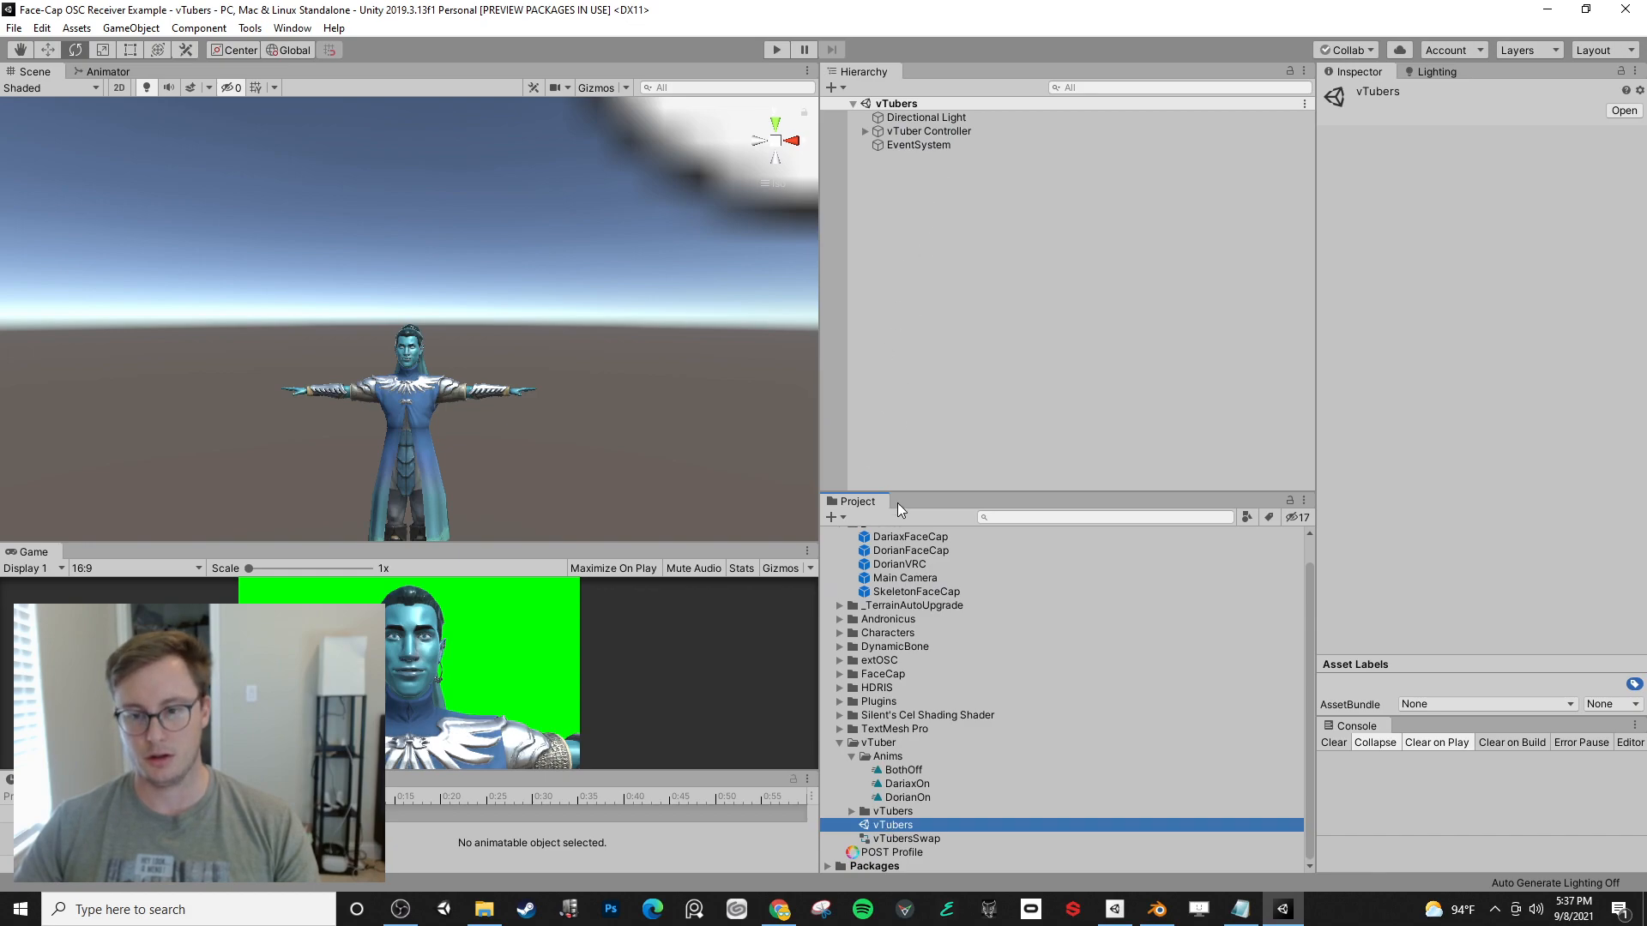
- Add the SkeletonFaceCap prefab to the vTubers scene at the blue character's head and check its fit from several angles
{"action": "middle_click_drag", "start_coordinate": [580, 434], "coordinate": [532, 378]}
{"action": "left_click_drag", "start_coordinate": [918, 592], "coordinate": [944, 215]}
{"action": "left_click", "coordinate": [605, 389]}
{"action": "left_click_drag", "start_coordinate": [651, 349], "coordinate": [446, 257], "text": "alt"}
{"action": "key", "text": "r"}
{"action": "key", "text": "w"}
{"action": "key", "text": "f"}
{"action": "left_click_drag", "start_coordinate": [396, 322], "coordinate": [486, 346], "text": "alt"}
{"action": "key", "text": "r"}
{"action": "key", "text": "w"}
{"action": "left_click_drag", "start_coordinate": [456, 358], "coordinate": [815, 376], "text": "alt"}
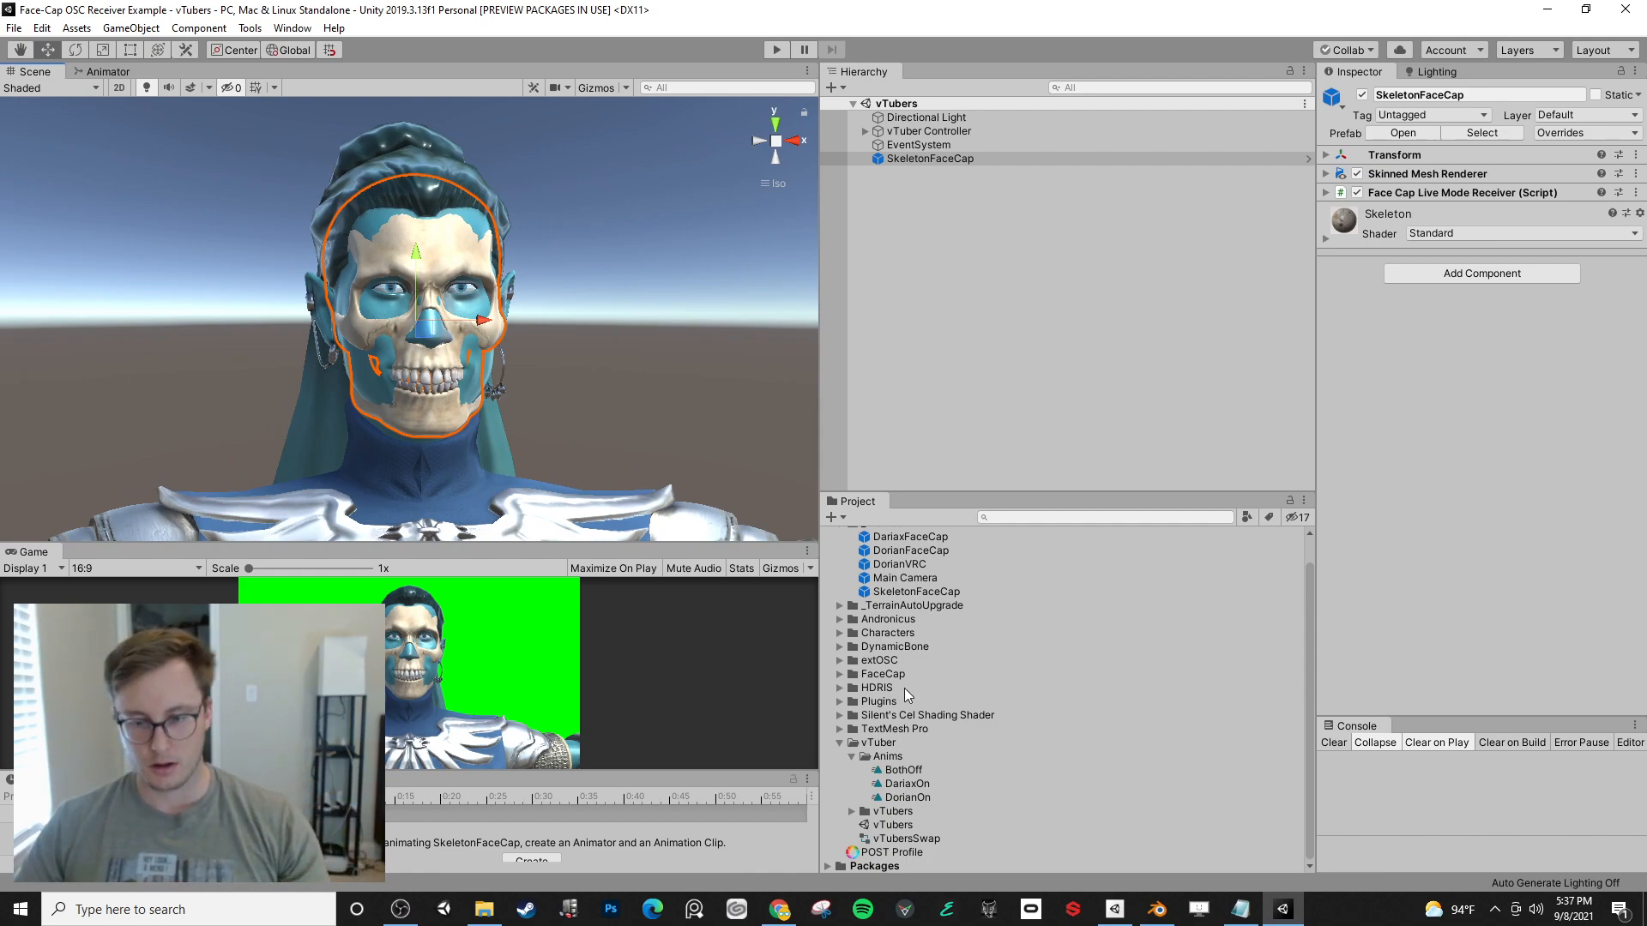
- Parent SkeletonFaceCap under the vTuber Controller, select the controller, and save the scene
{"action": "mouse_move", "coordinate": [919, 163]}
{"action": "left_mouse_down"}
{"action": "mouse_move", "coordinate": [928, 140]}
{"action": "mouse_move", "coordinate": [910, 132]}
{"action": "left_mouse_up"}
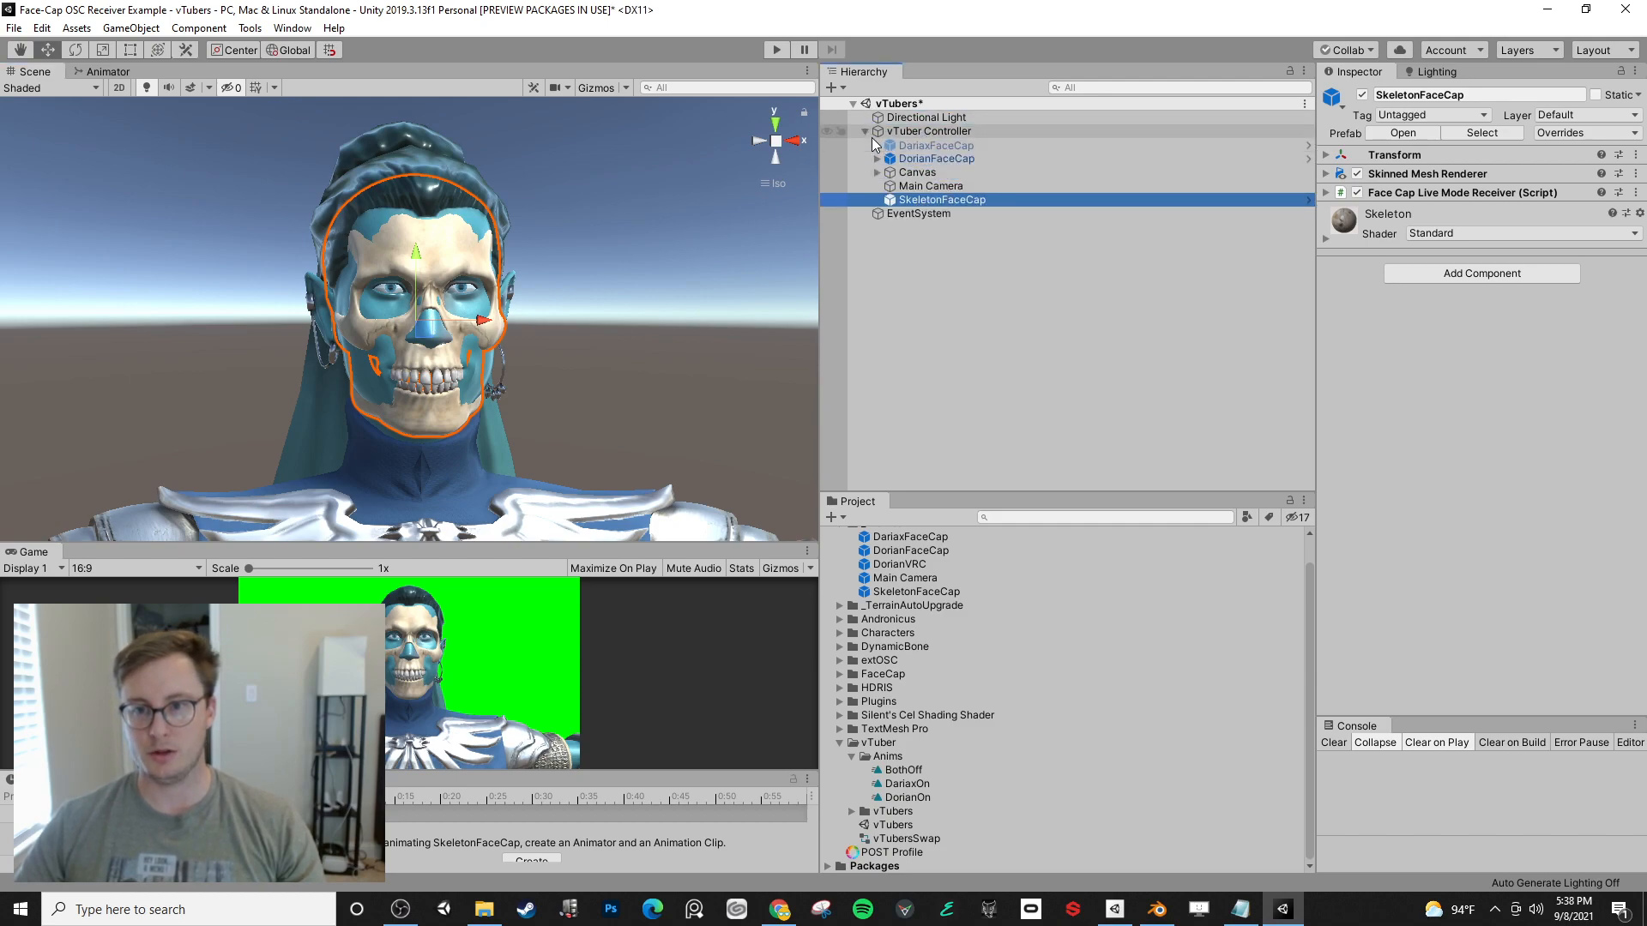
{"action": "left_click", "coordinate": [924, 134]}
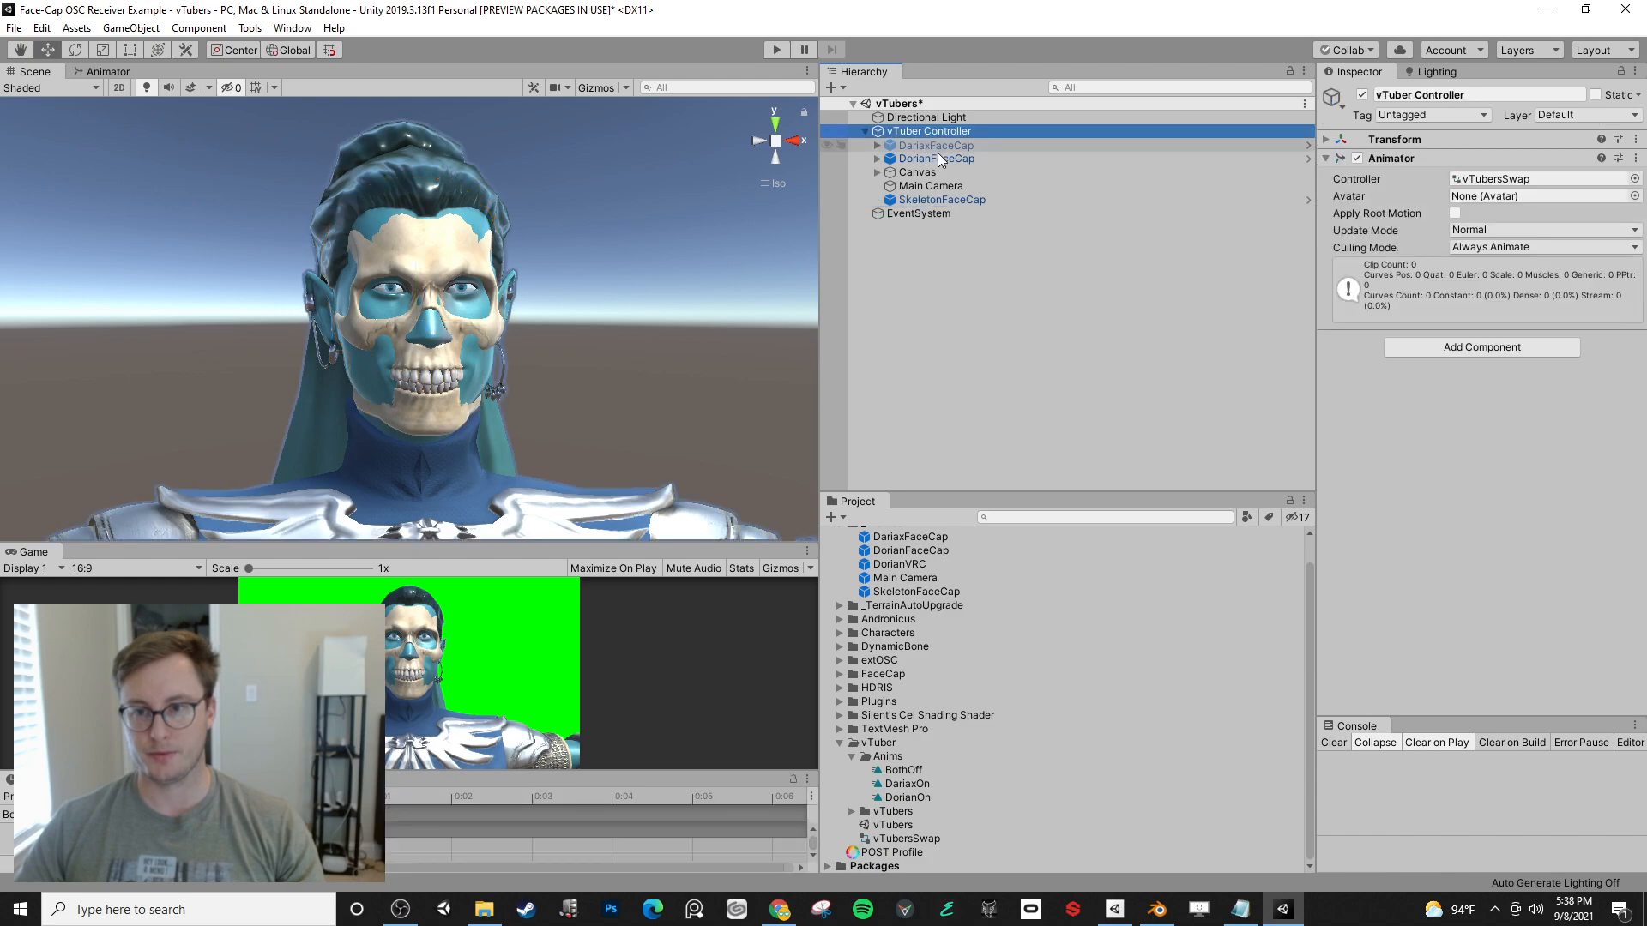
{"action": "key", "text": "ctrl+s"}
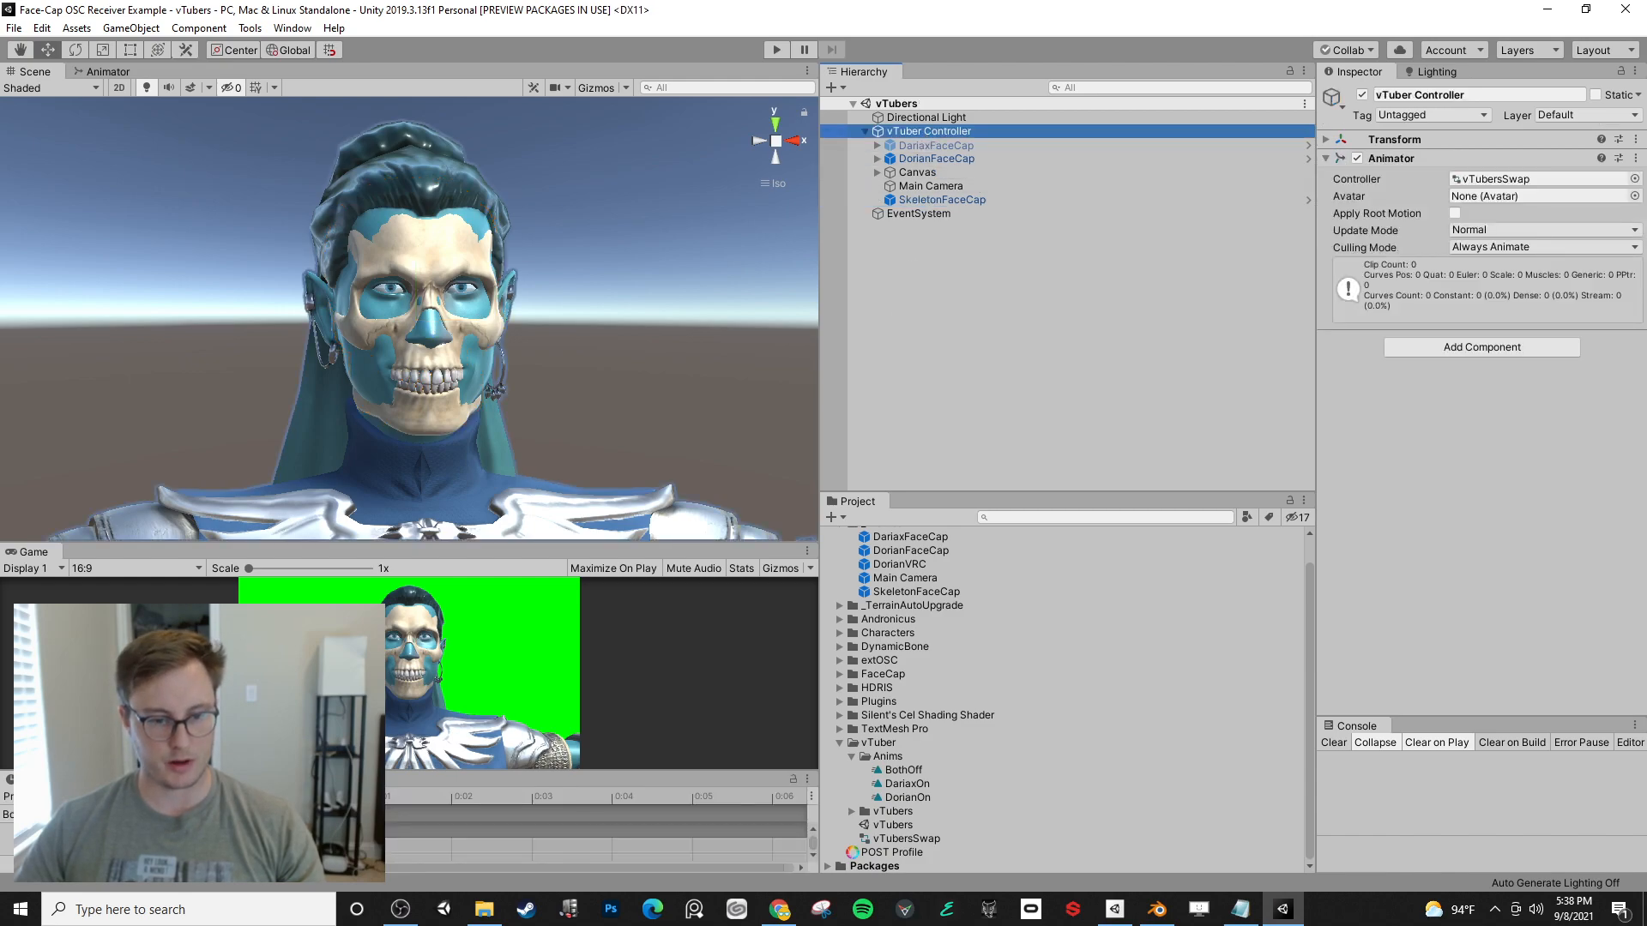
- Enlarge the Game and Animation views and add SkeletonFaceCap's active-state property to the BothOff clip
{"action": "left_click_drag", "start_coordinate": [412, 773], "coordinate": [412, 690]}
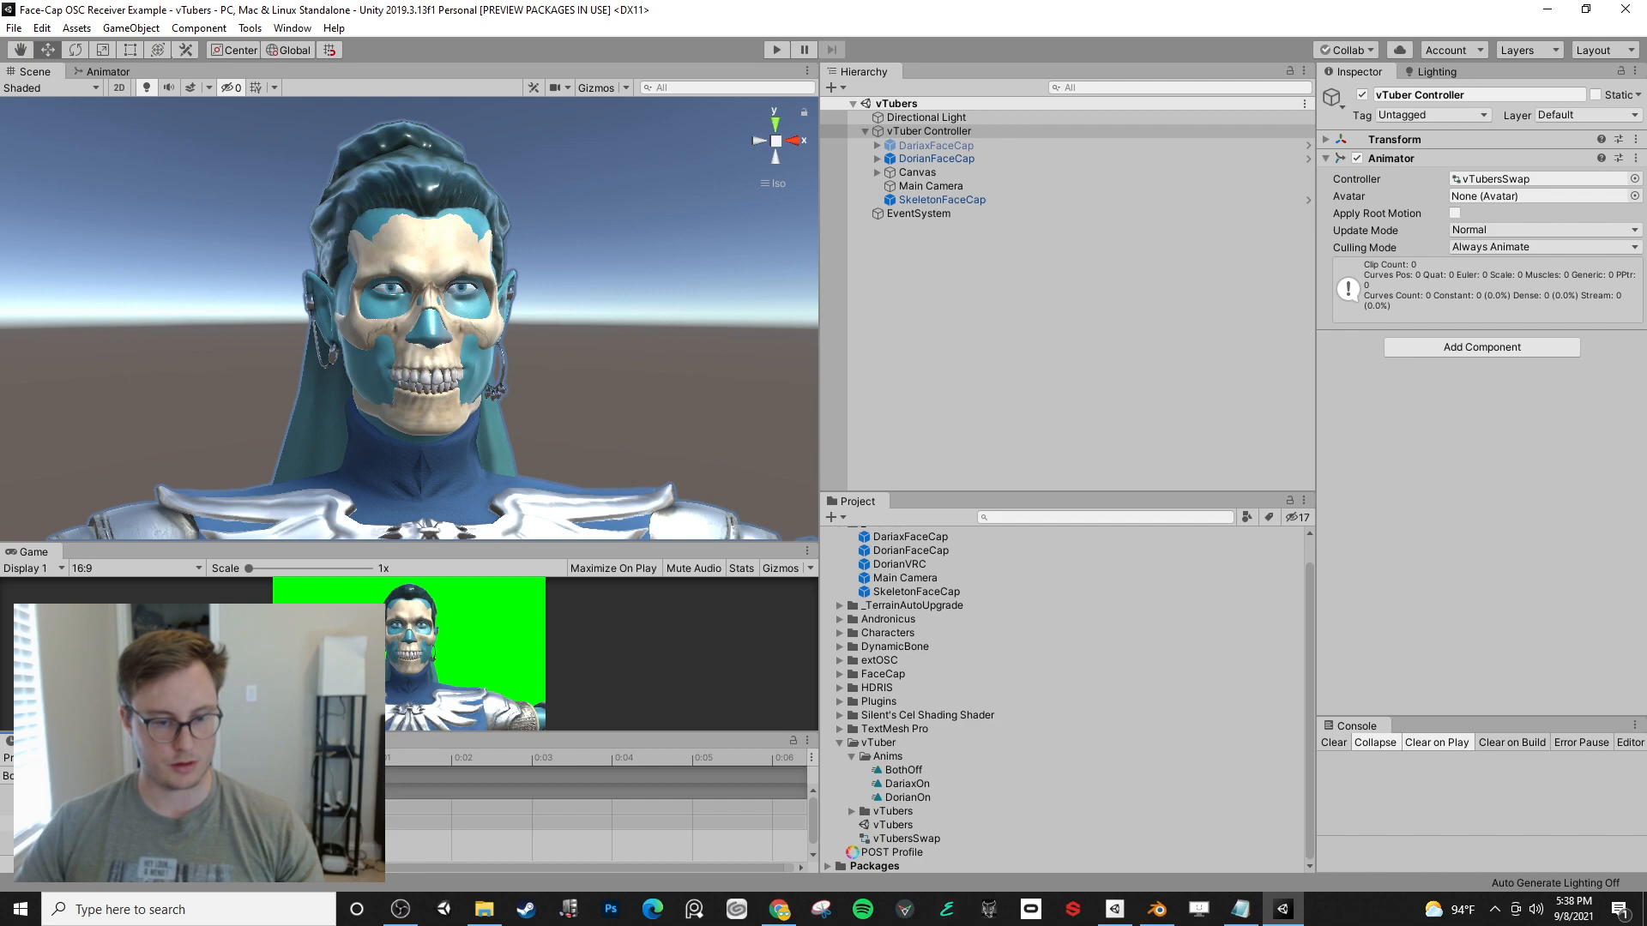
{"action": "left_click_drag", "start_coordinate": [206, 544], "coordinate": [225, 439]}
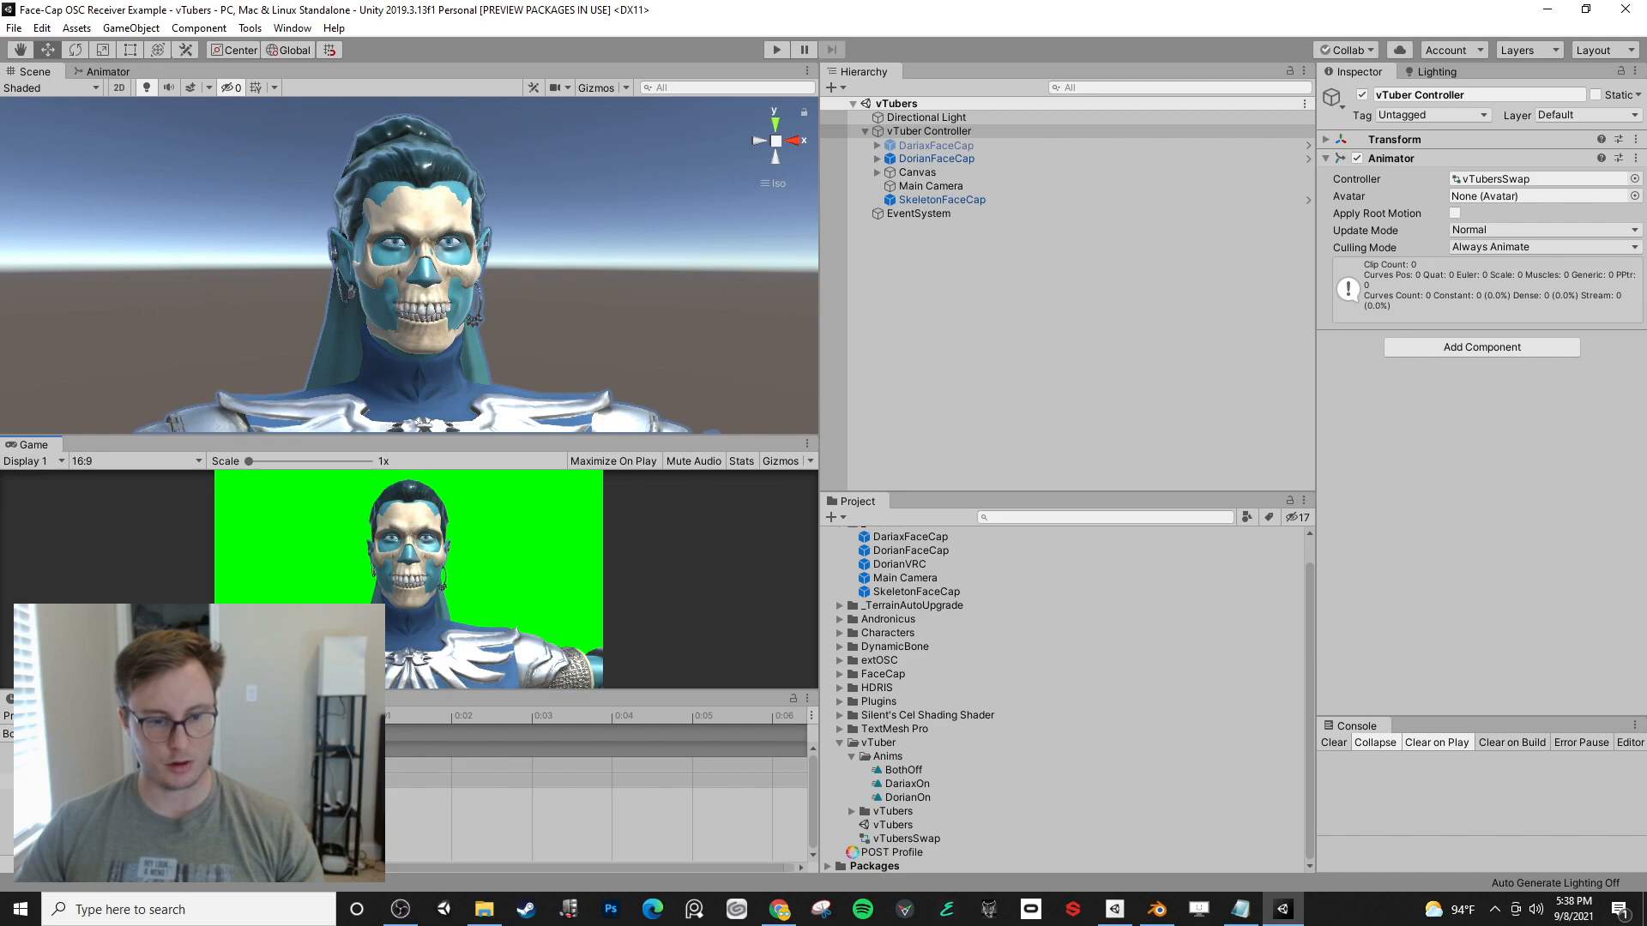
{"action": "left_click", "coordinate": [128, 805]}
{"action": "left_click", "coordinate": [236, 753]}
{"action": "left_click", "coordinate": [283, 767]}
{"action": "left_click", "coordinate": [557, 768]}
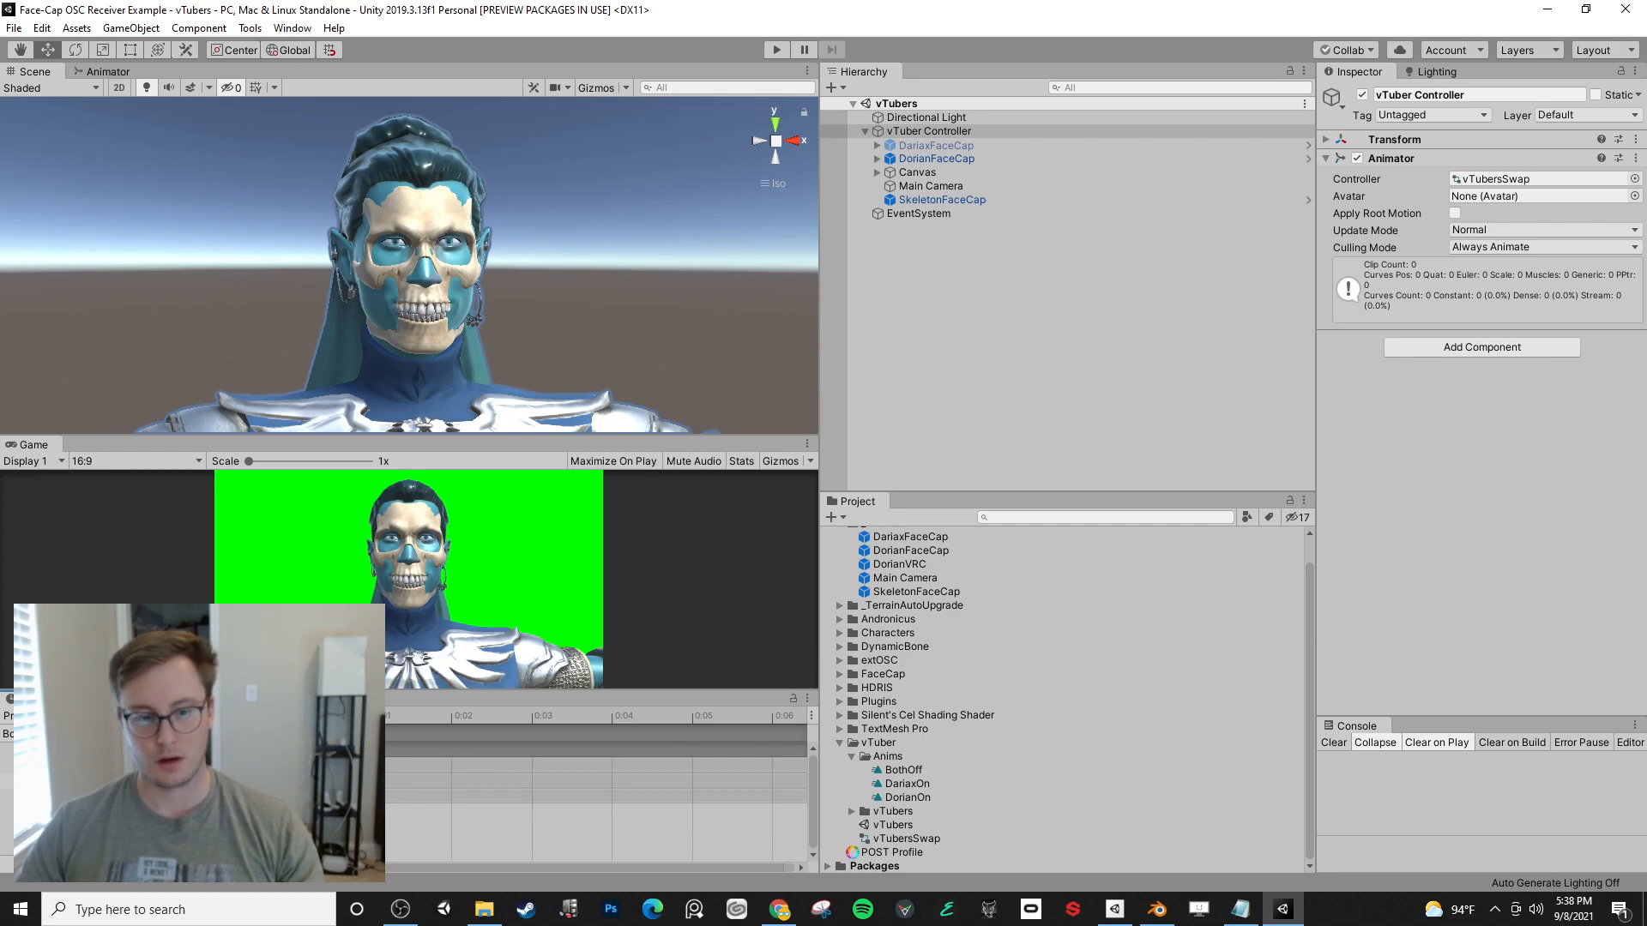
- Add SkeletonFaceCap's active-state property to the DariaxOn clip
{"action": "left_click", "coordinate": [53, 734]}
{"action": "left_click", "coordinate": [53, 771]}
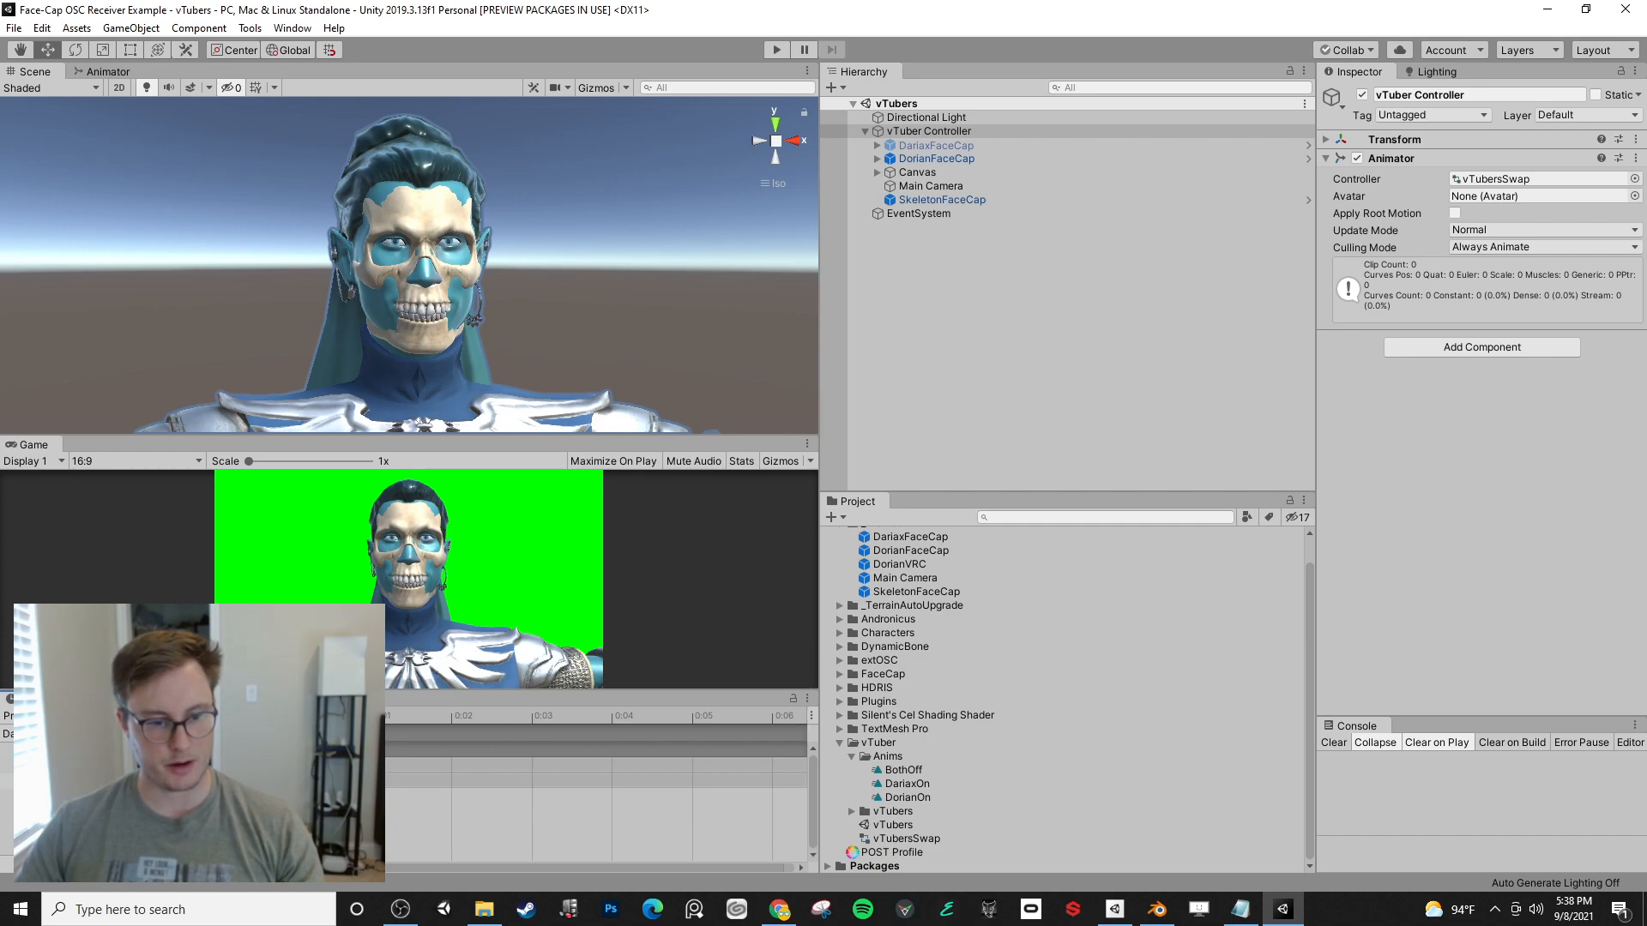
{"action": "left_click", "coordinate": [129, 805]}
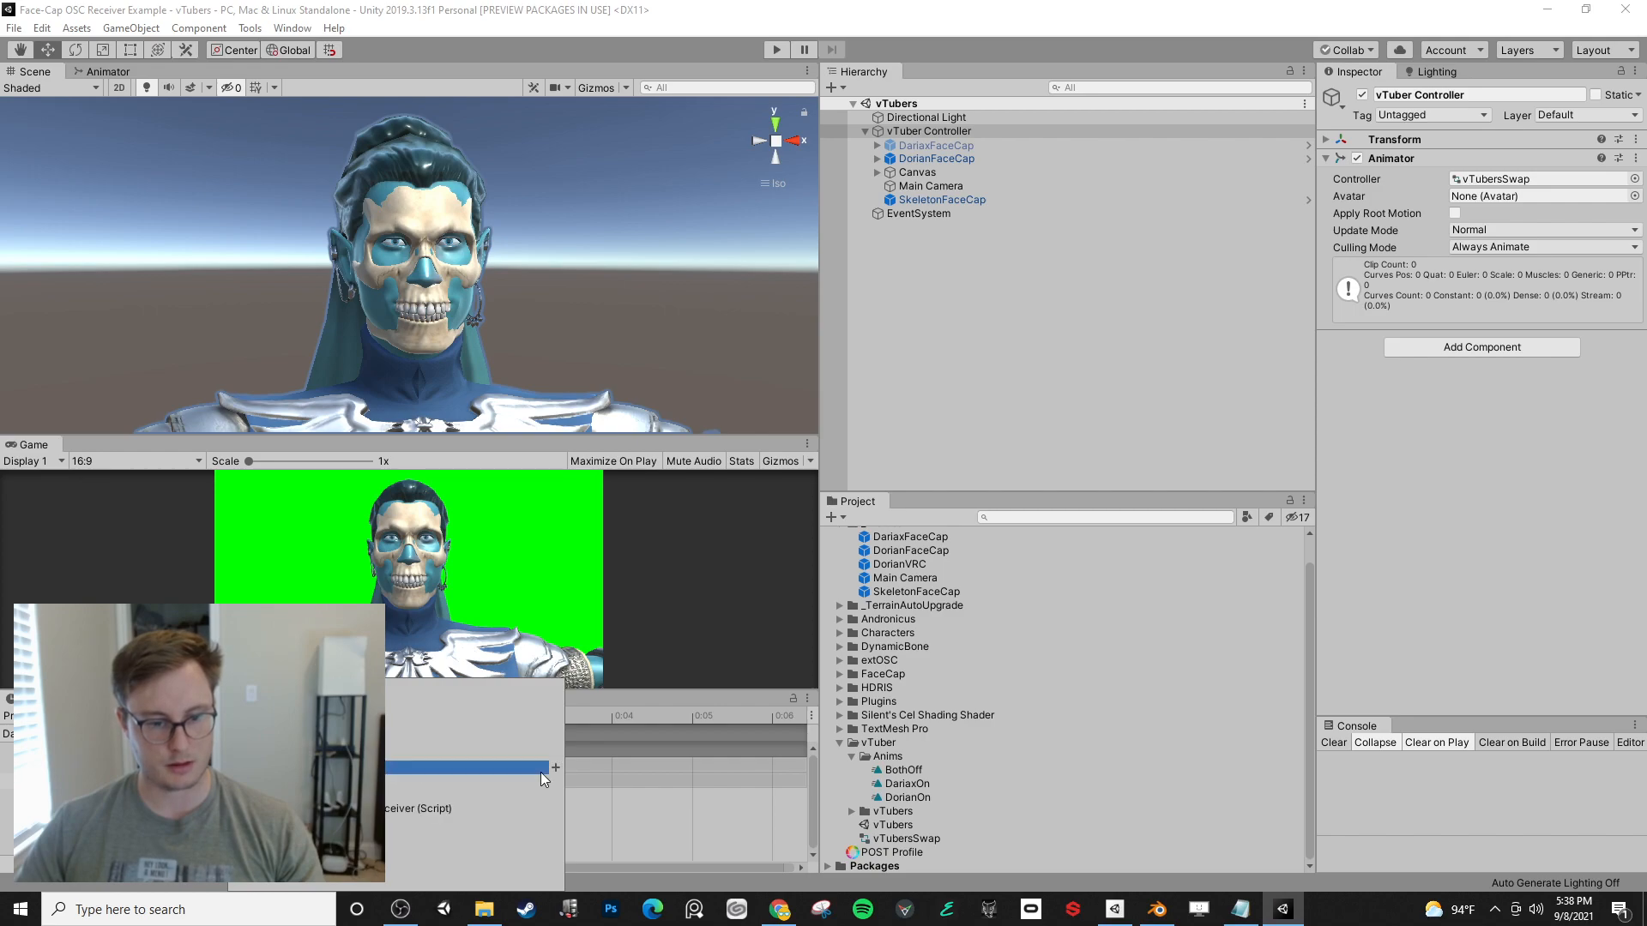
{"action": "left_click", "coordinate": [554, 769]}
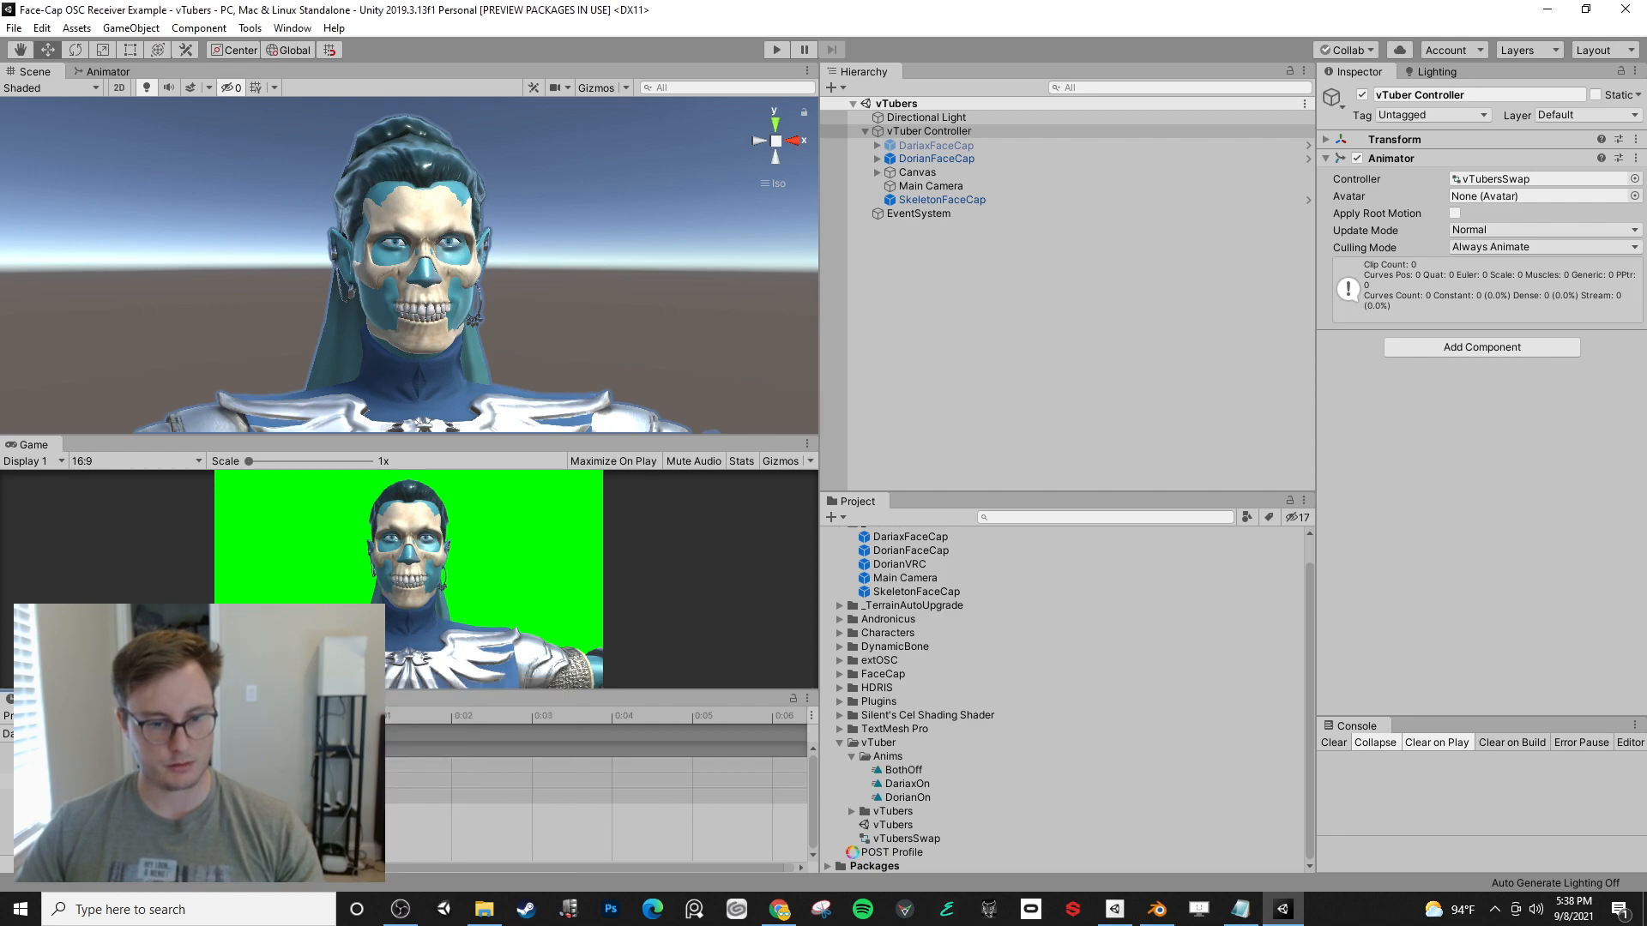
- Add SkeletonFaceCap's active-state property to the DorianOn clip
{"action": "left_click", "coordinate": [53, 734]}
{"action": "left_click", "coordinate": [53, 790]}
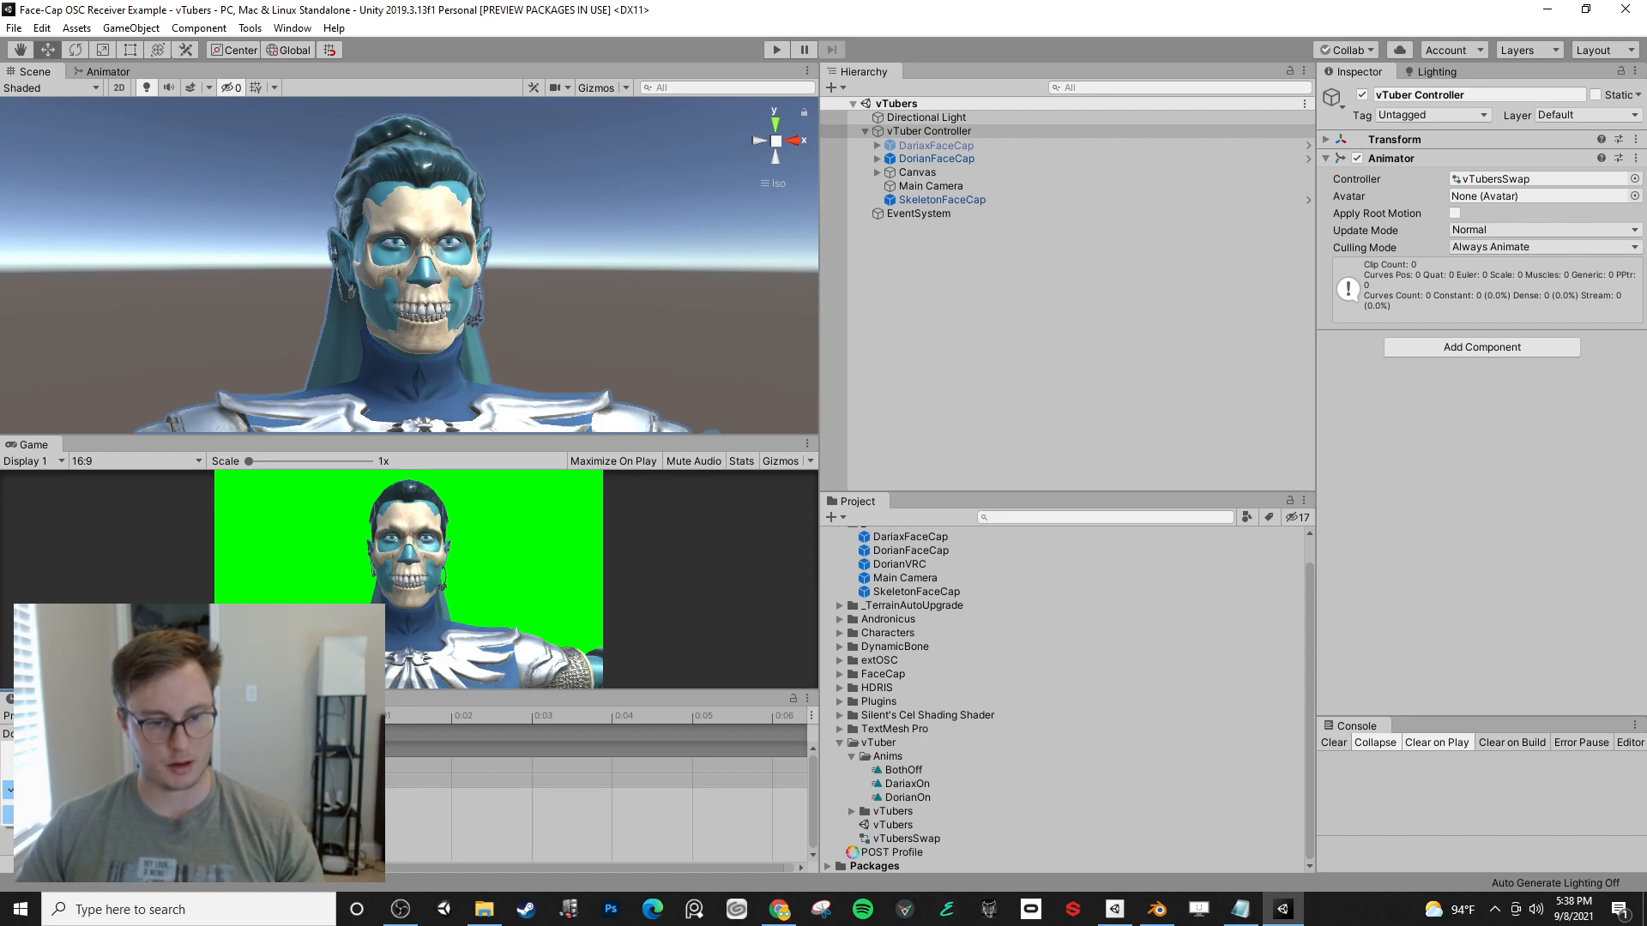
{"action": "left_click", "coordinate": [129, 804]}
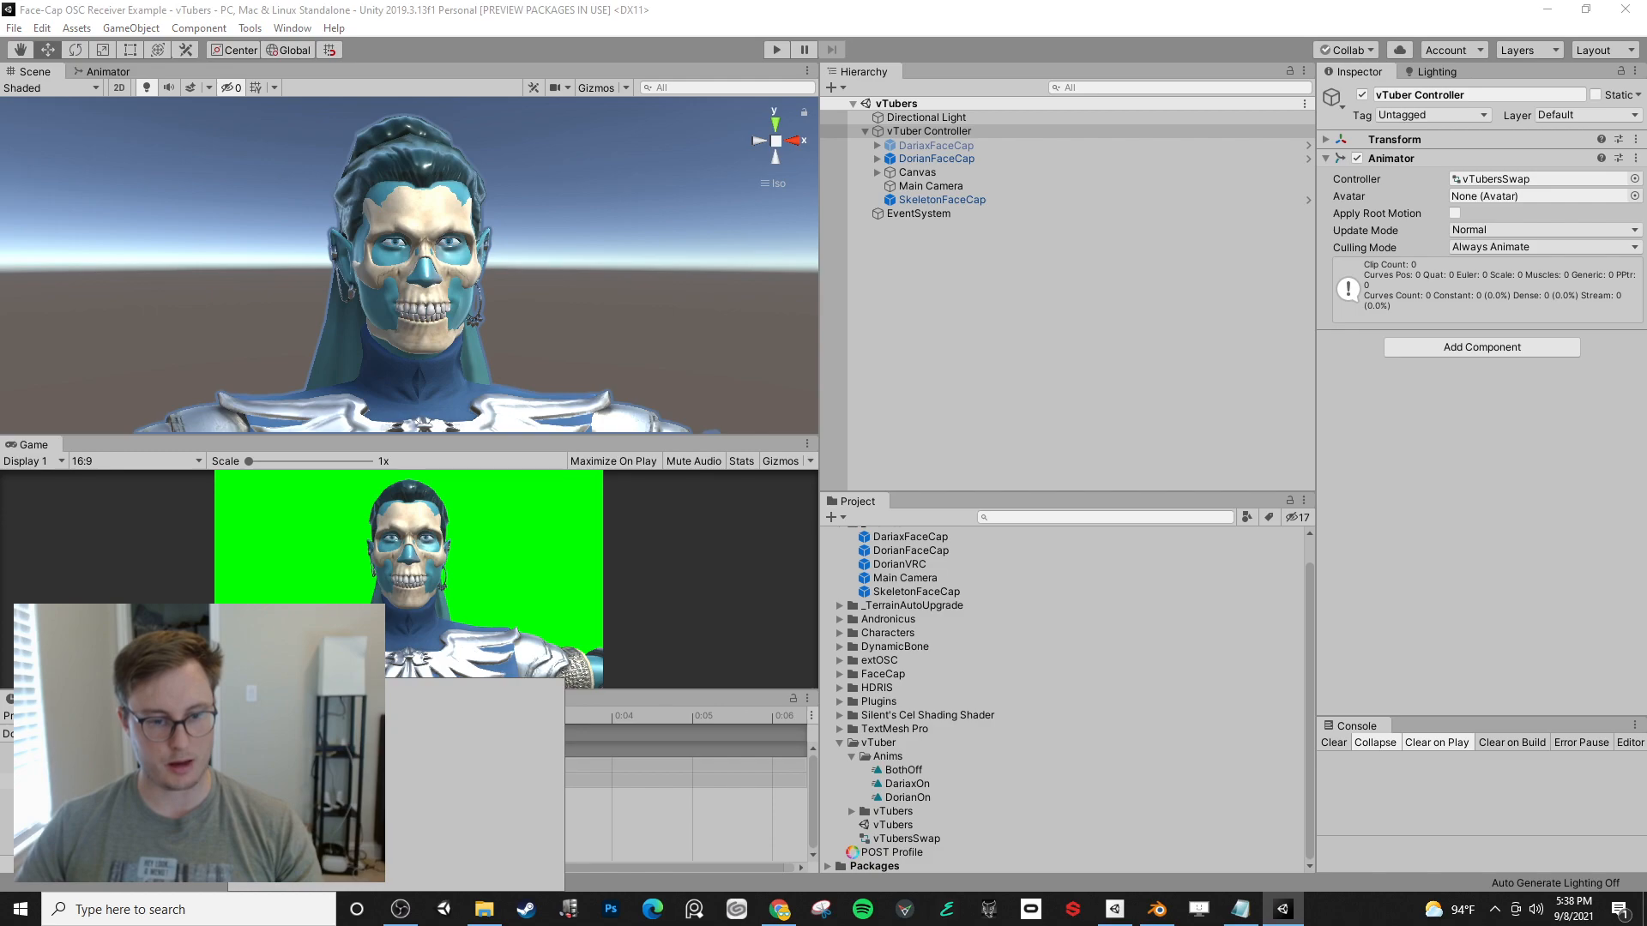
{"action": "left_click", "coordinate": [279, 754]}
{"action": "left_click", "coordinate": [236, 753]}
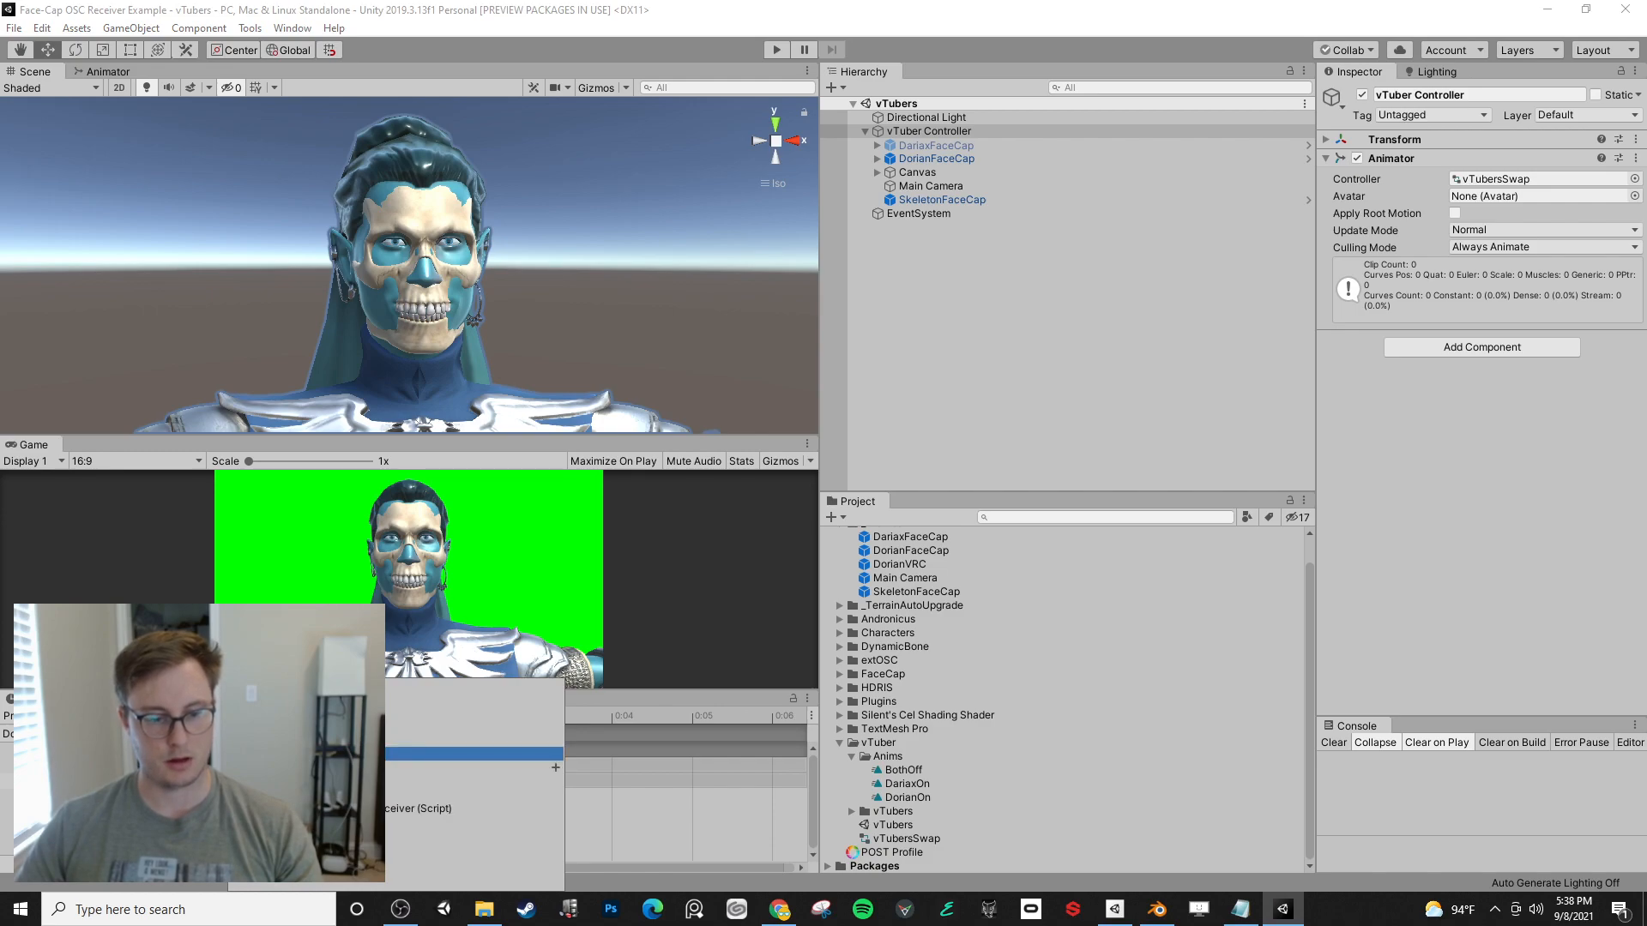
{"action": "left_click", "coordinate": [557, 764]}
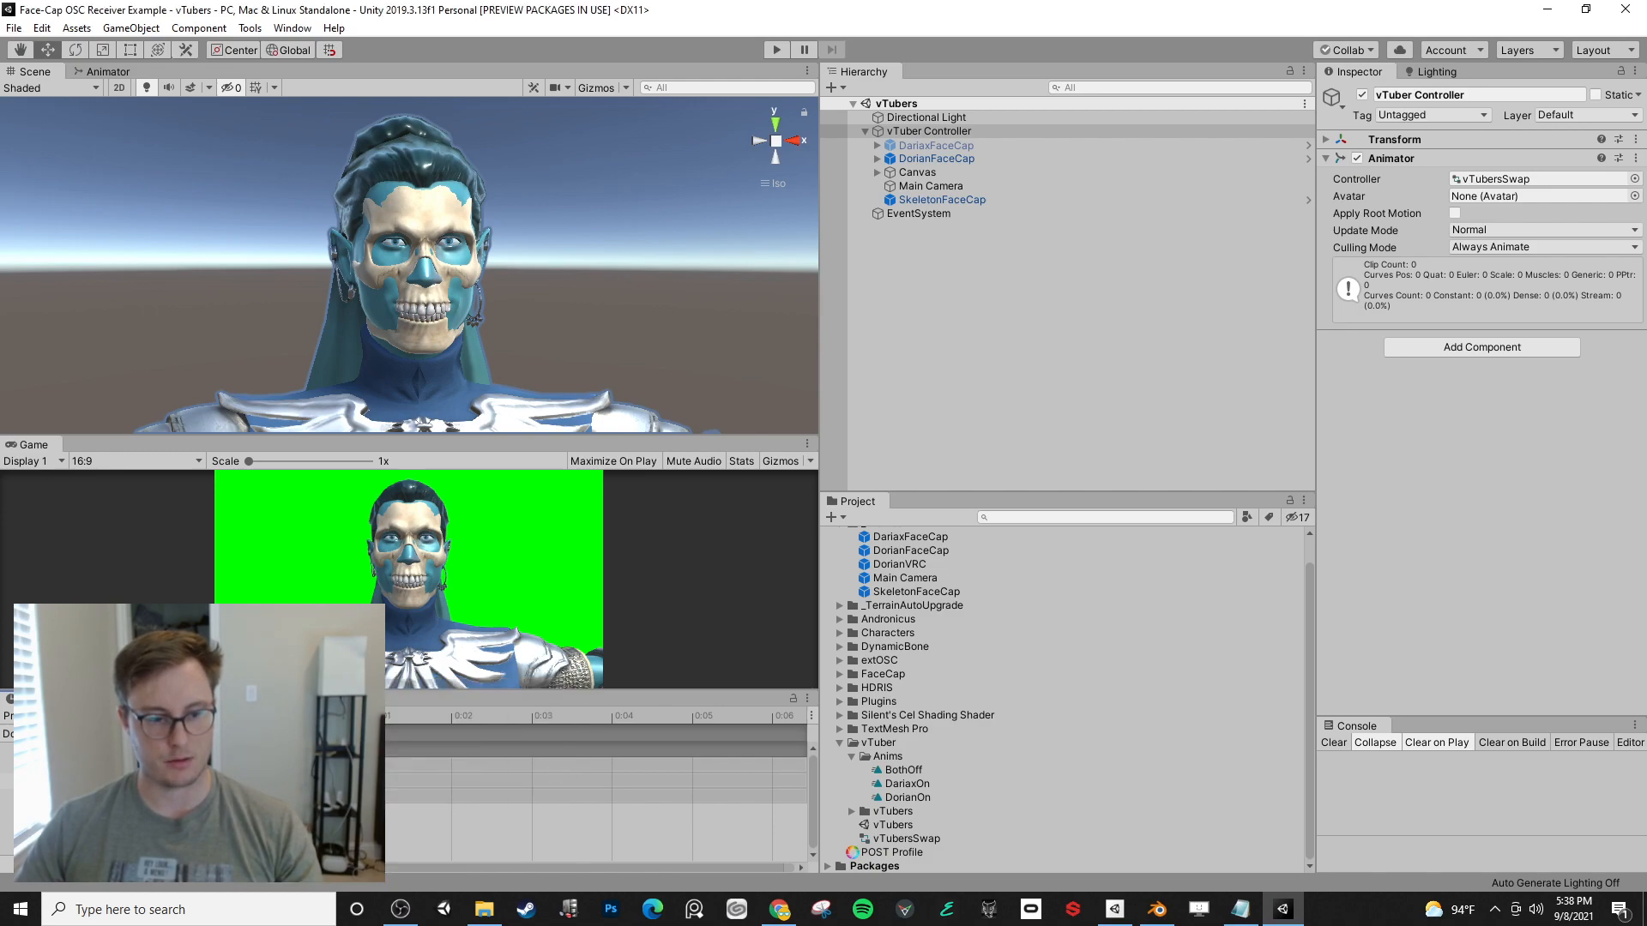
- Create a new animation clip for the vTuber Controller named SkeletonOn in the vTuber/Anims folder
{"action": "left_click", "coordinate": [52, 734]}
{"action": "left_click", "coordinate": [68, 816]}
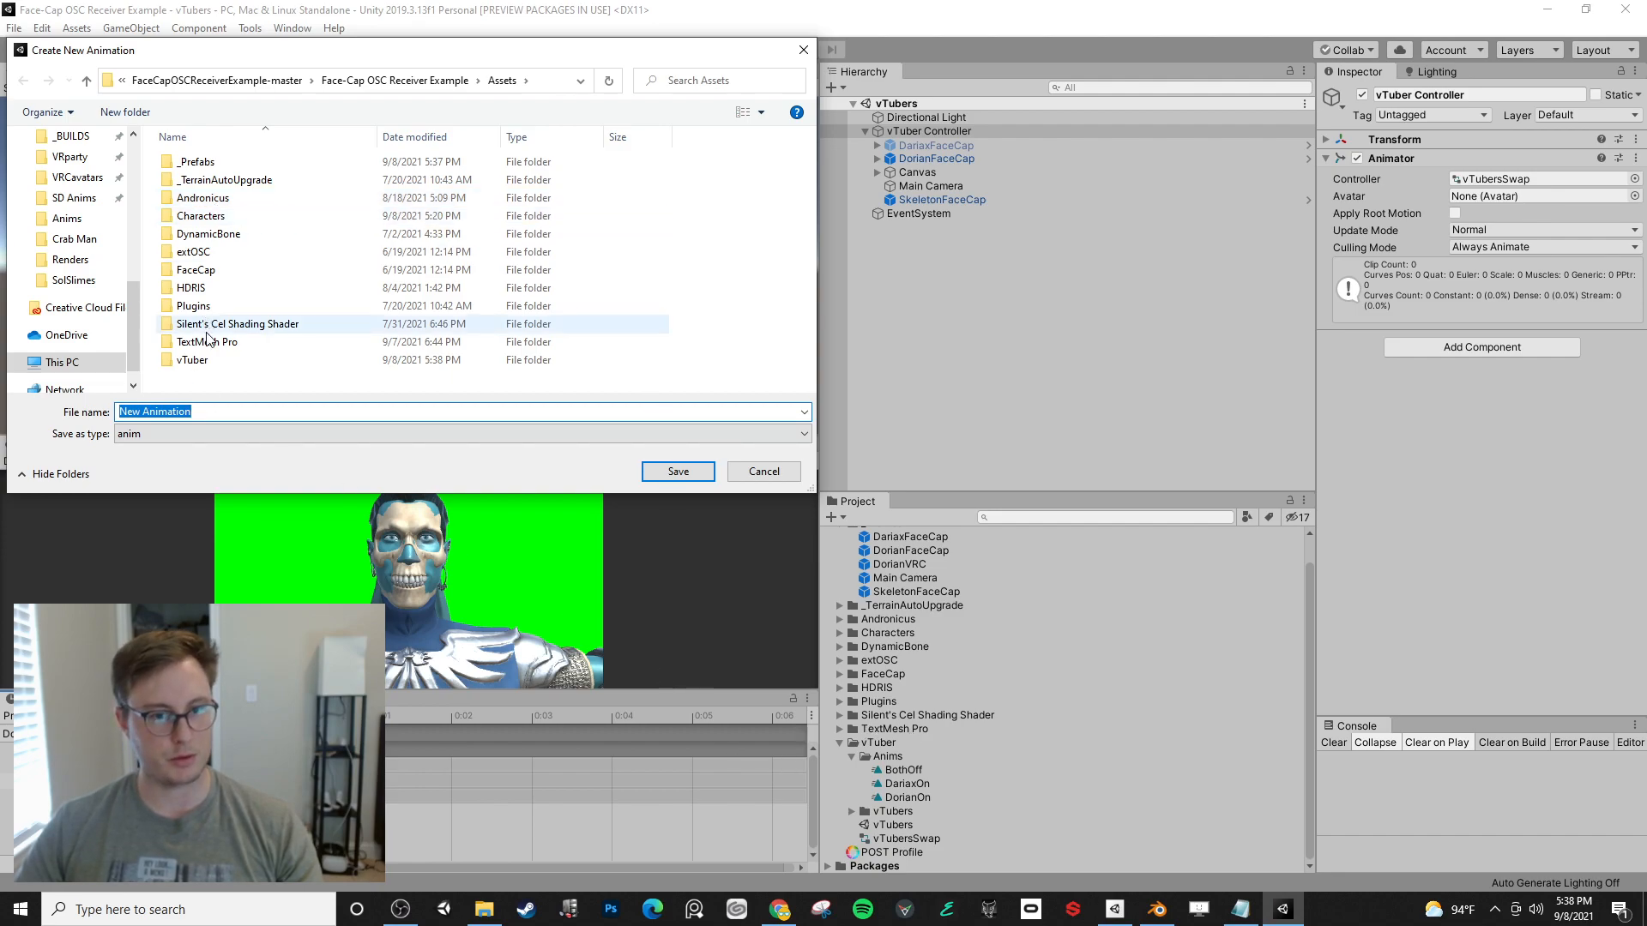
{"action": "double_click", "coordinate": [192, 360]}
{"action": "left_click", "coordinate": [193, 162]}
{"action": "double_click", "coordinate": [192, 163]}
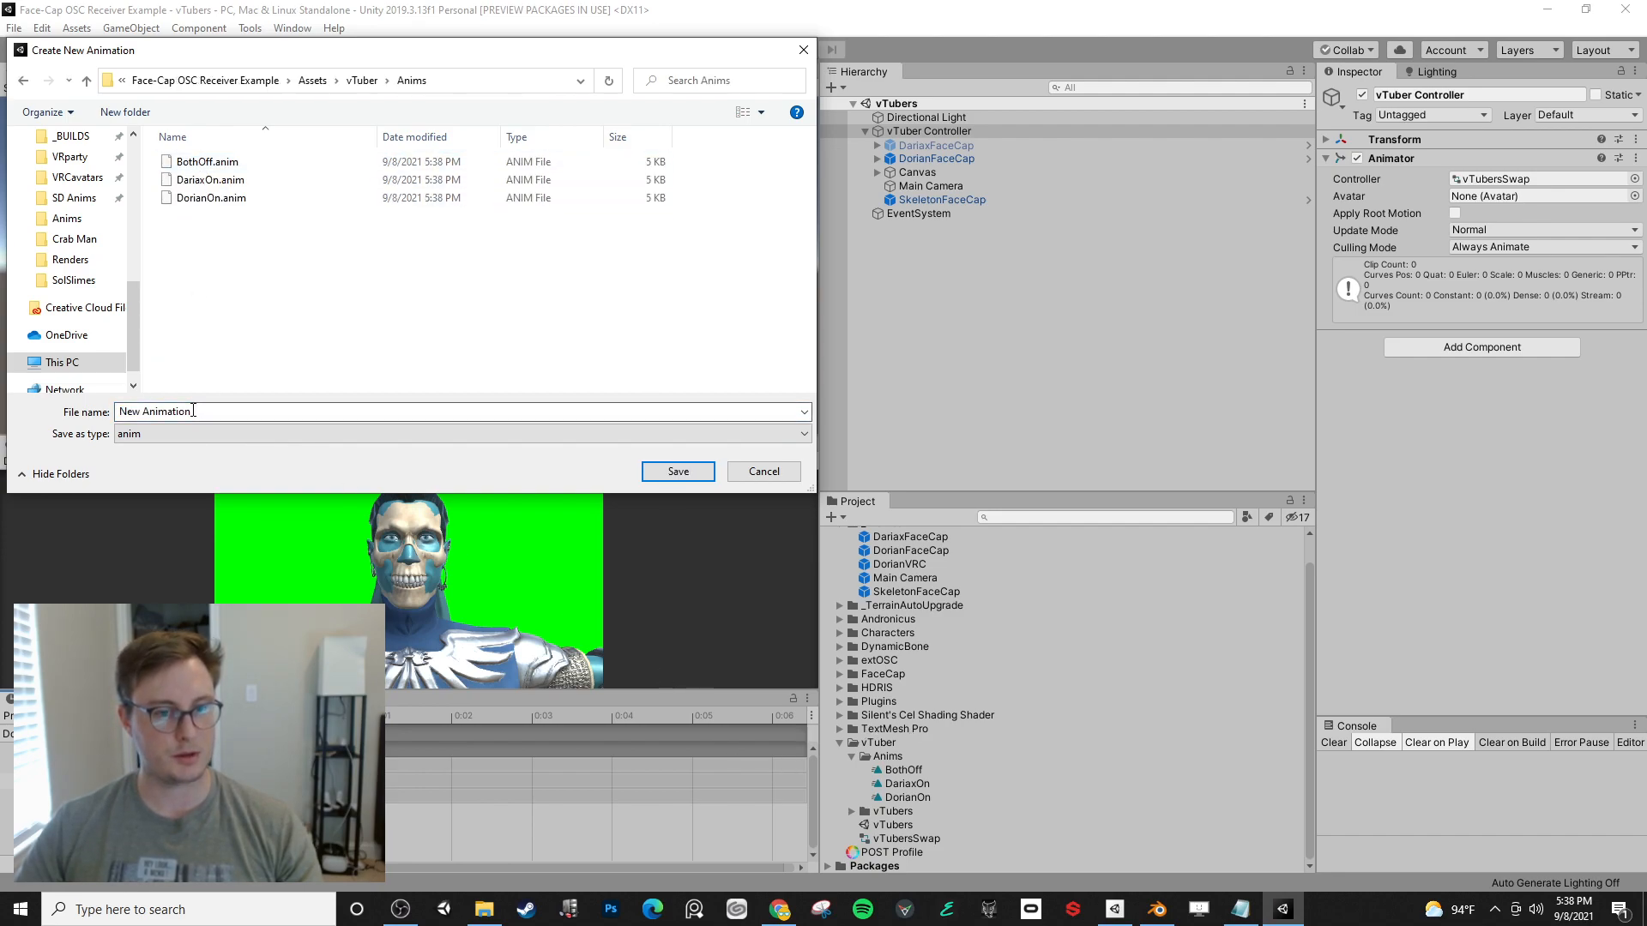
{"action": "type", "text": "Skel"}
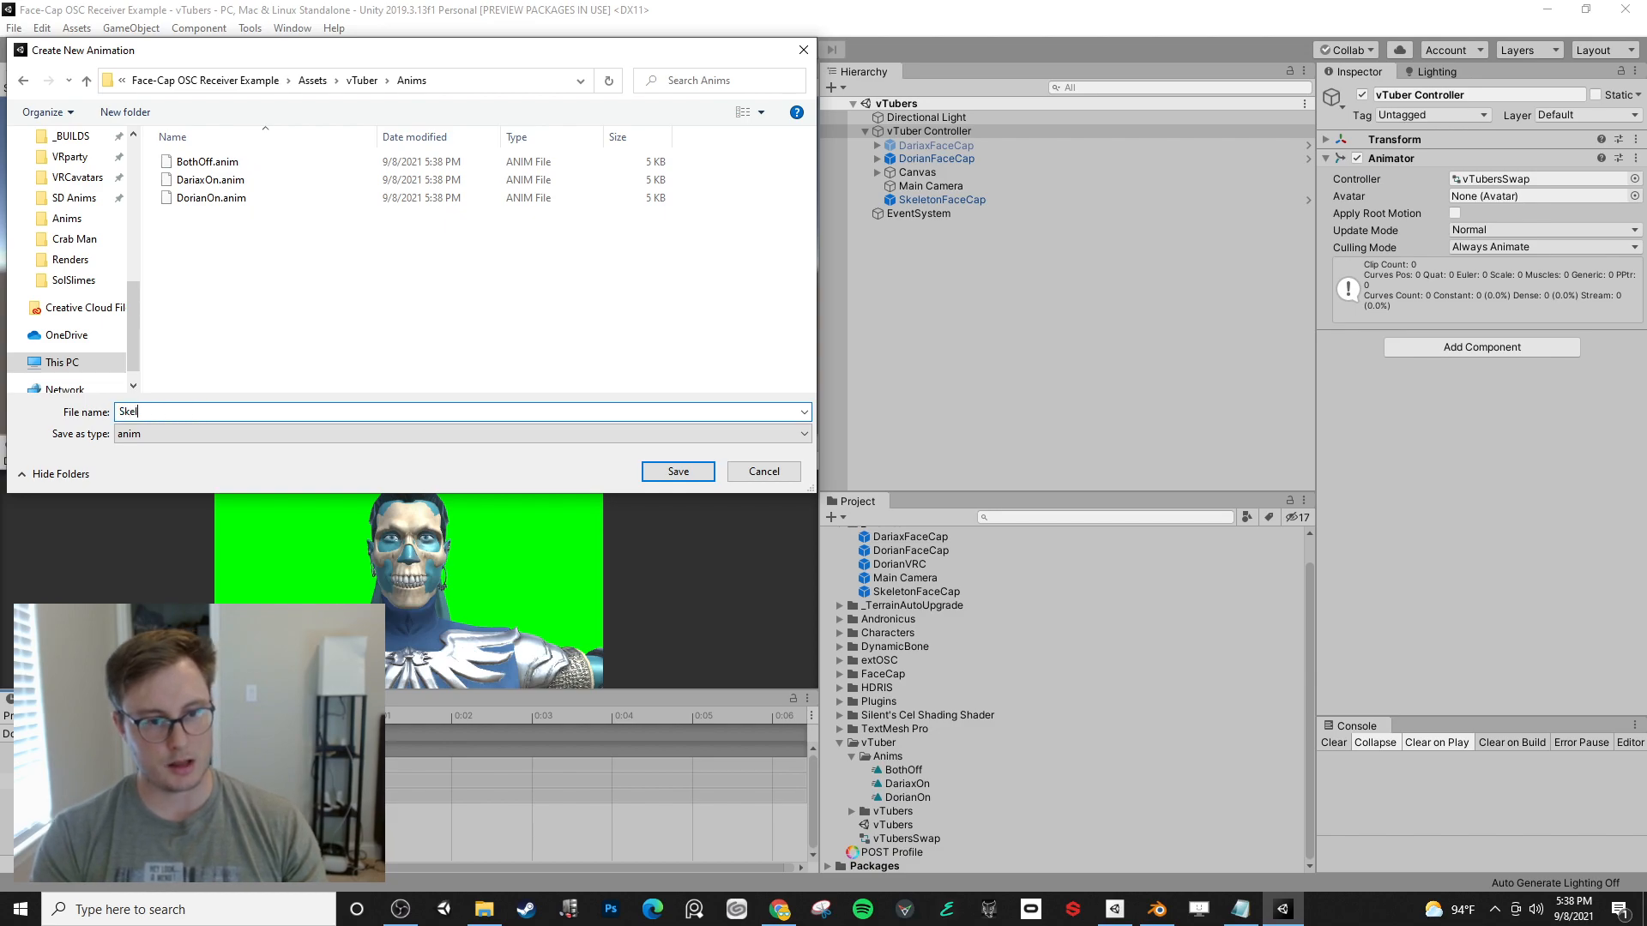
{"action": "type", "text": "etonOn"}
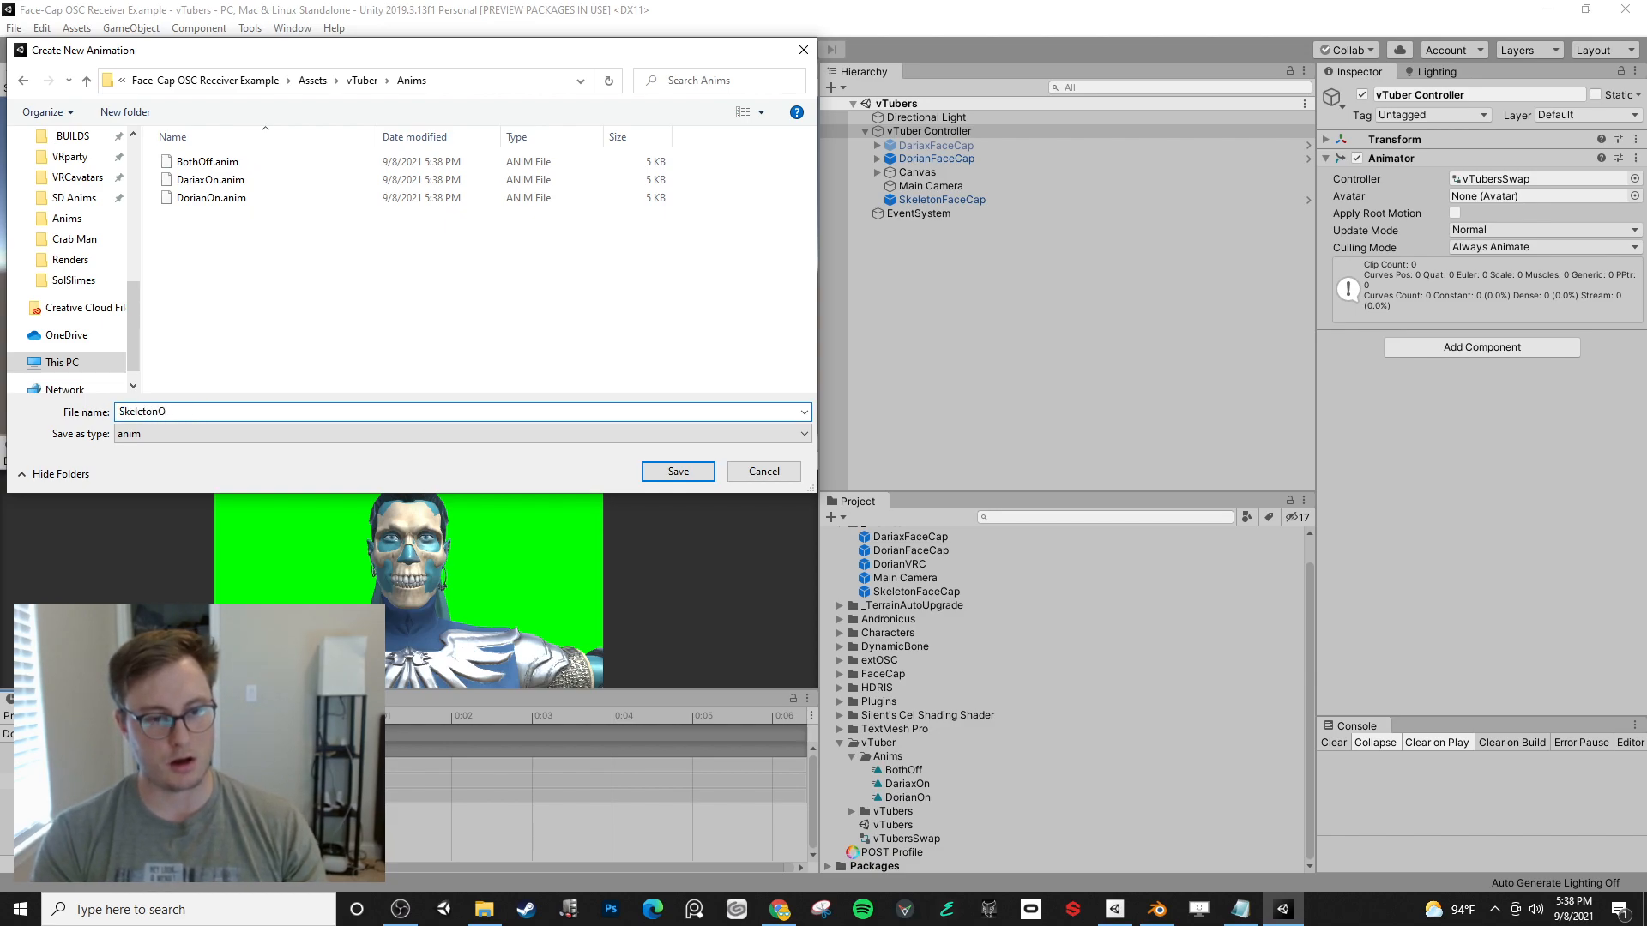
{"action": "key", "text": "Return"}
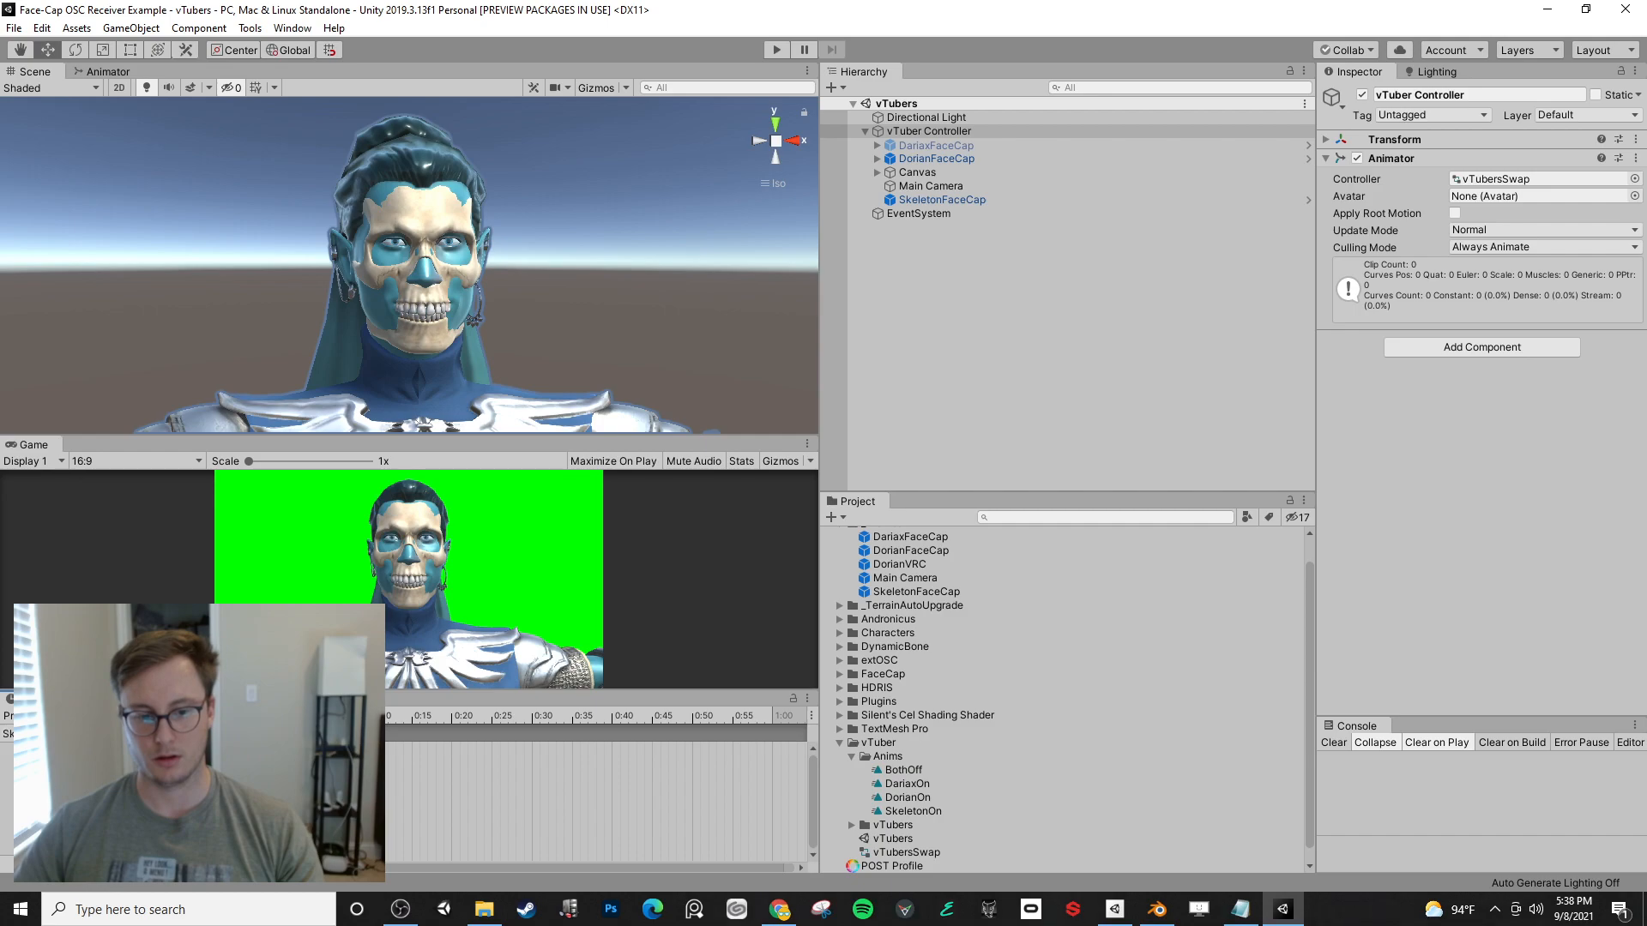
- Add the active-state properties of the three FaceCap objects to the SkeletonOn clip and delete their keyframes at 1:00
{"action": "left_click", "coordinate": [130, 760]}
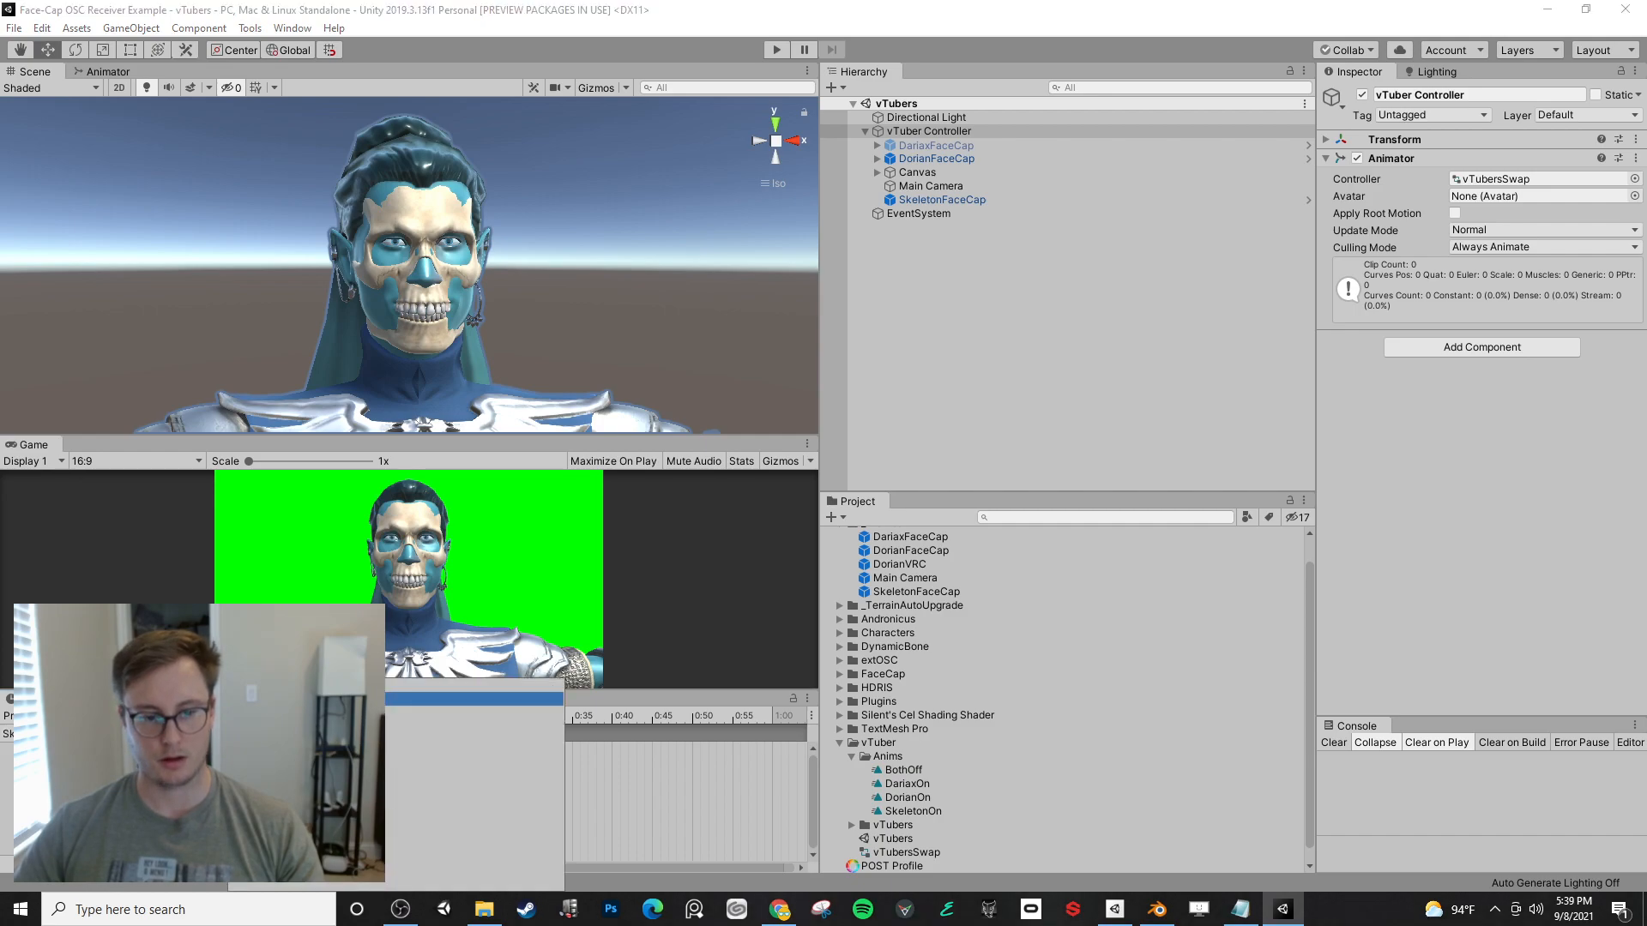
{"action": "left_click", "coordinate": [553, 708]}
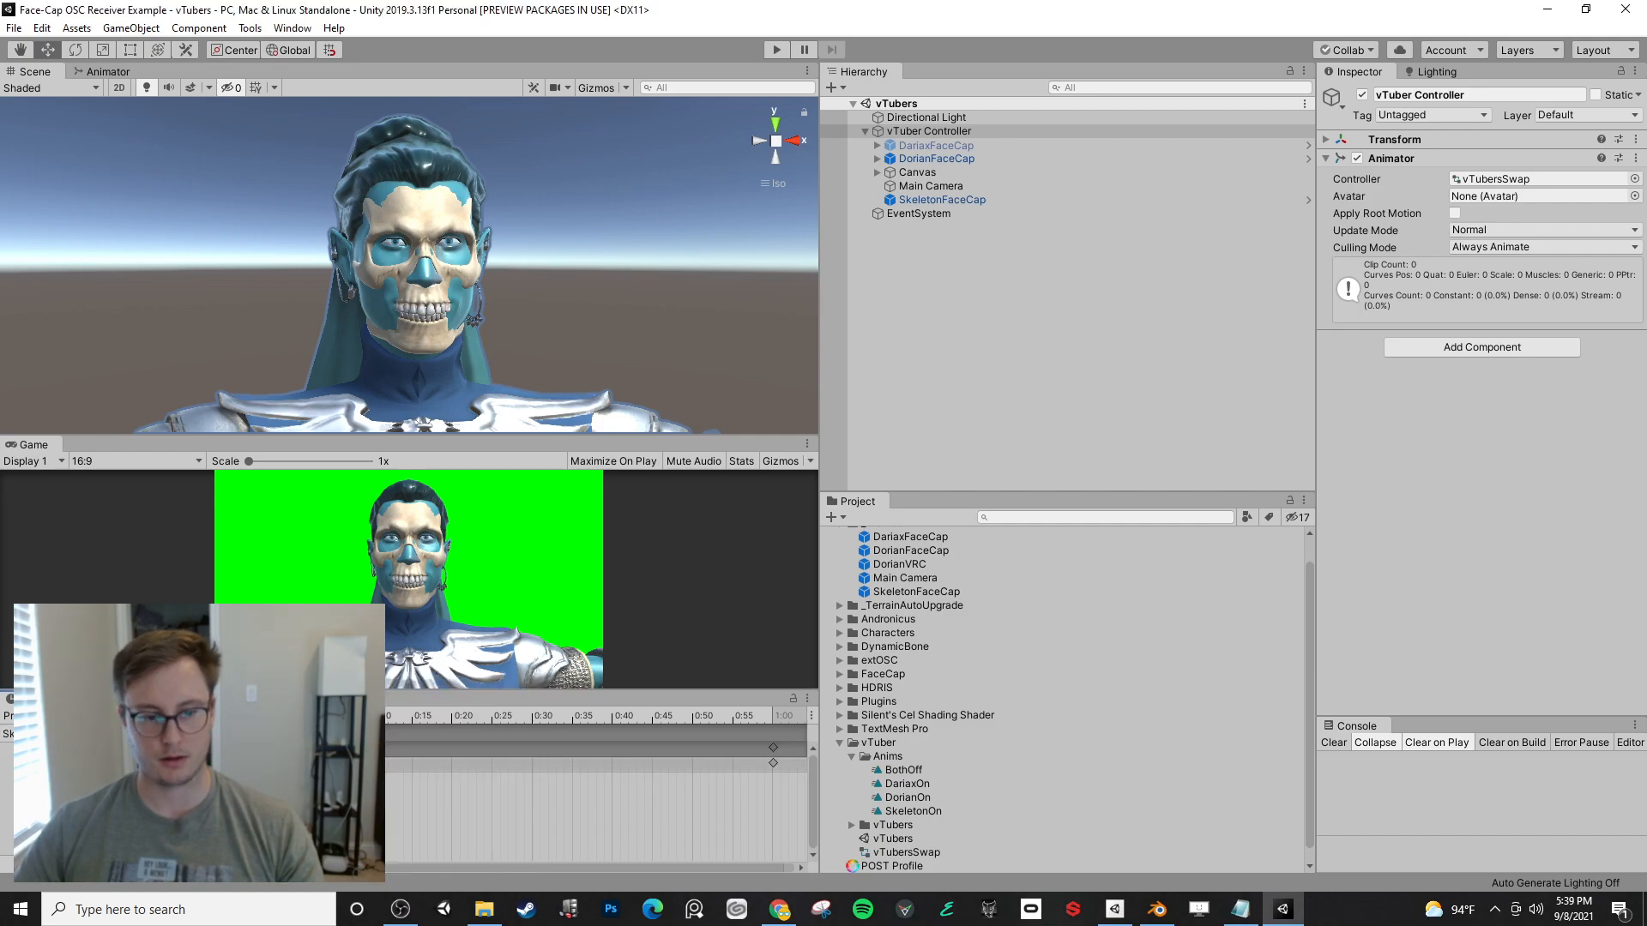
{"action": "left_click", "coordinate": [131, 787]}
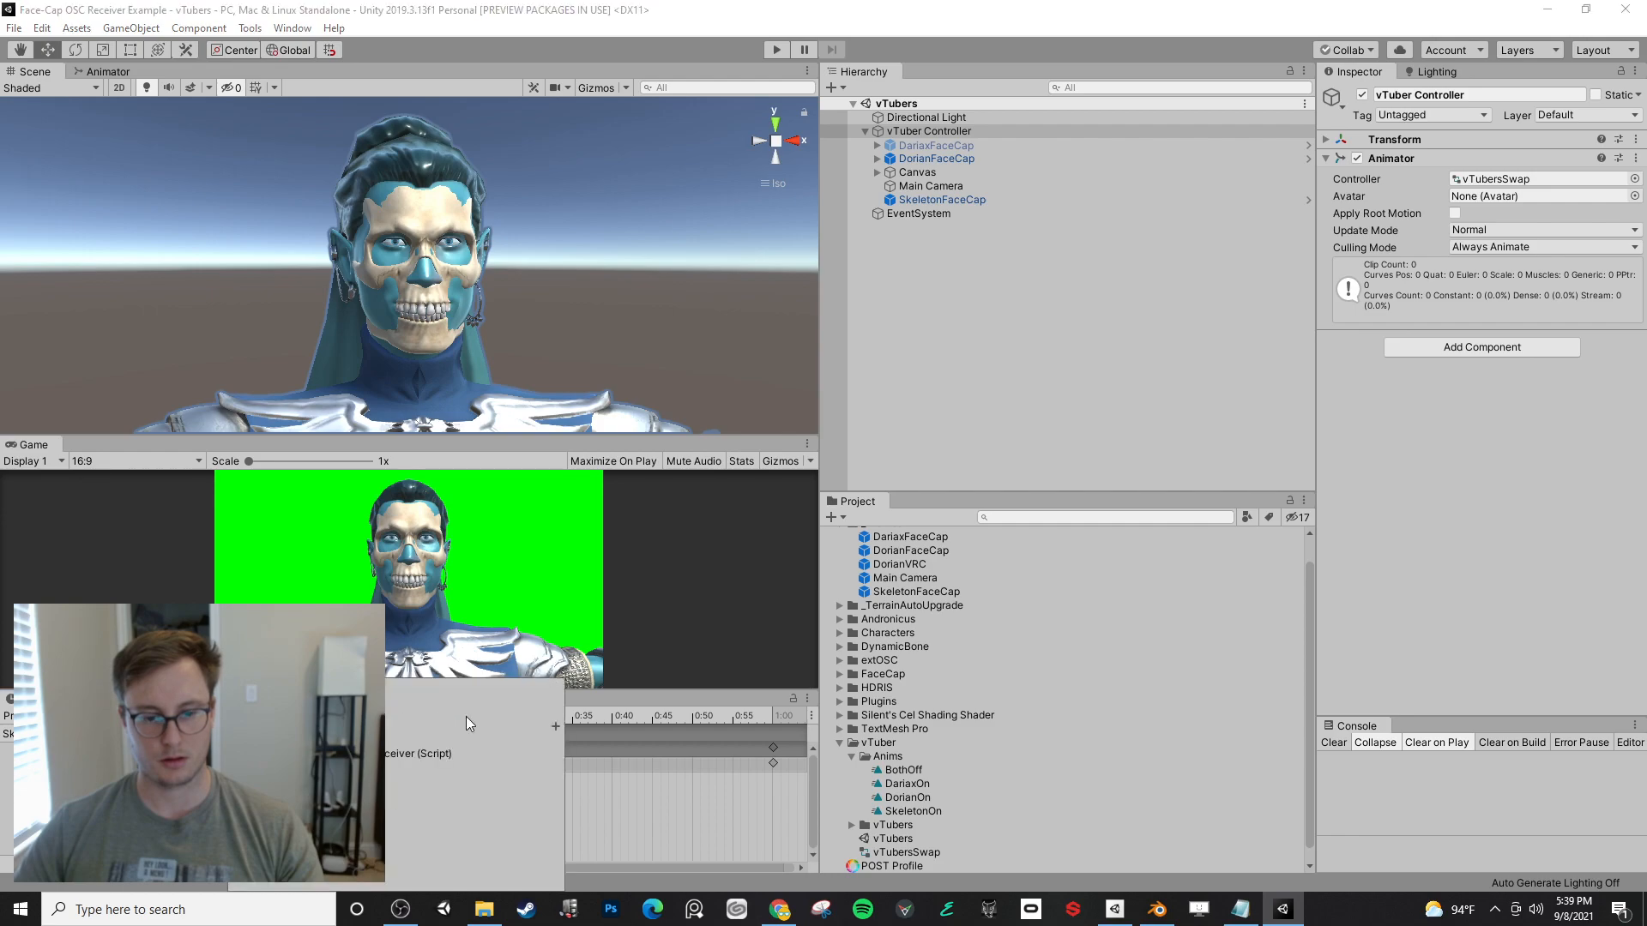
{"action": "left_click", "coordinate": [553, 726]}
{"action": "left_click", "coordinate": [131, 802]}
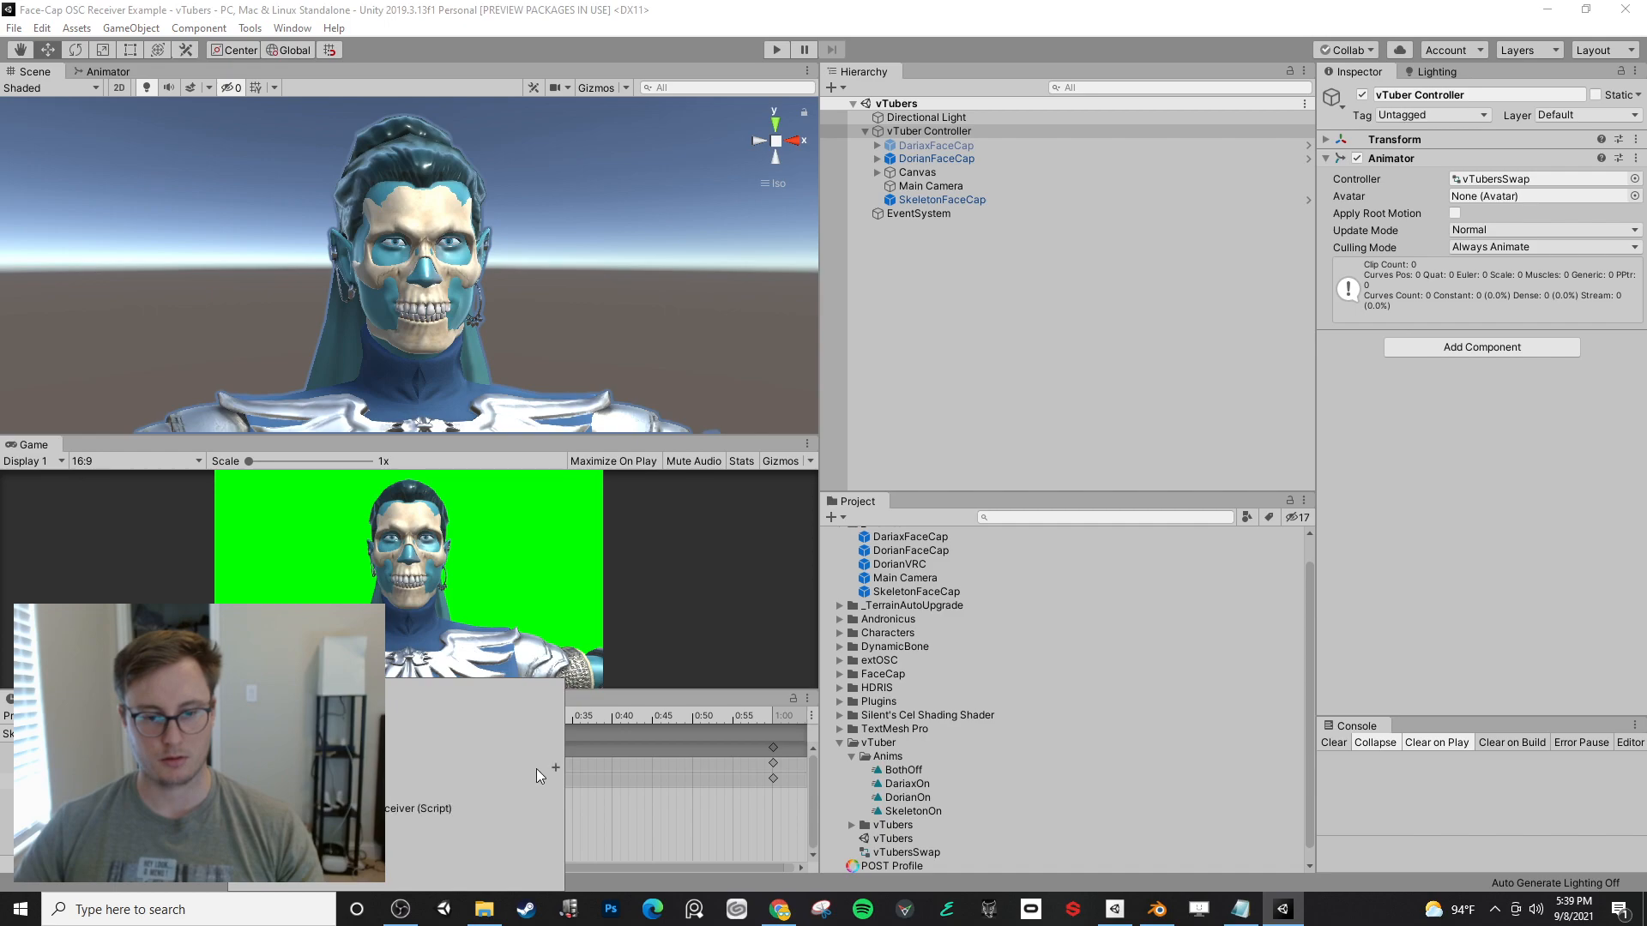
{"action": "left_click", "coordinate": [555, 769]}
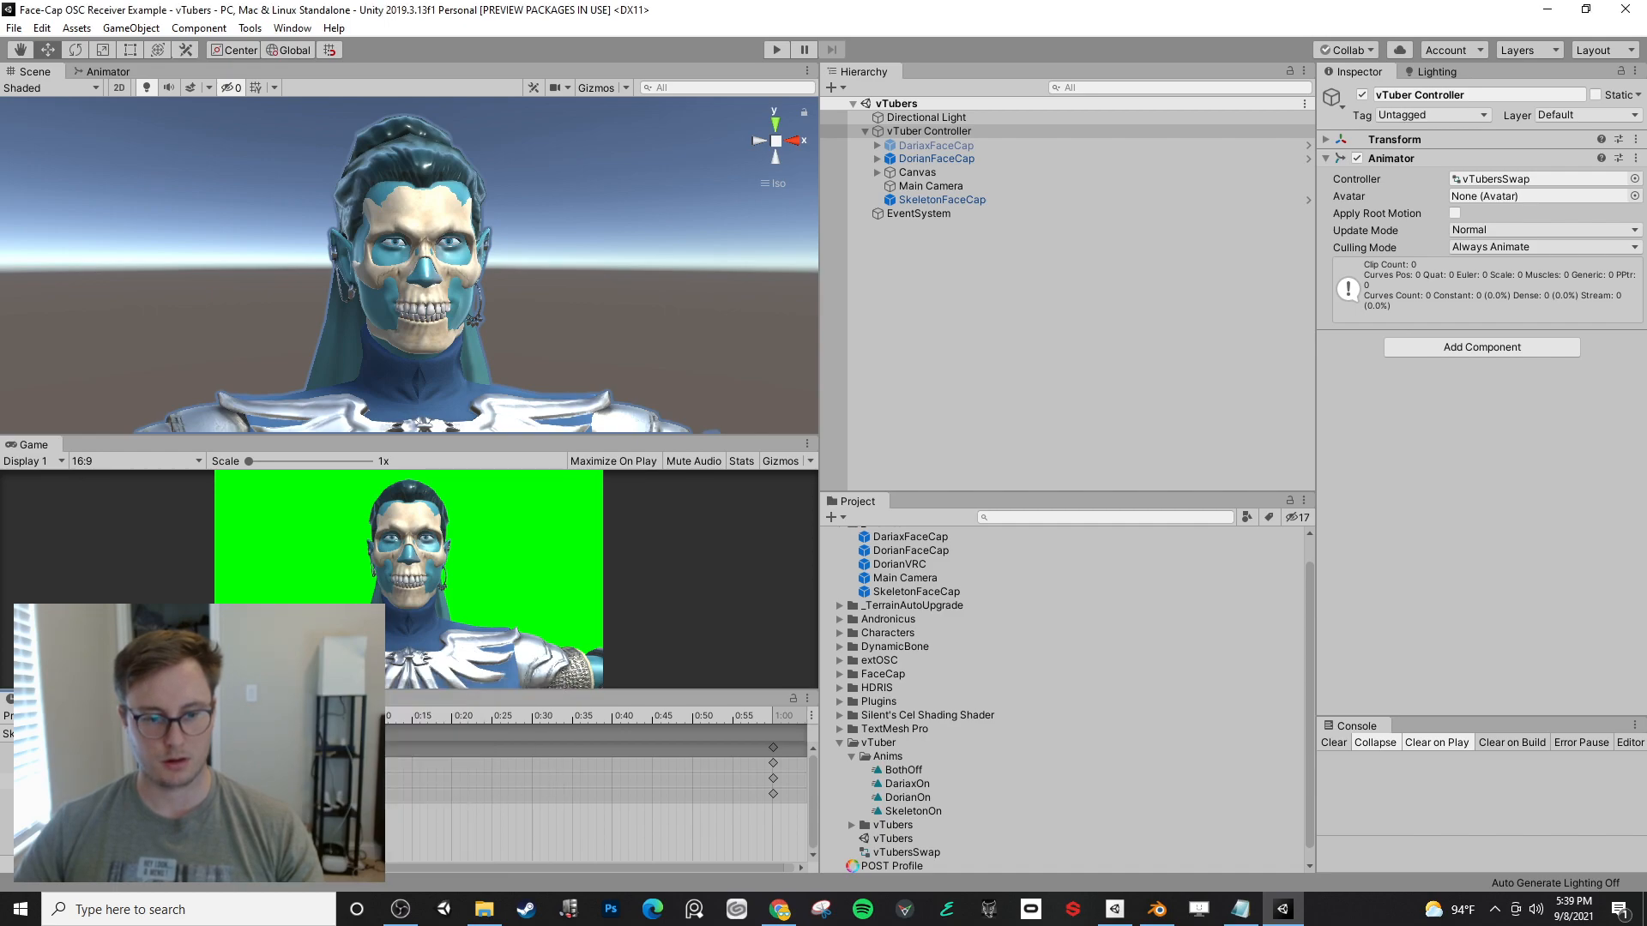
{"action": "left_click", "coordinate": [772, 749]}
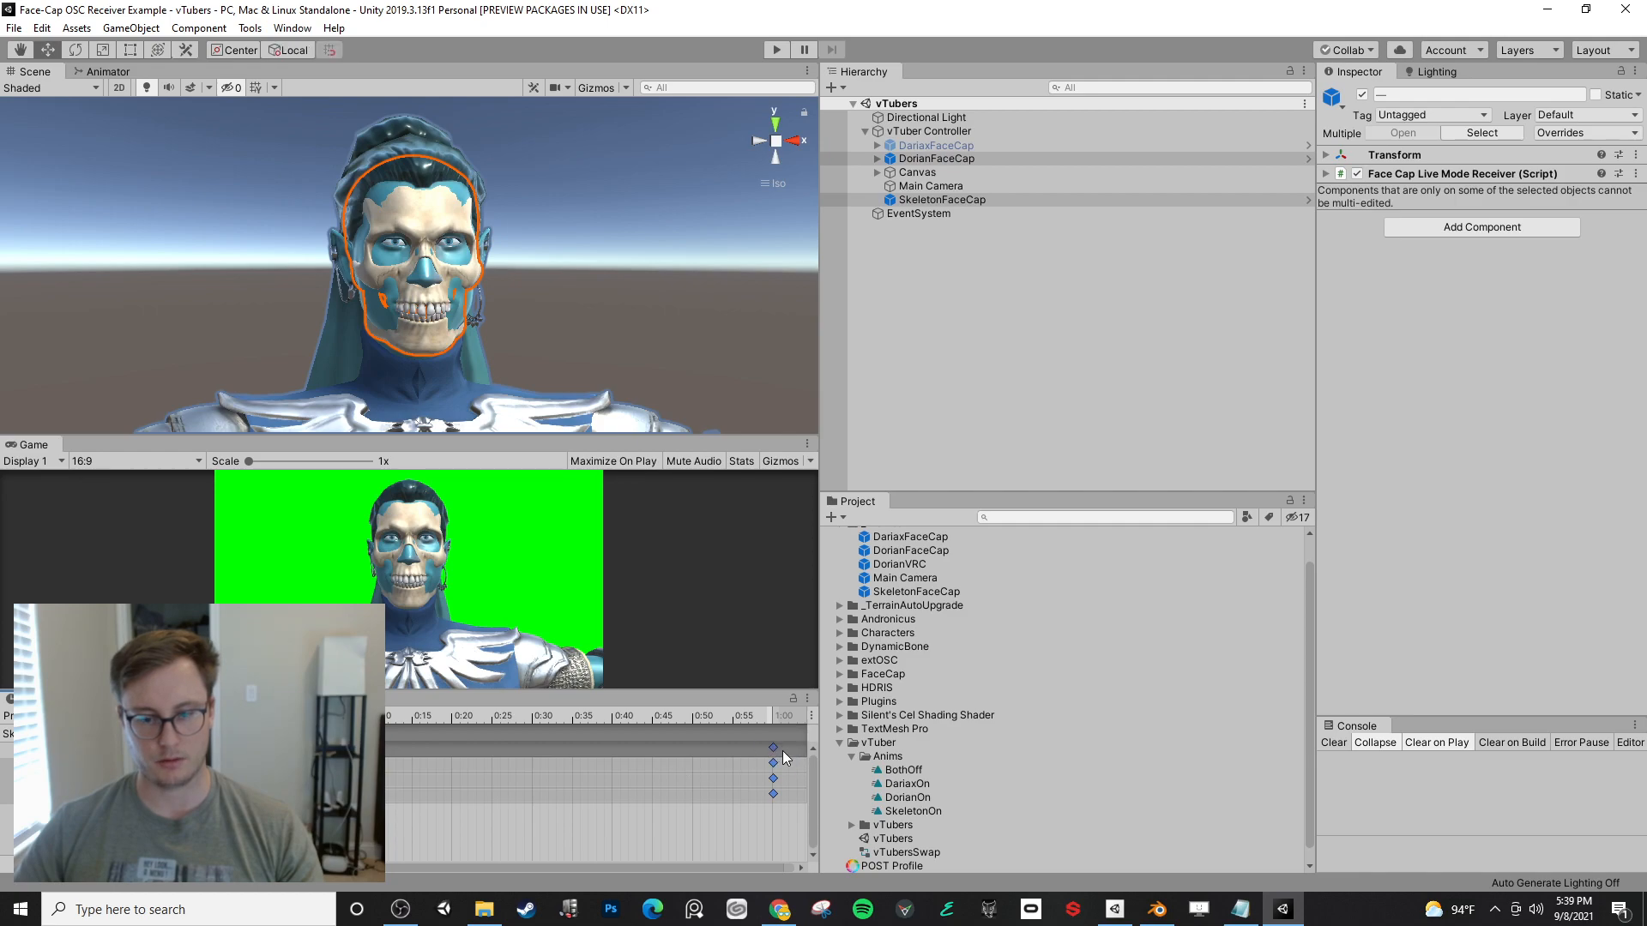
{"action": "key", "text": "Delete"}
- Display the DorianOn clip and the DariaxOn clip in turn to compare their animated properties
{"action": "left_click", "coordinate": [52, 735]}
{"action": "left_click", "coordinate": [52, 790]}
{"action": "left_click", "coordinate": [52, 734]}
{"action": "left_click", "coordinate": [52, 770]}
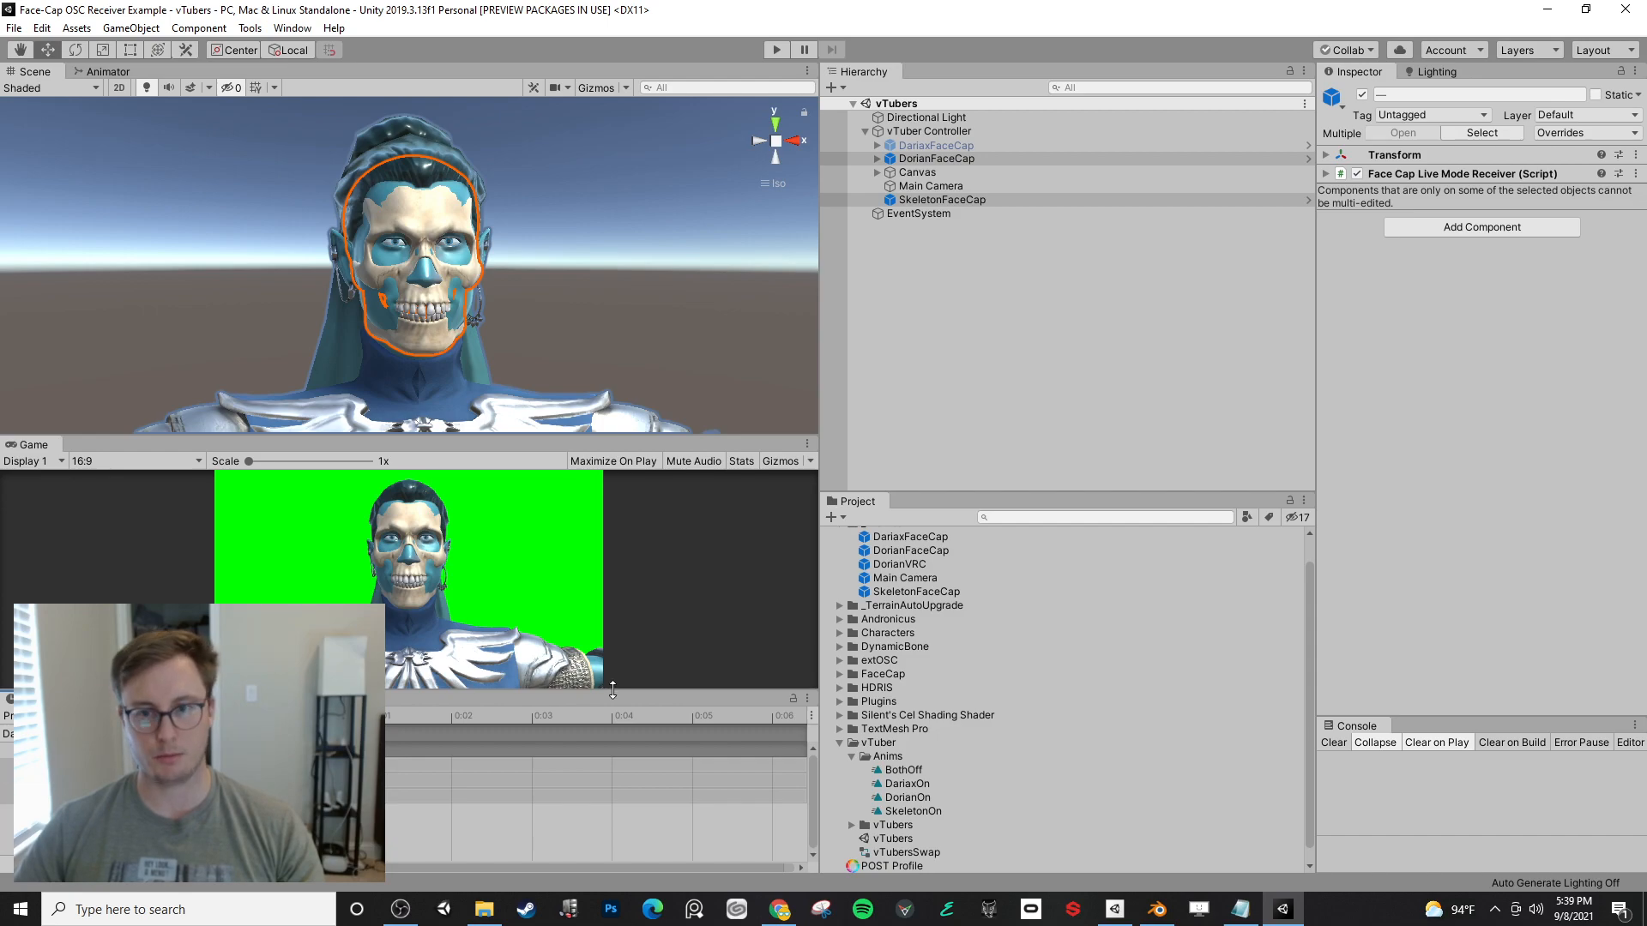
- Align the SkeletonOn state below DorianOn in the state machine and delete the DorianOn to DariaxOn transition
{"action": "left_click", "coordinate": [101, 72]}
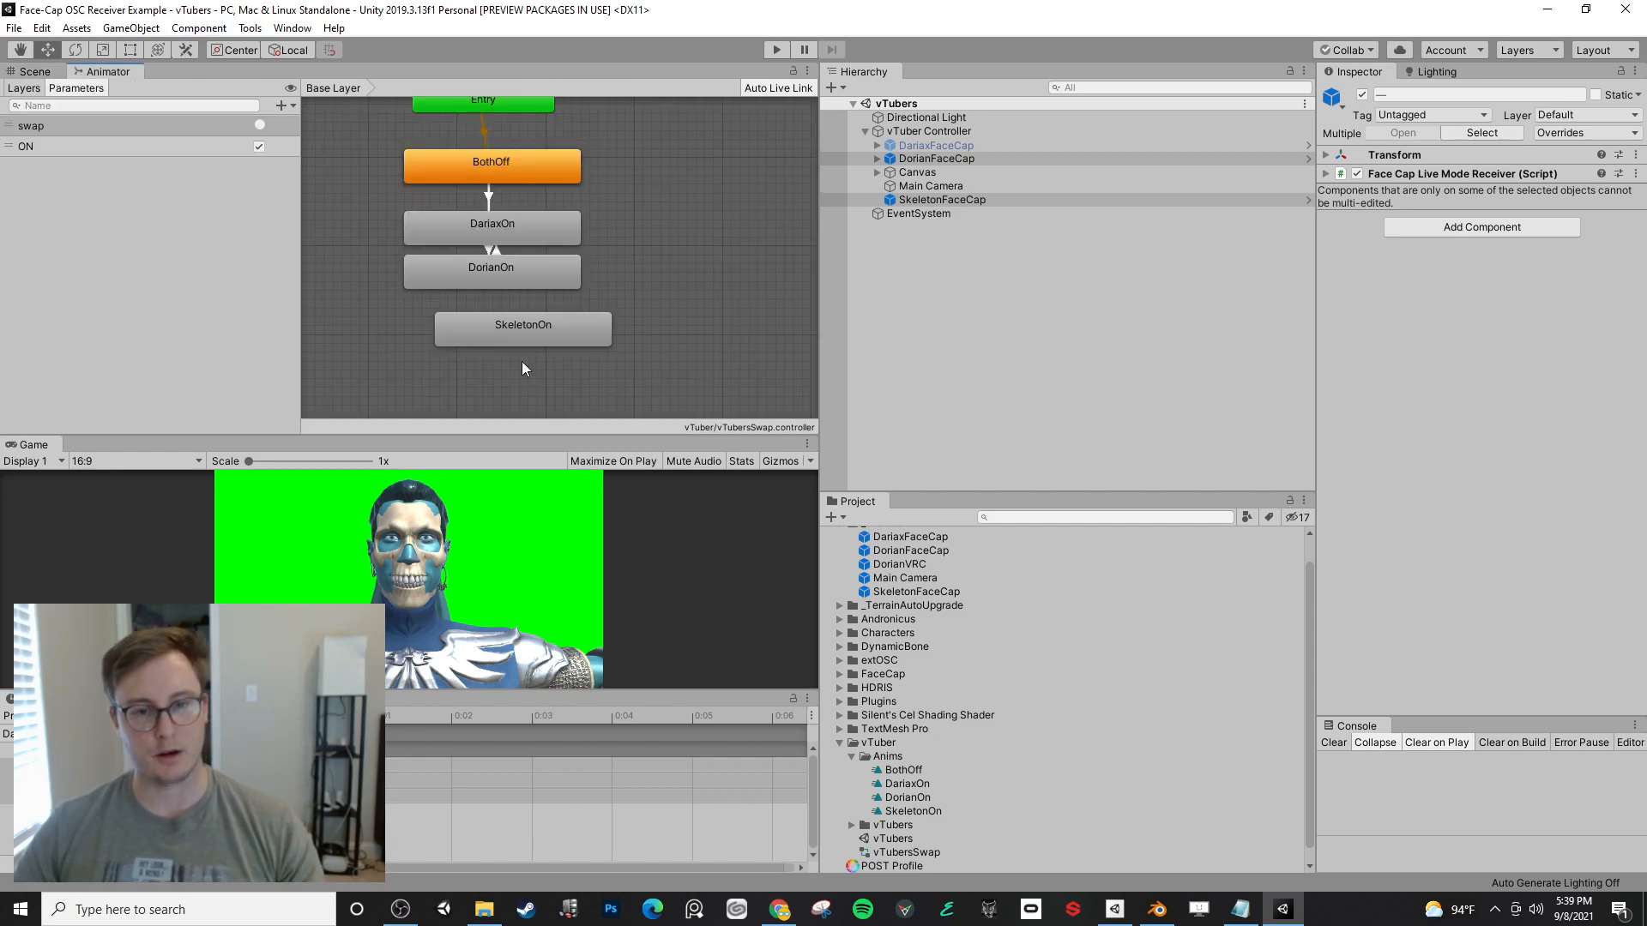
{"action": "left_click_drag", "start_coordinate": [527, 326], "coordinate": [495, 308]}
{"action": "left_click", "coordinate": [501, 248]}
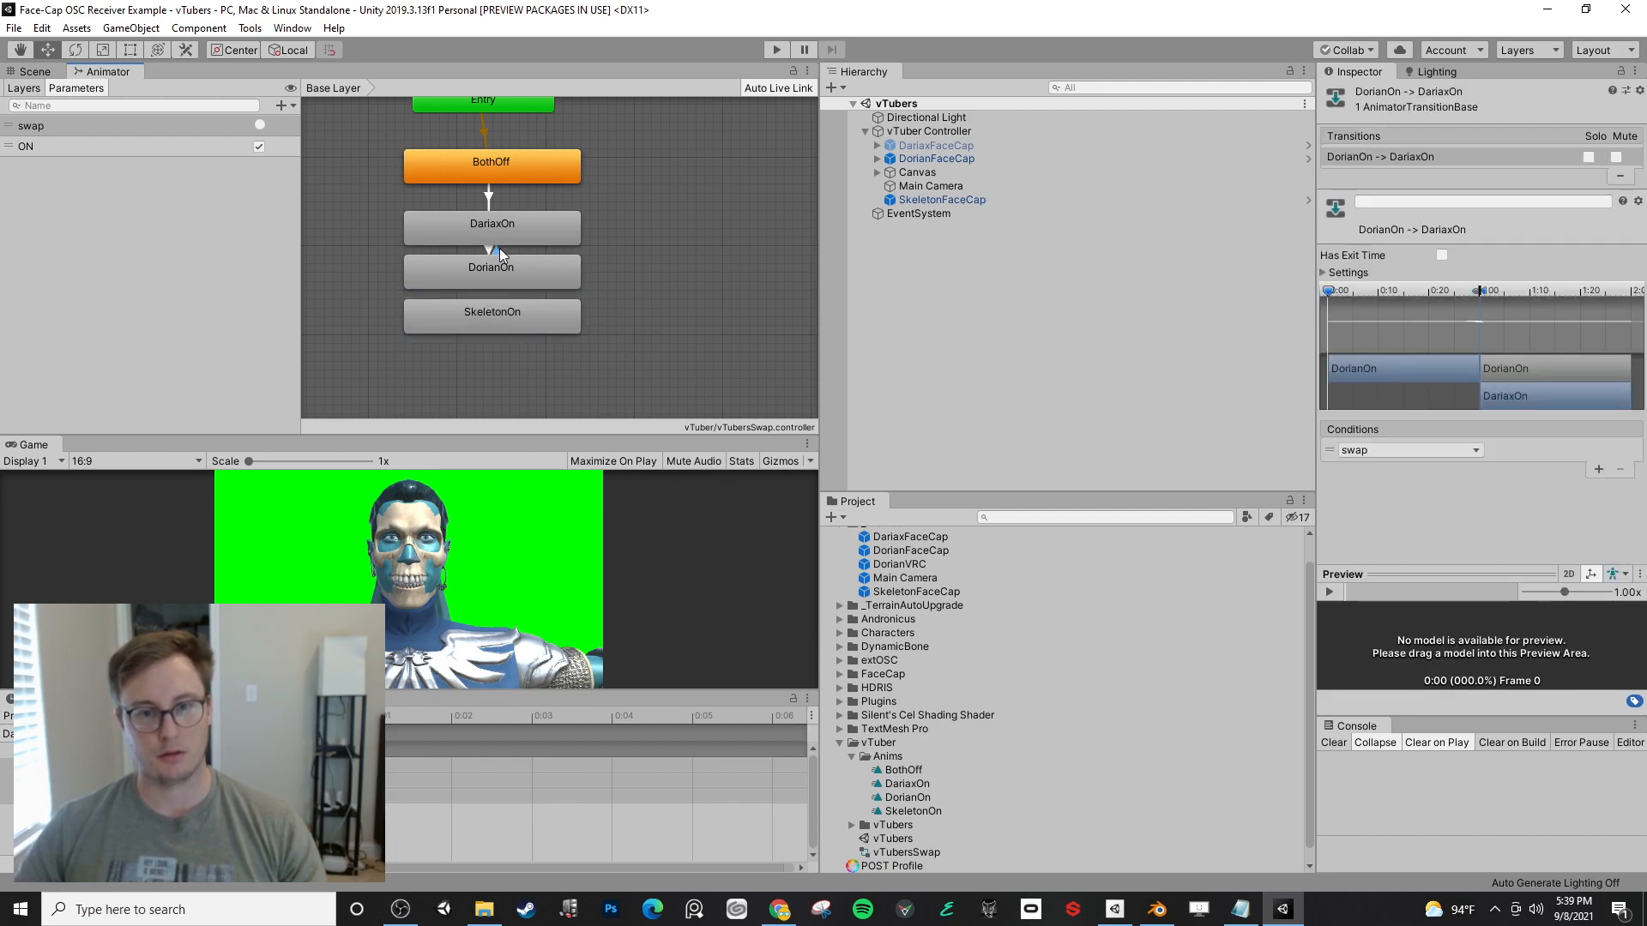
{"action": "right_click", "coordinate": [499, 248]}
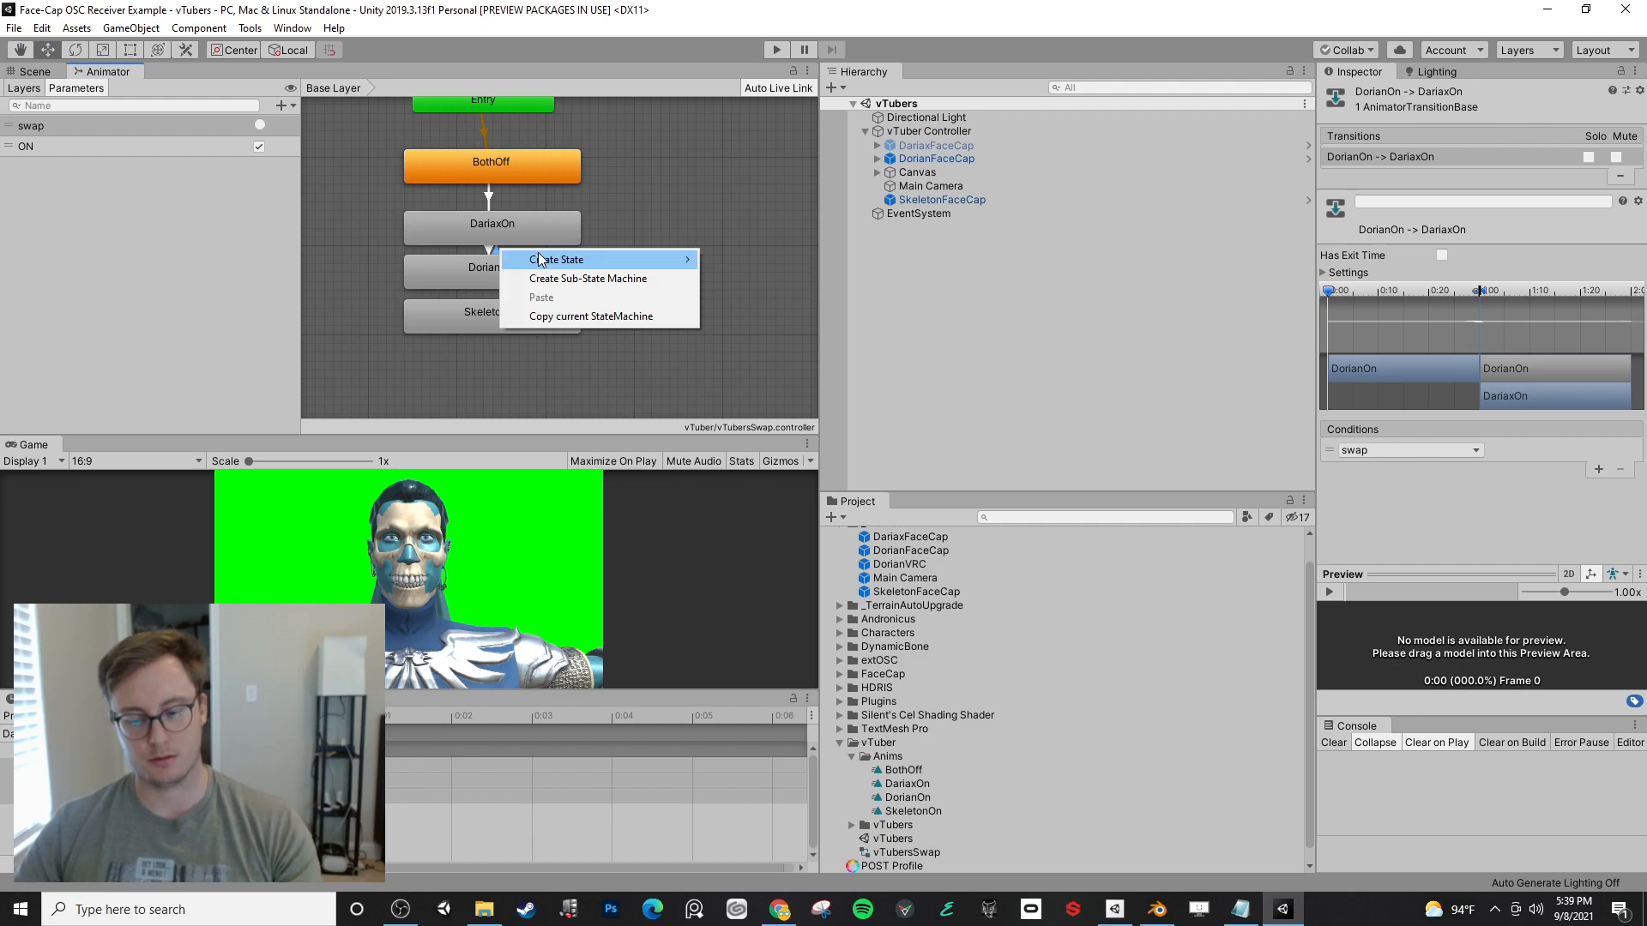
{"action": "left_click", "coordinate": [739, 166]}
{"action": "key", "text": "Delete"}
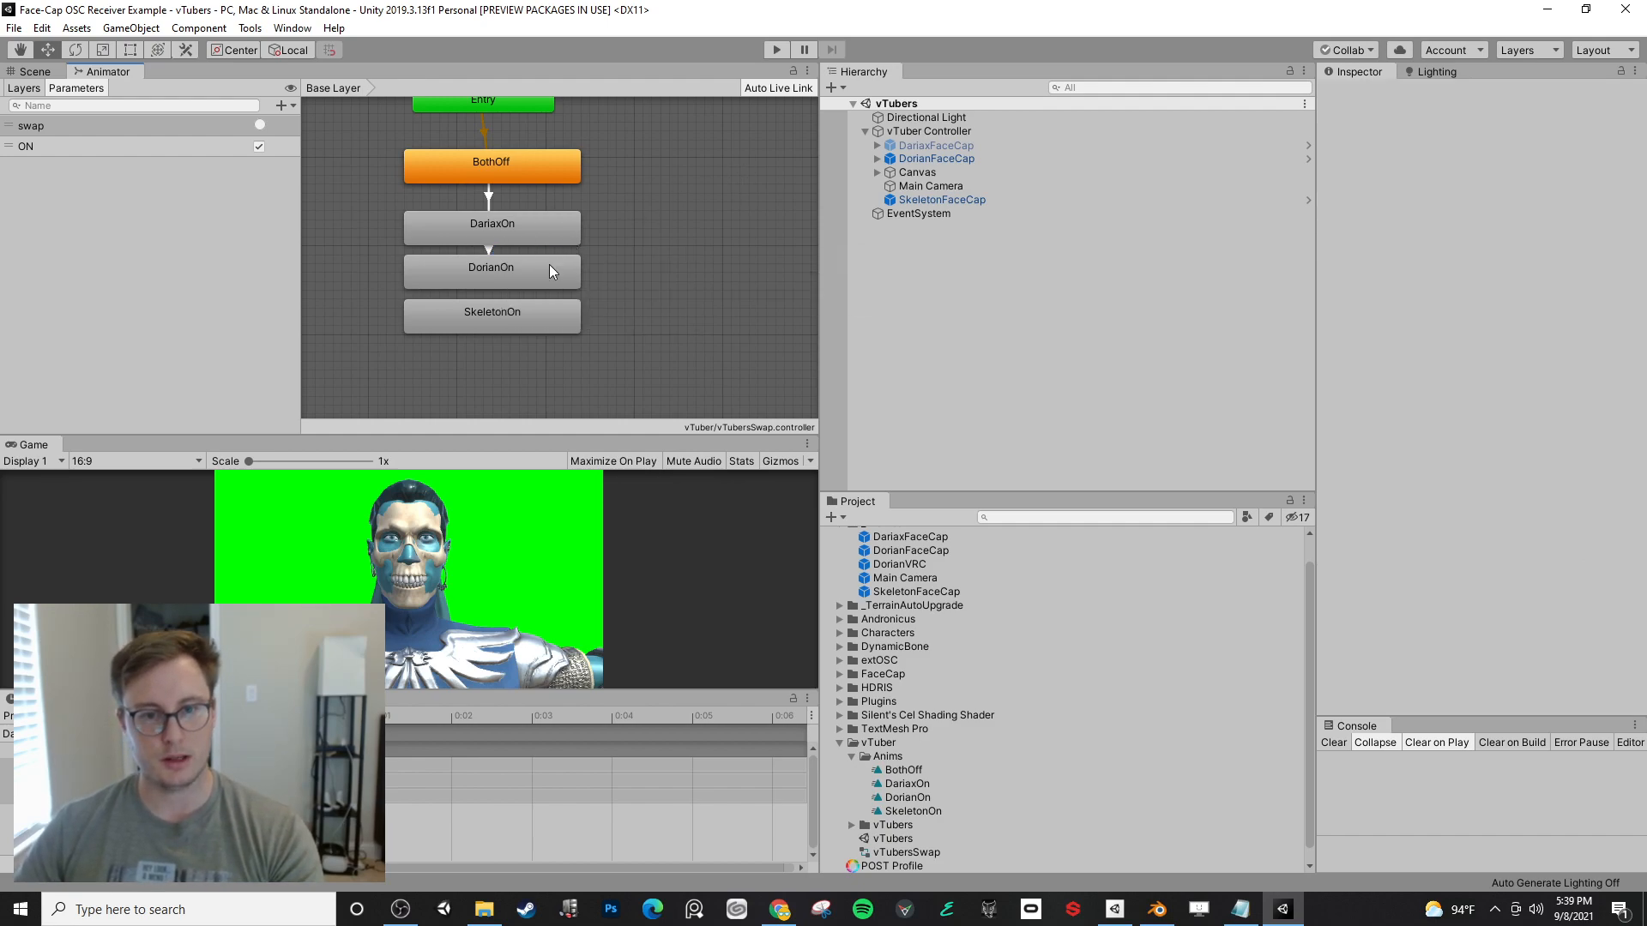
- Create a transition from DorianOn to SkeletonOn with no blend overlap and the swap trigger as its condition
{"action": "right_click", "coordinate": [498, 273]}
{"action": "left_click", "coordinate": [515, 284]}
{"action": "left_click", "coordinate": [496, 306]}
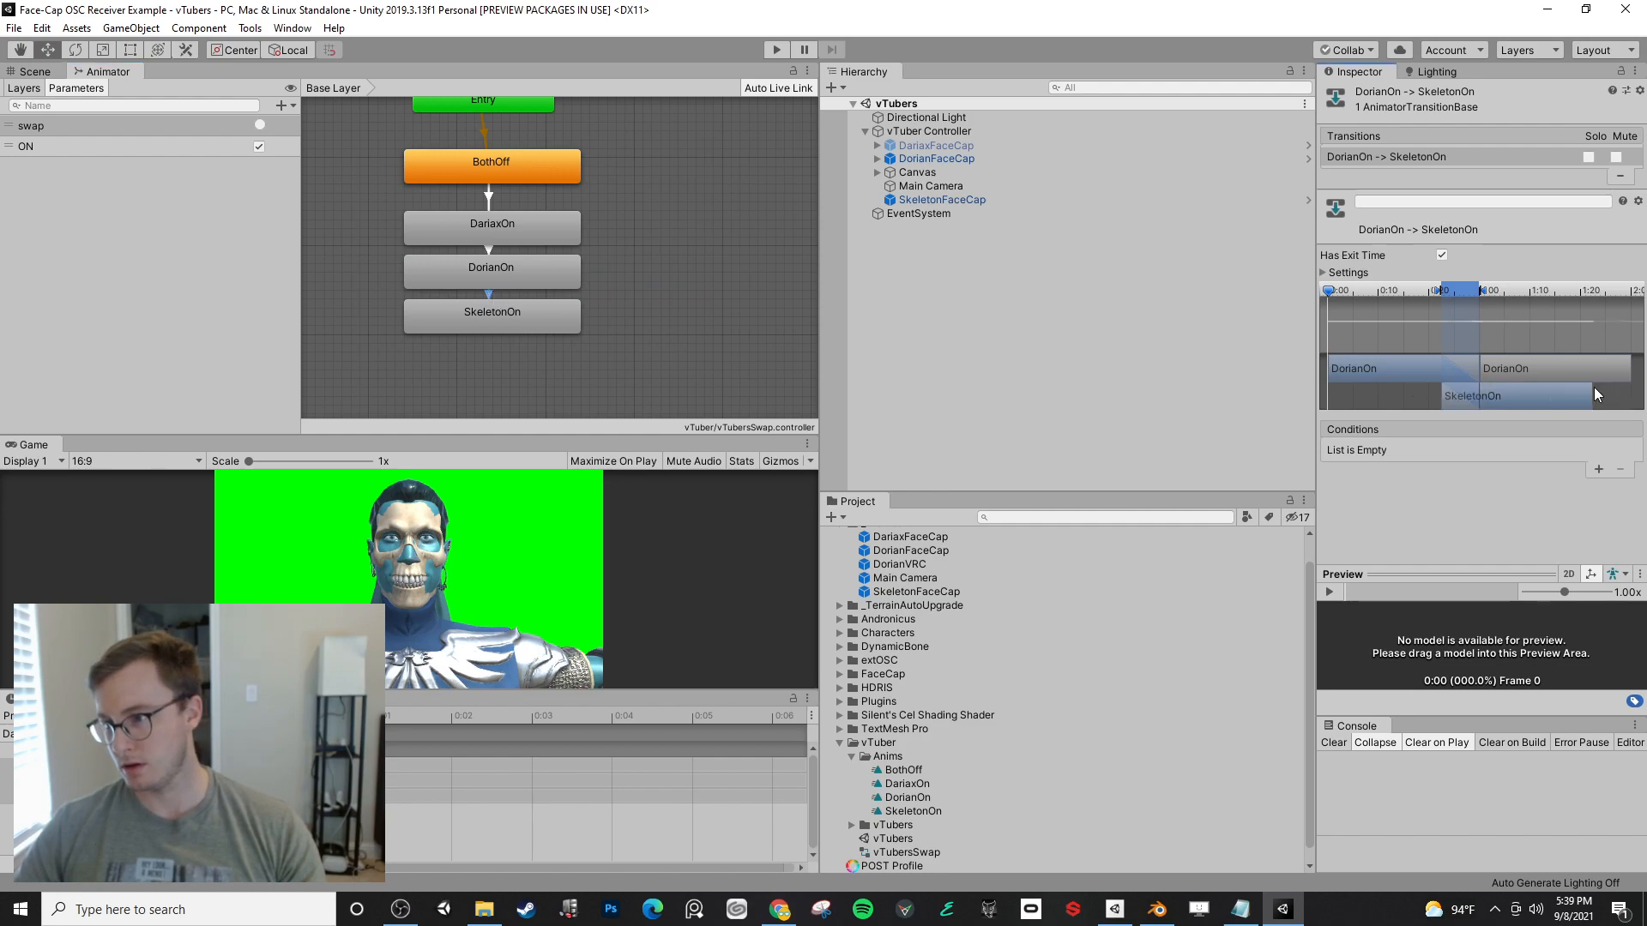
{"action": "left_click_drag", "start_coordinate": [1442, 293], "coordinate": [1491, 295]}
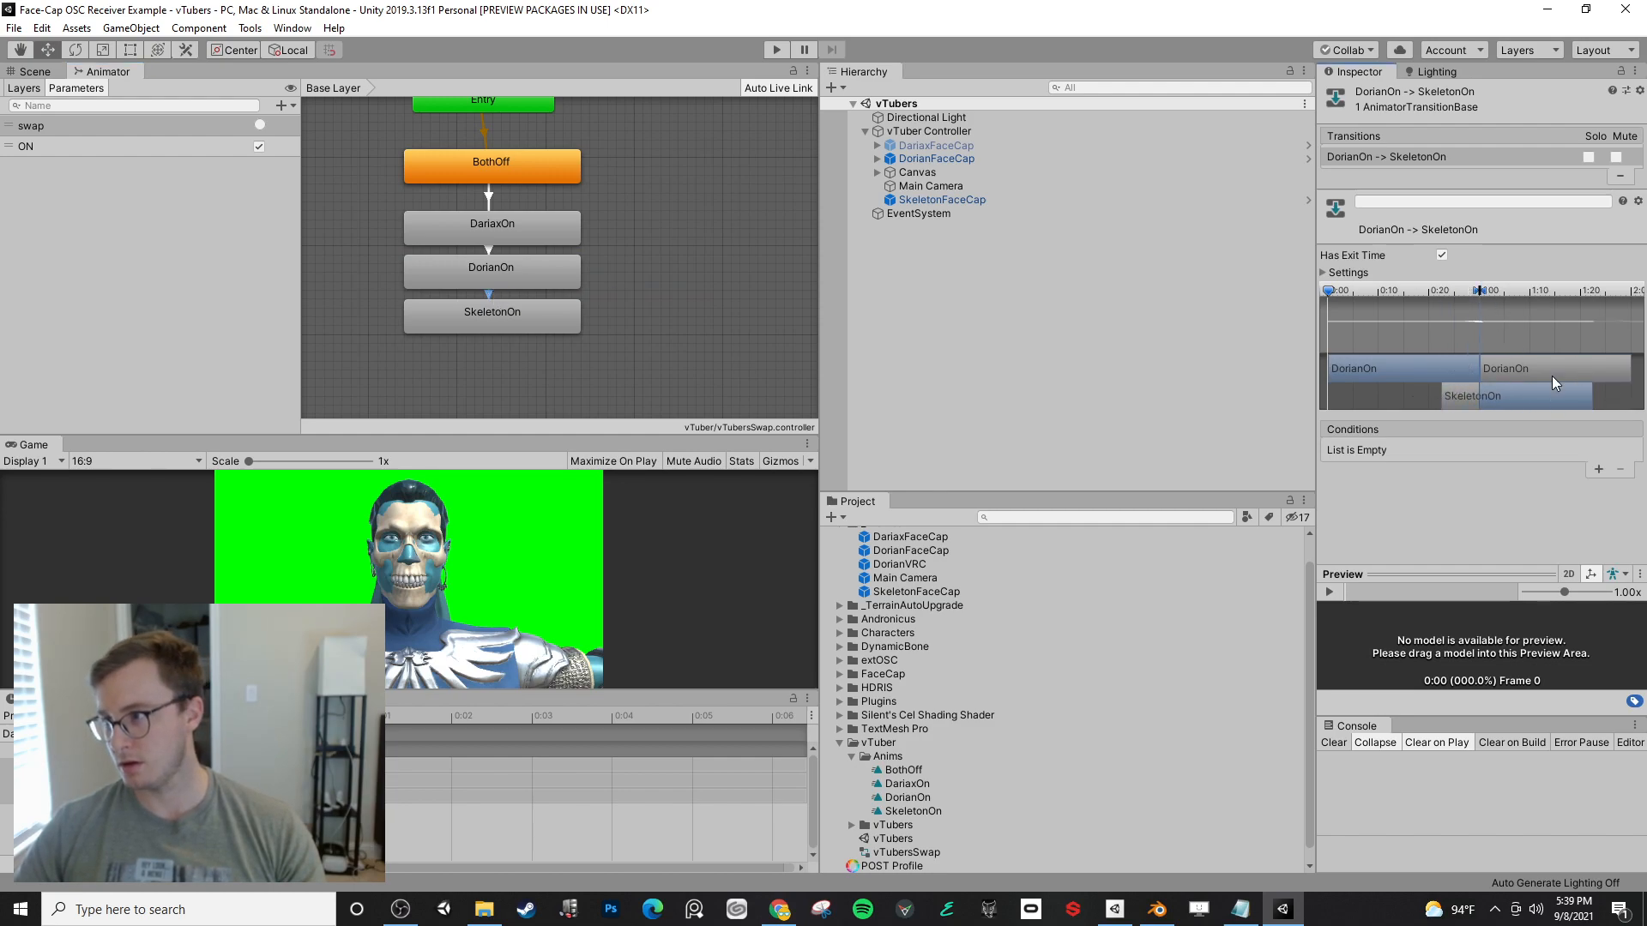
{"action": "left_click_drag", "start_coordinate": [1510, 398], "coordinate": [1549, 398]}
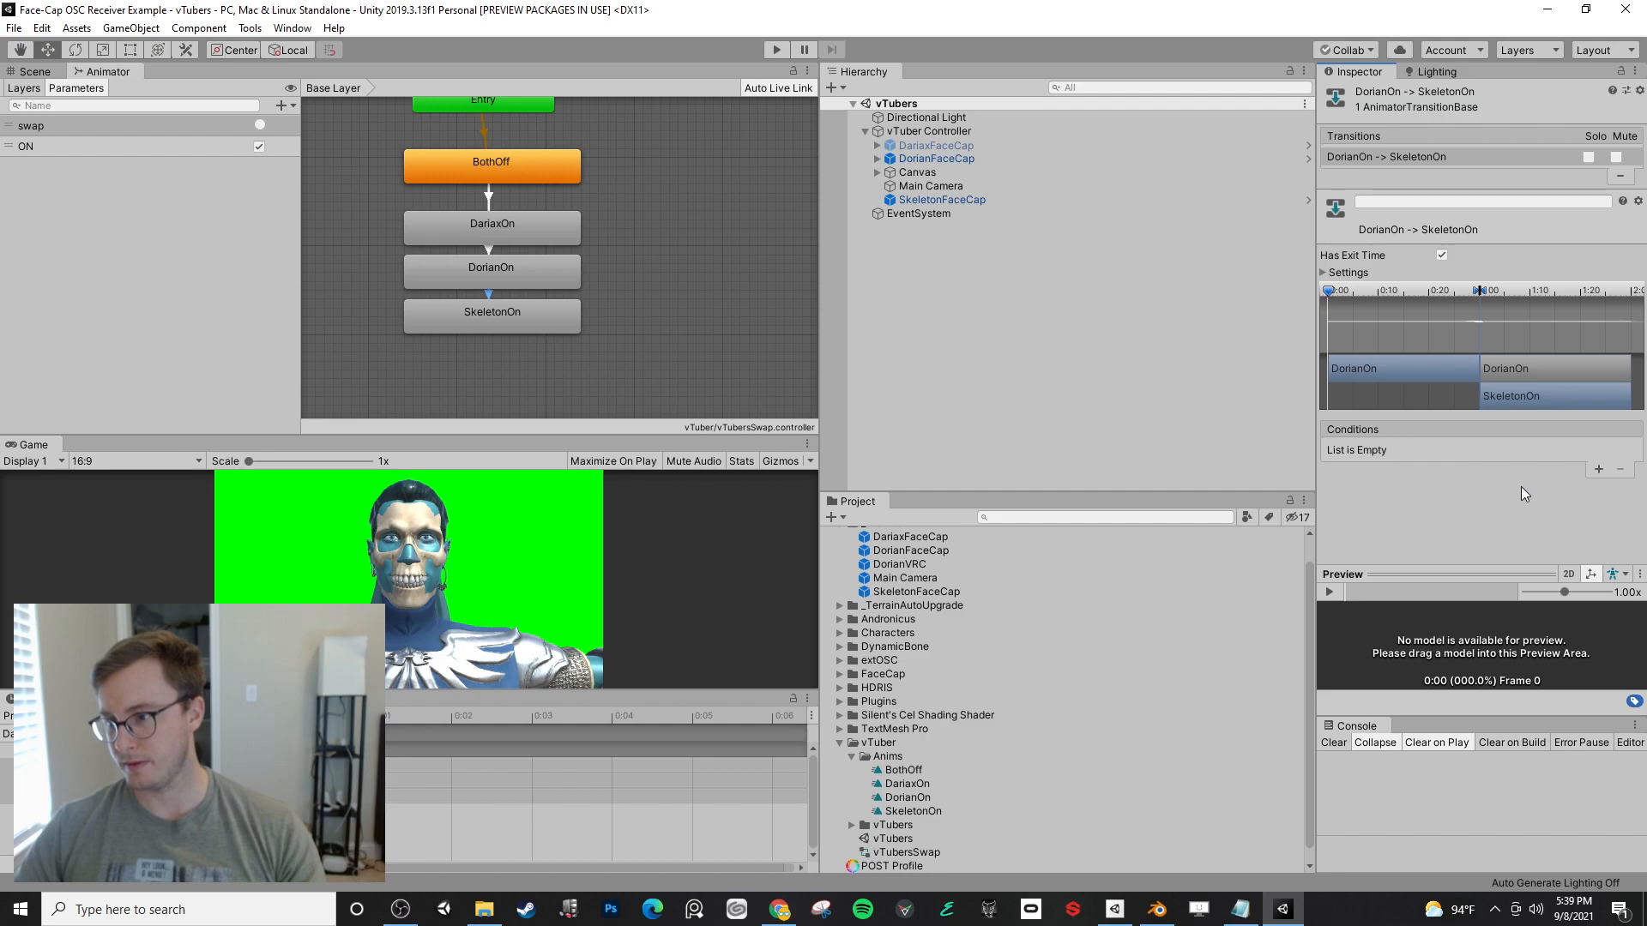
{"action": "left_click", "coordinate": [1597, 471]}
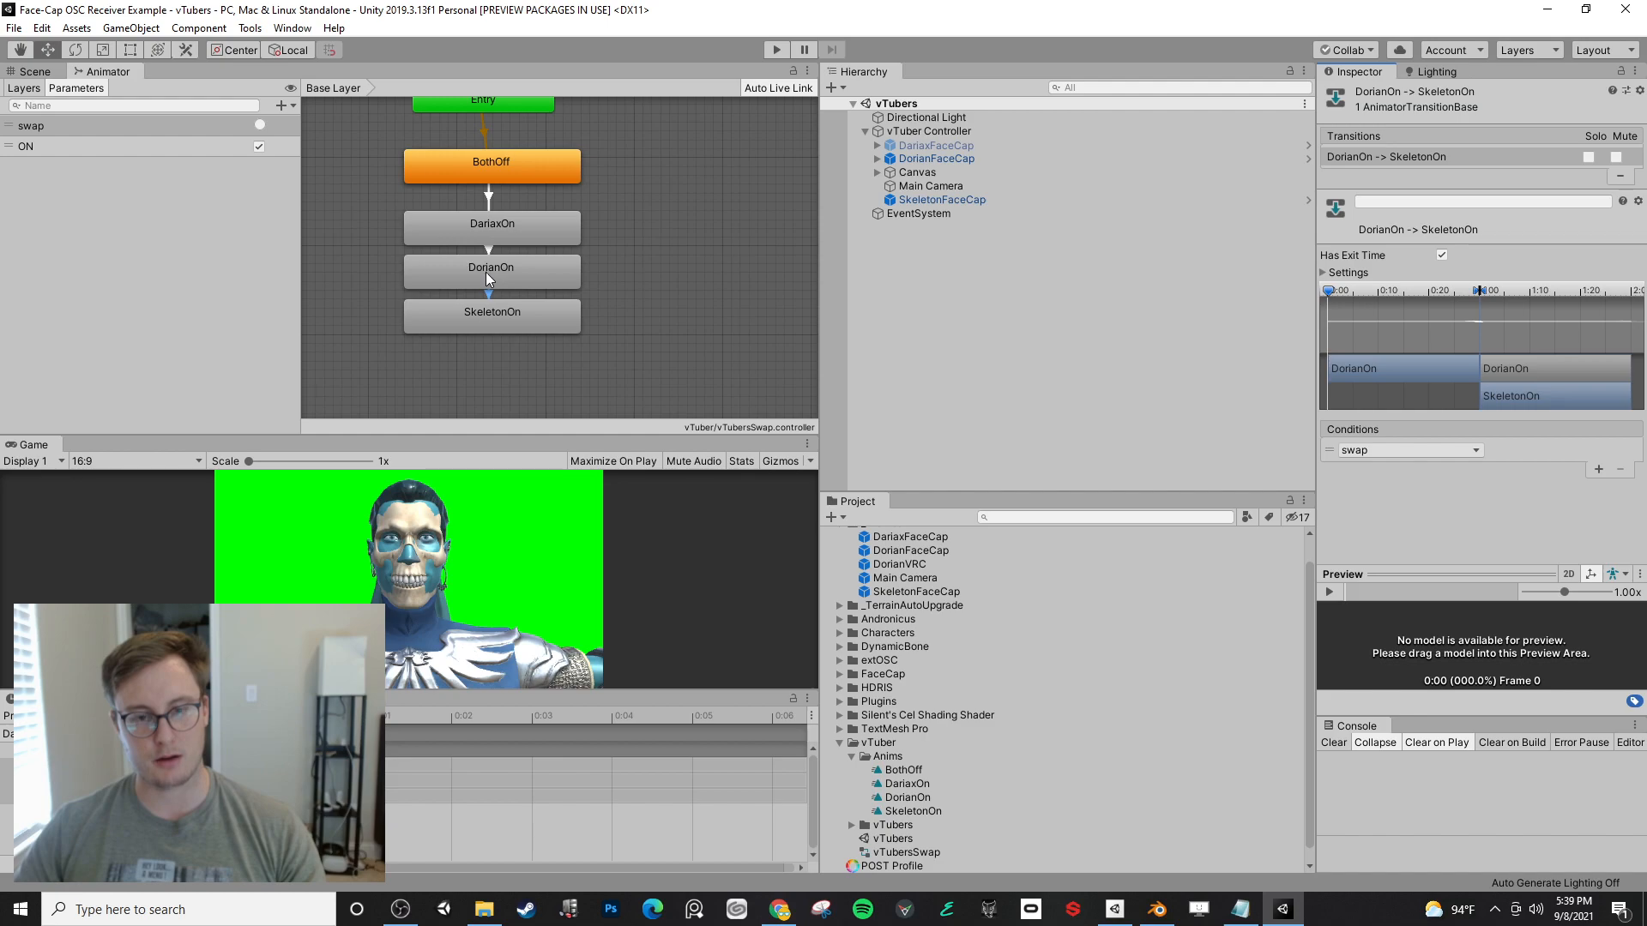
- Move the SkeletonOn state clear of the other states and create a transition from it to DariaxOn
{"action": "left_click_drag", "start_coordinate": [496, 324], "coordinate": [633, 326]}
{"action": "right_click", "coordinate": [633, 326]}
{"action": "left_click", "coordinate": [686, 336]}
{"action": "left_click", "coordinate": [513, 219]}
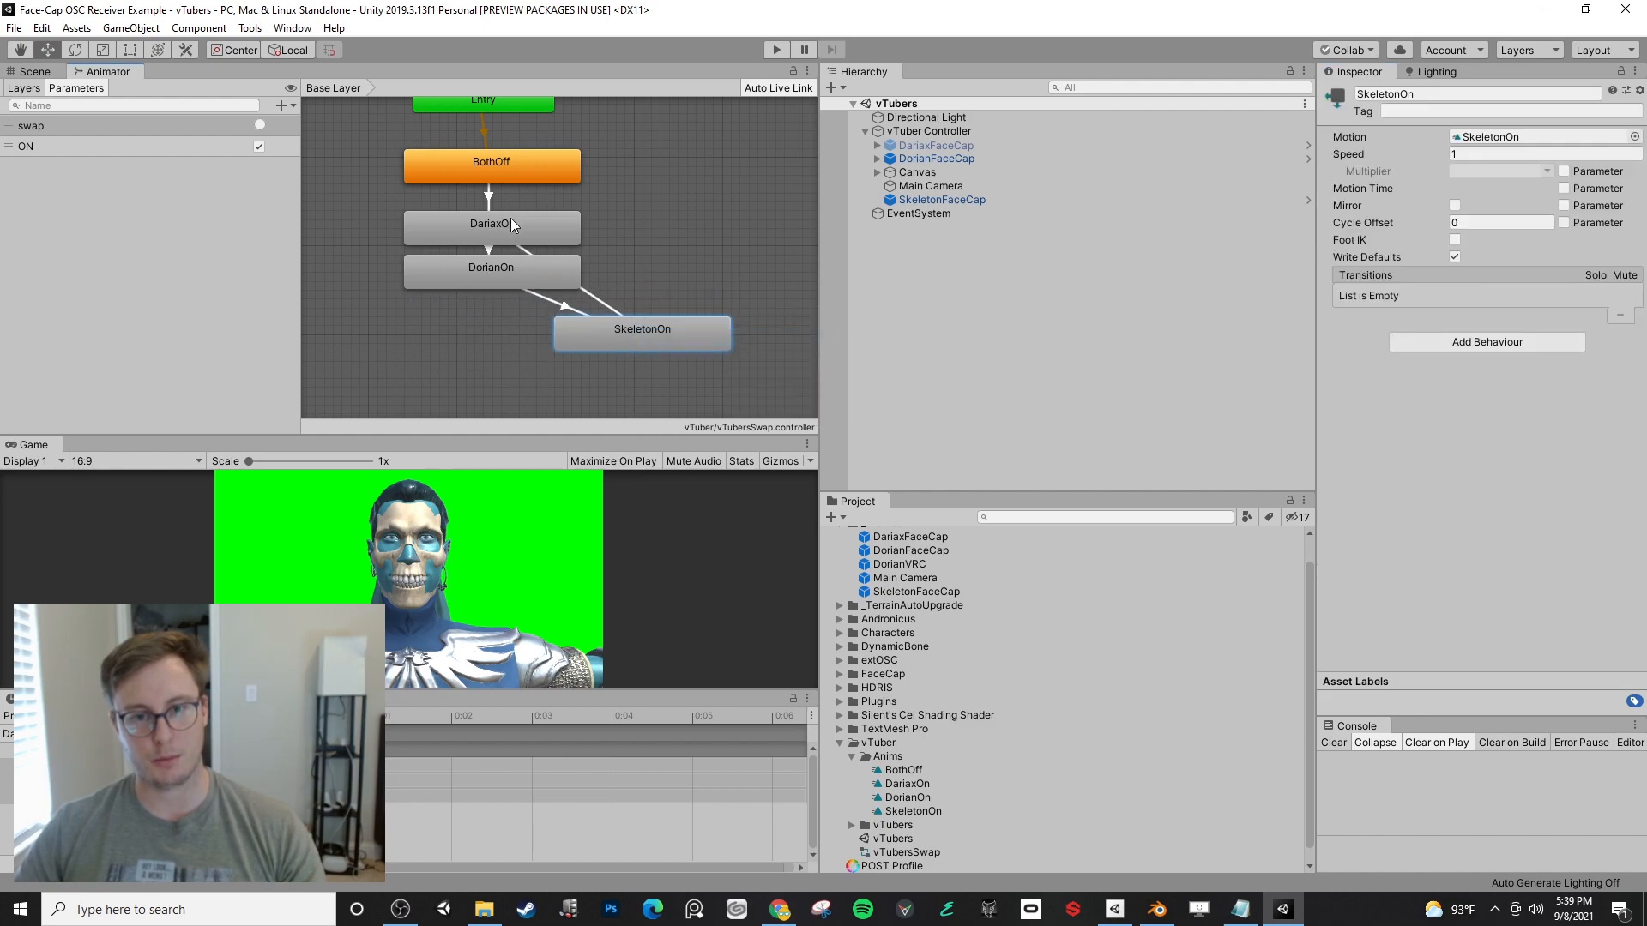
- Remove the blend overlap from the SkeletonOn to DariaxOn transition so DariaxOn starts when SkeletonOn ends
{"action": "left_click", "coordinate": [596, 302]}
{"action": "left_click_drag", "start_coordinate": [1436, 323], "coordinate": [1499, 290]}
{"action": "key", "text": "ctrl+z"}
{"action": "left_click_drag", "start_coordinate": [1459, 408], "coordinate": [1497, 408]}
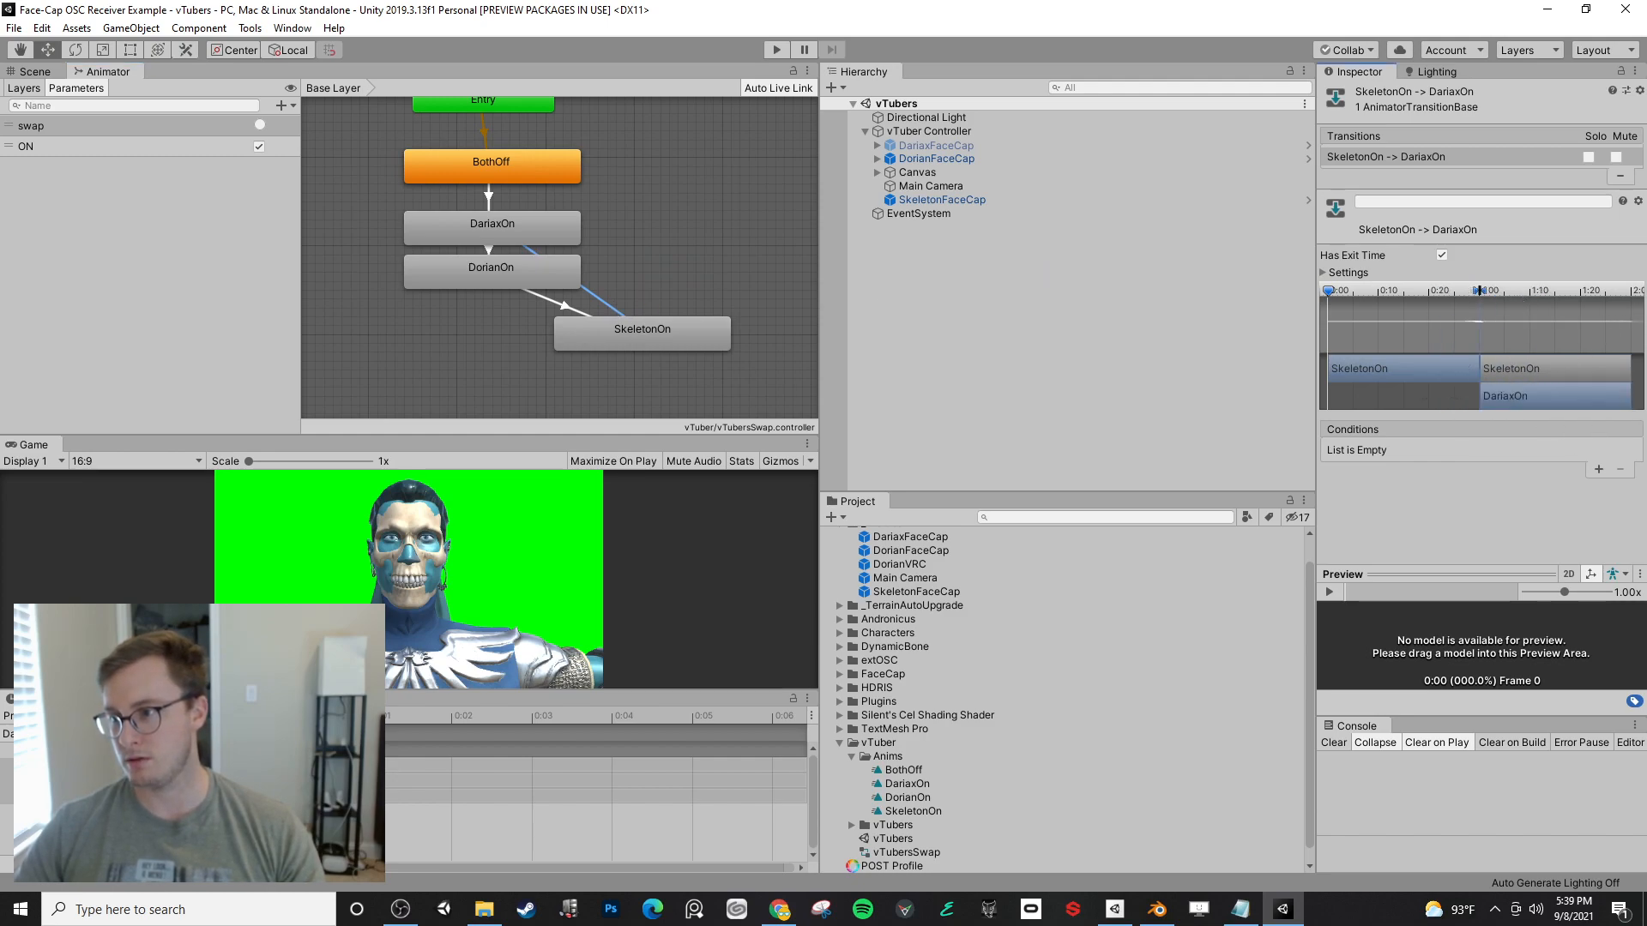
- Add the swap condition to the SkeletonOn to DariaxOn transition and run the scene with an enlarged Game view
{"action": "left_click", "coordinate": [1598, 470]}
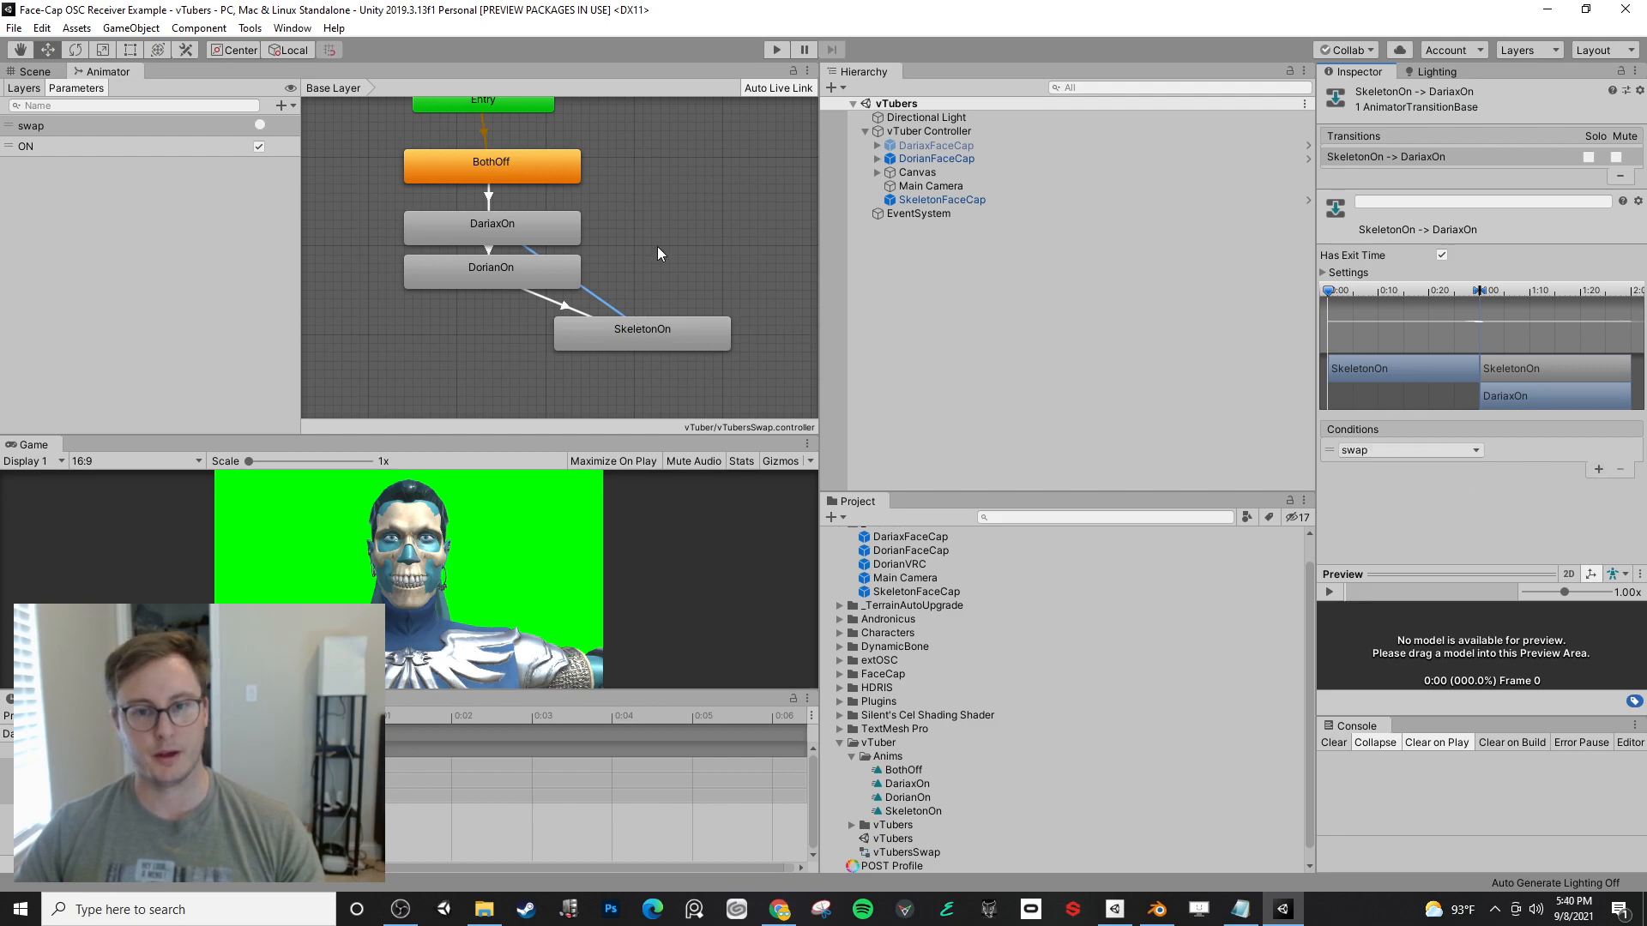
{"action": "left_click", "coordinate": [776, 50]}
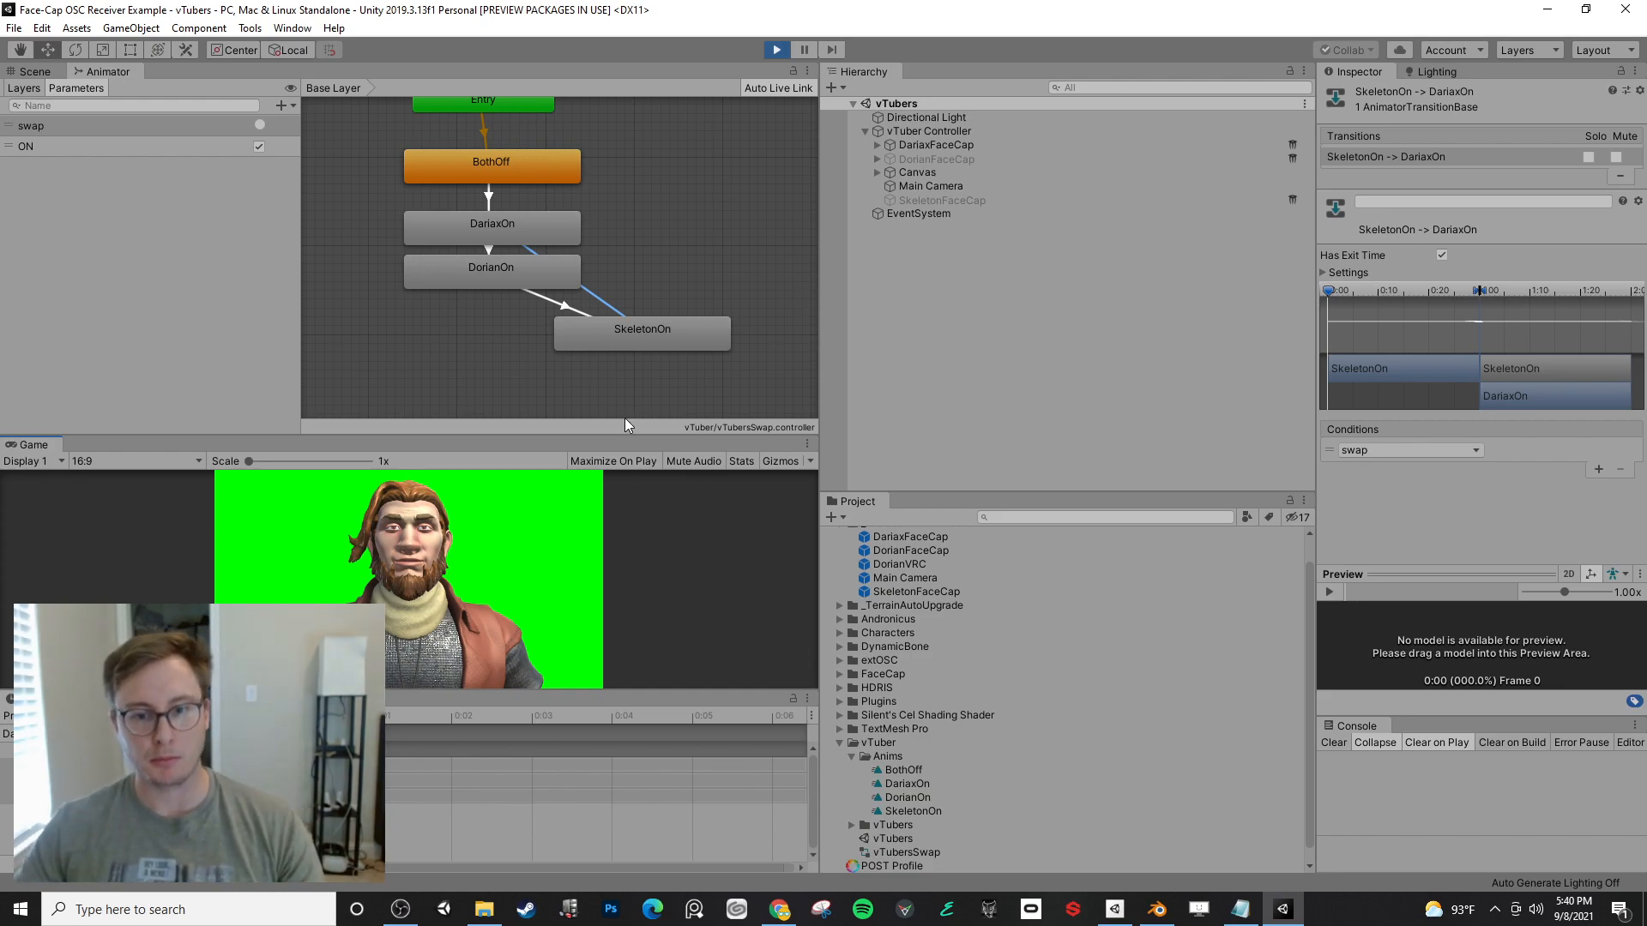
{"action": "left_click_drag", "start_coordinate": [621, 435], "coordinate": [645, 271]}
{"action": "left_click_drag", "start_coordinate": [619, 615], "coordinate": [623, 769]}
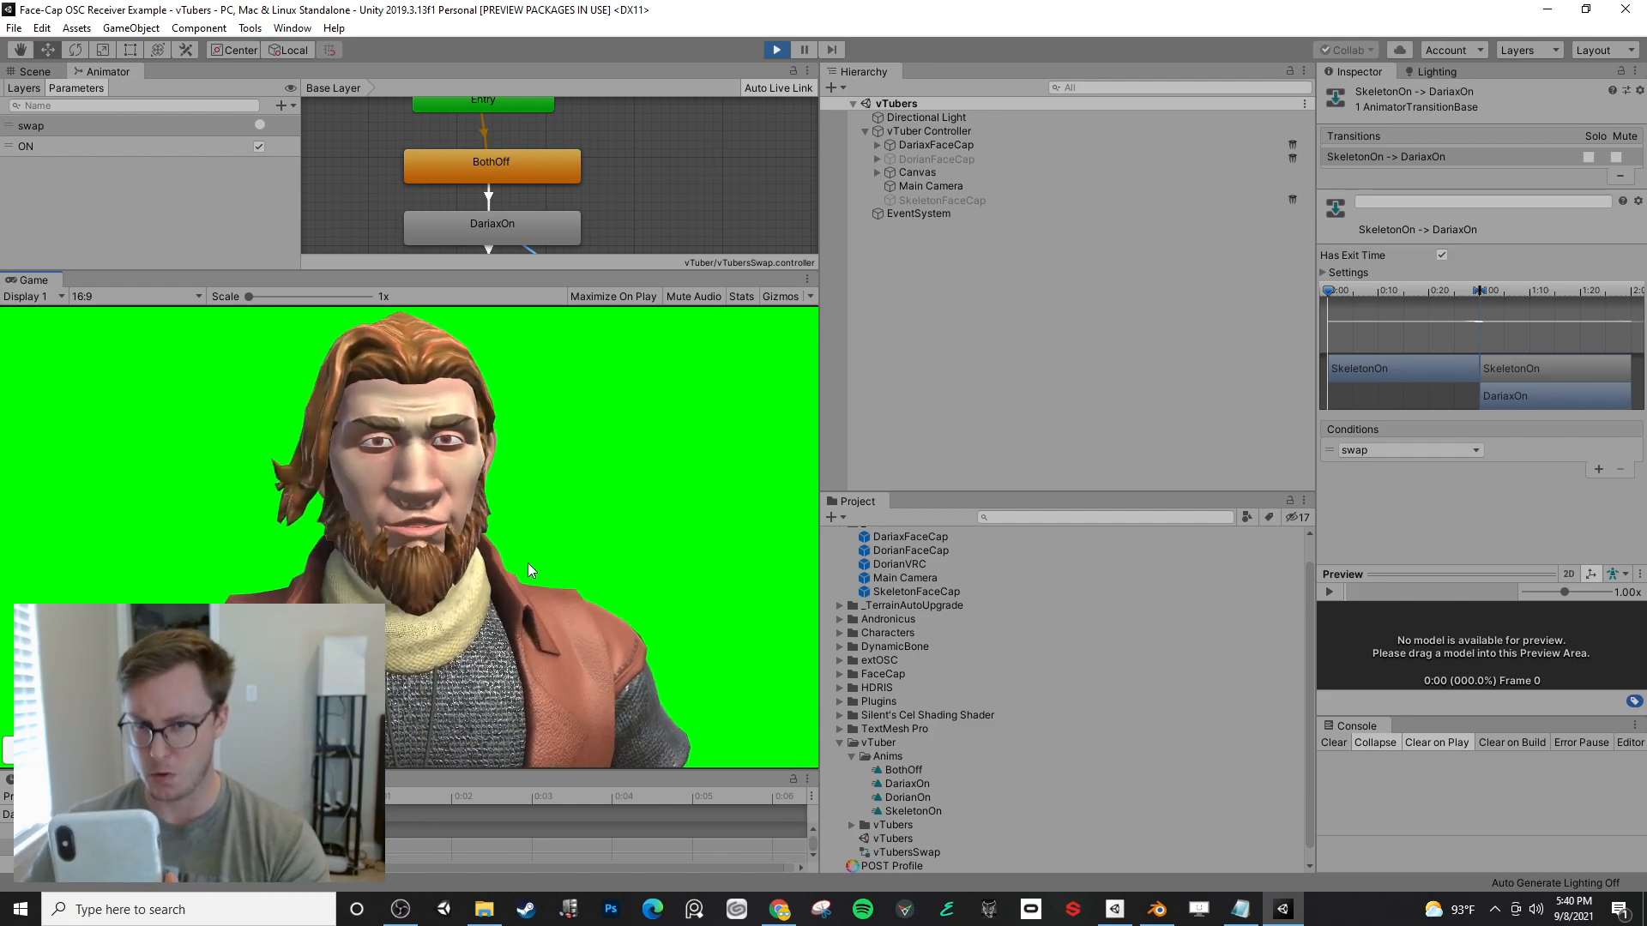
- Cycle repeatedly through the Dariax, Dorian and Skeleton avatars in the running scene to test the swap
{"action": "left_click", "coordinate": [69, 750]}
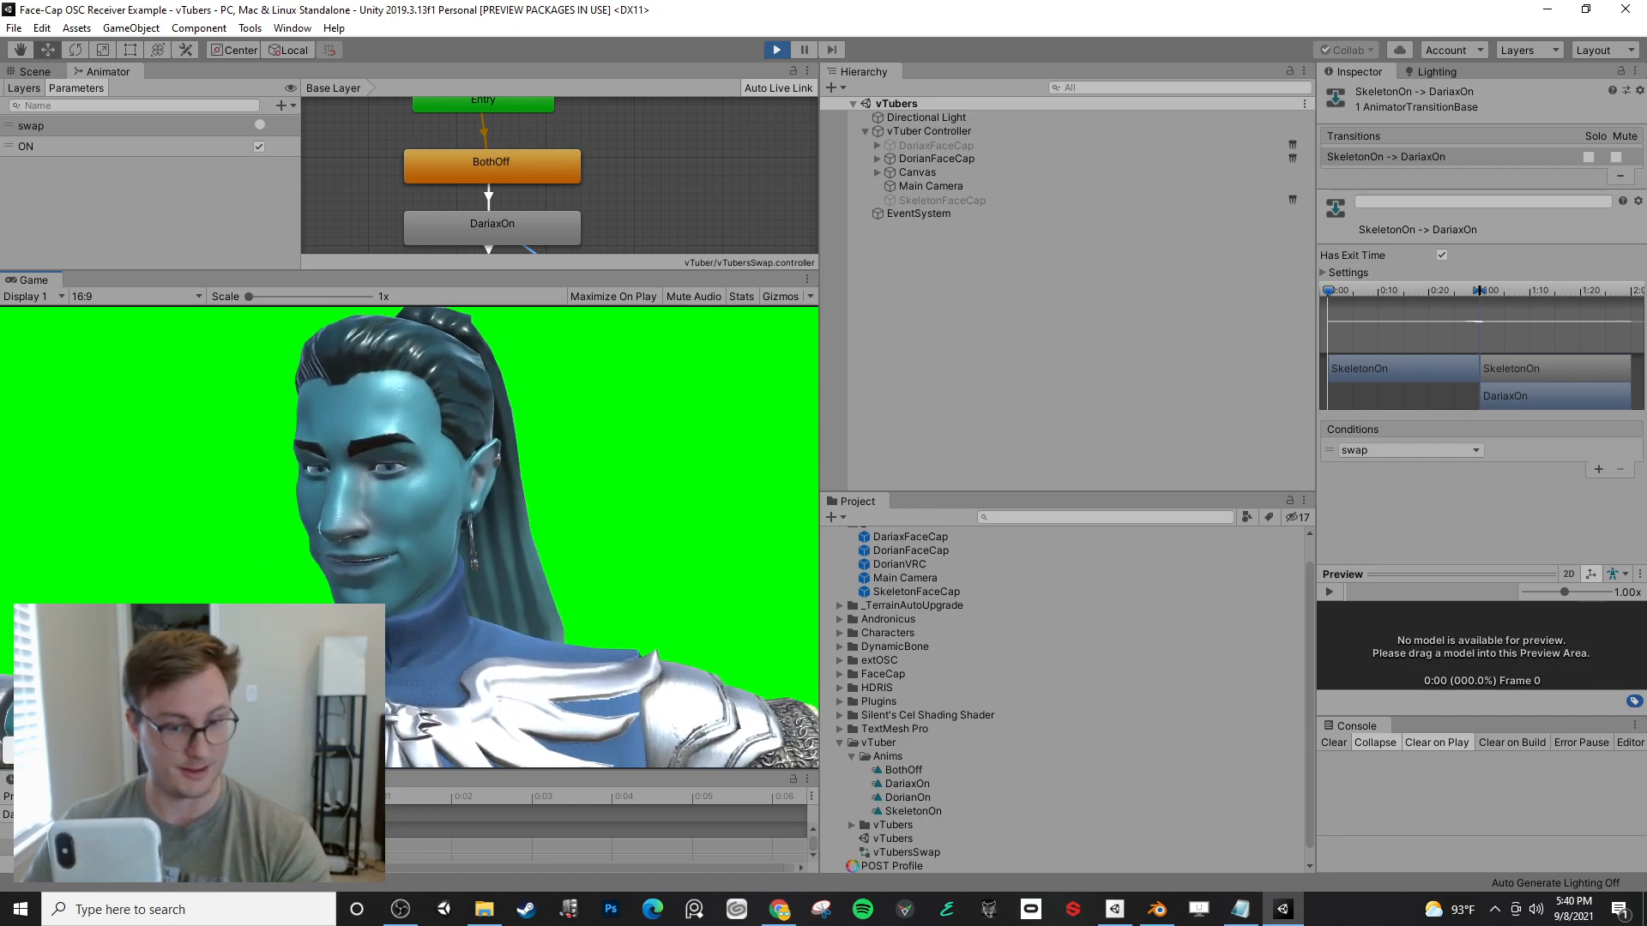
{"action": "left_click", "coordinate": [69, 750]}
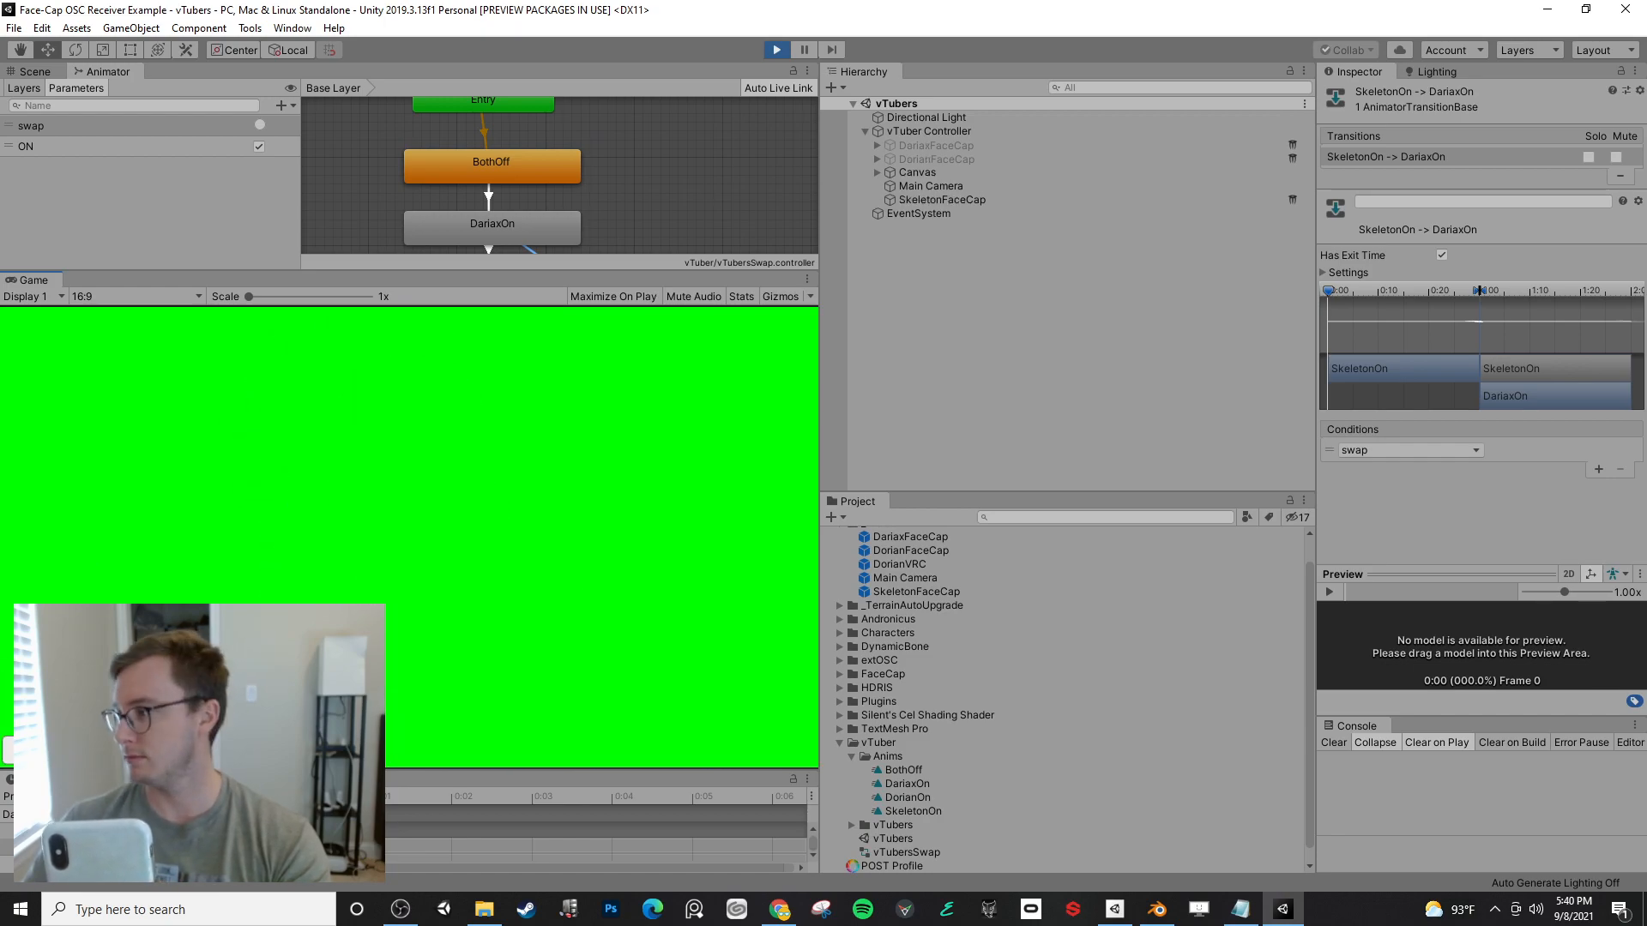
{"action": "left_click", "coordinate": [68, 751]}
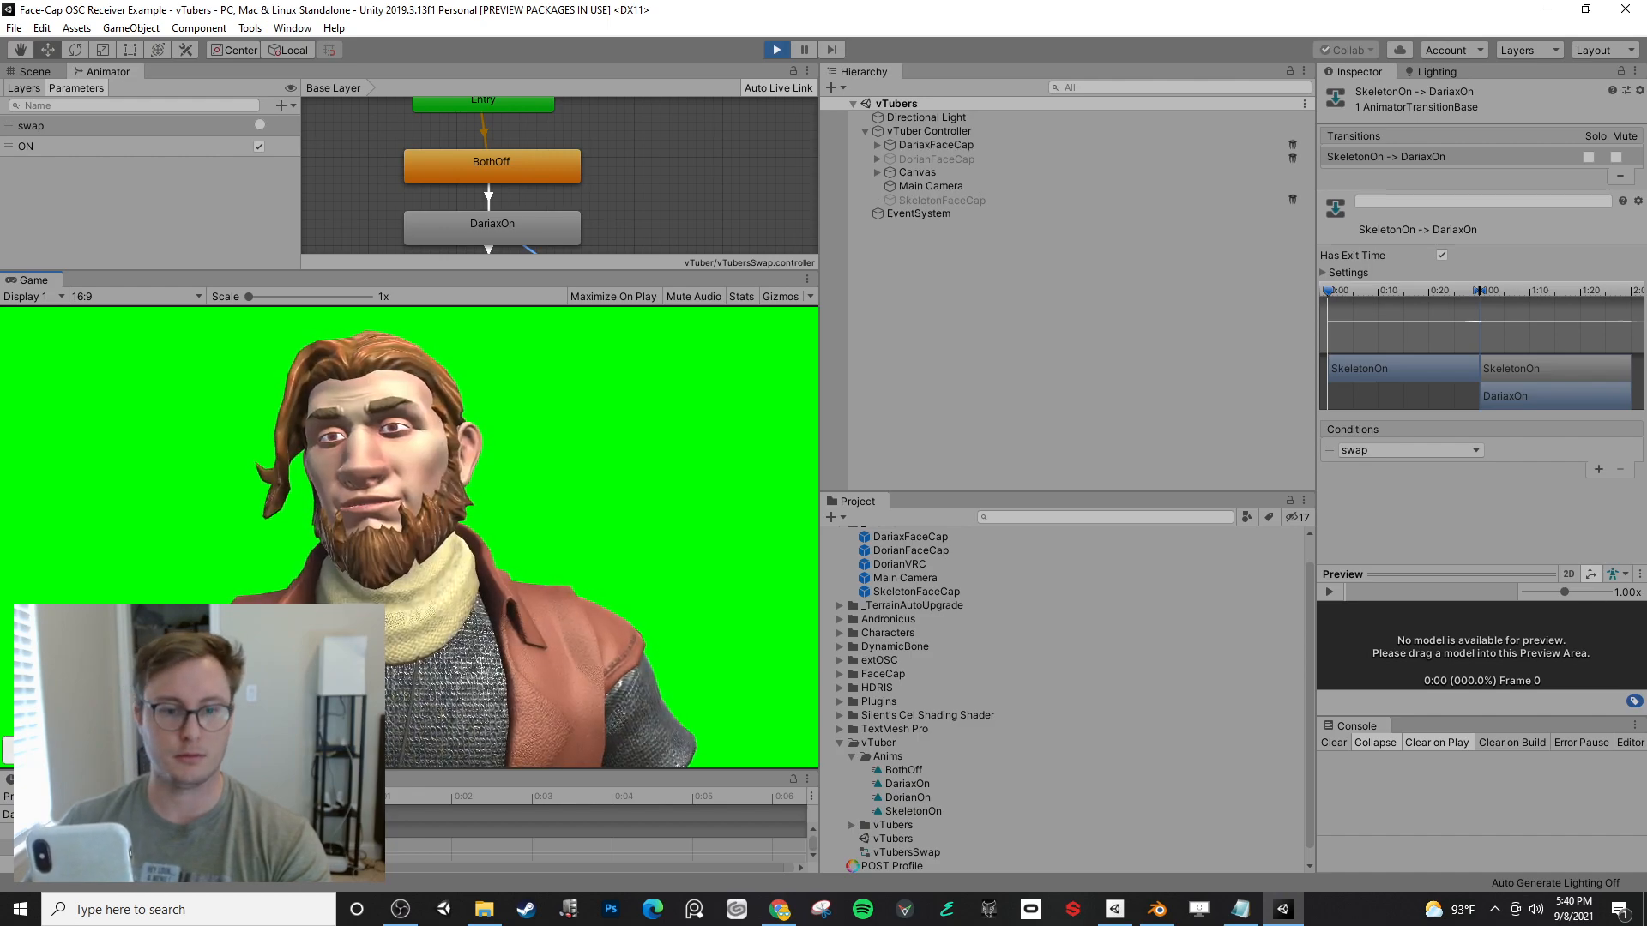
{"action": "left_click", "coordinate": [69, 750]}
{"action": "left_click", "coordinate": [68, 751]}
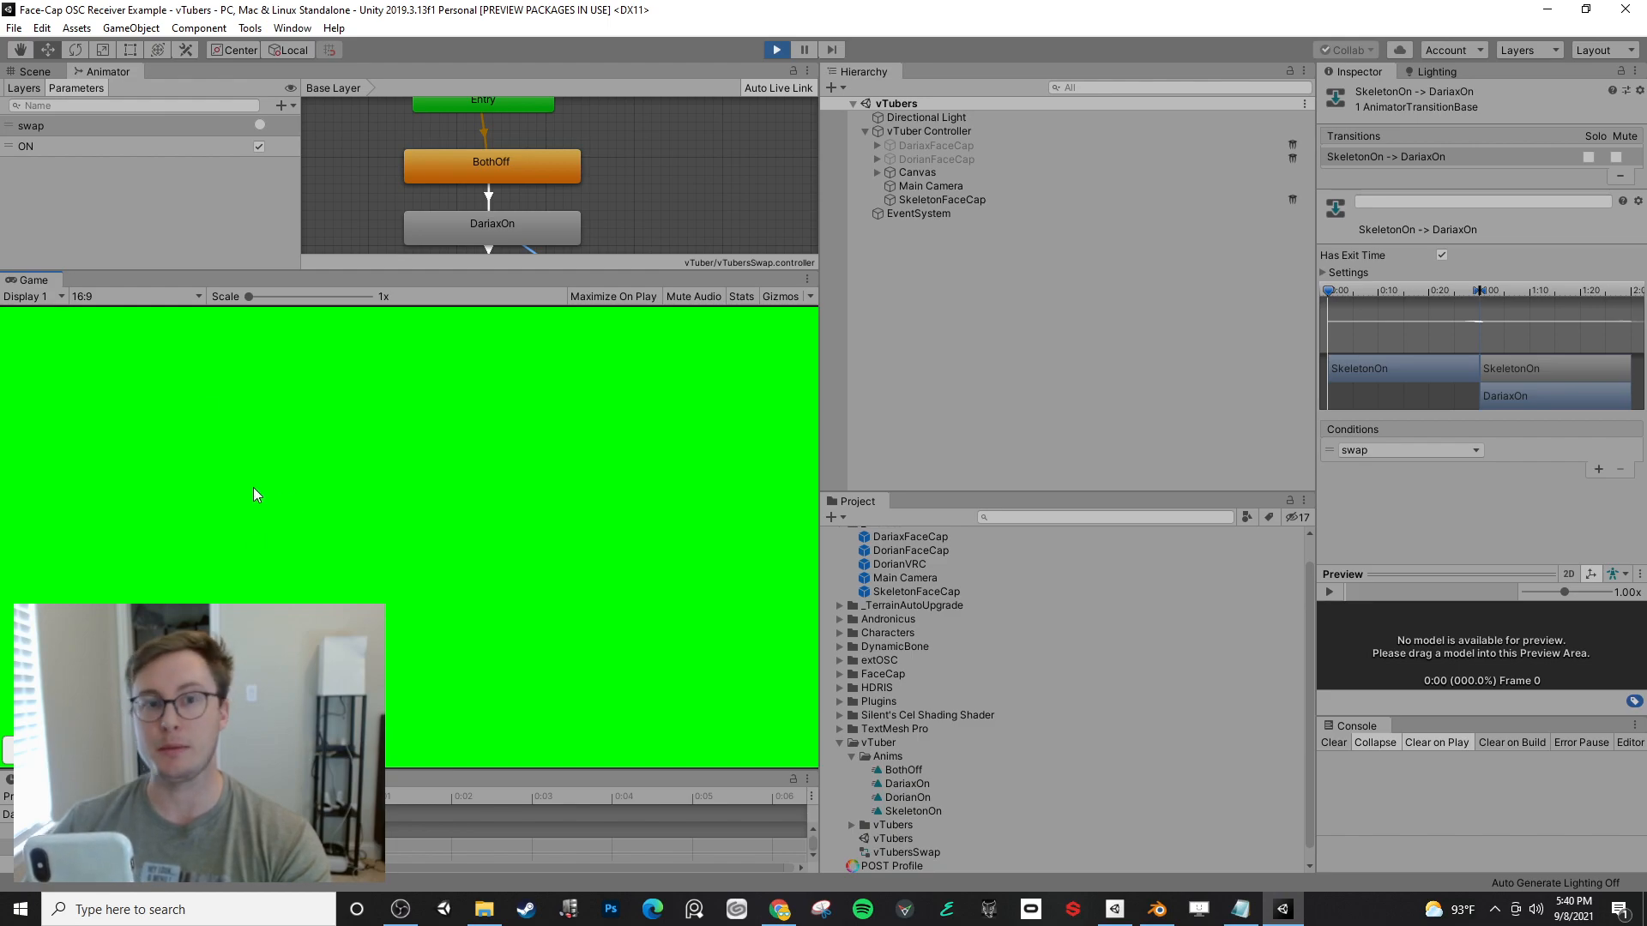
- Locate the running SkeletonFaceCap object in the Scene view by framing it, and stop the scene
{"action": "left_click", "coordinate": [31, 73]}
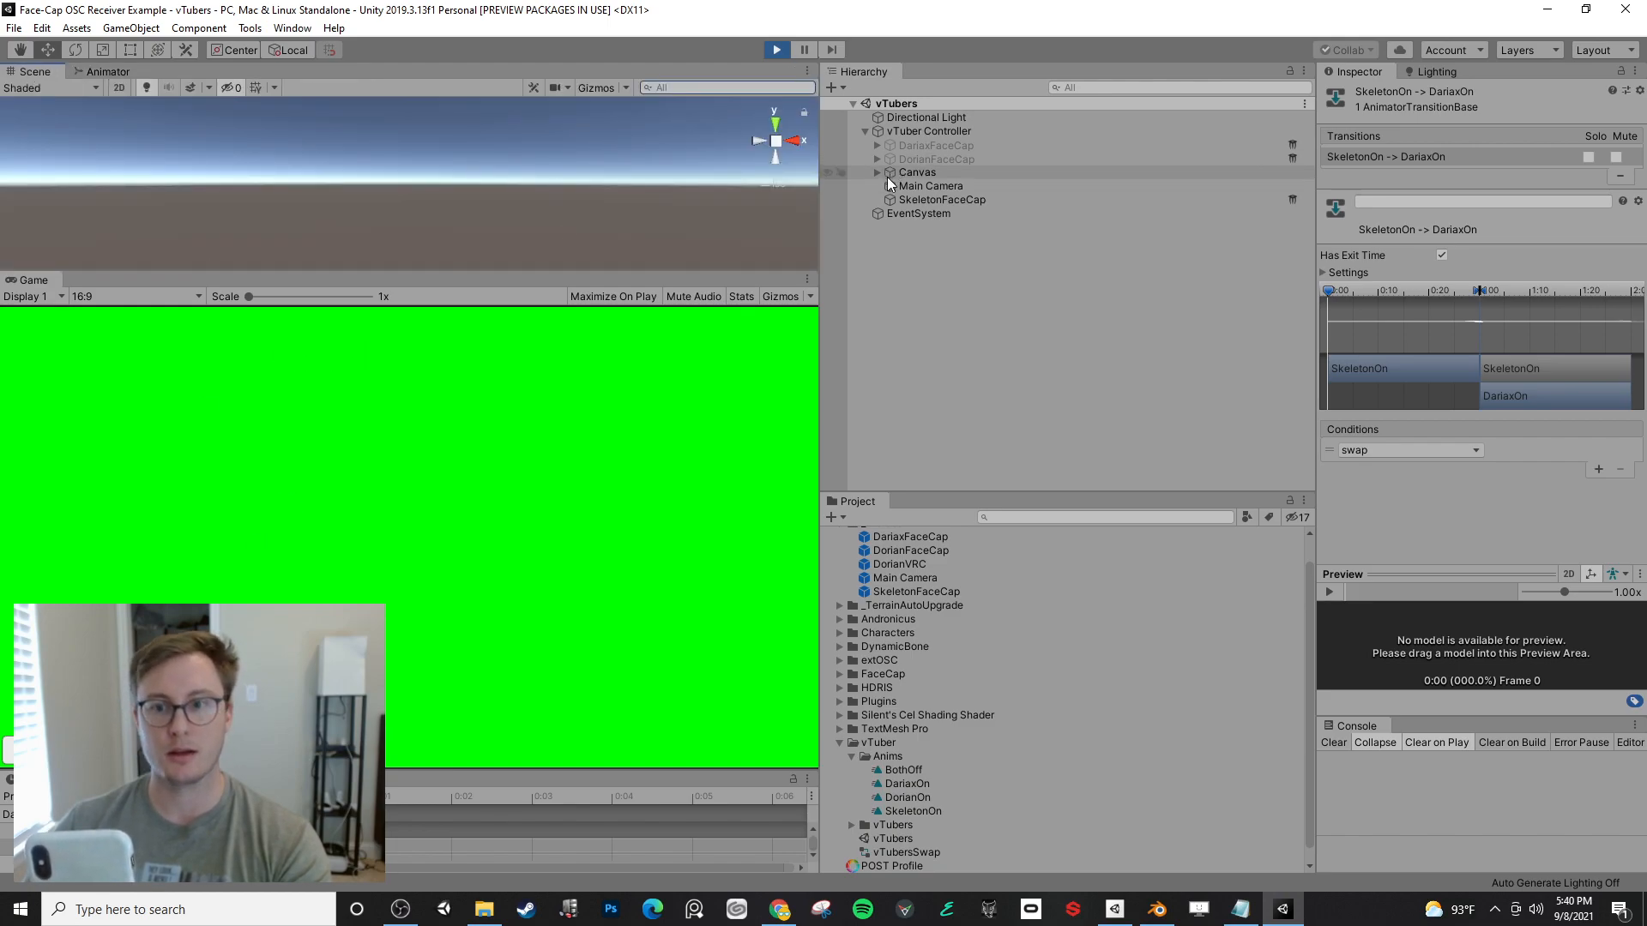
{"action": "left_click", "coordinate": [938, 200]}
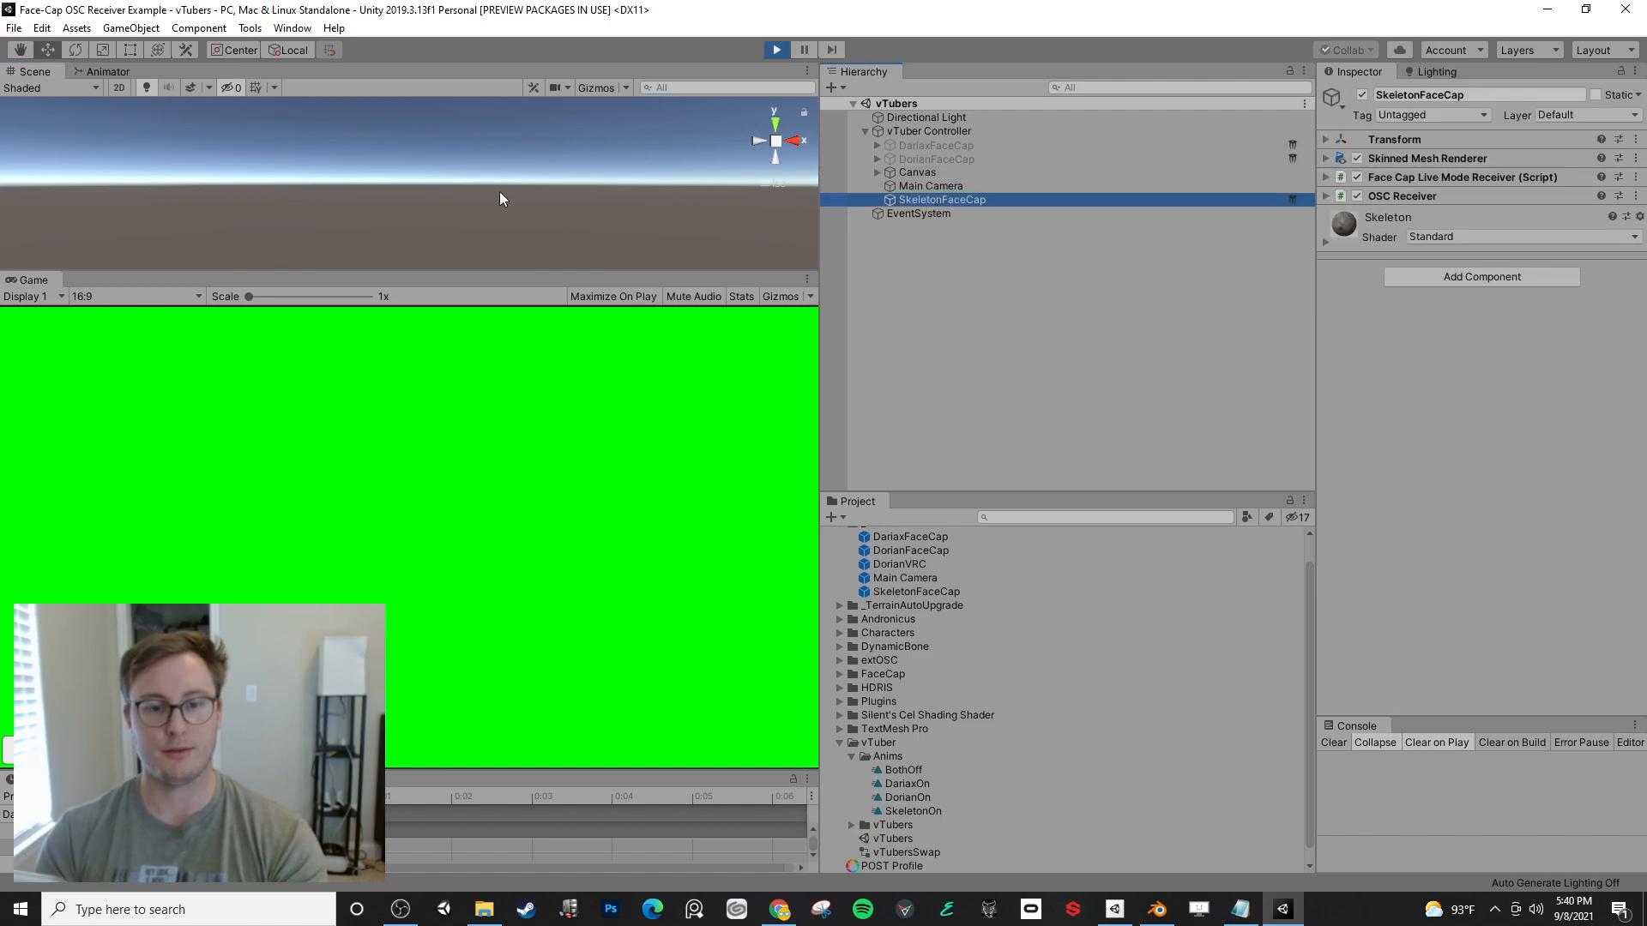
{"action": "key", "text": "f"}
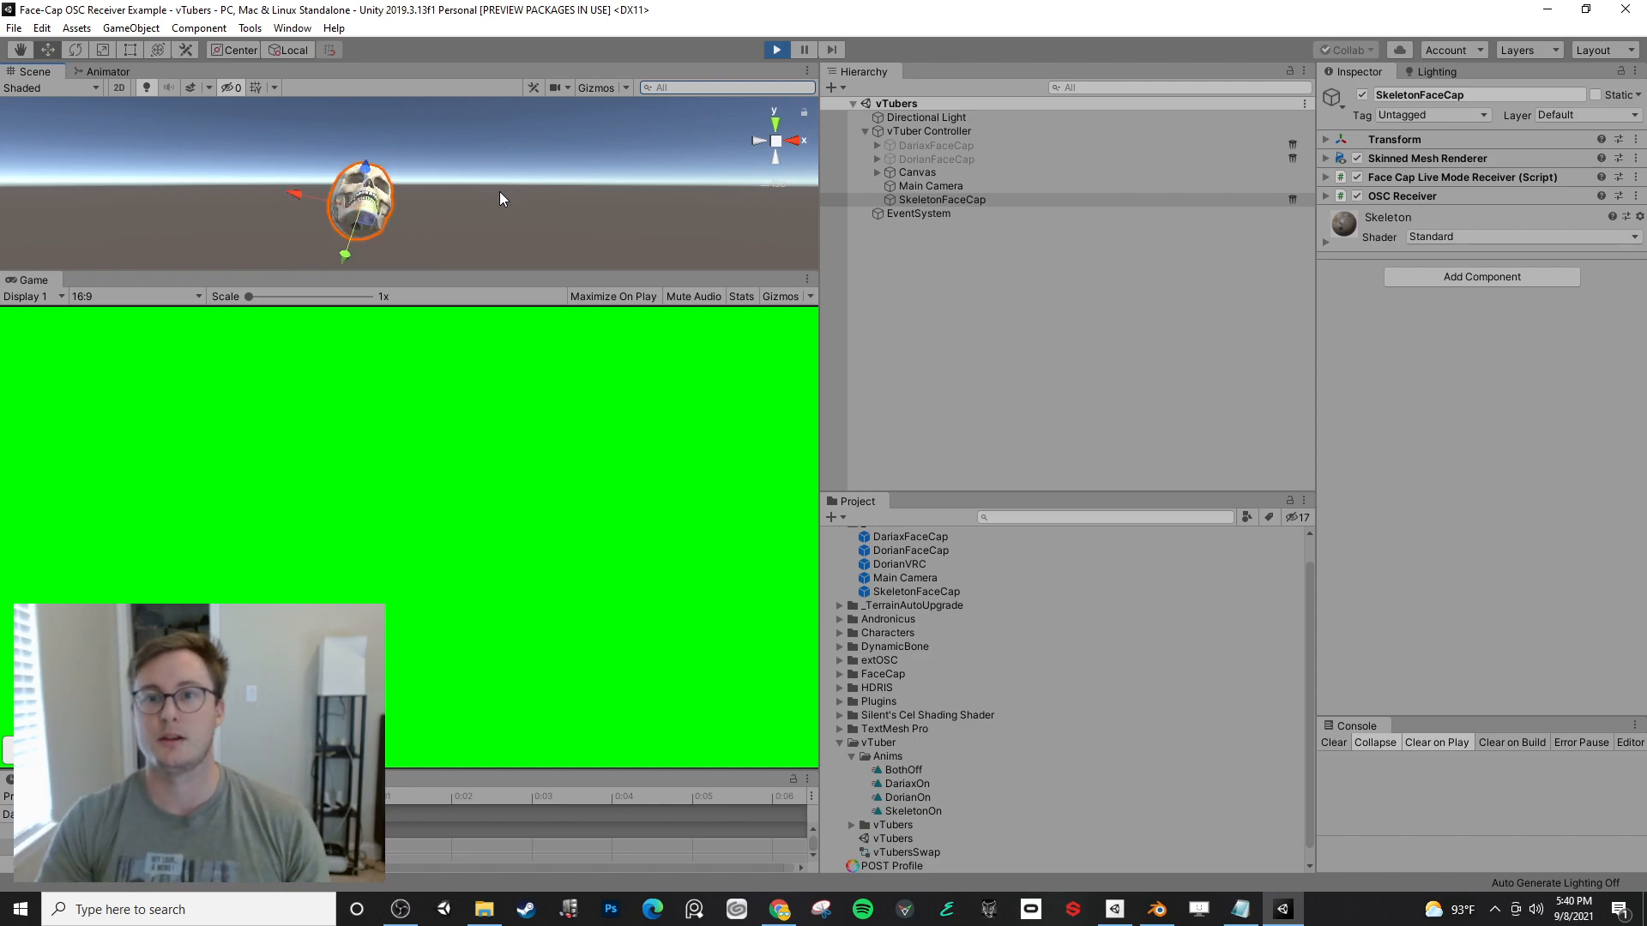
{"action": "left_click", "coordinate": [775, 50]}
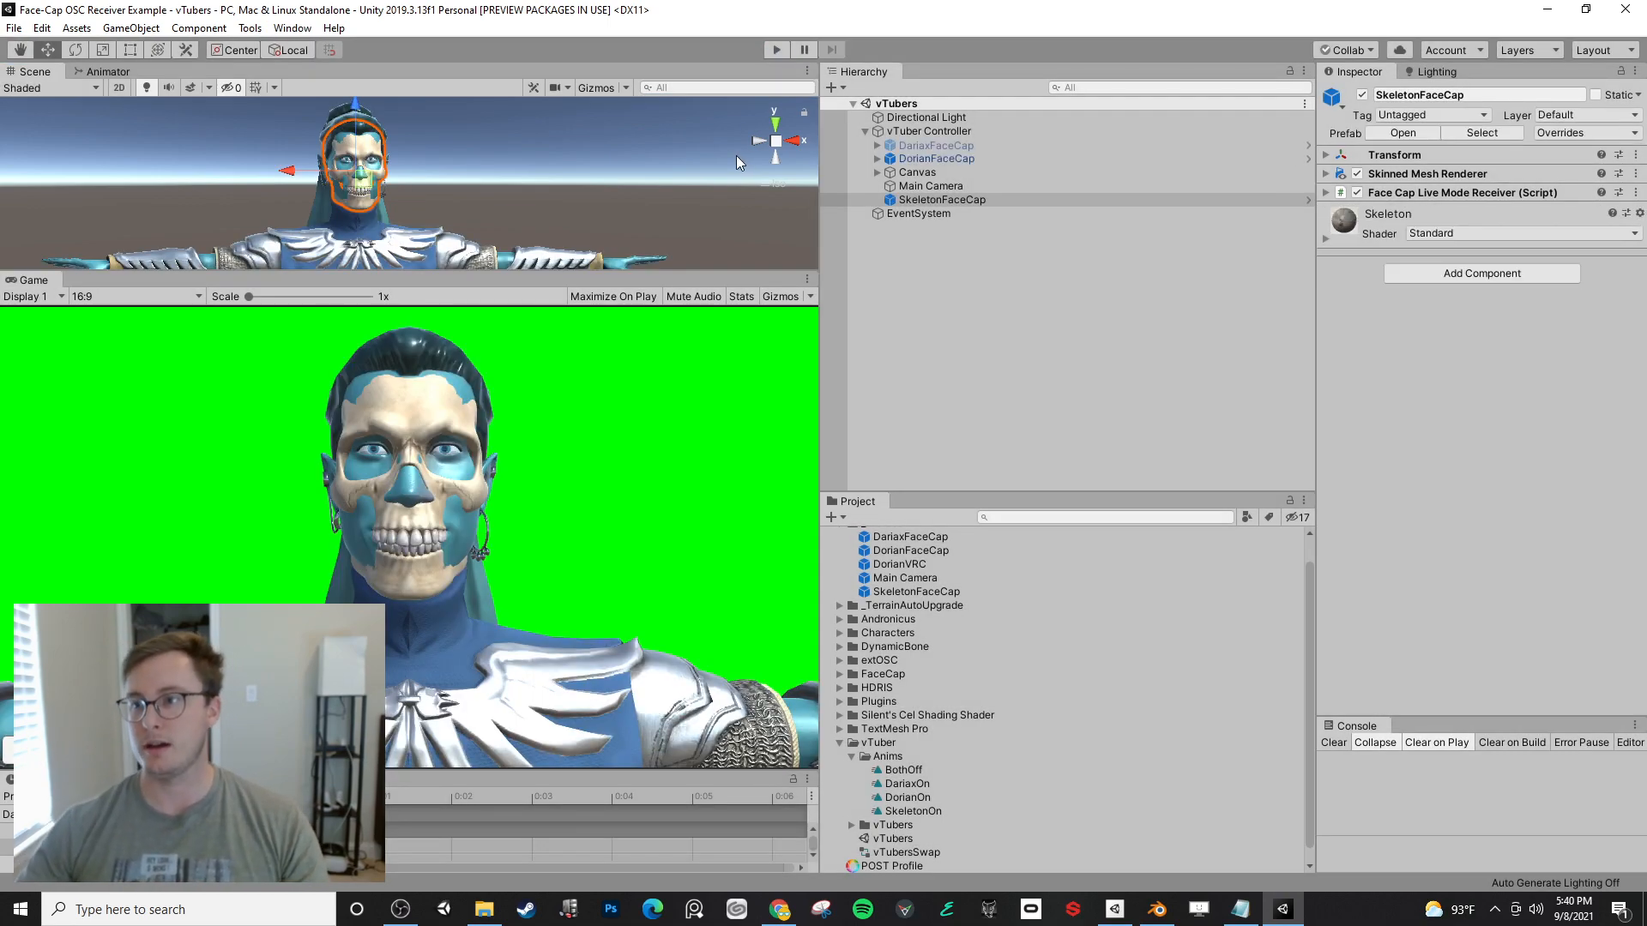
- Try moving SkeletonFaceCap out of vTuber Controller to the scene root and undo the move
{"action": "left_click", "coordinate": [1364, 155]}
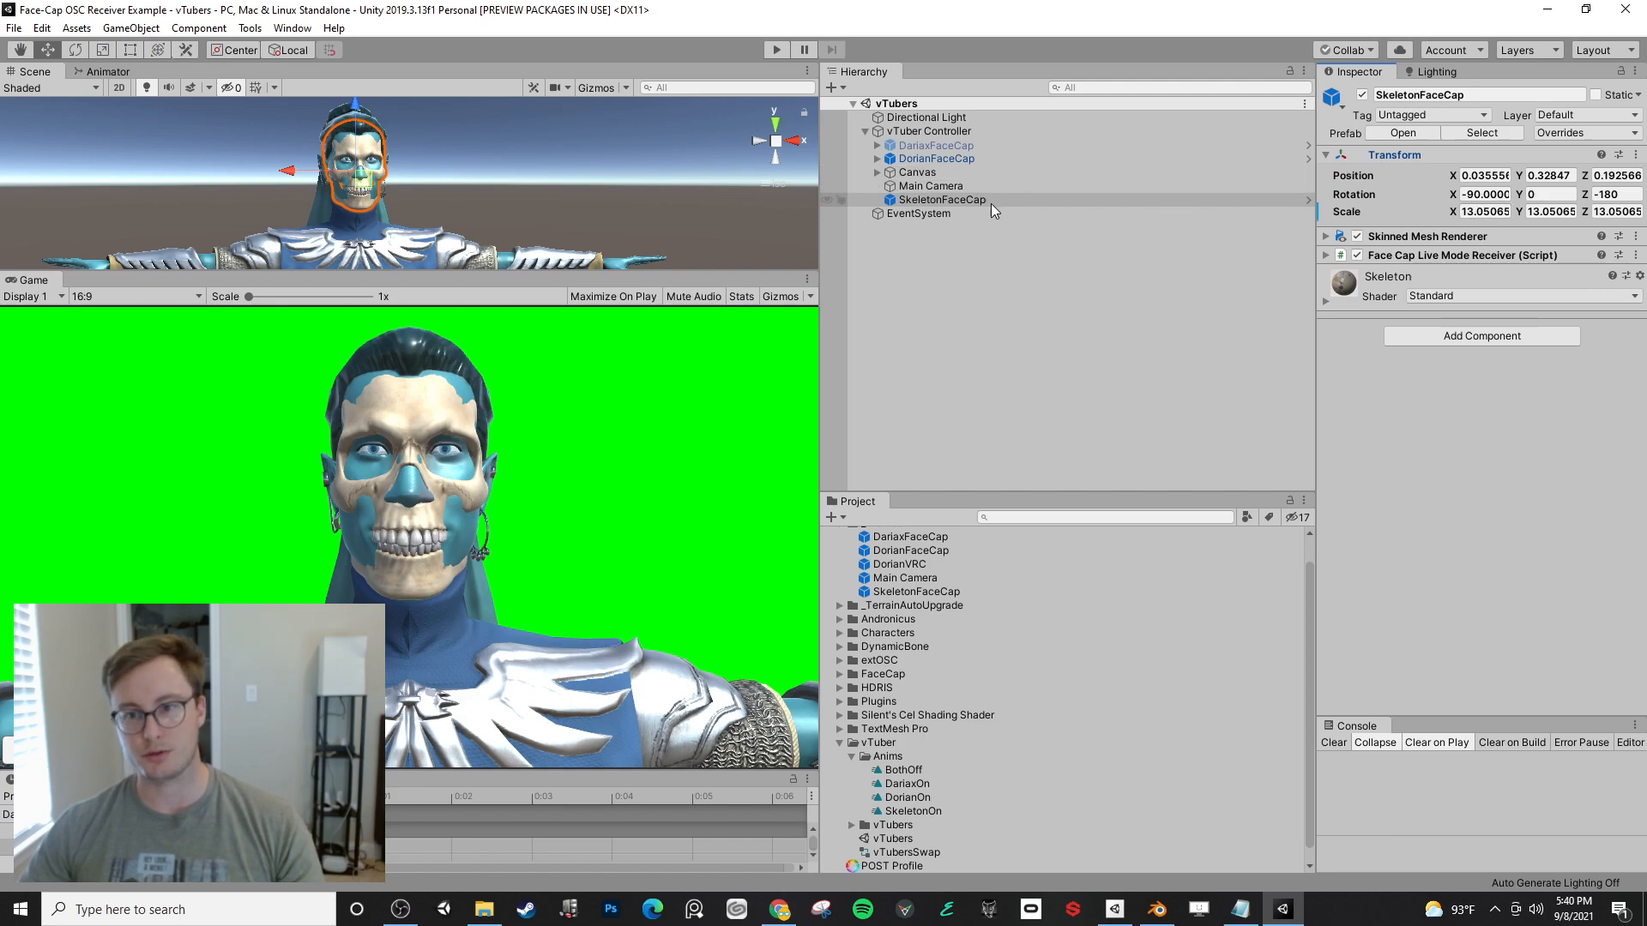
{"action": "left_click", "coordinate": [971, 185]}
{"action": "left_click", "coordinate": [964, 200]}
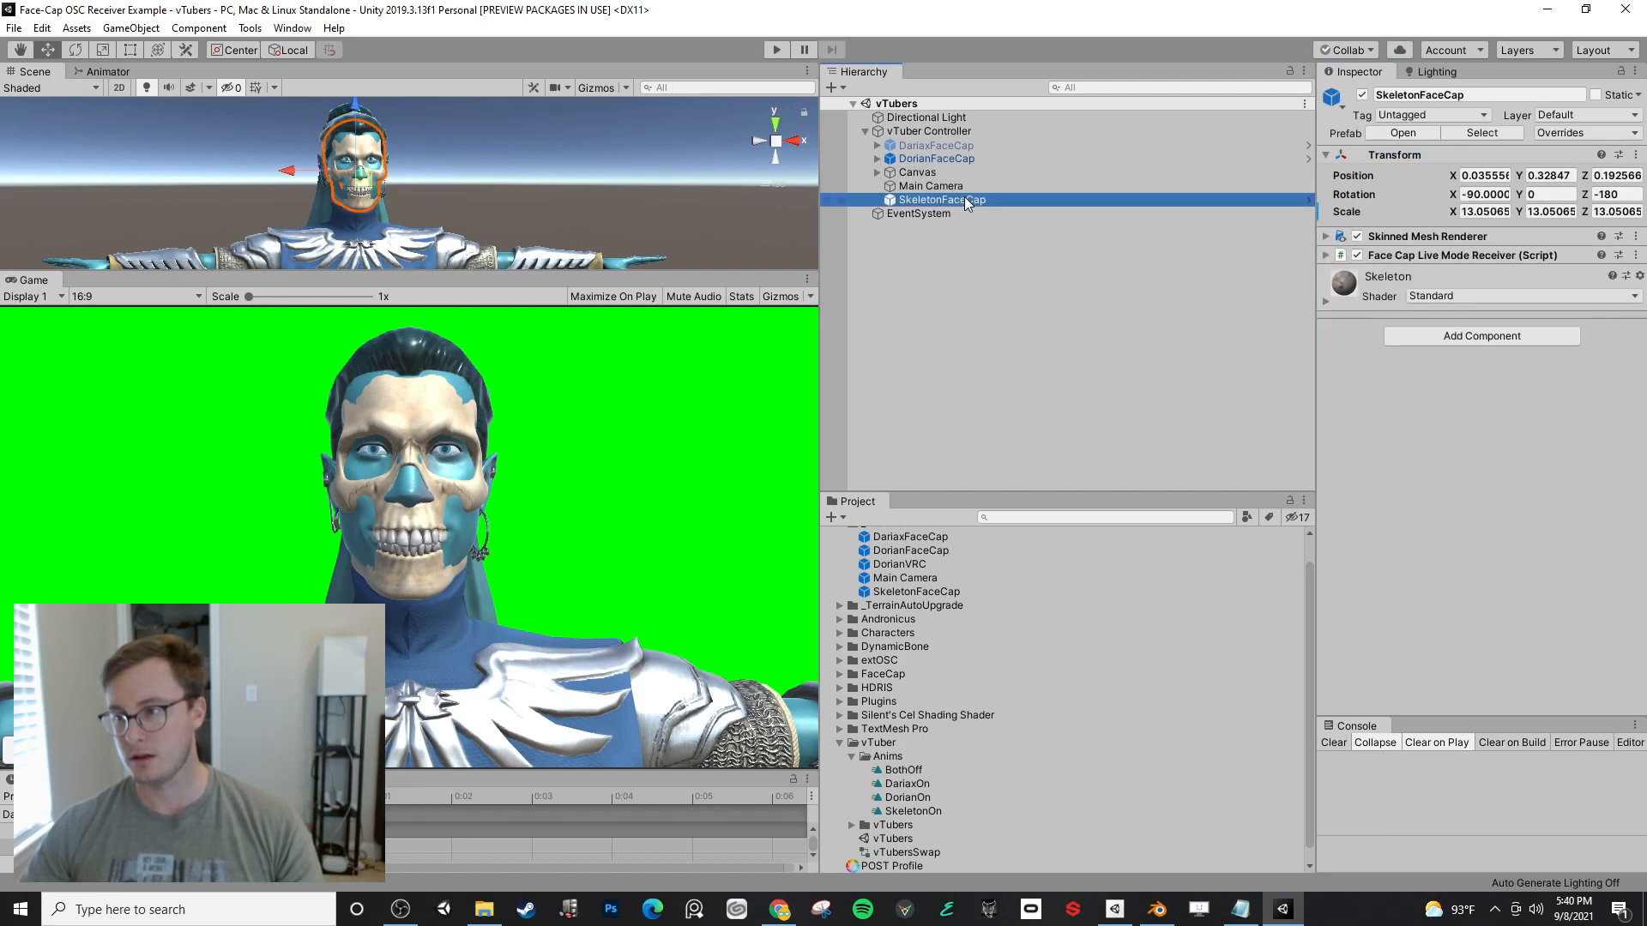
{"action": "left_click_drag", "start_coordinate": [964, 200], "coordinate": [977, 124]}
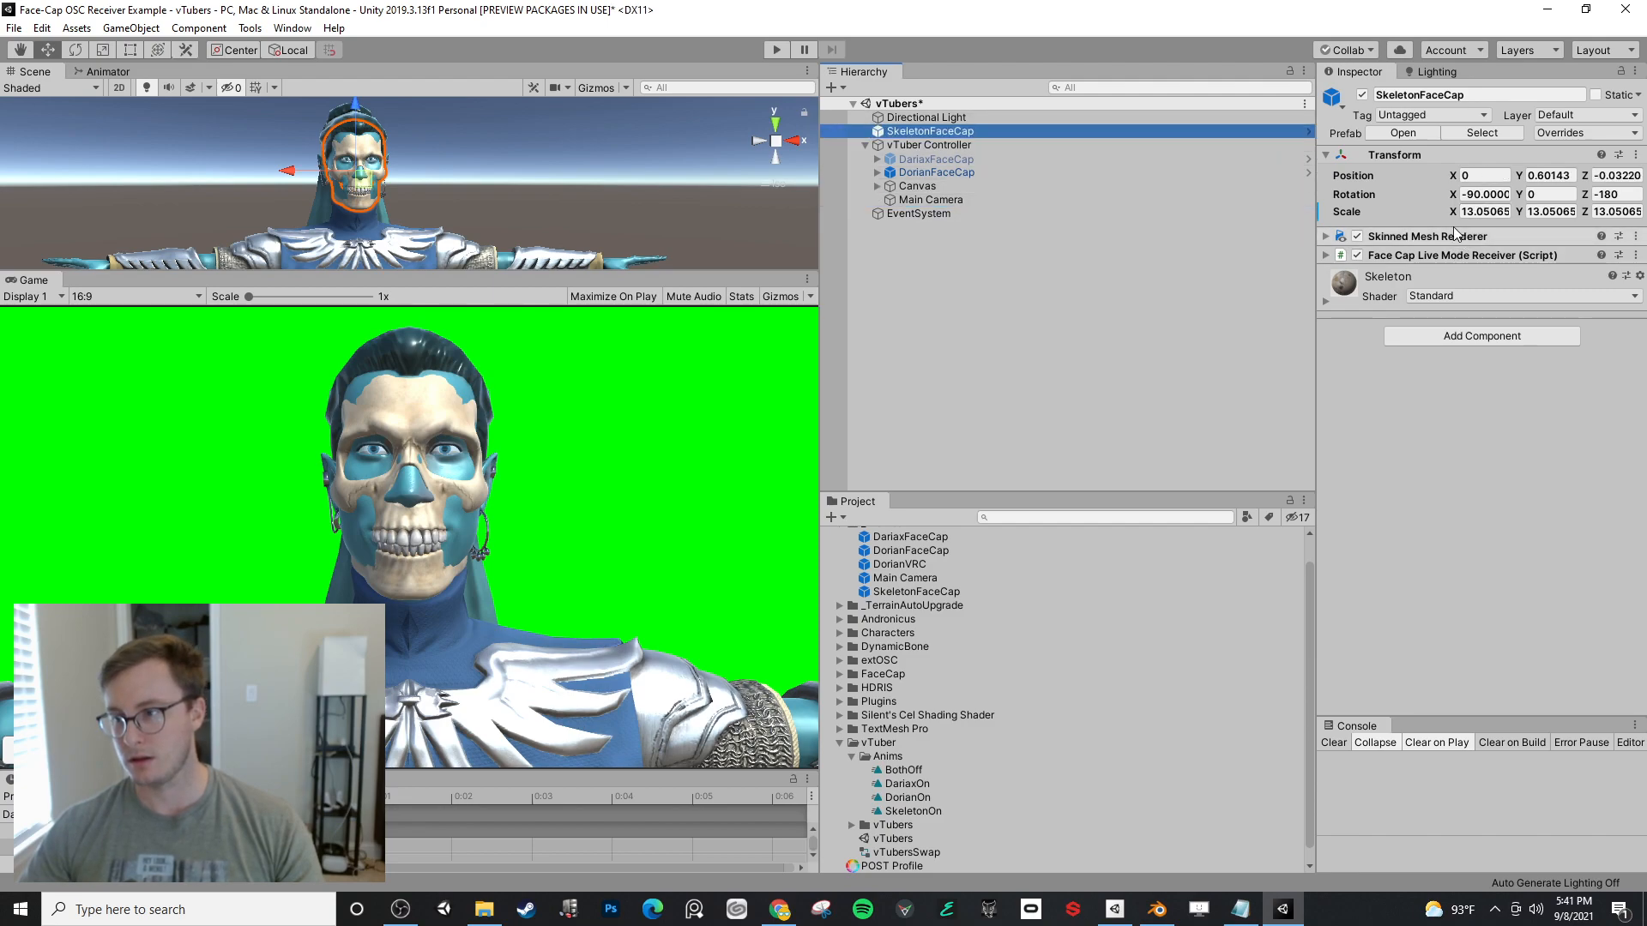
{"action": "key", "text": "ctrl+z"}
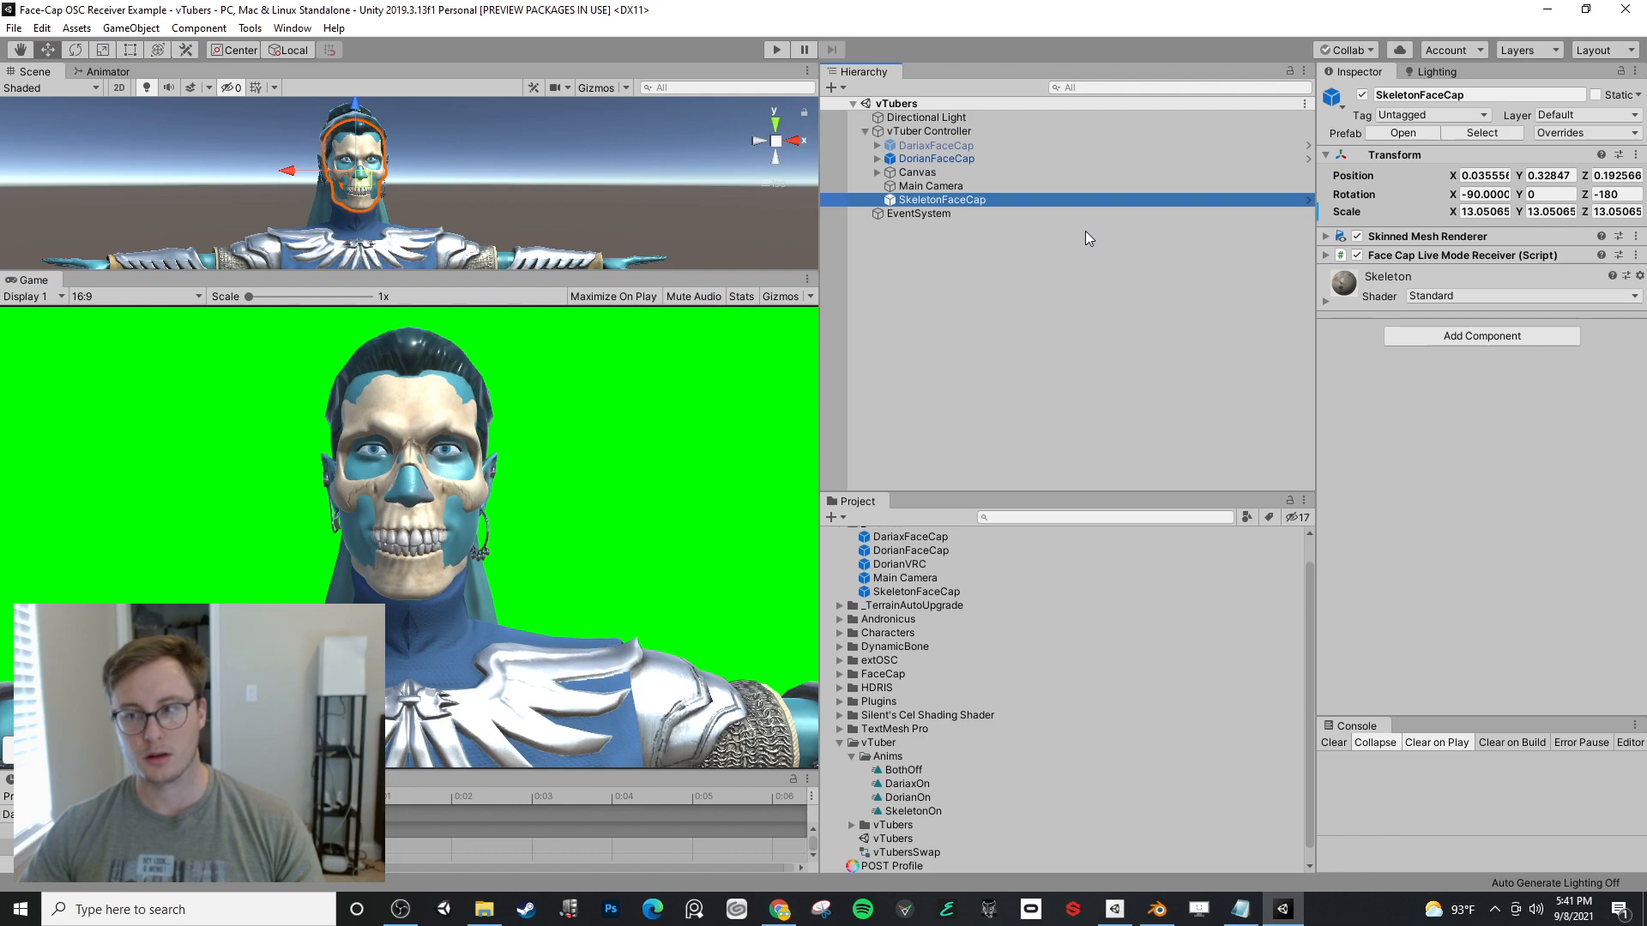
- Try scaling SkeletonFaceCap up uniformly to about 24.65 and undo the scaling
{"action": "key", "text": "r"}
{"action": "left_click_drag", "start_coordinate": [356, 171], "coordinate": [429, 146]}
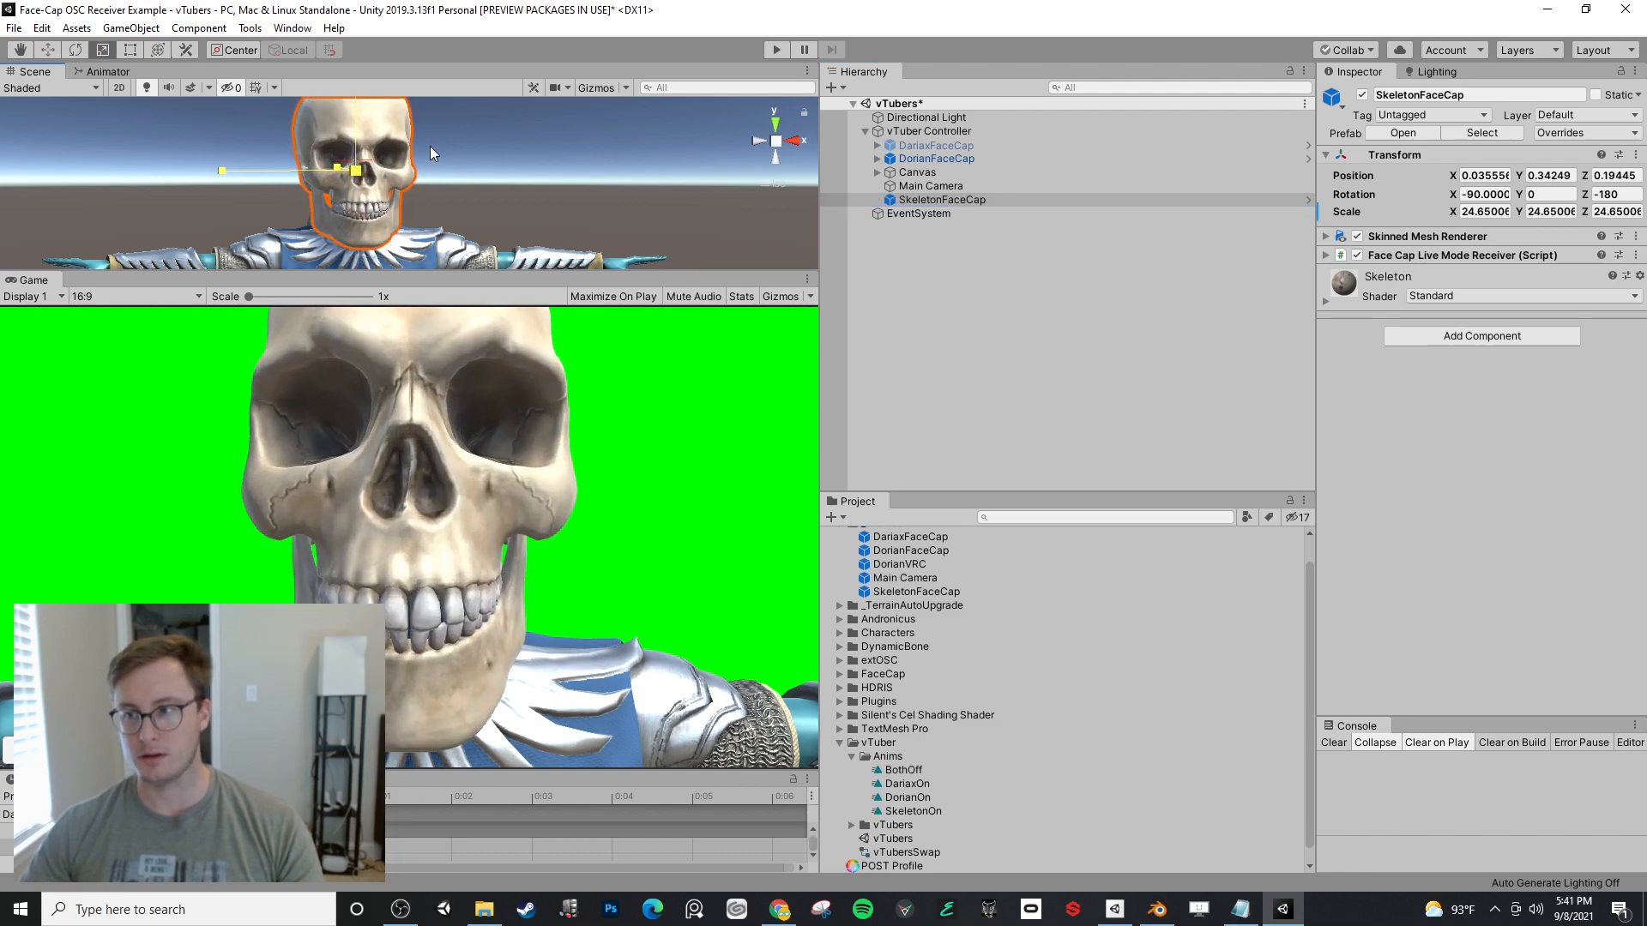
{"action": "key", "text": "ctrl+z"}
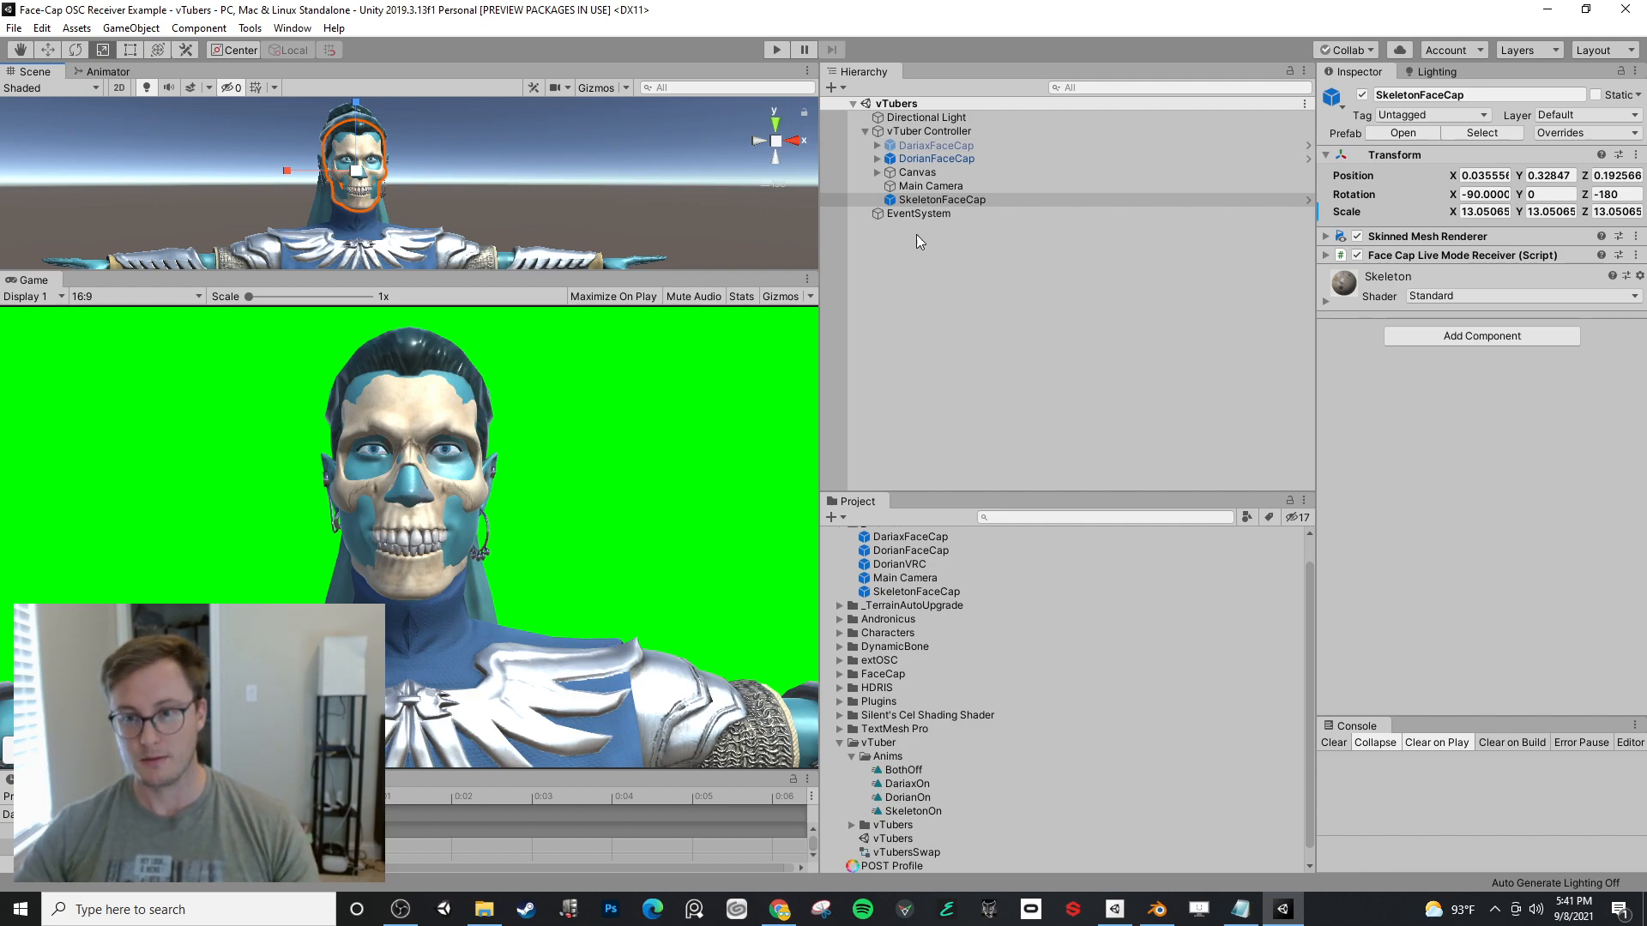
- Examine SkeletonFaceCap's transform scale and its Face Cap Live Mode Receiver settings, including the blendshape configuration
{"action": "left_click", "coordinate": [1059, 367]}
{"action": "left_click", "coordinate": [952, 199]}
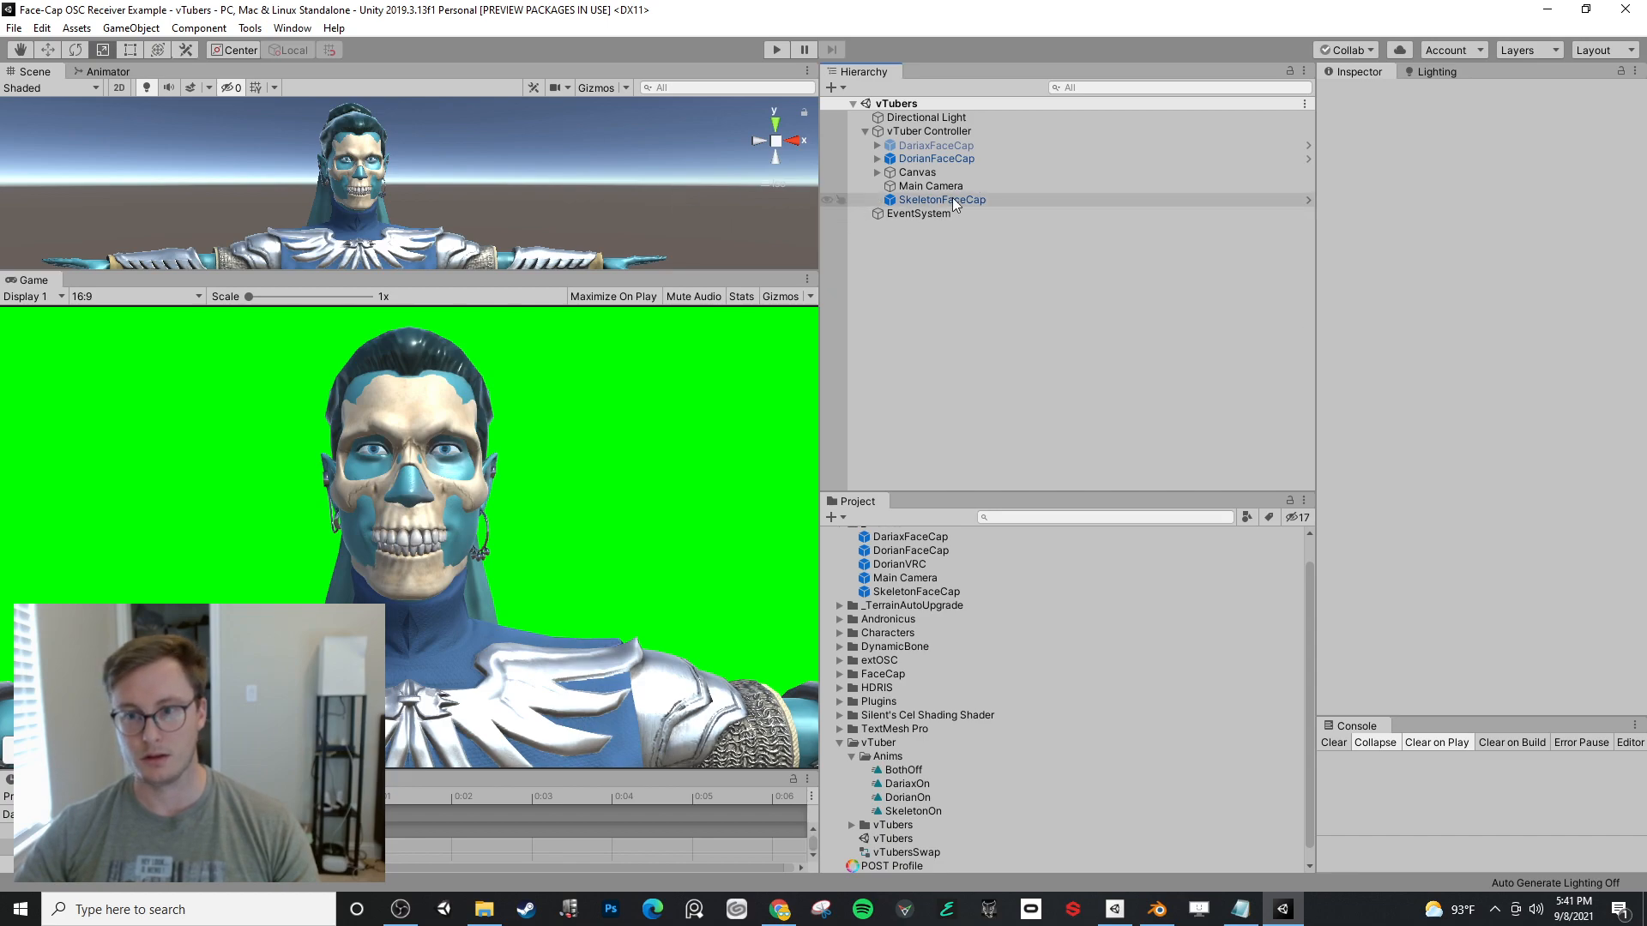
{"action": "left_click", "coordinate": [1458, 256]}
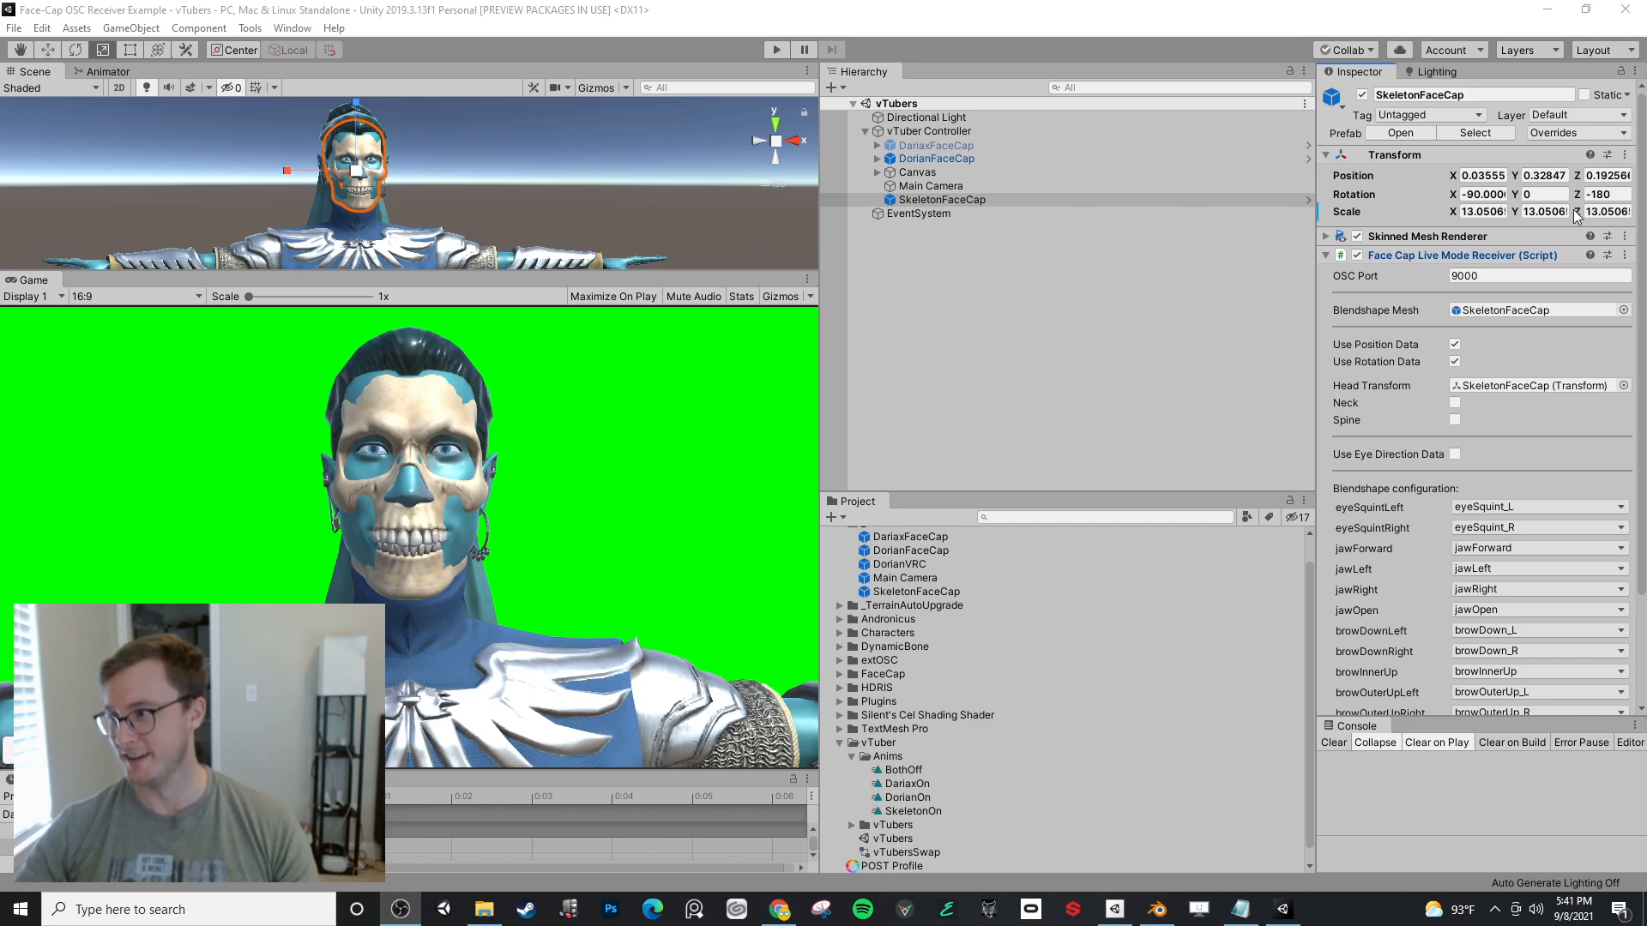
{"action": "left_click", "coordinate": [1127, 316]}
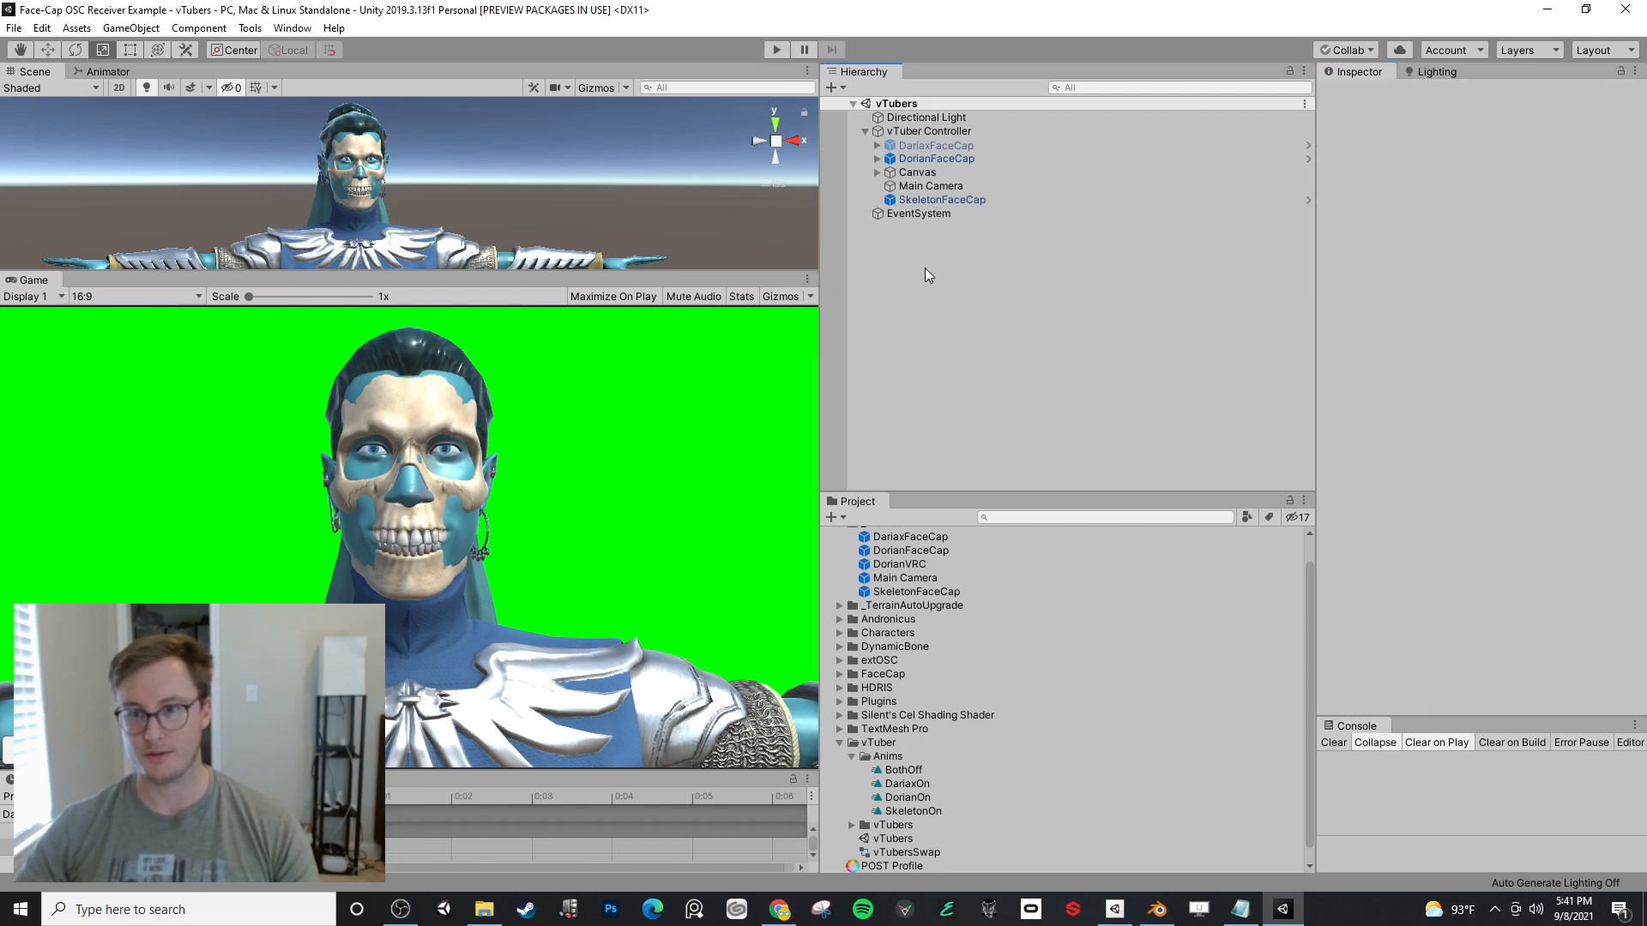
{"action": "left_click_drag", "start_coordinate": [819, 355], "coordinate": [780, 345]}
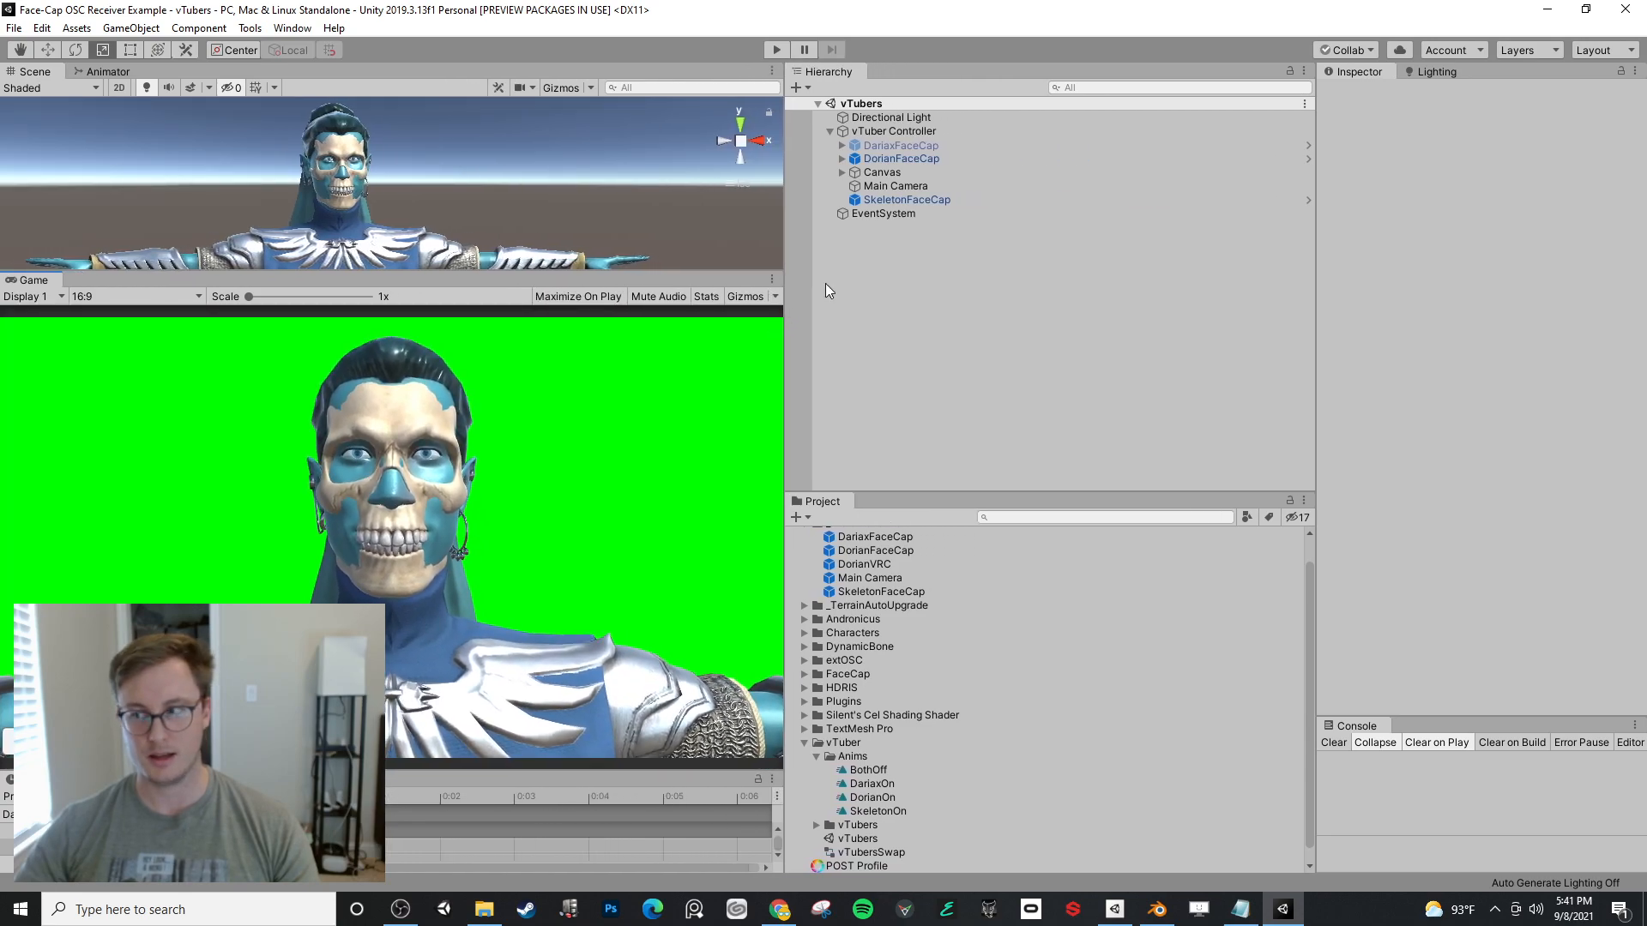
{"action": "left_click", "coordinate": [878, 214]}
{"action": "left_click", "coordinate": [889, 199]}
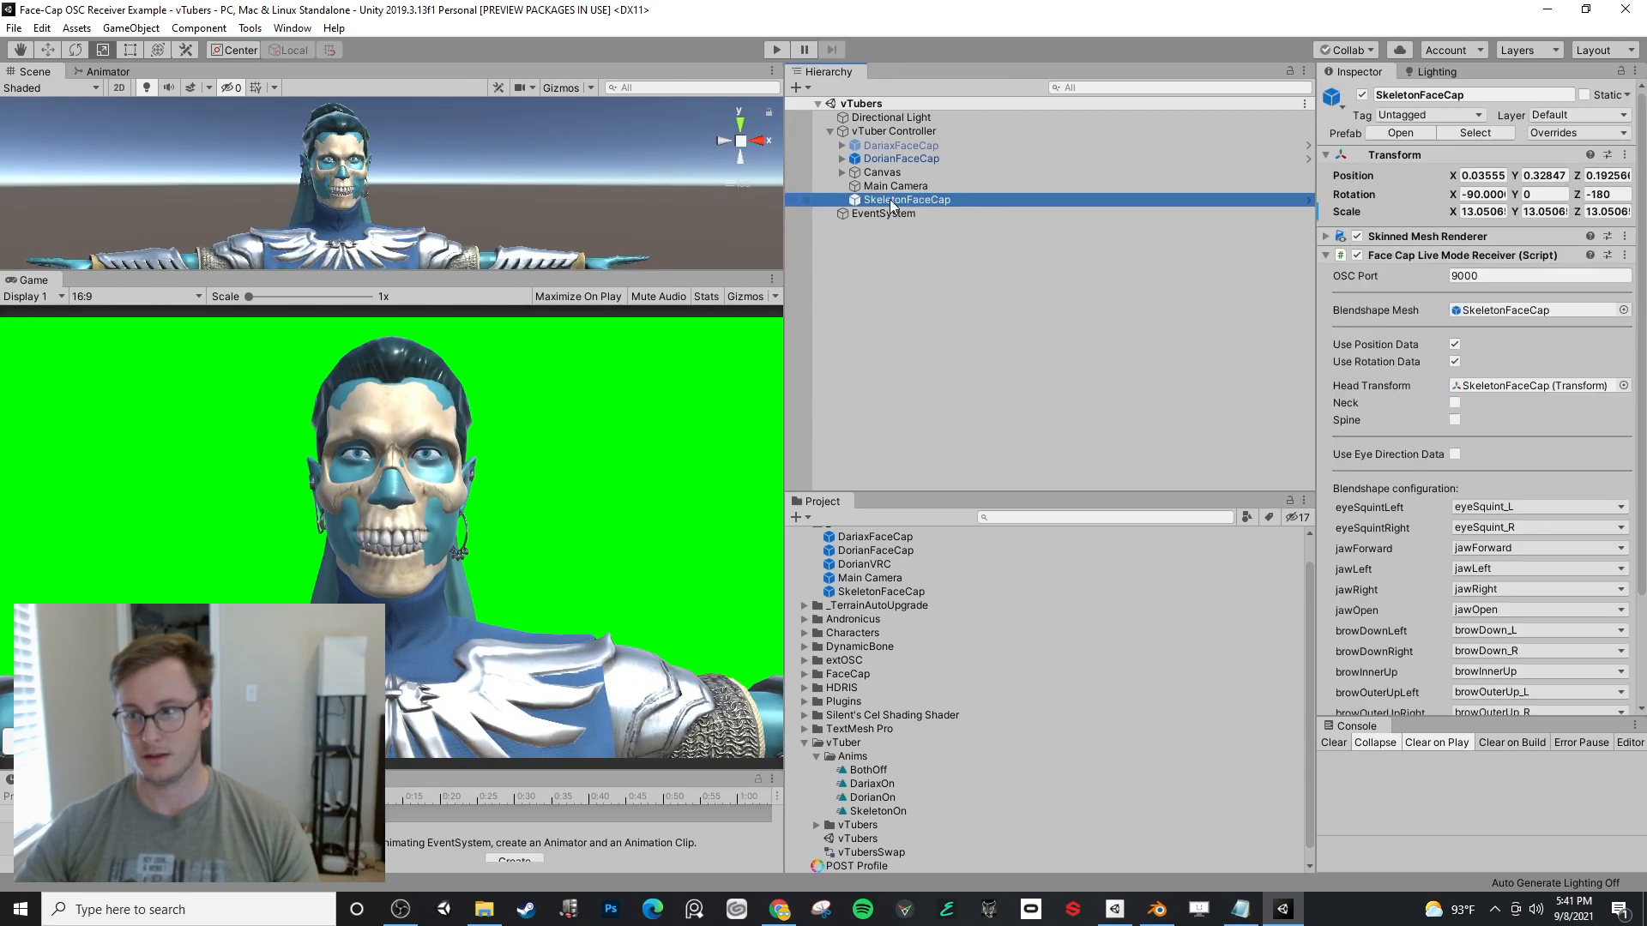
{"action": "scroll", "coordinate": [1396, 435], "scroll_direction": "down", "scroll_amount": 3}
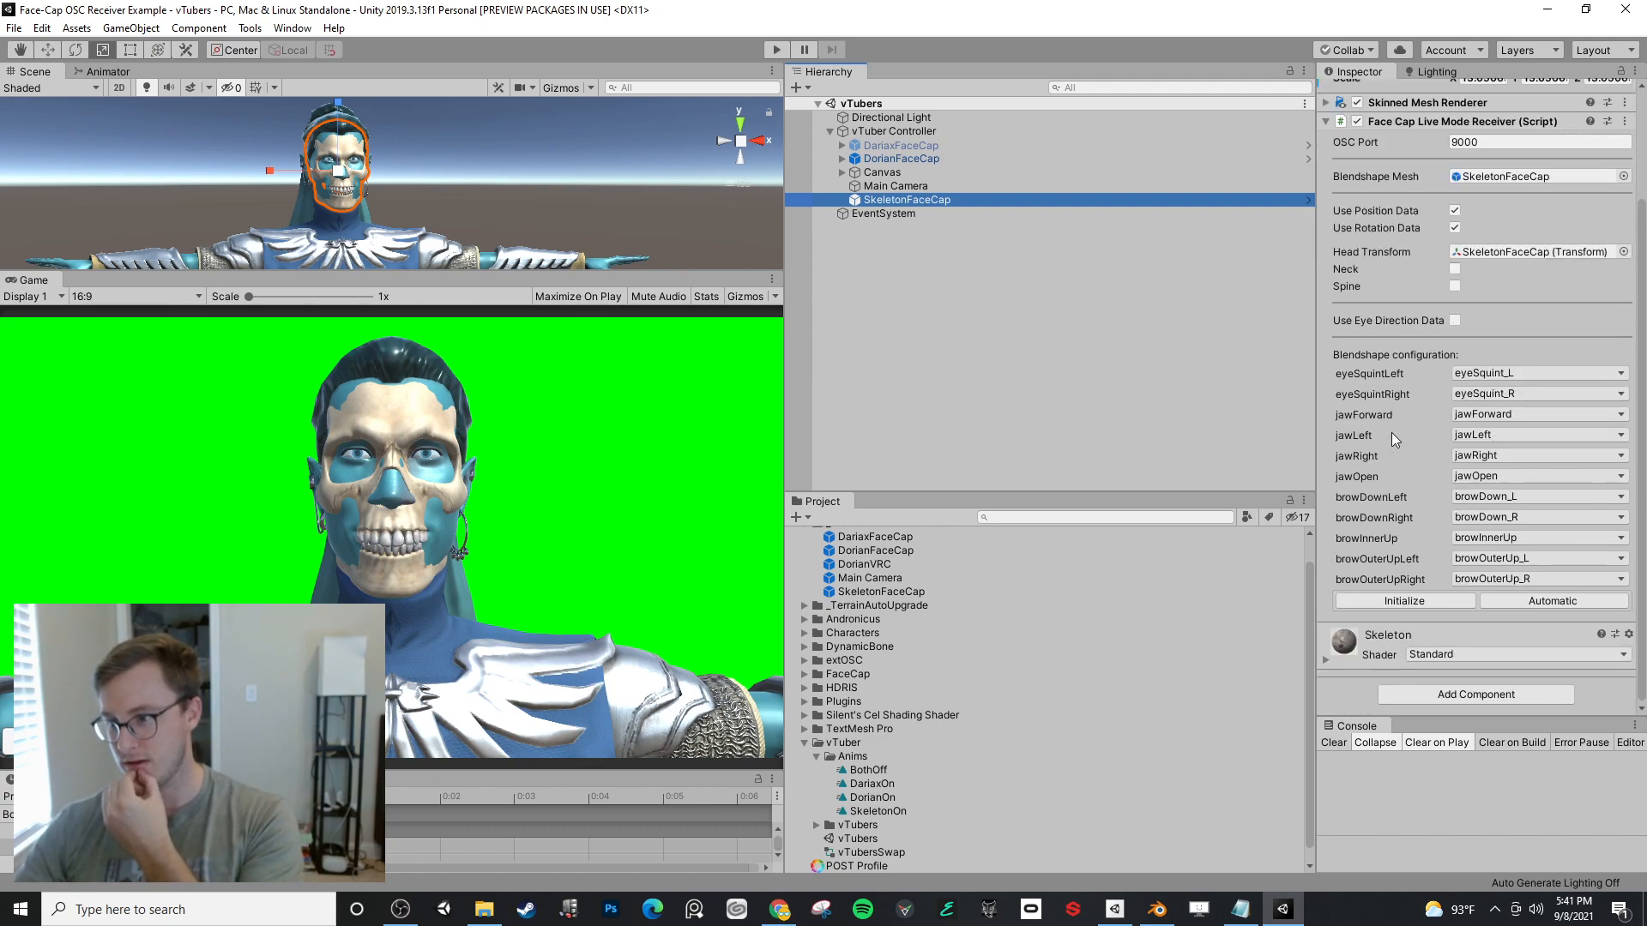
{"action": "scroll", "coordinate": [1398, 326], "scroll_direction": "up", "scroll_amount": 3}
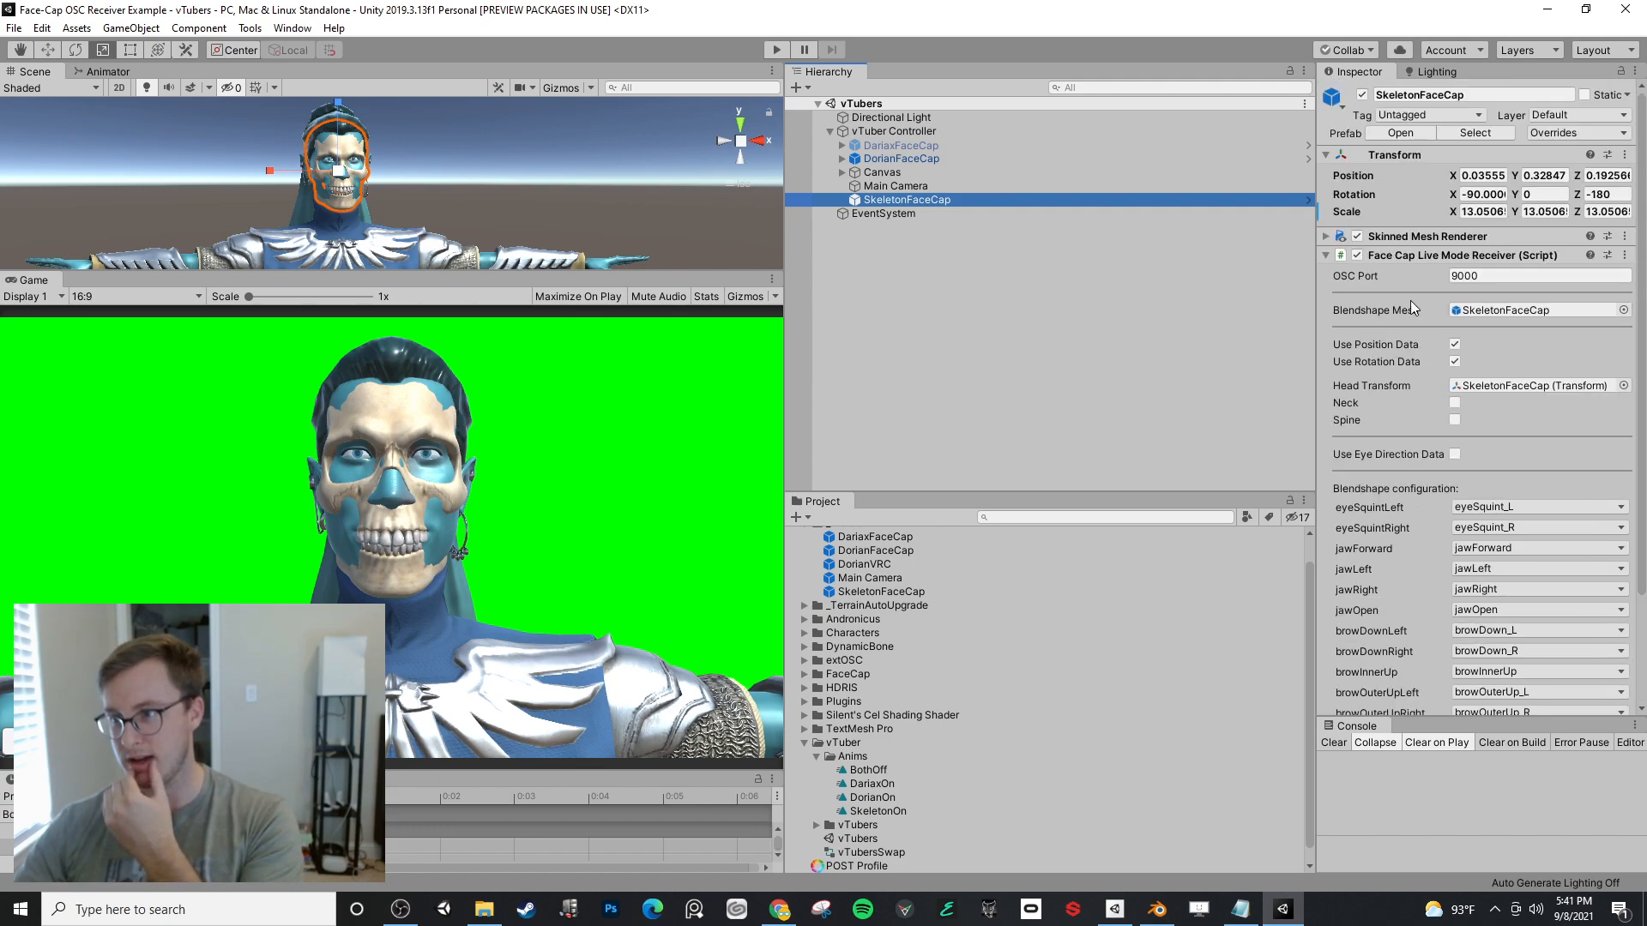
{"action": "left_click", "coordinate": [1498, 211]}
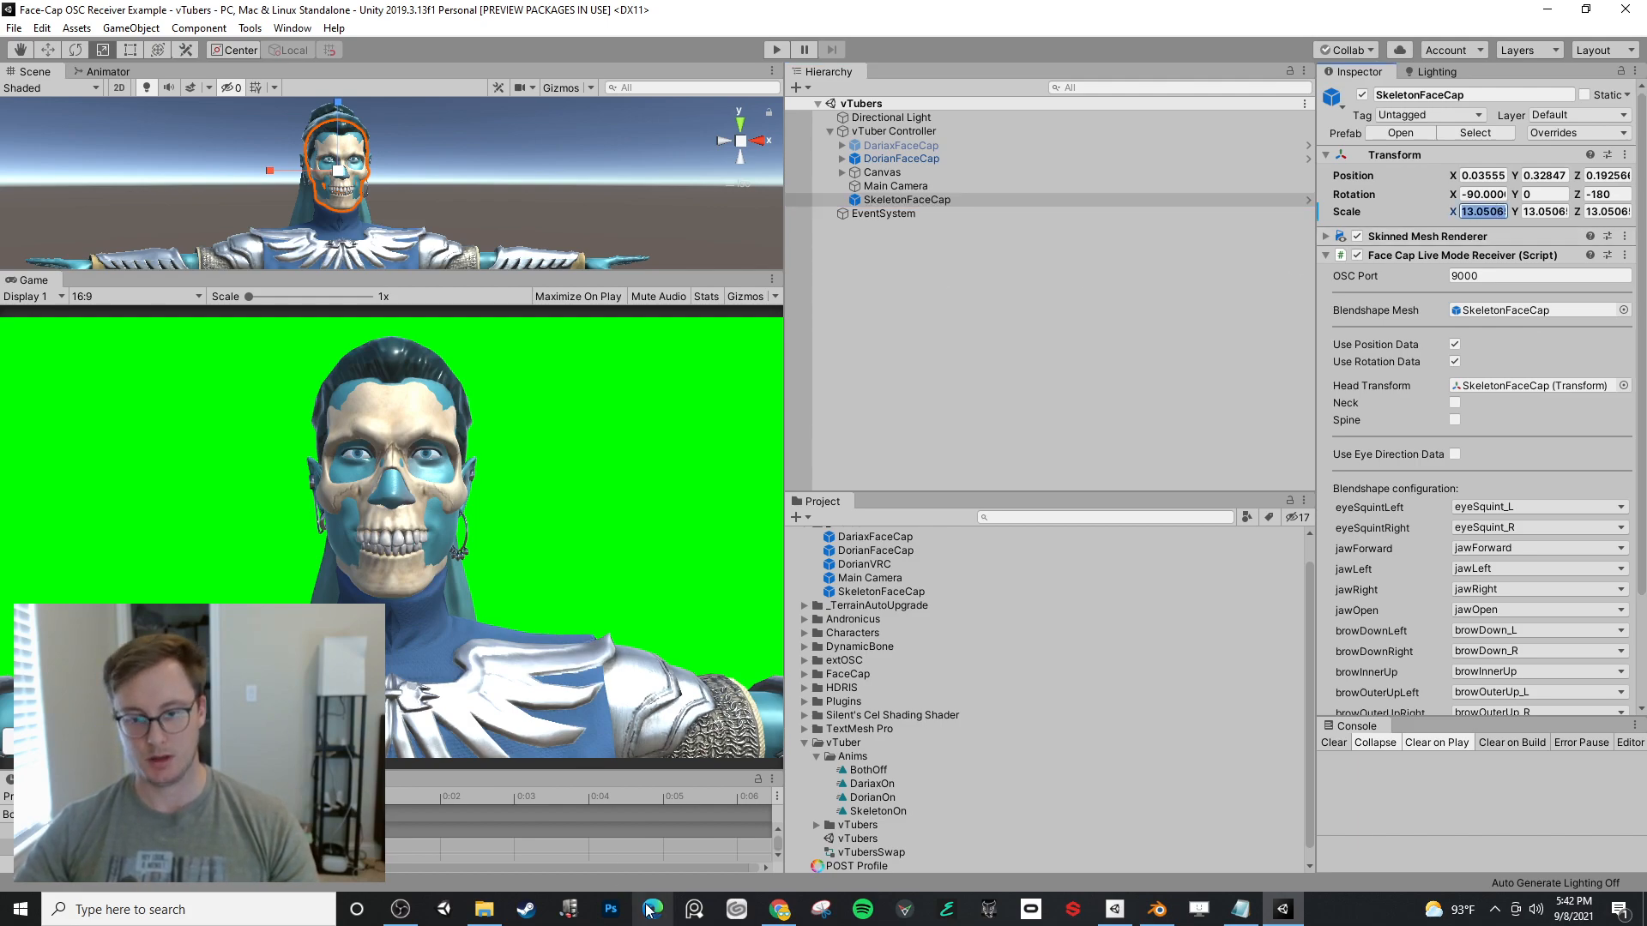
- Switch to Blender to look over the skull model and return to Unity
{"action": "left_click", "coordinate": [1157, 909]}
{"action": "middle_click_drag", "start_coordinate": [826, 413], "coordinate": [915, 471]}
{"action": "key", "text": "alt+Tab"}
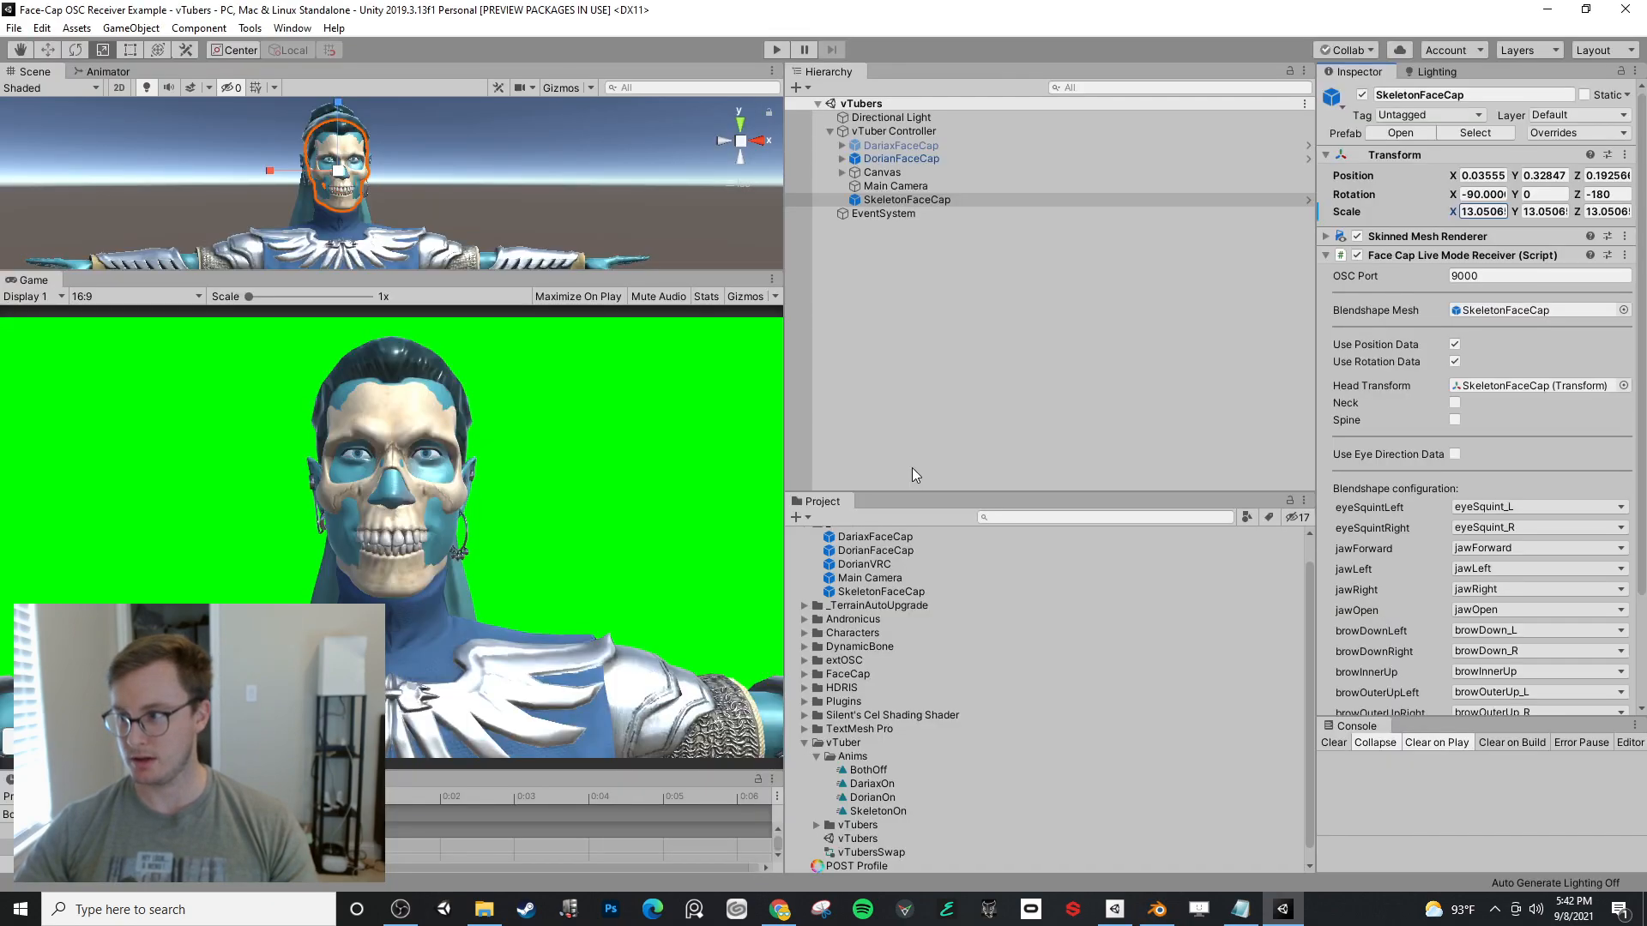
- Enlarge the Scene view and inspect SkeletonFaceCap on the Dorian avatar from the side and from farther away
{"action": "left_click_drag", "start_coordinate": [591, 271], "coordinate": [612, 467]}
{"action": "middle_click_drag", "start_coordinate": [616, 363], "coordinate": [426, 257]}
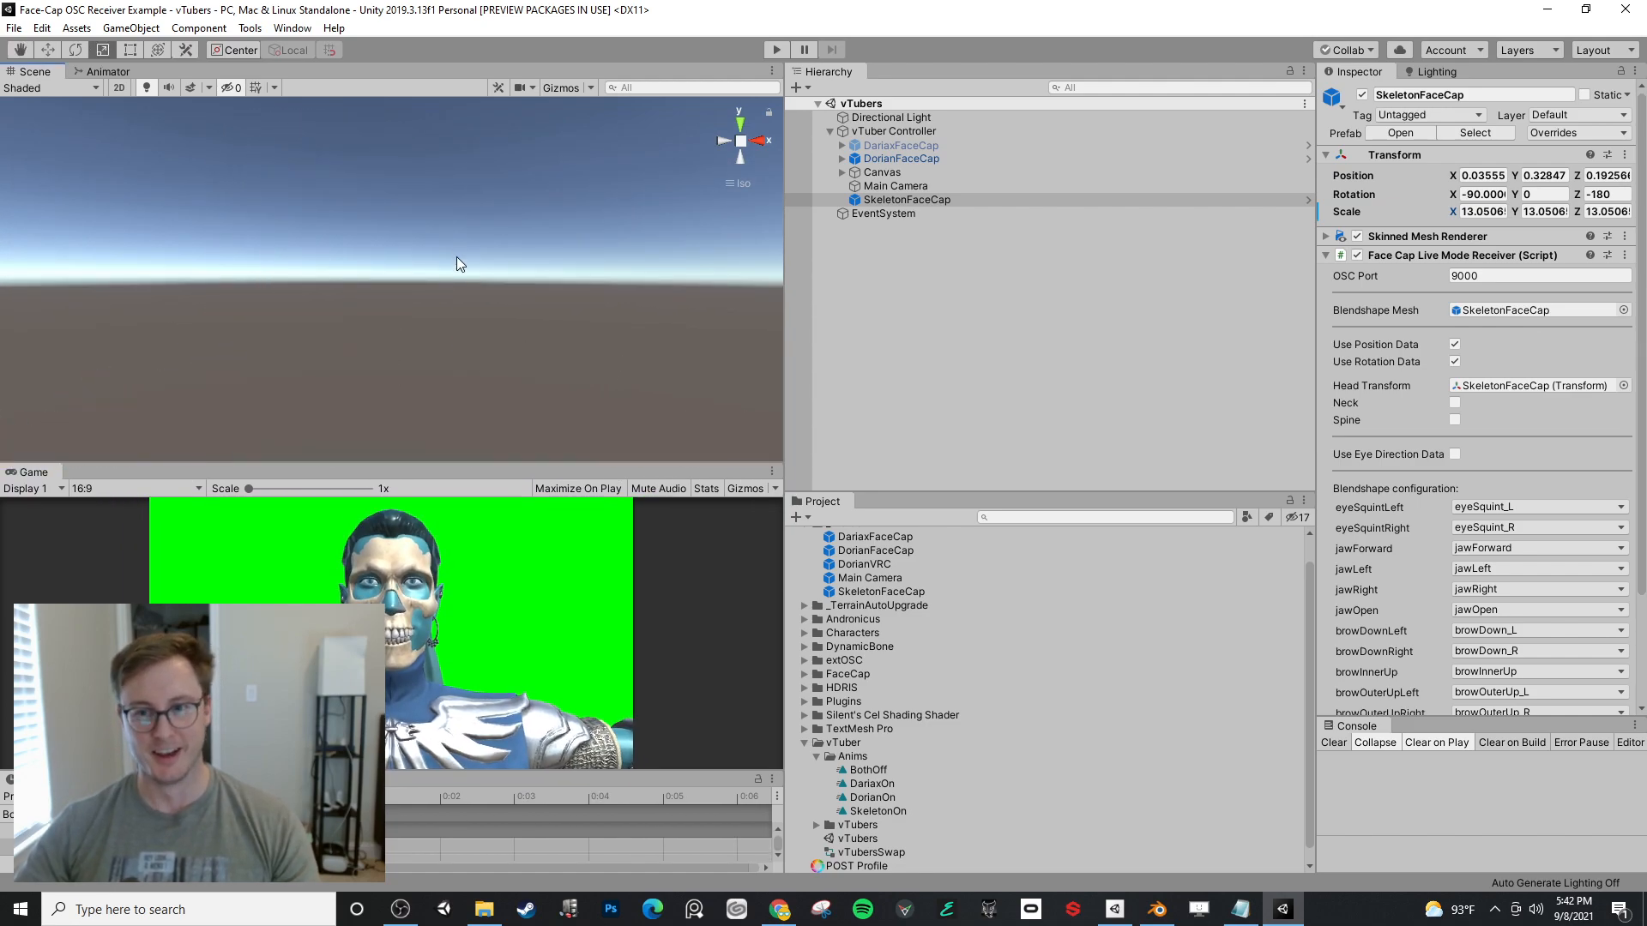
{"action": "key", "text": "f"}
{"action": "left_click_drag", "start_coordinate": [456, 264], "coordinate": [570, 221], "text": "alt"}
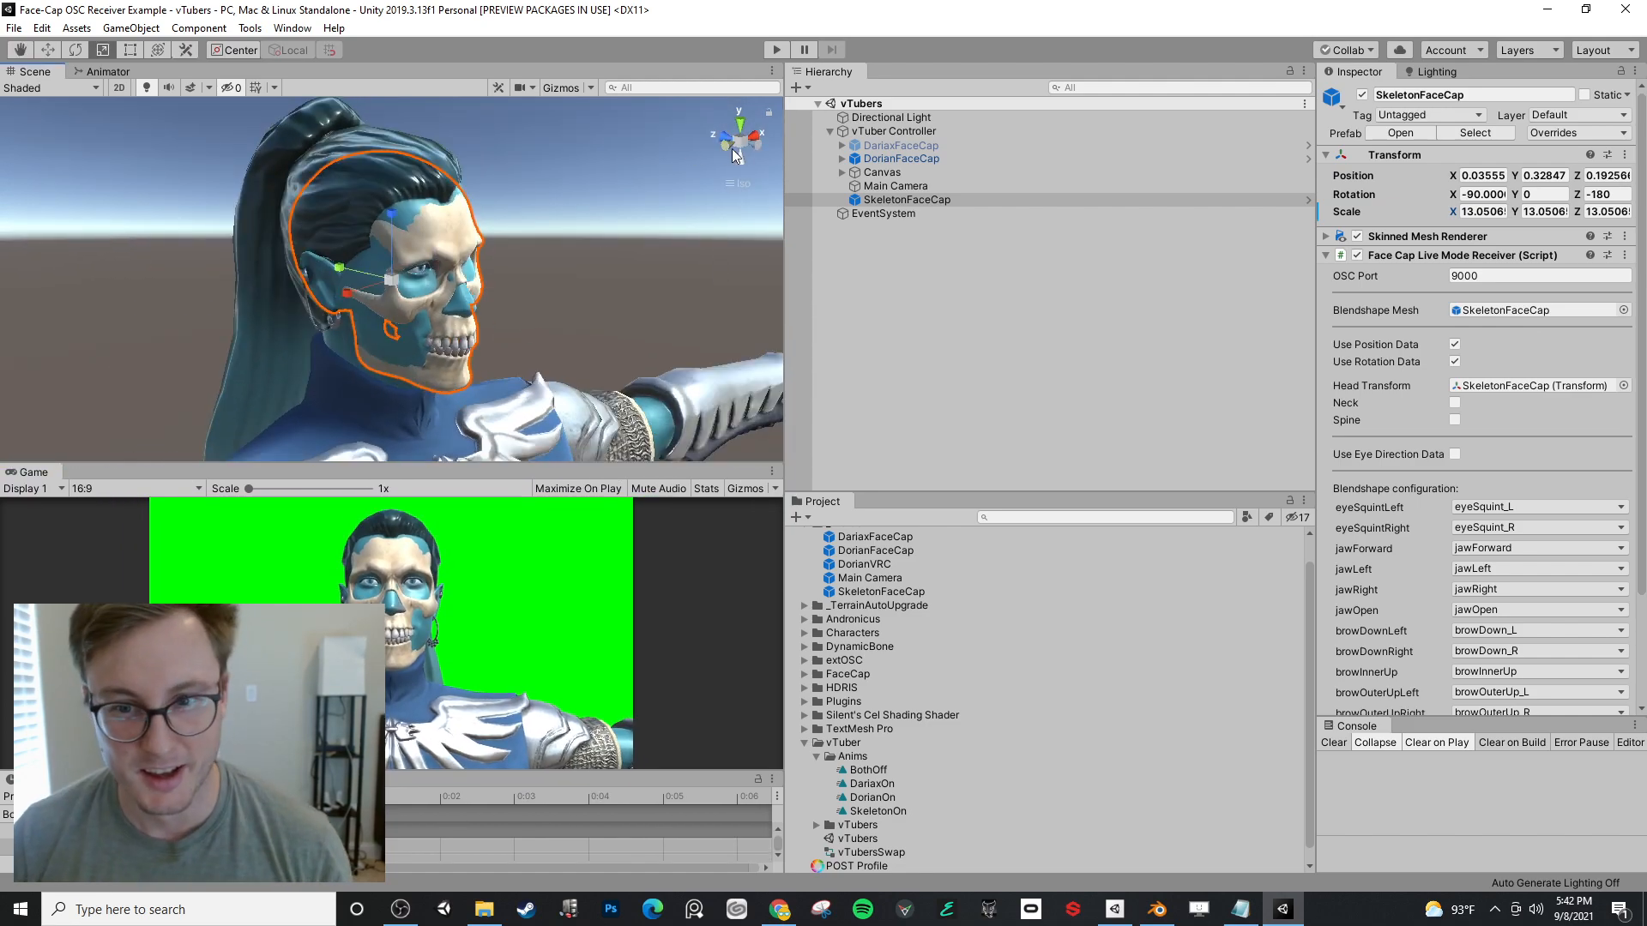
{"action": "left_click", "coordinate": [734, 144]}
{"action": "scroll", "coordinate": [738, 234], "scroll_direction": "down", "scroll_amount": 5}
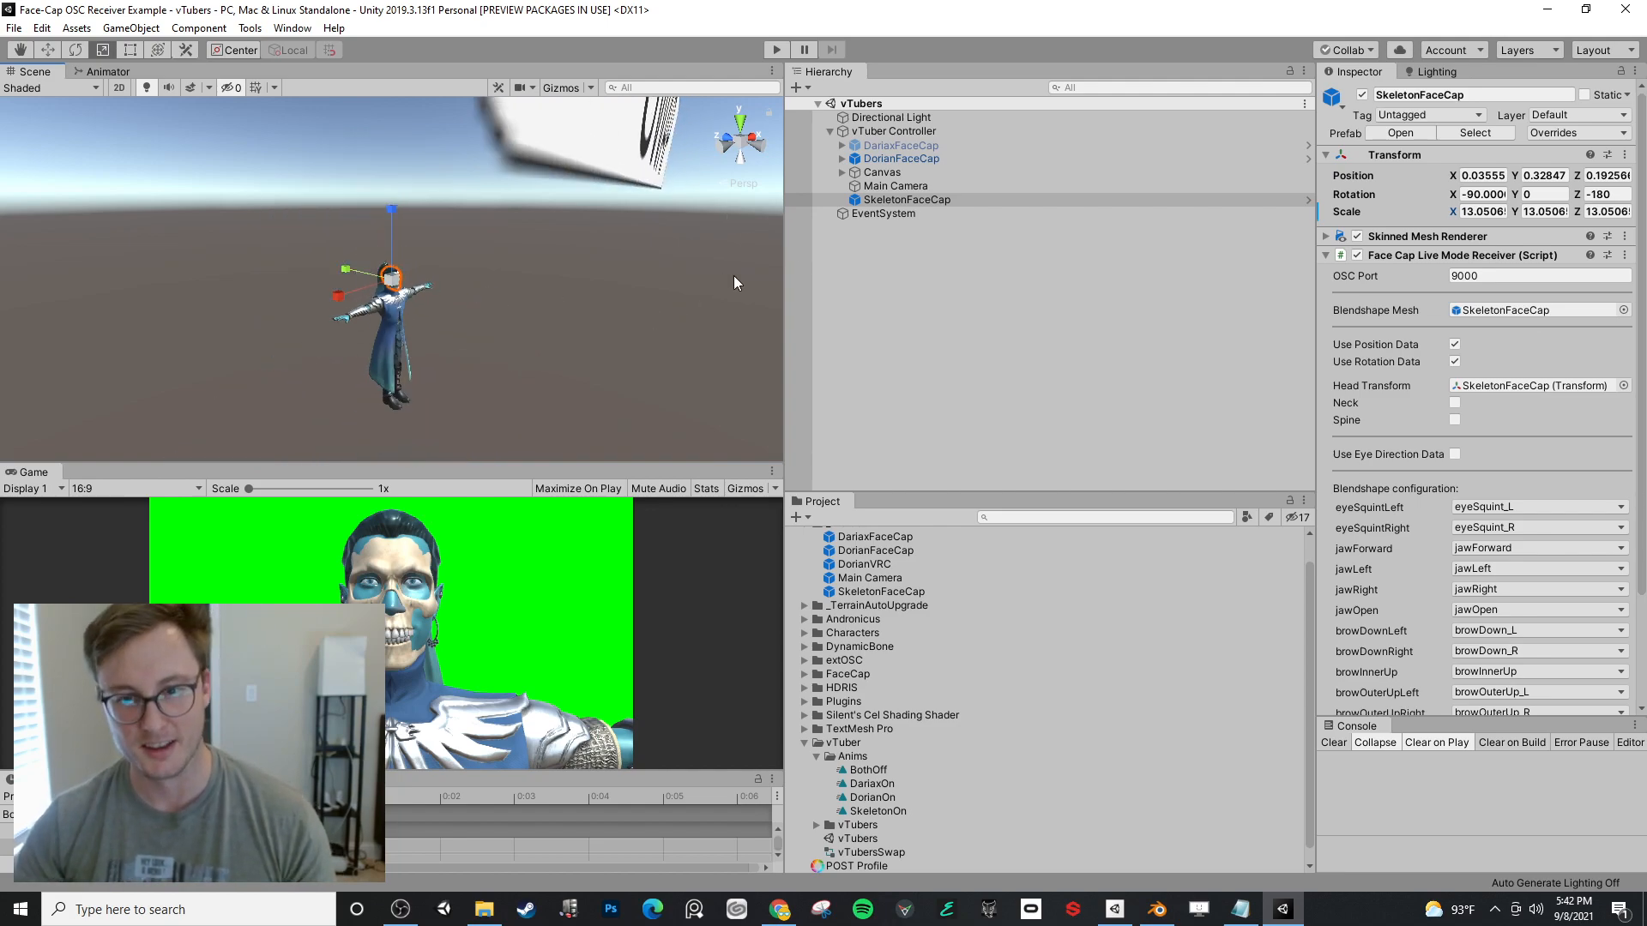
- Create a default 3D cube in the scene as a size reference and frame it around the avatar's head
{"action": "left_click", "coordinate": [949, 276]}
{"action": "right_click", "coordinate": [900, 296]}
{"action": "mouse_move", "coordinate": [1019, 481]}
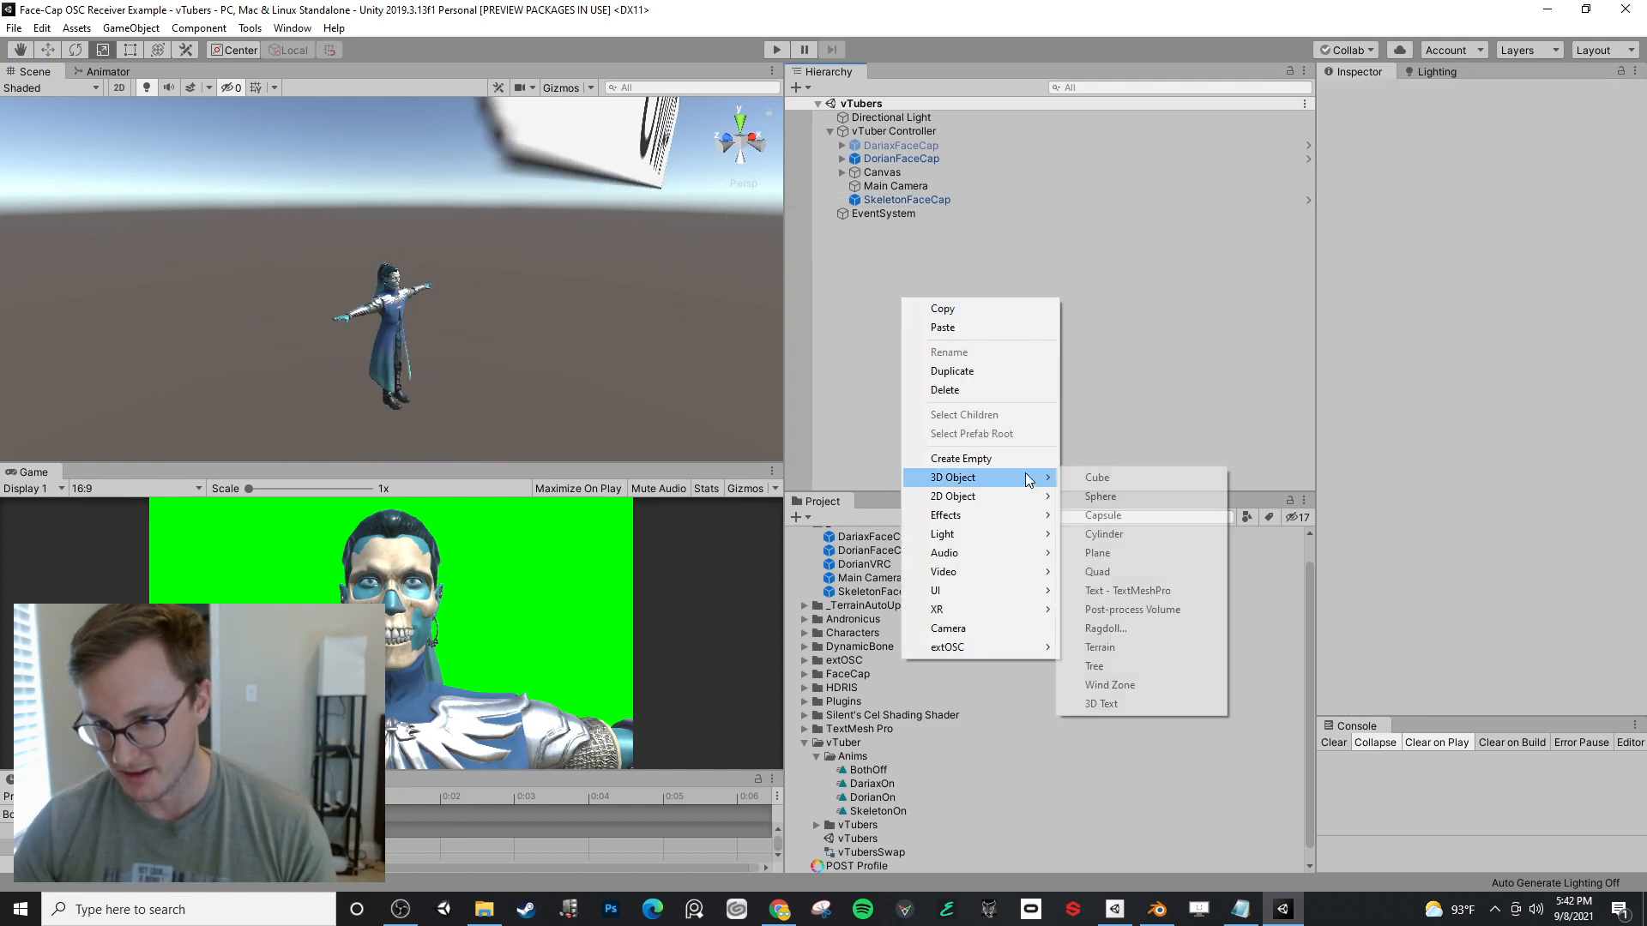
{"action": "left_click", "coordinate": [1132, 477]}
{"action": "key", "text": "f"}
{"action": "left_click_drag", "start_coordinate": [481, 307], "coordinate": [410, 300], "text": "alt"}
{"action": "scroll", "coordinate": [410, 303], "scroll_direction": "up", "scroll_amount": 4}
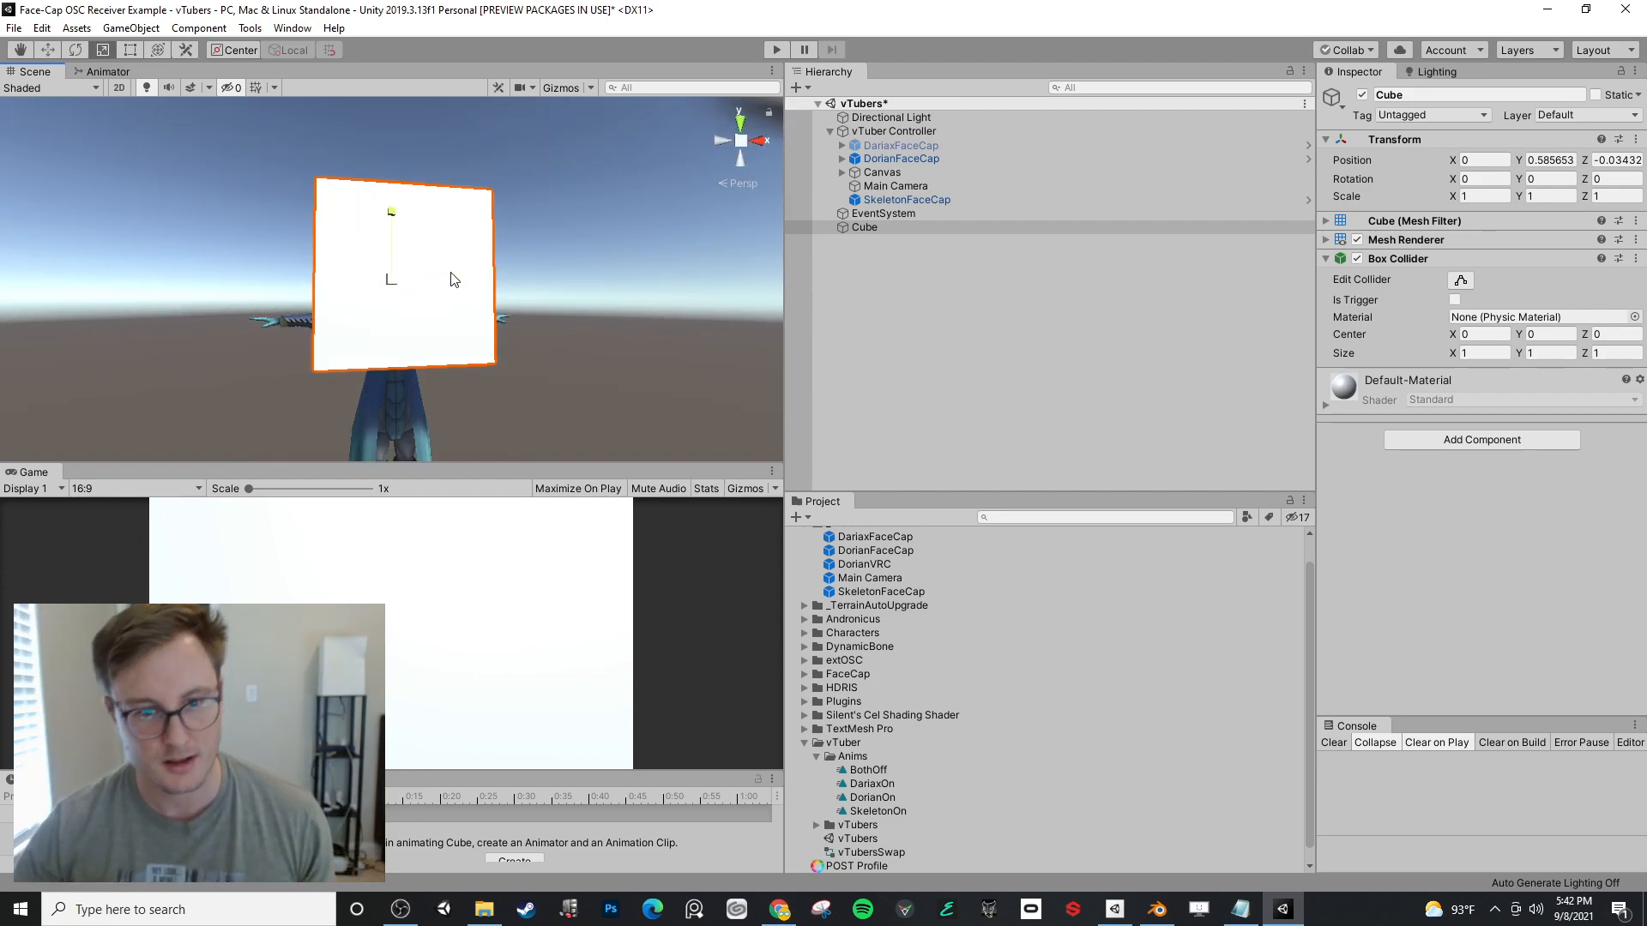
- Scale the reference cube down uniformly to about 0.333 to compare it with the head, and delete the cube
{"action": "left_click_drag", "start_coordinate": [456, 305], "coordinate": [647, 241], "text": "alt"}
{"action": "left_click", "coordinate": [727, 143]}
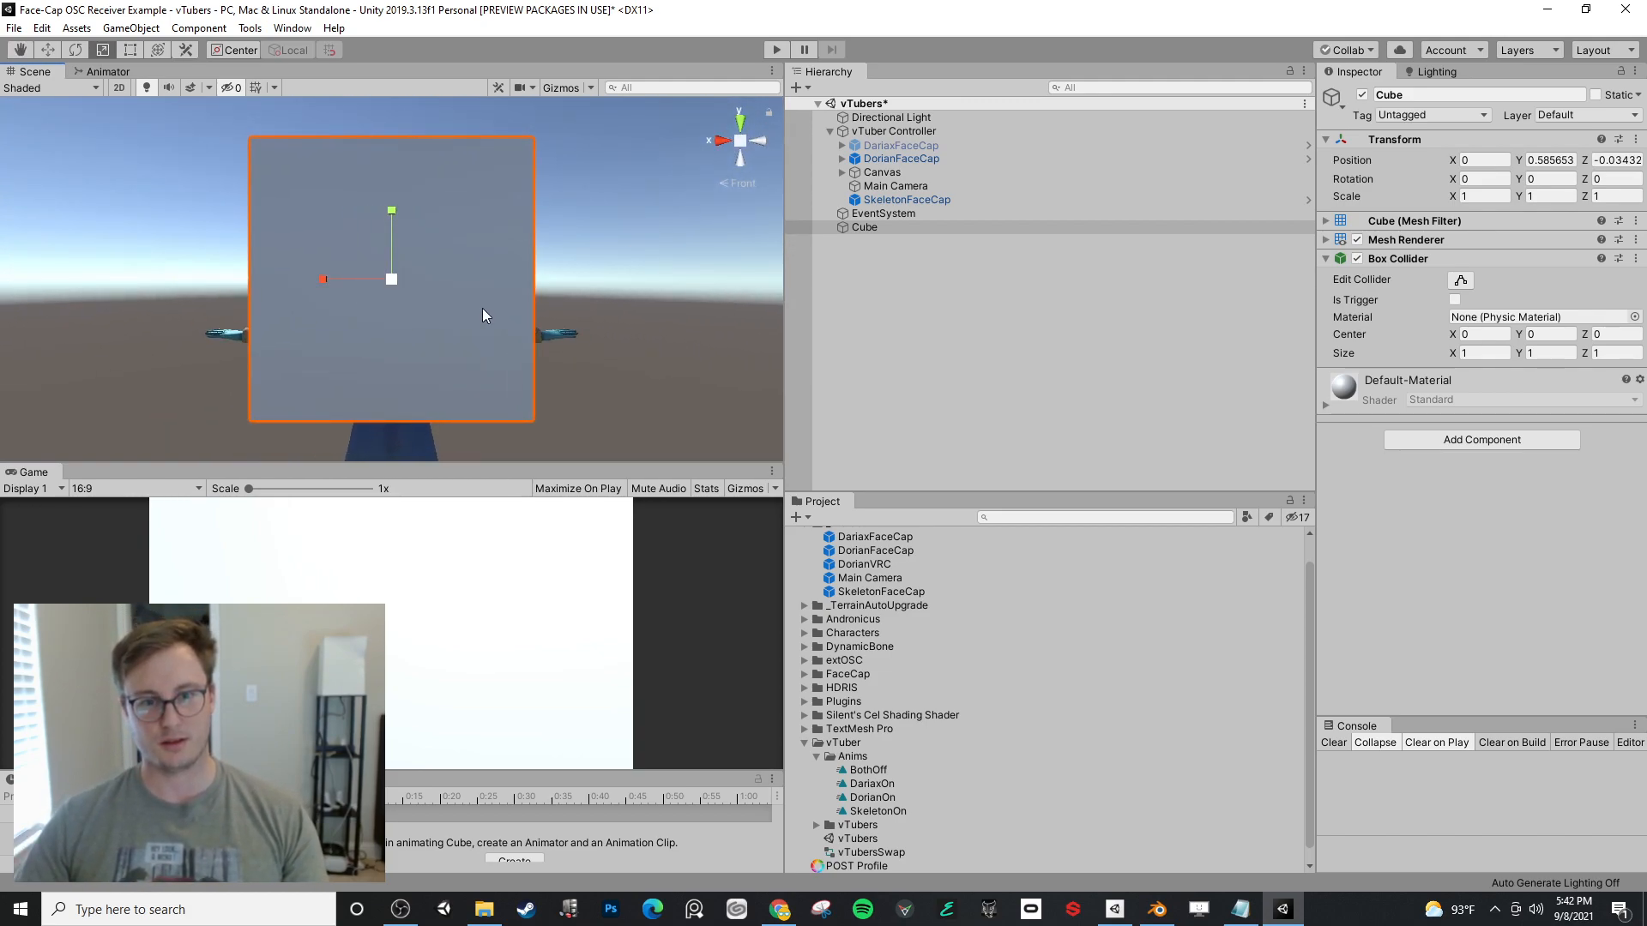
{"action": "mouse_move", "coordinate": [402, 282]}
{"action": "left_mouse_down"}
{"action": "mouse_move", "coordinate": [348, 284]}
{"action": "mouse_move", "coordinate": [523, 263]}
{"action": "mouse_move", "coordinate": [257, 265]}
{"action": "mouse_move", "coordinate": [331, 257]}
{"action": "mouse_move", "coordinate": [403, 278]}
{"action": "mouse_move", "coordinate": [378, 291]}
{"action": "left_mouse_up"}
{"action": "key", "text": "f"}
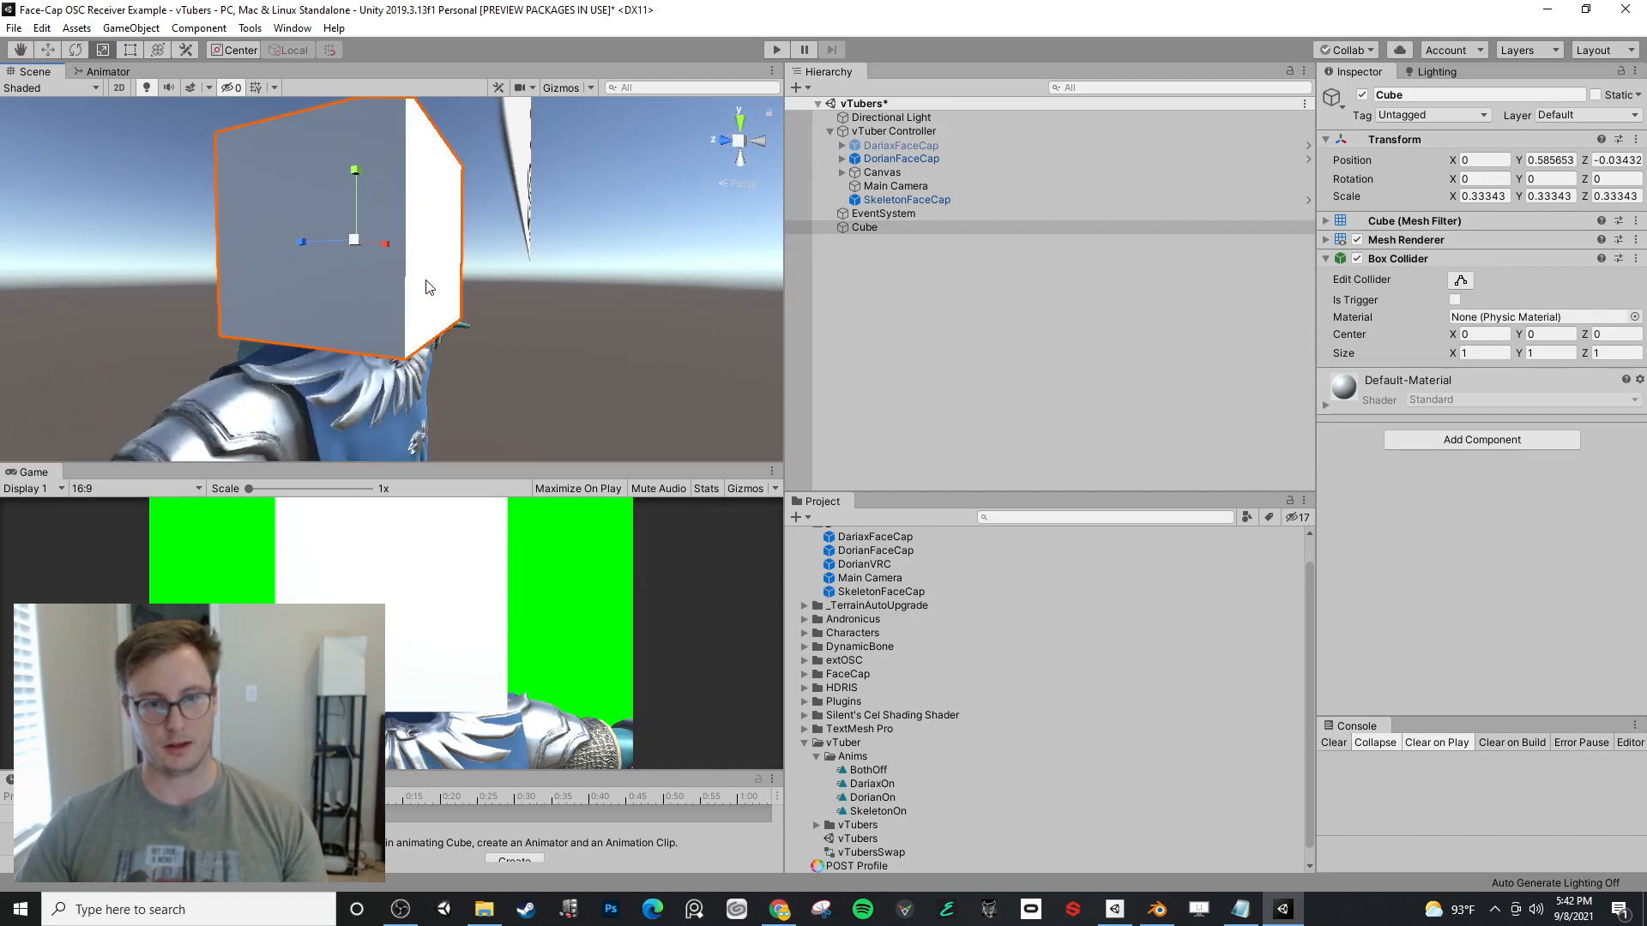
{"action": "key", "text": "Delete"}
- Switch to Blender, add a cube mesh as a size reference, and scale it by 0.25
{"action": "key", "text": "alt+Tab"}
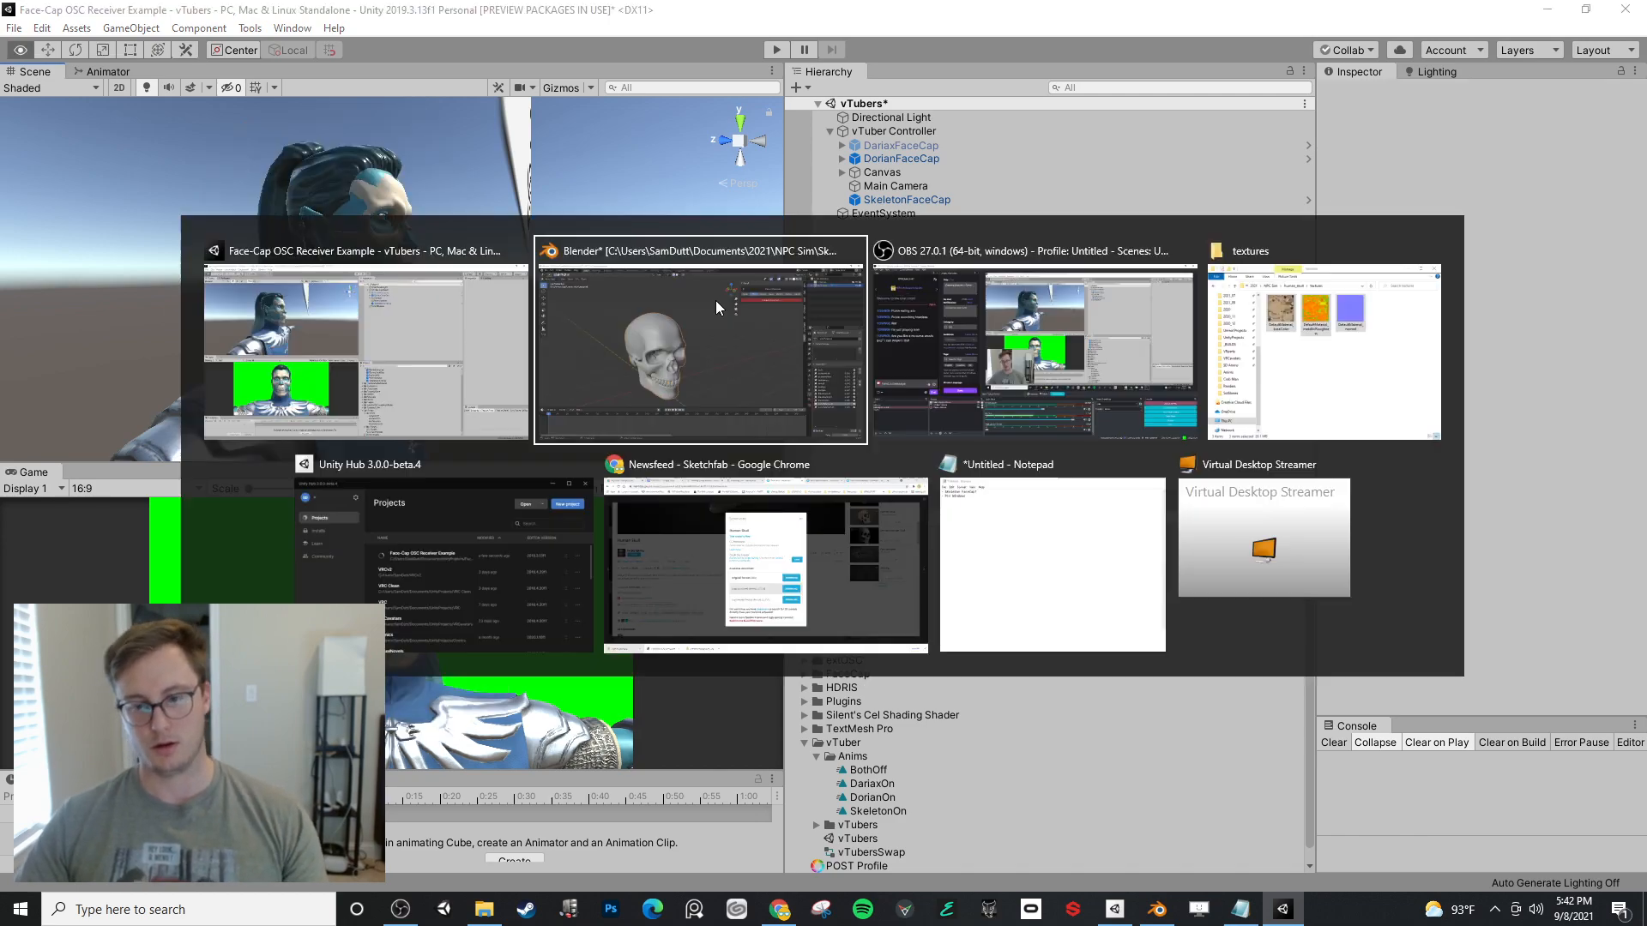
{"action": "key", "text": "shift+a"}
{"action": "mouse_move", "coordinate": [722, 411]}
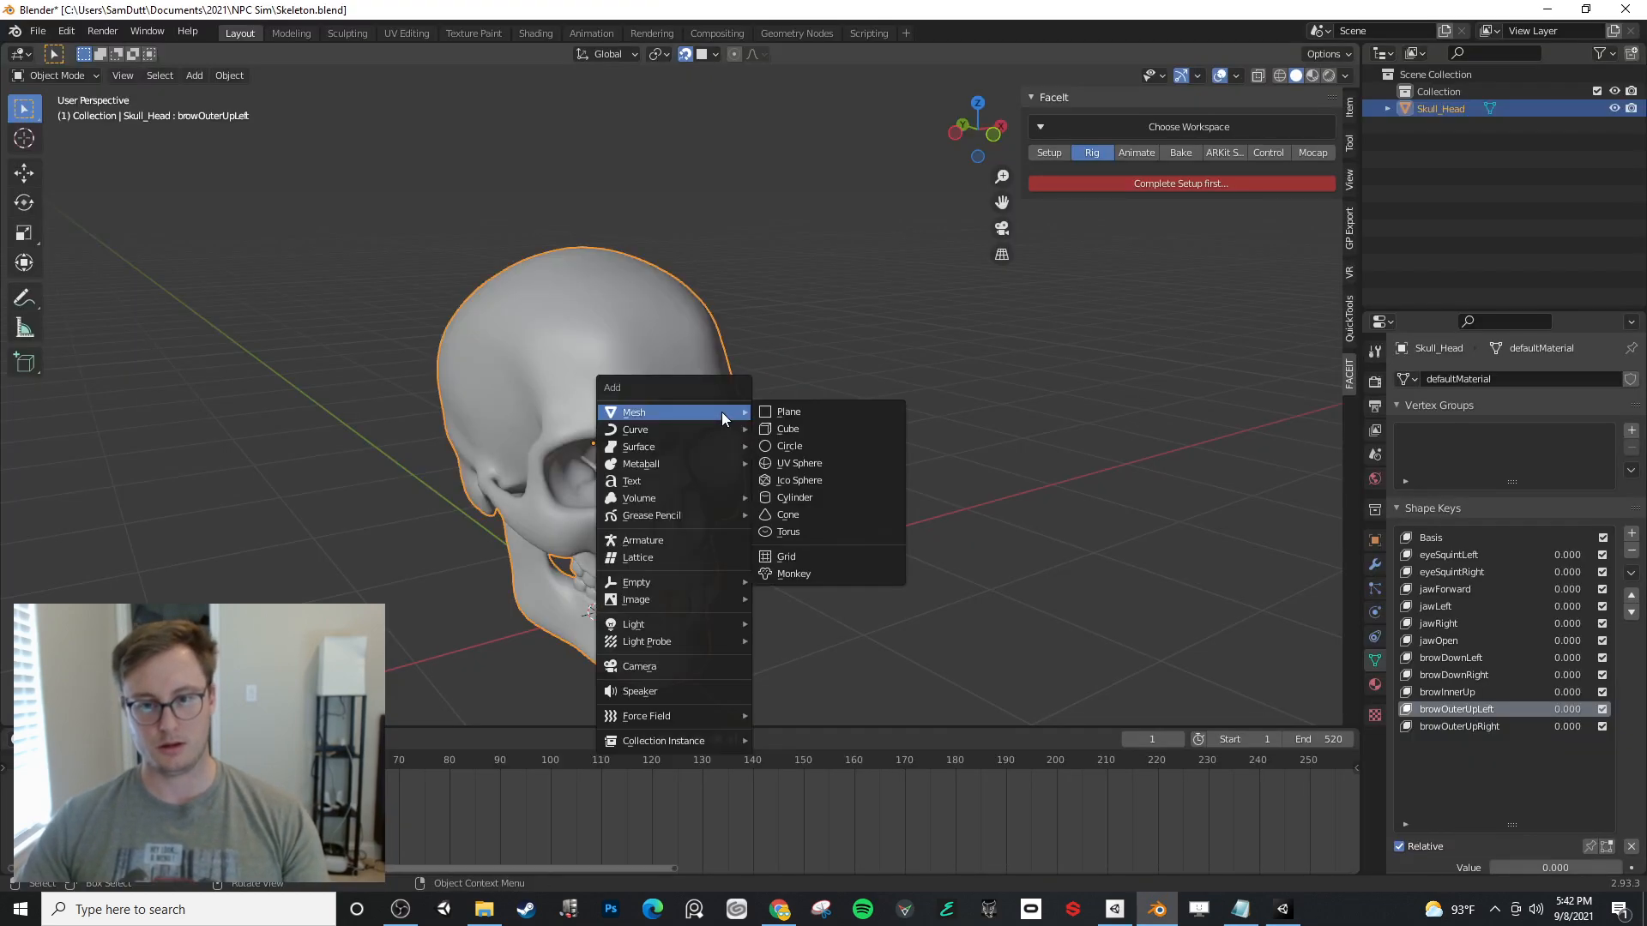
{"action": "left_click", "coordinate": [820, 434]}
{"action": "type", "text": "s"}
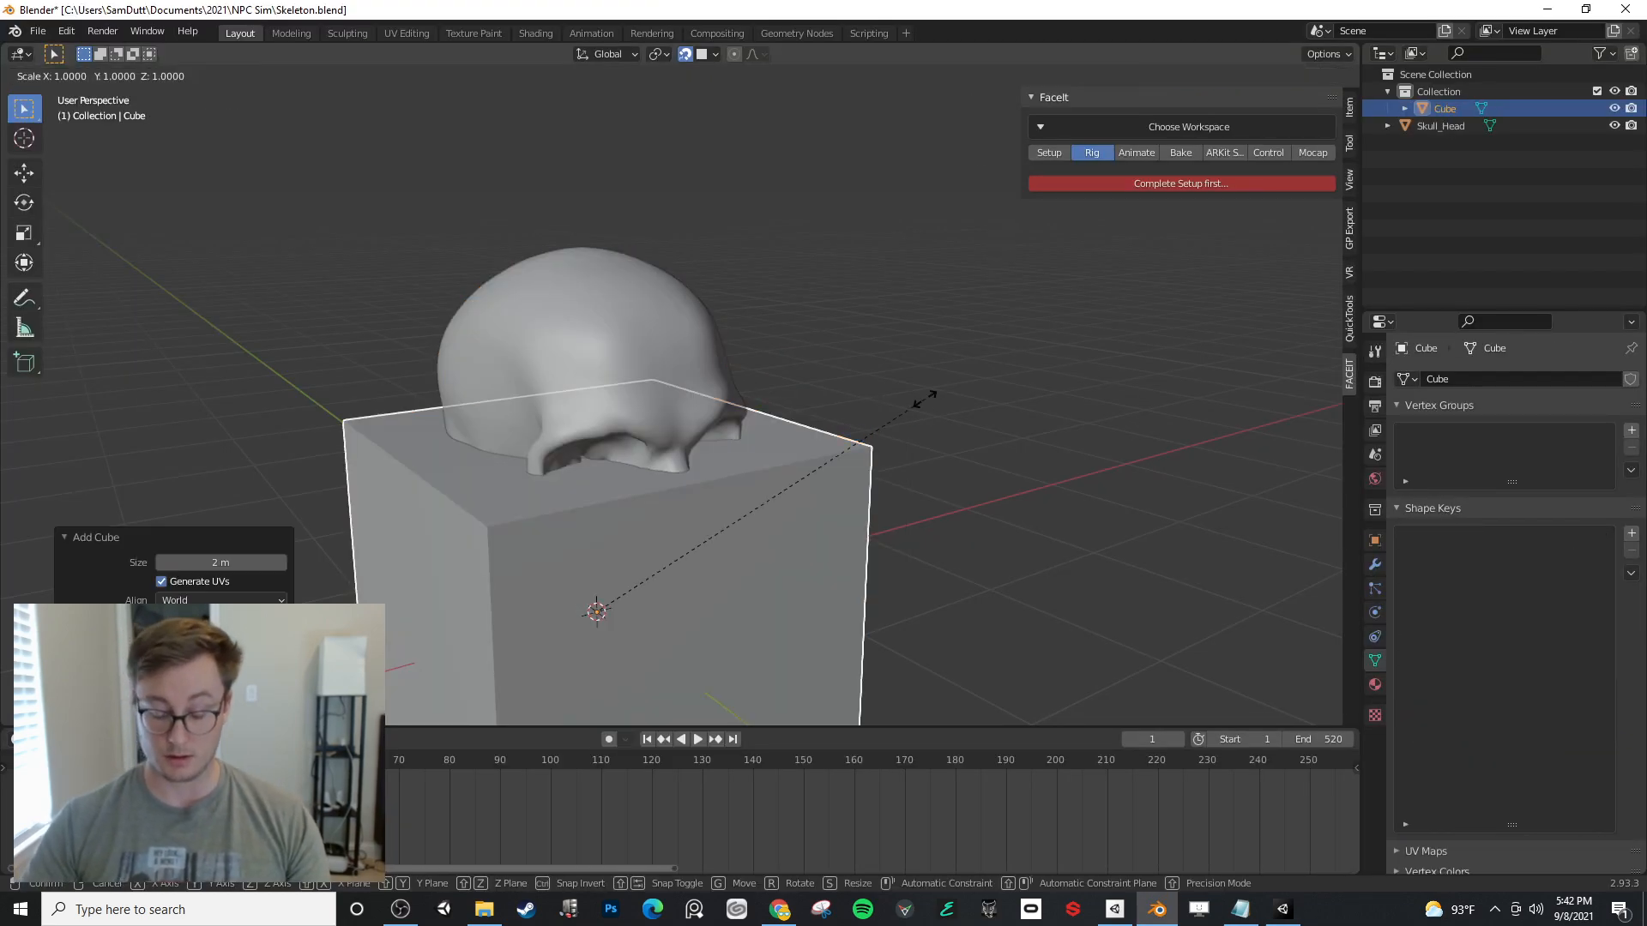
{"action": "type", "text": ".25"}
{"action": "key", "text": "Return"}
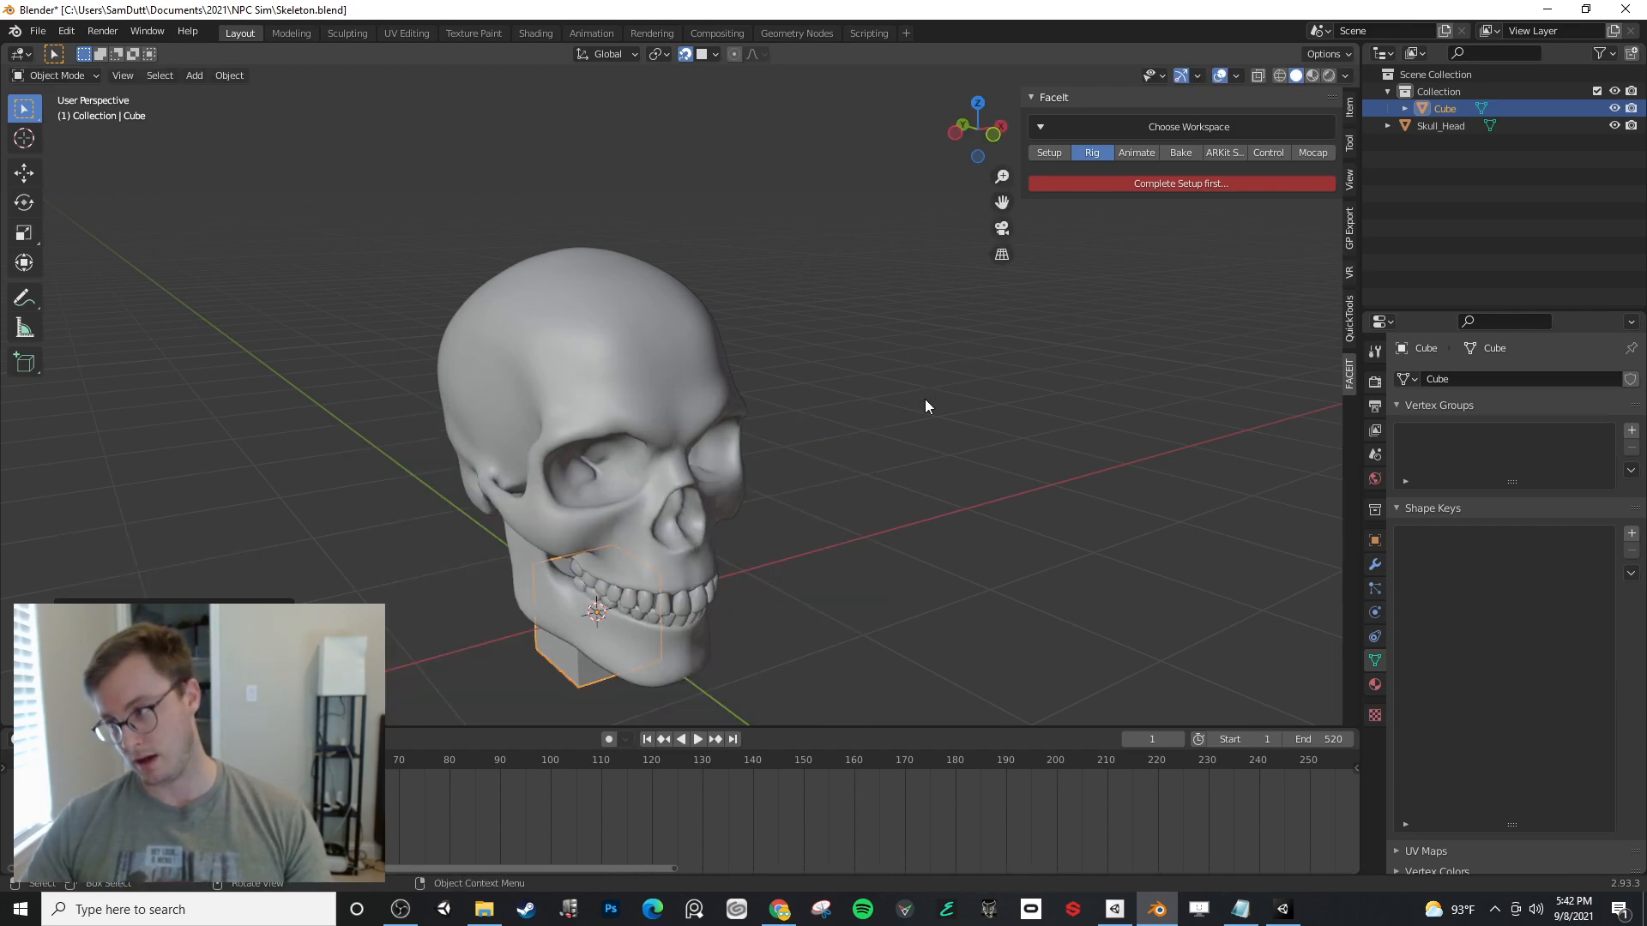
- Set the pivot point to the 3D cursor and scale the skull down uniformly to about 0.221 against the reference cube
{"action": "middle_click_drag", "start_coordinate": [817, 463], "coordinate": [724, 342]}
{"action": "left_click", "coordinate": [743, 456]}
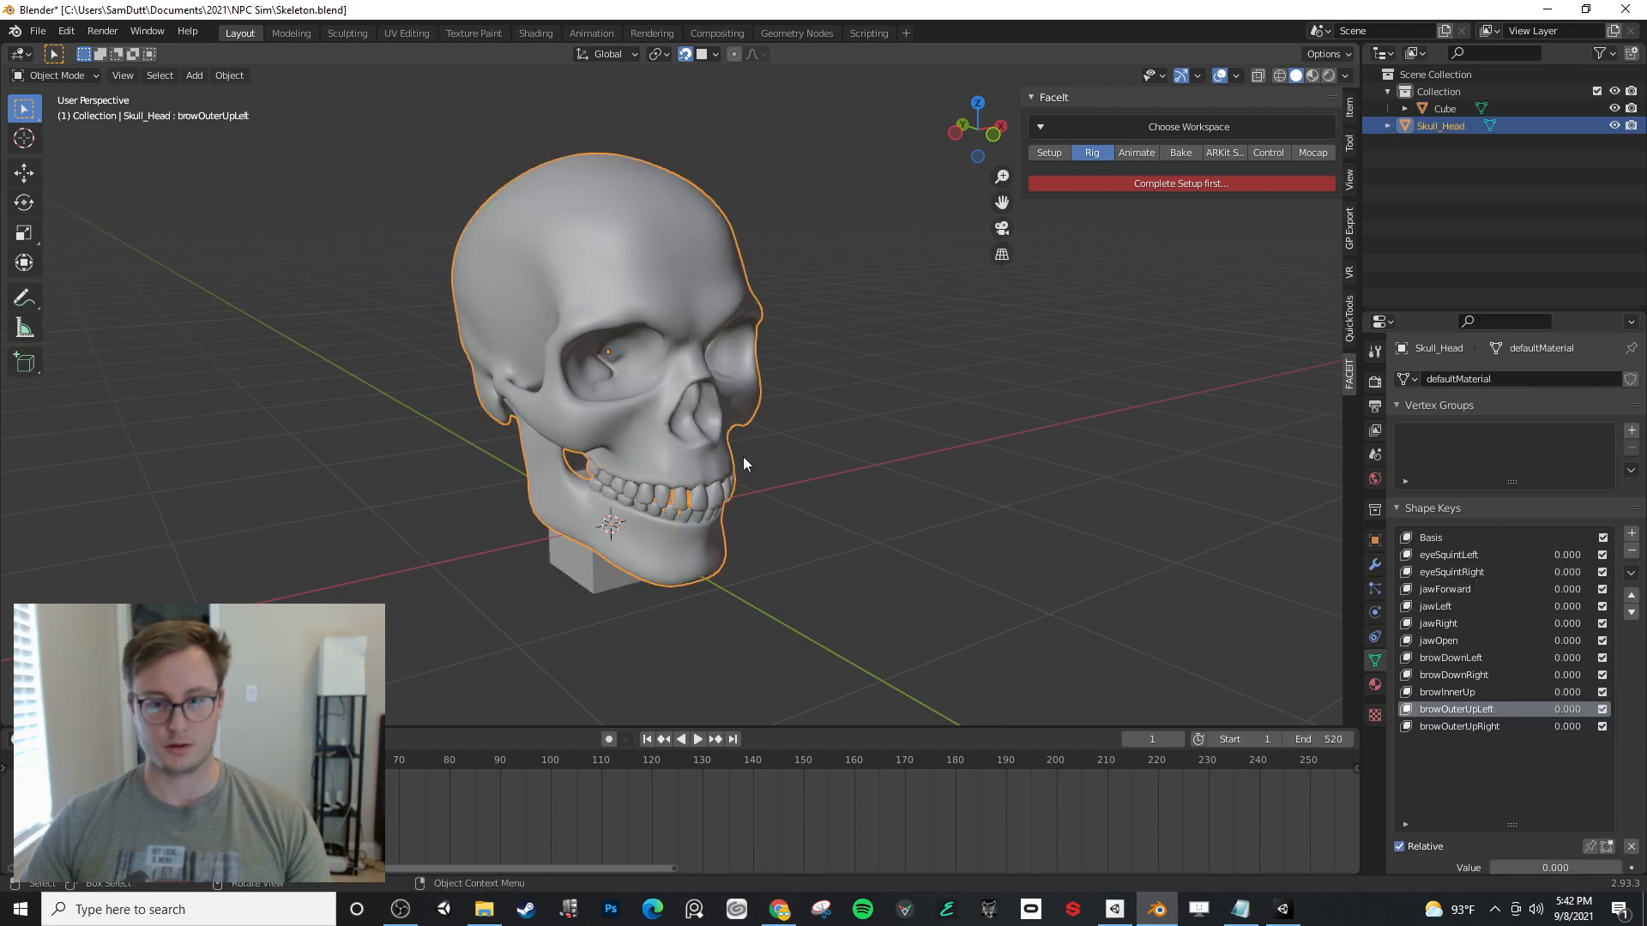
{"action": "key", "text": "period"}
{"action": "key", "text": "Escape"}
{"action": "key", "text": "period"}
{"action": "left_click", "coordinate": [911, 377]}
{"action": "key", "text": "s"}
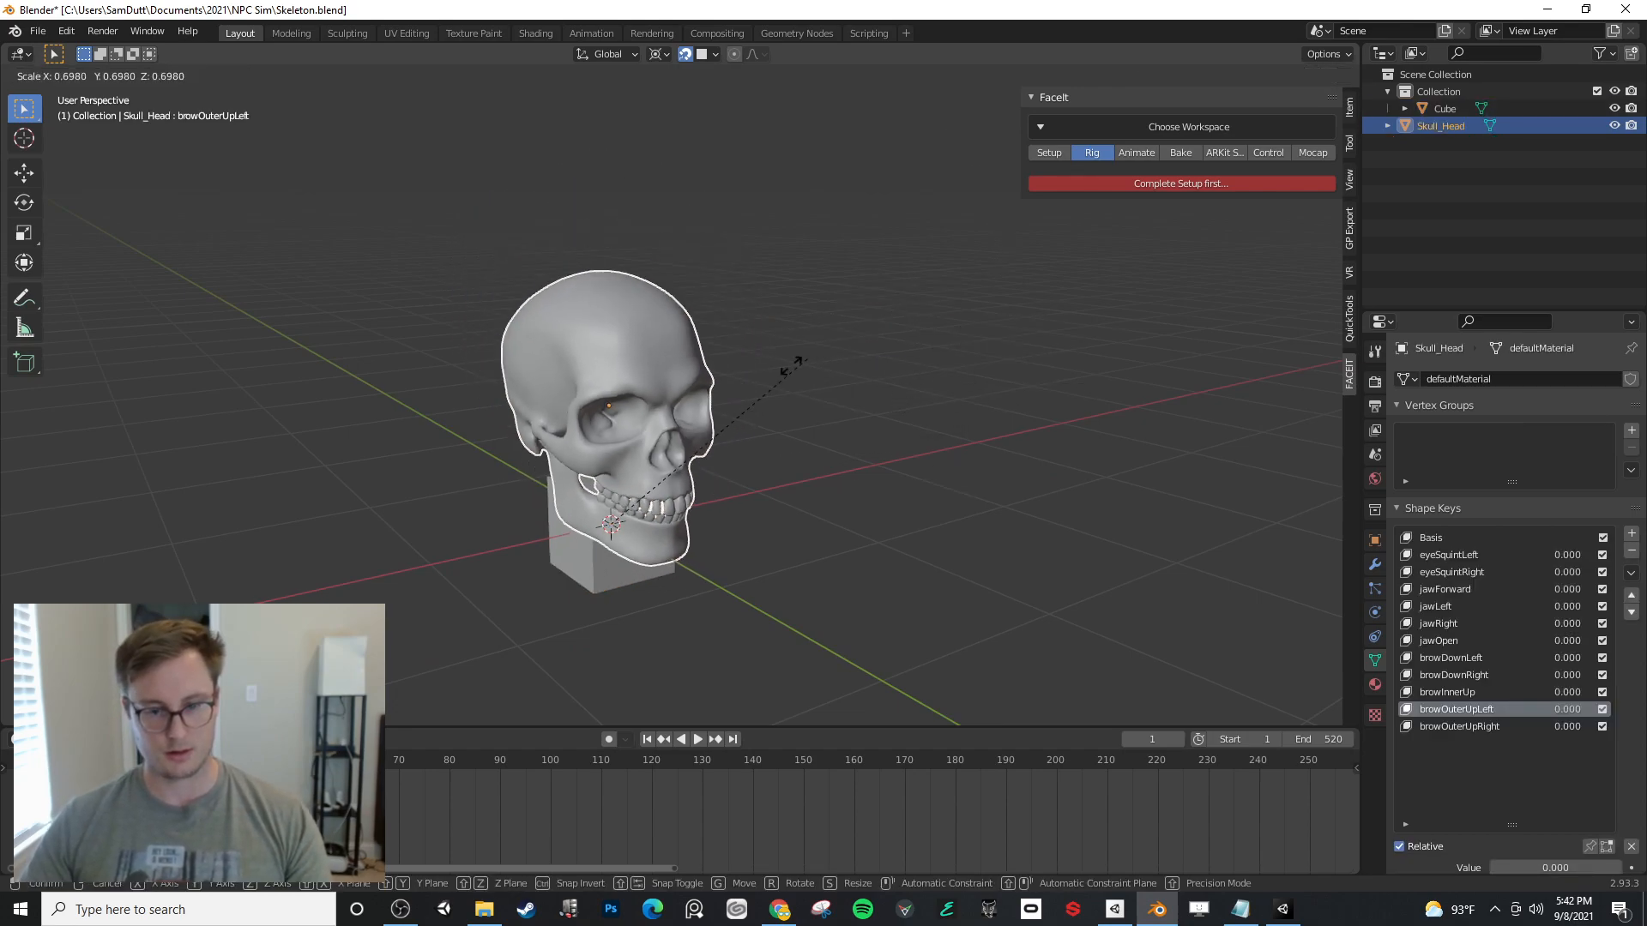
{"action": "left_click", "coordinate": [680, 485]}
- Show the skull's transform values, apply its rotation and scale, and save the file
{"action": "middle_click_drag", "start_coordinate": [678, 480], "coordinate": [725, 384], "text": "shift"}
{"action": "middle_click_drag", "start_coordinate": [725, 384], "coordinate": [664, 385], "text": "shift"}
{"action": "scroll", "coordinate": [665, 388], "scroll_direction": "up", "scroll_amount": 2}
{"action": "key", "text": "n"}
{"action": "key", "text": "n"}
{"action": "left_click", "coordinate": [1350, 107]}
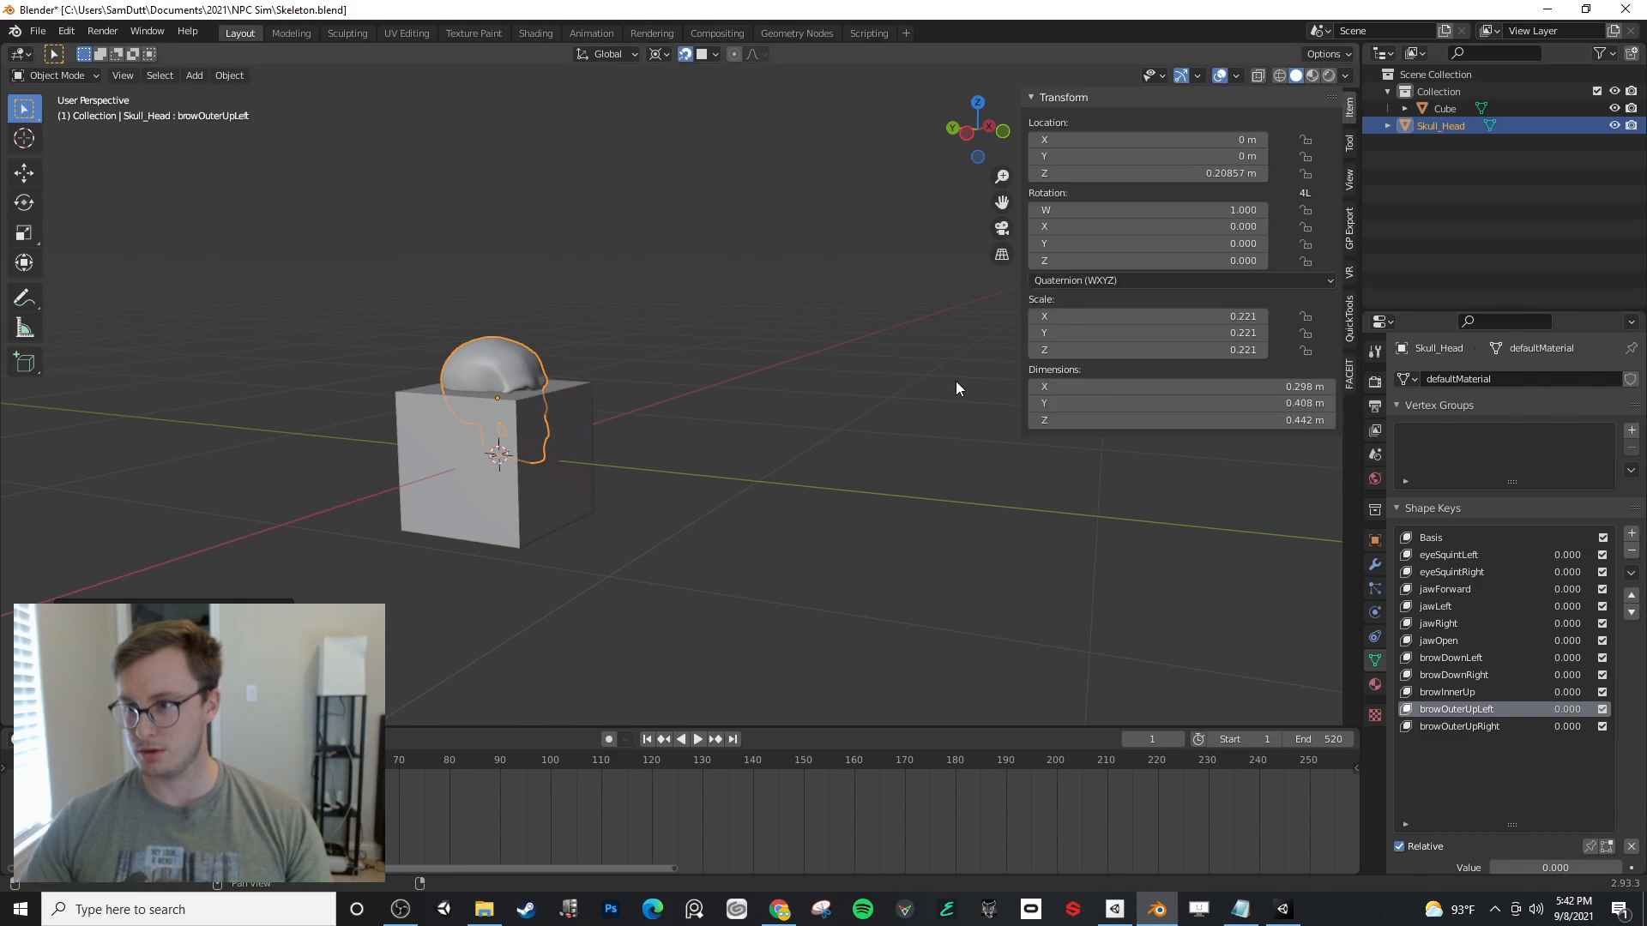
{"action": "key", "text": "ctrl+a"}
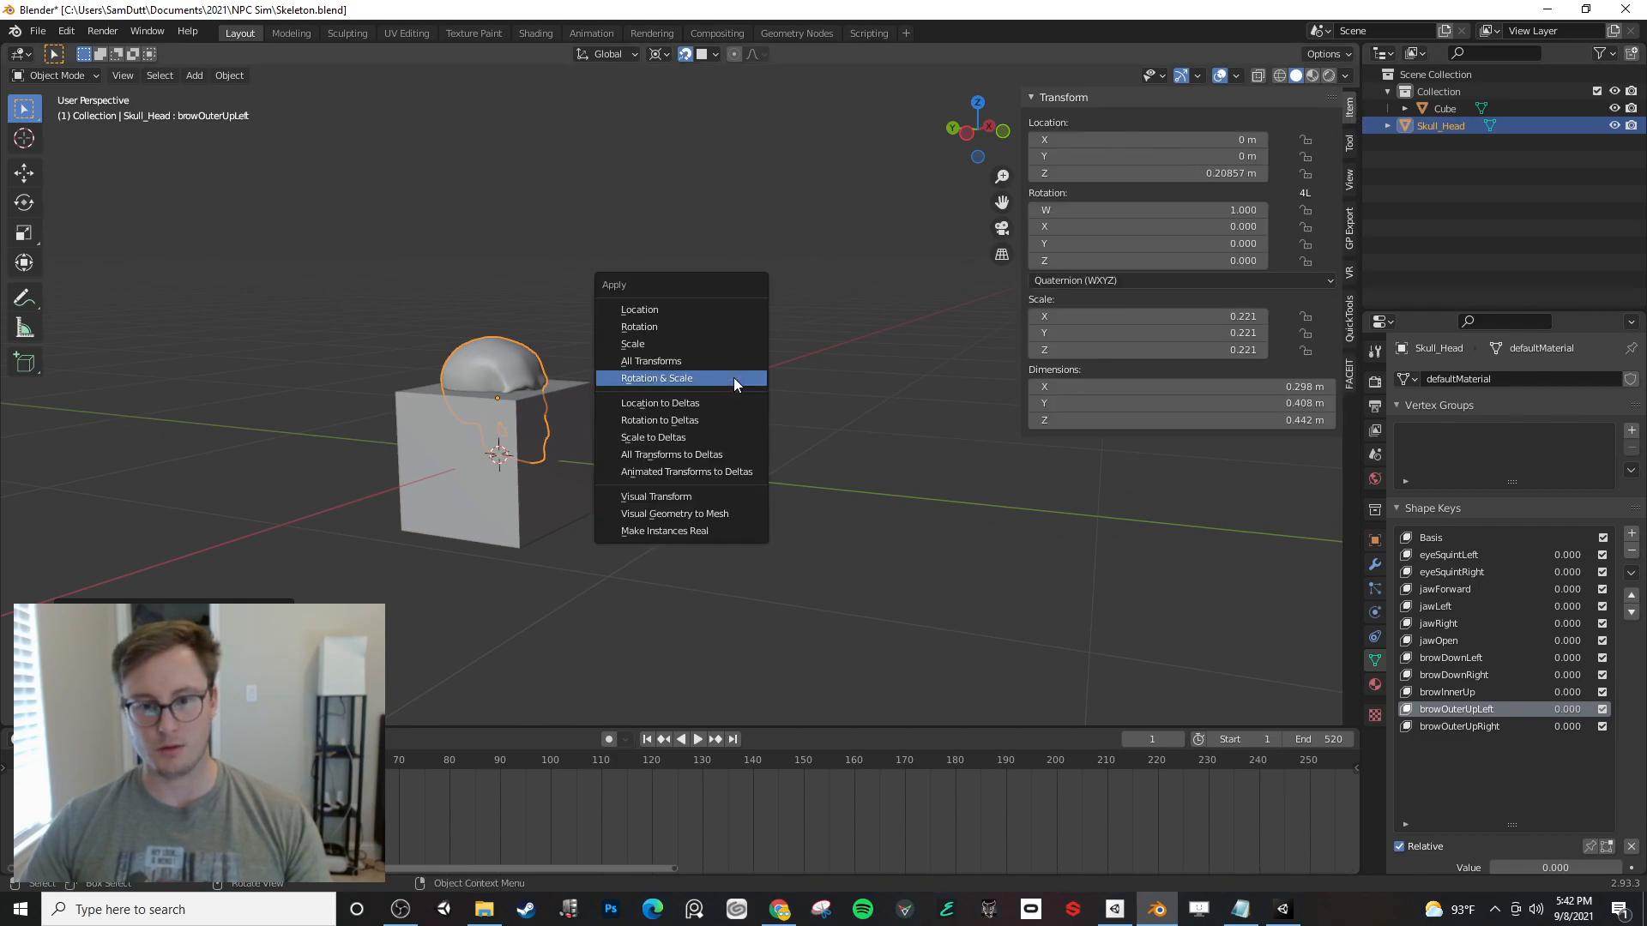
{"action": "left_click", "coordinate": [733, 378]}
{"action": "key", "text": "ctrl+s"}
- Delete the reference cube and save the file
{"action": "middle_click_drag", "start_coordinate": [801, 371], "coordinate": [705, 402]}
{"action": "scroll", "coordinate": [785, 389], "scroll_direction": "up", "scroll_amount": 4}
{"action": "left_click", "coordinate": [705, 401]}
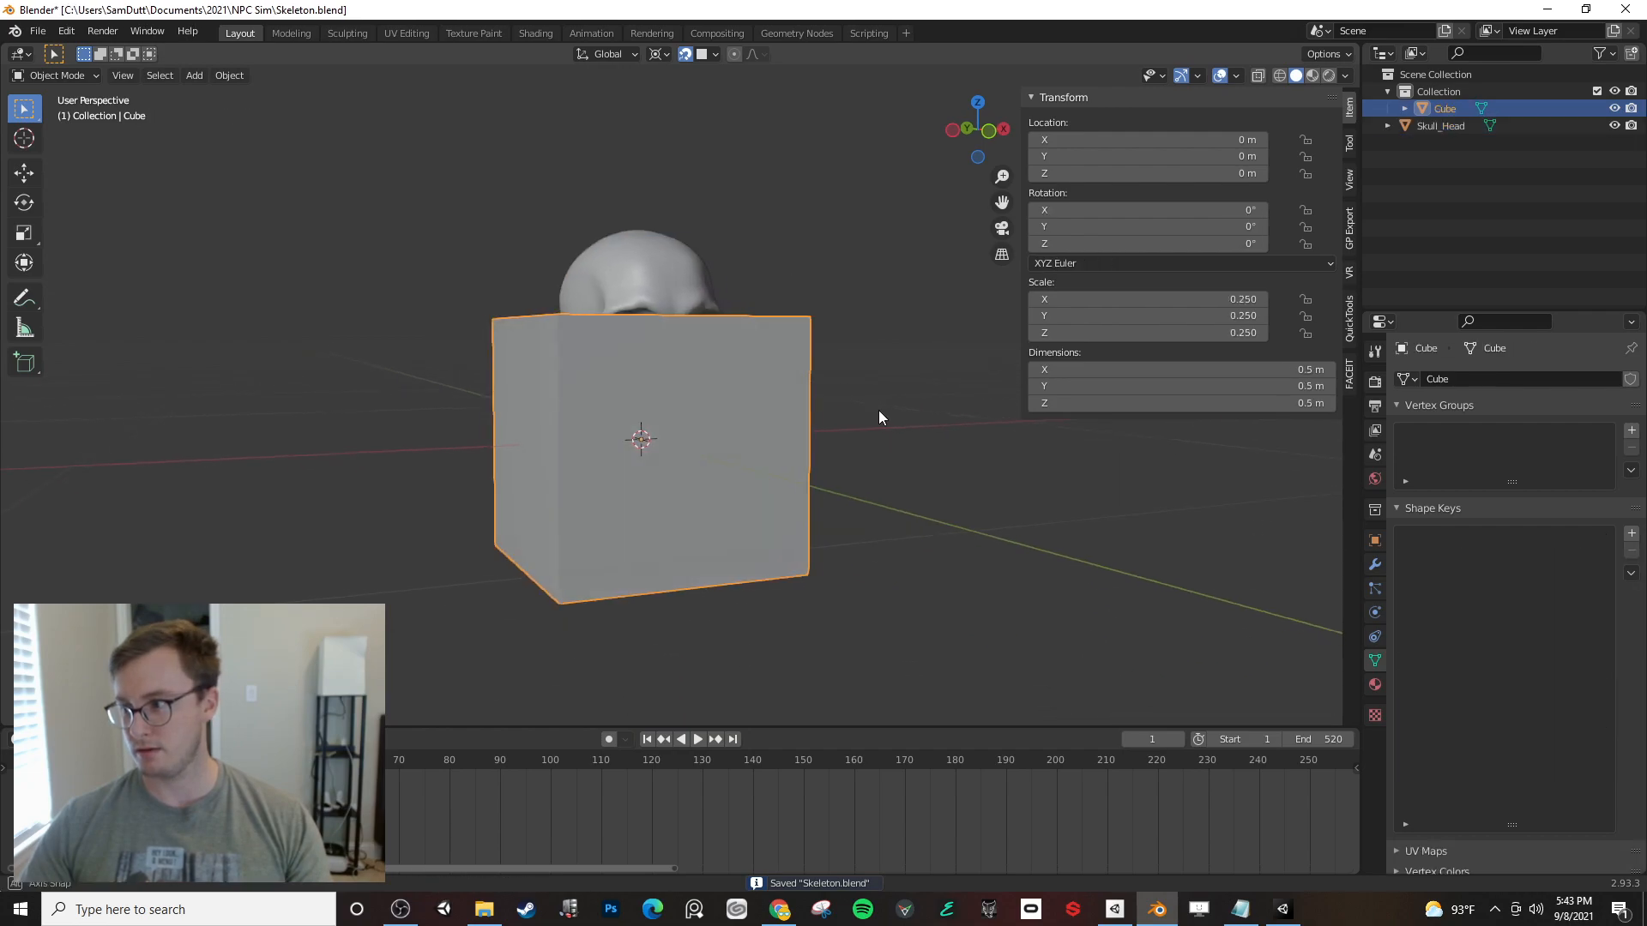
{"action": "key", "text": "Delete"}
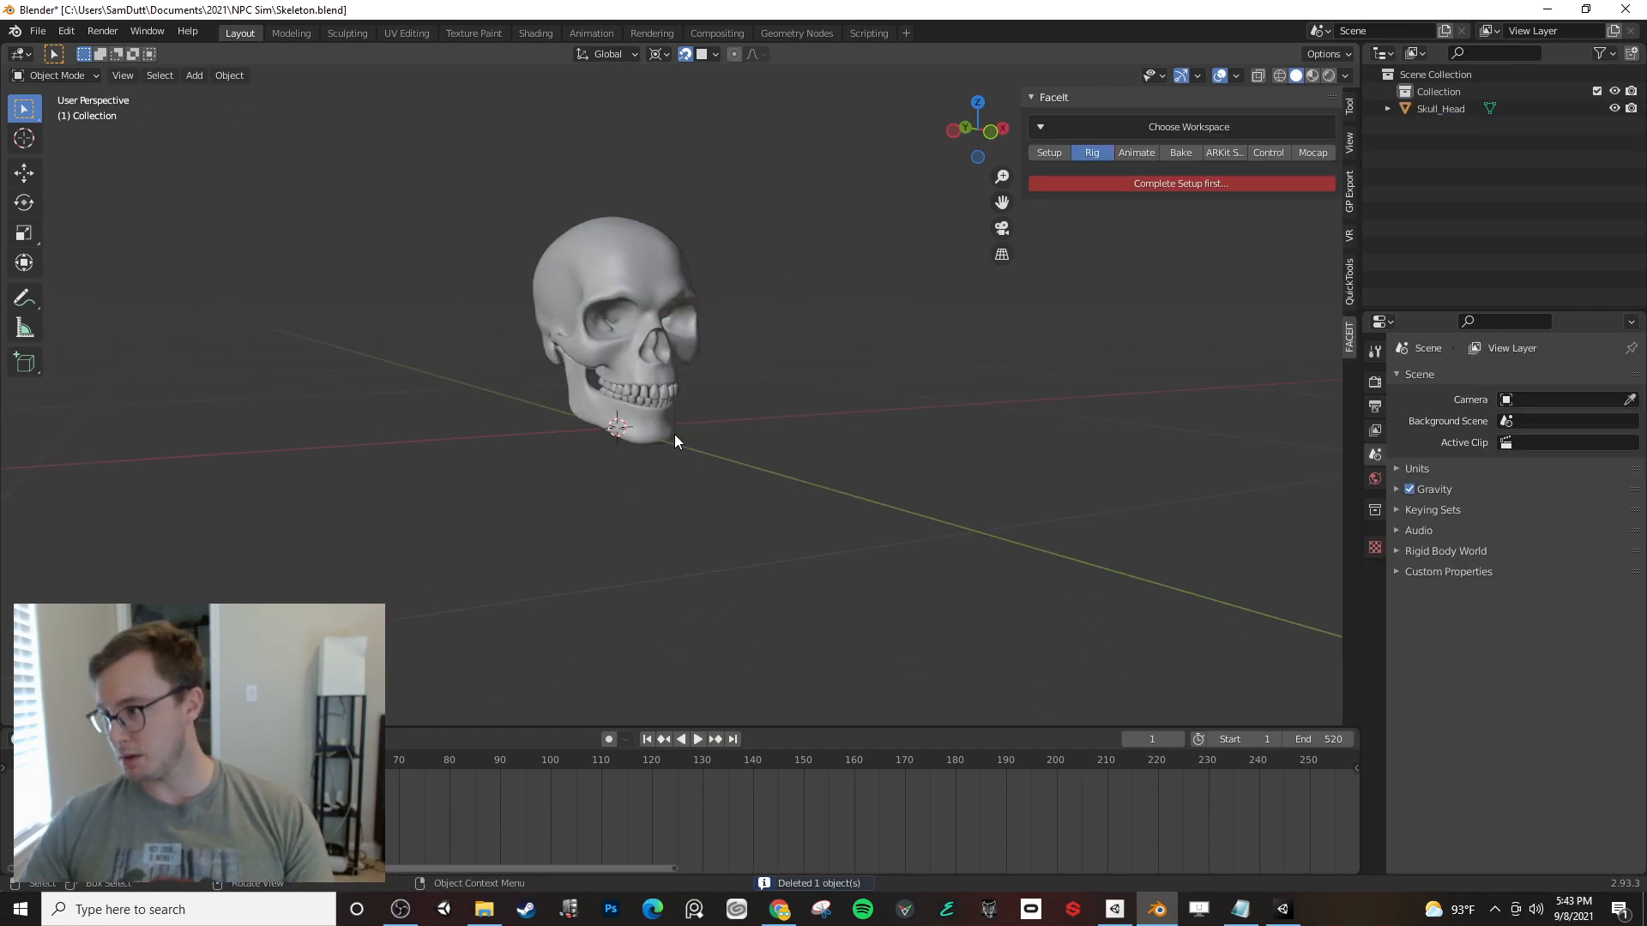
{"action": "key", "text": "ctrl+s"}
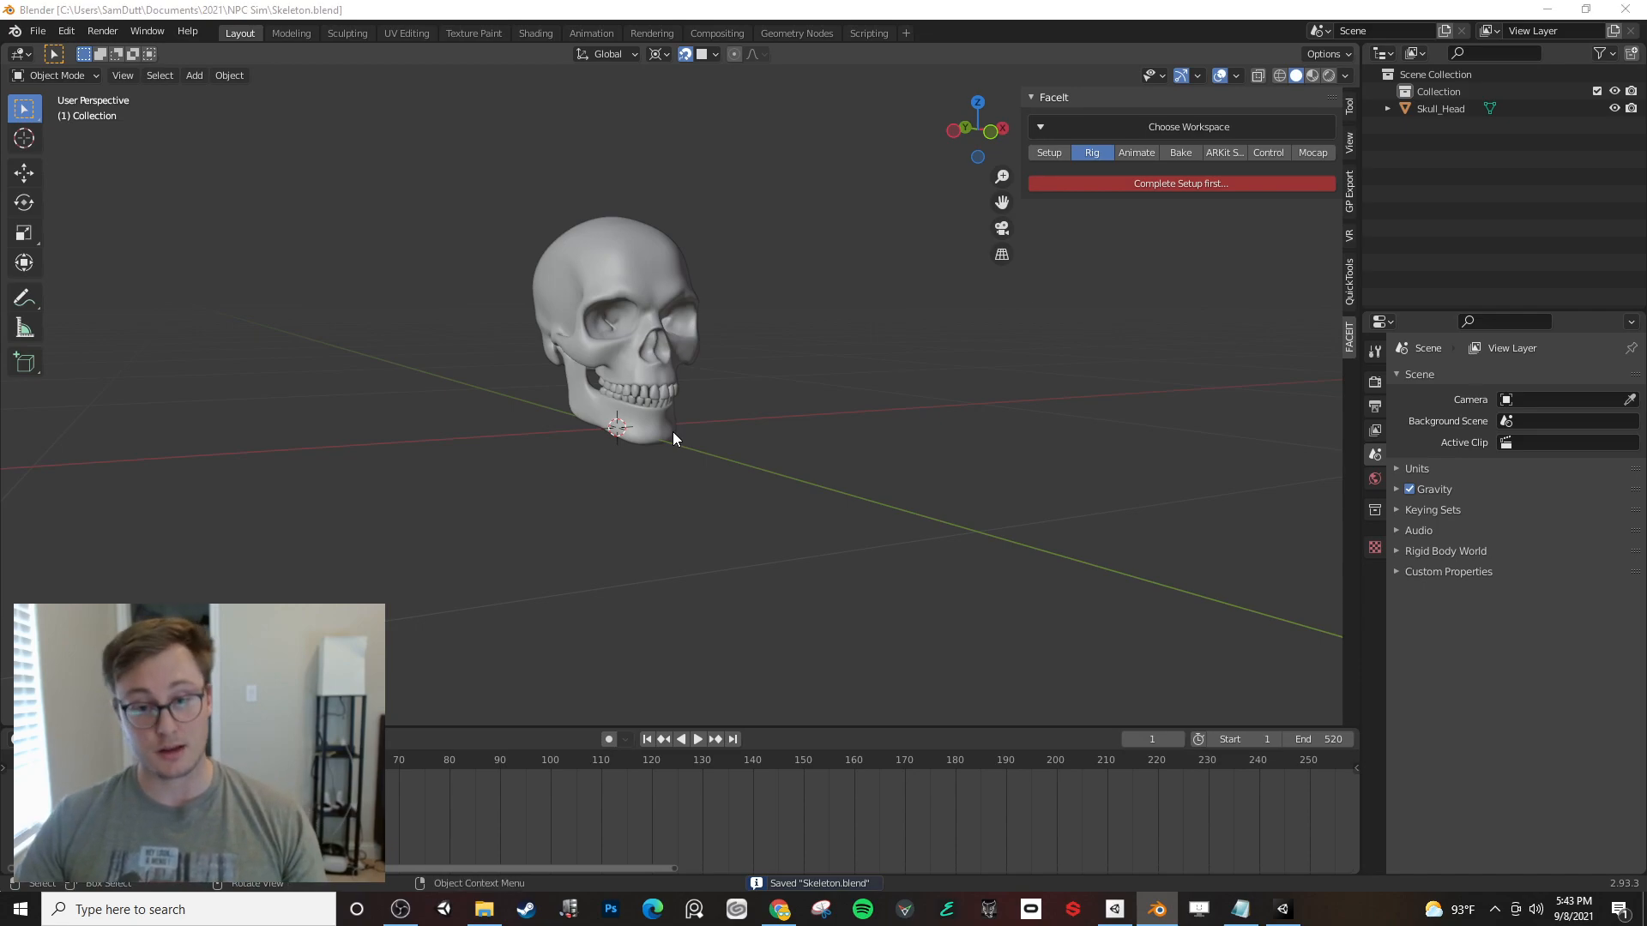
- Select the skull to check its applied transforms and save the file again
{"action": "key", "text": "alt+Tab"}
{"action": "key", "text": "alt+Tab"}
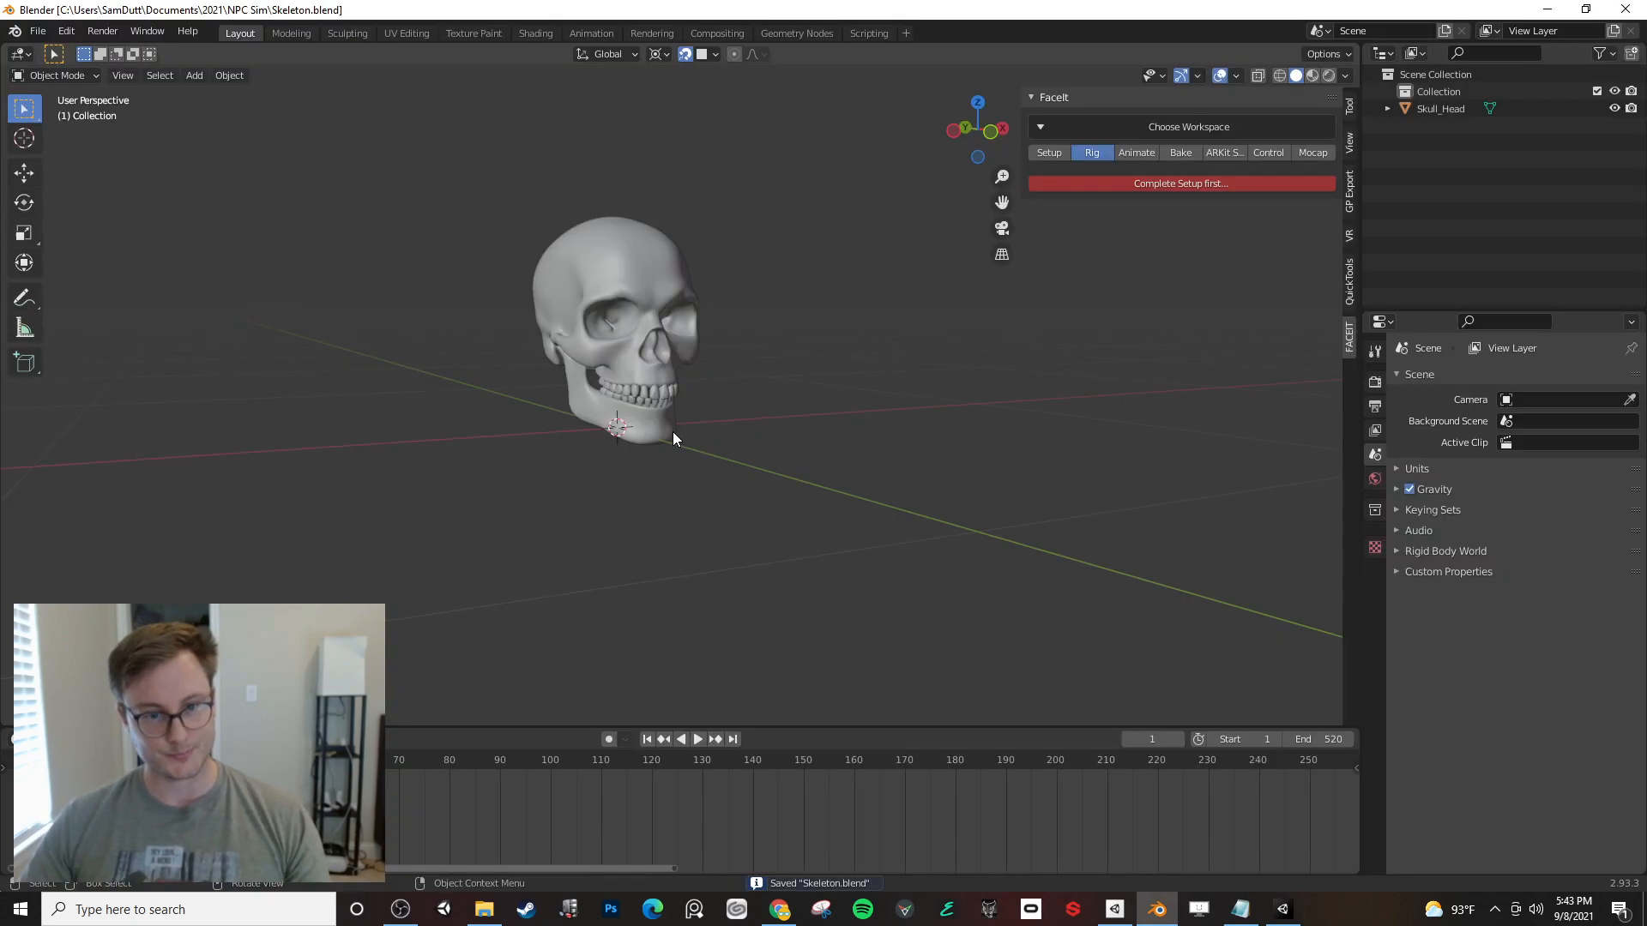
{"action": "left_click", "coordinate": [663, 361]}
{"action": "middle_click_drag", "start_coordinate": [734, 415], "coordinate": [744, 460]}
{"action": "key", "text": "ctrl+s"}
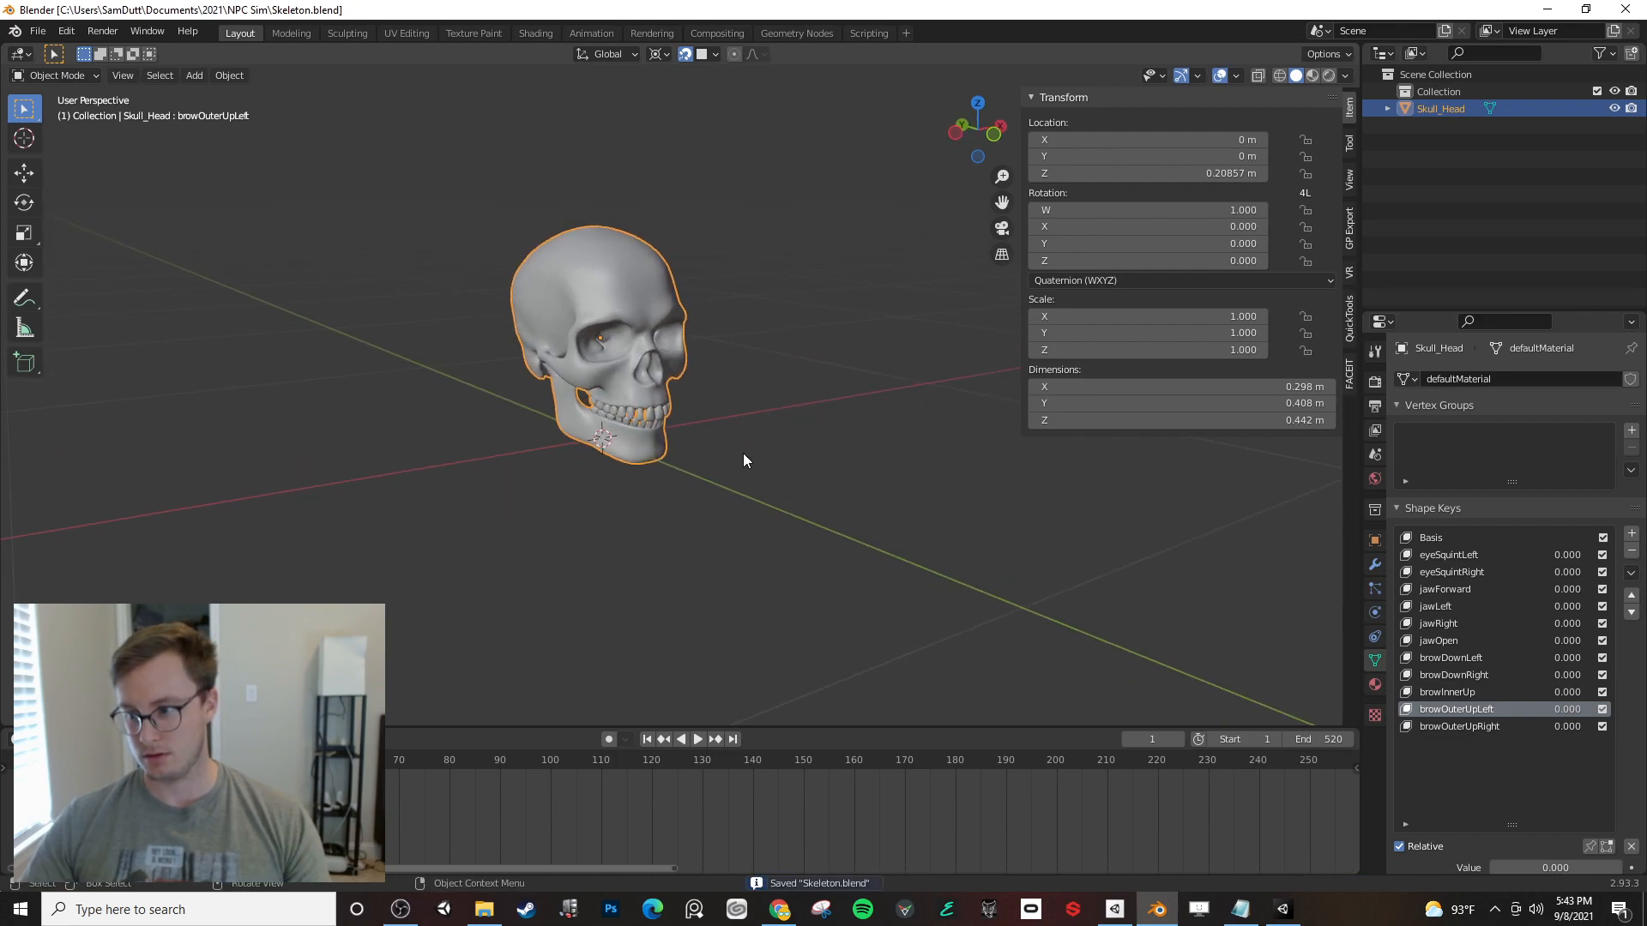
- Export the skull mesh as FBX over Skeleton.fbx in the Characters/Skeleton assets folder, and save the Blender file
{"action": "left_click", "coordinate": [38, 31]}
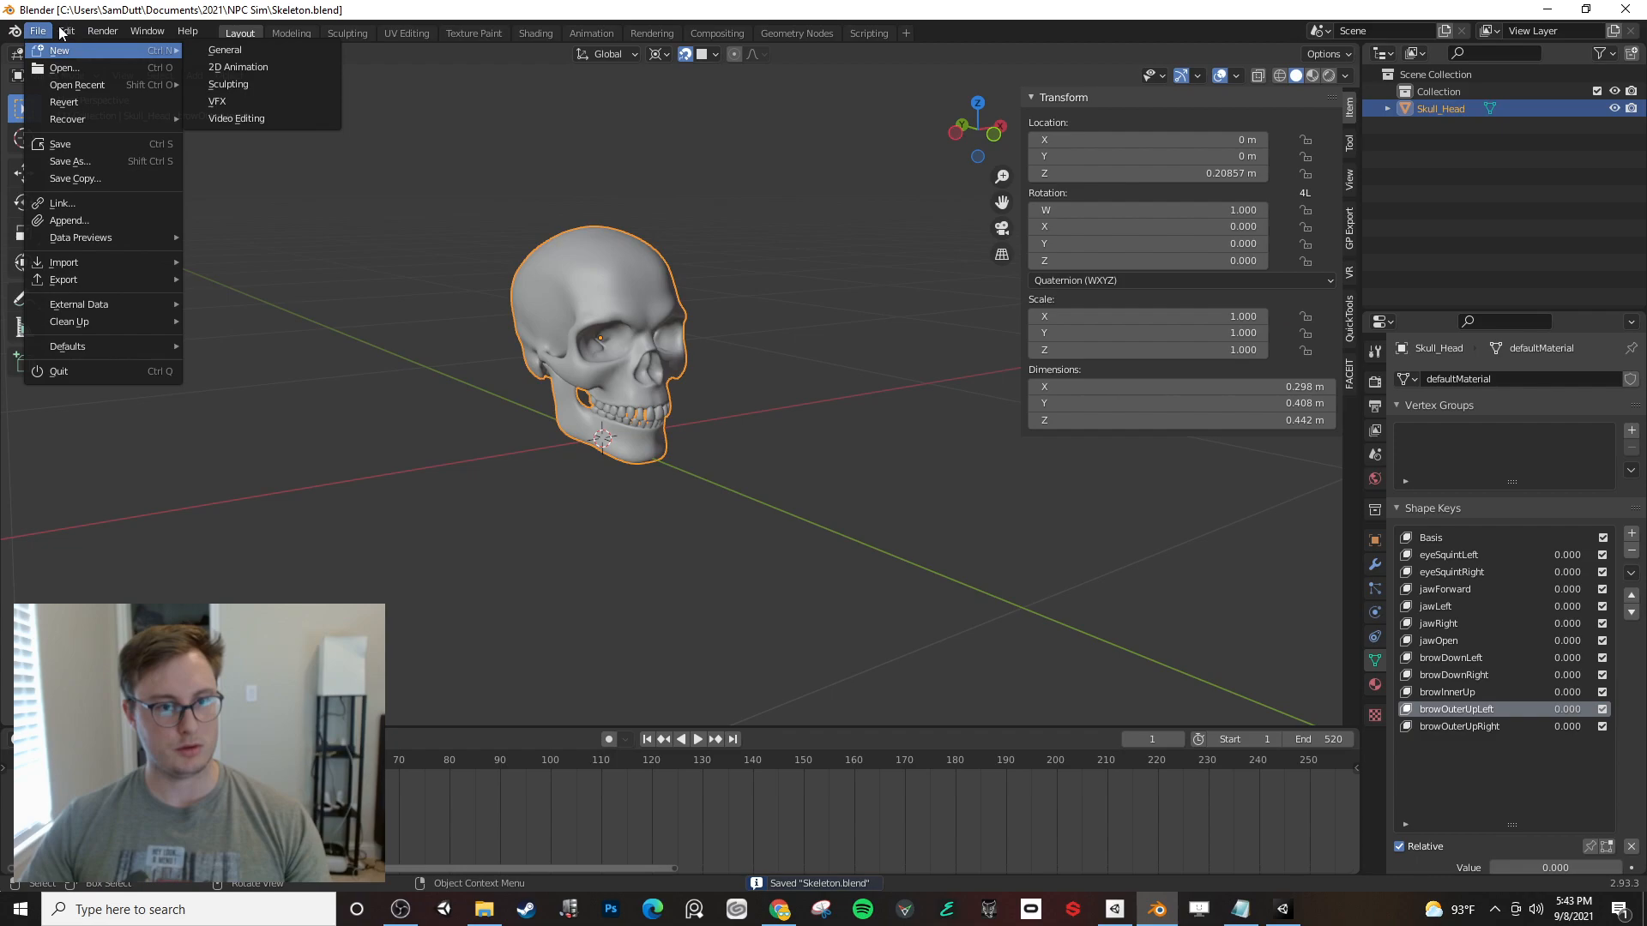
{"action": "mouse_move", "coordinate": [106, 277]}
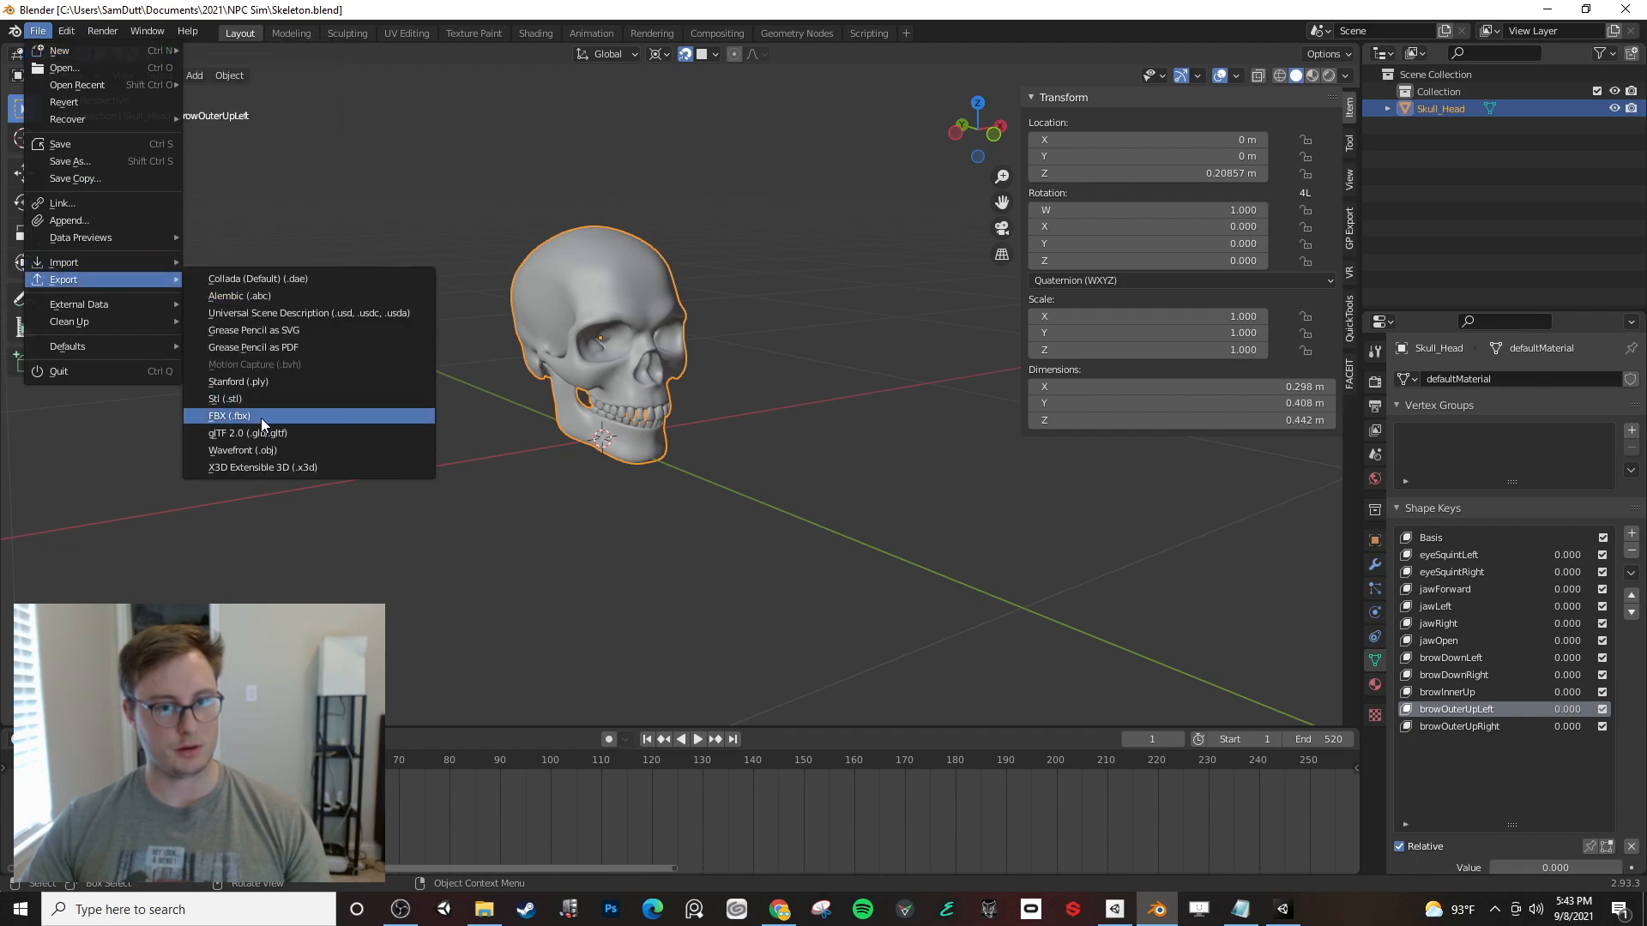
{"action": "left_click", "coordinate": [260, 419]}
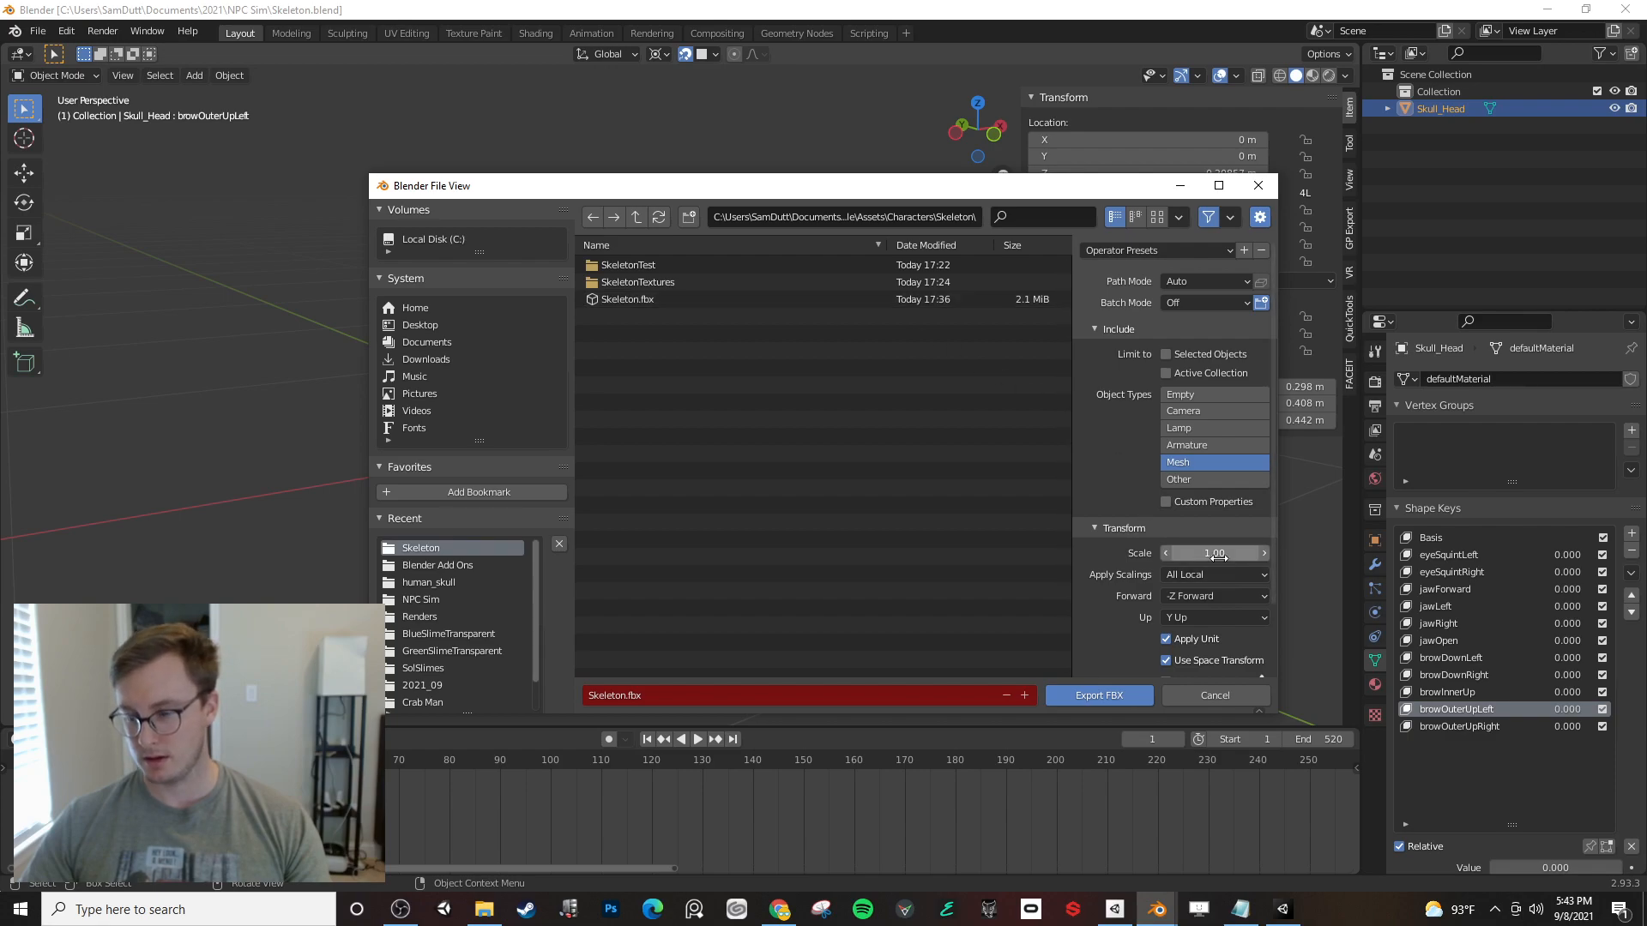
{"action": "left_click", "coordinate": [1098, 695]}
{"action": "key", "text": "ctrl+s"}
- Switch to Unity and set SkeletonFaceCap's scale in the vTubers scene to 1 on X, Y and Z
{"action": "key", "text": "alt+Tab"}
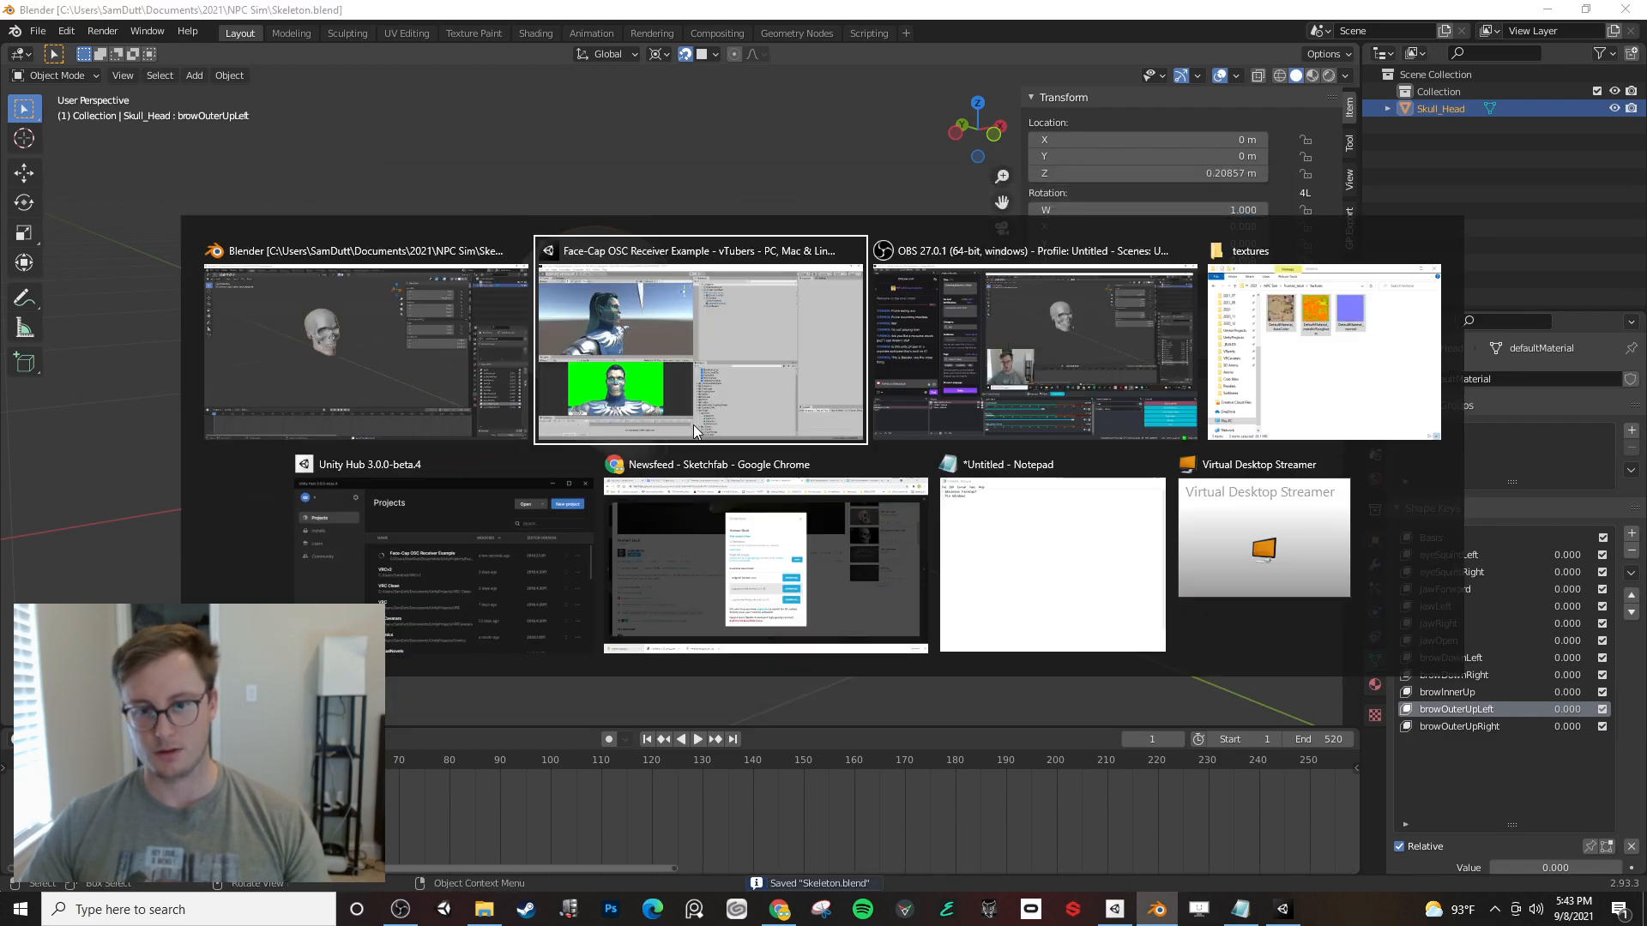
{"action": "left_click", "coordinate": [789, 367]}
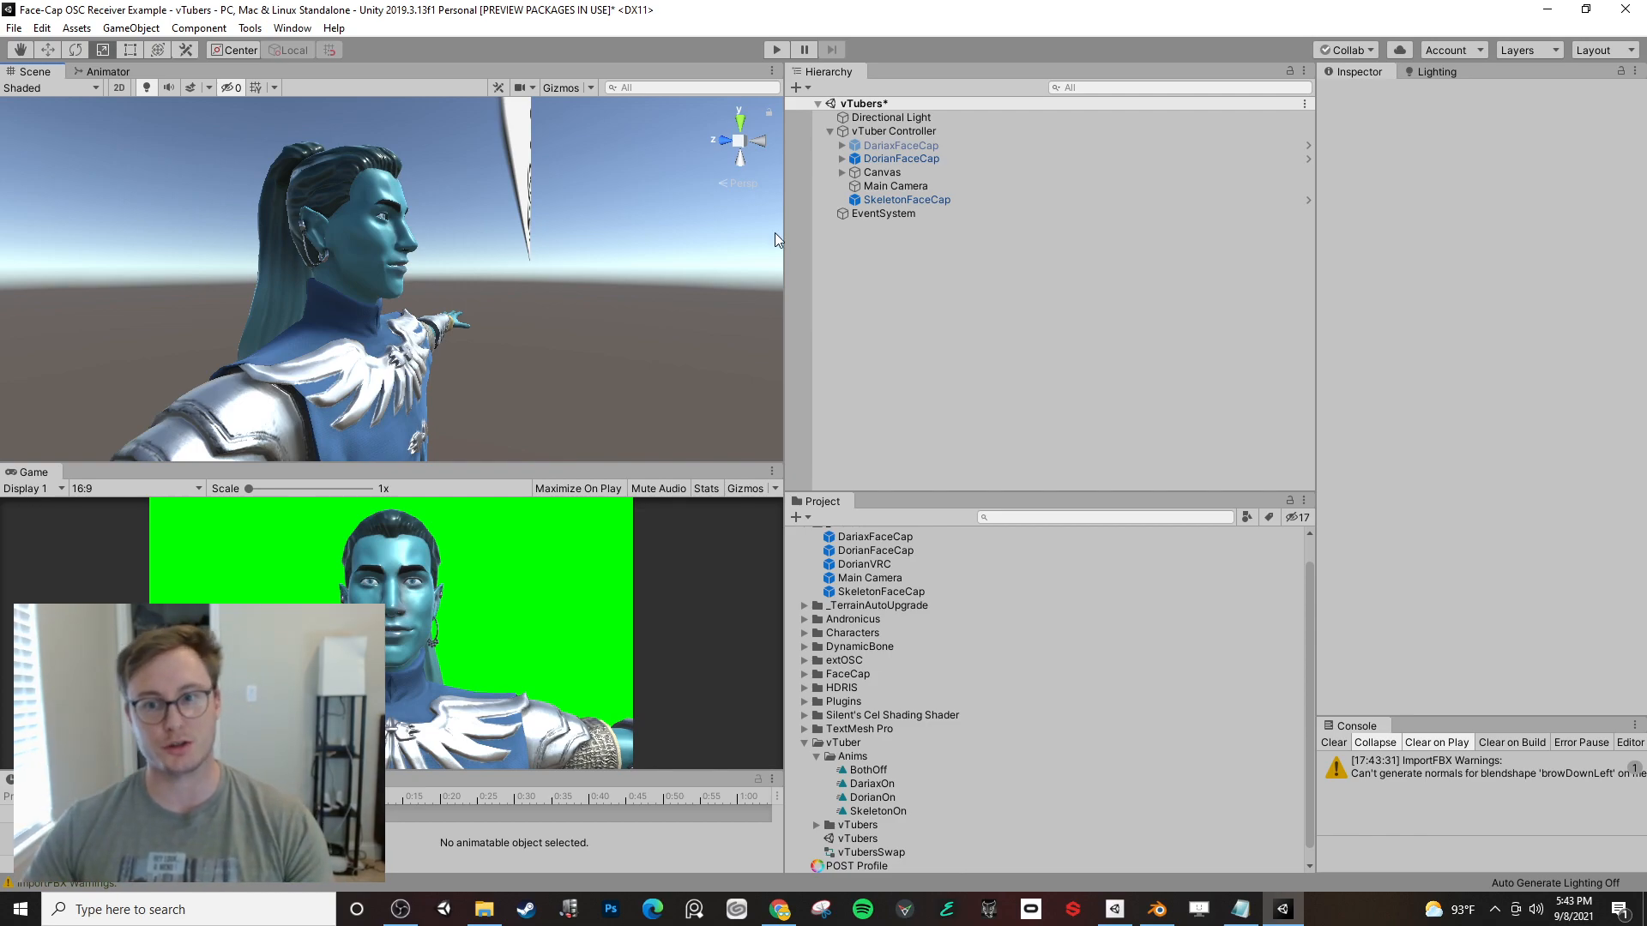
{"action": "left_click", "coordinate": [928, 198]}
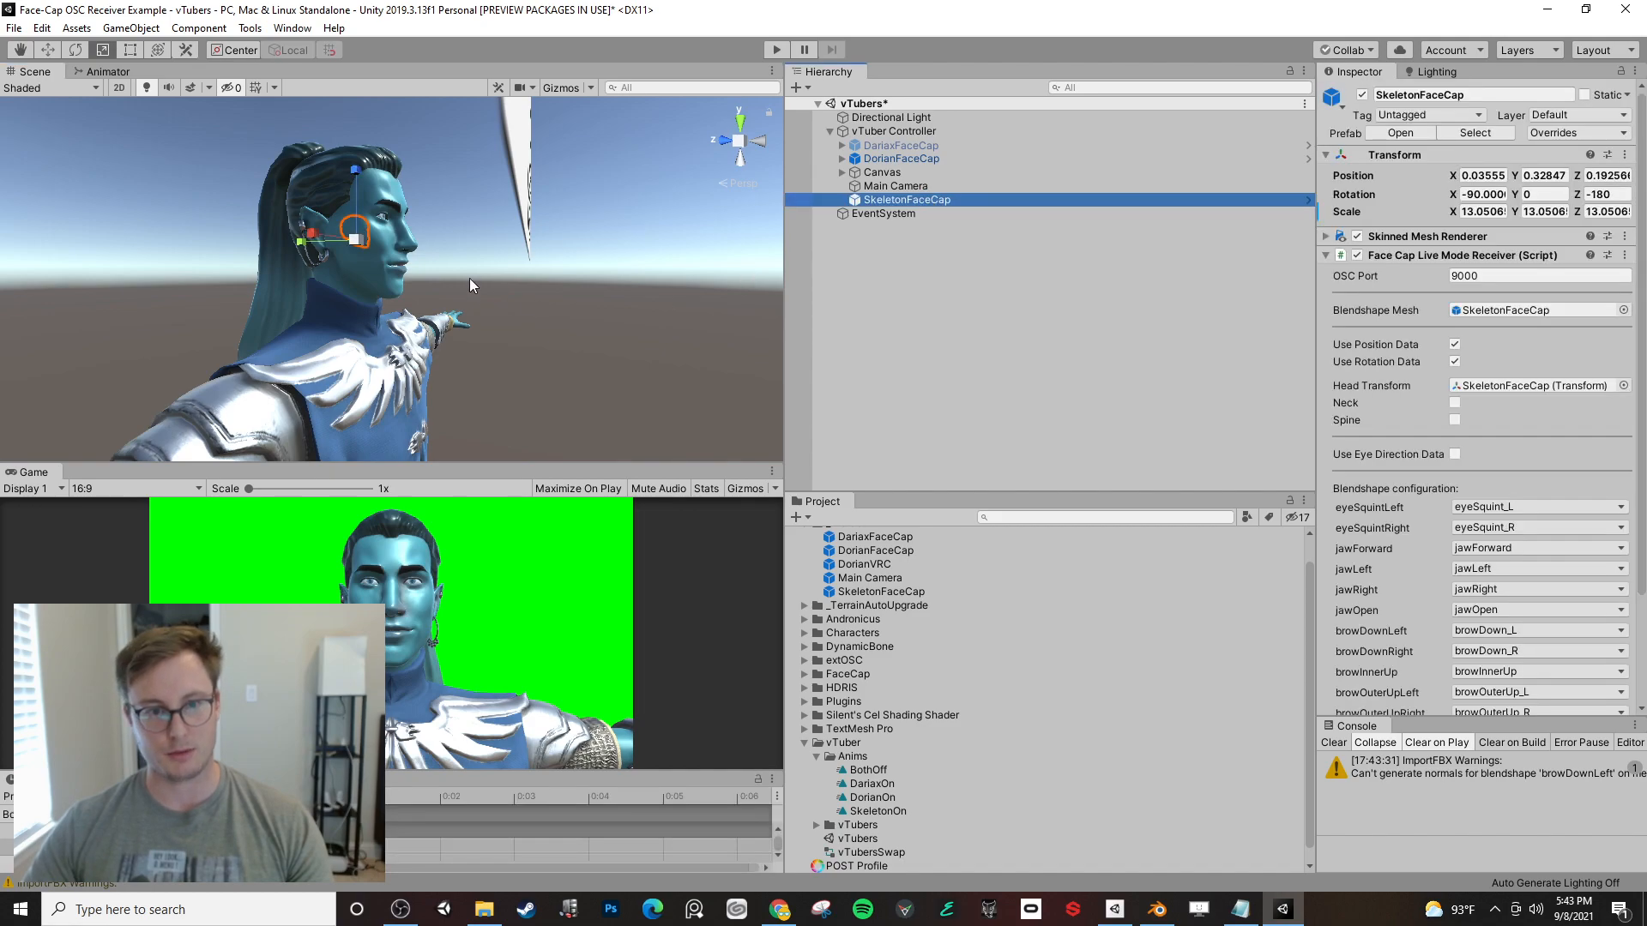
{"action": "left_click", "coordinate": [1478, 212]}
{"action": "type", "text": "1"}
{"action": "key", "text": "Tab"}
{"action": "type", "text": "1"}
{"action": "key", "text": "Tab"}
{"action": "type", "text": "1"}
{"action": "left_click_drag", "start_coordinate": [571, 223], "coordinate": [500, 270], "text": "alt"}
{"action": "scroll", "coordinate": [498, 269], "scroll_direction": "down", "scroll_amount": 5}
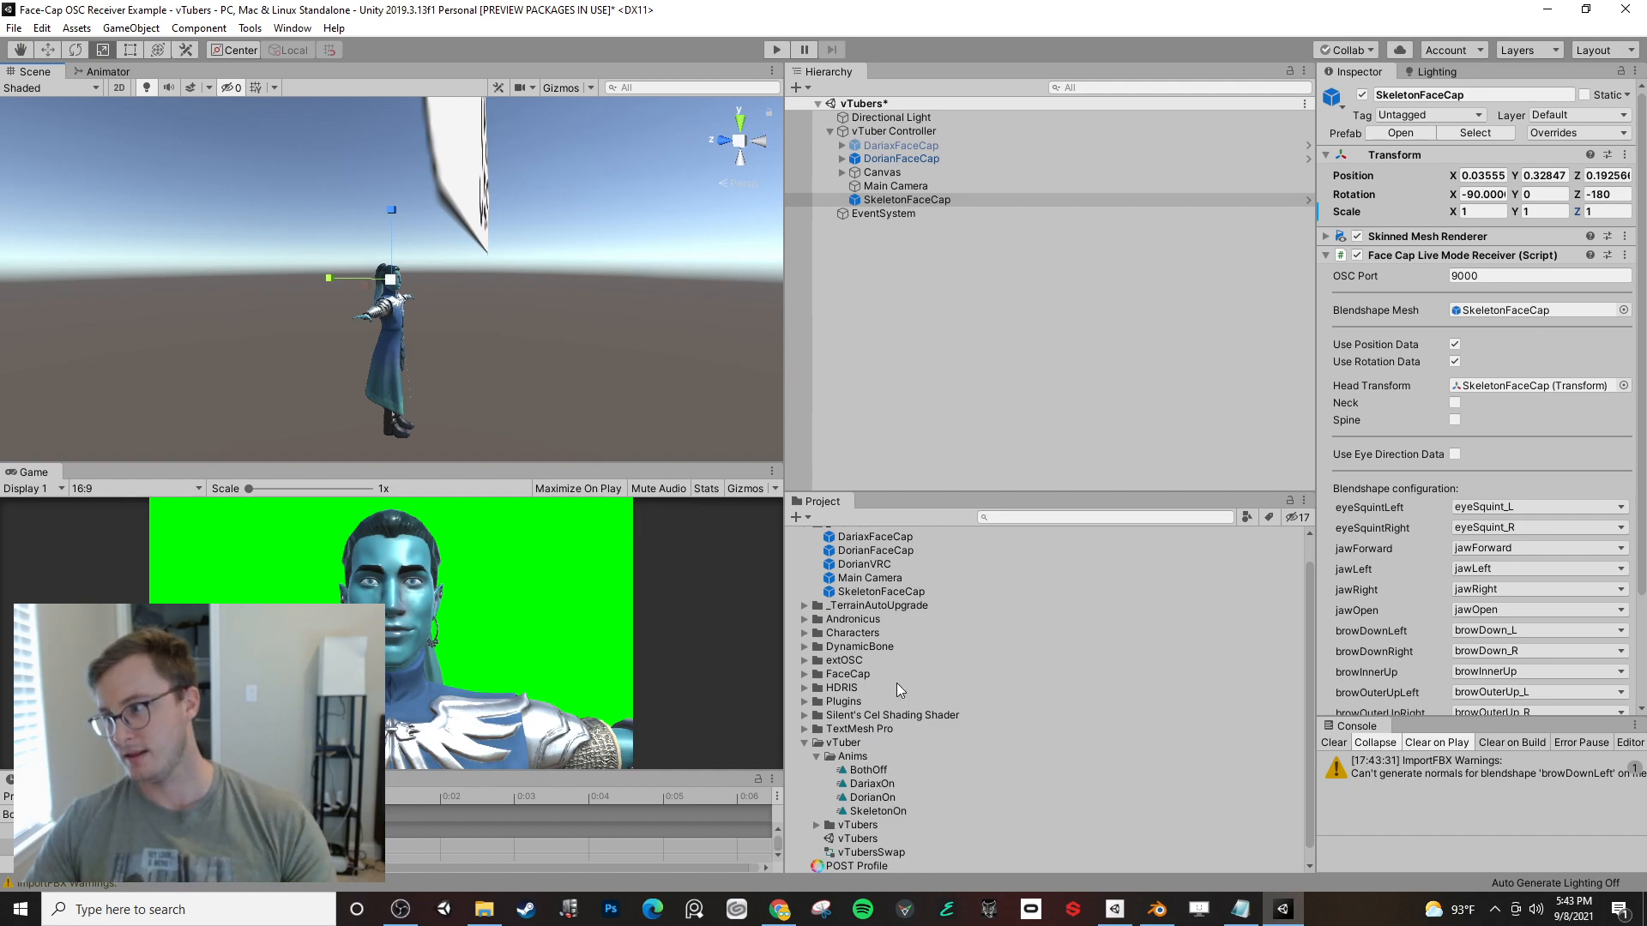
- Compare the transform values of the SkeletonFaceCap, DorianVRC, DorianFaceCap and DariaxFaceCap prefabs
{"action": "scroll", "coordinate": [888, 650], "scroll_direction": "up", "scroll_amount": 1}
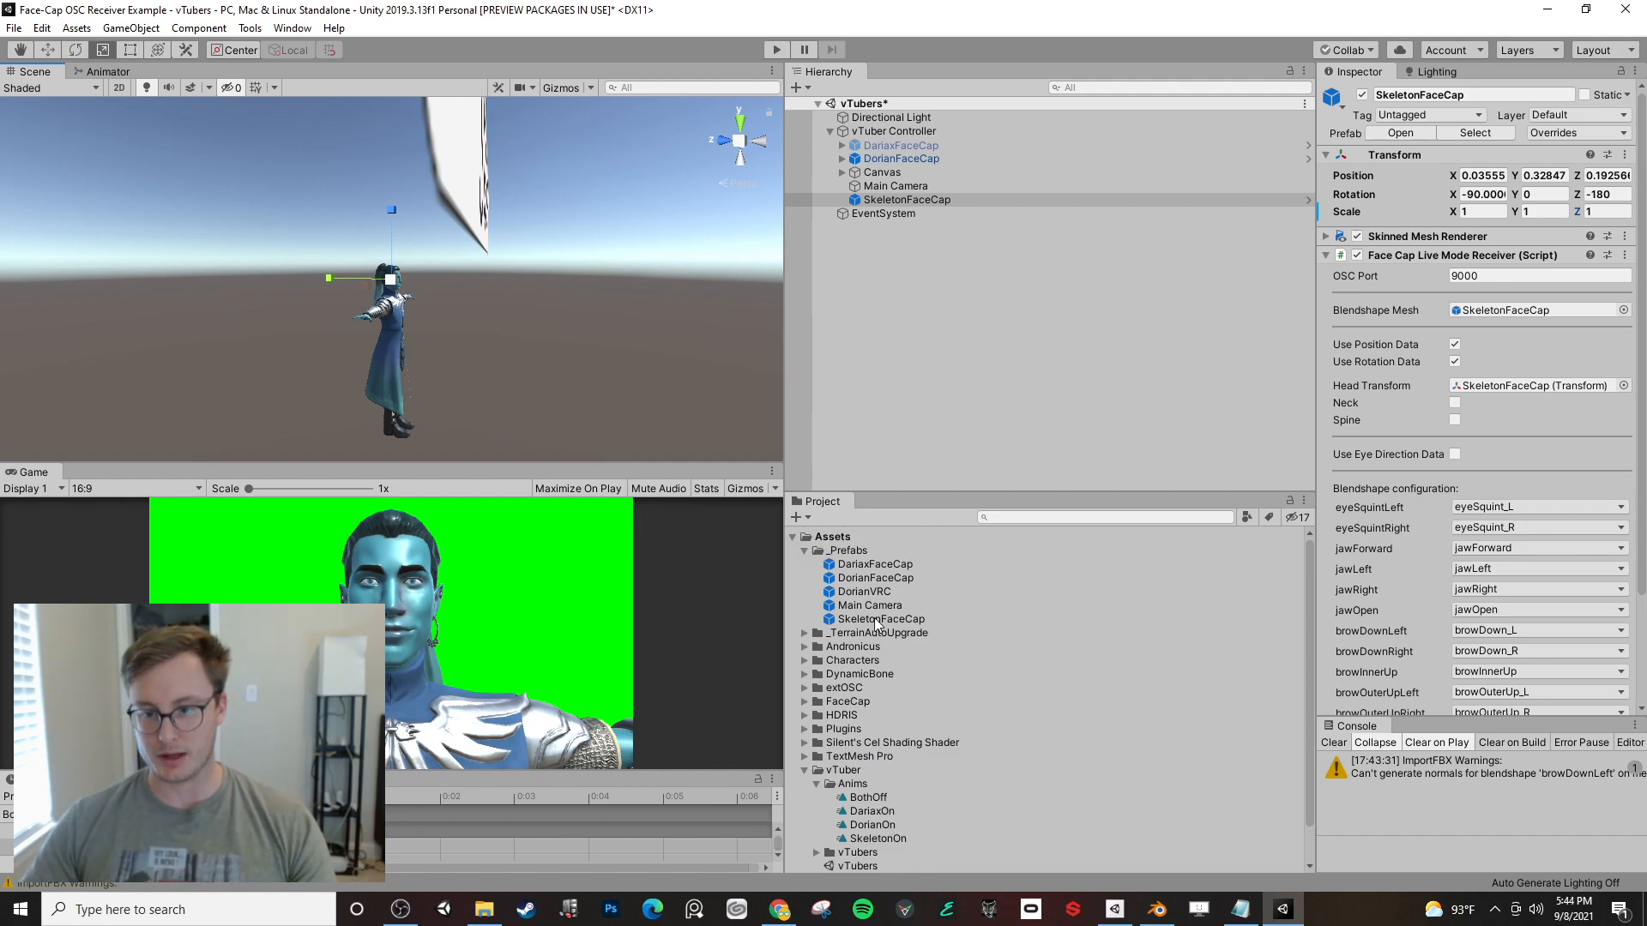
{"action": "left_click", "coordinate": [873, 618]}
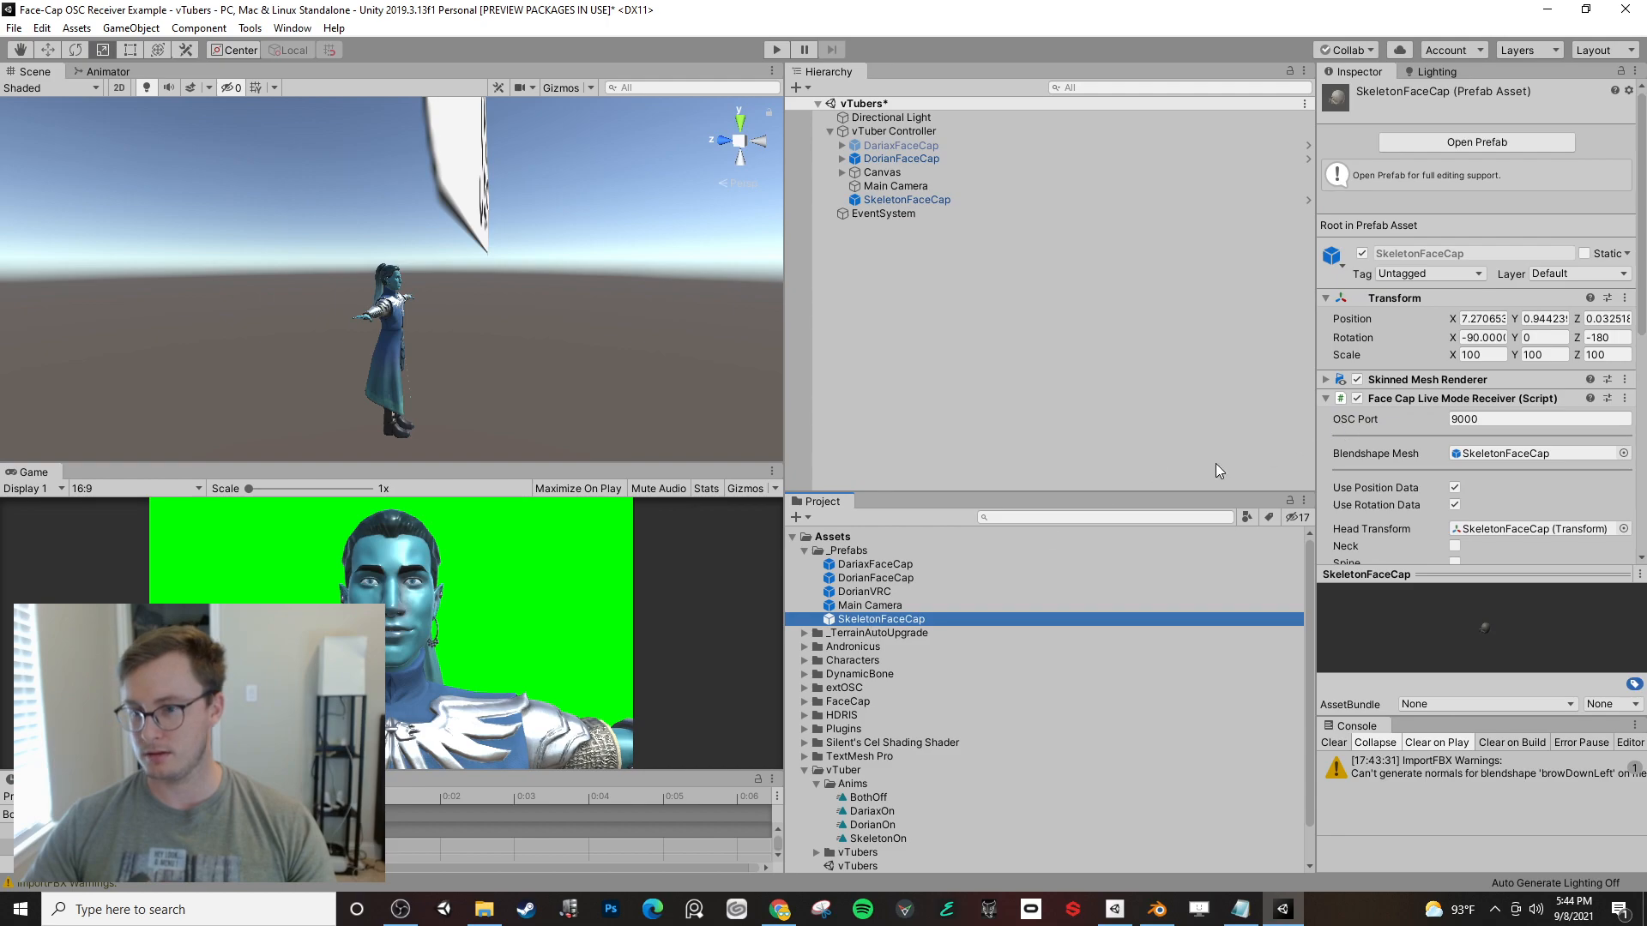
{"action": "left_click", "coordinate": [888, 591]}
{"action": "left_click", "coordinate": [892, 577]}
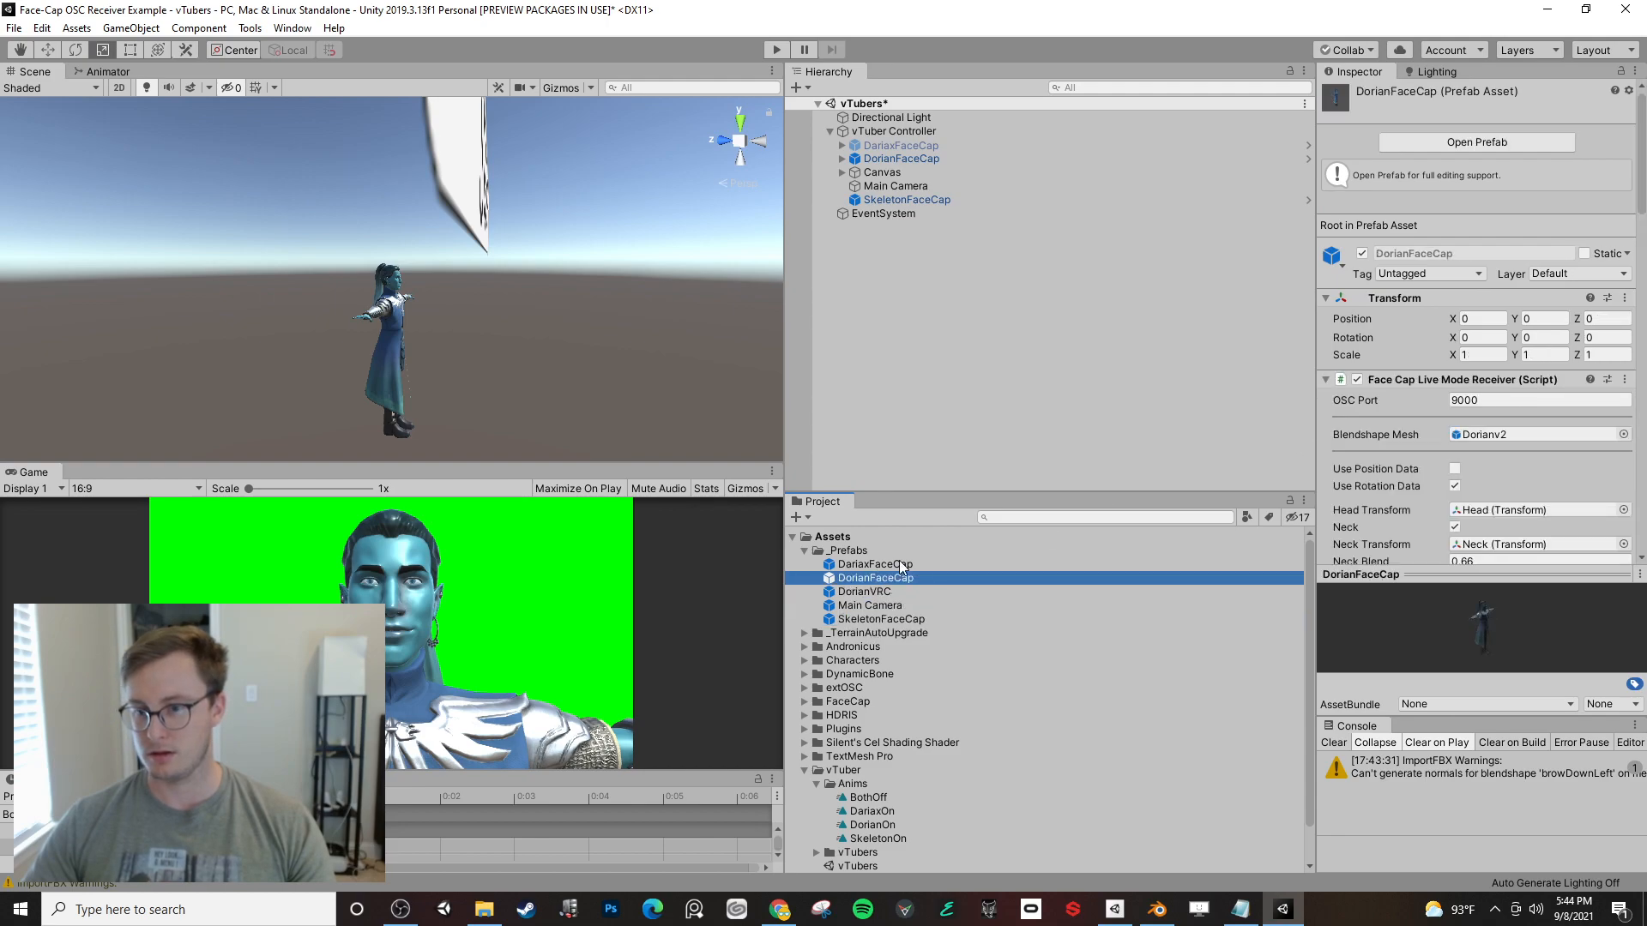
{"action": "left_click", "coordinate": [899, 563]}
{"action": "left_click", "coordinate": [880, 619]}
{"action": "scroll", "coordinate": [880, 639], "scroll_direction": "down", "scroll_amount": 1}
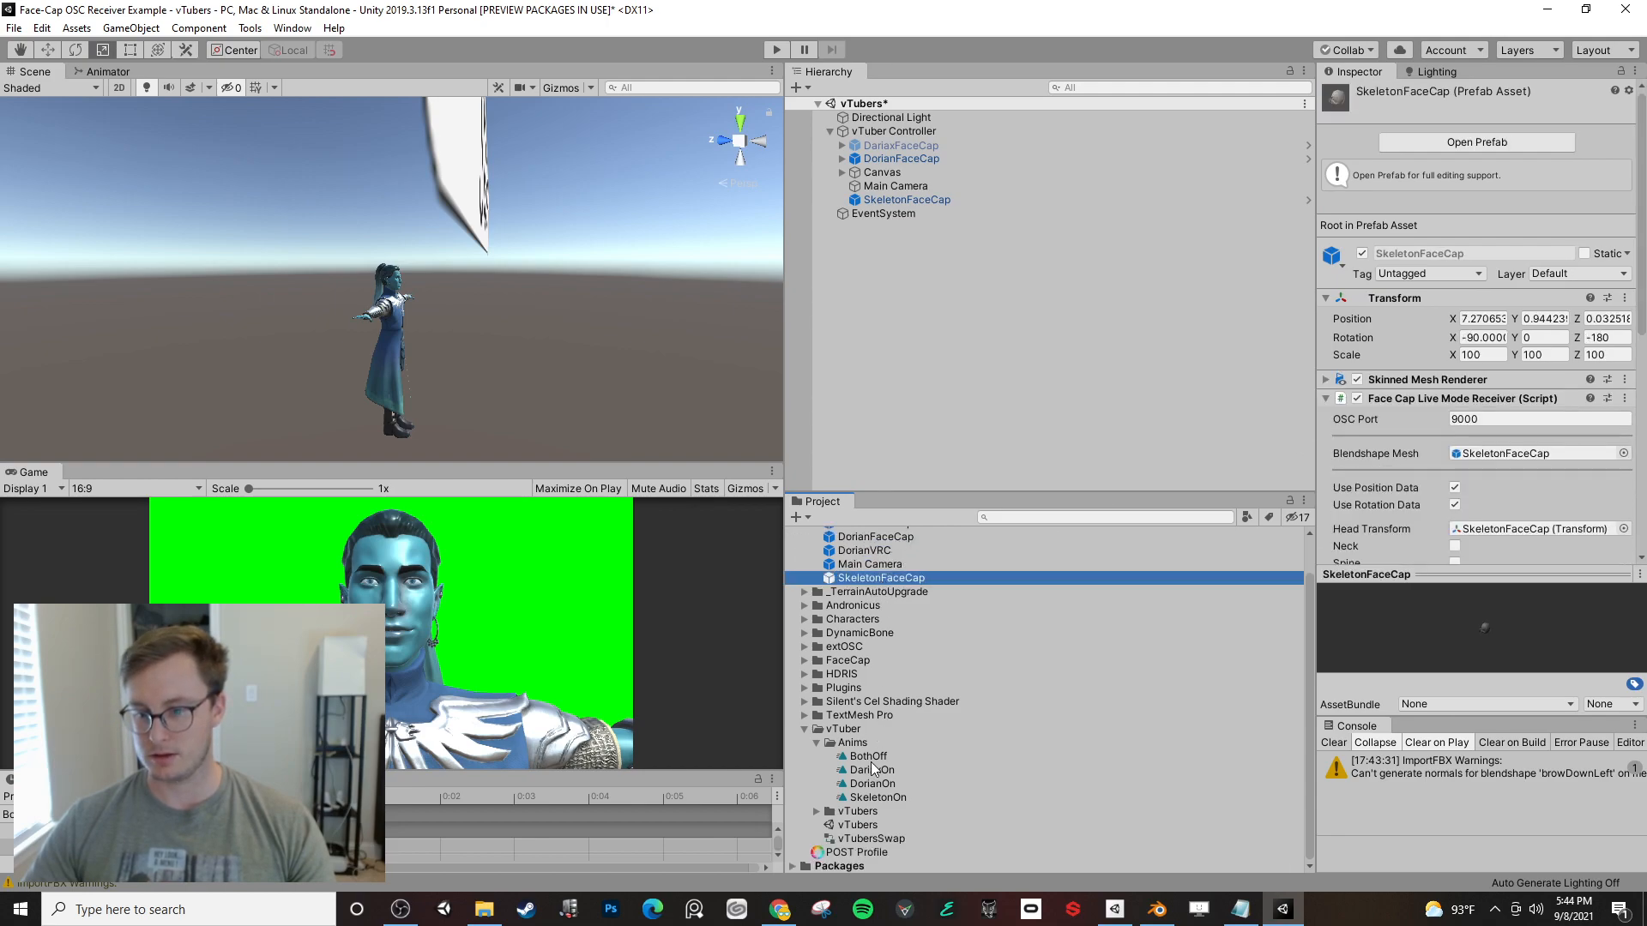
- Open the SkeletonTest scene from the Characters/Skeleton folder
{"action": "left_click", "coordinate": [804, 619]}
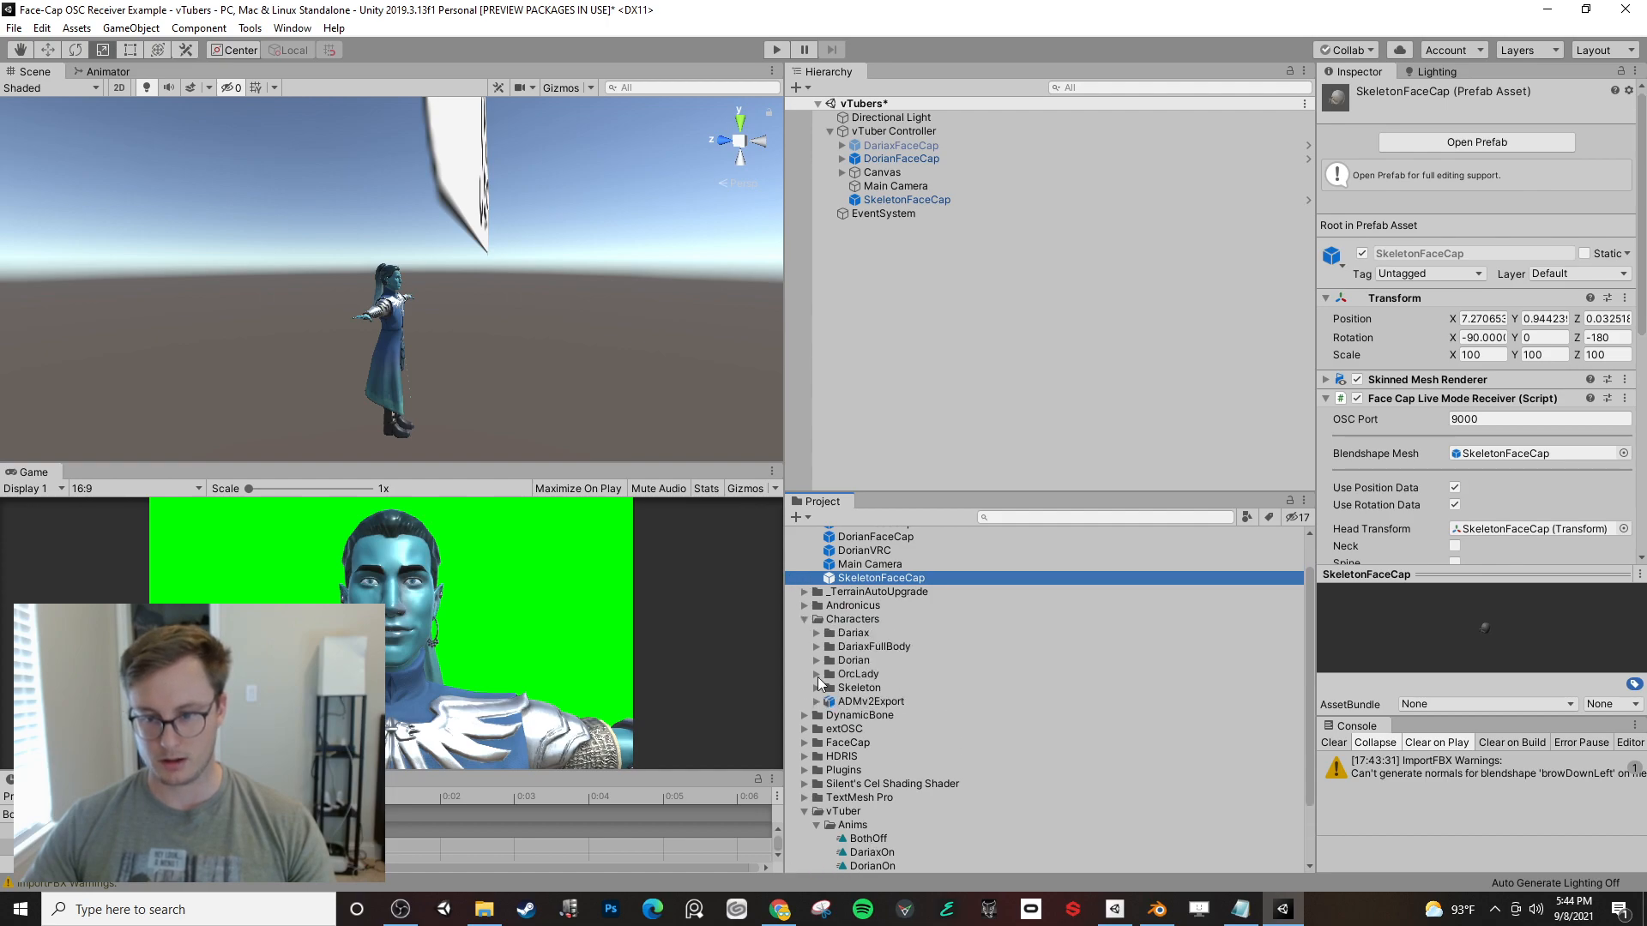
{"action": "left_click", "coordinate": [816, 688]}
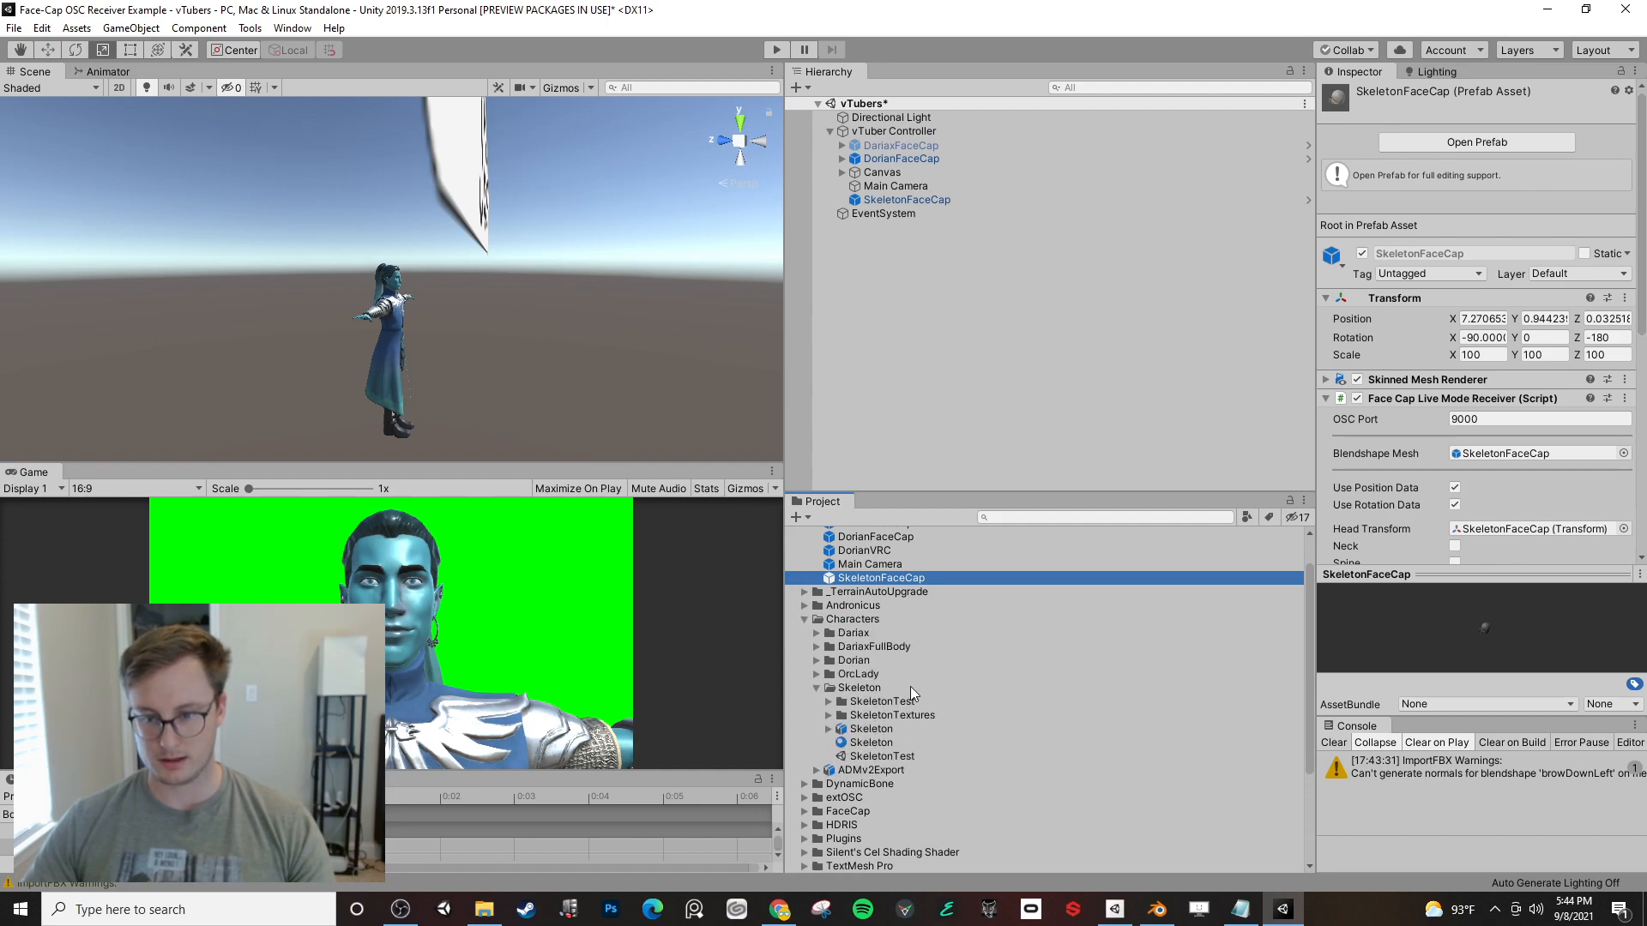
{"action": "double_click", "coordinate": [880, 757]}
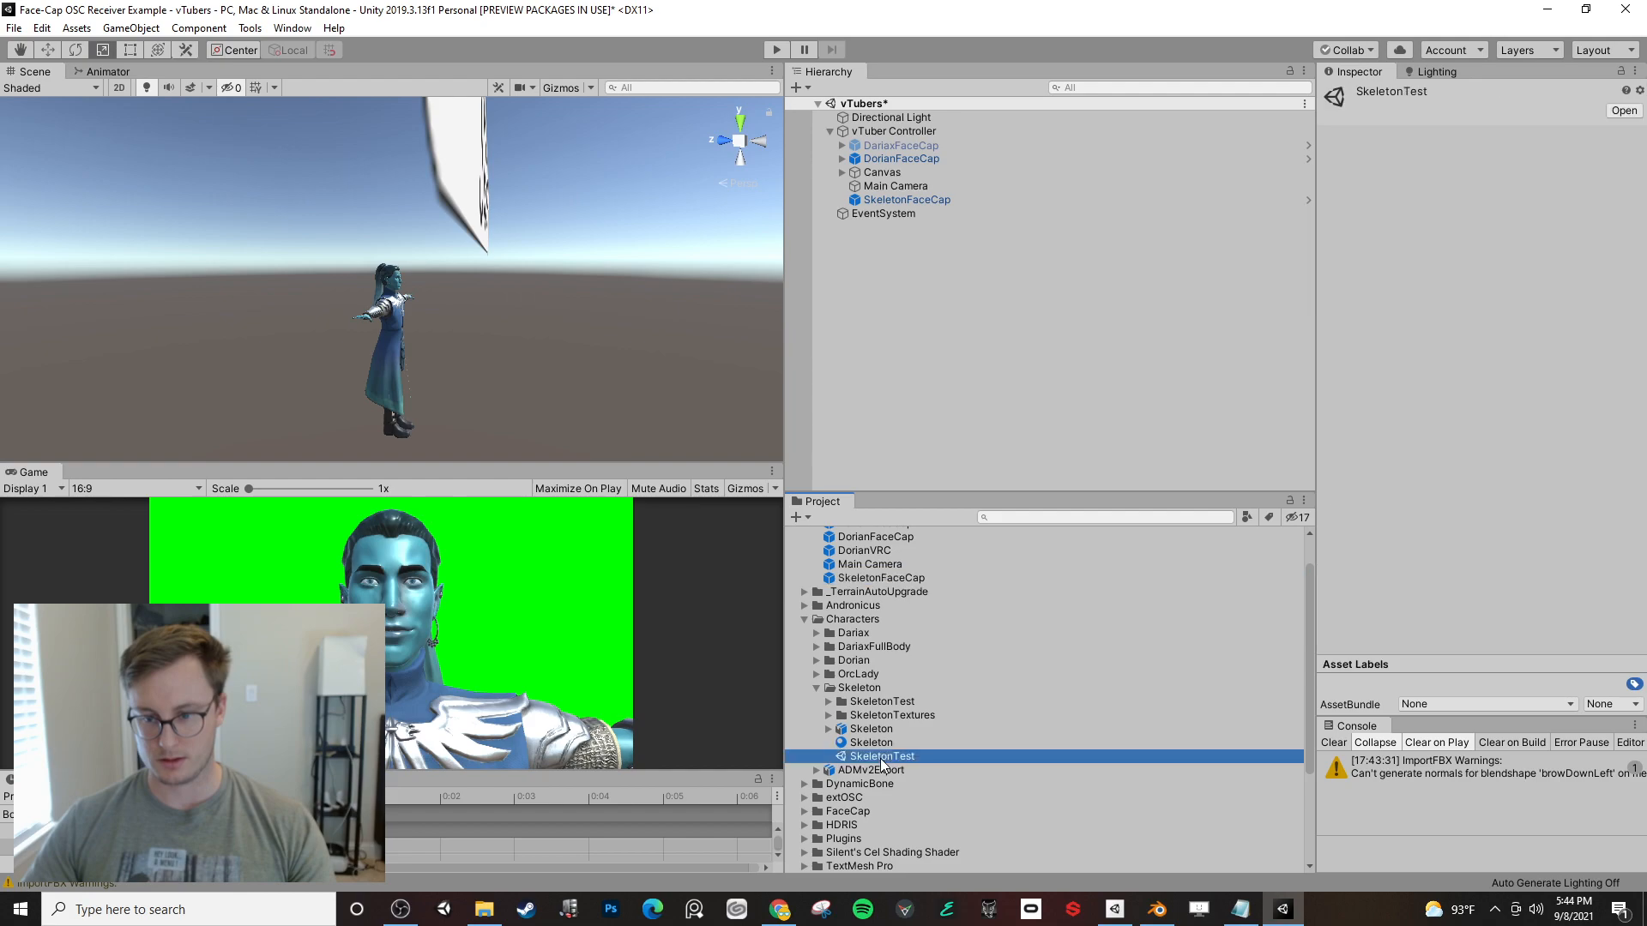
{"action": "left_click", "coordinate": [805, 494]}
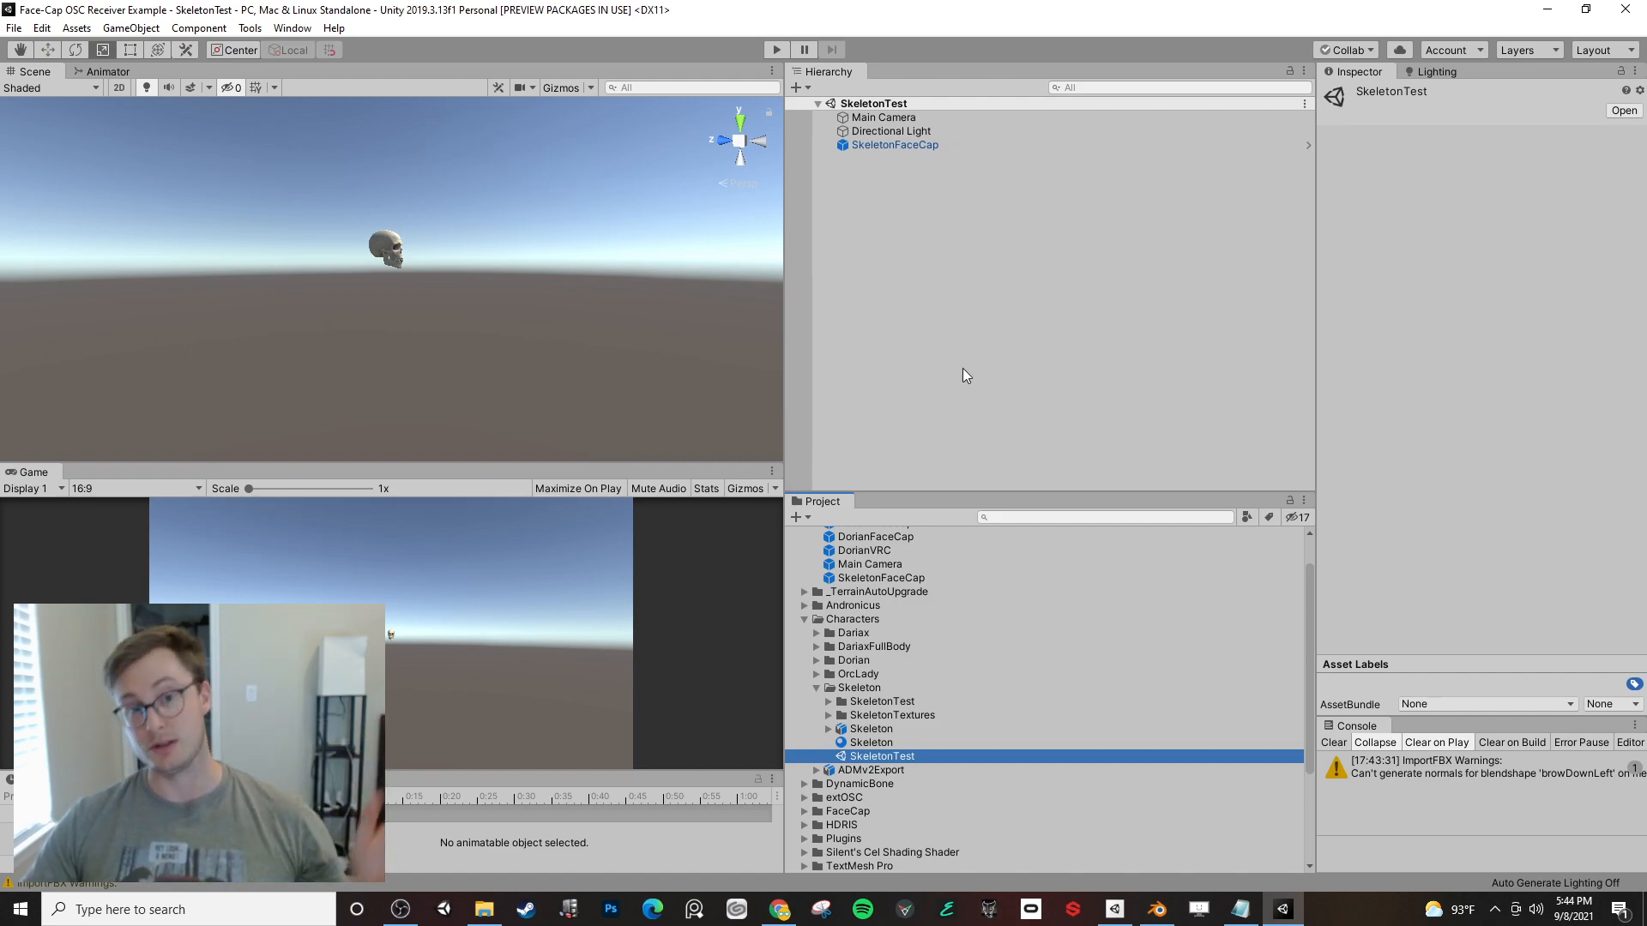
- Inspect SkeletonFaceCap's settings in the SkeletonTest scene and collapse its Face Cap Live Mode Receiver component
{"action": "left_click", "coordinate": [883, 146]}
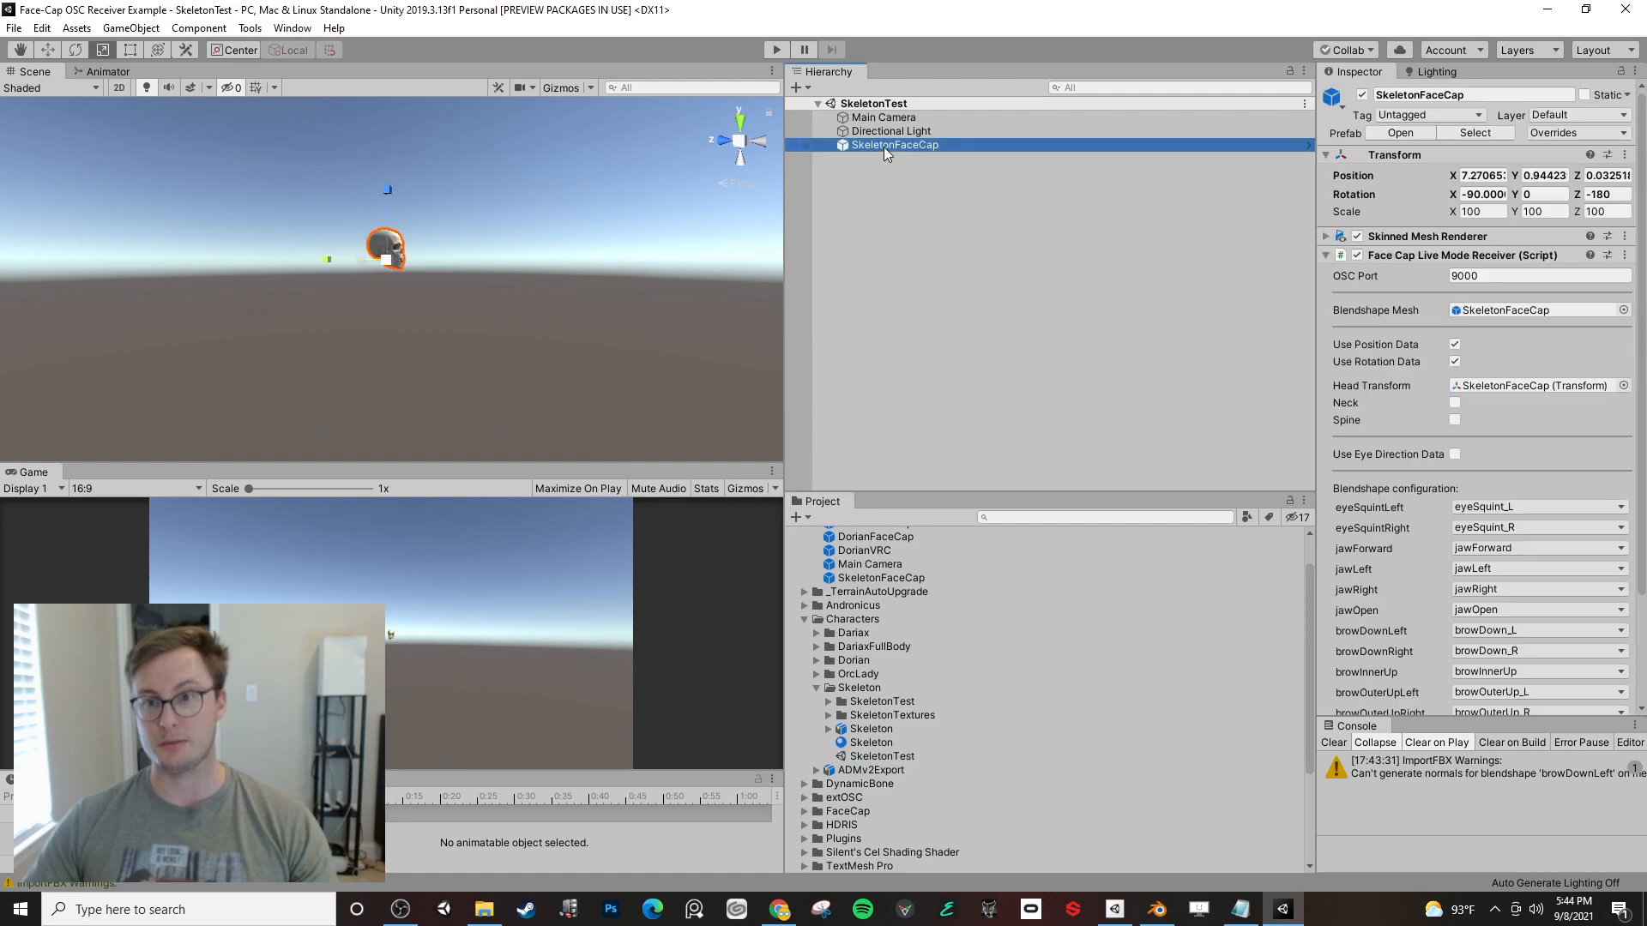
{"action": "scroll", "coordinate": [1446, 669], "scroll_direction": "down", "scroll_amount": 3}
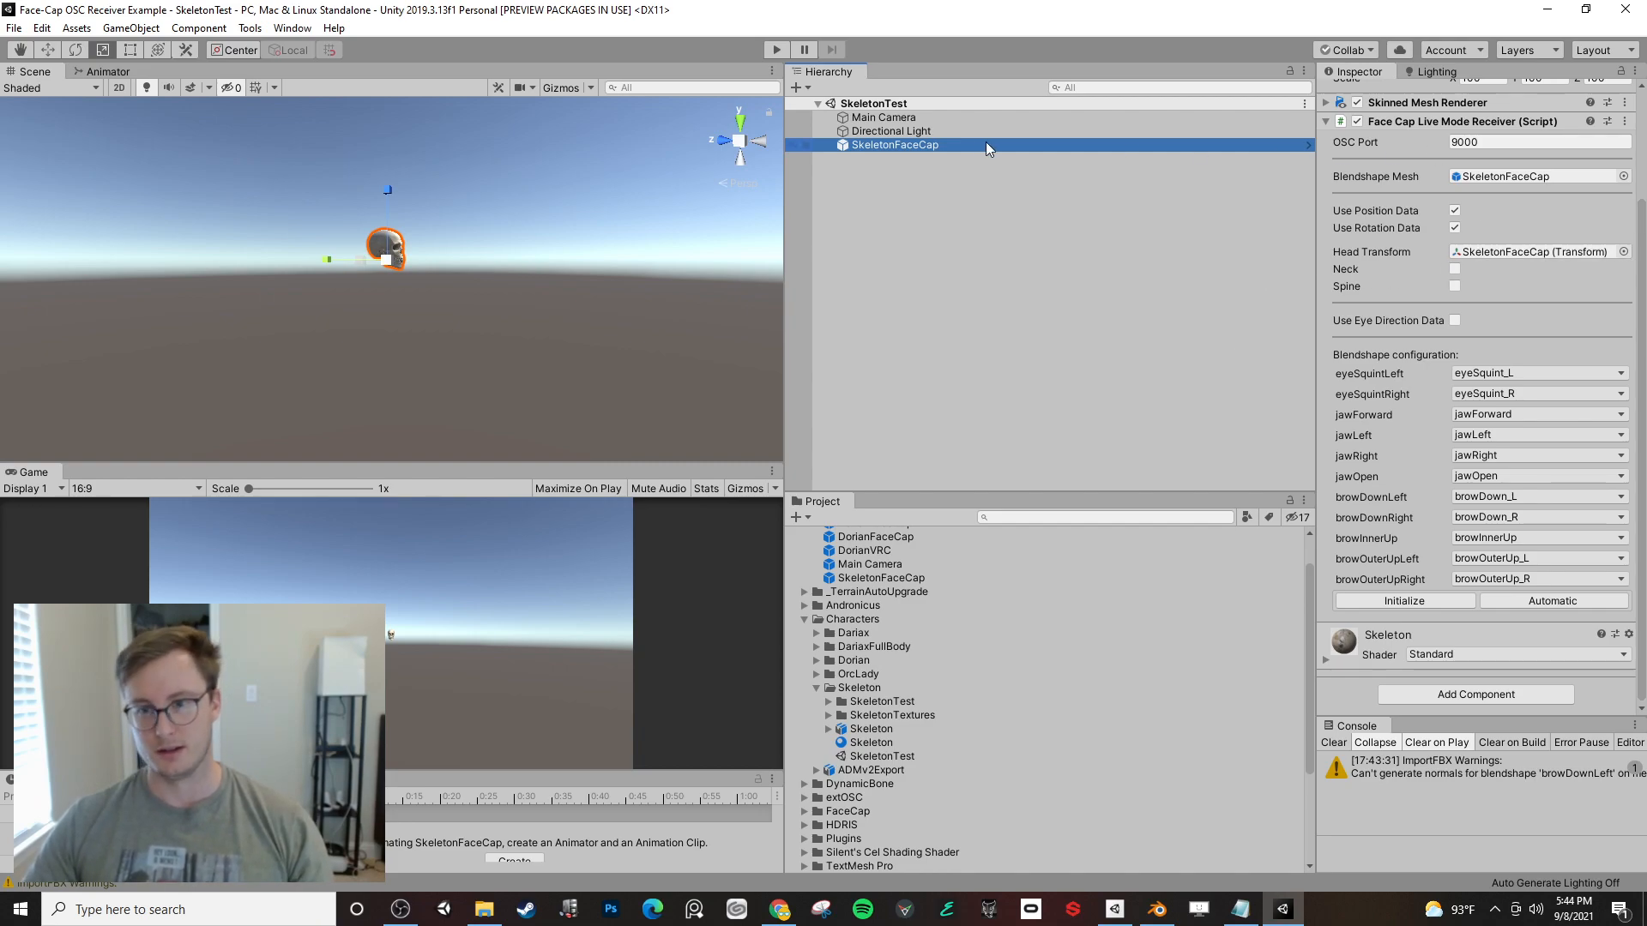
{"action": "left_click", "coordinate": [1394, 121]}
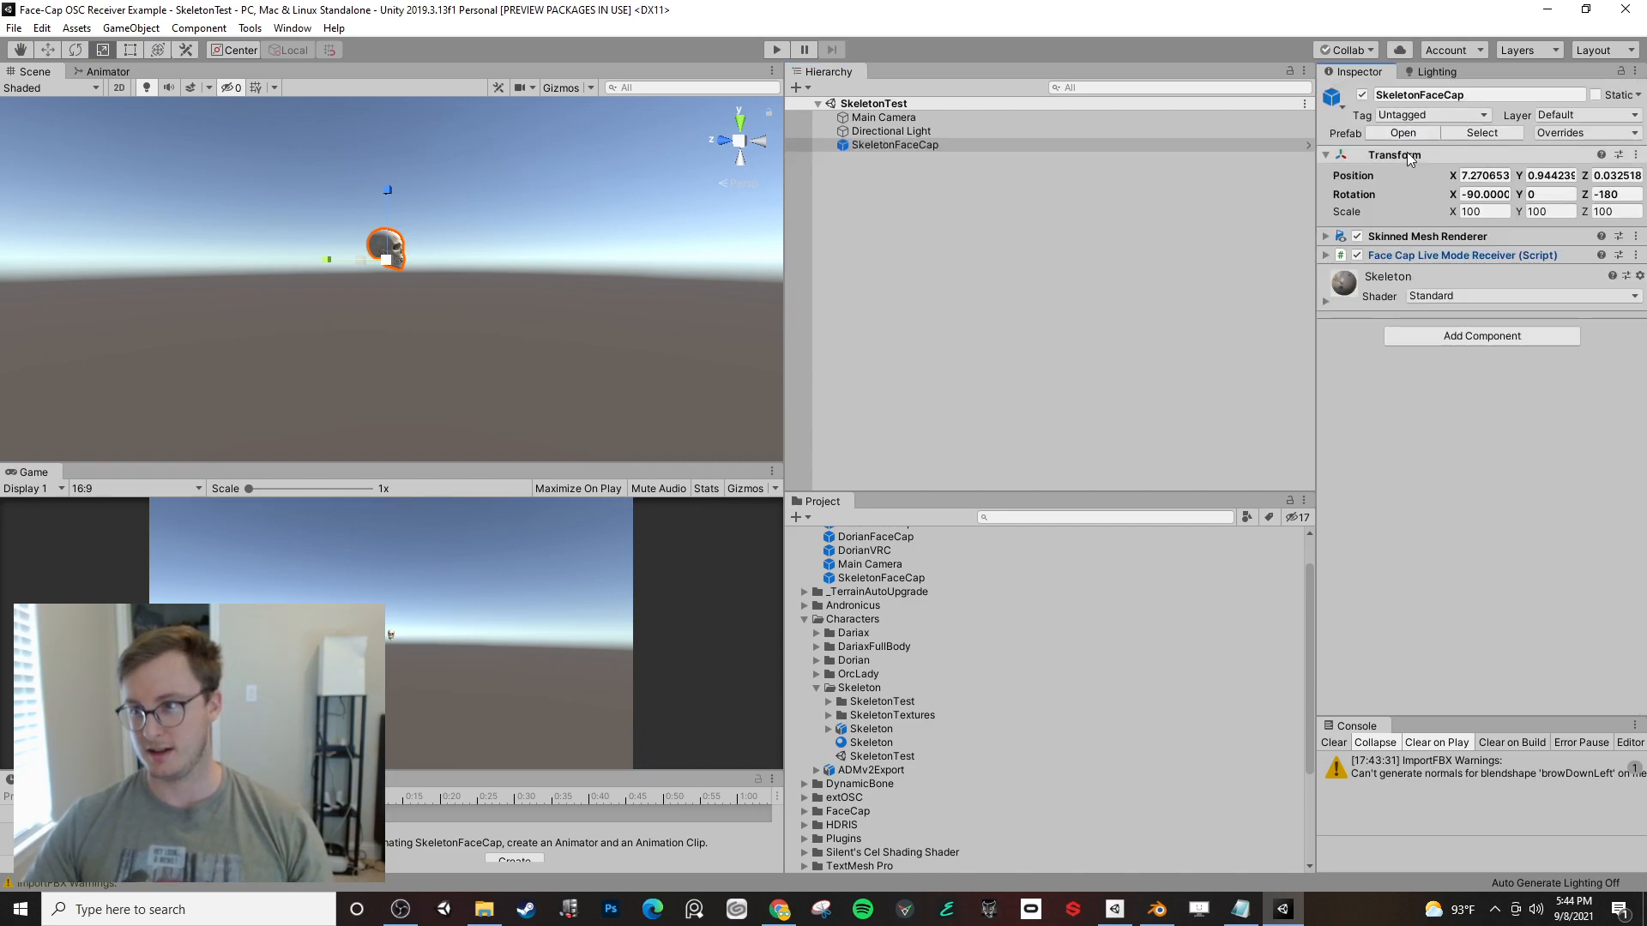
- Turn off Convert Units in the Skeleton model's import settings and apply the change
{"action": "left_click", "coordinate": [861, 745]}
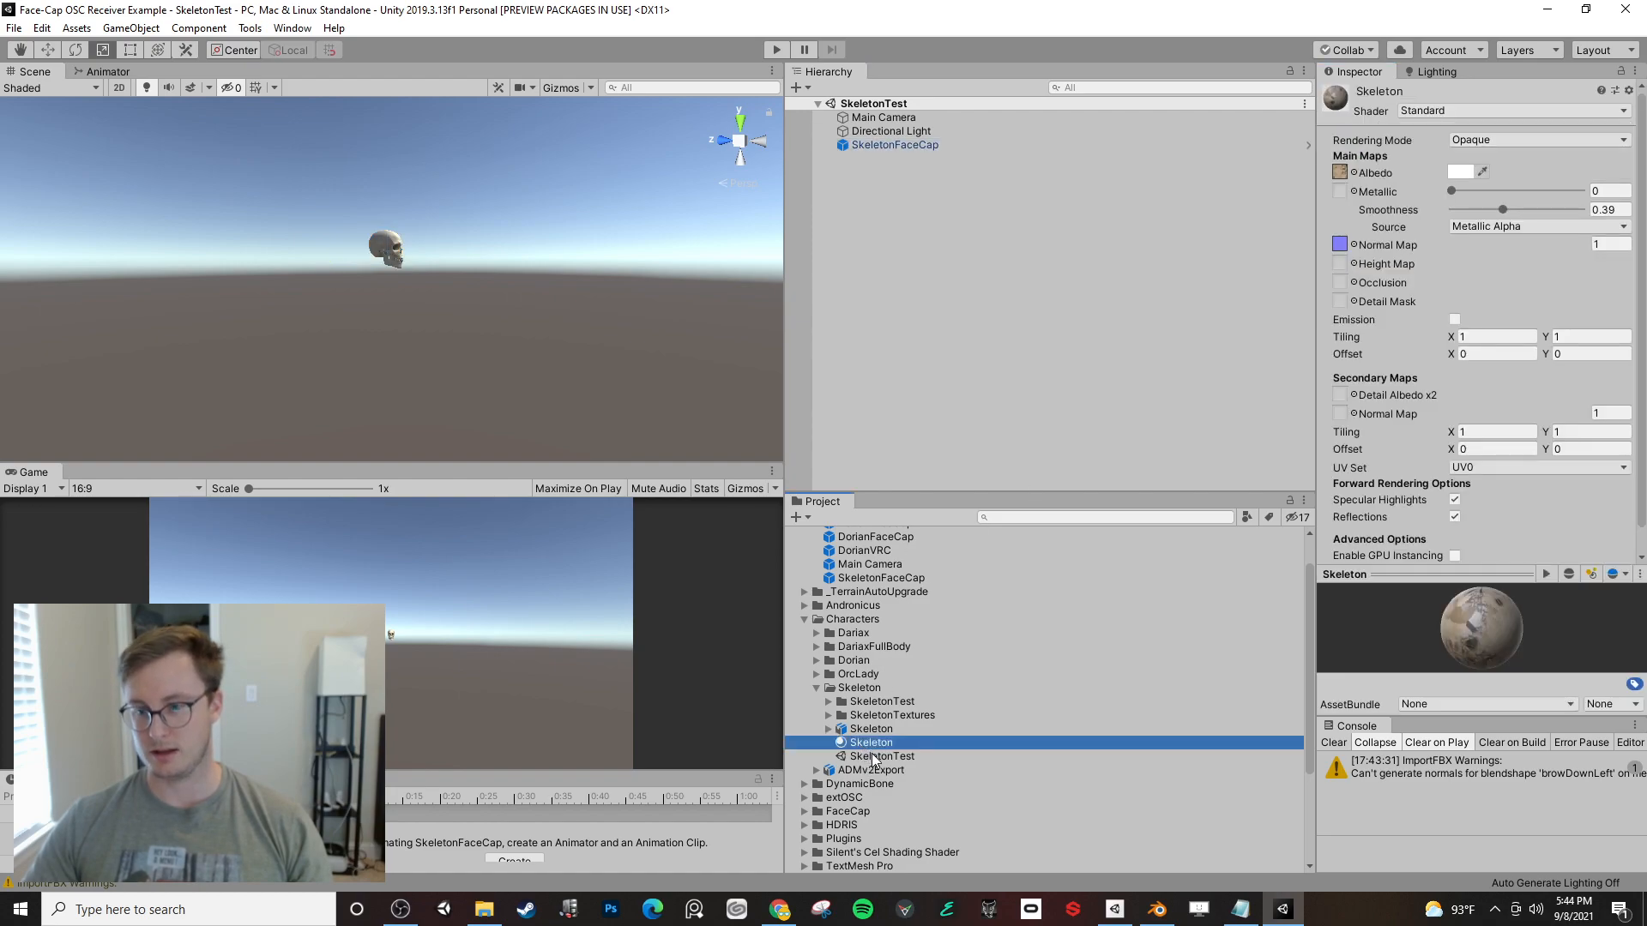
{"action": "left_click", "coordinate": [874, 729]}
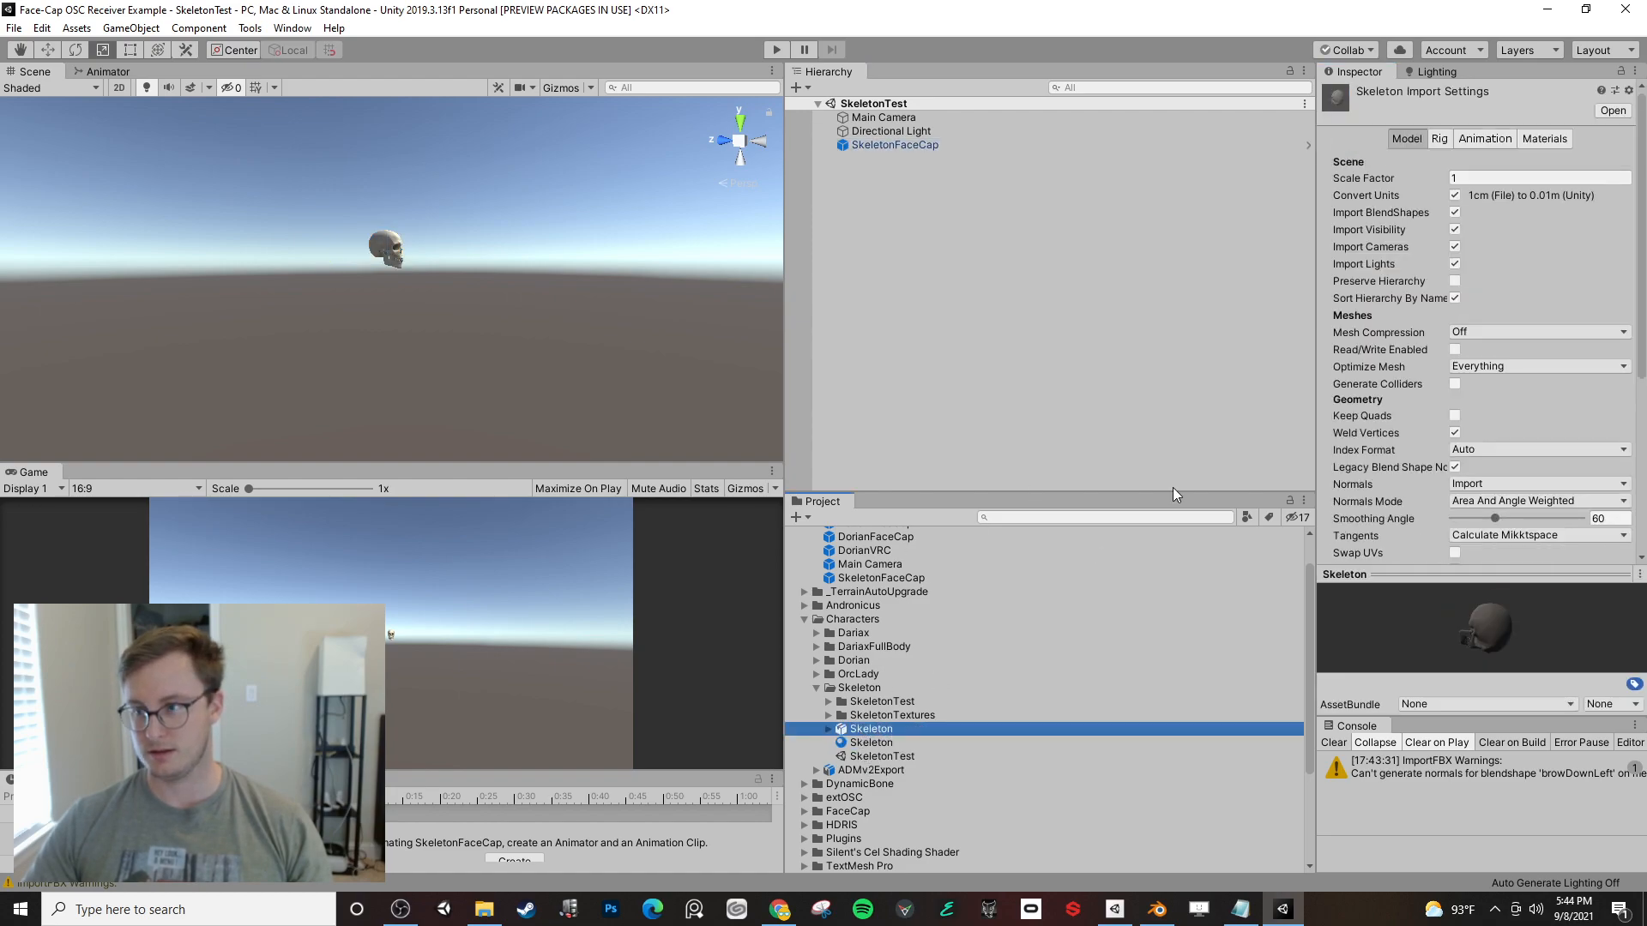
{"action": "left_click", "coordinate": [1454, 196]}
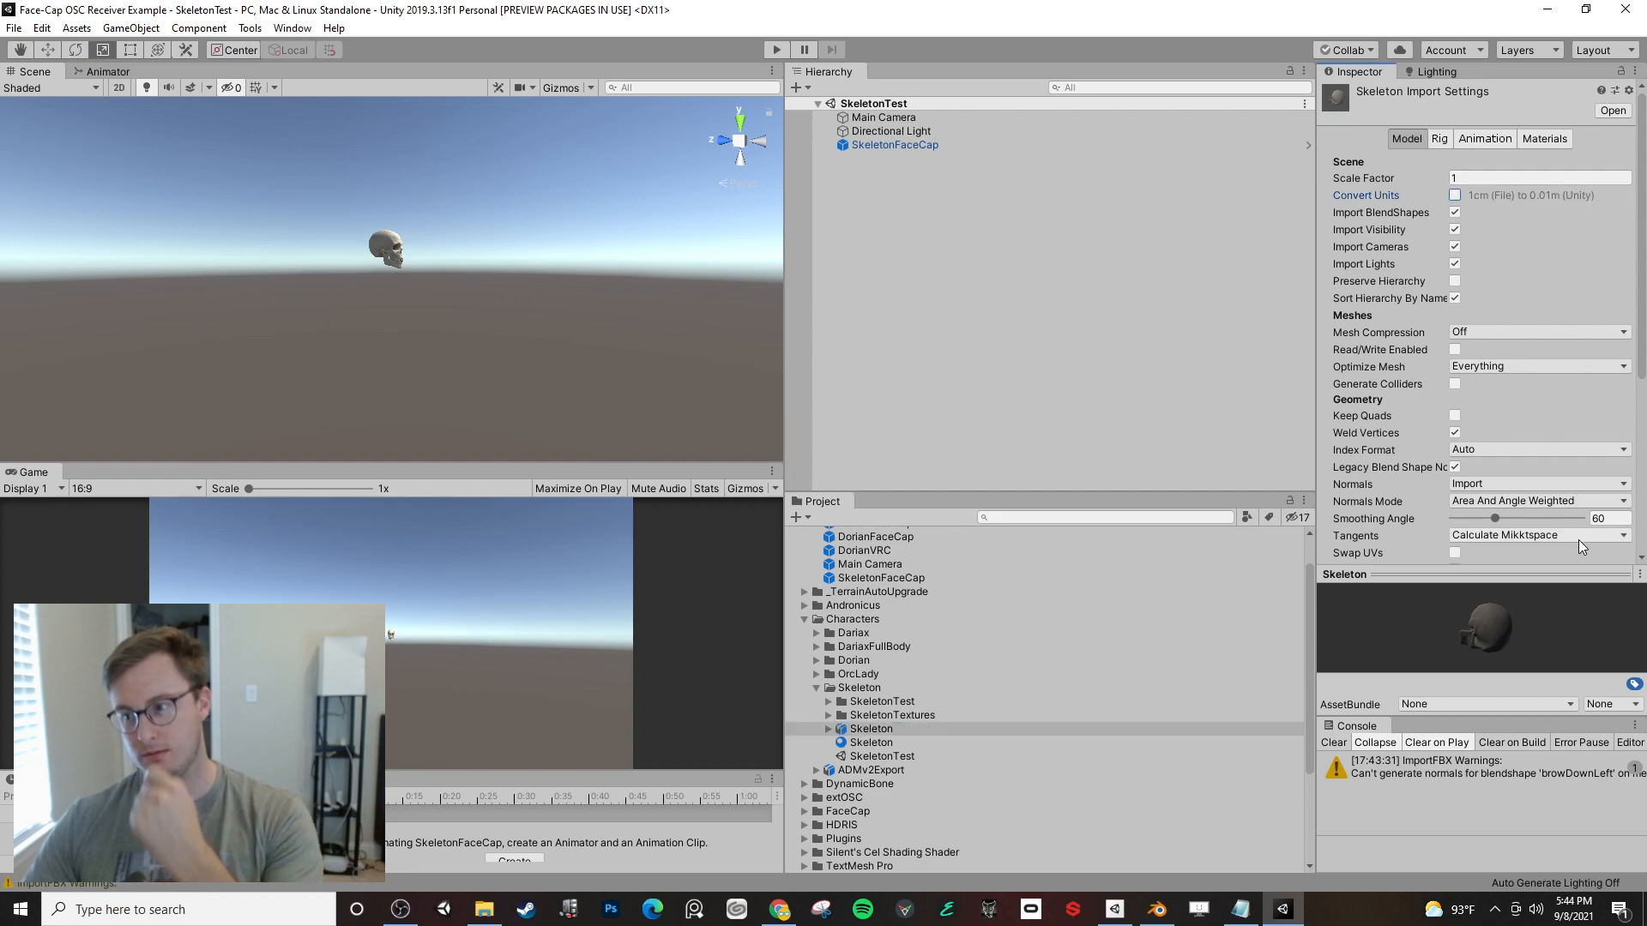
{"action": "scroll", "coordinate": [1535, 377], "scroll_direction": "down", "scroll_amount": 5}
{"action": "left_click", "coordinate": [1611, 309]}
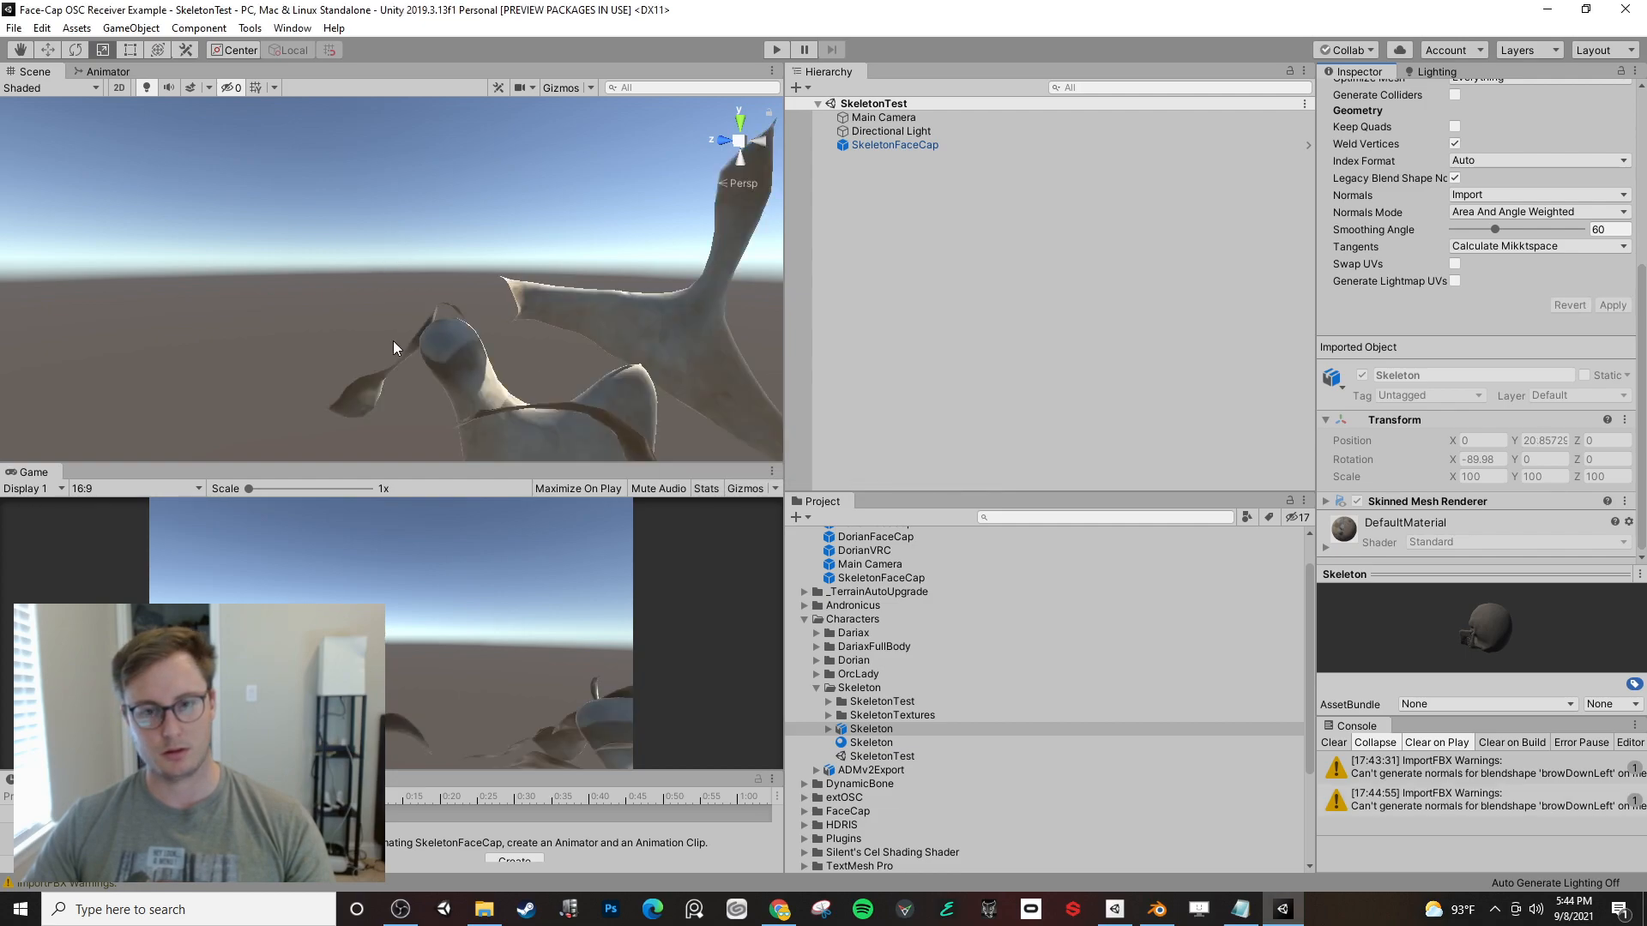
- Set SkeletonFaceCap's scale to 1 on X, Y and Z in the SkeletonTest scene
{"action": "scroll", "coordinate": [566, 290], "scroll_direction": "down", "scroll_amount": 2}
{"action": "left_click", "coordinate": [710, 275]}
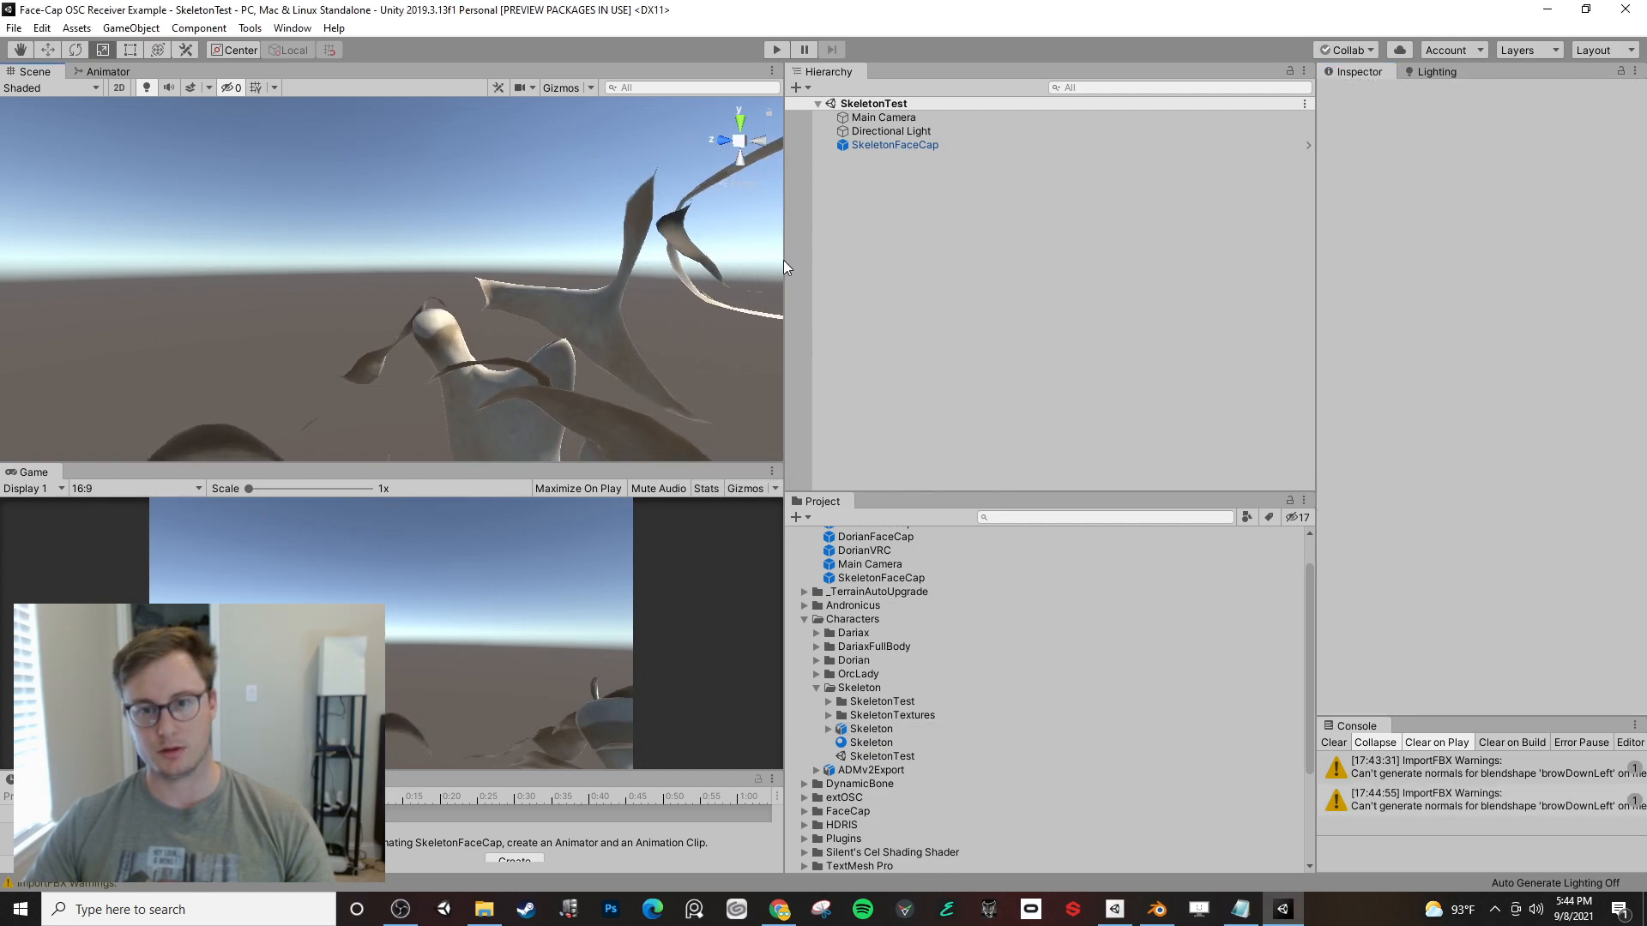
{"action": "left_click", "coordinate": [893, 144]}
{"action": "left_click", "coordinate": [1480, 211]}
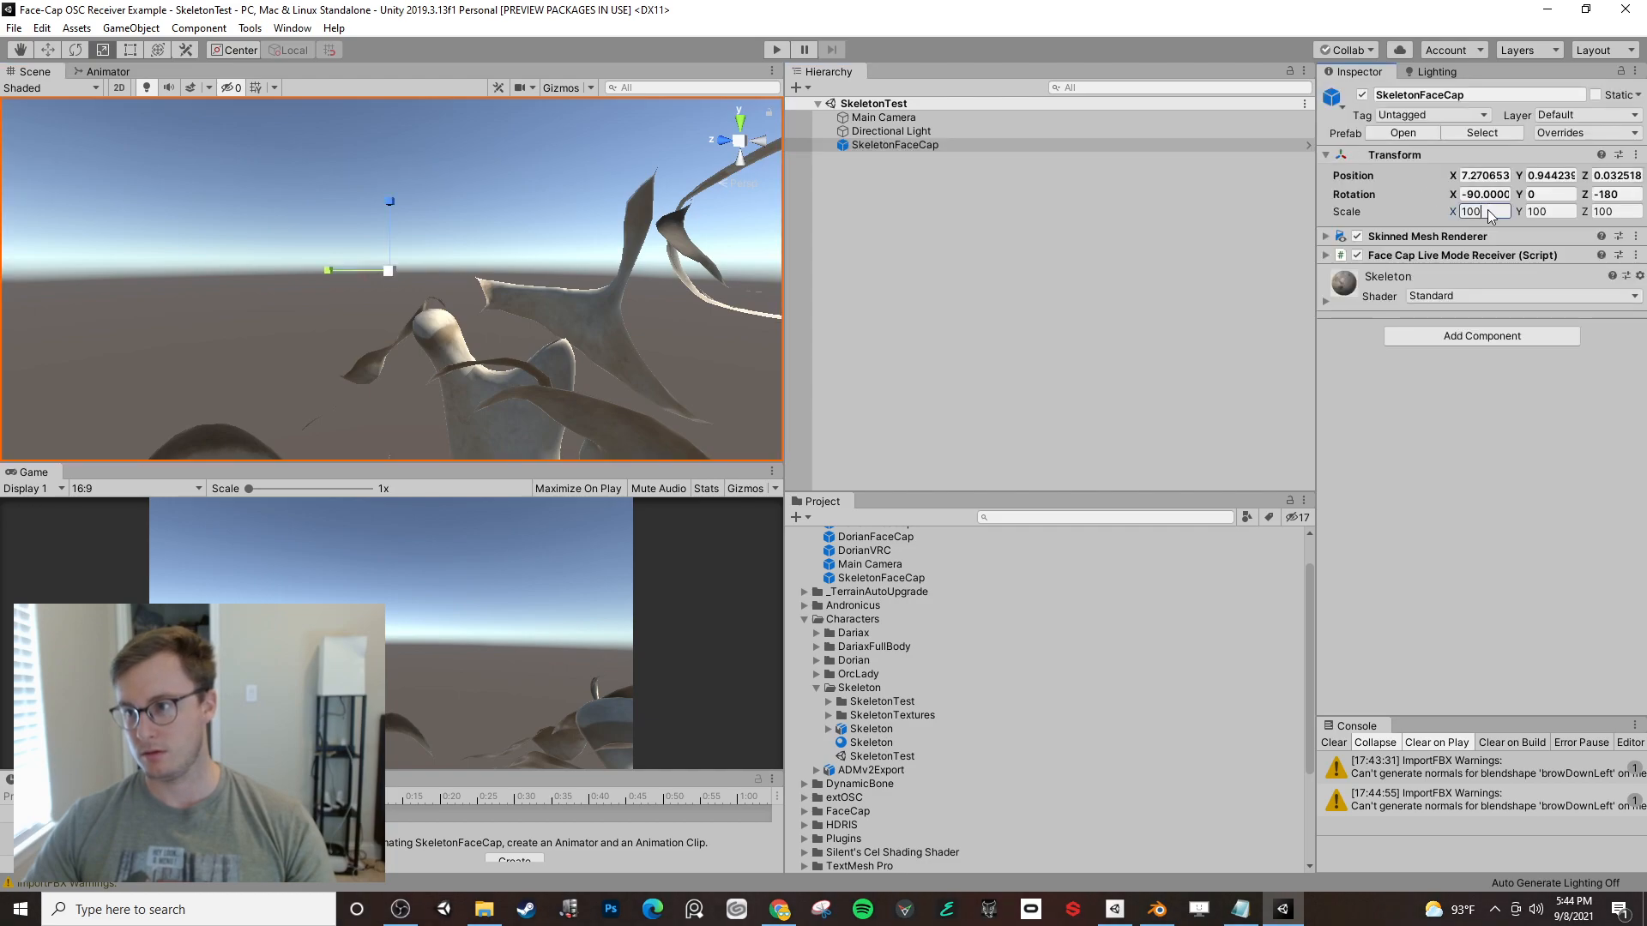
{"action": "type", "text": "1"}
{"action": "key", "text": "Tab"}
{"action": "type", "text": "1"}
{"action": "key", "text": "Tab"}
{"action": "type", "text": "1"}
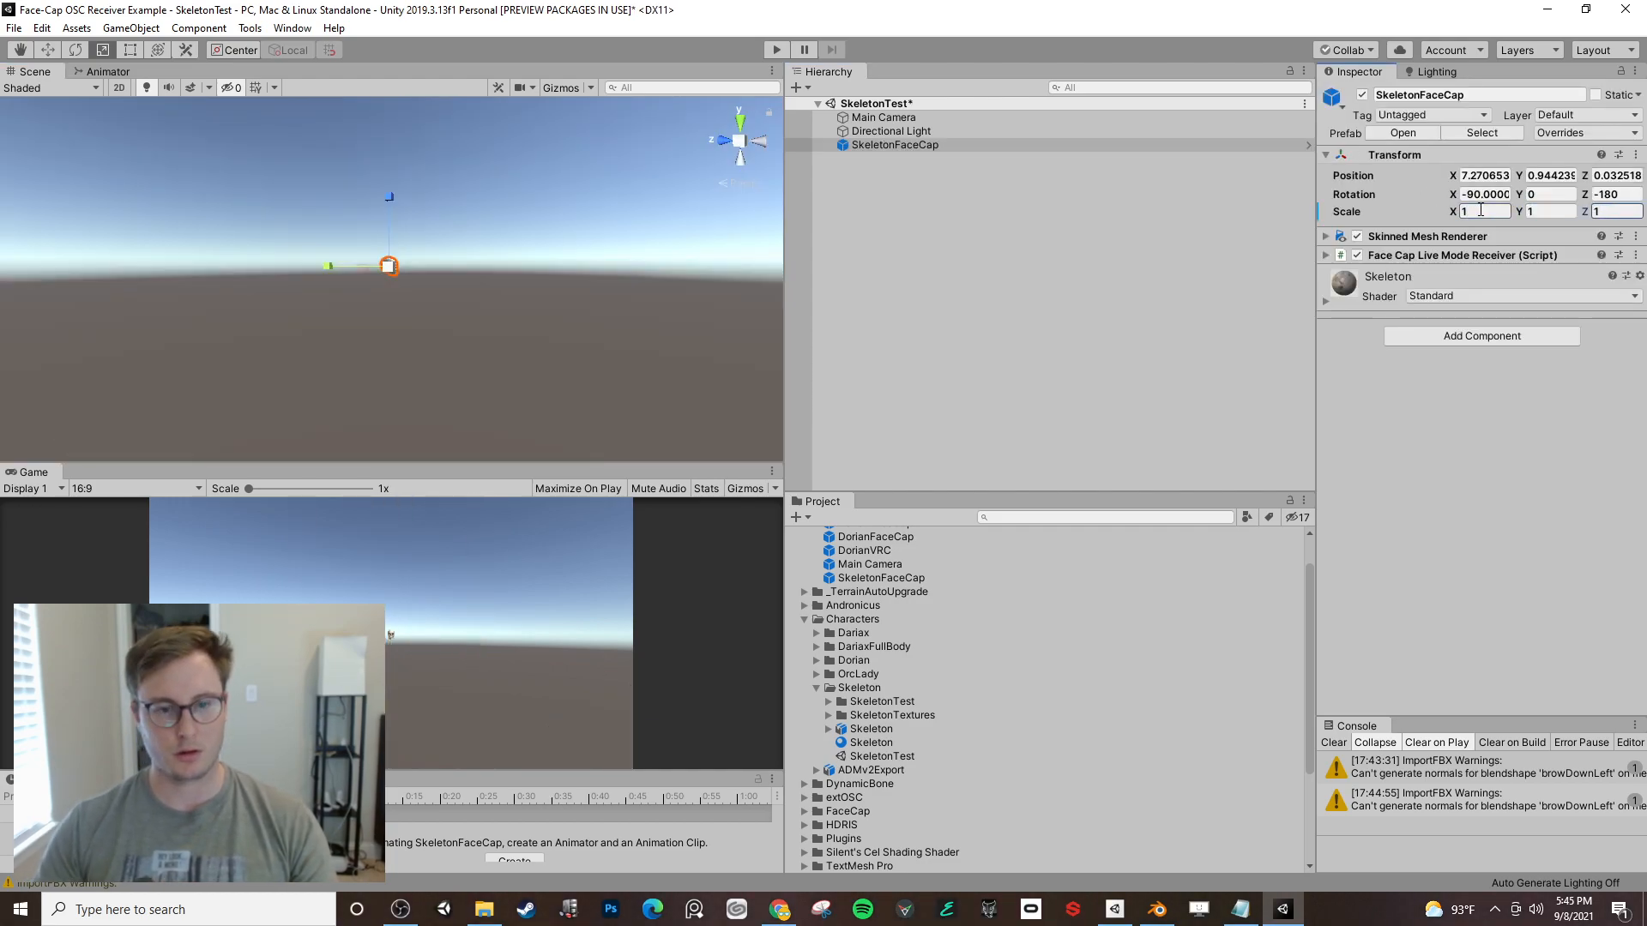
- Frame the rescaled skull to check it and save the SkeletonTest scene
{"action": "left_click", "coordinate": [389, 269]}
{"action": "key", "text": "f"}
{"action": "left_click_drag", "start_coordinate": [389, 290], "coordinate": [541, 297], "text": "alt"}
{"action": "scroll", "coordinate": [336, 250], "scroll_direction": "down", "scroll_amount": 5}
{"action": "key", "text": "ctrl+s"}
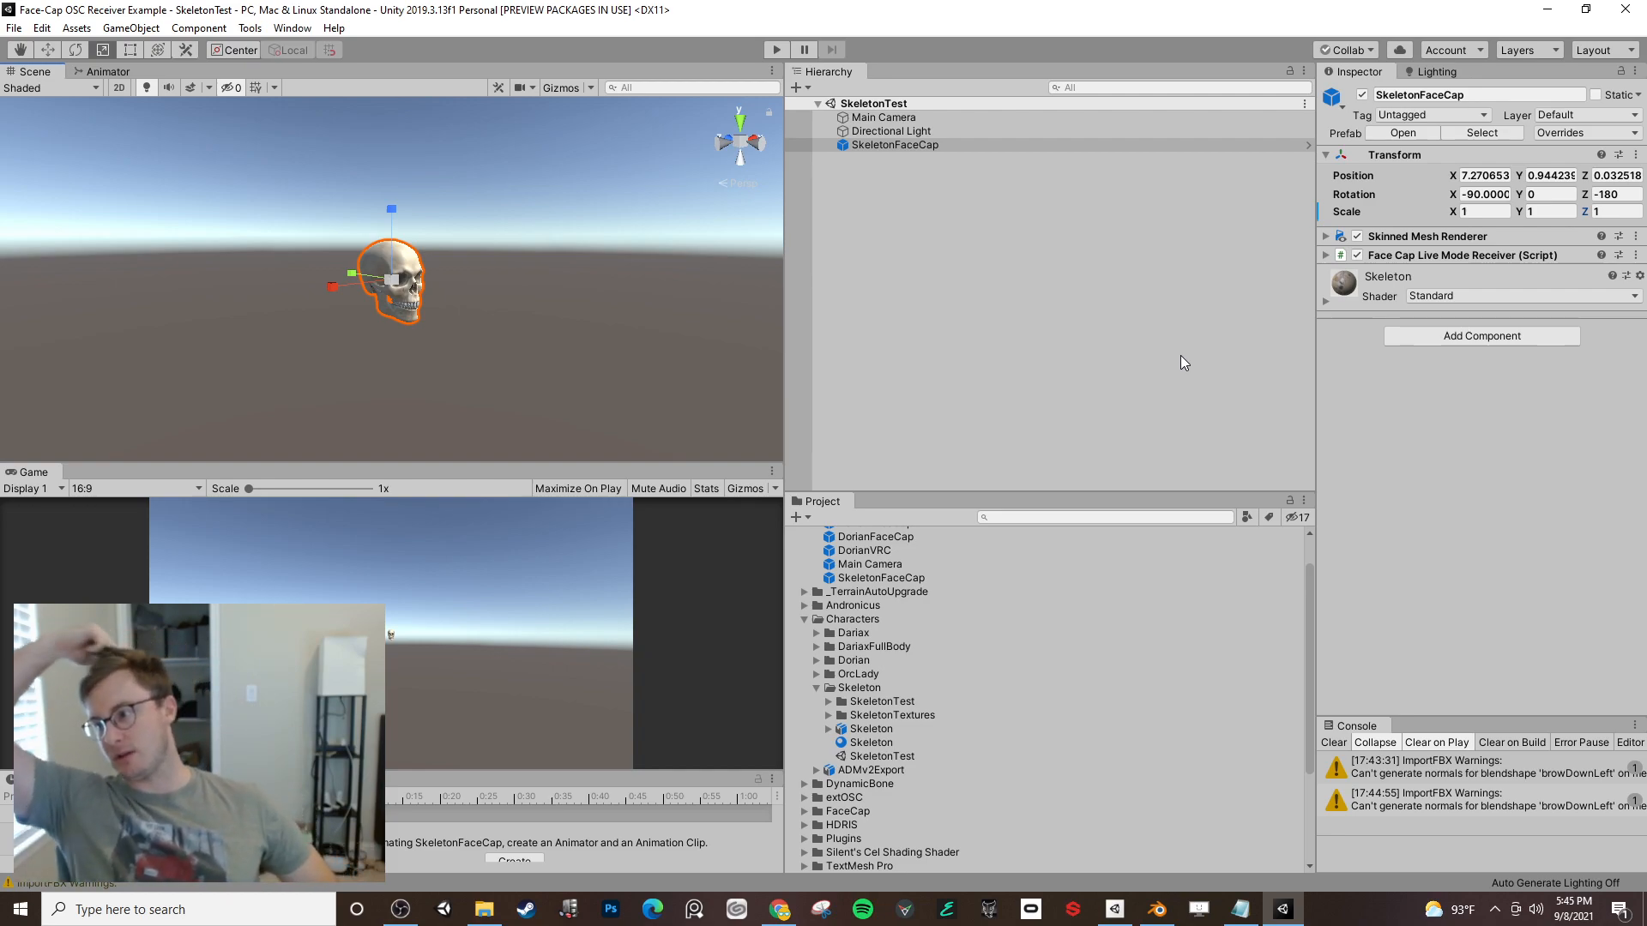
- Switch to Blender to look at the FaceIt add-on's workspace options for the skull, and return to Unity
{"action": "key", "text": "alt+Tab"}
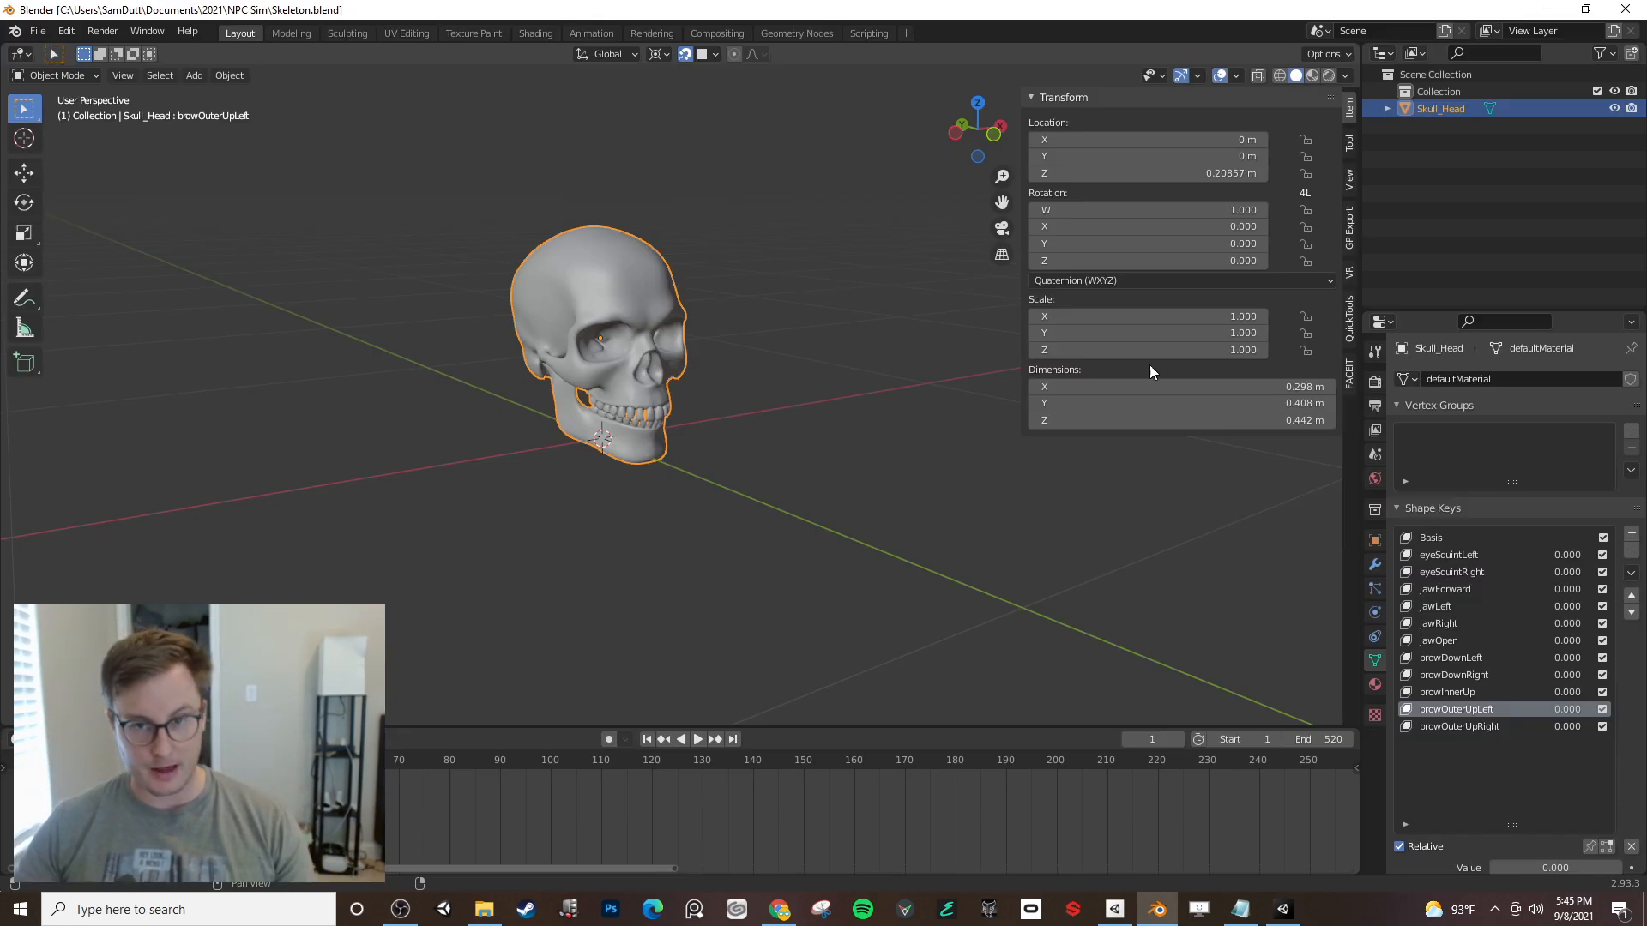
{"action": "left_click", "coordinate": [1350, 378]}
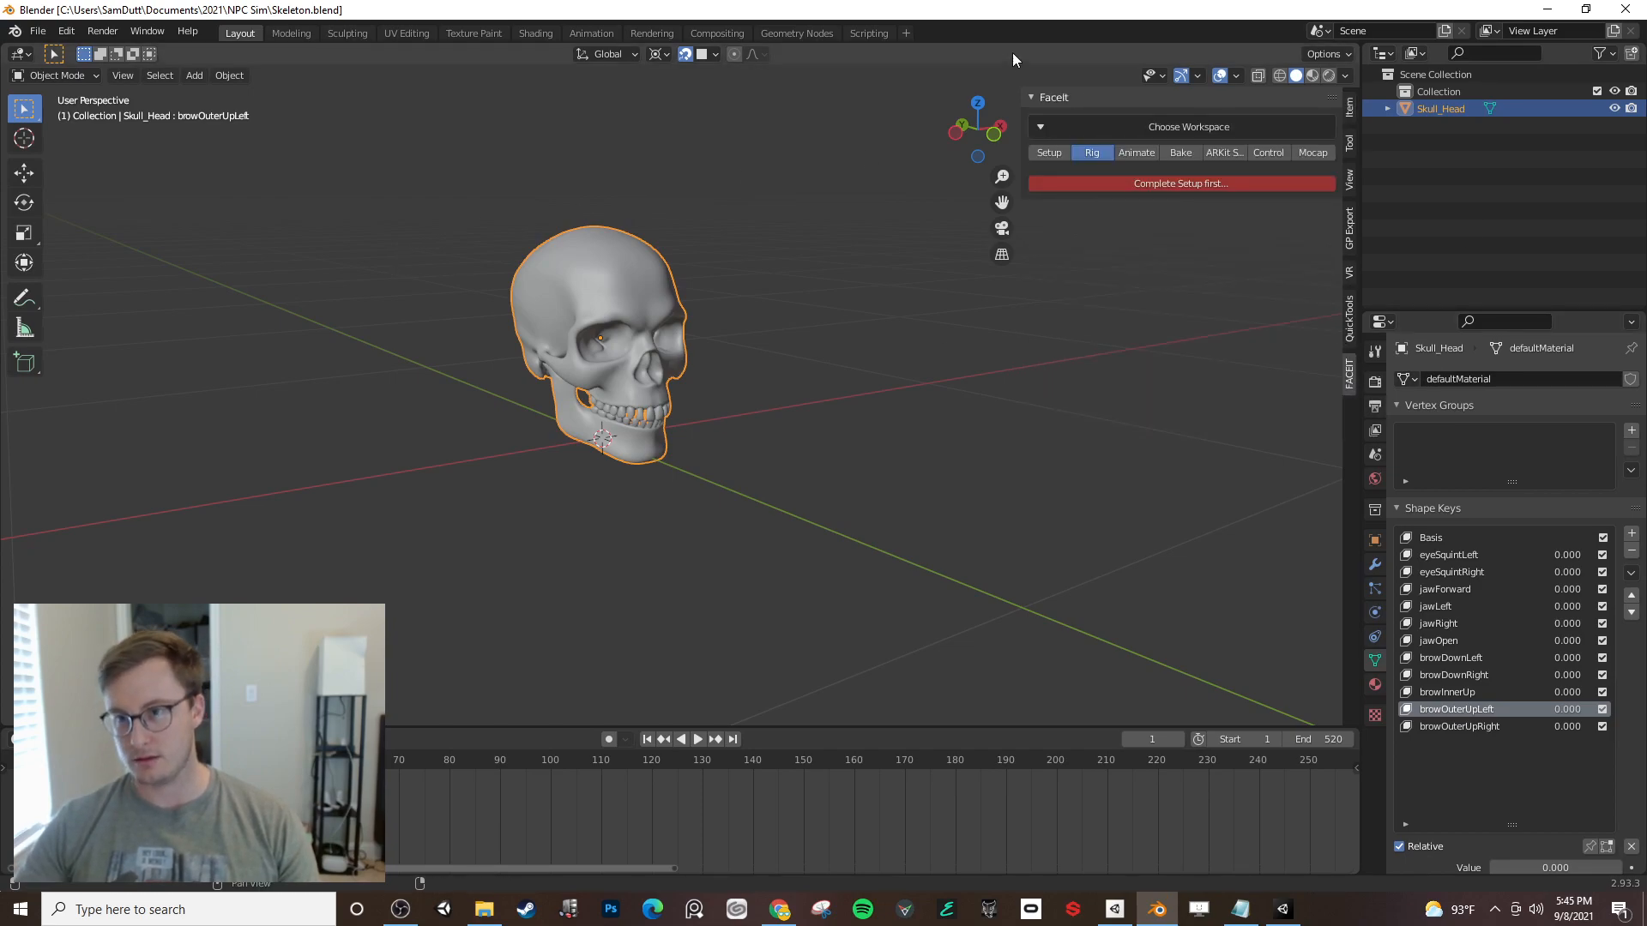
{"action": "key", "text": "alt+Tab"}
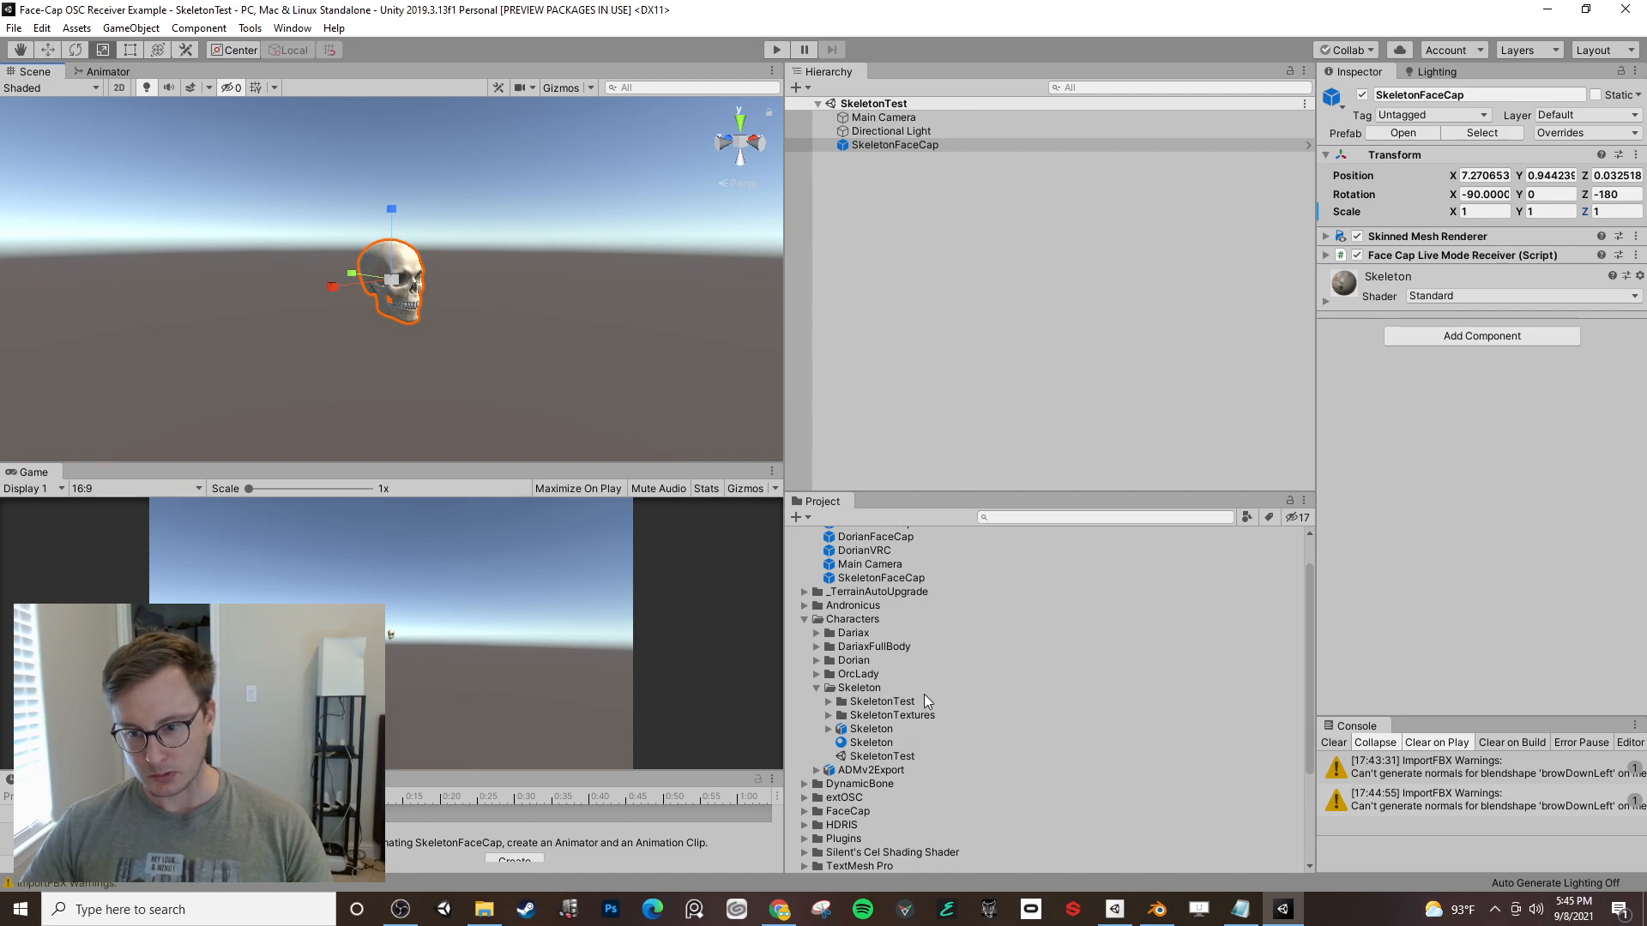
- Open the vTubers scene from the vTuber folder
{"action": "scroll", "coordinate": [892, 652], "scroll_direction": "down", "scroll_amount": 4}
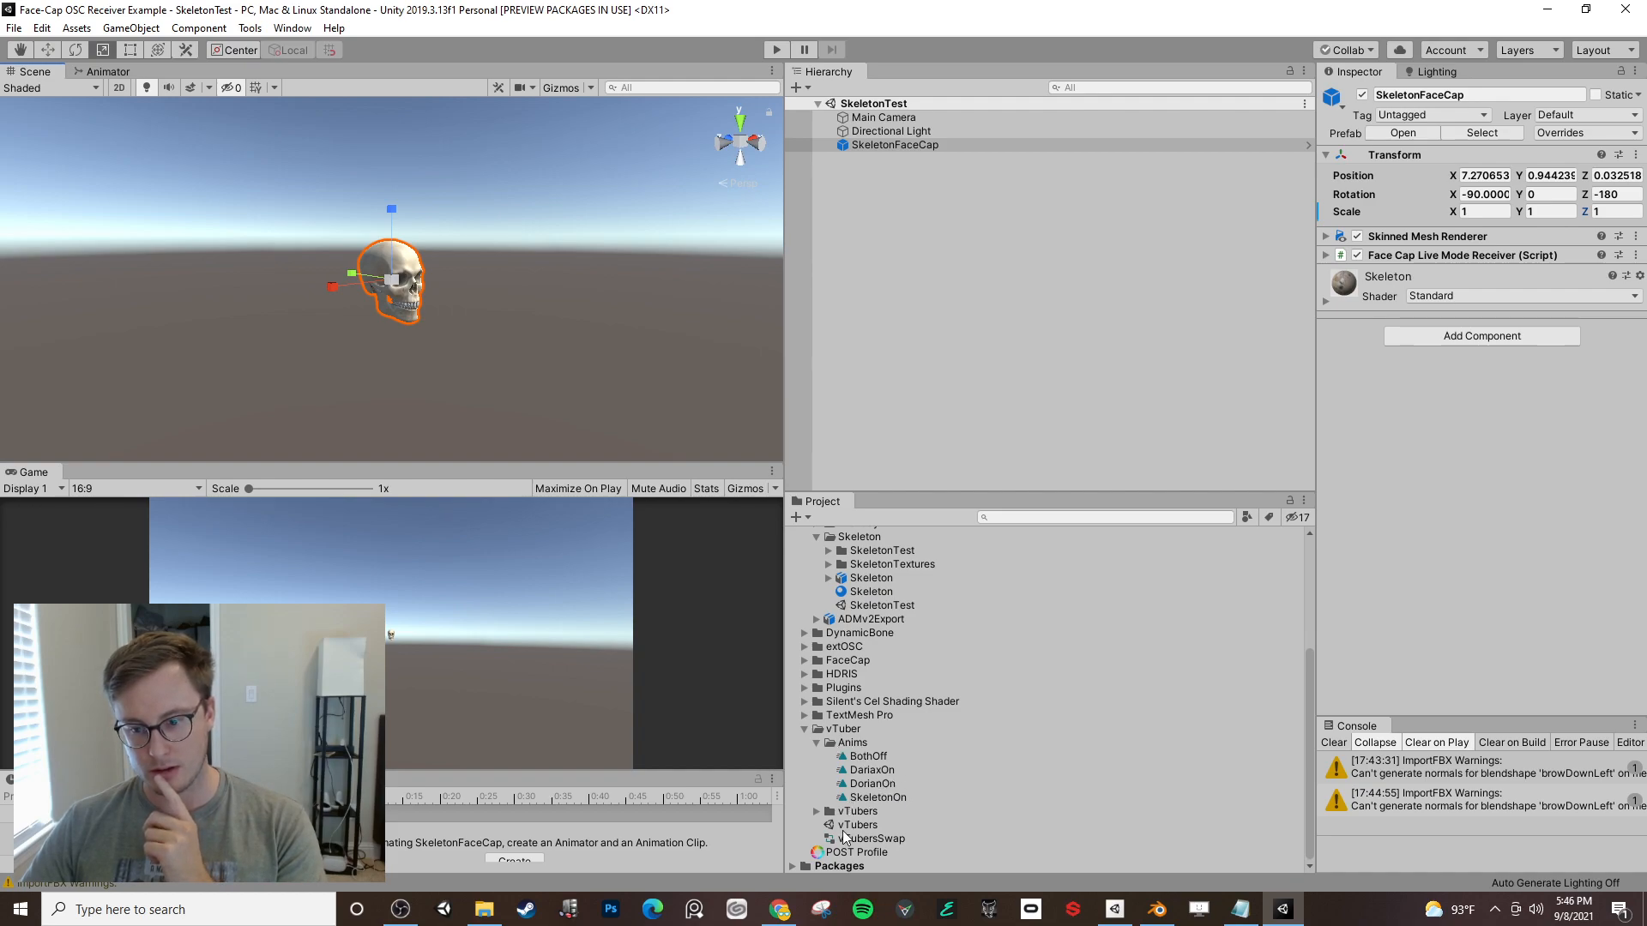
{"action": "double_click", "coordinate": [854, 825]}
{"action": "left_click", "coordinate": [416, 334]}
{"action": "left_click_drag", "start_coordinate": [552, 363], "coordinate": [525, 340], "text": "alt"}
{"action": "scroll", "coordinate": [525, 354], "scroll_direction": "down", "scroll_amount": 6}
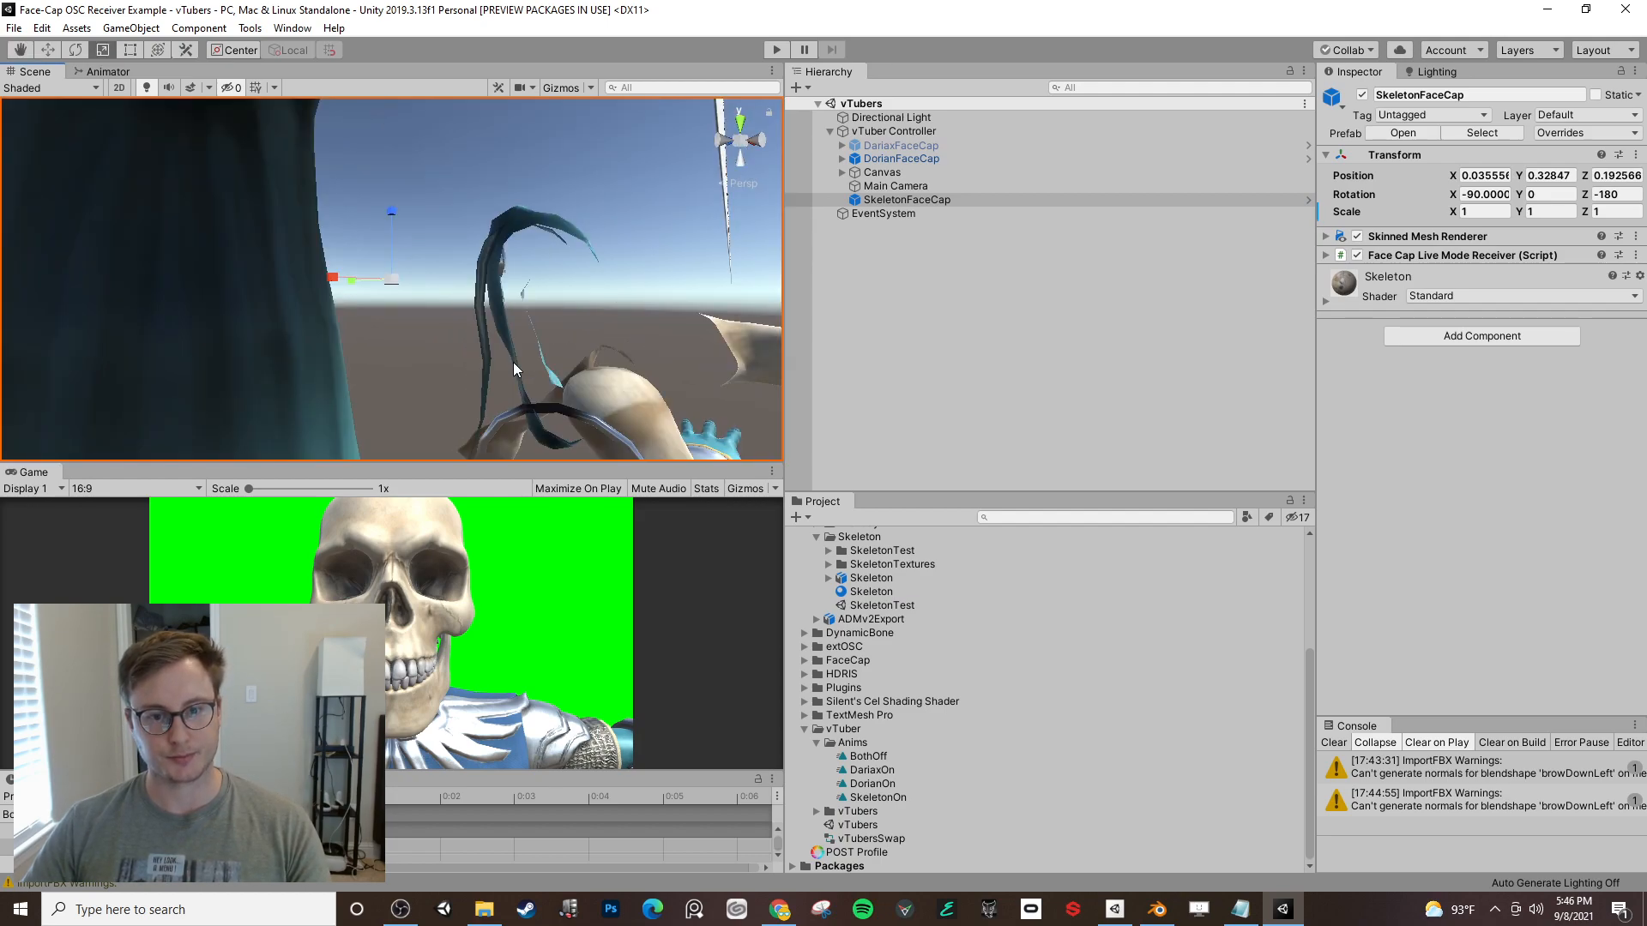
- Scale SkeletonFaceCap down uniformly to about 0.63 to match the size of Dorian's head
{"action": "scroll", "coordinate": [513, 369], "scroll_direction": "up", "scroll_amount": 6}
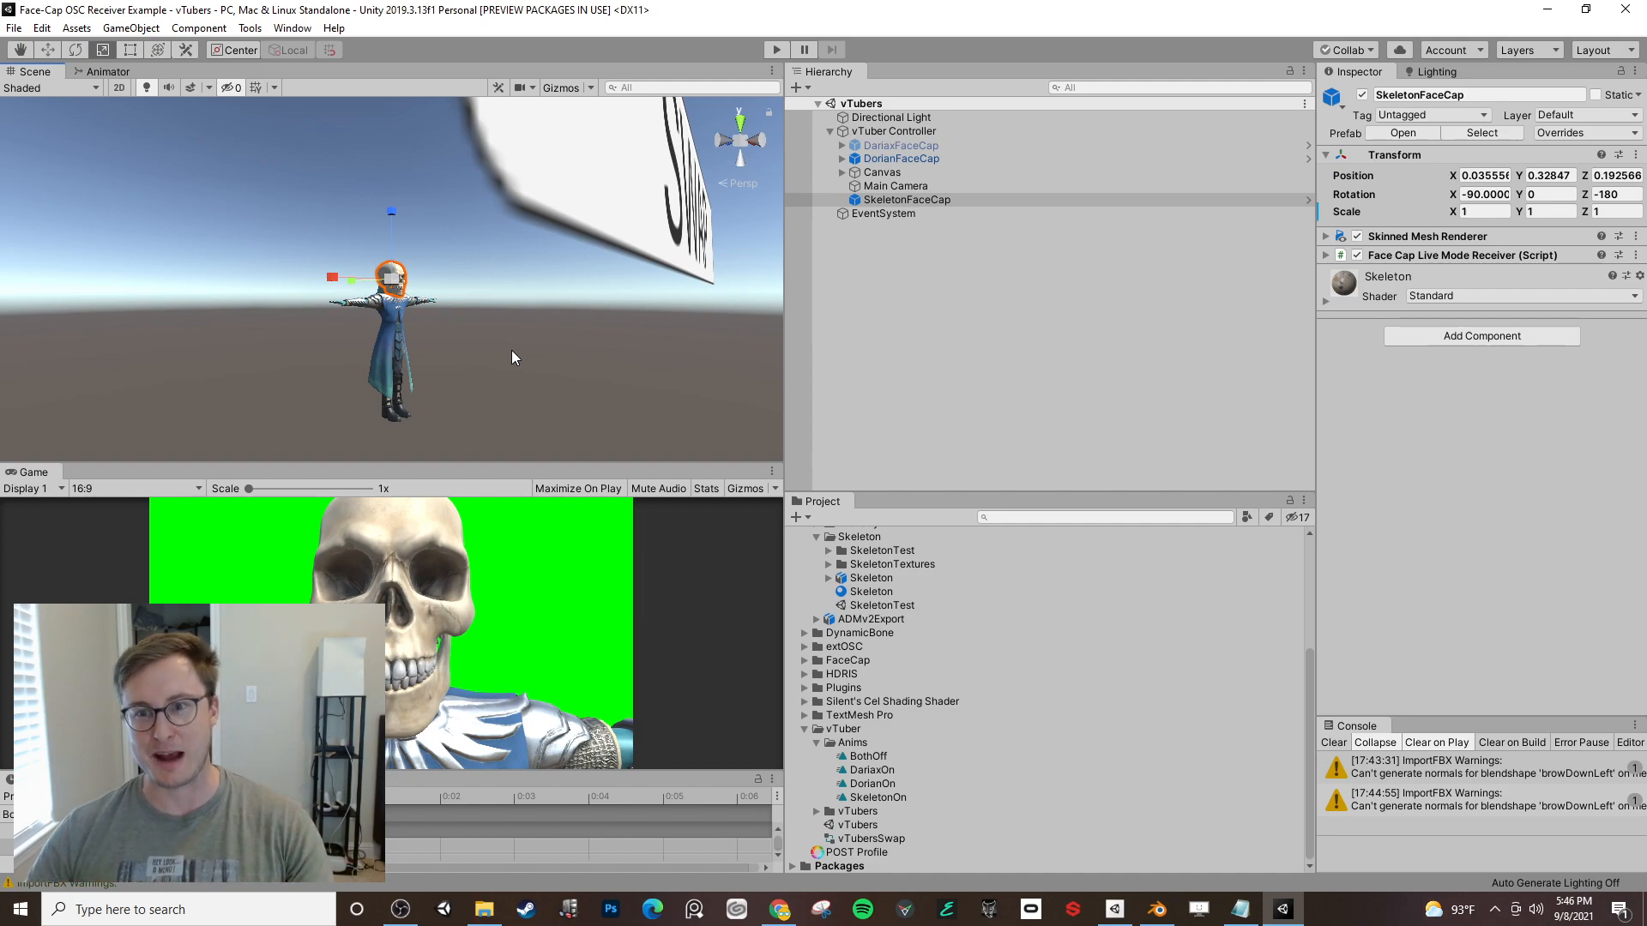
{"action": "left_click_drag", "start_coordinate": [512, 350], "coordinate": [384, 307], "text": "alt"}
{"action": "scroll", "coordinate": [480, 337], "scroll_direction": "up", "scroll_amount": 6}
{"action": "key", "text": "f"}
{"action": "scroll", "coordinate": [468, 274], "scroll_direction": "up", "scroll_amount": 2}
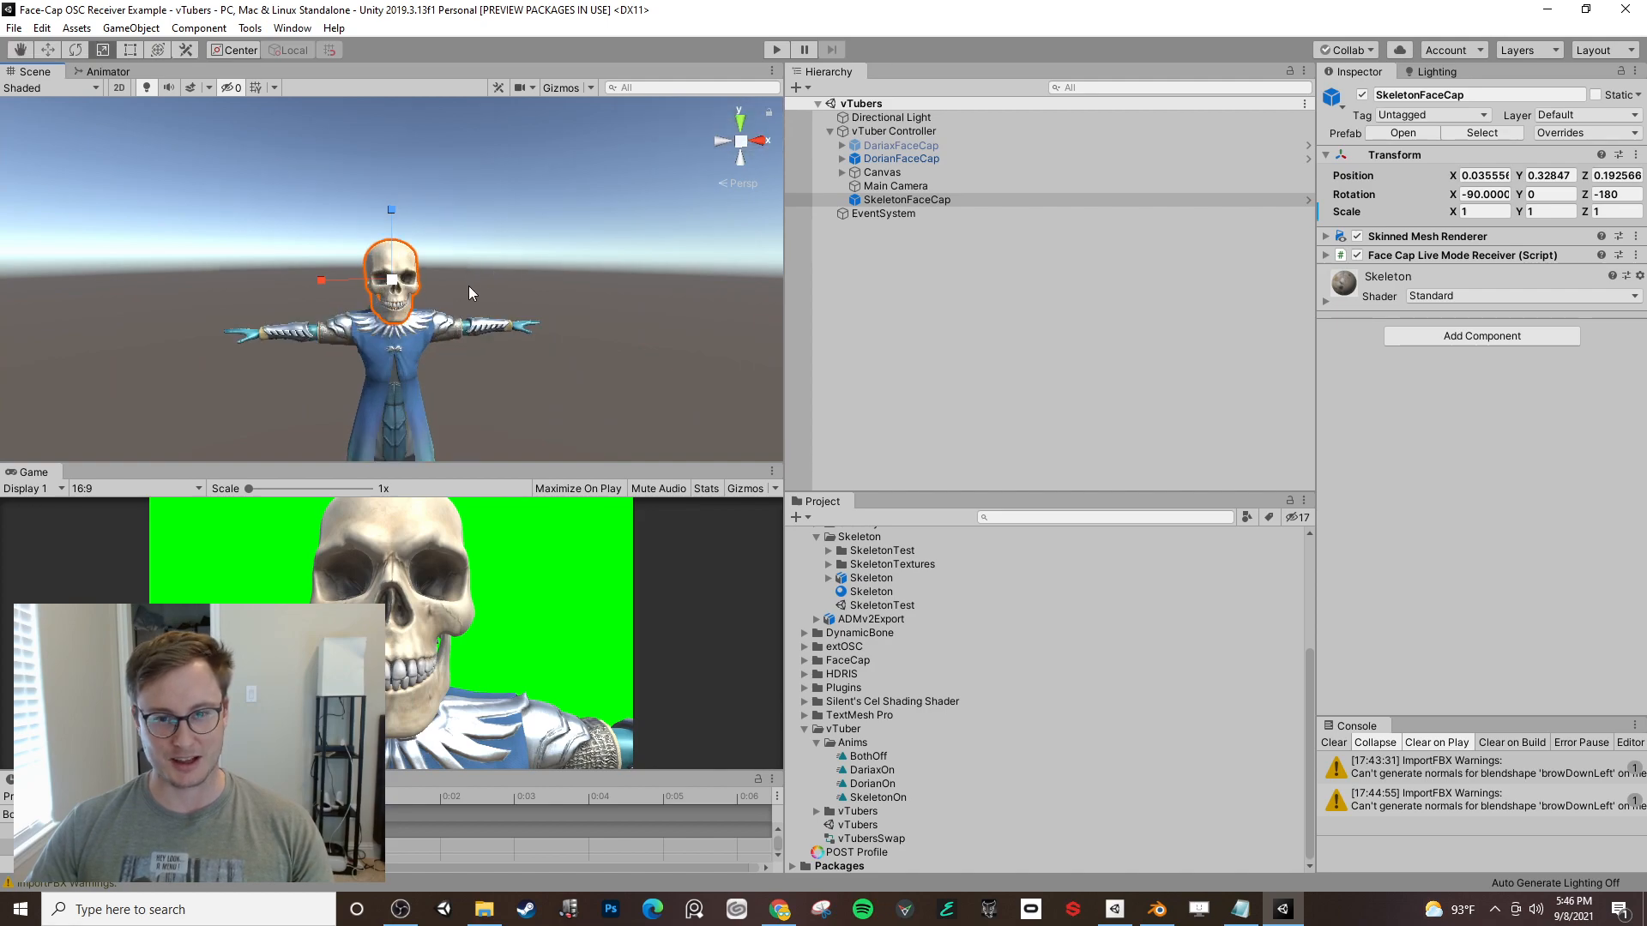
{"action": "scroll", "coordinate": [477, 293], "scroll_direction": "up", "scroll_amount": 8}
{"action": "key", "text": "f"}
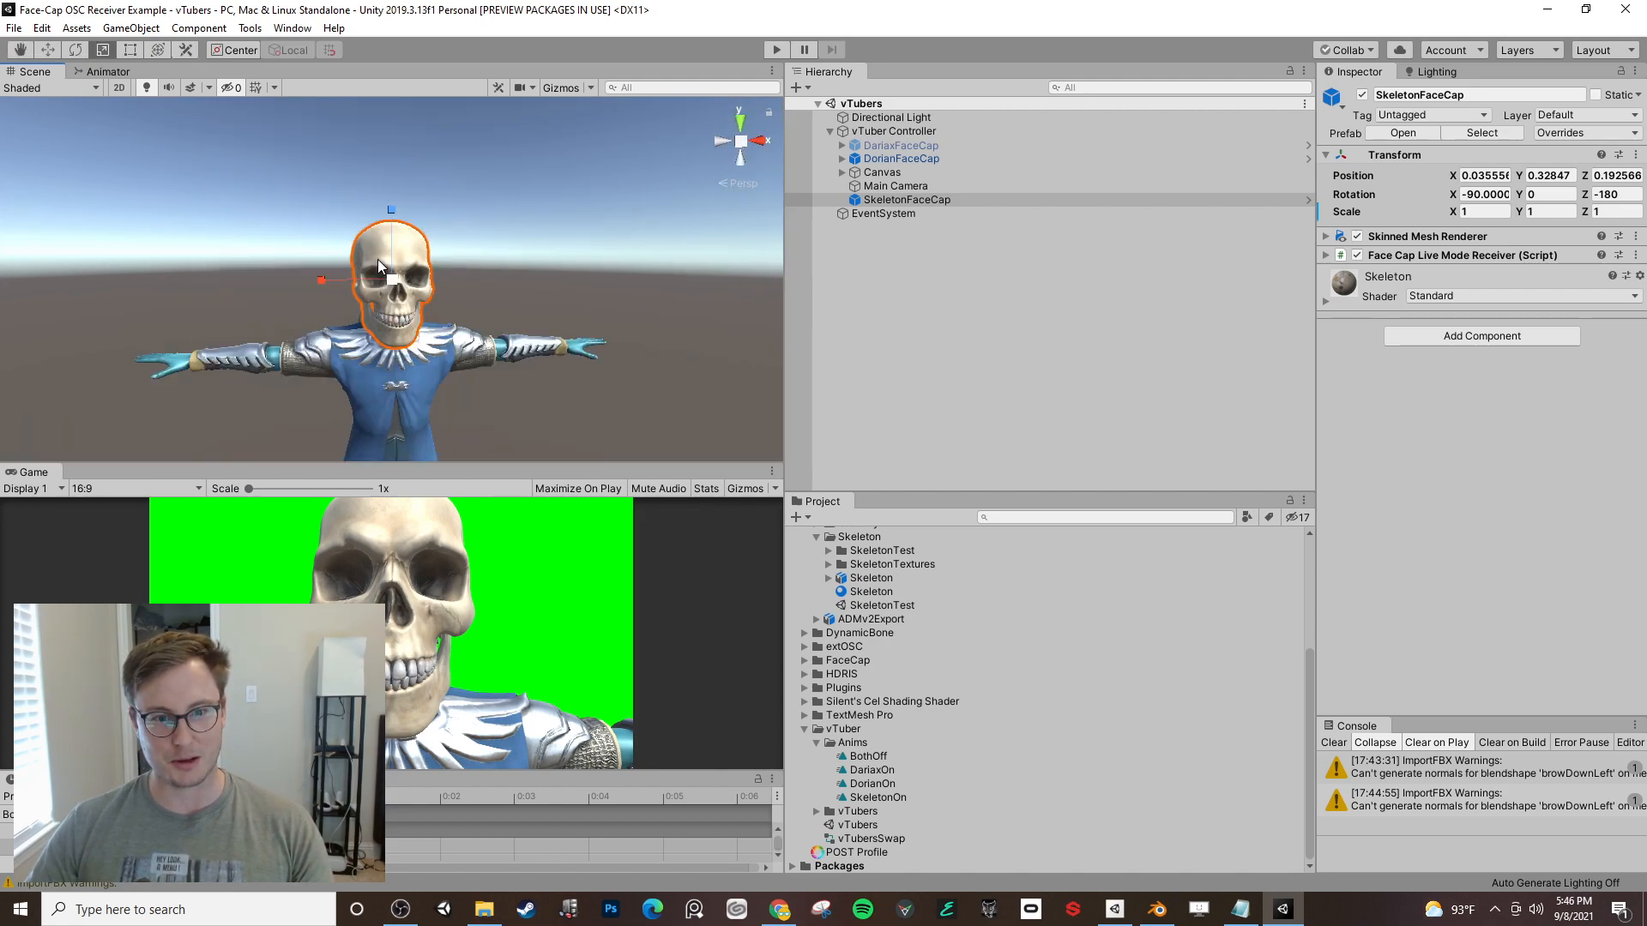
{"action": "left_click_drag", "start_coordinate": [396, 287], "coordinate": [519, 293]}
{"action": "left_click_drag", "start_coordinate": [392, 281], "coordinate": [471, 327]}
- Move SkeletonFaceCap in side view to fit Dorian's head, at about 0.036, 0.337, 0.198
{"action": "key", "text": "w"}
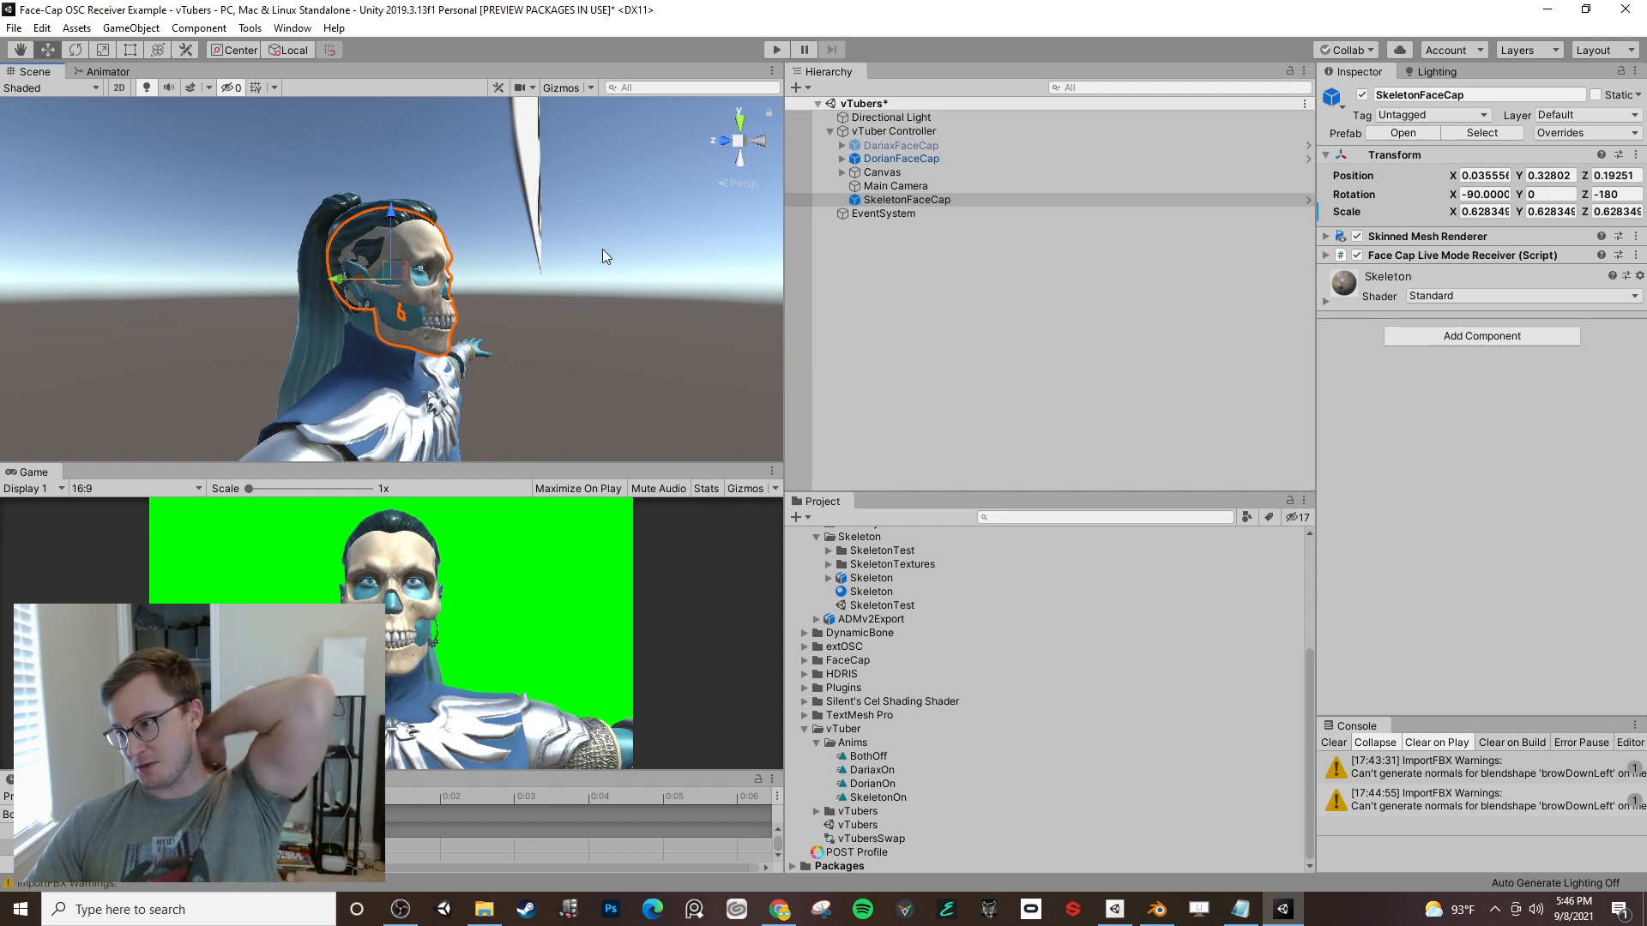
{"action": "left_click", "coordinate": [725, 141]}
{"action": "left_click", "coordinate": [757, 141]}
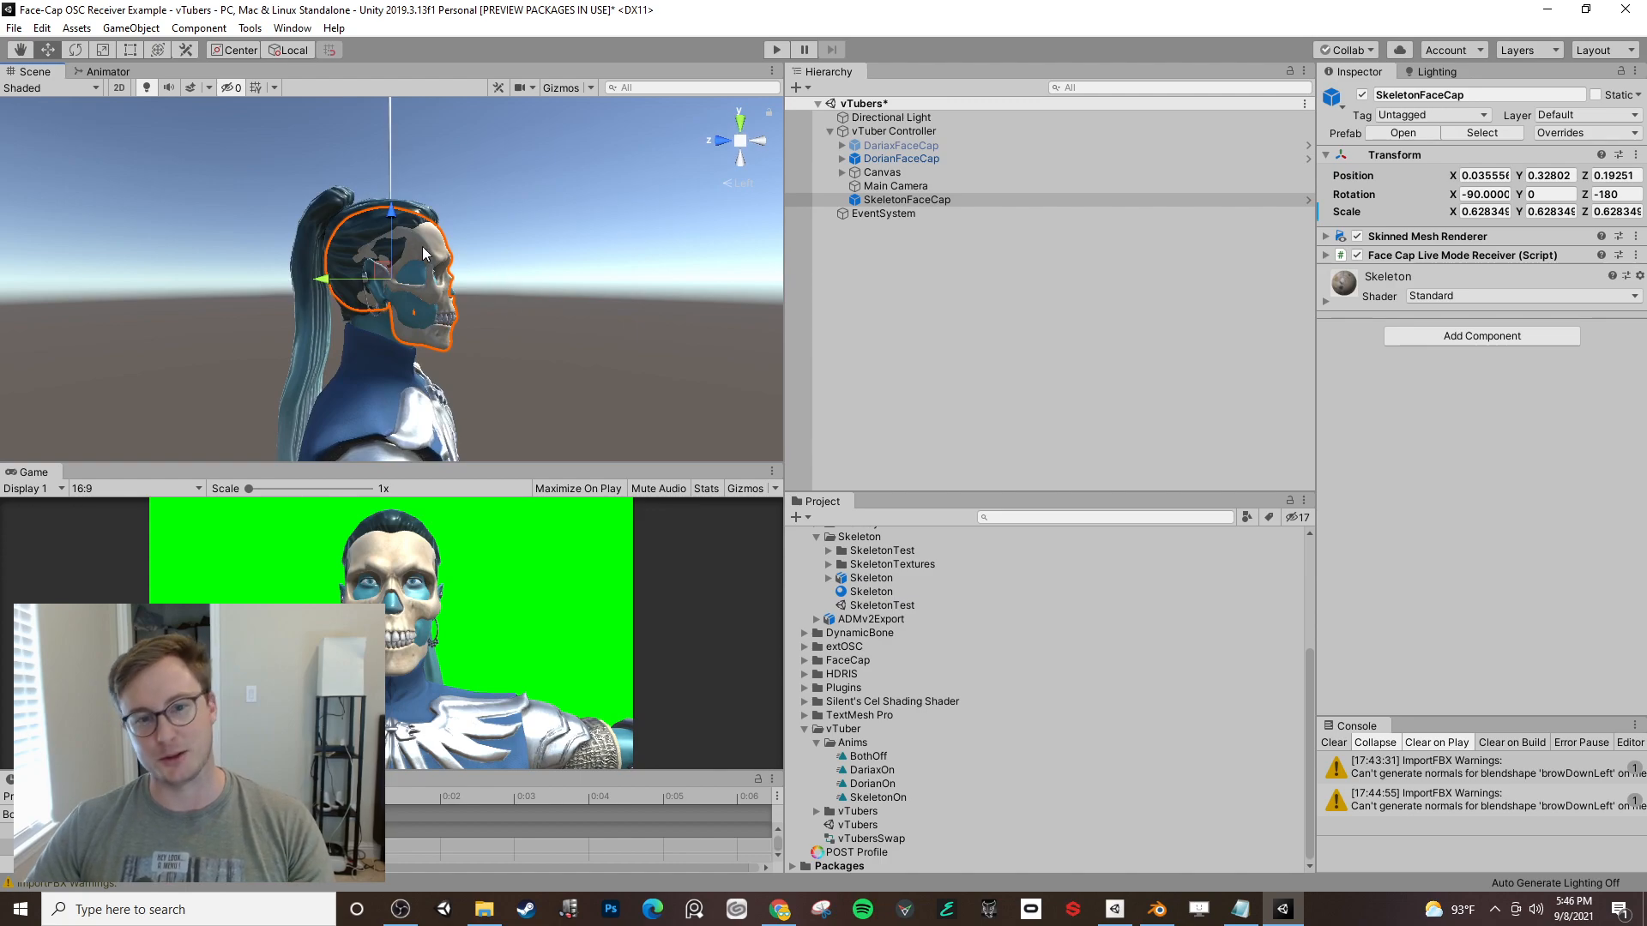
{"action": "left_click_drag", "start_coordinate": [388, 275], "coordinate": [385, 271]}
- Reduce SkeletonFaceCap's uniform scale to about 0.61, check the fit from the front and save the scene
{"action": "key", "text": "r"}
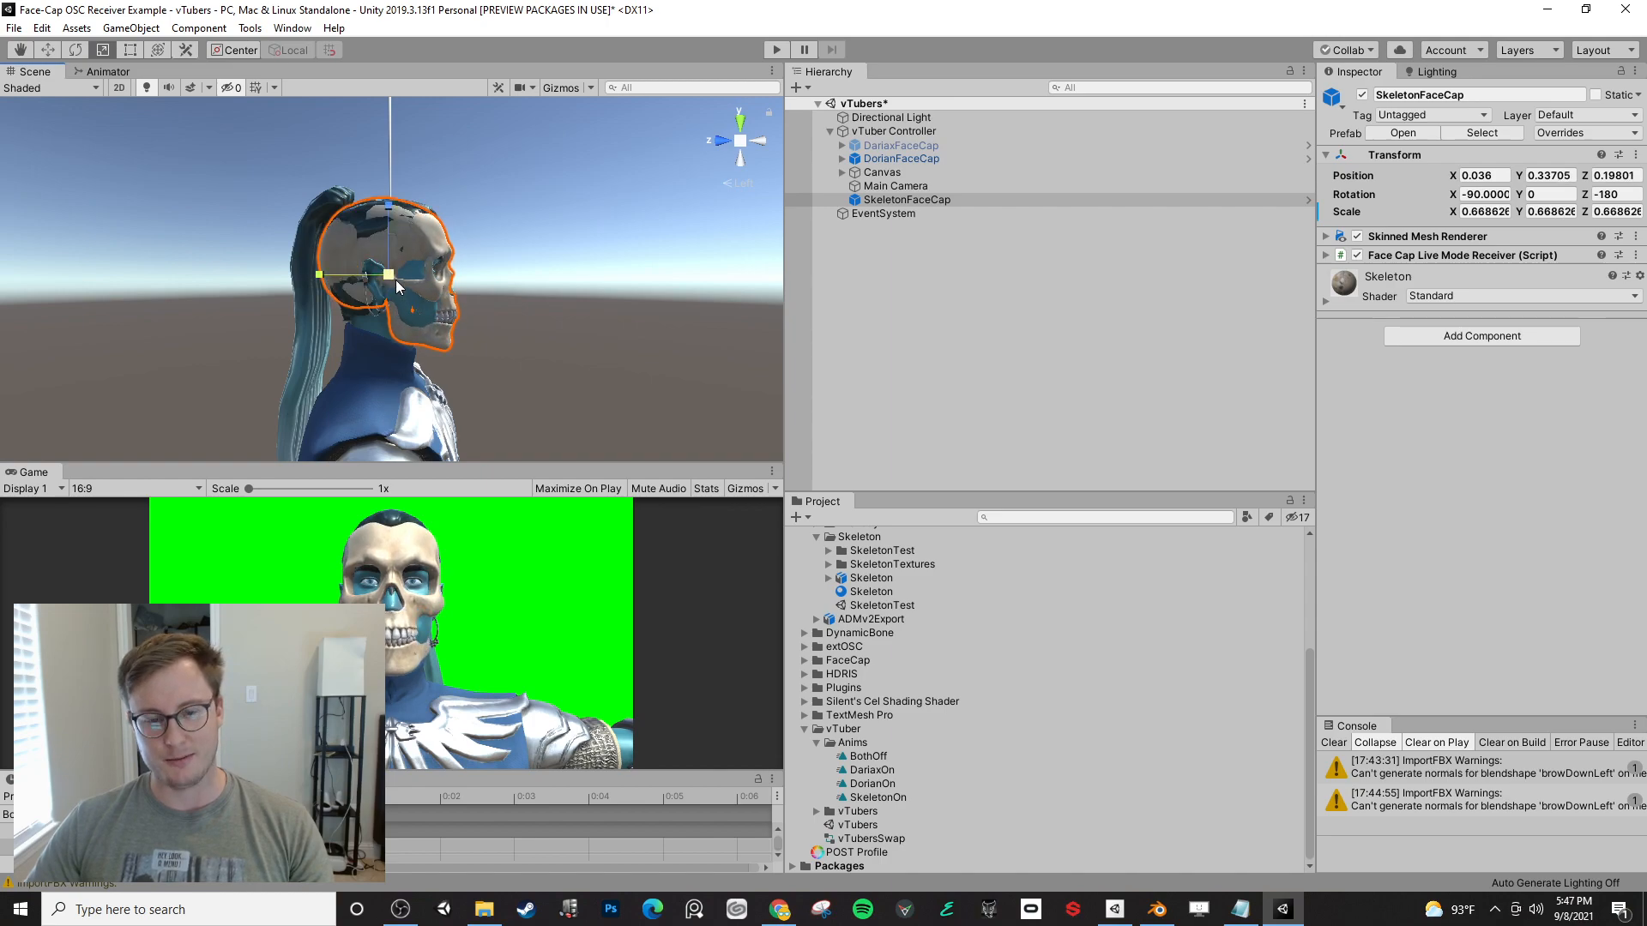
{"action": "left_click_drag", "start_coordinate": [394, 271], "coordinate": [347, 306]}
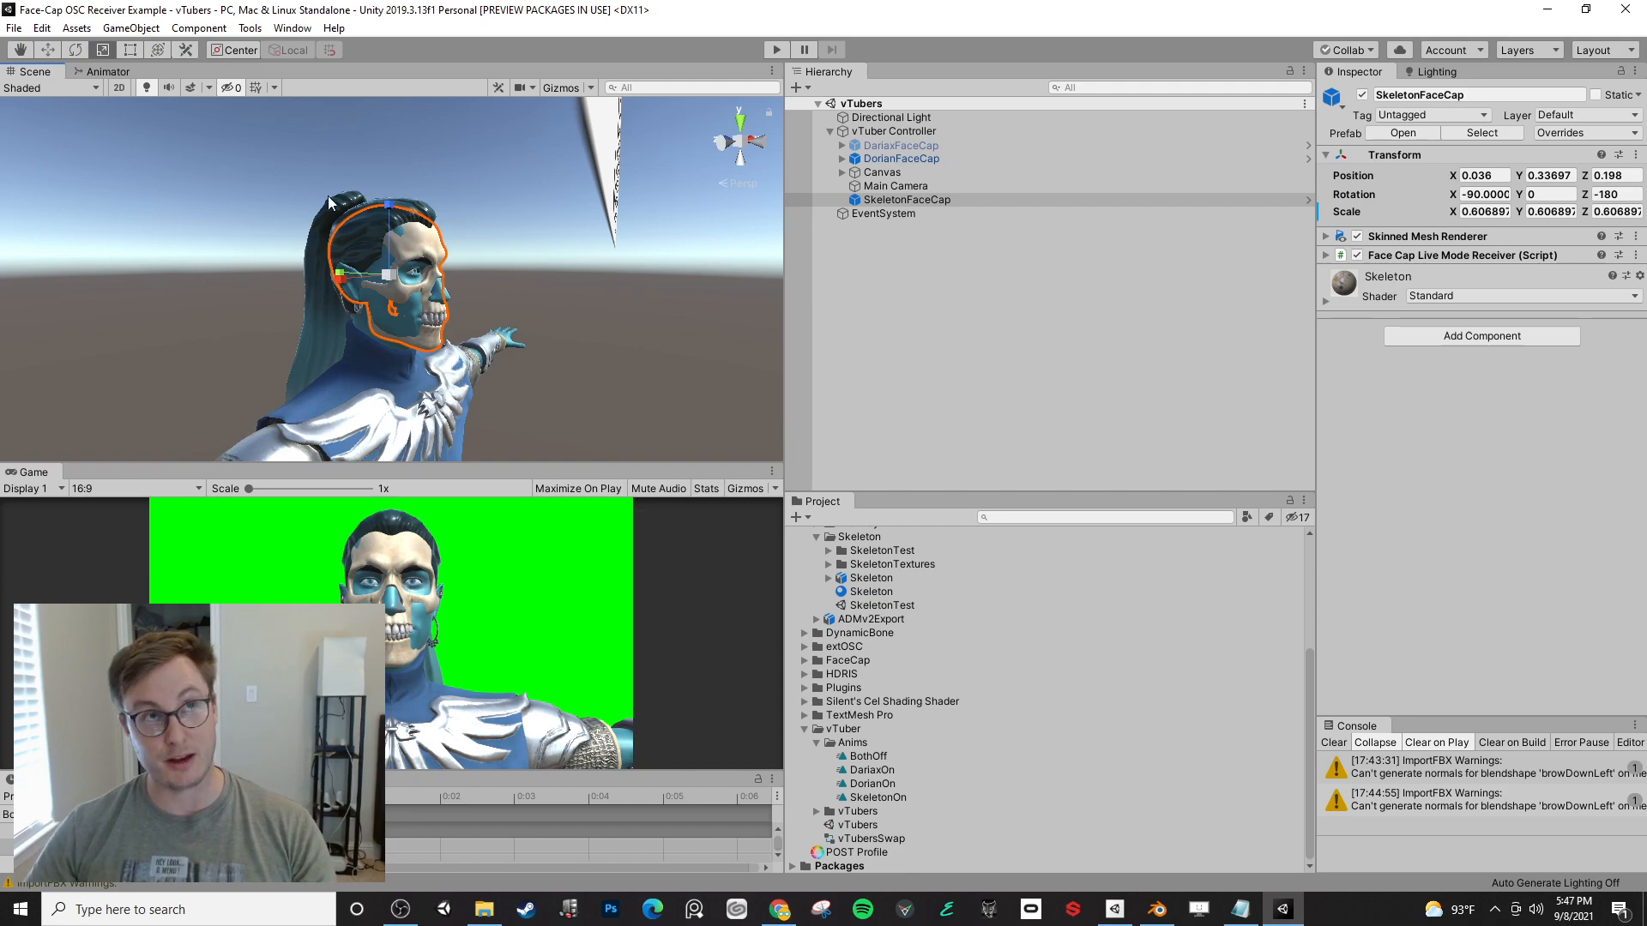
{"action": "left_click_drag", "start_coordinate": [521, 257], "coordinate": [669, 206], "text": "alt"}
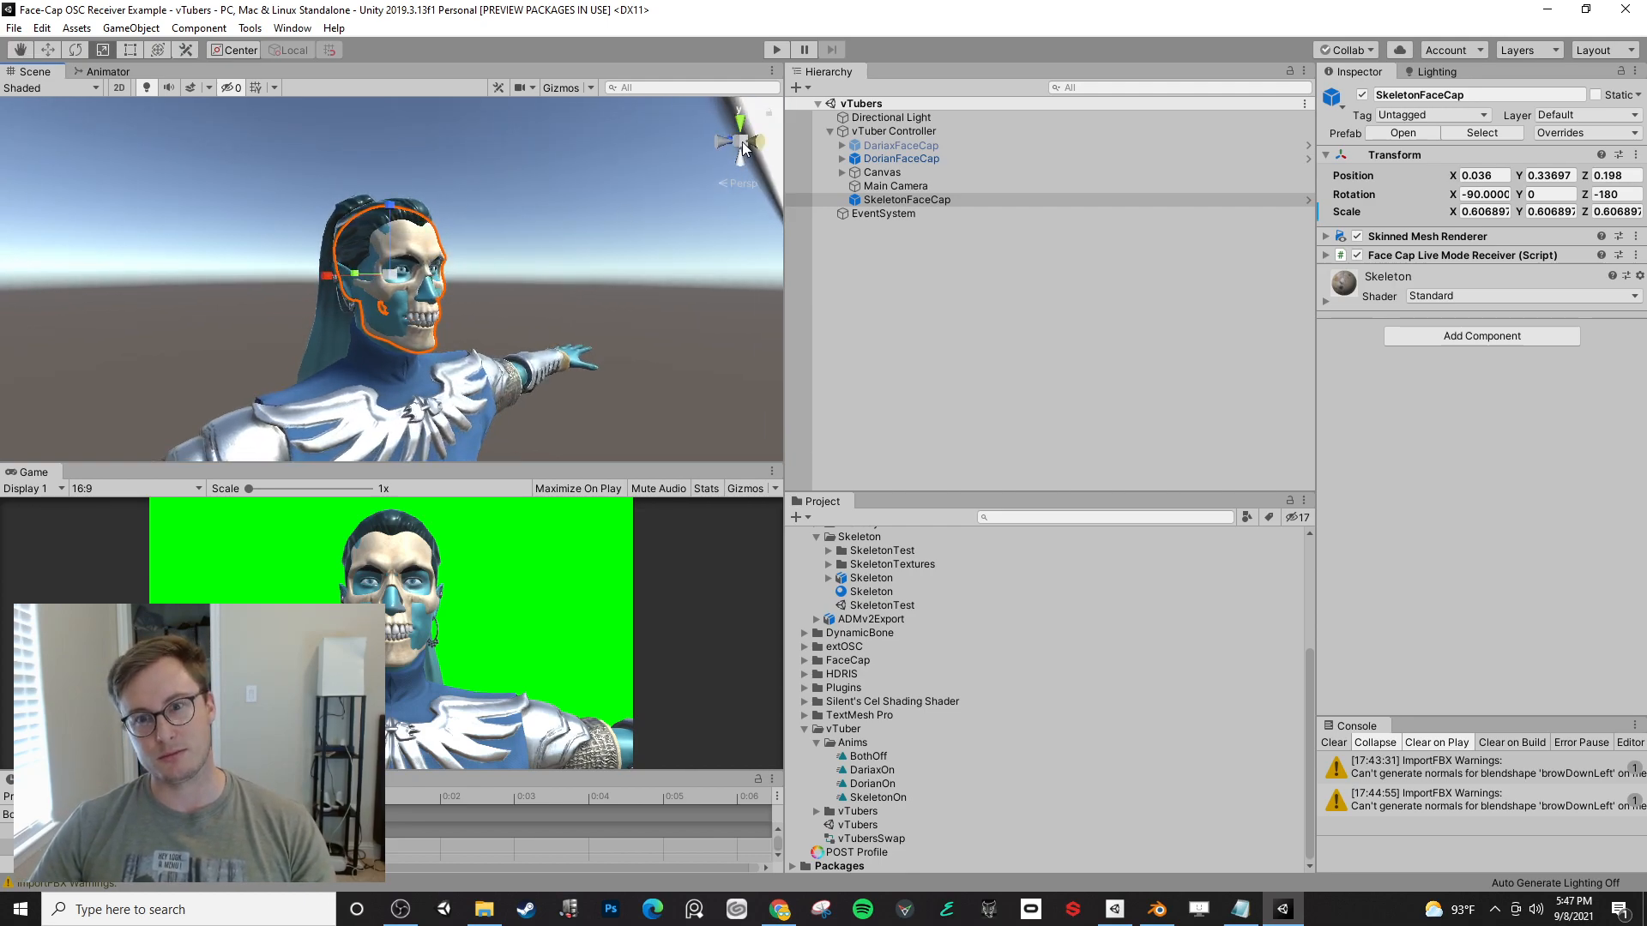
{"action": "left_click", "coordinate": [753, 146]}
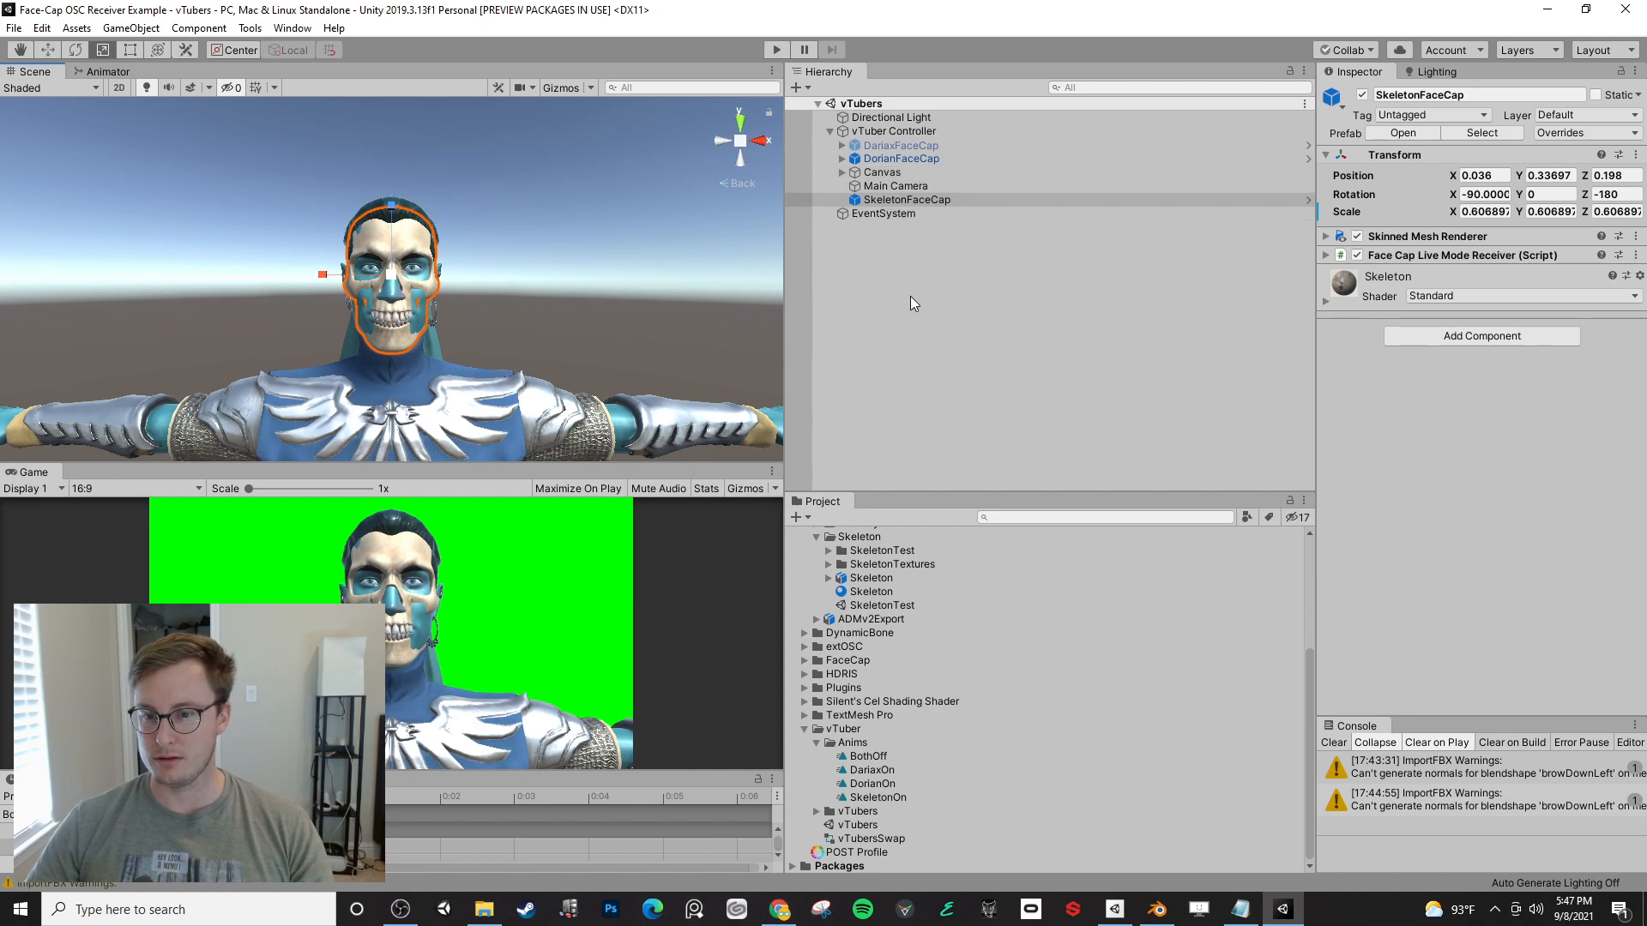
- Play the vTubers scene, test swapping between the Dariax and skeleton avatars, and stop playback
{"action": "left_click", "coordinate": [777, 48]}
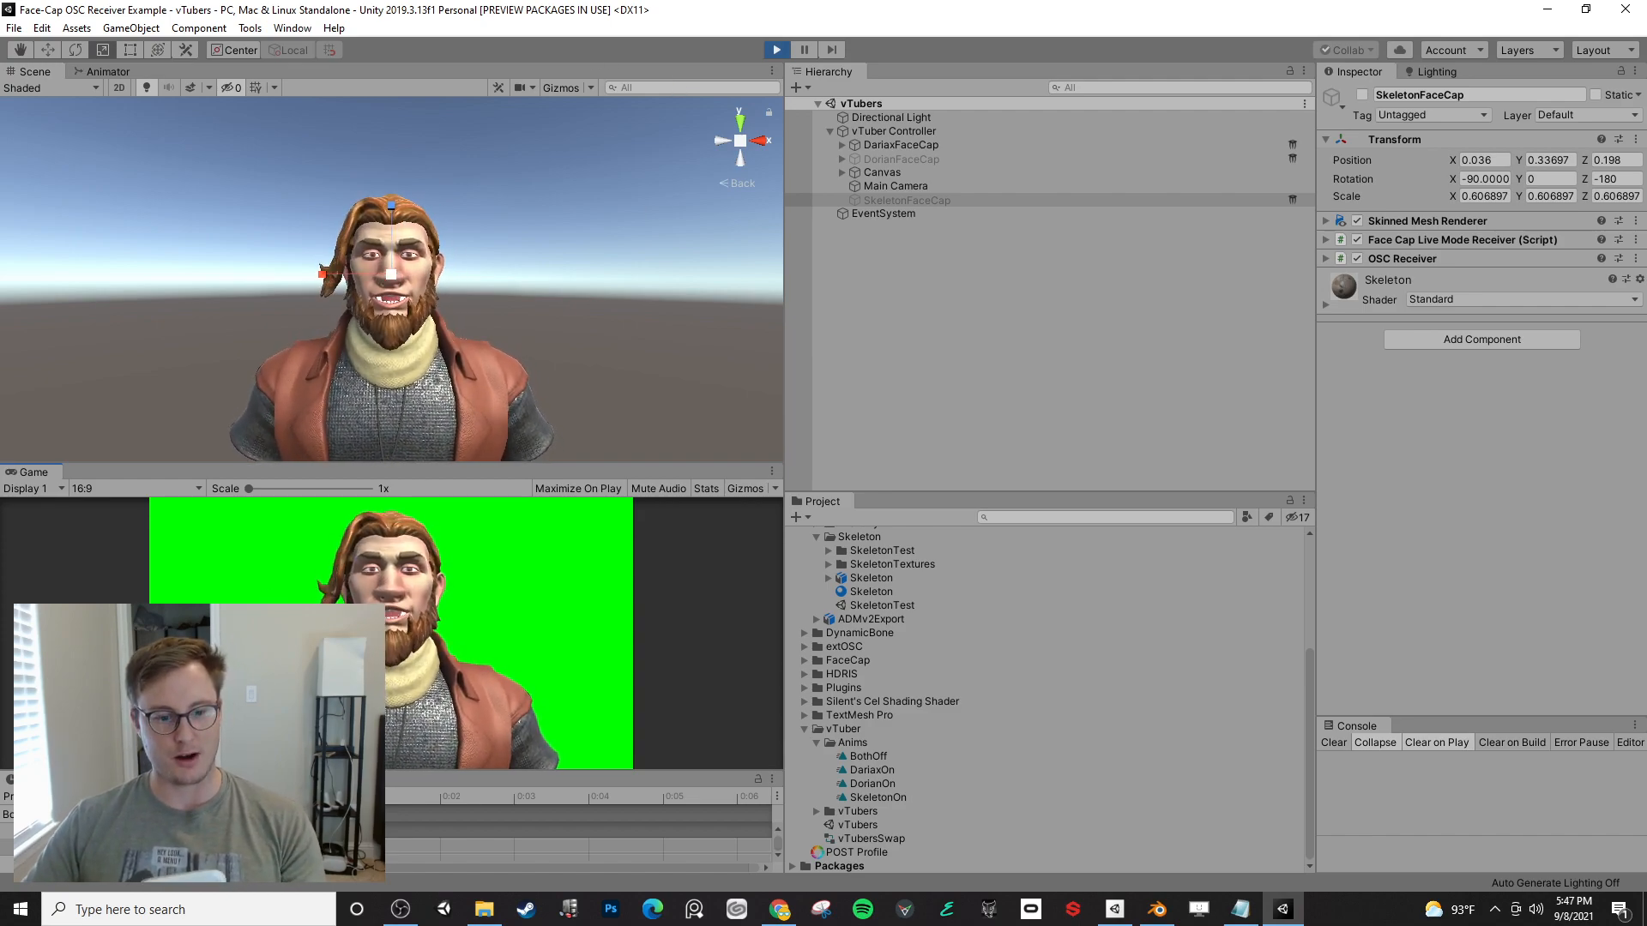
{"action": "left_click", "coordinate": [223, 703]}
{"action": "left_click", "coordinate": [223, 725]}
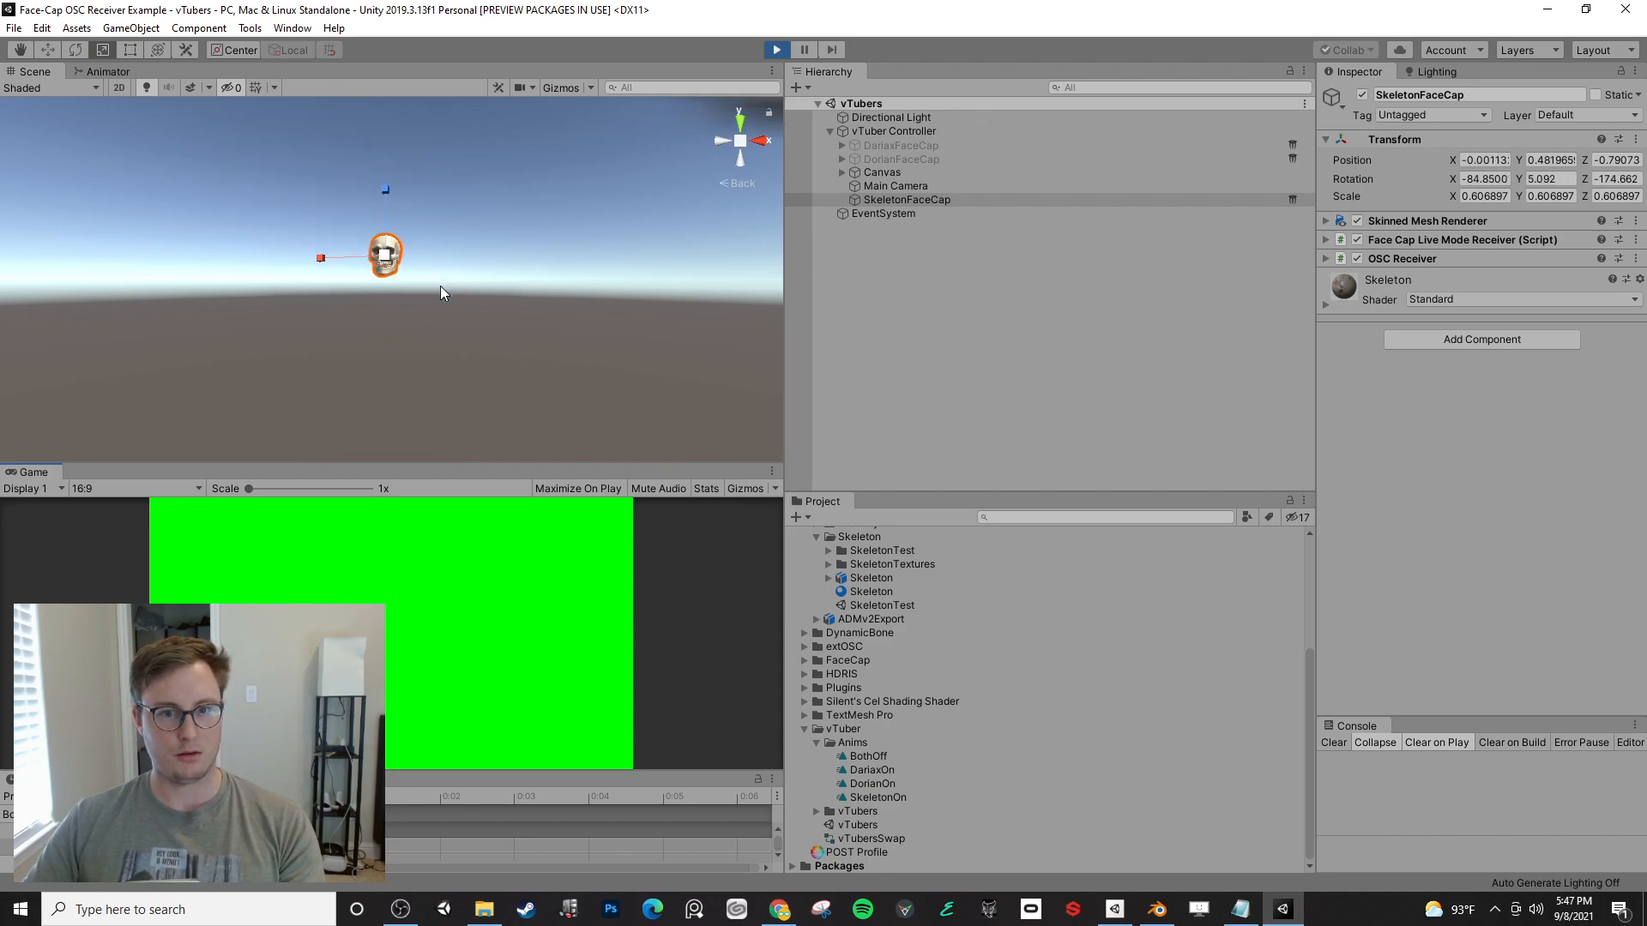
{"action": "scroll", "coordinate": [441, 295], "scroll_direction": "up", "scroll_amount": 3}
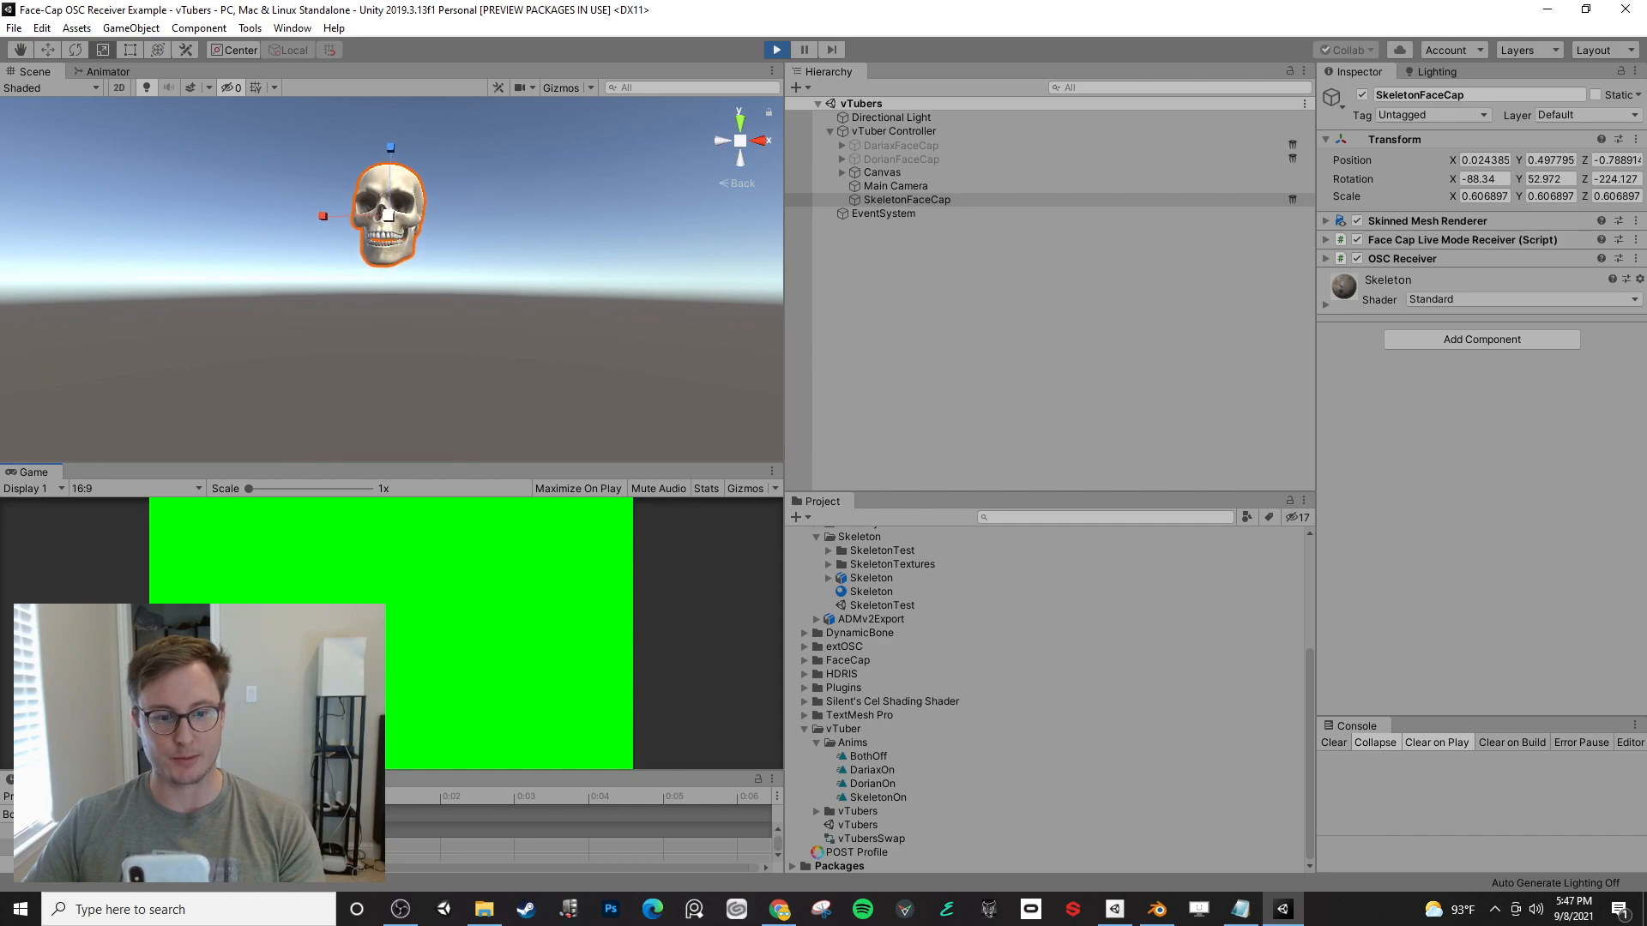
{"action": "left_click", "coordinate": [223, 699]}
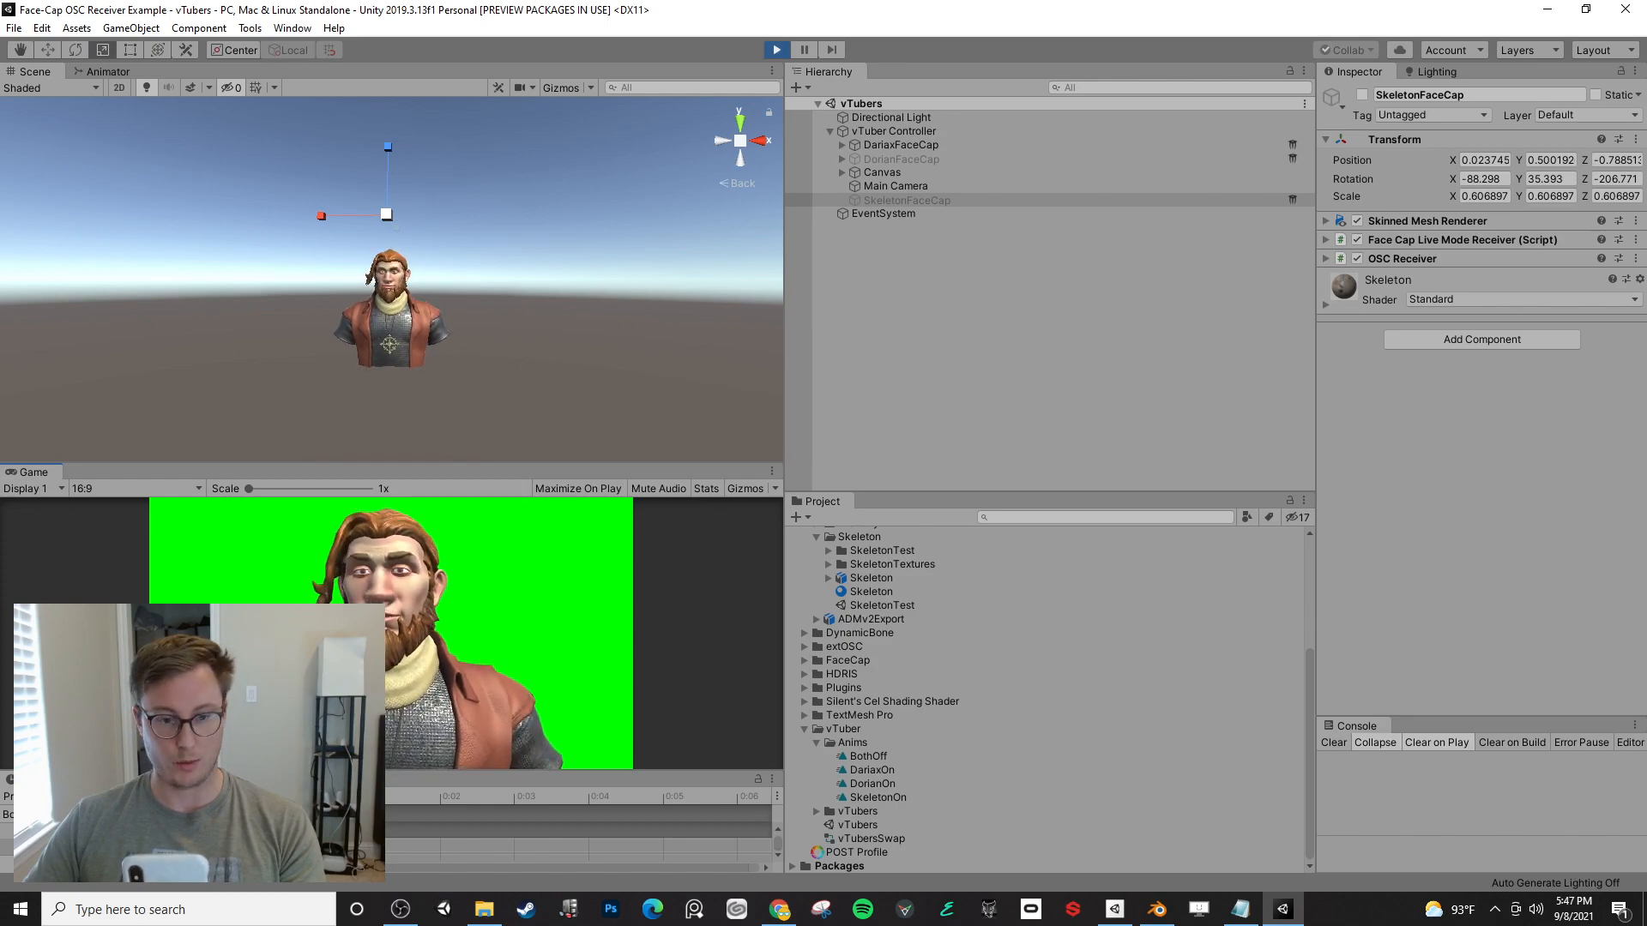
{"action": "left_click", "coordinate": [223, 720]}
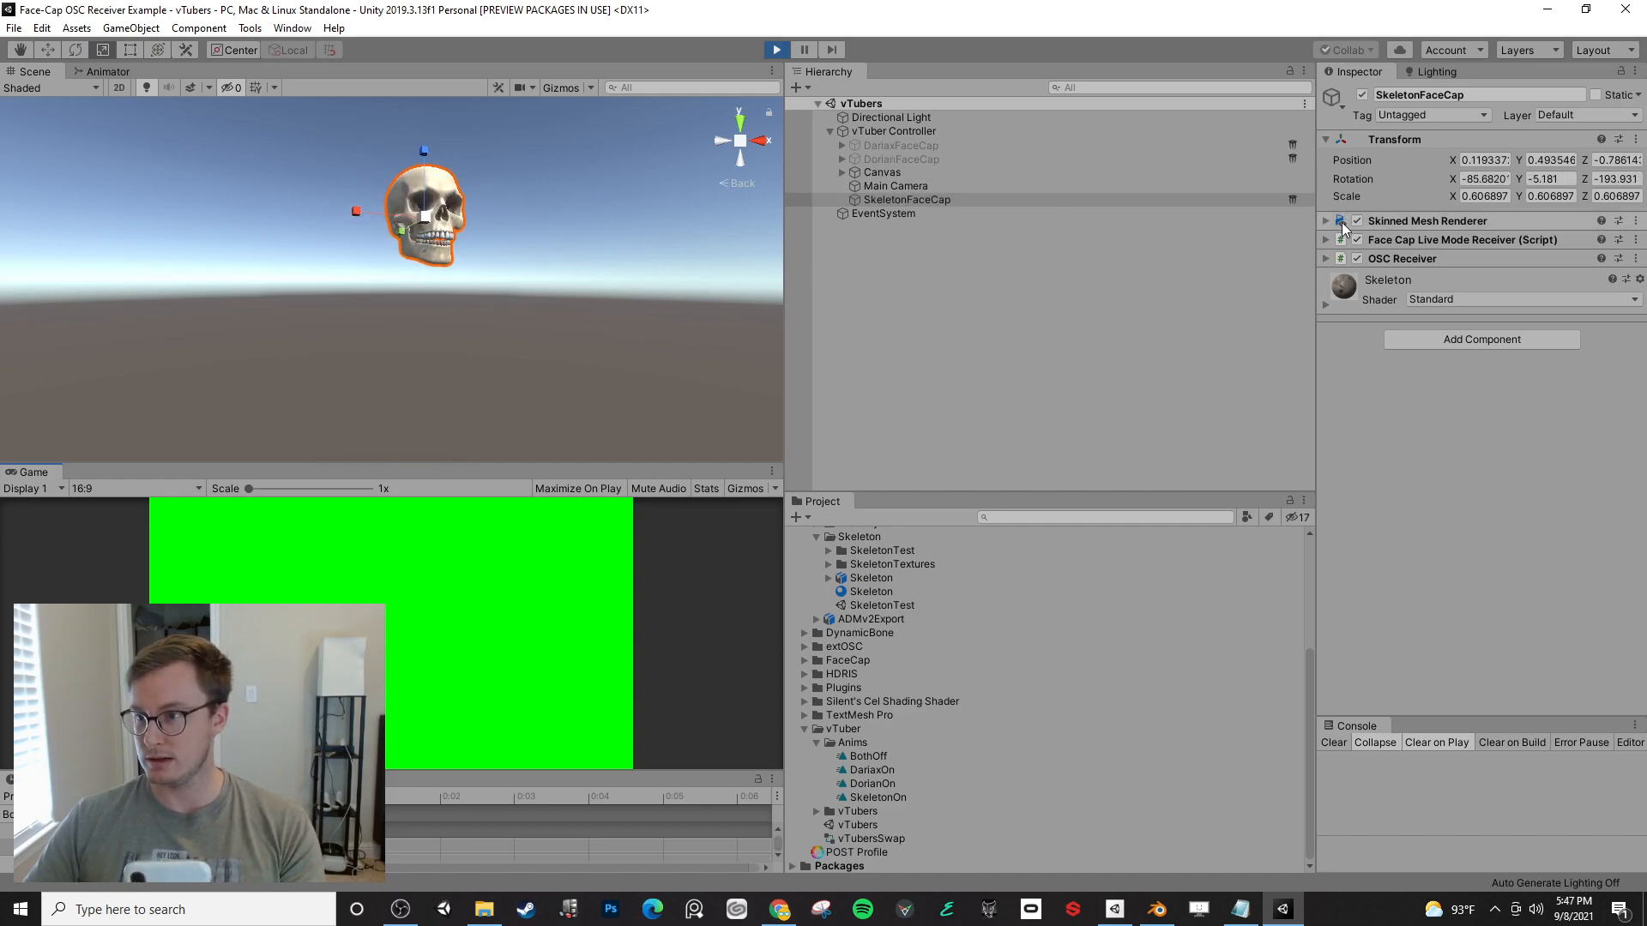
{"action": "left_click", "coordinate": [776, 49]}
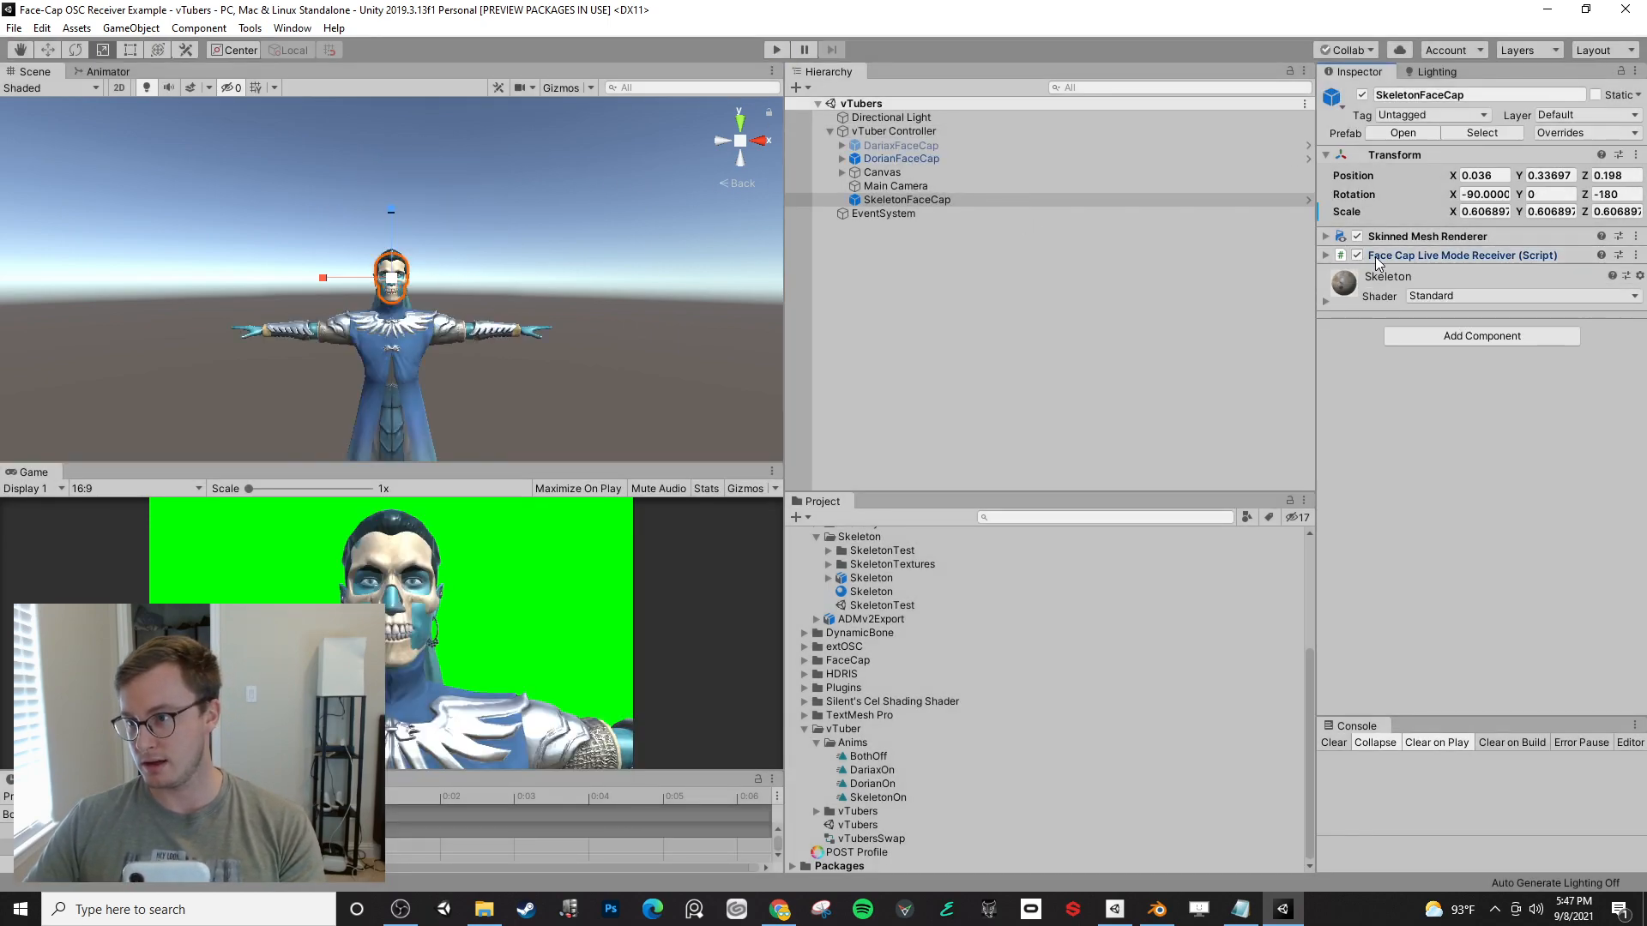
- Turn off Use Position Data in SkeletonFaceCap's Face Cap Live Mode Receiver and apply all overrides to the prefab
{"action": "left_click", "coordinate": [1343, 256]}
{"action": "left_click", "coordinate": [1456, 344]}
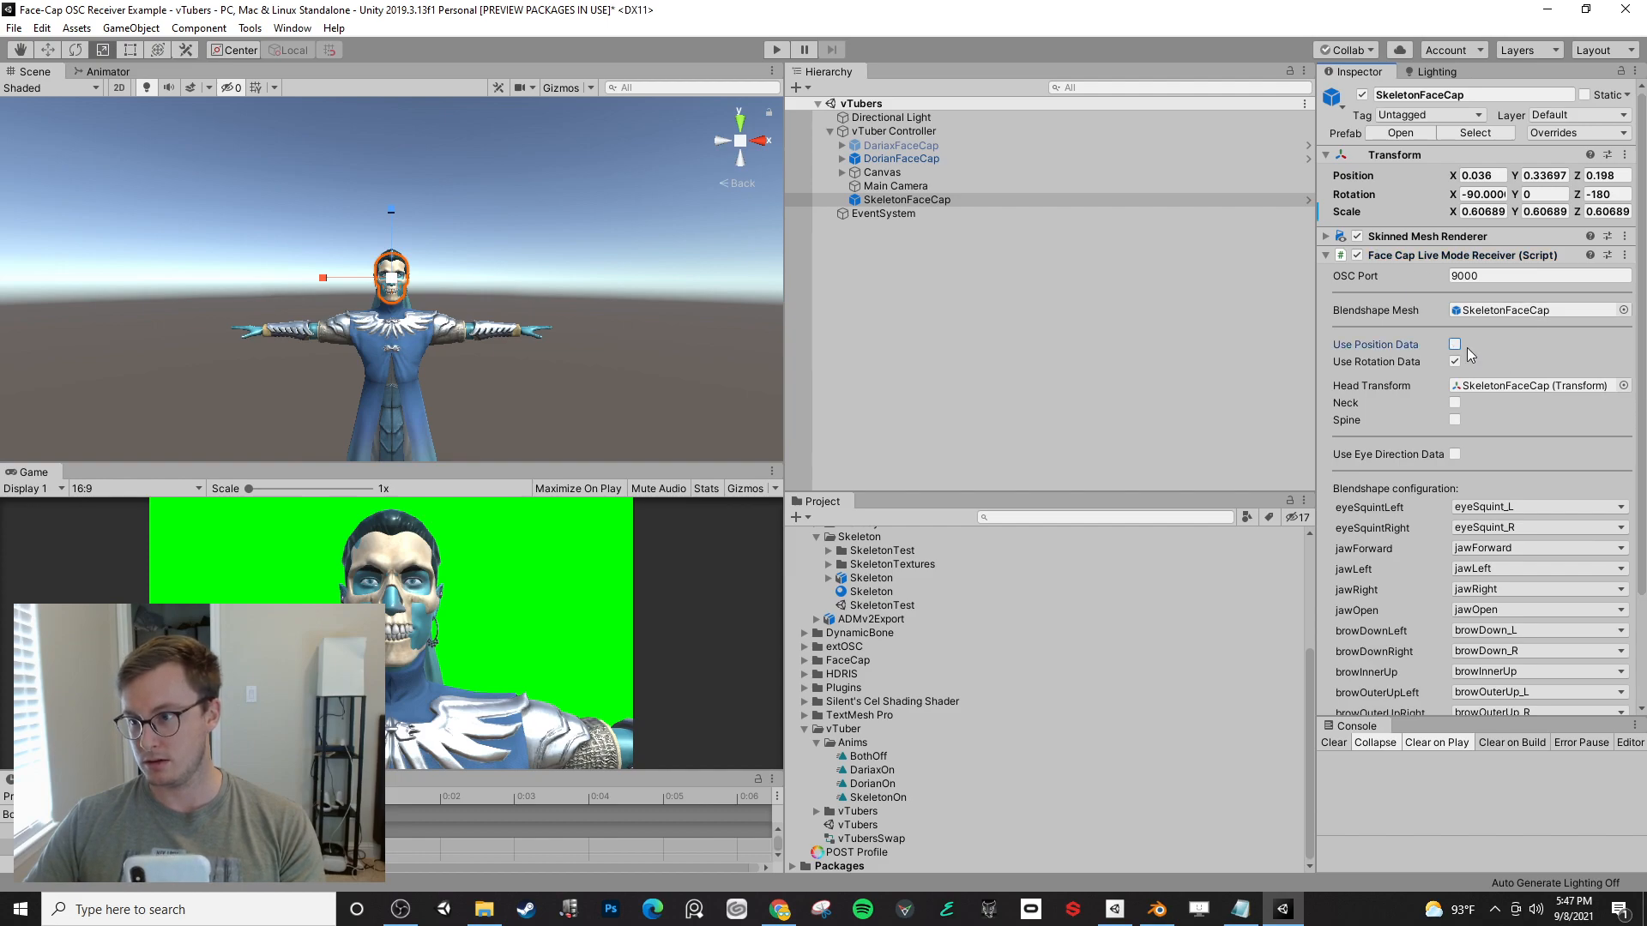
{"action": "left_click", "coordinate": [1601, 133]}
{"action": "left_click", "coordinate": [1591, 284]}
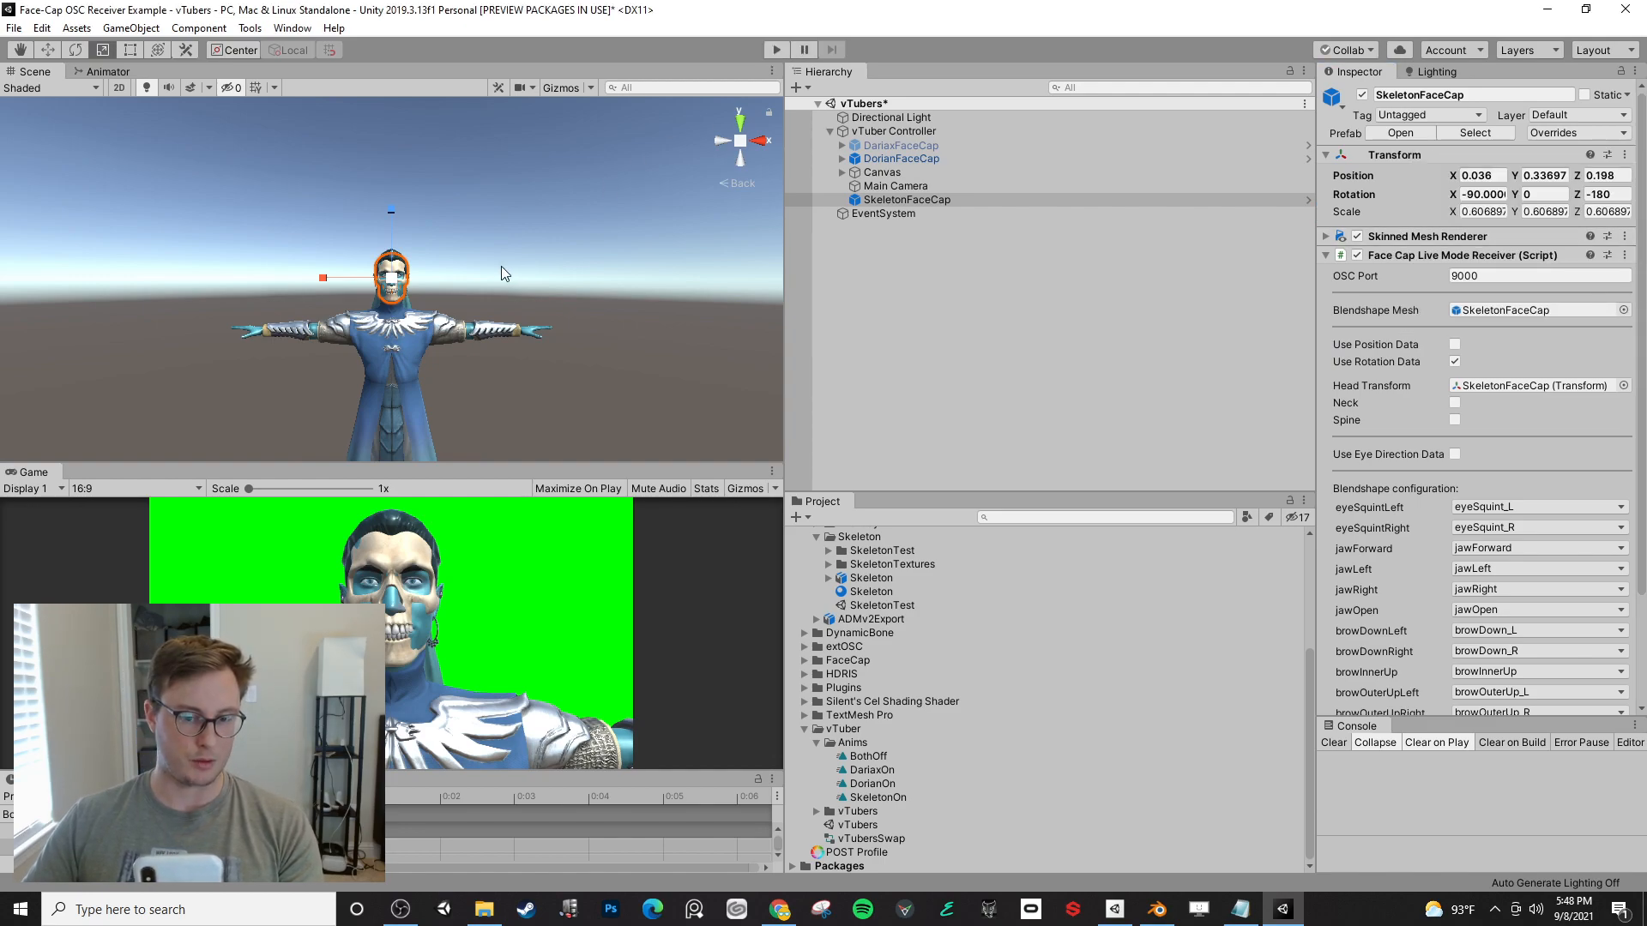
- Play the scene again, swap to the skeleton avatar to test its head tracking, and stop playback
{"action": "left_click", "coordinate": [770, 50]}
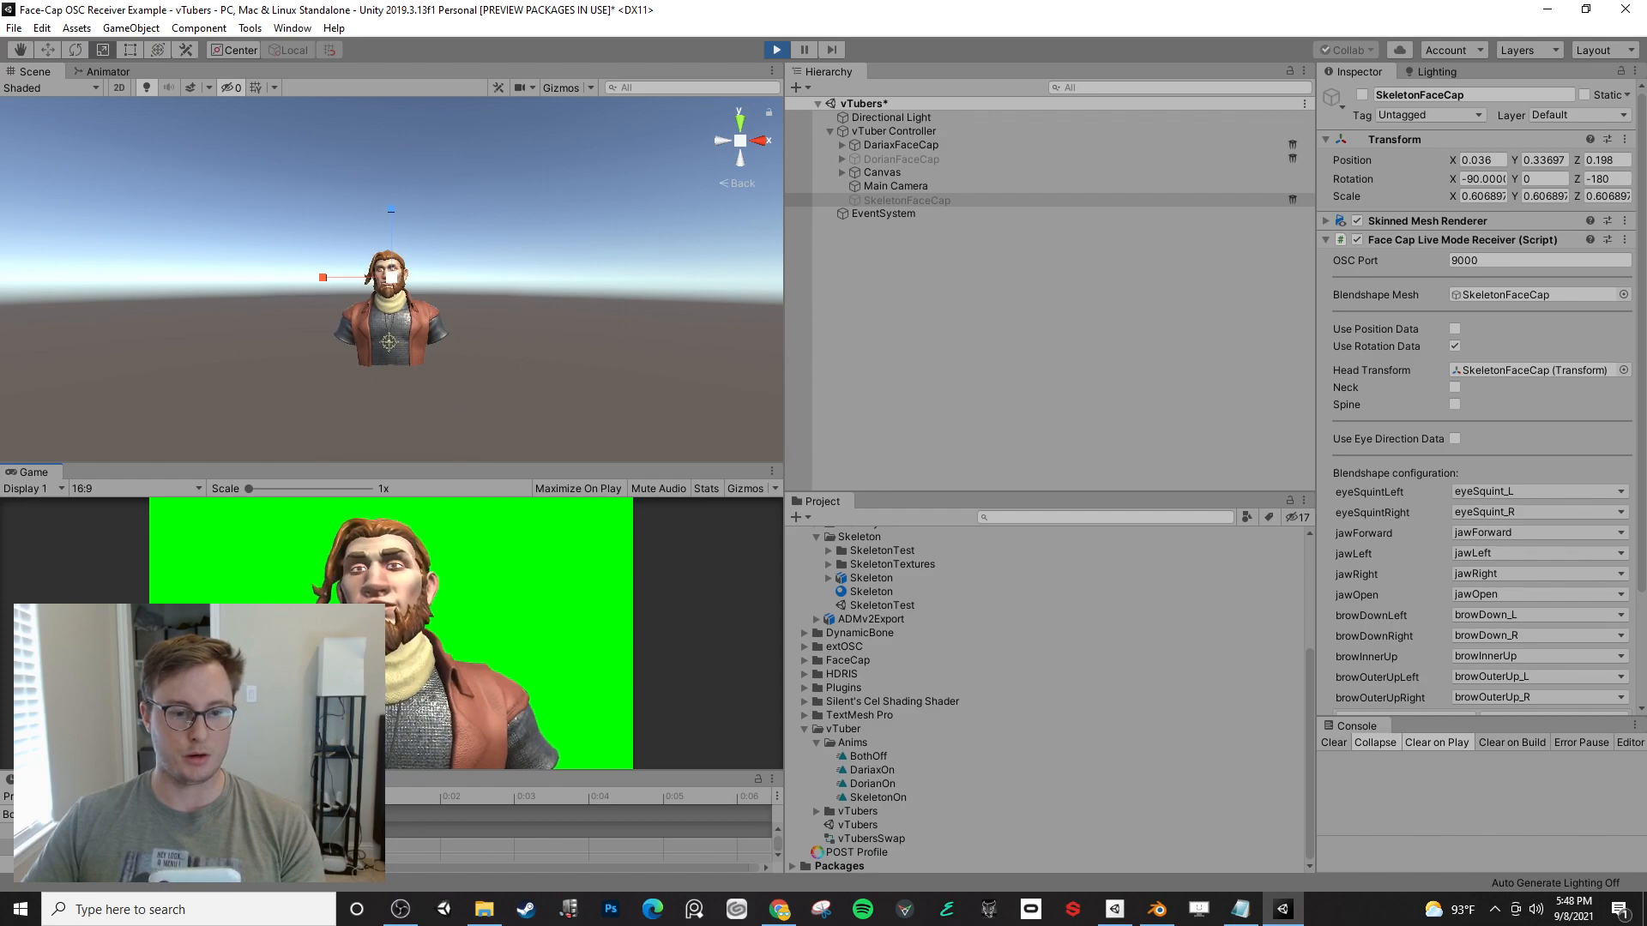
{"action": "key", "text": "2"}
{"action": "key", "text": "3"}
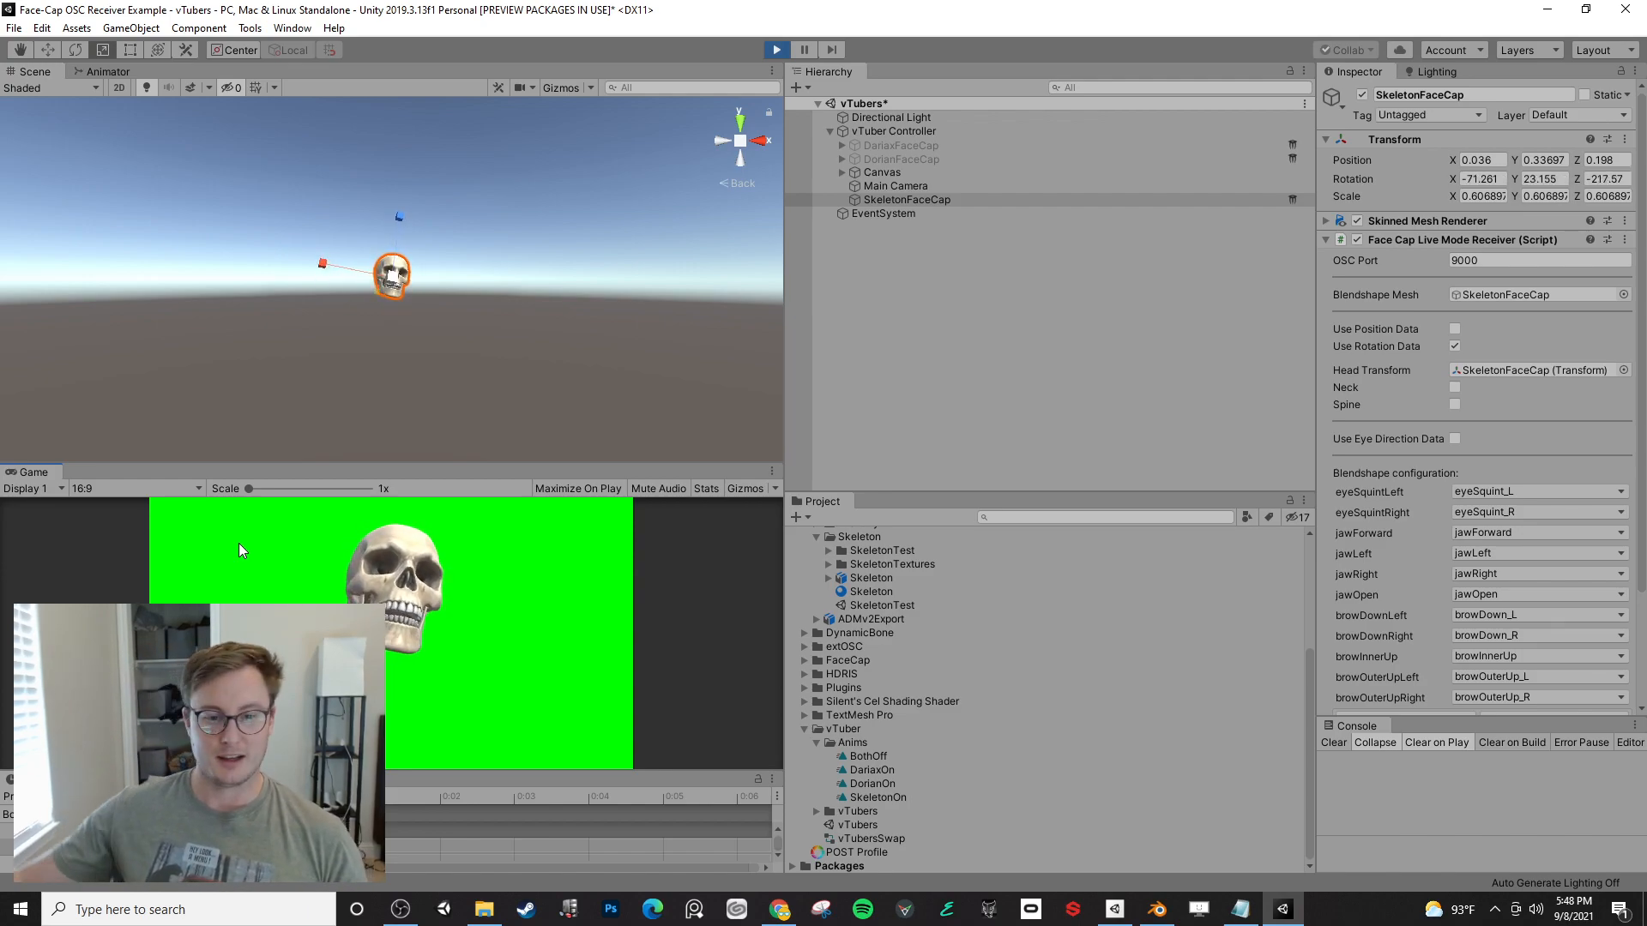
{"action": "left_click", "coordinate": [777, 49]}
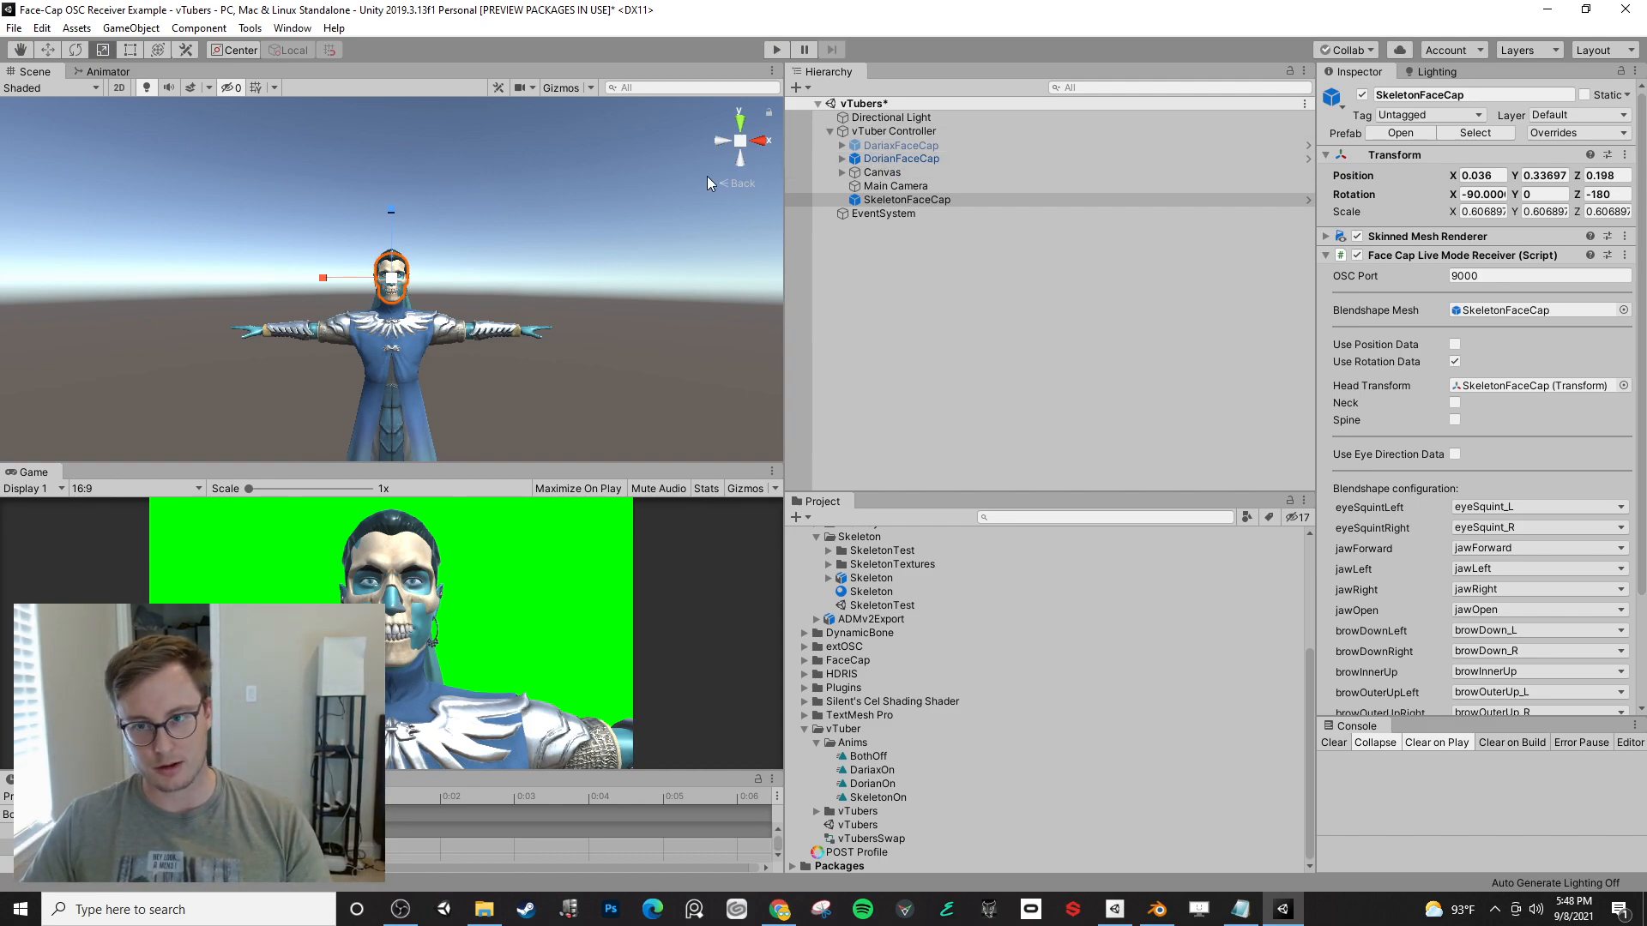
- Deactivate the DorianFaceCap and SkeletonFaceCap objects in the vTubers scene
{"action": "left_click", "coordinate": [1160, 145]}
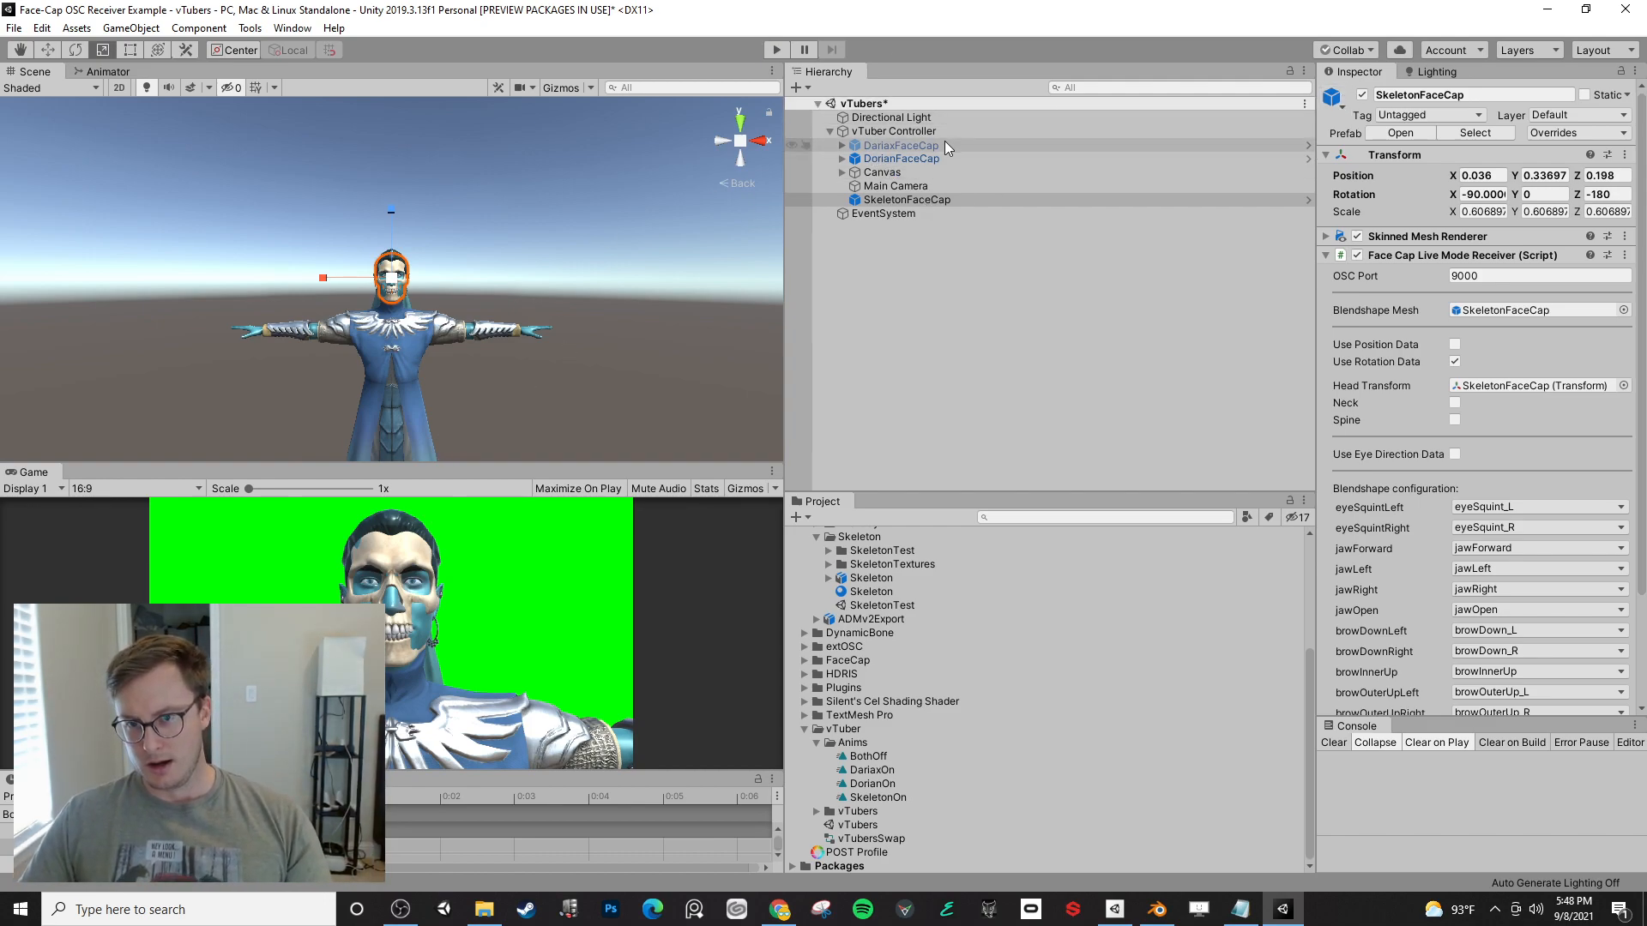
{"action": "left_click", "coordinate": [1093, 158]}
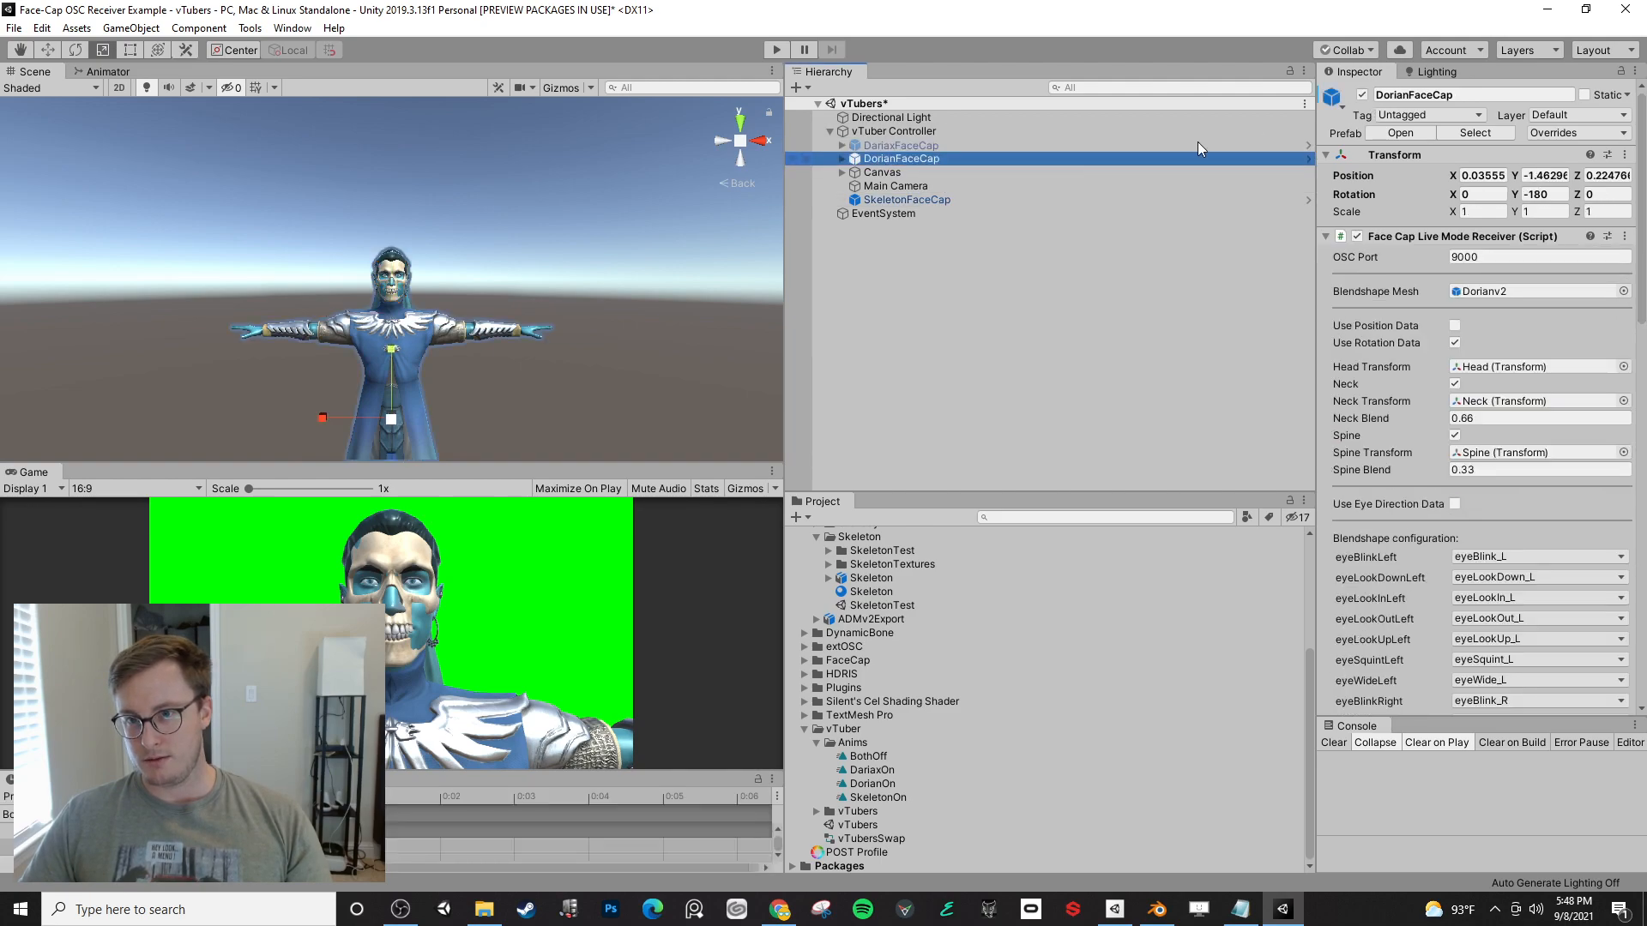
{"action": "left_click", "coordinate": [944, 200]}
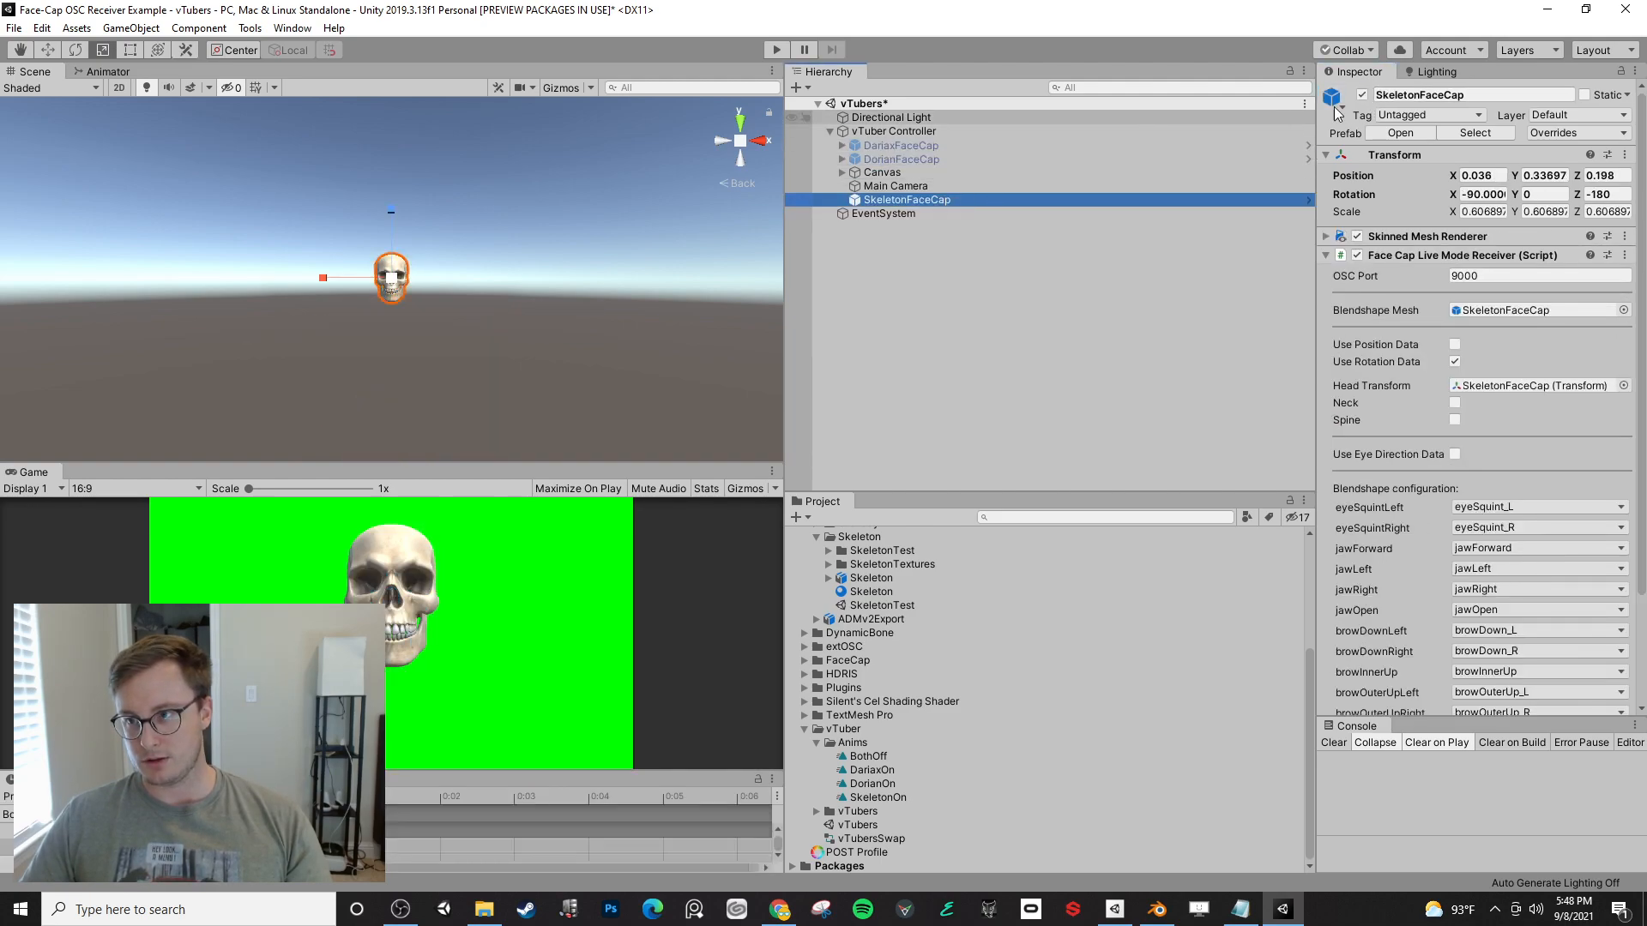
{"action": "left_click", "coordinate": [1362, 96]}
- Activate DariaxFaceCap and view the bust from an angle
{"action": "left_click", "coordinate": [1149, 146]}
{"action": "left_click", "coordinate": [1362, 95]}
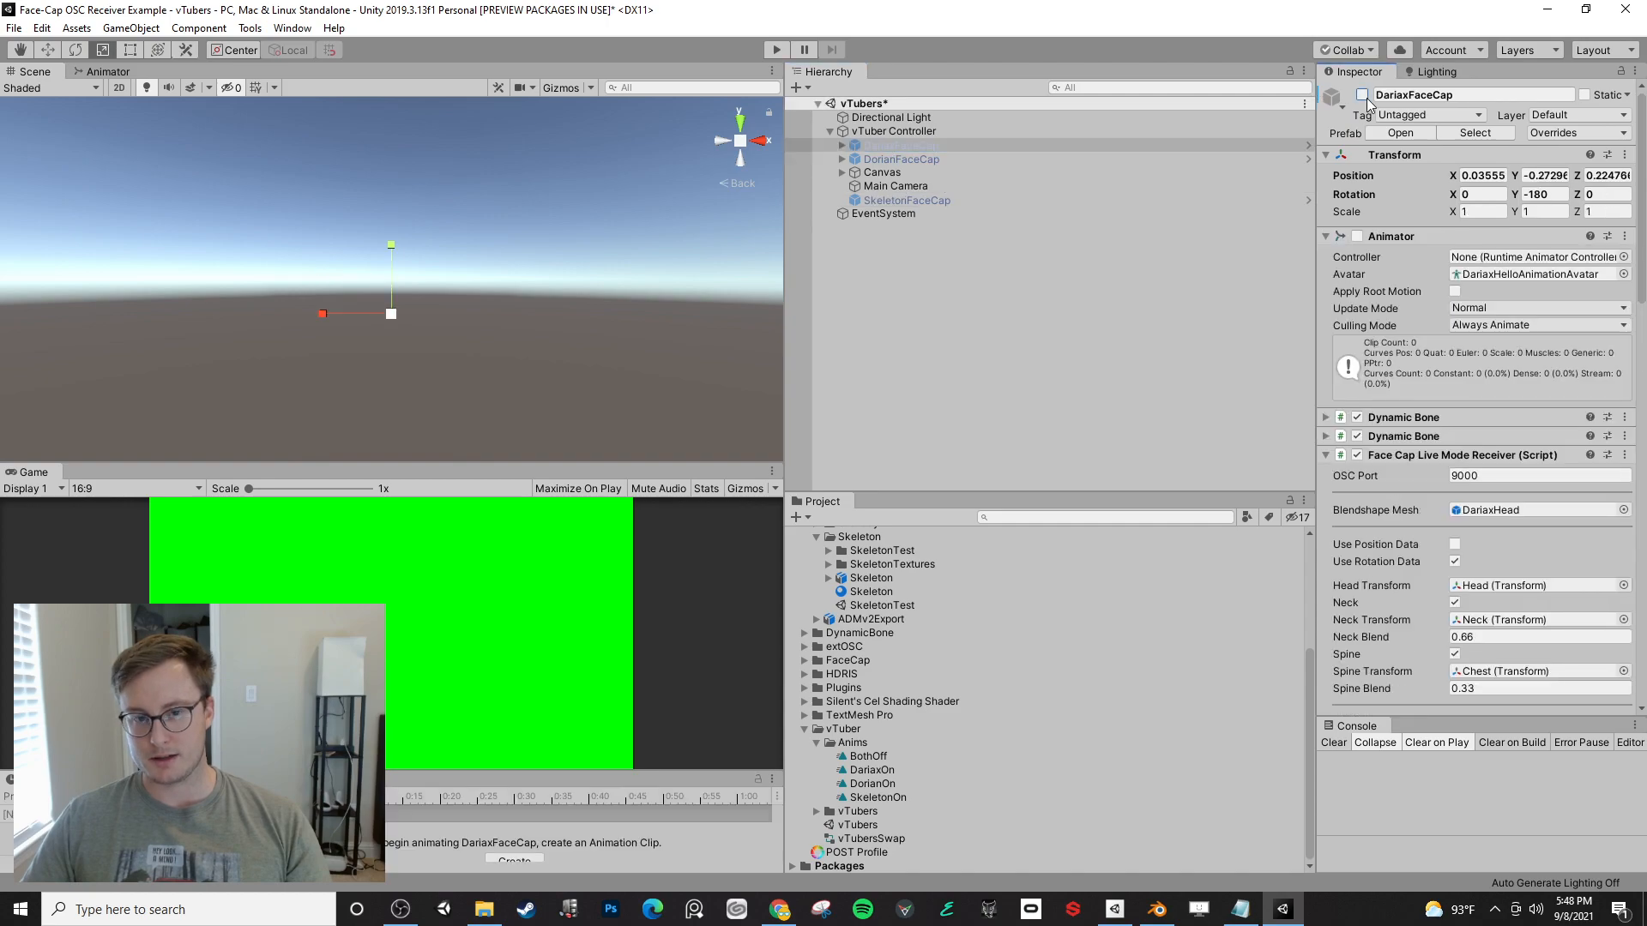
{"action": "left_click_drag", "start_coordinate": [466, 311], "coordinate": [632, 292], "text": "alt"}
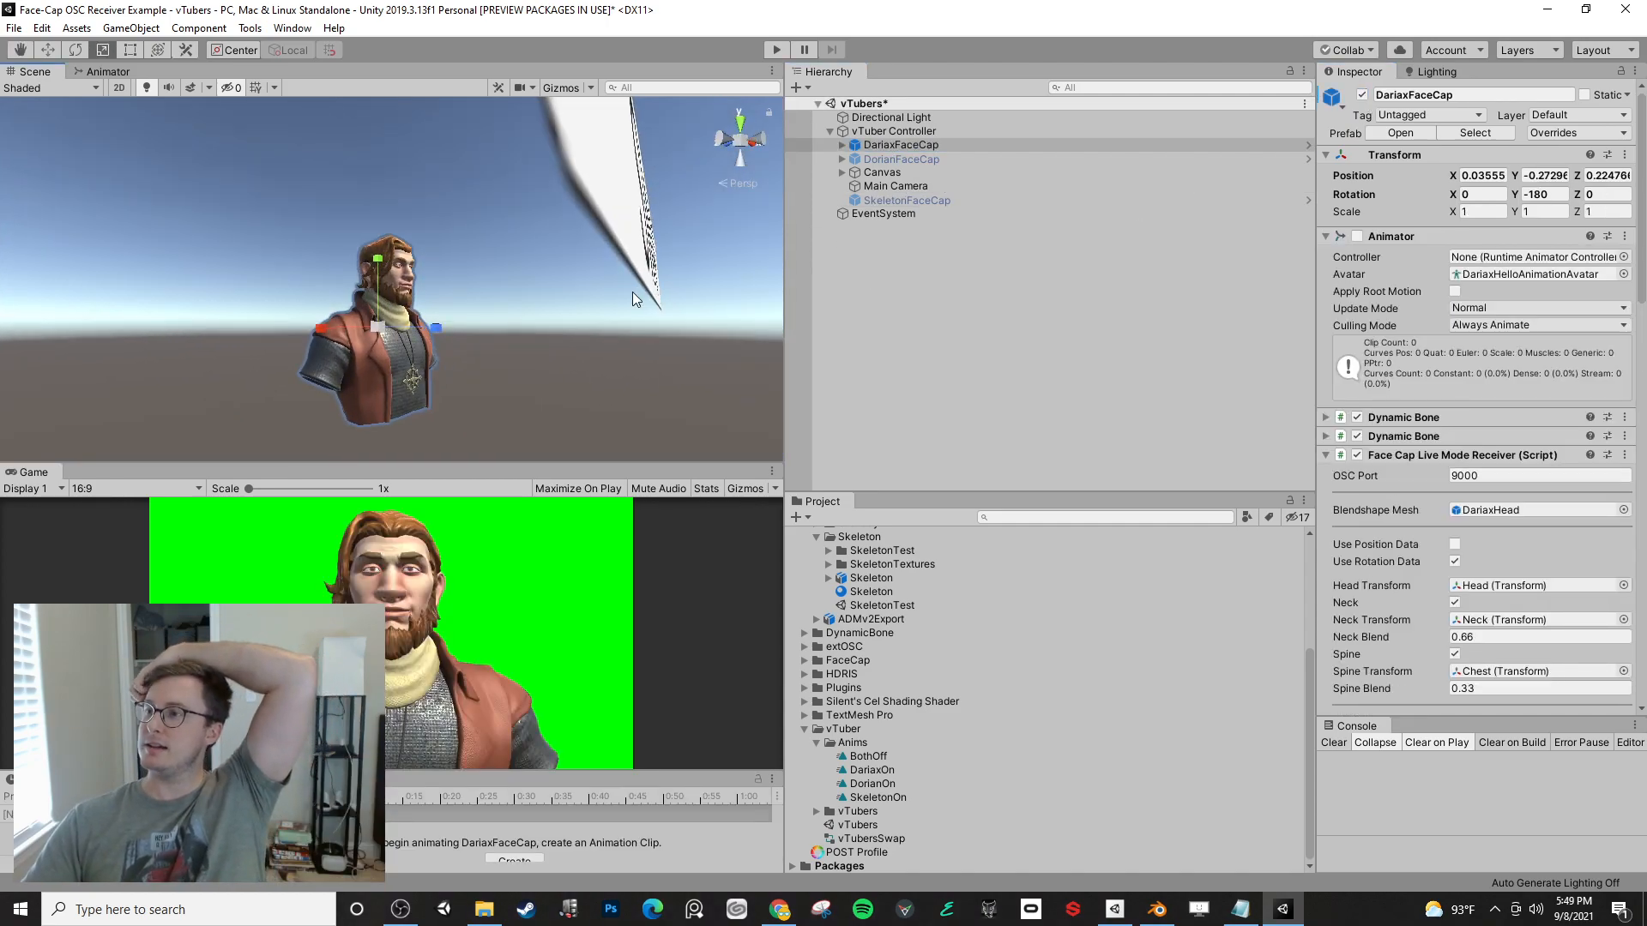
- Deactivate DariaxFaceCap and activate DorianFaceCap instead
{"action": "left_click", "coordinate": [1362, 96]}
{"action": "left_click", "coordinate": [971, 161]}
{"action": "left_click", "coordinate": [1362, 96]}
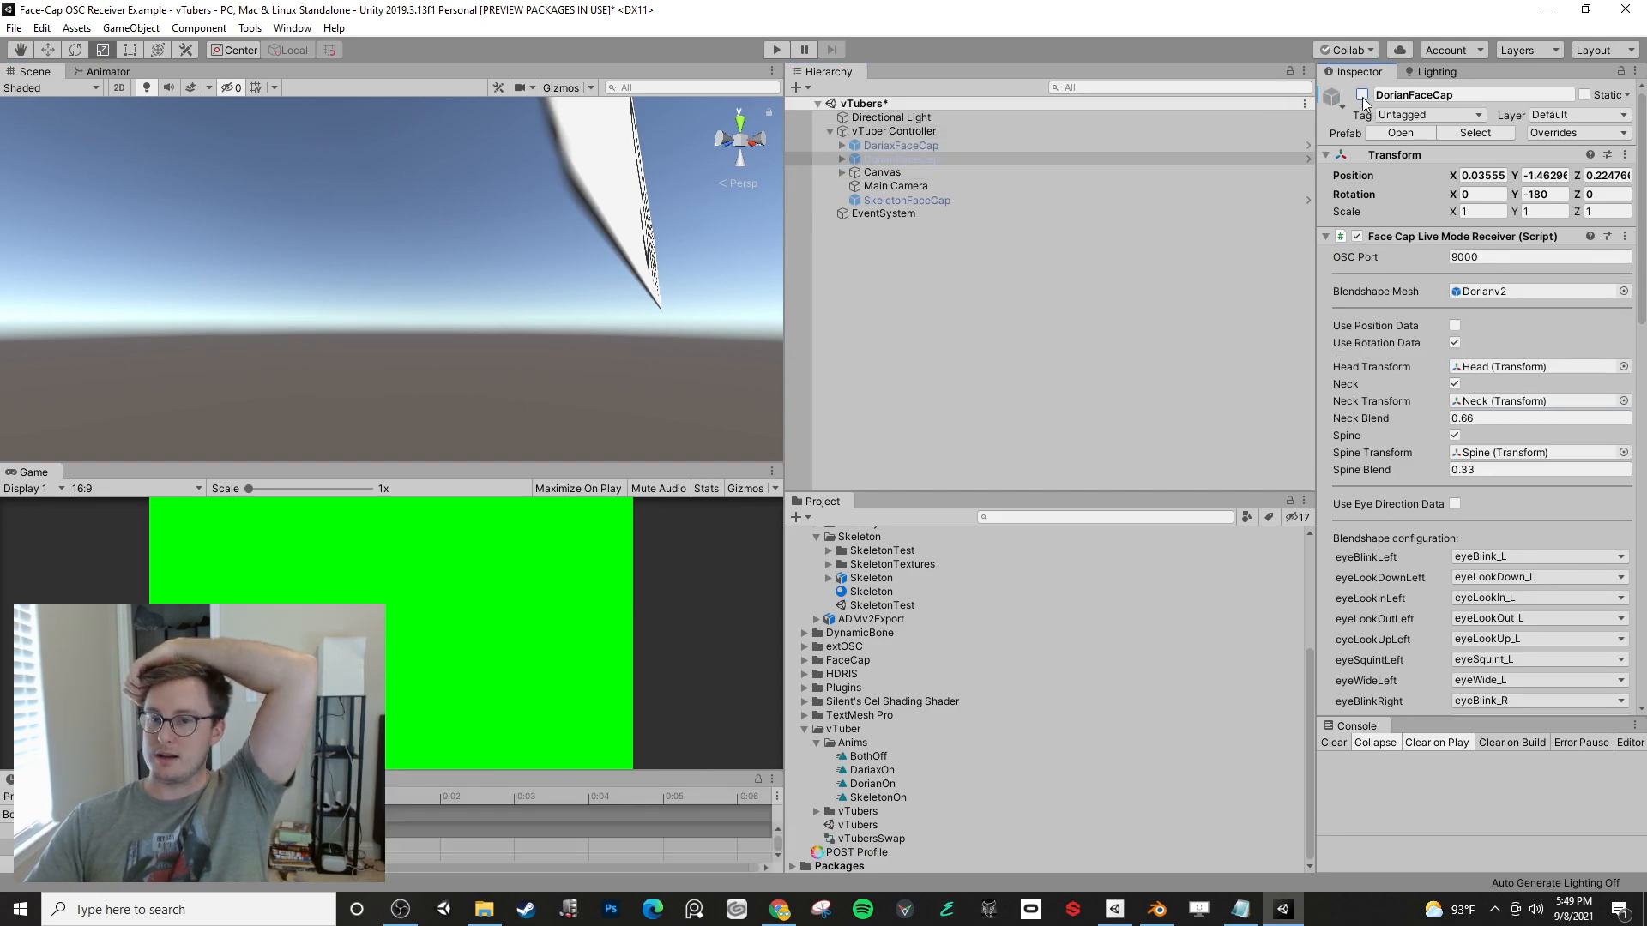
- Deactivate DorianFaceCap, select DariaxFaceCap and turn the scene view to face the avatars' position from the front
{"action": "left_click", "coordinate": [1362, 95]}
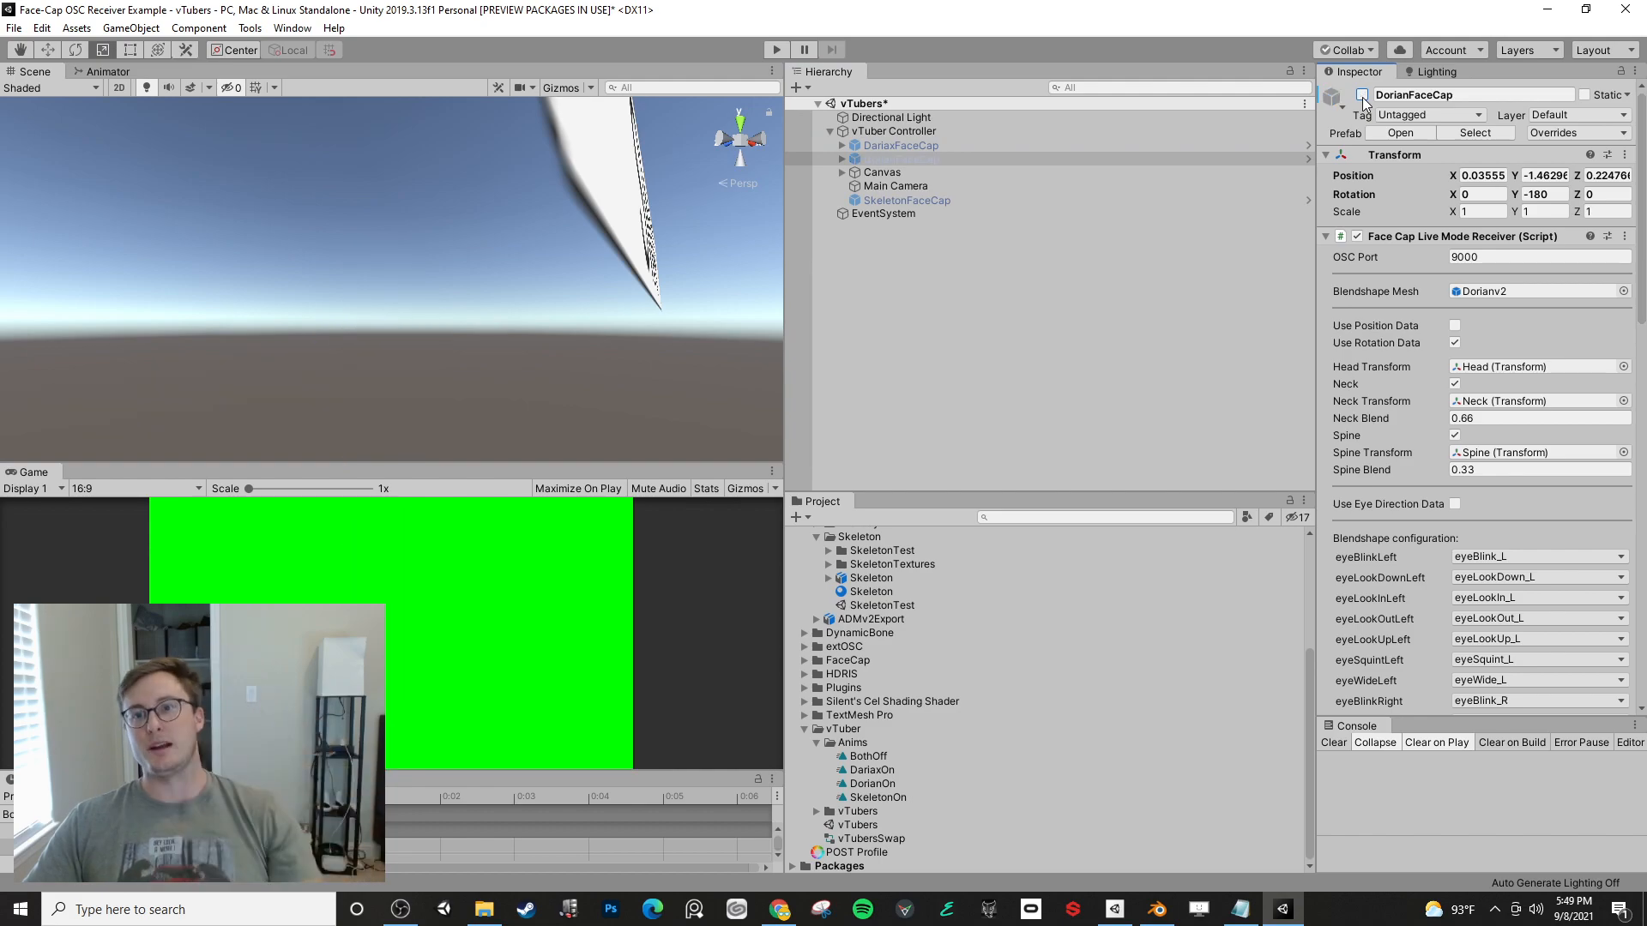
{"action": "left_click", "coordinate": [954, 146]}
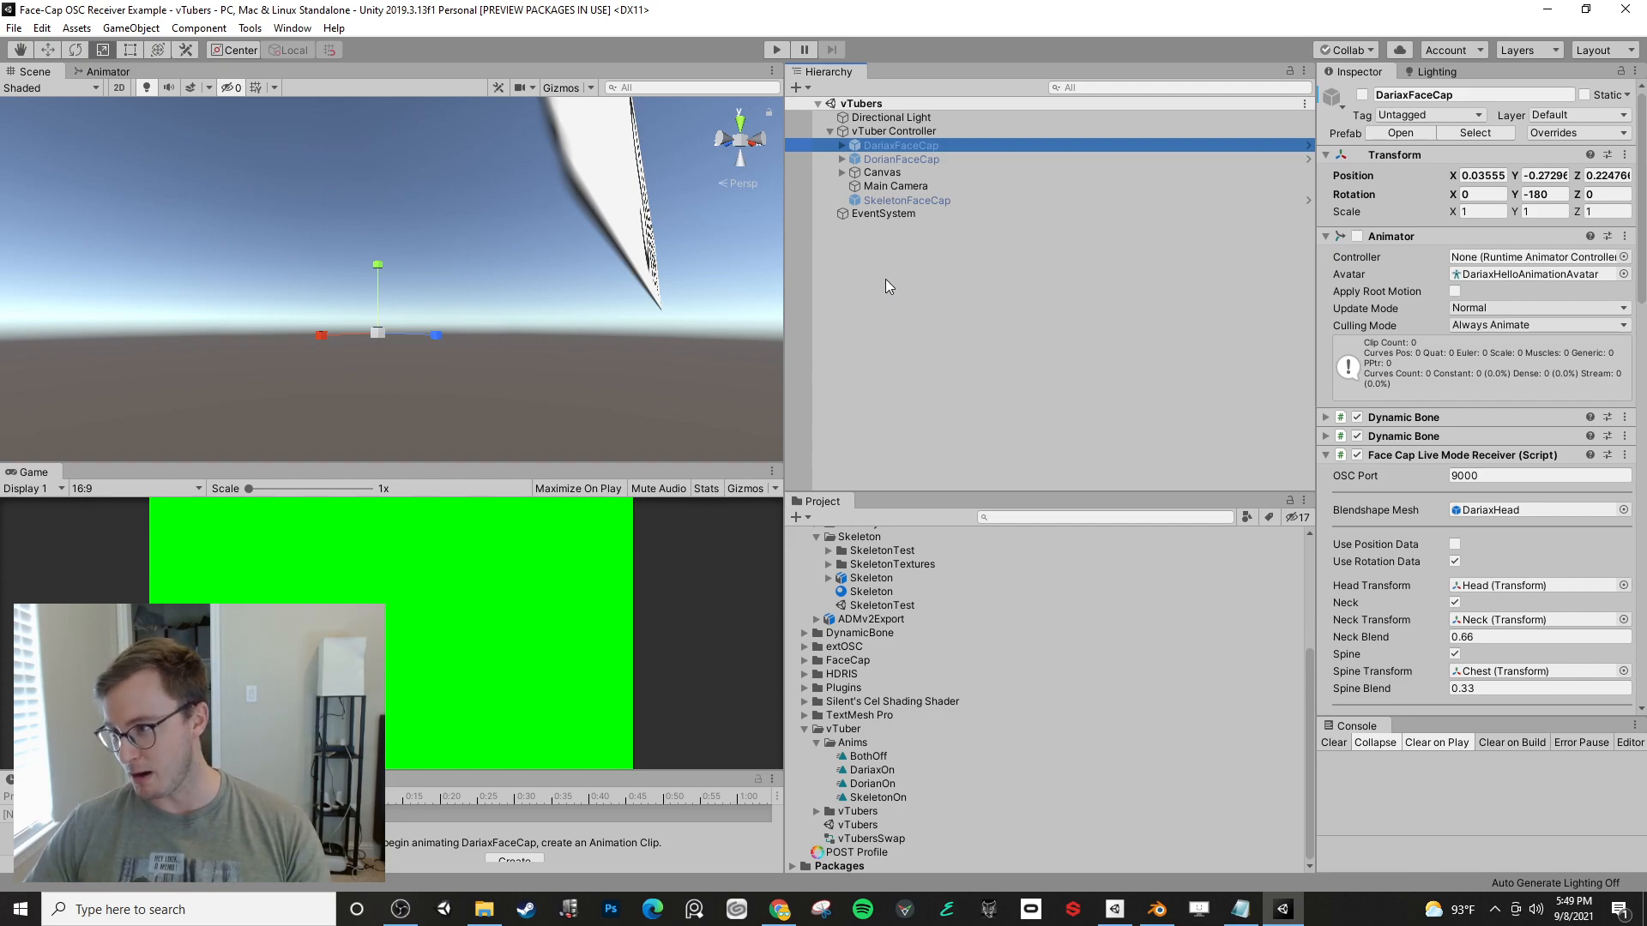
{"action": "left_click_drag", "start_coordinate": [608, 314], "coordinate": [390, 352], "text": "alt"}
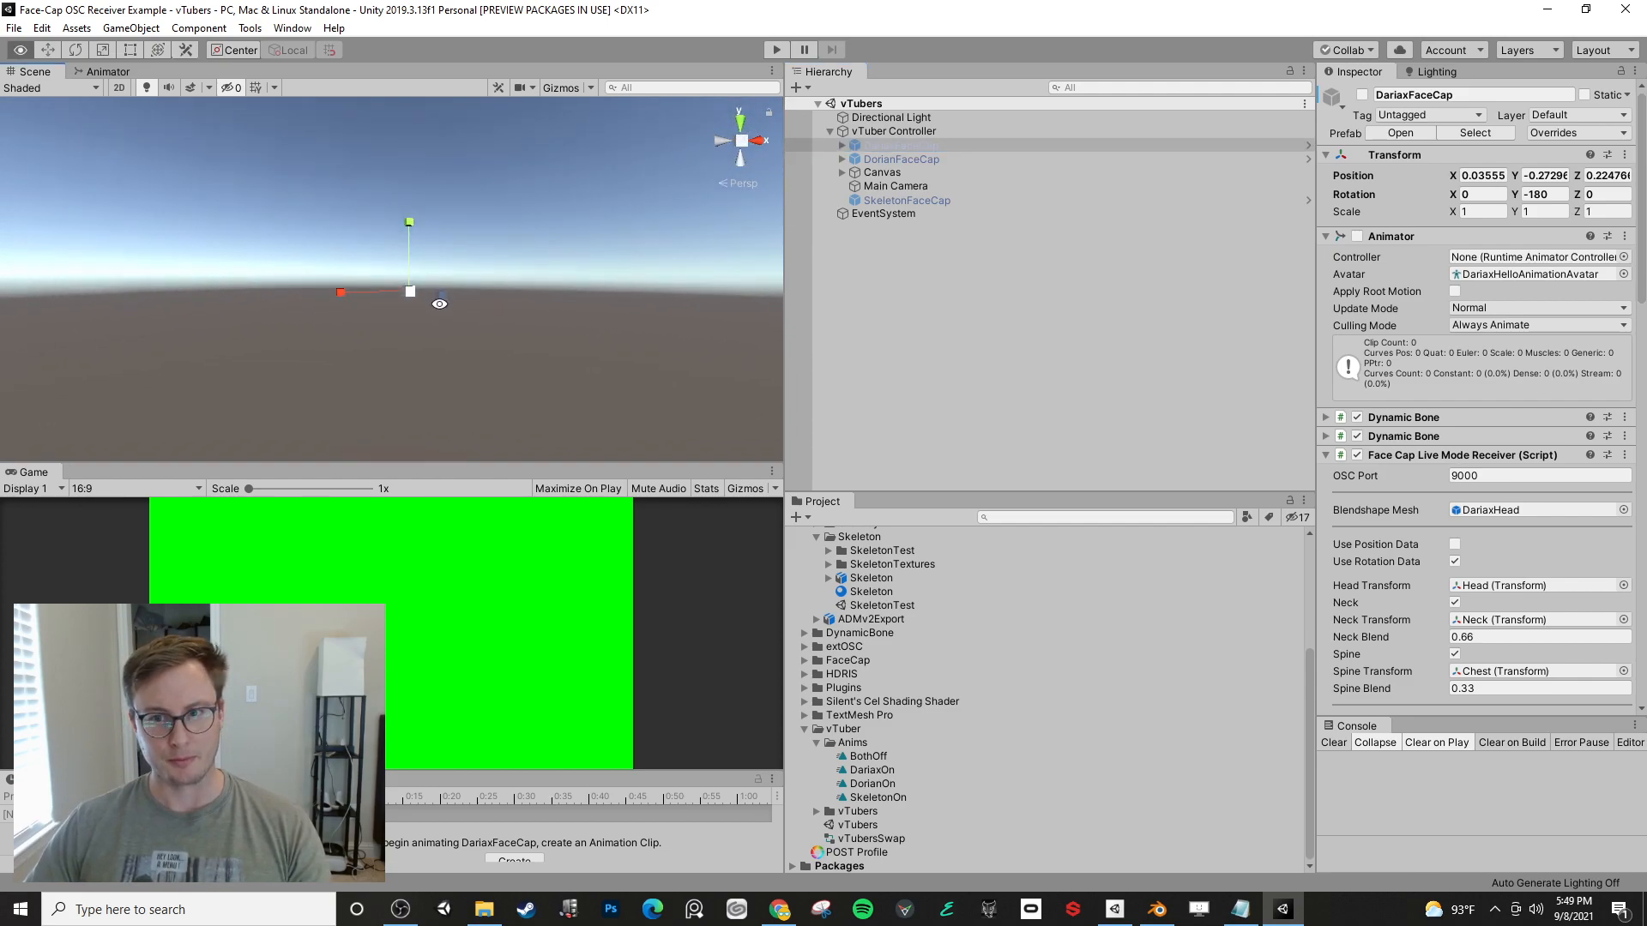
- Toggle DorianFaceCap on and off to check the avatar from the front, leaving it deactivated
{"action": "left_click", "coordinate": [898, 158]}
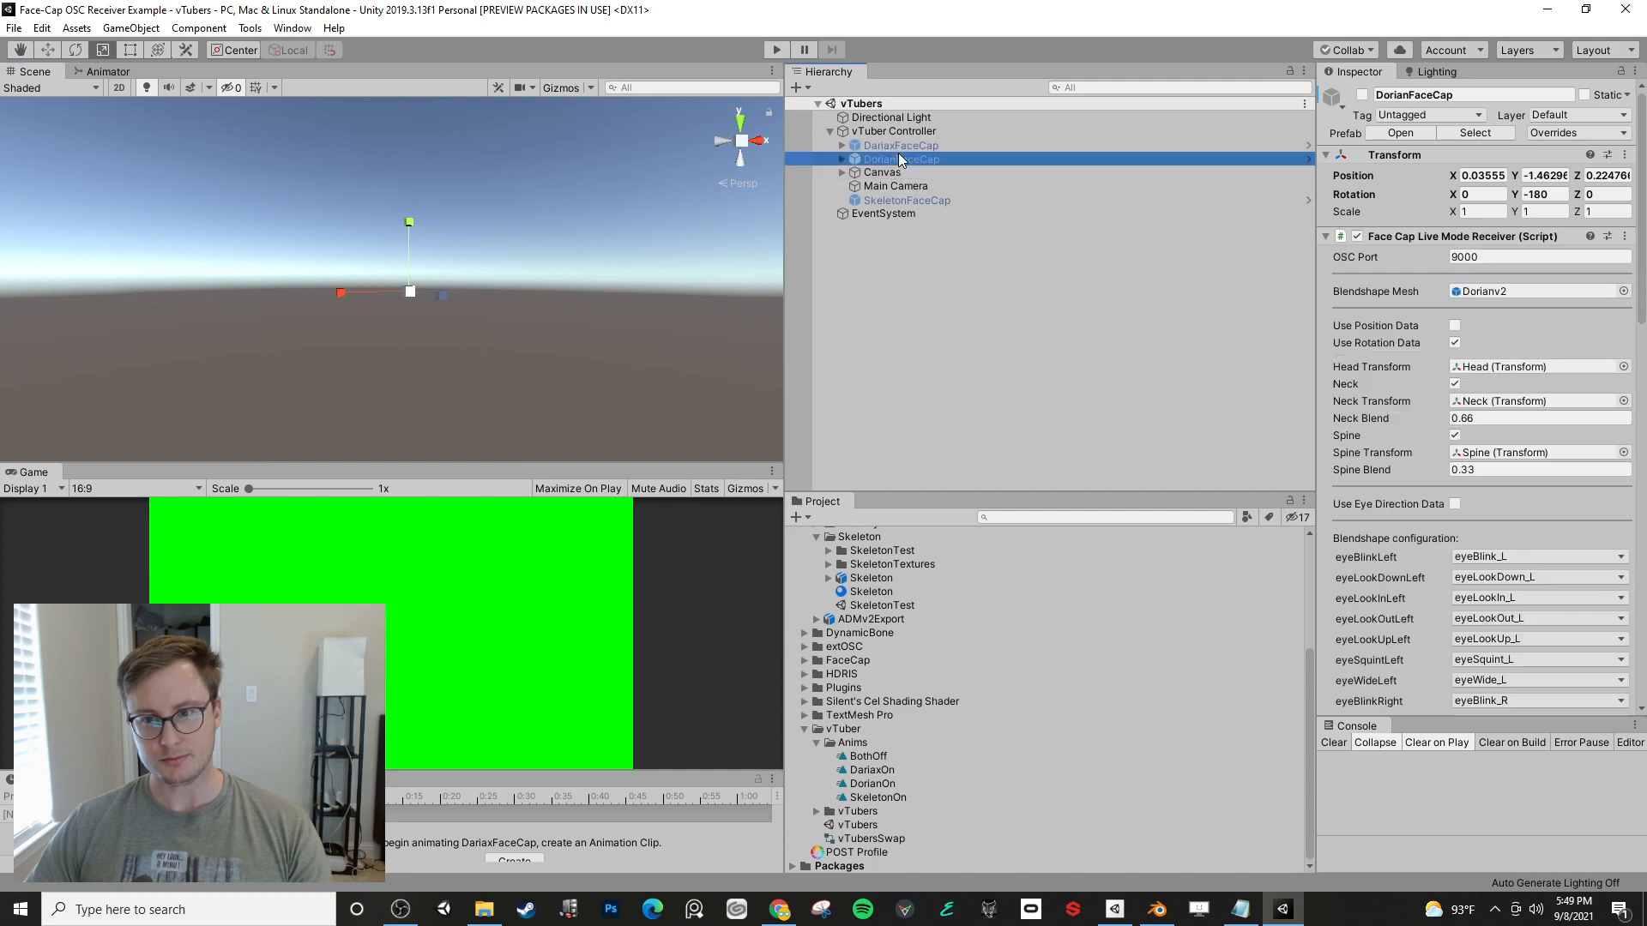
{"action": "left_click", "coordinate": [1362, 95]}
{"action": "left_click", "coordinate": [1362, 95]}
{"action": "left_click", "coordinate": [1362, 95]}
{"action": "left_click", "coordinate": [1362, 96]}
{"action": "left_click", "coordinate": [1362, 95]}
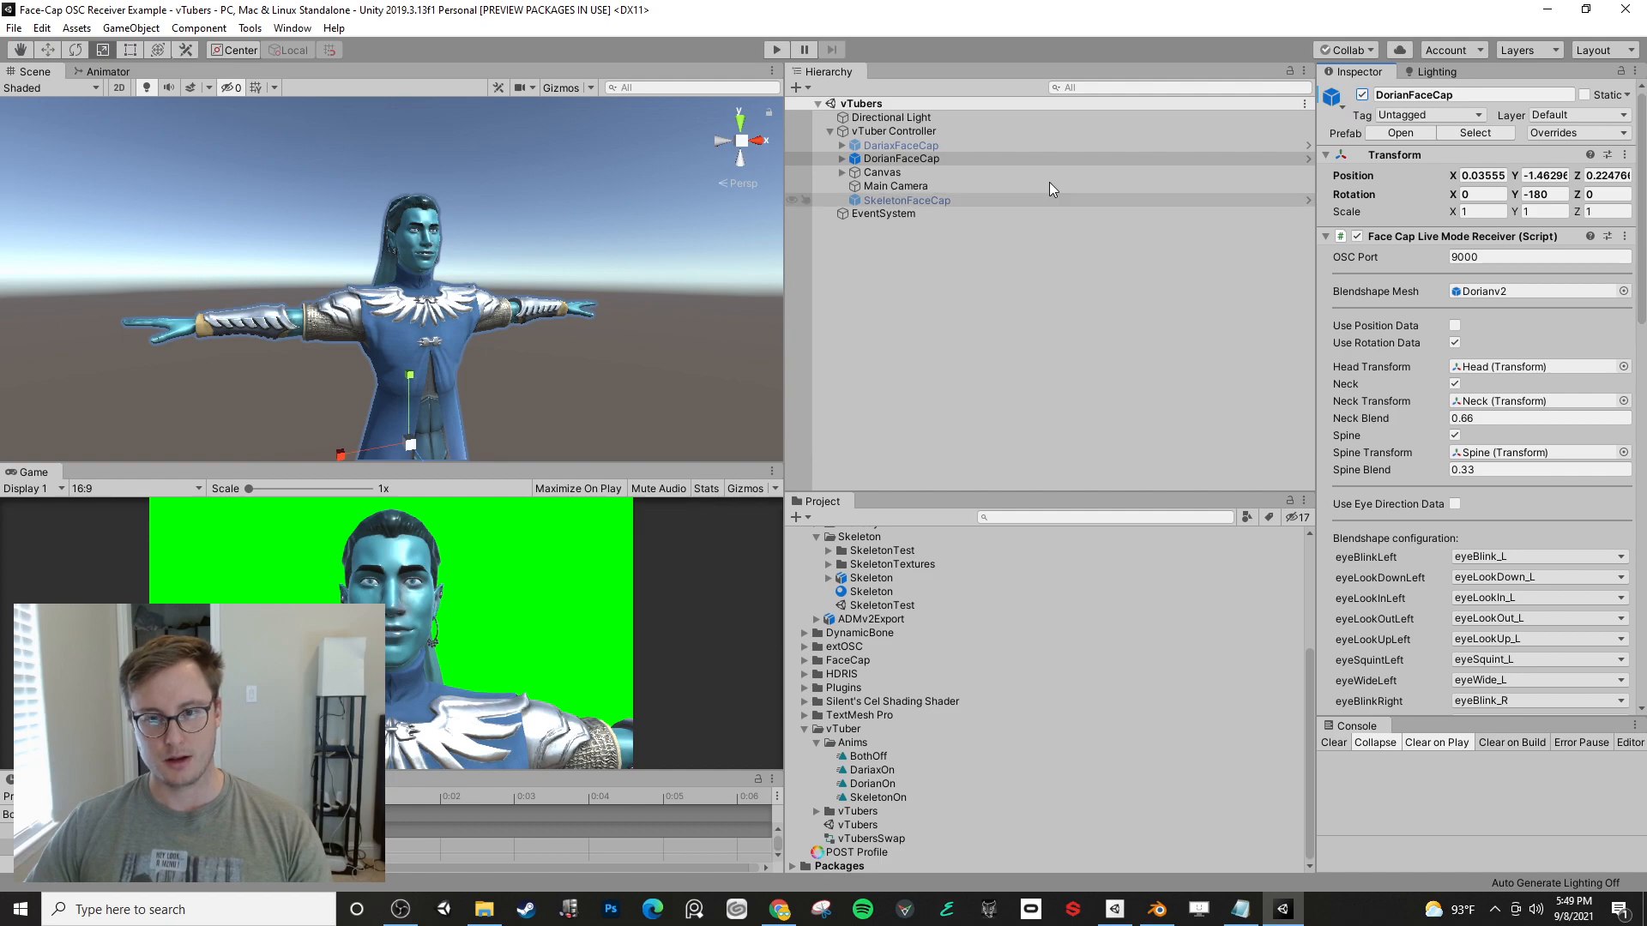
{"action": "left_click", "coordinate": [1362, 95]}
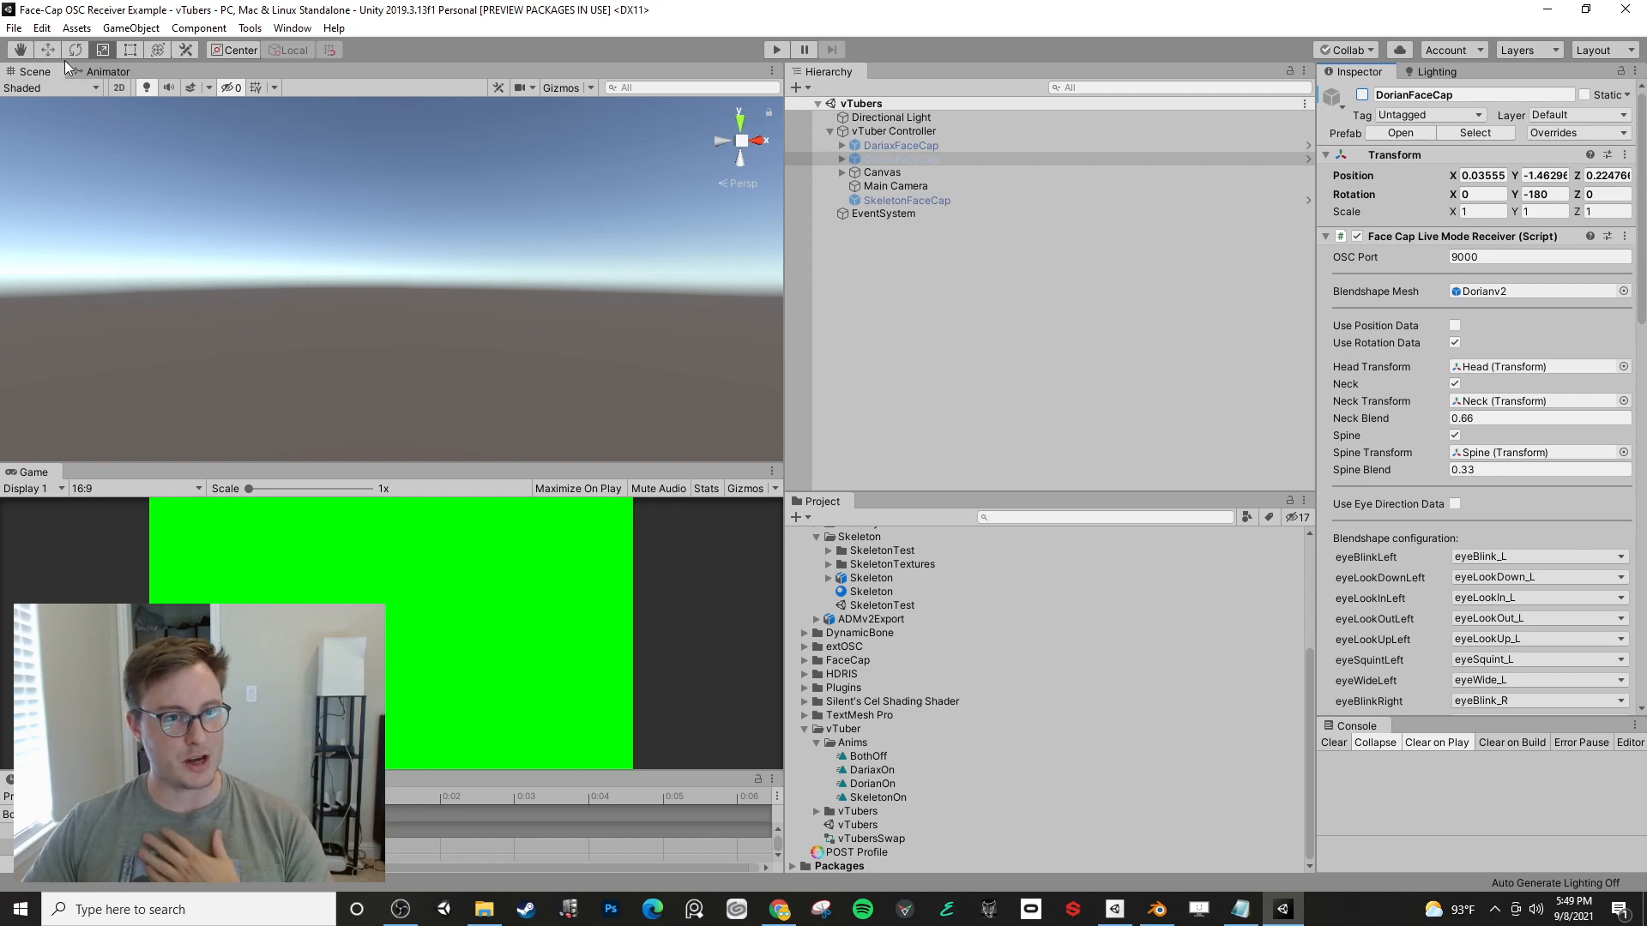
- Open the Build Settings for the vTubers scene
{"action": "left_click", "coordinate": [42, 29]}
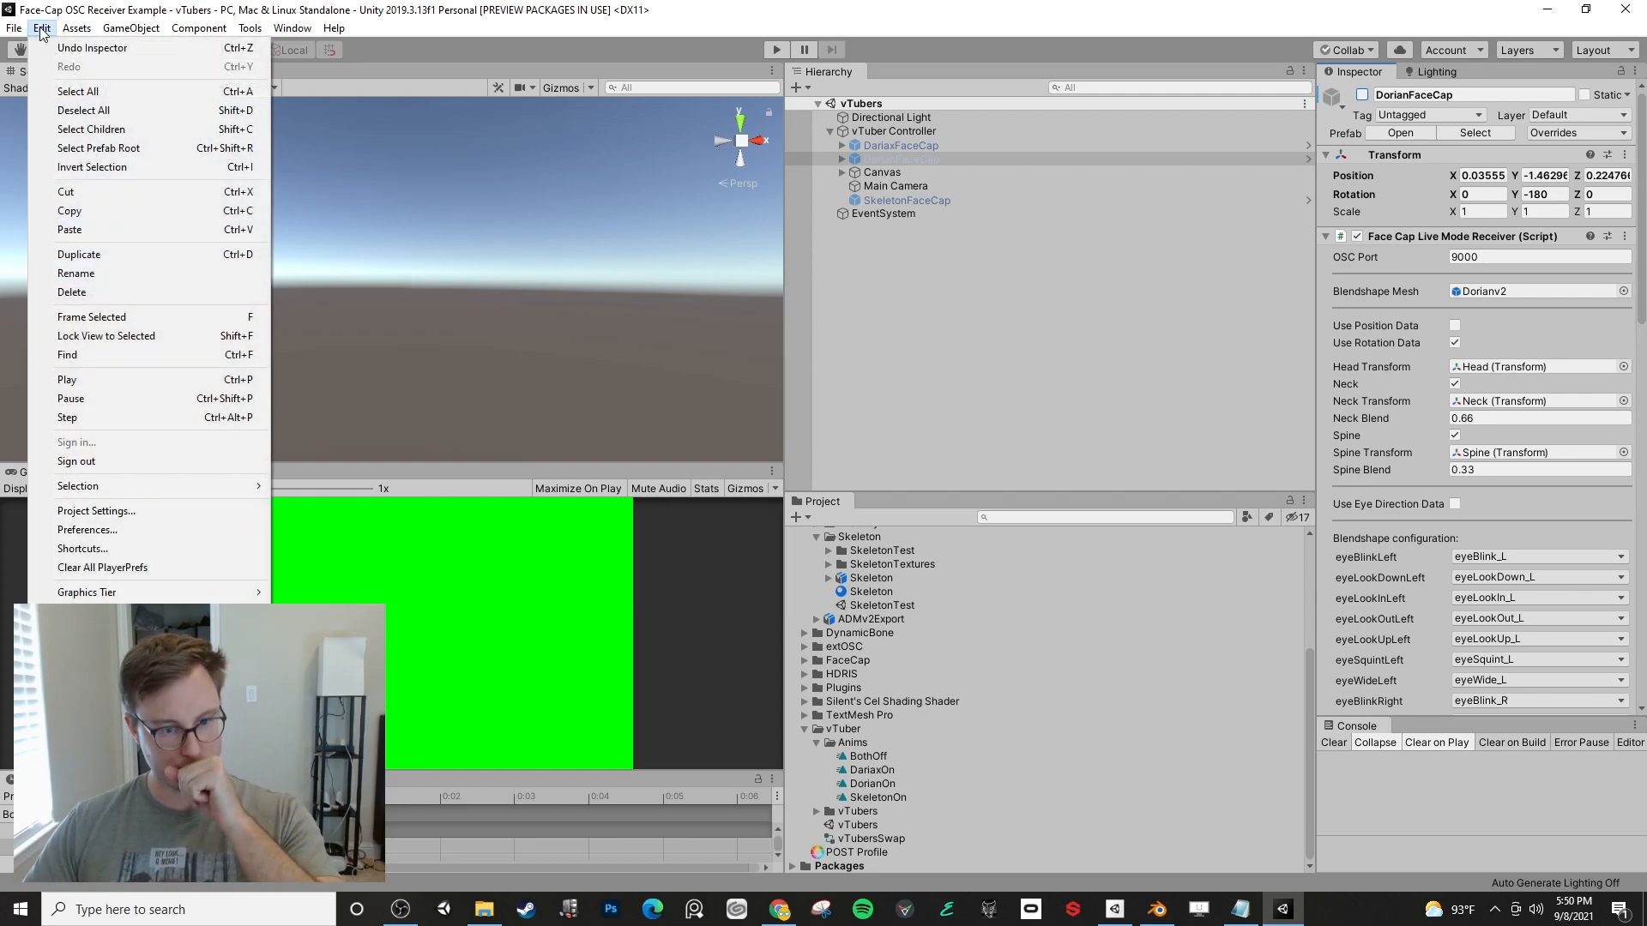
{"action": "mouse_move", "coordinate": [14, 28]}
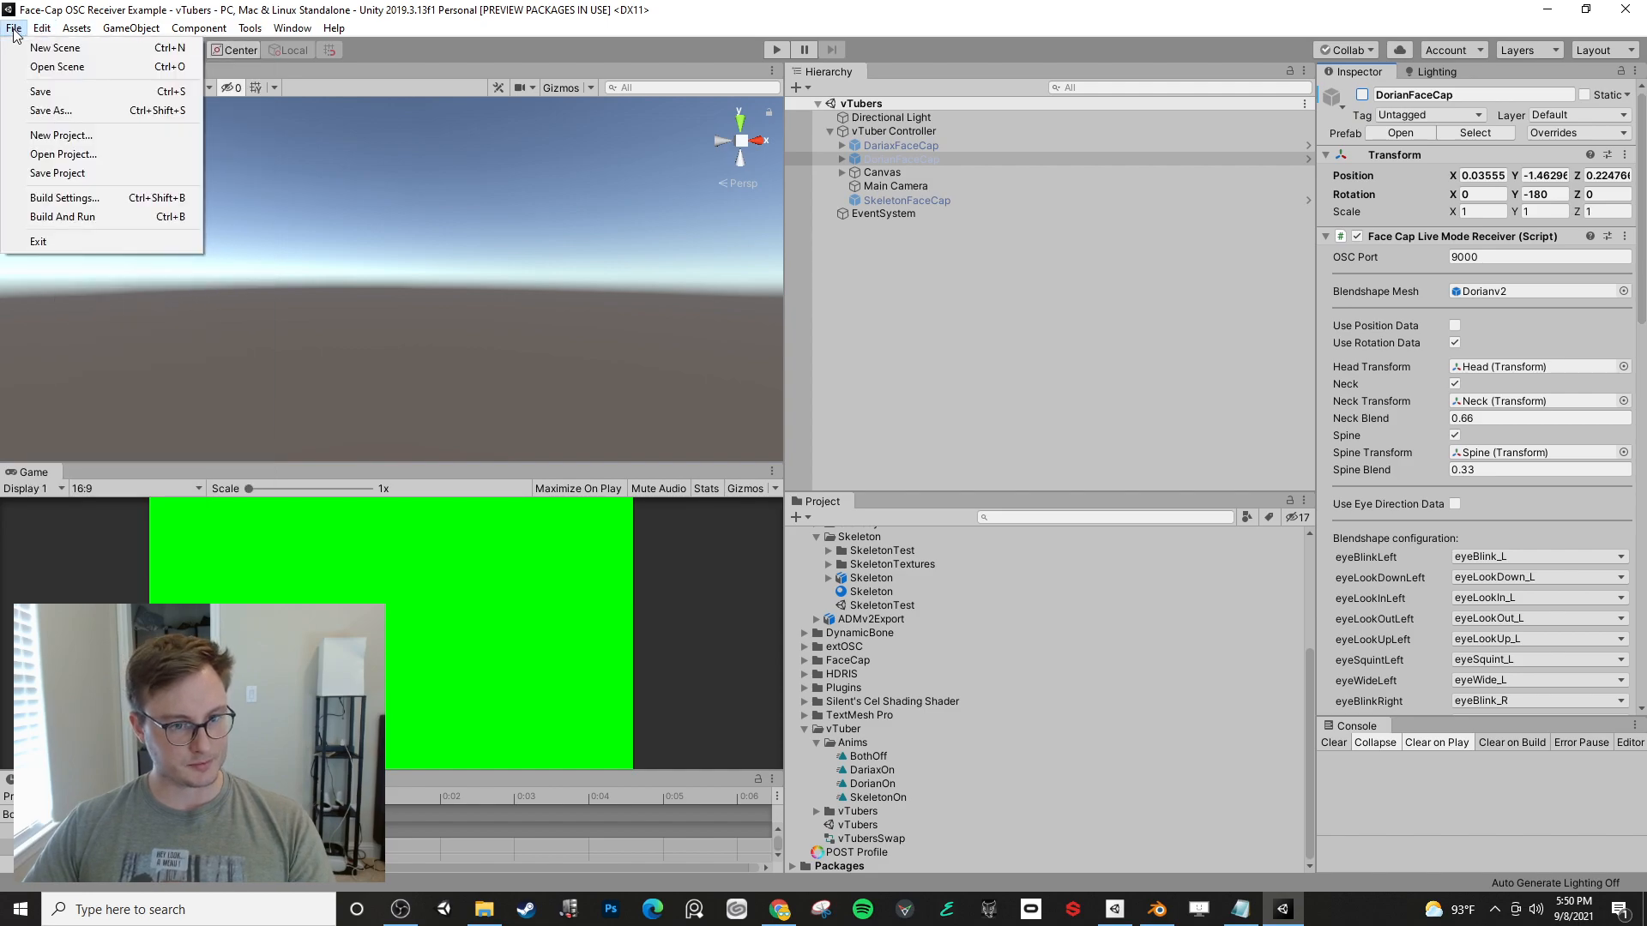
{"action": "left_click", "coordinate": [38, 196]}
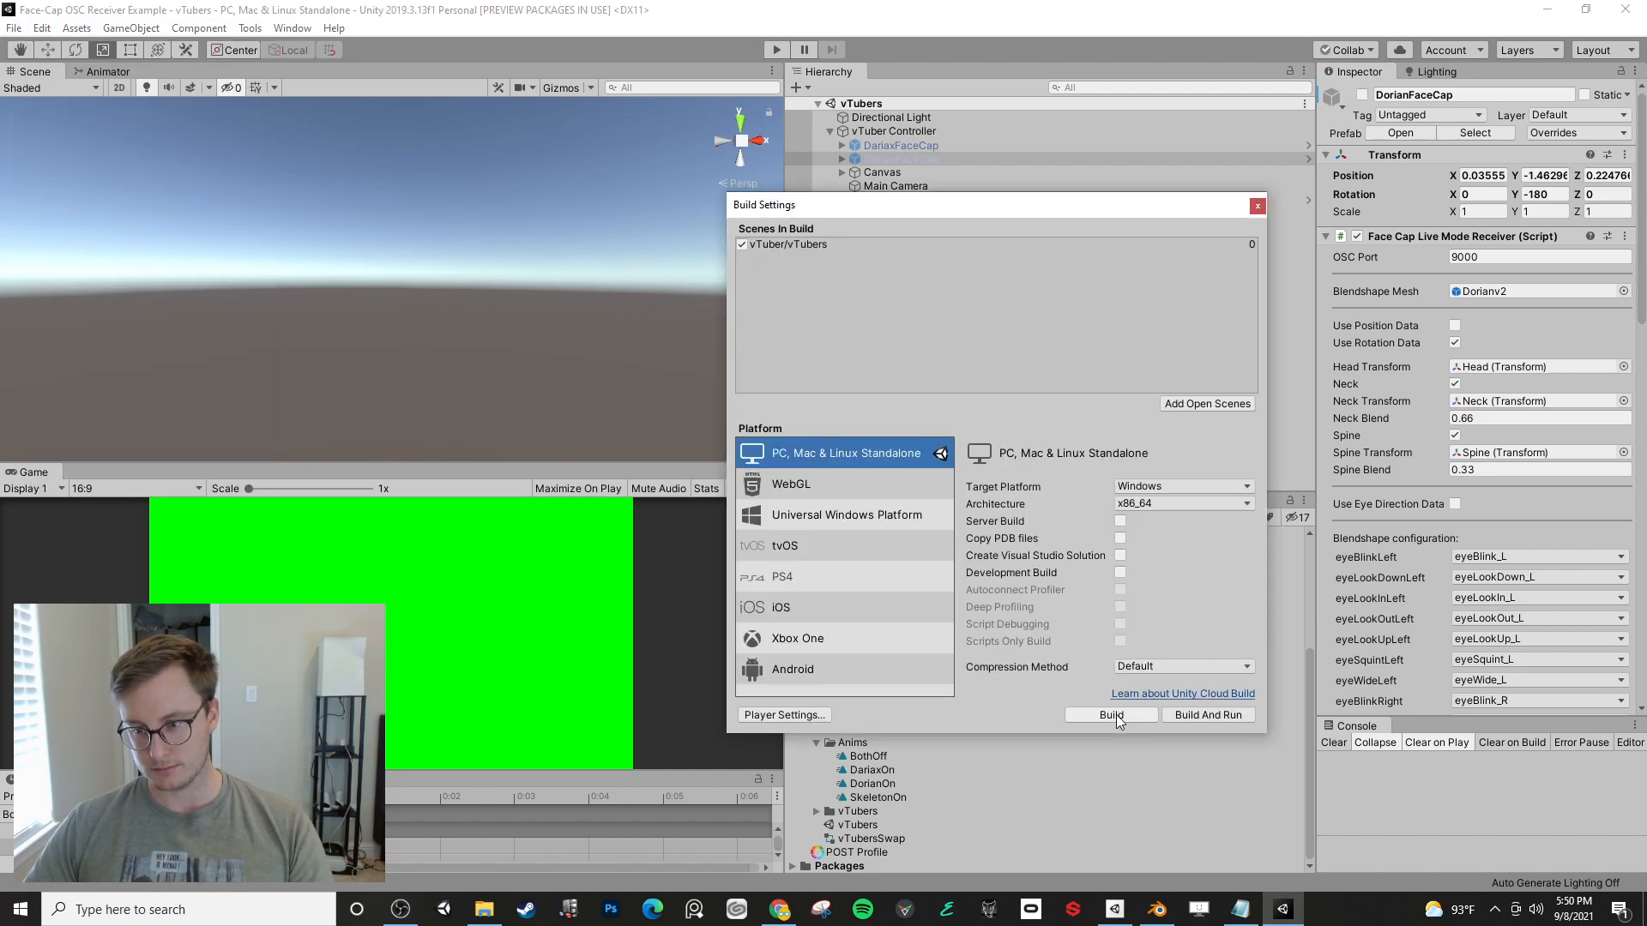
{"action": "left_click", "coordinate": [1166, 715]}
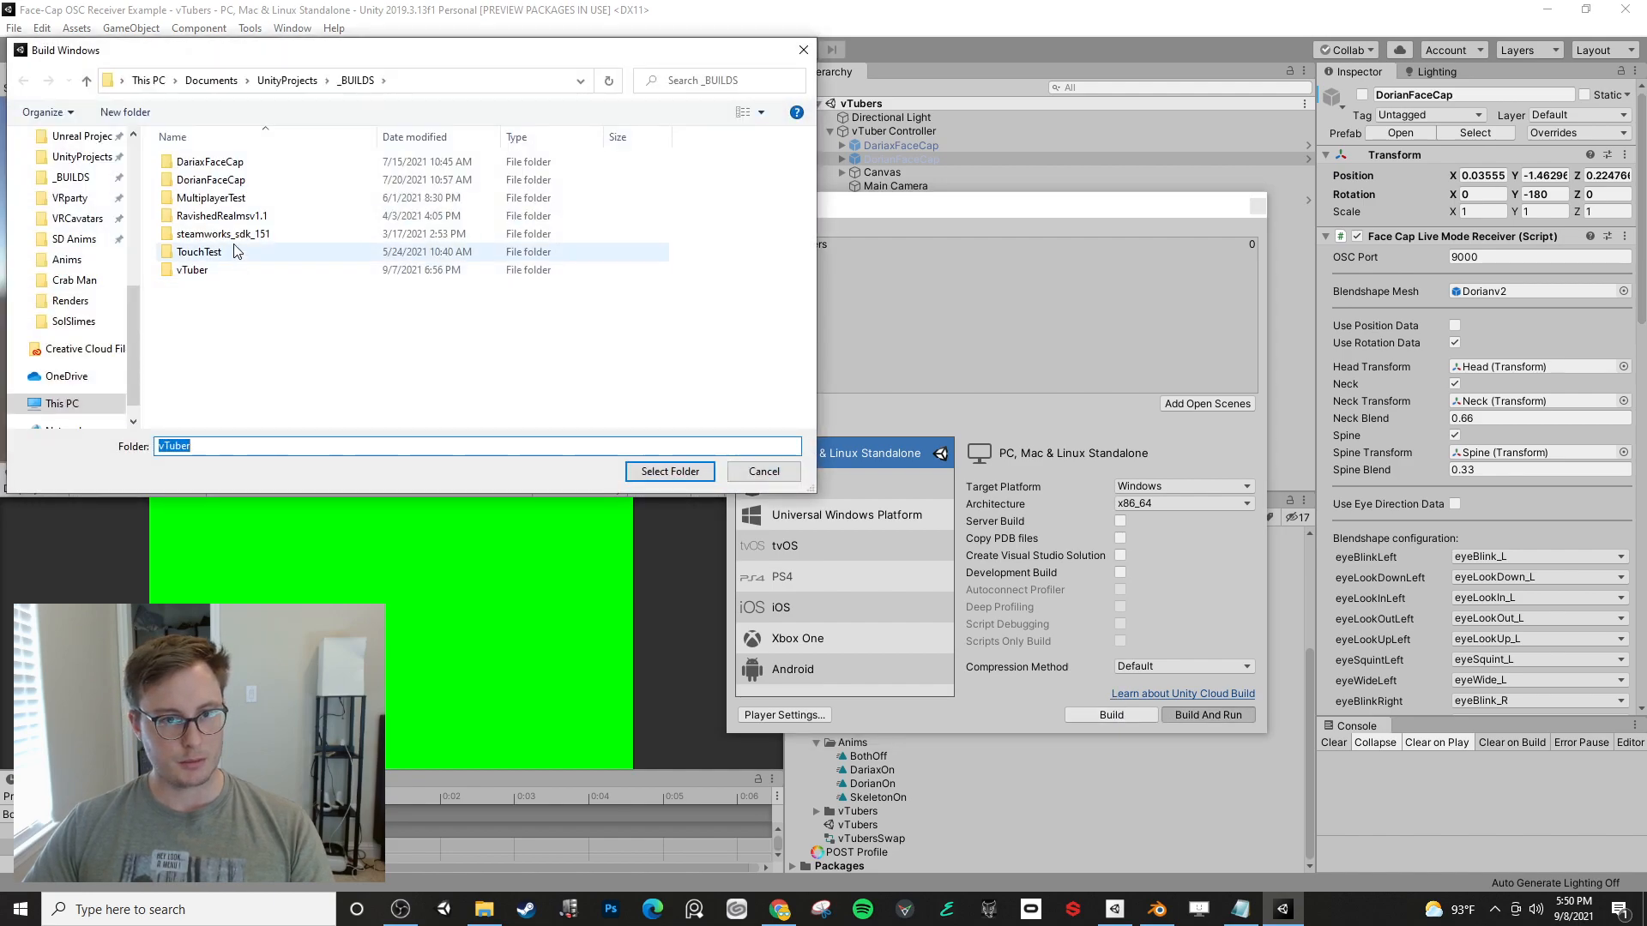
{"action": "double_click", "coordinate": [192, 269]}
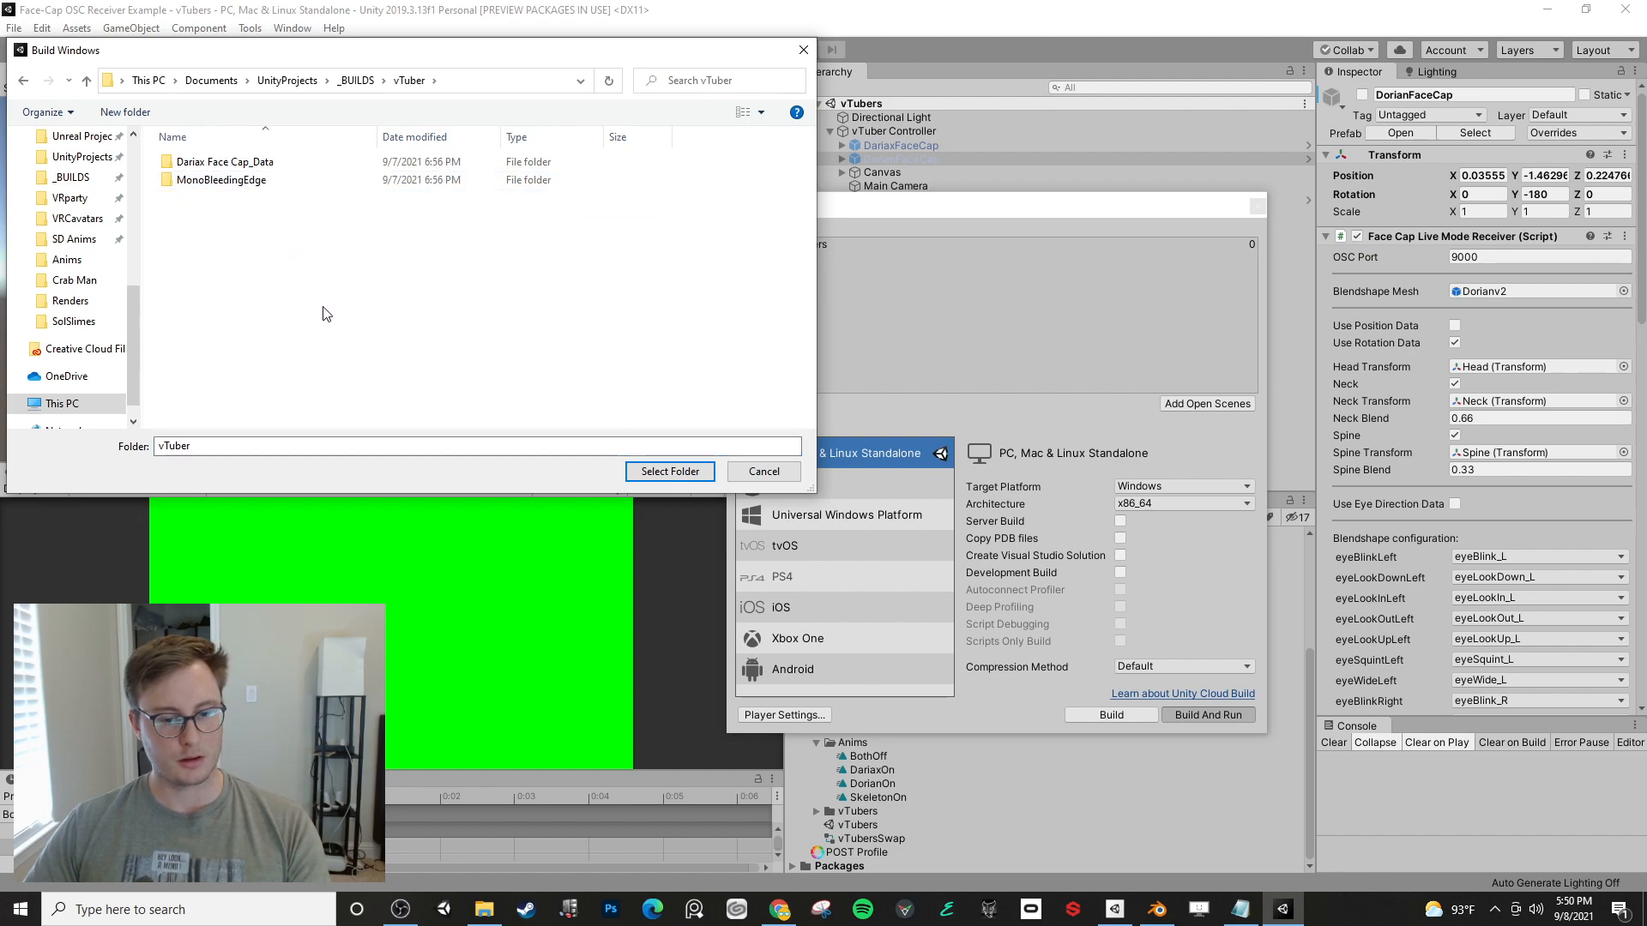
{"action": "key", "text": "Escape"}
- Switch to File Explorer and delete all old build files from the vTuber folder inside UnityProjects\_BUILDS
{"action": "left_click", "coordinate": [485, 910]}
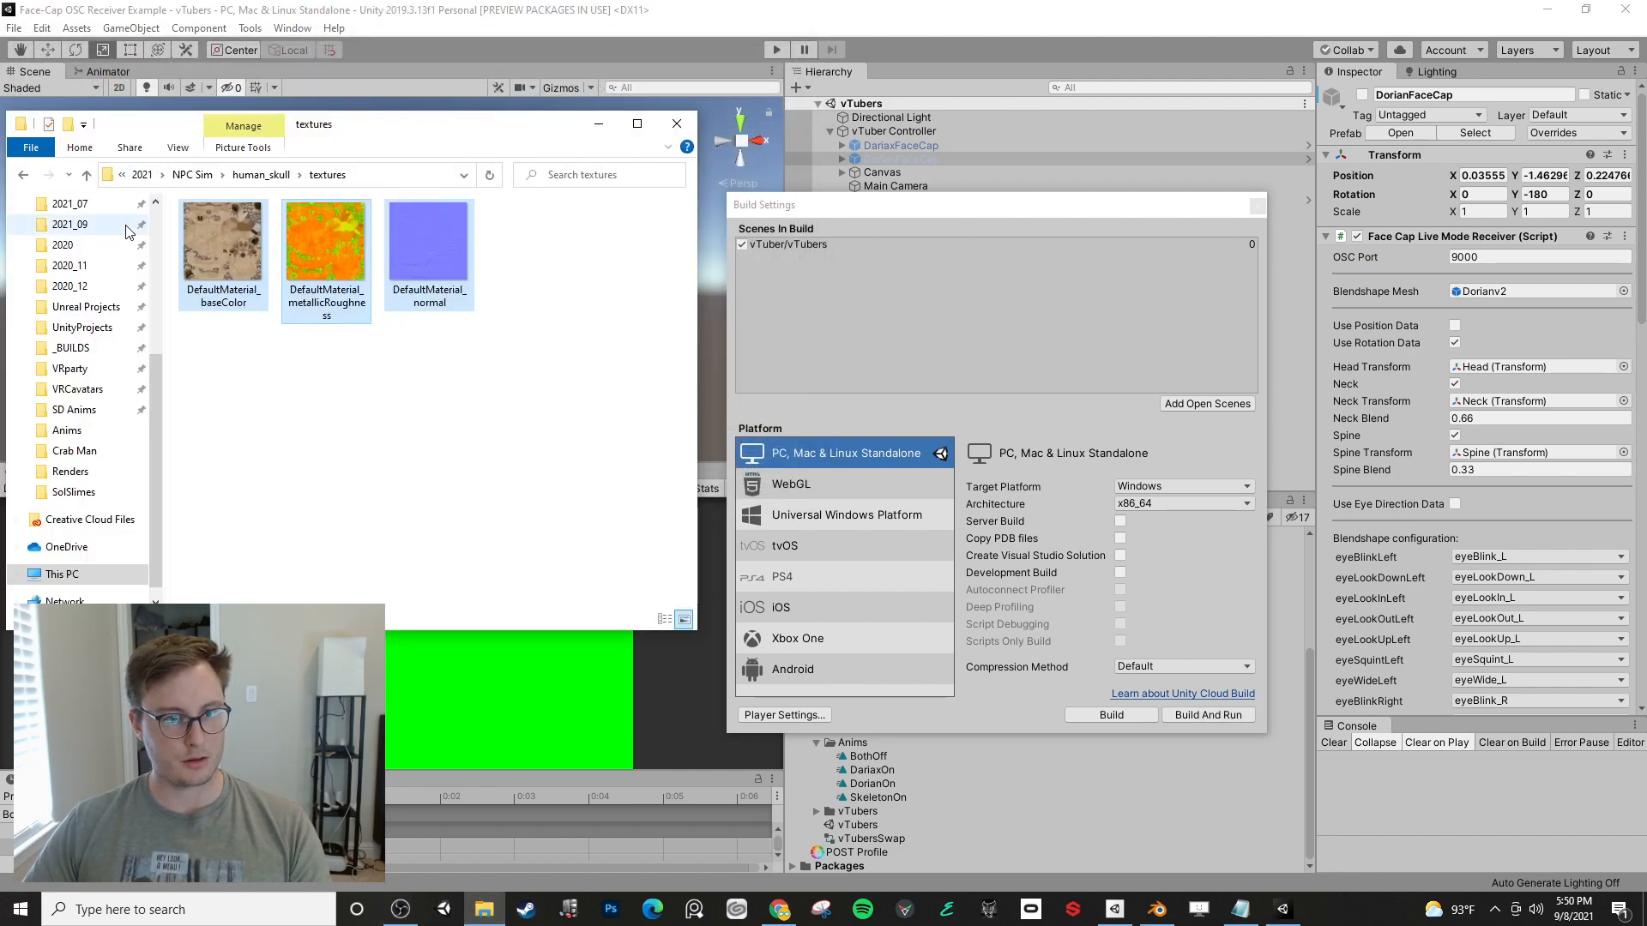
{"action": "left_click", "coordinate": [89, 310]}
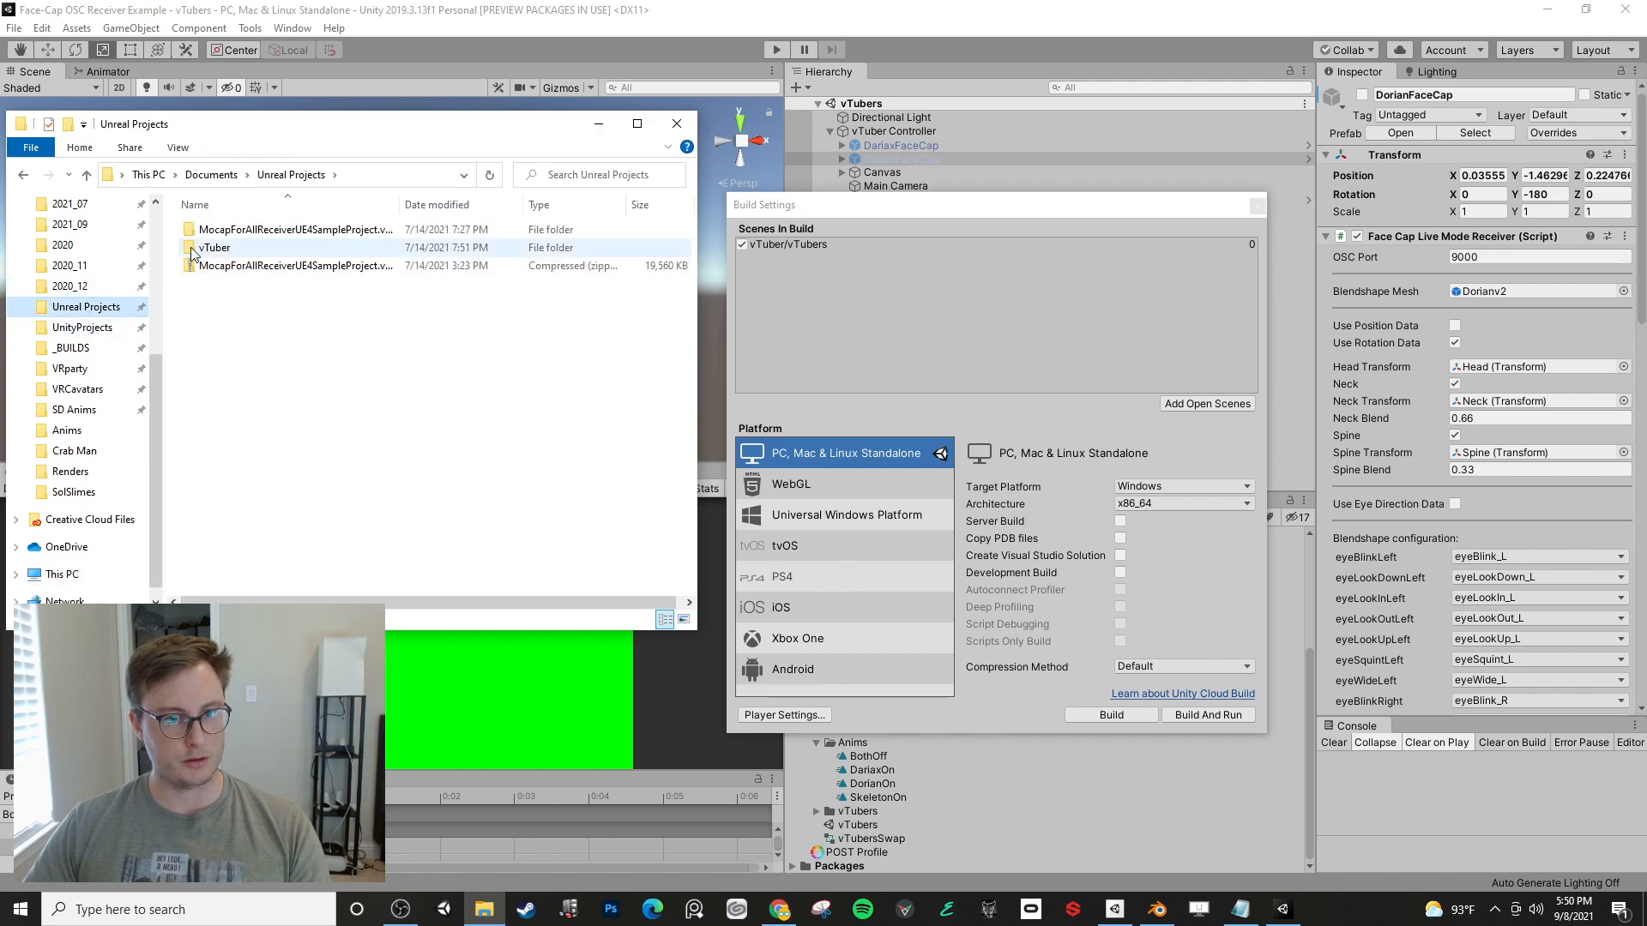
{"action": "left_click", "coordinate": [82, 327]}
{"action": "double_click", "coordinate": [254, 233]}
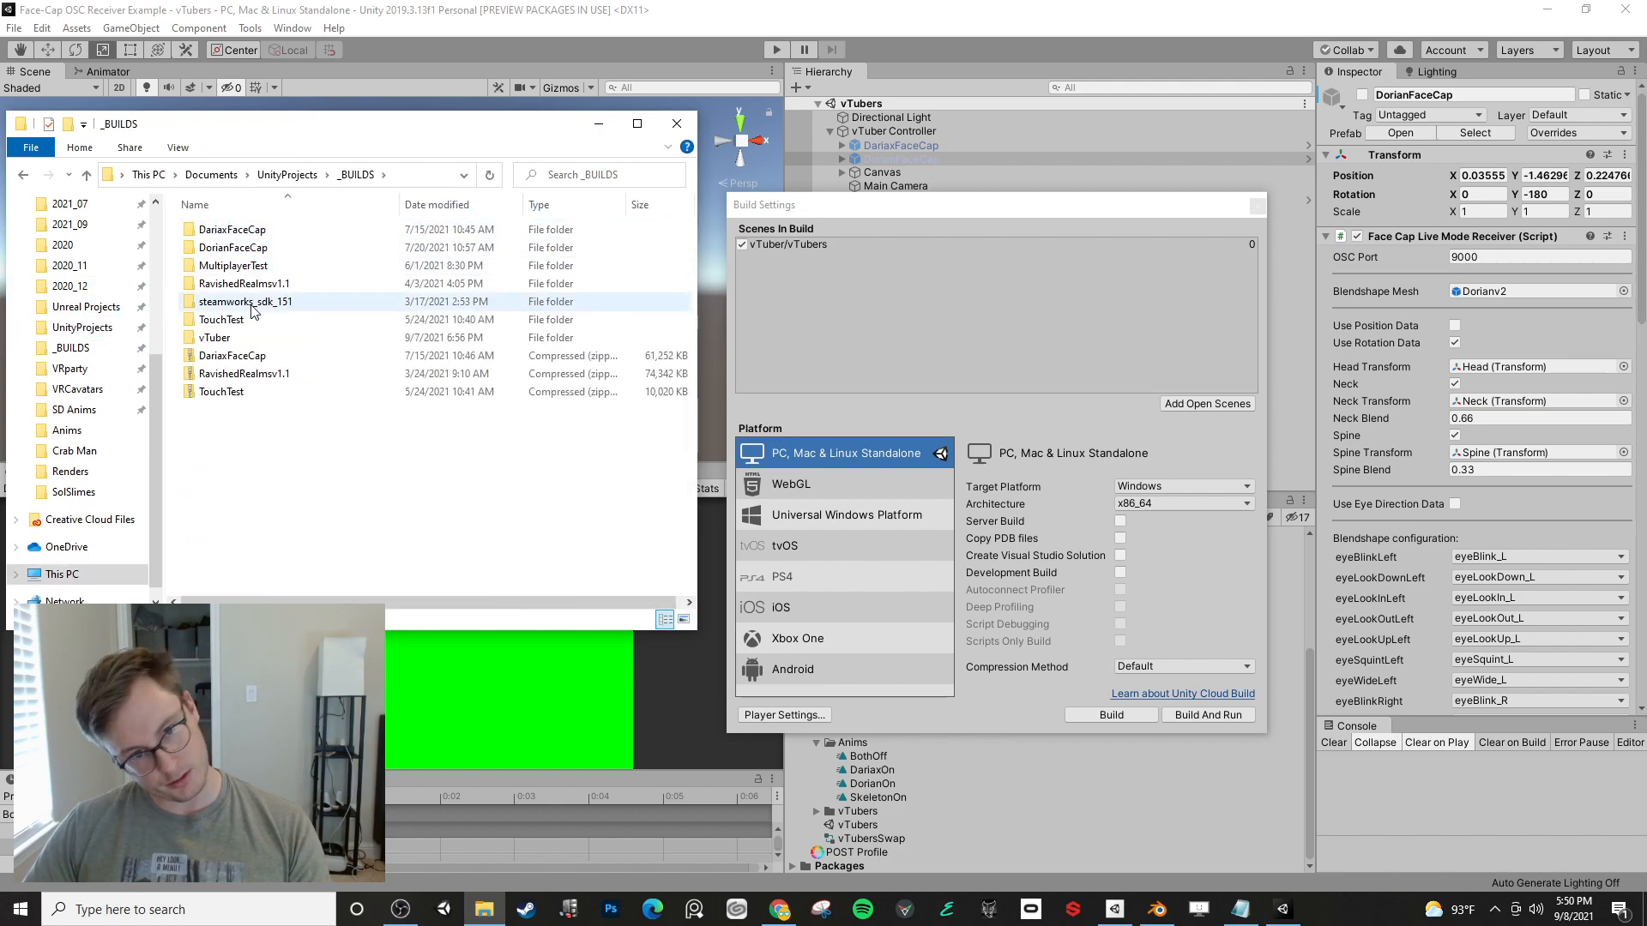
{"action": "left_click", "coordinate": [226, 343]}
{"action": "double_click", "coordinate": [225, 346]}
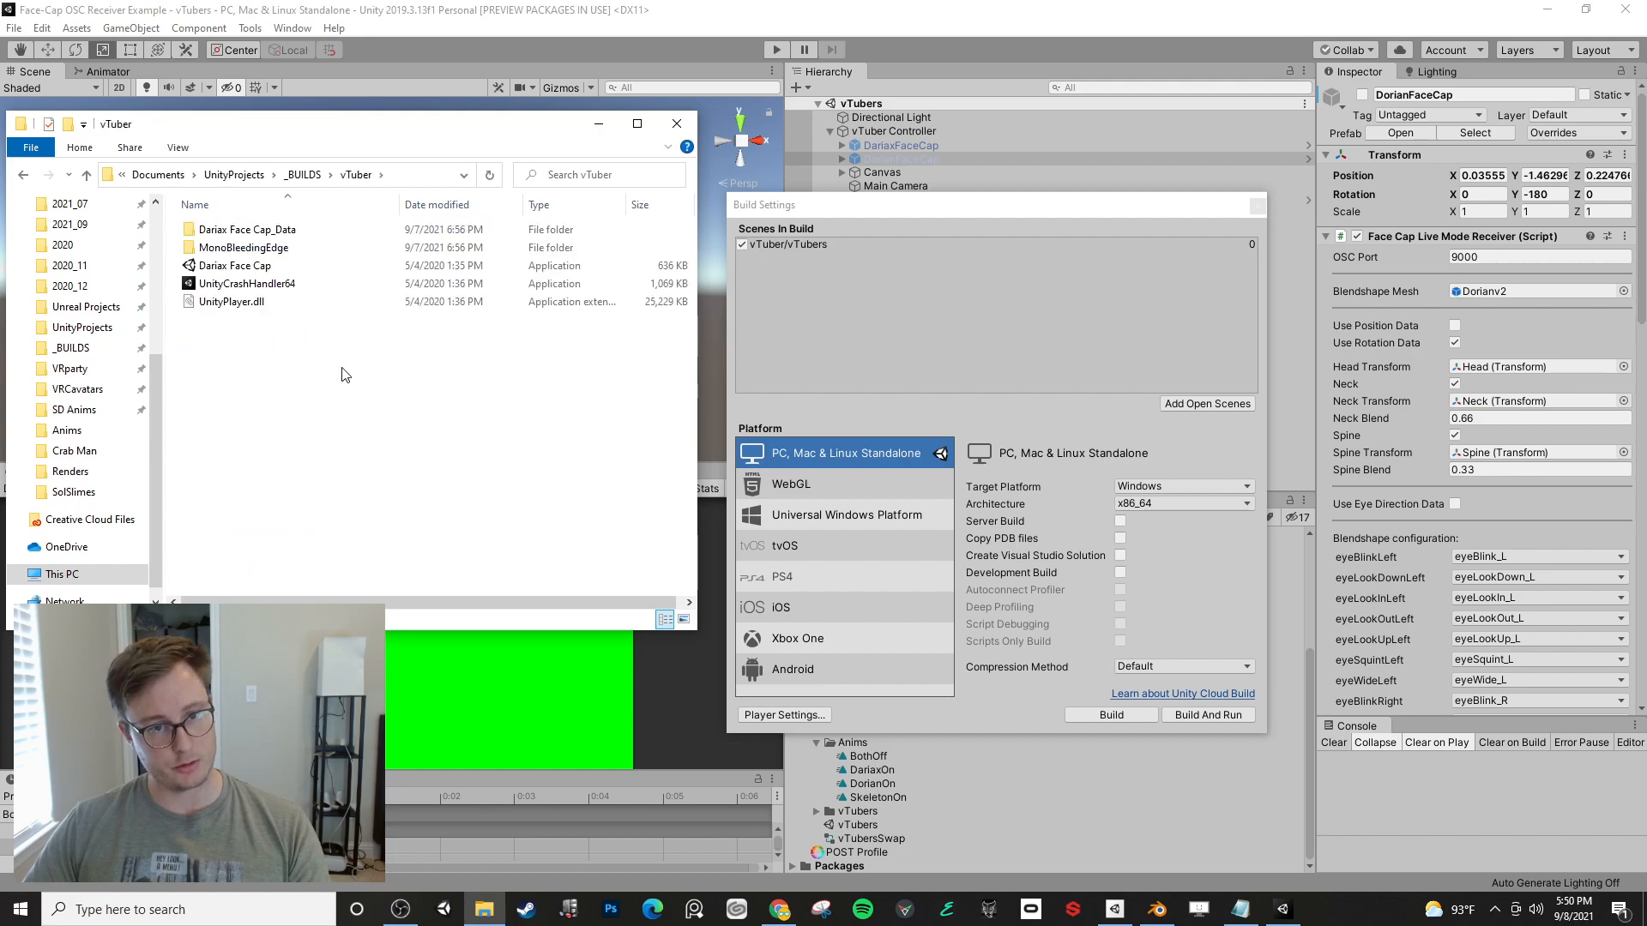
{"action": "key", "text": "ctrl+a"}
{"action": "key", "text": "Delete"}
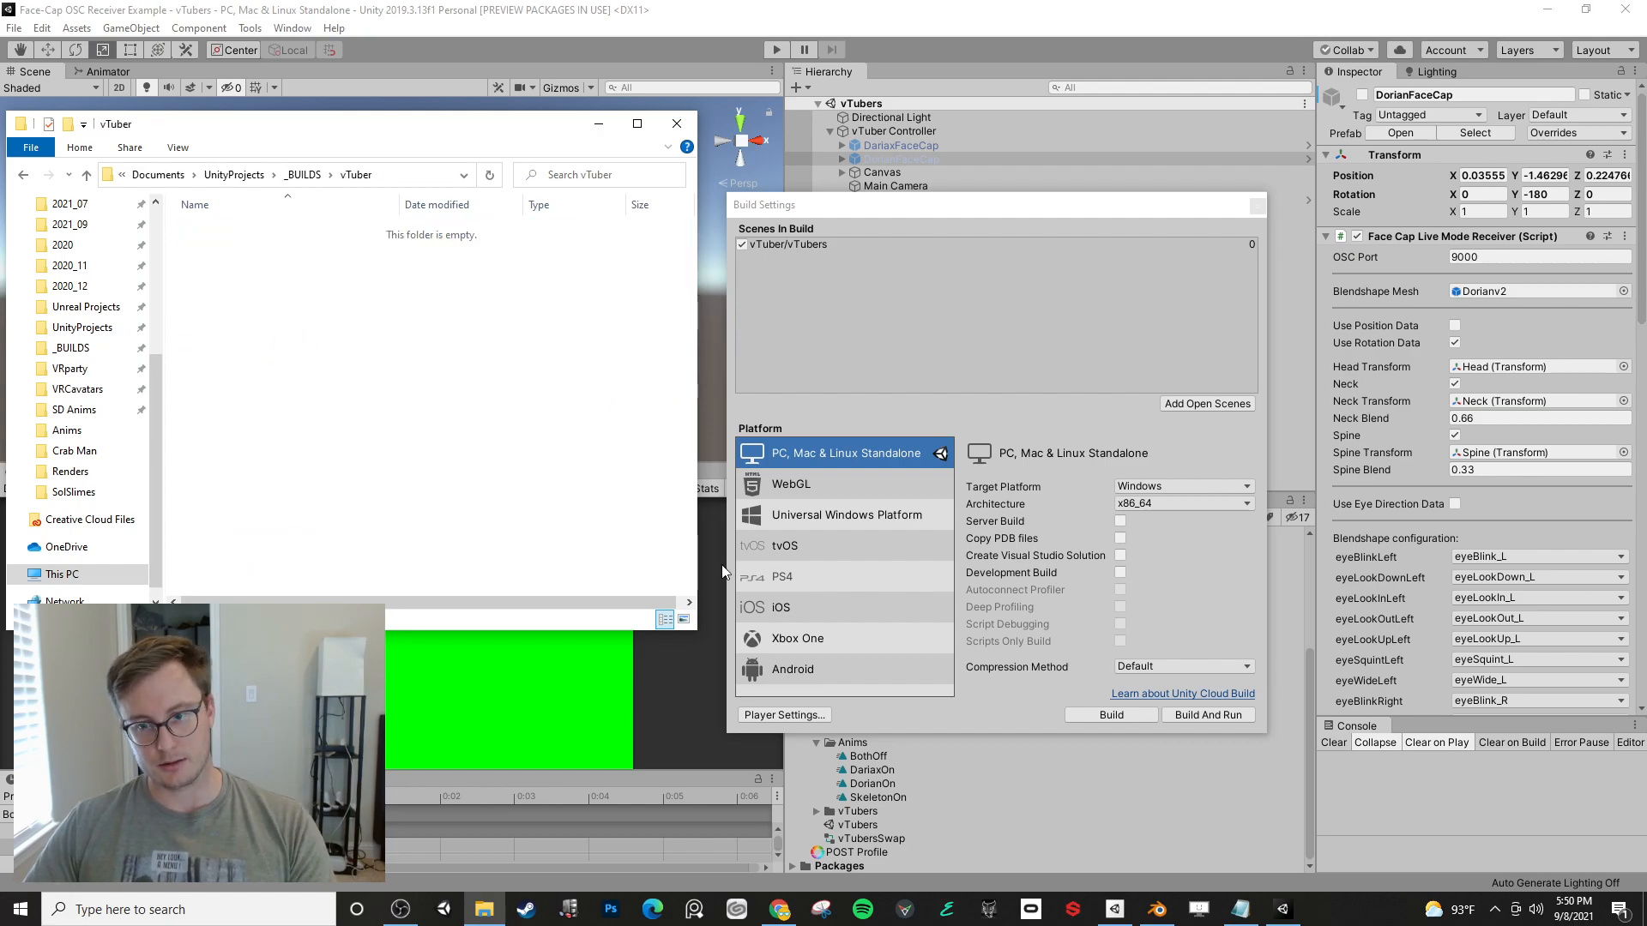
- Build and run the Windows standalone project into the emptied vTuber folder in _BUILDS
{"action": "left_click", "coordinate": [1180, 719]}
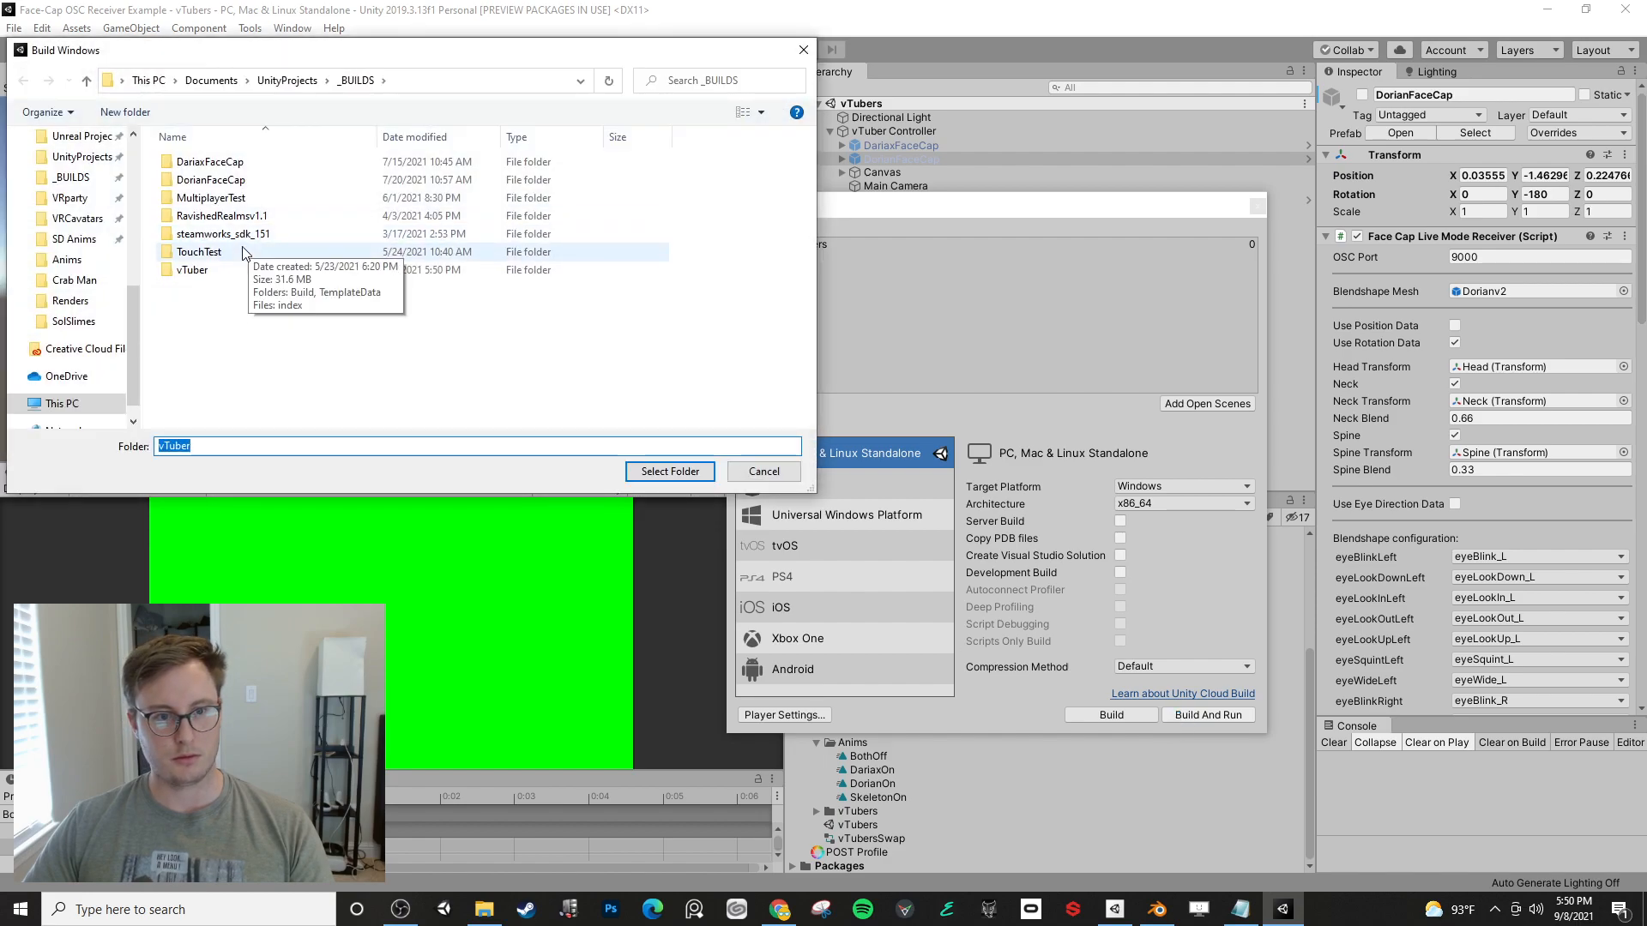
{"action": "double_click", "coordinate": [205, 271]}
{"action": "left_click", "coordinate": [670, 471]}
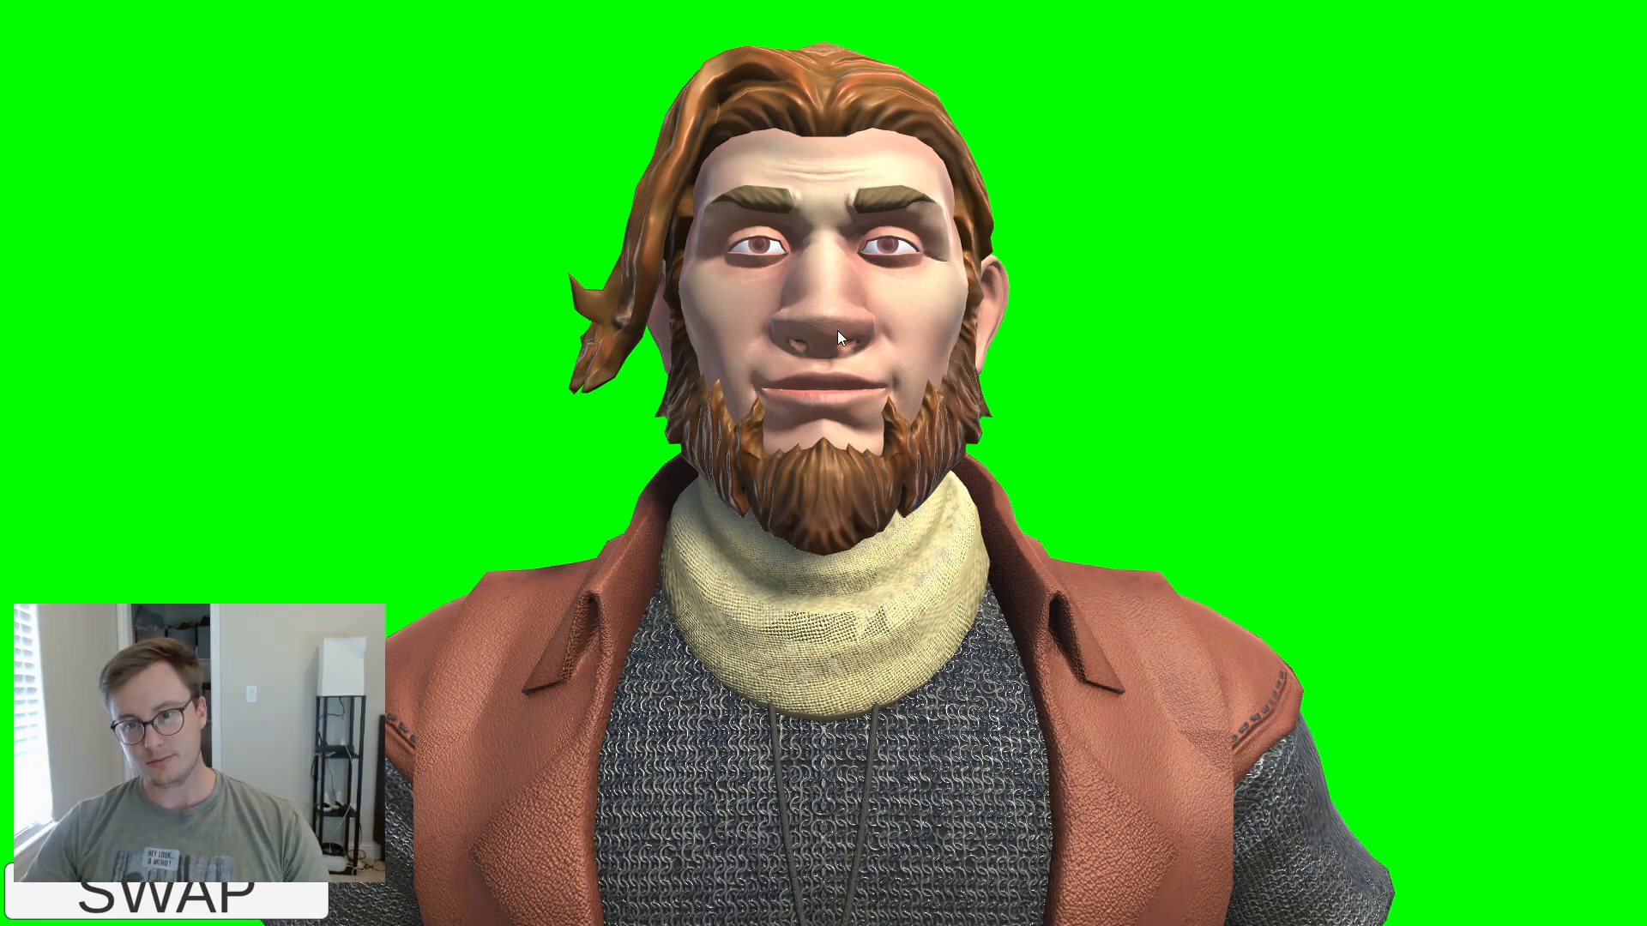
- Switch from the running avatar build back to the Unity editor
{"action": "key", "text": "alt+Tab"}
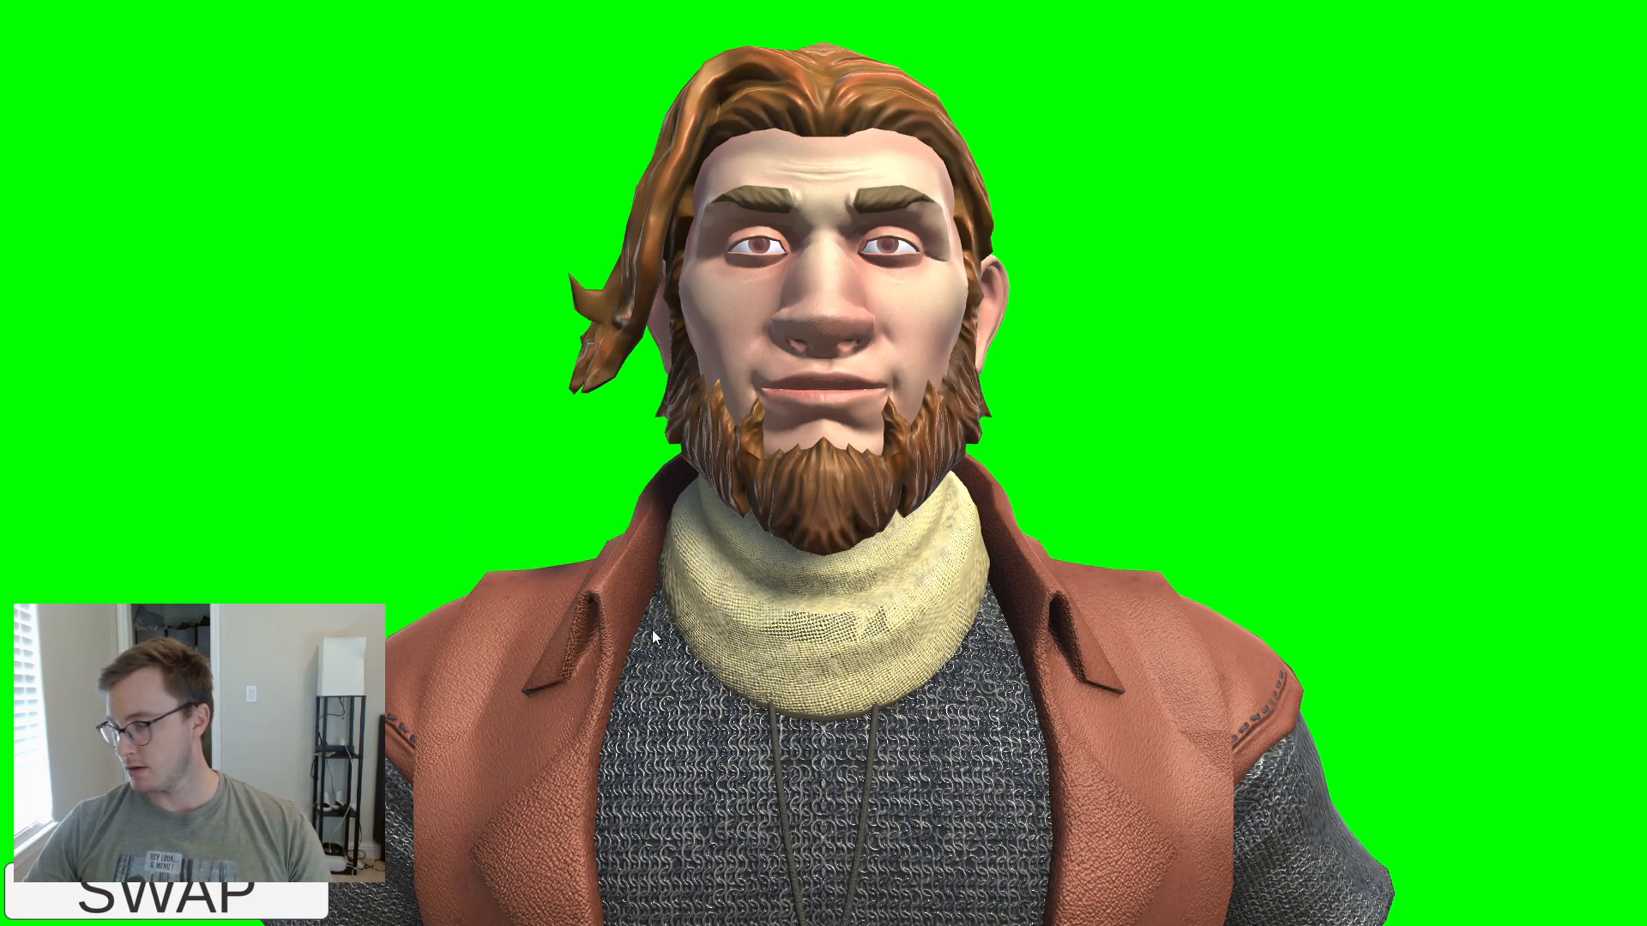
{"action": "key", "text": "alt+Tab"}
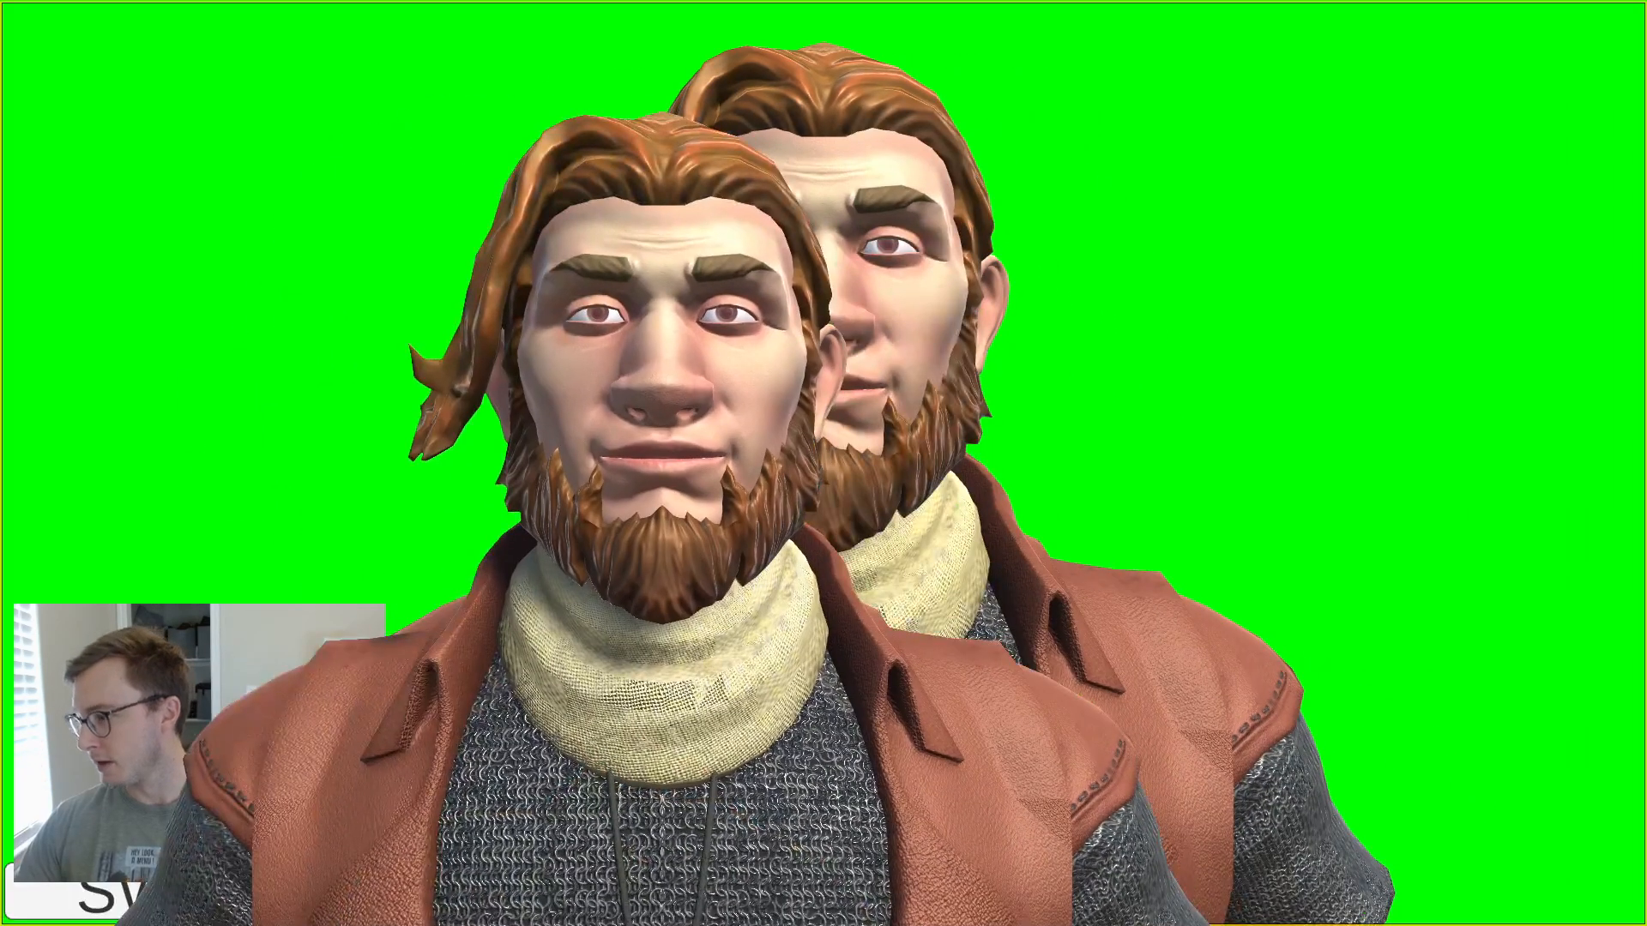
{"action": "key", "text": "alt+Tab"}
{"action": "left_click", "coordinate": [1003, 317]}
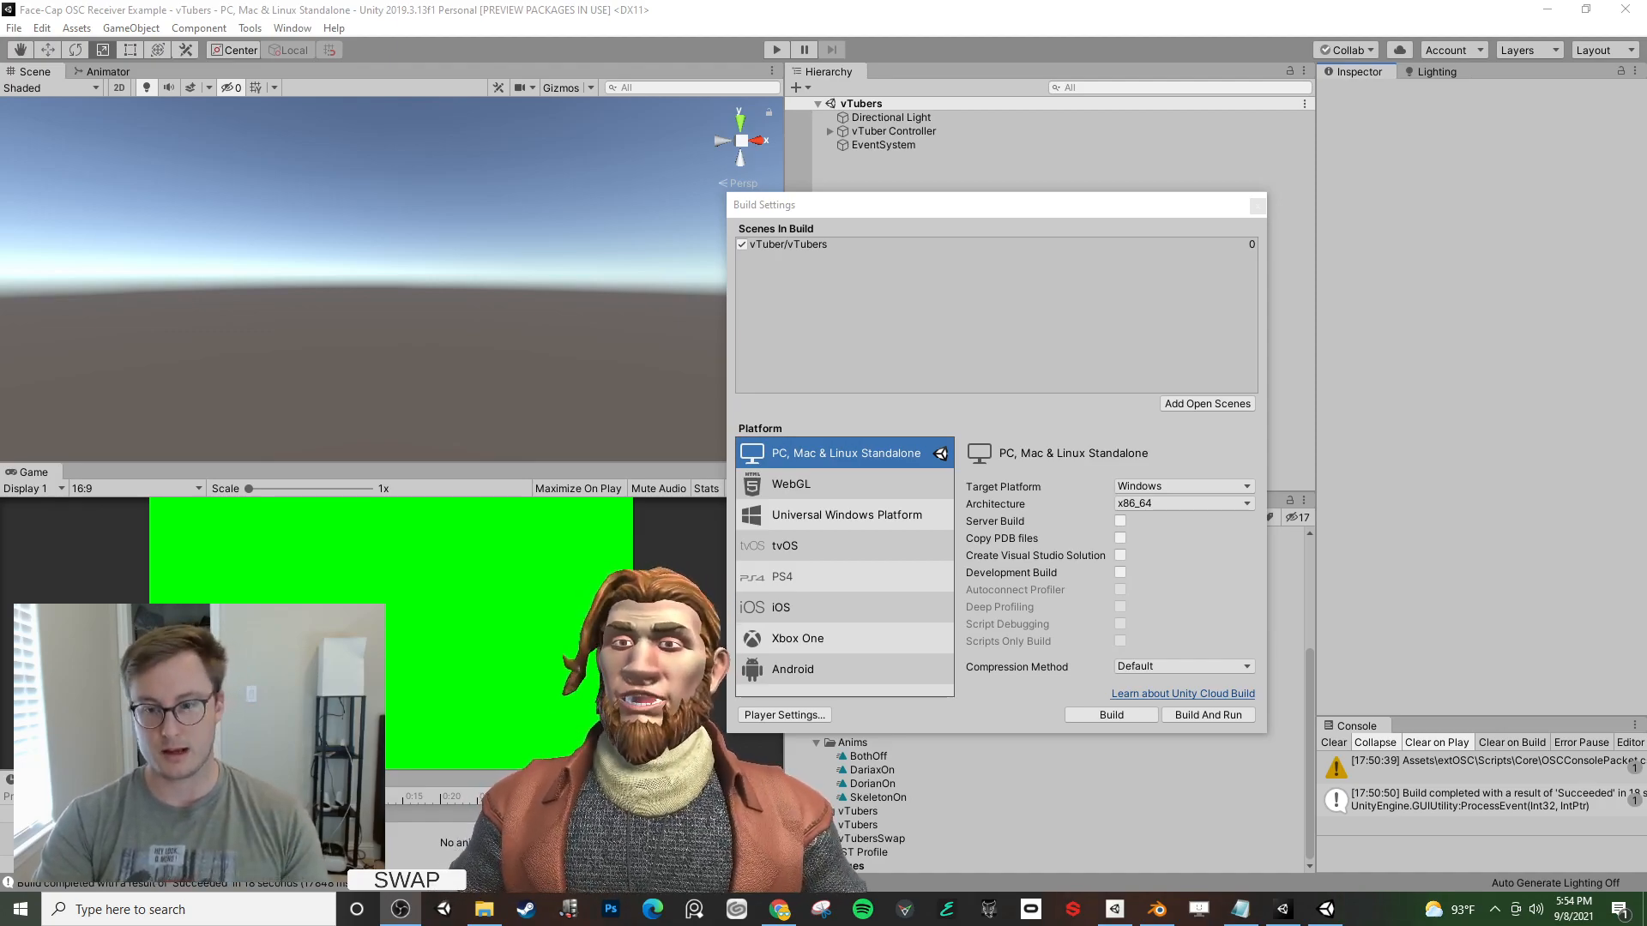
- Return to the running avatar build and swap through the avatars until the skeleton is shown
{"action": "key", "text": "alt+Tab"}
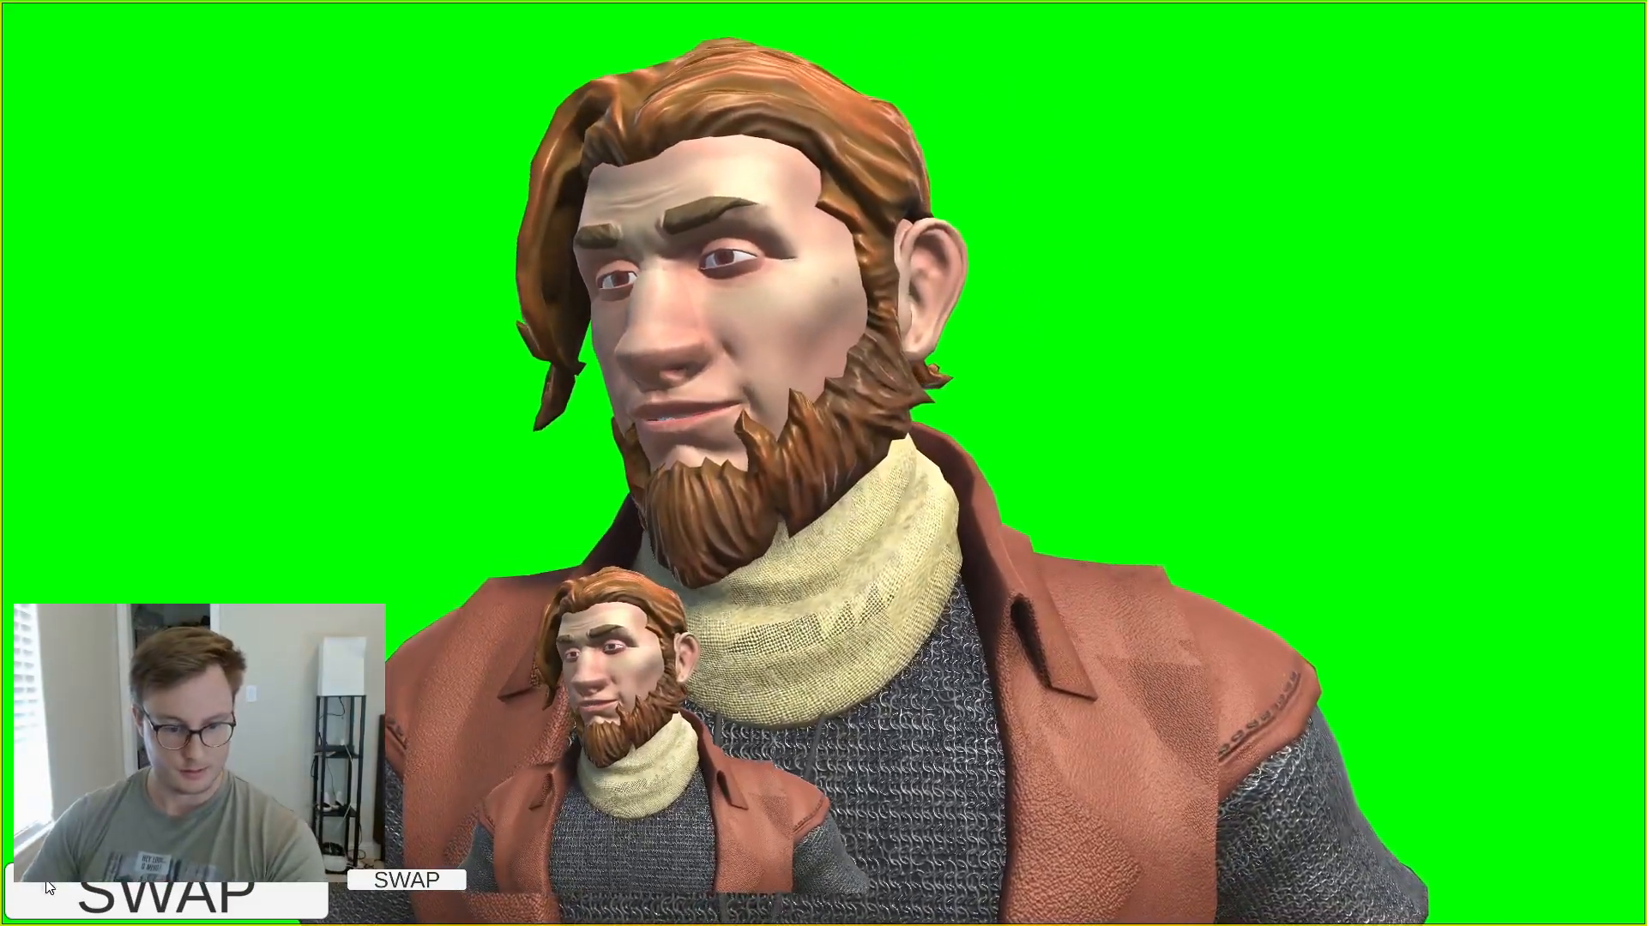
{"action": "left_click", "coordinate": [49, 888]}
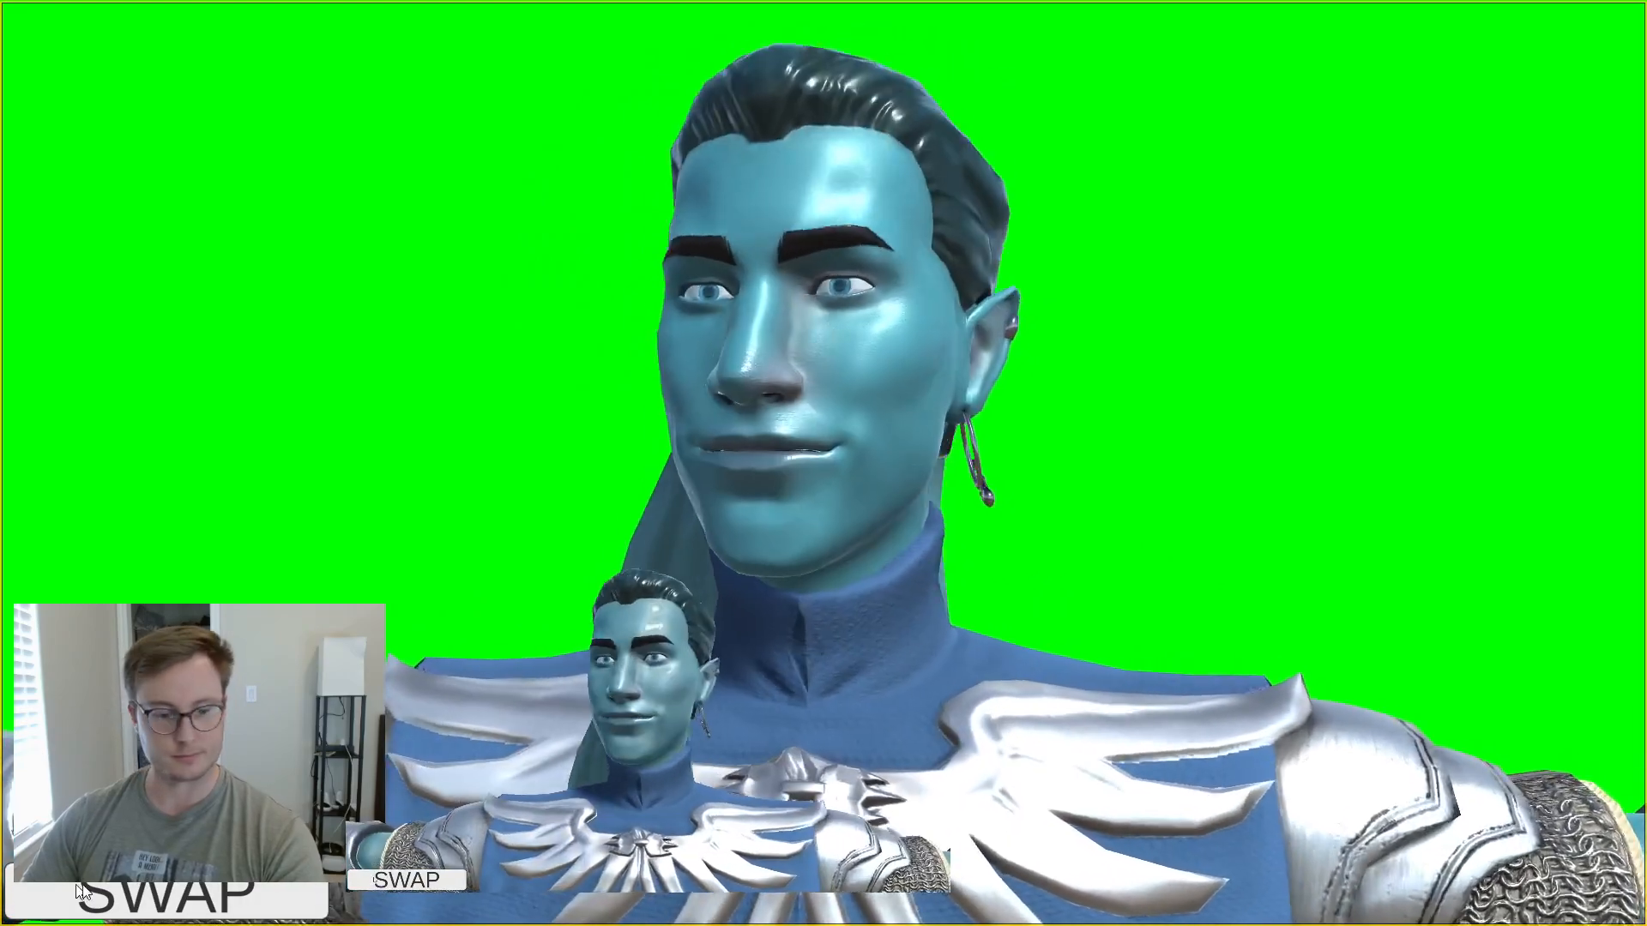
{"action": "left_click", "coordinate": [121, 884]}
{"action": "left_click", "coordinate": [121, 883]}
{"action": "left_click", "coordinate": [122, 884]}
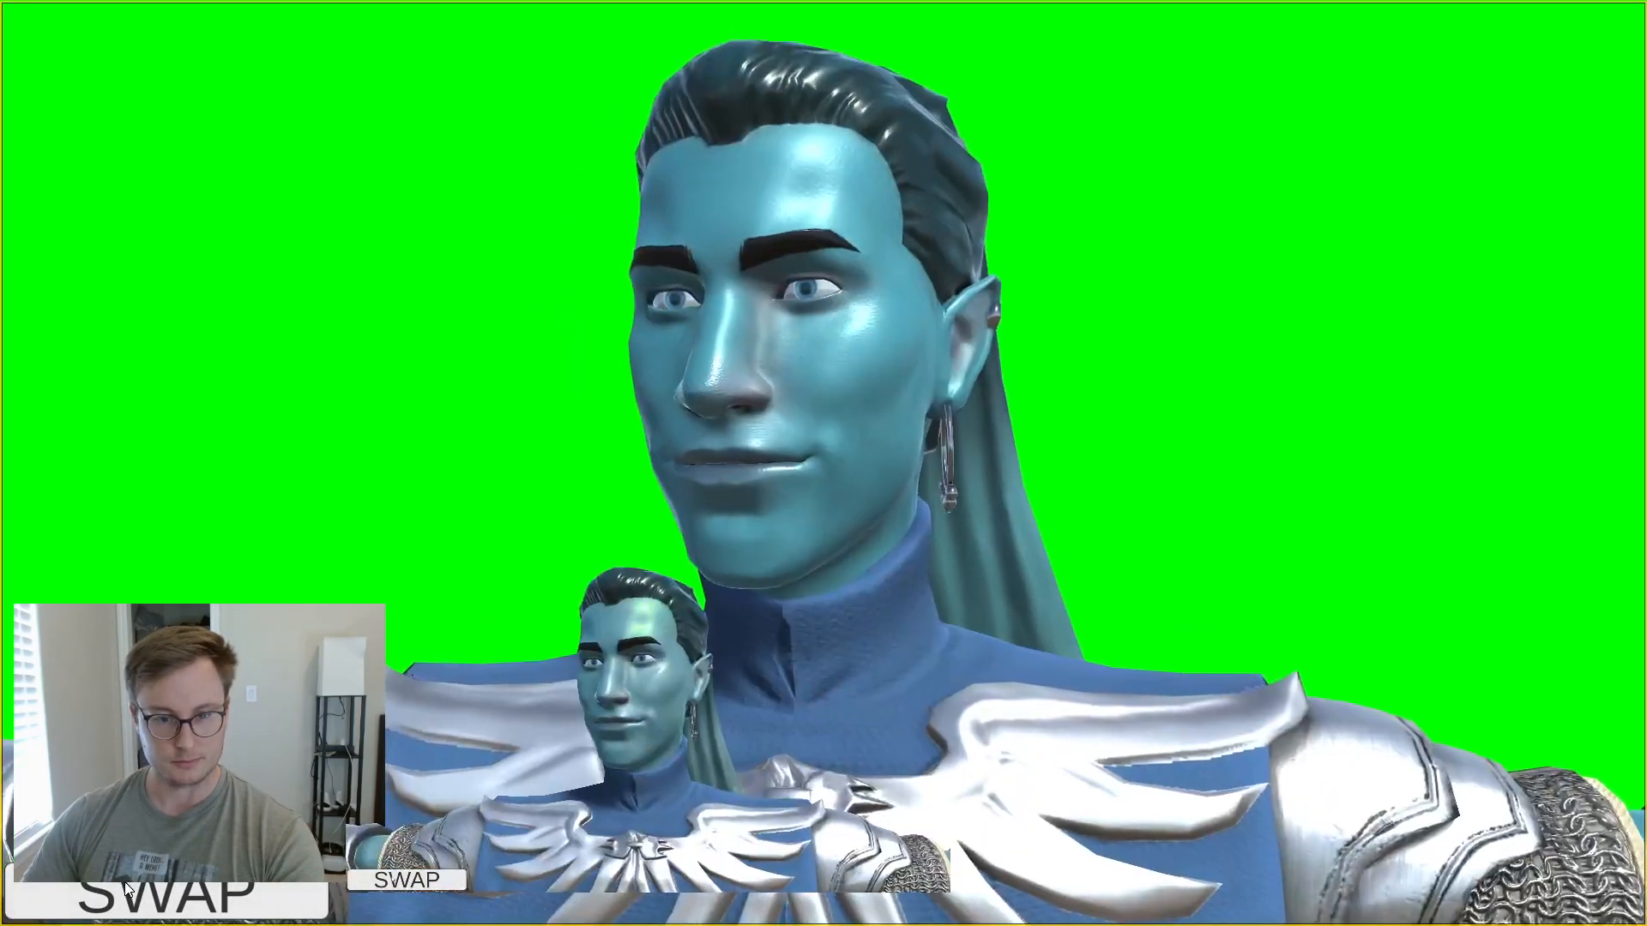
{"action": "left_click", "coordinate": [124, 885]}
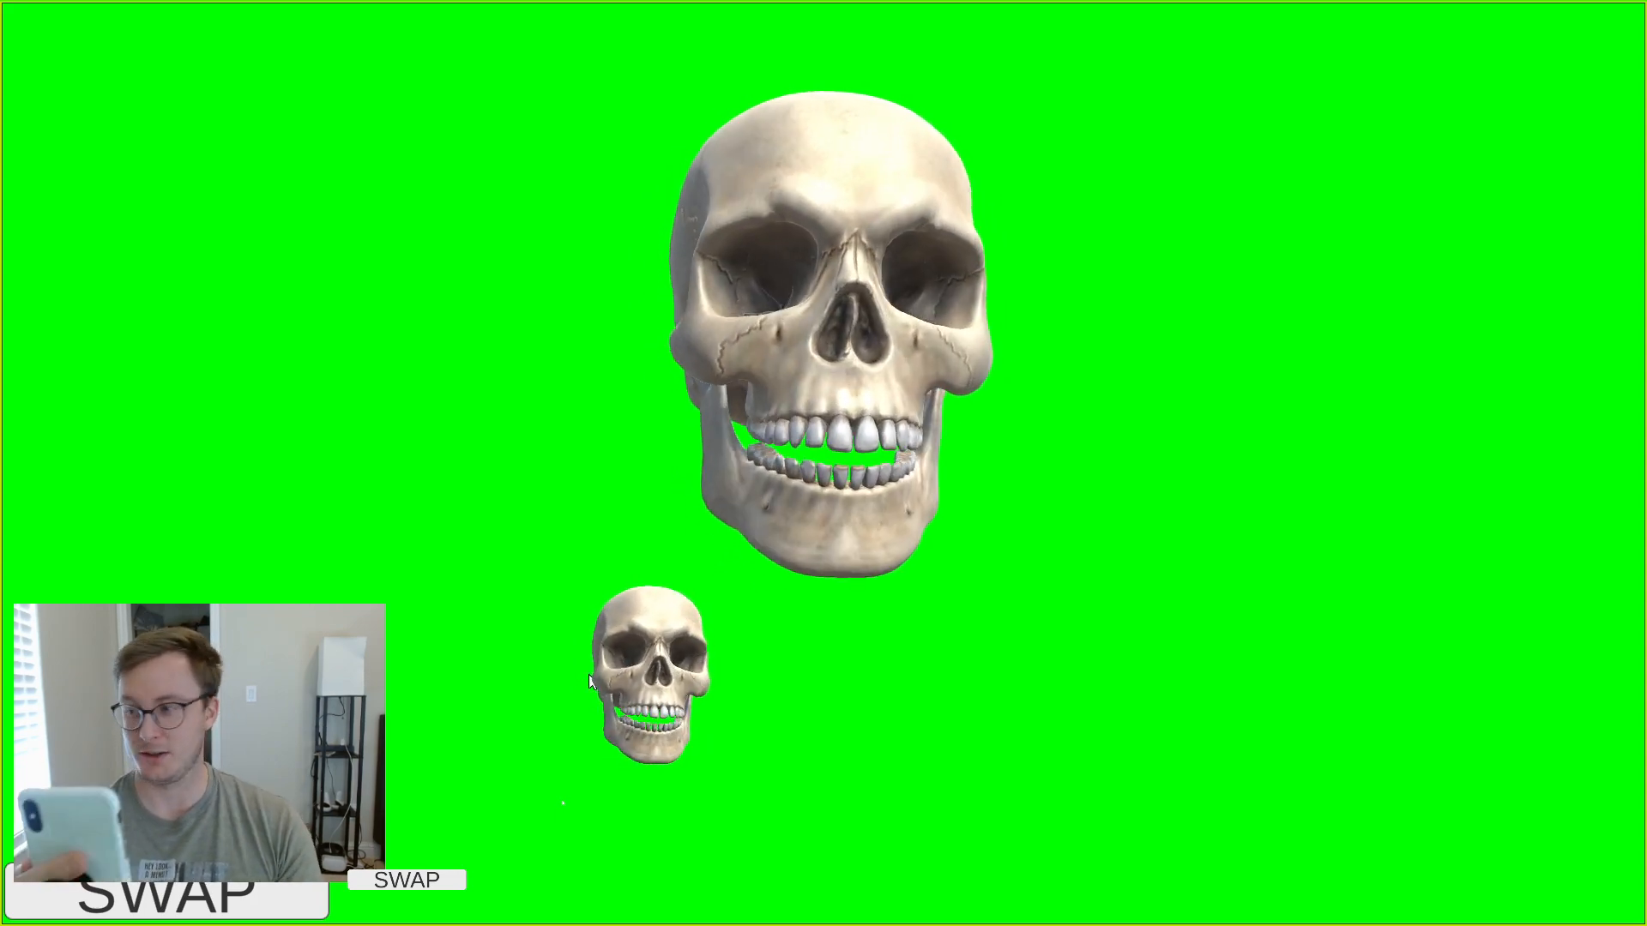
- Switch back to the Unity editor and close the Build Settings
{"action": "key", "text": "alt+Tab"}
{"action": "key", "text": "Tab"}
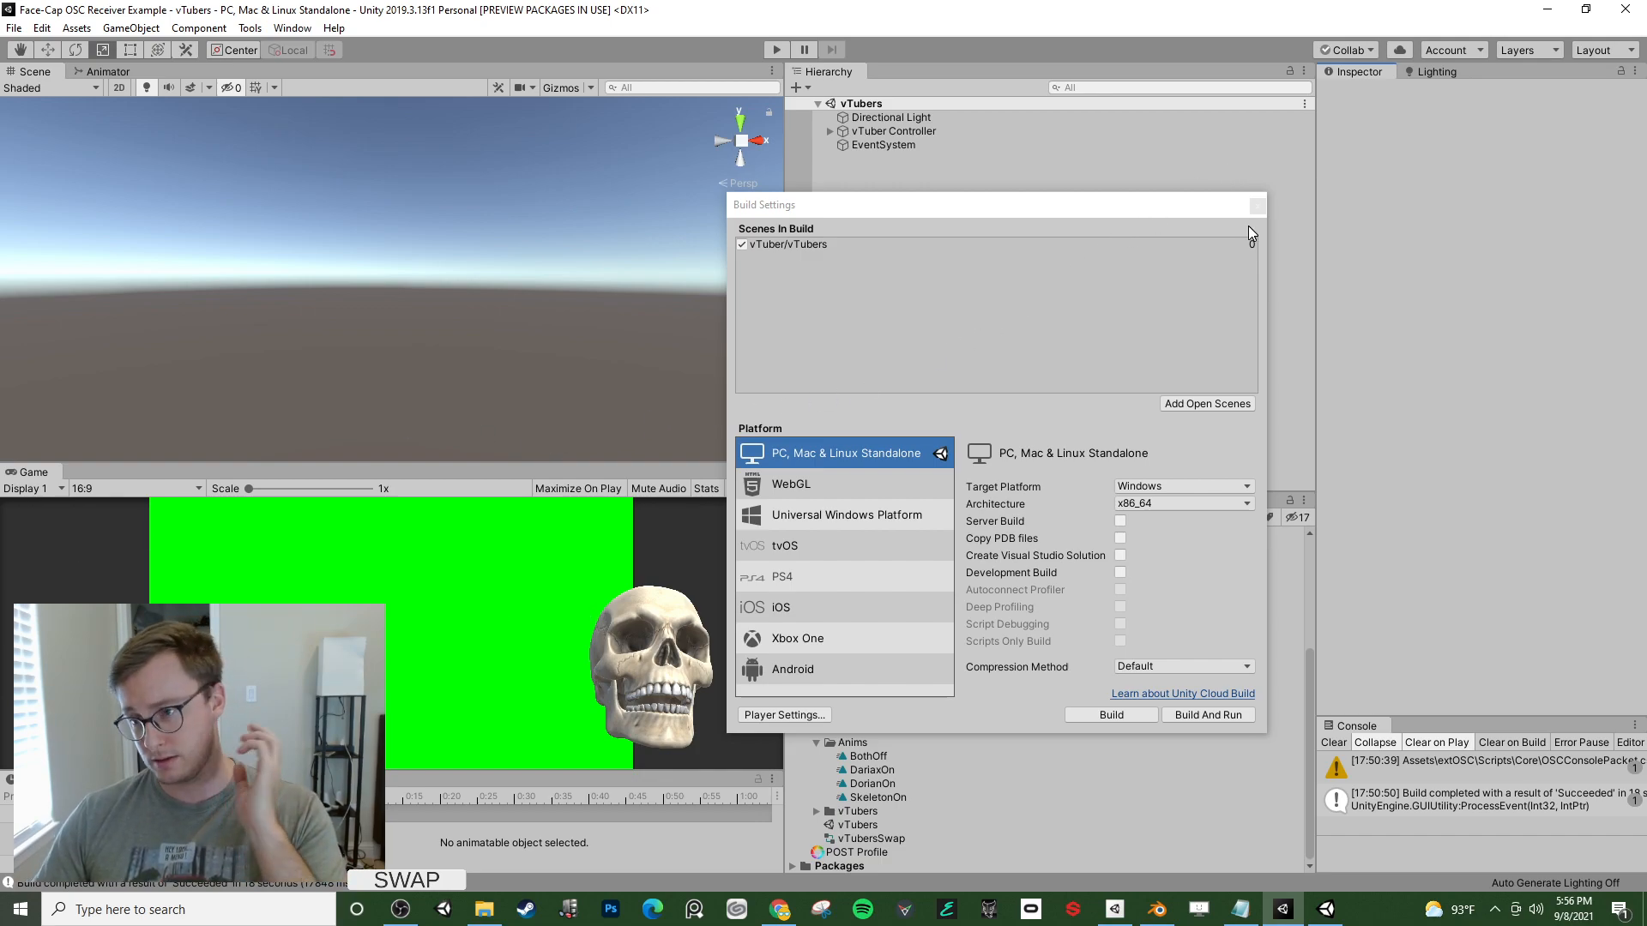
{"action": "left_click", "coordinate": [1257, 206]}
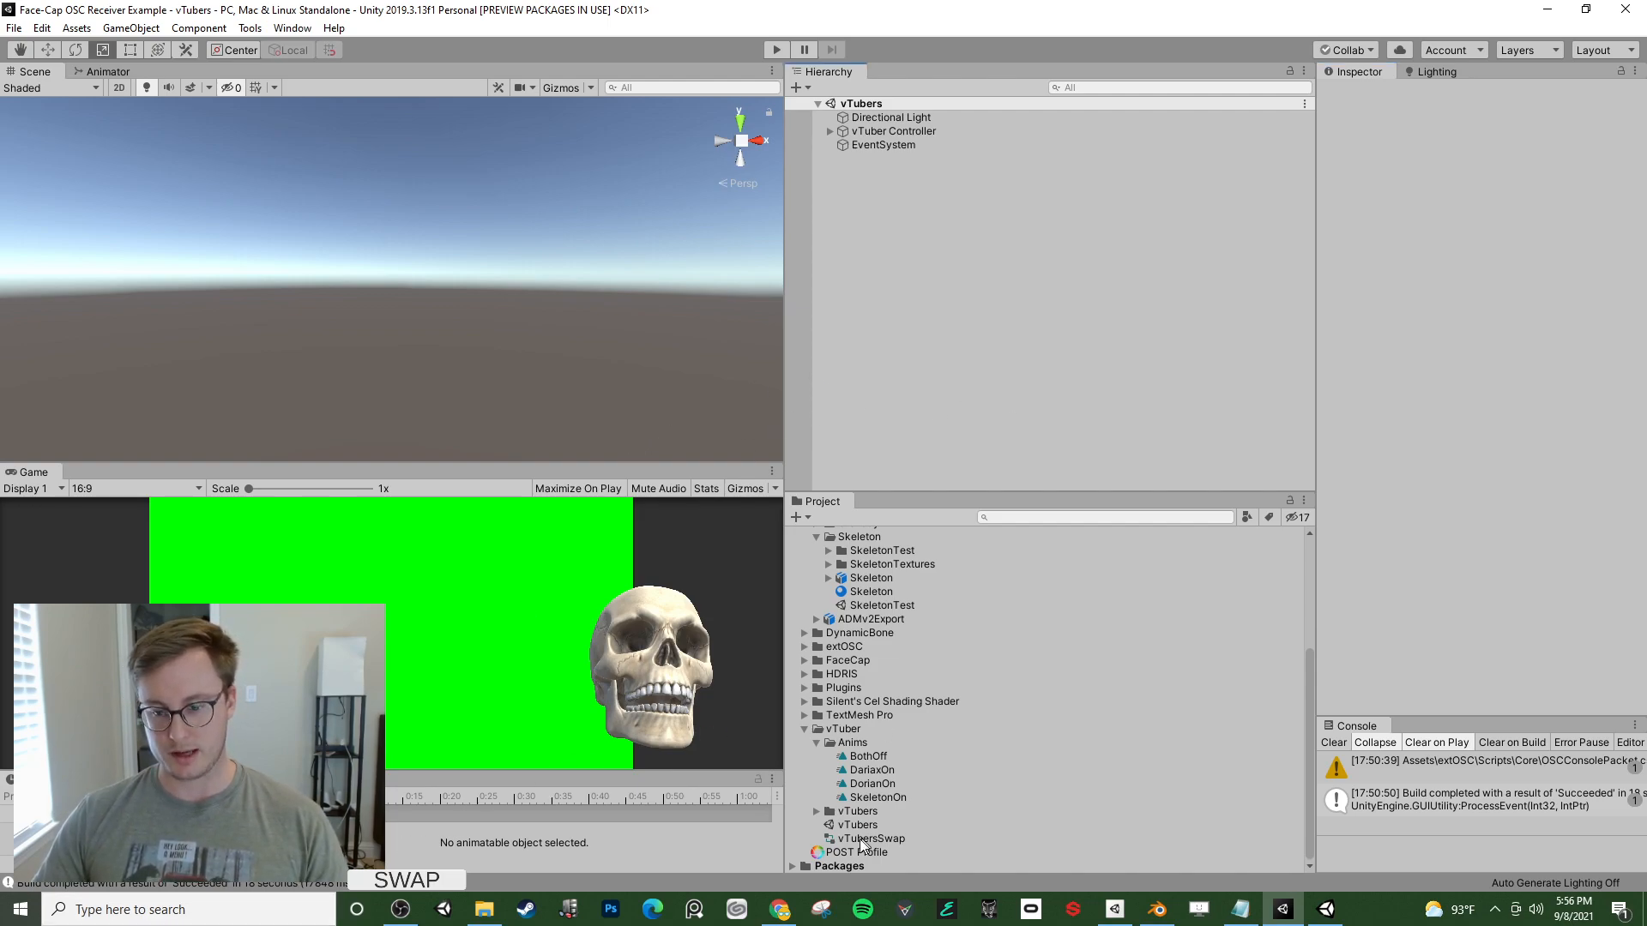
- Switch to Blender, deselect the Skull_Head object and save Skeleton.blend
{"action": "left_click", "coordinate": [1157, 909]}
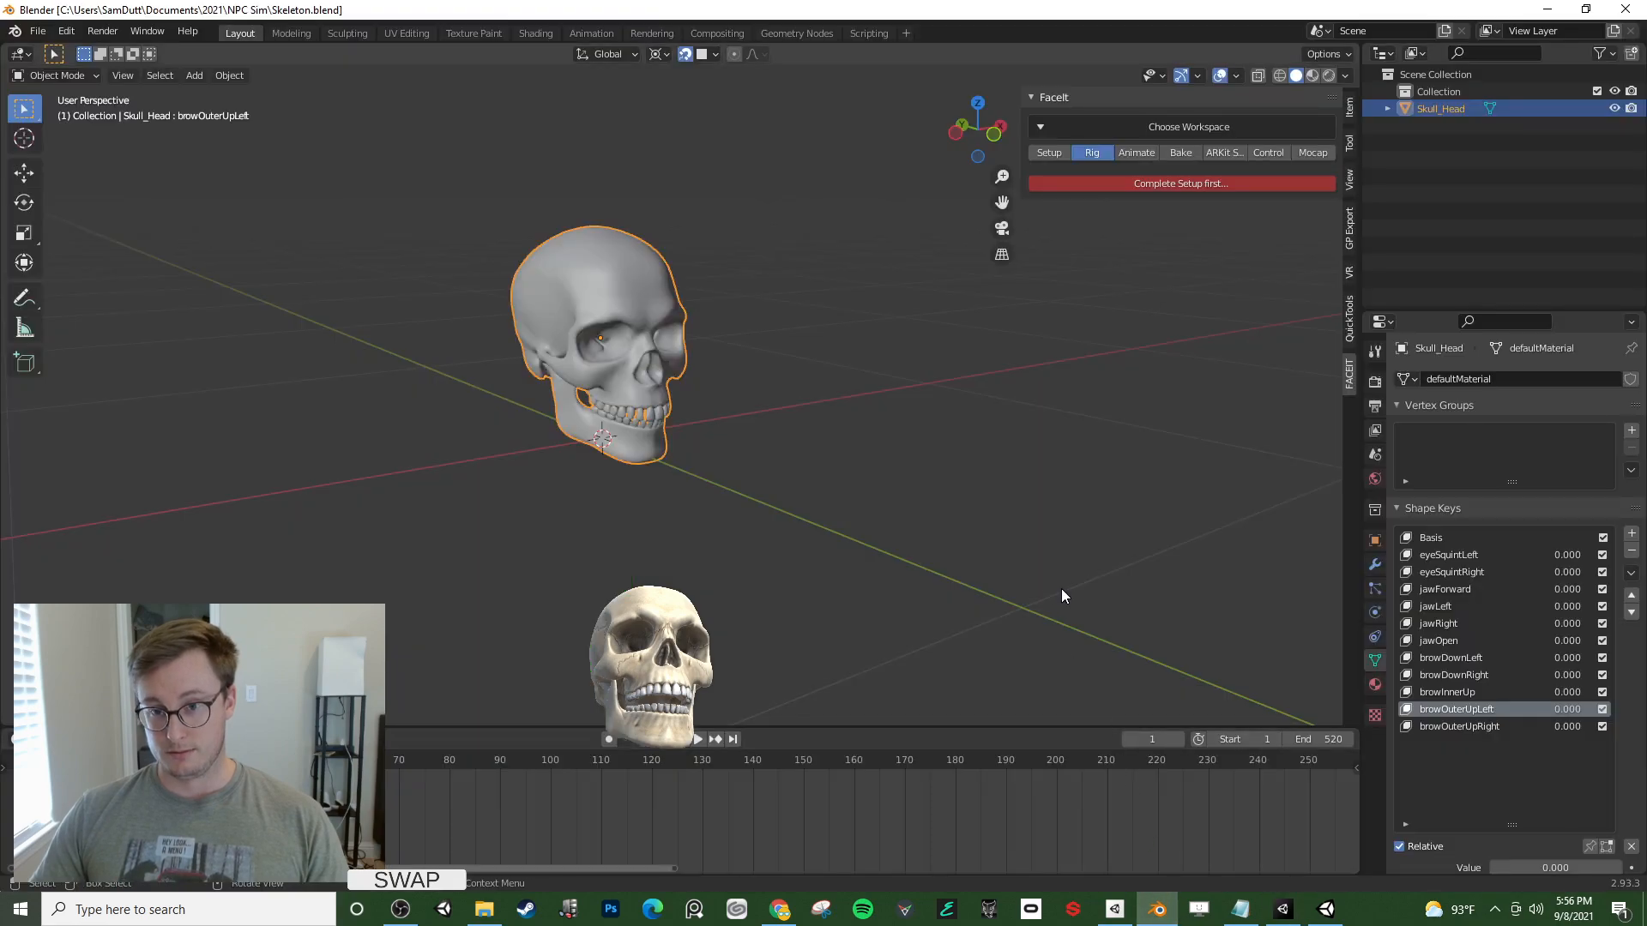
{"action": "left_click", "coordinate": [976, 471]}
{"action": "key", "text": "ctrl+s"}
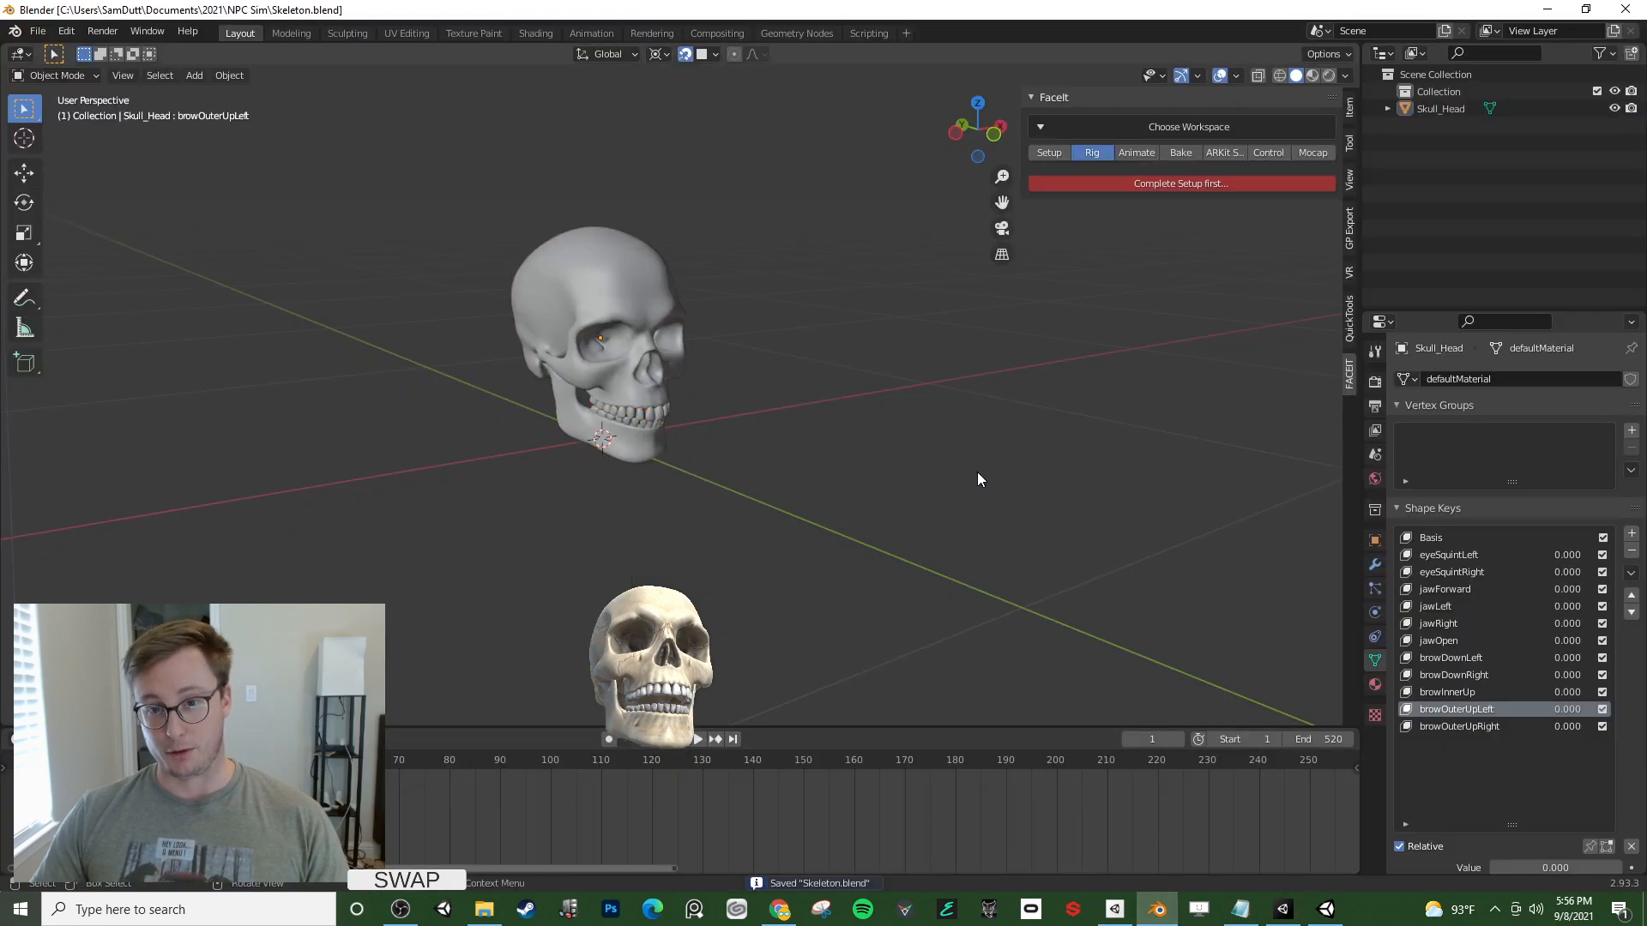
- Open the recent file Human_Lady.blend and view the bust from a front angle
{"action": "left_click", "coordinate": [39, 30]}
{"action": "mouse_move", "coordinate": [75, 90]}
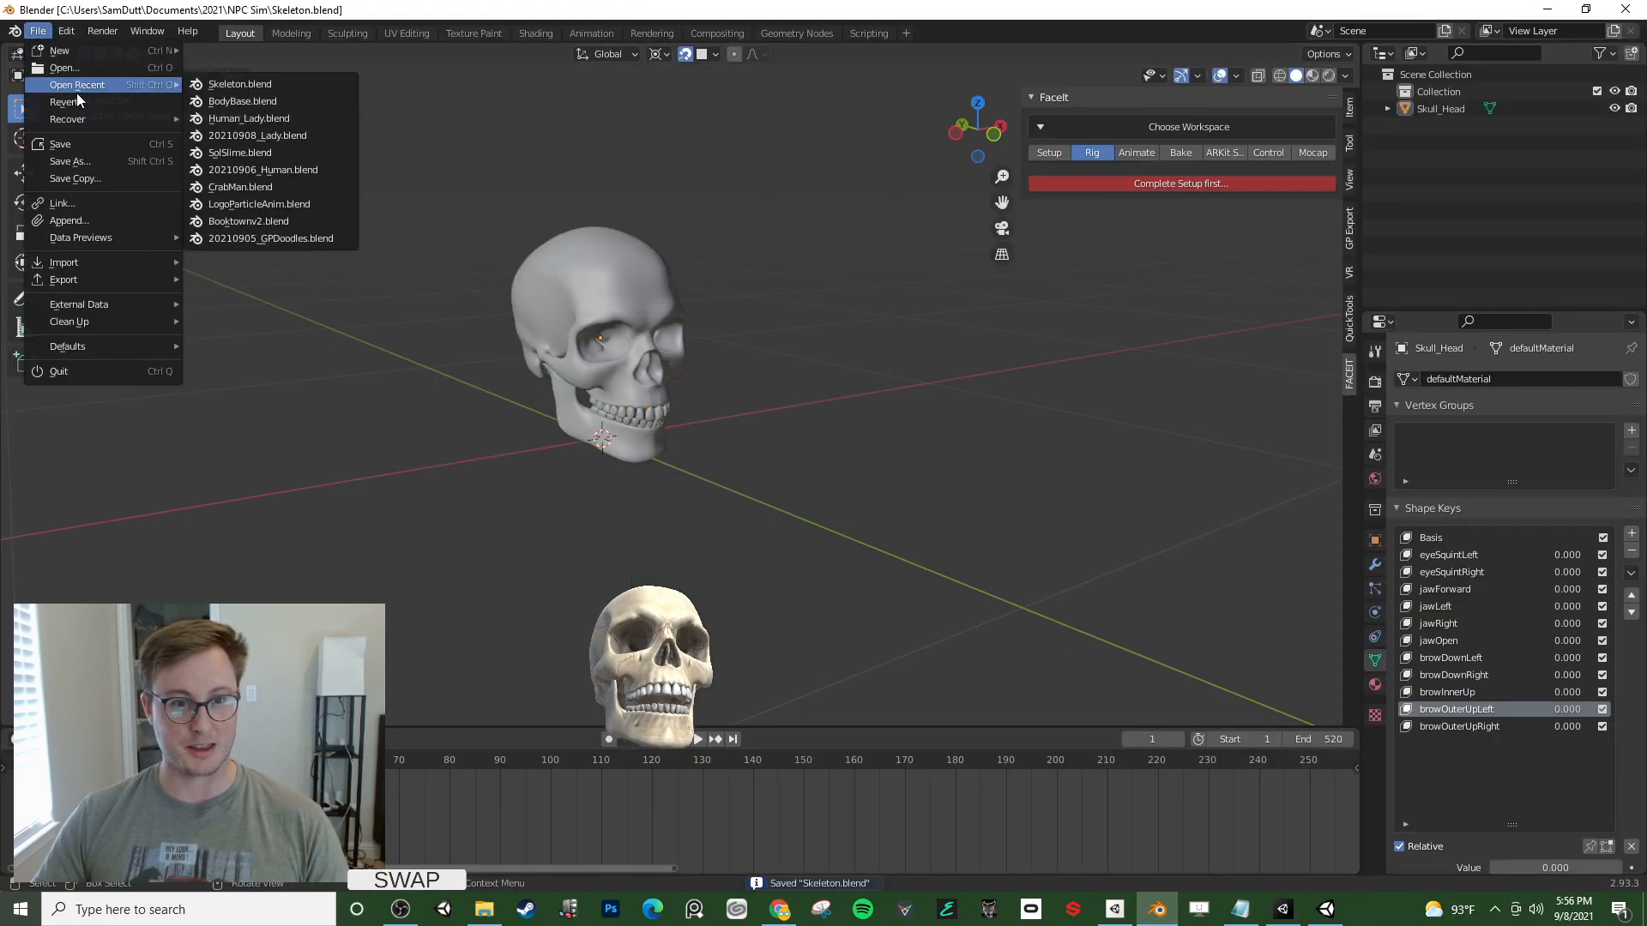
{"action": "left_click", "coordinate": [301, 115]}
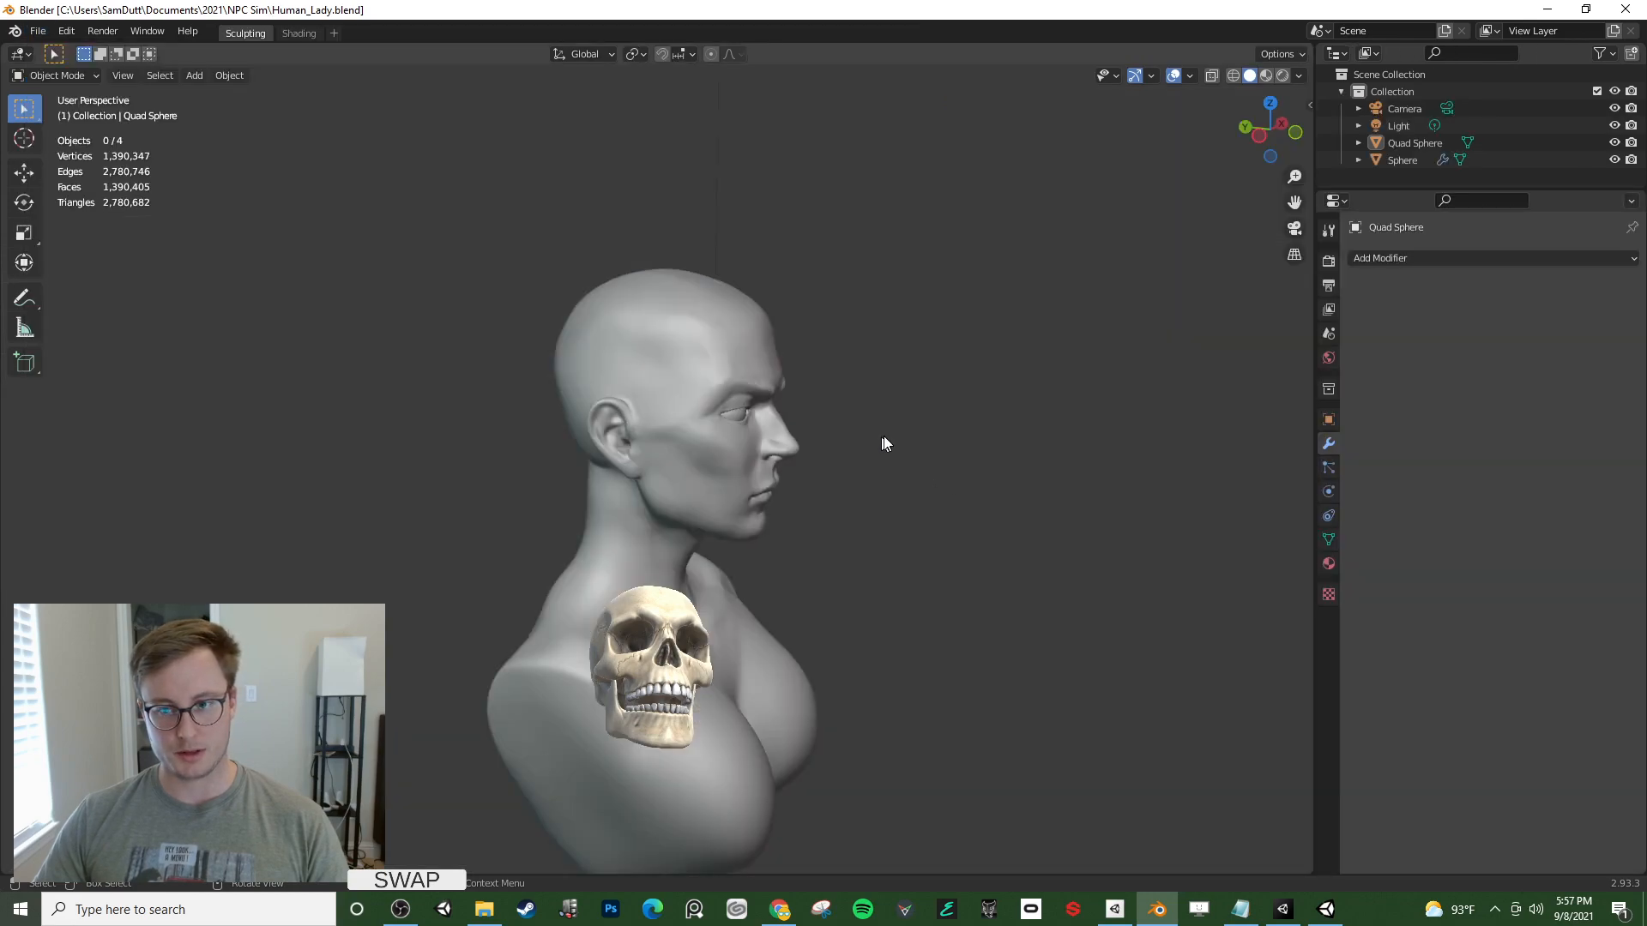
{"action": "middle_click_drag", "start_coordinate": [886, 444], "coordinate": [778, 494]}
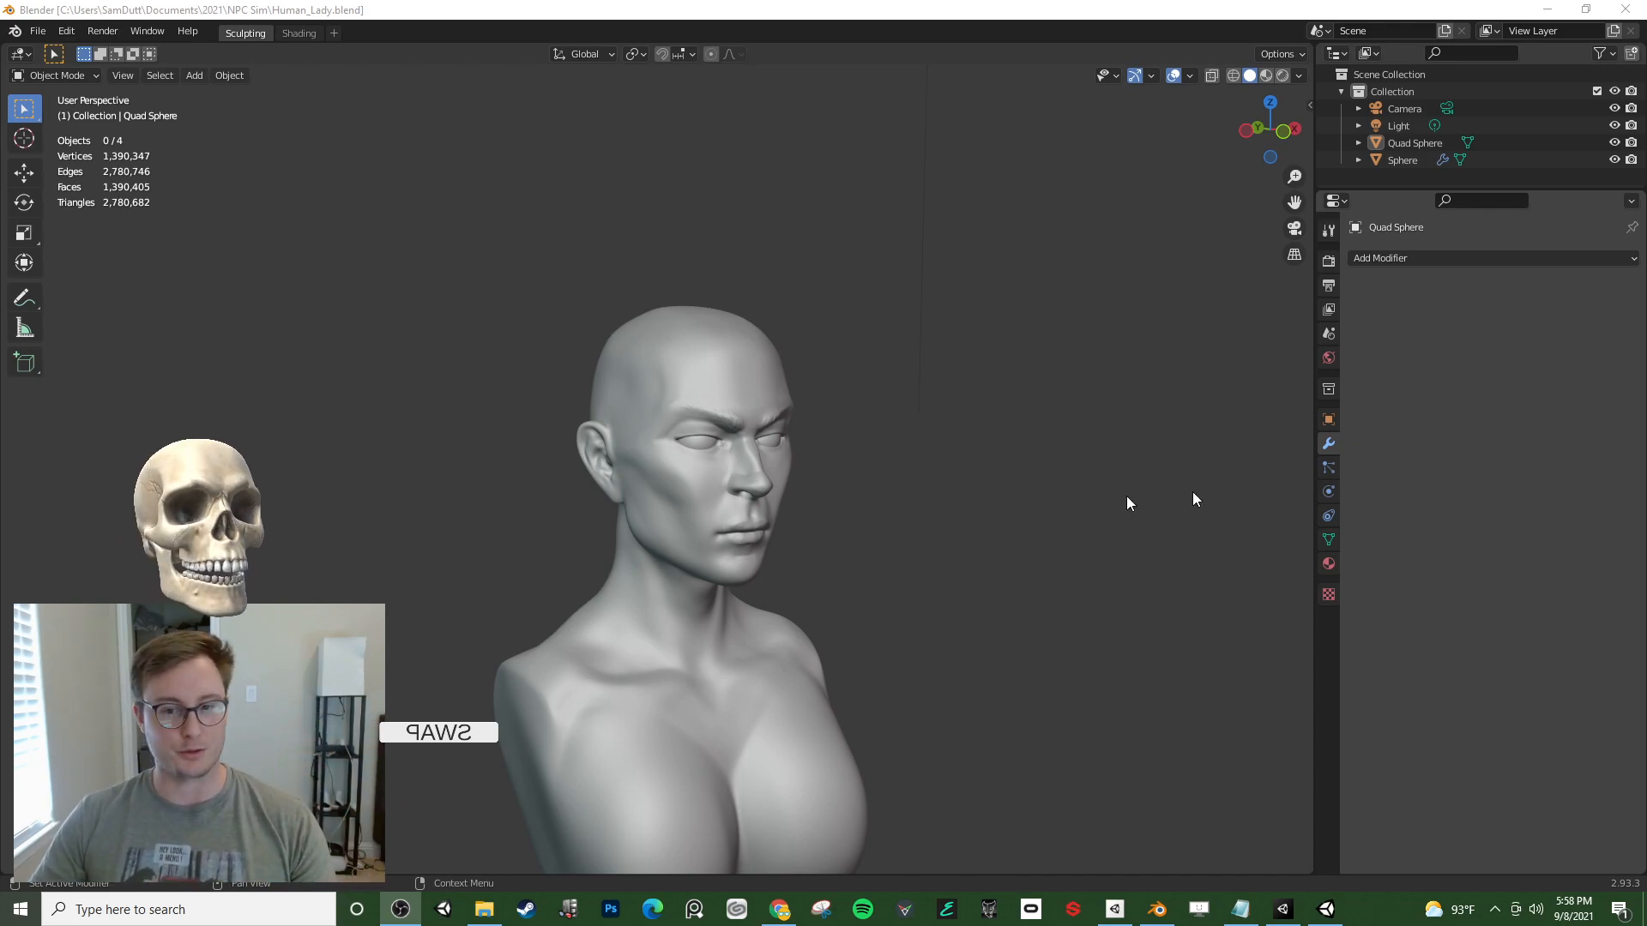
- Save Human_Lady.blend and turn the view to show the other side of the bust's face
{"action": "left_click", "coordinate": [1015, 483]}
{"action": "key", "text": "ctrl+s"}
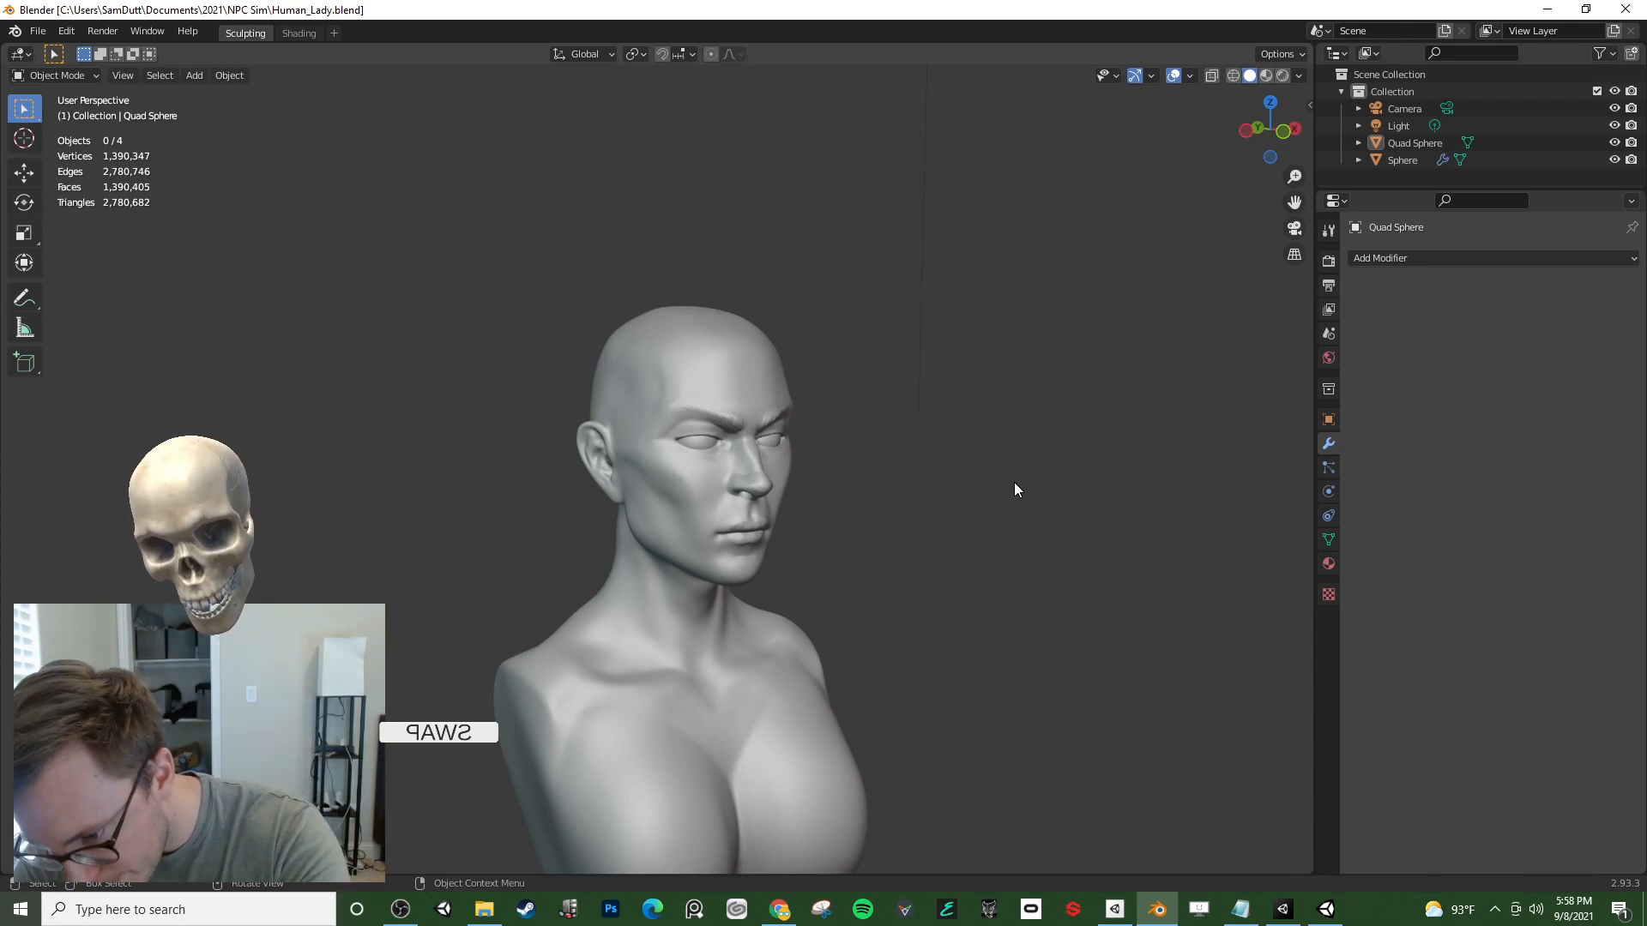
{"action": "left_click", "coordinate": [604, 481]}
{"action": "left_click_drag", "start_coordinate": [1274, 134], "coordinate": [1170, 113]}
{"action": "left_click", "coordinate": [1304, 169]}
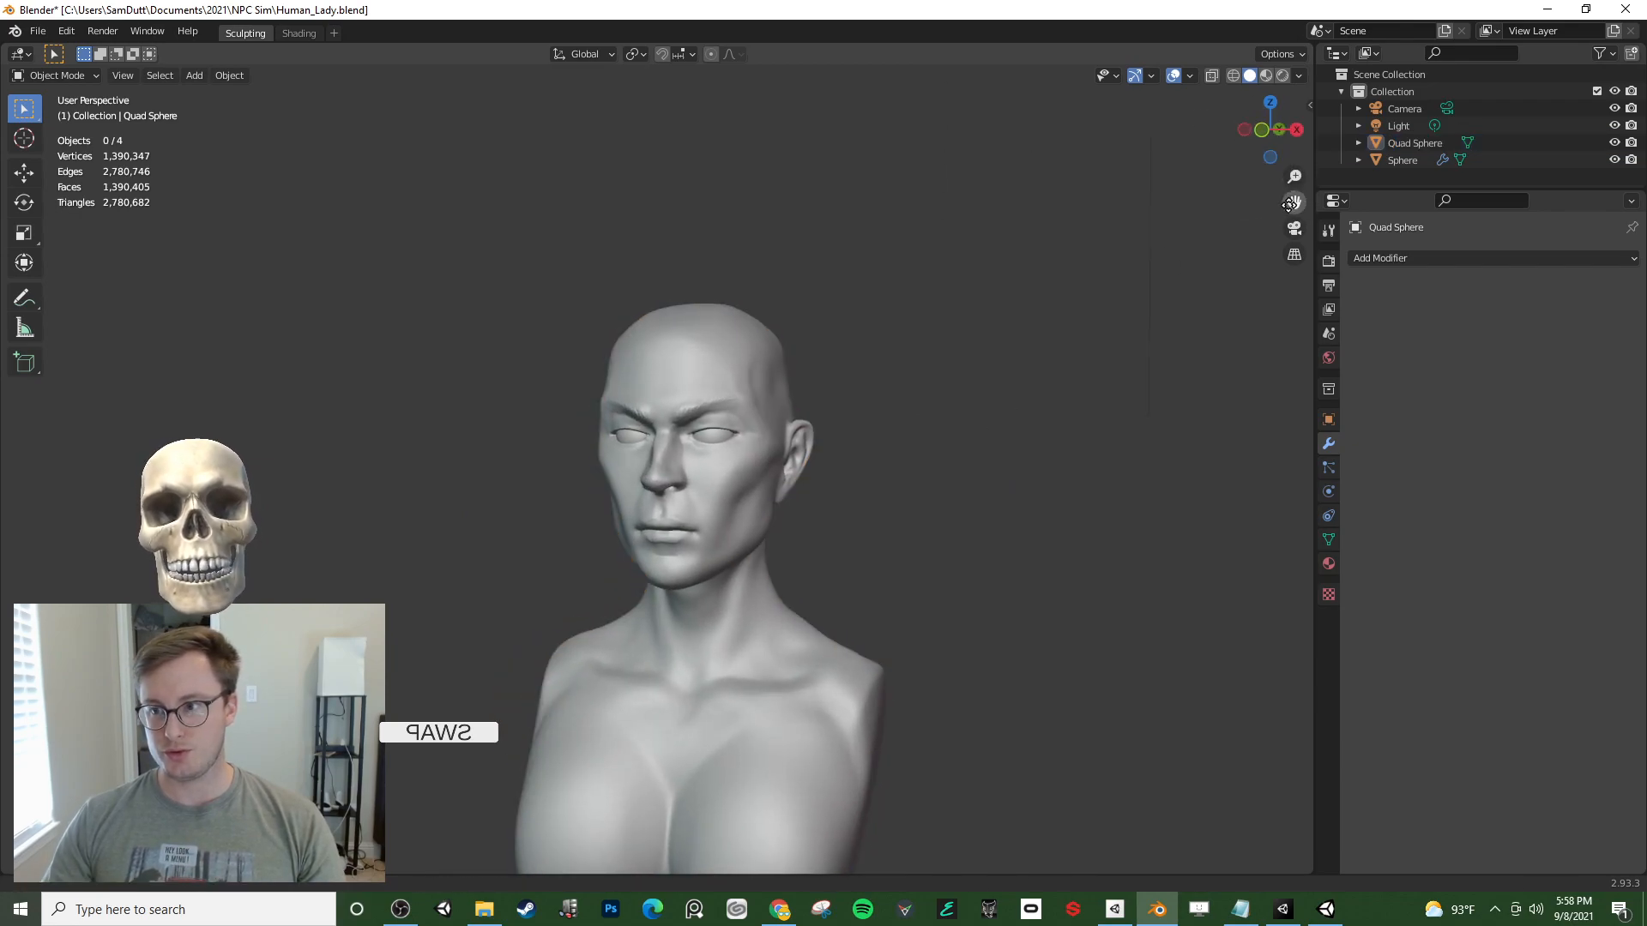
{"action": "left_click_drag", "start_coordinate": [1294, 201], "coordinate": [1305, 160]}
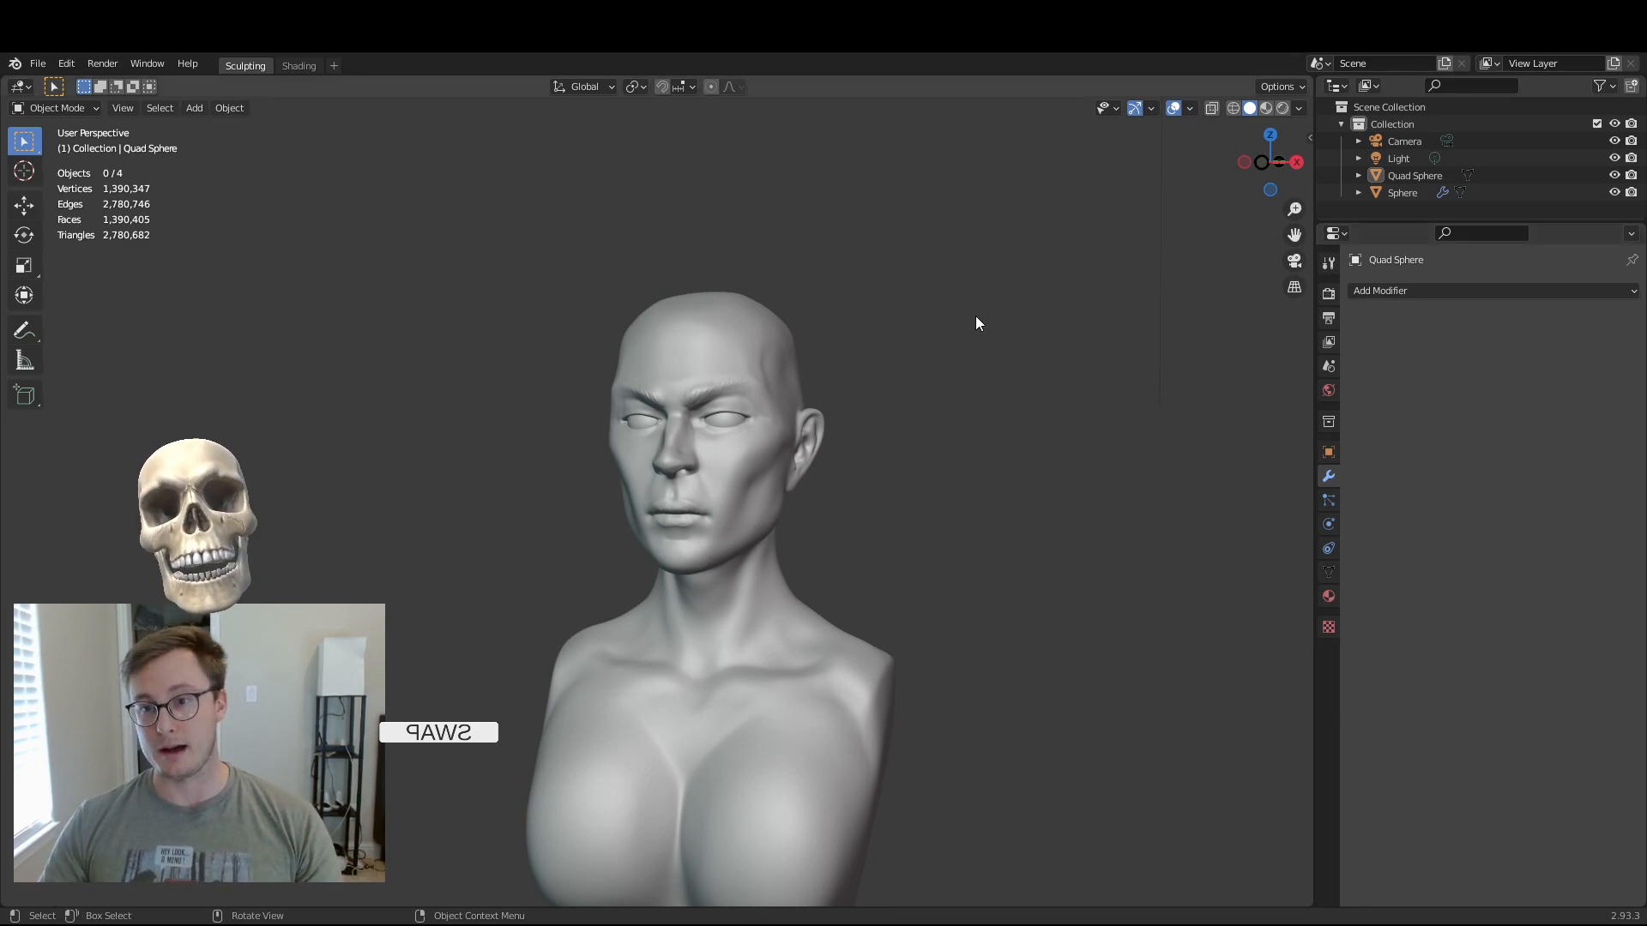
- Select the female bust mesh and put it into Sculpt Mode
{"action": "left_click_drag", "start_coordinate": [1293, 209], "coordinate": [1192, 174]}
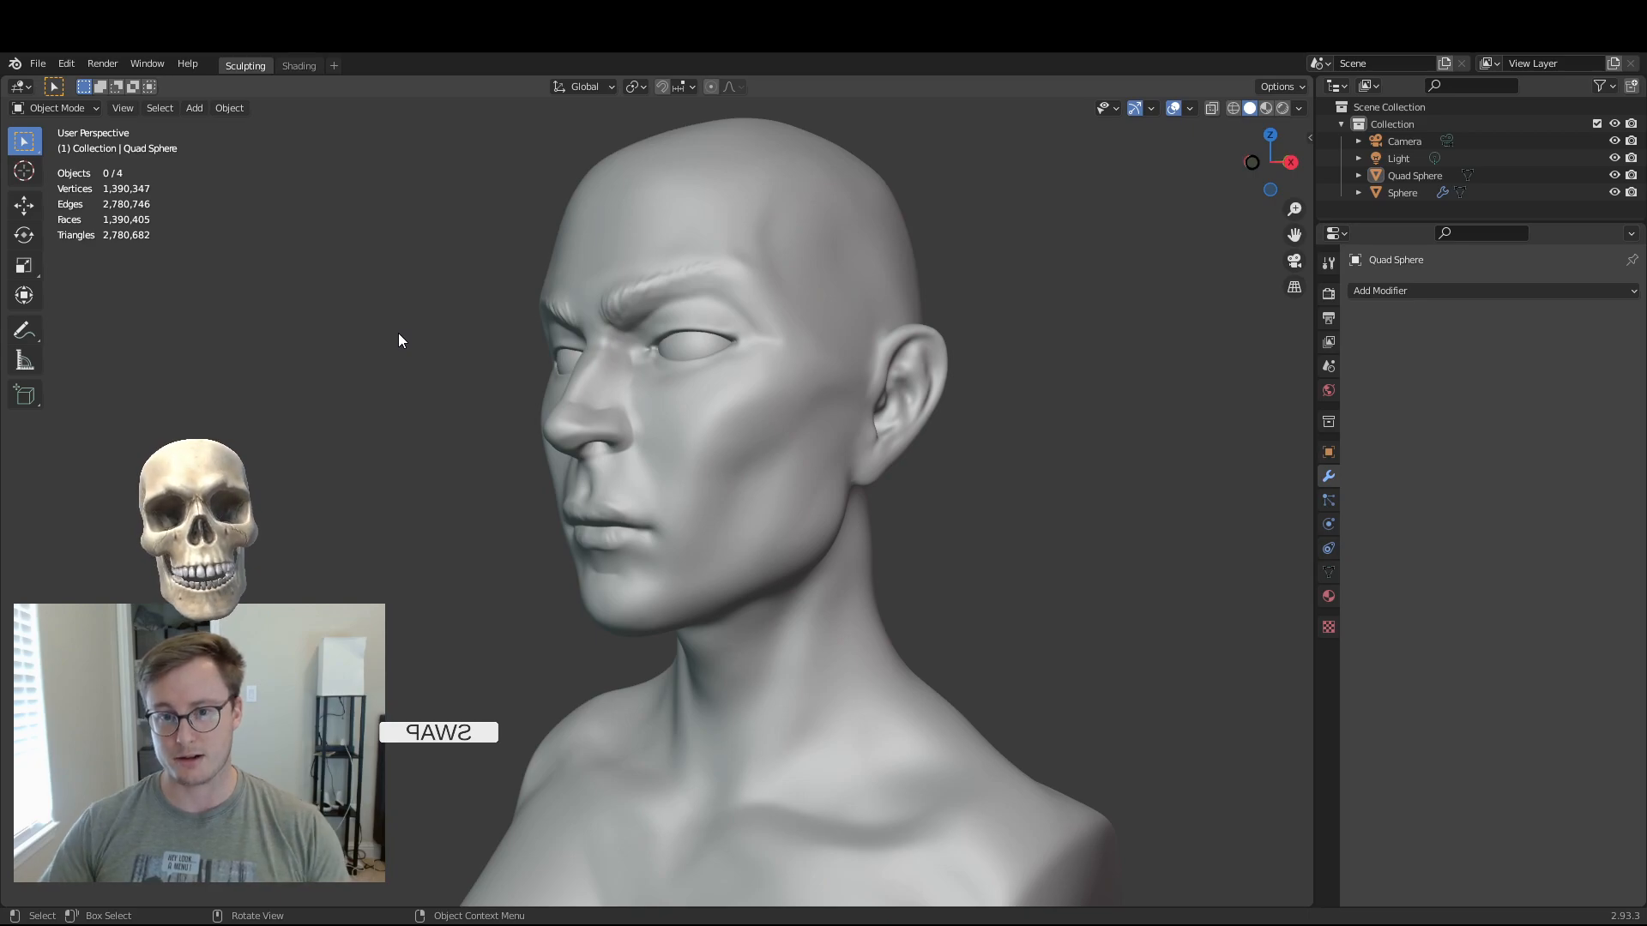
{"action": "left_click_drag", "start_coordinate": [1264, 184], "coordinate": [1124, 204]}
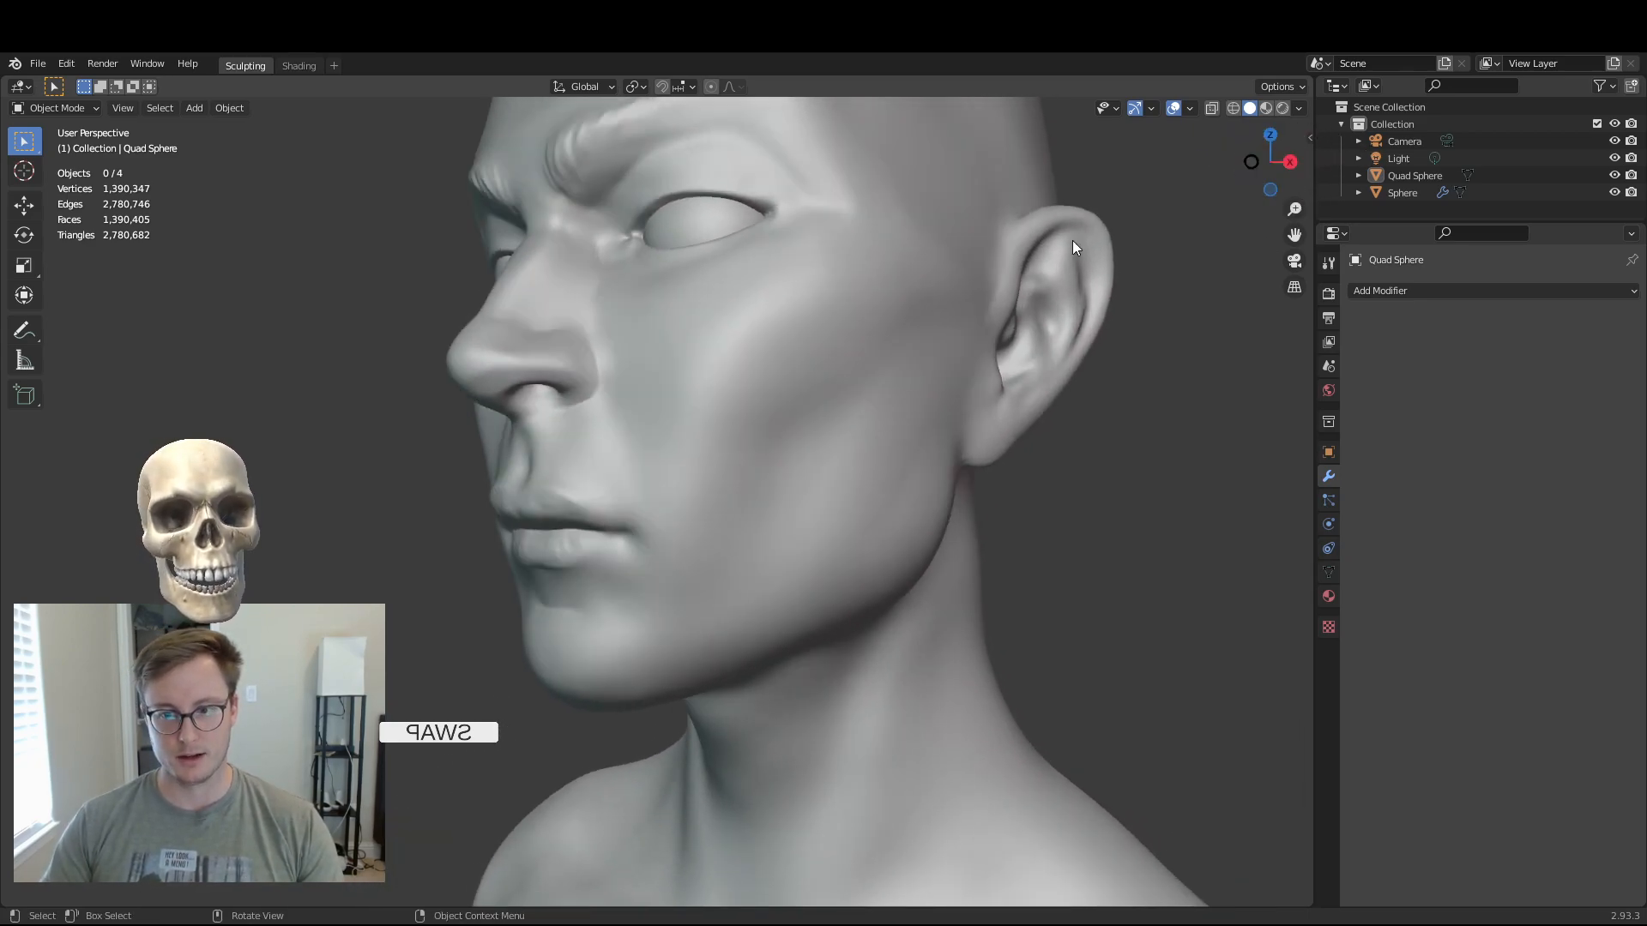
{"action": "left_click", "coordinate": [740, 462]}
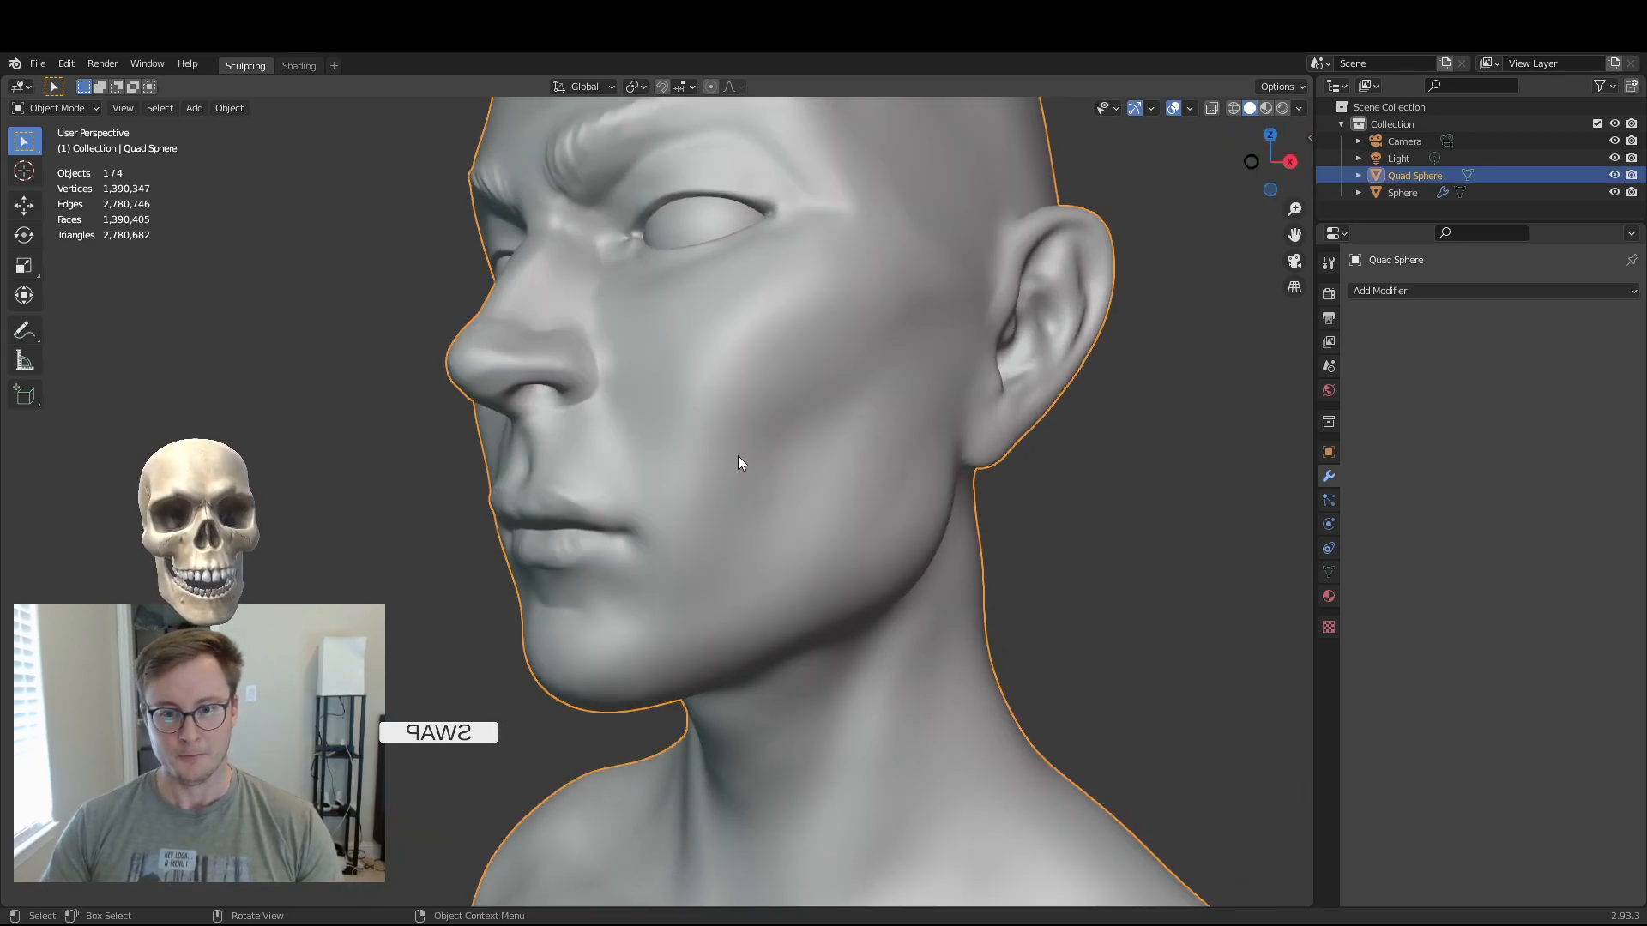
{"action": "left_click", "coordinate": [63, 109]}
{"action": "left_click", "coordinate": [62, 166]}
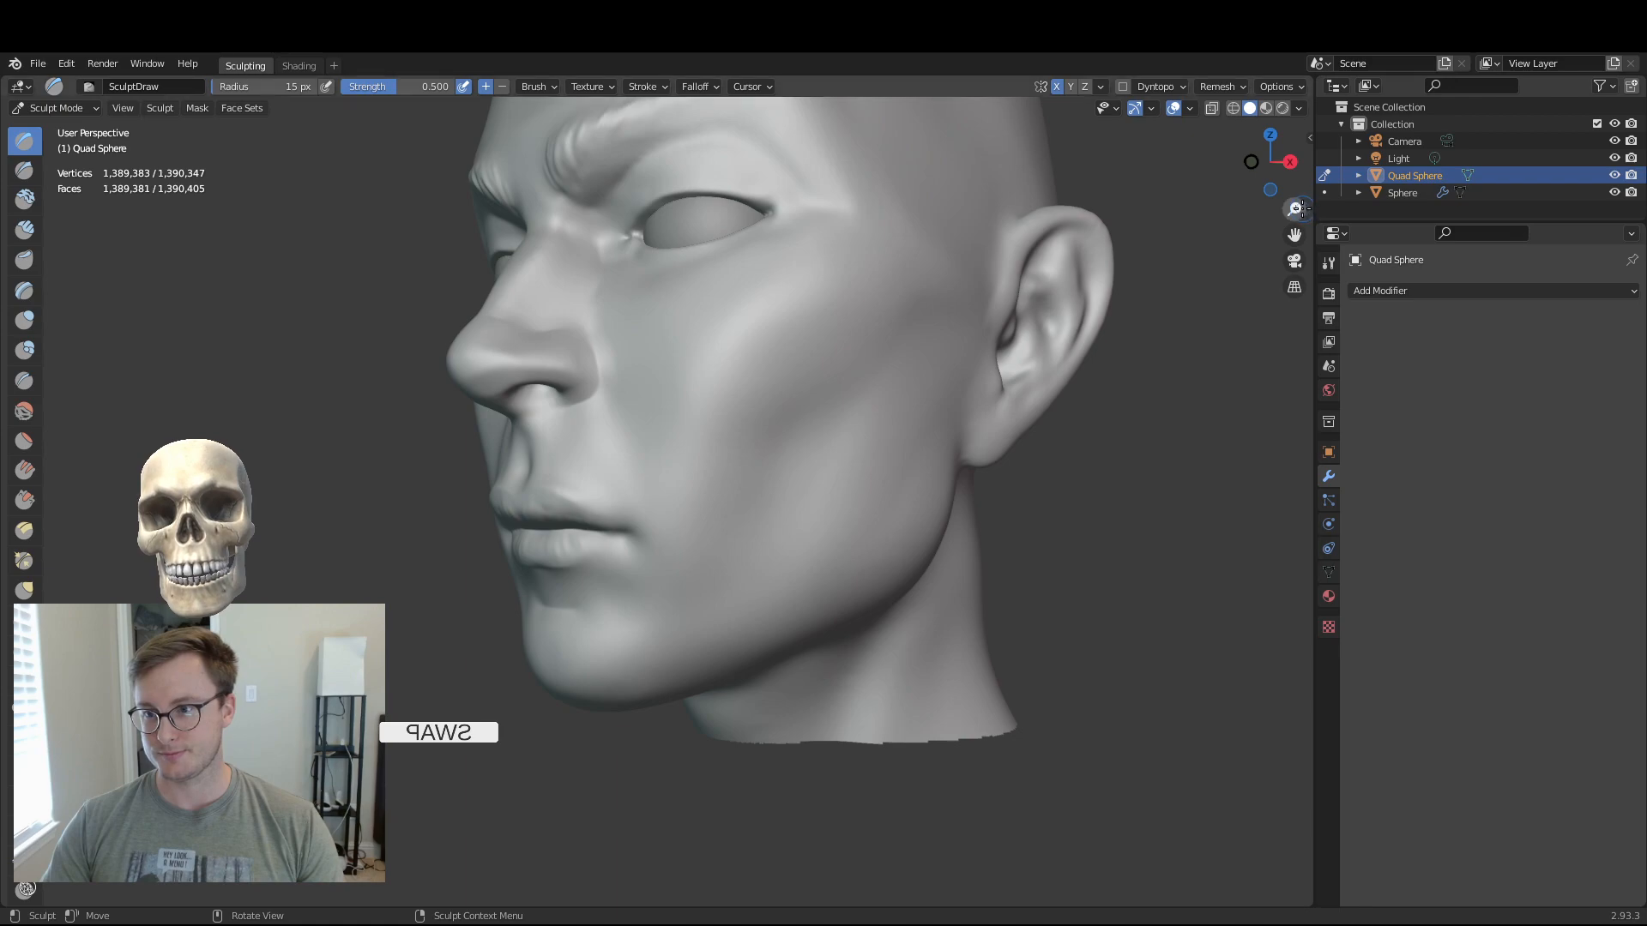
- Reveal the hidden shoulders and chest of the bust below the neck in Sculpt Mode
{"action": "left_click_drag", "start_coordinate": [1295, 210], "coordinate": [1271, 338]}
{"action": "left_click_drag", "start_coordinate": [1270, 165], "coordinate": [1307, 152]}
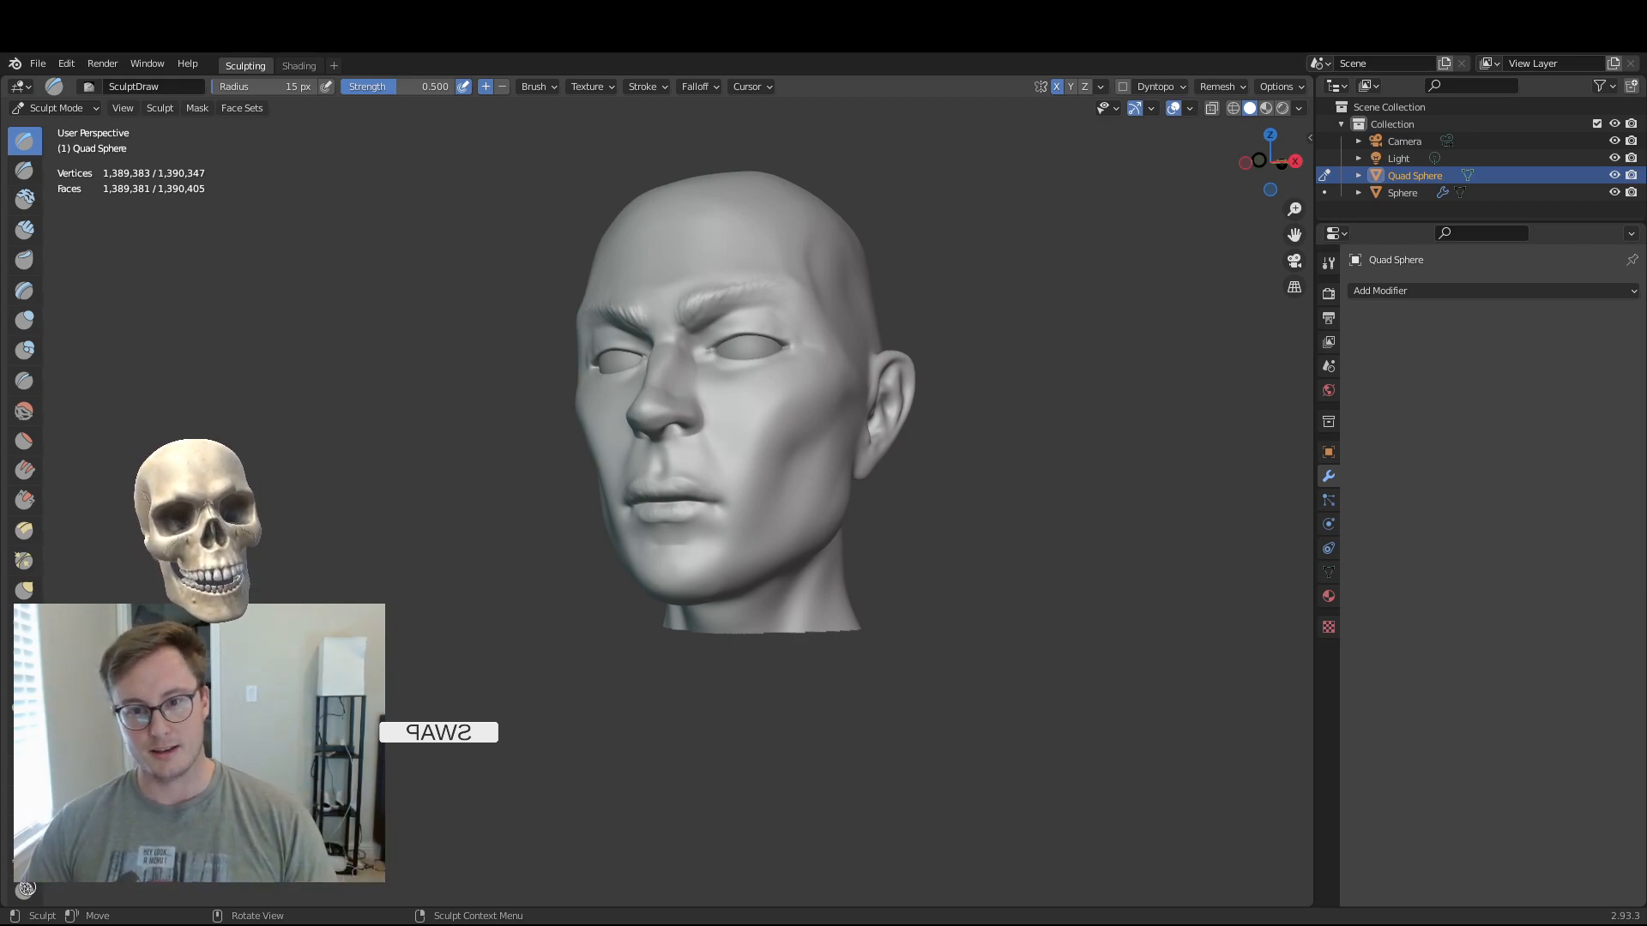
{"action": "left_click_drag", "start_coordinate": [1268, 160], "coordinate": [1117, 176]}
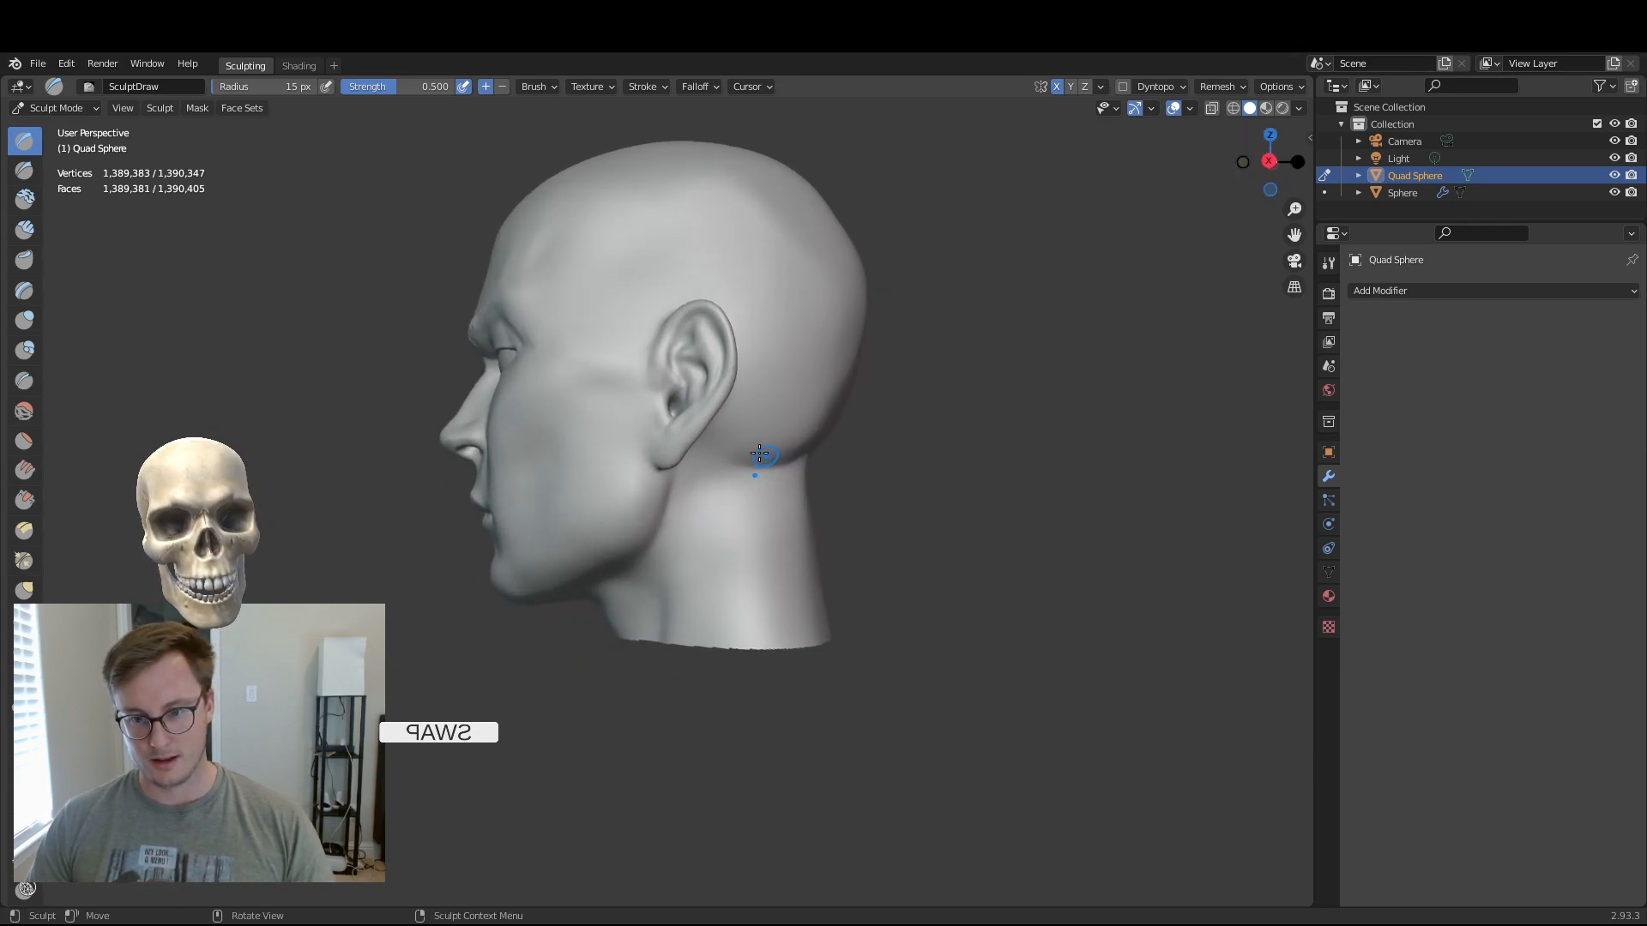
{"action": "left_click_drag", "start_coordinate": [1269, 161], "coordinate": [1074, 269]}
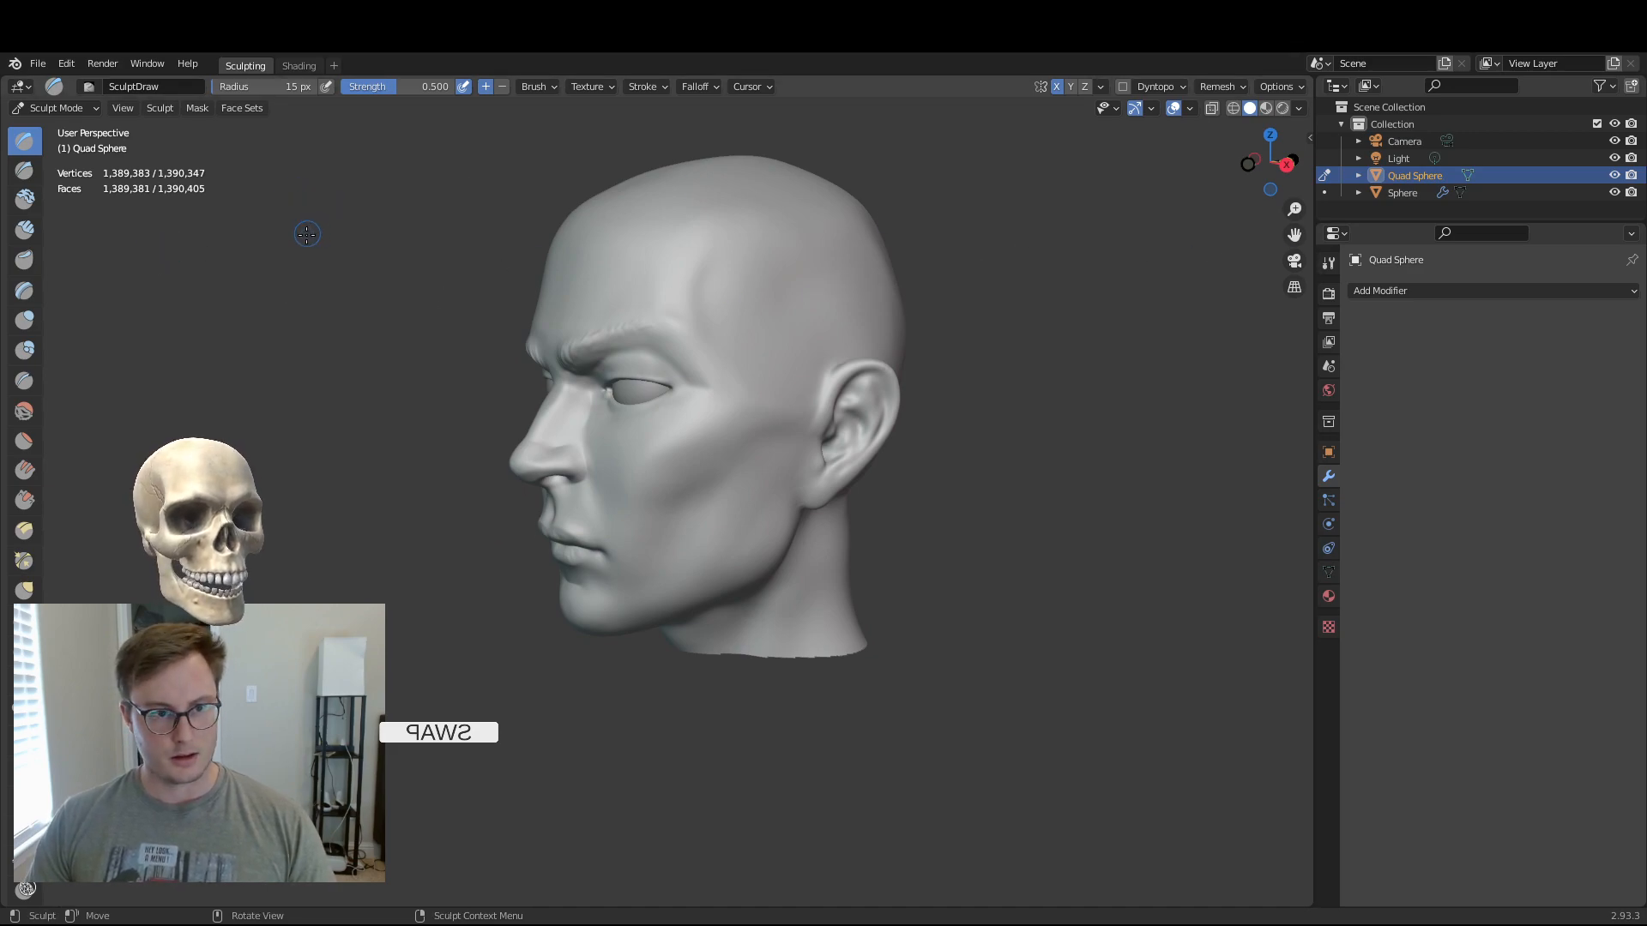
{"action": "key", "text": "alt+h"}
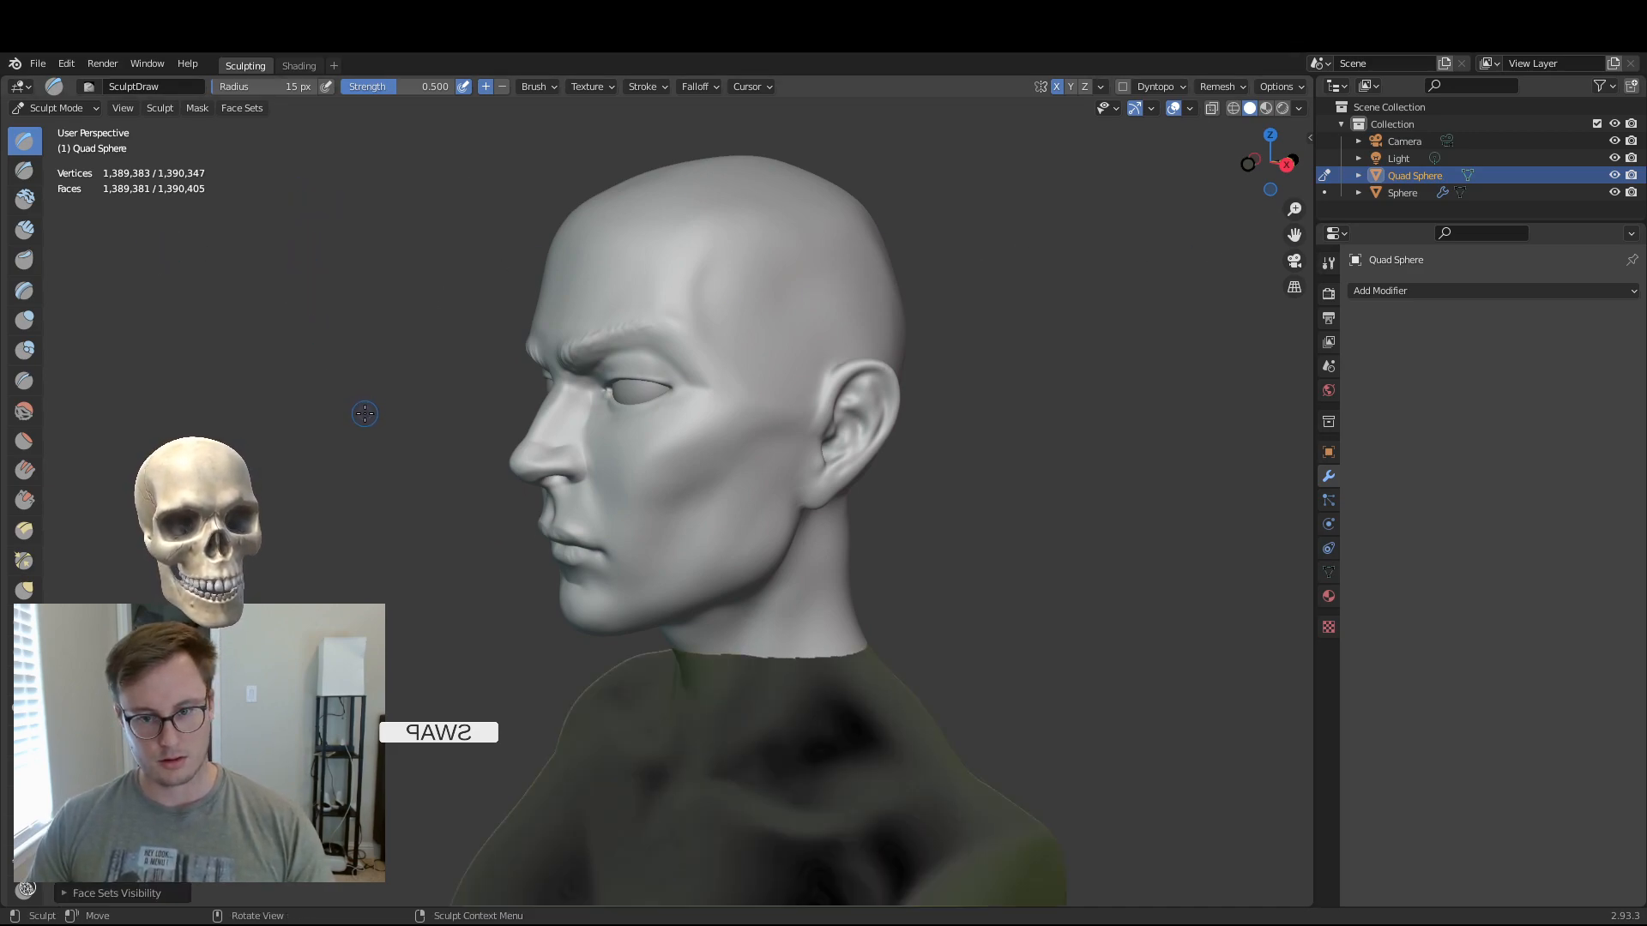
- Return the bust to Object Mode, deselect it and save the file
{"action": "left_click_drag", "start_coordinate": [1270, 175], "coordinate": [1391, 183]}
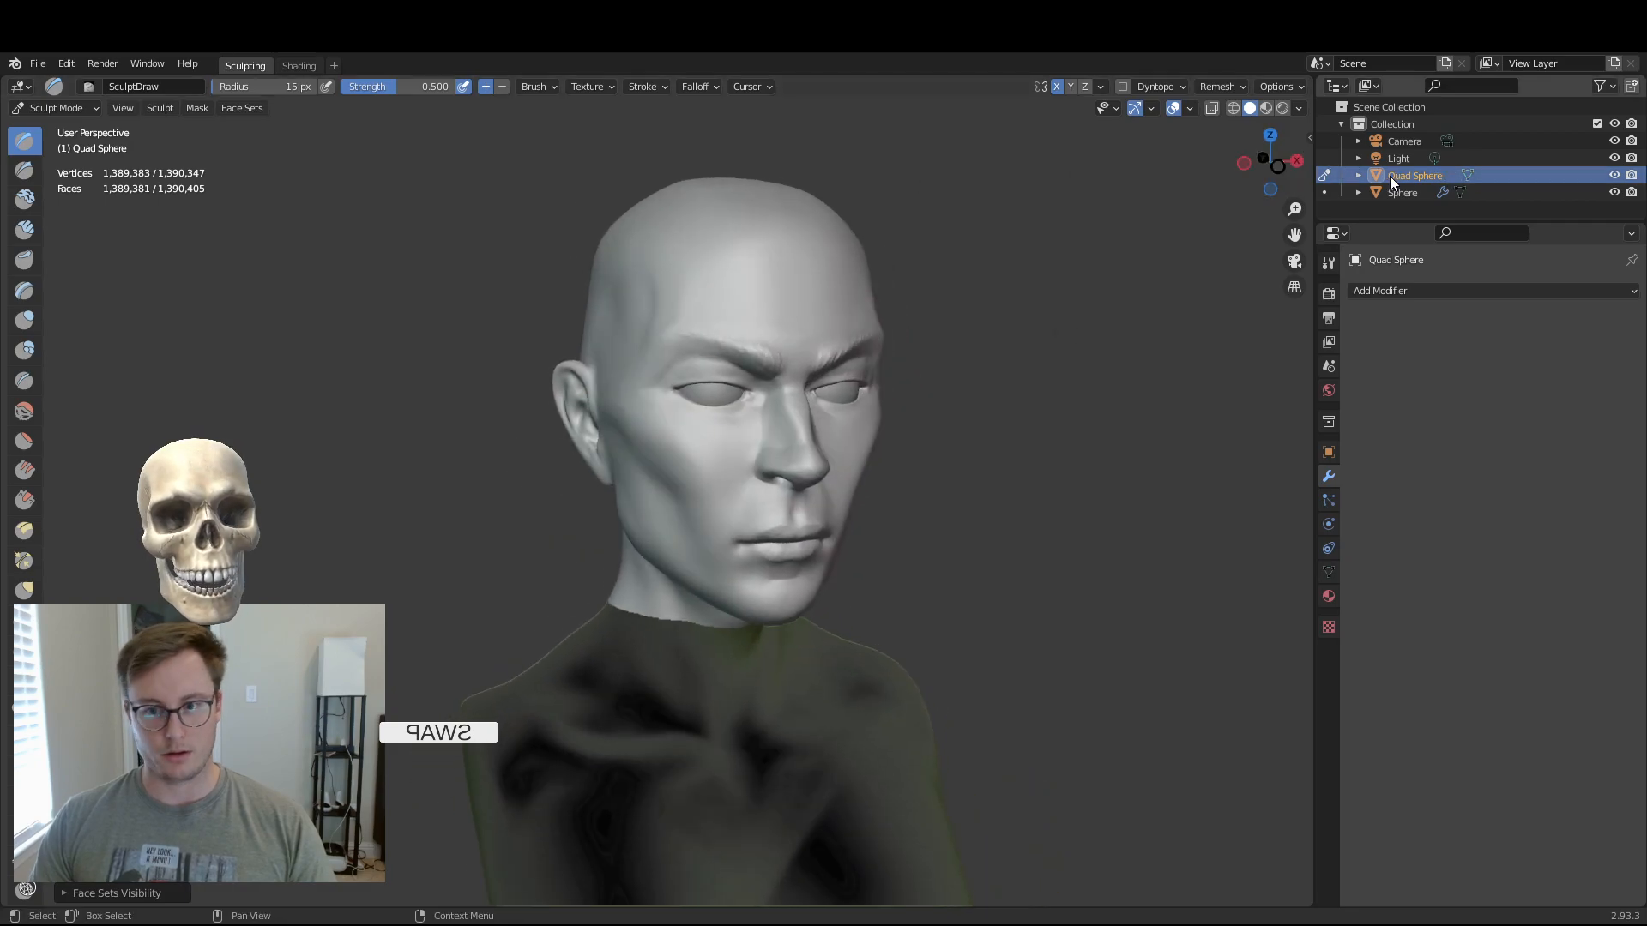
{"action": "left_click", "coordinate": [60, 108]}
{"action": "left_click", "coordinate": [62, 127]}
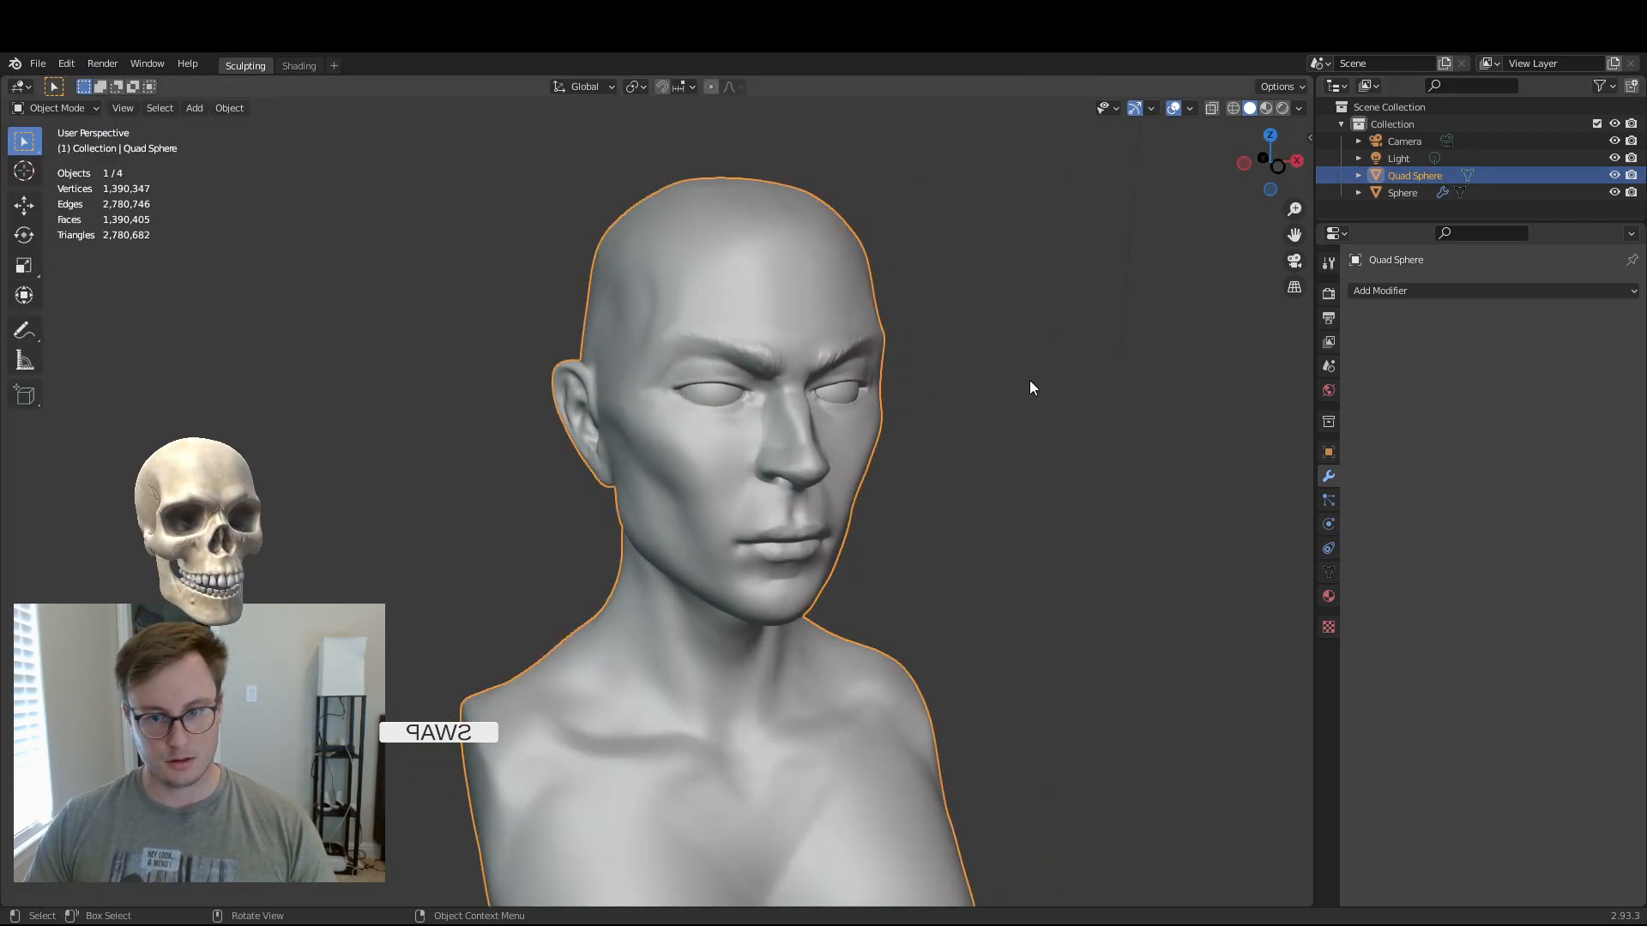
{"action": "left_click", "coordinate": [983, 445]}
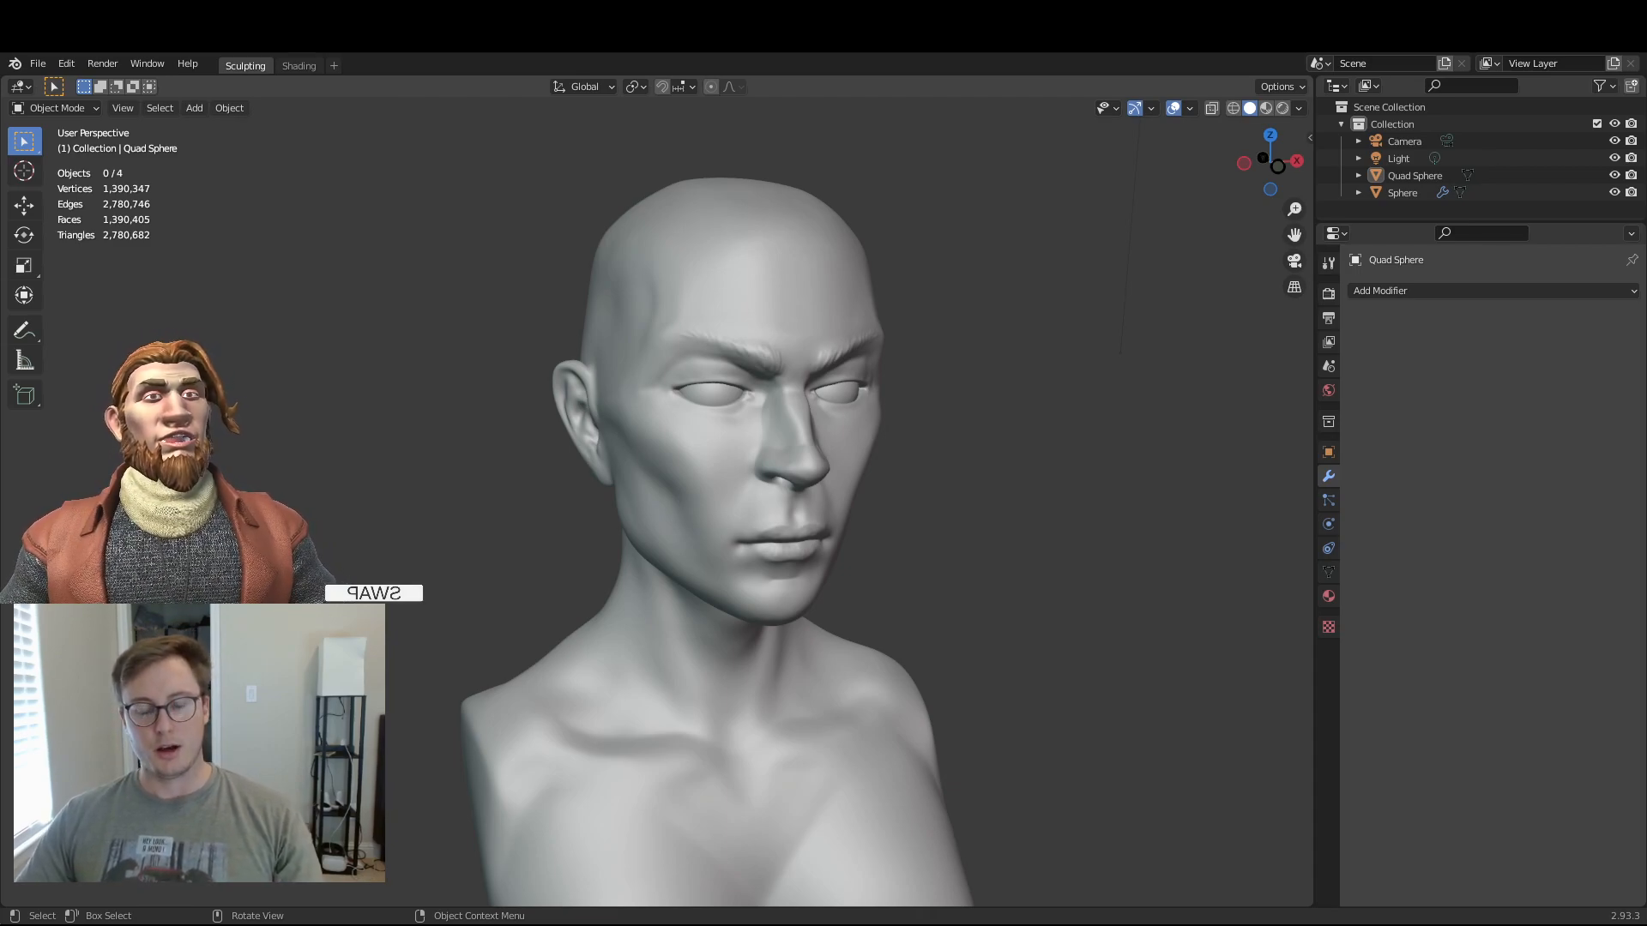
{"action": "key", "text": "ctrl+s"}
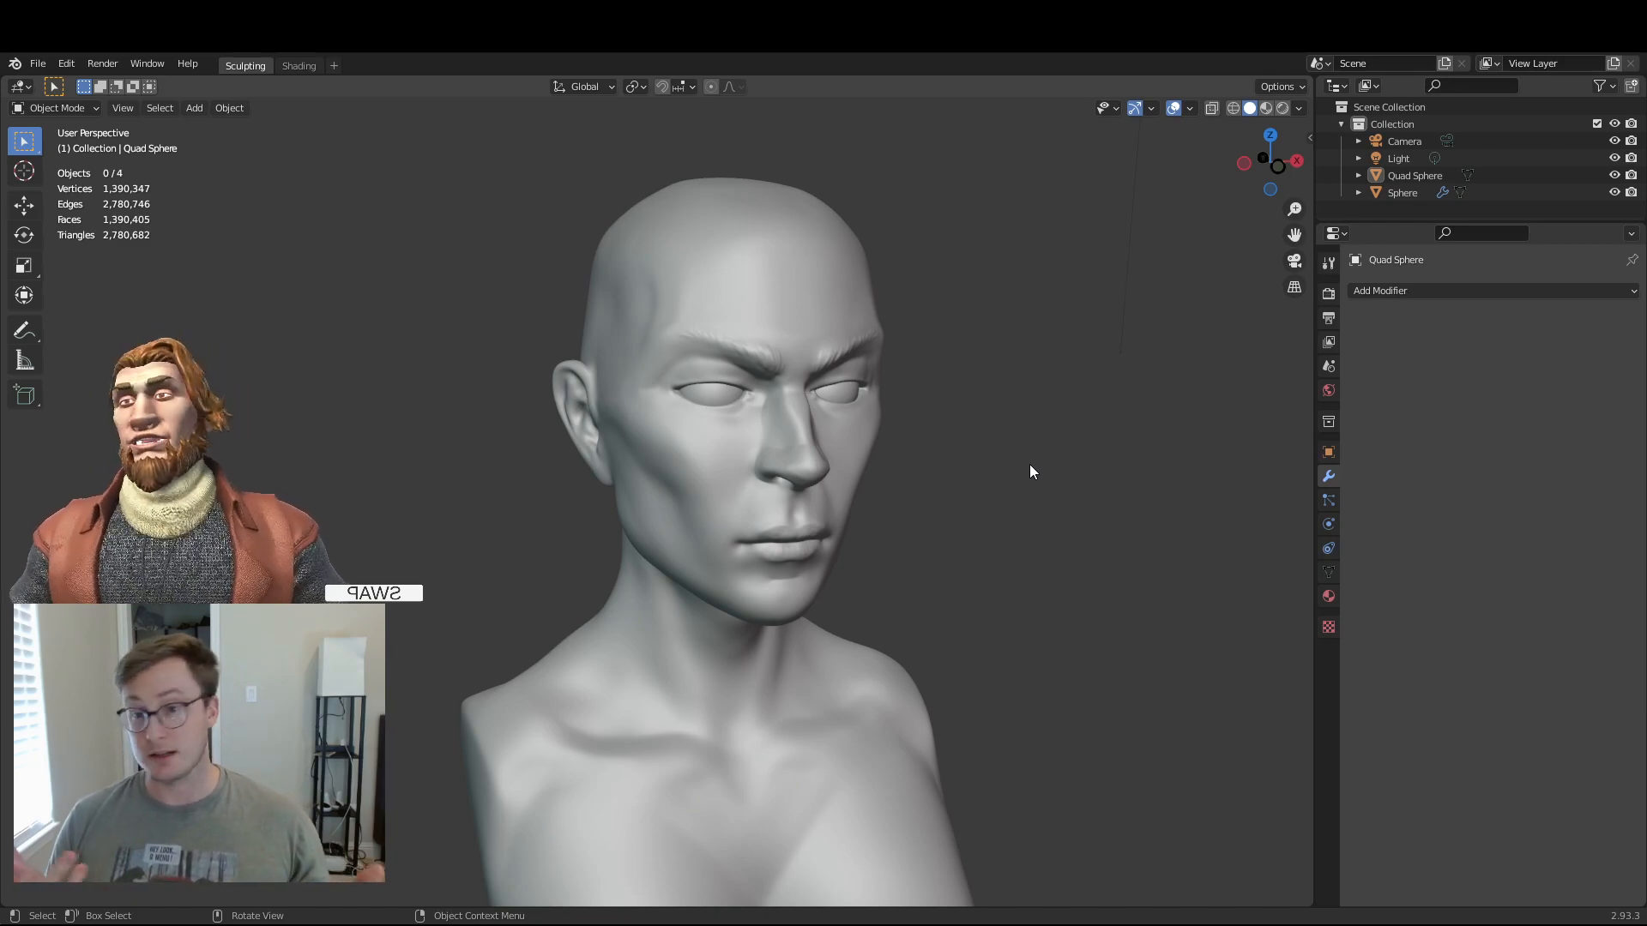
- Select the bust, put it back into Sculpt Mode and choose the Elastic Deform brush
{"action": "mouse_move", "coordinate": [788, 346]}
{"action": "middle_mouse_down"}
{"action": "mouse_move", "coordinate": [742, 445]}
{"action": "mouse_move", "coordinate": [919, 452]}
{"action": "mouse_move", "coordinate": [841, 423]}
{"action": "mouse_move", "coordinate": [923, 334]}
{"action": "middle_mouse_up"}
{"action": "mouse_move", "coordinate": [780, 423]}
{"action": "middle_mouse_down"}
{"action": "mouse_move", "coordinate": [723, 511]}
{"action": "mouse_move", "coordinate": [770, 527]}
{"action": "mouse_move", "coordinate": [726, 554]}
{"action": "mouse_move", "coordinate": [731, 537]}
{"action": "mouse_move", "coordinate": [780, 532]}
{"action": "mouse_move", "coordinate": [717, 549]}
{"action": "mouse_move", "coordinate": [743, 544]}
{"action": "mouse_move", "coordinate": [748, 575]}
{"action": "mouse_move", "coordinate": [831, 595]}
{"action": "middle_mouse_up"}
{"action": "scroll", "coordinate": [765, 538], "scroll_direction": "up", "scroll_amount": 3}
{"action": "scroll", "coordinate": [784, 542], "scroll_direction": "up", "scroll_amount": 3}
{"action": "scroll", "coordinate": [764, 535], "scroll_direction": "up", "scroll_amount": 2}
{"action": "scroll", "coordinate": [744, 543], "scroll_direction": "up", "scroll_amount": 2}
{"action": "left_click", "coordinate": [830, 595]}
{"action": "left_click", "coordinate": [37, 106]}
{"action": "left_click", "coordinate": [60, 165]}
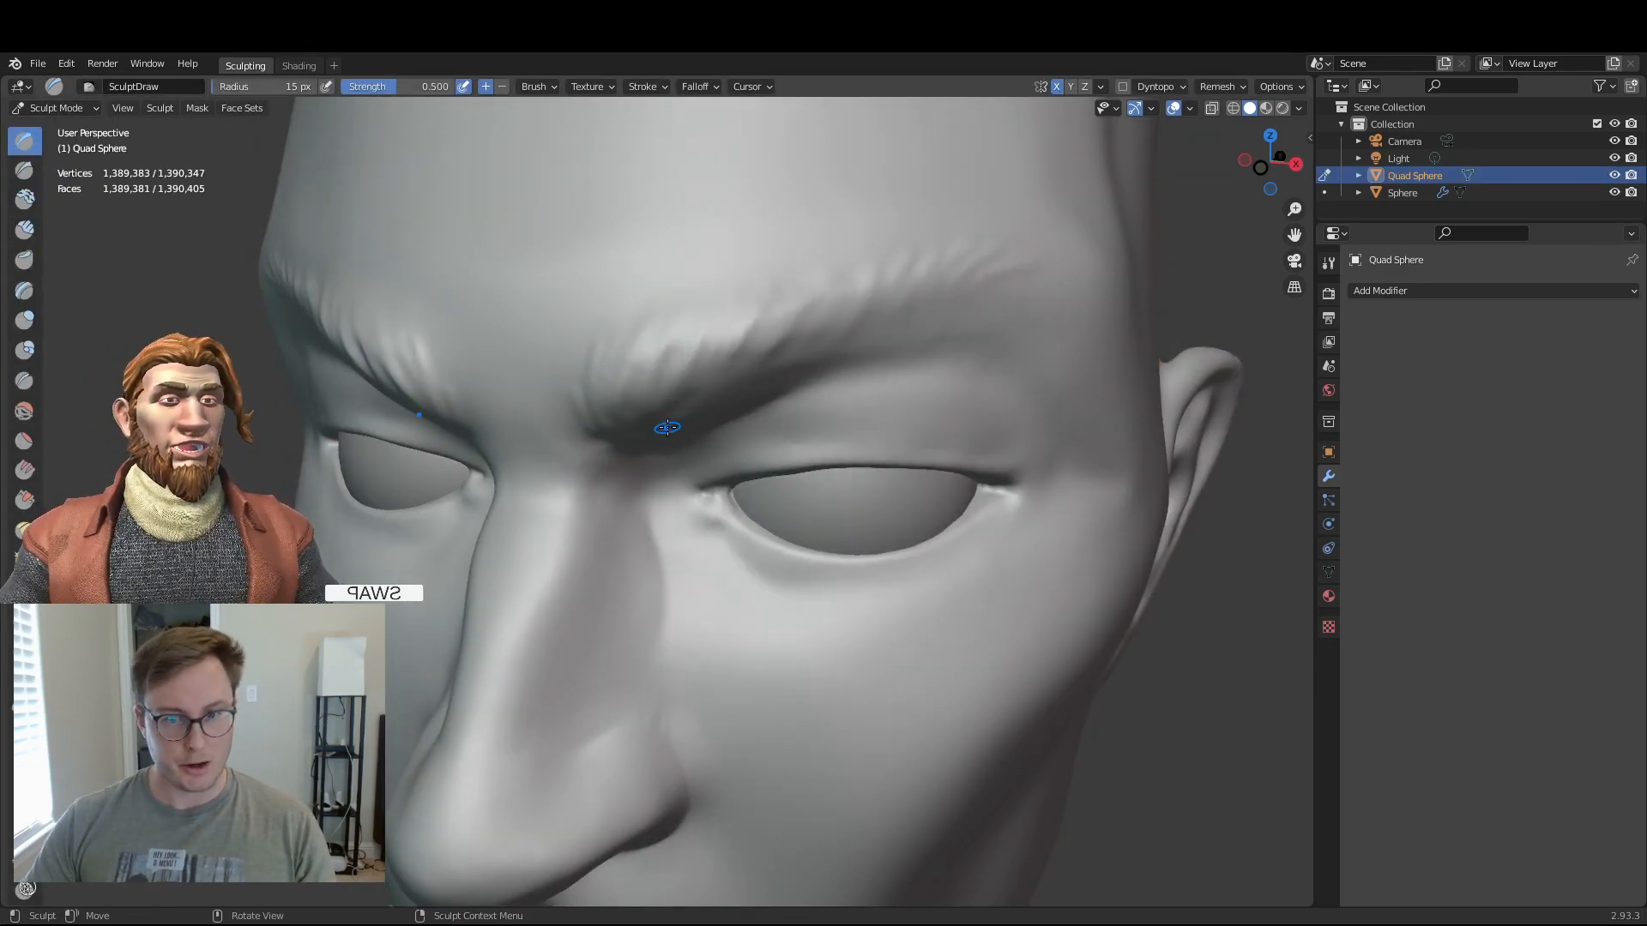
{"action": "key", "text": "q"}
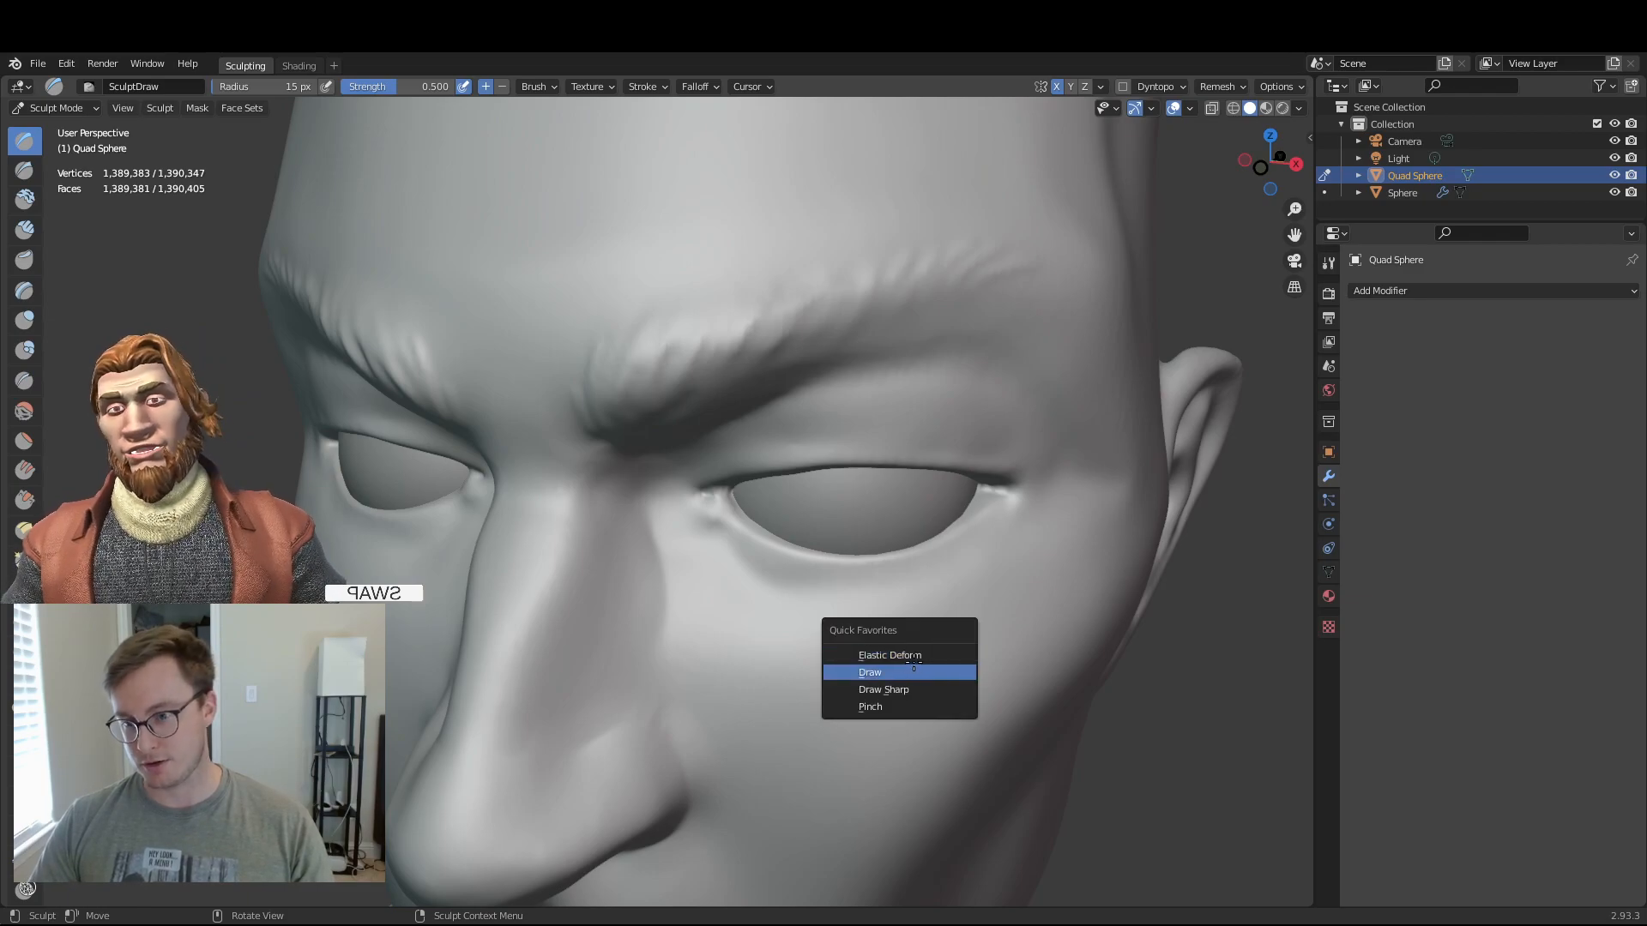
{"action": "left_click", "coordinate": [933, 654]}
- Set the Elastic Deform radius to 41 px and reshape the lower eyelid of the bust
{"action": "mouse_move", "coordinate": [1261, 166]}
{"action": "left_mouse_down"}
{"action": "mouse_move", "coordinate": [977, 532]}
{"action": "mouse_move", "coordinate": [871, 706]}
{"action": "left_mouse_up"}
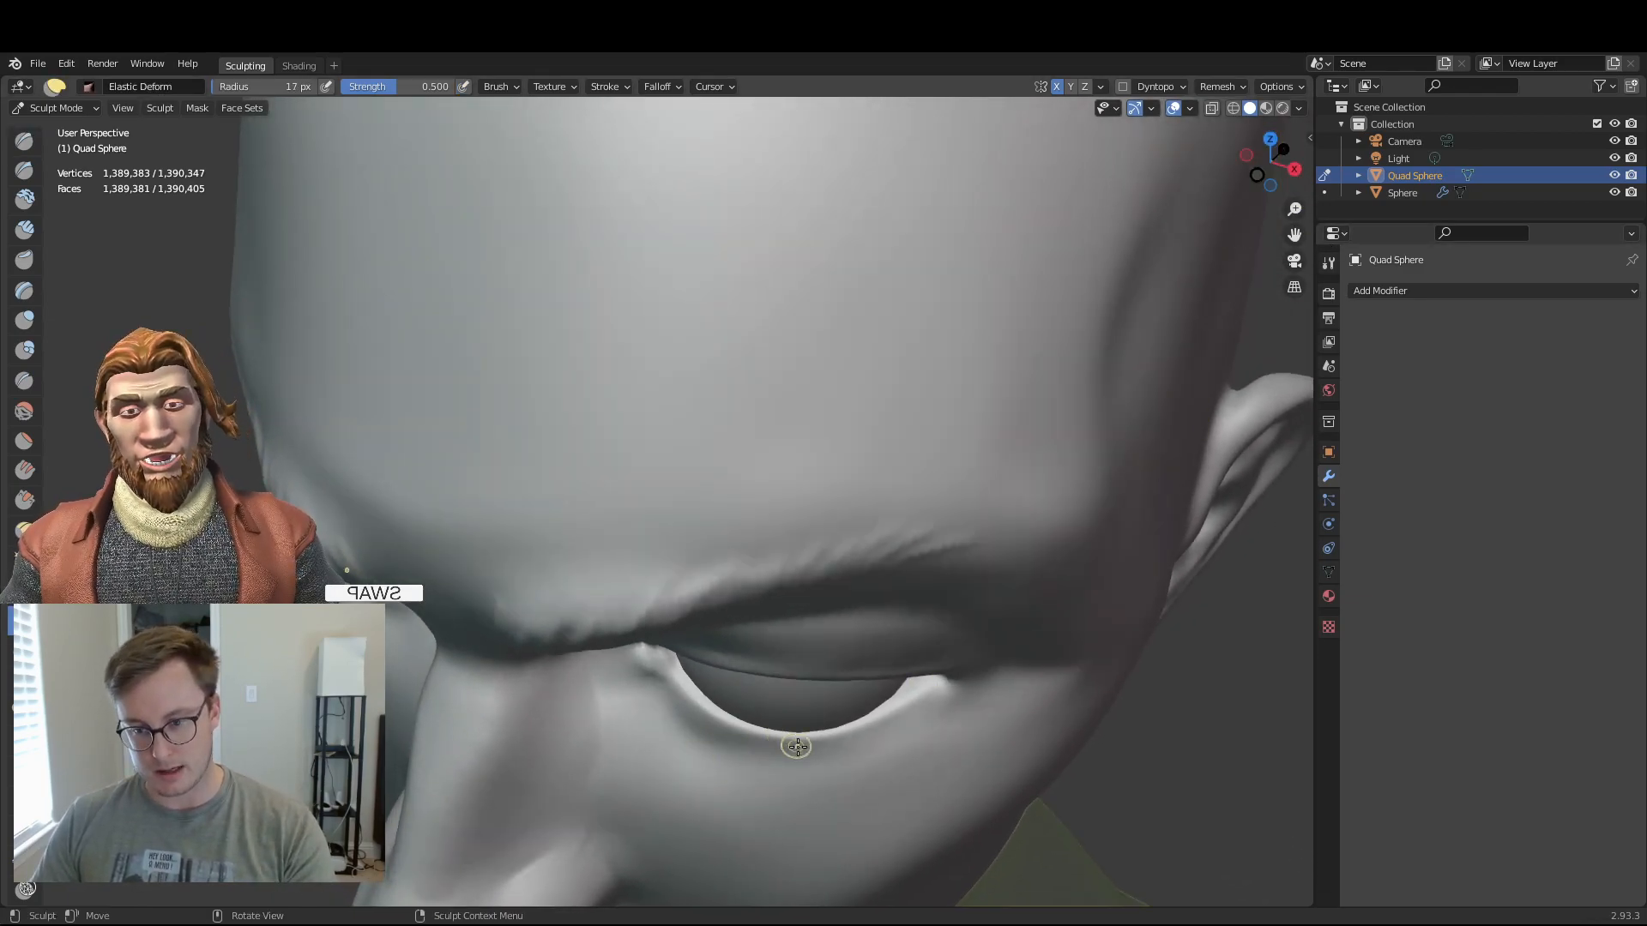
{"action": "key", "text": "f"}
{"action": "left_click", "coordinate": [846, 748]}
{"action": "key", "text": "bracketright"}
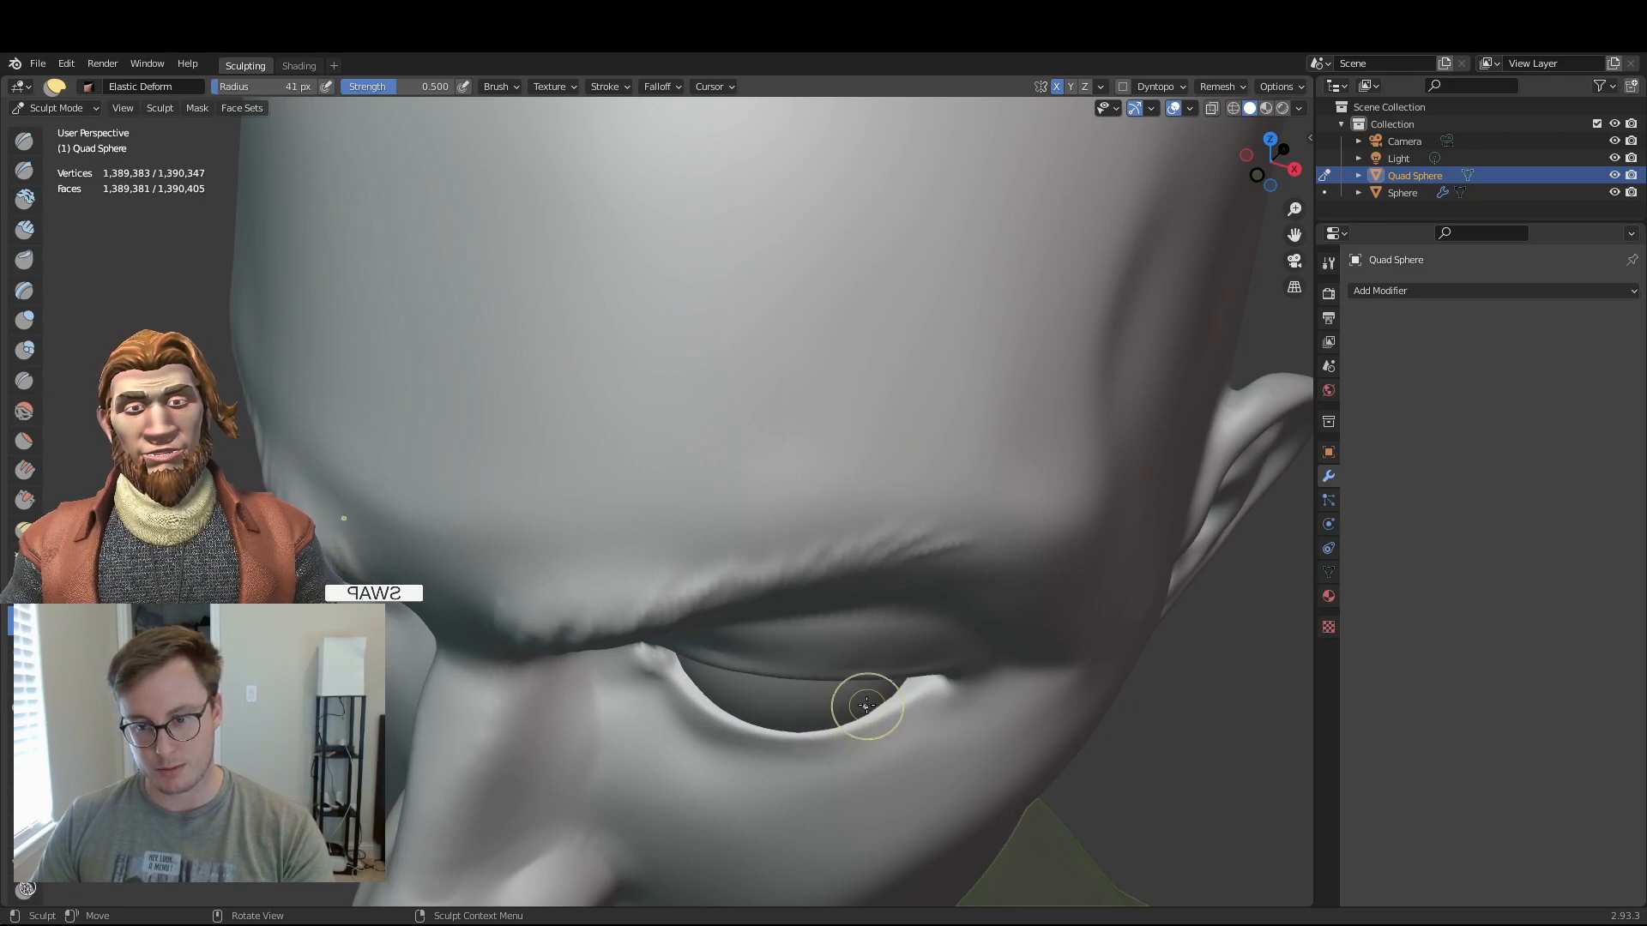
{"action": "mouse_move", "coordinate": [827, 719]}
{"action": "left_mouse_down"}
{"action": "mouse_move", "coordinate": [828, 734]}
{"action": "mouse_move", "coordinate": [769, 729]}
{"action": "left_mouse_up"}
- Set the Elastic Deform radius to 54 px and adjust the outer and inner corners of the eye
{"action": "mouse_move", "coordinate": [1276, 167]}
{"action": "left_mouse_down"}
{"action": "mouse_move", "coordinate": [1328, 129]}
{"action": "mouse_move", "coordinate": [1268, 153]}
{"action": "left_mouse_up"}
{"action": "key", "text": "f"}
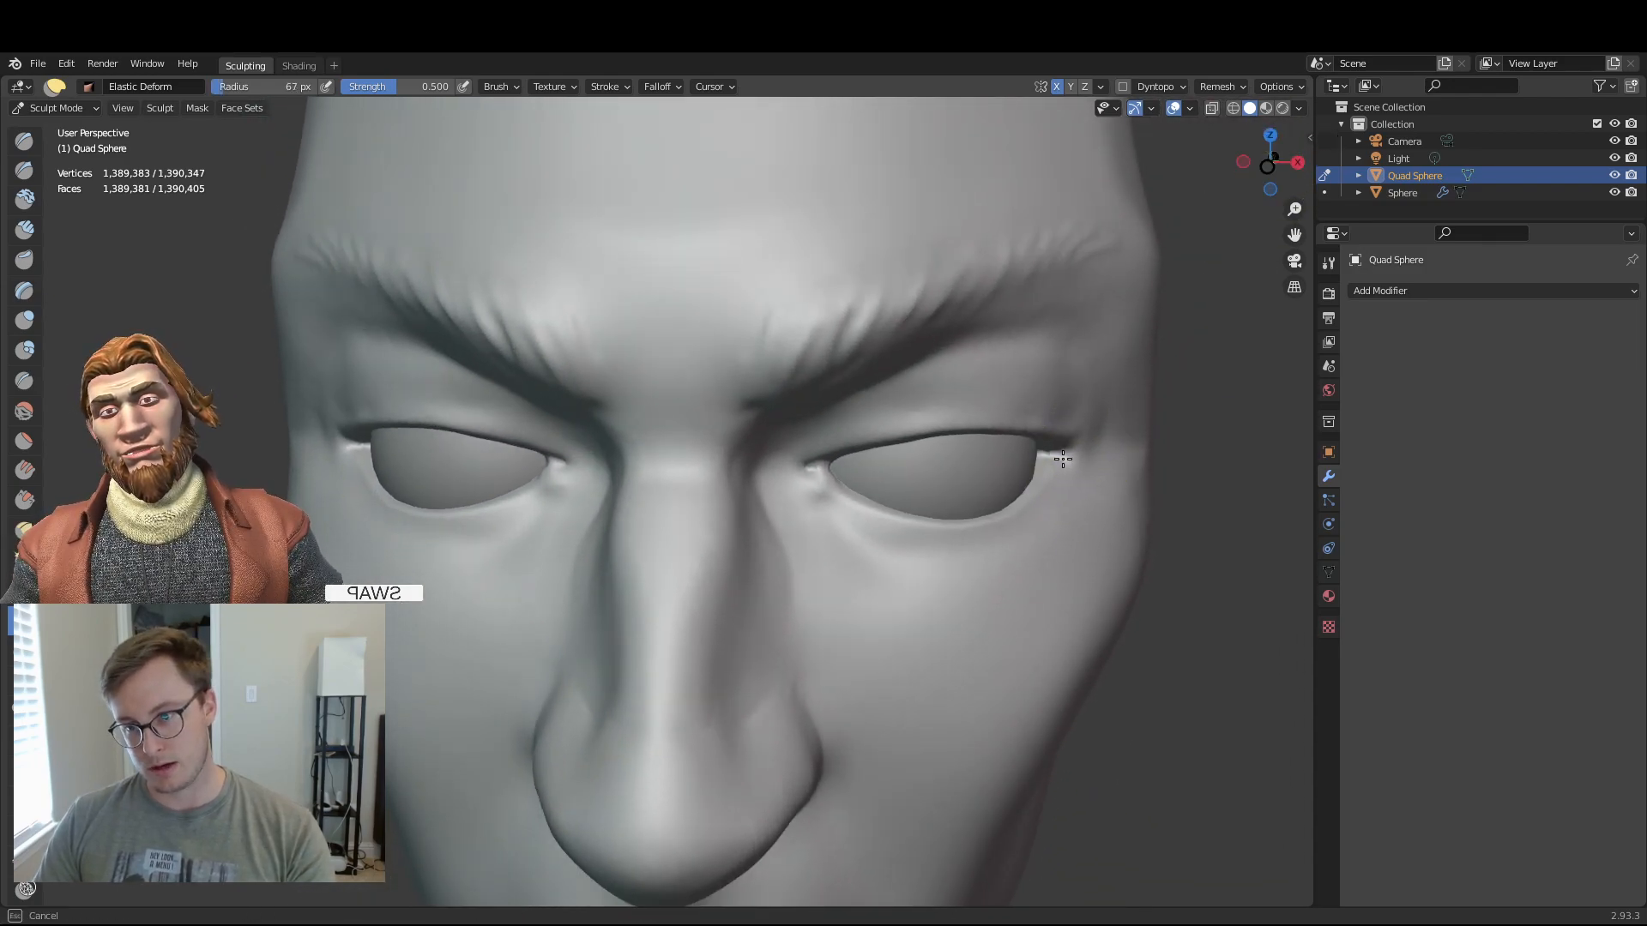
{"action": "left_click", "coordinate": [1071, 450]}
{"action": "mouse_move", "coordinate": [1073, 447]}
{"action": "left_mouse_down"}
{"action": "mouse_move", "coordinate": [1054, 439]}
{"action": "mouse_move", "coordinate": [1050, 467]}
{"action": "mouse_move", "coordinate": [1059, 446]}
{"action": "left_mouse_up"}
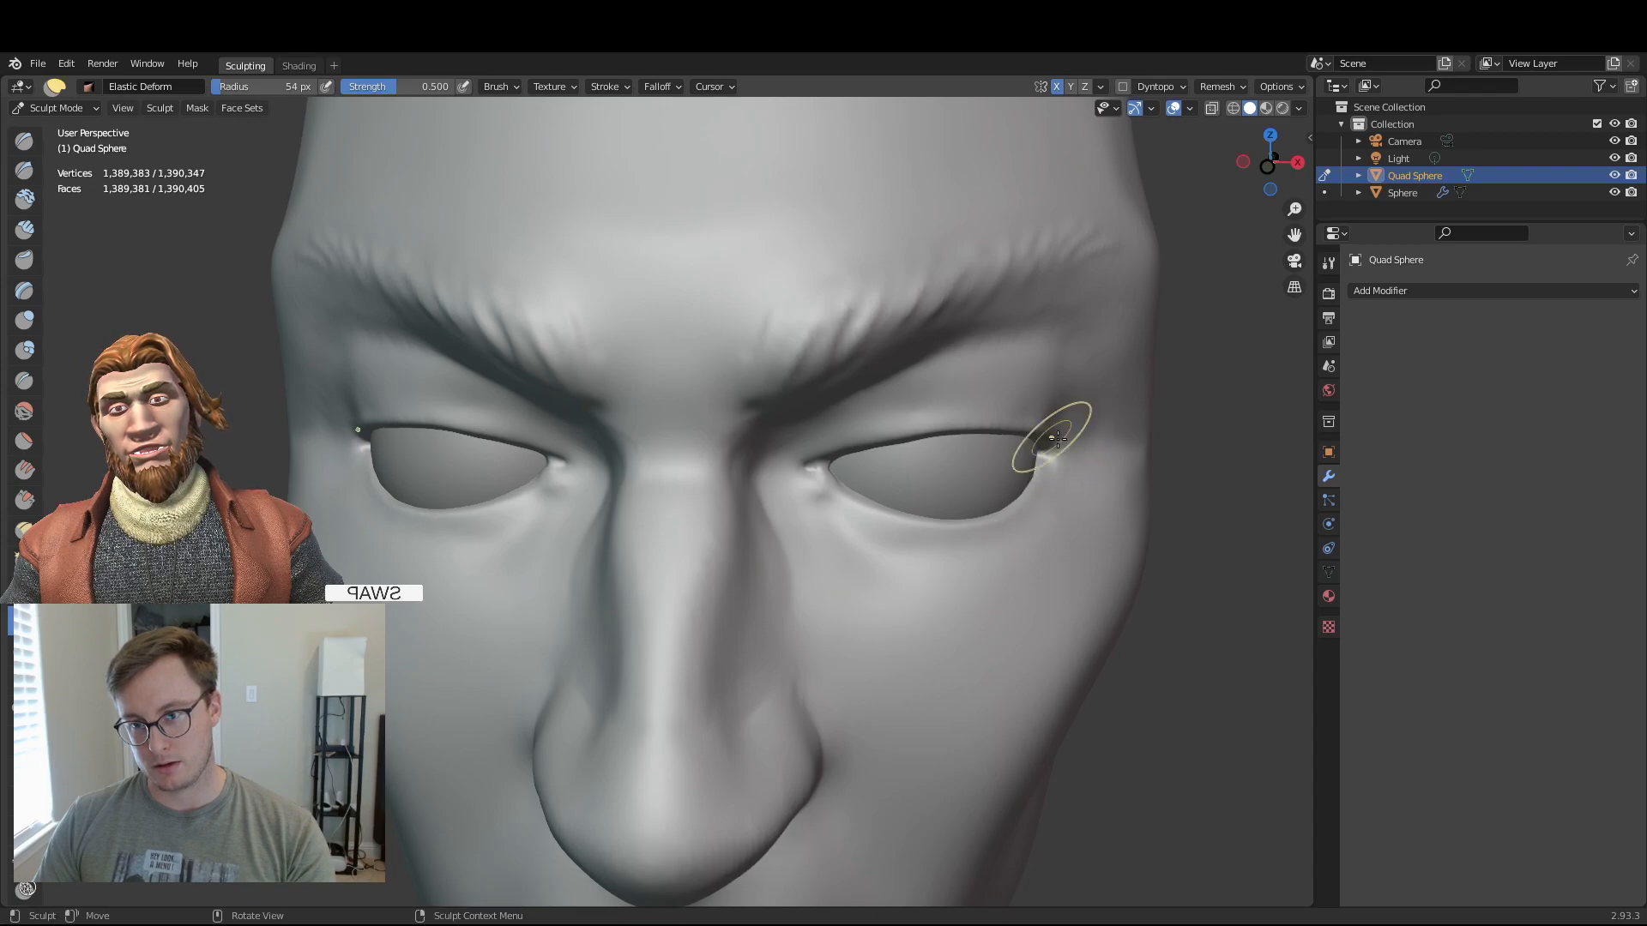
{"action": "mouse_move", "coordinate": [1261, 171]}
{"action": "left_mouse_down"}
{"action": "mouse_move", "coordinate": [1144, 174]}
{"action": "mouse_move", "coordinate": [1158, 191]}
{"action": "mouse_move", "coordinate": [1351, 183]}
{"action": "mouse_move", "coordinate": [1257, 166]}
{"action": "mouse_move", "coordinate": [1177, 182]}
{"action": "left_mouse_up"}
{"action": "left_click_drag", "start_coordinate": [527, 488], "coordinate": [521, 497]}
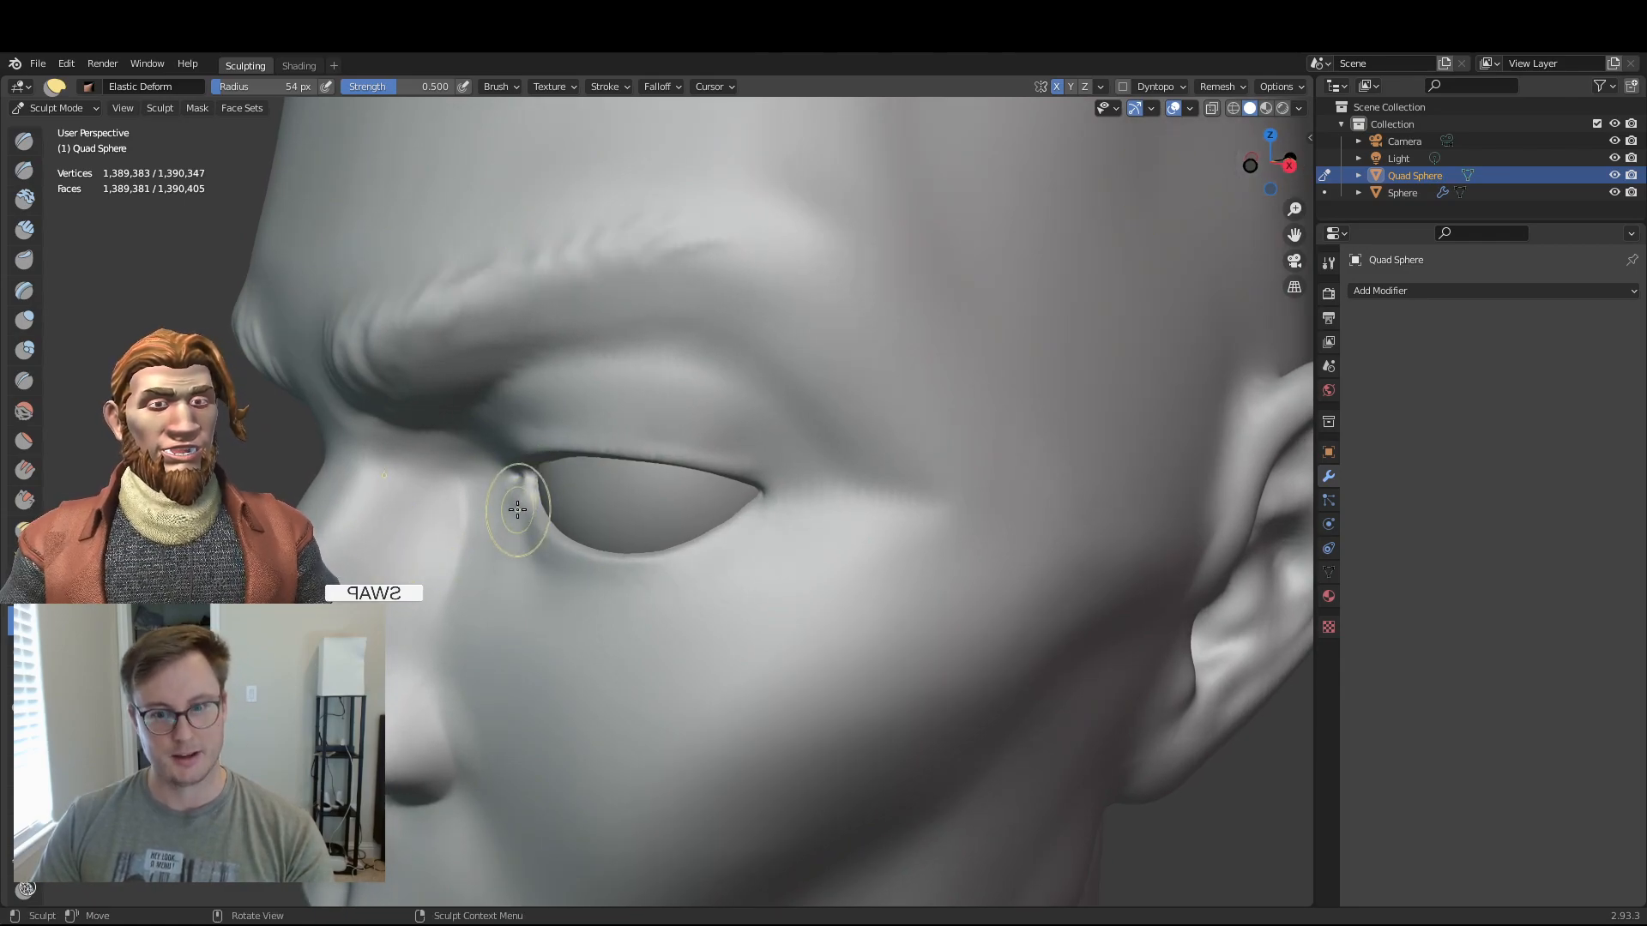
{"action": "left_click_drag", "start_coordinate": [1272, 168], "coordinate": [1345, 163]}
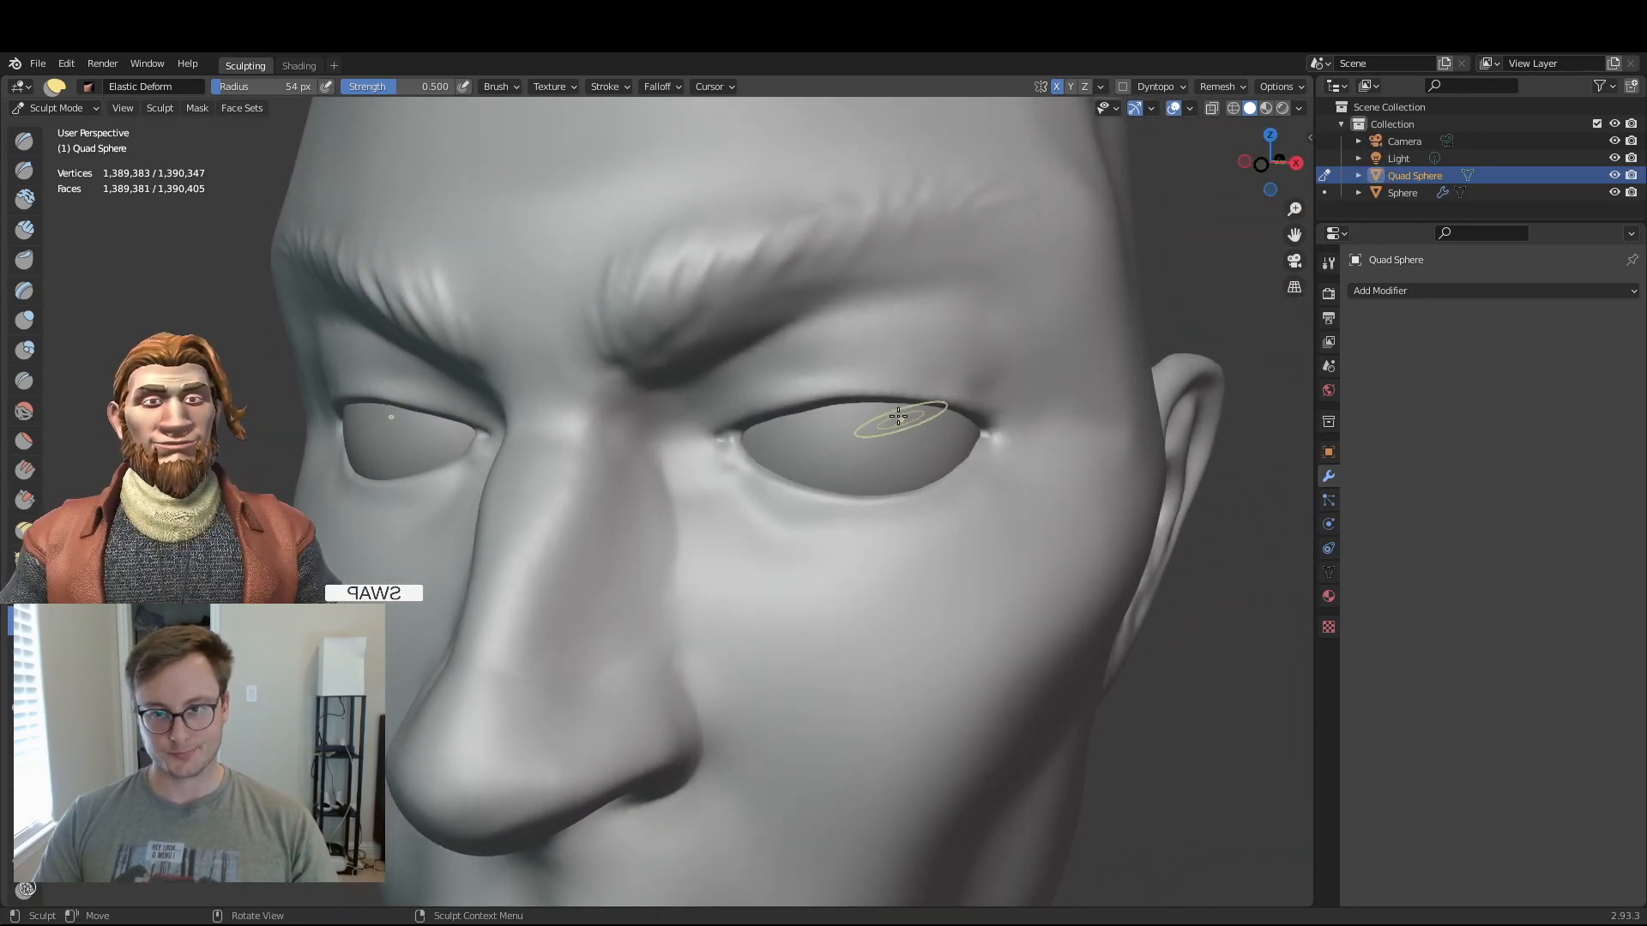
- Change the sculpting brush to Draw and frame the whole head
{"action": "key", "text": "q"}
{"action": "left_click", "coordinate": [695, 344]}
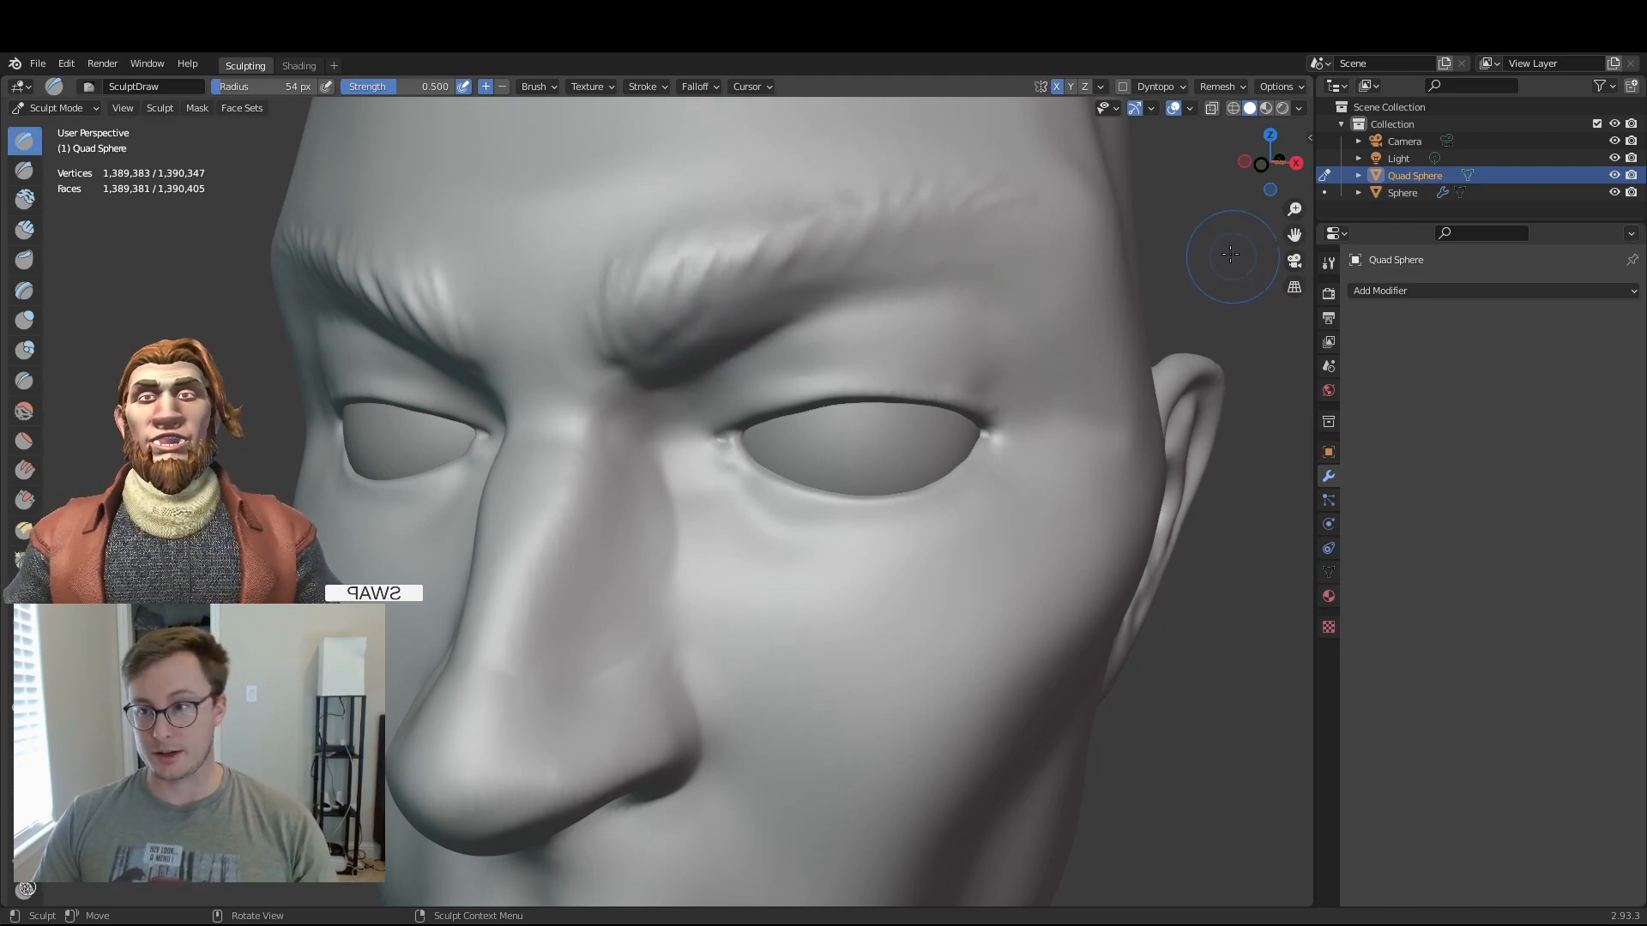
{"action": "left_click_drag", "start_coordinate": [1294, 209], "coordinate": [1094, 369]}
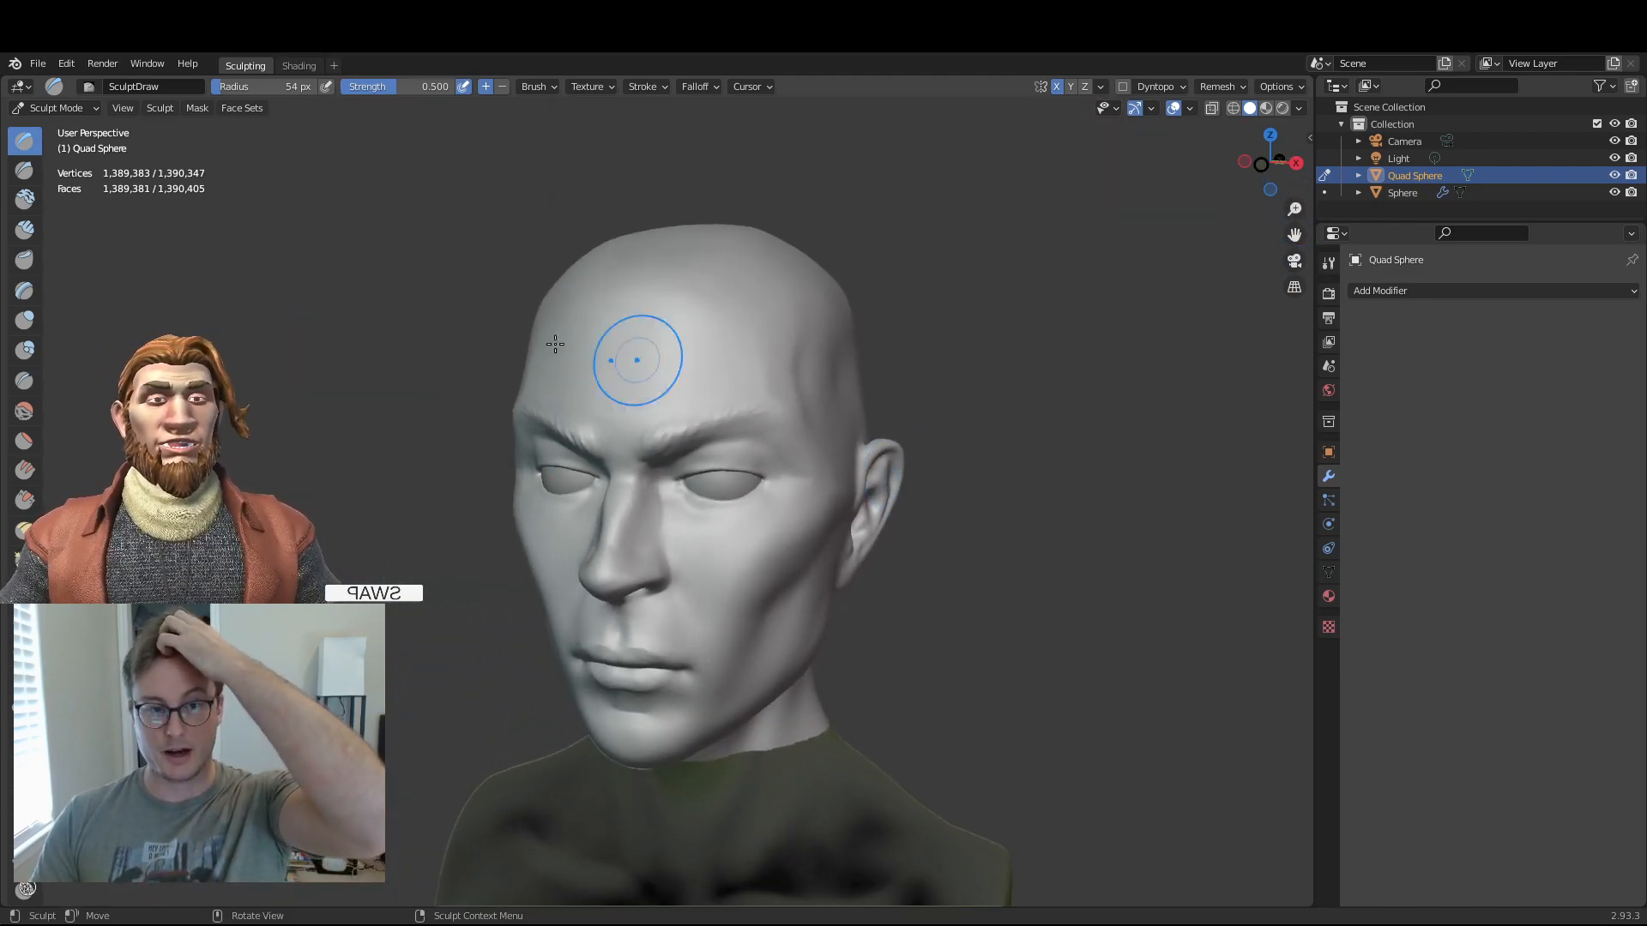
- Return the bust to Object Mode and save Human_Lady.blend
{"action": "left_click", "coordinate": [69, 110]}
{"action": "left_click", "coordinate": [61, 128]}
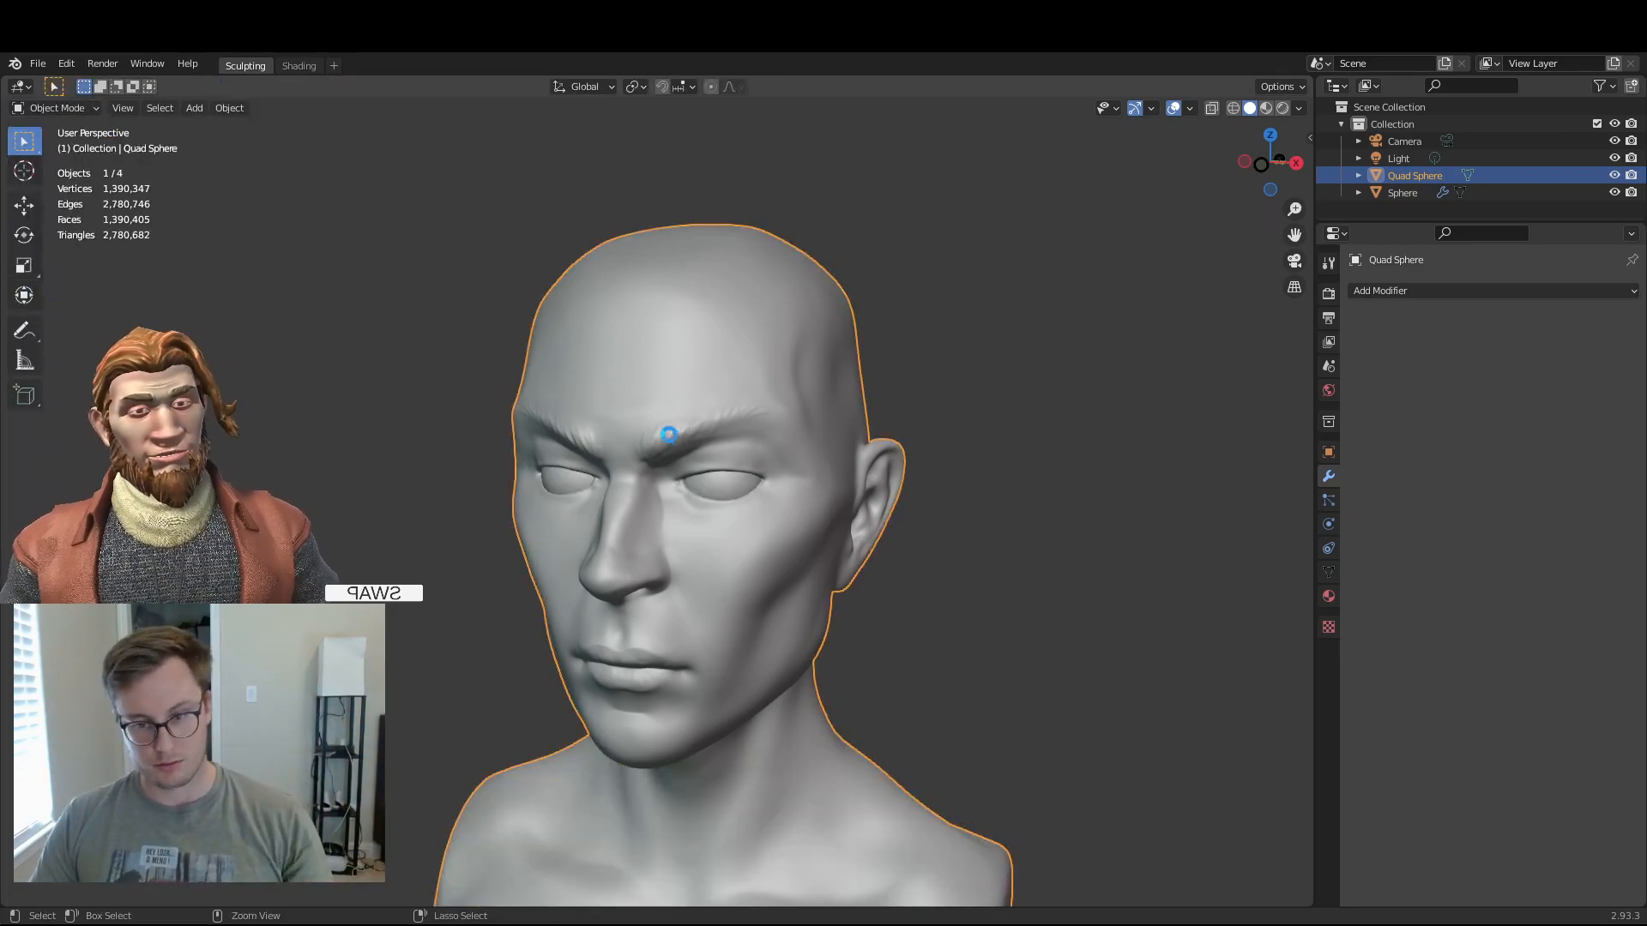
{"action": "key", "text": "ctrl+s"}
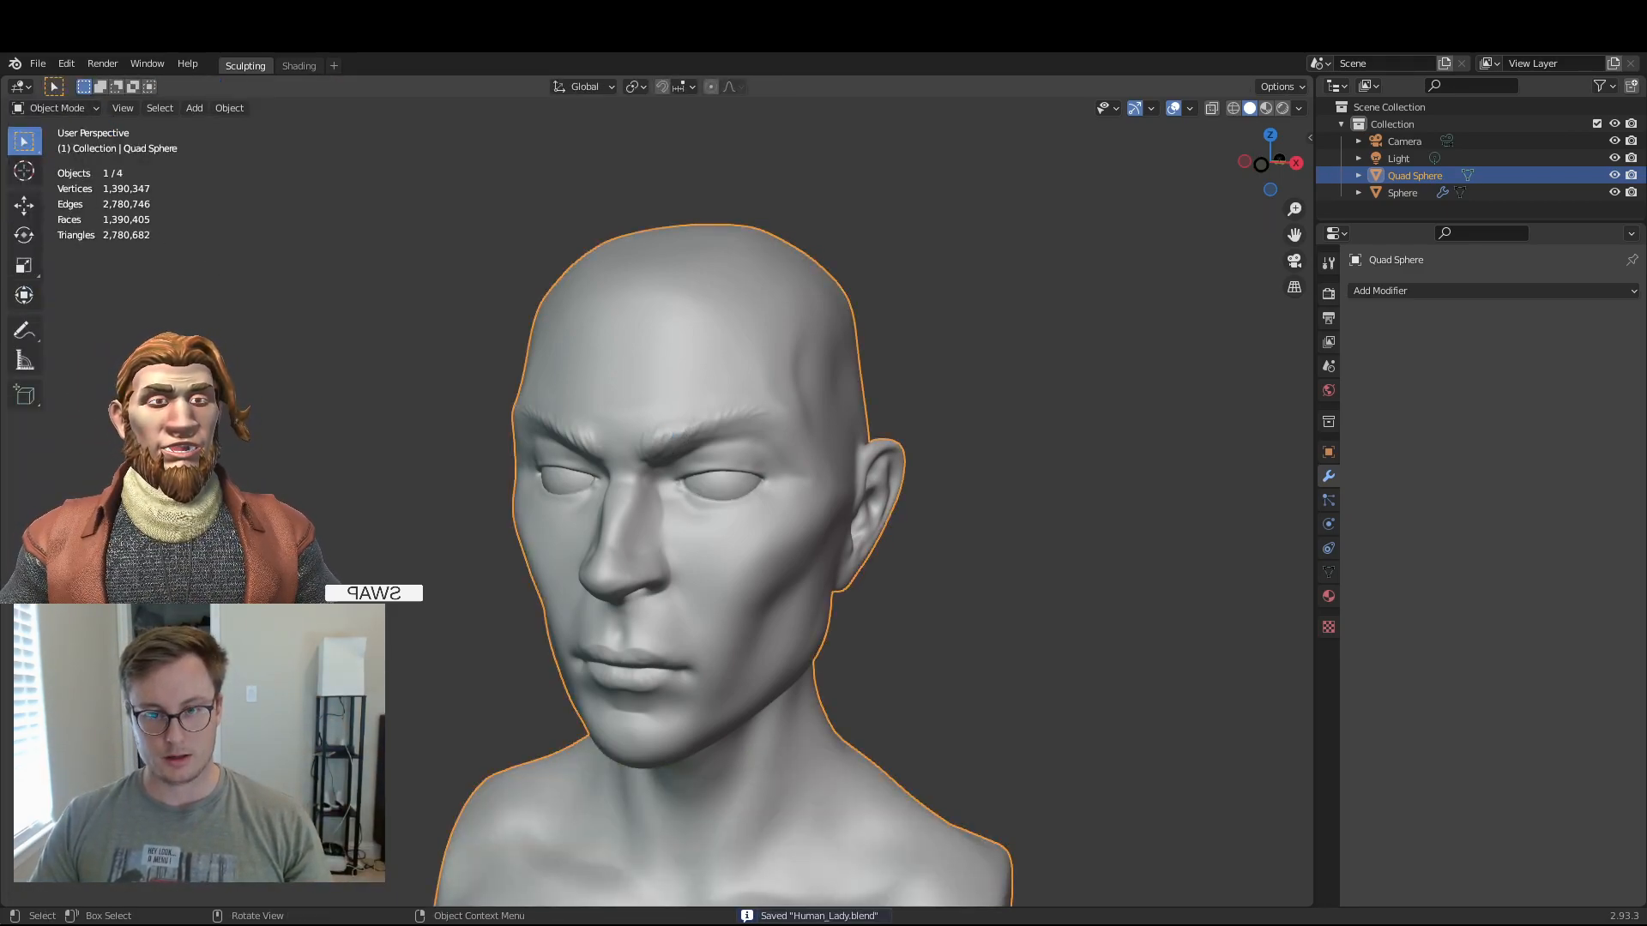
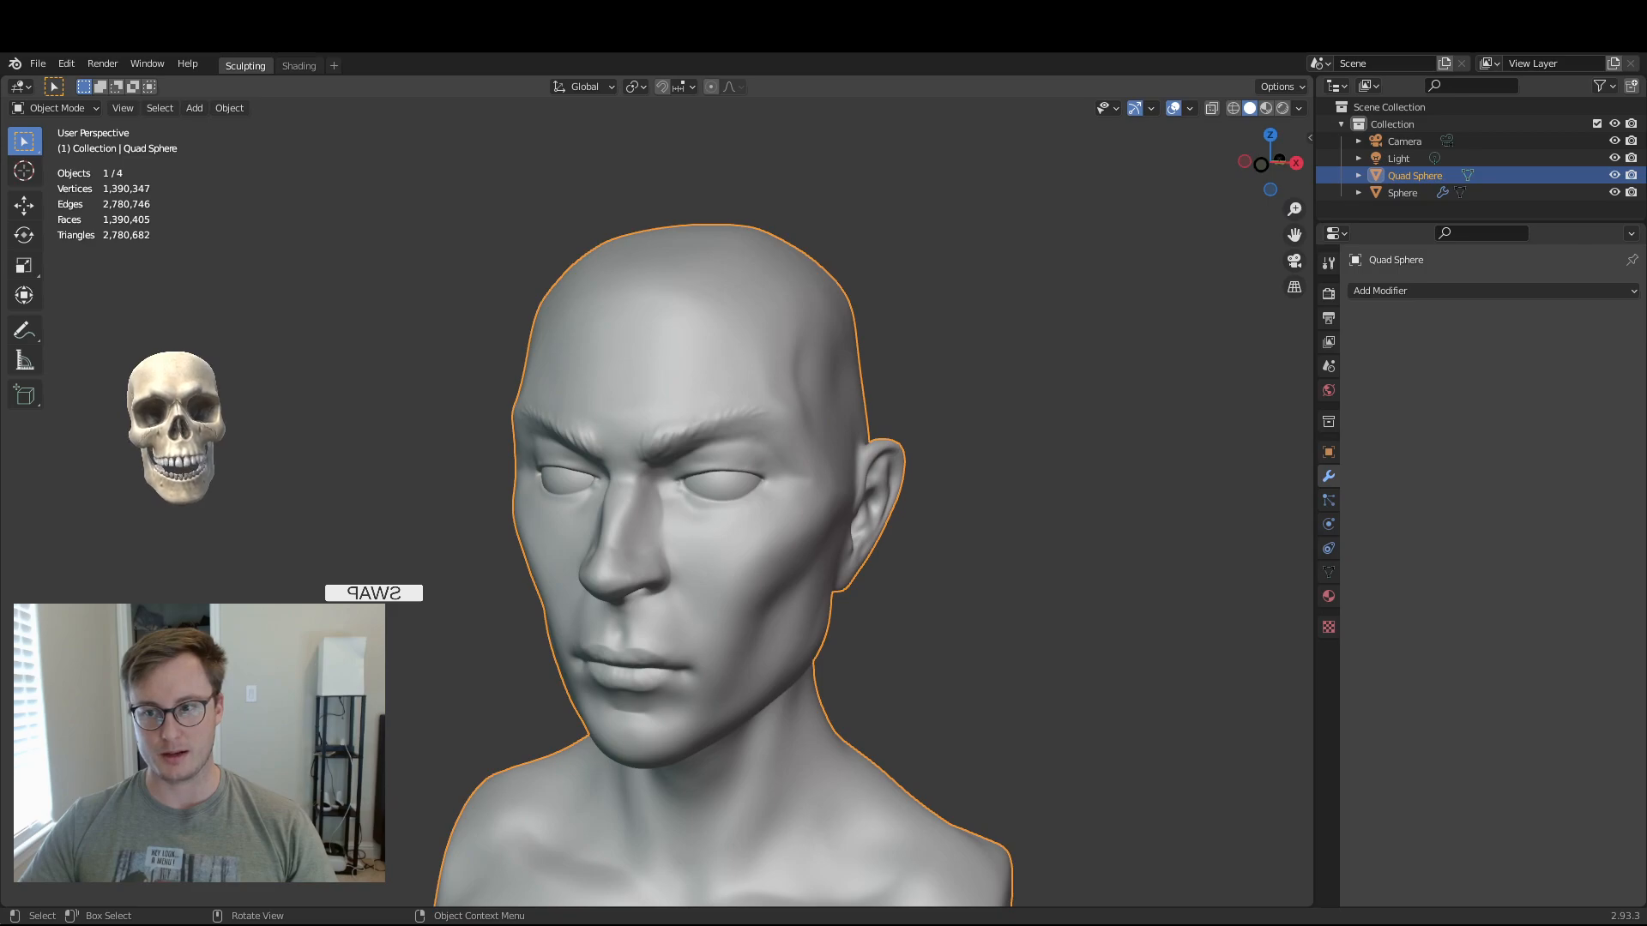
{"action": "key", "text": "ctrl+s"}
- Show the active tool settings beside the viewport and put the bust into Sculpt Mode
{"action": "key", "text": "n"}
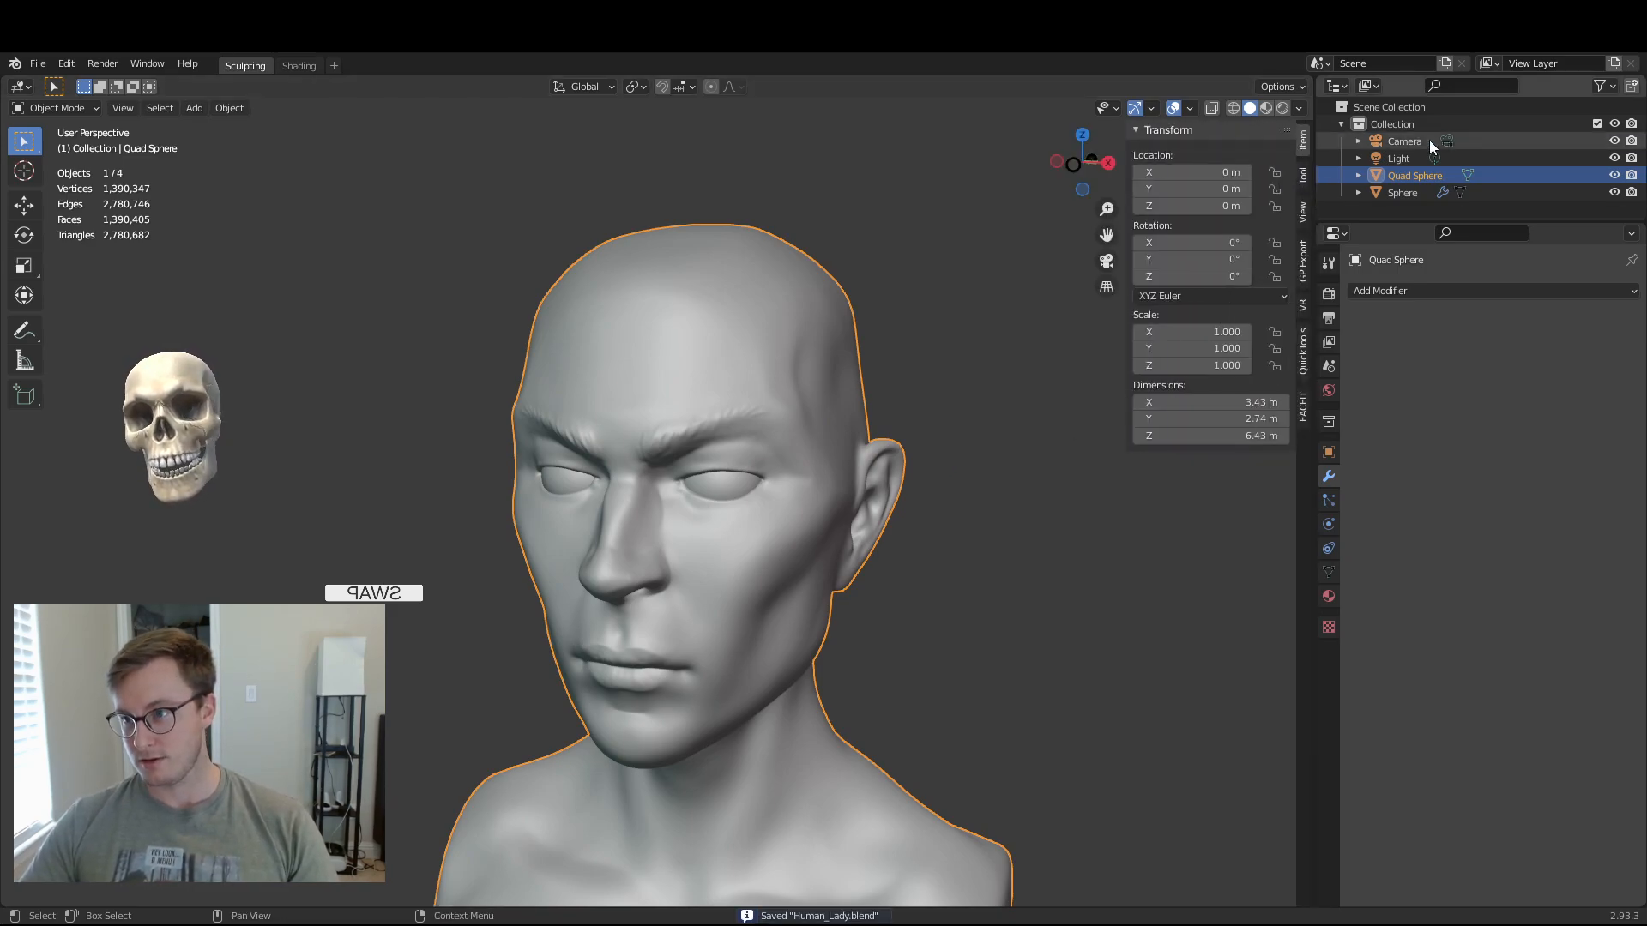
{"action": "left_click", "coordinate": [1304, 184]}
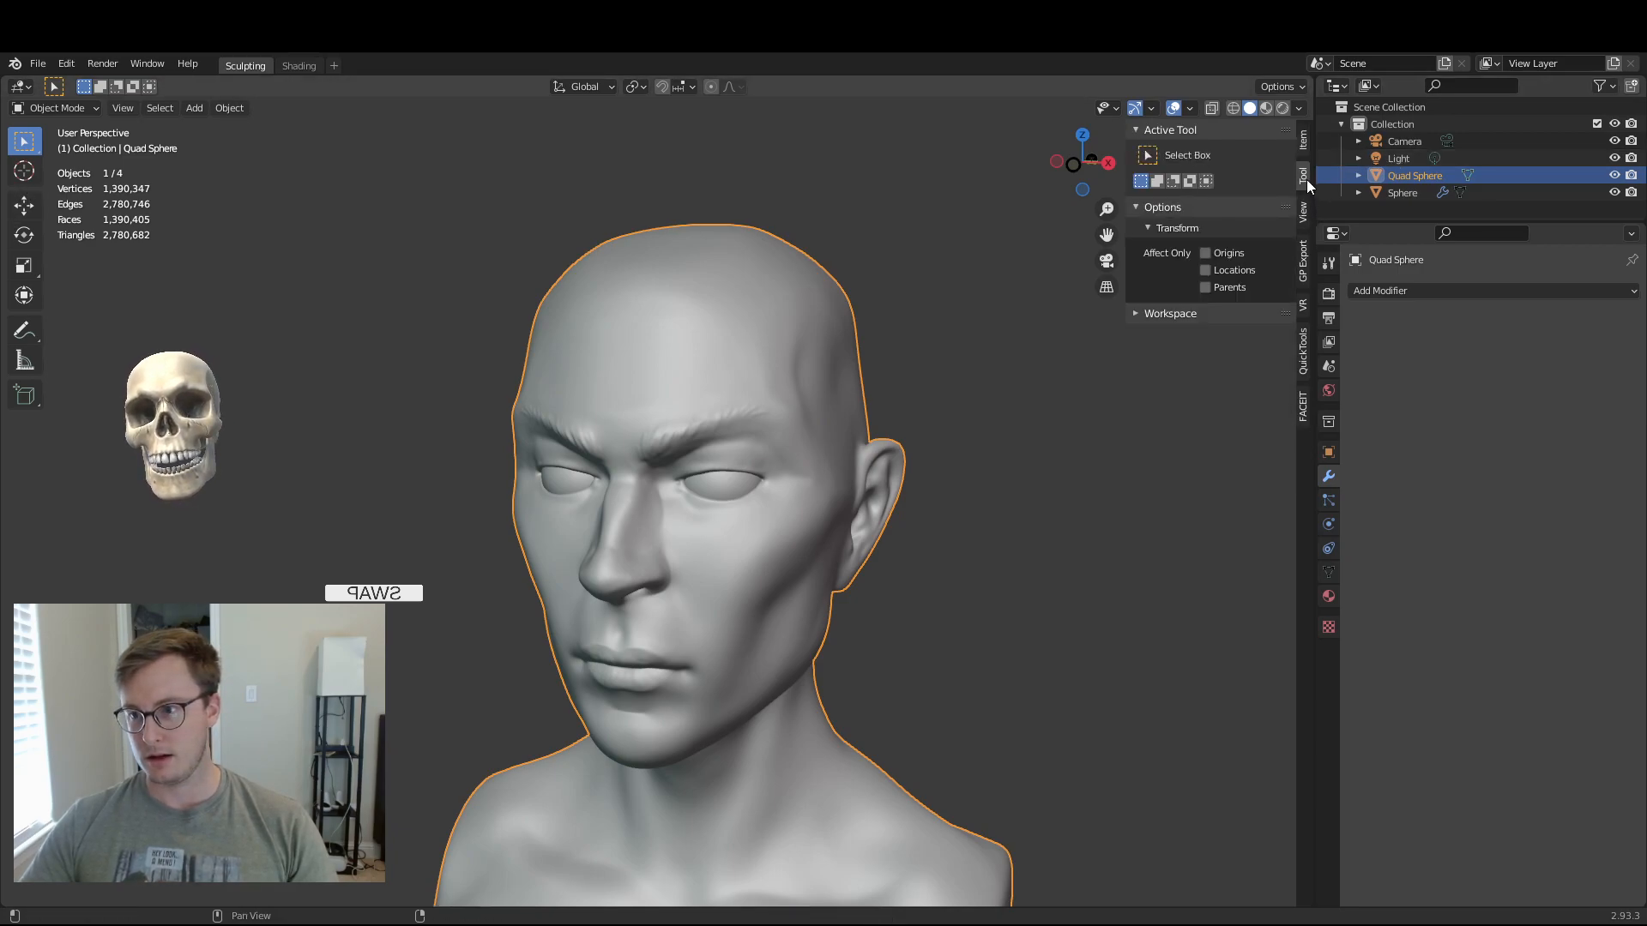
{"action": "key", "text": "ctrl+Tab"}
{"action": "left_click", "coordinate": [460, 465]}
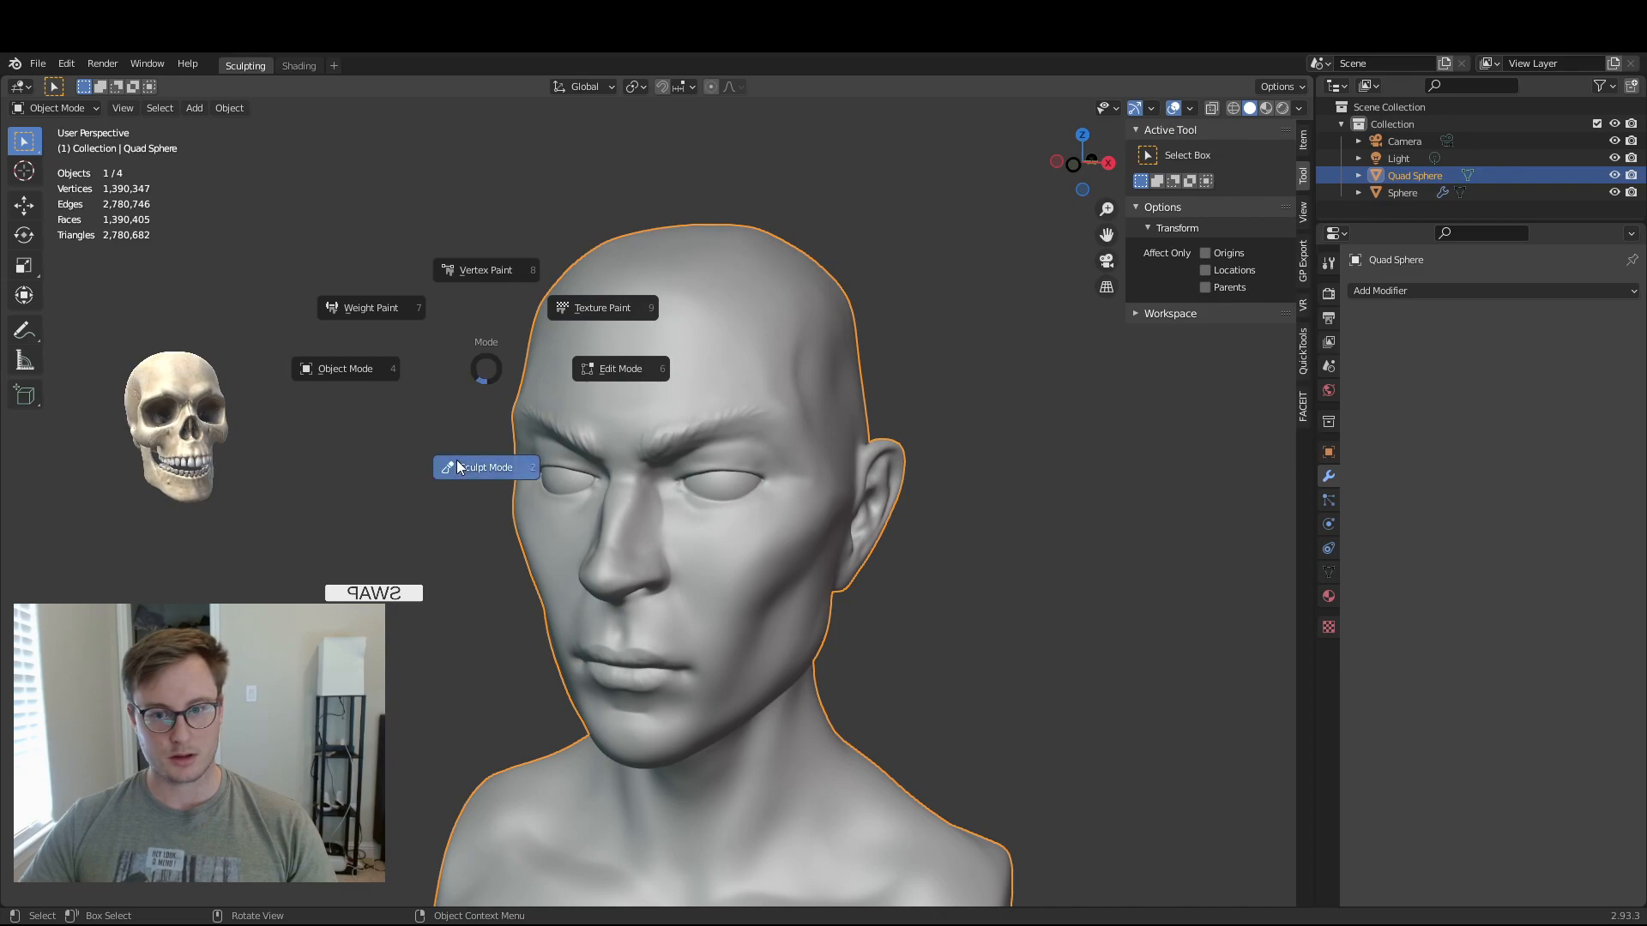
- Expand the Draw brush's texture settings and try to add a new texture
{"action": "mouse_move", "coordinate": [941, 444]}
{"action": "middle_mouse_down"}
{"action": "mouse_move", "coordinate": [918, 443]}
{"action": "mouse_move", "coordinate": [938, 441]}
{"action": "middle_mouse_up"}
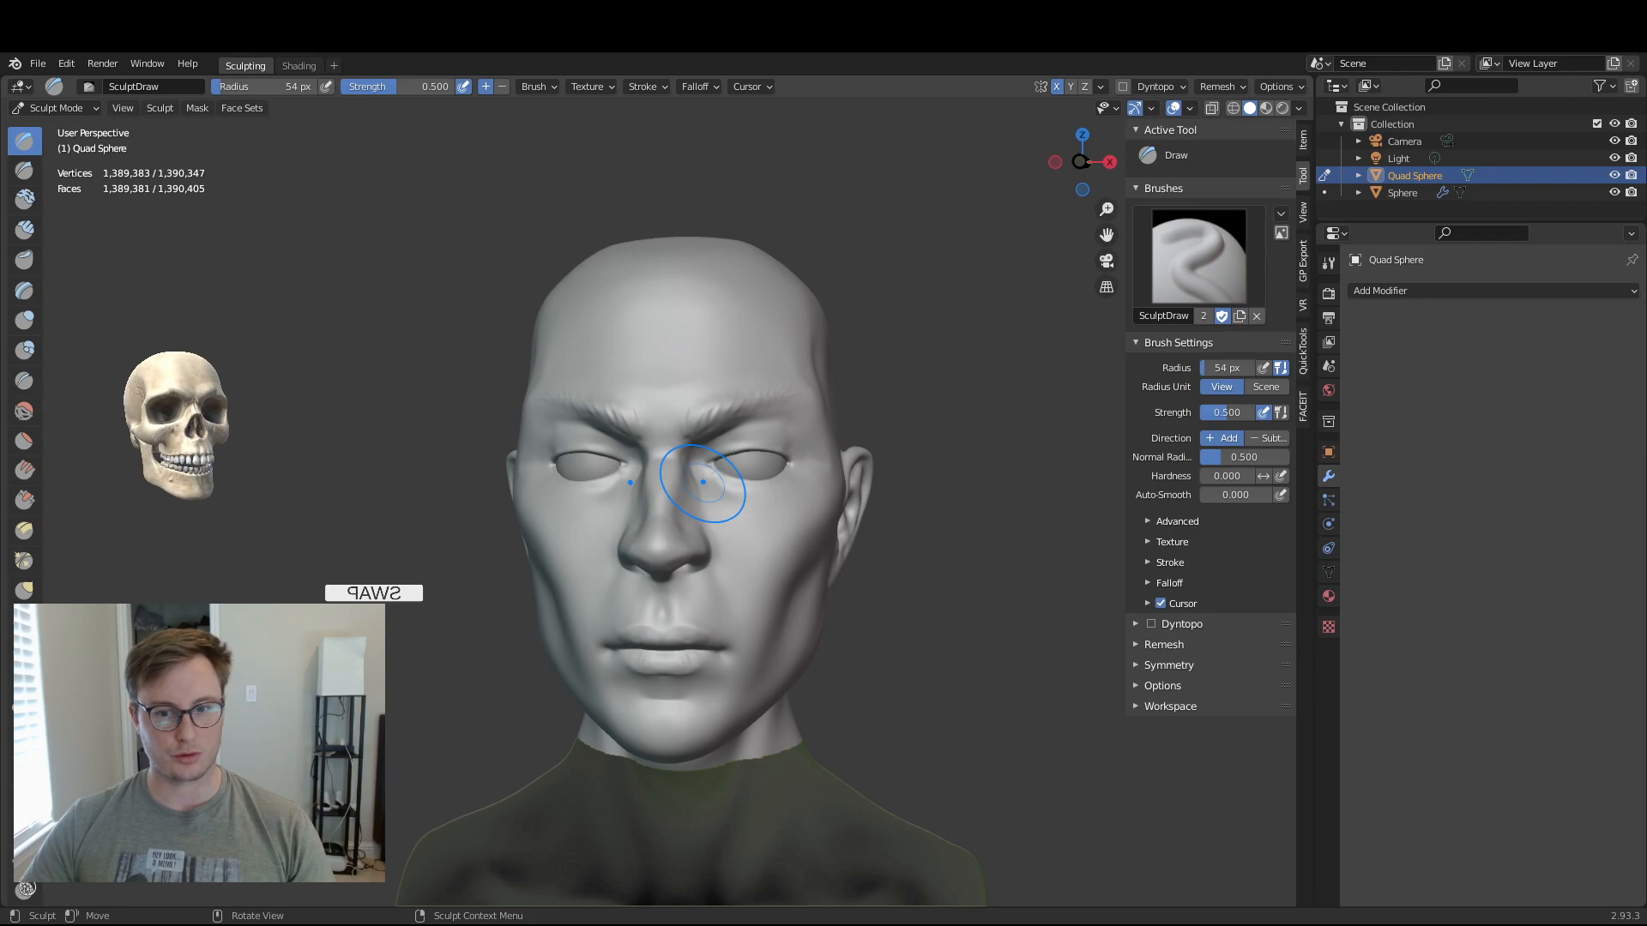
{"action": "scroll", "coordinate": [677, 489], "scroll_direction": "up", "scroll_amount": 3}
{"action": "middle_click_drag", "start_coordinate": [673, 501], "coordinate": [1115, 474]}
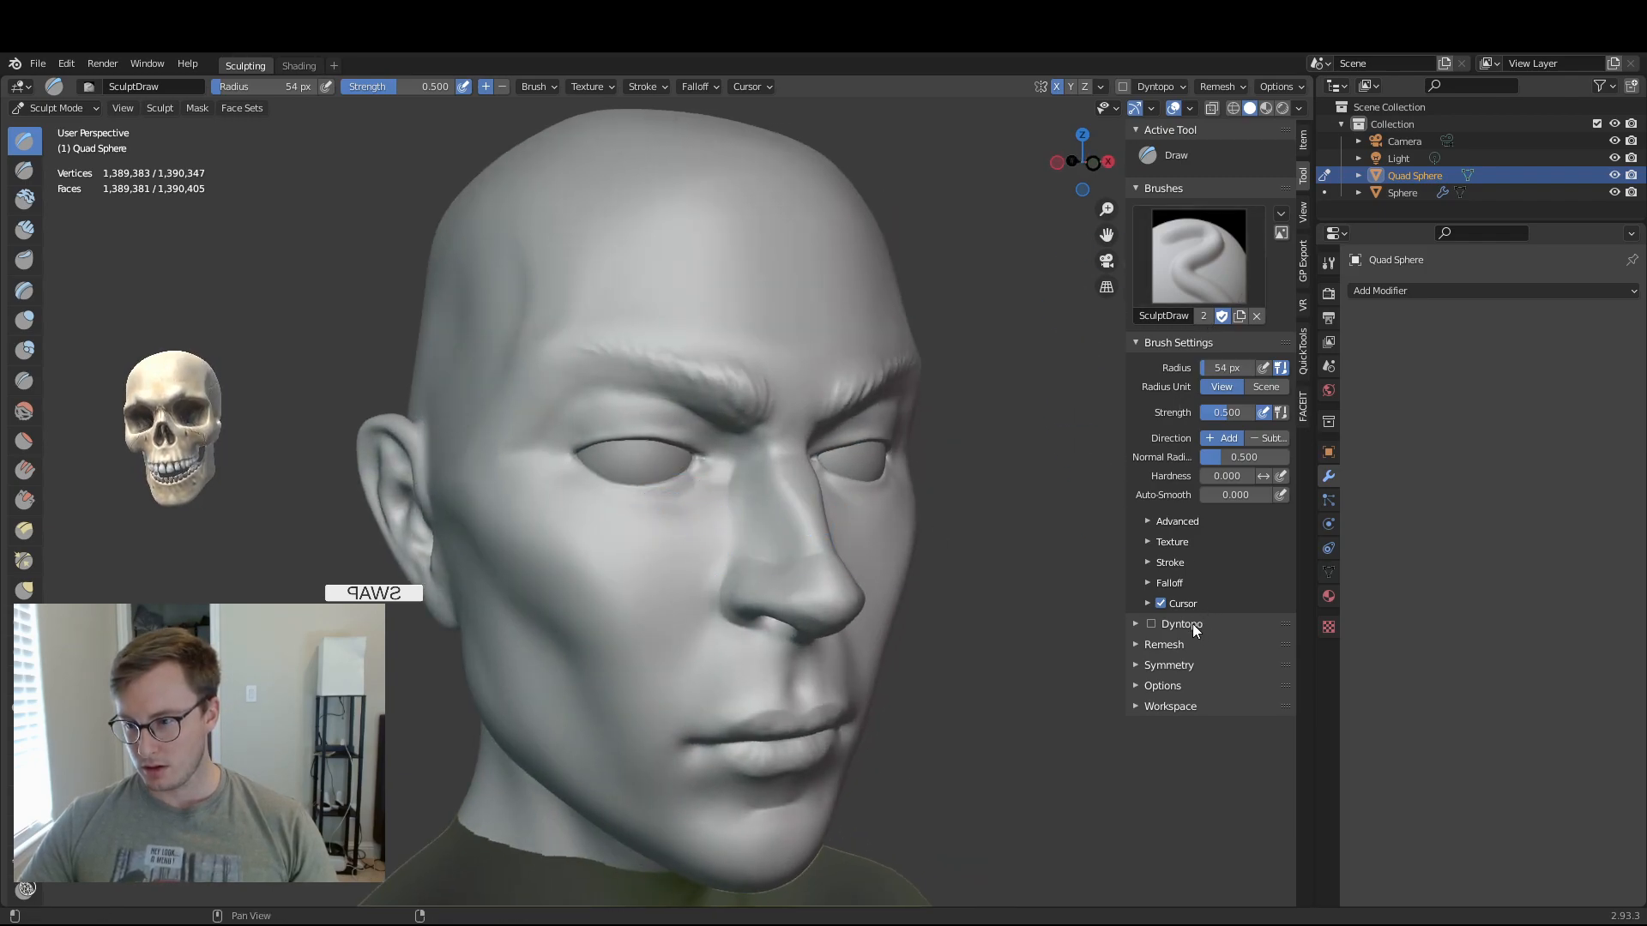
{"action": "left_click", "coordinate": [1177, 540]}
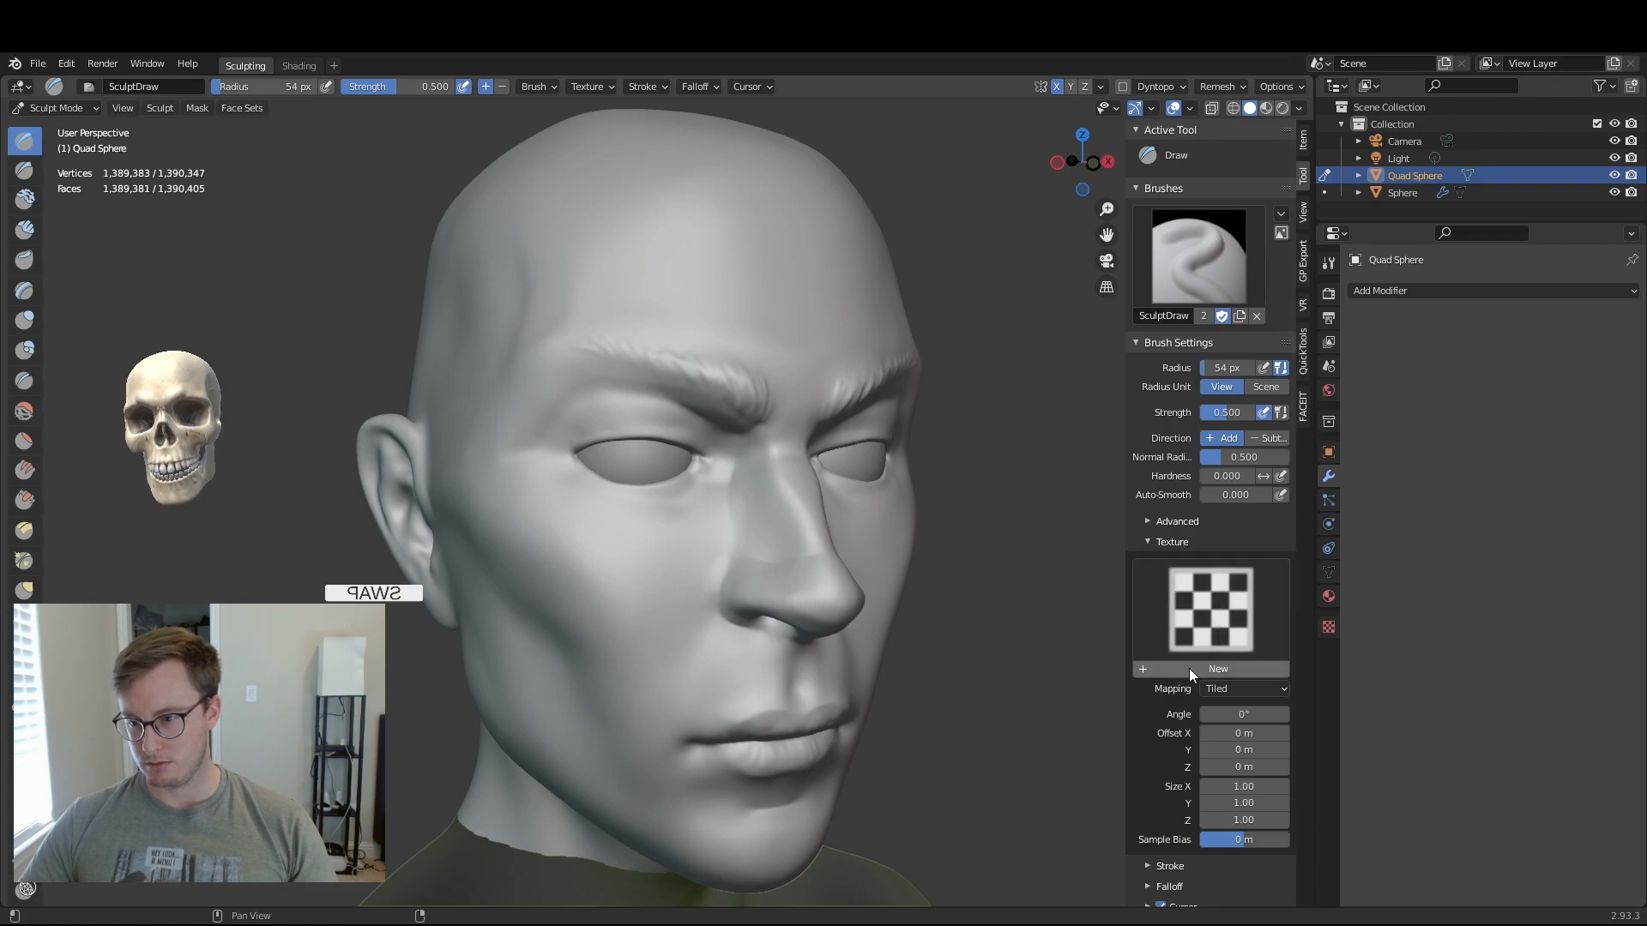
{"action": "left_click", "coordinate": [1263, 671]}
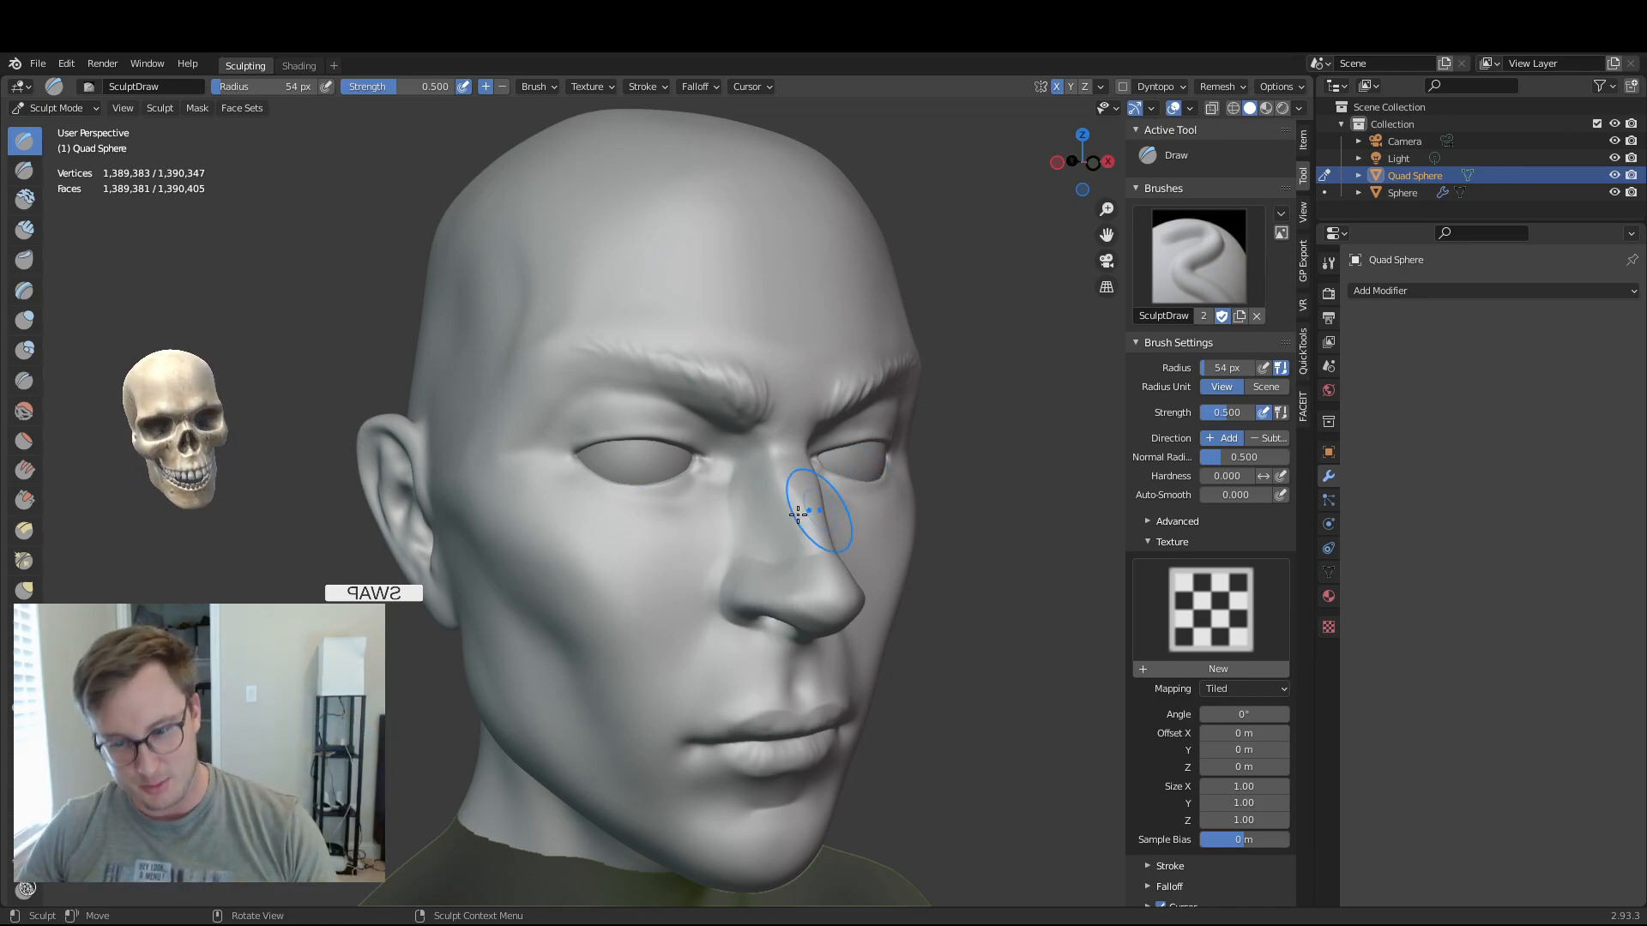
- Look through the Draw brush's falloff settings and its list of available textures
{"action": "scroll", "coordinate": [1189, 814], "scroll_direction": "down", "scroll_amount": 3}
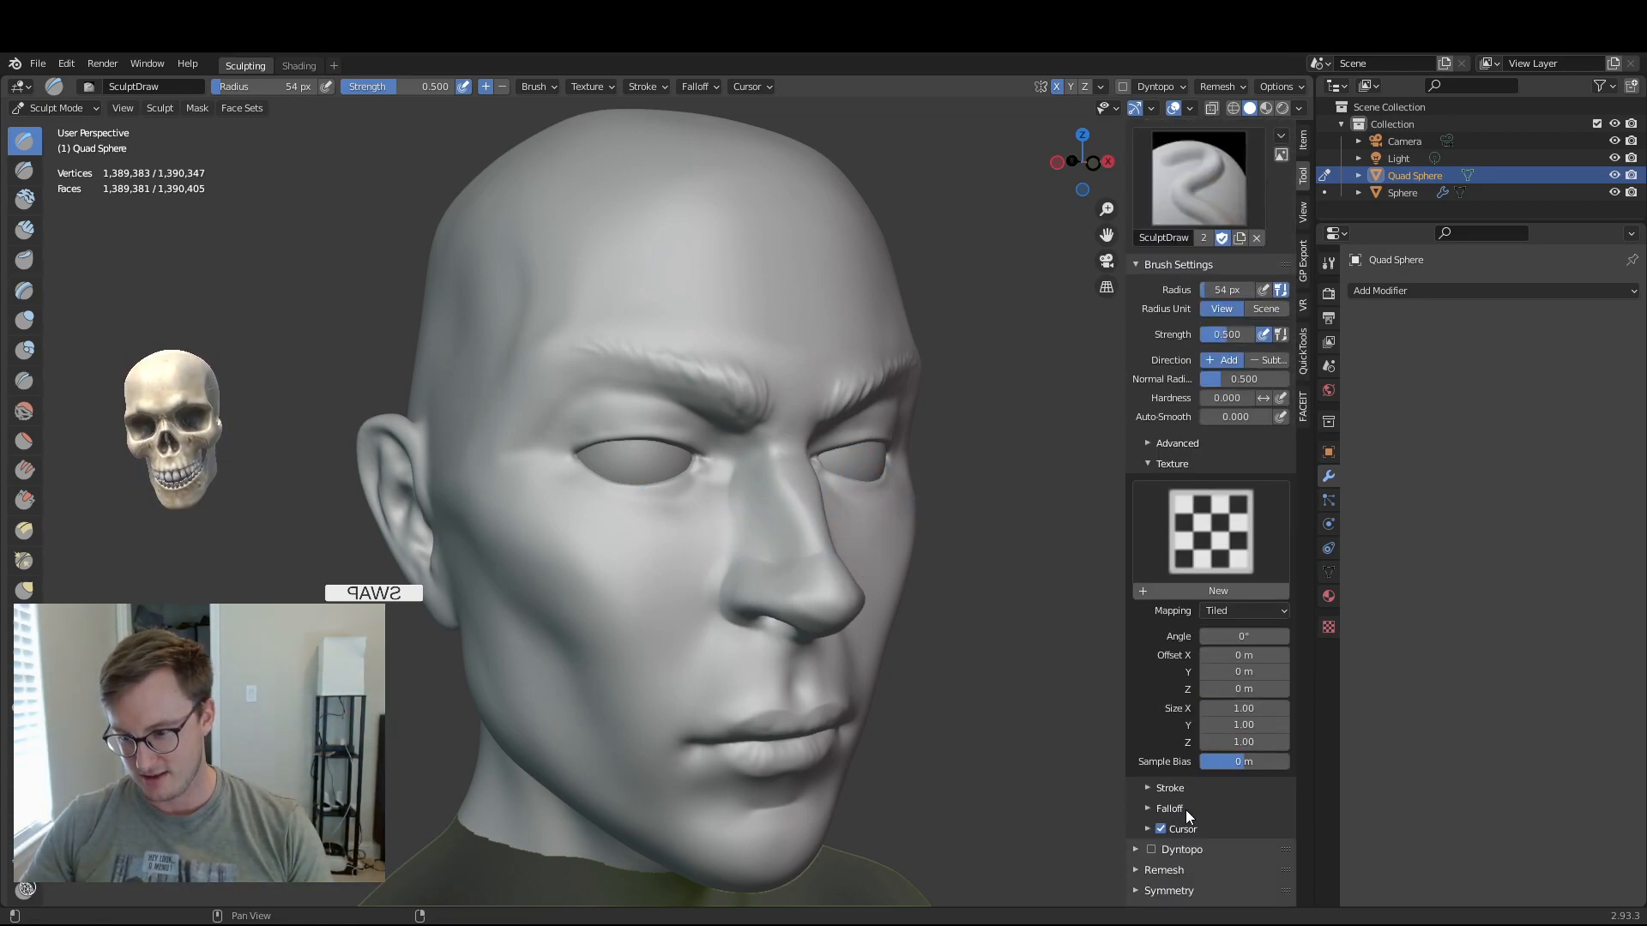
{"action": "left_click", "coordinate": [1188, 810]}
{"action": "left_click", "coordinate": [1188, 809]}
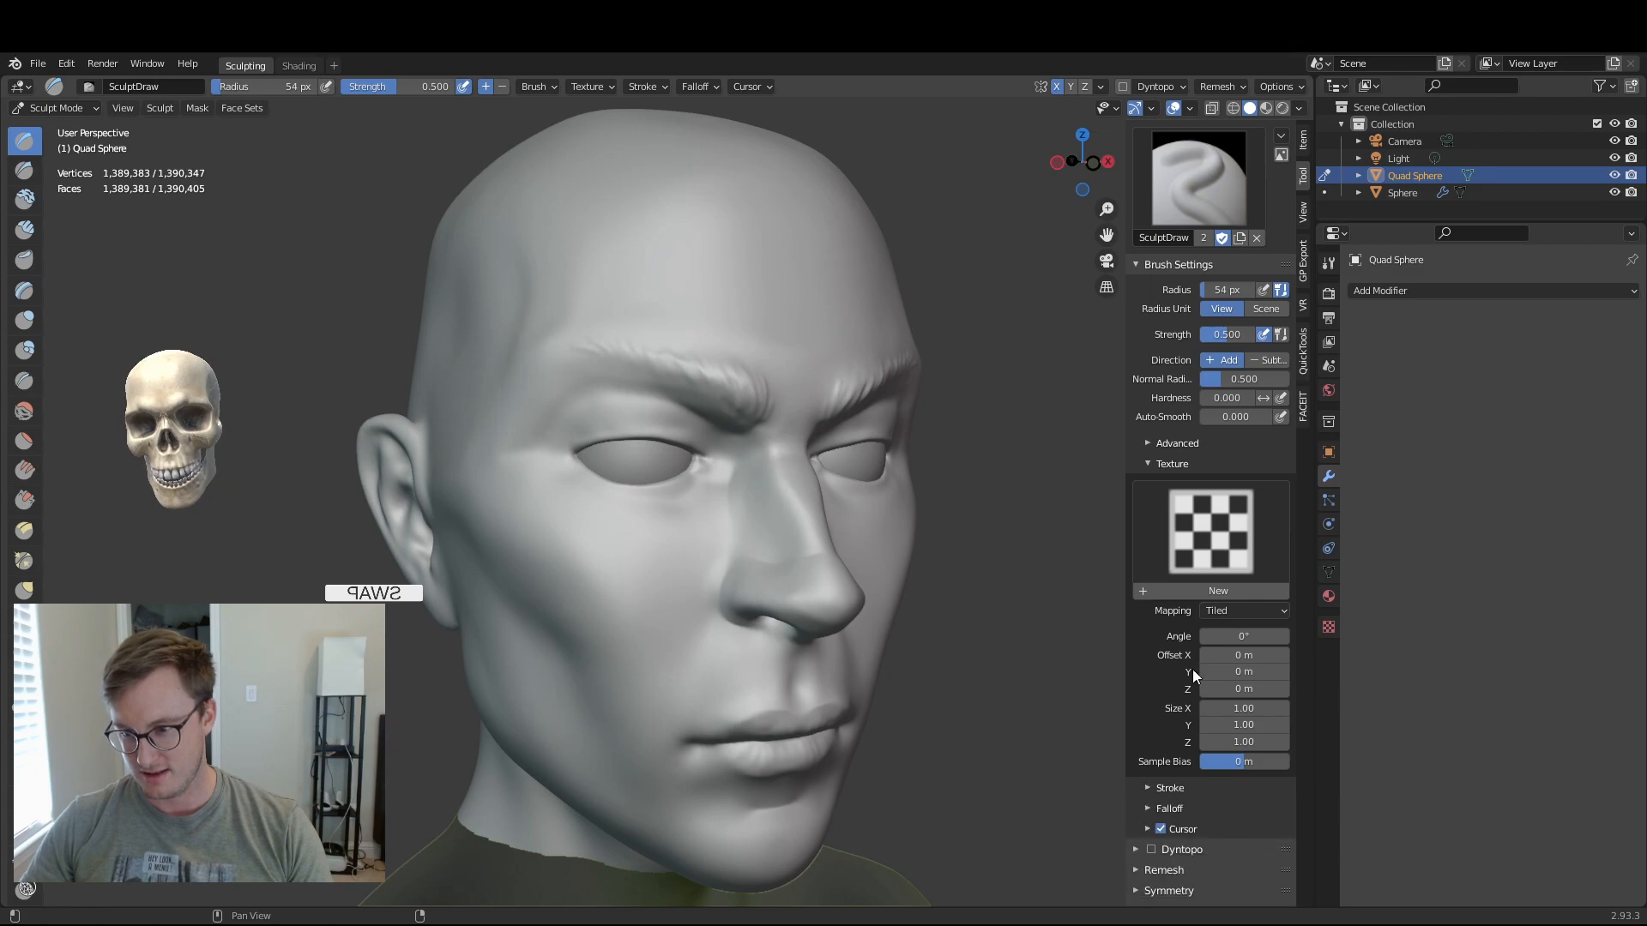
{"action": "left_click", "coordinate": [1224, 565]}
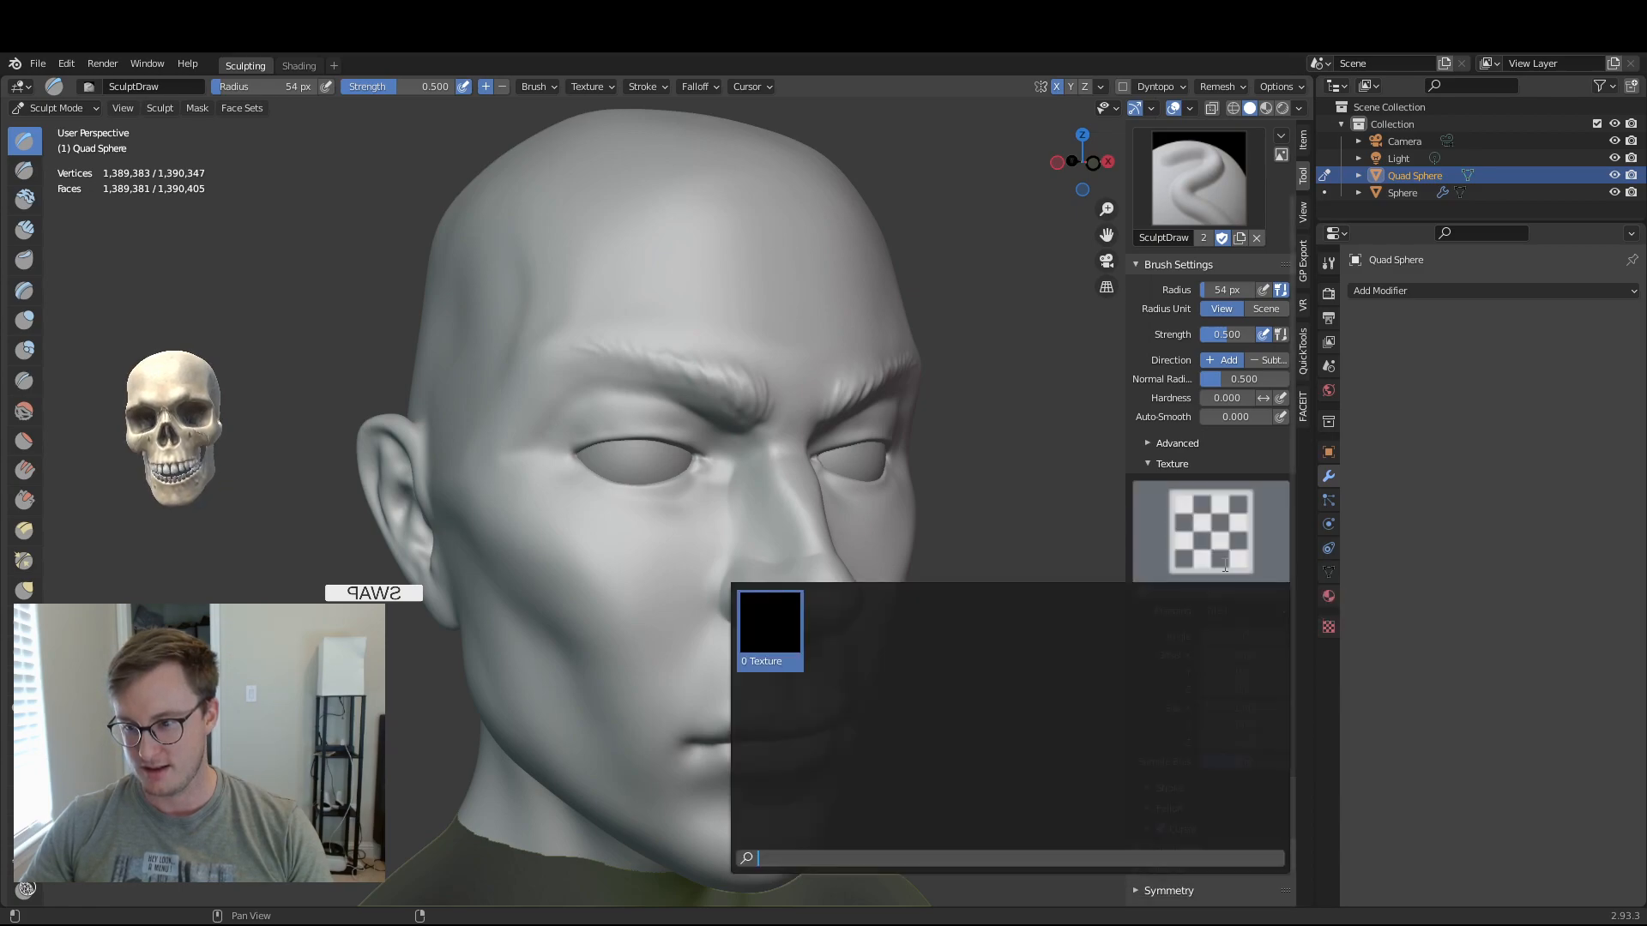
- Save Human_Lady.blend and open the list of general workspaces that can be added
{"action": "key", "text": "ctrl+s"}
{"action": "left_click", "coordinate": [335, 66]}
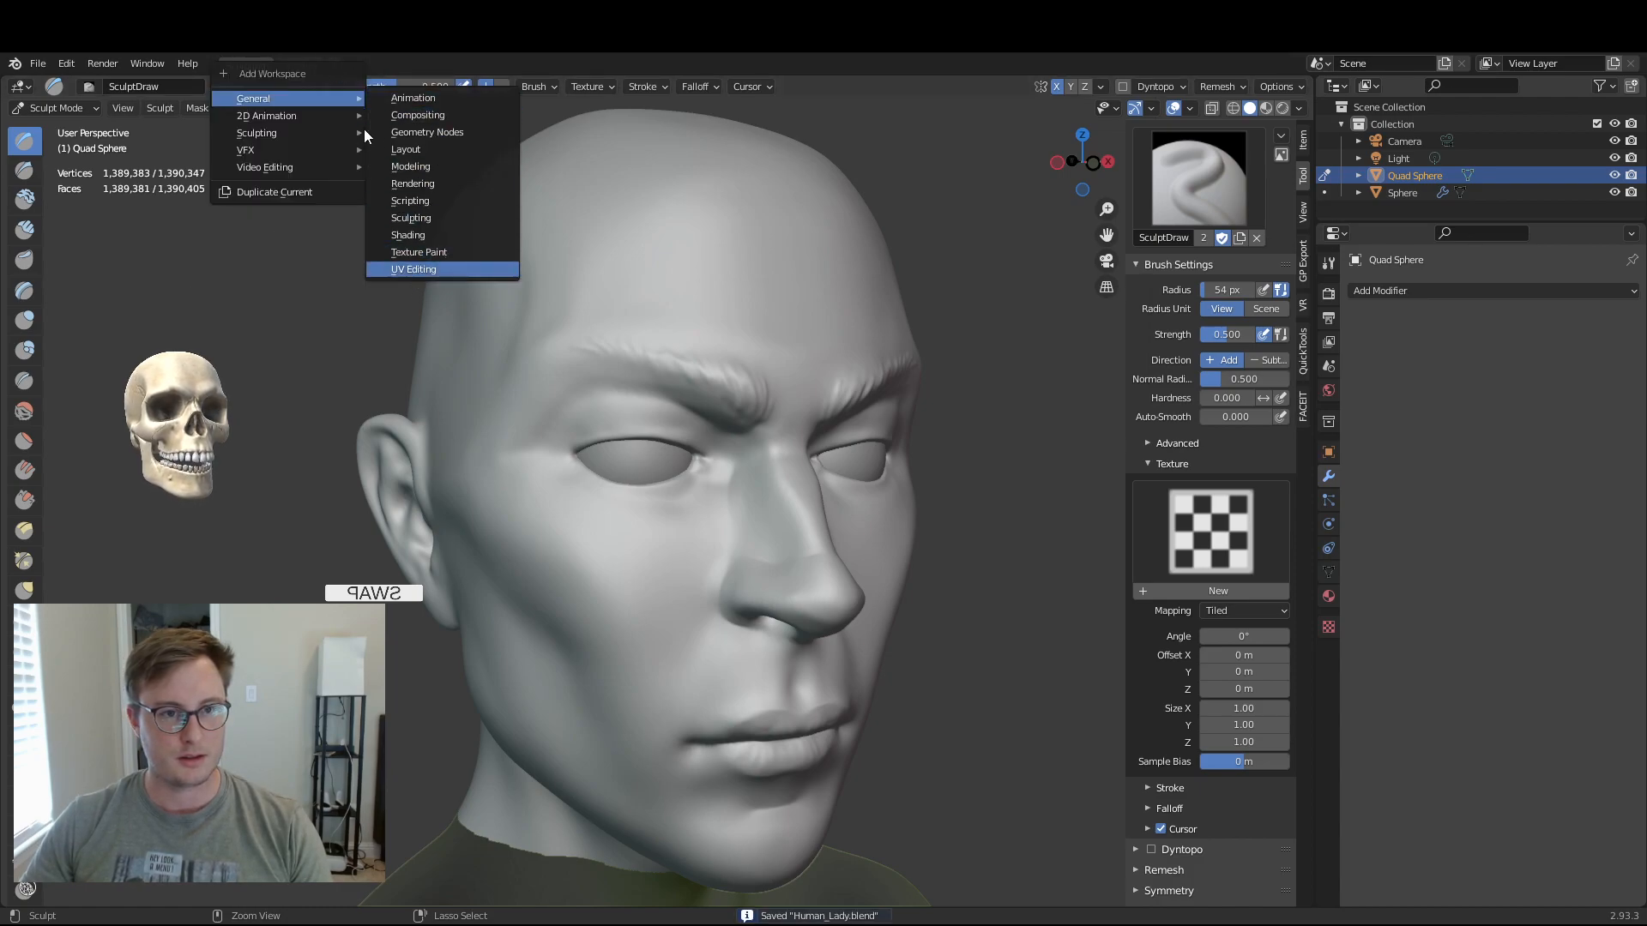
- Add a UV Editing workspace, leave Edit Mode, and load the image Skin_01_high_Pores.psd beside the 3D view
{"action": "left_click", "coordinate": [403, 269]}
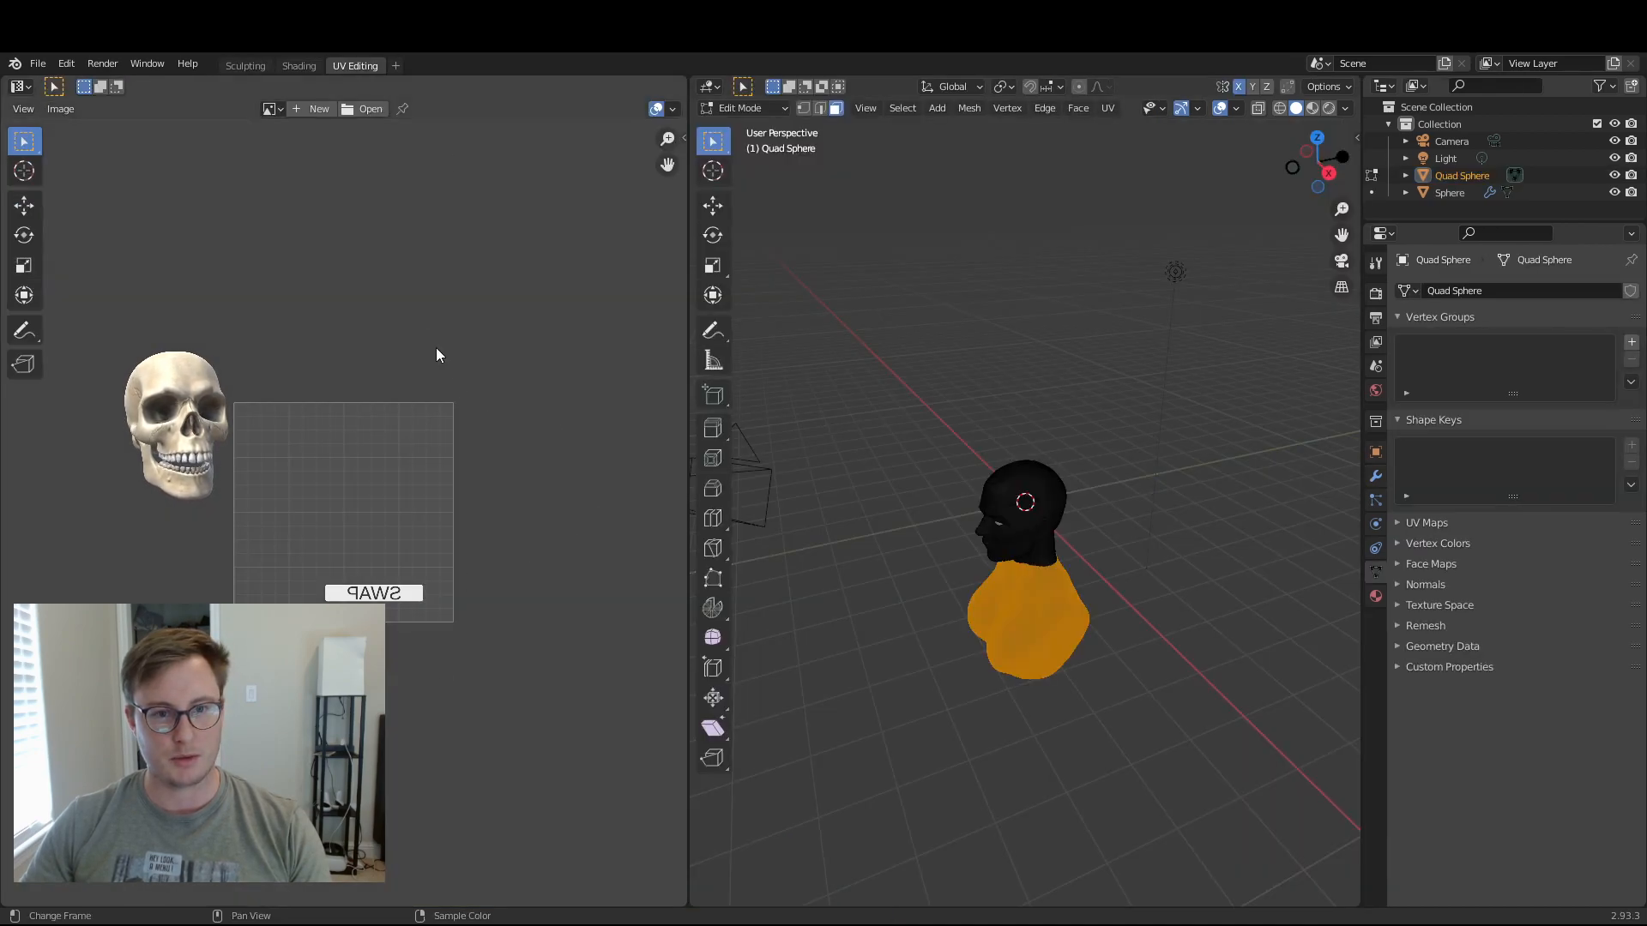
{"action": "key", "text": "Tab"}
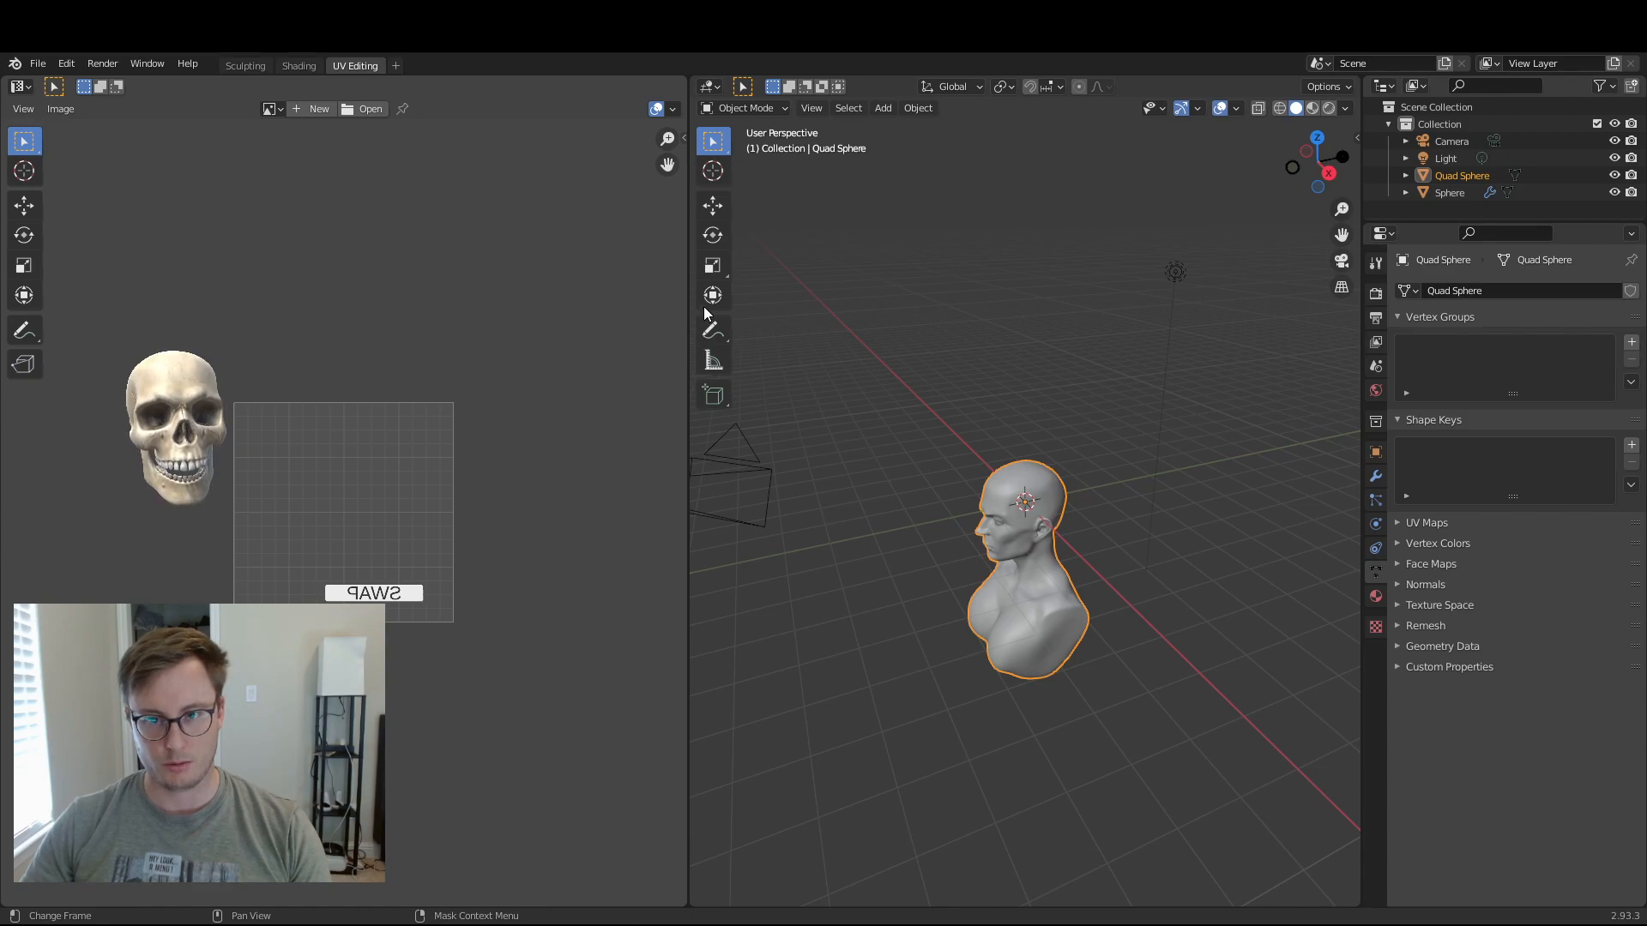
{"action": "left_click", "coordinate": [1074, 707]}
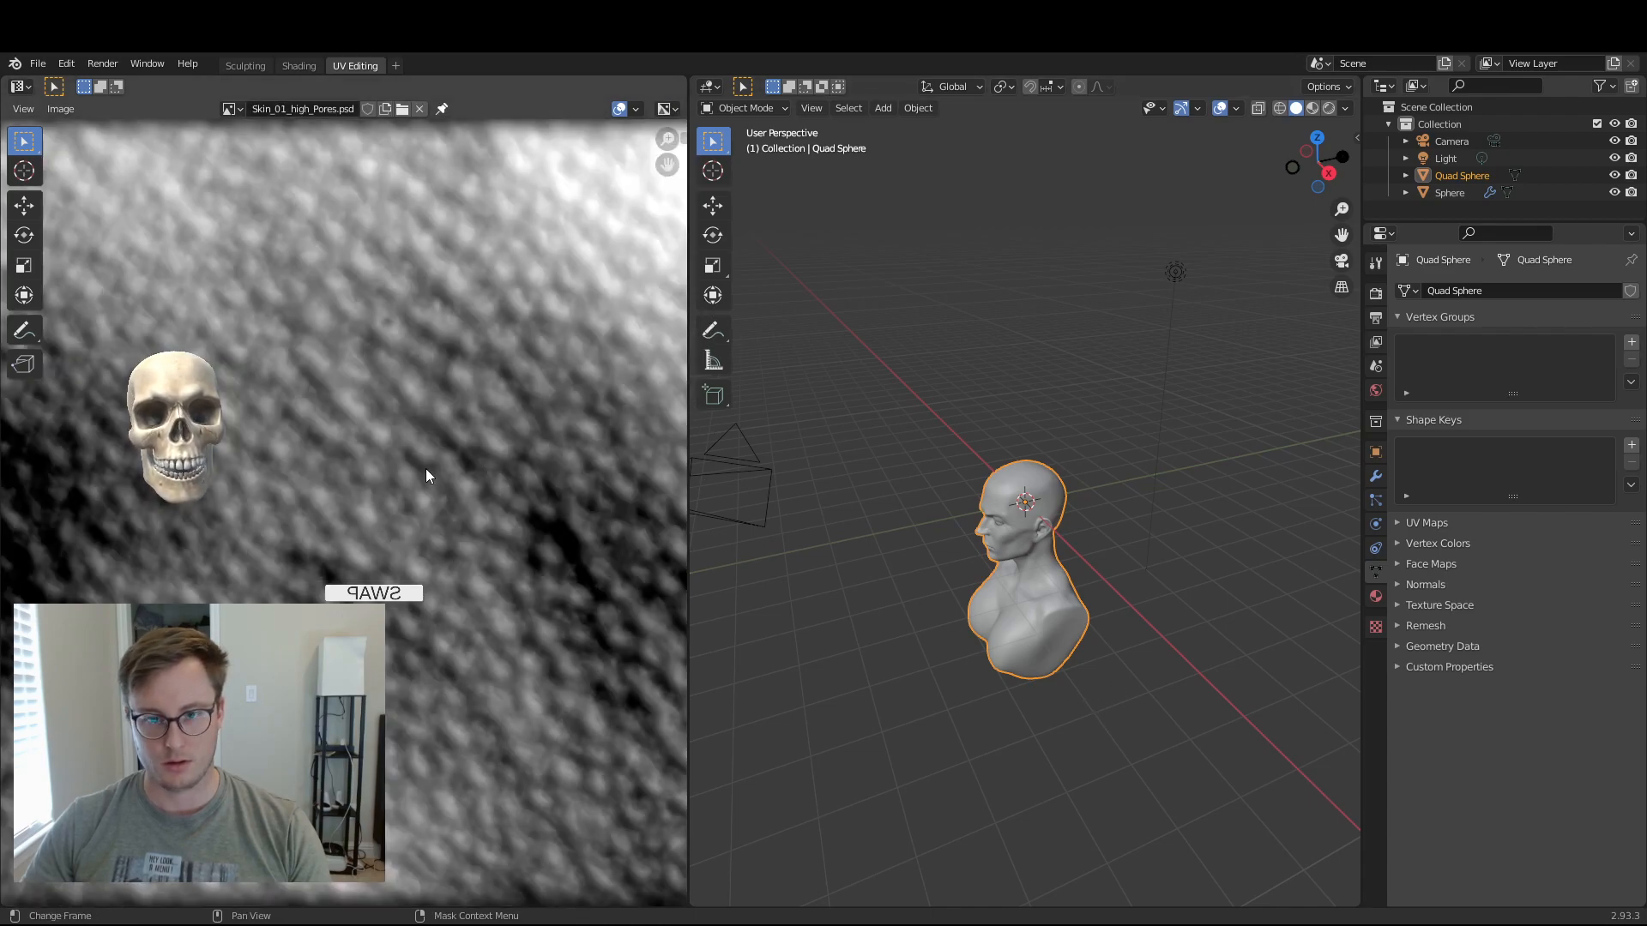
{"action": "scroll", "coordinate": [332, 453], "scroll_direction": "down", "scroll_amount": 1}
{"action": "scroll", "coordinate": [337, 455], "scroll_direction": "down", "scroll_amount": 8}
{"action": "scroll", "coordinate": [337, 455], "scroll_direction": "up", "scroll_amount": 5}
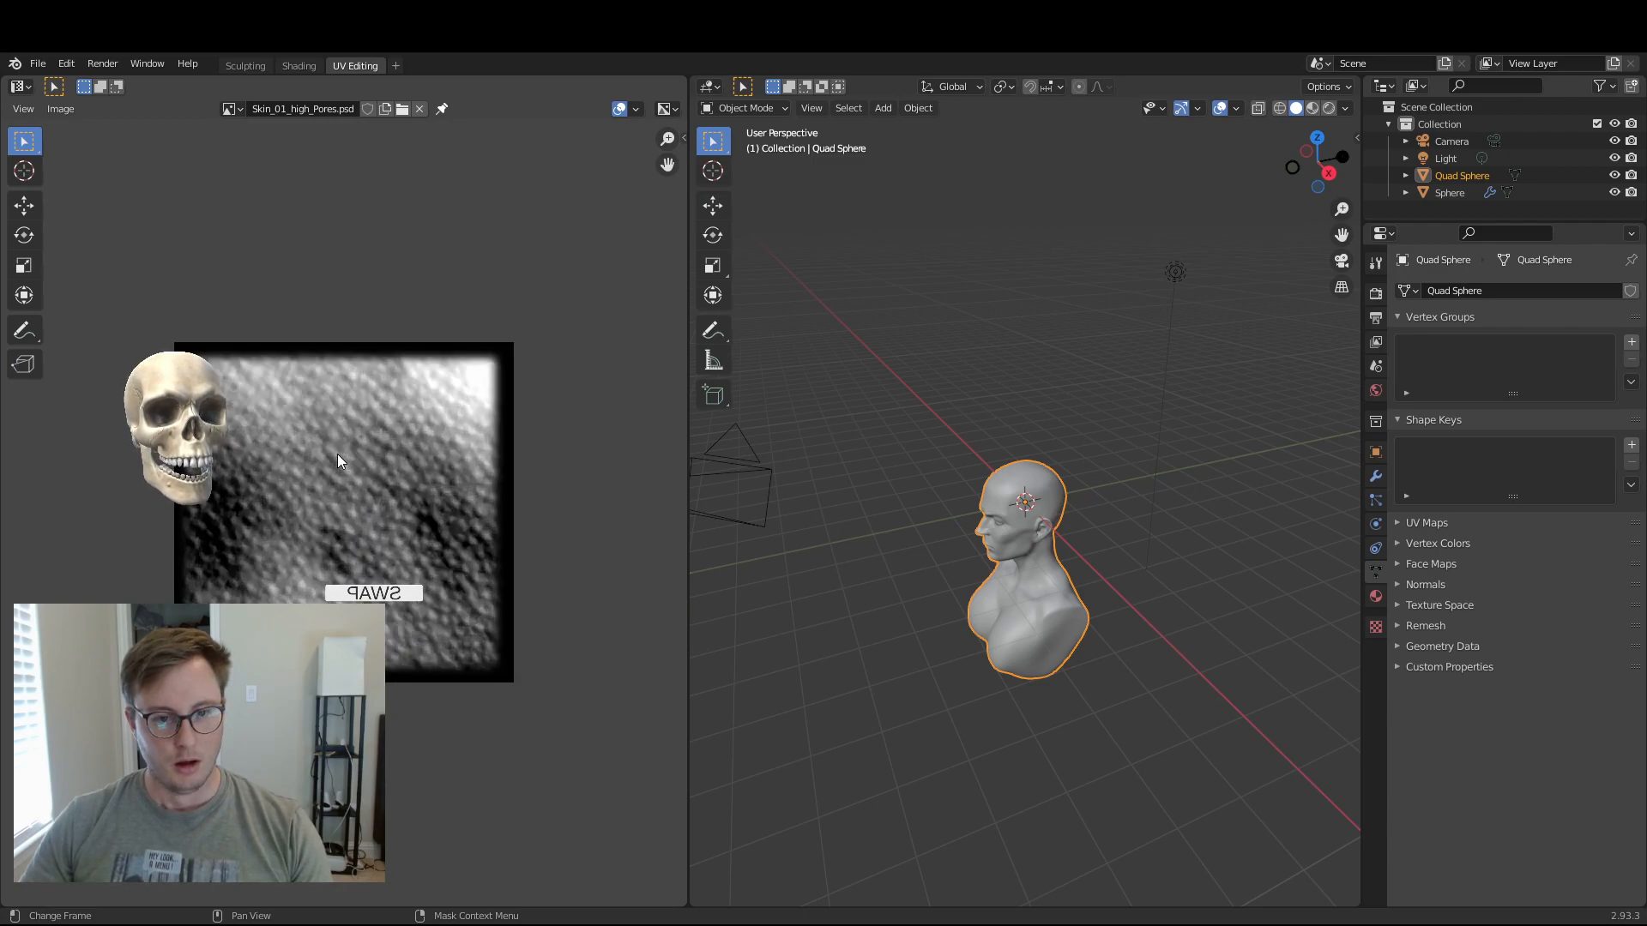
- Switch the Quad Sphere bust to Sculpt Mode and widen the 3D viewport at the image editor's expense
{"action": "middle_click_drag", "start_coordinate": [1278, 645], "coordinate": [1199, 494]}
{"action": "scroll", "coordinate": [1103, 539], "scroll_direction": "up", "scroll_amount": 5}
{"action": "middle_click_drag", "start_coordinate": [1103, 538], "coordinate": [1027, 506]}
{"action": "key", "text": "ctrl+Tab"}
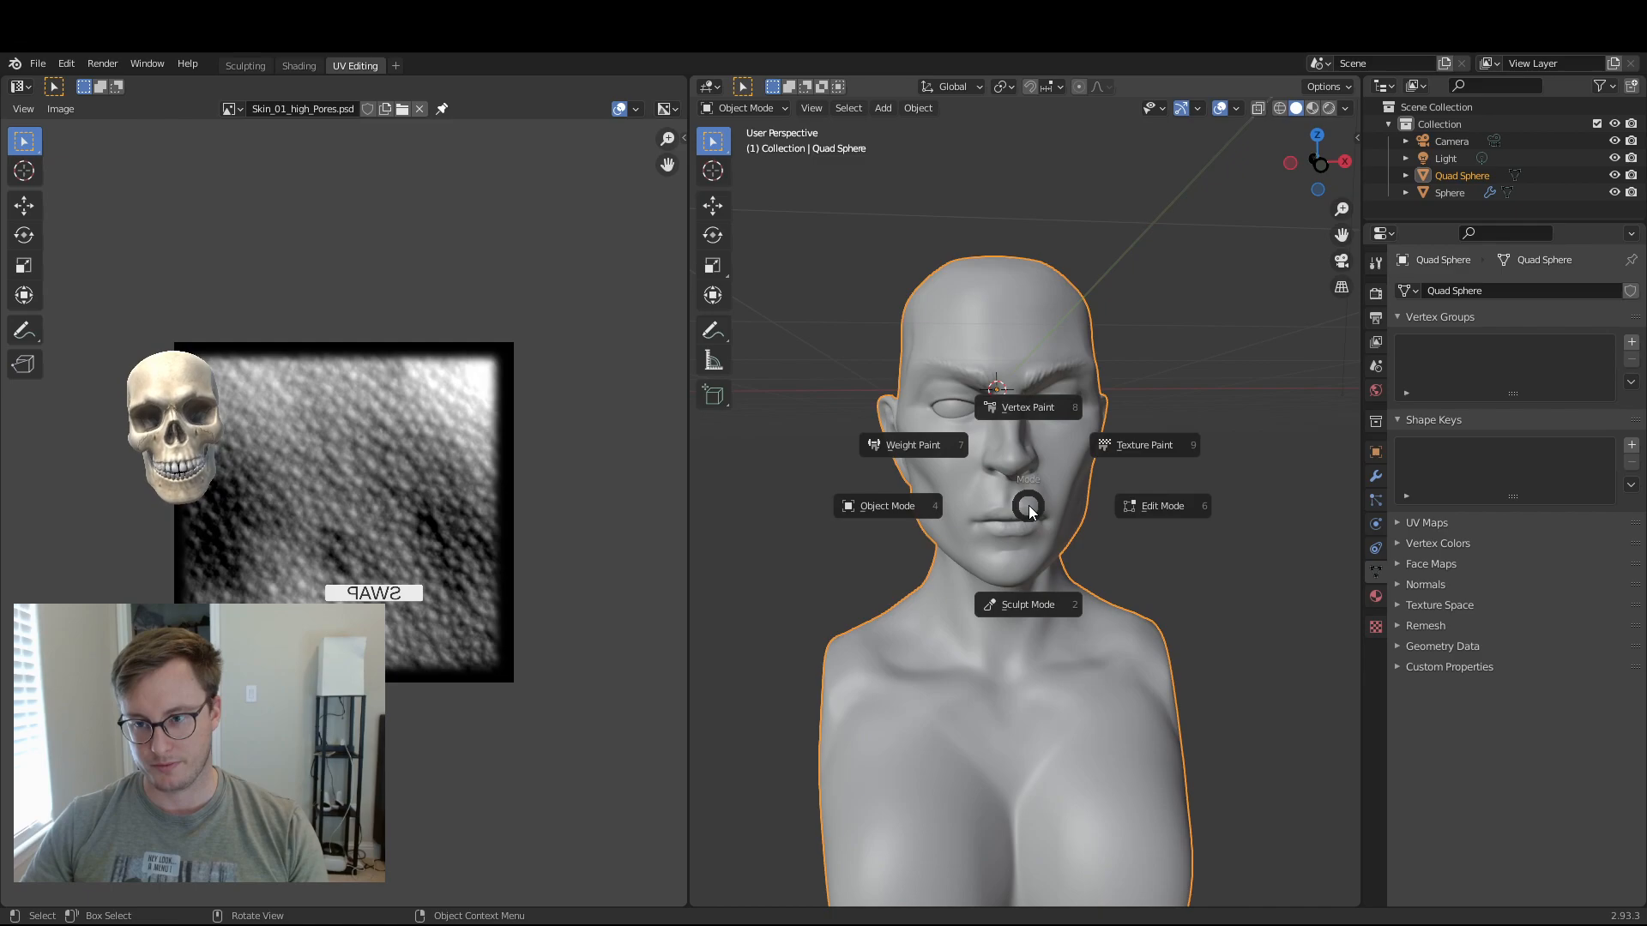
{"action": "left_click", "coordinate": [1042, 611]}
{"action": "scroll", "coordinate": [1117, 478], "scroll_direction": "up", "scroll_amount": 3}
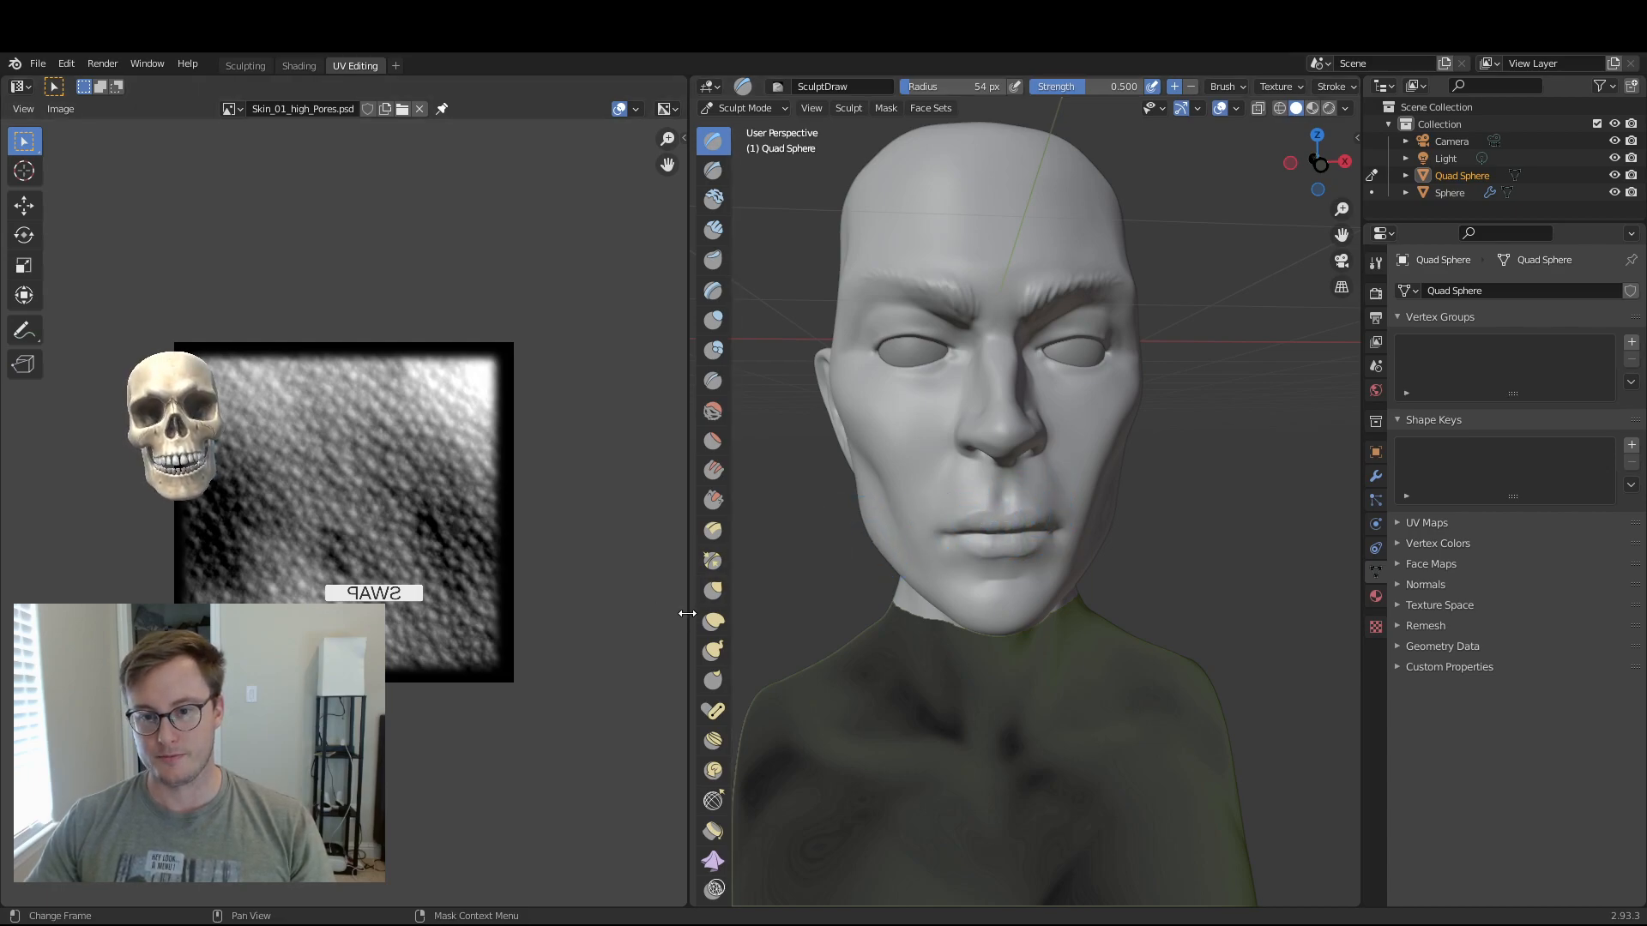
{"action": "left_click_drag", "start_coordinate": [689, 613], "coordinate": [466, 613]}
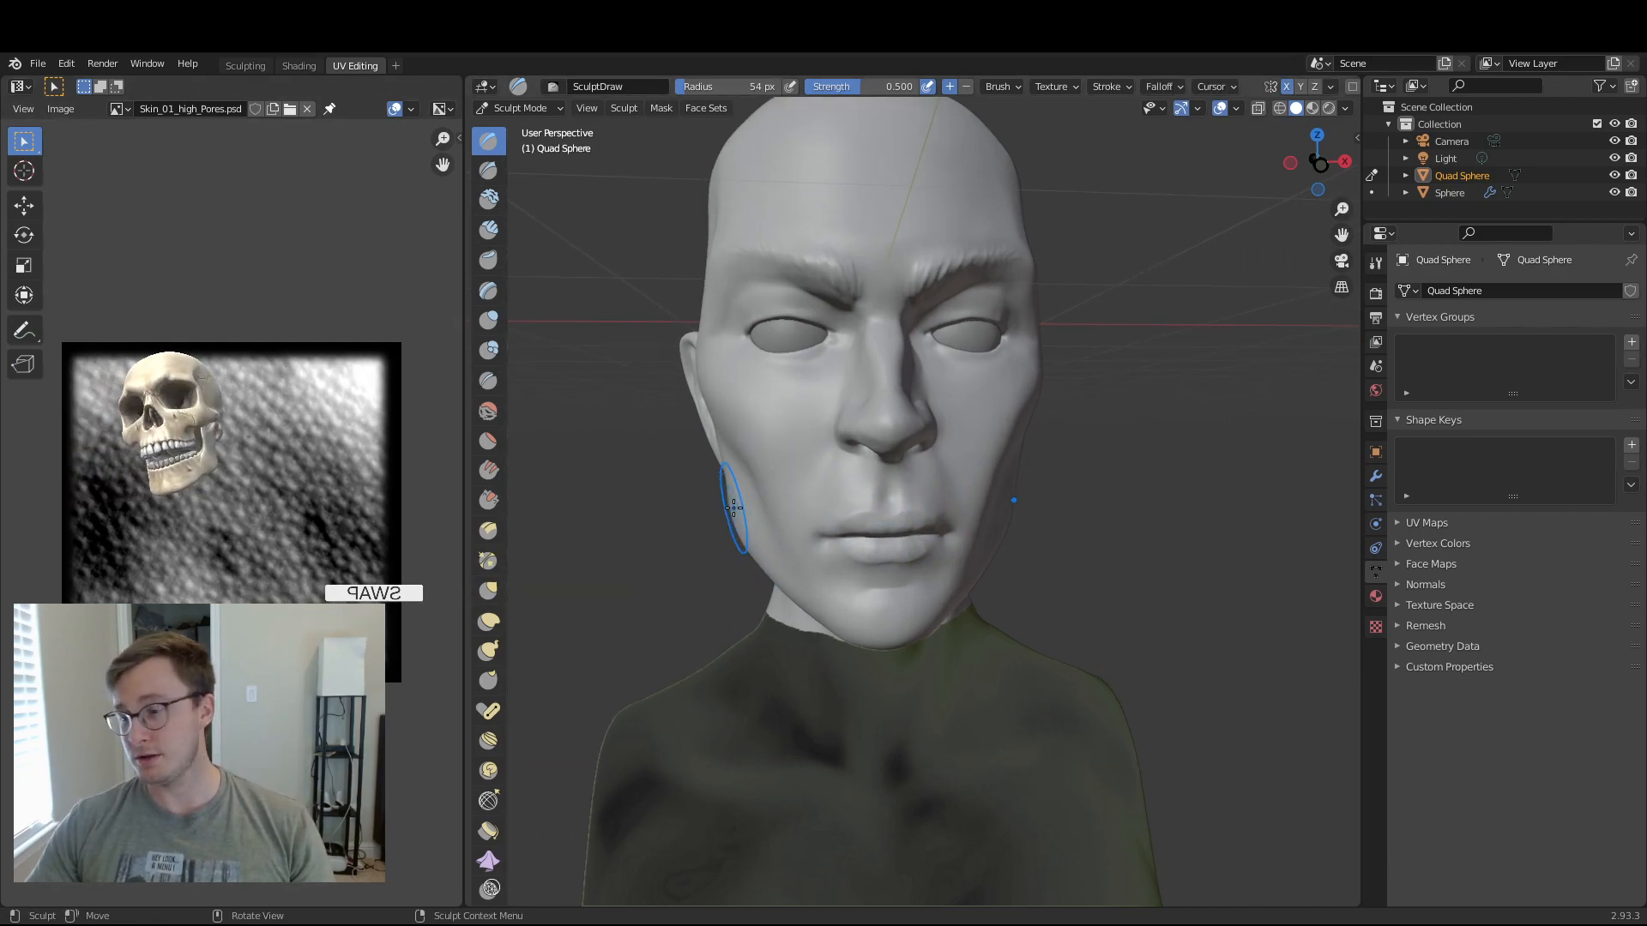
- Show the active Draw brush's settings beside the 3D view and expand its texture options
{"action": "middle_click_drag", "start_coordinate": [725, 510], "coordinate": [850, 505]}
{"action": "scroll", "coordinate": [944, 454], "scroll_direction": "up", "scroll_amount": 5}
{"action": "scroll", "coordinate": [978, 463], "scroll_direction": "down", "scroll_amount": 5}
{"action": "middle_click_drag", "start_coordinate": [978, 463], "coordinate": [941, 477]}
{"action": "key", "text": "n"}
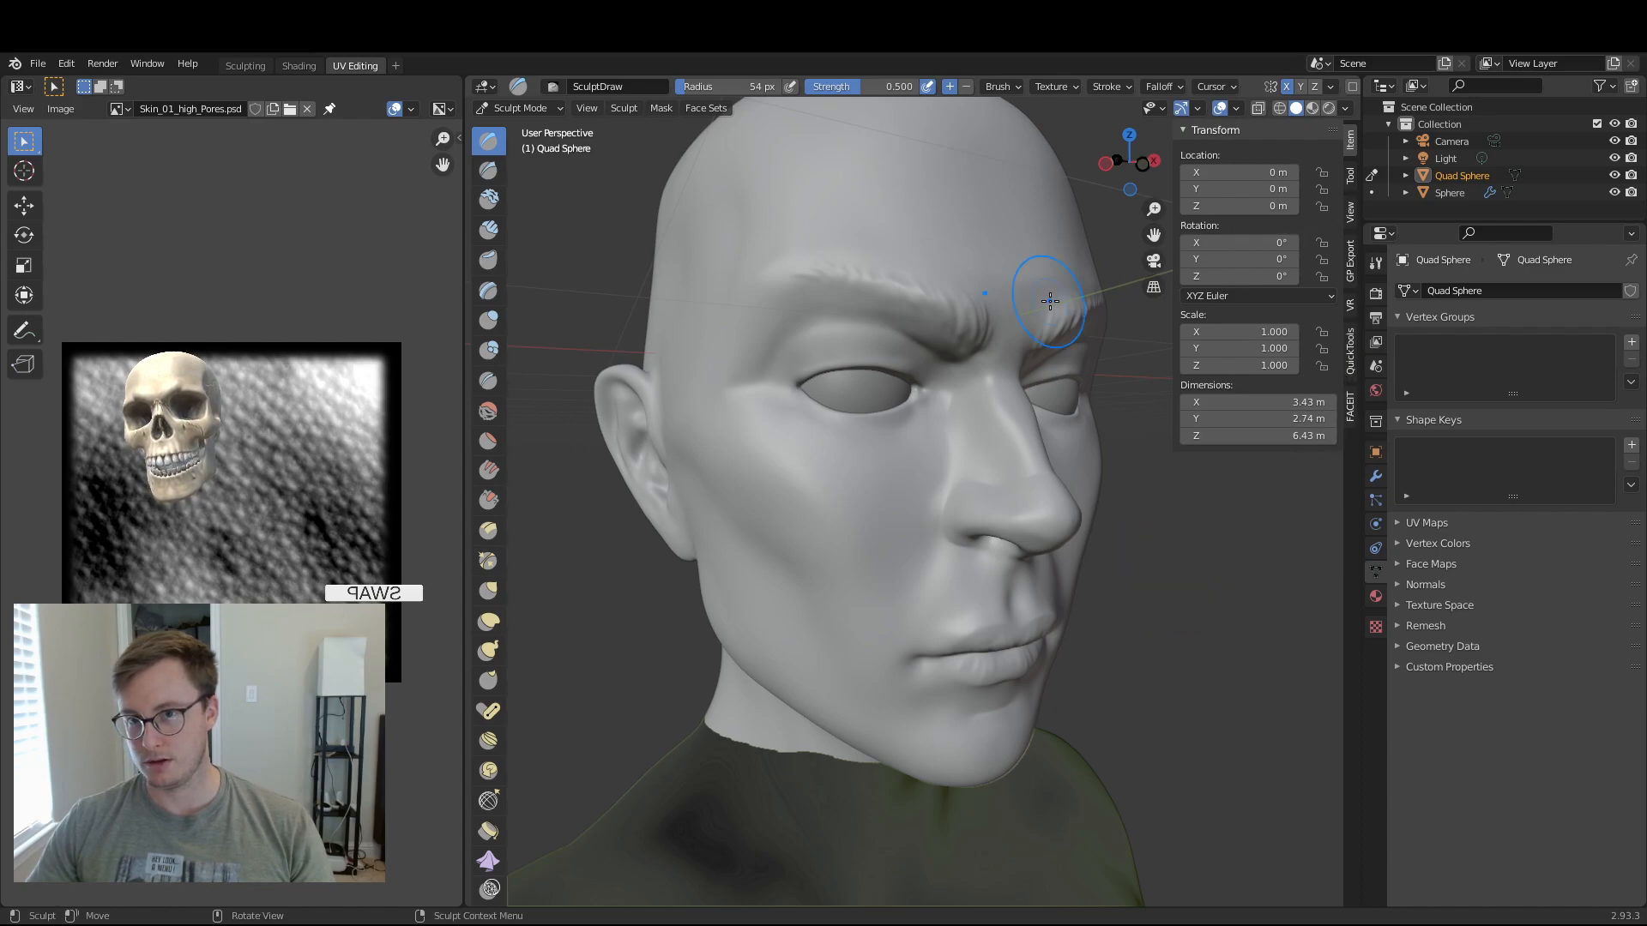
{"action": "key", "text": "n"}
{"action": "key", "text": "n"}
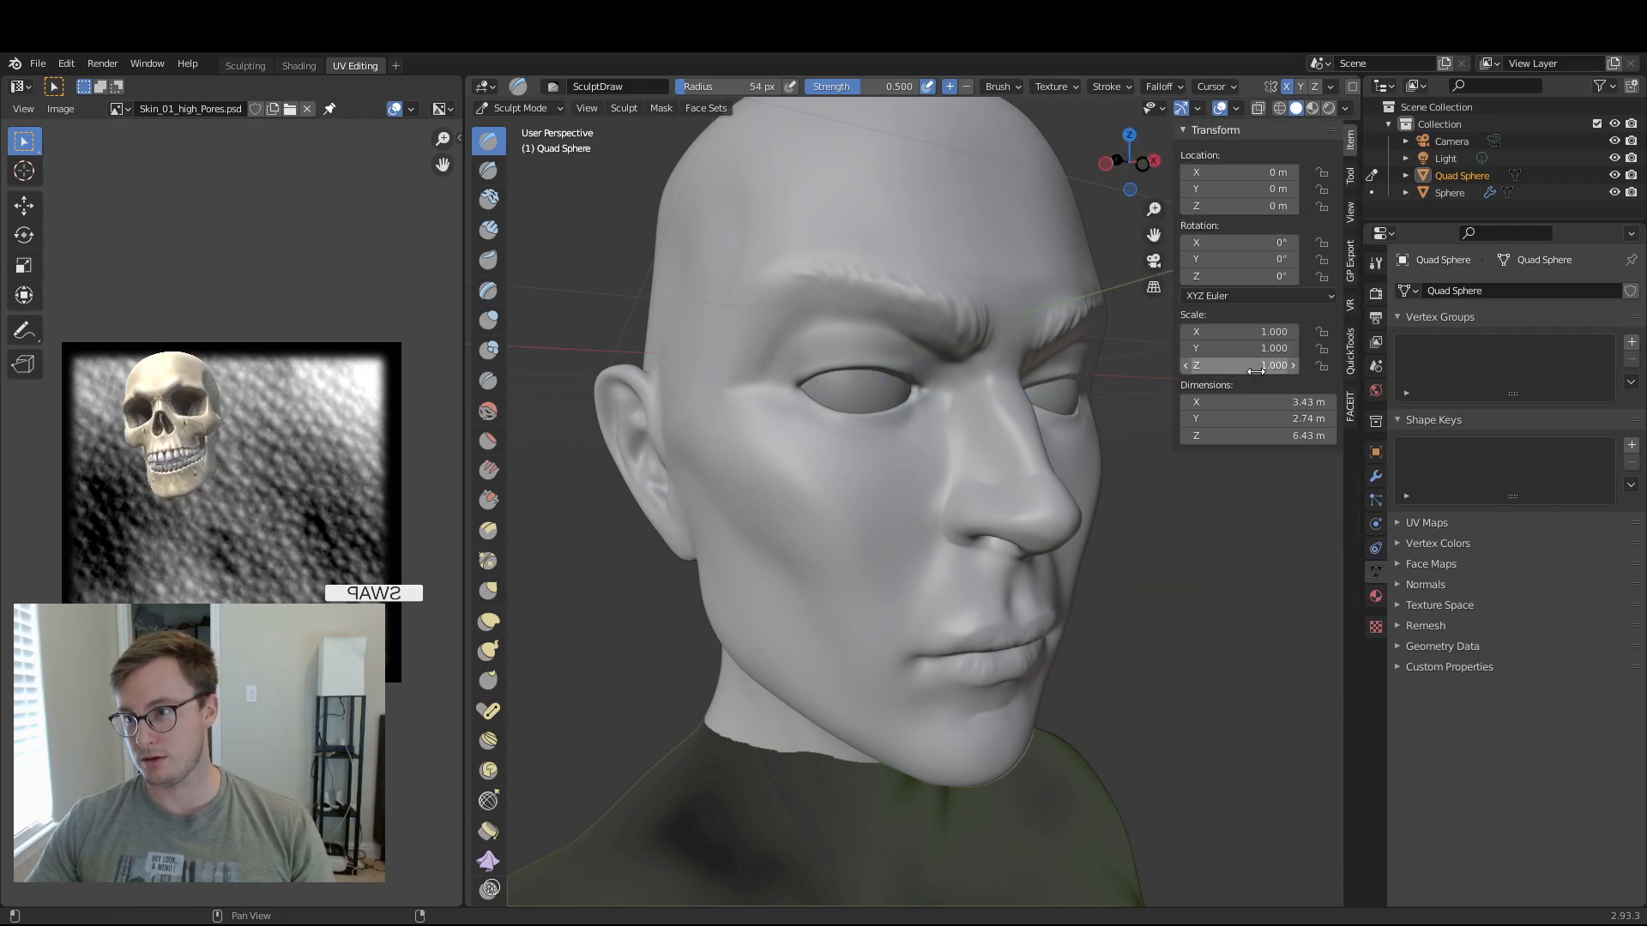
{"action": "left_click", "coordinate": [1352, 253]}
{"action": "left_click", "coordinate": [1352, 207]}
{"action": "left_click", "coordinate": [1352, 178]}
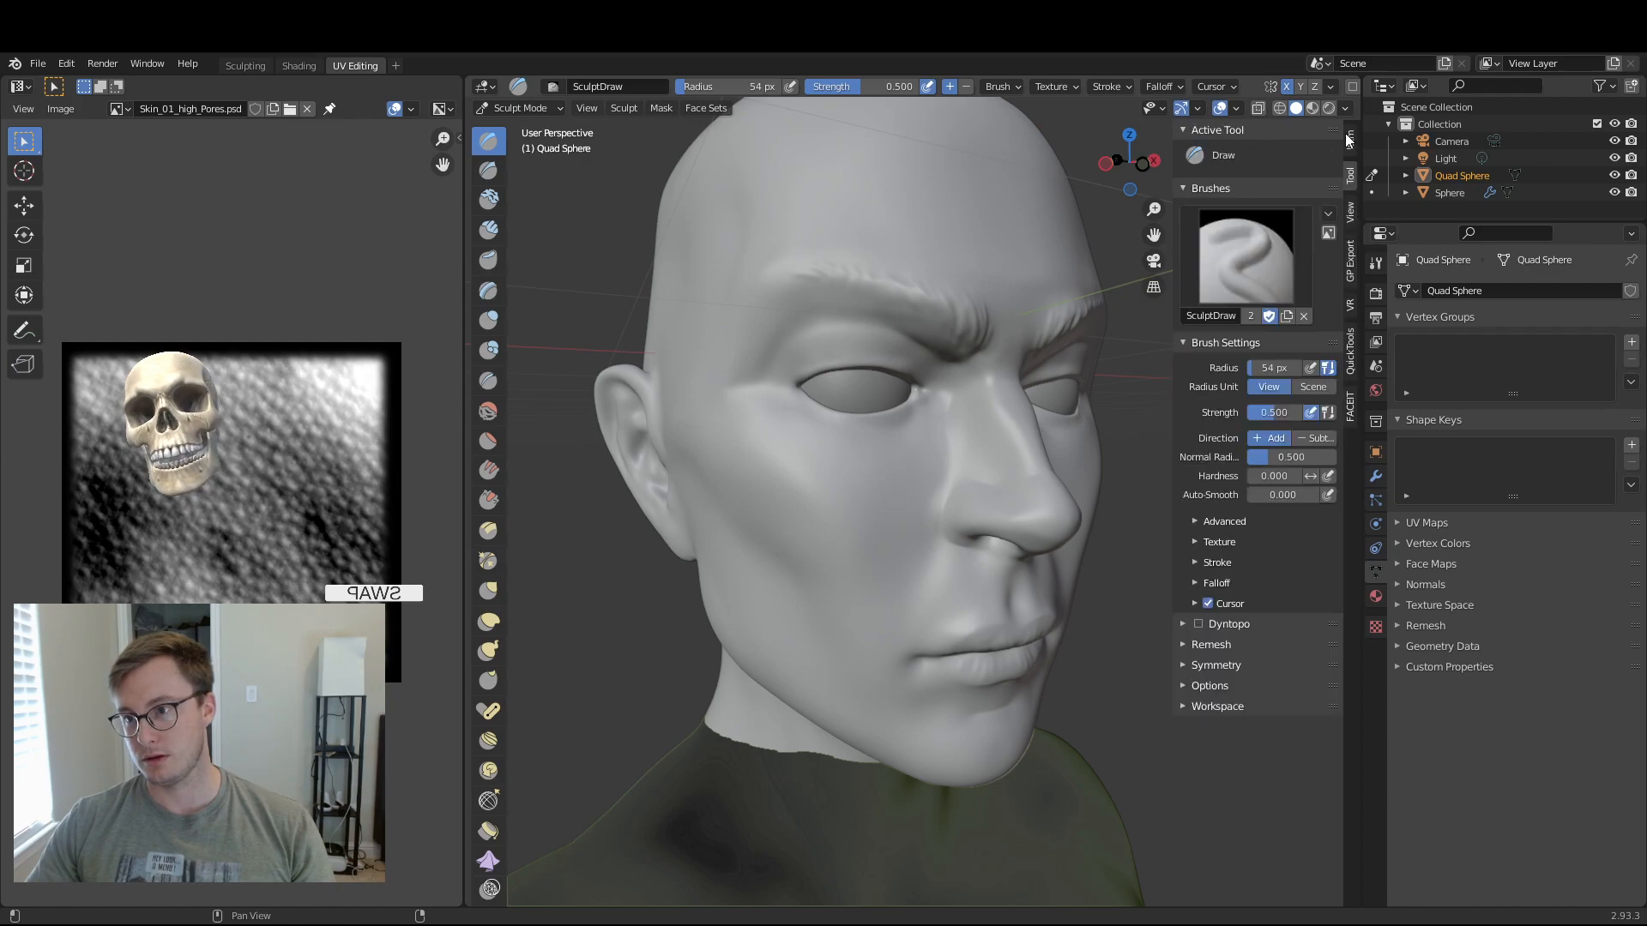
{"action": "left_click", "coordinate": [1351, 140]}
{"action": "left_click", "coordinate": [1351, 346]}
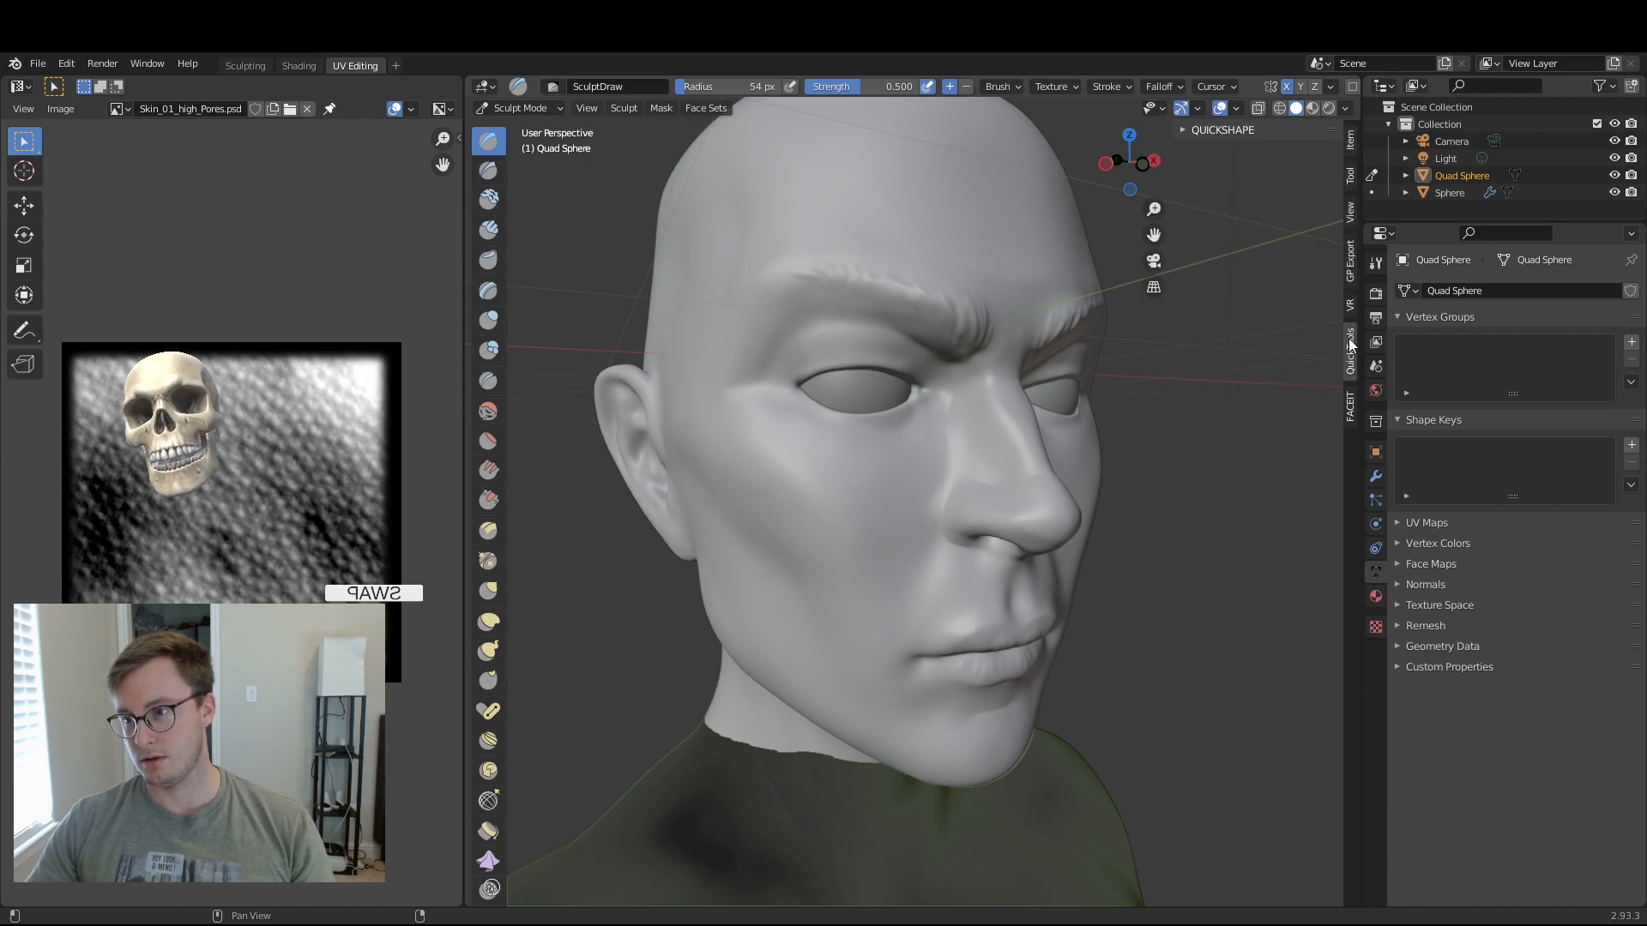
{"action": "left_click", "coordinate": [1350, 405]}
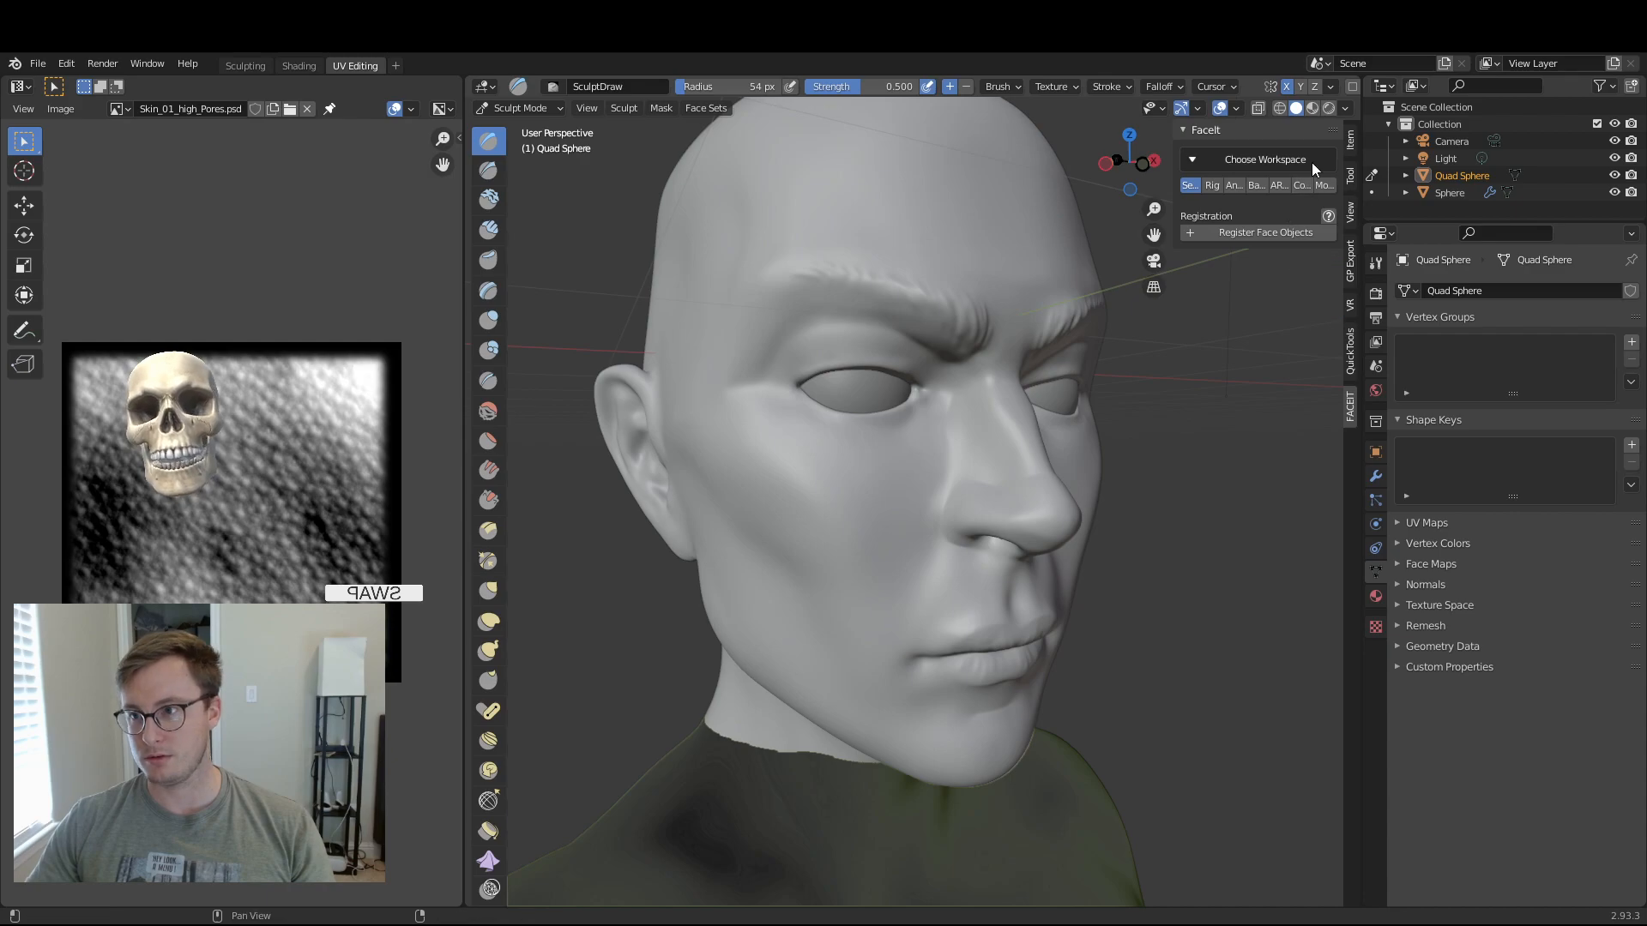
{"action": "left_click", "coordinate": [1350, 140]}
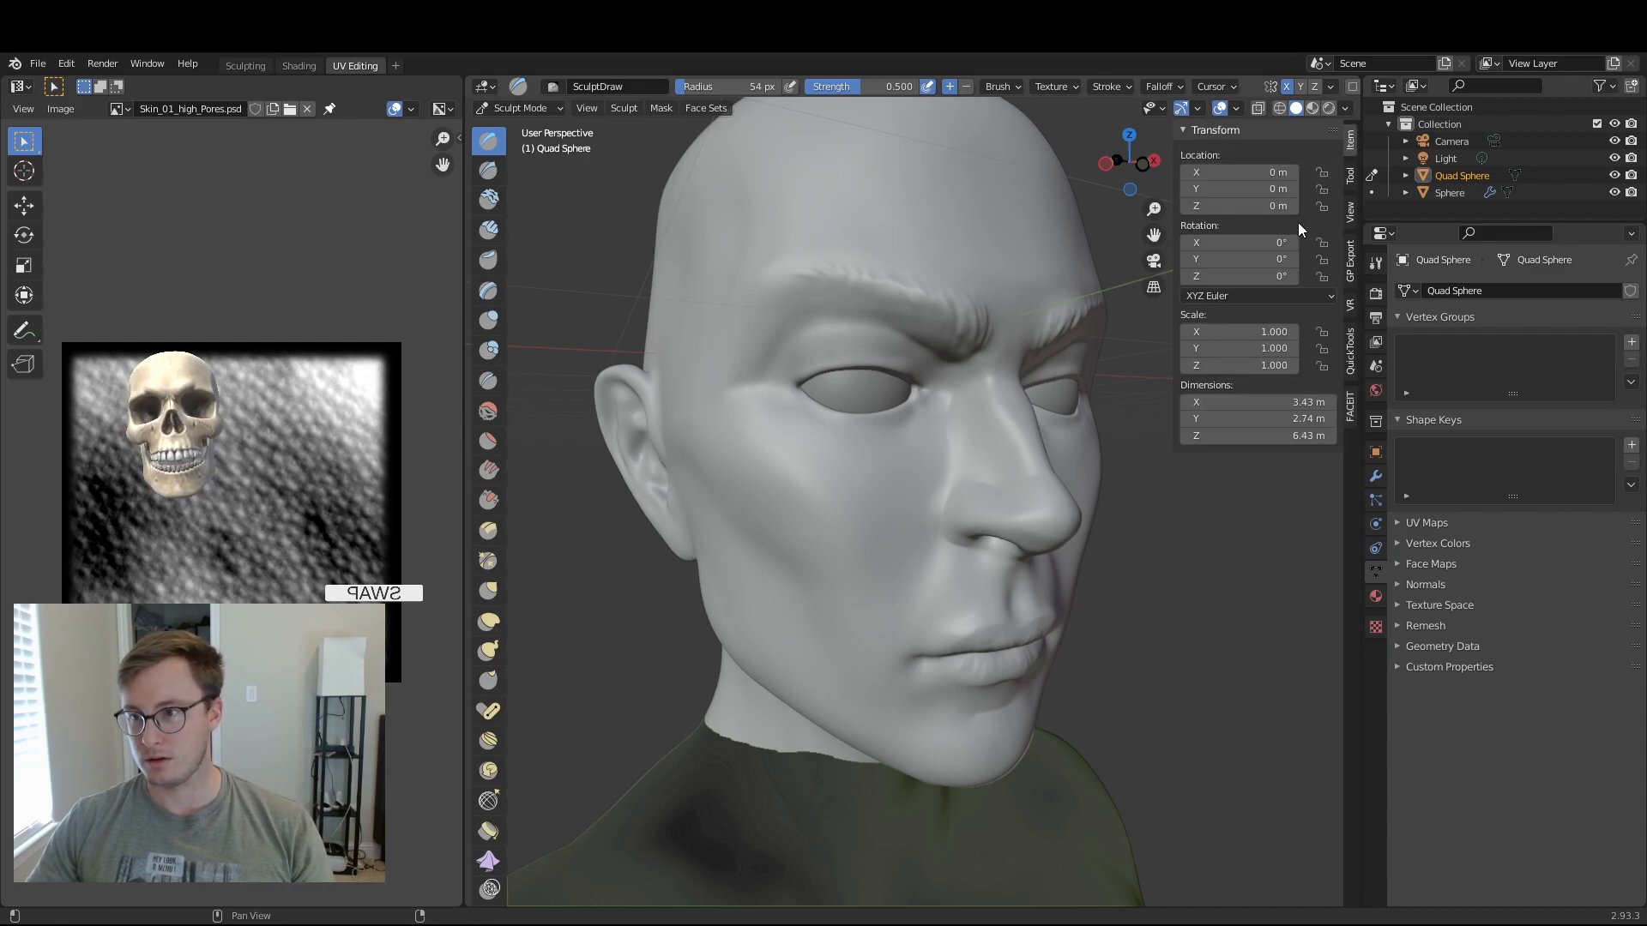
{"action": "left_click", "coordinate": [1350, 177]}
{"action": "left_click", "coordinate": [1216, 543]}
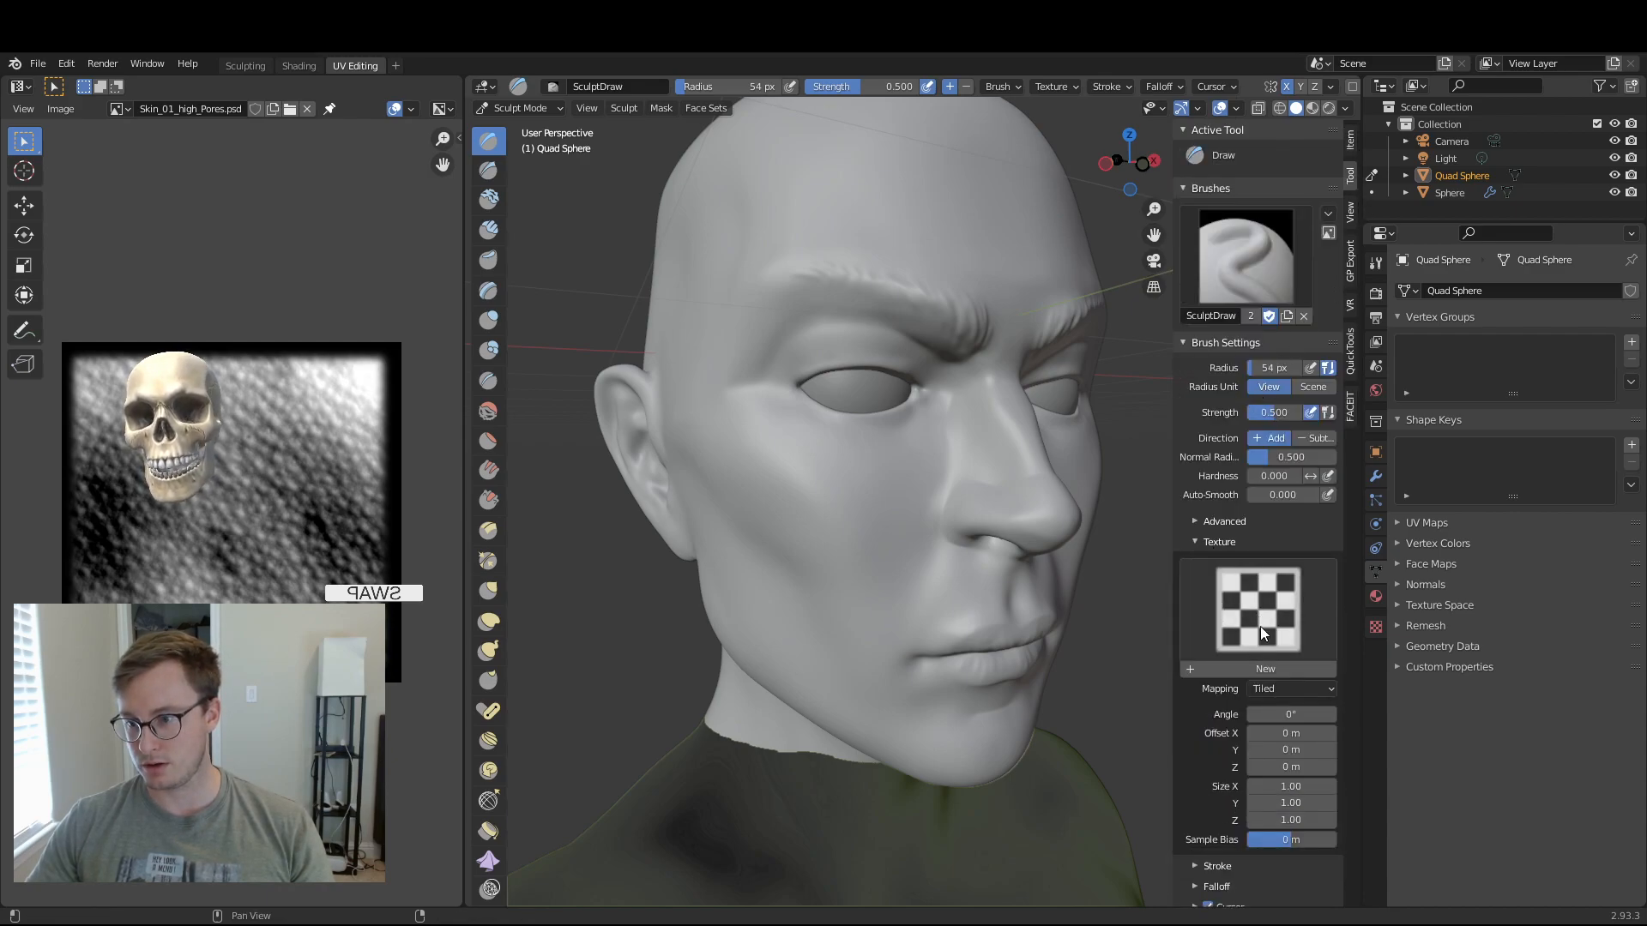
{"action": "left_click", "coordinate": [1254, 631]}
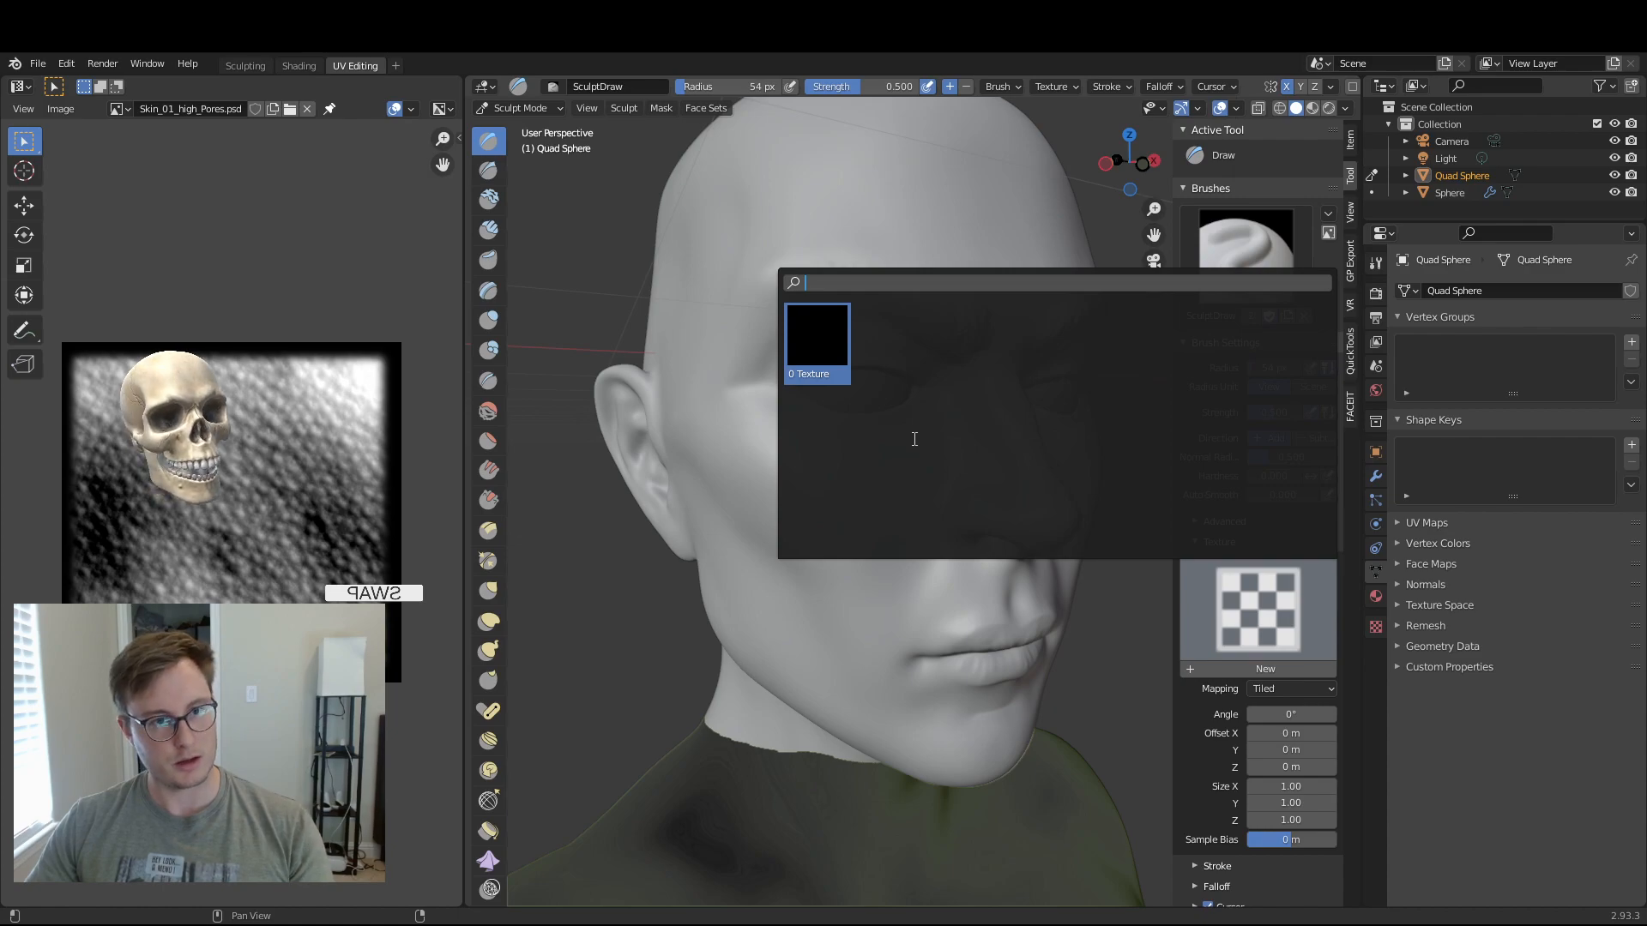
{"action": "key", "text": "Escape"}
{"action": "left_click", "coordinate": [1223, 521]}
{"action": "left_click", "coordinate": [1224, 521]}
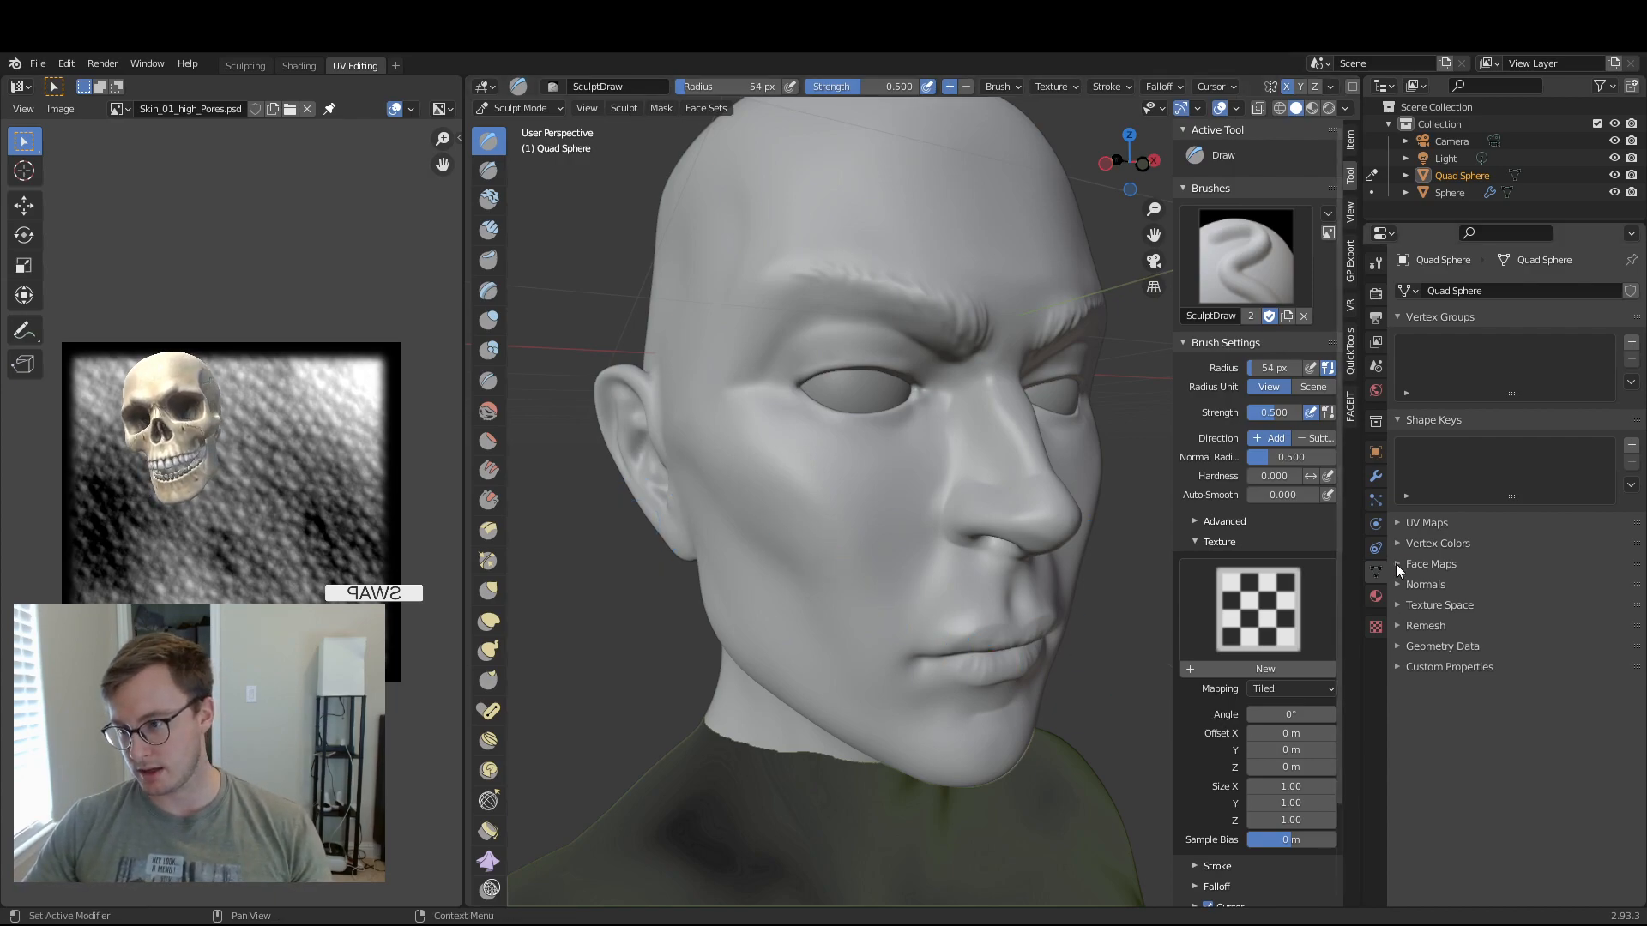
- Create a new brush texture, assign it the image Skin_01_high_Pores.psd, and select it for the Draw brush
{"action": "left_click", "coordinate": [1375, 627]}
{"action": "left_click", "coordinate": [1458, 316]}
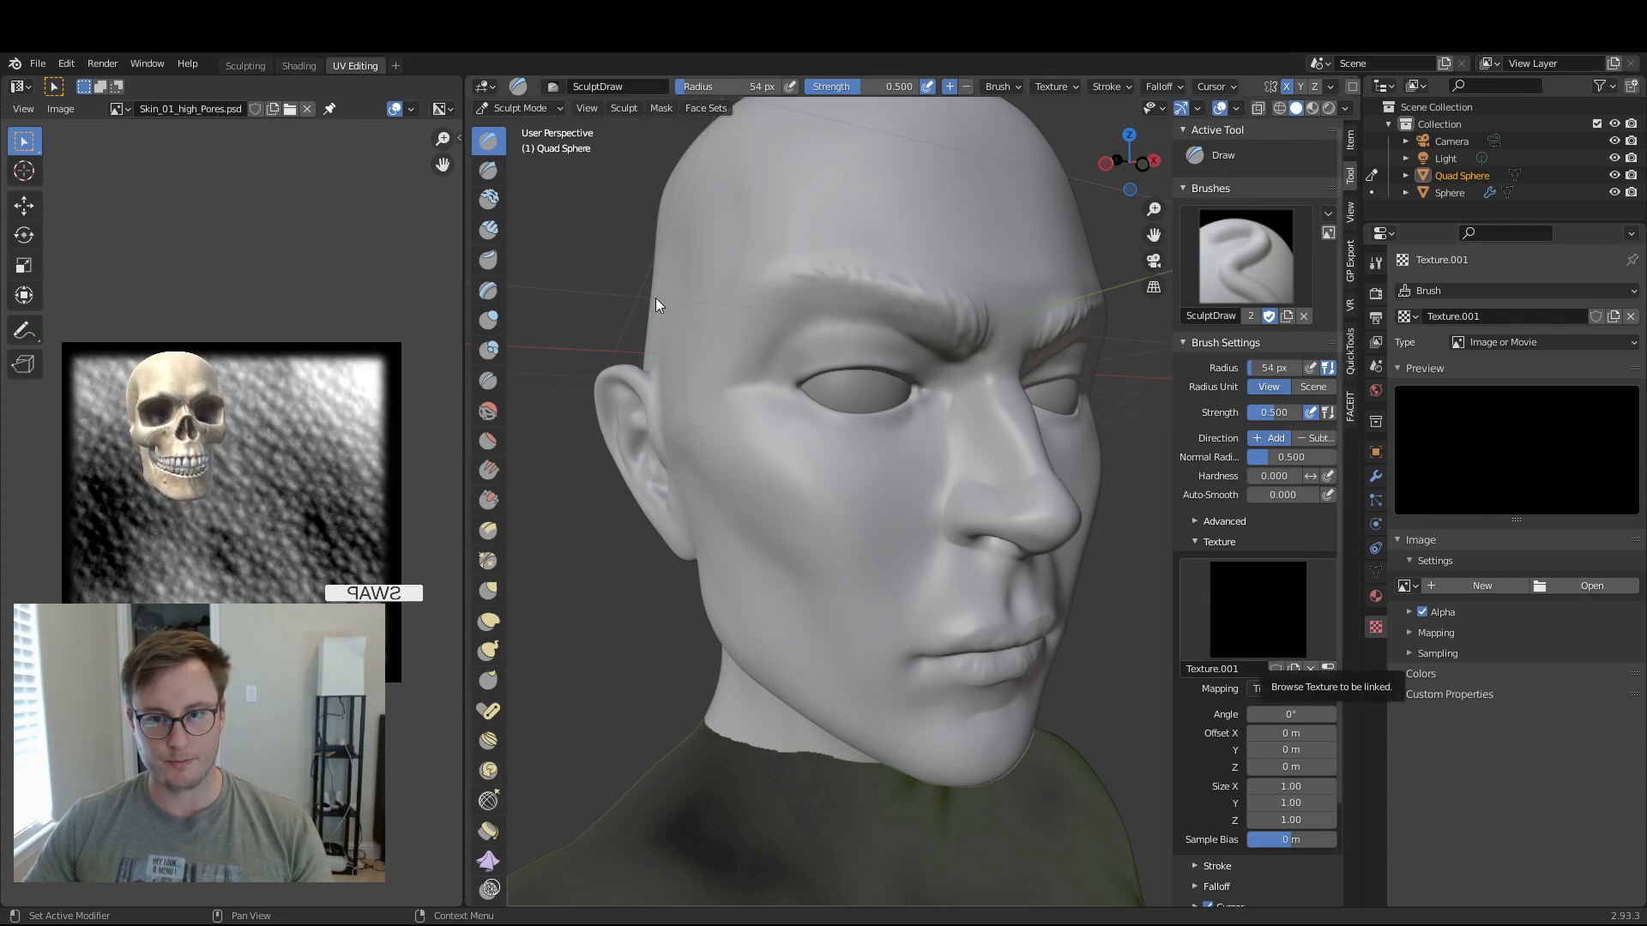
{"action": "left_click", "coordinate": [1116, 738]}
{"action": "left_click", "coordinate": [1257, 609]}
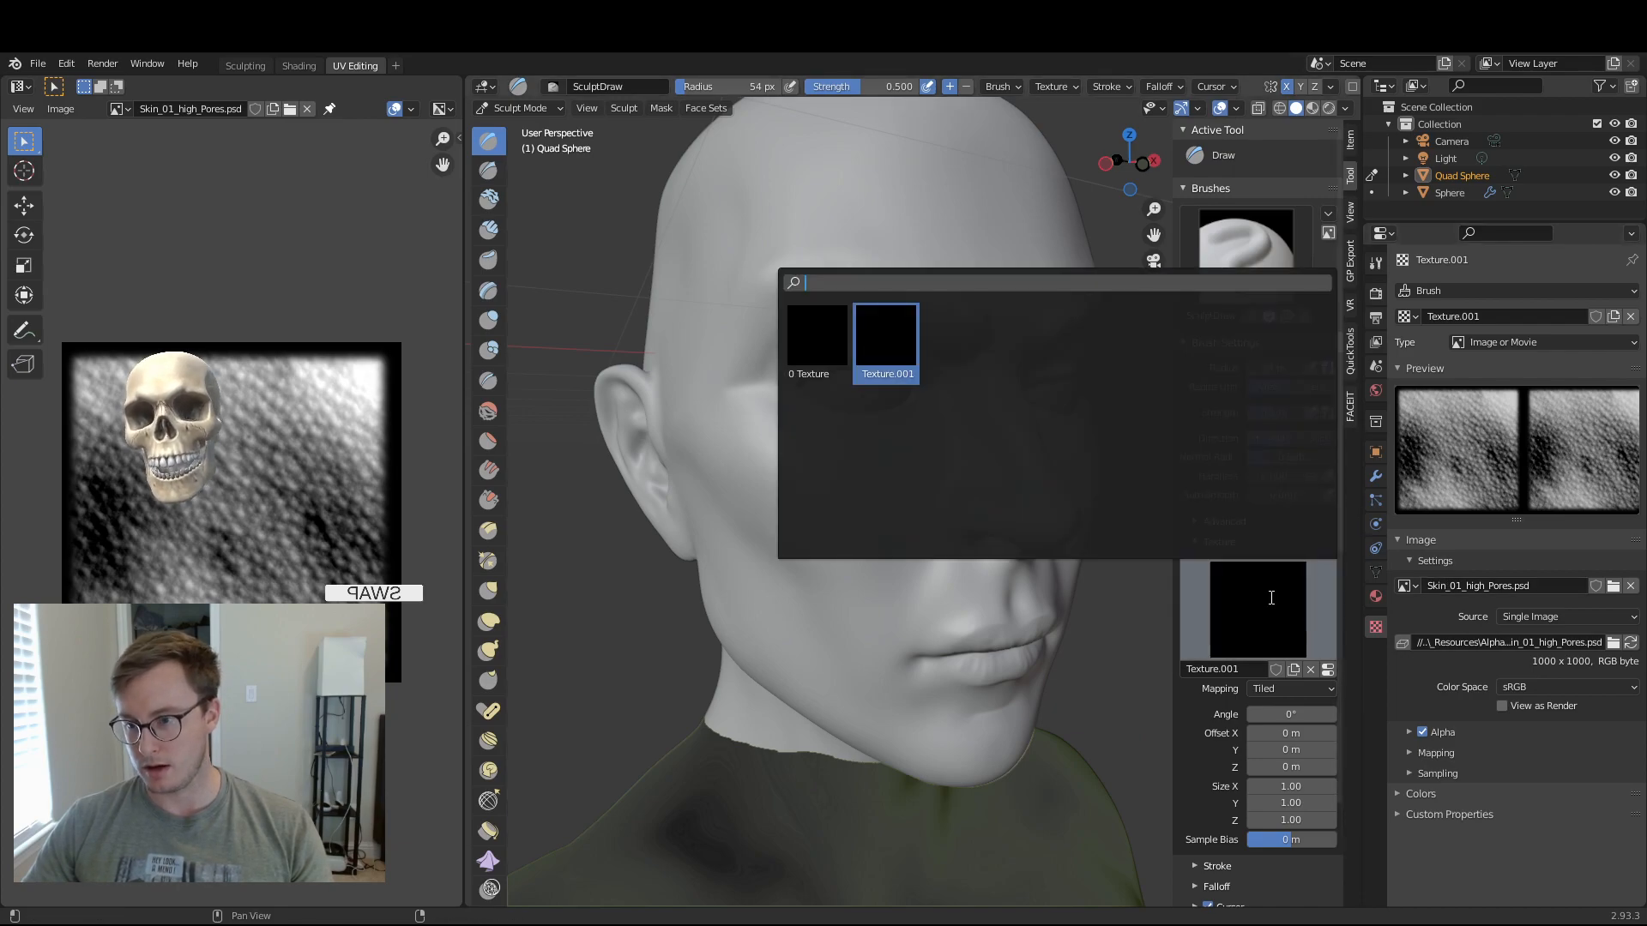
{"action": "left_click", "coordinate": [916, 365]}
- Test and undo a pore-textured stroke on the cheek, and try the Stencil mapping for the brush texture
{"action": "left_click_drag", "start_coordinate": [838, 488], "coordinate": [884, 491]}
{"action": "key", "text": "ctrl+z"}
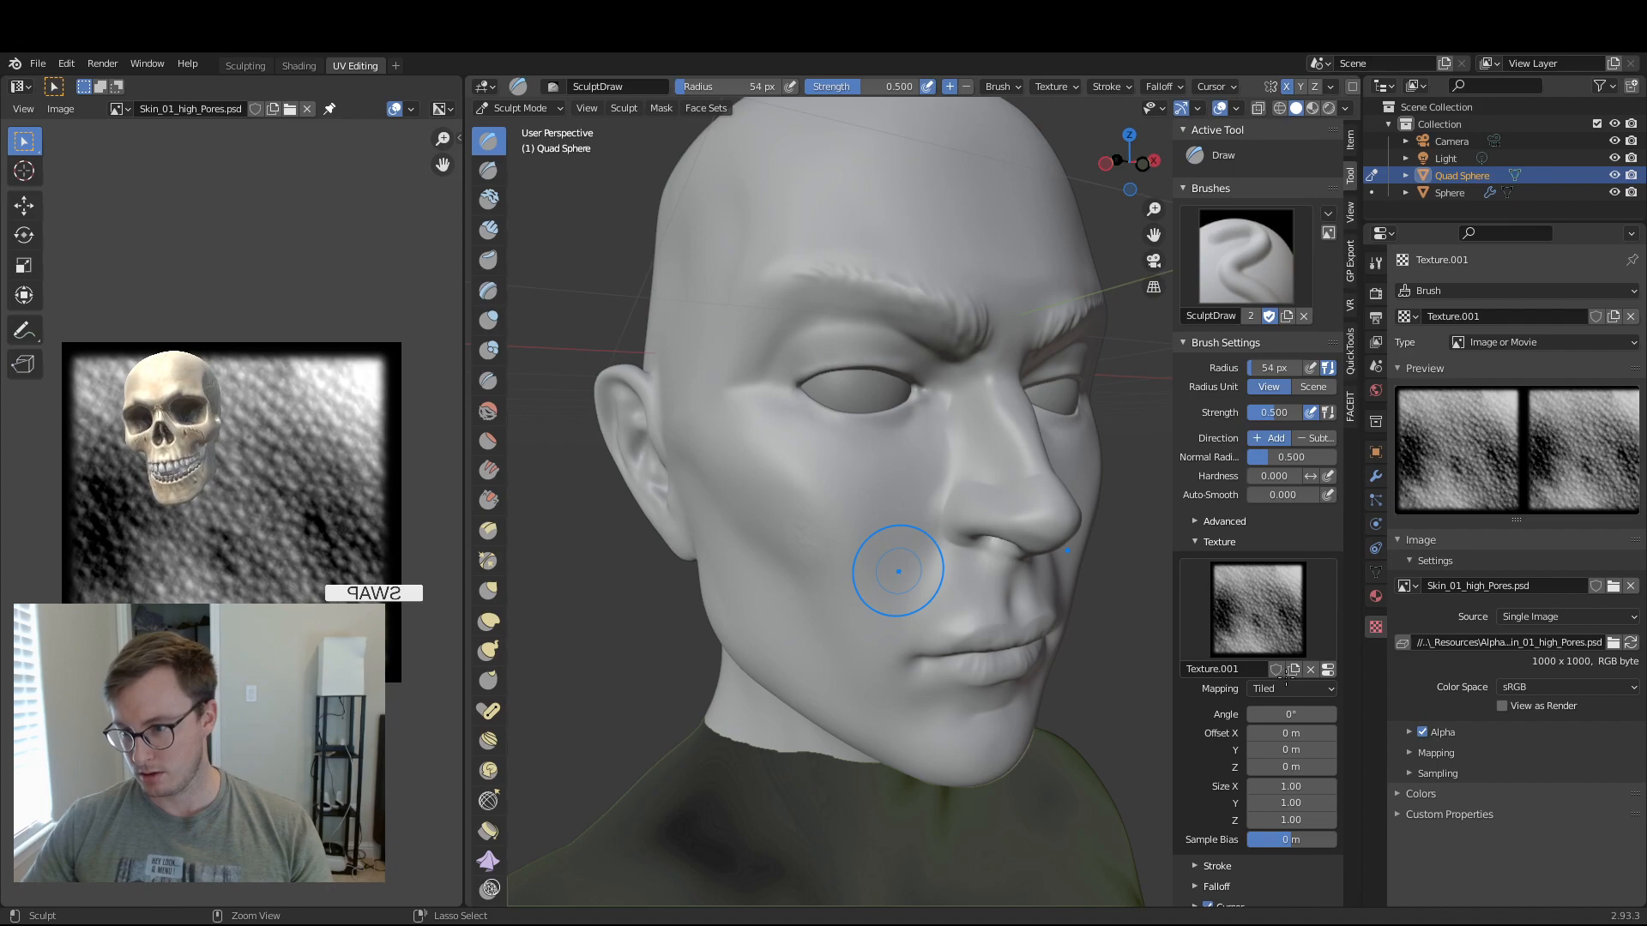
{"action": "left_click", "coordinate": [1285, 688]}
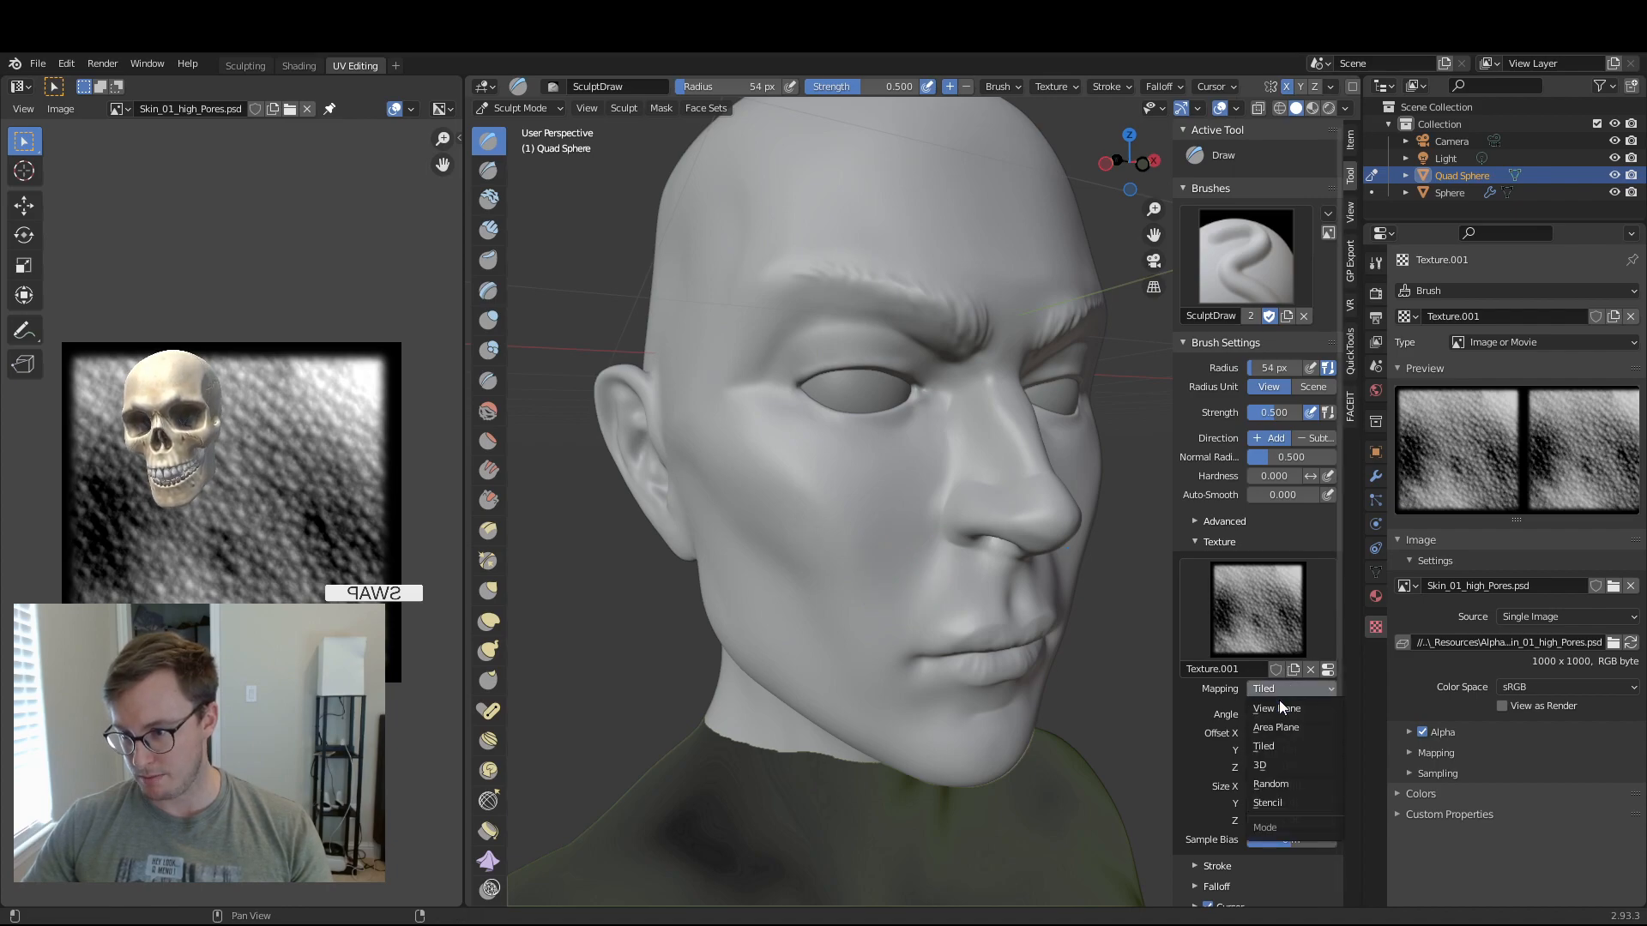
{"action": "left_click", "coordinate": [1275, 805]}
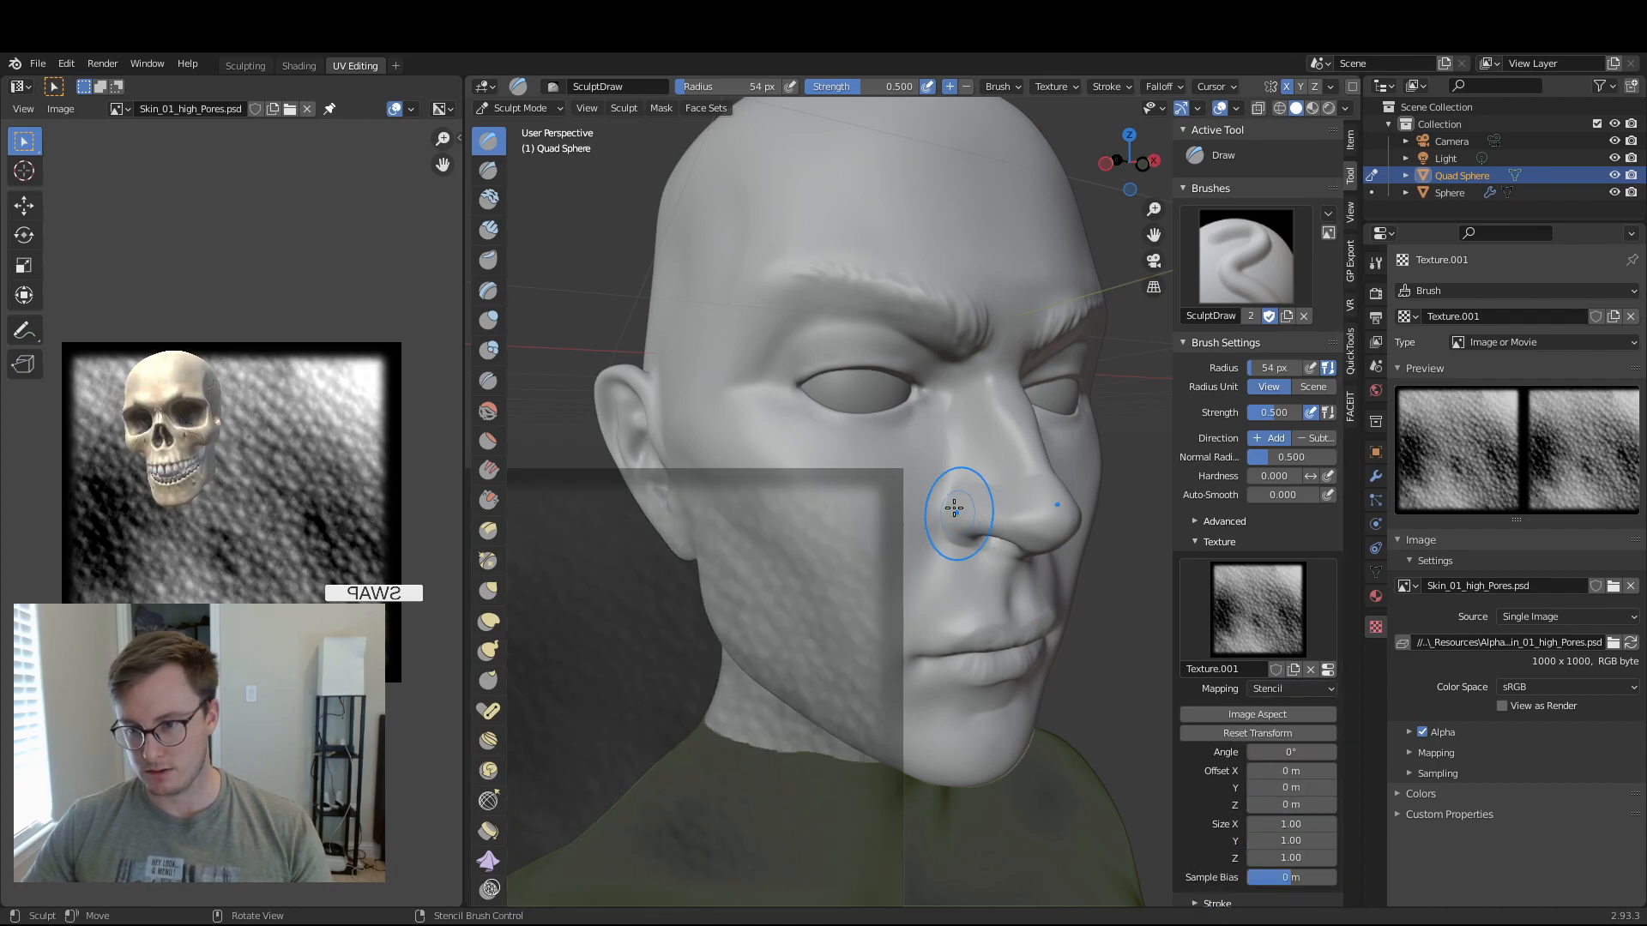
{"action": "middle_click_drag", "start_coordinate": [846, 588], "coordinate": [889, 585]}
{"action": "scroll", "coordinate": [890, 585], "scroll_direction": "up", "scroll_amount": 6}
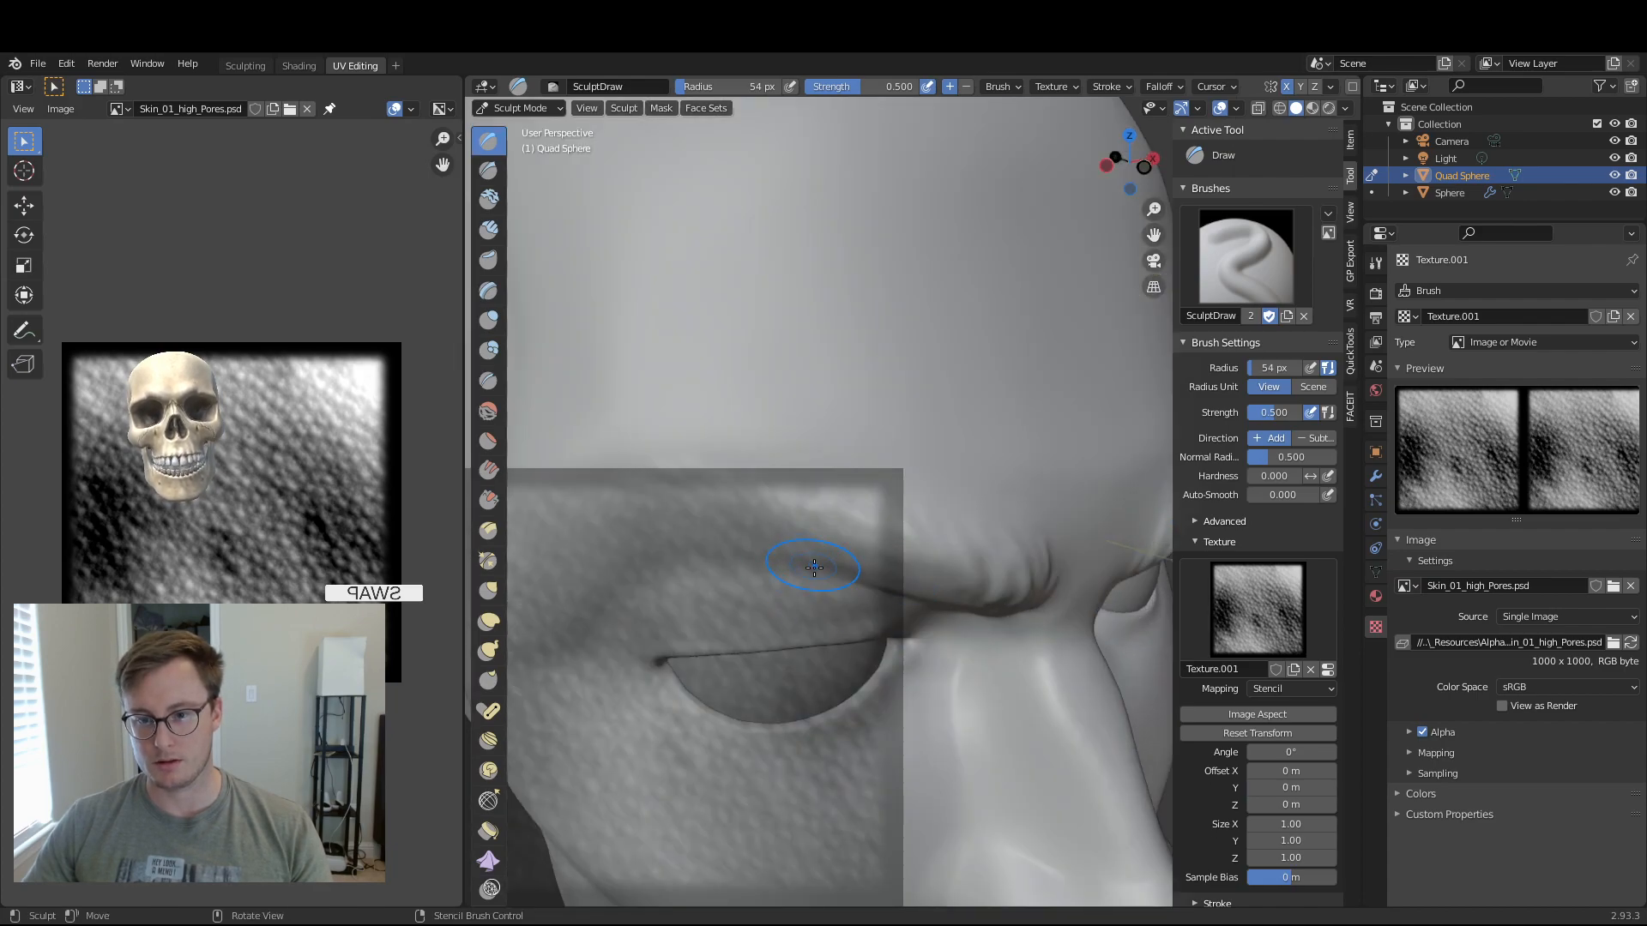
{"action": "scroll", "coordinate": [807, 562], "scroll_direction": "down", "scroll_amount": 8}
- Try the 3D mapping for the brush texture and inspect the face from several angles
{"action": "left_click", "coordinate": [1299, 691]}
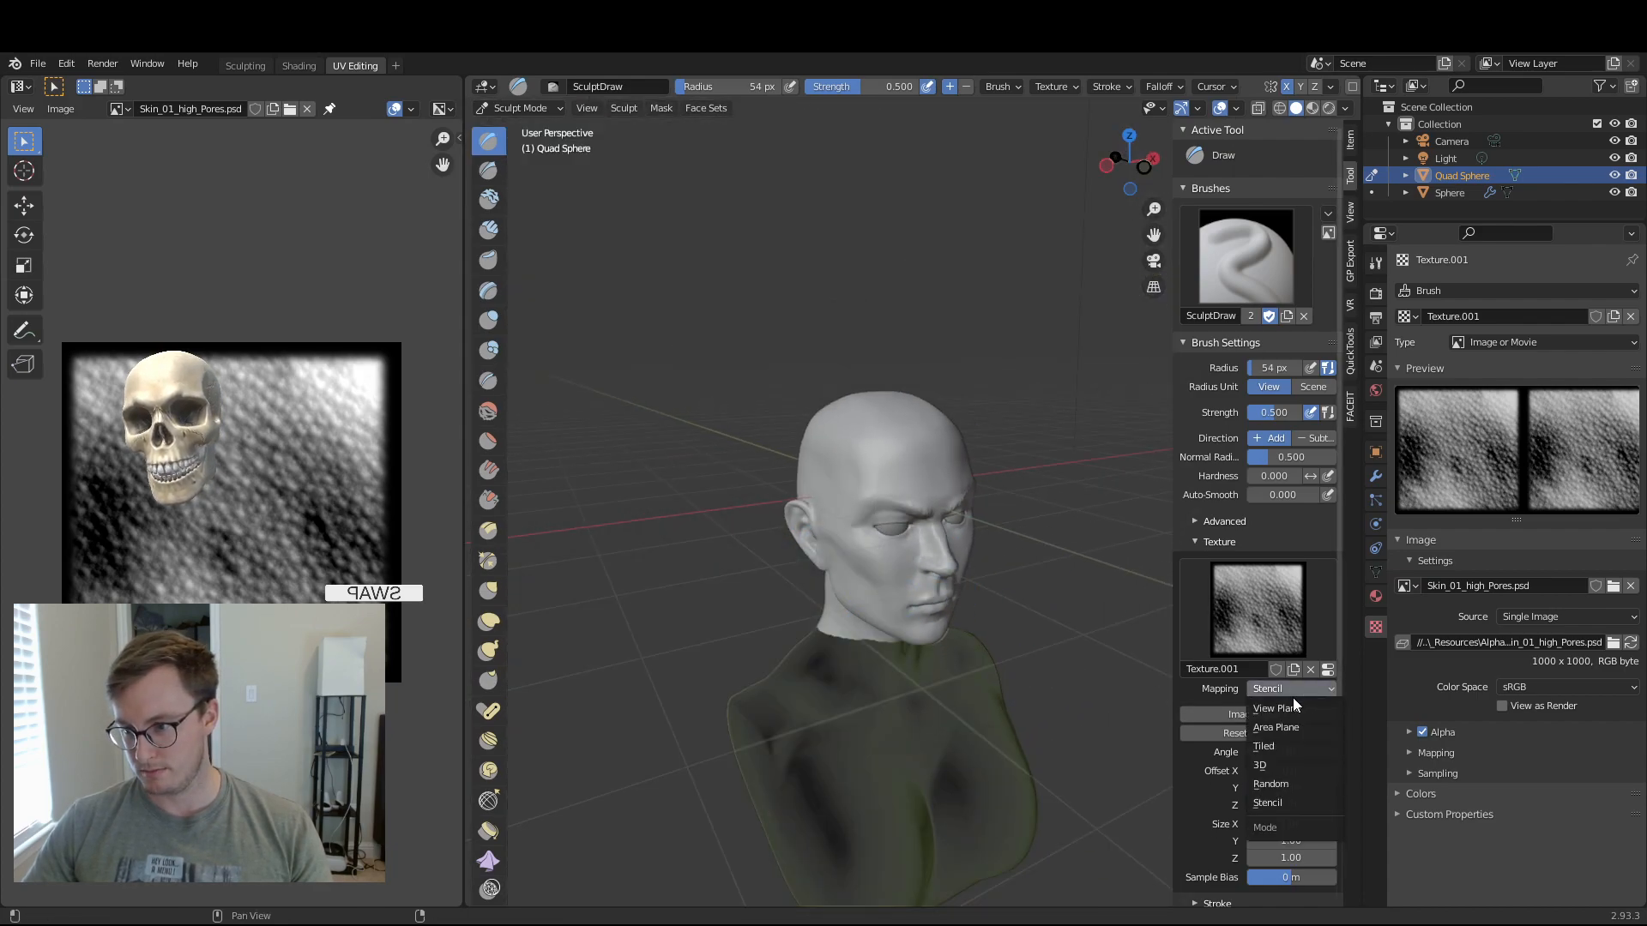
{"action": "left_click", "coordinate": [1268, 765]}
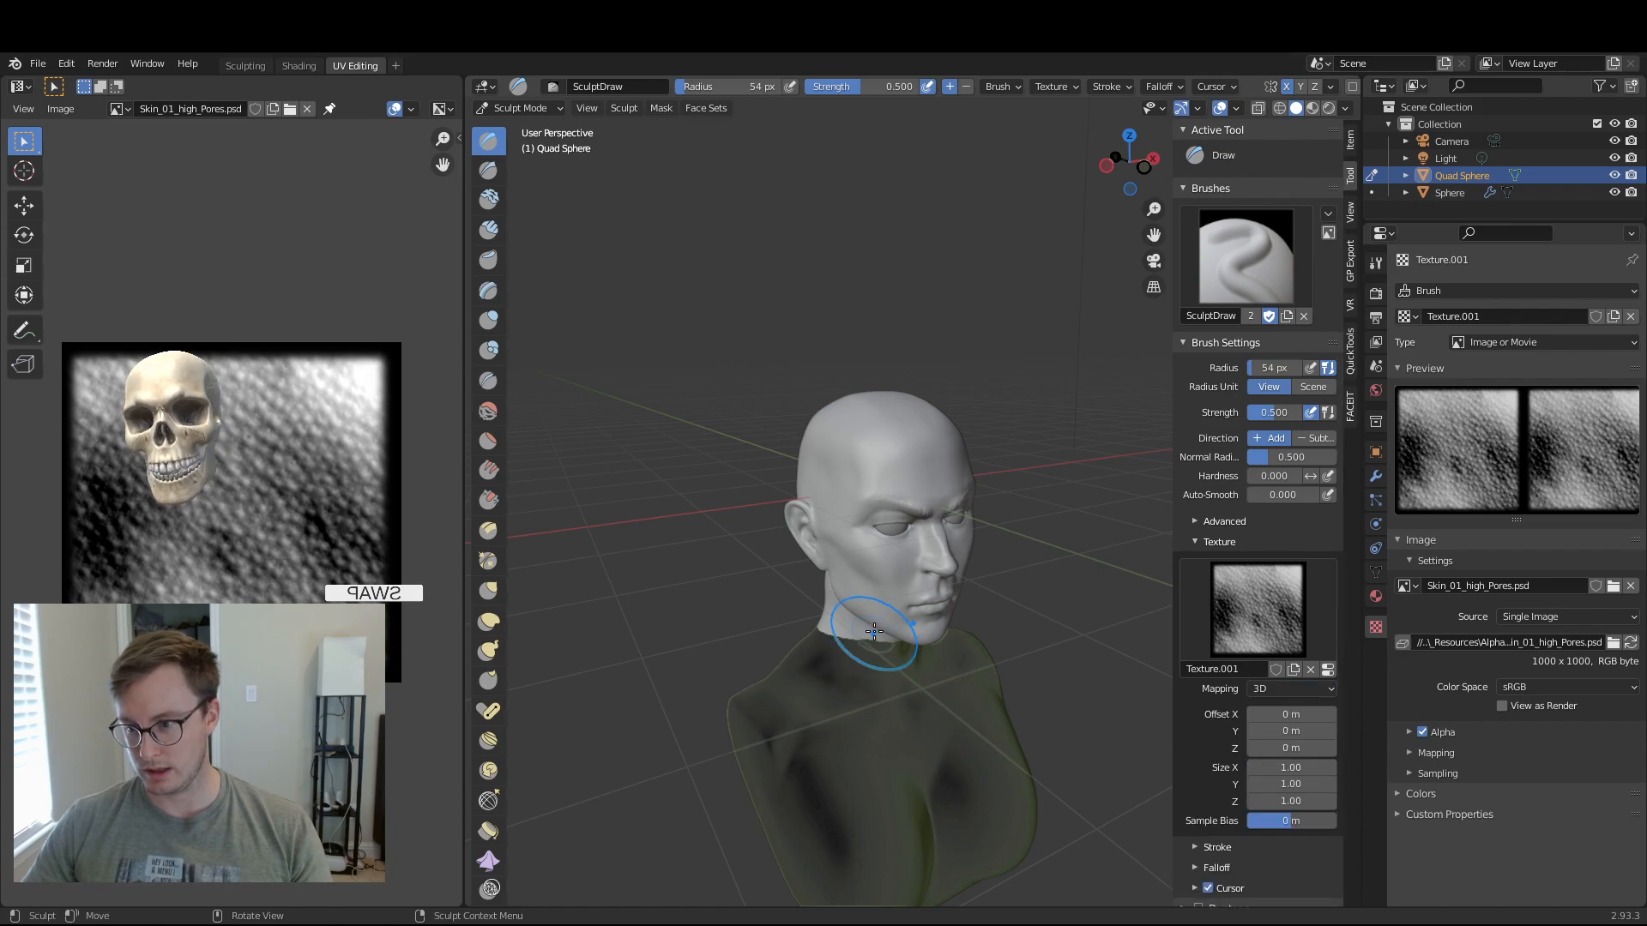
{"action": "scroll", "coordinate": [873, 633], "scroll_direction": "up", "scroll_amount": 2}
{"action": "scroll", "coordinate": [838, 569], "scroll_direction": "up", "scroll_amount": 3}
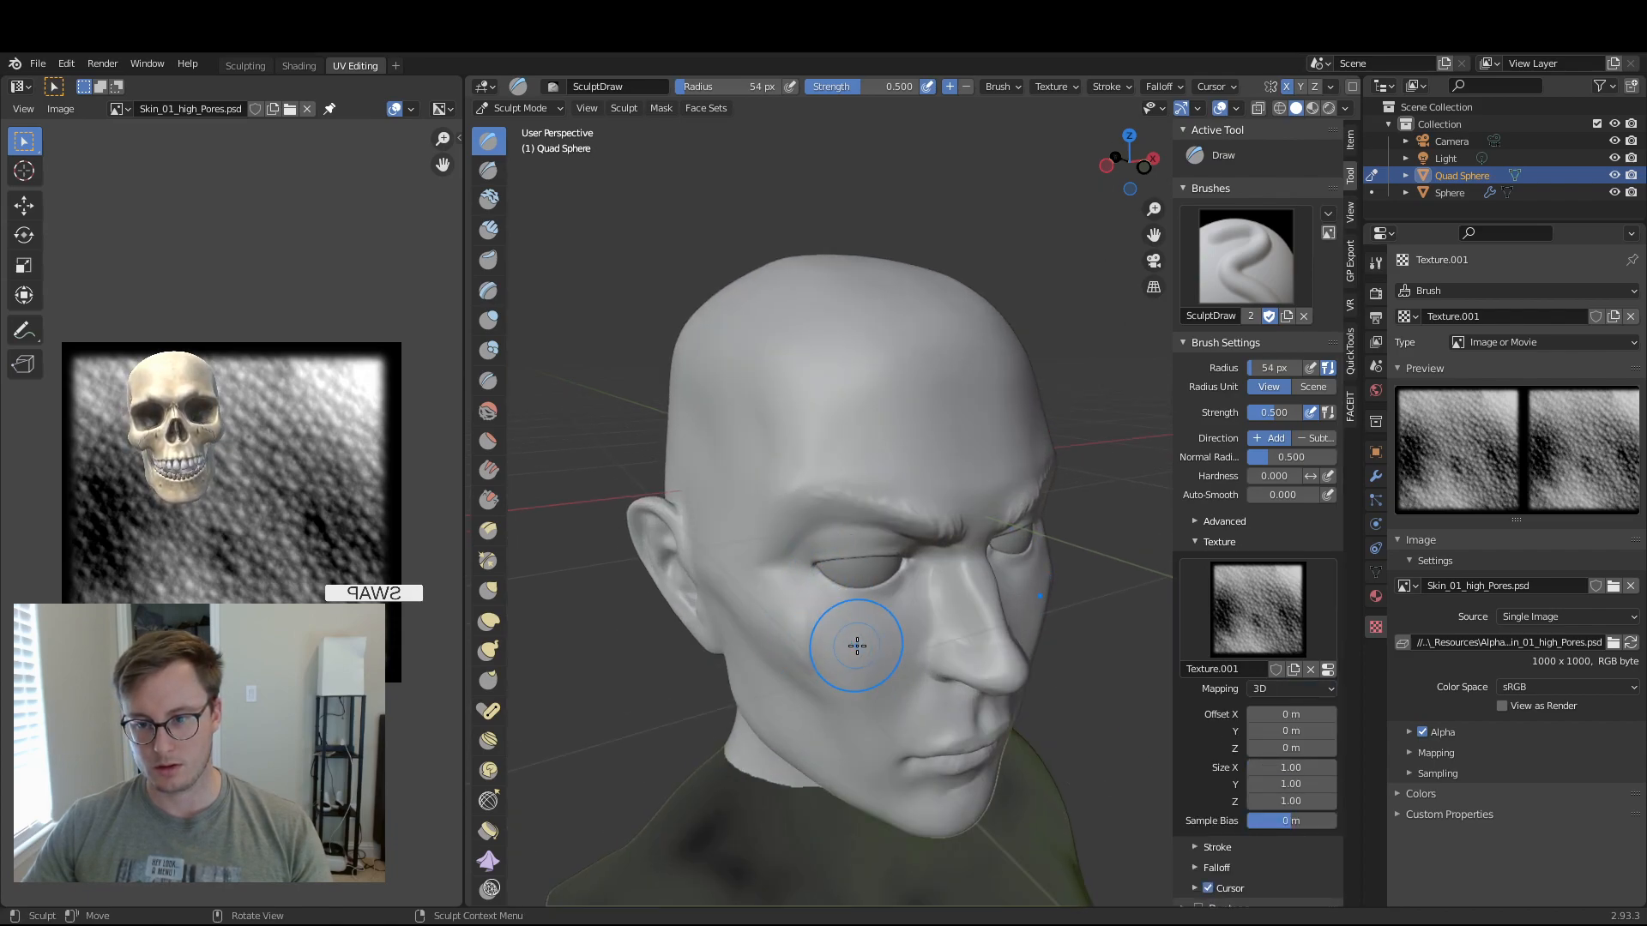
{"action": "middle_click_drag", "start_coordinate": [857, 644], "coordinate": [878, 618]}
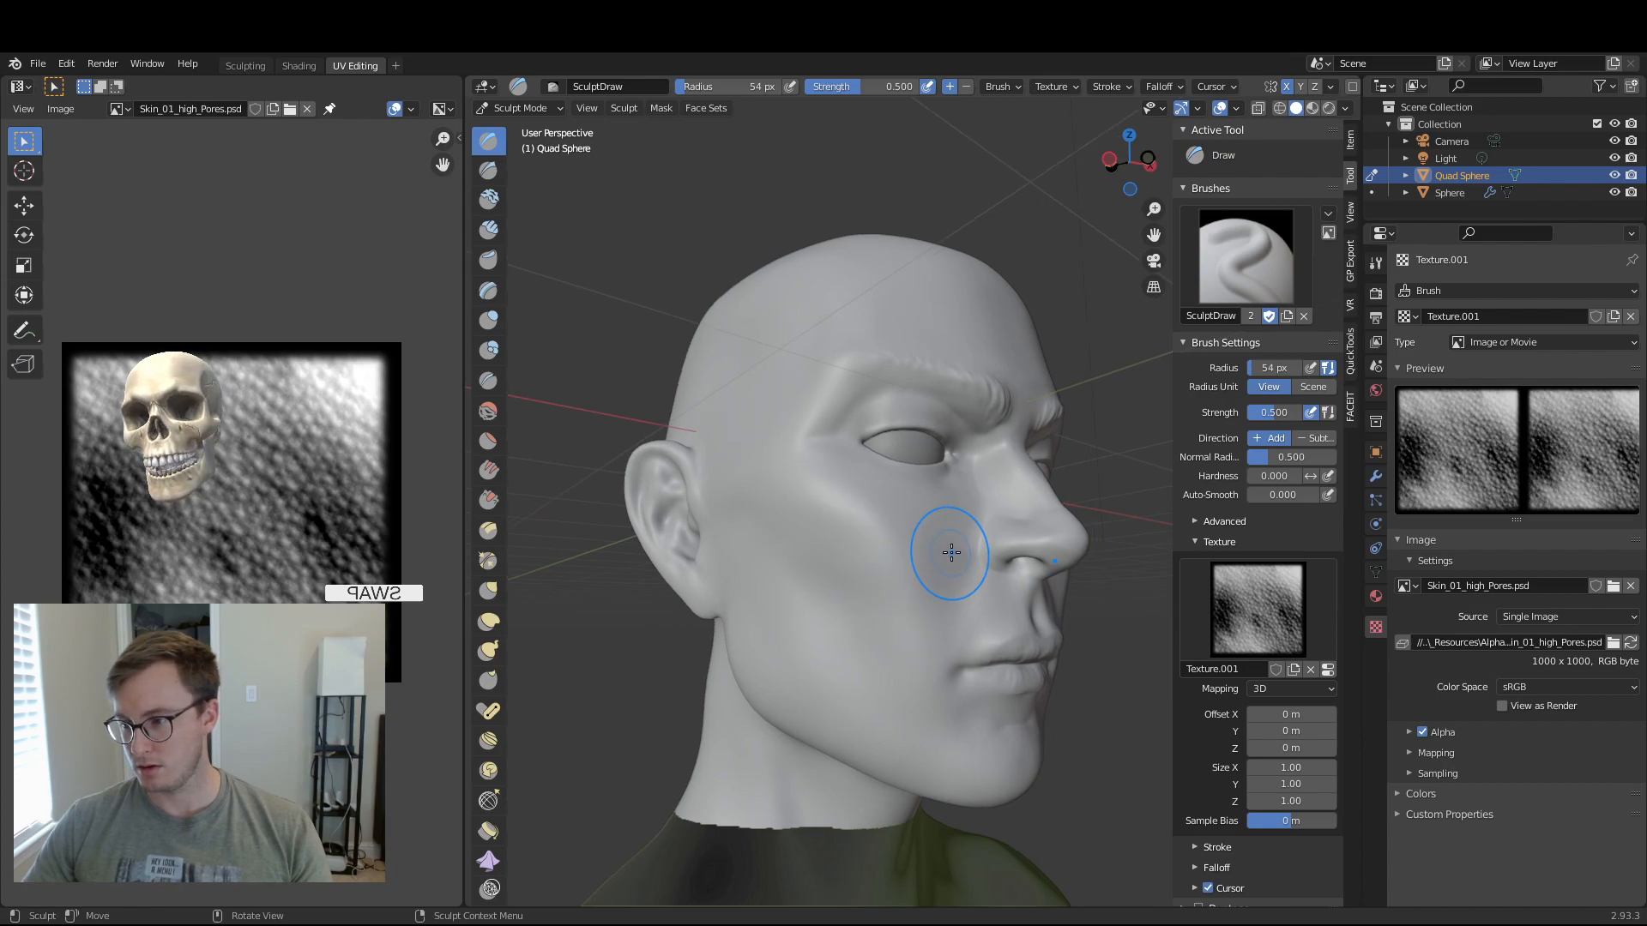
{"action": "middle_click_drag", "start_coordinate": [951, 553], "coordinate": [937, 554]}
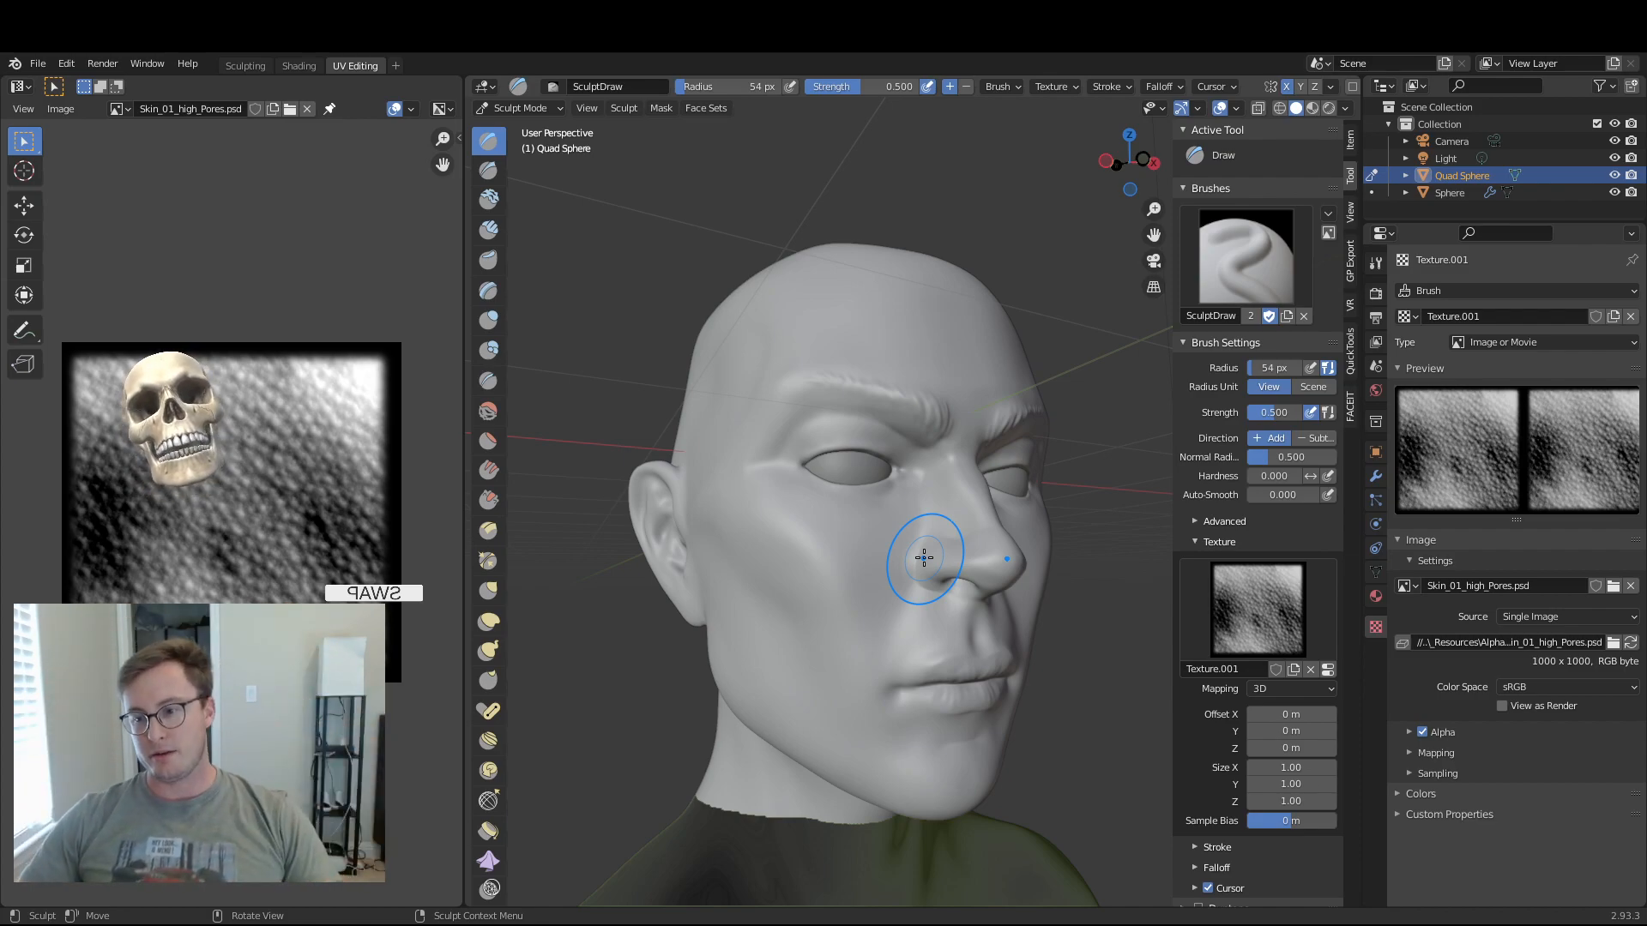
{"action": "mouse_move", "coordinate": [867, 563]}
{"action": "middle_mouse_down"}
{"action": "mouse_move", "coordinate": [890, 482]}
{"action": "mouse_move", "coordinate": [871, 539]}
{"action": "middle_mouse_up"}
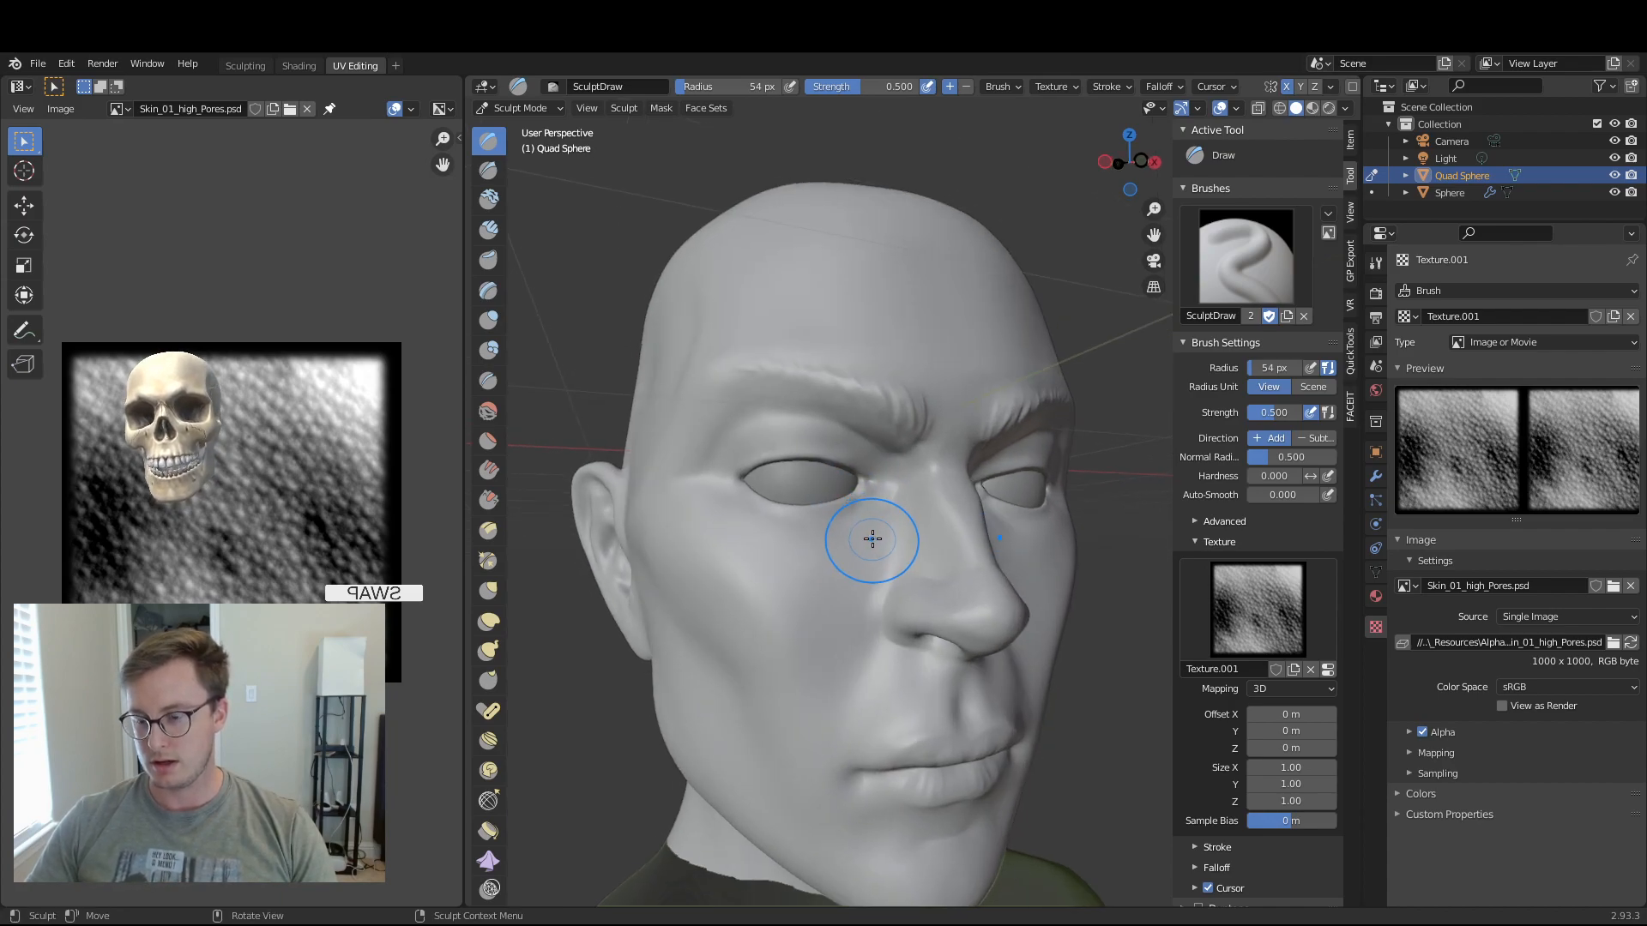
{"action": "scroll", "coordinate": [887, 545], "scroll_direction": "up", "scroll_amount": 5}
{"action": "scroll", "coordinate": [879, 703], "scroll_direction": "down", "scroll_amount": 5}
{"action": "middle_click_drag", "start_coordinate": [986, 772], "coordinate": [935, 734]}
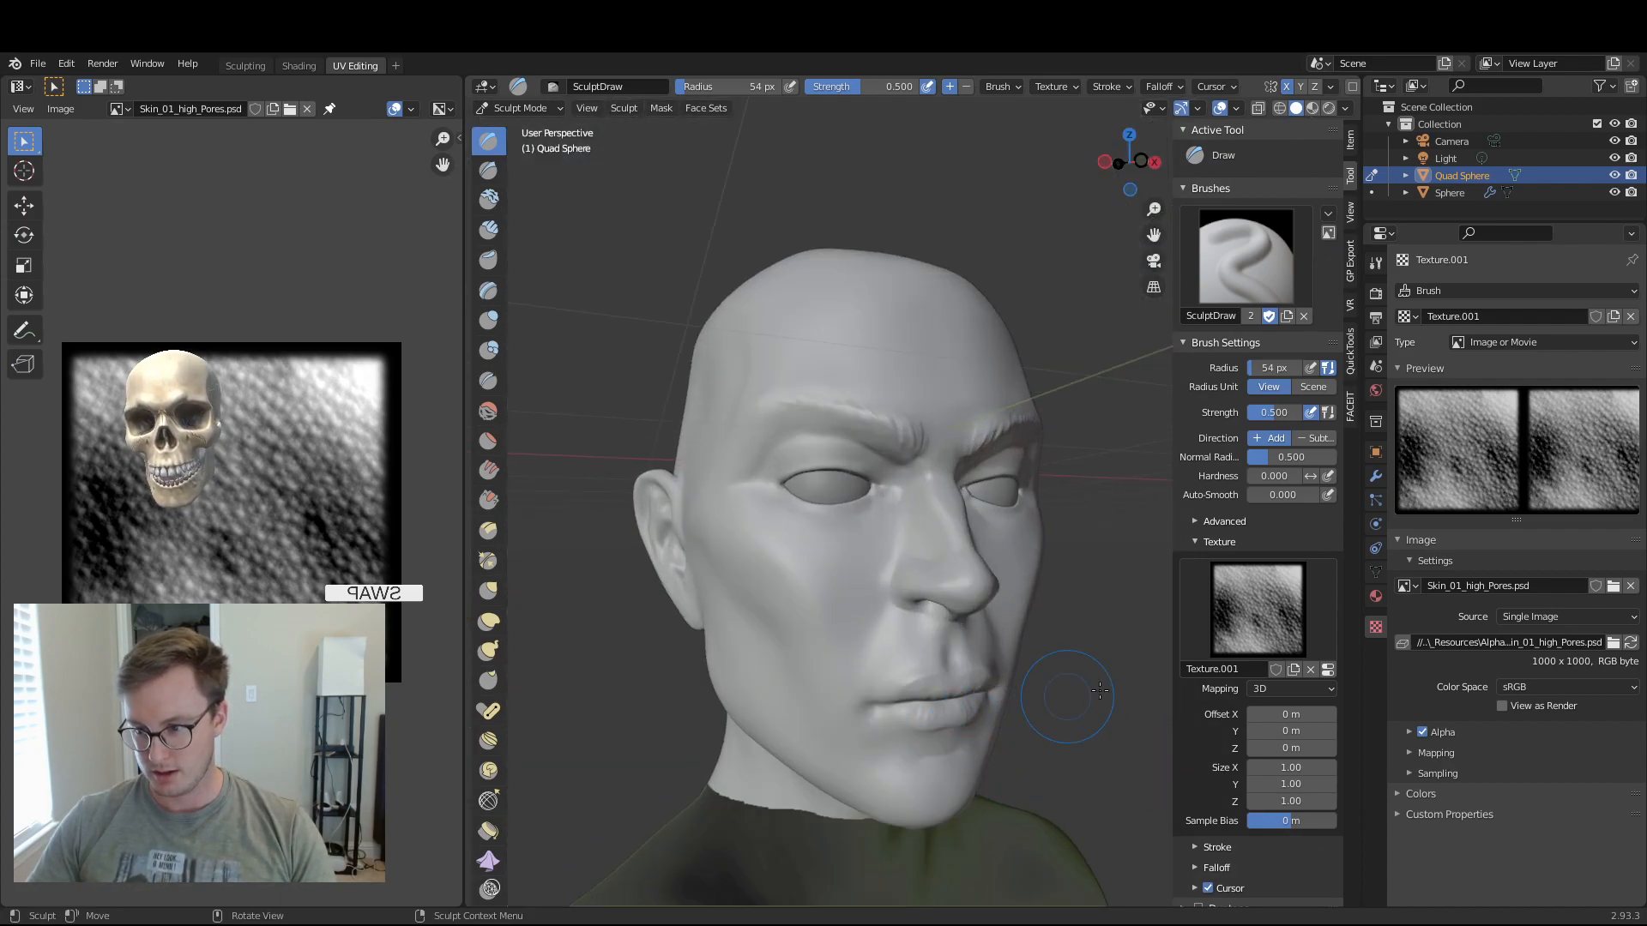
- Set the brush texture mapping back to Tiled, then test and undo a pore-textured stroke on the cheek
{"action": "left_click", "coordinate": [1261, 693]}
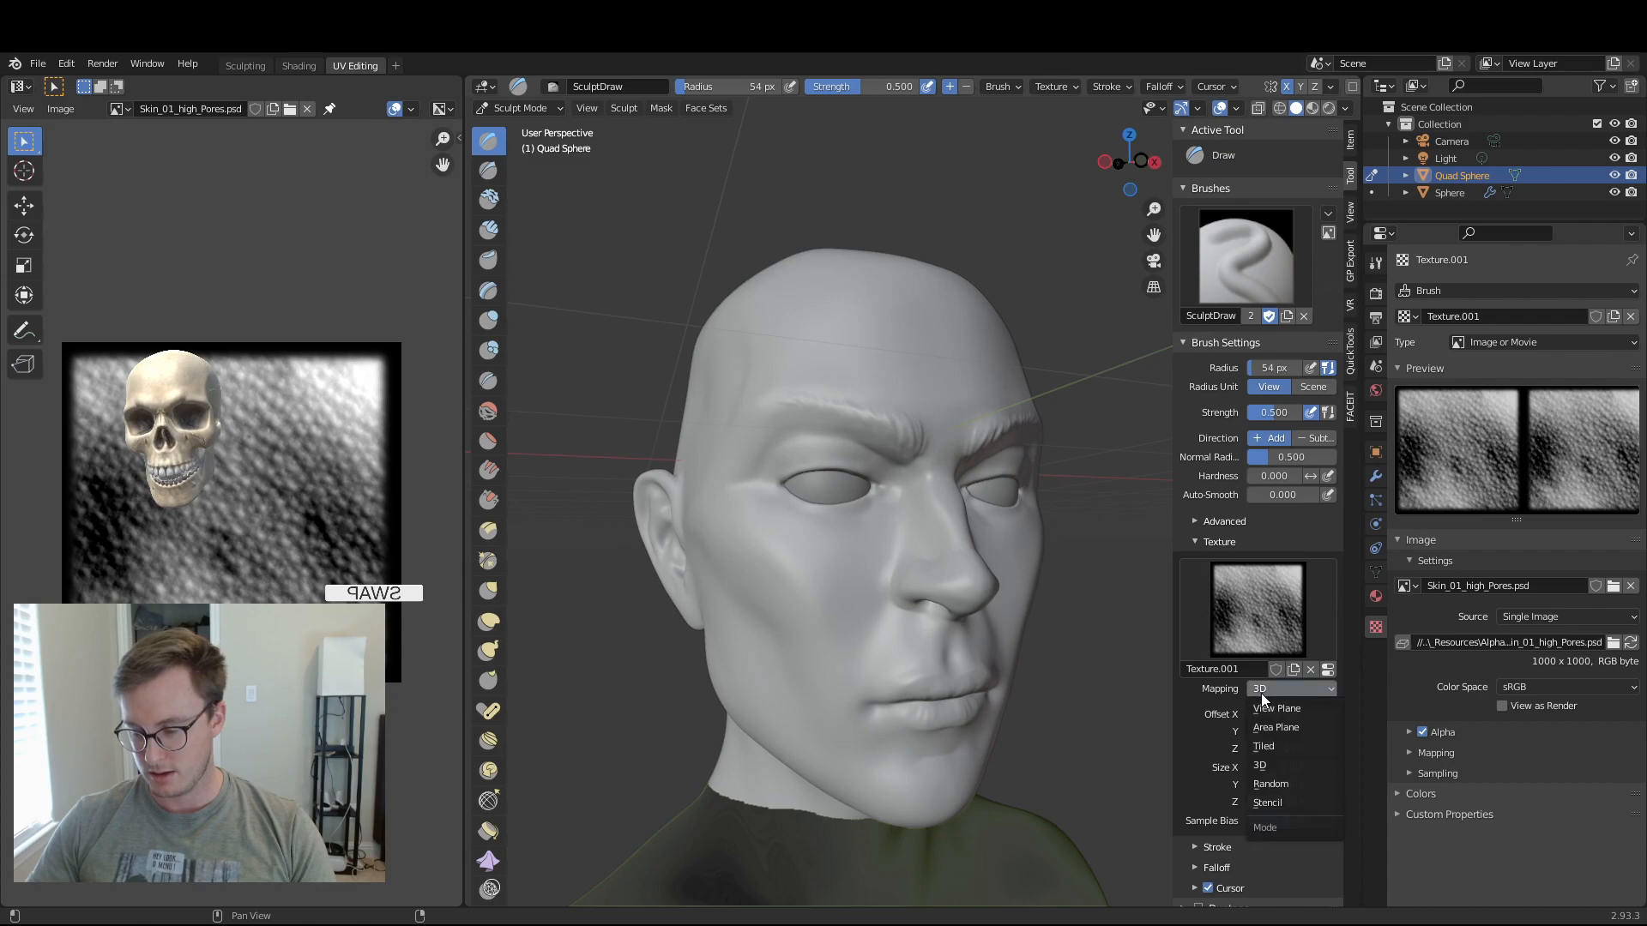
{"action": "left_click", "coordinate": [1275, 746]}
{"action": "mouse_move", "coordinate": [835, 625]}
{"action": "left_mouse_down"}
{"action": "mouse_move", "coordinate": [855, 621]}
{"action": "mouse_move", "coordinate": [837, 591]}
{"action": "mouse_move", "coordinate": [783, 592]}
{"action": "left_mouse_up"}
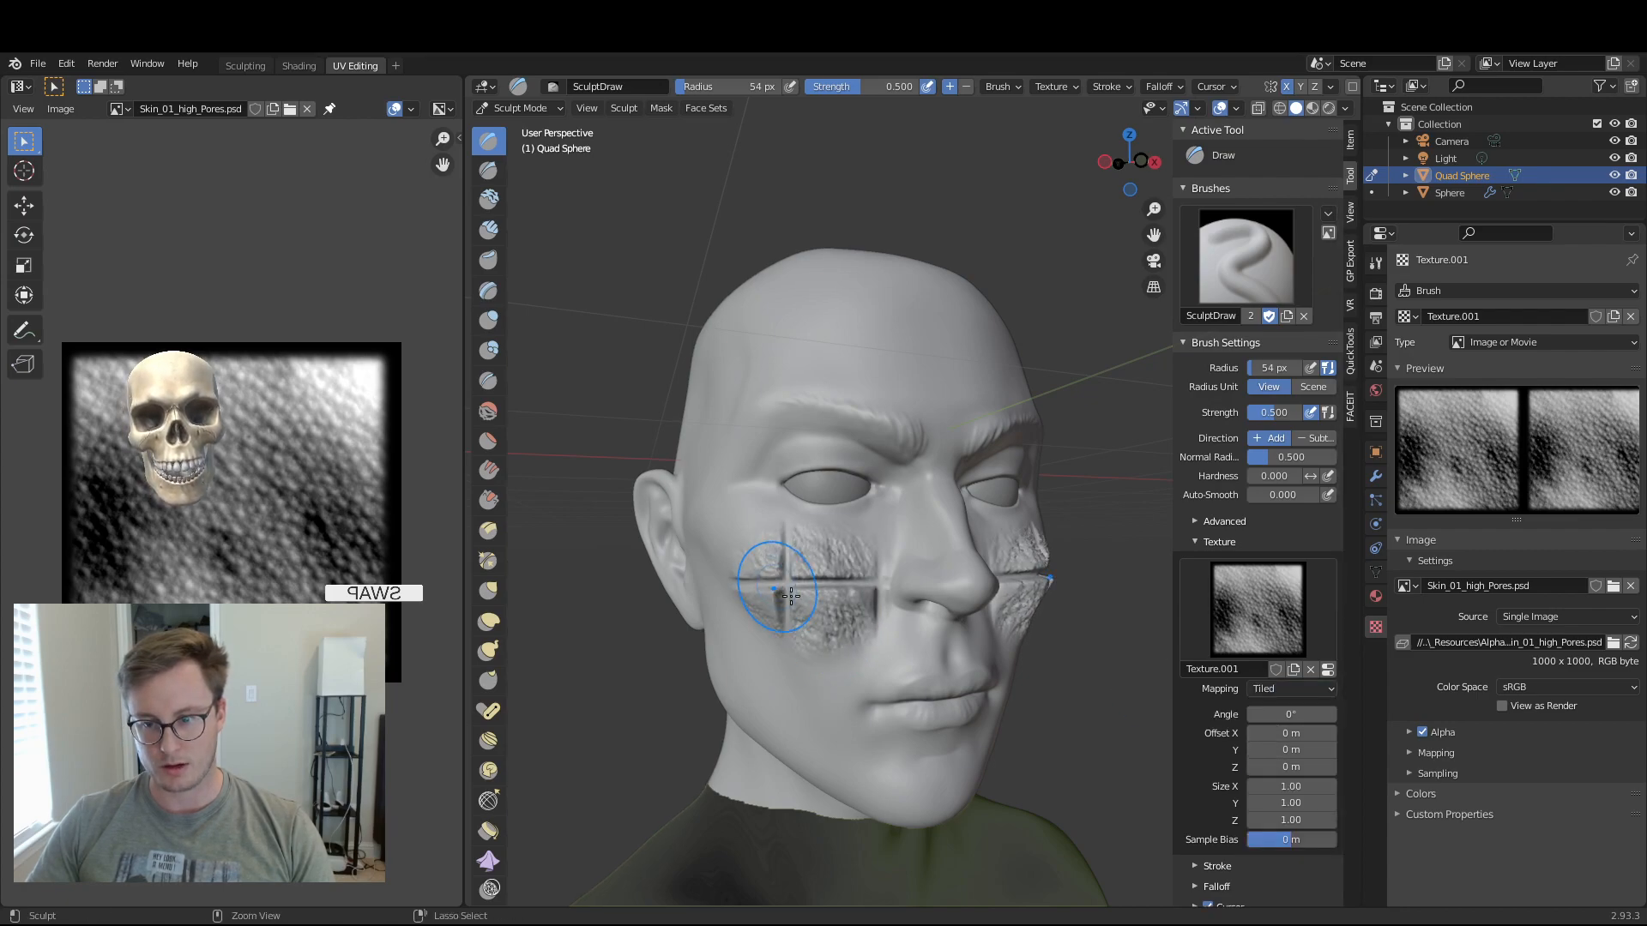
{"action": "key", "text": "ctrl+z"}
{"action": "scroll", "coordinate": [846, 632], "scroll_direction": "up", "scroll_amount": 3}
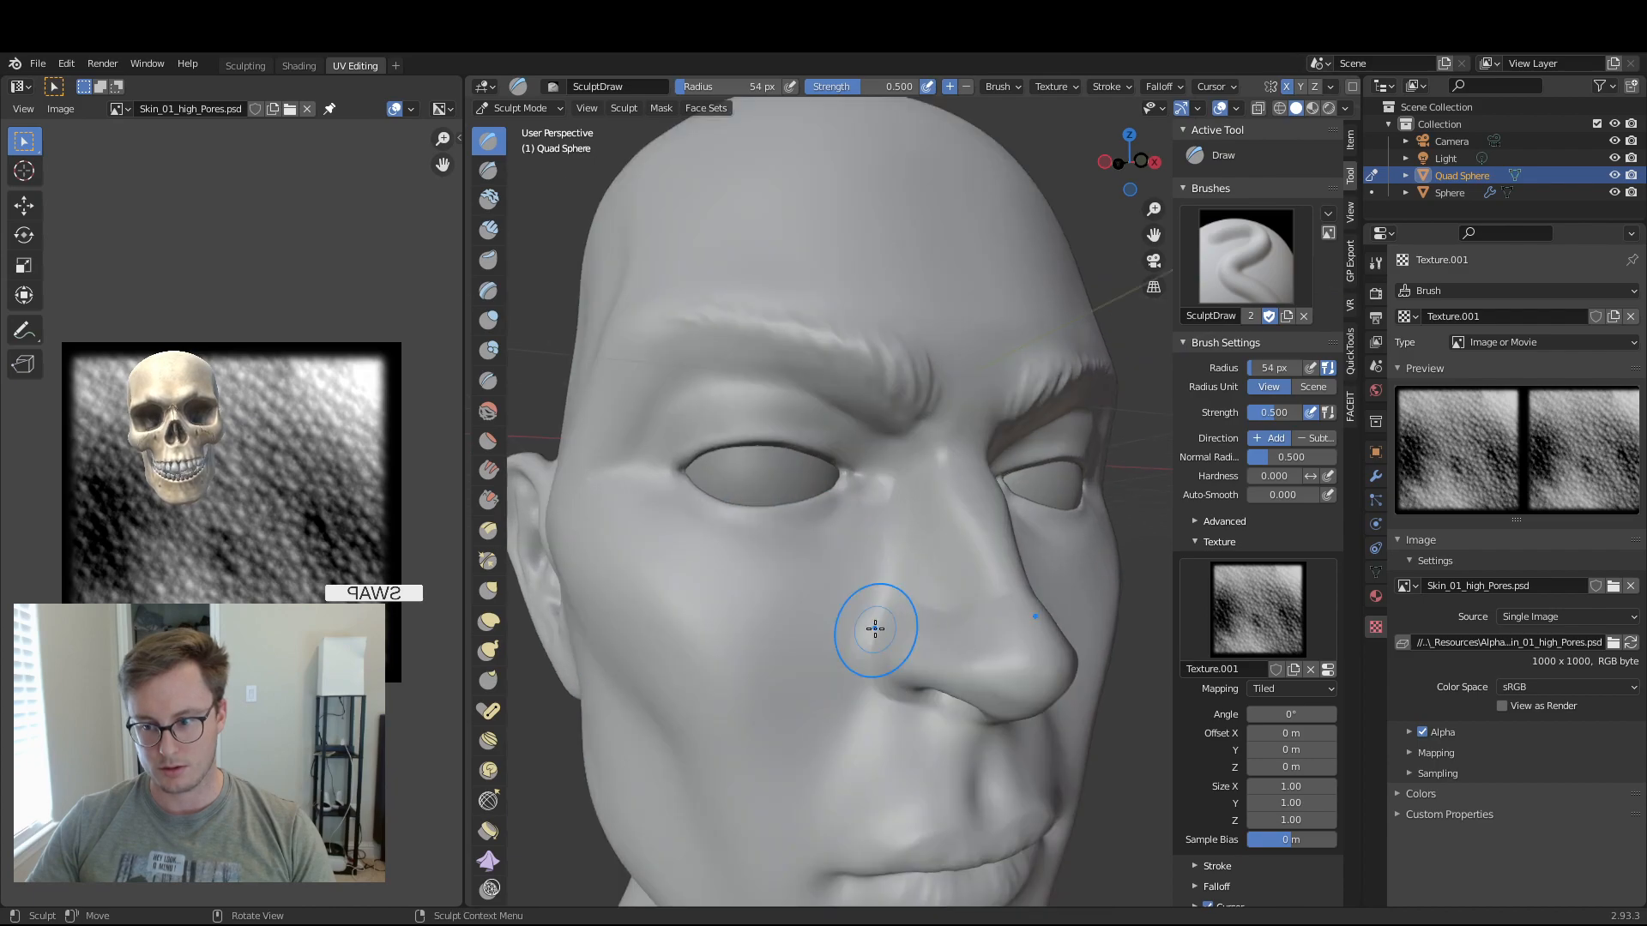
{"action": "left_click", "coordinate": [1290, 690]}
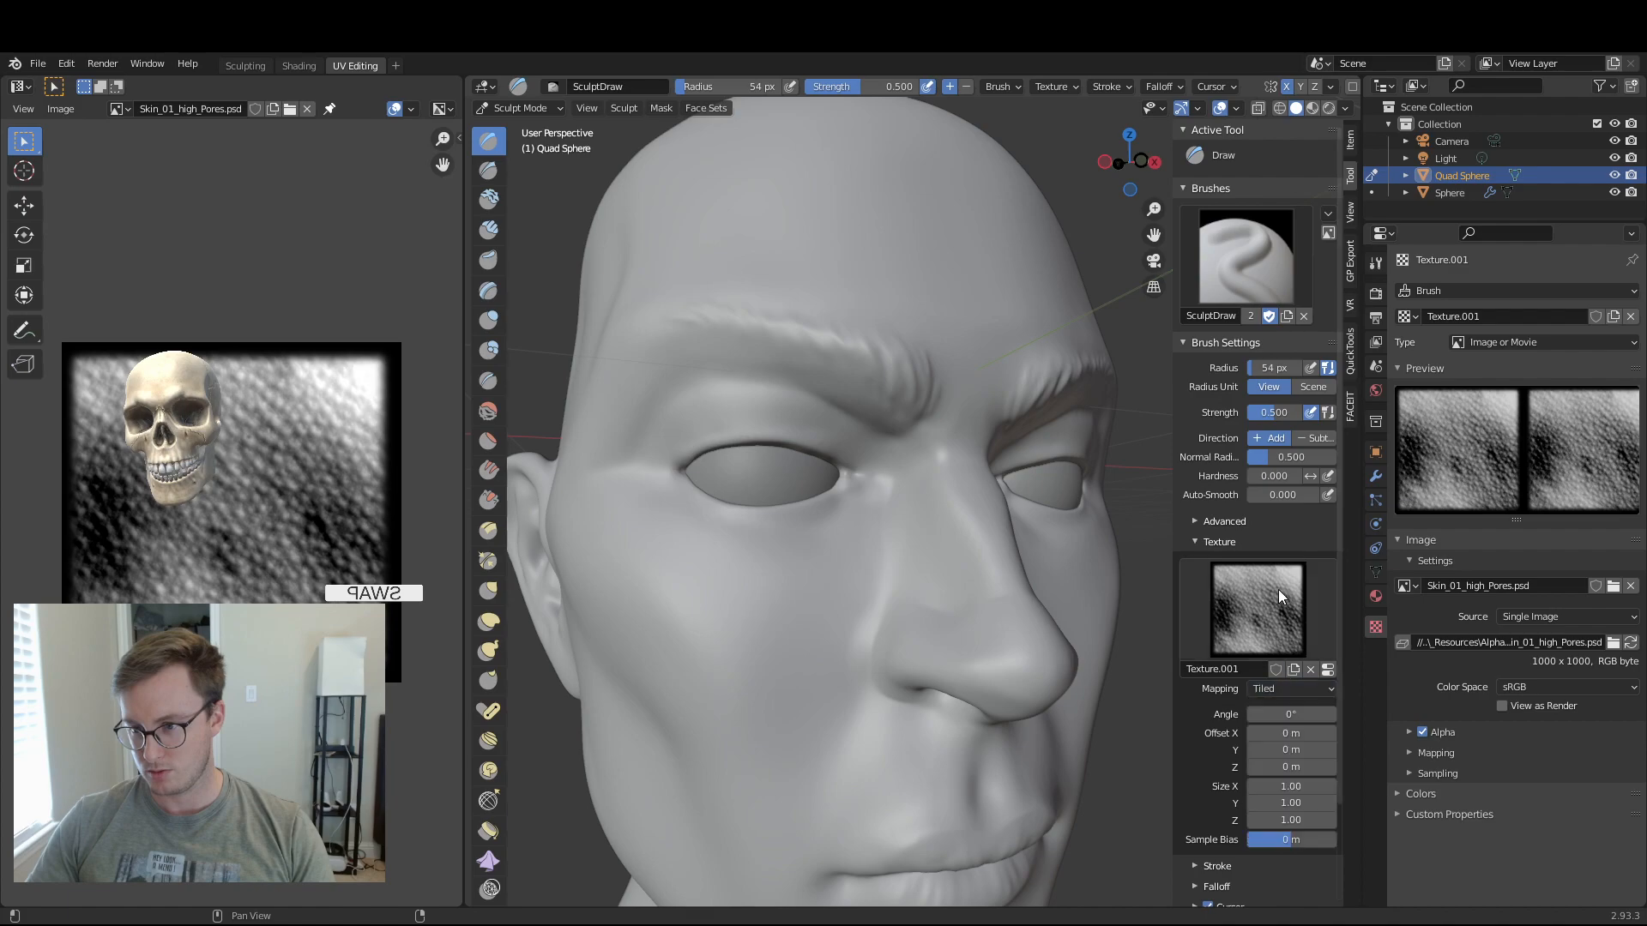
{"action": "left_click", "coordinate": [1233, 520]}
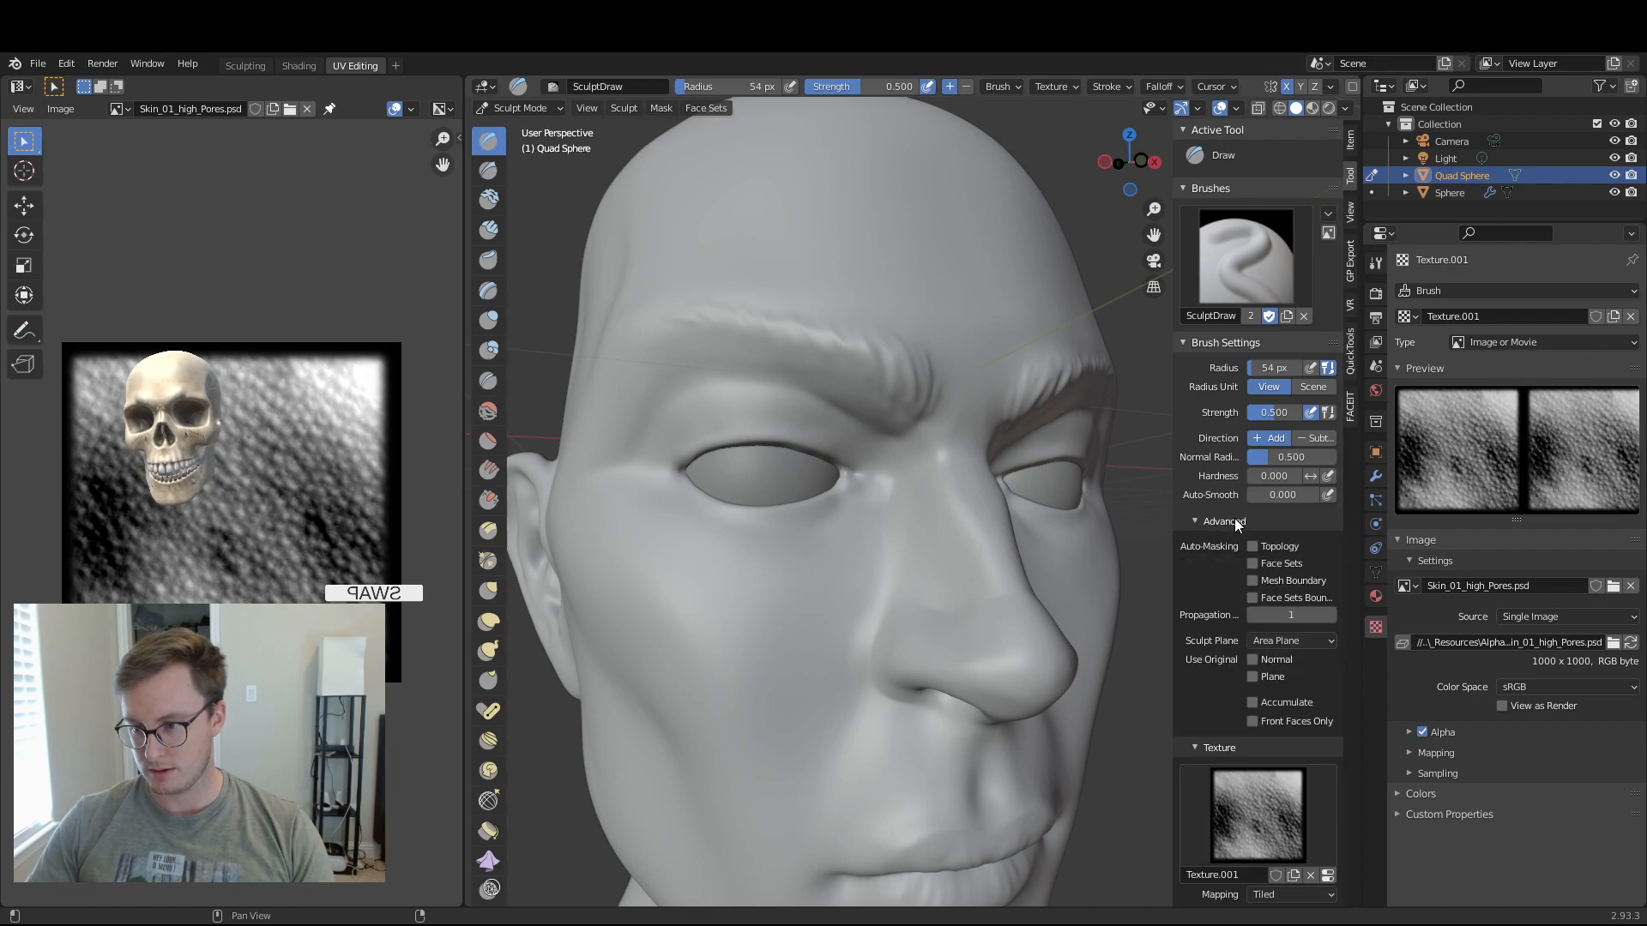
{"action": "left_click", "coordinate": [1287, 641]}
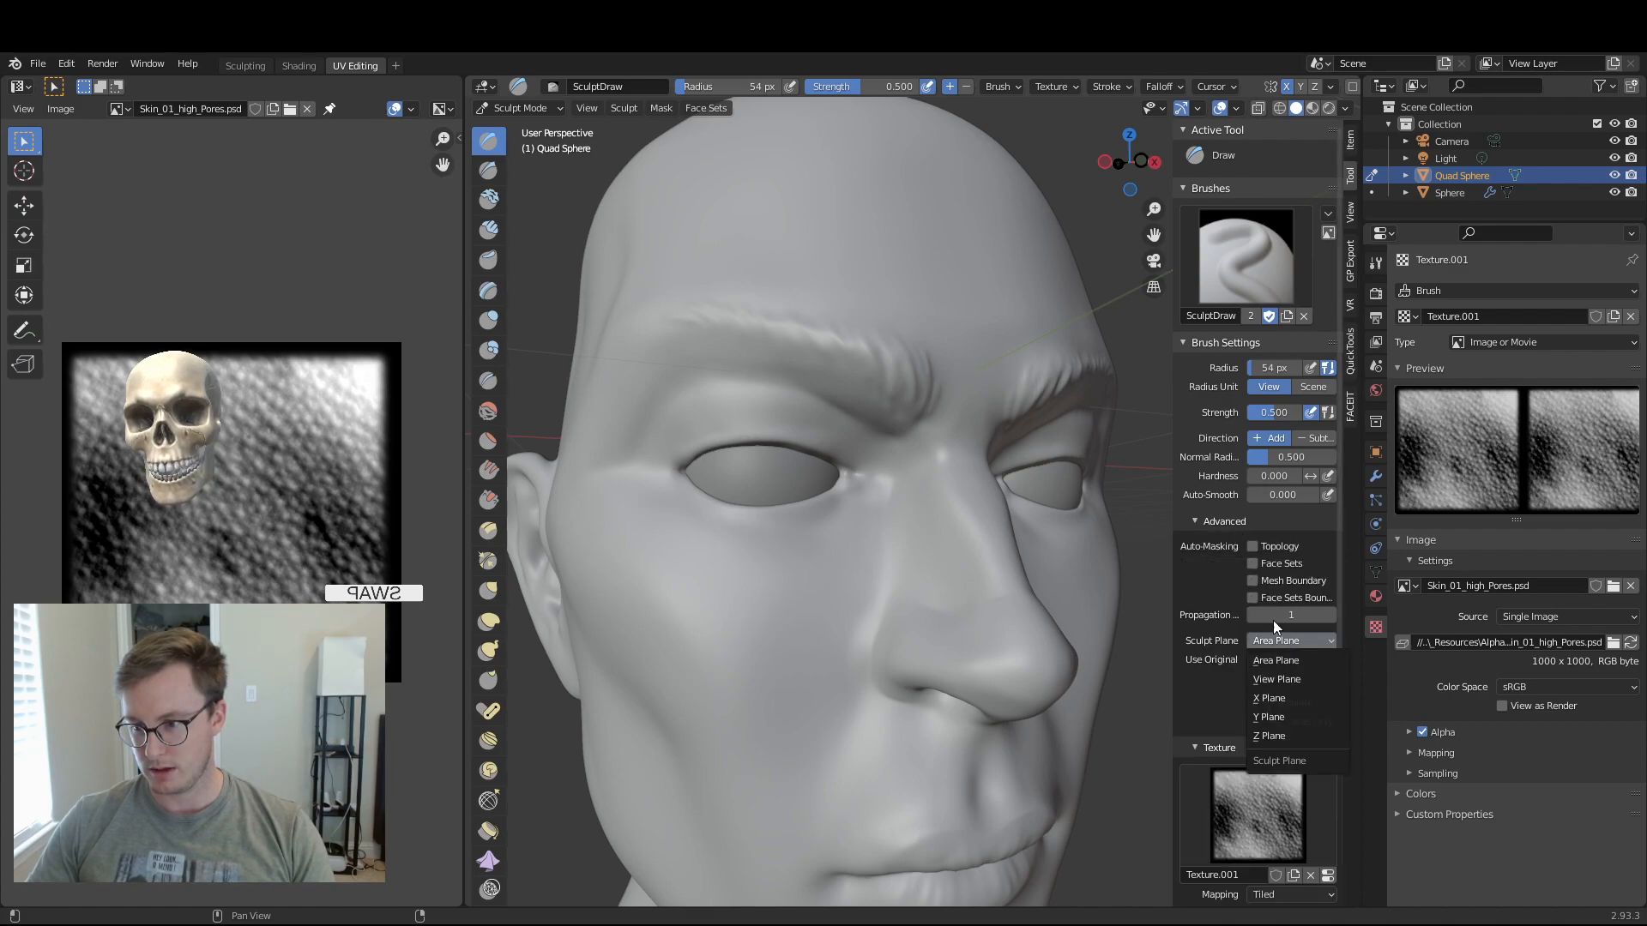
{"action": "left_click", "coordinate": [1236, 520]}
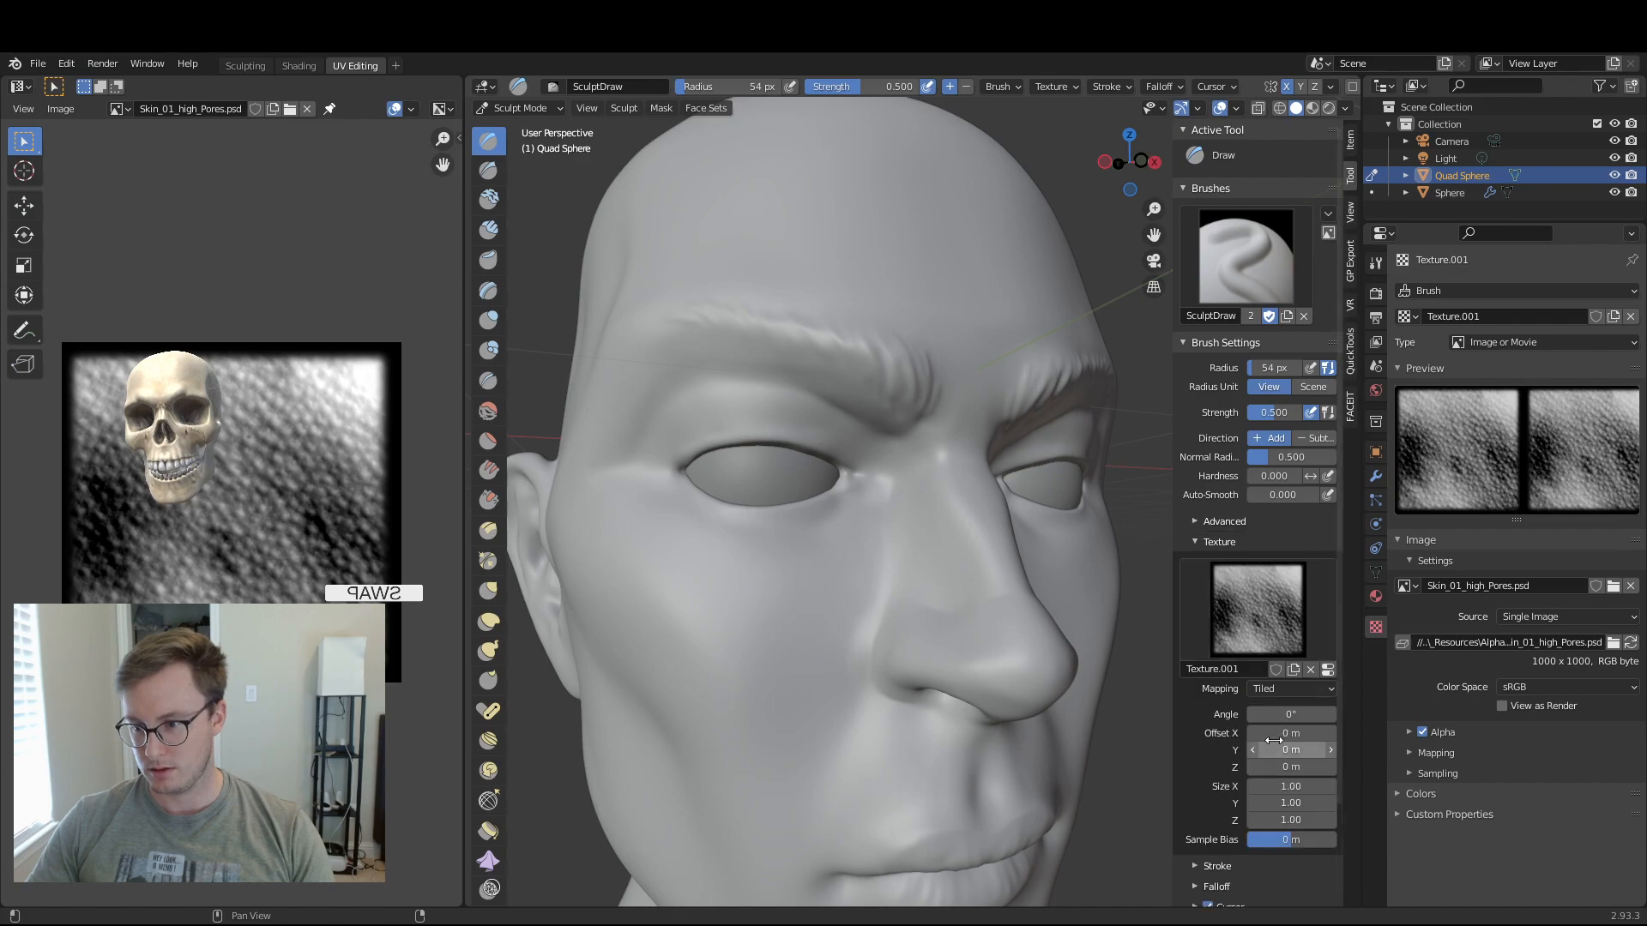
- Set the brush texture mapping to View Plane, then test and undo a pore-textured stroke on the cheek
{"action": "left_click", "coordinate": [1275, 690]}
{"action": "left_click", "coordinate": [1277, 709]}
{"action": "mouse_move", "coordinate": [747, 589]}
{"action": "left_mouse_down"}
{"action": "mouse_move", "coordinate": [749, 691]}
{"action": "mouse_move", "coordinate": [618, 595]}
{"action": "mouse_move", "coordinate": [779, 691]}
{"action": "mouse_move", "coordinate": [638, 576]}
{"action": "mouse_move", "coordinate": [588, 563]}
{"action": "mouse_move", "coordinate": [704, 549]}
{"action": "mouse_move", "coordinate": [798, 628]}
{"action": "left_mouse_up"}
{"action": "key", "text": "ctrl+z"}
{"action": "middle_click_drag", "start_coordinate": [816, 661], "coordinate": [723, 625]}
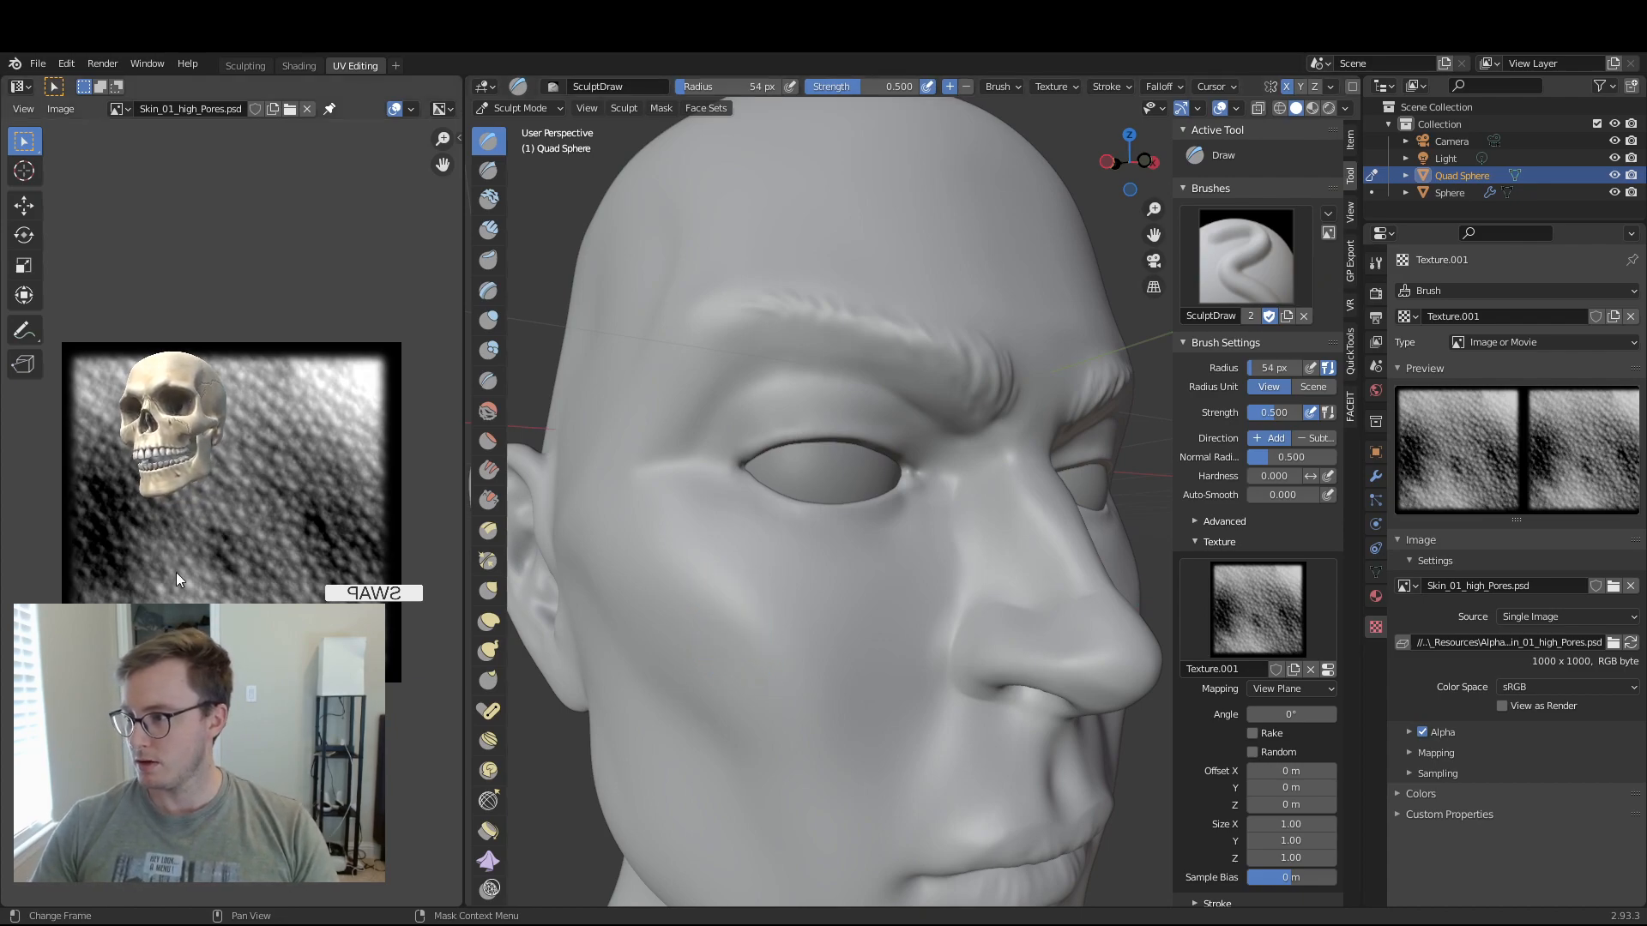
- Enlarge the brush radius to 81 px, then test and undo a stroke on the cheekbone
{"action": "key", "text": "f"}
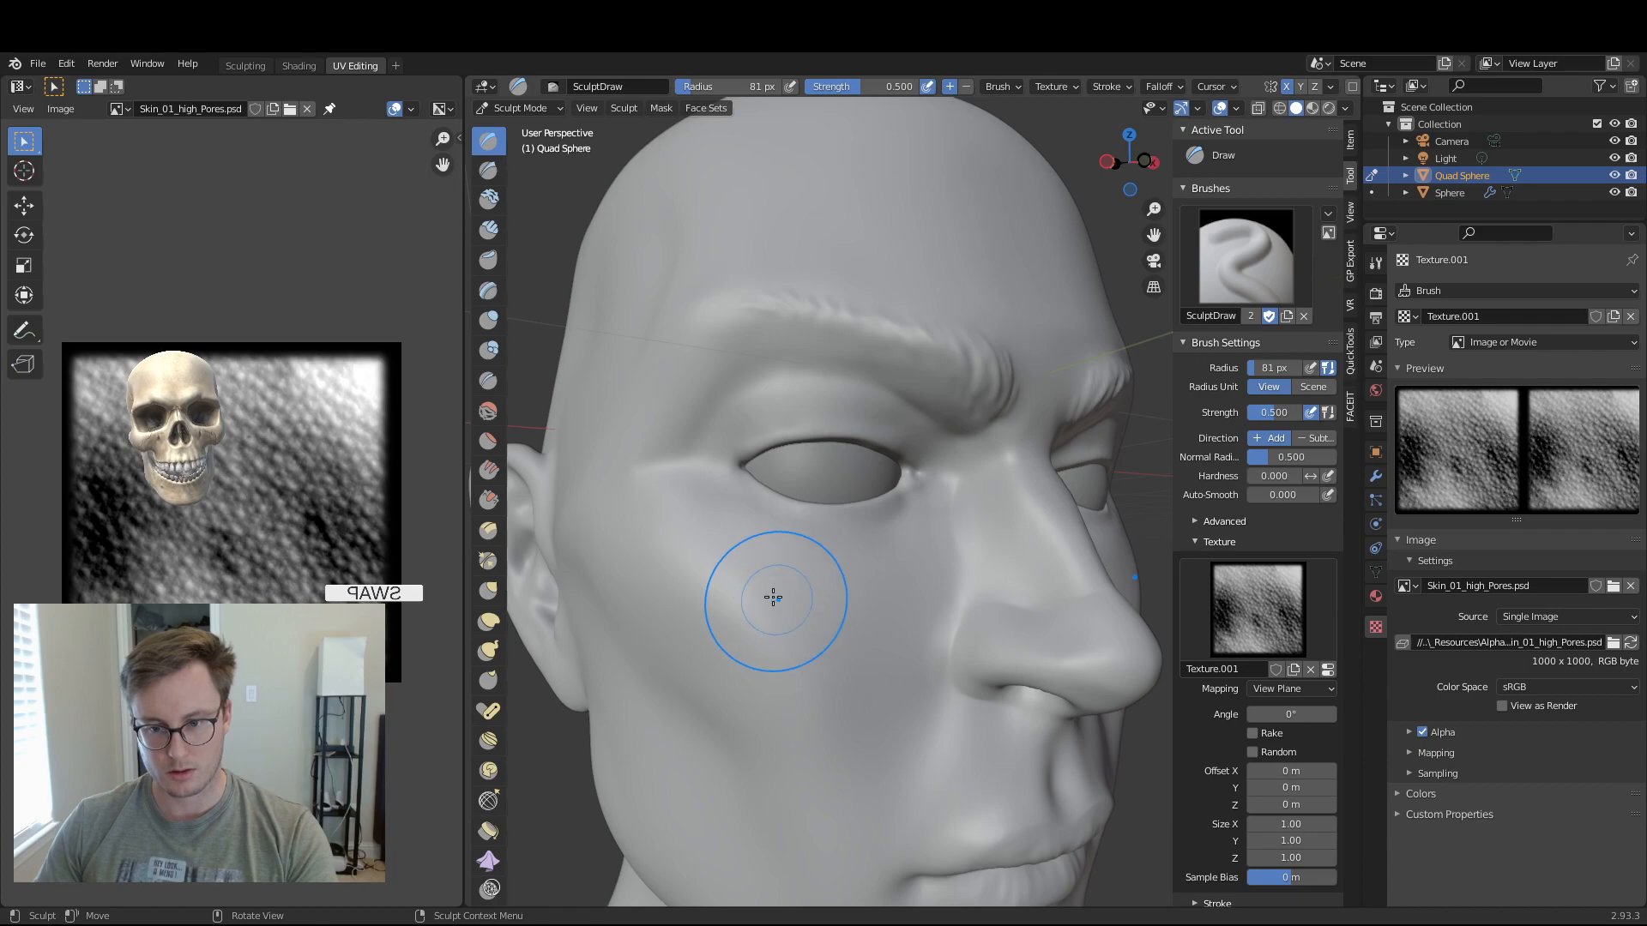
{"action": "left_click", "coordinate": [721, 581]}
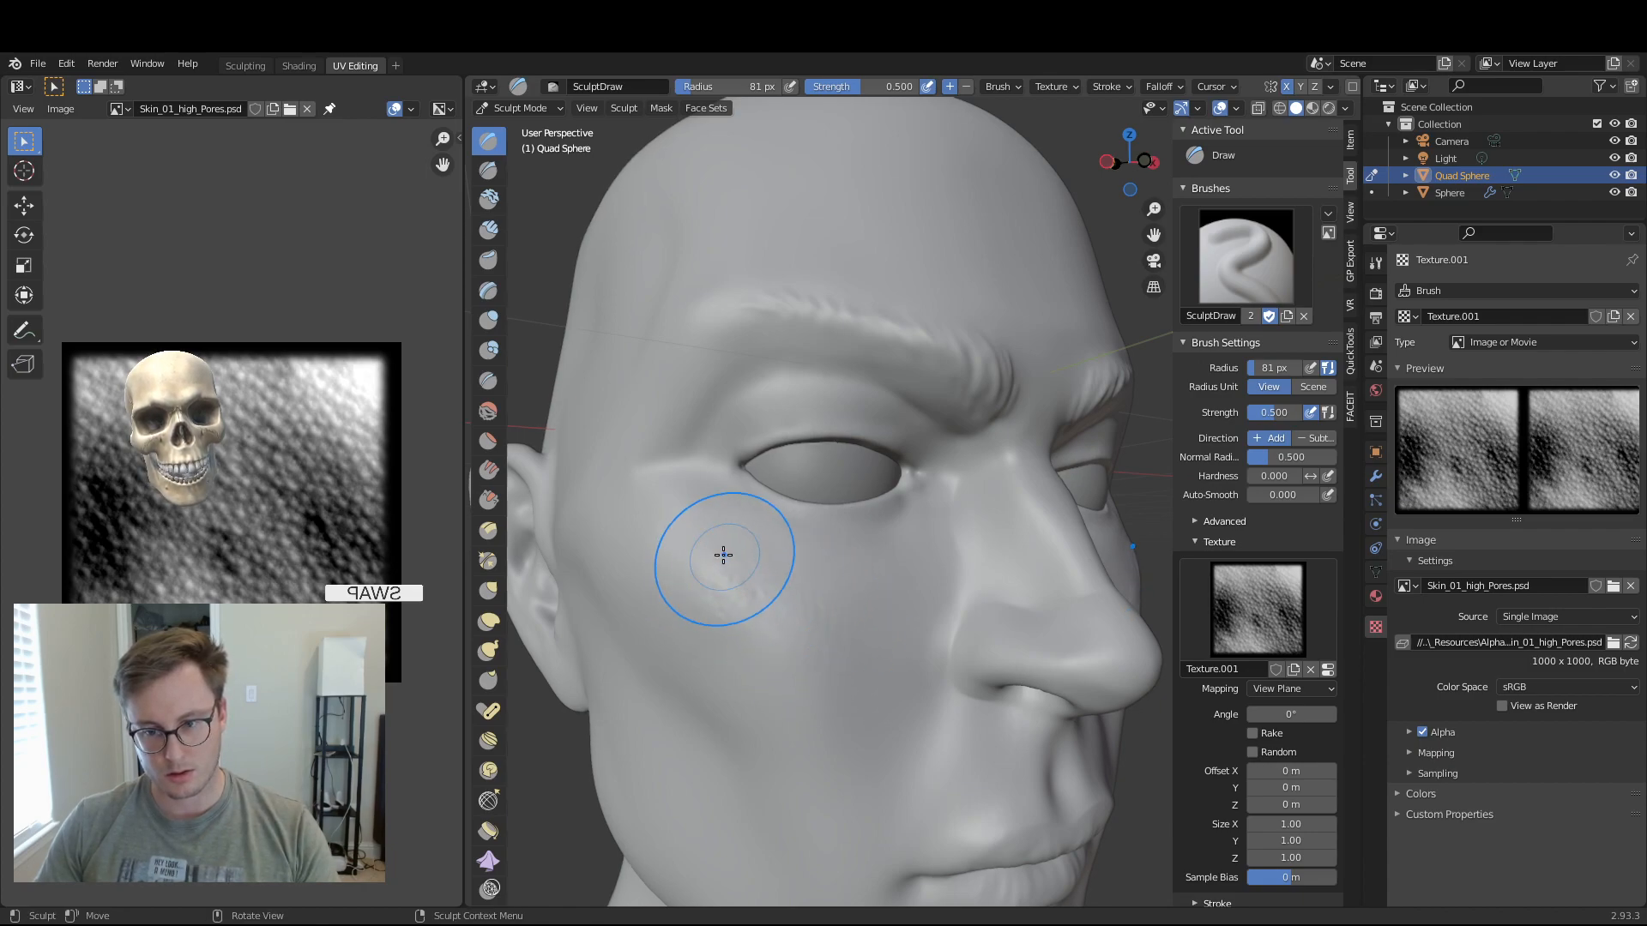
{"action": "key", "text": "ctrl+z"}
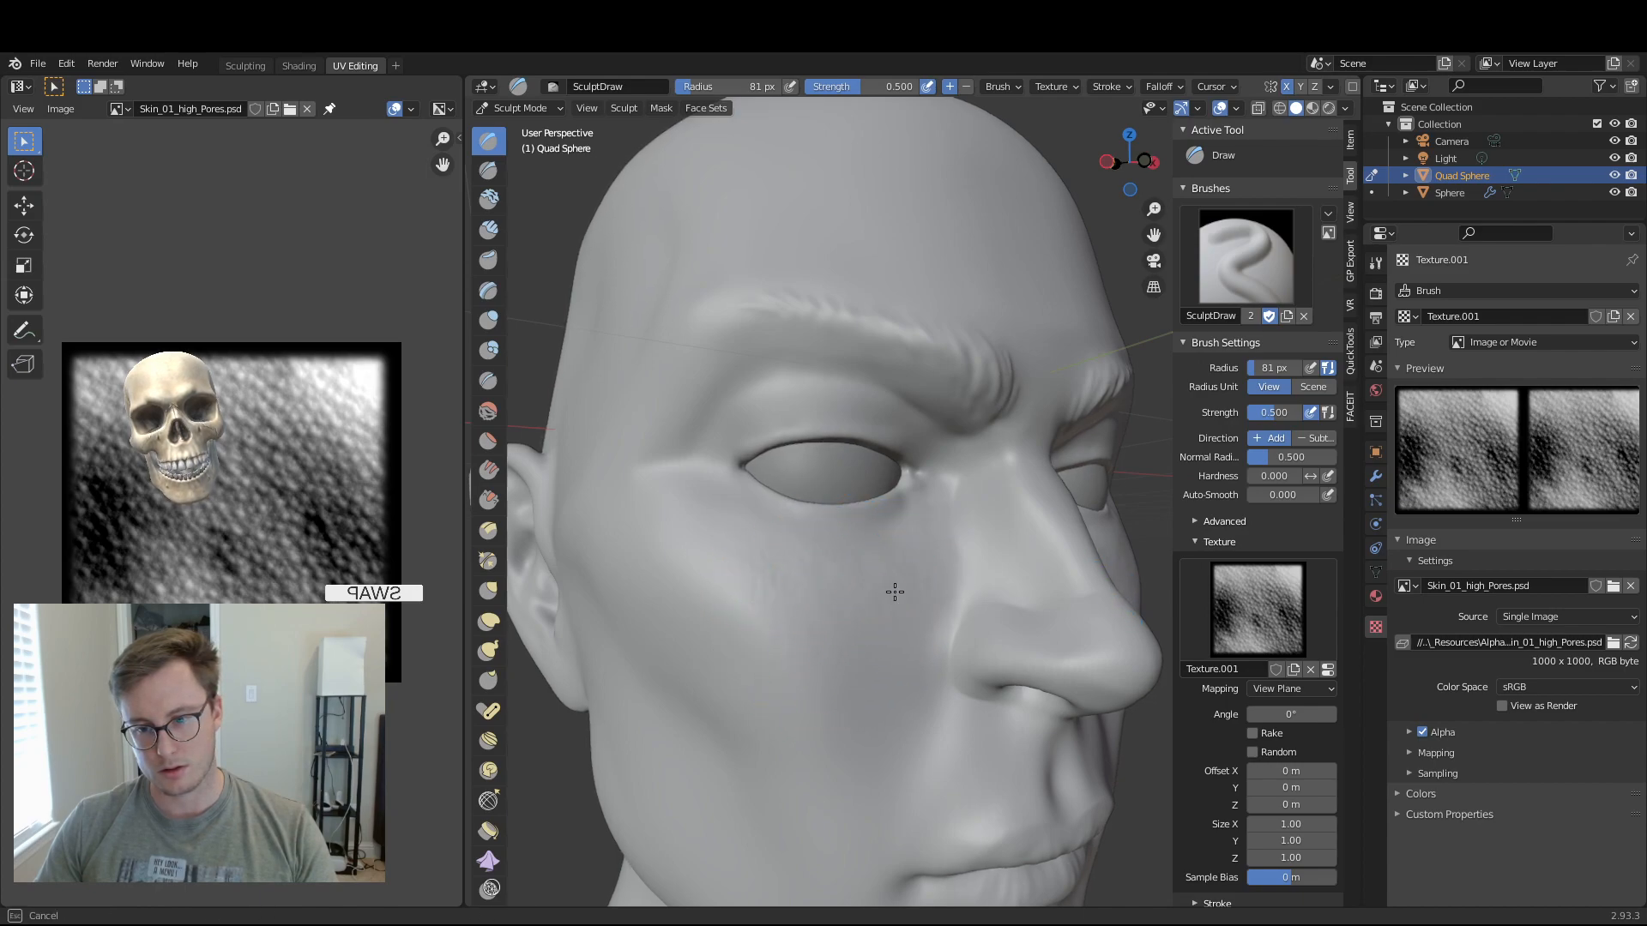
- Test several pore-textured strokes across the cheek from different viewing angles and undo them
{"action": "mouse_move", "coordinate": [1130, 160]}
{"action": "left_mouse_down"}
{"action": "mouse_move", "coordinate": [1073, 178]}
{"action": "mouse_move", "coordinate": [1119, 167]}
{"action": "left_mouse_up"}
{"action": "mouse_move", "coordinate": [827, 678]}
{"action": "left_mouse_down"}
{"action": "mouse_move", "coordinate": [851, 687]}
{"action": "mouse_move", "coordinate": [790, 707]}
{"action": "mouse_move", "coordinate": [870, 581]}
{"action": "left_mouse_up"}
{"action": "left_click_drag", "start_coordinate": [797, 715], "coordinate": [725, 658]}
{"action": "mouse_move", "coordinate": [695, 619]}
{"action": "left_mouse_down"}
{"action": "mouse_move", "coordinate": [761, 666]}
{"action": "mouse_move", "coordinate": [836, 669]}
{"action": "left_mouse_up"}
{"action": "mouse_move", "coordinate": [1143, 168]}
{"action": "left_mouse_down"}
{"action": "mouse_move", "coordinate": [1158, 128]}
{"action": "mouse_move", "coordinate": [1148, 170]}
{"action": "left_mouse_up"}
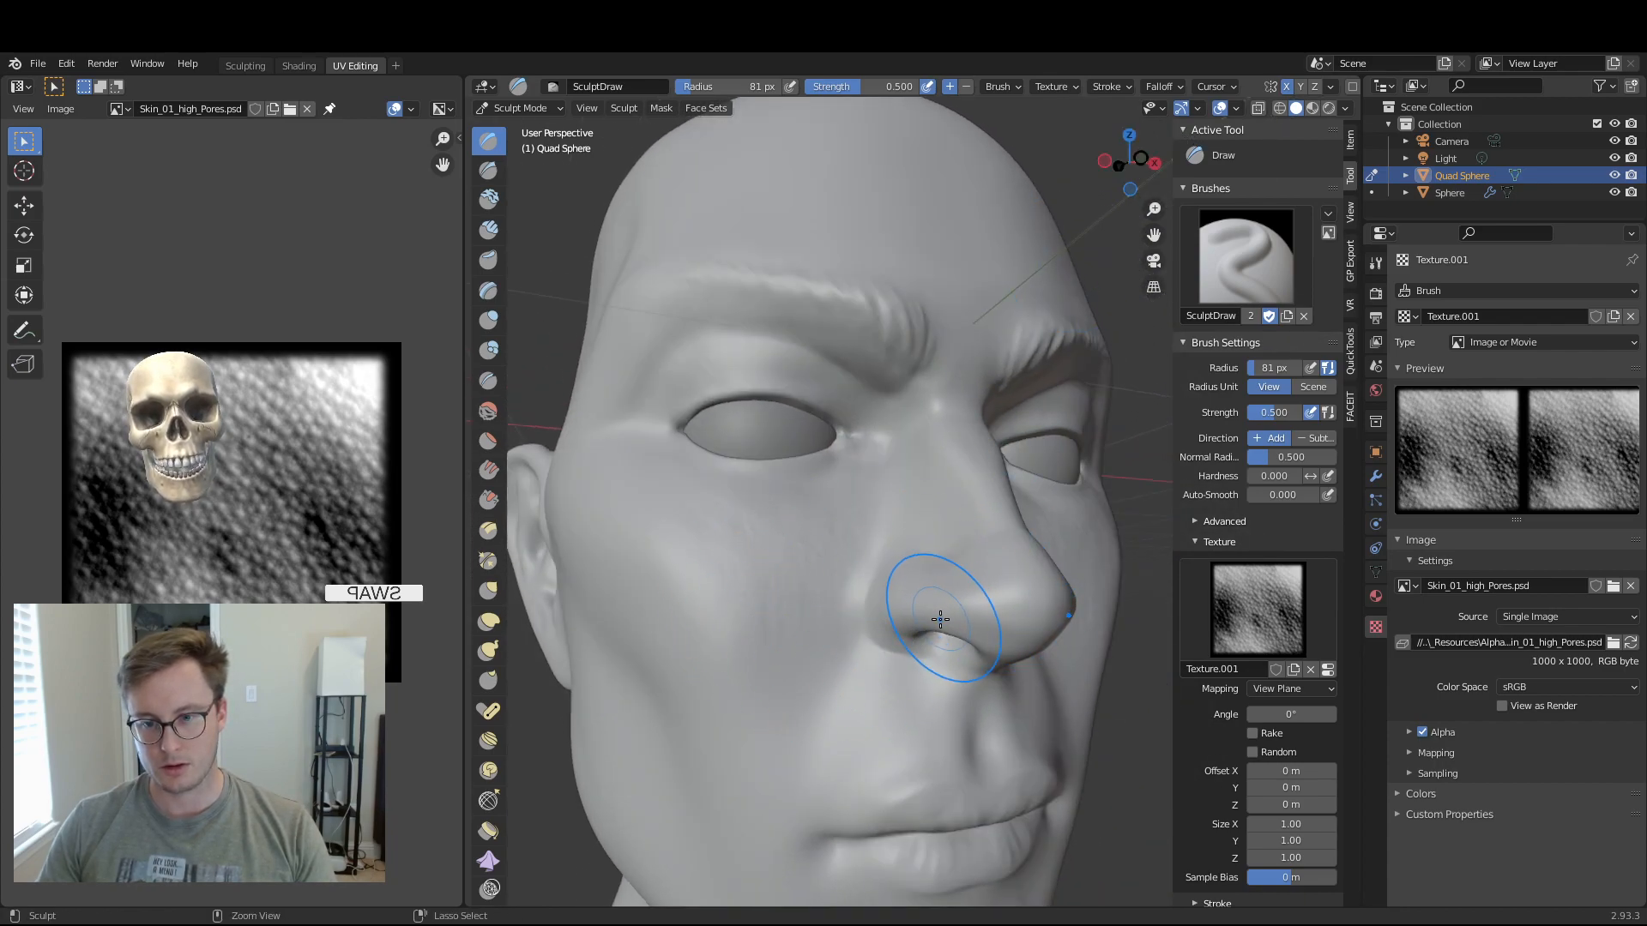
{"action": "left_click_drag", "start_coordinate": [772, 620], "coordinate": [720, 530]}
{"action": "left_click_drag", "start_coordinate": [829, 567], "coordinate": [751, 530]}
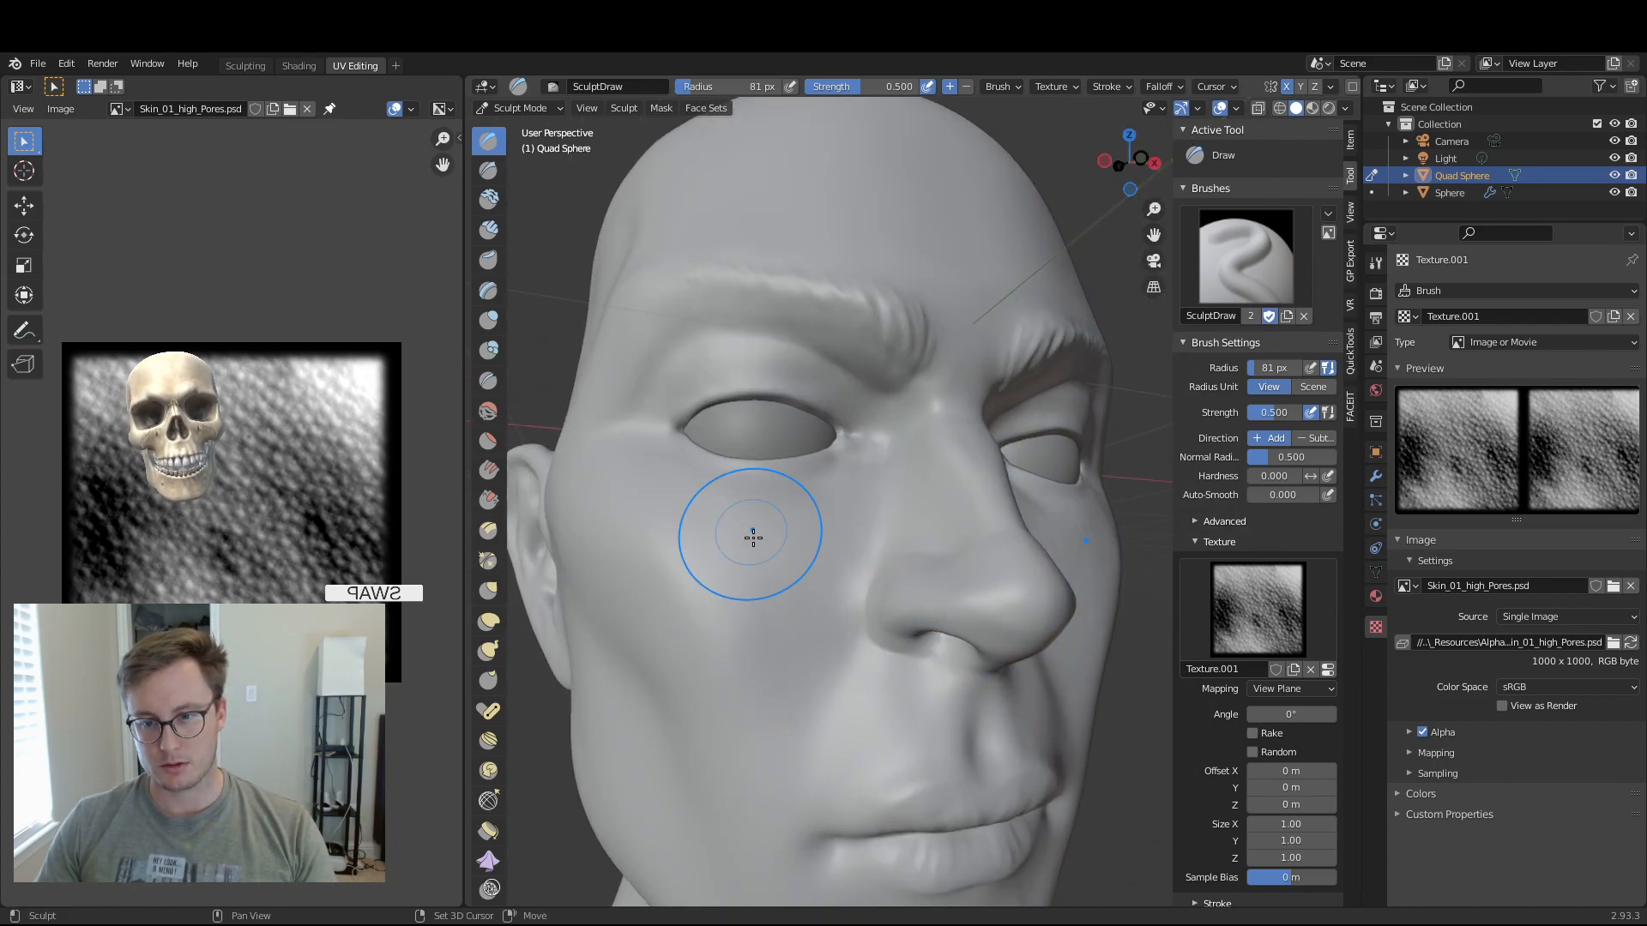
- Save the sculpt file
{"action": "key", "text": "ctrl+s"}
{"action": "left_click", "coordinate": [38, 64]}
{"action": "key", "text": "Escape"}
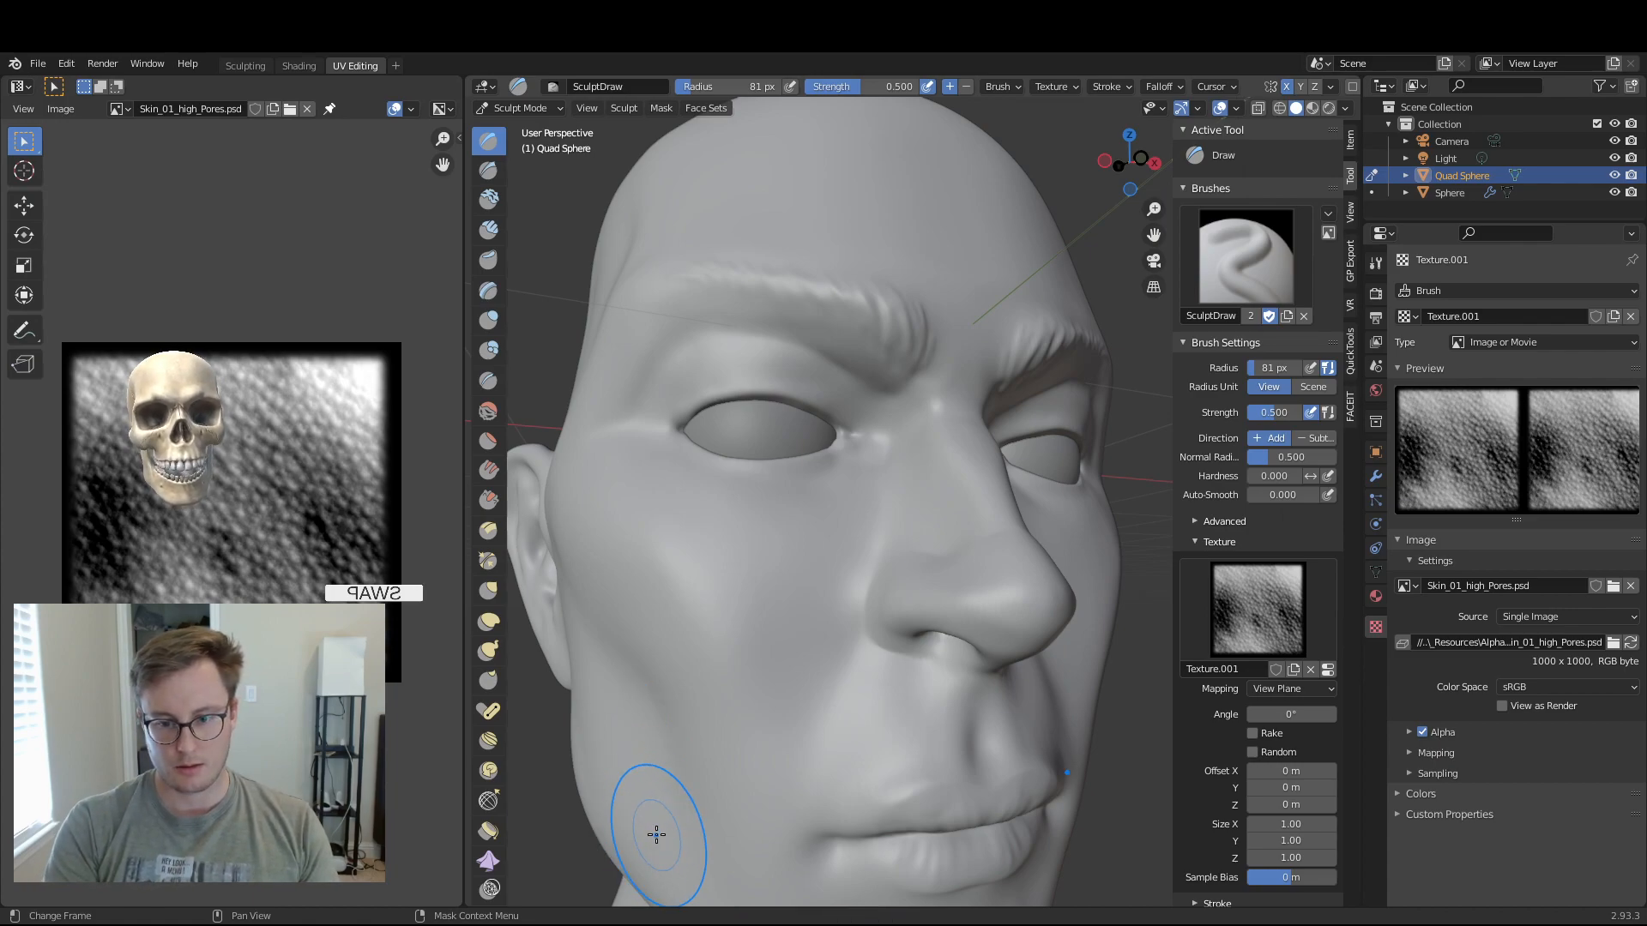
{"action": "key", "text": "Return"}
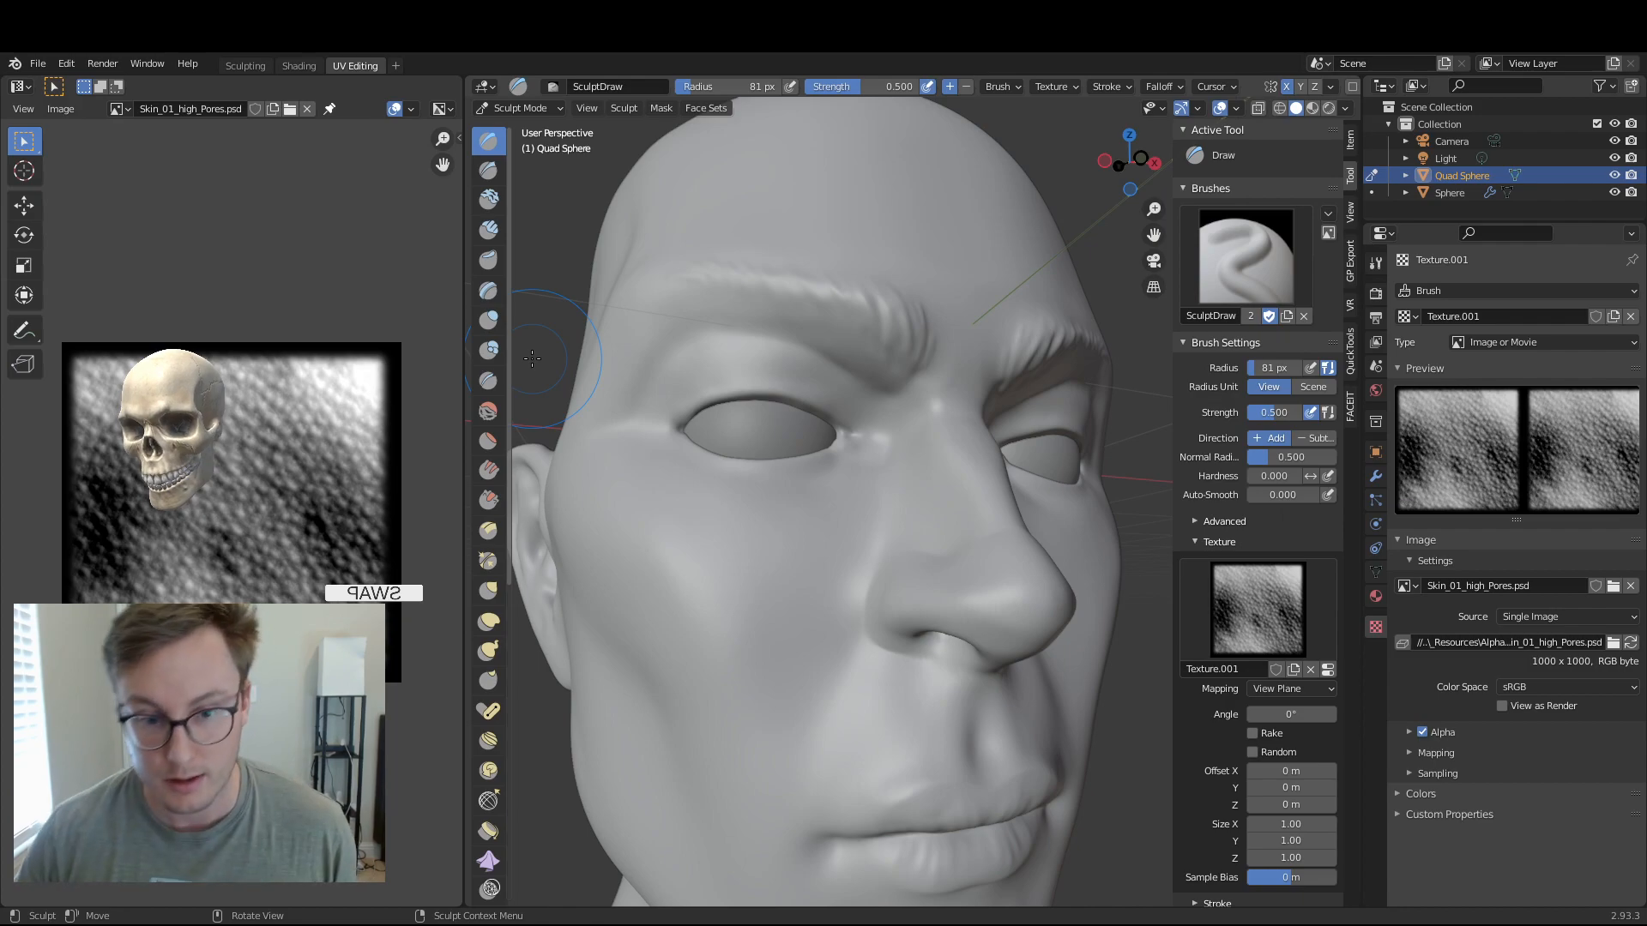
- Try and undo further pore-textured strokes on the cheek below the eye
{"action": "left_click_drag", "start_coordinate": [636, 544], "coordinate": [698, 571]}
{"action": "key", "text": "ctrl+z"}
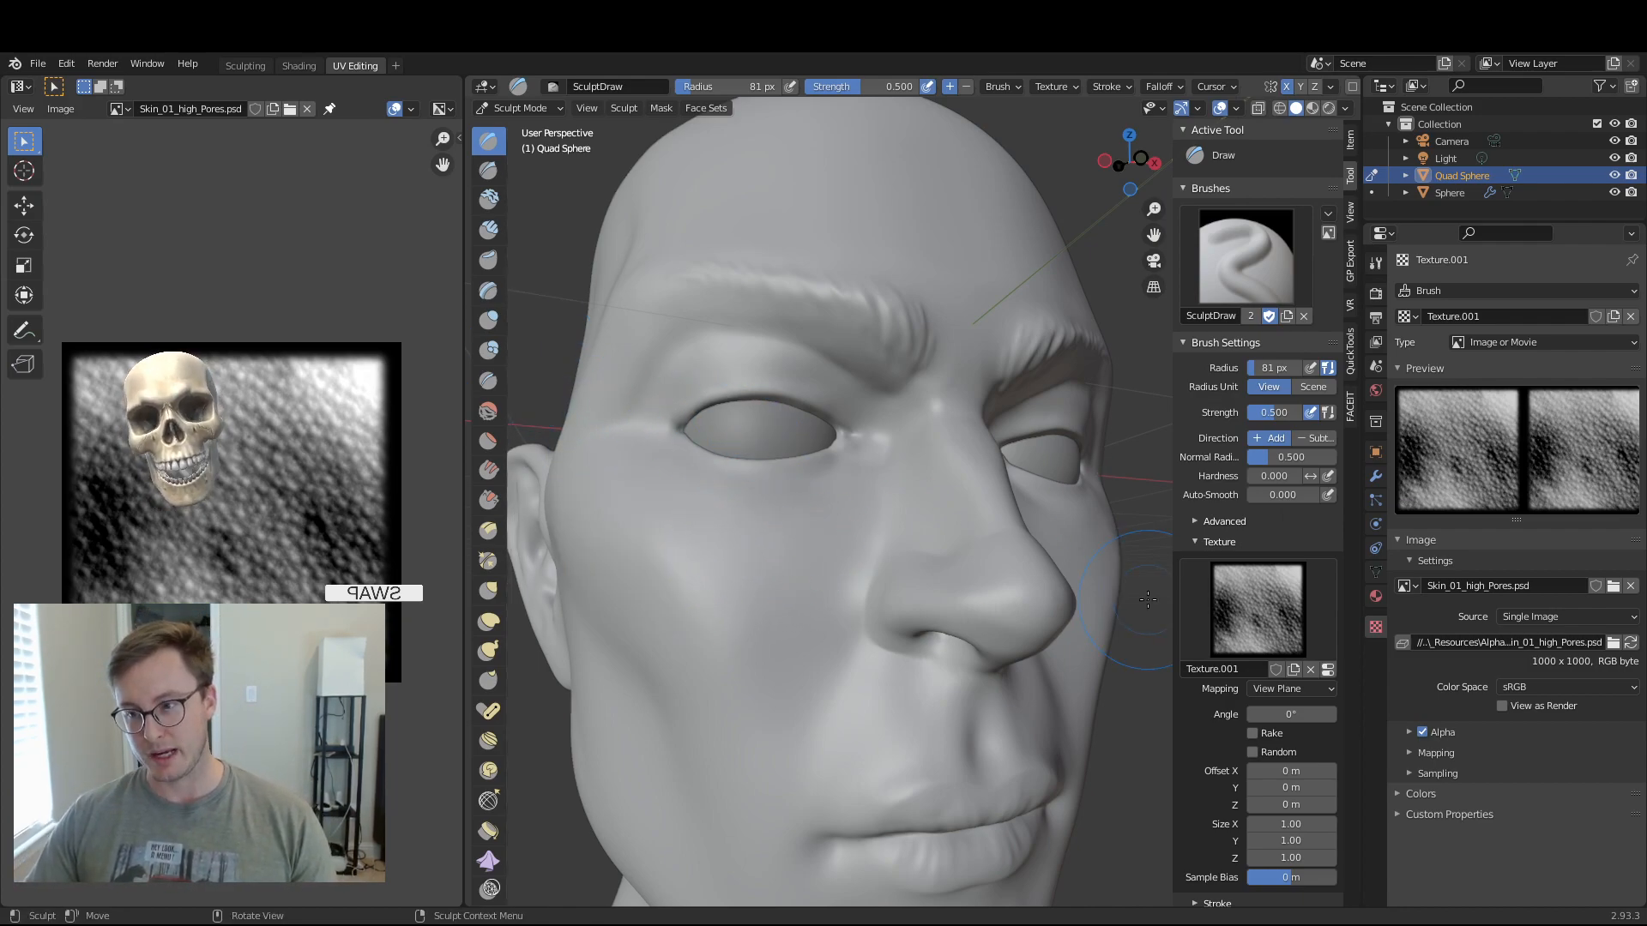
{"action": "middle_click_drag", "start_coordinate": [795, 588], "coordinate": [857, 580]}
{"action": "mouse_move", "coordinate": [758, 520]}
{"action": "left_mouse_down"}
{"action": "mouse_move", "coordinate": [846, 549]}
{"action": "mouse_move", "coordinate": [858, 590]}
{"action": "mouse_move", "coordinate": [794, 610]}
{"action": "mouse_move", "coordinate": [793, 561]}
{"action": "mouse_move", "coordinate": [857, 523]}
{"action": "mouse_move", "coordinate": [760, 537]}
{"action": "mouse_move", "coordinate": [809, 587]}
{"action": "left_mouse_up"}
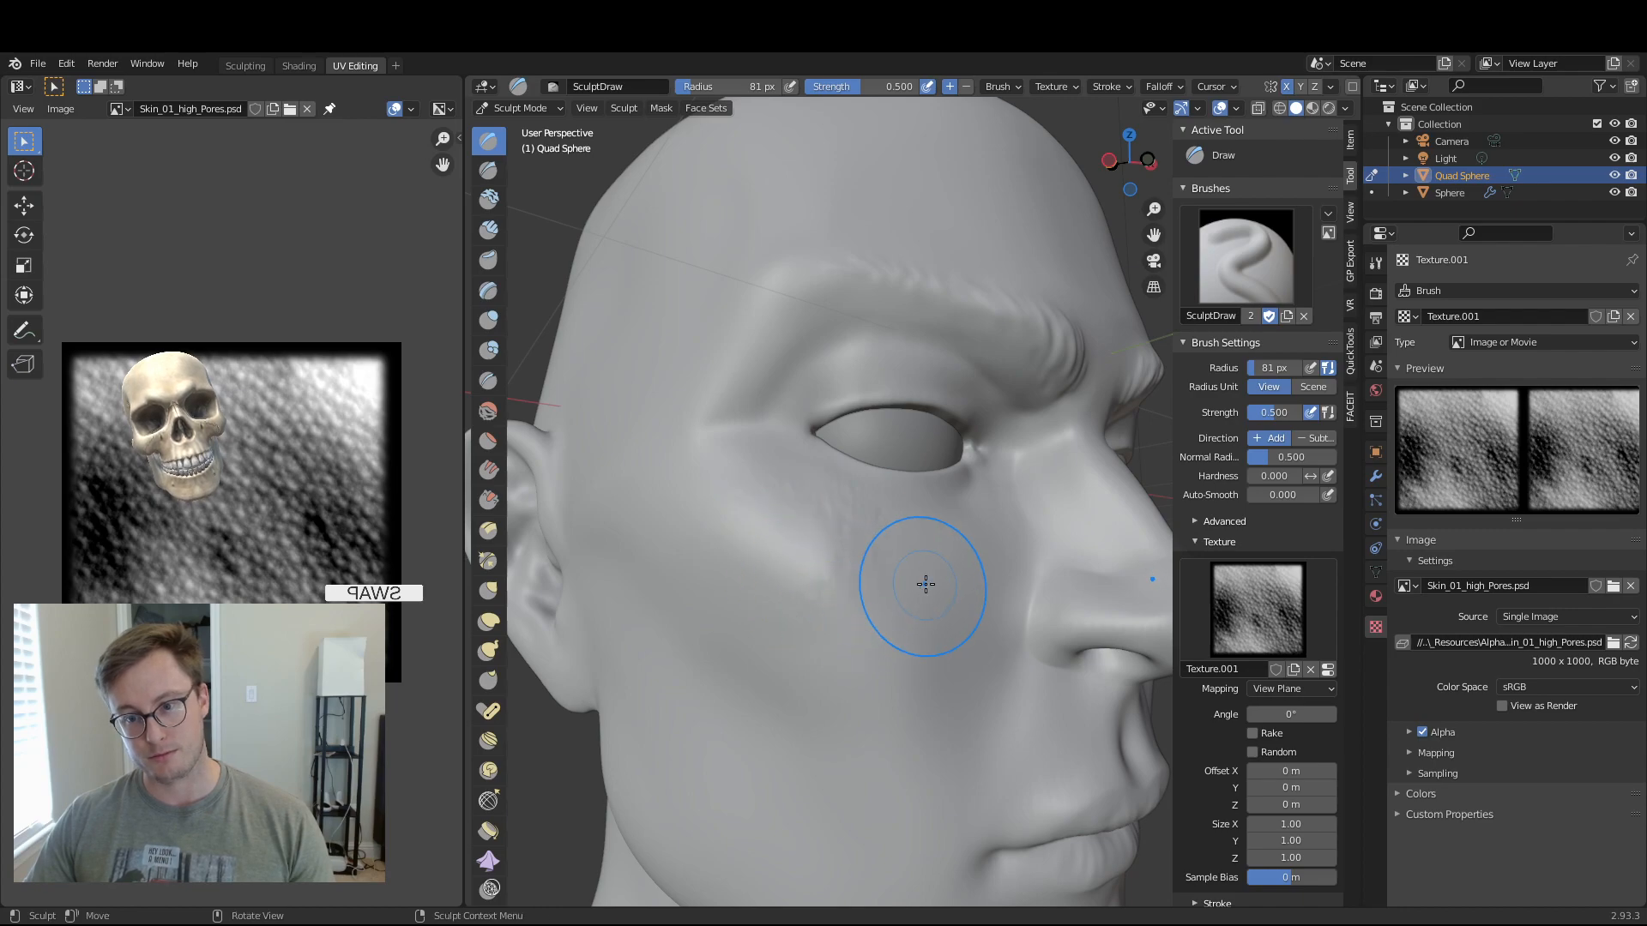
{"action": "middle_click_drag", "start_coordinate": [864, 540], "coordinate": [834, 647]}
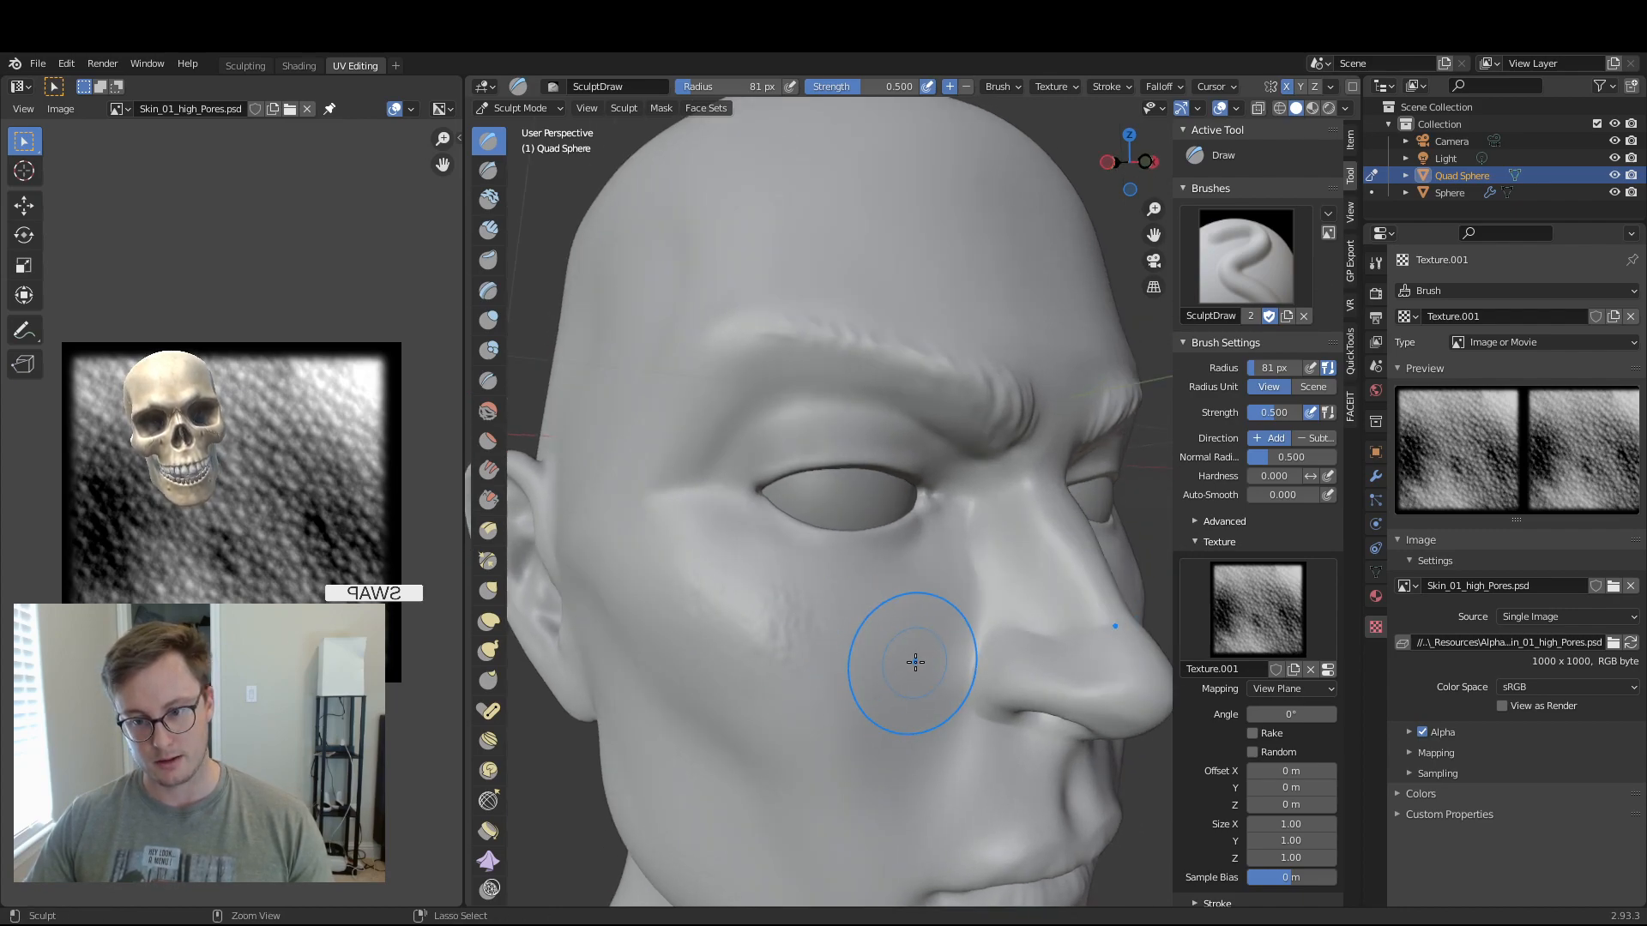
- Set the remesh voxel size of the head to 0.005 m
{"action": "key", "text": "r"}
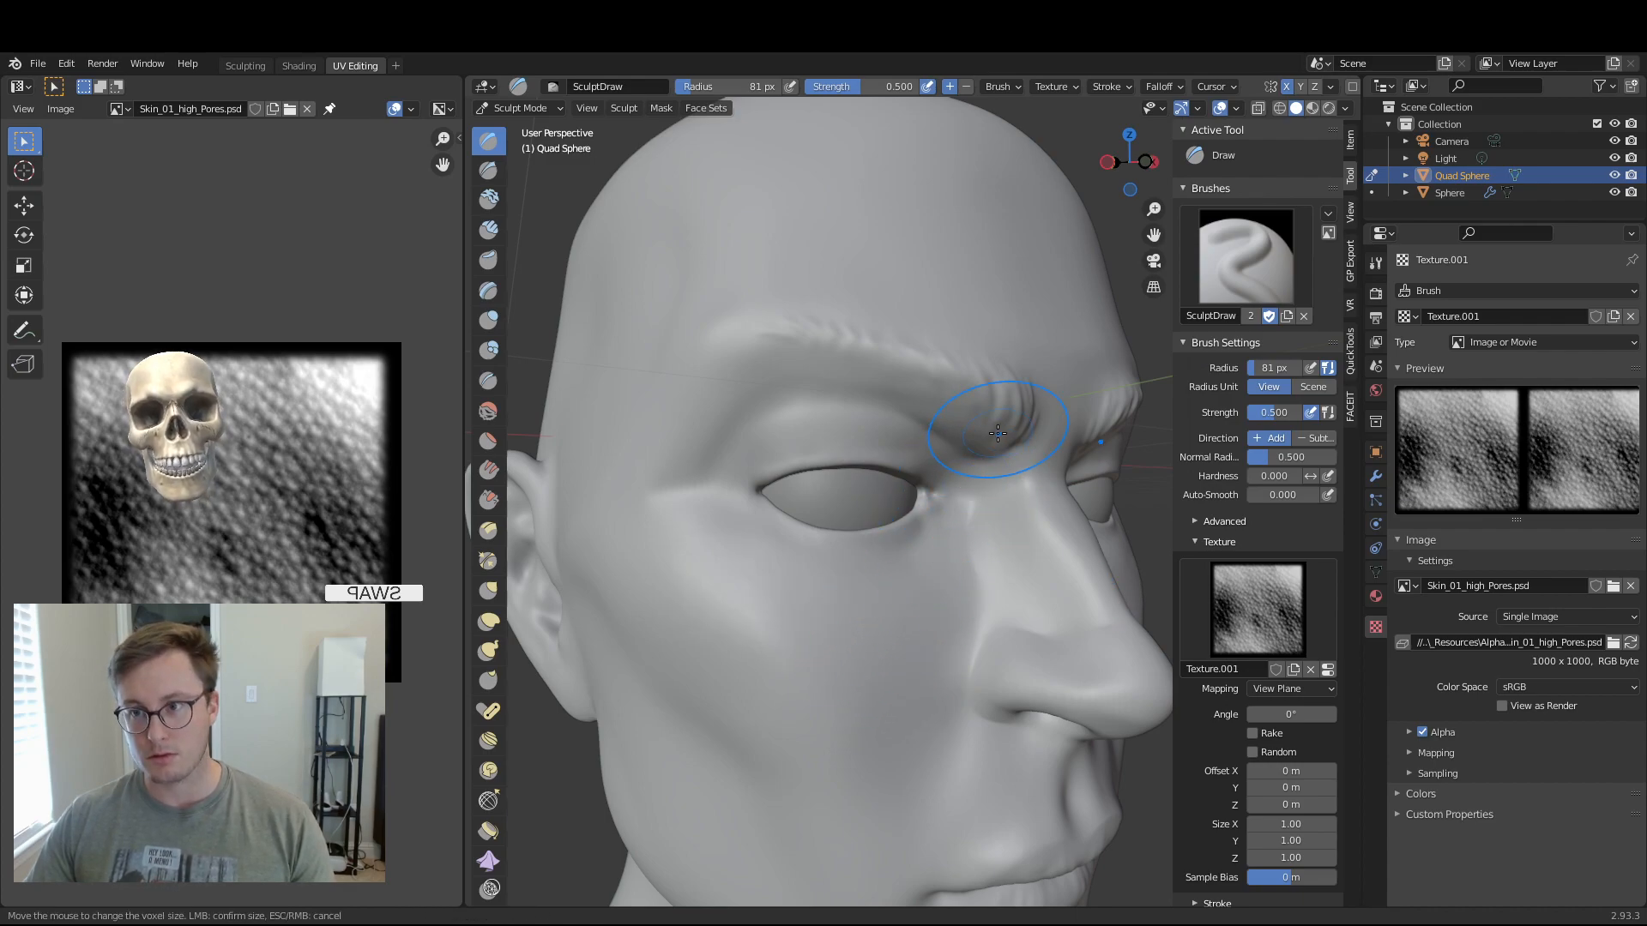
{"action": "key", "text": "Escape"}
{"action": "left_click", "coordinate": [1038, 84]}
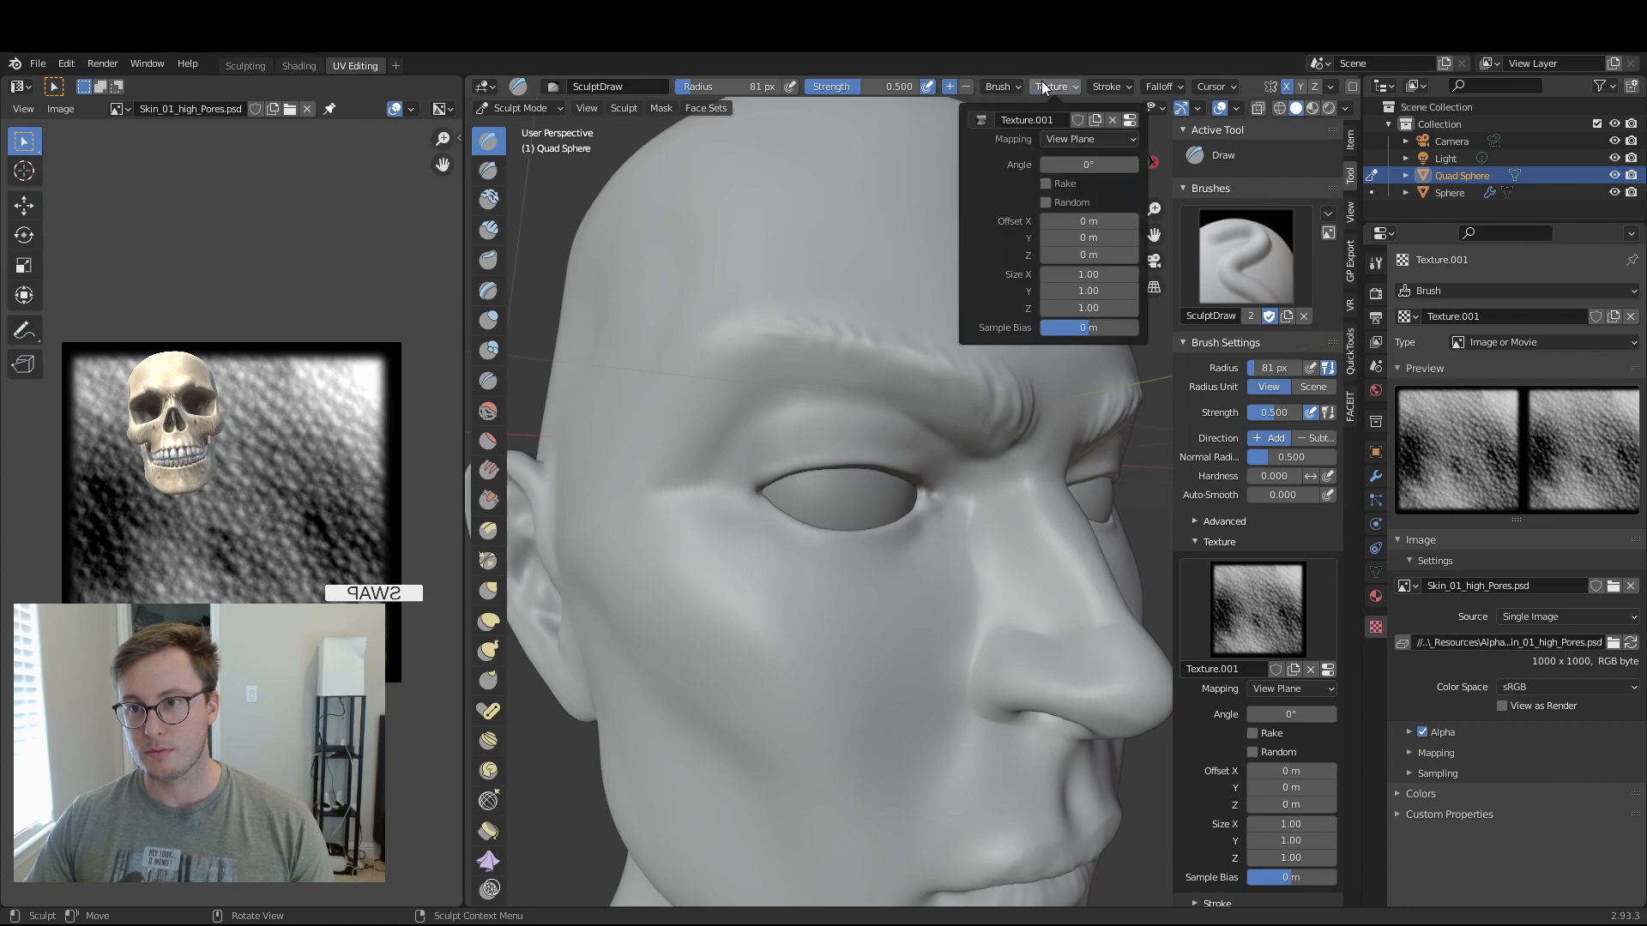
{"action": "mouse_move", "coordinate": [1212, 79]}
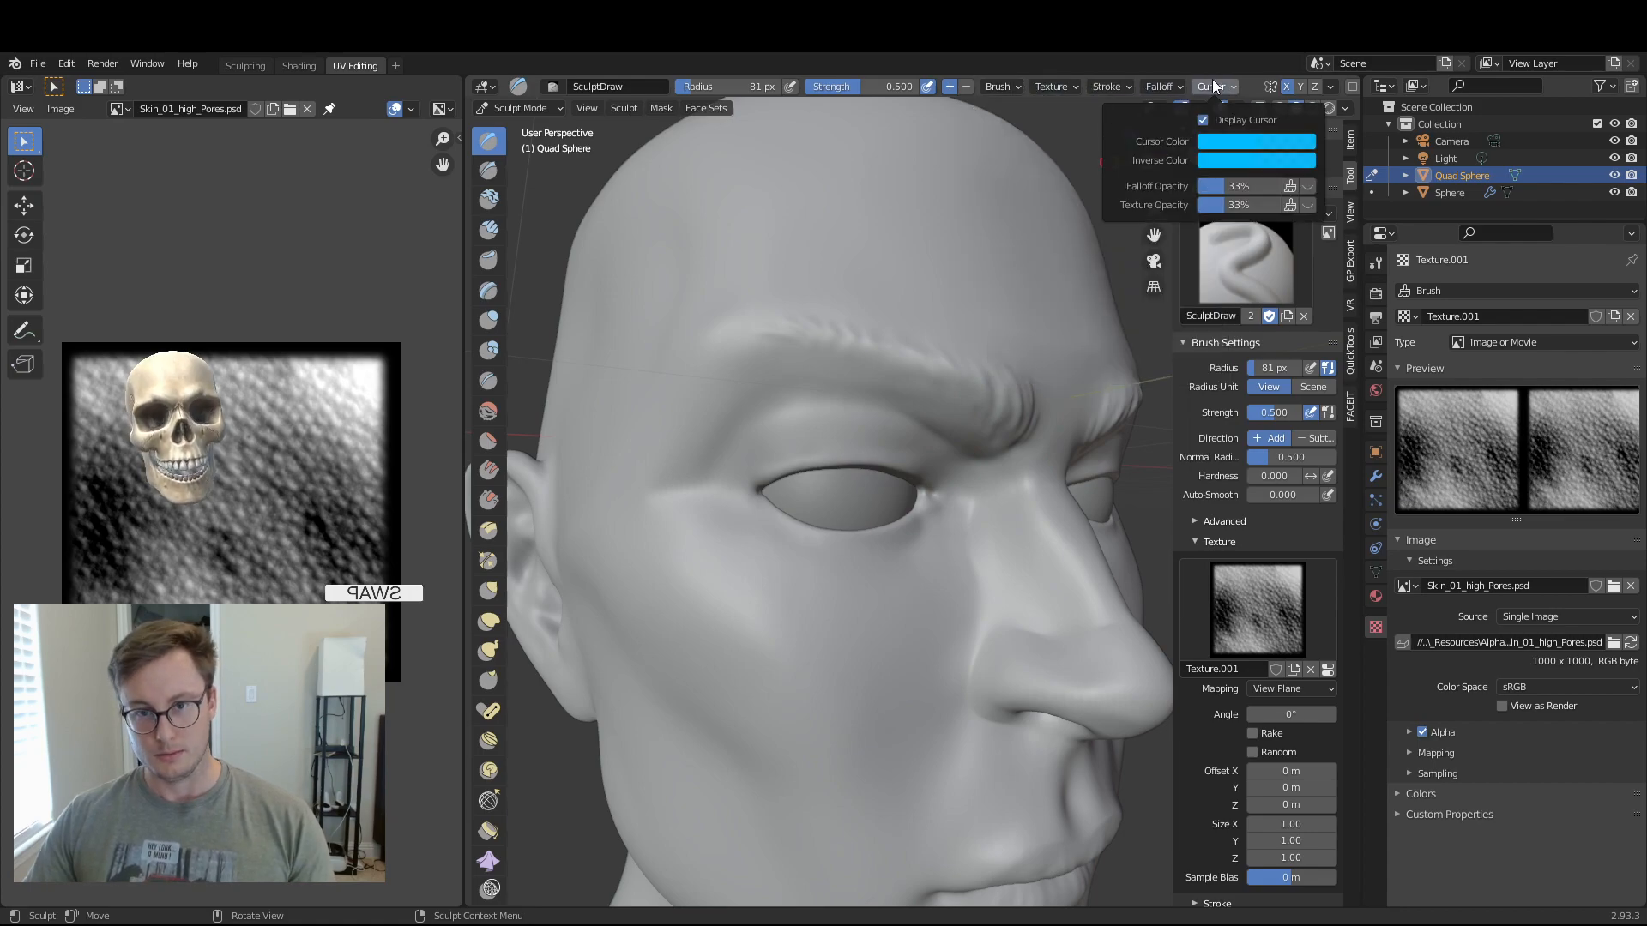
{"action": "scroll", "coordinate": [1212, 79], "scroll_direction": "down", "scroll_amount": 5}
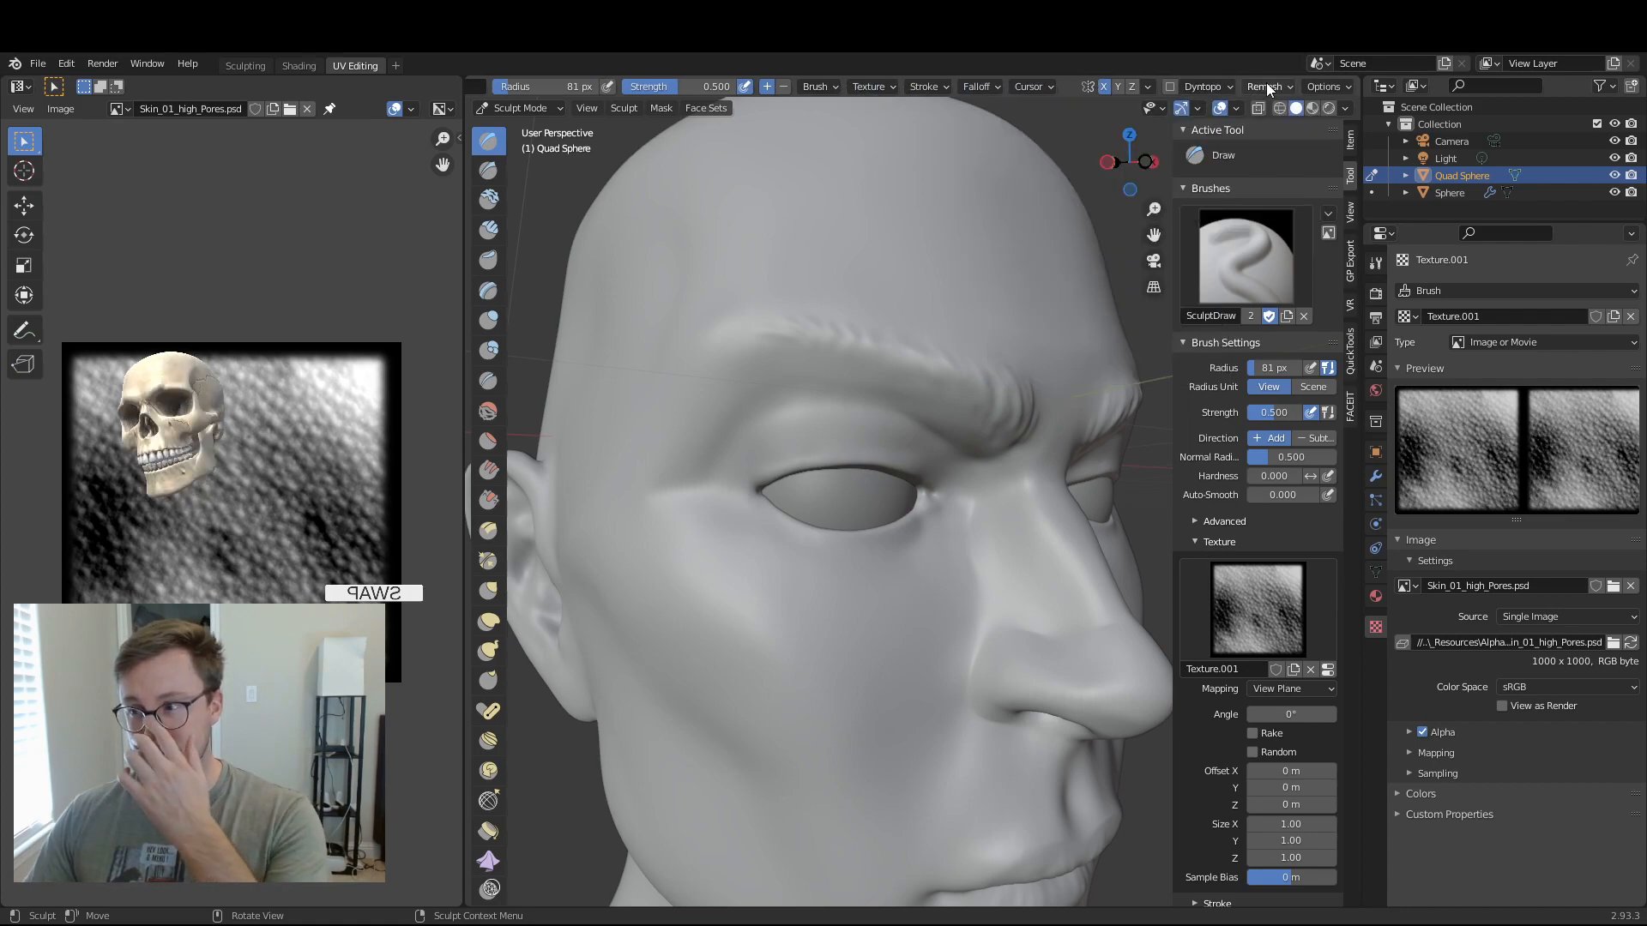
{"action": "left_click", "coordinate": [1266, 82]}
{"action": "left_click", "coordinate": [1286, 120]}
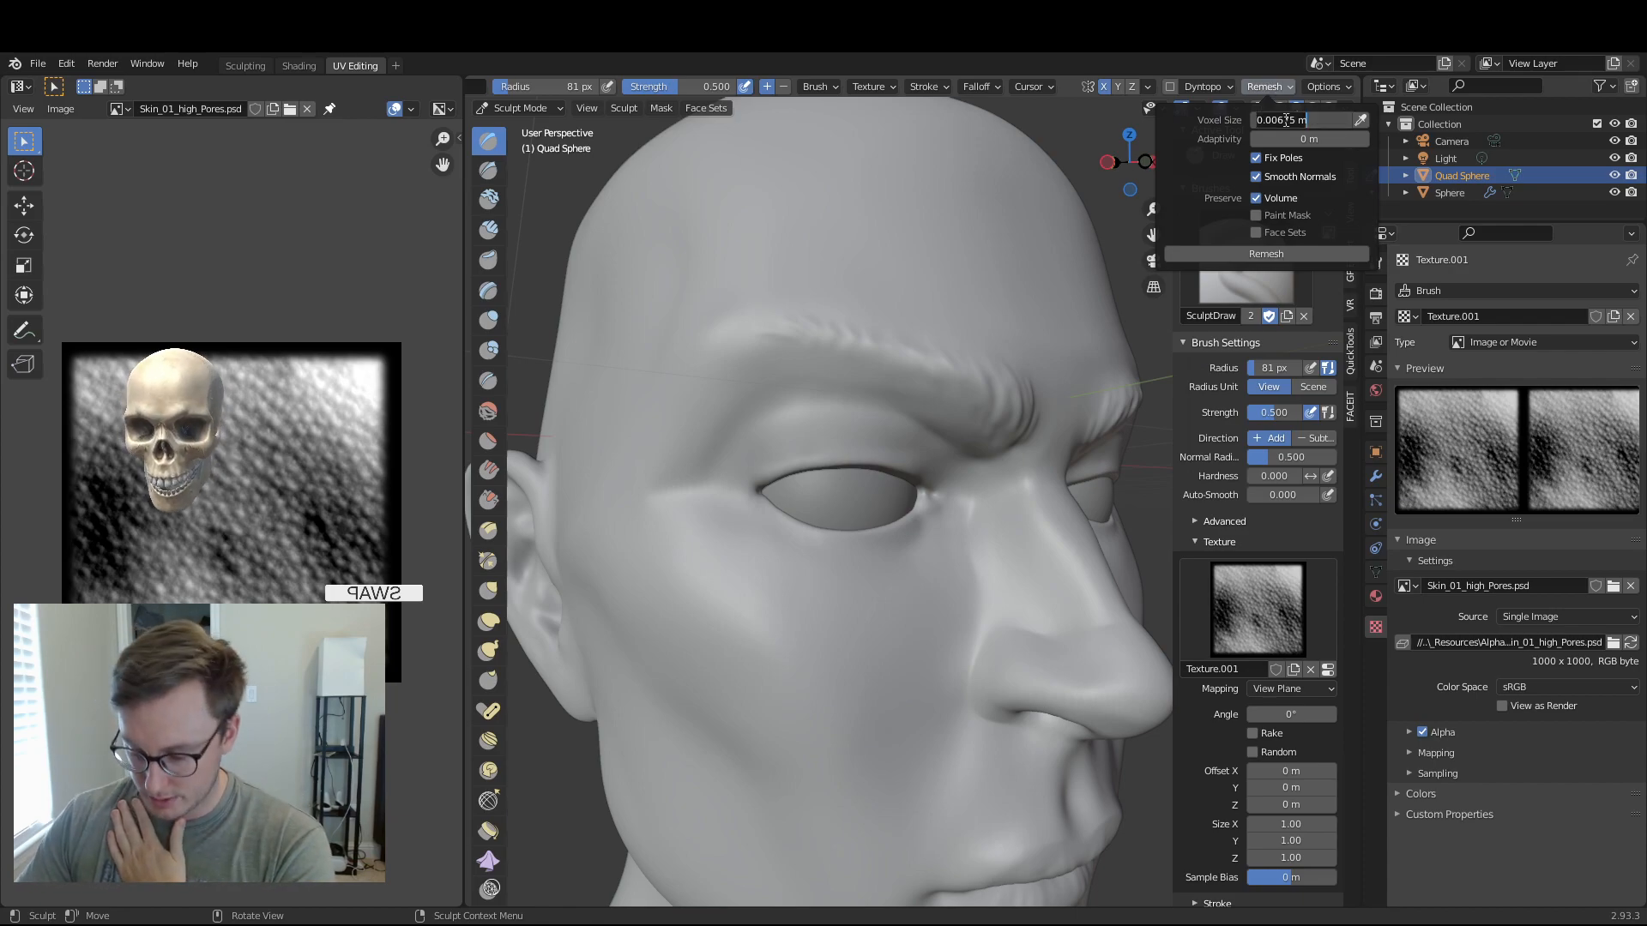
{"action": "type", "text": ".00"}
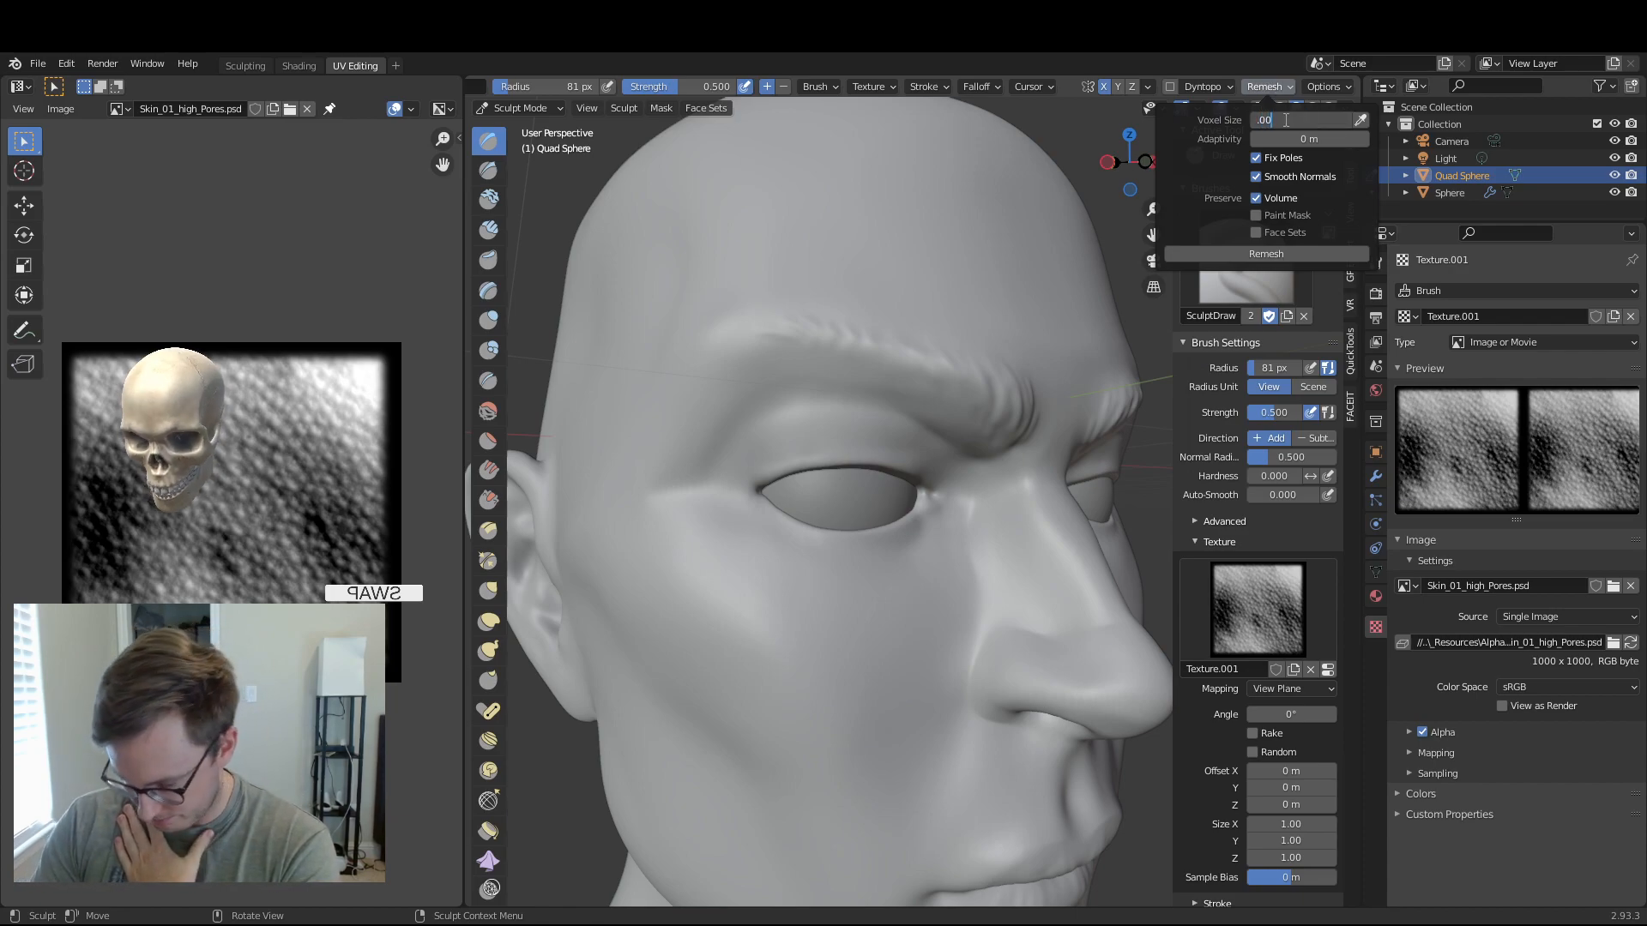
{"action": "type", "text": "5"}
{"action": "key", "text": "Return"}
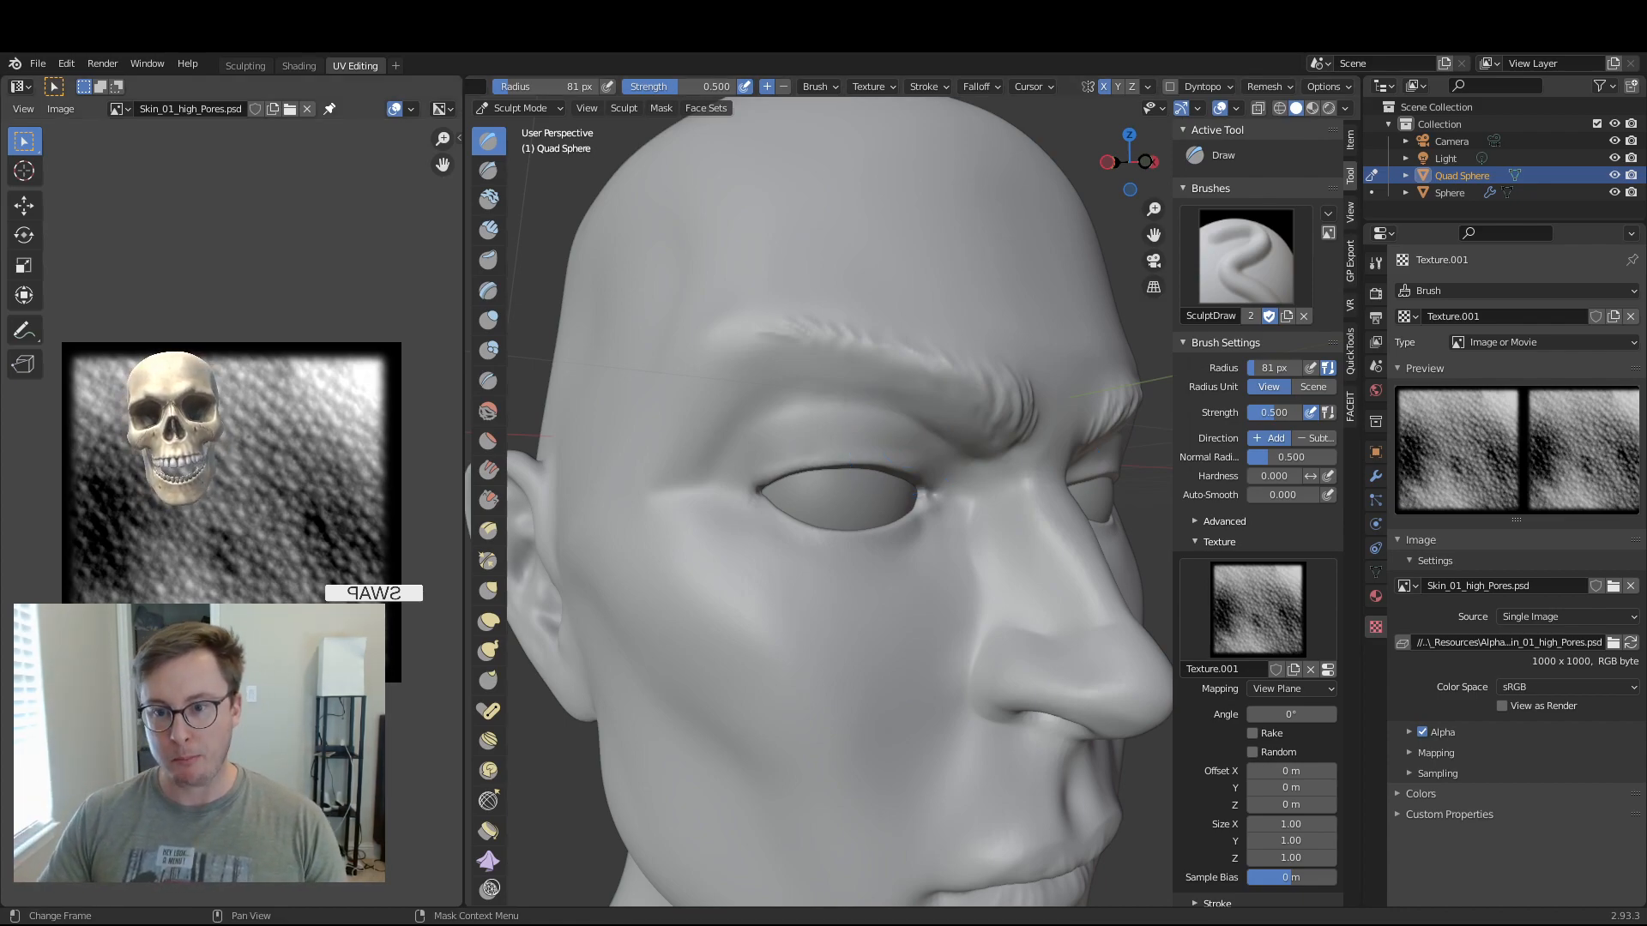
- Test pore-textured strokes across the forehead above the brows and undo them
{"action": "left_click_drag", "start_coordinate": [1126, 168], "coordinate": [1097, 192]}
{"action": "mouse_move", "coordinate": [799, 413]}
{"action": "left_mouse_down"}
{"action": "mouse_move", "coordinate": [767, 390]}
{"action": "mouse_move", "coordinate": [868, 452]}
{"action": "mouse_move", "coordinate": [919, 392]}
{"action": "mouse_move", "coordinate": [862, 448]}
{"action": "left_mouse_up"}
{"action": "left_click_drag", "start_coordinate": [862, 448], "coordinate": [966, 434]}
{"action": "left_click_drag", "start_coordinate": [849, 386], "coordinate": [927, 365]}
{"action": "left_click_drag", "start_coordinate": [785, 352], "coordinate": [952, 319]}
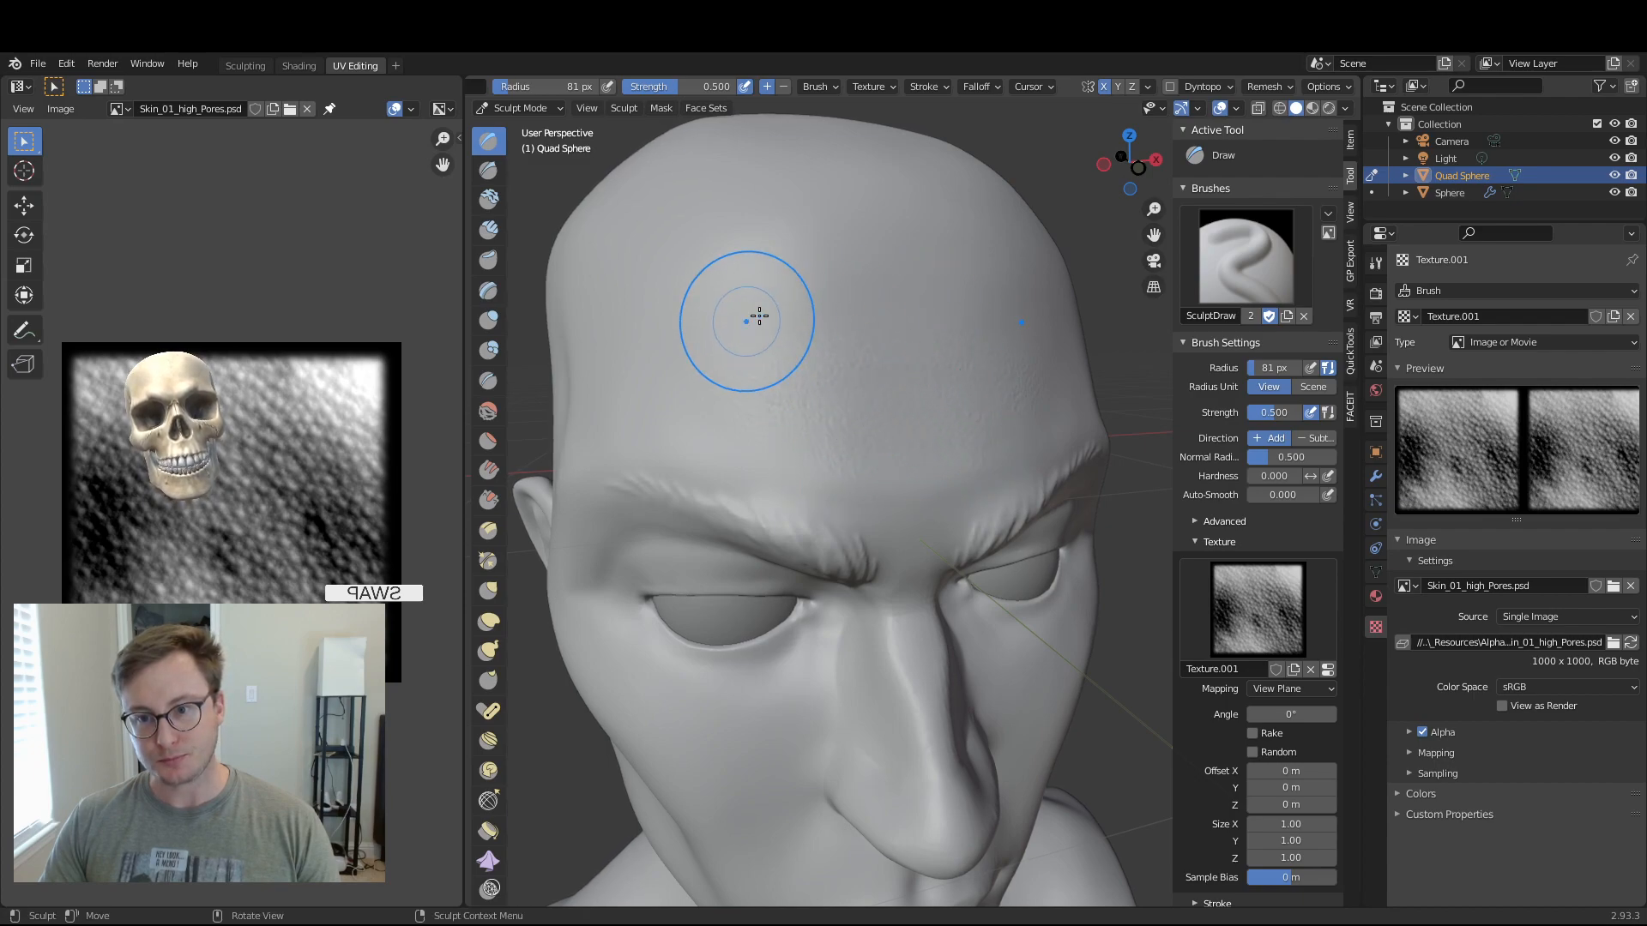
{"action": "mouse_move", "coordinate": [790, 314]}
{"action": "left_mouse_down"}
{"action": "mouse_move", "coordinate": [832, 364]}
{"action": "mouse_move", "coordinate": [786, 426]}
{"action": "mouse_move", "coordinate": [761, 349]}
{"action": "mouse_move", "coordinate": [884, 440]}
{"action": "left_mouse_up"}
{"action": "left_click_drag", "start_coordinate": [803, 299], "coordinate": [929, 329]}
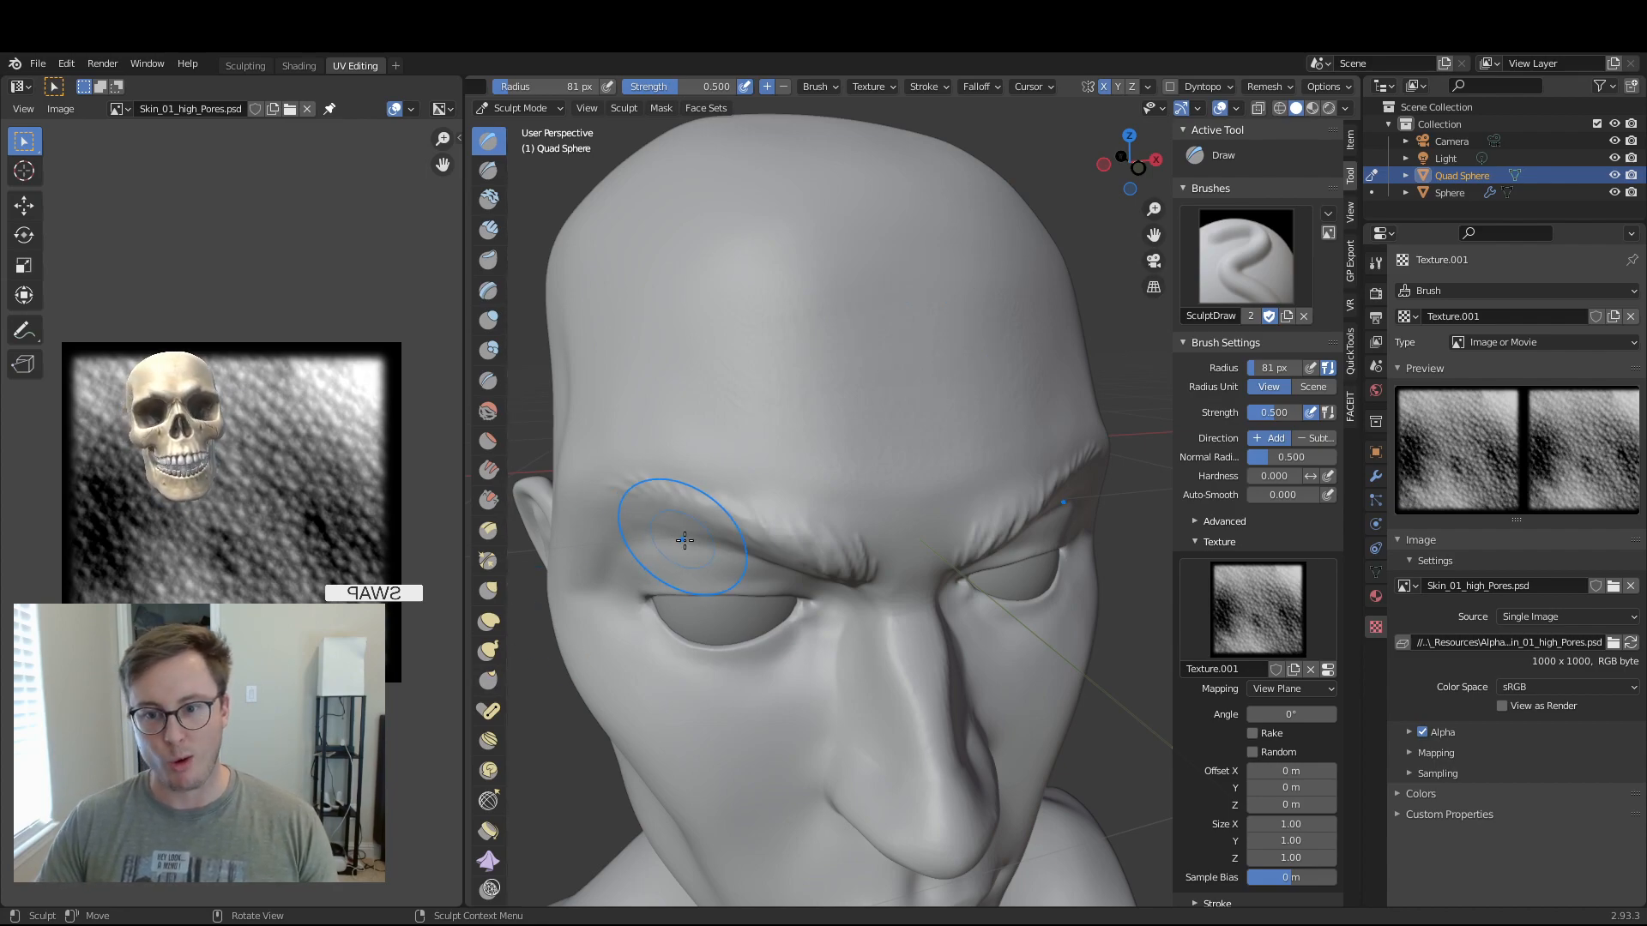
- Sculpt pore texture onto the cheek below the eye and beside the nose with the Draw brush
{"action": "mouse_move", "coordinate": [1121, 166]}
{"action": "left_mouse_down"}
{"action": "mouse_move", "coordinate": [1158, 128]}
{"action": "mouse_move", "coordinate": [1128, 158]}
{"action": "left_mouse_up"}
{"action": "left_click_drag", "start_coordinate": [801, 538], "coordinate": [806, 495]}
{"action": "mouse_move", "coordinate": [805, 496]}
{"action": "left_mouse_down"}
{"action": "mouse_move", "coordinate": [789, 471]}
{"action": "mouse_move", "coordinate": [839, 504]}
{"action": "left_mouse_up"}
{"action": "mouse_move", "coordinate": [790, 592]}
{"action": "left_mouse_down"}
{"action": "mouse_move", "coordinate": [798, 618]}
{"action": "mouse_move", "coordinate": [702, 540]}
{"action": "mouse_move", "coordinate": [712, 568]}
{"action": "left_mouse_up"}
{"action": "left_click_drag", "start_coordinate": [714, 572], "coordinate": [708, 511]}
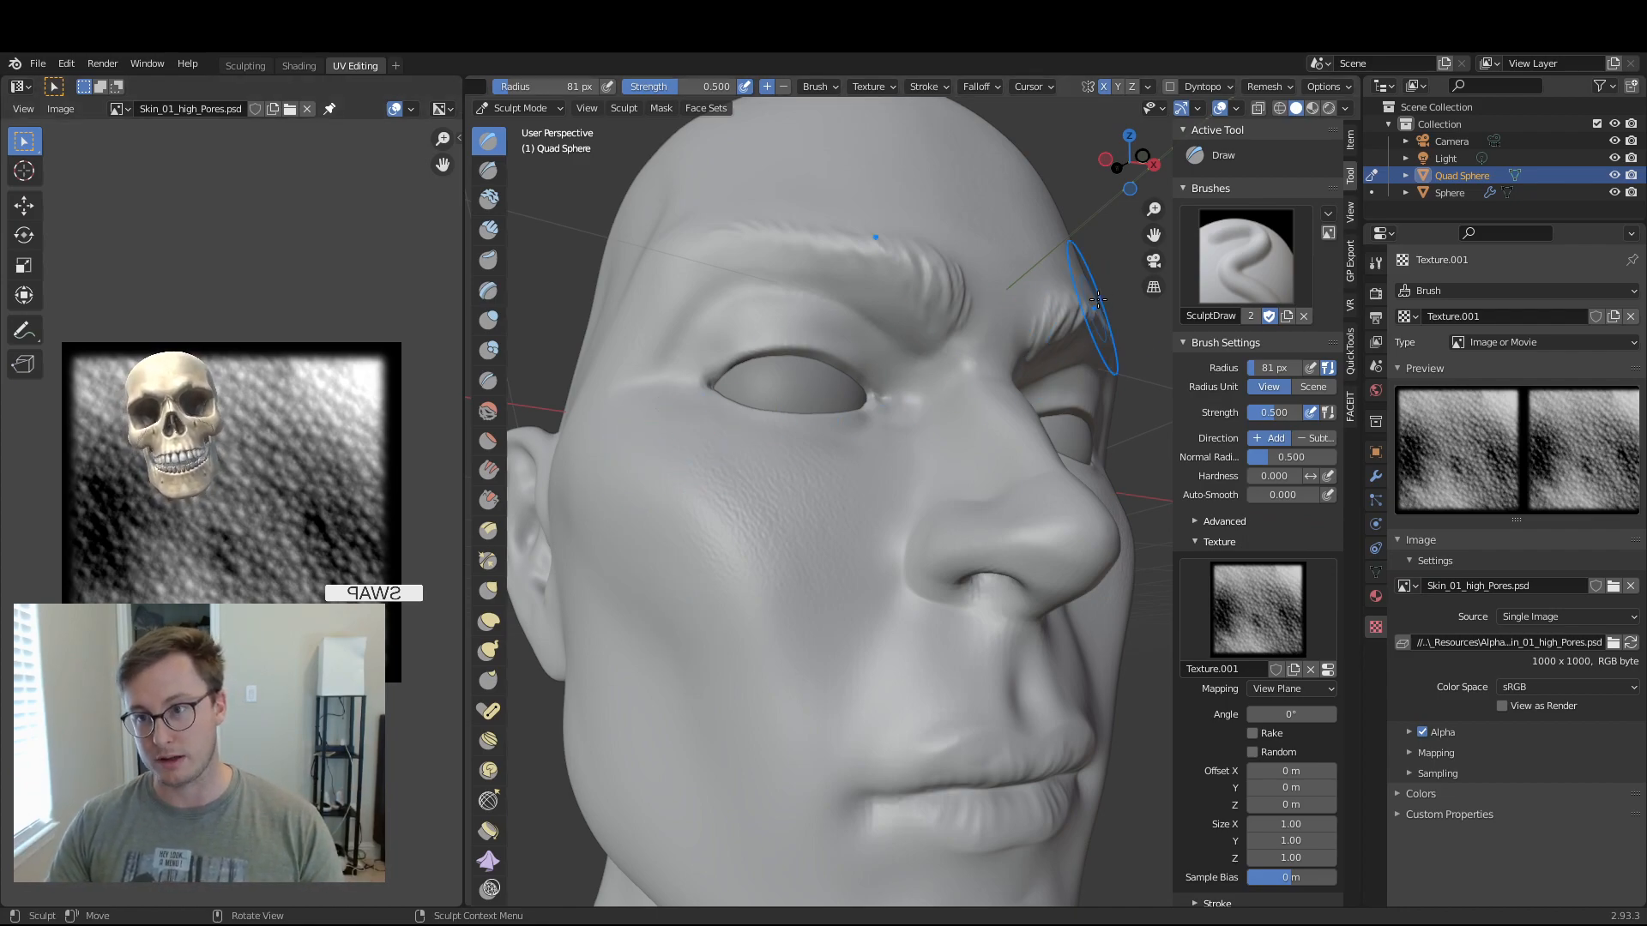
{"action": "mouse_move", "coordinate": [1130, 168]}
{"action": "left_mouse_down"}
{"action": "mouse_move", "coordinate": [1127, 206]}
{"action": "mouse_move", "coordinate": [956, 378]}
{"action": "left_mouse_up"}
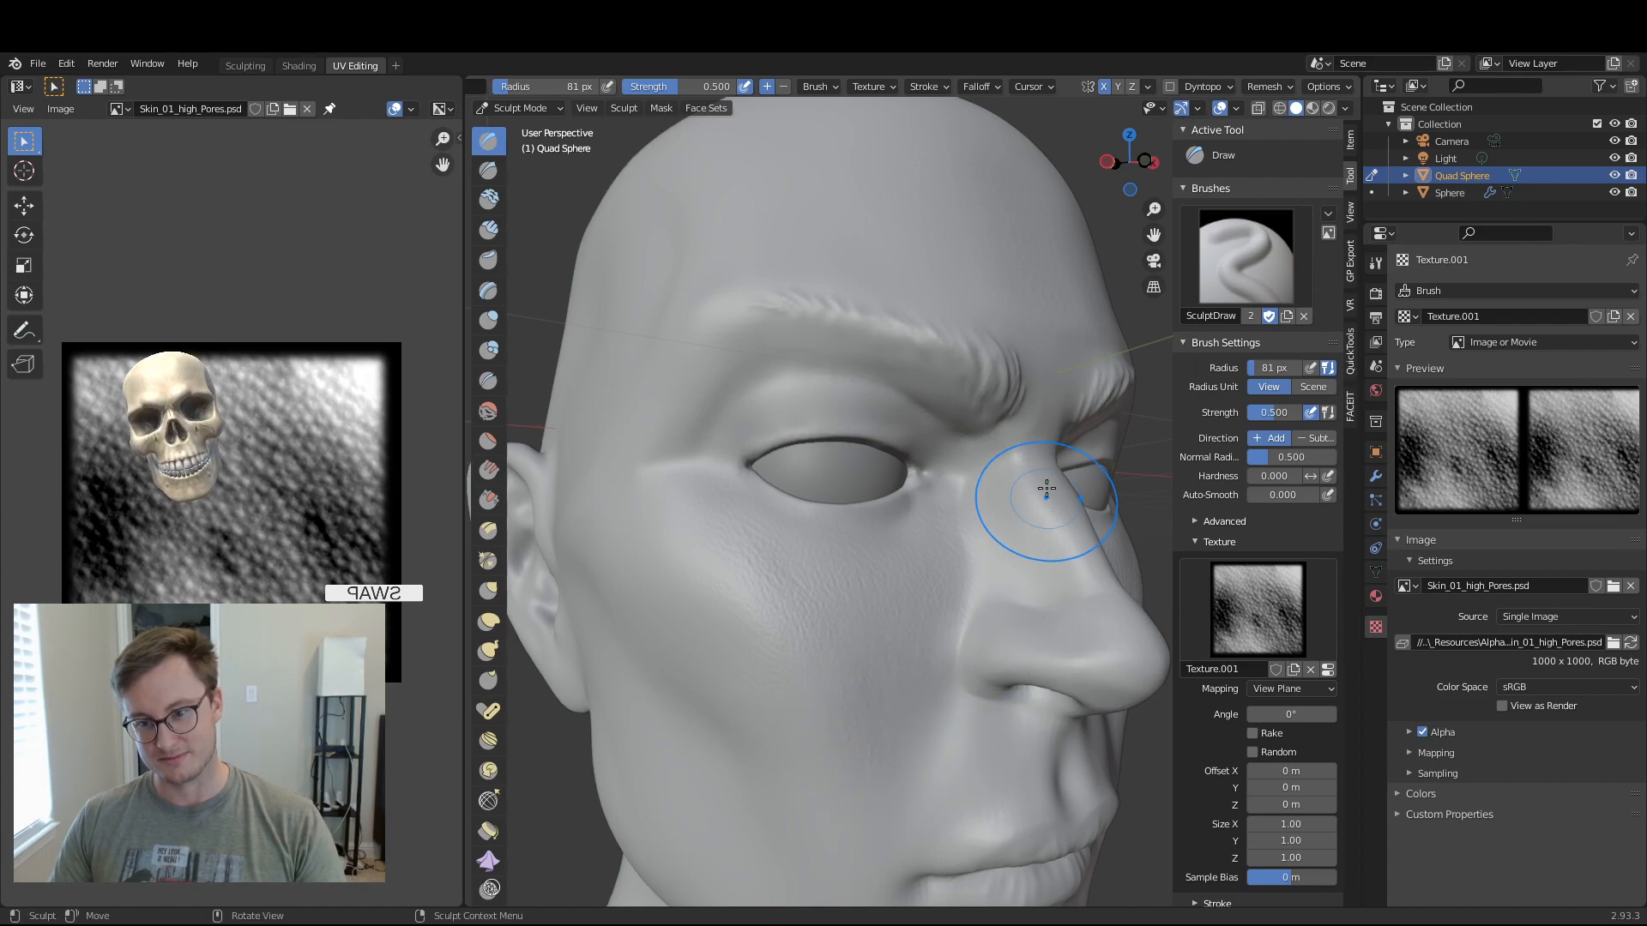
{"action": "mouse_move", "coordinate": [1093, 175]}
{"action": "left_mouse_down"}
{"action": "mouse_move", "coordinate": [1029, 173]}
{"action": "mouse_move", "coordinate": [1085, 176]}
{"action": "left_mouse_up"}
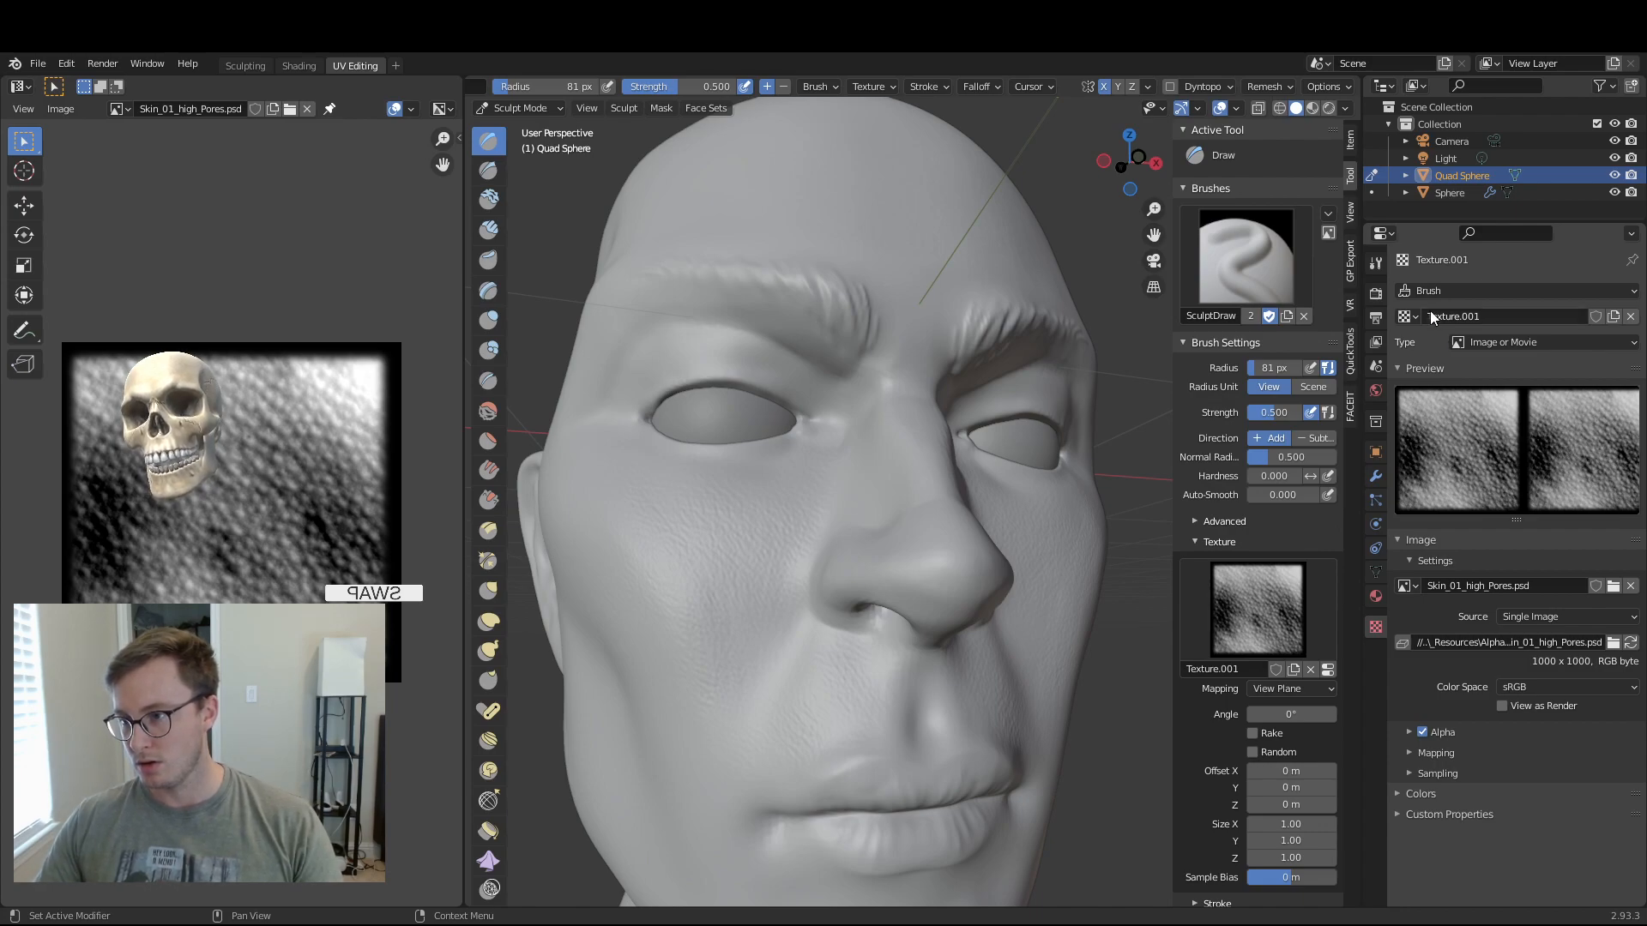
- Protect the pore brush texture with a fake user, duplicate it, and give the copy a fake user too
{"action": "left_click", "coordinate": [1407, 317]}
{"action": "left_click", "coordinate": [1596, 316]}
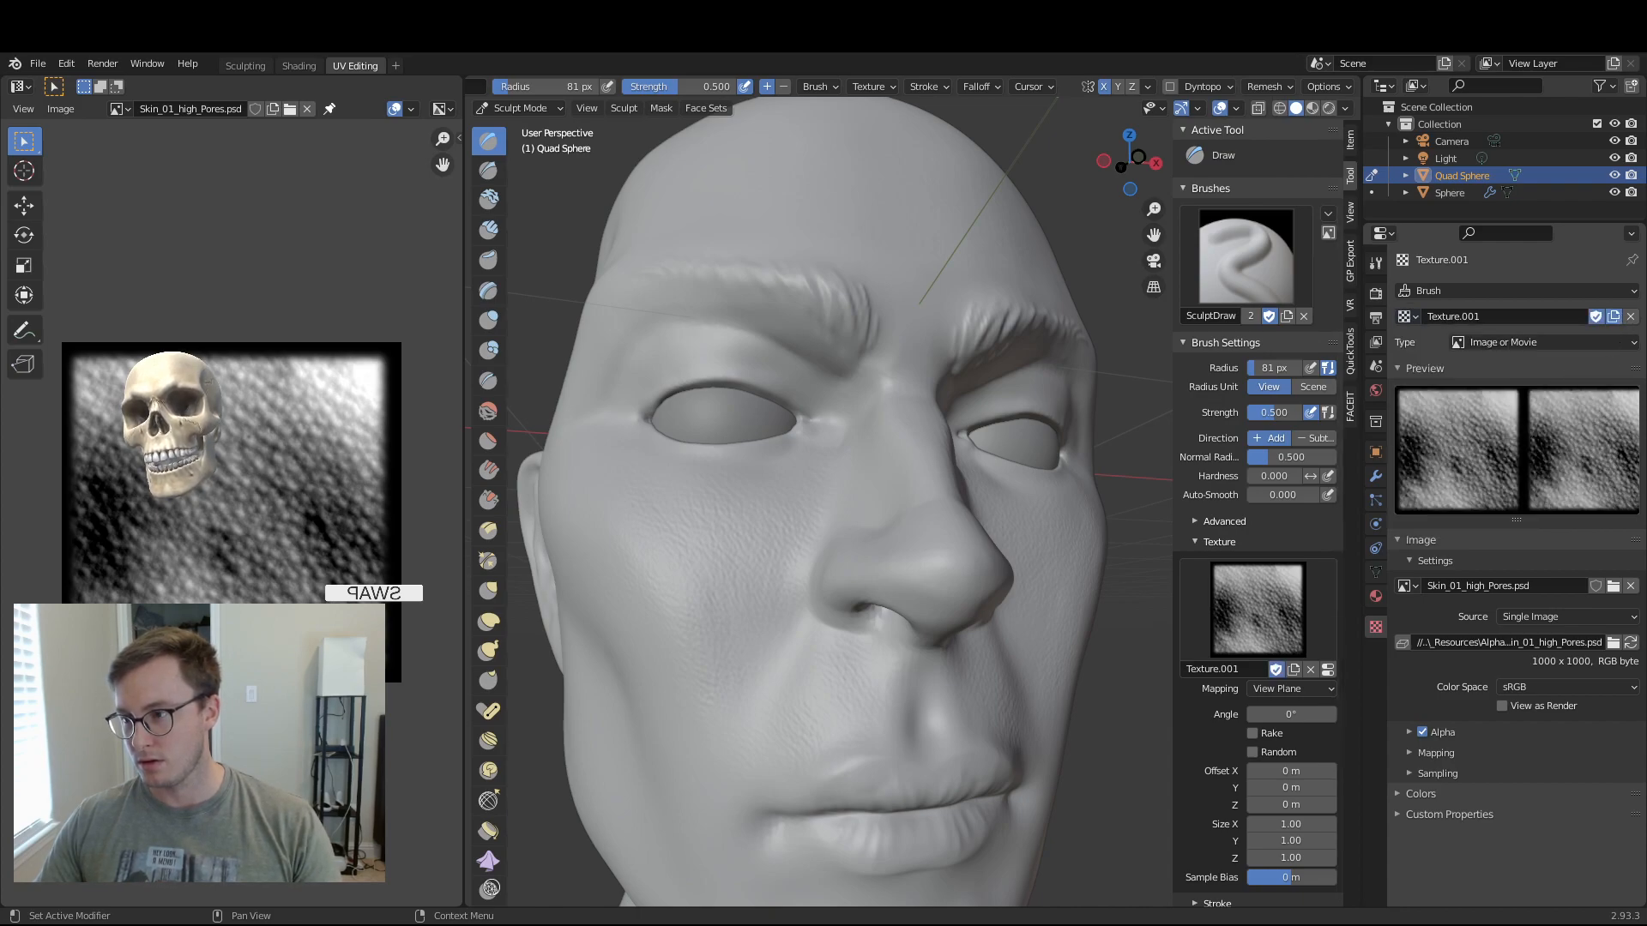
{"action": "left_click", "coordinate": [1613, 317]}
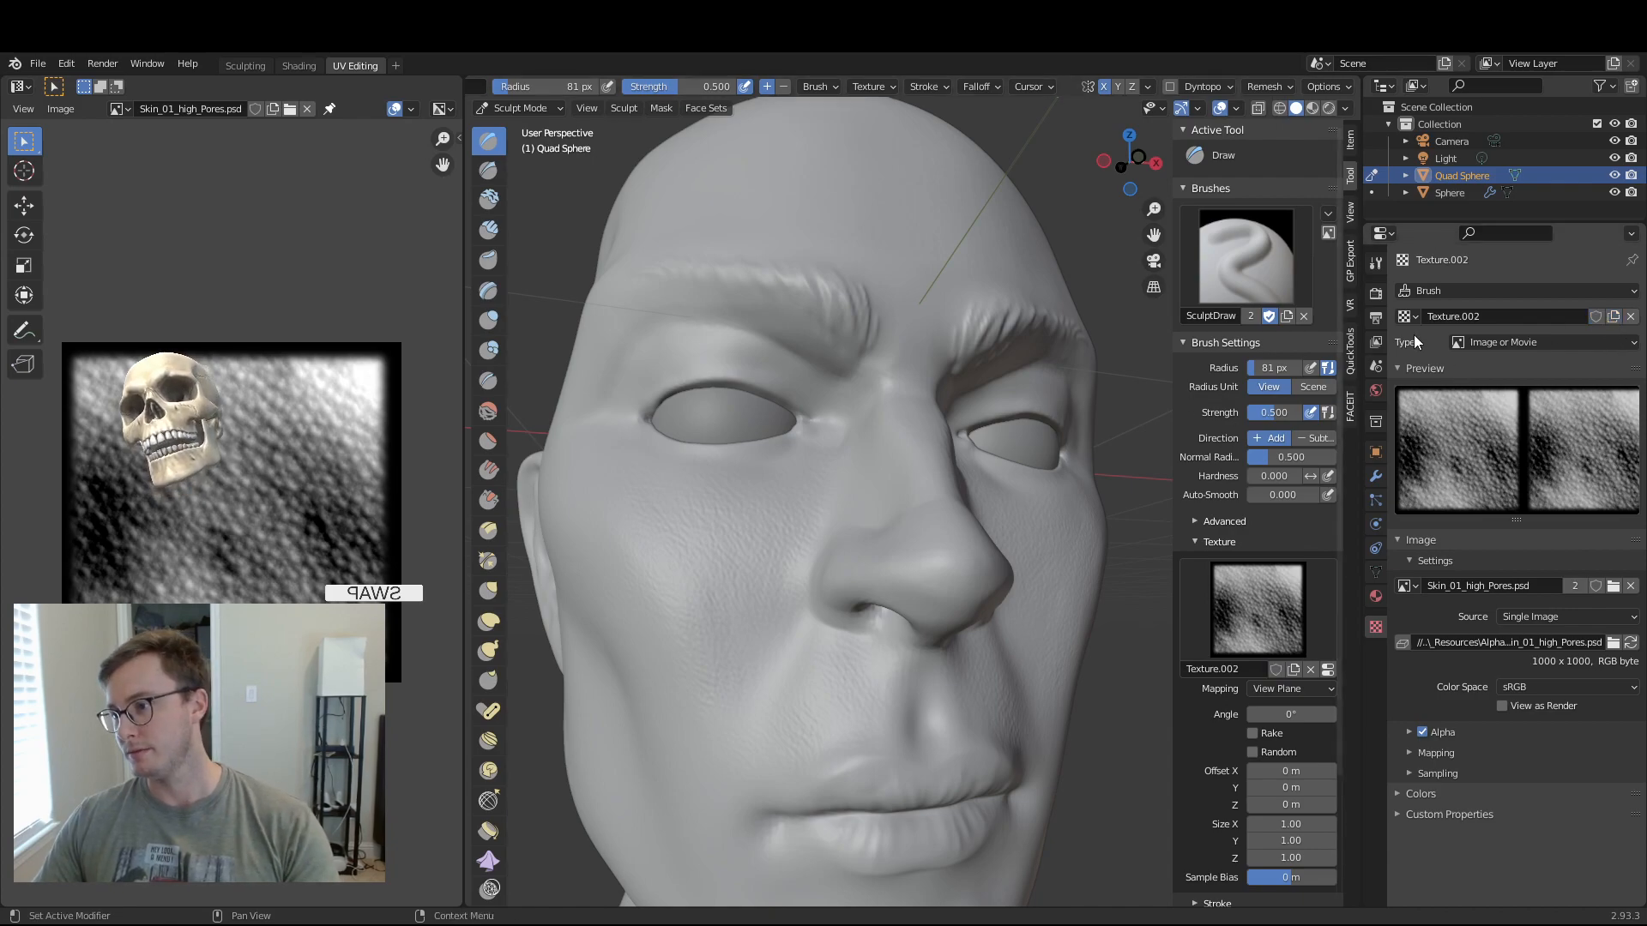
{"action": "left_click", "coordinate": [1595, 316]}
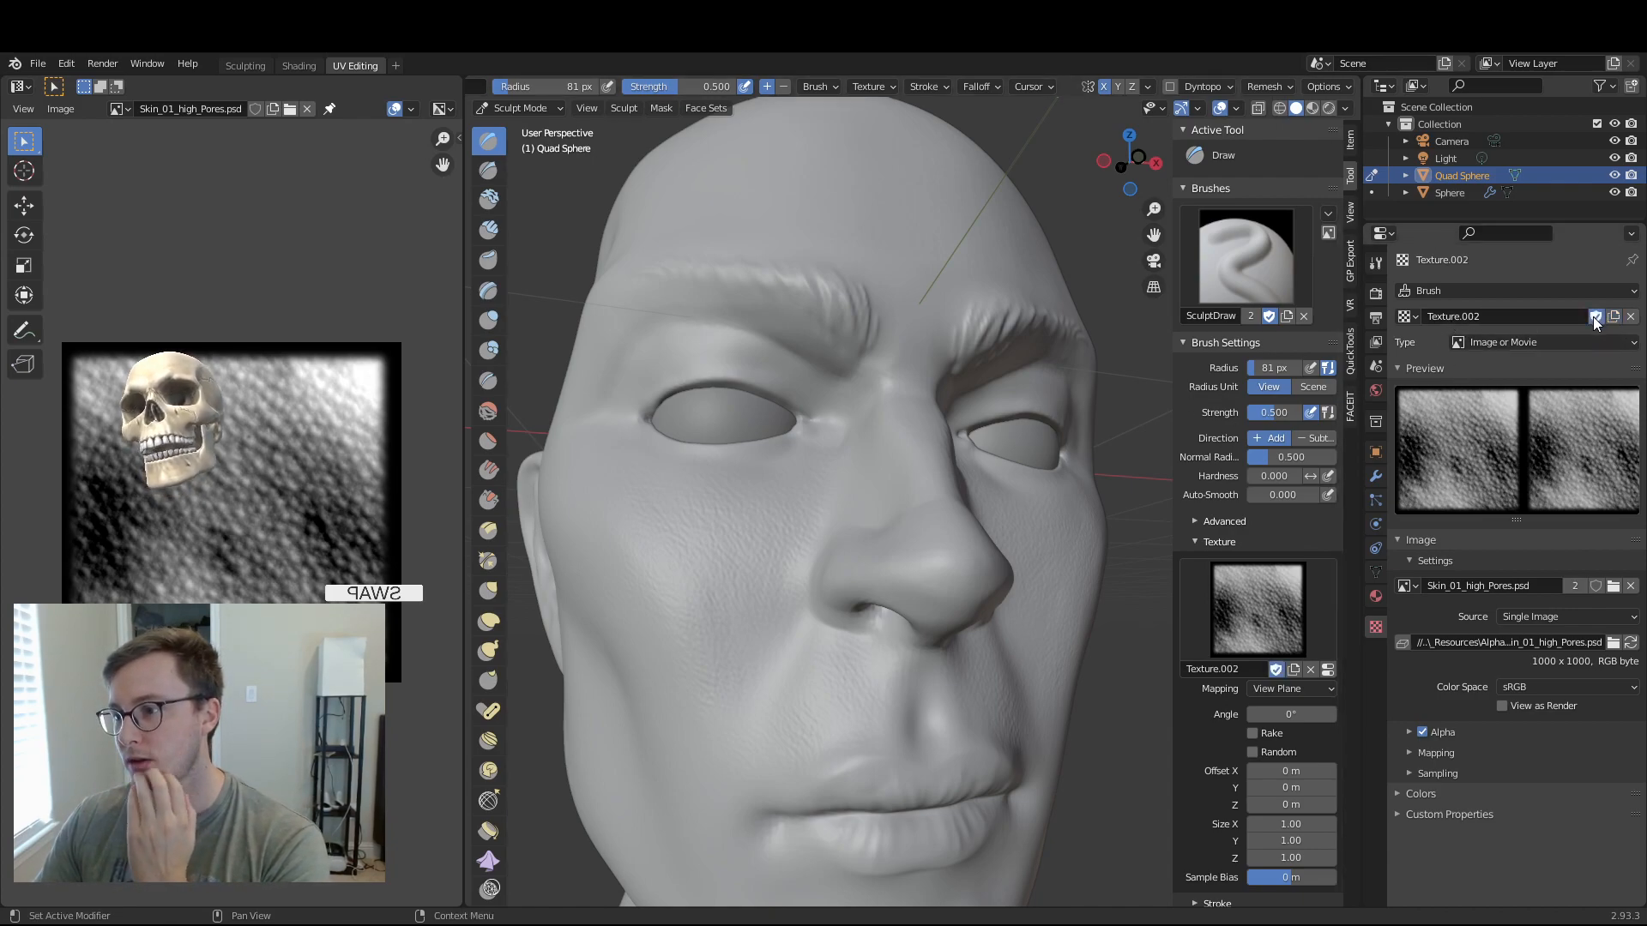
- Load Skin_03_high_Pores.psd as the image of Texture.002, and switch the Draw brush back to Texture.001
{"action": "left_click", "coordinate": [1630, 585]}
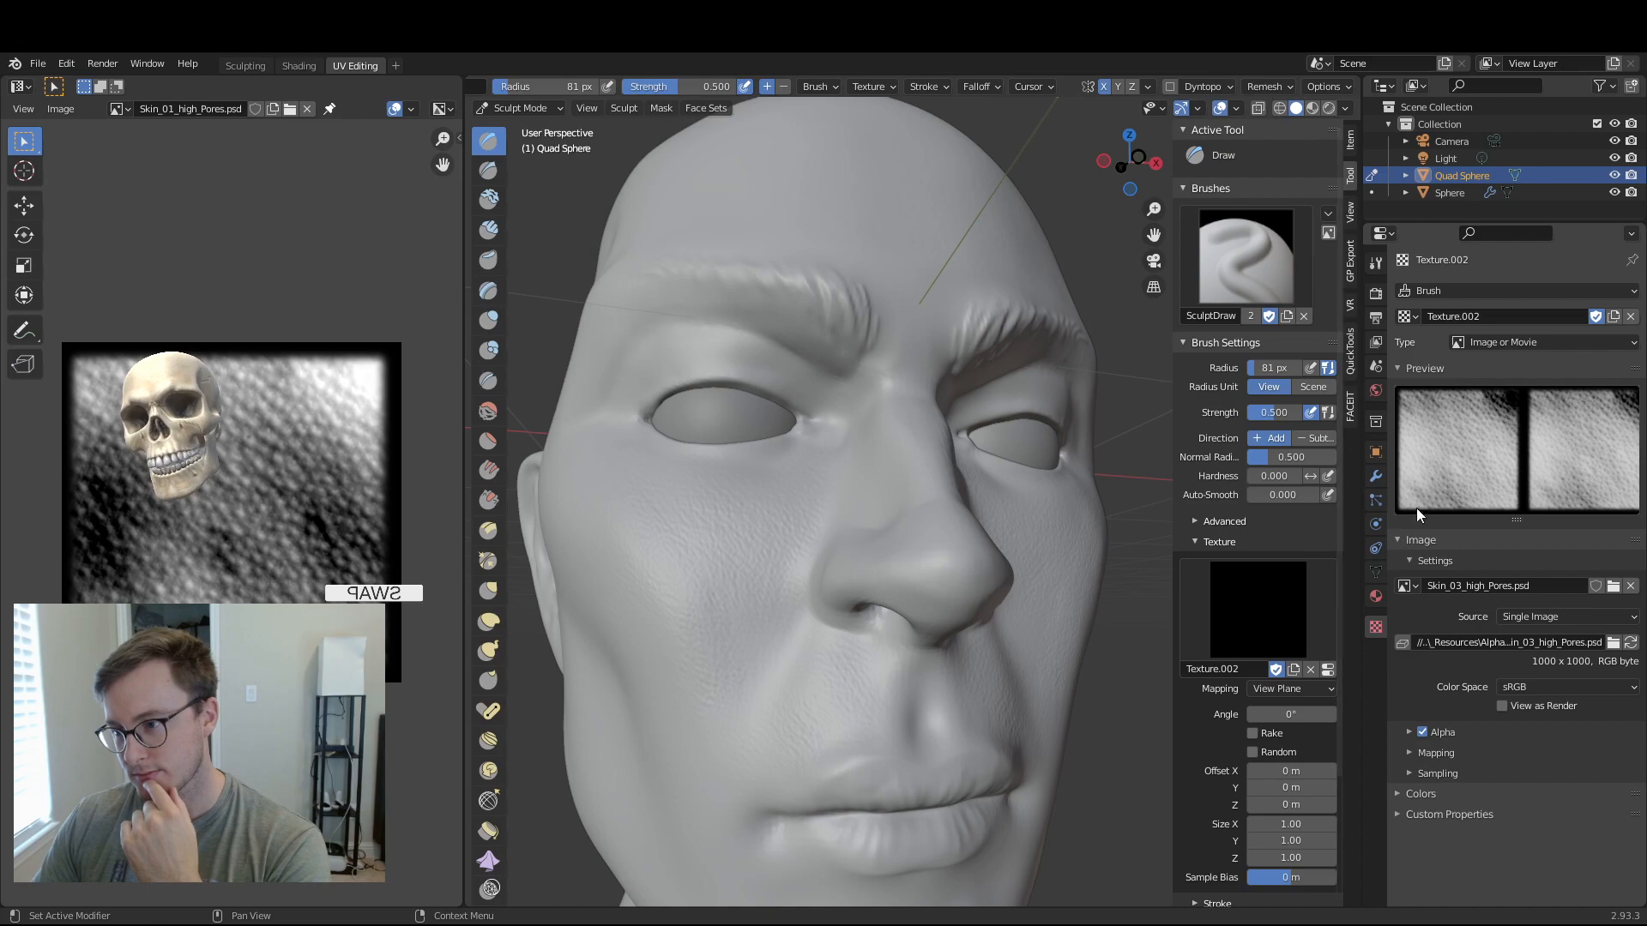
{"action": "middle_click_drag", "start_coordinate": [833, 548], "coordinate": [831, 551]}
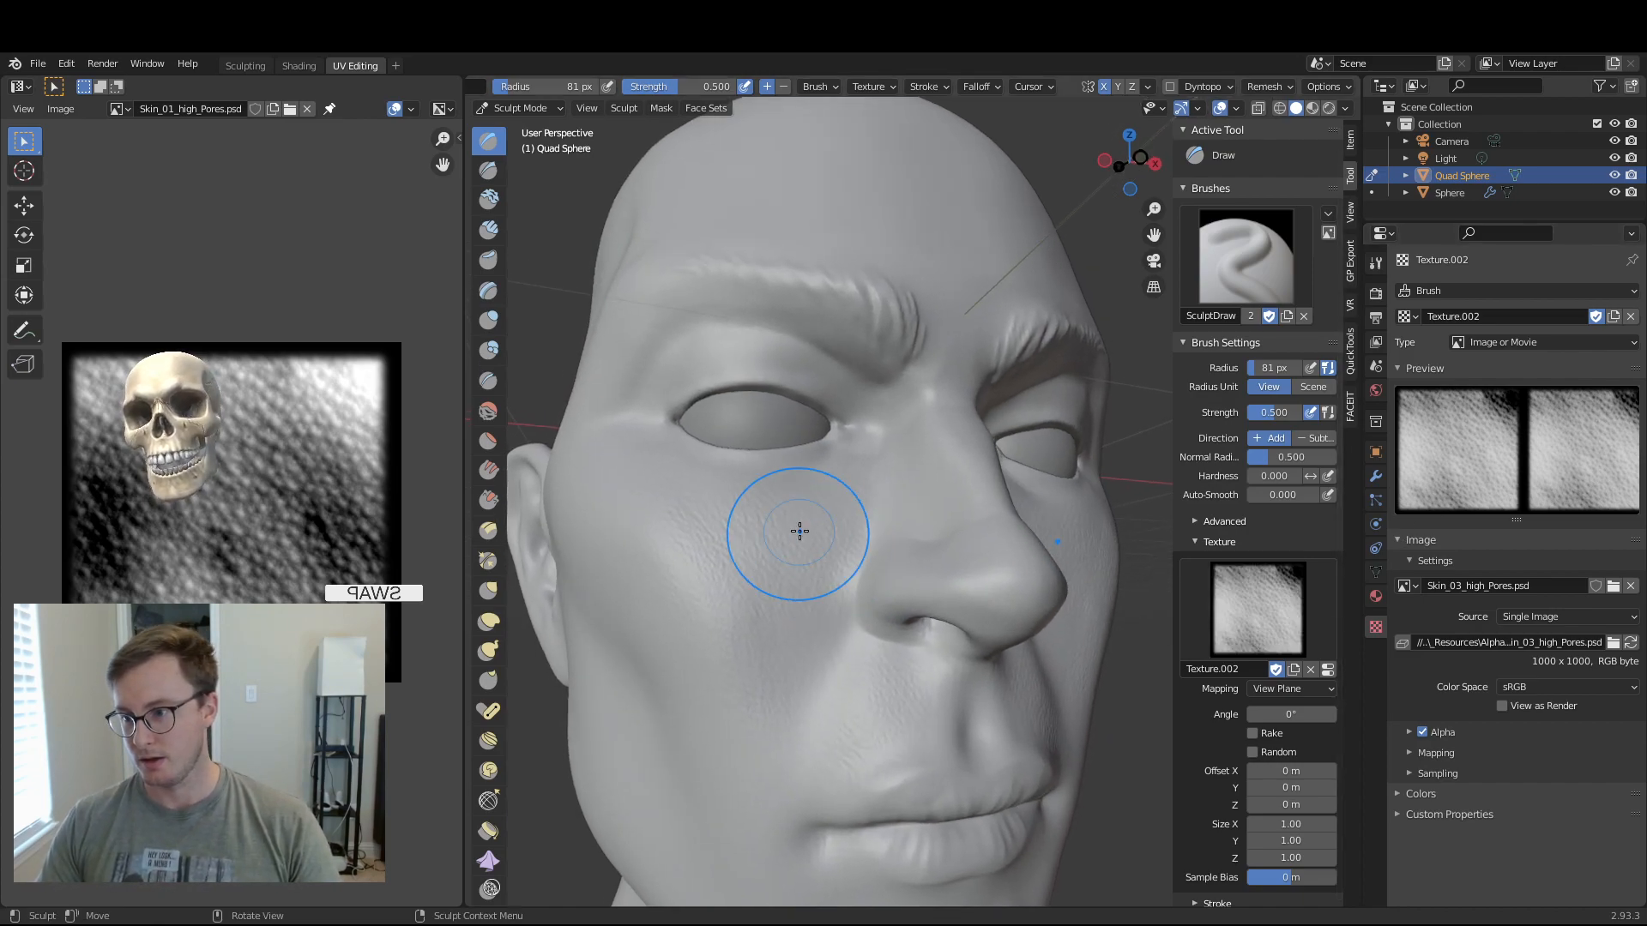
{"action": "left_click", "coordinate": [1279, 642]}
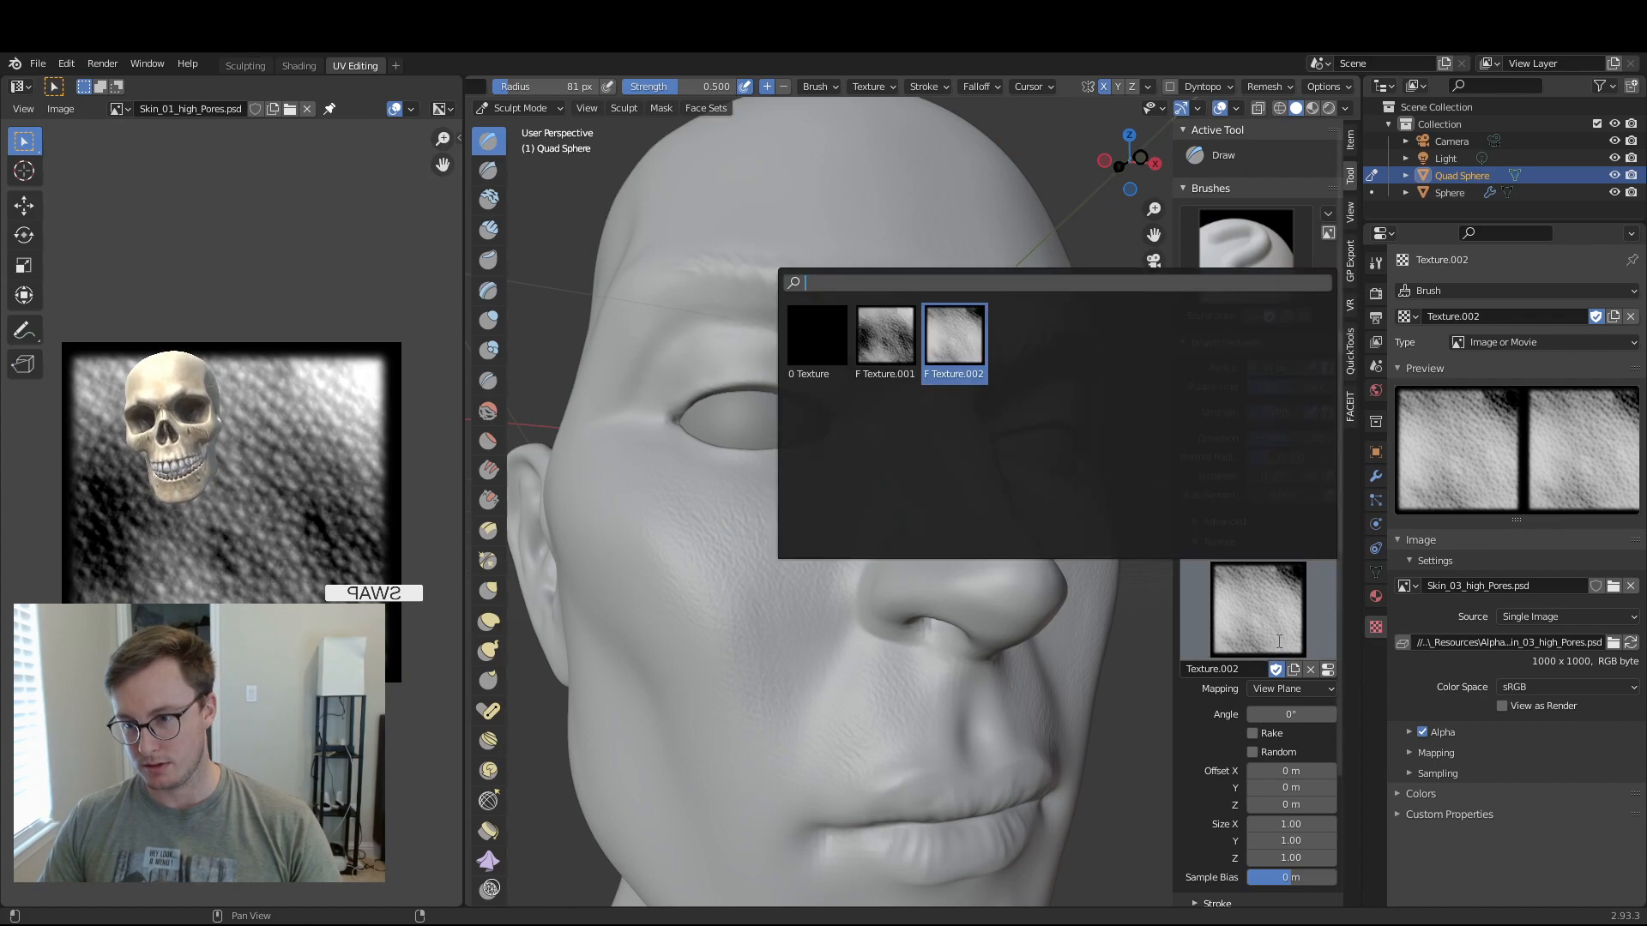
{"action": "left_click", "coordinate": [955, 341]}
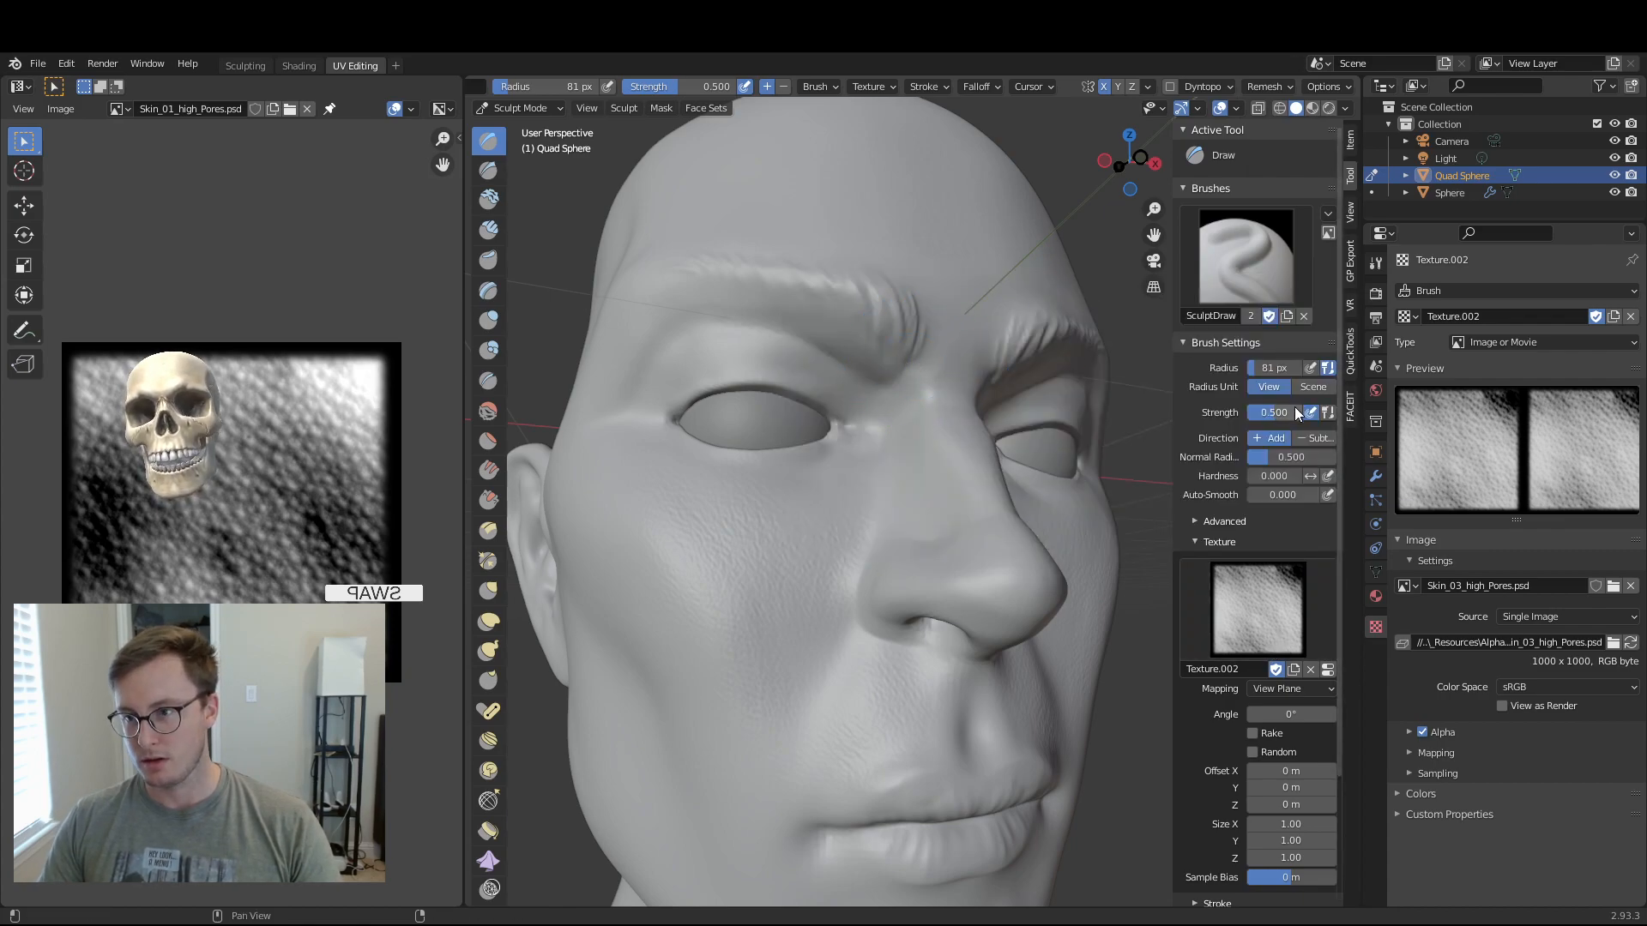
{"action": "left_click", "coordinate": [1242, 605]}
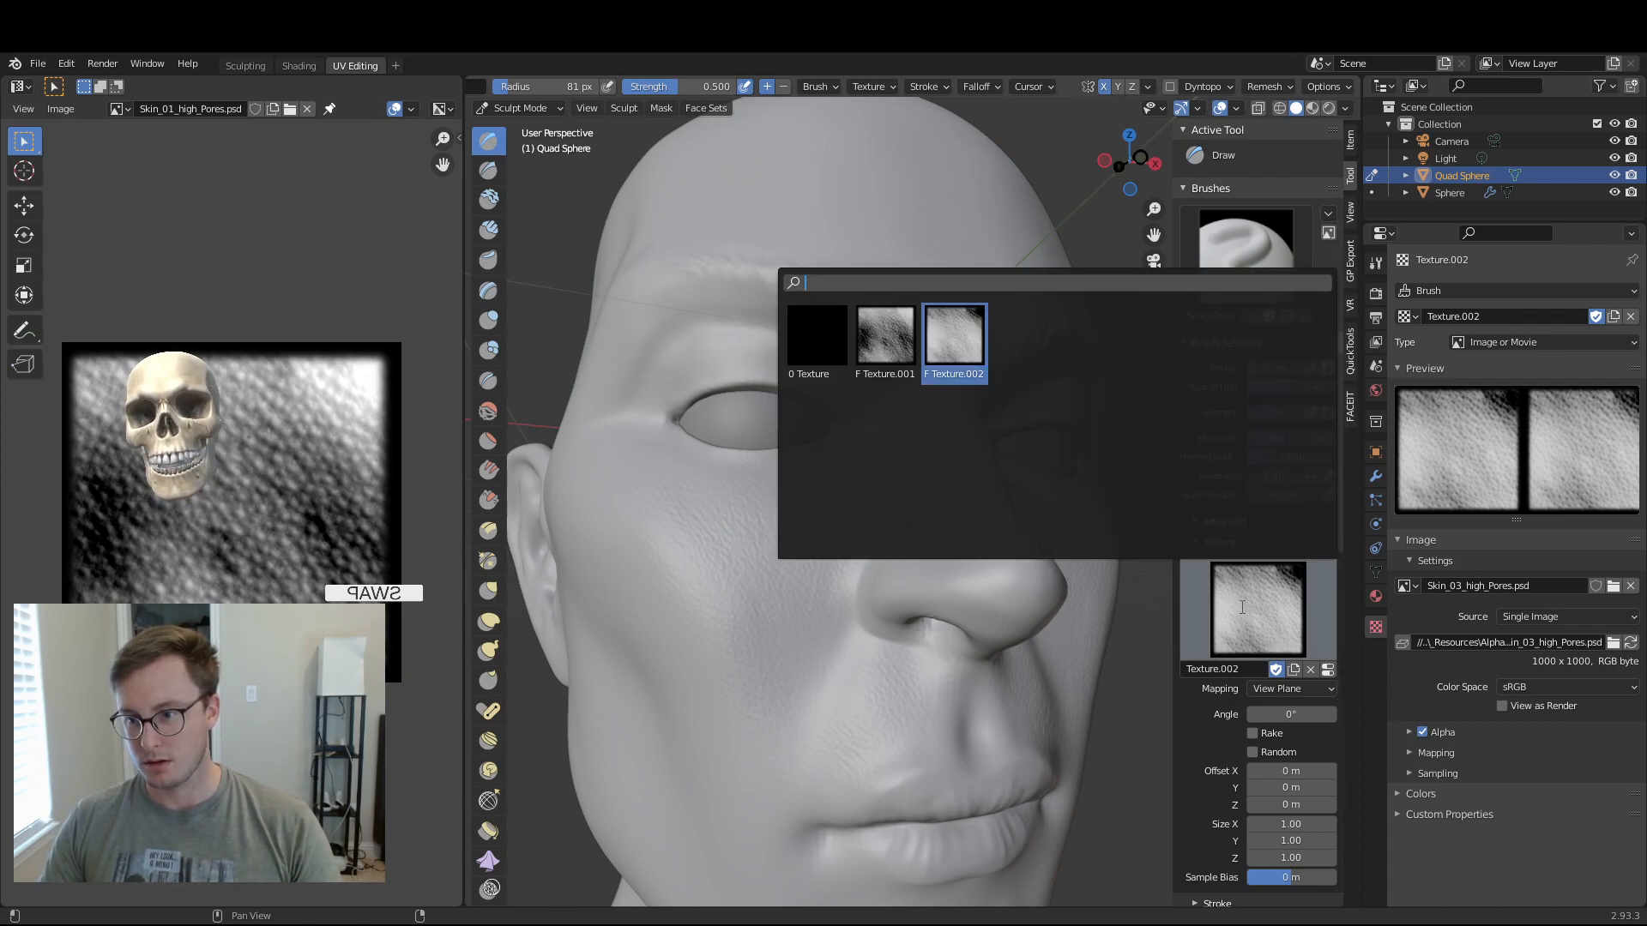
{"action": "left_click", "coordinate": [908, 343]}
- Sculpt pore texture beside the mouth, down the side of the nose and over the nostril with the Draw brush
{"action": "left_click_drag", "start_coordinate": [785, 662], "coordinate": [793, 691]}
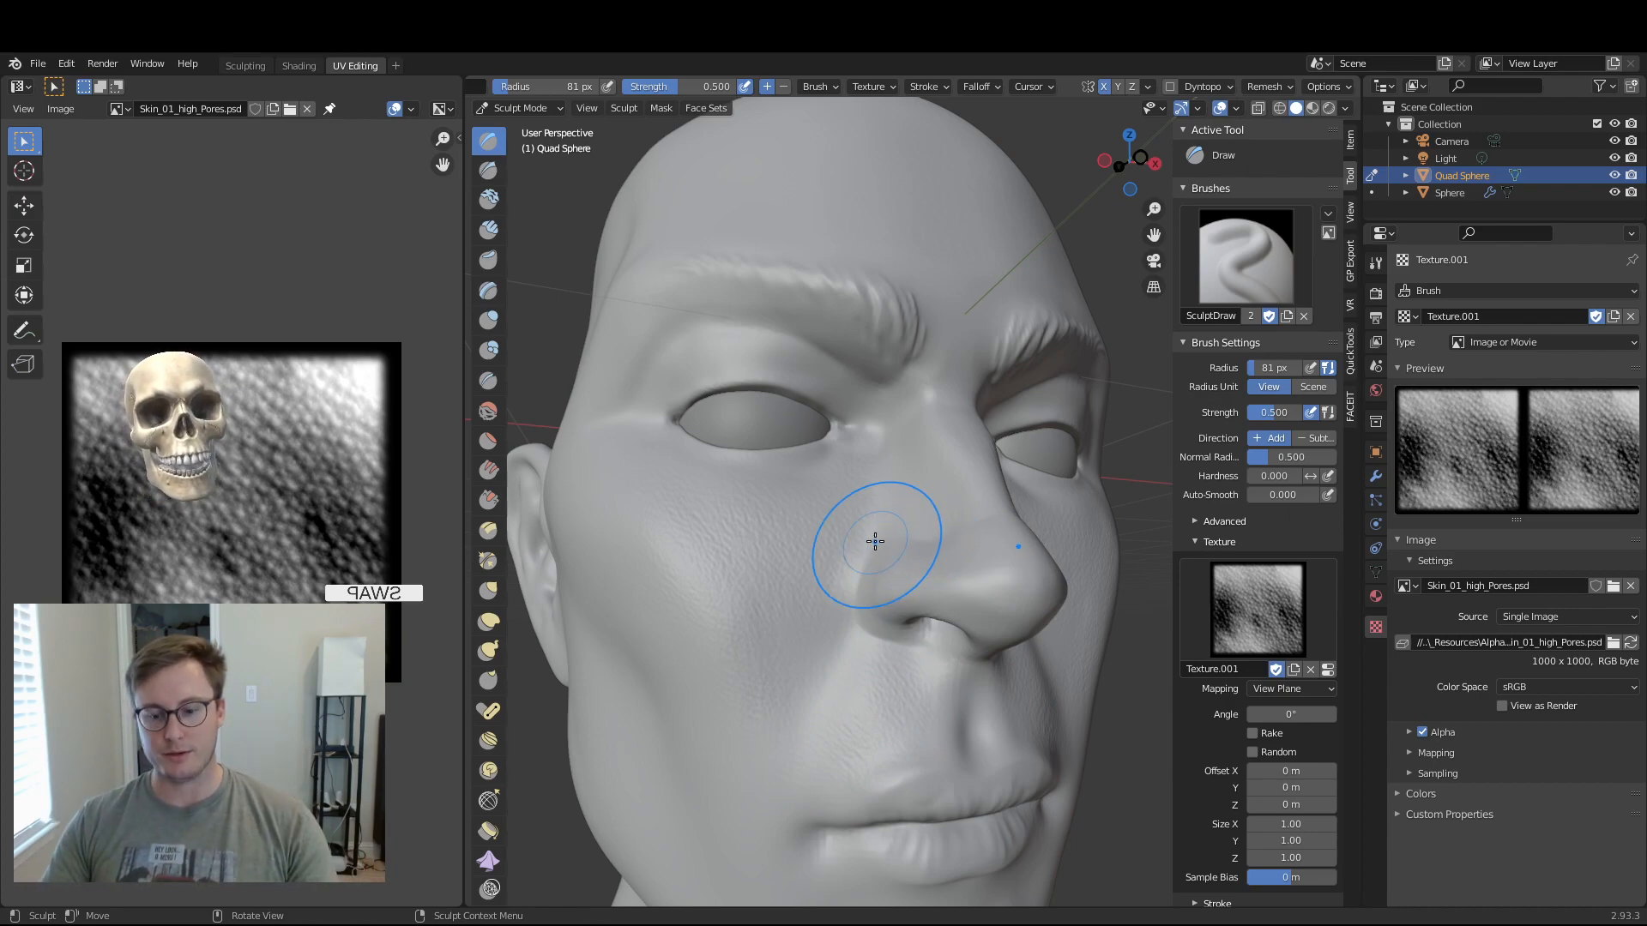
{"action": "left_click_drag", "start_coordinate": [1130, 184], "coordinate": [1085, 189]}
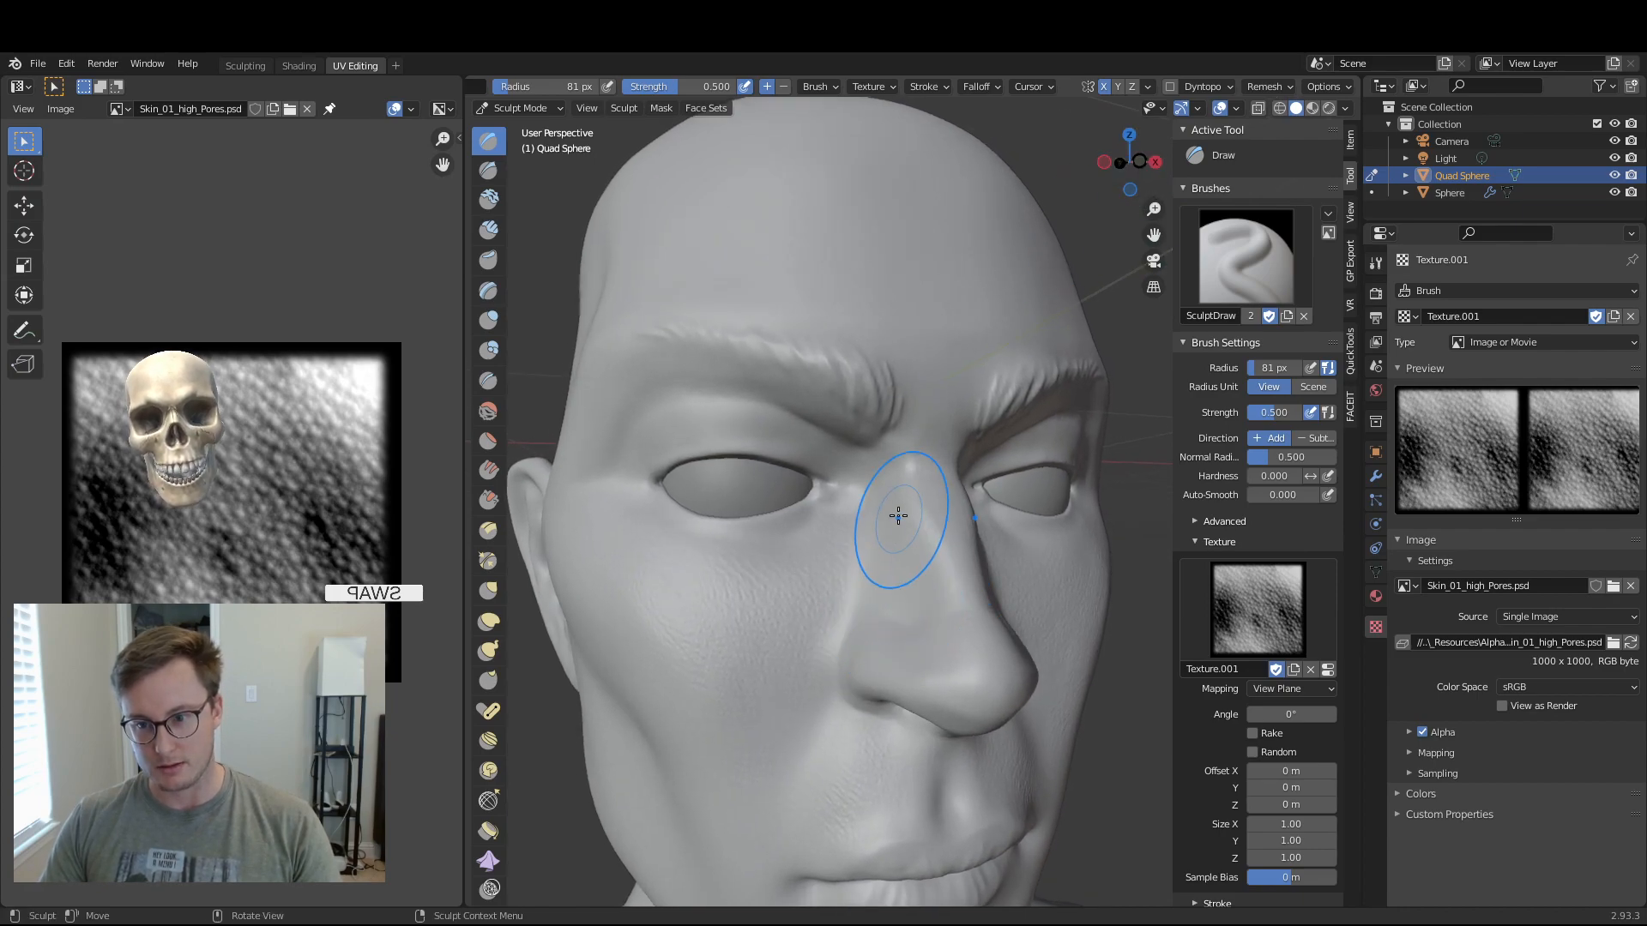
{"action": "mouse_move", "coordinate": [921, 519]}
{"action": "left_mouse_down"}
{"action": "mouse_move", "coordinate": [944, 617]}
{"action": "mouse_move", "coordinate": [896, 665]}
{"action": "left_mouse_up"}
{"action": "mouse_move", "coordinate": [973, 665]}
{"action": "left_mouse_down"}
{"action": "mouse_move", "coordinate": [993, 705]}
{"action": "mouse_move", "coordinate": [883, 658]}
{"action": "left_mouse_up"}
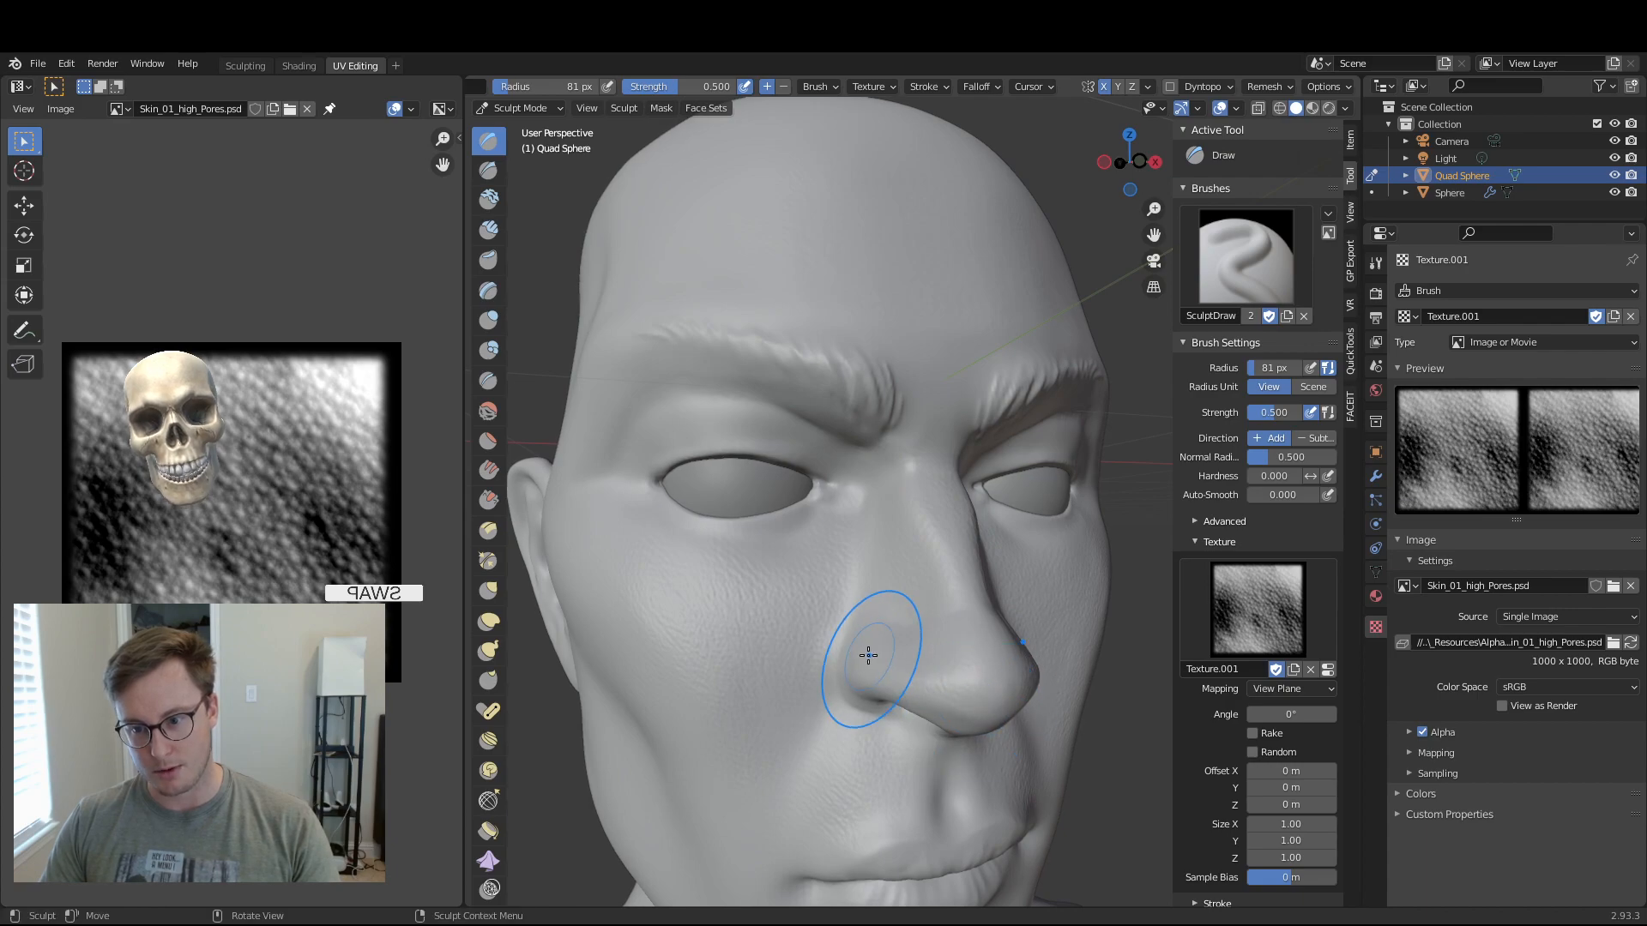
- Sculpt pore texture around the outer eye and brow, across the temple and over the forehead, undoing one misplaced stroke
{"action": "mouse_move", "coordinate": [1127, 163]}
{"action": "left_mouse_down"}
{"action": "mouse_move", "coordinate": [1087, 216]}
{"action": "mouse_move", "coordinate": [1166, 178]}
{"action": "mouse_move", "coordinate": [1144, 165]}
{"action": "mouse_move", "coordinate": [1157, 189]}
{"action": "left_mouse_up"}
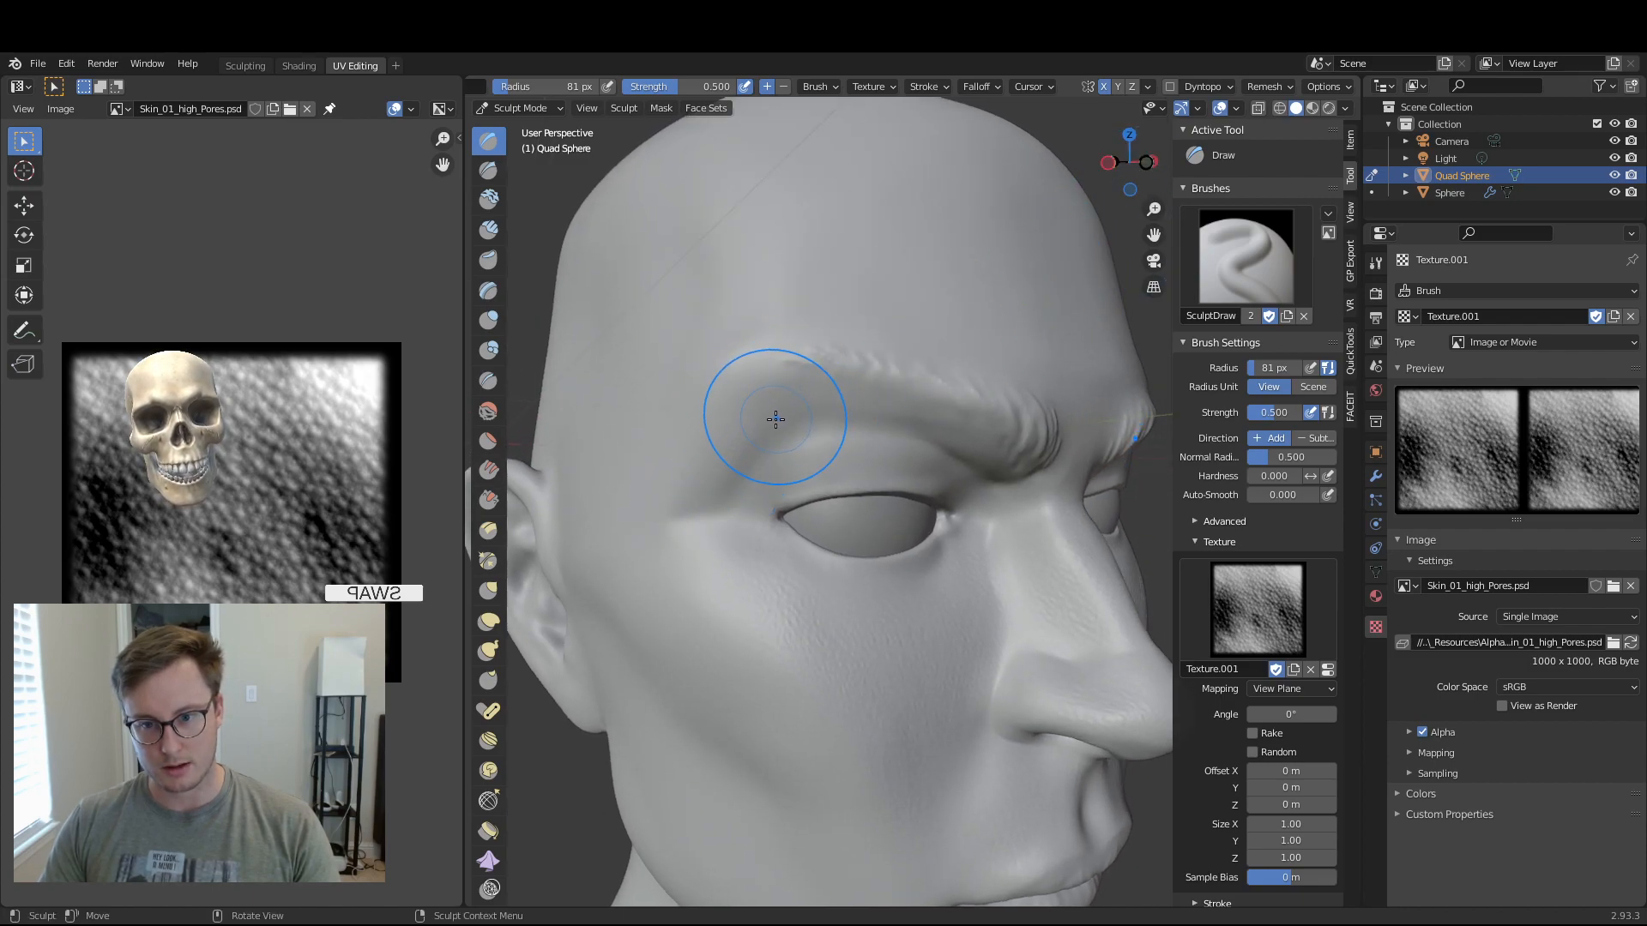
{"action": "mouse_move", "coordinate": [712, 471]}
{"action": "left_mouse_down"}
{"action": "mouse_move", "coordinate": [804, 416]}
{"action": "mouse_move", "coordinate": [785, 399]}
{"action": "left_mouse_up"}
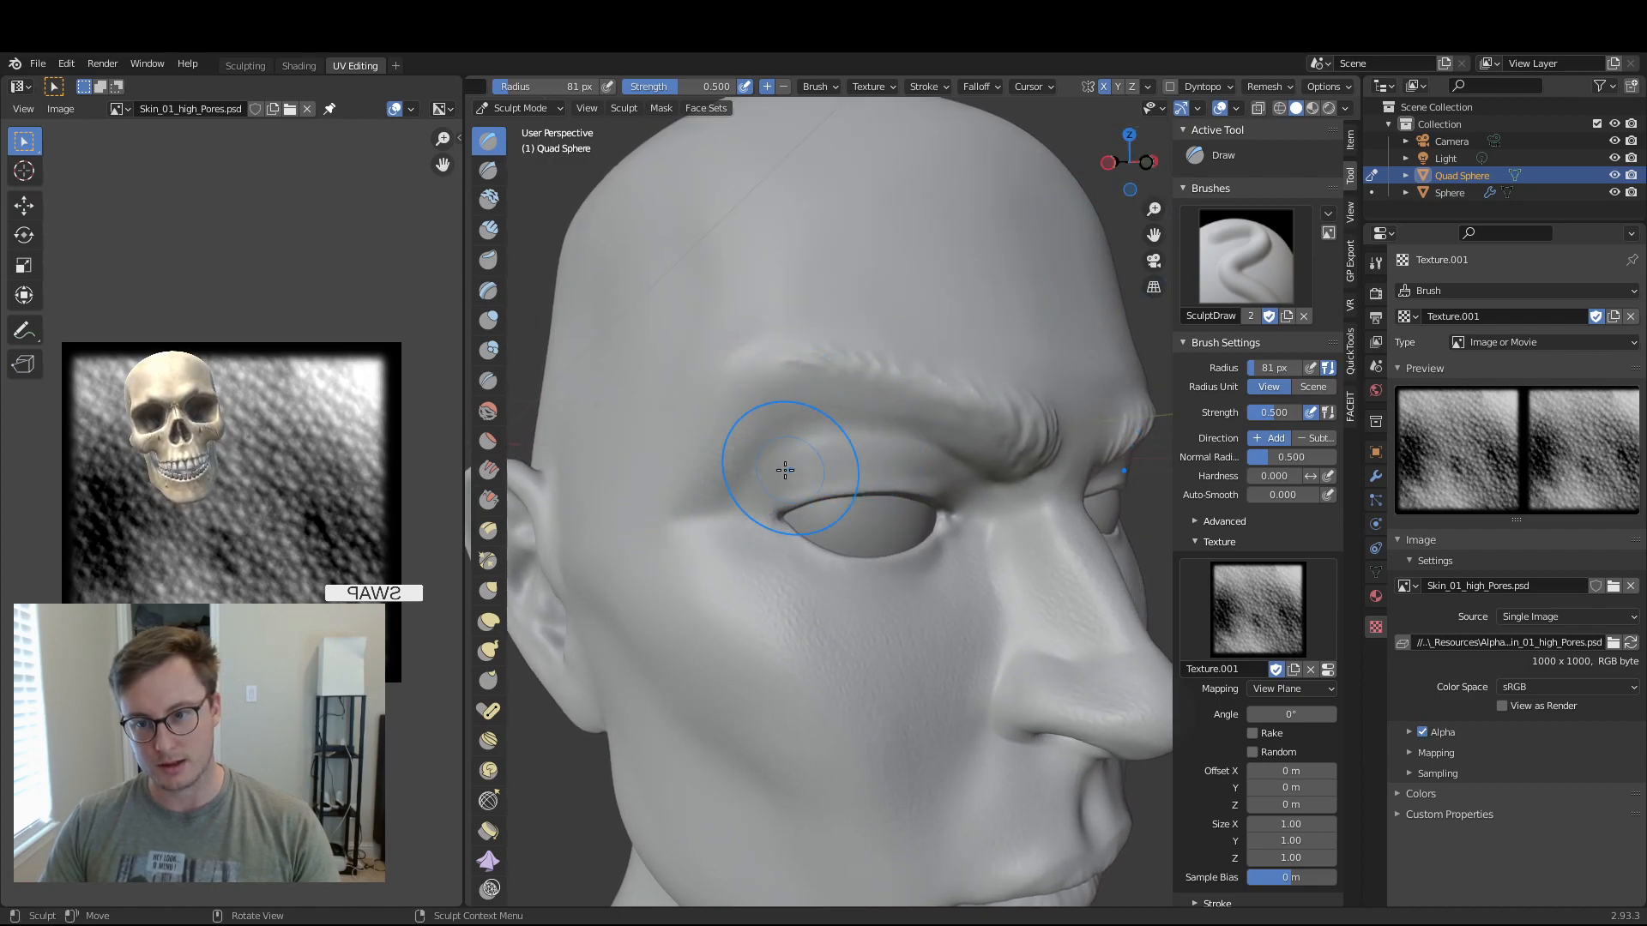
{"action": "left_click_drag", "start_coordinate": [1130, 165], "coordinate": [1113, 184]}
{"action": "mouse_move", "coordinate": [771, 423]}
{"action": "left_mouse_down"}
{"action": "mouse_move", "coordinate": [881, 439]}
{"action": "mouse_move", "coordinate": [868, 443]}
{"action": "left_mouse_up"}
{"action": "key", "text": "ctrl+z"}
{"action": "left_click_drag", "start_coordinate": [721, 404], "coordinate": [796, 429]}
{"action": "left_click_drag", "start_coordinate": [778, 358], "coordinate": [683, 384]}
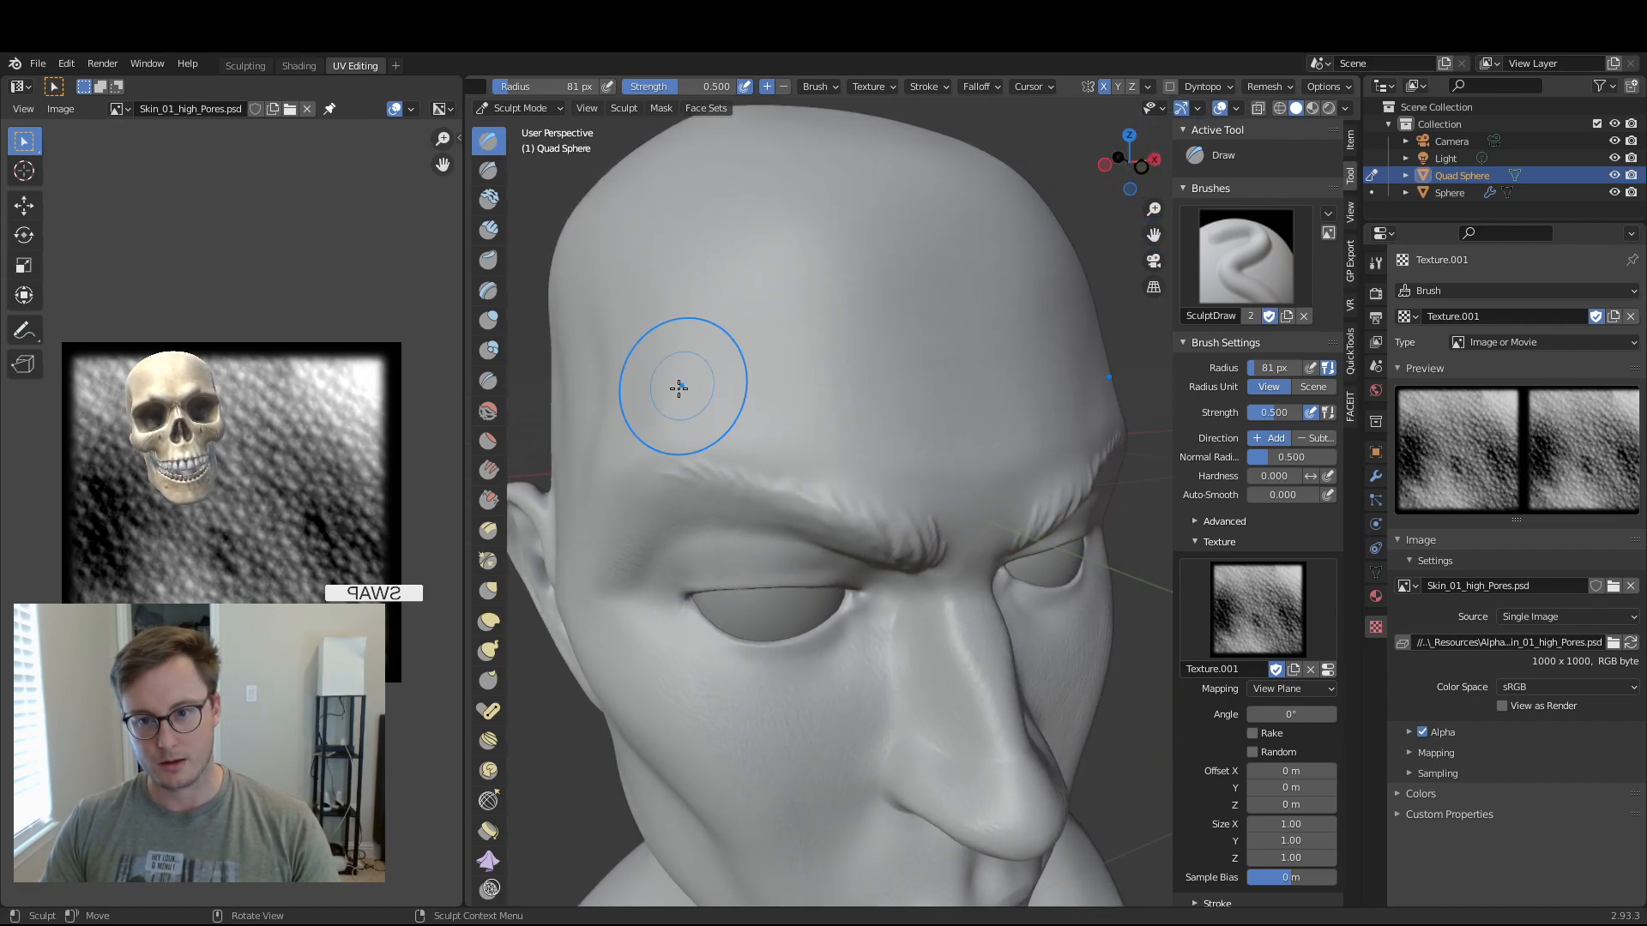
{"action": "left_click_drag", "start_coordinate": [784, 437], "coordinate": [836, 431]}
{"action": "mouse_move", "coordinate": [847, 427]}
{"action": "left_mouse_down"}
{"action": "mouse_move", "coordinate": [894, 454]}
{"action": "mouse_move", "coordinate": [829, 444]}
{"action": "mouse_move", "coordinate": [922, 425]}
{"action": "mouse_move", "coordinate": [956, 484]}
{"action": "mouse_move", "coordinate": [953, 545]}
{"action": "left_mouse_up"}
- Cover the jaw and the rear of the cheek below the ear with overlapping pore-textured strokes
{"action": "mouse_move", "coordinate": [1120, 176]}
{"action": "left_mouse_down"}
{"action": "mouse_move", "coordinate": [1098, 169]}
{"action": "mouse_move", "coordinate": [1120, 169]}
{"action": "left_mouse_up"}
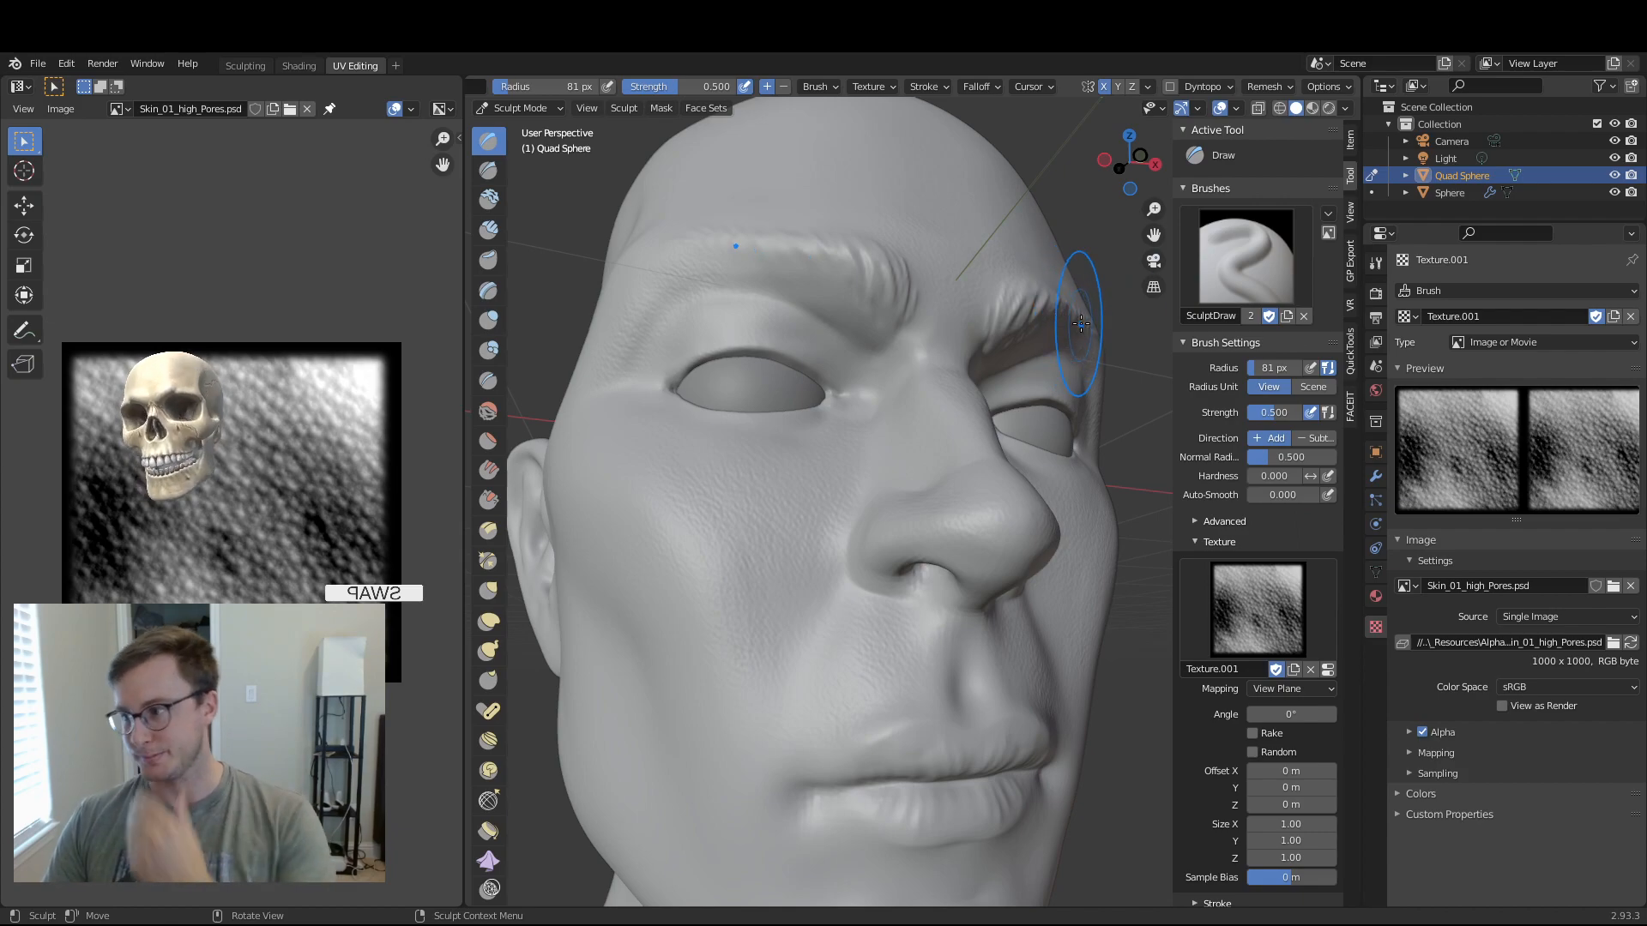
{"action": "left_click_drag", "start_coordinate": [1149, 206], "coordinate": [1175, 176]}
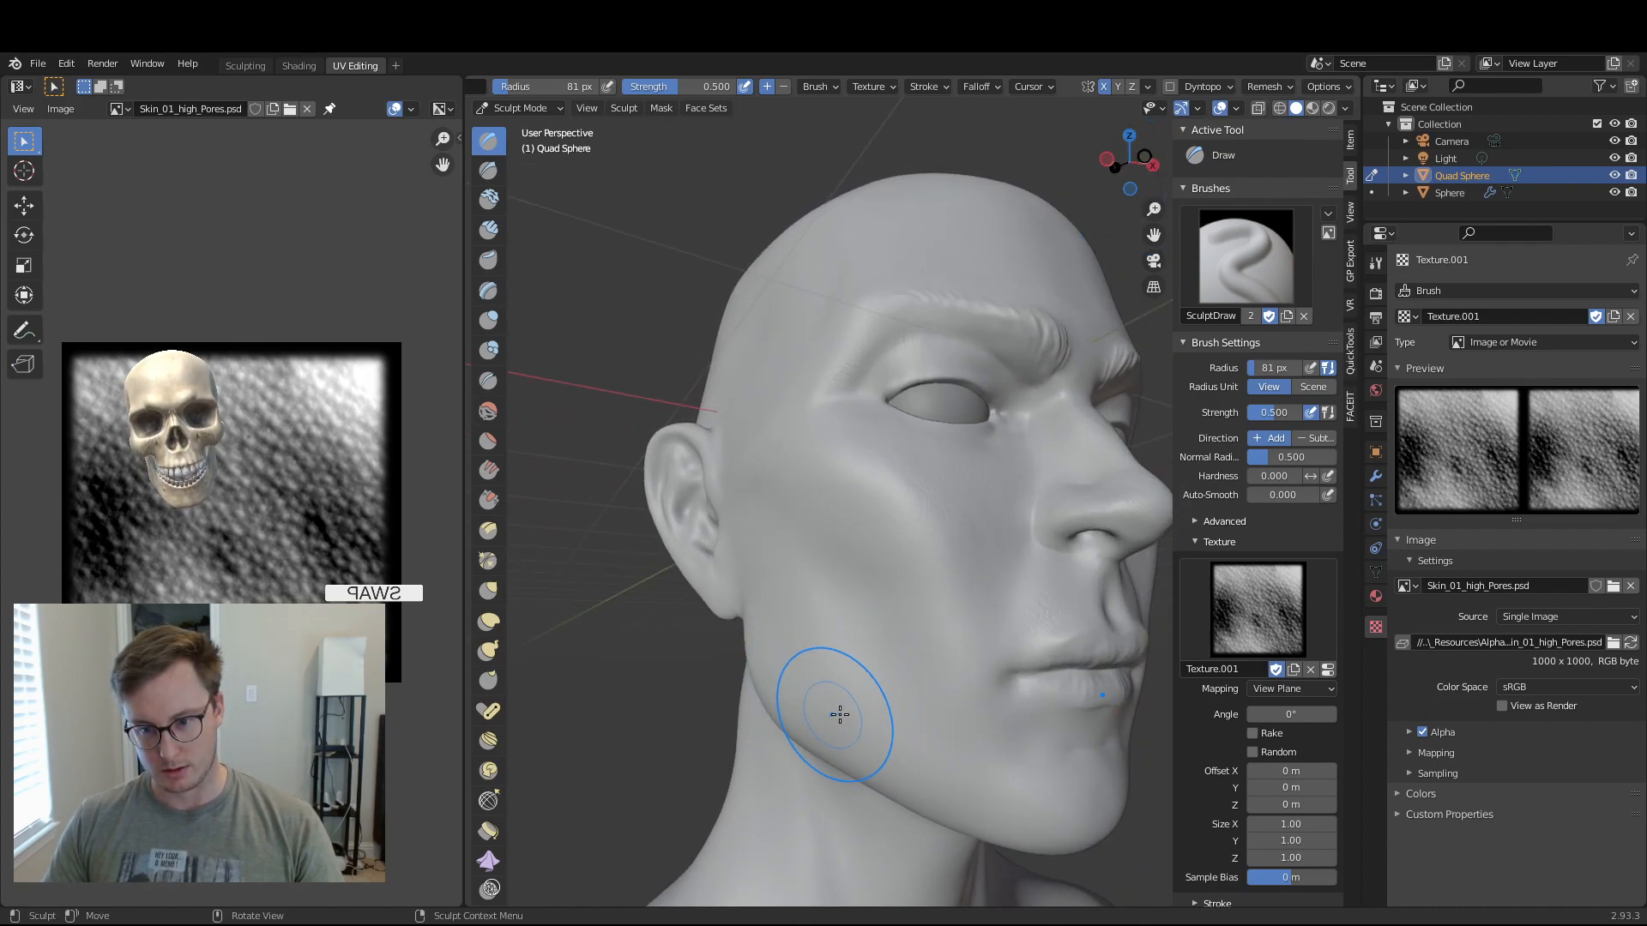
{"action": "mouse_move", "coordinate": [1154, 210]}
{"action": "left_mouse_down"}
{"action": "mouse_move", "coordinate": [1153, 181]}
{"action": "mouse_move", "coordinate": [1194, 146]}
{"action": "left_mouse_up"}
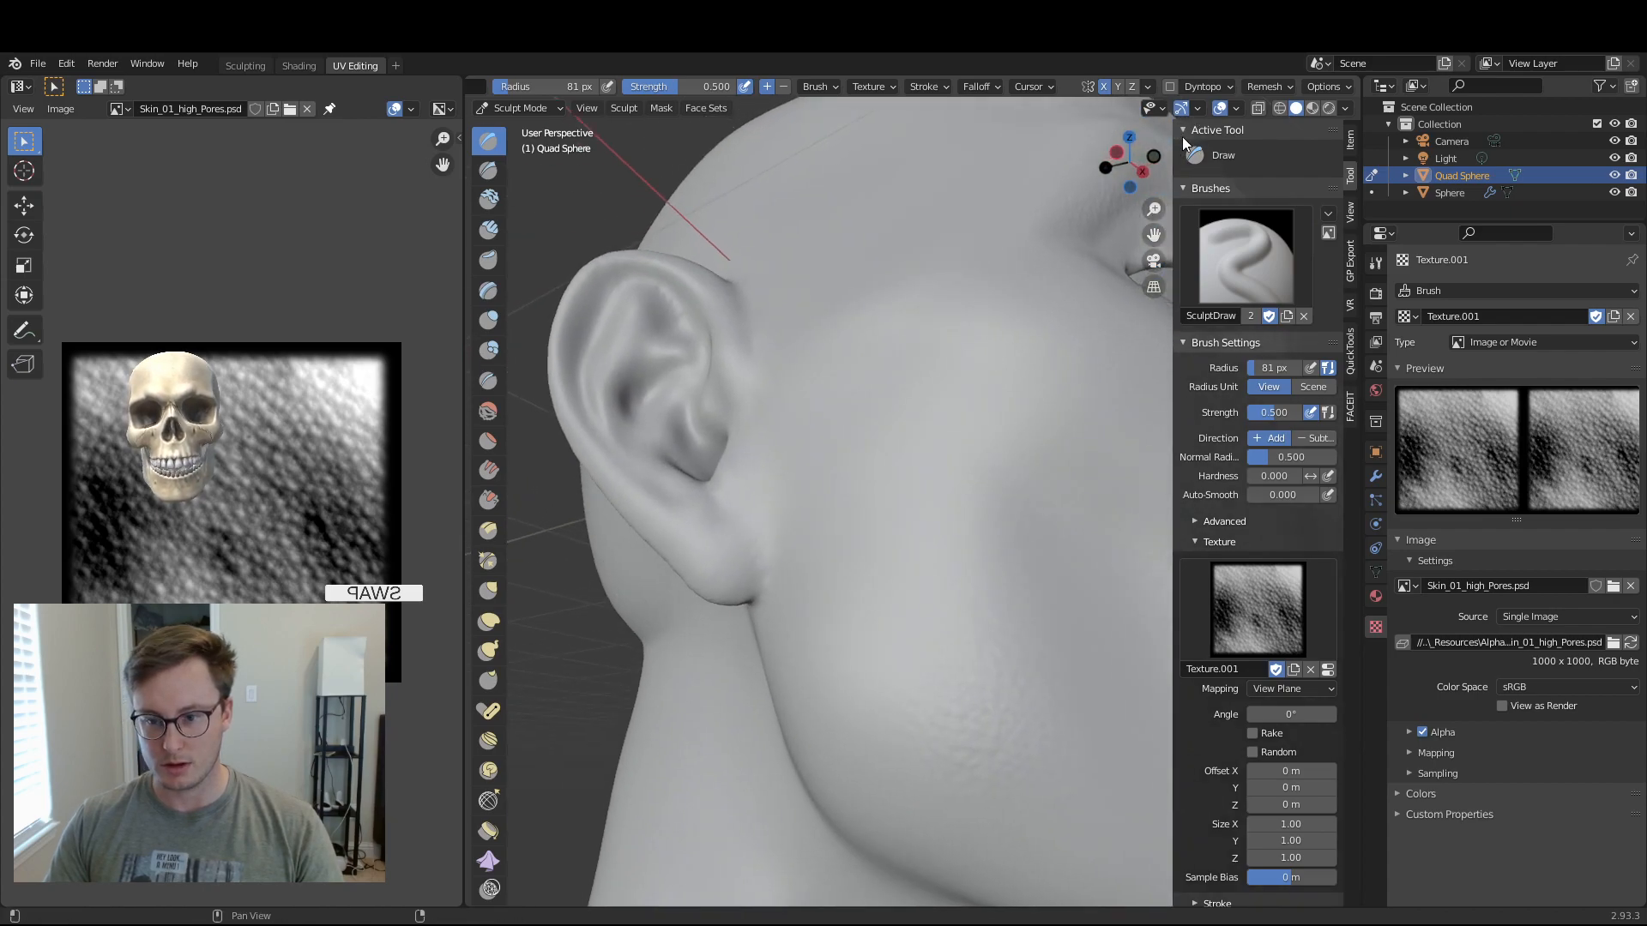
{"action": "mouse_move", "coordinate": [950, 650]}
{"action": "left_mouse_down"}
{"action": "mouse_move", "coordinate": [942, 606]}
{"action": "mouse_move", "coordinate": [1016, 719]}
{"action": "left_mouse_up"}
{"action": "mouse_move", "coordinate": [950, 621]}
{"action": "left_mouse_down"}
{"action": "mouse_move", "coordinate": [1015, 761]}
{"action": "mouse_move", "coordinate": [1038, 733]}
{"action": "left_mouse_up"}
{"action": "mouse_move", "coordinate": [1045, 722]}
{"action": "left_mouse_down"}
{"action": "mouse_move", "coordinate": [943, 776]}
{"action": "mouse_move", "coordinate": [950, 788]}
{"action": "left_mouse_up"}
{"action": "left_click_drag", "start_coordinate": [906, 641], "coordinate": [995, 755]}
{"action": "left_click_drag", "start_coordinate": [852, 561], "coordinate": [932, 758]}
{"action": "mouse_move", "coordinate": [827, 652]}
{"action": "left_mouse_down"}
{"action": "mouse_move", "coordinate": [882, 761]}
{"action": "mouse_move", "coordinate": [921, 765]}
{"action": "left_mouse_up"}
{"action": "left_click_drag", "start_coordinate": [860, 716], "coordinate": [923, 614]}
{"action": "mouse_move", "coordinate": [832, 587]}
{"action": "left_mouse_down"}
{"action": "mouse_move", "coordinate": [791, 630]}
{"action": "mouse_move", "coordinate": [818, 556]}
{"action": "left_mouse_up"}
- Extend the pore texture across the cheekbone and down onto the lower cheek
{"action": "mouse_move", "coordinate": [1105, 168]}
{"action": "middle_mouse_down"}
{"action": "mouse_move", "coordinate": [1098, 230]}
{"action": "mouse_move", "coordinate": [1133, 239]}
{"action": "mouse_move", "coordinate": [1043, 193]}
{"action": "mouse_move", "coordinate": [735, 552]}
{"action": "middle_mouse_up"}
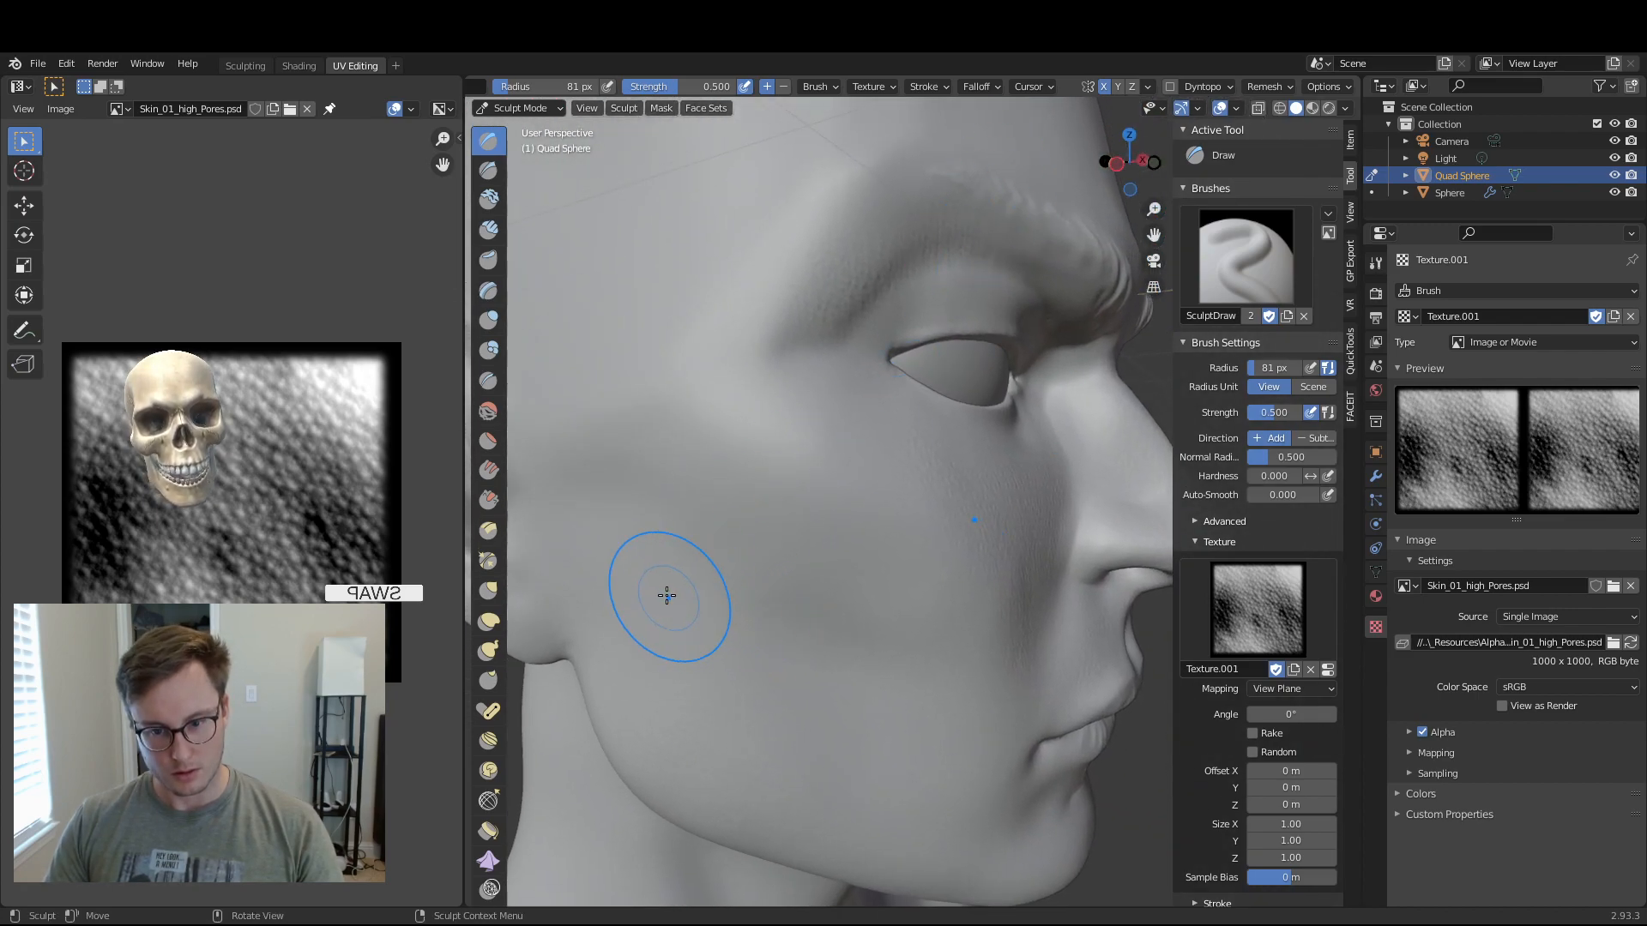
{"action": "mouse_move", "coordinate": [755, 559]}
{"action": "left_mouse_down"}
{"action": "mouse_move", "coordinate": [776, 506]}
{"action": "mouse_move", "coordinate": [789, 511]}
{"action": "left_mouse_up"}
{"action": "mouse_move", "coordinate": [803, 531]}
{"action": "left_mouse_down"}
{"action": "mouse_move", "coordinate": [836, 583]}
{"action": "mouse_move", "coordinate": [878, 482]}
{"action": "mouse_move", "coordinate": [926, 551]}
{"action": "mouse_move", "coordinate": [901, 502]}
{"action": "mouse_move", "coordinate": [860, 581]}
{"action": "mouse_move", "coordinate": [879, 545]}
{"action": "left_mouse_up"}
{"action": "left_click_drag", "start_coordinate": [1124, 159], "coordinate": [1055, 127]}
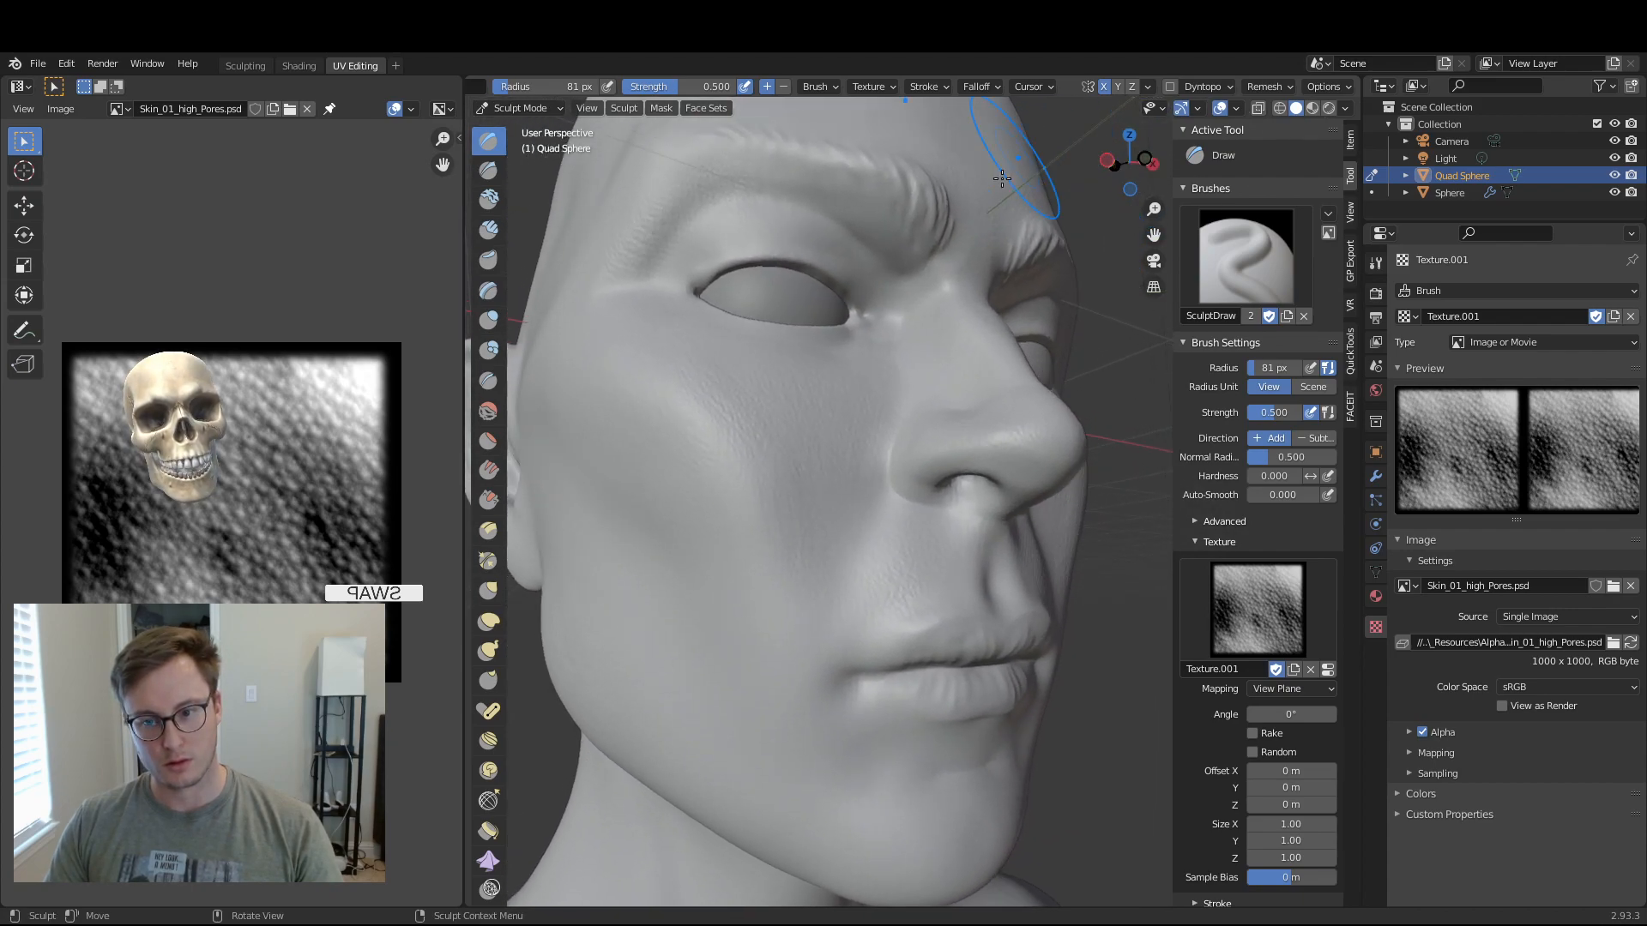
{"action": "left_click_drag", "start_coordinate": [703, 594], "coordinate": [751, 569]}
{"action": "mouse_move", "coordinate": [751, 569]}
{"action": "left_mouse_down"}
{"action": "mouse_move", "coordinate": [754, 643]}
{"action": "mouse_move", "coordinate": [770, 653]}
{"action": "mouse_move", "coordinate": [747, 580]}
{"action": "mouse_move", "coordinate": [741, 598]}
{"action": "left_mouse_up"}
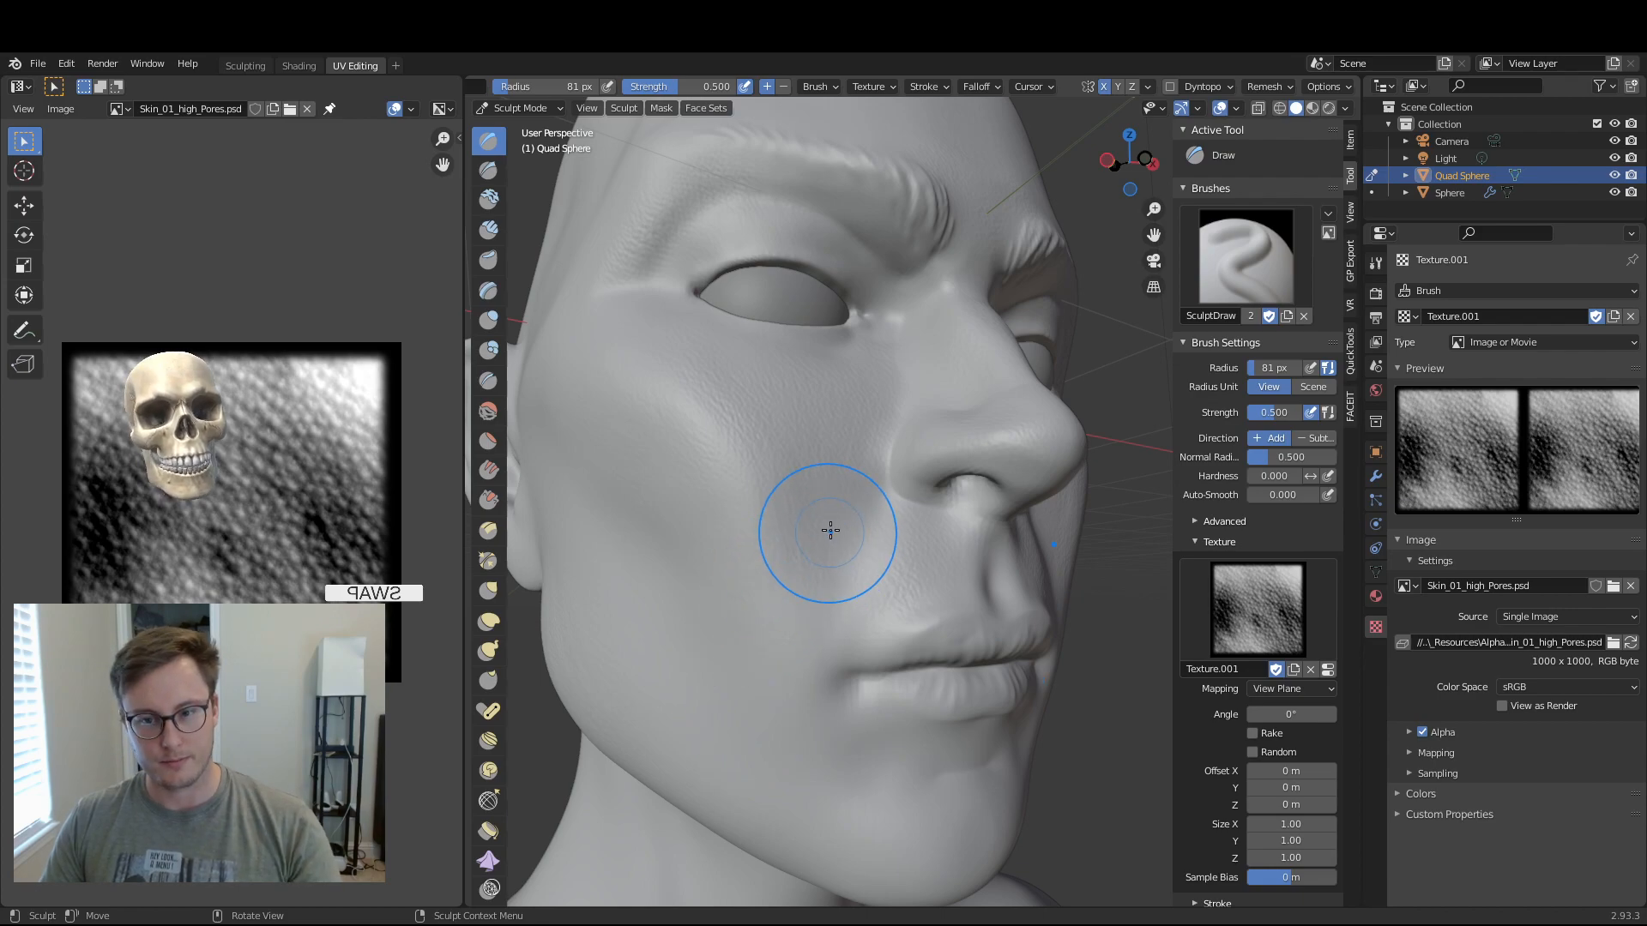
- Switch to the Draw Sharp brush and reduce its radius to 26 px
{"action": "key", "text": "q"}
{"action": "left_click", "coordinate": [778, 540]}
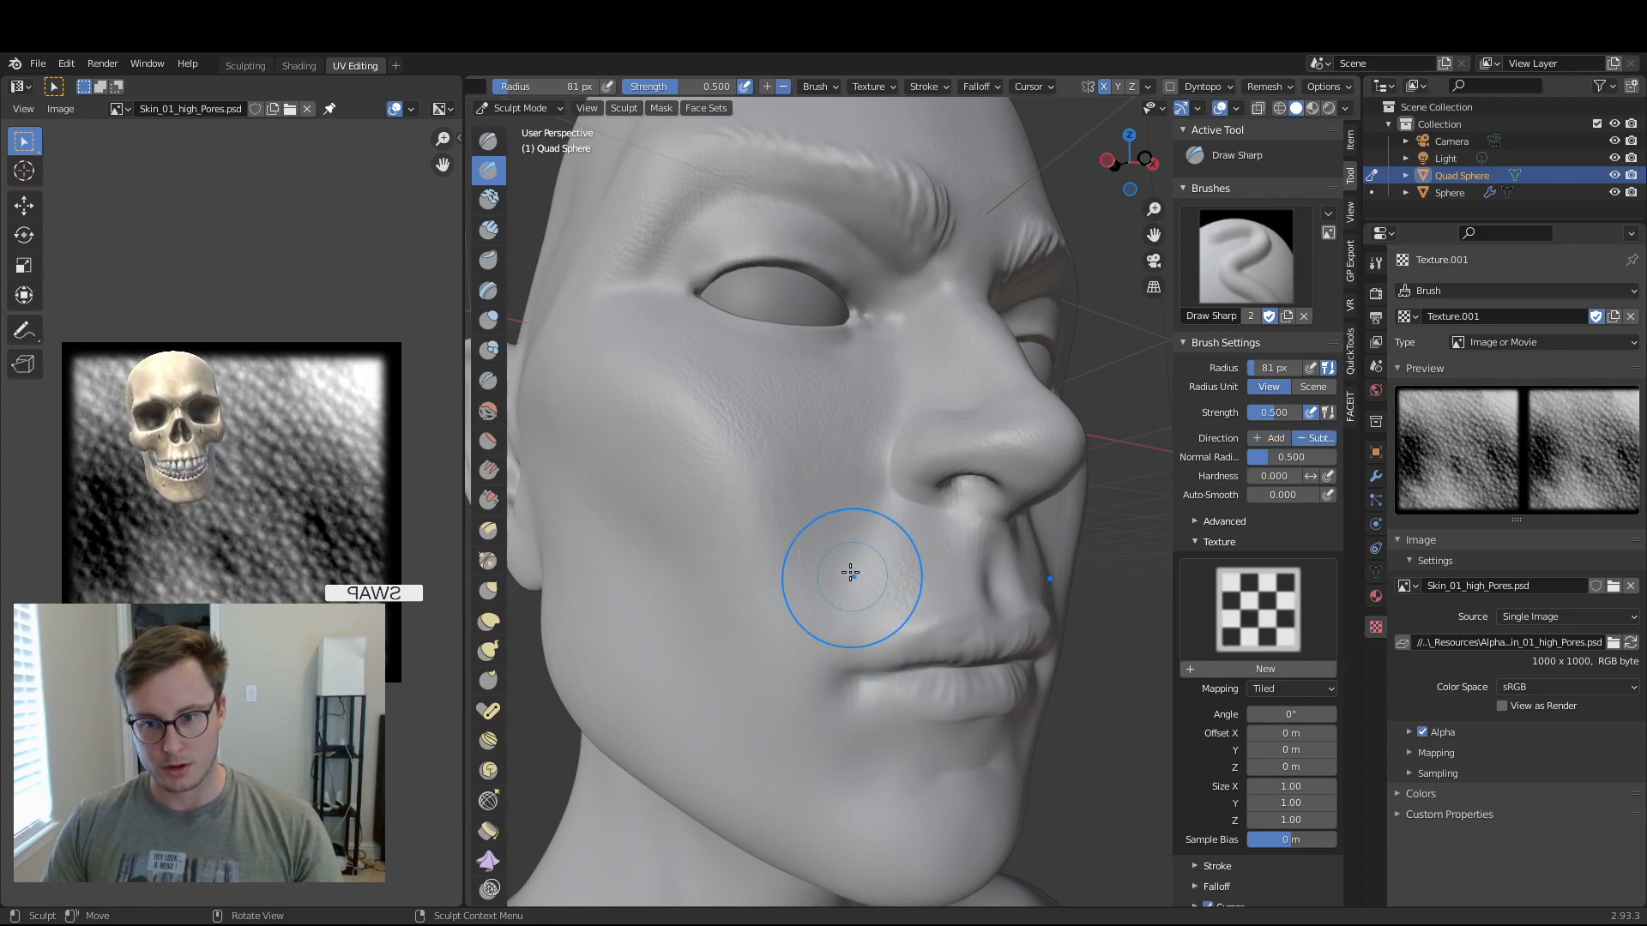
{"action": "key", "text": "bracketleft"}
{"action": "key", "text": "bracketleft"}
{"action": "key", "text": "bracketleft"}
{"action": "key", "text": "bracketleft"}
{"action": "key", "text": "bracketleft"}
{"action": "key", "text": "bracketleft"}
{"action": "key", "text": "bracketleft"}
{"action": "key", "text": "bracketleft"}
{"action": "key", "text": "bracketleft"}
{"action": "key", "text": "bracketleft"}
{"action": "key", "text": "bracketleft"}
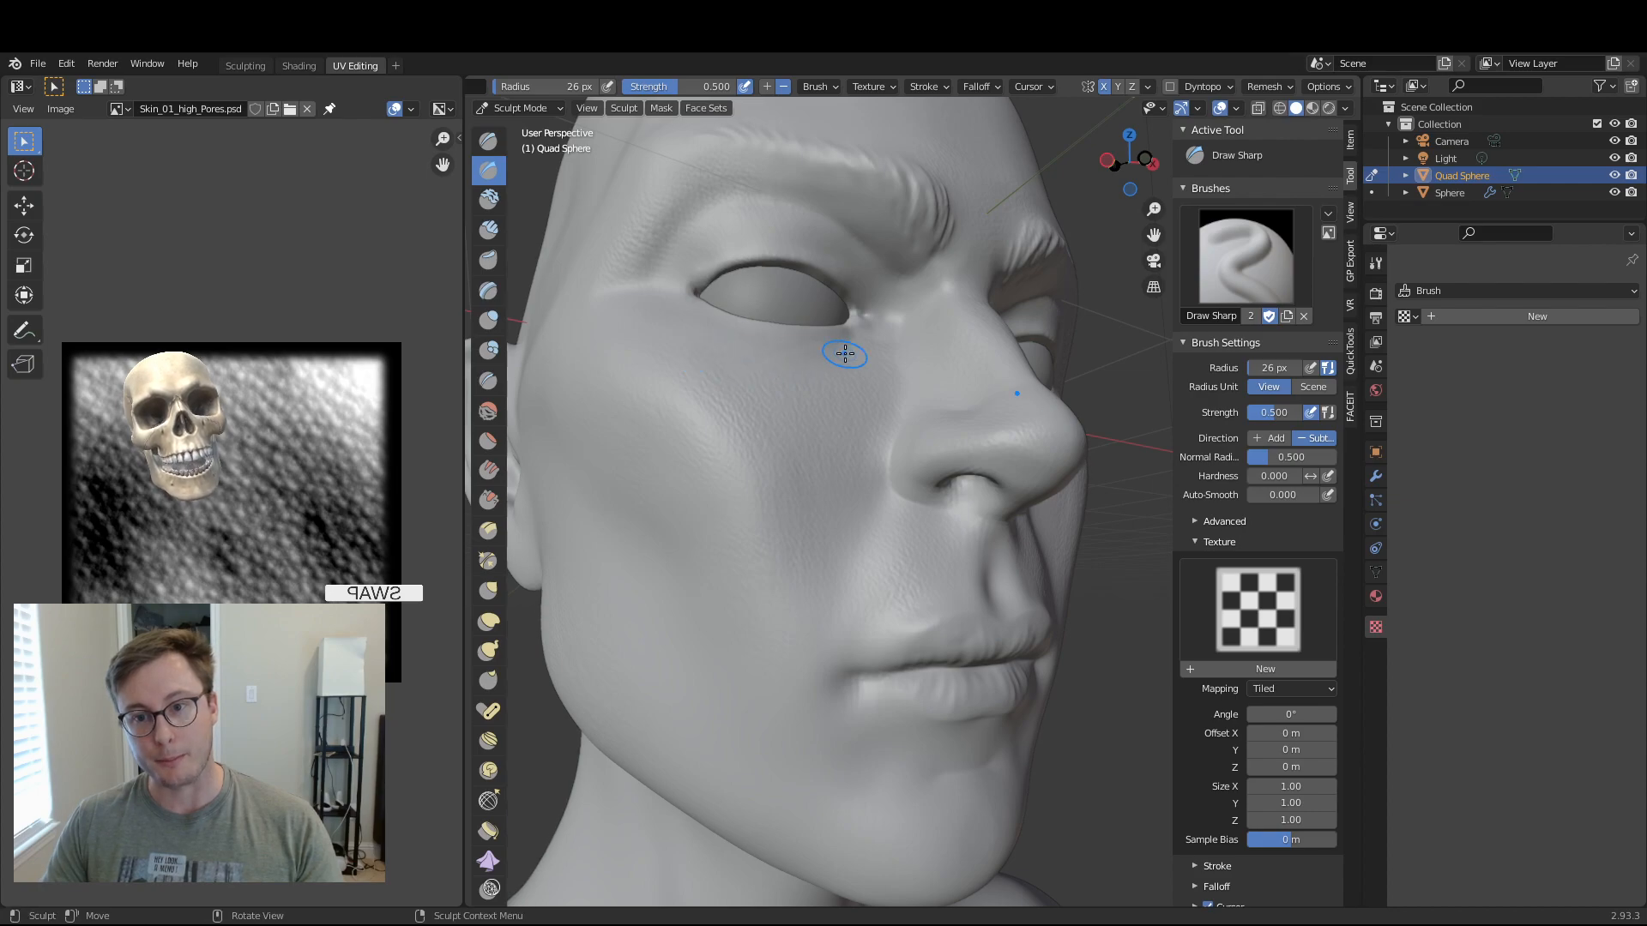
- Reduce the Draw Sharp radius to 12 px and carve a fine crease in the fold beside the nostril
{"action": "mouse_move", "coordinate": [1139, 167]}
{"action": "left_mouse_down"}
{"action": "mouse_move", "coordinate": [1115, 195]}
{"action": "mouse_move", "coordinate": [1128, 196]}
{"action": "left_mouse_up"}
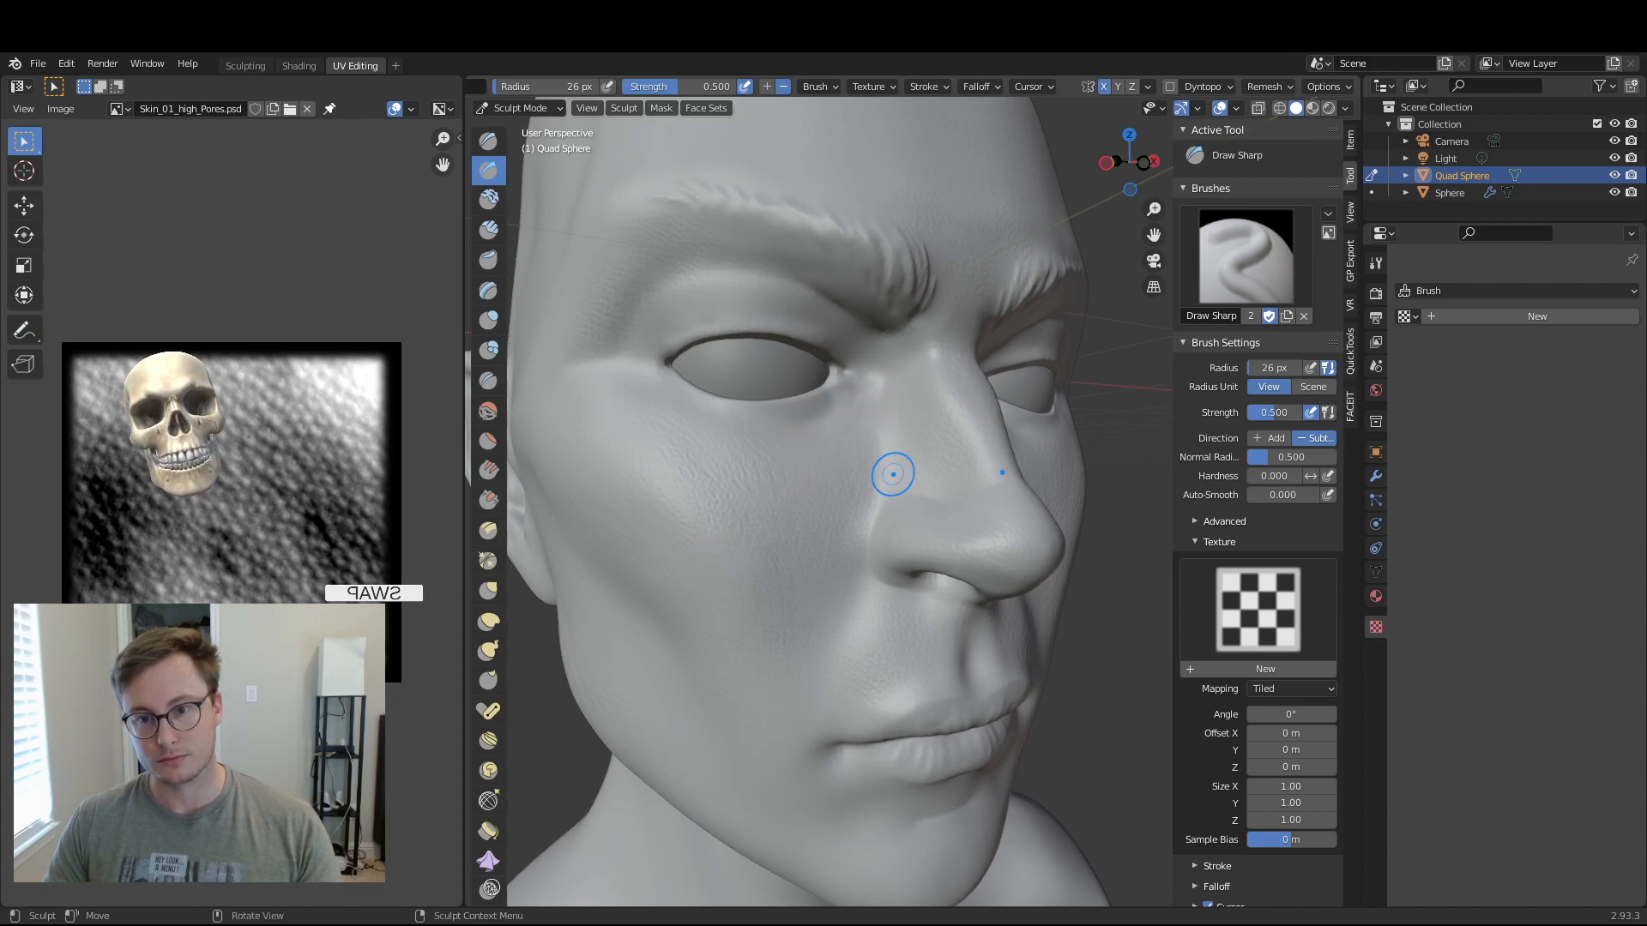
{"action": "mouse_move", "coordinate": [820, 614]}
{"action": "left_mouse_down"}
{"action": "mouse_move", "coordinate": [808, 621]}
{"action": "mouse_move", "coordinate": [835, 600]}
{"action": "mouse_move", "coordinate": [815, 638]}
{"action": "mouse_move", "coordinate": [845, 581]}
{"action": "left_mouse_up"}
{"action": "key", "text": "bracketleft"}
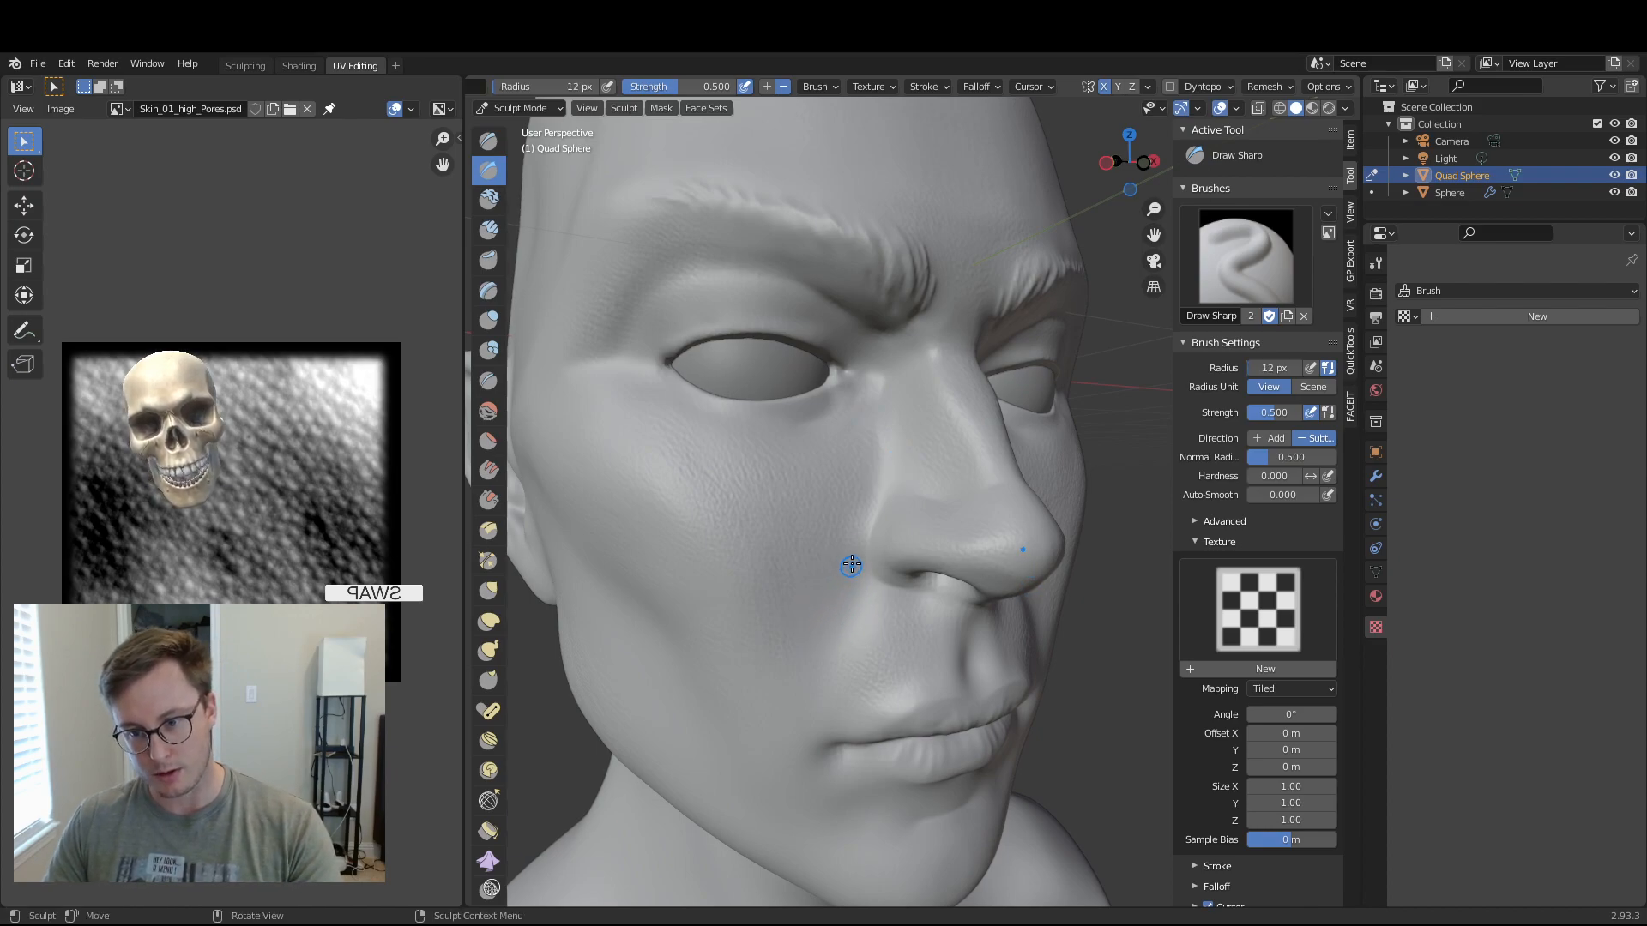
{"action": "left_click_drag", "start_coordinate": [852, 569], "coordinate": [835, 615]}
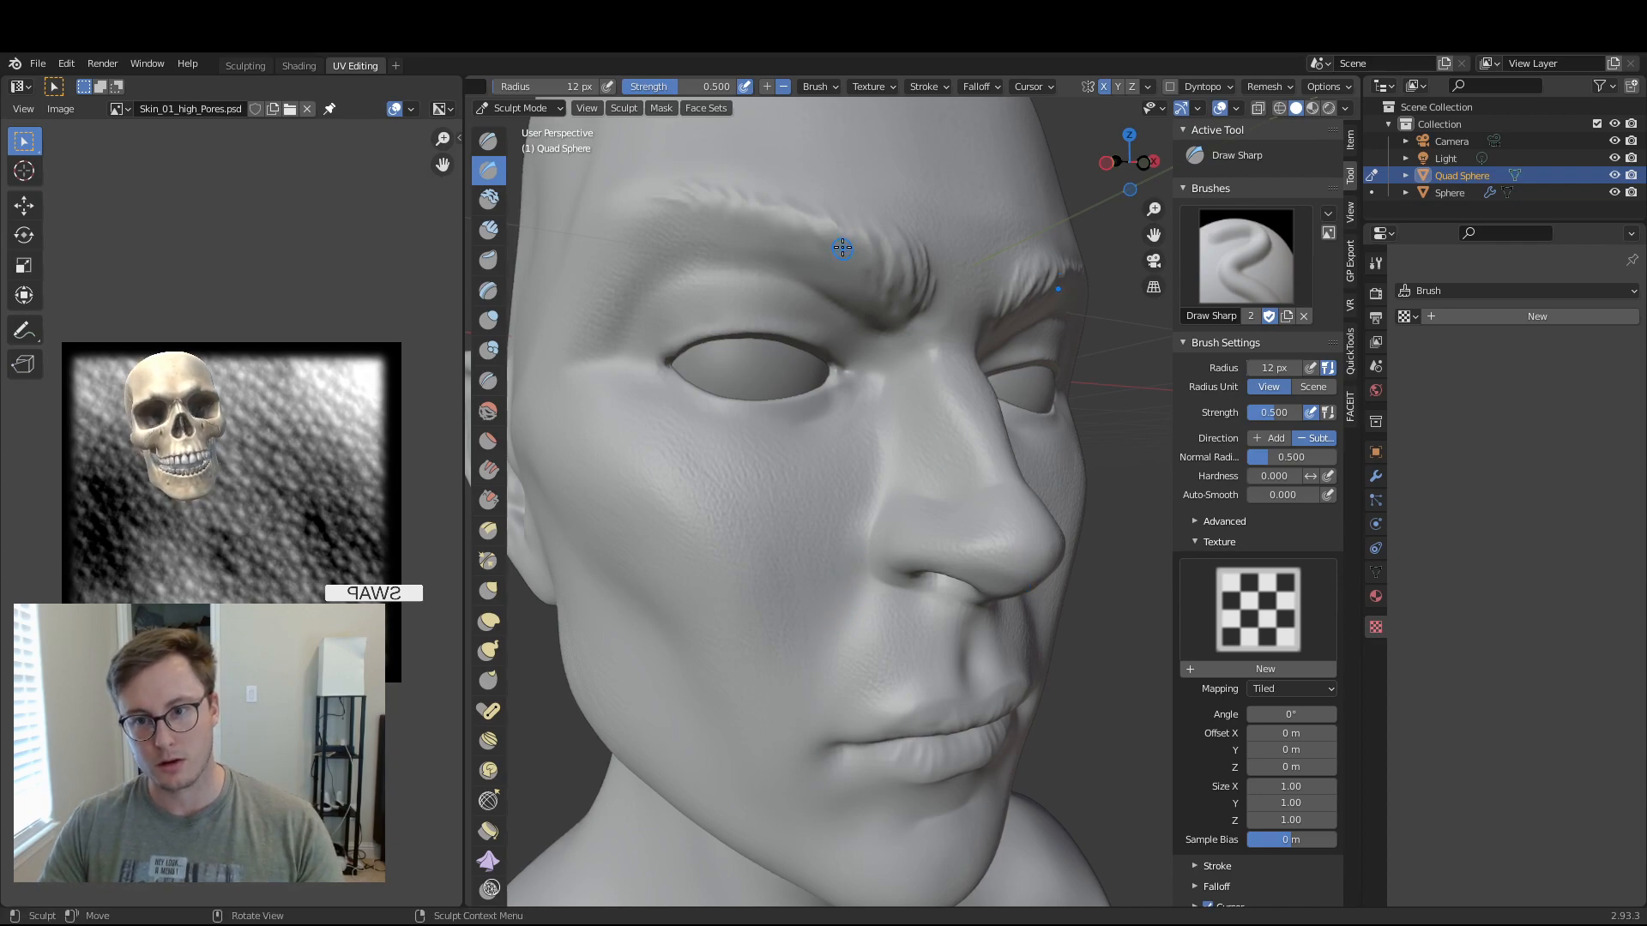
- Sculpt fine hair strokes into the inner part of the eyebrow with Draw Sharp, using the inverted direction for raised strands
{"action": "left_click_drag", "start_coordinate": [832, 231], "coordinate": [858, 291]}
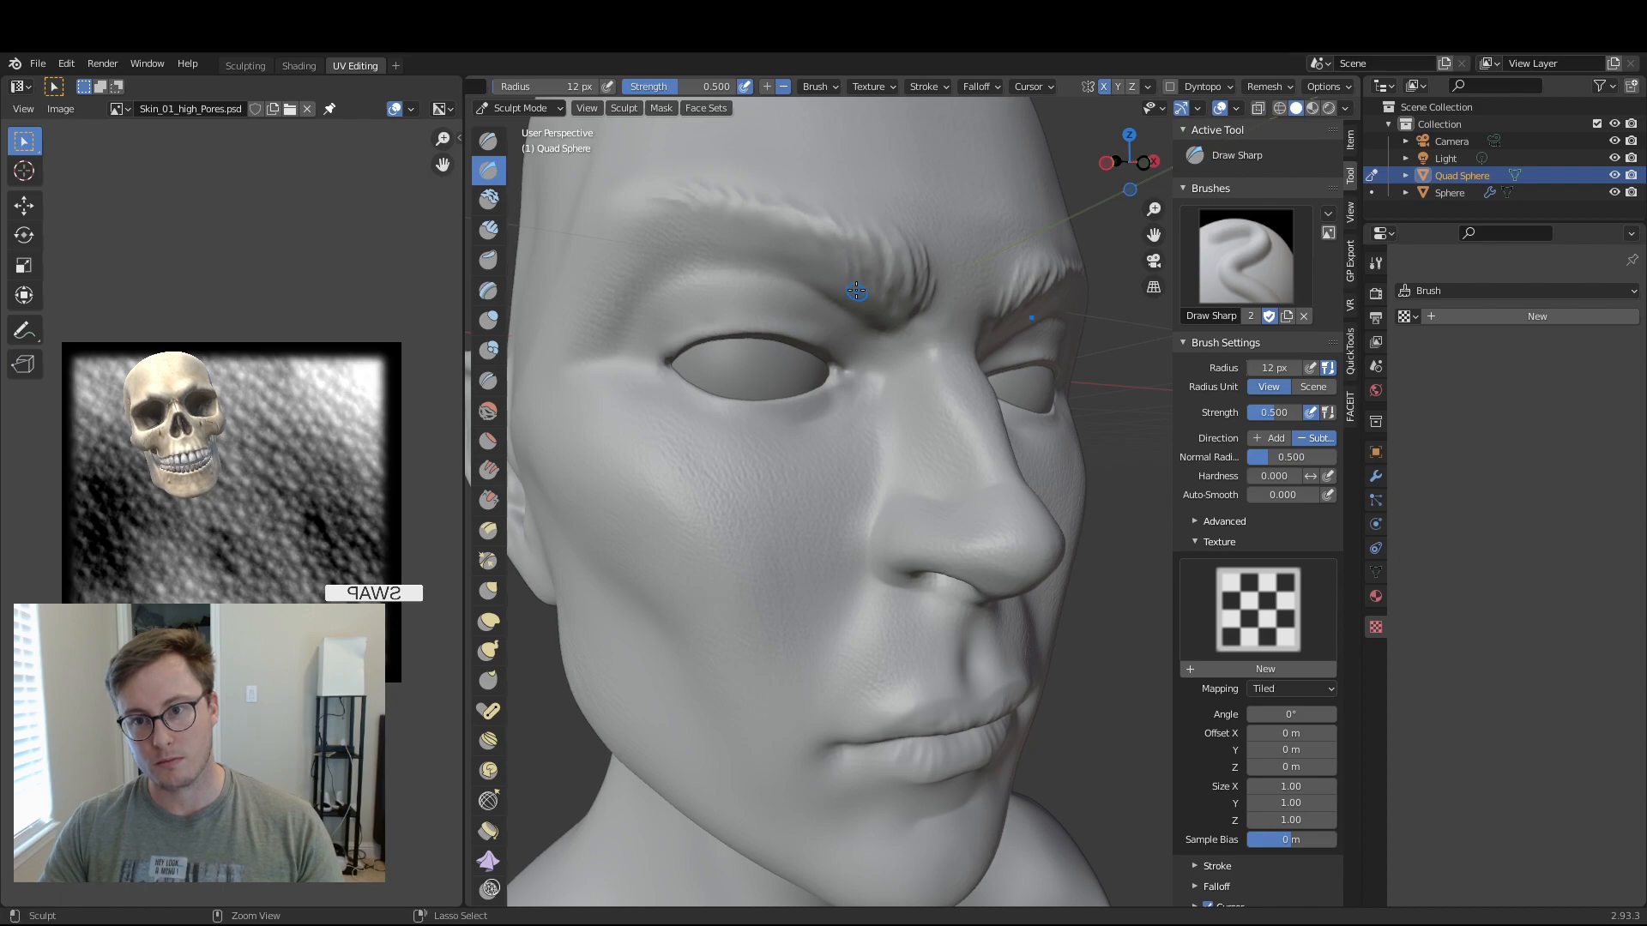
{"action": "left_click_drag", "start_coordinate": [825, 233], "coordinate": [844, 266], "text": "ctrl"}
{"action": "mouse_move", "coordinate": [837, 233]}
{"action": "left_mouse_down", "text": "ctrl"}
{"action": "mouse_move", "coordinate": [860, 278]}
{"action": "mouse_move", "coordinate": [876, 247]}
{"action": "mouse_move", "coordinate": [896, 307]}
{"action": "left_mouse_up", "text": "ctrl"}
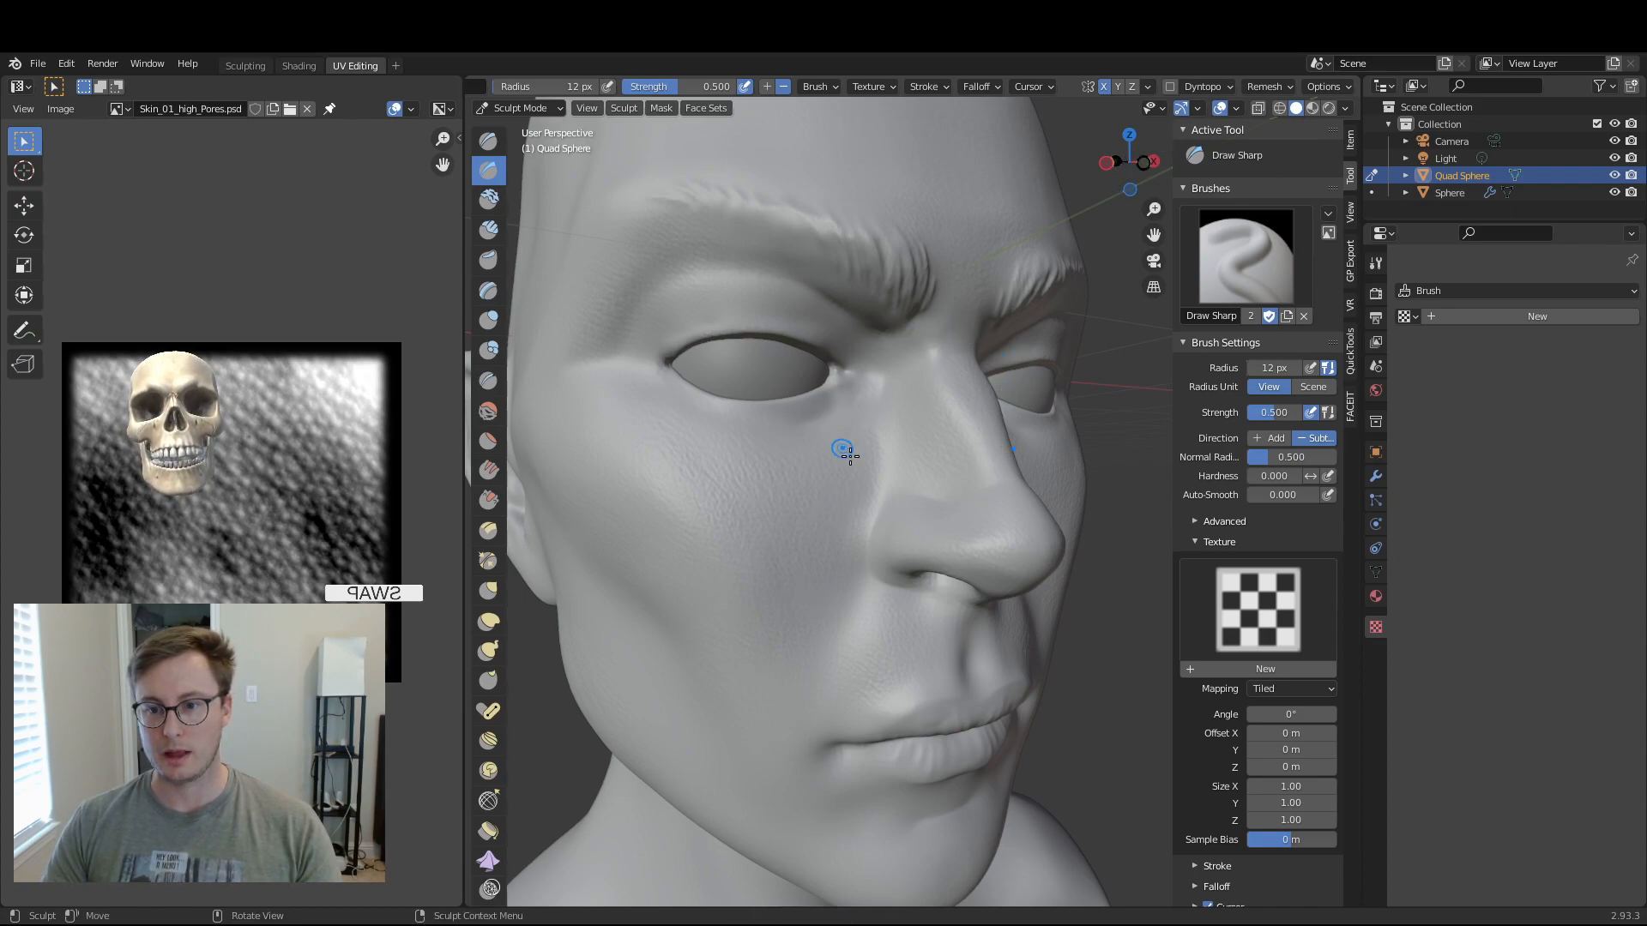
- Switch to the Draw brush at 17 px, remove its texture, and sculpt skin folds onto the upper eyelid
{"action": "mouse_move", "coordinate": [1131, 163]}
{"action": "left_mouse_down"}
{"action": "mouse_move", "coordinate": [1058, 147]}
{"action": "mouse_move", "coordinate": [1108, 139]}
{"action": "left_mouse_up"}
{"action": "middle_click_drag", "start_coordinate": [1087, 194], "coordinate": [1179, 193]}
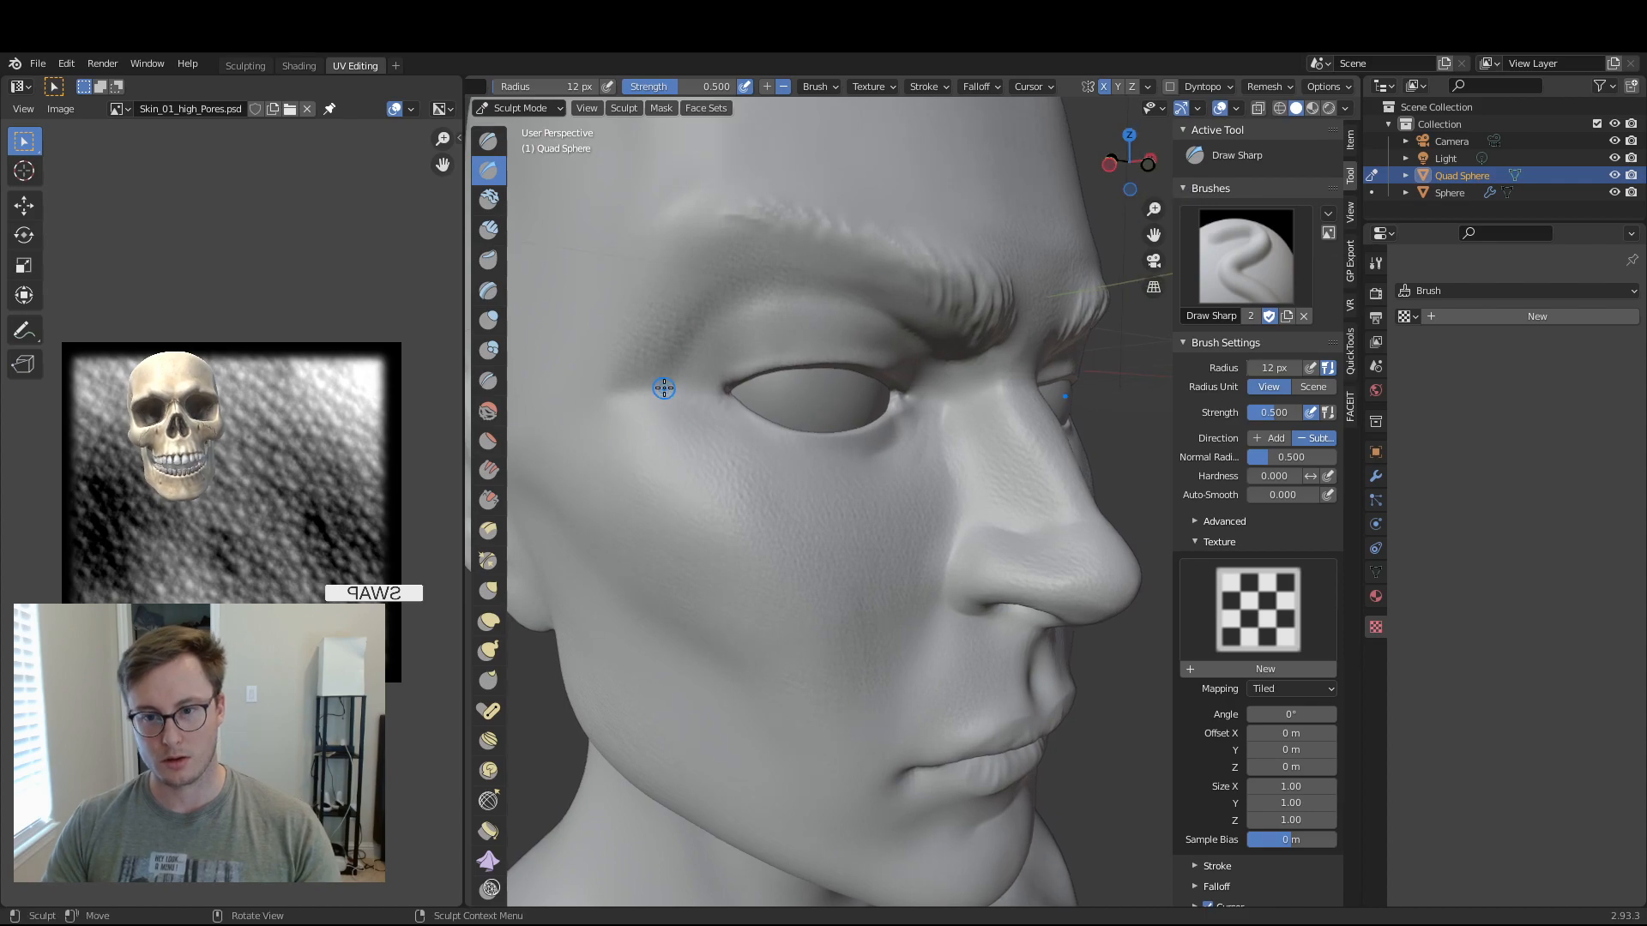
{"action": "key", "text": "q"}
{"action": "left_click", "coordinate": [740, 338]}
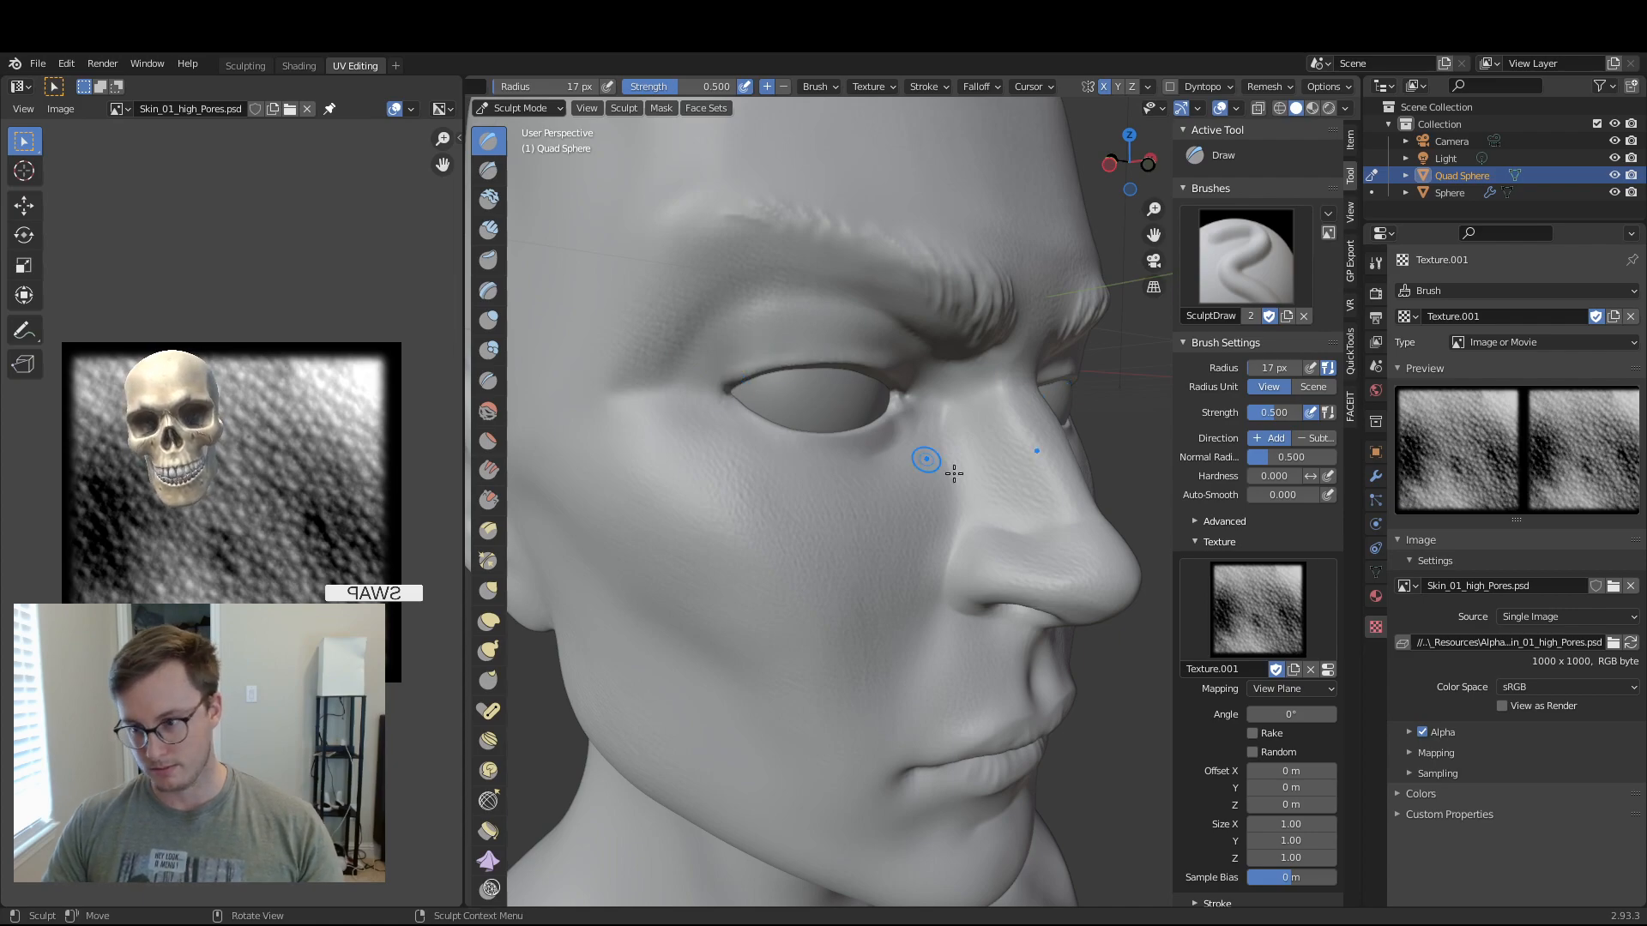
{"action": "left_click", "coordinate": [1310, 670]}
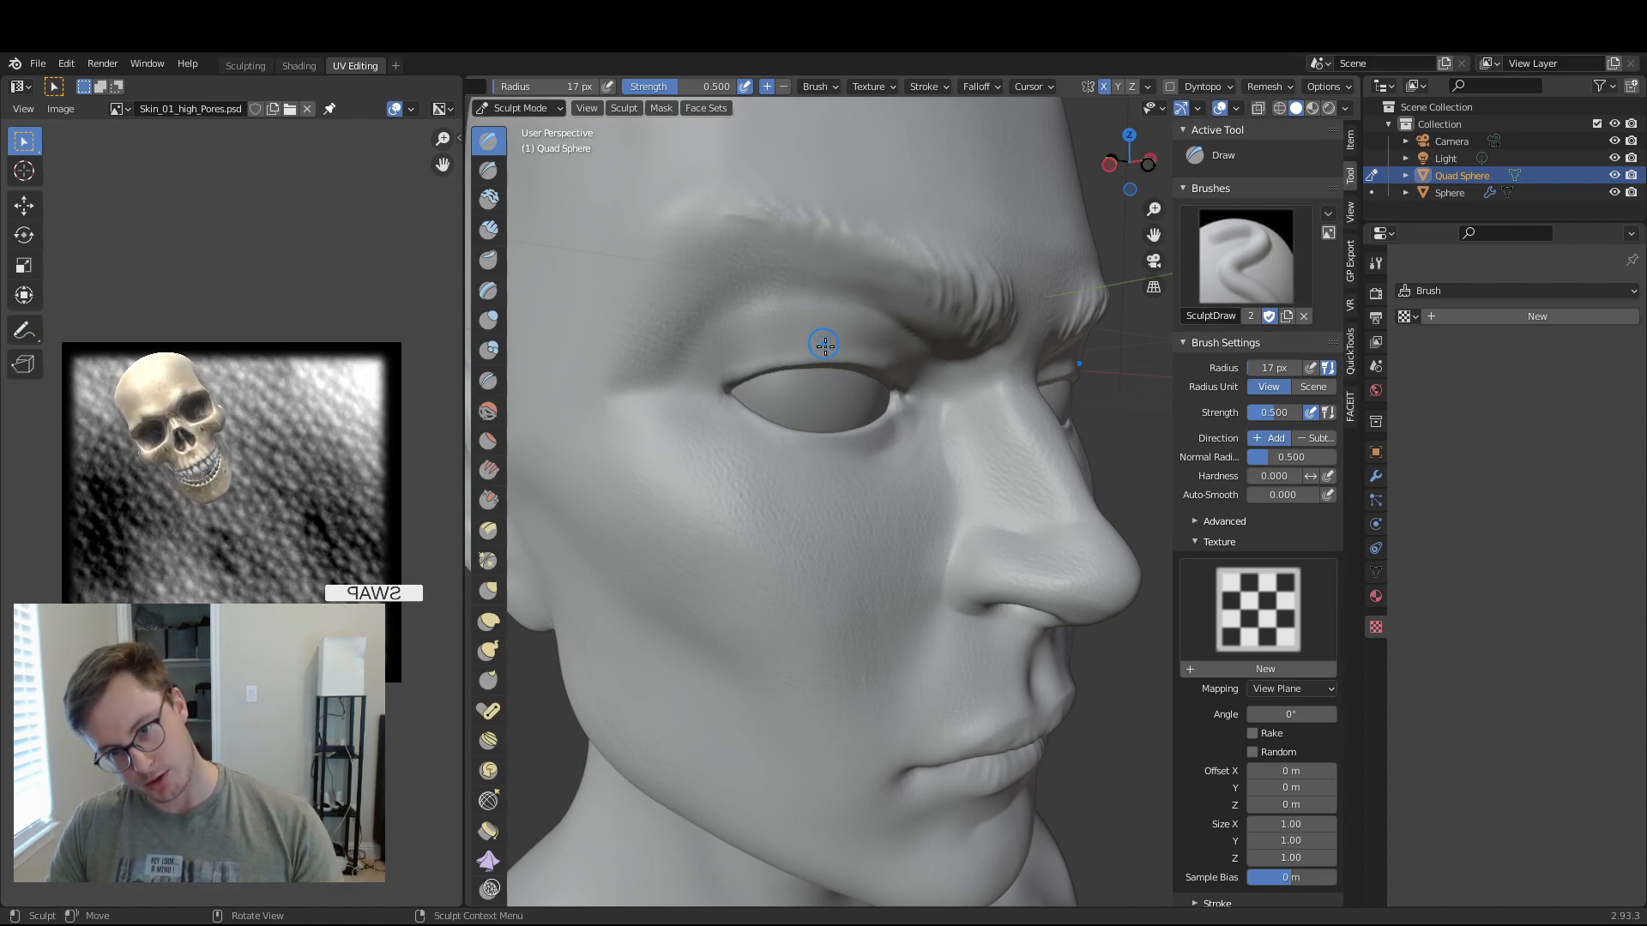
{"action": "left_click_drag", "start_coordinate": [850, 344], "coordinate": [905, 362]}
{"action": "left_click_drag", "start_coordinate": [1131, 163], "coordinate": [1083, 163]}
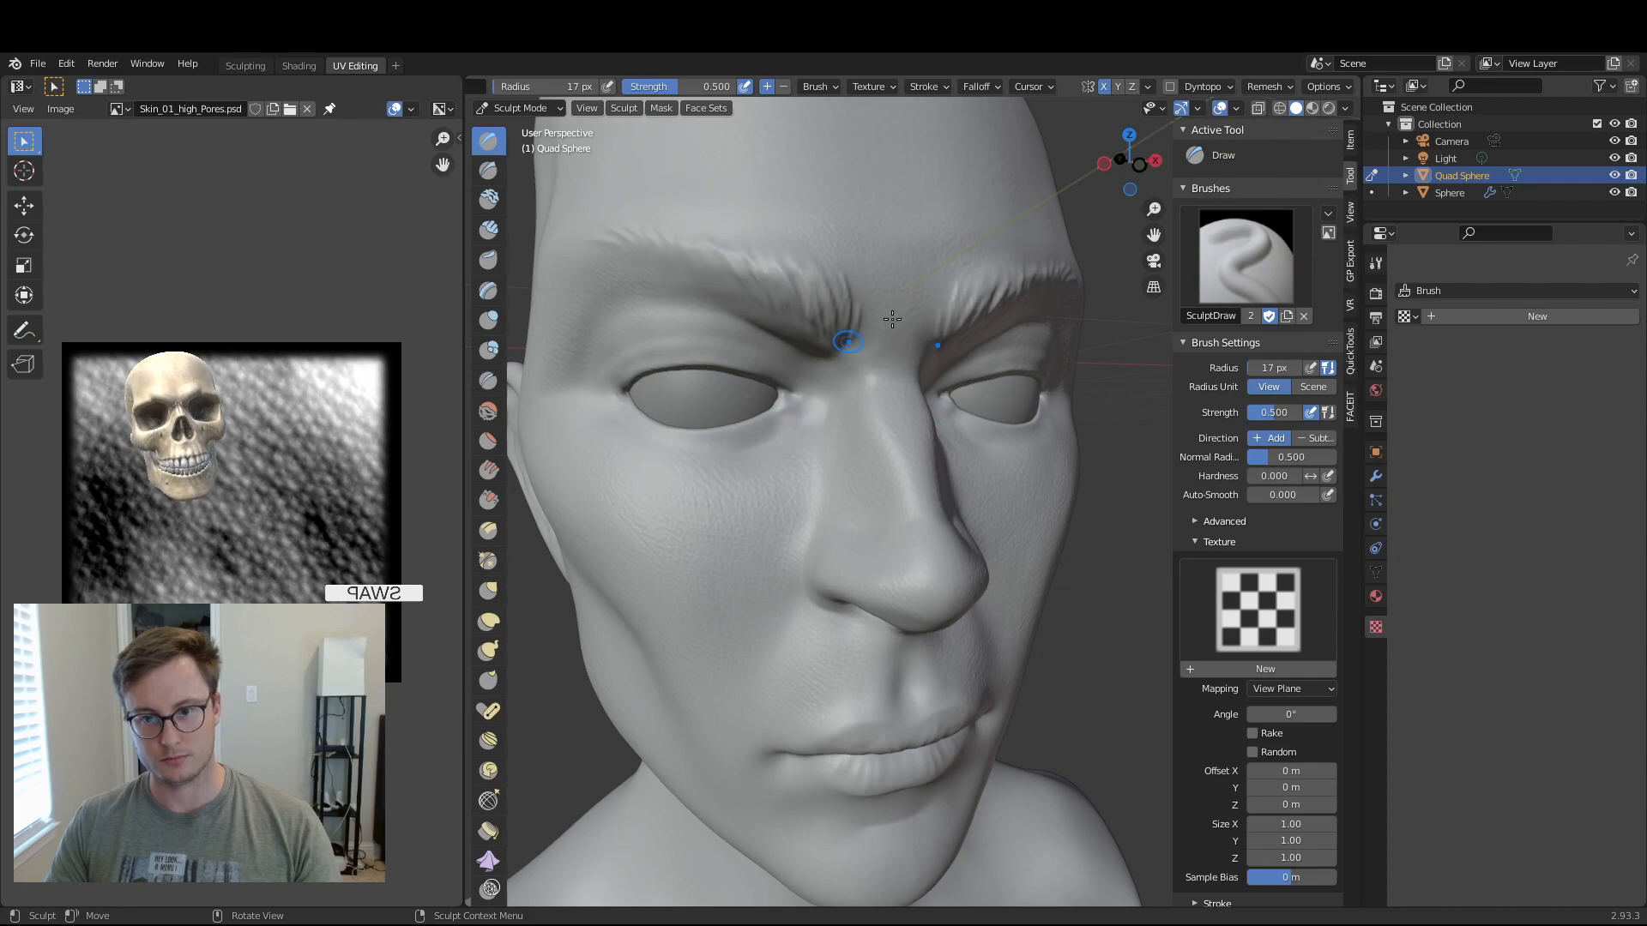
- Carve a sharp crease along the upper eyelid edge toward the inner eye corner with the Draw Sharp brush
{"action": "left_click_drag", "start_coordinate": [1119, 167], "coordinate": [1149, 187]}
{"action": "key", "text": "q"}
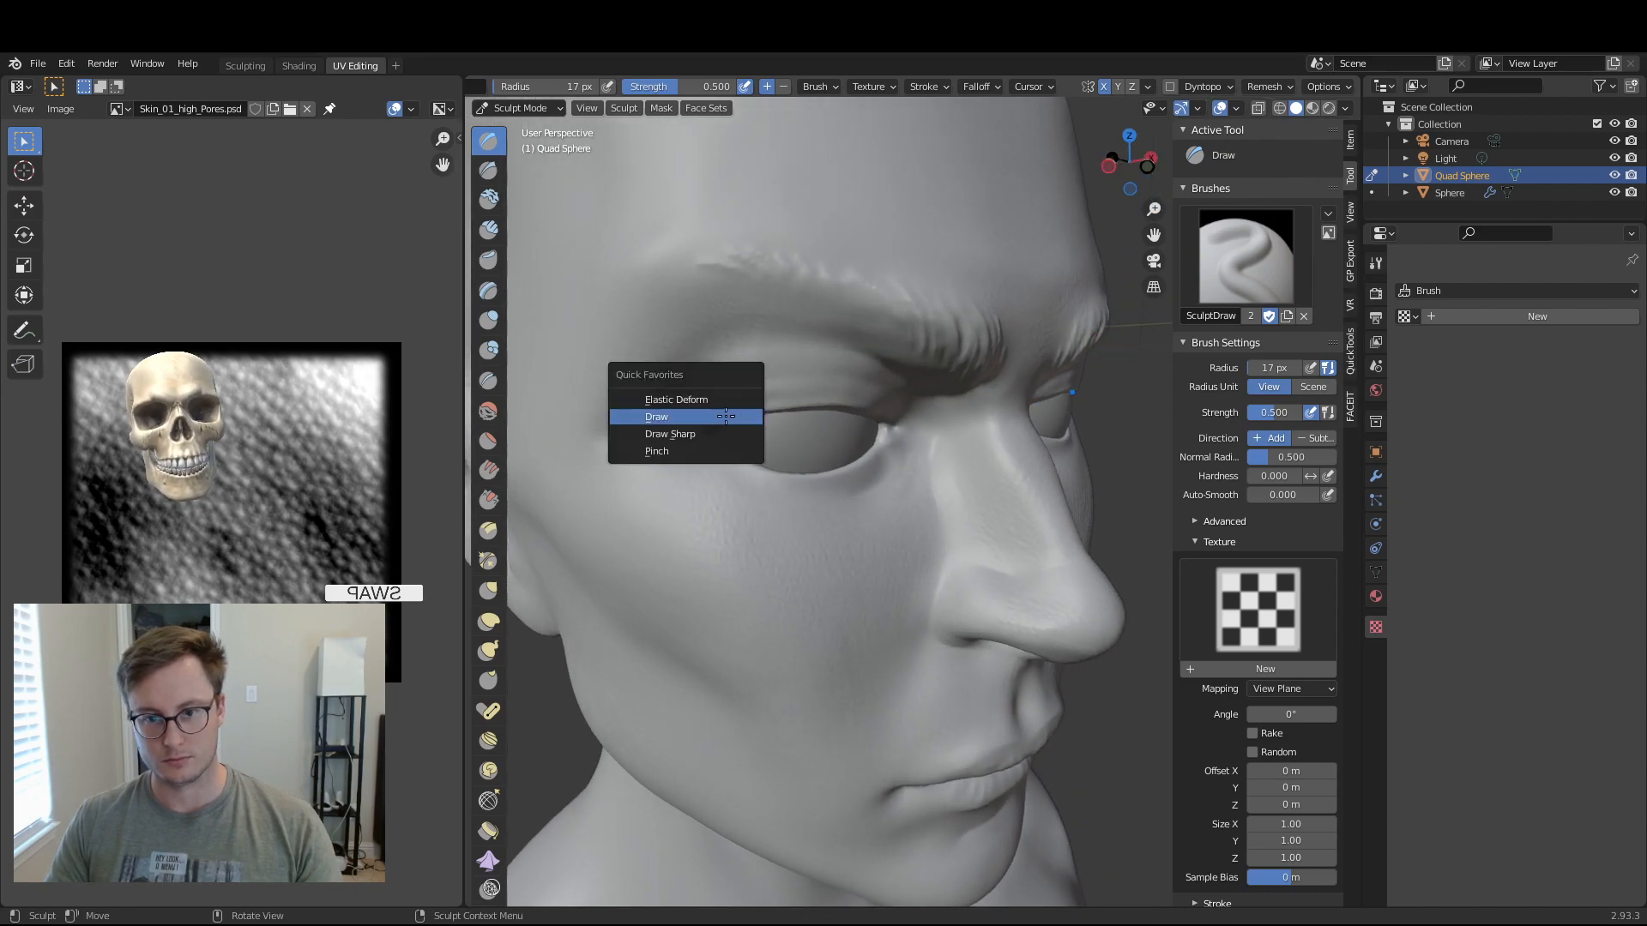
{"action": "left_click", "coordinate": [694, 432]}
{"action": "mouse_move", "coordinate": [700, 421]}
{"action": "left_mouse_down"}
{"action": "mouse_move", "coordinate": [768, 397]}
{"action": "mouse_move", "coordinate": [874, 416]}
{"action": "left_mouse_up"}
{"action": "left_click_drag", "start_coordinate": [756, 406], "coordinate": [914, 405]}
{"action": "left_click_drag", "start_coordinate": [1134, 163], "coordinate": [1088, 173]}
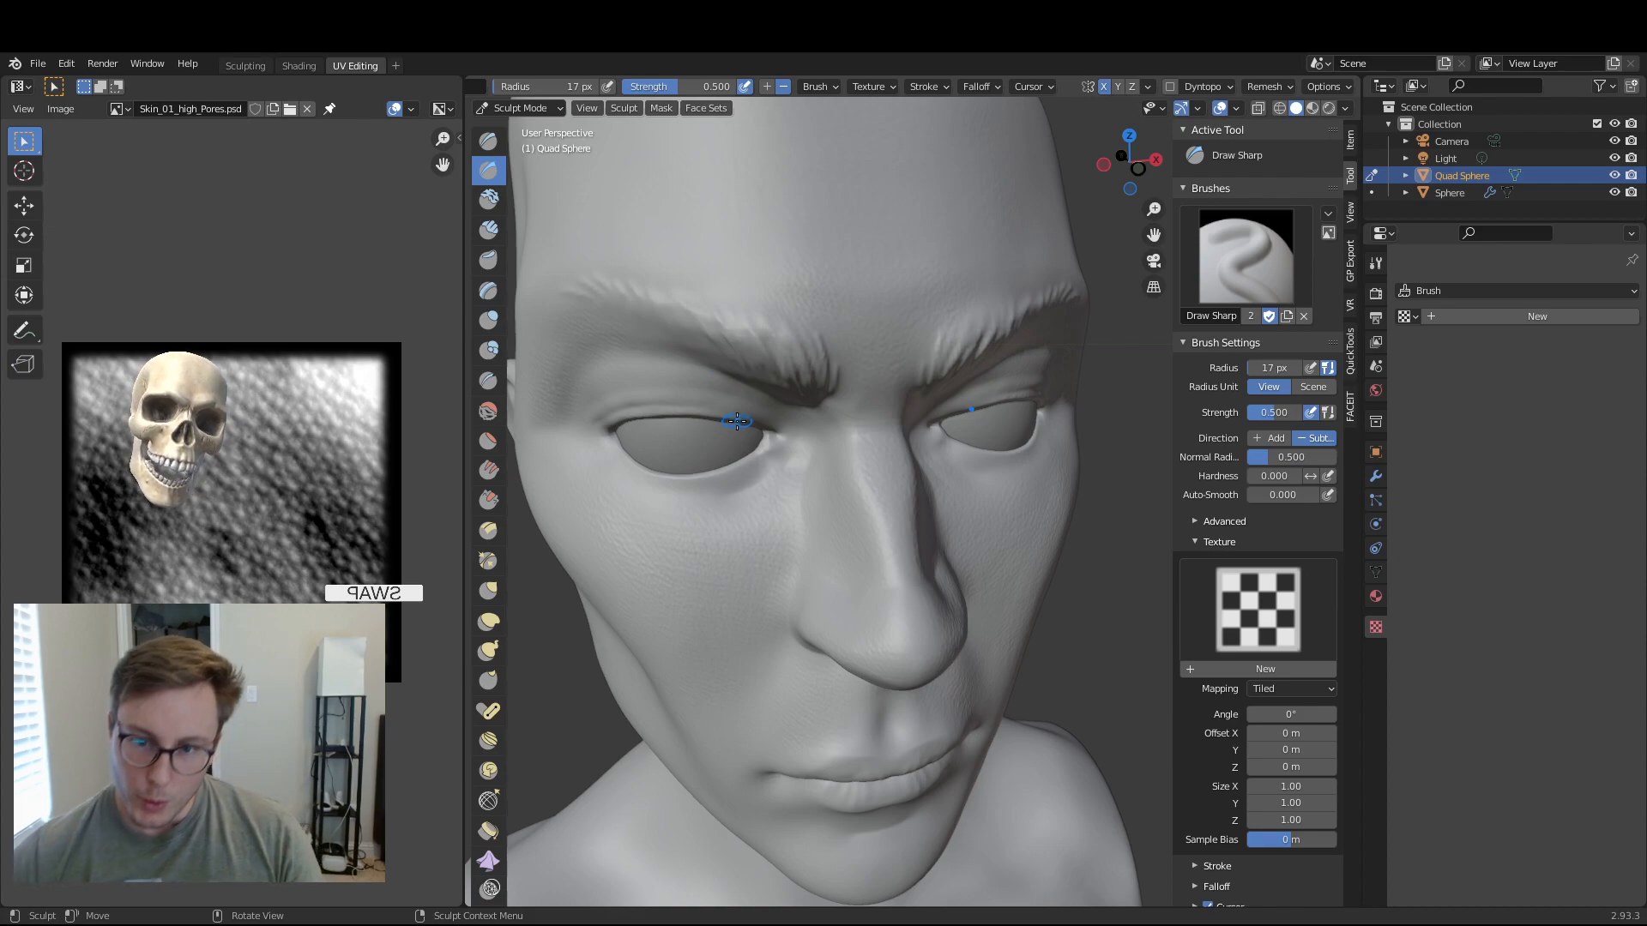
{"action": "left_click_drag", "start_coordinate": [707, 414], "coordinate": [781, 430]}
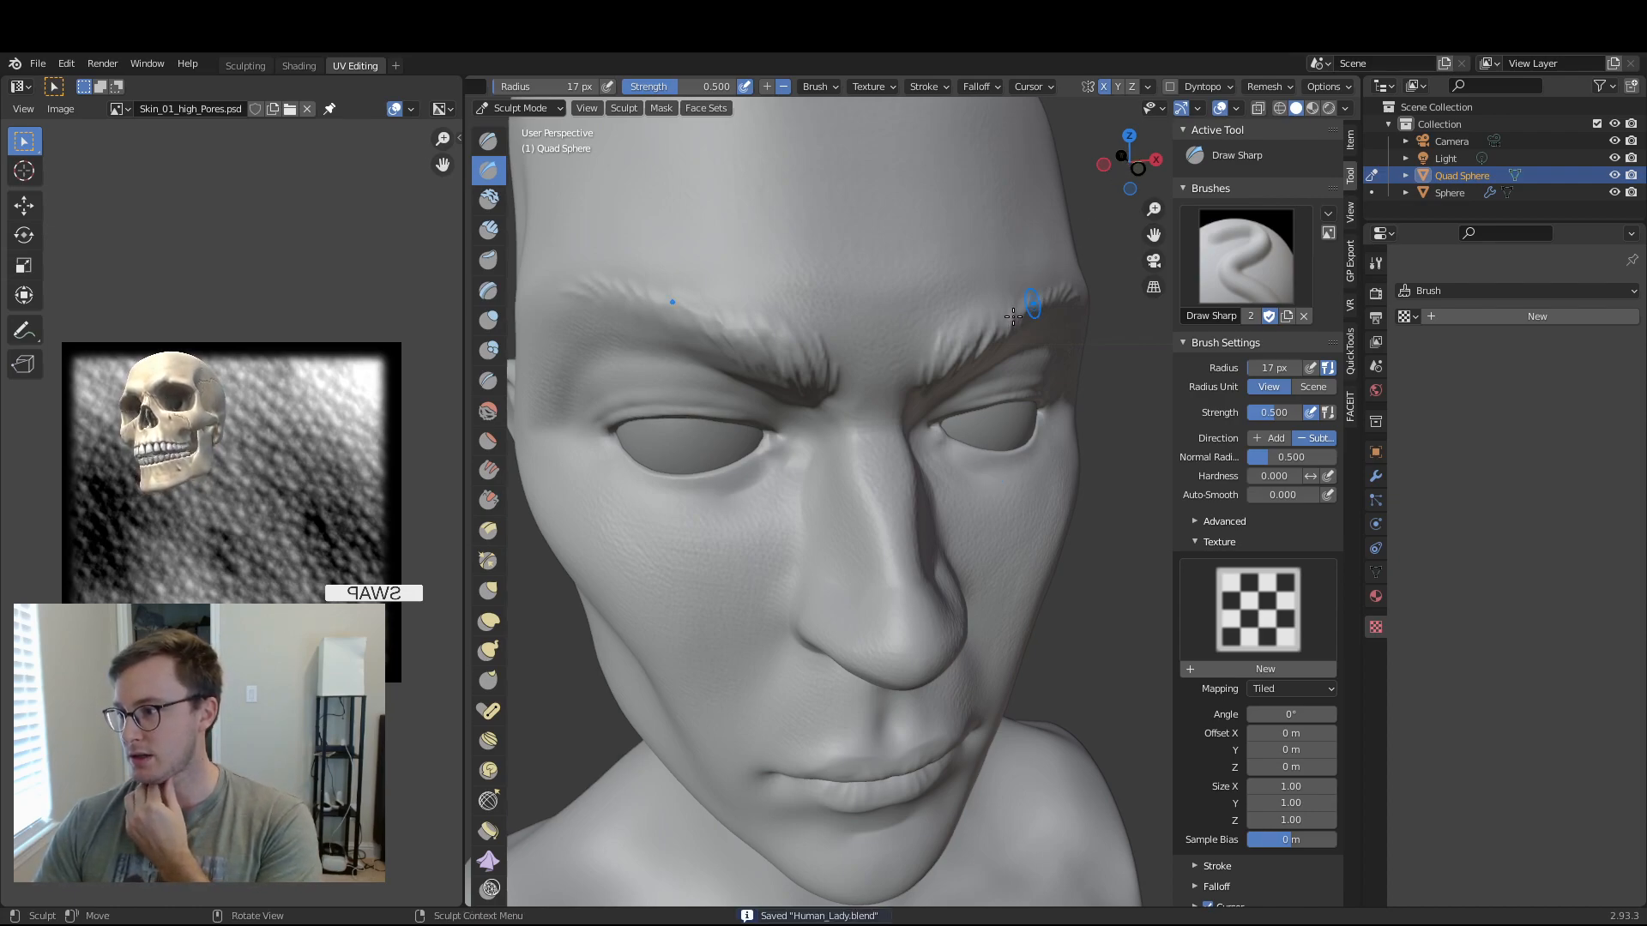
- Make a copy of the Draw Sharp brush and assign Texture.002 to it
{"action": "left_click_drag", "start_coordinate": [1134, 160], "coordinate": [1127, 151]}
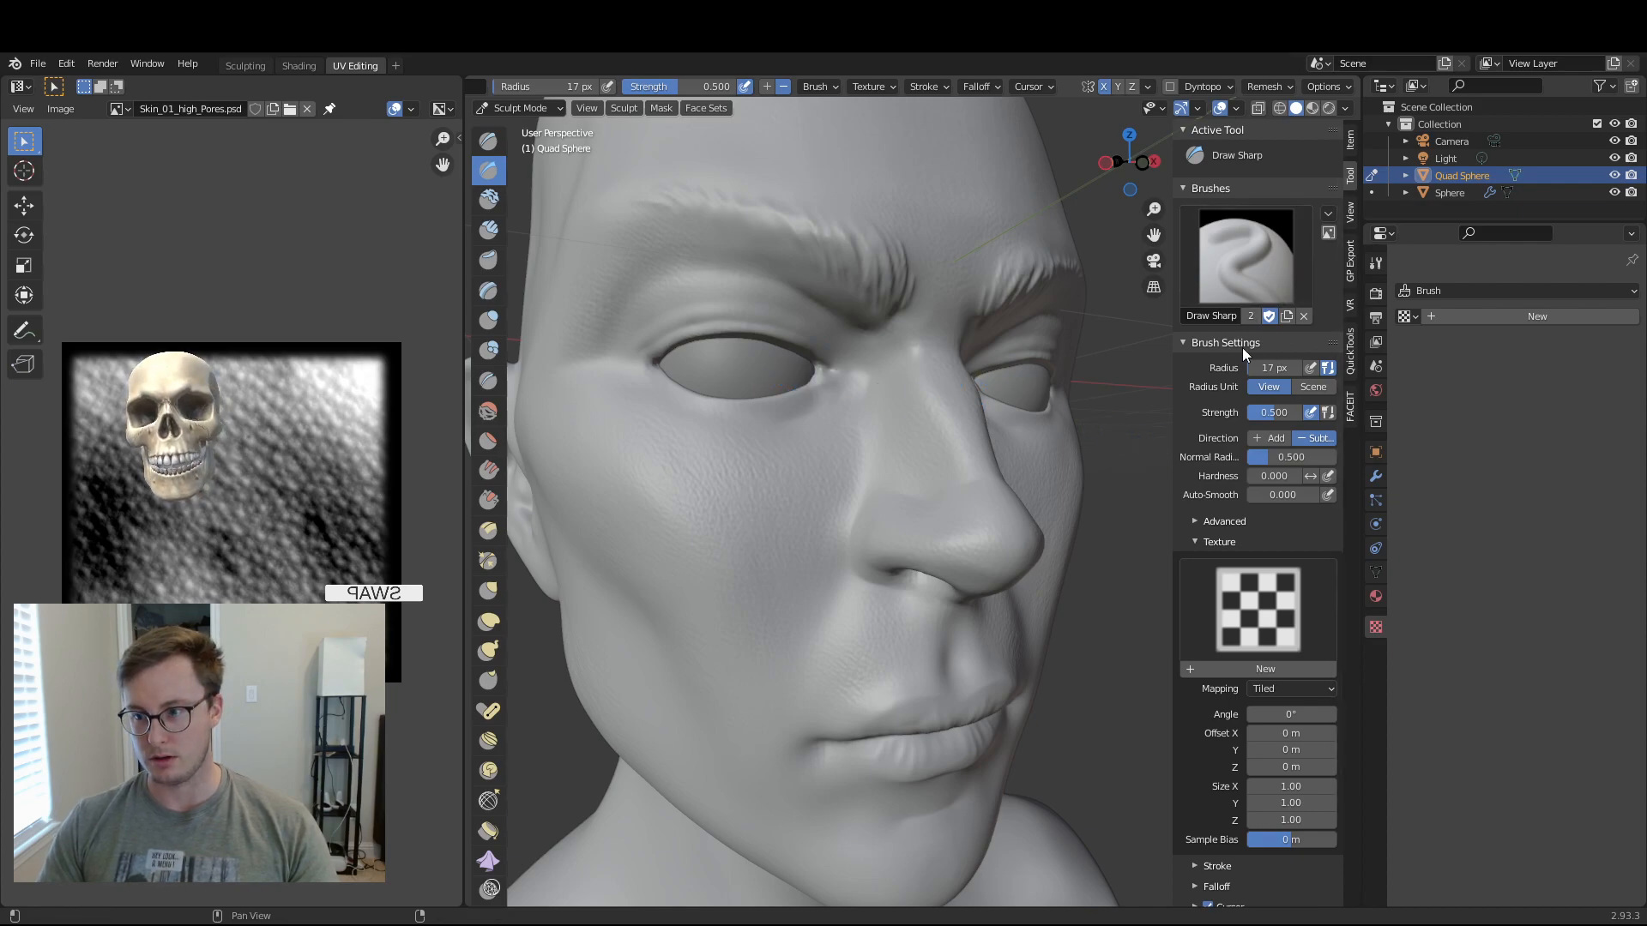
{"action": "left_click", "coordinate": [1237, 266]}
{"action": "left_click", "coordinate": [1236, 275]}
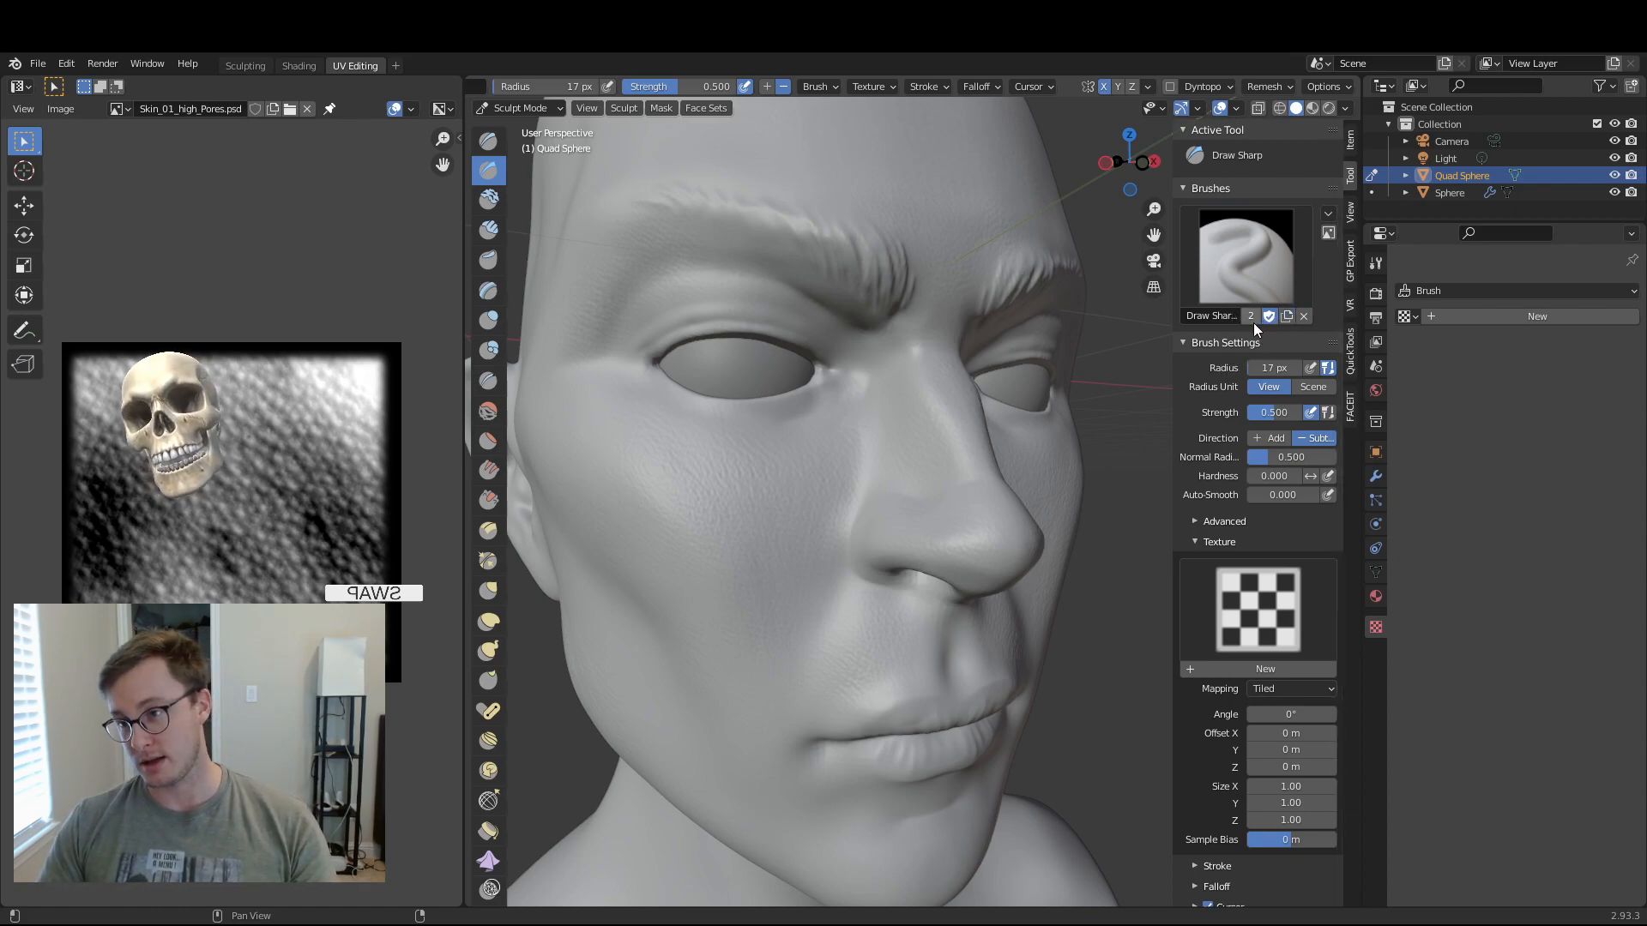
{"action": "left_click", "coordinate": [1214, 622]}
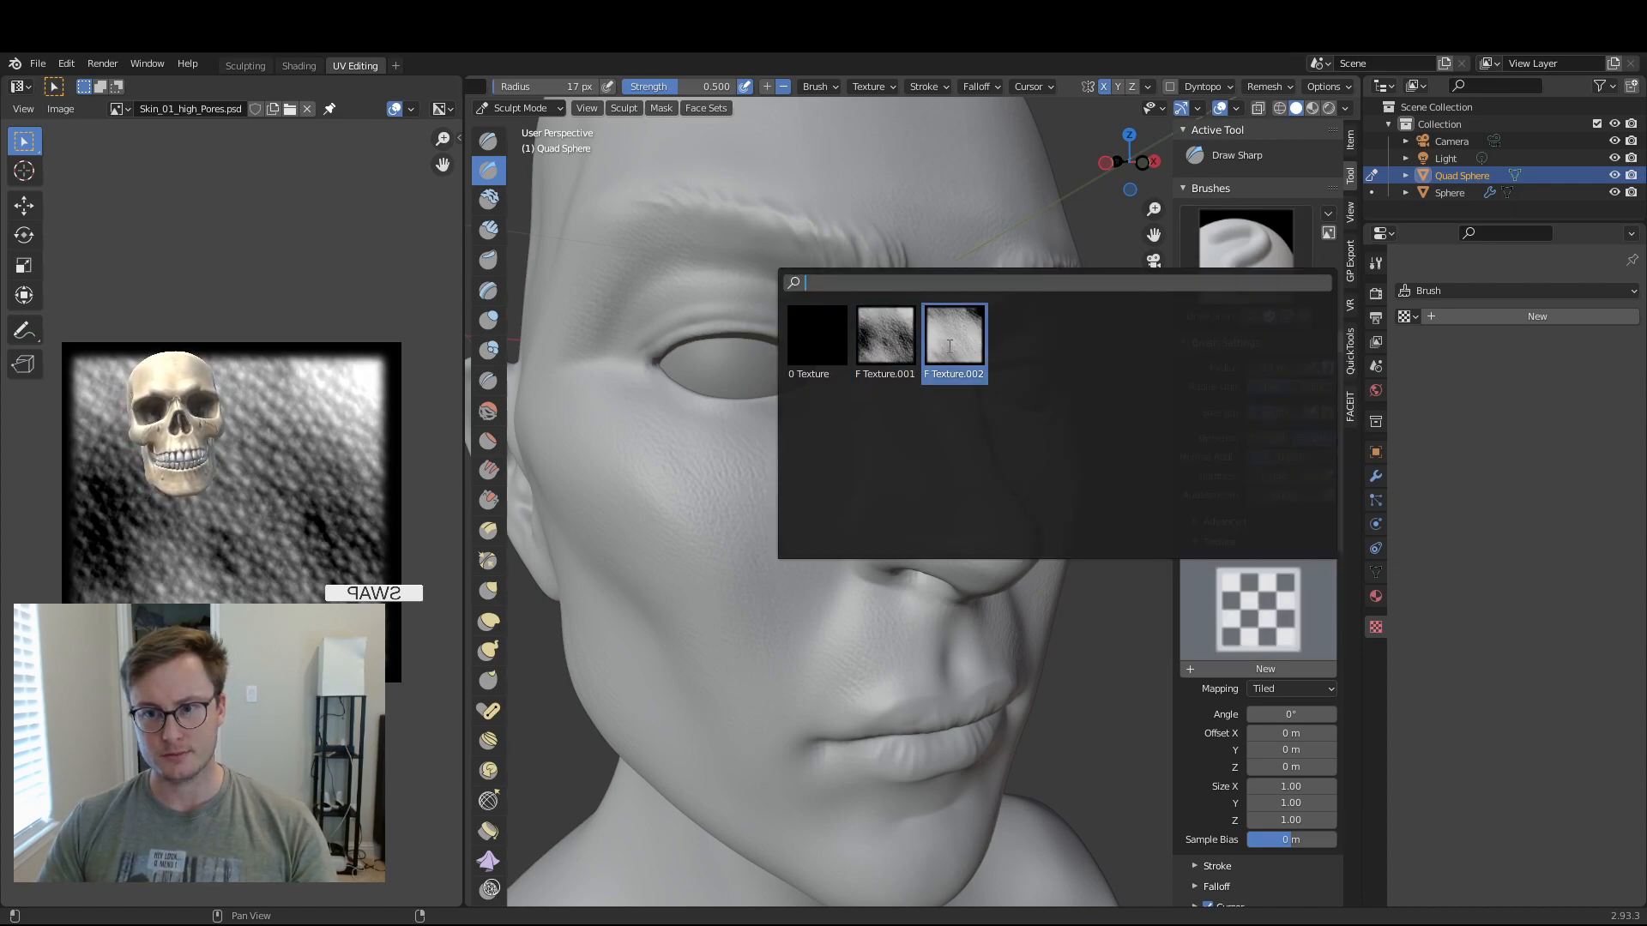
{"action": "key", "text": "Return"}
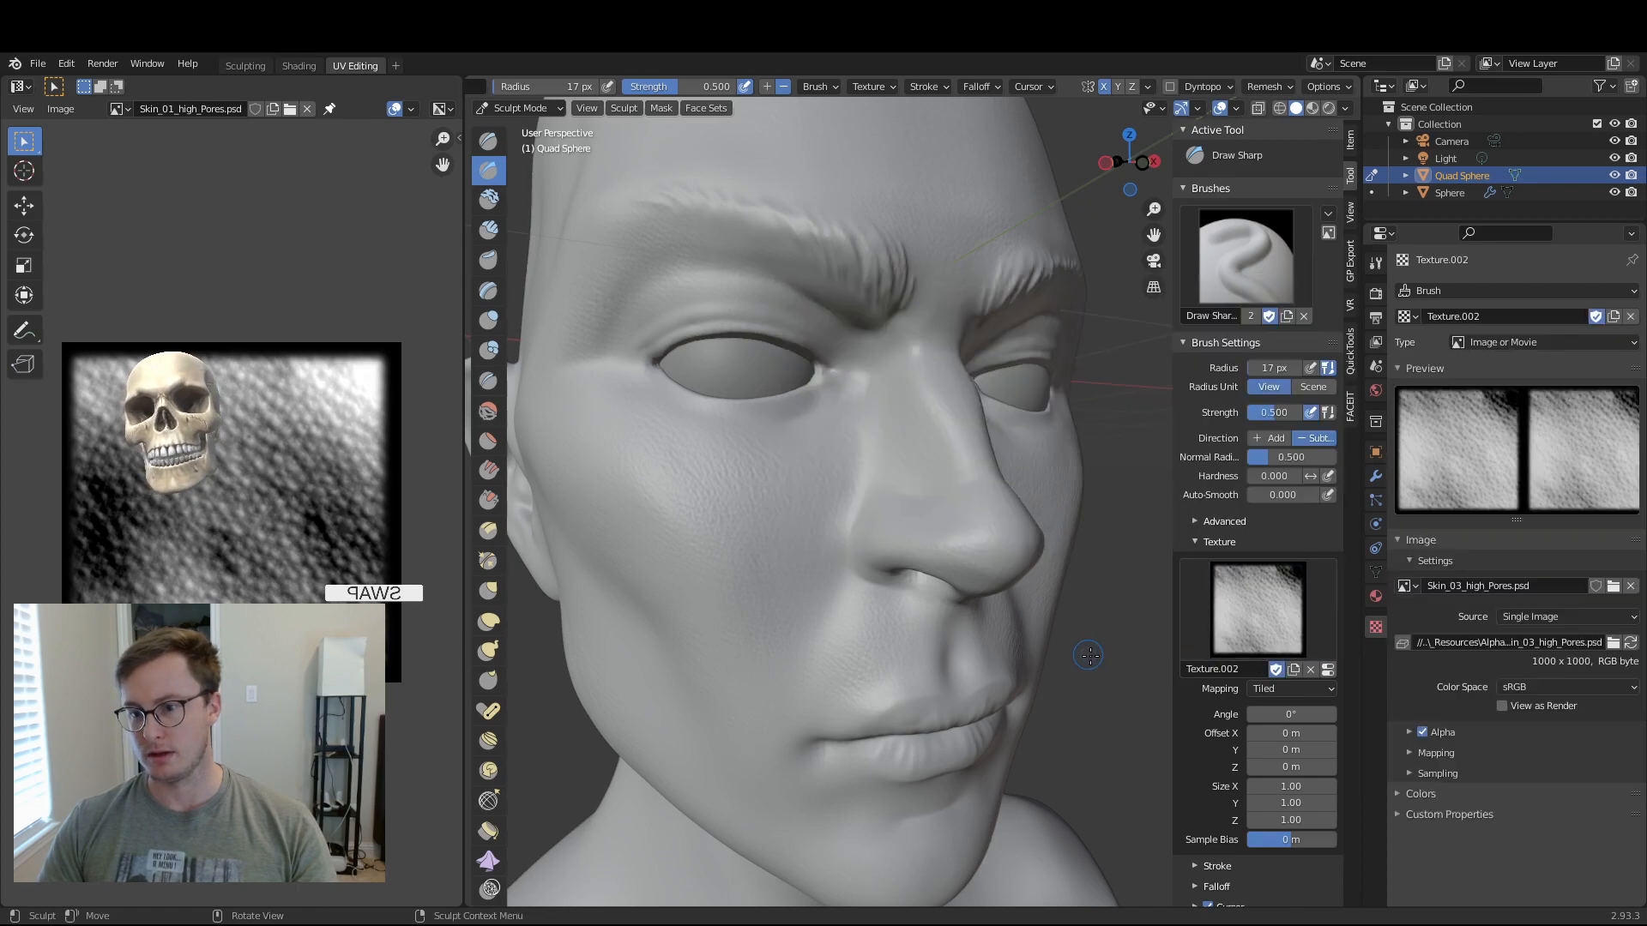
- Set the Draw Sharp brush radius to 50 px and its texture mapping to View Plane
{"action": "key", "text": "f"}
{"action": "left_click", "coordinate": [898, 346]}
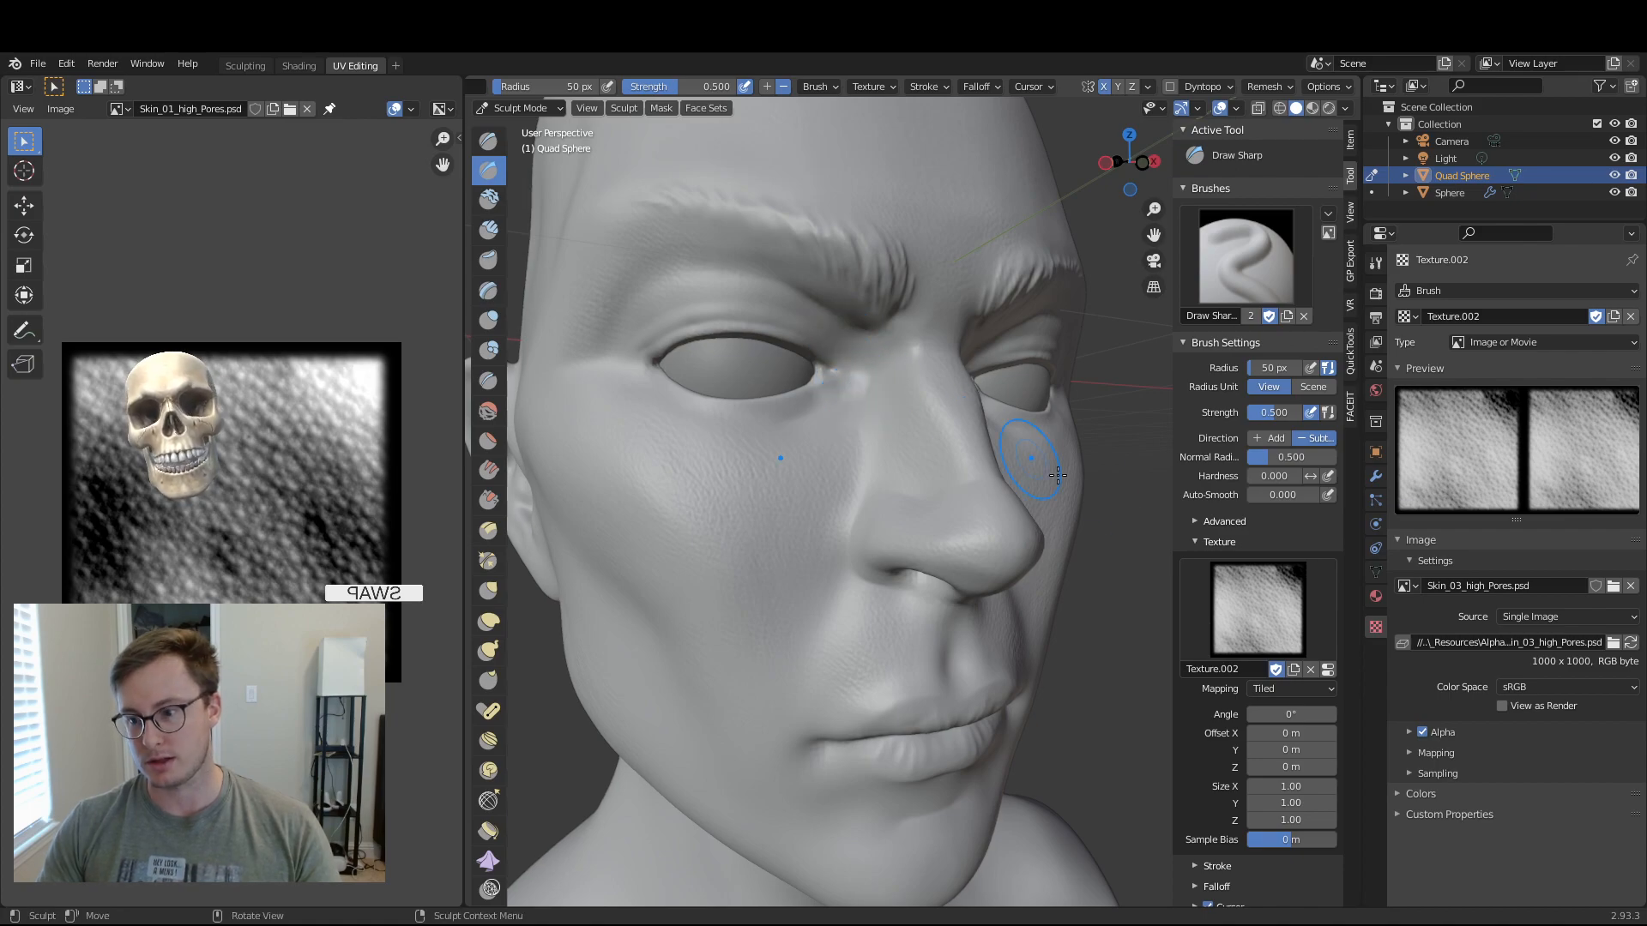
{"action": "left_click", "coordinate": [1267, 693]}
{"action": "left_click", "coordinate": [1266, 718]}
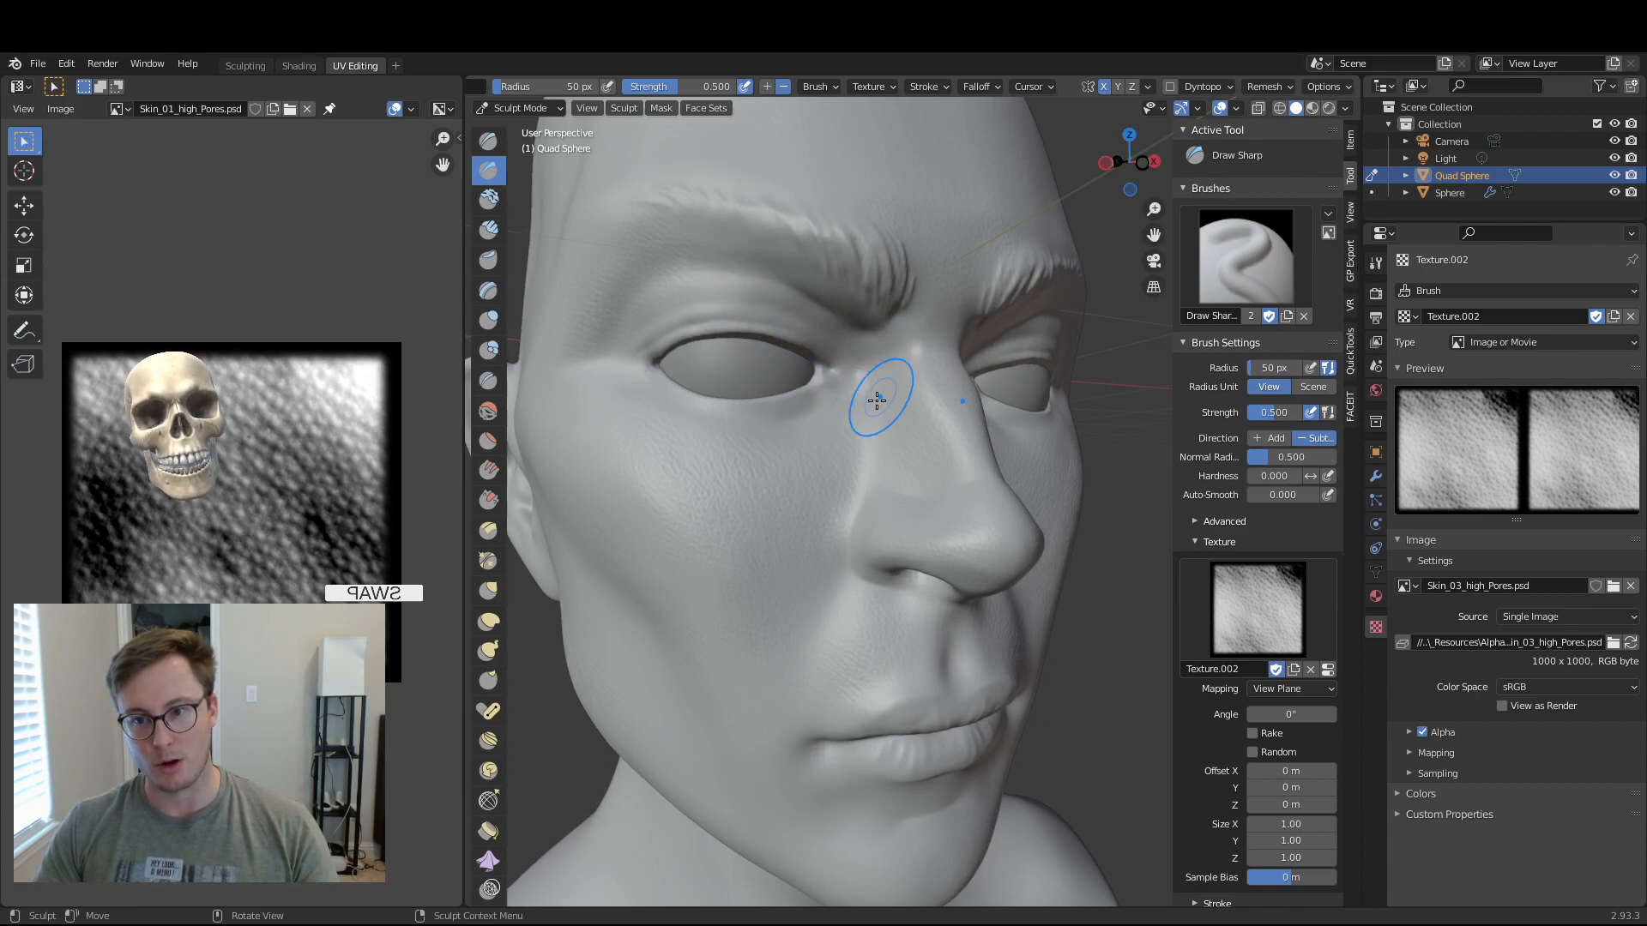
- Enlarge the brush radius to 82 px and remove the texture from the Draw Sharp brush
{"action": "left_click_drag", "start_coordinate": [1128, 164], "coordinate": [1106, 199]}
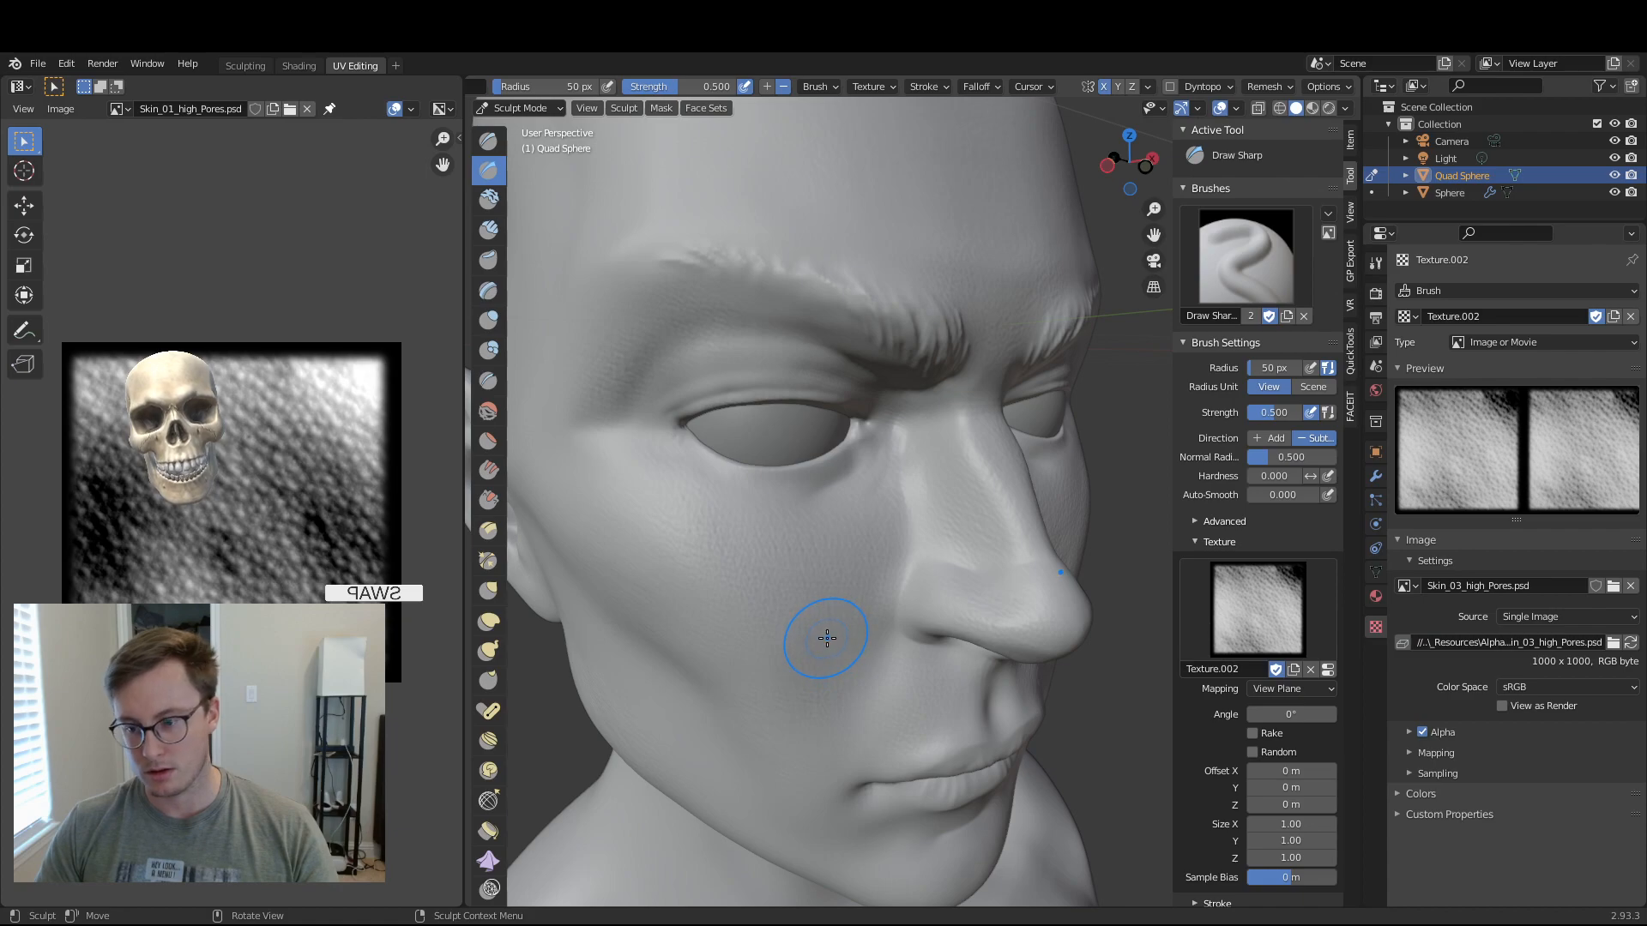
{"action": "left_click_drag", "start_coordinate": [1130, 167], "coordinate": [1106, 173]}
{"action": "key", "text": "bracketright"}
{"action": "key", "text": "bracketright"}
{"action": "key", "text": "bracketright"}
{"action": "key", "text": "bracketright"}
{"action": "key", "text": "bracketright"}
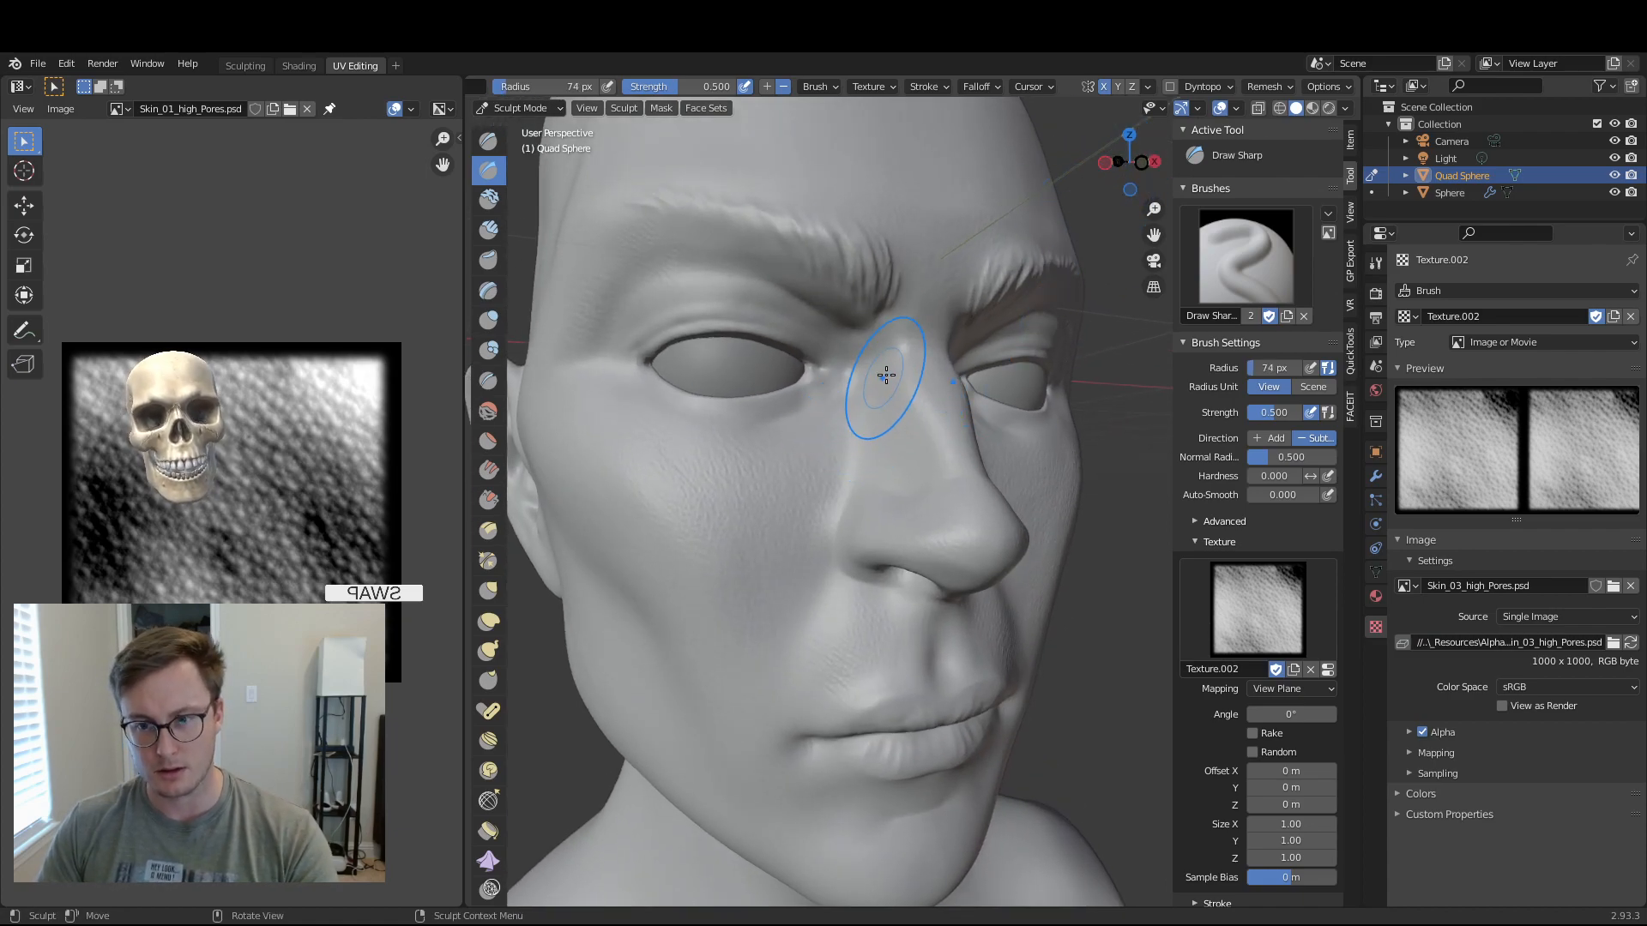
{"action": "left_click_drag", "start_coordinate": [1111, 150], "coordinate": [1109, 190]}
{"action": "key", "text": "q"}
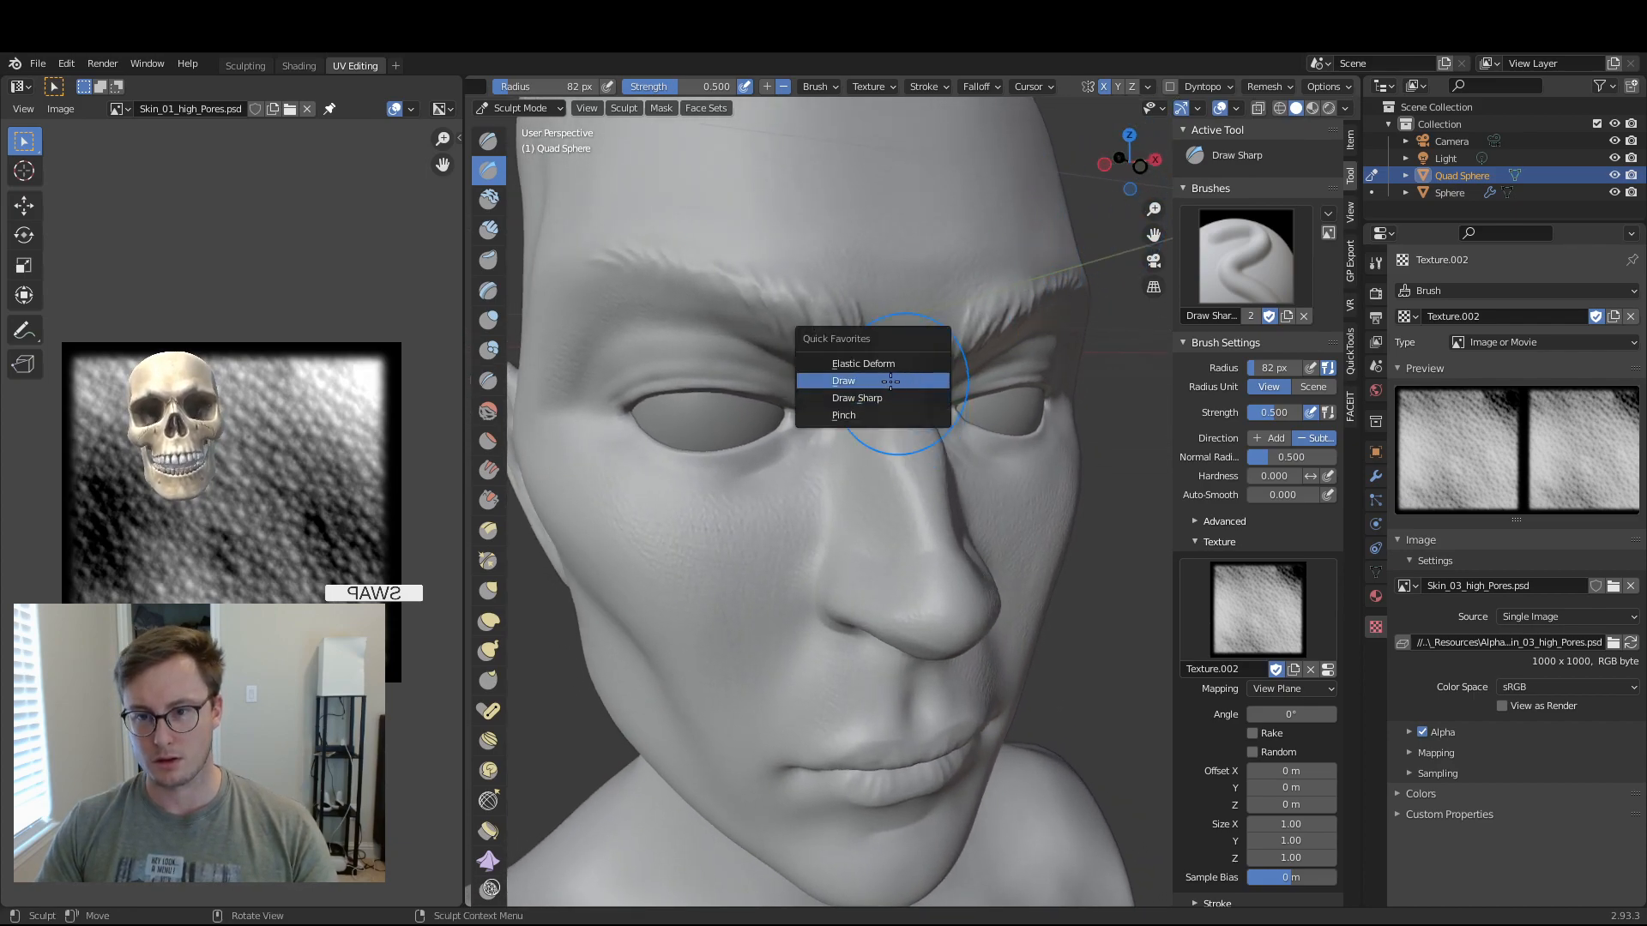
{"action": "left_click", "coordinate": [900, 395]}
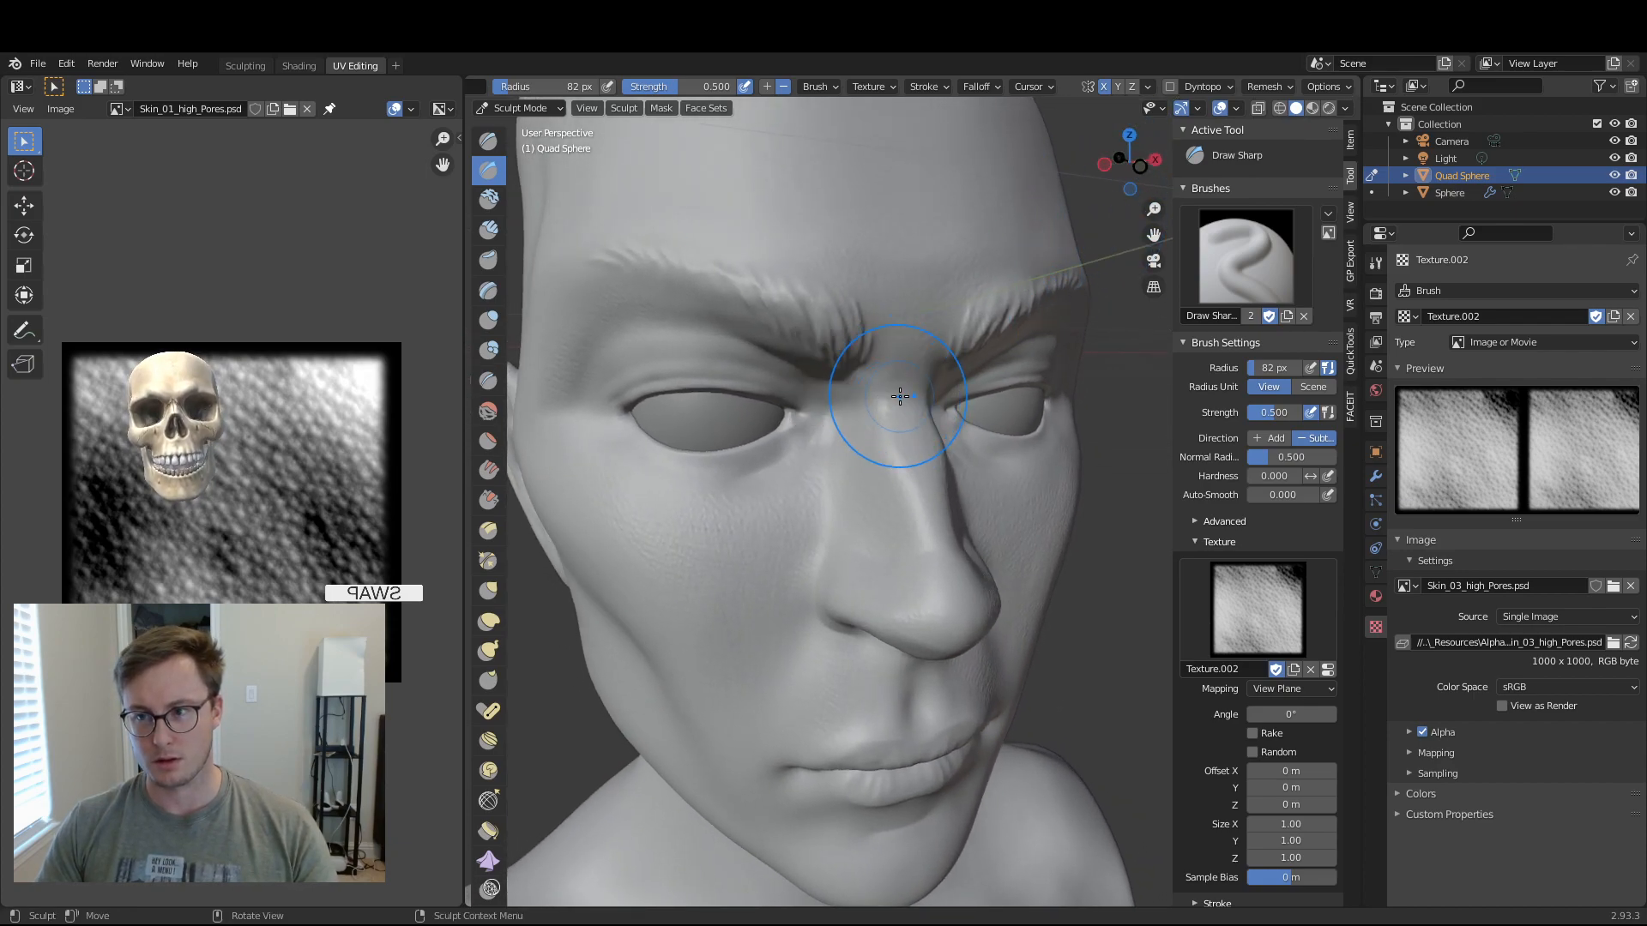
{"action": "left_click", "coordinate": [1310, 669]}
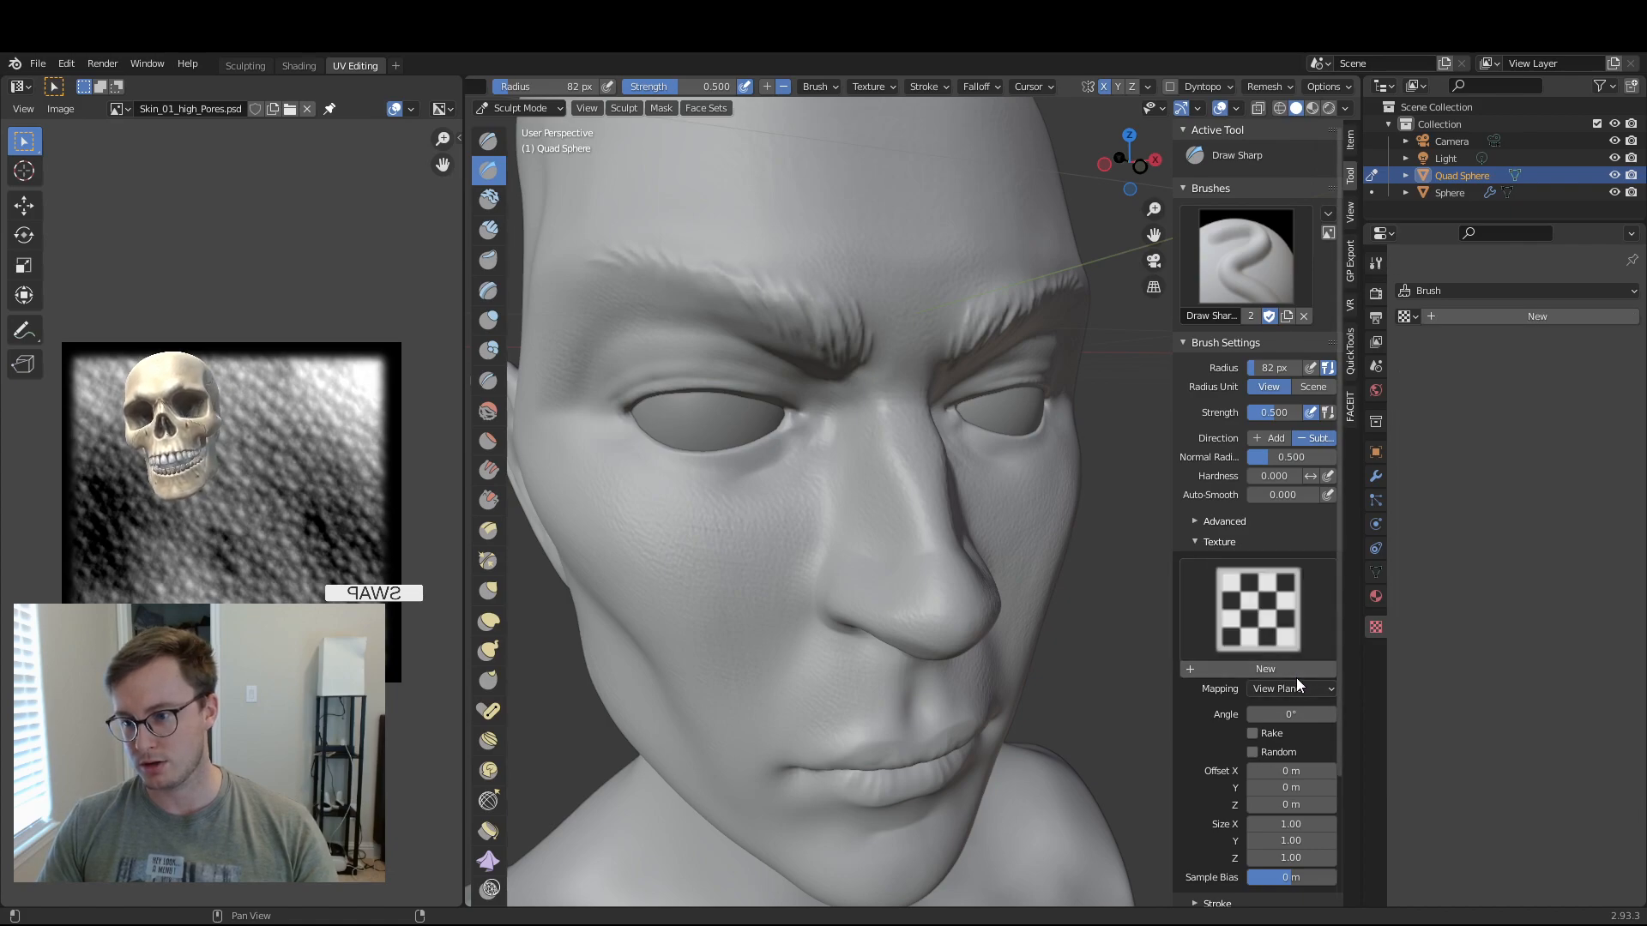
- Switch to the Draw brush, make a copy of it, and assign Texture.002 to the copy
{"action": "left_click", "coordinate": [1258, 249]}
{"action": "key", "text": "q"}
{"action": "left_click", "coordinate": [899, 450]}
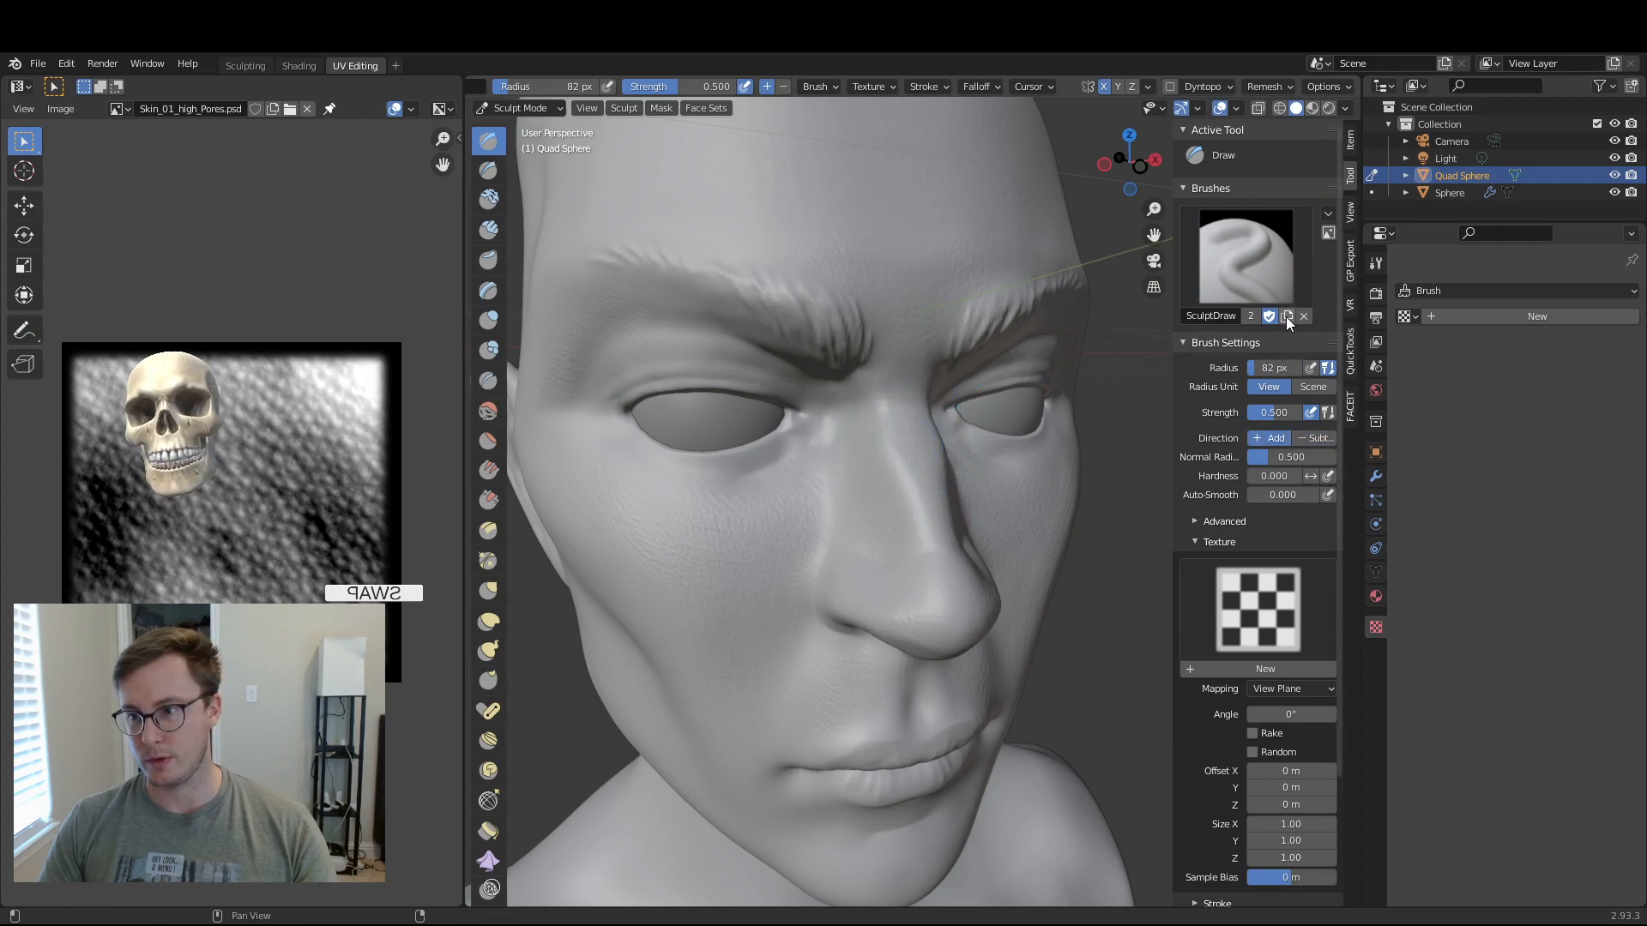
{"action": "left_click", "coordinate": [1249, 606]}
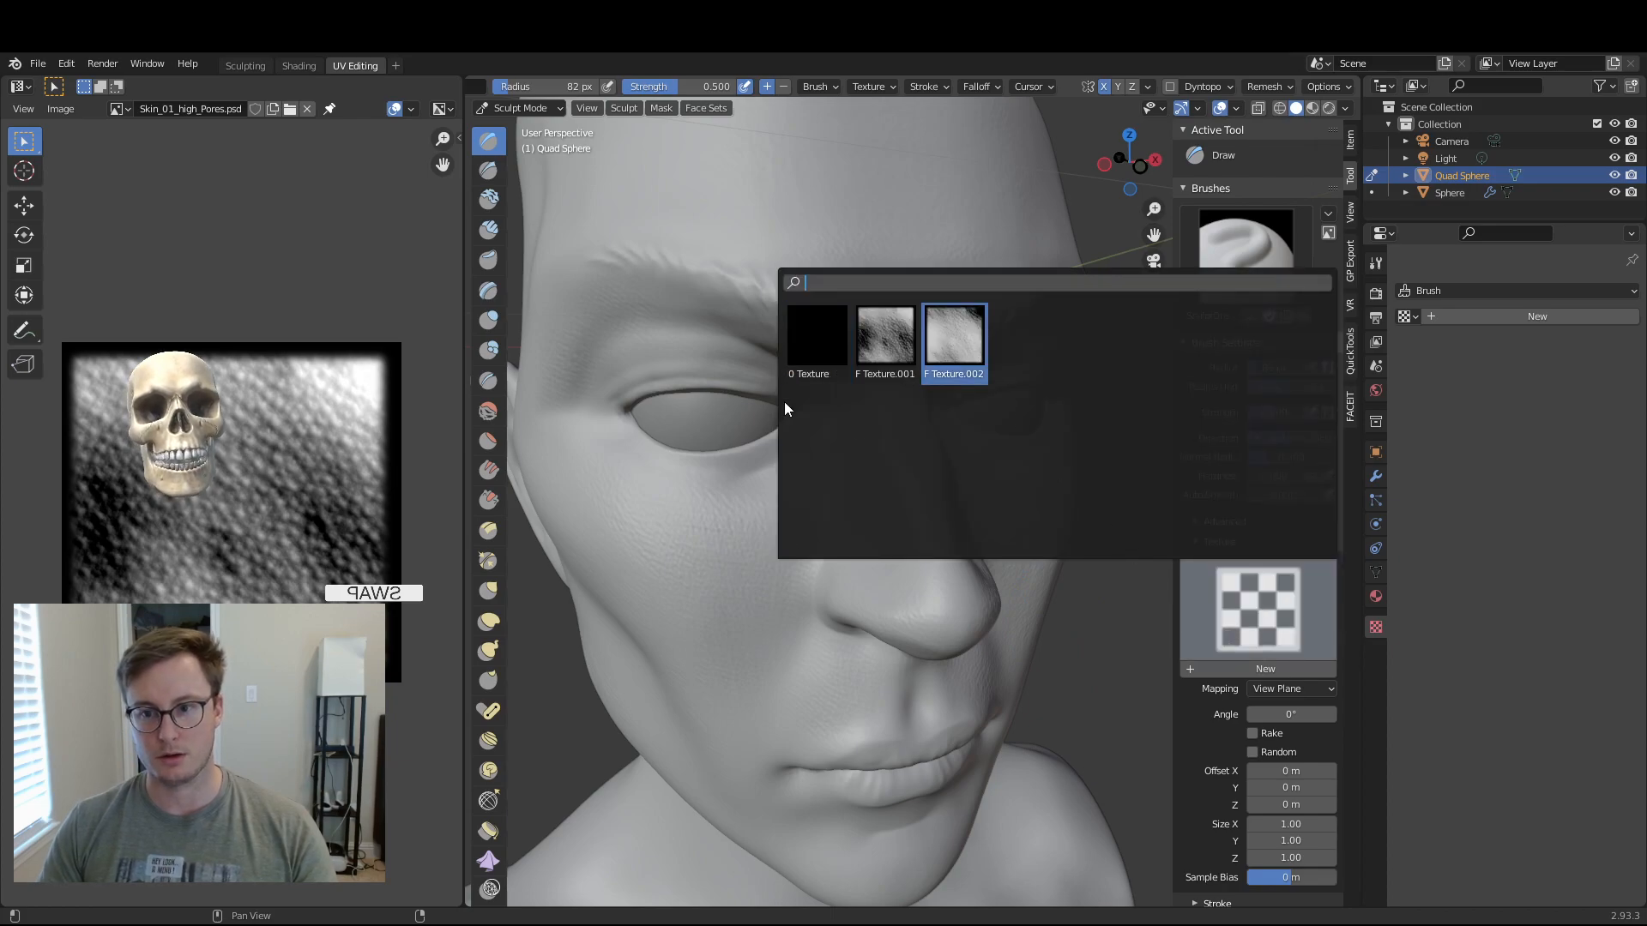
{"action": "key", "text": "Return"}
- Sculpt pore texture over the temple and cheekbone beside the eye, and smooth the area between ear and cheek
{"action": "mouse_move", "coordinate": [1114, 187]}
{"action": "left_mouse_down"}
{"action": "mouse_move", "coordinate": [1172, 143]}
{"action": "mouse_move", "coordinate": [1165, 125]}
{"action": "mouse_move", "coordinate": [1243, 138]}
{"action": "left_mouse_up"}
{"action": "left_click_drag", "start_coordinate": [692, 369], "coordinate": [727, 346]}
{"action": "left_click_drag", "start_coordinate": [836, 377], "coordinate": [849, 410]}
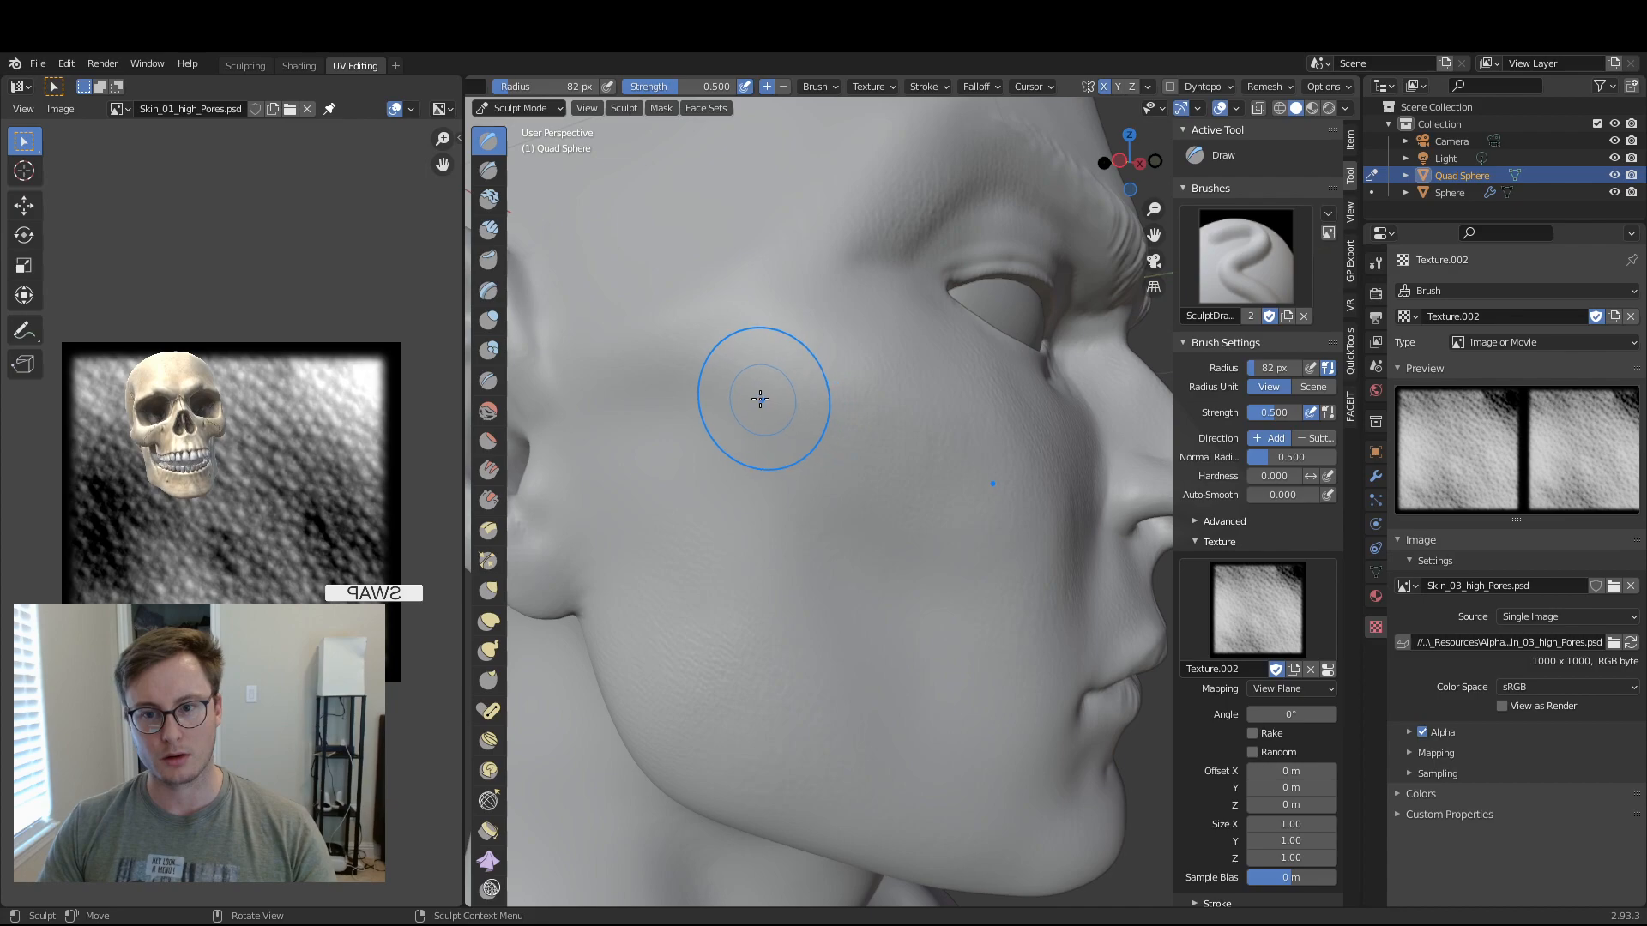
{"action": "mouse_move", "coordinate": [610, 401]}
{"action": "left_mouse_down", "text": "shift"}
{"action": "mouse_move", "coordinate": [739, 394]}
{"action": "mouse_move", "coordinate": [820, 441]}
{"action": "left_mouse_up", "text": "shift"}
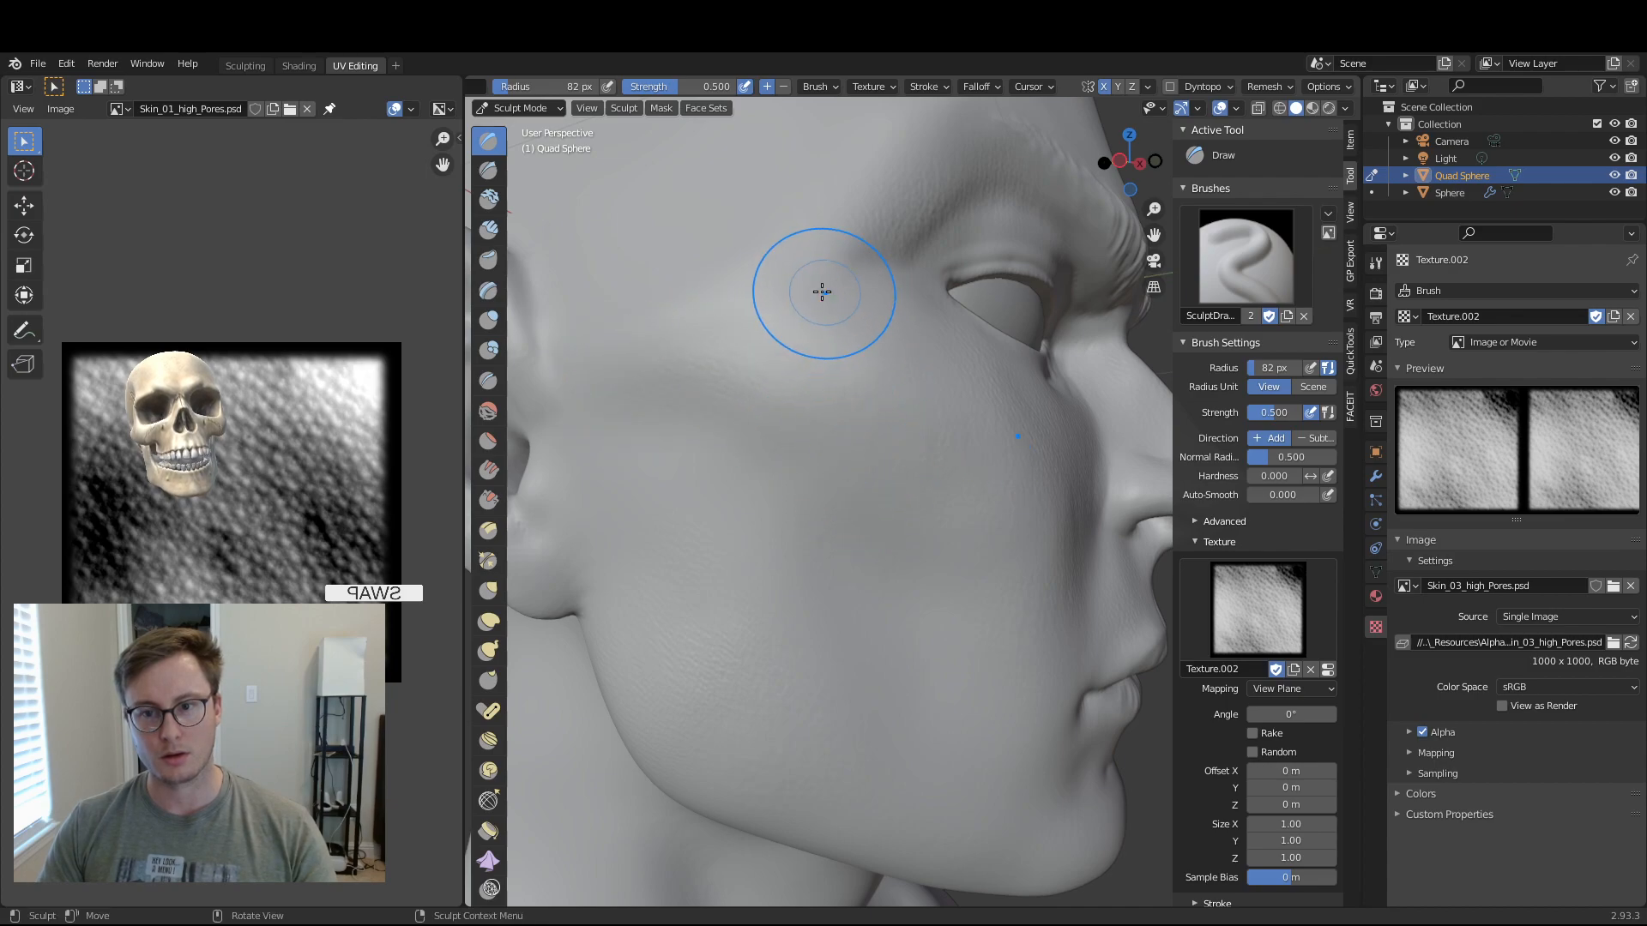
{"action": "left_click_drag", "start_coordinate": [1130, 162], "coordinate": [1130, 181]}
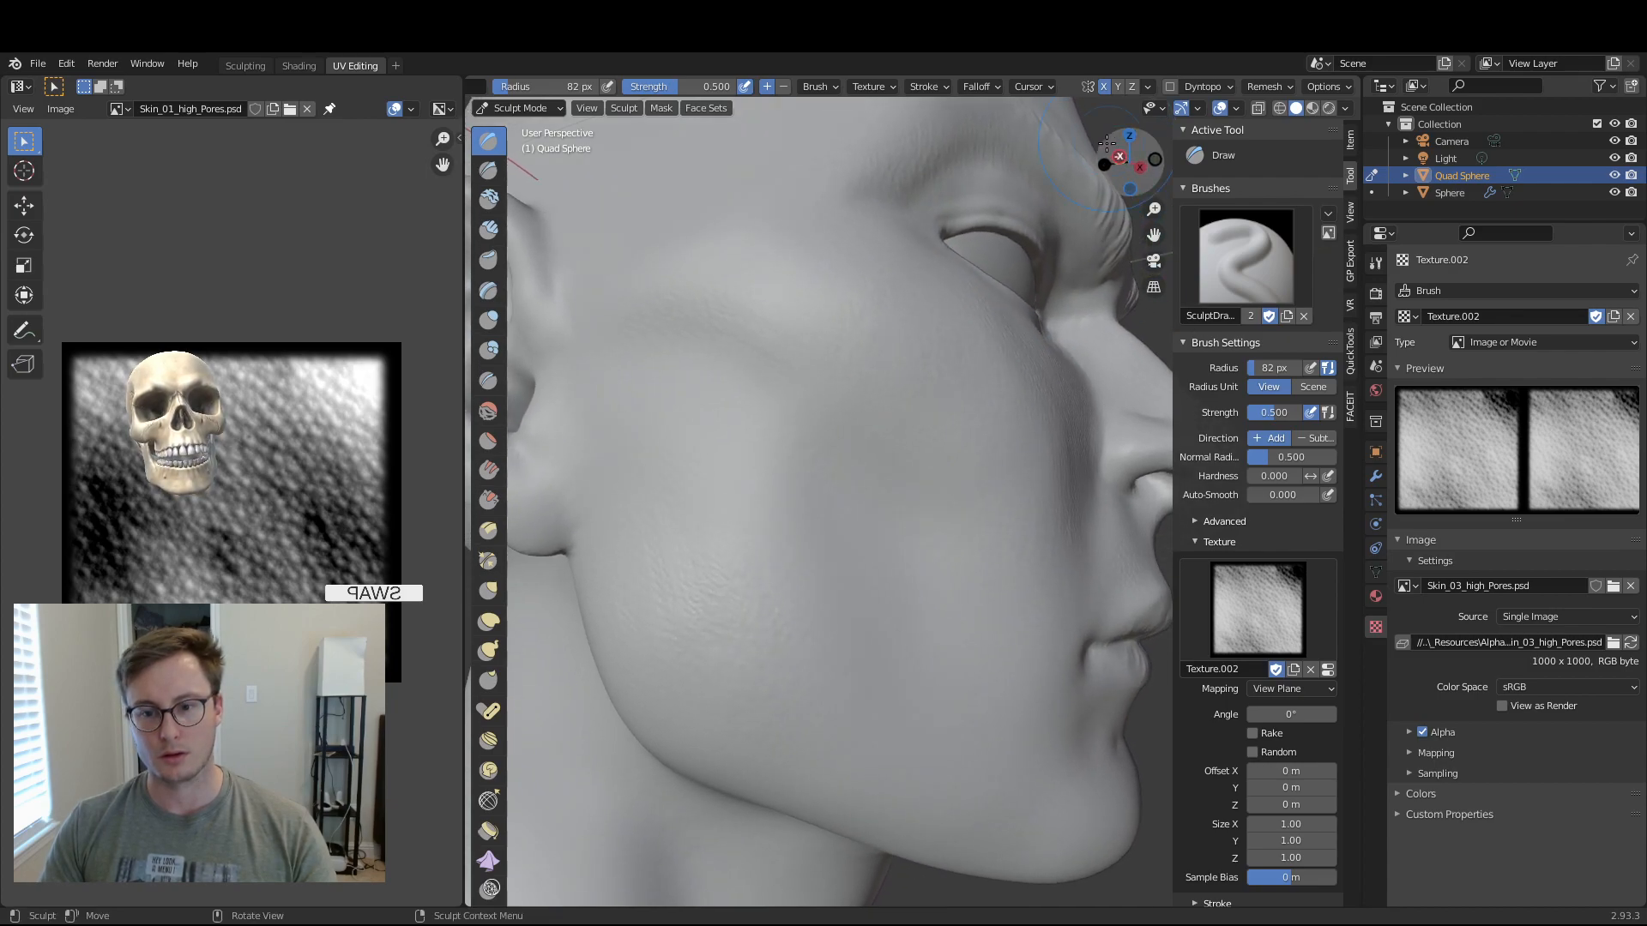
- Smooth the rear cheek and jaw, and sculpt pore texture along the jawline toward the chin
{"action": "mouse_move", "coordinate": [612, 400]}
{"action": "left_mouse_down"}
{"action": "mouse_move", "coordinate": [649, 566]}
{"action": "mouse_move", "coordinate": [690, 562]}
{"action": "left_mouse_up"}
{"action": "left_click_drag", "start_coordinate": [706, 364], "coordinate": [744, 603], "text": "shift"}
{"action": "mouse_move", "coordinate": [603, 513]}
{"action": "left_mouse_down", "text": "shift"}
{"action": "mouse_move", "coordinate": [598, 588]}
{"action": "mouse_move", "coordinate": [656, 697]}
{"action": "left_mouse_up", "text": "shift"}
{"action": "mouse_move", "coordinate": [620, 590]}
{"action": "left_mouse_down", "text": "shift"}
{"action": "mouse_move", "coordinate": [693, 719]}
{"action": "mouse_move", "coordinate": [909, 849]}
{"action": "left_mouse_up", "text": "shift"}
{"action": "left_click_drag", "start_coordinate": [754, 735], "coordinate": [1062, 868]}
{"action": "left_click_drag", "start_coordinate": [904, 754], "coordinate": [1111, 811]}
- Sculpt pore texture from the lower jaw to the chin and over the cheek beside the mouth corner
{"action": "left_click_drag", "start_coordinate": [1119, 163], "coordinate": [1057, 139]}
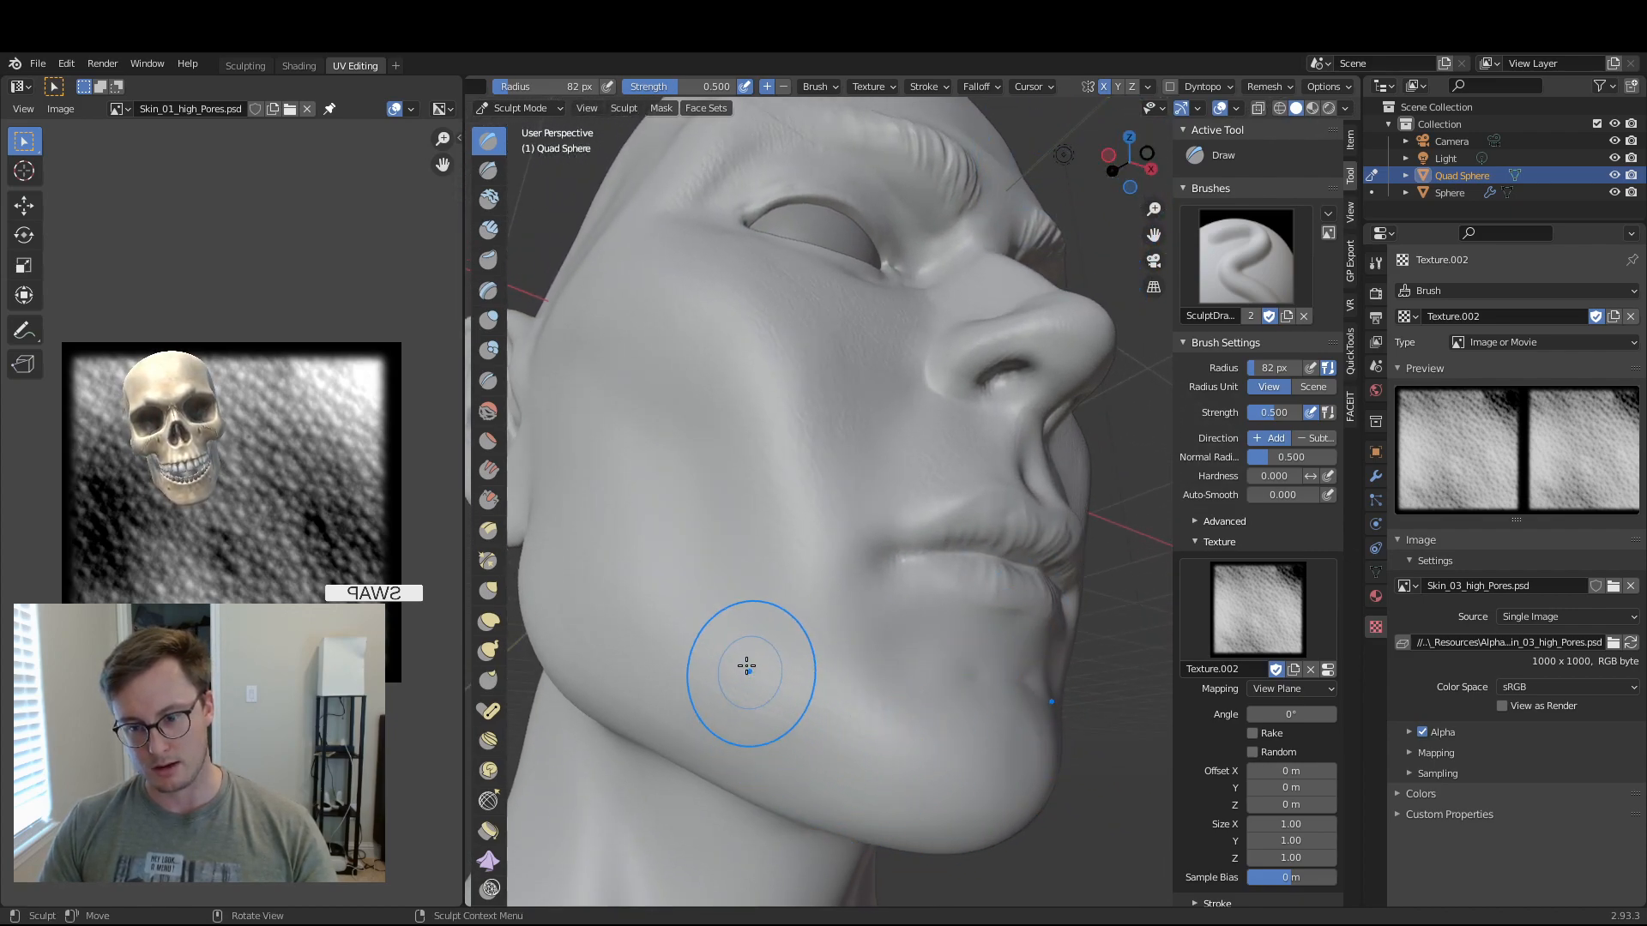
{"action": "mouse_move", "coordinate": [731, 674]}
{"action": "left_mouse_down"}
{"action": "mouse_move", "coordinate": [882, 731]}
{"action": "mouse_move", "coordinate": [986, 718]}
{"action": "mouse_move", "coordinate": [950, 805]}
{"action": "mouse_move", "coordinate": [987, 746]}
{"action": "mouse_move", "coordinate": [941, 750]}
{"action": "mouse_move", "coordinate": [948, 790]}
{"action": "mouse_move", "coordinate": [975, 800]}
{"action": "left_mouse_up"}
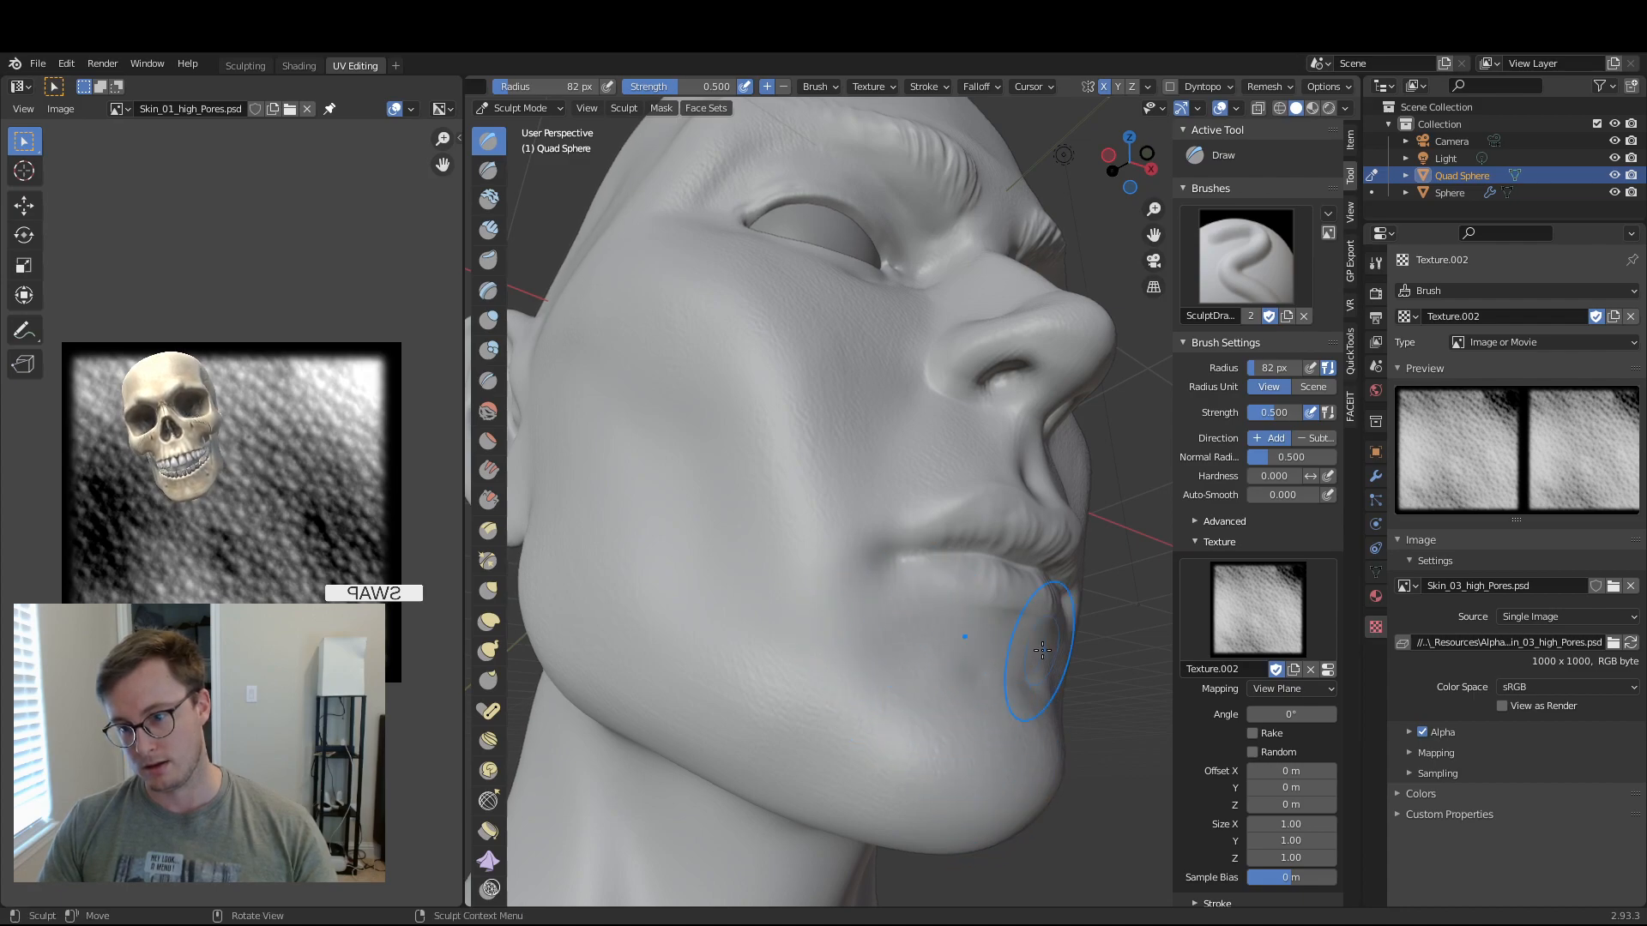
{"action": "left_click_drag", "start_coordinate": [808, 570], "coordinate": [846, 656]}
{"action": "left_click_drag", "start_coordinate": [815, 565], "coordinate": [869, 681]}
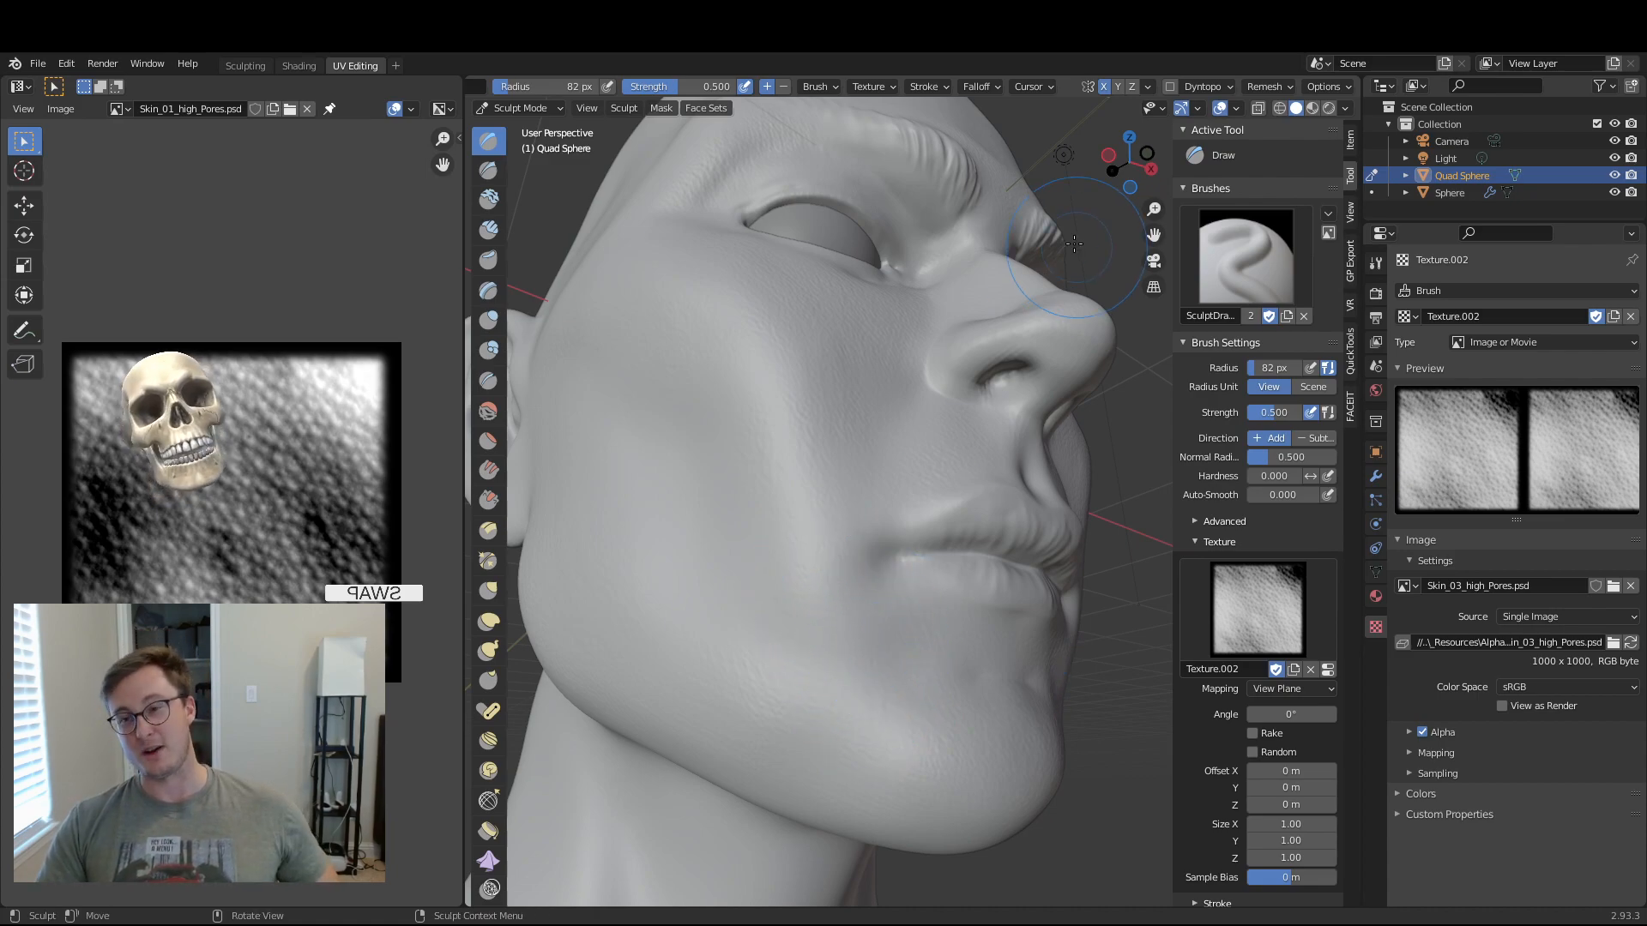
{"action": "mouse_move", "coordinate": [1119, 158]}
{"action": "left_mouse_down"}
{"action": "mouse_move", "coordinate": [1036, 194]}
{"action": "mouse_move", "coordinate": [1052, 207]}
{"action": "left_mouse_up"}
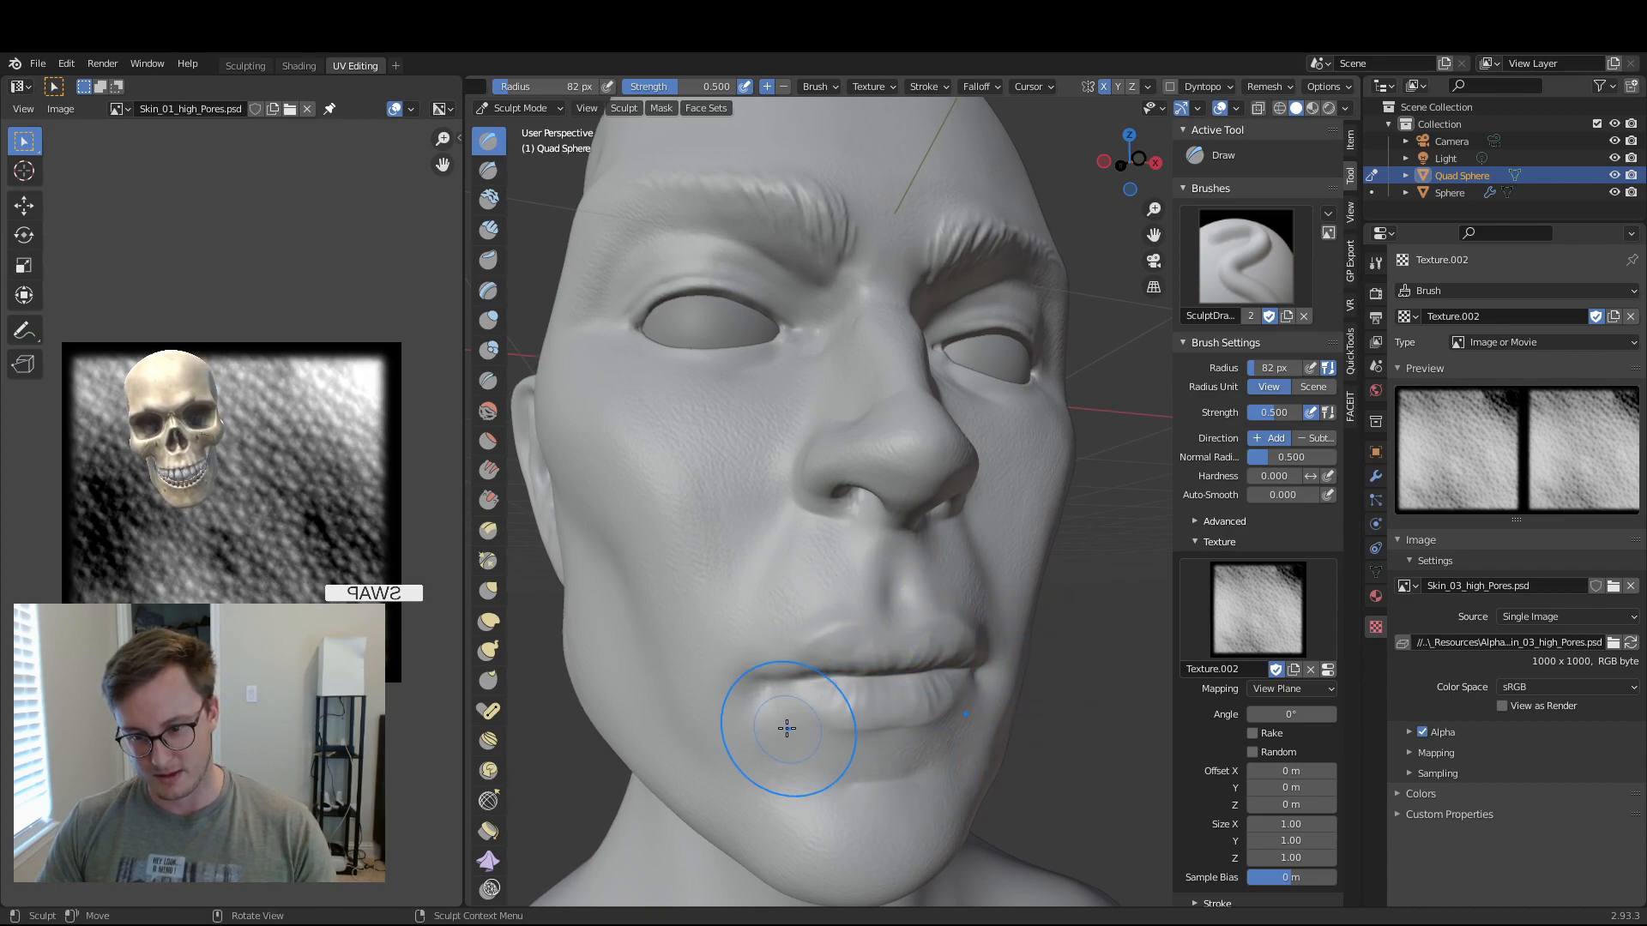
{"action": "left_click_drag", "start_coordinate": [1122, 174], "coordinate": [1145, 343]}
{"action": "left_click_drag", "start_coordinate": [1124, 168], "coordinate": [1021, 164]}
{"action": "left_click_drag", "start_coordinate": [1153, 210], "coordinate": [1151, 105]}
{"action": "left_click_drag", "start_coordinate": [1129, 162], "coordinate": [1258, 187]}
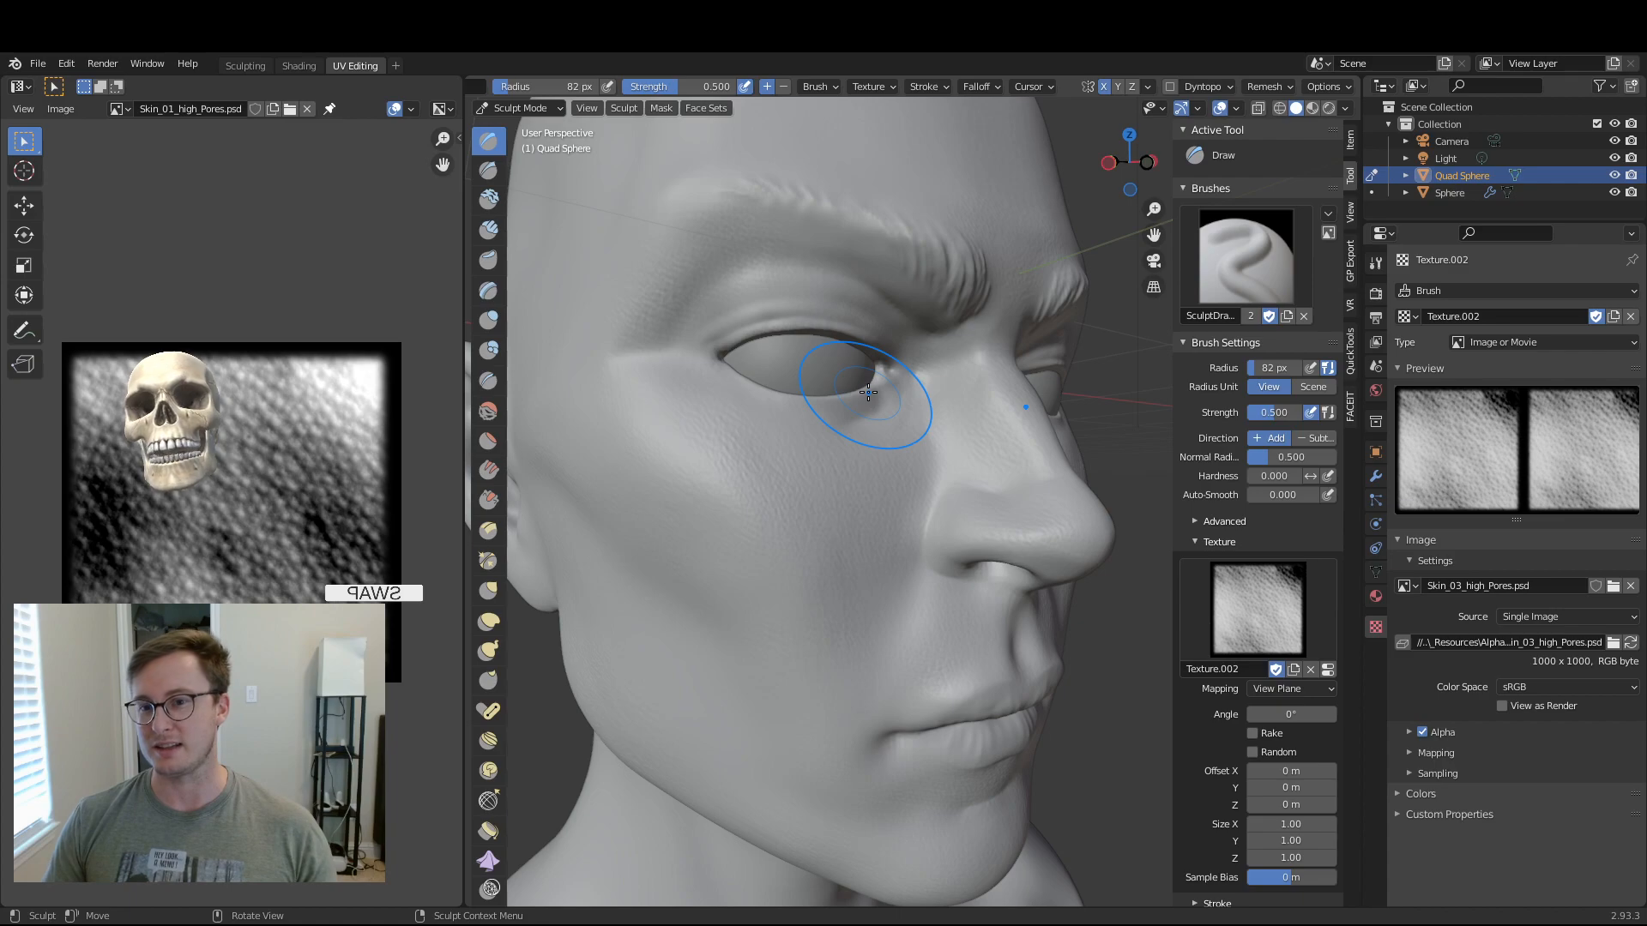
- Switch to Draw Sharp at 25 px and sculpt an inverted stroke along the skin fold beyond the outer eye corner
{"action": "mouse_move", "coordinate": [1131, 172]}
{"action": "left_mouse_down"}
{"action": "mouse_move", "coordinate": [1132, 219]}
{"action": "mouse_move", "coordinate": [1140, 202]}
{"action": "mouse_move", "coordinate": [1125, 225]}
{"action": "mouse_move", "coordinate": [1136, 200]}
{"action": "left_mouse_up"}
{"action": "key", "text": "q"}
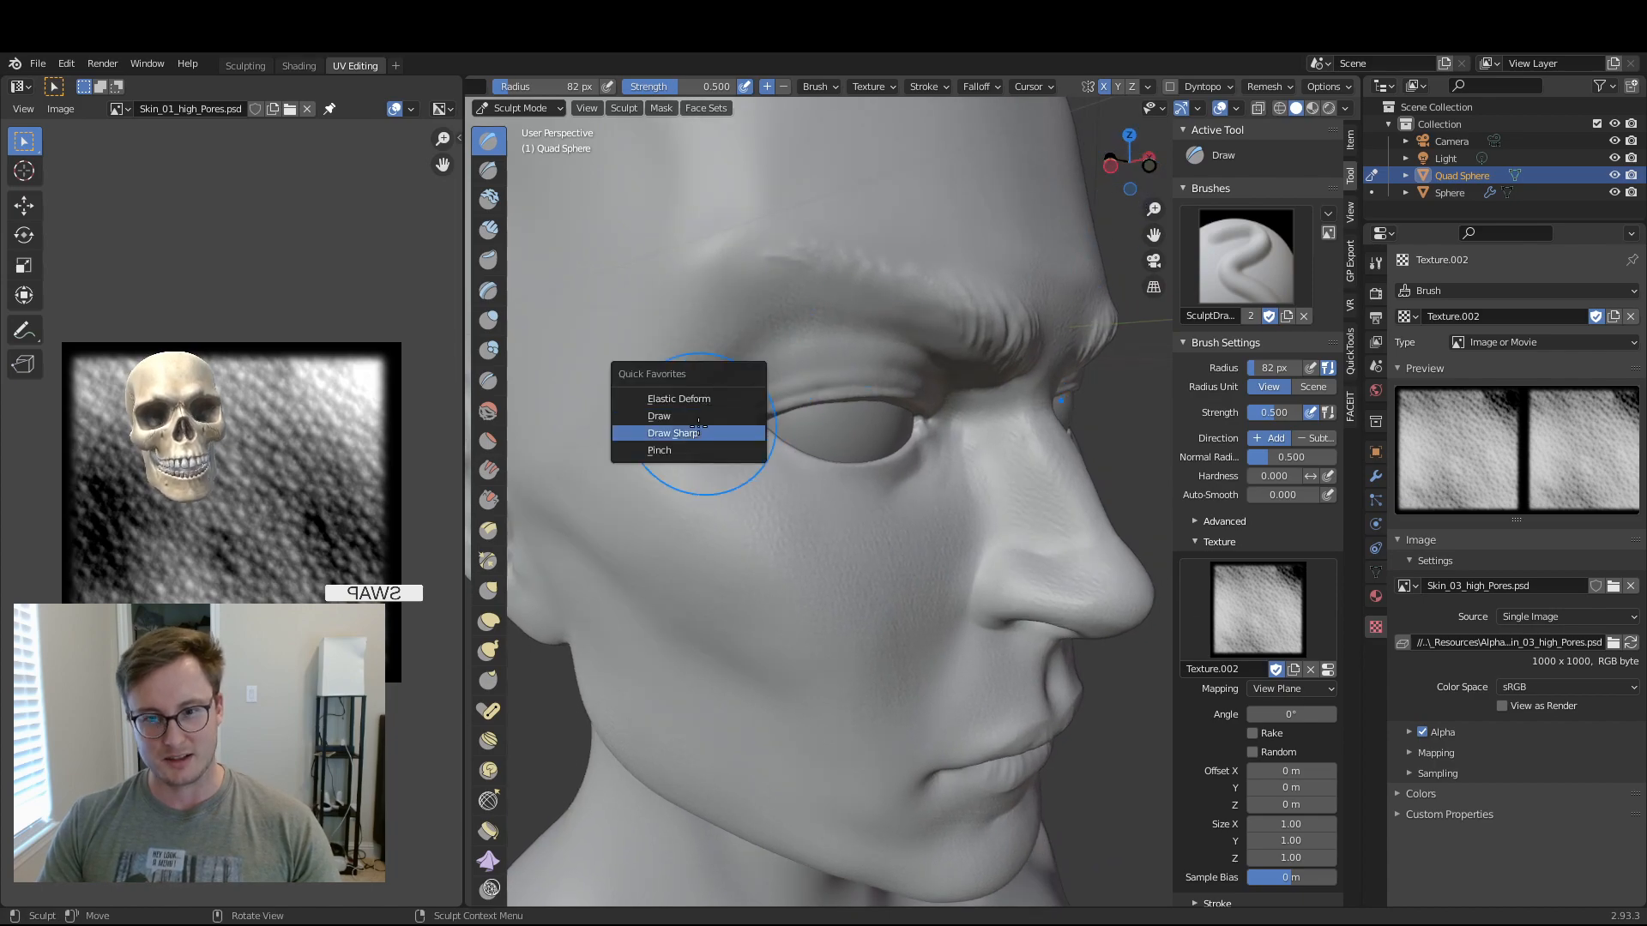
{"action": "left_click", "coordinate": [690, 435]}
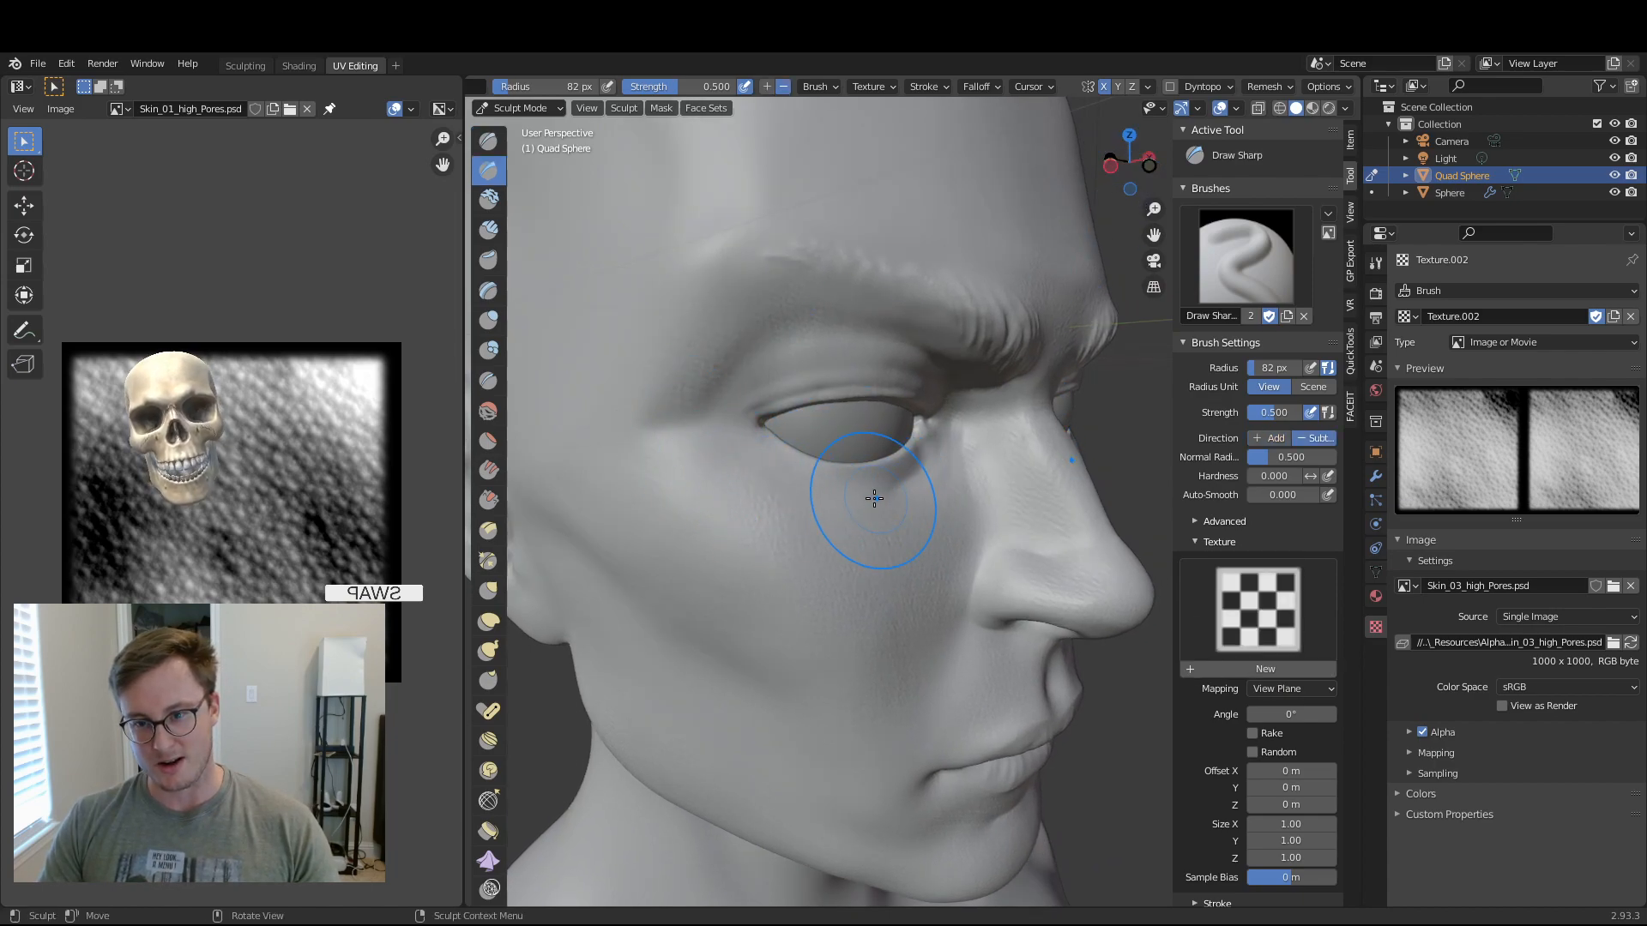
{"action": "key", "text": "bracketleft"}
{"action": "key", "text": "bracketleft"}
{"action": "key", "text": "bracketleft"}
{"action": "key", "text": "bracketleft"}
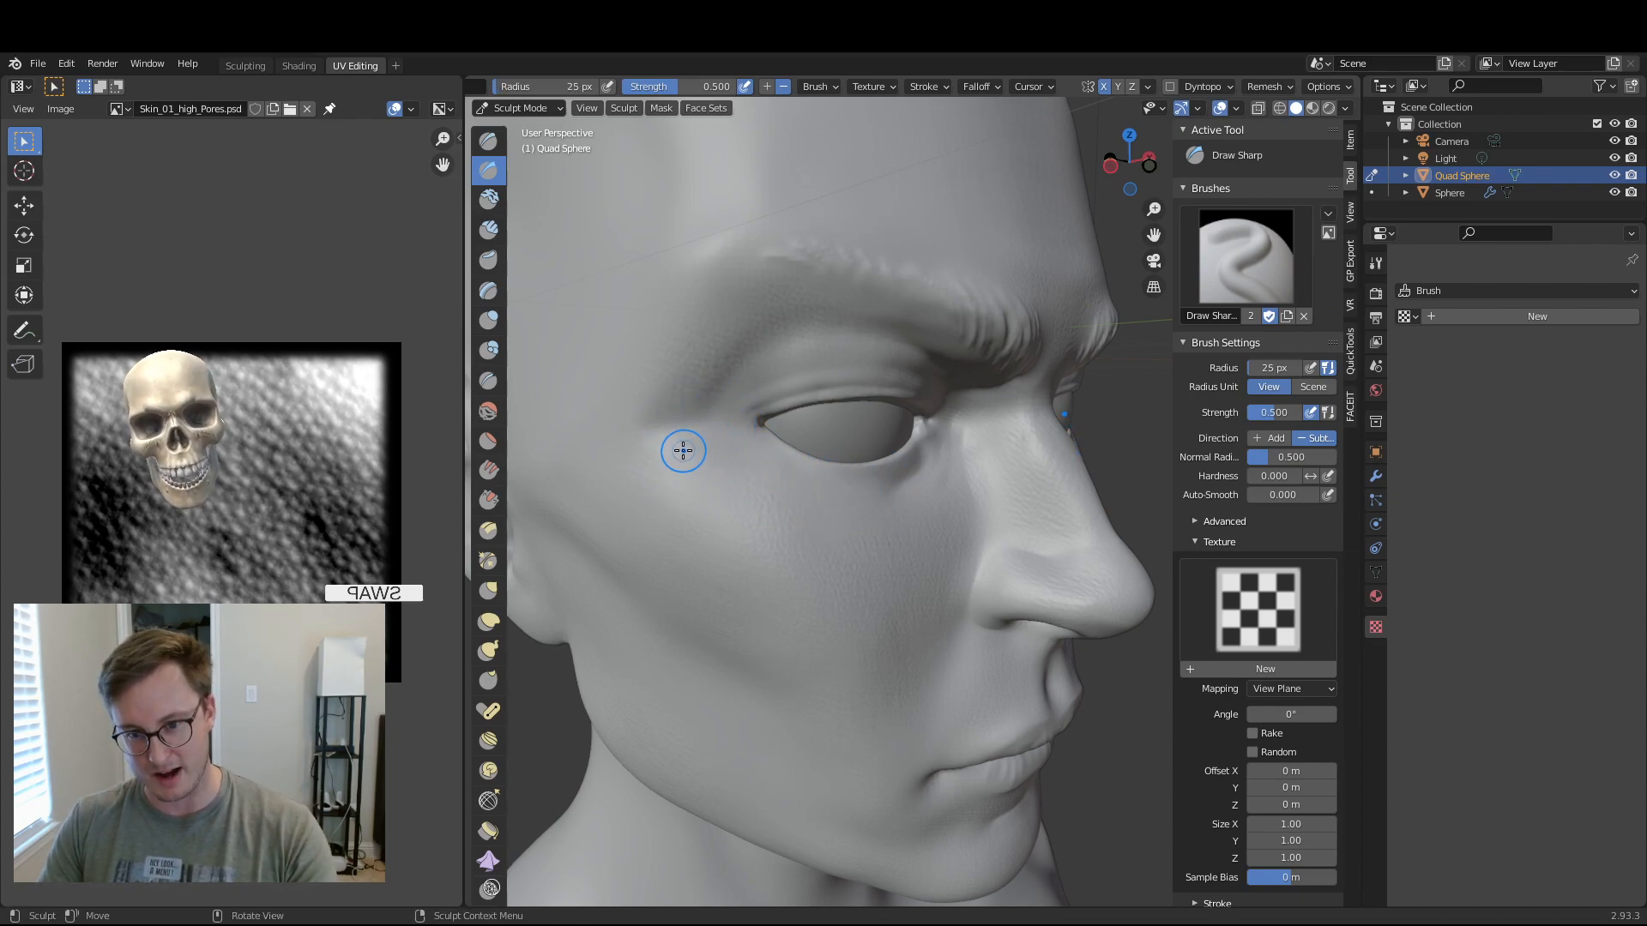
{"action": "left_click_drag", "start_coordinate": [628, 438], "coordinate": [715, 426], "text": "ctrl"}
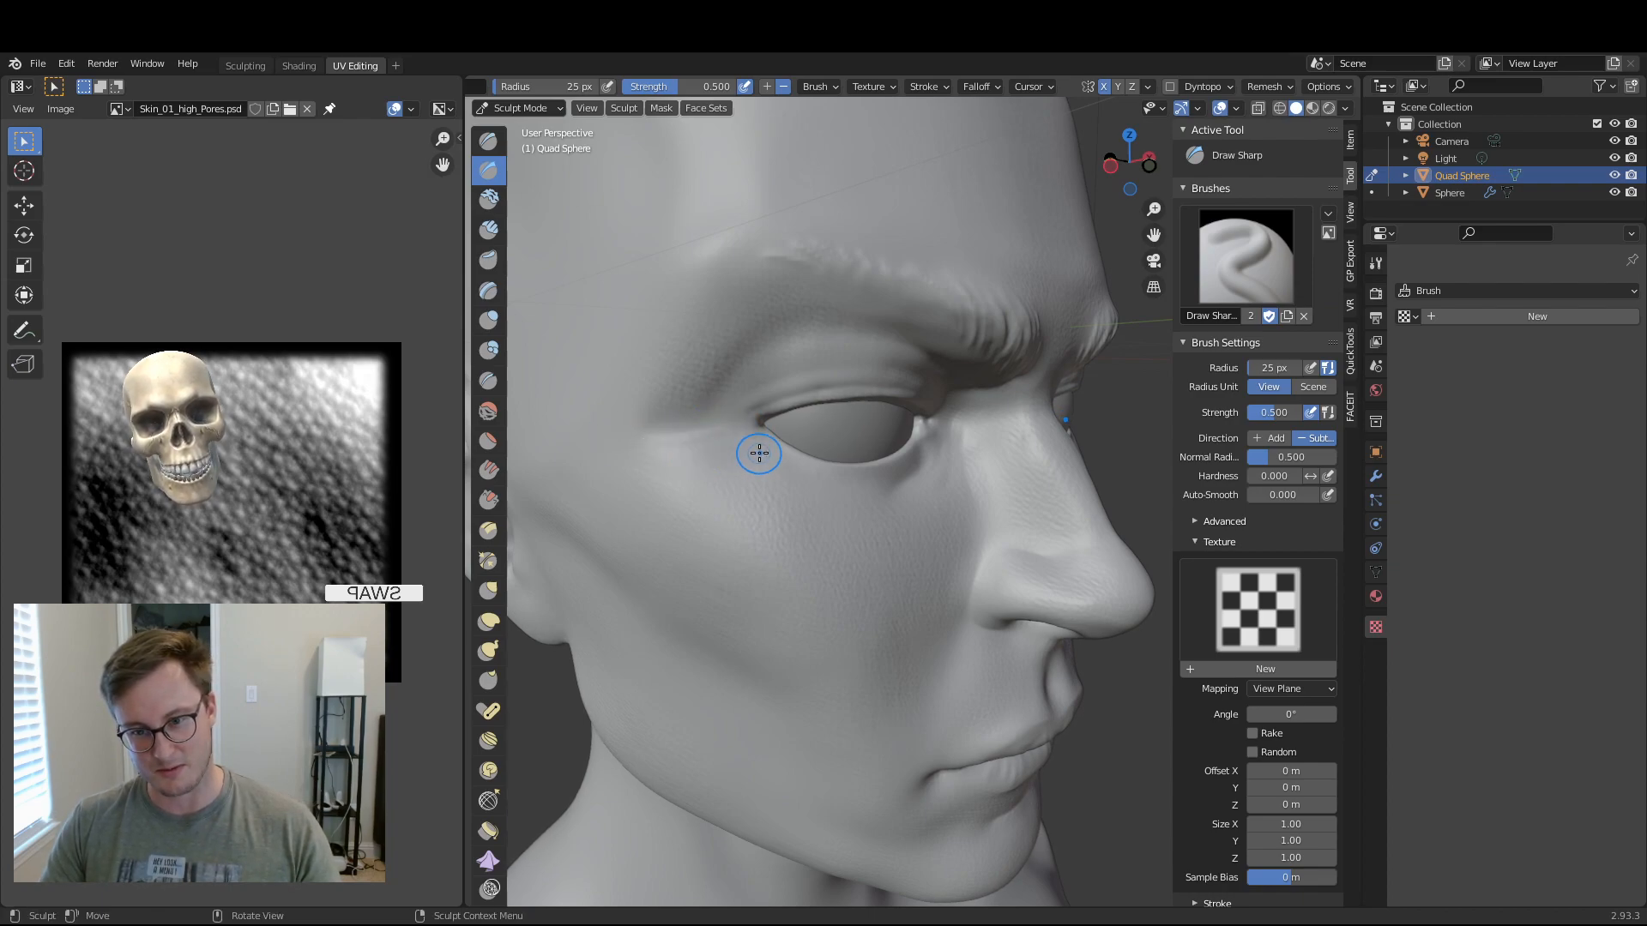
- Carve the tear duct detail at the inner eye corner with short Draw Sharp strokes
{"action": "left_click_drag", "start_coordinate": [1102, 167], "coordinate": [1064, 171]}
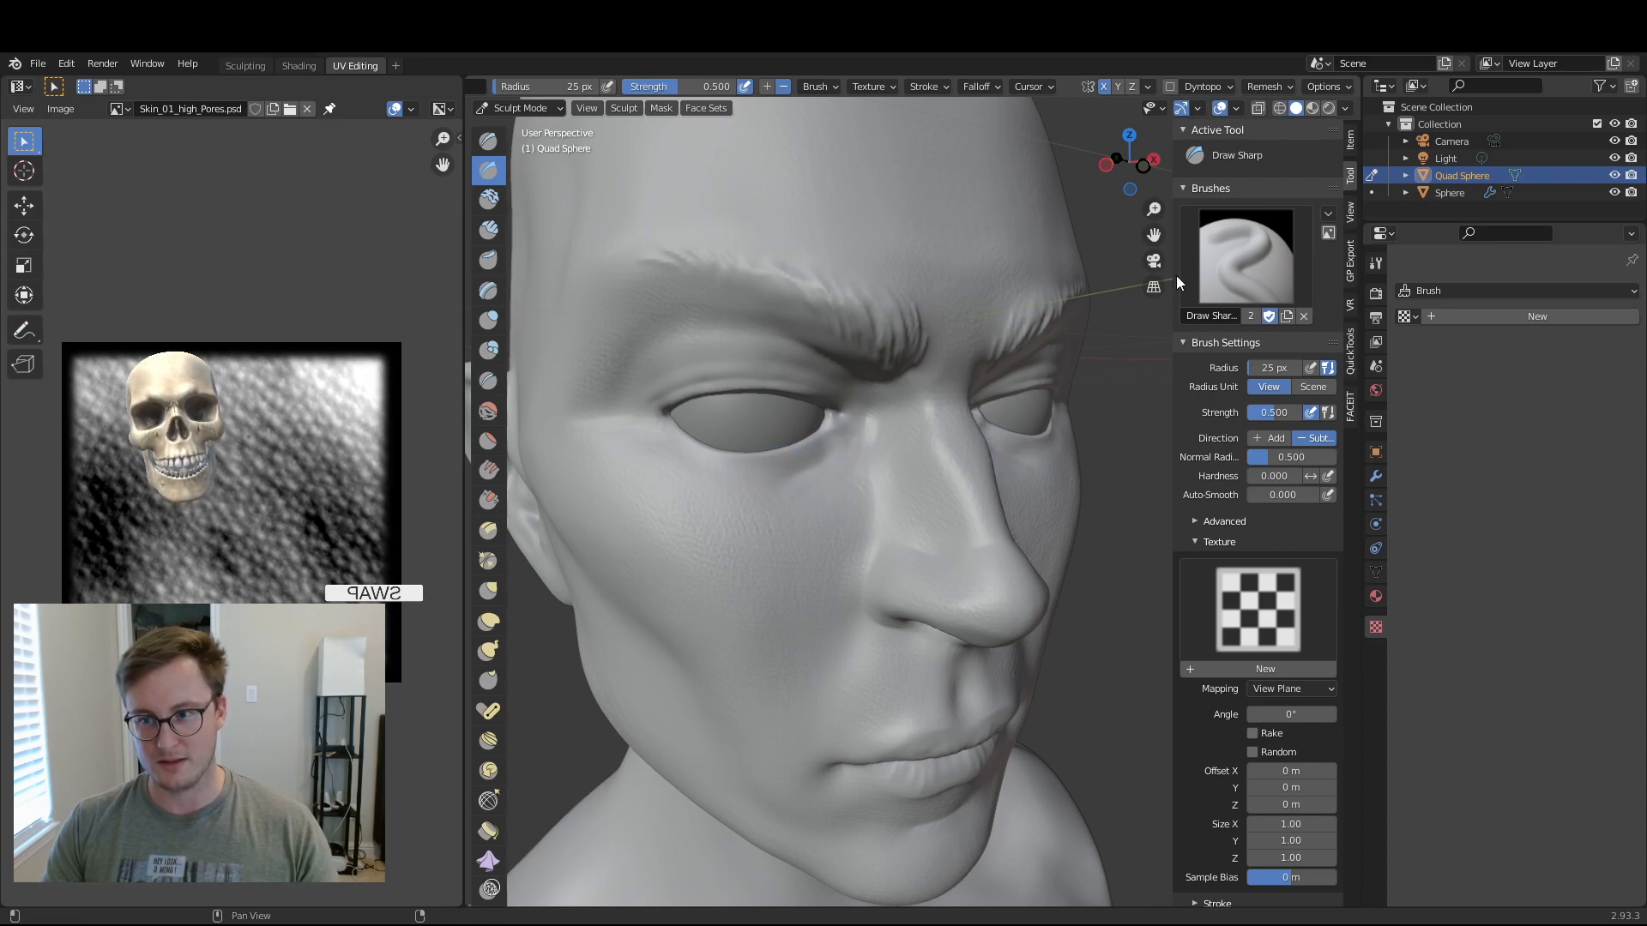
{"action": "left_click_drag", "start_coordinate": [1153, 210], "coordinate": [1195, 162]}
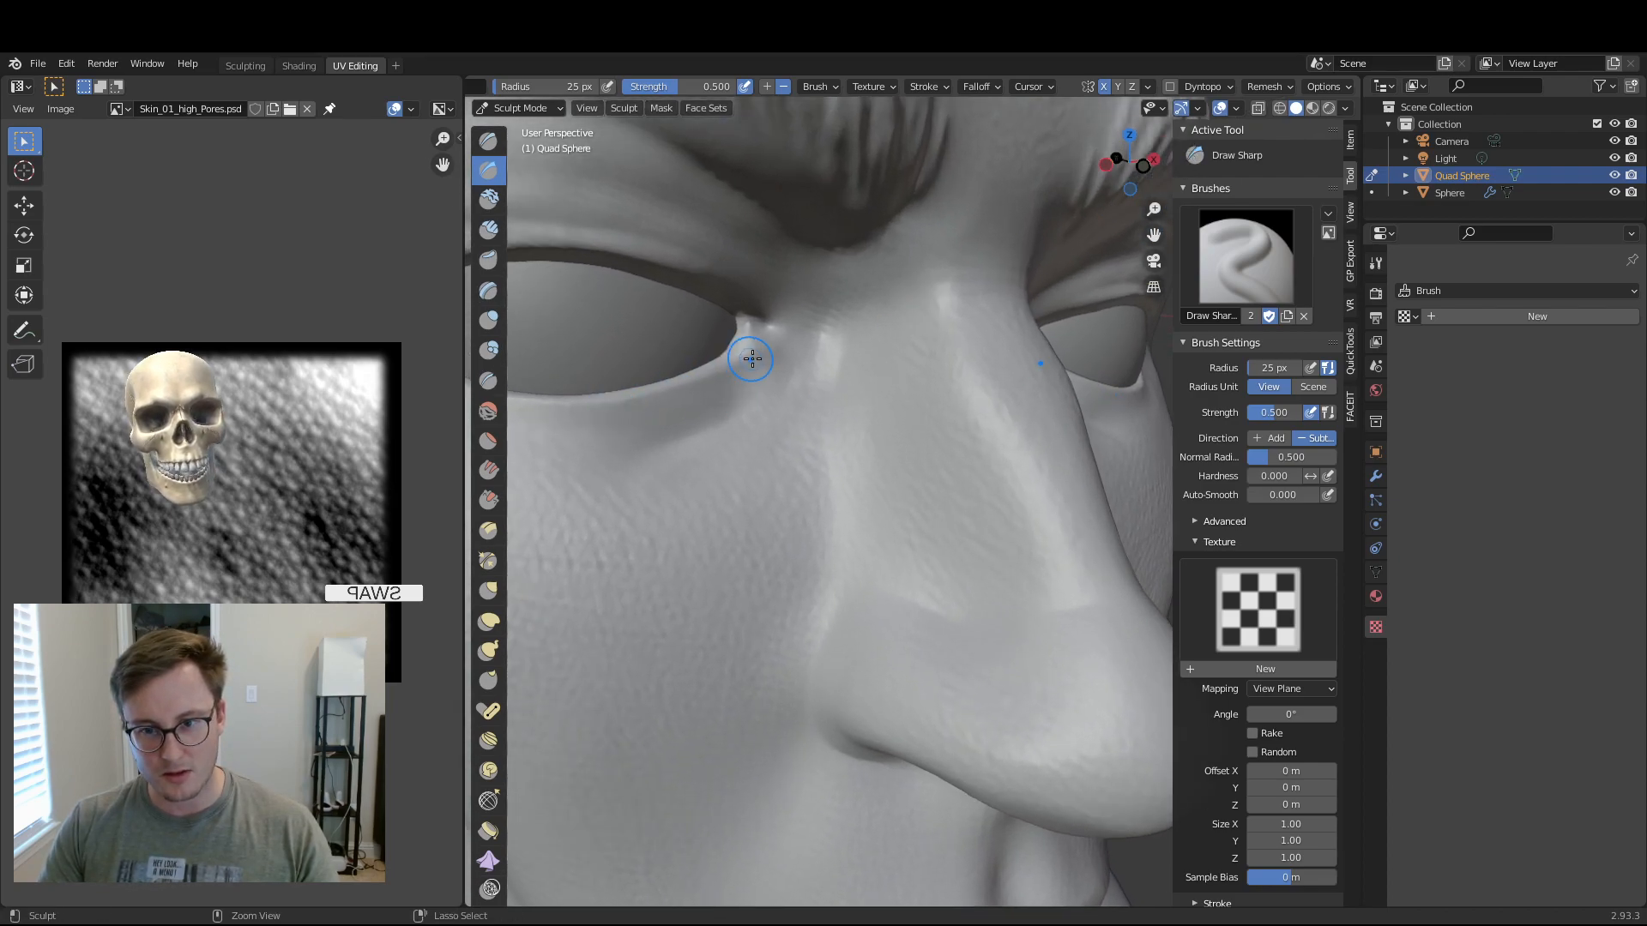
{"action": "left_click_drag", "start_coordinate": [746, 343], "coordinate": [751, 334]}
{"action": "left_click_drag", "start_coordinate": [751, 335], "coordinate": [761, 324]}
{"action": "left_click_drag", "start_coordinate": [756, 324], "coordinate": [763, 322]}
{"action": "mouse_move", "coordinate": [765, 319]}
{"action": "left_mouse_down"}
{"action": "mouse_move", "coordinate": [786, 340]}
{"action": "mouse_move", "coordinate": [754, 294]}
{"action": "mouse_move", "coordinate": [766, 276]}
{"action": "mouse_move", "coordinate": [771, 290]}
{"action": "left_mouse_up"}
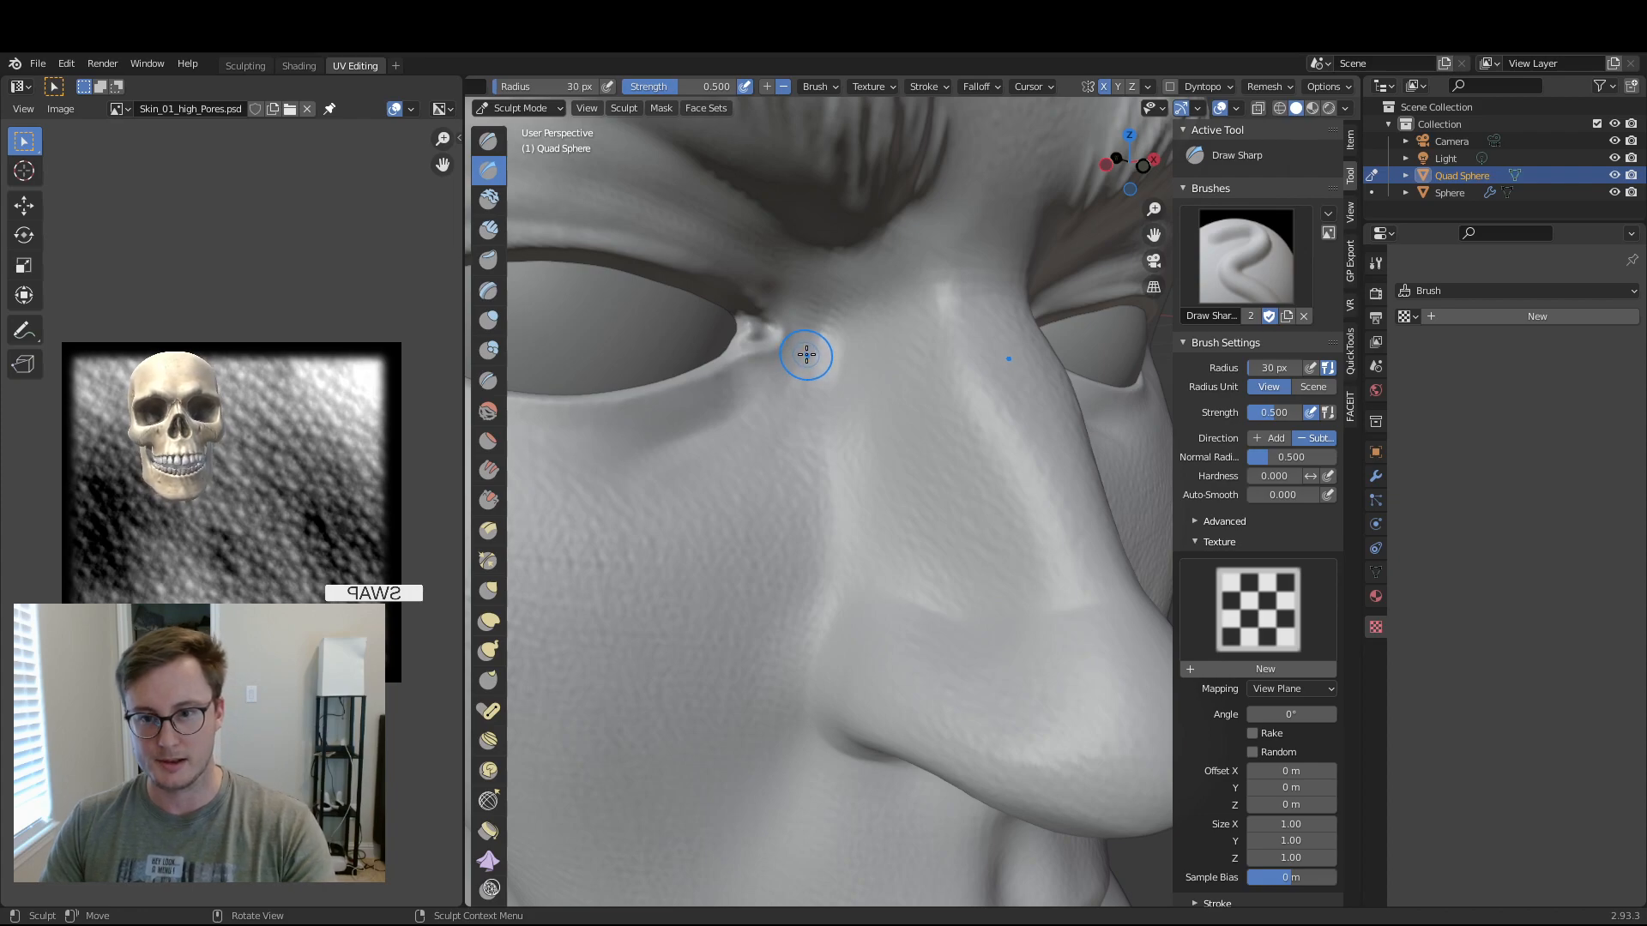
- Enlarge the Draw Sharp brush to 48 px and sculpt creases around and below the inner eye corner
{"action": "key", "text": "f"}
{"action": "left_click_drag", "start_coordinate": [785, 380], "coordinate": [740, 388]}
{"action": "left_click_drag", "start_coordinate": [790, 311], "coordinate": [760, 381]}
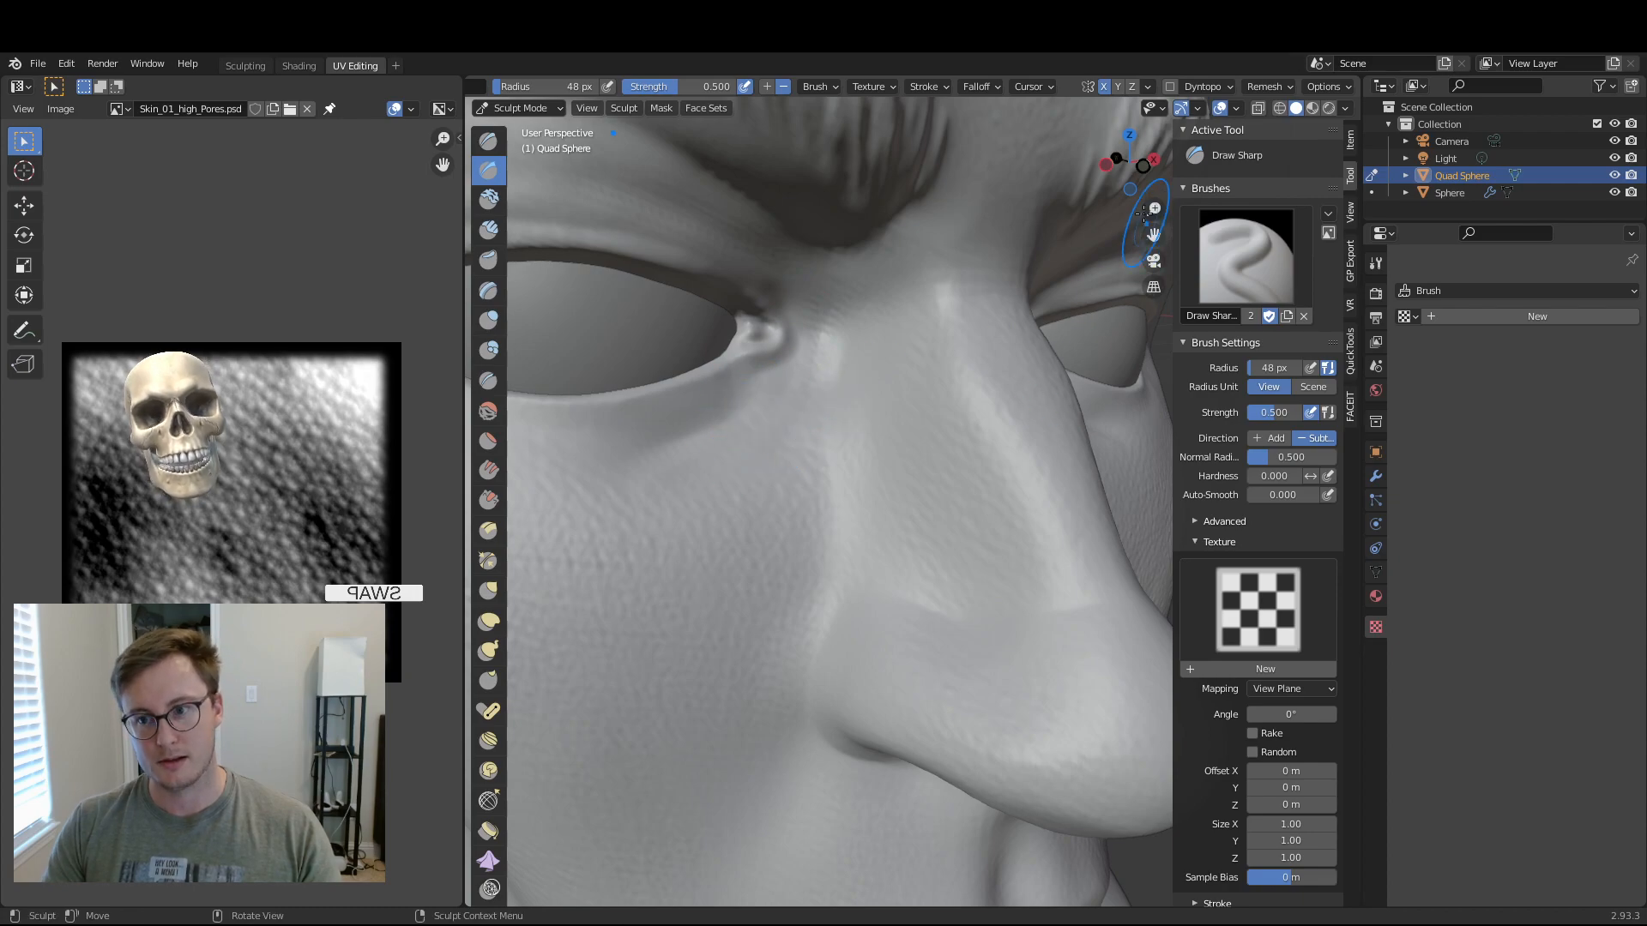
- Leave sculpting for Object Mode and save the blend file
{"action": "left_click_drag", "start_coordinate": [1153, 209], "coordinate": [934, 401]}
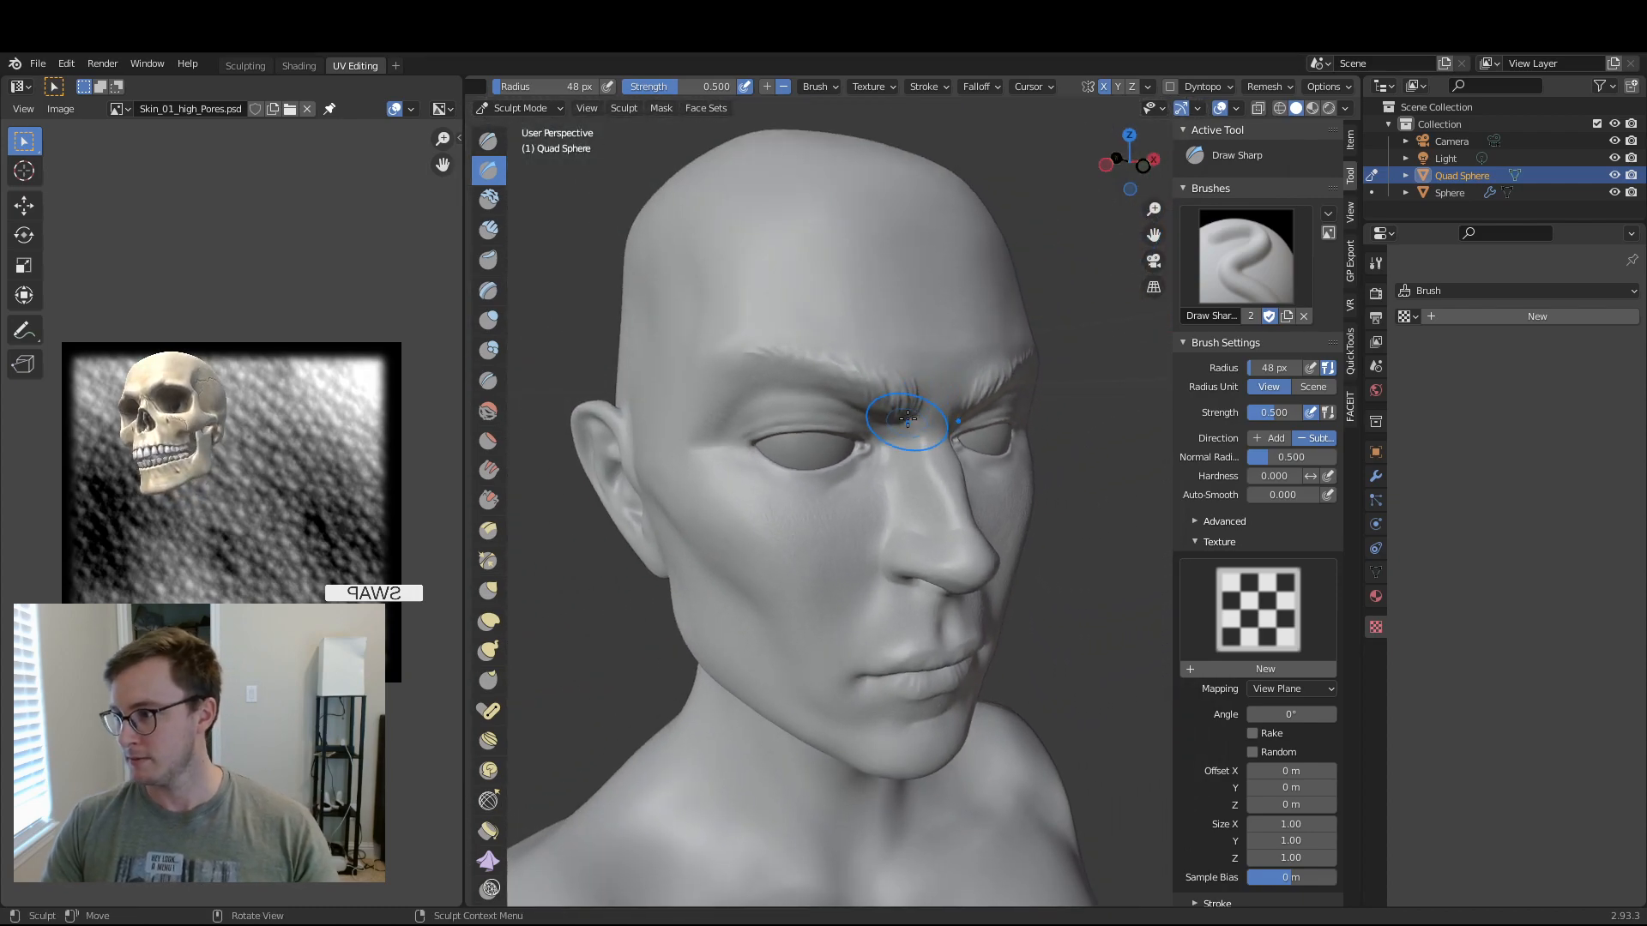
{"action": "left_click_drag", "start_coordinate": [1119, 163], "coordinate": [688, 772]}
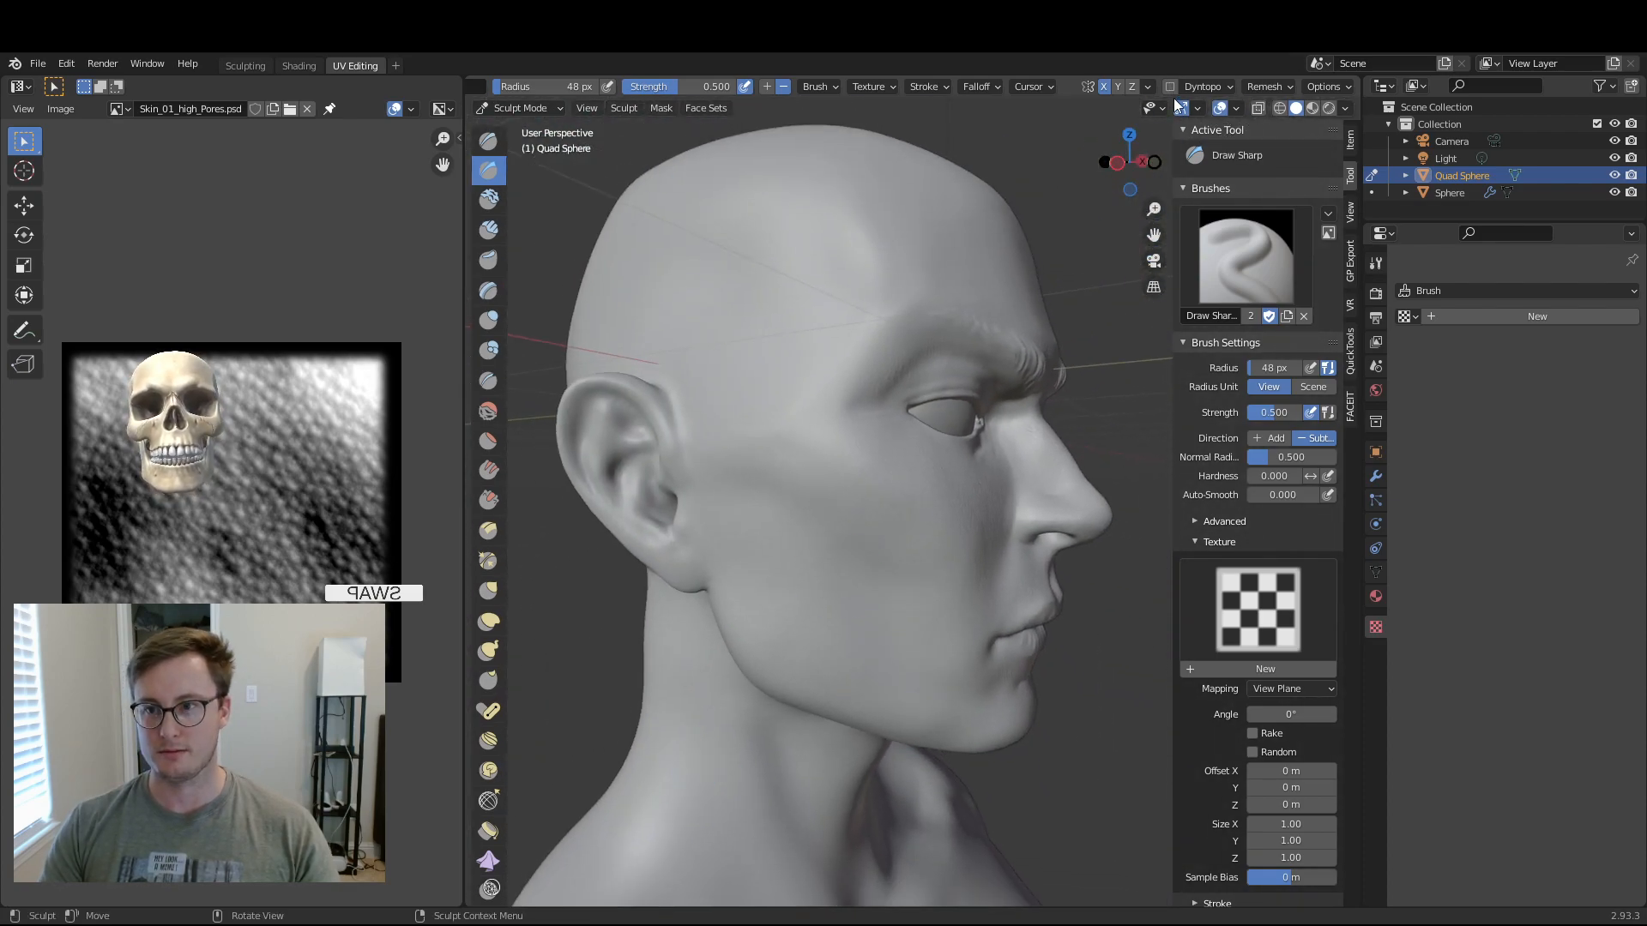
{"action": "left_click_drag", "start_coordinate": [1124, 163], "coordinate": [926, 205]}
{"action": "left_click", "coordinate": [545, 108]}
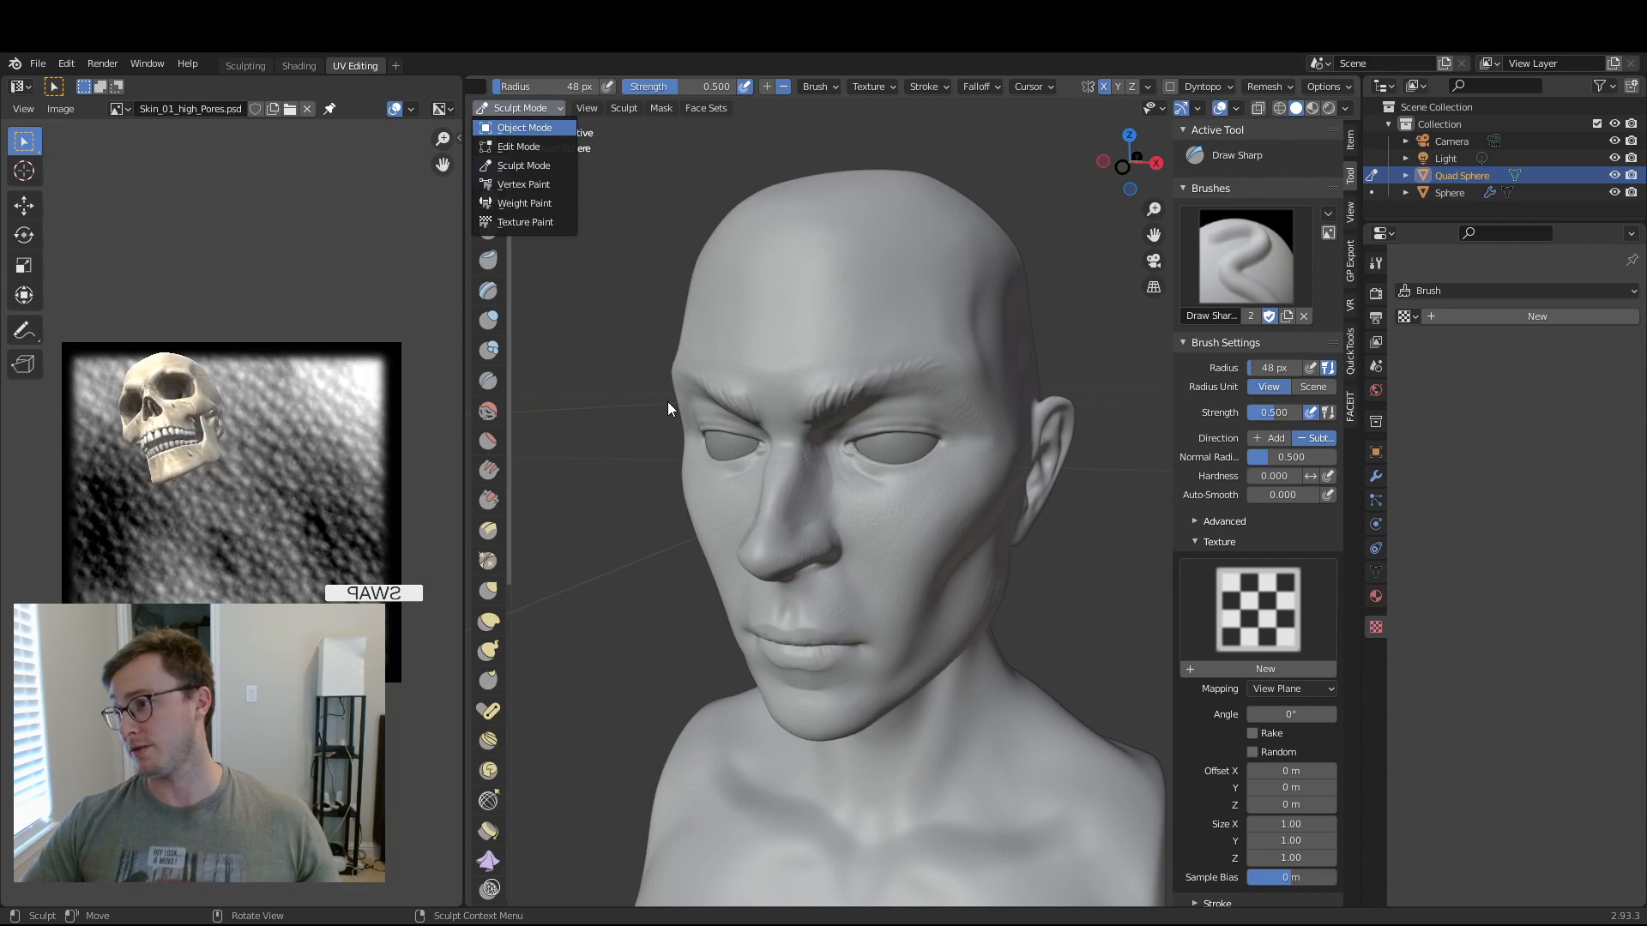
{"action": "key", "text": "Return"}
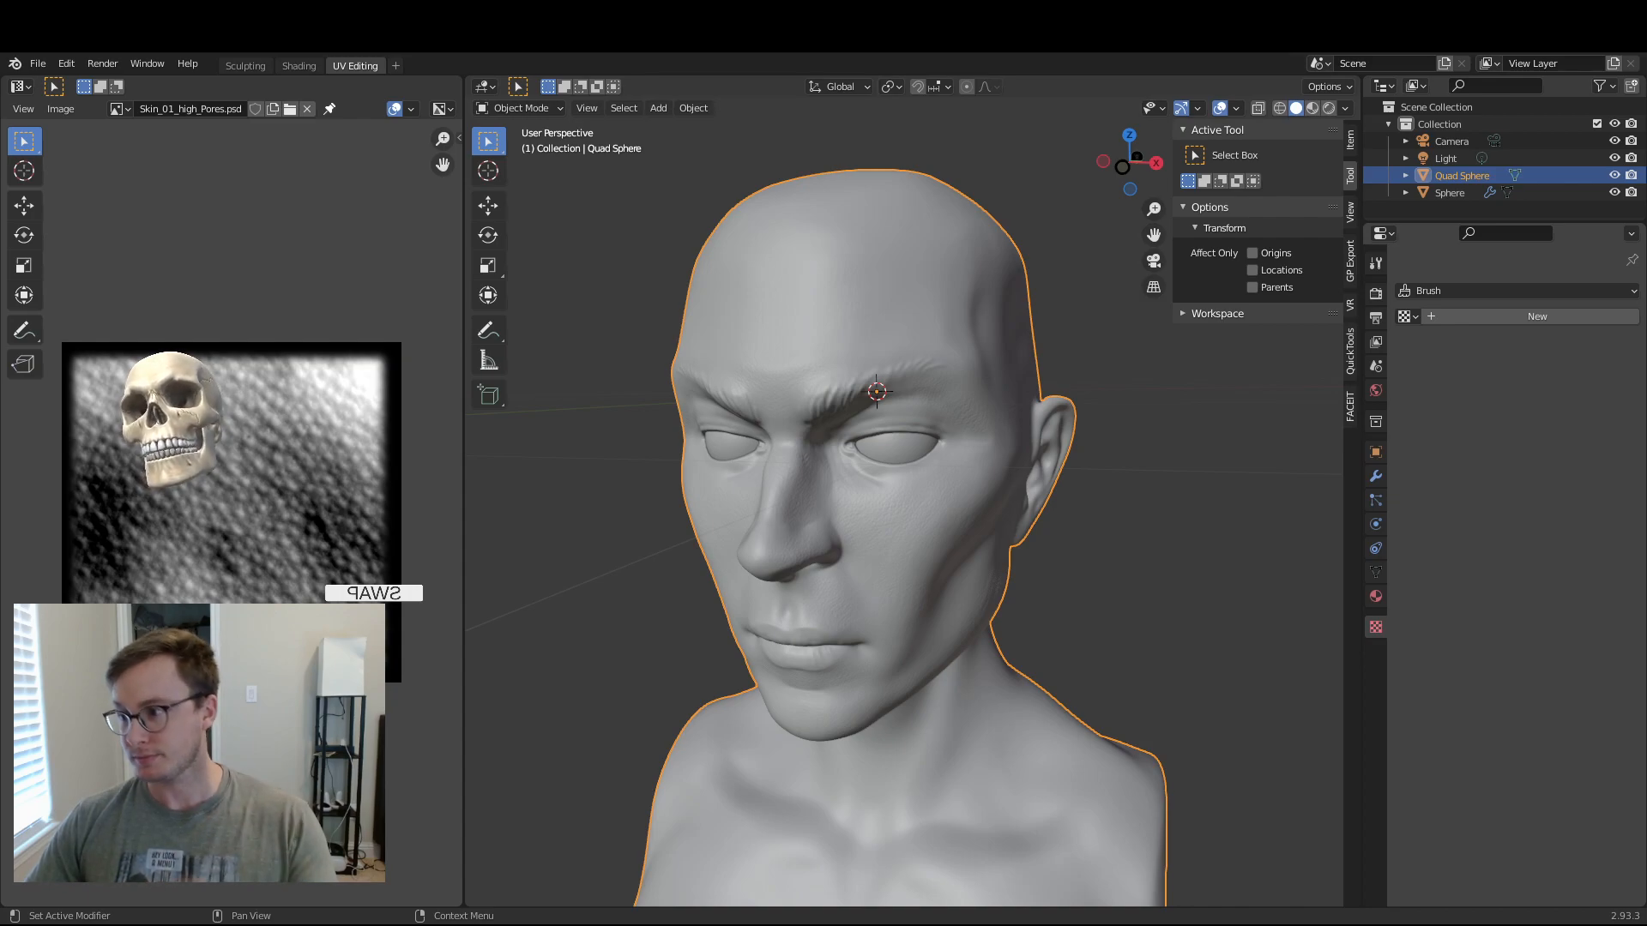
{"action": "middle_click_drag", "start_coordinate": [600, 609], "coordinate": [908, 508]}
{"action": "scroll", "coordinate": [1014, 476], "scroll_direction": "down", "scroll_amount": 8}
{"action": "key", "text": "ctrl+s"}
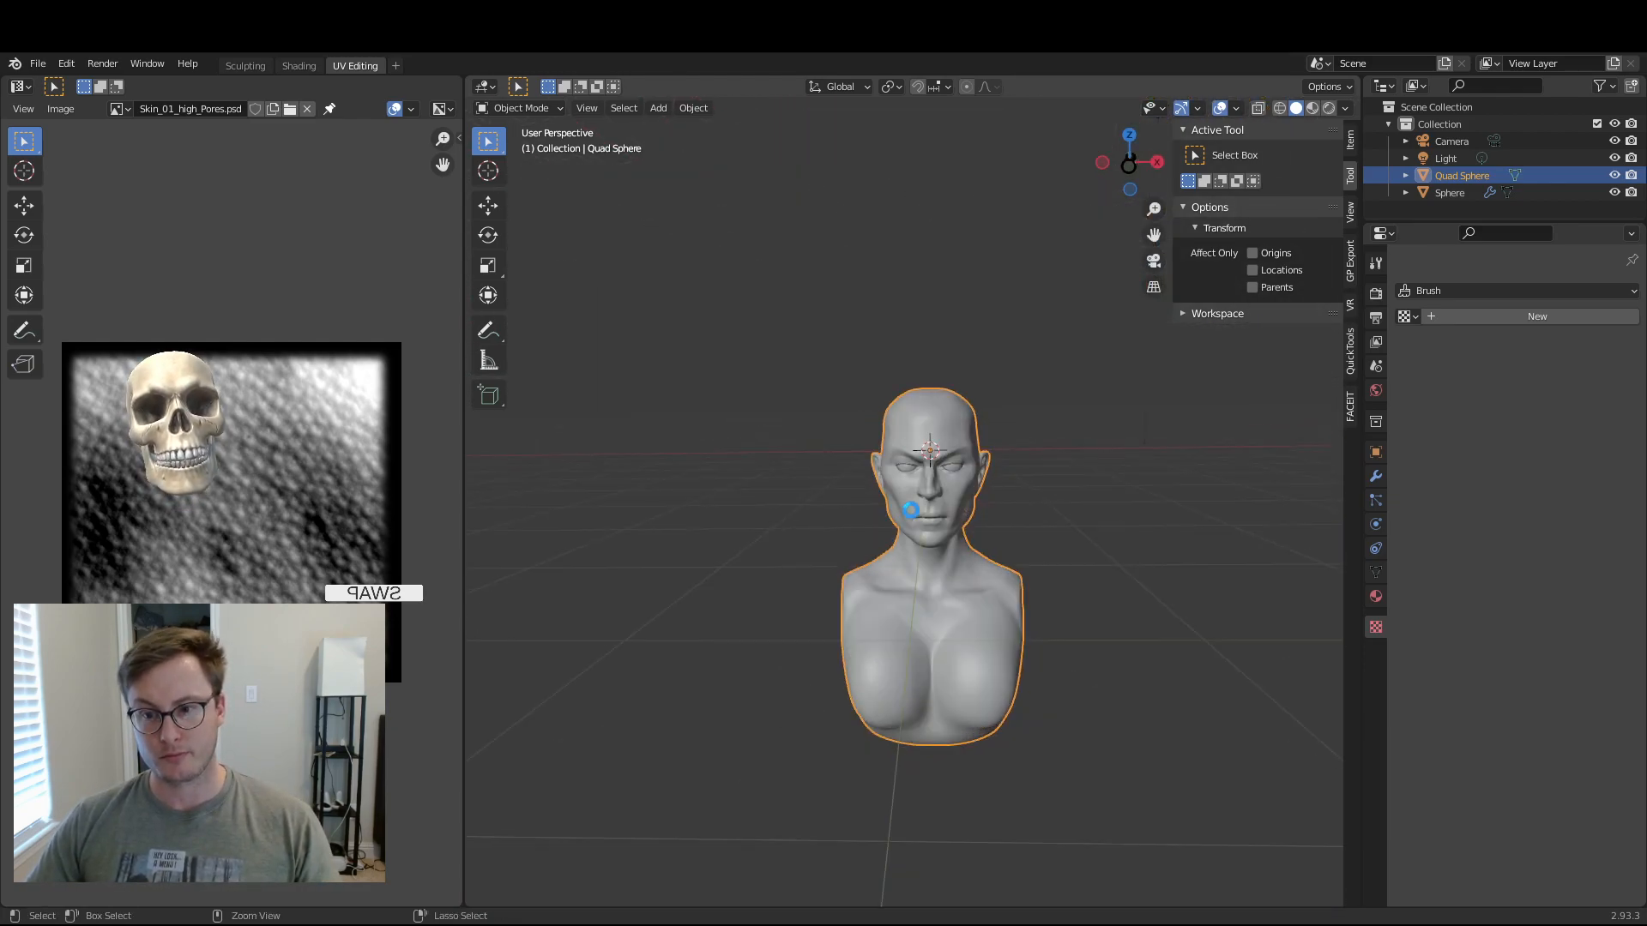
- Examine the finished head and bust from several angles and distances
{"action": "middle_click_drag", "start_coordinate": [985, 544], "coordinate": [1021, 532]}
{"action": "scroll", "coordinate": [916, 525], "scroll_direction": "up", "scroll_amount": 6}
{"action": "middle_click_drag", "start_coordinate": [915, 518], "coordinate": [861, 568]}
{"action": "scroll", "coordinate": [952, 547], "scroll_direction": "down", "scroll_amount": 8}
{"action": "scroll", "coordinate": [938, 548], "scroll_direction": "up", "scroll_amount": 5}
{"action": "scroll", "coordinate": [1031, 530], "scroll_direction": "down", "scroll_amount": 5}
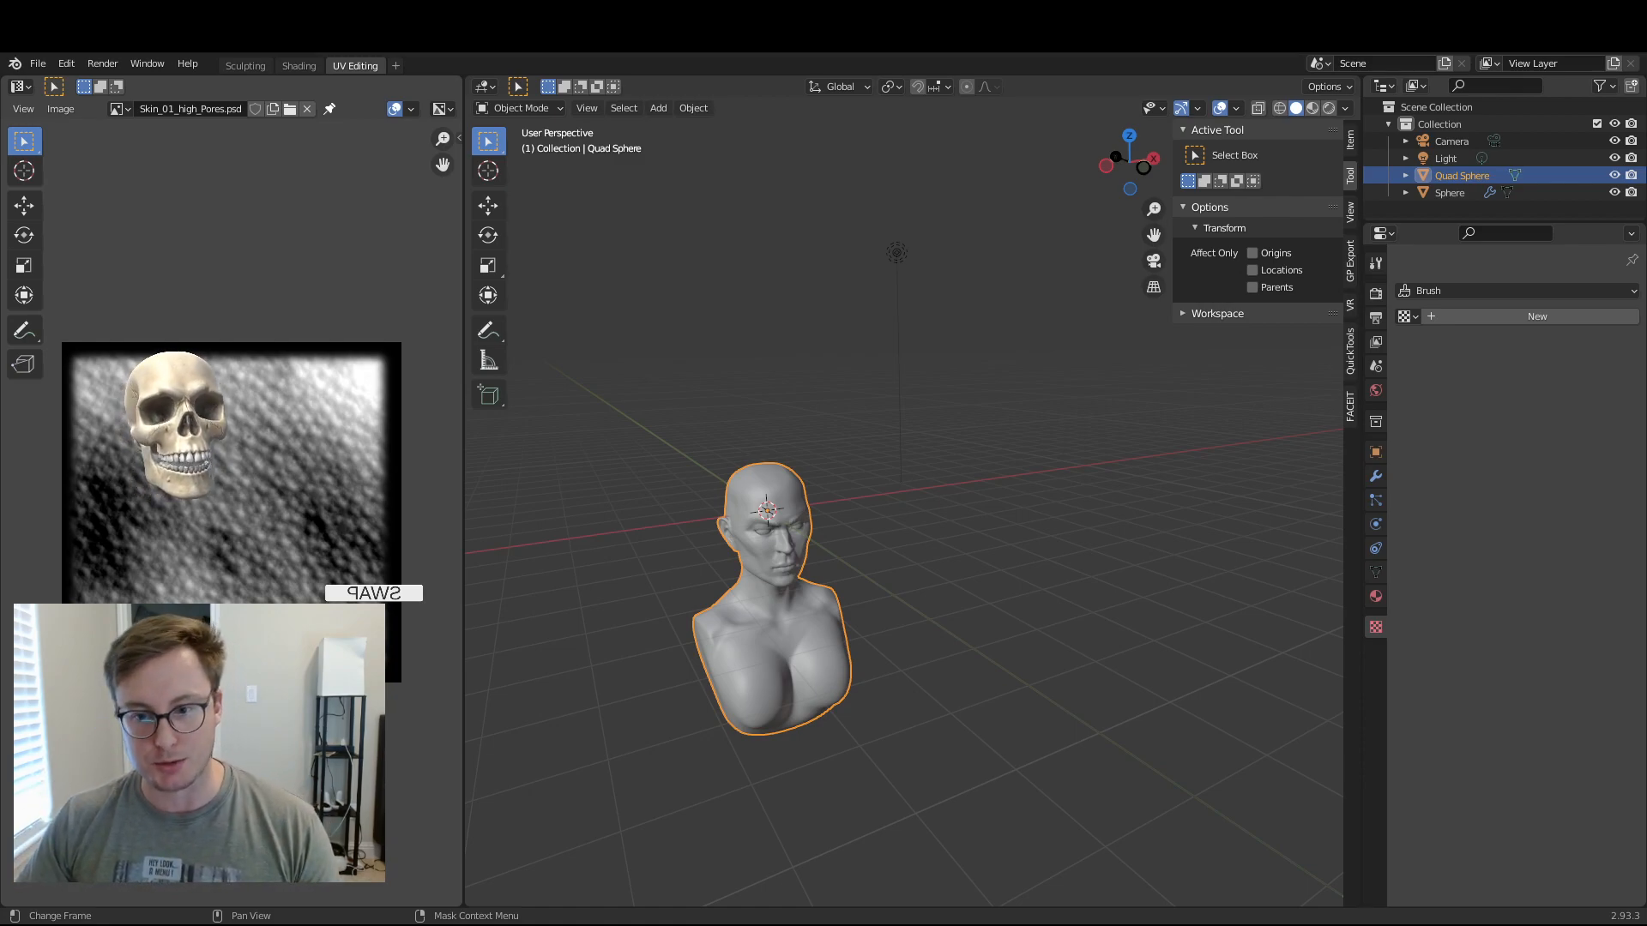
{"action": "scroll", "coordinate": [894, 590], "scroll_direction": "down", "scroll_amount": 2}
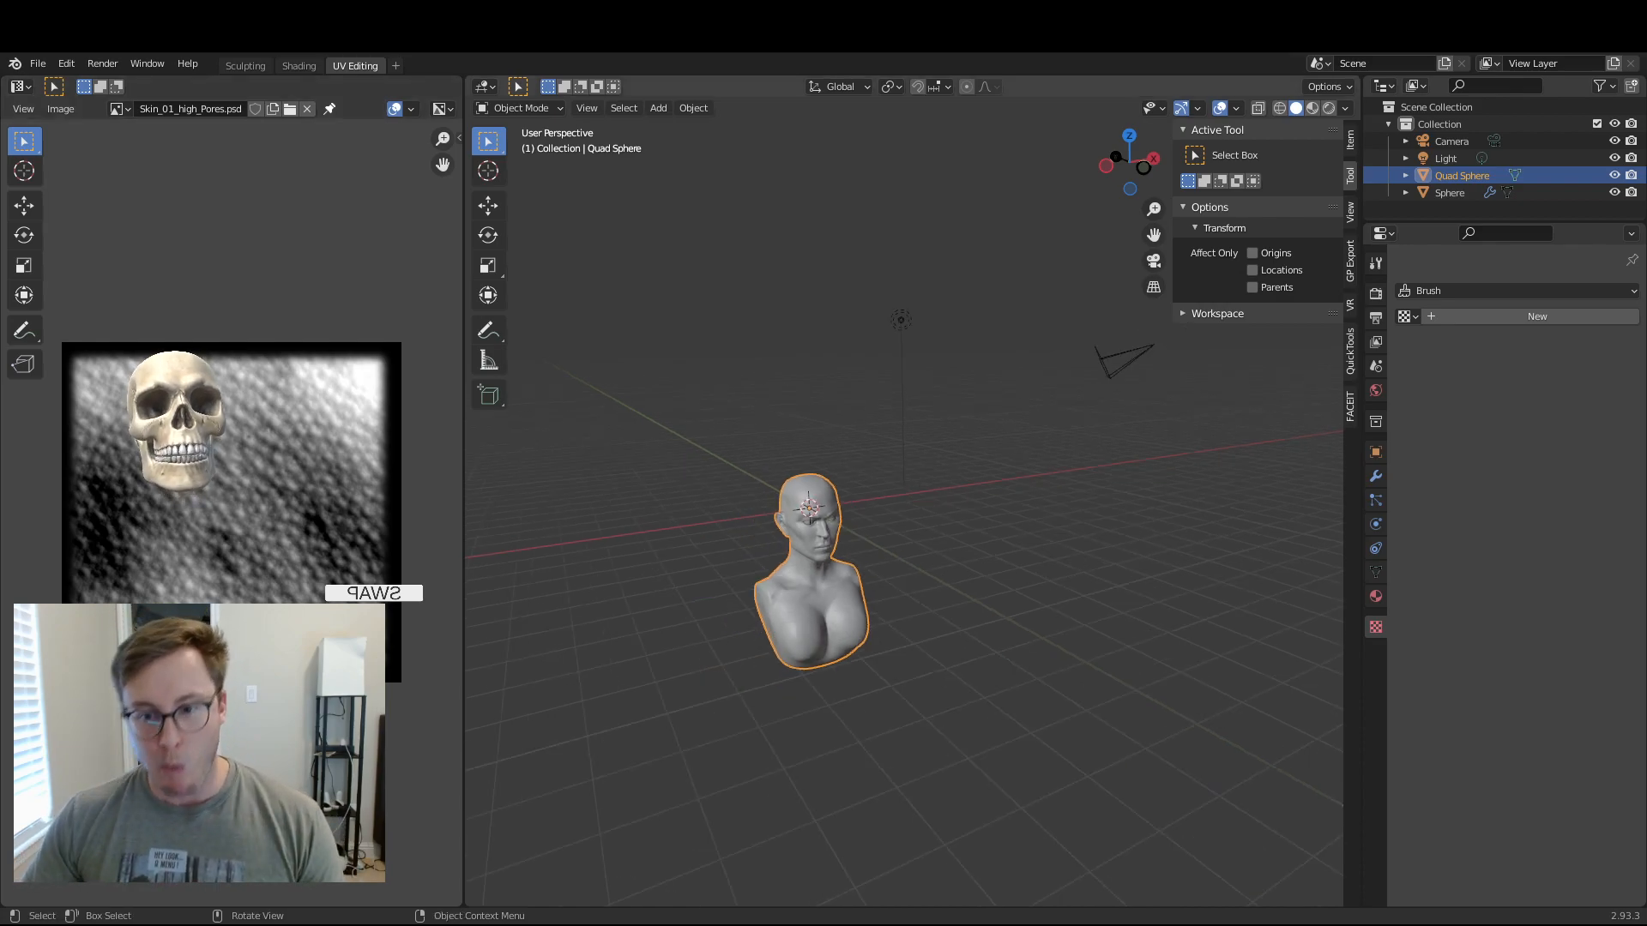
{"action": "middle_click_drag", "start_coordinate": [893, 590], "coordinate": [860, 548]}
{"action": "scroll", "coordinate": [952, 533], "scroll_direction": "up", "scroll_amount": 3}
{"action": "scroll", "coordinate": [946, 527], "scroll_direction": "up", "scroll_amount": 3}
{"action": "scroll", "coordinate": [874, 553], "scroll_direction": "up", "scroll_amount": 3}
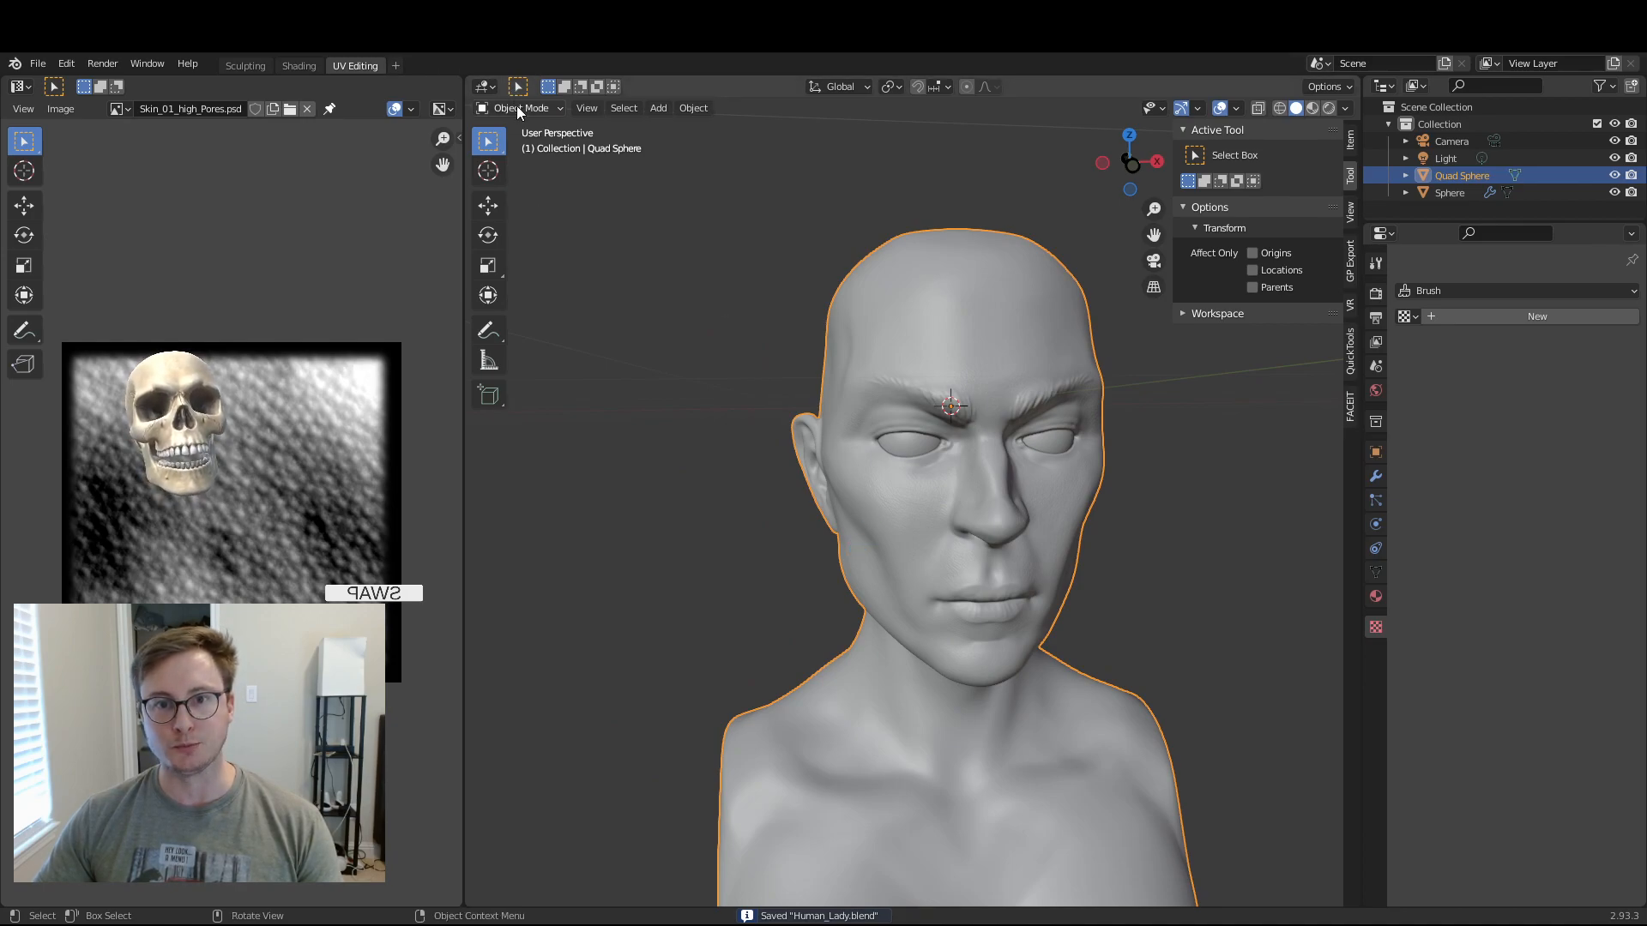
- Save Human_Lady.blend once more
{"action": "scroll", "coordinate": [831, 424], "scroll_direction": "down", "scroll_amount": 2}
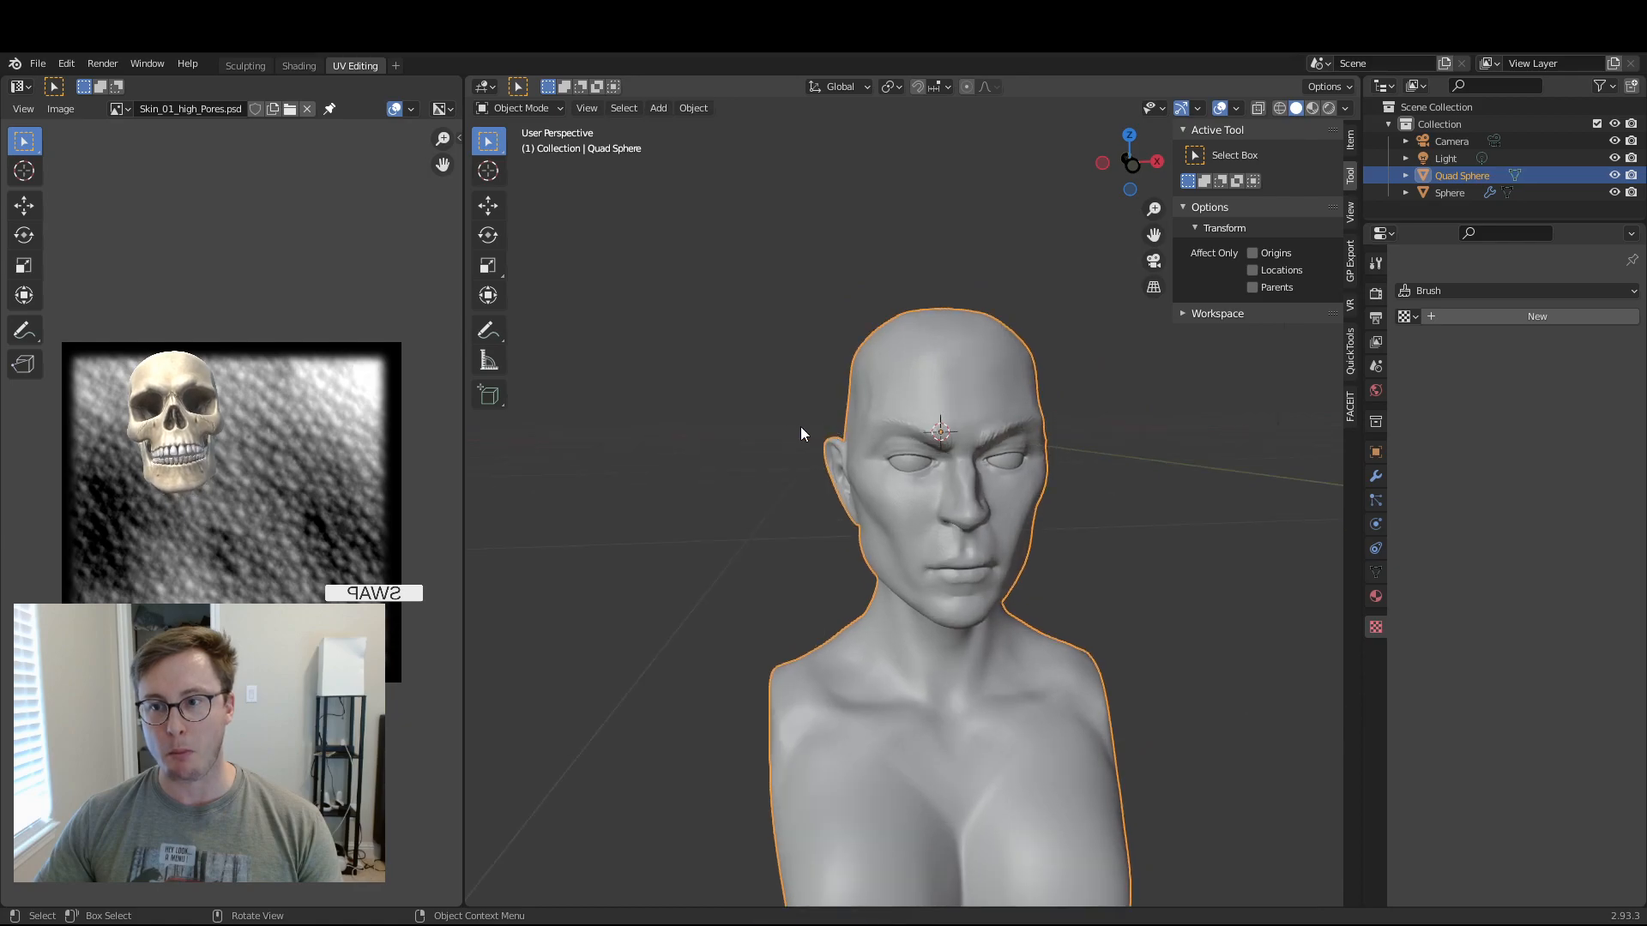
{"action": "middle_click_drag", "start_coordinate": [806, 425], "coordinate": [882, 421]}
{"action": "key", "text": "ctrl+s"}
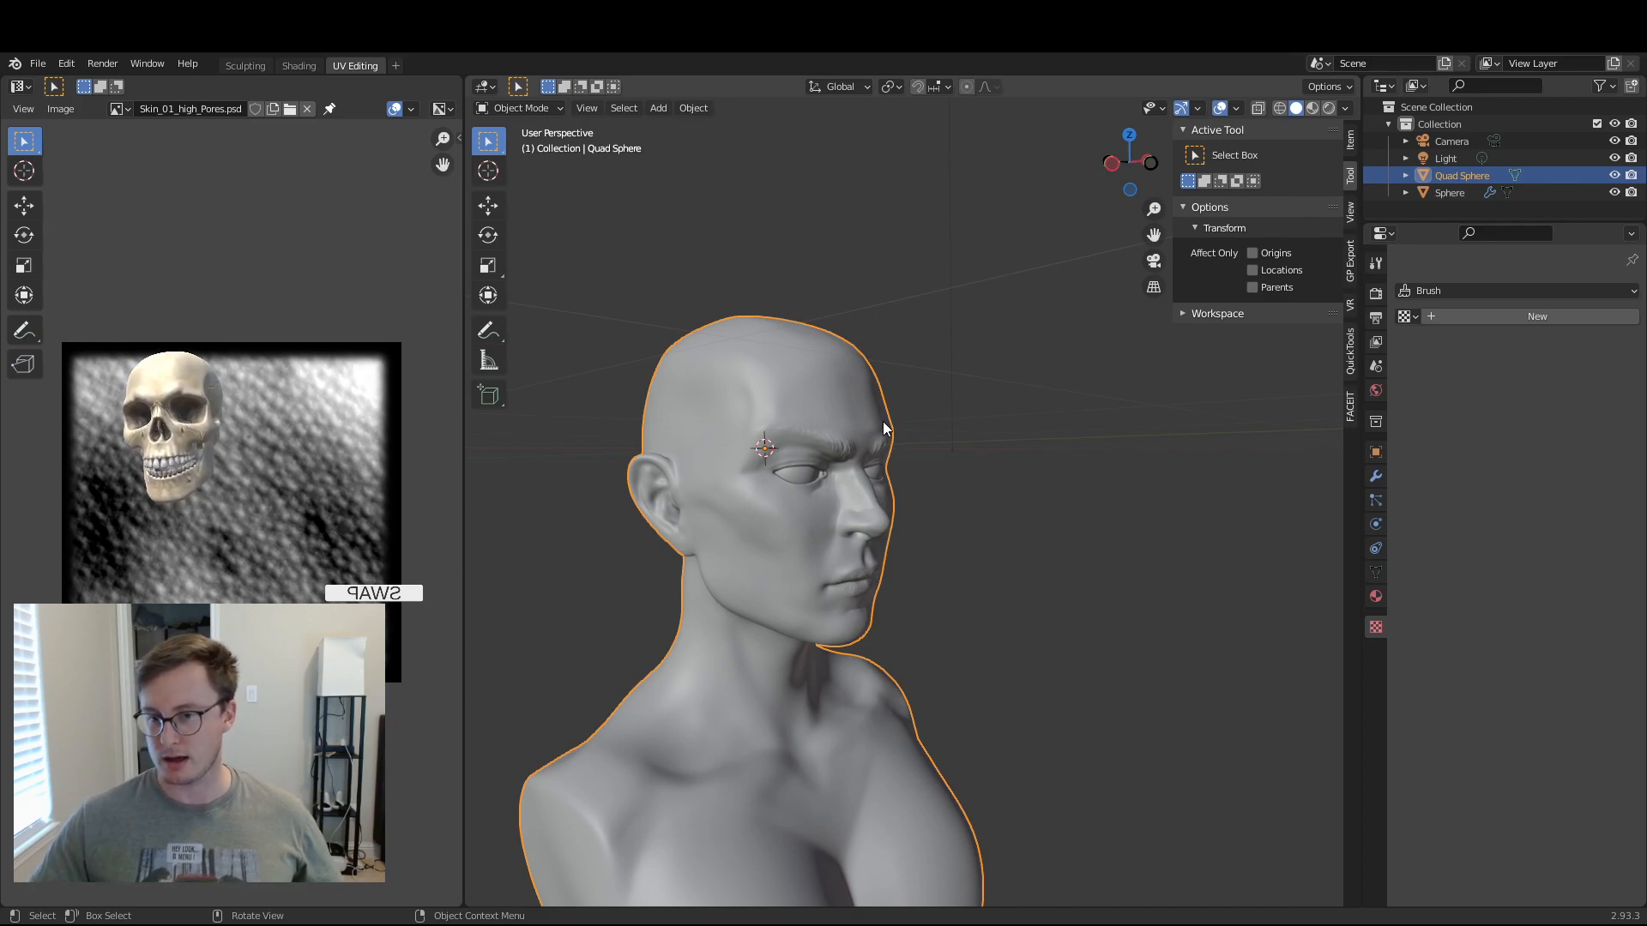
- Save Human_Lady.blend and open the recent file 20210906_Human.blend
{"action": "left_click", "coordinate": [976, 359]}
{"action": "key", "text": "ctrl+s"}
{"action": "left_click", "coordinate": [37, 64]}
{"action": "mouse_move", "coordinate": [63, 122]}
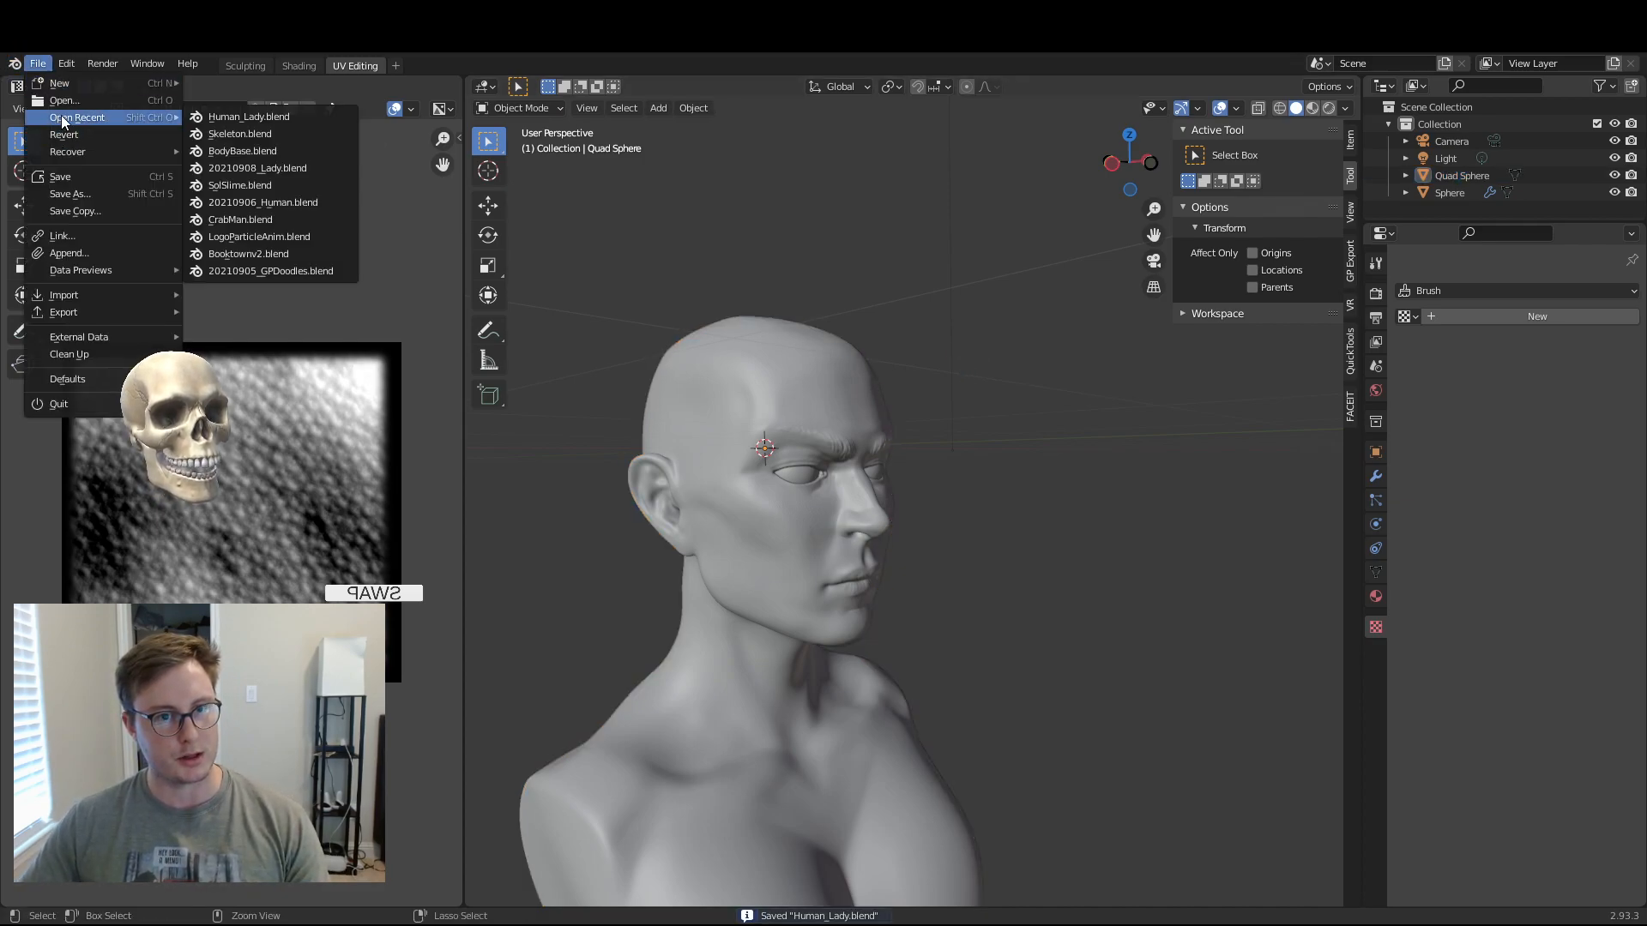
{"action": "left_click", "coordinate": [270, 219]}
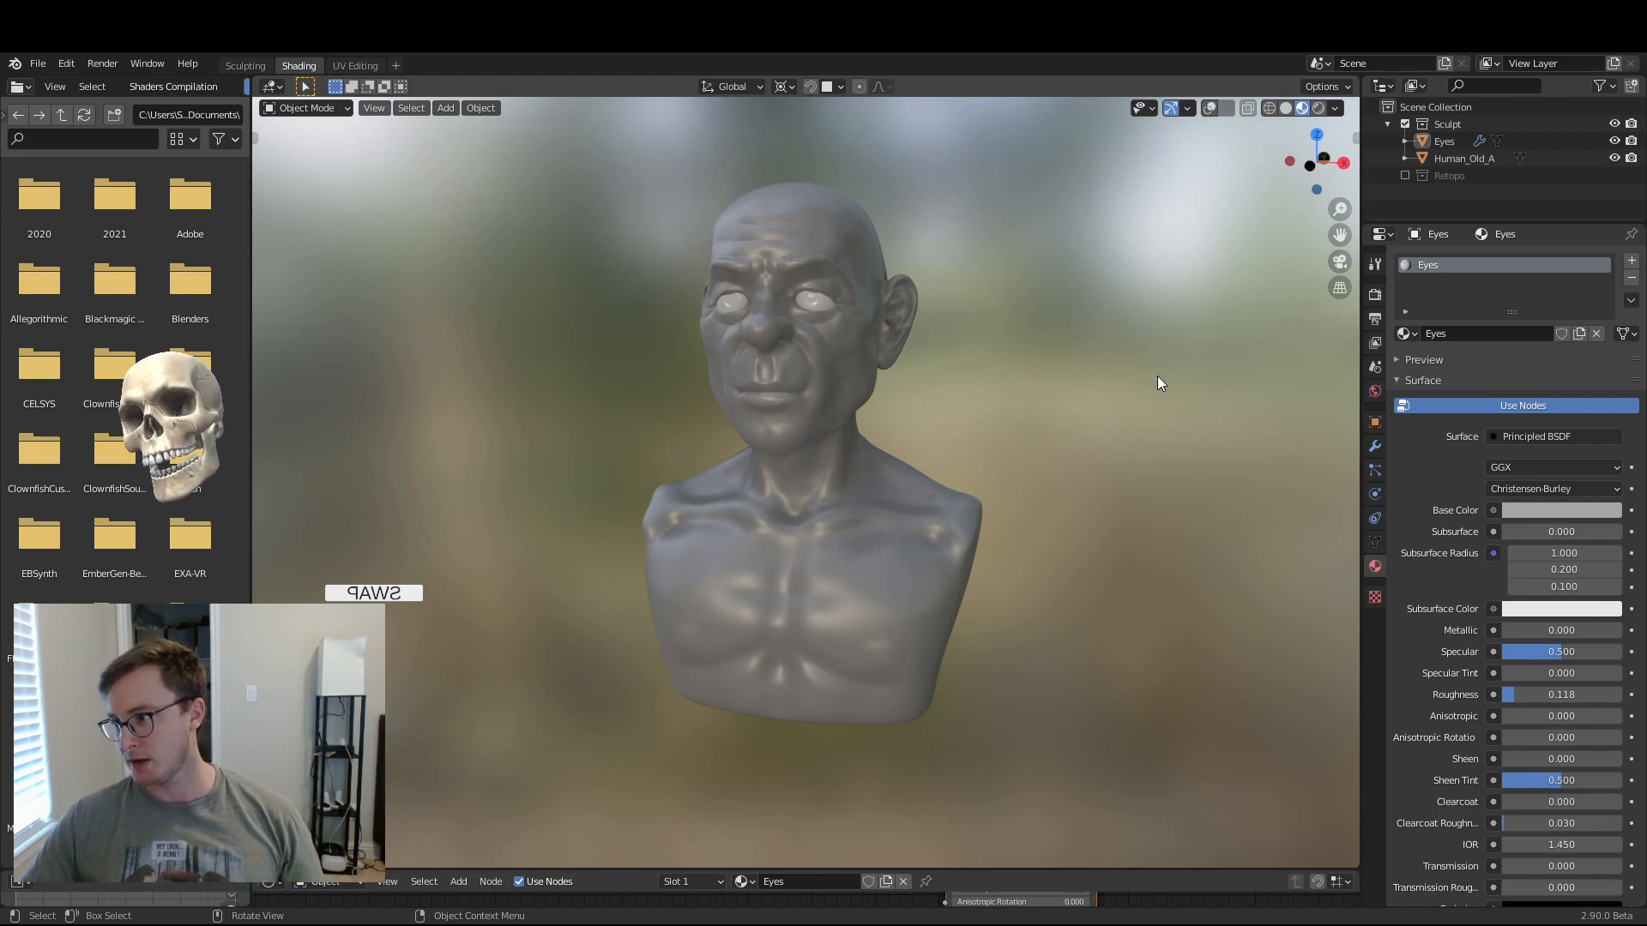
- Select the Human_Old_A sculpt, toggle its visibility off and back on, and save the file
{"action": "middle_click_drag", "start_coordinate": [816, 386], "coordinate": [832, 525]}
{"action": "left_click", "coordinate": [875, 526]}
{"action": "key", "text": "ctrl+s"}
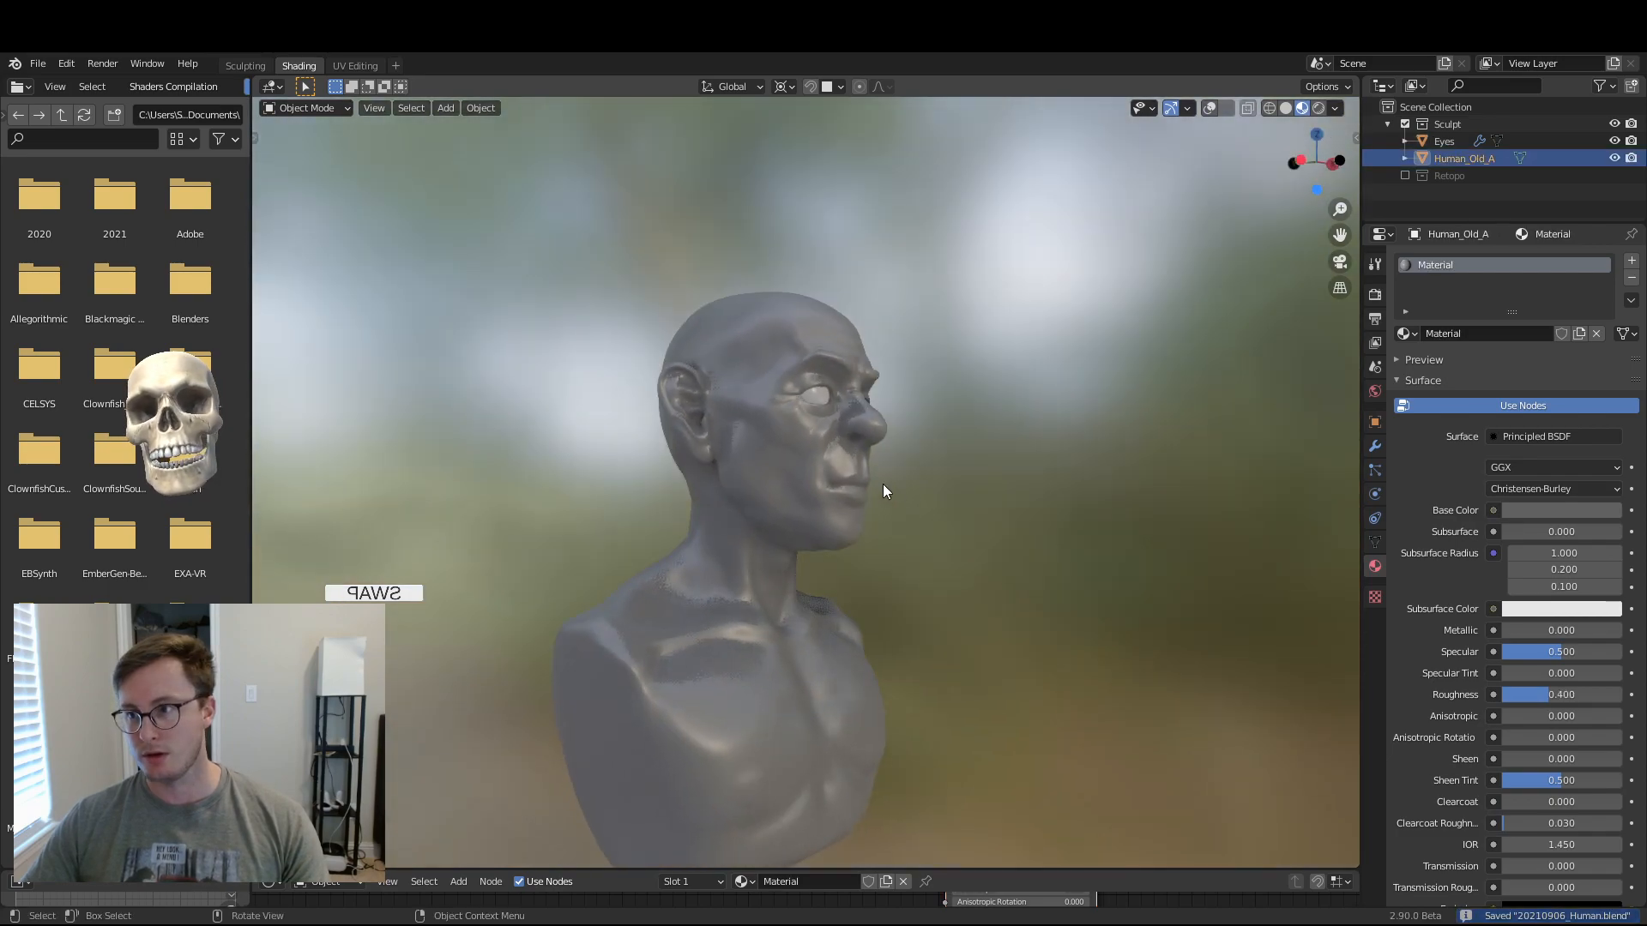
{"action": "left_click", "coordinate": [1614, 157]}
{"action": "left_click", "coordinate": [1614, 157]}
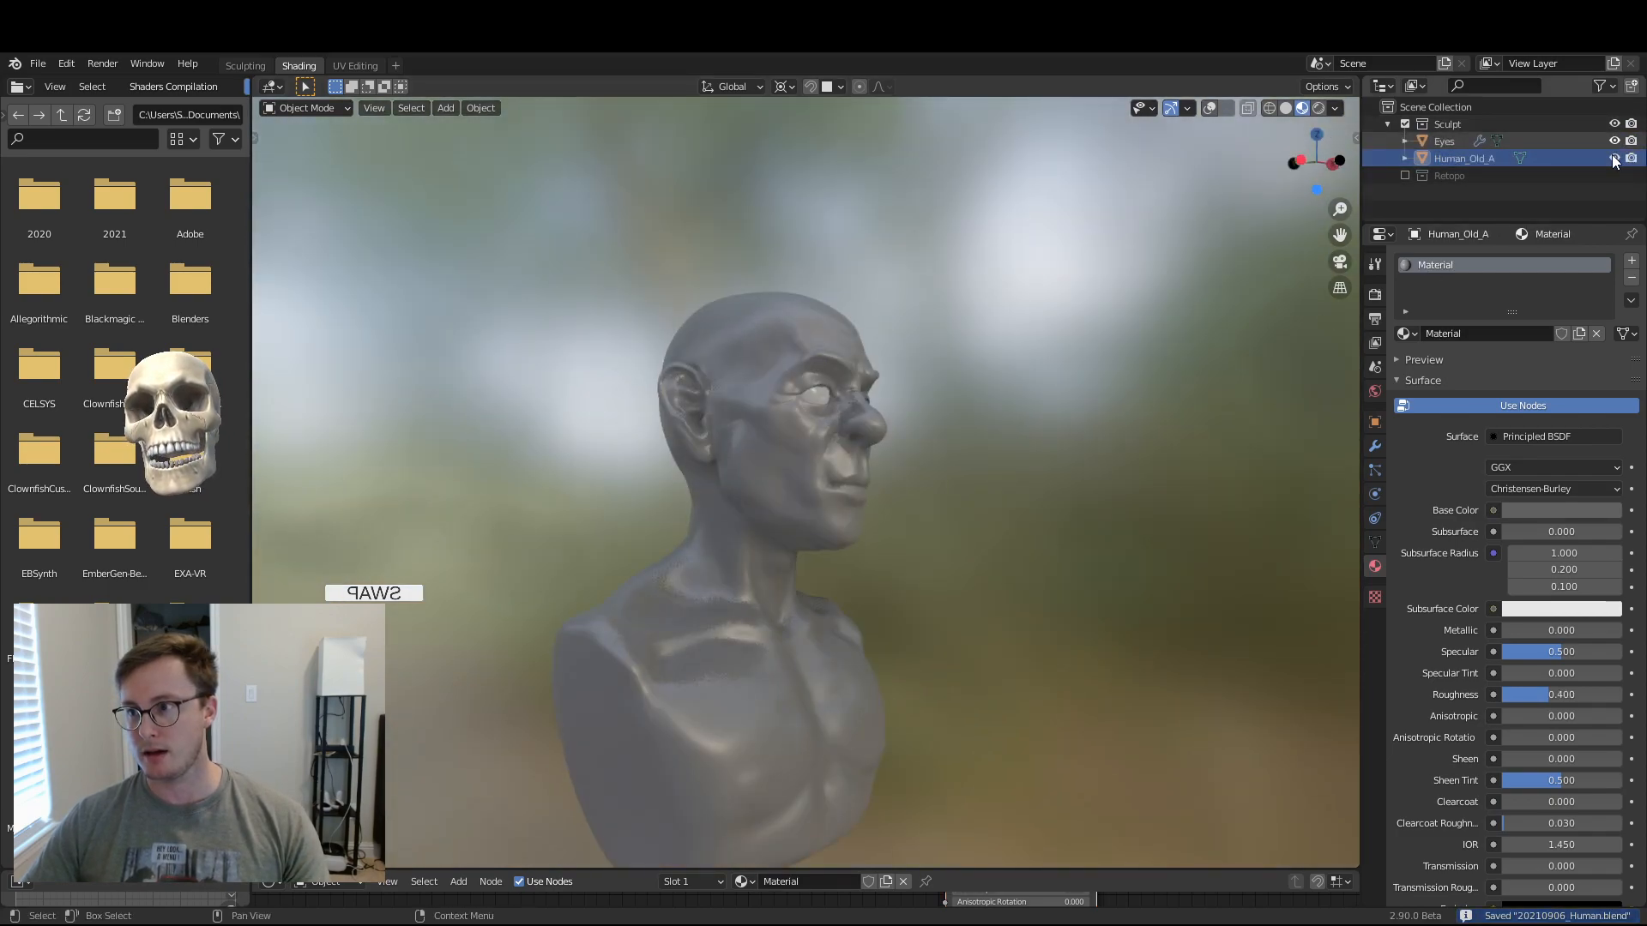
{"action": "key", "text": "ctrl+s"}
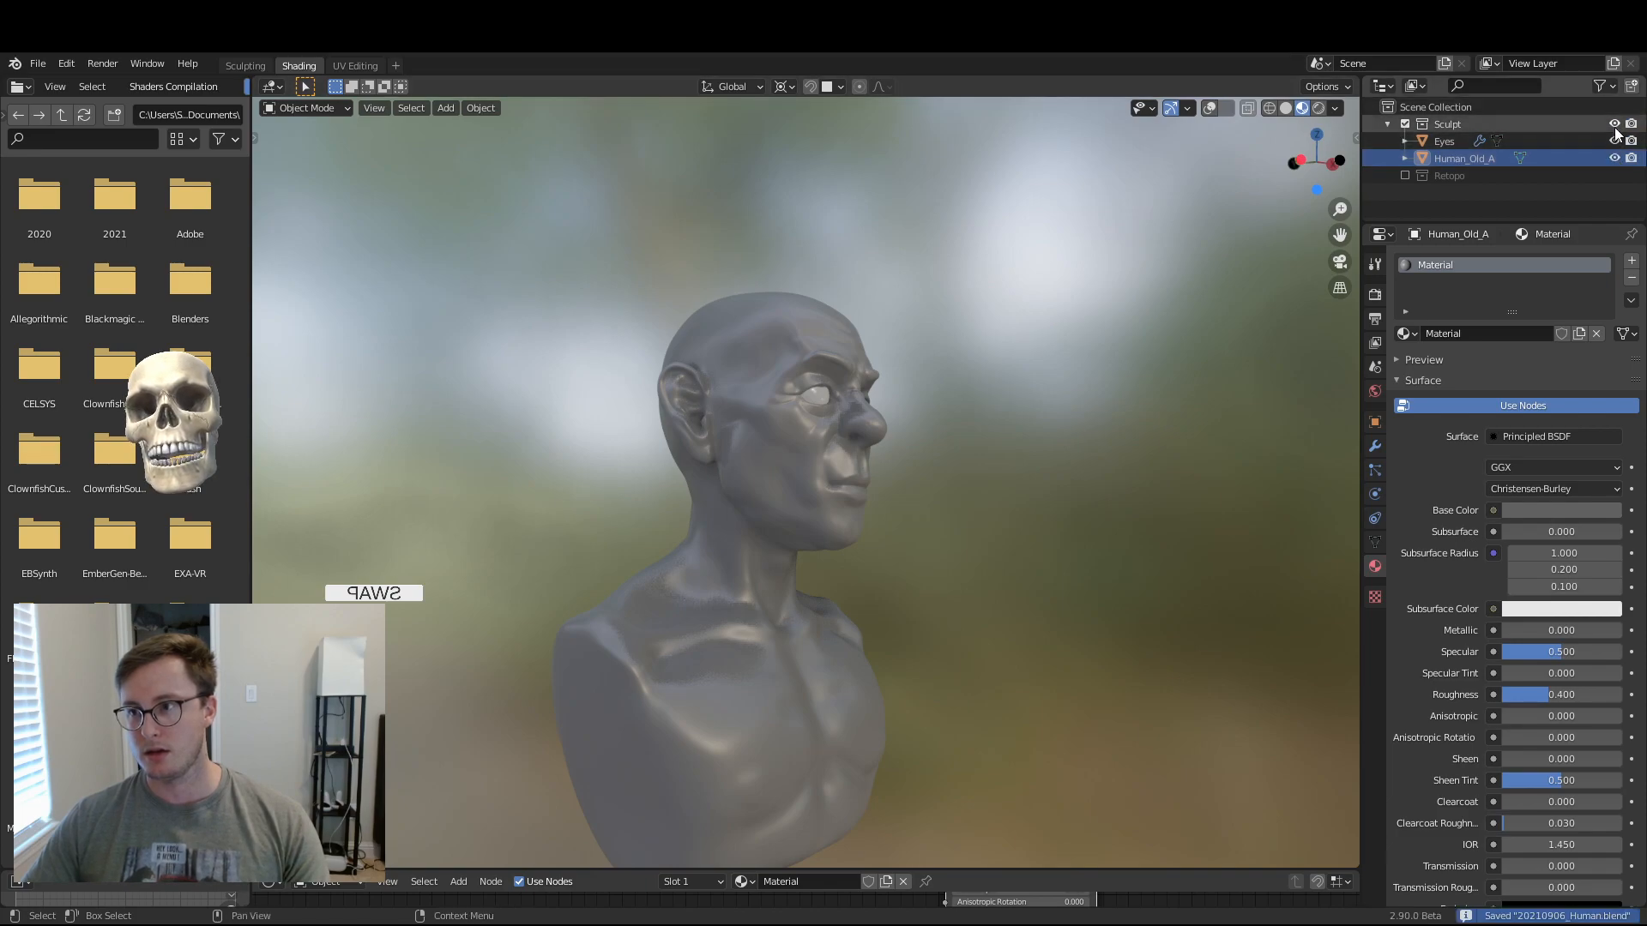
- Exclude the Sculpt collection, enable the Retopo collection instead, and save the file
{"action": "left_click", "coordinate": [1614, 123]}
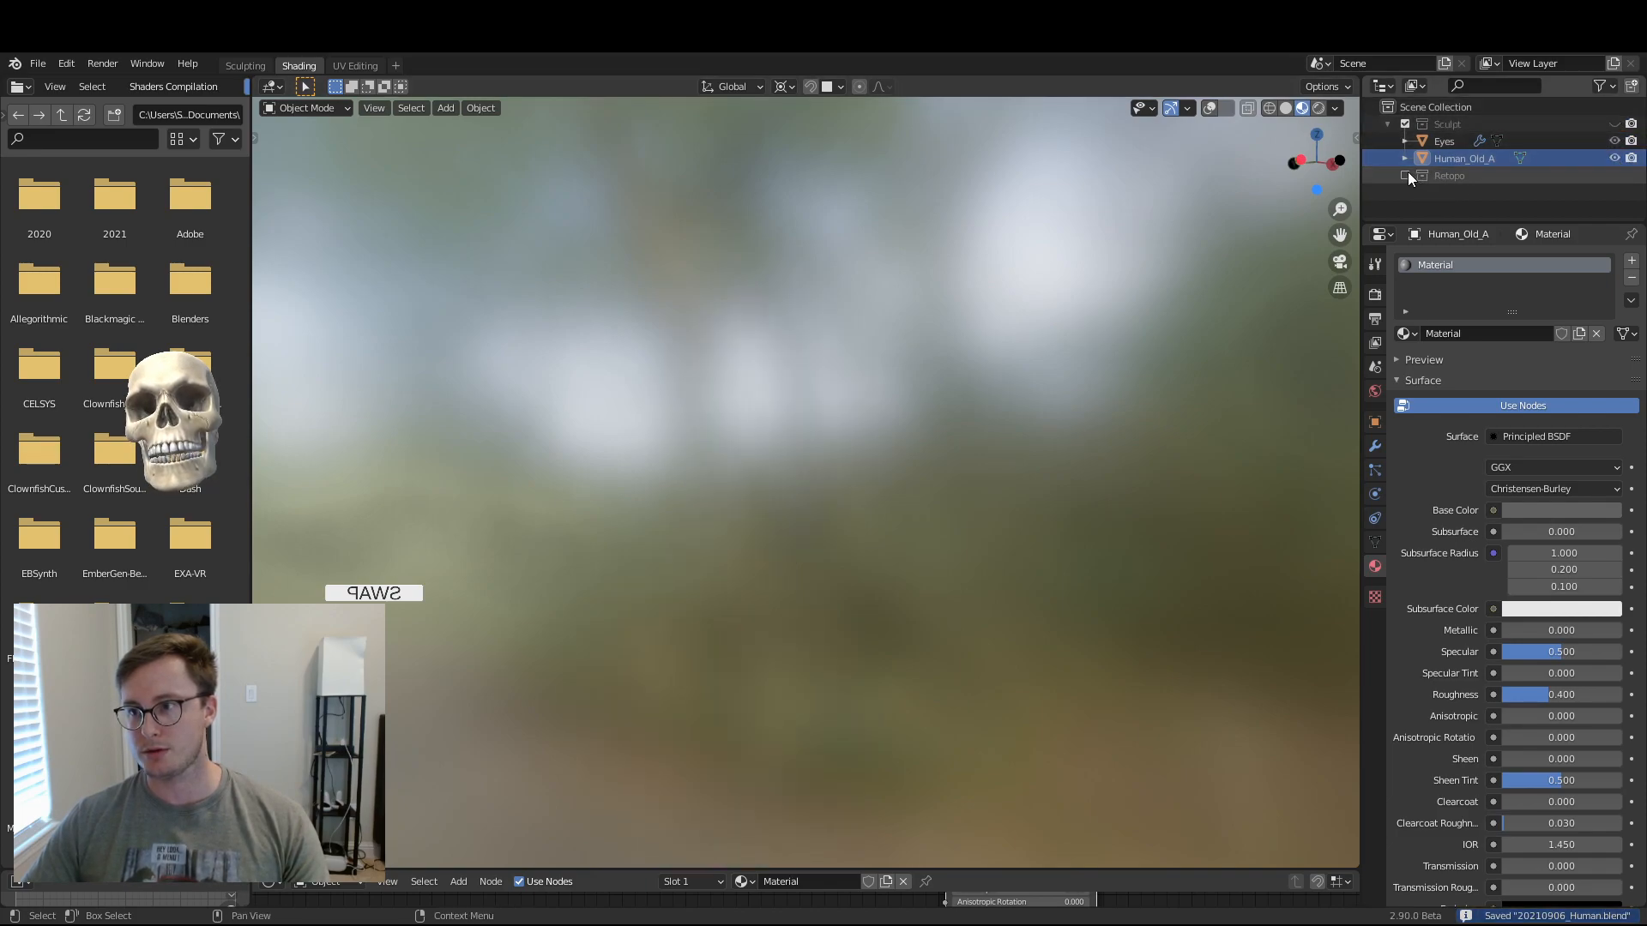
{"action": "left_click", "coordinate": [1614, 123]}
{"action": "left_click", "coordinate": [1405, 123]}
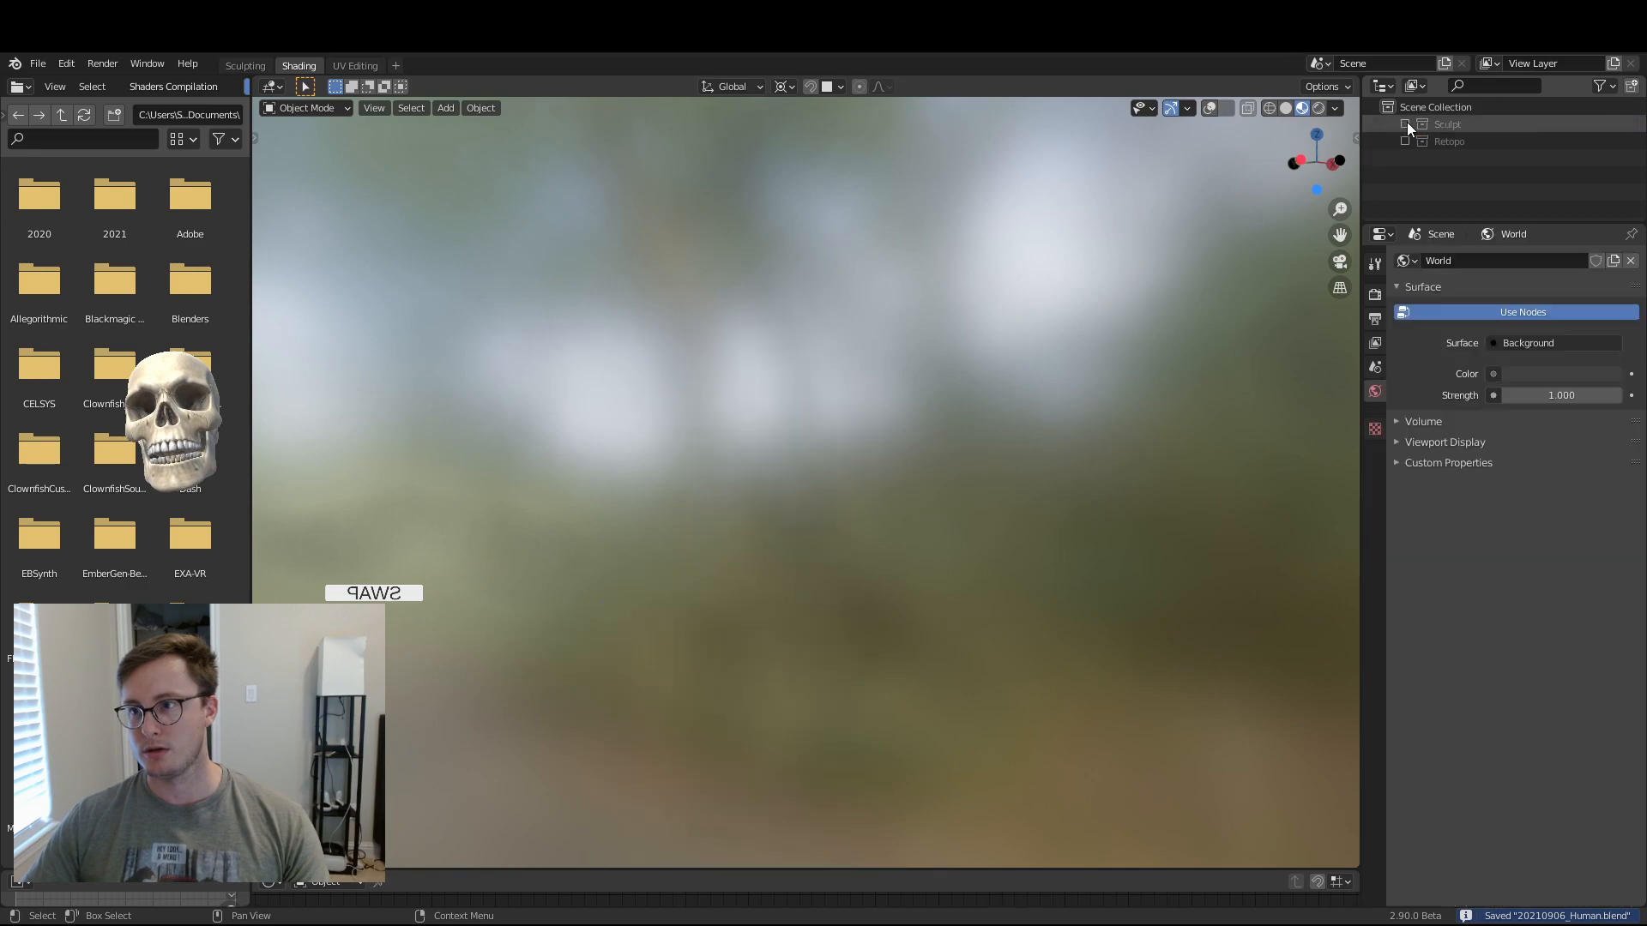
{"action": "left_click", "coordinate": [1405, 141]}
{"action": "key", "text": "ctrl+s"}
- Inspect the retopologized bust from several angles in Solid viewport shading and save the file
{"action": "middle_click_drag", "start_coordinate": [1081, 313], "coordinate": [1048, 261]}
{"action": "middle_click_drag", "start_coordinate": [1048, 262], "coordinate": [959, 364]}
{"action": "scroll", "coordinate": [1046, 376], "scroll_direction": "up", "scroll_amount": 4}
{"action": "middle_click_drag", "start_coordinate": [874, 419], "coordinate": [889, 336], "text": "shift"}
{"action": "middle_click_drag", "start_coordinate": [889, 336], "coordinate": [1012, 283]}
{"action": "key", "text": "ctrl+s"}
{"action": "middle_click_drag", "start_coordinate": [1286, 238], "coordinate": [1041, 359]}
{"action": "key", "text": "z"}
{"action": "middle_click_drag", "start_coordinate": [856, 390], "coordinate": [866, 350]}
{"action": "key", "text": "z"}
{"action": "middle_click_drag", "start_coordinate": [1082, 325], "coordinate": [985, 333]}
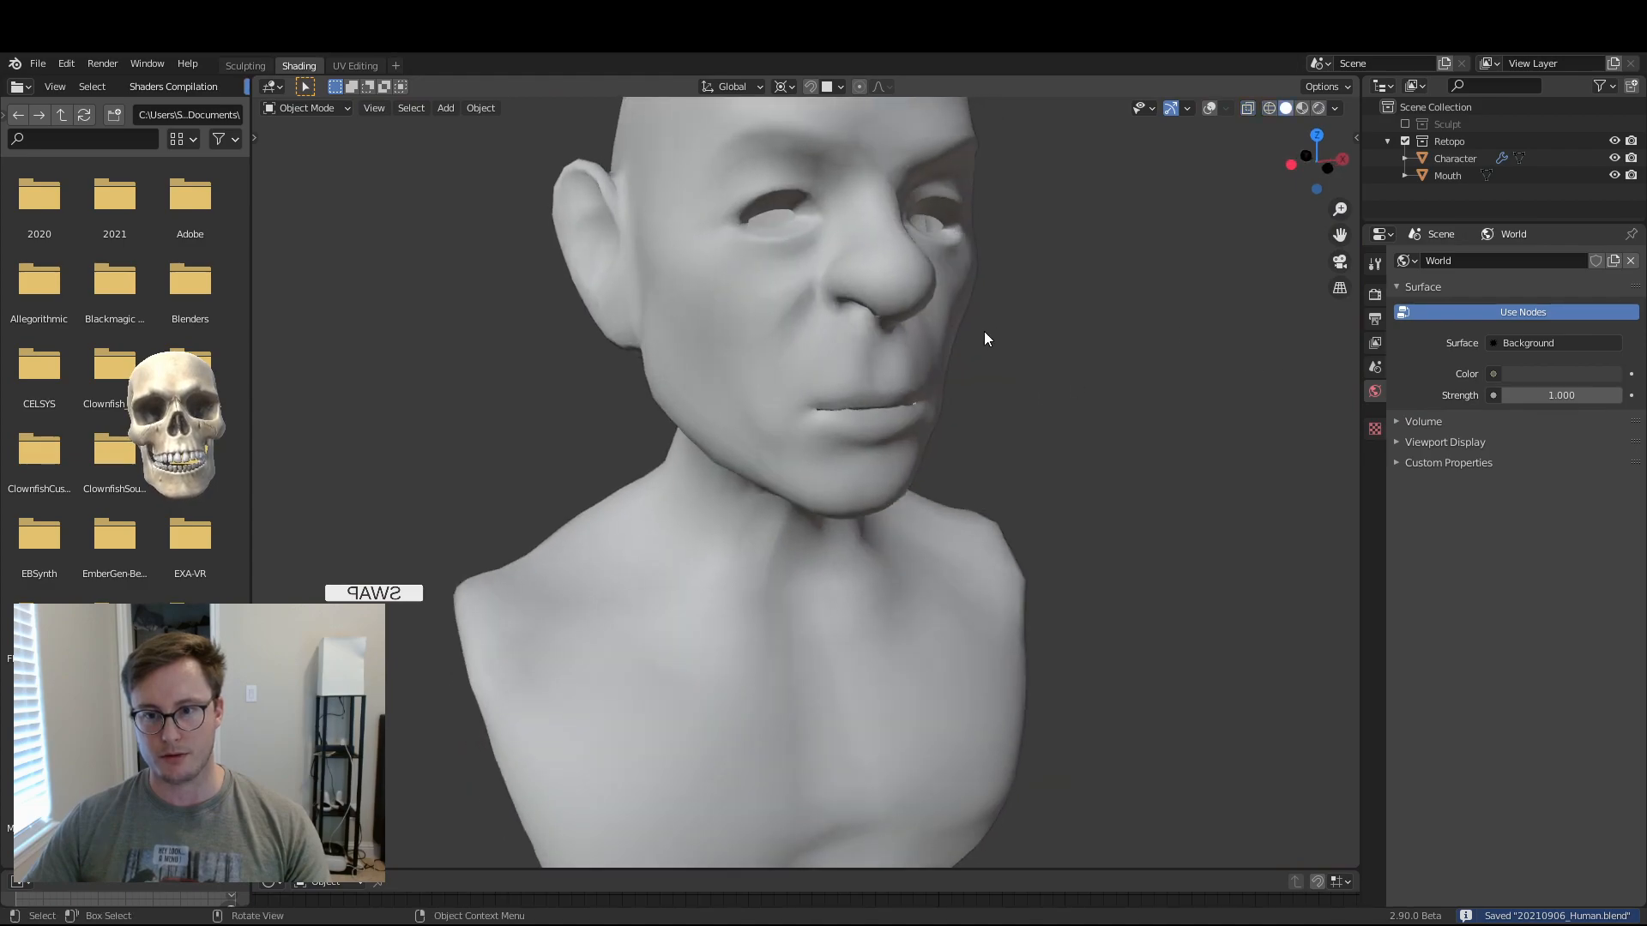
- Select the Mouth object inside the head and move it along the global Y axis towards the lips
{"action": "scroll", "coordinate": [964, 413], "scroll_direction": "up", "scroll_amount": 7}
{"action": "mouse_move", "coordinate": [901, 429]}
{"action": "middle_mouse_down"}
{"action": "mouse_move", "coordinate": [750, 460]}
{"action": "mouse_move", "coordinate": [885, 575]}
{"action": "mouse_move", "coordinate": [752, 498]}
{"action": "mouse_move", "coordinate": [941, 638]}
{"action": "mouse_move", "coordinate": [884, 465]}
{"action": "mouse_move", "coordinate": [890, 500]}
{"action": "mouse_move", "coordinate": [805, 548]}
{"action": "mouse_move", "coordinate": [735, 548]}
{"action": "mouse_move", "coordinate": [899, 522]}
{"action": "middle_mouse_up"}
{"action": "left_click", "coordinate": [756, 562]}
{"action": "key", "text": "g"}
{"action": "key", "text": "y"}
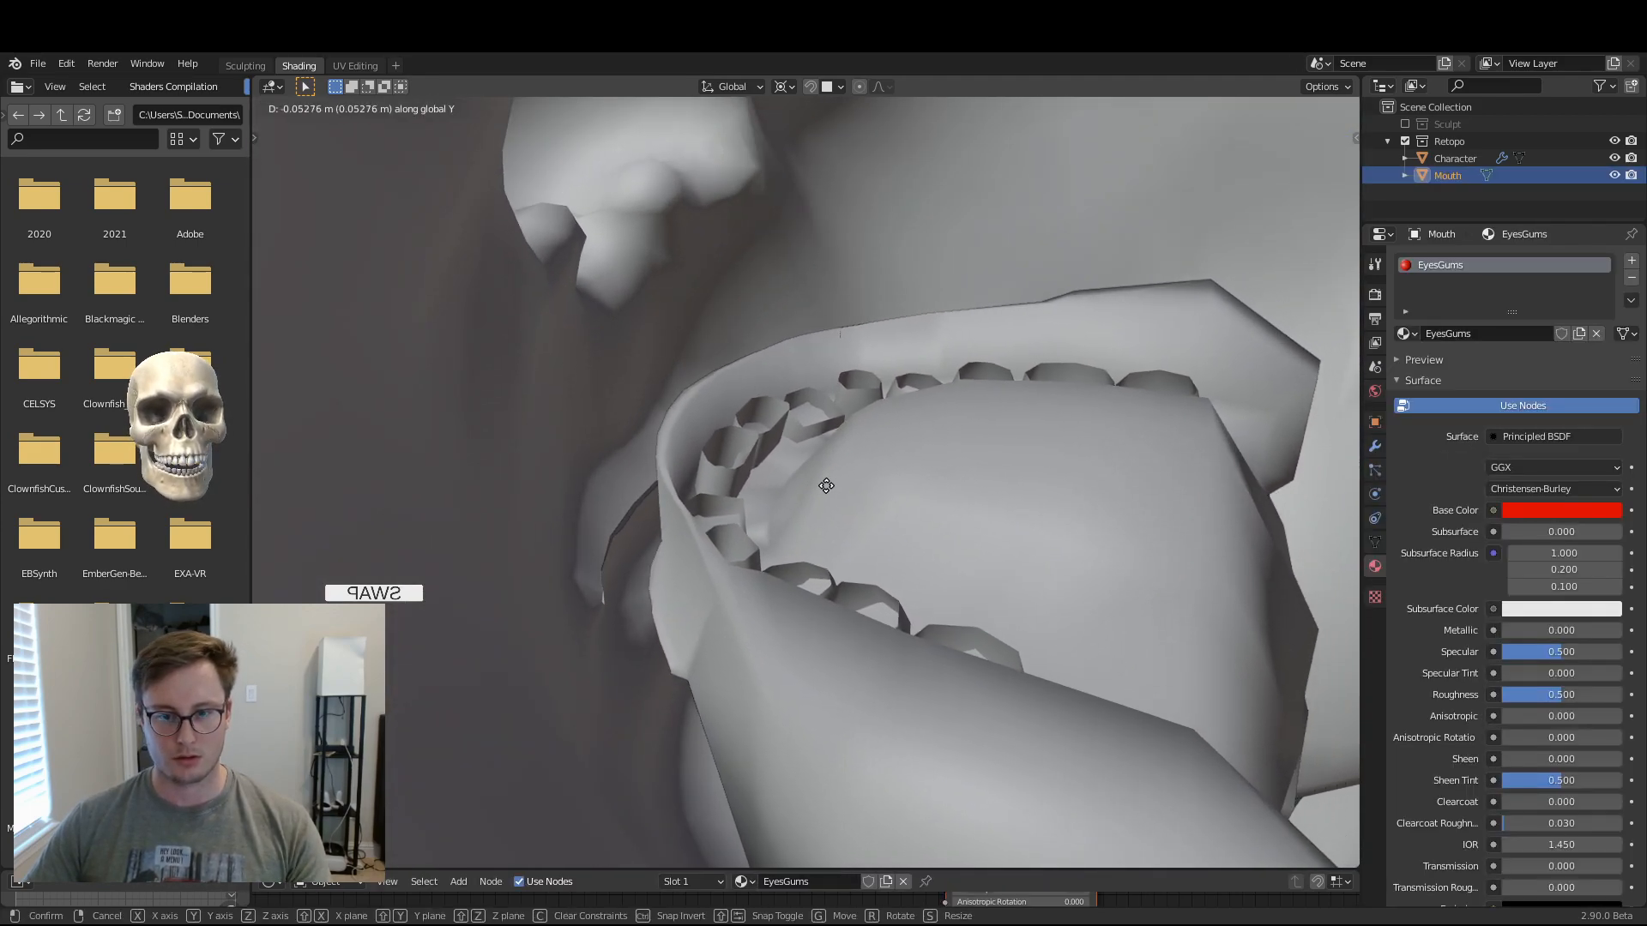
{"action": "left_click", "coordinate": [558, 446]}
- Adjust the Mouth object's position along Y in the side wireframe view to line it up behind the lips
{"action": "mouse_move", "coordinate": [560, 450]}
{"action": "middle_mouse_down"}
{"action": "mouse_move", "coordinate": [657, 506]}
{"action": "mouse_move", "coordinate": [877, 417]}
{"action": "mouse_move", "coordinate": [919, 455]}
{"action": "mouse_move", "coordinate": [867, 508]}
{"action": "middle_mouse_up"}
{"action": "key", "text": "shift+z"}
{"action": "key", "text": "z"}
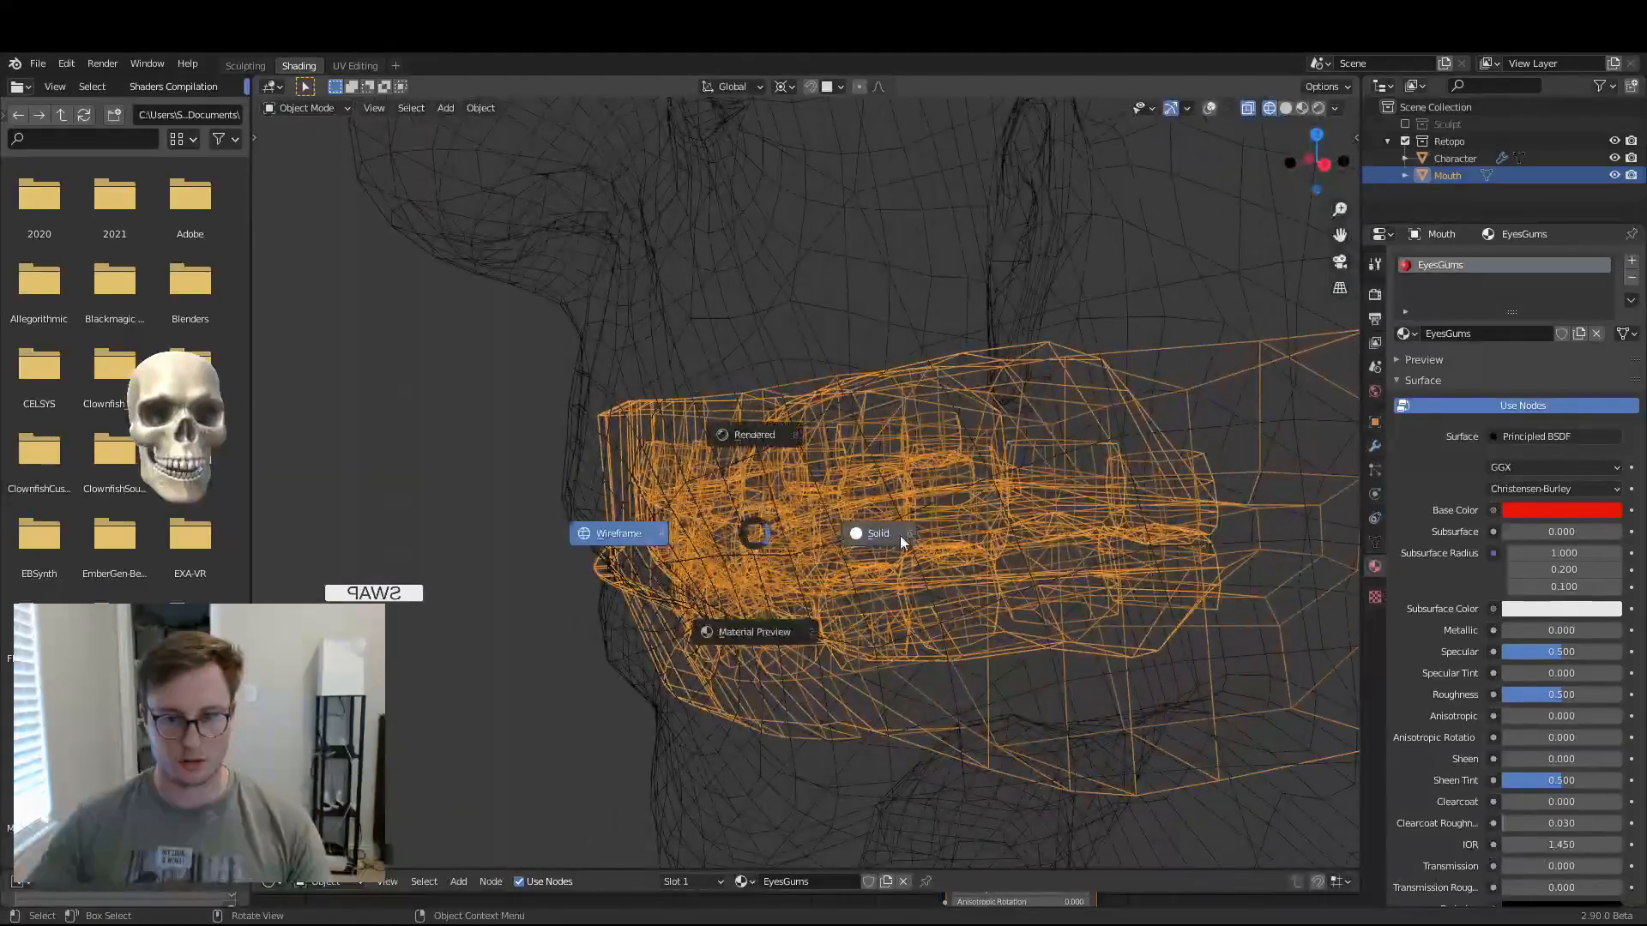
{"action": "left_click", "coordinate": [825, 544]}
{"action": "key", "text": "KP_1"}
{"action": "key", "text": "KP_3"}
{"action": "key", "text": "z"}
{"action": "left_click", "coordinate": [783, 559]}
{"action": "key", "text": "g"}
{"action": "key", "text": "y"}
{"action": "left_click", "coordinate": [828, 556]}
- Adjust the Mouth object's height along Z and check its fit inside the head in Solid shading
{"action": "key", "text": "g"}
{"action": "key", "text": "z"}
{"action": "left_click", "coordinate": [820, 553]}
{"action": "mouse_move", "coordinate": [819, 552]}
{"action": "middle_mouse_down"}
{"action": "mouse_move", "coordinate": [754, 544]}
{"action": "mouse_move", "coordinate": [739, 584]}
{"action": "mouse_move", "coordinate": [769, 624]}
{"action": "mouse_move", "coordinate": [555, 640]}
{"action": "mouse_move", "coordinate": [709, 632]}
{"action": "mouse_move", "coordinate": [680, 569]}
{"action": "mouse_move", "coordinate": [625, 569]}
{"action": "mouse_move", "coordinate": [650, 527]}
{"action": "mouse_move", "coordinate": [632, 537]}
{"action": "mouse_move", "coordinate": [651, 543]}
{"action": "mouse_move", "coordinate": [542, 537]}
{"action": "mouse_move", "coordinate": [618, 589]}
{"action": "mouse_move", "coordinate": [874, 526]}
{"action": "mouse_move", "coordinate": [816, 569]}
{"action": "middle_mouse_up"}
{"action": "scroll", "coordinate": [739, 588], "scroll_direction": "up", "scroll_amount": 4}
{"action": "key", "text": "z"}
{"action": "left_click", "coordinate": [768, 592]}
{"action": "scroll", "coordinate": [794, 532], "scroll_direction": "down", "scroll_amount": 6}
{"action": "scroll", "coordinate": [918, 540], "scroll_direction": "up", "scroll_amount": 6}
{"action": "middle_click_drag", "start_coordinate": [919, 540], "coordinate": [1038, 461]}
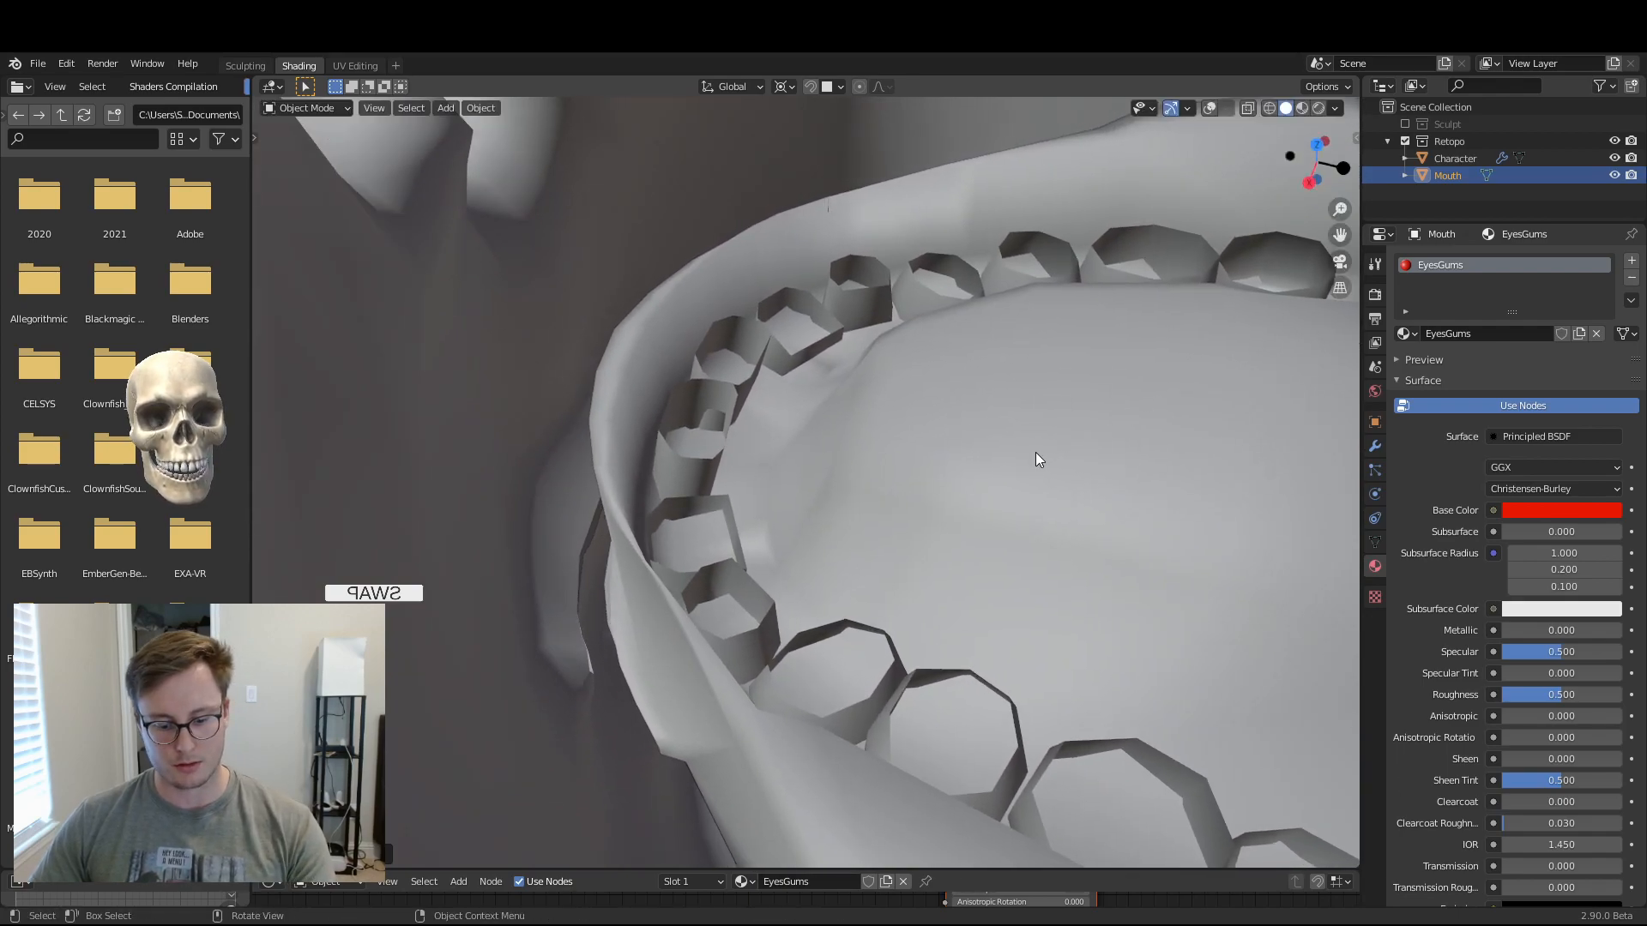
{"action": "key", "text": "s"}
{"action": "left_click", "coordinate": [1129, 394]}
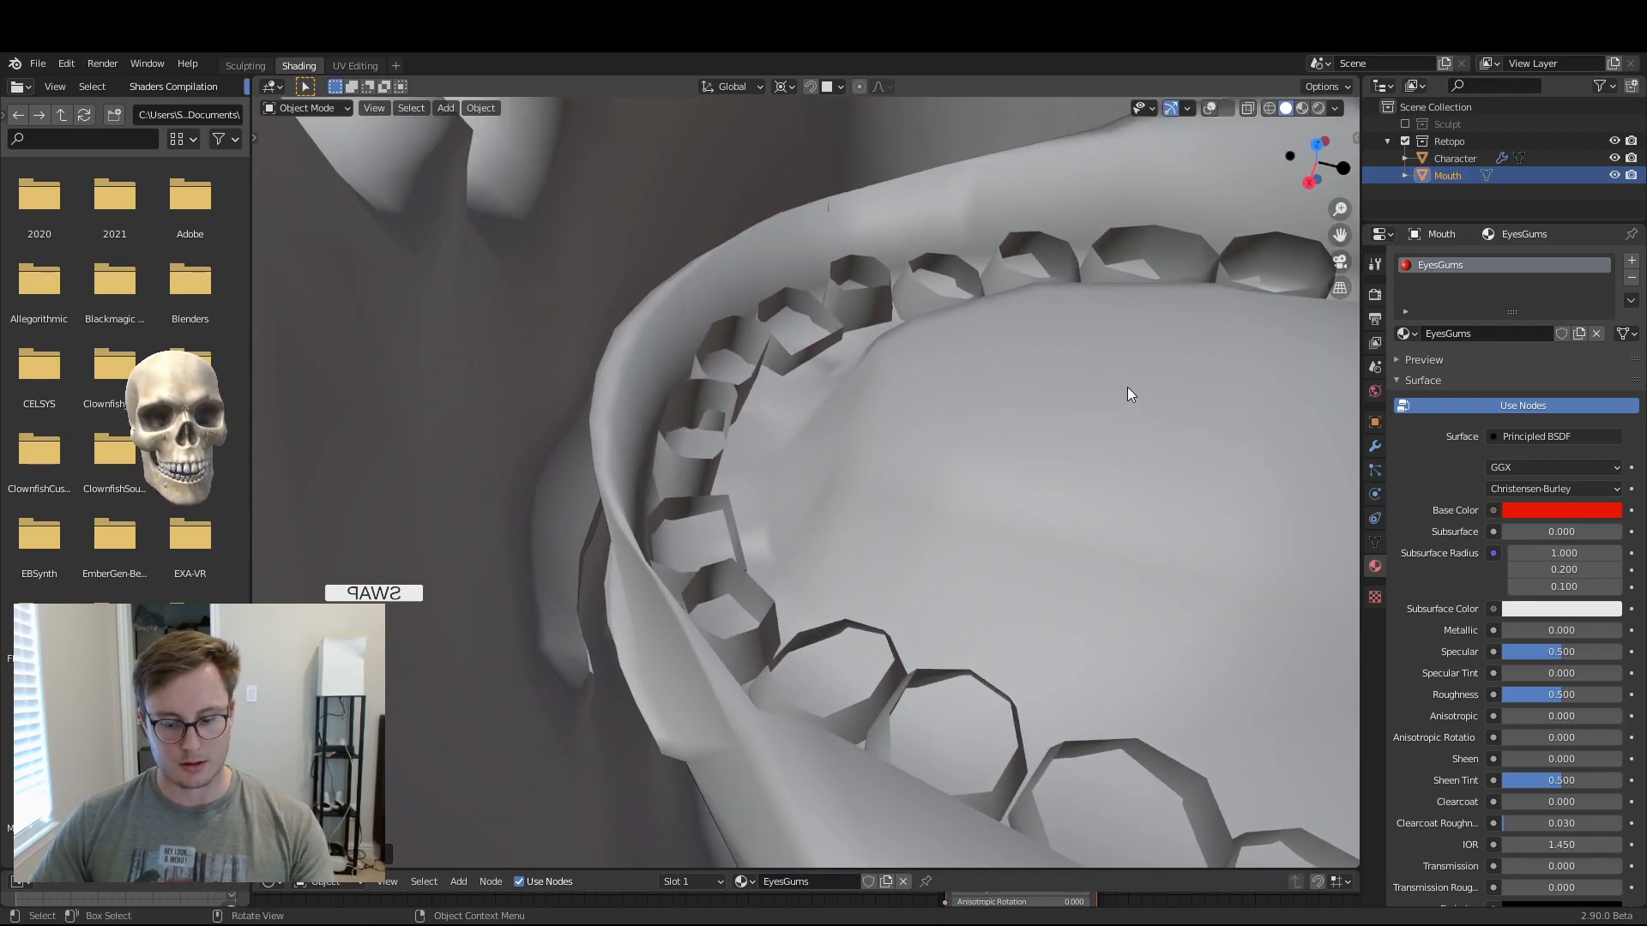
{"action": "key", "text": "KP_1"}
{"action": "key", "text": "z"}
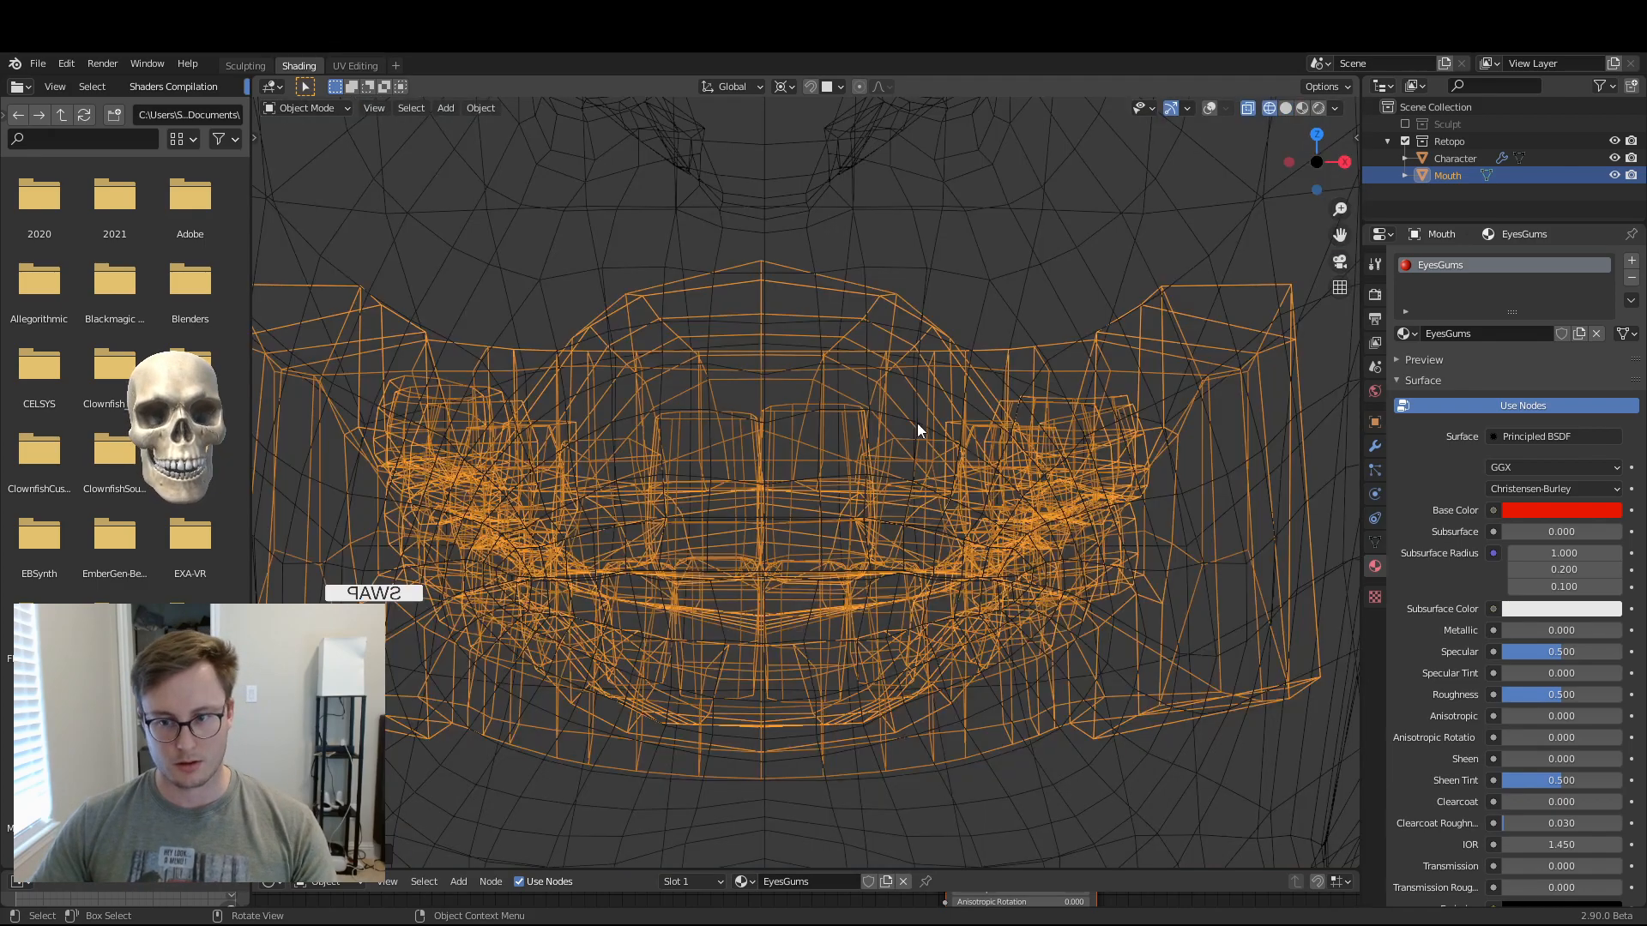
{"action": "key", "text": "s"}
{"action": "right_click", "coordinate": [1229, 498]}
- Change the transform pivot point and set the Mouth object's origin to its geometry
{"action": "key", "text": "period"}
{"action": "left_click", "coordinate": [1065, 494]}
{"action": "left_click", "coordinate": [498, 115]}
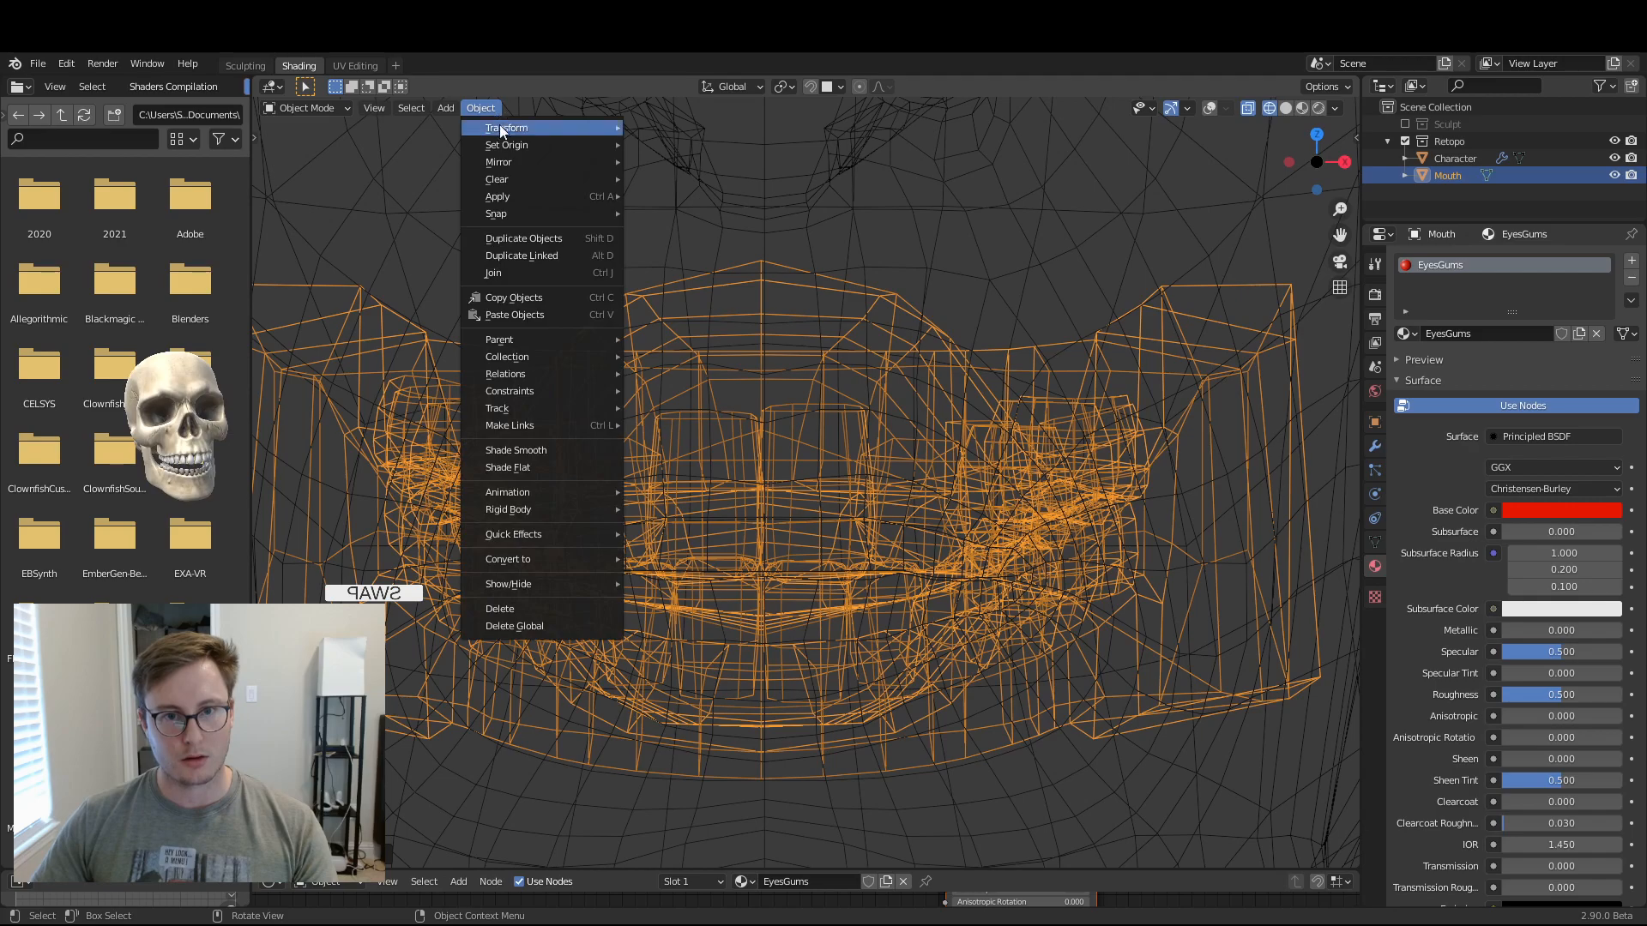
{"action": "mouse_move", "coordinate": [514, 143]}
{"action": "left_click", "coordinate": [695, 162]}
- Scale the Mouth object down to fit behind the lips and return the viewport to Solid shading
{"action": "key", "text": "s"}
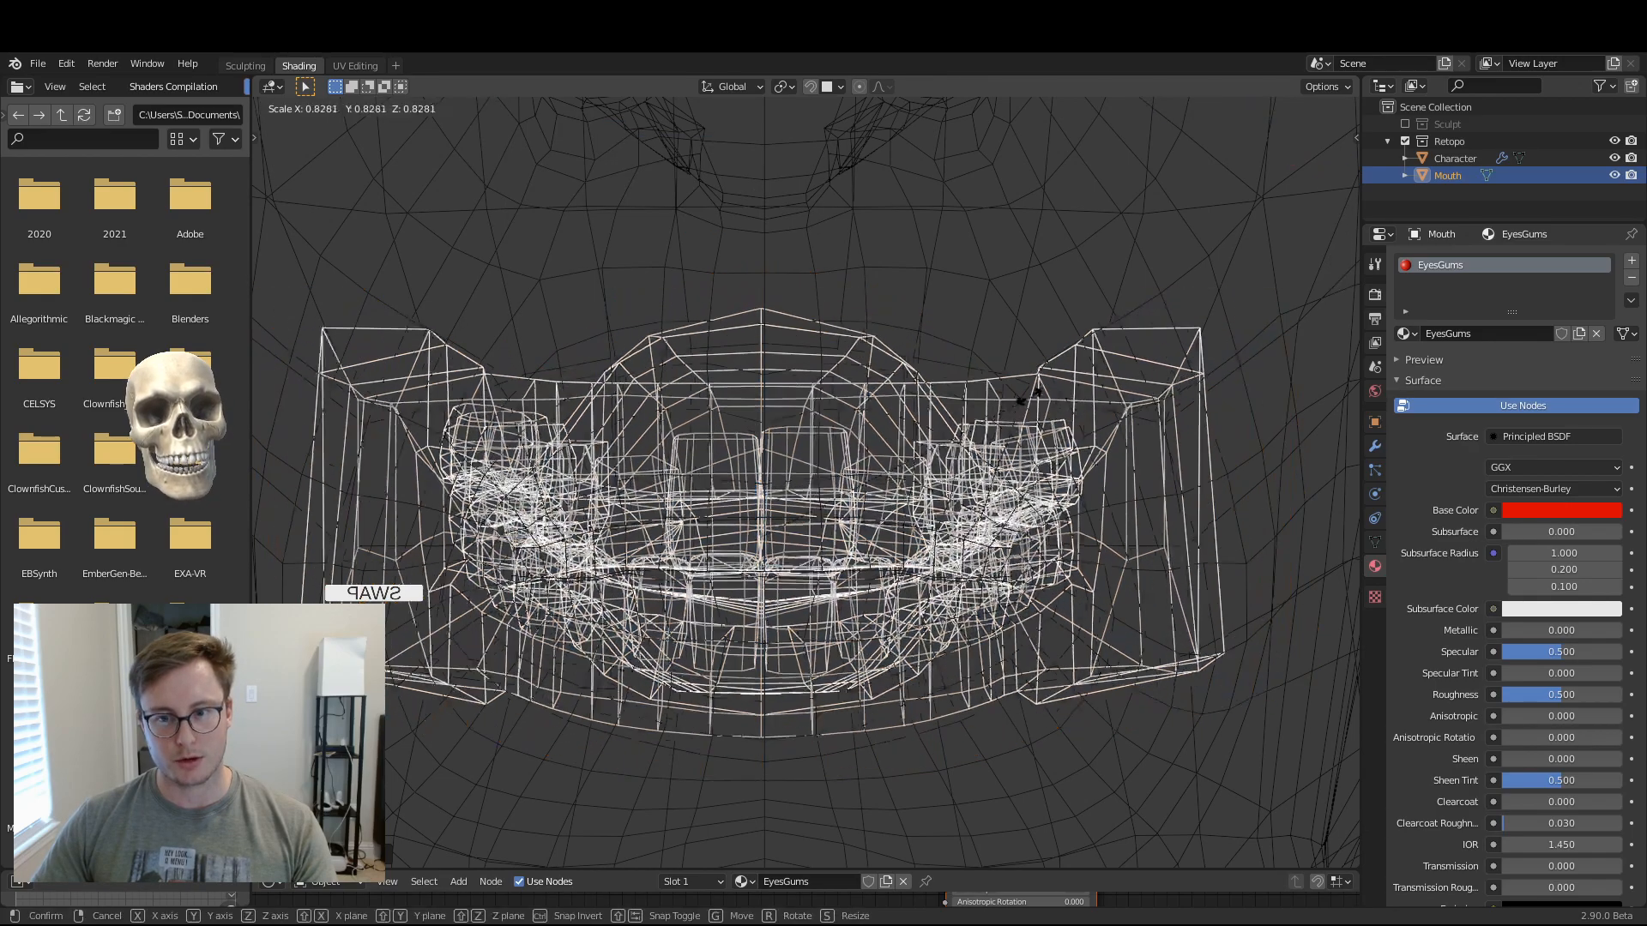
{"action": "left_click", "coordinate": [1033, 399]}
{"action": "scroll", "coordinate": [1002, 427], "scroll_direction": "down", "scroll_amount": 7}
{"action": "scroll", "coordinate": [1002, 430], "scroll_direction": "up", "scroll_amount": 7}
{"action": "key", "text": "s"}
{"action": "left_click", "coordinate": [1014, 422]}
{"action": "key", "text": "s"}
{"action": "left_click", "coordinate": [1008, 461]}
{"action": "mouse_move", "coordinate": [1008, 461]}
{"action": "middle_mouse_down"}
{"action": "mouse_move", "coordinate": [875, 496]}
{"action": "mouse_move", "coordinate": [856, 532]}
{"action": "mouse_move", "coordinate": [810, 538]}
{"action": "mouse_move", "coordinate": [870, 580]}
{"action": "mouse_move", "coordinate": [953, 555]}
{"action": "mouse_move", "coordinate": [939, 460]}
{"action": "mouse_move", "coordinate": [887, 549]}
{"action": "mouse_move", "coordinate": [760, 533]}
{"action": "mouse_move", "coordinate": [899, 484]}
{"action": "middle_mouse_up"}
{"action": "key", "text": "shift+z"}
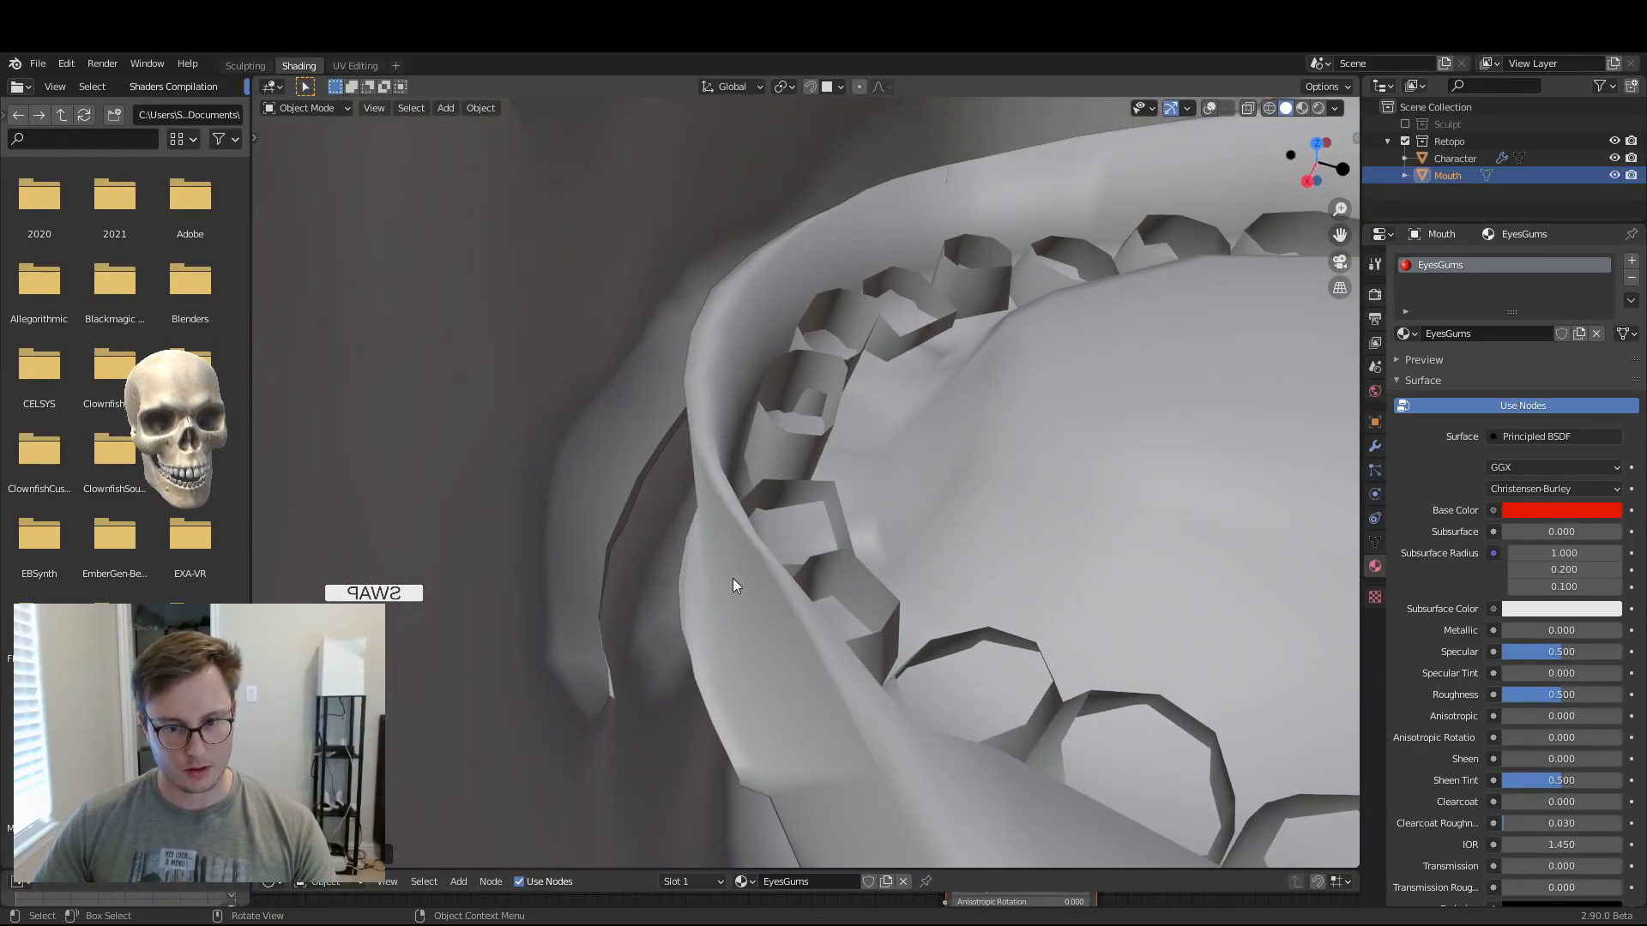
- Try to join the Mouth object into the Character mesh while the Mirror modifier is active, and save the file
{"action": "left_click", "coordinate": [574, 589], "text": "shift"}
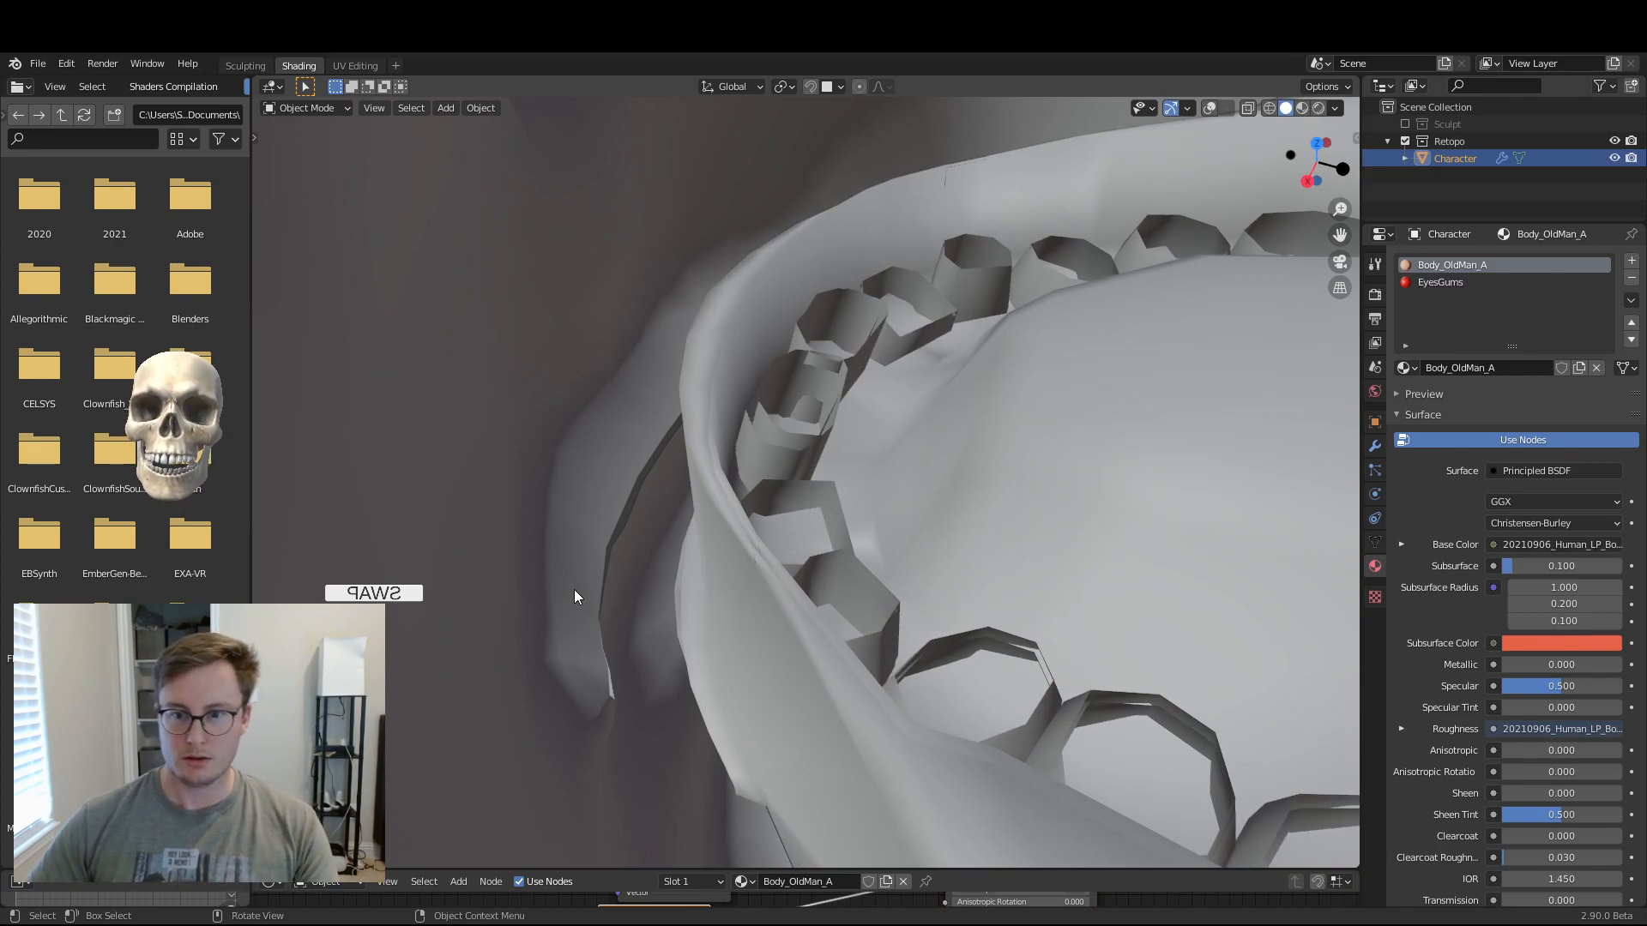
{"action": "key", "text": "ctrl+s"}
{"action": "middle_click_drag", "start_coordinate": [825, 565], "coordinate": [952, 442]}
{"action": "left_click", "coordinate": [928, 425]}
{"action": "scroll", "coordinate": [928, 426], "scroll_direction": "down", "scroll_amount": 6}
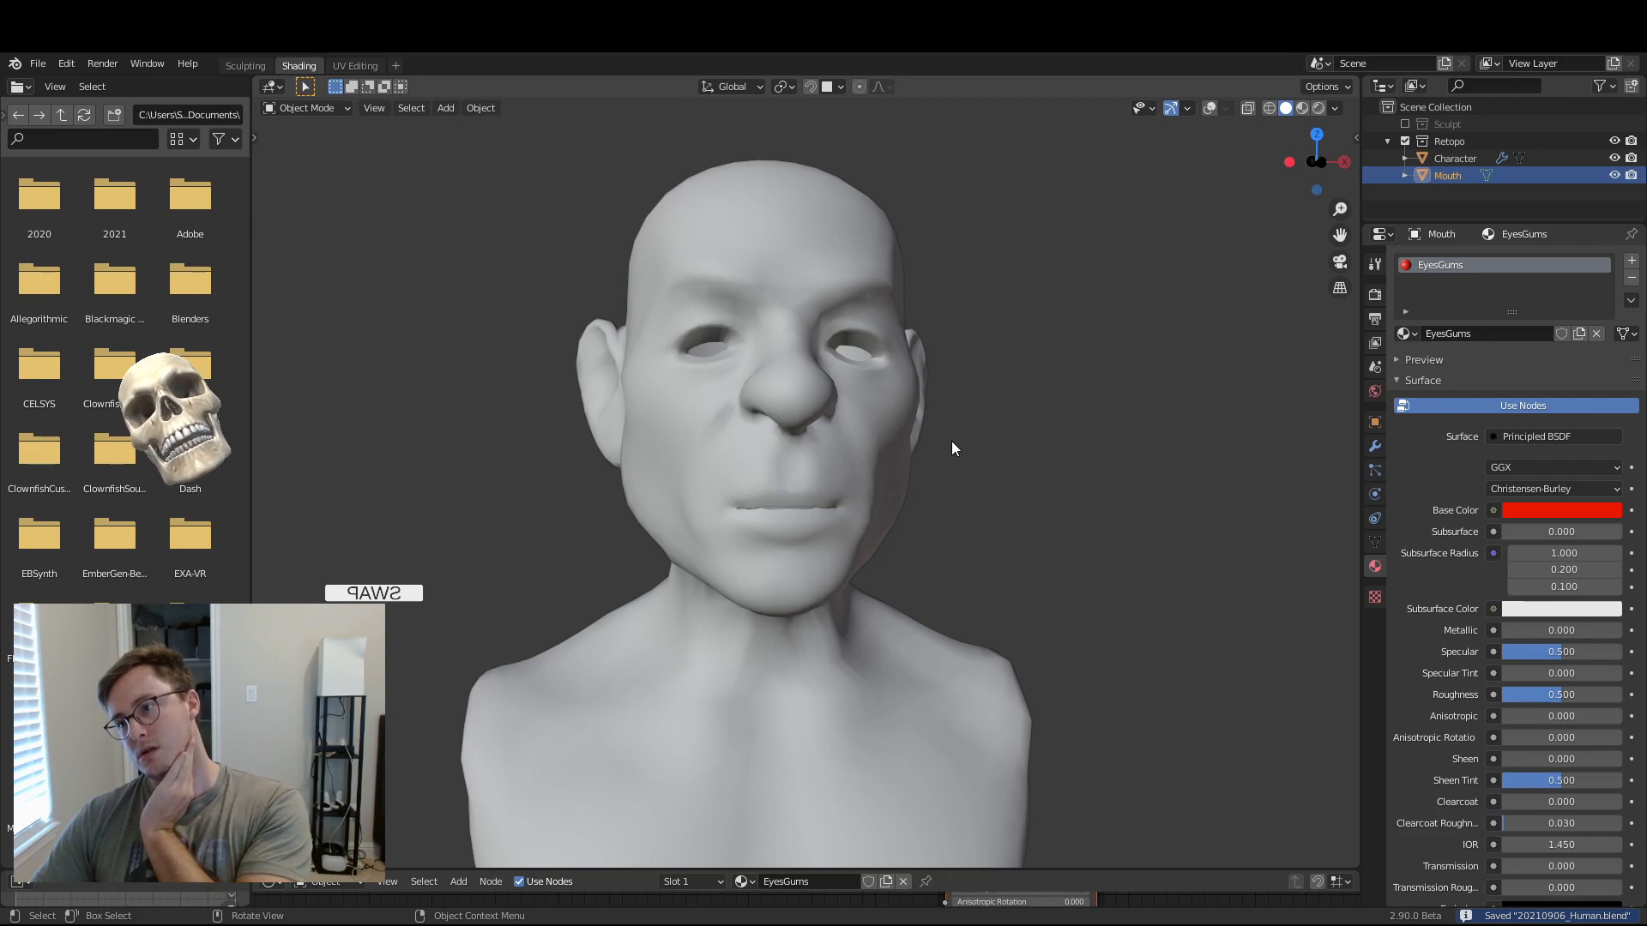
- Select the Character, show its modifiers, turn on the viewport overlays and check the overlay wireframe setting
{"action": "left_click", "coordinate": [1375, 446]}
{"action": "left_click", "coordinate": [887, 463]}
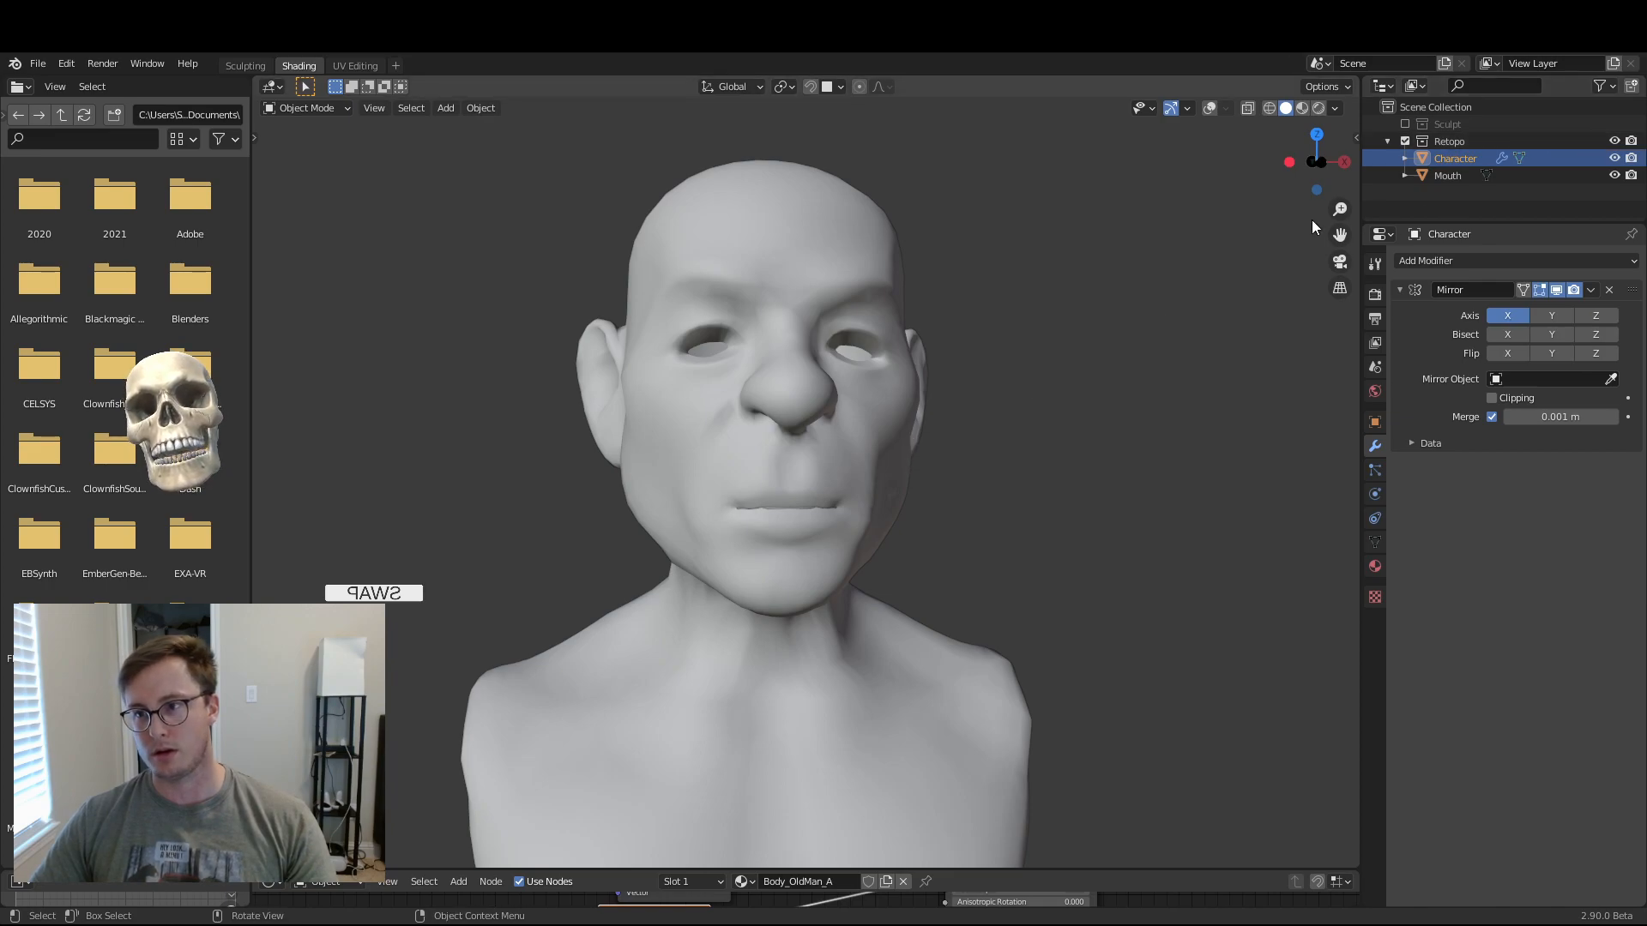
{"action": "left_click", "coordinate": [1208, 108]}
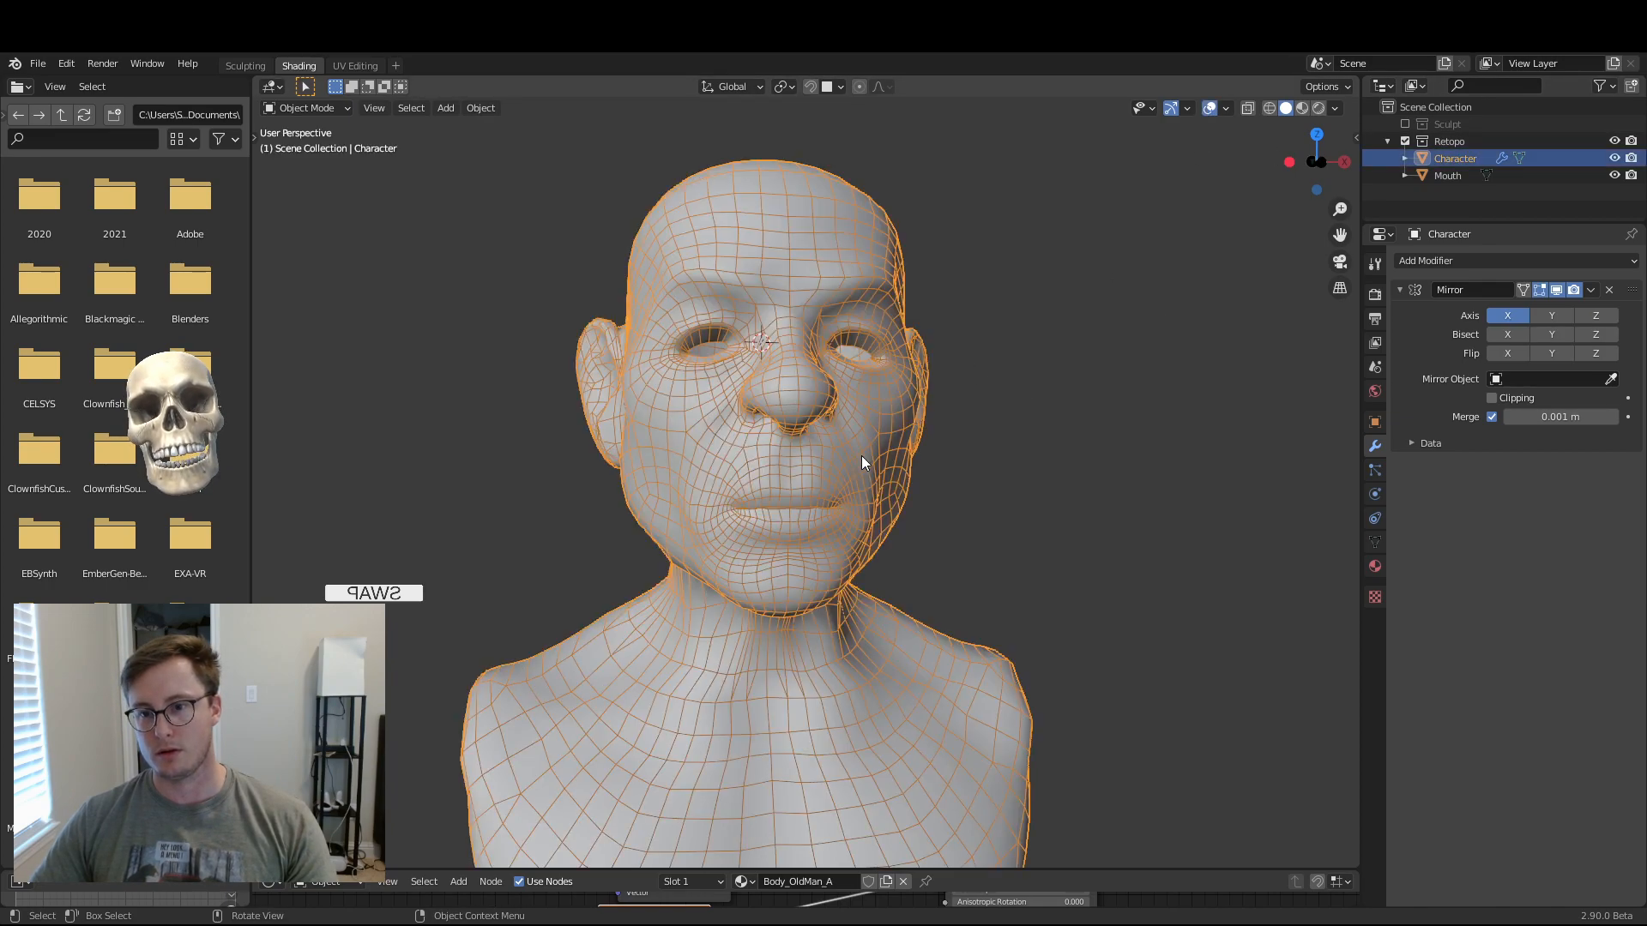
{"action": "left_click", "coordinate": [1226, 108]}
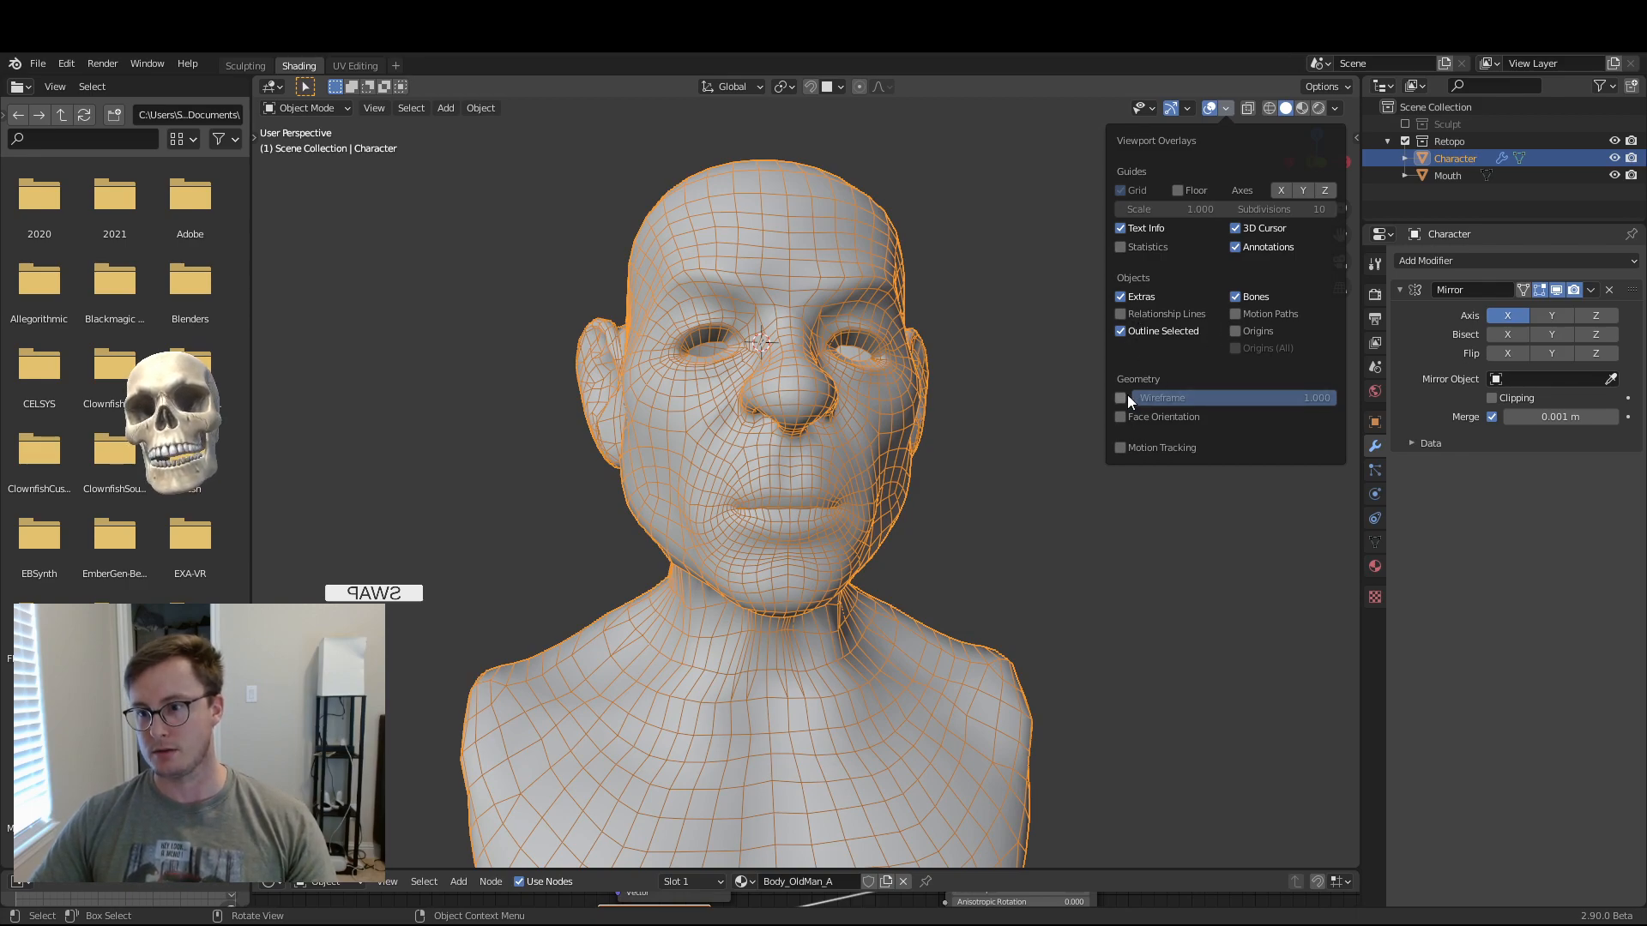
{"action": "left_click", "coordinate": [983, 483]}
{"action": "left_click", "coordinate": [908, 455]}
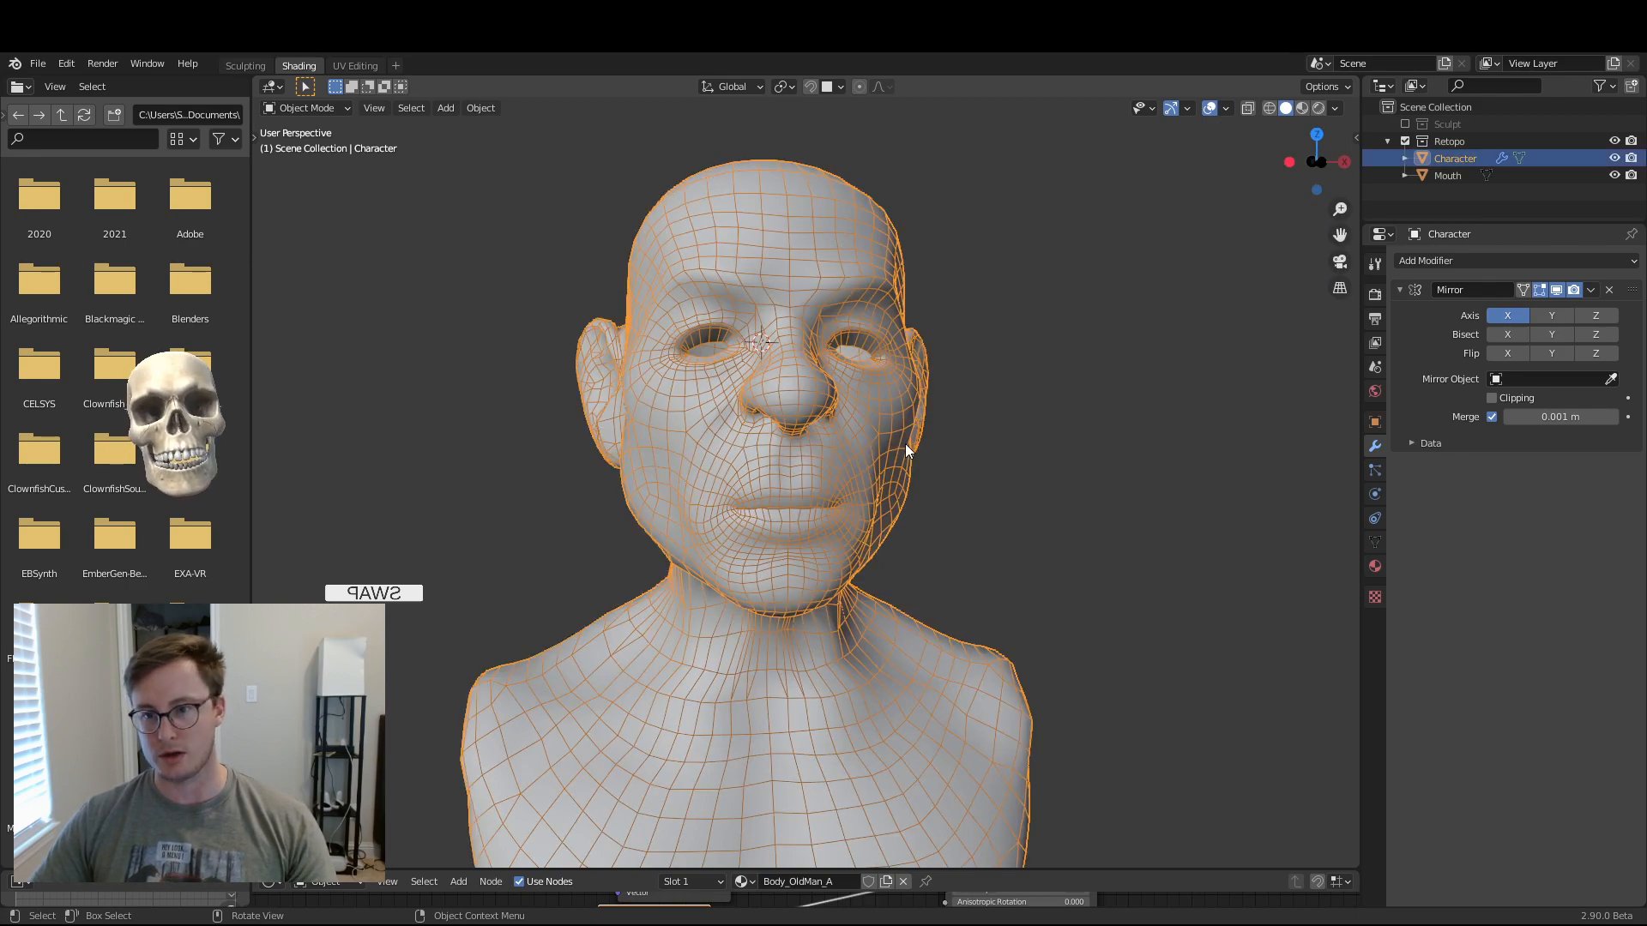
{"action": "left_click", "coordinate": [1226, 109]}
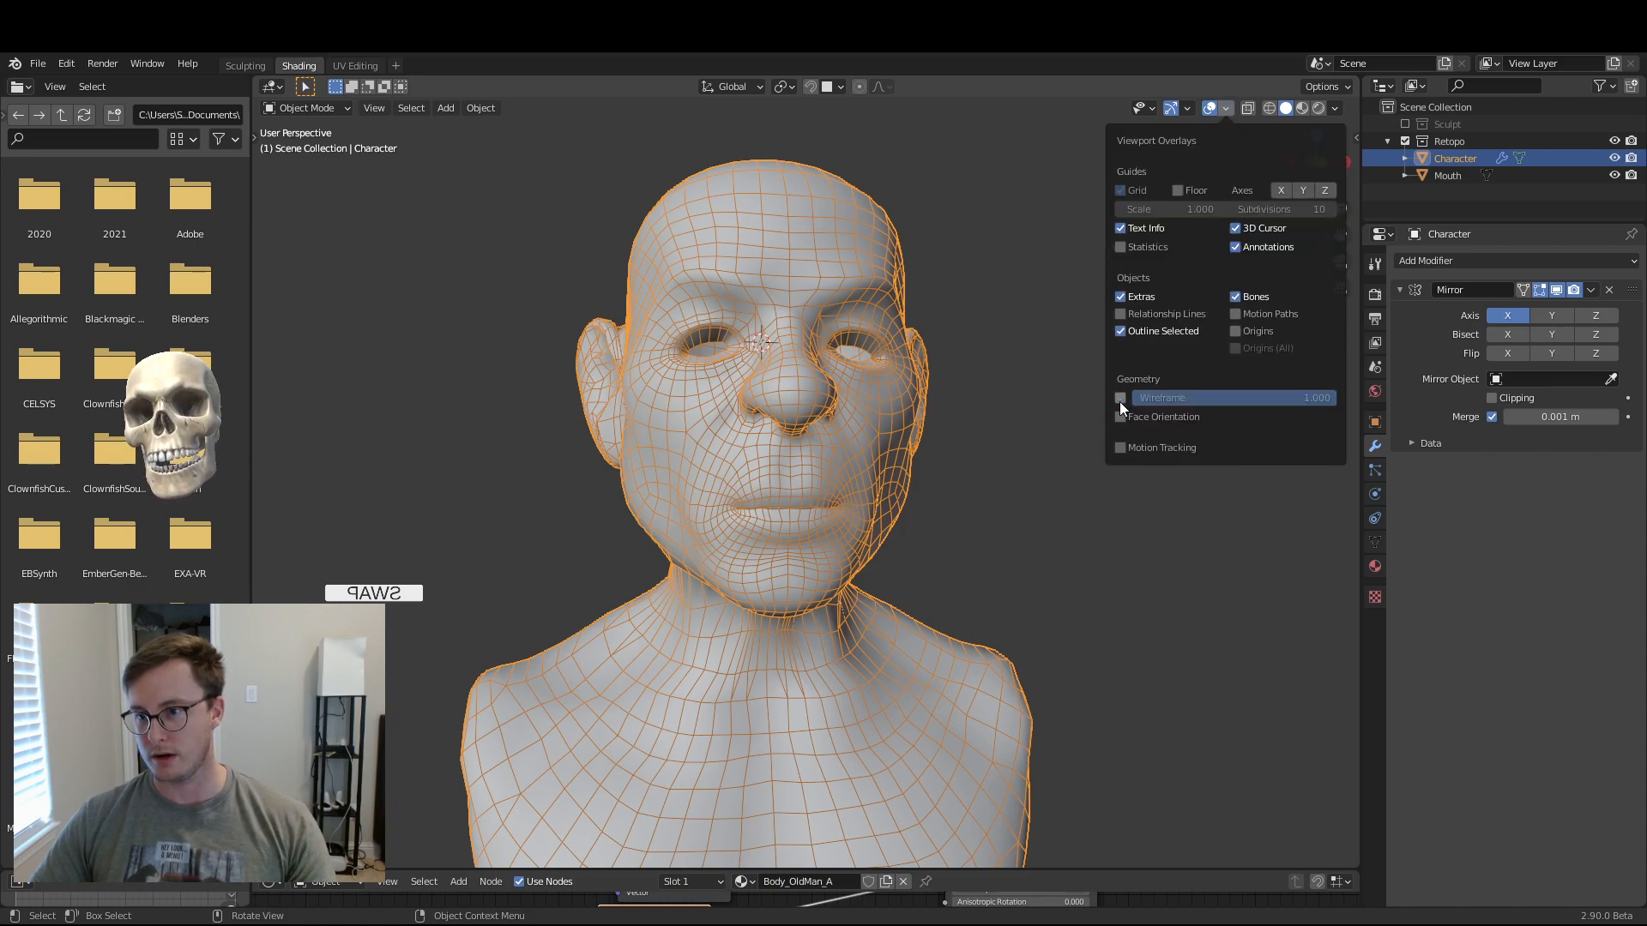
- Inspect the Character's wireframe topology outside and inside the mouth, and save the file
{"action": "middle_click_drag", "start_coordinate": [1038, 424], "coordinate": [970, 448]}
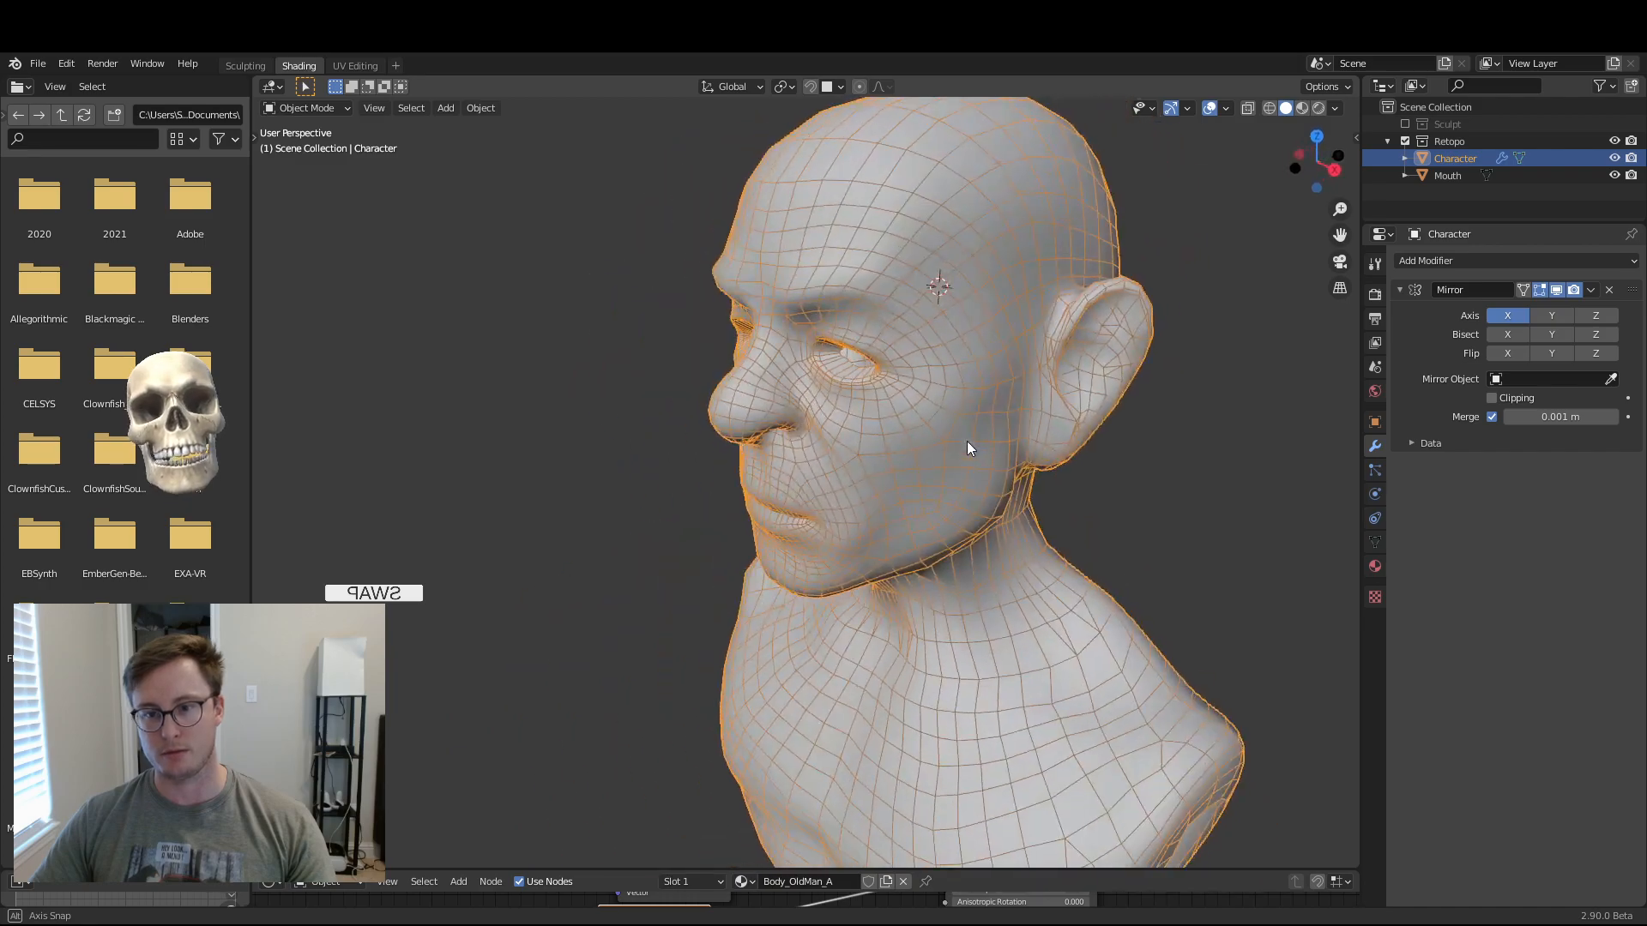
{"action": "left_click", "coordinate": [1151, 483]}
{"action": "middle_click_drag", "start_coordinate": [1144, 485], "coordinate": [935, 590]}
{"action": "key", "text": "ctrl+s"}
{"action": "left_click", "coordinate": [914, 585]}
{"action": "scroll", "coordinate": [1038, 499], "scroll_direction": "up", "scroll_amount": 6}
{"action": "middle_click_drag", "start_coordinate": [1038, 498], "coordinate": [799, 580]}
{"action": "left_click", "coordinate": [797, 581]}
- Turn off Wireframe in the Character object's viewport display settings and save the file
{"action": "left_click", "coordinate": [1125, 457]}
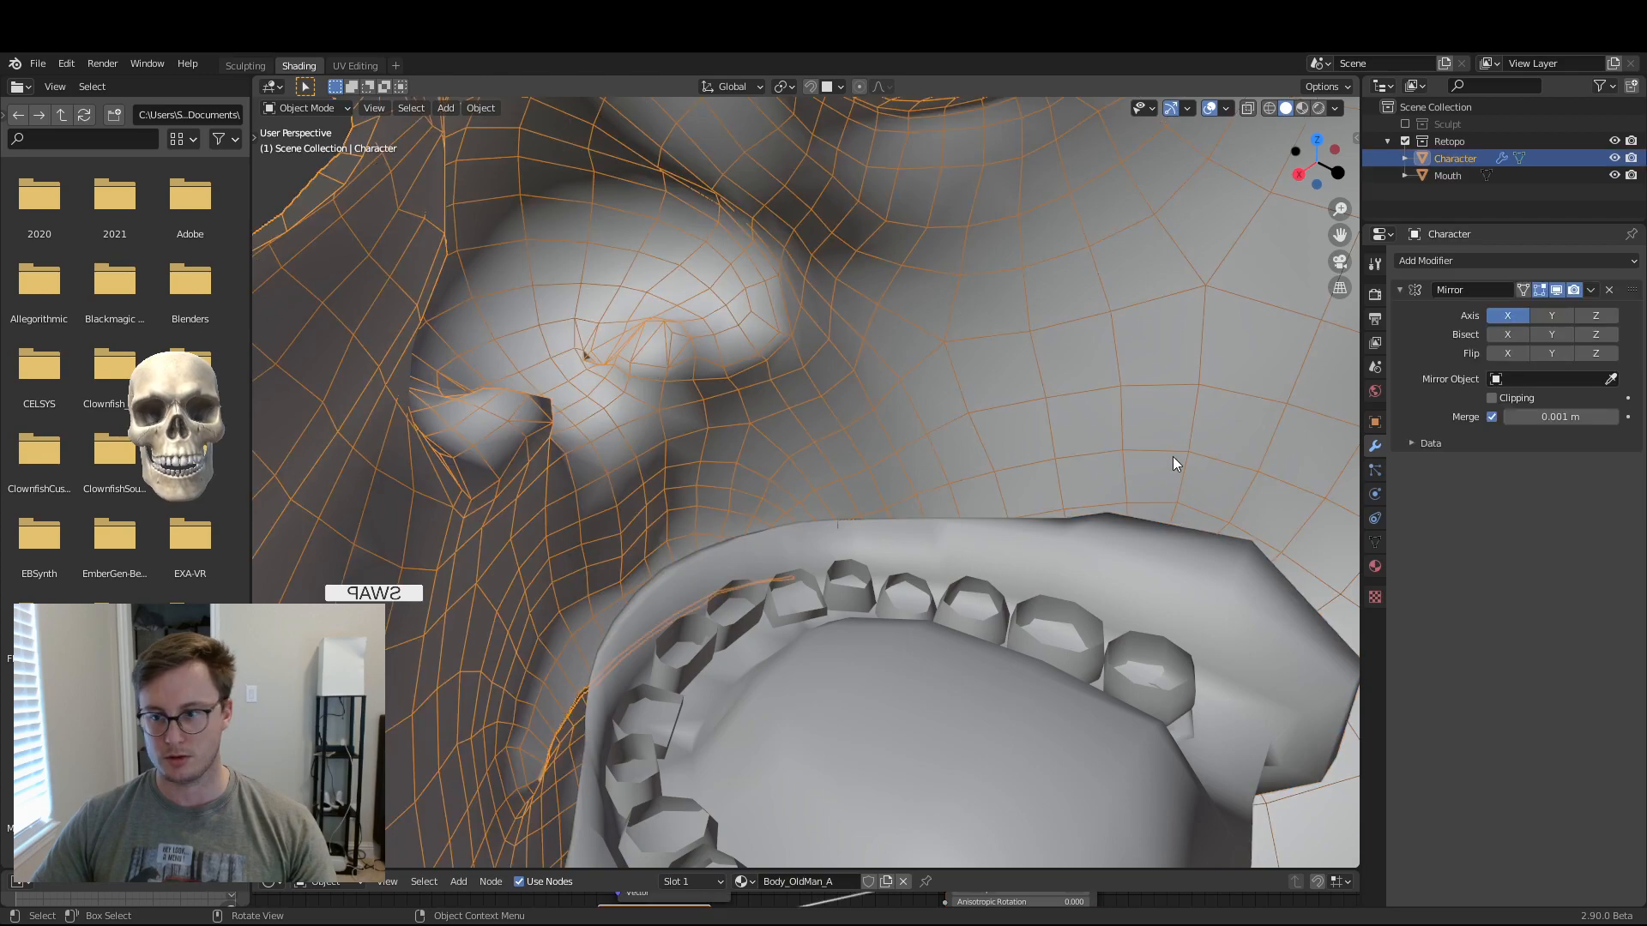
{"action": "left_click", "coordinate": [1375, 421]}
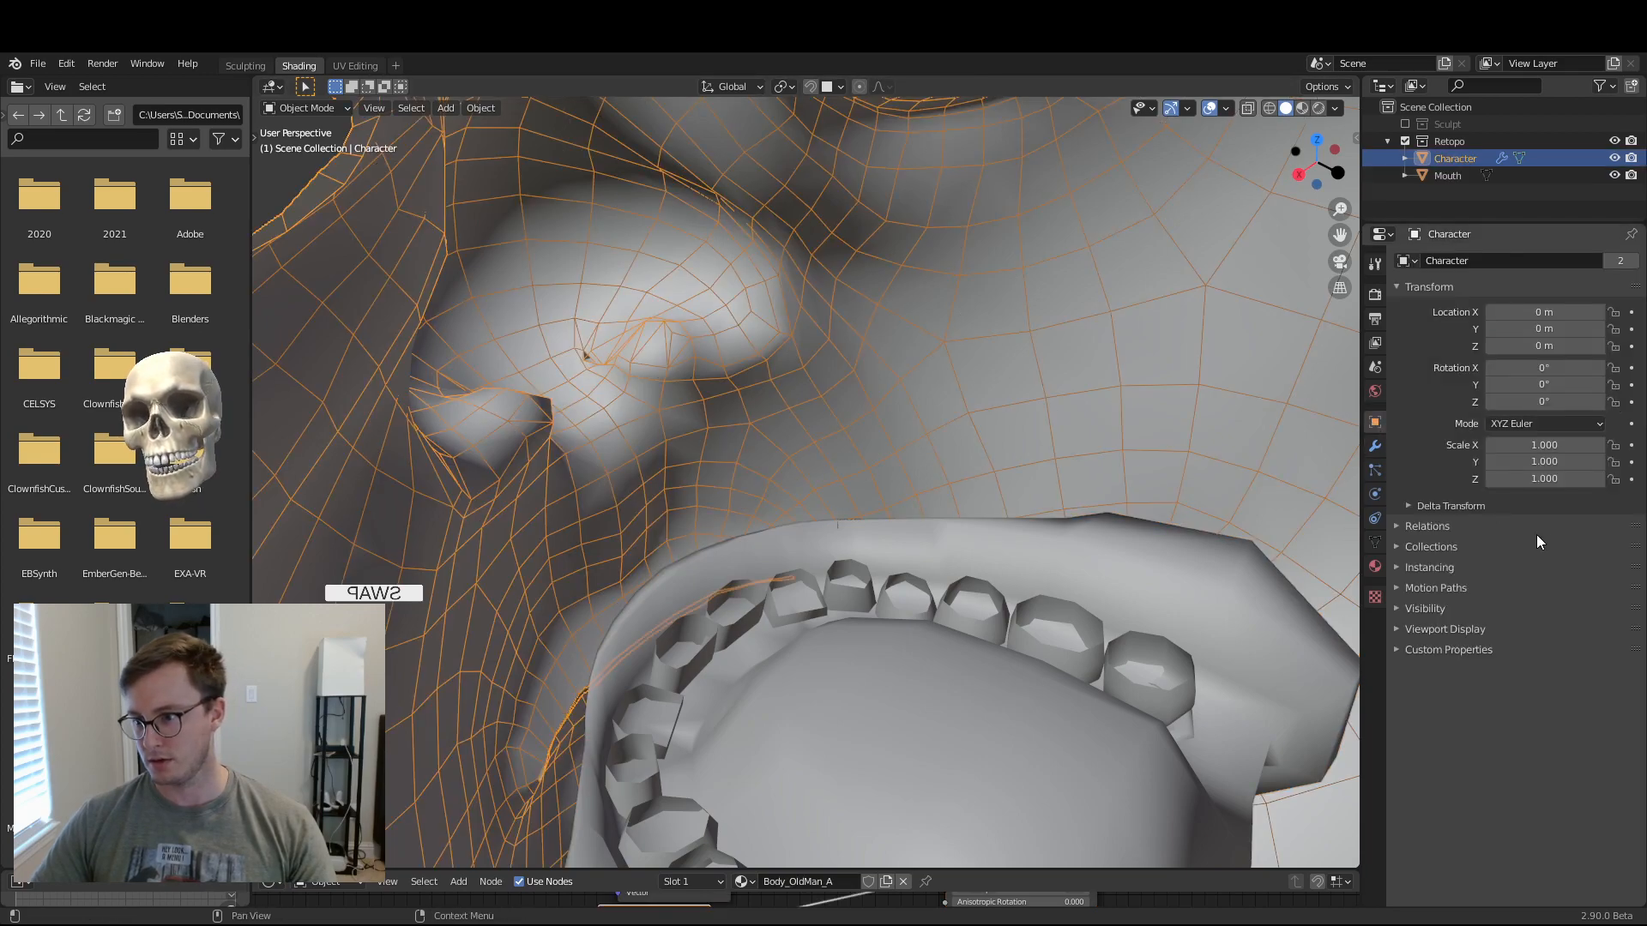
{"action": "left_click", "coordinate": [1443, 629]}
{"action": "left_click", "coordinate": [1490, 693]}
{"action": "middle_click_drag", "start_coordinate": [732, 625], "coordinate": [762, 669]}
{"action": "scroll", "coordinate": [909, 542], "scroll_direction": "down", "scroll_amount": 5}
{"action": "key", "text": "ctrl+s"}
{"action": "scroll", "coordinate": [892, 621], "scroll_direction": "up", "scroll_amount": 3}
{"action": "scroll", "coordinate": [892, 621], "scroll_direction": "up", "scroll_amount": 3}
{"action": "scroll", "coordinate": [762, 669], "scroll_direction": "up", "scroll_amount": 4}
- Select the Character and apply its Mirror modifier
{"action": "left_click", "coordinate": [830, 630]}
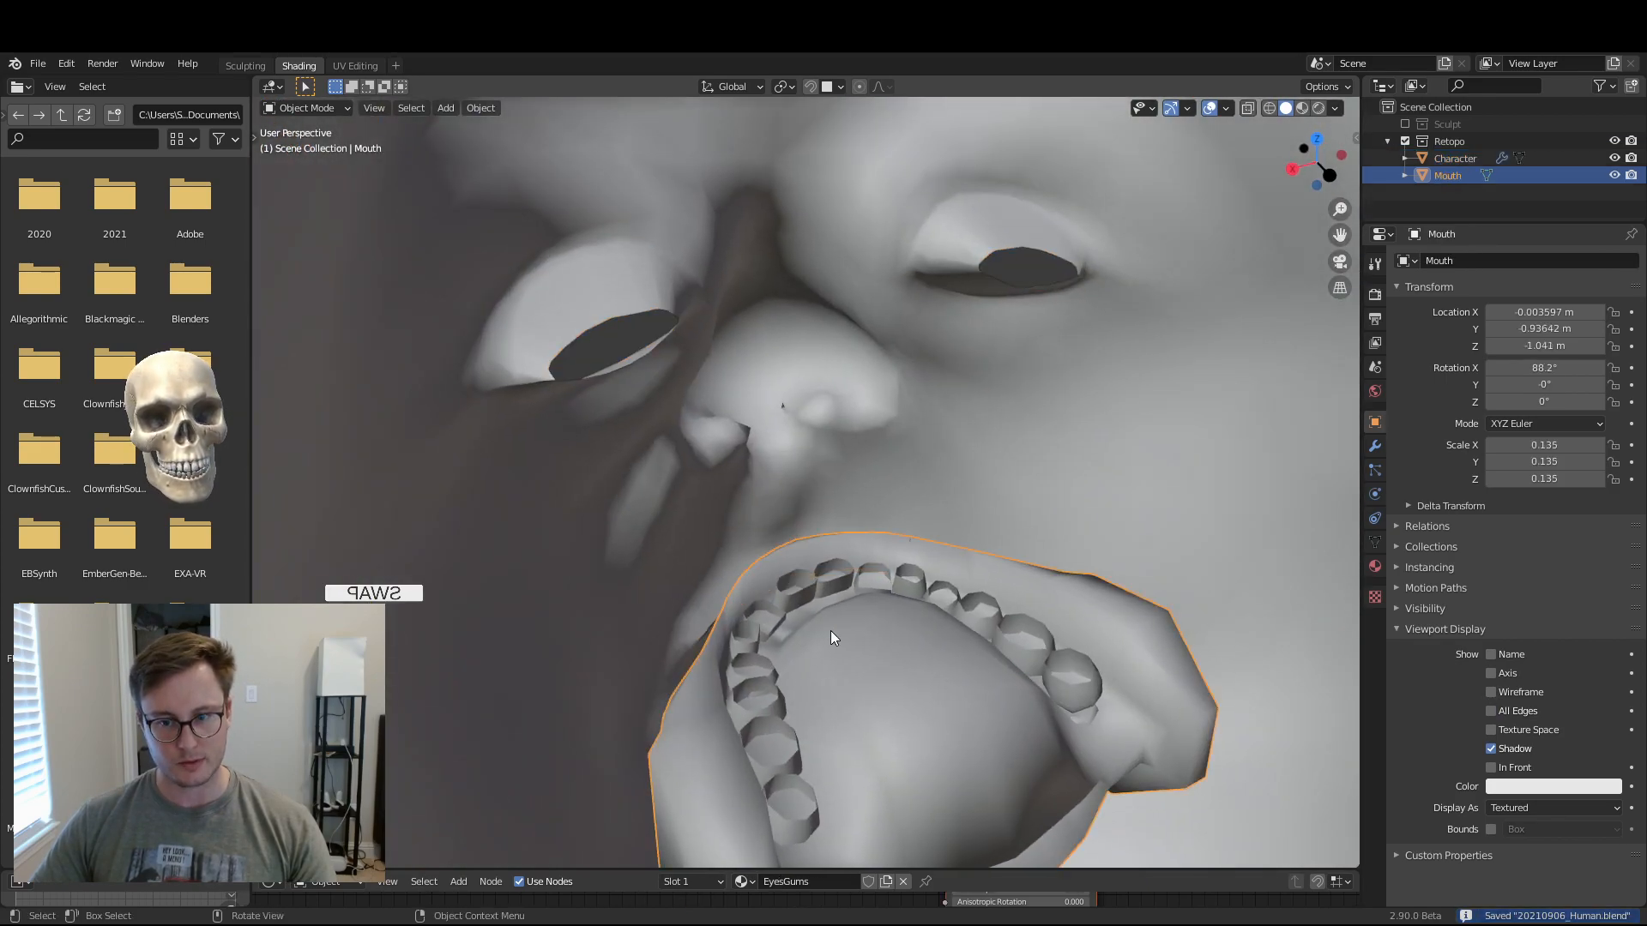
{"action": "left_click", "coordinate": [846, 410]}
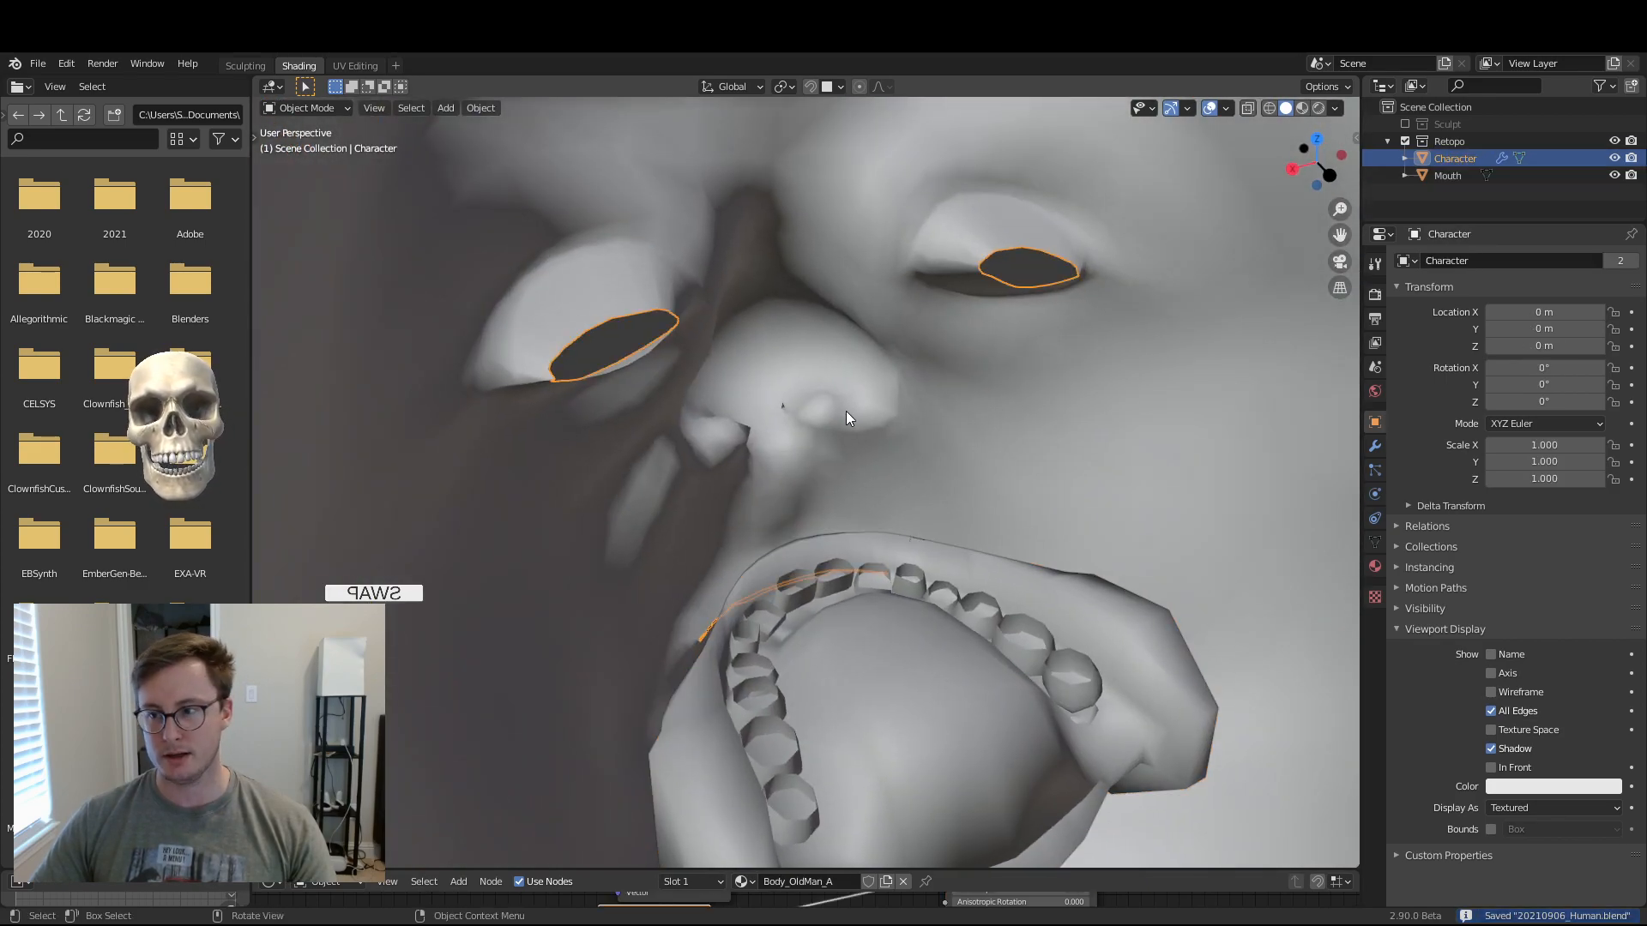
{"action": "left_click", "coordinate": [1377, 446]}
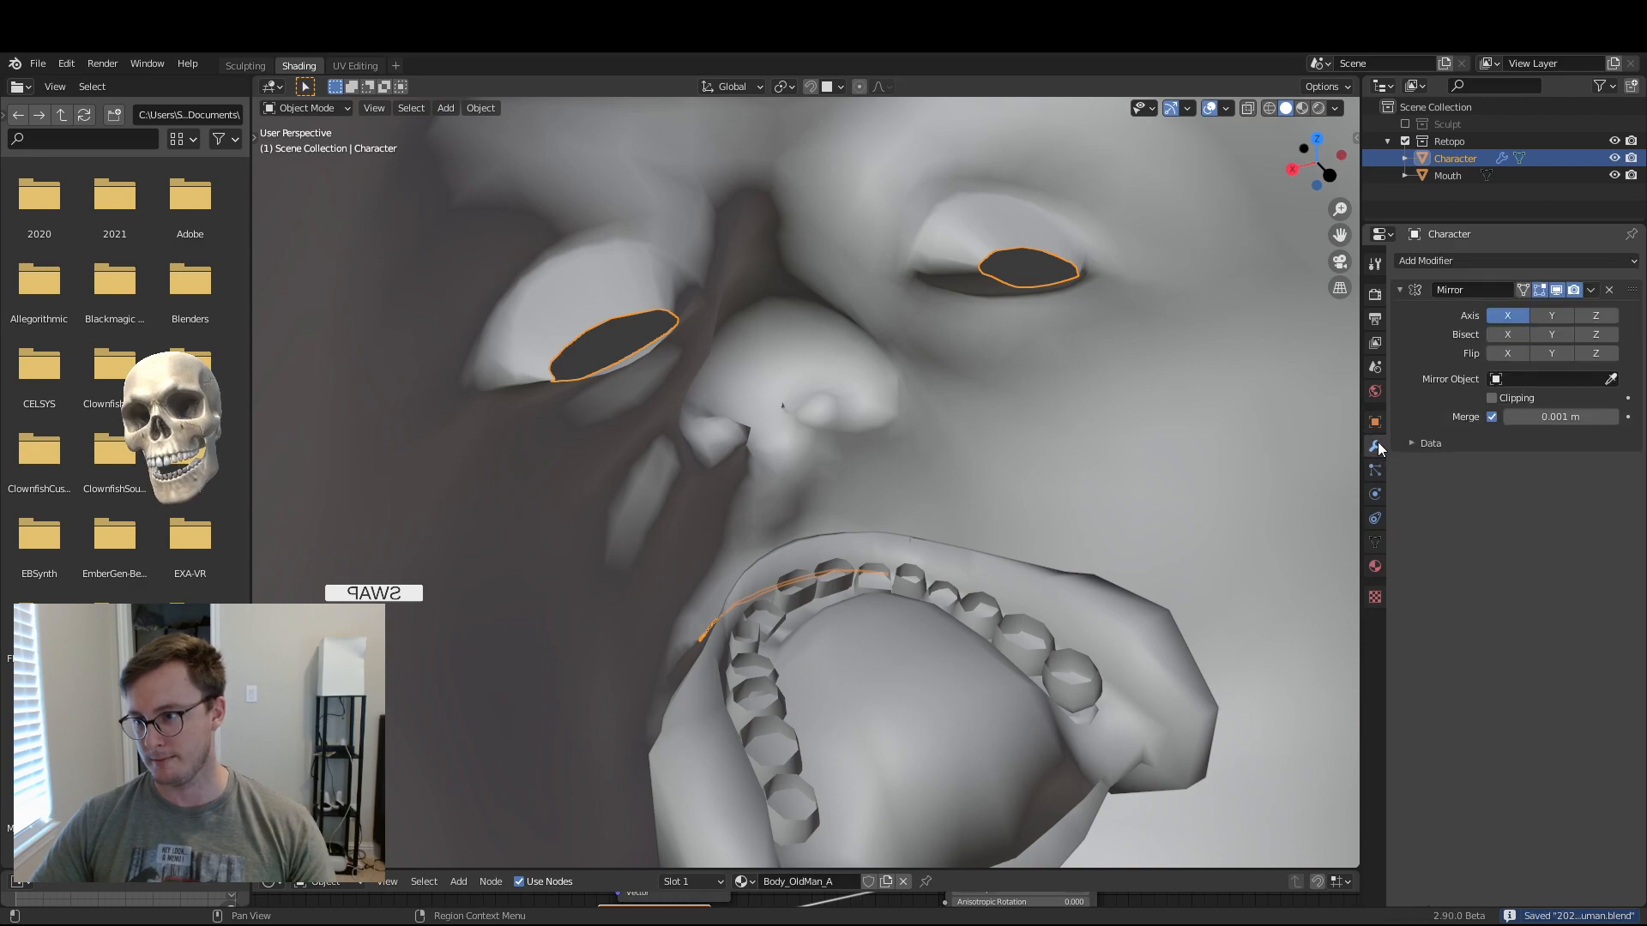
{"action": "left_click", "coordinate": [1593, 290]}
{"action": "left_click", "coordinate": [1559, 307]}
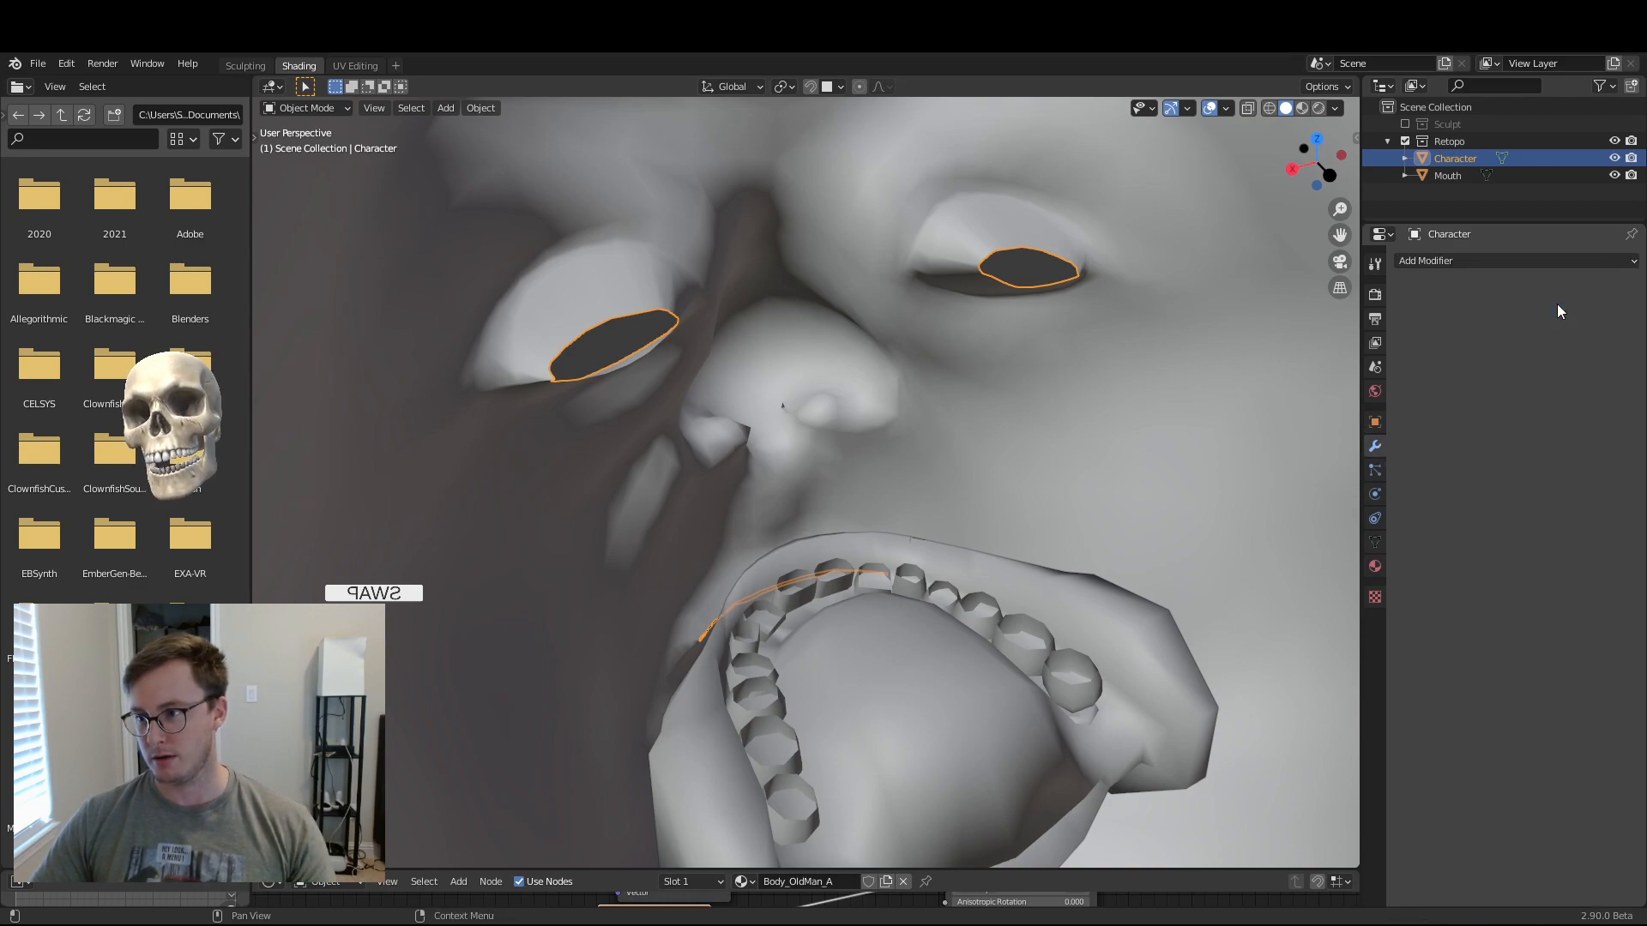
- Select the Mouth, add the Character to the selection as the active object, and join them into one mesh
{"action": "middle_click_drag", "start_coordinate": [977, 616], "coordinate": [925, 619]}
{"action": "left_click", "coordinate": [892, 592]}
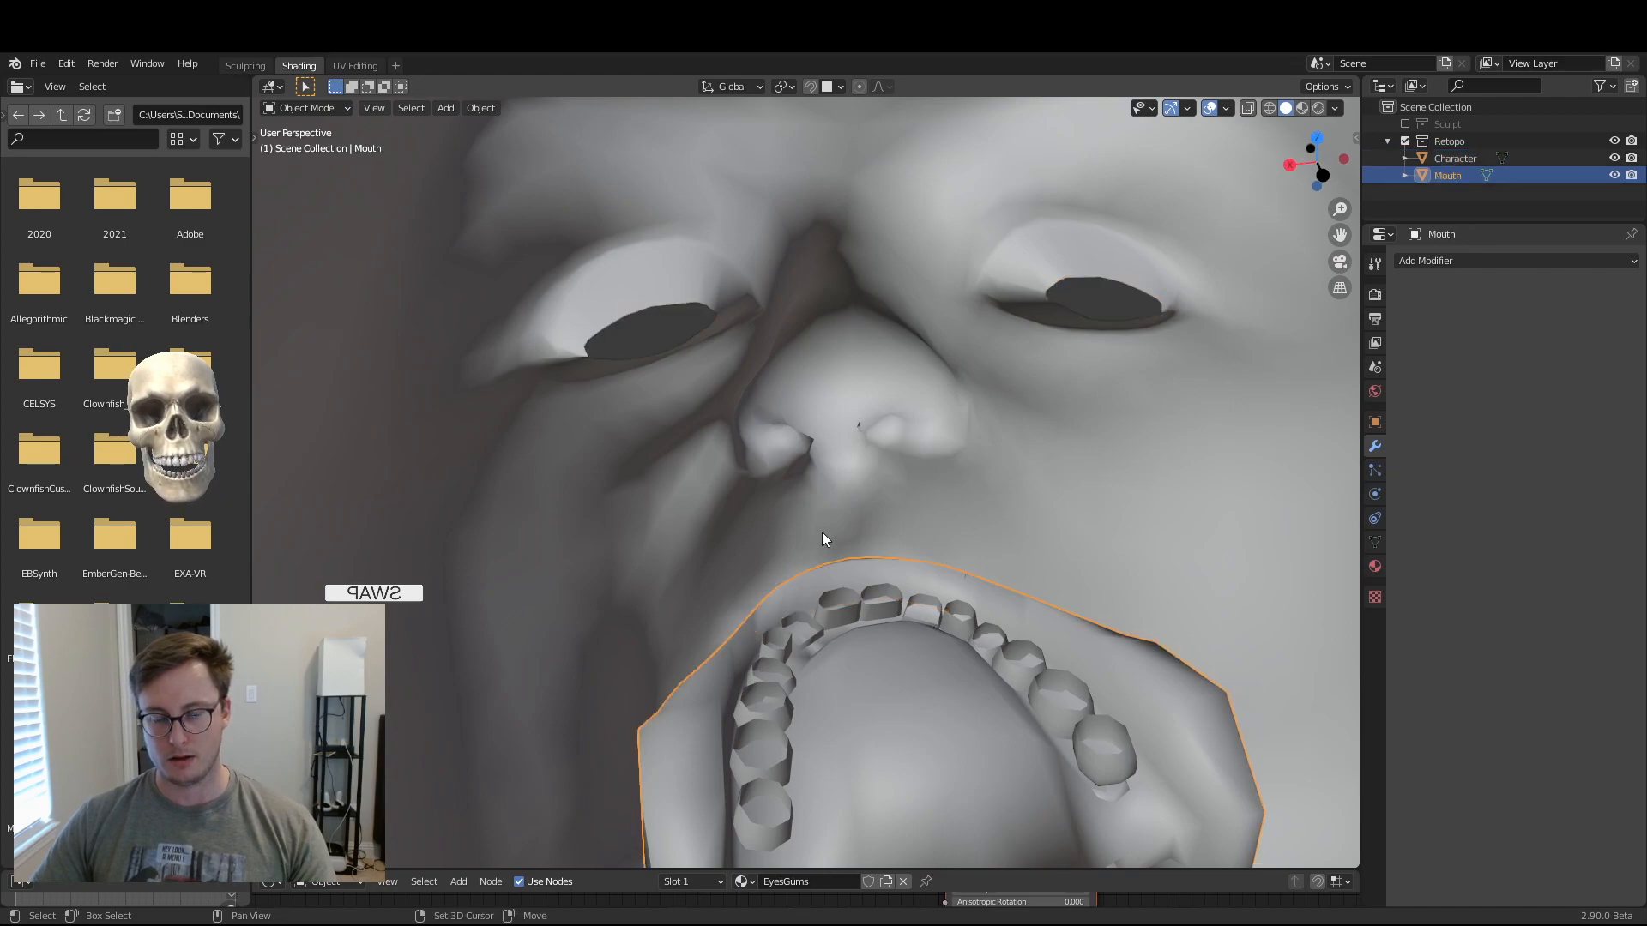
{"action": "left_click", "coordinate": [821, 532], "text": "shift"}
{"action": "key", "text": "ctrl+j"}
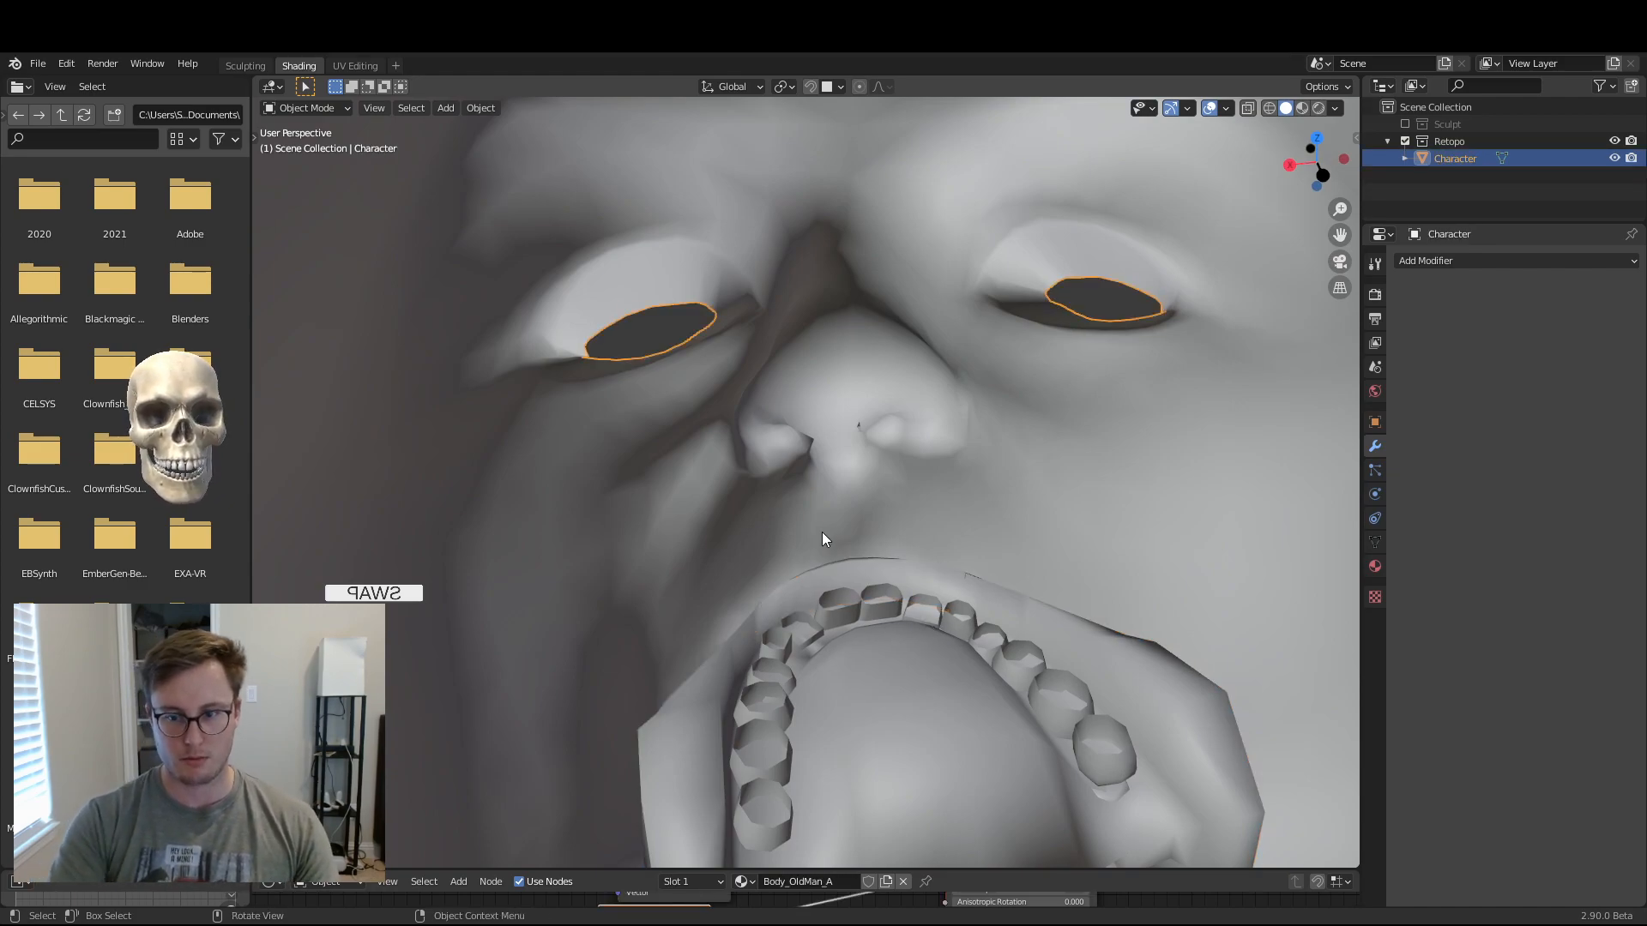
- In Edit Mode, select the open lip edge loop and the mouth bag's front edge loop and bridge them
{"action": "middle_click_drag", "start_coordinate": [821, 532], "coordinate": [712, 609]}
{"action": "key", "text": "Tab"}
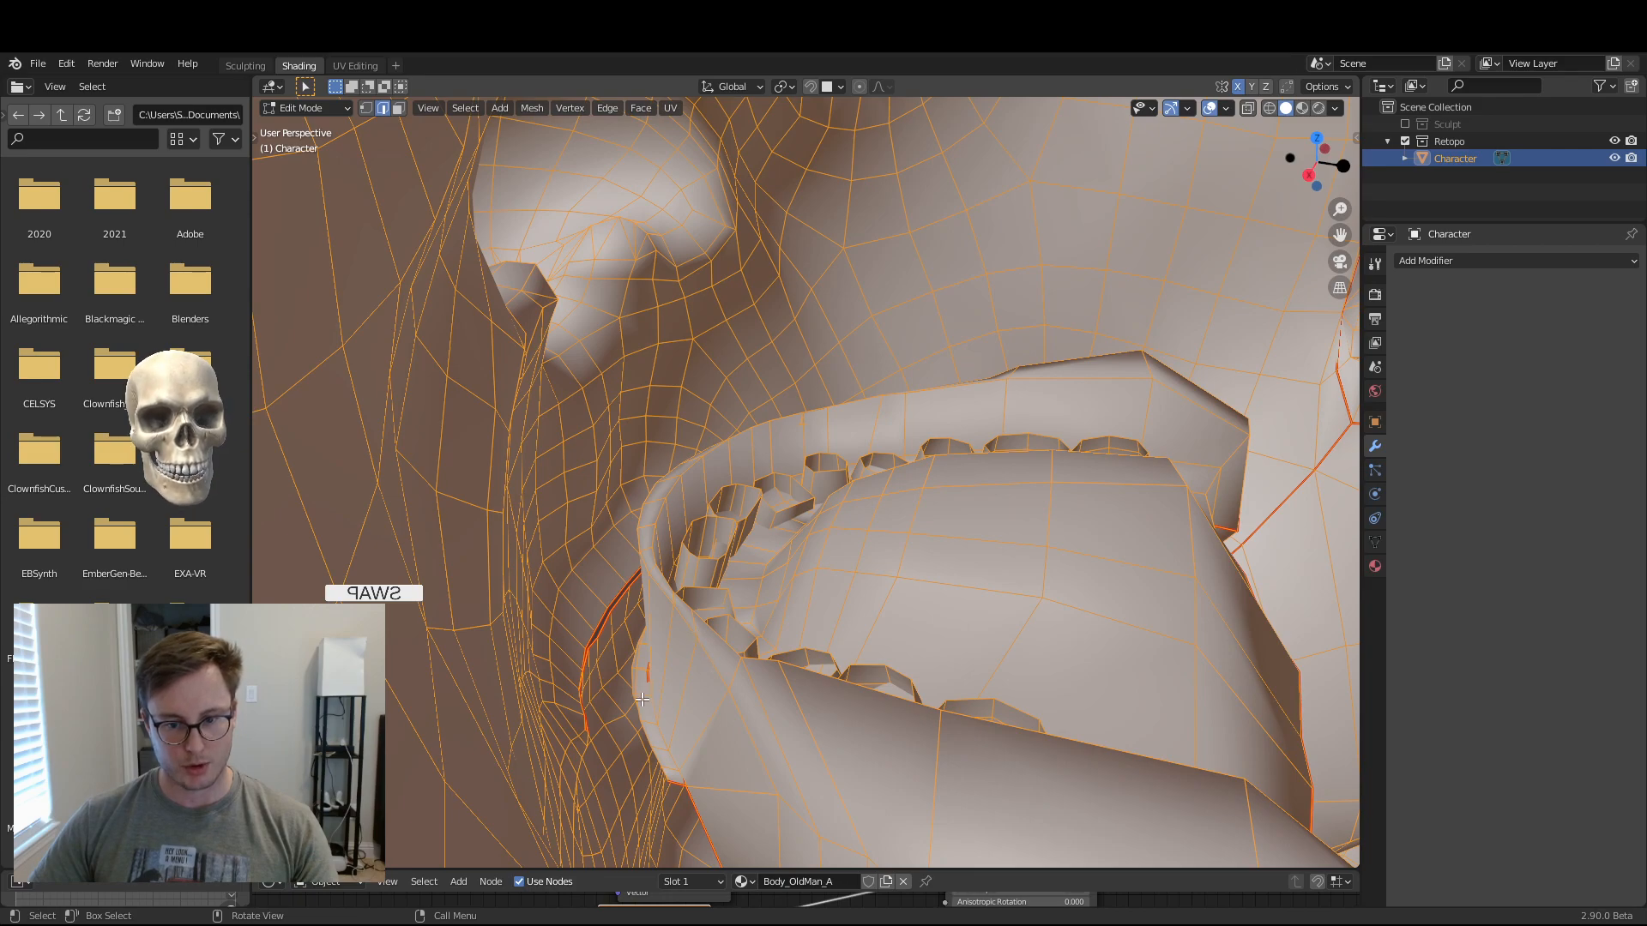
{"action": "key", "text": "alt+a"}
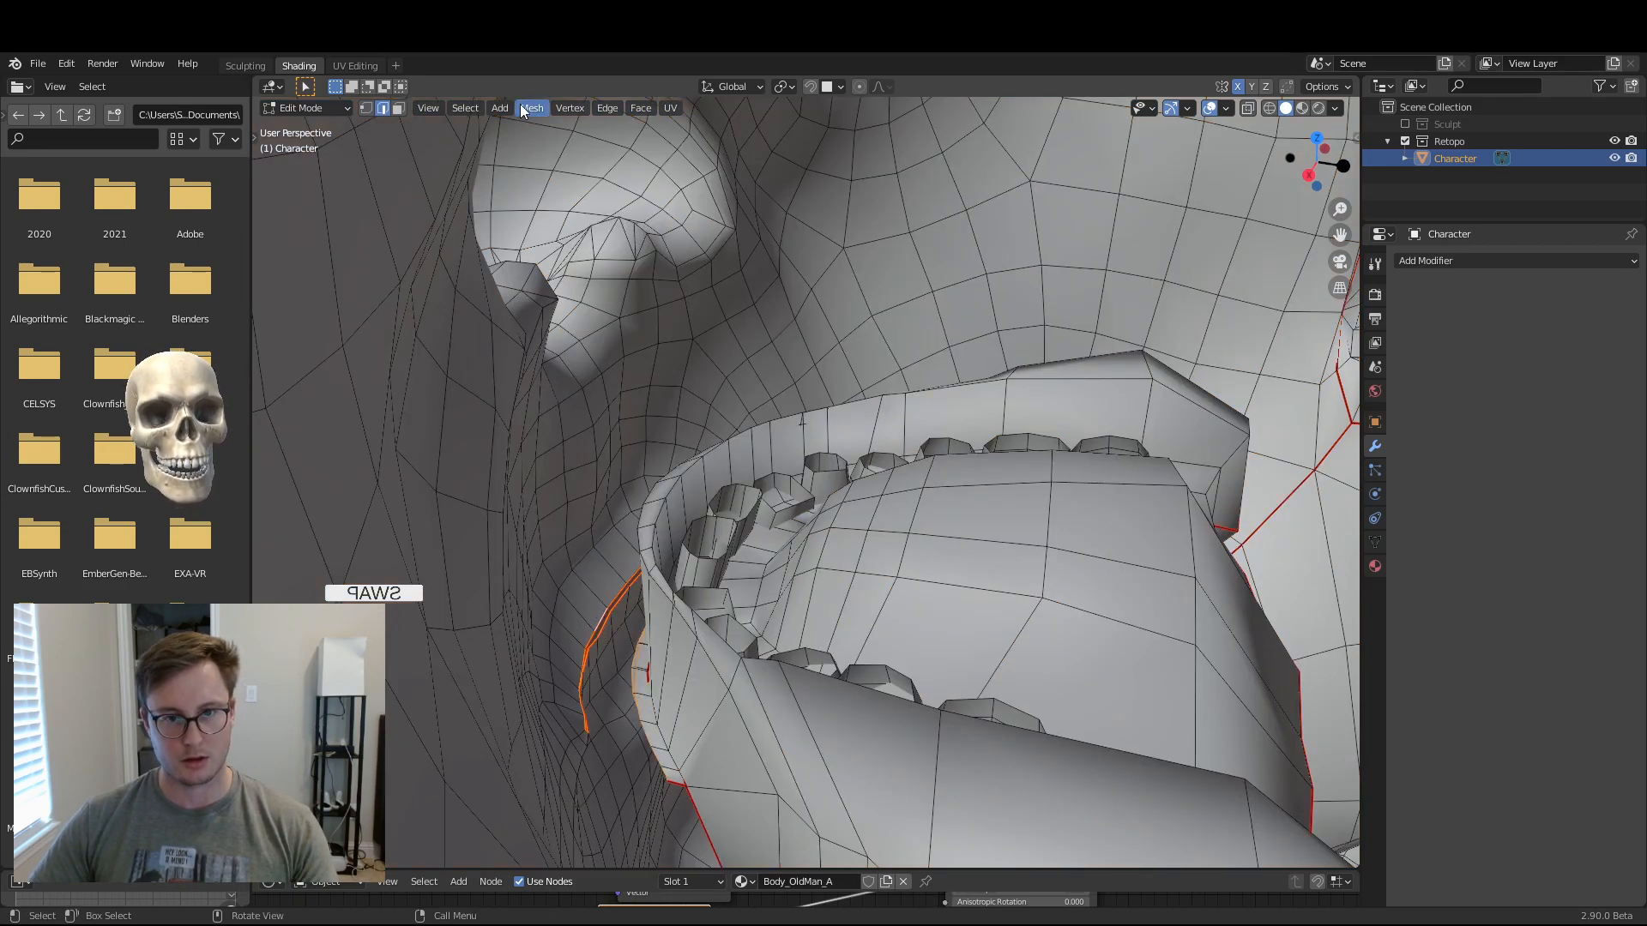
{"action": "left_click", "coordinate": [605, 108]}
{"action": "left_click", "coordinate": [637, 162]}
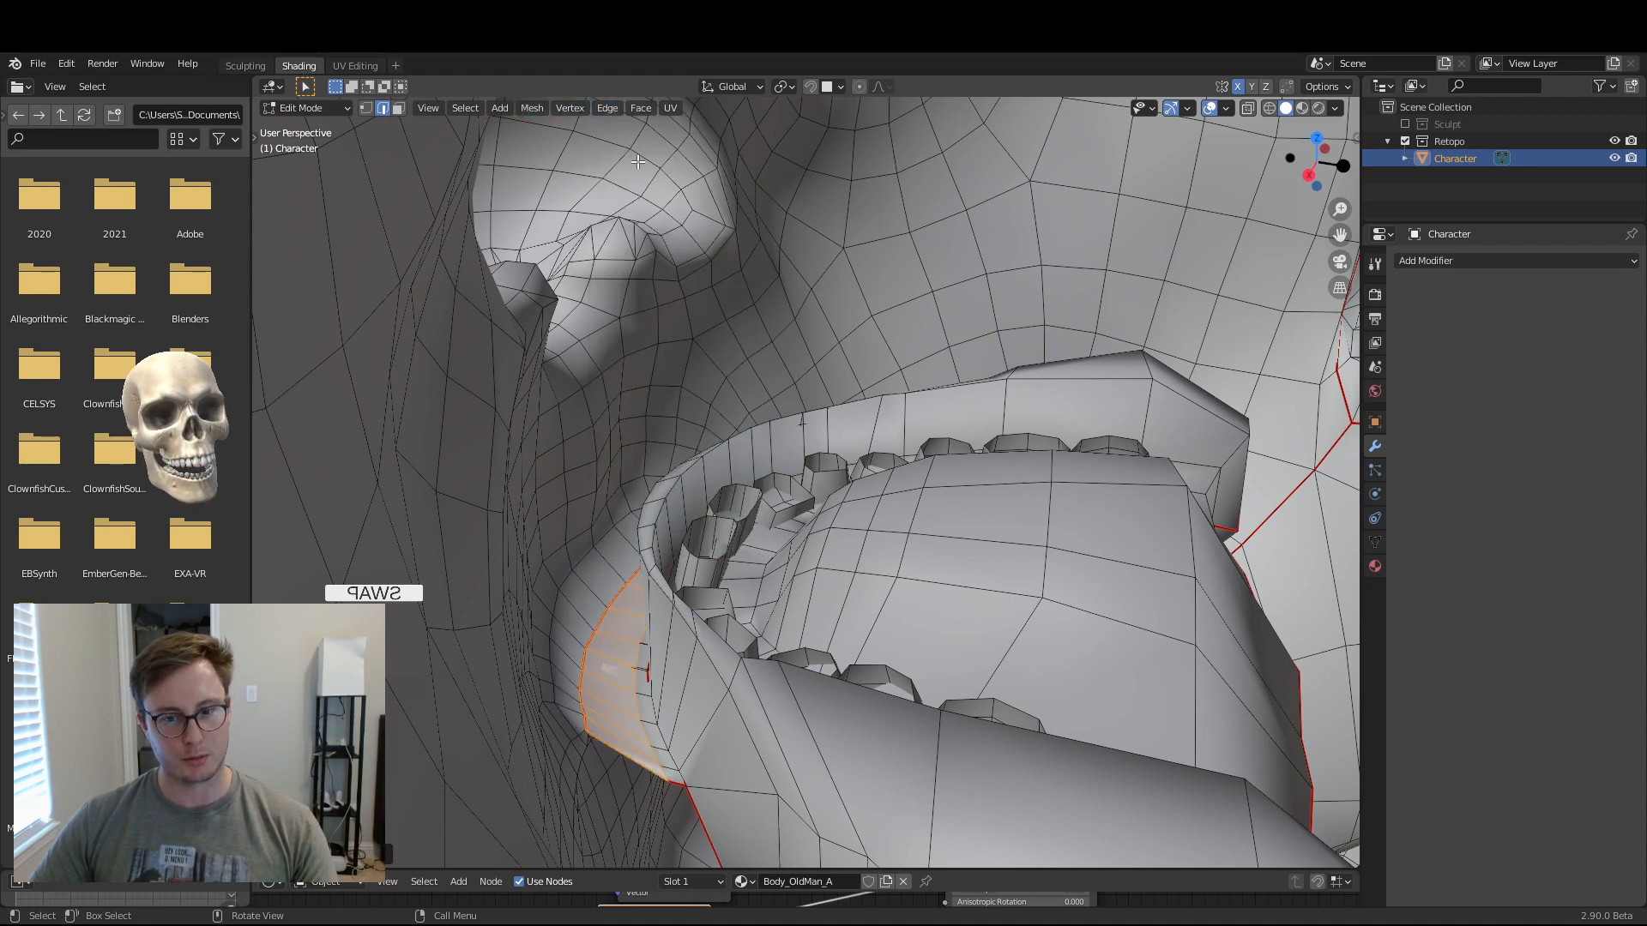
- Merge the bridged lip and mouth bag loops with a merge factor of 0, and mark the joined loop as a seam
{"action": "left_click", "coordinate": [357, 717]}
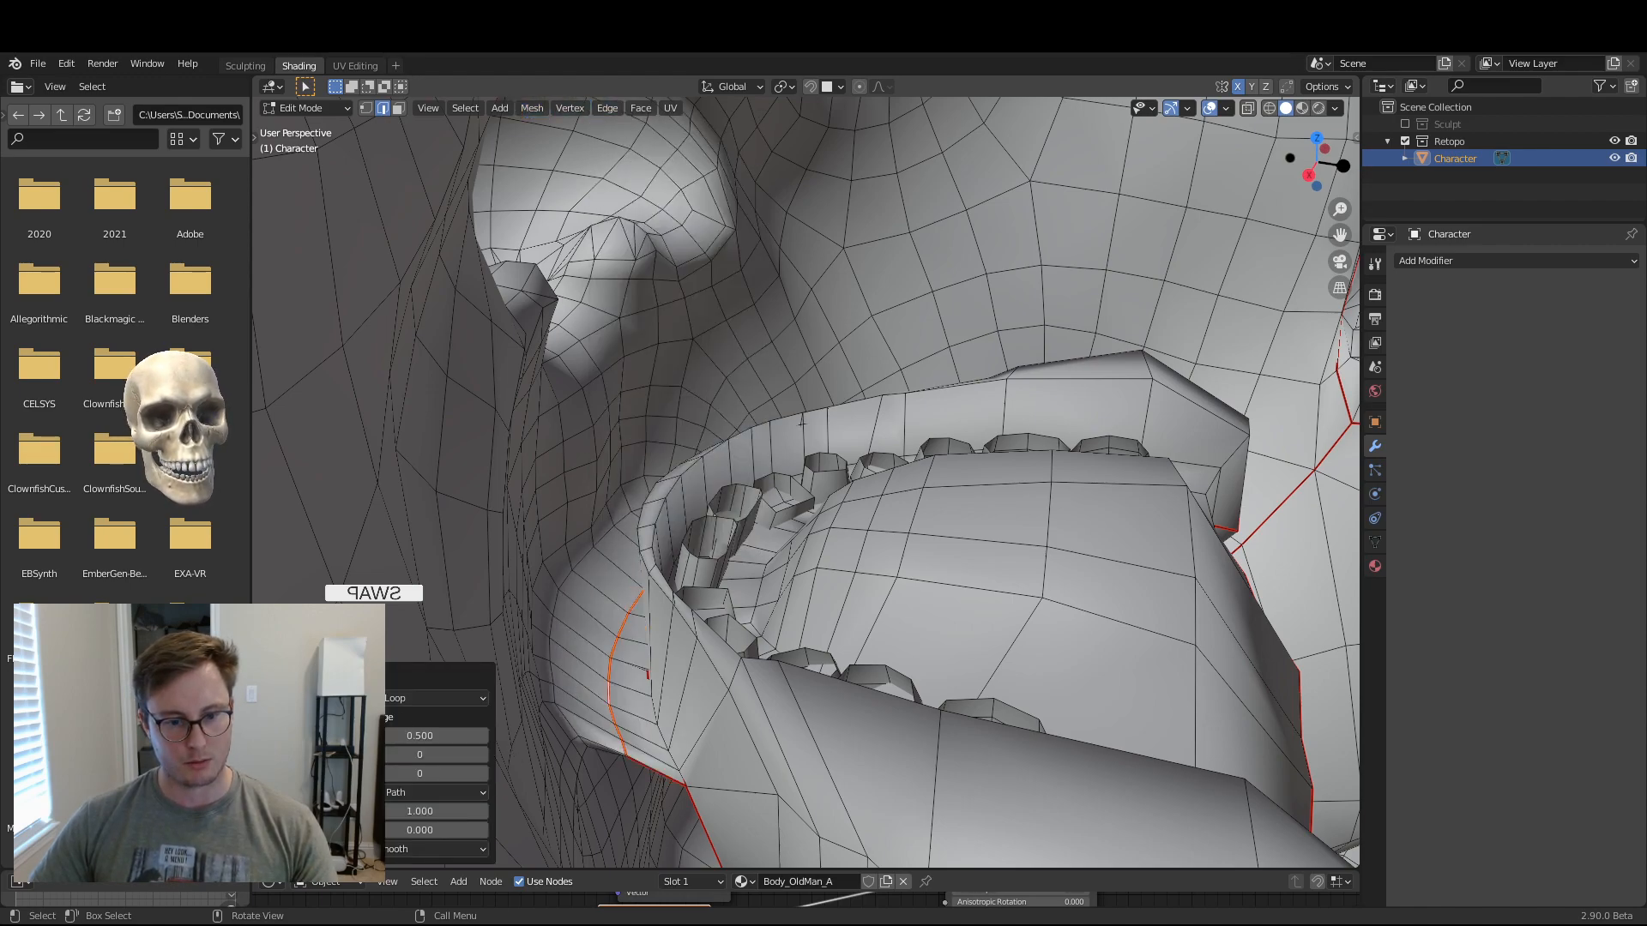
{"action": "left_click_drag", "start_coordinate": [450, 732], "coordinate": [403, 733]}
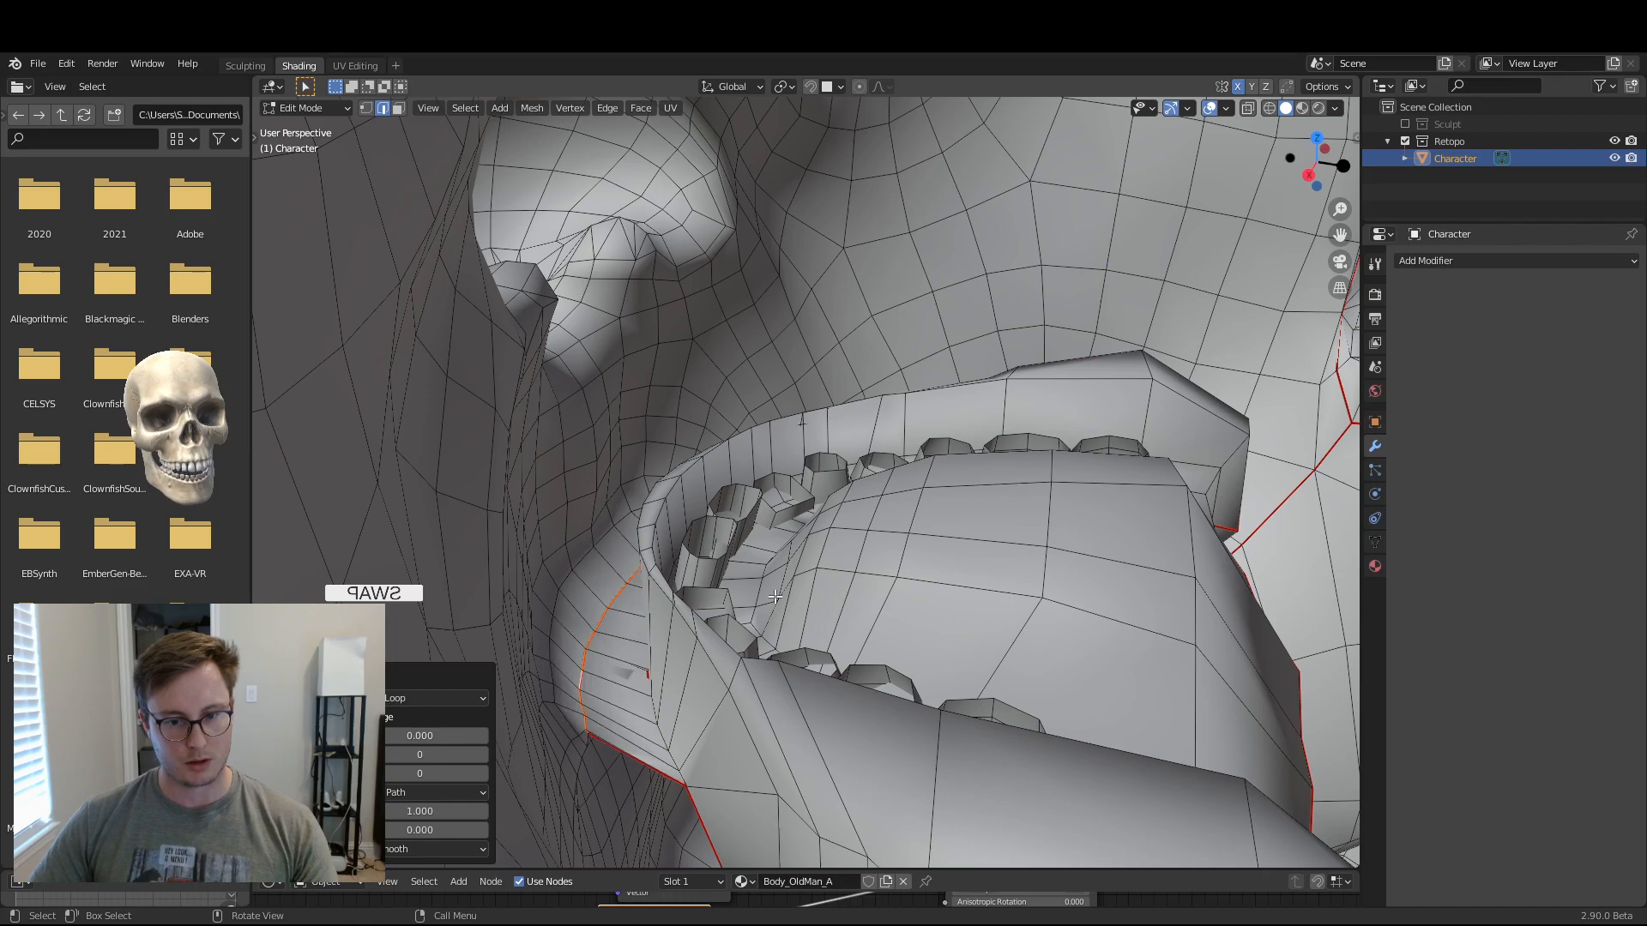
{"action": "middle_click_drag", "start_coordinate": [788, 590], "coordinate": [742, 519]}
{"action": "scroll", "coordinate": [819, 552], "scroll_direction": "up", "scroll_amount": 2}
{"action": "scroll", "coordinate": [819, 552], "scroll_direction": "down", "scroll_amount": 2}
{"action": "key", "text": "ctrl+e"}
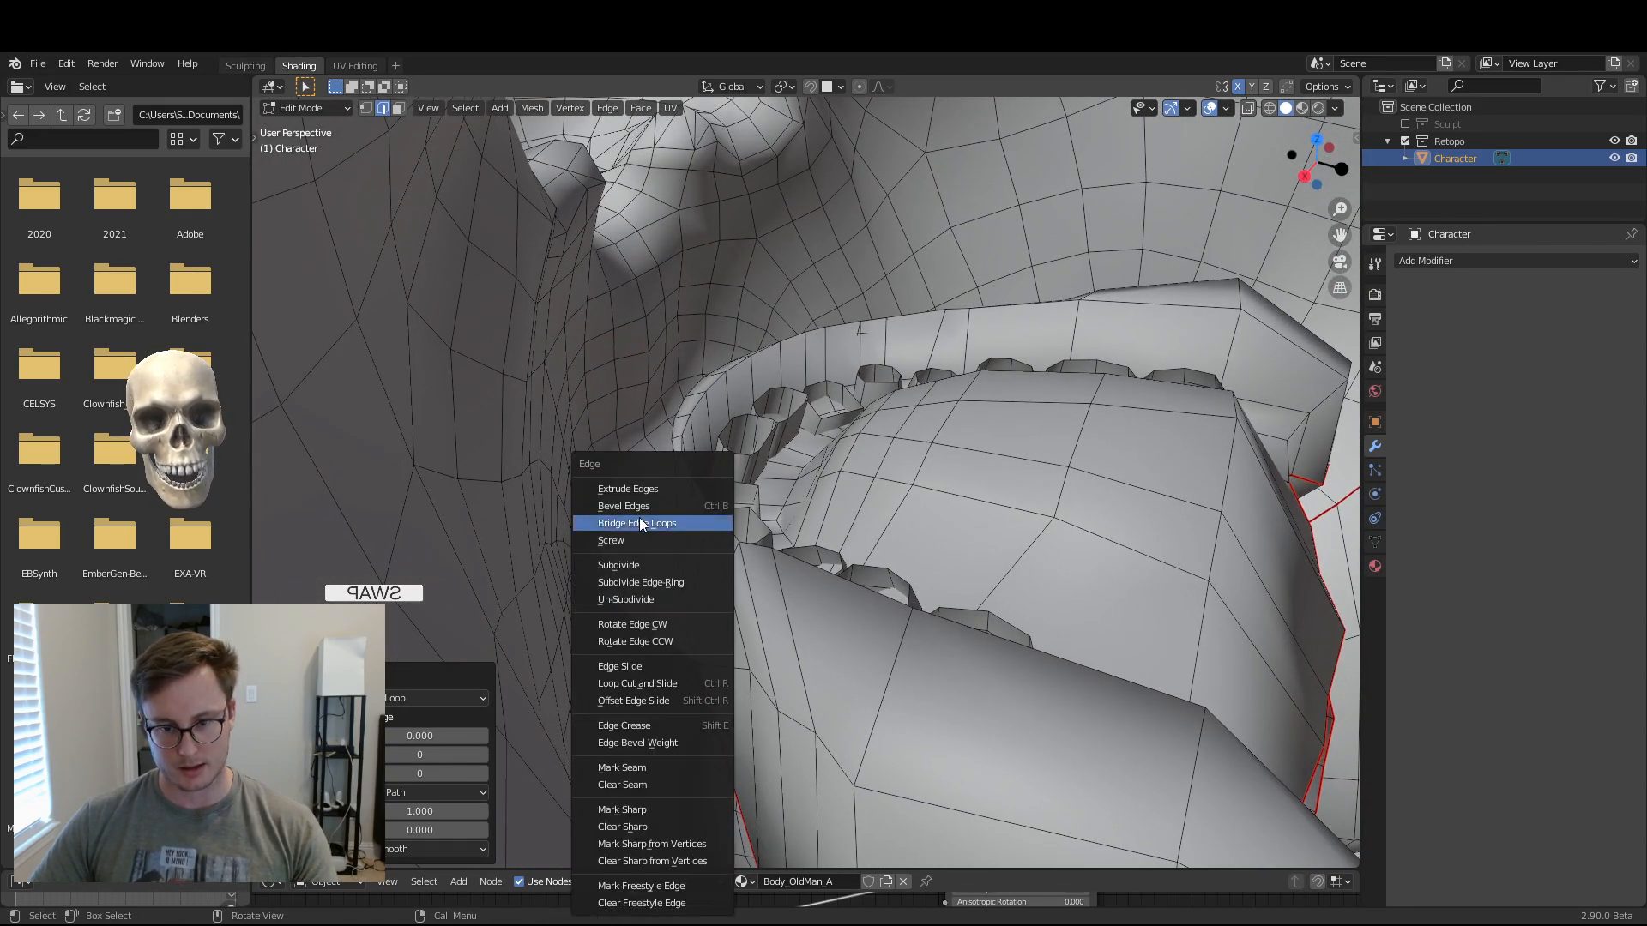
{"action": "left_click", "coordinate": [636, 768]}
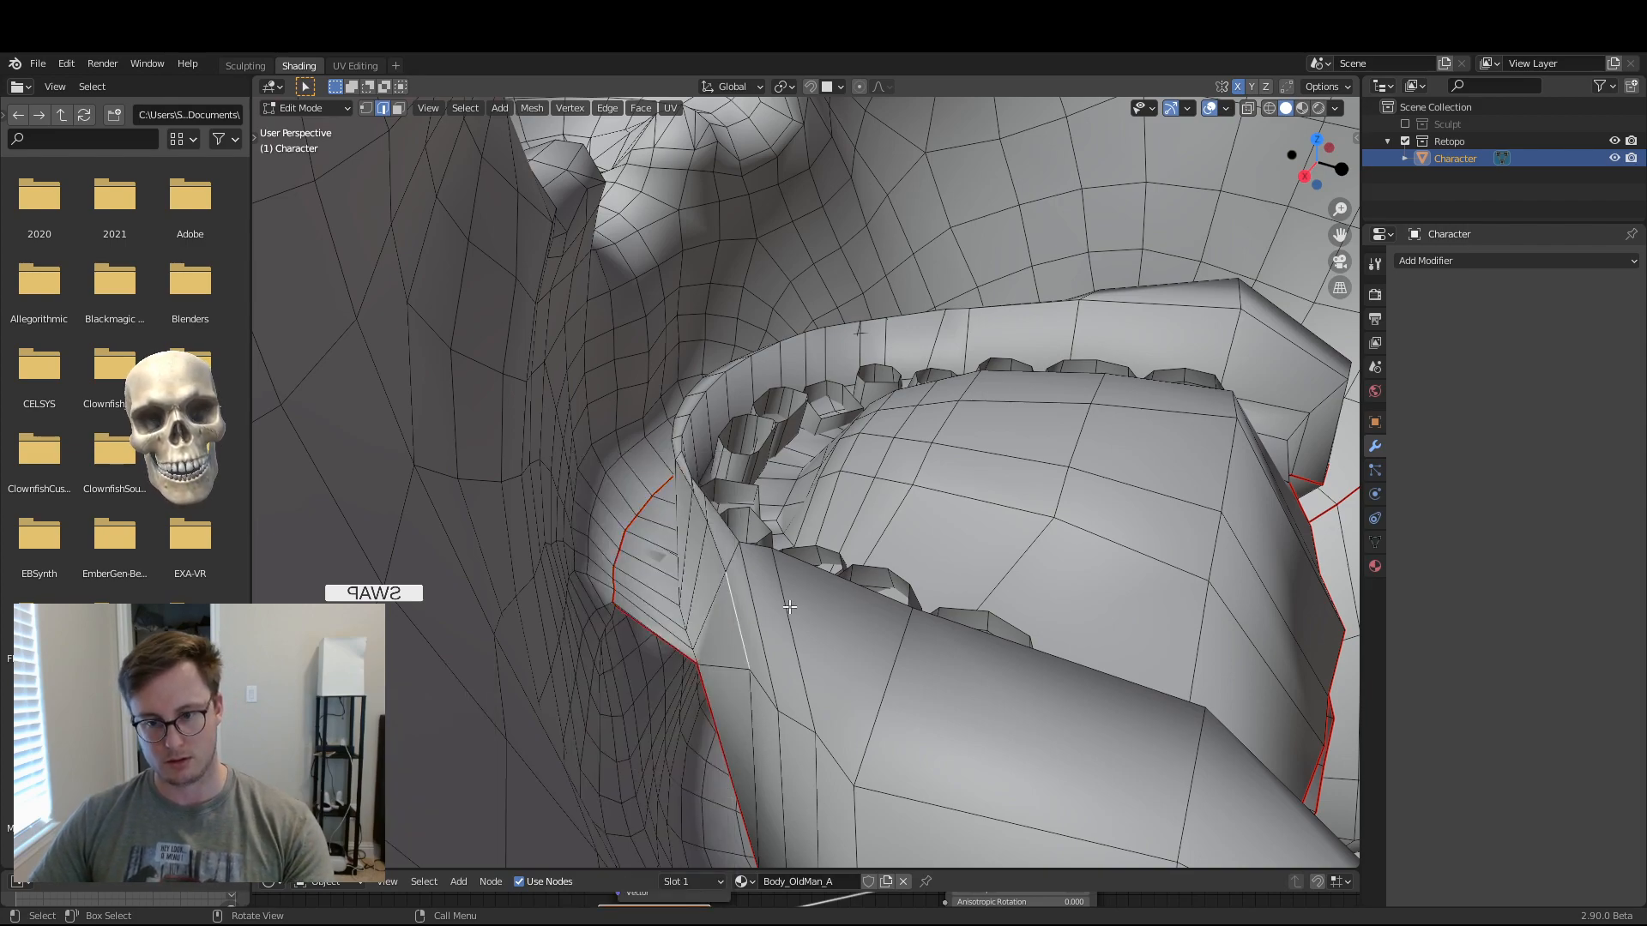
- Select the linked mouth interior with the linked selection delimited by seams
{"action": "key", "text": "l"}
{"action": "middle_click_drag", "start_coordinate": [814, 601], "coordinate": [713, 620]}
{"action": "left_click", "coordinate": [394, 813]}
{"action": "middle_click_drag", "start_coordinate": [746, 515], "coordinate": [815, 482]}
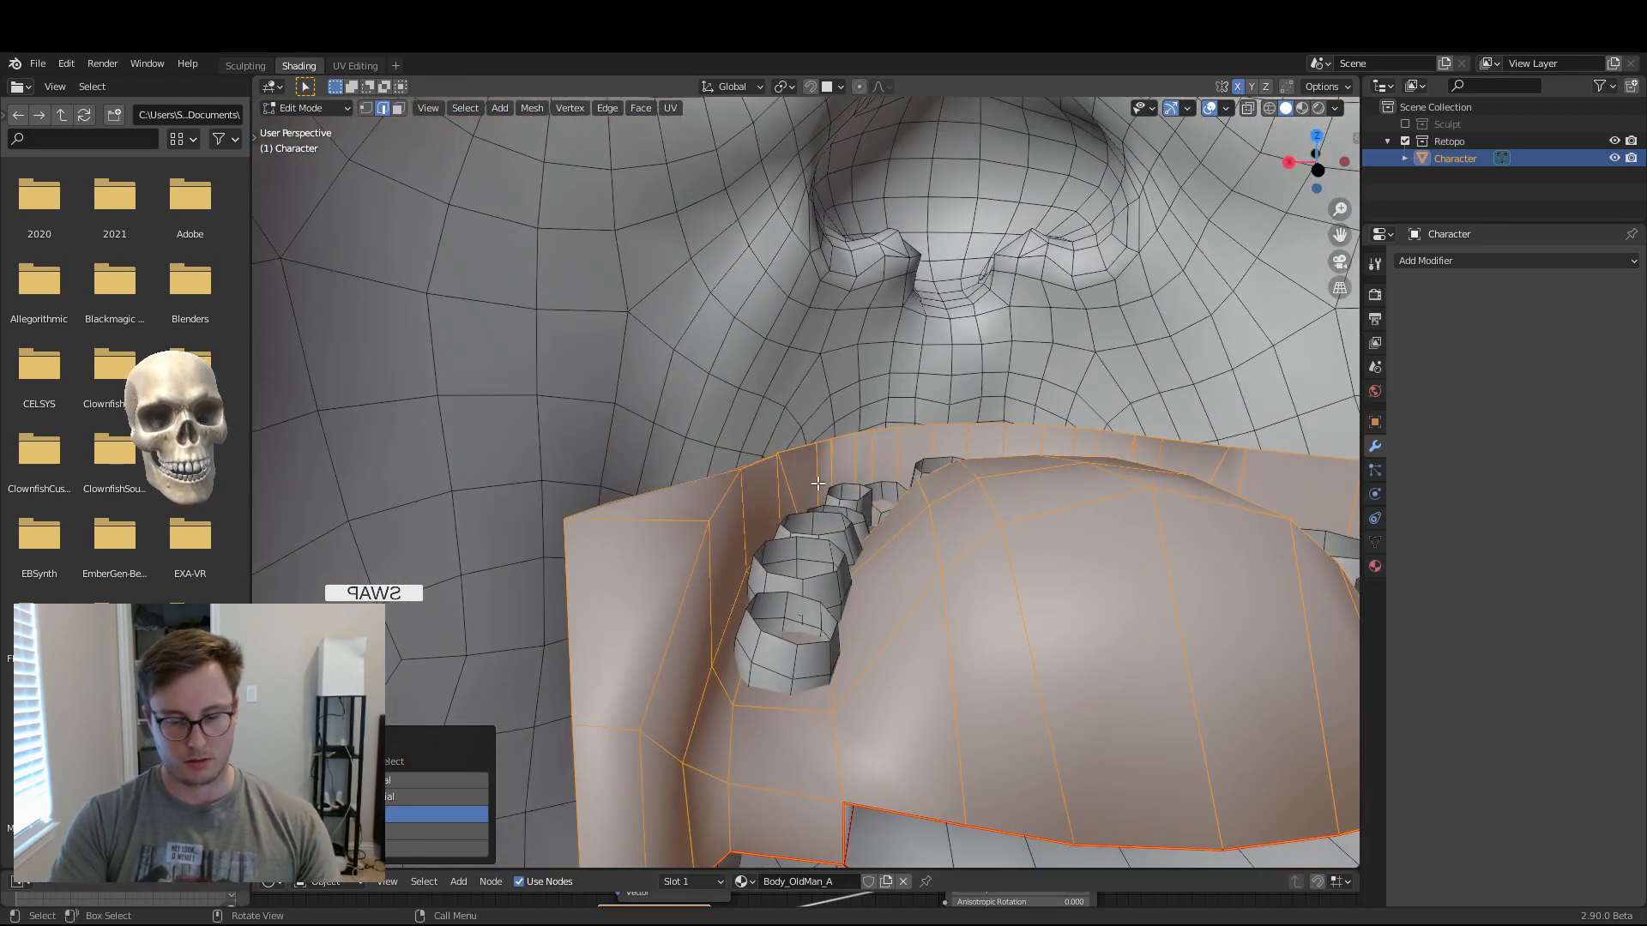
- Try to isolate the mouth interior by hiding the linked face region, and reveal the hidden geometry again
{"action": "left_click", "coordinate": [746, 443]}
{"action": "key", "text": "l"}
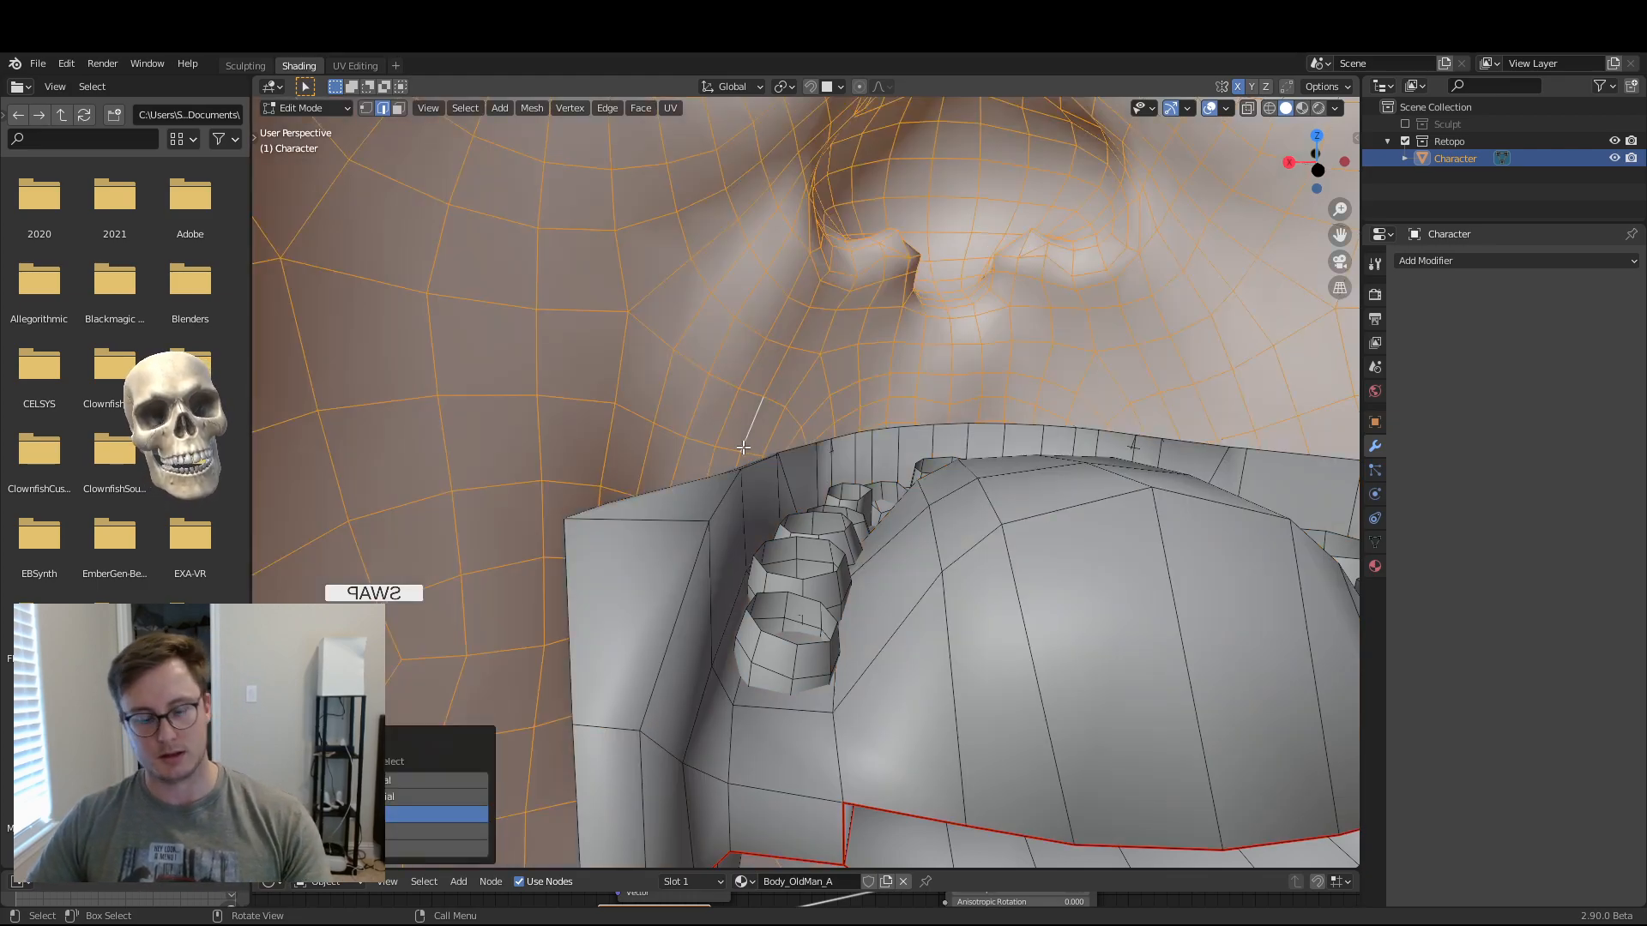
{"action": "key", "text": "h"}
{"action": "scroll", "coordinate": [766, 461], "scroll_direction": "down", "scroll_amount": 5}
{"action": "middle_click_drag", "start_coordinate": [765, 460], "coordinate": [1012, 582]}
{"action": "scroll", "coordinate": [999, 485], "scroll_direction": "up", "scroll_amount": 2}
{"action": "left_click", "coordinate": [844, 546]}
{"action": "key", "text": "alt+h"}
- Select all linked skin regions of the head and bust, hide them to isolate the mouth interior, and save the file
{"action": "scroll", "coordinate": [951, 519], "scroll_direction": "down", "scroll_amount": 3}
{"action": "key", "text": "l"}
{"action": "key", "text": "l"}
{"action": "key", "text": "l"}
{"action": "middle_click_drag", "start_coordinate": [549, 481], "coordinate": [815, 515]}
{"action": "scroll", "coordinate": [783, 538], "scroll_direction": "down", "scroll_amount": 4}
{"action": "scroll", "coordinate": [783, 539], "scroll_direction": "down", "scroll_amount": 7}
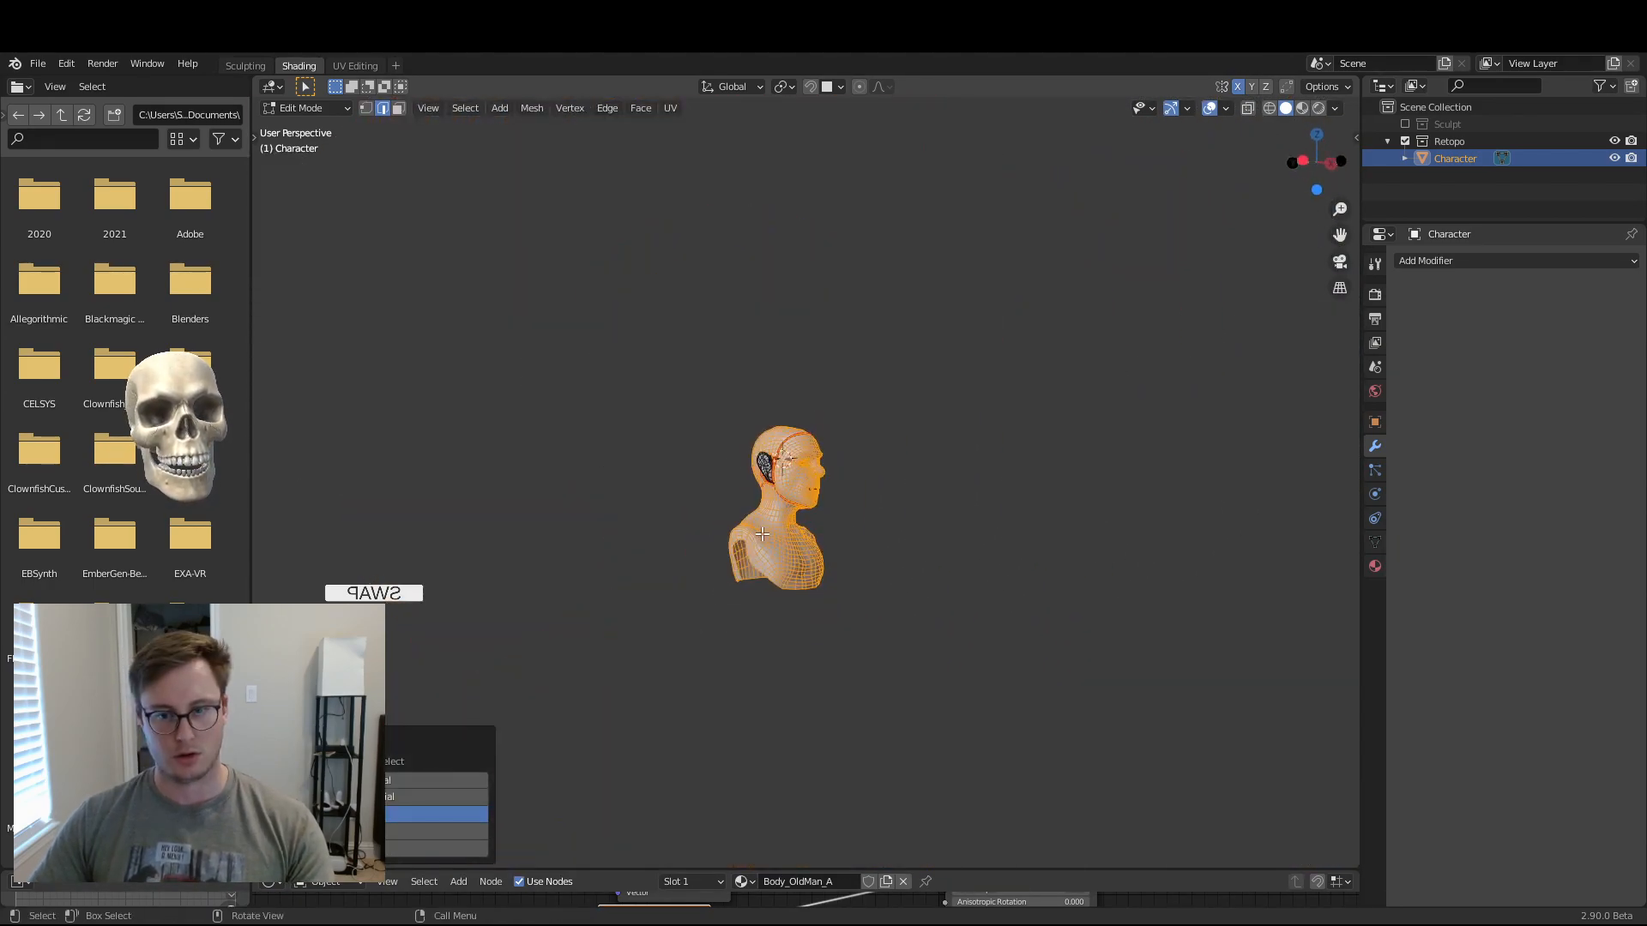
{"action": "scroll", "coordinate": [735, 502], "scroll_direction": "up", "scroll_amount": 8}
{"action": "key", "text": "l"}
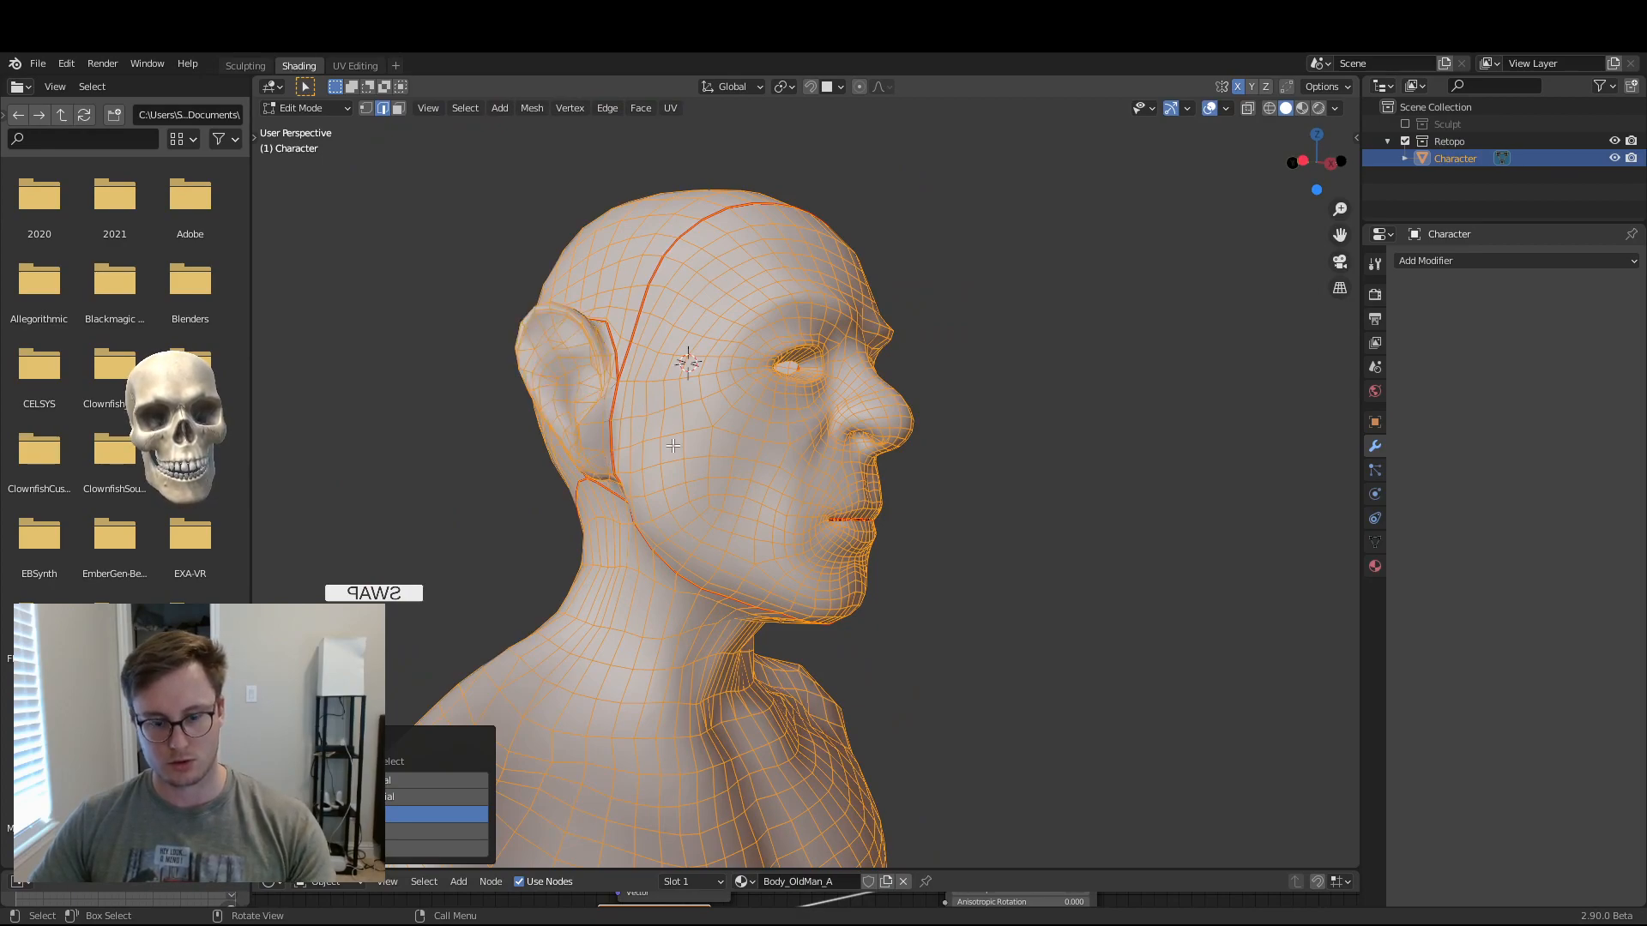
{"action": "key", "text": "h"}
{"action": "scroll", "coordinate": [720, 498], "scroll_direction": "up", "scroll_amount": 6}
{"action": "middle_click_drag", "start_coordinate": [720, 498], "coordinate": [874, 534]}
{"action": "key", "text": "ctrl+s"}
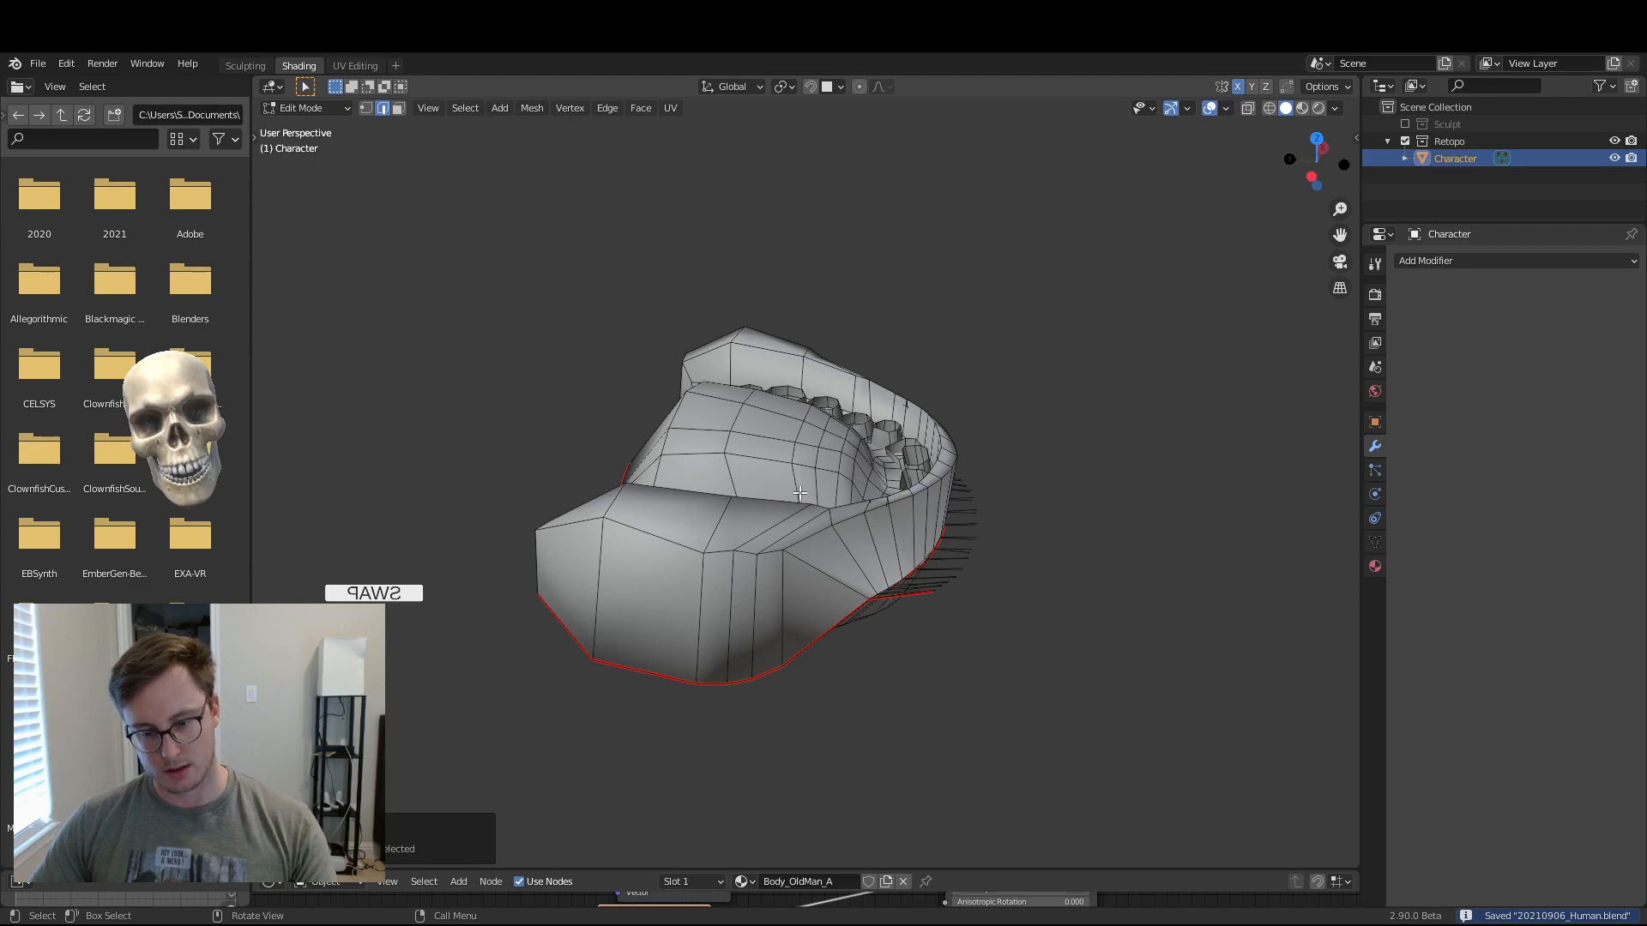
- Select the isolated mouth interior in vertex mode without the front connecting vertices, and move it along the Y axis
{"action": "key", "text": "a"}
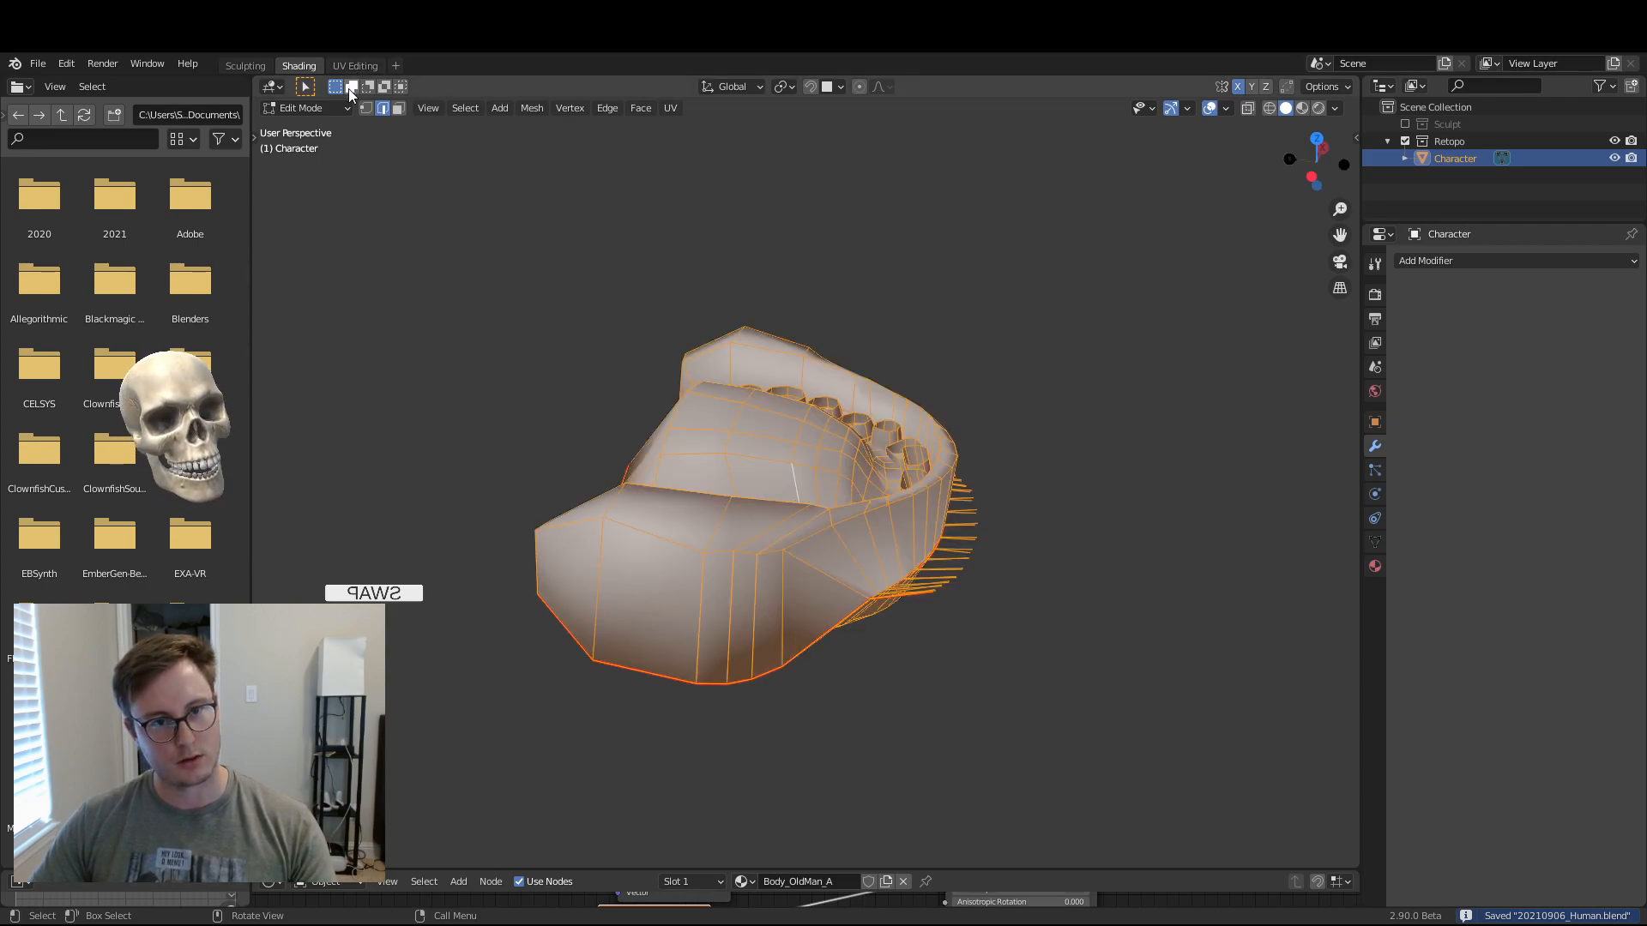
{"action": "left_click", "coordinate": [369, 109]}
{"action": "middle_click_drag", "start_coordinate": [915, 629], "coordinate": [947, 539]}
{"action": "key", "text": "Escape"}
{"action": "middle_click_drag", "start_coordinate": [1025, 595], "coordinate": [965, 591]}
{"action": "key", "text": "g"}
{"action": "key", "text": "y"}
{"action": "left_click", "coordinate": [1028, 566]}
{"action": "key", "text": "b"}
{"action": "key", "text": "Escape"}
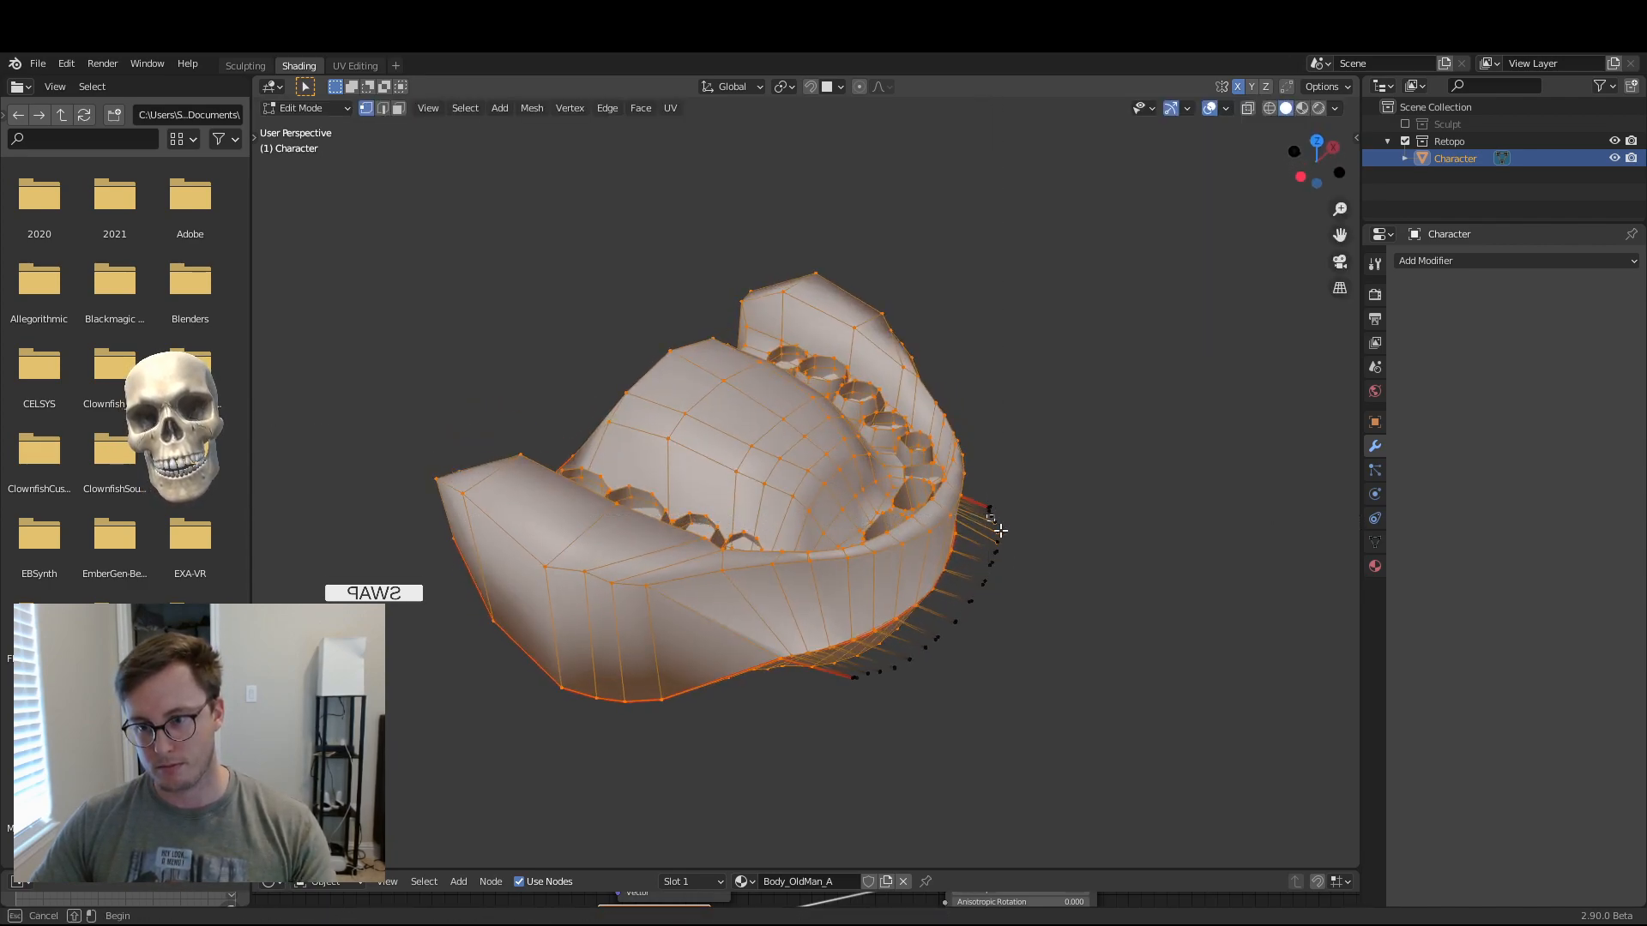
- Refine the selection at the front of the mouth interior, move it along Y again, and save in Object Mode
{"action": "key", "text": "b"}
{"action": "middle_click_drag", "start_coordinate": [1064, 607], "coordinate": [925, 489]}
{"action": "key", "text": "g"}
{"action": "key", "text": "y"}
{"action": "left_click", "coordinate": [1089, 552]}
{"action": "key", "text": "Tab"}
{"action": "scroll", "coordinate": [933, 493], "scroll_direction": "down", "scroll_amount": 10}
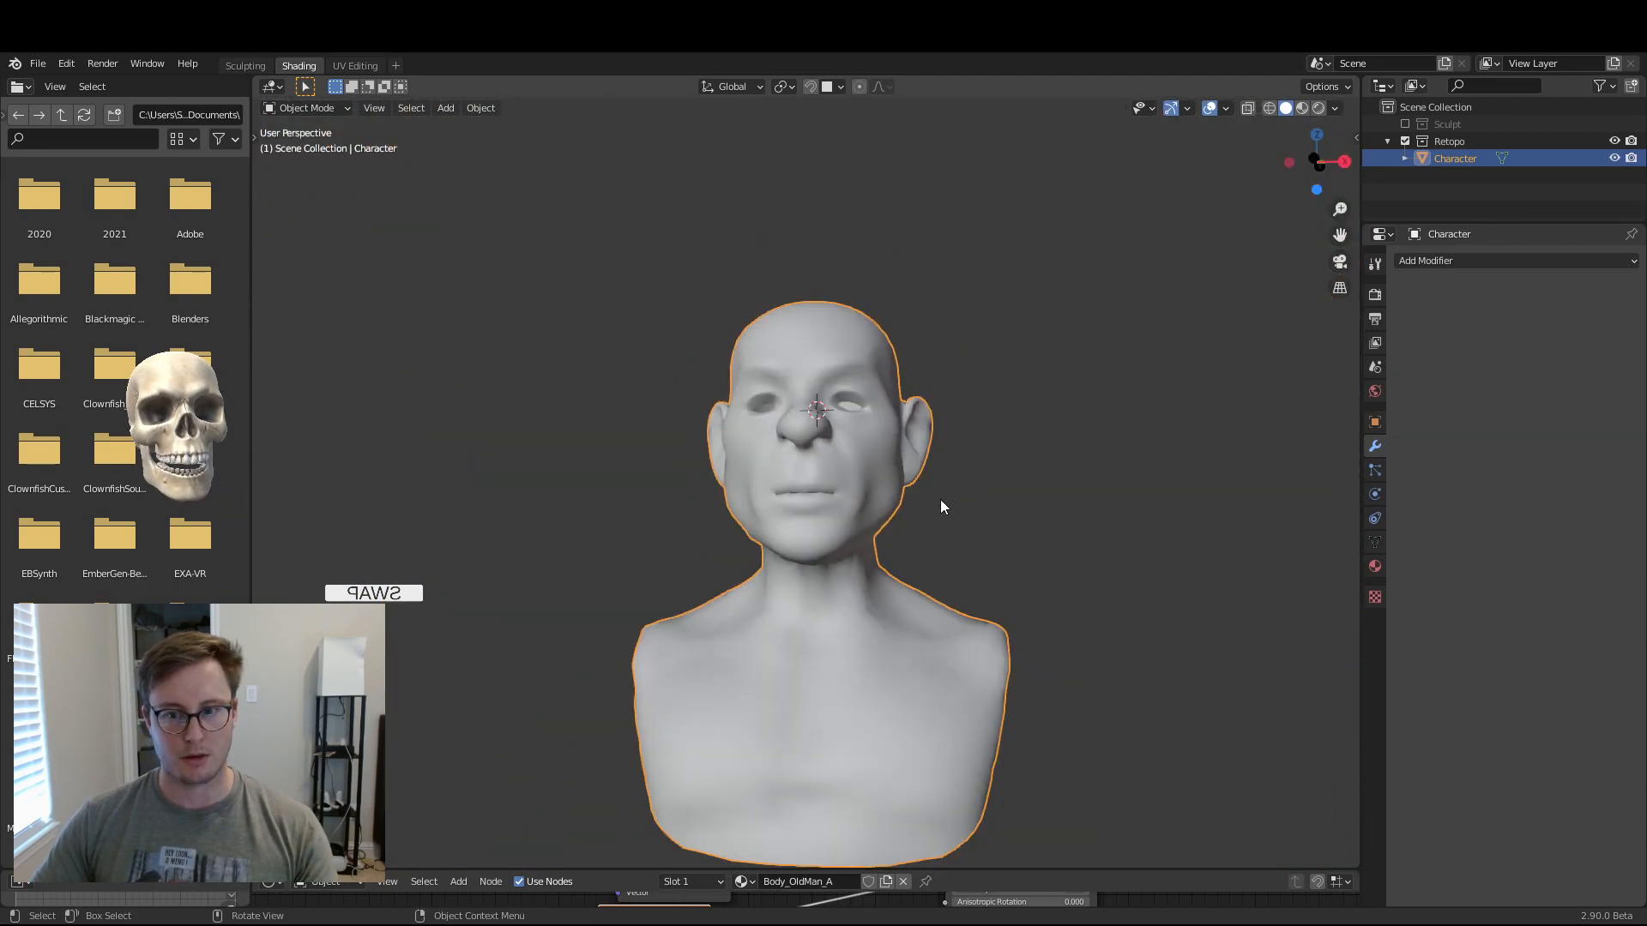
{"action": "key", "text": "ctrl+s"}
- Examine the old man's head in other viewport shading modes
{"action": "scroll", "coordinate": [949, 576], "scroll_direction": "up", "scroll_amount": 2}
{"action": "key", "text": "z"}
{"action": "left_click", "coordinate": [939, 380]}
{"action": "key", "text": "z"}
{"action": "left_click", "coordinate": [913, 693]}
{"action": "mouse_move", "coordinate": [920, 549]}
{"action": "middle_mouse_down"}
{"action": "mouse_move", "coordinate": [989, 561]}
{"action": "mouse_move", "coordinate": [842, 540]}
{"action": "mouse_move", "coordinate": [899, 508]}
{"action": "mouse_move", "coordinate": [856, 528]}
{"action": "mouse_move", "coordinate": [981, 508]}
{"action": "middle_mouse_up"}
{"action": "scroll", "coordinate": [942, 561], "scroll_direction": "down", "scroll_amount": 2}
- Switch to the UV Editing workspace and reveal all hidden geometry of the Character in Edit Mode
{"action": "key", "text": "Tab"}
{"action": "key", "text": "Tab"}
{"action": "left_click", "coordinate": [348, 65]}
{"action": "middle_click_drag", "start_coordinate": [865, 482], "coordinate": [969, 491]}
{"action": "key", "text": "alt+h"}
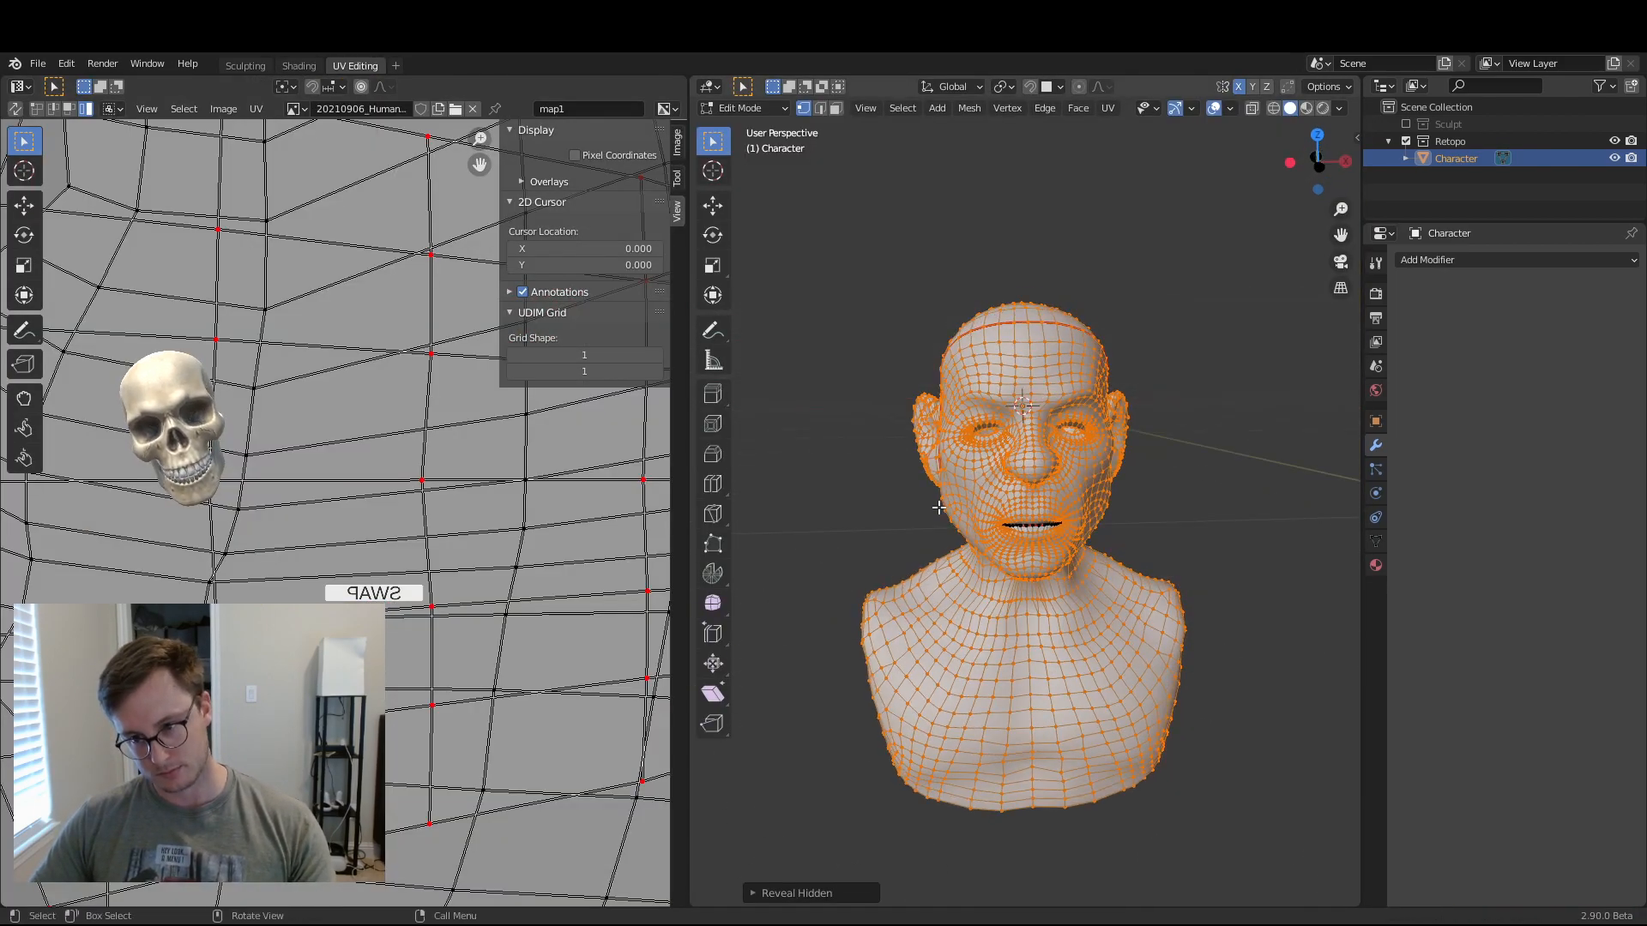
- Select the faces assigned to the Body_OldMan_A material to examine their UV layout
{"action": "key", "text": "Tab"}
{"action": "scroll", "coordinate": [1091, 548], "scroll_direction": "up", "scroll_amount": 2}
{"action": "left_click", "coordinate": [1375, 565]}
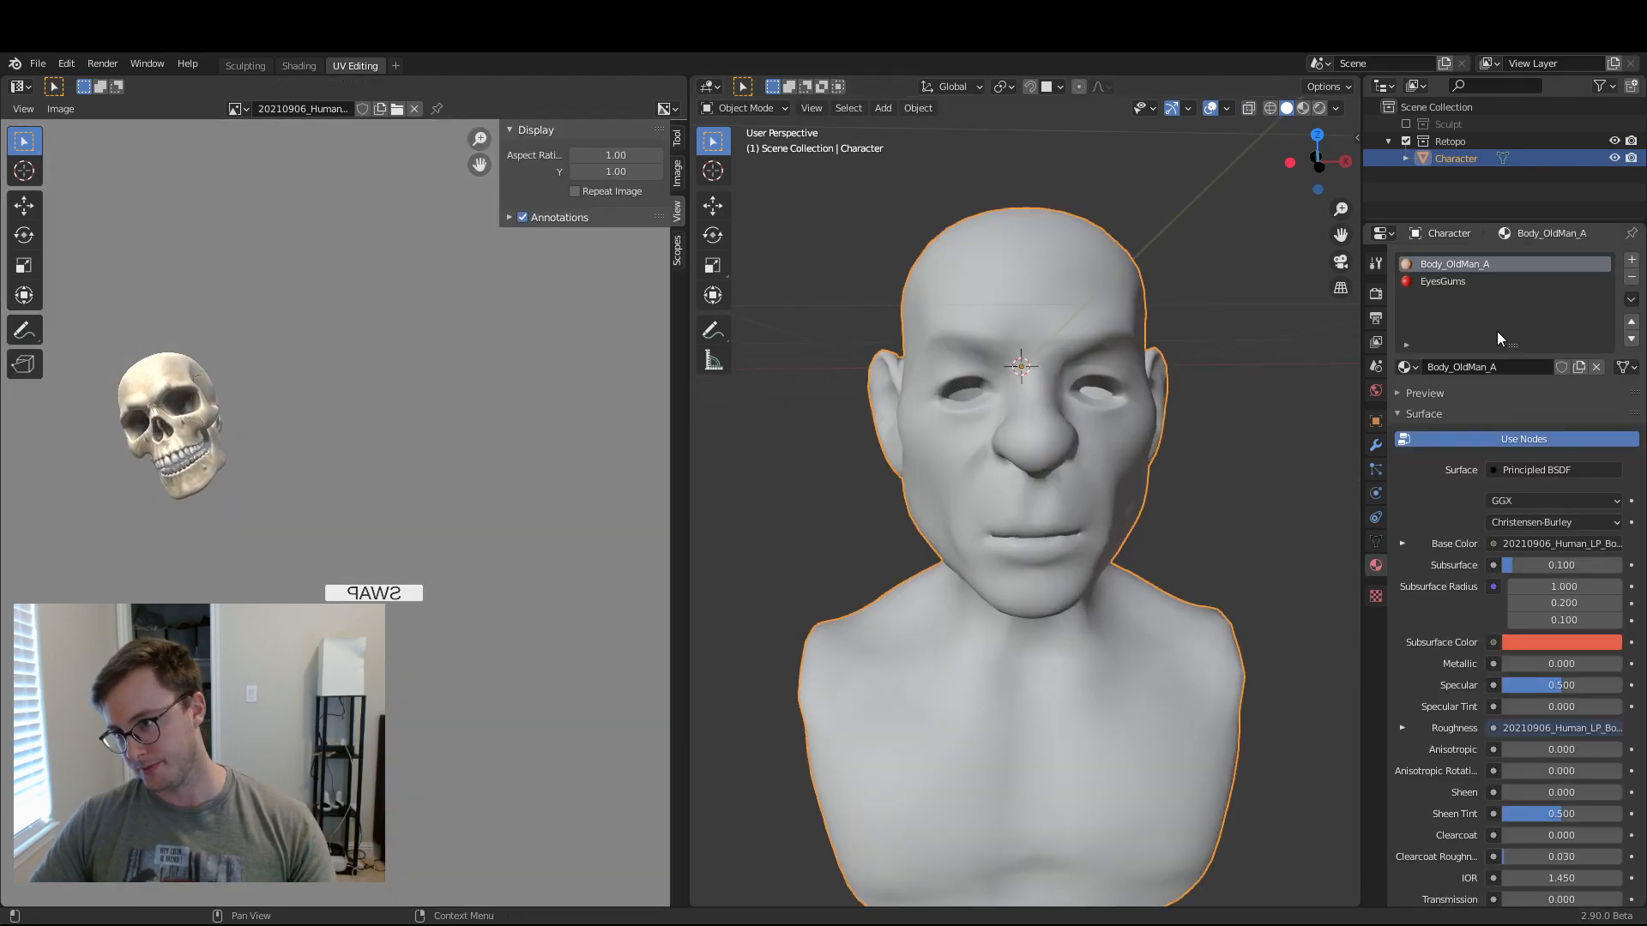
{"action": "key", "text": "Tab"}
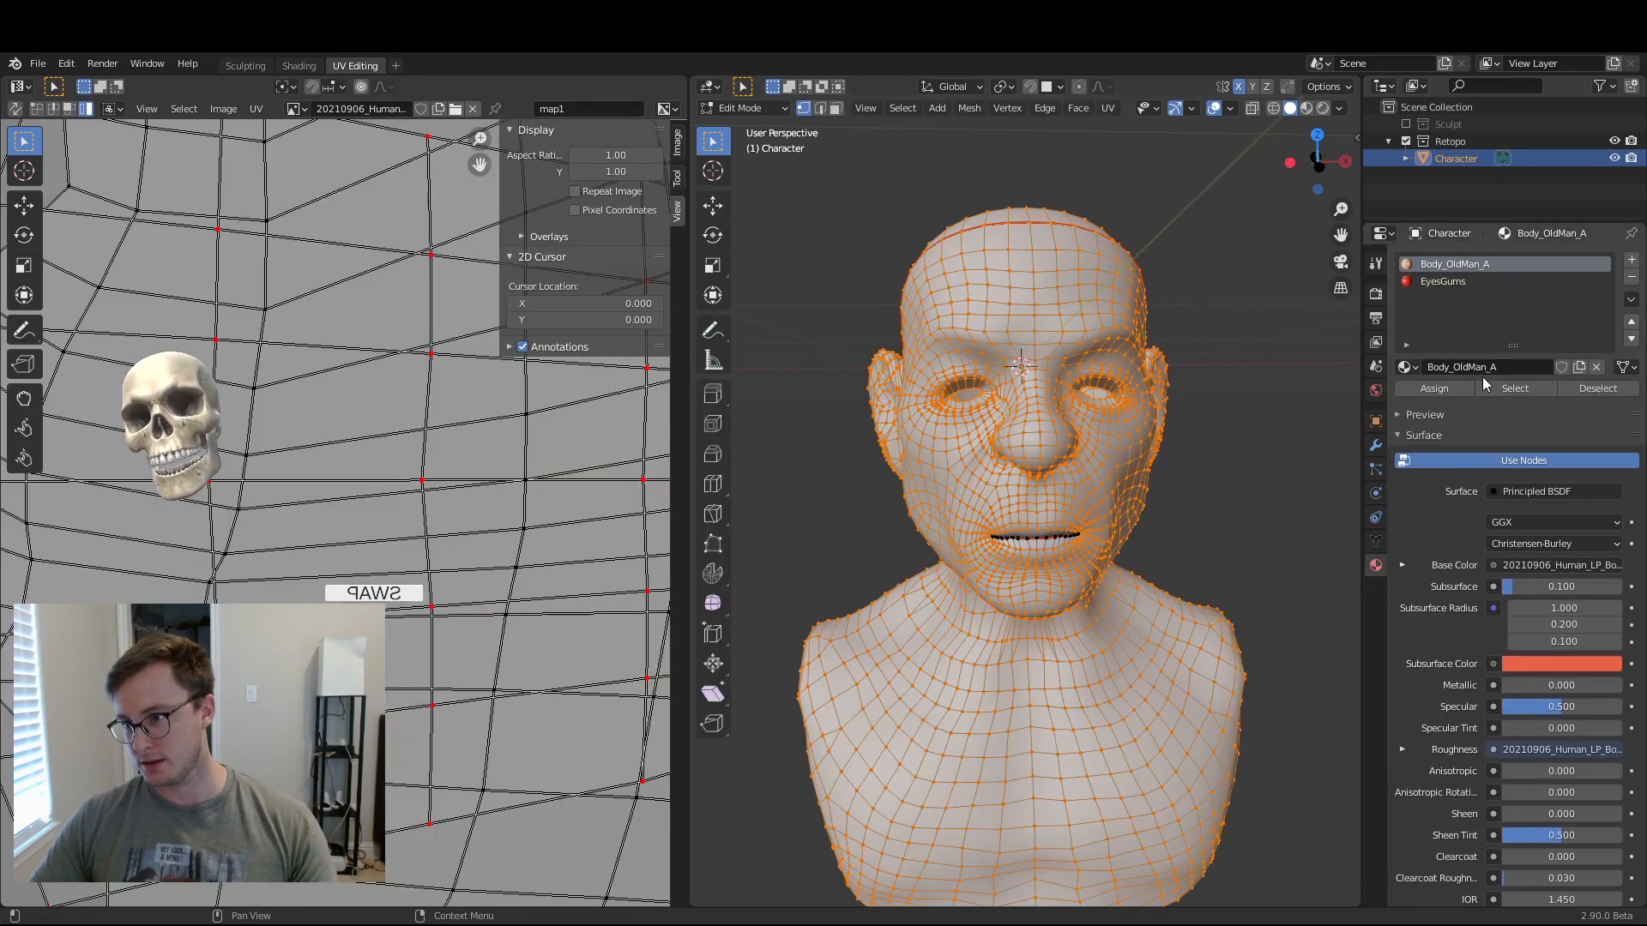
{"action": "key", "text": "alt+a"}
{"action": "left_click", "coordinate": [1515, 391]}
{"action": "scroll", "coordinate": [496, 462], "scroll_direction": "down", "scroll_amount": 5}
{"action": "middle_click_drag", "start_coordinate": [334, 533], "coordinate": [436, 546]}
{"action": "key", "text": "Tab"}
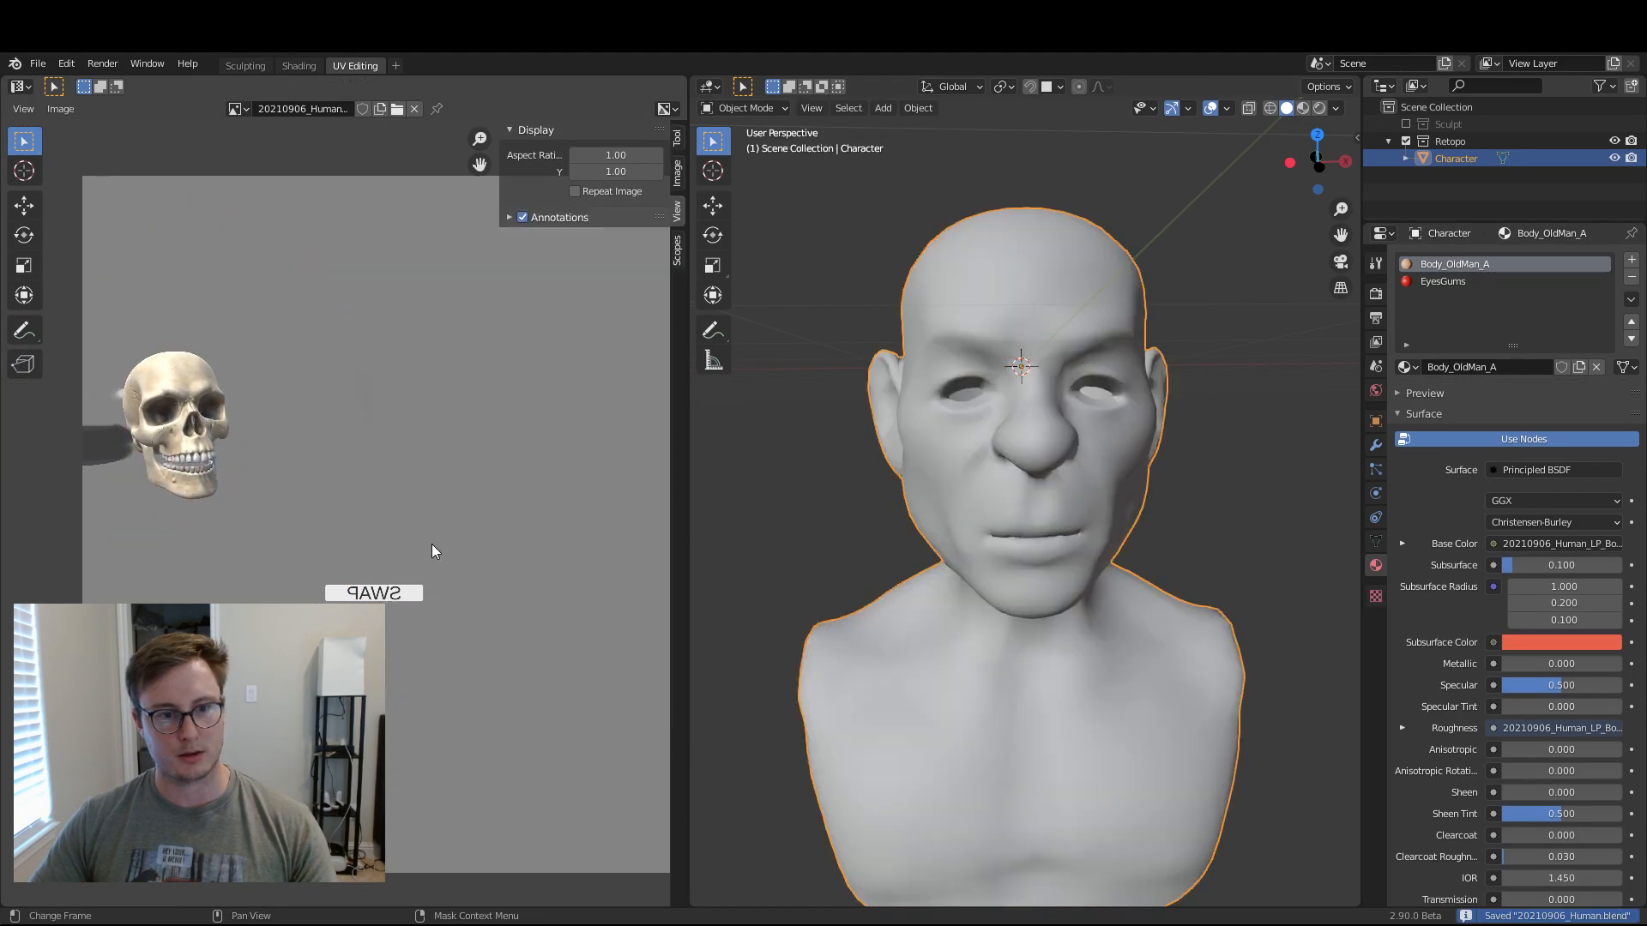
- Select the faces assigned to the EyesGums material, examine their UV layout, and save the file
{"action": "left_click", "coordinate": [1481, 281]}
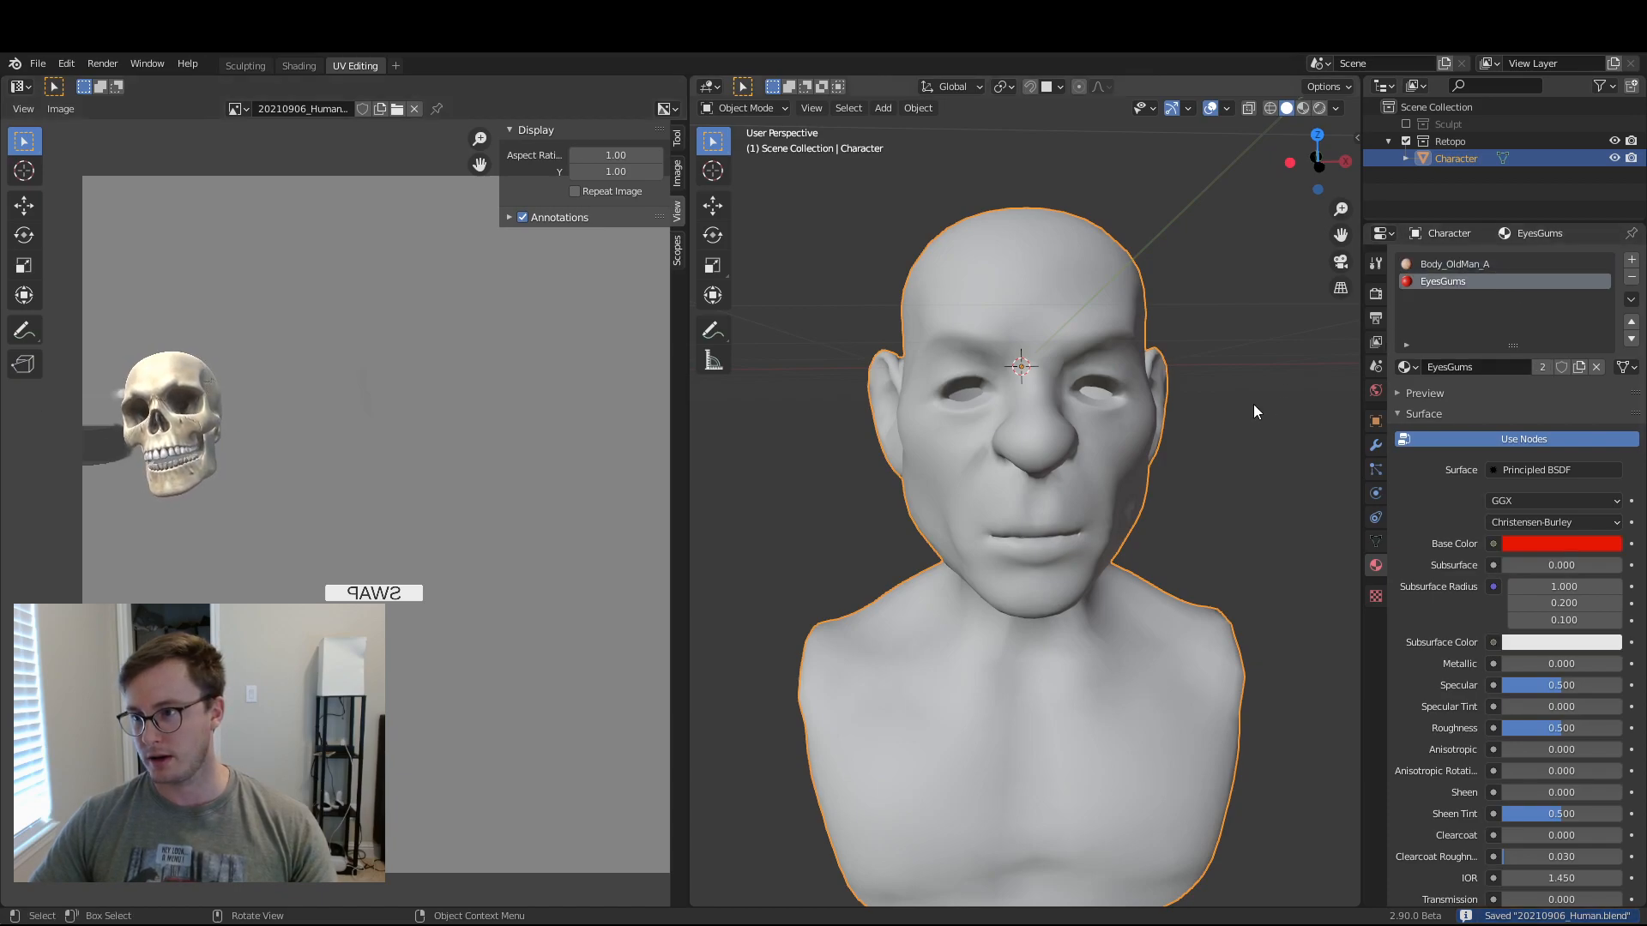
{"action": "key", "text": "Tab"}
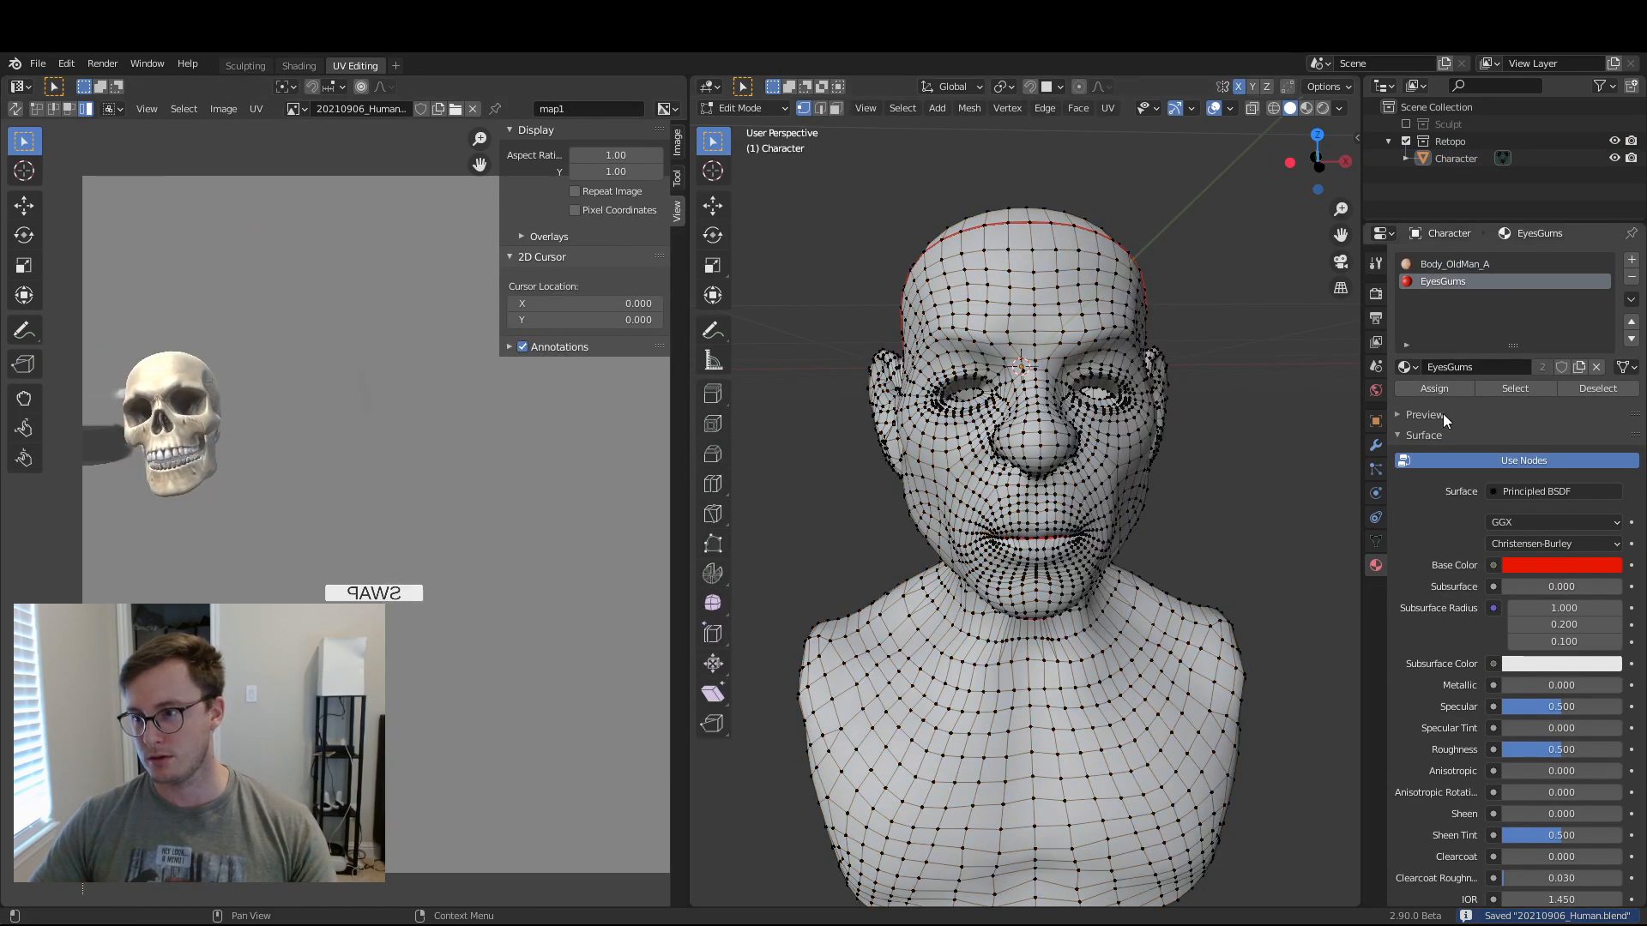
{"action": "left_click", "coordinate": [1513, 389]}
{"action": "scroll", "coordinate": [543, 556], "scroll_direction": "up", "scroll_amount": 4}
{"action": "middle_click_drag", "start_coordinate": [543, 555], "coordinate": [281, 573]}
{"action": "key", "text": "ctrl+s"}
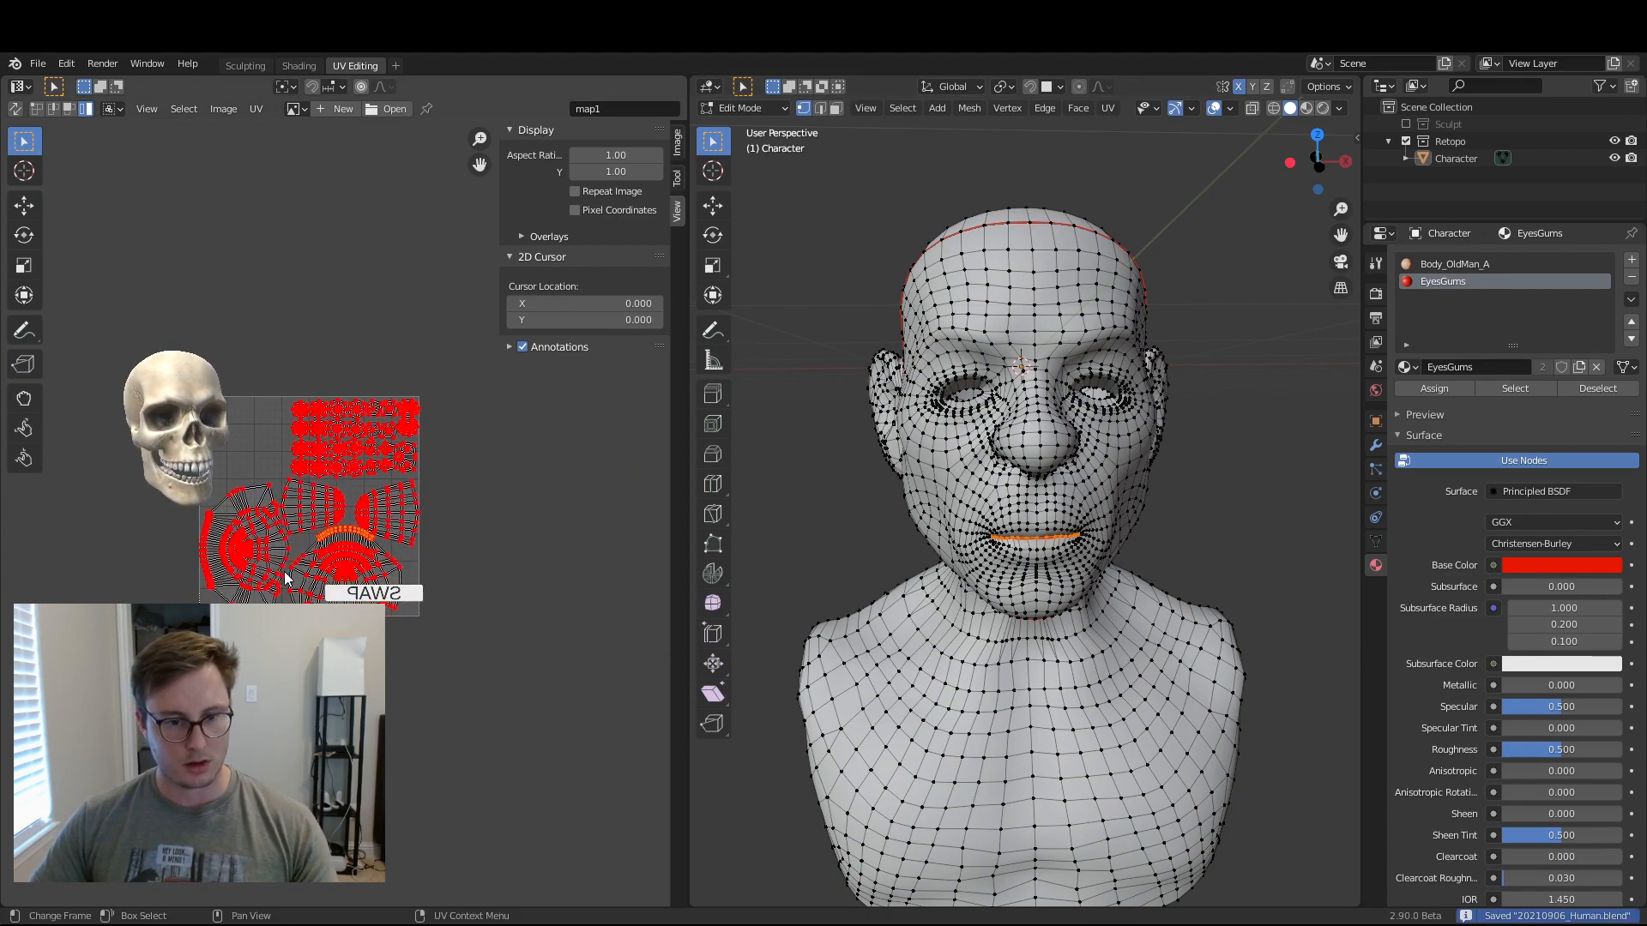
{"action": "scroll", "coordinate": [283, 577], "scroll_direction": "up", "scroll_amount": 6}
{"action": "scroll", "coordinate": [286, 578], "scroll_direction": "down", "scroll_amount": 3}
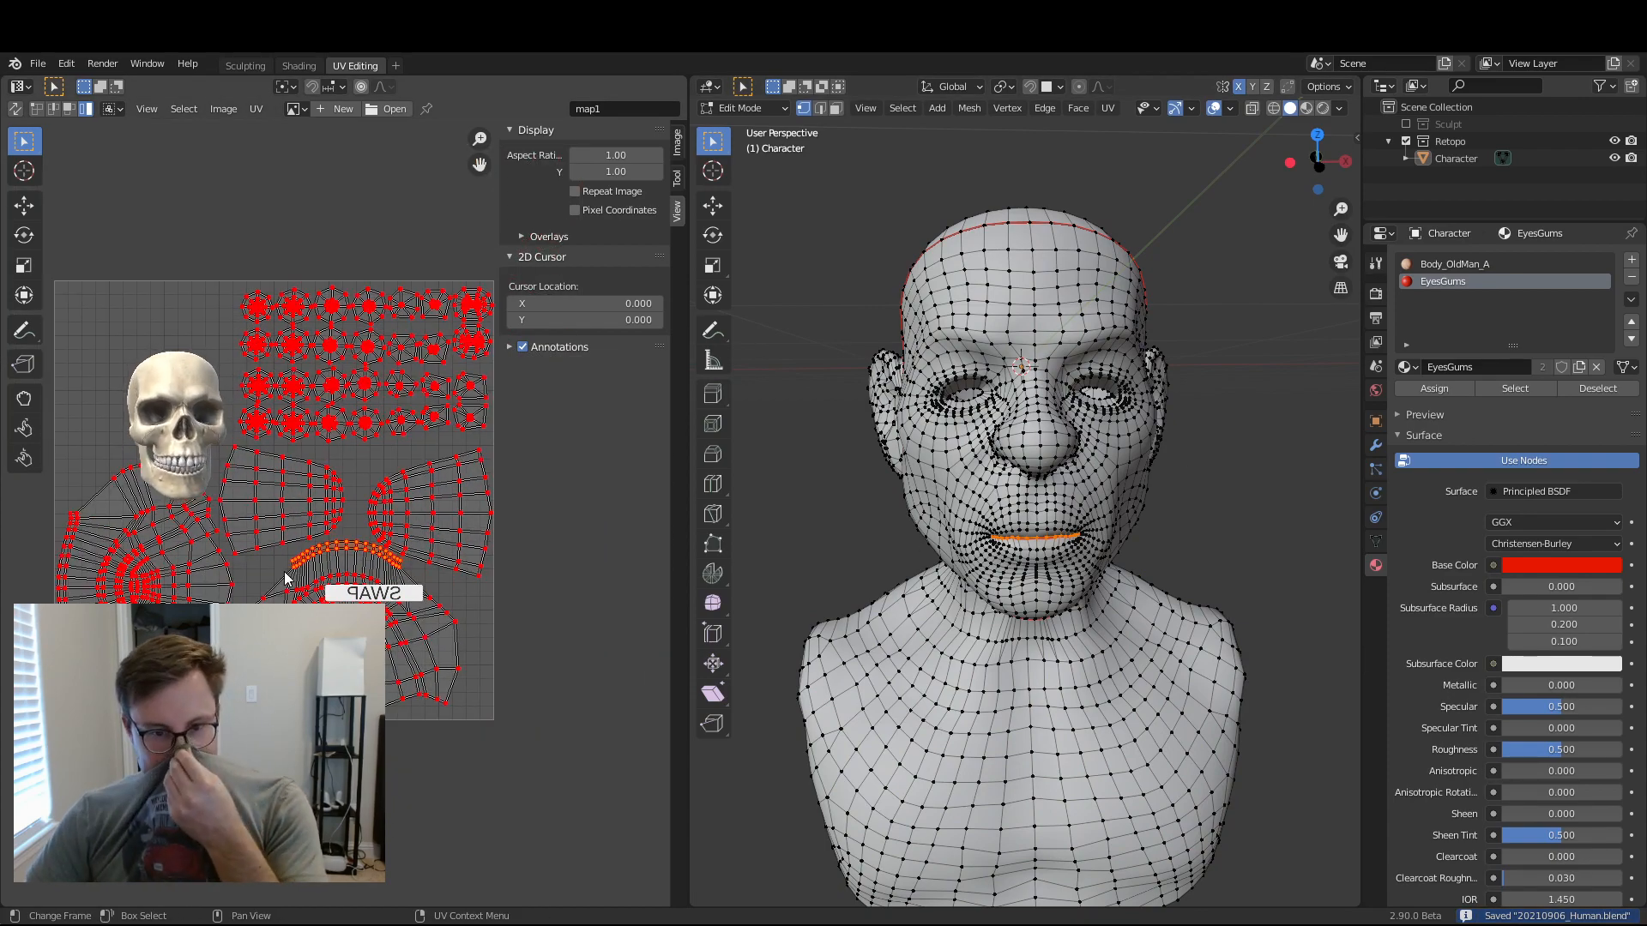
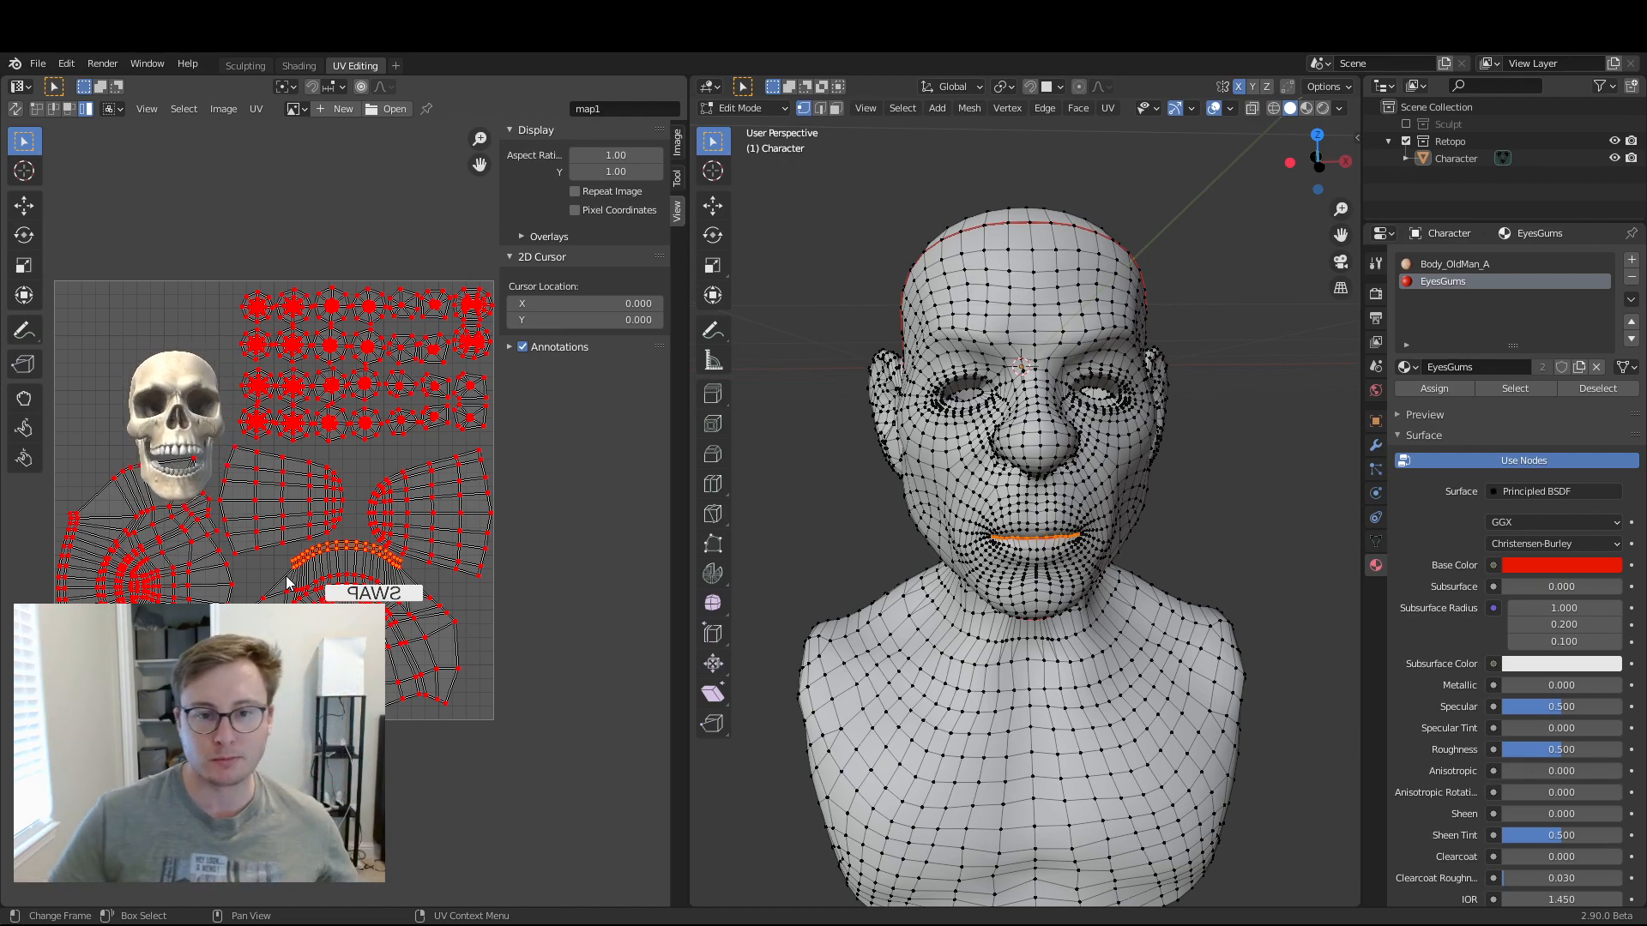
{"action": "middle_click_drag", "start_coordinate": [311, 545], "coordinate": [348, 526]}
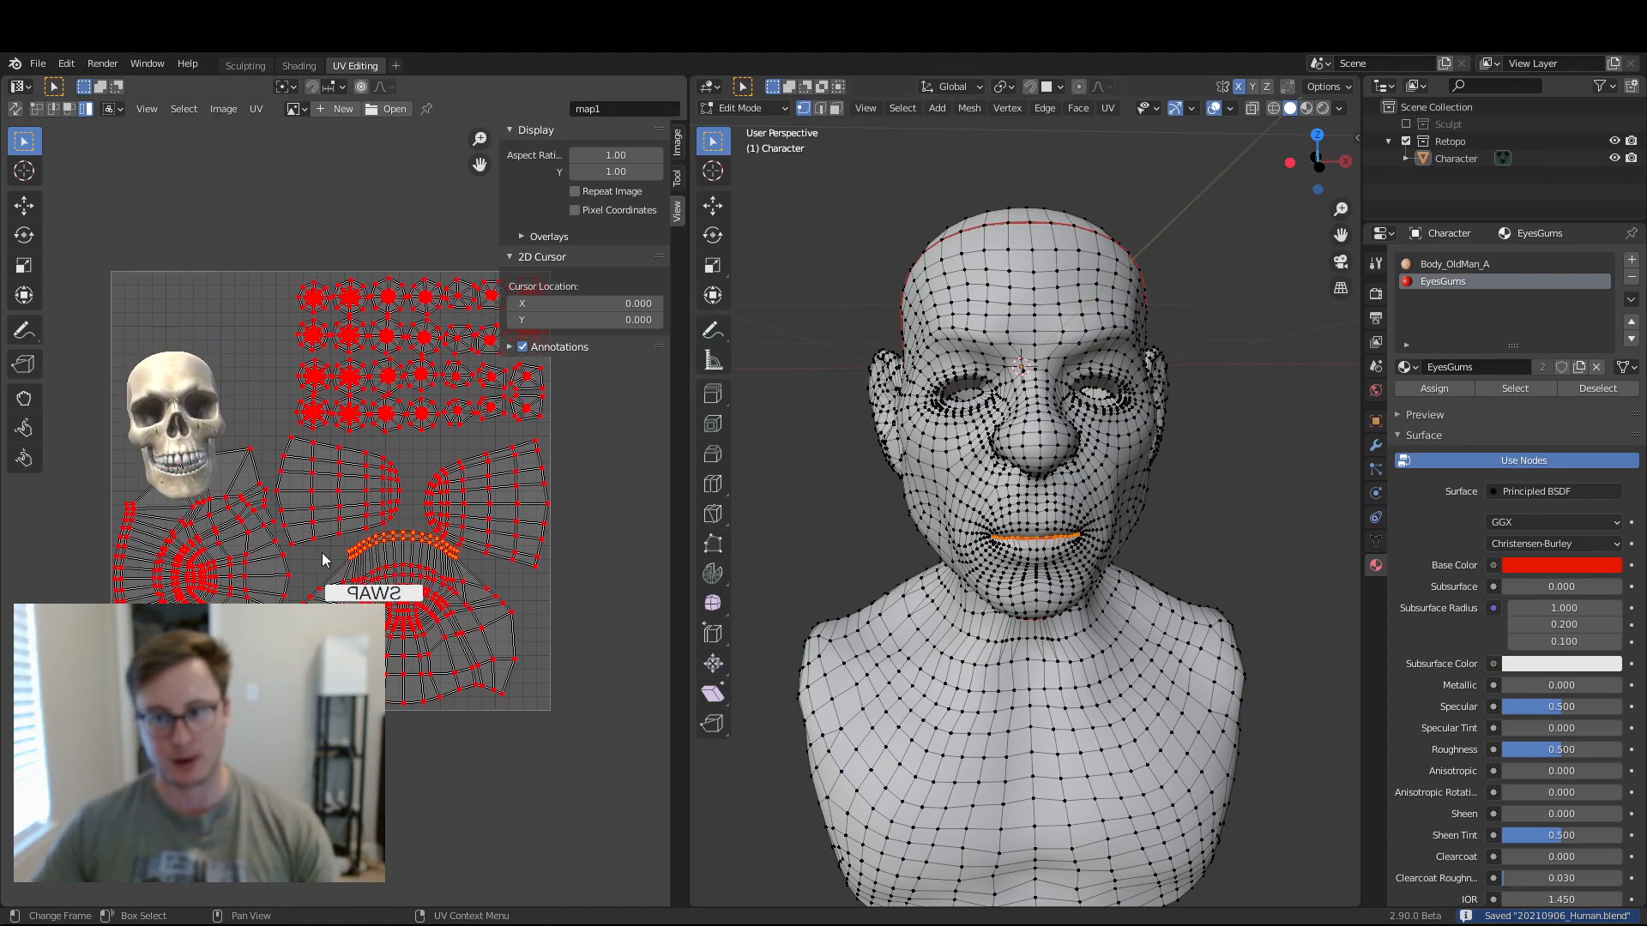
{"action": "key", "text": "Tab"}
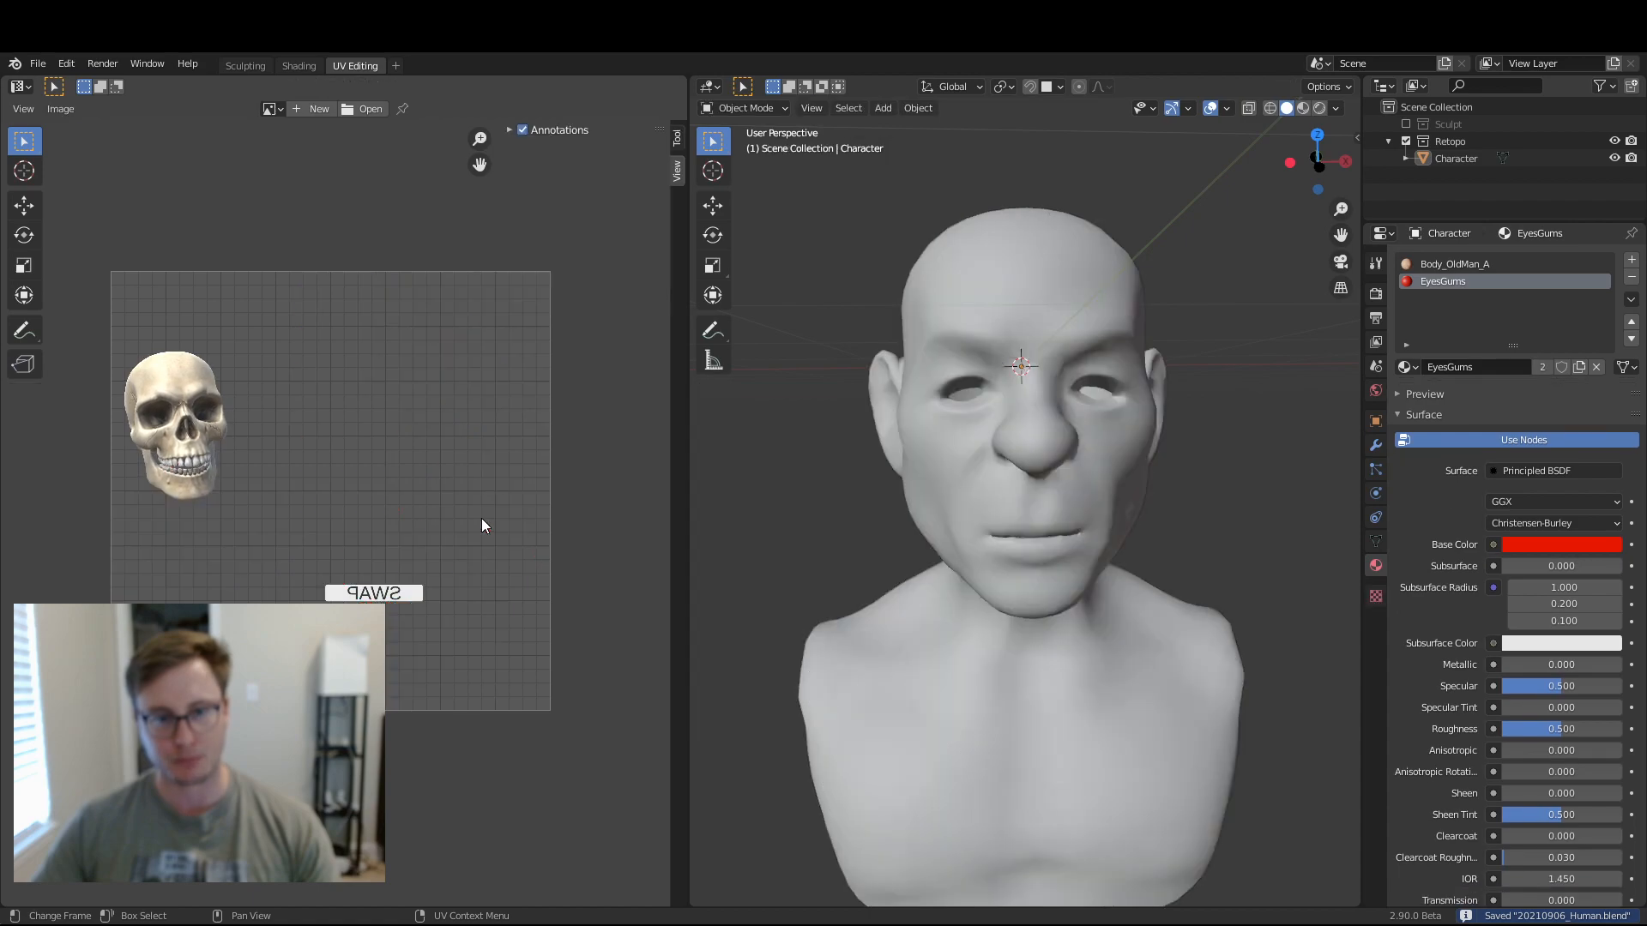
- Add a UV sphere at the 3D cursor and rotate its mesh about the X axis to point its pole forward
{"action": "middle_click_drag", "start_coordinate": [959, 498], "coordinate": [1015, 483]}
{"action": "key", "text": "shift+a"}
{"action": "mouse_move", "coordinate": [1015, 482]}
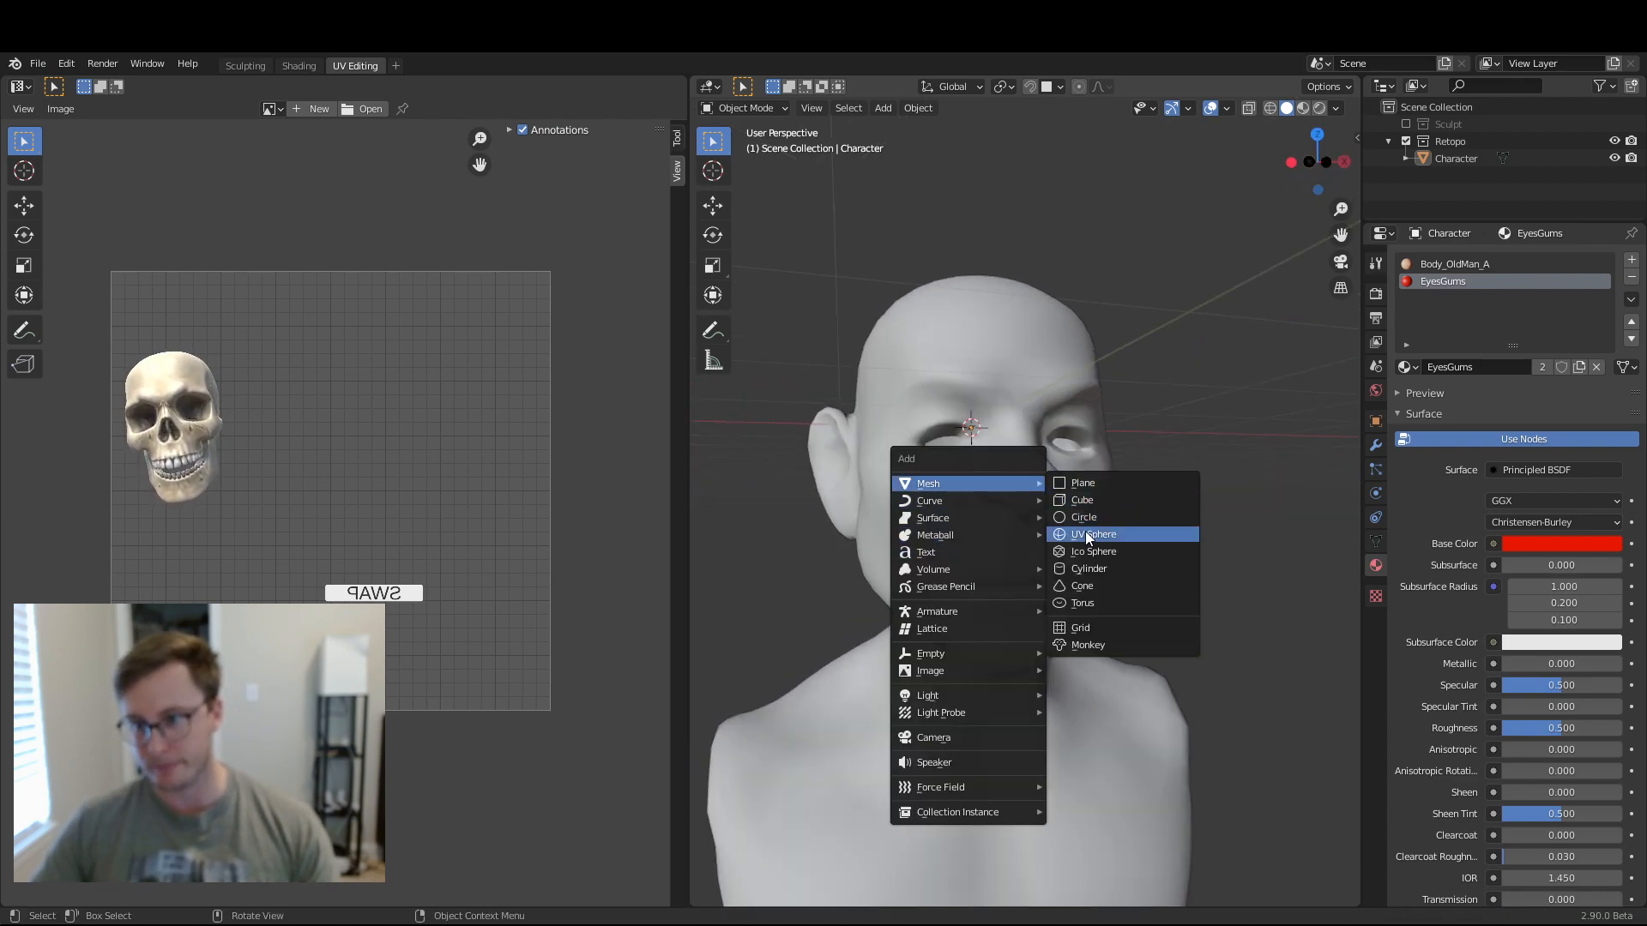
{"action": "left_click", "coordinate": [1084, 533]}
{"action": "key", "text": "Tab"}
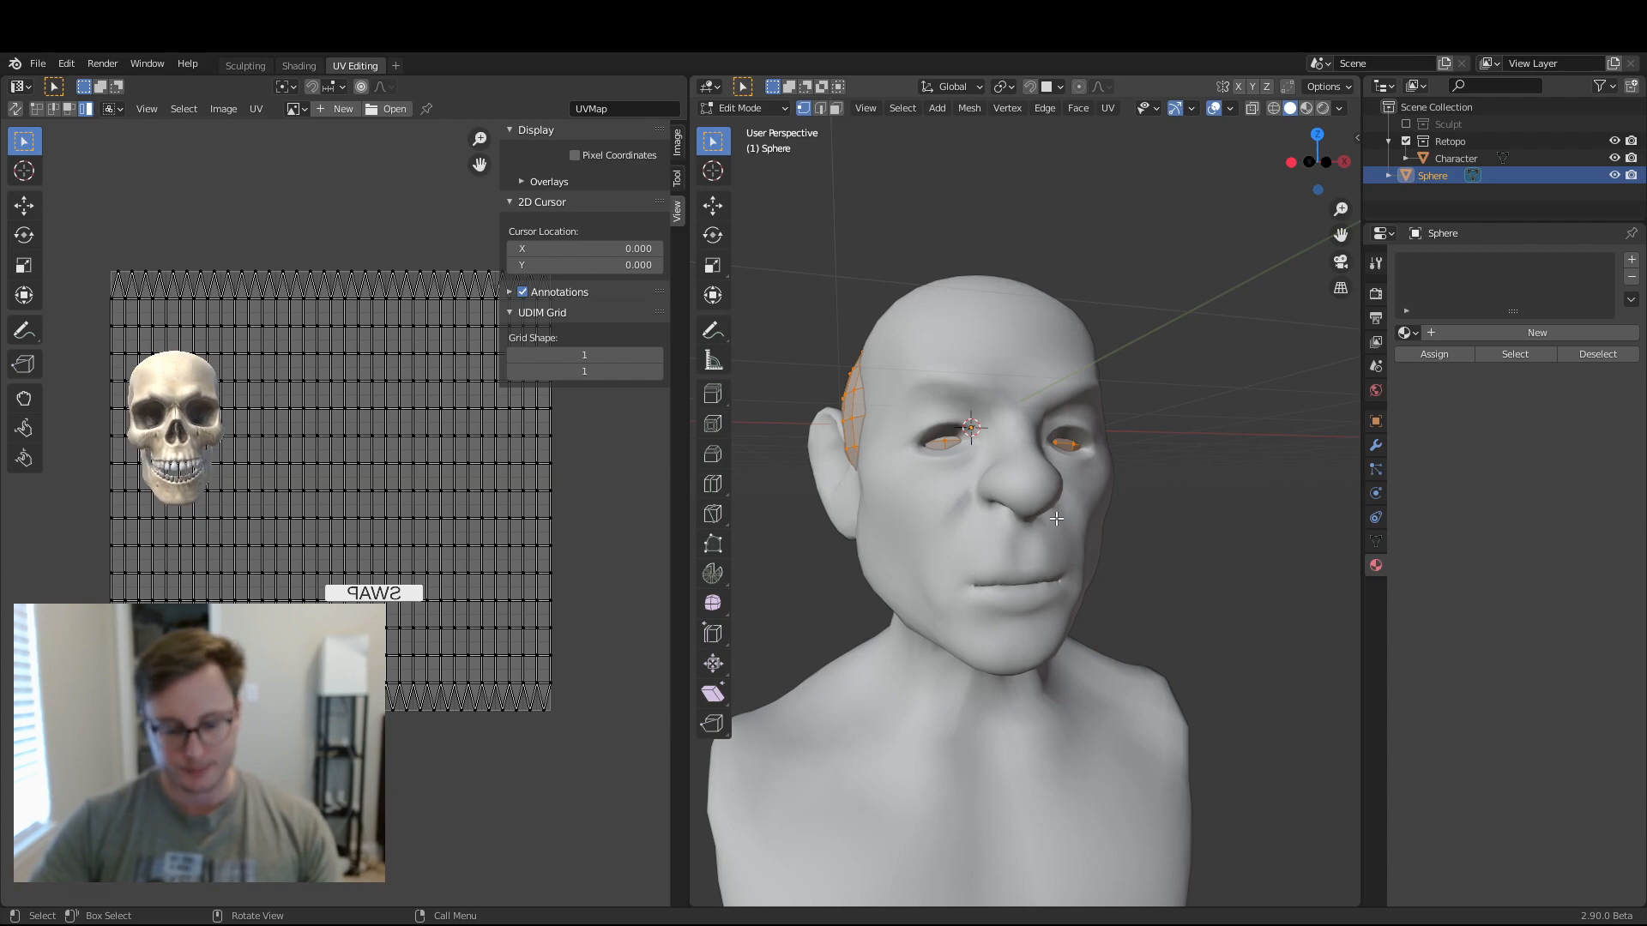
{"action": "key", "text": "r"}
{"action": "key", "text": "x"}
{"action": "key", "text": "Return"}
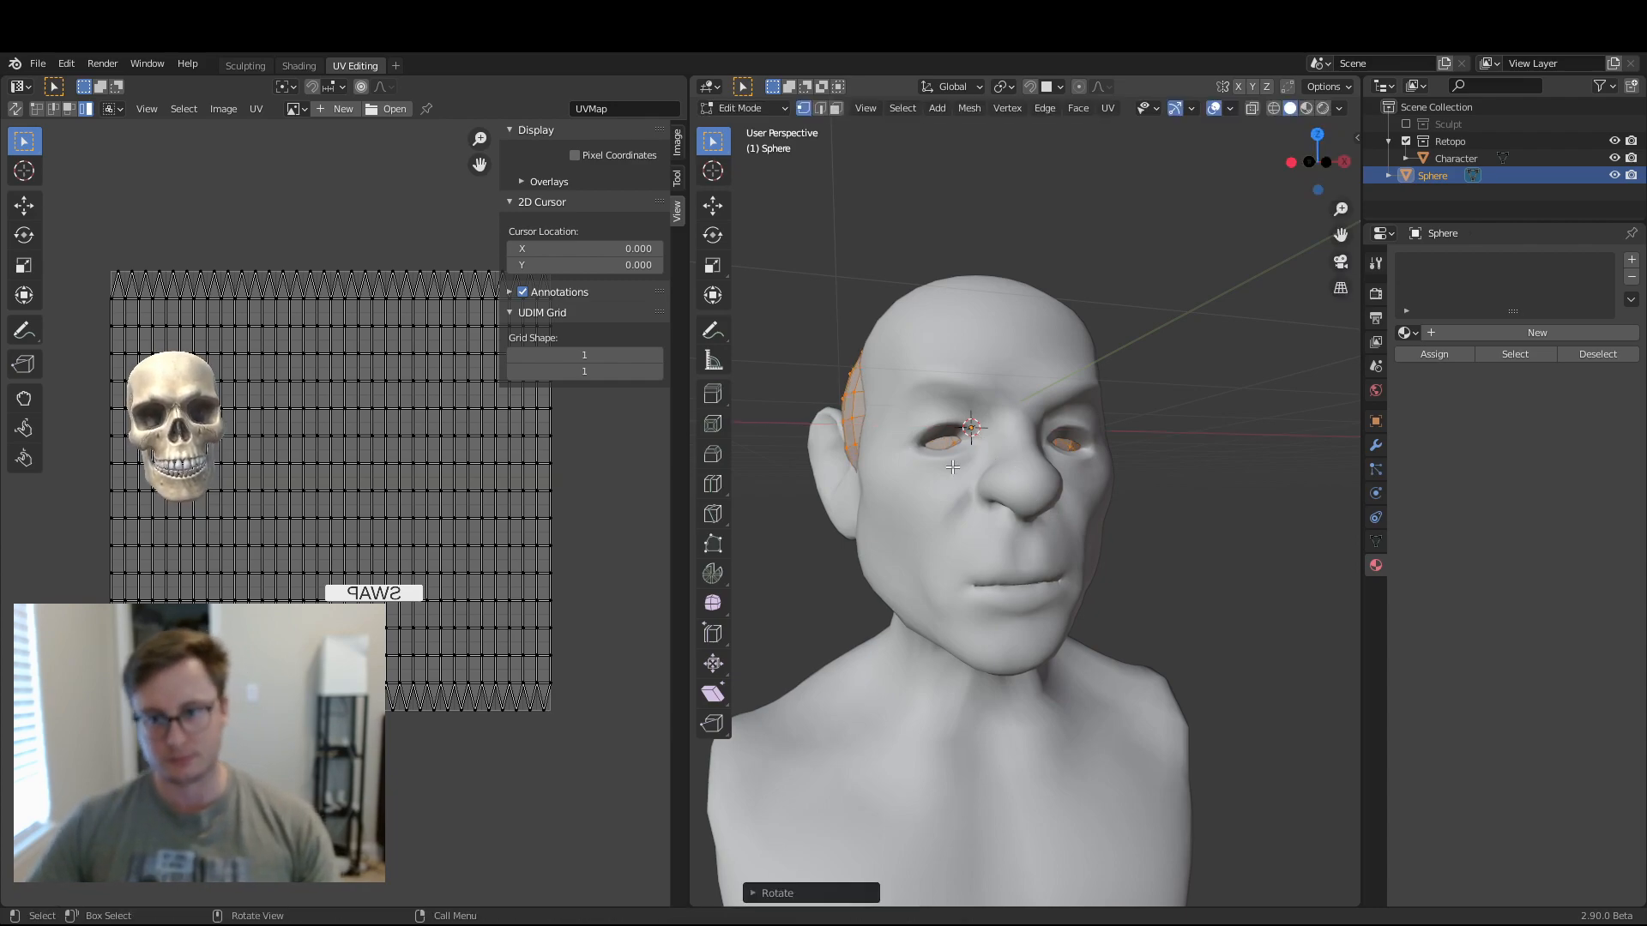
{"action": "key", "text": "Tab"}
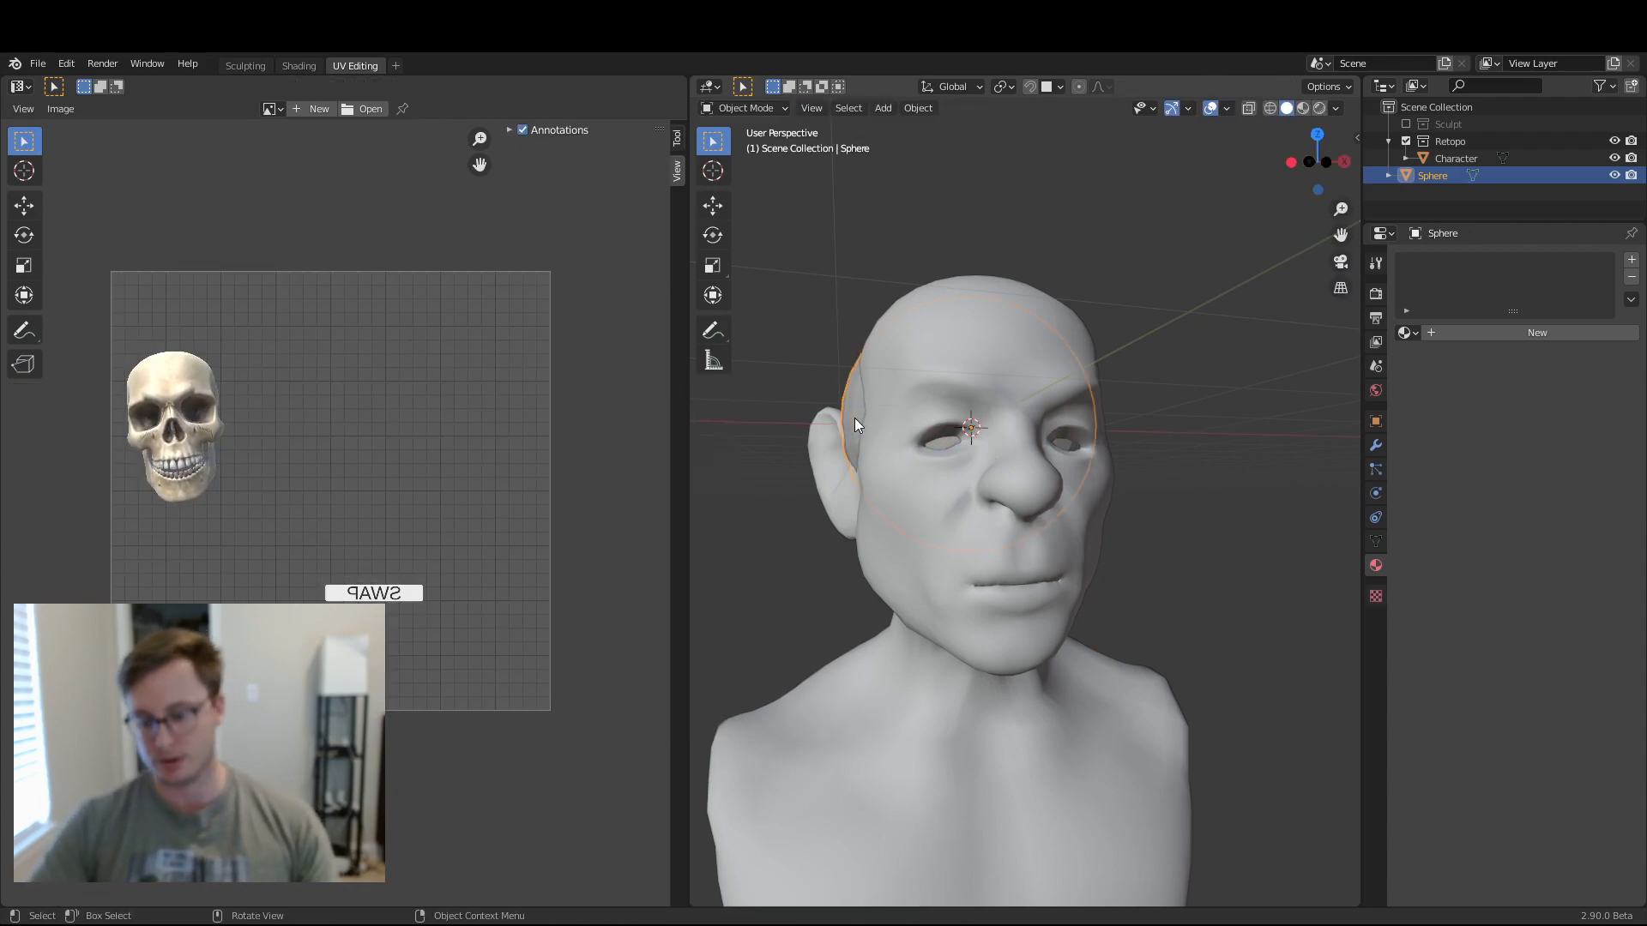
- Unwrap the sphere with Project From View in the front orthographic view
{"action": "key", "text": "KP_1"}
{"action": "key", "text": "Tab"}
{"action": "key", "text": "u"}
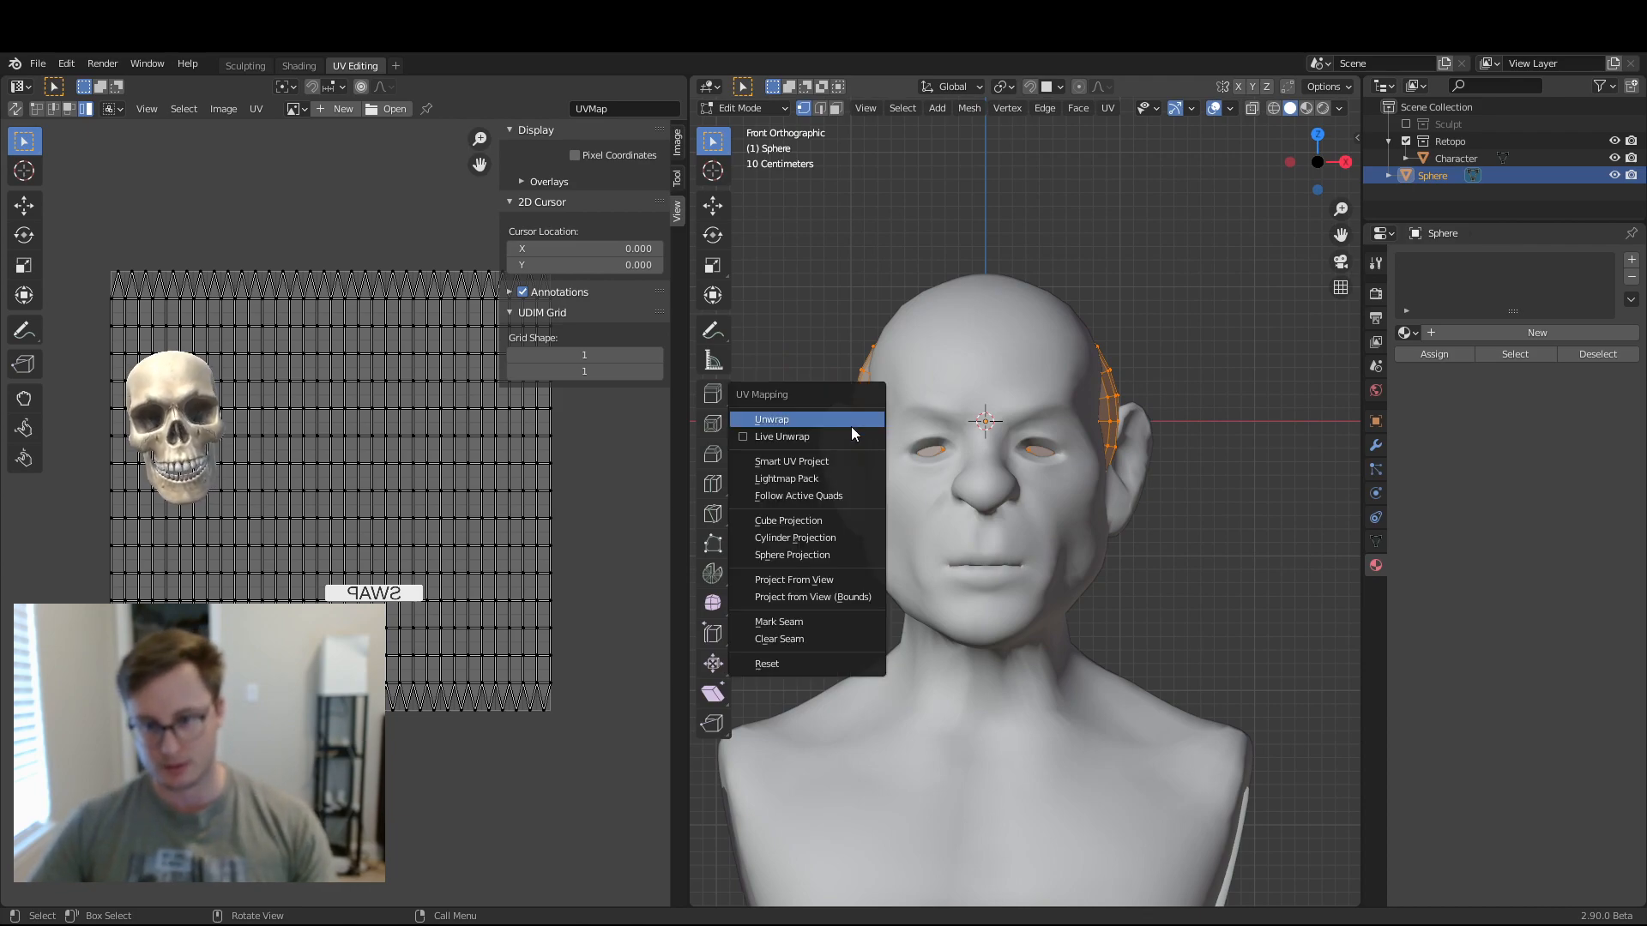
{"action": "left_click", "coordinate": [820, 580]}
{"action": "middle_click_drag", "start_coordinate": [927, 399], "coordinate": [1115, 417]}
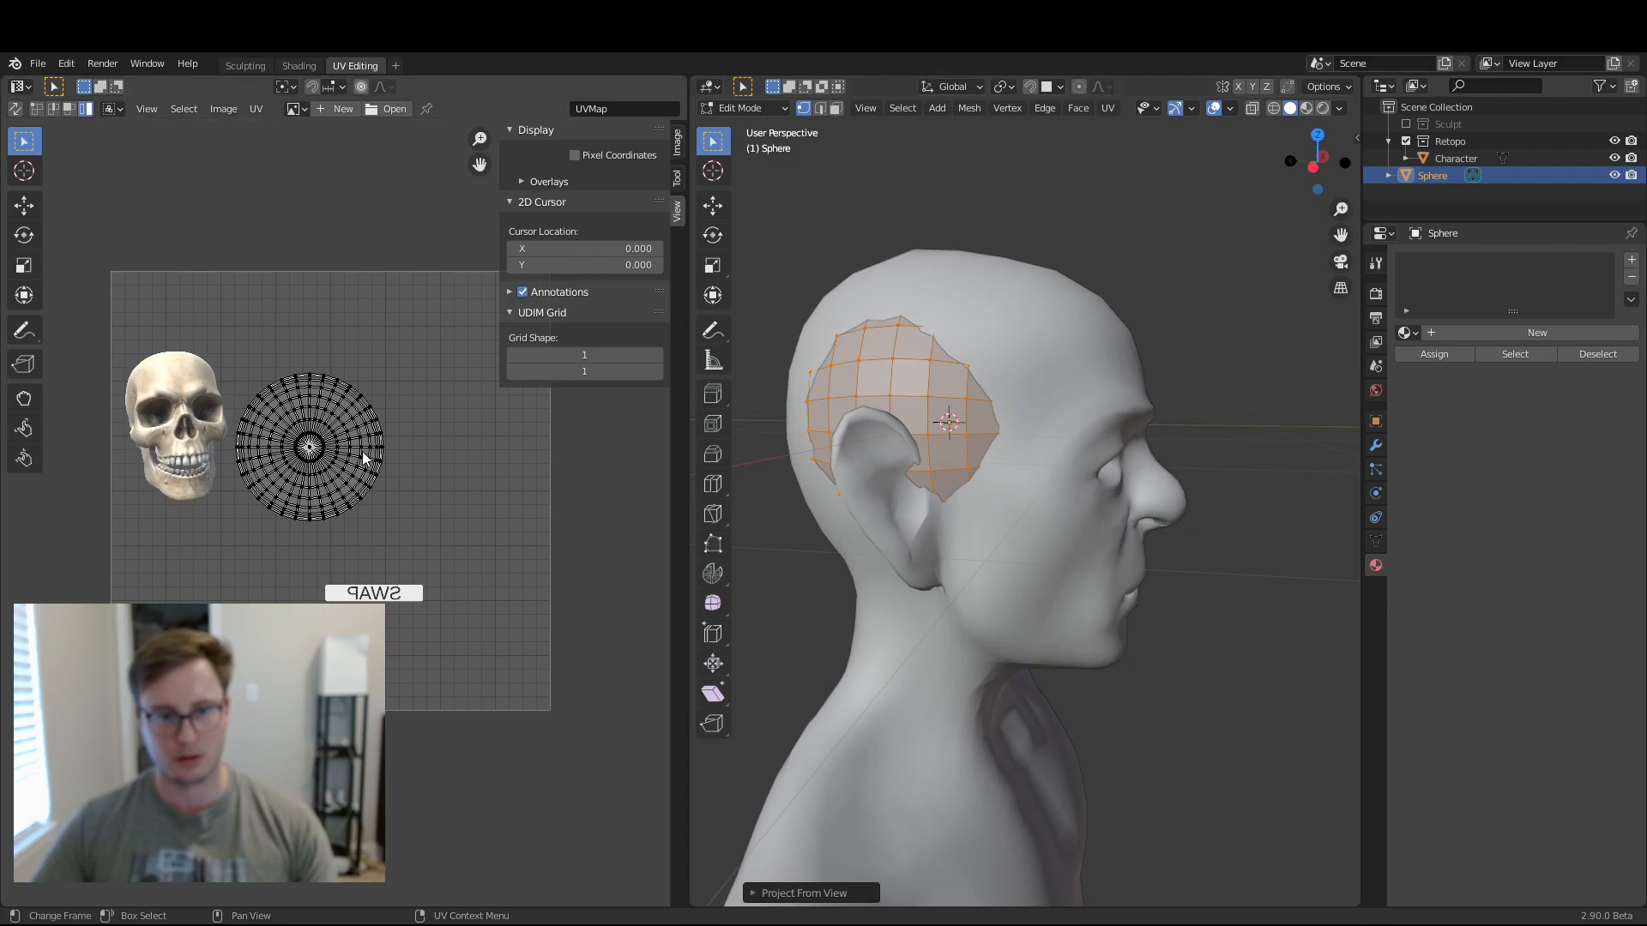
- Select all of the sphere's UVs, enlarge them to about twice their size, and position them inside the UV tile
{"action": "key", "text": "a"}
{"action": "key", "text": "g"}
{"action": "left_click", "coordinate": [294, 492]}
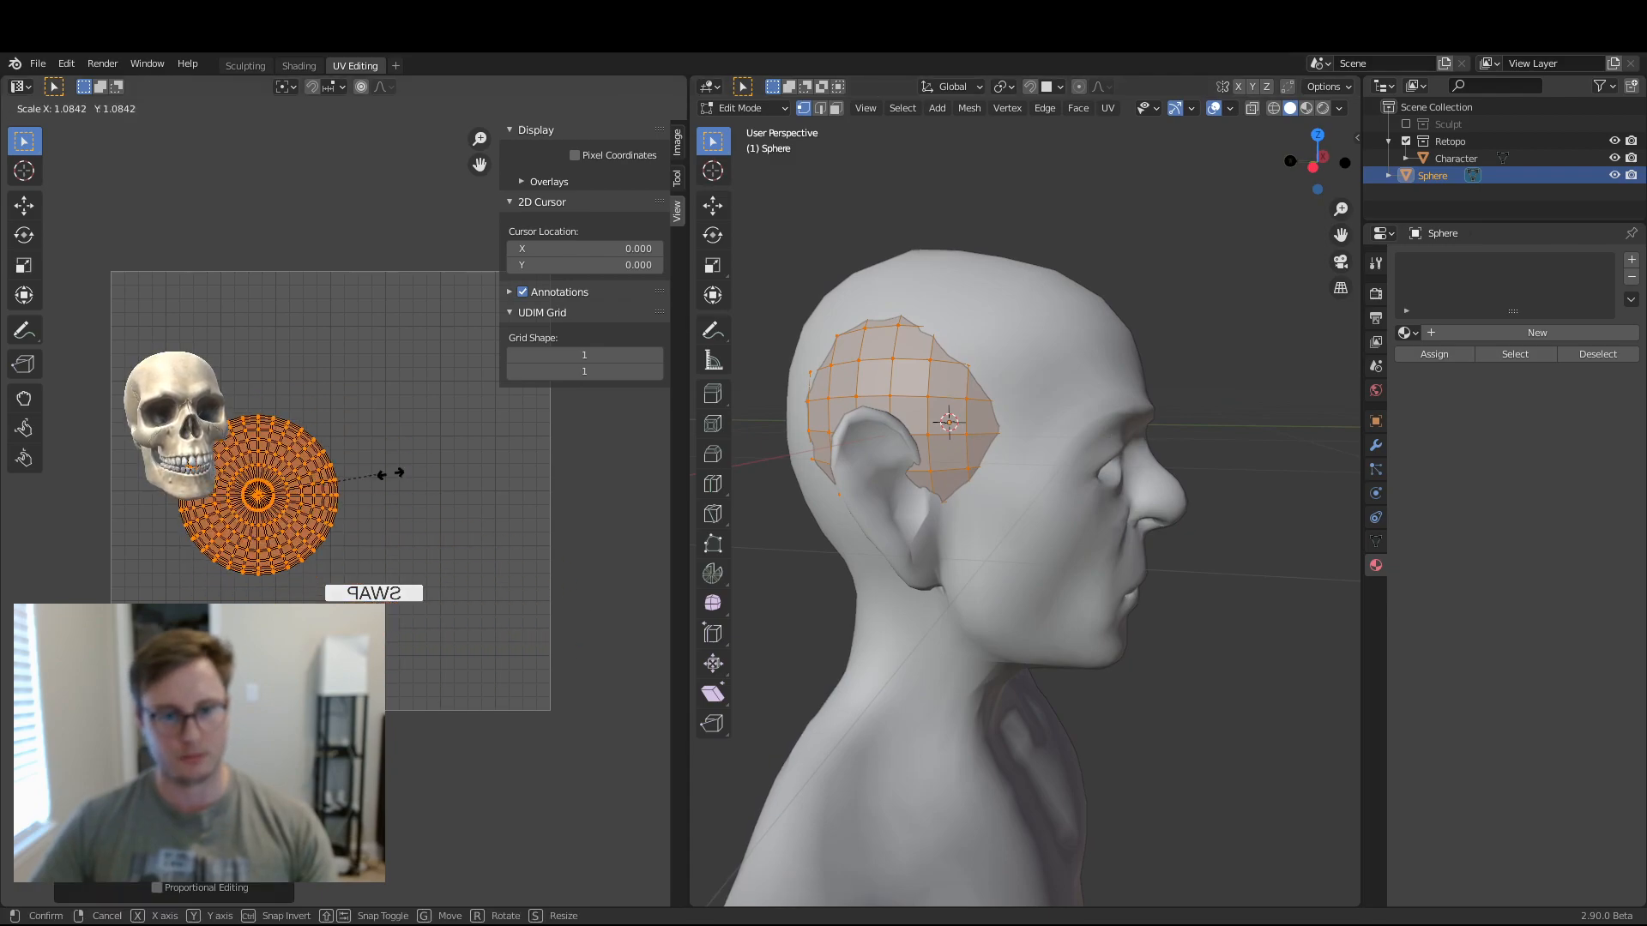
{"action": "key", "text": "s"}
{"action": "left_click", "coordinate": [524, 468]}
{"action": "key", "text": "g"}
{"action": "left_click", "coordinate": [500, 454]}
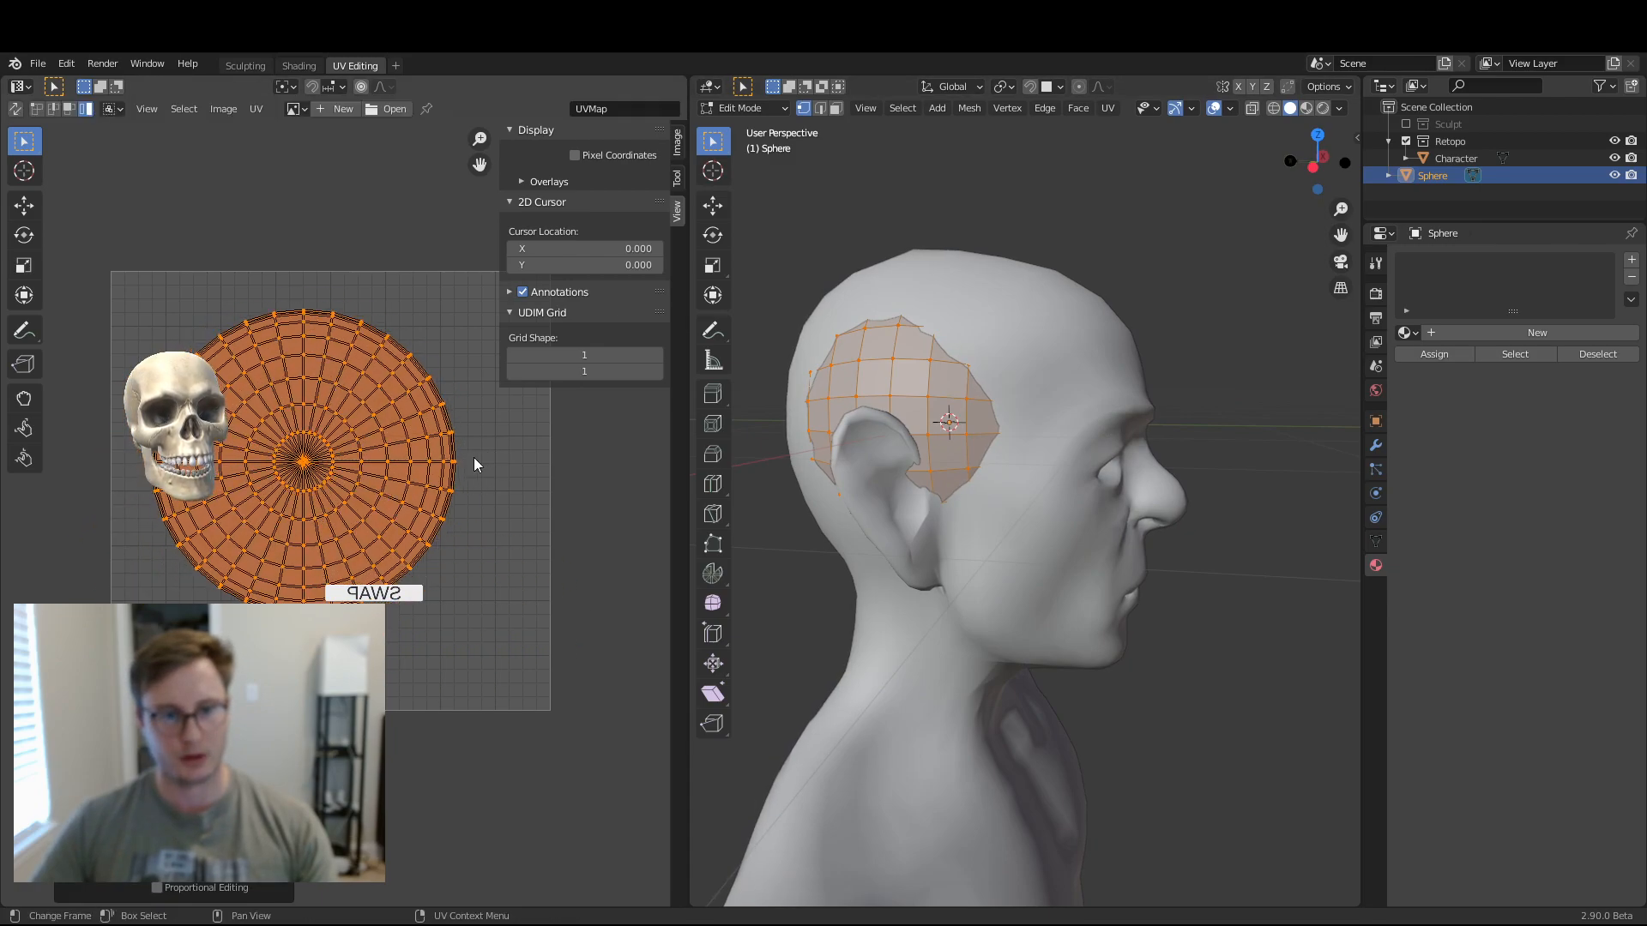
- Select the rear half of the sphere in the right orthographic view and unwrap it with Project From View from the front
{"action": "key", "text": "Tab"}
{"action": "key", "text": "KP_1"}
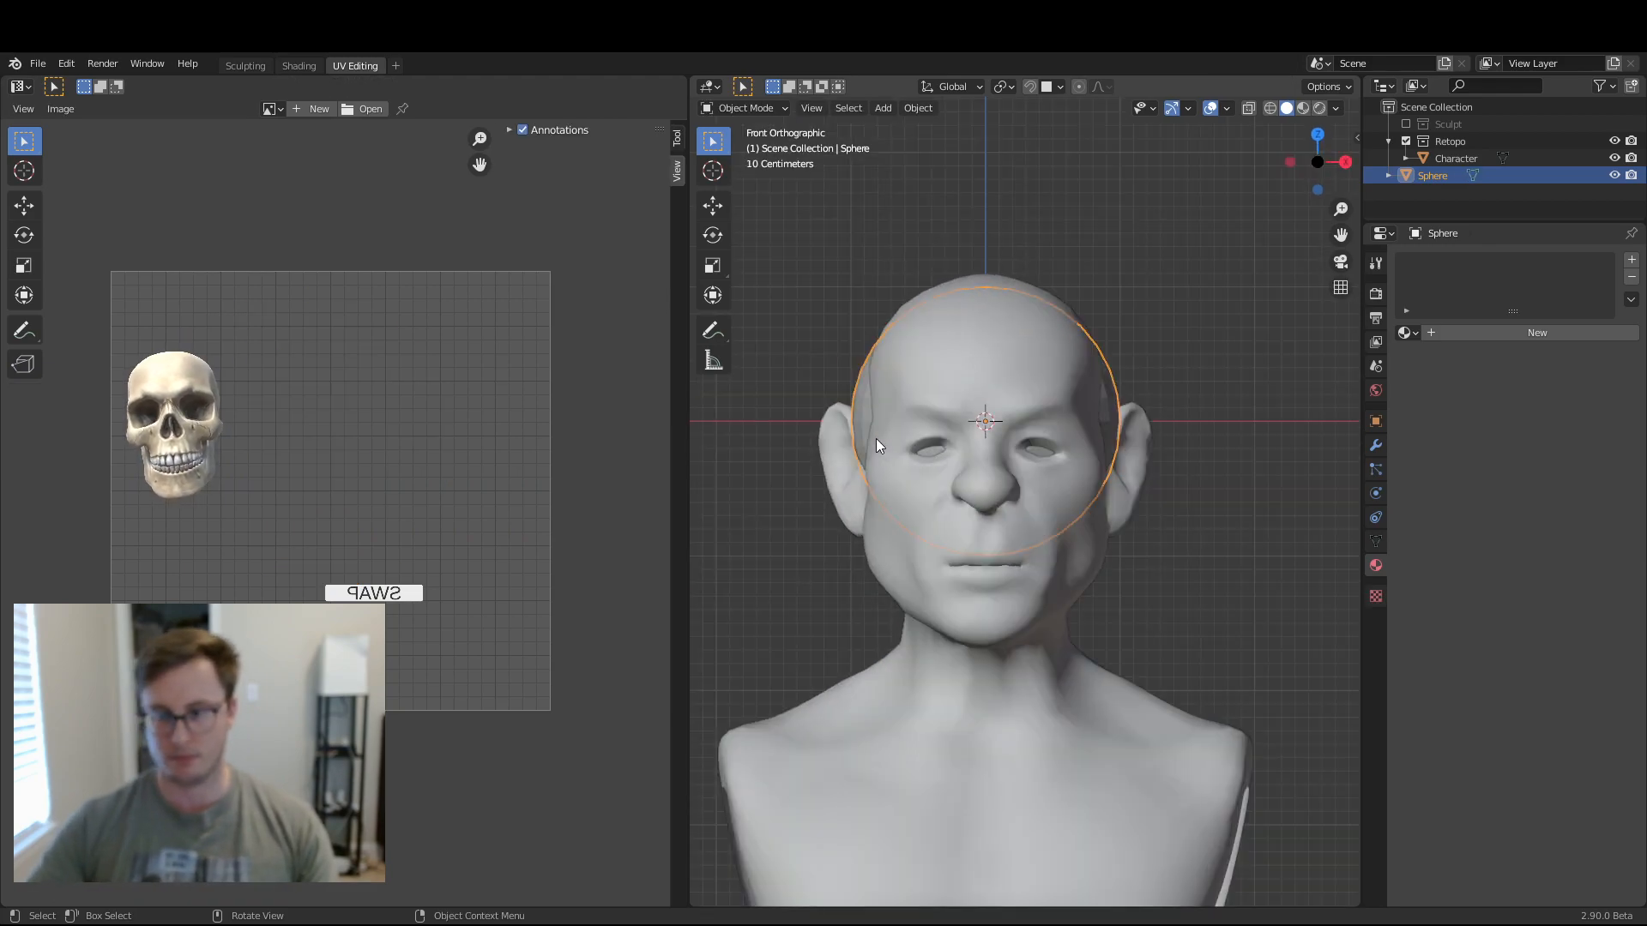
{"action": "key", "text": "KP_3"}
{"action": "key", "text": "Tab"}
{"action": "left_click_drag", "start_coordinate": [1002, 421], "coordinate": [963, 449], "text": "shift"}
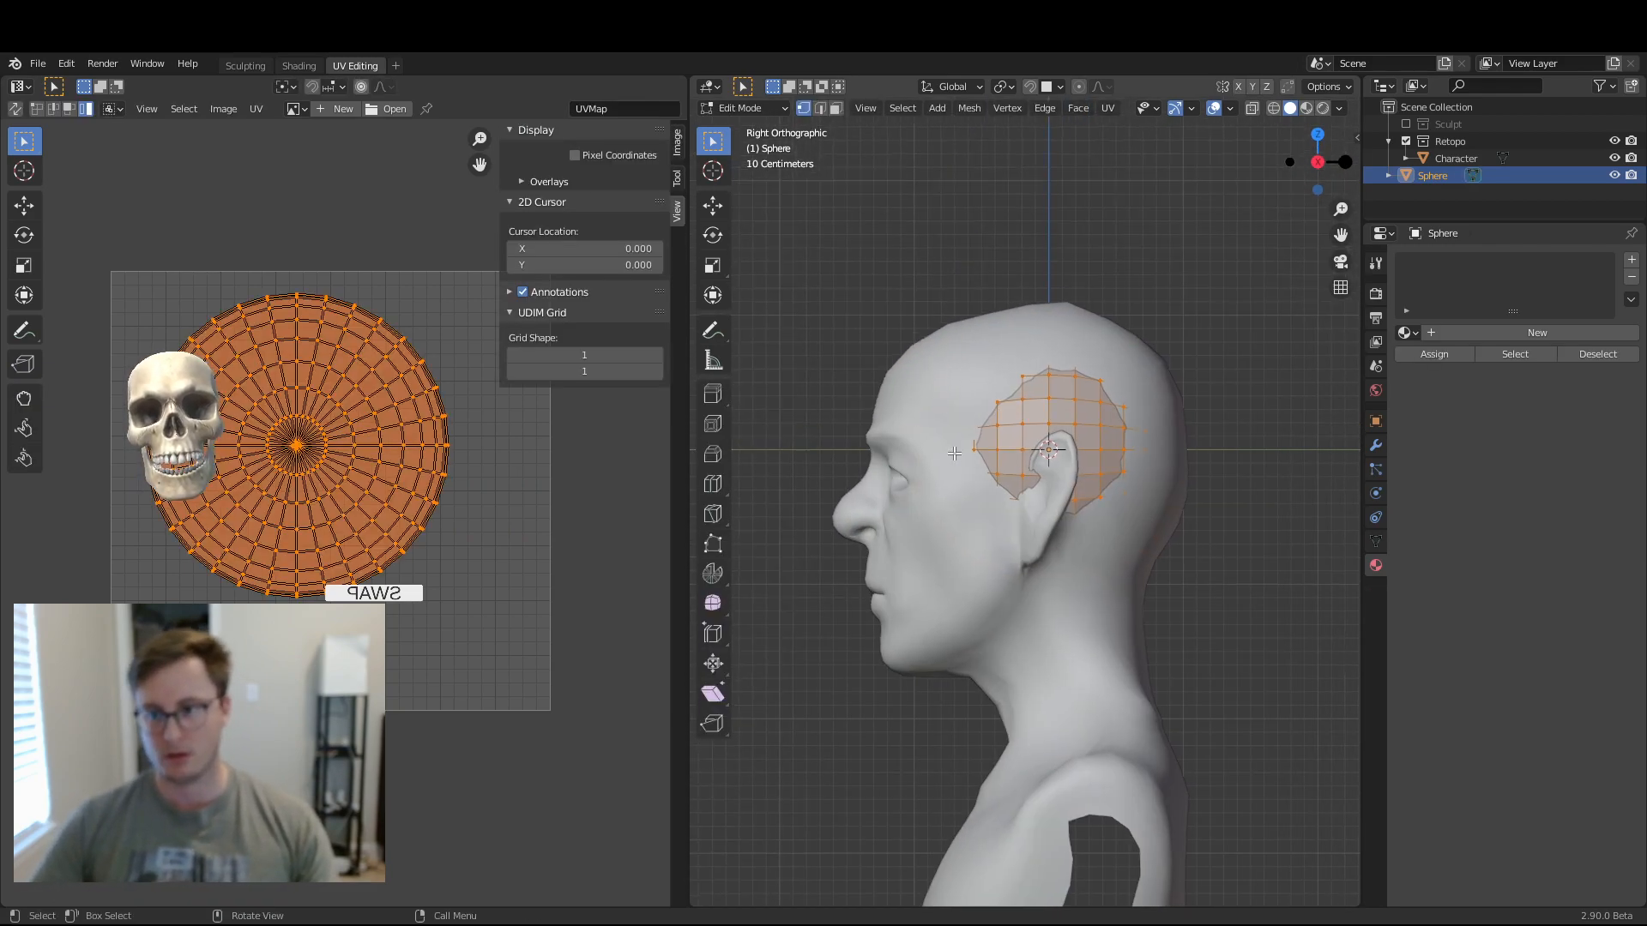
{"action": "key", "text": "shift+z"}
{"action": "middle_click_drag", "start_coordinate": [1050, 411], "coordinate": [965, 432], "text": "shift"}
{"action": "left_click", "coordinate": [995, 345]}
{"action": "left_click_drag", "start_coordinate": [977, 300], "coordinate": [1172, 593]}
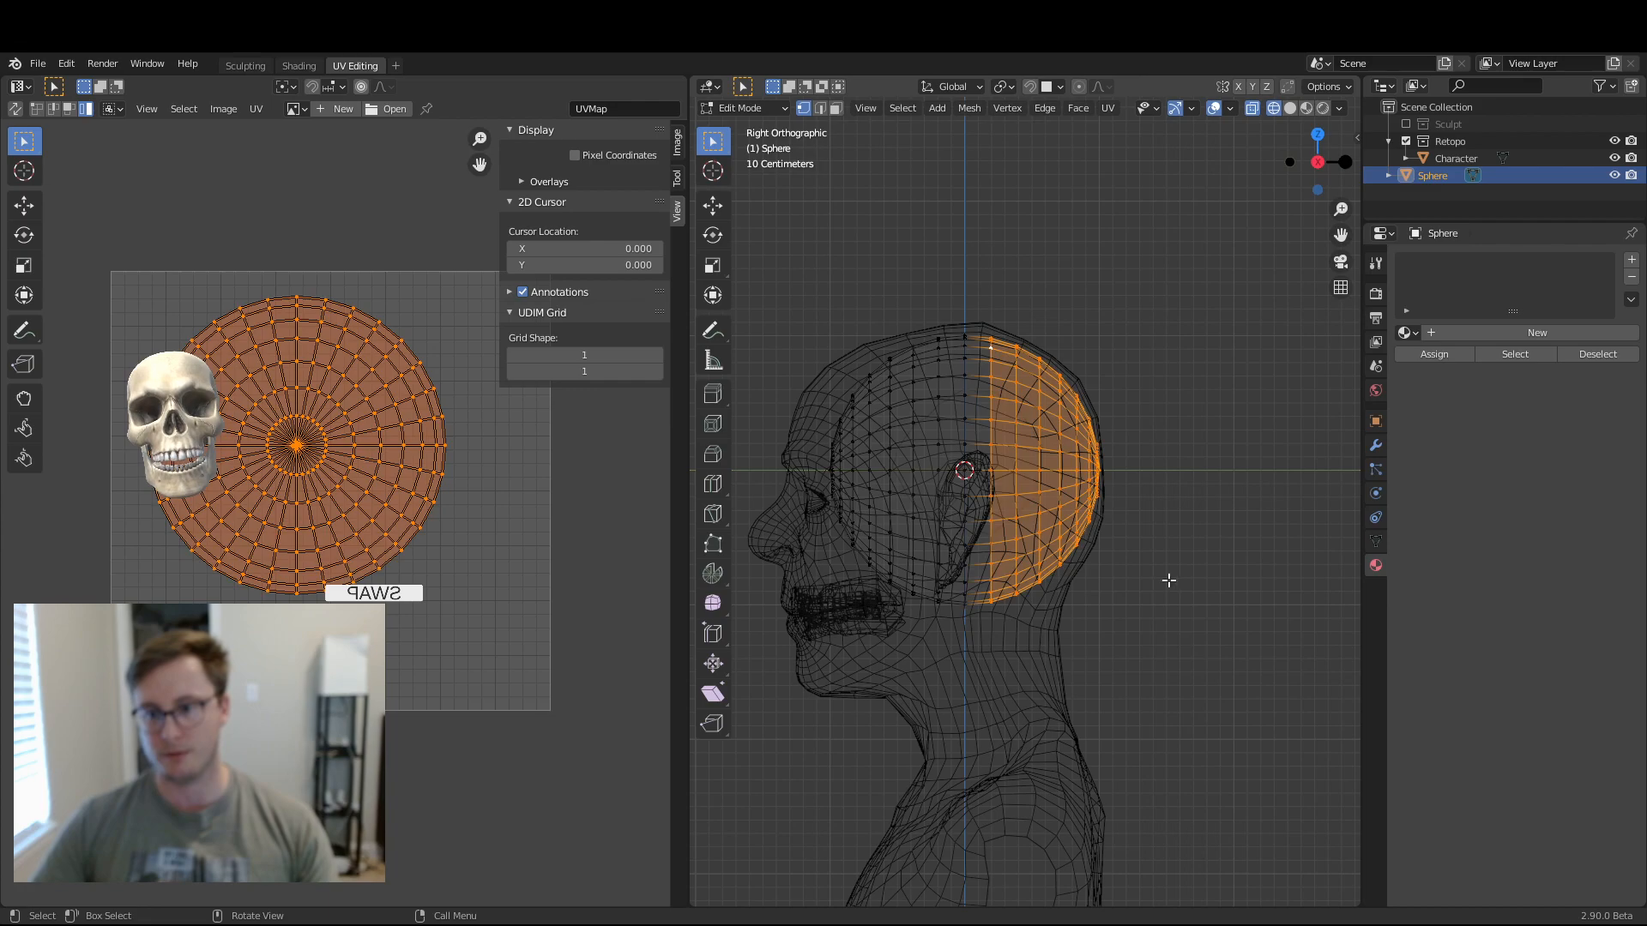
{"action": "left_click_drag", "start_coordinate": [961, 333], "coordinate": [1121, 561]}
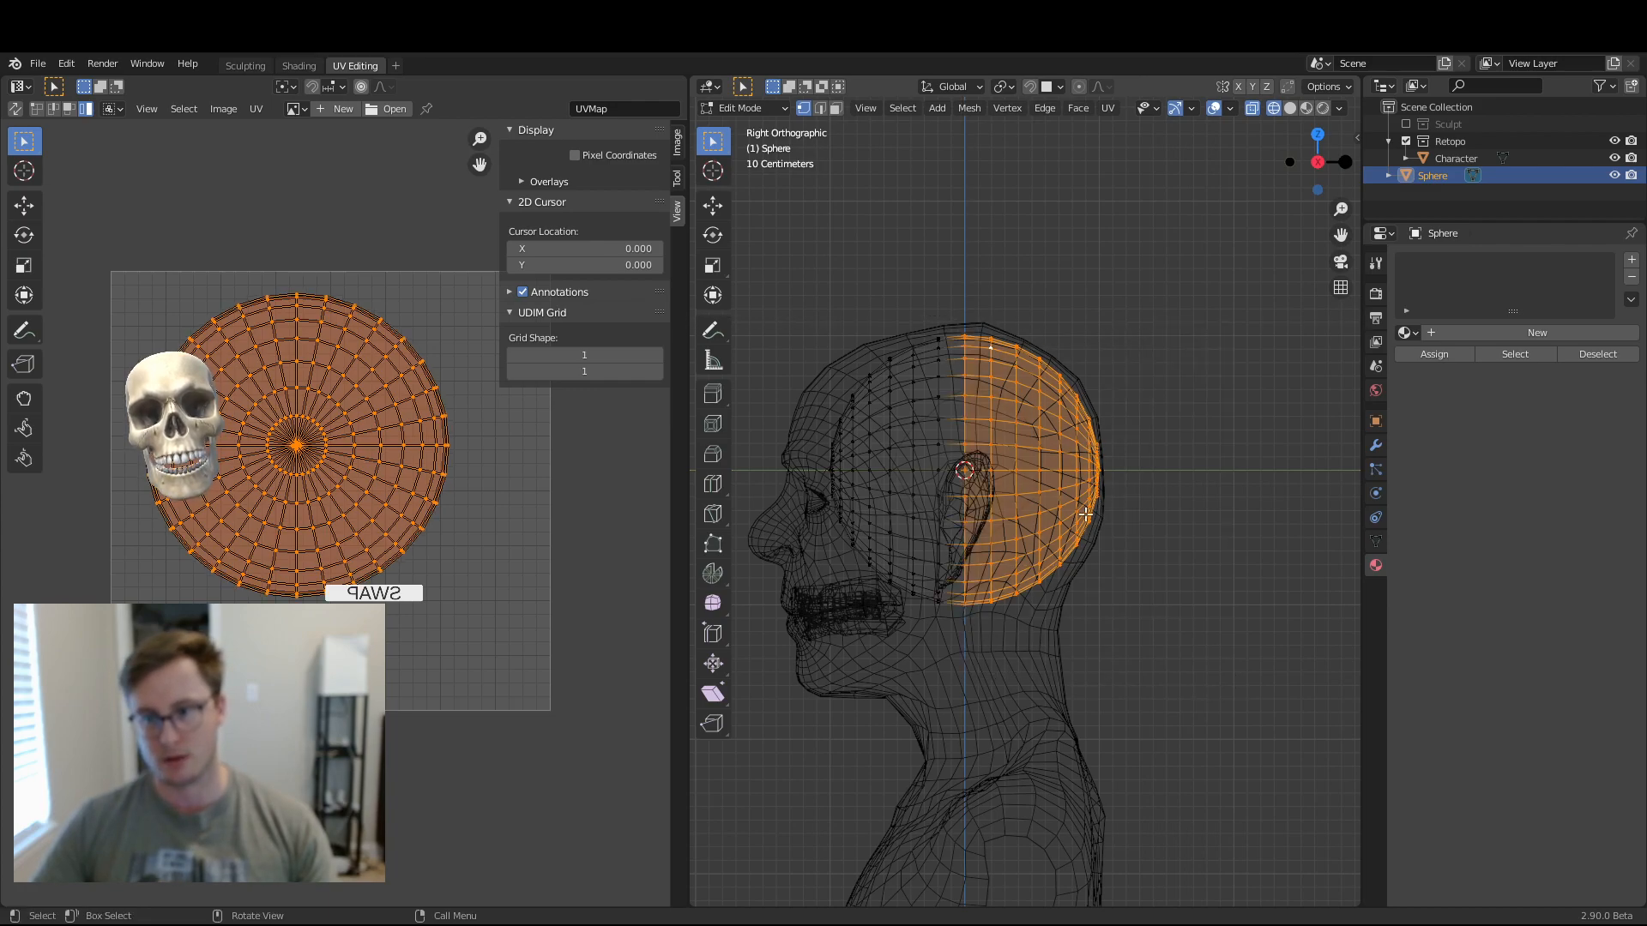
{"action": "key", "text": "KP_1"}
{"action": "key", "text": "u"}
{"action": "left_click", "coordinate": [1039, 471]}
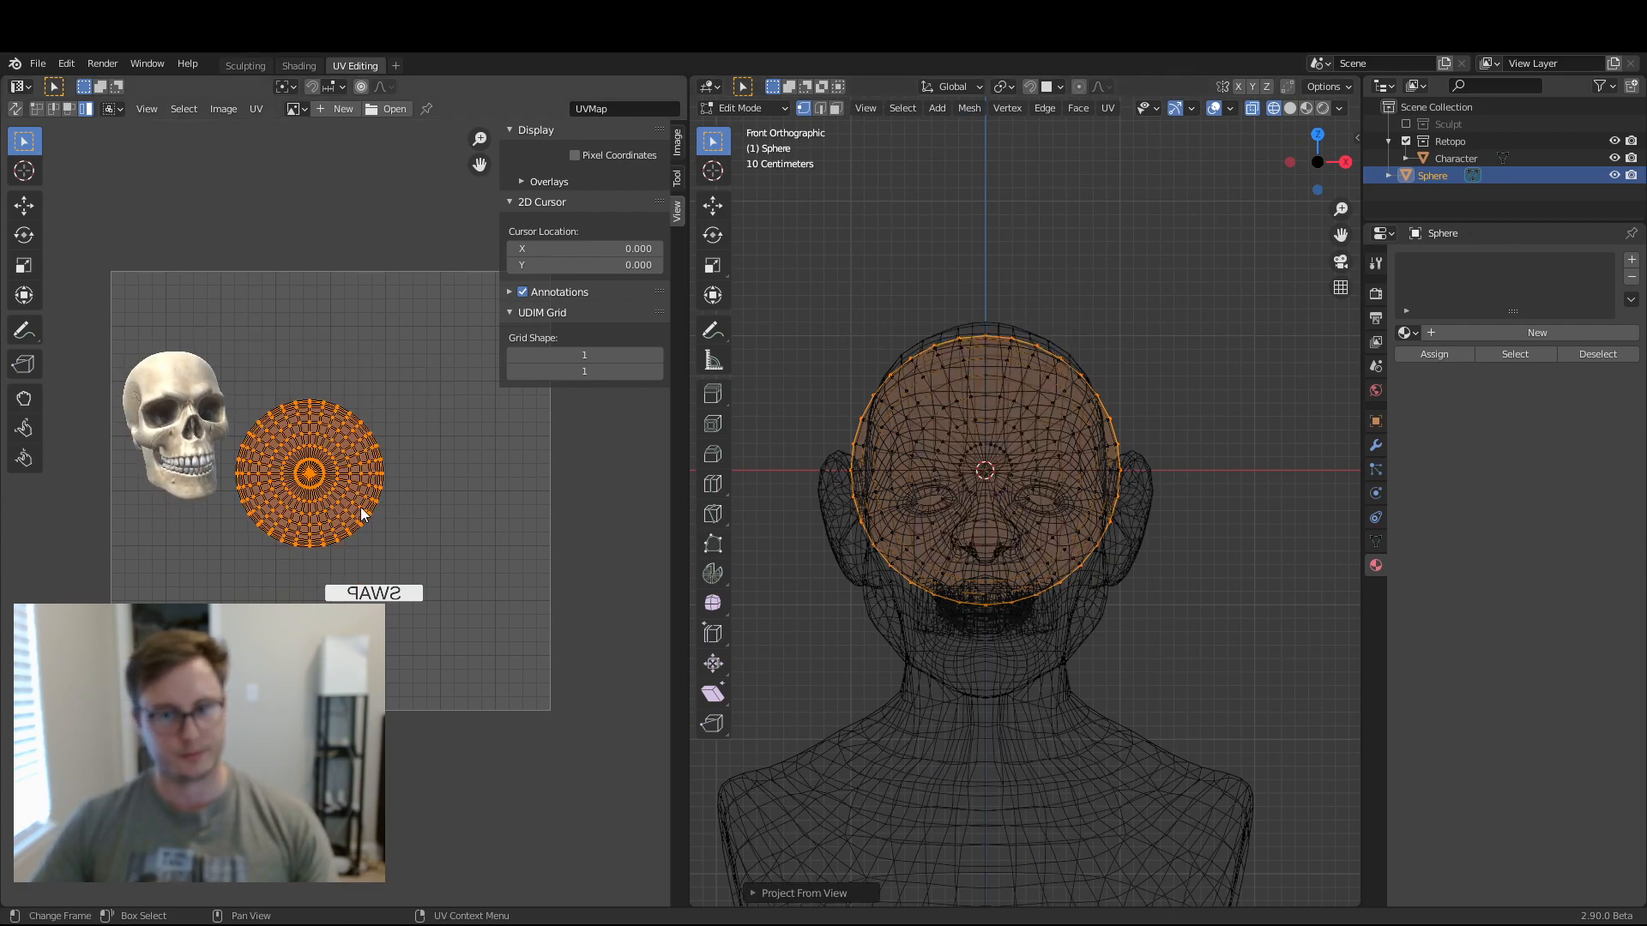
- Separate the sphere's rear-half UV island from the front-half island by moving it into the lower-right corner of the UV tile
{"action": "key", "text": "a"}
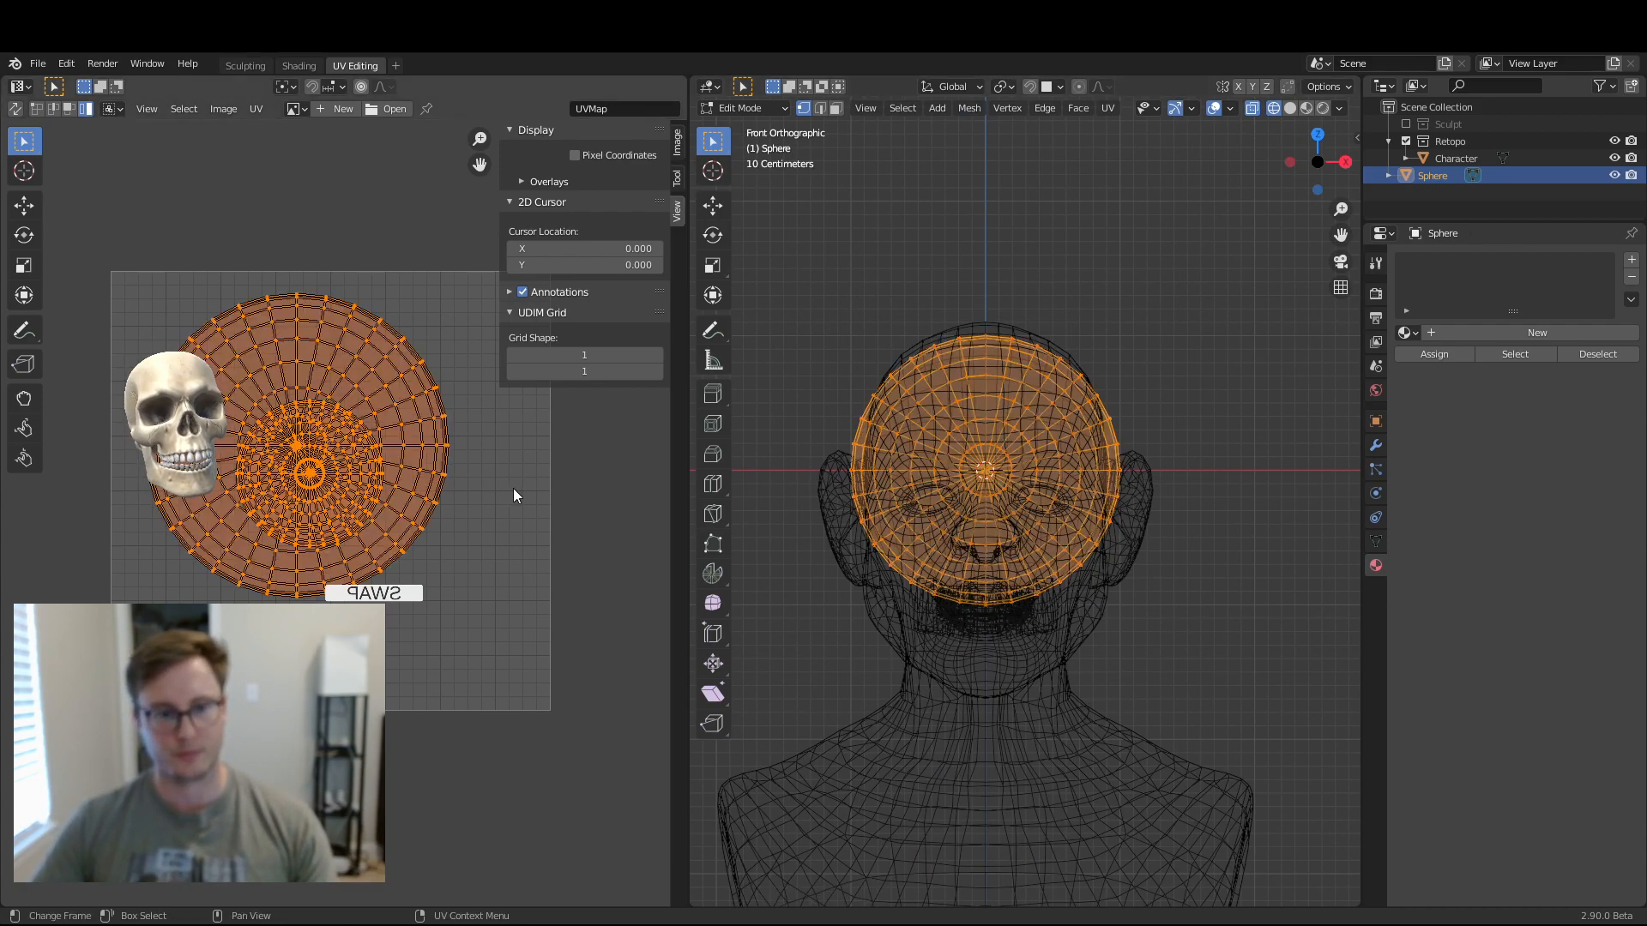
{"action": "left_click", "coordinate": [503, 528]}
{"action": "key", "text": "l"}
{"action": "key", "text": "g"}
{"action": "left_click", "coordinate": [550, 655]}
{"action": "key", "text": "g"}
{"action": "left_click", "coordinate": [540, 654]}
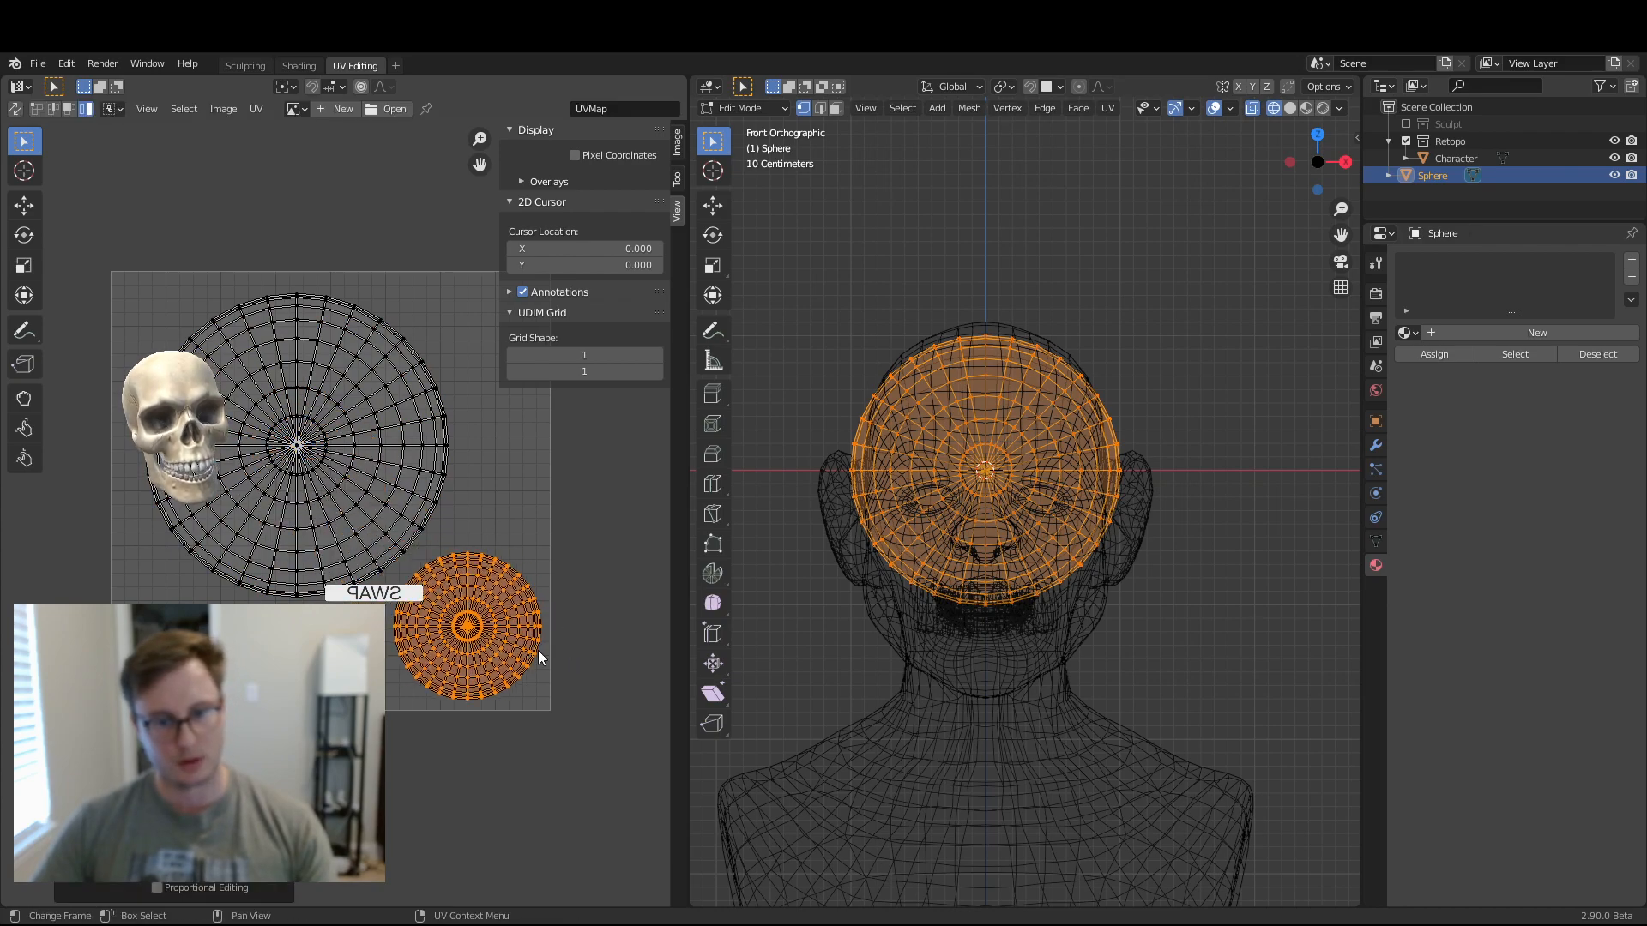
- Reposition the sphere's front-half UV island toward the tile's left edge and adjust its scale to leave room for the smaller island
{"action": "left_click", "coordinate": [394, 498]}
{"action": "key", "text": "l"}
{"action": "key", "text": "g"}
{"action": "left_click", "coordinate": [388, 496]}
{"action": "key", "text": "s"}
{"action": "left_click", "coordinate": [433, 466]}
{"action": "key", "text": "g"}
{"action": "left_click", "coordinate": [434, 468]}
{"action": "key", "text": "g"}
{"action": "left_click", "coordinate": [446, 468]}
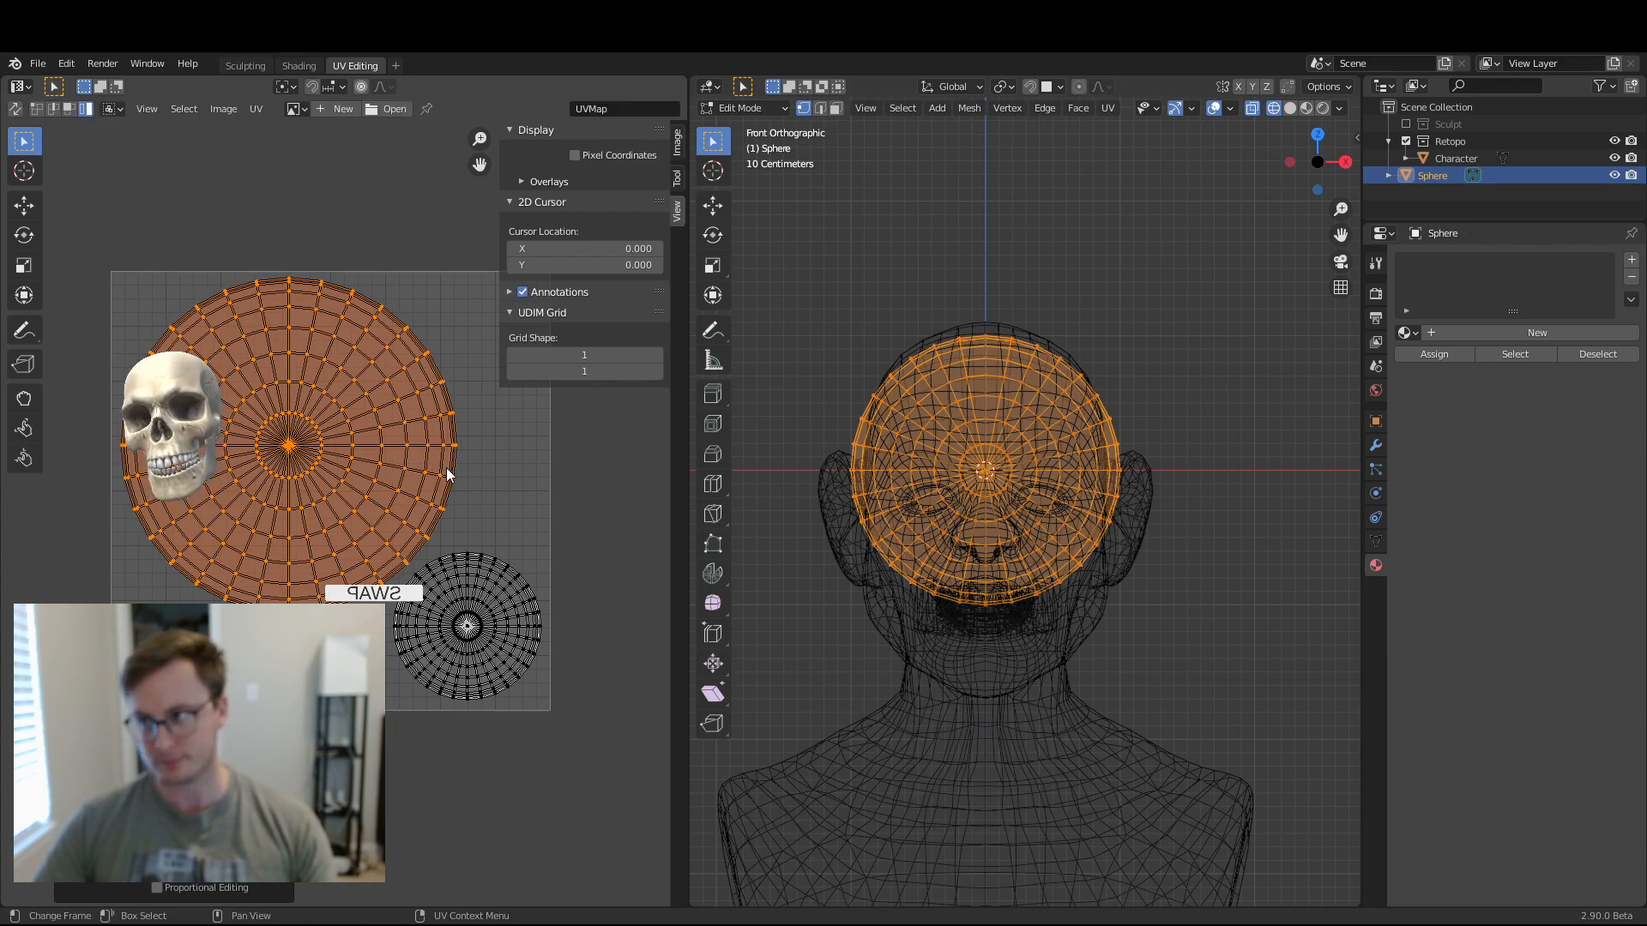
{"action": "key", "text": "s"}
{"action": "left_click", "coordinate": [433, 467]}
{"action": "key", "text": "g"}
{"action": "right_click", "coordinate": [501, 548]}
- Shift the rear-half UV island slightly so it sits inside the tile's corner, return to Object Mode, and save the file
{"action": "left_click", "coordinate": [542, 607]}
{"action": "key", "text": "l"}
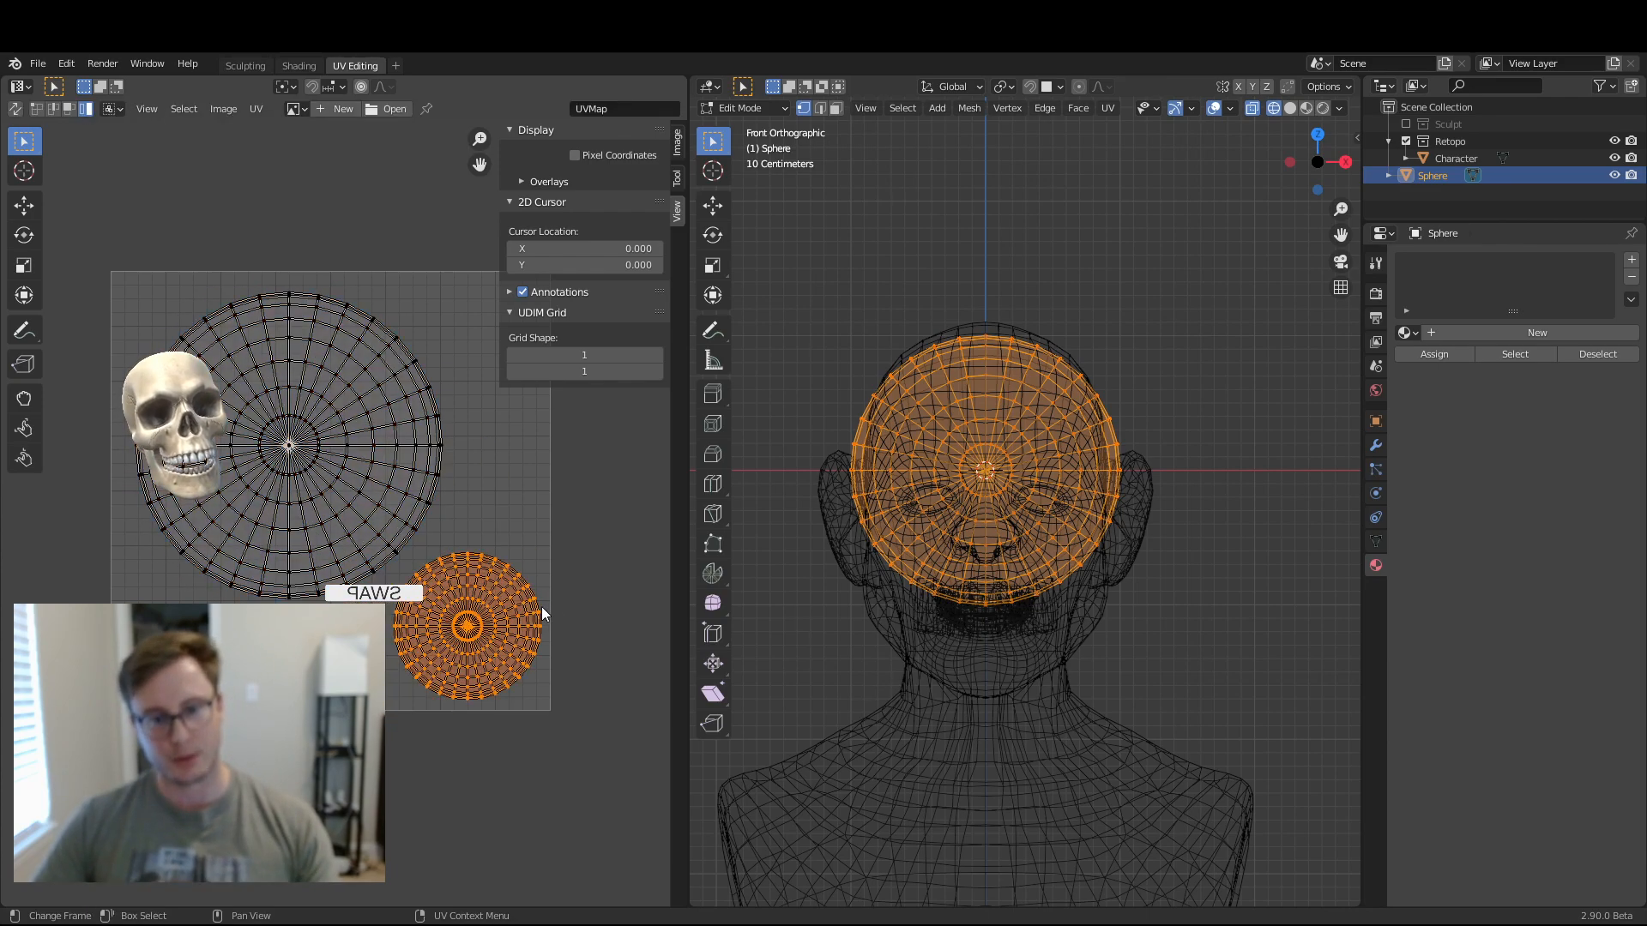
{"action": "key", "text": "g"}
{"action": "left_click", "coordinate": [559, 573]}
{"action": "key", "text": "Tab"}
{"action": "middle_click_drag", "start_coordinate": [995, 489], "coordinate": [1011, 508]}
{"action": "key", "text": "ctrl+s"}
{"action": "key", "text": "z"}
{"action": "left_click", "coordinate": [1062, 332]}
{"action": "middle_click_drag", "start_coordinate": [1006, 349], "coordinate": [997, 327]}
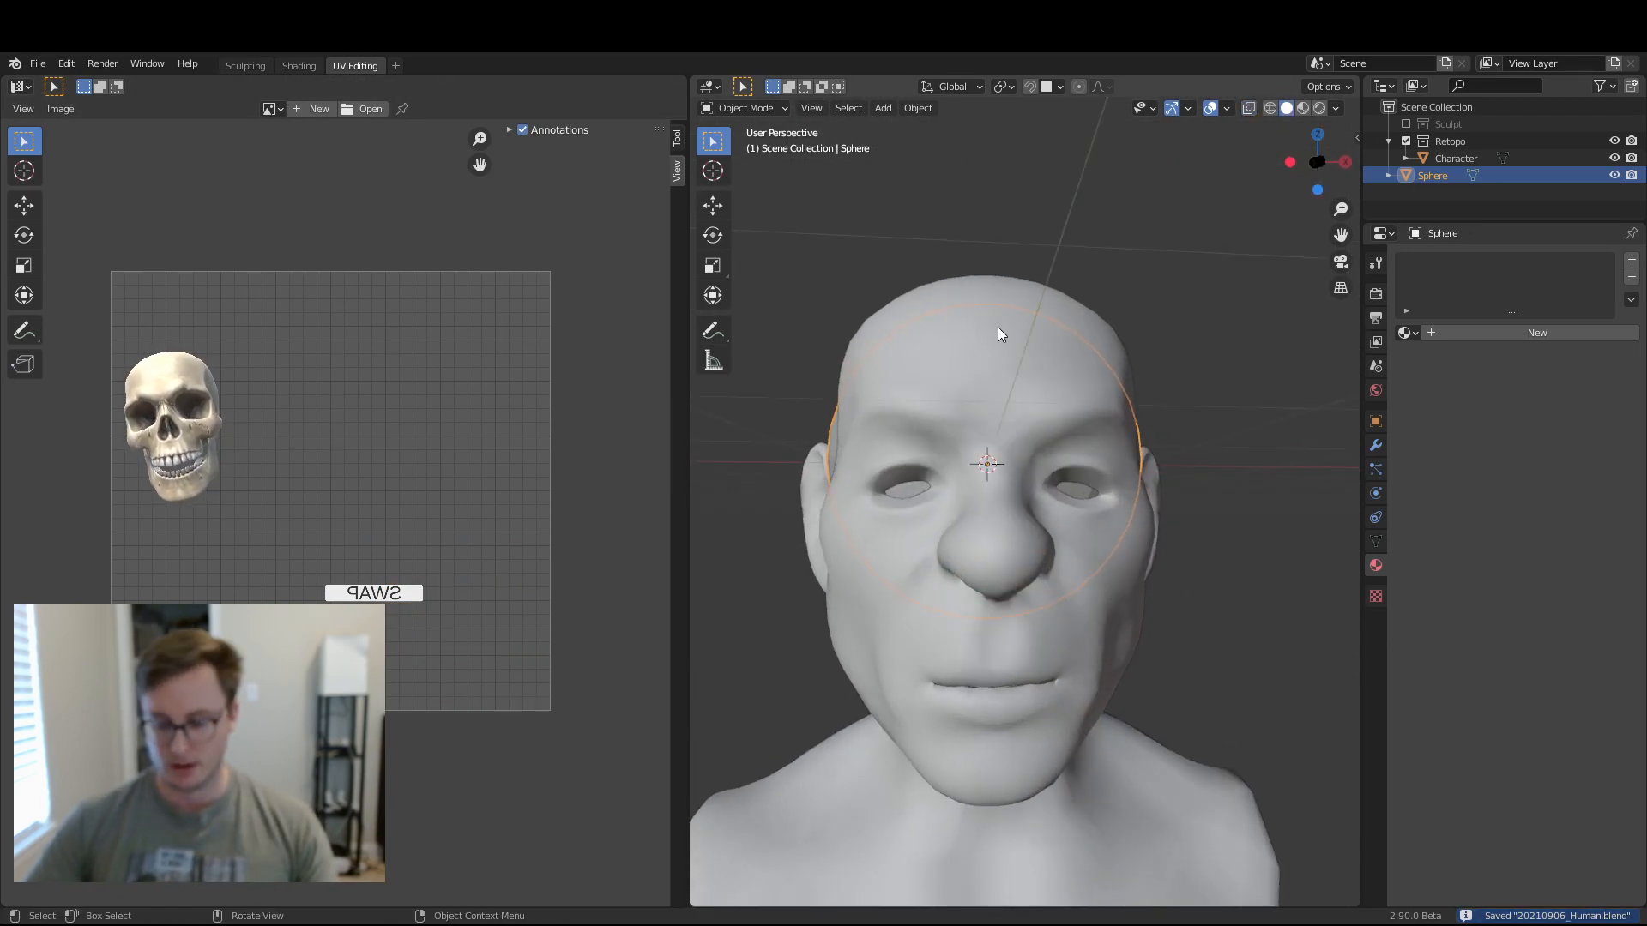
- Apply Shade Smooth to the sphere
{"action": "key", "text": "KP_1"}
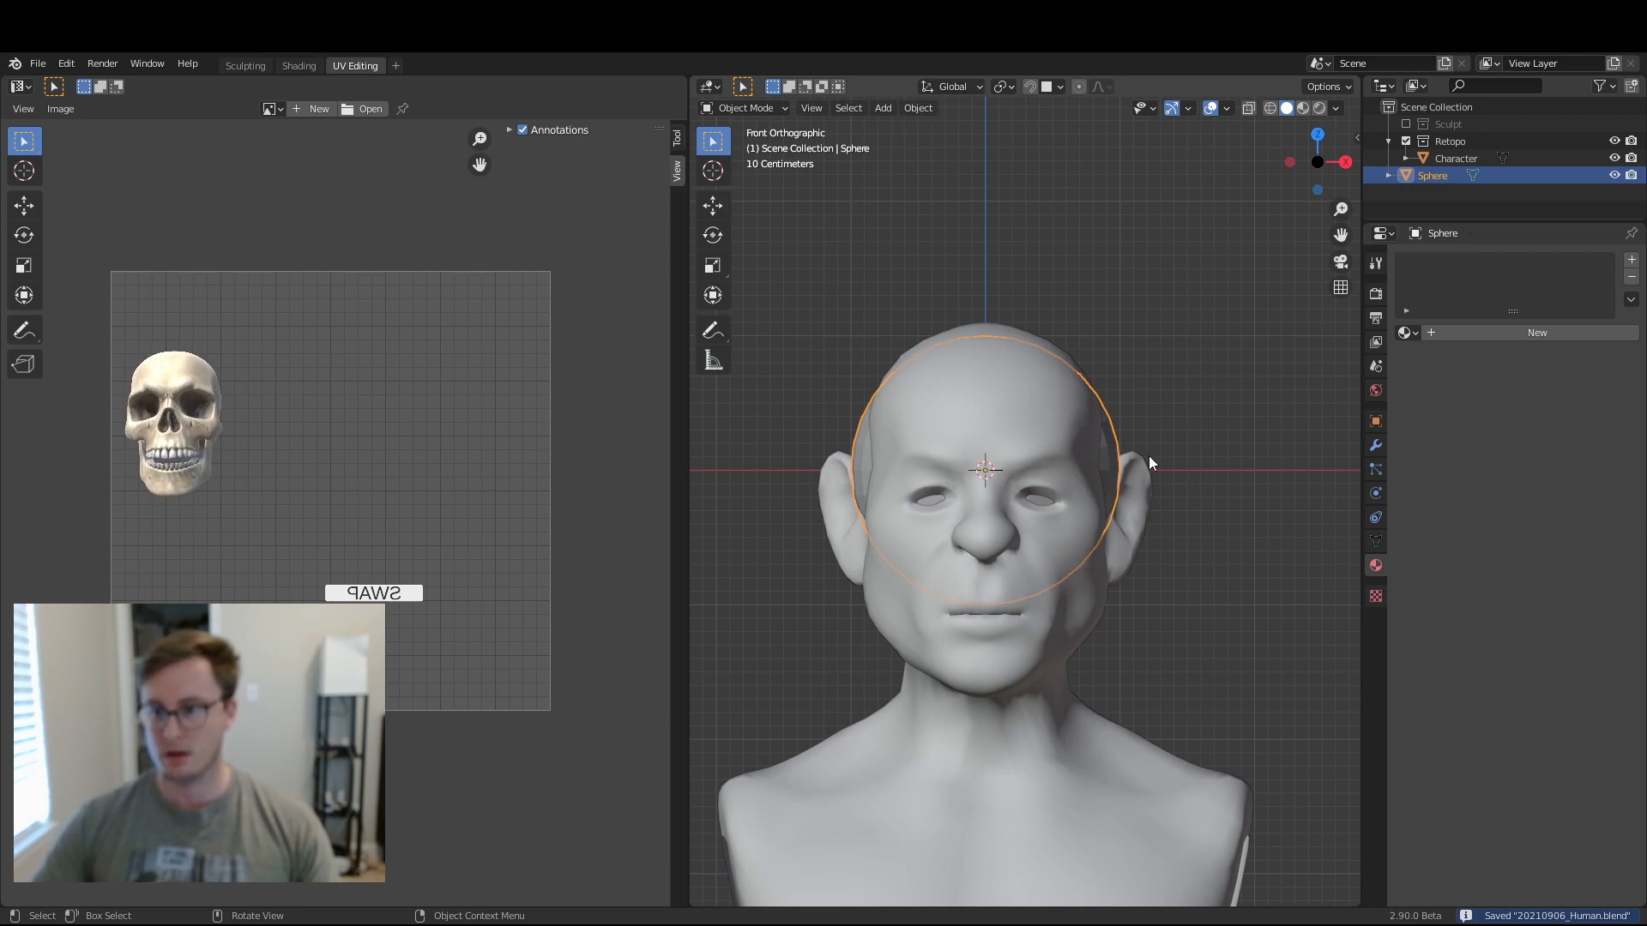
{"action": "right_click", "coordinate": [1117, 458]}
{"action": "left_click", "coordinate": [1082, 484]}
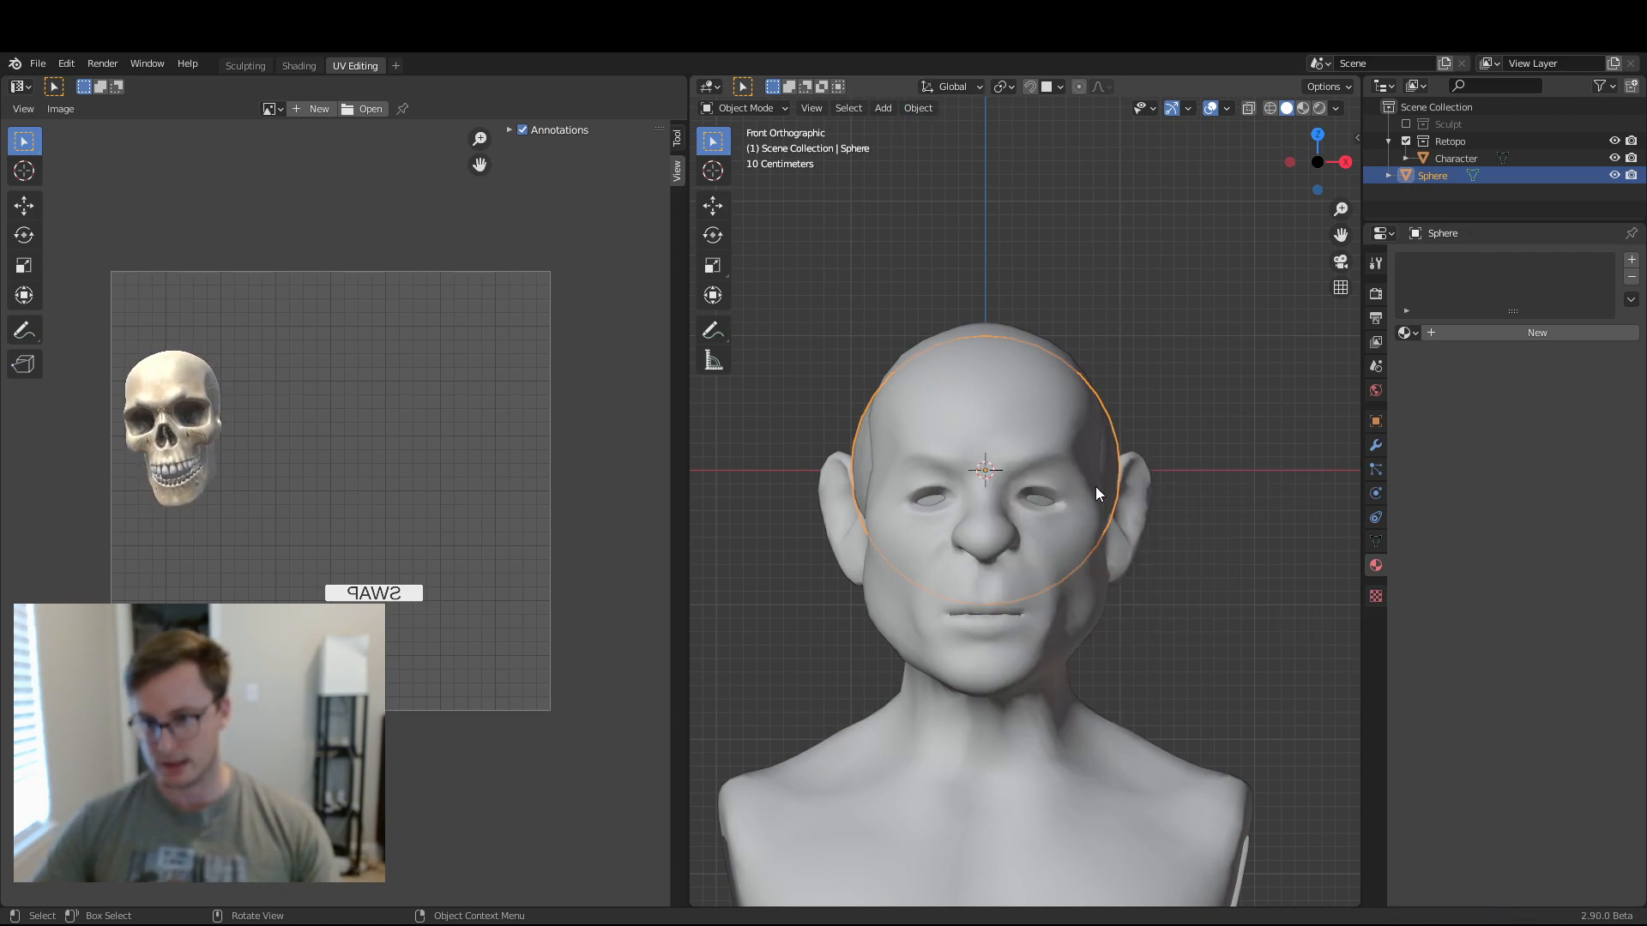
- Scale the sphere's mesh down to eyeball size and move it over the character's left eye socket in the front wireframe view
{"action": "key", "text": "z"}
{"action": "left_click", "coordinate": [967, 519]}
{"action": "scroll", "coordinate": [1156, 460], "scroll_direction": "up", "scroll_amount": 2}
{"action": "key", "text": "Tab"}
{"action": "key", "text": "s"}
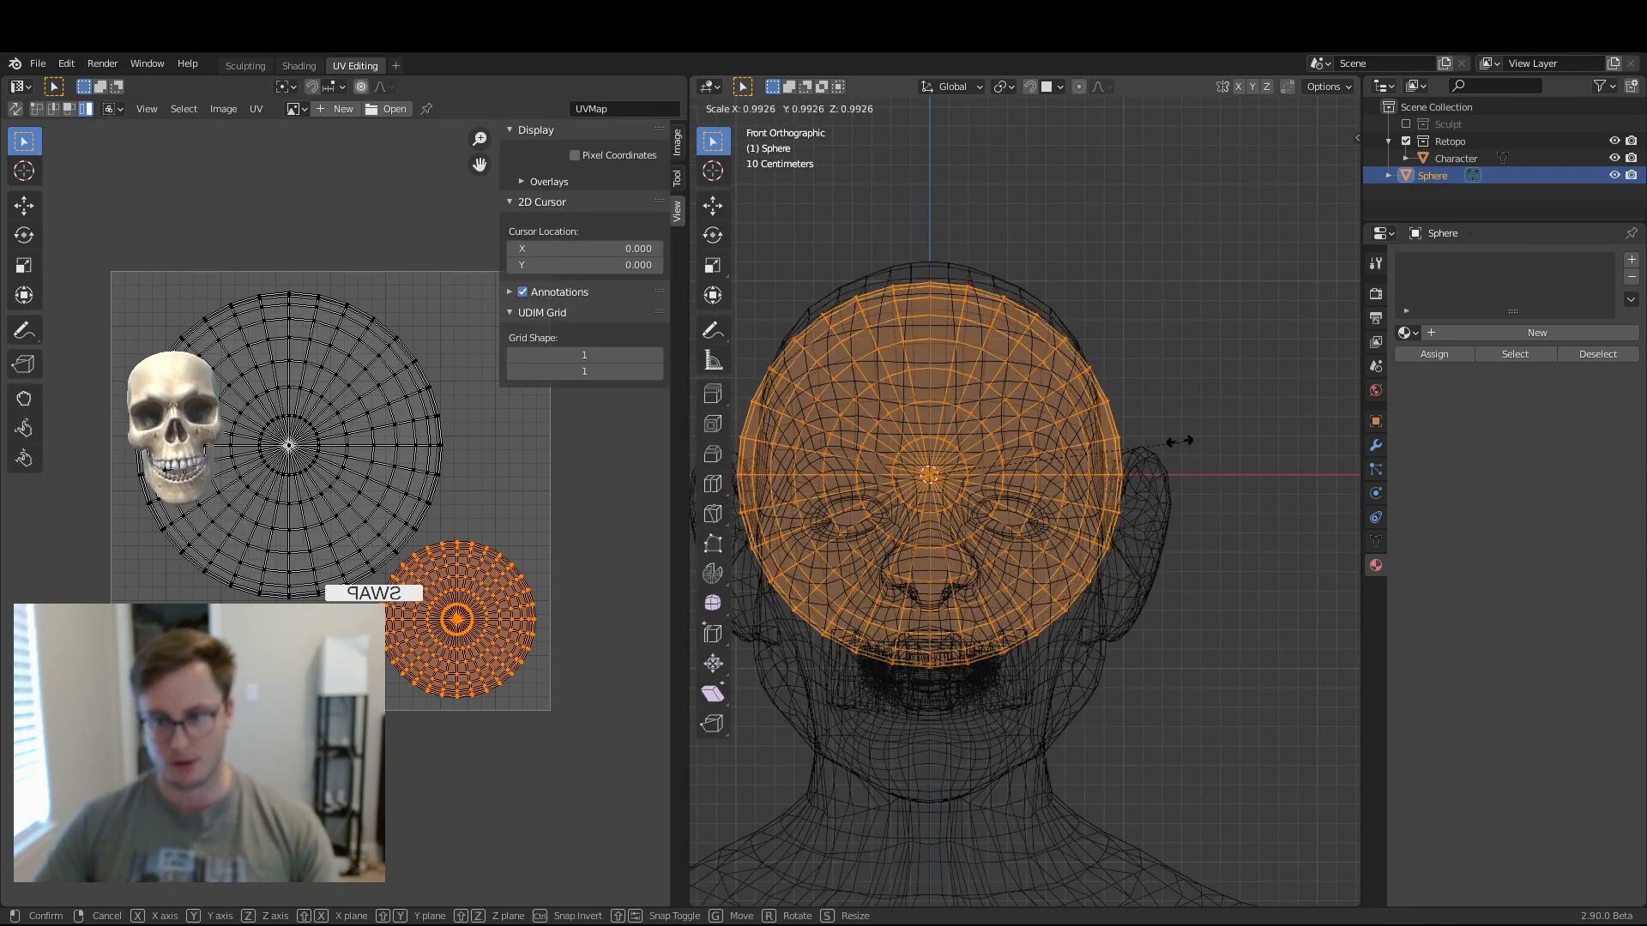
{"action": "left_click", "coordinate": [1006, 454]}
{"action": "key", "text": "g"}
{"action": "left_click", "coordinate": [1086, 497]}
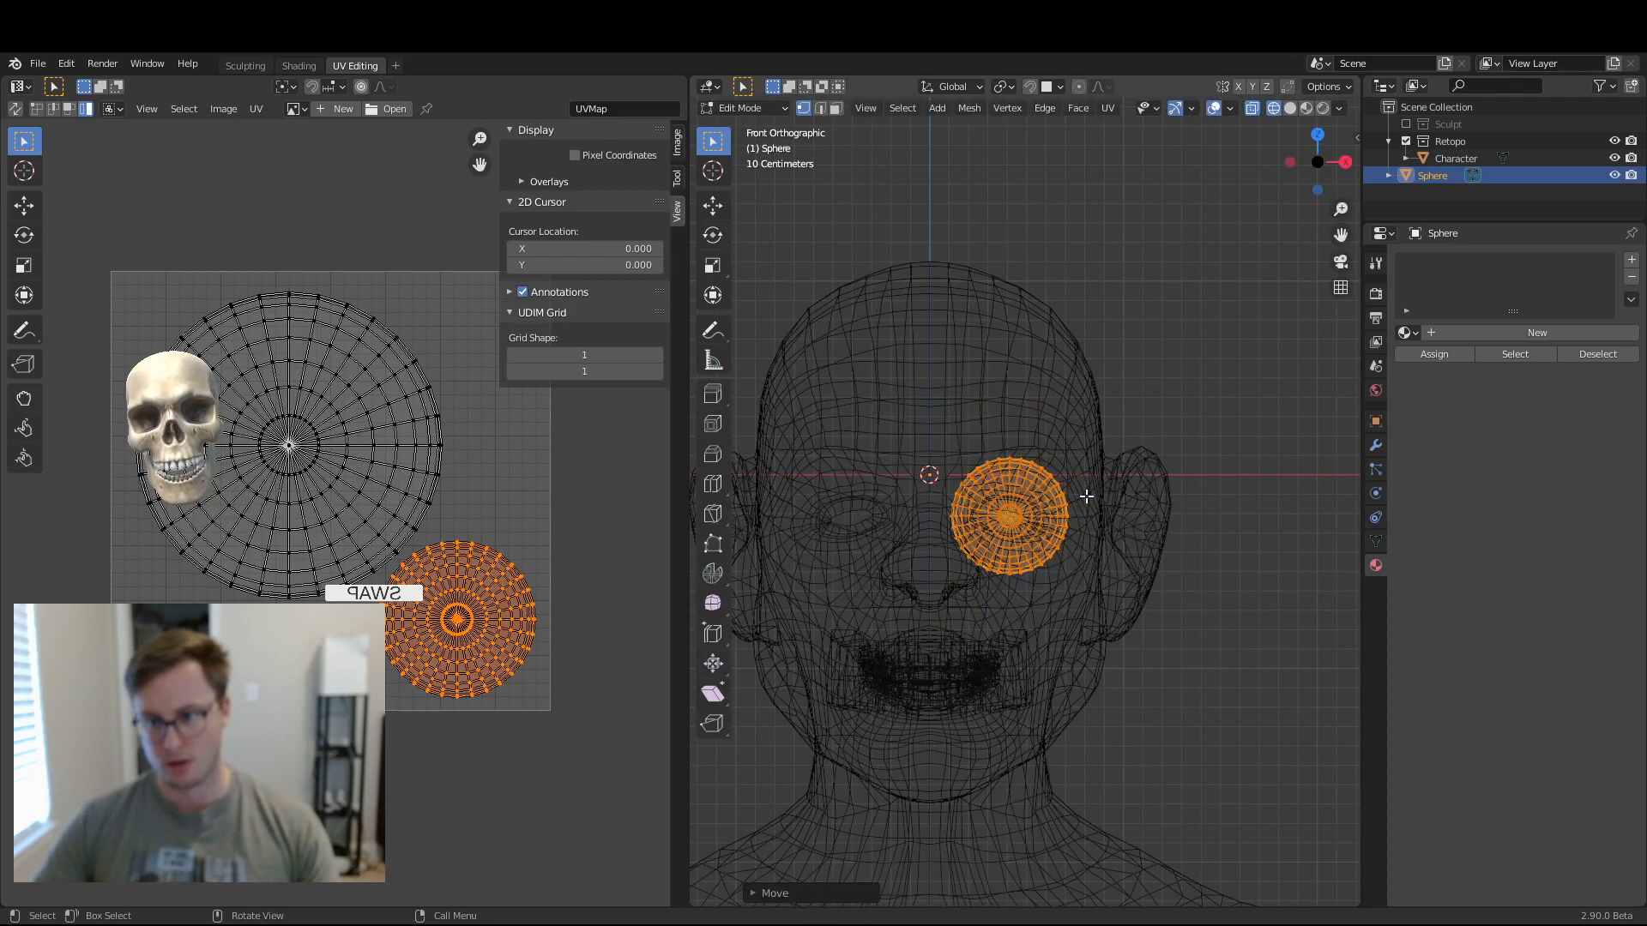
- Move the eyeball forward along the Y axis in the right orthographic view until it sits just behind the eyelids
{"action": "key", "text": "KP_3"}
{"action": "key", "text": "g"}
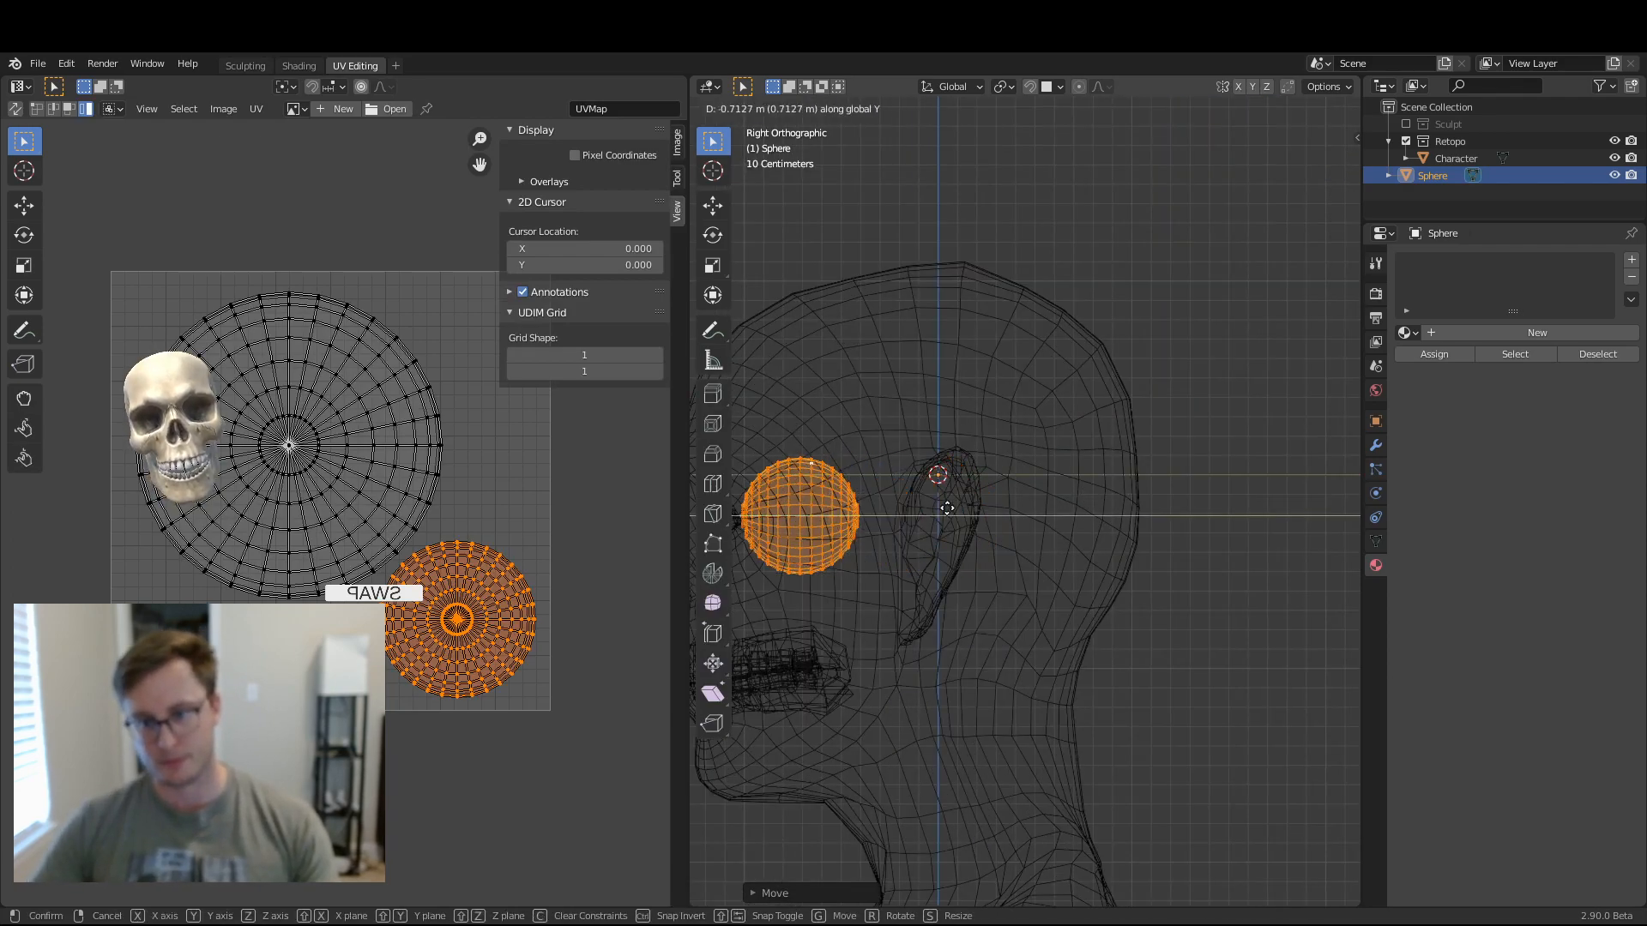
{"action": "left_click", "coordinate": [1164, 474]}
{"action": "scroll", "coordinate": [1164, 474], "scroll_direction": "up", "scroll_amount": 1}
{"action": "middle_click_drag", "start_coordinate": [886, 537], "coordinate": [1058, 505], "text": "shift"}
{"action": "scroll", "coordinate": [1058, 505], "scroll_direction": "up", "scroll_amount": 1}
{"action": "middle_click_drag", "start_coordinate": [933, 469], "coordinate": [1039, 536], "text": "shift"}
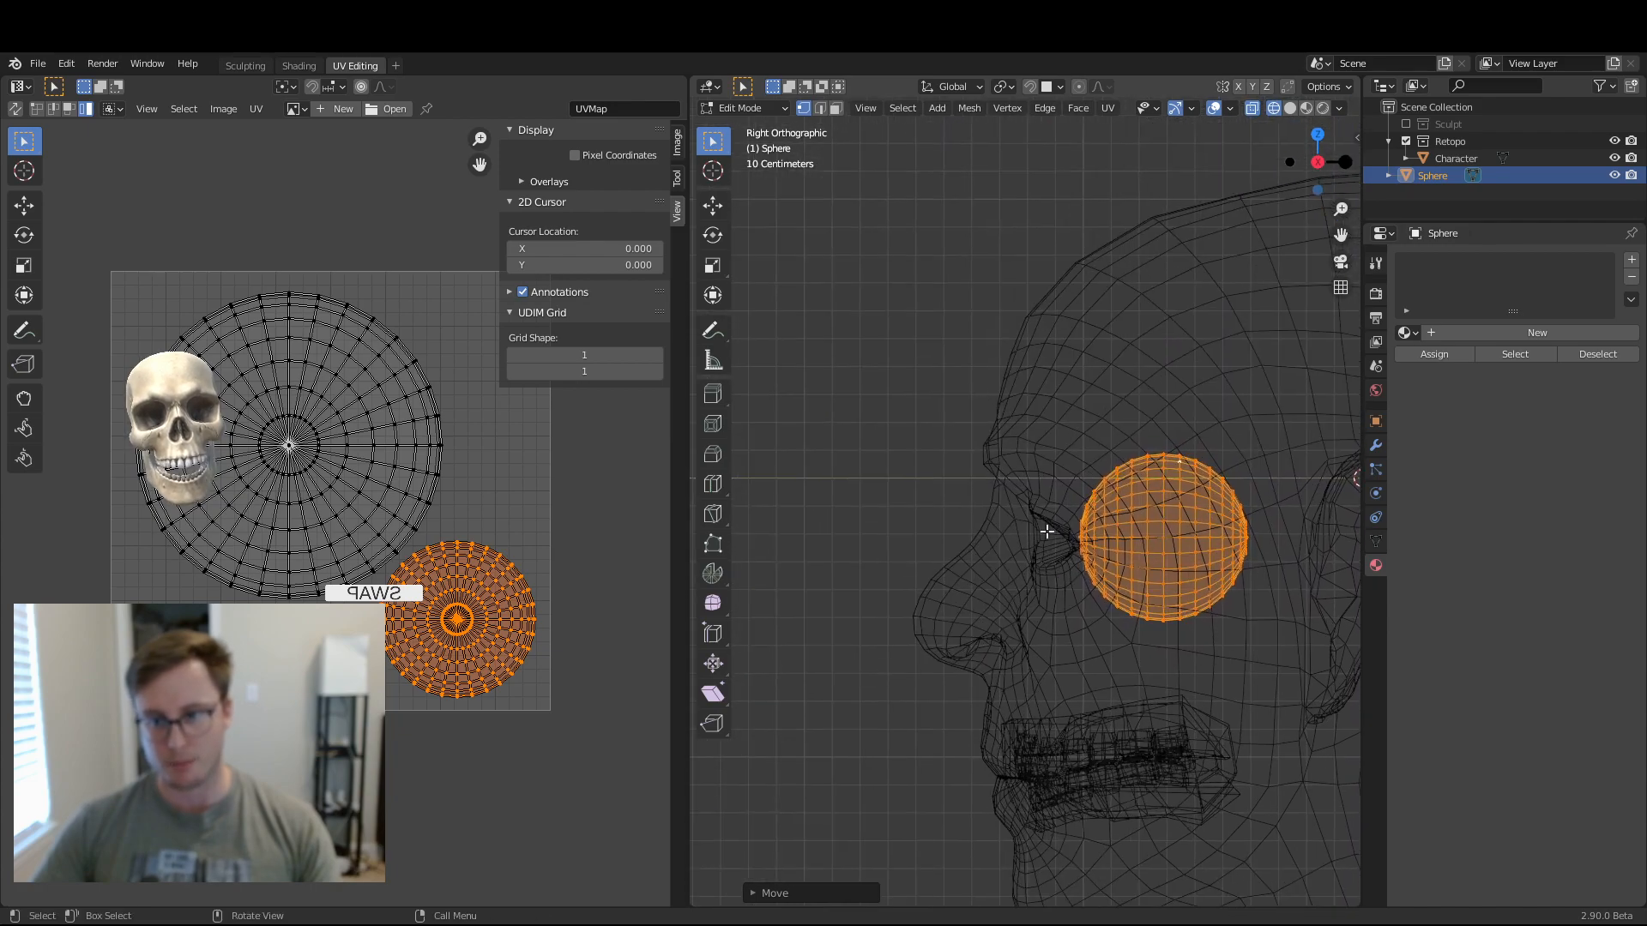
{"action": "scroll", "coordinate": [1057, 530], "scroll_direction": "up", "scroll_amount": 3}
{"action": "key", "text": "g"}
{"action": "left_click", "coordinate": [1141, 496]}
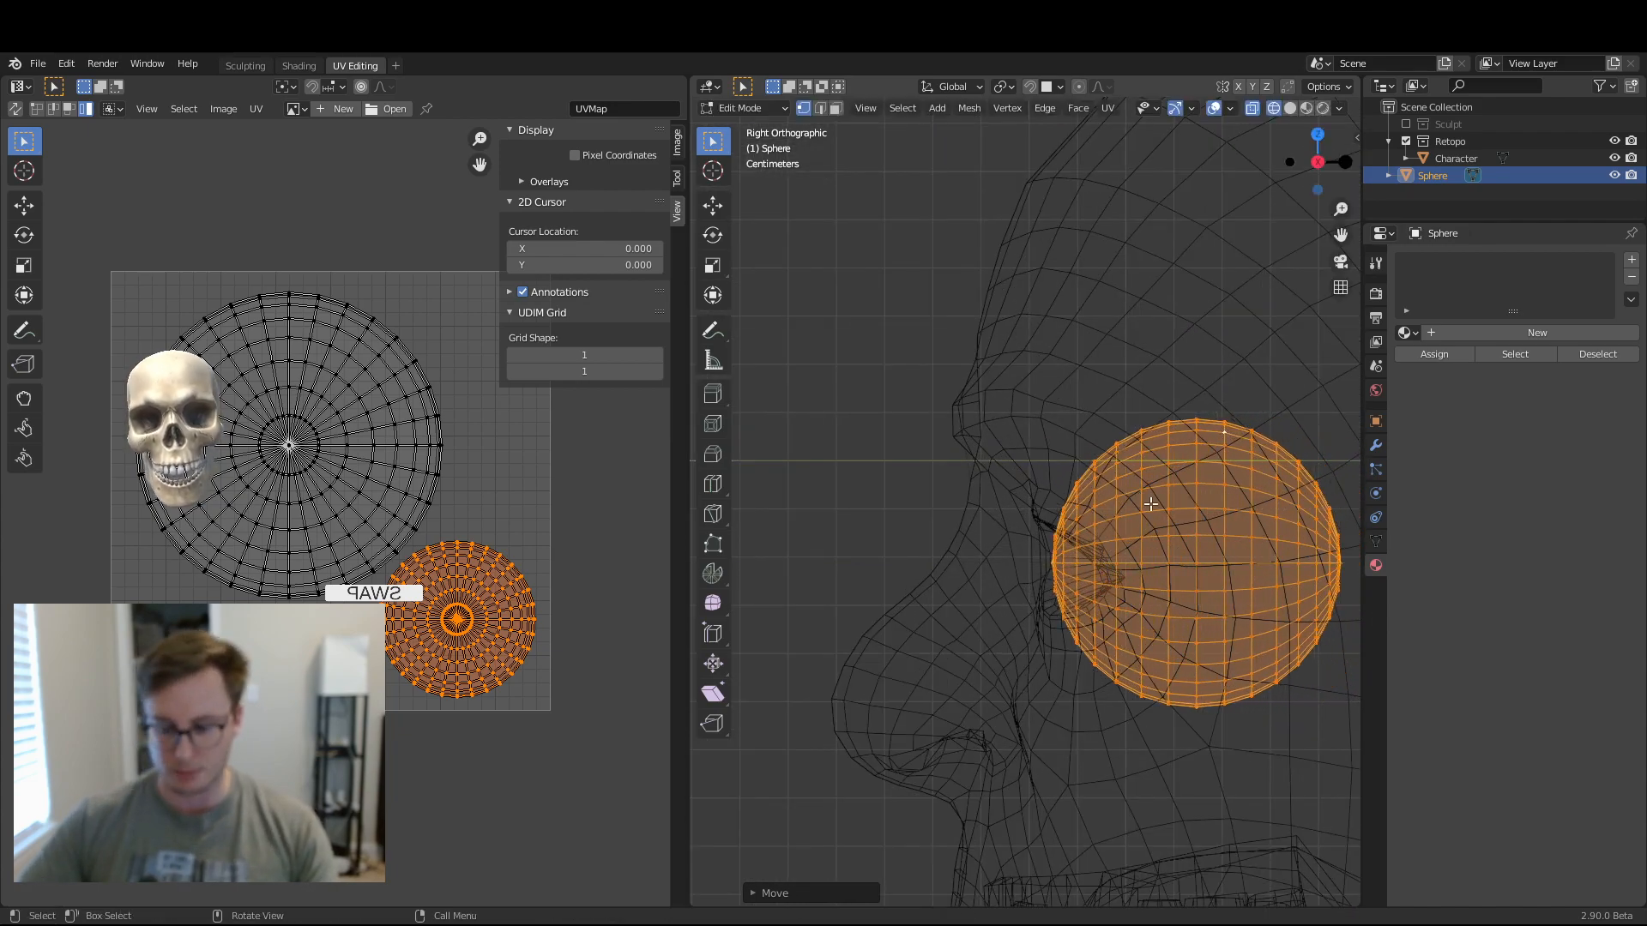
- Shrink the eyeball slightly in the solid front view and shift it along the X axis to fit within the eyelid opening
{"action": "key", "text": "KP_1"}
{"action": "key", "text": "shift+z"}
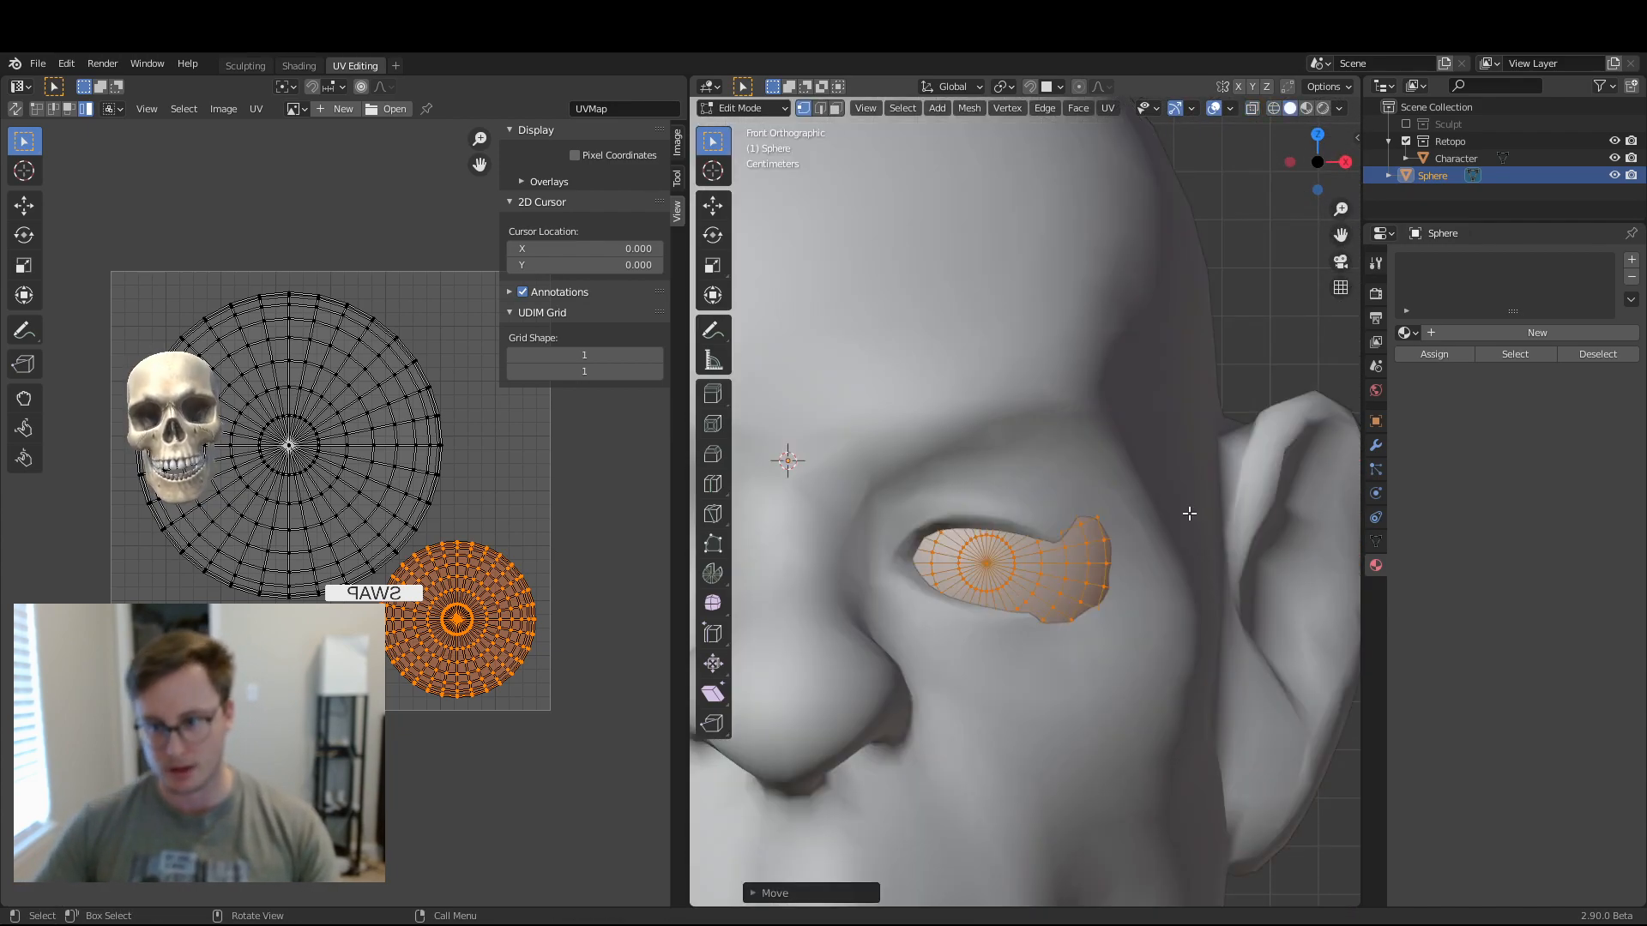
{"action": "key", "text": "s"}
{"action": "left_click", "coordinate": [1162, 518]}
{"action": "key", "text": "g"}
{"action": "key", "text": "x"}
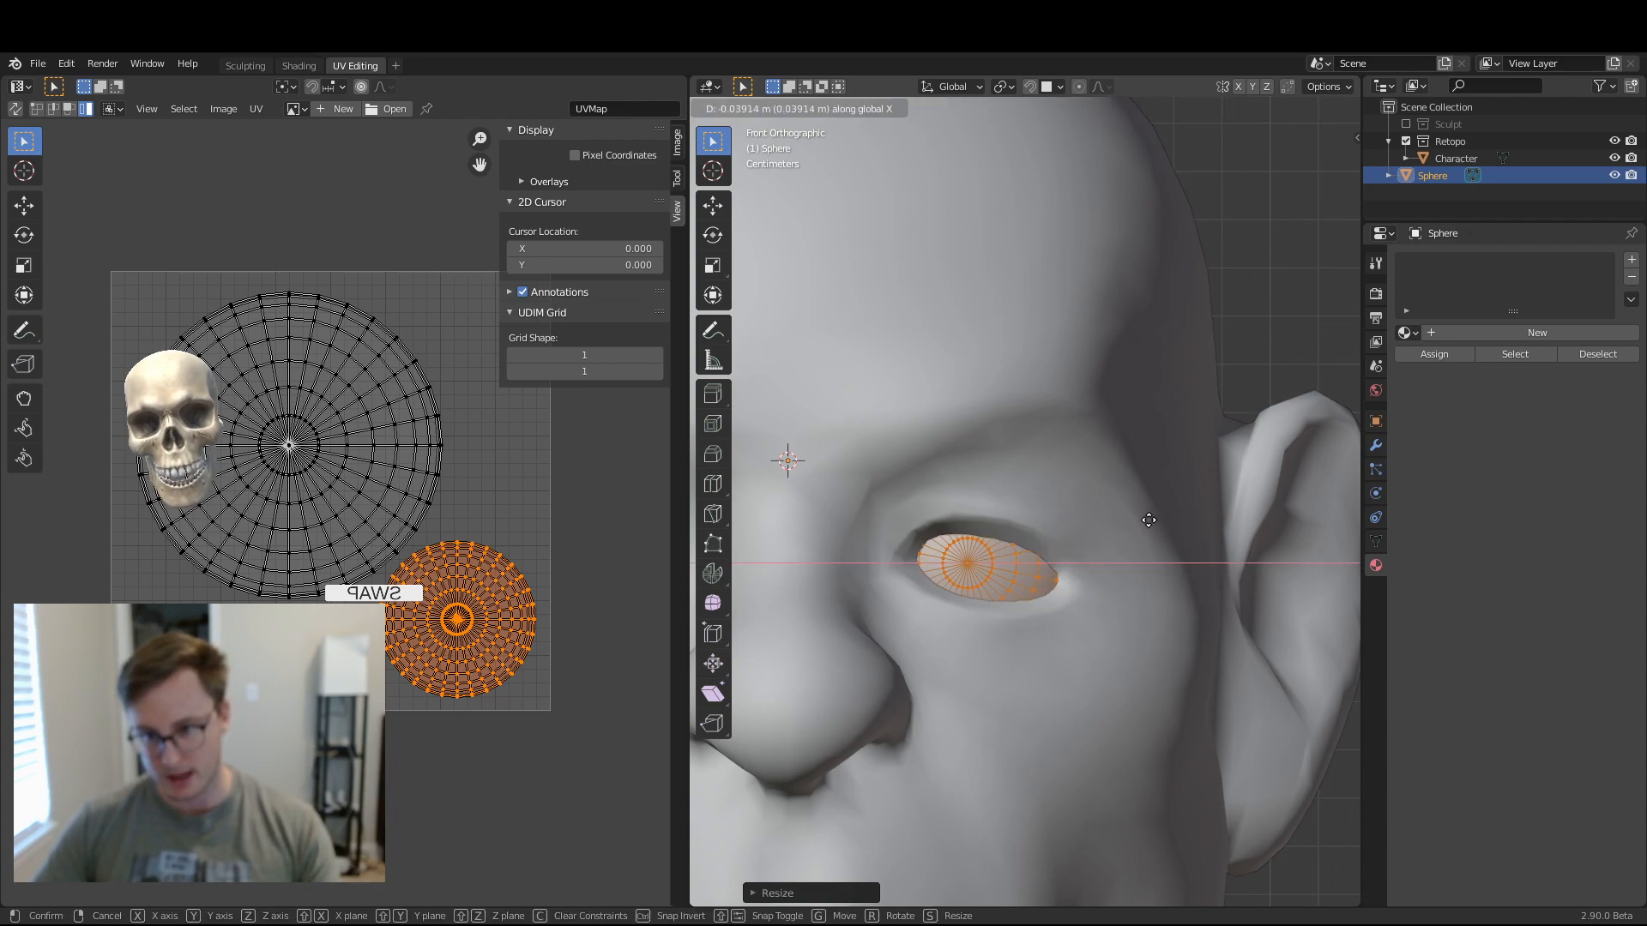
{"action": "left_click", "coordinate": [1149, 520]}
- Refine the eyeball's depth along the Y axis and its scale so it fills the socket against the eyelids
{"action": "middle_click_drag", "start_coordinate": [1149, 519], "coordinate": [1121, 577]}
{"action": "key", "text": "g"}
{"action": "key", "text": "y"}
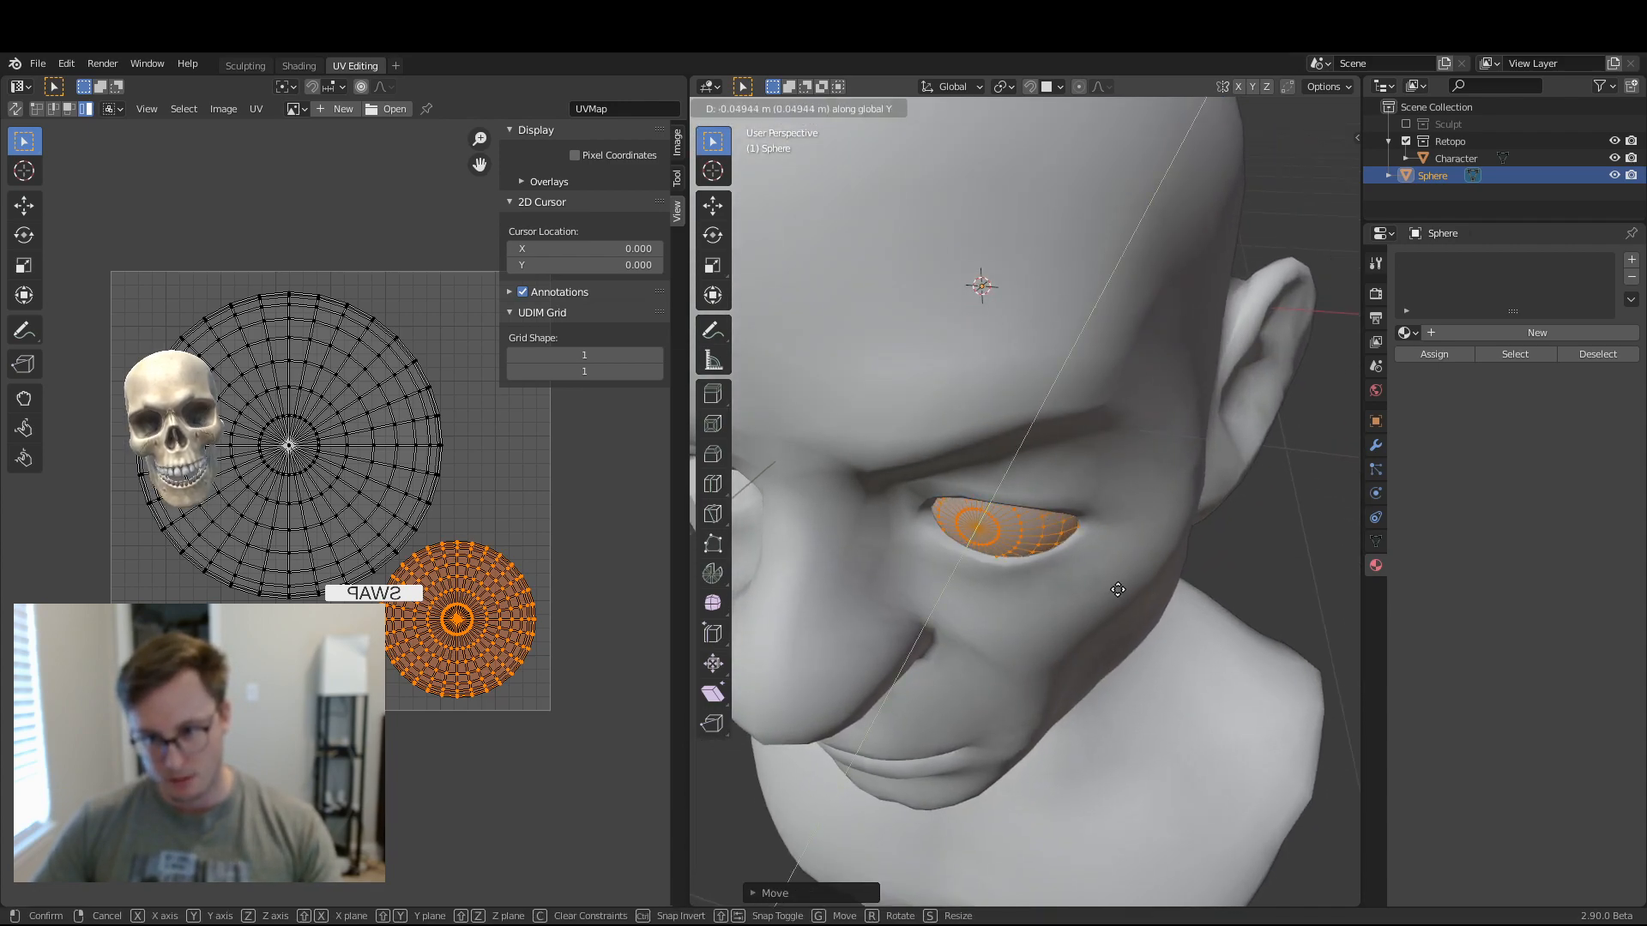
{"action": "left_click", "coordinate": [1120, 589]}
{"action": "key", "text": "s"}
{"action": "left_click", "coordinate": [1228, 538]}
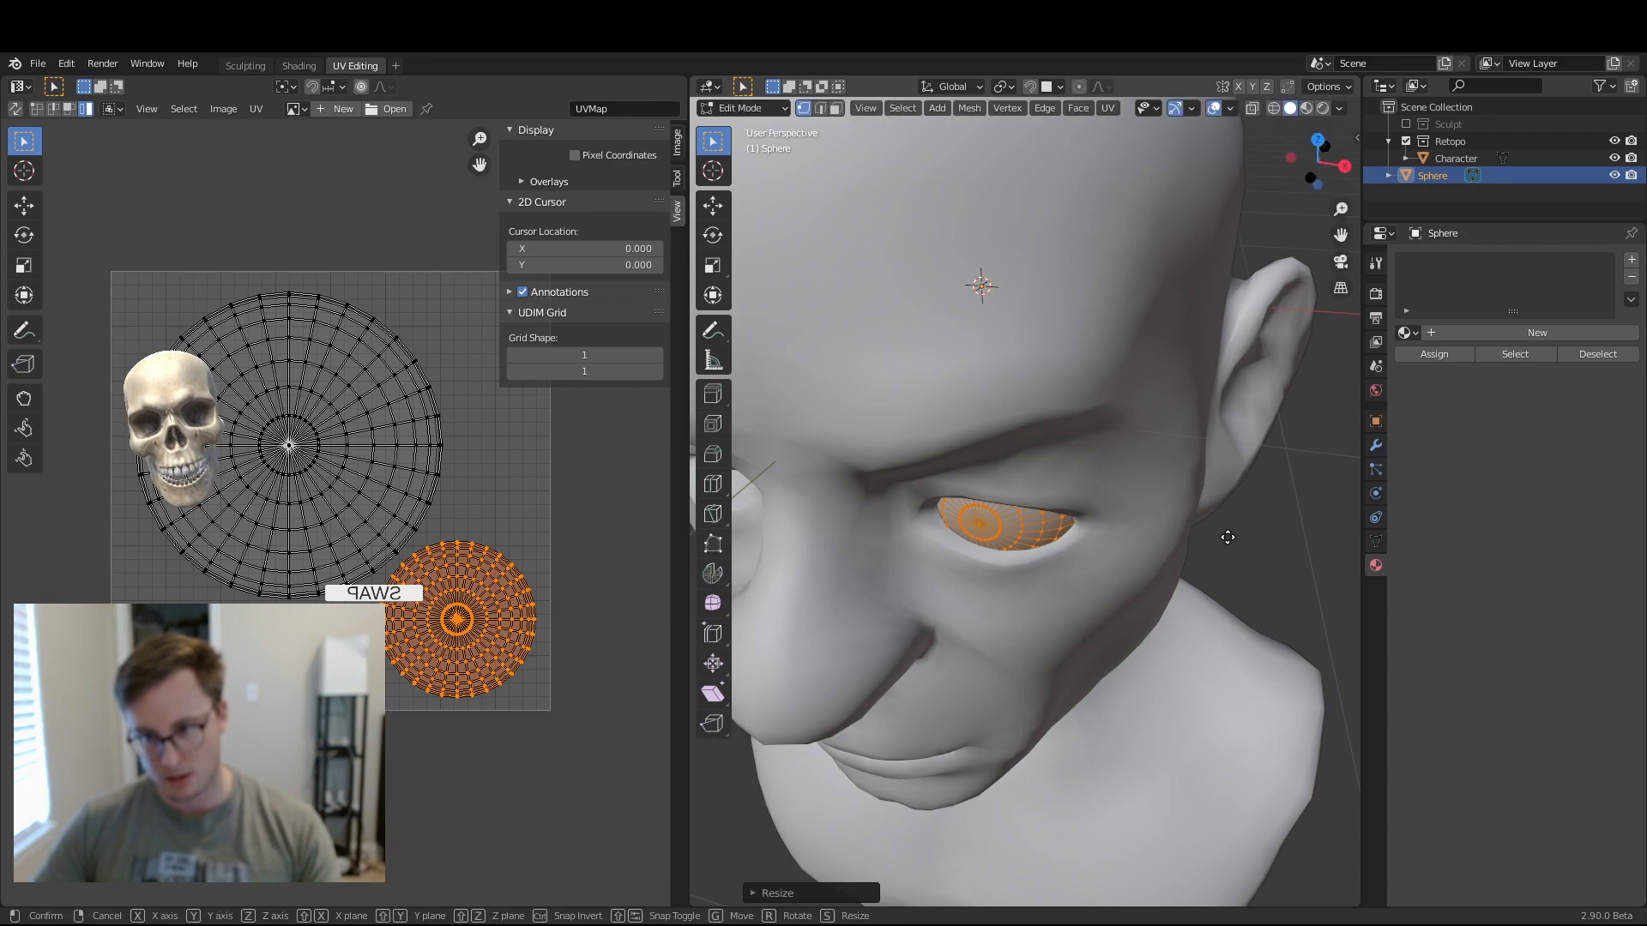
{"action": "key", "text": "g"}
{"action": "key", "text": "y"}
{"action": "left_click", "coordinate": [1224, 541]}
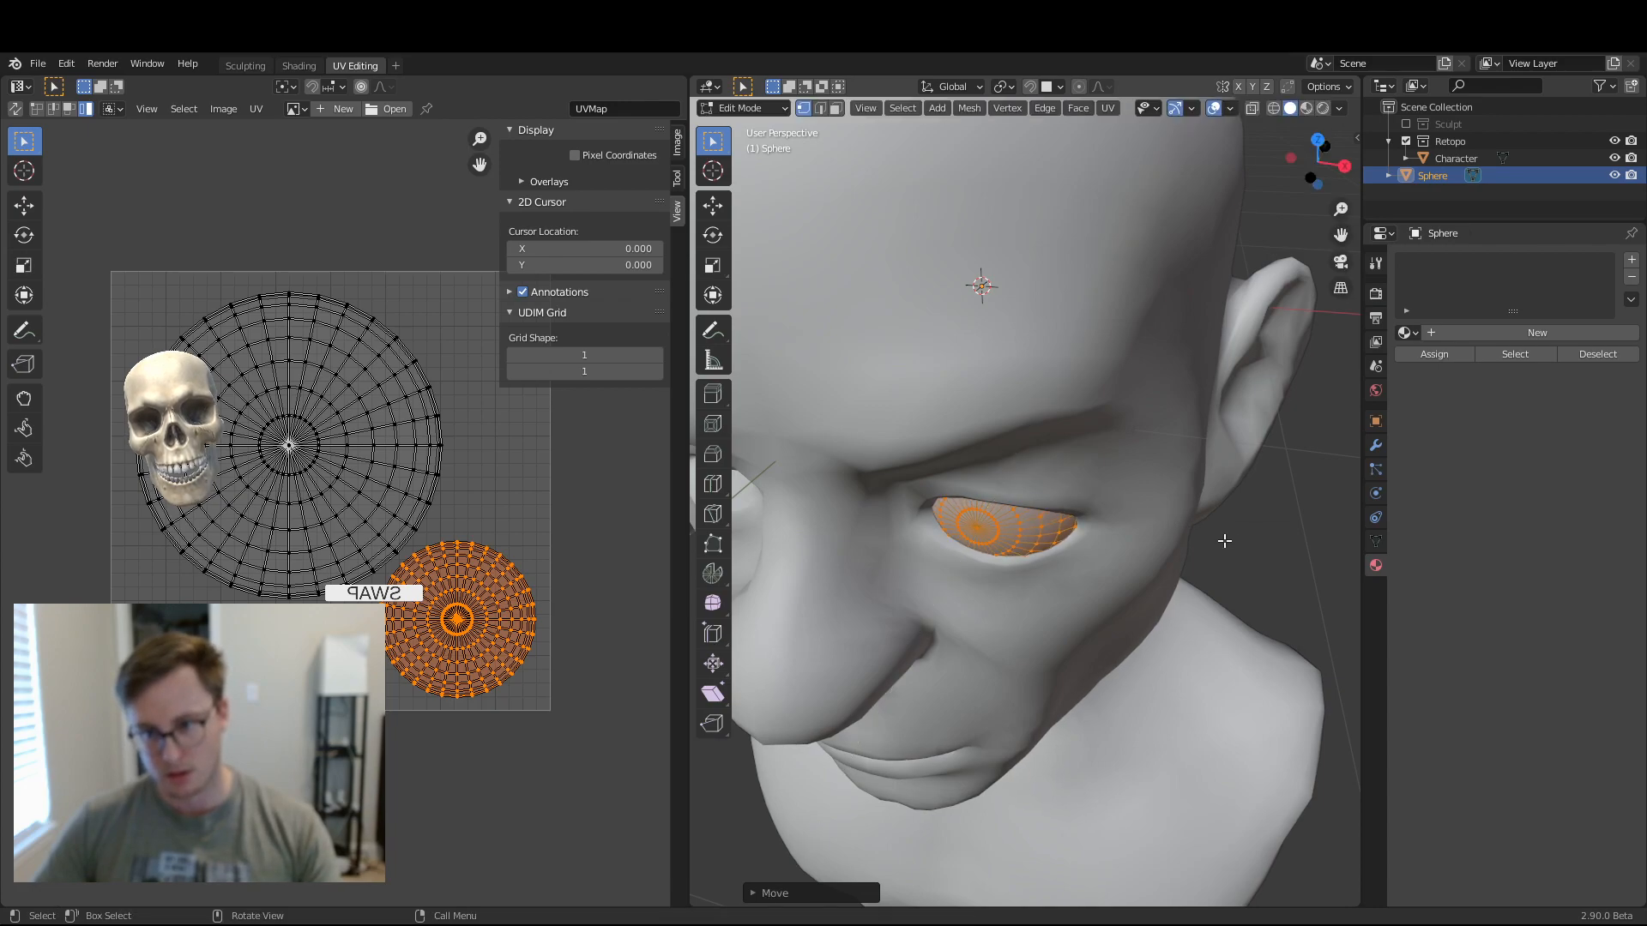
- Nudge the eyeball along the X axis, return to Object Mode, and save the file
{"action": "key", "text": "g"}
{"action": "key", "text": "x"}
{"action": "left_click", "coordinate": [1218, 538]}
{"action": "key", "text": "Tab"}
{"action": "middle_click_drag", "start_coordinate": [1169, 559], "coordinate": [1336, 502]}
{"action": "scroll", "coordinate": [1124, 487], "scroll_direction": "down", "scroll_amount": 7}
{"action": "key", "text": "ctrl+s"}
{"action": "scroll", "coordinate": [1158, 563], "scroll_direction": "up", "scroll_amount": 6}
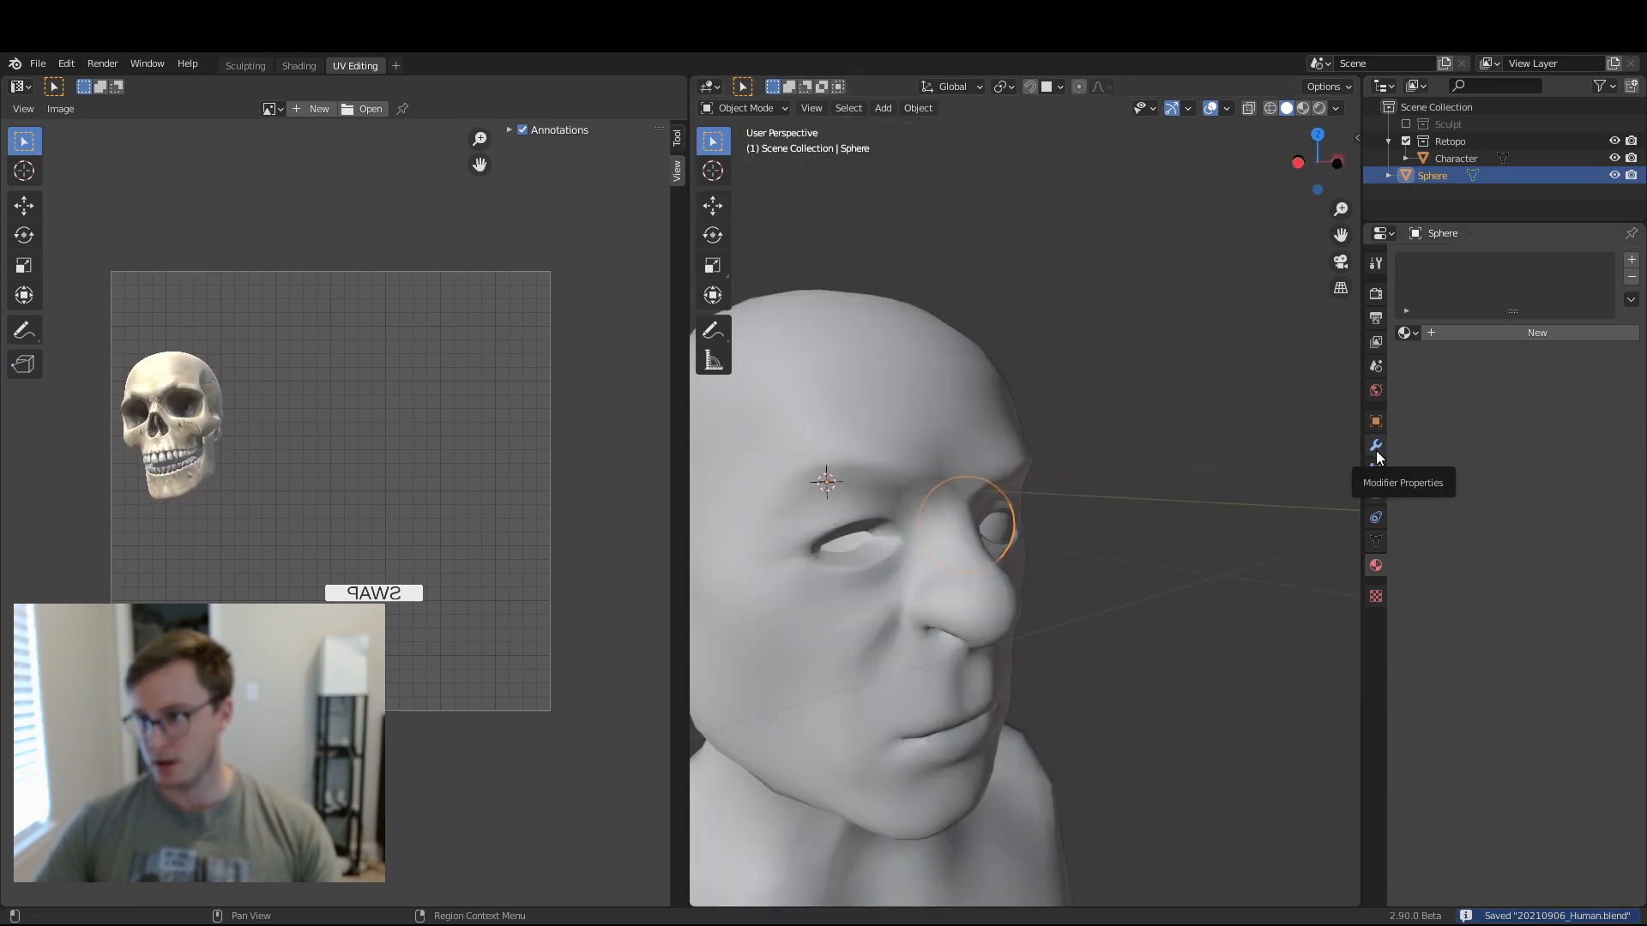
- Create a new material named Eye on the eyeball and save the file
{"action": "left_click", "coordinate": [1469, 334]}
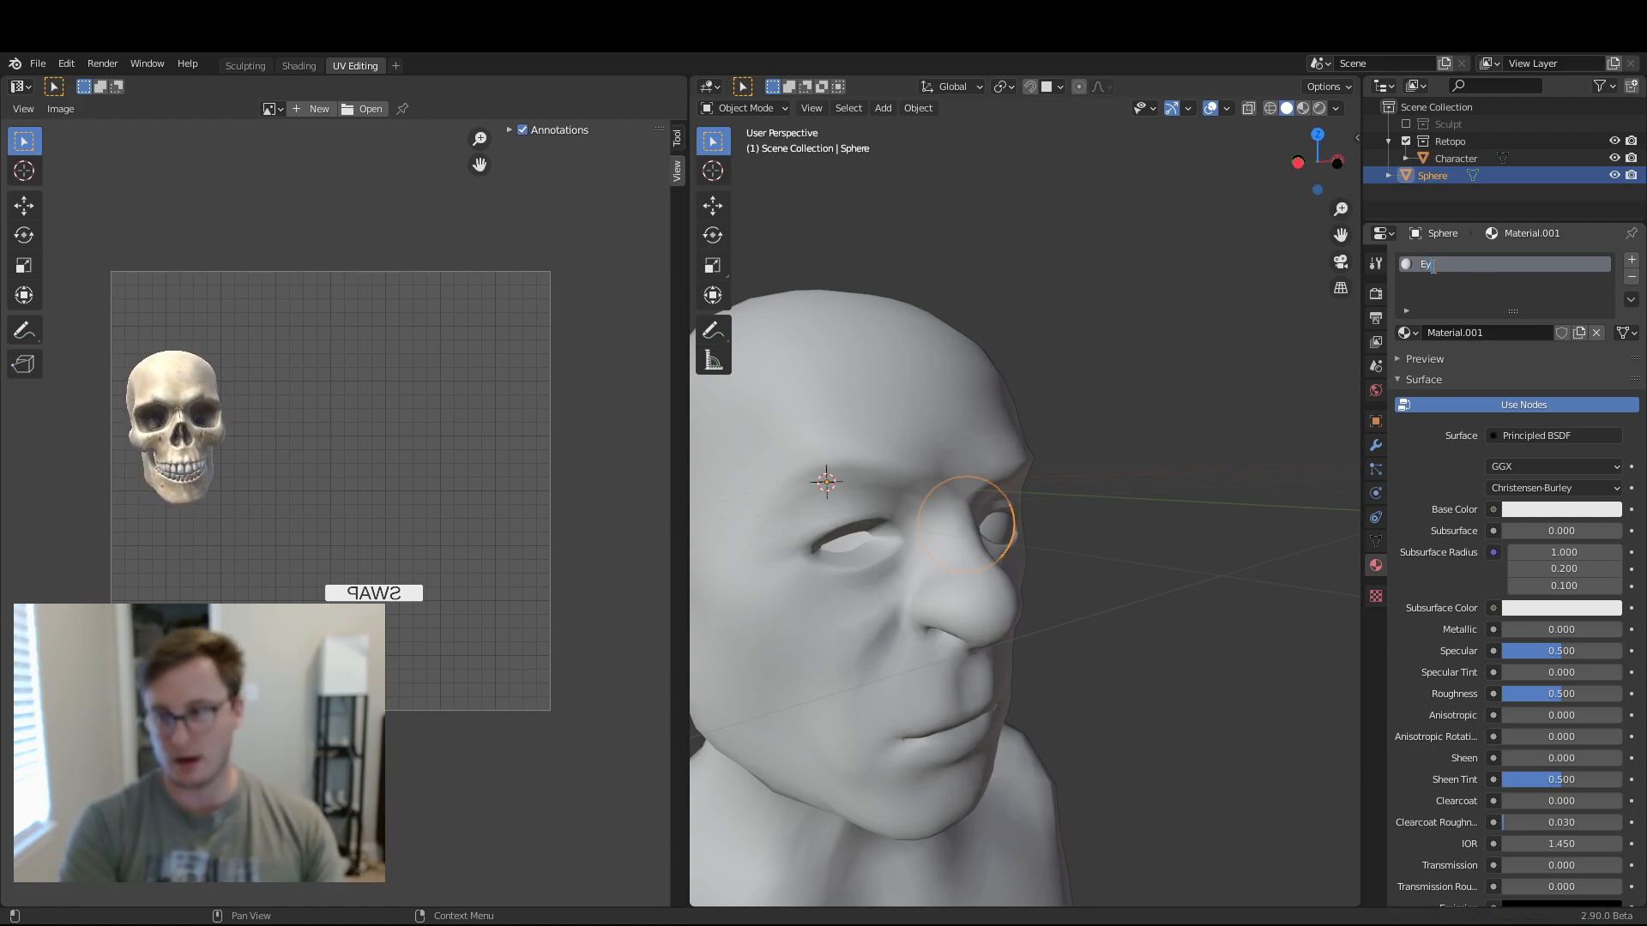
{"action": "type", "text": "Eye"}
{"action": "key", "text": "Return"}
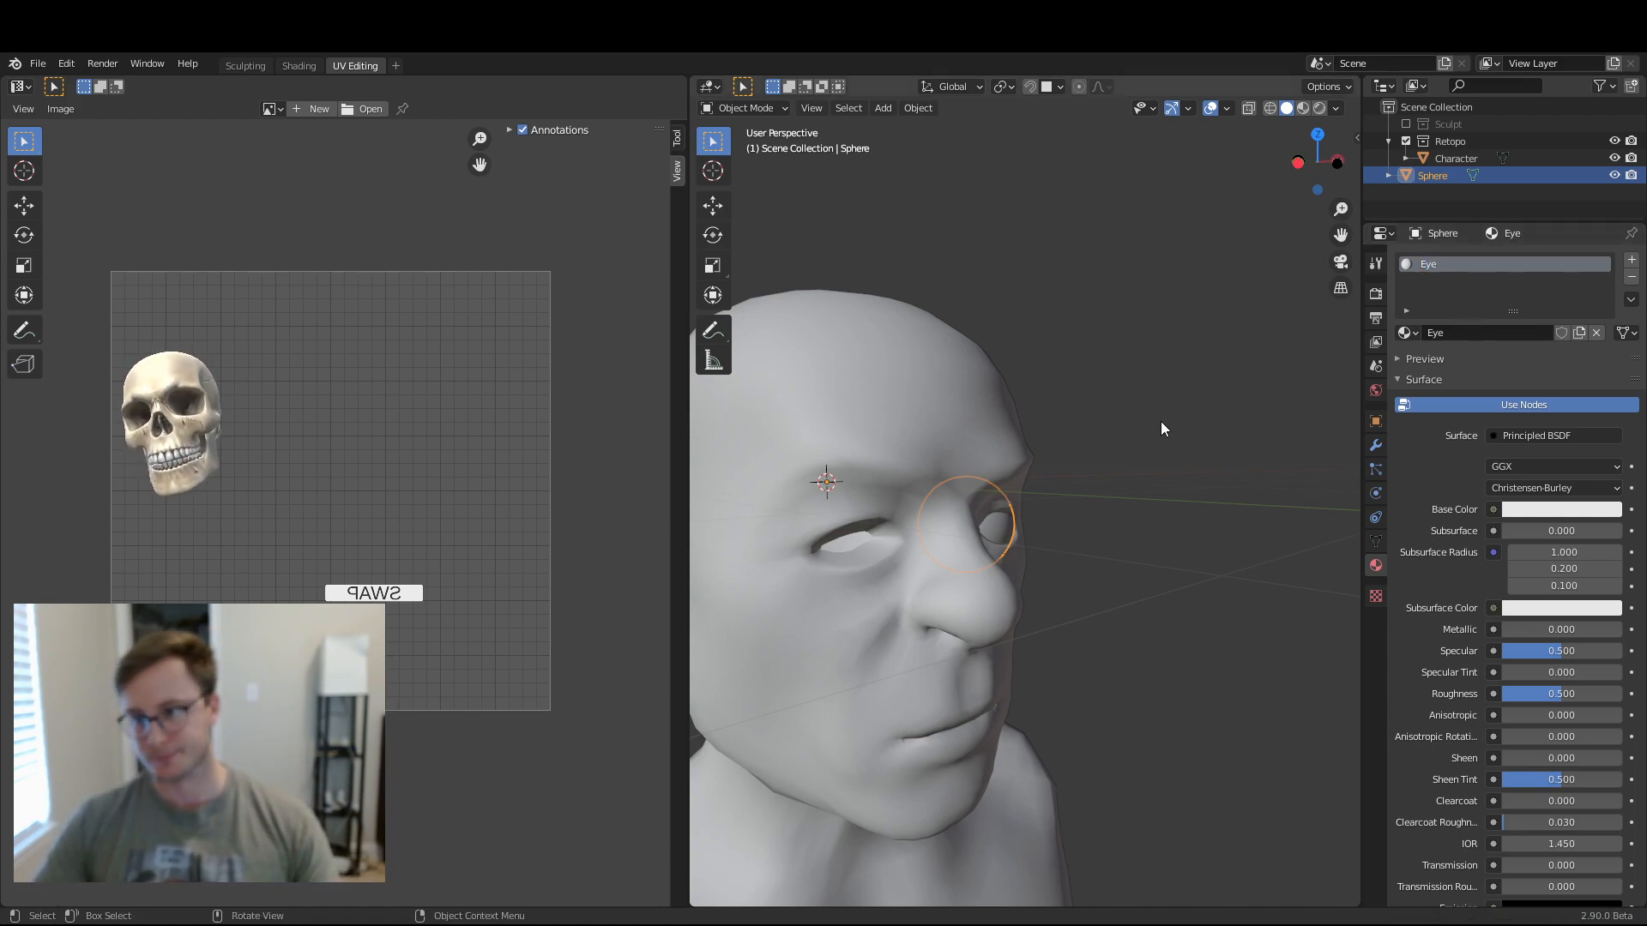
{"action": "middle_click_drag", "start_coordinate": [1160, 421], "coordinate": [1288, 434]}
{"action": "key", "text": "ctrl+s"}
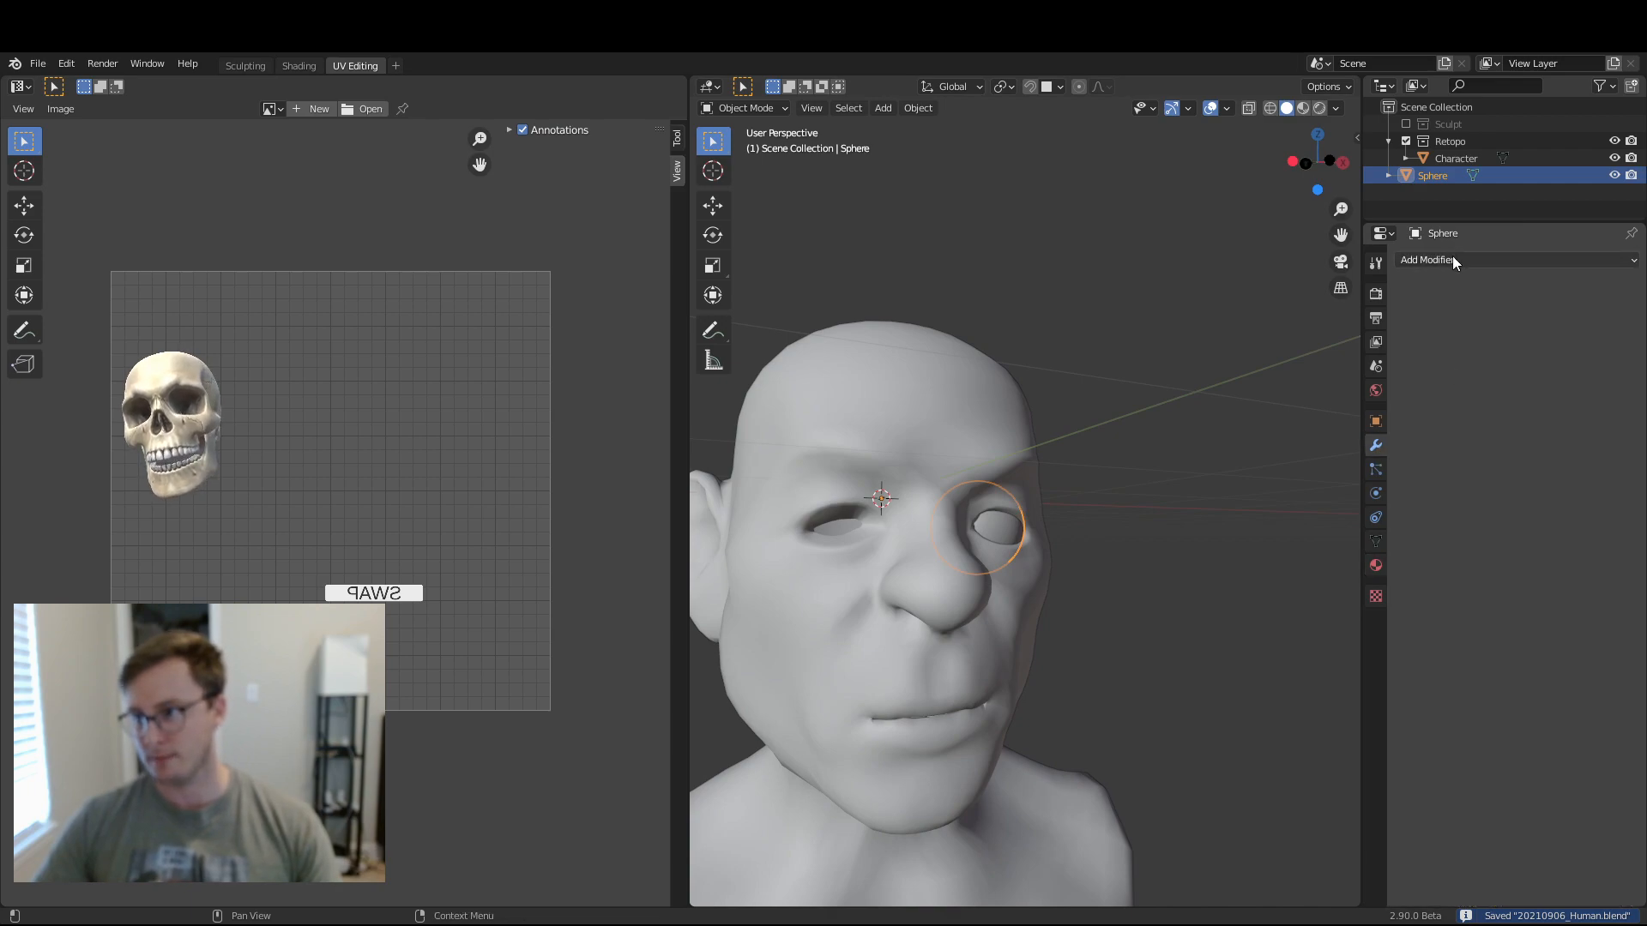
- Add a Mirror modifier on the X axis to the eyeball to create the opposite eye
{"action": "left_click", "coordinate": [1453, 257]}
{"action": "left_click", "coordinate": [1338, 431]}
{"action": "middle_click_drag", "start_coordinate": [1033, 480], "coordinate": [1157, 446]}
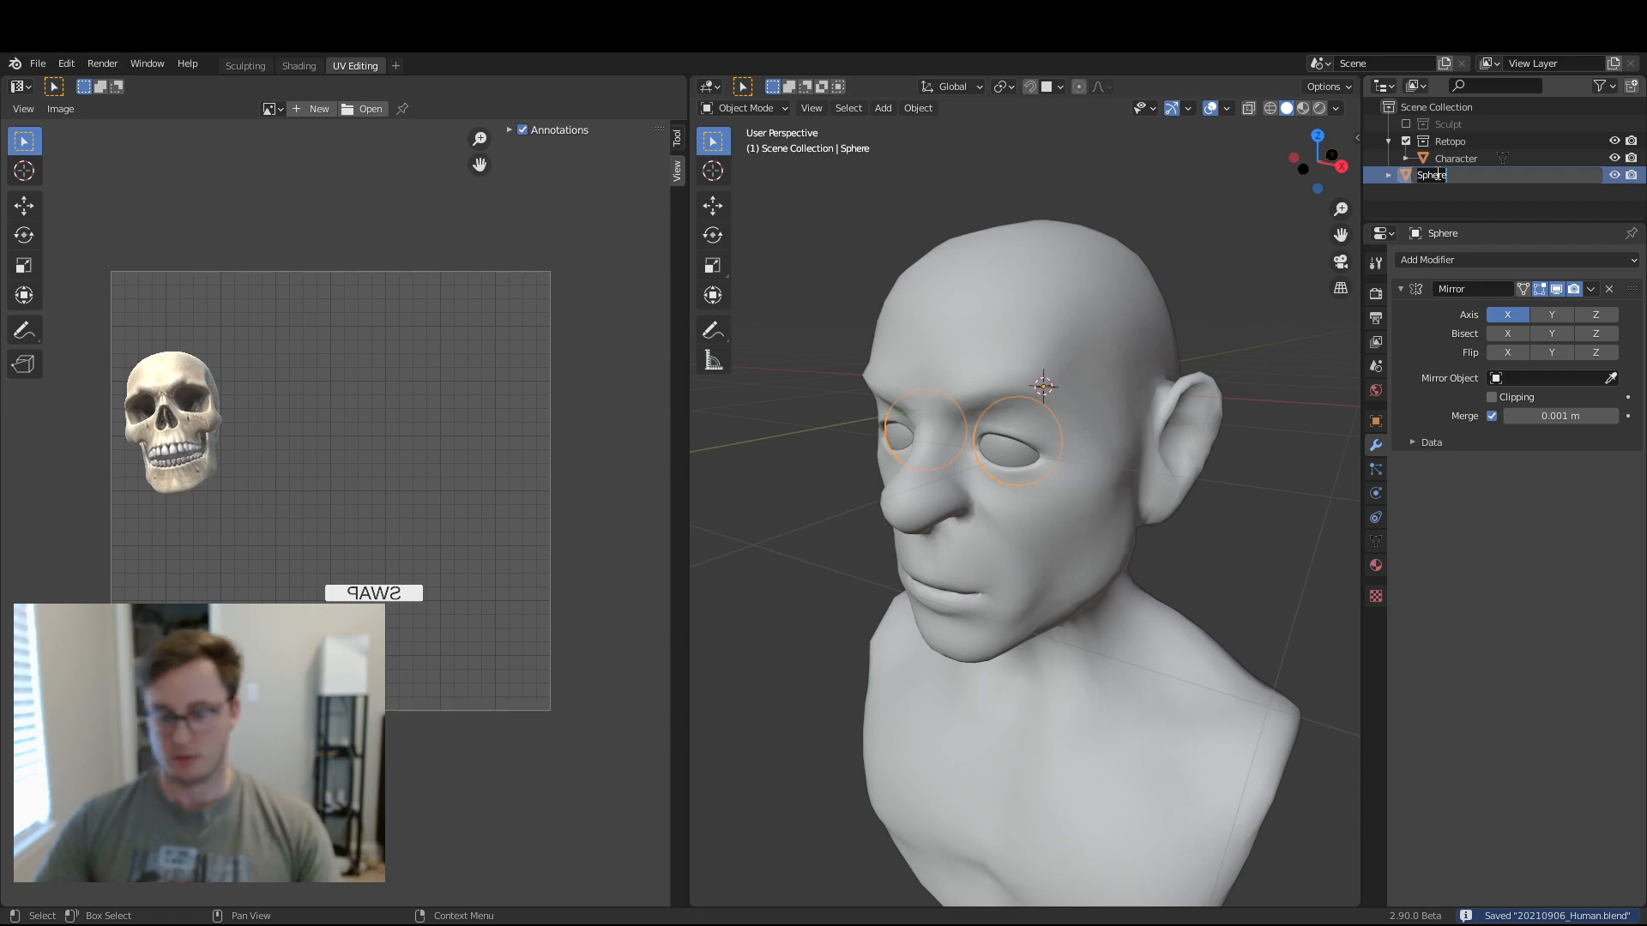
- Rename the sphere object as Eyes and save the file
{"action": "type", "text": "Eyes"}
{"action": "key", "text": "Return"}
{"action": "middle_click_drag", "start_coordinate": [1026, 522], "coordinate": [1066, 491]}
{"action": "scroll", "coordinate": [1057, 486], "scroll_direction": "up", "scroll_amount": 5}
{"action": "scroll", "coordinate": [1095, 491], "scroll_direction": "down", "scroll_amount": 5}
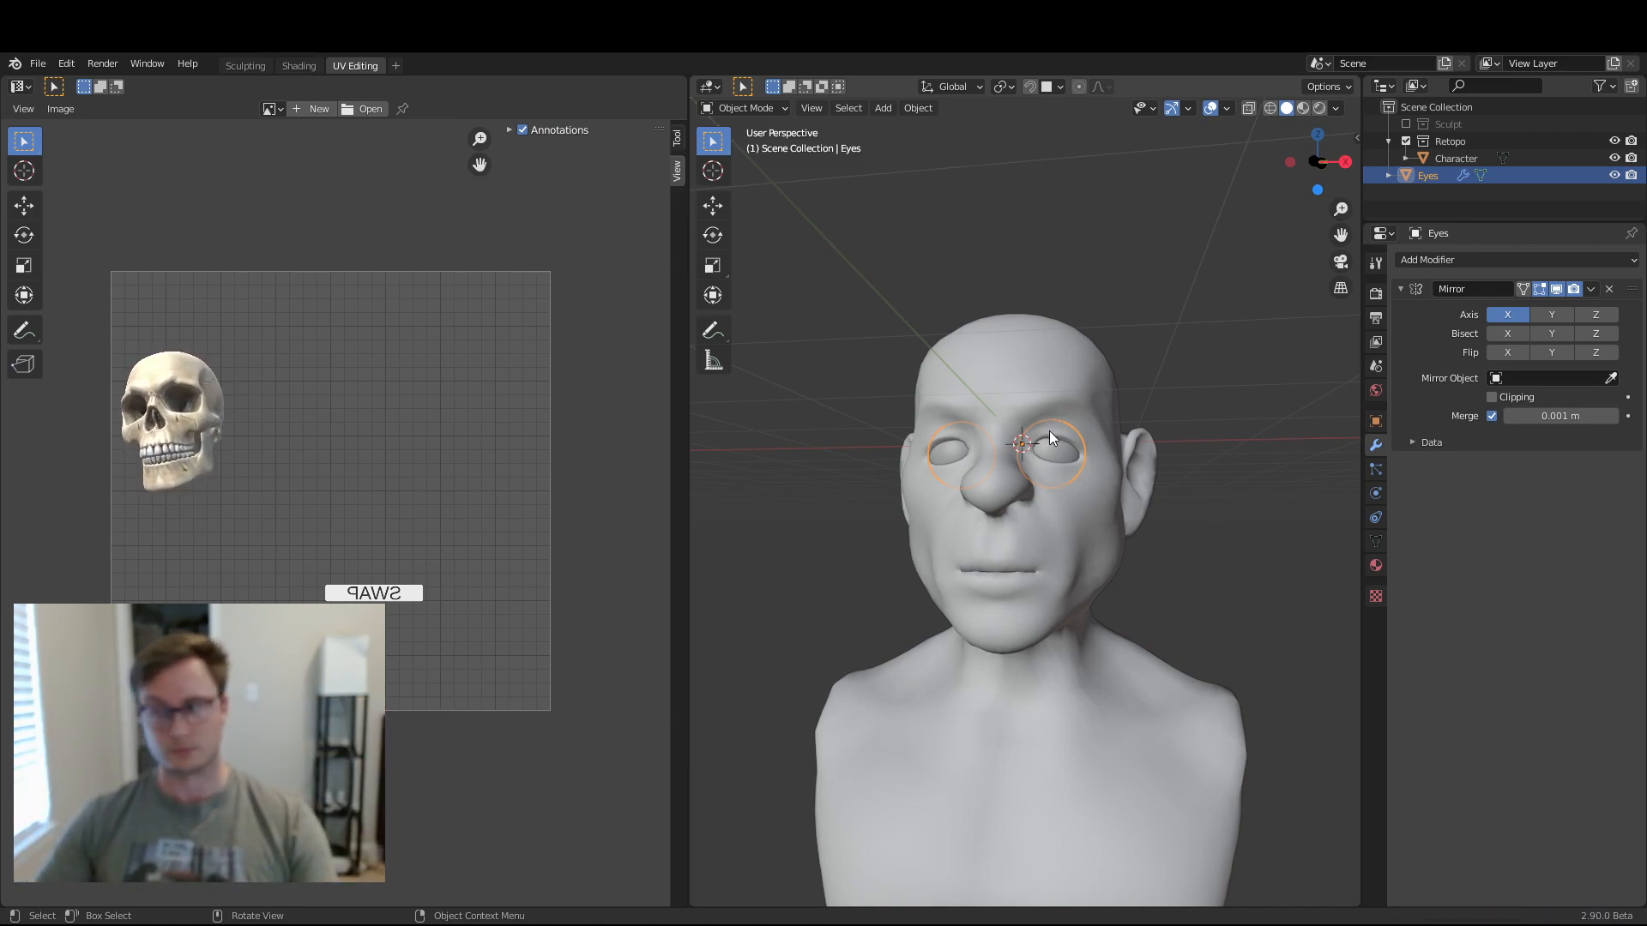
{"action": "middle_click_drag", "start_coordinate": [1055, 456], "coordinate": [1067, 465]}
{"action": "key", "text": "ctrl+s"}
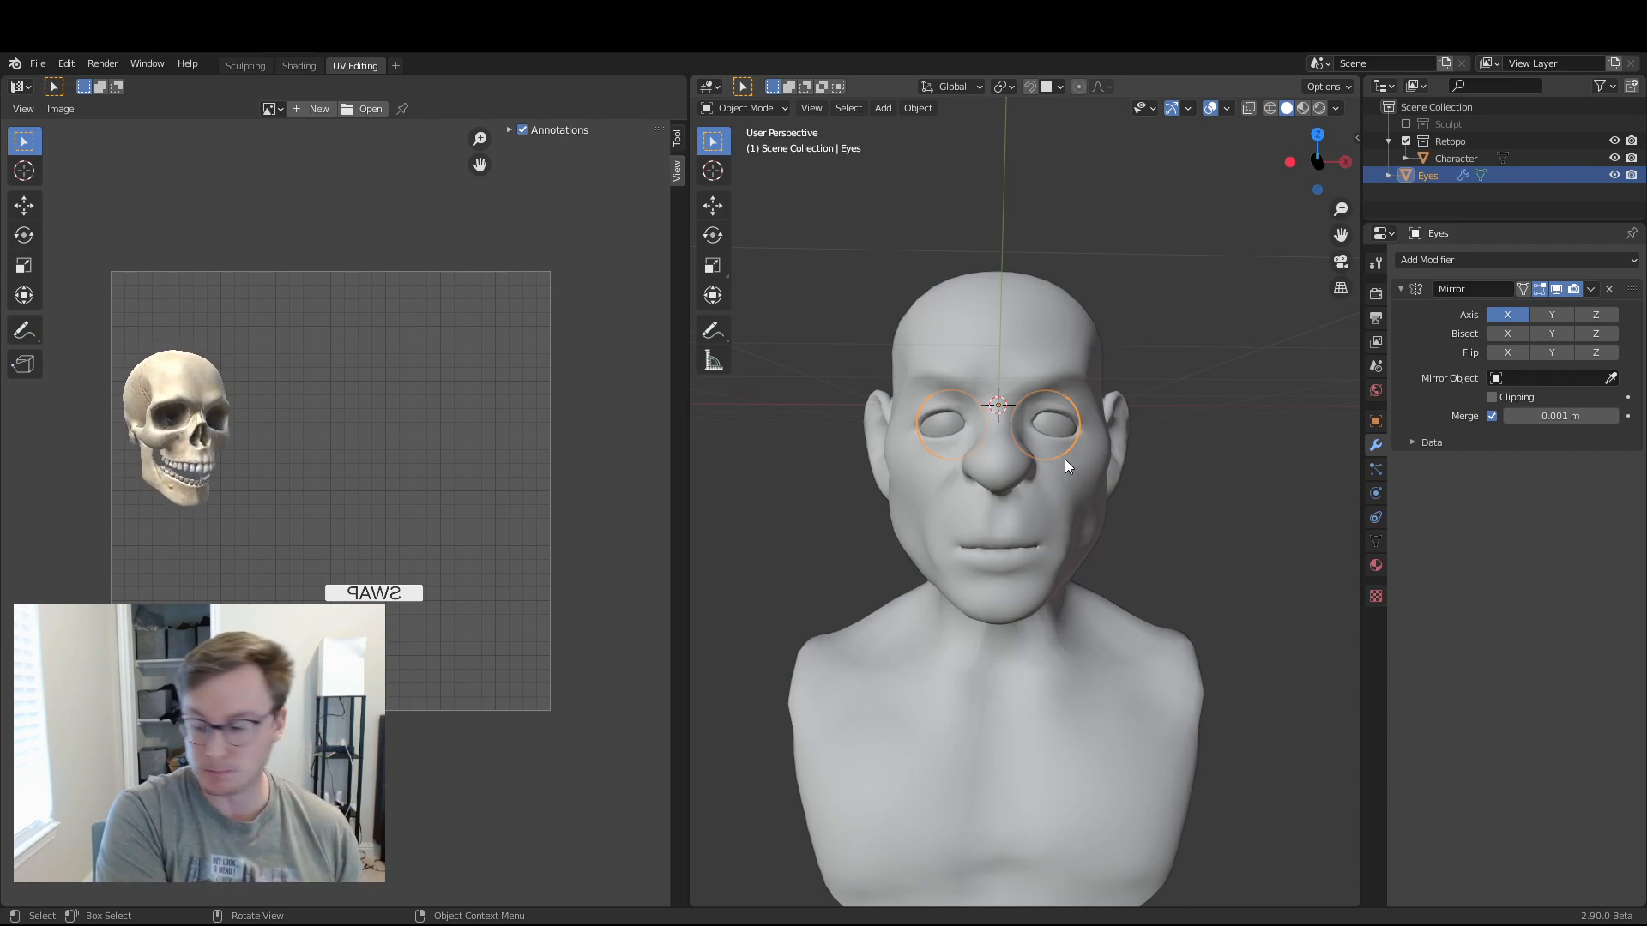
{"action": "middle_click_drag", "start_coordinate": [1064, 460], "coordinate": [1099, 523]}
{"action": "key", "text": "ctrl+s"}
- Try moving the eyeball's mesh sideways out of the socket in Edit Mode to test its mirrored copy
{"action": "scroll", "coordinate": [1089, 513], "scroll_direction": "up", "scroll_amount": 3}
{"action": "key", "text": "Tab"}
{"action": "key", "text": "Tab"}
{"action": "key", "text": "Tab"}
{"action": "key", "text": "Tab"}
{"action": "key", "text": "Tab"}
{"action": "middle_click_drag", "start_coordinate": [1172, 504], "coordinate": [1160, 504]}
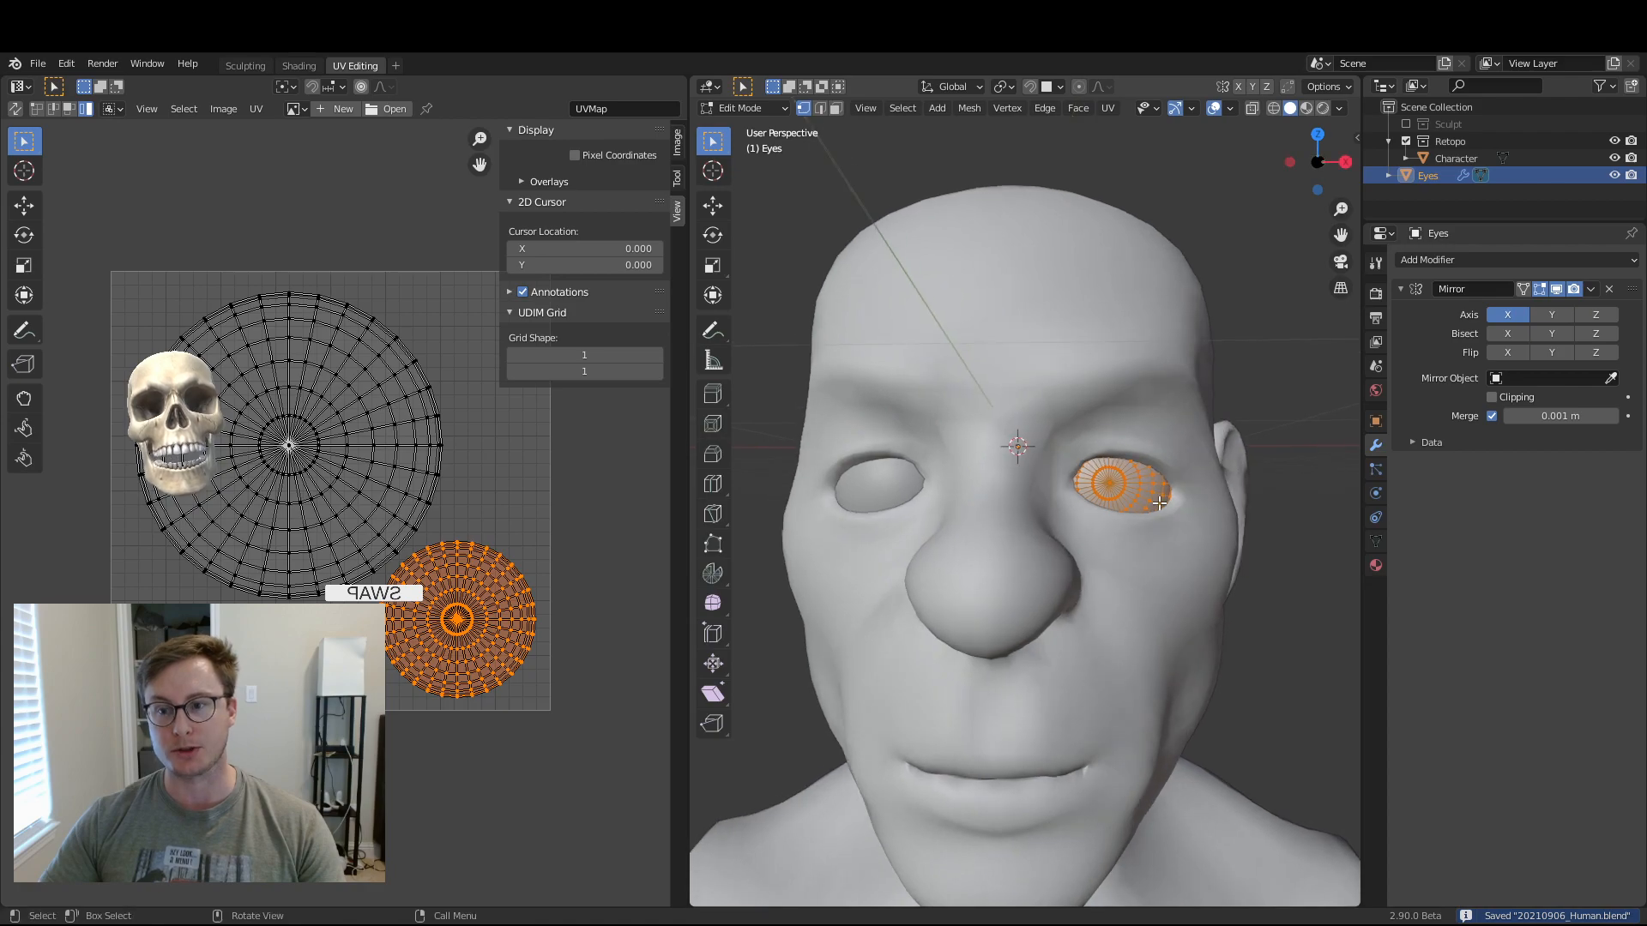
{"action": "key", "text": "g"}
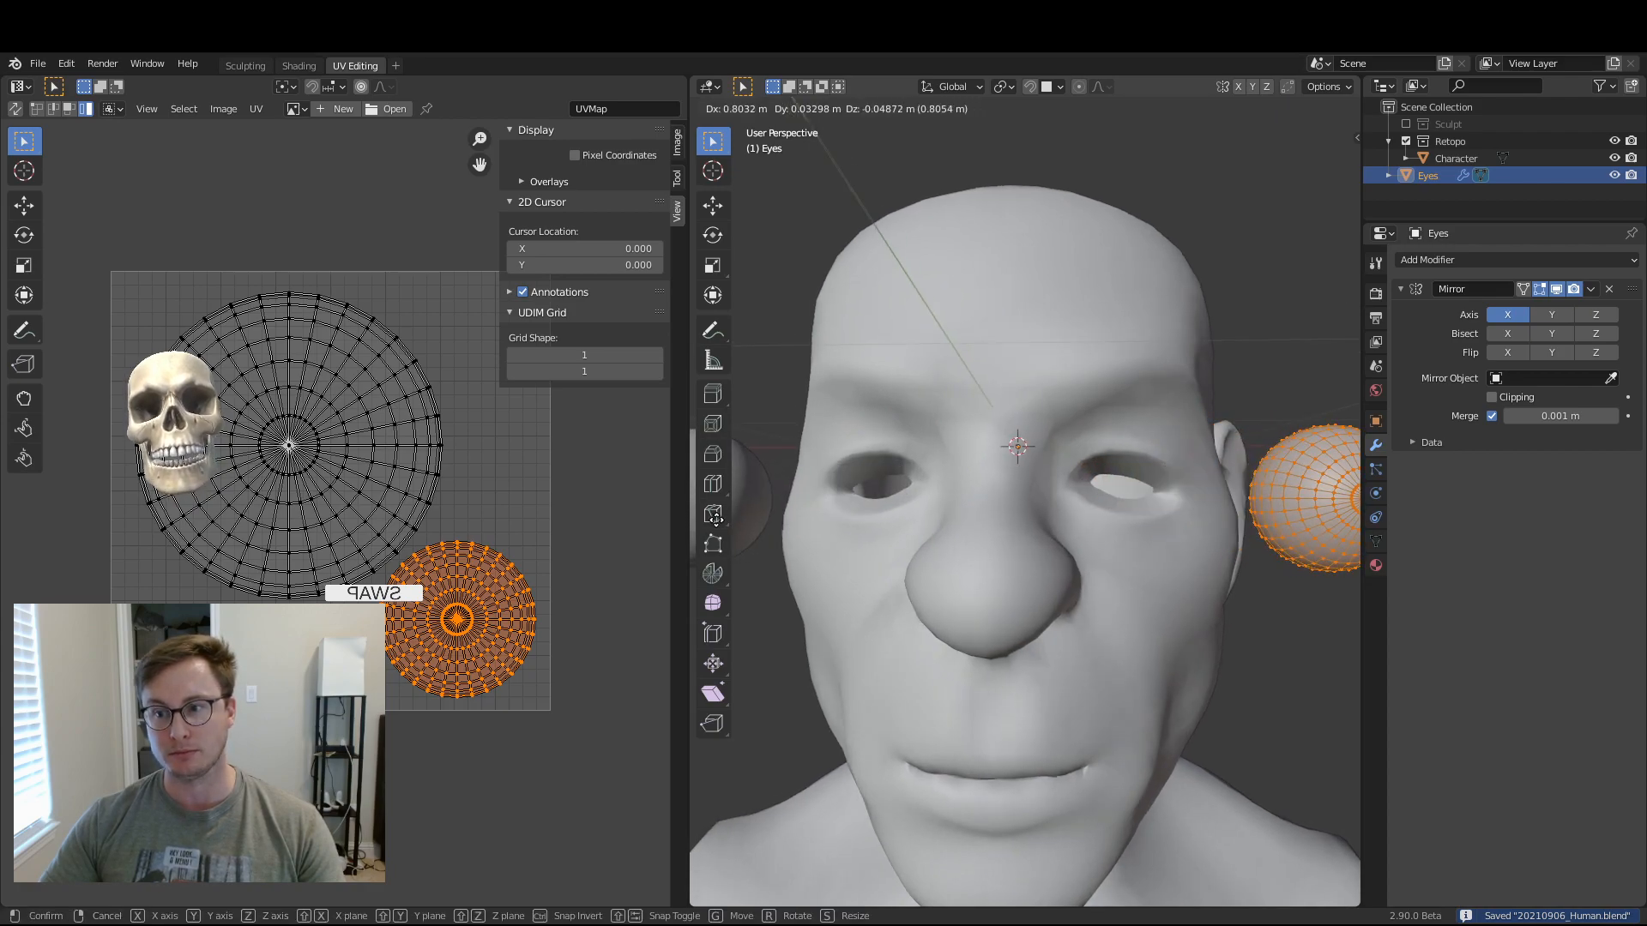
{"action": "key", "text": "Escape"}
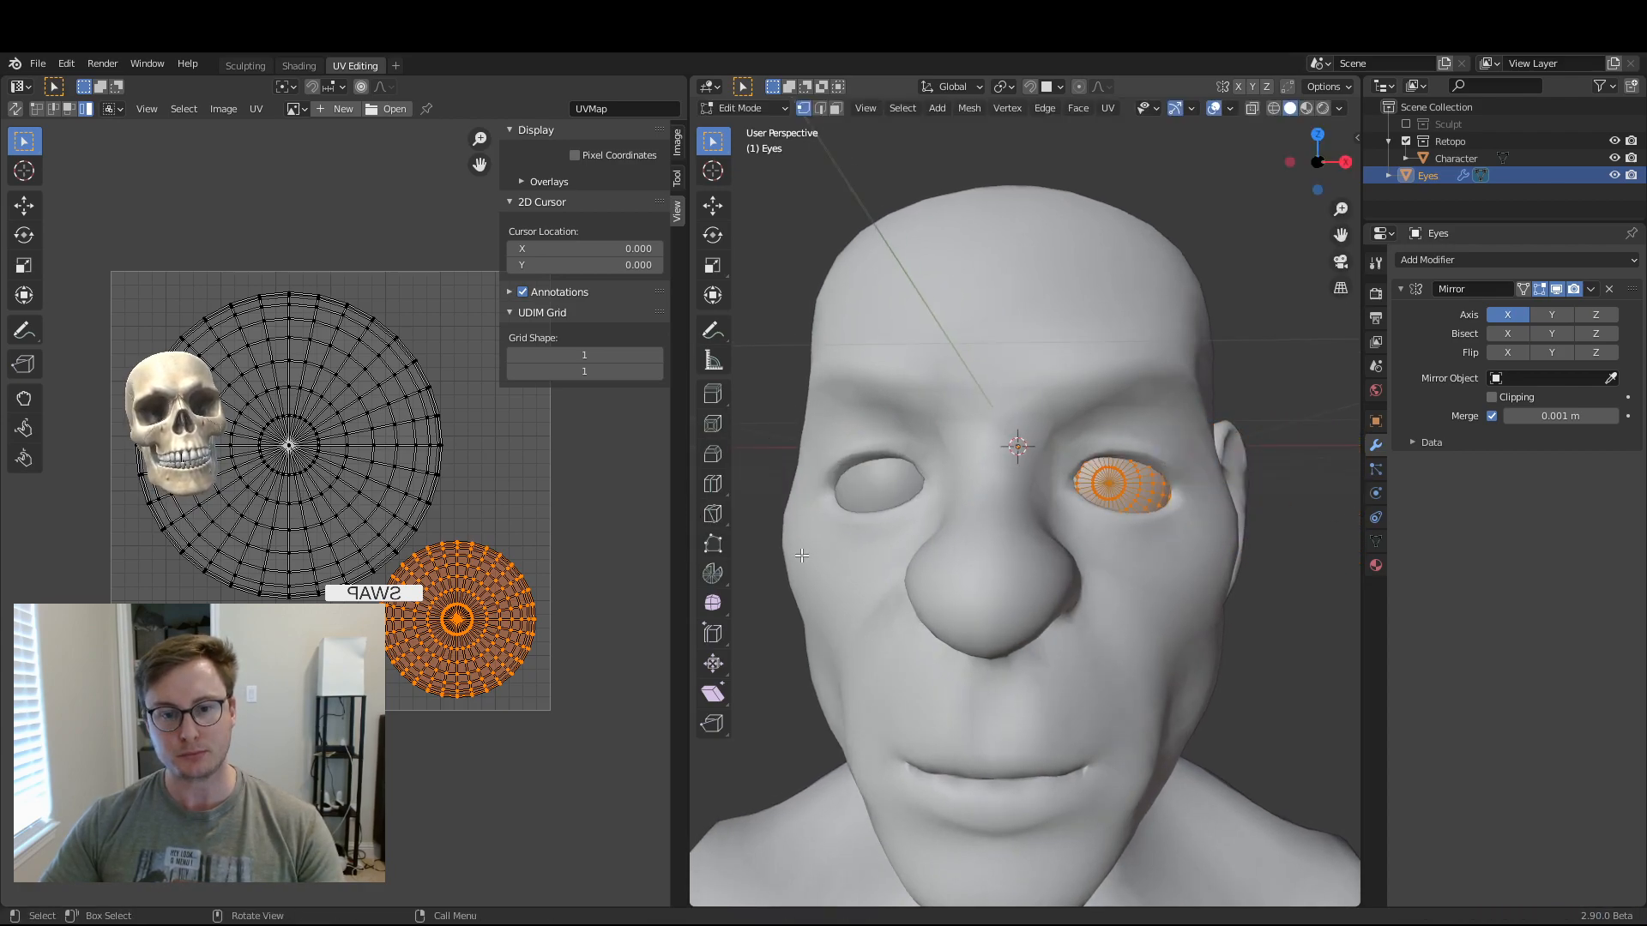
- Return to Object Mode, save the file, and examine the fitted eyes and the whole bust from several angles
{"action": "key", "text": "Tab"}
{"action": "key", "text": "ctrl+s"}
{"action": "middle_click_drag", "start_coordinate": [1181, 564], "coordinate": [1017, 590]}
{"action": "scroll", "coordinate": [1020, 590], "scroll_direction": "up", "scroll_amount": 5}
{"action": "middle_click_drag", "start_coordinate": [1114, 573], "coordinate": [1144, 515]}
{"action": "scroll", "coordinate": [933, 610], "scroll_direction": "down", "scroll_amount": 6}
{"action": "scroll", "coordinate": [1161, 518], "scroll_direction": "down", "scroll_amount": 4}
{"action": "scroll", "coordinate": [1147, 532], "scroll_direction": "up", "scroll_amount": 3}
{"action": "scroll", "coordinate": [1140, 518], "scroll_direction": "down", "scroll_amount": 3}
{"action": "scroll", "coordinate": [1140, 512], "scroll_direction": "down", "scroll_amount": 1}
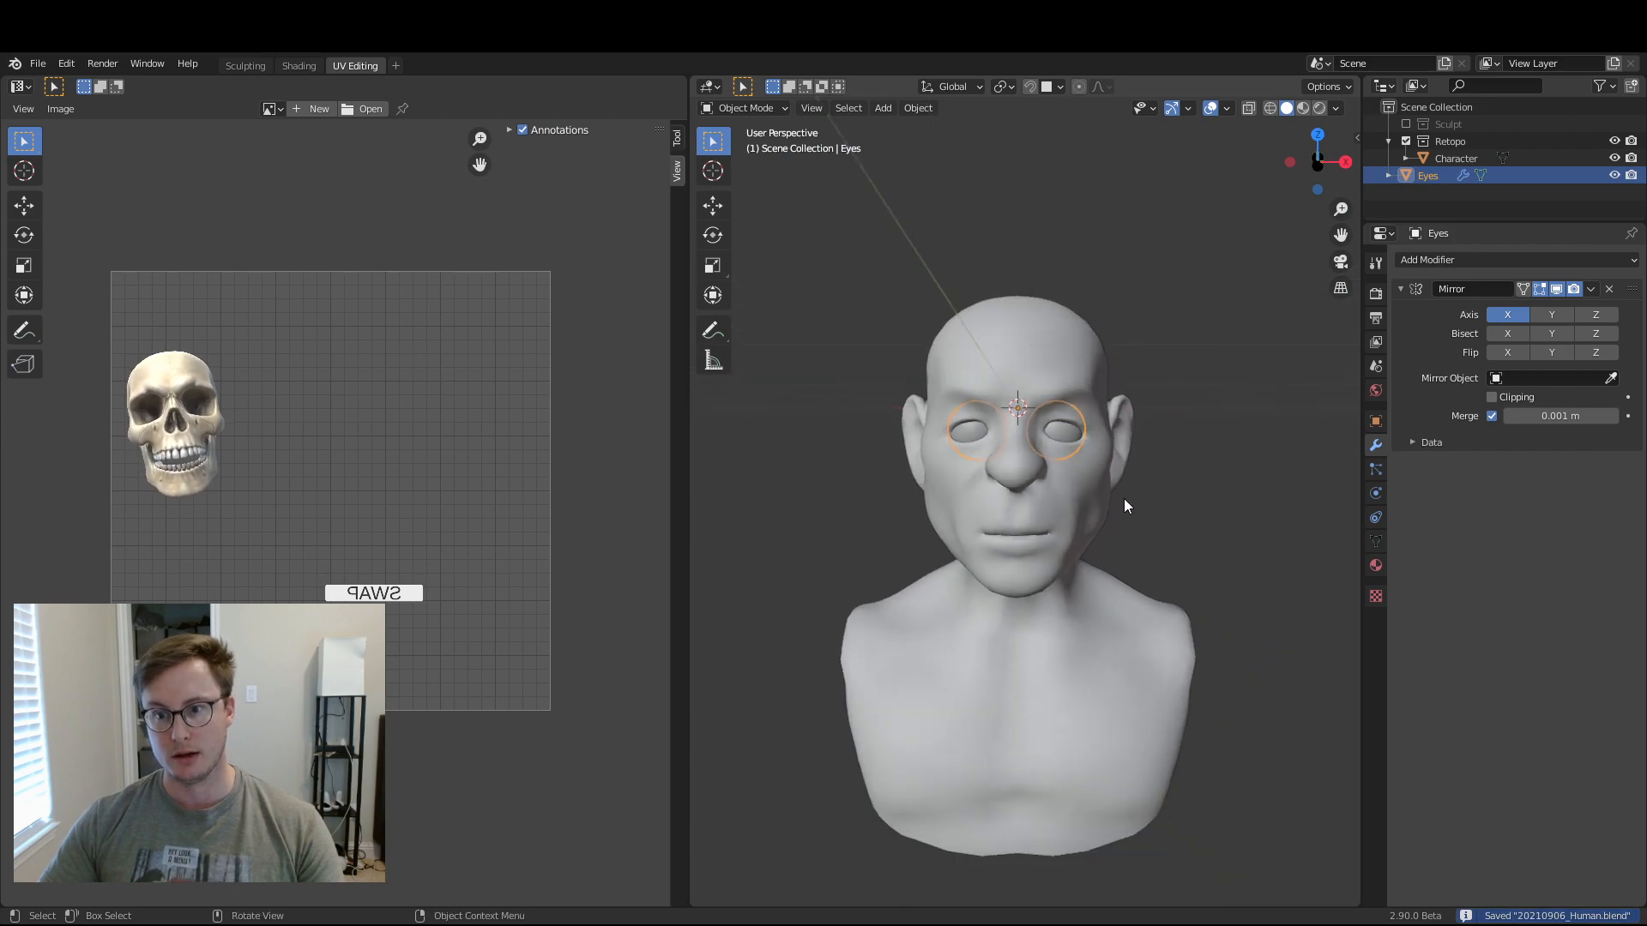
- Save a copy of the file as 20210906_Human_Backup.blend
{"action": "left_click", "coordinate": [43, 65]}
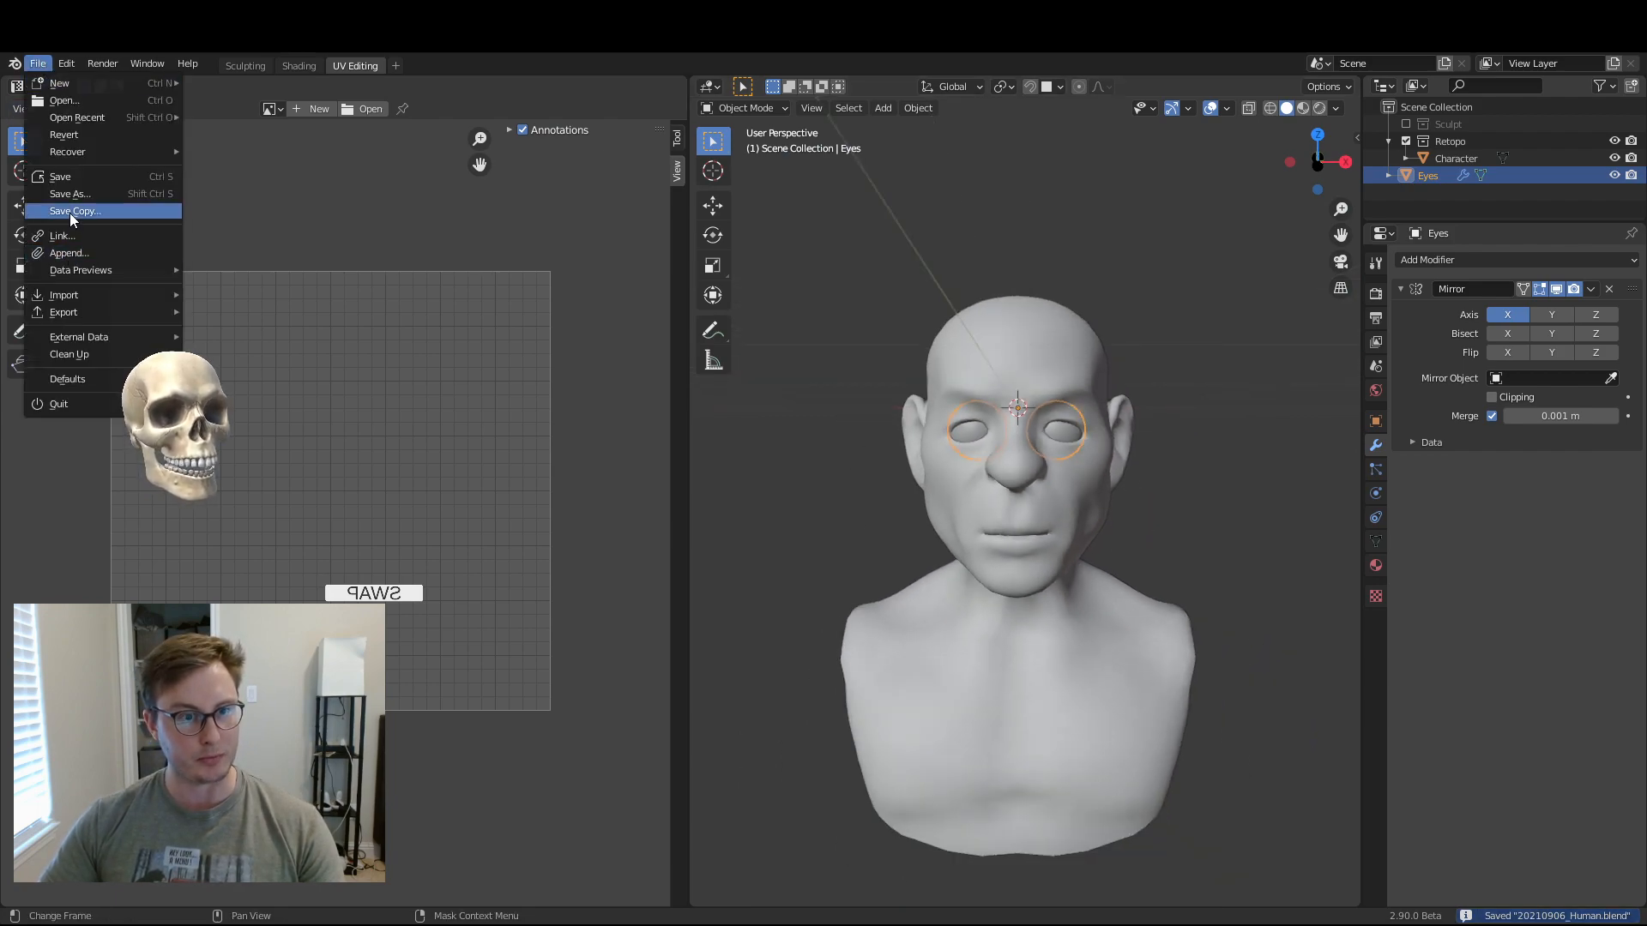
{"action": "left_click", "coordinate": [67, 211]}
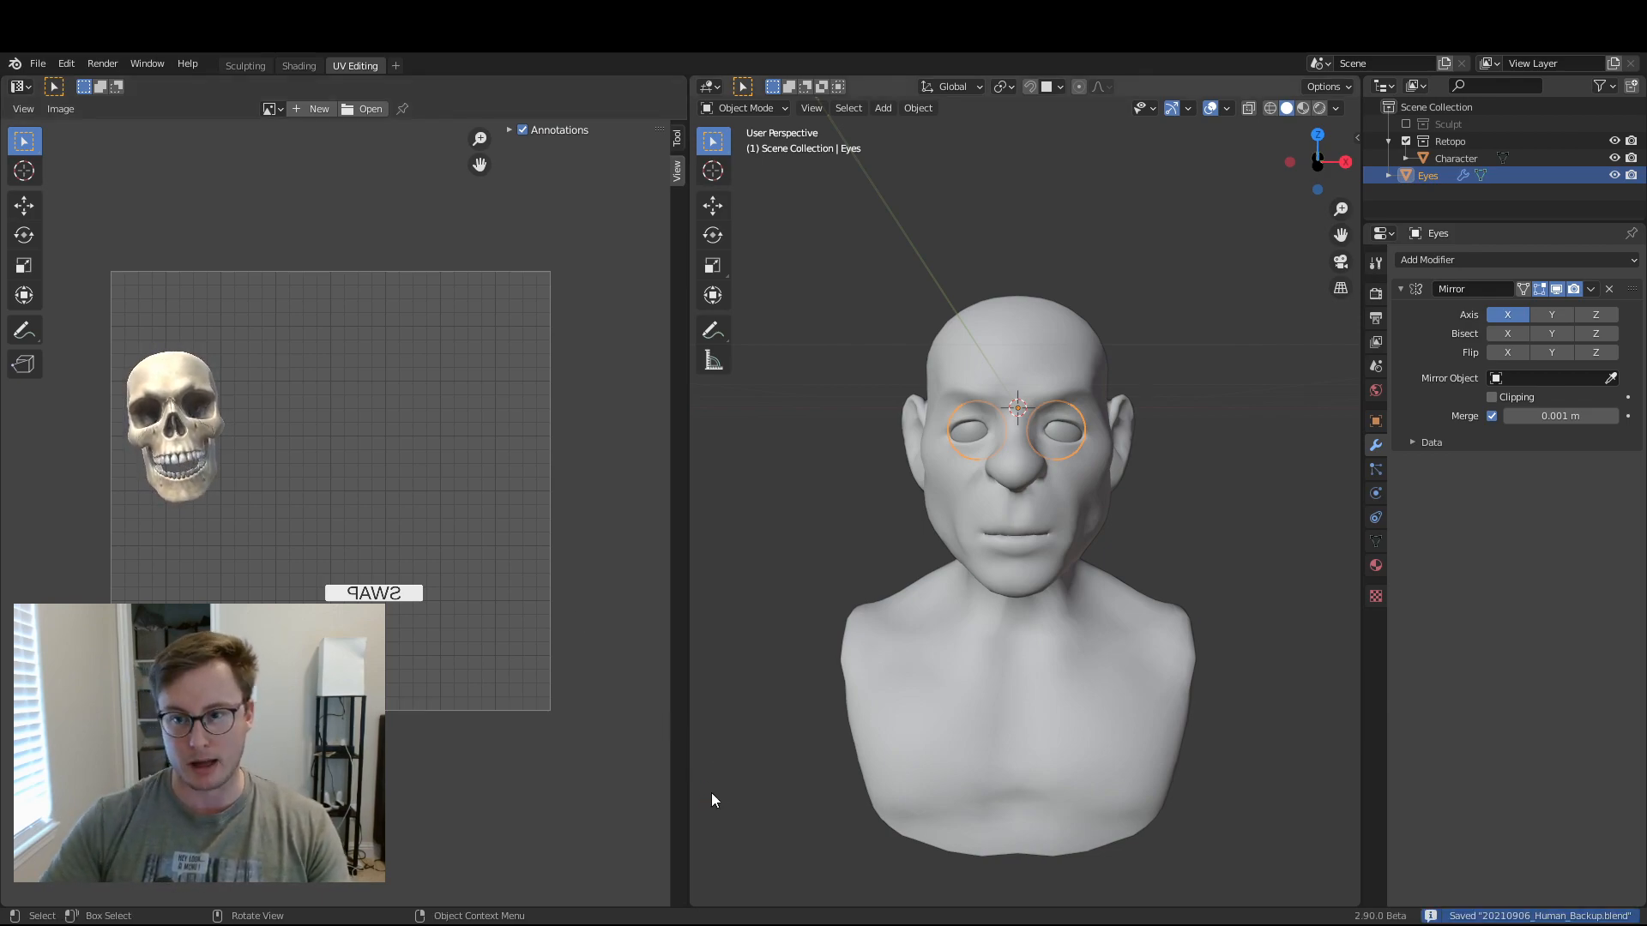
- Save 20210906_Human.blend and look over the bust from several angles and distances
{"action": "key", "text": "ctrl+s"}
{"action": "middle_click_drag", "start_coordinate": [980, 554], "coordinate": [1026, 578]}
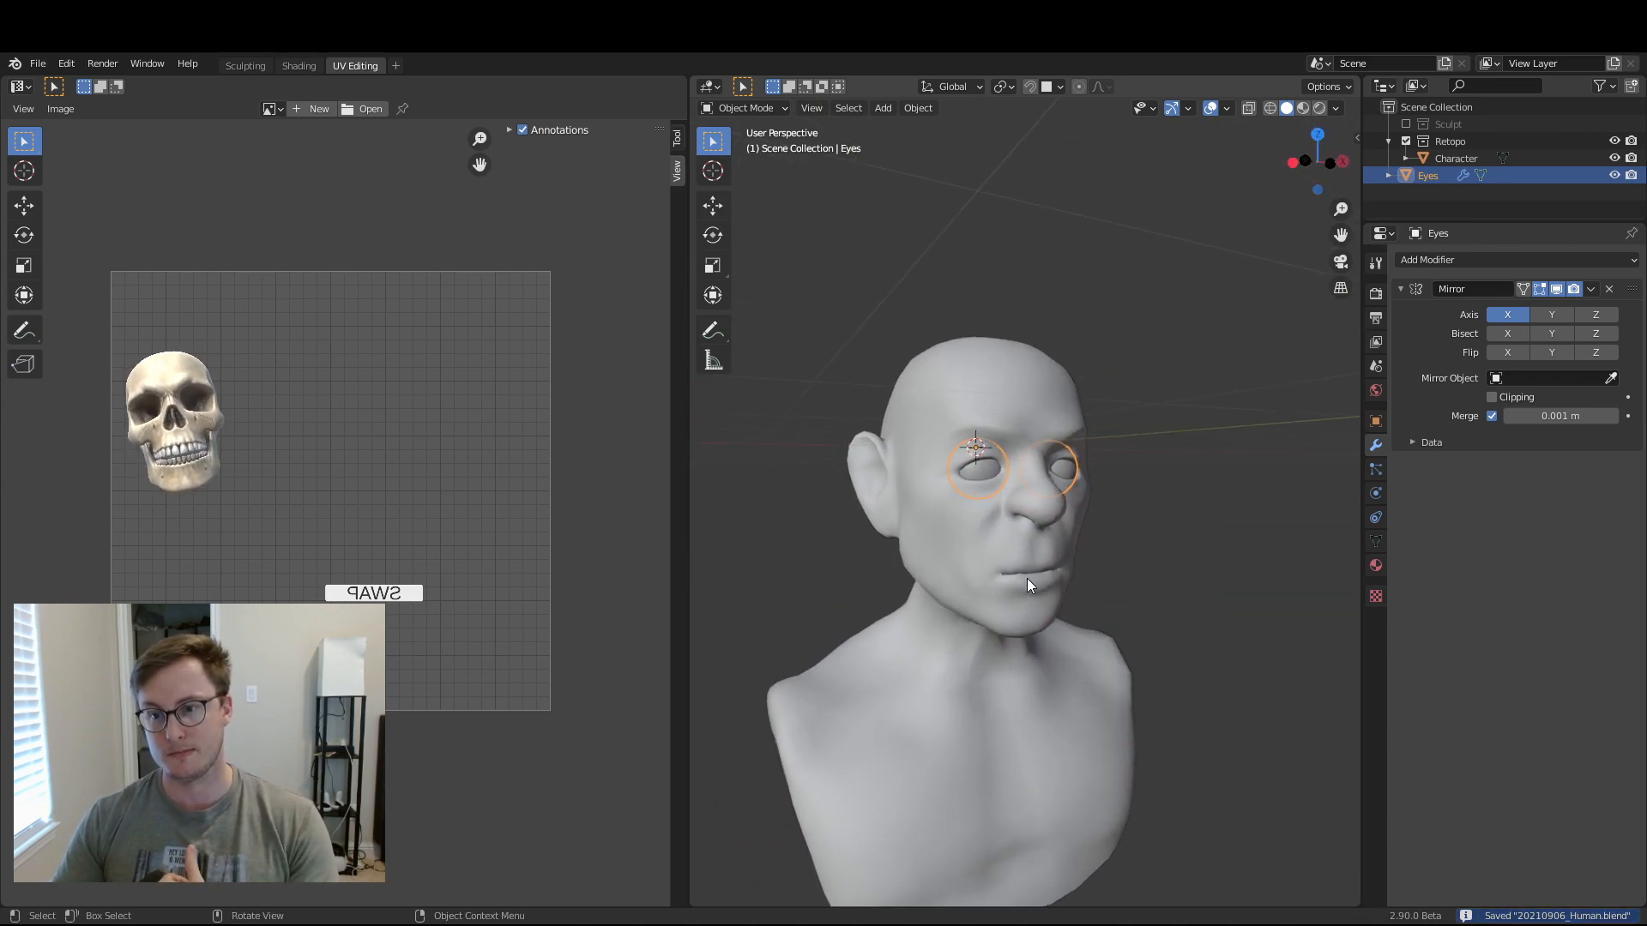
{"action": "scroll", "coordinate": [1026, 529], "scroll_direction": "up", "scroll_amount": 6}
{"action": "scroll", "coordinate": [1033, 498], "scroll_direction": "down", "scroll_amount": 6}
{"action": "middle_click_drag", "start_coordinate": [1033, 497], "coordinate": [1057, 516]}
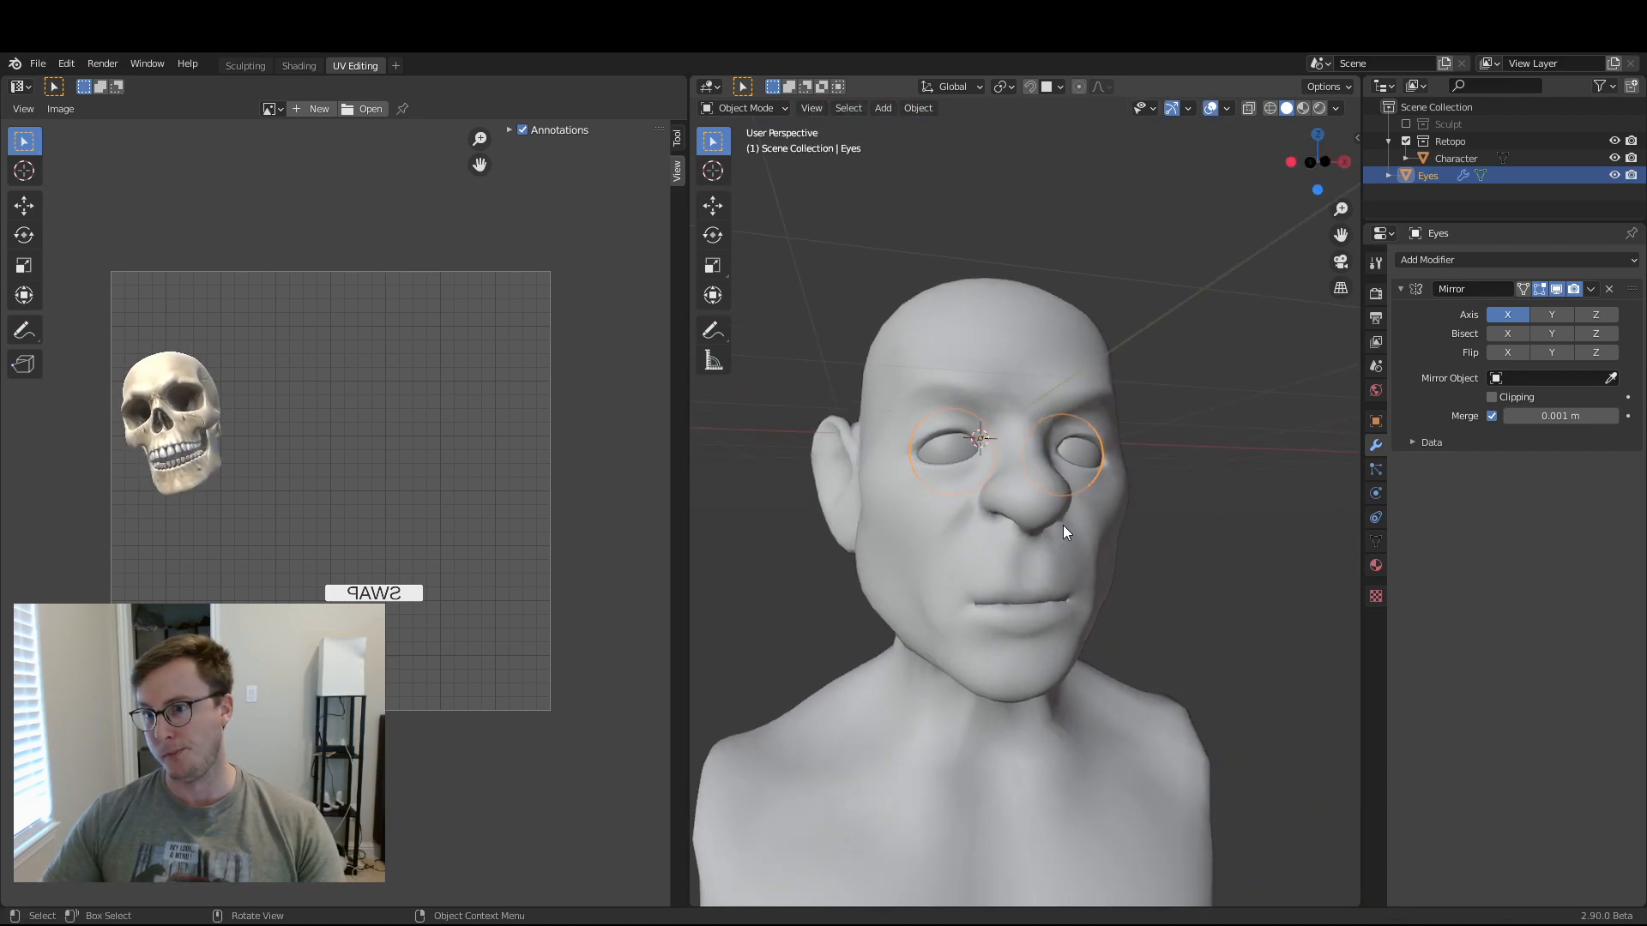
- Add a General Layout workspace with the Character mesh selected, and save the file
{"action": "left_click", "coordinate": [1063, 526]}
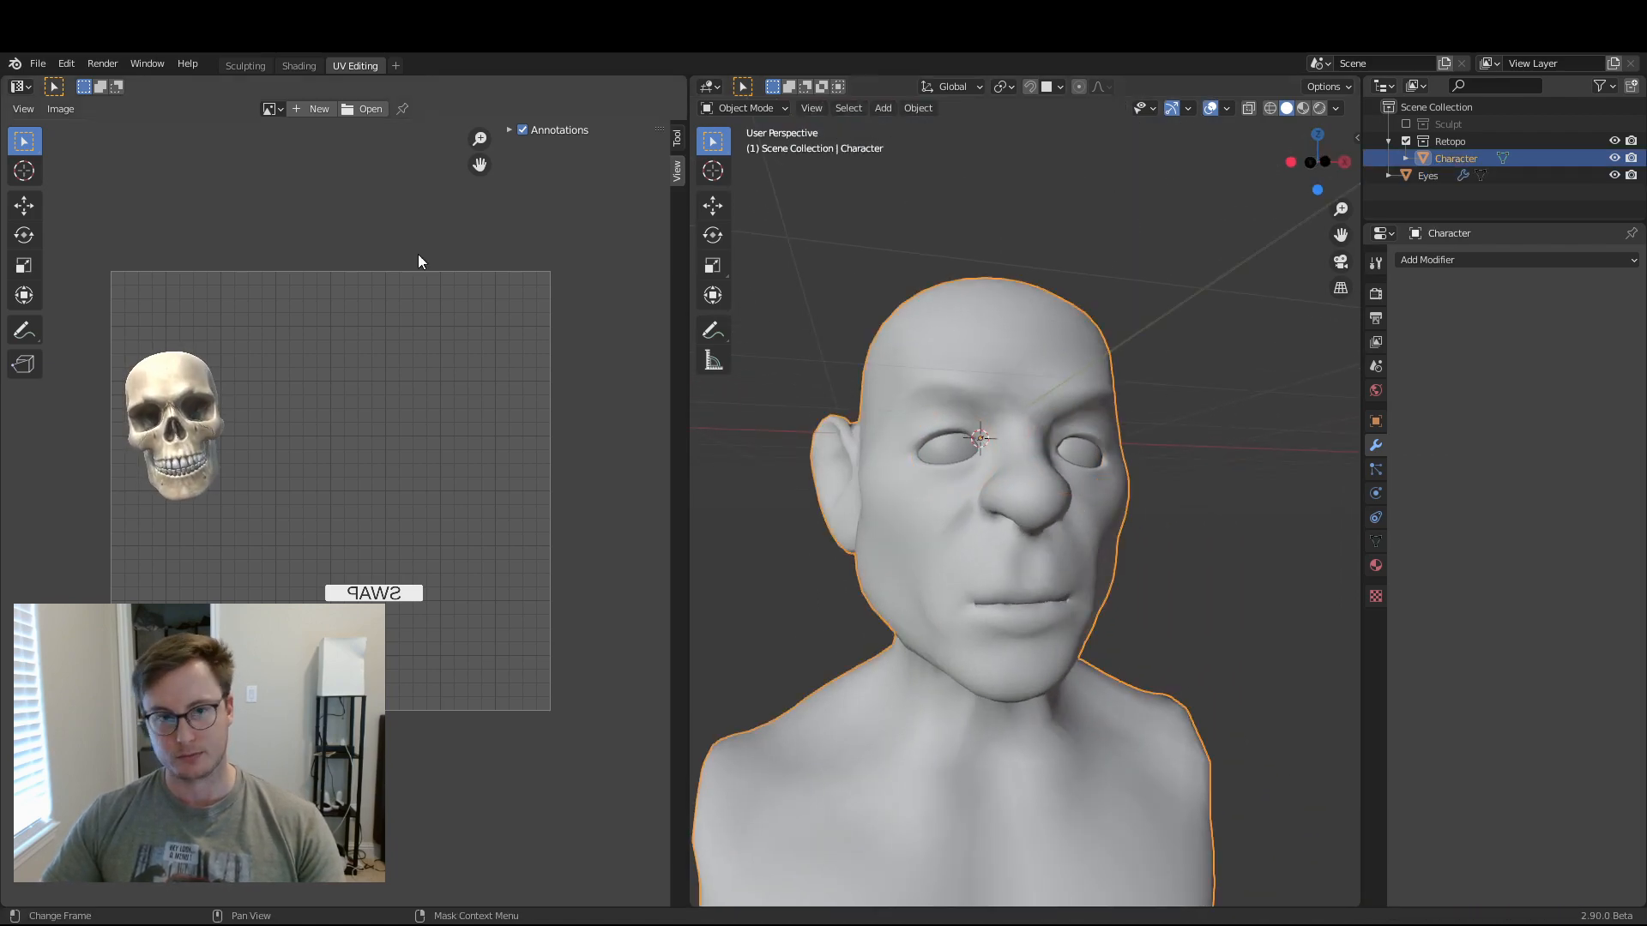
{"action": "left_click", "coordinate": [255, 67]}
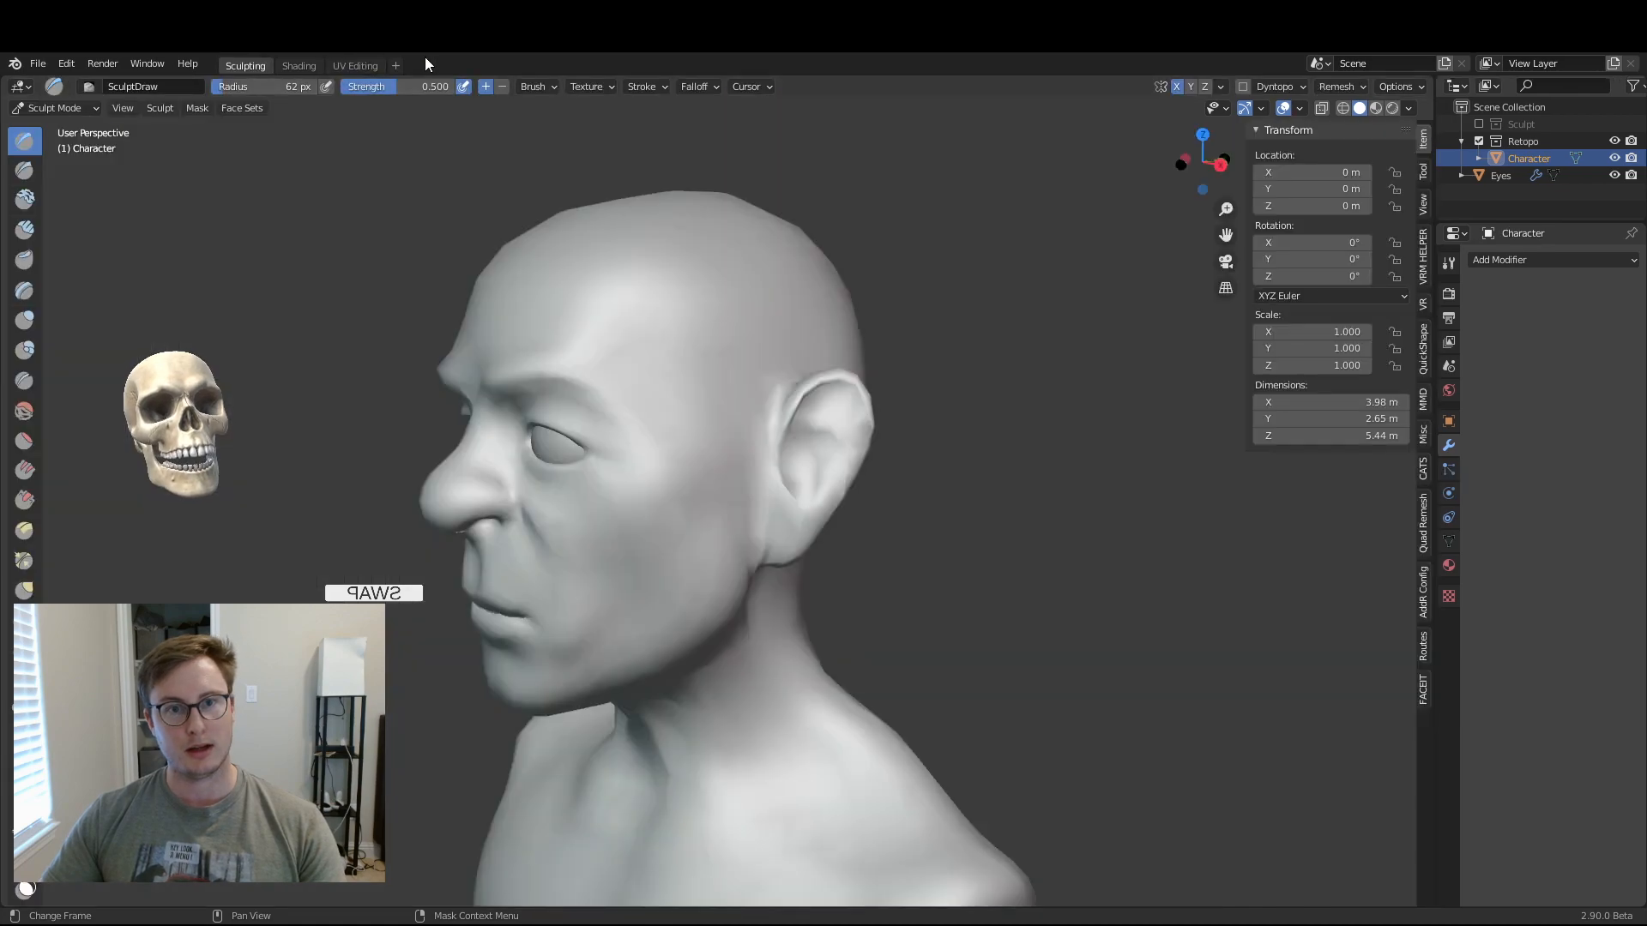
{"action": "left_click", "coordinate": [393, 65]}
{"action": "mouse_move", "coordinate": [373, 96]}
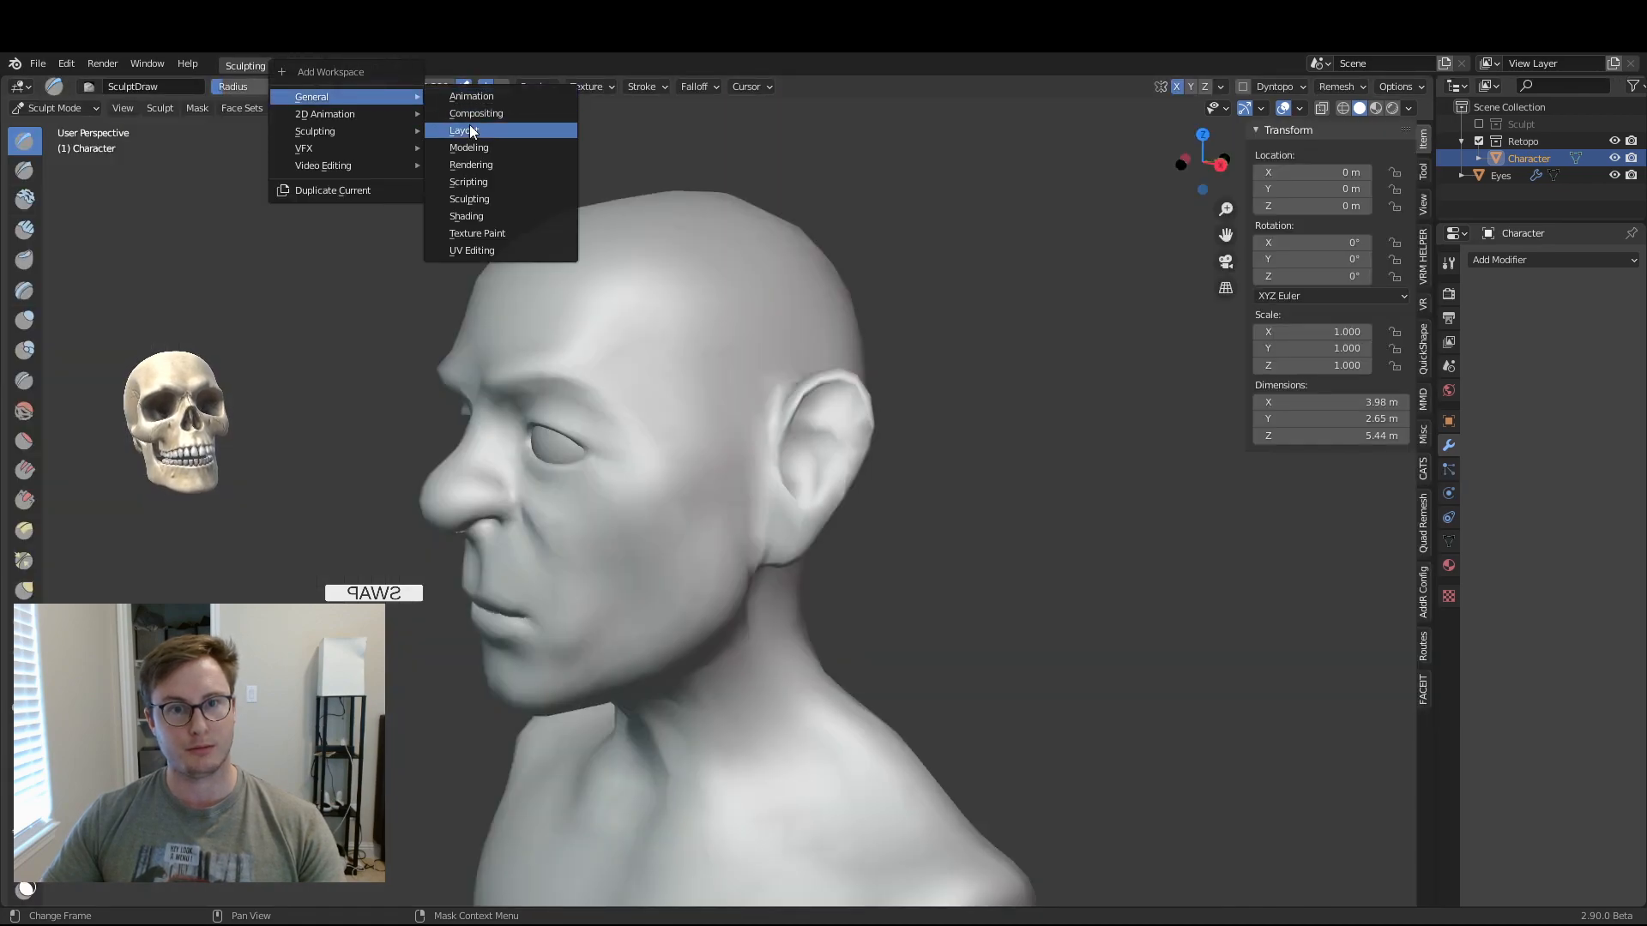
{"action": "left_click", "coordinate": [470, 125]}
{"action": "mouse_move", "coordinate": [894, 420]}
{"action": "middle_mouse_down"}
{"action": "mouse_move", "coordinate": [945, 445]}
{"action": "mouse_move", "coordinate": [893, 378]}
{"action": "mouse_move", "coordinate": [883, 389]}
{"action": "middle_mouse_up"}
{"action": "key", "text": "ctrl+s"}
- Select the Character and Eyes objects, enter Edit Mode on both, and select all of their geometry
{"action": "middle_click_drag", "start_coordinate": [826, 439], "coordinate": [918, 445]}
{"action": "key", "text": "a"}
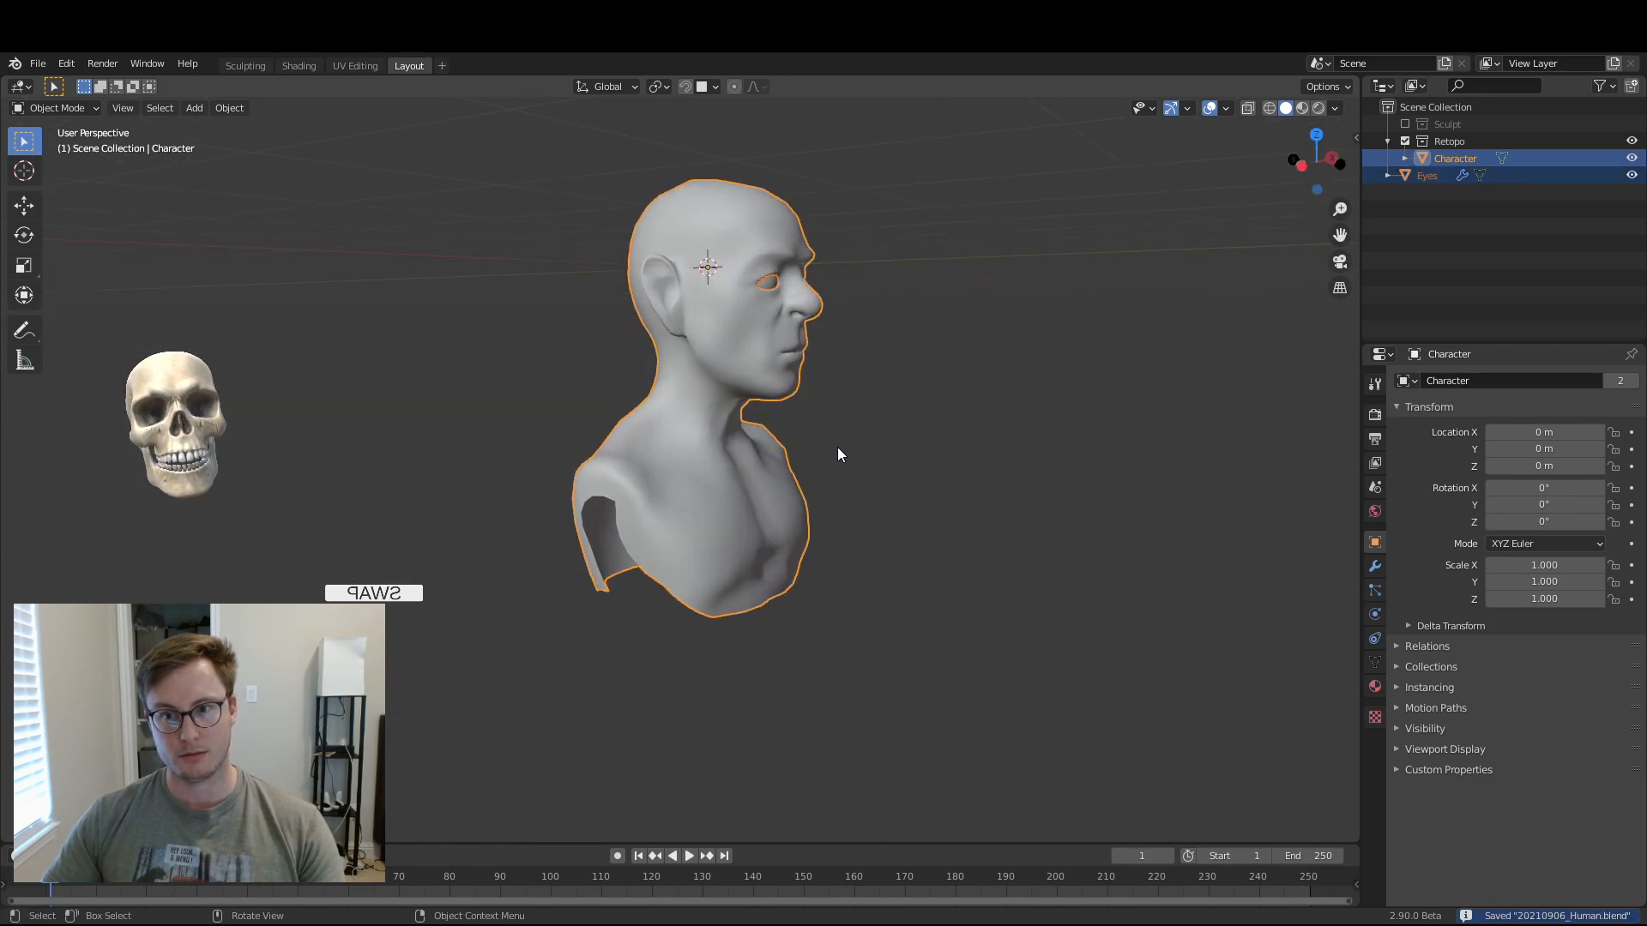
{"action": "key", "text": "Tab"}
{"action": "key", "text": "a"}
{"action": "key", "text": "g"}
{"action": "key", "text": "z"}
{"action": "right_click", "coordinate": [843, 401]}
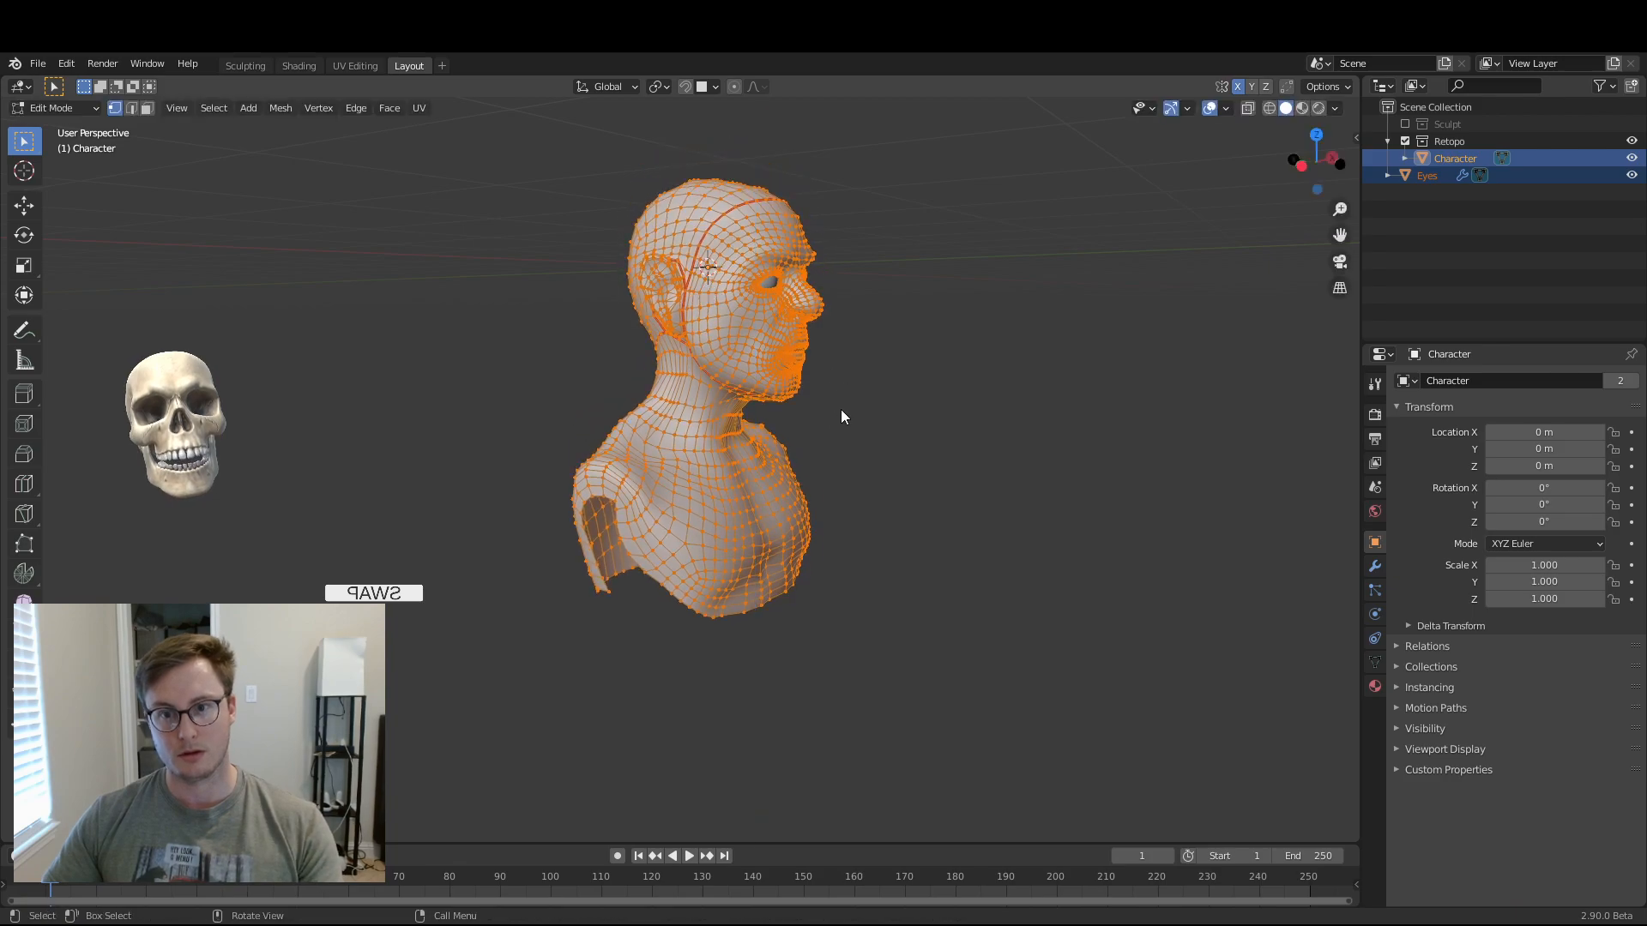
{"action": "key", "text": "Tab"}
{"action": "key", "text": "Tab"}
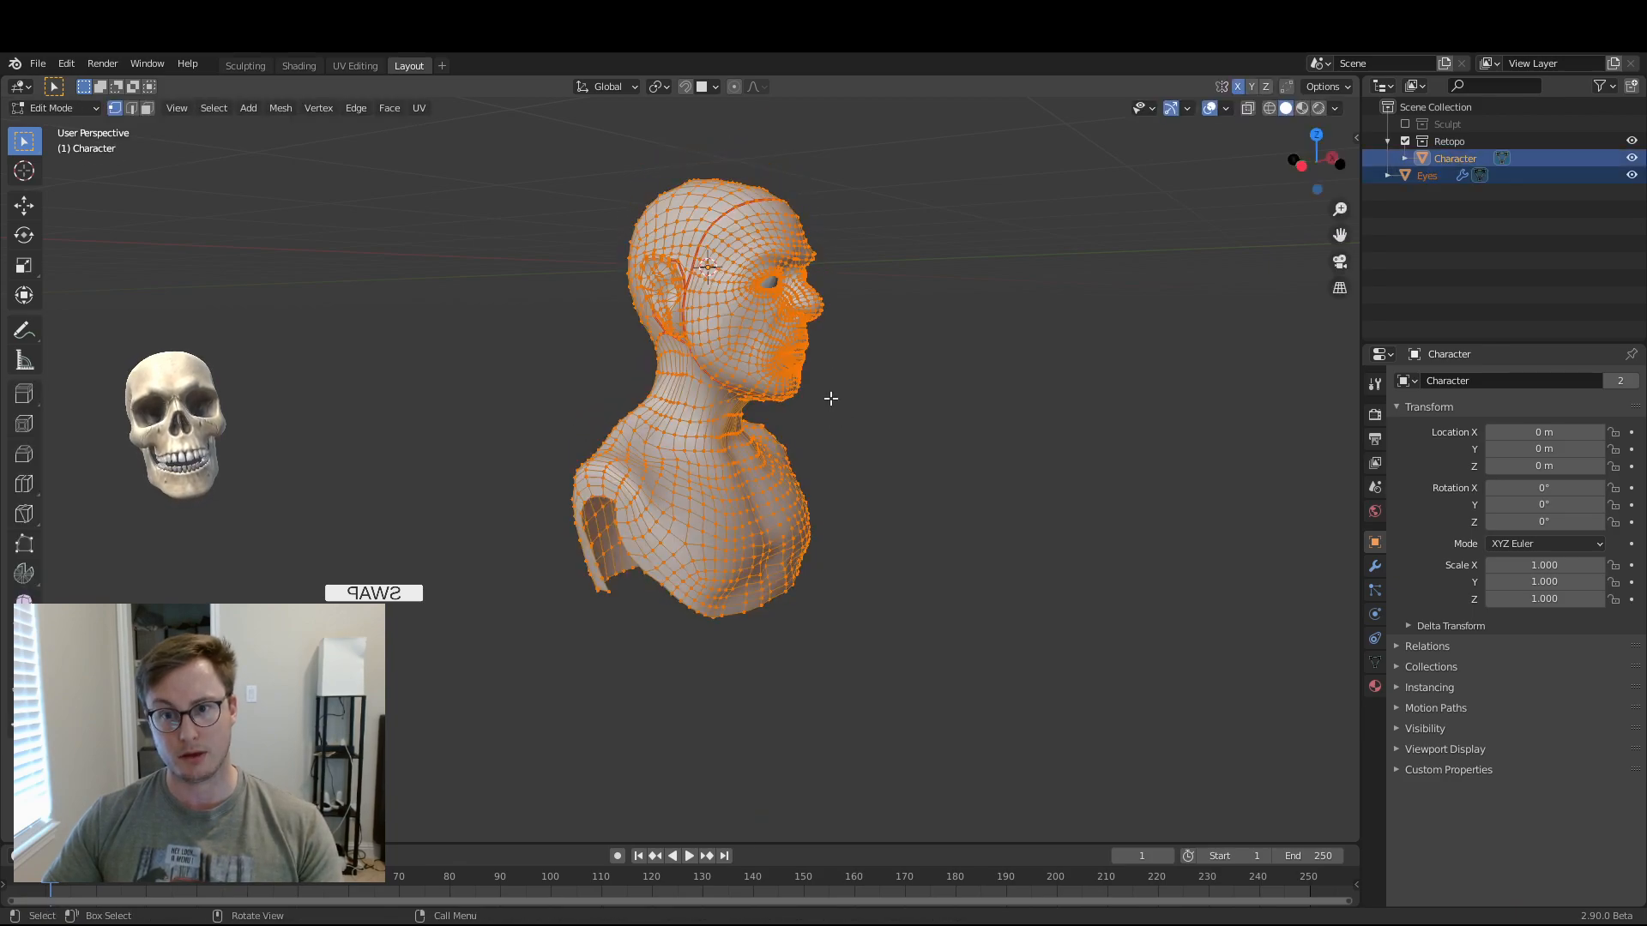
- Raise the whole bust and eye geometry along Z until the chest's base sits near the world origin, and return to Object Mode
{"action": "middle_click_drag", "start_coordinate": [890, 376], "coordinate": [779, 378]}
{"action": "key", "text": "g"}
{"action": "key", "text": "z"}
{"action": "left_click", "coordinate": [796, 262]}
{"action": "middle_click_drag", "start_coordinate": [798, 278], "coordinate": [723, 395], "text": "shift"}
{"action": "key", "text": "Tab"}
- Add a cube at the origin as a size reference and scale its mesh by 0.25 in Edit Mode
{"action": "key", "text": "shift+a"}
{"action": "mouse_move", "coordinate": [813, 366]}
{"action": "left_click", "coordinate": [901, 383]}
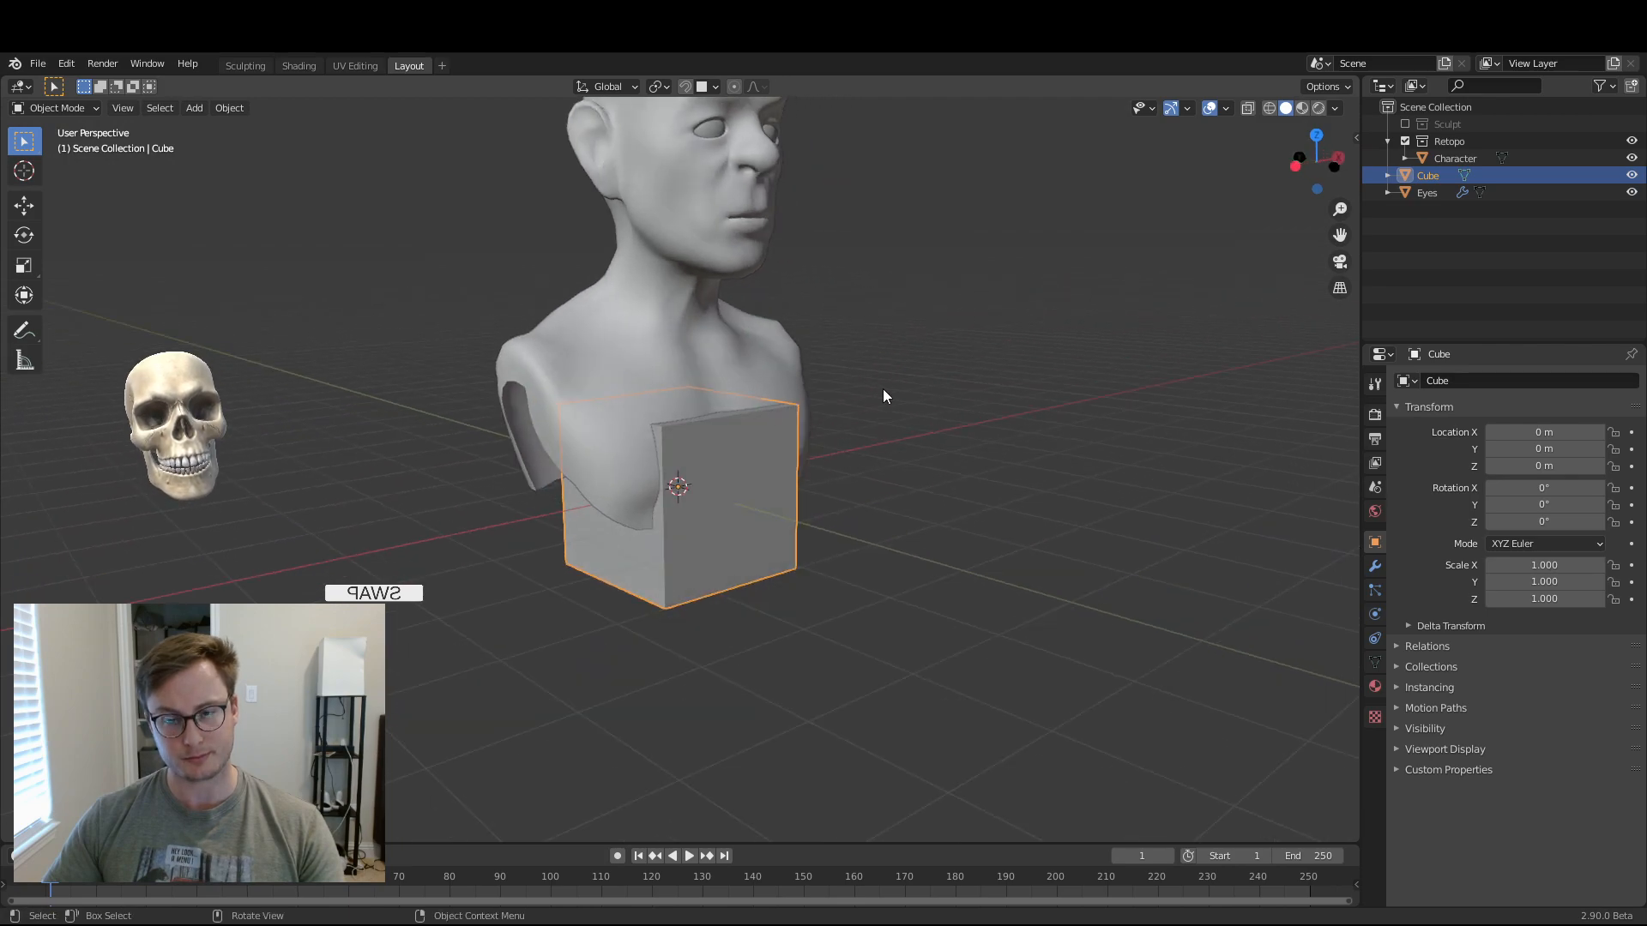
{"action": "key", "text": "Tab"}
{"action": "type", "text": "s.25"}
{"action": "key", "text": "Return"}
{"action": "key", "text": "Tab"}
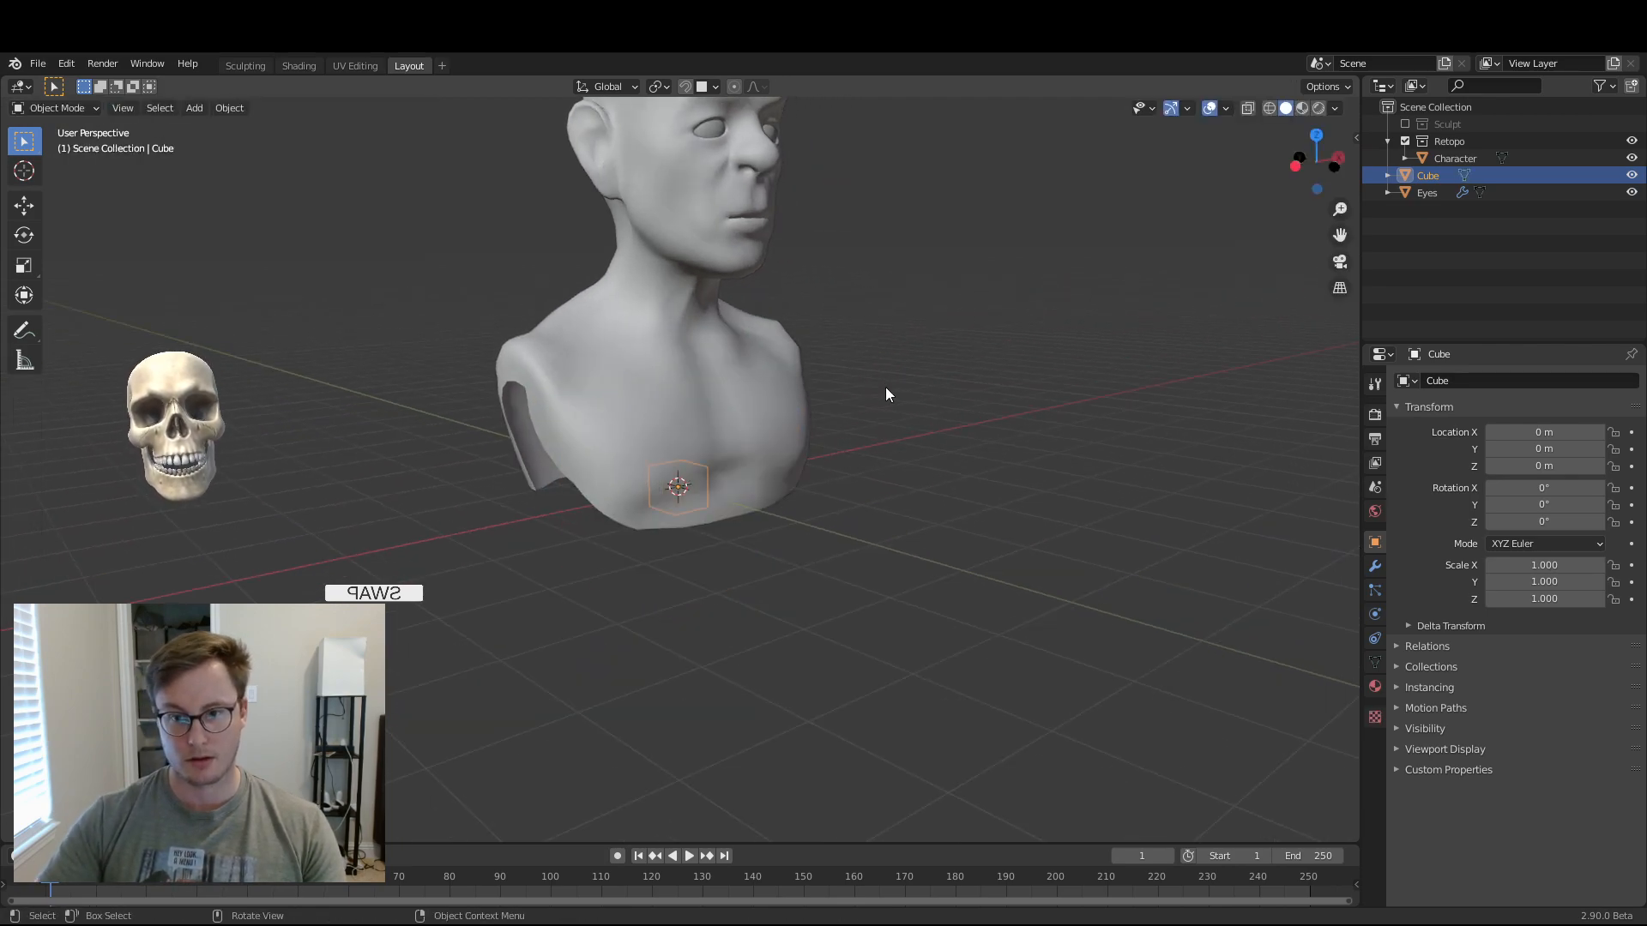
- Select Character and Eyes, set the pivot point to the 3D Cursor, and scale both down to about 0.219
{"action": "left_click", "coordinate": [784, 367]}
{"action": "middle_click_drag", "start_coordinate": [785, 367], "coordinate": [739, 199]}
{"action": "key", "text": "b"}
{"action": "left_click_drag", "start_coordinate": [605, 122], "coordinate": [749, 209]}
{"action": "middle_click_drag", "start_coordinate": [749, 208], "coordinate": [729, 266]}
{"action": "key", "text": "period"}
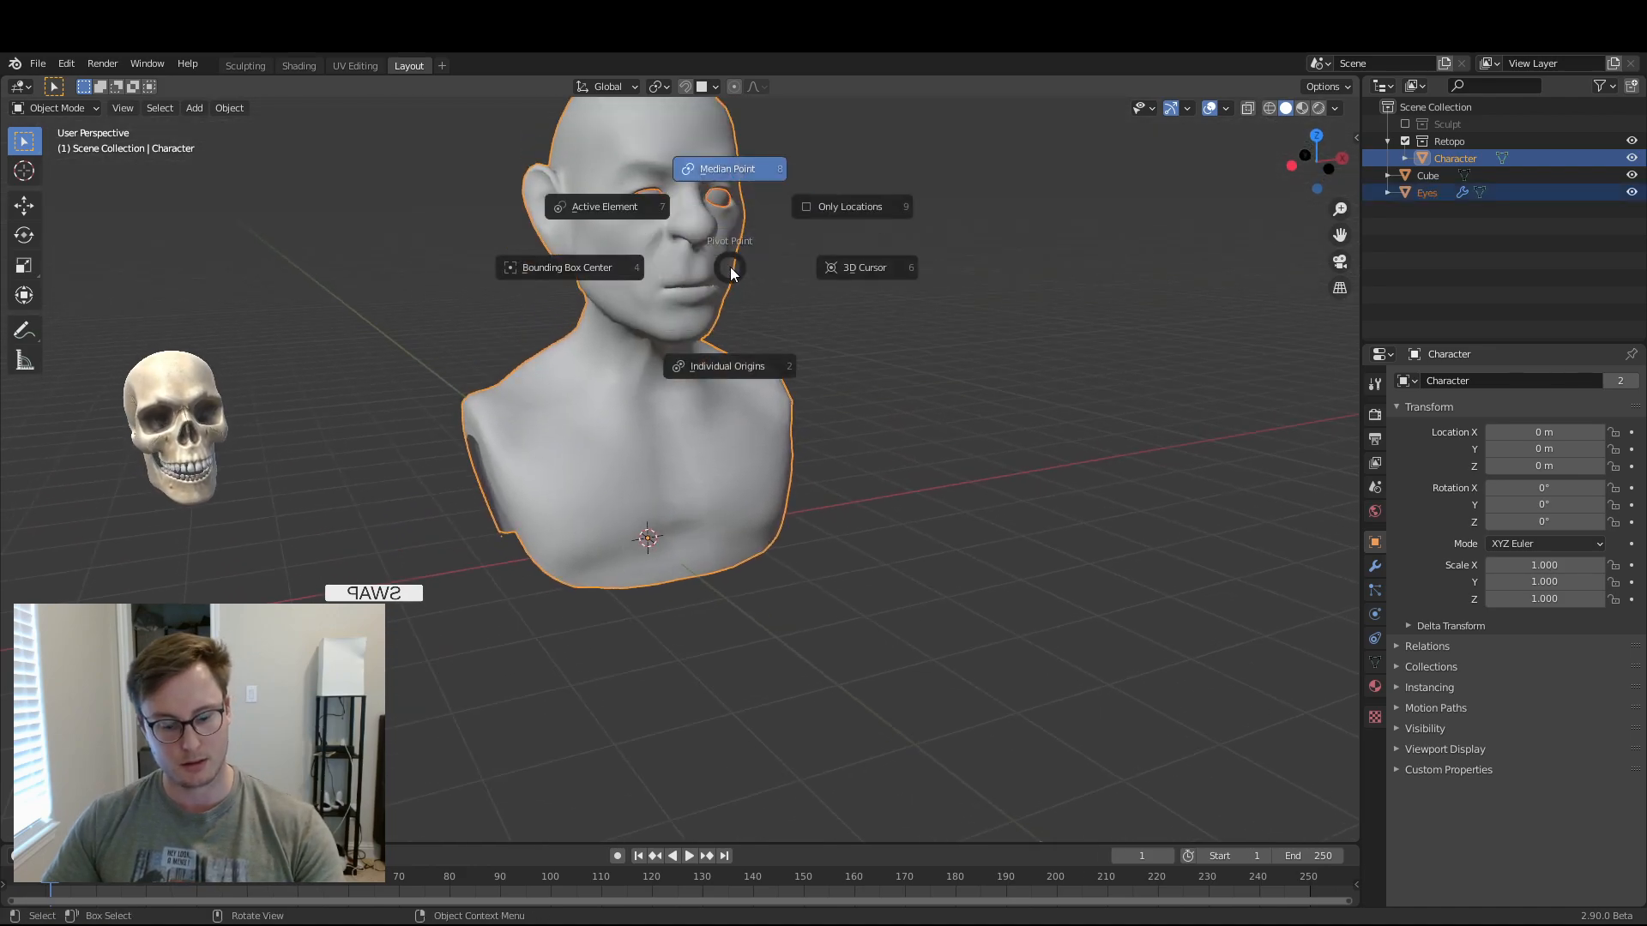
{"action": "left_click", "coordinate": [1044, 227]}
{"action": "key", "text": "s"}
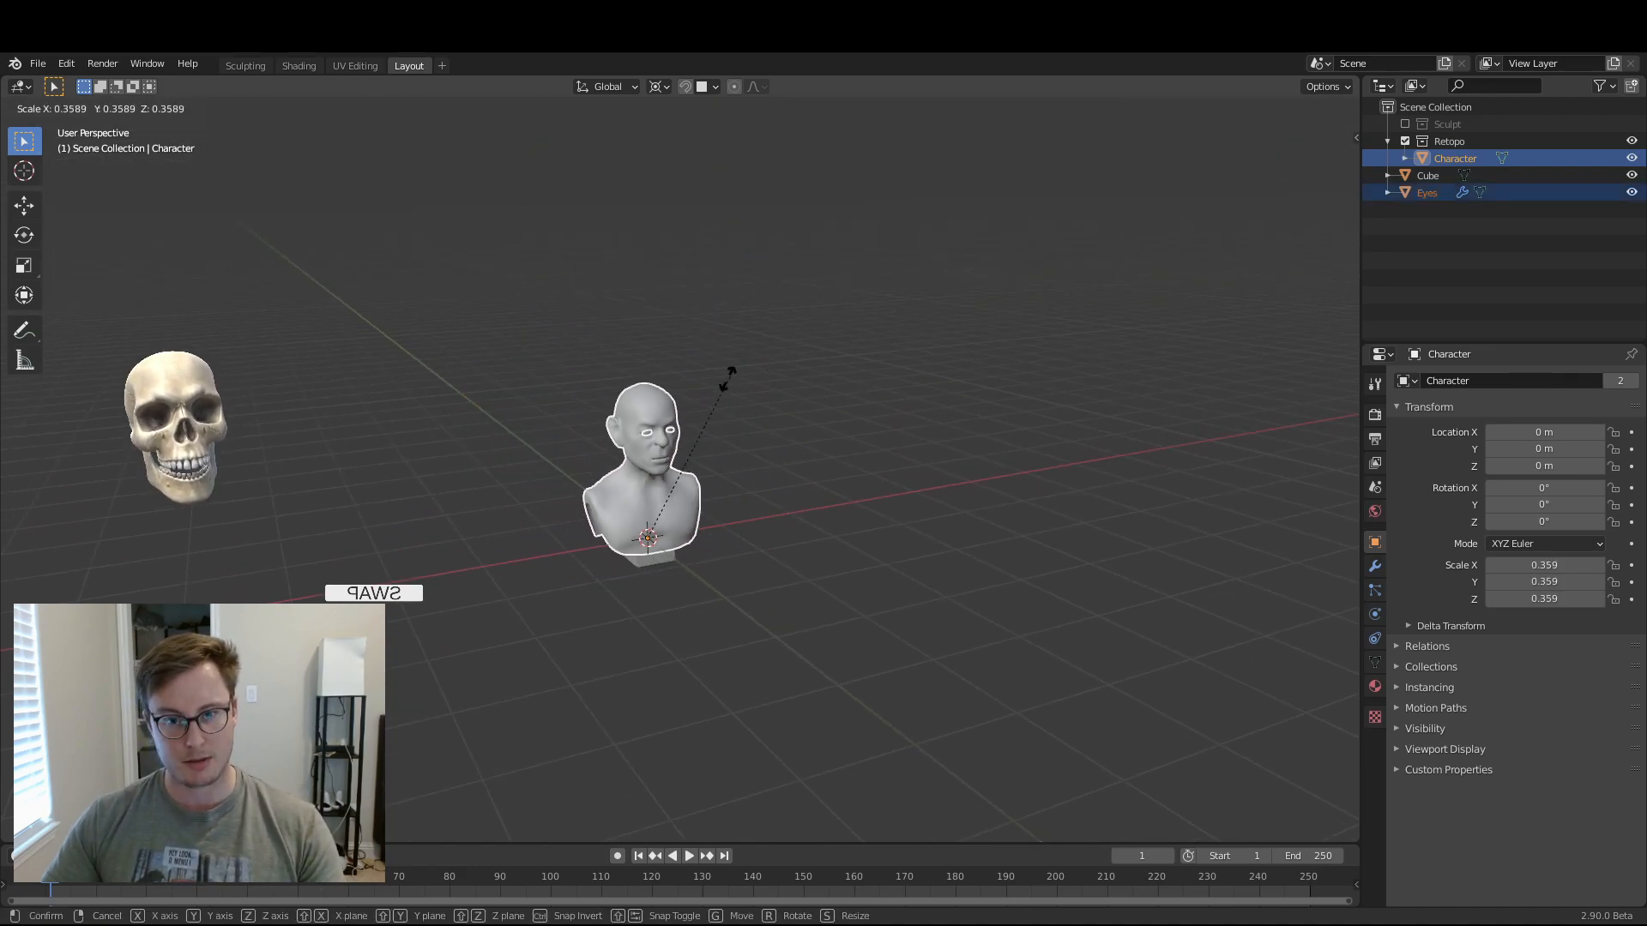
{"action": "left_click", "coordinate": [696, 434]}
{"action": "middle_click_drag", "start_coordinate": [686, 451], "coordinate": [679, 413], "text": "shift"}
- Compare the bust with the cube in front view and shrink Character and Eyes further to a scale of about 0.176
{"action": "key", "text": "KP_1"}
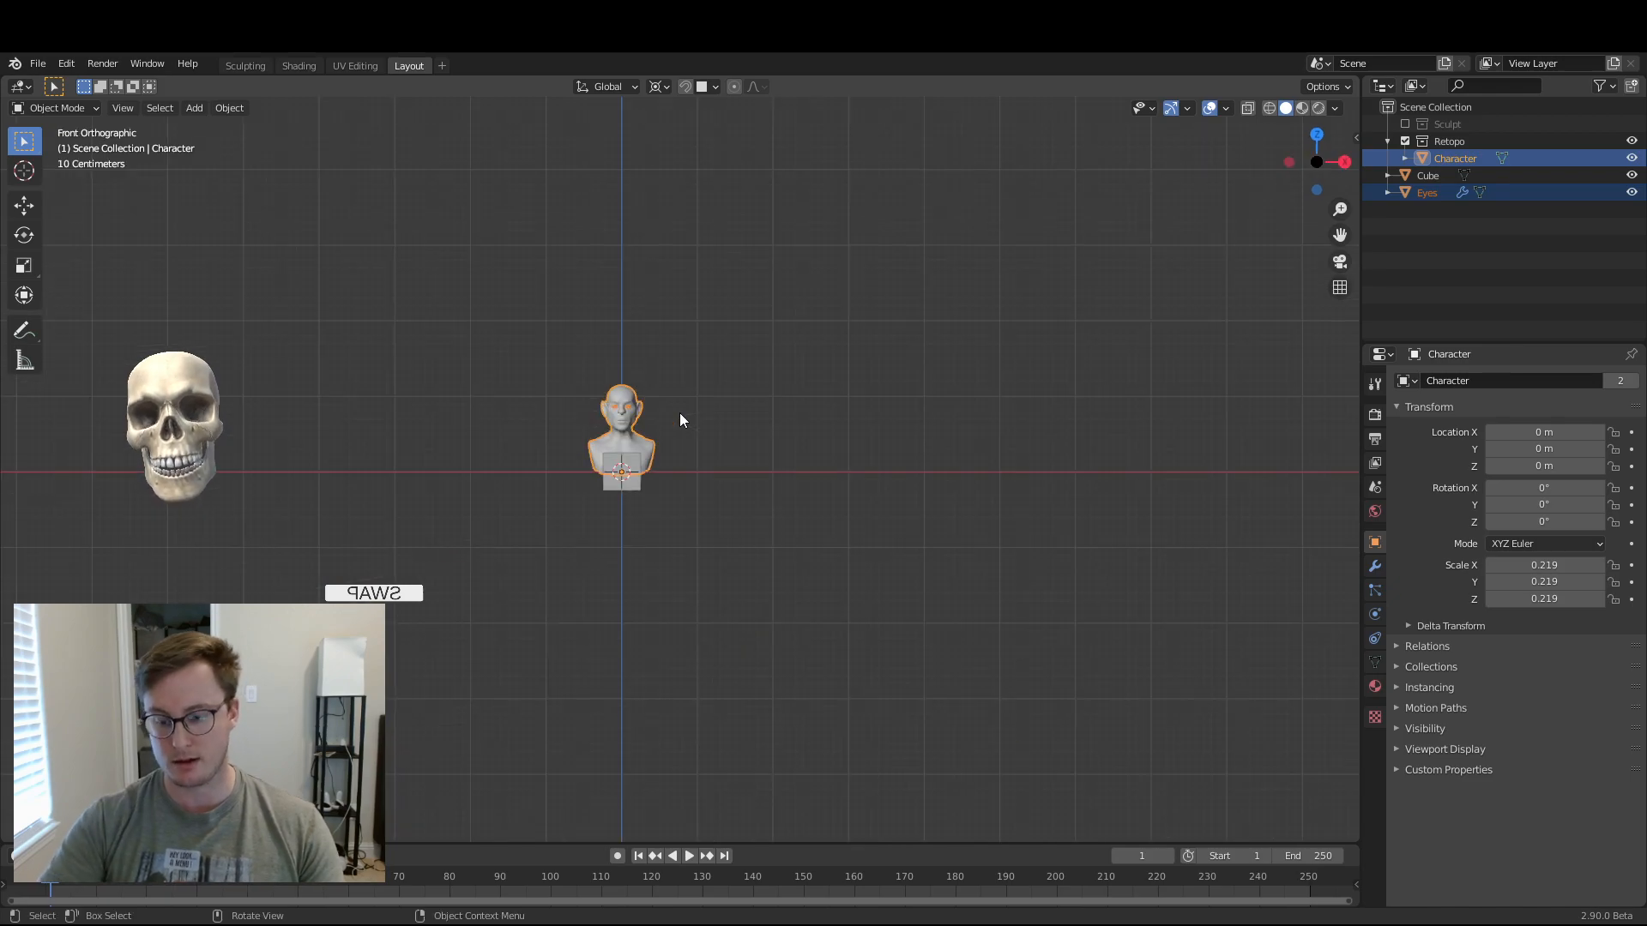
{"action": "middle_click_drag", "start_coordinate": [631, 464], "coordinate": [686, 492], "text": "shift"}
{"action": "scroll", "coordinate": [686, 492], "scroll_direction": "up", "scroll_amount": 9}
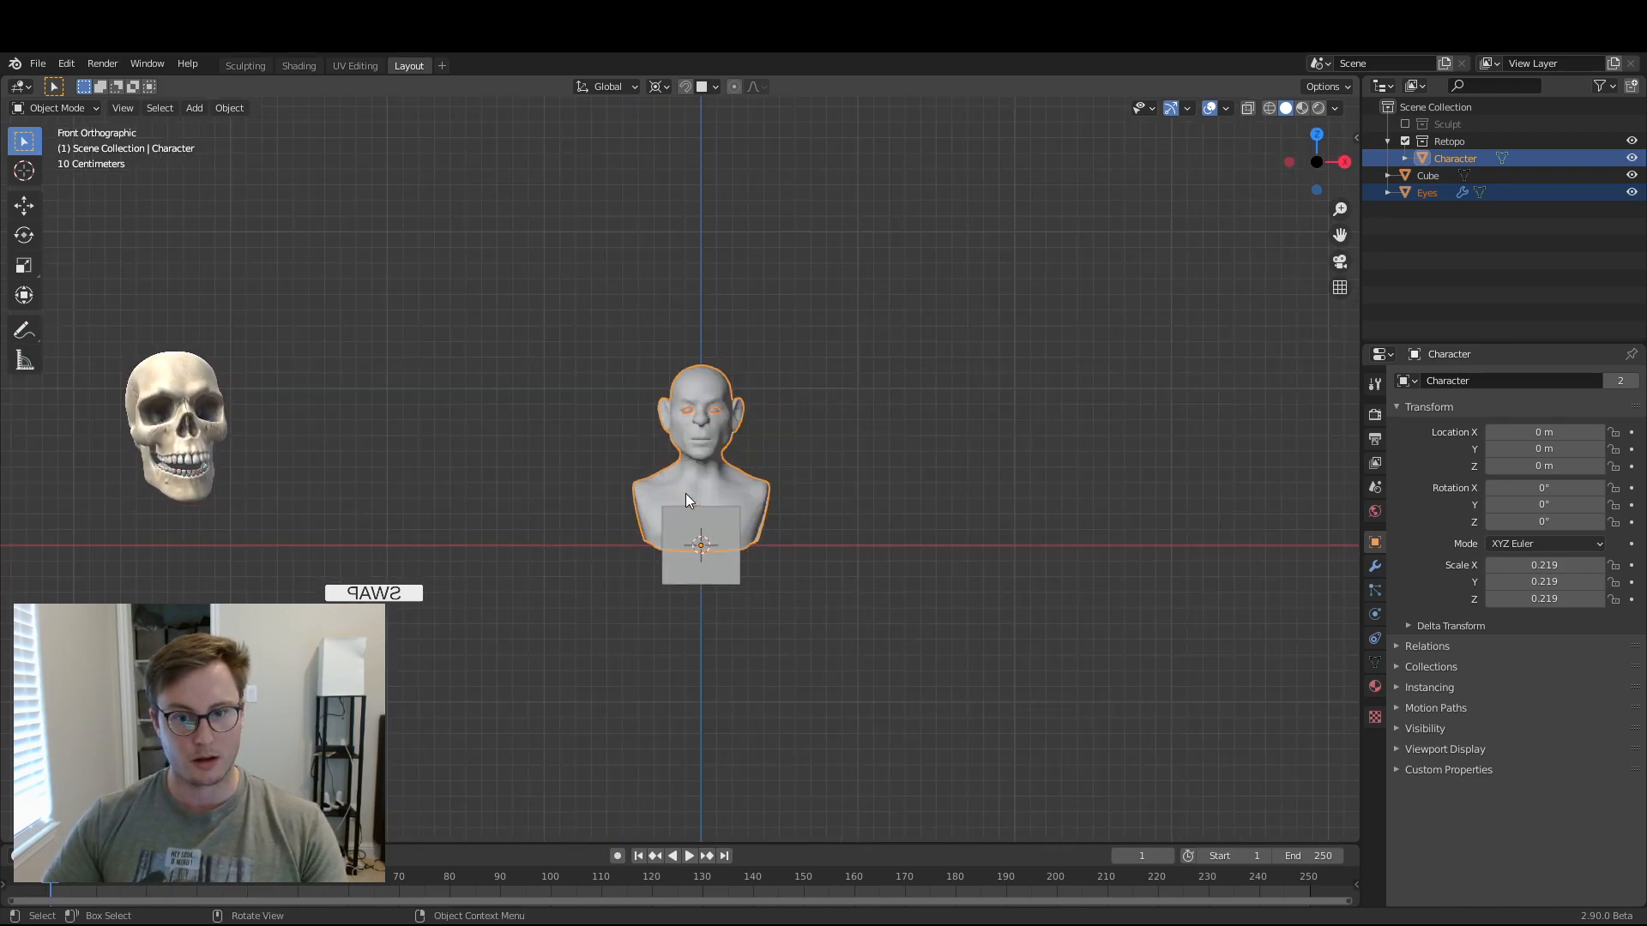
{"action": "middle_click_drag", "start_coordinate": [788, 547], "coordinate": [669, 446], "text": "shift"}
{"action": "key", "text": "s"}
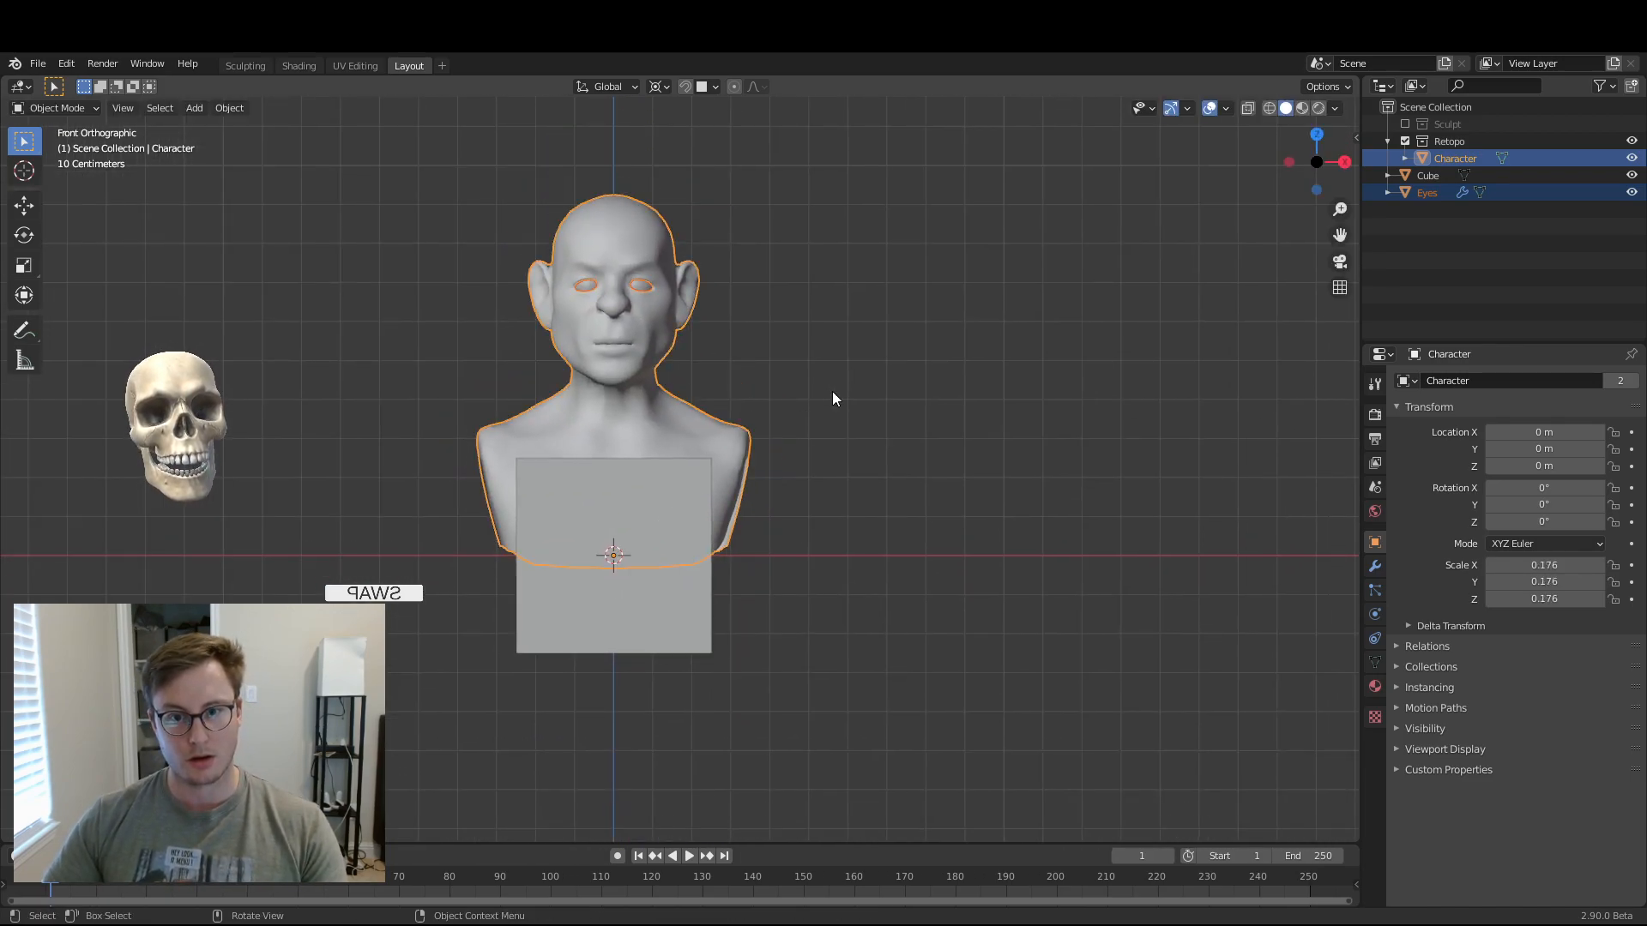
{"action": "left_click", "coordinate": [832, 391]}
{"action": "key", "text": "g"}
{"action": "key", "text": "z"}
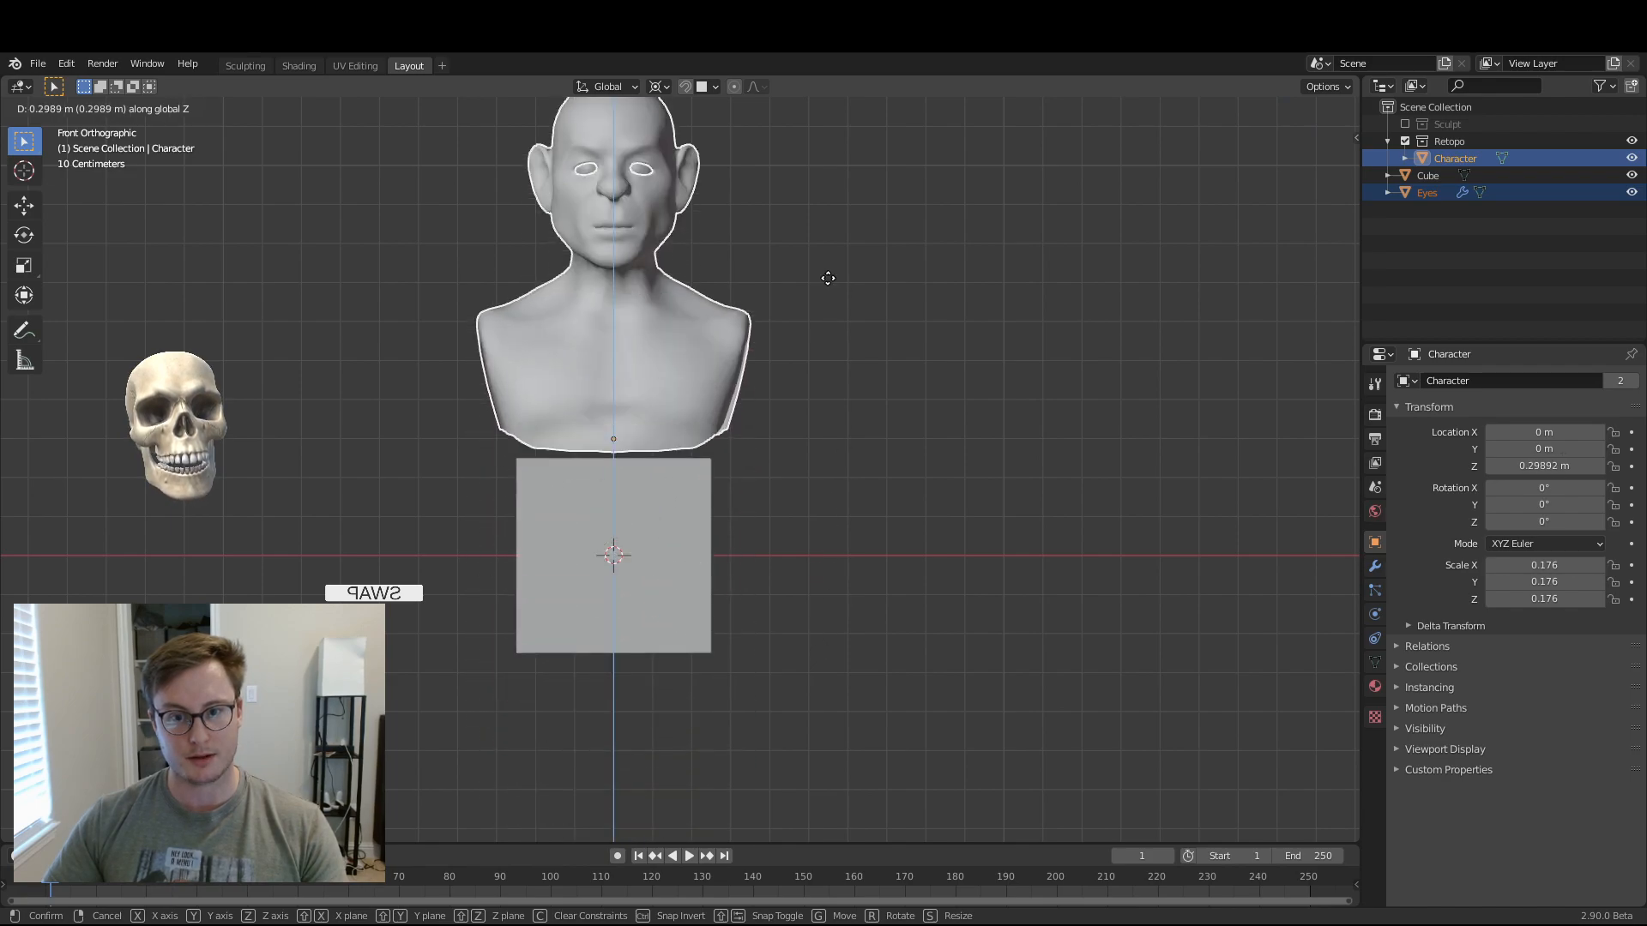
{"action": "right_click", "coordinate": [829, 376]}
- Delete the reference cube
{"action": "middle_click_drag", "start_coordinate": [826, 376], "coordinate": [899, 367]}
{"action": "left_click", "coordinate": [1038, 625]}
{"action": "key", "text": "x"}
{"action": "left_click", "coordinate": [1042, 638]}
{"action": "middle_click_drag", "start_coordinate": [1084, 492], "coordinate": [883, 477], "text": "shift"}
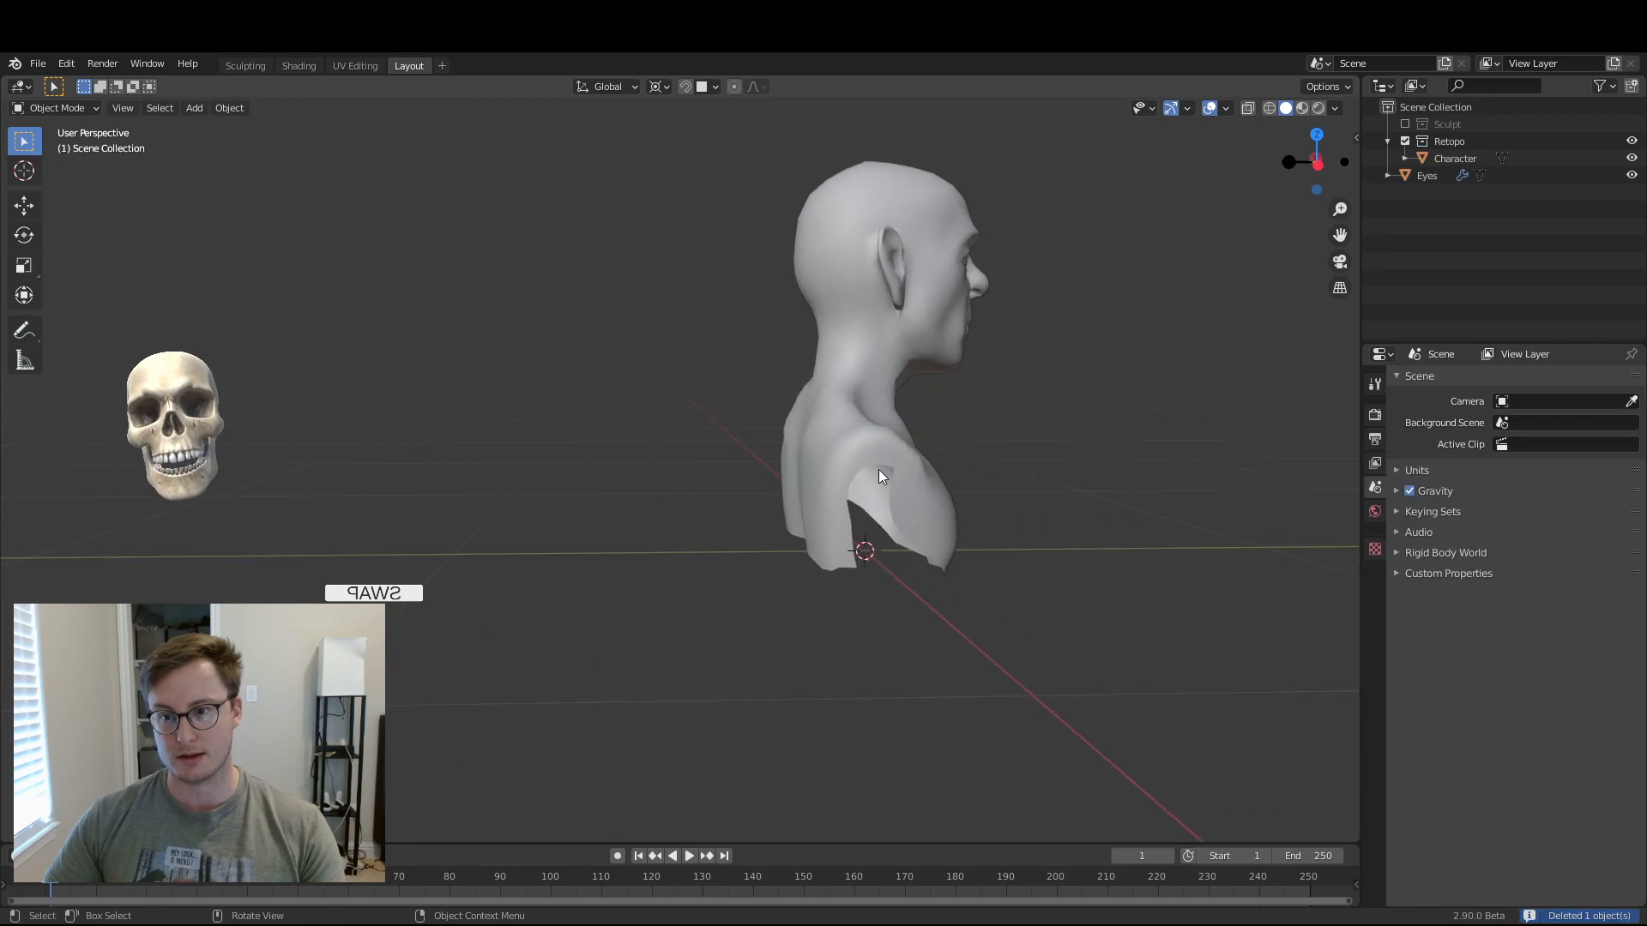
- Select Character and Eyes, apply their scale, and save the file
{"action": "left_click", "coordinate": [883, 473]}
{"action": "key", "text": "a"}
{"action": "middle_click_drag", "start_coordinate": [930, 413], "coordinate": [952, 446]}
{"action": "key", "text": "ctrl+a"}
{"action": "key", "text": "s"}
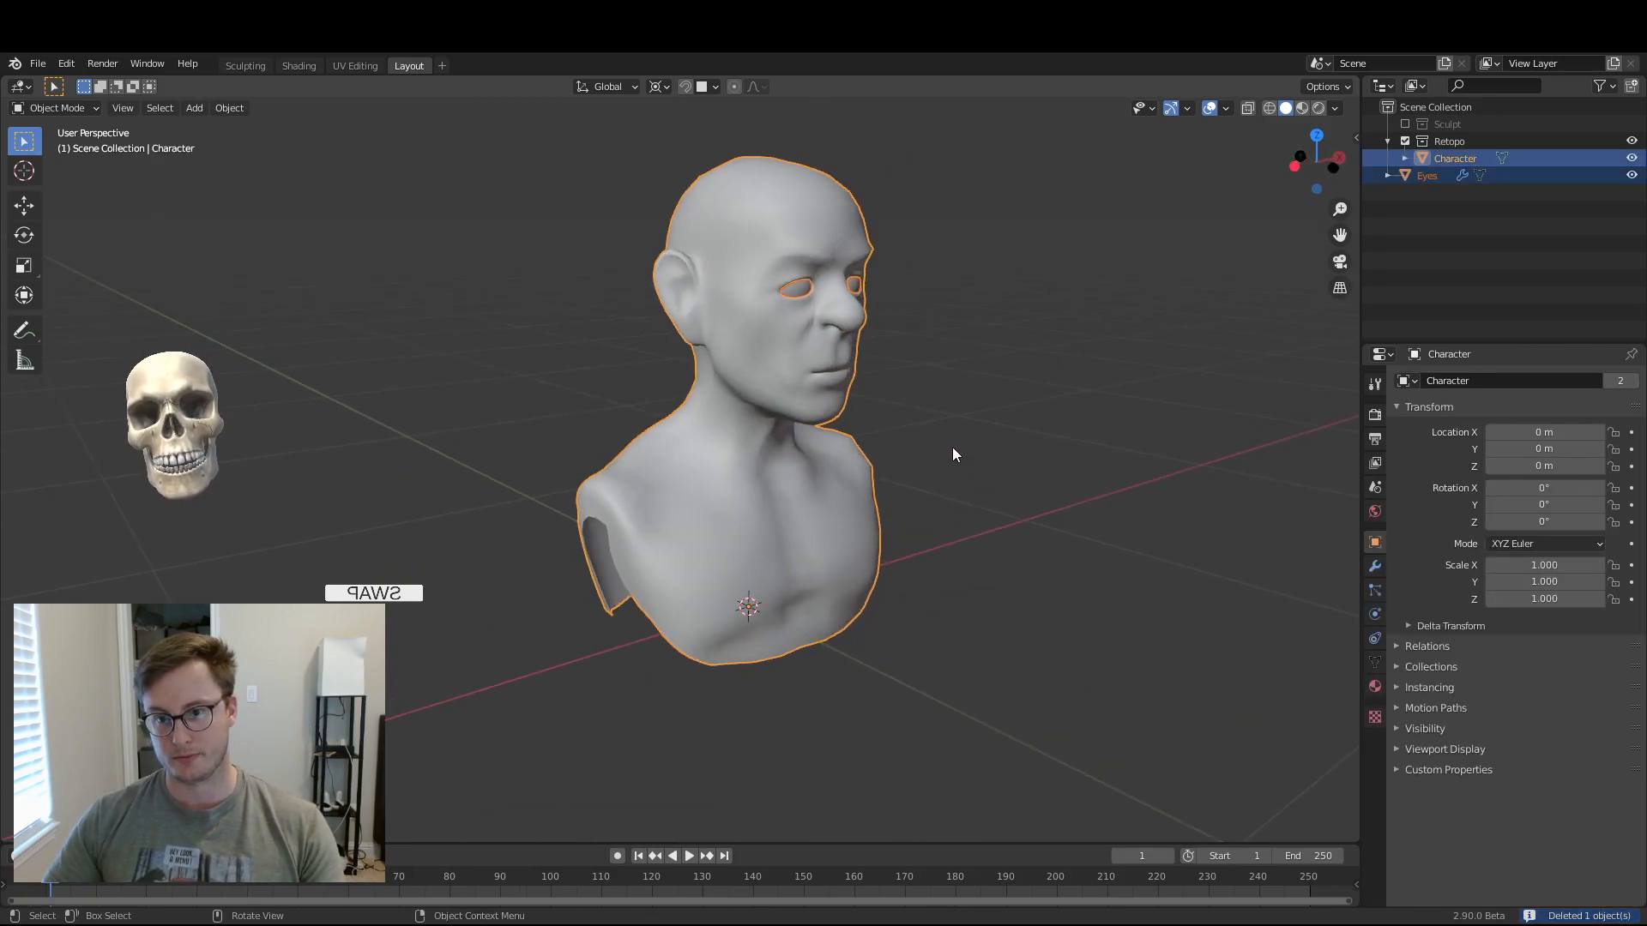
{"action": "key", "text": "ctrl+a"}
{"action": "left_click", "coordinate": [952, 448]}
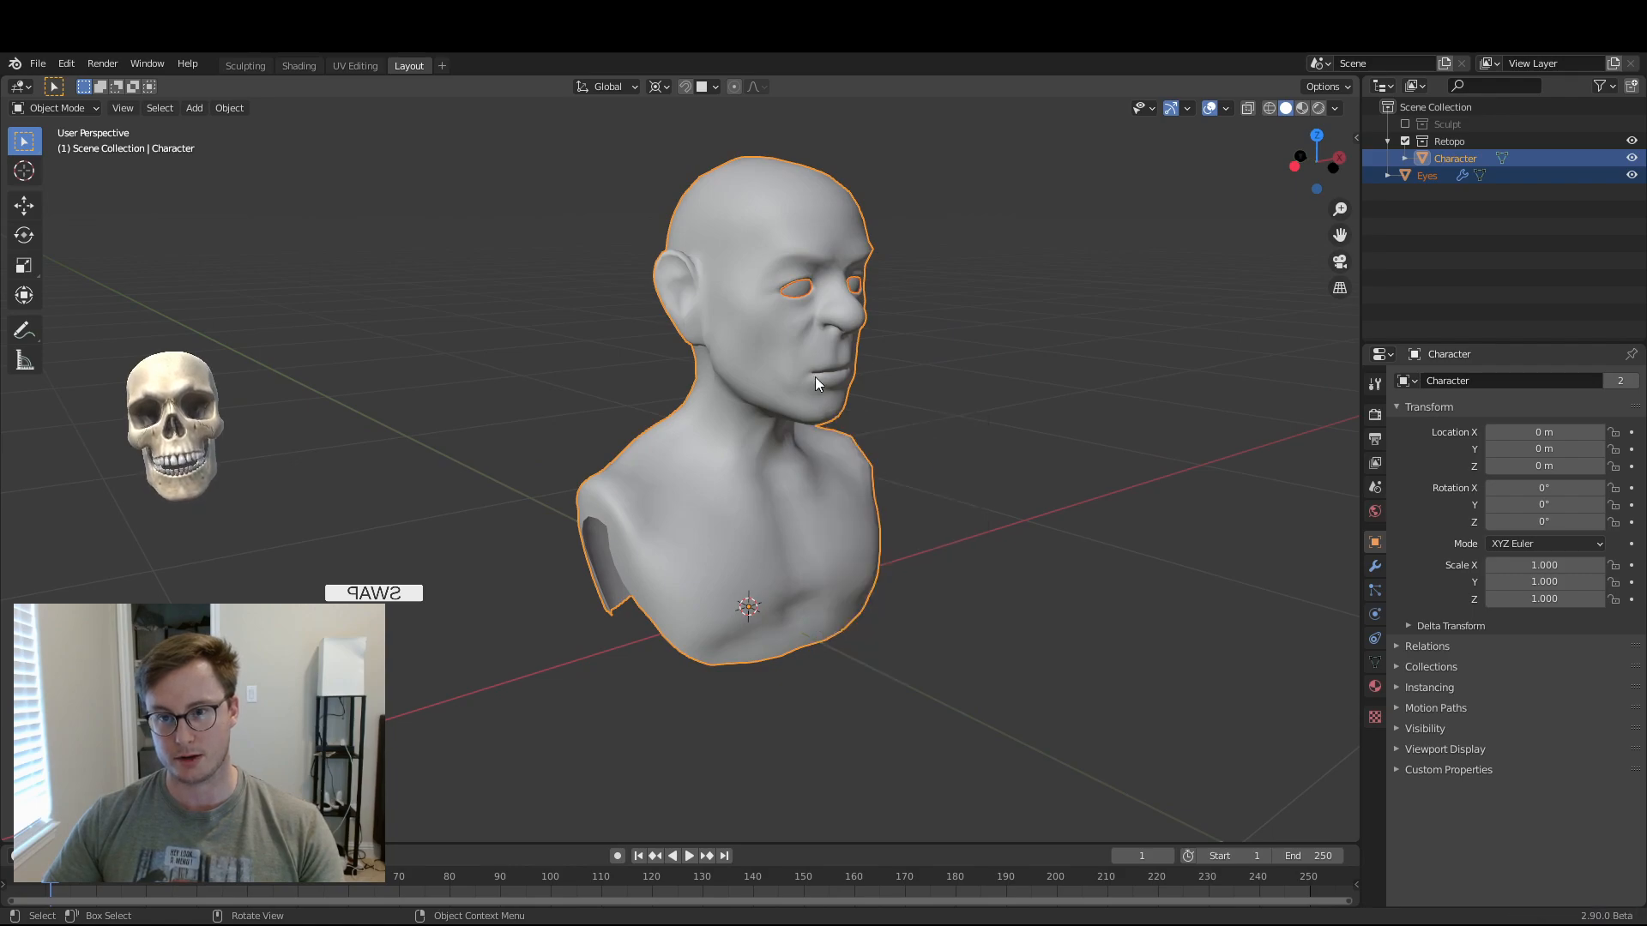
{"action": "left_click", "coordinate": [805, 288]}
{"action": "middle_click_drag", "start_coordinate": [805, 288], "coordinate": [850, 383]}
{"action": "key", "text": "ctrl+s"}
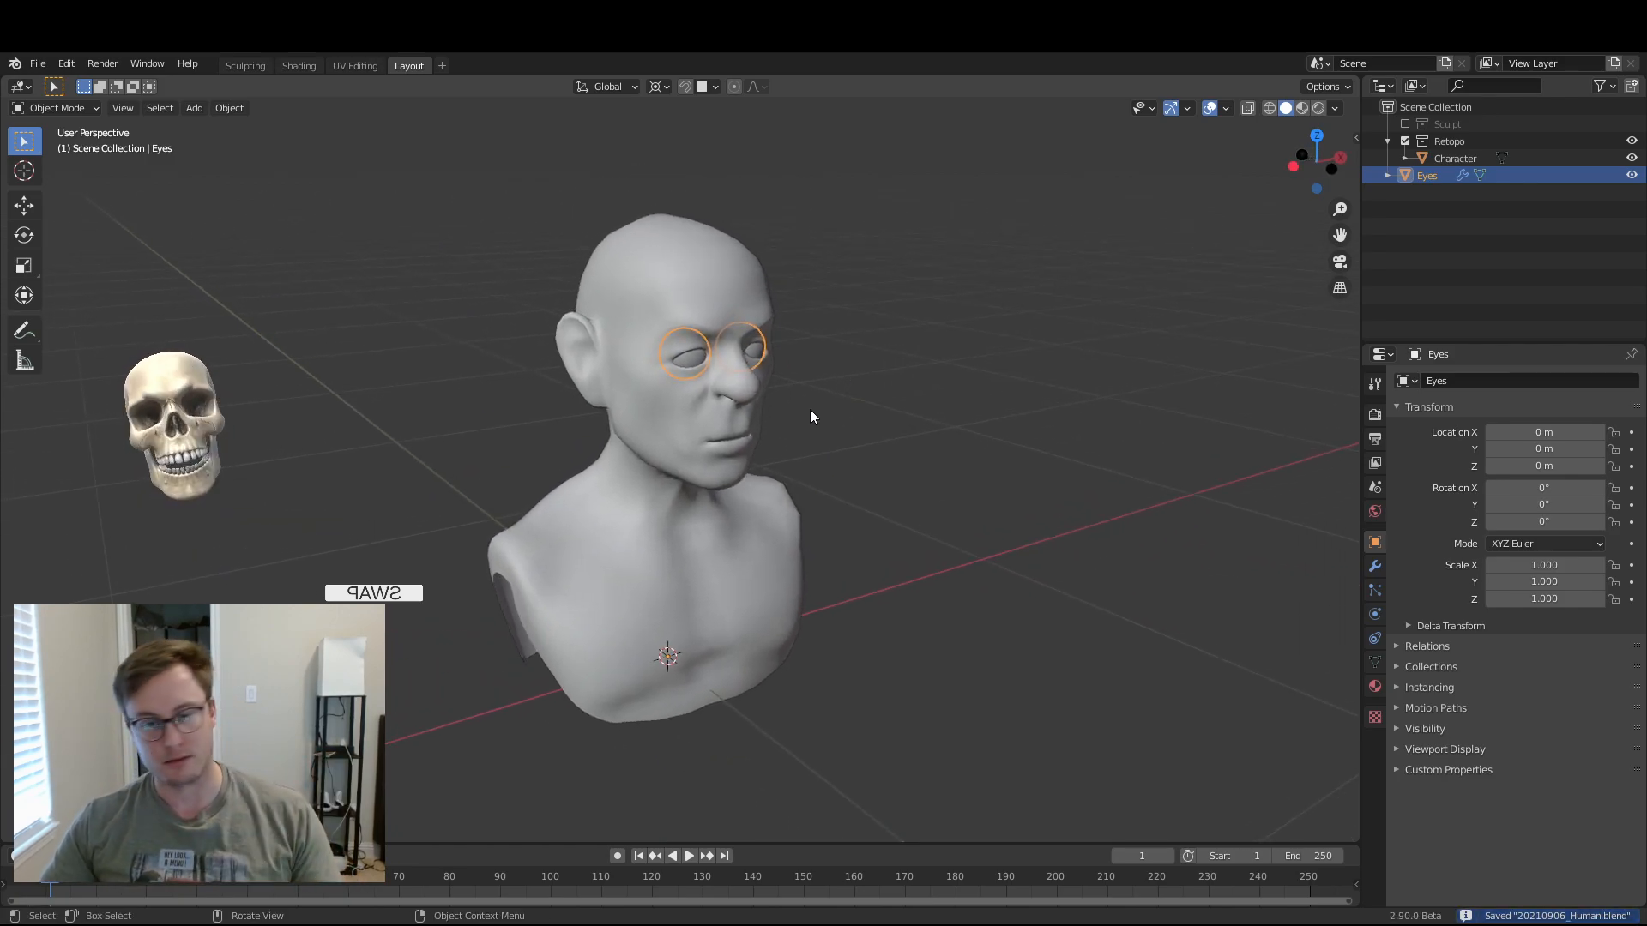
- Open the Faceit add-on and register the Character and Eyes objects together as face objects
{"action": "middle_click_drag", "start_coordinate": [816, 408], "coordinate": [743, 410]}
{"action": "left_click", "coordinate": [743, 410]}
{"action": "key", "text": "n"}
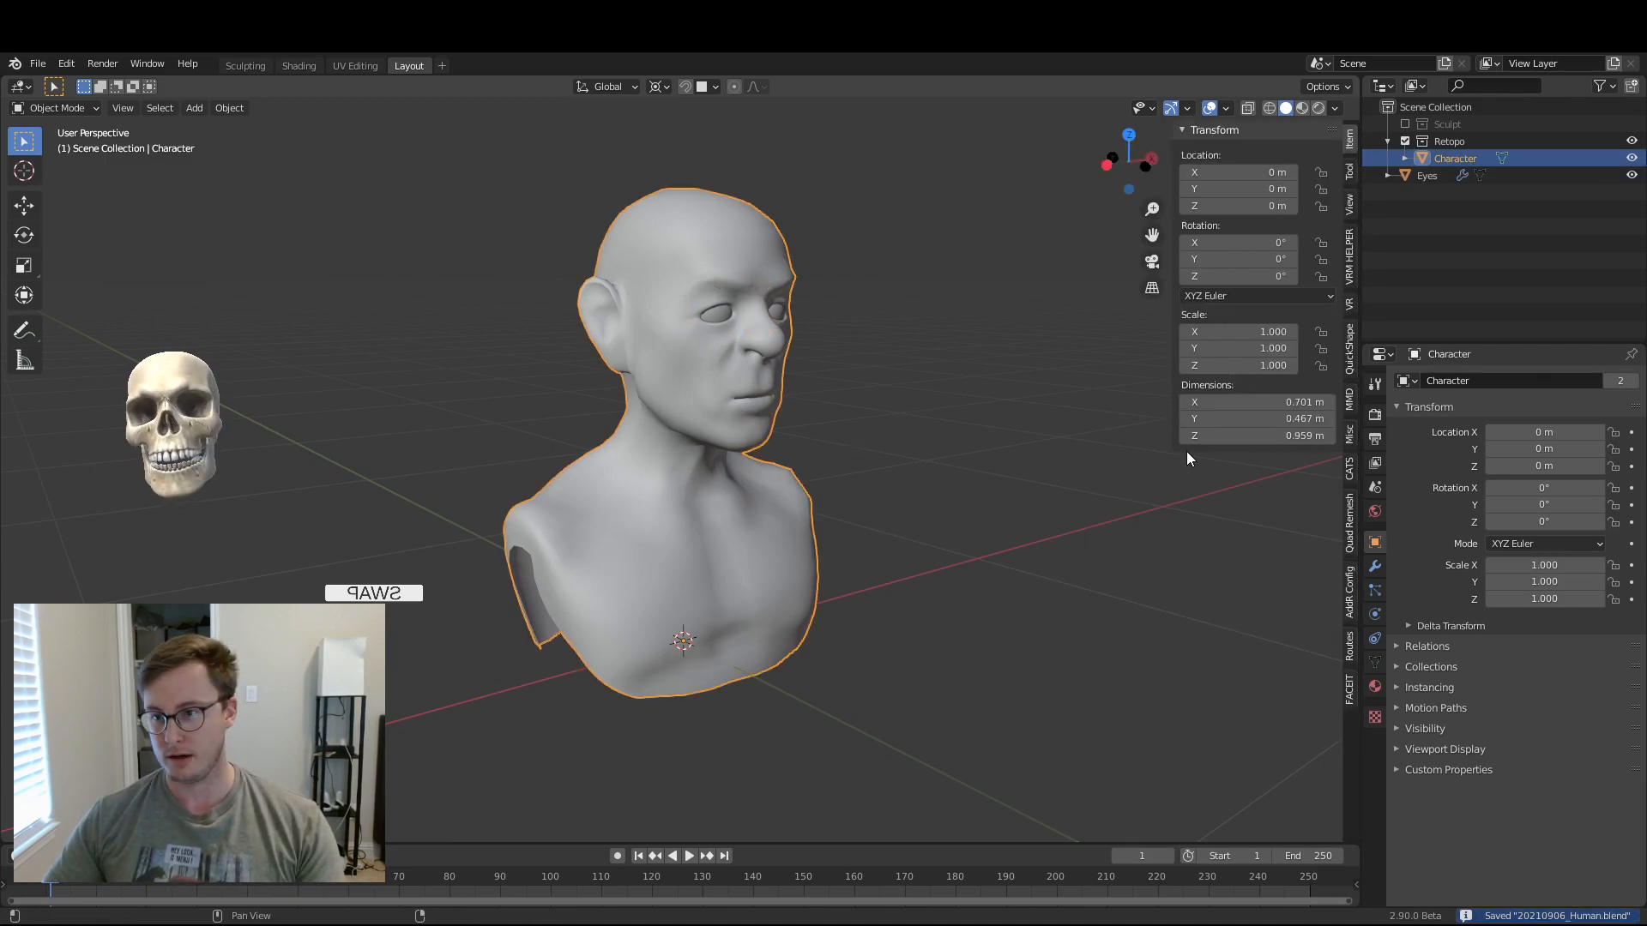
{"action": "left_click", "coordinate": [1350, 691]}
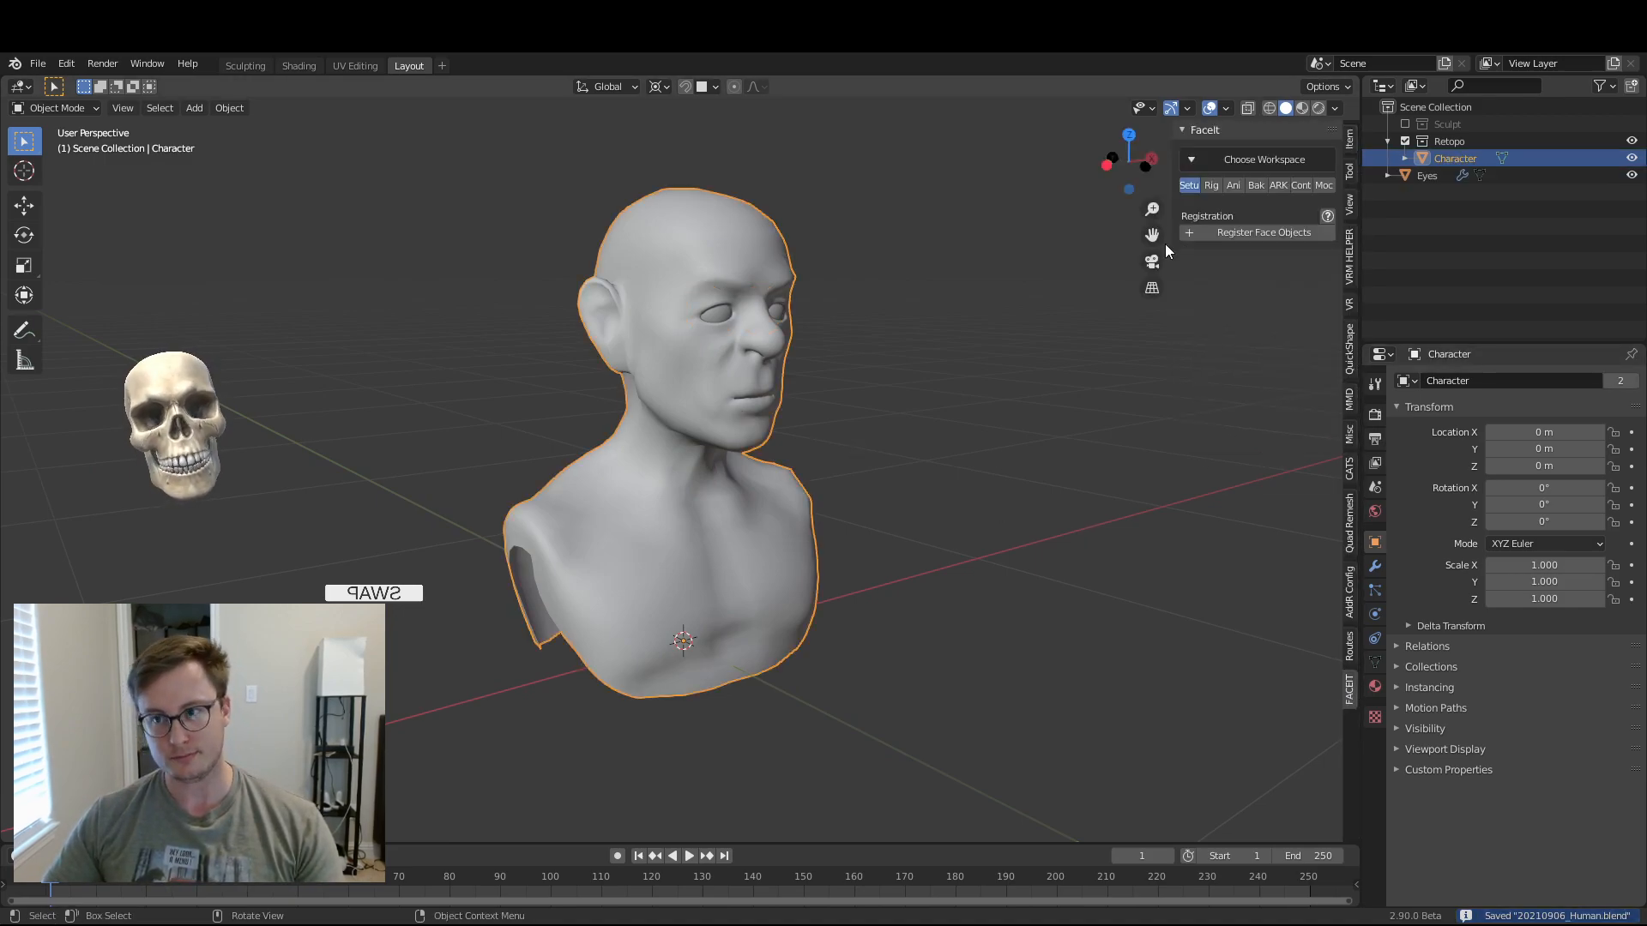
{"action": "key", "text": "b"}
{"action": "left_click_drag", "start_coordinate": [734, 268], "coordinate": [1162, 305]}
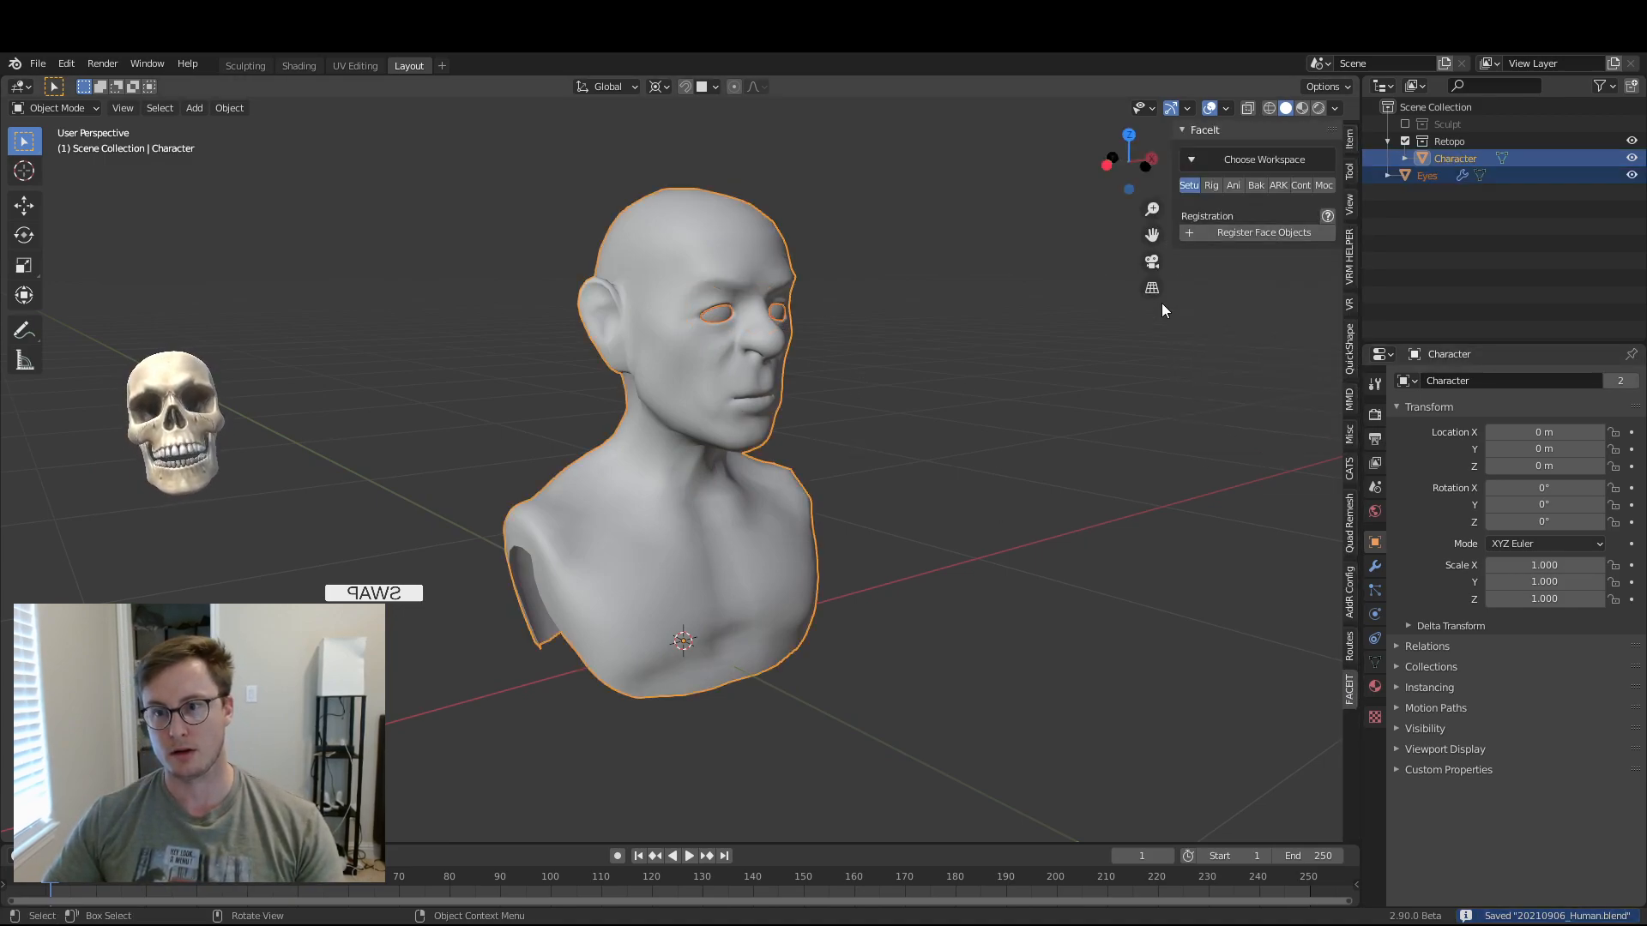
{"action": "left_click", "coordinate": [1248, 232]}
- Assign the Character object to Faceit's mandatory Main face vertex group
{"action": "middle_click_drag", "start_coordinate": [746, 392], "coordinate": [867, 448]}
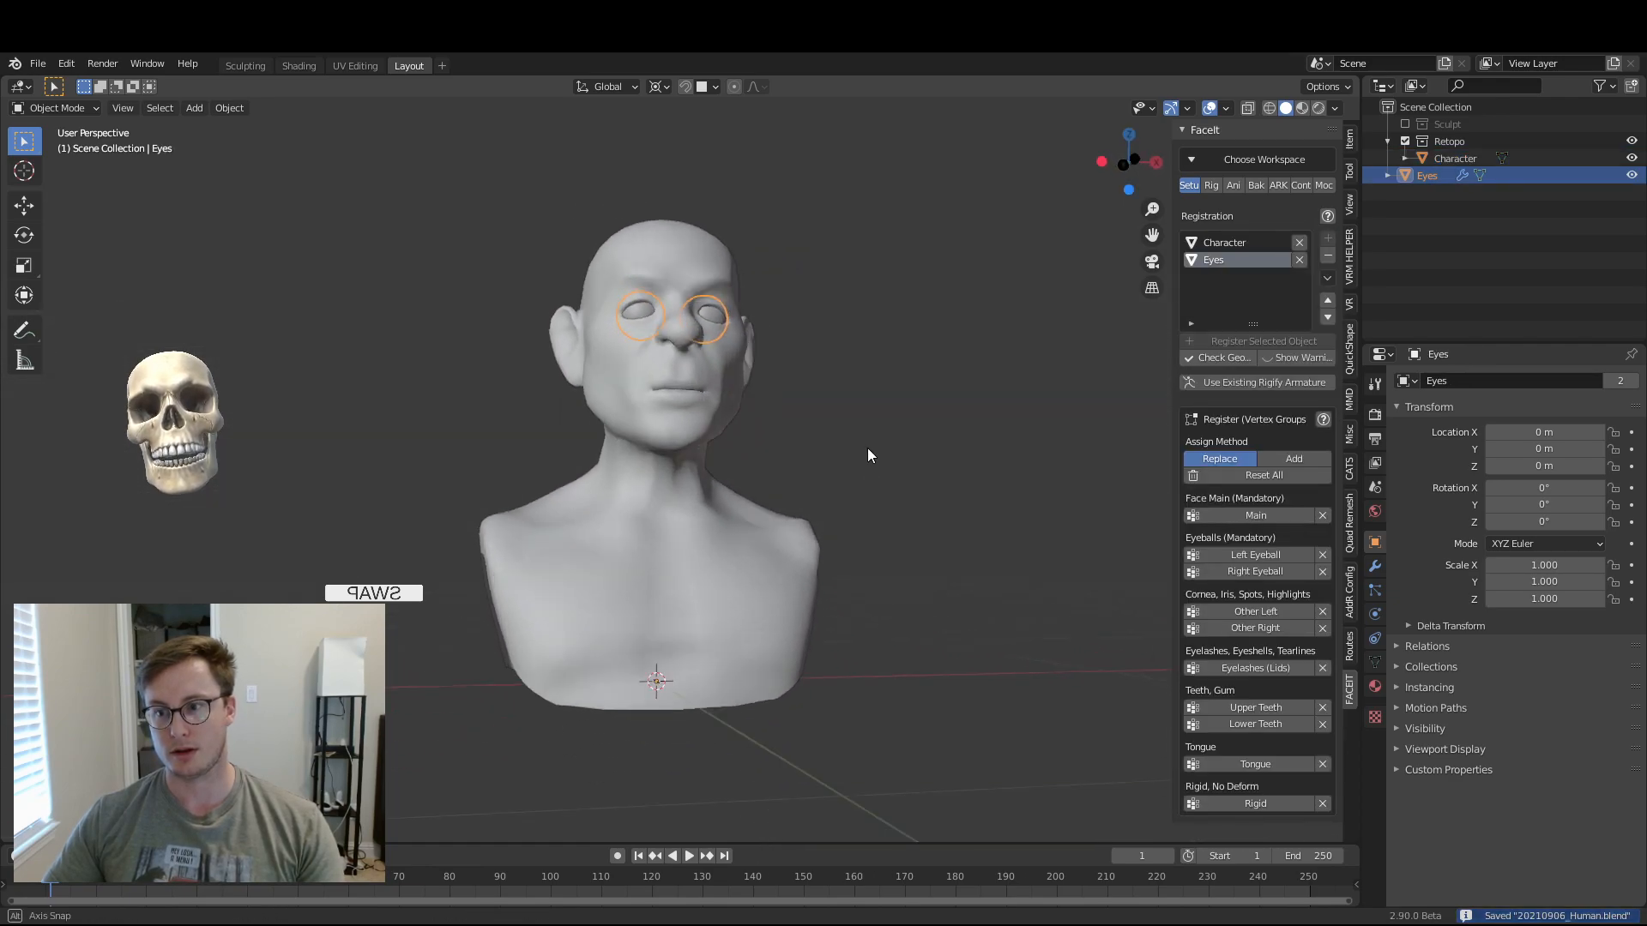
{"action": "left_click", "coordinate": [690, 451]}
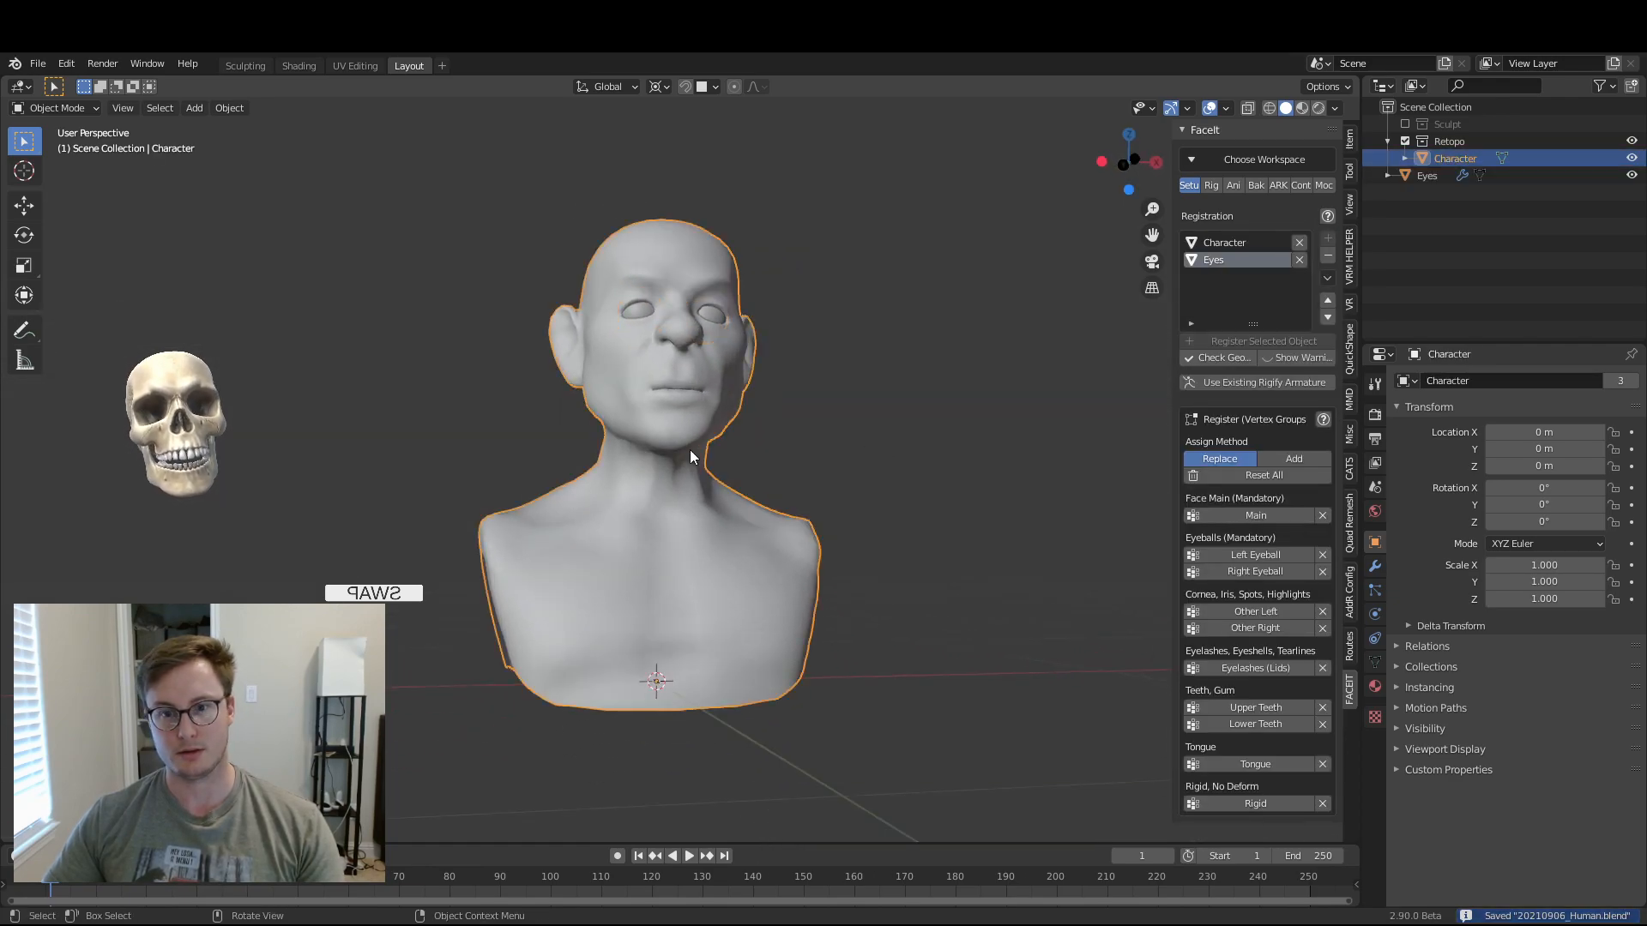
{"action": "left_click", "coordinate": [1280, 515]}
- Select Eyes, check its geometry in wireframe, and apply its Mirror modifier in Object Mode
{"action": "scroll", "coordinate": [852, 537], "scroll_direction": "up", "scroll_amount": 5}
{"action": "left_click", "coordinate": [803, 471]}
{"action": "middle_click_drag", "start_coordinate": [802, 471], "coordinate": [924, 523]}
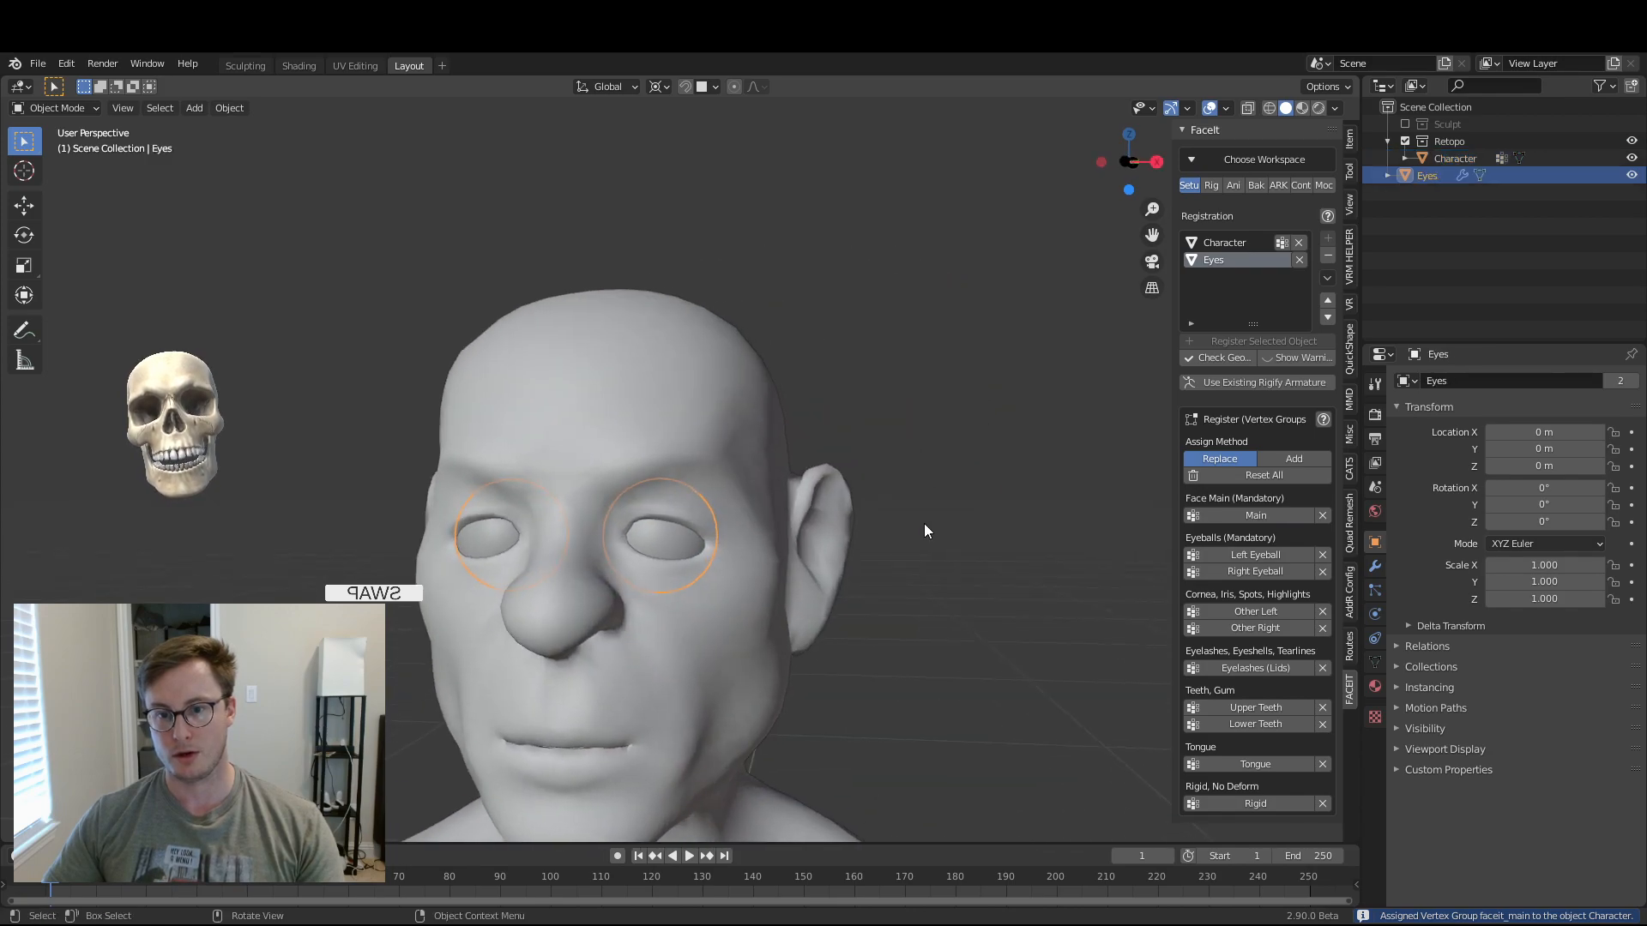
{"action": "key", "text": "Tab"}
{"action": "key", "text": "shift+z"}
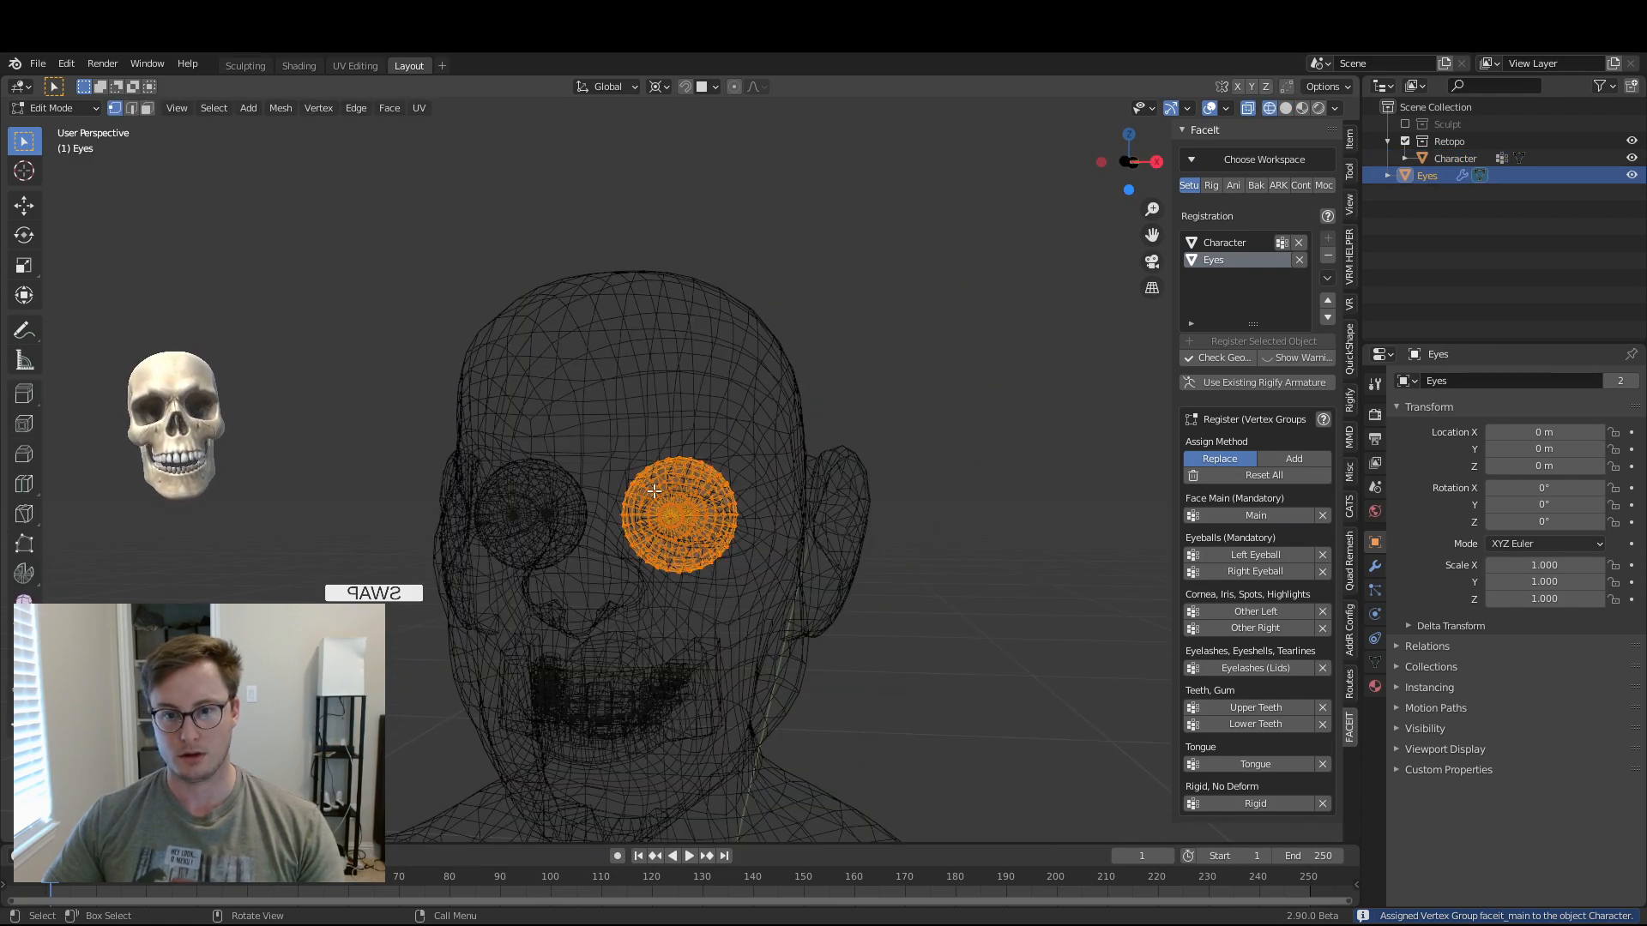
{"action": "key", "text": "Tab"}
{"action": "left_click", "coordinate": [1376, 566]}
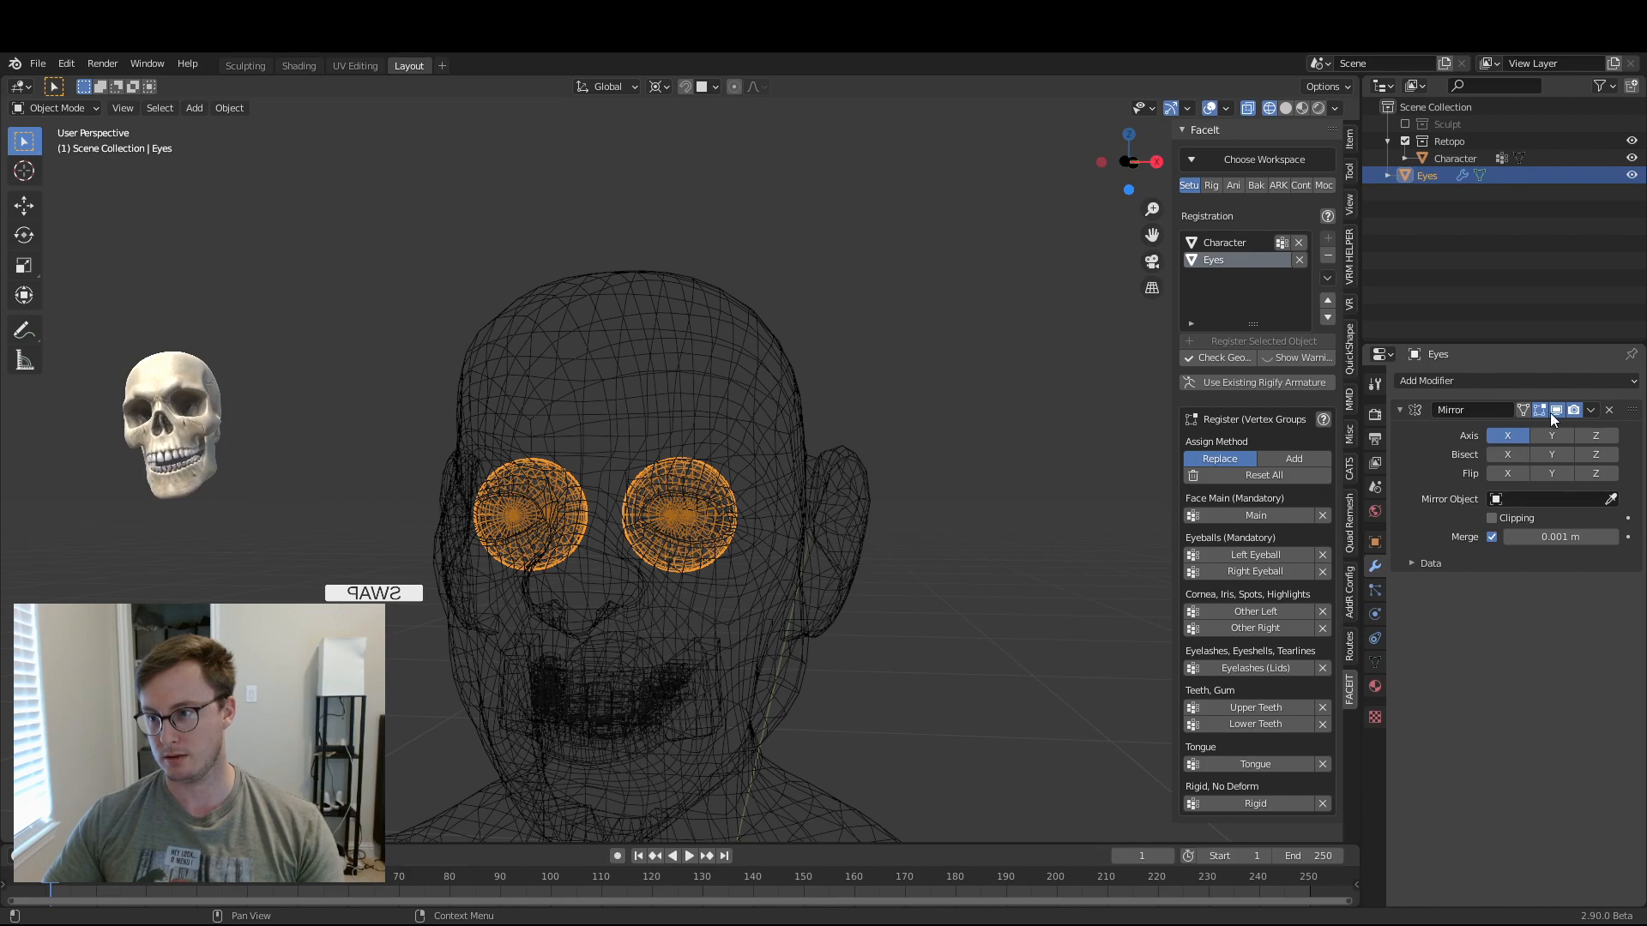
{"action": "left_click", "coordinate": [1592, 413]}
{"action": "left_click", "coordinate": [1533, 429]}
- In Edit Mode, select all linked vertices of the character's left eye and assign them to Faceit's Left Eyeball group
{"action": "middle_click_drag", "start_coordinate": [736, 487], "coordinate": [771, 512]}
{"action": "key", "text": "Tab"}
{"action": "left_click", "coordinate": [703, 540]}
{"action": "left_click_drag", "start_coordinate": [668, 452], "coordinate": [673, 471]}
{"action": "key", "text": "ctrl+l"}
{"action": "left_click", "coordinate": [1249, 554]}
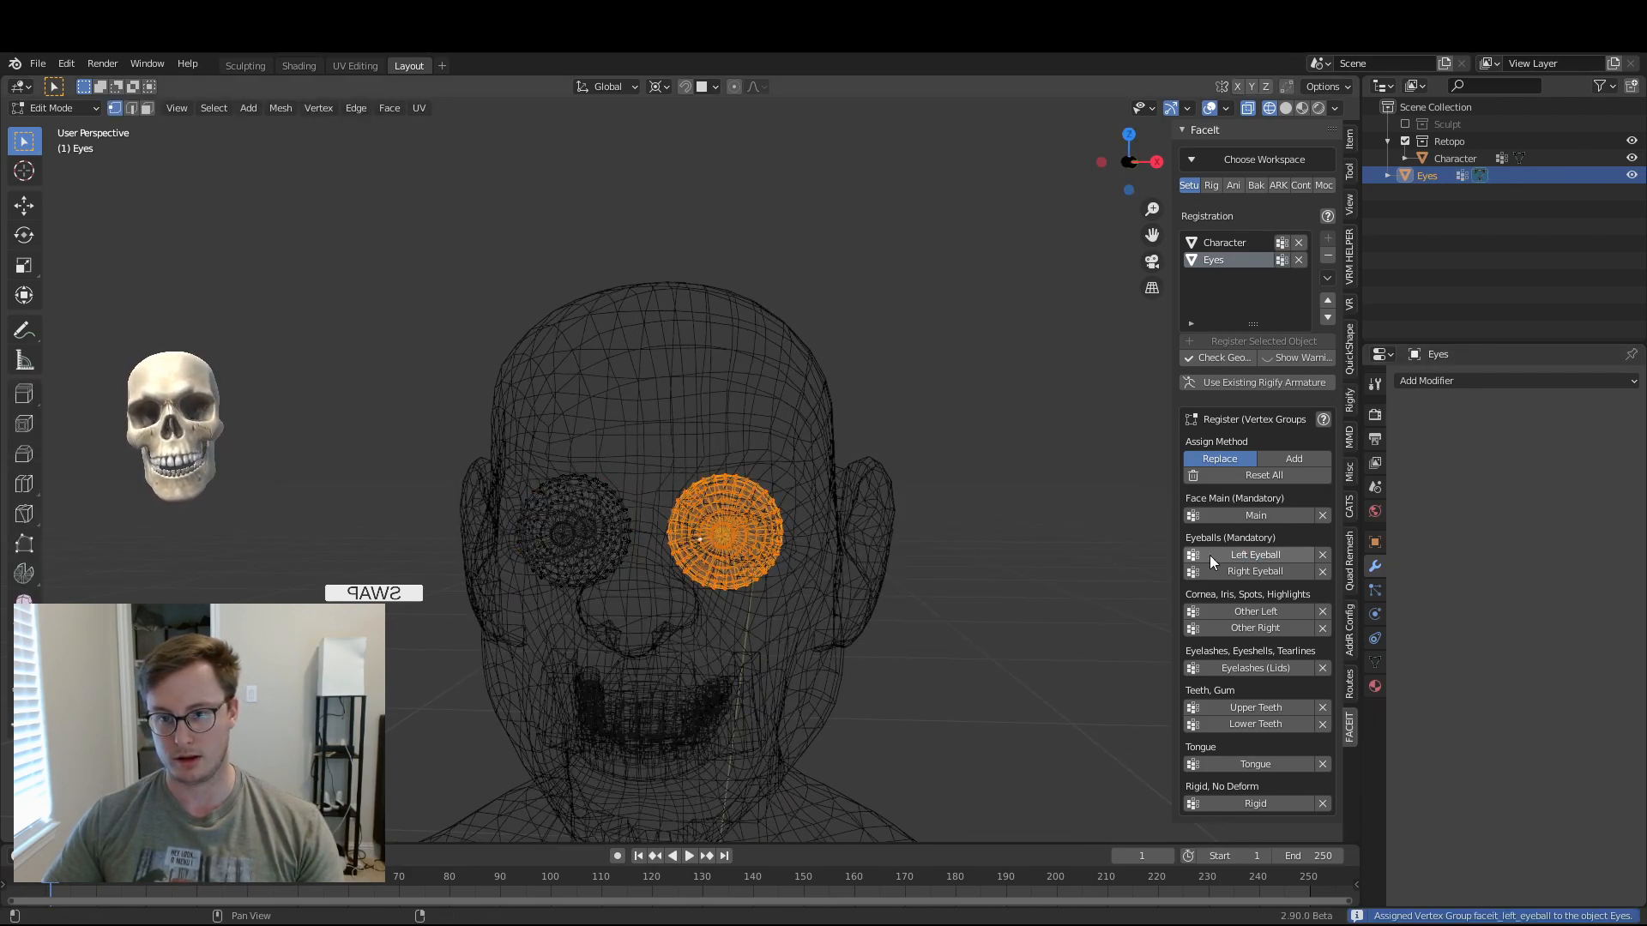
- Assign the character's right eye sphere to Faceit's Right Eyeball group, return to Object Mode, and save the file
{"action": "left_click_drag", "start_coordinate": [478, 441], "coordinate": [669, 590]}
{"action": "left_click", "coordinate": [1238, 569]}
{"action": "key", "text": "Tab"}
{"action": "middle_click_drag", "start_coordinate": [818, 606], "coordinate": [831, 516], "text": "shift"}
{"action": "key", "text": "ctrl+s"}
- In Edit Mode on Character, hide the linked face and body parts and view the exposed mouth interior in solid shading
{"action": "middle_click_drag", "start_coordinate": [739, 544], "coordinate": [825, 520]}
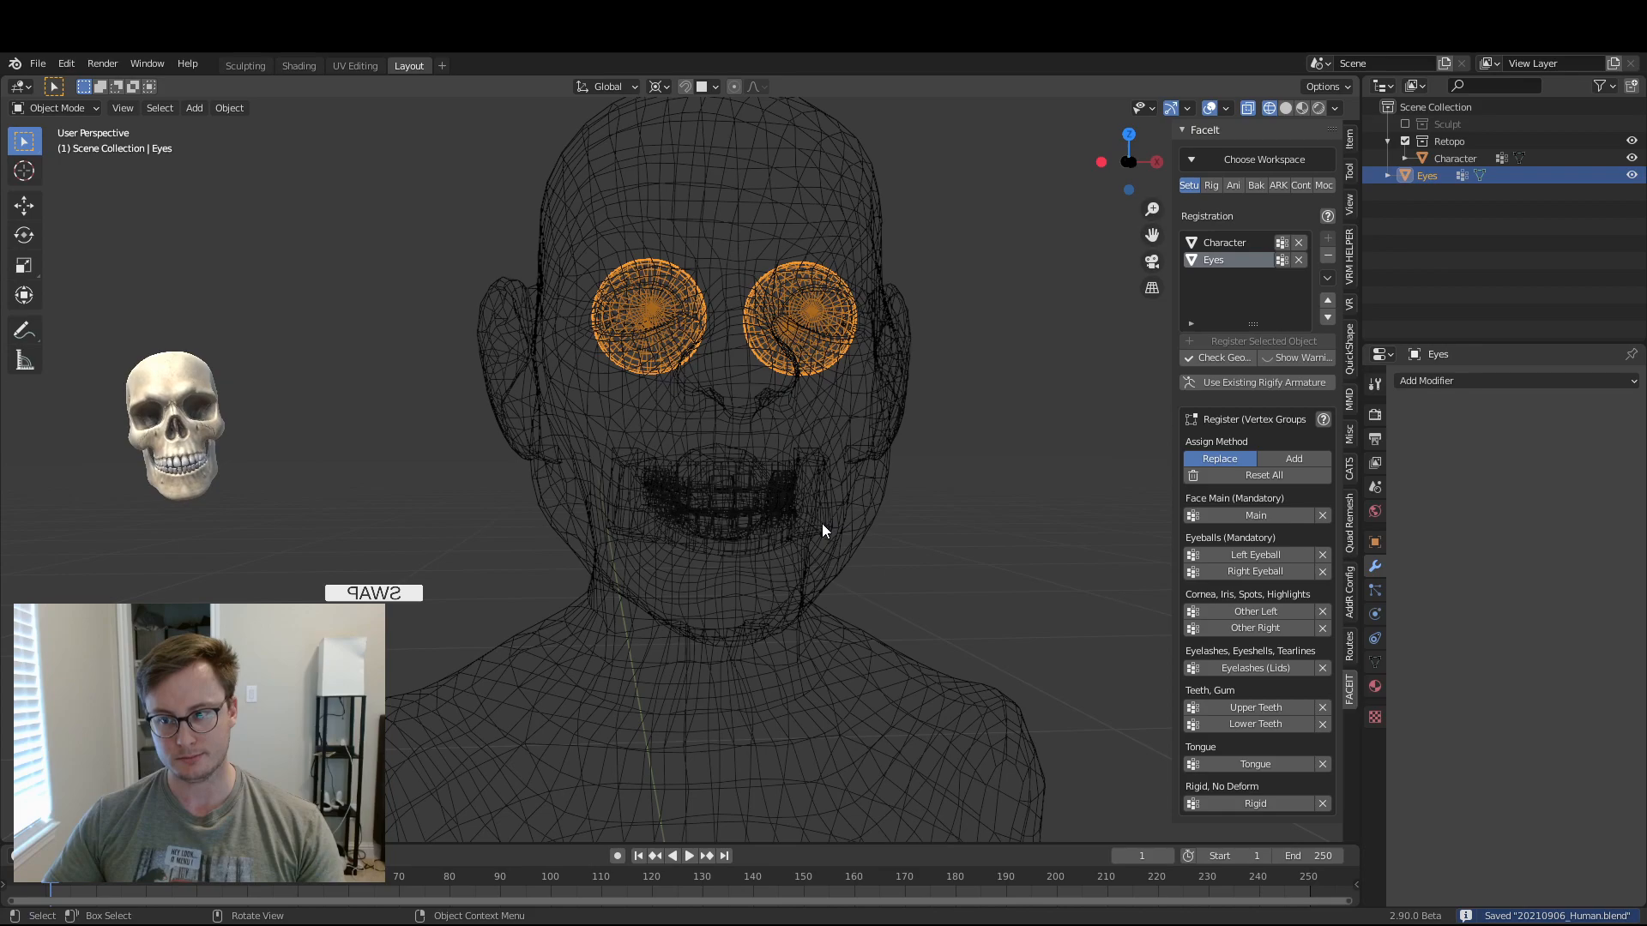
{"action": "left_click", "coordinate": [784, 487]}
{"action": "key", "text": "Tab"}
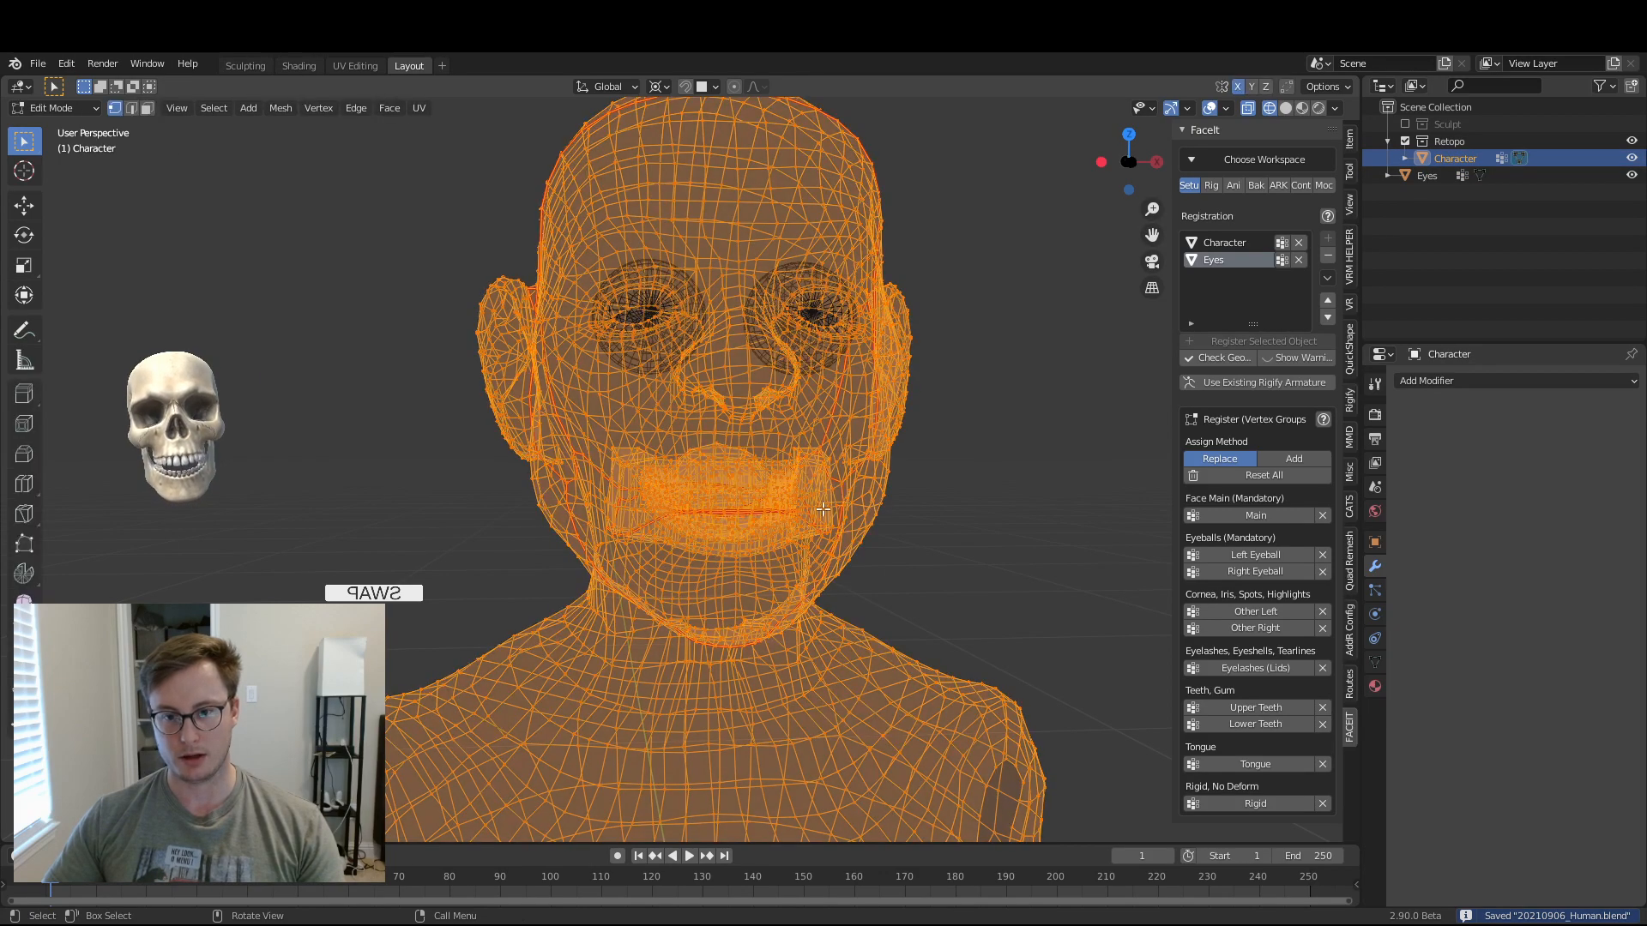
{"action": "key", "text": "alt+a"}
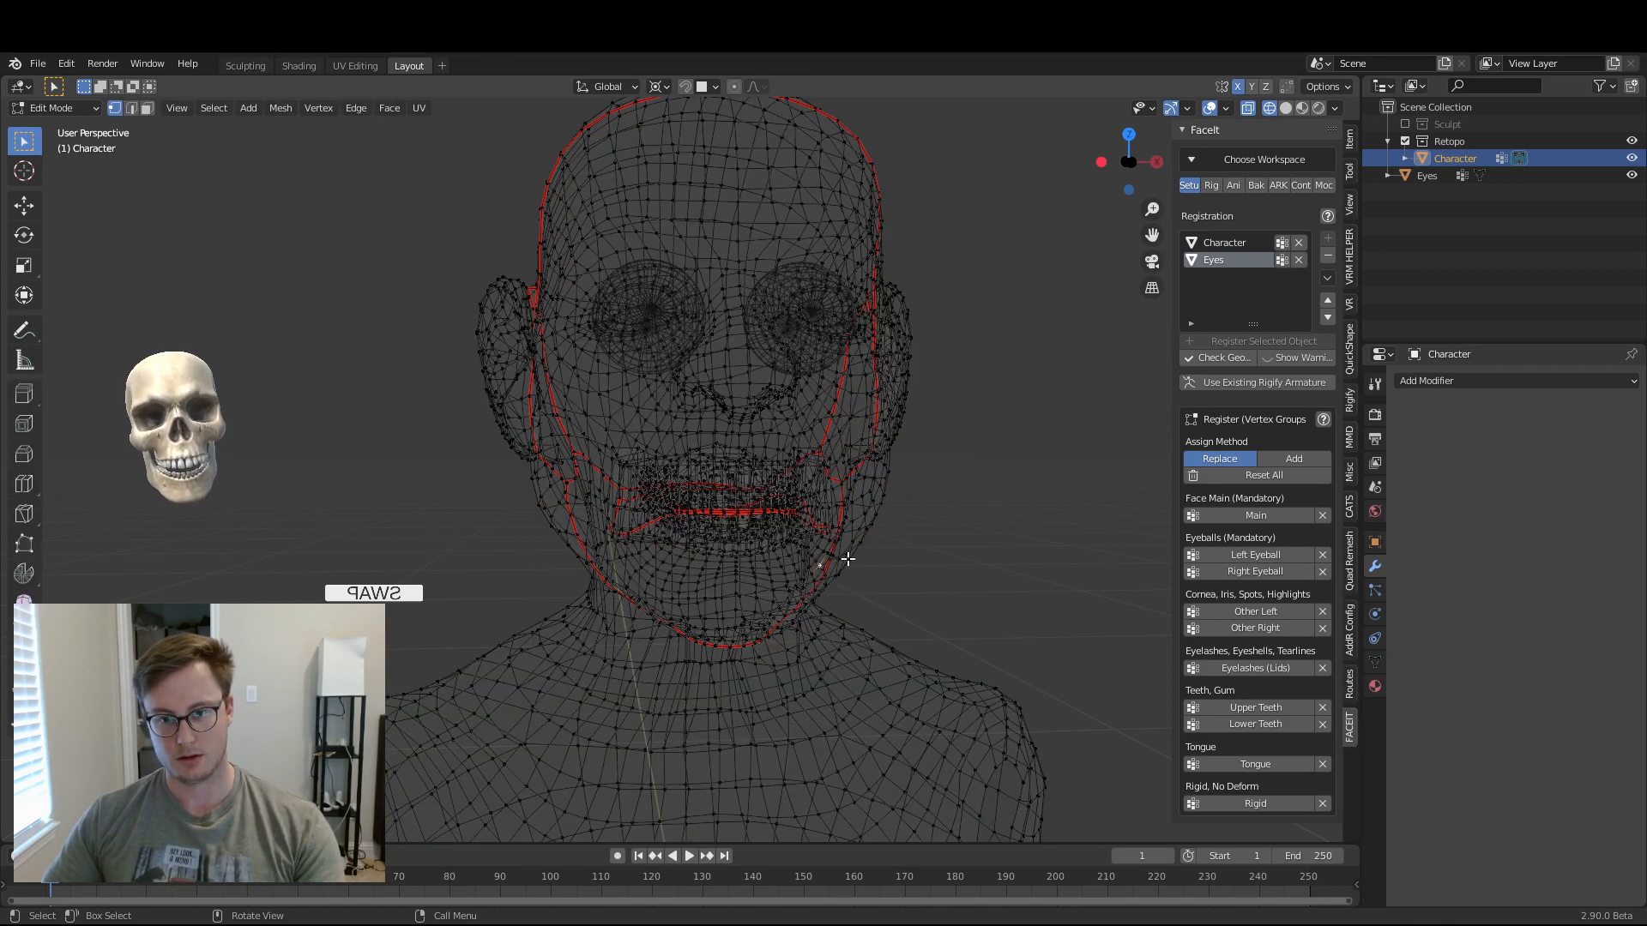
{"action": "key", "text": "l"}
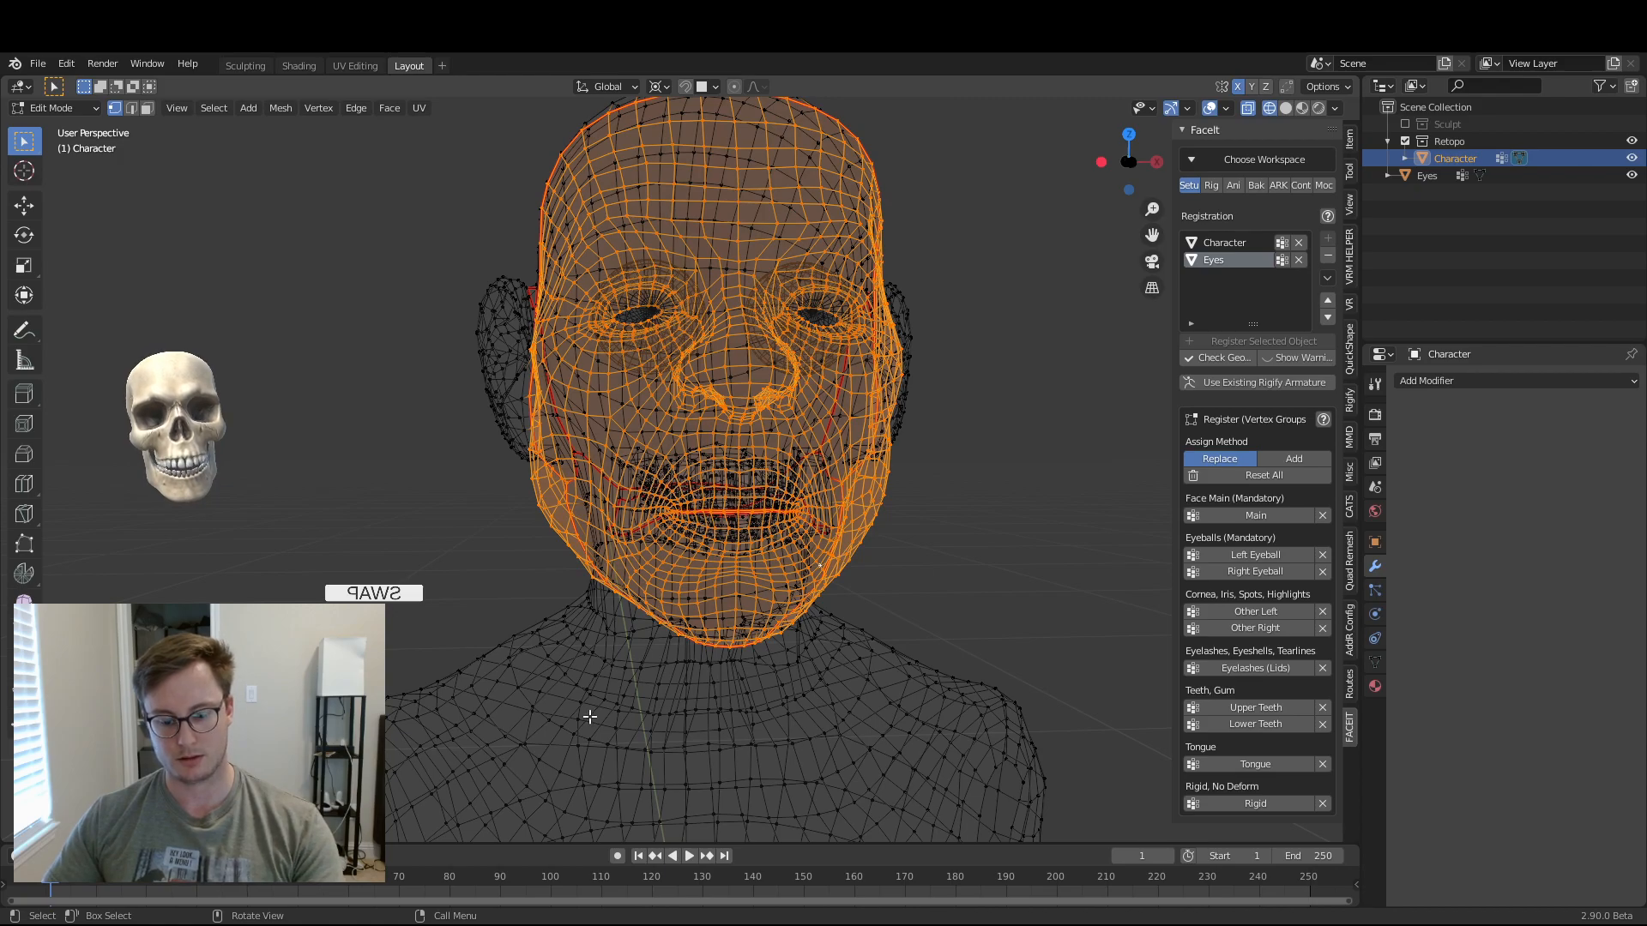
{"action": "key", "text": "l"}
{"action": "key", "text": "h"}
{"action": "scroll", "coordinate": [819, 597], "scroll_direction": "up", "scroll_amount": 5}
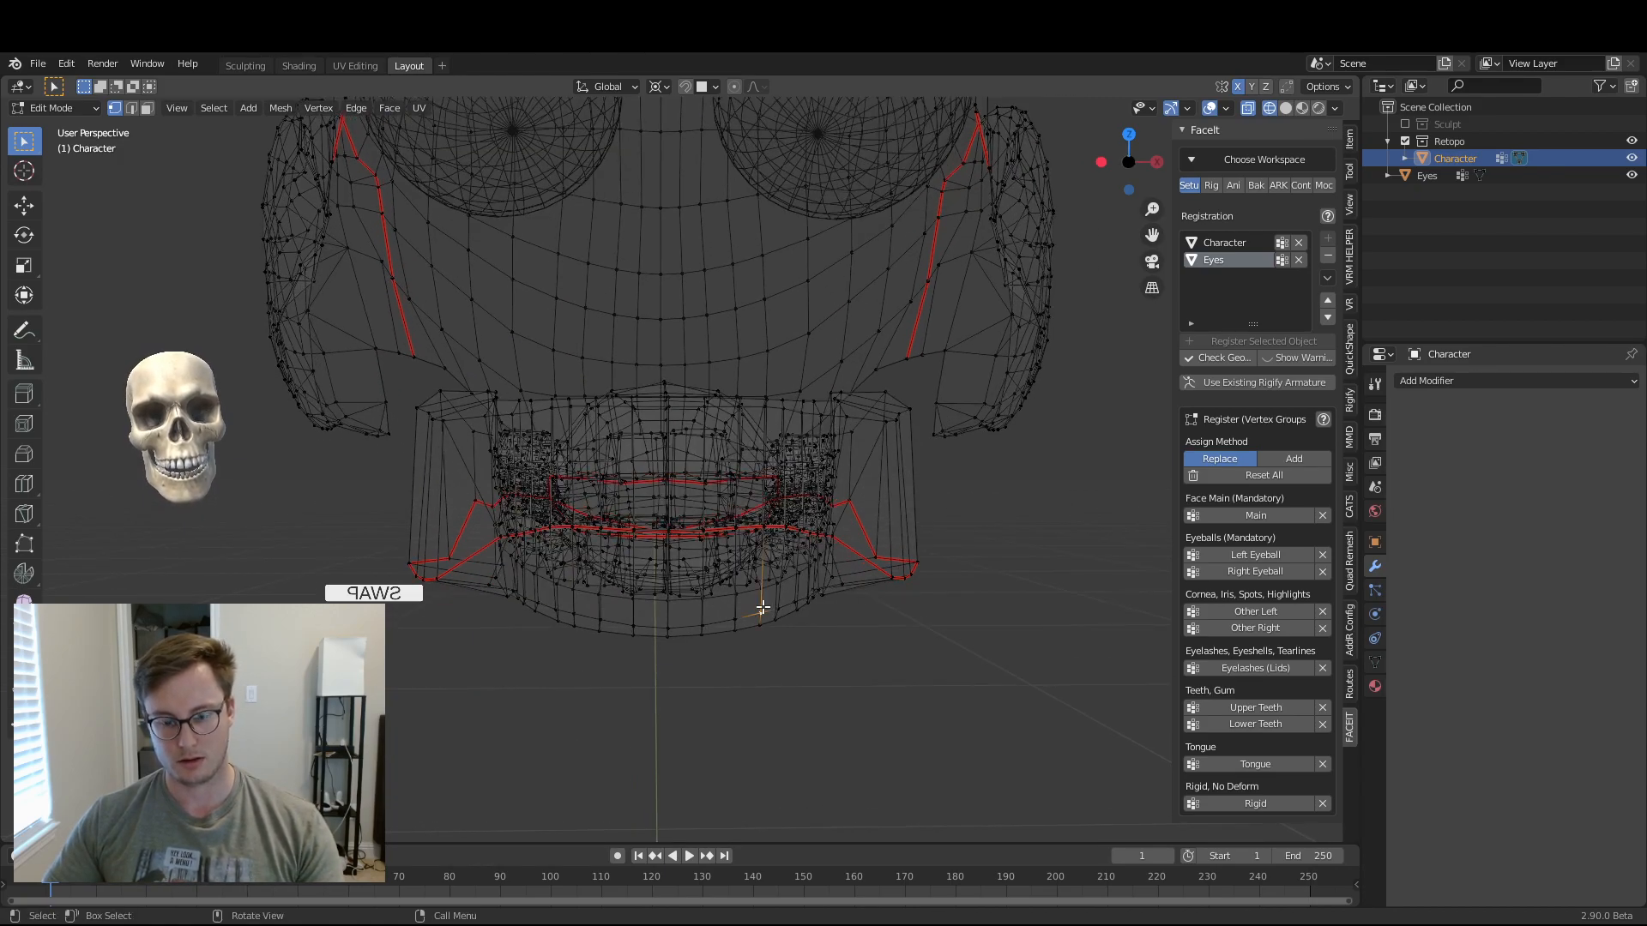
{"action": "mouse_move", "coordinate": [760, 573]}
{"action": "middle_mouse_down"}
{"action": "mouse_move", "coordinate": [599, 584]}
{"action": "mouse_move", "coordinate": [489, 500]}
{"action": "mouse_move", "coordinate": [735, 551]}
{"action": "mouse_move", "coordinate": [1090, 572]}
{"action": "mouse_move", "coordinate": [776, 540]}
{"action": "mouse_move", "coordinate": [662, 491]}
{"action": "middle_mouse_up"}
{"action": "key", "text": "shift+z"}
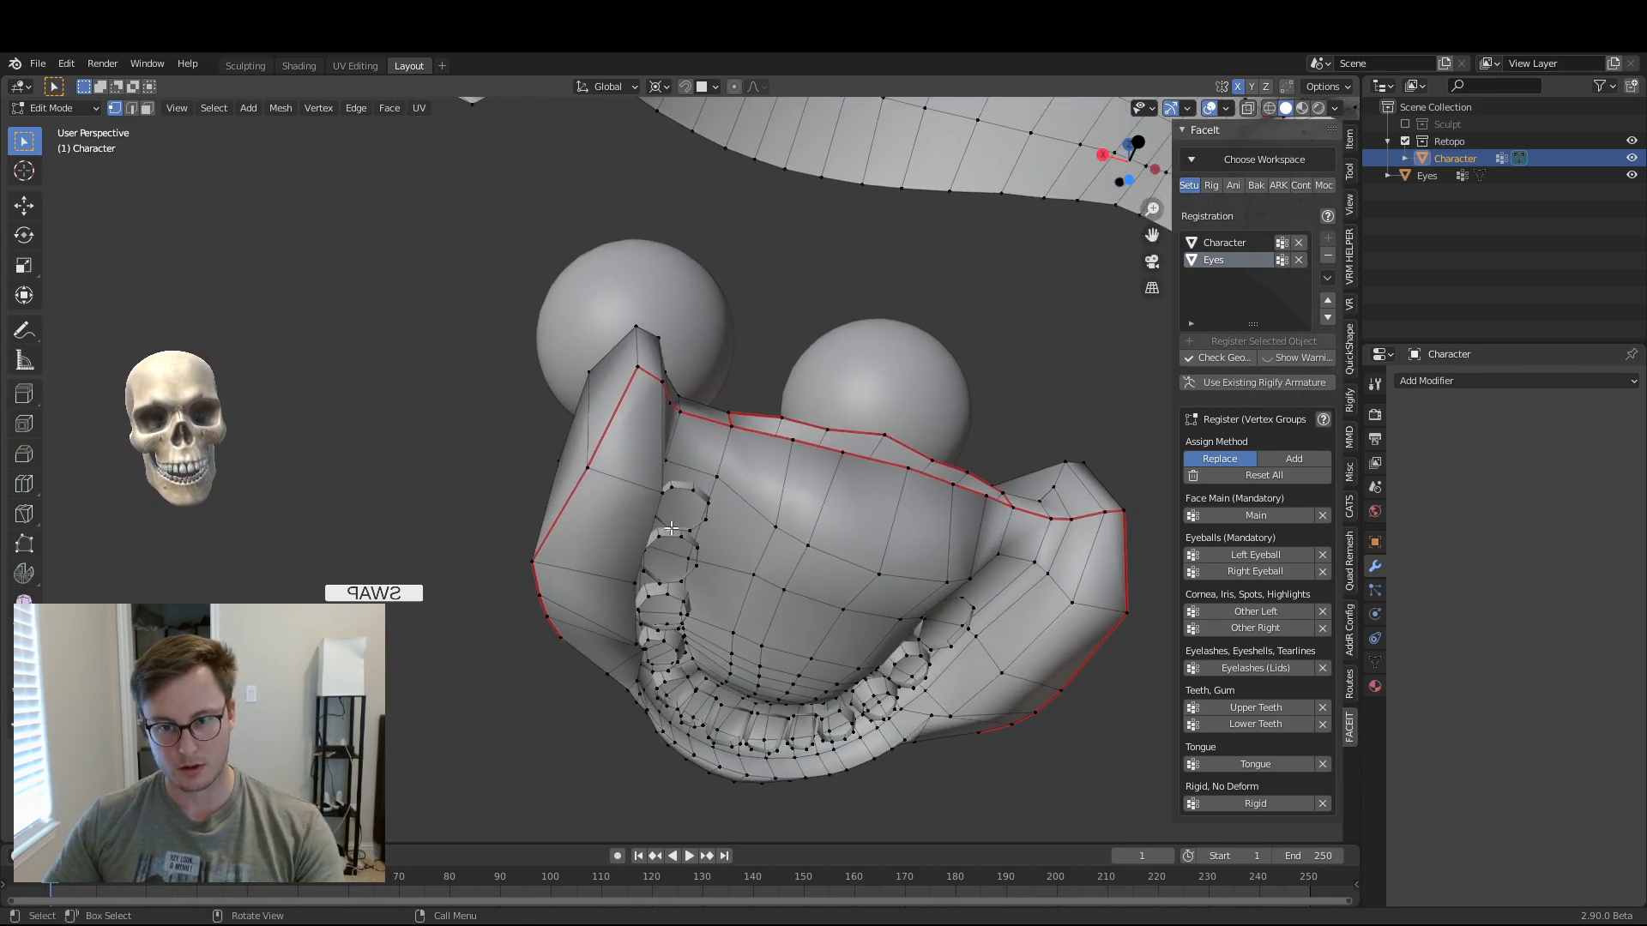
{"action": "middle_click_drag", "start_coordinate": [678, 537], "coordinate": [755, 584]}
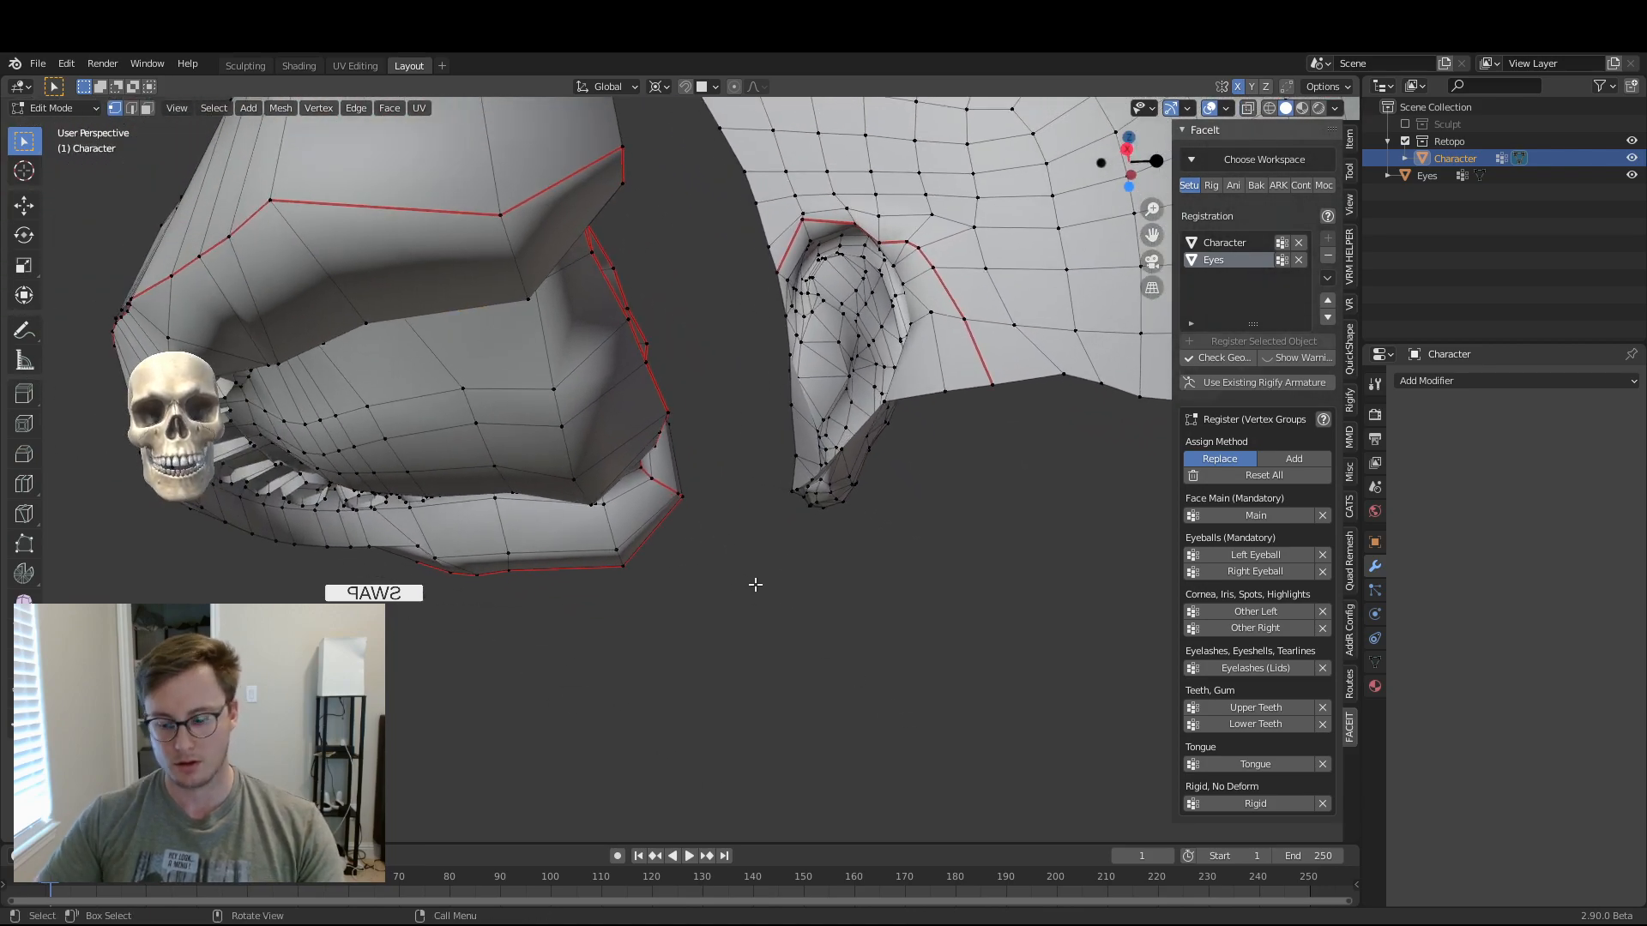
{"action": "key", "text": "KP_1"}
{"action": "scroll", "coordinate": [740, 592], "scroll_direction": "down", "scroll_amount": 4}
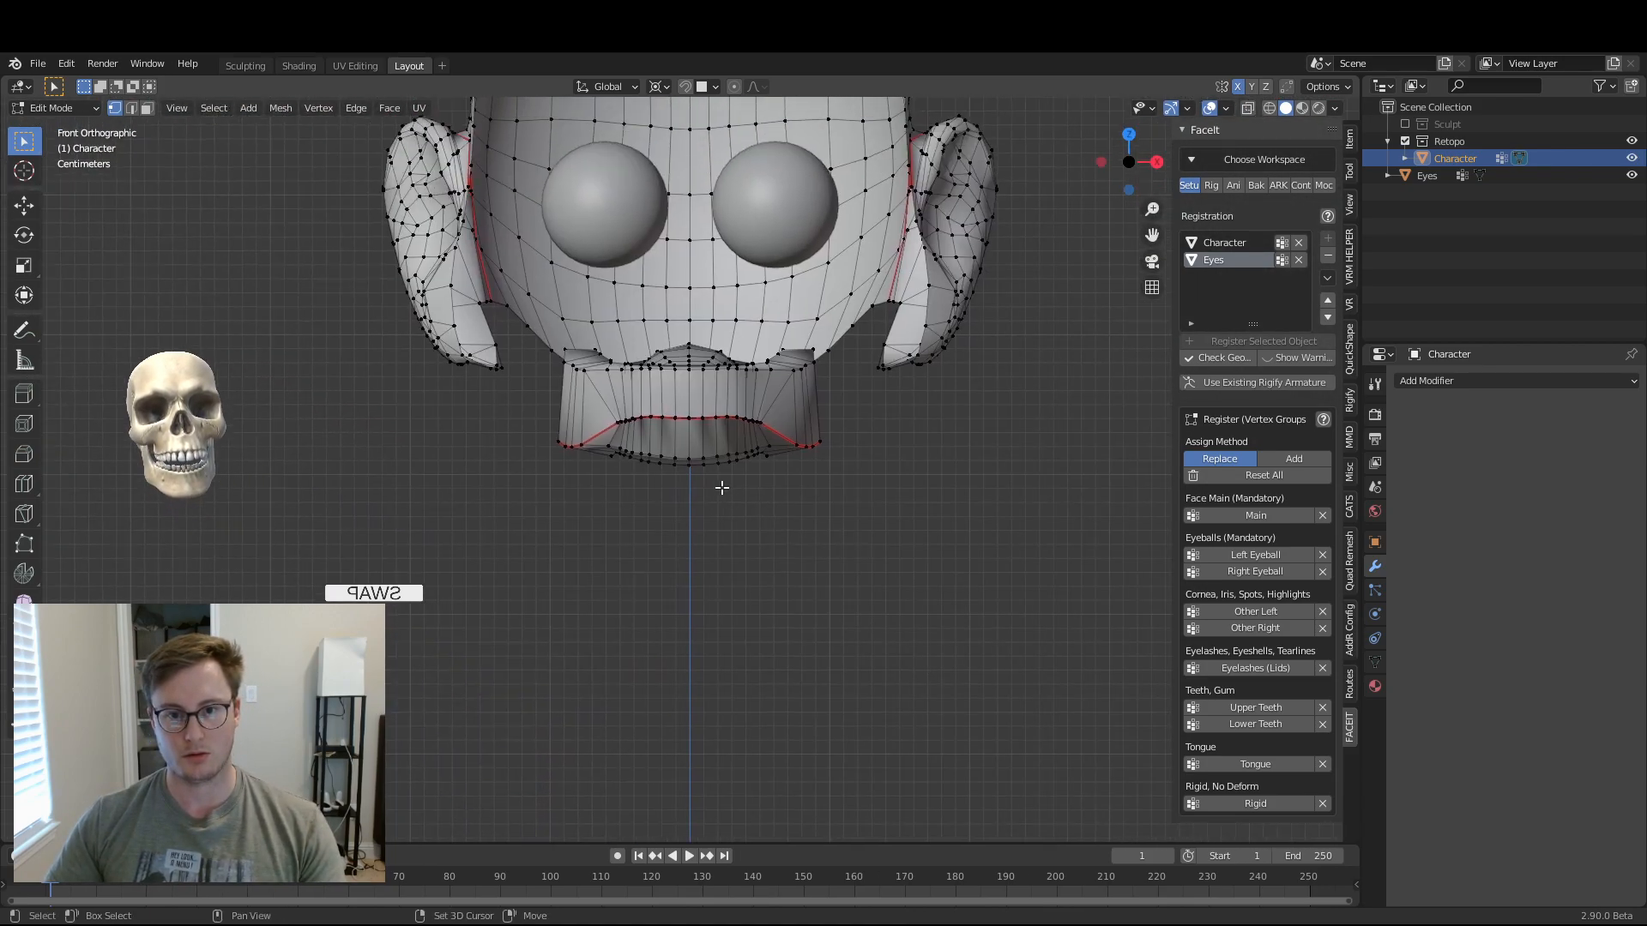
{"action": "key", "text": "shift+z"}
{"action": "scroll", "coordinate": [725, 495], "scroll_direction": "up", "scroll_amount": 4}
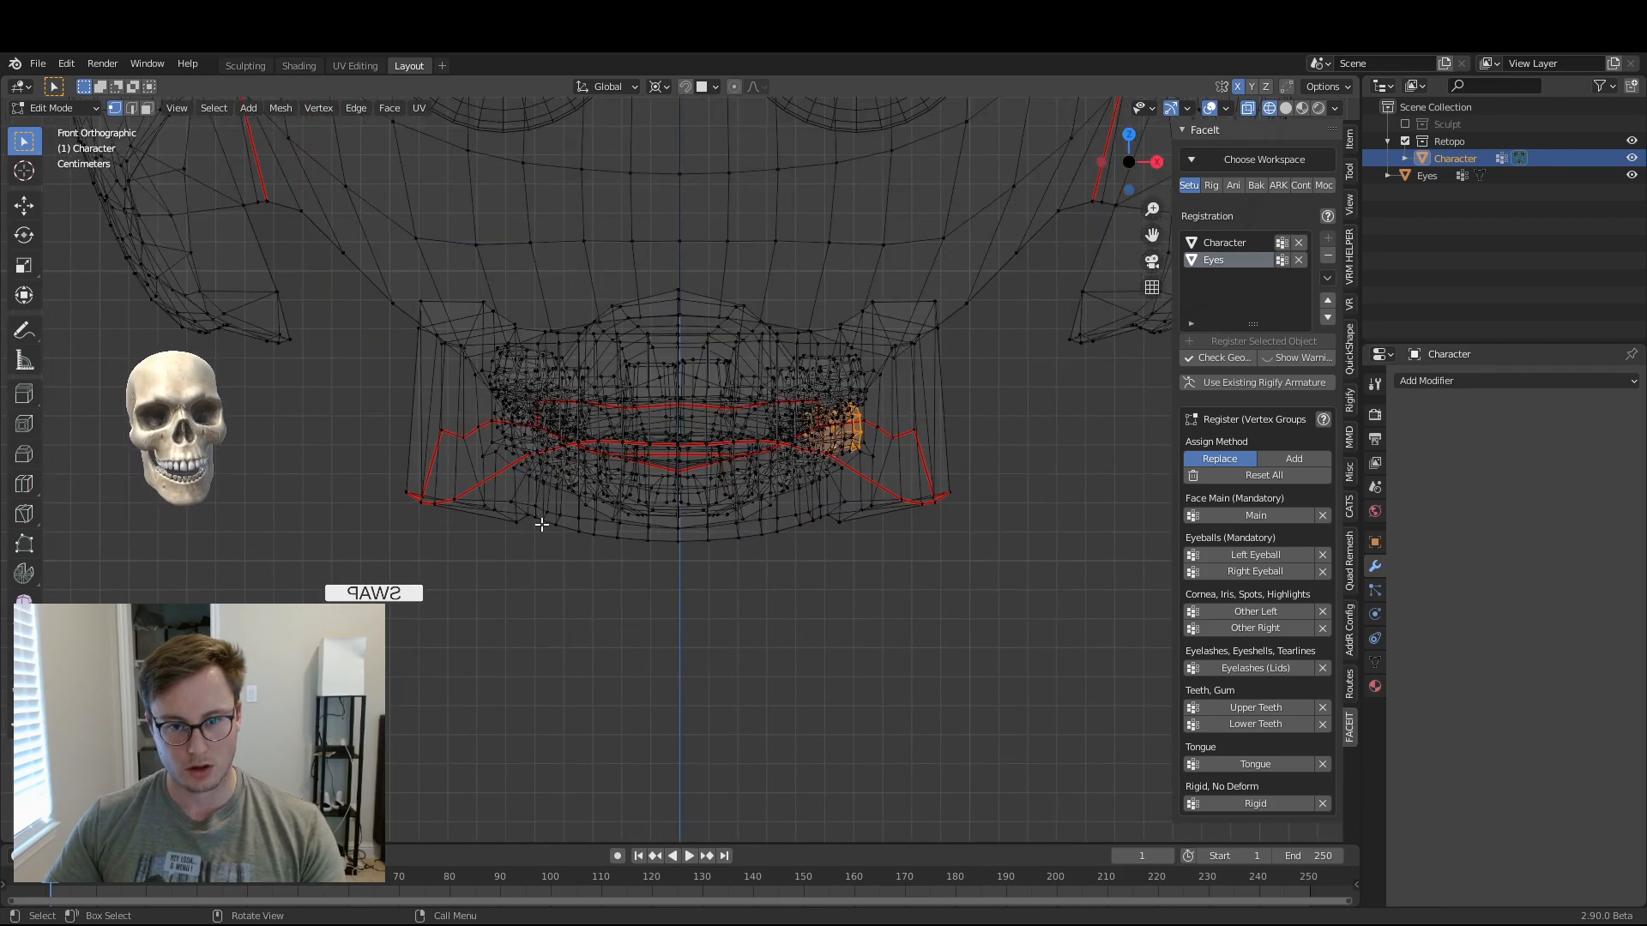
{"action": "scroll", "coordinate": [514, 515], "scroll_direction": "up", "scroll_amount": 1}
{"action": "key", "text": "b"}
{"action": "left_click_drag", "start_coordinate": [309, 478], "coordinate": [1107, 660]}
{"action": "mouse_move", "coordinate": [806, 592]}
{"action": "middle_mouse_down"}
{"action": "mouse_move", "coordinate": [846, 569]}
{"action": "mouse_move", "coordinate": [930, 595]}
{"action": "mouse_move", "coordinate": [790, 595]}
{"action": "mouse_move", "coordinate": [850, 626]}
{"action": "mouse_move", "coordinate": [760, 641]}
{"action": "middle_mouse_up"}
{"action": "key", "text": "shift+z"}
{"action": "key", "text": "shift+z"}
{"action": "key", "text": "ctrl+z"}
{"action": "mouse_move", "coordinate": [707, 604]}
{"action": "middle_mouse_down"}
{"action": "mouse_move", "coordinate": [705, 364]}
{"action": "mouse_move", "coordinate": [735, 485]}
{"action": "mouse_move", "coordinate": [586, 442]}
{"action": "mouse_move", "coordinate": [610, 541]}
{"action": "middle_mouse_up"}
{"action": "key", "text": "shift+z"}
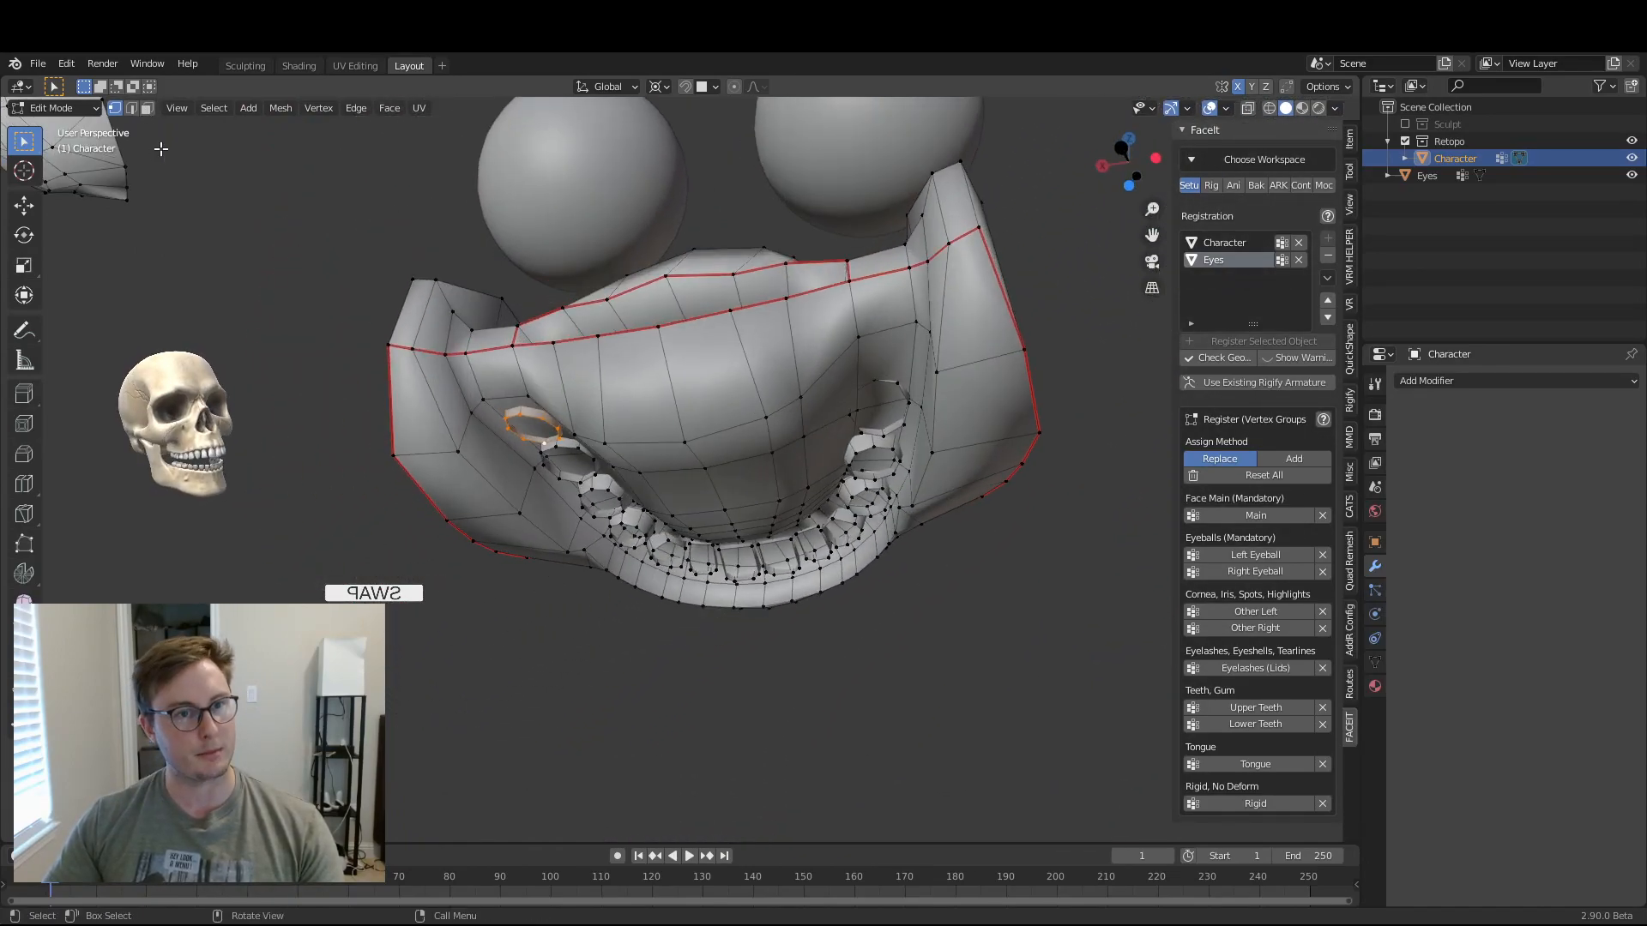
- Select the linked faces of every lower tooth in the mouth interior using face select mode
{"action": "middle_click_drag", "start_coordinate": [339, 326], "coordinate": [407, 339]}
{"action": "left_click_drag", "start_coordinate": [455, 378], "coordinate": [669, 468]}
{"action": "middle_click_drag", "start_coordinate": [708, 476], "coordinate": [699, 428]}
{"action": "key", "text": "alt+a"}
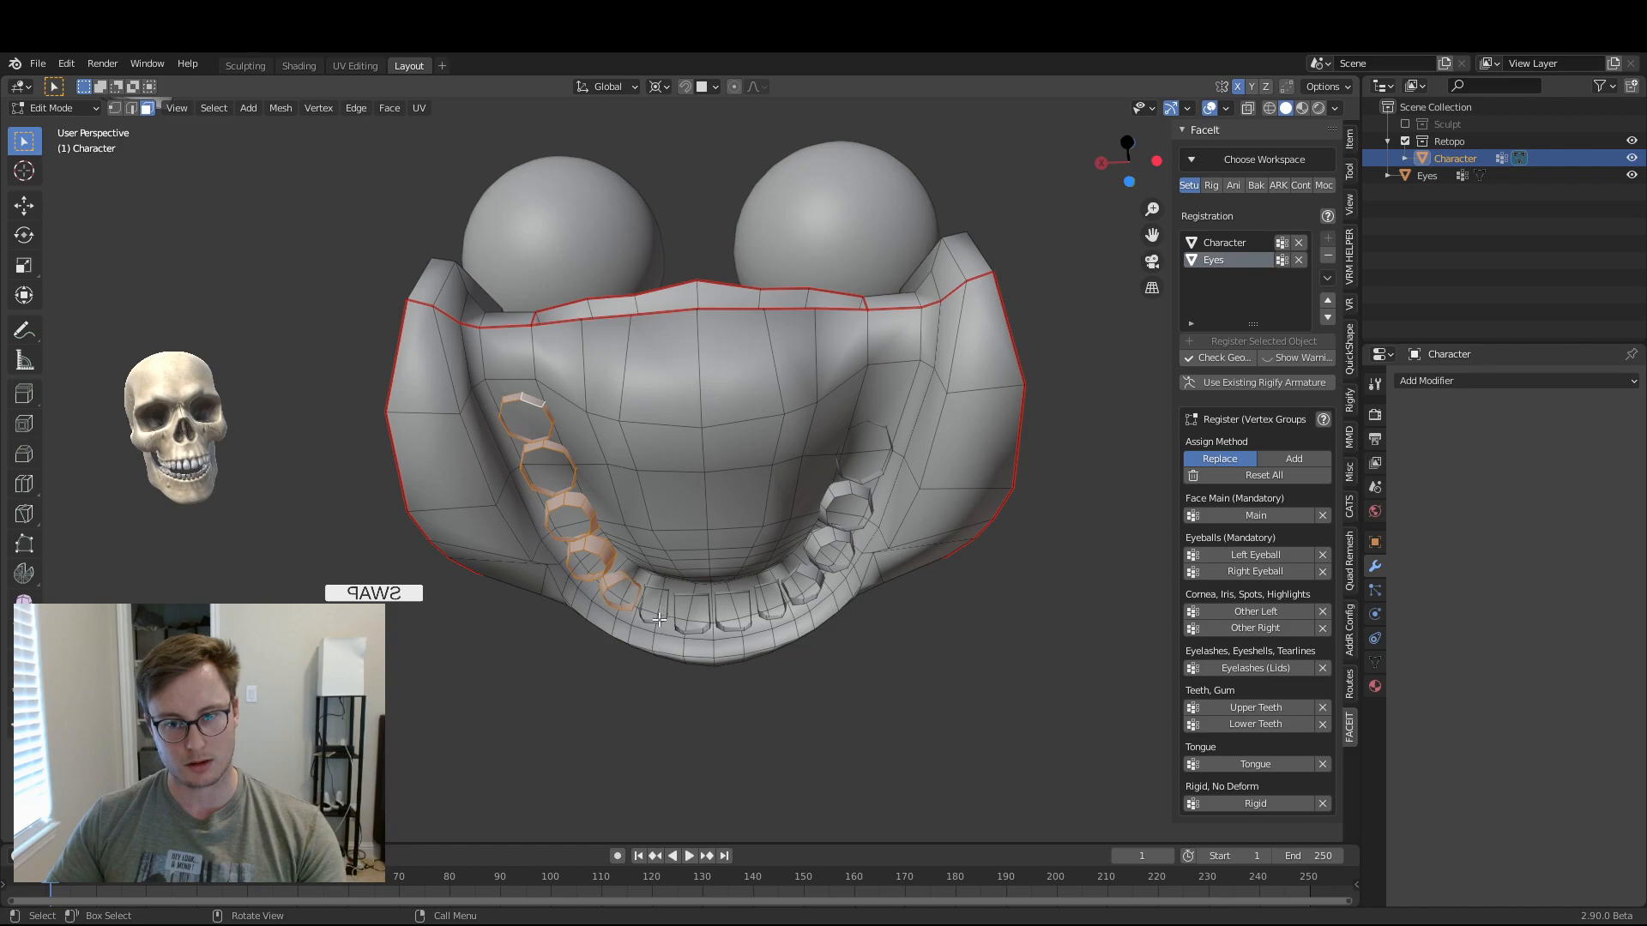
{"action": "key", "text": "a"}
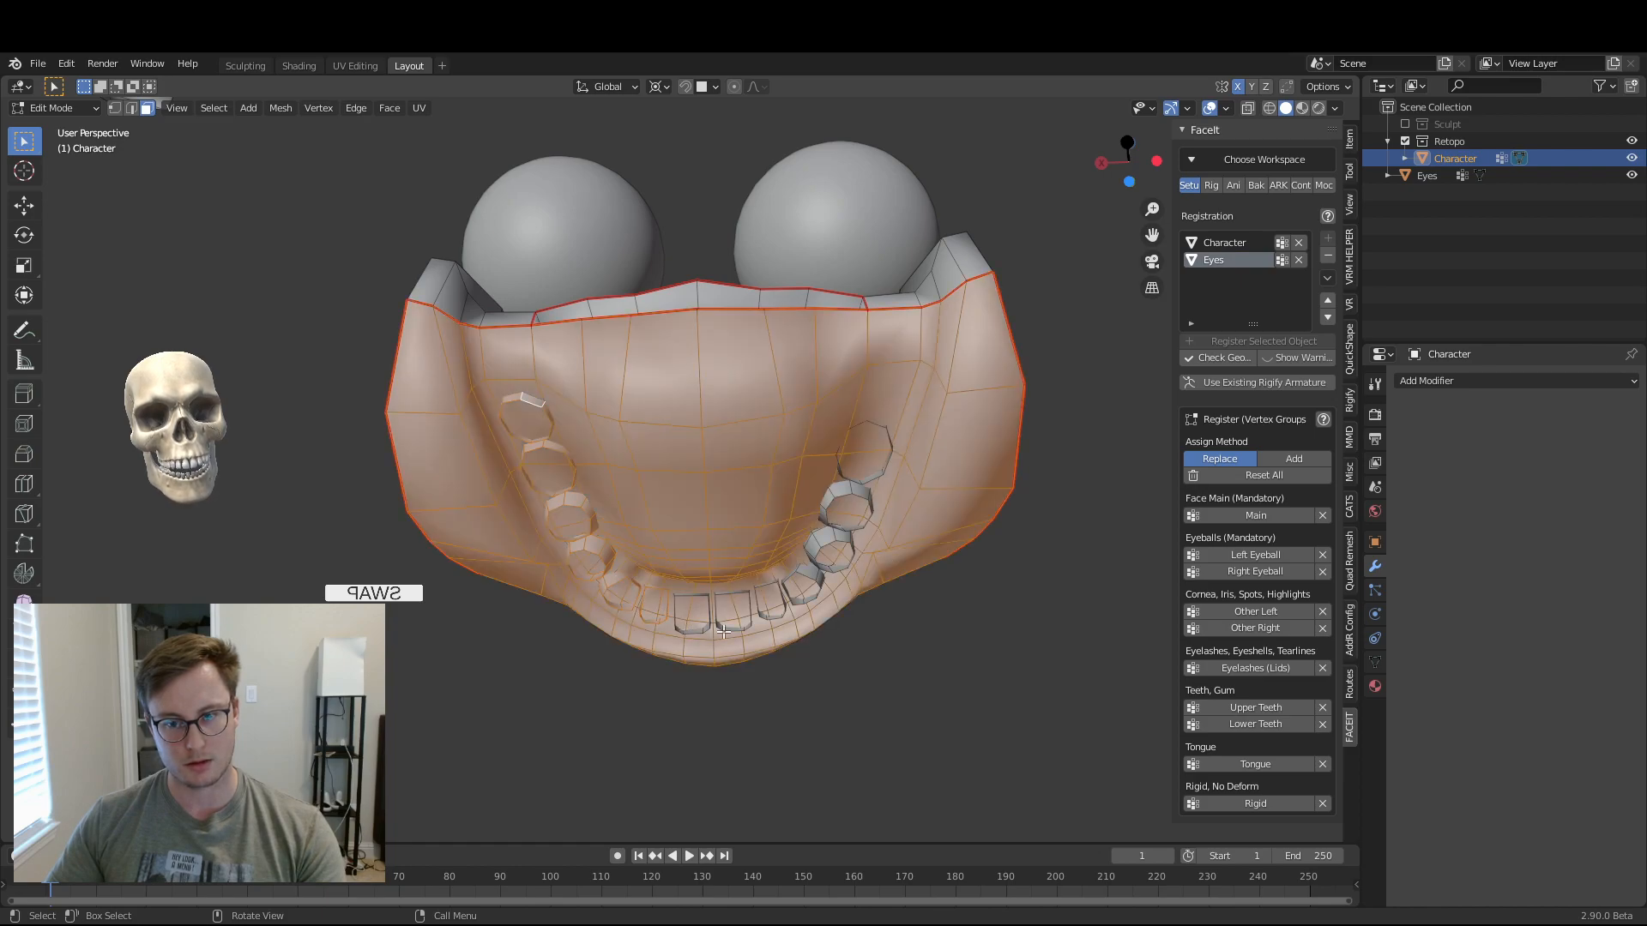
{"action": "key", "text": "alt+a"}
{"action": "scroll", "coordinate": [690, 634], "scroll_direction": "up", "scroll_amount": 4}
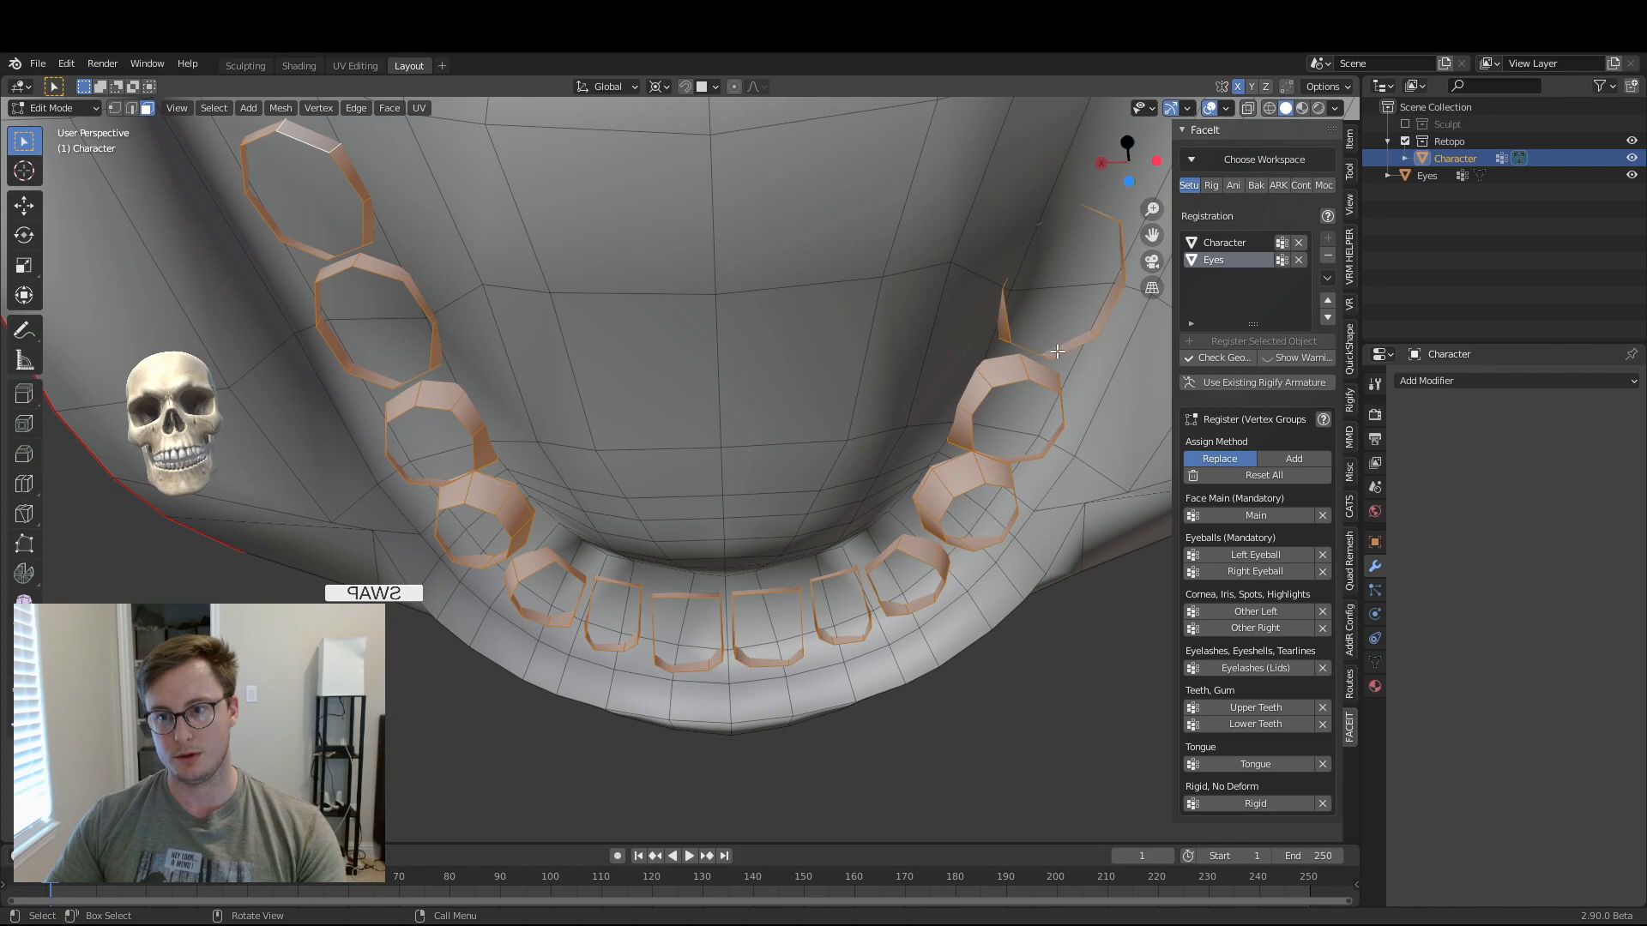
- Check around the back molars, assign the selected teeth to Faceit's Lower Teeth group, and hide them
{"action": "scroll", "coordinate": [1057, 350], "scroll_direction": "down", "scroll_amount": 2}
{"action": "mouse_move", "coordinate": [948, 386]}
{"action": "middle_mouse_down"}
{"action": "mouse_move", "coordinate": [853, 563]}
{"action": "mouse_move", "coordinate": [818, 581]}
{"action": "mouse_move", "coordinate": [867, 580]}
{"action": "mouse_move", "coordinate": [827, 554]}
{"action": "mouse_move", "coordinate": [676, 588]}
{"action": "mouse_move", "coordinate": [816, 588]}
{"action": "mouse_move", "coordinate": [909, 507]}
{"action": "mouse_move", "coordinate": [640, 540]}
{"action": "mouse_move", "coordinate": [735, 552]}
{"action": "mouse_move", "coordinate": [768, 507]}
{"action": "mouse_move", "coordinate": [810, 591]}
{"action": "mouse_move", "coordinate": [752, 554]}
{"action": "middle_mouse_up"}
{"action": "scroll", "coordinate": [812, 588], "scroll_direction": "up", "scroll_amount": 3}
{"action": "key", "text": "alt+z"}
{"action": "key", "text": "shift+z"}
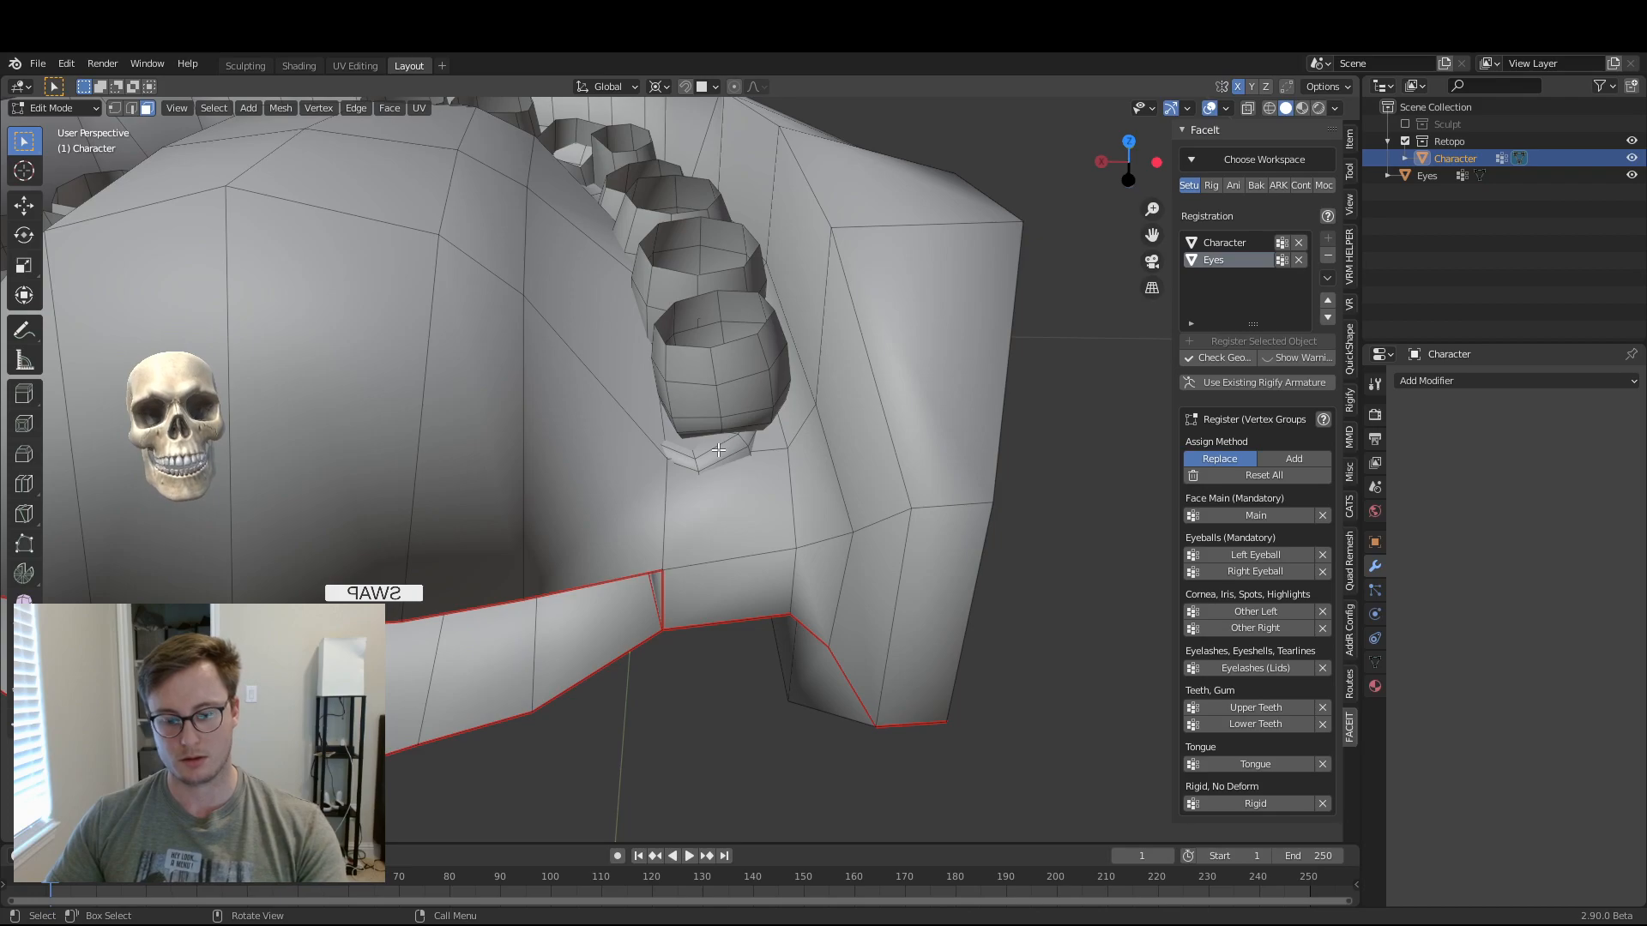
{"action": "middle_click_drag", "start_coordinate": [718, 450], "coordinate": [1037, 673]}
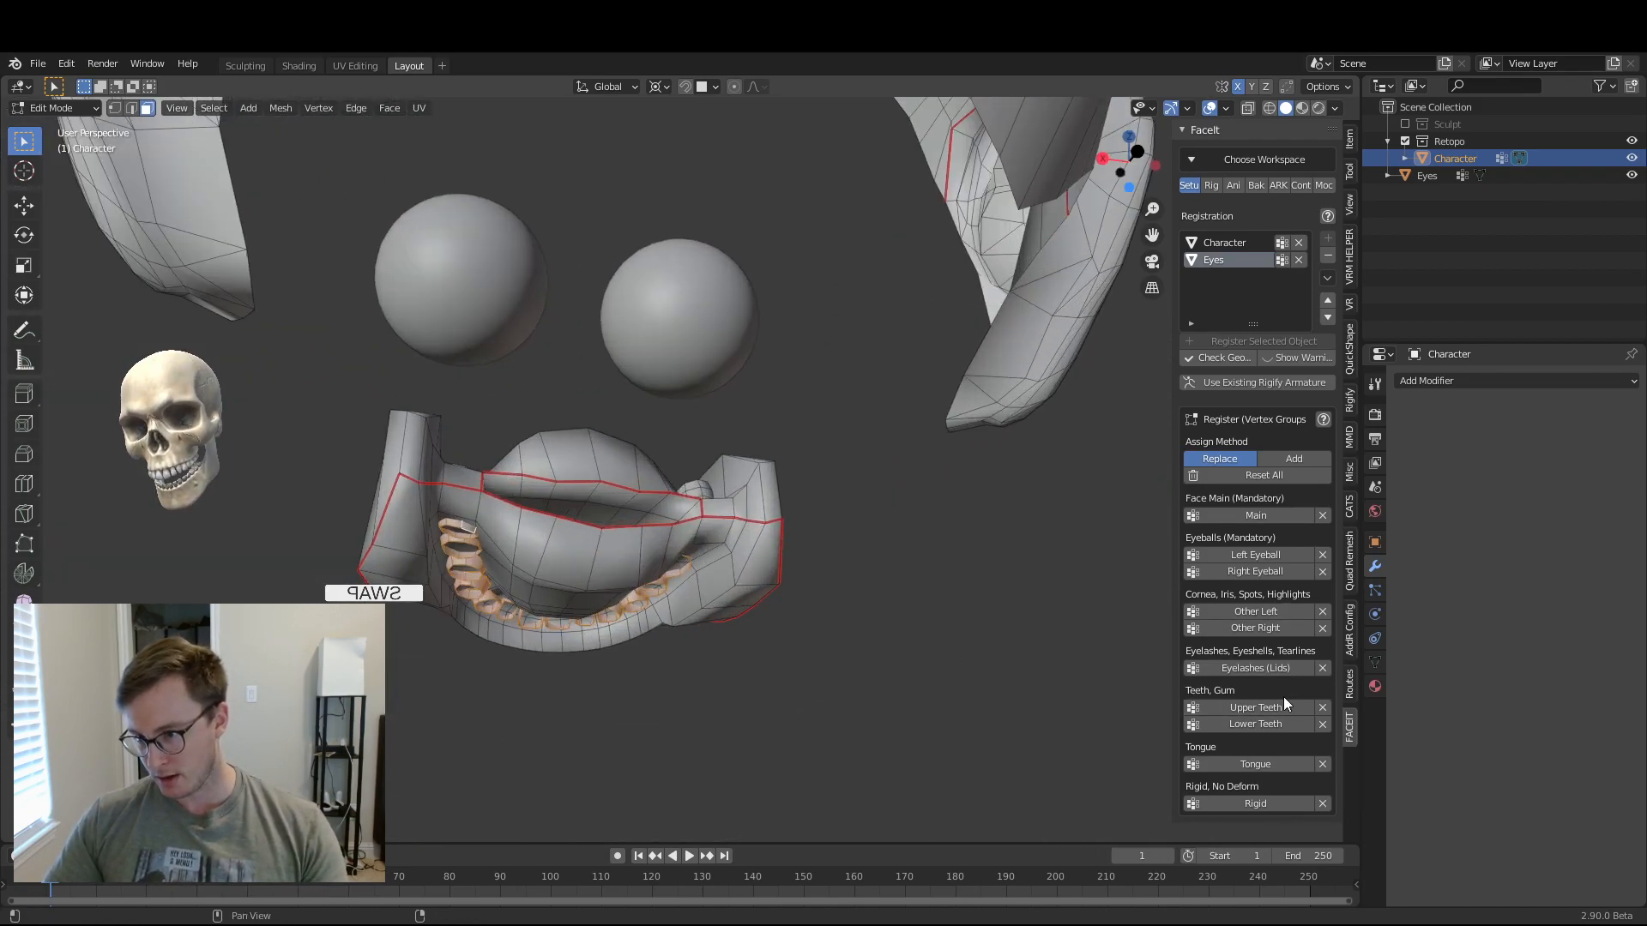
{"action": "left_click", "coordinate": [1264, 726]}
{"action": "middle_click_drag", "start_coordinate": [594, 644], "coordinate": [776, 559], "text": "shift"}
{"action": "key", "text": "h"}
- Box-select the faces along the back and sides of the lower gum
{"action": "left_click", "coordinate": [617, 424]}
{"action": "key", "text": "b"}
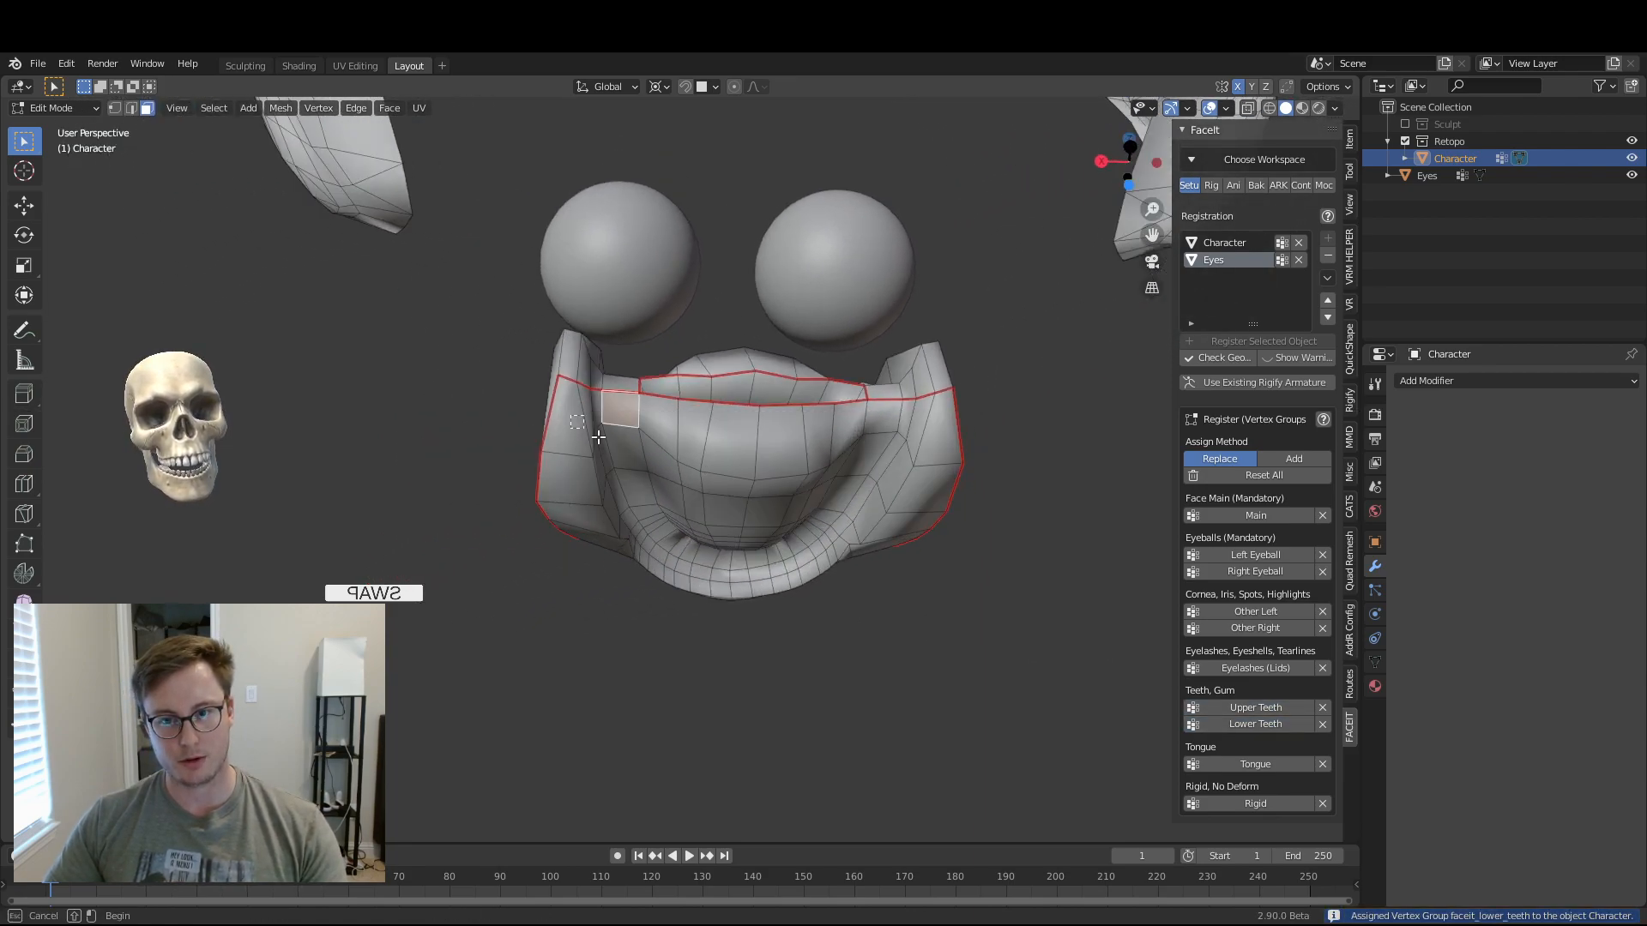
{"action": "left_click_drag", "start_coordinate": [898, 523], "coordinate": [898, 523]}
{"action": "middle_click_drag", "start_coordinate": [900, 515], "coordinate": [612, 478]}
{"action": "key", "text": "b"}
{"action": "left_click_drag", "start_coordinate": [495, 471], "coordinate": [677, 537]}
{"action": "key", "text": "b"}
{"action": "middle_click_drag", "start_coordinate": [727, 501], "coordinate": [708, 524]}
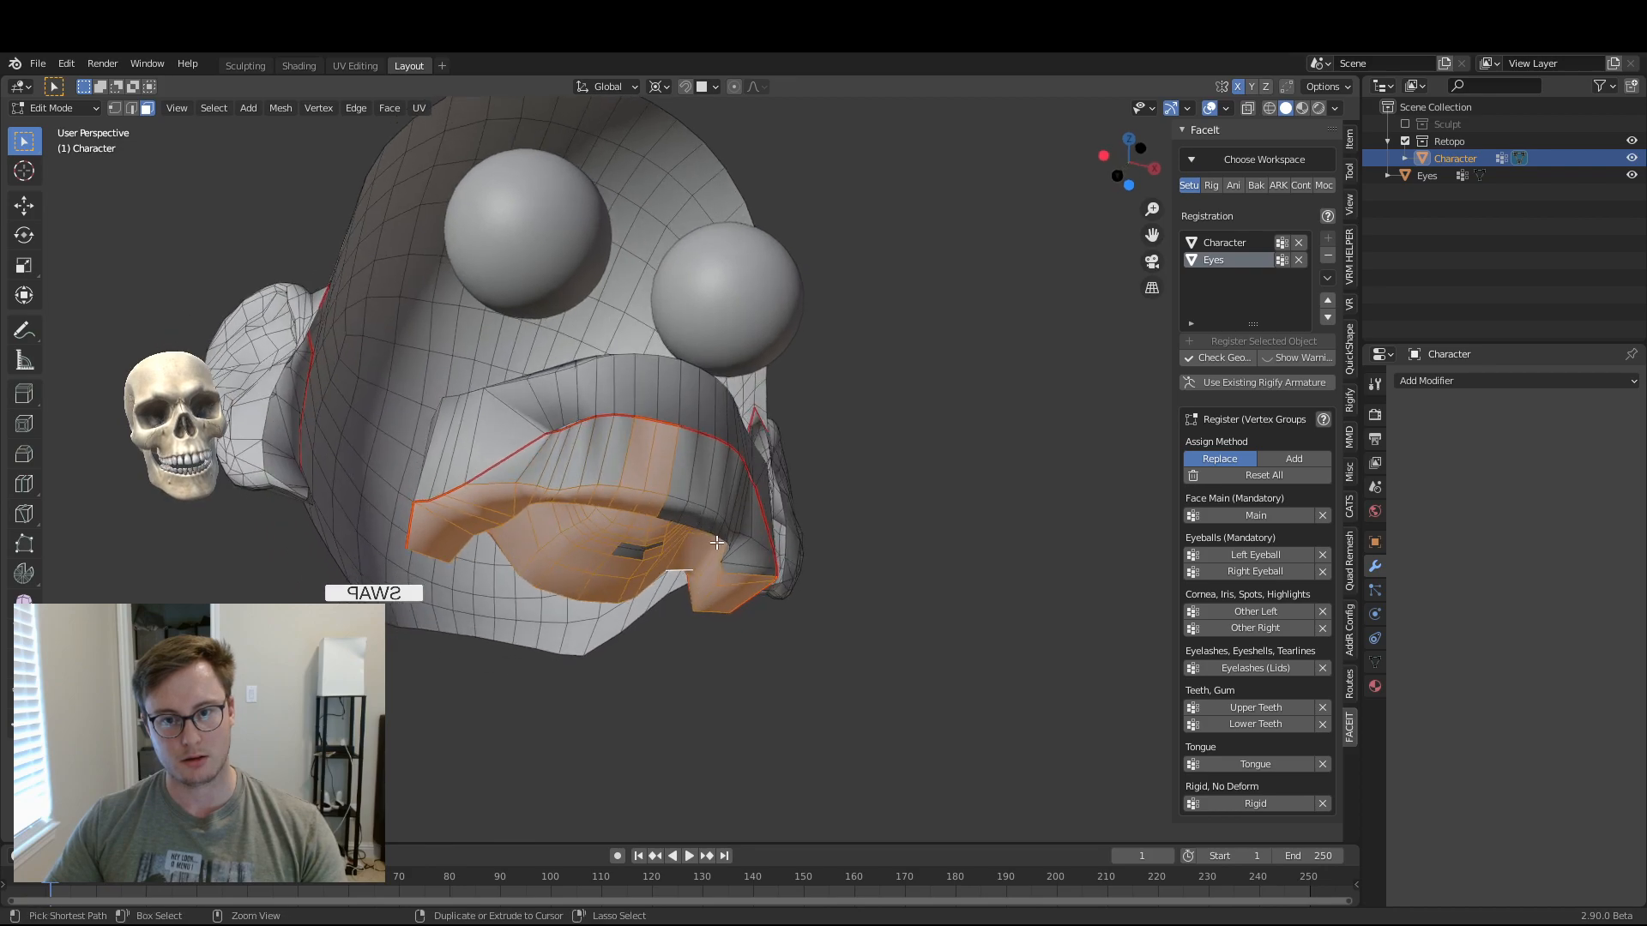
{"action": "key", "text": "ctrl+z"}
{"action": "middle_click_drag", "start_coordinate": [611, 504], "coordinate": [506, 467]}
{"action": "key", "text": "b"}
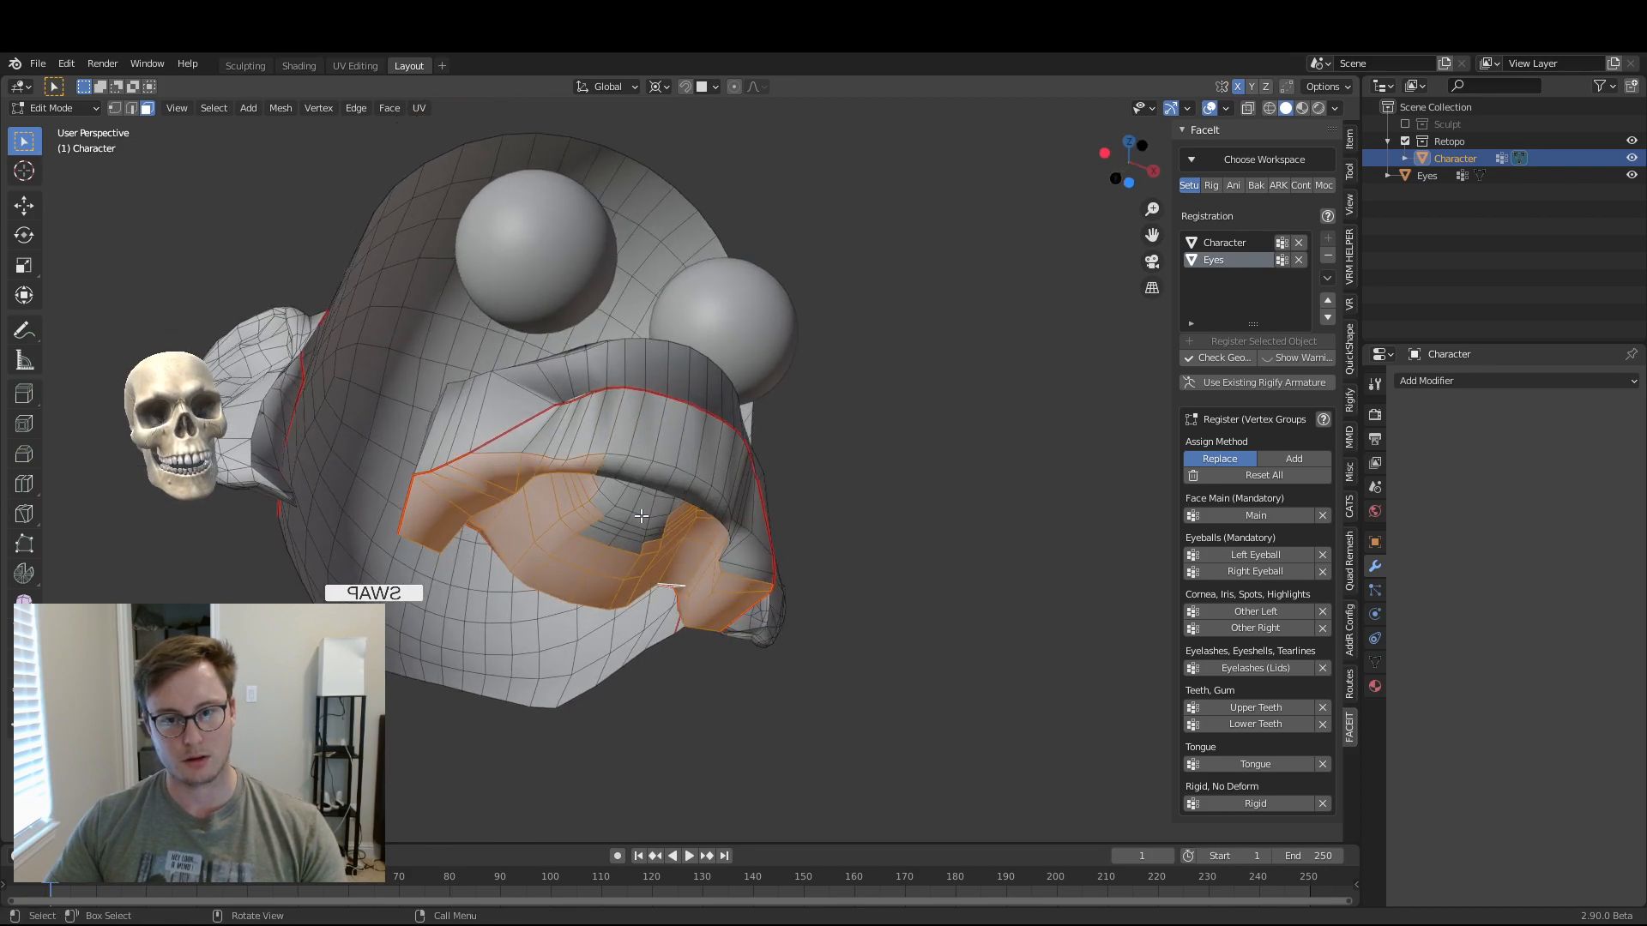
- Add the unselected front and side faces of the lower gum to the selection
{"action": "middle_click_drag", "start_coordinate": [636, 516], "coordinate": [572, 515]}
{"action": "key", "text": "b"}
{"action": "left_click_drag", "start_coordinate": [553, 433], "coordinate": [682, 518]}
{"action": "middle_click_drag", "start_coordinate": [531, 568], "coordinate": [553, 352]}
{"action": "scroll", "coordinate": [509, 475], "scroll_direction": "up", "scroll_amount": 1}
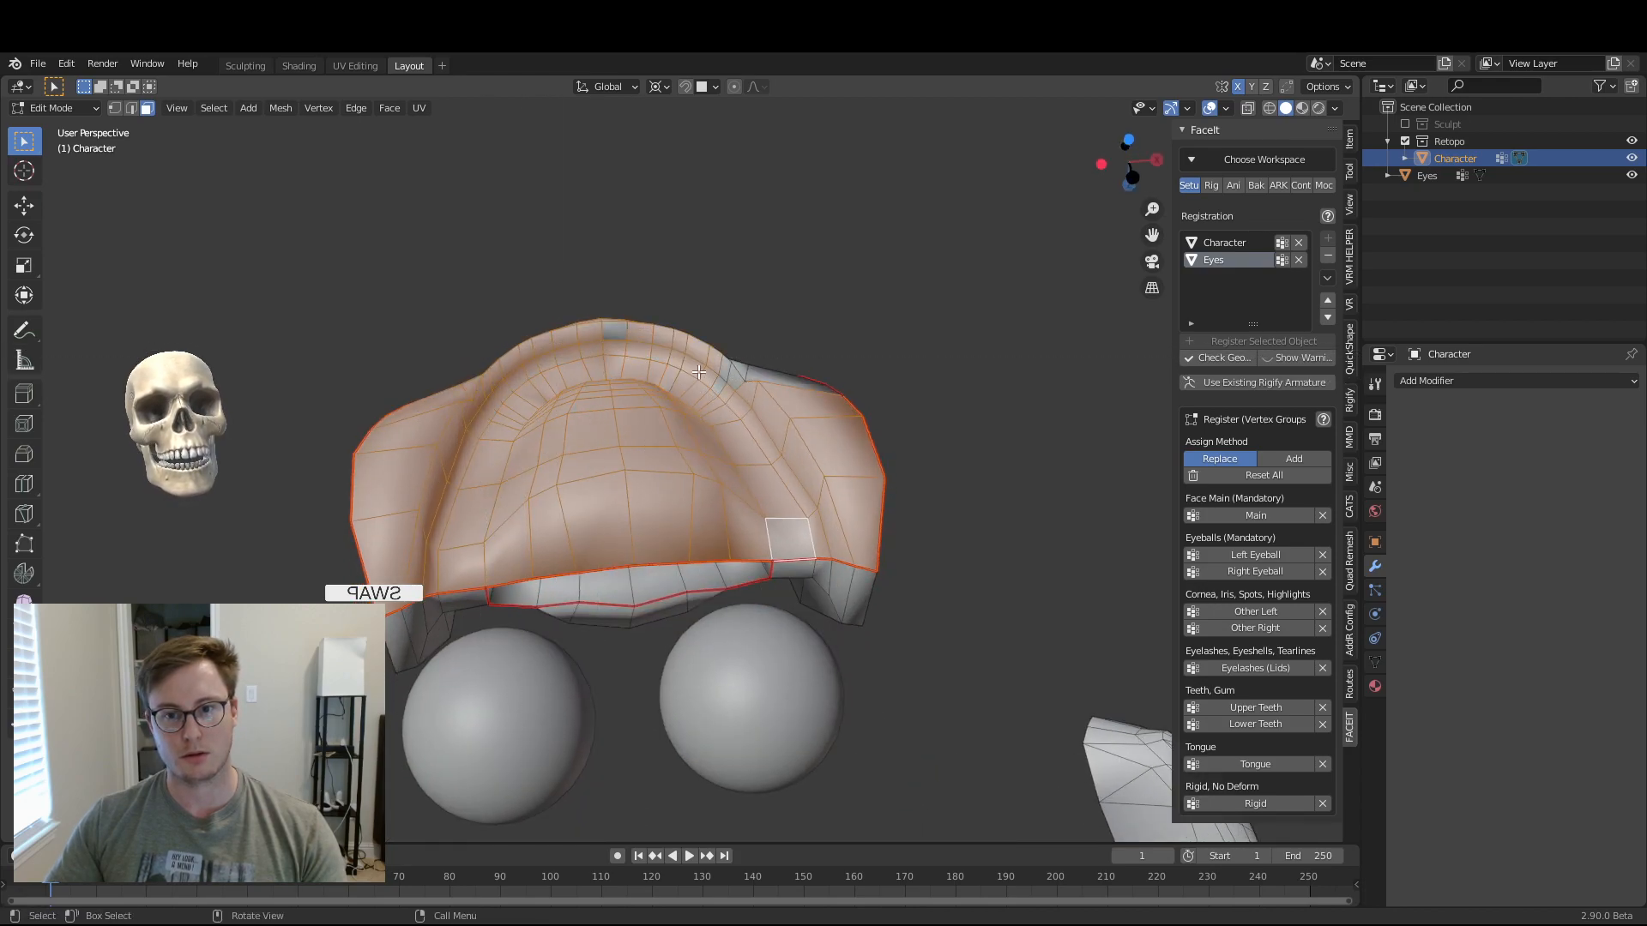
{"action": "middle_click_drag", "start_coordinate": [762, 368], "coordinate": [720, 487]}
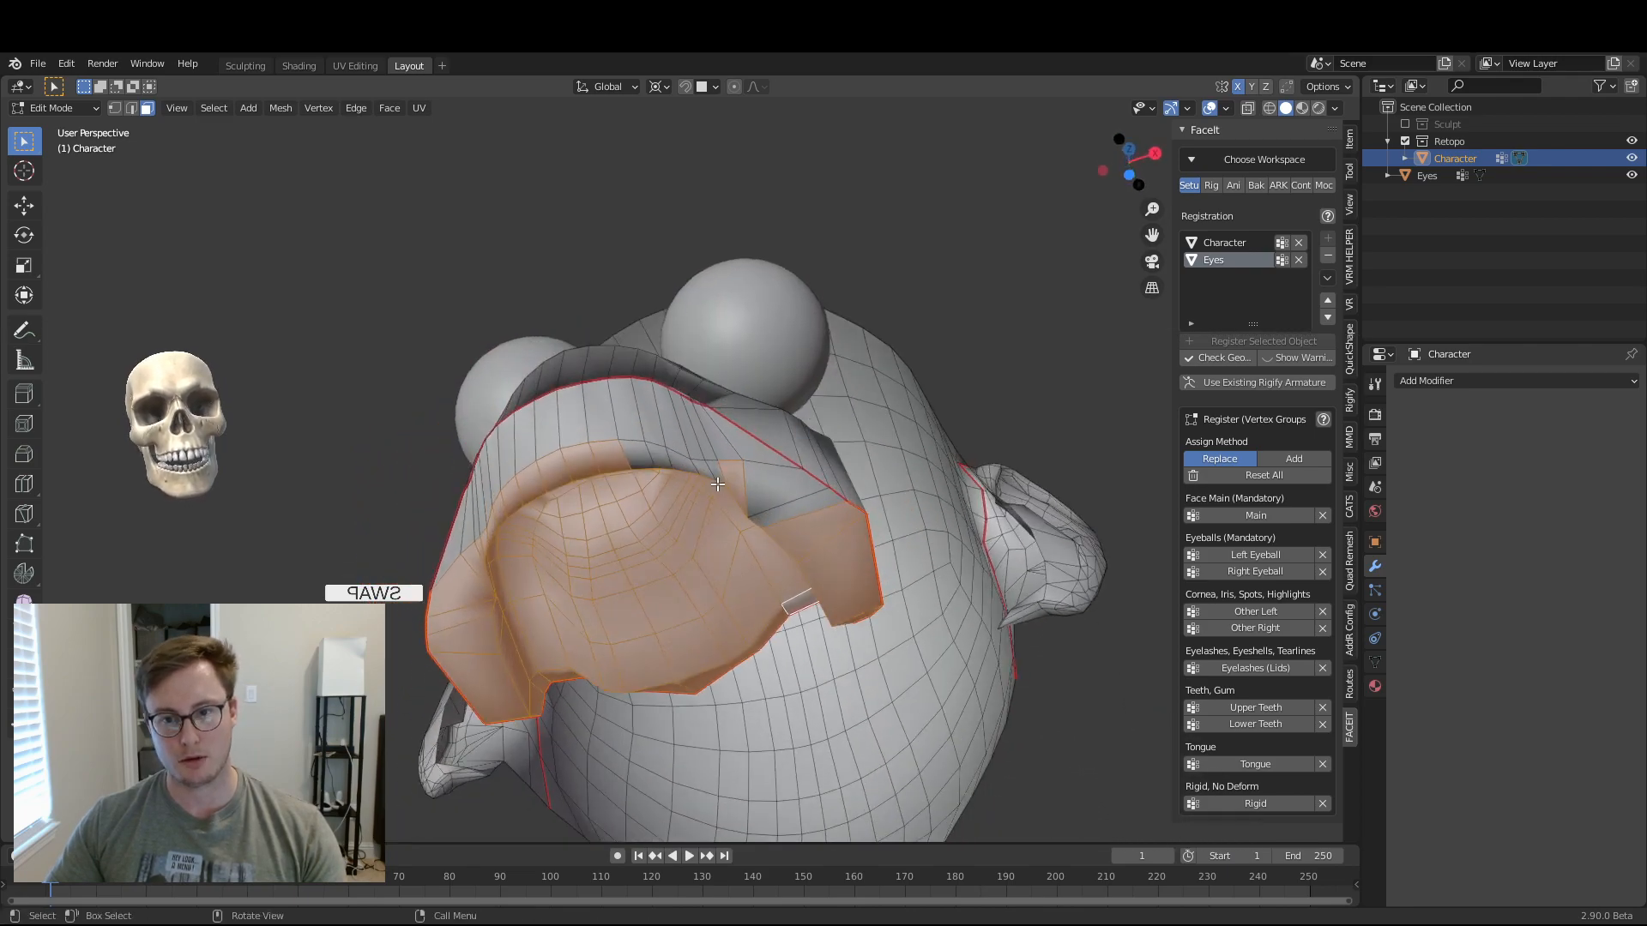
{"action": "scroll", "coordinate": [720, 486], "scroll_direction": "up", "scroll_amount": 2}
{"action": "left_click_drag", "start_coordinate": [808, 506], "coordinate": [985, 571]}
- Assign the selected lower gum faces to Faceit's Lower Teeth group and hide them
{"action": "mouse_move", "coordinate": [669, 678]}
{"action": "middle_mouse_down"}
{"action": "mouse_move", "coordinate": [597, 474]}
{"action": "mouse_move", "coordinate": [537, 448]}
{"action": "mouse_move", "coordinate": [698, 595]}
{"action": "mouse_move", "coordinate": [768, 490]}
{"action": "mouse_move", "coordinate": [987, 601]}
{"action": "mouse_move", "coordinate": [1246, 693]}
{"action": "middle_mouse_up"}
{"action": "key", "text": "shift+z"}
{"action": "key", "text": "shift+z"}
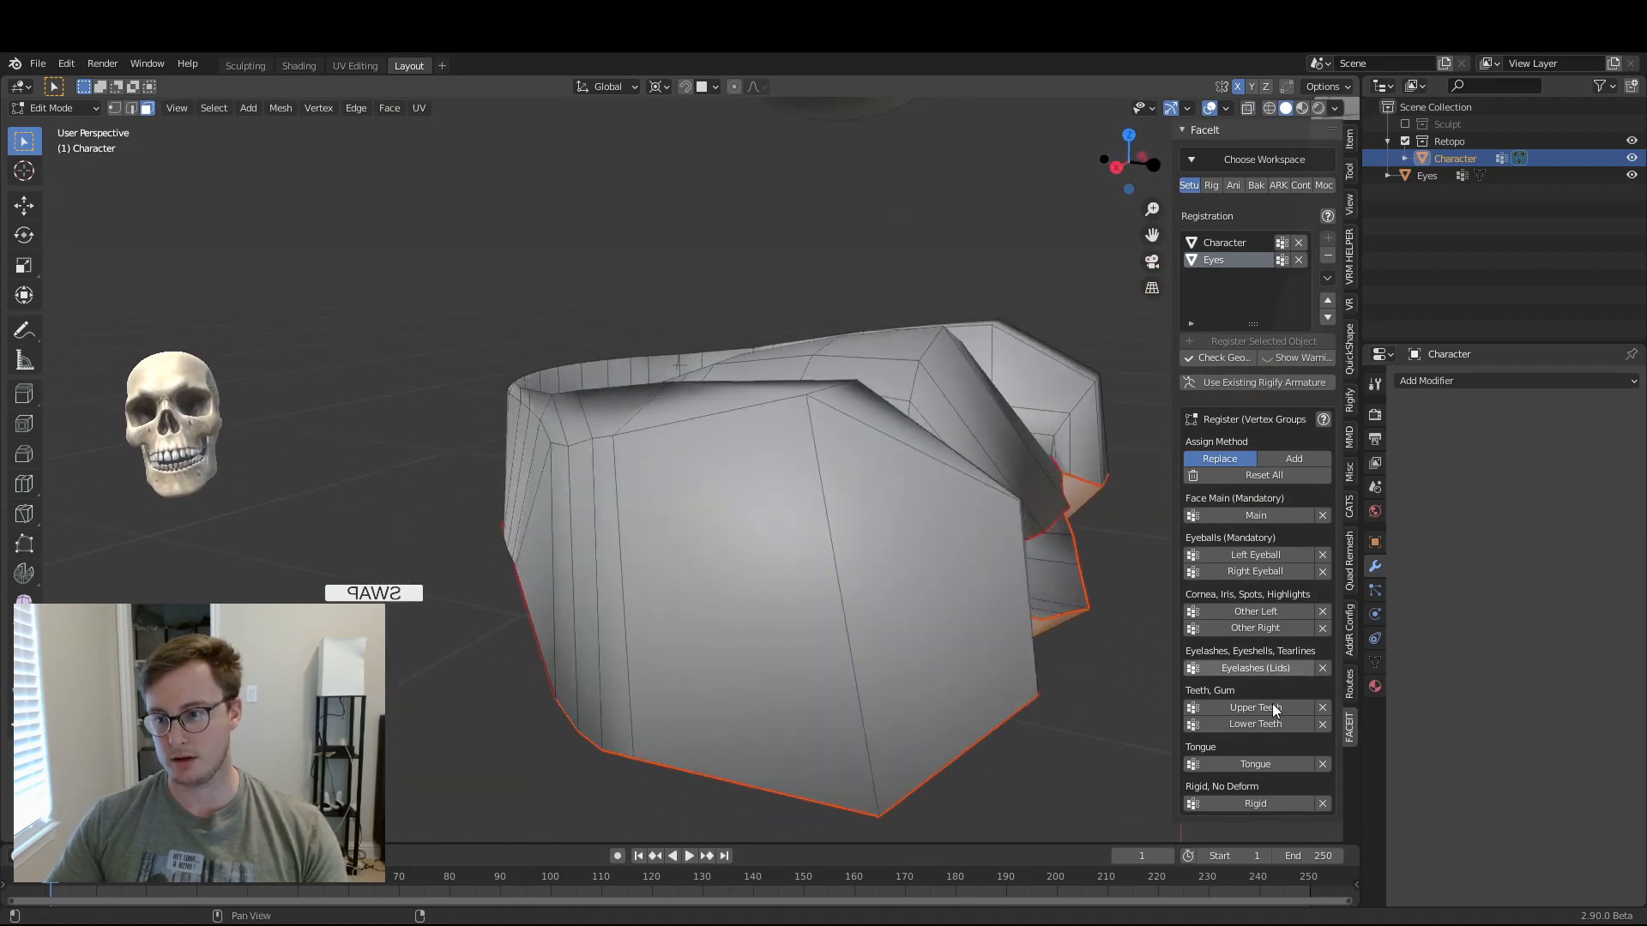
{"action": "left_click", "coordinate": [1254, 724]}
{"action": "middle_click_drag", "start_coordinate": [754, 558], "coordinate": [760, 533]}
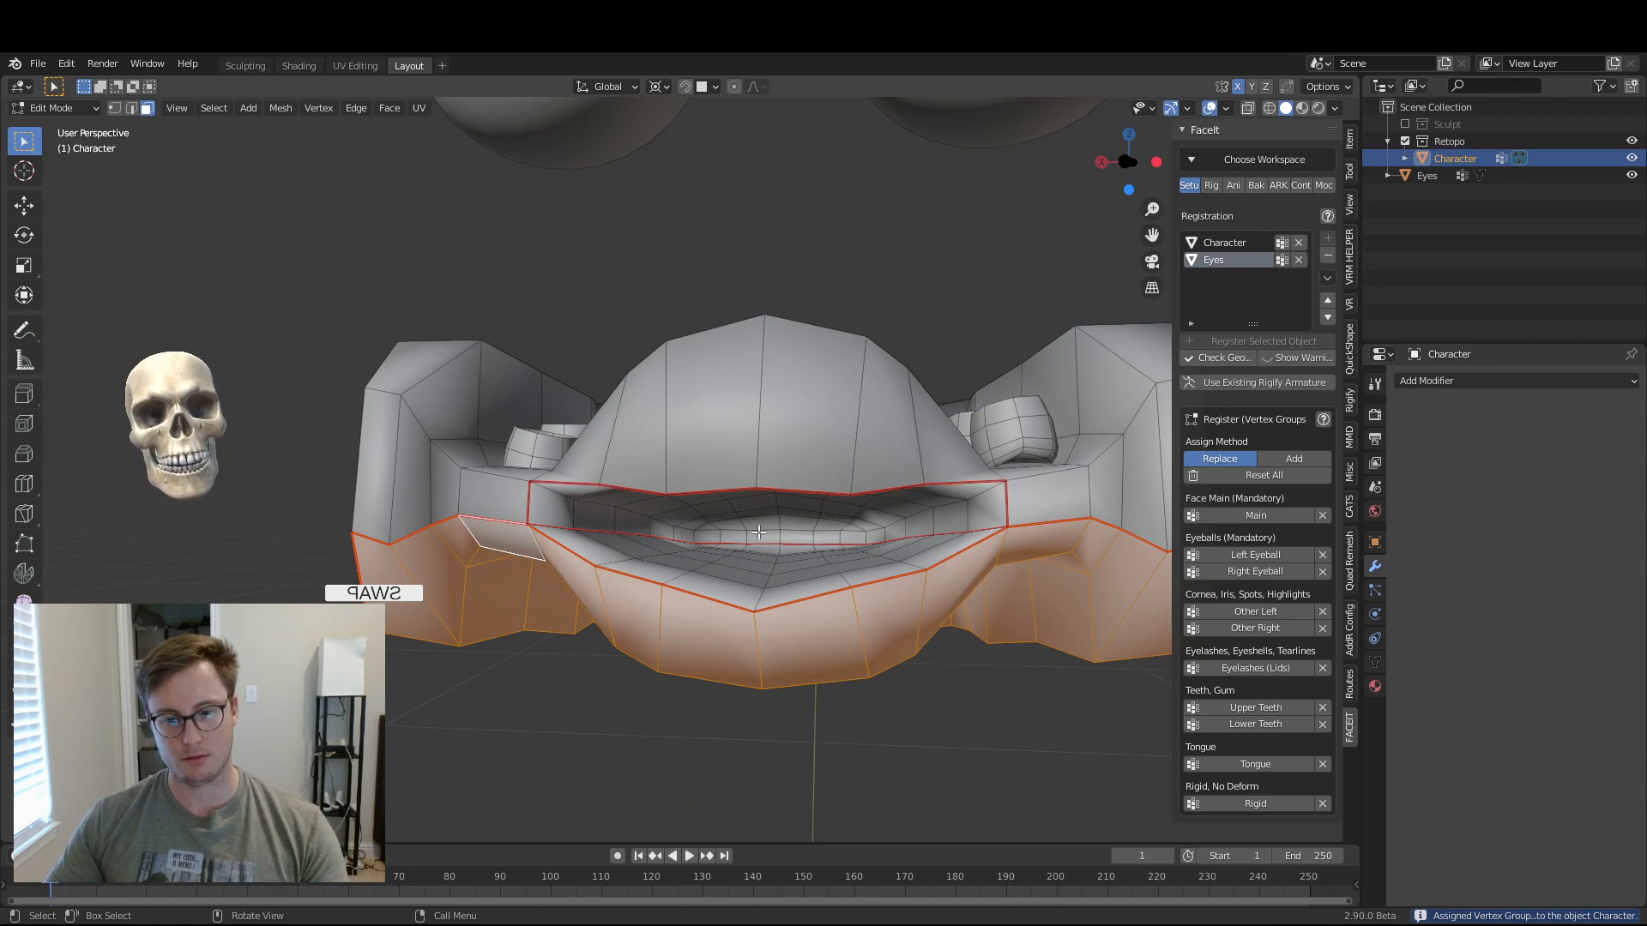
{"action": "key", "text": "h"}
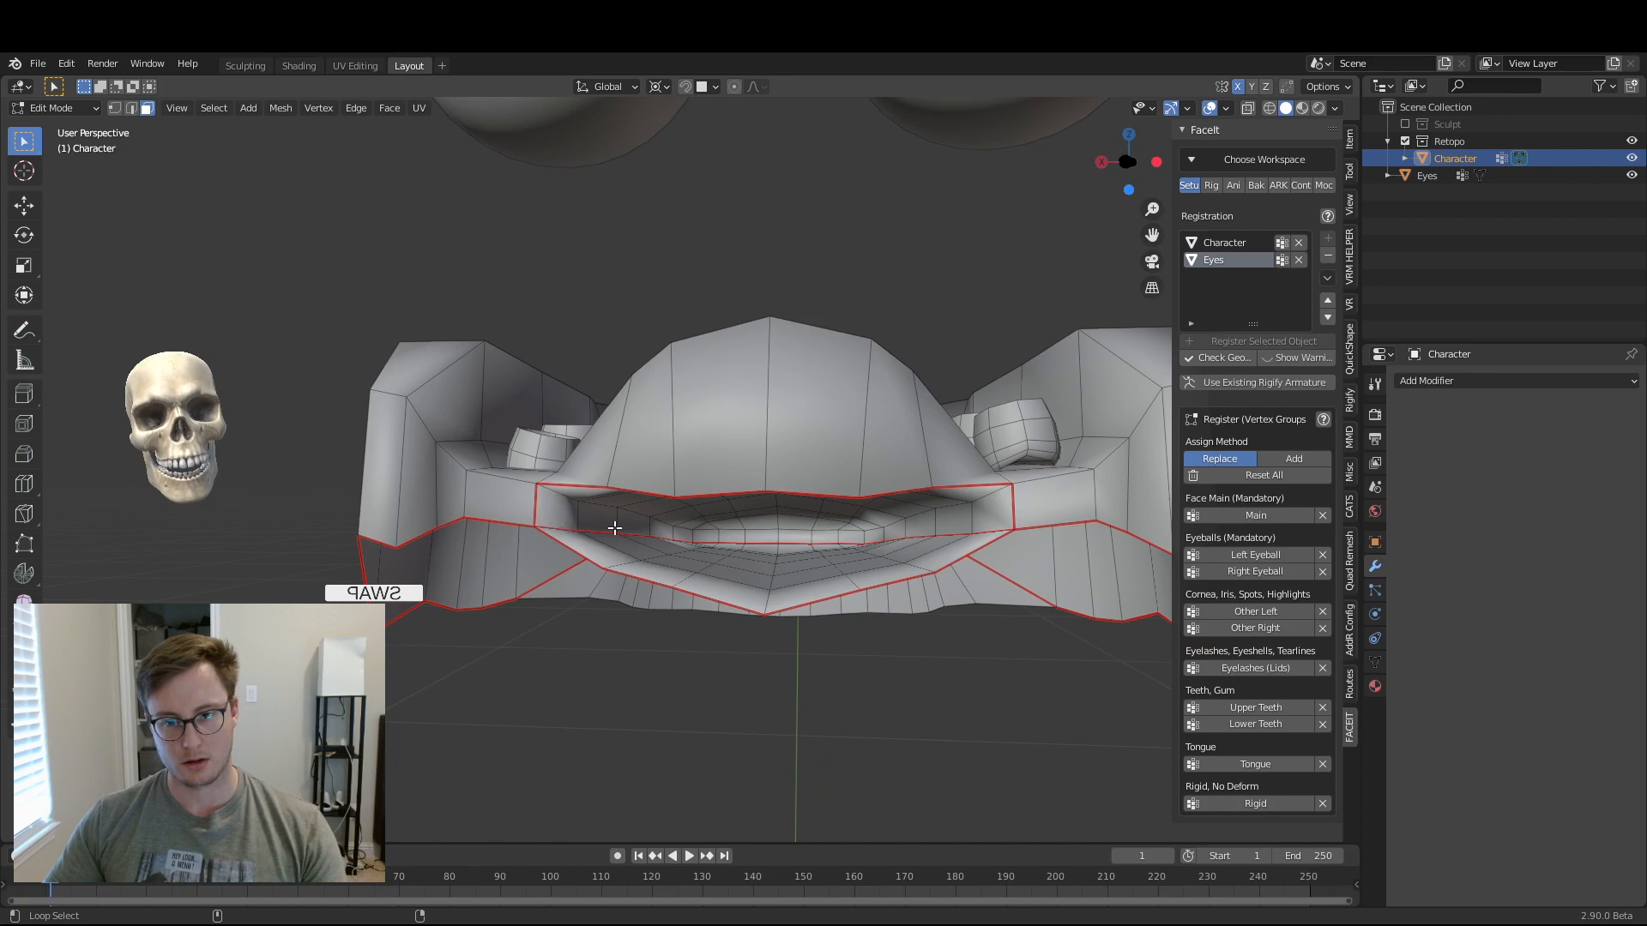
- Select the face loops in the gap below the palate, assign them to Faceit's Tongue group, and hide them
{"action": "left_click", "coordinate": [578, 530], "text": "alt"}
{"action": "key", "text": "alt+a"}
{"action": "left_click", "coordinate": [571, 531], "text": "alt"}
{"action": "left_click", "coordinate": [604, 532], "text": "alt+shift"}
{"action": "left_click", "coordinate": [636, 531], "text": "alt+shift"}
{"action": "left_click", "coordinate": [673, 537], "text": "alt+shift"}
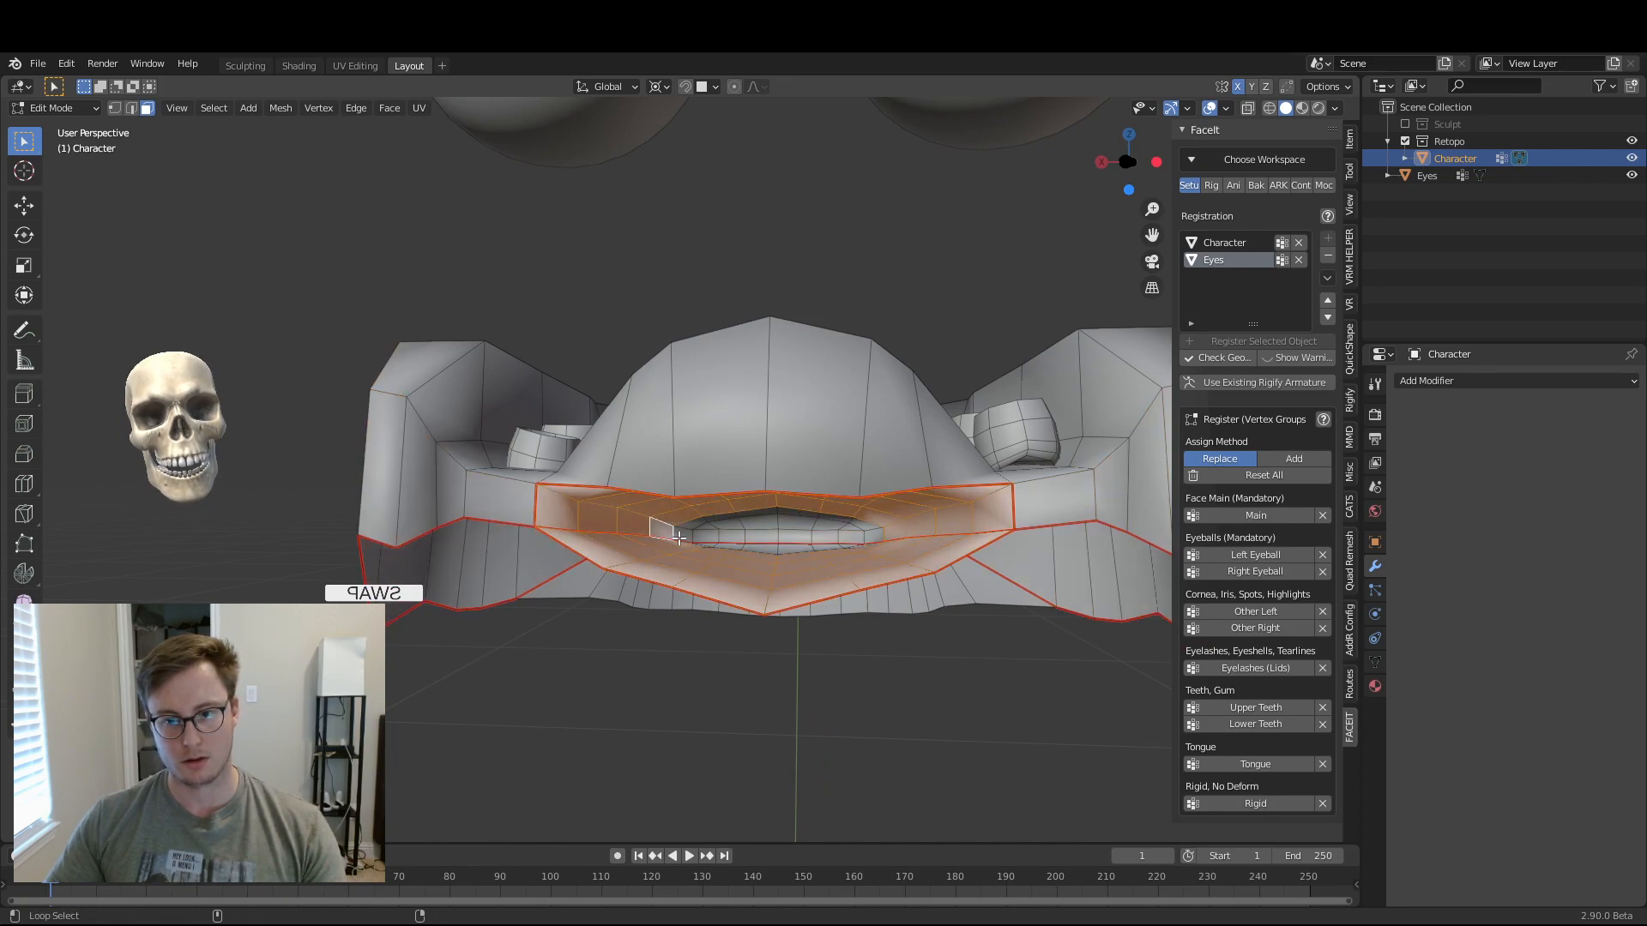
{"action": "left_click_drag", "start_coordinate": [816, 540], "coordinate": [858, 541]}
{"action": "middle_click_drag", "start_coordinate": [858, 540], "coordinate": [930, 569]}
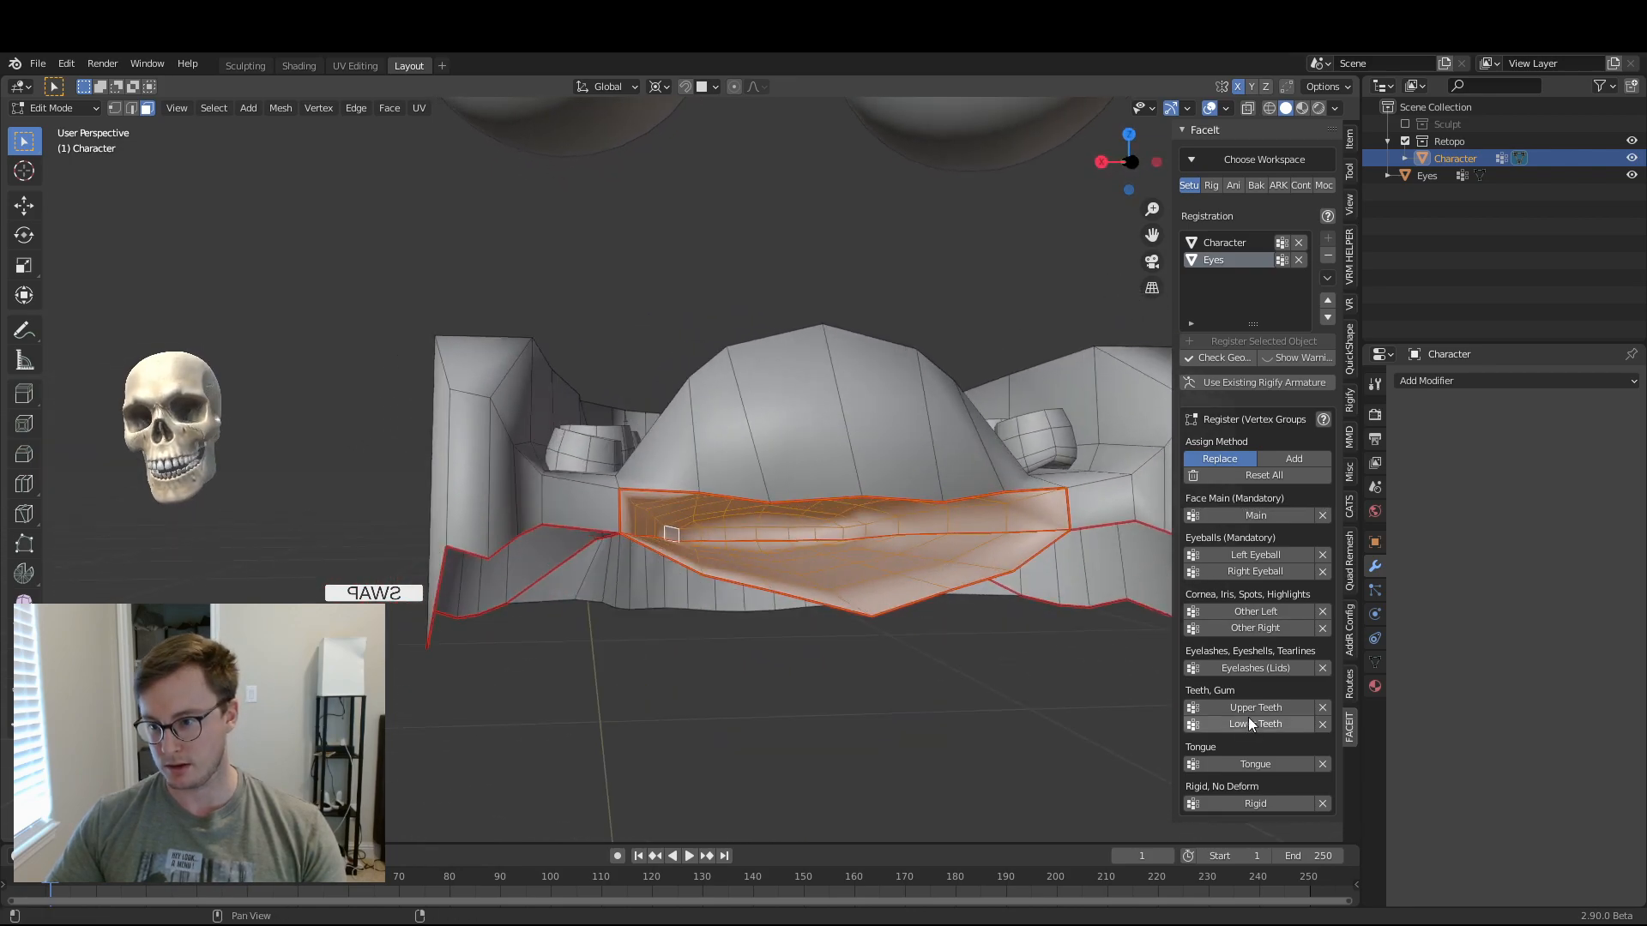
{"action": "left_click", "coordinate": [1259, 764]}
{"action": "key", "text": "h"}
{"action": "middle_click_drag", "start_coordinate": [826, 480], "coordinate": [750, 454]}
{"action": "left_click", "coordinate": [810, 483]}
{"action": "scroll", "coordinate": [734, 464], "scroll_direction": "down", "scroll_amount": 6}
{"action": "scroll", "coordinate": [734, 464], "scroll_direction": "up", "scroll_amount": 8}
{"action": "key", "text": "z"}
{"action": "scroll", "coordinate": [625, 519], "scroll_direction": "down", "scroll_amount": 3}
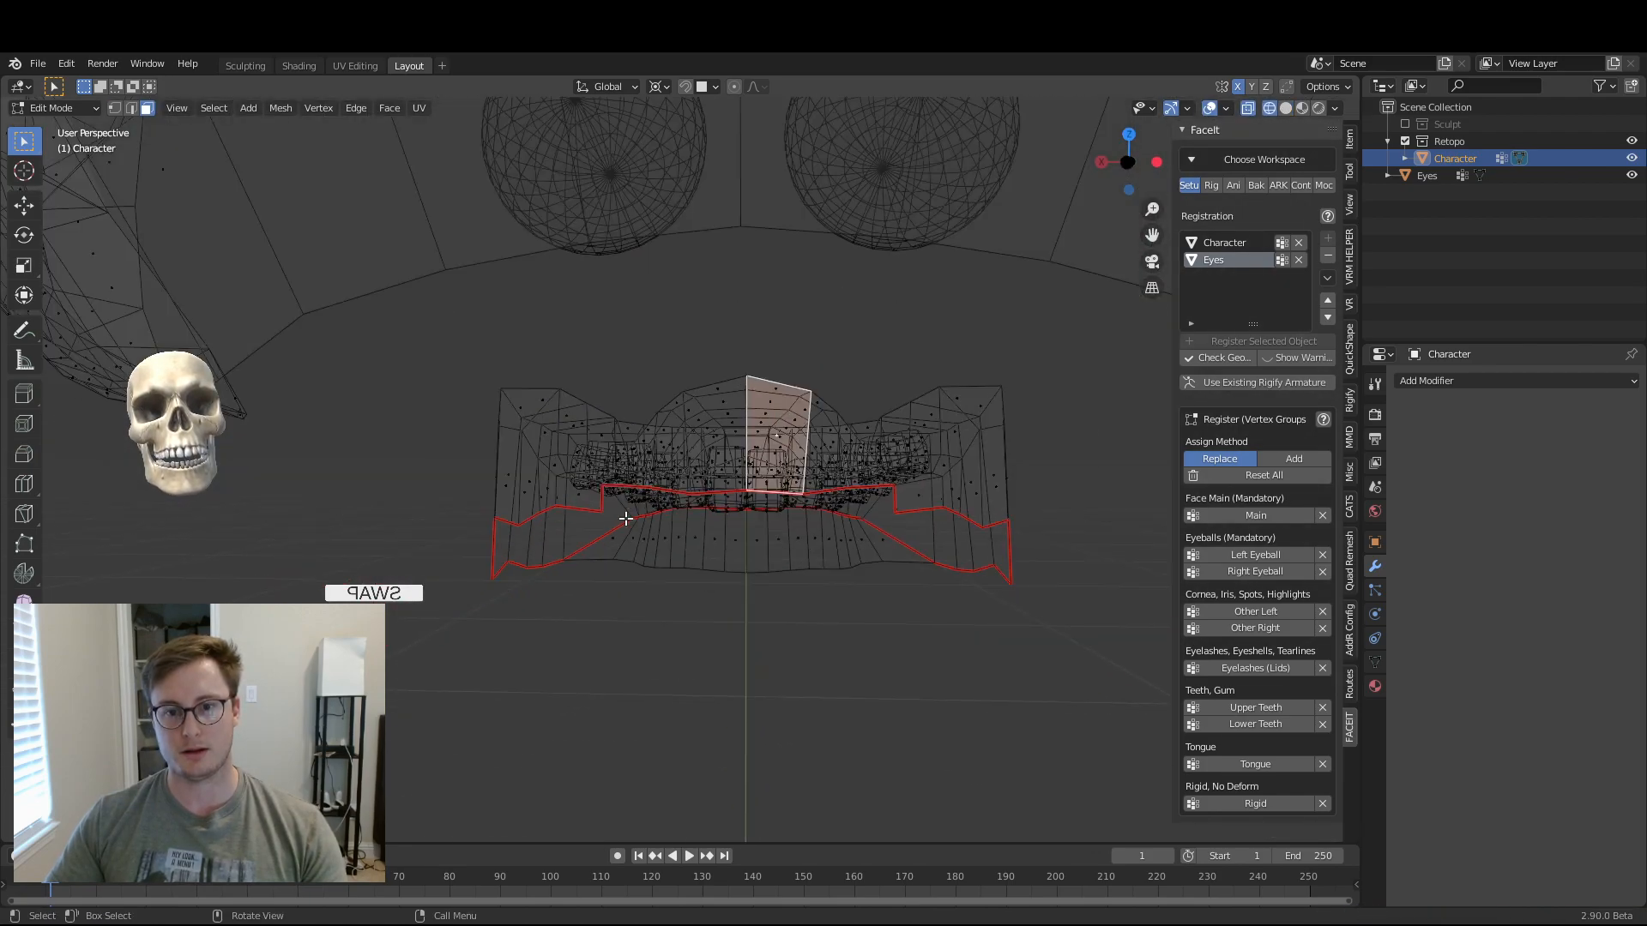
{"action": "key", "text": "alt+a"}
{"action": "key", "text": "b"}
{"action": "mouse_move", "coordinate": [441, 358]}
{"action": "left_mouse_down"}
{"action": "mouse_move", "coordinate": [904, 500]}
{"action": "mouse_move", "coordinate": [1036, 609]}
{"action": "left_mouse_up"}
{"action": "key", "text": "z"}
{"action": "left_click", "coordinate": [966, 592]}
{"action": "middle_click_drag", "start_coordinate": [967, 593], "coordinate": [1085, 566]}
{"action": "left_click", "coordinate": [115, 110]}
{"action": "middle_click_drag", "start_coordinate": [807, 453], "coordinate": [791, 455]}
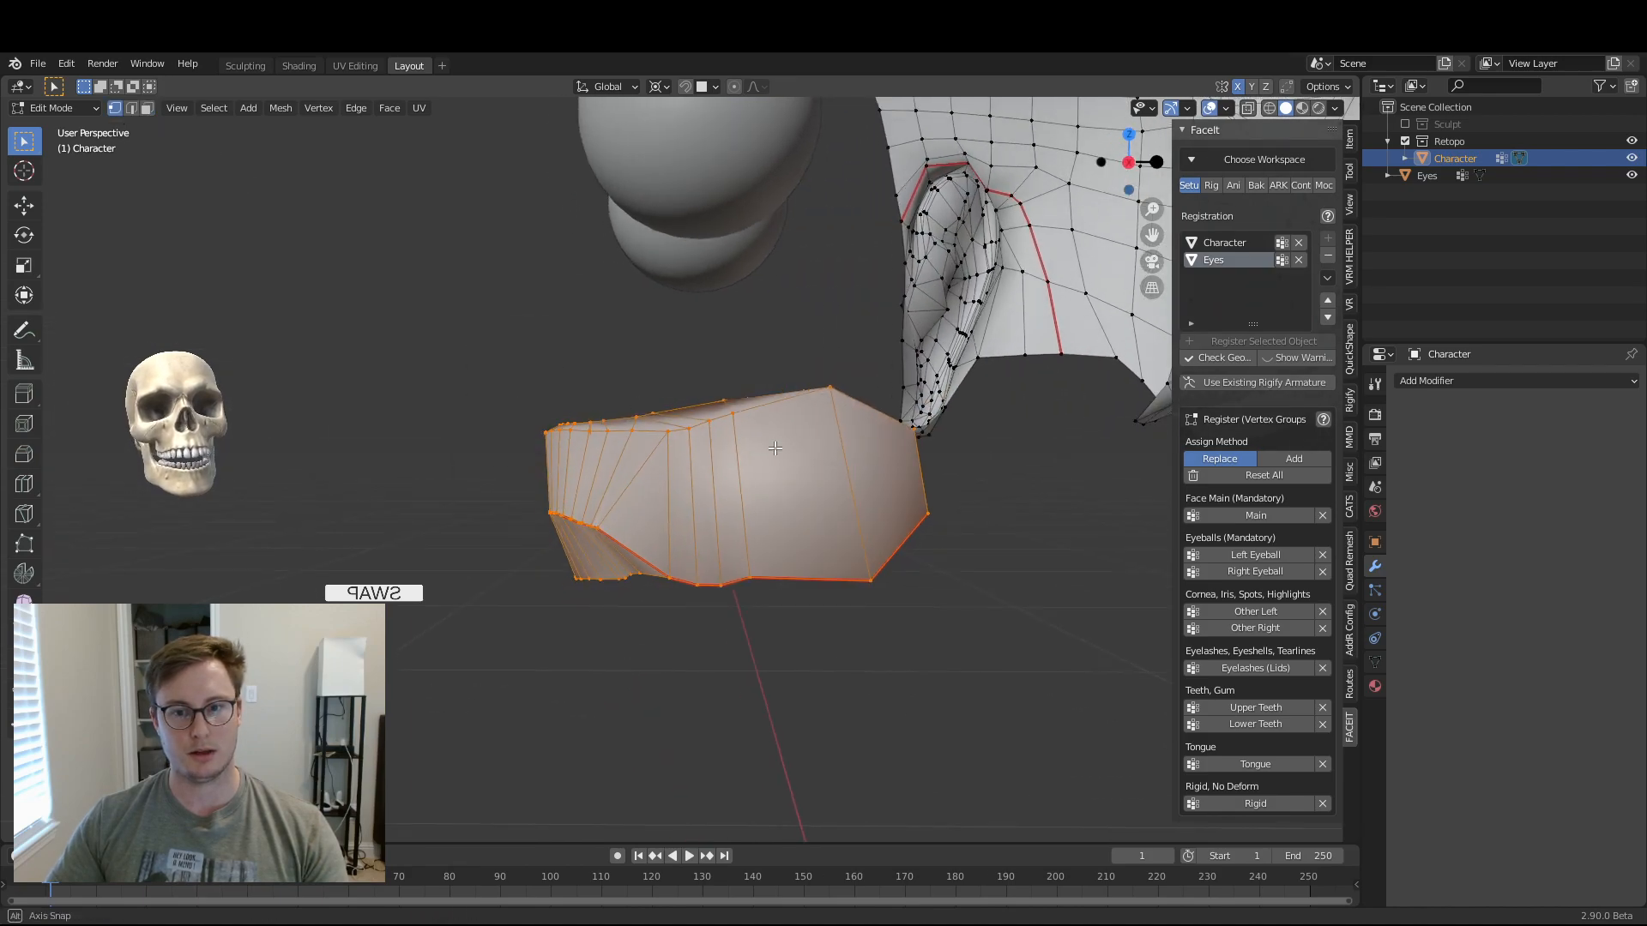
{"action": "key", "text": "shift+z"}
{"action": "left_click", "coordinate": [741, 425]}
{"action": "key", "text": "b"}
{"action": "left_click_drag", "start_coordinate": [455, 329], "coordinate": [836, 441]}
{"action": "key", "text": "shift+z"}
{"action": "mouse_move", "coordinate": [910, 506]}
{"action": "middle_mouse_down"}
{"action": "mouse_move", "coordinate": [982, 606]}
{"action": "mouse_move", "coordinate": [838, 581]}
{"action": "middle_mouse_up"}
{"action": "key", "text": "shift+z"}
{"action": "key", "text": "b"}
{"action": "left_click_drag", "start_coordinate": [750, 292], "coordinate": [850, 476]}
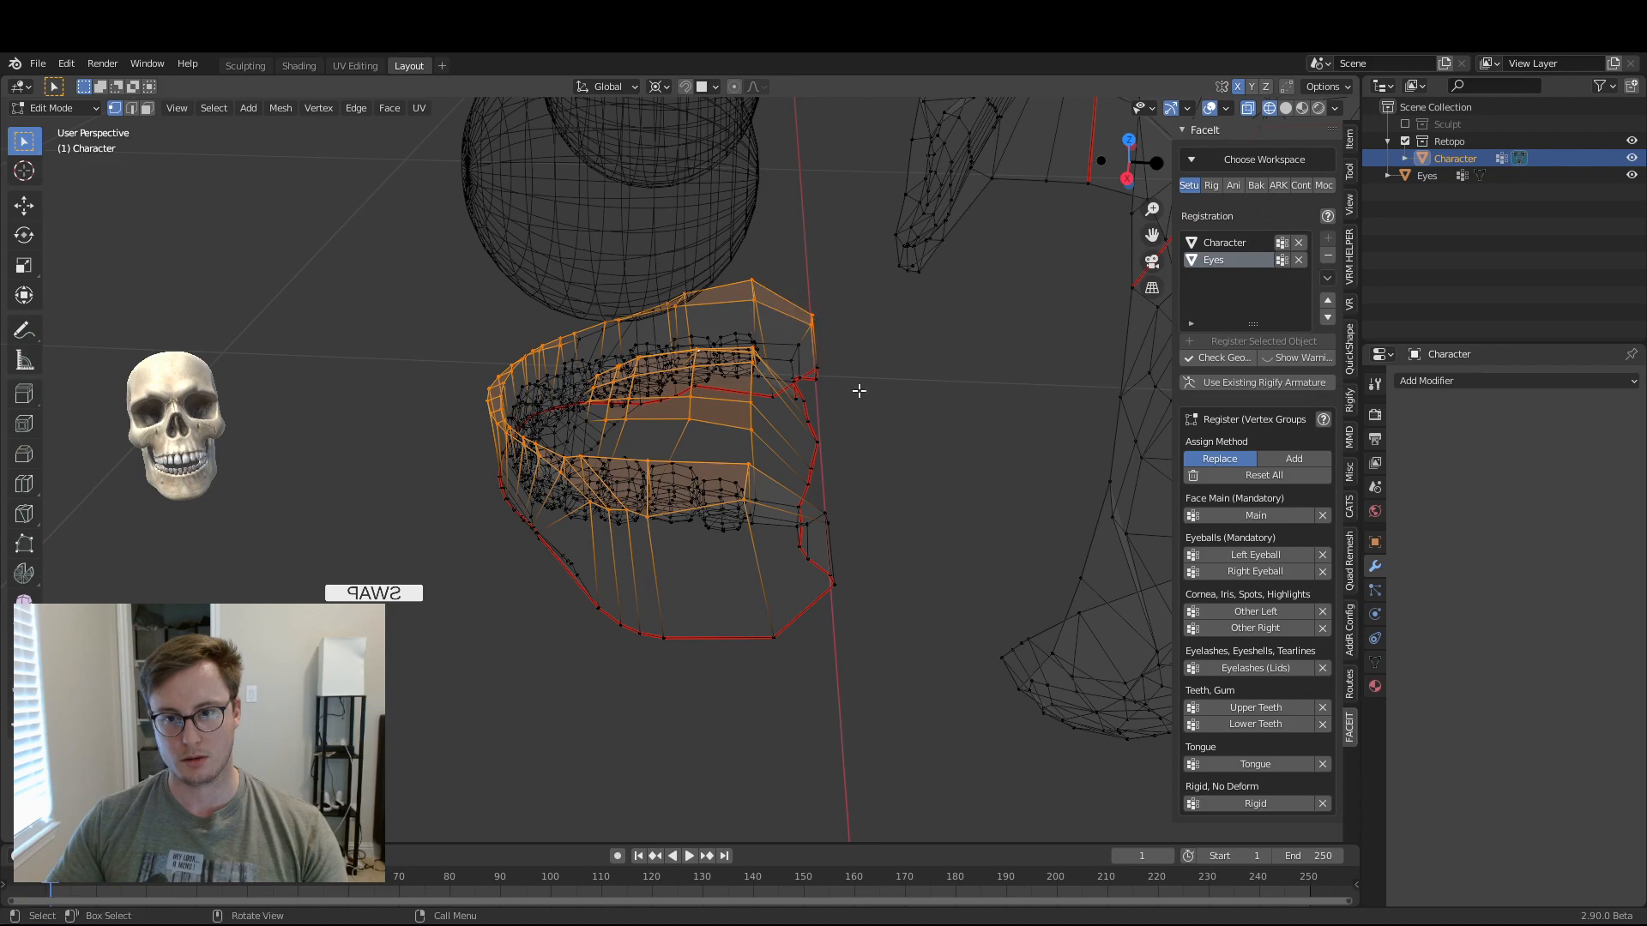
{"action": "mouse_move", "coordinate": [832, 391]}
{"action": "middle_mouse_down"}
{"action": "mouse_move", "coordinate": [1004, 496]}
{"action": "mouse_move", "coordinate": [909, 480]}
{"action": "middle_mouse_up"}
{"action": "key", "text": "shift+z"}
{"action": "key", "text": "b"}
{"action": "left_click_drag", "start_coordinate": [504, 384], "coordinate": [590, 405]}
{"action": "key", "text": "b"}
{"action": "middle_click_drag", "start_coordinate": [590, 406], "coordinate": [567, 495]}
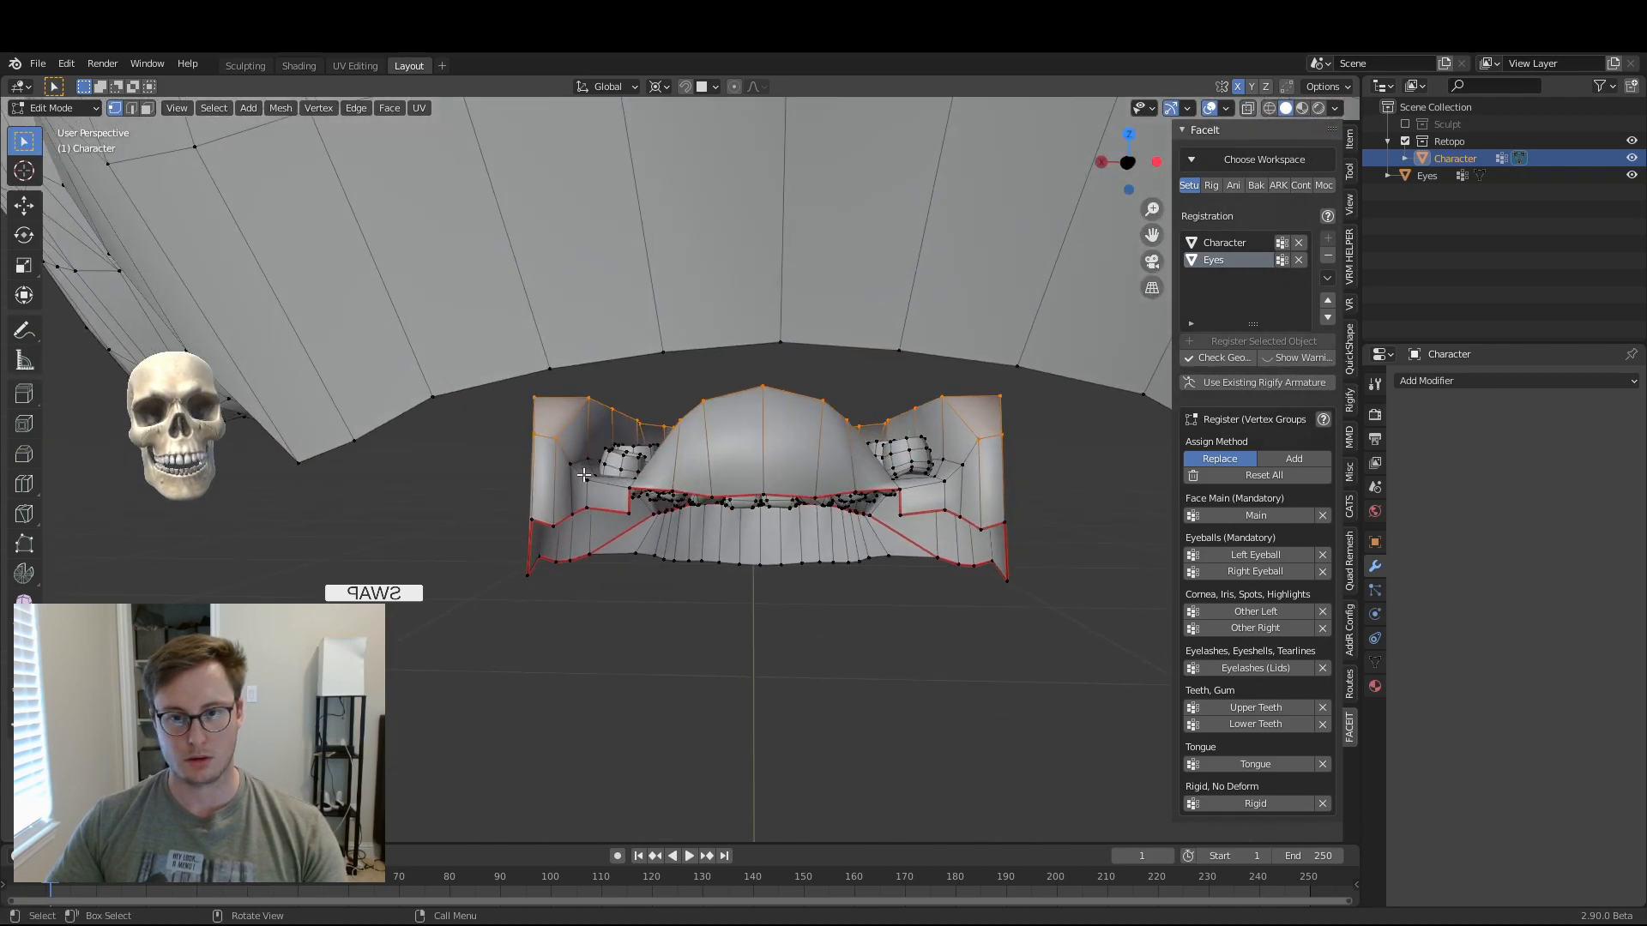
{"action": "scroll", "coordinate": [567, 495], "scroll_direction": "up", "scroll_amount": 4}
{"action": "key", "text": "b"}
{"action": "left_click_drag", "start_coordinate": [416, 437], "coordinate": [482, 504]}
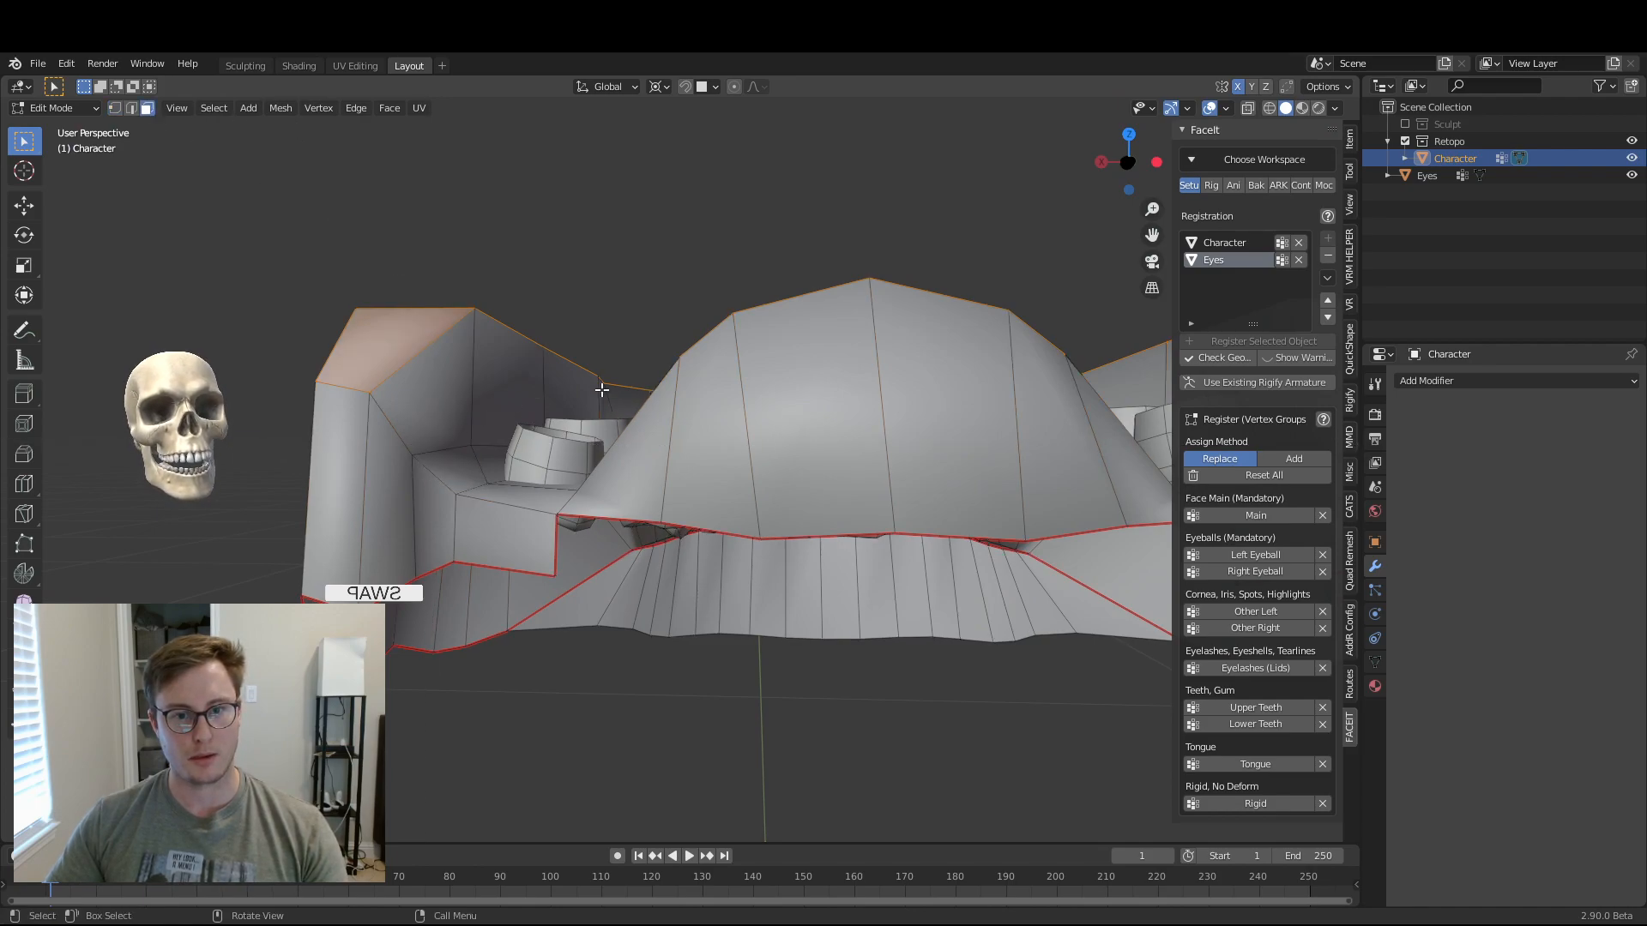
- Select the linked faces of all upper teeth, assign them to Faceit's Upper Teeth group, and hide them
{"action": "middle_click_drag", "start_coordinate": [574, 393], "coordinate": [628, 456]}
{"action": "left_click", "coordinate": [580, 498]}
{"action": "key", "text": "ctrl+l"}
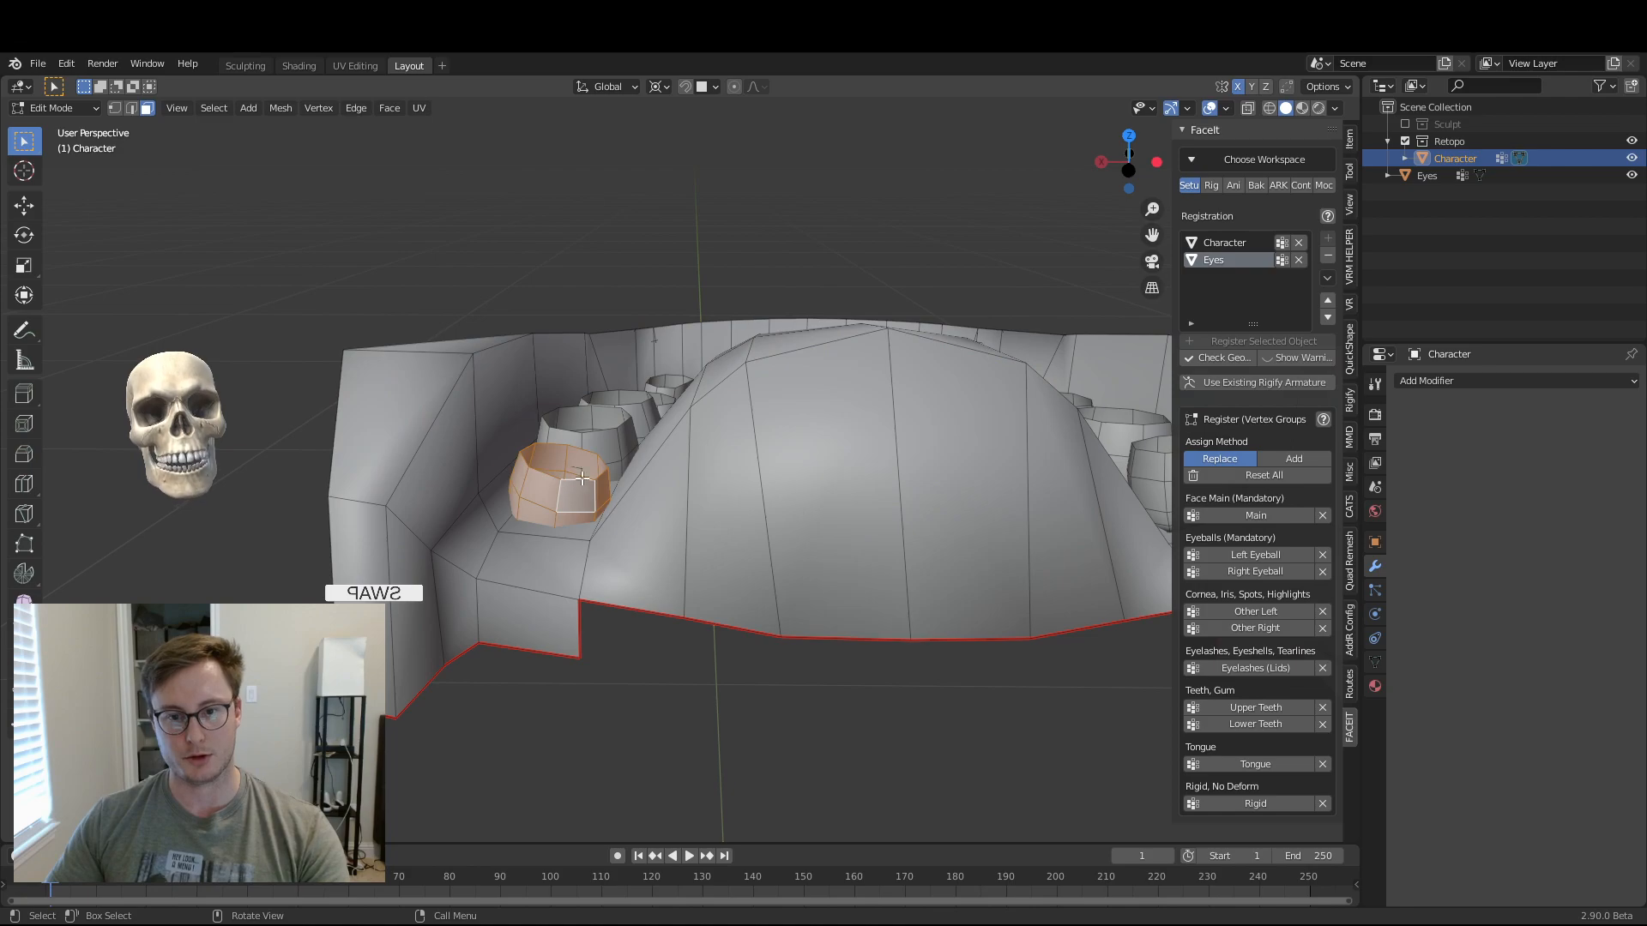
{"action": "key", "text": "l"}
{"action": "middle_click_drag", "start_coordinate": [687, 378], "coordinate": [665, 380]}
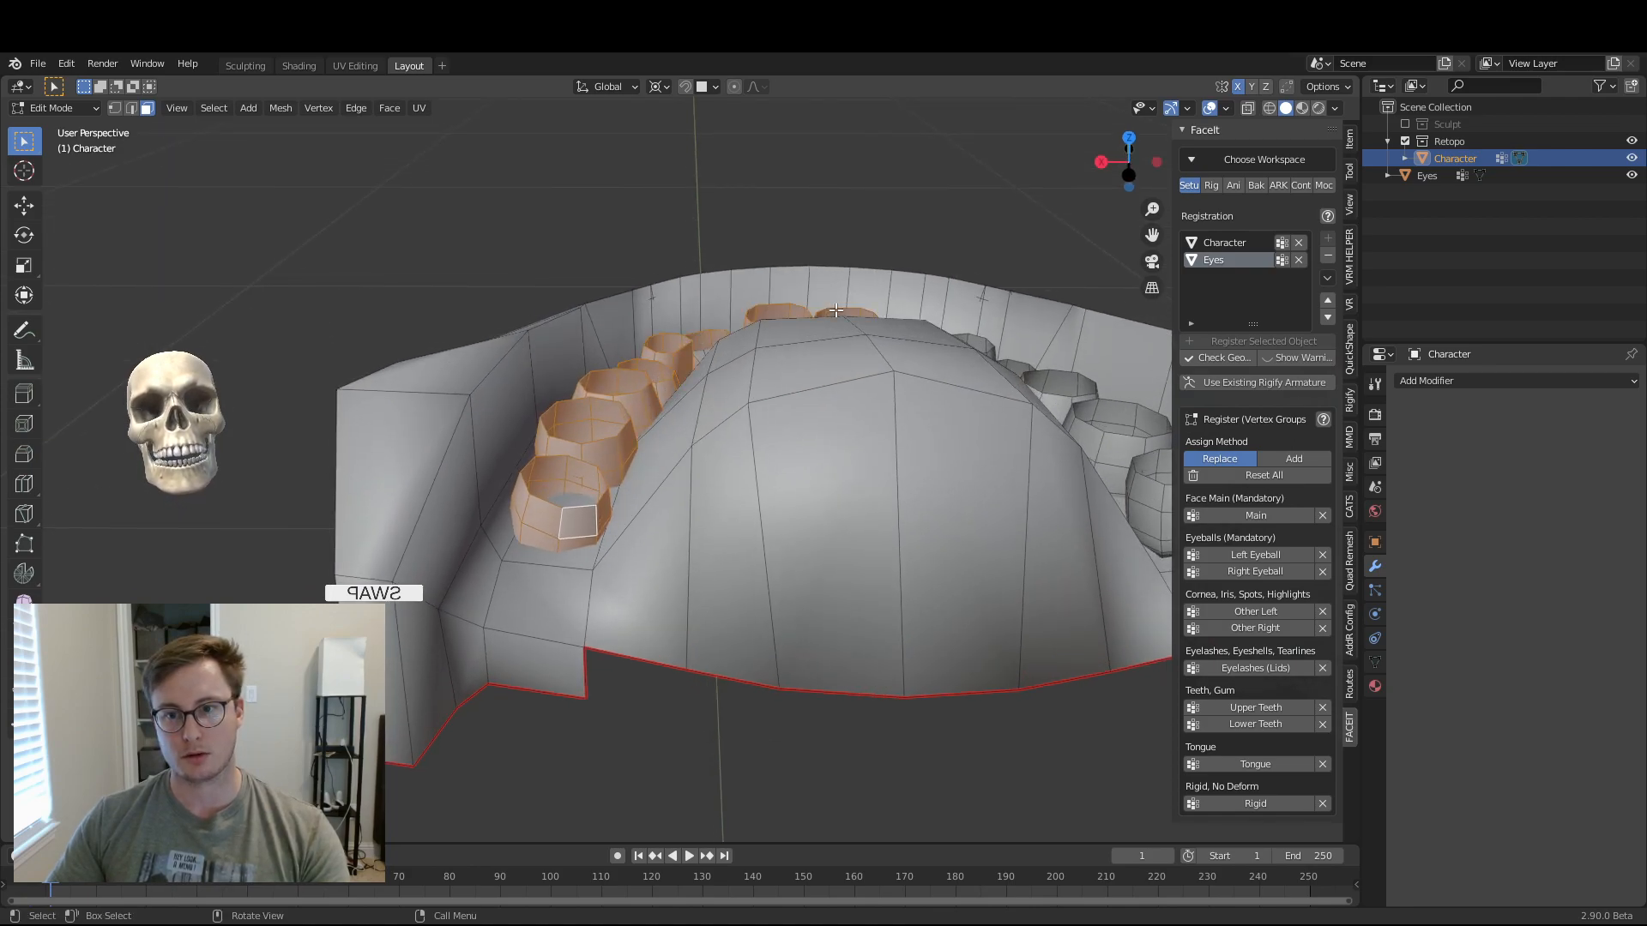
{"action": "key", "text": "l"}
{"action": "key", "text": "l"}
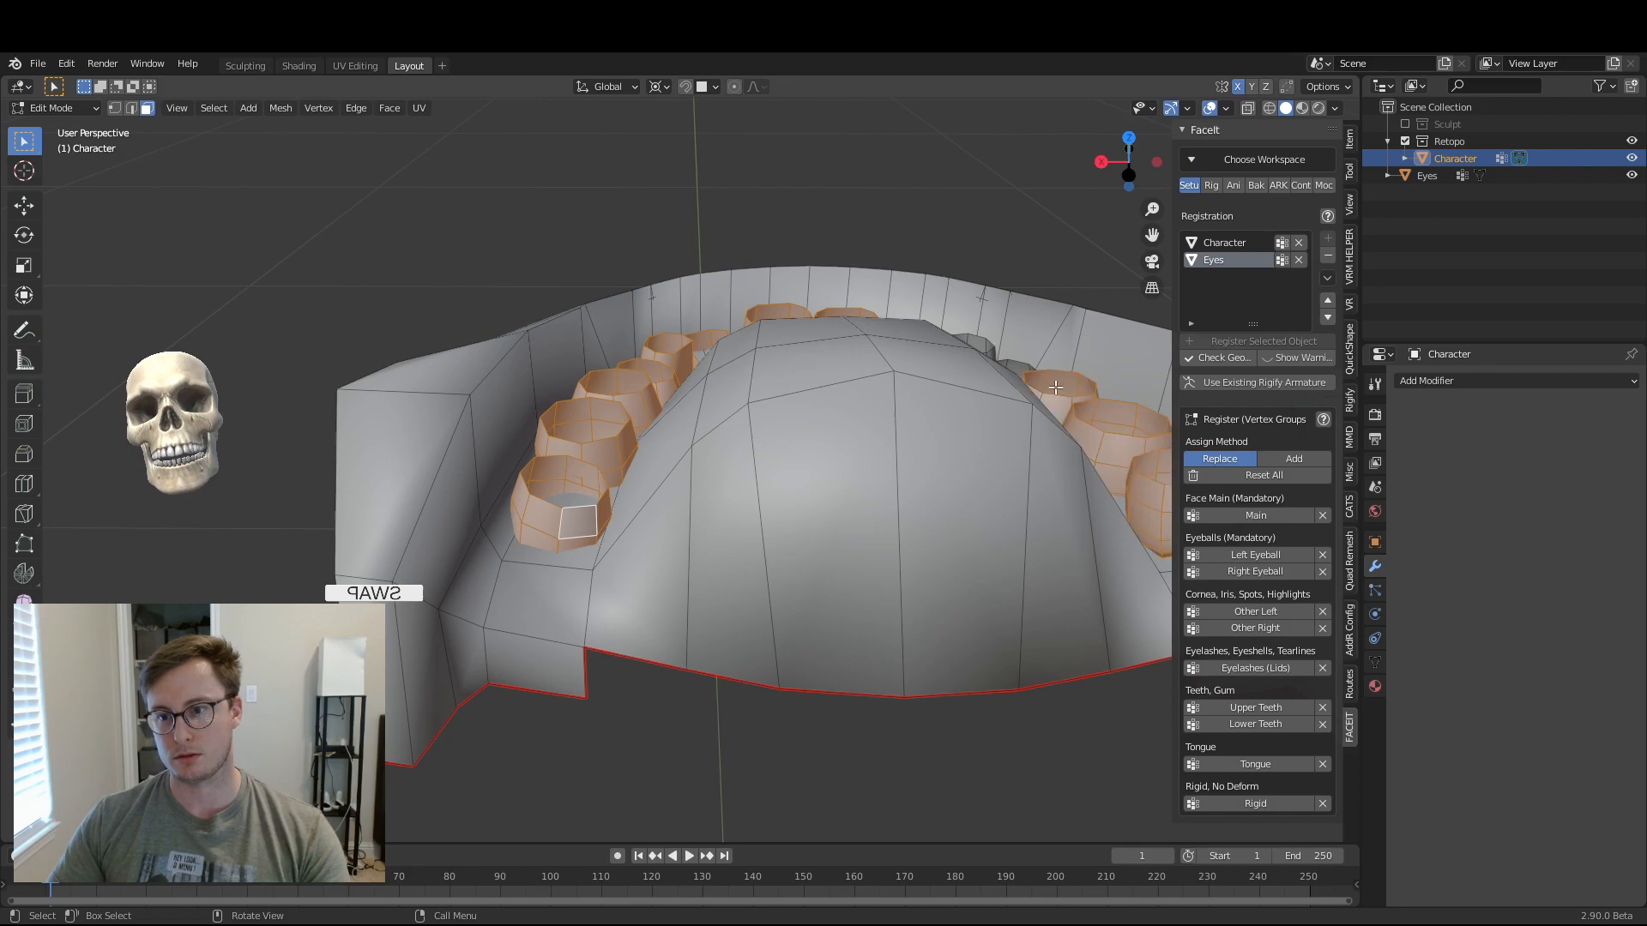
{"action": "mouse_move", "coordinate": [983, 346]}
{"action": "middle_mouse_down"}
{"action": "mouse_move", "coordinate": [946, 428]}
{"action": "mouse_move", "coordinate": [986, 343]}
{"action": "middle_mouse_up"}
{"action": "key", "text": "l"}
{"action": "left_click", "coordinate": [1236, 710]}
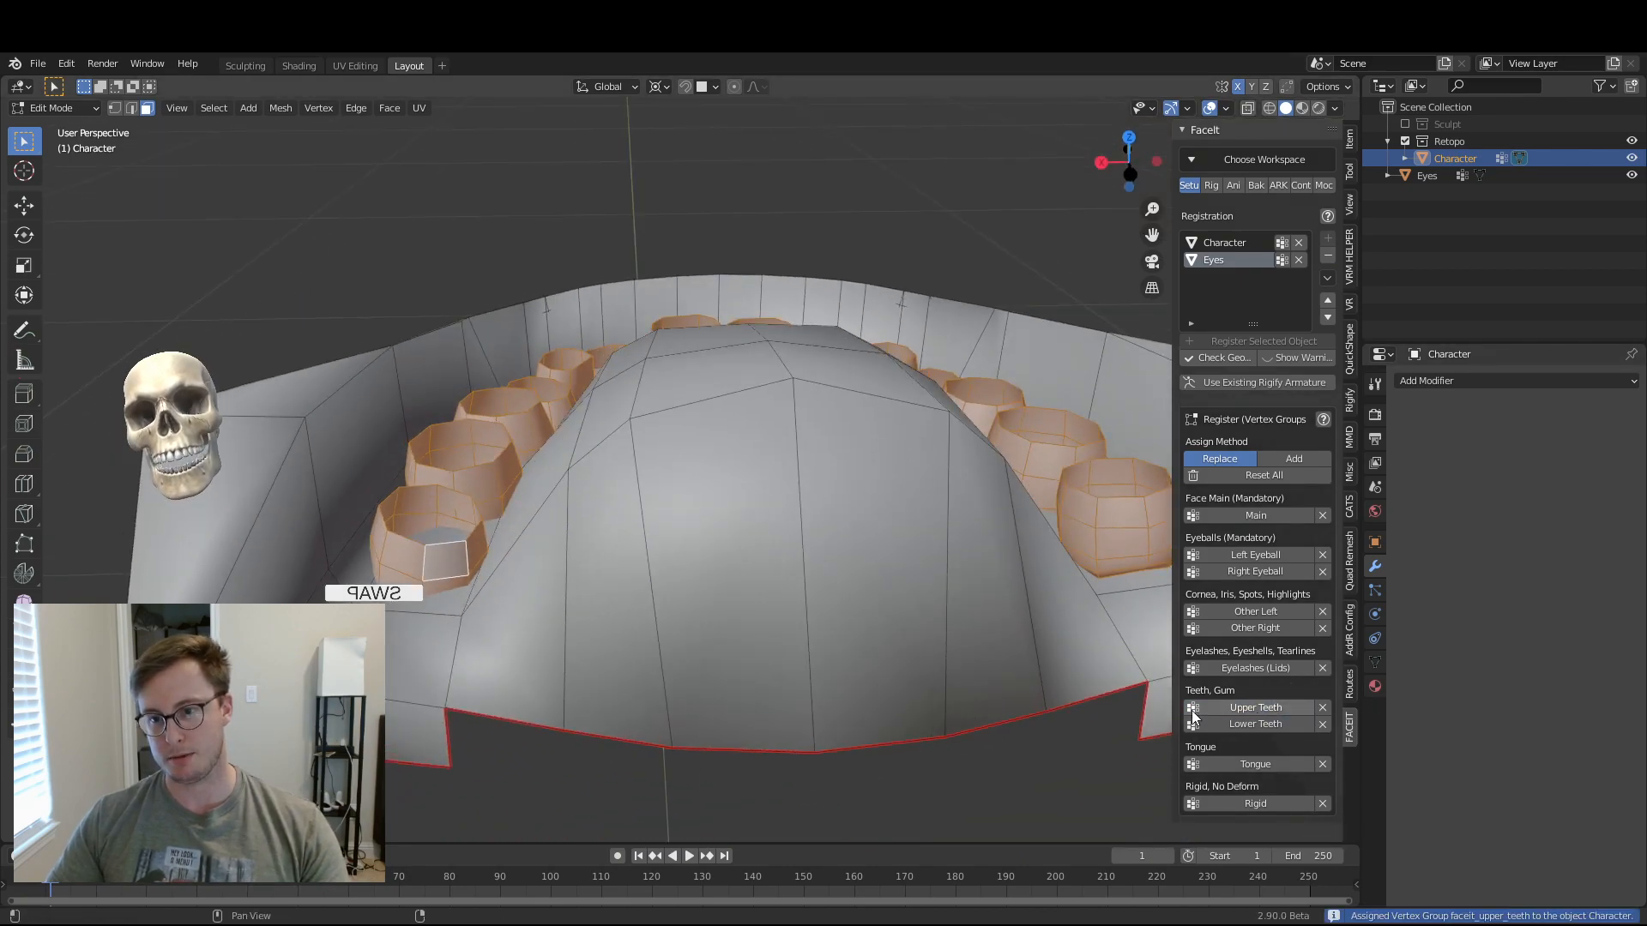
{"action": "key", "text": "h"}
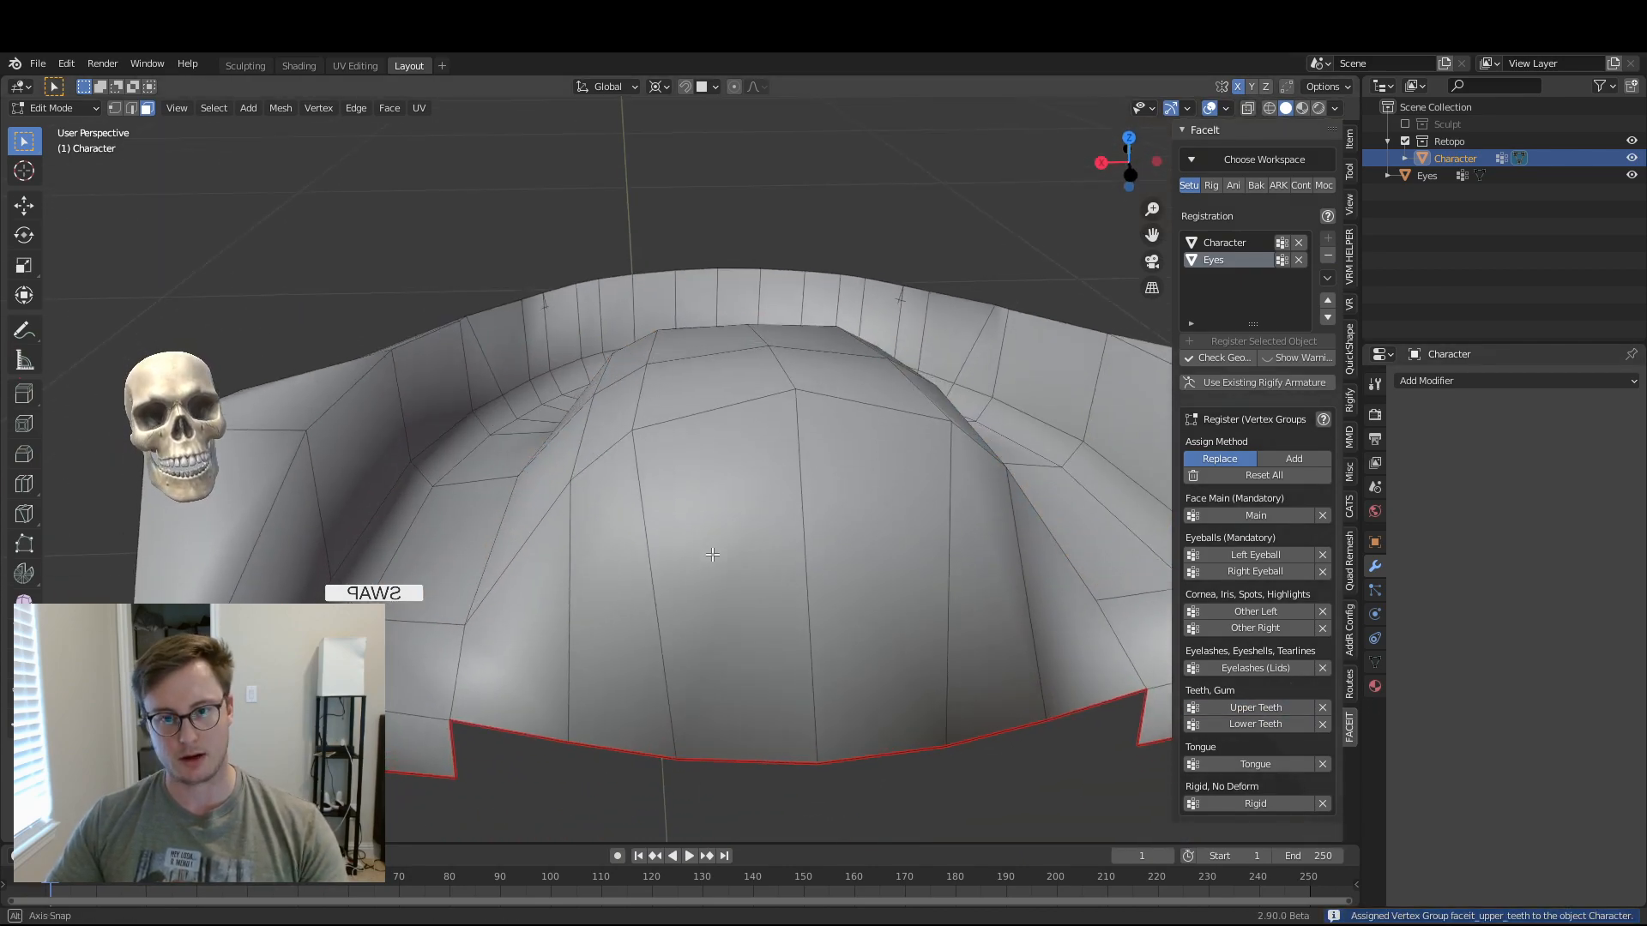
- Box-select the faces at the rear of the upper gum and across the back of the palate
{"action": "middle_click_drag", "start_coordinate": [701, 531], "coordinate": [695, 571]}
{"action": "left_click", "coordinate": [288, 527]}
{"action": "left_click_drag", "start_coordinate": [237, 469], "coordinate": [386, 575]}
{"action": "key", "text": "b"}
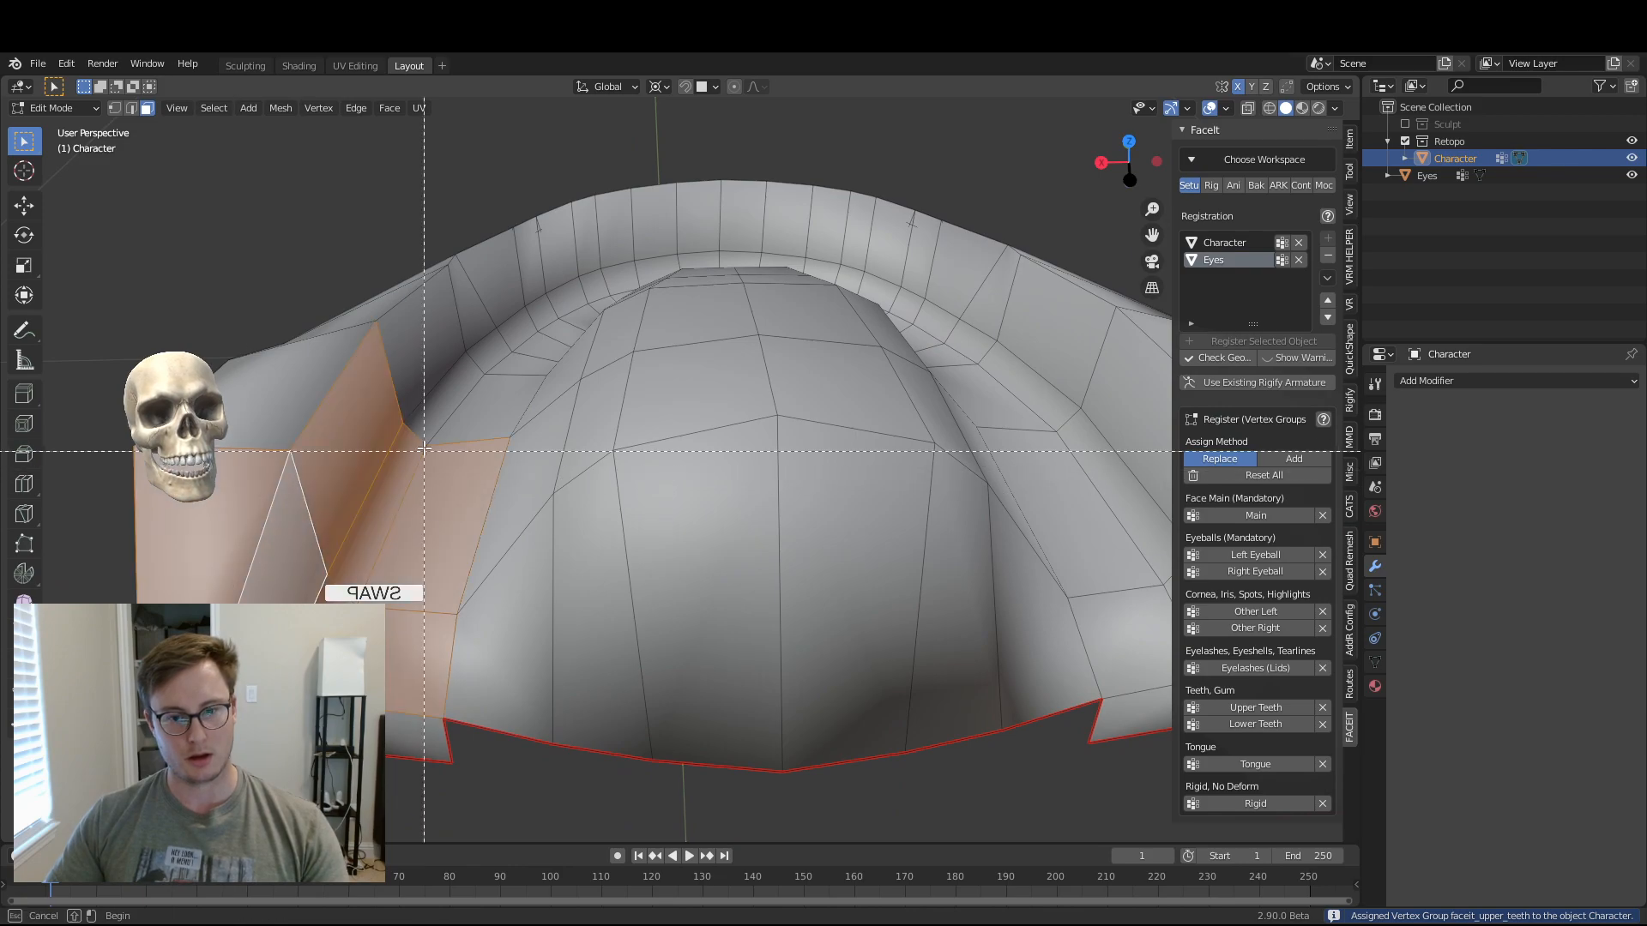
{"action": "left_click_drag", "start_coordinate": [434, 433], "coordinate": [679, 499]}
{"action": "middle_click_drag", "start_coordinate": [686, 402], "coordinate": [527, 402], "text": "shift"}
{"action": "left_click_drag", "start_coordinate": [545, 365], "coordinate": [952, 505], "text": "shift"}
{"action": "middle_click_drag", "start_coordinate": [953, 504], "coordinate": [670, 449], "text": "shift"}
- Add the gum and cheek faces at the opposite rear corner of the upper mouth to the selection
{"action": "middle_click_drag", "start_coordinate": [723, 522], "coordinate": [692, 501]}
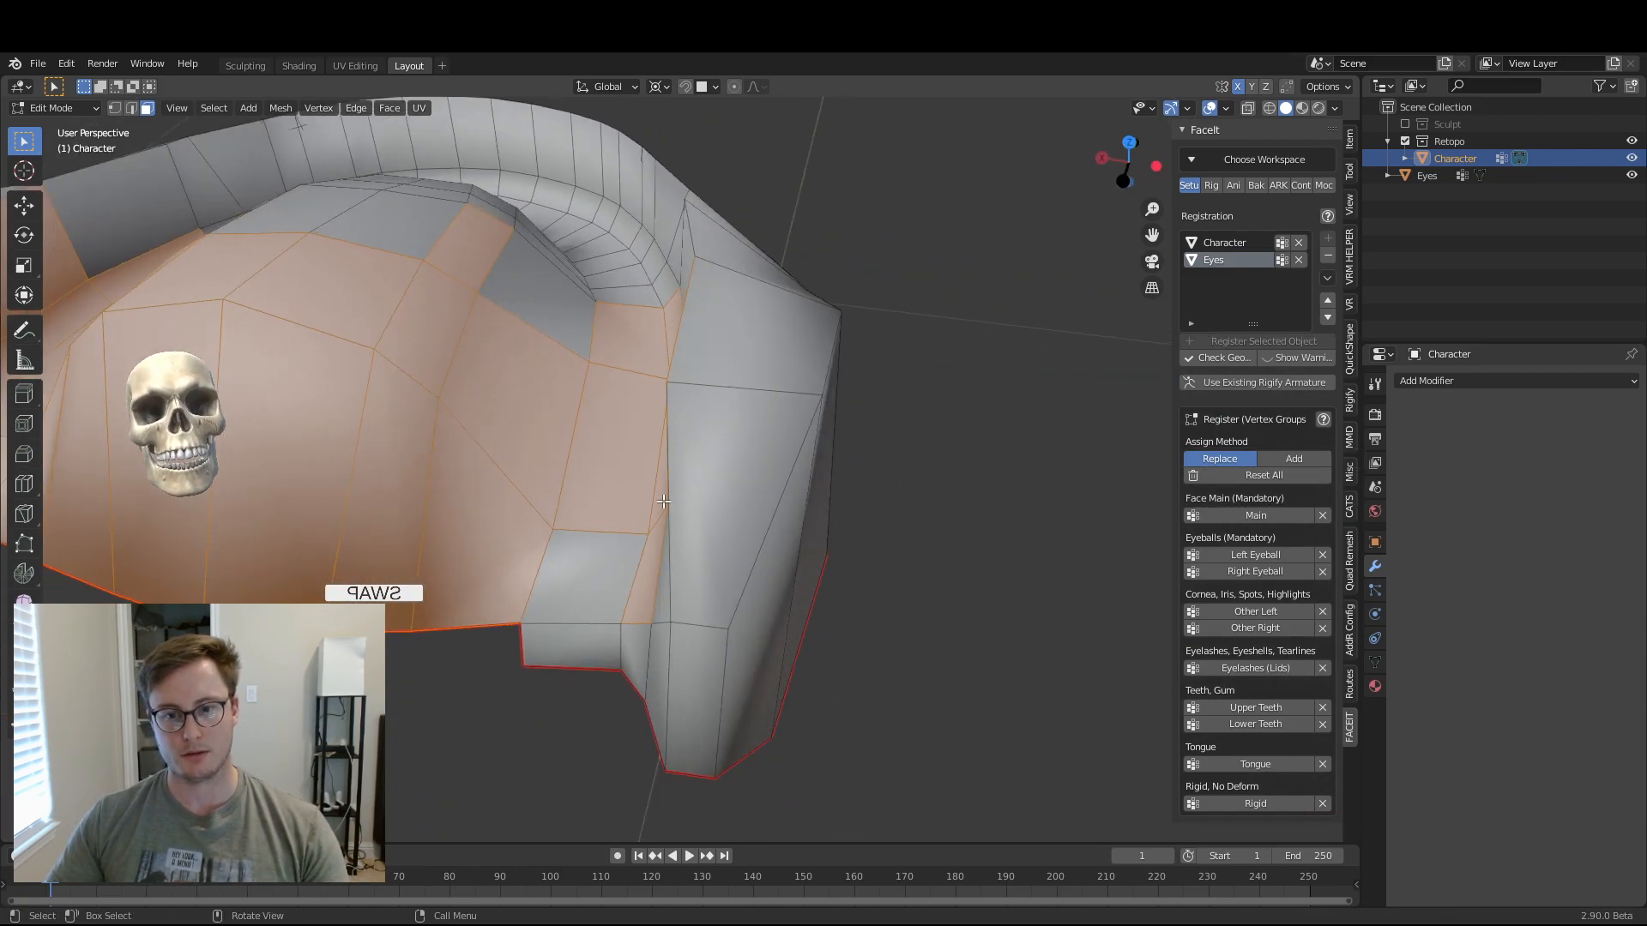
{"action": "left_click_drag", "start_coordinate": [651, 551], "coordinate": [707, 532], "text": "shift"}
{"action": "middle_click_drag", "start_coordinate": [633, 473], "coordinate": [506, 412]}
{"action": "left_click", "coordinate": [701, 415], "text": "shift"}
{"action": "middle_click_drag", "start_coordinate": [702, 415], "coordinate": [560, 377]}
{"action": "left_click_drag", "start_coordinate": [592, 392], "coordinate": [623, 409], "text": "shift"}
{"action": "middle_click_drag", "start_coordinate": [723, 504], "coordinate": [705, 464]}
{"action": "middle_click_drag", "start_coordinate": [615, 423], "coordinate": [597, 462]}
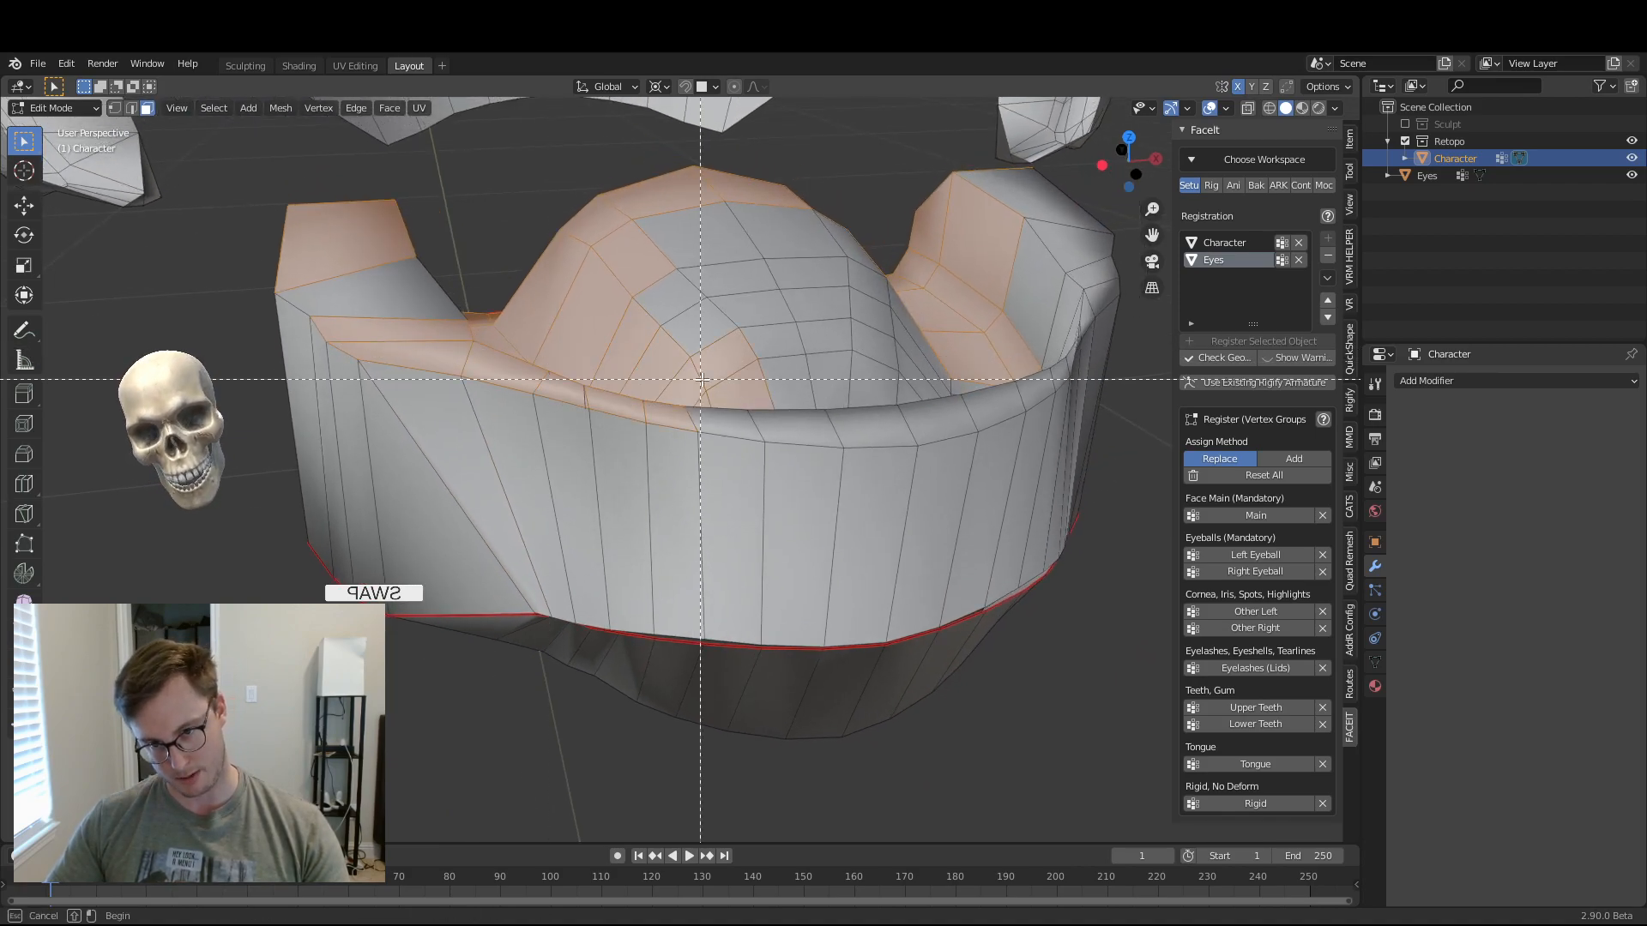
- Extend the upper-mouth selection across the gum rim, cheek pockets and rear of the palate with box selections
{"action": "left_click_drag", "start_coordinate": [813, 413], "coordinate": [830, 420]}
{"action": "middle_click_drag", "start_coordinate": [825, 425], "coordinate": [620, 445]}
{"action": "key", "text": "b"}
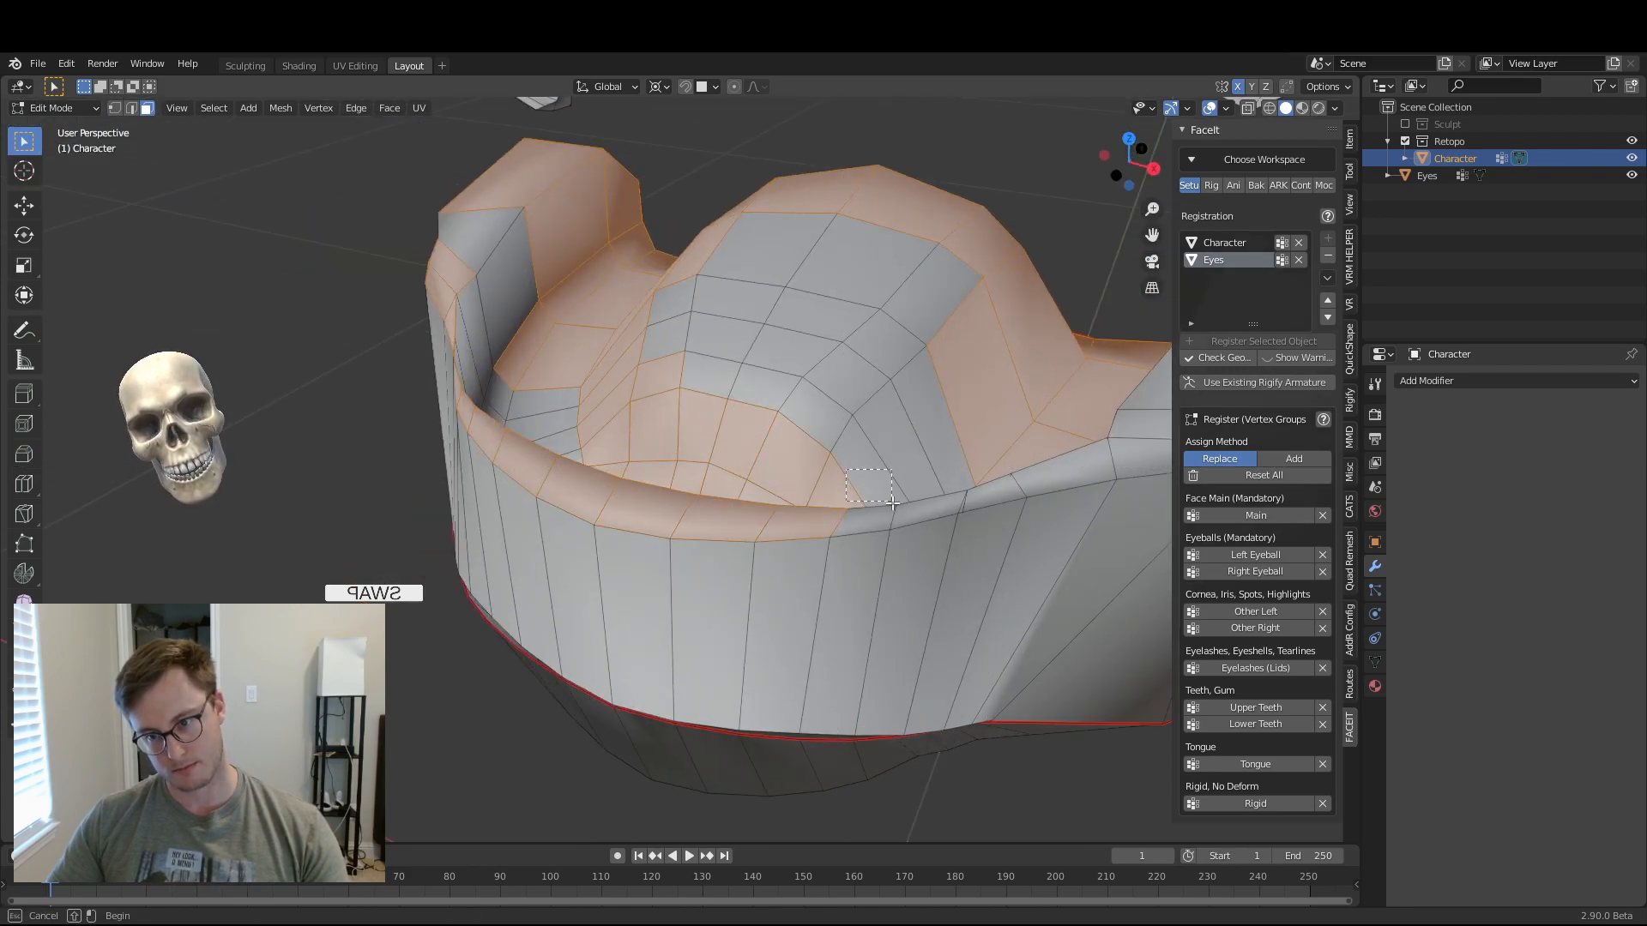
{"action": "middle_click_drag", "start_coordinate": [968, 496], "coordinate": [795, 492]}
{"action": "middle_click_drag", "start_coordinate": [908, 460], "coordinate": [369, 300]}
{"action": "key", "text": "b"}
{"action": "left_click_drag", "start_coordinate": [300, 289], "coordinate": [377, 410]}
{"action": "key", "text": "b"}
{"action": "left_click_drag", "start_coordinate": [397, 227], "coordinate": [452, 282]}
{"action": "key", "text": "b"}
{"action": "left_click_drag", "start_coordinate": [459, 157], "coordinate": [584, 202]}
{"action": "key", "text": "b"}
{"action": "left_click_drag", "start_coordinate": [600, 145], "coordinate": [682, 198]}
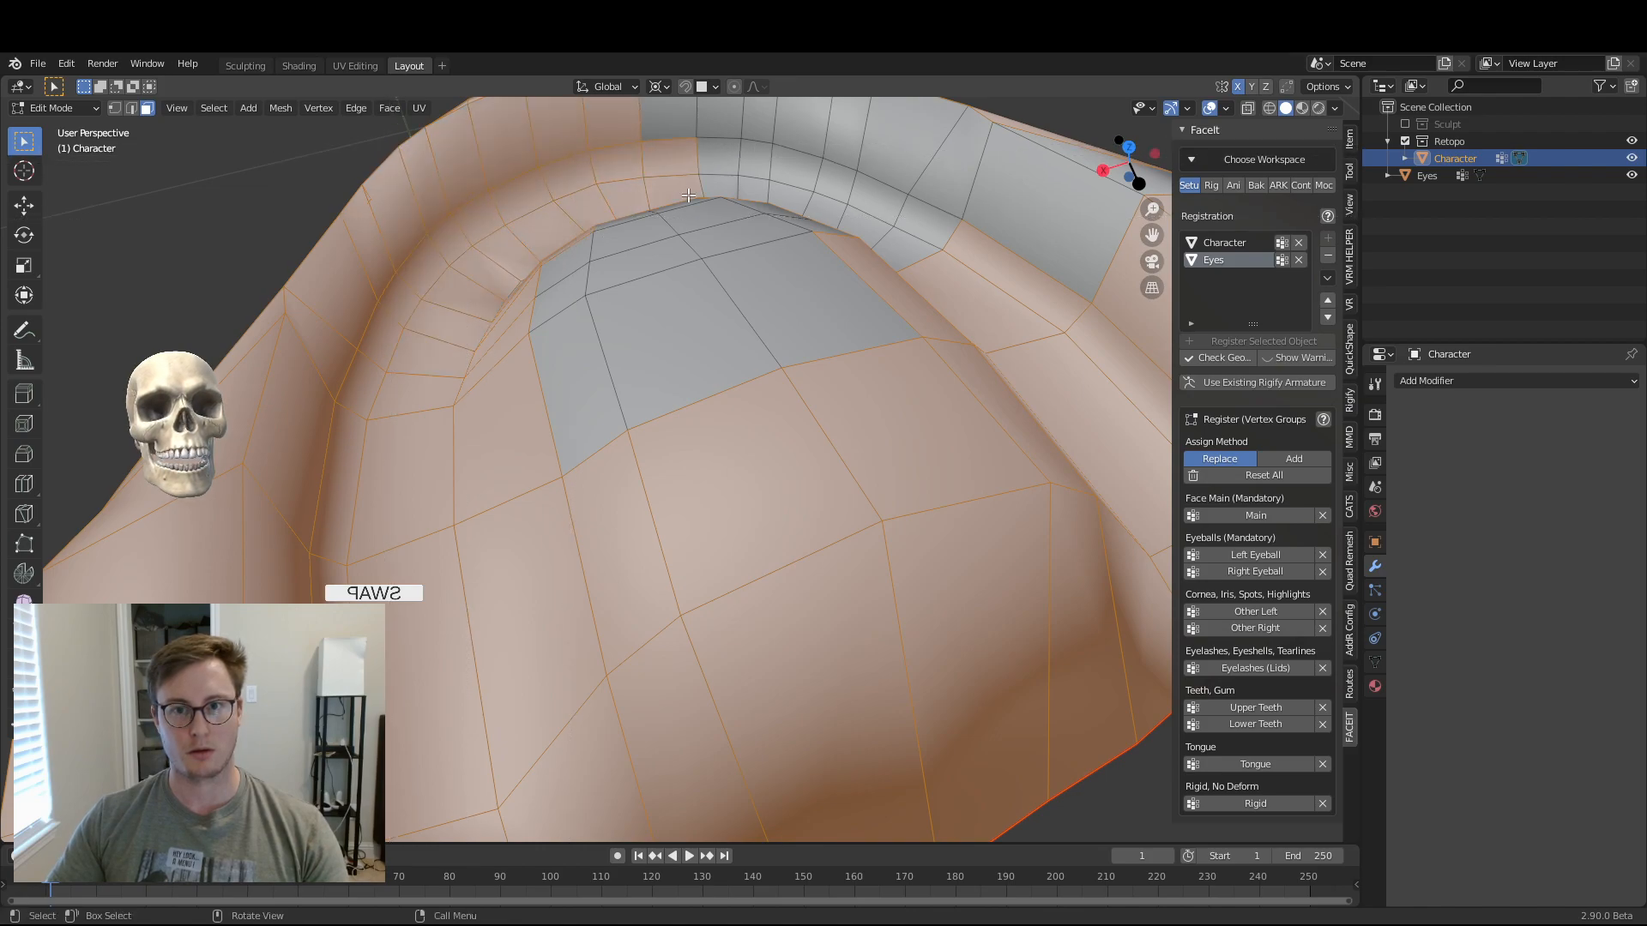
{"action": "middle_click_drag", "start_coordinate": [686, 110], "coordinate": [799, 134]}
{"action": "key", "text": "b"}
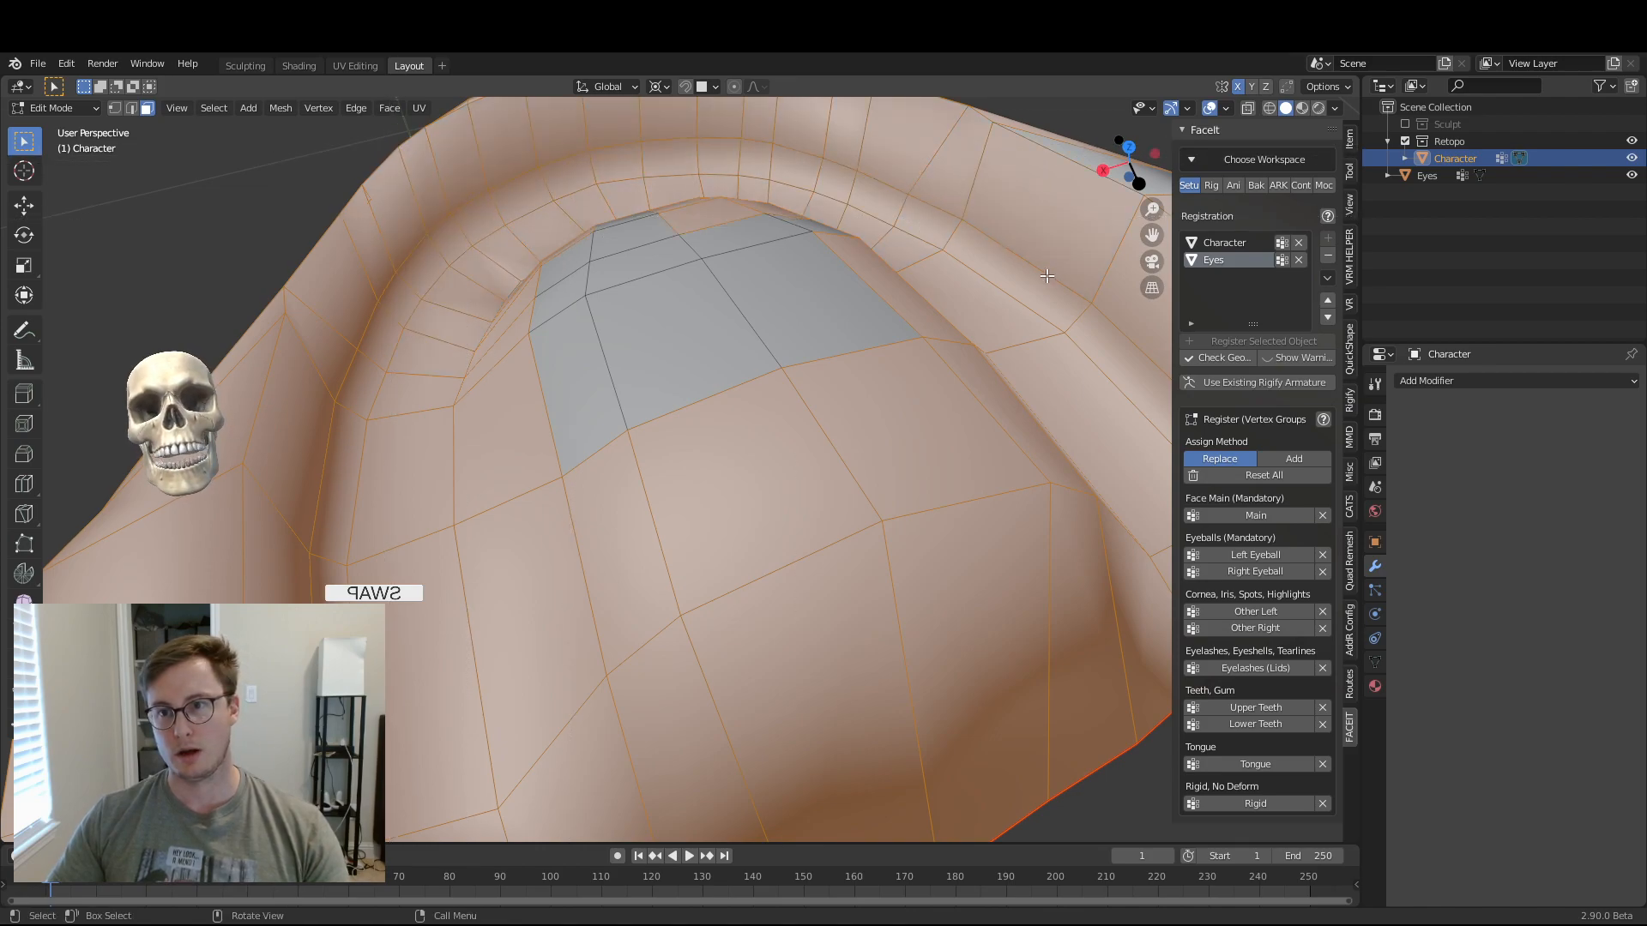
- Add the remaining palate and gum faces to the selection and assign it to Faceit's Upper Teeth group
{"action": "middle_click_drag", "start_coordinate": [670, 290], "coordinate": [420, 415]}
{"action": "key", "text": "b"}
{"action": "middle_click_drag", "start_coordinate": [588, 509], "coordinate": [605, 494]}
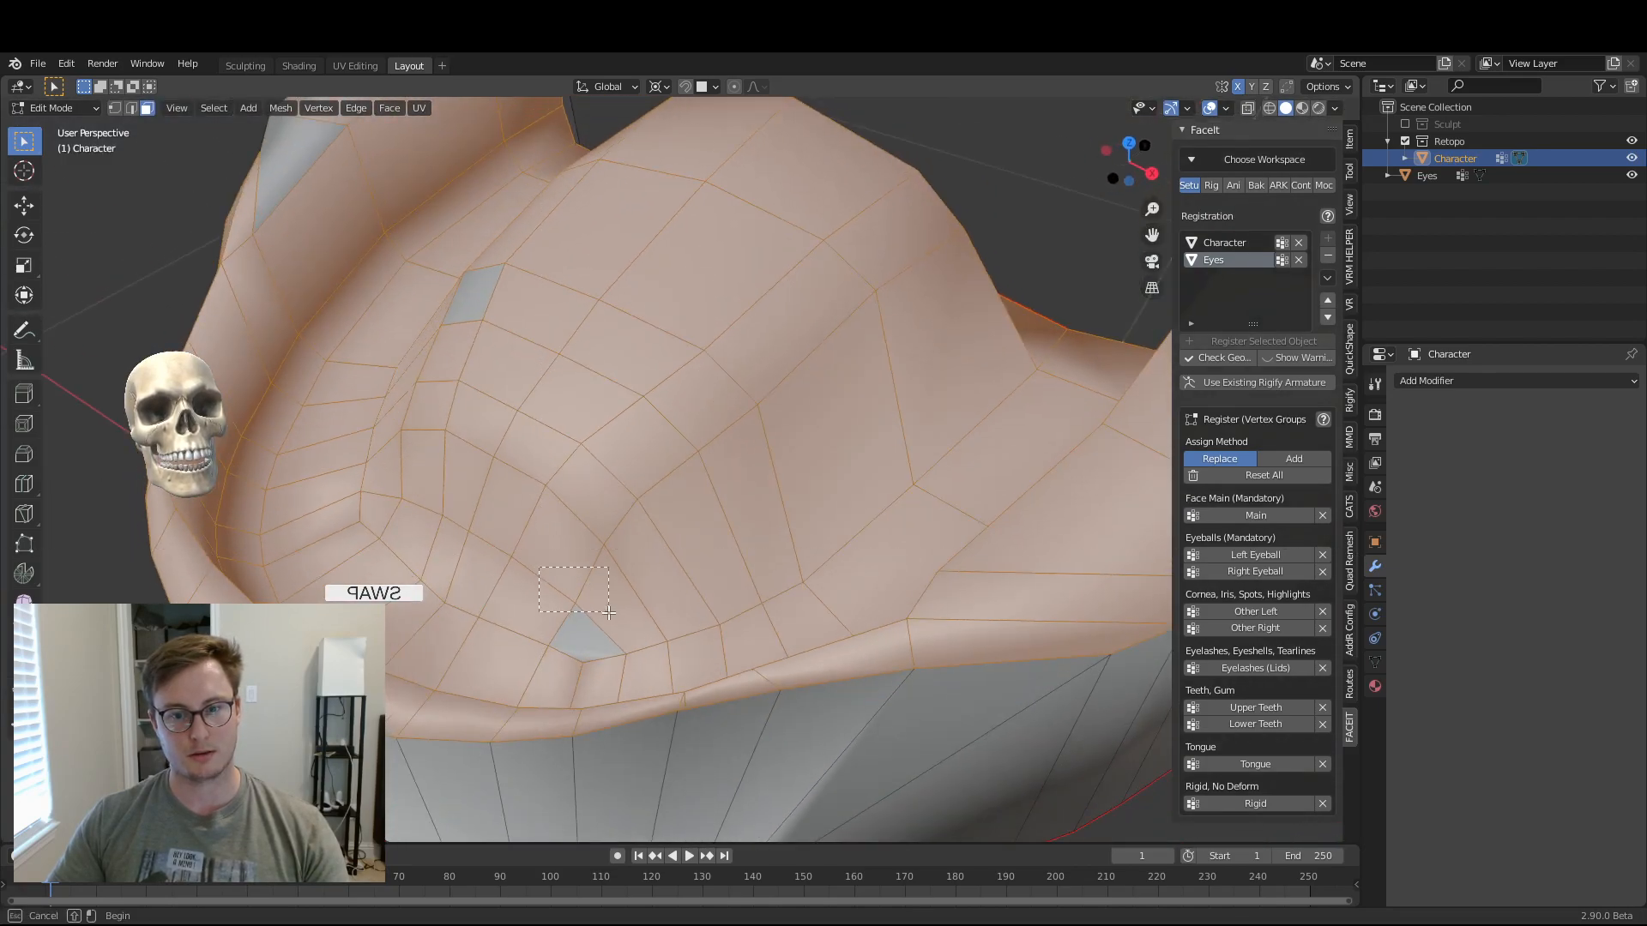
{"action": "middle_click_drag", "start_coordinate": [548, 619], "coordinate": [527, 375]}
{"action": "key", "text": "b"}
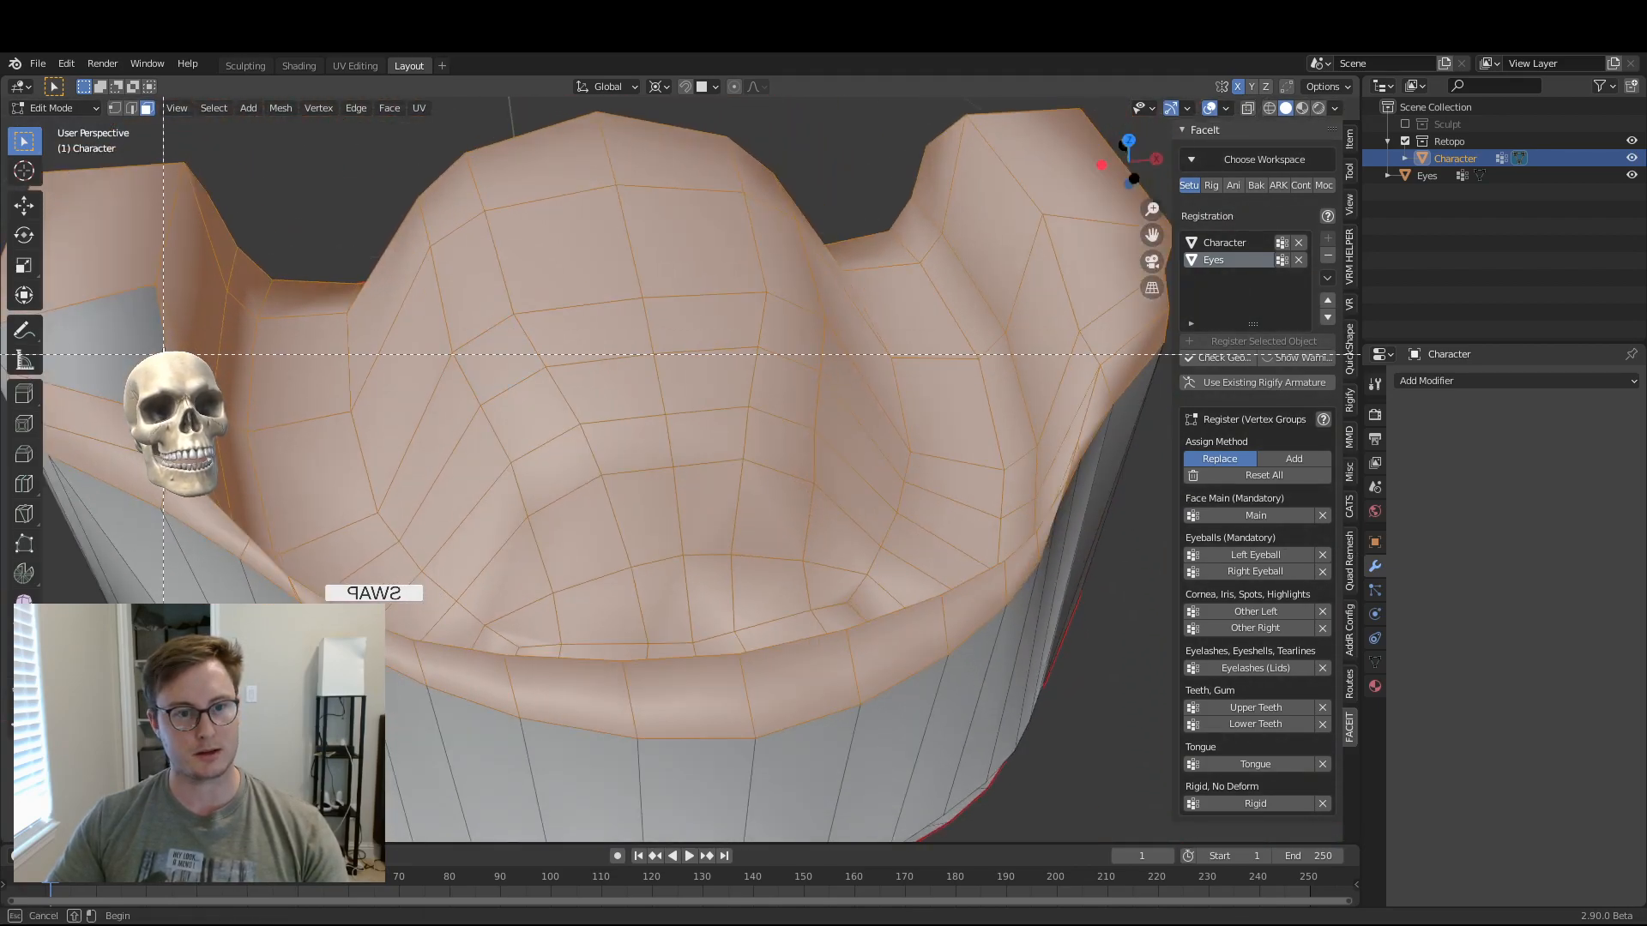
{"action": "middle_click_drag", "start_coordinate": [549, 498], "coordinate": [966, 629]}
{"action": "scroll", "coordinate": [660, 429], "scroll_direction": "down", "scroll_amount": 6}
{"action": "scroll", "coordinate": [705, 461], "scroll_direction": "up", "scroll_amount": 6}
{"action": "scroll", "coordinate": [552, 458], "scroll_direction": "down", "scroll_amount": 6}
{"action": "left_click", "coordinate": [1276, 710]}
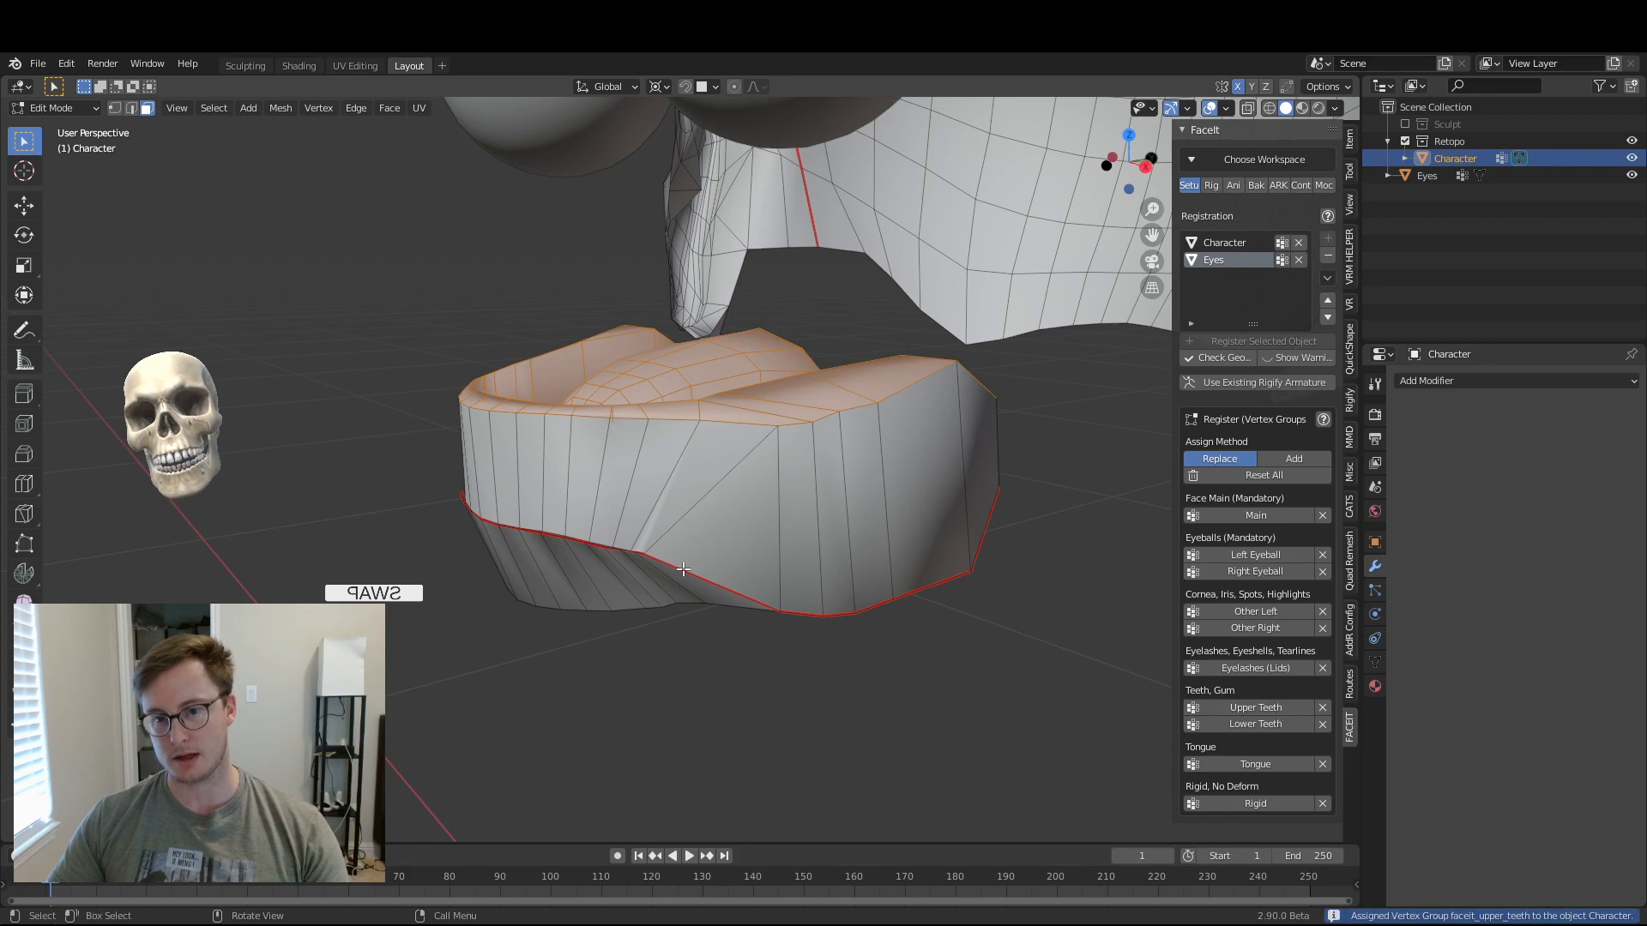
- Reveal all hidden parts of the character mesh and save the file
{"action": "middle_click_drag", "start_coordinate": [783, 584], "coordinate": [543, 478]}
{"action": "key", "text": "alt+h"}
{"action": "scroll", "coordinate": [549, 480], "scroll_direction": "down", "scroll_amount": 7}
{"action": "middle_click_drag", "start_coordinate": [729, 463], "coordinate": [733, 403]}
{"action": "key", "text": "ctrl+s"}
- Move the two symmetric lip-edge vertices down about 0.0027 m along Z, leave Edit Mode, and save the file
{"action": "scroll", "coordinate": [679, 480], "scroll_direction": "up", "scroll_amount": 6}
{"action": "middle_click_drag", "start_coordinate": [733, 403], "coordinate": [515, 437]}
{"action": "scroll", "coordinate": [706, 473], "scroll_direction": "up", "scroll_amount": 4}
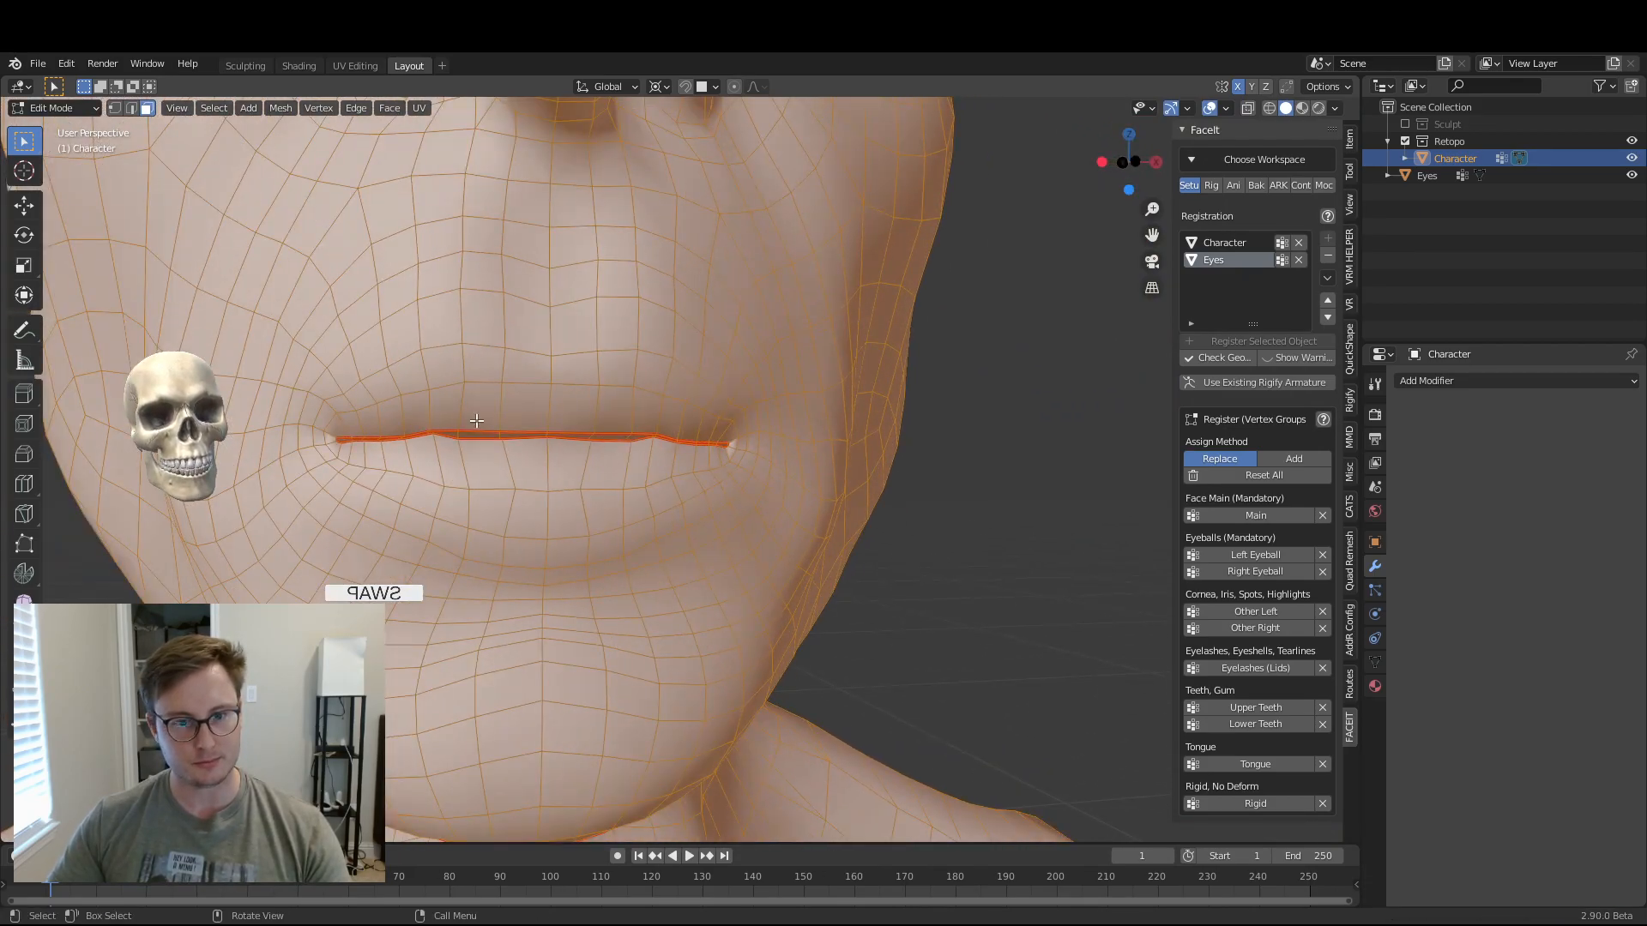
{"action": "key", "text": "1"}
{"action": "scroll", "coordinate": [440, 328], "scroll_direction": "up", "scroll_amount": 2}
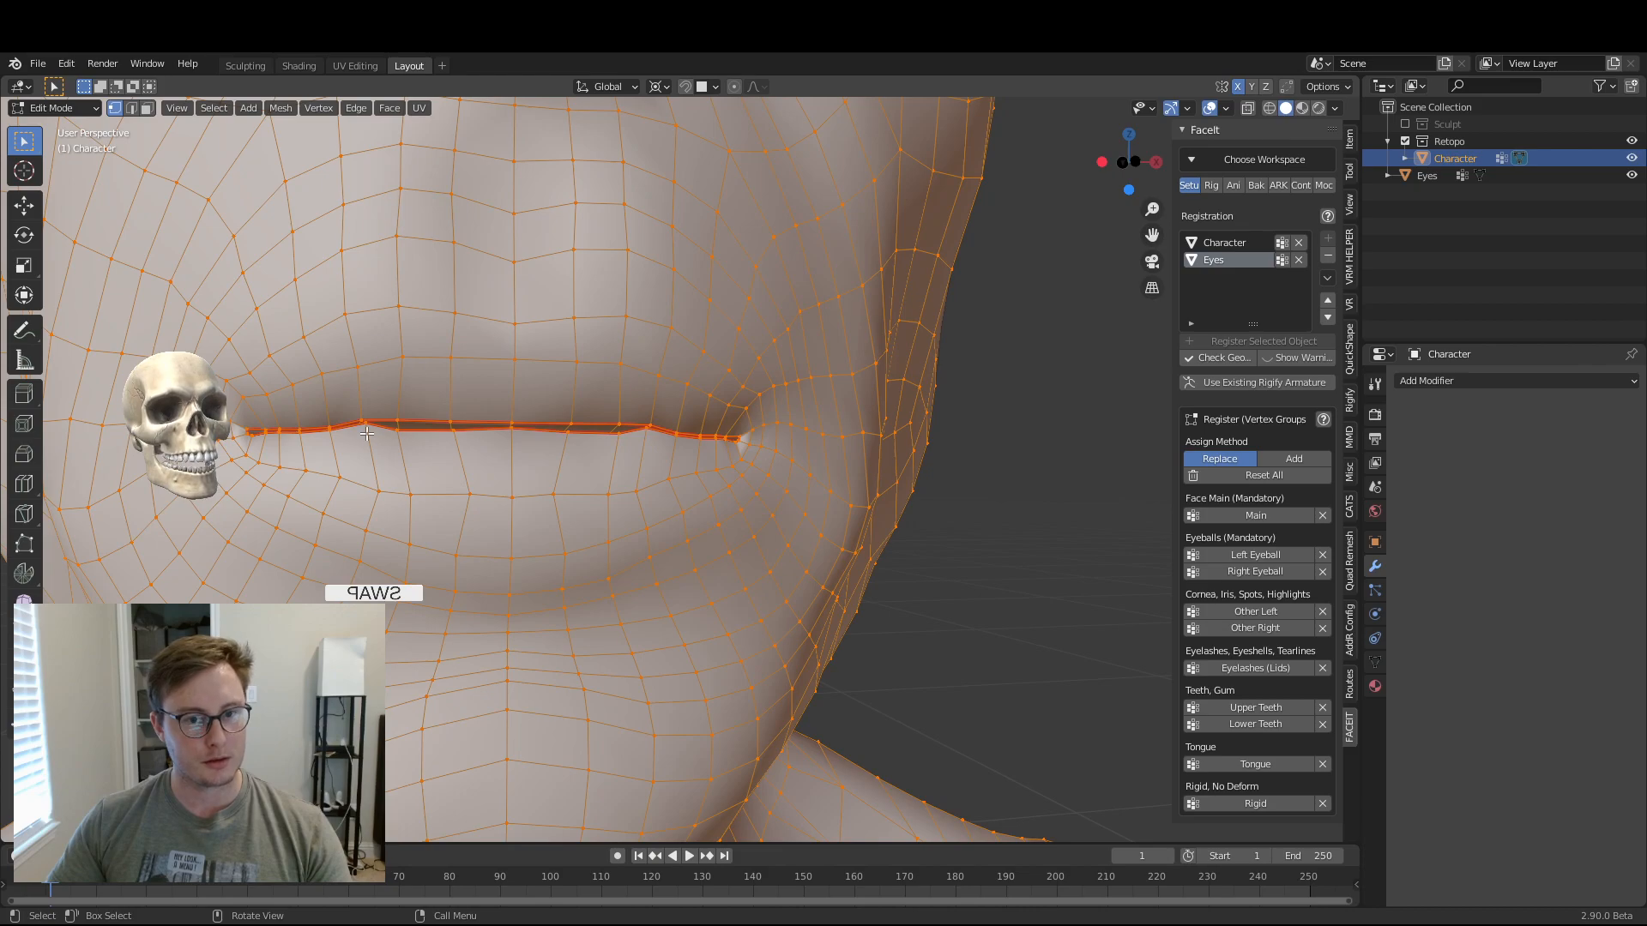
{"action": "key", "text": "alt+a"}
{"action": "key", "text": "g"}
{"action": "key", "text": "z"}
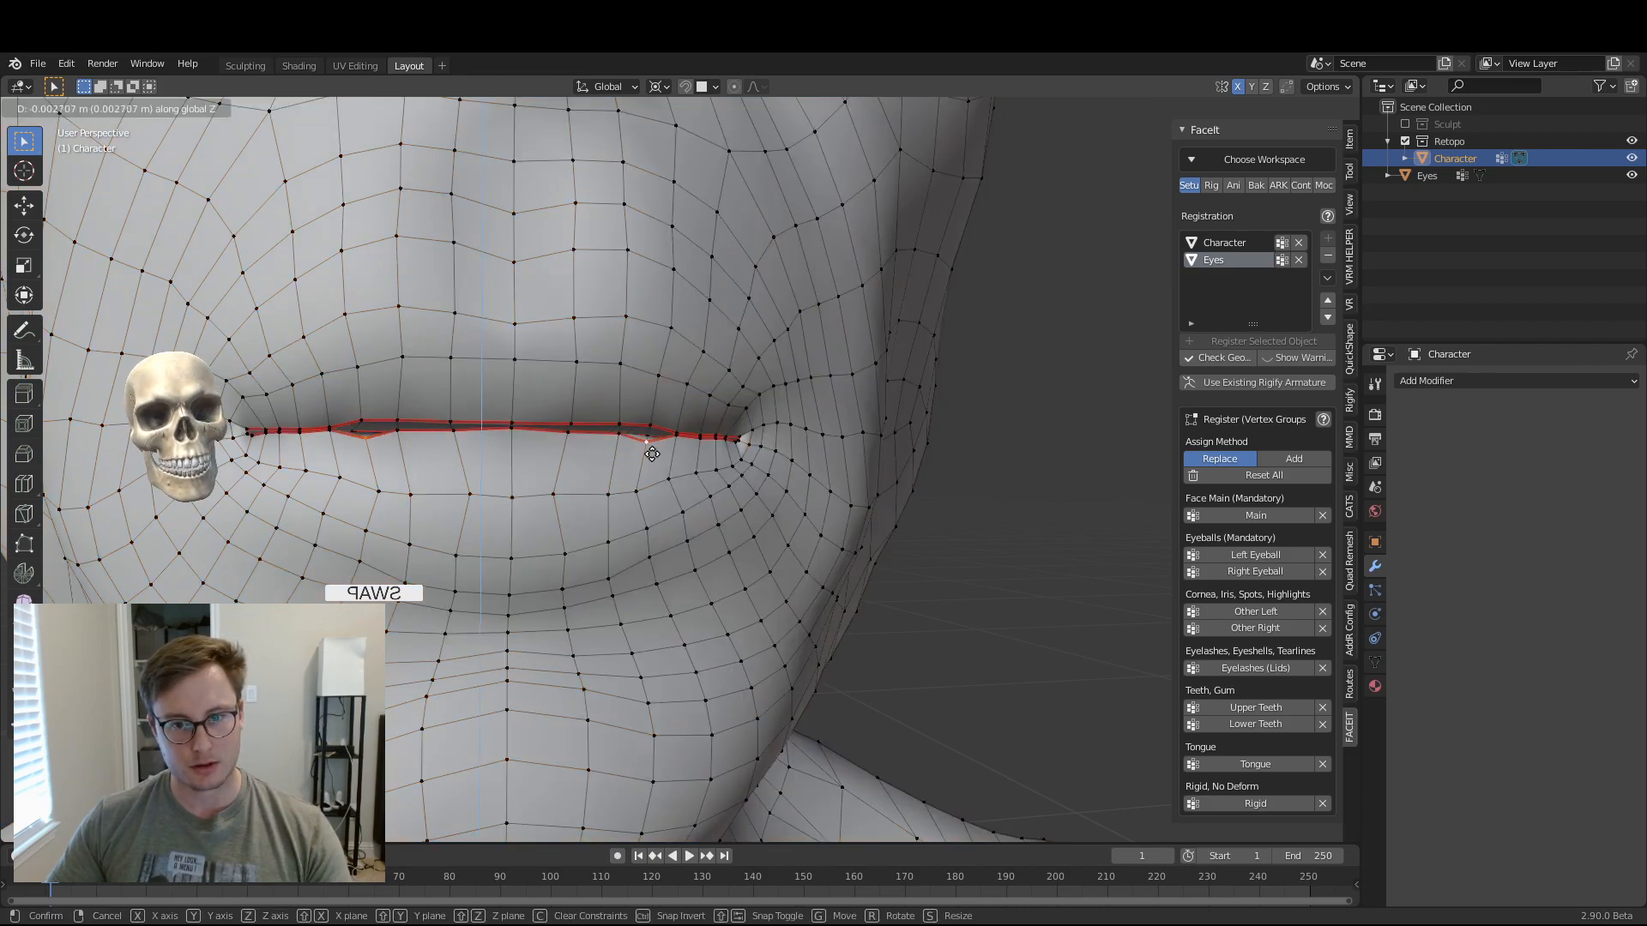
{"action": "left_click", "coordinate": [652, 449]}
{"action": "key", "text": "Tab"}
{"action": "middle_click_drag", "start_coordinate": [823, 446], "coordinate": [697, 431]}
{"action": "scroll", "coordinate": [688, 419], "scroll_direction": "down", "scroll_amount": 10}
{"action": "key", "text": "ctrl+s"}
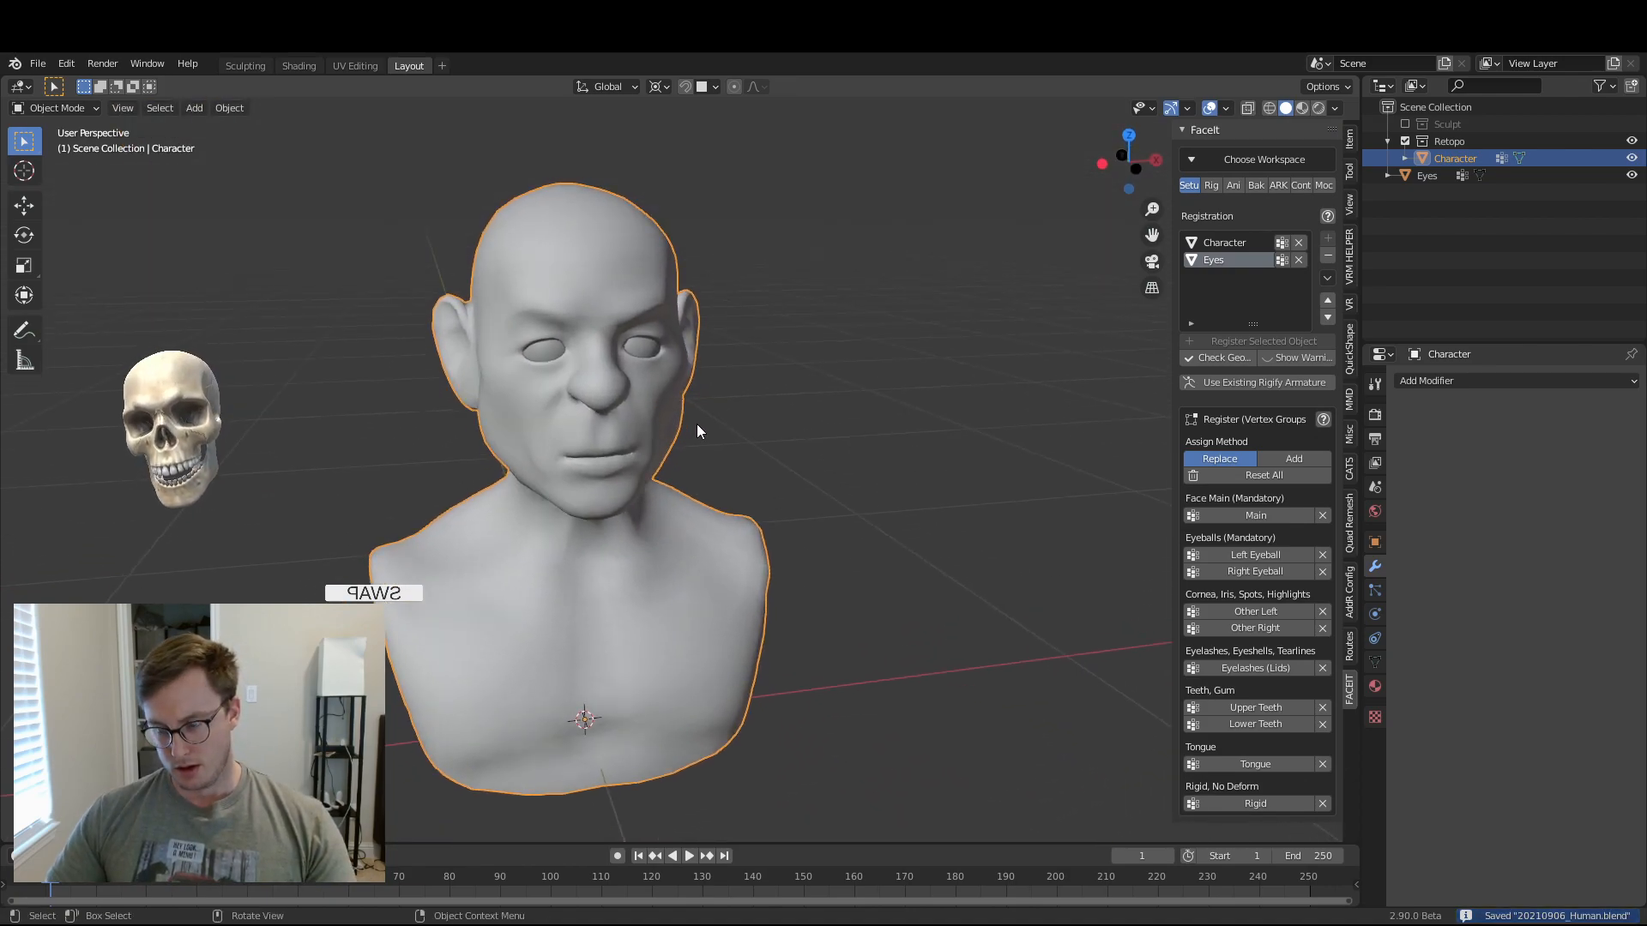
- Select all vertices of the chest, shoulders and lower neck through the mesh from the front view
{"action": "key", "text": "Tab"}
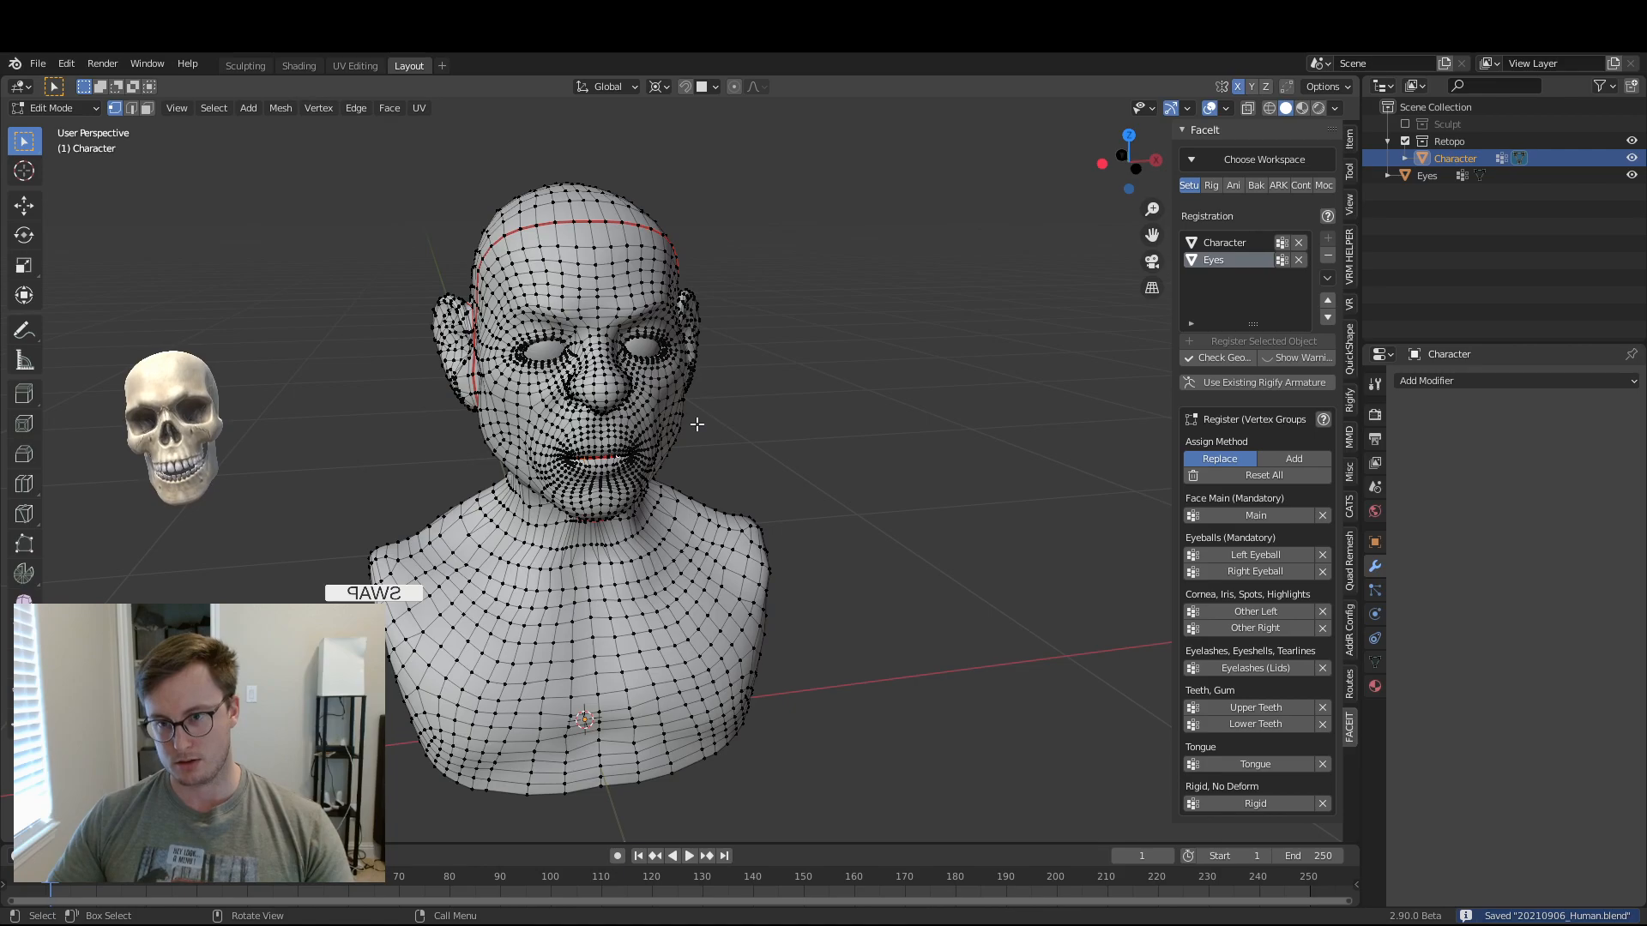
{"action": "key", "text": "KP_1"}
{"action": "key", "text": "alt+z"}
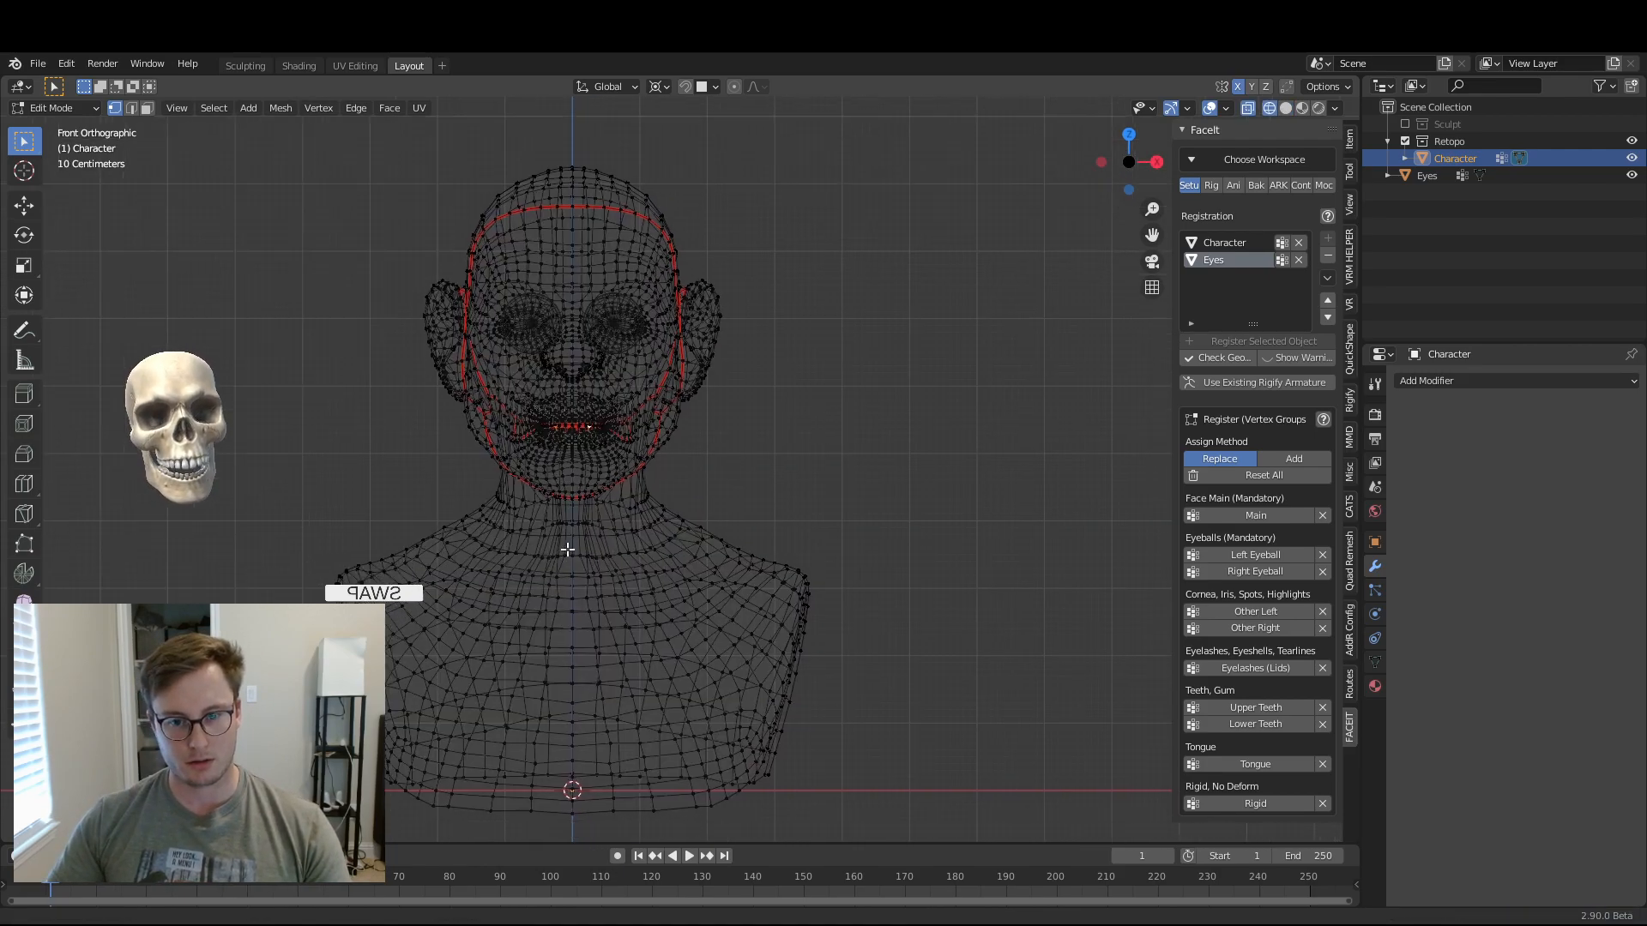
{"action": "left_click_drag", "start_coordinate": [248, 493], "coordinate": [916, 751]}
{"action": "middle_click_drag", "start_coordinate": [453, 568], "coordinate": [619, 514]}
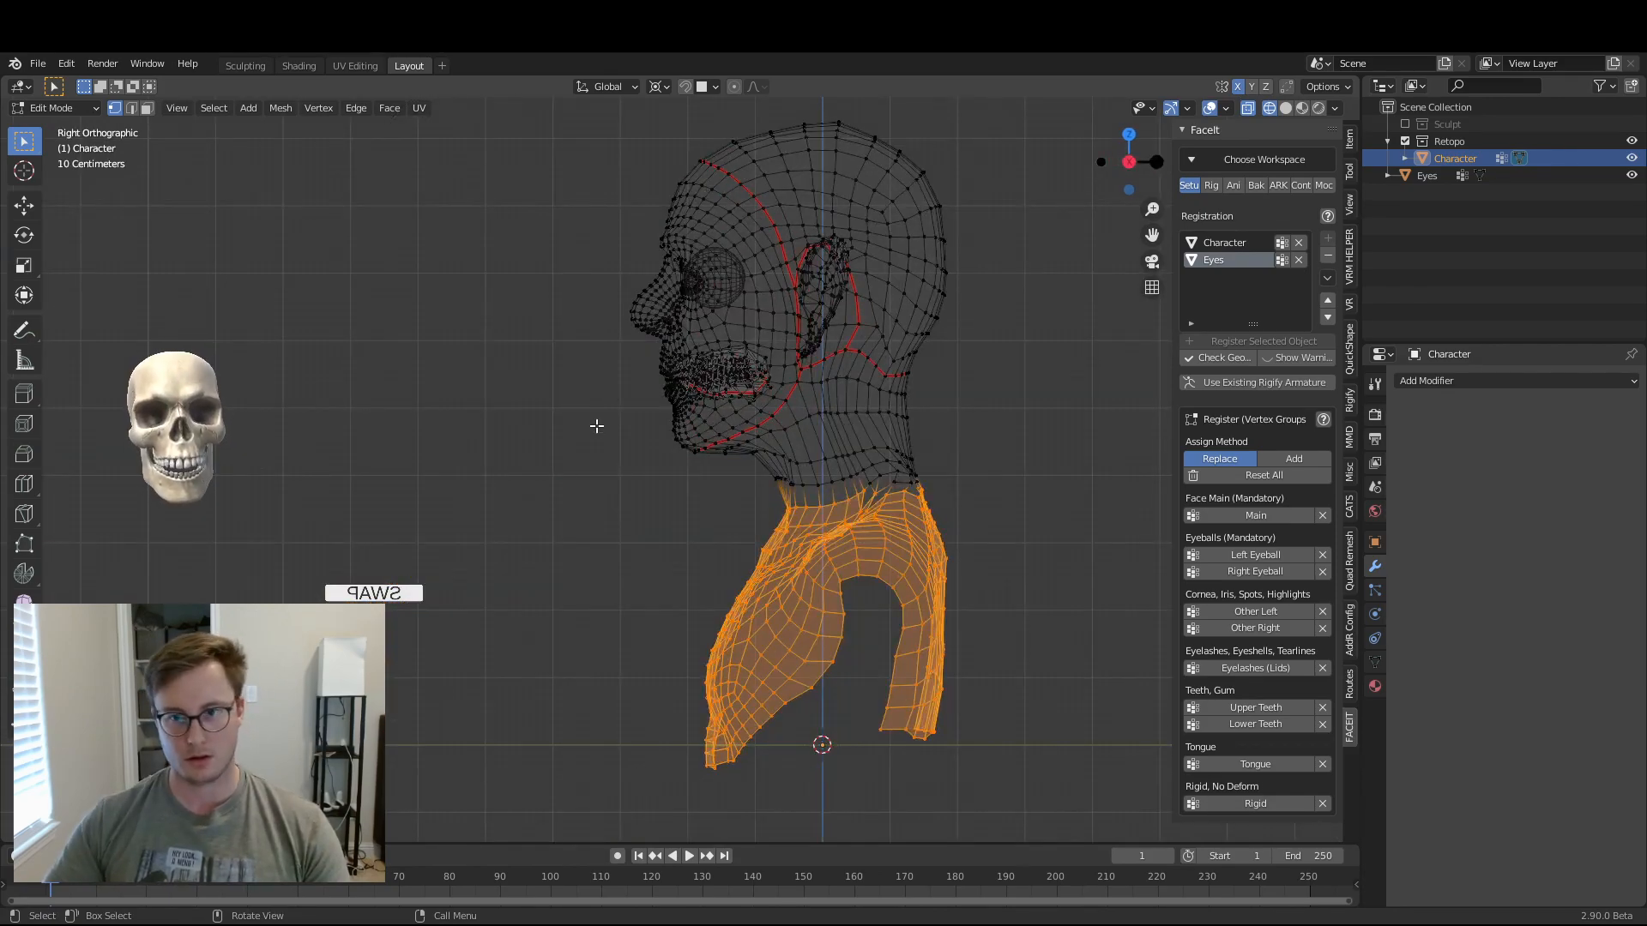
- Add the back of the head, the ears and the lower front of the neck to the selection from the side view
{"action": "middle_click_drag", "start_coordinate": [826, 285], "coordinate": [650, 322], "text": "shift"}
{"action": "key", "text": "b"}
{"action": "left_click_drag", "start_coordinate": [600, 150], "coordinate": [777, 531]}
{"action": "key", "text": "b"}
{"action": "scroll", "coordinate": [775, 534], "scroll_direction": "up", "scroll_amount": 3}
{"action": "key", "text": "b"}
{"action": "left_click_drag", "start_coordinate": [517, 501], "coordinate": [647, 588]}
{"action": "key", "text": "ctrl+z"}
{"action": "key", "text": "b"}
{"action": "left_click_drag", "start_coordinate": [527, 549], "coordinate": [655, 583]}
{"action": "key", "text": "b"}
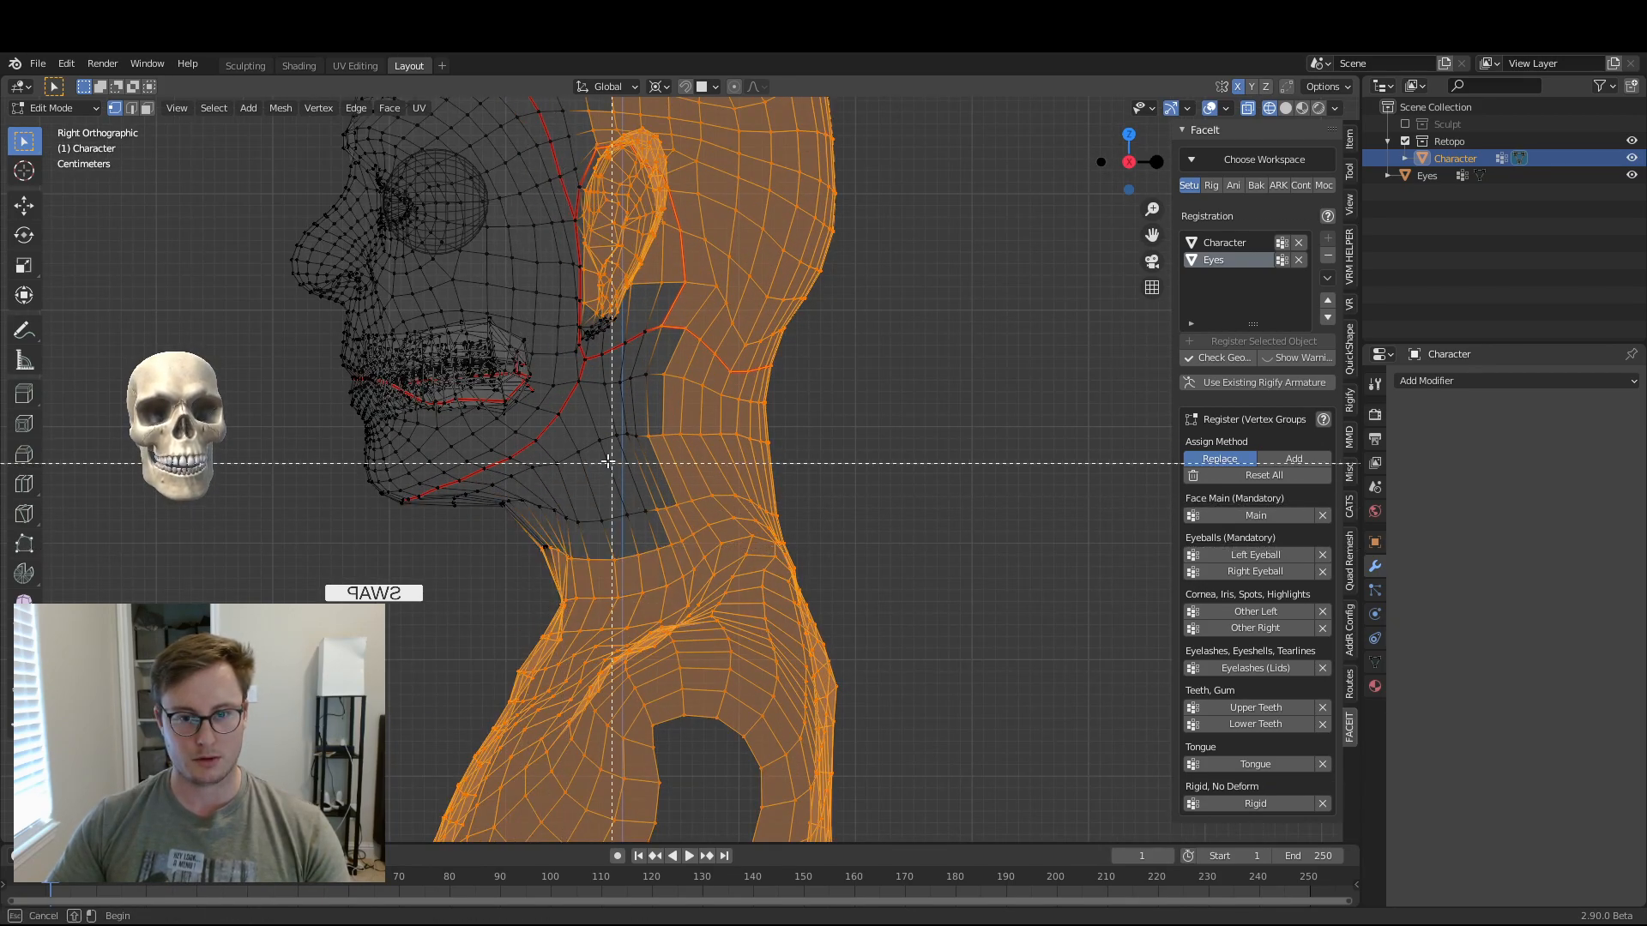
- Add the neck vertices behind the jaw and below the ear to the selection
{"action": "left_click_drag", "start_coordinate": [691, 504], "coordinate": [705, 525]}
{"action": "key", "text": "b"}
{"action": "left_click_drag", "start_coordinate": [594, 392], "coordinate": [721, 554]}
{"action": "middle_click_drag", "start_coordinate": [587, 329], "coordinate": [632, 416], "text": "shift"}
{"action": "key", "text": "b"}
{"action": "left_click_drag", "start_coordinate": [639, 390], "coordinate": [641, 387]}
{"action": "scroll", "coordinate": [606, 364], "scroll_direction": "up", "scroll_amount": 3}
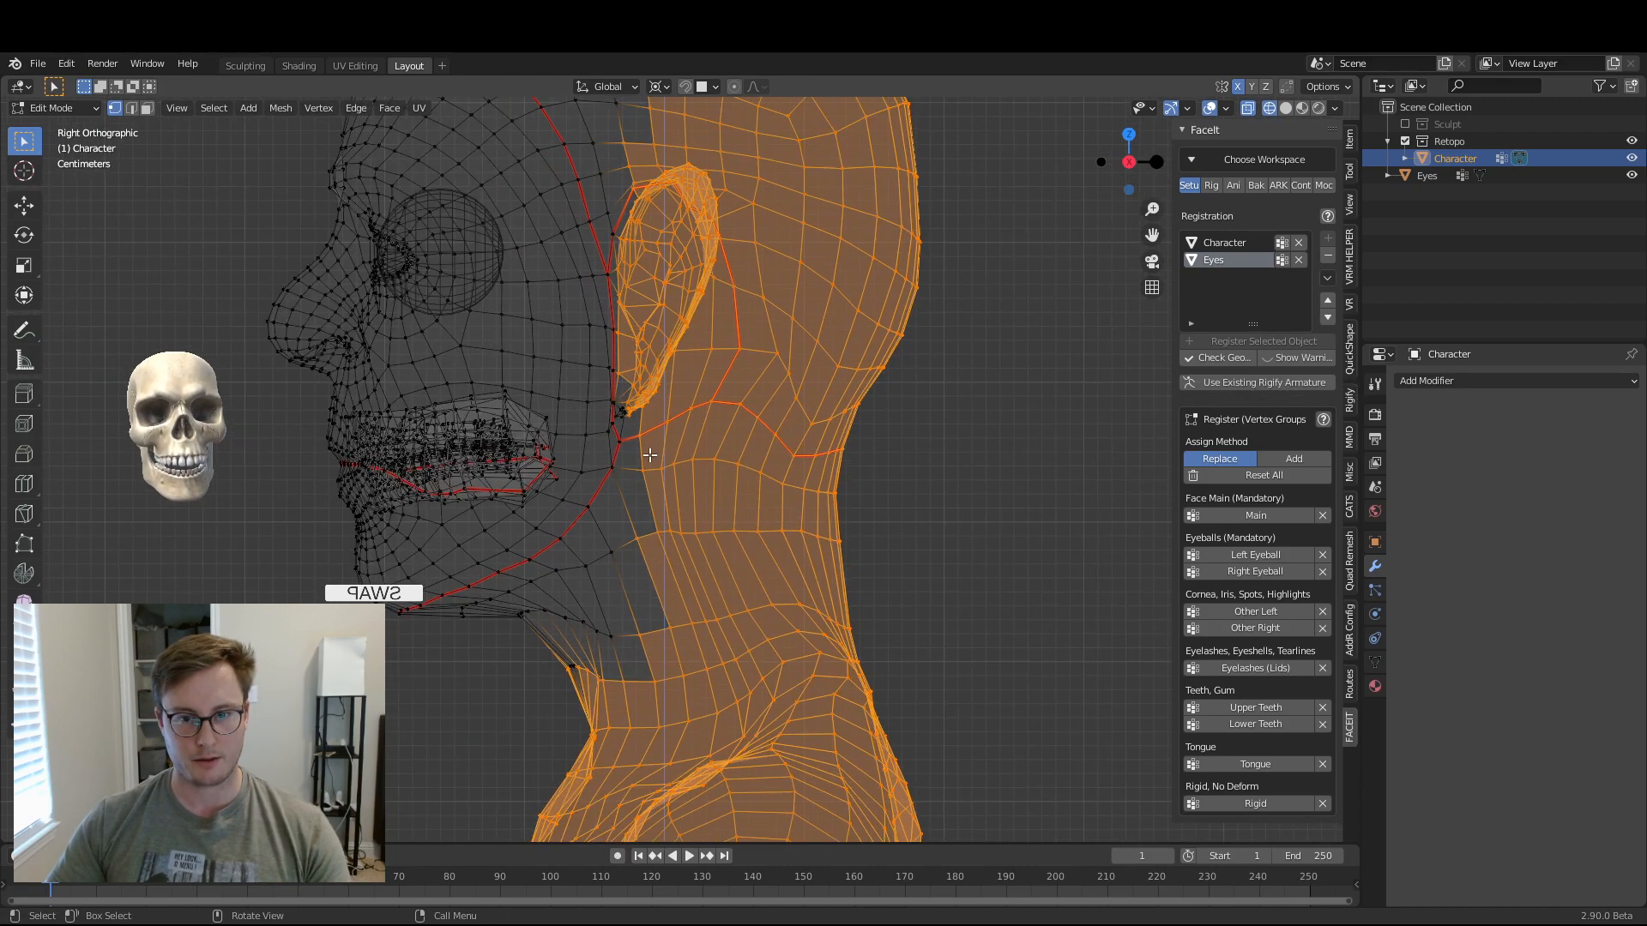
- Add the remaining earlobe vertices and those along the ear's front edge to the selection
{"action": "left_click_drag", "start_coordinate": [581, 318], "coordinate": [659, 435]}
{"action": "middle_click_drag", "start_coordinate": [657, 427], "coordinate": [711, 520], "text": "shift"}
{"action": "key", "text": "ctrl+z"}
{"action": "key", "text": "b"}
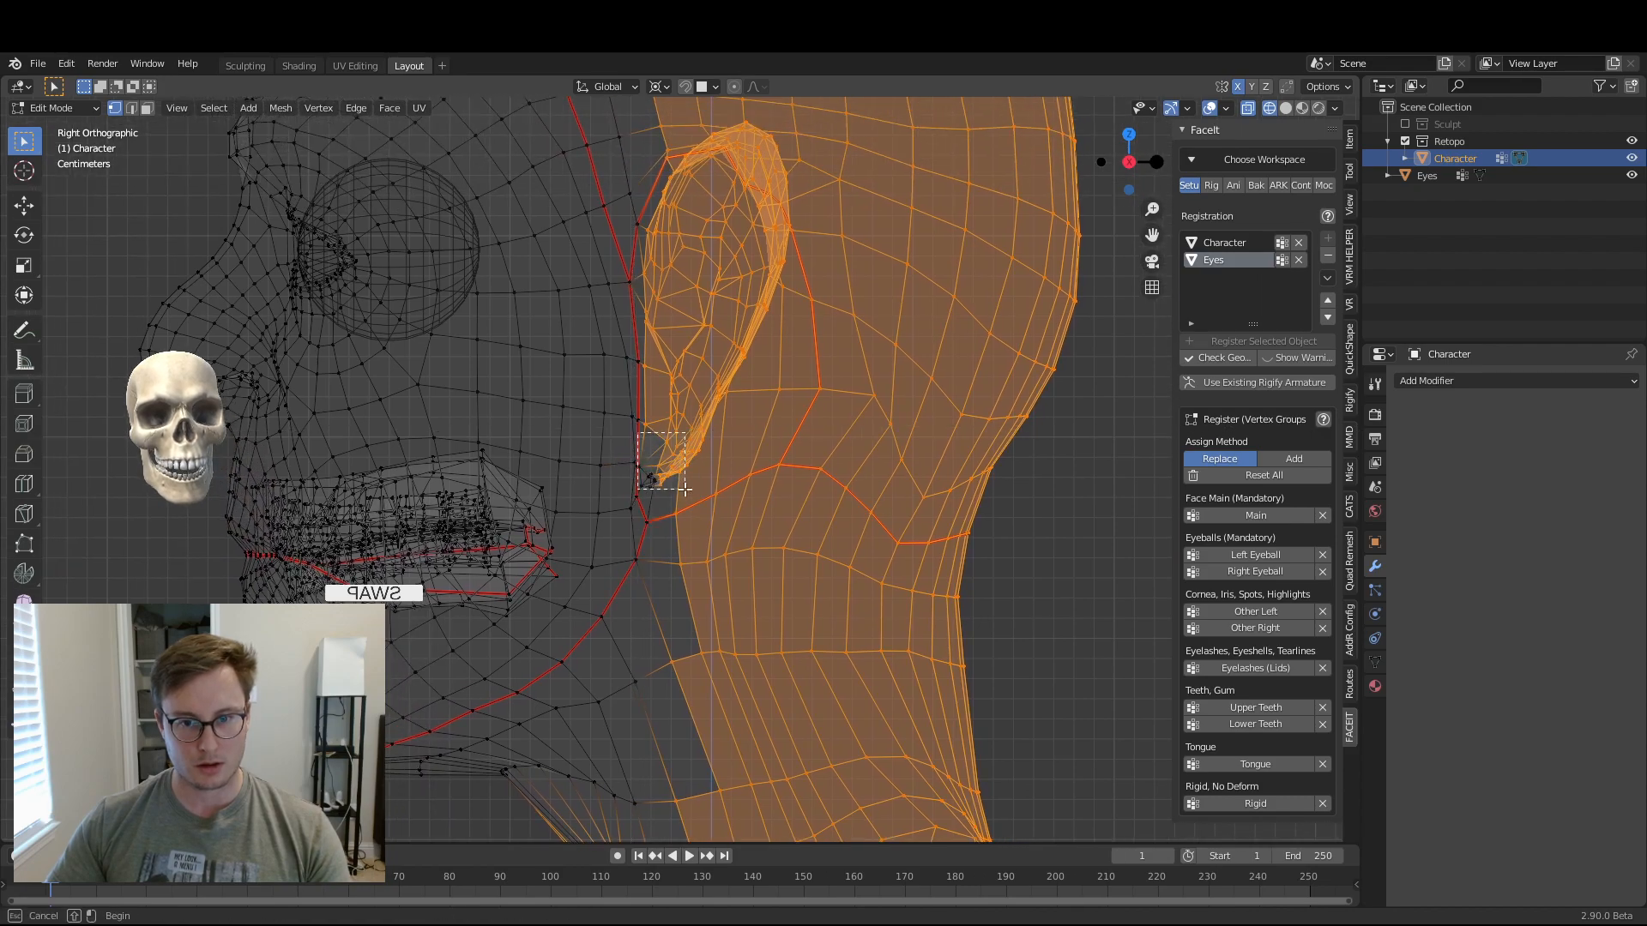
{"action": "scroll", "coordinate": [678, 484], "scroll_direction": "up", "scroll_amount": 4}
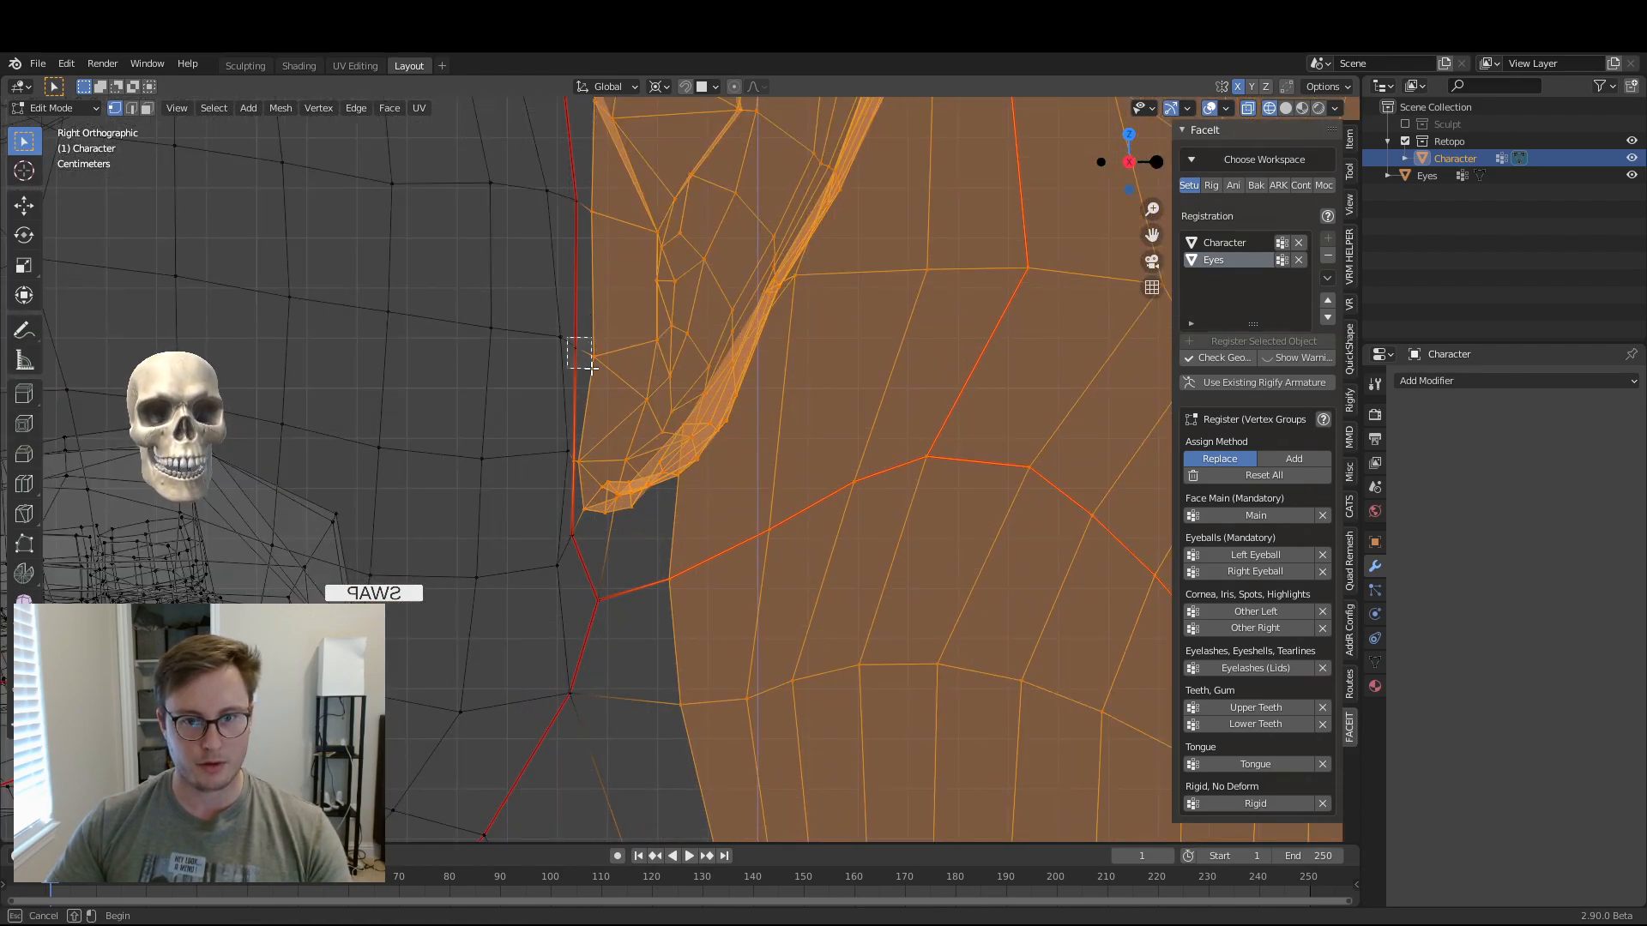
{"action": "middle_click_drag", "start_coordinate": [592, 339], "coordinate": [618, 533], "text": "shift"}
{"action": "key", "text": "b"}
{"action": "left_click_drag", "start_coordinate": [589, 371], "coordinate": [641, 429]}
{"action": "middle_click_drag", "start_coordinate": [640, 419], "coordinate": [690, 630], "text": "shift"}
{"action": "key", "text": "b"}
{"action": "left_click_drag", "start_coordinate": [614, 343], "coordinate": [707, 439]}
- Add the vertices above and in front of the ear, up the side of the head, to the selection
{"action": "scroll", "coordinate": [725, 348], "scroll_direction": "down", "scroll_amount": 3}
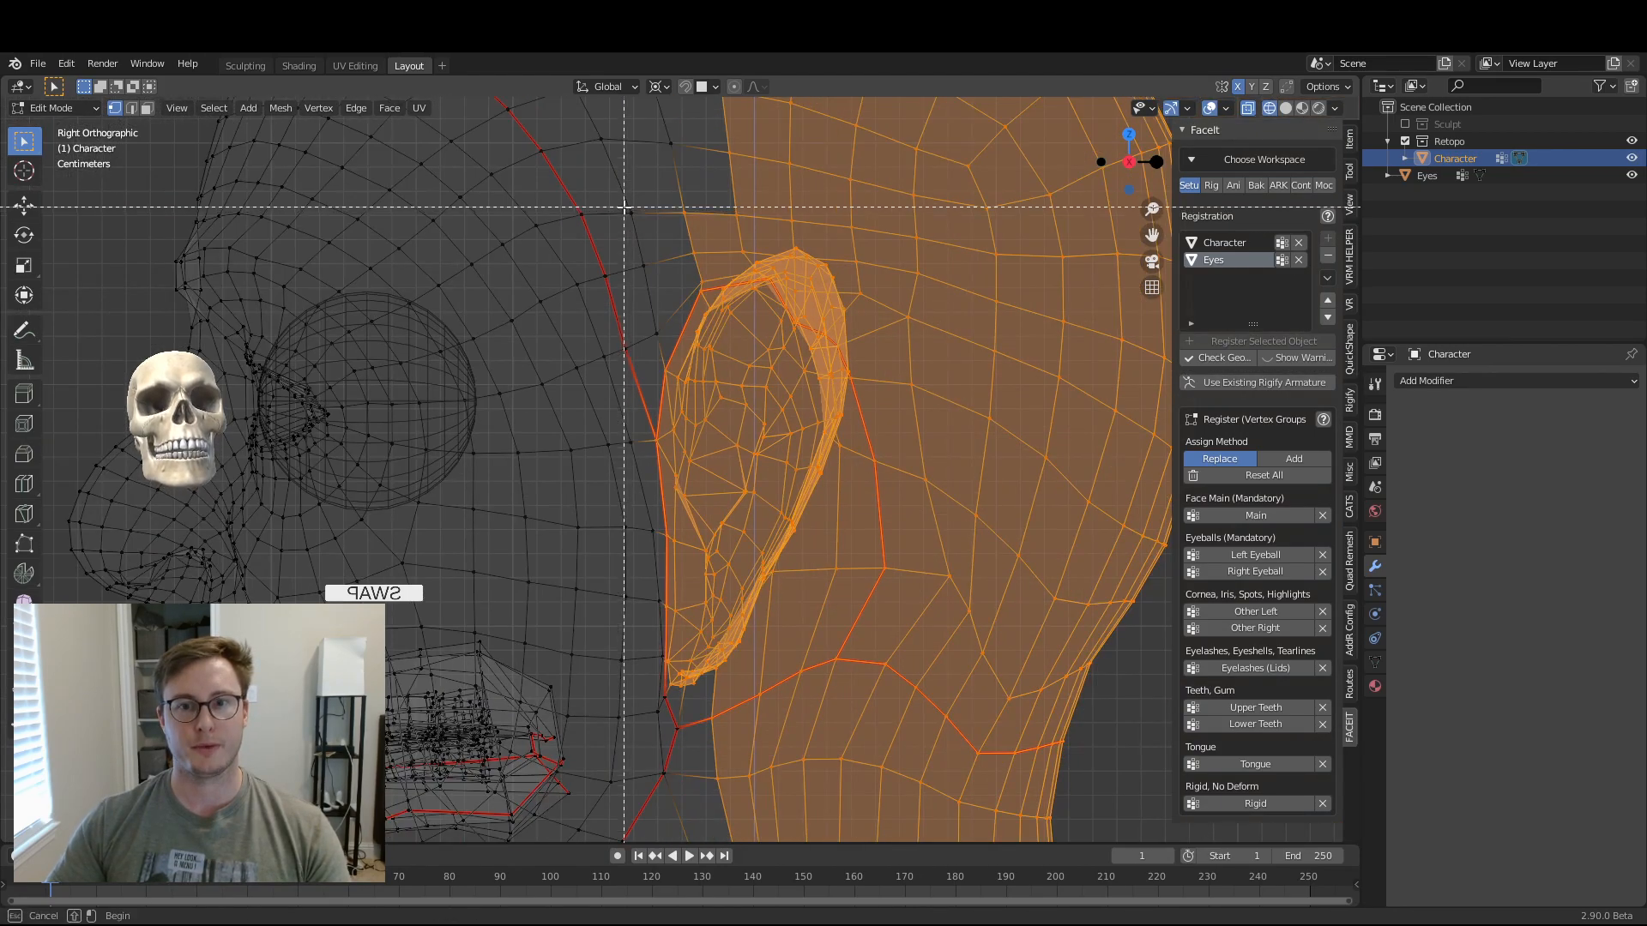
{"action": "middle_click_drag", "start_coordinate": [725, 349], "coordinate": [711, 435], "text": "shift"}
{"action": "key", "text": "b"}
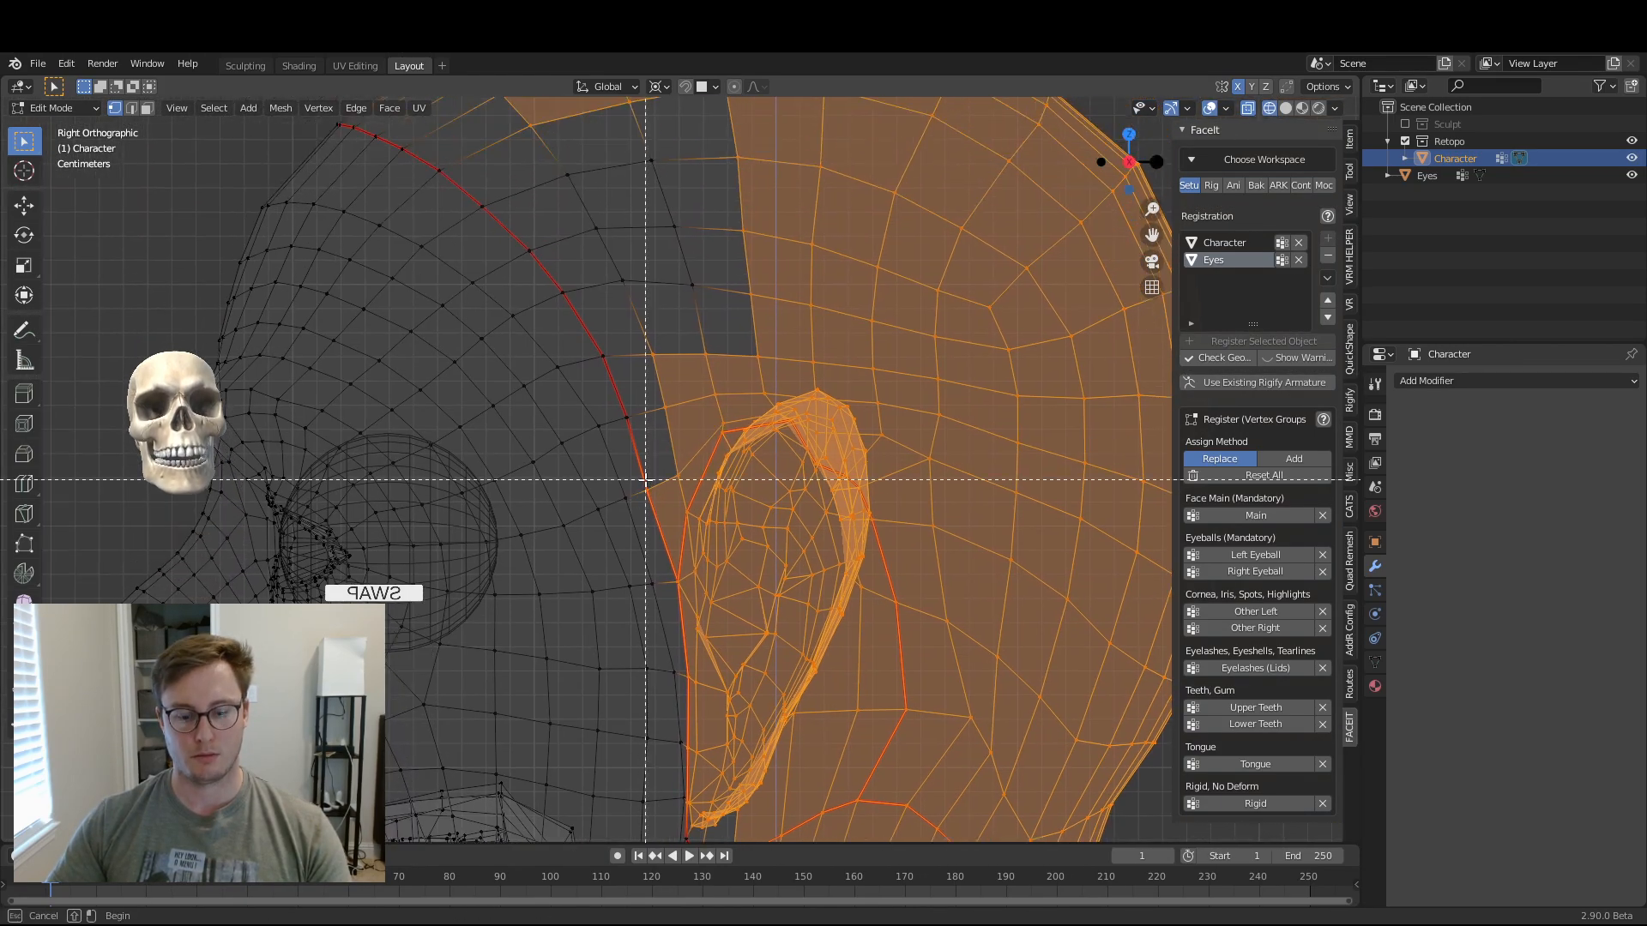
{"action": "middle_click_drag", "start_coordinate": [655, 520], "coordinate": [658, 525]}
{"action": "key", "text": "b"}
{"action": "left_click_drag", "start_coordinate": [635, 221], "coordinate": [729, 318]}
{"action": "middle_click_drag", "start_coordinate": [728, 316], "coordinate": [790, 439], "text": "shift"}
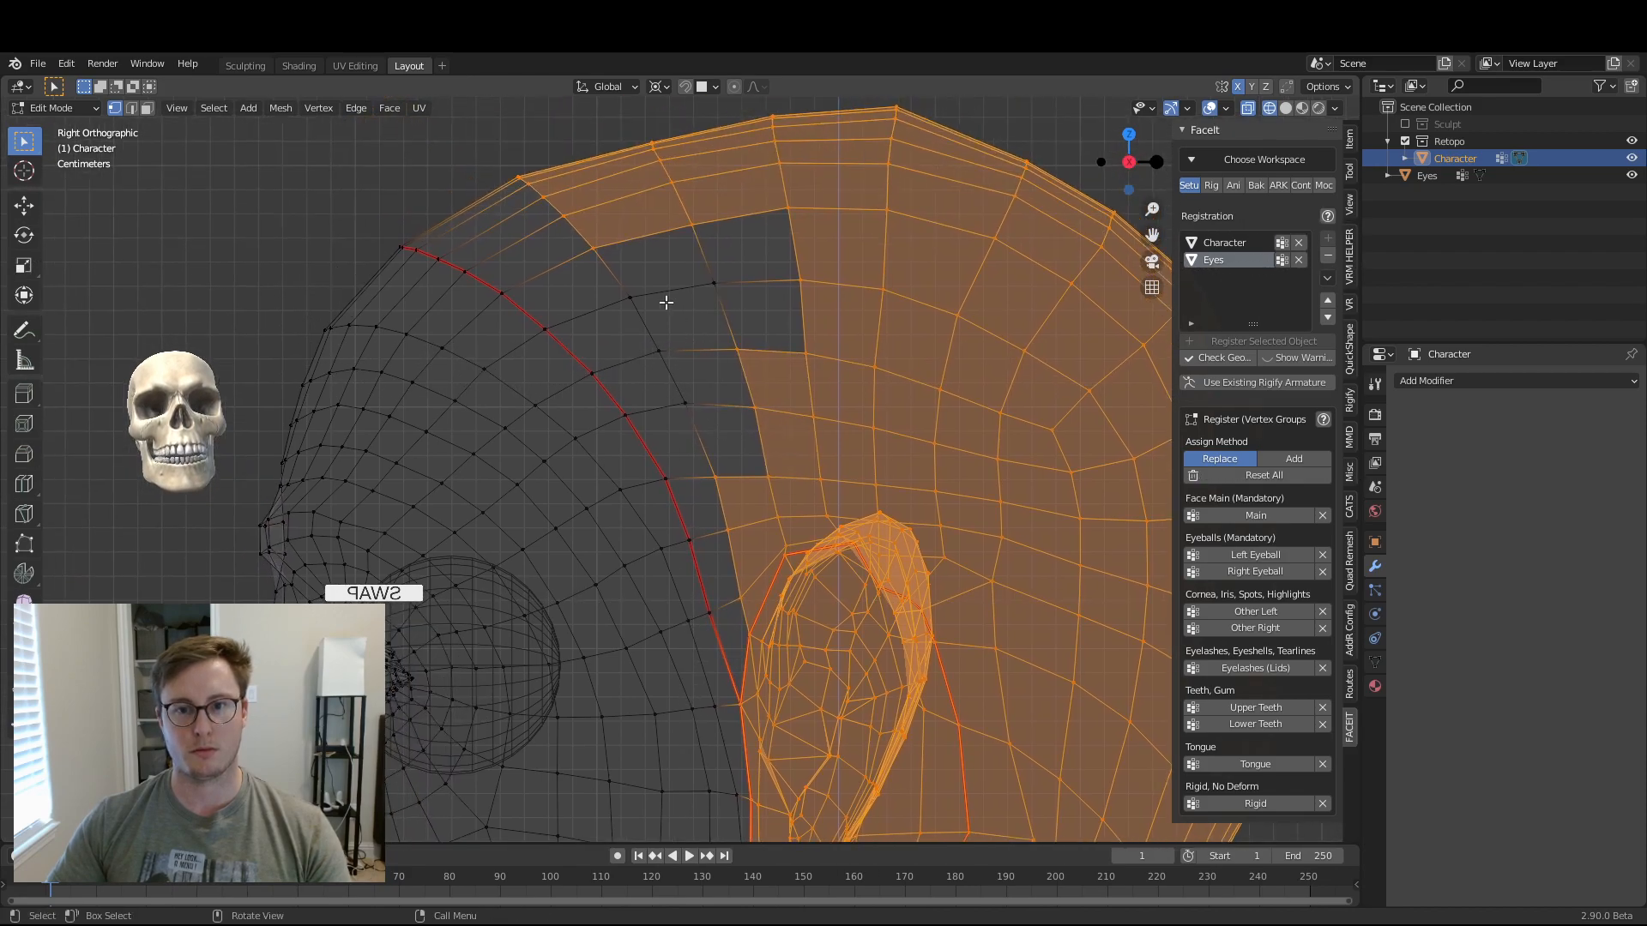
- Add the remaining upper scalp vertices behind the forehead seam to the selection
{"action": "key", "text": "b"}
{"action": "left_click_drag", "start_coordinate": [677, 254], "coordinate": [745, 331]}
{"action": "key", "text": "b"}
{"action": "left_click_drag", "start_coordinate": [621, 284], "coordinate": [667, 346]}
{"action": "key", "text": "b"}
{"action": "left_click_drag", "start_coordinate": [641, 331], "coordinate": [713, 417]}
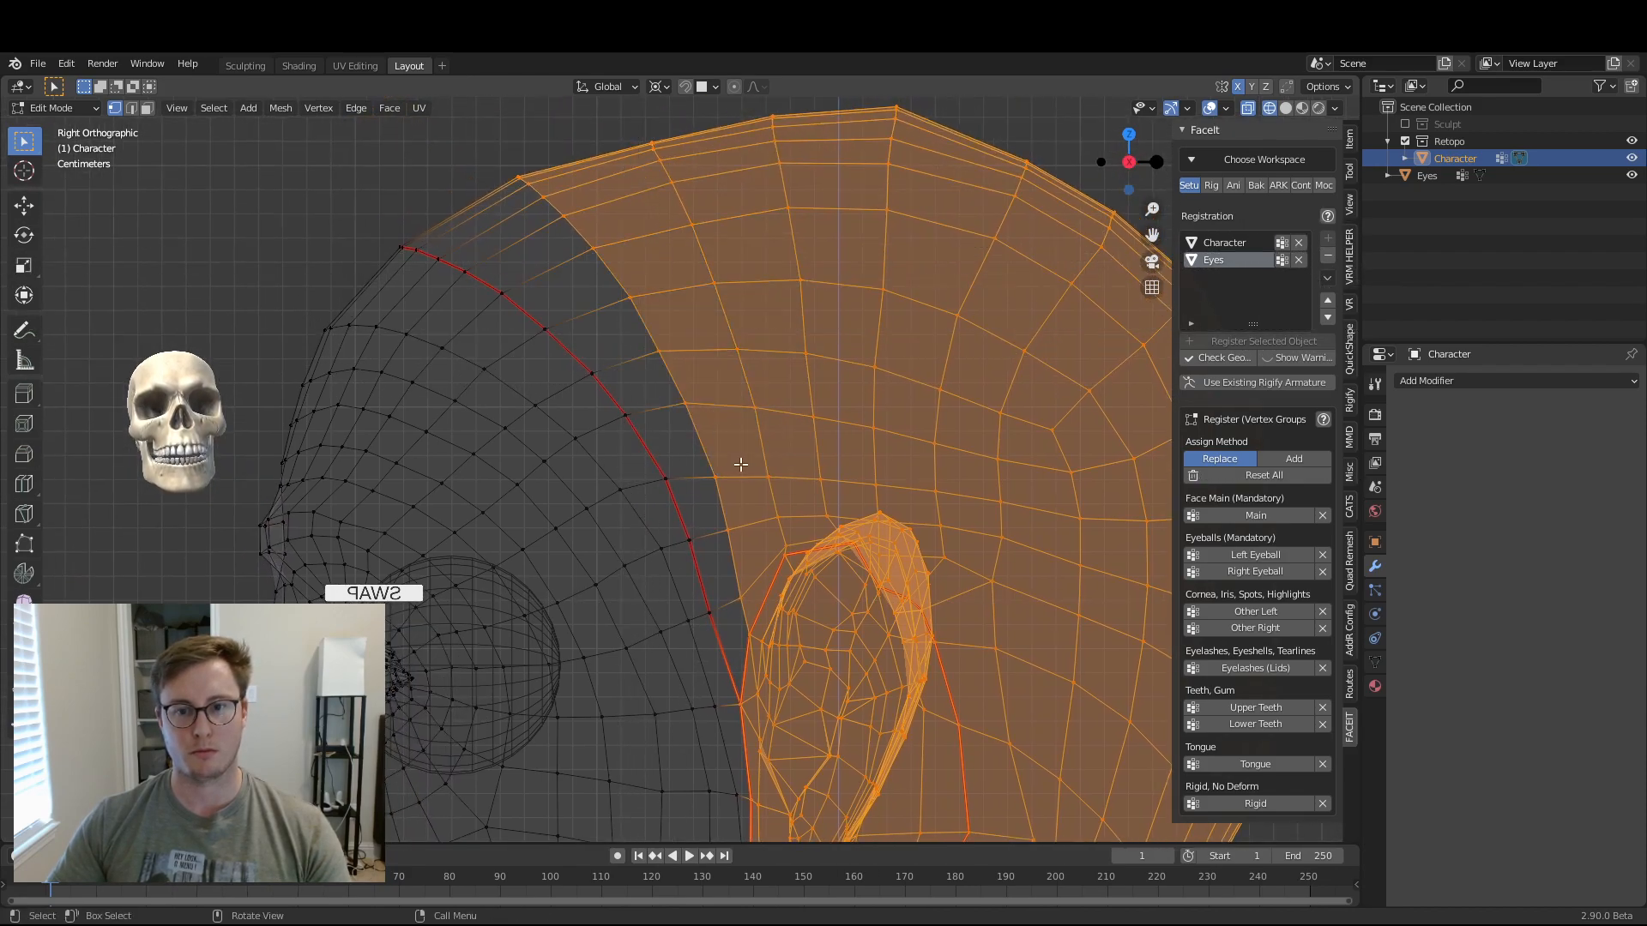
- Fill the remaining gaps in the selection along the side of the neck behind the jaw
{"action": "middle_click_drag", "start_coordinate": [714, 668], "coordinate": [655, 445], "text": "shift"}
{"action": "scroll", "coordinate": [655, 446], "scroll_direction": "down", "scroll_amount": 4}
{"action": "middle_click_drag", "start_coordinate": [733, 705], "coordinate": [643, 431], "text": "shift"}
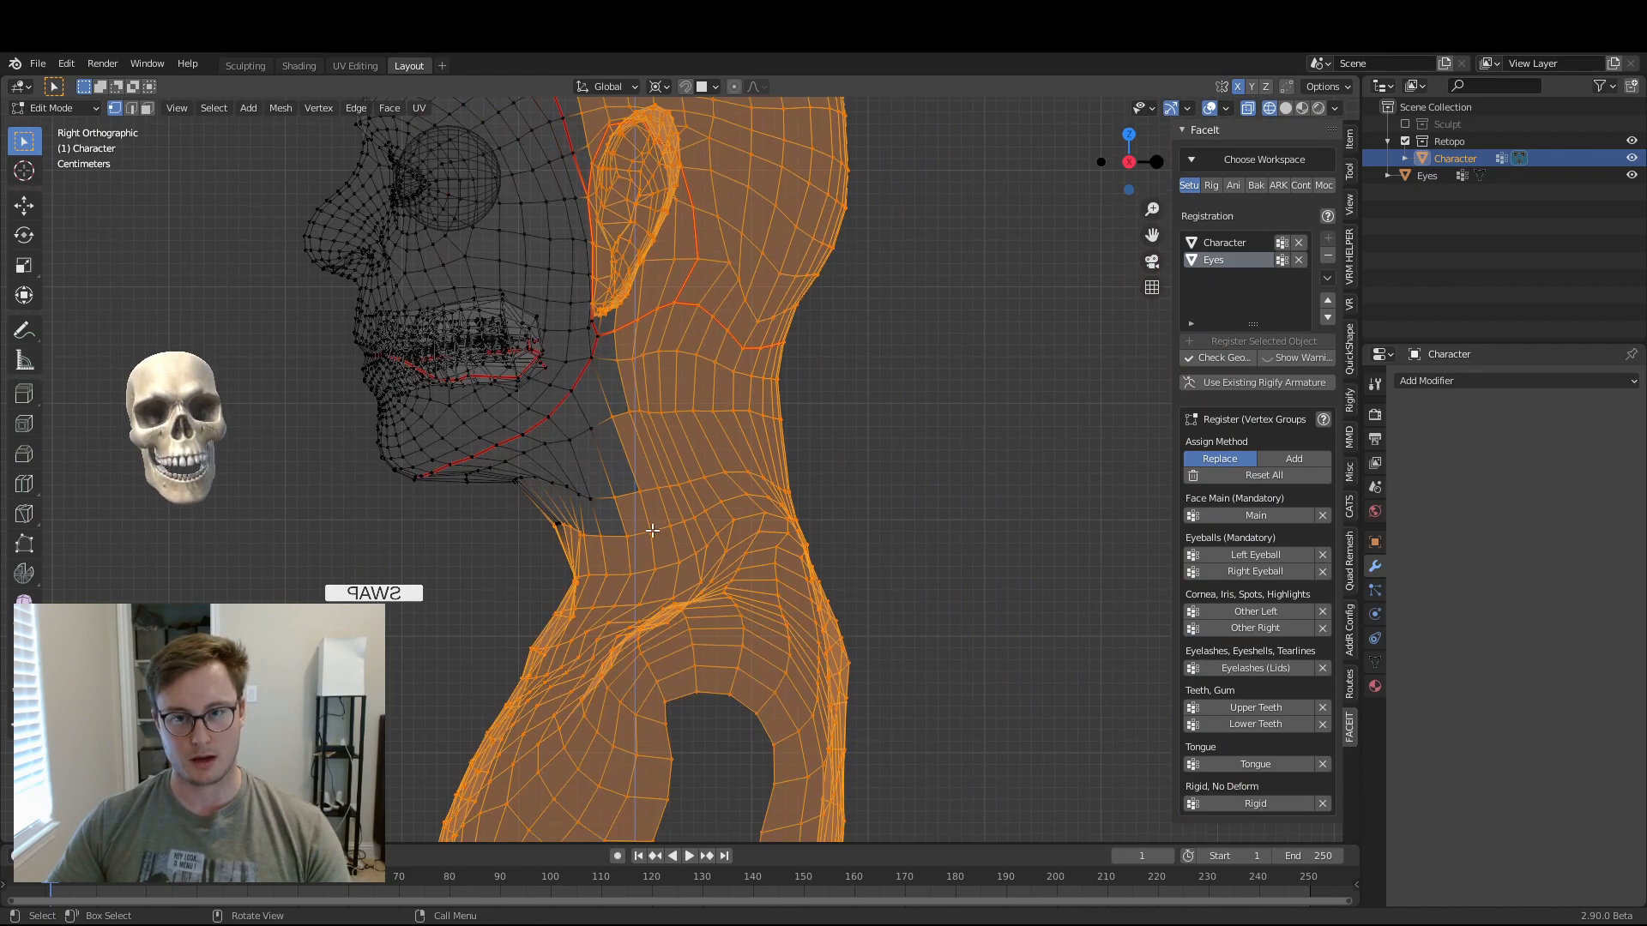
{"action": "scroll", "coordinate": [652, 537], "scroll_direction": "up", "scroll_amount": 2}
{"action": "key", "text": "b"}
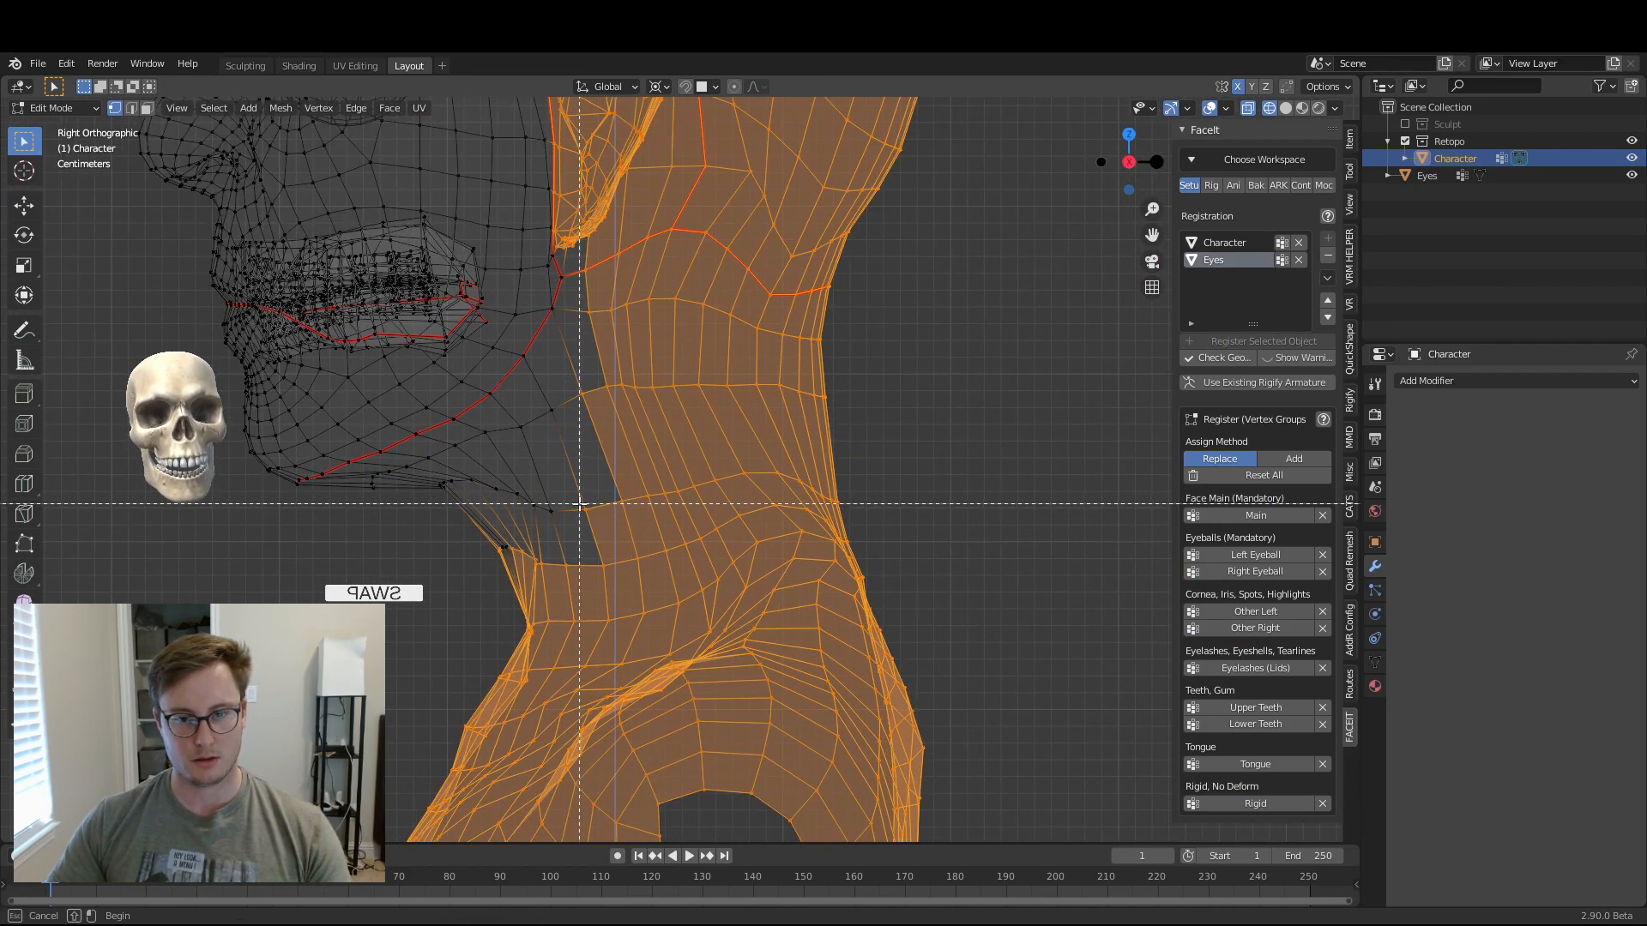
{"action": "middle_click_drag", "start_coordinate": [576, 500], "coordinate": [610, 532]}
{"action": "key", "text": "b"}
{"action": "middle_click_drag", "start_coordinate": [570, 384], "coordinate": [603, 422]}
{"action": "key", "text": "b"}
{"action": "middle_click_drag", "start_coordinate": [607, 492], "coordinate": [633, 525]}
- Add the front neck vertices below the chin and assign the whole selection to Faceit's Rigid group
{"action": "middle_click_drag", "start_coordinate": [633, 582], "coordinate": [724, 567]}
{"action": "key", "text": "b"}
{"action": "left_click_drag", "start_coordinate": [336, 537], "coordinate": [466, 604]}
{"action": "middle_click_drag", "start_coordinate": [445, 639], "coordinate": [622, 553], "text": "shift"}
{"action": "left_click", "coordinate": [1273, 804]}
- Return to Object Mode, save the file, and switch the viewport to solid shading
{"action": "scroll", "coordinate": [647, 412], "scroll_direction": "down", "scroll_amount": 8}
{"action": "middle_click_drag", "start_coordinate": [647, 412], "coordinate": [687, 437]}
{"action": "key", "text": "Tab"}
{"action": "middle_click_drag", "start_coordinate": [588, 485], "coordinate": [655, 490]}
{"action": "key", "text": "ctrl+s"}
{"action": "scroll", "coordinate": [686, 440], "scroll_direction": "up", "scroll_amount": 4}
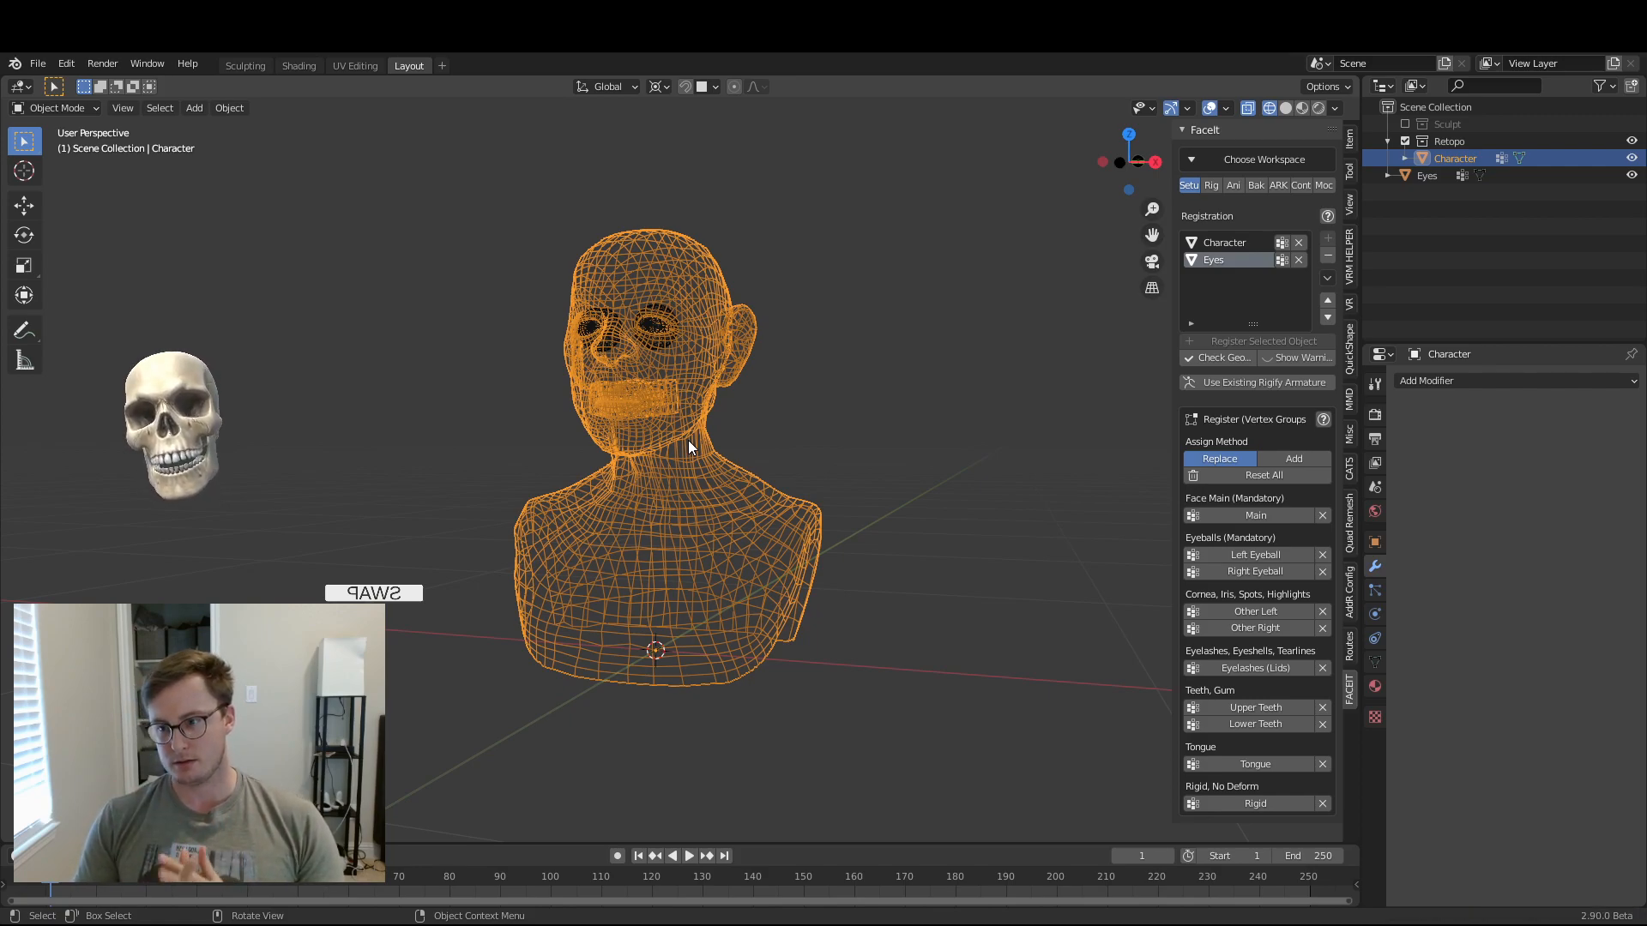
{"action": "key", "text": "shift+z"}
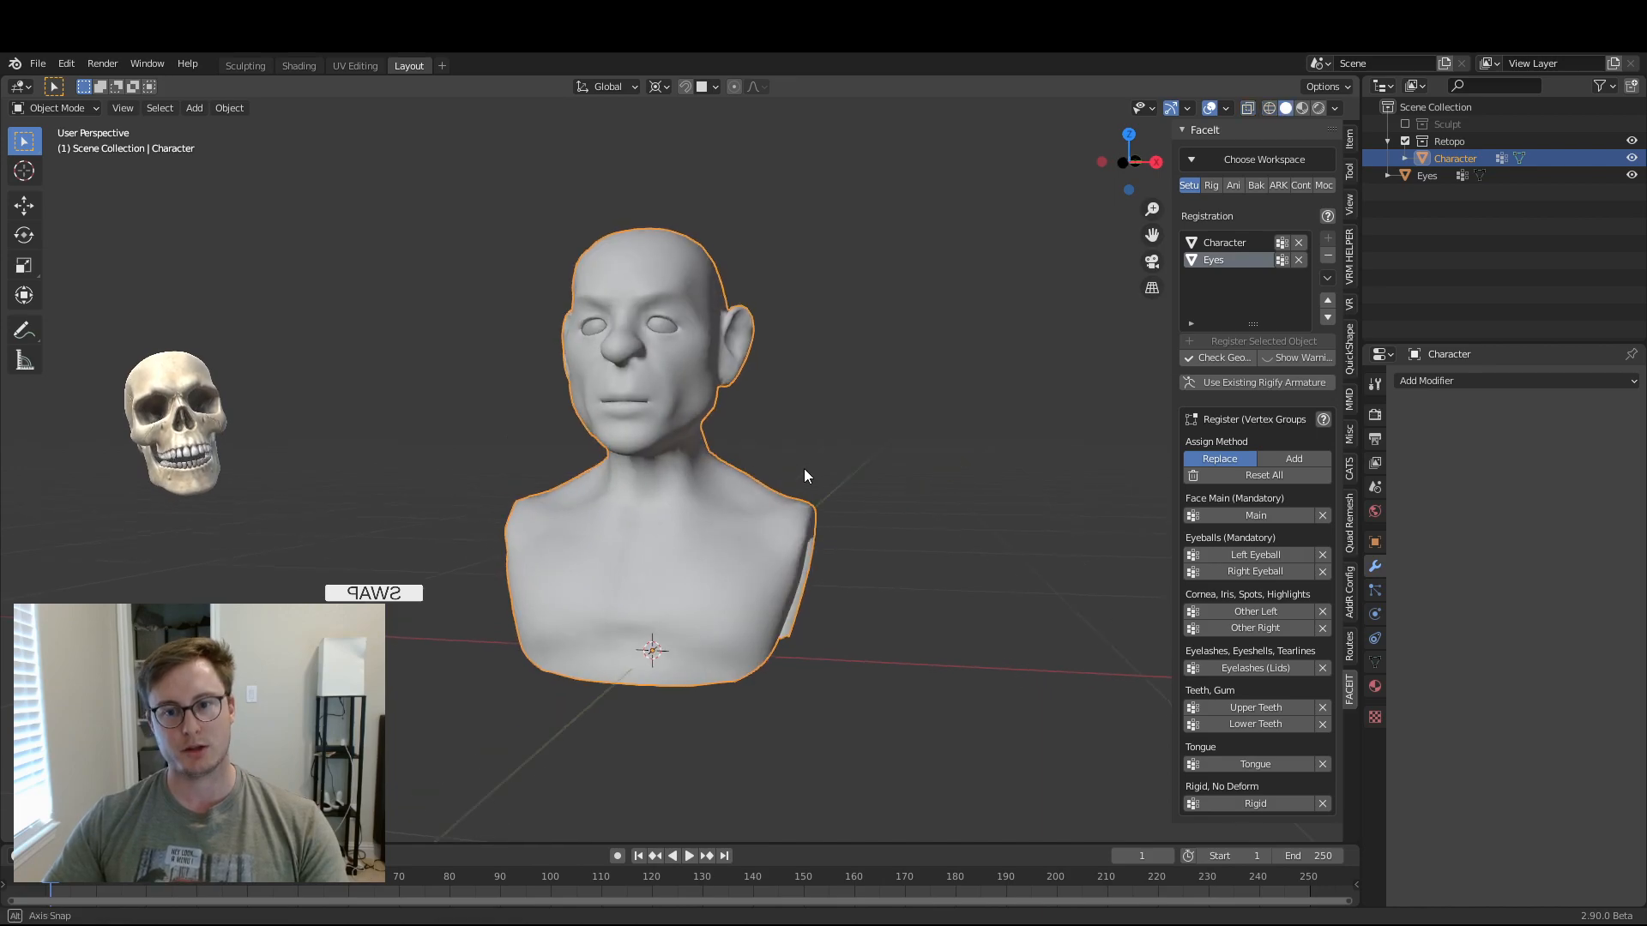
- Generate Faceit's facial landmarks in the front view and fit their position, height and width to the head
{"action": "key", "text": "KP_1"}
{"action": "key", "text": "KP_5"}
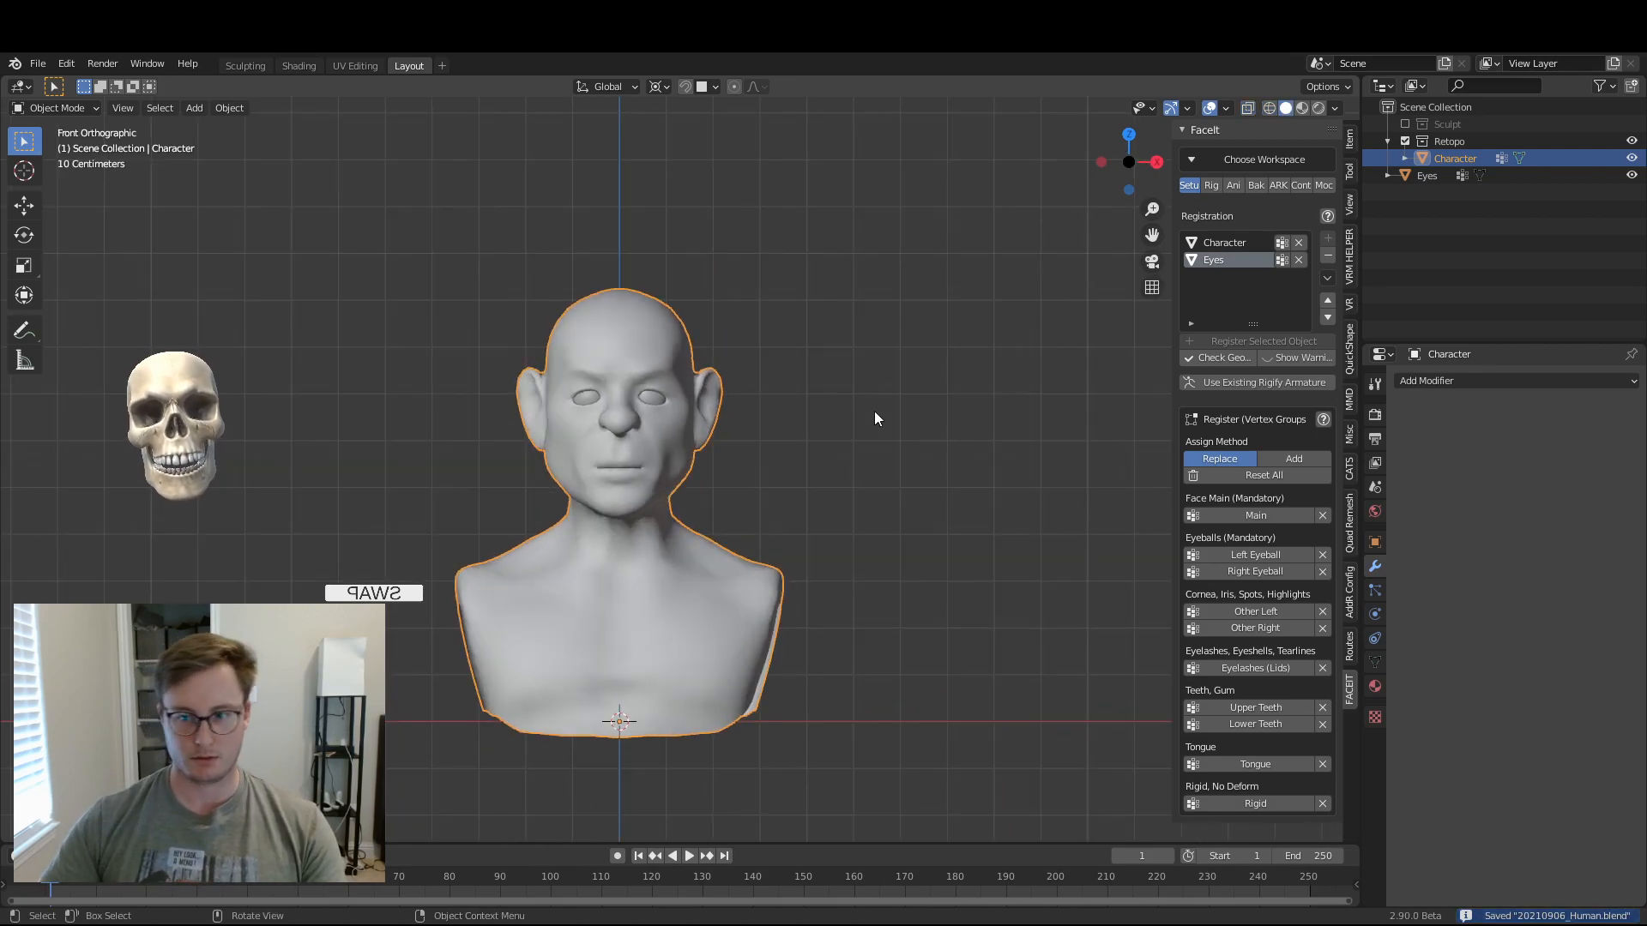
{"action": "scroll", "coordinate": [873, 410], "scroll_direction": "up", "scroll_amount": 3}
{"action": "scroll", "coordinate": [890, 404], "scroll_direction": "up", "scroll_amount": 1}
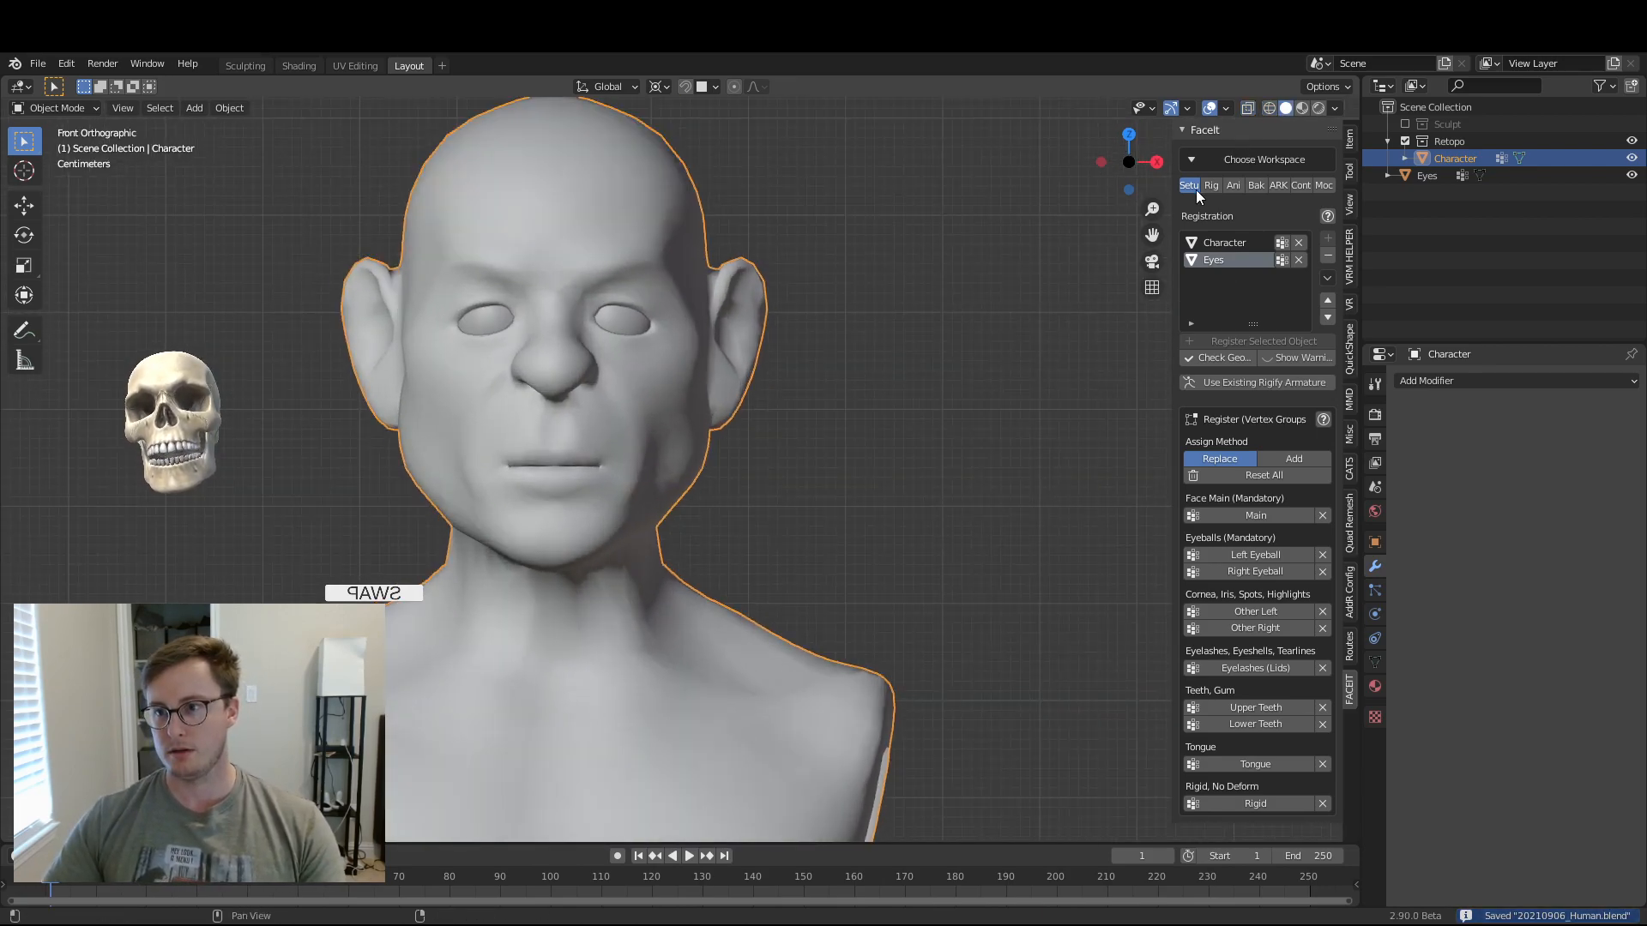
{"action": "left_click", "coordinate": [1210, 186]}
{"action": "scroll", "coordinate": [960, 389], "scroll_direction": "down", "scroll_amount": 2}
{"action": "left_click", "coordinate": [1269, 249]}
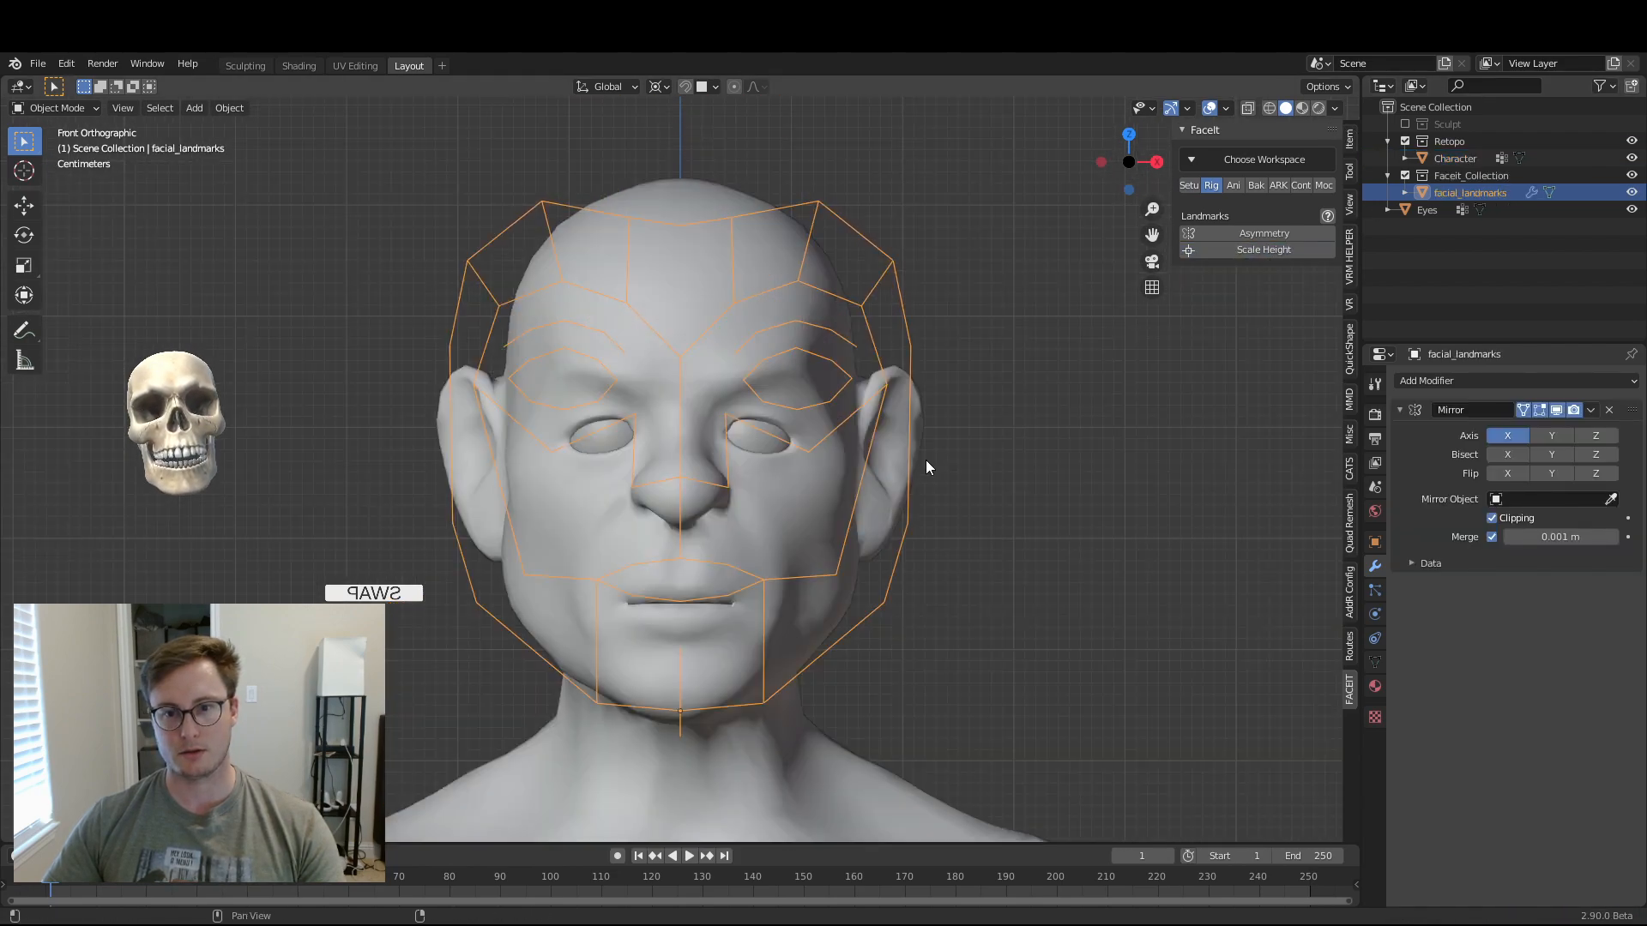
{"action": "left_click", "coordinate": [843, 565]}
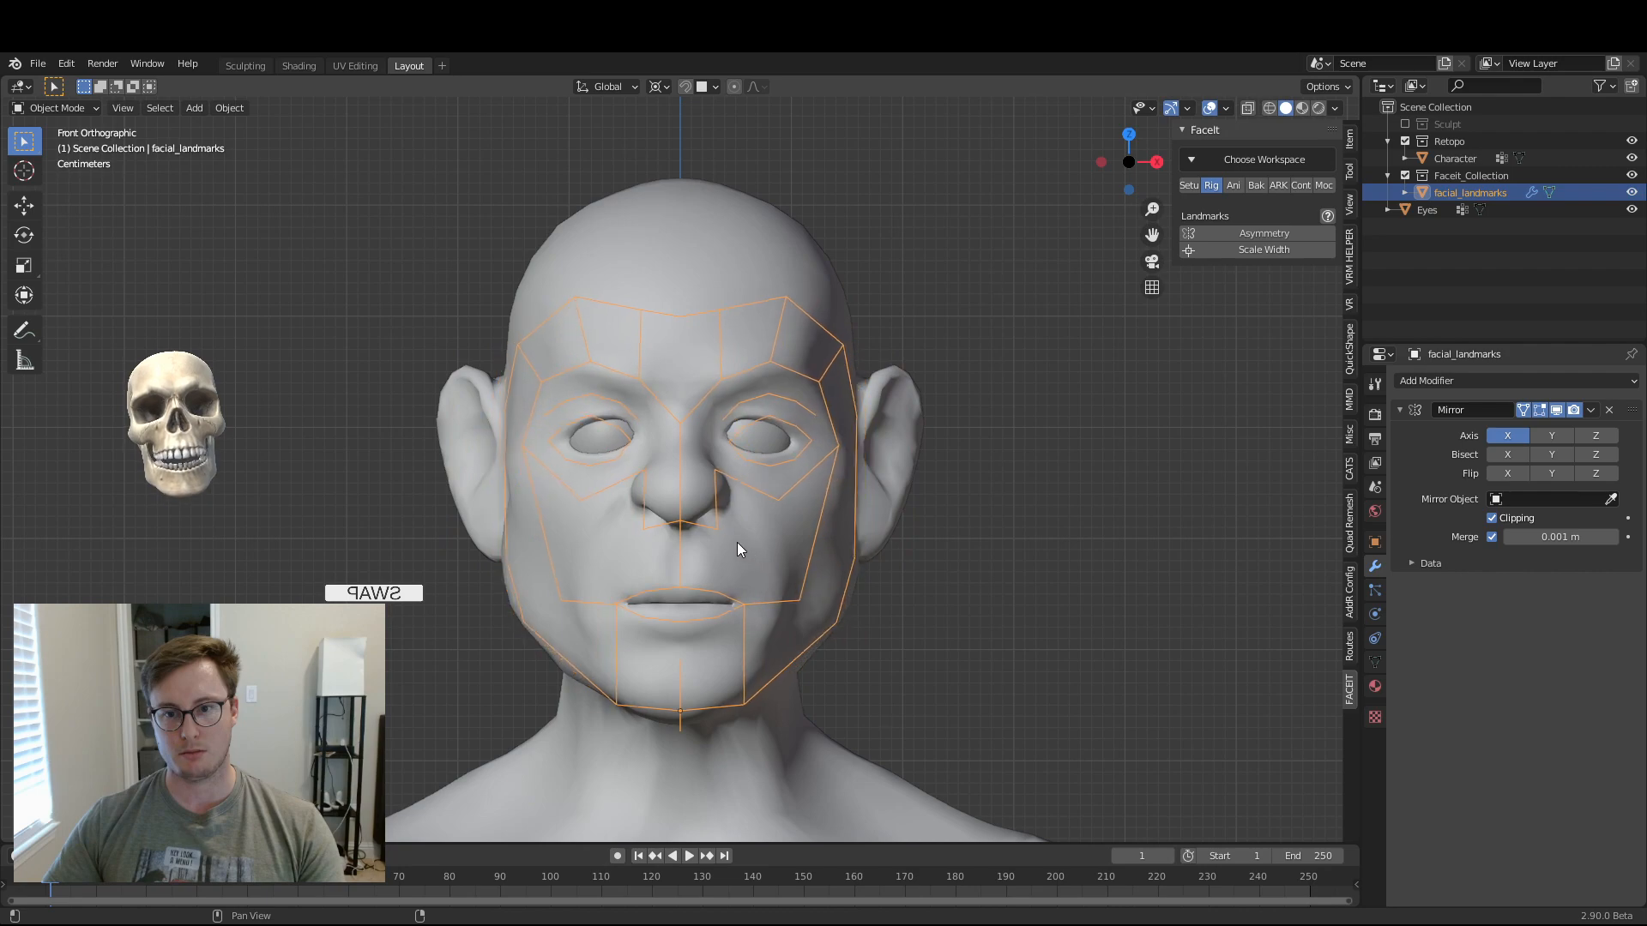
{"action": "left_click", "coordinate": [692, 530]}
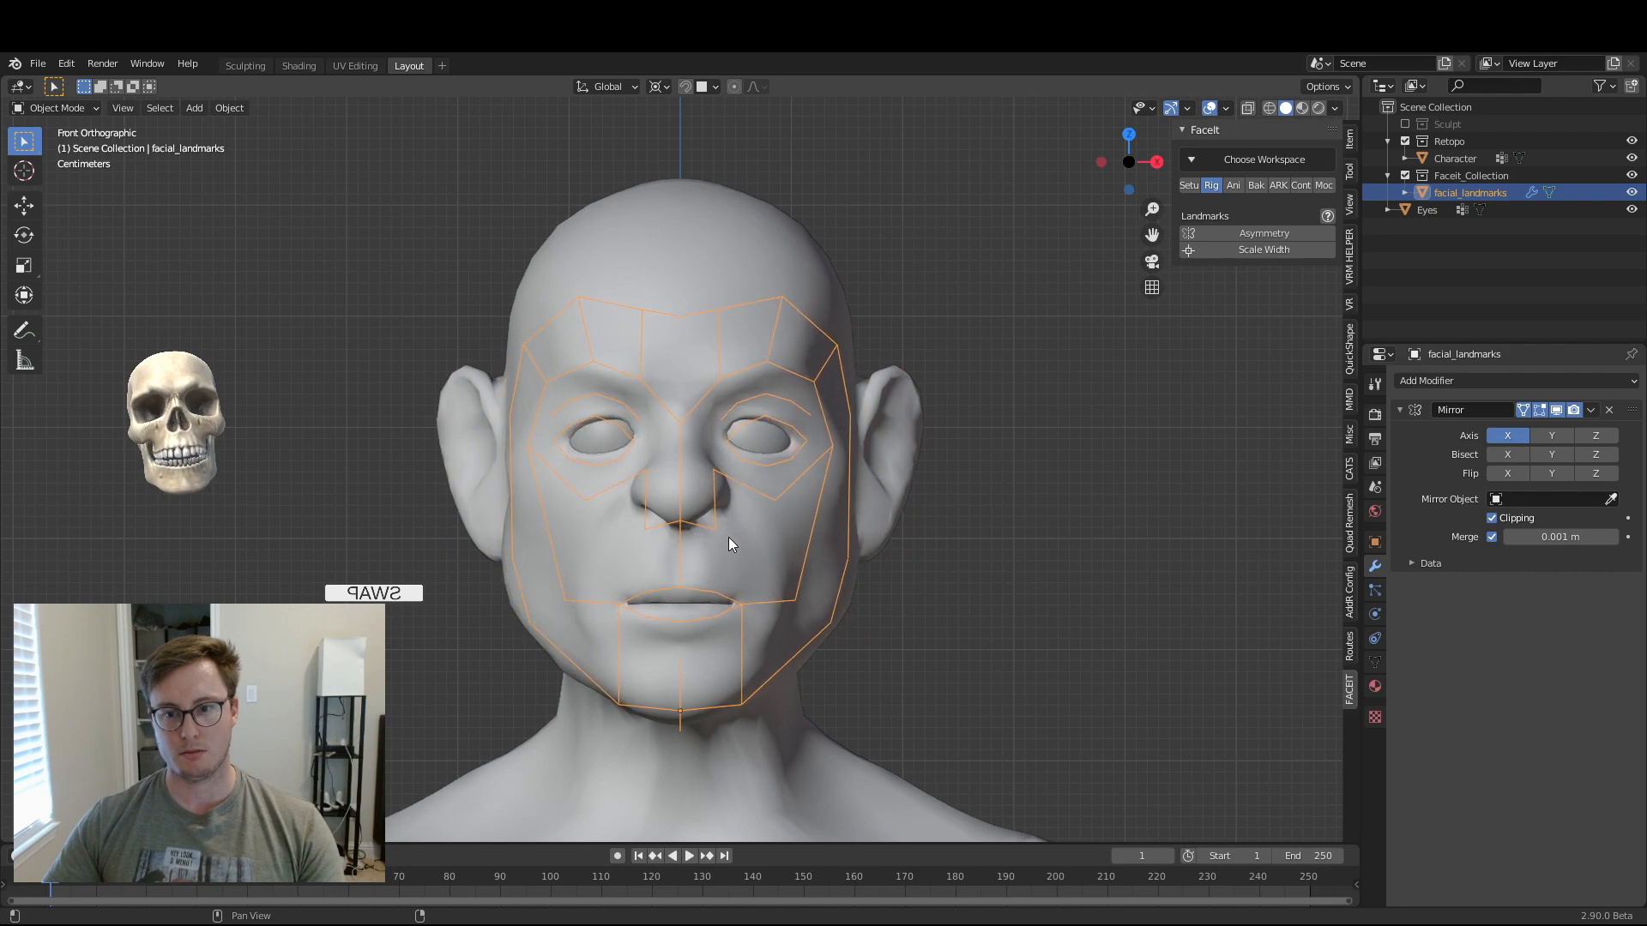
- Select the eyelid landmark loop, center it over the eye, change the pivot point, and rotate it to follow the eye's slant
{"action": "scroll", "coordinate": [815, 455], "scroll_direction": "up", "scroll_amount": 4}
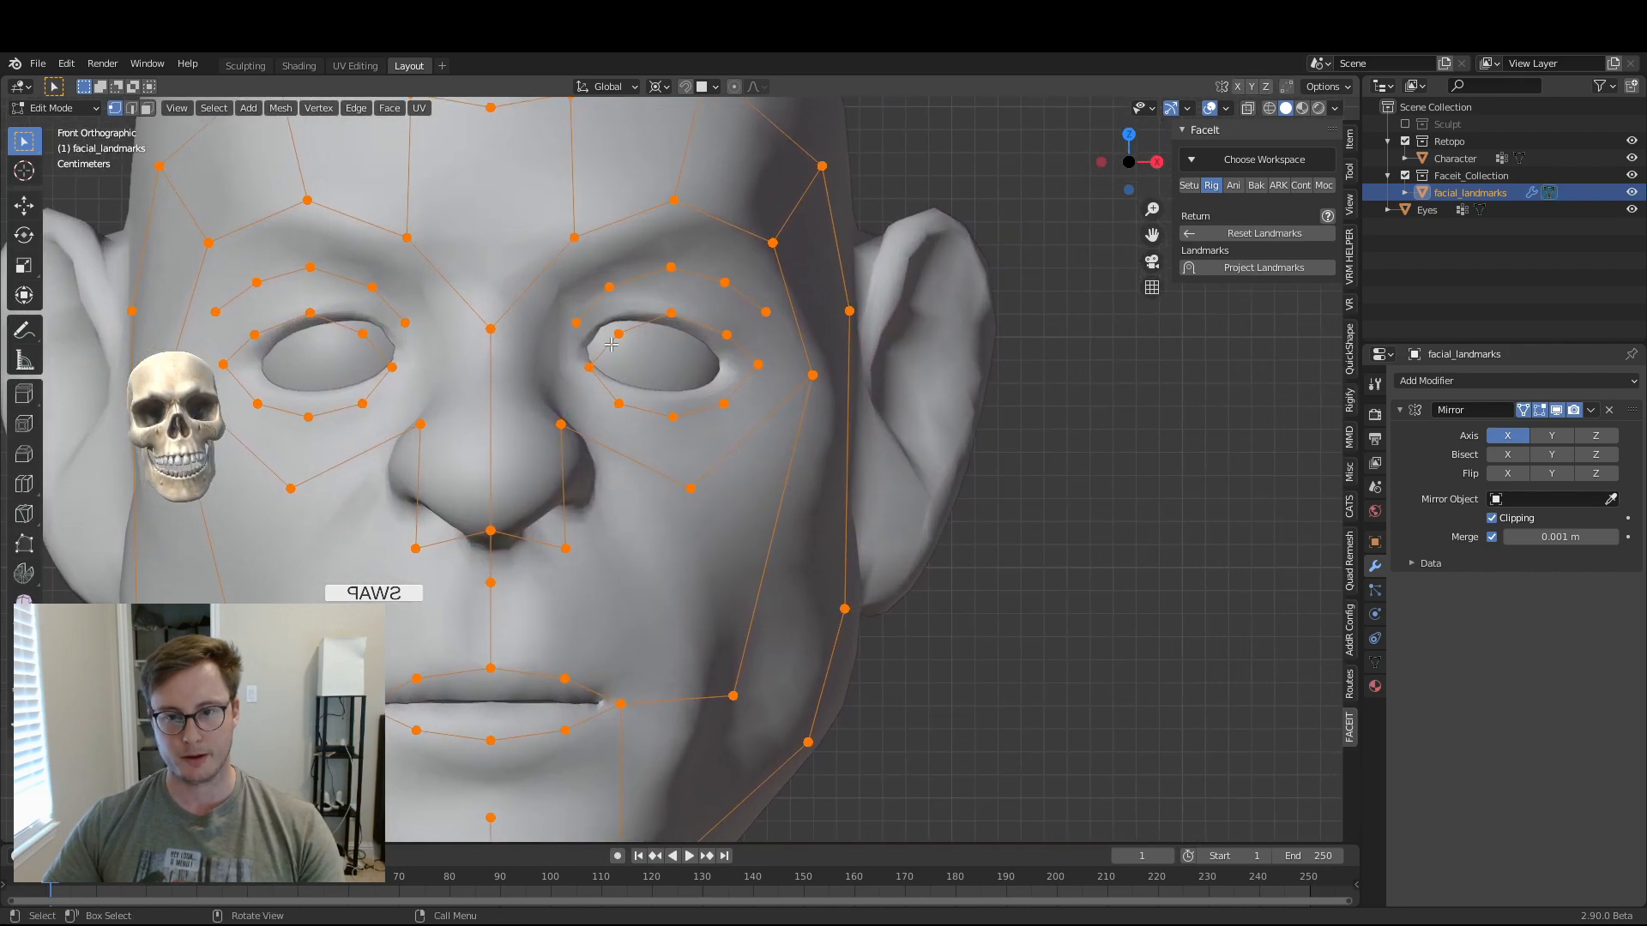
{"action": "left_click", "coordinate": [605, 343]}
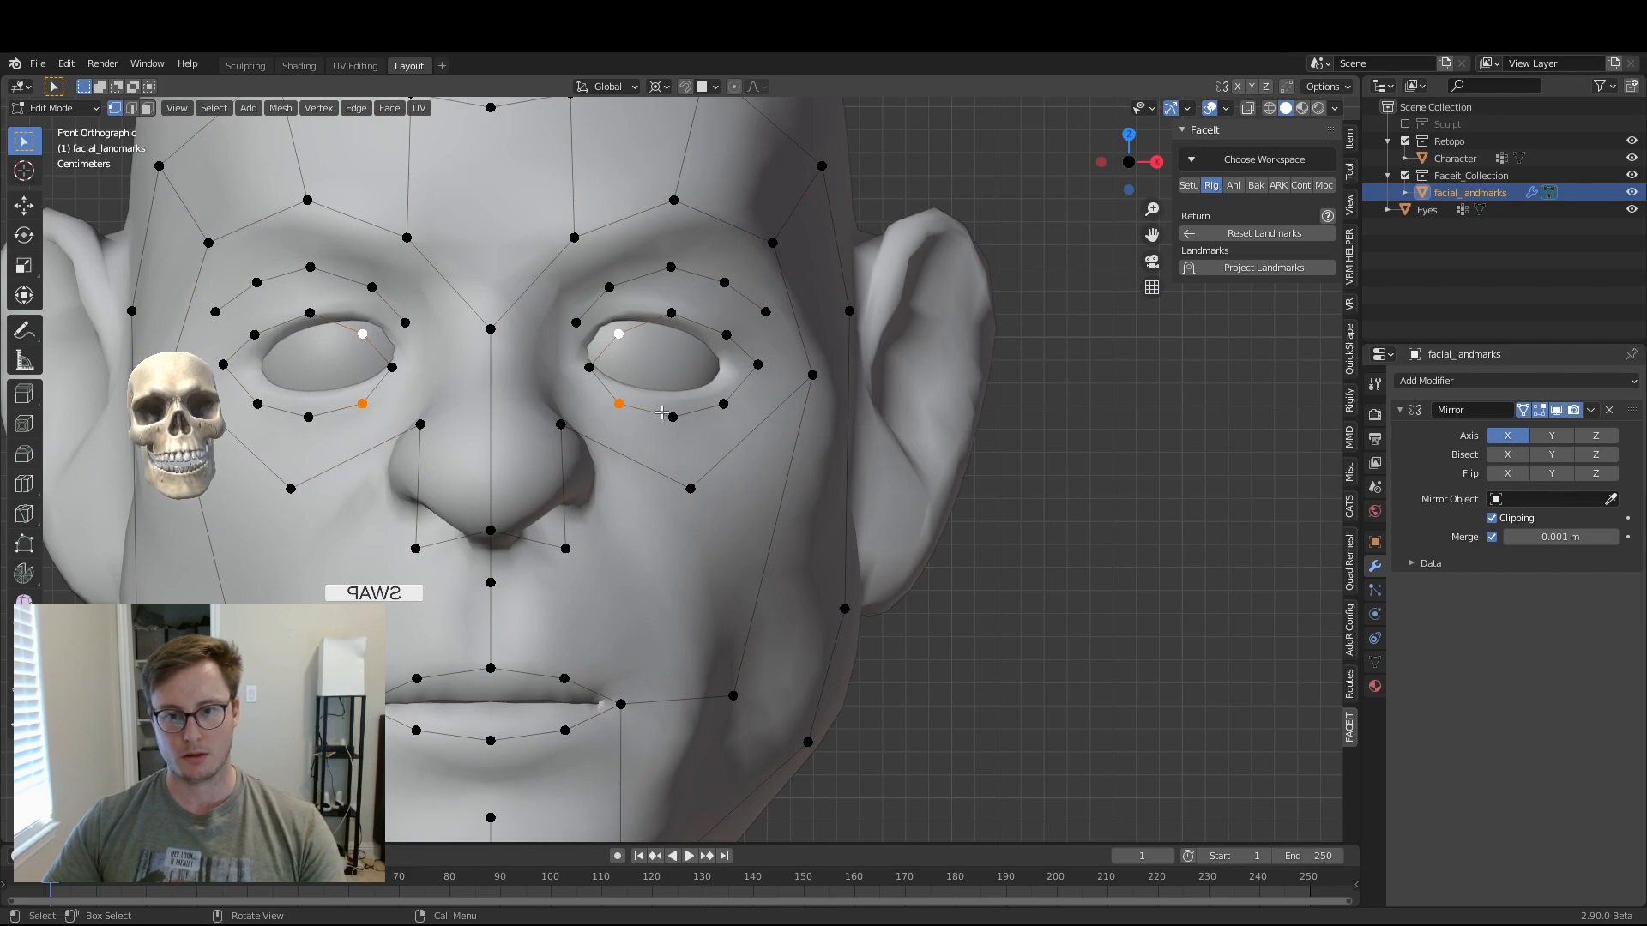
{"action": "key", "text": "g"}
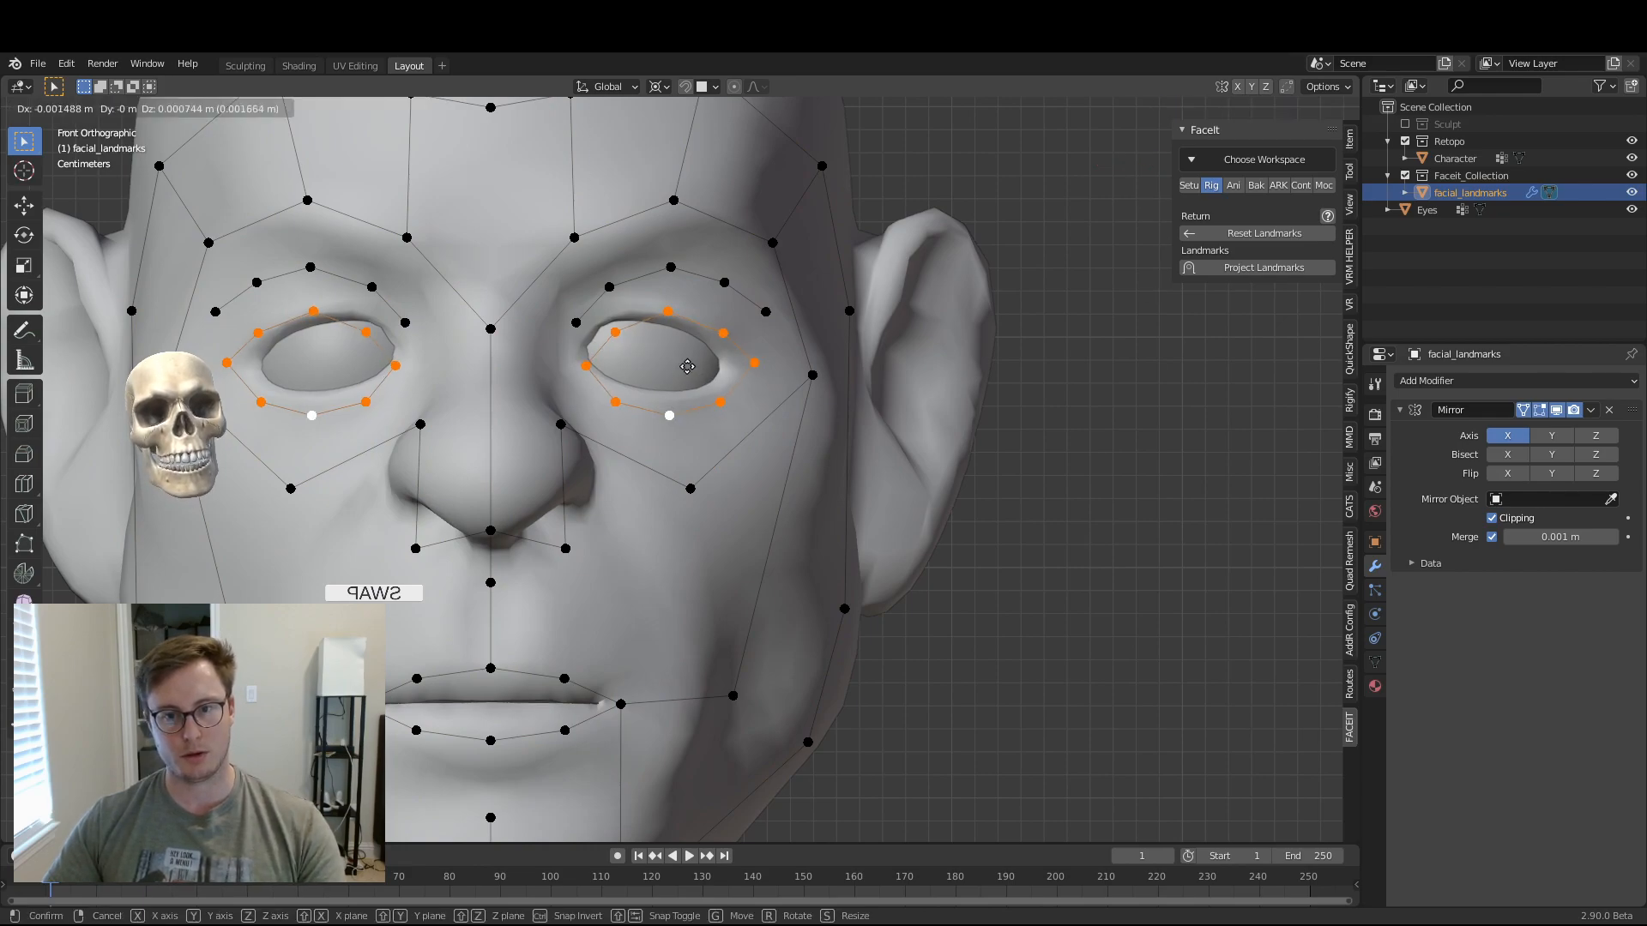
{"action": "left_click", "coordinate": [674, 354]}
{"action": "key", "text": "r"}
{"action": "right_click", "coordinate": [788, 347]}
{"action": "key", "text": "period"}
{"action": "left_click", "coordinate": [803, 276]}
{"action": "key", "text": "r"}
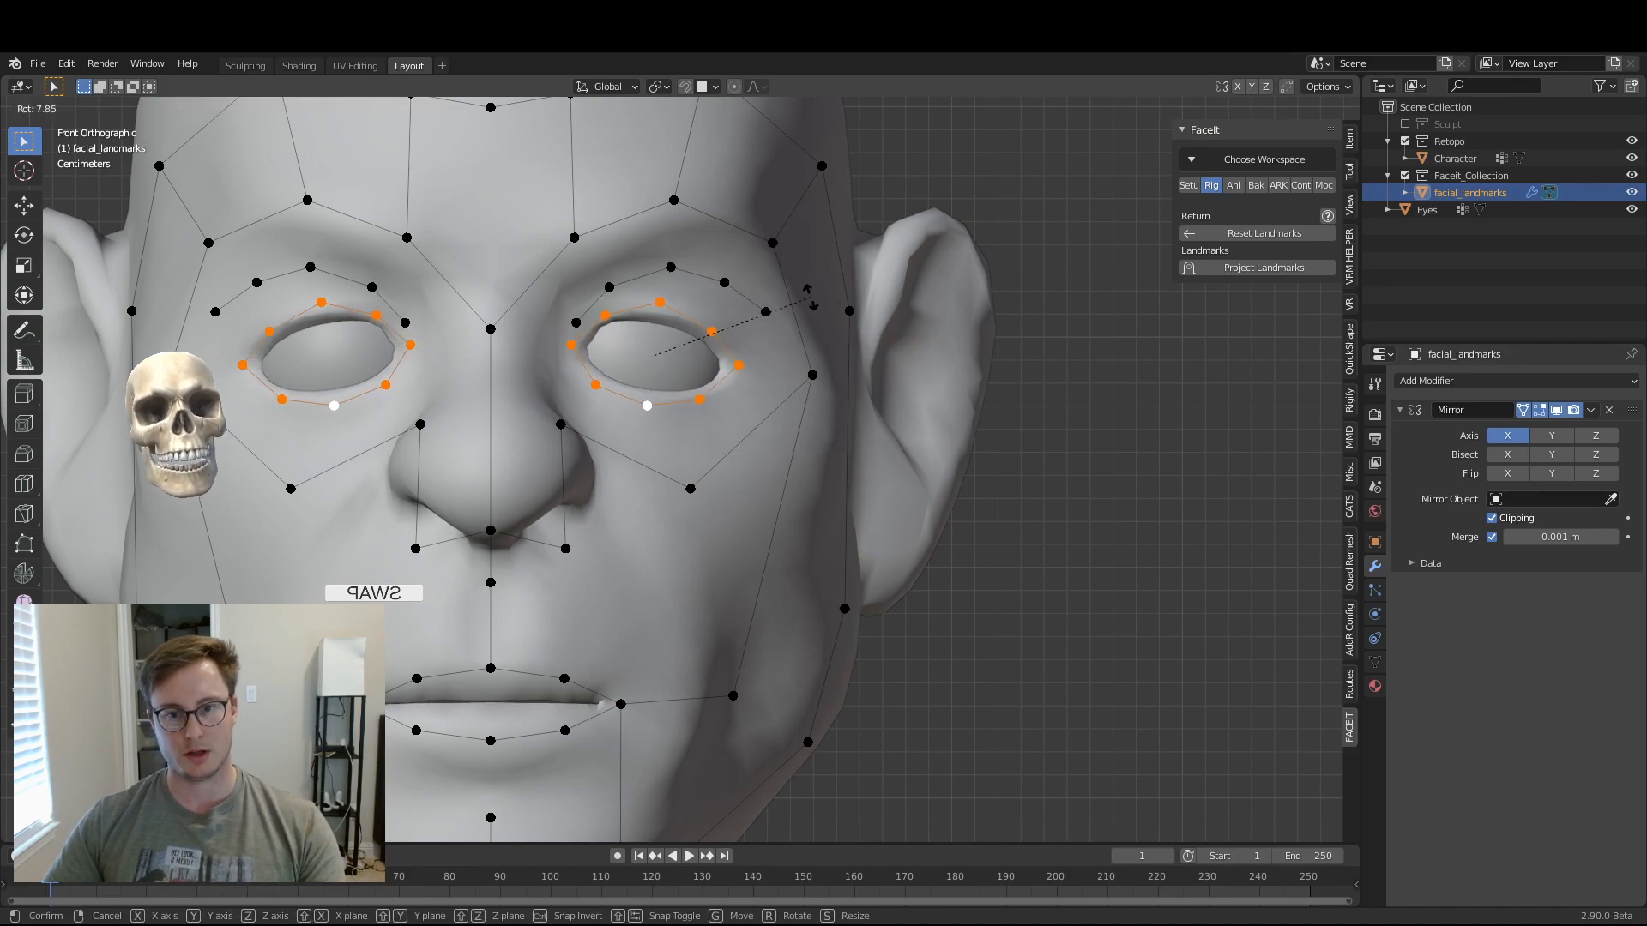
{"action": "left_click", "coordinate": [807, 291]}
{"action": "scroll", "coordinate": [592, 339], "scroll_direction": "up", "scroll_amount": 4}
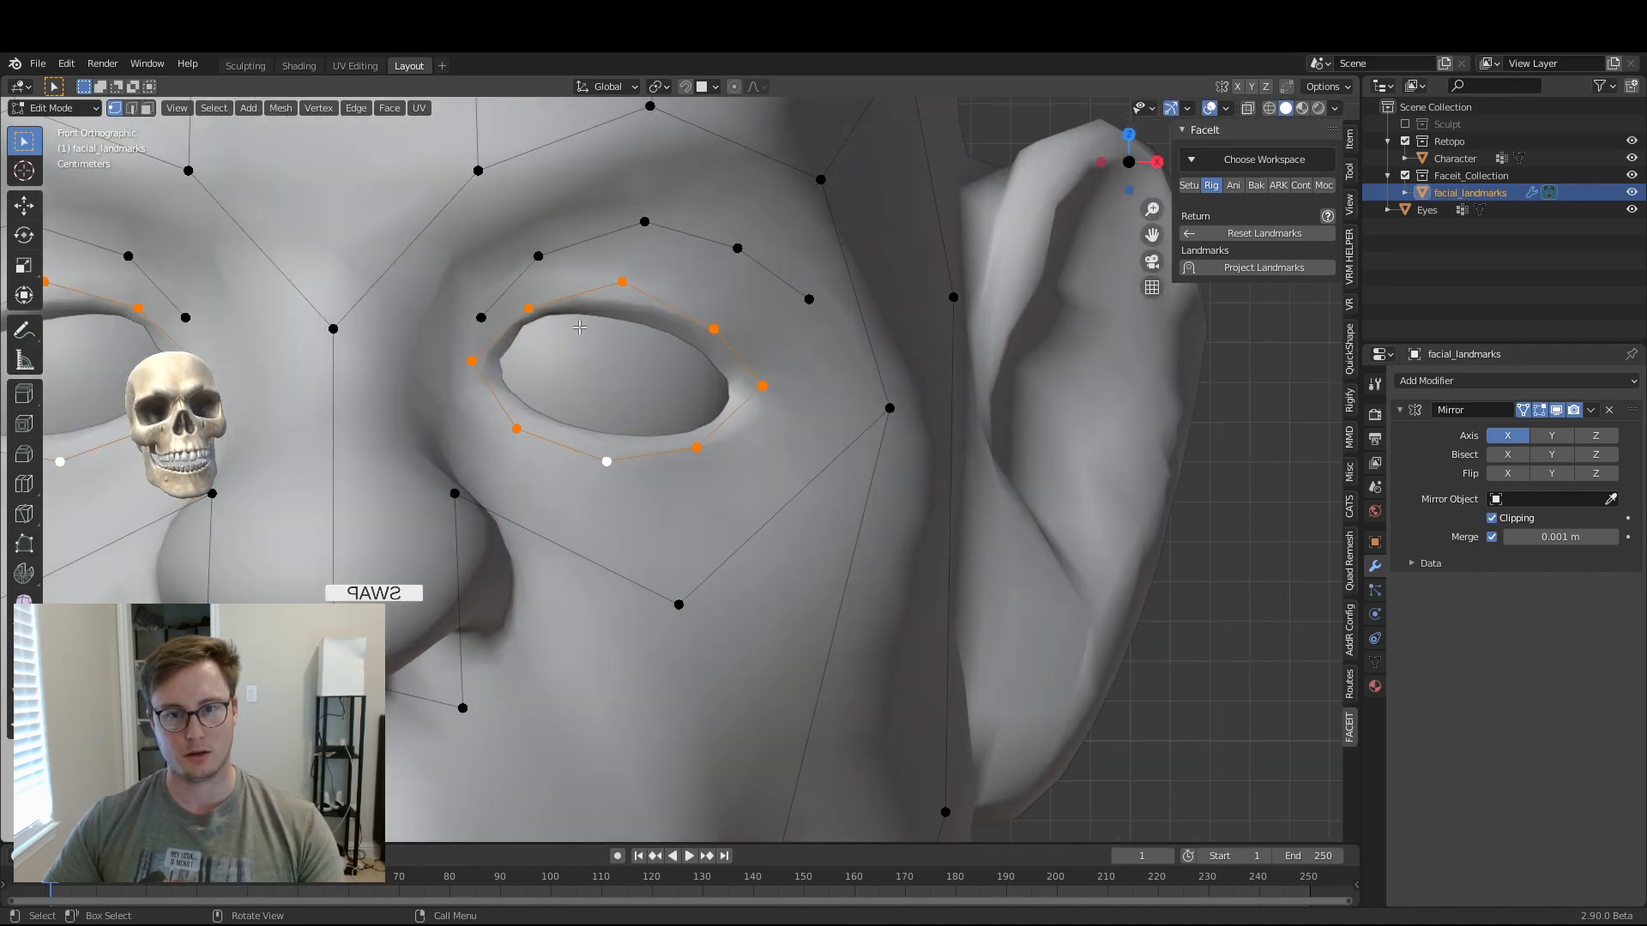
- Select the linked landmark arc above the eye, rotate it to match the eye's slant, and move it into place above the eyelid
{"action": "key", "text": "ctrl+l"}
{"action": "key", "text": "r"}
{"action": "left_click", "coordinate": [809, 229]}
{"action": "key", "text": "g"}
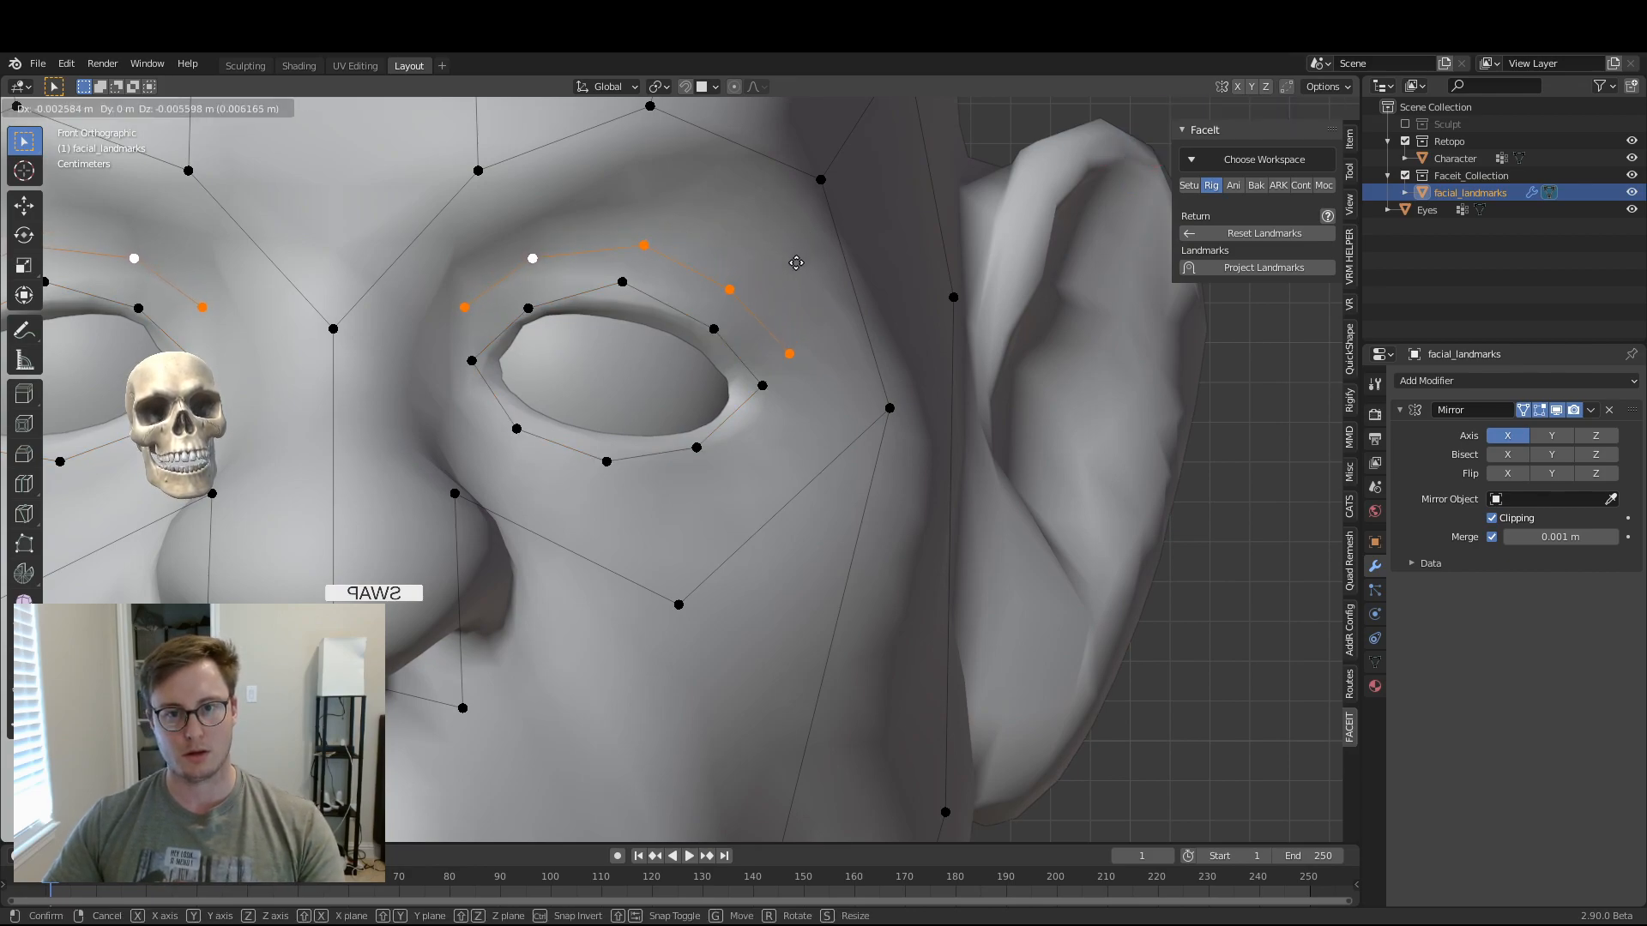
{"action": "left_click", "coordinate": [796, 262]}
- Fit the inner, middle and outer eyebrow landmarks to the brow and move the temple landmark outward beside the eye
{"action": "middle_click_drag", "start_coordinate": [498, 198], "coordinate": [522, 250], "text": "shift"}
{"action": "left_click", "coordinate": [503, 225]}
{"action": "key", "text": "g"}
{"action": "left_click", "coordinate": [456, 259]}
{"action": "key", "text": "g"}
{"action": "left_click", "coordinate": [635, 183]}
{"action": "key", "text": "g"}
{"action": "left_click", "coordinate": [790, 178]}
{"action": "left_click", "coordinate": [922, 456]}
{"action": "key", "text": "g"}
{"action": "left_click", "coordinate": [938, 427]}
- Fit the nose landmarks to the upper side of the nose, the nostril wing, the tip and the base below it
{"action": "middle_click_drag", "start_coordinate": [786, 565], "coordinate": [777, 378], "text": "shift"}
{"action": "key", "text": "g"}
{"action": "left_click", "coordinate": [467, 296]}
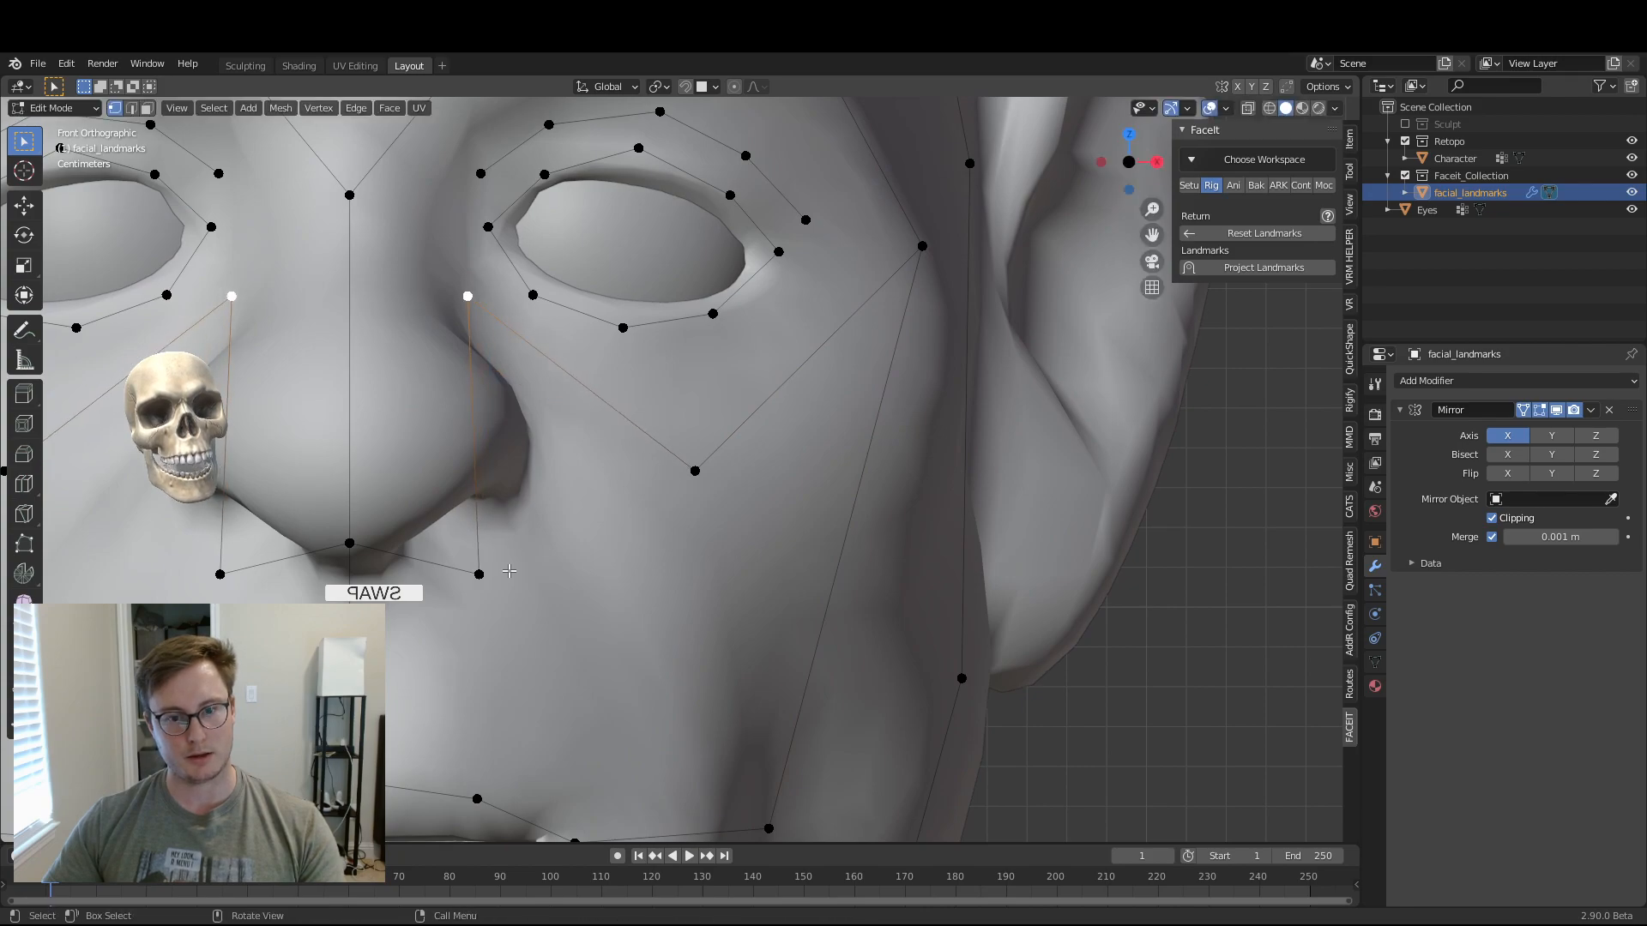
{"action": "key", "text": "g"}
{"action": "left_click", "coordinate": [585, 461]}
{"action": "key", "text": "g"}
{"action": "key", "text": "Escape"}
{"action": "key", "text": "g"}
{"action": "left_click", "coordinate": [382, 448]}
{"action": "left_click", "coordinate": [371, 607]}
{"action": "key", "text": "g"}
{"action": "left_click", "coordinate": [373, 580]}
{"action": "scroll", "coordinate": [373, 580], "scroll_direction": "down", "scroll_amount": 3}
{"action": "middle_click_drag", "start_coordinate": [662, 510], "coordinate": [702, 488]}
{"action": "key", "text": "KP_1"}
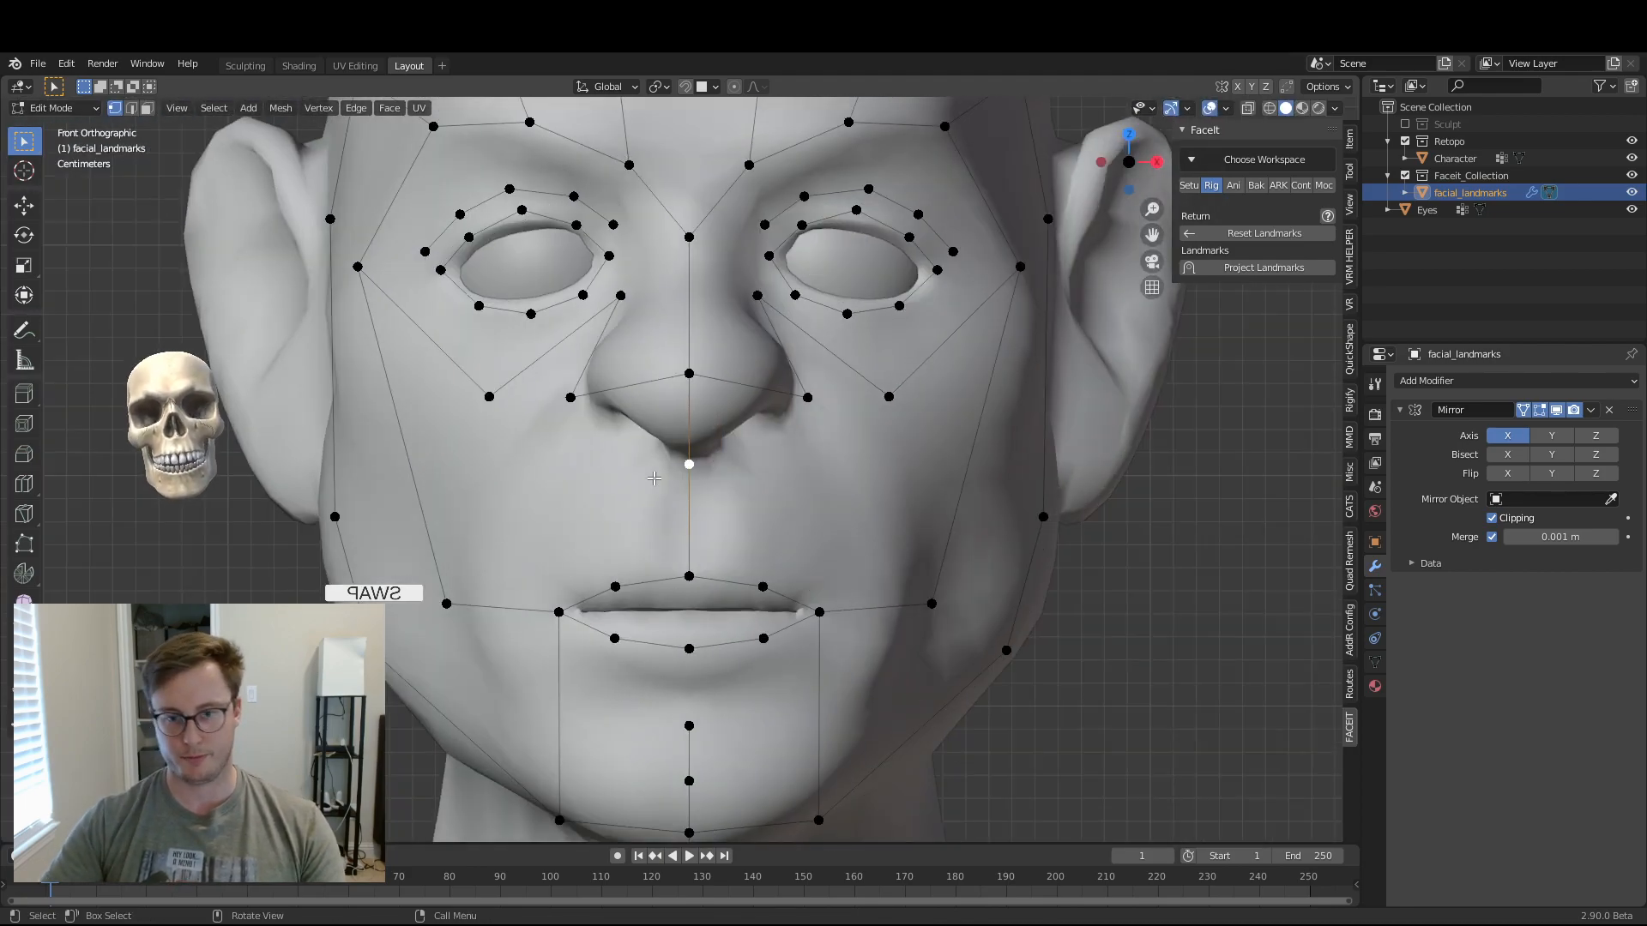
- Fit the center and side landmarks of the upper lip to its edge and move the corner landmark onto the mouth corner
{"action": "middle_click_drag", "start_coordinate": [628, 584], "coordinate": [557, 467], "text": "shift"}
{"action": "scroll", "coordinate": [558, 466], "scroll_direction": "up", "scroll_amount": 2}
{"action": "key", "text": "g"}
{"action": "left_click", "coordinate": [589, 446]}
{"action": "left_click", "coordinate": [684, 465]}
{"action": "key", "text": "g"}
{"action": "left_click", "coordinate": [716, 473]}
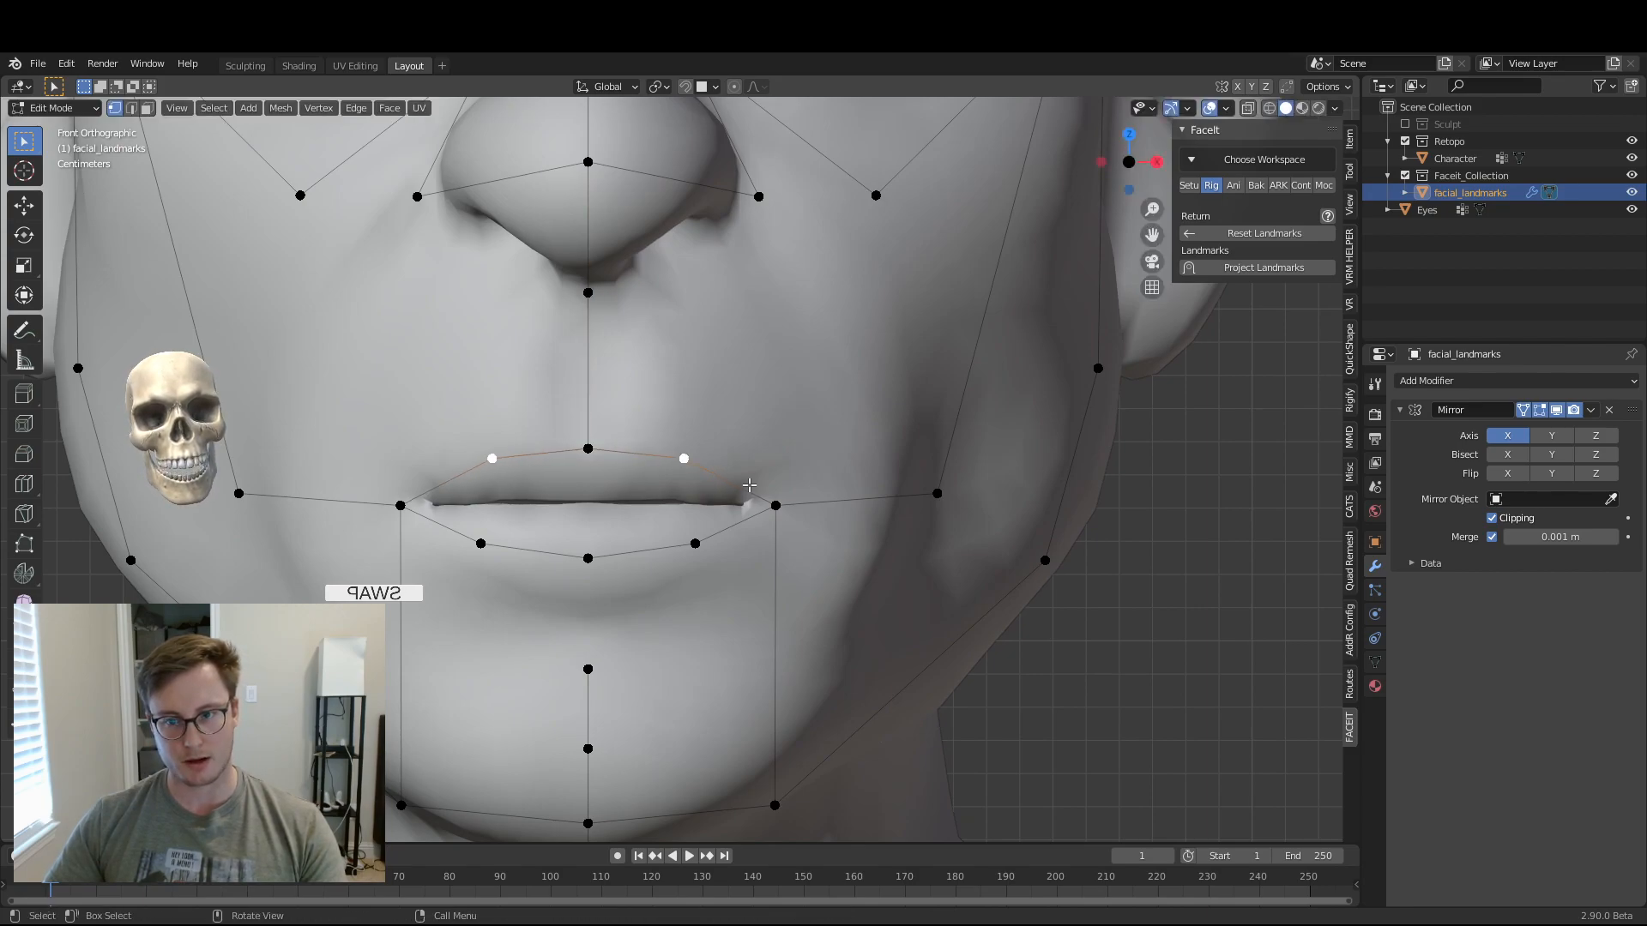
{"action": "key", "text": "g"}
{"action": "left_click", "coordinate": [787, 512]}
- Move the side and center landmarks of the lower lip down onto the lip's lower edge
{"action": "key", "text": "g"}
{"action": "right_click", "coordinate": [692, 555]}
{"action": "key", "text": "g"}
{"action": "left_click", "coordinate": [675, 591]}
{"action": "key", "text": "g"}
{"action": "left_click", "coordinate": [579, 604]}
- Place the chin landmarks on the chin's bottom edge, its side and the middle of the chin
{"action": "middle_click_drag", "start_coordinate": [592, 604], "coordinate": [614, 277], "text": "shift"}
{"action": "left_click", "coordinate": [610, 505]}
{"action": "key", "text": "g"}
{"action": "left_click", "coordinate": [610, 525]}
{"action": "left_click", "coordinate": [800, 478]}
{"action": "key", "text": "g"}
{"action": "left_click", "coordinate": [793, 477]}
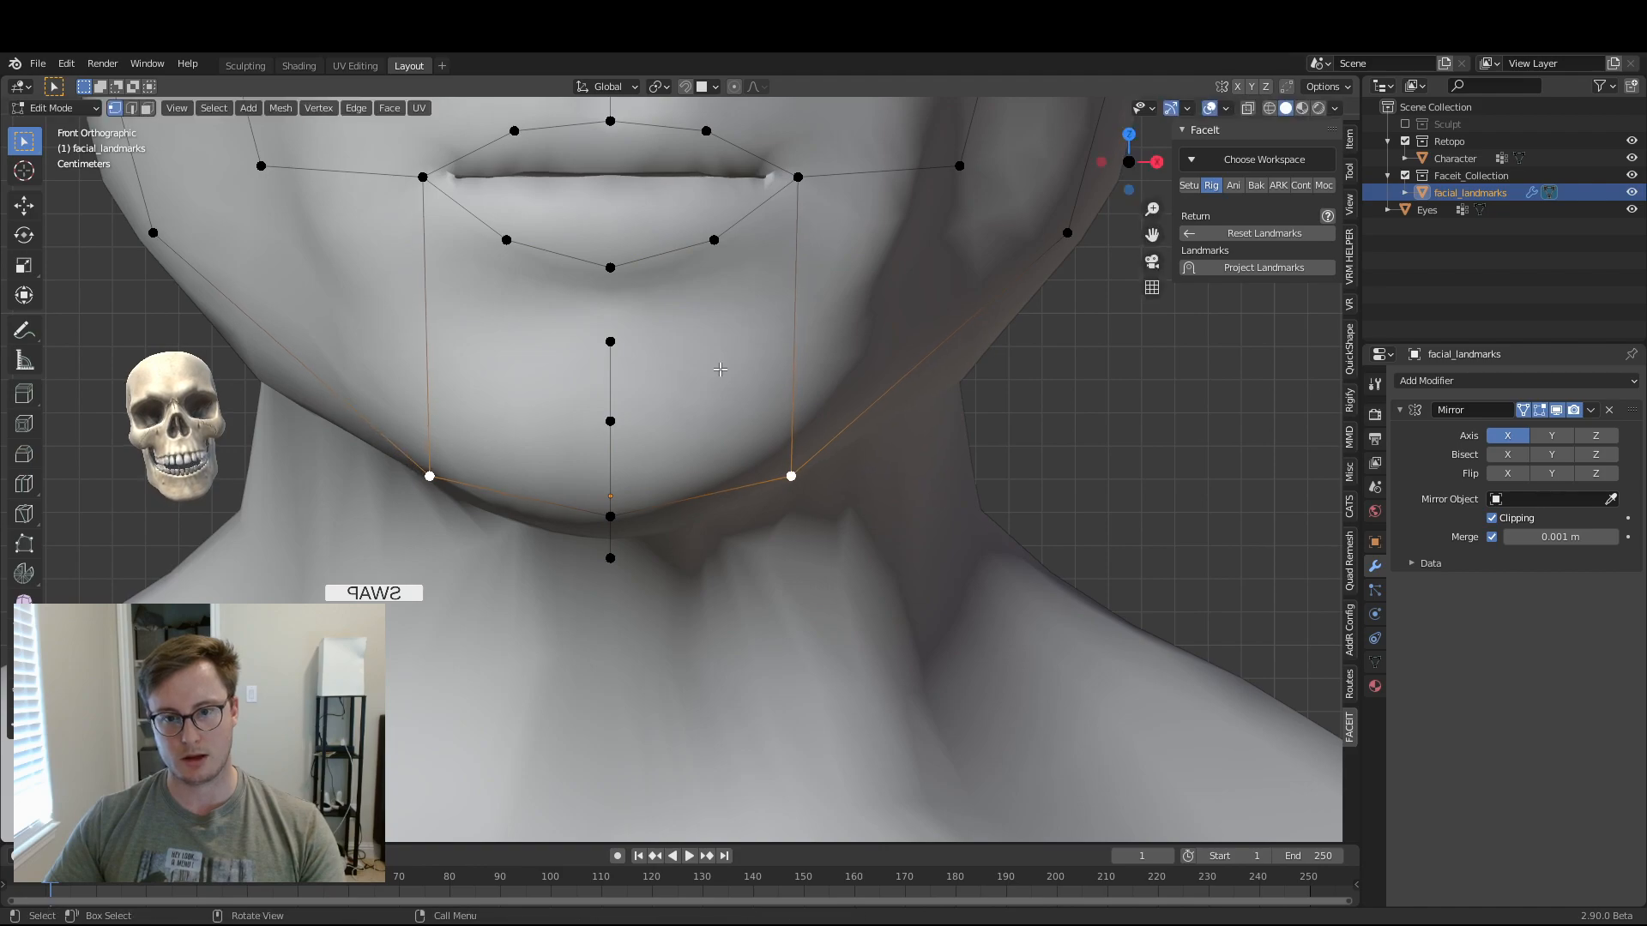
{"action": "middle_click_drag", "start_coordinate": [722, 389], "coordinate": [573, 410], "text": "shift"}
{"action": "key", "text": "g"}
{"action": "left_click", "coordinate": [544, 372]}
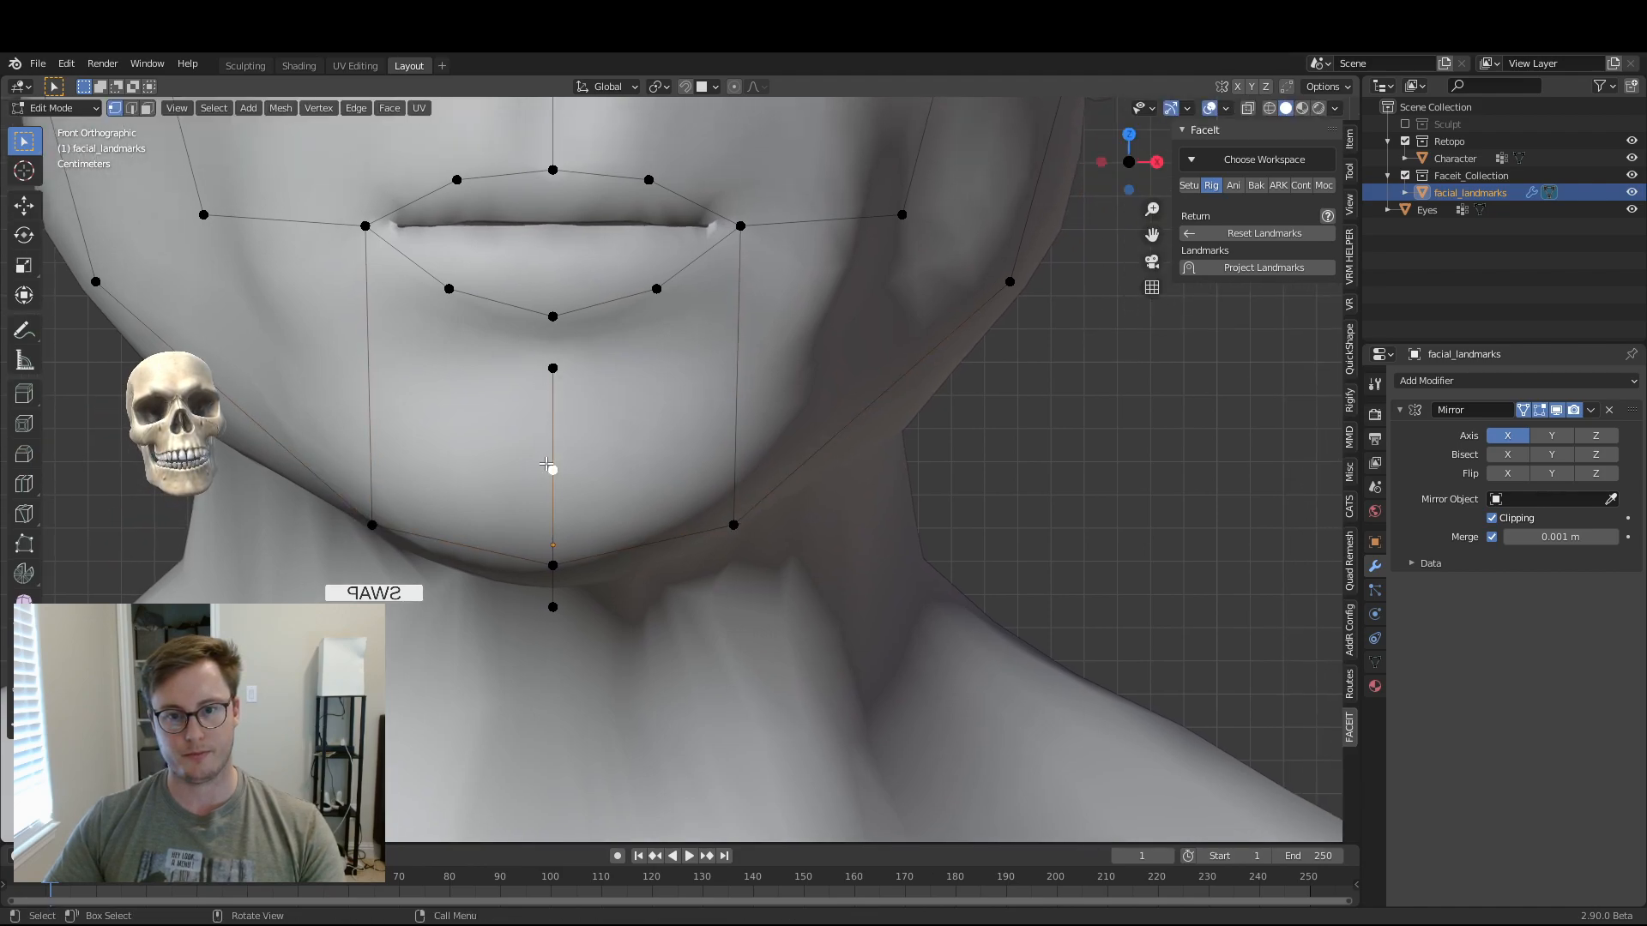
- Move the cheek landmark beside the mouth corner inward and project all landmarks onto the face
{"action": "middle_click_drag", "start_coordinate": [997, 309], "coordinate": [820, 518], "text": "shift"}
{"action": "left_click", "coordinate": [723, 424]}
{"action": "key", "text": "g"}
{"action": "left_click", "coordinate": [679, 457]}
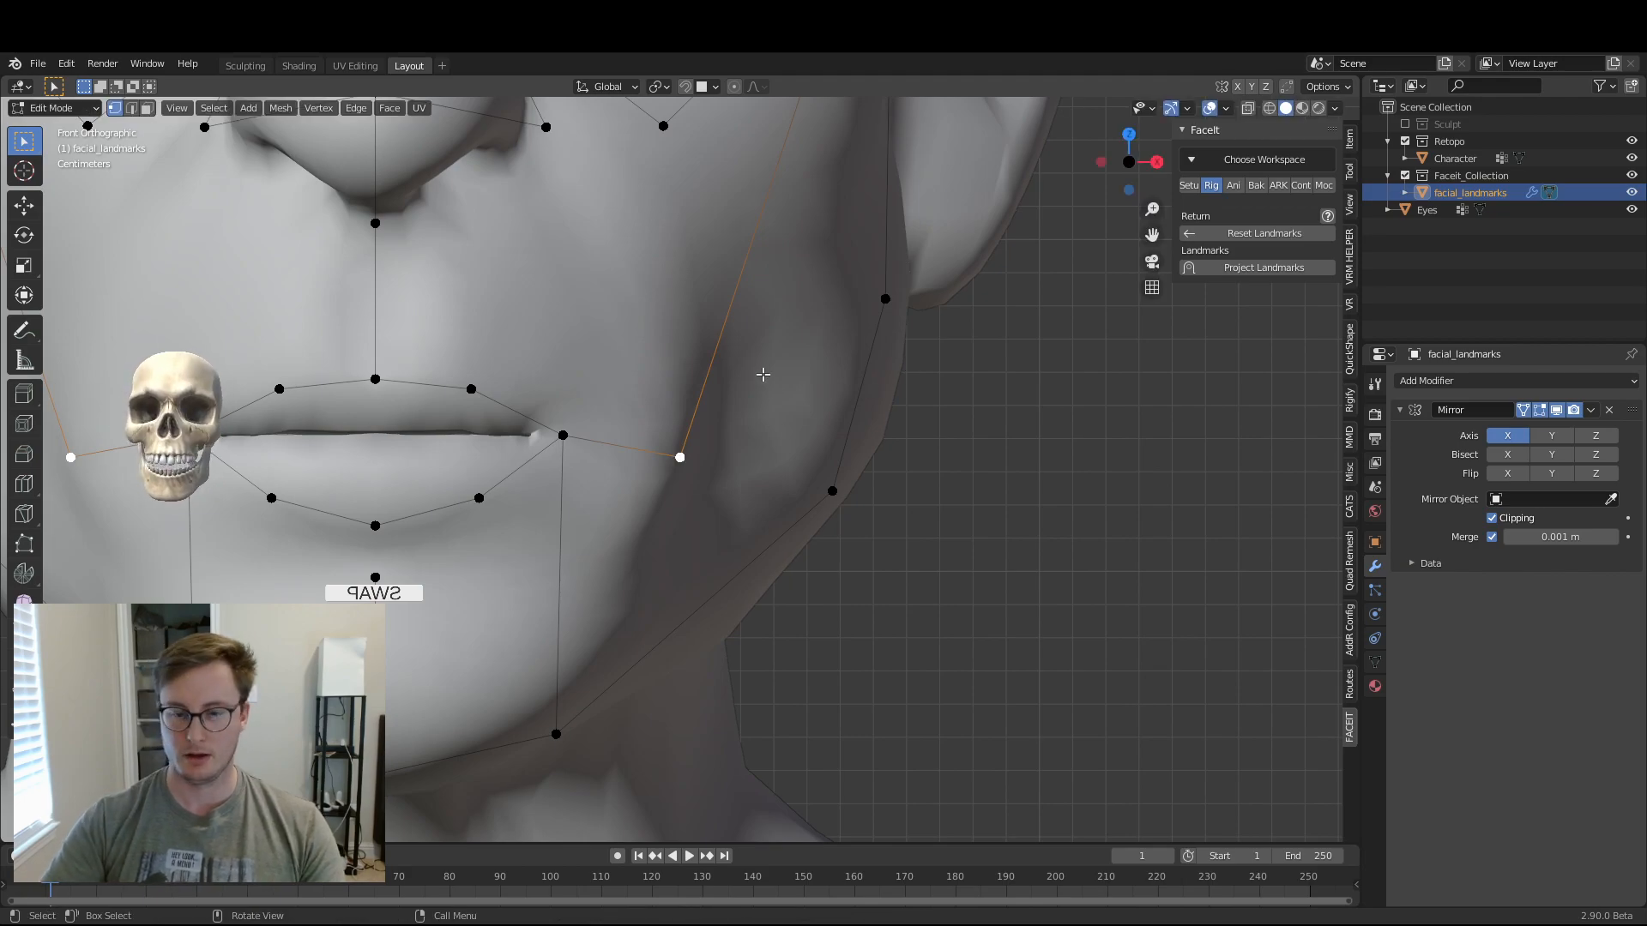
{"action": "left_click", "coordinate": [1263, 267]}
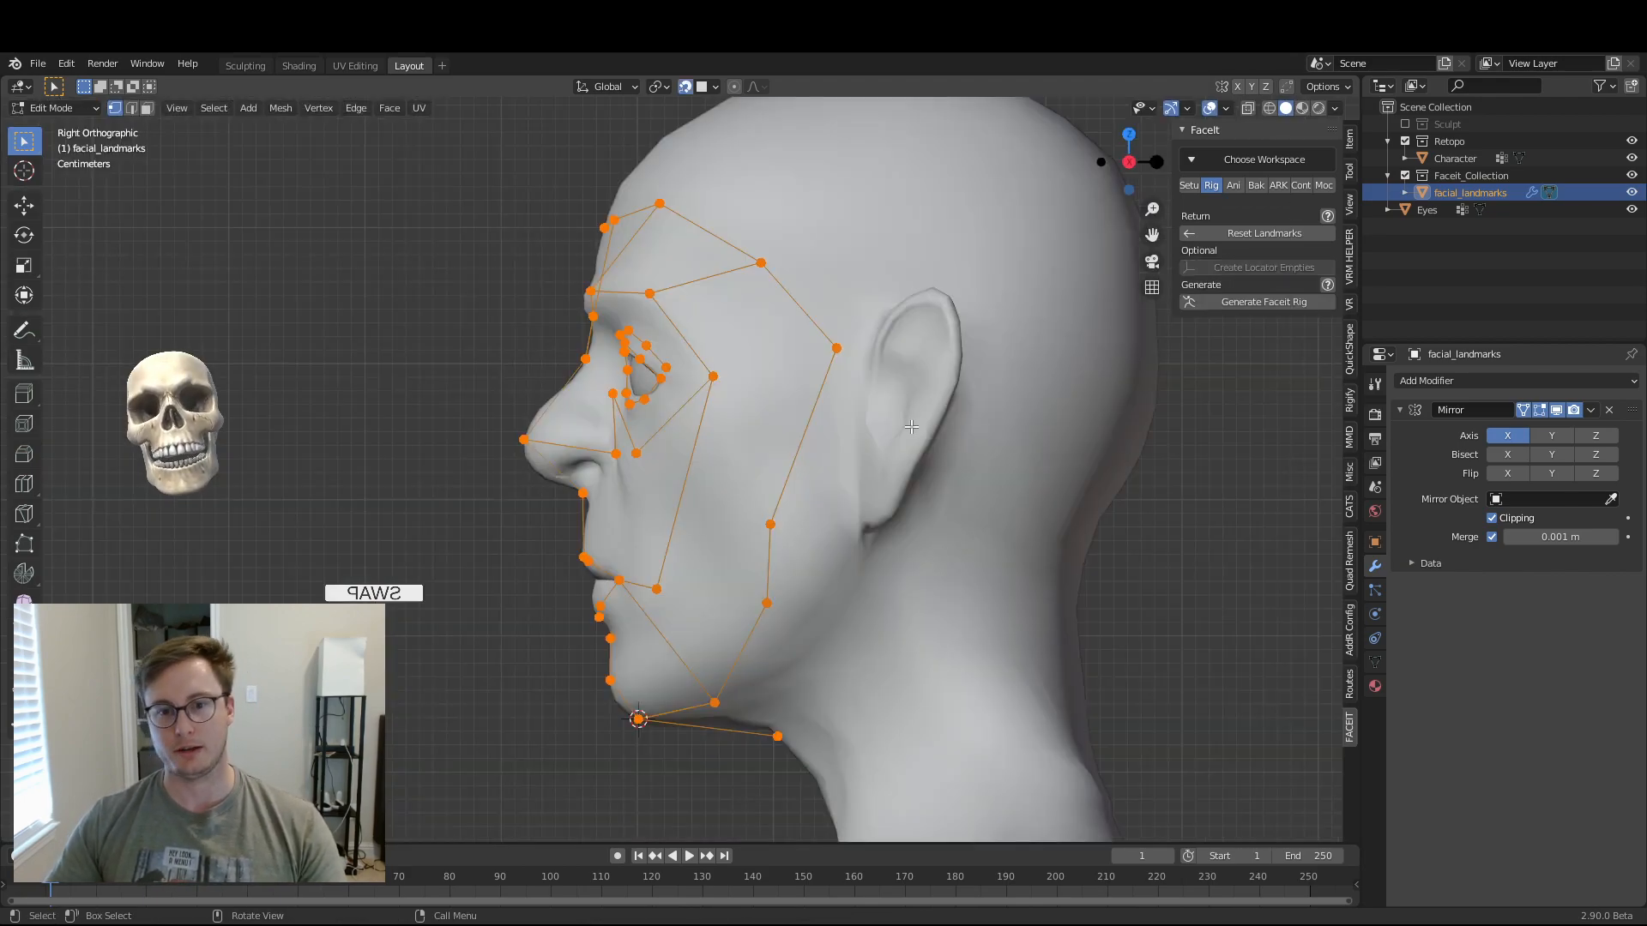
- In the side view, move the under-chin landmark forward, place the jaw landmarks below the earlobe and along the jaw, and save
{"action": "scroll", "coordinate": [723, 547], "scroll_direction": "up", "scroll_amount": 3}
{"action": "left_click_drag", "start_coordinate": [803, 688], "coordinate": [712, 663]}
{"action": "middle_click_drag", "start_coordinate": [771, 587], "coordinate": [776, 502], "text": "shift"}
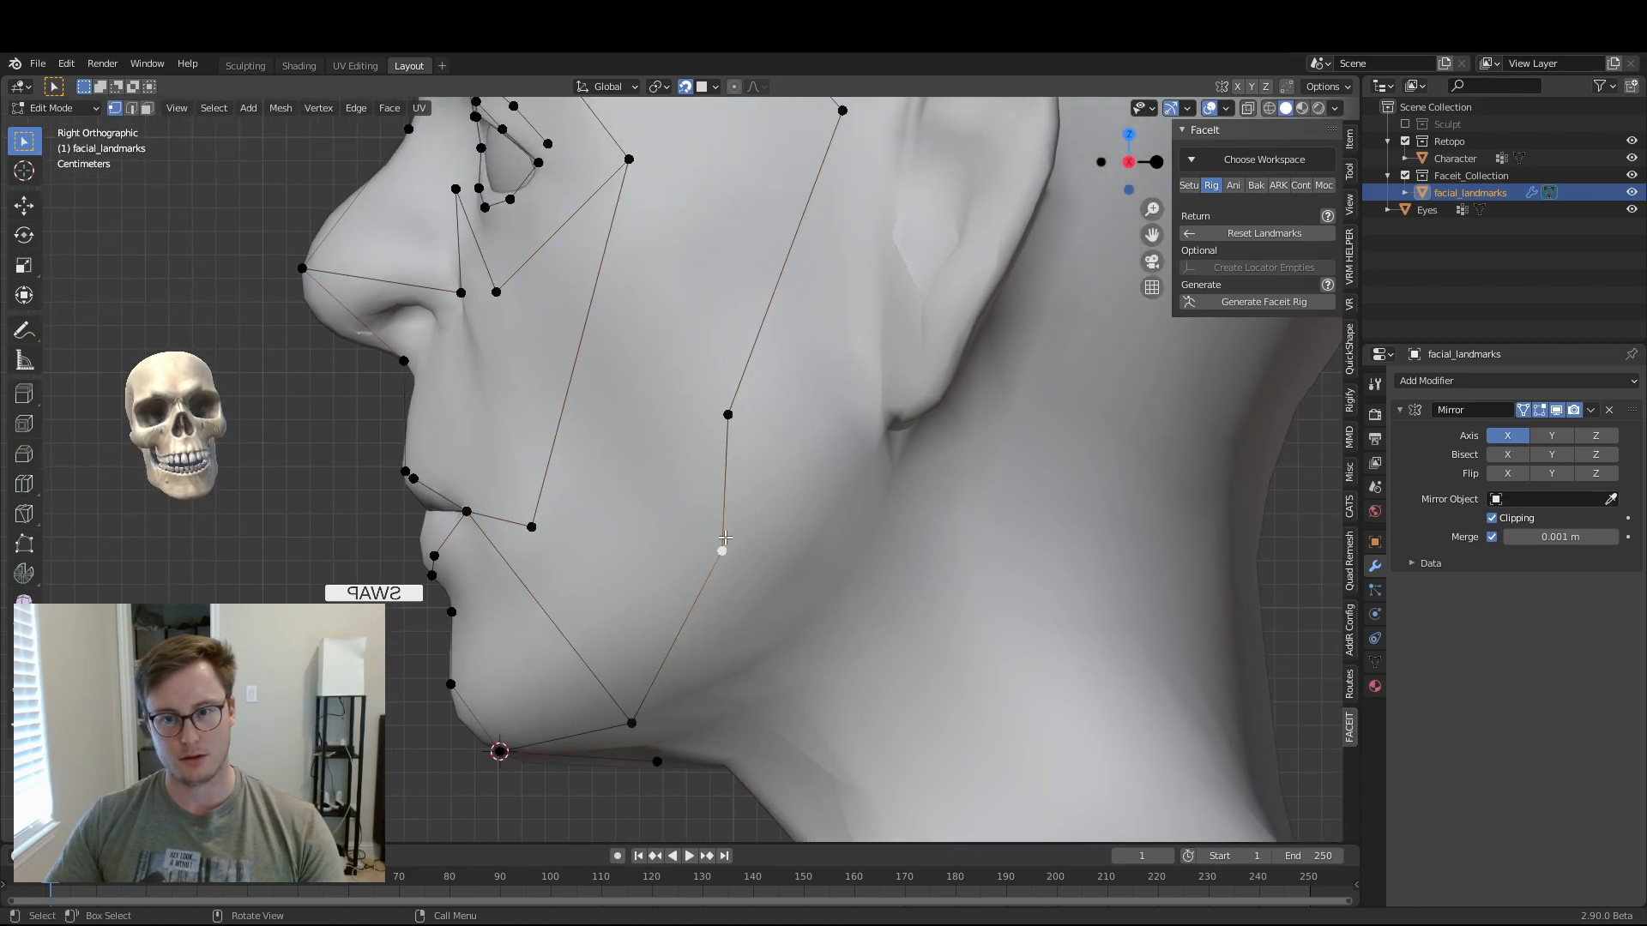
{"action": "left_click_drag", "start_coordinate": [732, 419], "coordinate": [864, 450]}
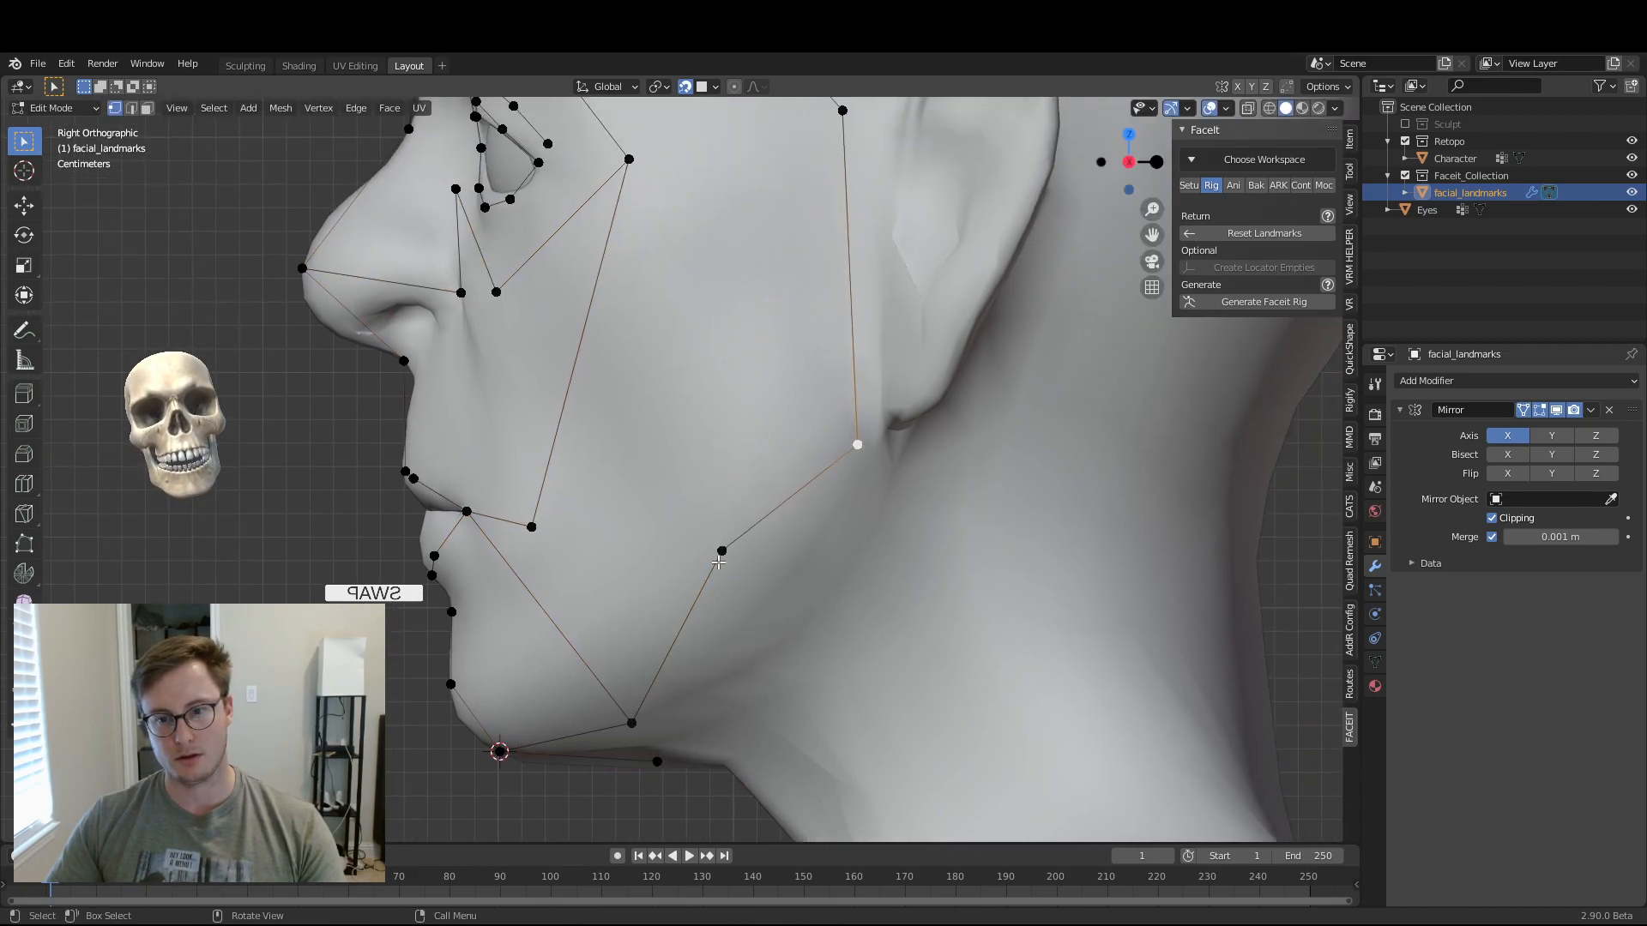
{"action": "key", "text": "g"}
{"action": "left_click", "coordinate": [739, 633]}
{"action": "middle_click_drag", "start_coordinate": [739, 628], "coordinate": [702, 811], "text": "shift"}
{"action": "middle_click_drag", "start_coordinate": [698, 307], "coordinate": [747, 487], "text": "shift"}
{"action": "scroll", "coordinate": [705, 242], "scroll_direction": "down", "scroll_amount": 1}
{"action": "middle_click_drag", "start_coordinate": [620, 275], "coordinate": [684, 339]}
{"action": "key", "text": "ctrl+s"}
- In the front view, adjust the inner and middle upper eyelid landmarks to follow the lid's edge, and save the file
{"action": "key", "text": "KP_1"}
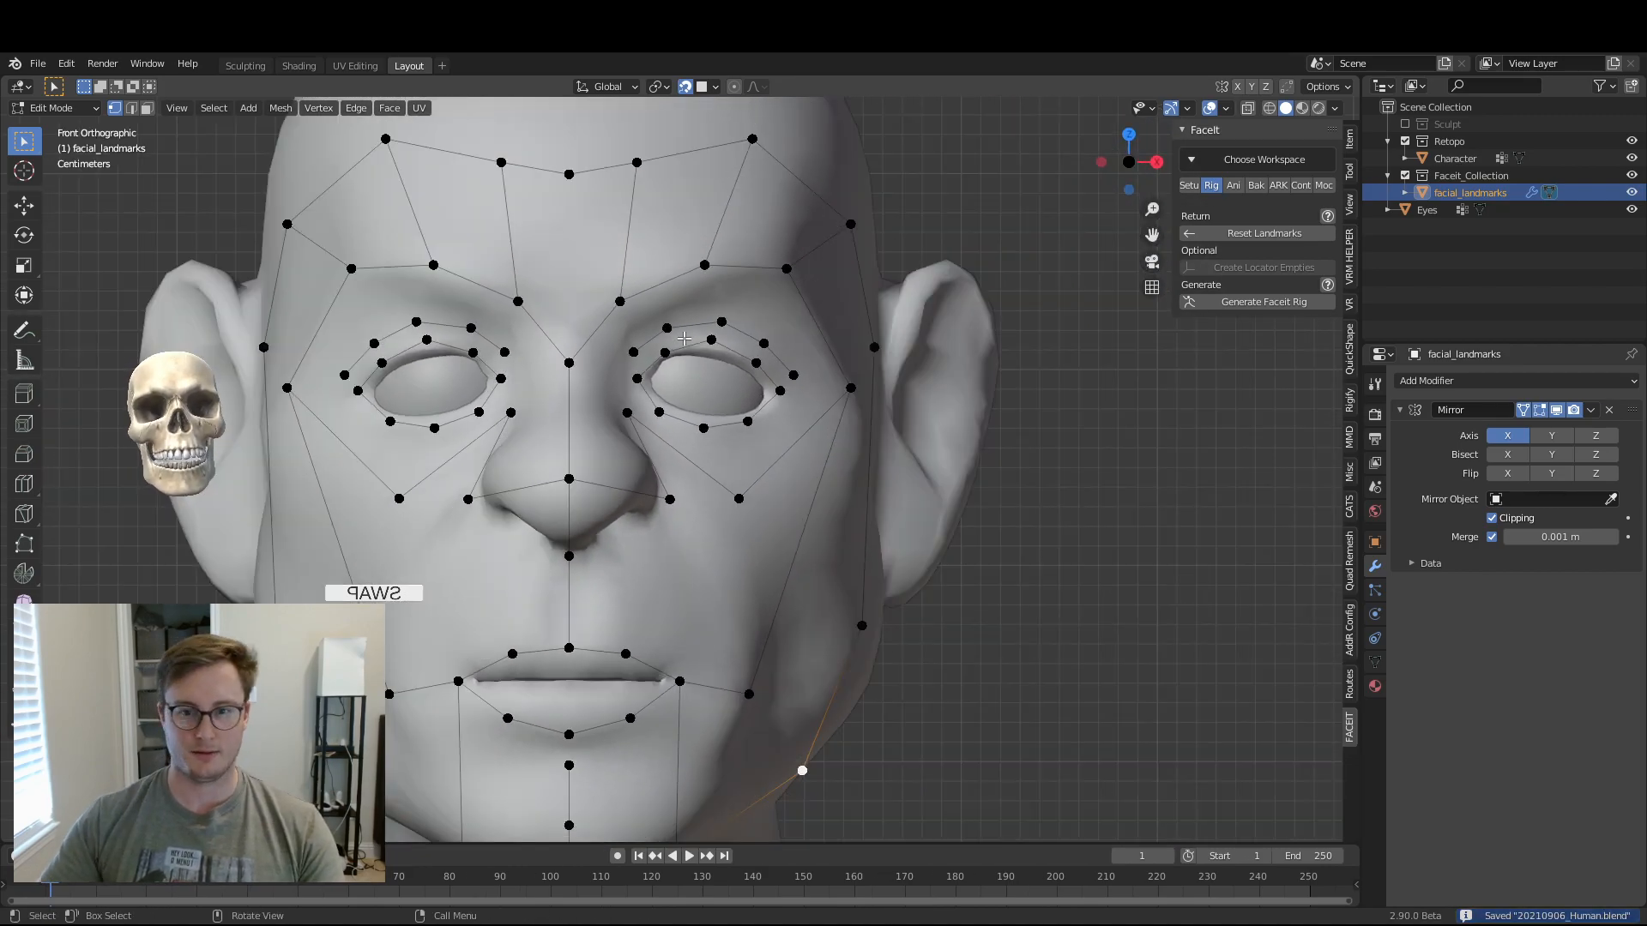
{"action": "scroll", "coordinate": [683, 339], "scroll_direction": "up", "scroll_amount": 1}
{"action": "left_click", "coordinate": [664, 329]}
{"action": "key", "text": "g"}
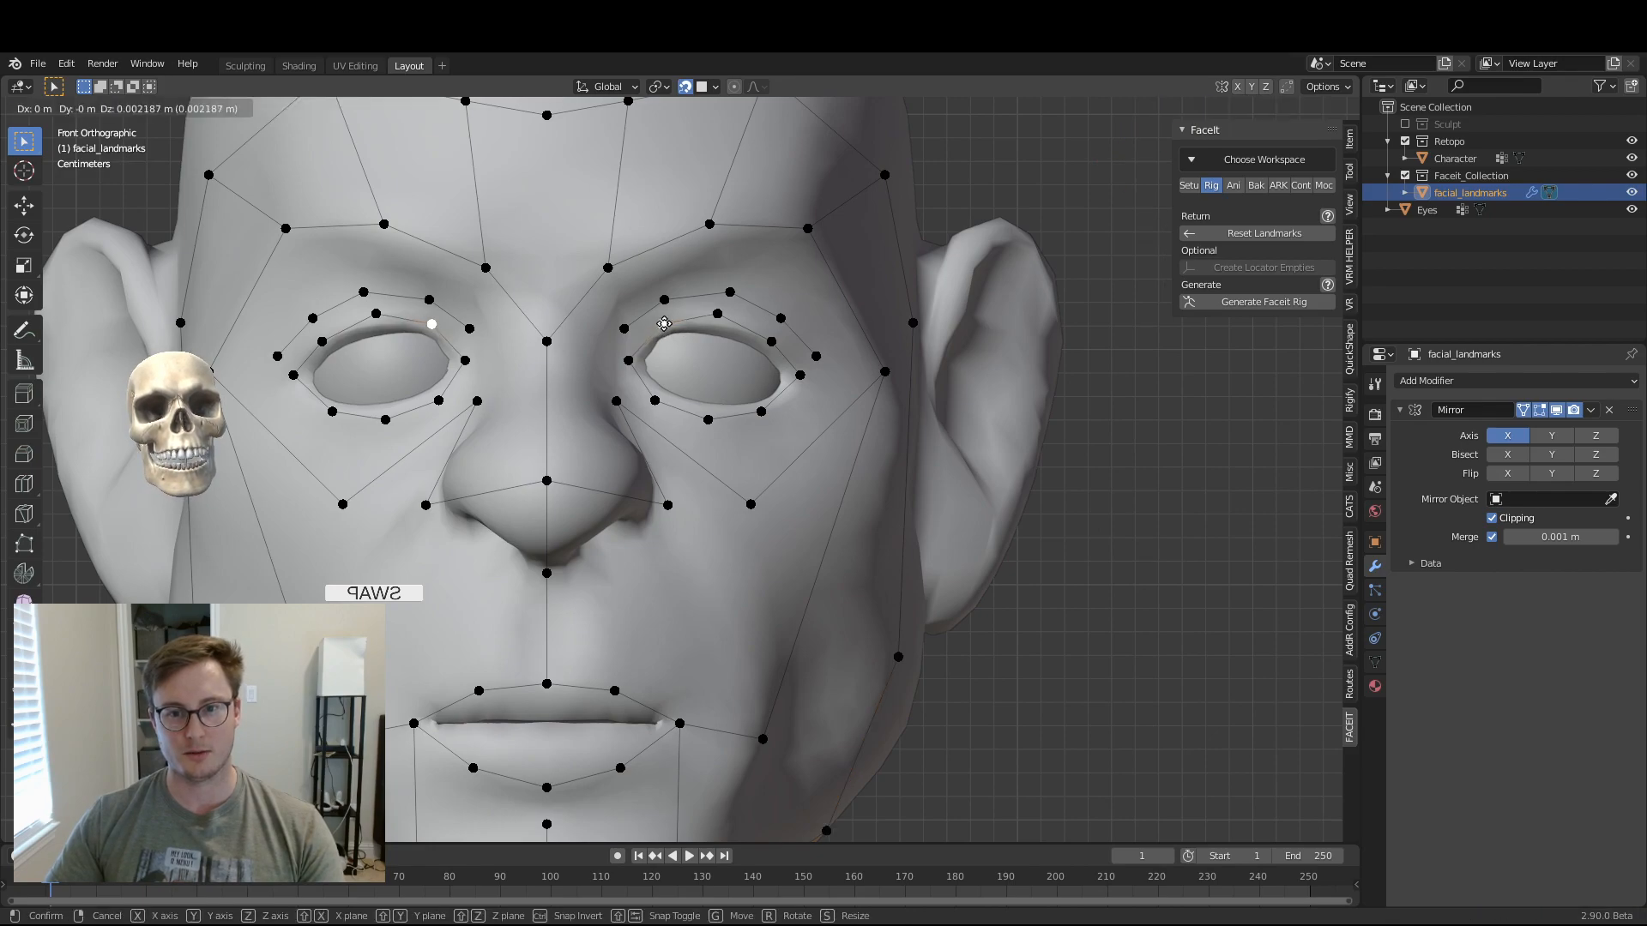
{"action": "left_click", "coordinate": [659, 326]}
{"action": "key", "text": "g"}
{"action": "left_click", "coordinate": [727, 322]}
{"action": "key", "text": "ctrl+s"}
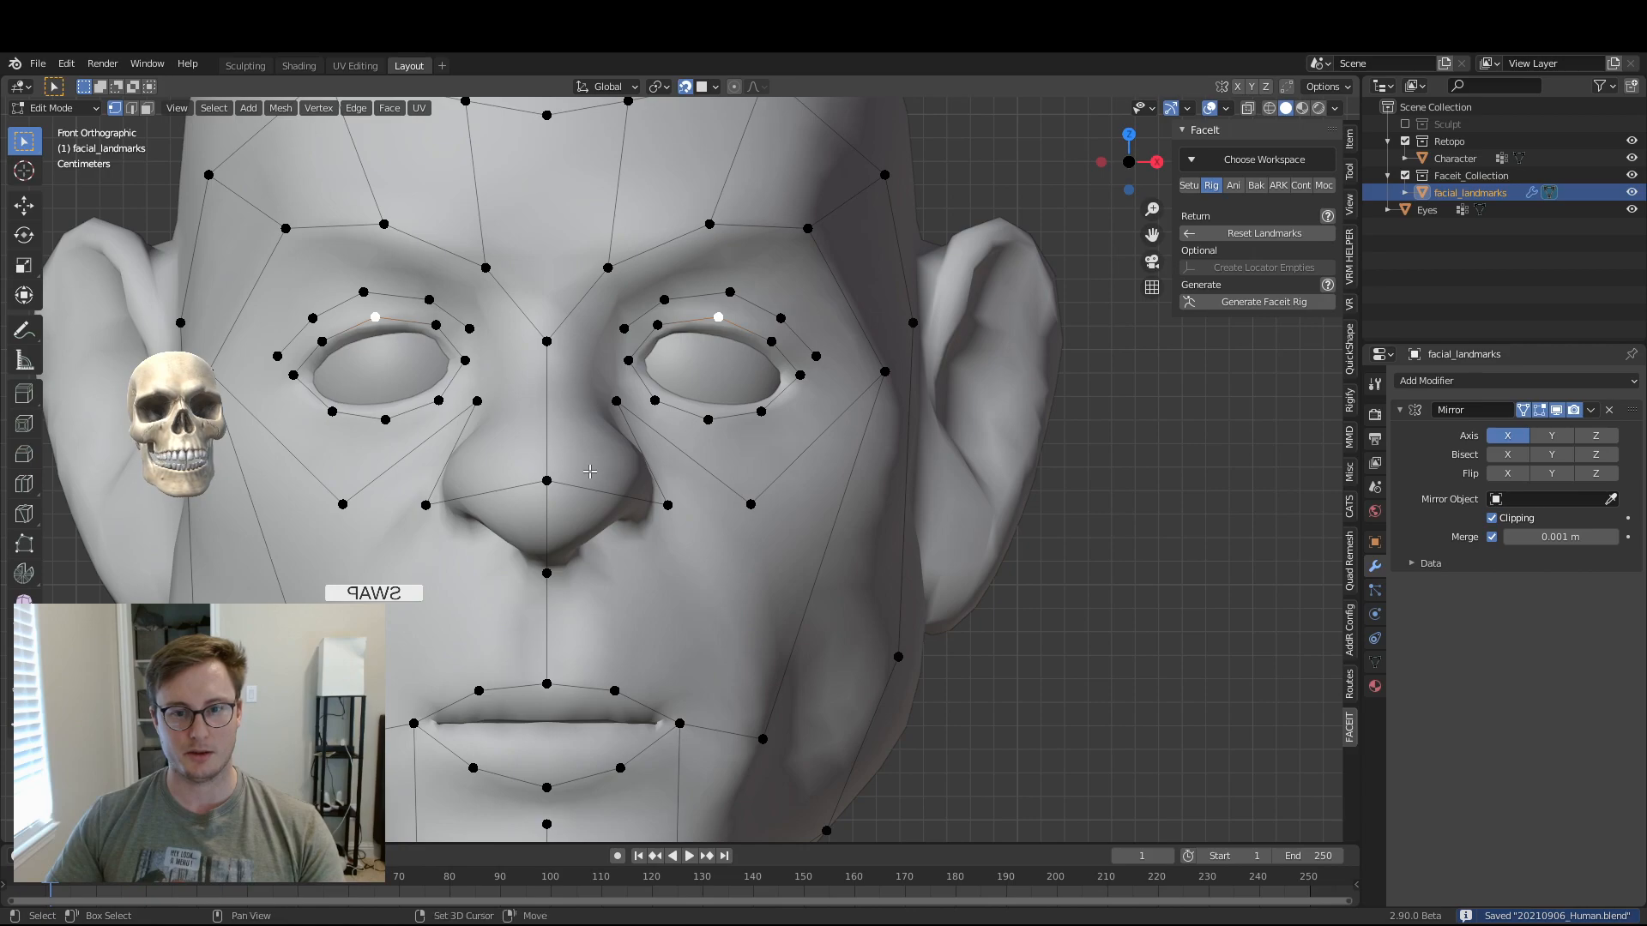
- Check the landmarks around the head, generate the Faceit rig from them, and bind it to the character
{"action": "middle_click_drag", "start_coordinate": [596, 470], "coordinate": [642, 290], "text": "shift"}
{"action": "middle_click_drag", "start_coordinate": [691, 456], "coordinate": [678, 299], "text": "shift"}
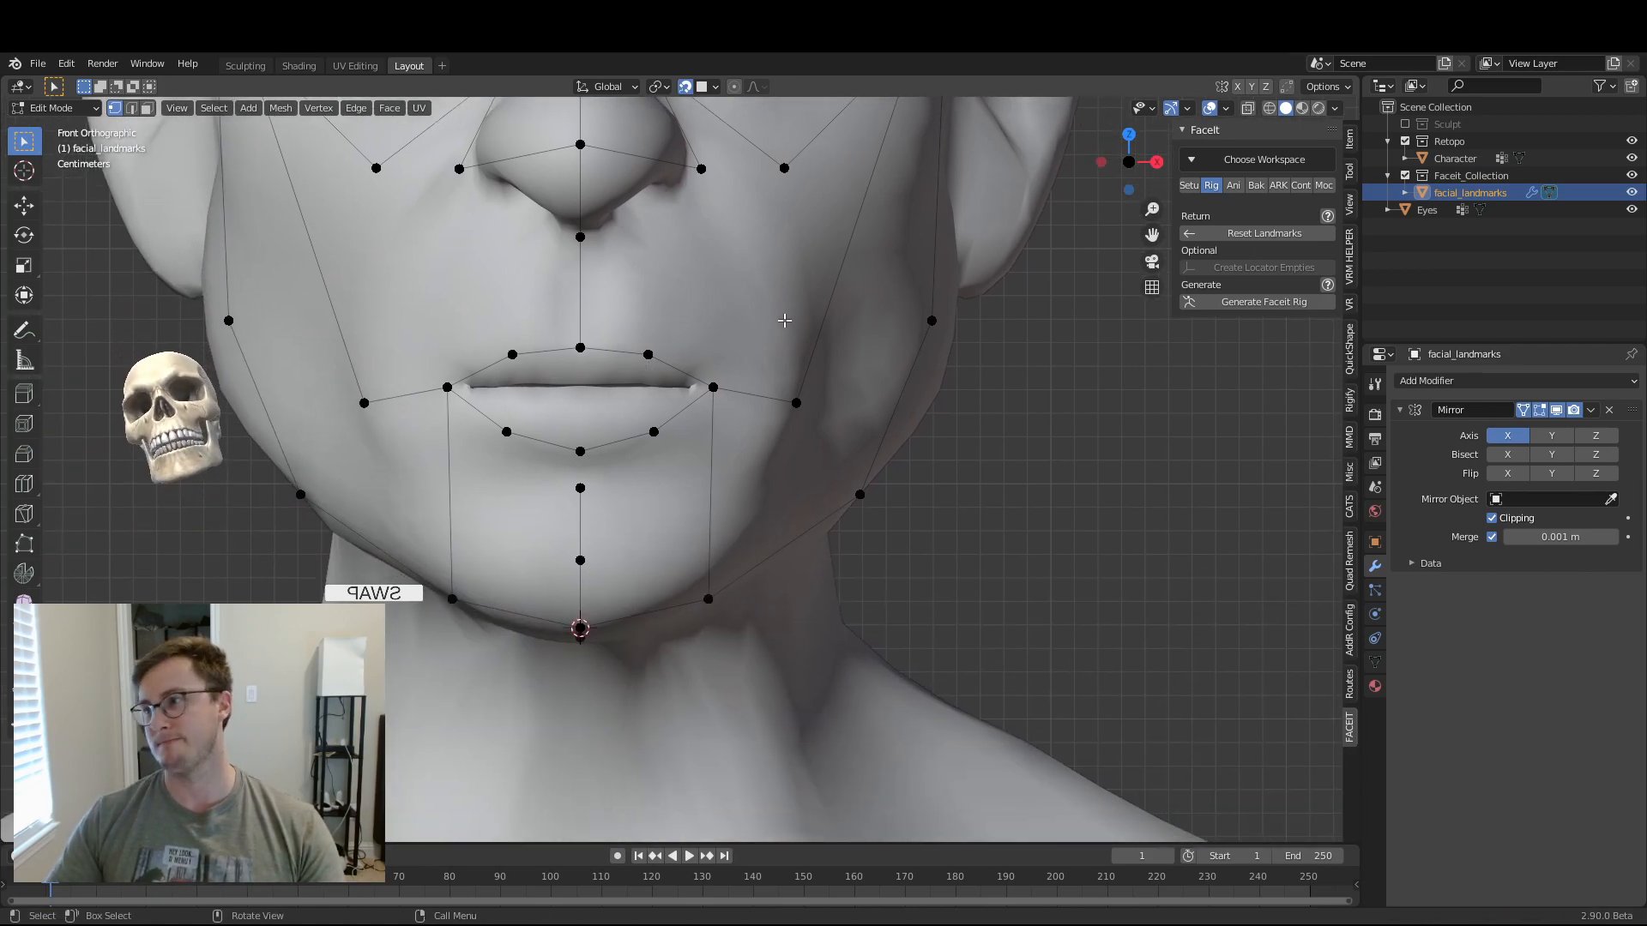
{"action": "middle_click_drag", "start_coordinate": [782, 329], "coordinate": [692, 374]}
{"action": "scroll", "coordinate": [697, 350], "scroll_direction": "down", "scroll_amount": 6}
{"action": "scroll", "coordinate": [698, 351], "scroll_direction": "up", "scroll_amount": 1}
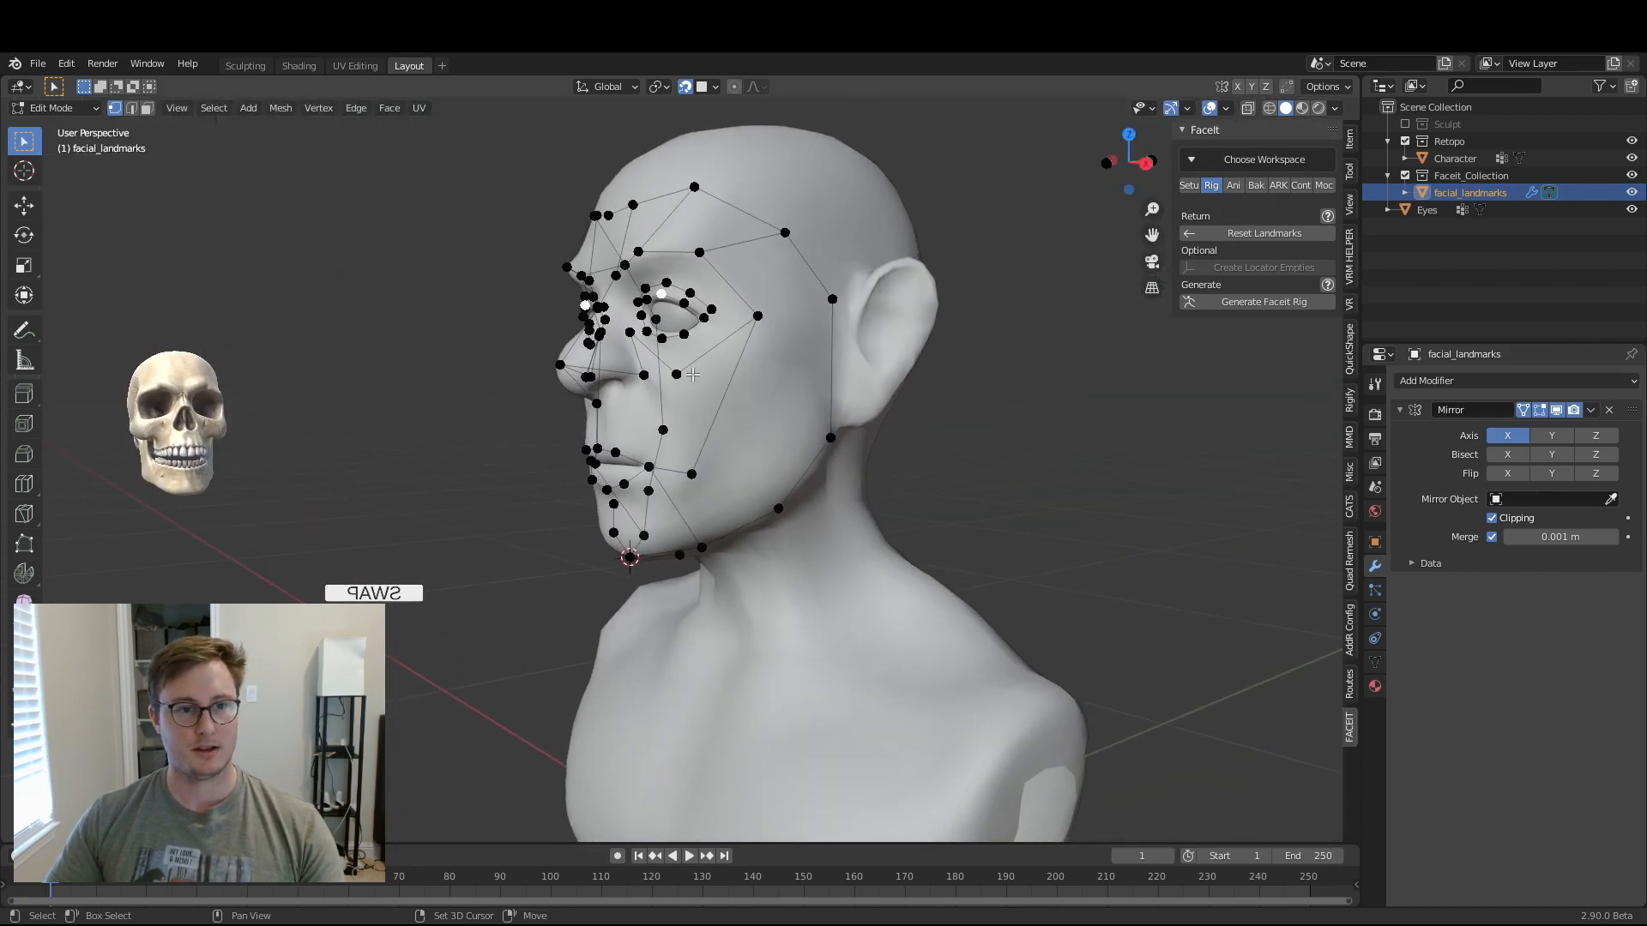
{"action": "left_click", "coordinate": [1239, 303]}
{"action": "middle_click_drag", "start_coordinate": [712, 536], "coordinate": [893, 475]}
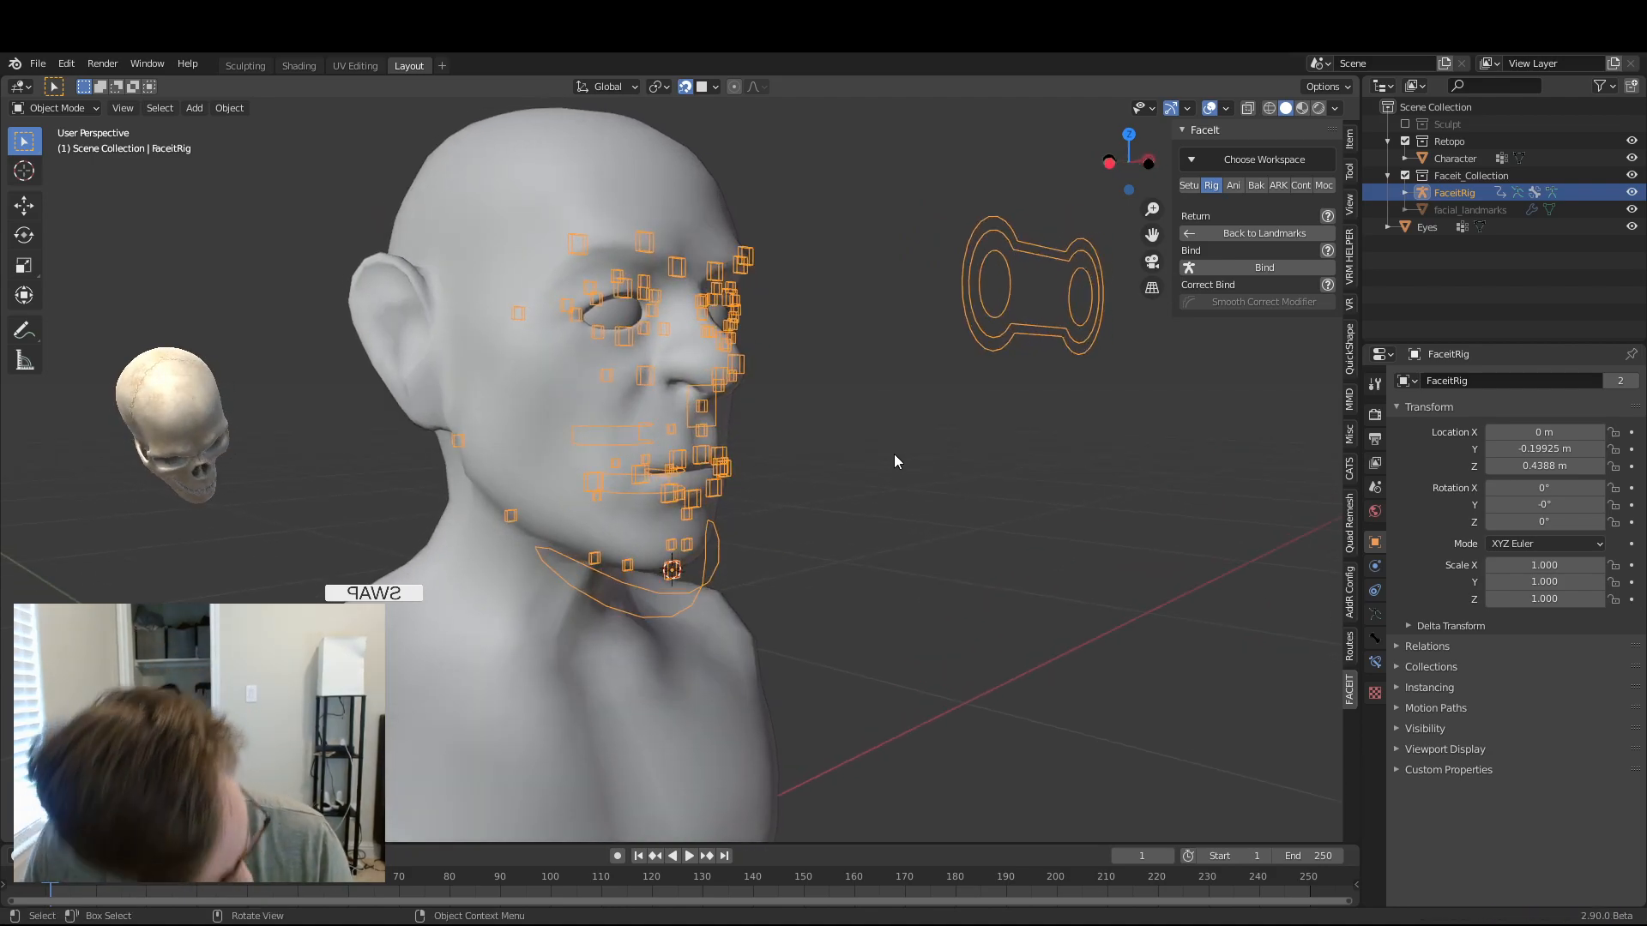
{"action": "left_click", "coordinate": [1231, 270]}
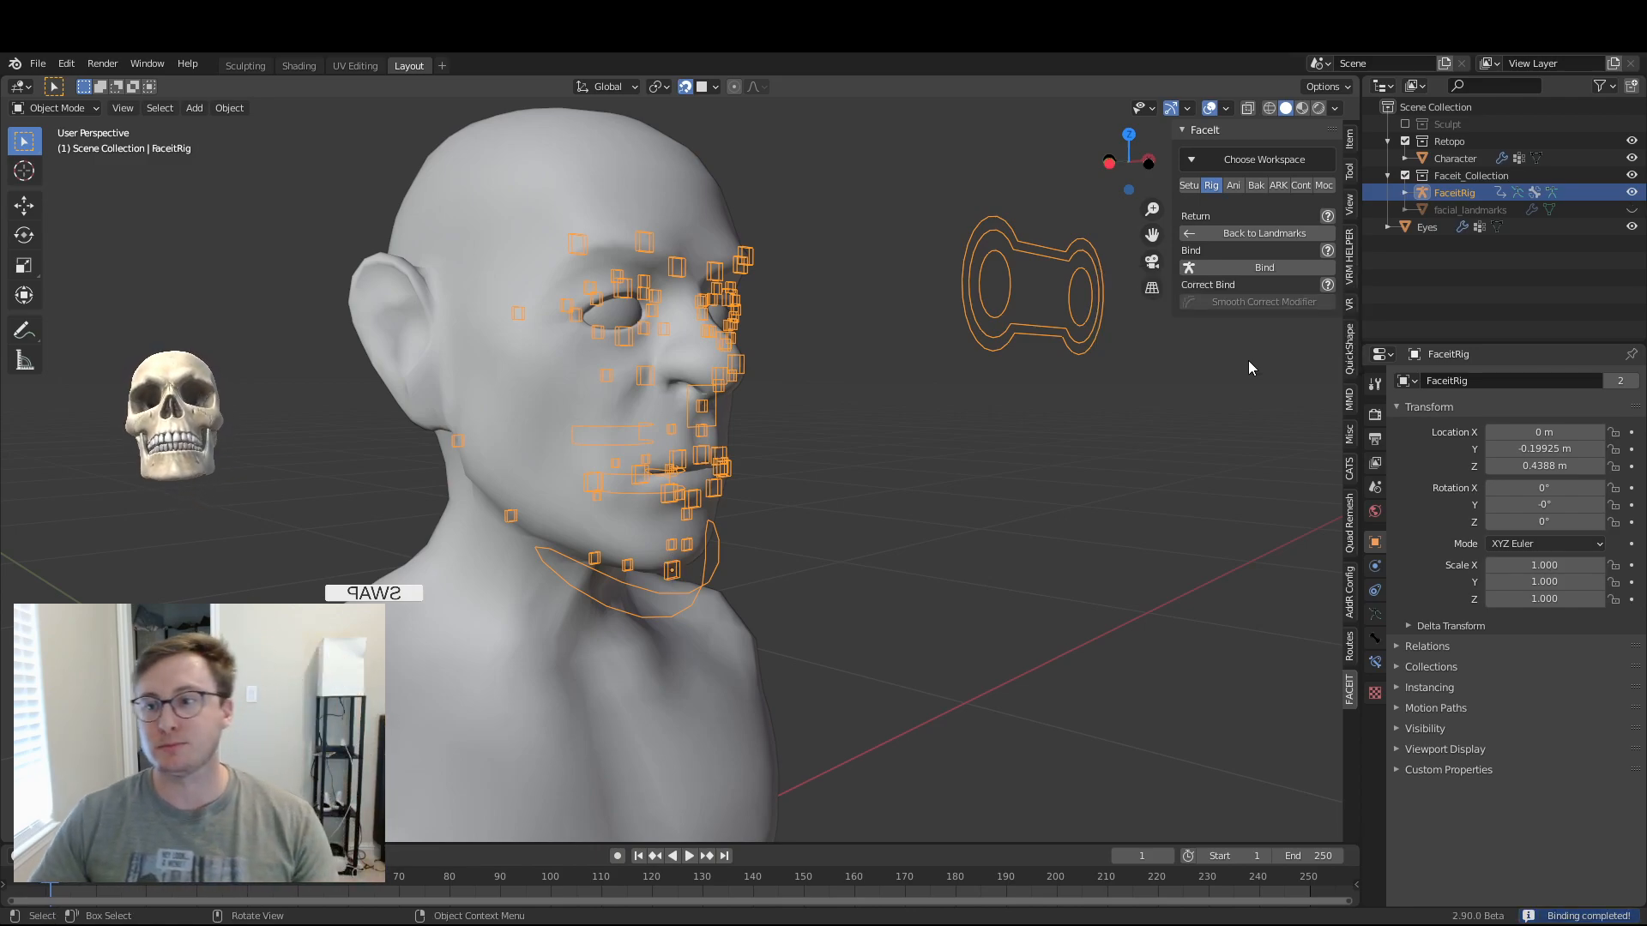
{"action": "middle_click_drag", "start_coordinate": [961, 420], "coordinate": [899, 437]}
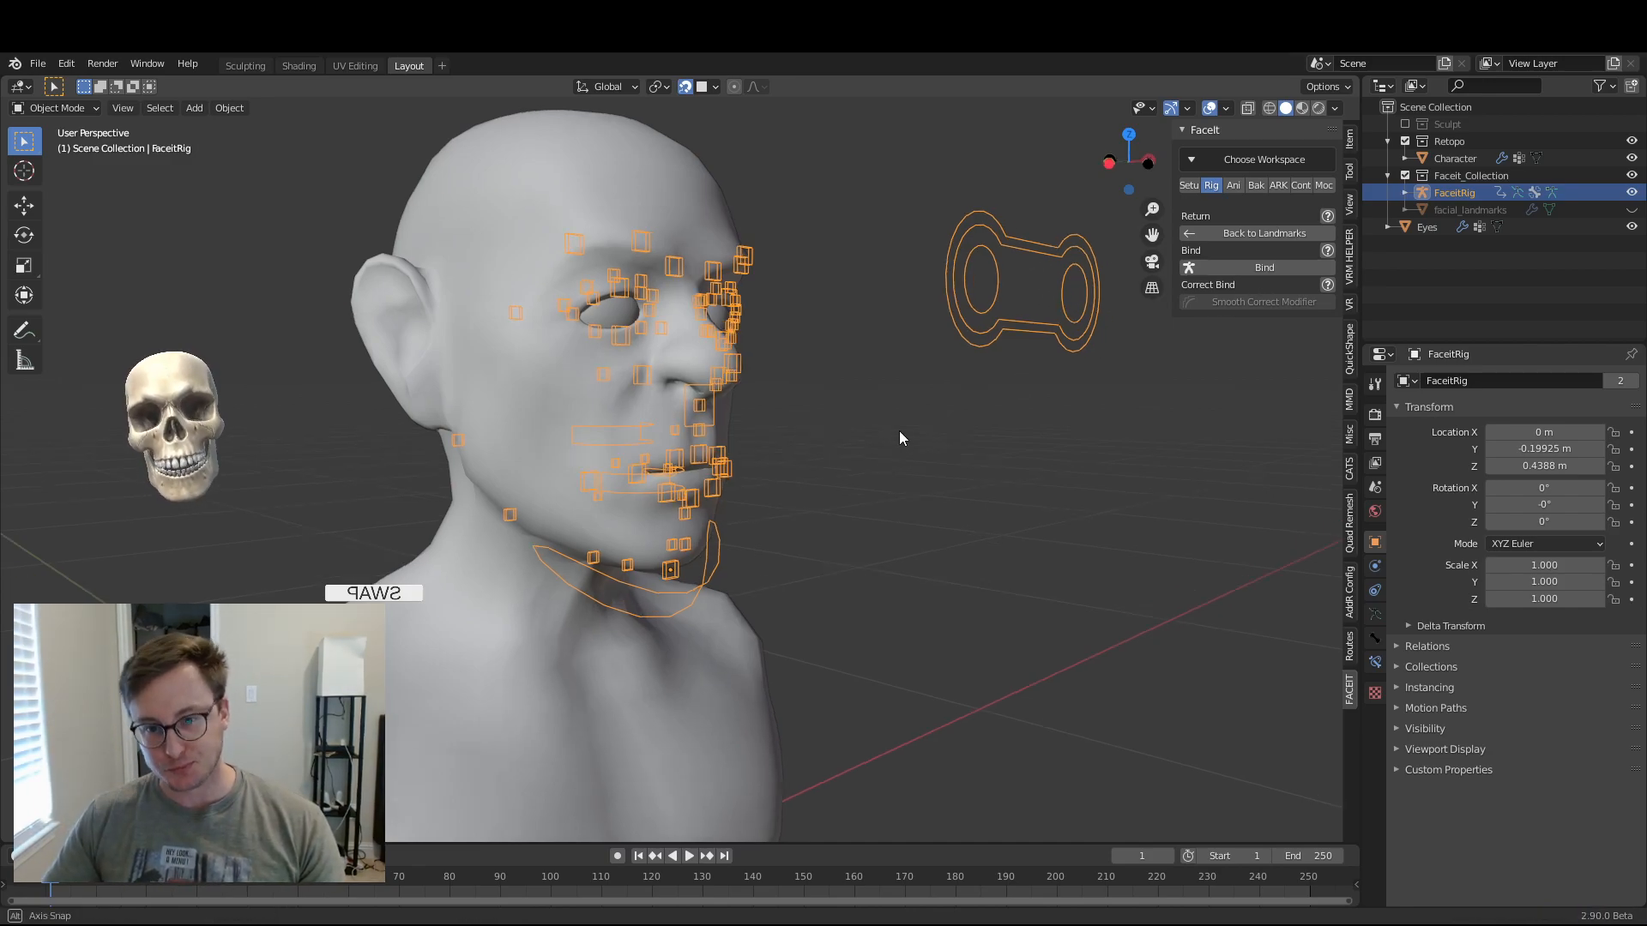
- Load the ARKit Faceit expressions with Auto Scale, XYZ scaling, Scale Eye Dimensions and the Append method
{"action": "left_click", "coordinate": [1235, 187]}
{"action": "left_click", "coordinate": [1284, 266]}
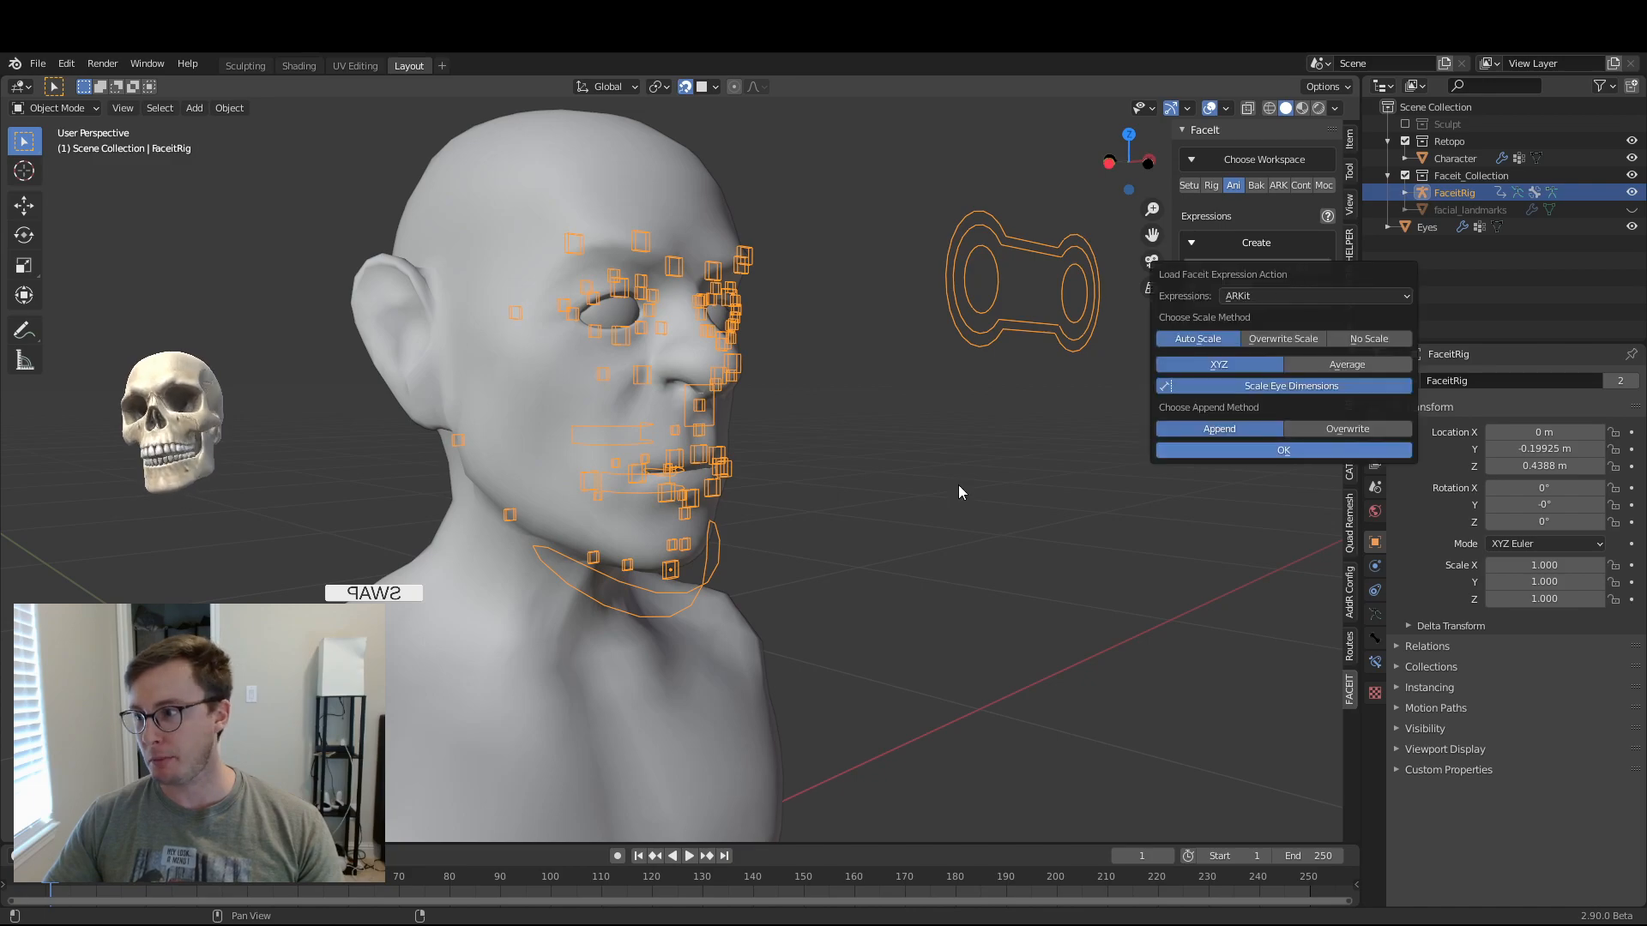
{"action": "left_click", "coordinate": [1280, 452]}
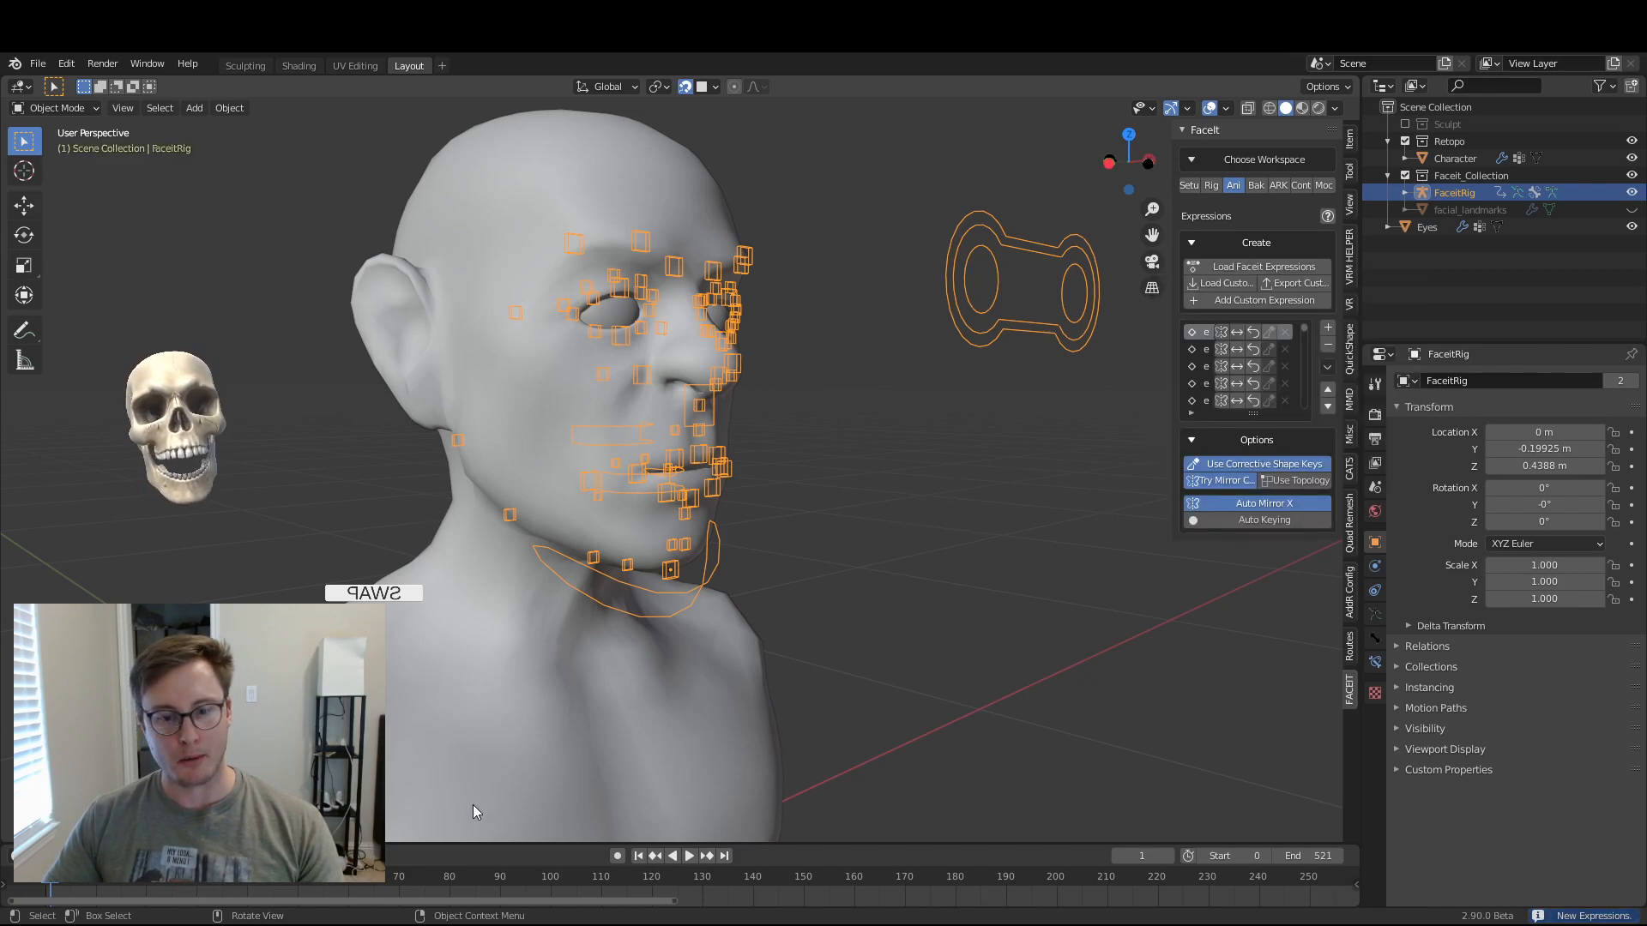
- Play the expression animation to examine the face's deformation, return to the first frame, and save the file
{"action": "key", "text": "space"}
{"action": "middle_click_drag", "start_coordinate": [852, 495], "coordinate": [738, 512]}
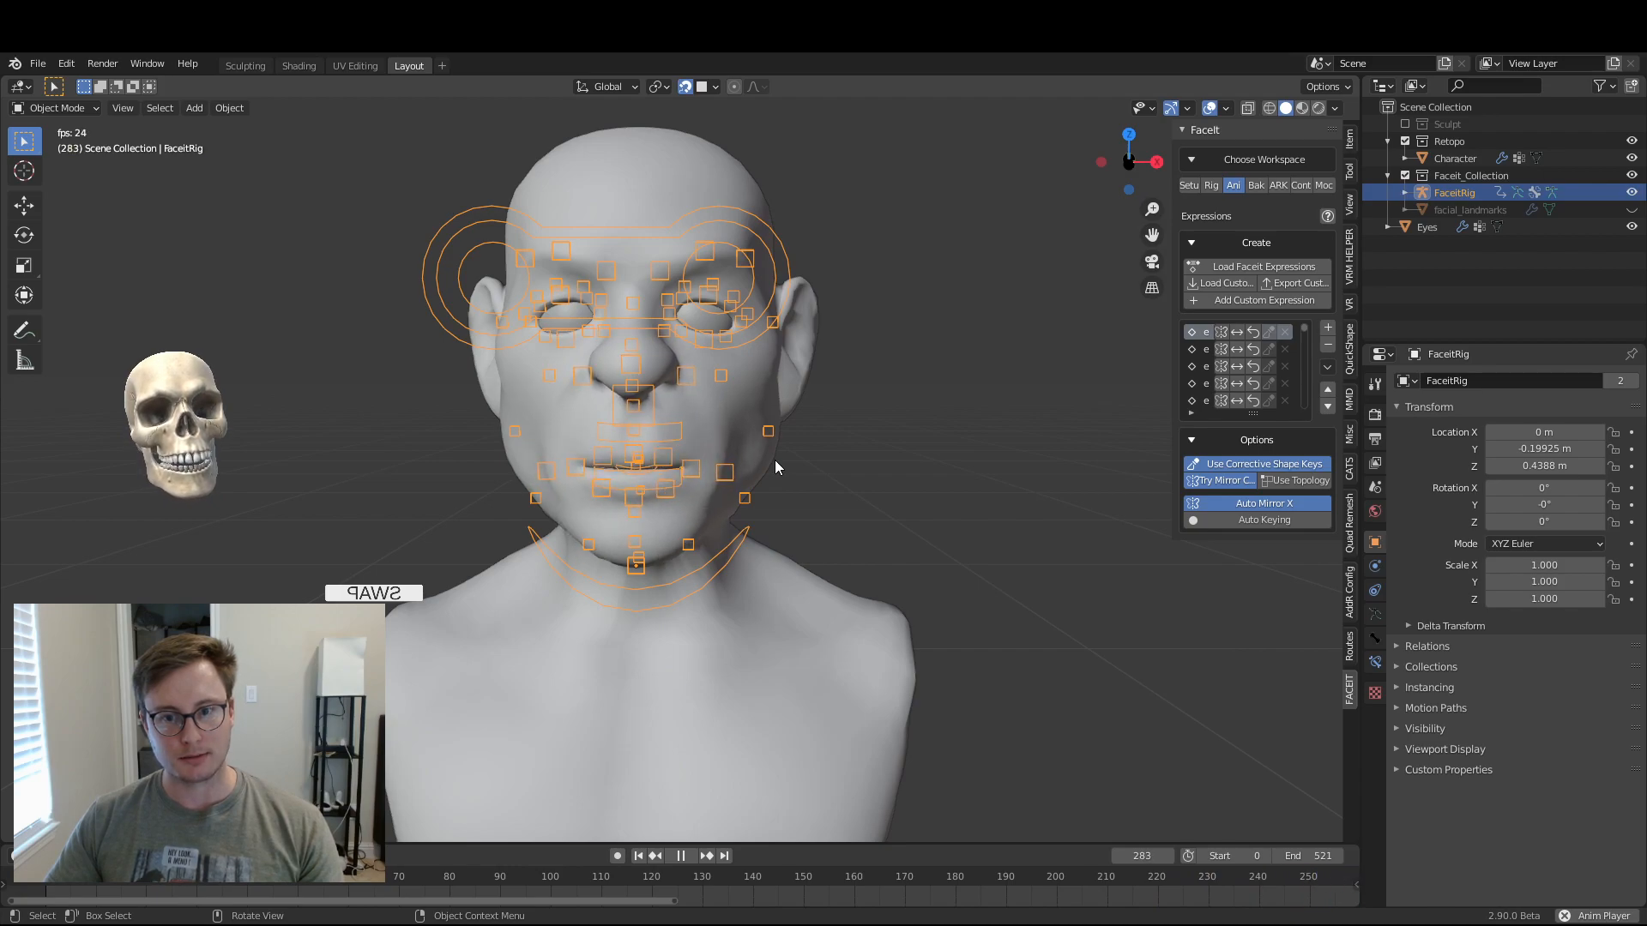
{"action": "key", "text": "space"}
{"action": "key", "text": "shift+Left"}
{"action": "key", "text": "ctrl+s"}
- Discard the generated Faceit rig by going back to the landmarks stage
{"action": "left_click", "coordinate": [1206, 187]}
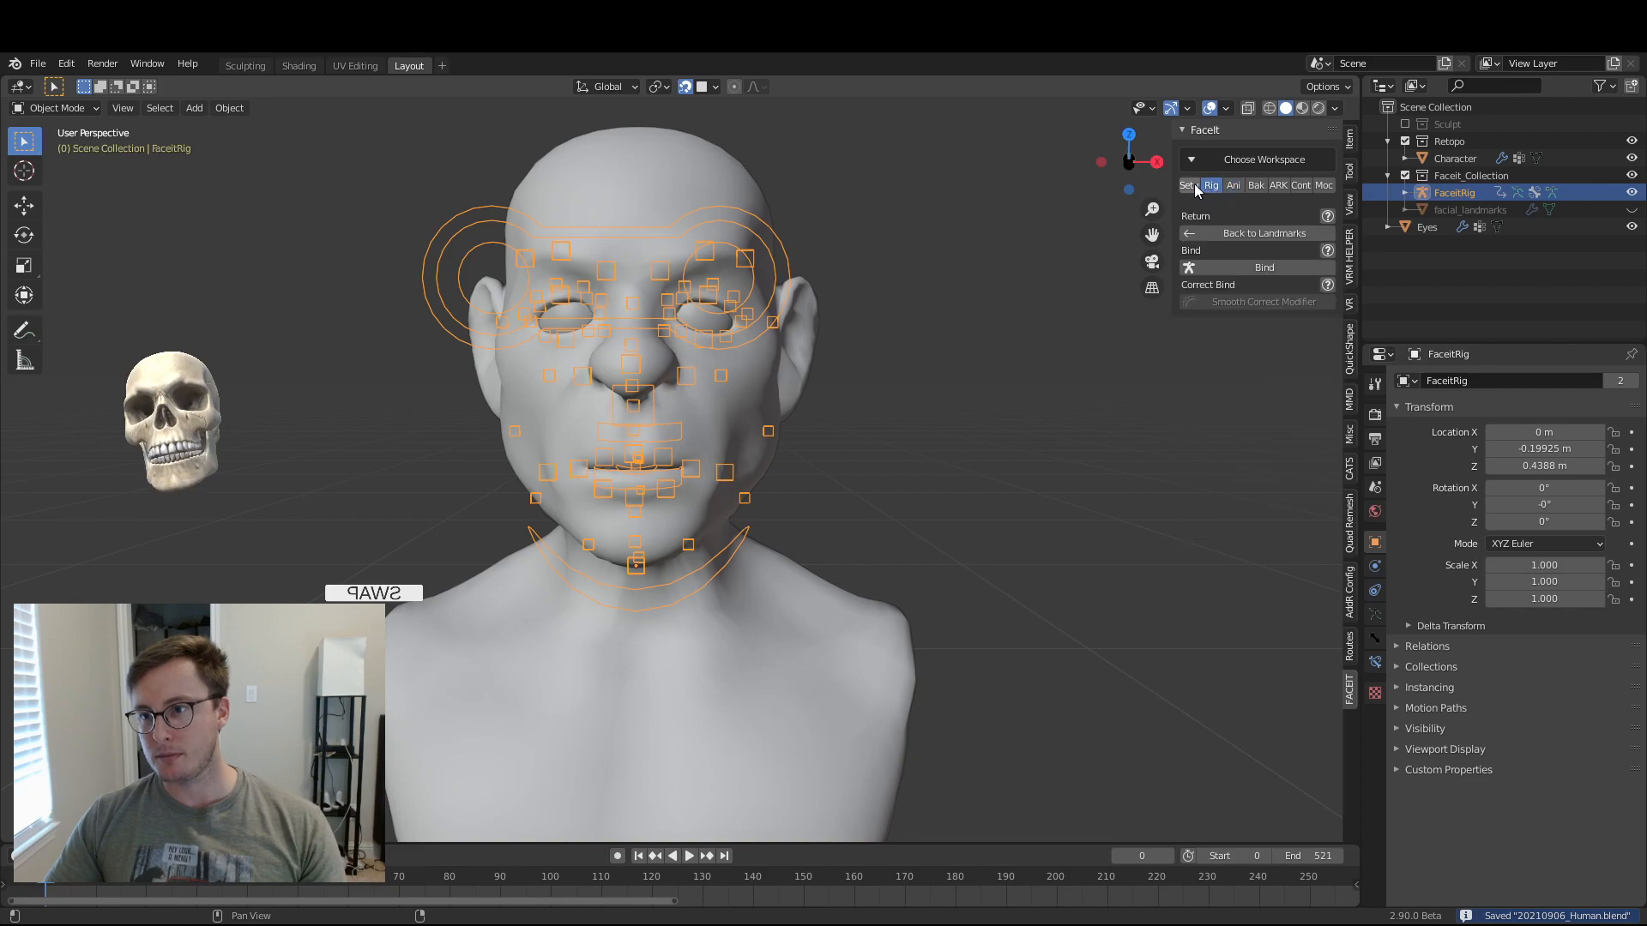
{"action": "left_click", "coordinate": [1231, 236]}
{"action": "left_click", "coordinate": [1219, 290]}
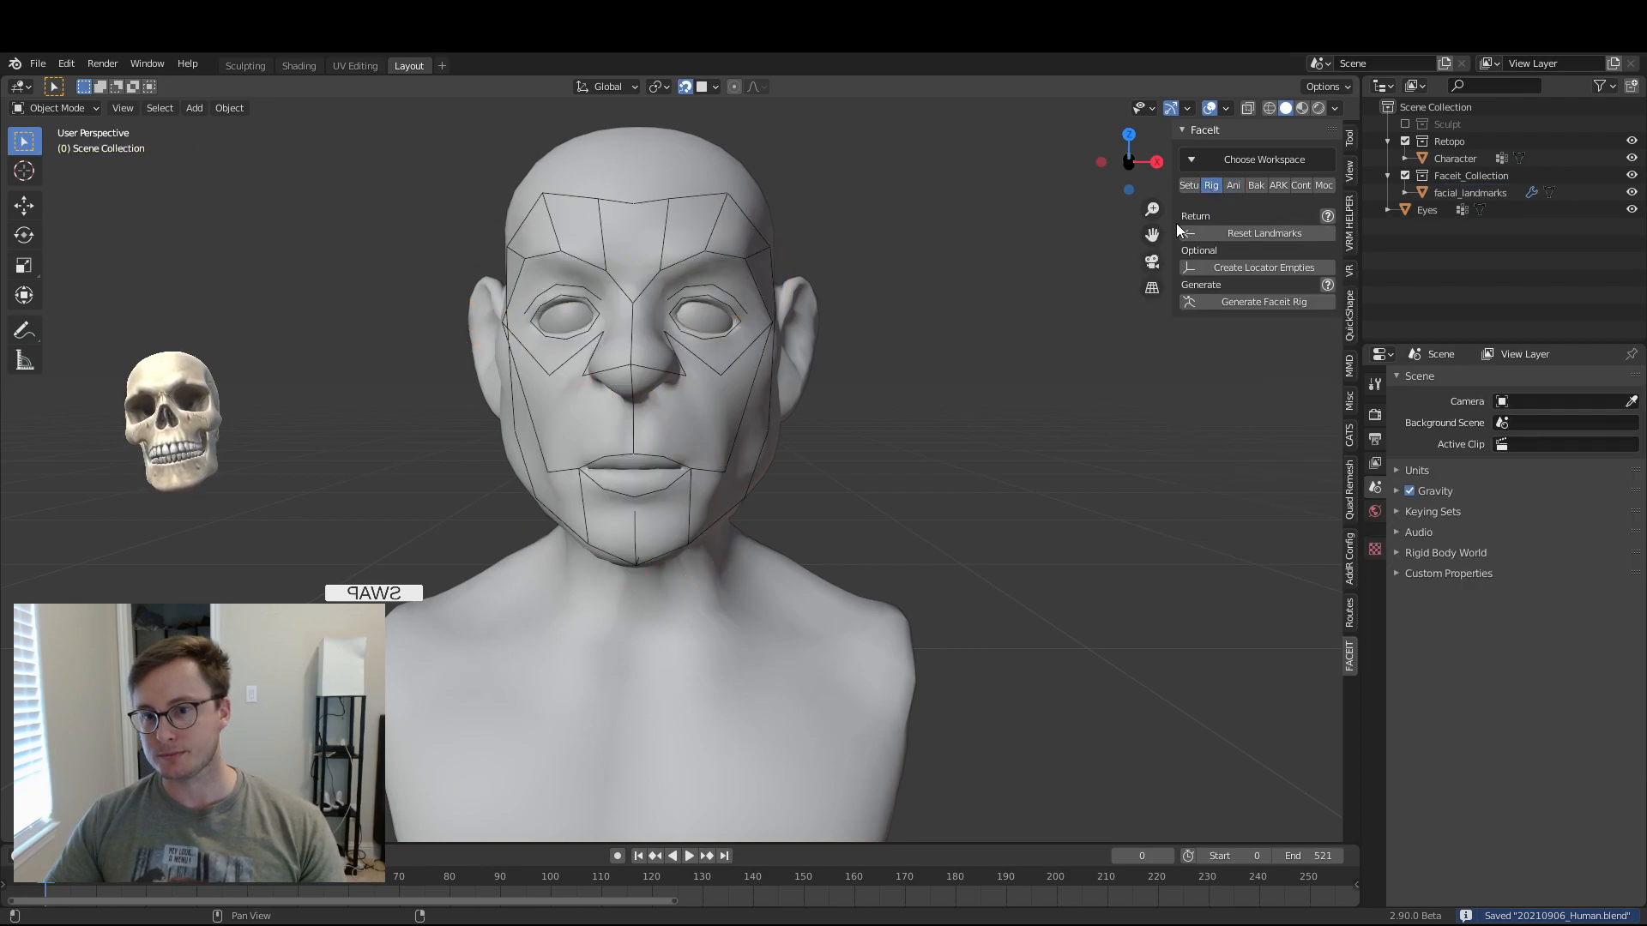
- Edit the character mesh and select the open edge loops of the teeth along the row inside the mouth
{"action": "left_click", "coordinate": [669, 467]}
{"action": "middle_click_drag", "start_coordinate": [827, 459], "coordinate": [791, 457]}
{"action": "key", "text": "Tab"}
{"action": "middle_click_drag", "start_coordinate": [888, 485], "coordinate": [756, 557]}
{"action": "scroll", "coordinate": [851, 492], "scroll_direction": "up", "scroll_amount": 4}
{"action": "scroll", "coordinate": [796, 533], "scroll_direction": "up", "scroll_amount": 5}
{"action": "left_click", "coordinate": [769, 513]}
{"action": "middle_click_drag", "start_coordinate": [769, 513], "coordinate": [370, 375]}
{"action": "scroll", "coordinate": [805, 508], "scroll_direction": "up", "scroll_amount": 5}
{"action": "left_click", "coordinate": [326, 350], "text": "alt"}
{"action": "left_click", "coordinate": [378, 417], "text": "alt+shift"}
{"action": "left_click", "coordinate": [450, 519], "text": "alt+shift"}
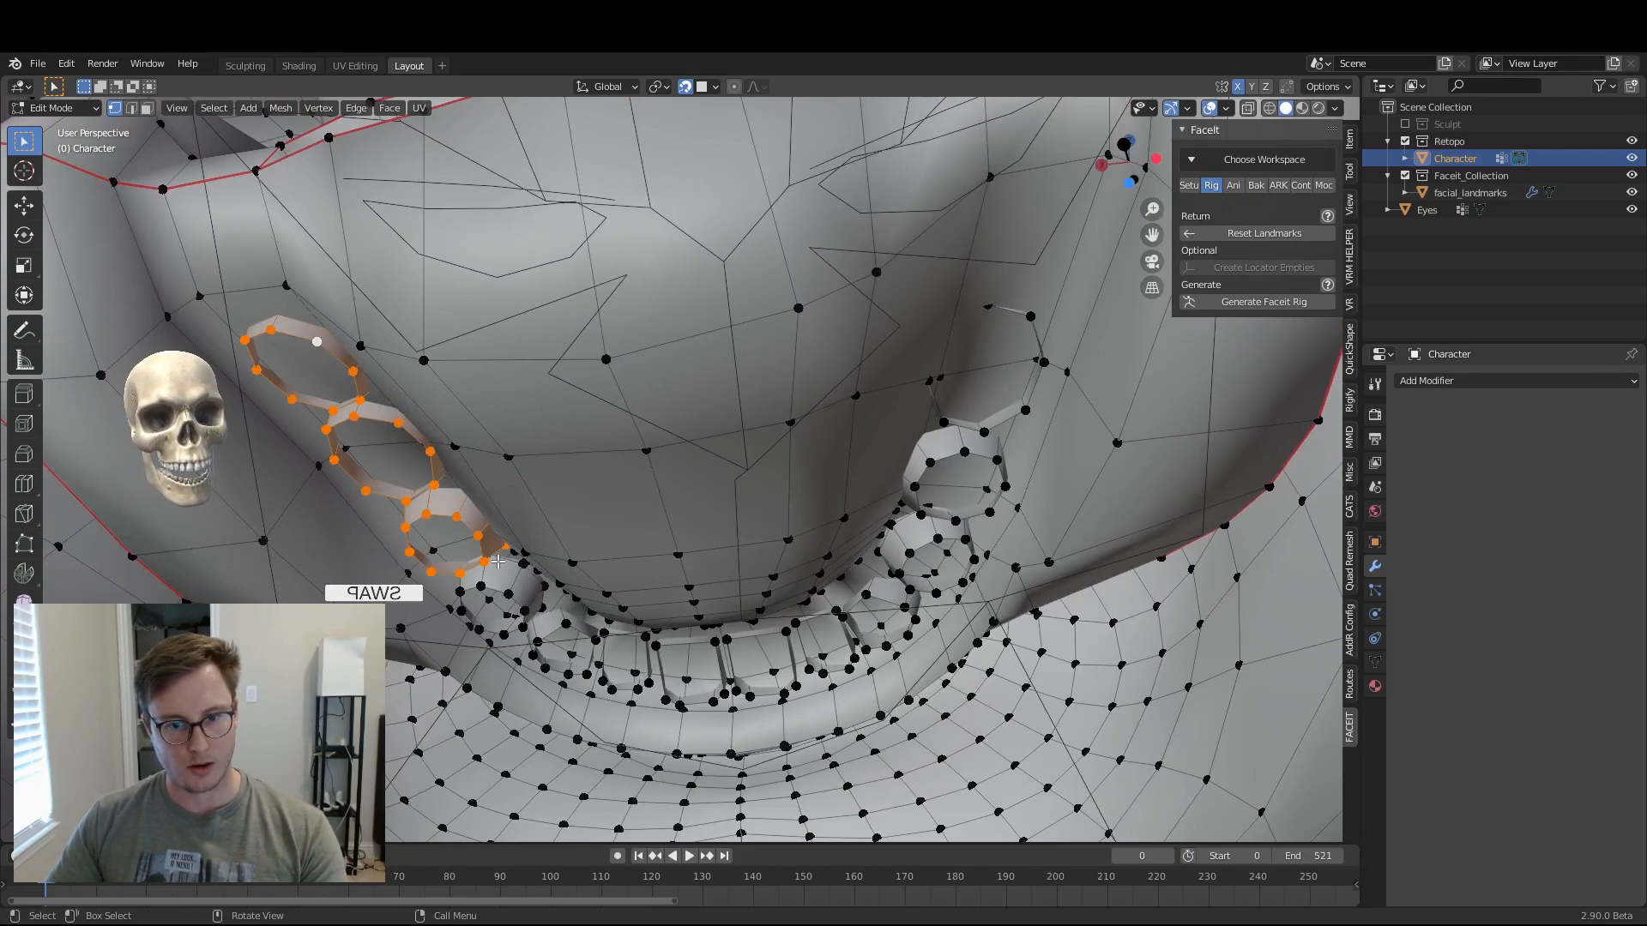
{"action": "left_click", "coordinate": [537, 618], "text": "alt+shift"}
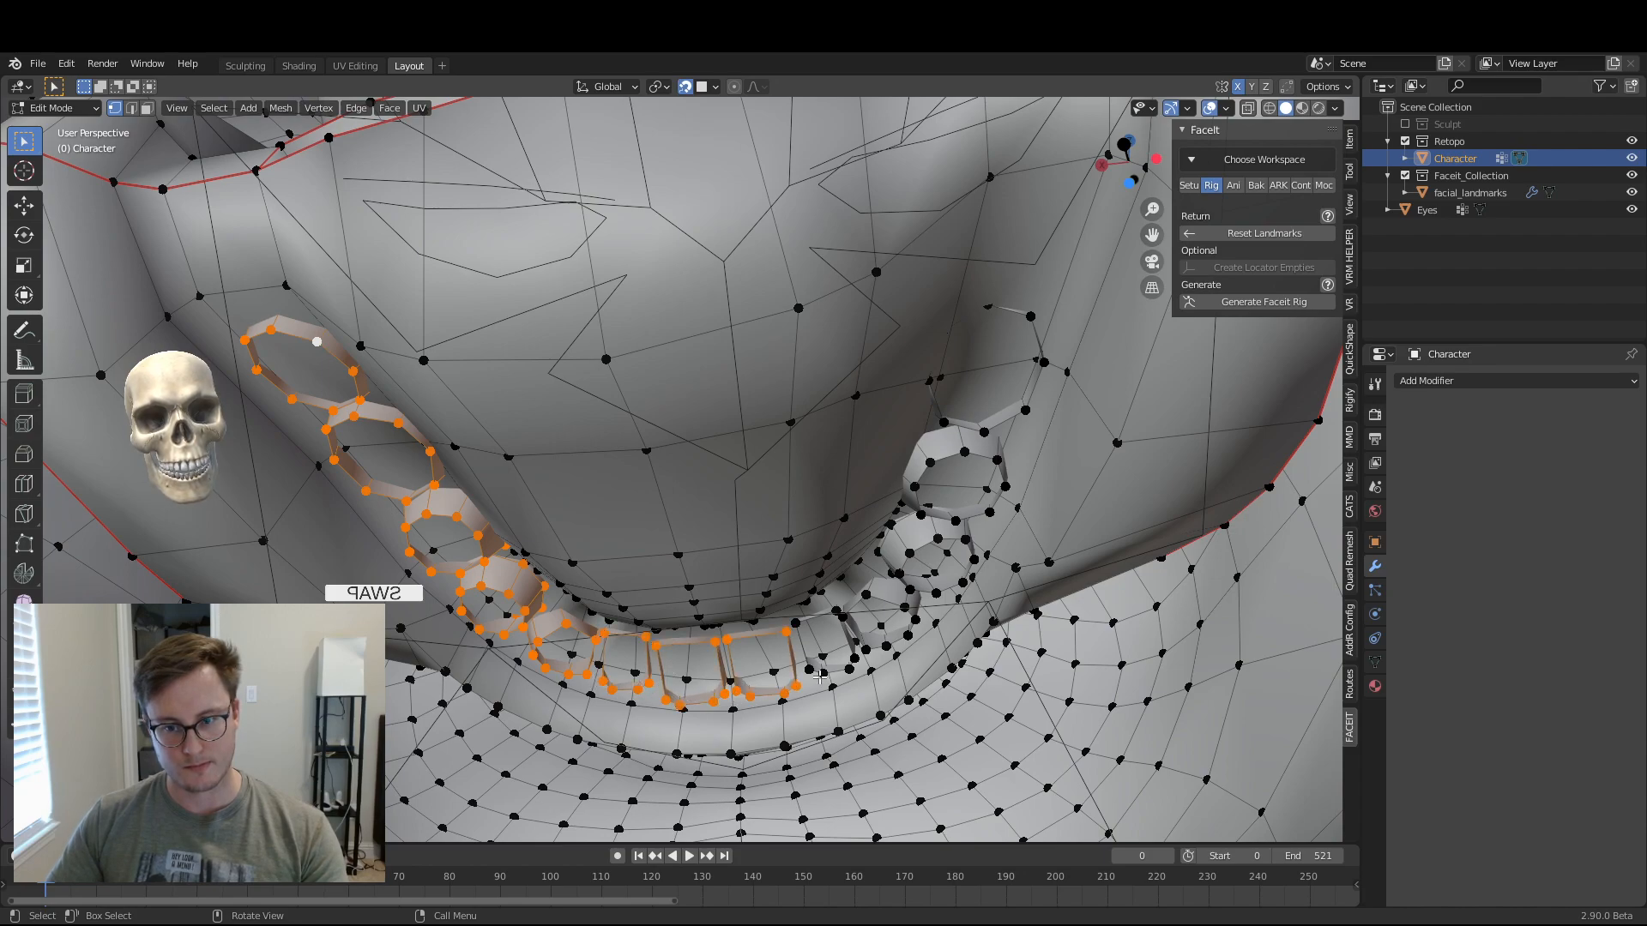
{"action": "left_click", "coordinate": [912, 574], "text": "alt+shift"}
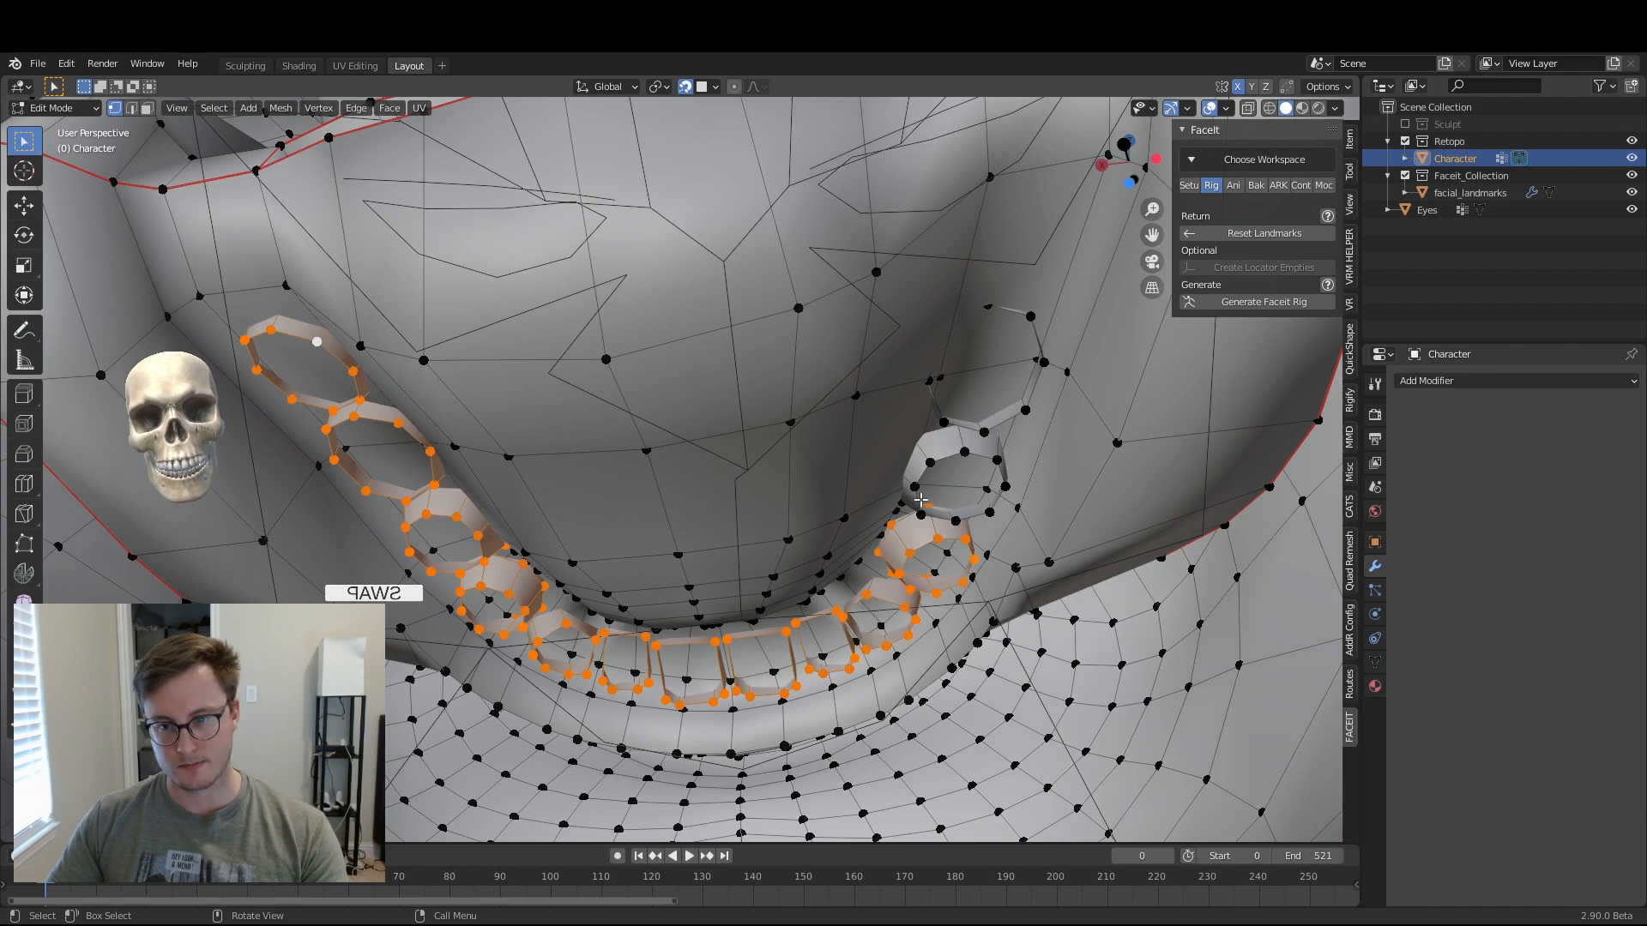
- With the teeth loops selected, toggle the locks of the faceit_upper_teeth and faceit_lower_teeth vertex groups
{"action": "left_click", "coordinate": [1189, 187]}
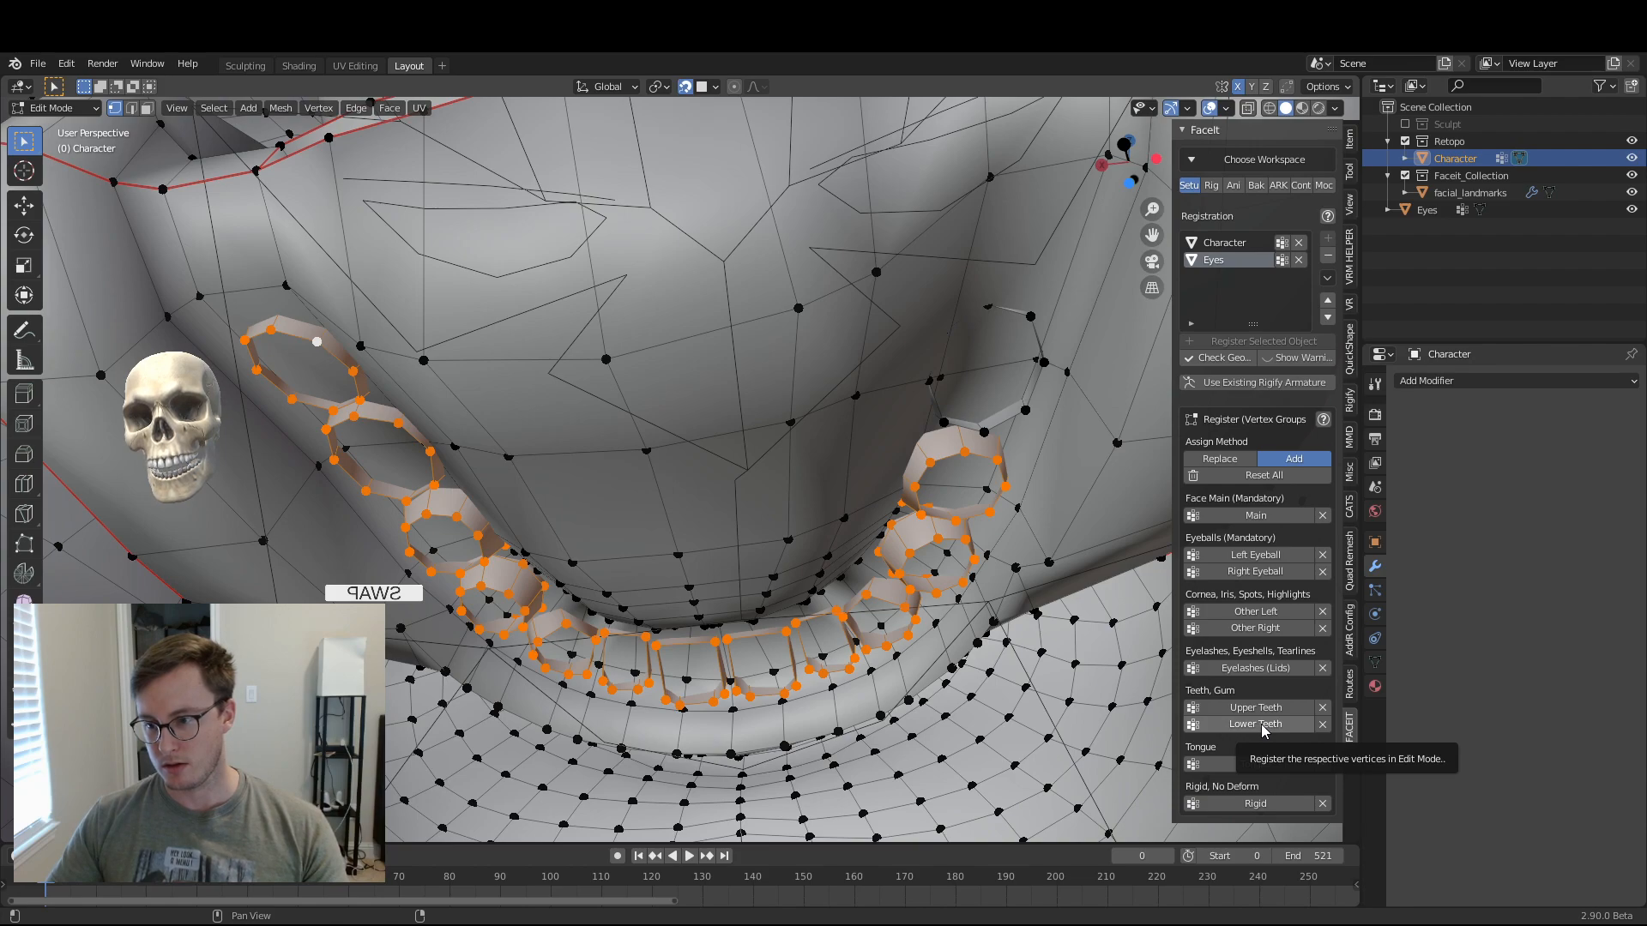
{"action": "left_click", "coordinate": [1375, 661]}
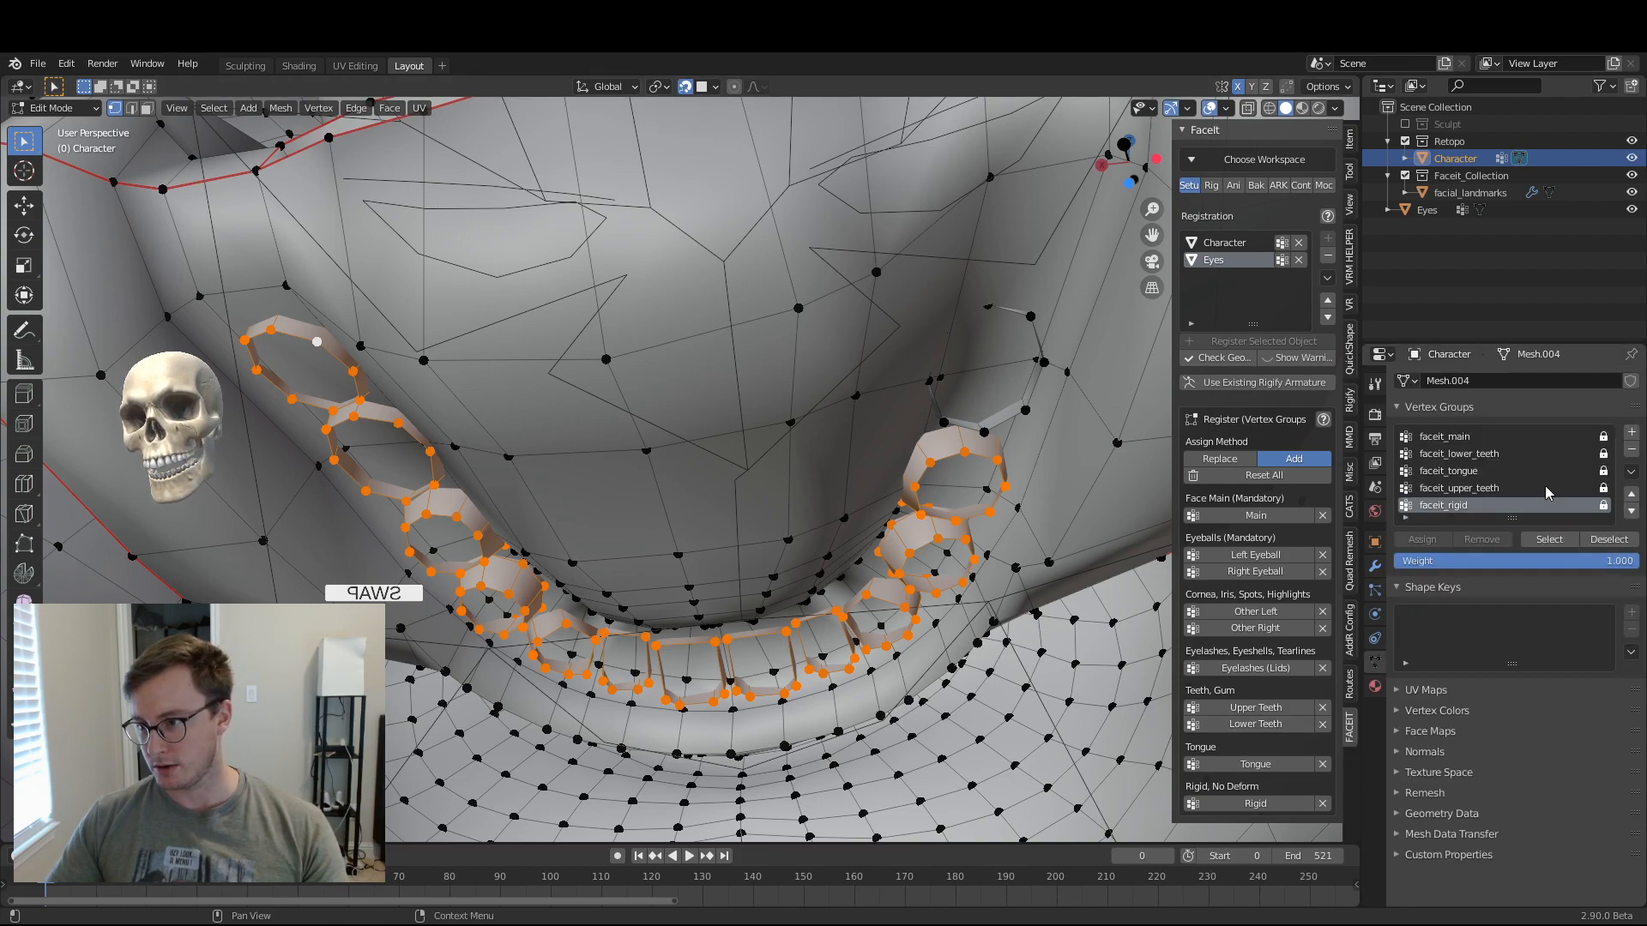
{"action": "left_click", "coordinate": [1475, 488]}
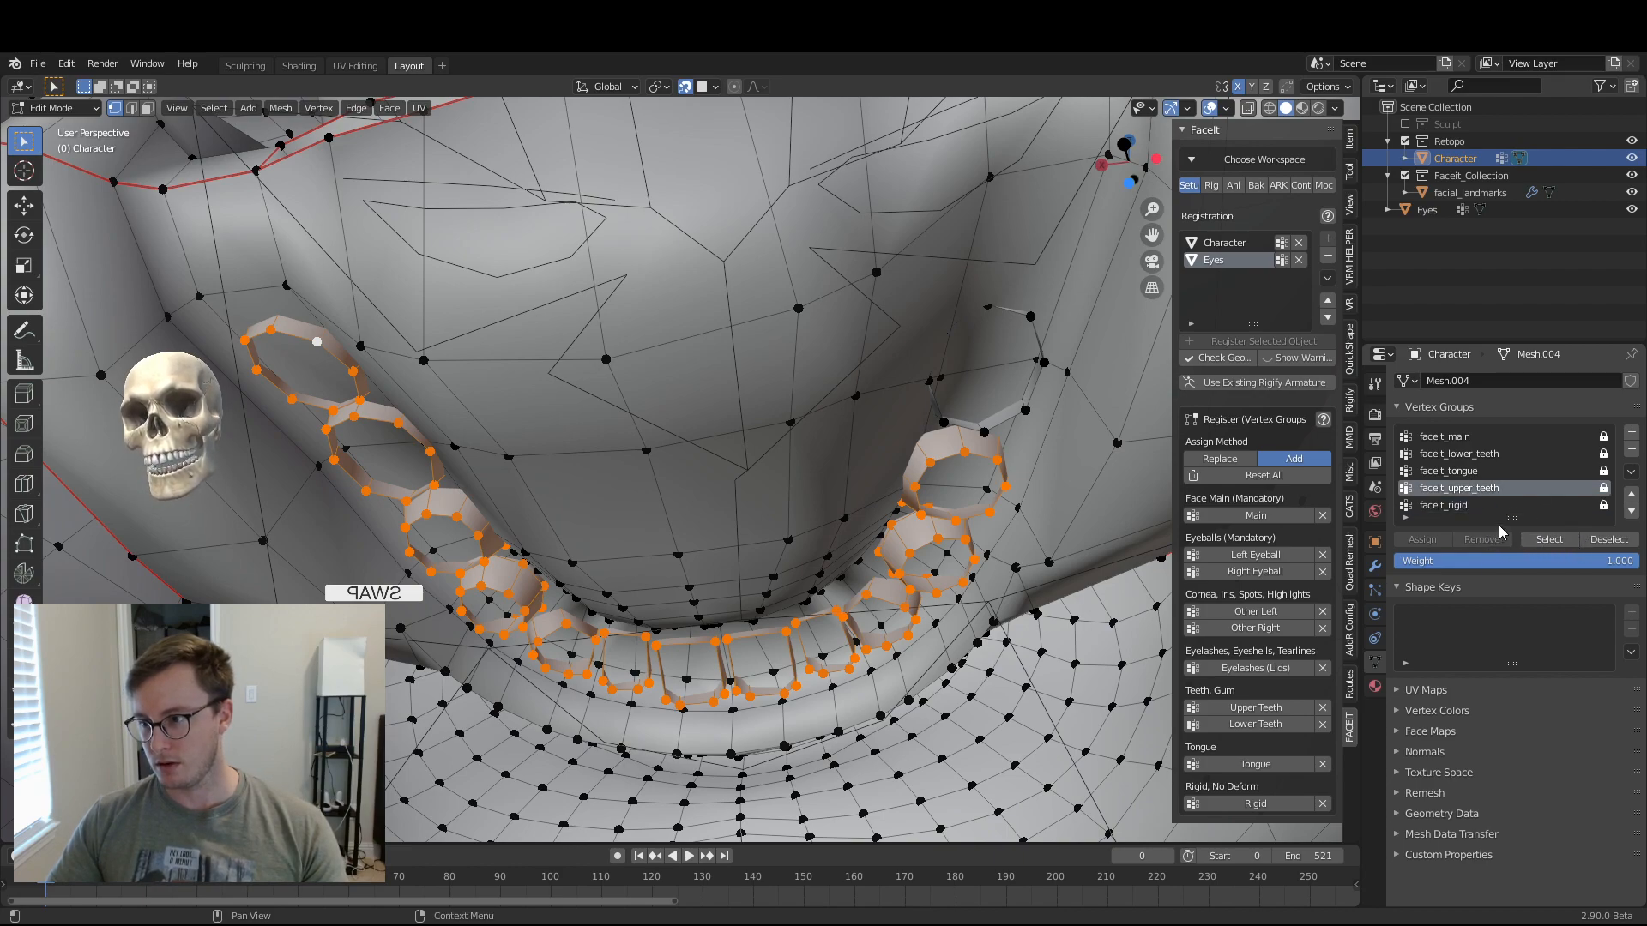
{"action": "left_click", "coordinate": [1604, 488]}
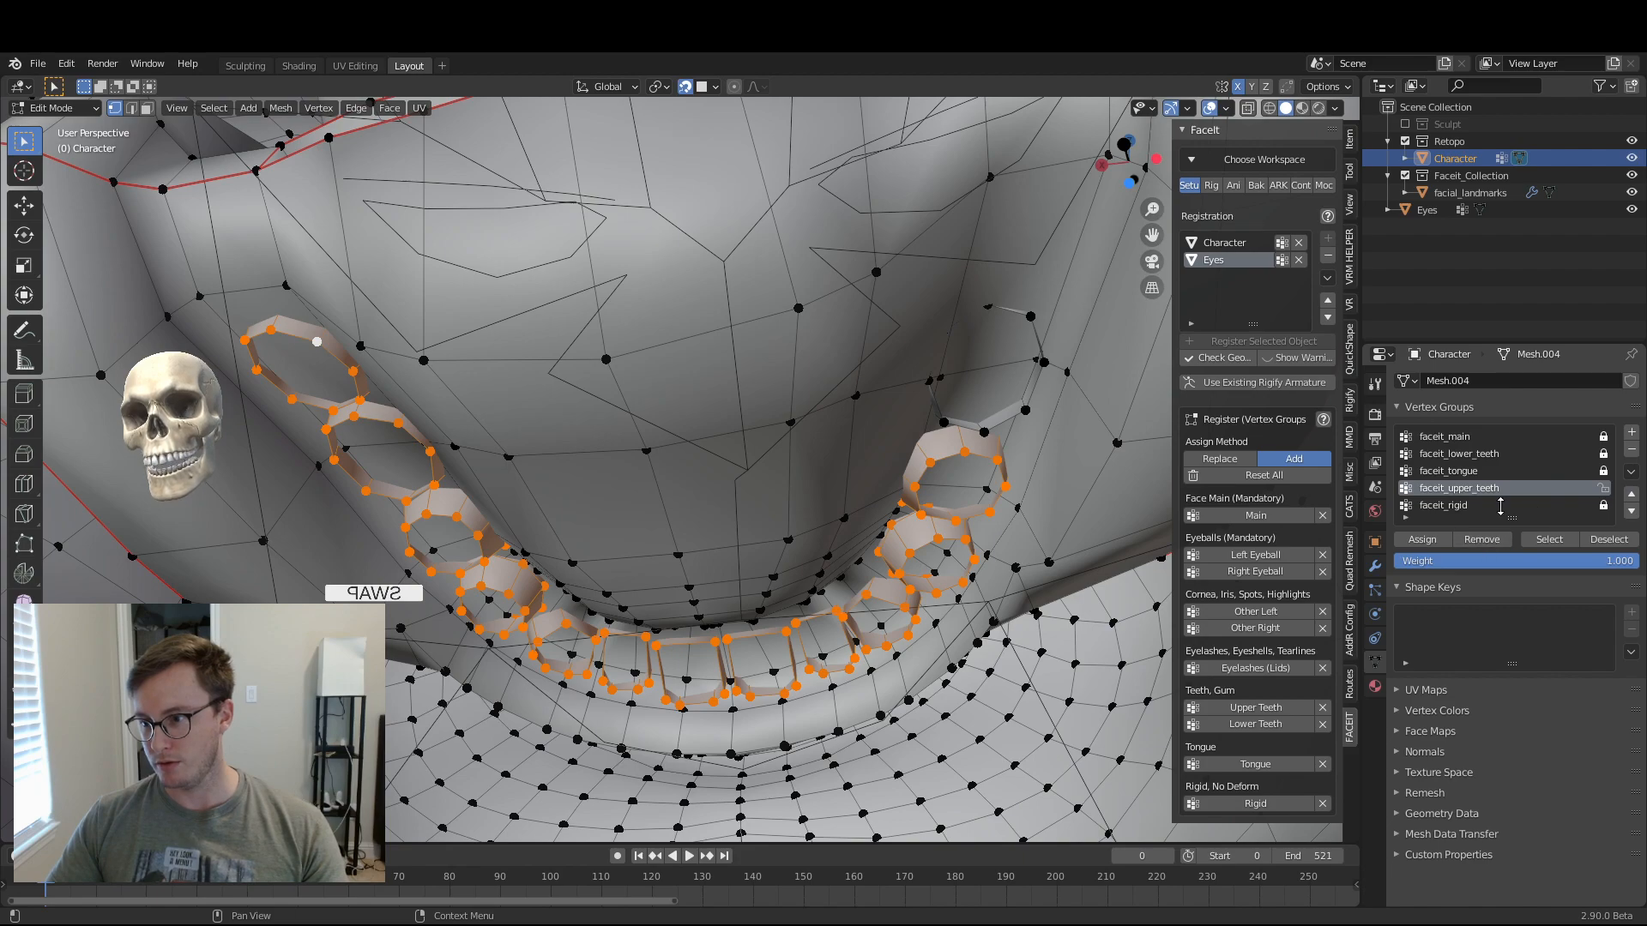
{"action": "left_click", "coordinate": [1603, 488]}
{"action": "left_click", "coordinate": [1504, 454]}
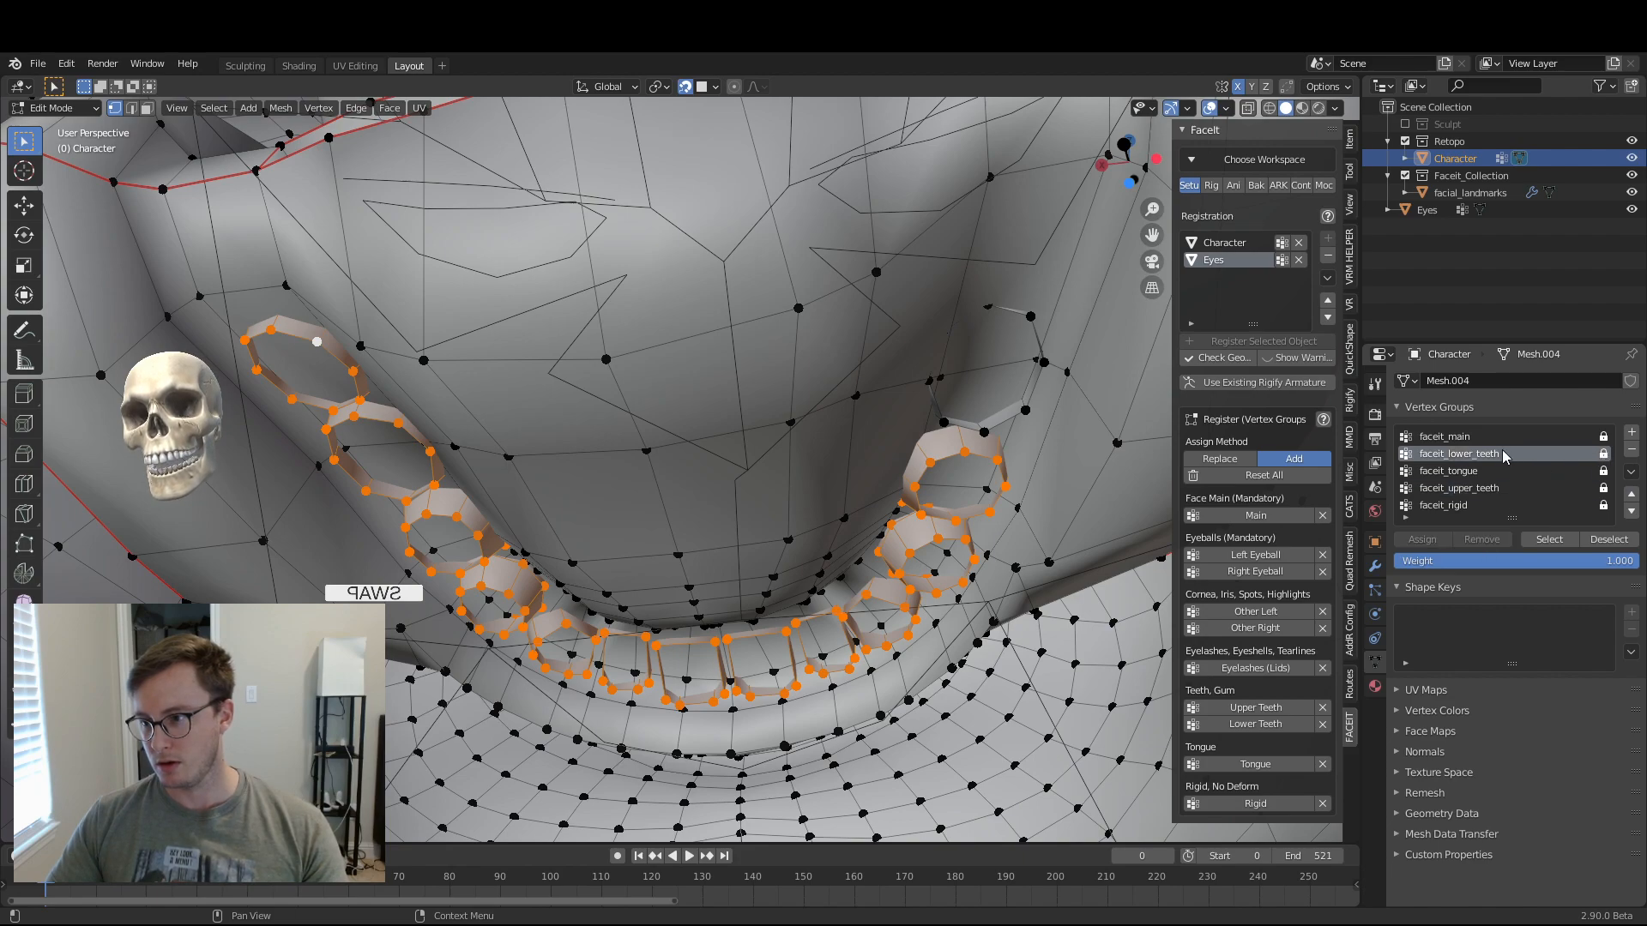
{"action": "left_click", "coordinate": [1606, 455]}
- Return the character to Object Mode, bring the face back into view, and save the file
{"action": "key", "text": "Tab"}
{"action": "scroll", "coordinate": [559, 491], "scroll_direction": "down", "scroll_amount": 4}
{"action": "middle_click_drag", "start_coordinate": [559, 491], "coordinate": [761, 501]}
{"action": "key", "text": "ctrl+s"}
{"action": "scroll", "coordinate": [770, 528], "scroll_direction": "up", "scroll_amount": 1}
{"action": "scroll", "coordinate": [770, 525], "scroll_direction": "down", "scroll_amount": 4}
{"action": "middle_click_drag", "start_coordinate": [762, 501], "coordinate": [760, 559], "text": "shift"}
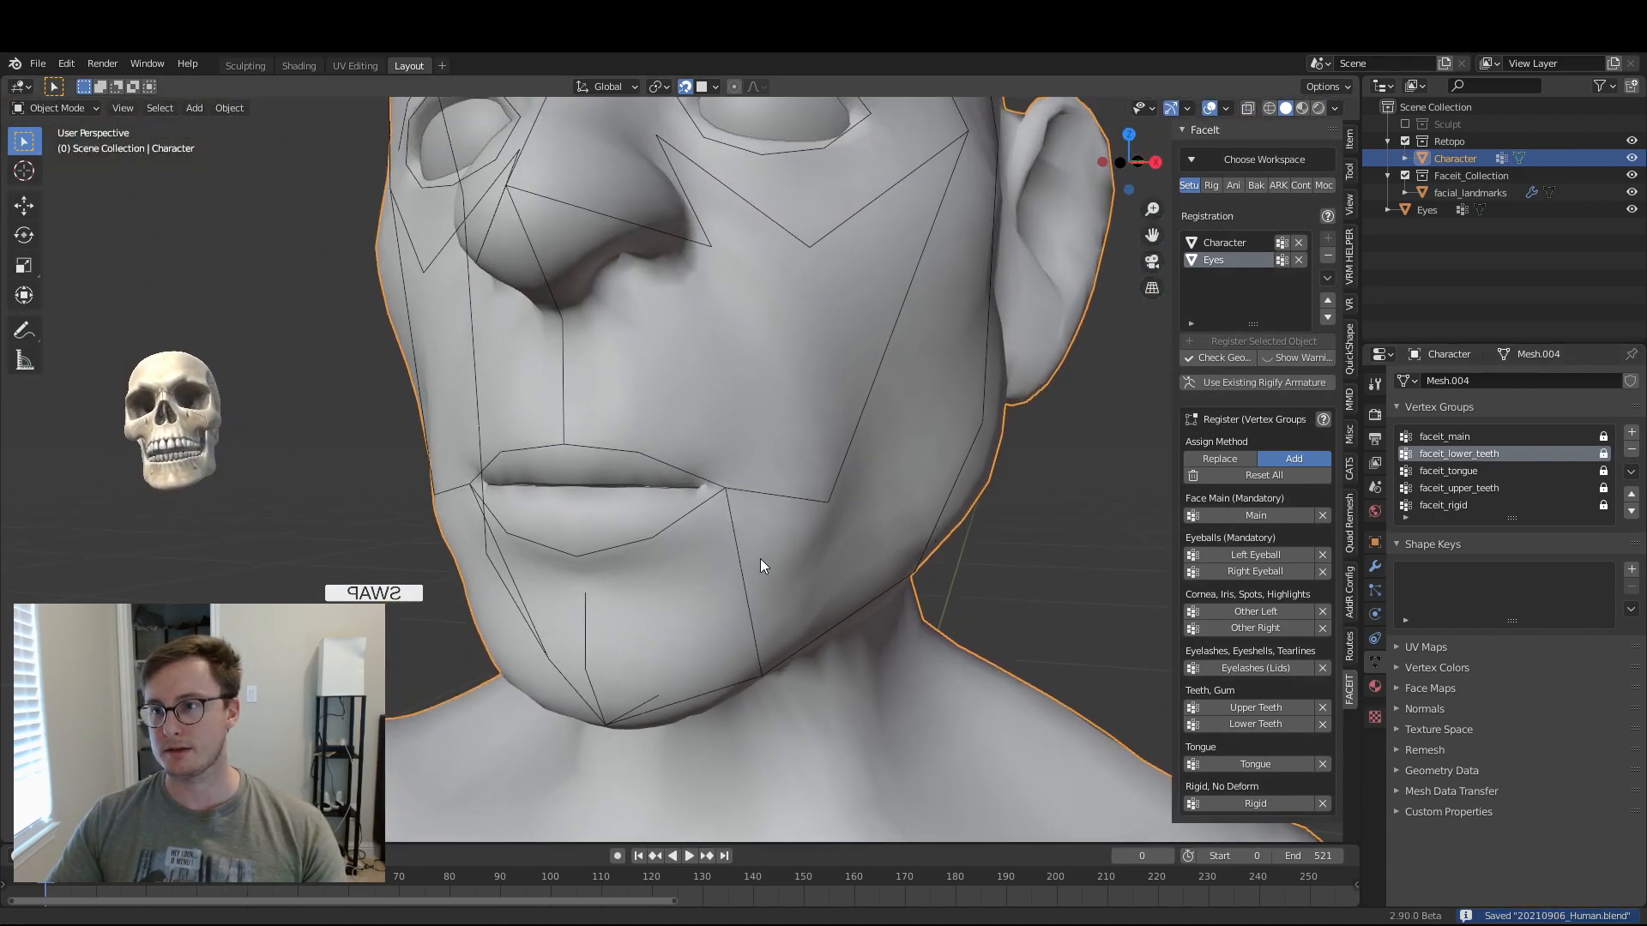
- Generate the Faceit rig again from the existing landmarks
{"action": "left_click", "coordinate": [1218, 185]}
{"action": "left_click", "coordinate": [1233, 185]}
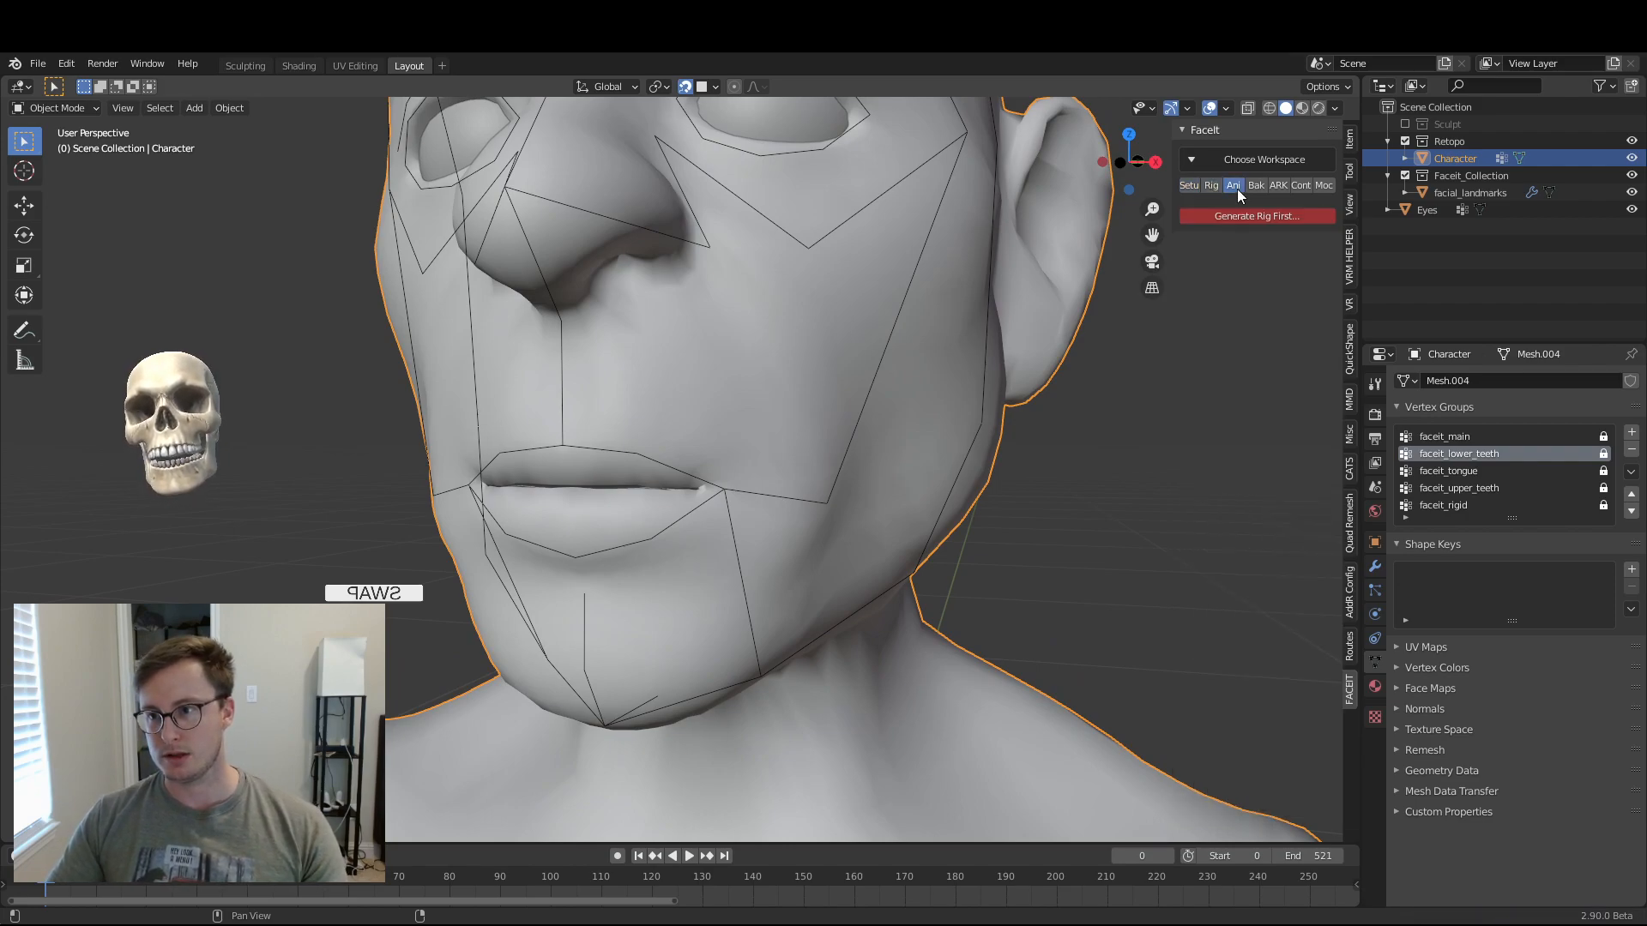
{"action": "left_click", "coordinate": [1217, 185]}
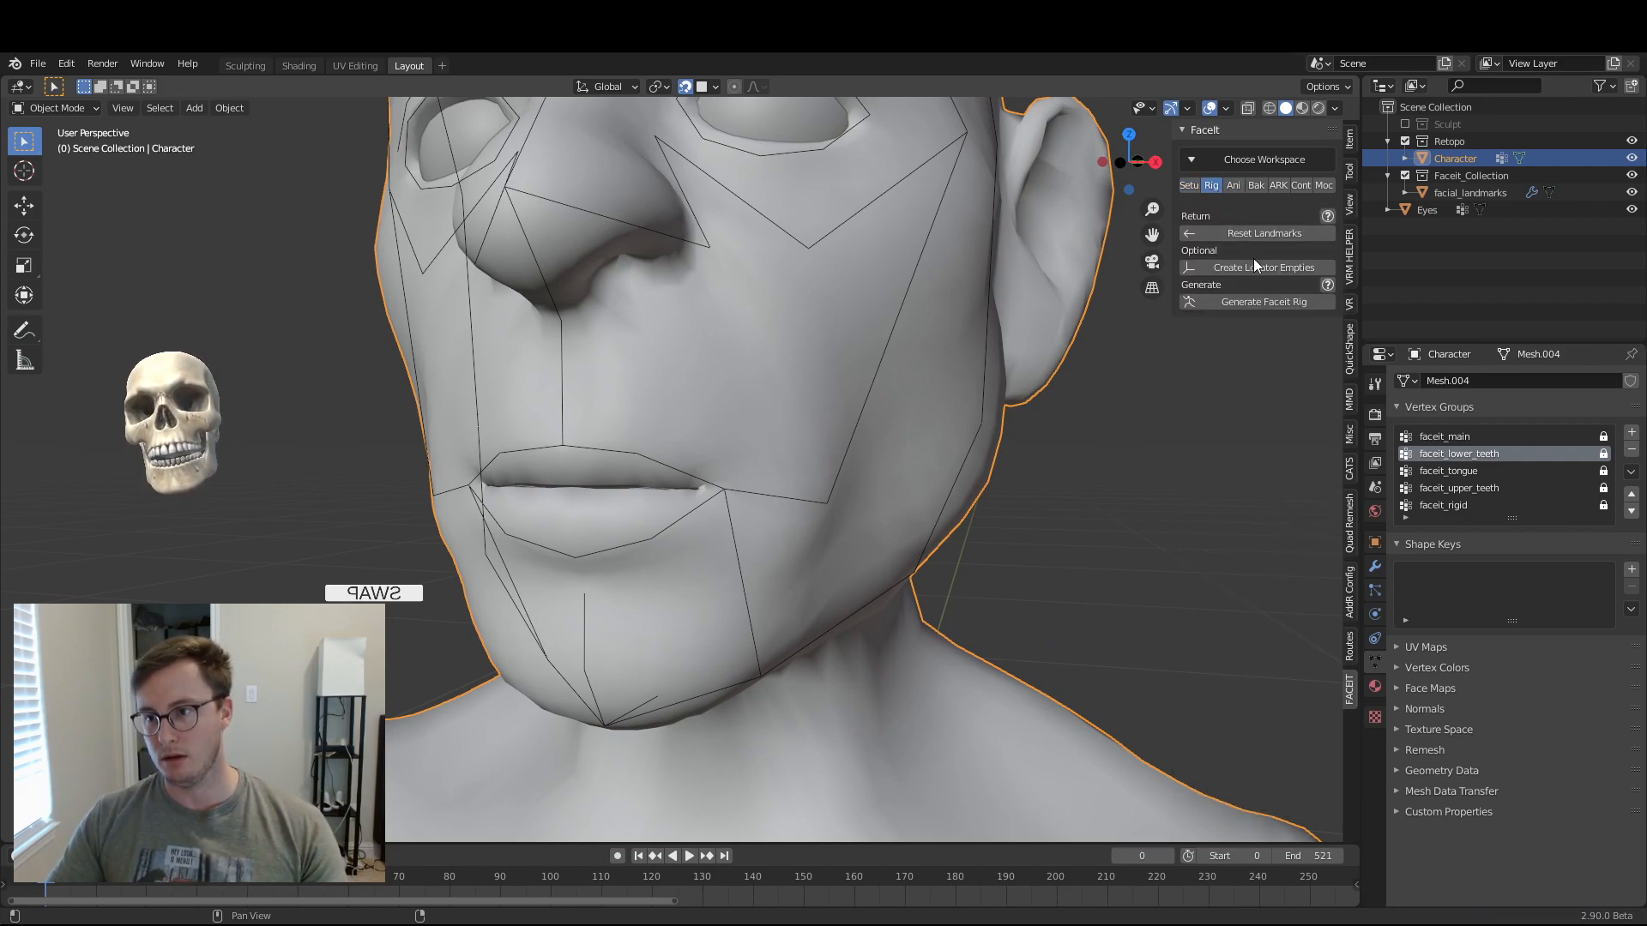
{"action": "left_click", "coordinate": [1257, 305]}
{"action": "scroll", "coordinate": [684, 557], "scroll_direction": "down", "scroll_amount": 4}
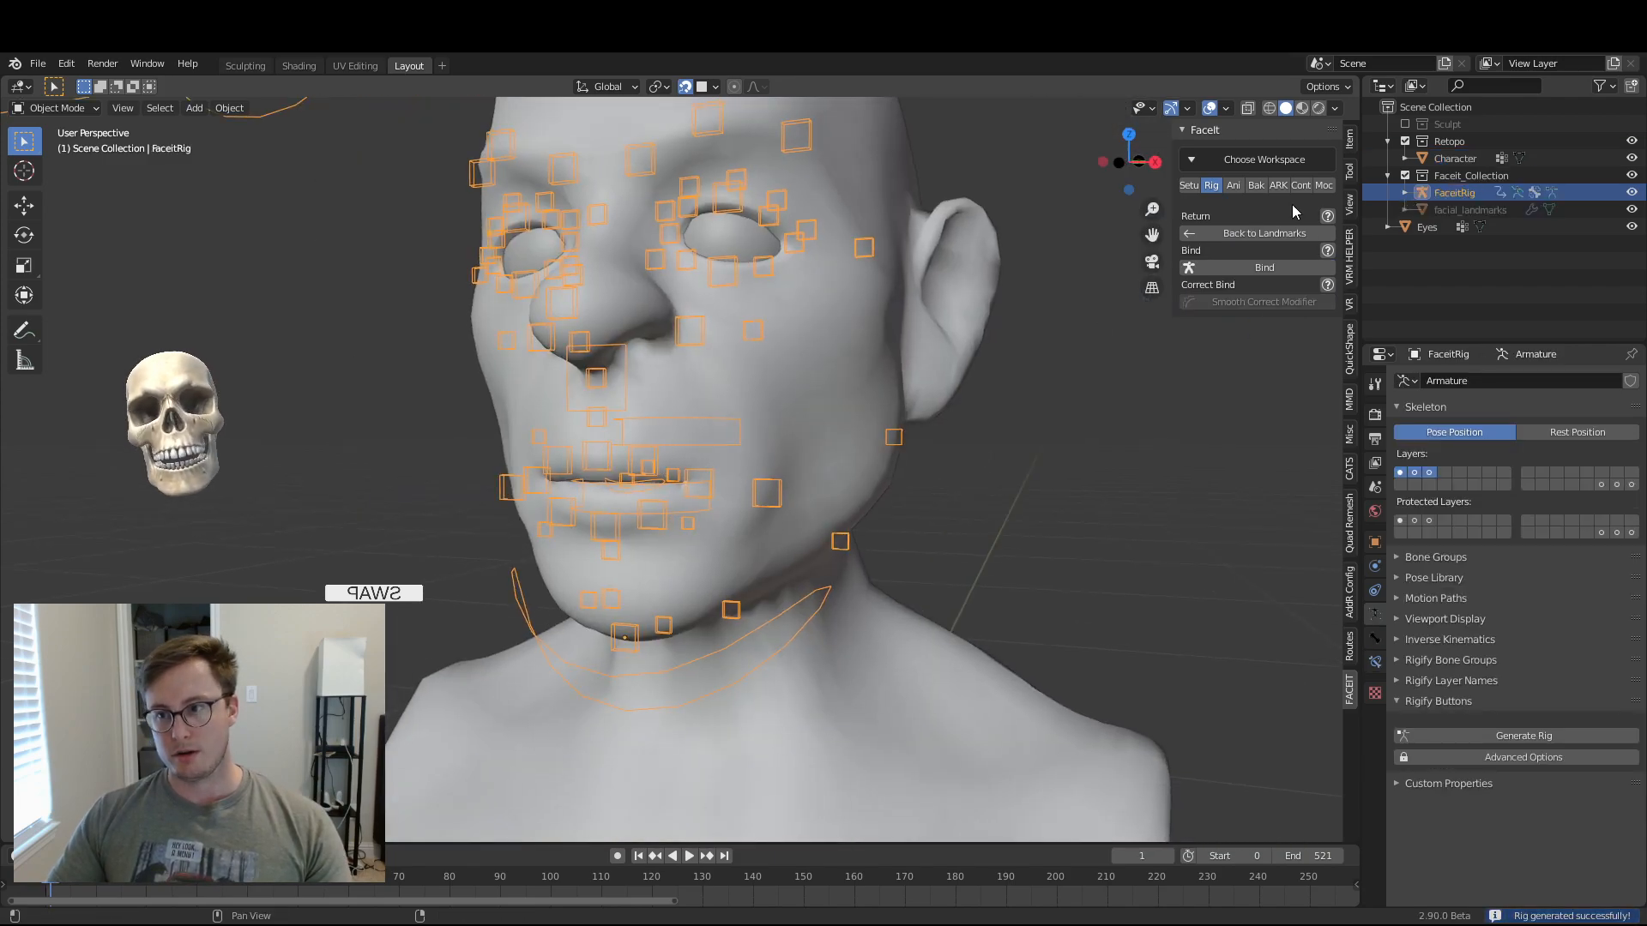
- Bind the character to the Faceit rig with Scale Geometry at 100 and load the Faceit expressions
{"action": "left_click", "coordinate": [1247, 269]}
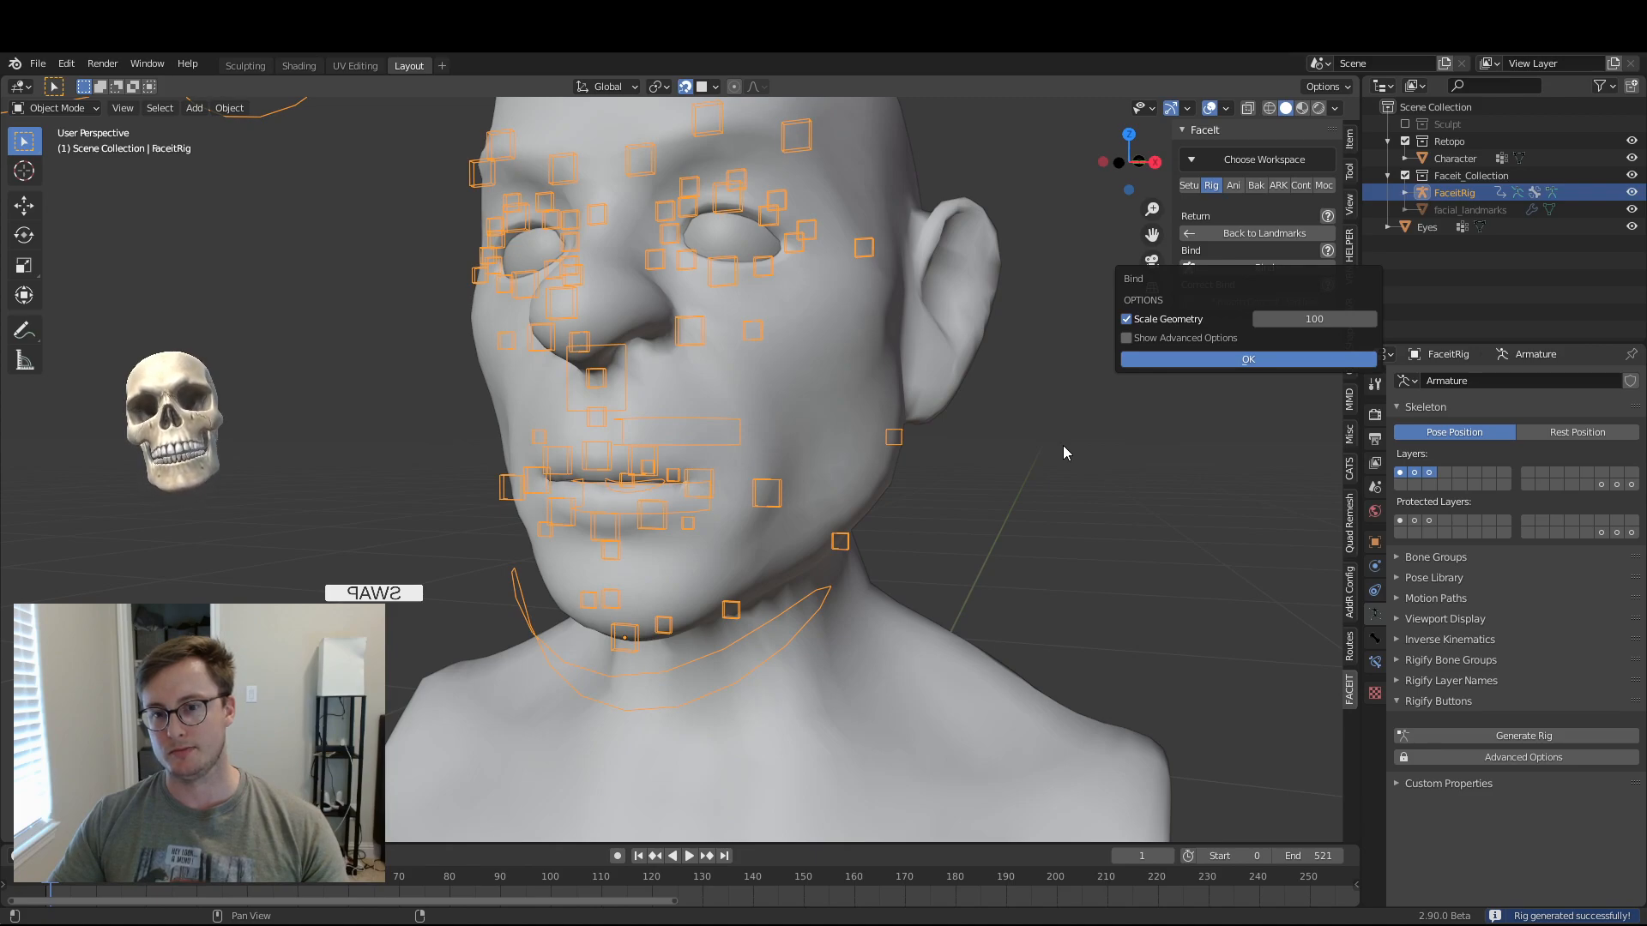
{"action": "left_click", "coordinate": [1251, 364]}
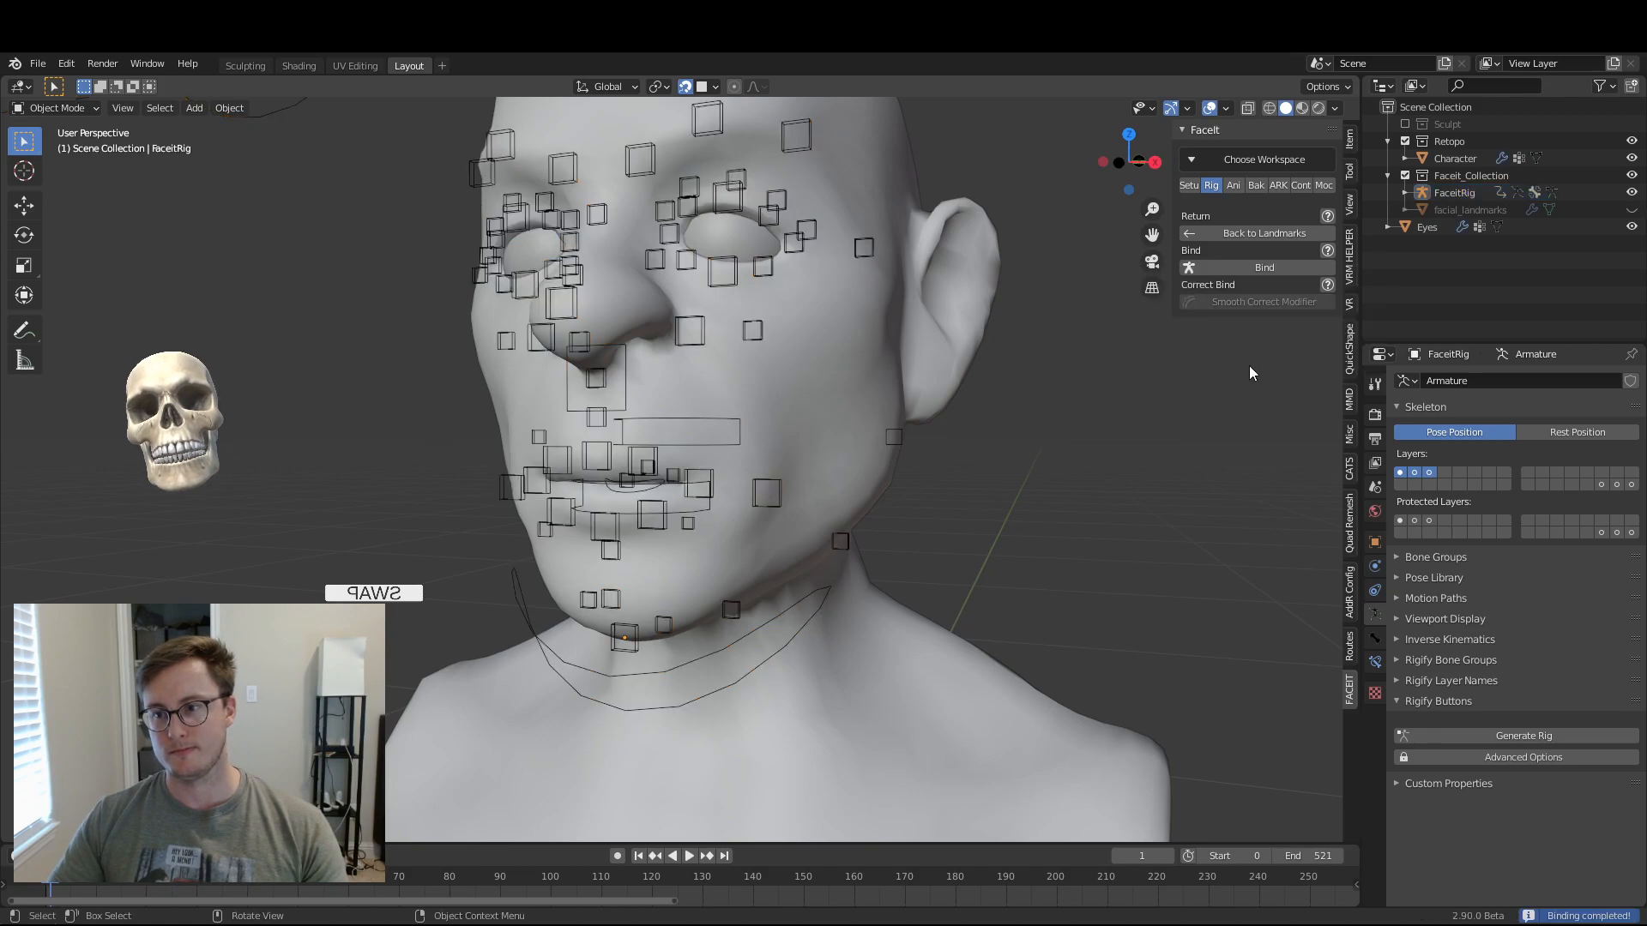
{"action": "left_click", "coordinate": [1231, 186]}
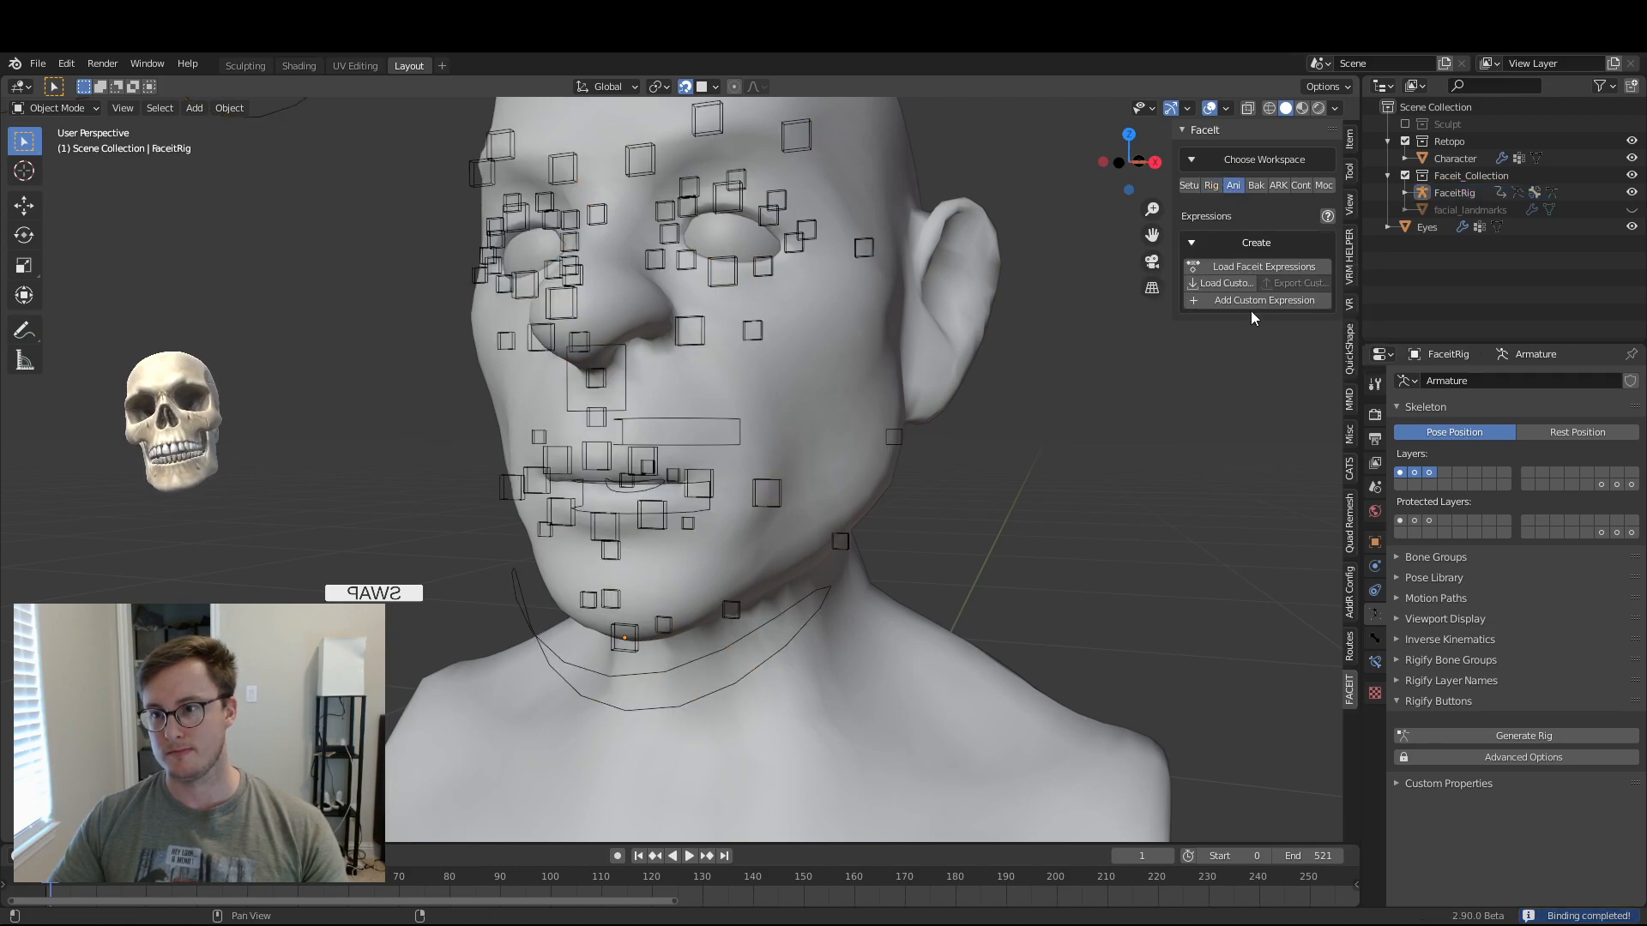
{"action": "left_click", "coordinate": [1248, 268]}
{"action": "left_click", "coordinate": [1222, 451]}
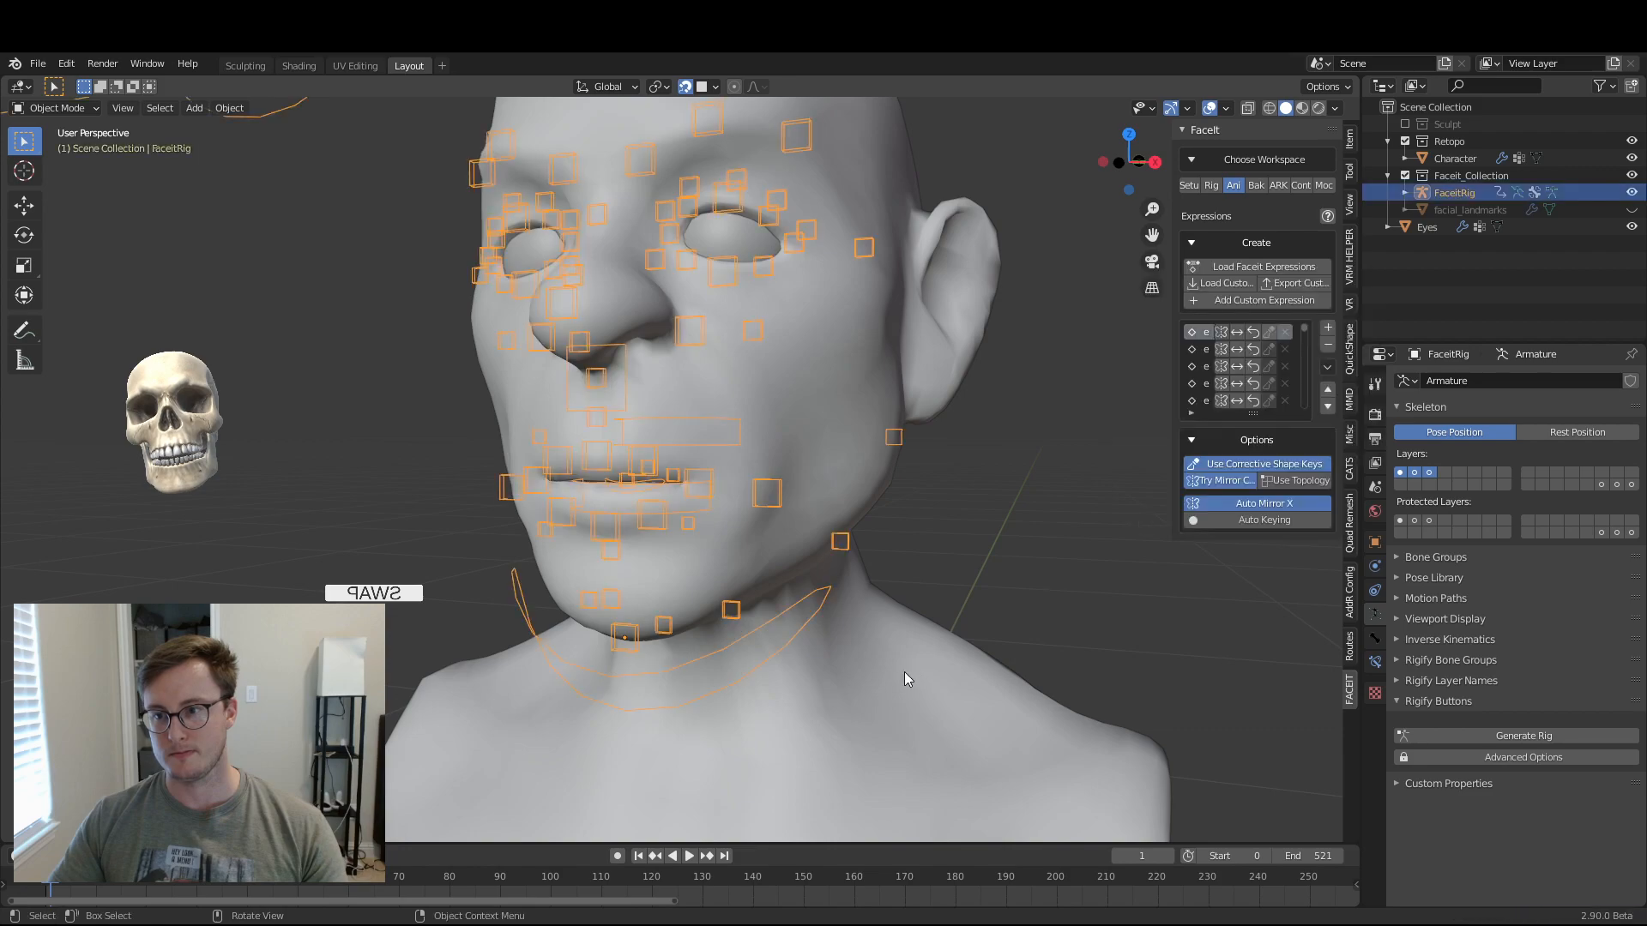
- Scrub the animation to frame 179, examine how the teeth deform in the open mouth, and return to frame 0
{"action": "left_click_drag", "start_coordinate": [554, 876], "coordinate": [949, 871]}
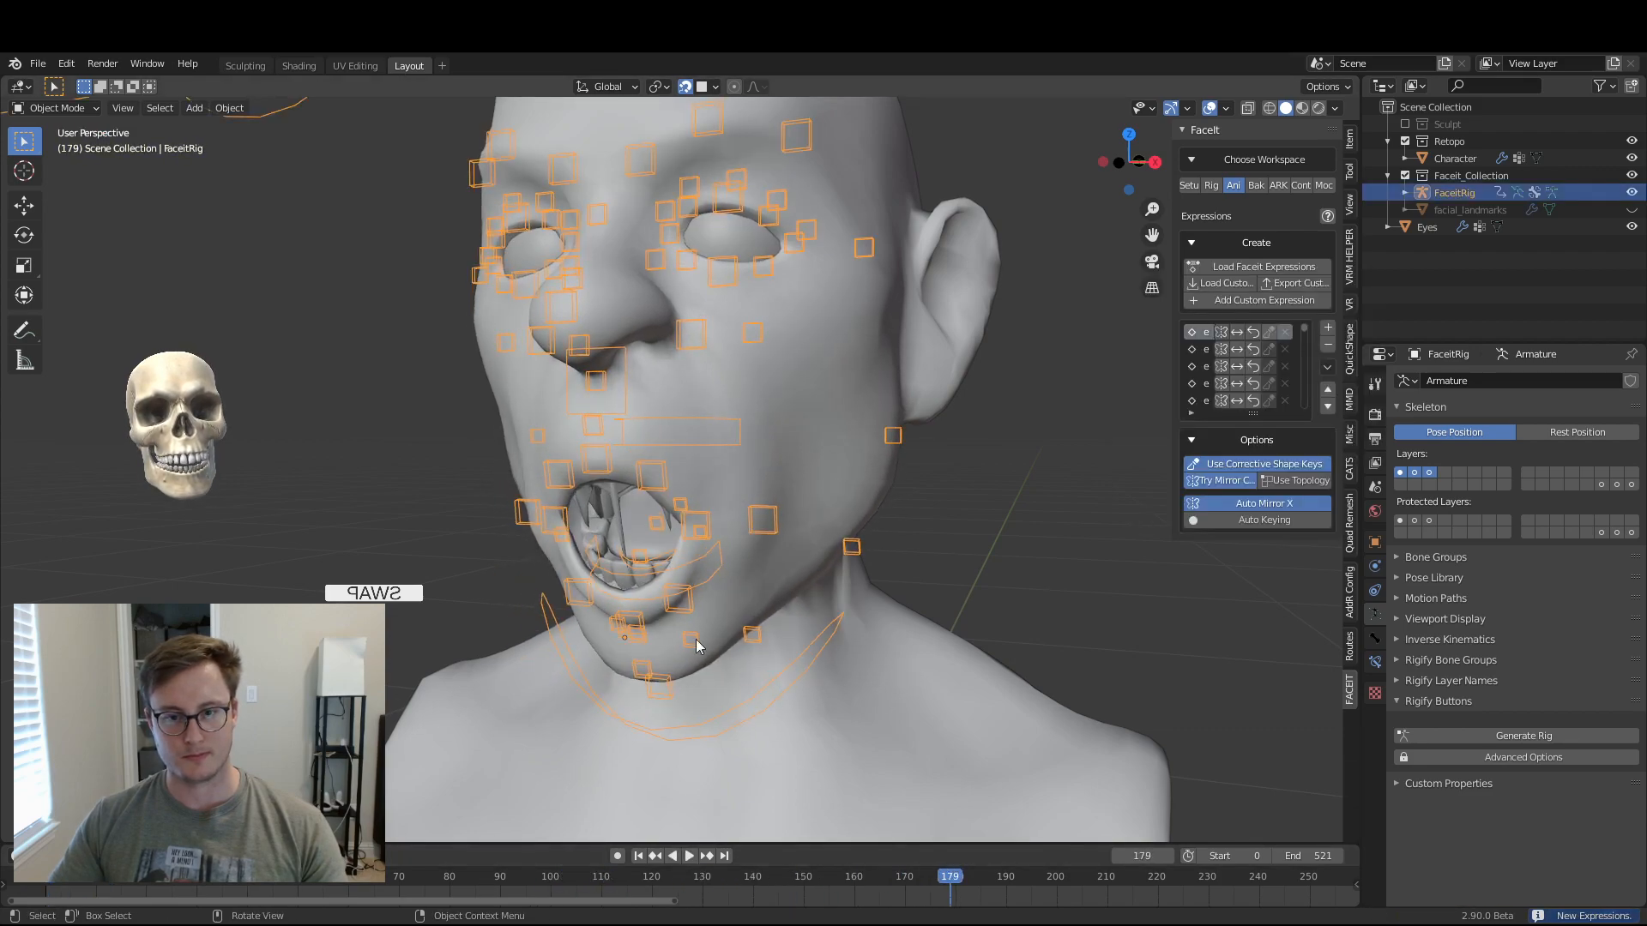
{"action": "scroll", "coordinate": [718, 572], "scroll_direction": "up", "scroll_amount": 3}
{"action": "mouse_move", "coordinate": [714, 568]}
{"action": "middle_mouse_down"}
{"action": "mouse_move", "coordinate": [706, 515]}
{"action": "mouse_move", "coordinate": [780, 558]}
{"action": "mouse_move", "coordinate": [681, 553]}
{"action": "mouse_move", "coordinate": [669, 596]}
{"action": "mouse_move", "coordinate": [707, 578]}
{"action": "mouse_move", "coordinate": [753, 597]}
{"action": "mouse_move", "coordinate": [779, 538]}
{"action": "mouse_move", "coordinate": [893, 558]}
{"action": "mouse_move", "coordinate": [853, 578]}
{"action": "mouse_move", "coordinate": [784, 562]}
{"action": "mouse_move", "coordinate": [739, 527]}
{"action": "mouse_move", "coordinate": [738, 558]}
{"action": "middle_mouse_up"}
{"action": "scroll", "coordinate": [772, 549], "scroll_direction": "up", "scroll_amount": 3}
{"action": "key", "text": "shift+Left"}
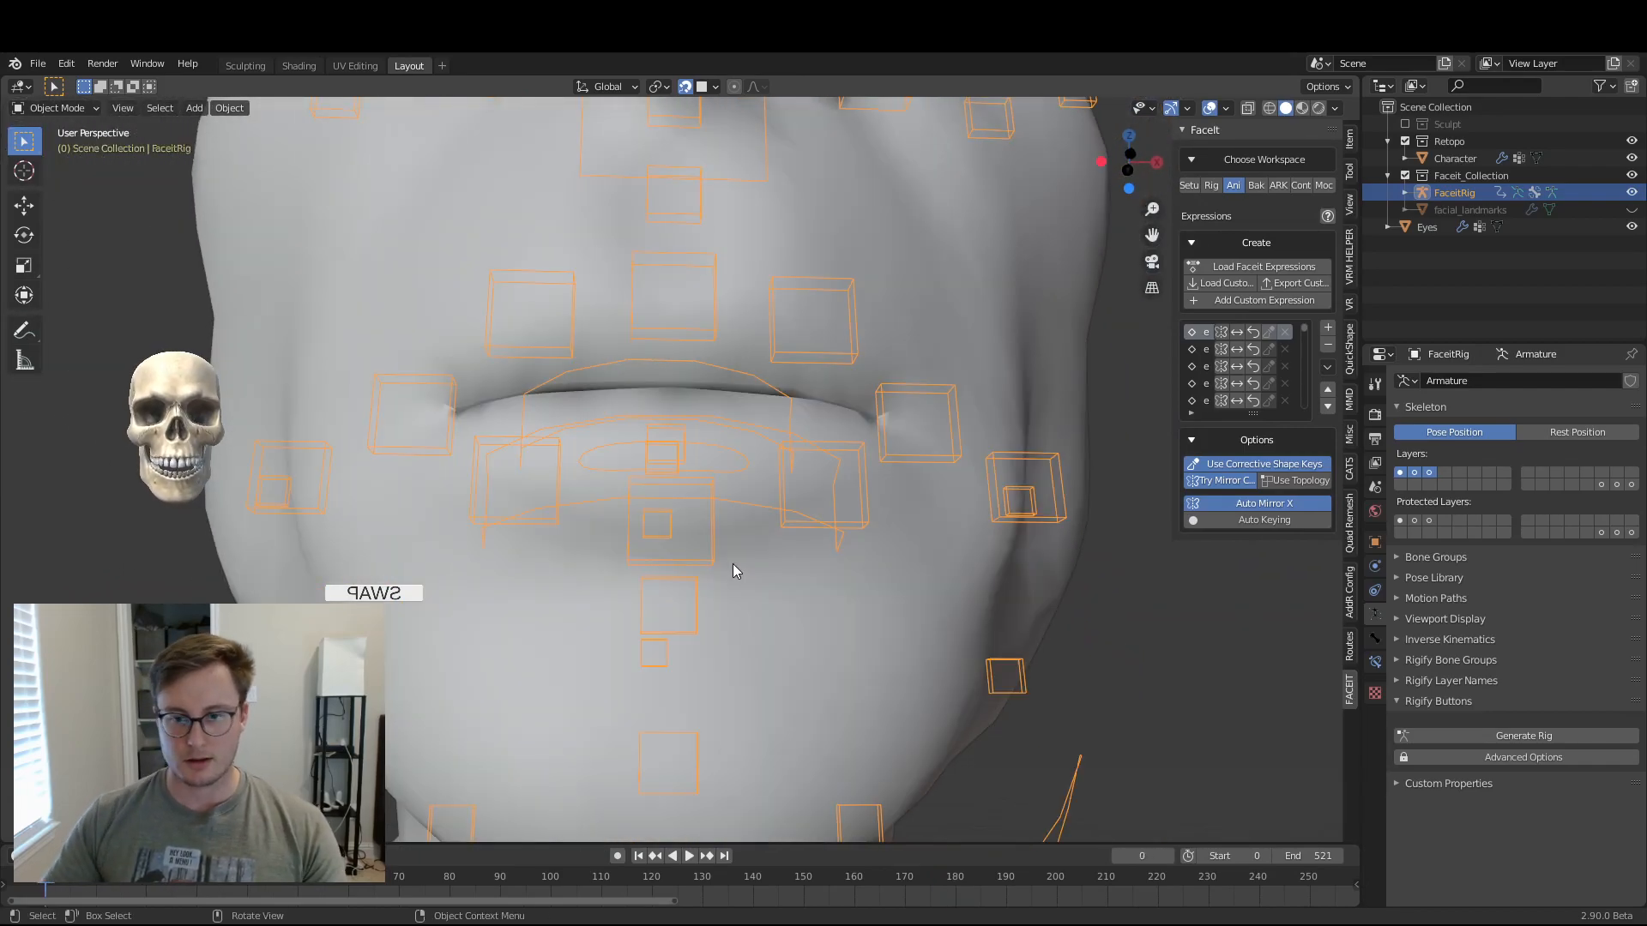
- Return from the Faceit rig to the landmarks without keeping the expressions or the binding weights
{"action": "left_click", "coordinate": [1212, 185]}
{"action": "left_click", "coordinate": [1271, 235]}
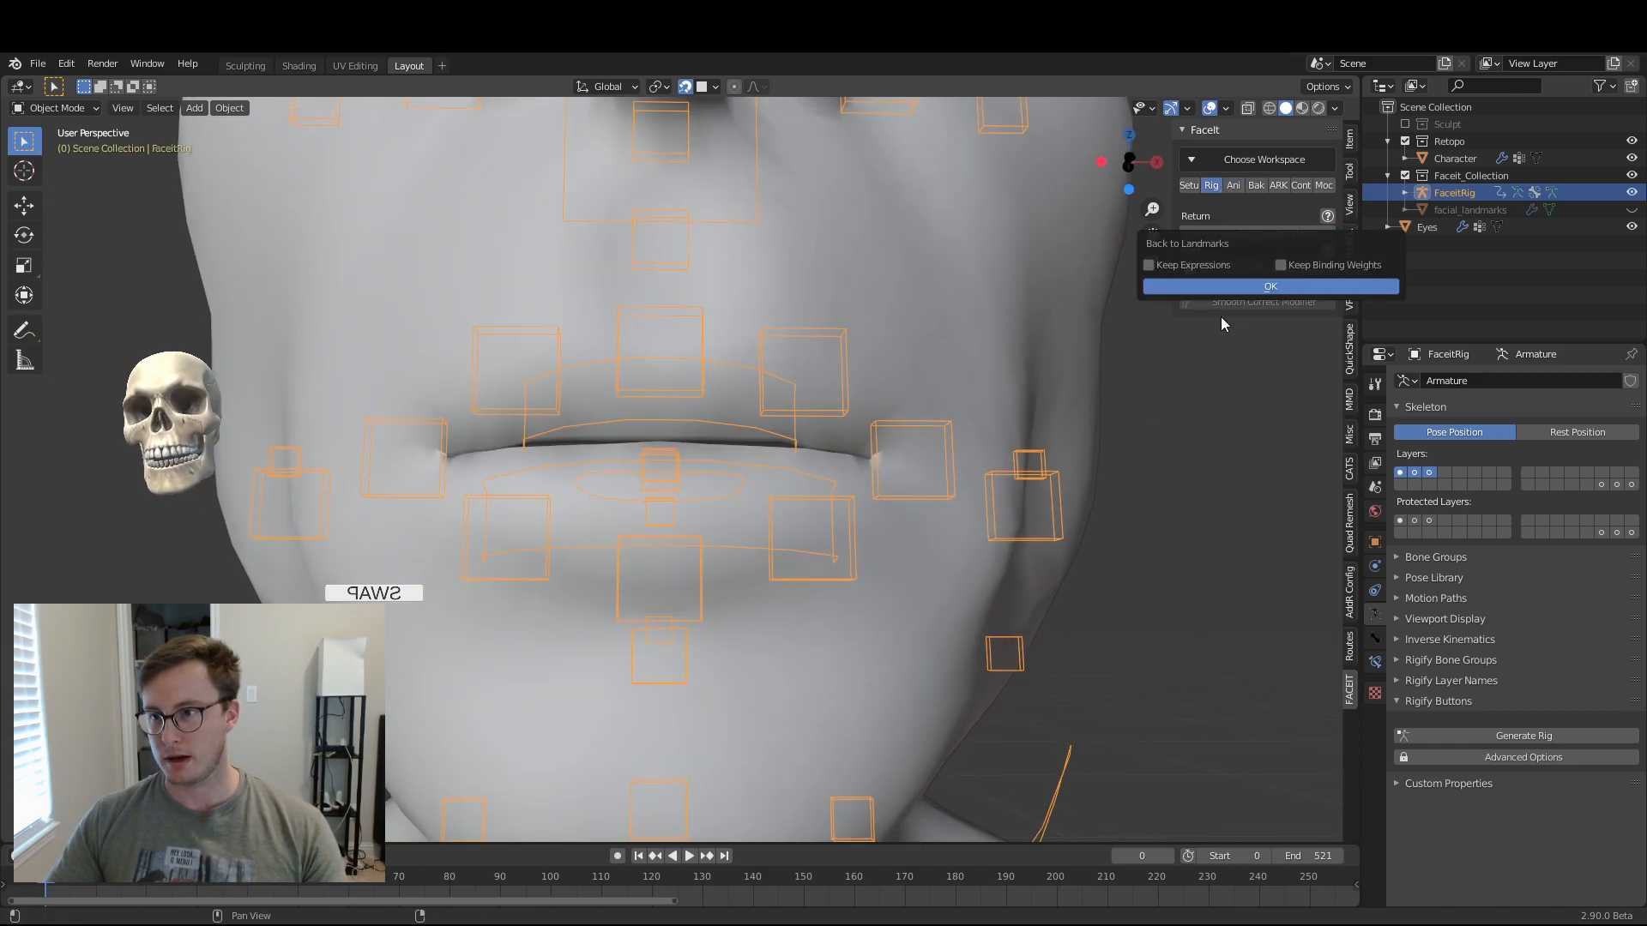
{"action": "left_click", "coordinate": [1233, 280]}
- Edit the character mesh and, starting from an empty selection, select the linked geometry of the back teeth on one side of the row
{"action": "middle_click_drag", "start_coordinate": [823, 452], "coordinate": [647, 548]}
{"action": "left_click", "coordinate": [304, 417]}
{"action": "key", "text": "Tab"}
{"action": "scroll", "coordinate": [646, 548], "scroll_direction": "up", "scroll_amount": 2}
{"action": "key", "text": "alt+a"}
{"action": "key", "text": "l"}
{"action": "key", "text": "l"}
{"action": "middle_click_drag", "start_coordinate": [517, 463], "coordinate": [535, 500]}
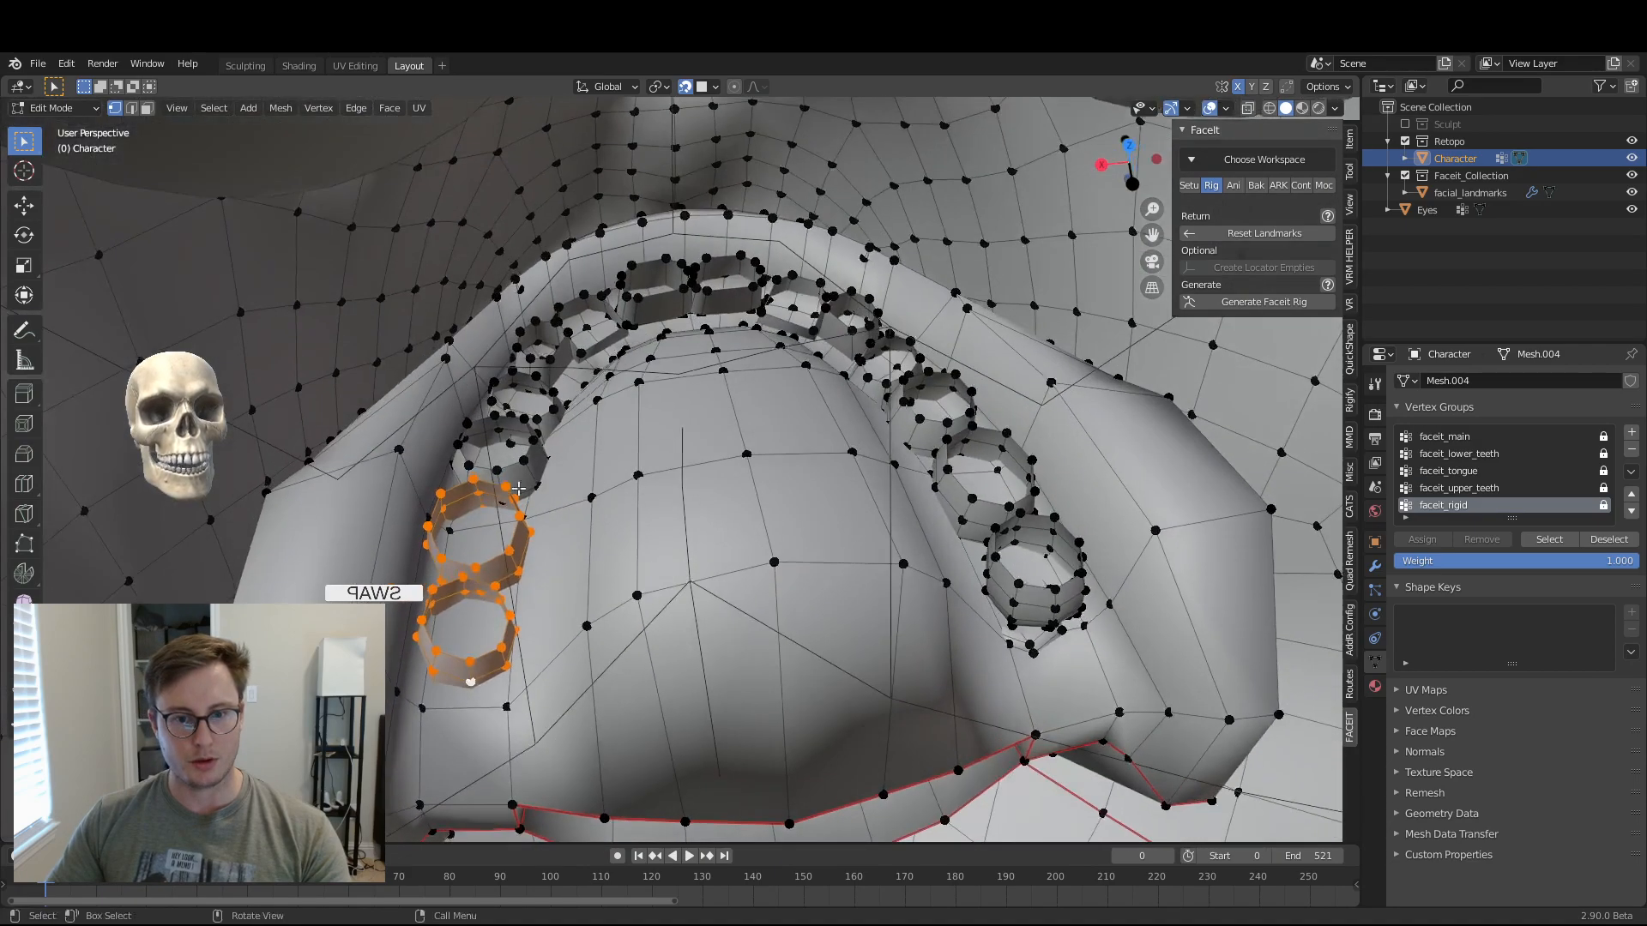
- Add the remaining individual teeth around the arch to the selection as linked geometry, up to the last molar on the far end
{"action": "key", "text": "l"}
{"action": "key", "text": "l"}
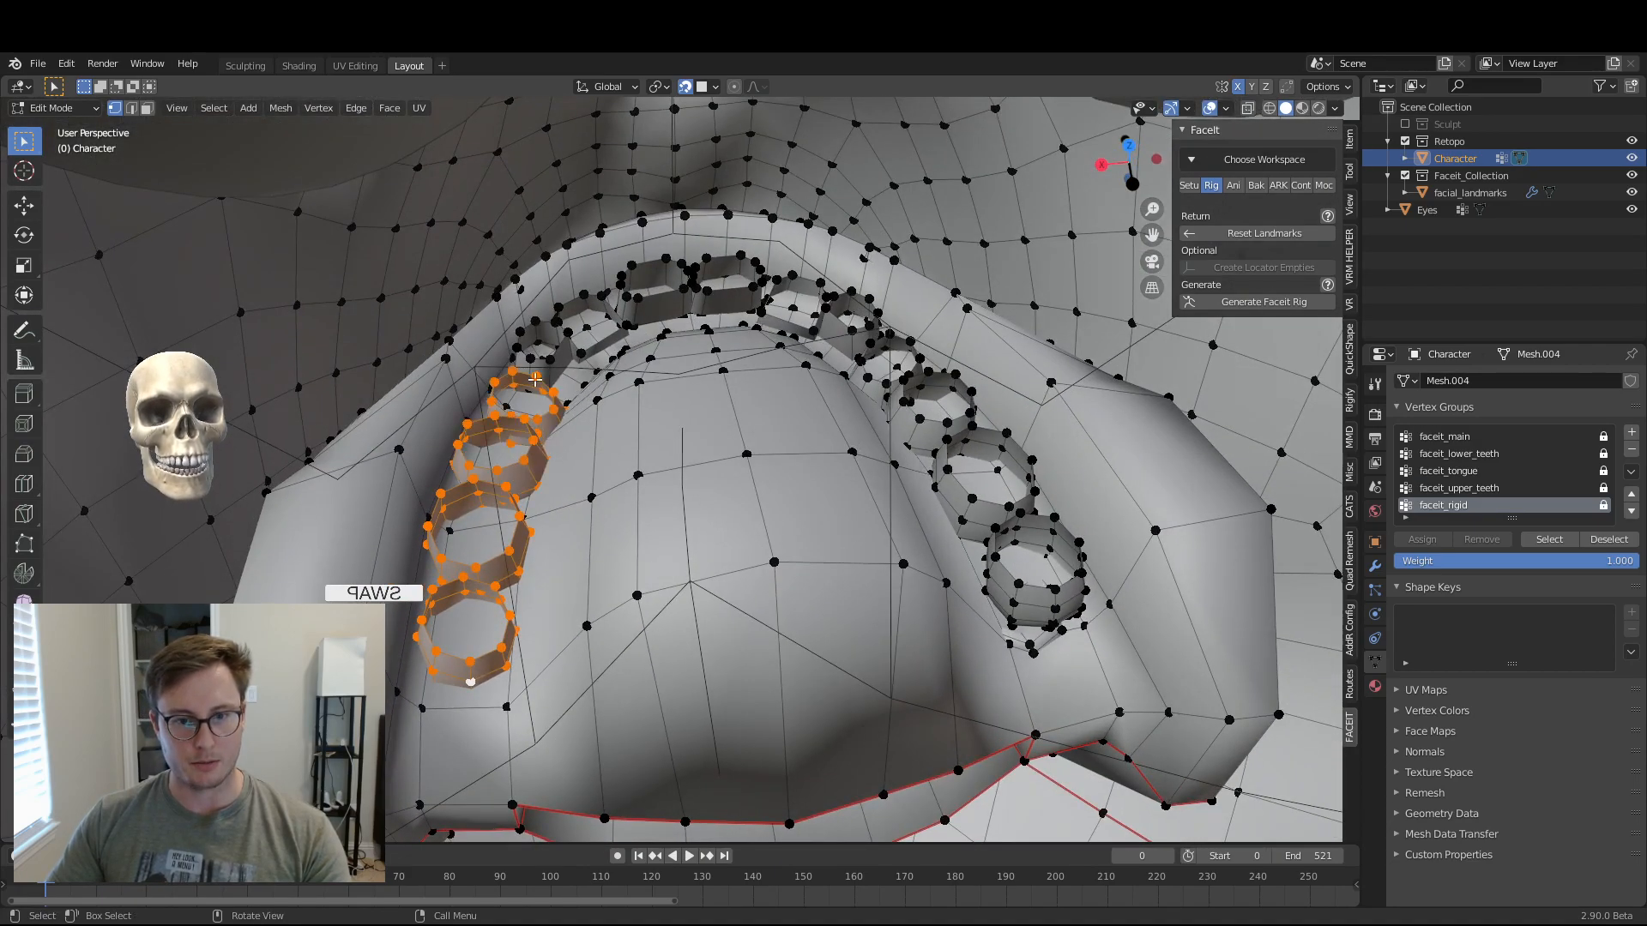
{"action": "key", "text": "l"}
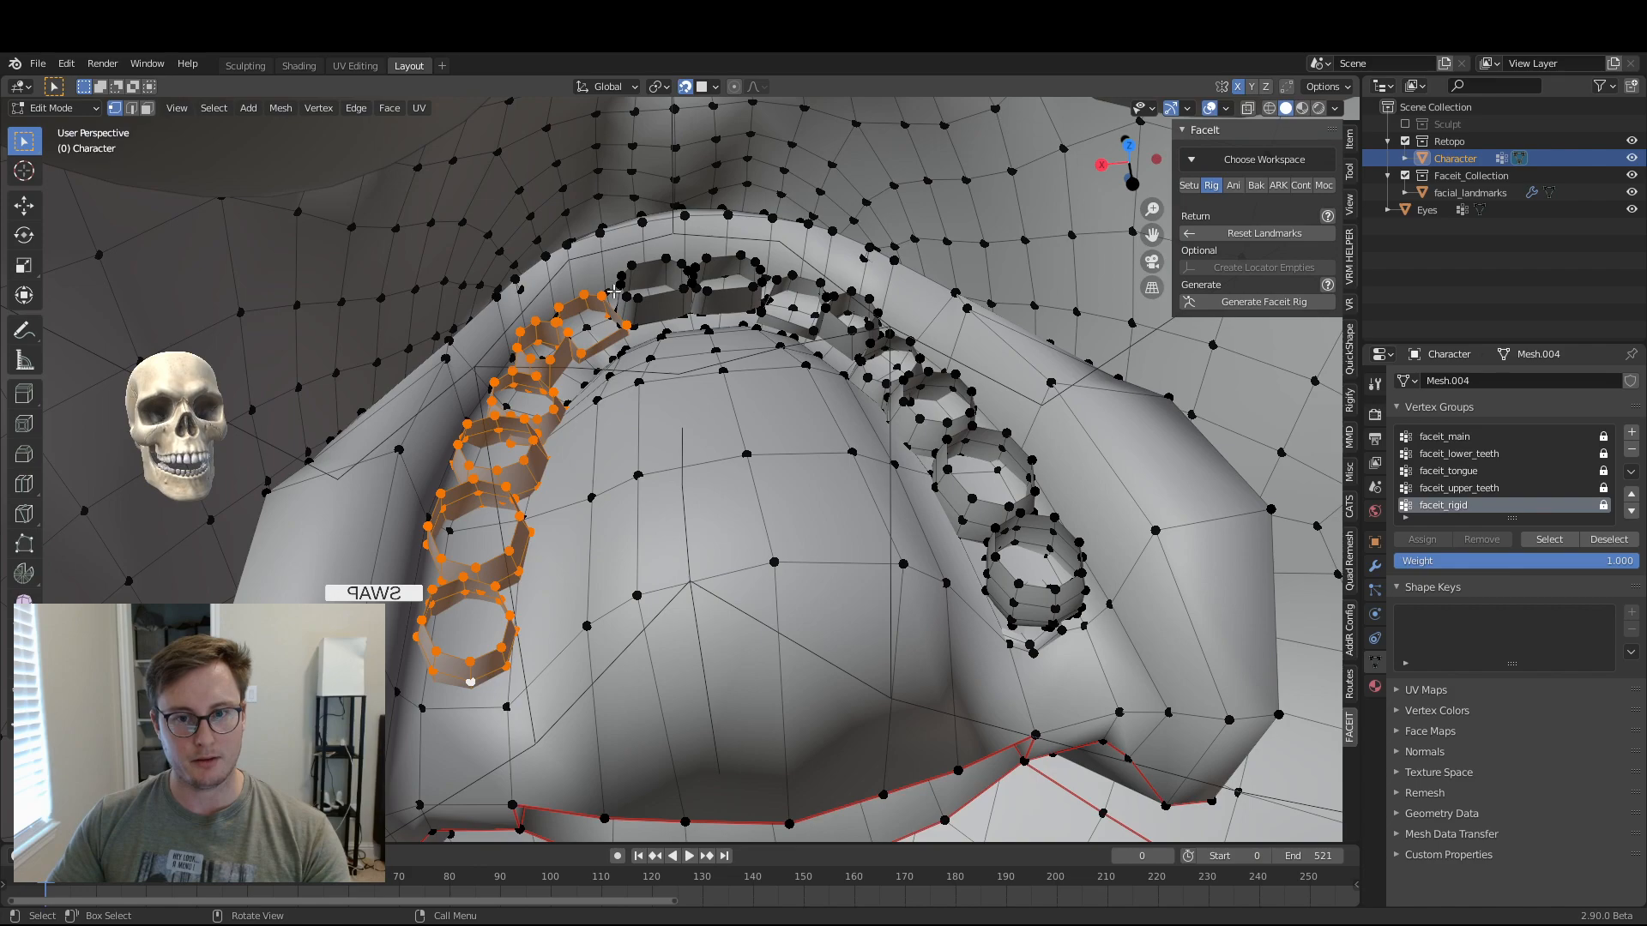
{"action": "key", "text": "l"}
{"action": "key", "text": "l"}
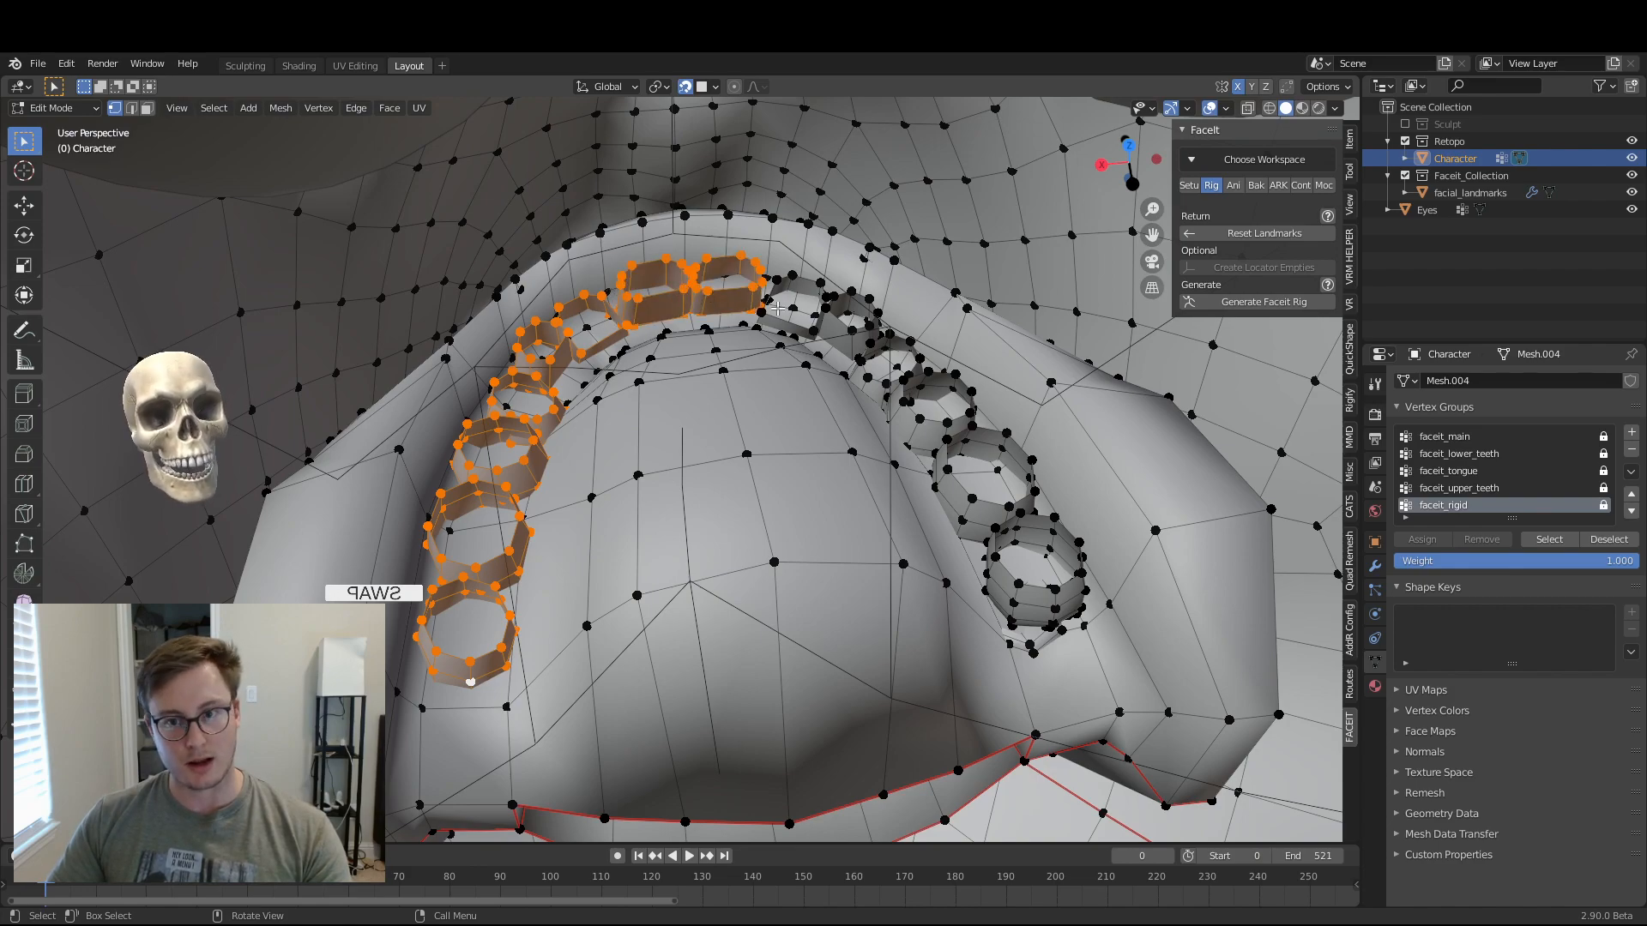
{"action": "key", "text": "l"}
{"action": "middle_click_drag", "start_coordinate": [849, 316], "coordinate": [868, 322]}
{"action": "key", "text": "l"}
{"action": "key", "text": "l"}
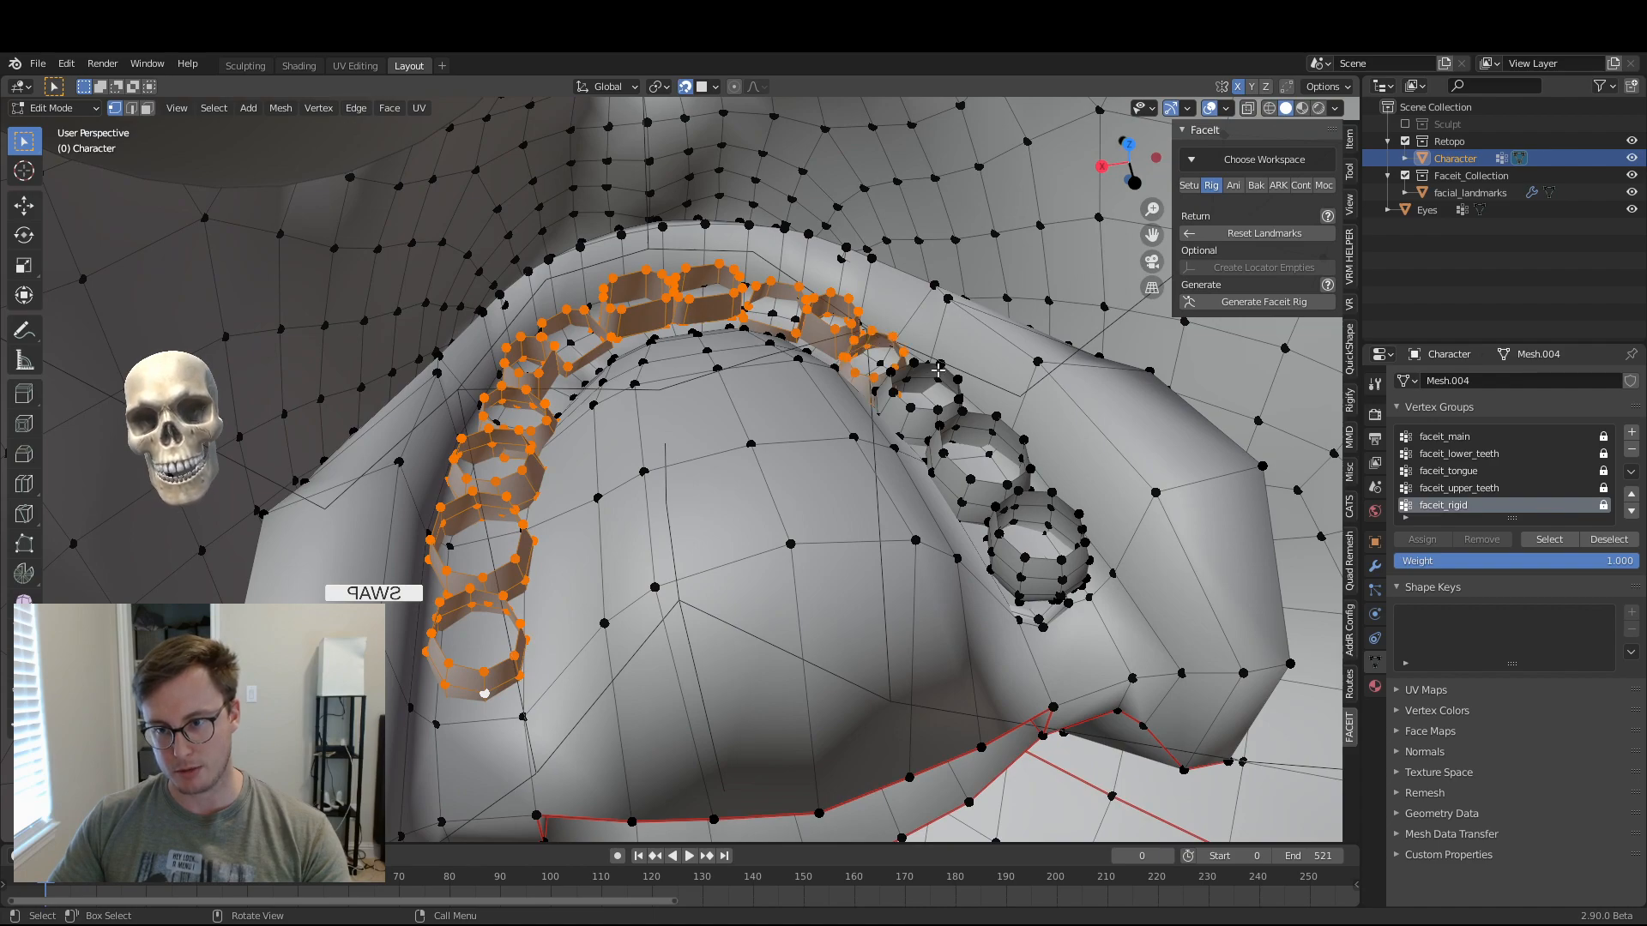
{"action": "key", "text": "l"}
{"action": "key", "text": "l"}
{"action": "key", "text": "l"}
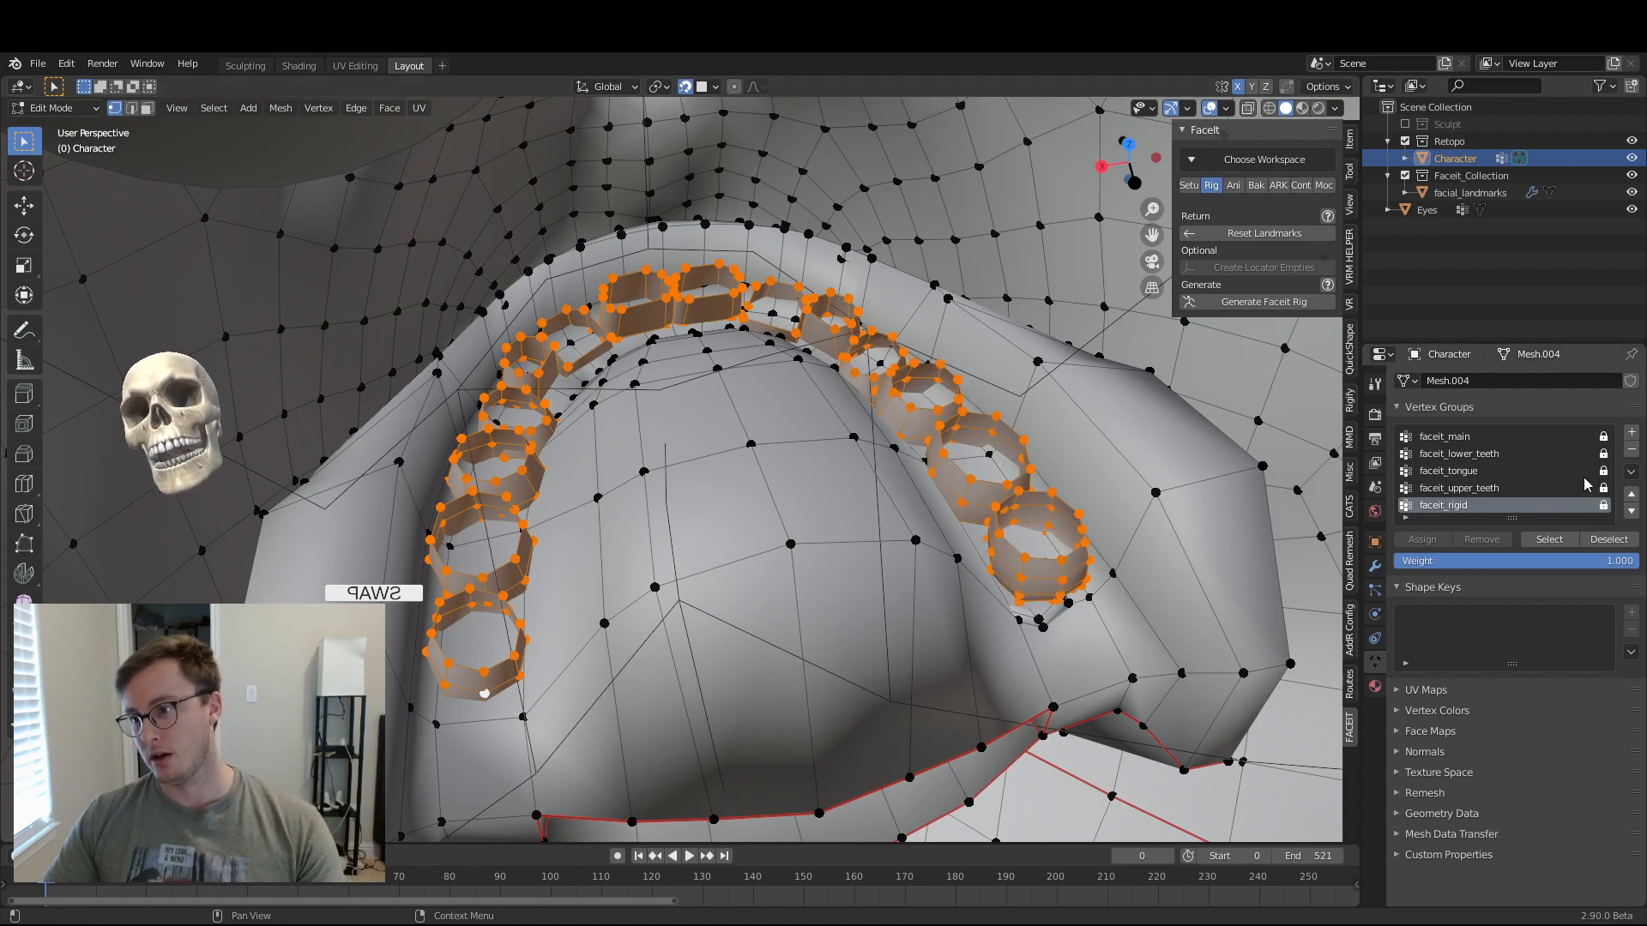
- Make faceit_upper_teeth and faceit_lower_teeth the active vertex group in turn, locking each one again after it is unlocked
{"action": "left_click", "coordinate": [1485, 489]}
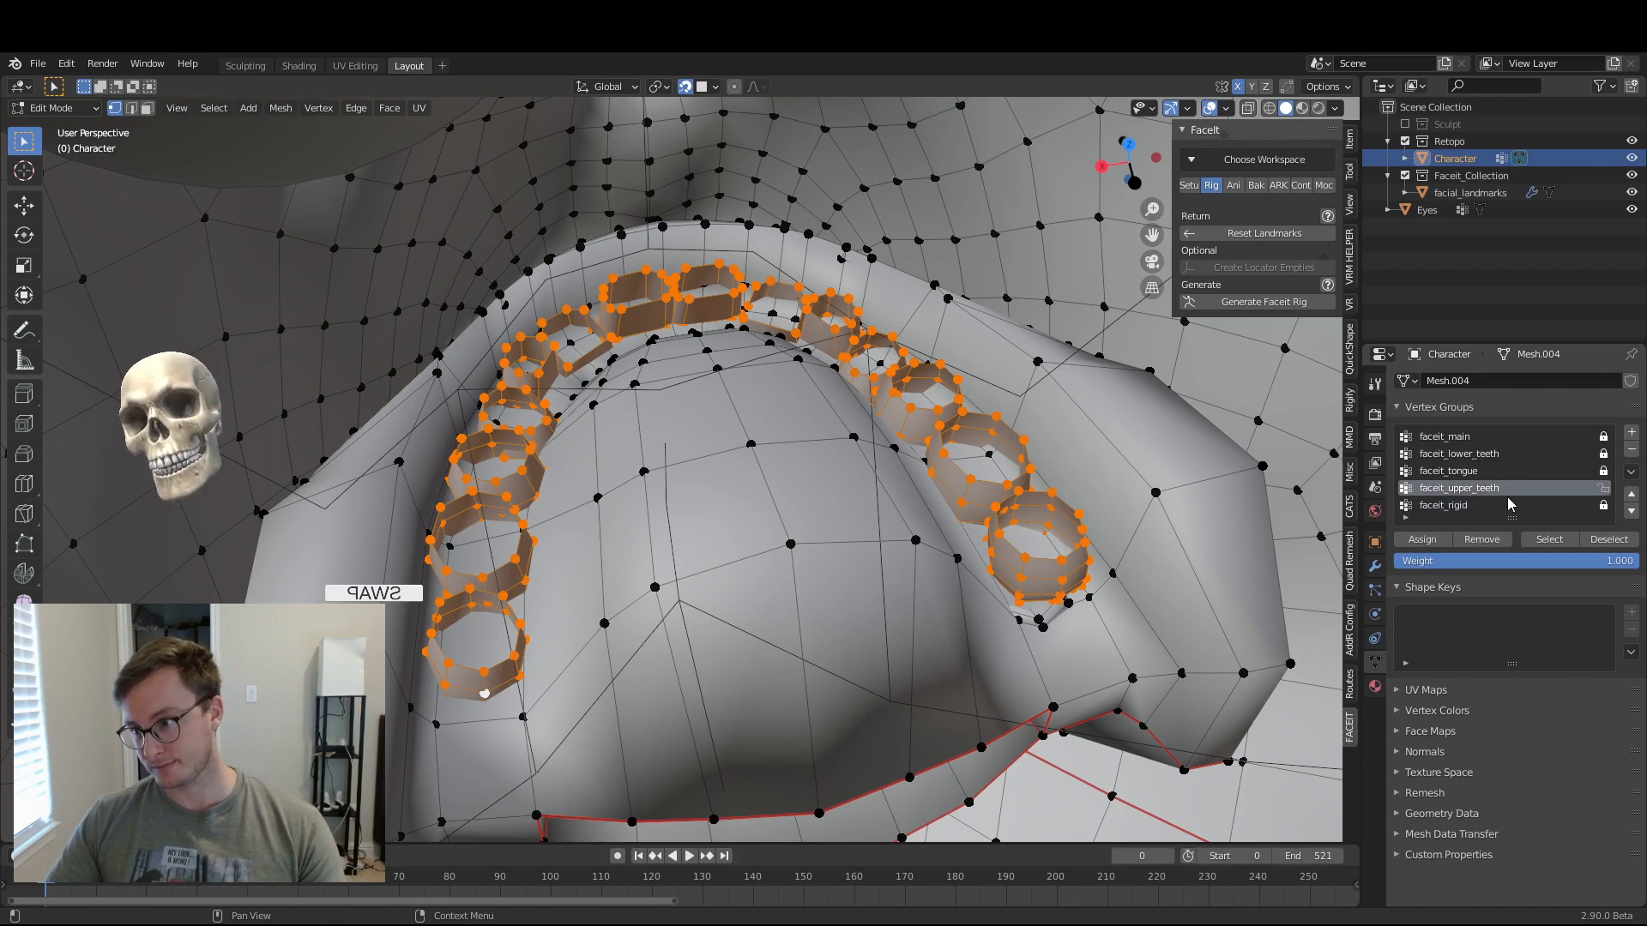
{"action": "left_click", "coordinate": [1605, 488]}
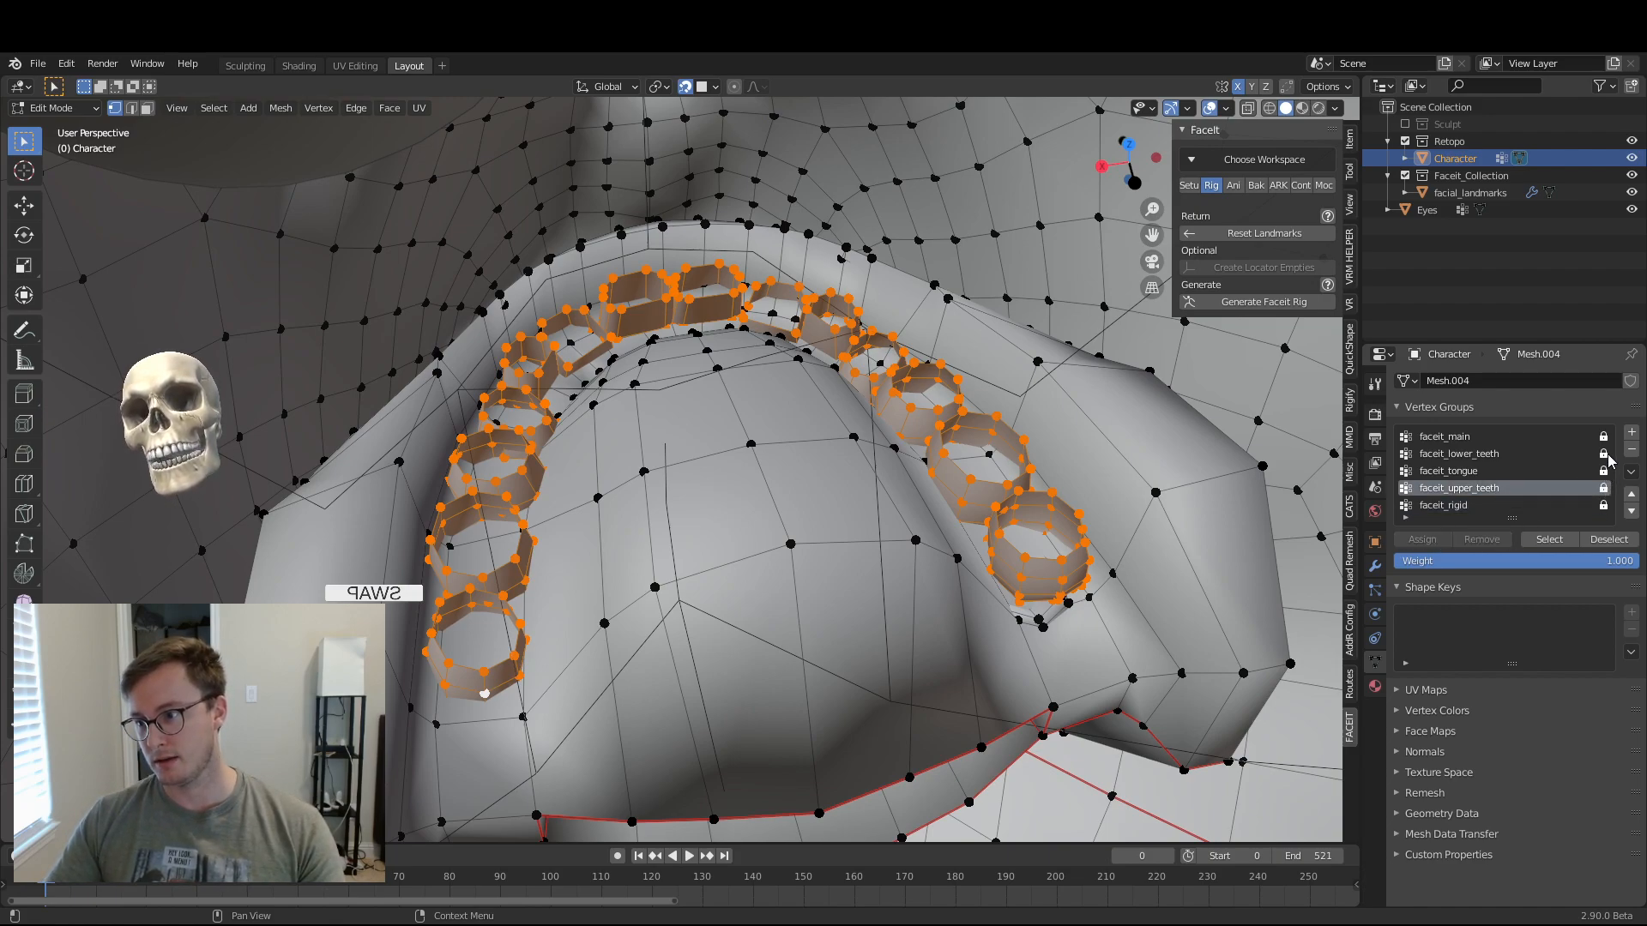
{"action": "left_click", "coordinate": [1526, 455]}
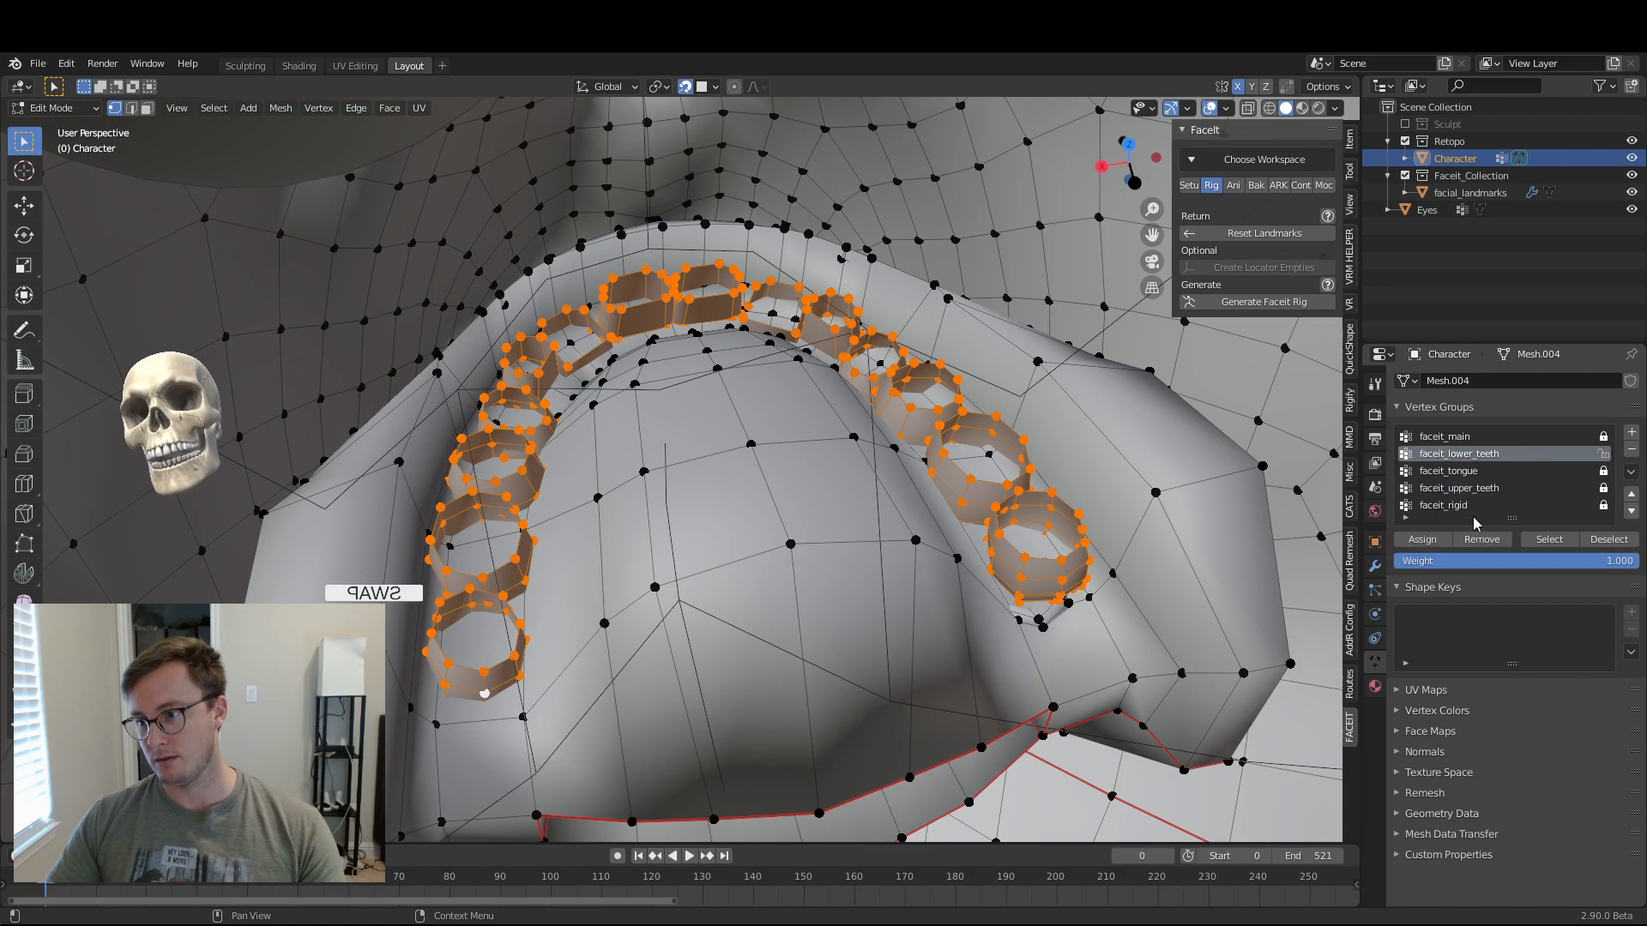
{"action": "left_click", "coordinate": [1603, 453]}
- Return the character to Object Mode and save the file
{"action": "key", "text": "Tab"}
{"action": "scroll", "coordinate": [900, 470], "scroll_direction": "down", "scroll_amount": 10}
{"action": "key", "text": "ctrl+s"}
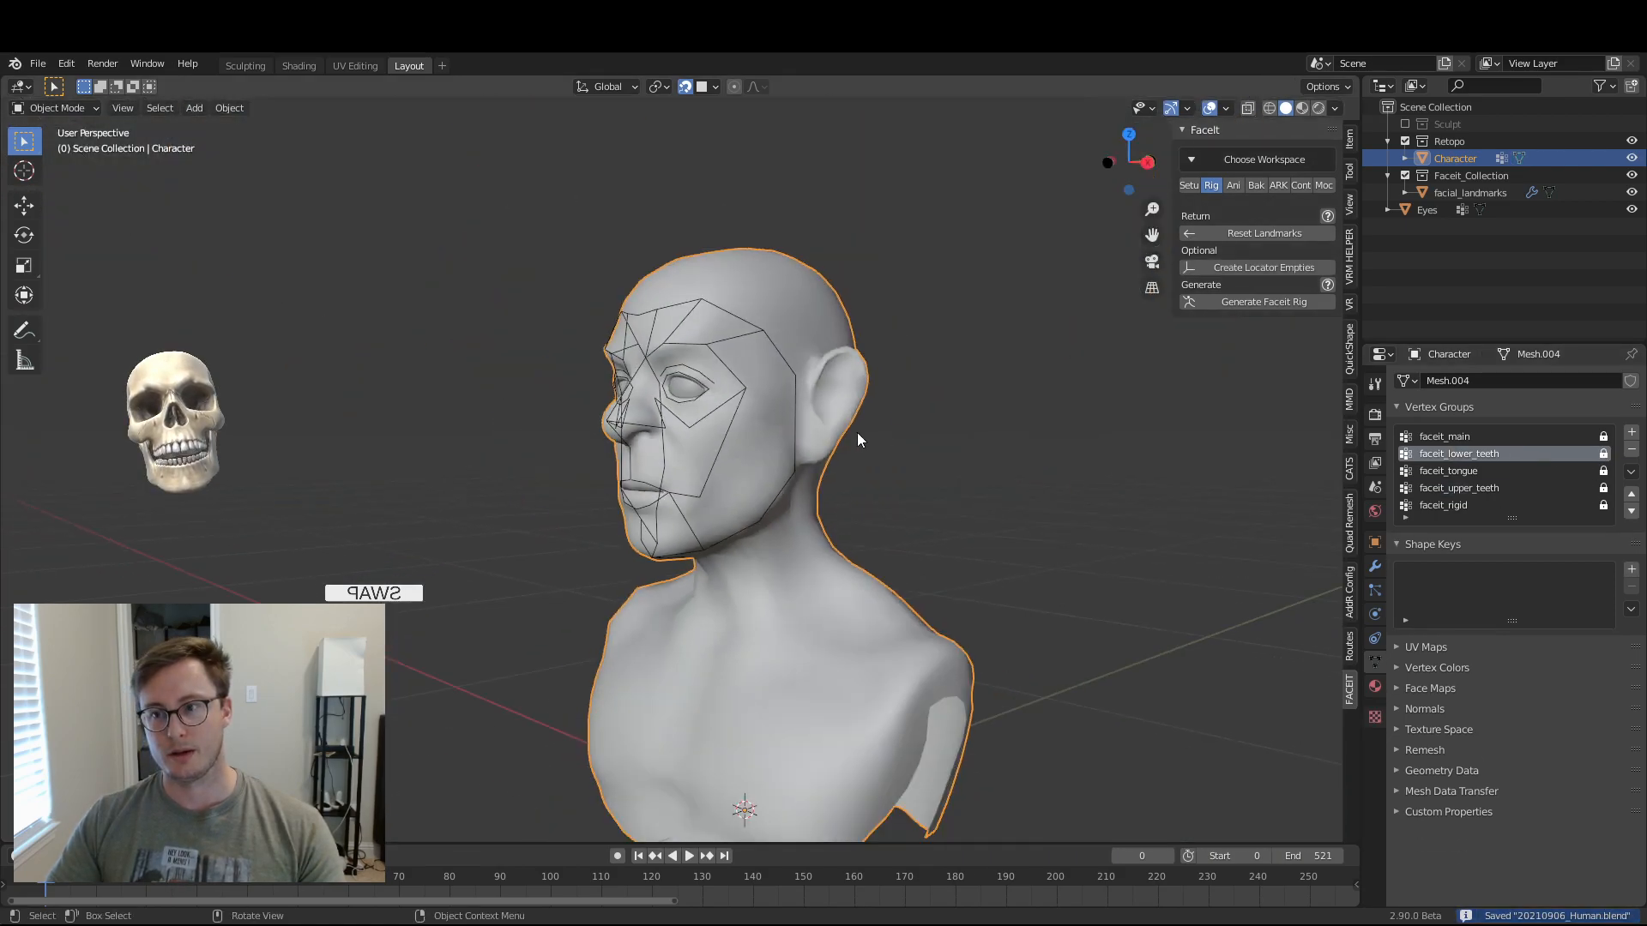
- Generate the Faceit rig from the facial landmarks and bind it with Scale Geometry enabled at 100
{"action": "middle_click_drag", "start_coordinate": [881, 440], "coordinate": [950, 409]}
{"action": "scroll", "coordinate": [953, 413], "scroll_direction": "up", "scroll_amount": 4}
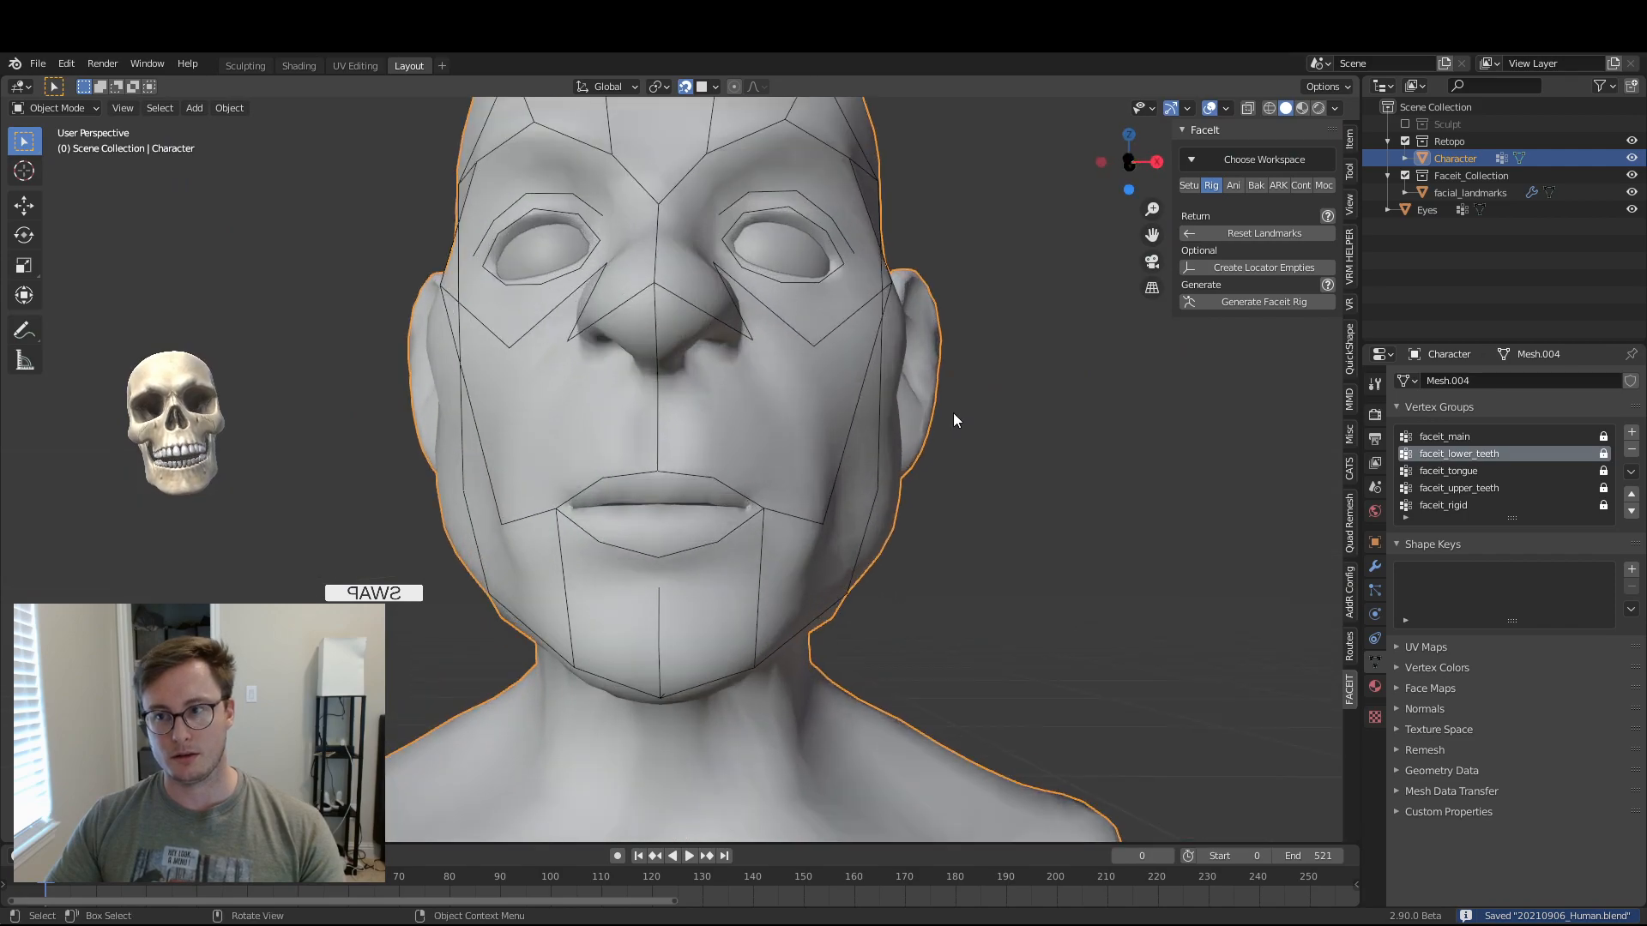
{"action": "left_click", "coordinate": [1242, 301]}
{"action": "left_click", "coordinate": [1263, 266]}
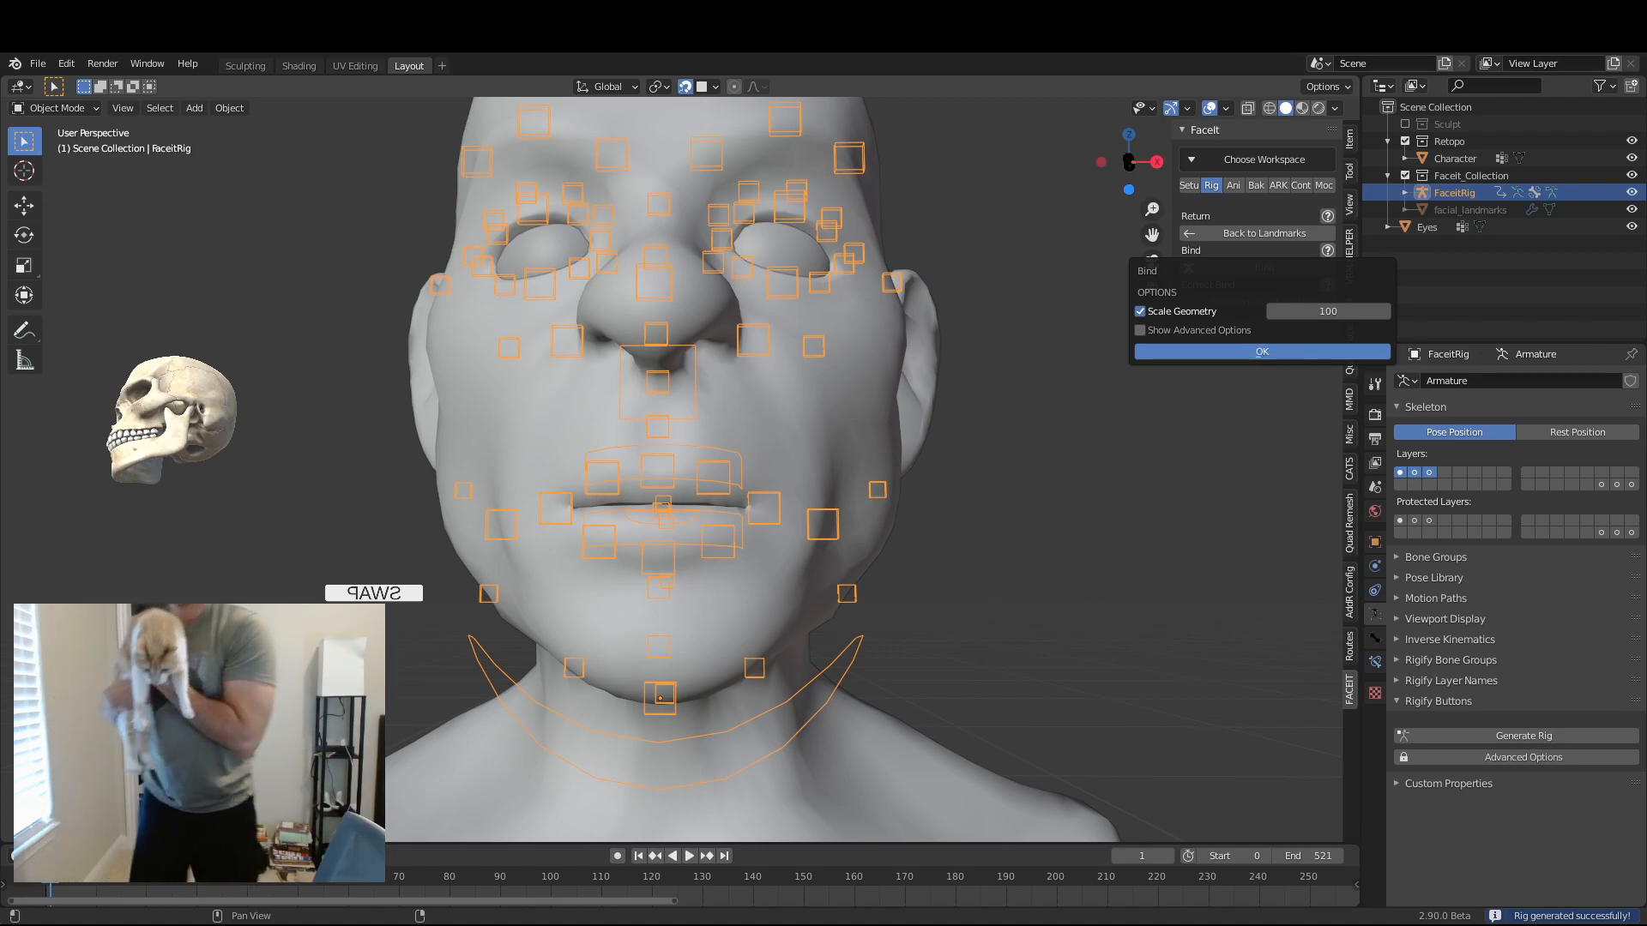
{"action": "left_click", "coordinate": [1256, 352]}
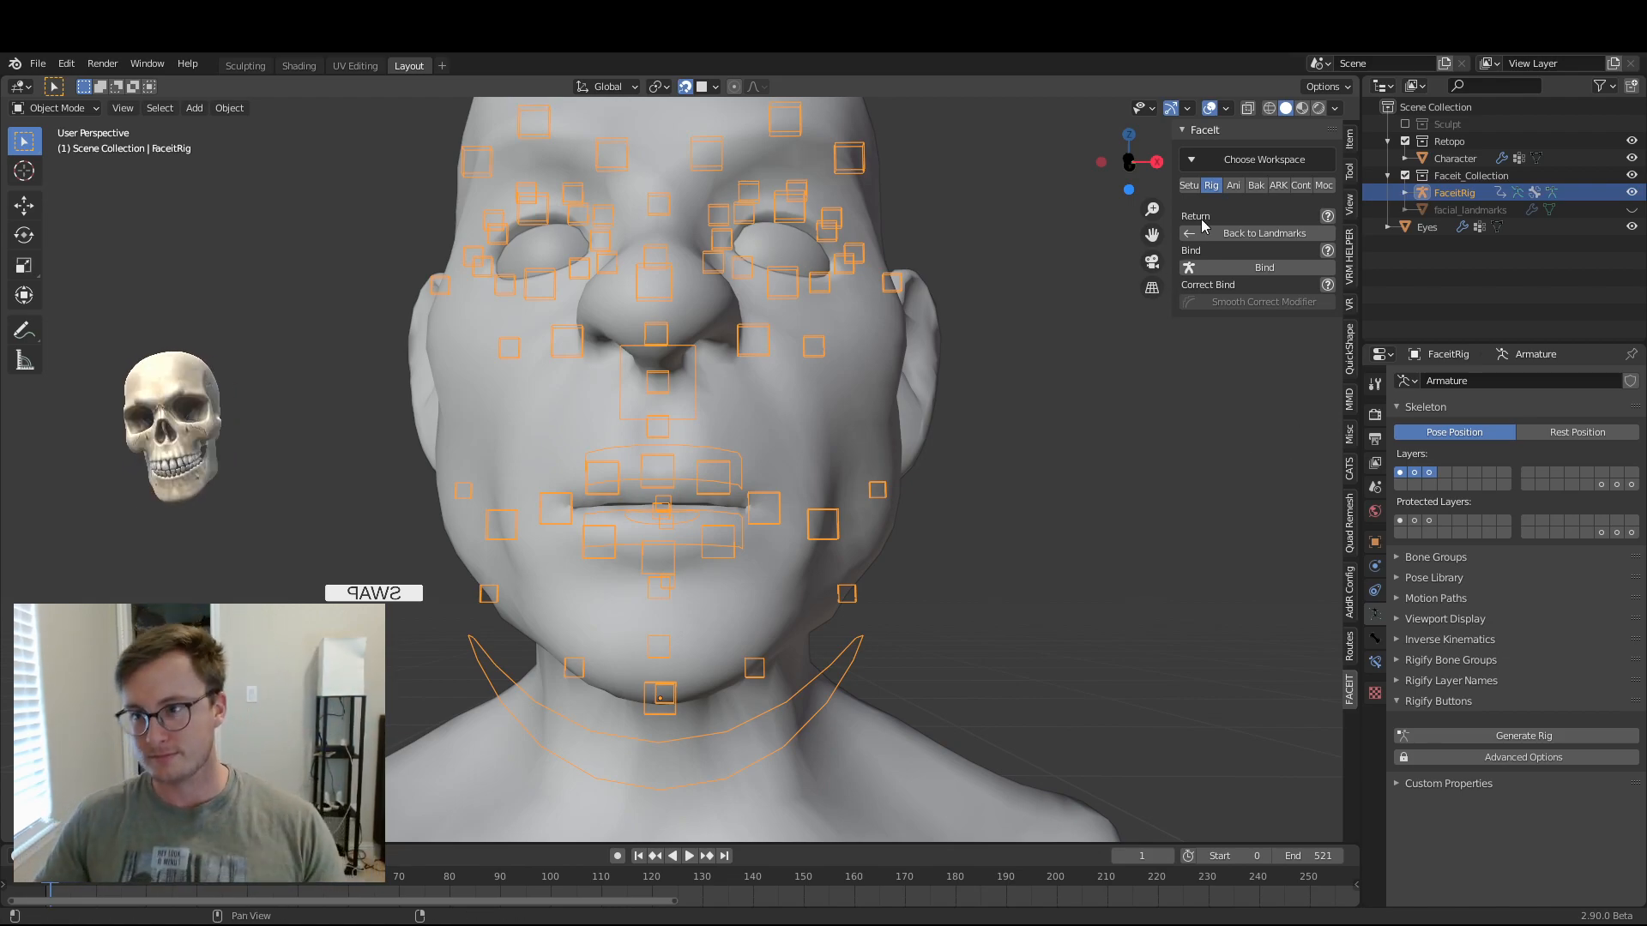
- Load the ARKit Faceit expressions using Auto Scale, XYZ, Scale Eye Dimensions and the Overwrite append method
{"action": "left_click", "coordinate": [1232, 185]}
{"action": "left_click", "coordinate": [1240, 269]}
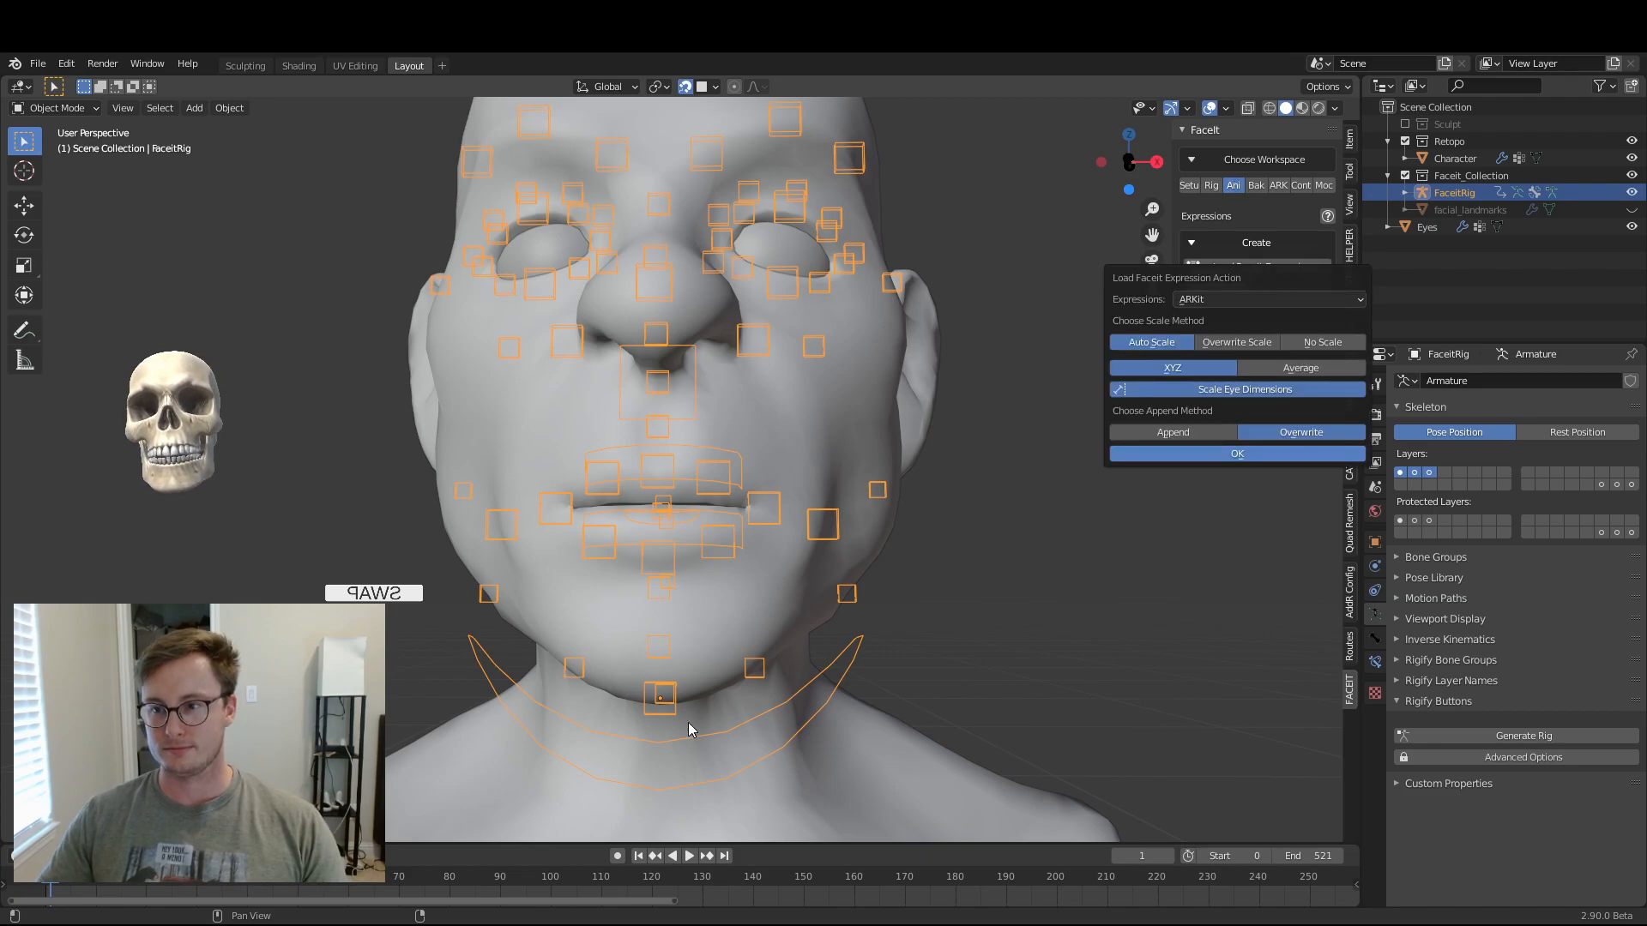
{"action": "left_click", "coordinate": [1166, 455]}
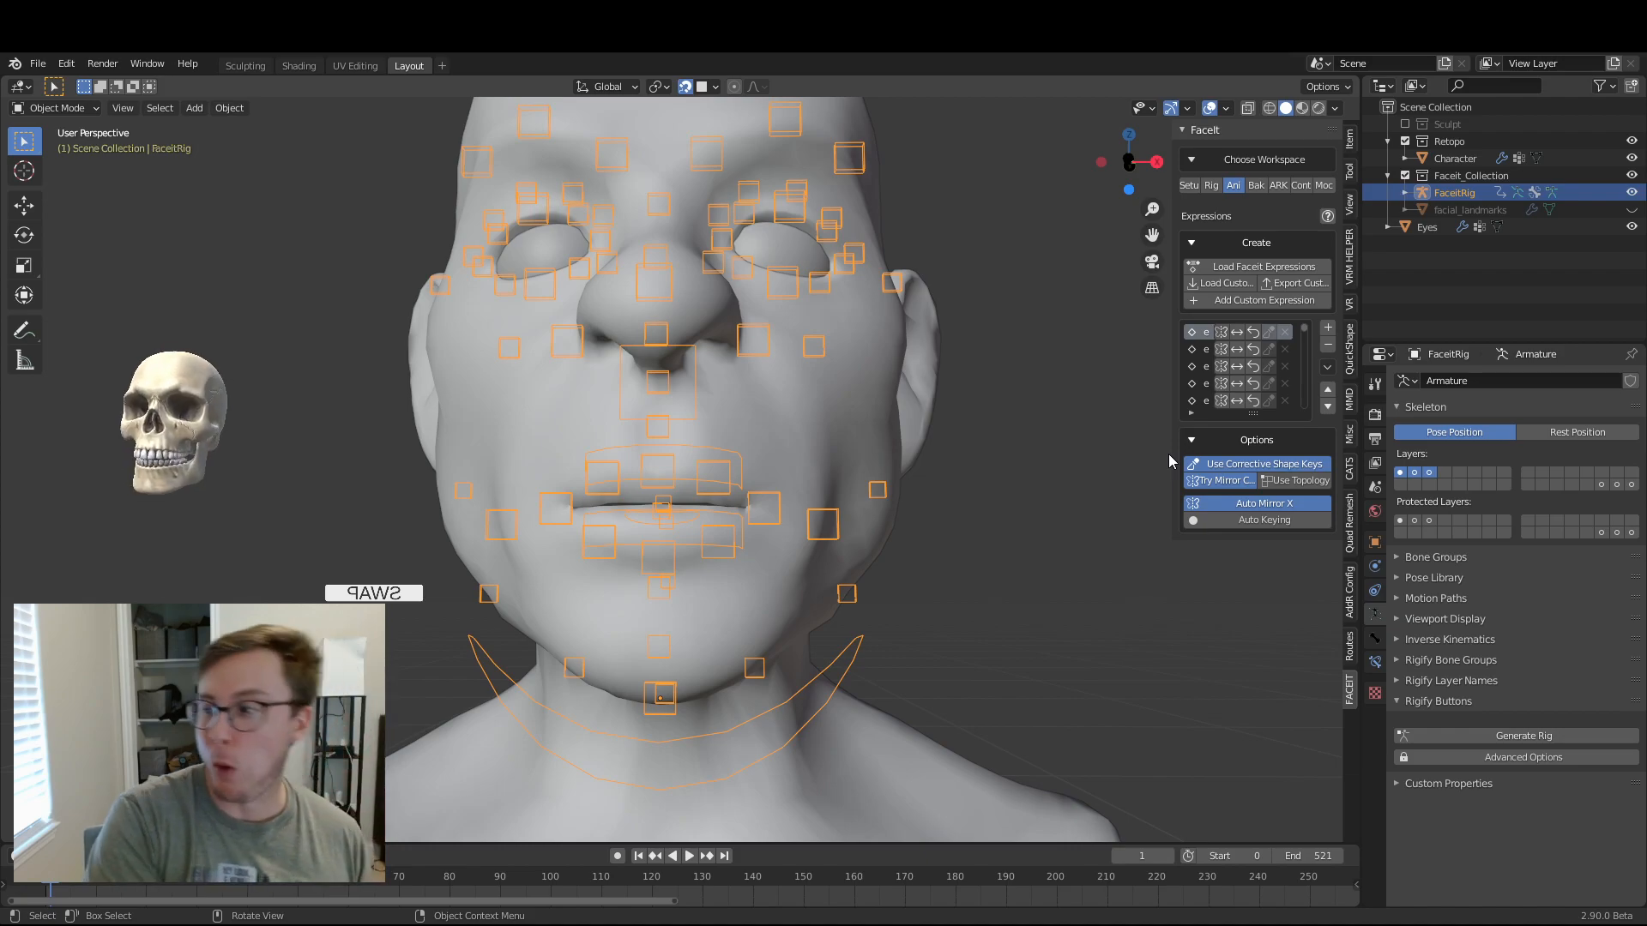
- Play and scrub through the loaded expression animation to check the face deformation, and return to the start frame
{"action": "key", "text": "space"}
{"action": "left_click", "coordinate": [836, 874]}
{"action": "left_click_drag", "start_coordinate": [837, 875], "coordinate": [935, 875]}
{"action": "middle_click_drag", "start_coordinate": [866, 651], "coordinate": [911, 657]}
{"action": "left_click_drag", "start_coordinate": [1087, 875], "coordinate": [1178, 877]}
{"action": "scroll", "coordinate": [866, 588], "scroll_direction": "down", "scroll_amount": 2}
{"action": "middle_click_drag", "start_coordinate": [866, 579], "coordinate": [871, 516]}
{"action": "key", "text": "shift+Left"}
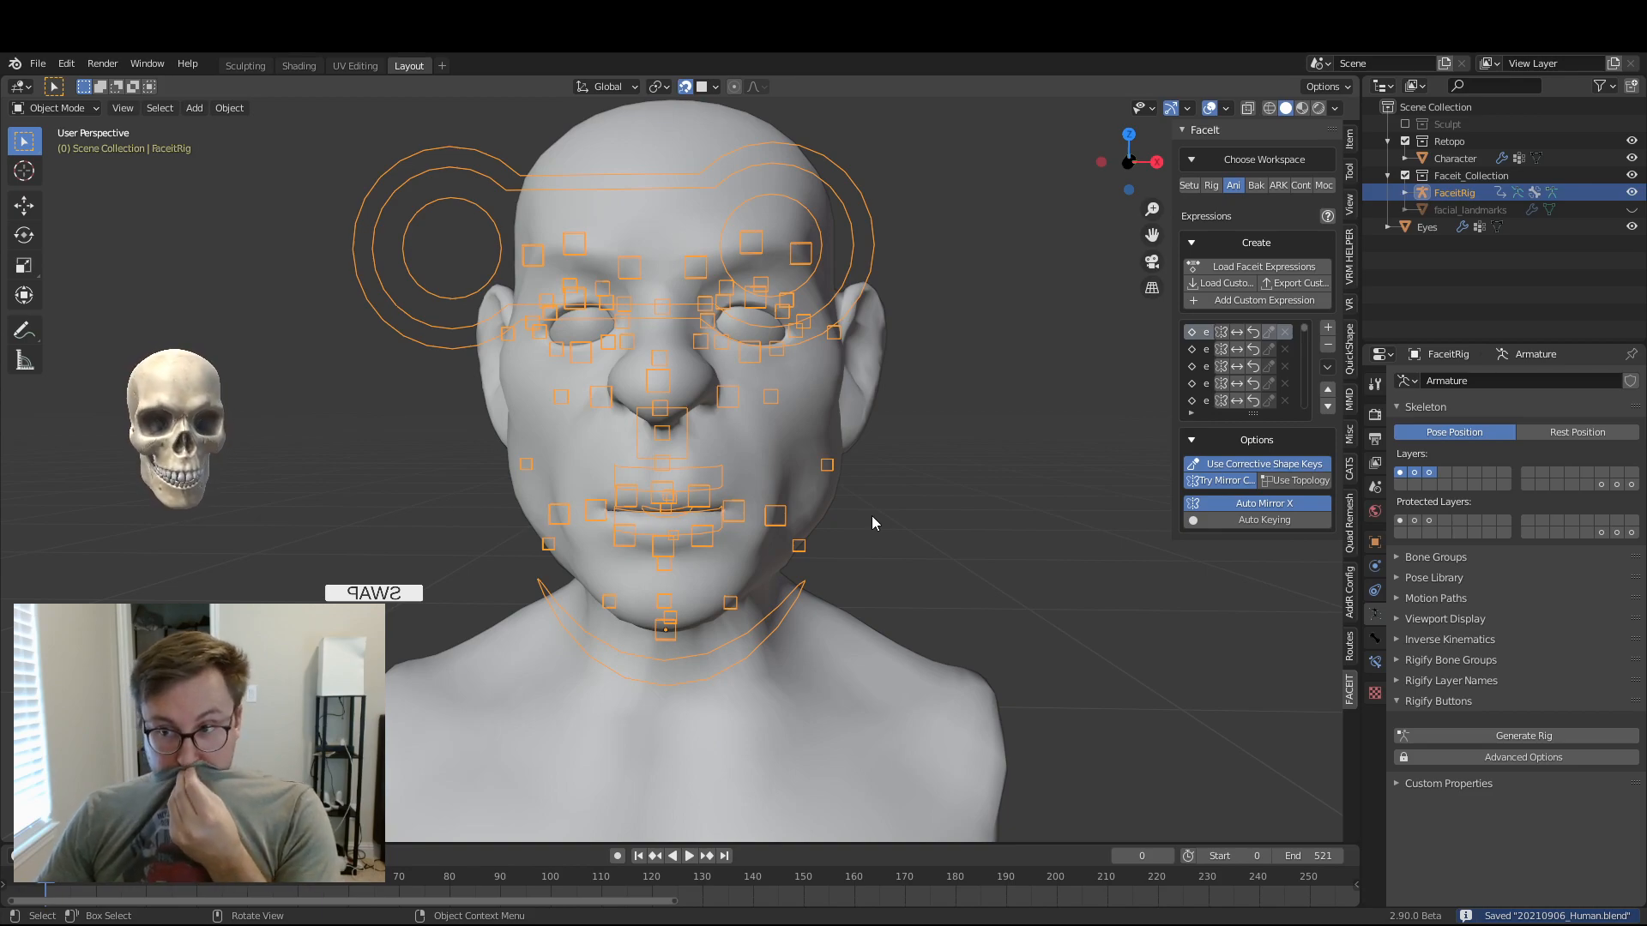
{"action": "scroll", "coordinate": [945, 481], "scroll_direction": "down", "scroll_amount": 4}
{"action": "middle_click_drag", "start_coordinate": [768, 465], "coordinate": [822, 502]}
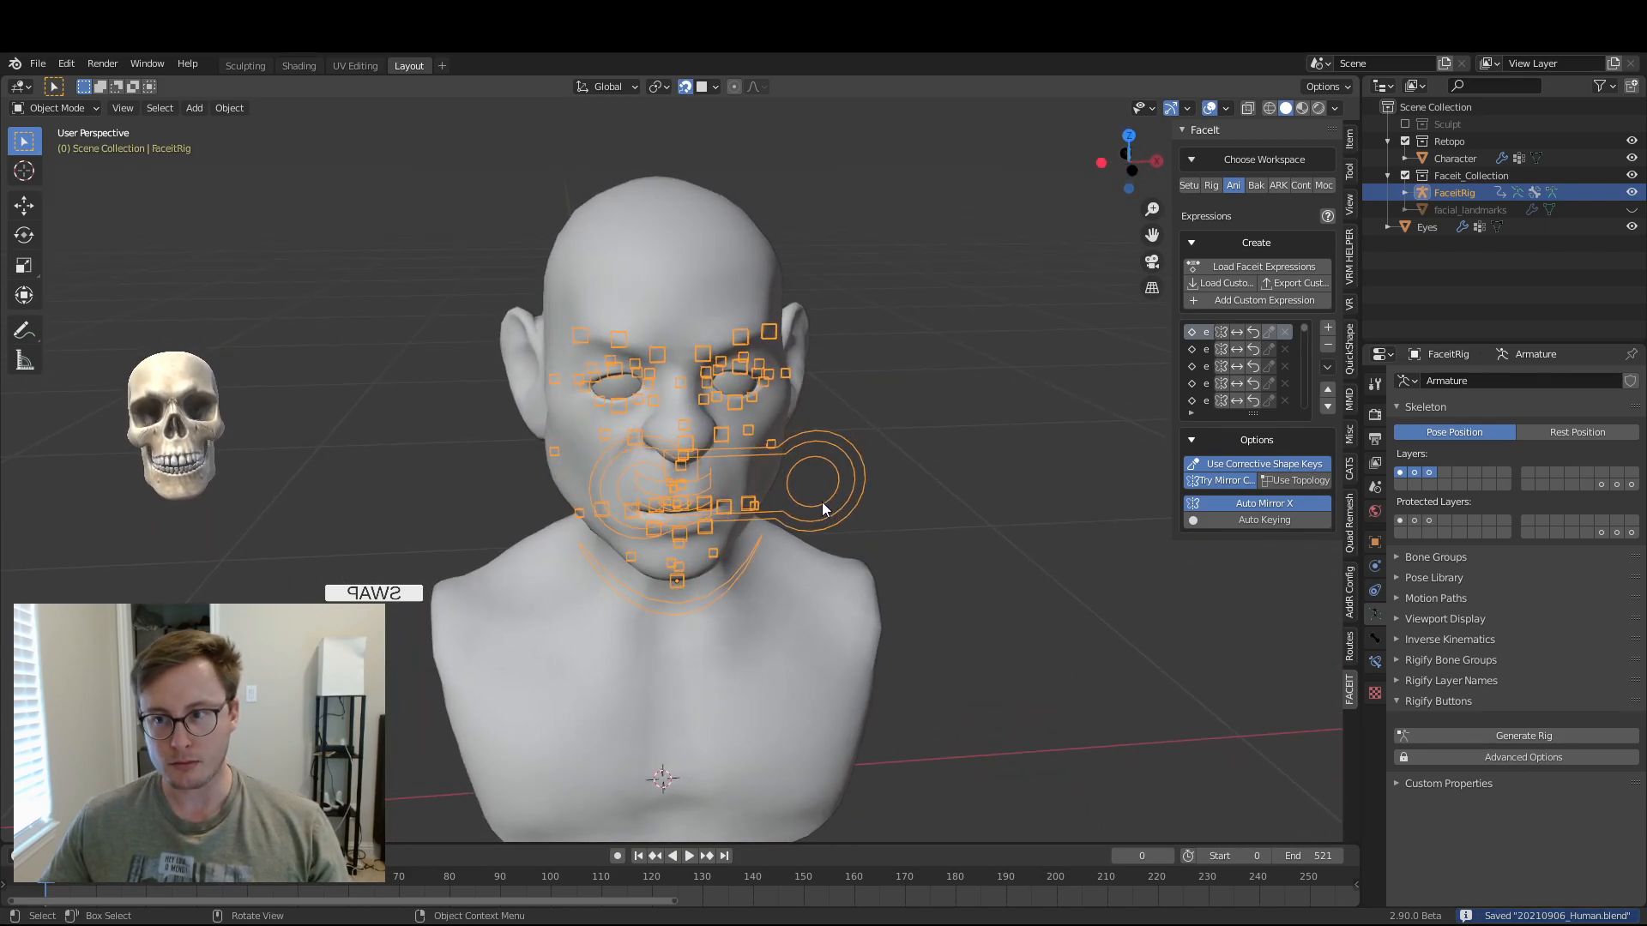
- Switch Faceit to its baking workspace and save the file before baking
{"action": "left_click", "coordinate": [1254, 186]}
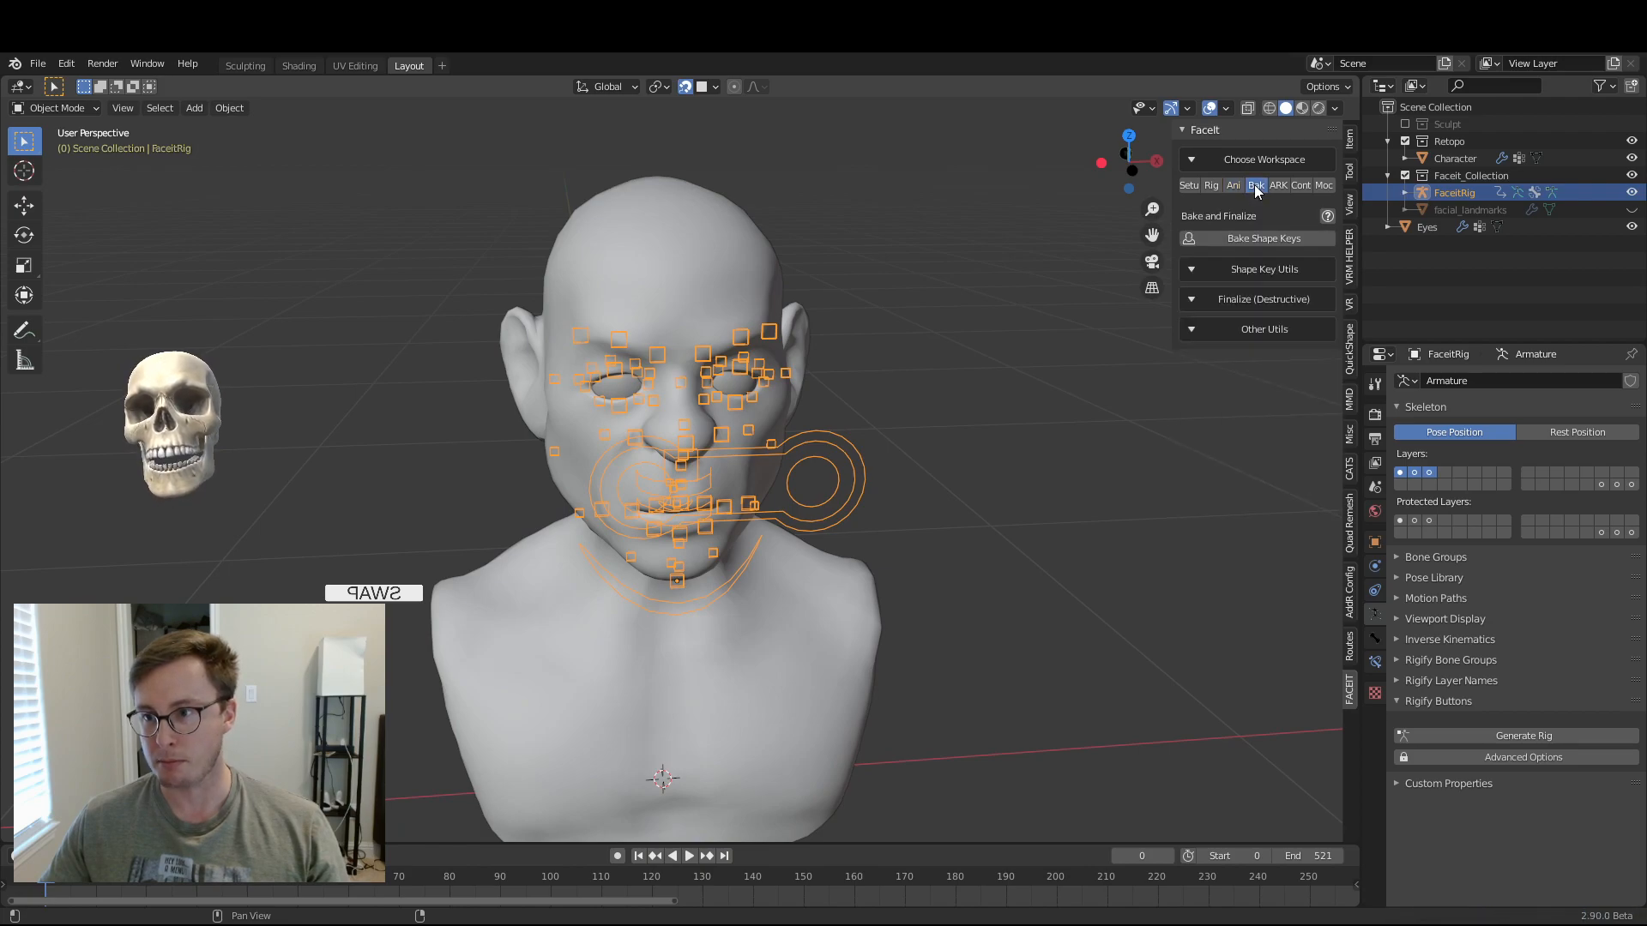
{"action": "middle_click_drag", "start_coordinate": [668, 536], "coordinate": [739, 501]}
{"action": "key", "text": "ctrl+s"}
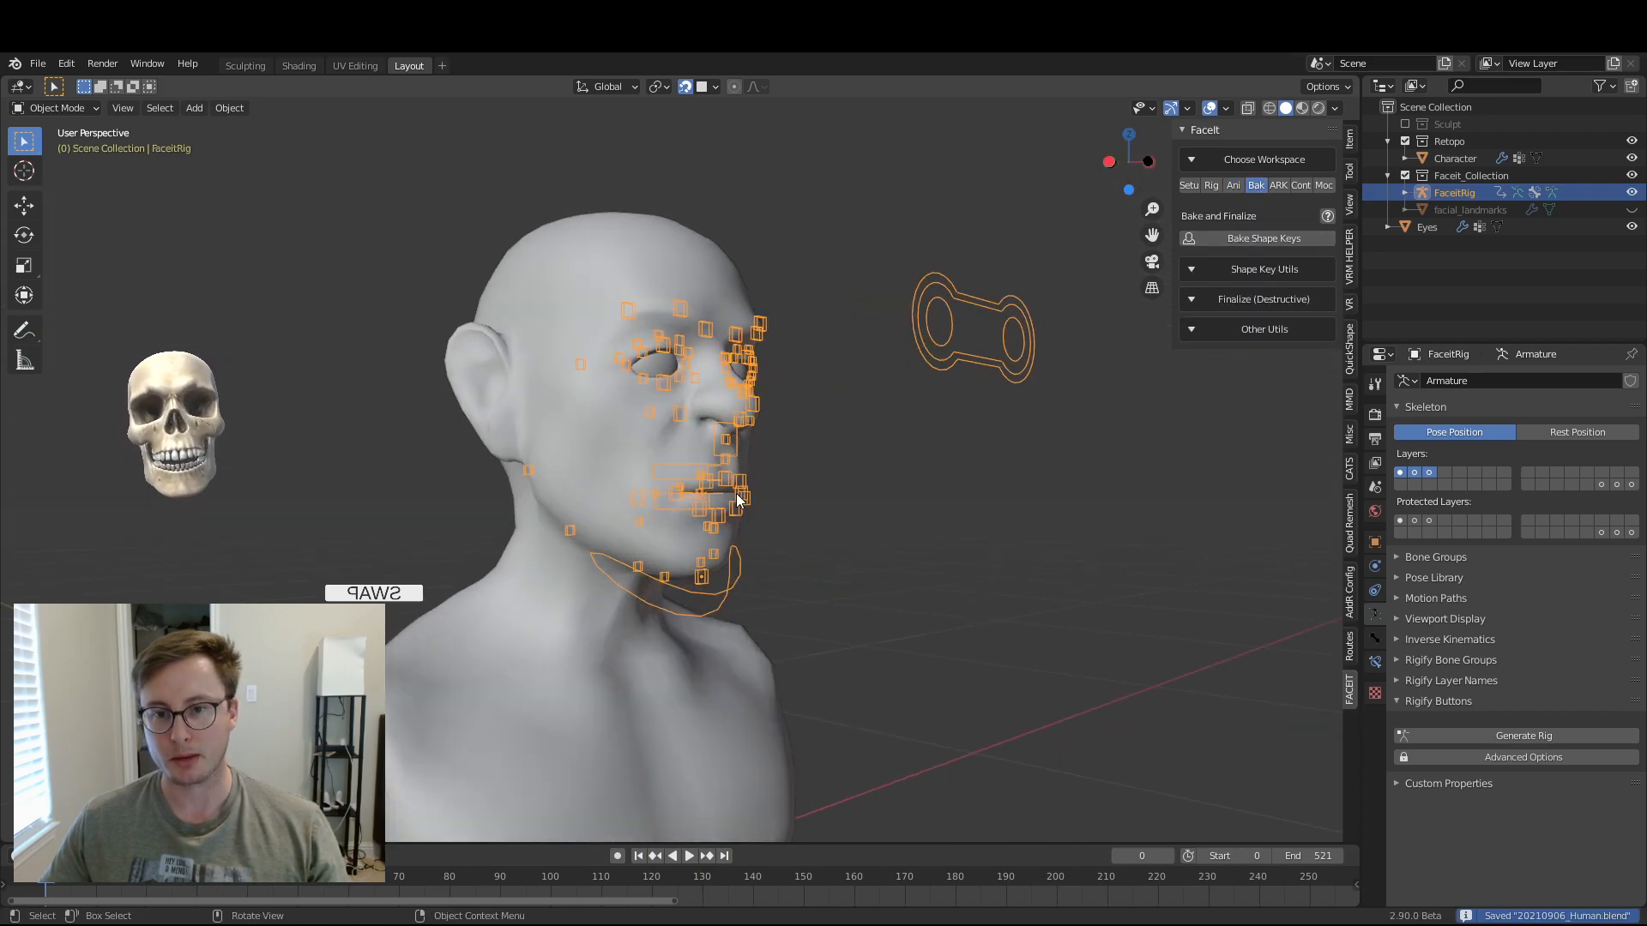
{"action": "left_click", "coordinate": [37, 64]}
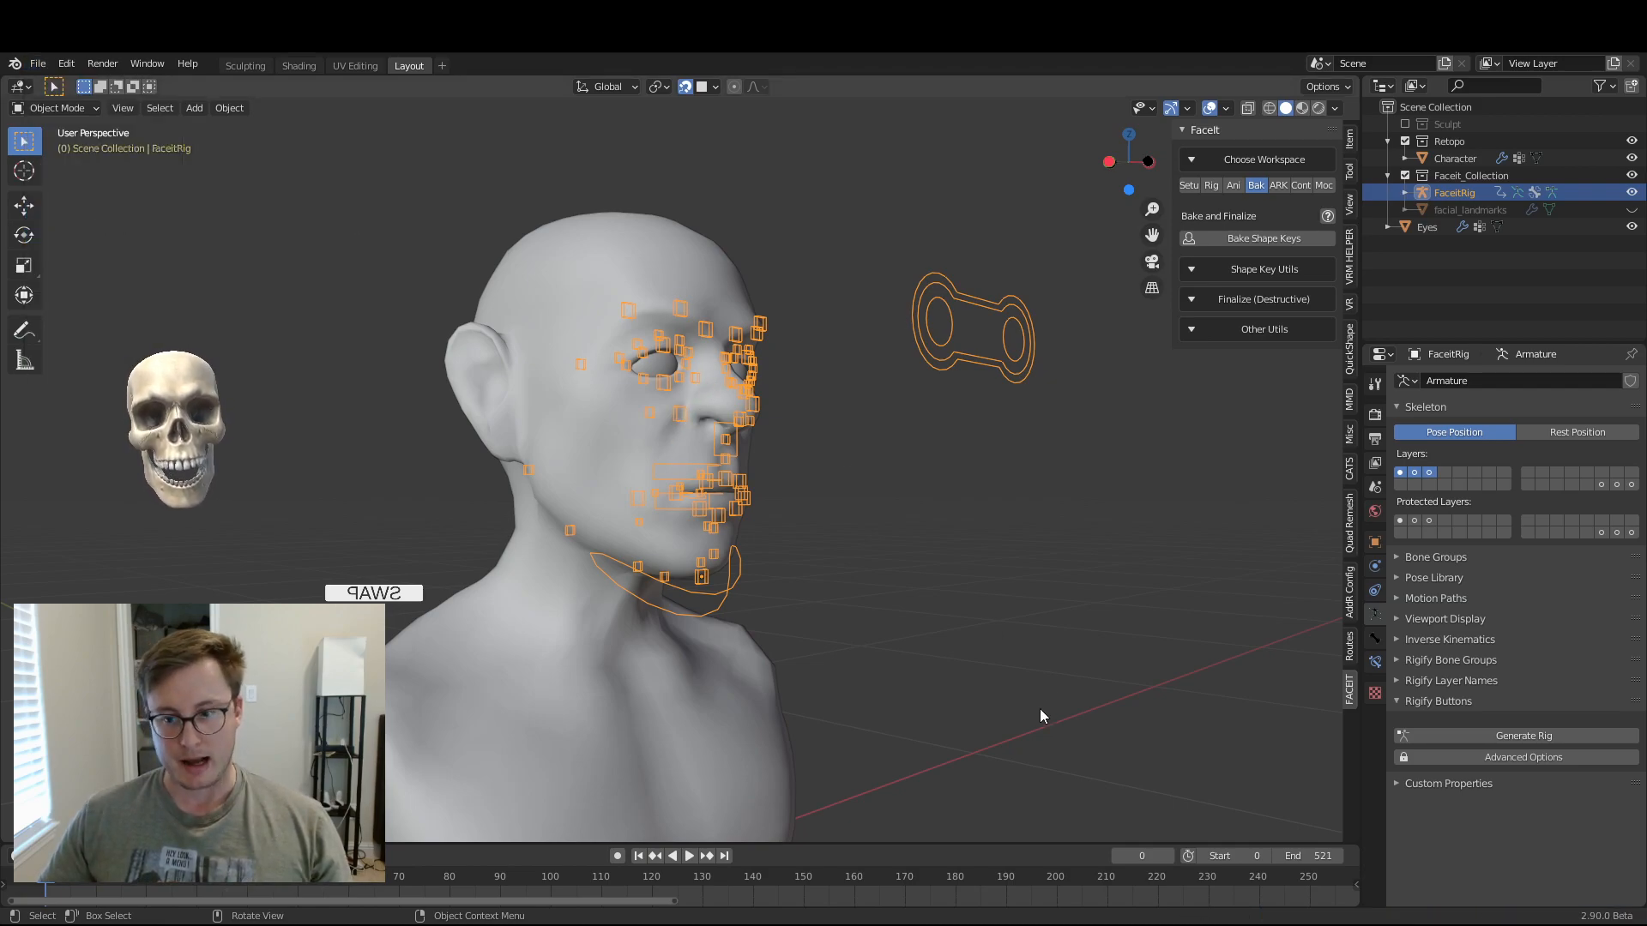
{"action": "left_click", "coordinate": [1052, 744]}
{"action": "key", "text": "ctrl+s"}
{"action": "middle_click_drag", "start_coordinate": [863, 542], "coordinate": [866, 459]}
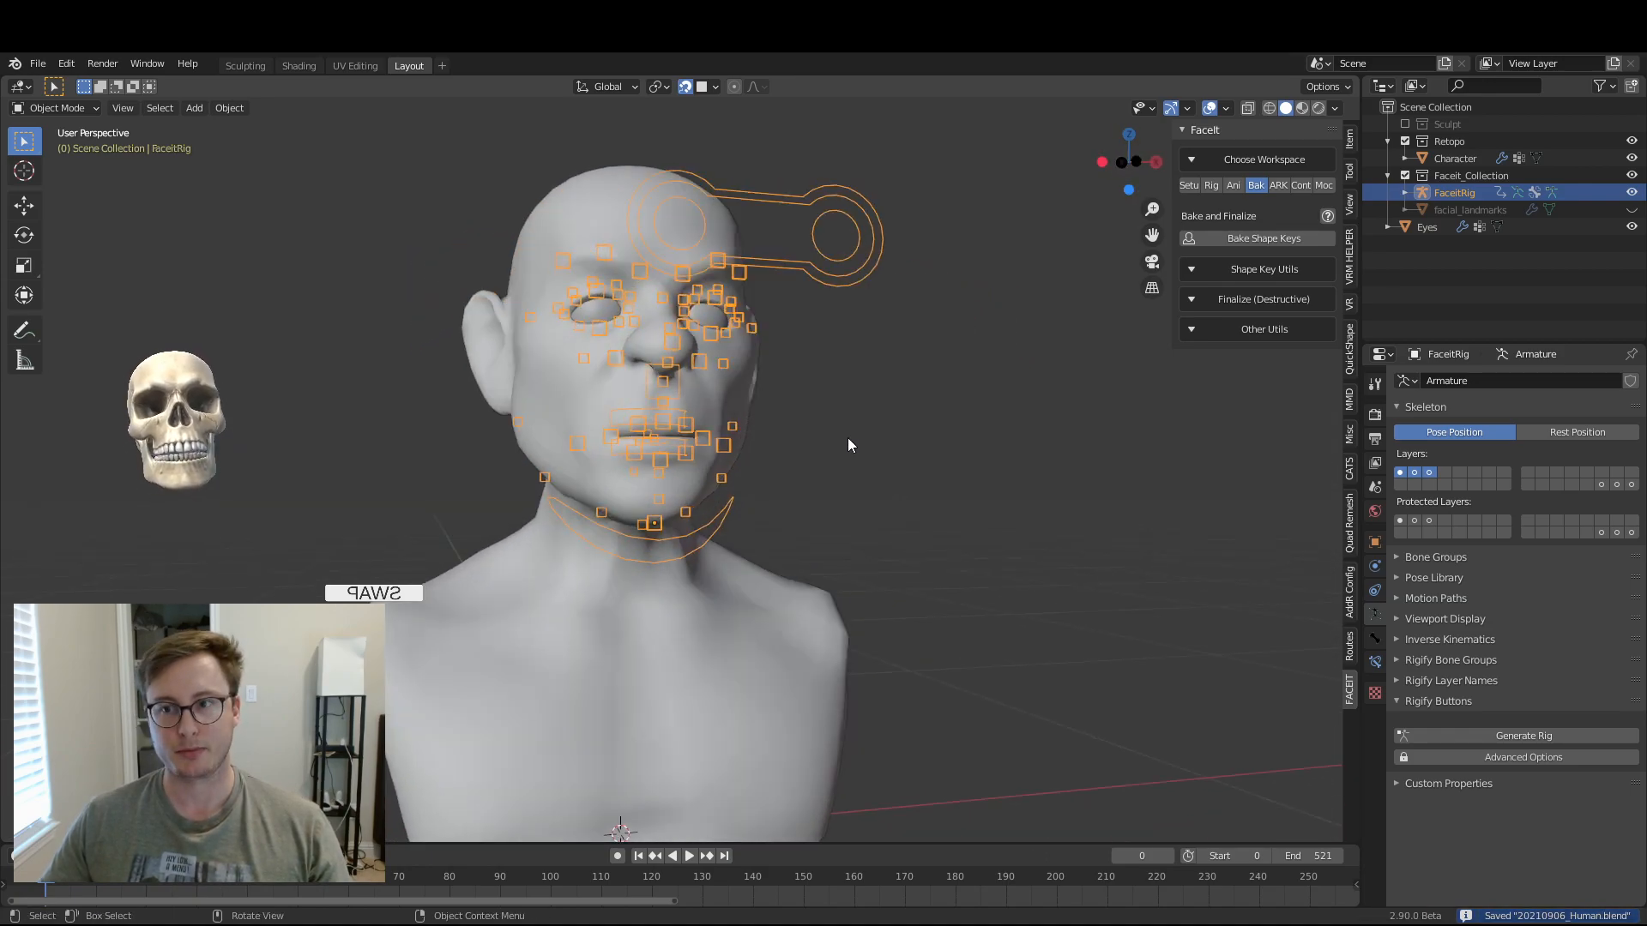
- Bake the shape keys with corrective shape keys, test action generation, MouthClose regeneration and ARKit shape initialization enabled, and save the file
{"action": "left_click", "coordinate": [1228, 238]}
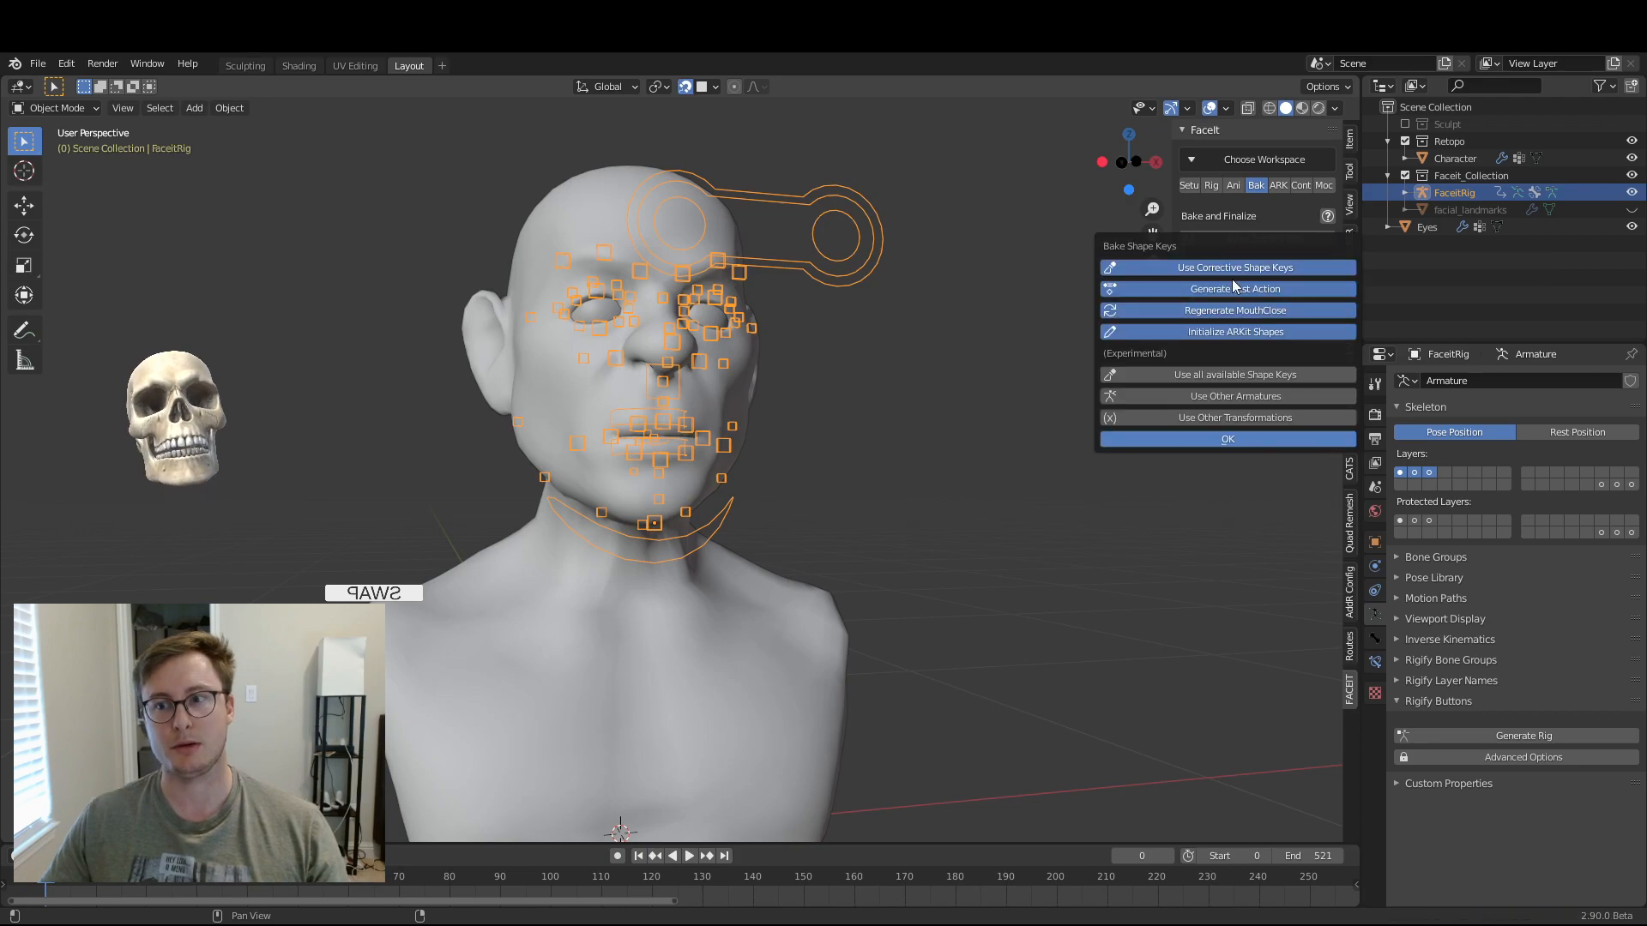
{"action": "left_click", "coordinate": [1206, 439]}
{"action": "middle_click_drag", "start_coordinate": [770, 502], "coordinate": [712, 473]}
{"action": "key", "text": "ctrl+s"}
{"action": "left_click", "coordinate": [705, 471]}
{"action": "middle_click_drag", "start_coordinate": [585, 497], "coordinate": [616, 513]}
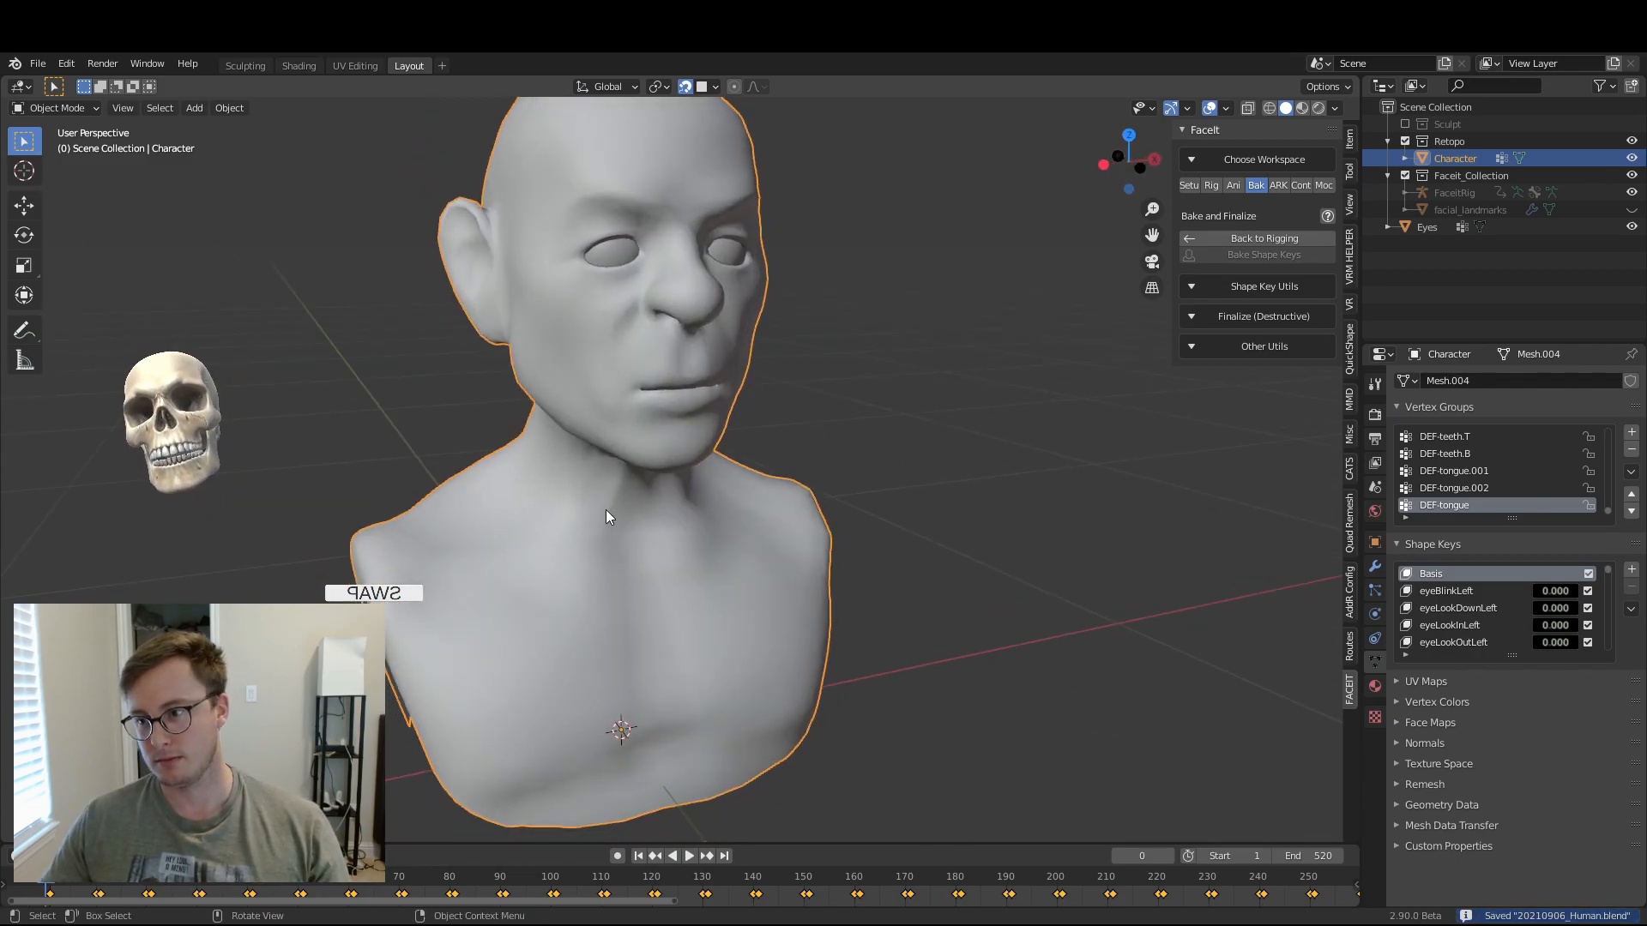
- Add a single-bone armature at the base of the bust and look at it from the front
{"action": "key", "text": "shift+a"}
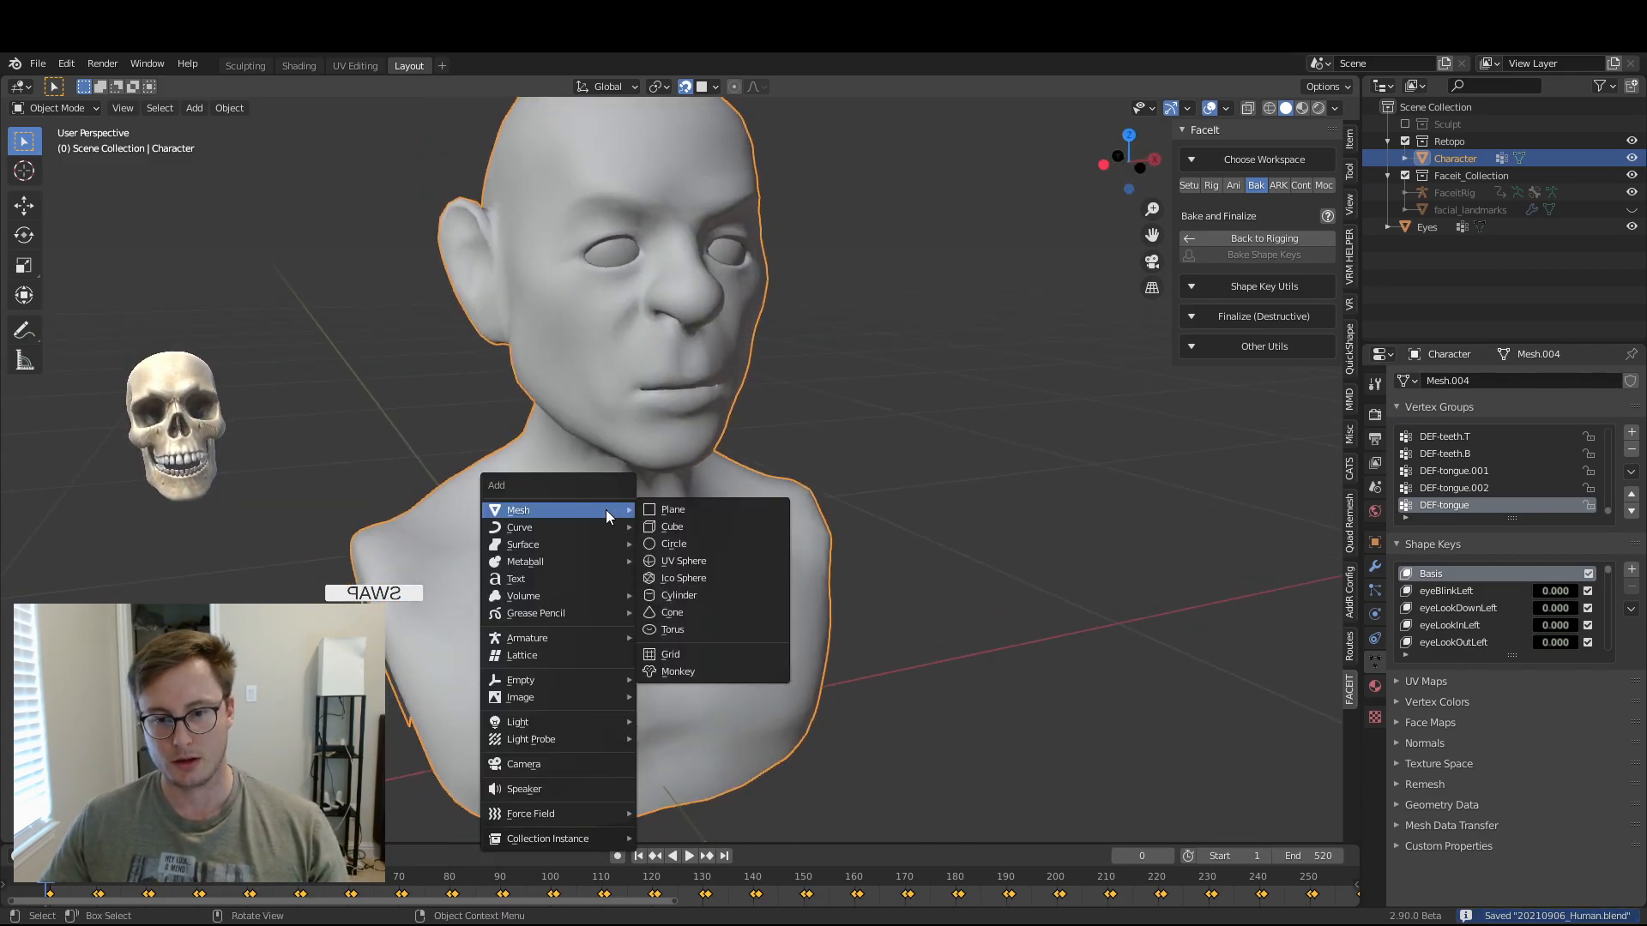
{"action": "mouse_move", "coordinate": [558, 638]}
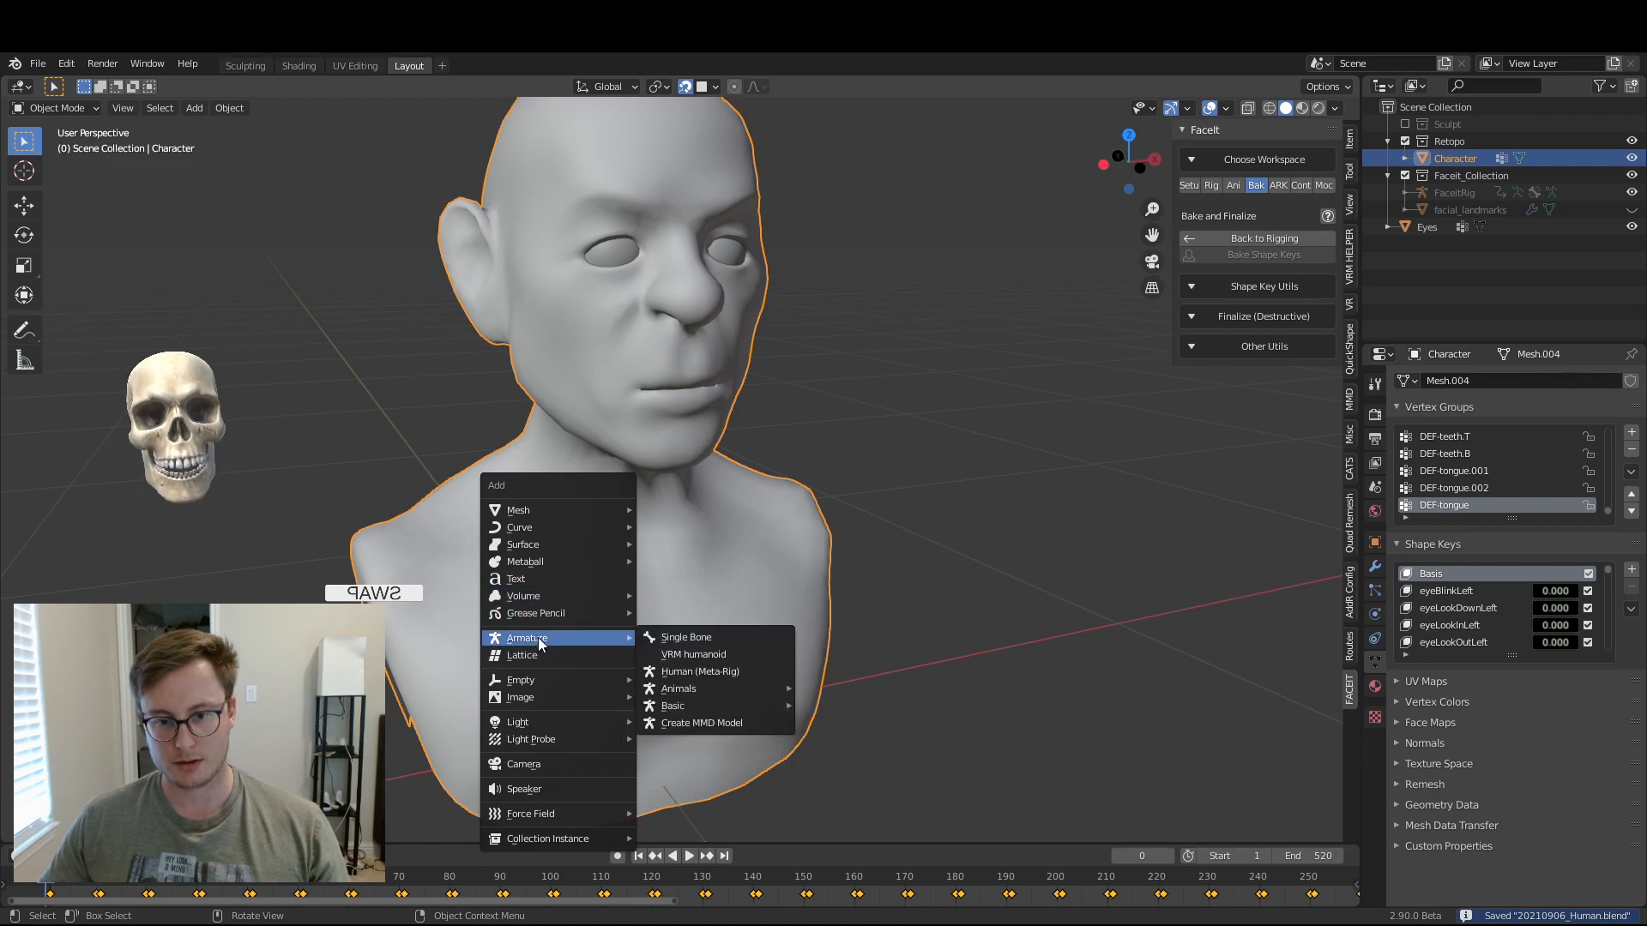
{"action": "left_click", "coordinate": [683, 634]}
{"action": "key", "text": "KP_1"}
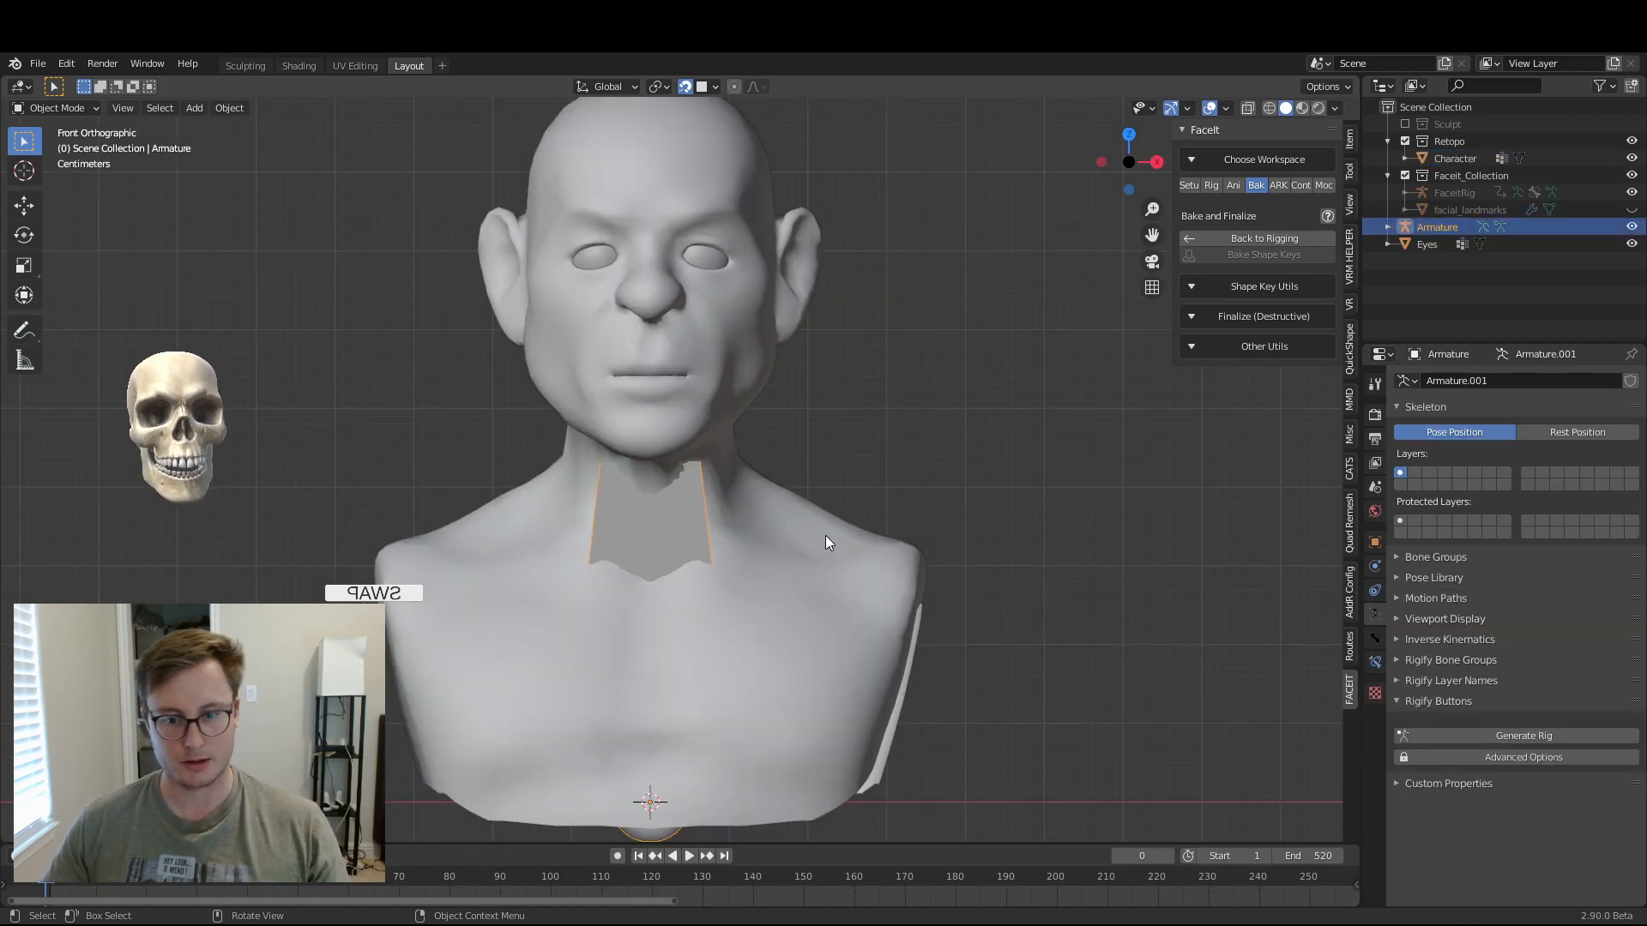
- Switch the viewport to wireframe and set the armature to display In Front of the mesh
{"action": "key", "text": "shift+z"}
{"action": "scroll", "coordinate": [711, 529], "scroll_direction": "up", "scroll_amount": 4}
{"action": "scroll", "coordinate": [710, 529], "scroll_direction": "down", "scroll_amount": 5}
{"action": "scroll", "coordinate": [737, 519], "scroll_direction": "up", "scroll_amount": 2}
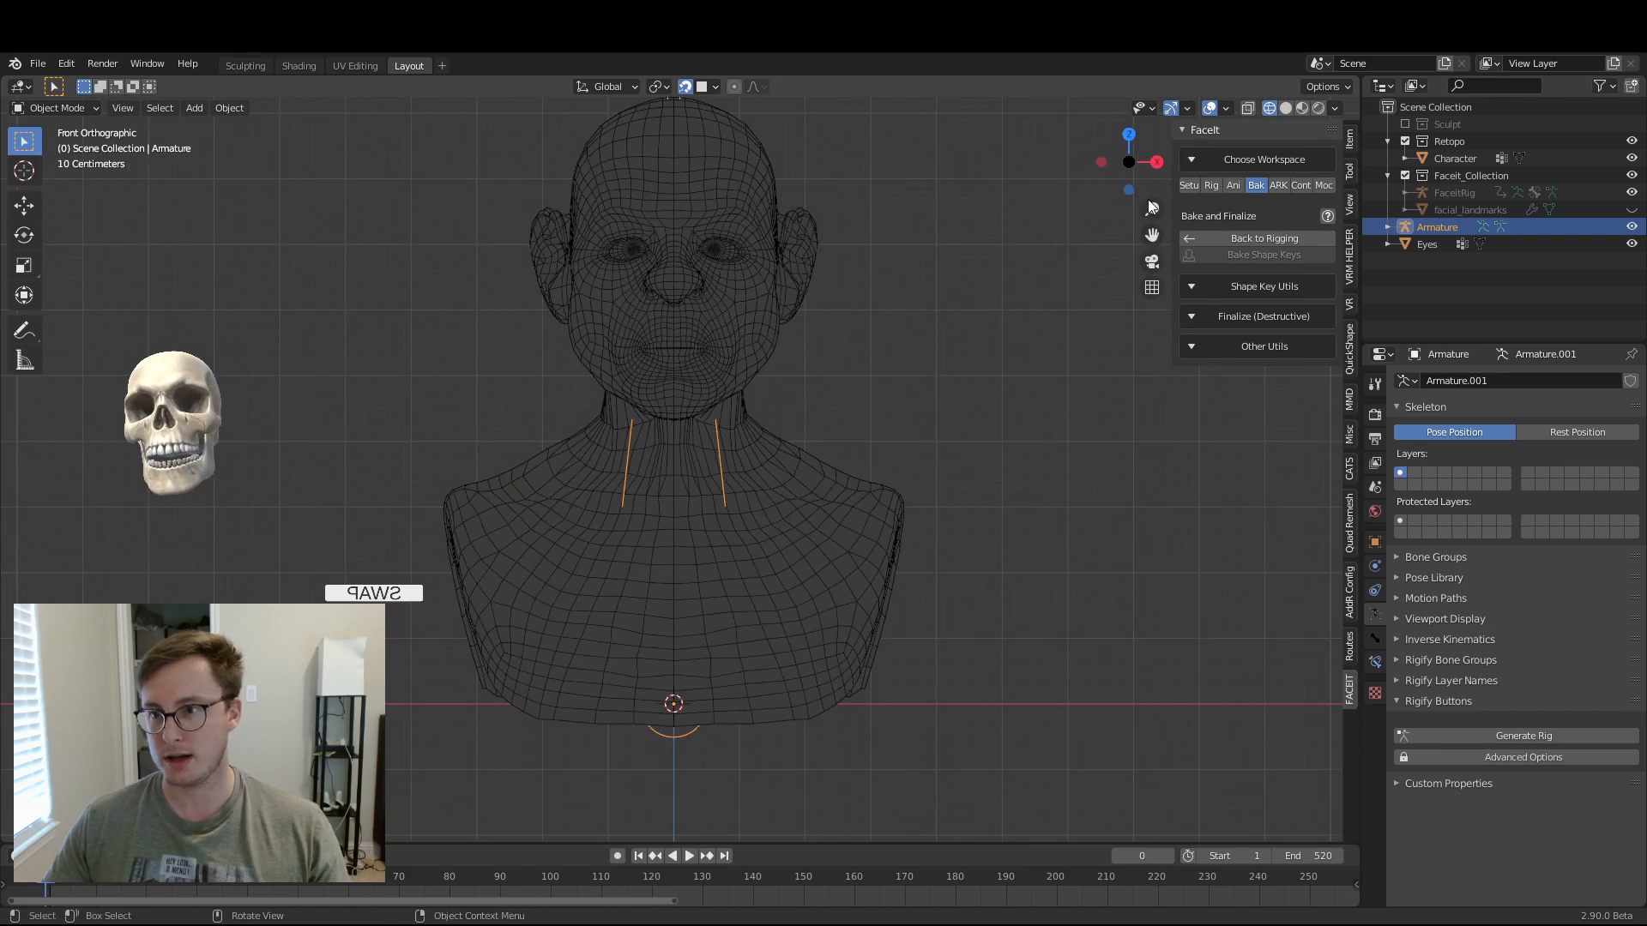
{"action": "left_click", "coordinate": [1461, 623]}
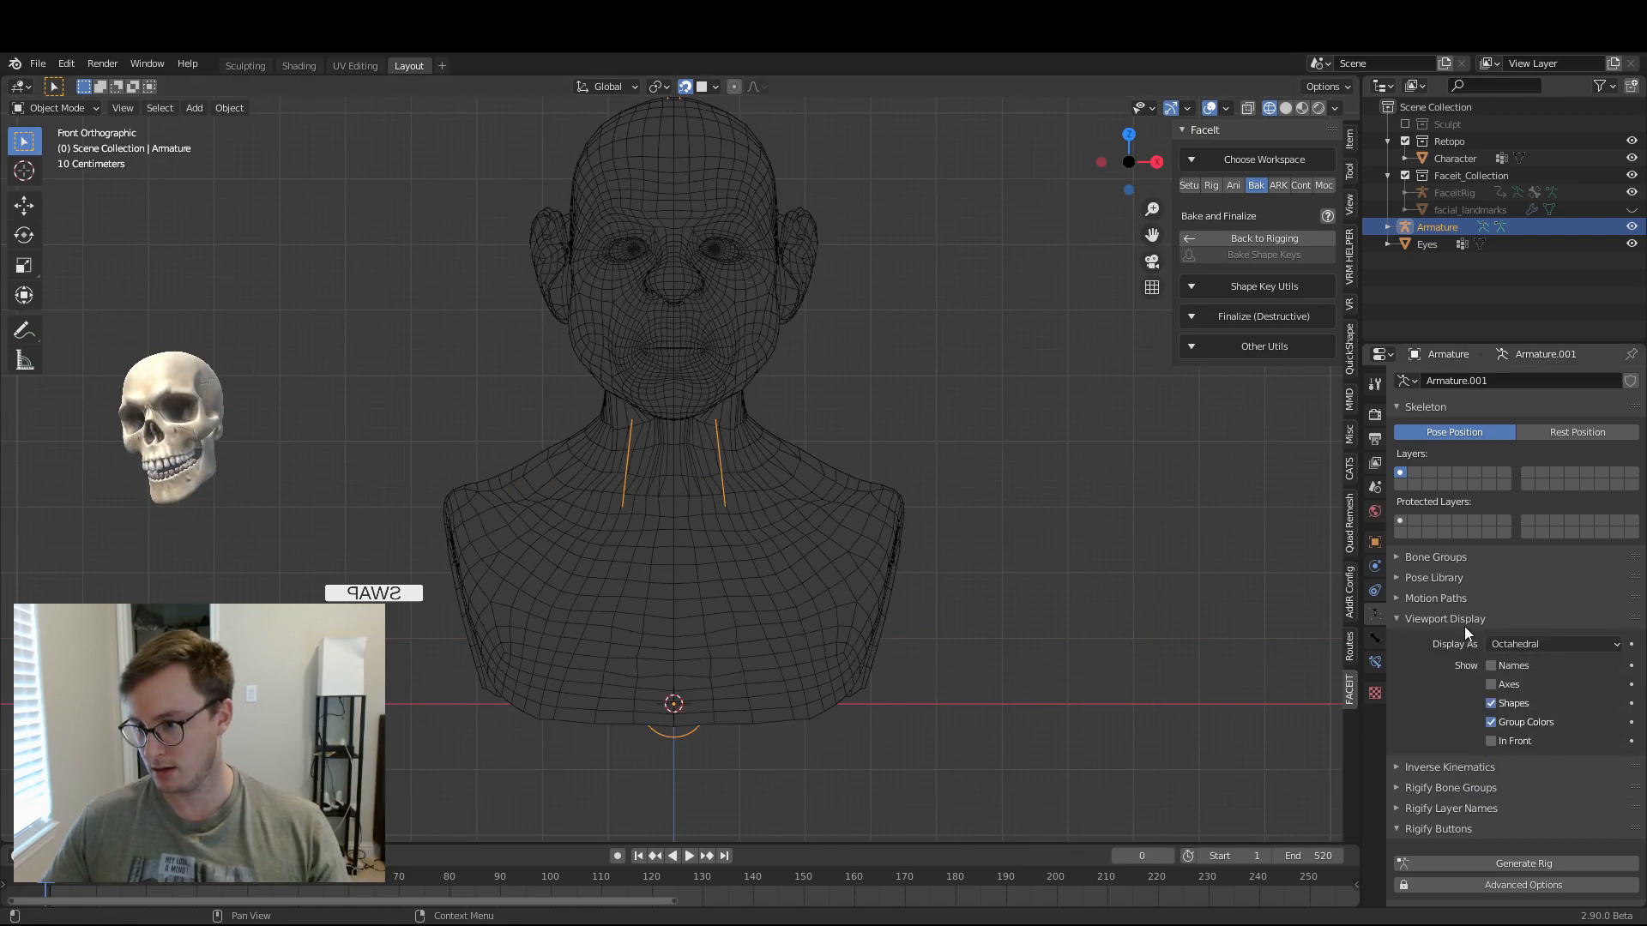
{"action": "left_click", "coordinate": [1526, 739]}
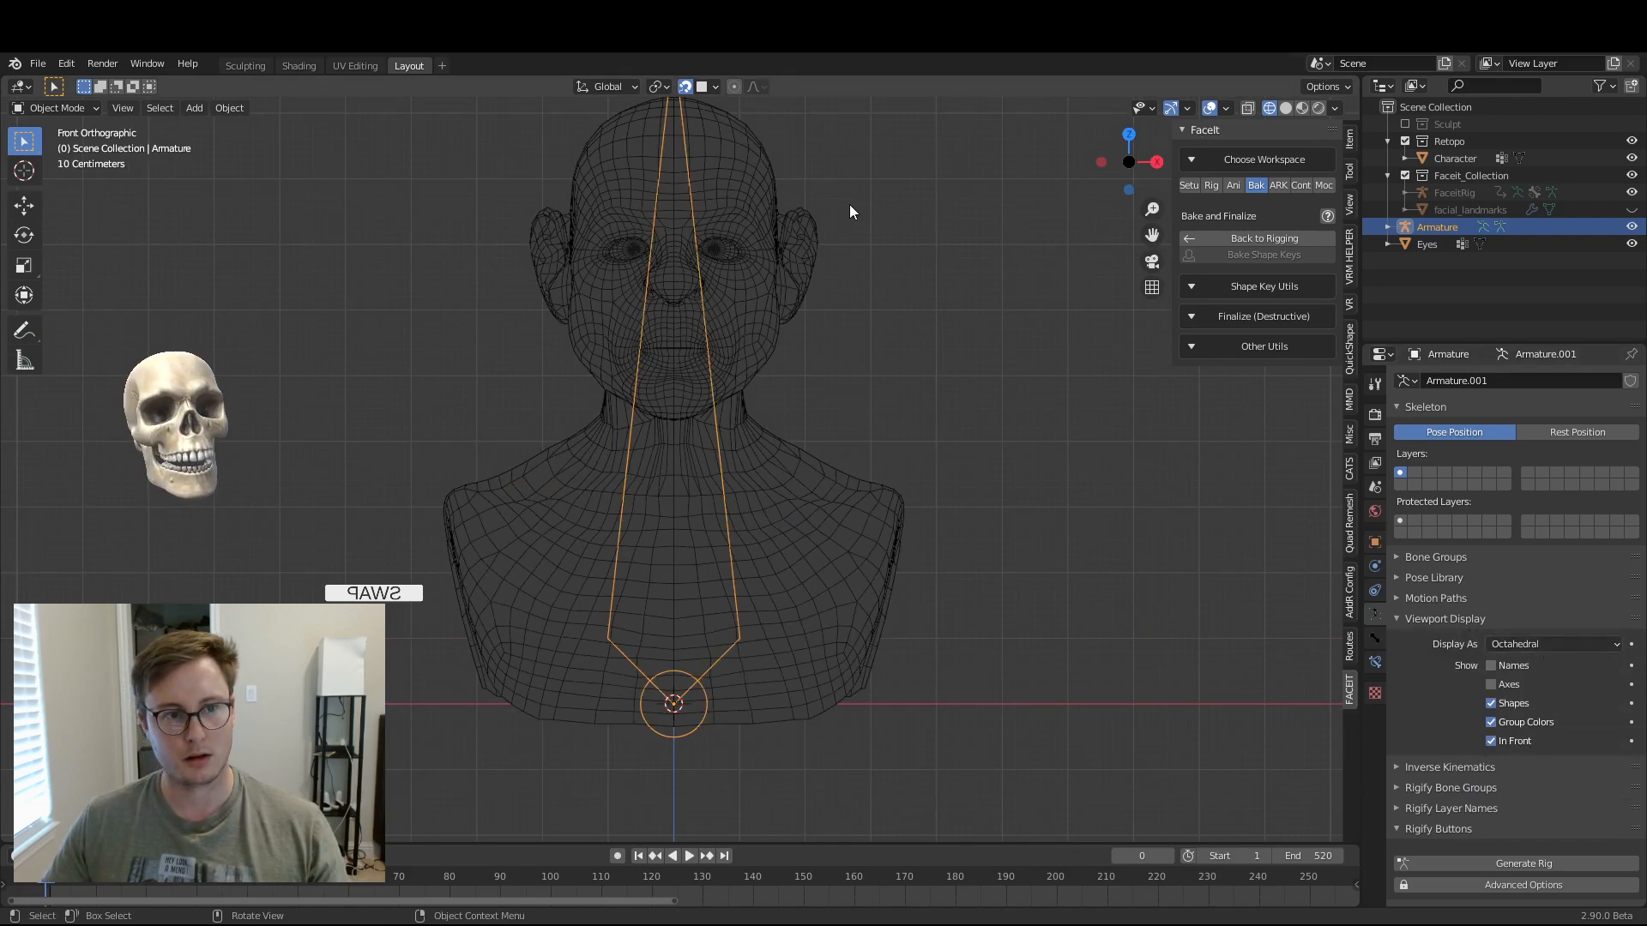
- In Edit Mode, scale the whole bone down about its base using a changed pivot point, so its tip sits at the lower neck
{"action": "key", "text": "Tab"}
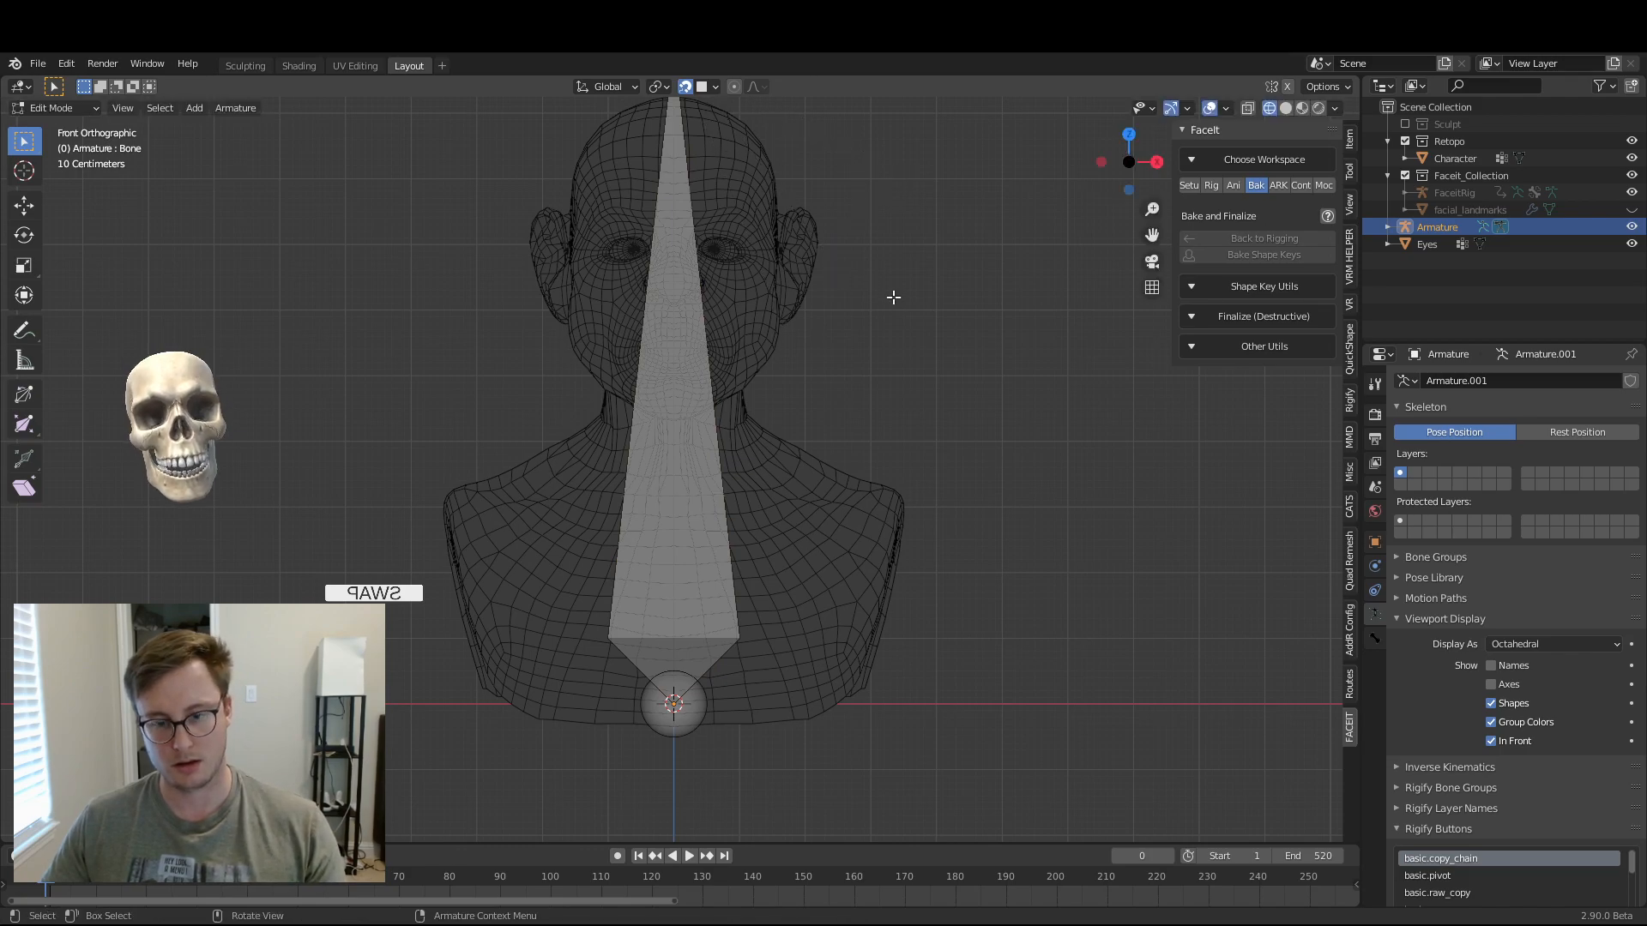
{"action": "key", "text": "a"}
{"action": "key", "text": "s"}
{"action": "right_click", "coordinate": [817, 286]}
{"action": "key", "text": "period"}
{"action": "left_click", "coordinate": [904, 237]}
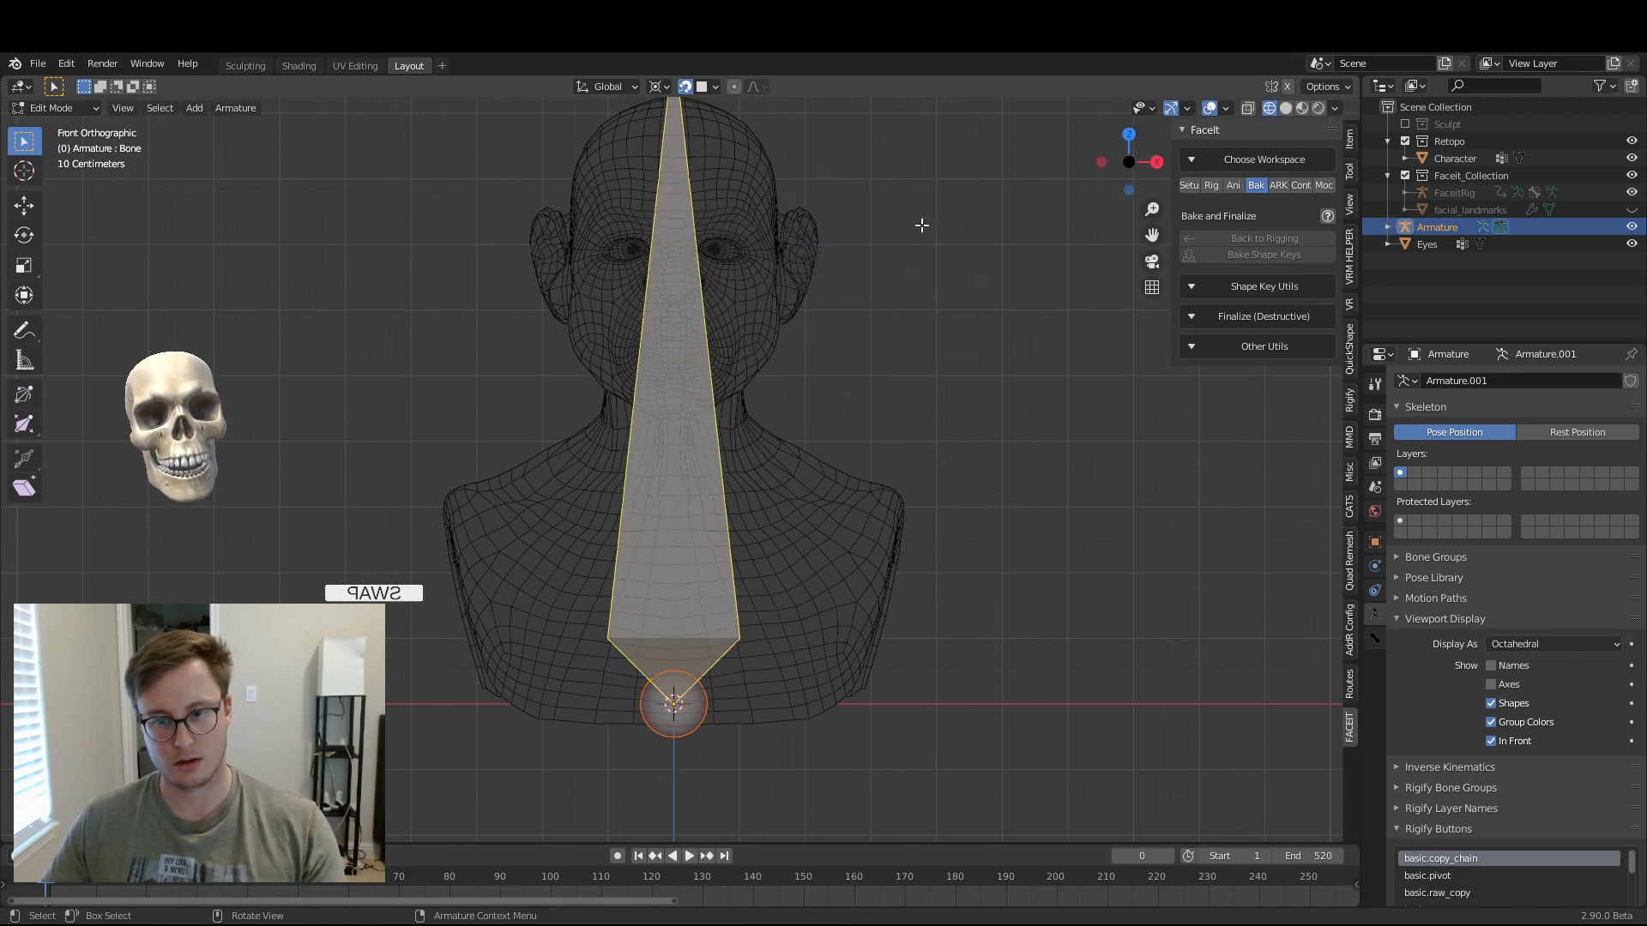
{"action": "key", "text": "s"}
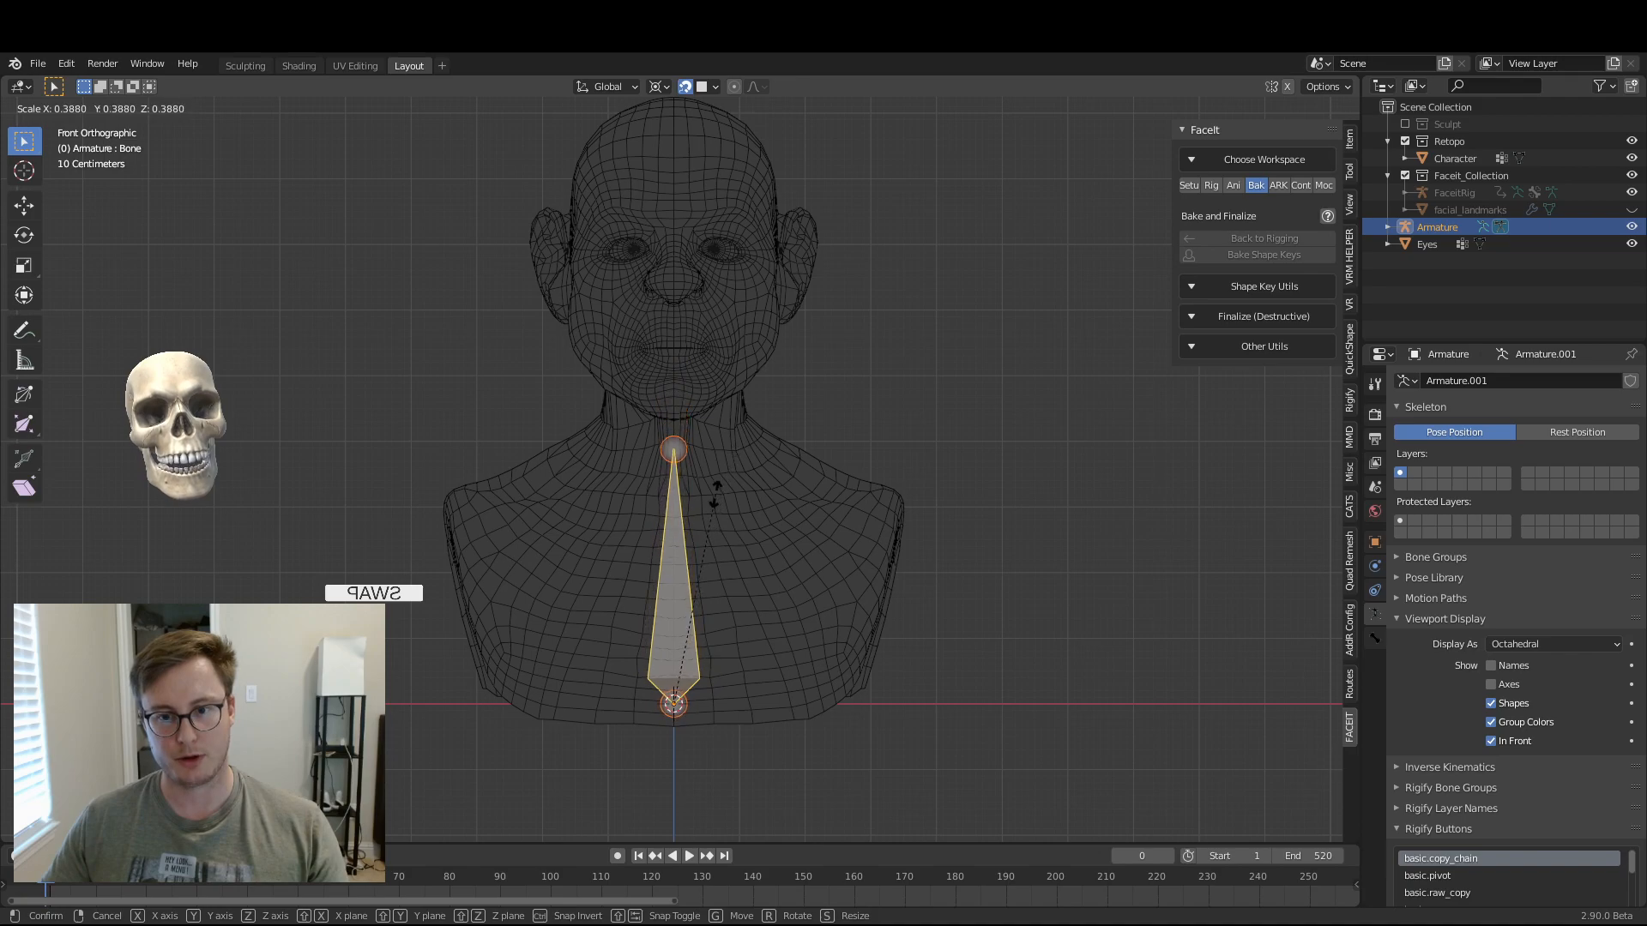
{"action": "left_click", "coordinate": [706, 506]}
- In side view, move the bone's upper joint slightly backward and up to the base of the neck
{"action": "key", "text": "KP_3"}
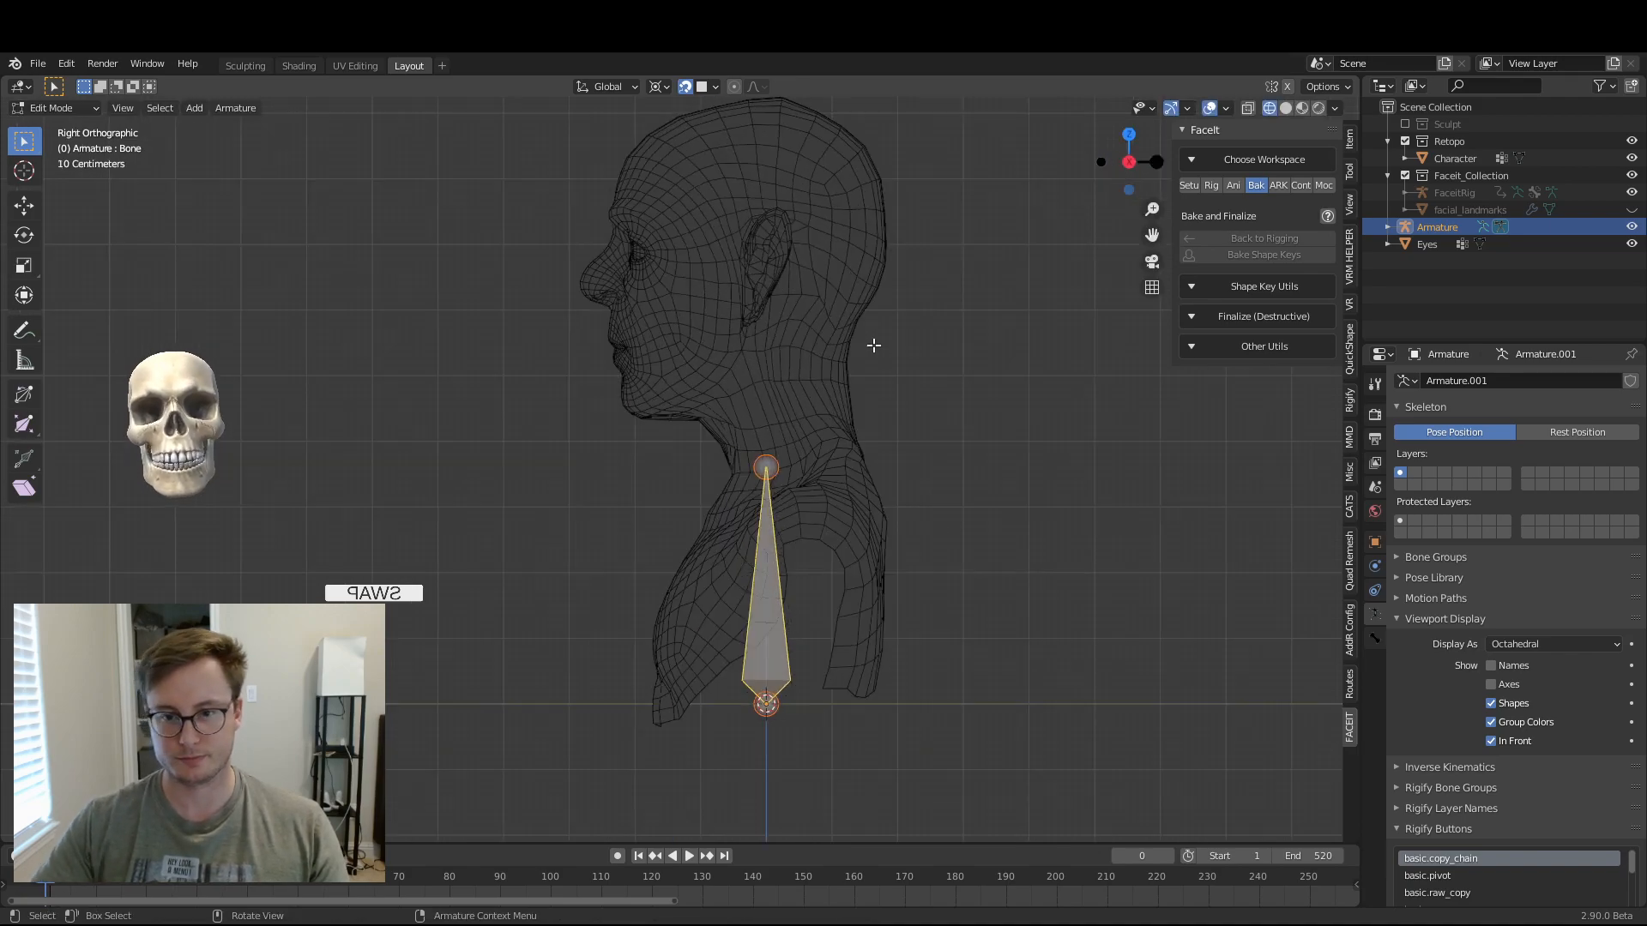
{"action": "left_click", "coordinate": [777, 460]}
{"action": "key", "text": "g"}
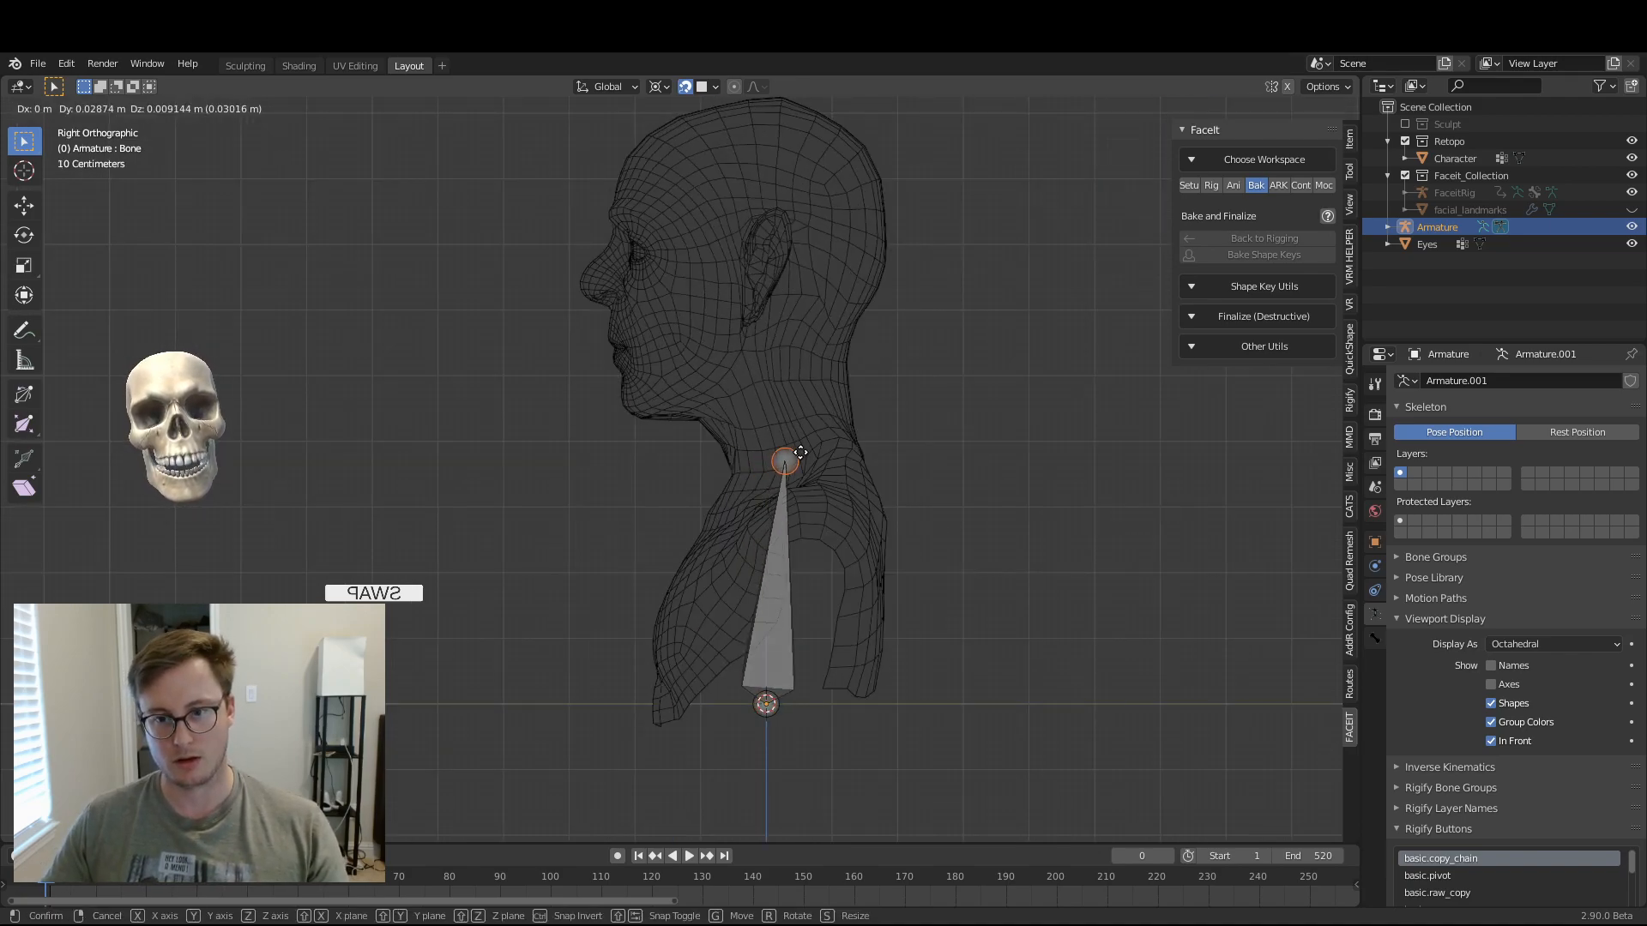
{"action": "left_click", "coordinate": [813, 452]}
- Extrude a neck bone up and forward to below the ear, plus a head bone straight up along Z to the crown
{"action": "key", "text": "e"}
{"action": "left_click", "coordinate": [753, 349]}
{"action": "key", "text": "e"}
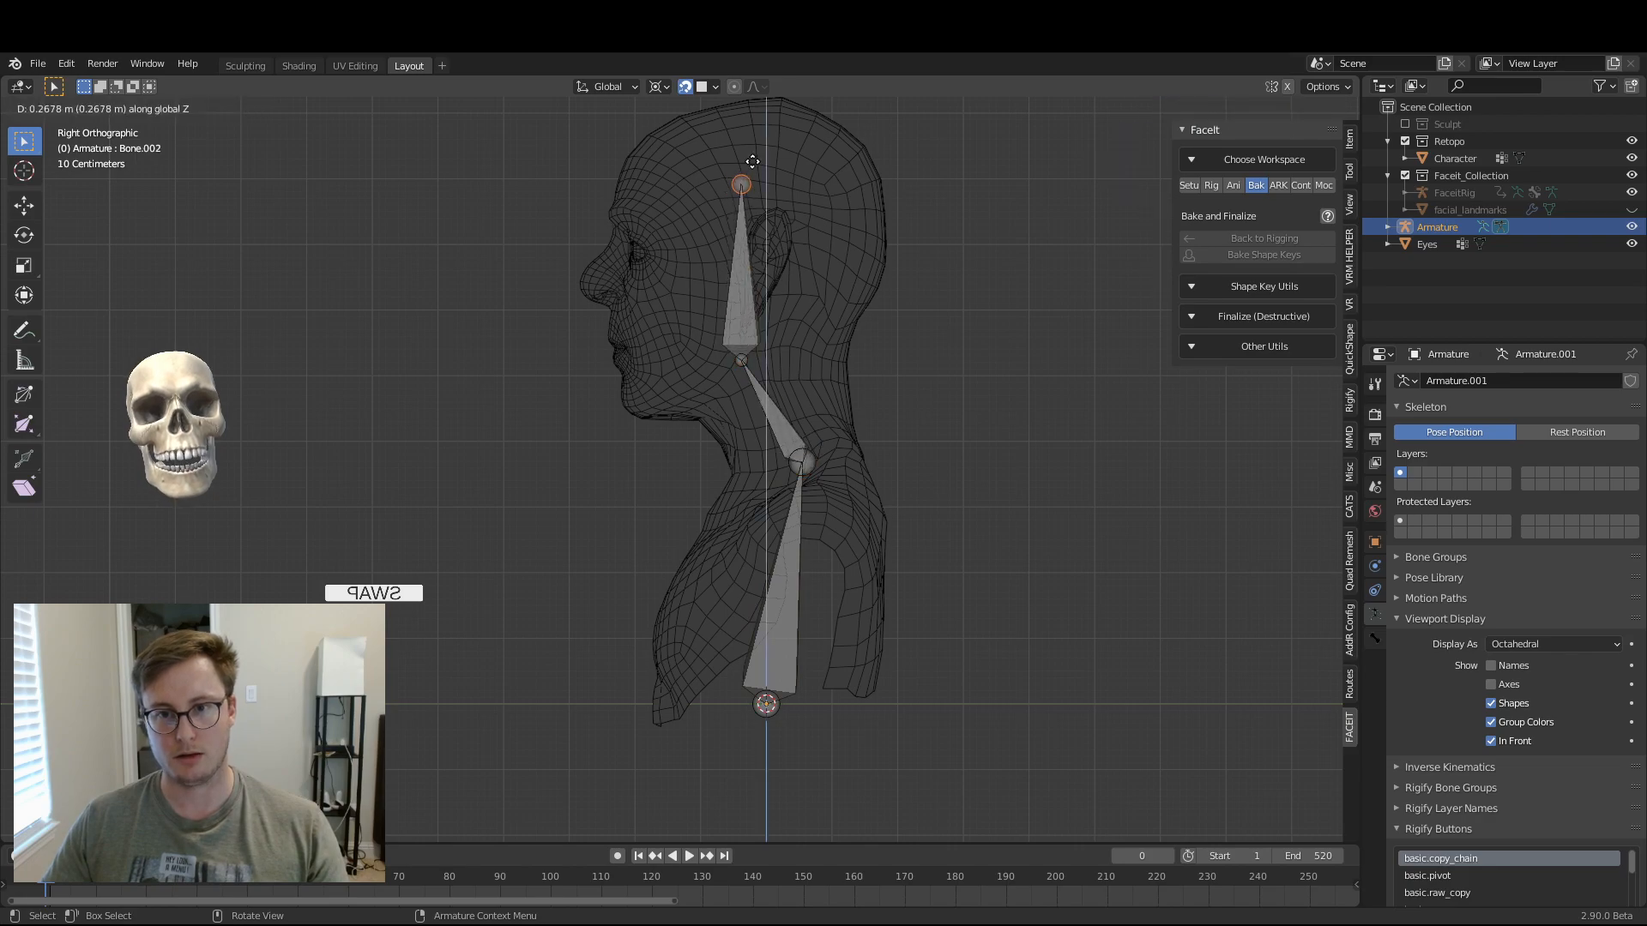
{"action": "left_click", "coordinate": [753, 96]}
{"action": "middle_click_drag", "start_coordinate": [749, 365], "coordinate": [813, 486]}
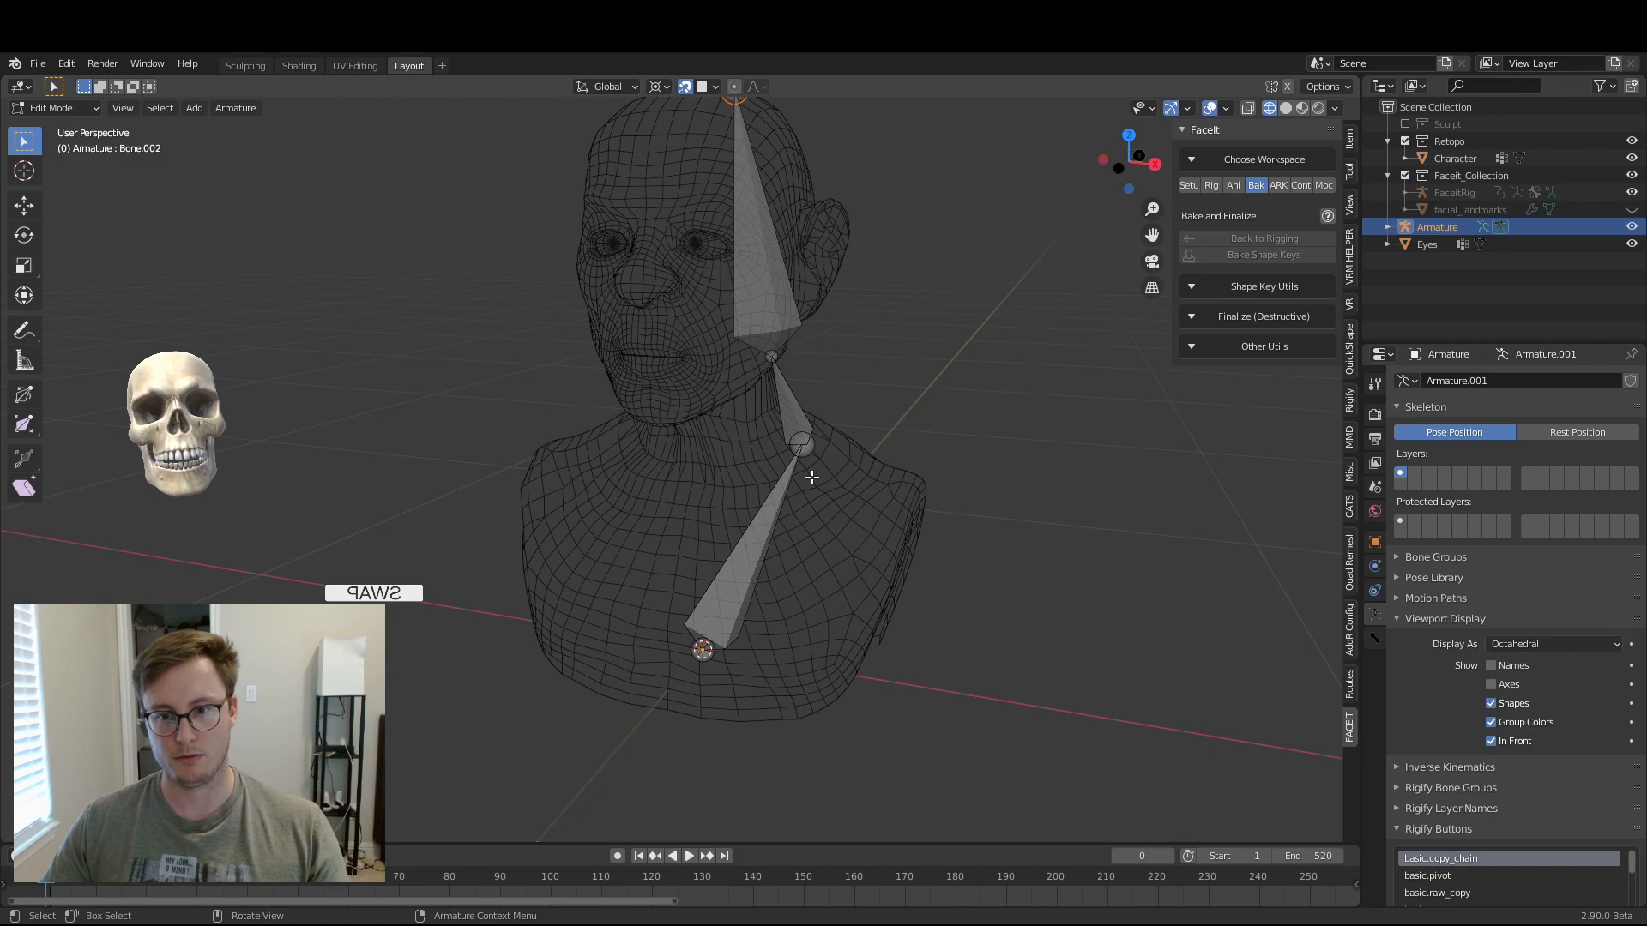
- Scale all the bones to 0 along X so the whole chain lies on the bust's centre plane
{"action": "key", "text": "a"}
{"action": "key", "text": "s"}
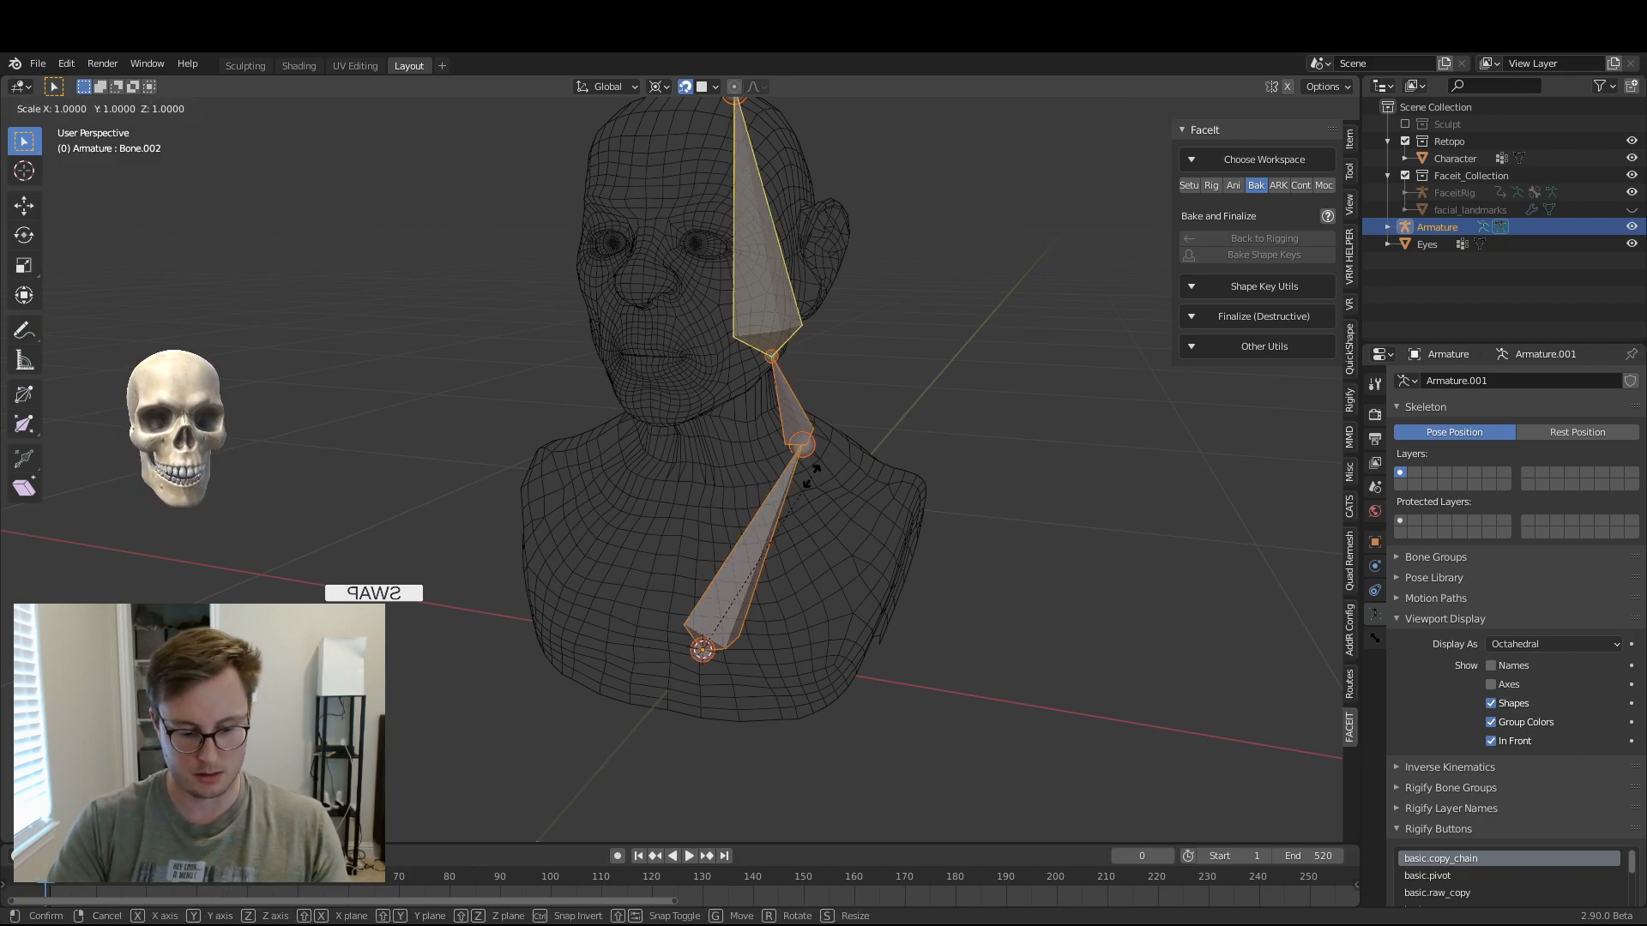
{"action": "key", "text": "x"}
{"action": "key", "text": "0"}
{"action": "key", "text": "Return"}
- Rename the lowest bone of the chain Chest and the short middle bone Neck
{"action": "middle_click_drag", "start_coordinate": [760, 436], "coordinate": [763, 480], "text": "shift"}
{"action": "left_click", "coordinate": [710, 569]}
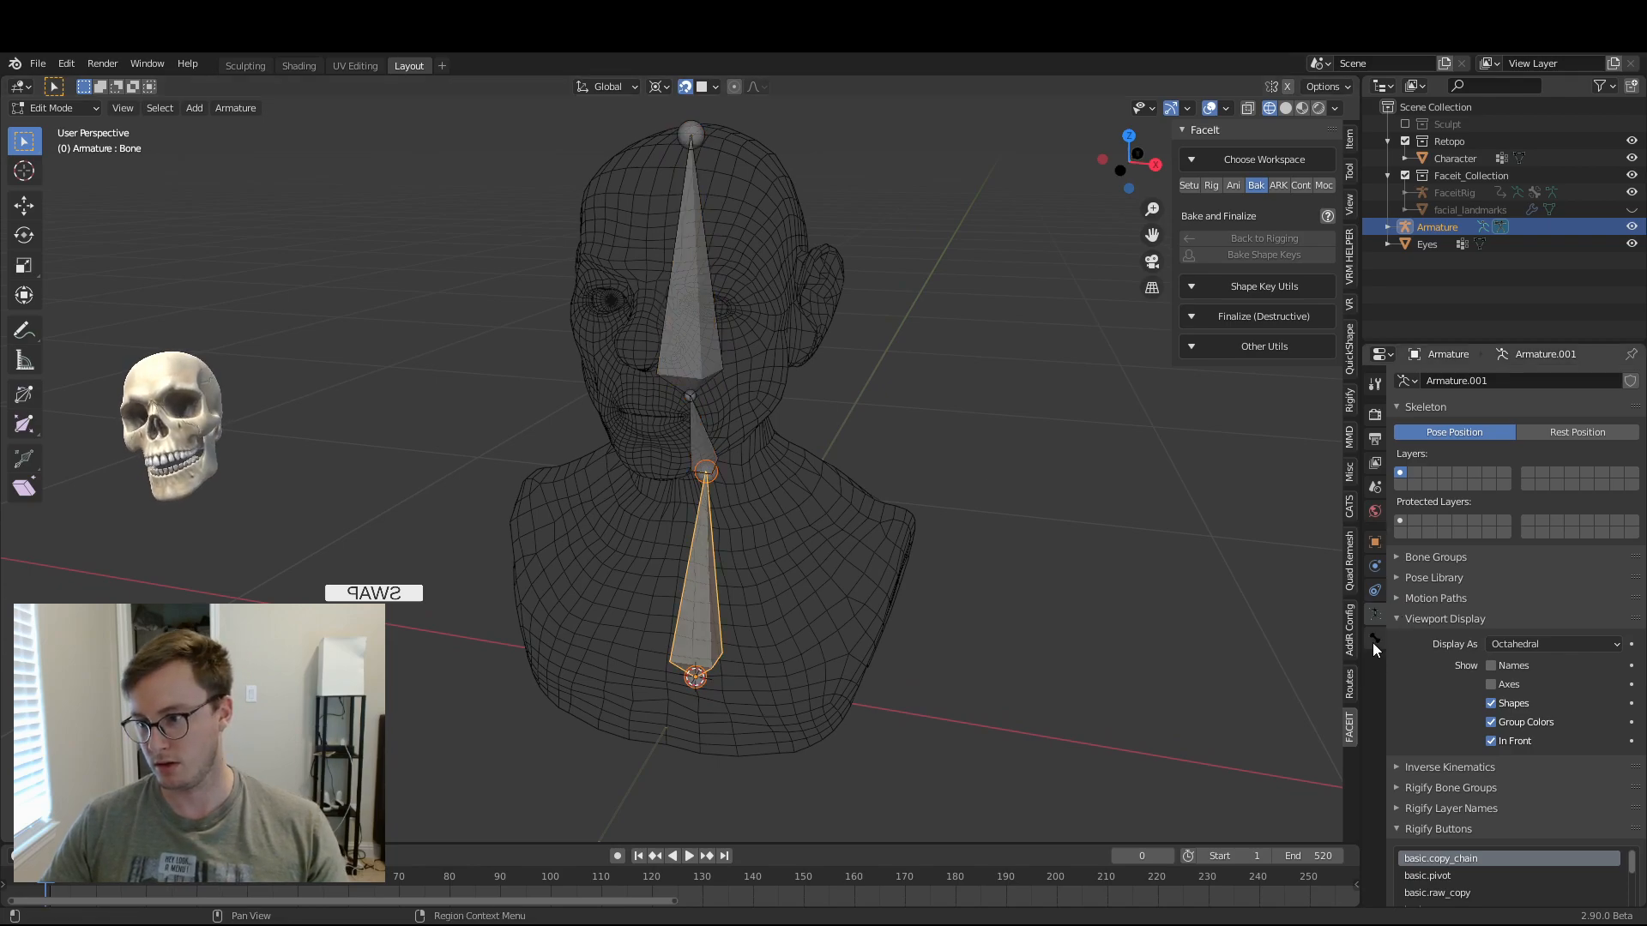
{"action": "left_click", "coordinate": [1374, 643]}
{"action": "left_click", "coordinate": [1481, 380]}
{"action": "type", "text": "Chest"}
{"action": "key", "text": "Return"}
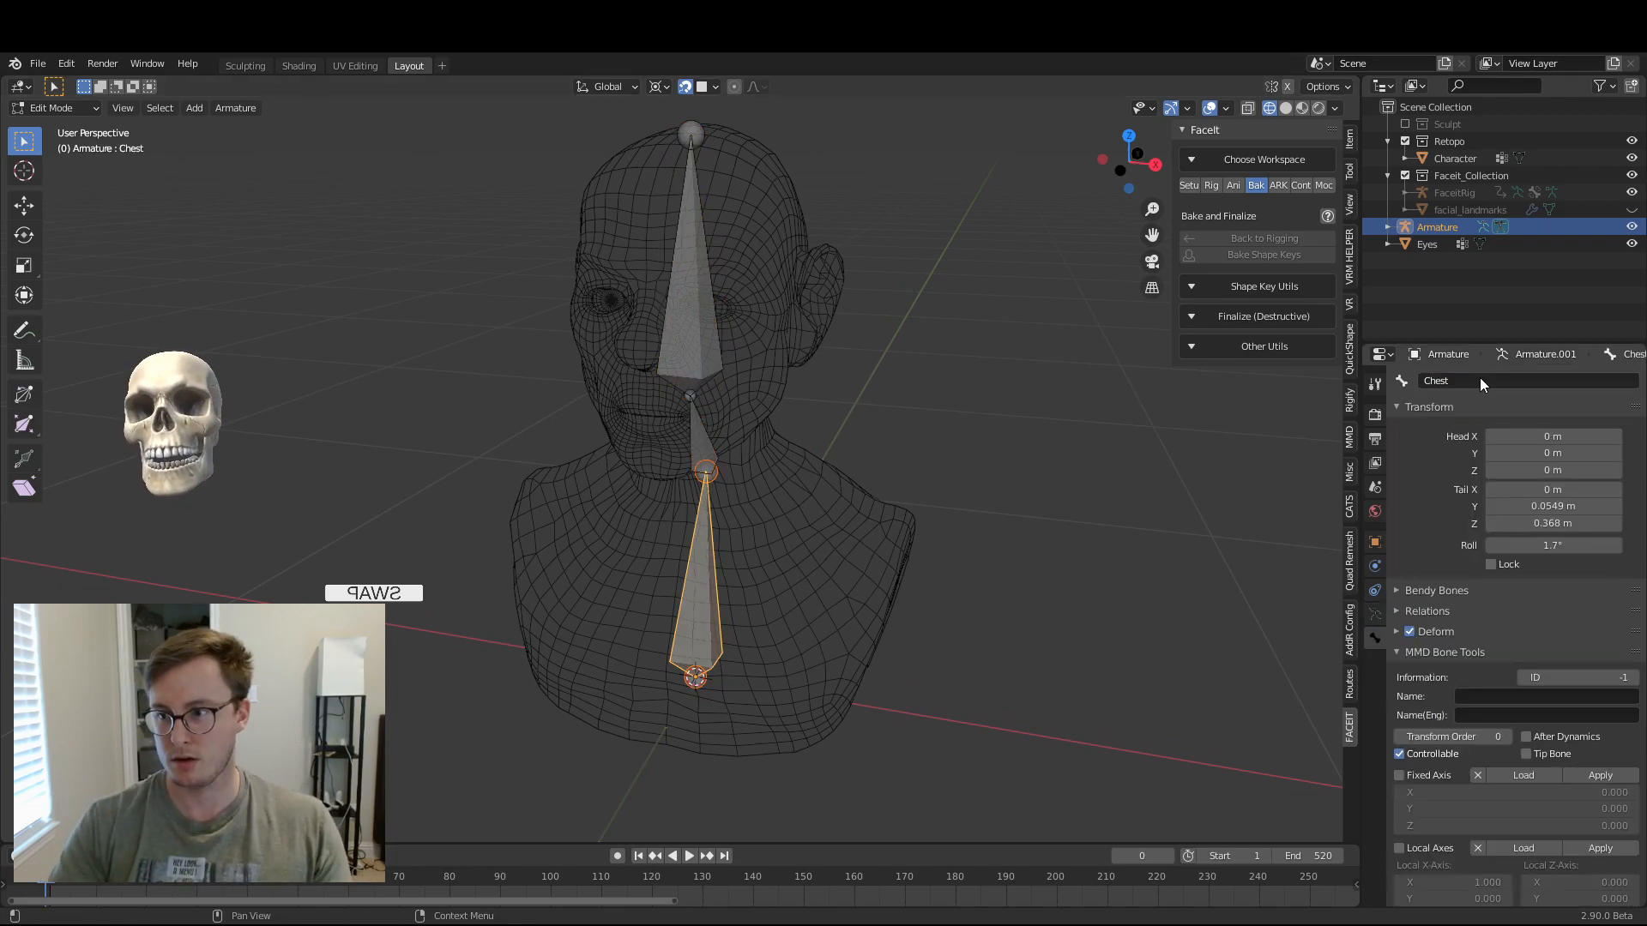
{"action": "left_click", "coordinate": [695, 445]}
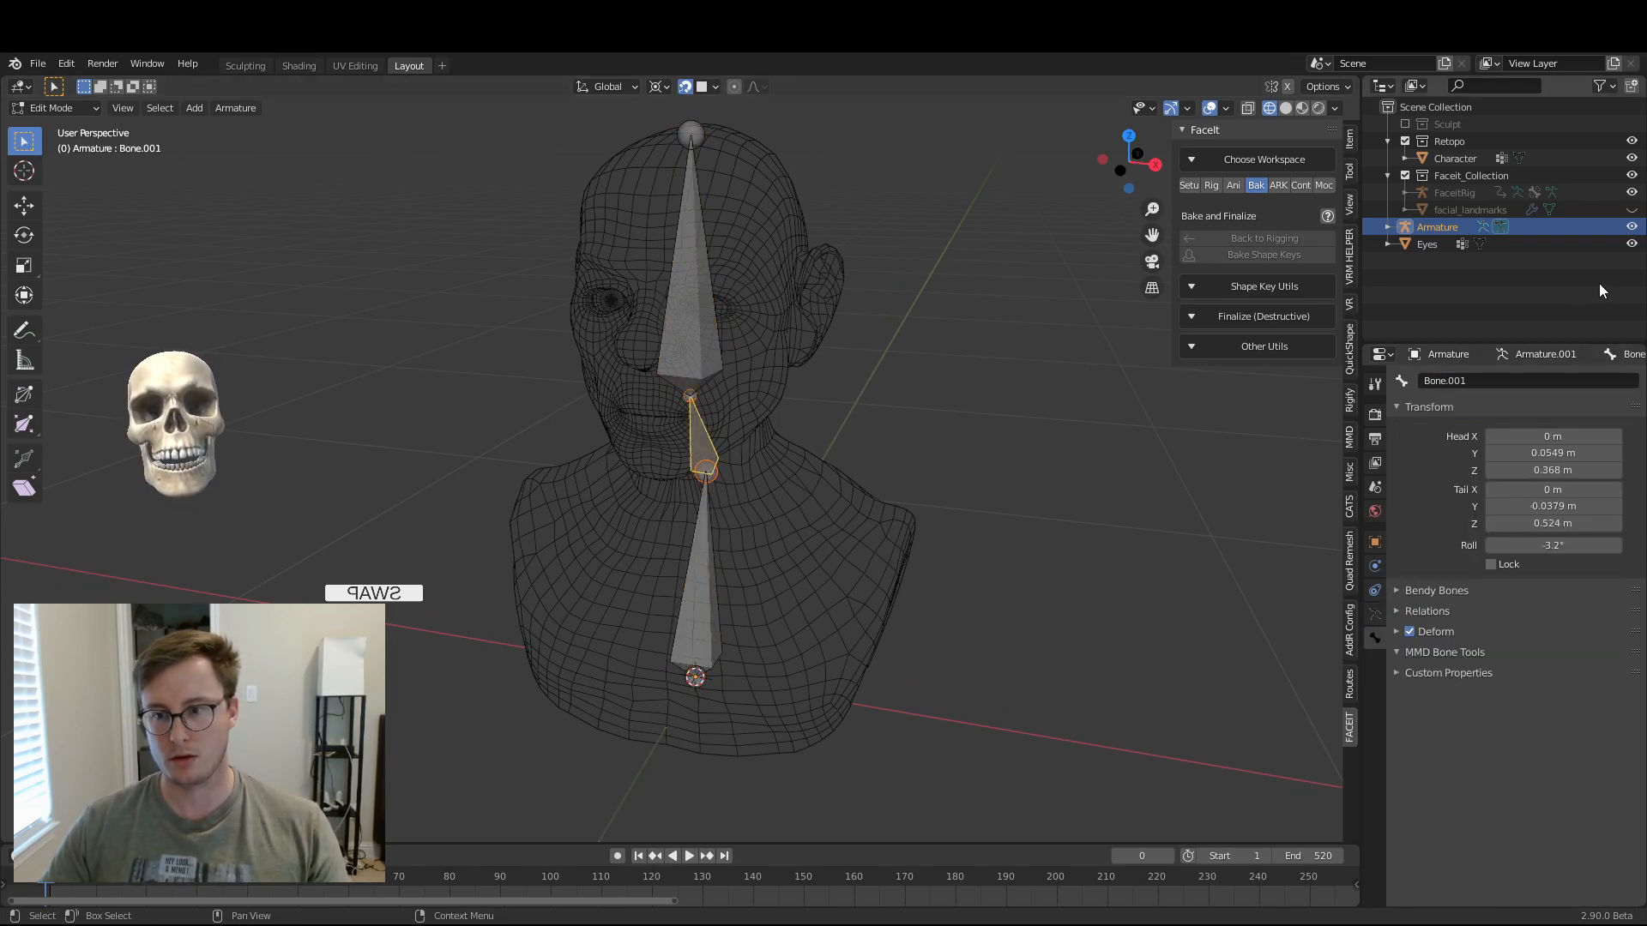
{"action": "left_click", "coordinate": [1485, 380]}
{"action": "type", "text": "Neck"}
{"action": "key", "text": "Return"}
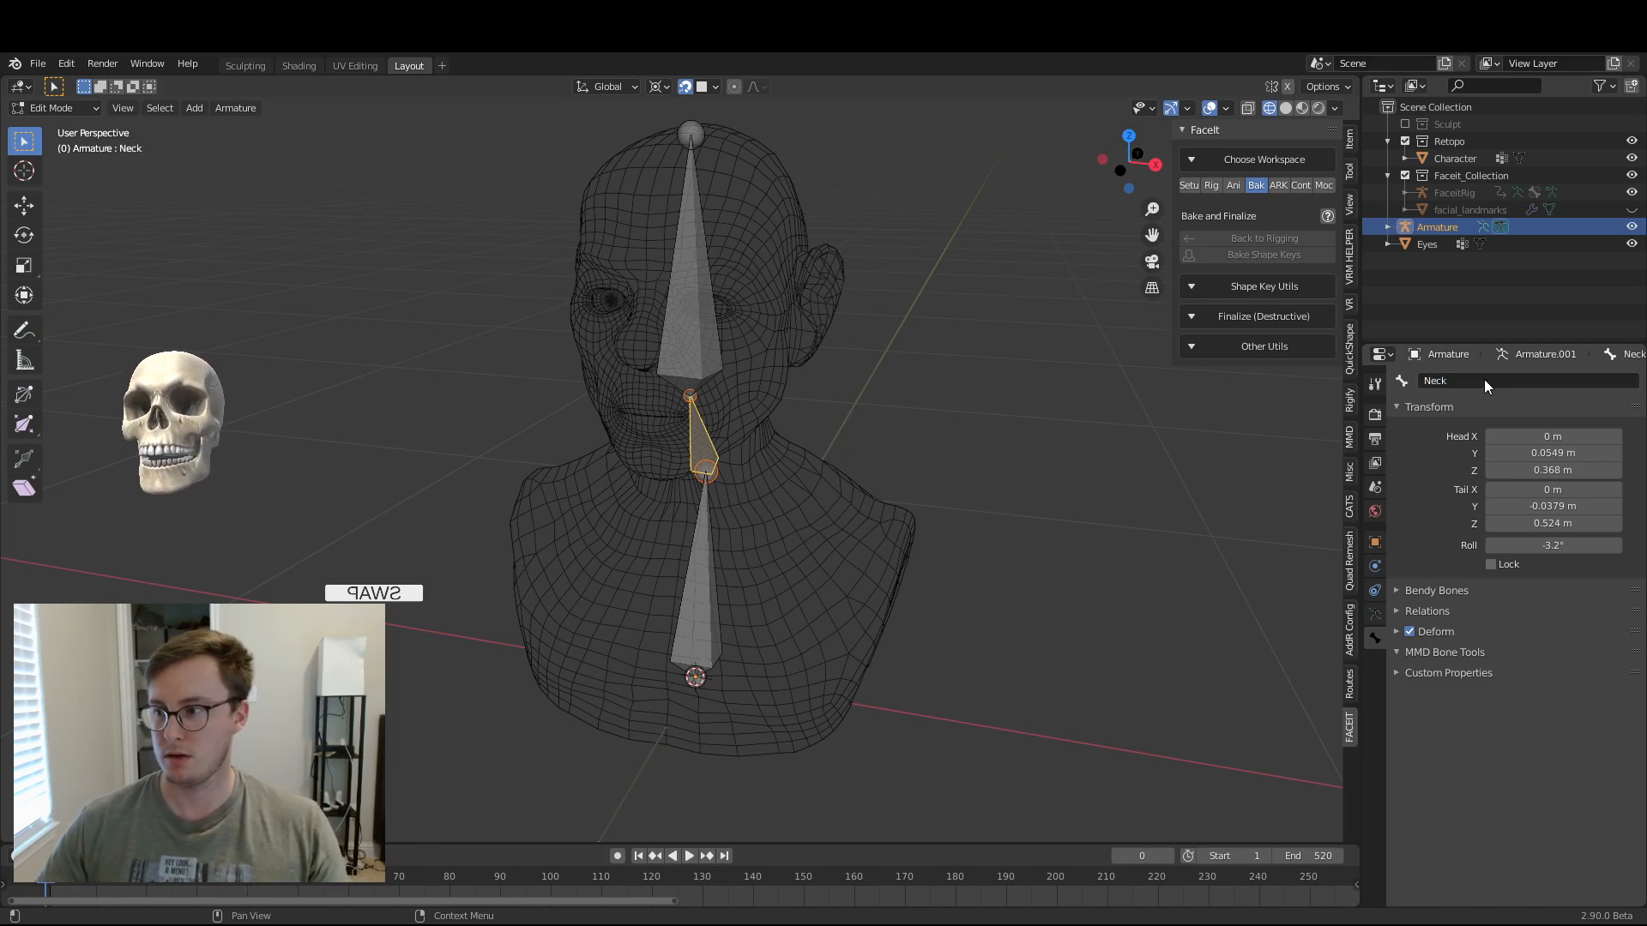
- Rename the uppermost bone Head and save the file
{"action": "left_click", "coordinate": [692, 309]}
{"action": "left_click", "coordinate": [1483, 380]}
{"action": "type", "text": "Heqad"}
{"action": "key", "text": "Return"}
{"action": "left_click", "coordinate": [1484, 380]}
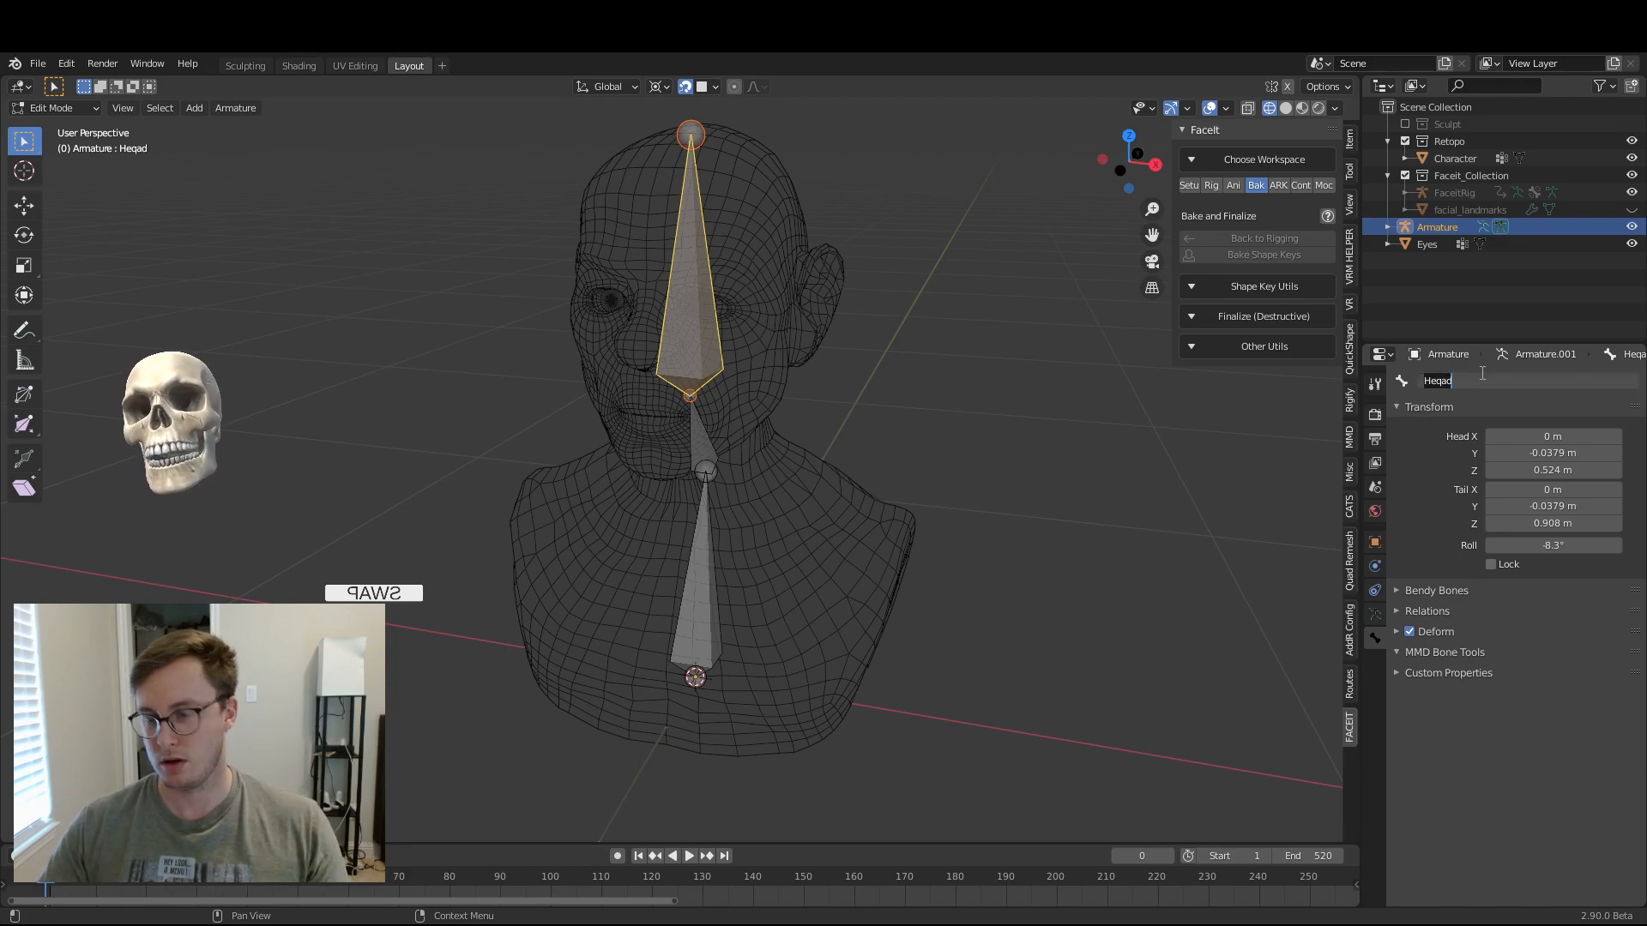
{"action": "type", "text": "Head"}
{"action": "key", "text": "Return"}
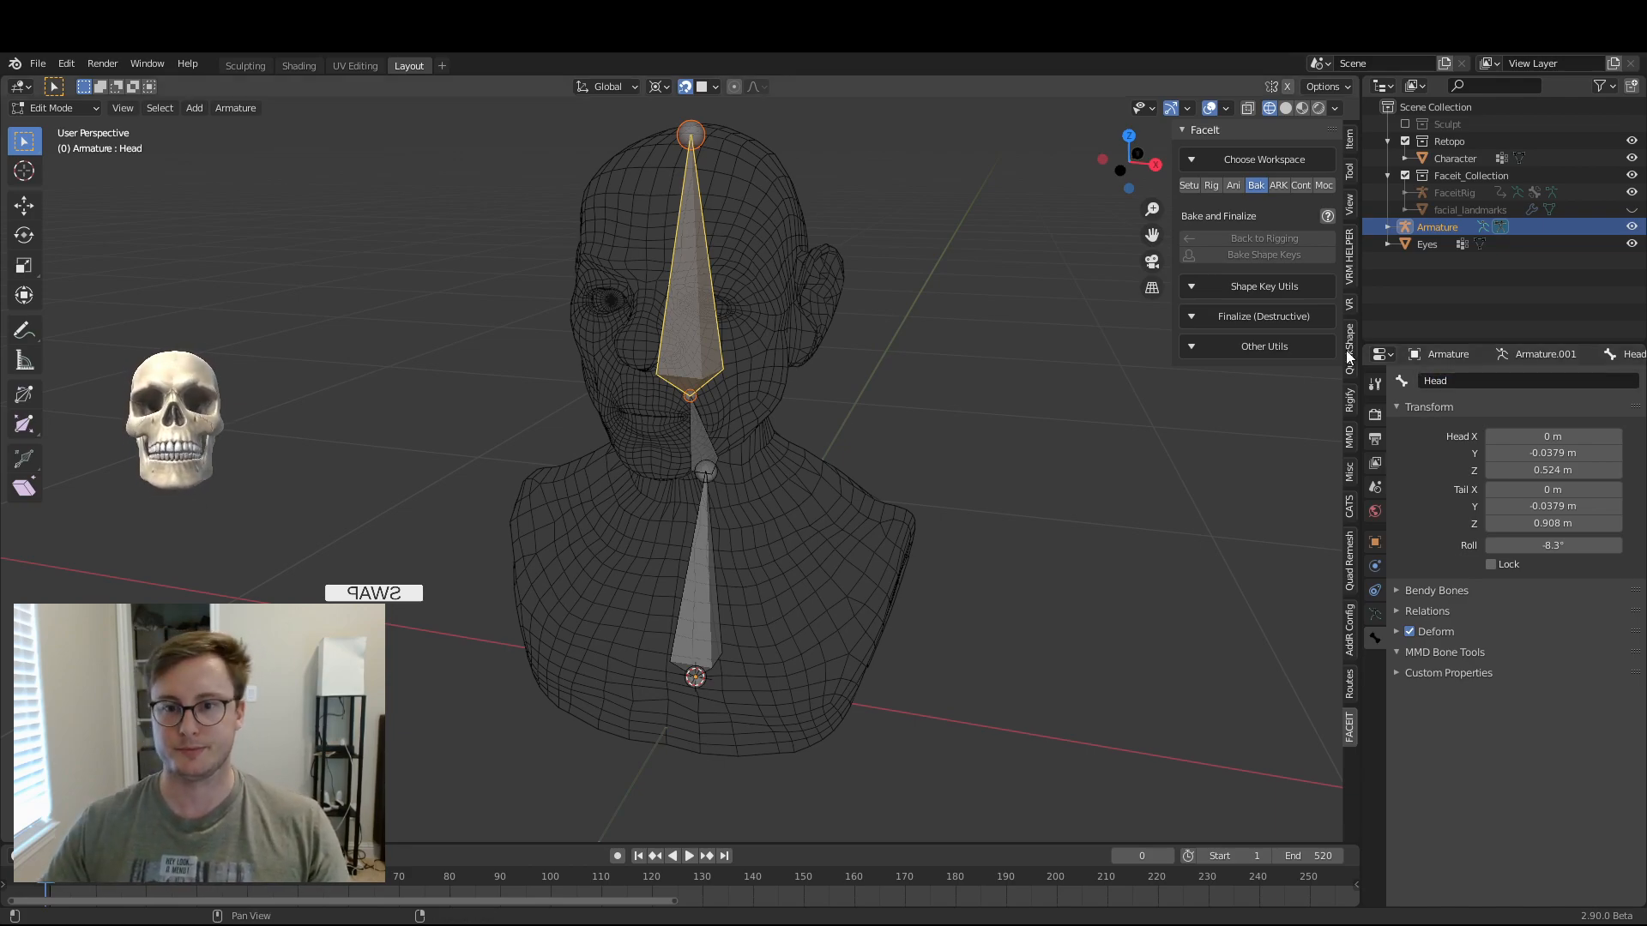
{"action": "key", "text": "ctrl+s"}
- Return to Object Mode, rename the armature object OldManSkel and save the file
{"action": "key", "text": "Tab"}
{"action": "middle_click_drag", "start_coordinate": [756, 513], "coordinate": [666, 493]}
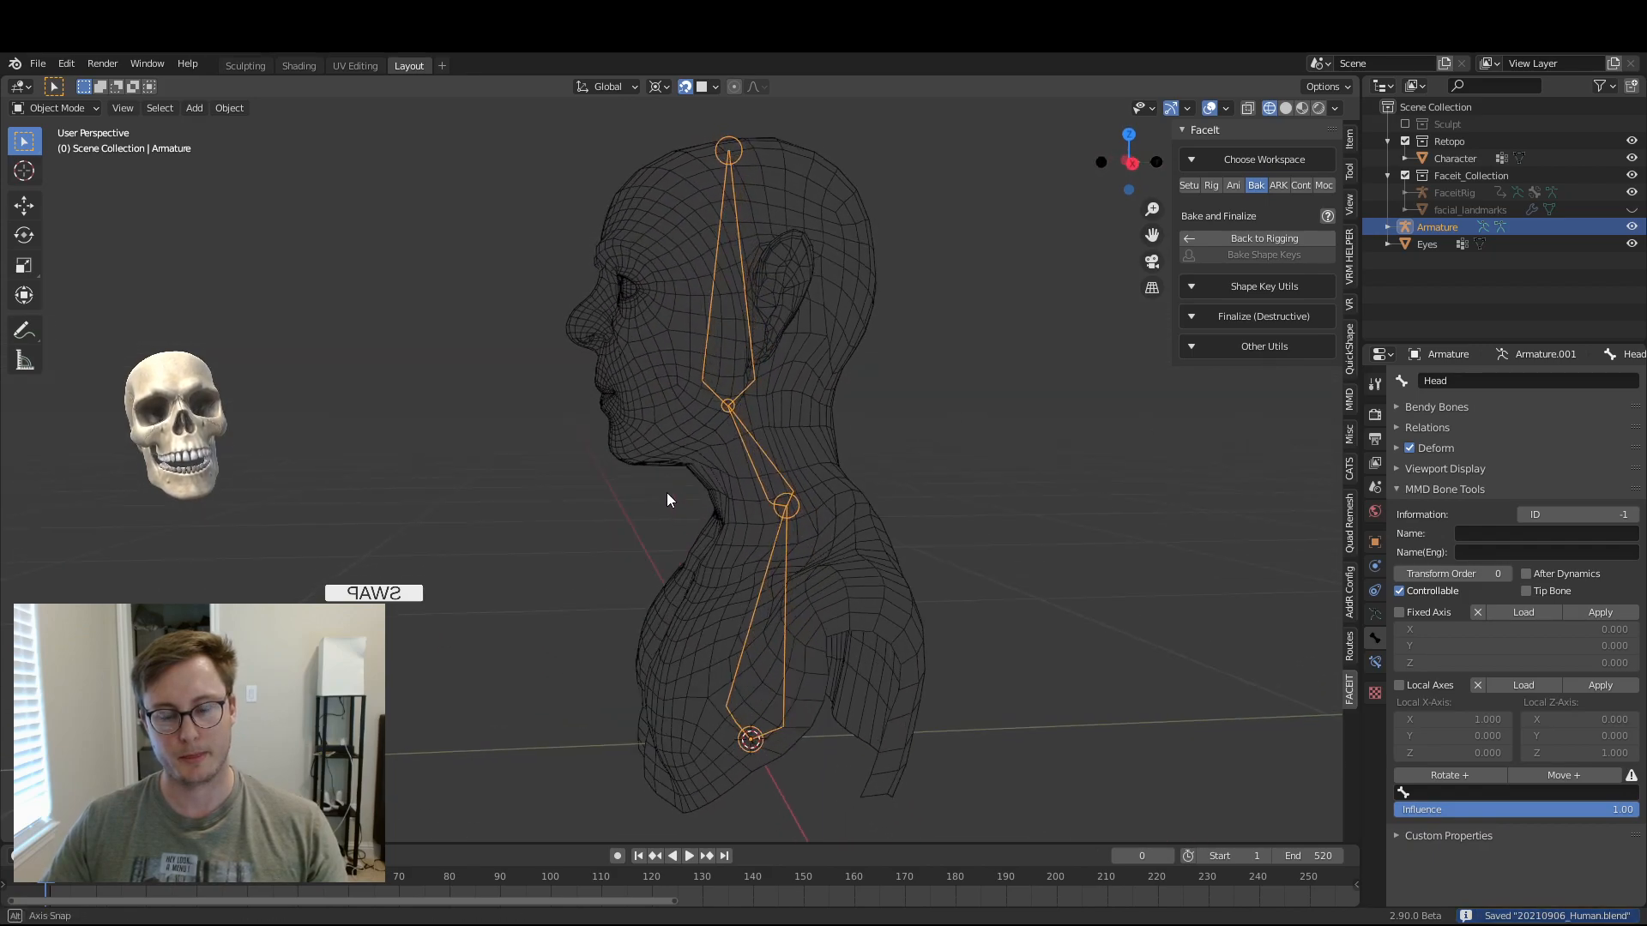
{"action": "left_click", "coordinate": [738, 486]}
{"action": "left_click", "coordinate": [777, 476], "text": "shift"}
{"action": "left_click", "coordinate": [781, 477]}
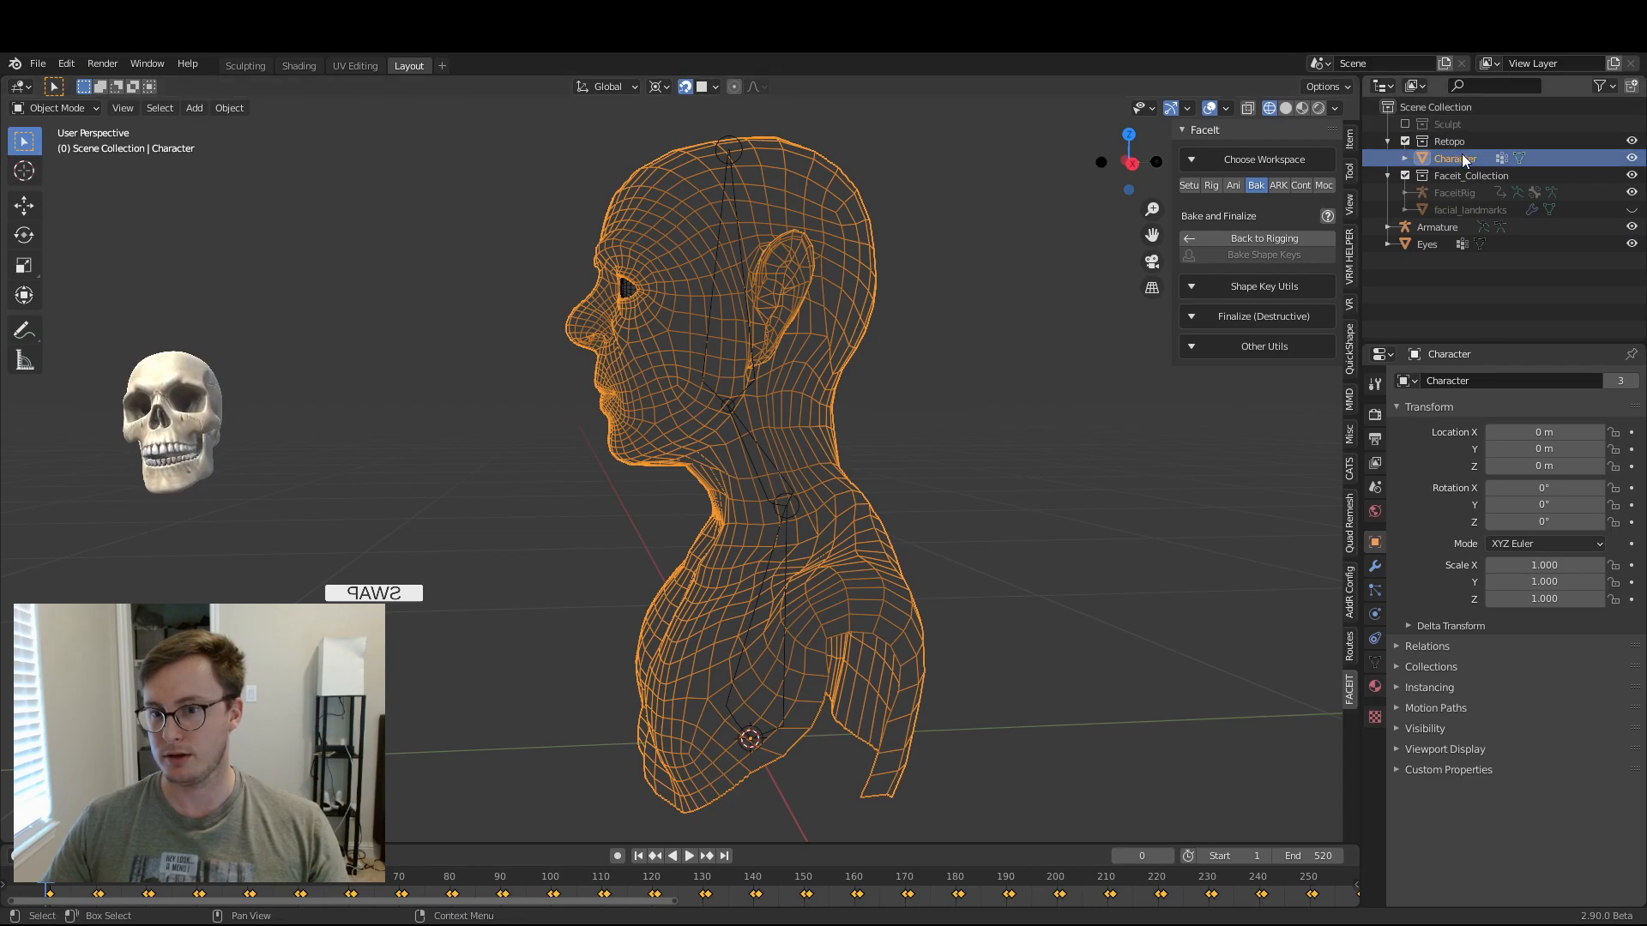
{"action": "left_click", "coordinate": [805, 472]}
{"action": "double_click", "coordinate": [1427, 225]}
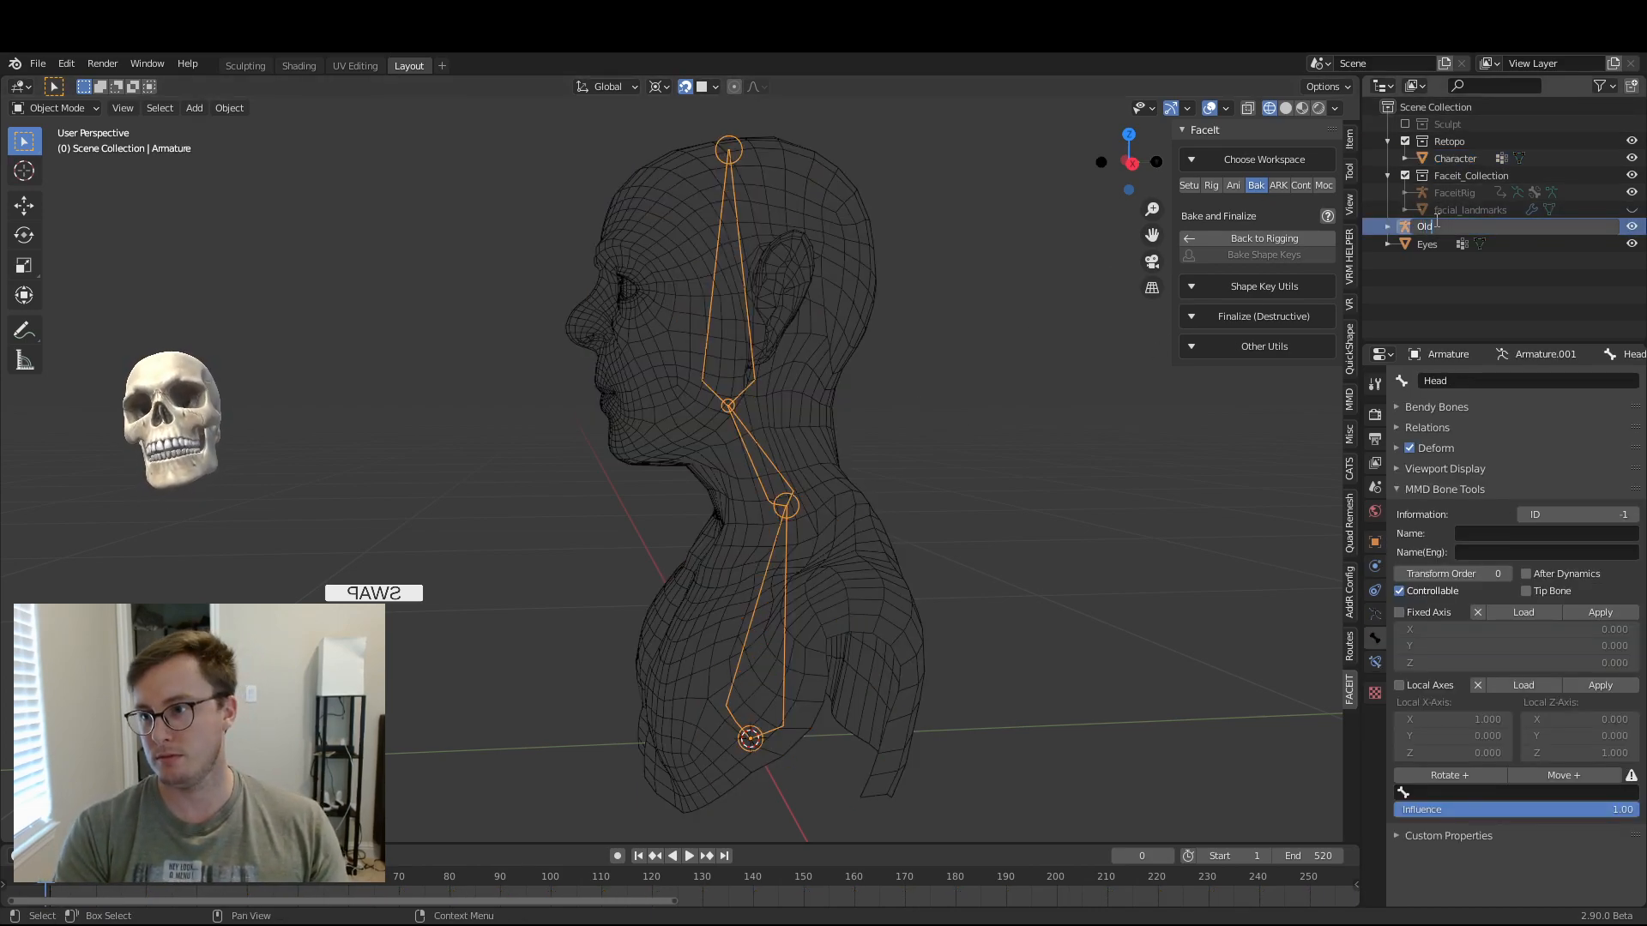
{"action": "type", "text": "OldManSkel"}
{"action": "key", "text": "Return"}
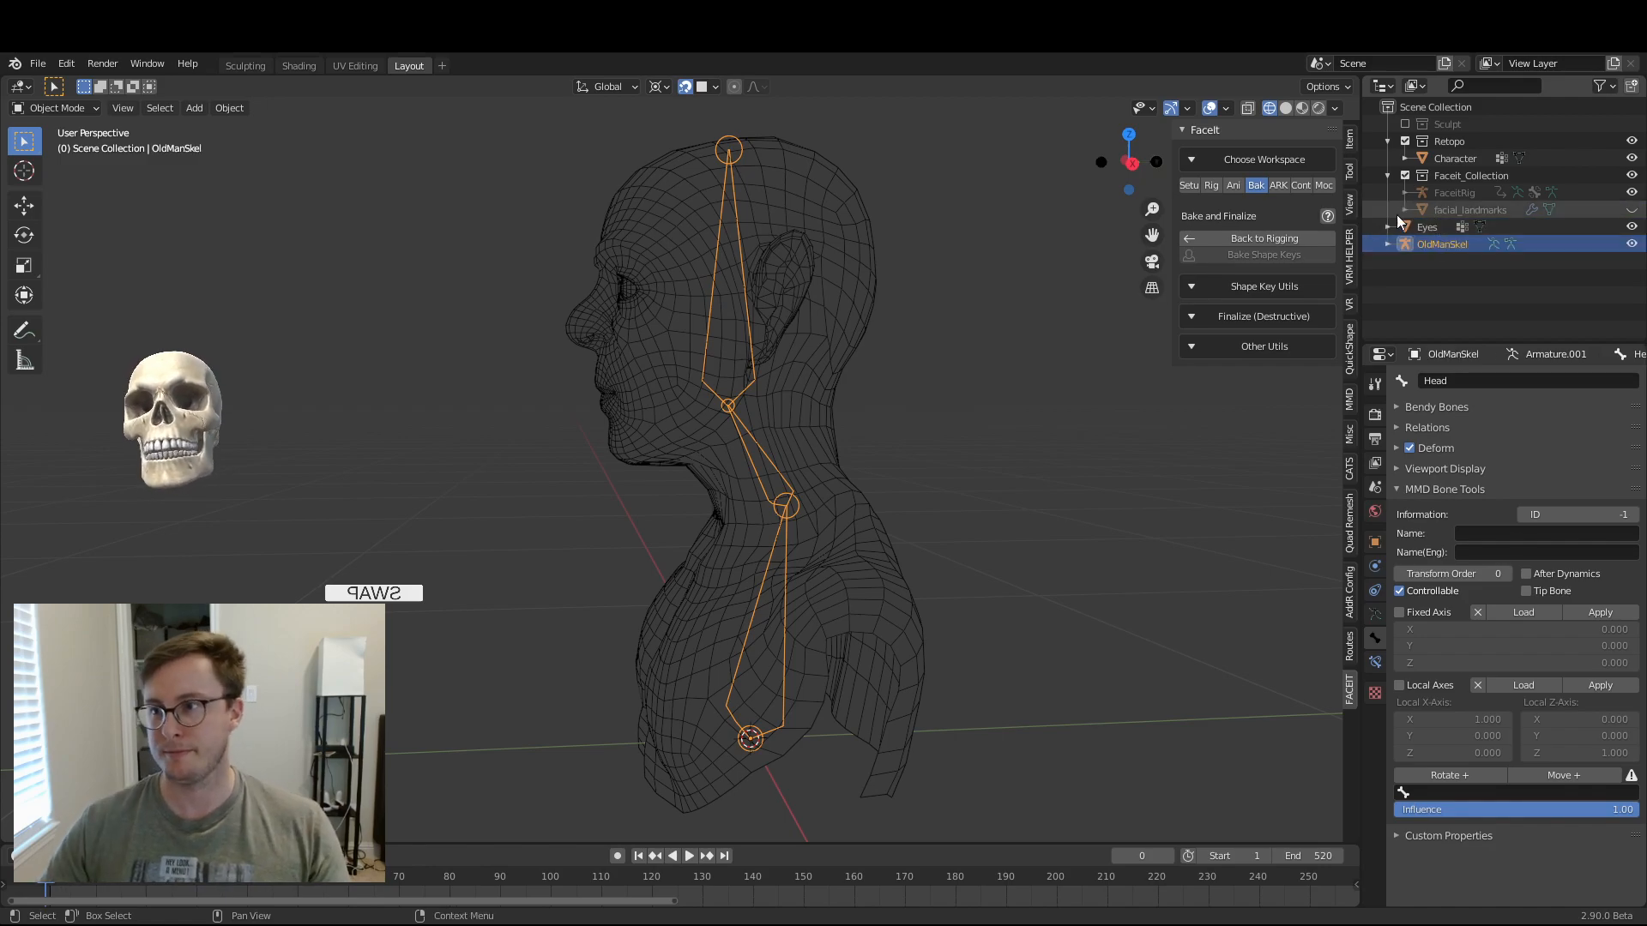
{"action": "key", "text": "ctrl+s"}
- Rename the Character mesh object Oldman
{"action": "left_click", "coordinate": [834, 343]}
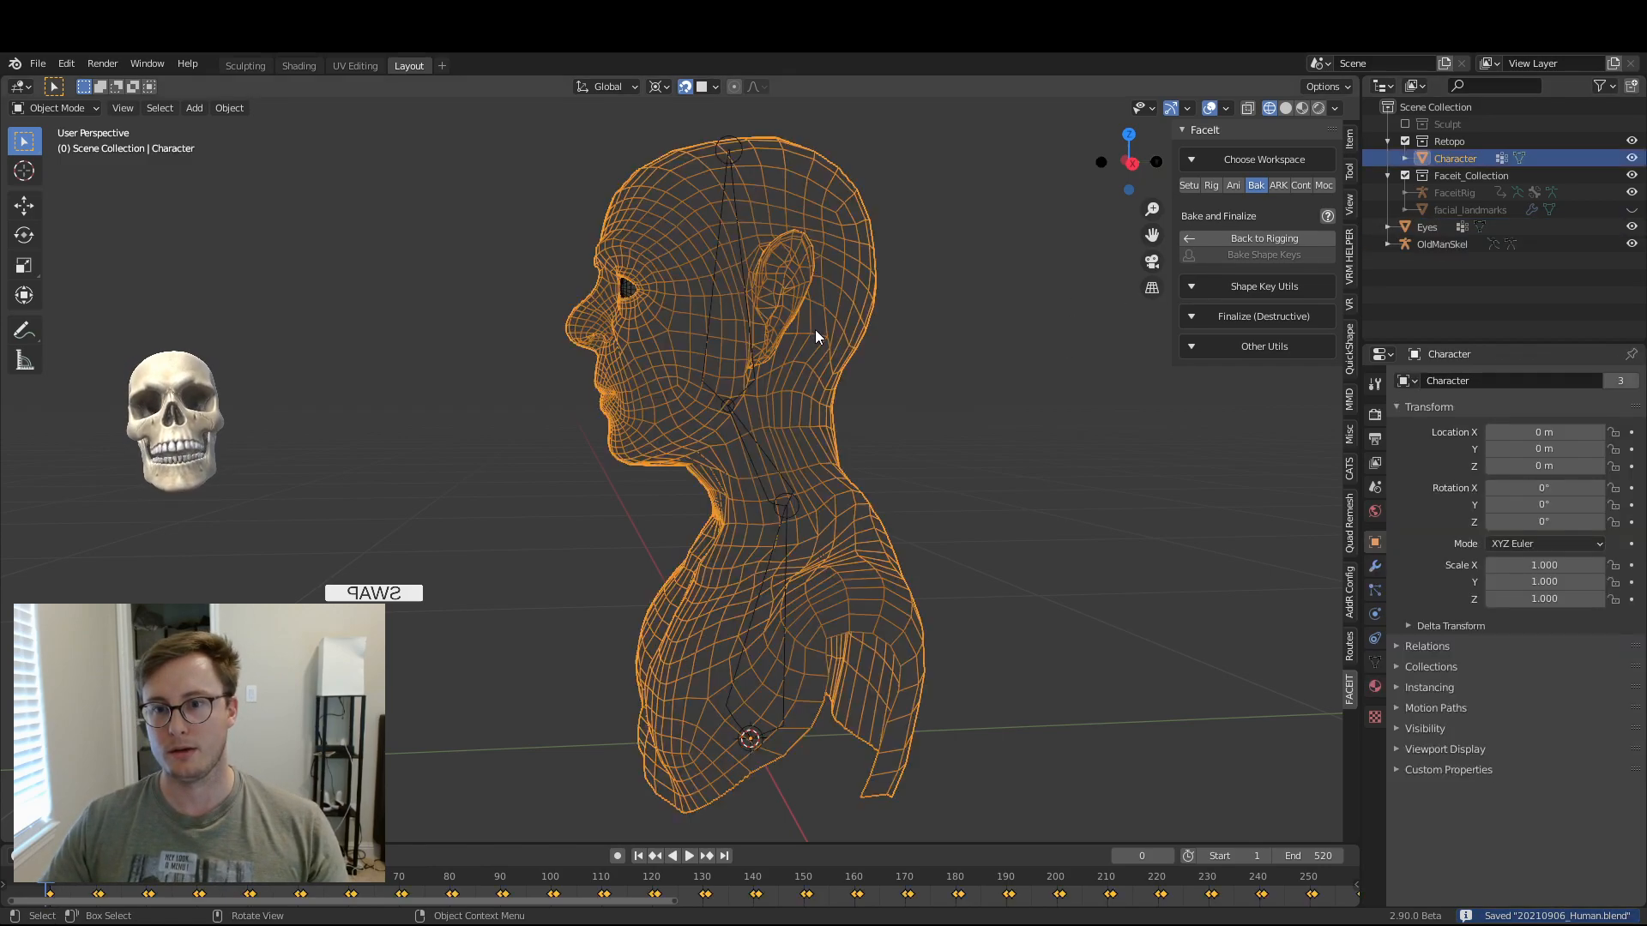
{"action": "double_click", "coordinate": [1451, 158]}
{"action": "type", "text": "Oldman"}
{"action": "key", "text": "Return"}
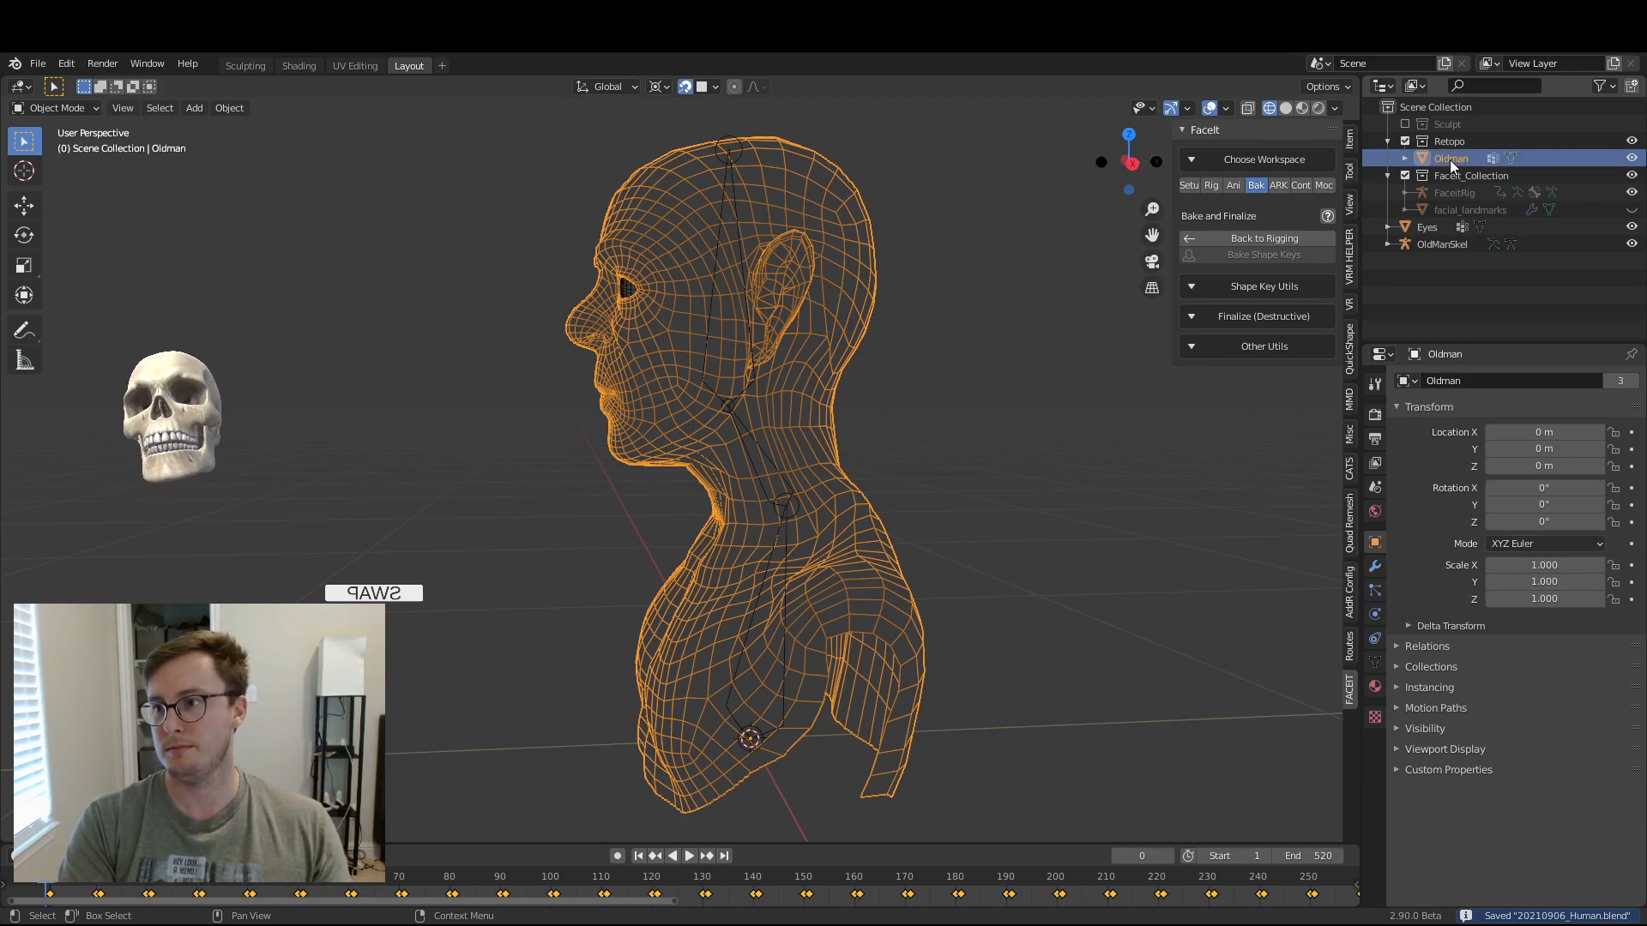
- Rename the Eyes object Oldman_Eyes and save the file
{"action": "left_click", "coordinate": [1426, 228]}
{"action": "double_click", "coordinate": [1426, 228]}
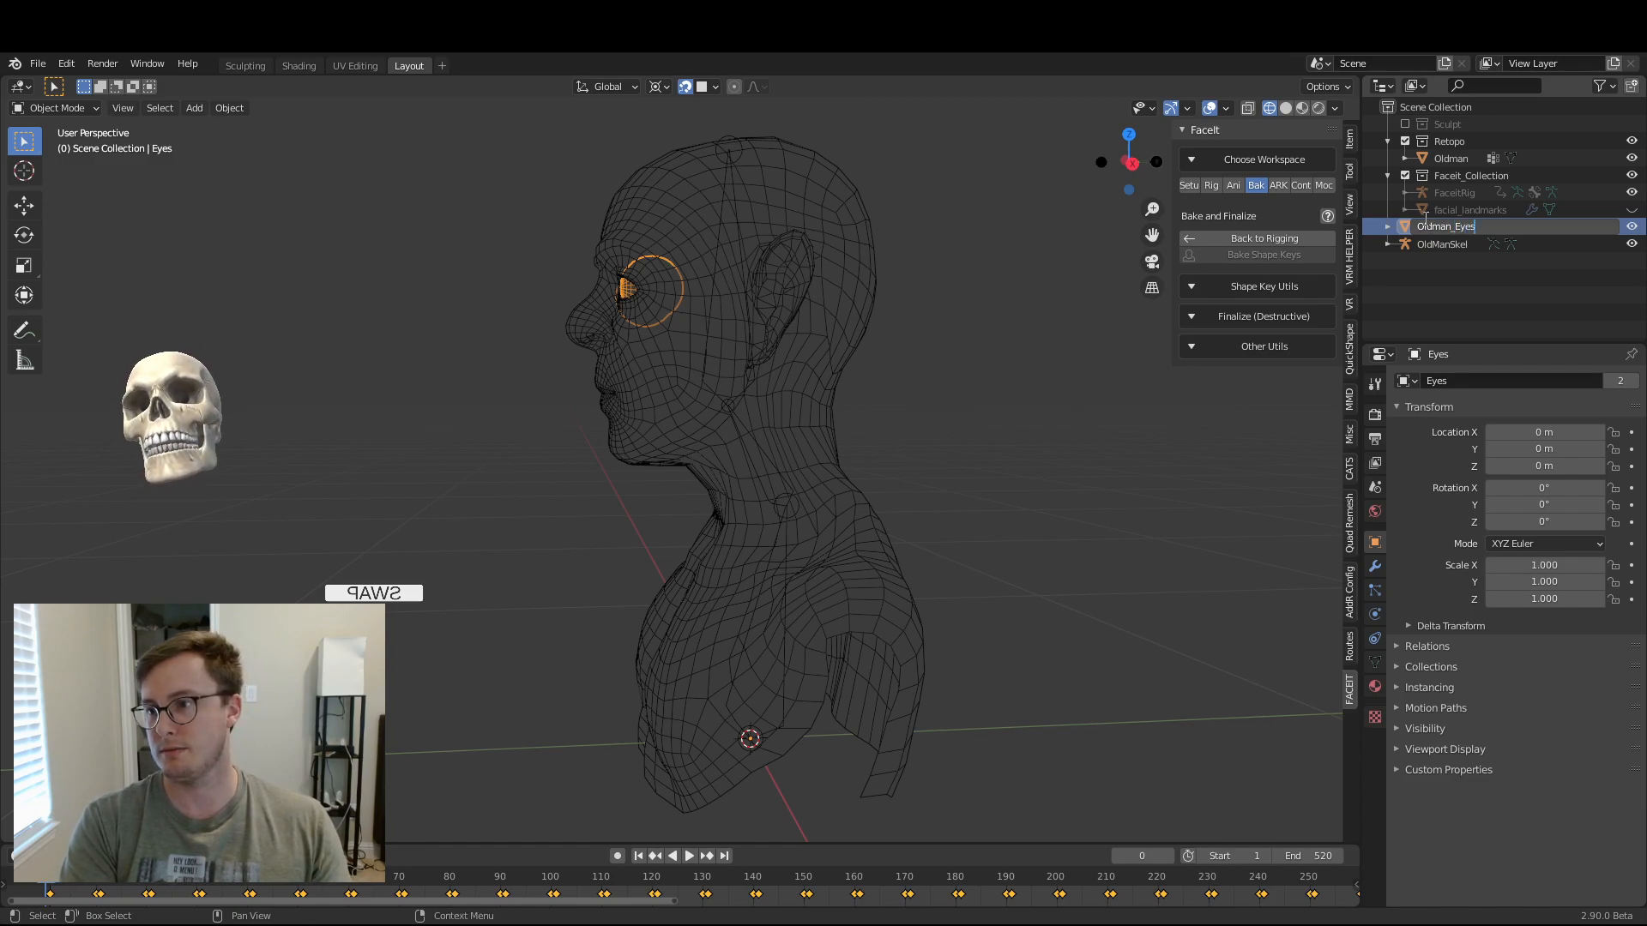
{"action": "key", "text": "Return"}
{"action": "key", "text": "ctrl+s"}
- Join the eyes into the Oldman mesh, with Oldman as the active object, and save the file
{"action": "mouse_move", "coordinate": [674, 379]}
{"action": "middle_mouse_down"}
{"action": "mouse_move", "coordinate": [783, 403]}
{"action": "mouse_move", "coordinate": [832, 393]}
{"action": "mouse_move", "coordinate": [667, 373]}
{"action": "middle_mouse_up"}
{"action": "left_click", "coordinate": [778, 211], "text": "shift"}
{"action": "key", "text": "ctrl+j"}
{"action": "key", "text": "ctrl+s"}
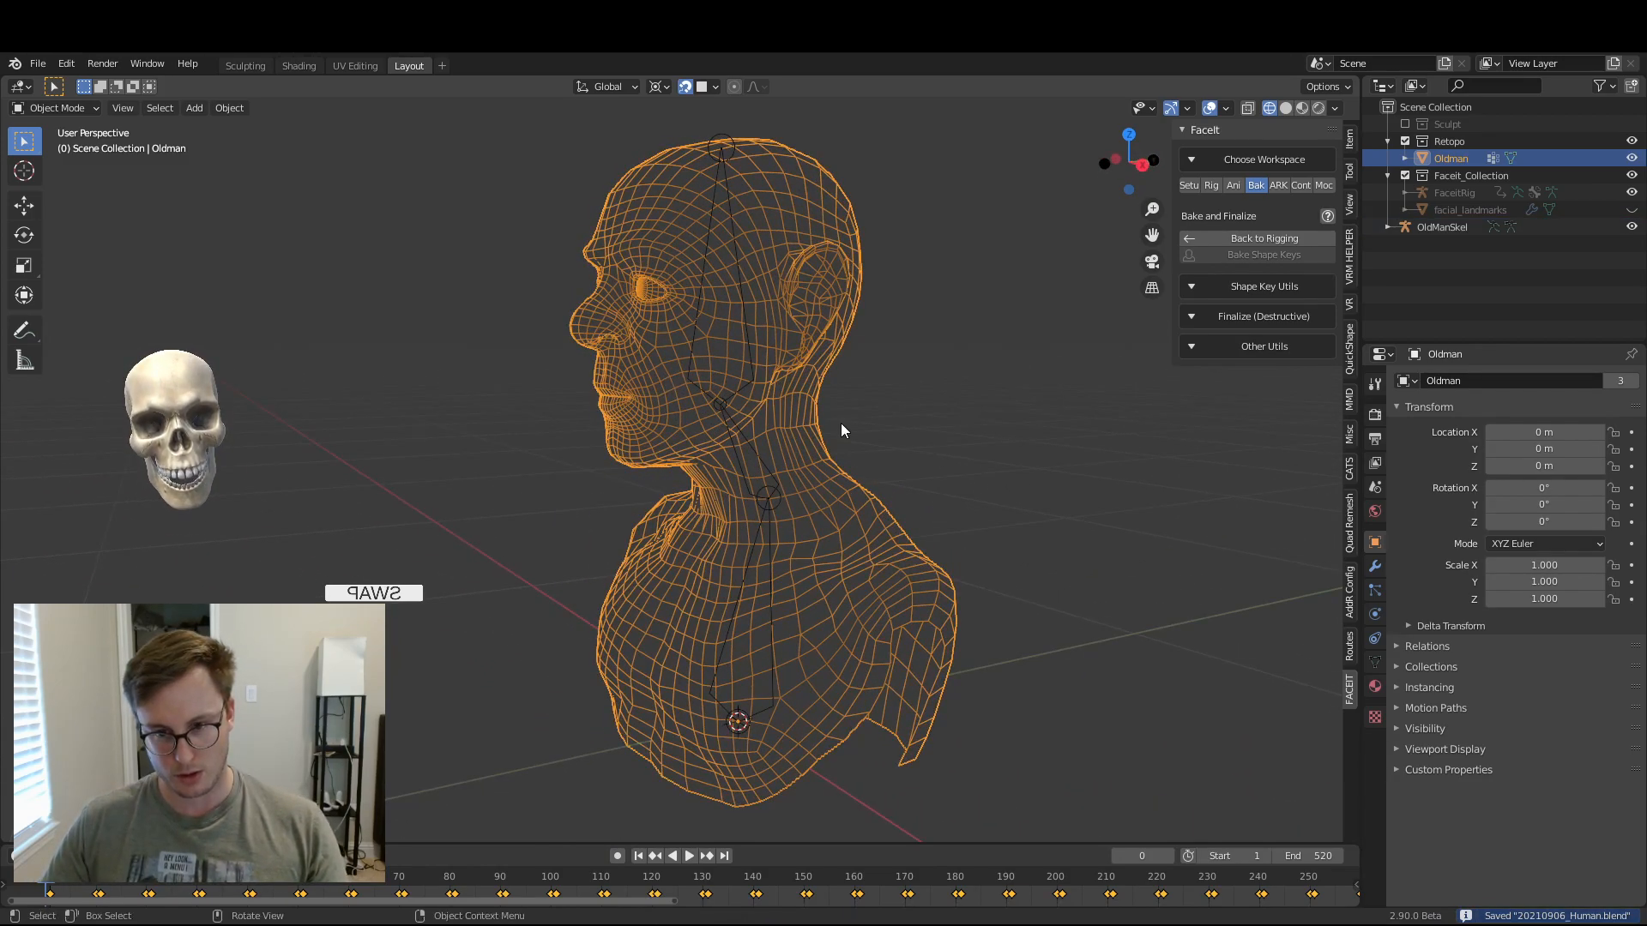
- Parent the Oldman mesh to the OldManSkel armature with Automatic Weights and save the file
{"action": "left_click", "coordinate": [775, 605], "text": "shift"}
{"action": "left_click", "coordinate": [776, 606], "text": "shift"}
{"action": "left_click", "coordinate": [766, 612], "text": "shift"}
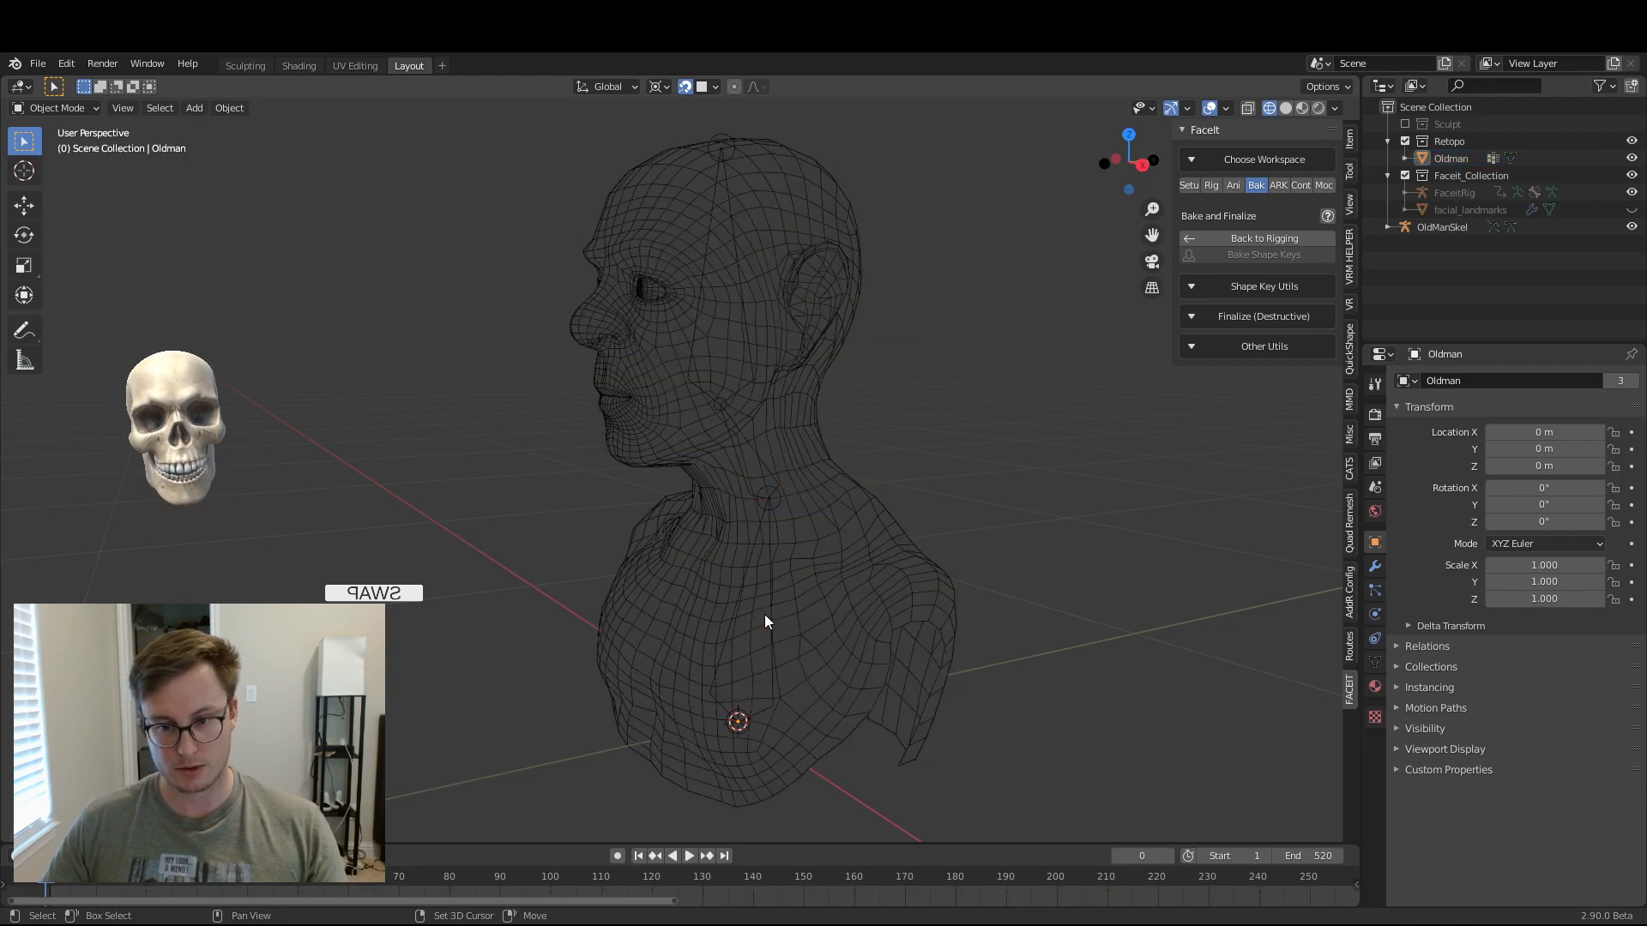
{"action": "left_click", "coordinate": [815, 656], "text": "shift"}
{"action": "middle_click_drag", "start_coordinate": [815, 656], "coordinate": [801, 642]}
{"action": "left_click", "coordinate": [783, 750], "text": "shift"}
{"action": "key", "text": "ctrl+p"}
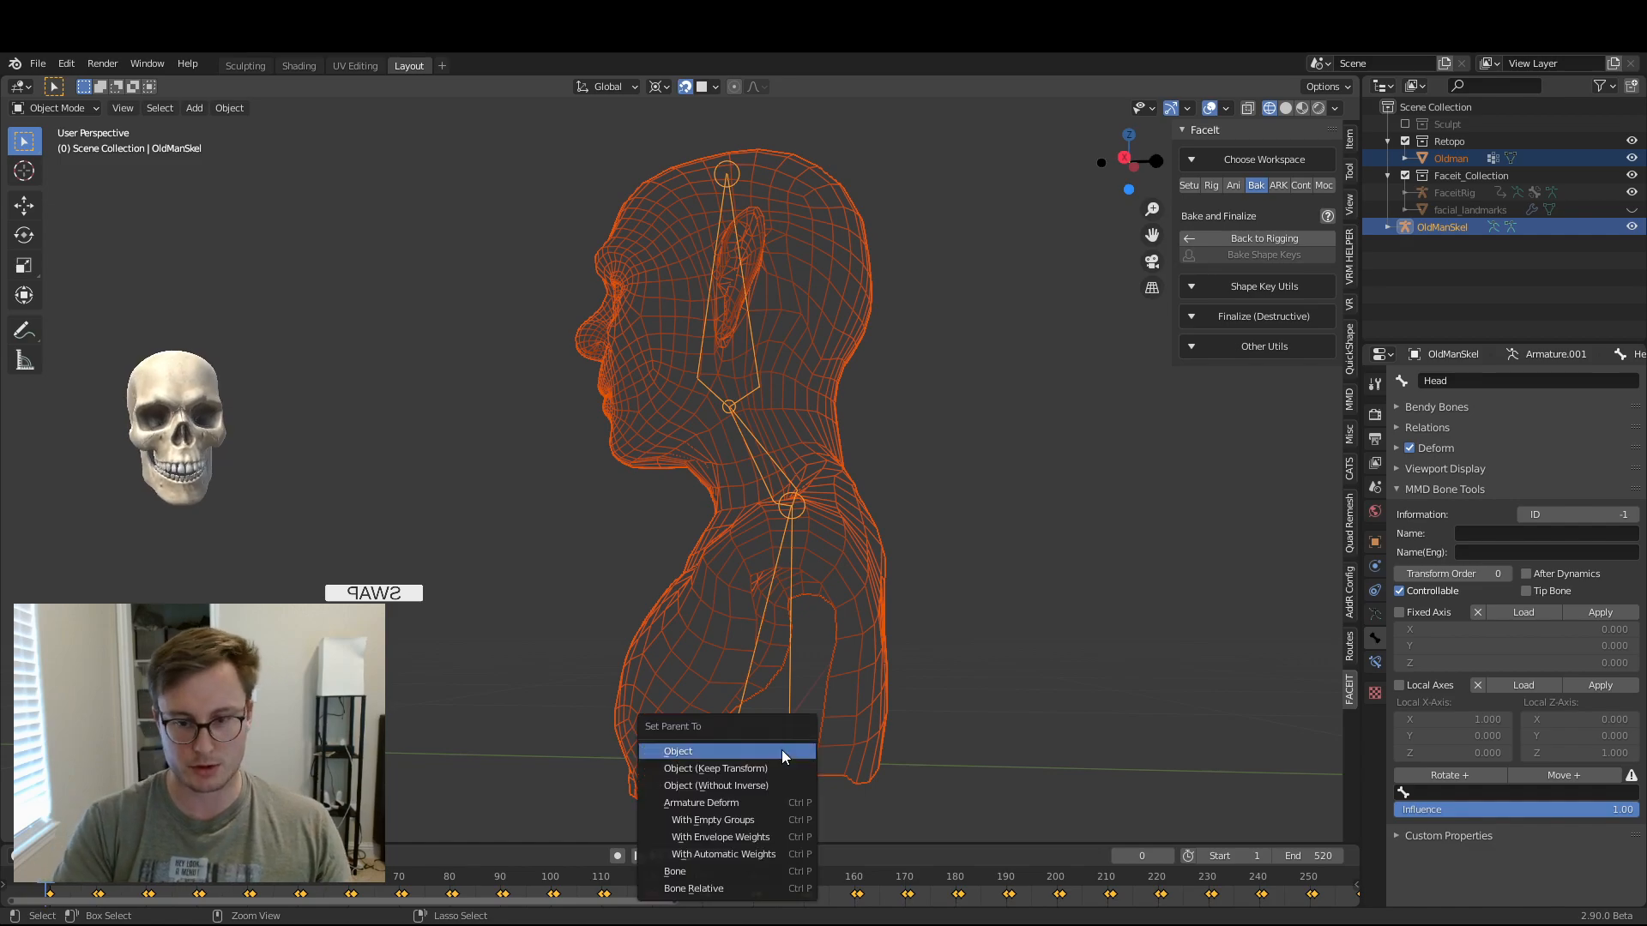
{"action": "left_click", "coordinate": [723, 855]}
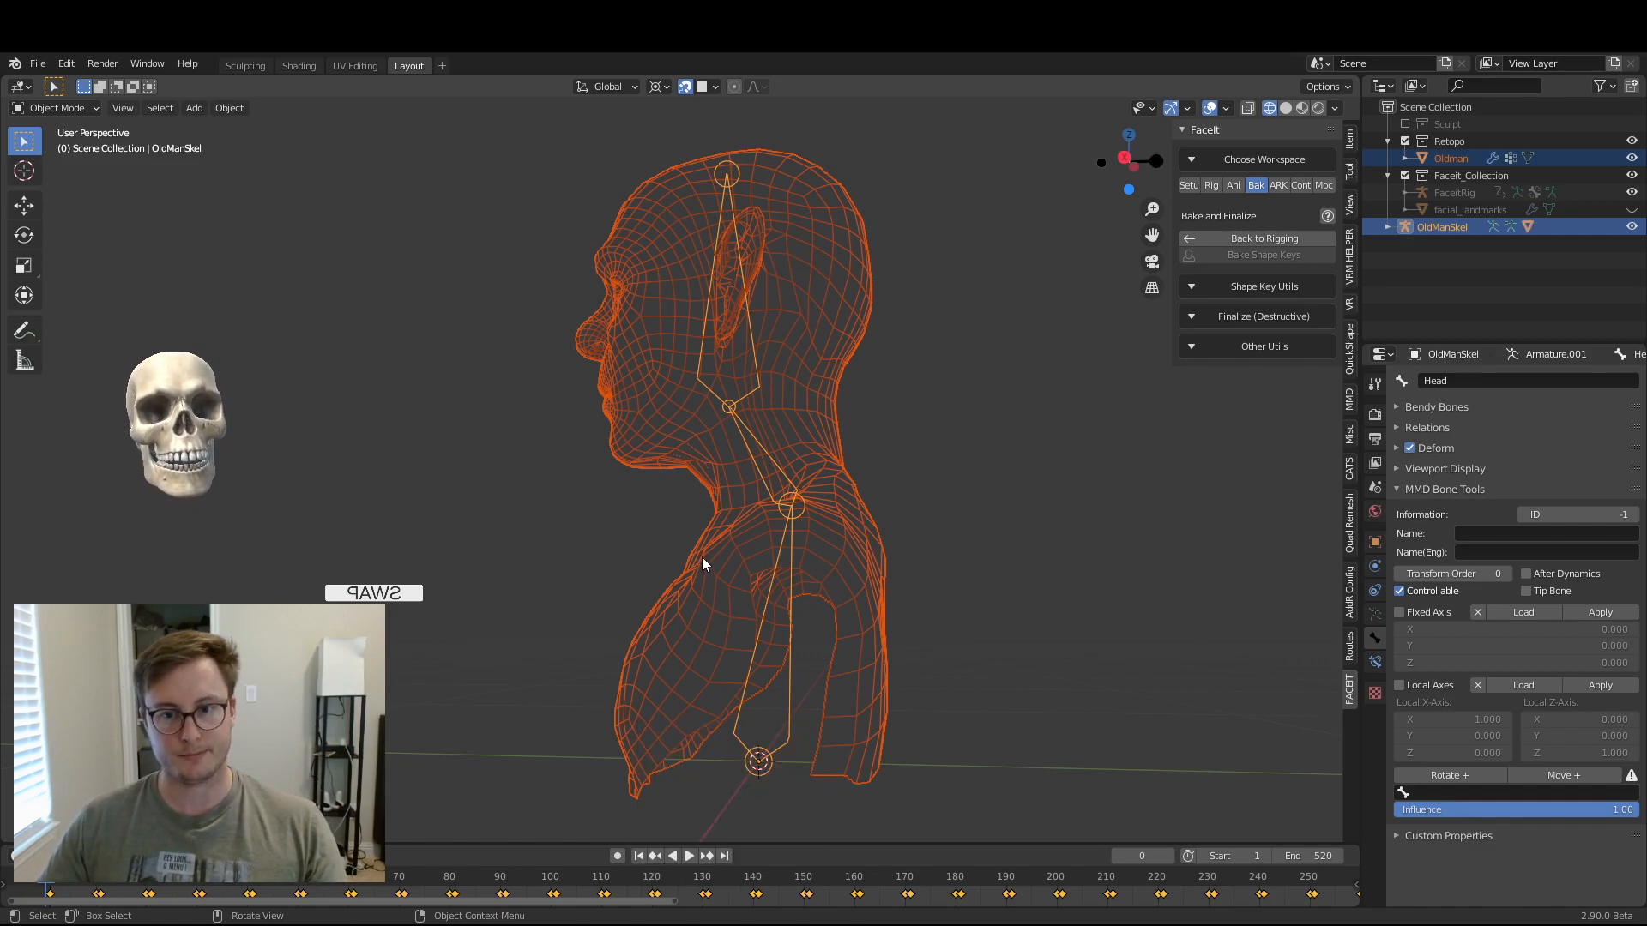
{"action": "middle_click_drag", "start_coordinate": [701, 564], "coordinate": [770, 502]}
{"action": "key", "text": "ctrl+s"}
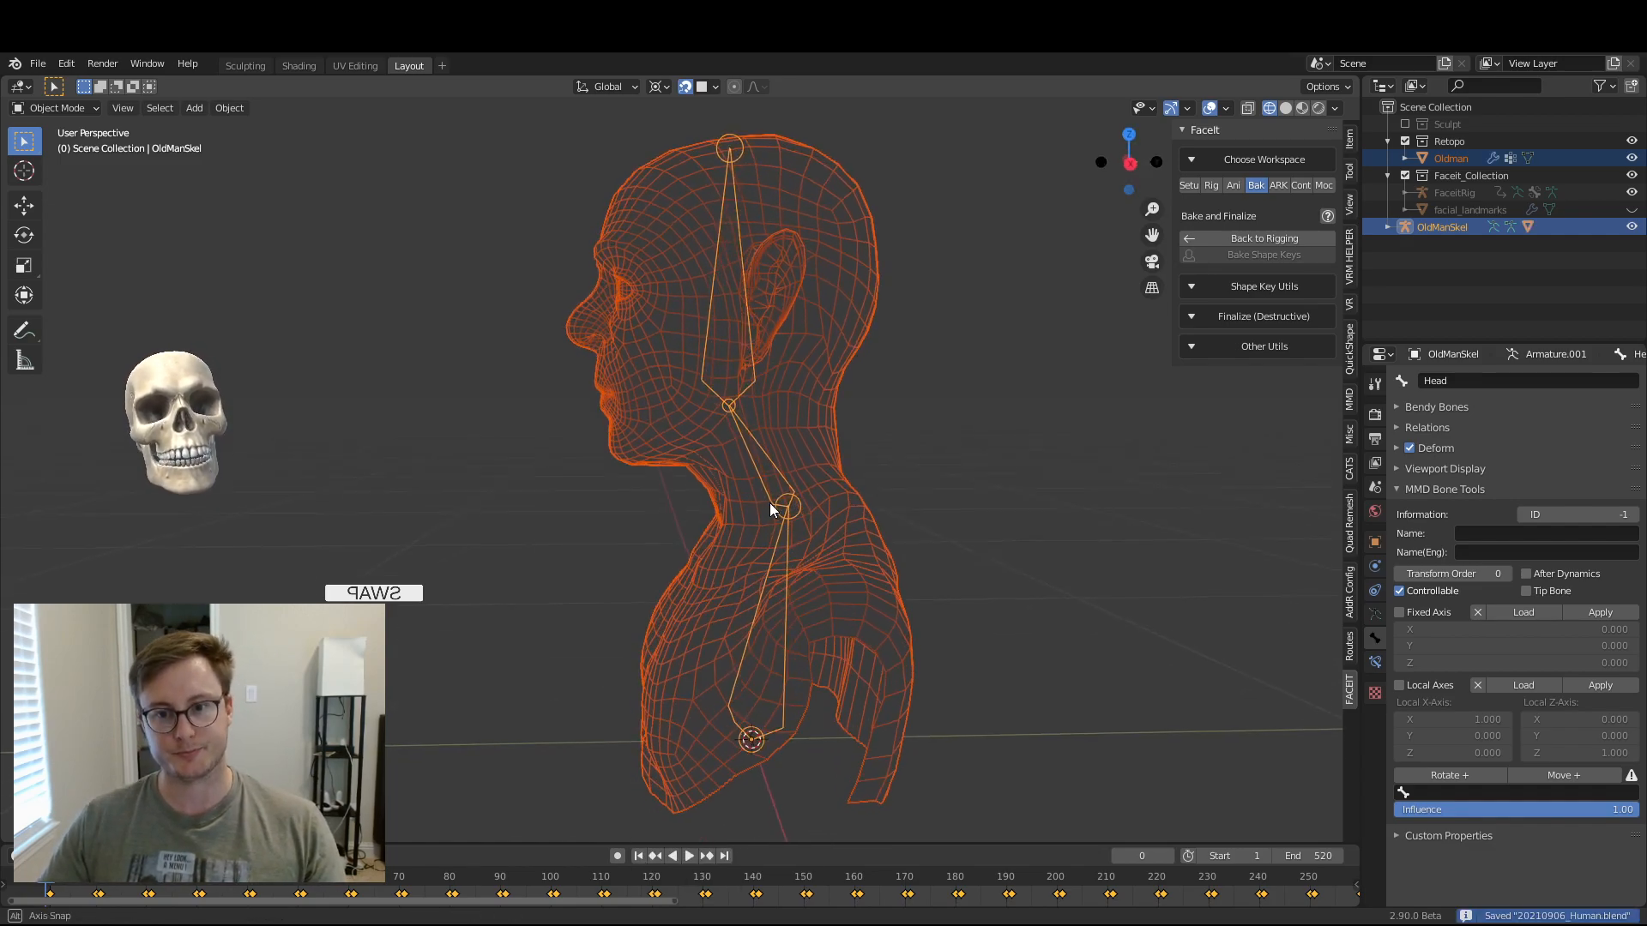
- In right orthographic view, put the Oldman mesh into Weight Paint mode and review its vertex groups
{"action": "left_click", "coordinate": [1131, 165]}
{"action": "left_click", "coordinate": [619, 442]}
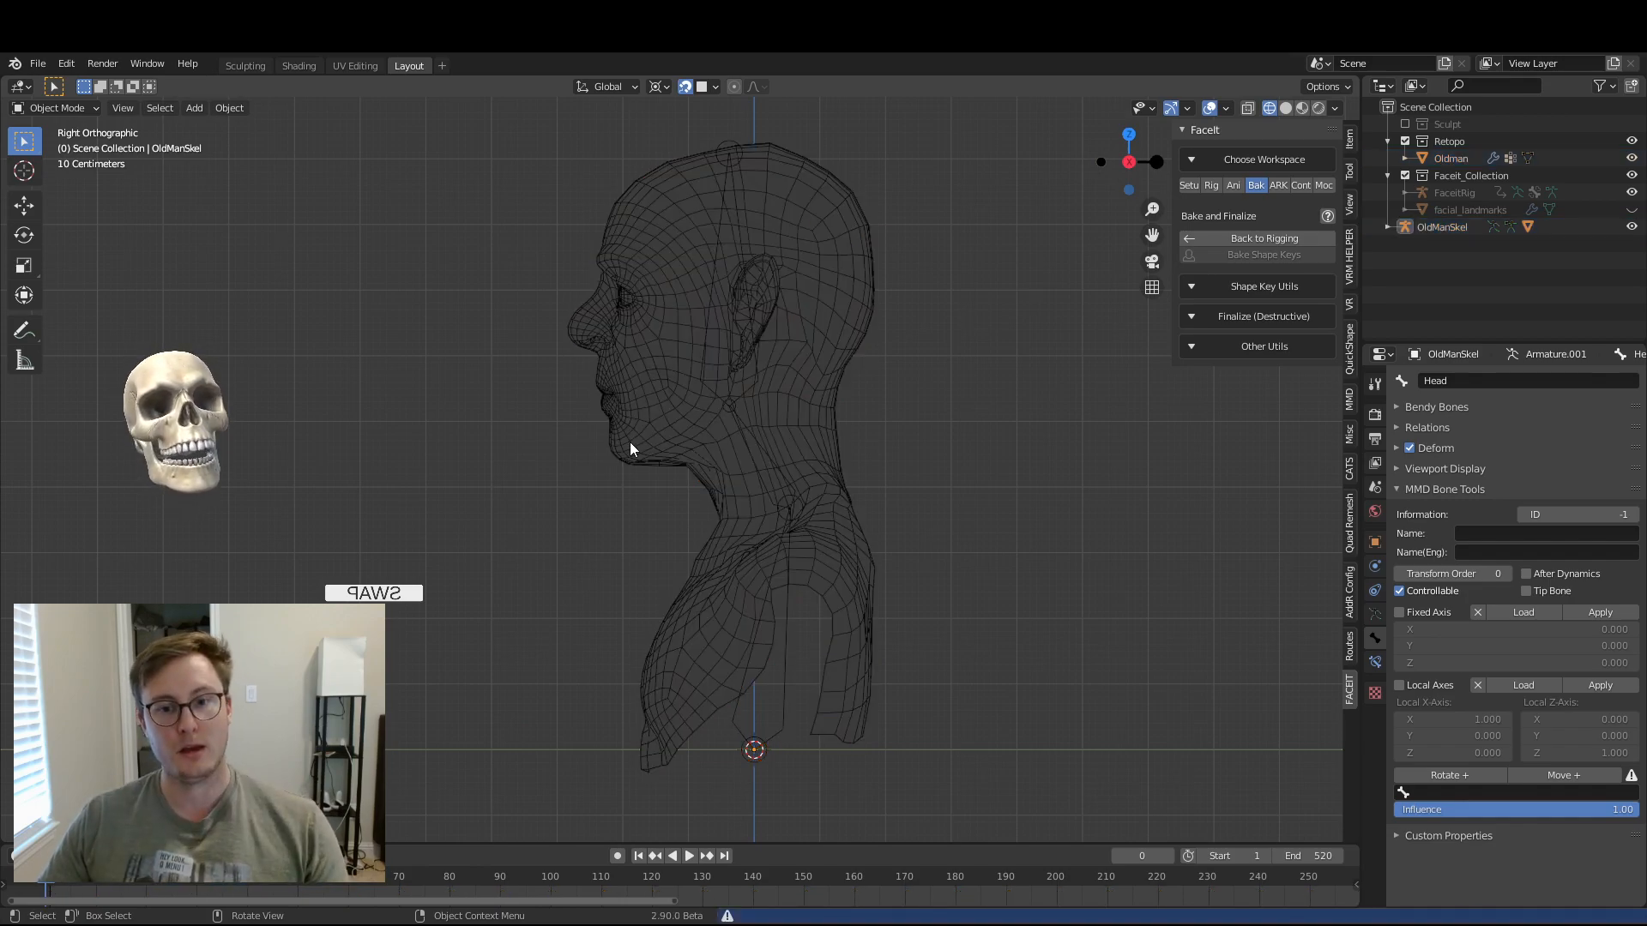
{"action": "left_click", "coordinate": [619, 441]}
{"action": "left_click", "coordinate": [58, 108]}
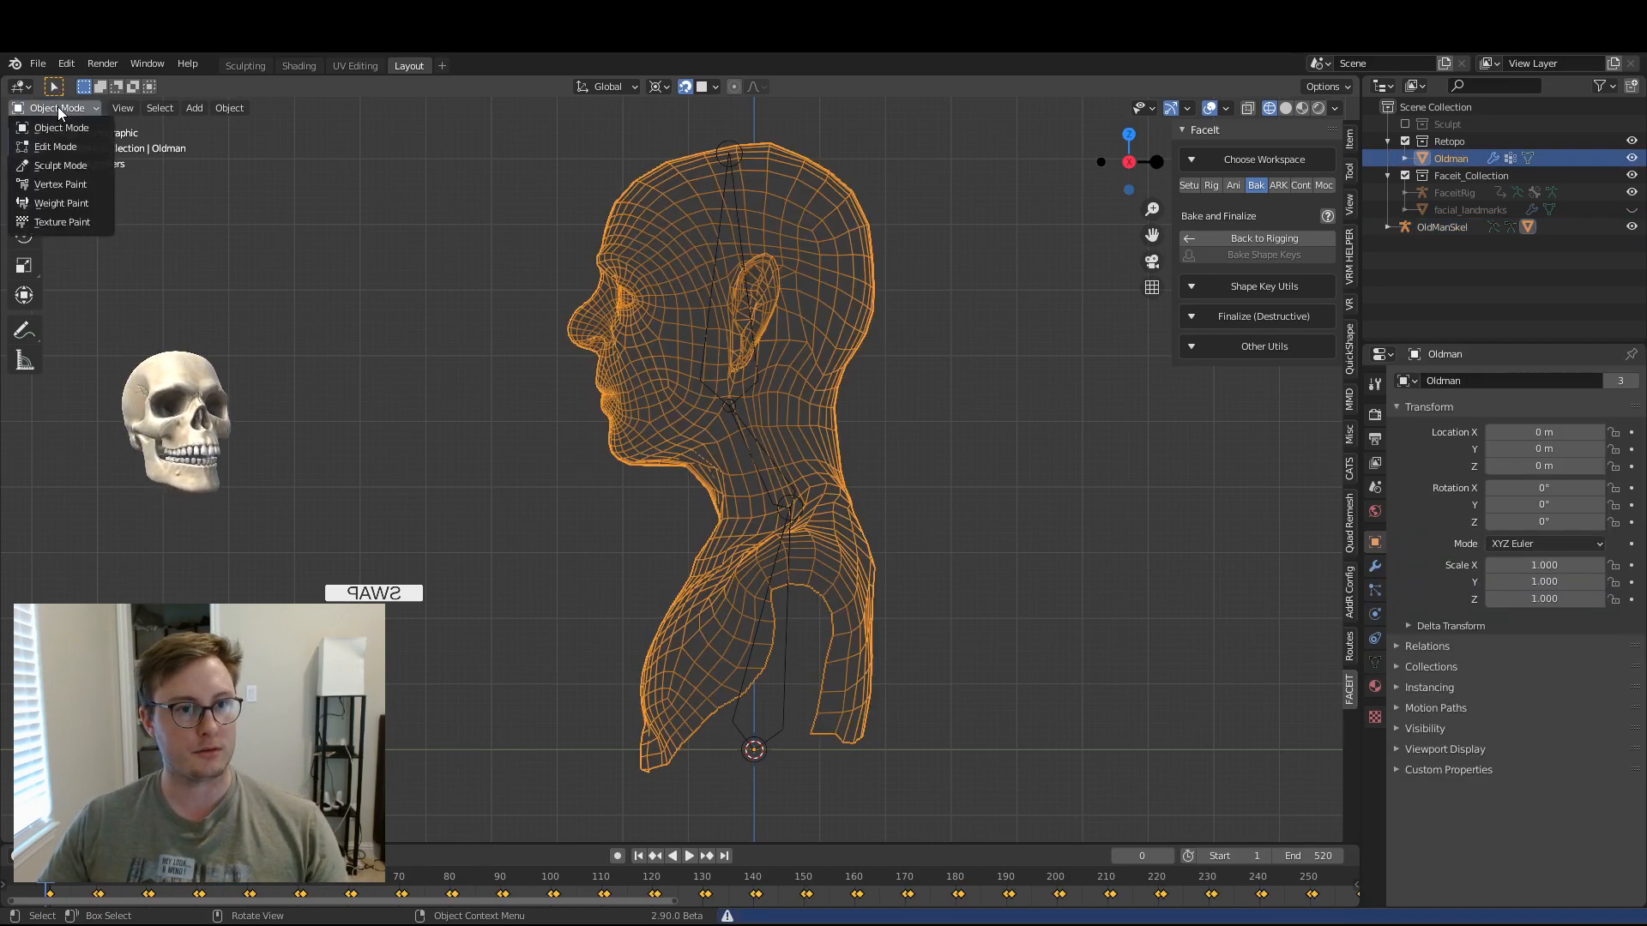
{"action": "left_click", "coordinate": [79, 203]}
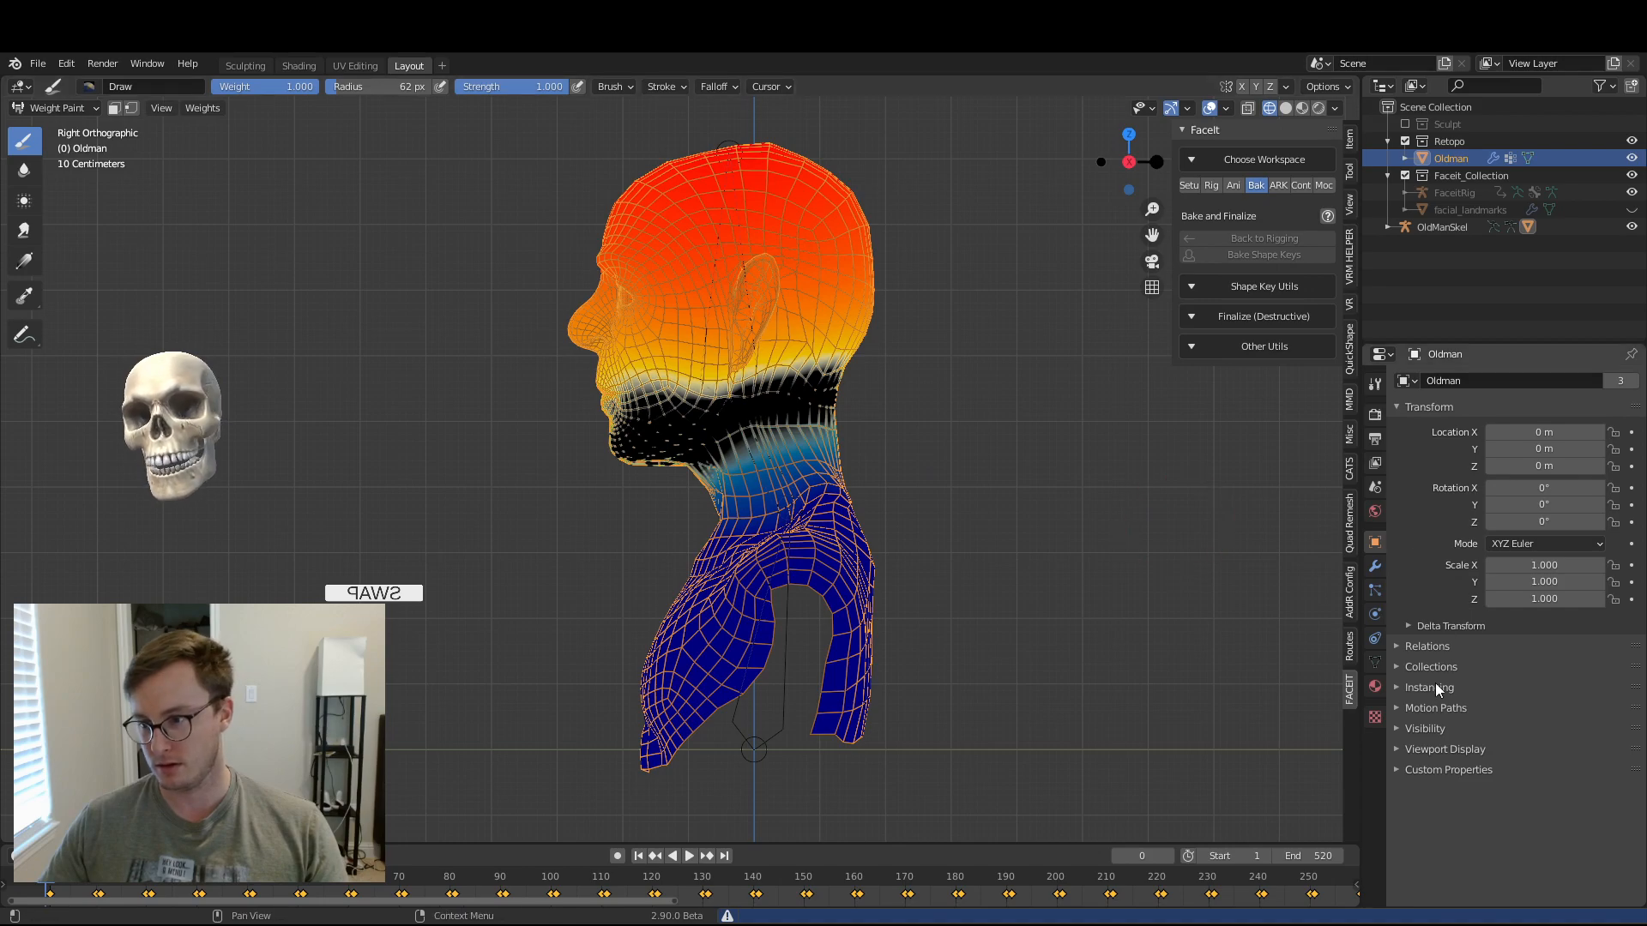
{"action": "left_click", "coordinate": [1375, 663]}
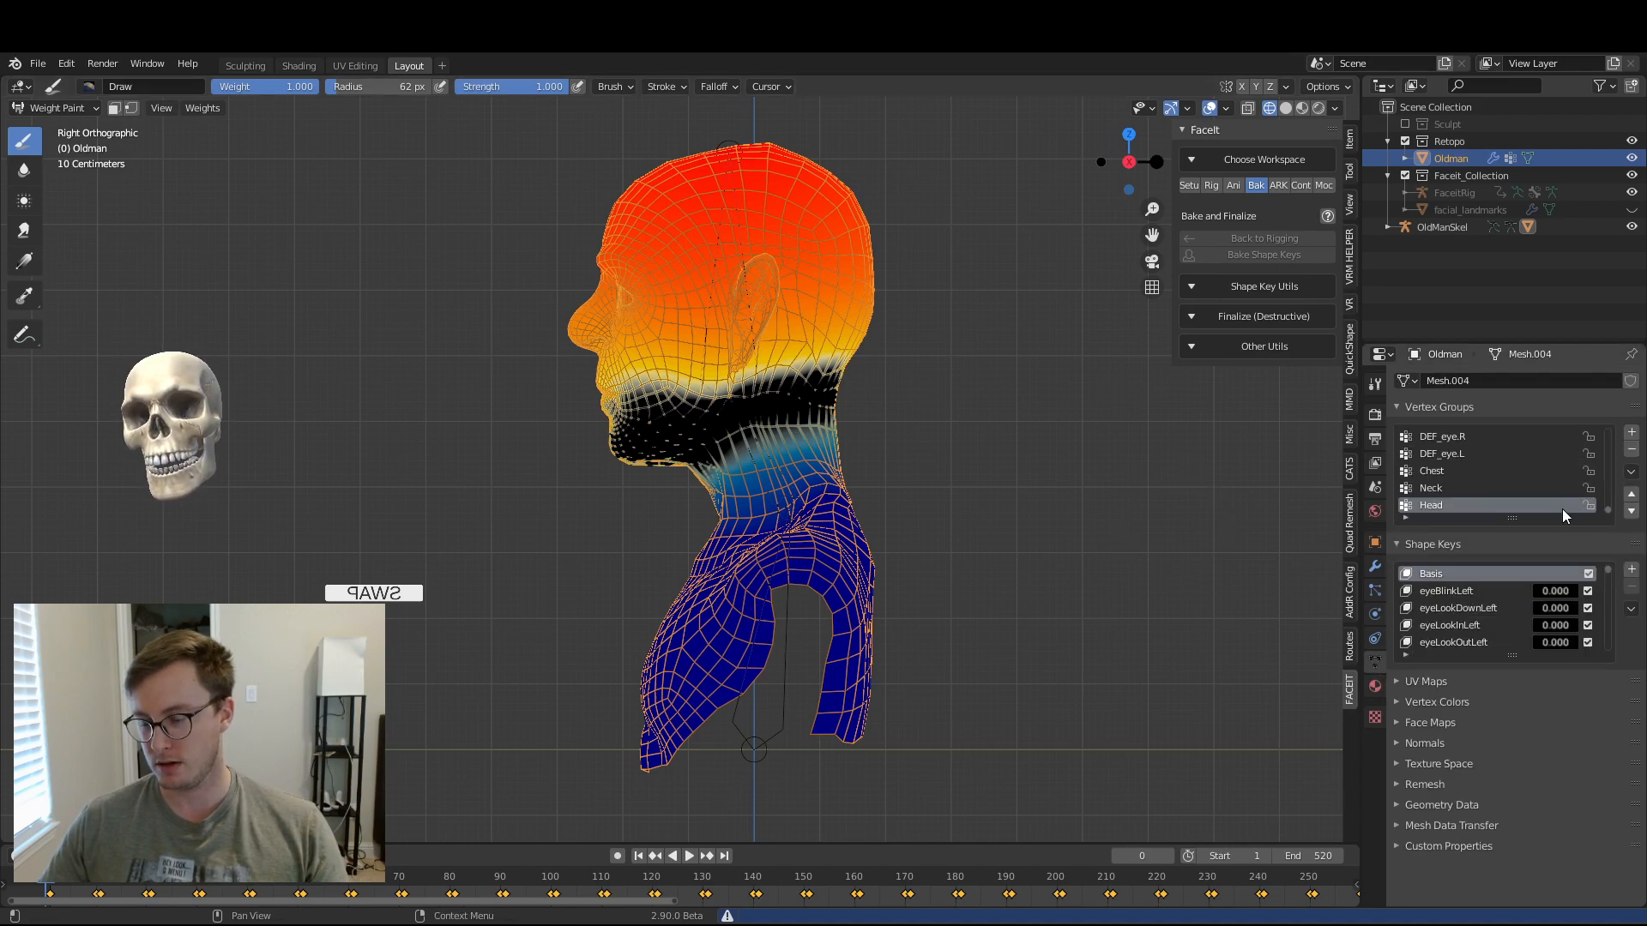
{"action": "scroll", "coordinate": [1493, 479], "scroll_direction": "up", "scroll_amount": 3}
{"action": "scroll", "coordinate": [1494, 479], "scroll_direction": "down", "scroll_amount": 3}
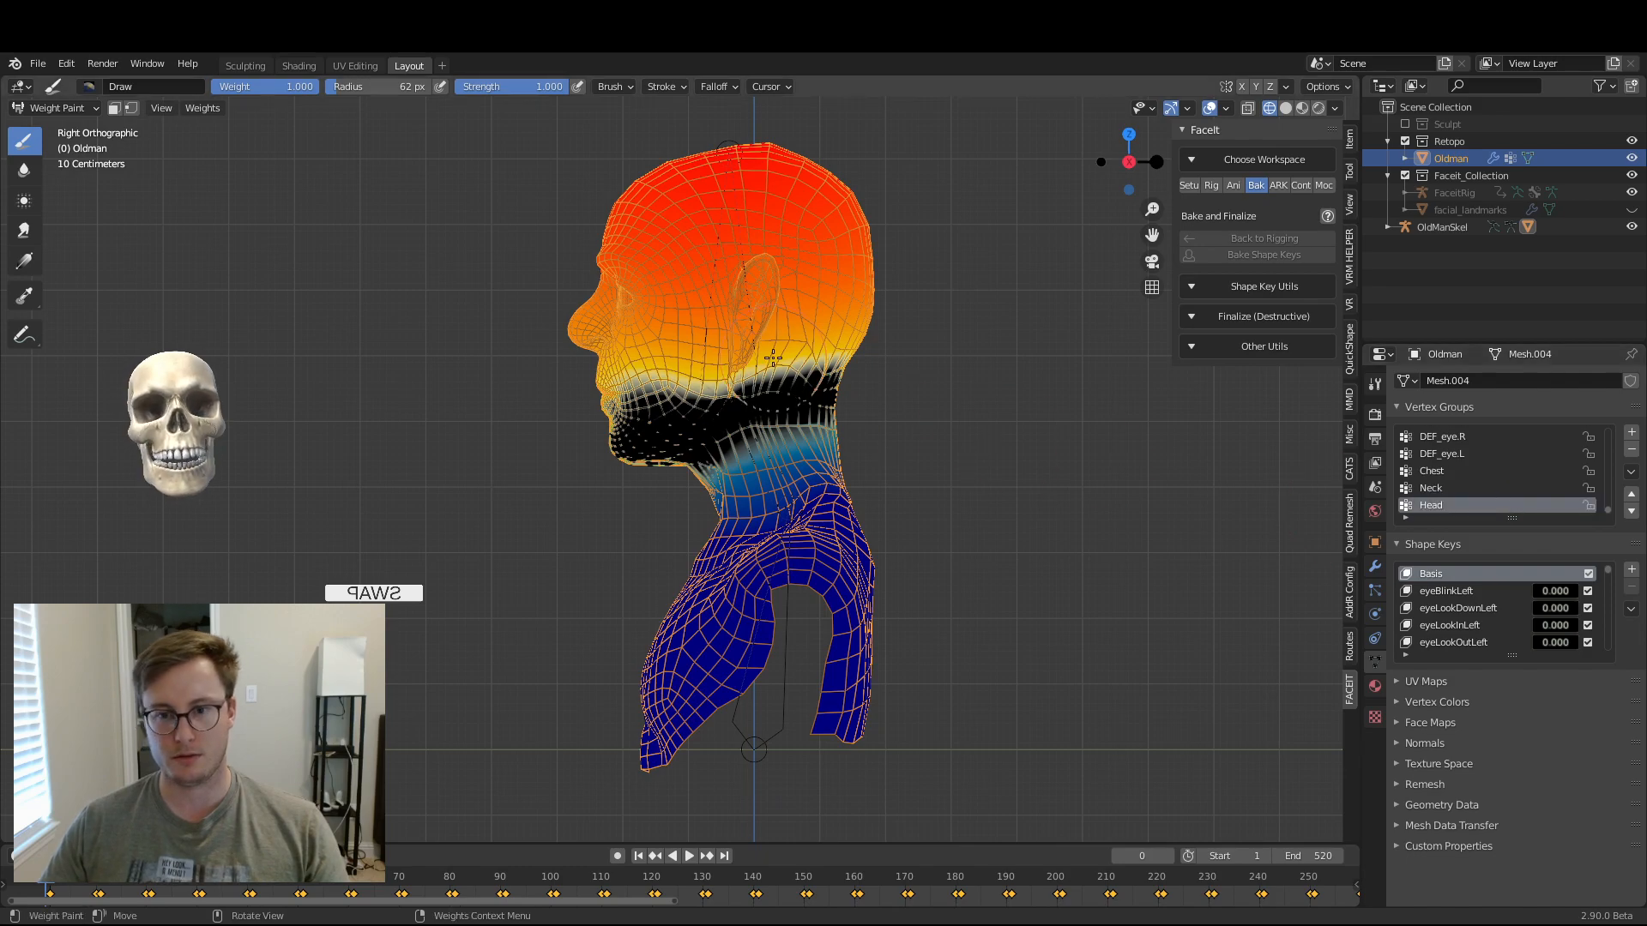
{"action": "scroll", "coordinate": [1499, 460], "scroll_direction": "up", "scroll_amount": 5}
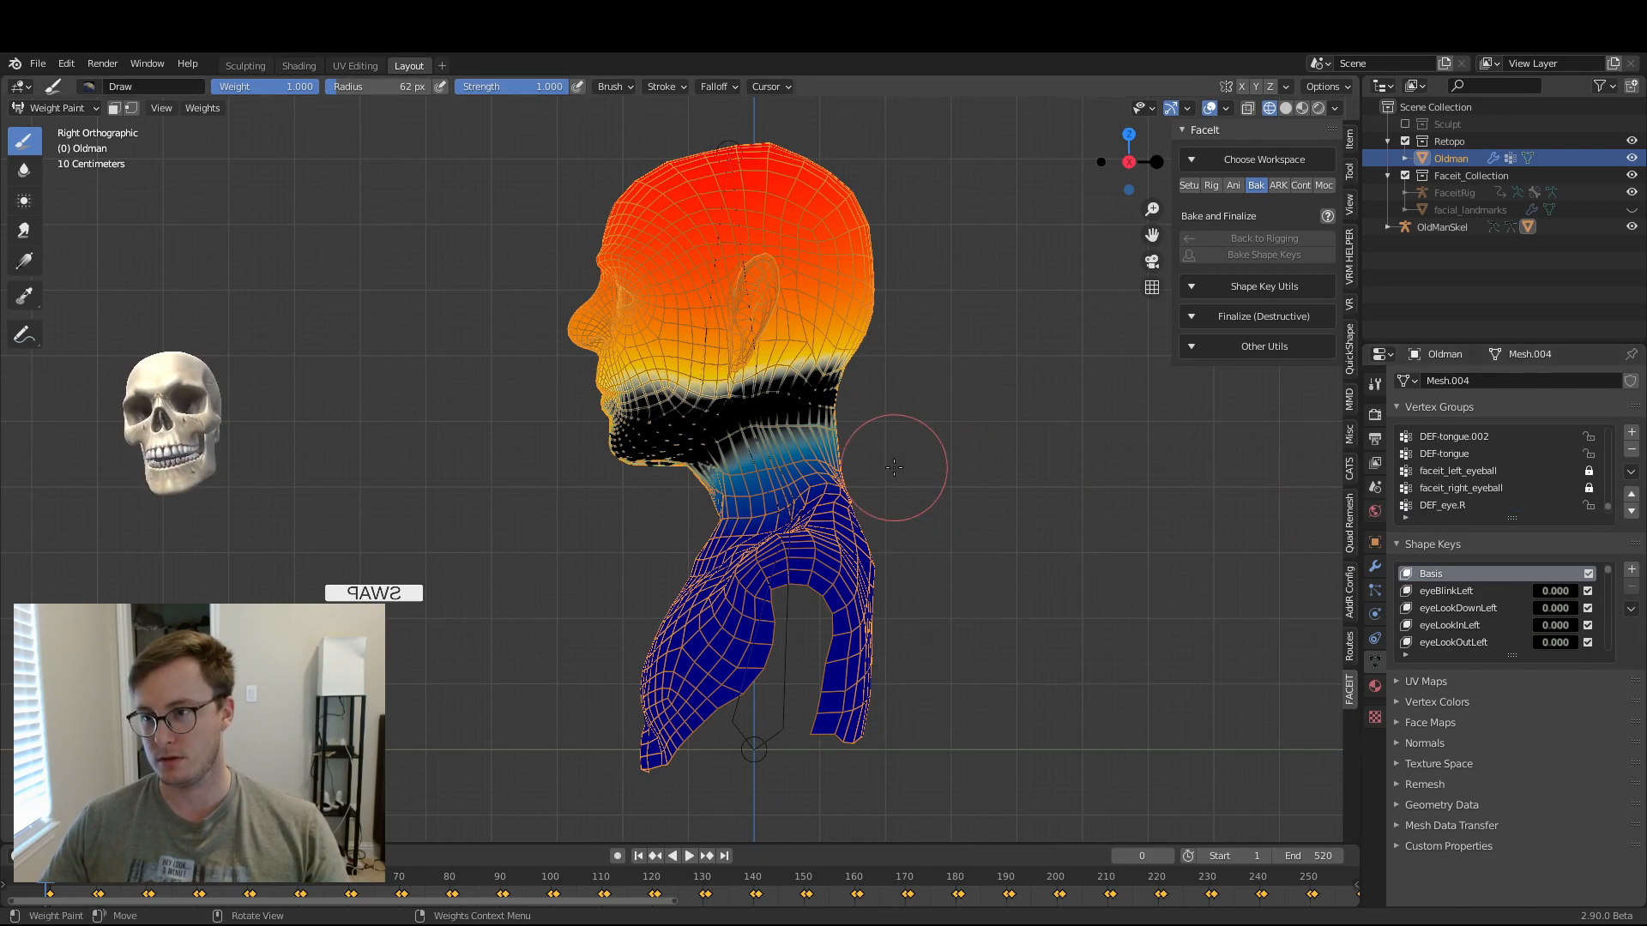
- Run Faceit's Clean Up on Faceit Objects without removing collections, corrective shape keys or unused data blocks, and check the vertex groups
{"action": "key", "text": "Tab"}
{"action": "left_click", "coordinate": [1252, 314]}
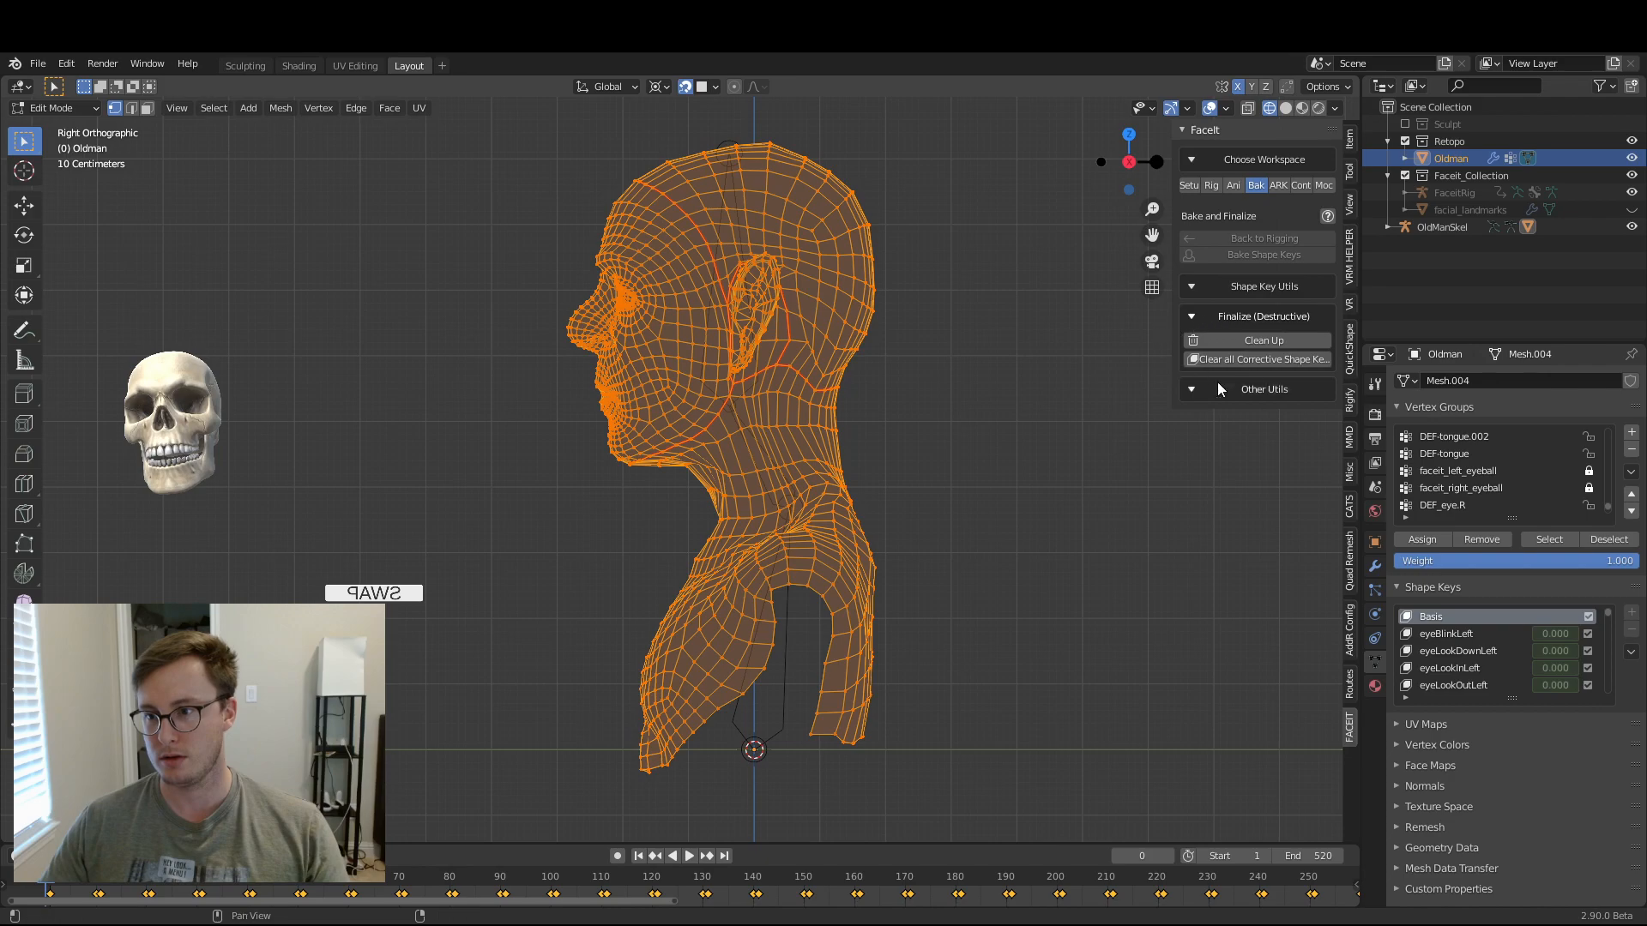
{"action": "left_click", "coordinate": [1263, 343]}
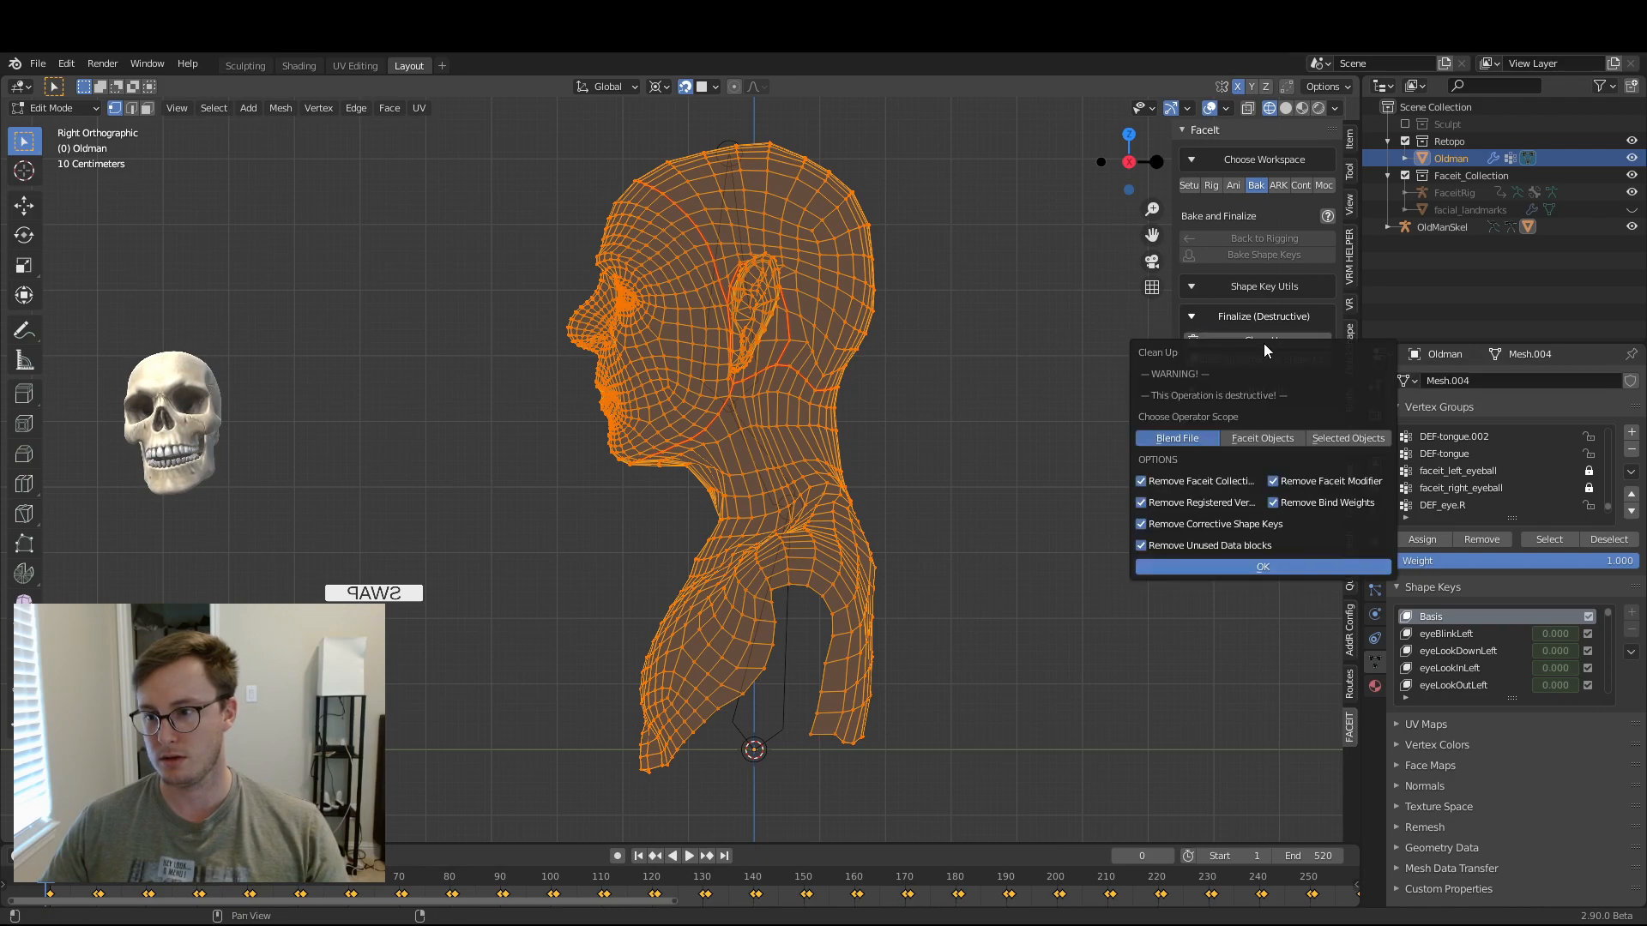
{"action": "left_click", "coordinate": [1261, 439]}
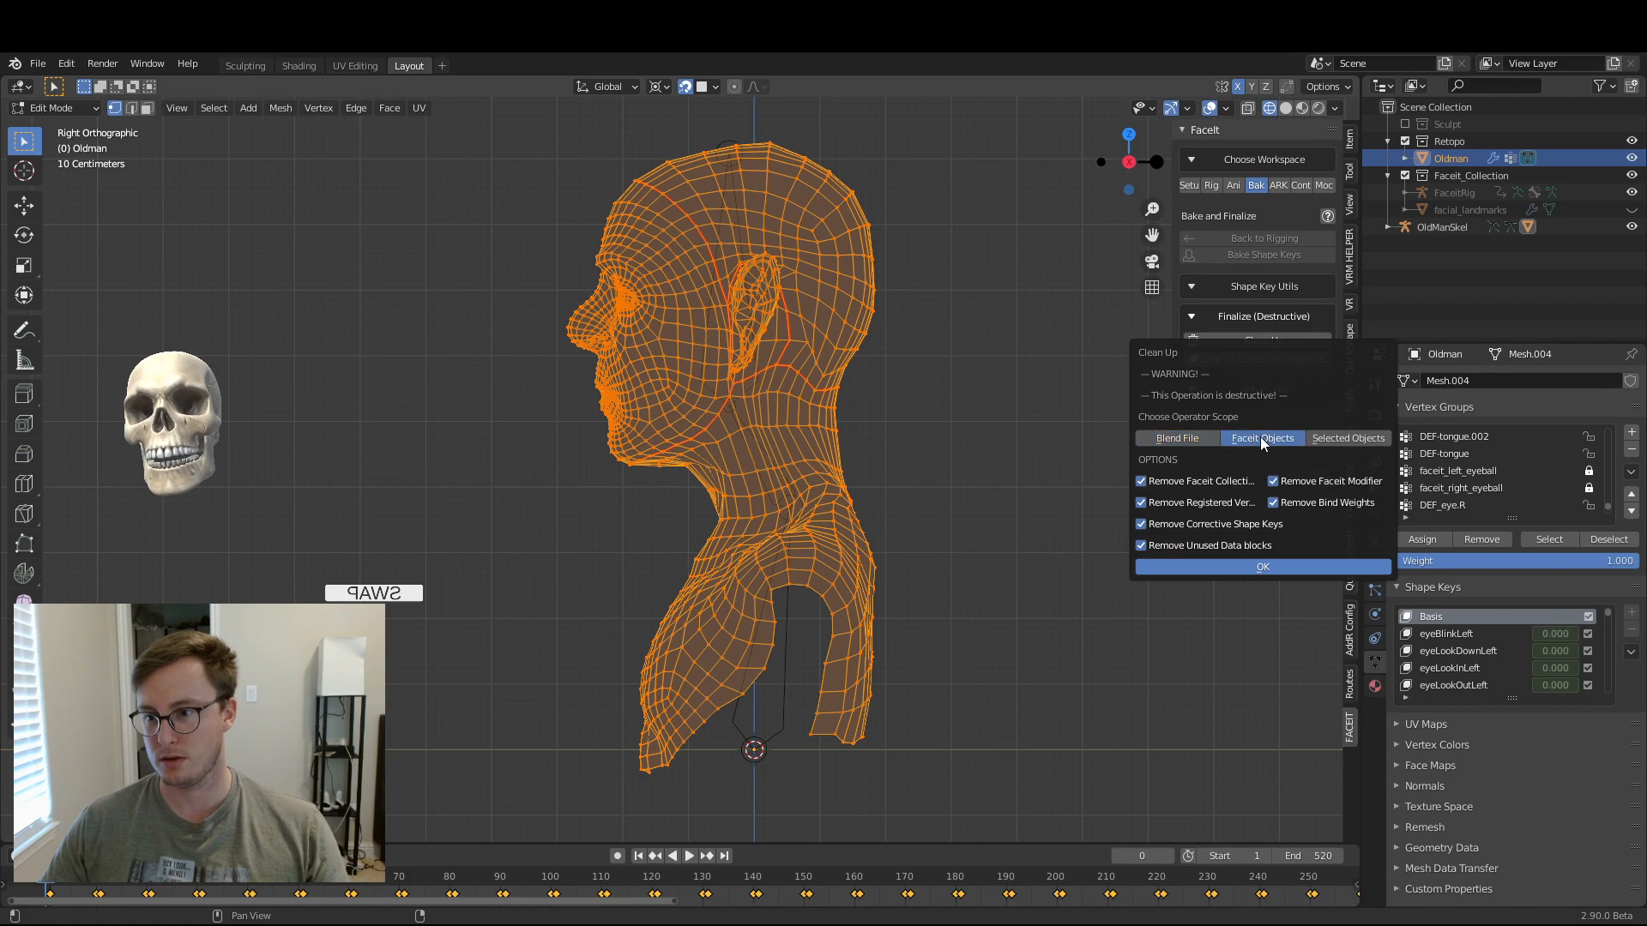
{"action": "left_click", "coordinate": [1230, 485]}
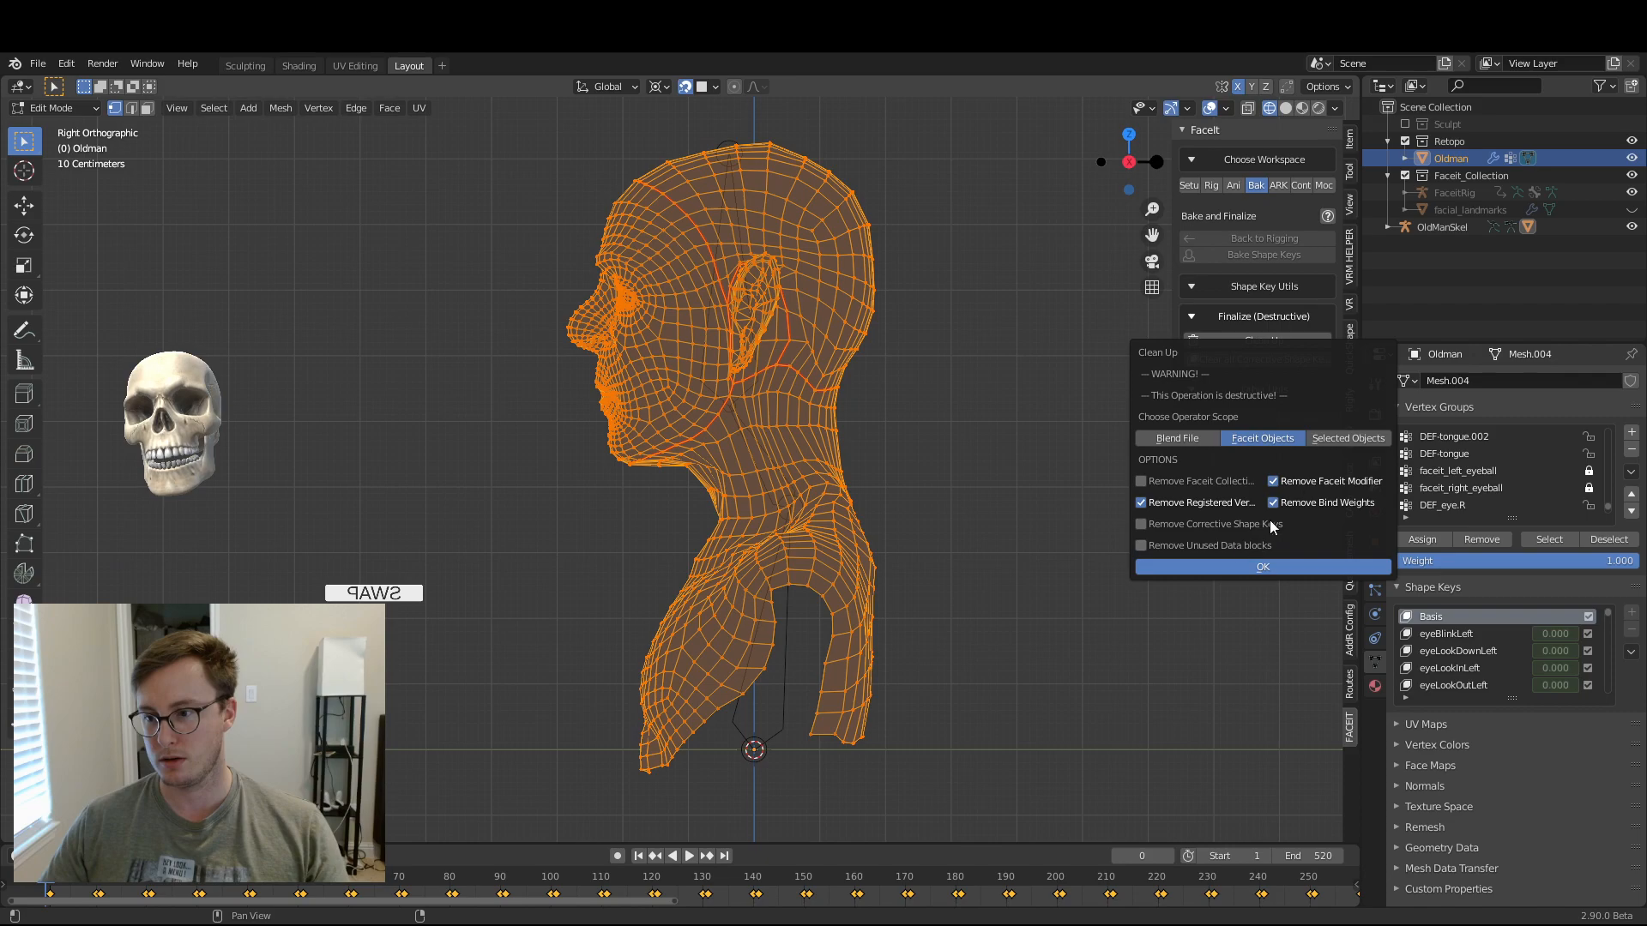
{"action": "left_click", "coordinate": [1285, 567]}
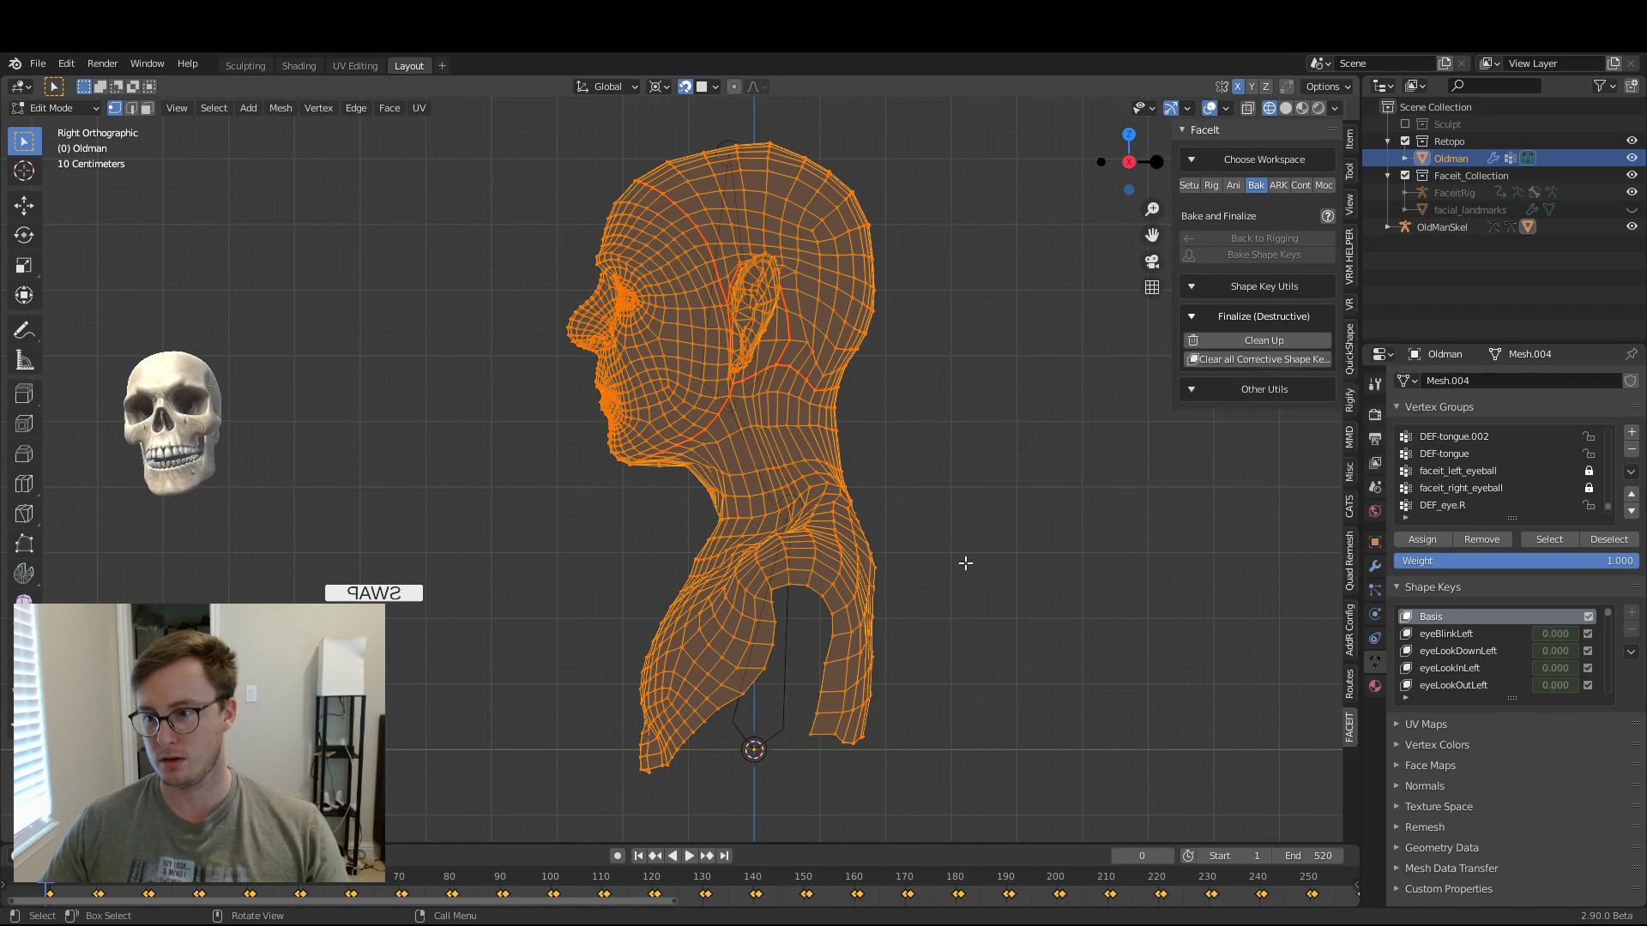
{"action": "scroll", "coordinate": [1508, 450], "scroll_direction": "down", "scroll_amount": 1}
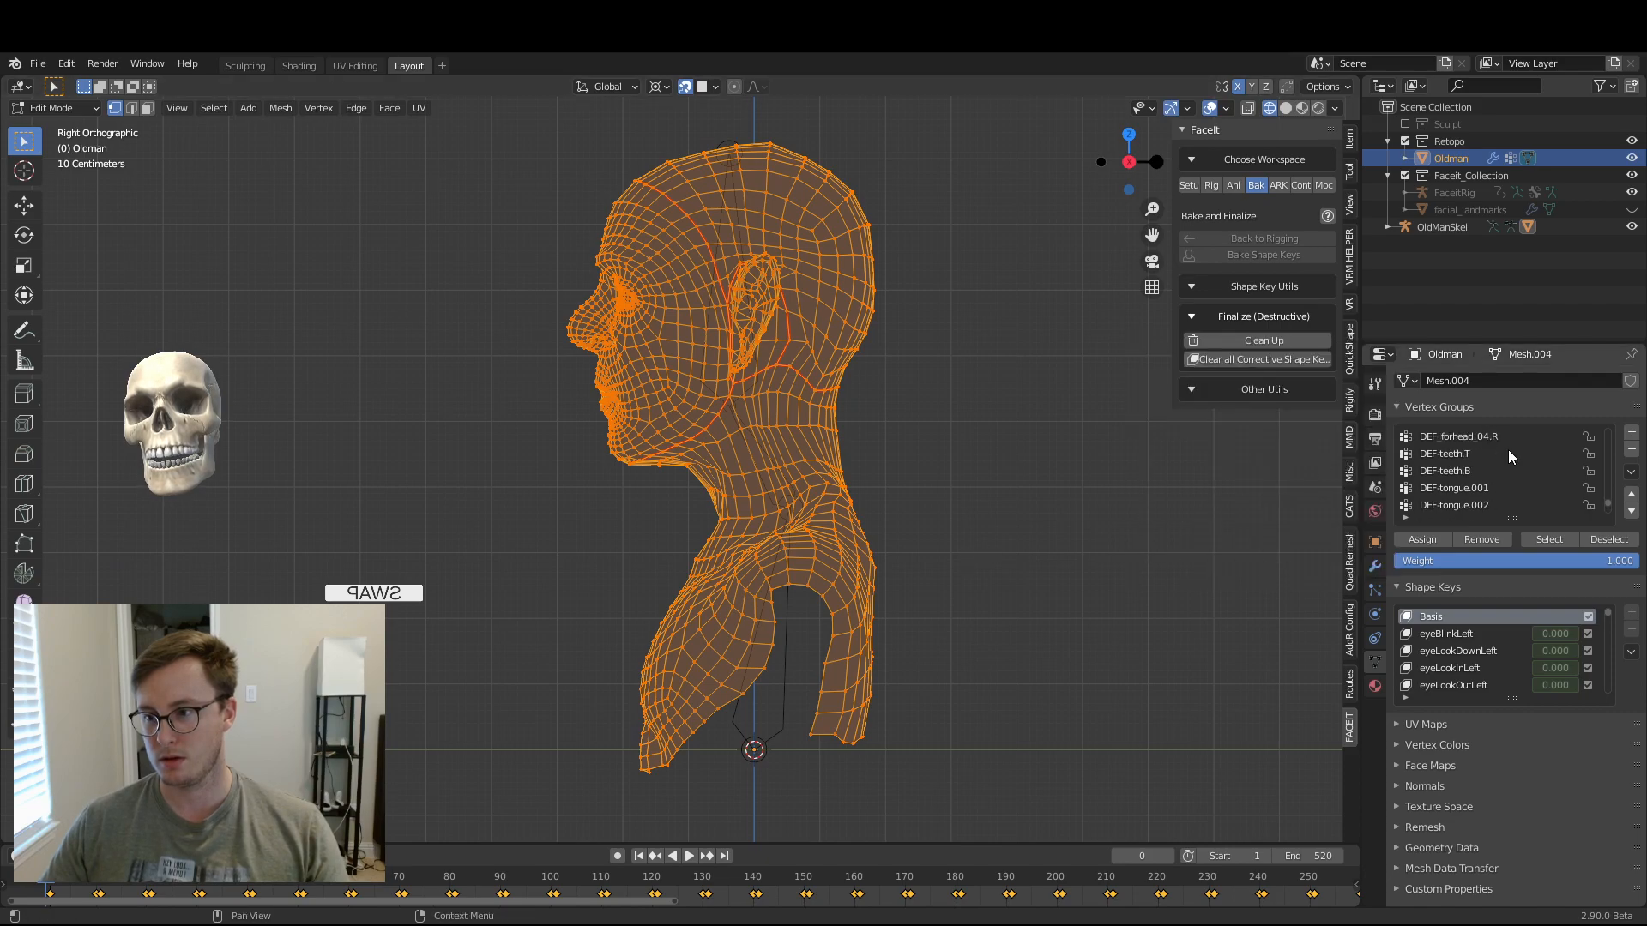
{"action": "scroll", "coordinate": [1507, 450], "scroll_direction": "down", "scroll_amount": 2}
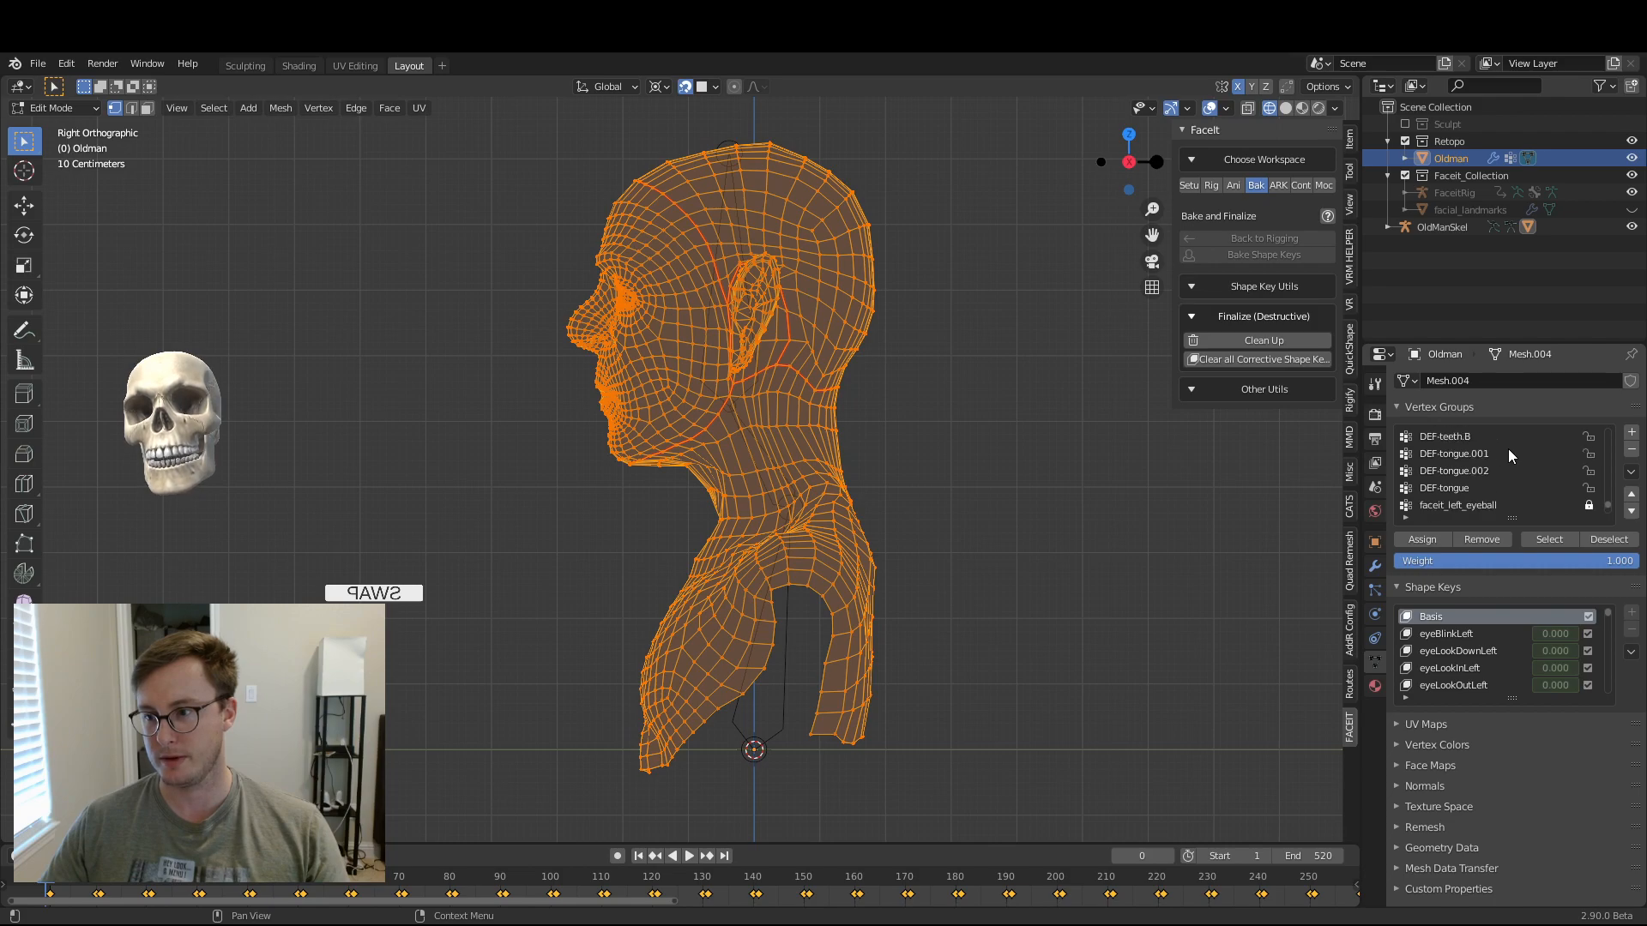
{"action": "scroll", "coordinate": [1508, 449], "scroll_direction": "down", "scroll_amount": 4}
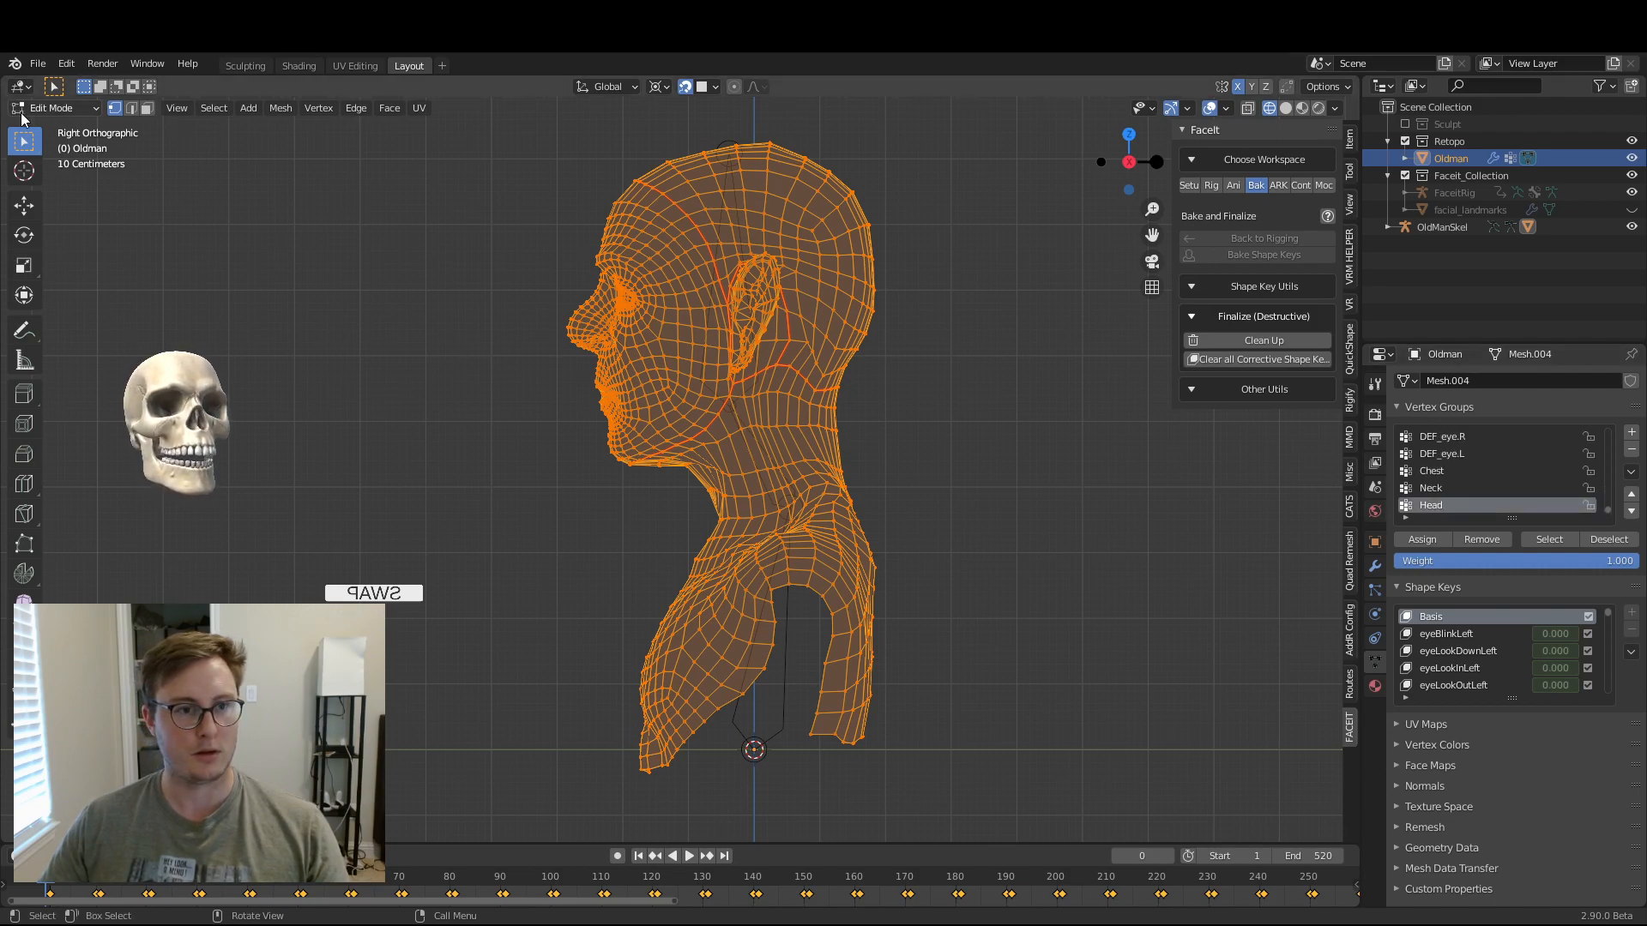
- In Weight Paint mode, try painting the Head vertex group over the face at weight 1.000
{"action": "left_click", "coordinate": [51, 108]}
{"action": "left_click", "coordinate": [62, 202]}
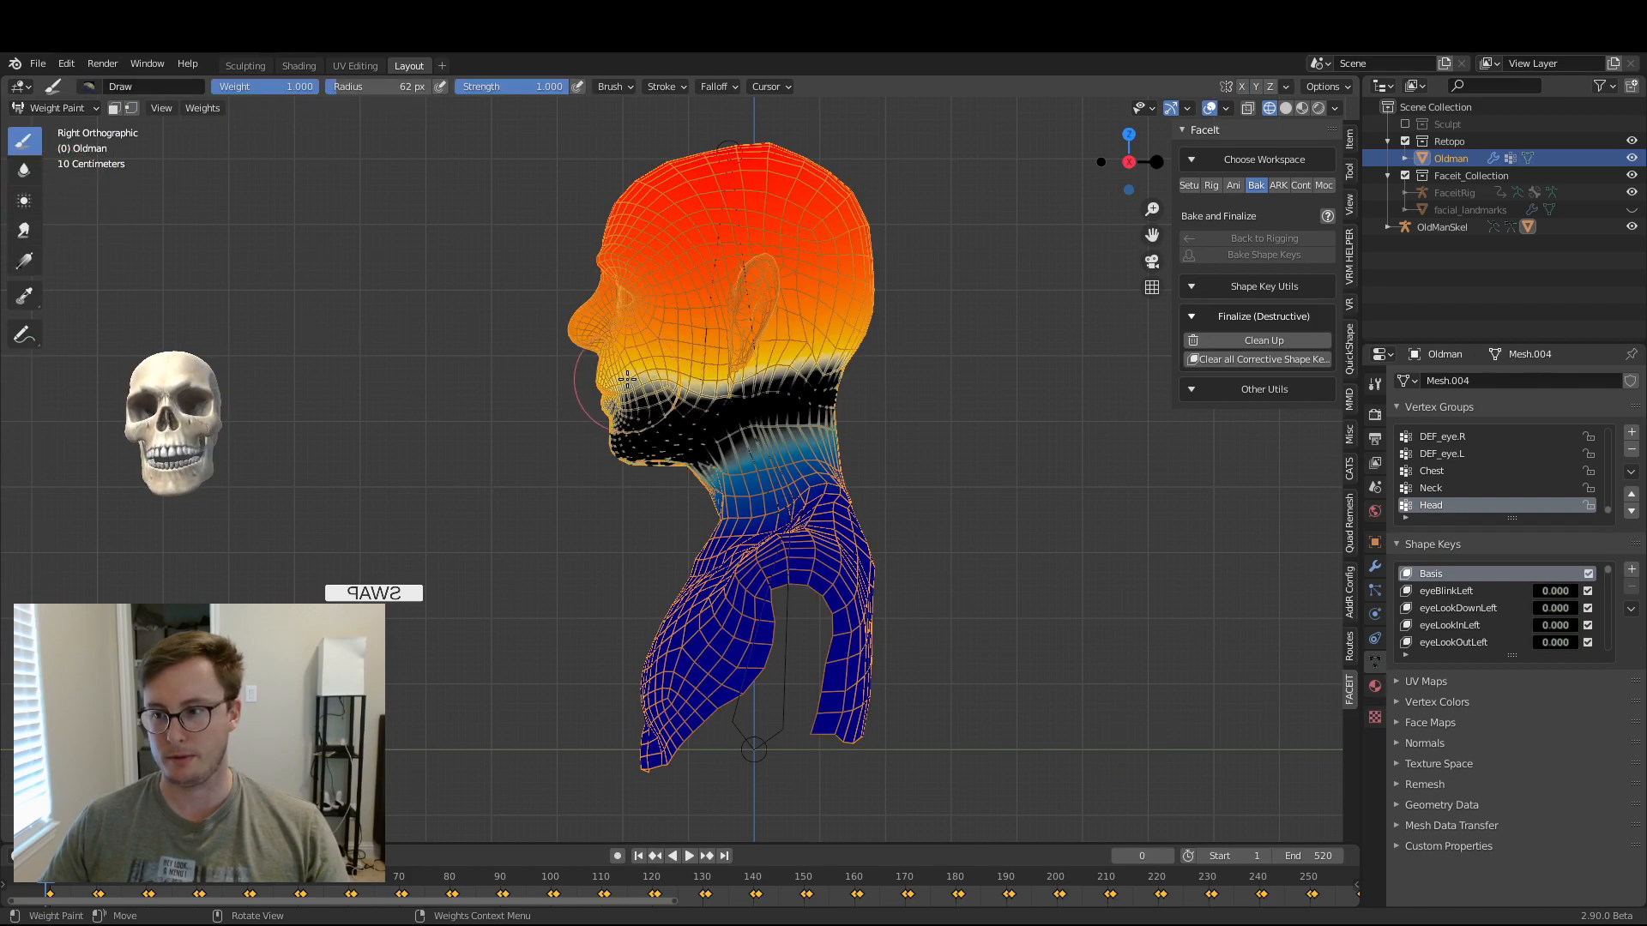
{"action": "mouse_move", "coordinate": [674, 343]}
{"action": "left_mouse_down"}
{"action": "mouse_move", "coordinate": [589, 423]}
{"action": "mouse_move", "coordinate": [635, 343]}
{"action": "mouse_move", "coordinate": [610, 275]}
{"action": "left_mouse_up"}
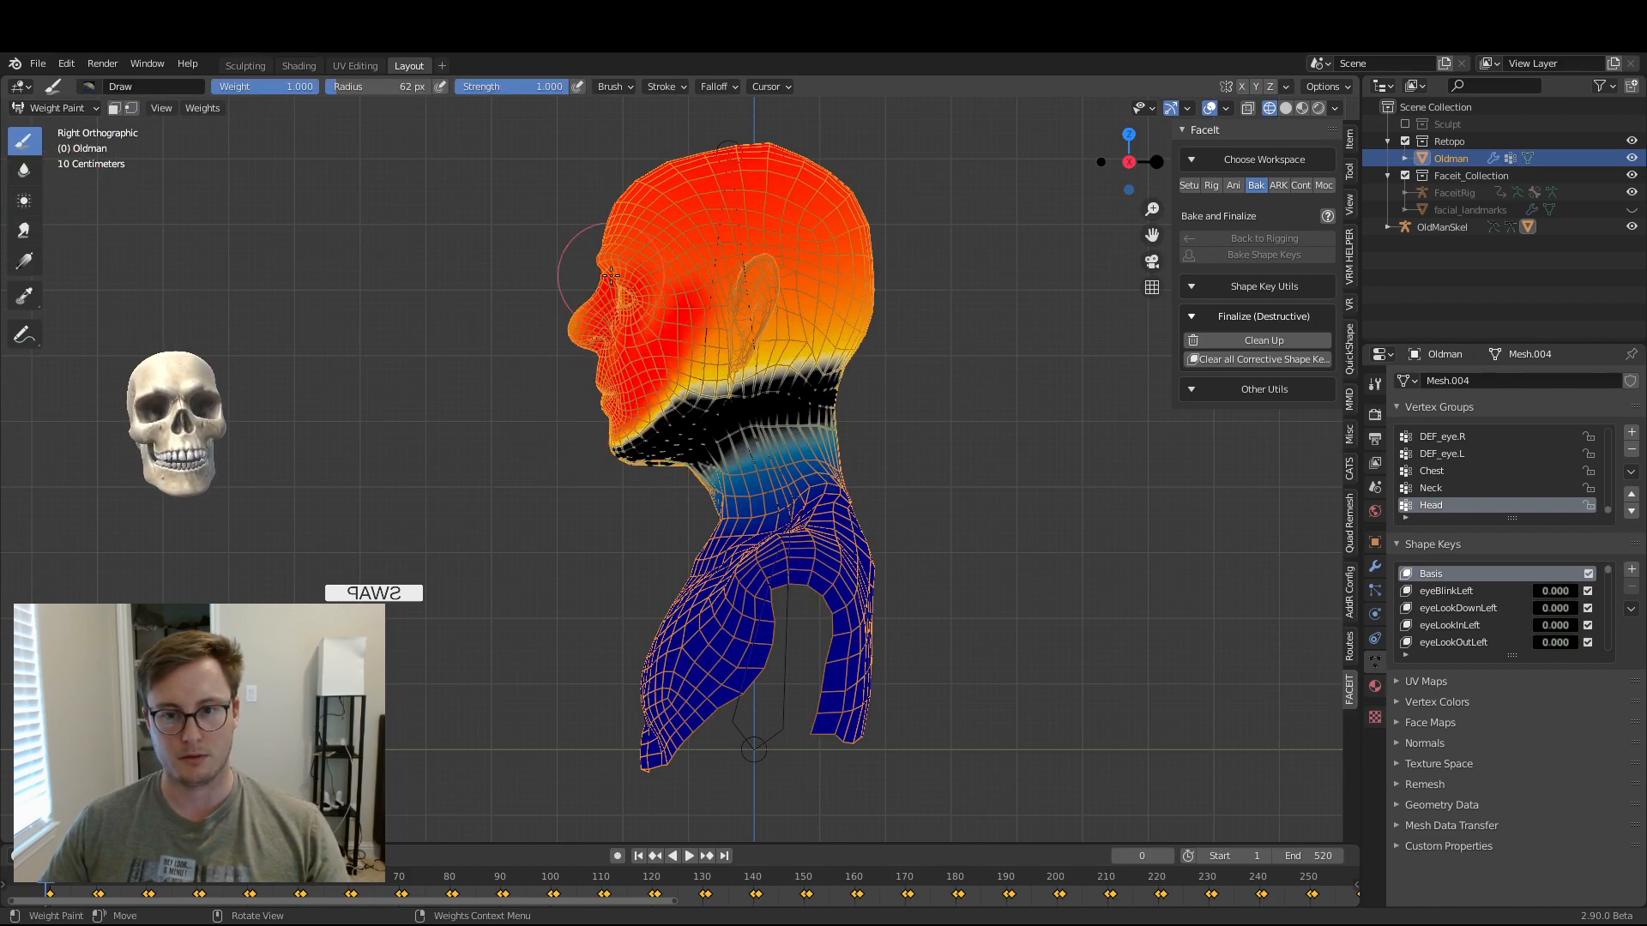
- With X-ray on in Edit Mode, select all vertices of the head and assign them to the Head vertex group at weight 1.000
{"action": "key", "text": "Tab"}
{"action": "mouse_move", "coordinate": [722, 256]}
{"action": "left_mouse_down"}
{"action": "mouse_move", "coordinate": [546, 477]}
{"action": "mouse_move", "coordinate": [523, 463]}
{"action": "left_mouse_up"}
{"action": "left_click", "coordinate": [1248, 108]}
{"action": "left_click_drag", "start_coordinate": [546, 227], "coordinate": [683, 477]}
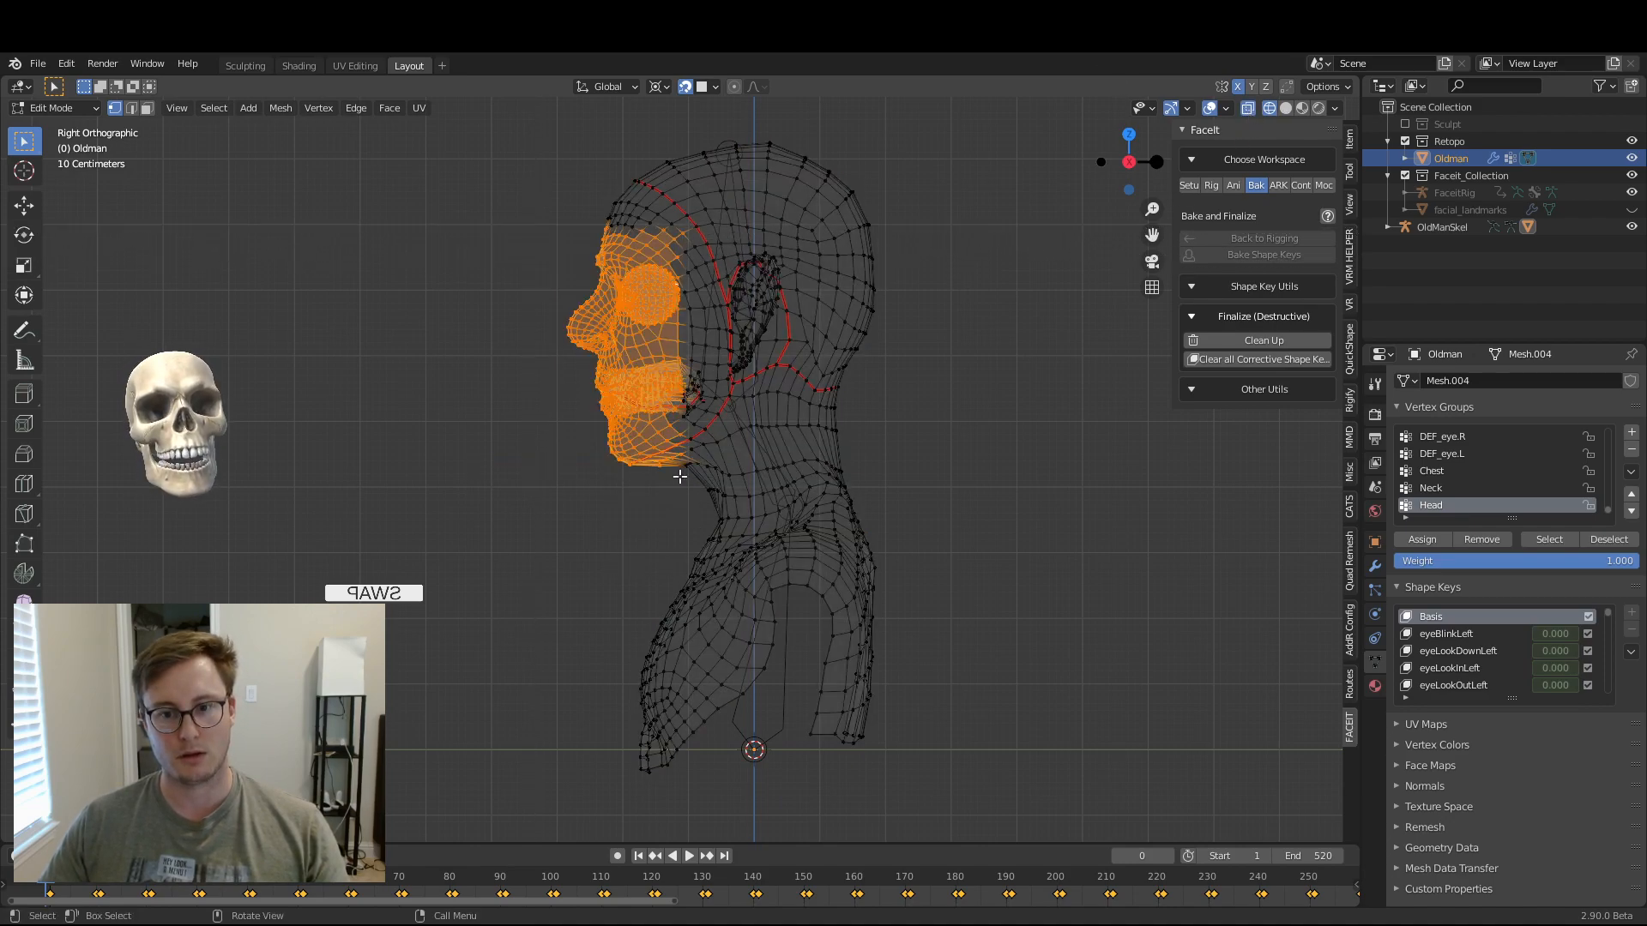
{"action": "left_click_drag", "start_coordinate": [550, 128], "coordinate": [954, 450]}
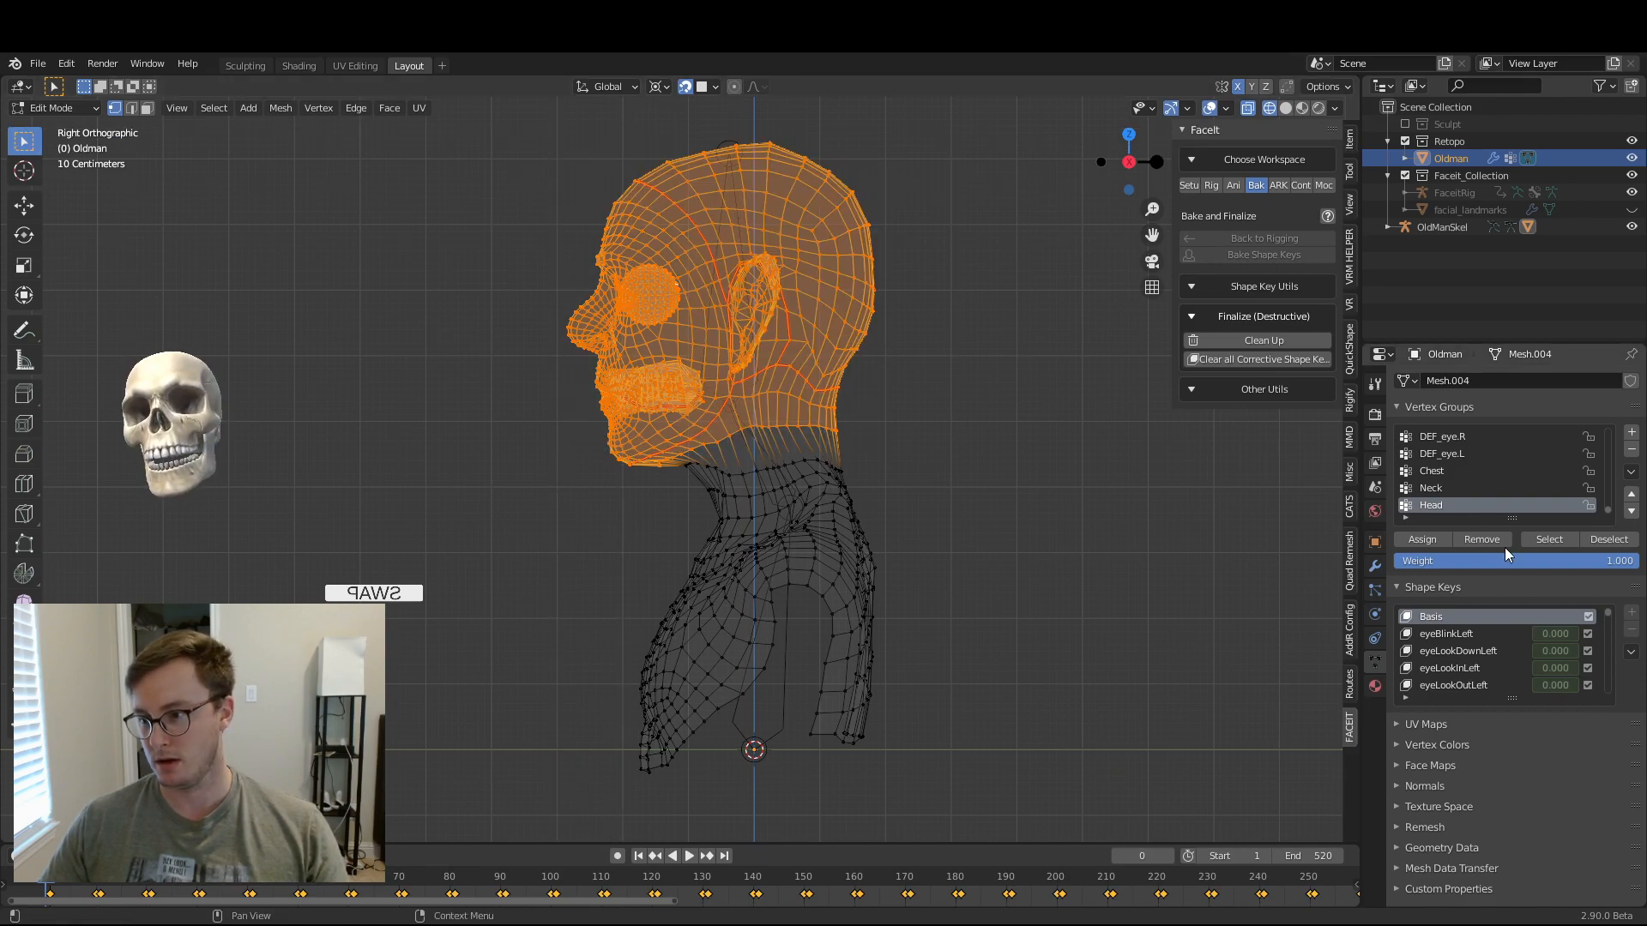
{"action": "left_click", "coordinate": [1434, 542]}
- Return to Weight Paint mode, activate the Blur tool and inspect the Head weights around the neck
{"action": "key", "text": "ctrl+Tab"}
{"action": "middle_click_drag", "start_coordinate": [700, 452], "coordinate": [682, 493]}
{"action": "left_click", "coordinate": [24, 169]}
{"action": "middle_click_drag", "start_coordinate": [601, 386], "coordinate": [941, 456]}
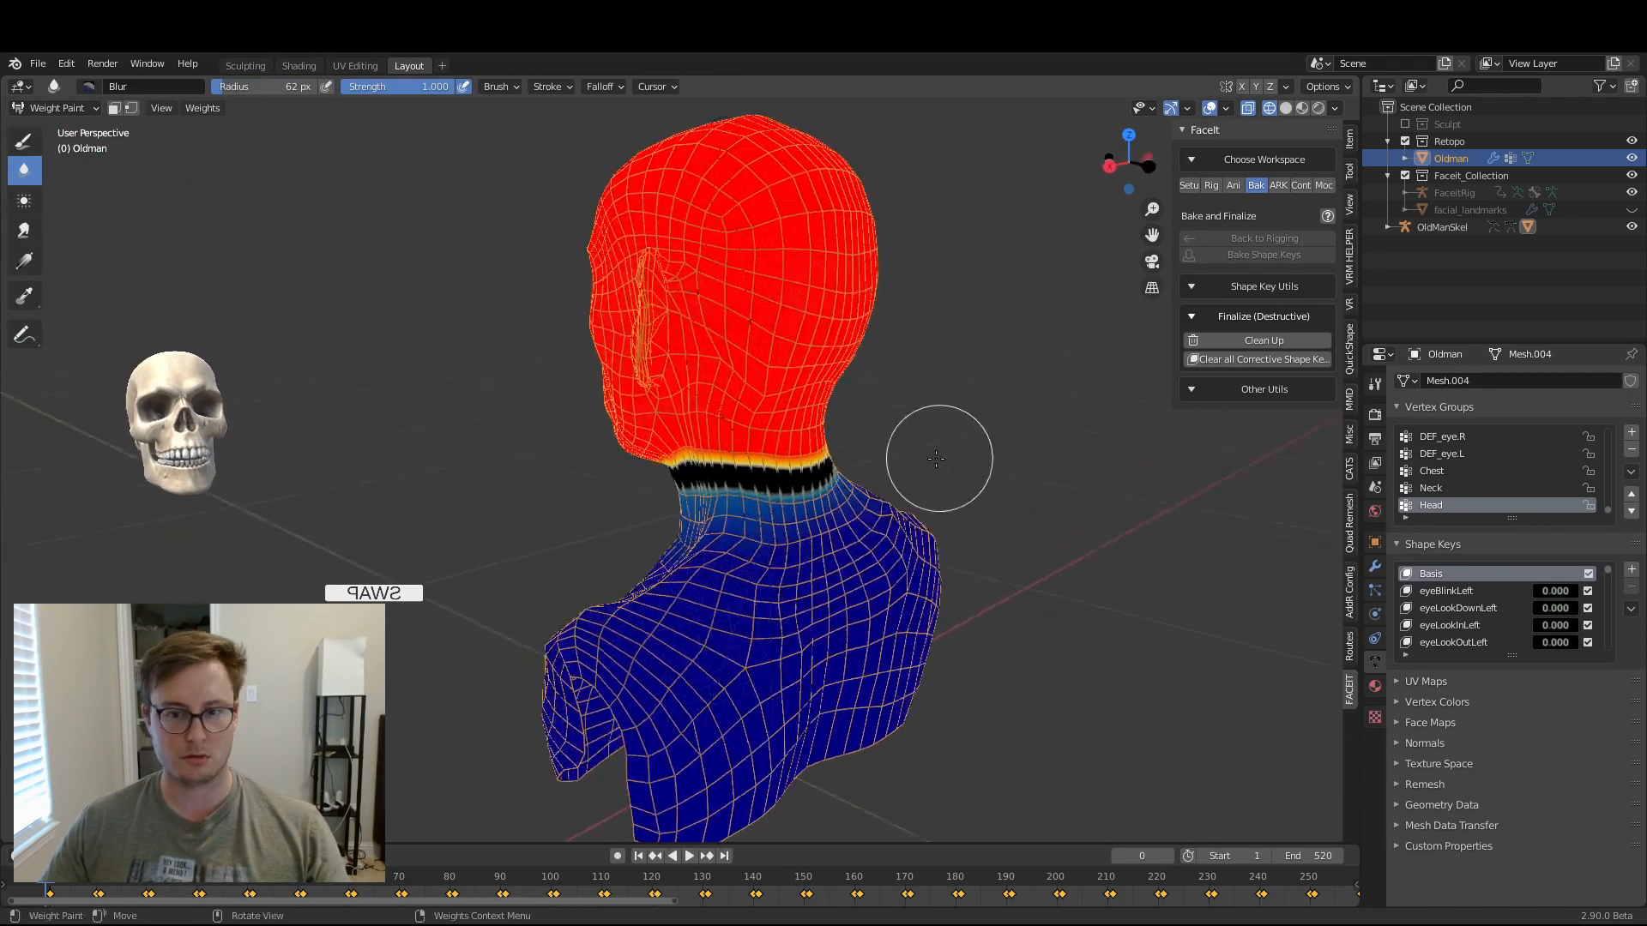
{"action": "middle_click_drag", "start_coordinate": [809, 471], "coordinate": [871, 471]}
{"action": "mouse_move", "coordinate": [738, 463]}
{"action": "middle_mouse_down"}
{"action": "mouse_move", "coordinate": [698, 441]}
{"action": "mouse_move", "coordinate": [739, 465]}
{"action": "mouse_move", "coordinate": [634, 446]}
{"action": "mouse_move", "coordinate": [711, 495]}
{"action": "mouse_move", "coordinate": [720, 460]}
{"action": "mouse_move", "coordinate": [638, 477]}
{"action": "mouse_move", "coordinate": [906, 451]}
{"action": "mouse_move", "coordinate": [873, 476]}
{"action": "middle_mouse_up"}
- Try applying Levels to the Neck vertex group
{"action": "left_click", "coordinate": [1458, 488]}
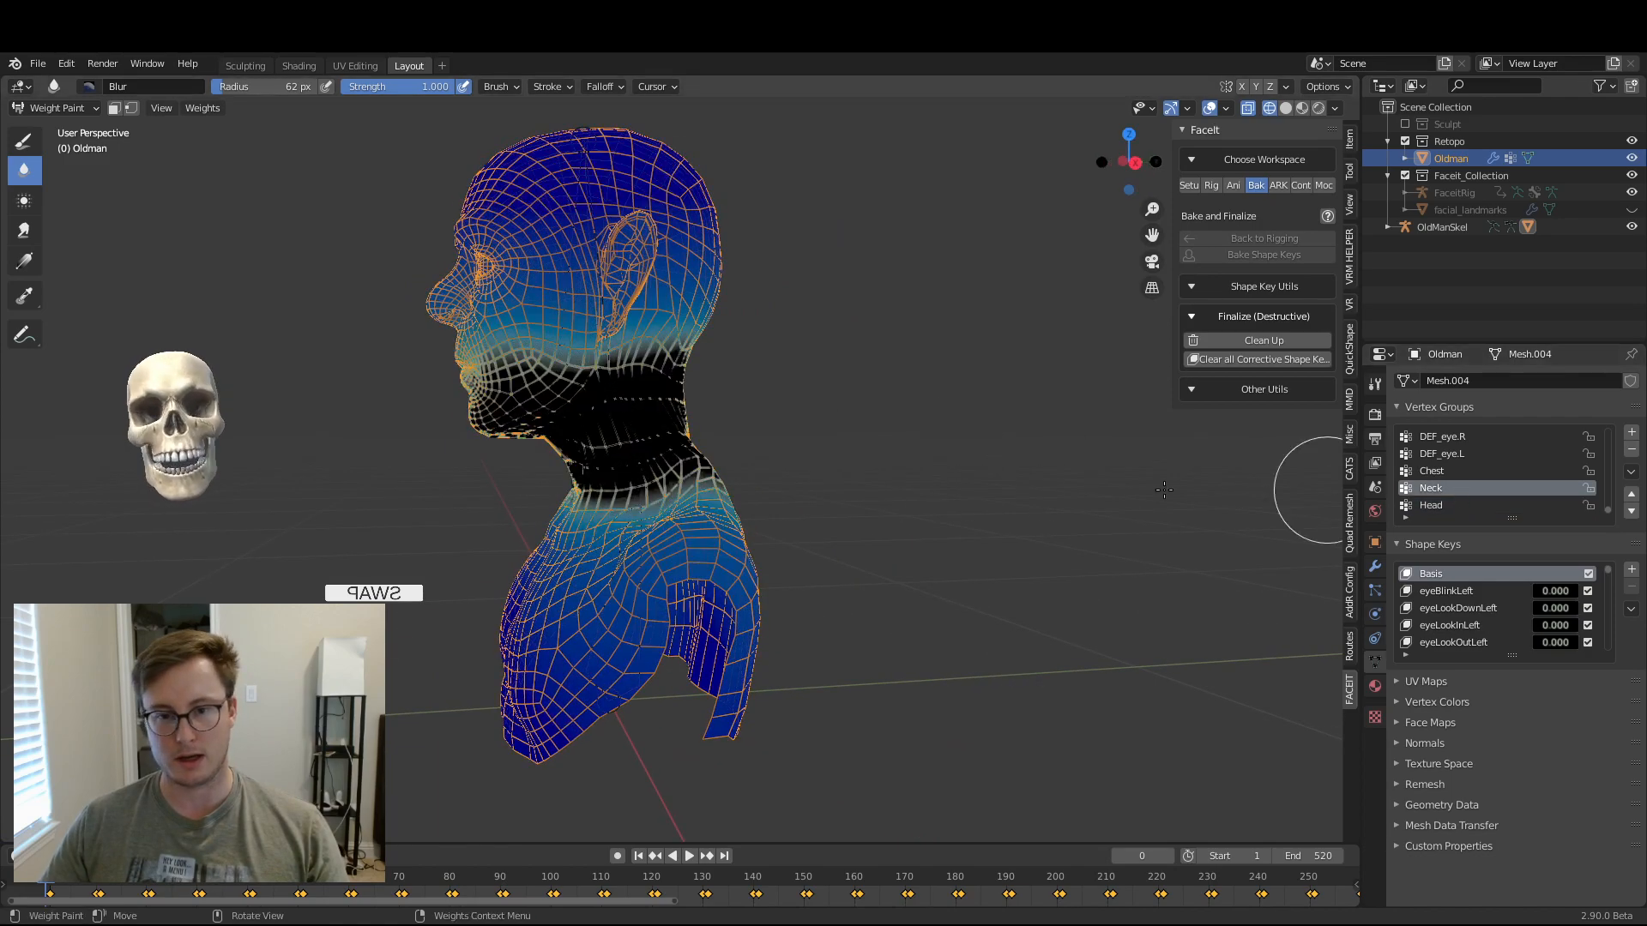
{"action": "mouse_move", "coordinate": [686, 446]}
{"action": "middle_mouse_down"}
{"action": "mouse_move", "coordinate": [677, 464]}
{"action": "mouse_move", "coordinate": [663, 453]}
{"action": "middle_mouse_up"}
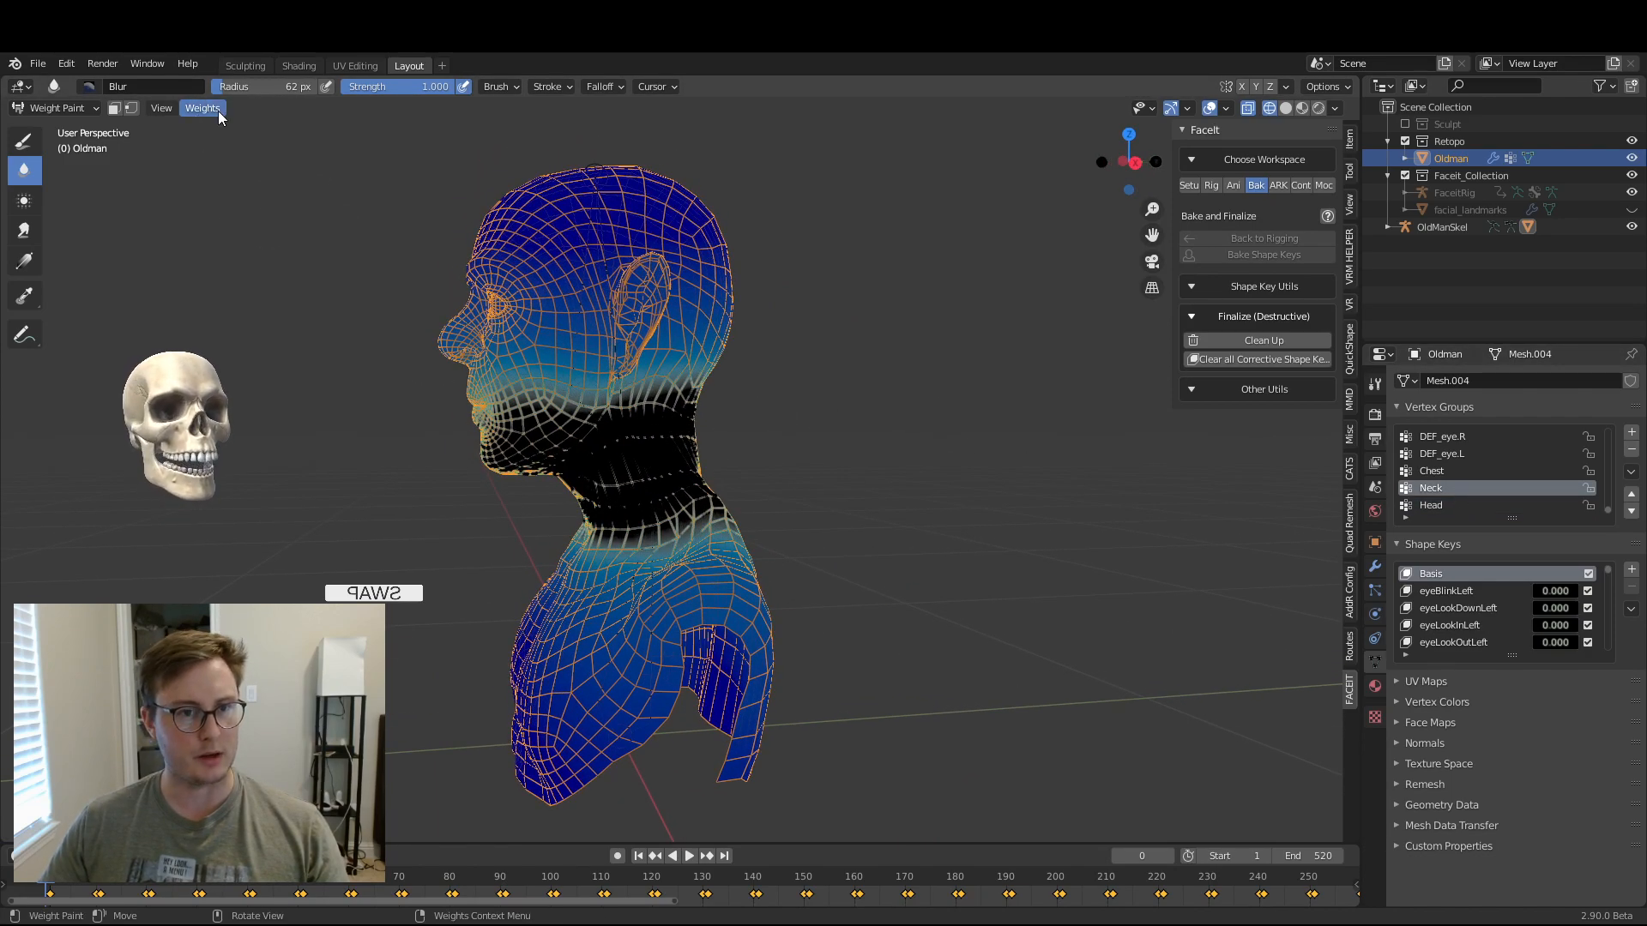
{"action": "left_click", "coordinate": [220, 112]}
{"action": "left_click", "coordinate": [238, 292]}
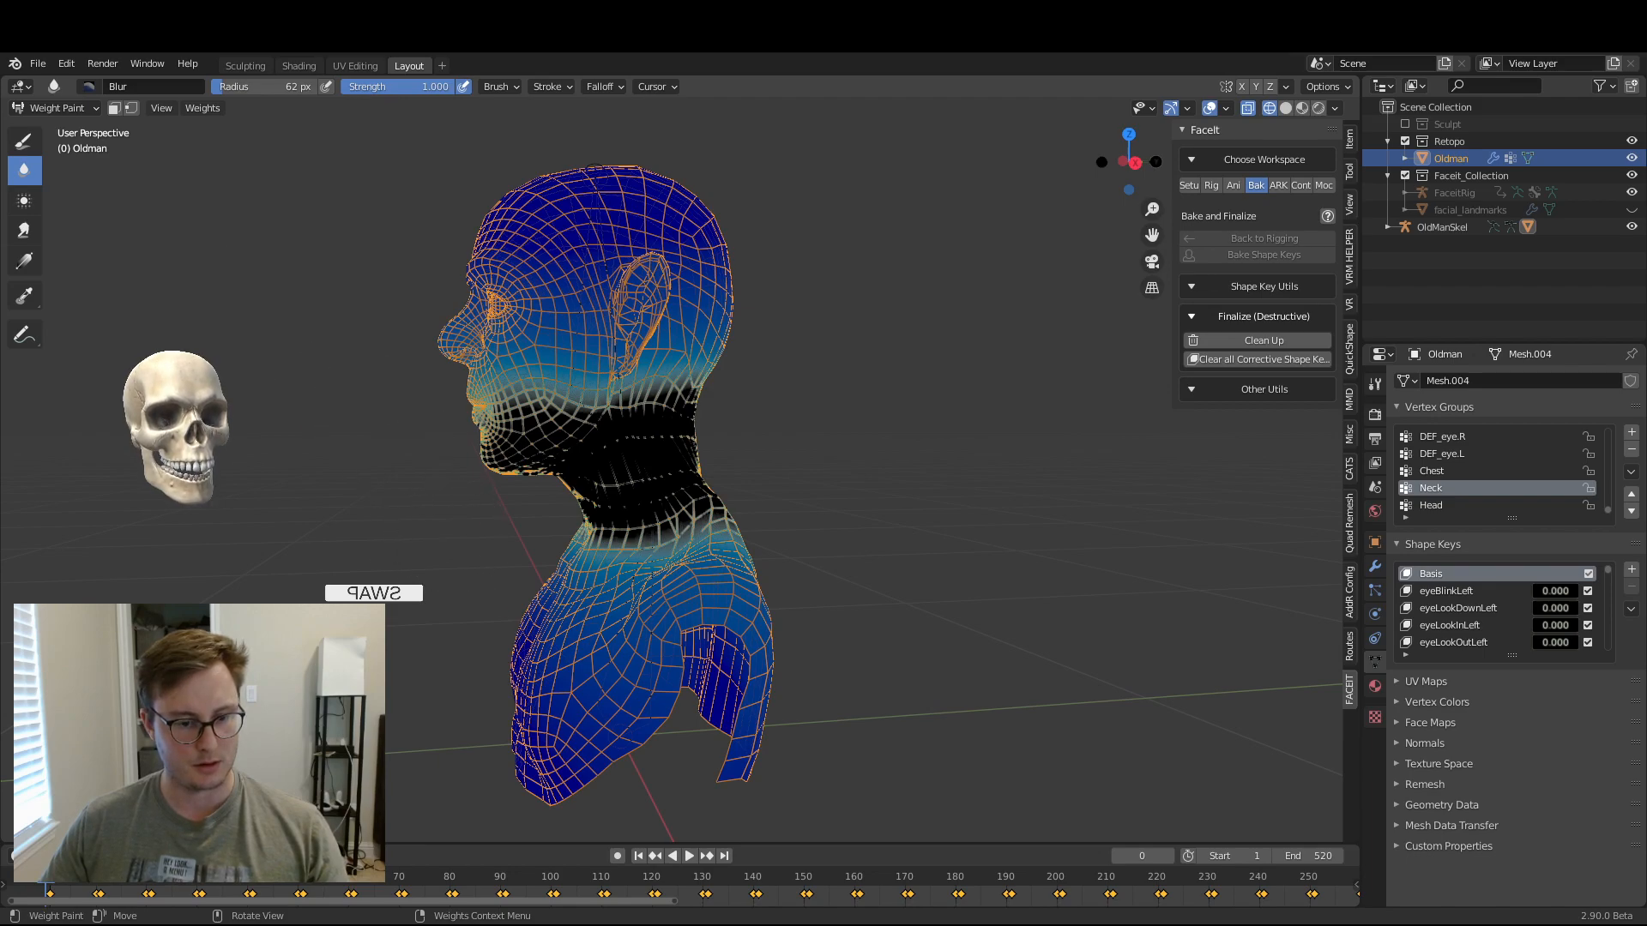
- Adjust the Head vertex group's Levels so the whole head has full weight and fades out across the neck
{"action": "left_click", "coordinate": [1456, 505]}
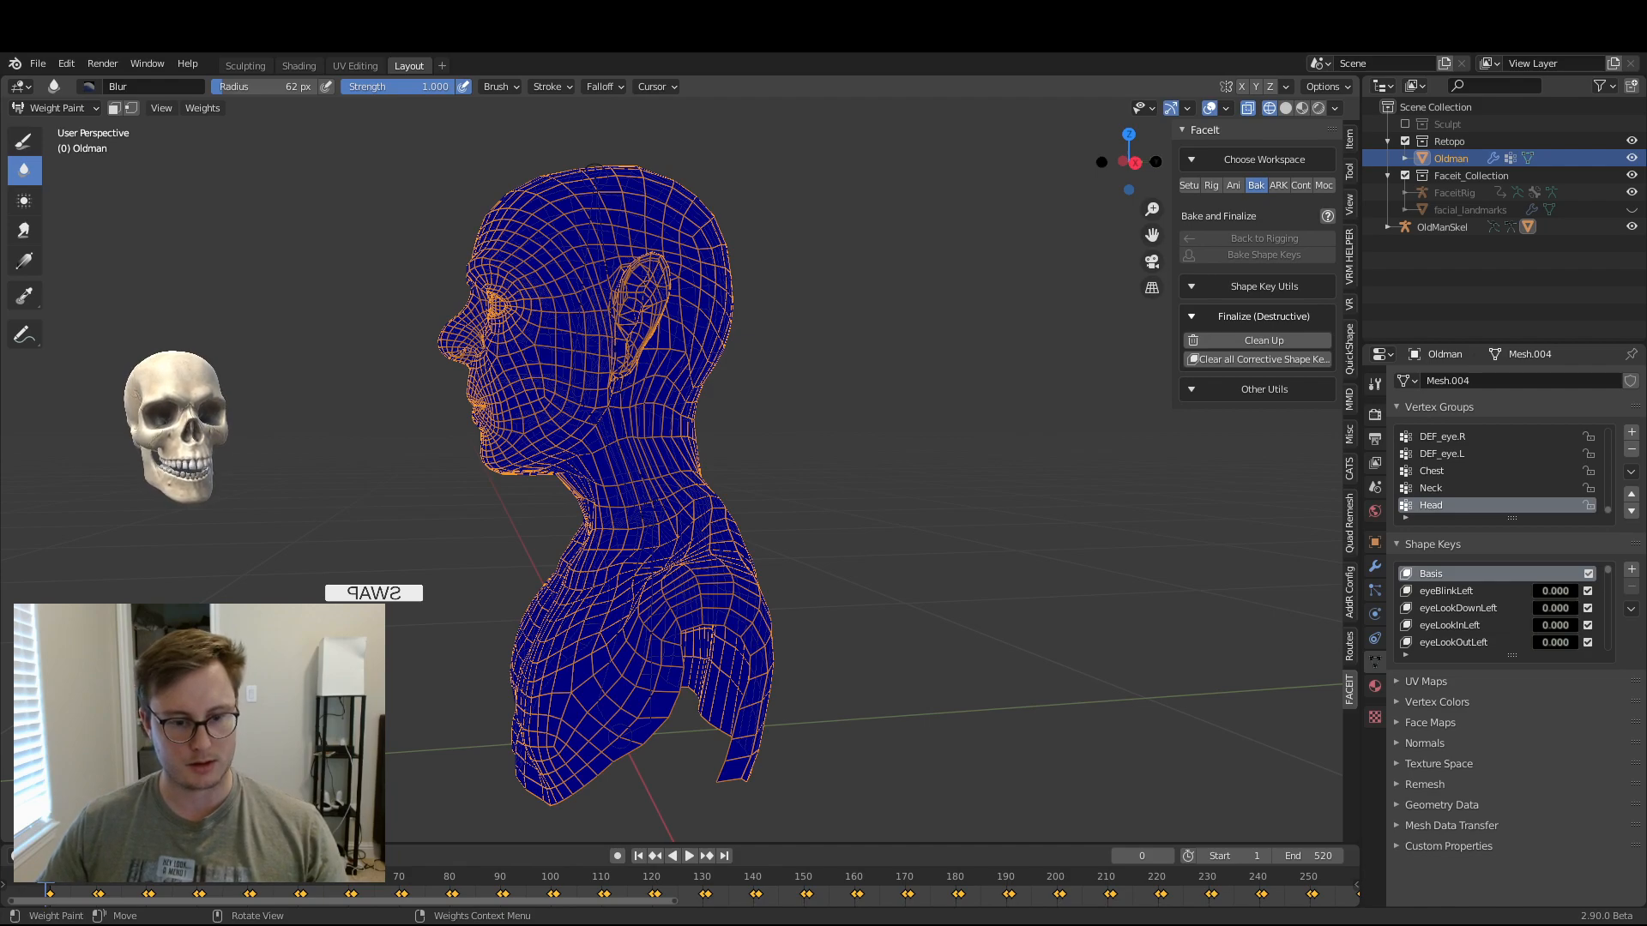
{"action": "key", "text": "shift+r"}
{"action": "key", "text": "shift+r"}
{"action": "key", "text": "shift+r"}
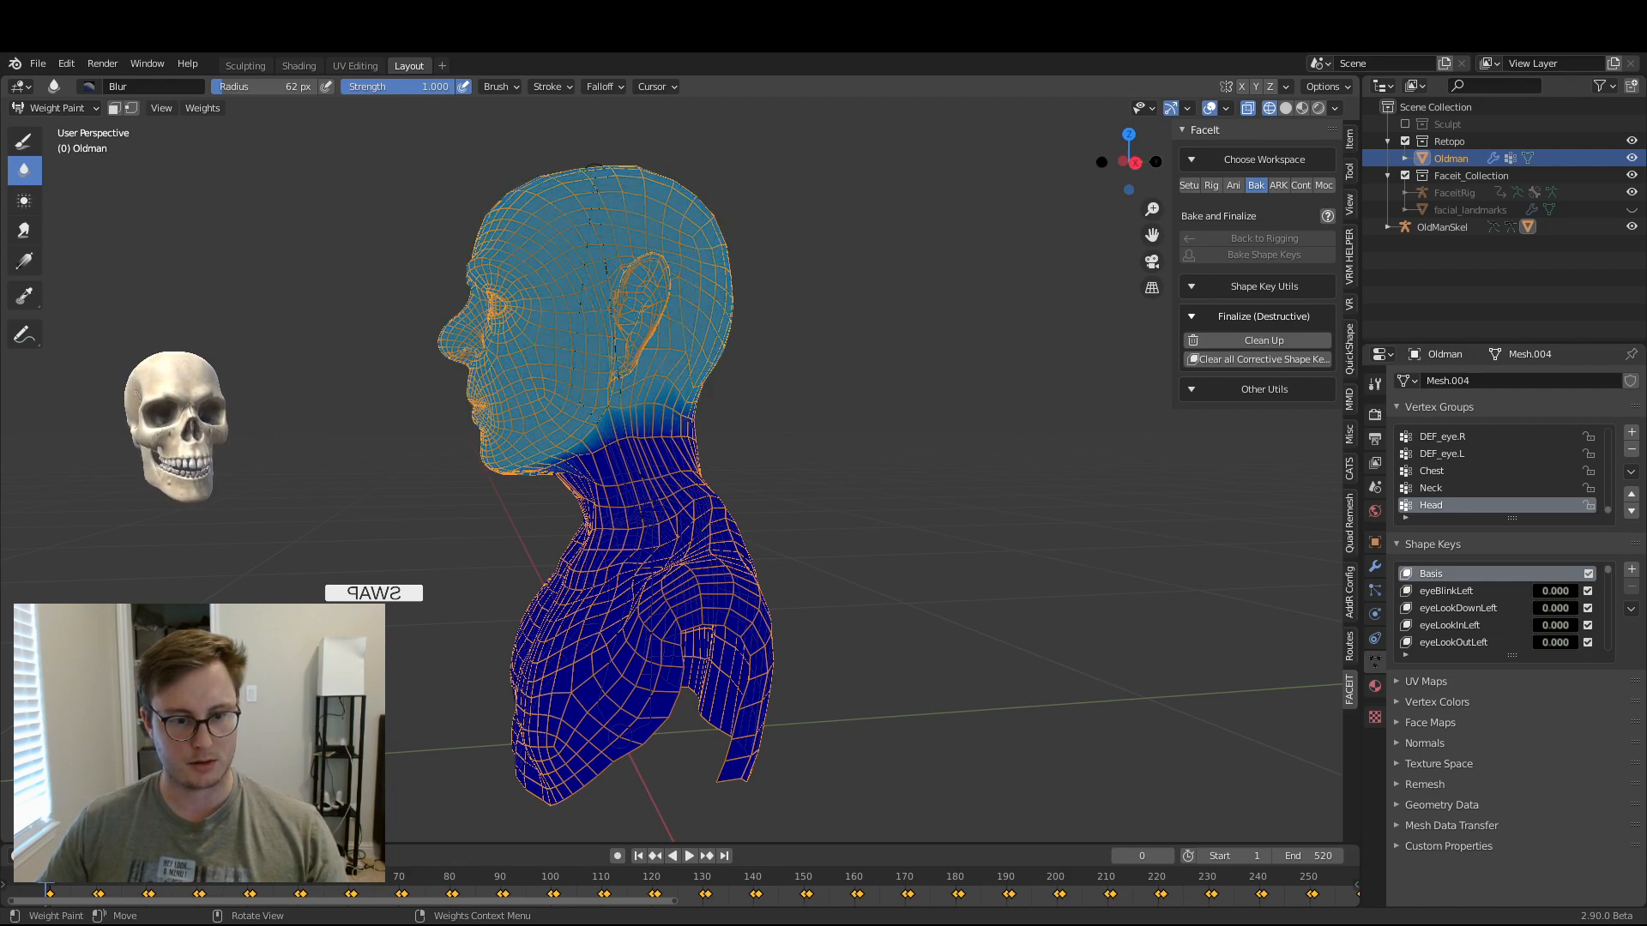
{"action": "key", "text": "shift+r"}
{"action": "key", "text": "shift+r"}
{"action": "key", "text": "shift+r"}
{"action": "key", "text": "shift+r"}
{"action": "key", "text": "shift+r"}
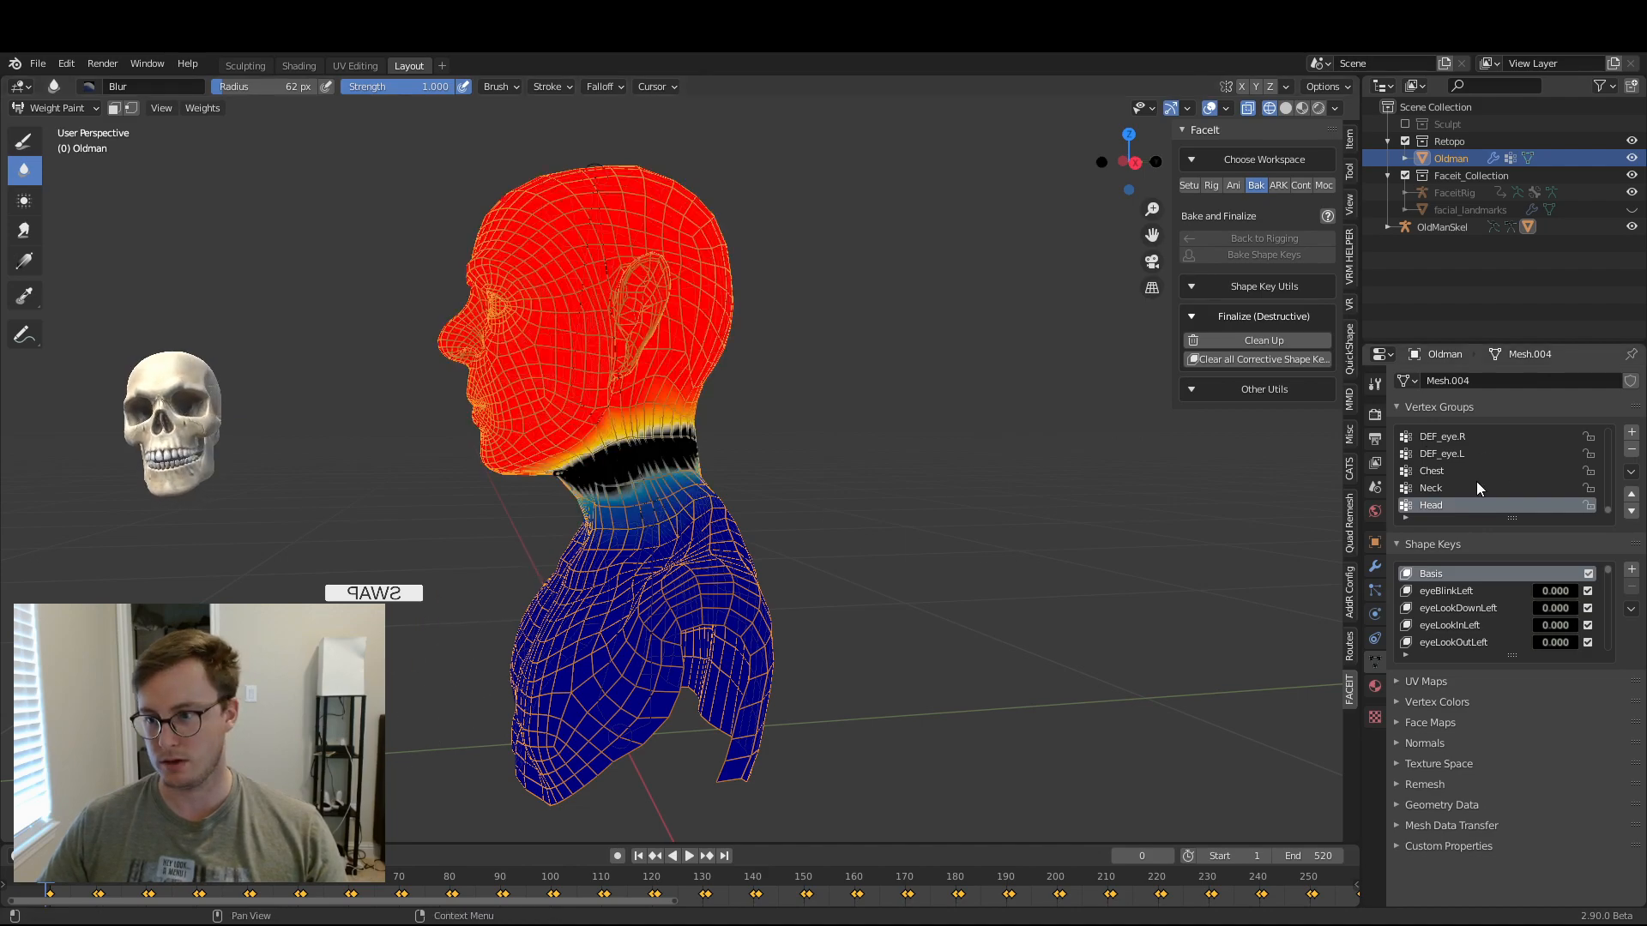
- Save the file and adjust the Neck vertex group's Levels to confine its weight to a strong band around the neck
{"action": "left_click", "coordinate": [1457, 488]}
{"action": "key", "text": "ctrl+s"}
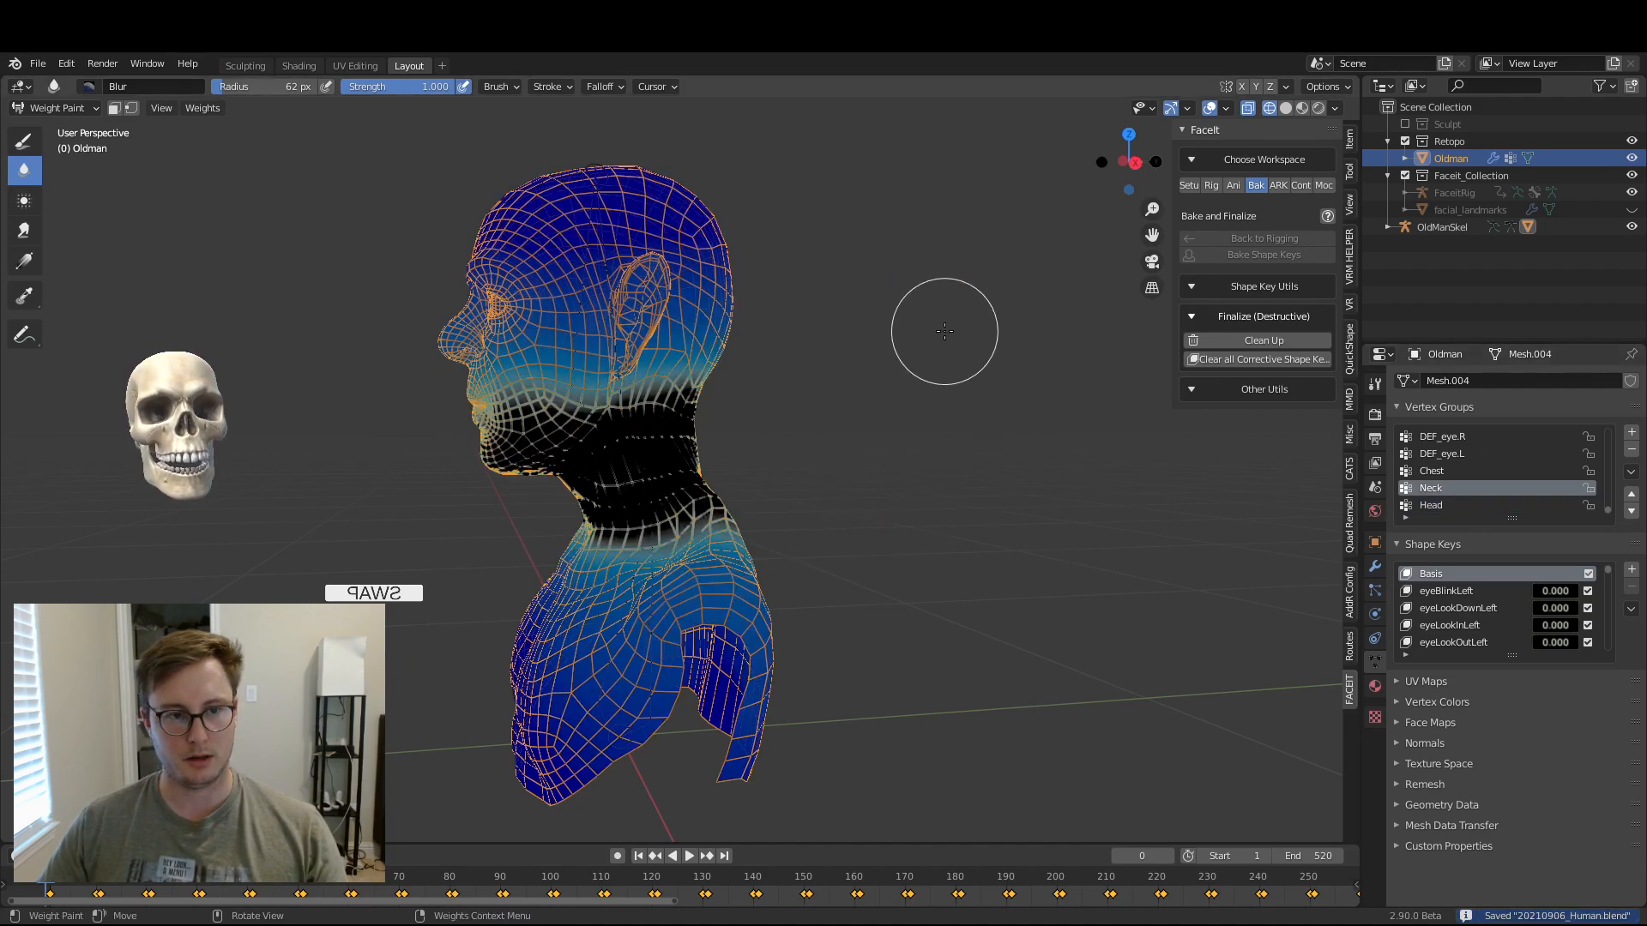
{"action": "left_click", "coordinate": [190, 110]}
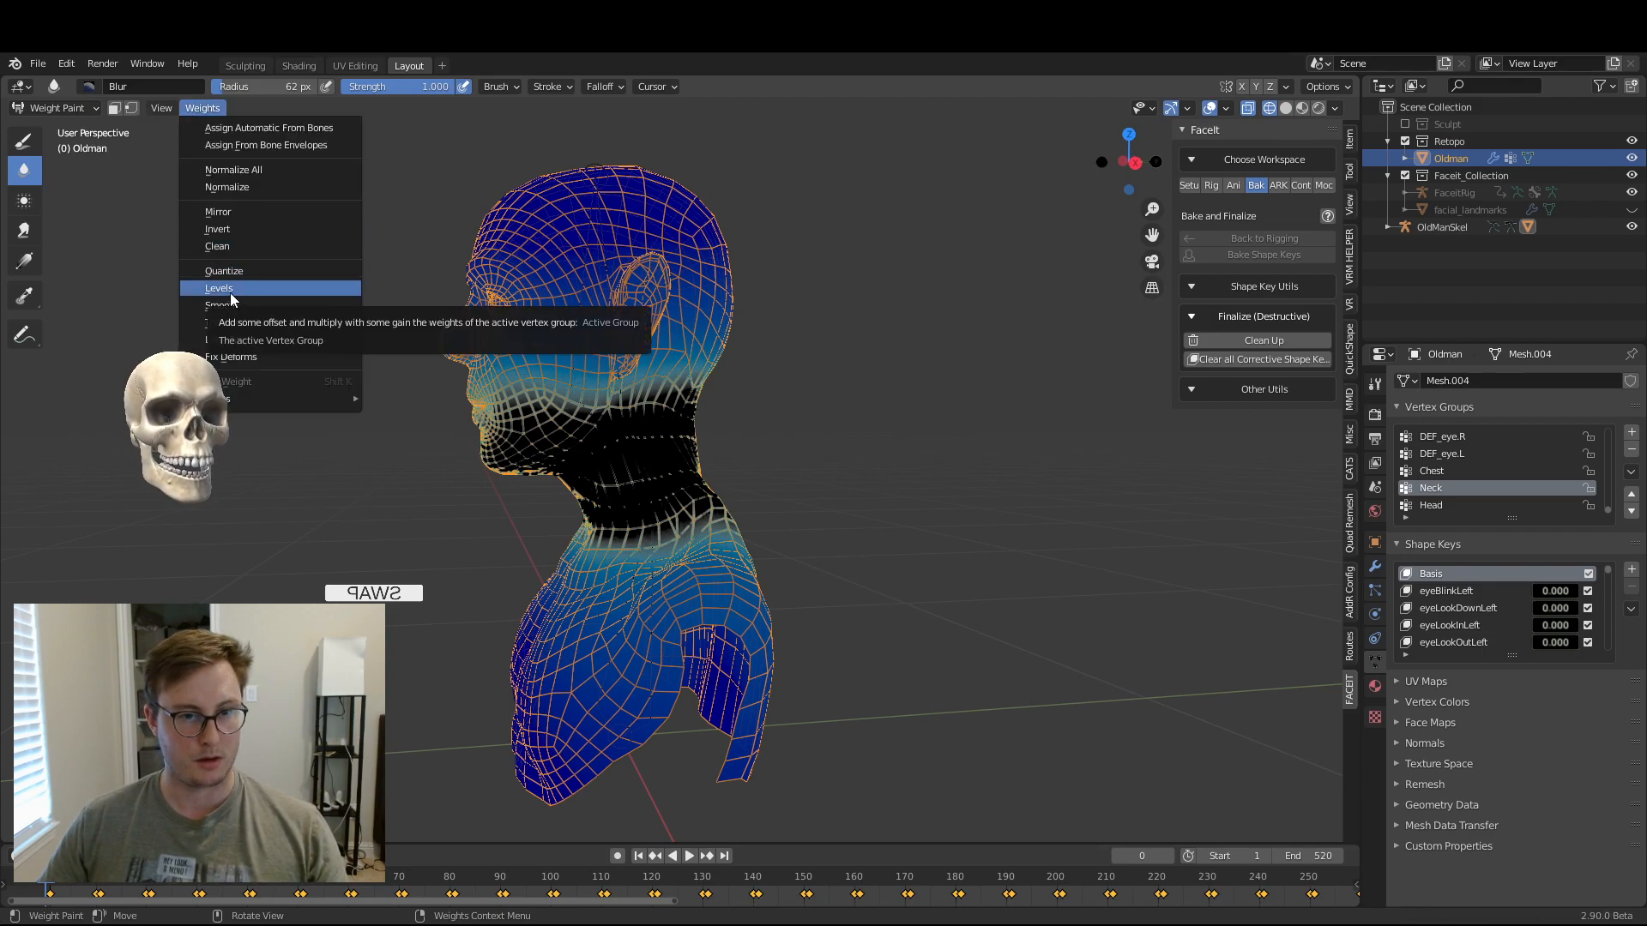
{"action": "left_click", "coordinate": [230, 292]}
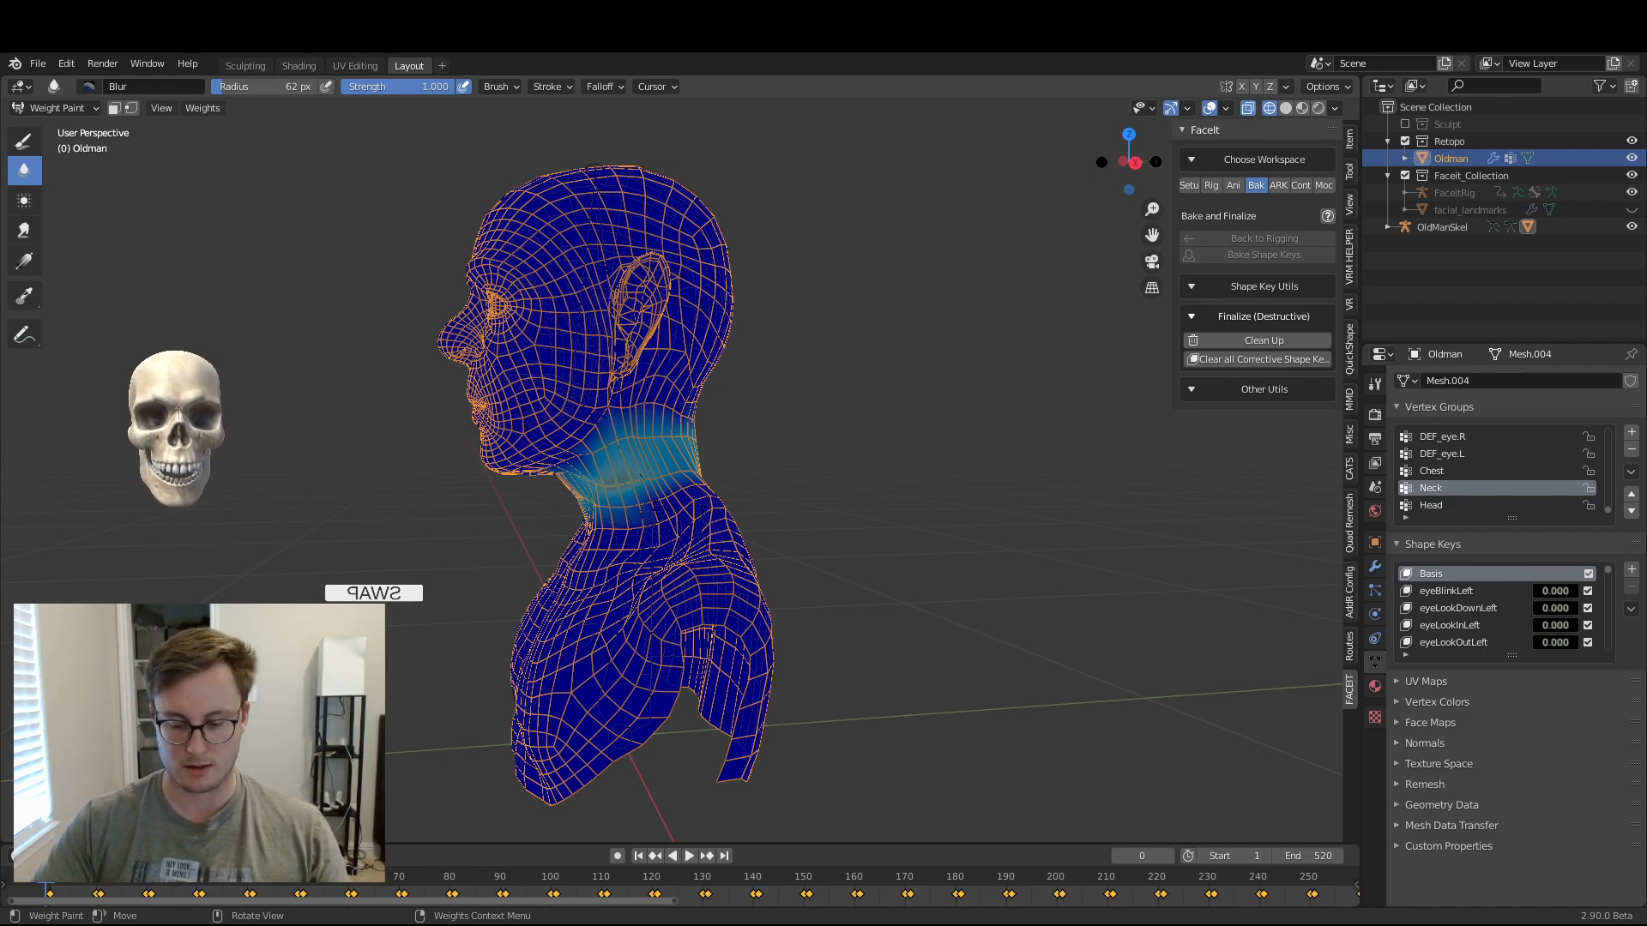
{"action": "key", "text": "ctrl+z"}
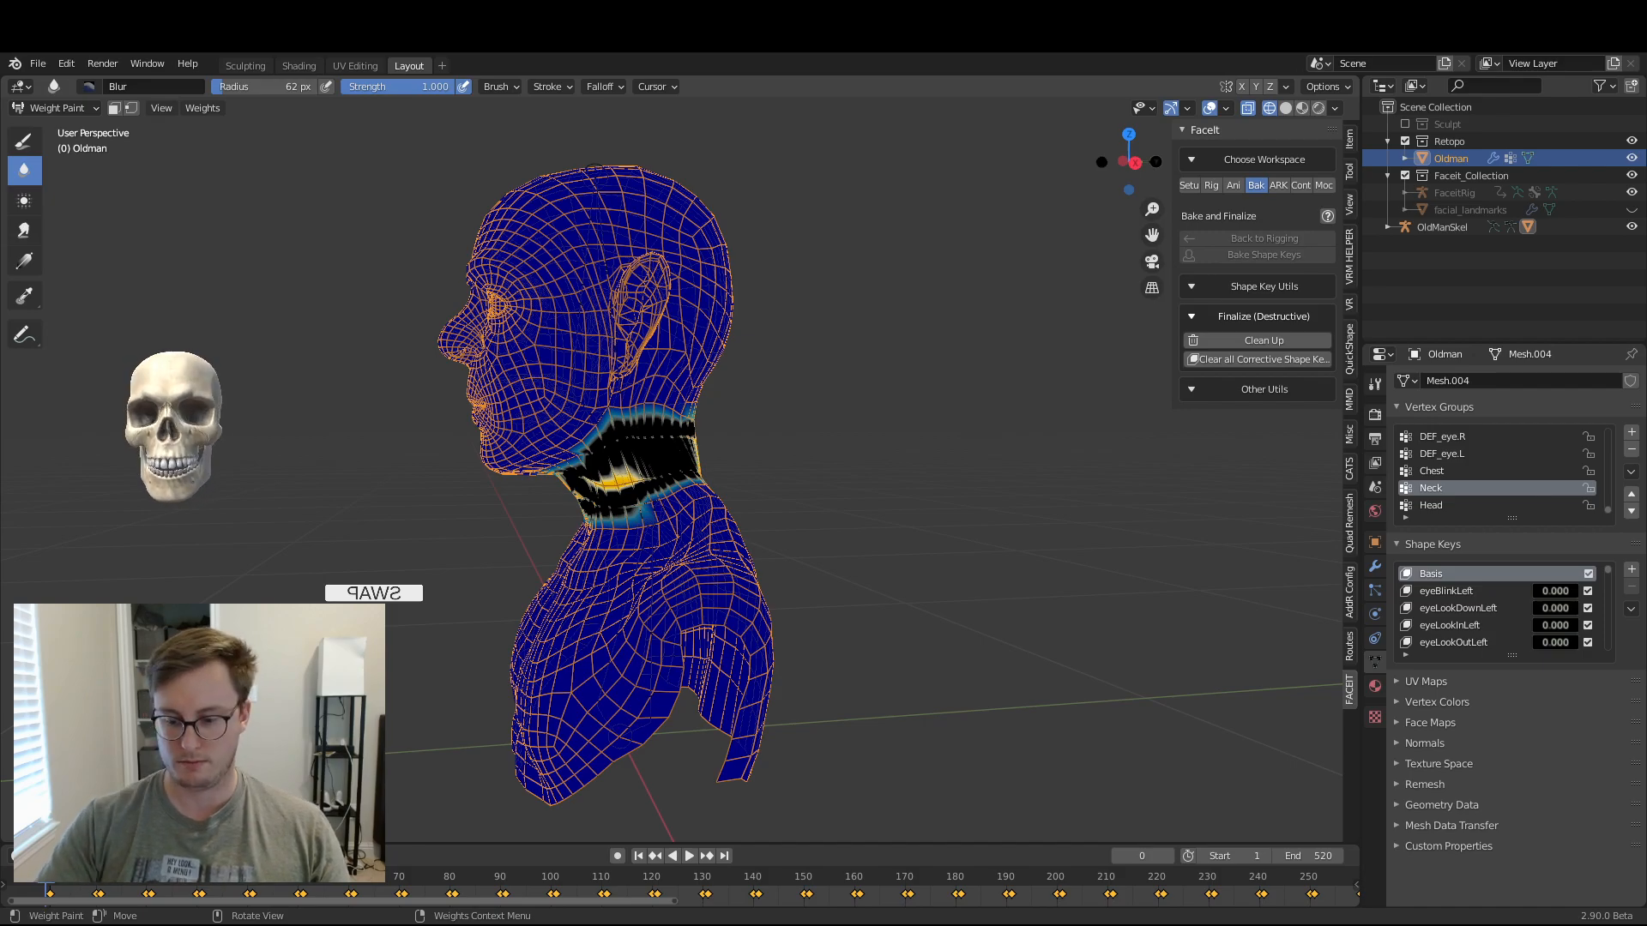
{"action": "key", "text": "ctrl+z"}
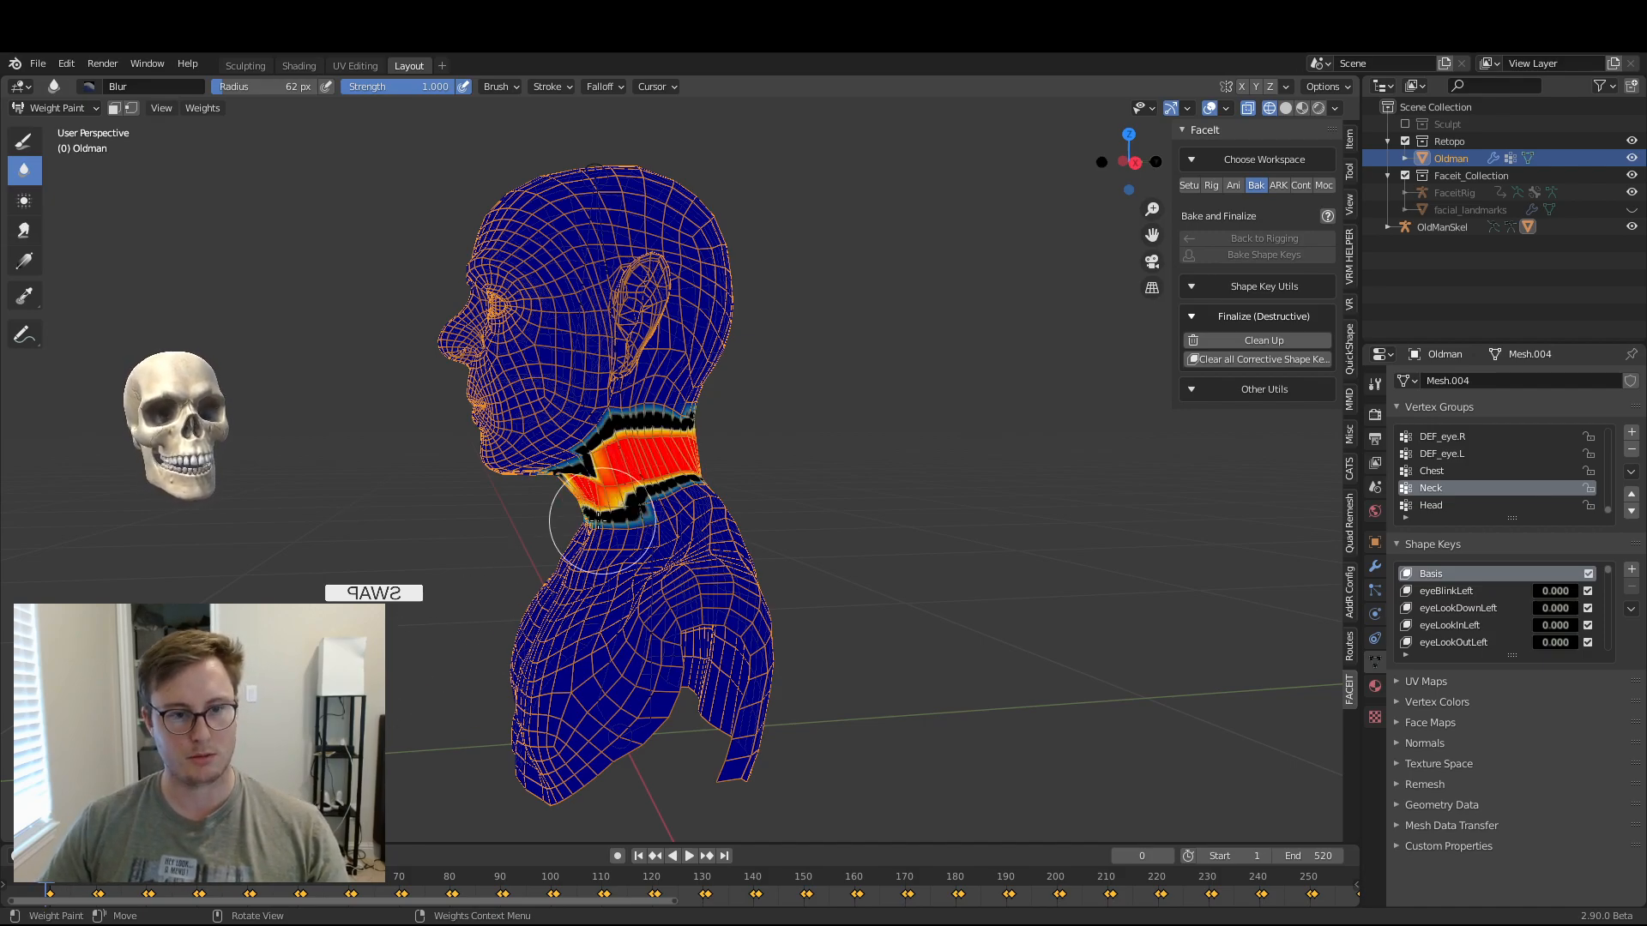
- Blur the edges of the Neck group's weights around the neck, checking the front and side
{"action": "scroll", "coordinate": [607, 520], "scroll_direction": "up", "scroll_amount": 4}
{"action": "mouse_move", "coordinate": [717, 521]}
{"action": "middle_mouse_down"}
{"action": "mouse_move", "coordinate": [934, 550]}
{"action": "mouse_move", "coordinate": [716, 484]}
{"action": "middle_mouse_up"}
{"action": "mouse_move", "coordinate": [674, 346]}
{"action": "left_mouse_down"}
{"action": "mouse_move", "coordinate": [908, 337]}
{"action": "mouse_move", "coordinate": [940, 400]}
{"action": "left_mouse_up"}
{"action": "mouse_move", "coordinate": [819, 346]}
{"action": "middle_mouse_down"}
{"action": "mouse_move", "coordinate": [772, 362]}
{"action": "mouse_move", "coordinate": [747, 415]}
{"action": "mouse_move", "coordinate": [557, 515]}
{"action": "middle_mouse_up"}
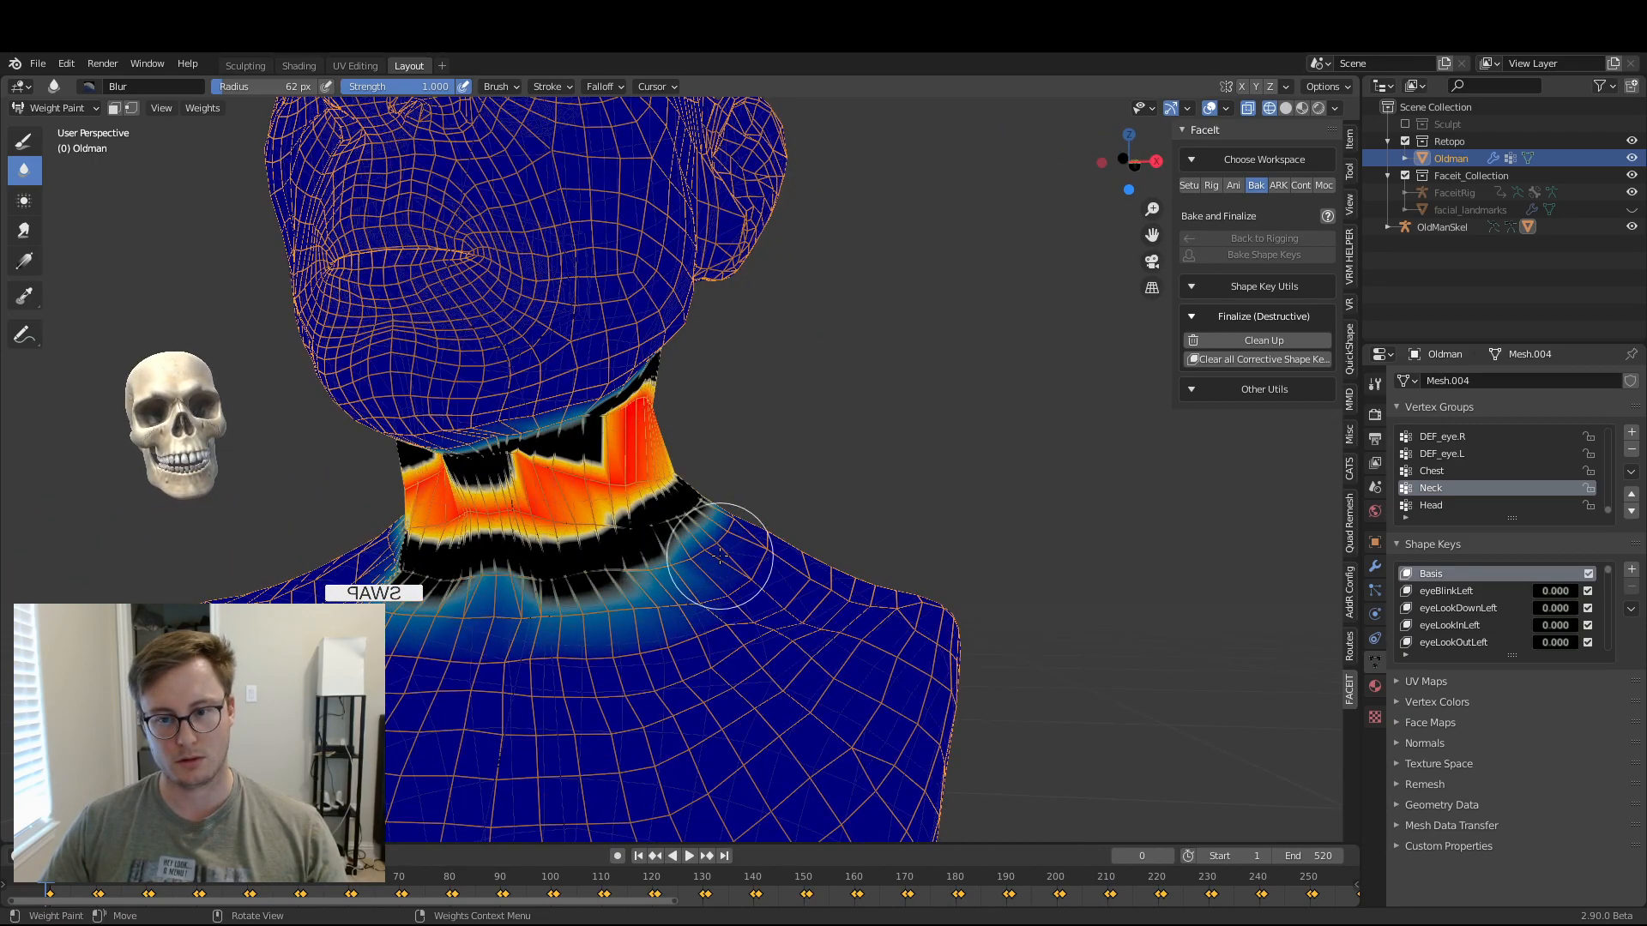
{"action": "middle_click_drag", "start_coordinate": [686, 562], "coordinate": [545, 626]}
{"action": "mouse_move", "coordinate": [679, 562]}
{"action": "middle_mouse_down"}
{"action": "mouse_move", "coordinate": [661, 570]}
{"action": "mouse_move", "coordinate": [683, 588]}
{"action": "mouse_move", "coordinate": [838, 503]}
{"action": "middle_mouse_up"}
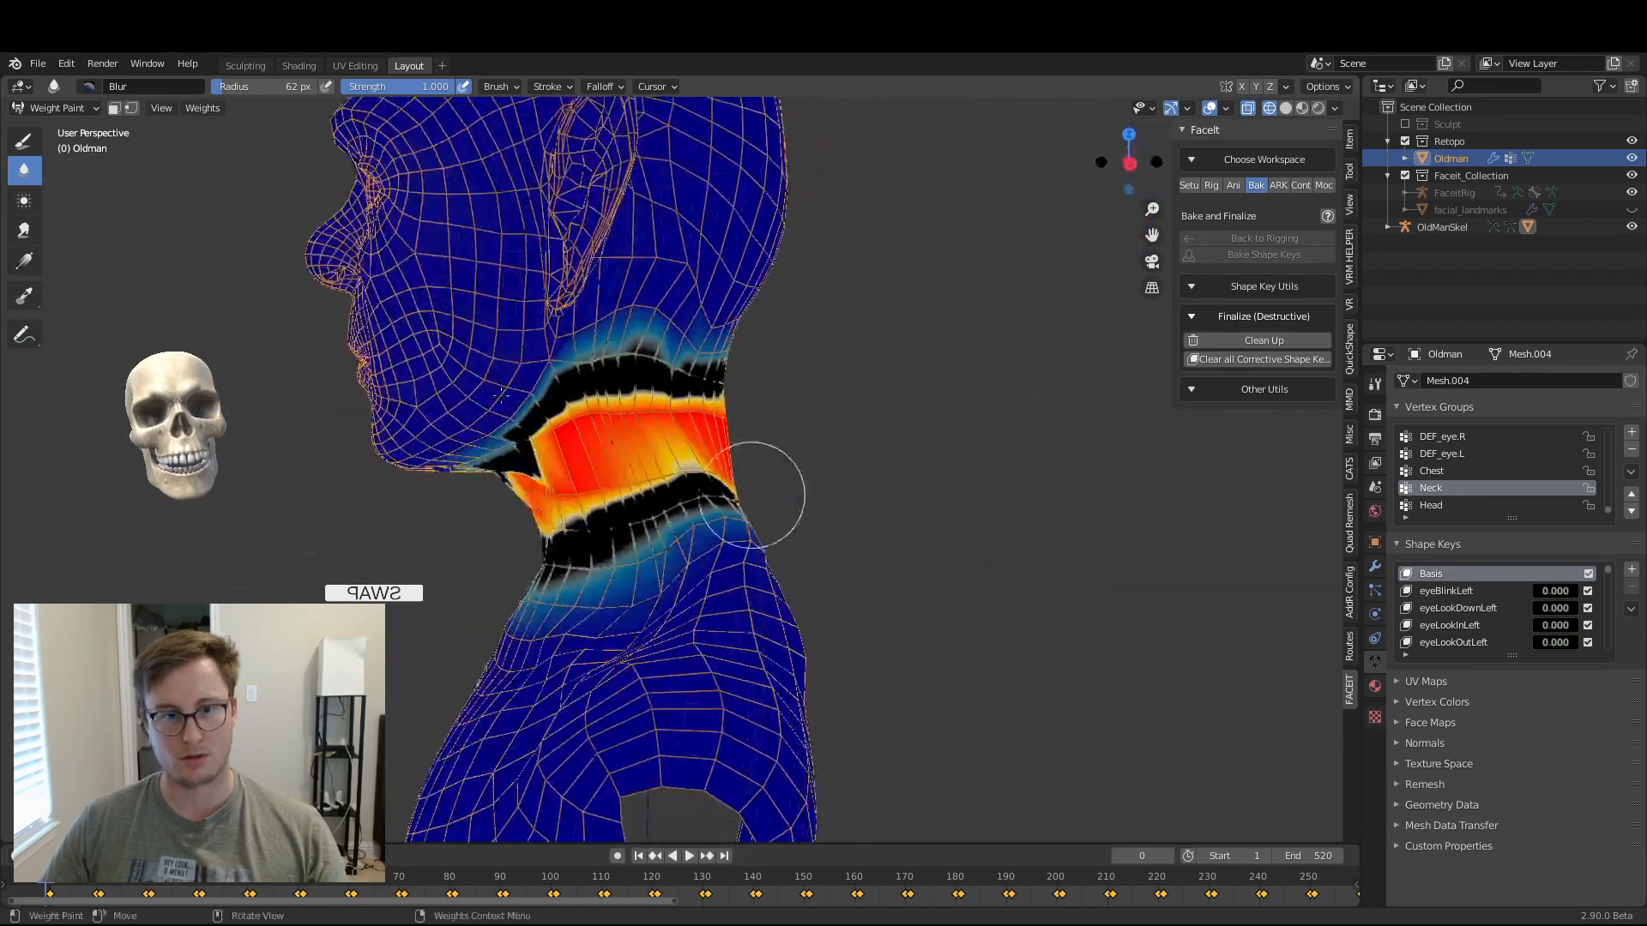
- Save the file from Object Mode and return the Oldman mesh to Weight Paint mode
{"action": "left_click", "coordinate": [57, 108]}
{"action": "left_click", "coordinate": [51, 130]}
{"action": "middle_click_drag", "start_coordinate": [542, 429], "coordinate": [586, 293], "text": "shift"}
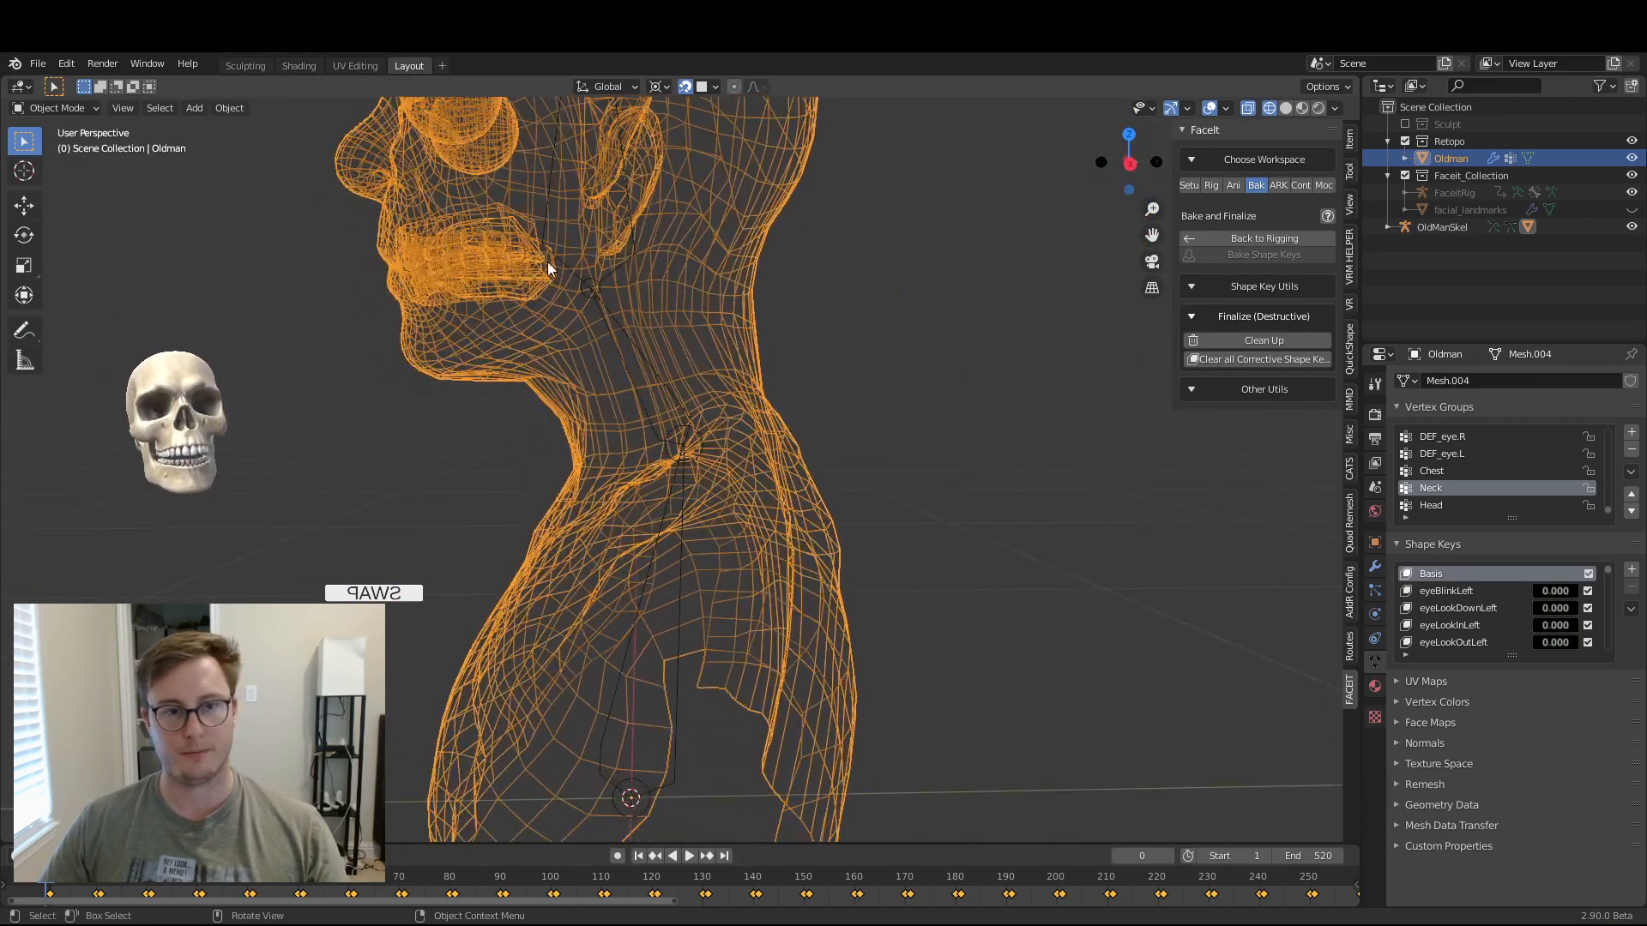
{"action": "left_click", "coordinate": [84, 112]}
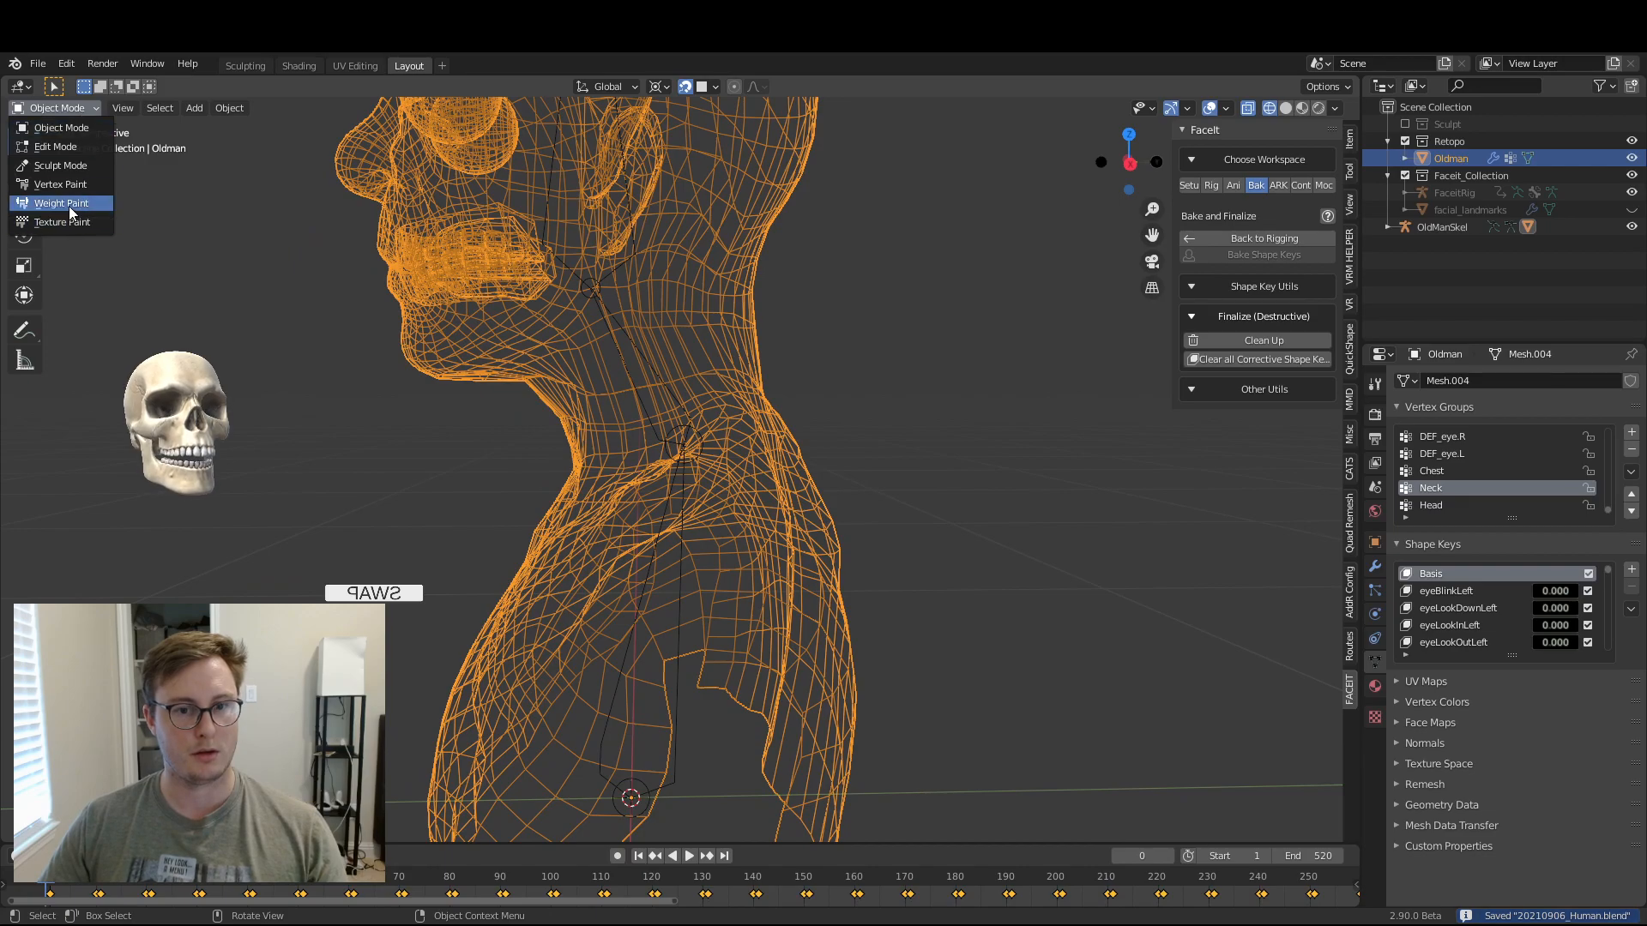
{"action": "left_click", "coordinate": [62, 203]}
- Try applying Levels to the Chest vertex group and check the effect on the Neck group
{"action": "left_click", "coordinate": [1436, 474]}
{"action": "middle_click_drag", "start_coordinate": [622, 449], "coordinate": [655, 420]}
{"action": "left_click", "coordinate": [201, 109]}
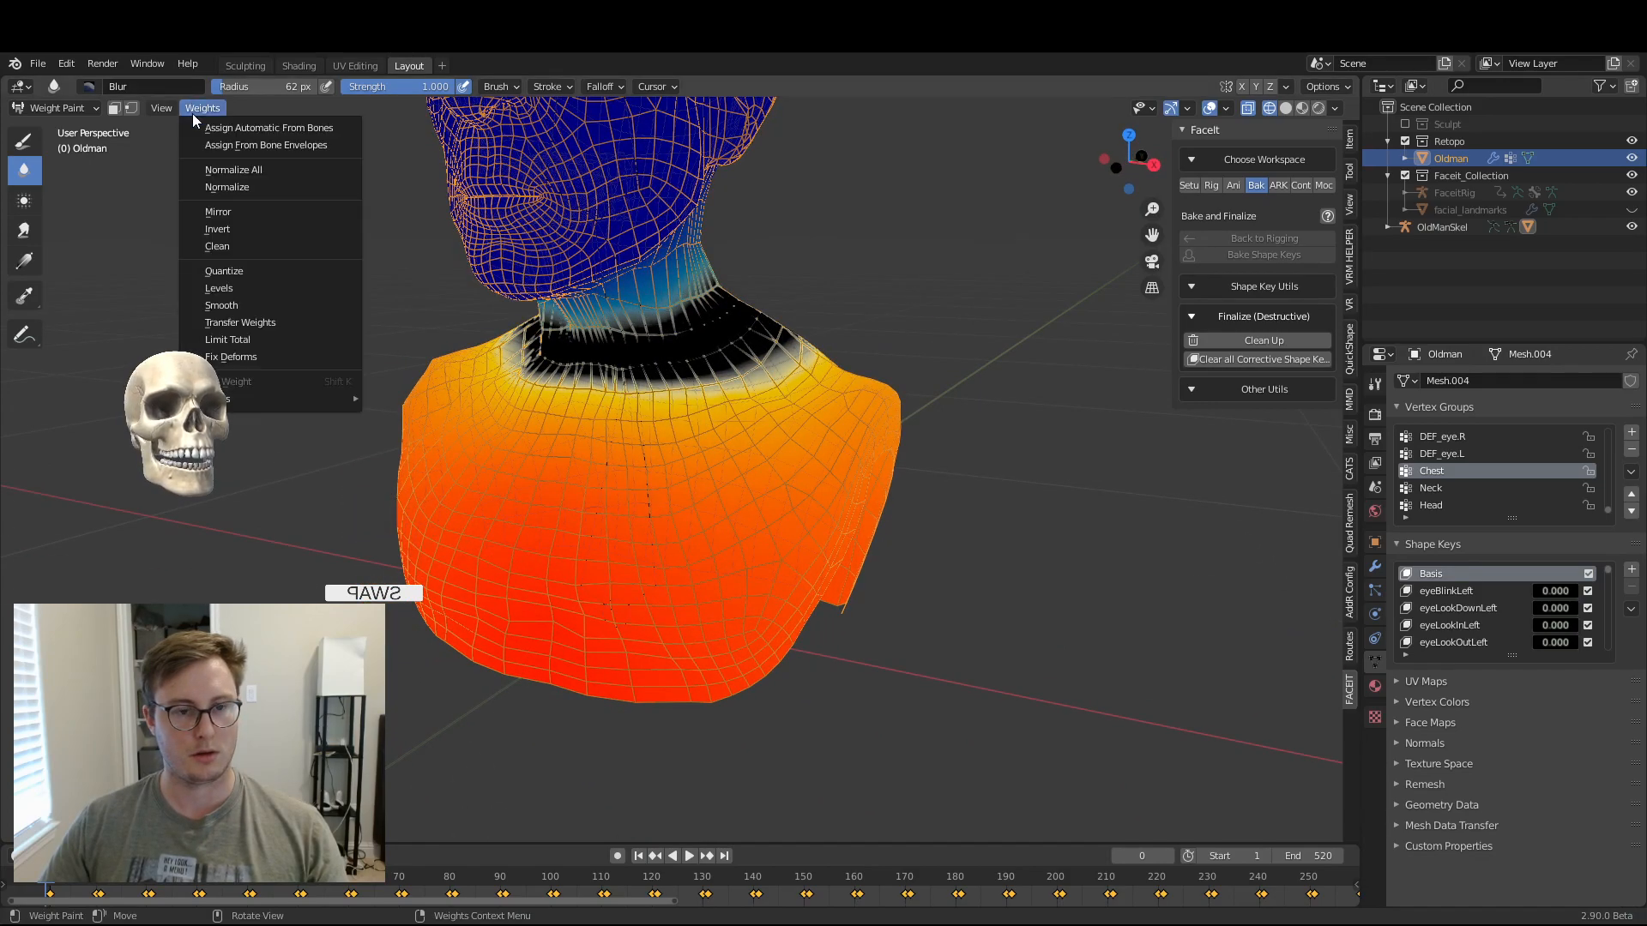
{"action": "left_click", "coordinate": [251, 288]}
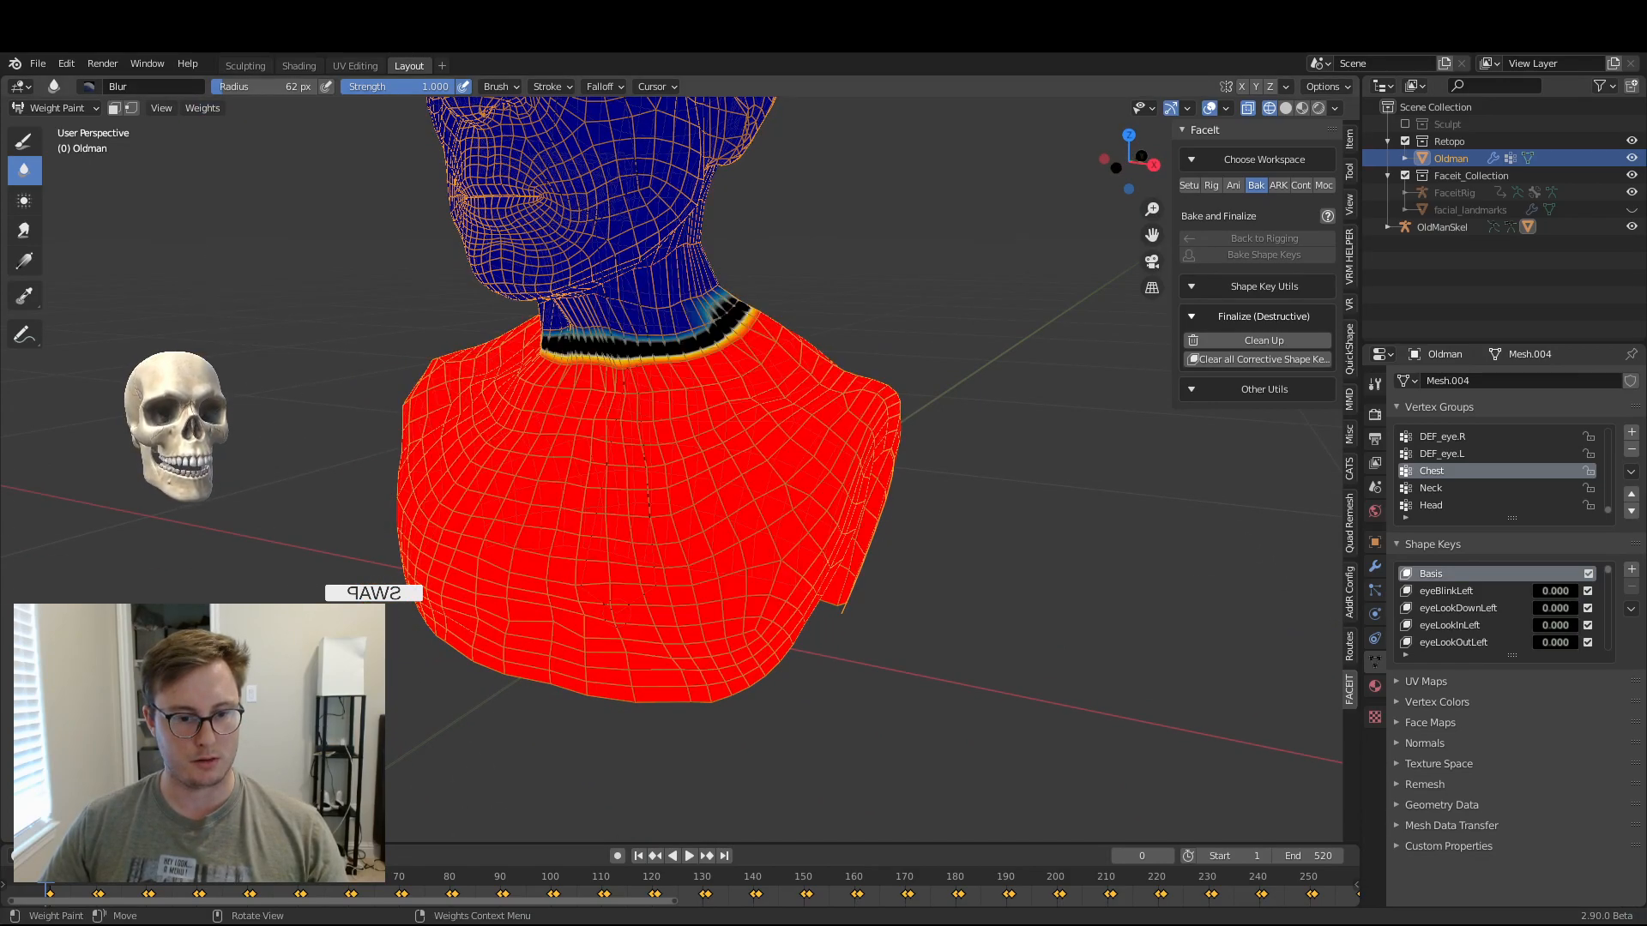
{"action": "left_click", "coordinate": [1449, 488]}
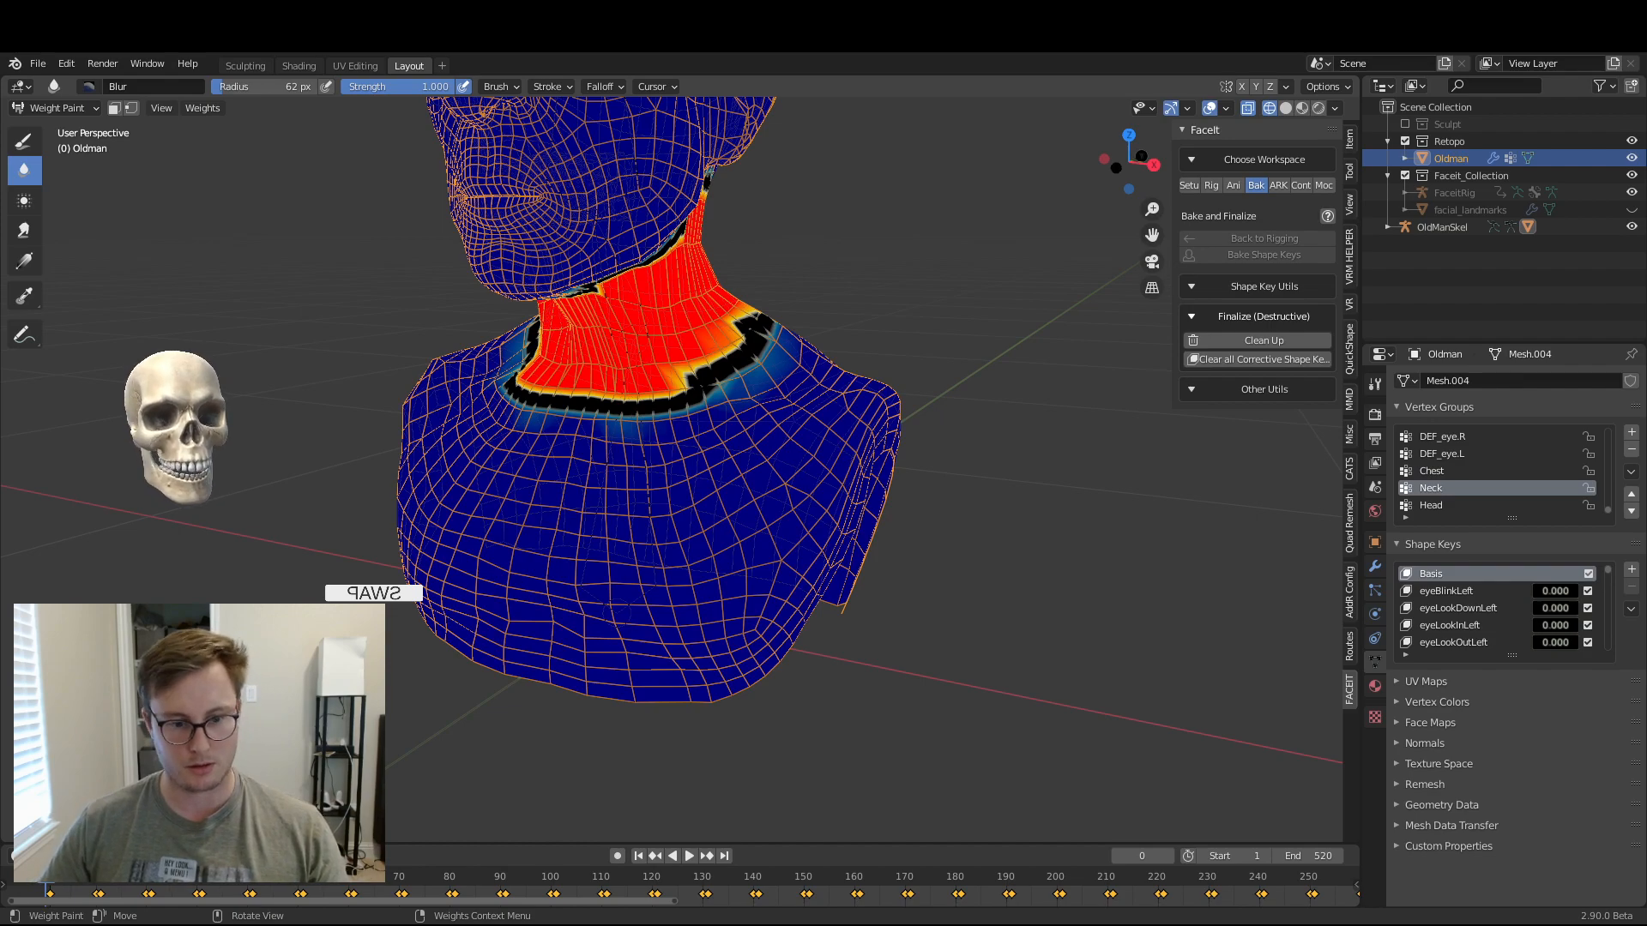
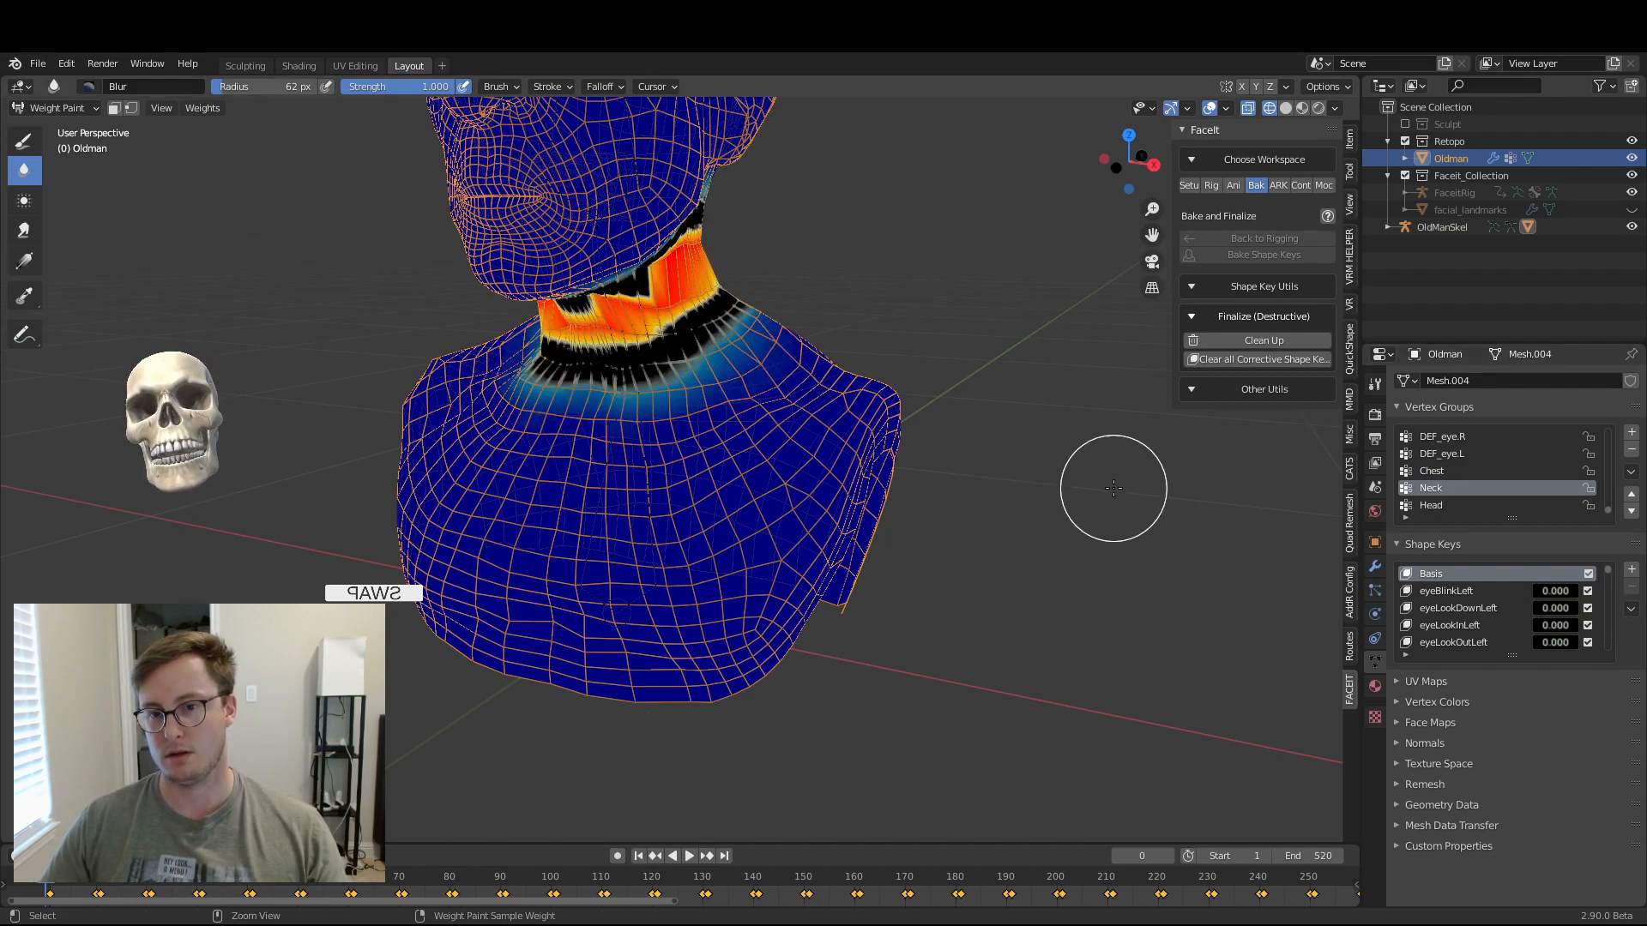
- Adjust the Chest vertex group's Levels so full weight covers the chest and shoulders and ends at the base of the neck
{"action": "left_click", "coordinate": [1450, 471]}
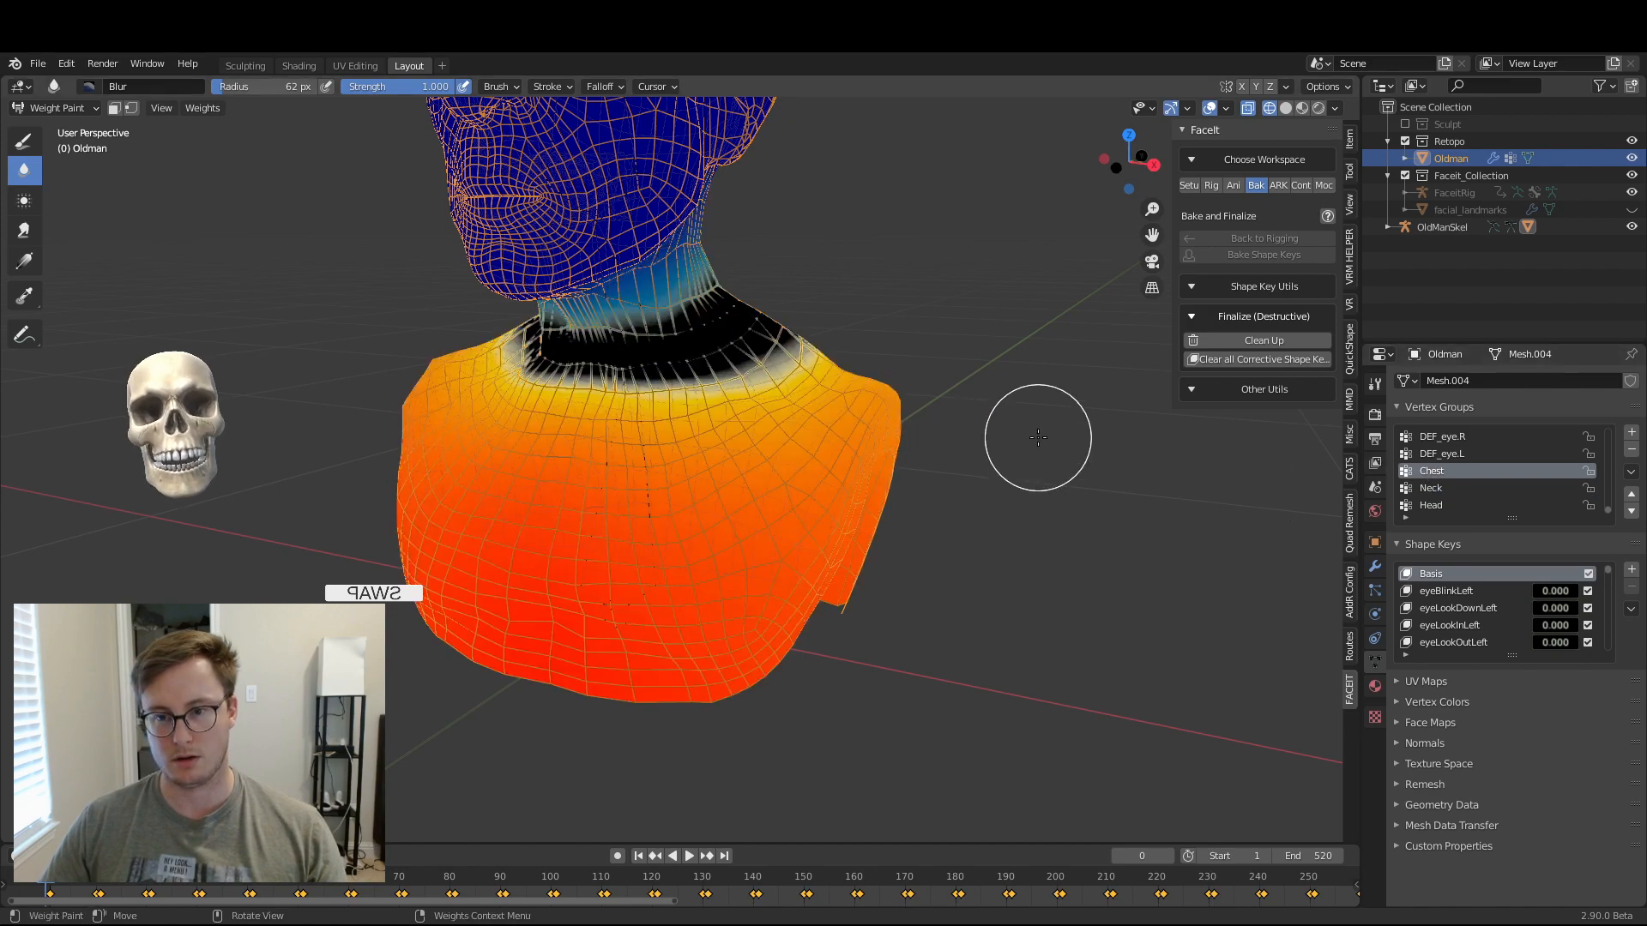
{"action": "left_click", "coordinate": [200, 109]}
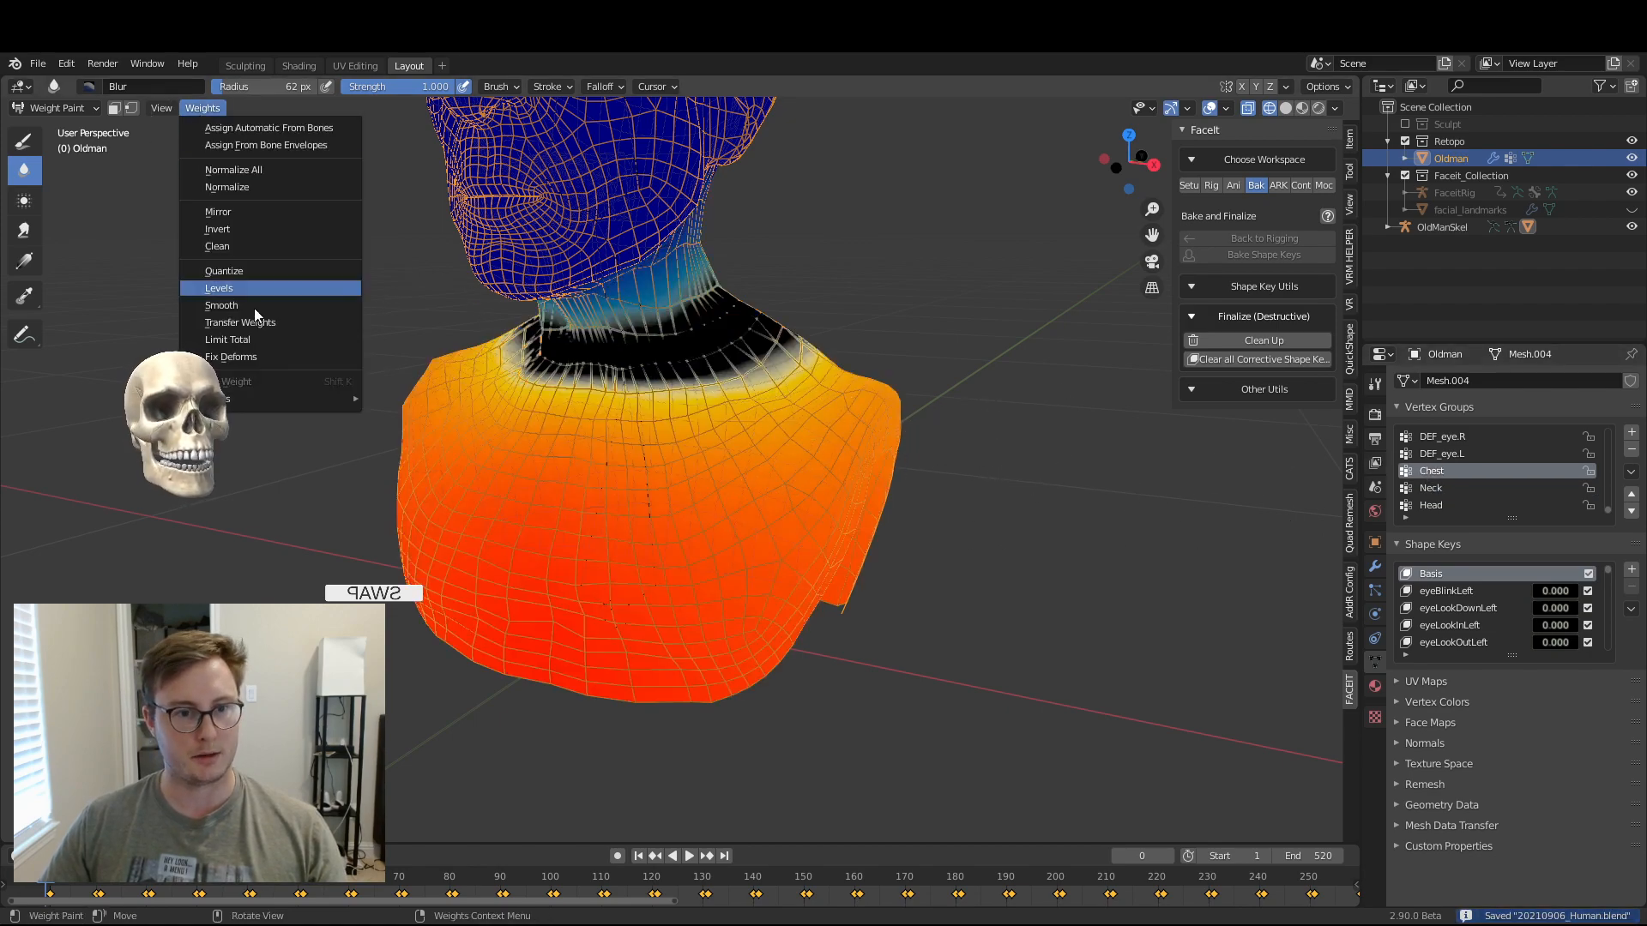
{"action": "left_click", "coordinate": [247, 292]}
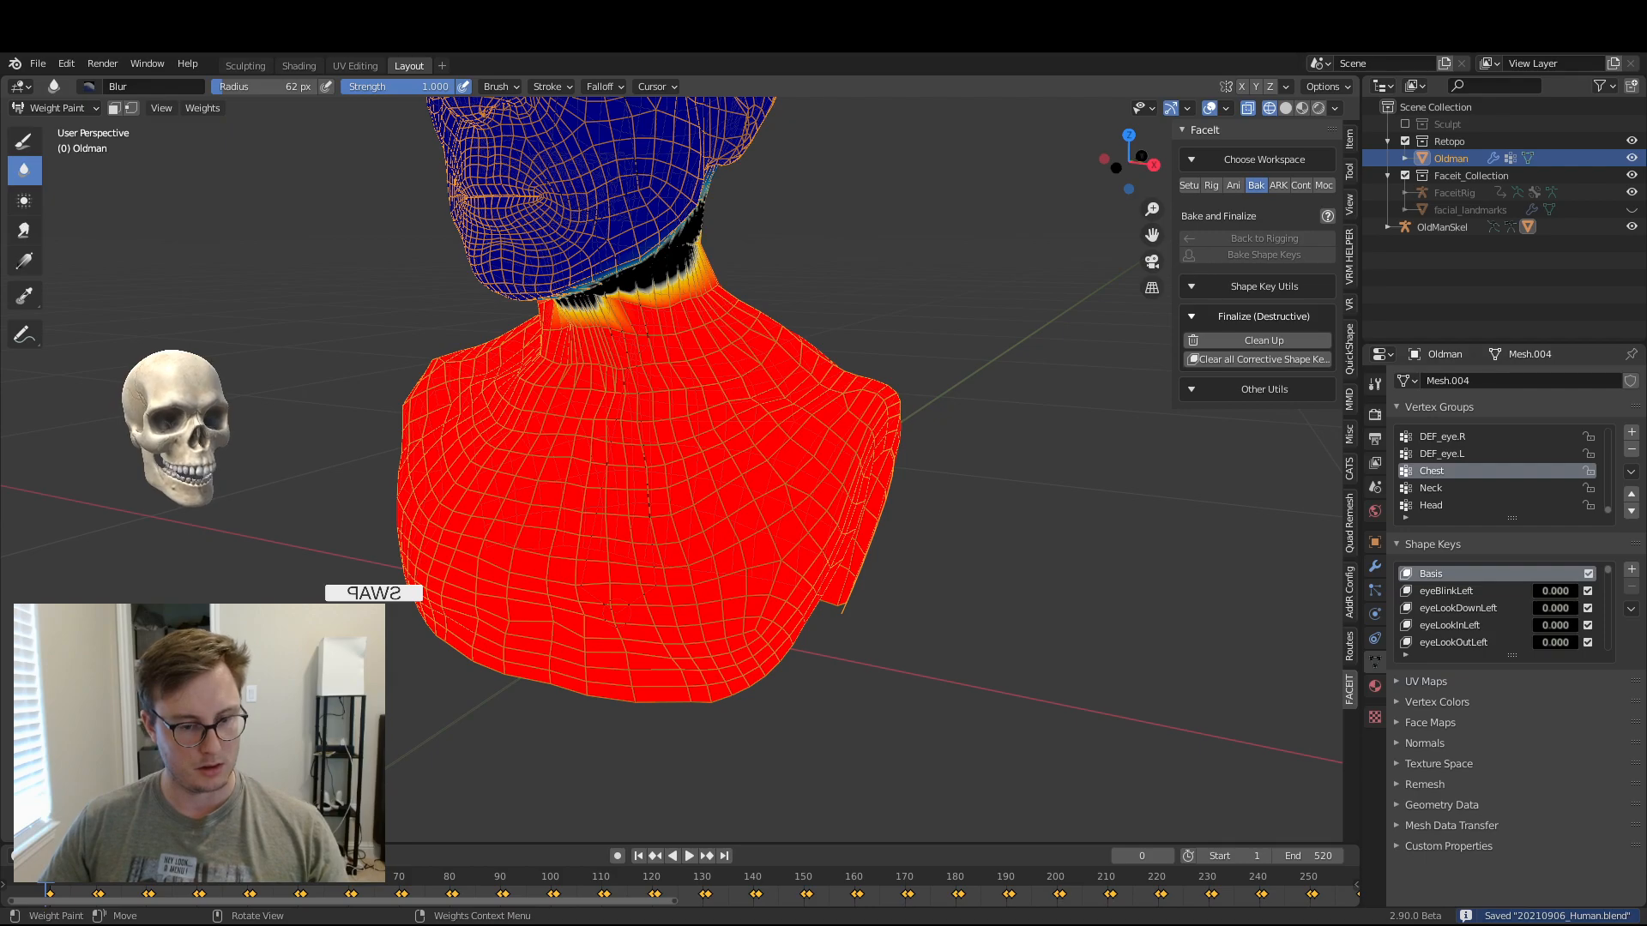
{"action": "middle_click_drag", "start_coordinate": [598, 582], "coordinate": [666, 626]}
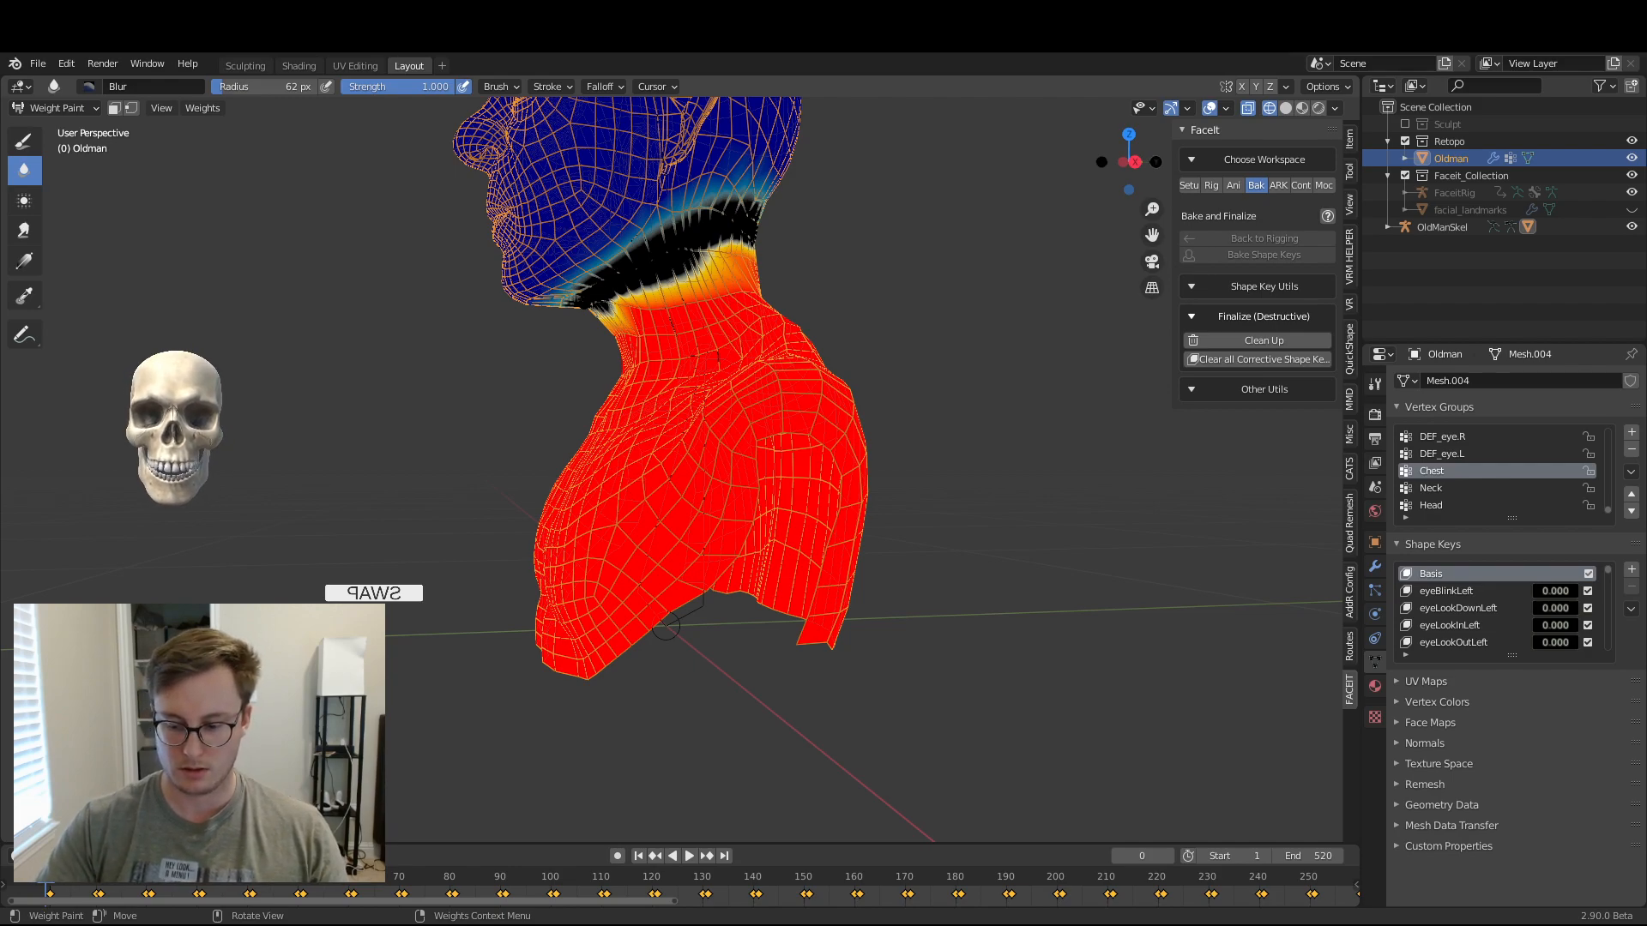
{"action": "key", "text": "Return"}
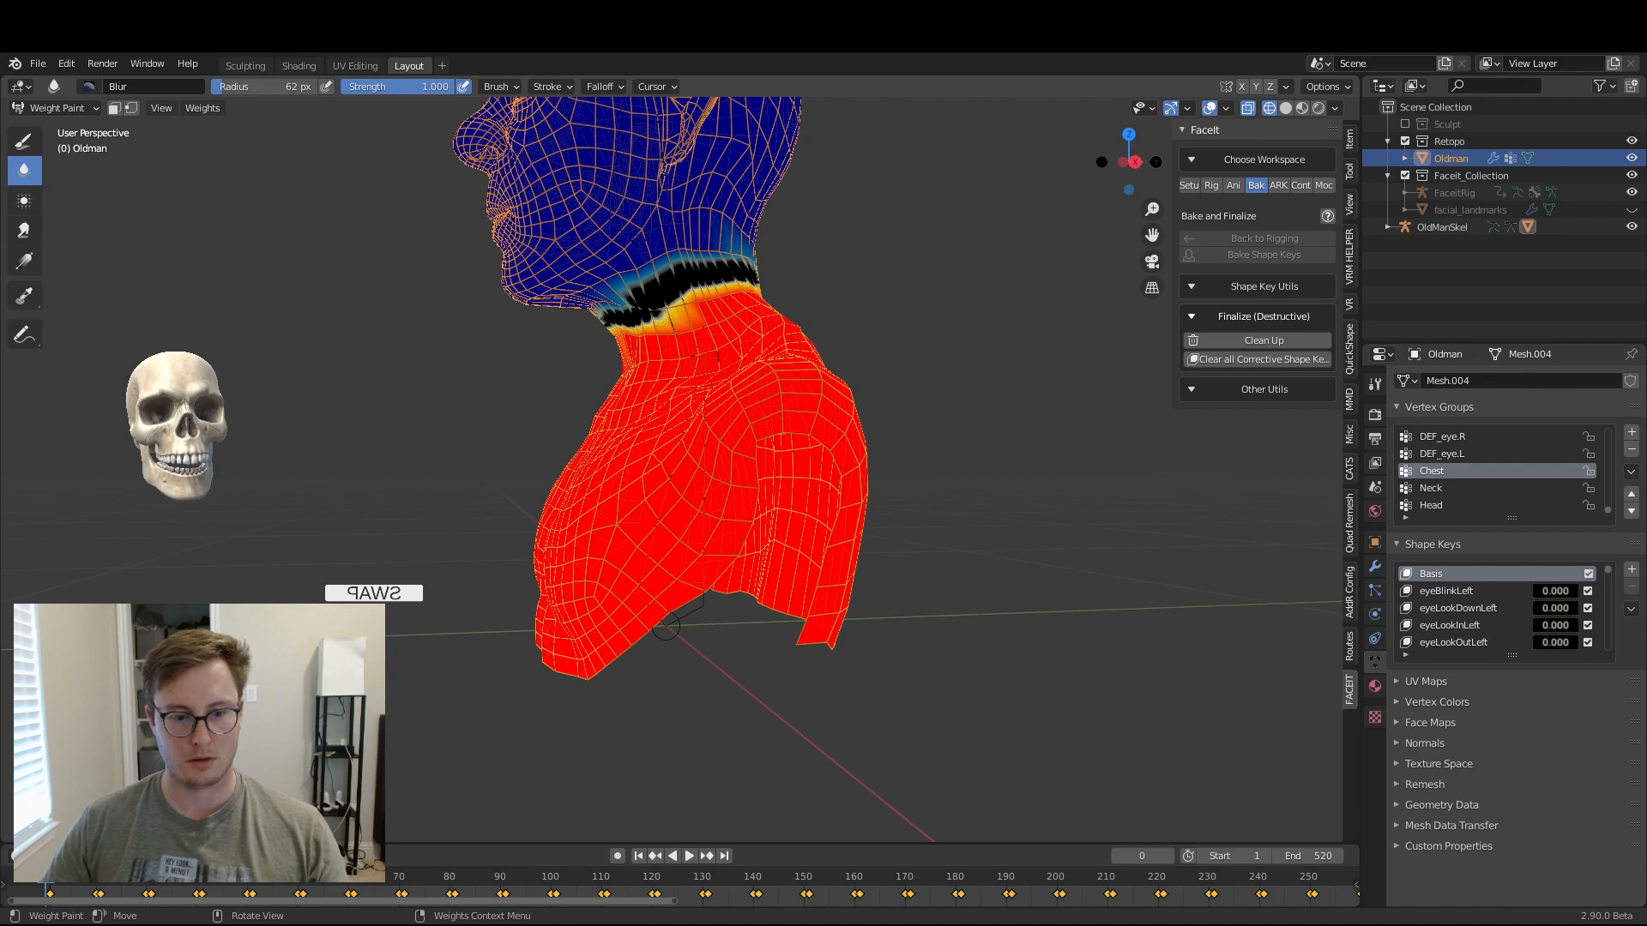
{"action": "mouse_move", "coordinate": [232, 819]}
{"action": "left_mouse_down"}
{"action": "mouse_move", "coordinate": [193, 819]}
{"action": "mouse_move", "coordinate": [214, 819]}
{"action": "left_mouse_up"}
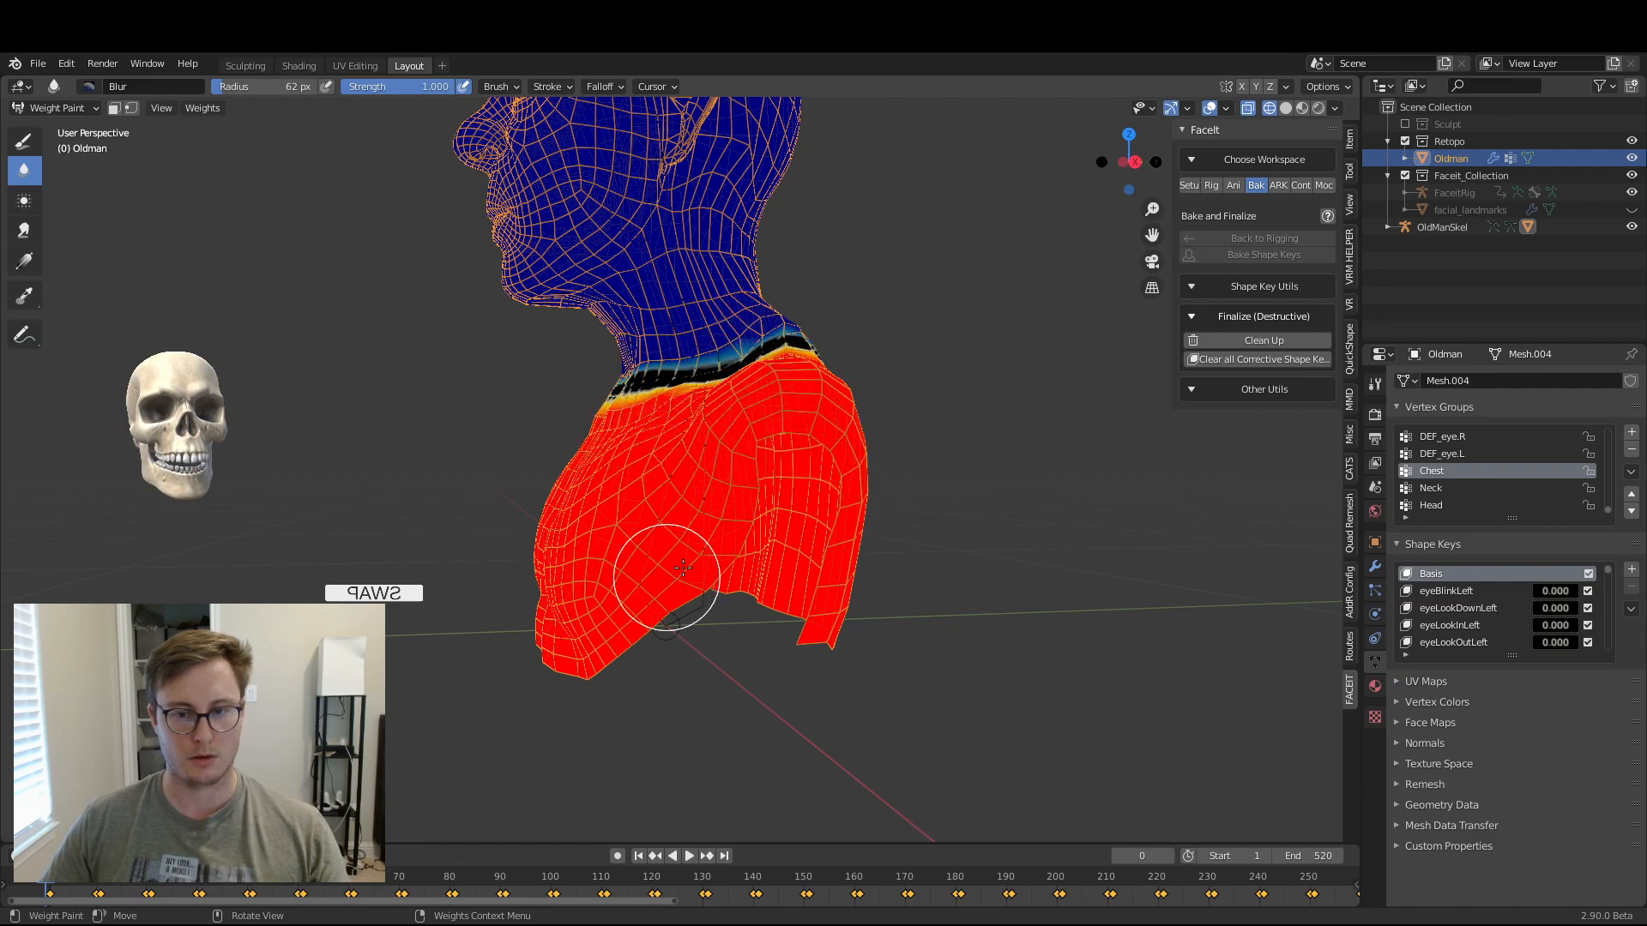
- Blur the Chest group's weight boundary across the upper back
{"action": "middle_click_drag", "start_coordinate": [674, 575], "coordinate": [719, 532]}
{"action": "middle_click_drag", "start_coordinate": [643, 396], "coordinate": [717, 386]}
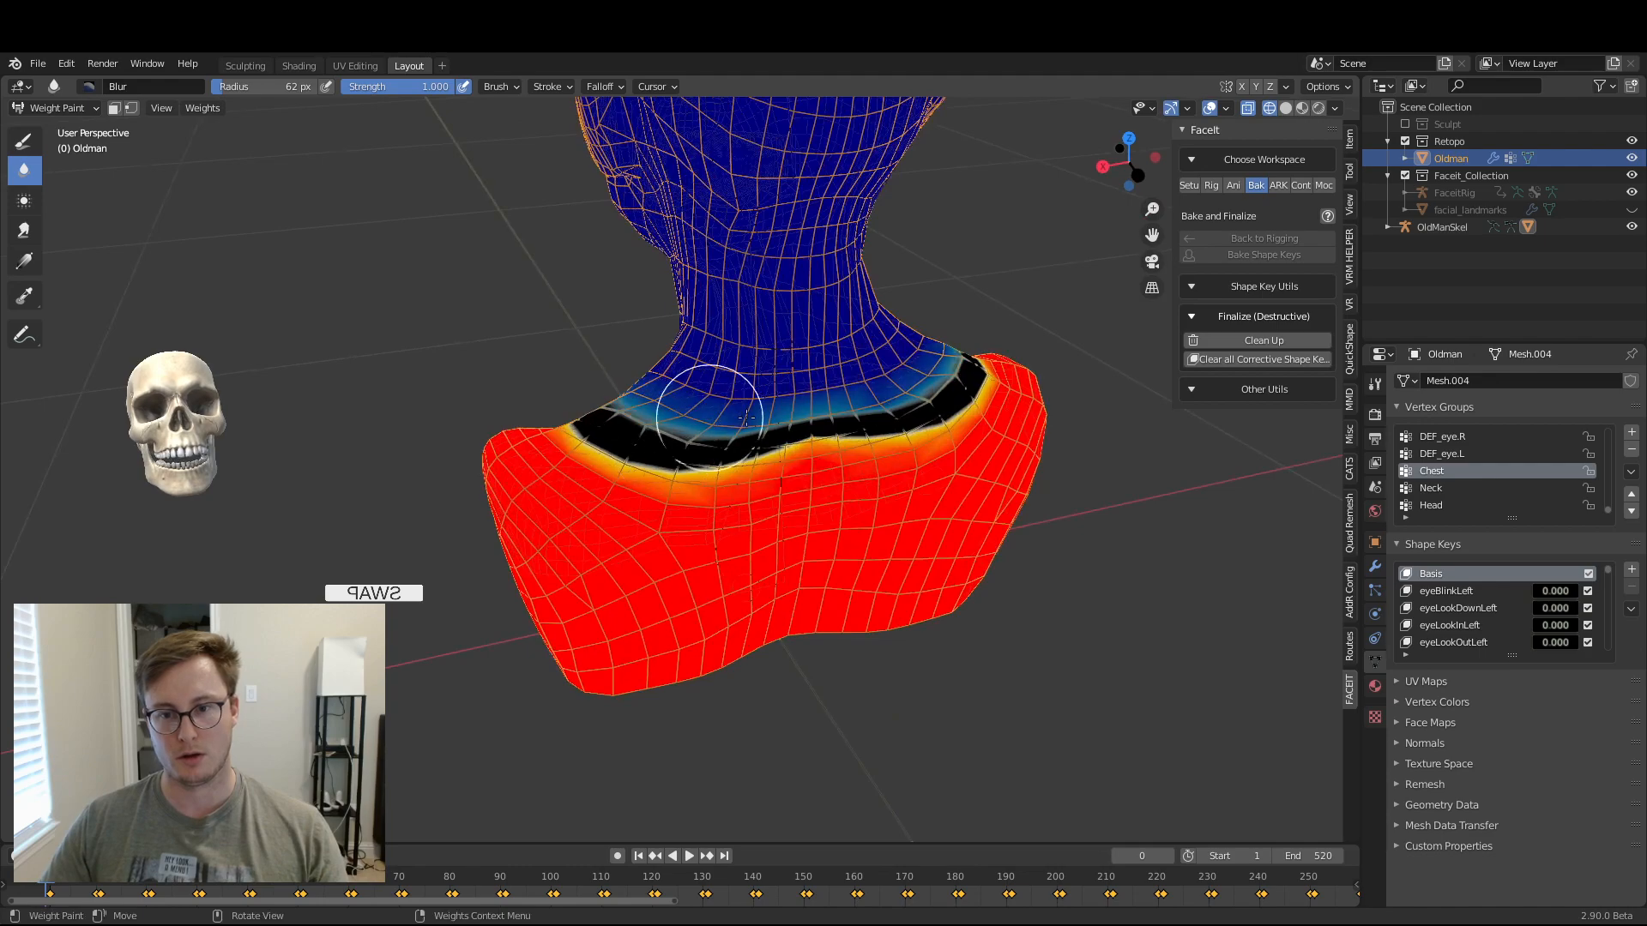
{"action": "mouse_move", "coordinate": [730, 471]}
{"action": "left_mouse_down"}
{"action": "mouse_move", "coordinate": [697, 410]}
{"action": "mouse_move", "coordinate": [666, 427]}
{"action": "left_mouse_up"}
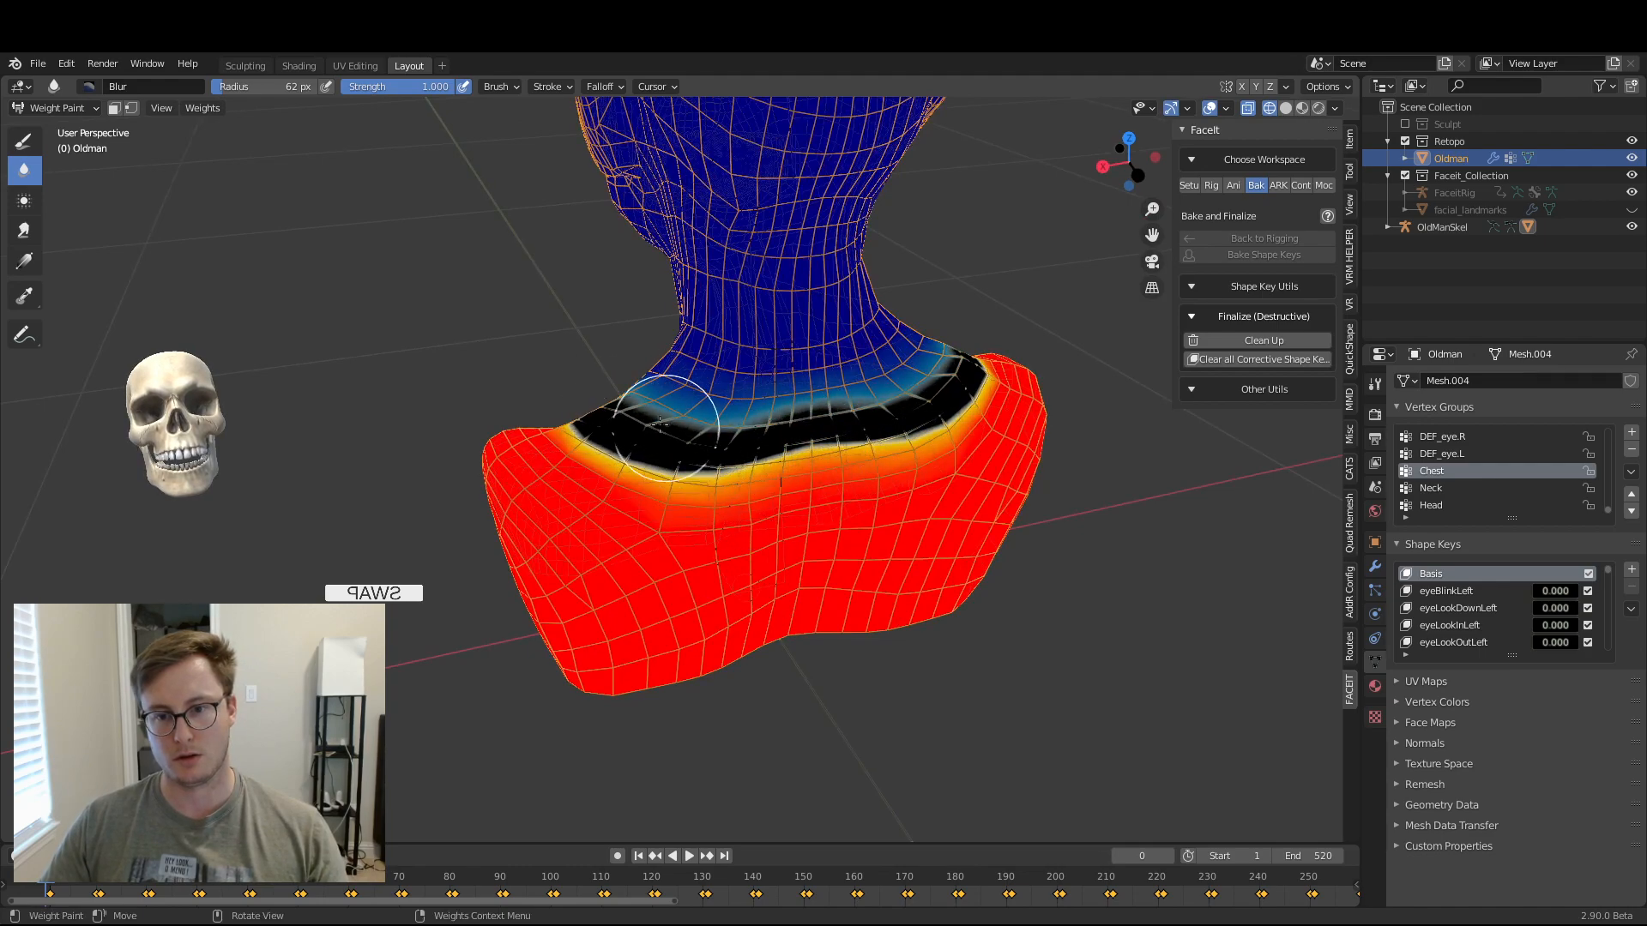
{"action": "middle_click_drag", "start_coordinate": [811, 387], "coordinate": [705, 401]}
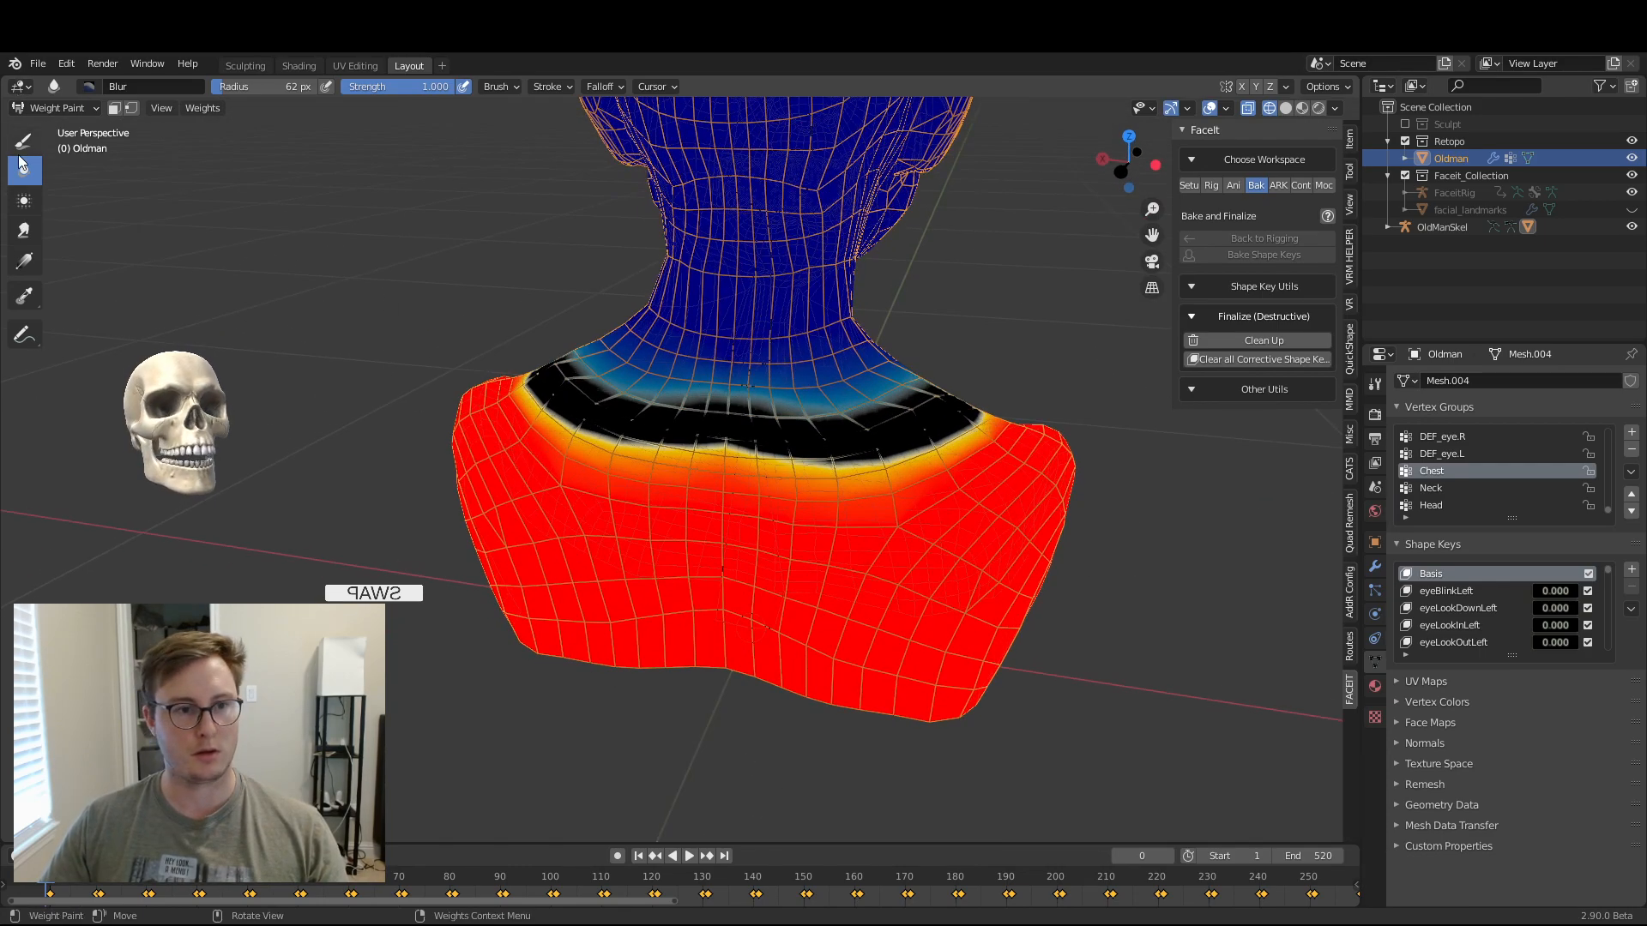
- Use the Smear tool to push the Chest group's weight boundary along the shoulders and the base of the neck
{"action": "mouse_move", "coordinate": [557, 417]}
{"action": "left_mouse_down"}
{"action": "mouse_move", "coordinate": [592, 392]}
{"action": "mouse_move", "coordinate": [589, 364]}
{"action": "mouse_move", "coordinate": [607, 391]}
{"action": "left_mouse_up"}
{"action": "middle_click_drag", "start_coordinate": [470, 375], "coordinate": [639, 401]}
{"action": "left_click_drag", "start_coordinate": [668, 452], "coordinate": [681, 422]}
{"action": "middle_click_drag", "start_coordinate": [650, 414], "coordinate": [724, 411]}
{"action": "left_click_drag", "start_coordinate": [729, 433], "coordinate": [727, 401]}
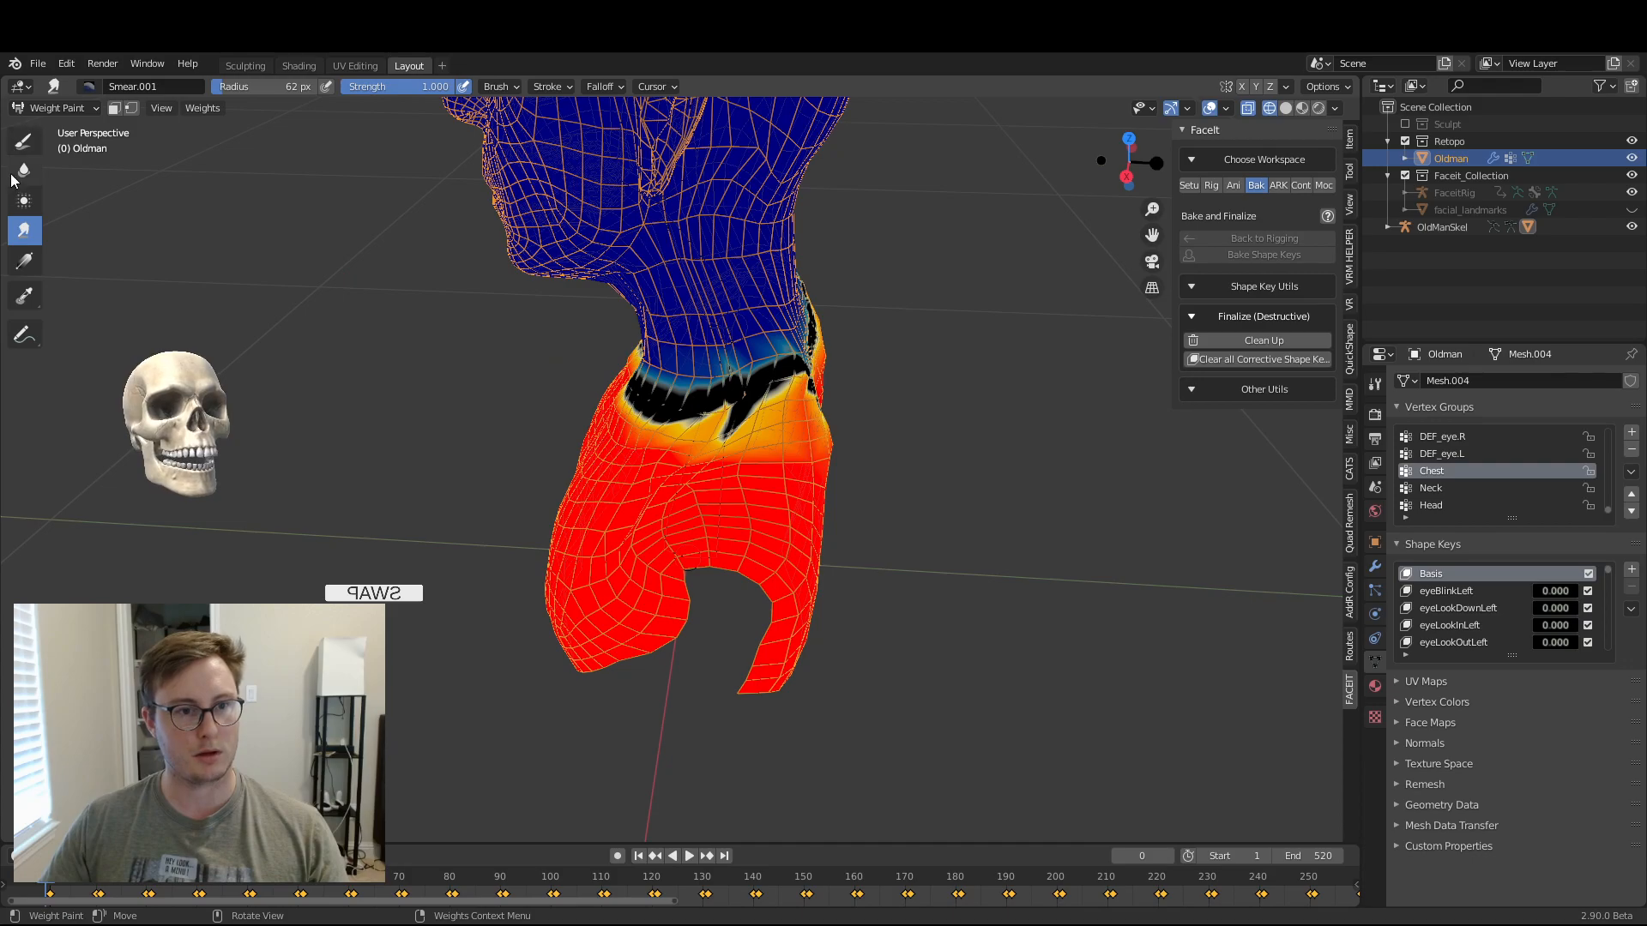
- Soften the smeared Chest weight boundary around the sides and front of the neck base
{"action": "left_click_drag", "start_coordinate": [620, 418], "coordinate": [811, 341]}
{"action": "left_click_drag", "start_coordinate": [656, 394], "coordinate": [777, 391]}
{"action": "middle_click_drag", "start_coordinate": [778, 391], "coordinate": [607, 390]}
{"action": "mouse_move", "coordinate": [607, 390]}
{"action": "left_mouse_down"}
{"action": "mouse_move", "coordinate": [706, 420]}
{"action": "mouse_move", "coordinate": [925, 333]}
{"action": "left_mouse_up"}
{"action": "middle_click_drag", "start_coordinate": [620, 360], "coordinate": [442, 369]}
{"action": "mouse_move", "coordinate": [441, 369]}
{"action": "left_mouse_down"}
{"action": "mouse_move", "coordinate": [705, 345]}
{"action": "mouse_move", "coordinate": [452, 345]}
{"action": "mouse_move", "coordinate": [695, 360]}
{"action": "left_mouse_up"}
- Return the Oldman mesh to Object Mode with the whole bust in view
{"action": "scroll", "coordinate": [635, 391], "scroll_direction": "down", "scroll_amount": 3}
{"action": "mouse_move", "coordinate": [694, 360]}
{"action": "middle_mouse_down"}
{"action": "mouse_move", "coordinate": [634, 392]}
{"action": "mouse_move", "coordinate": [549, 386]}
{"action": "middle_mouse_up"}
{"action": "left_click", "coordinate": [75, 108]}
{"action": "left_click", "coordinate": [47, 129]}
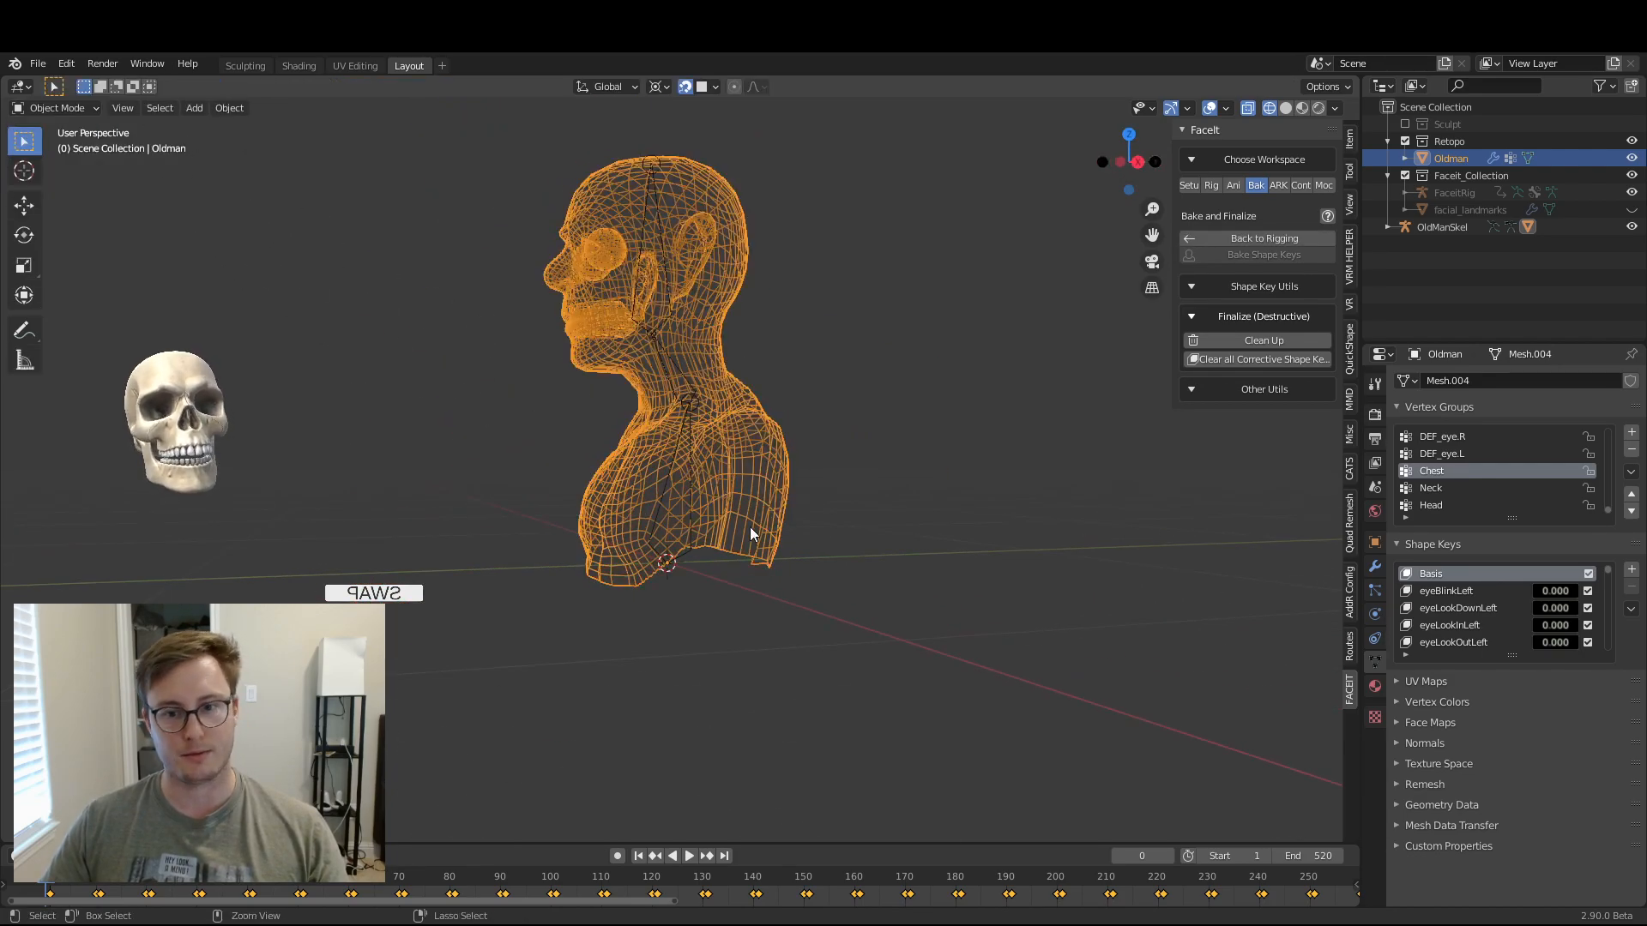
- Put the OldManSkel armature in Pose Mode and test the mesh deformation by rotating the Head bone freely and the Neck bone about Z
{"action": "left_click", "coordinate": [691, 556]}
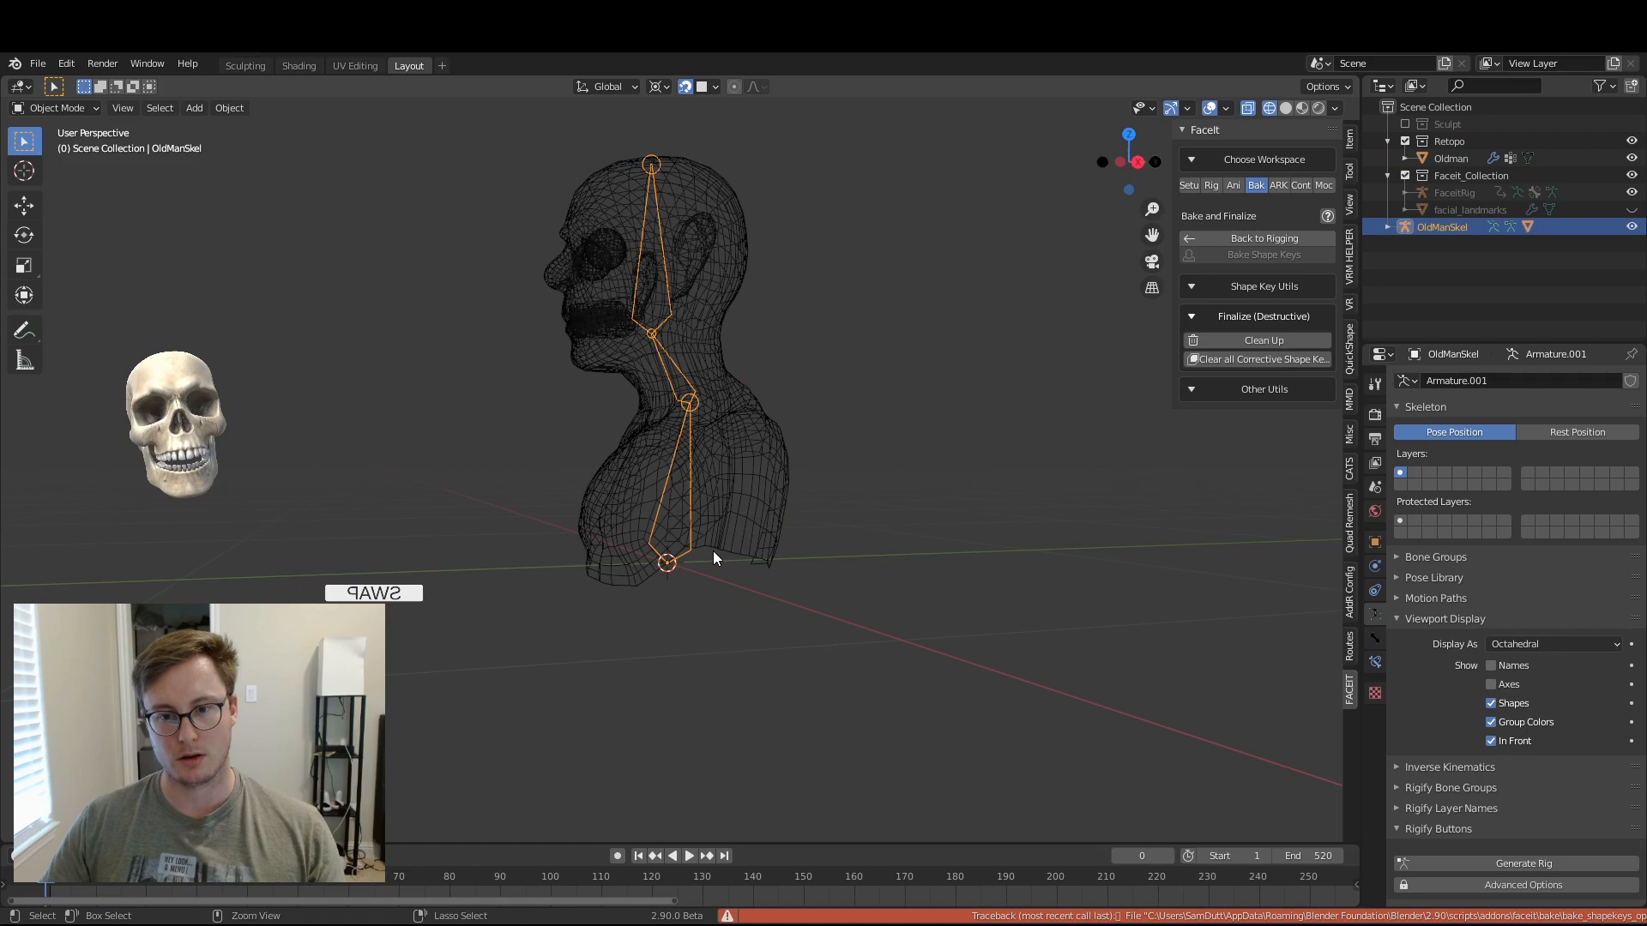
{"action": "key", "text": "ctrl+Tab"}
{"action": "middle_click_drag", "start_coordinate": [712, 551], "coordinate": [691, 419]}
{"action": "key", "text": "r"}
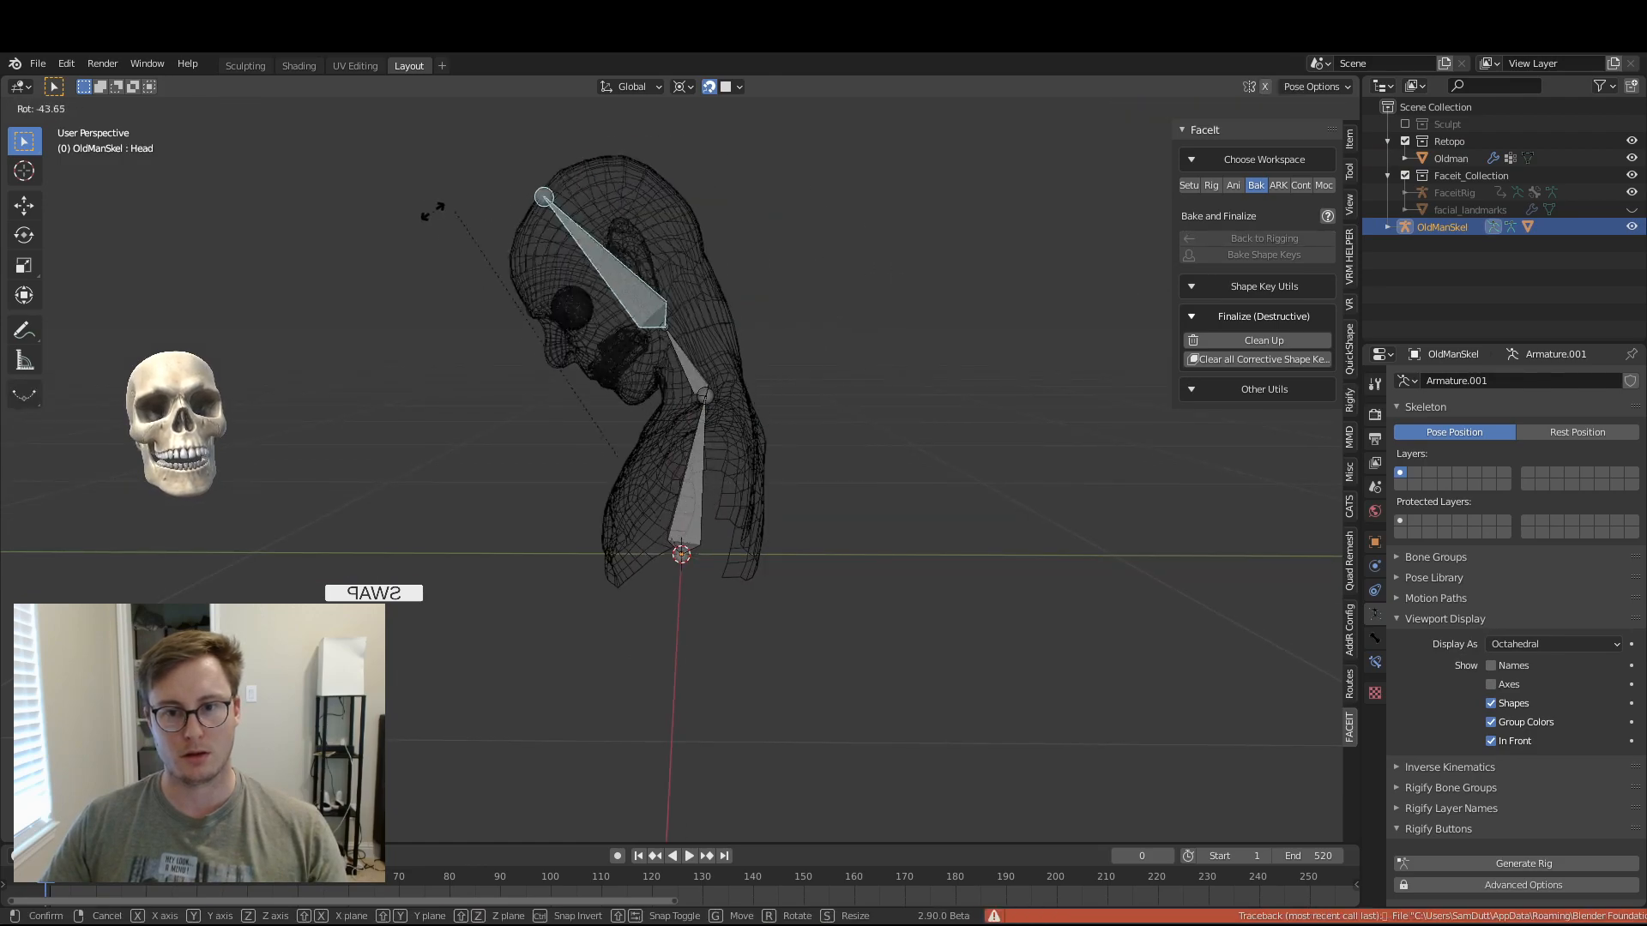
{"action": "right_click", "coordinate": [718, 230]}
{"action": "left_click", "coordinate": [703, 367]}
{"action": "key", "text": "r"}
{"action": "key", "text": "z"}
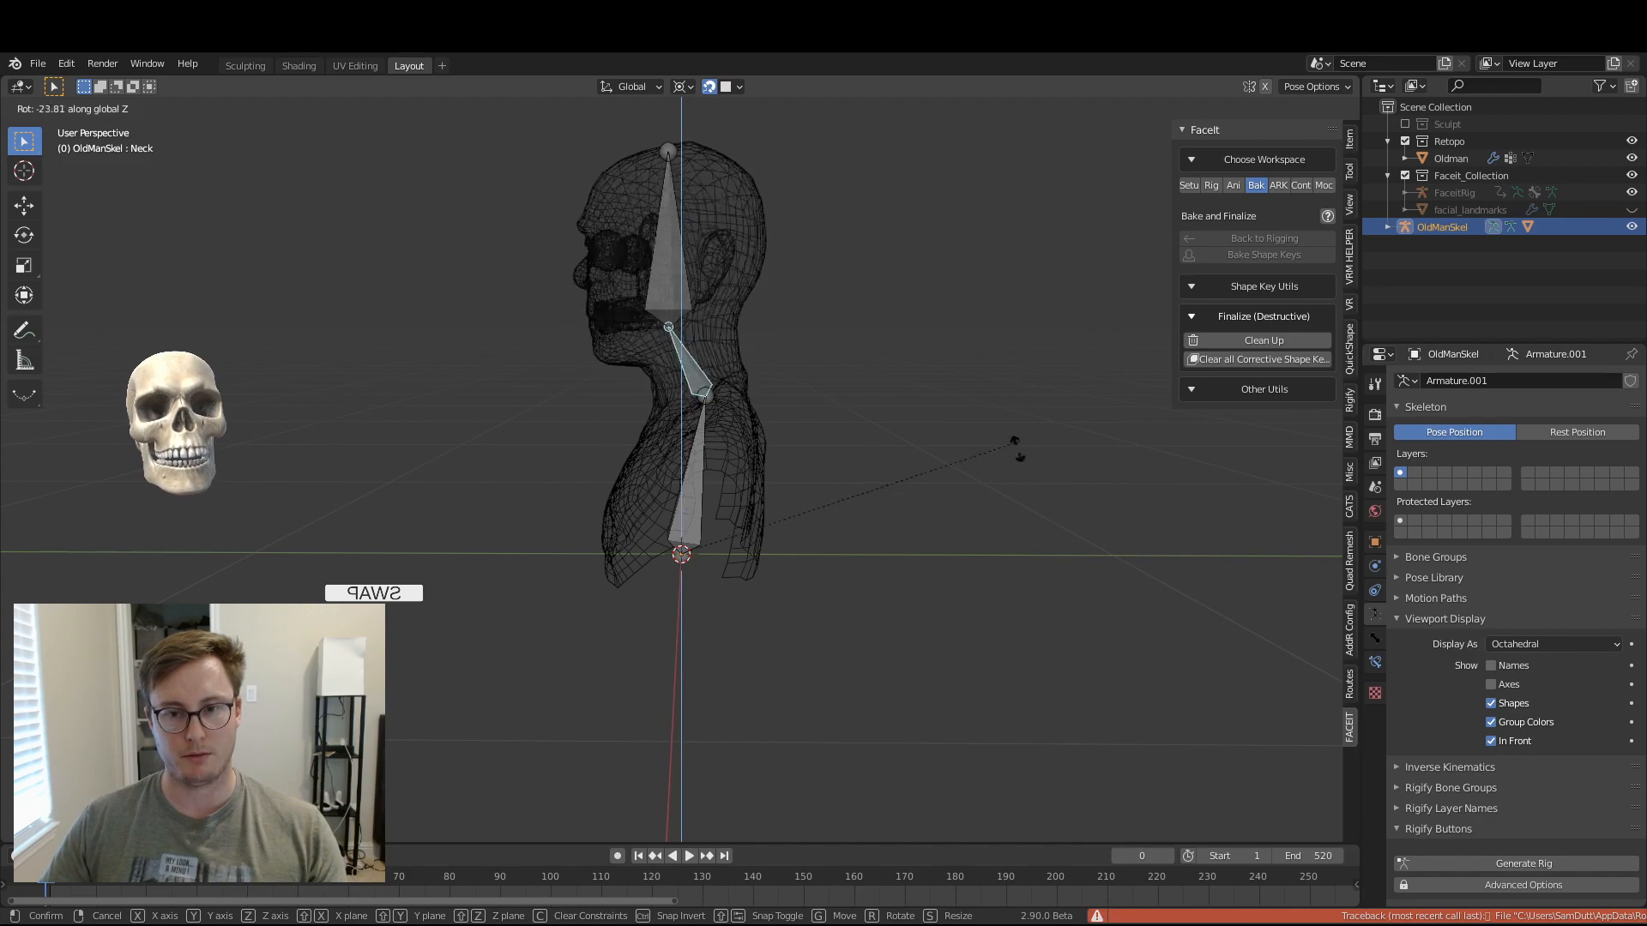
{"action": "right_click", "coordinate": [873, 251]}
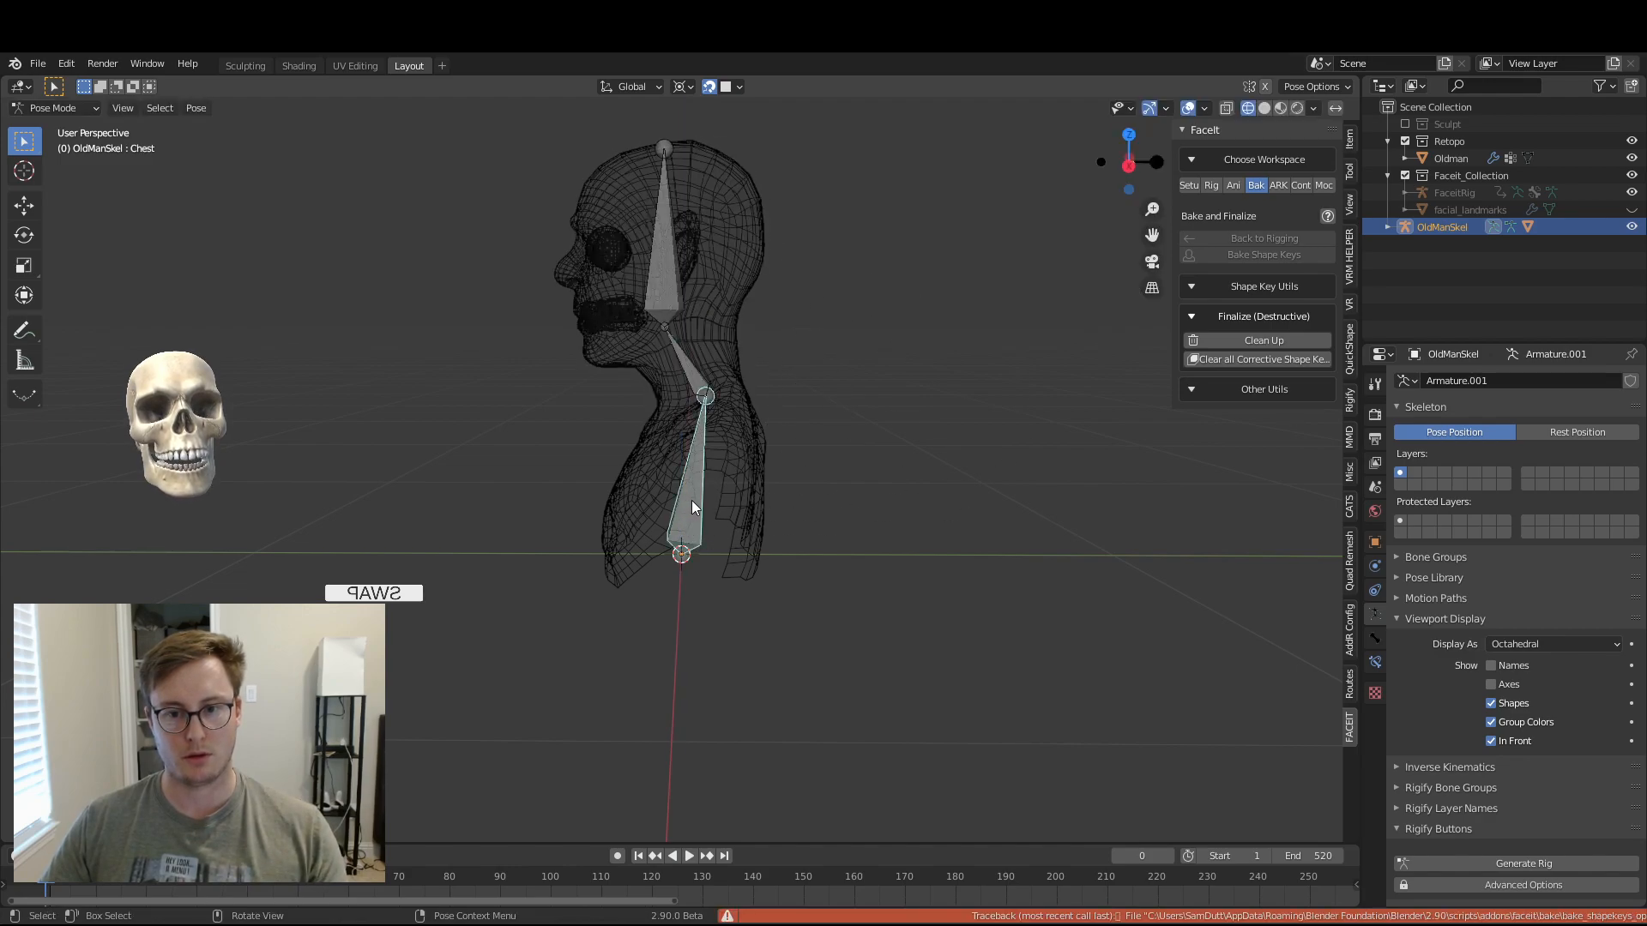
- Test the Neck bone's deformation by rotating it about the X axis and freely from a front three-quarter view
{"action": "middle_click_drag", "start_coordinate": [966, 333], "coordinate": [676, 401]}
{"action": "left_click", "coordinate": [677, 404]}
{"action": "key", "text": "r"}
{"action": "key", "text": "x"}
{"action": "right_click", "coordinate": [861, 419]}
{"action": "middle_click_drag", "start_coordinate": [837, 436], "coordinate": [964, 391]}
{"action": "key", "text": "r"}
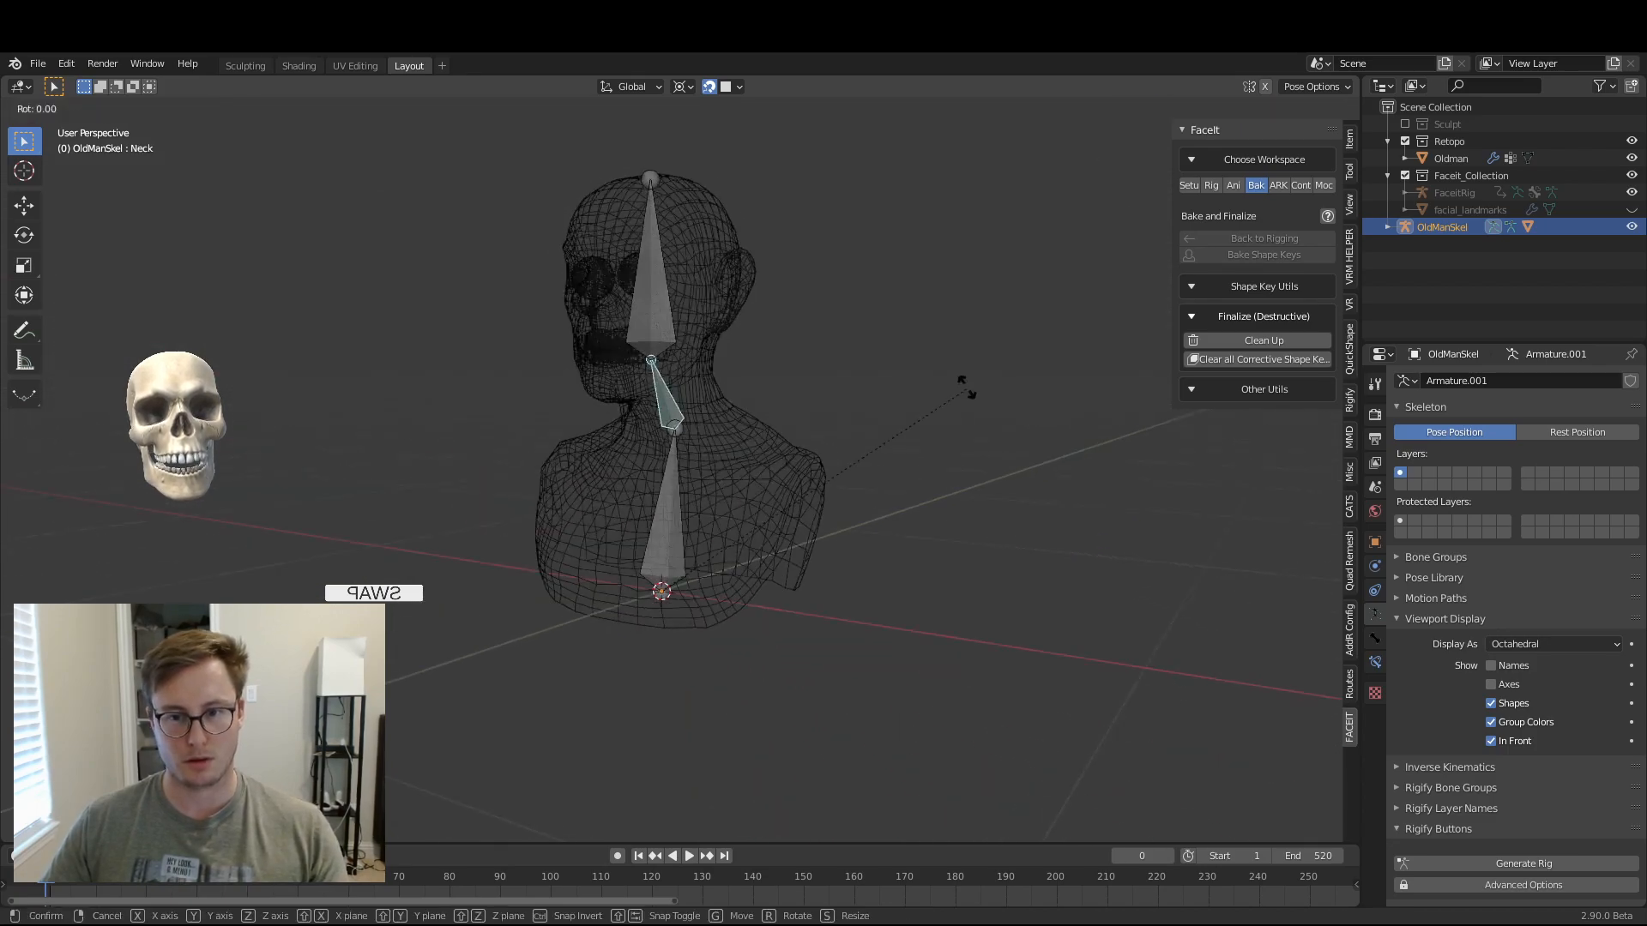
{"action": "right_click", "coordinate": [890, 370]}
{"action": "middle_click_drag", "start_coordinate": [764, 410], "coordinate": [816, 303]}
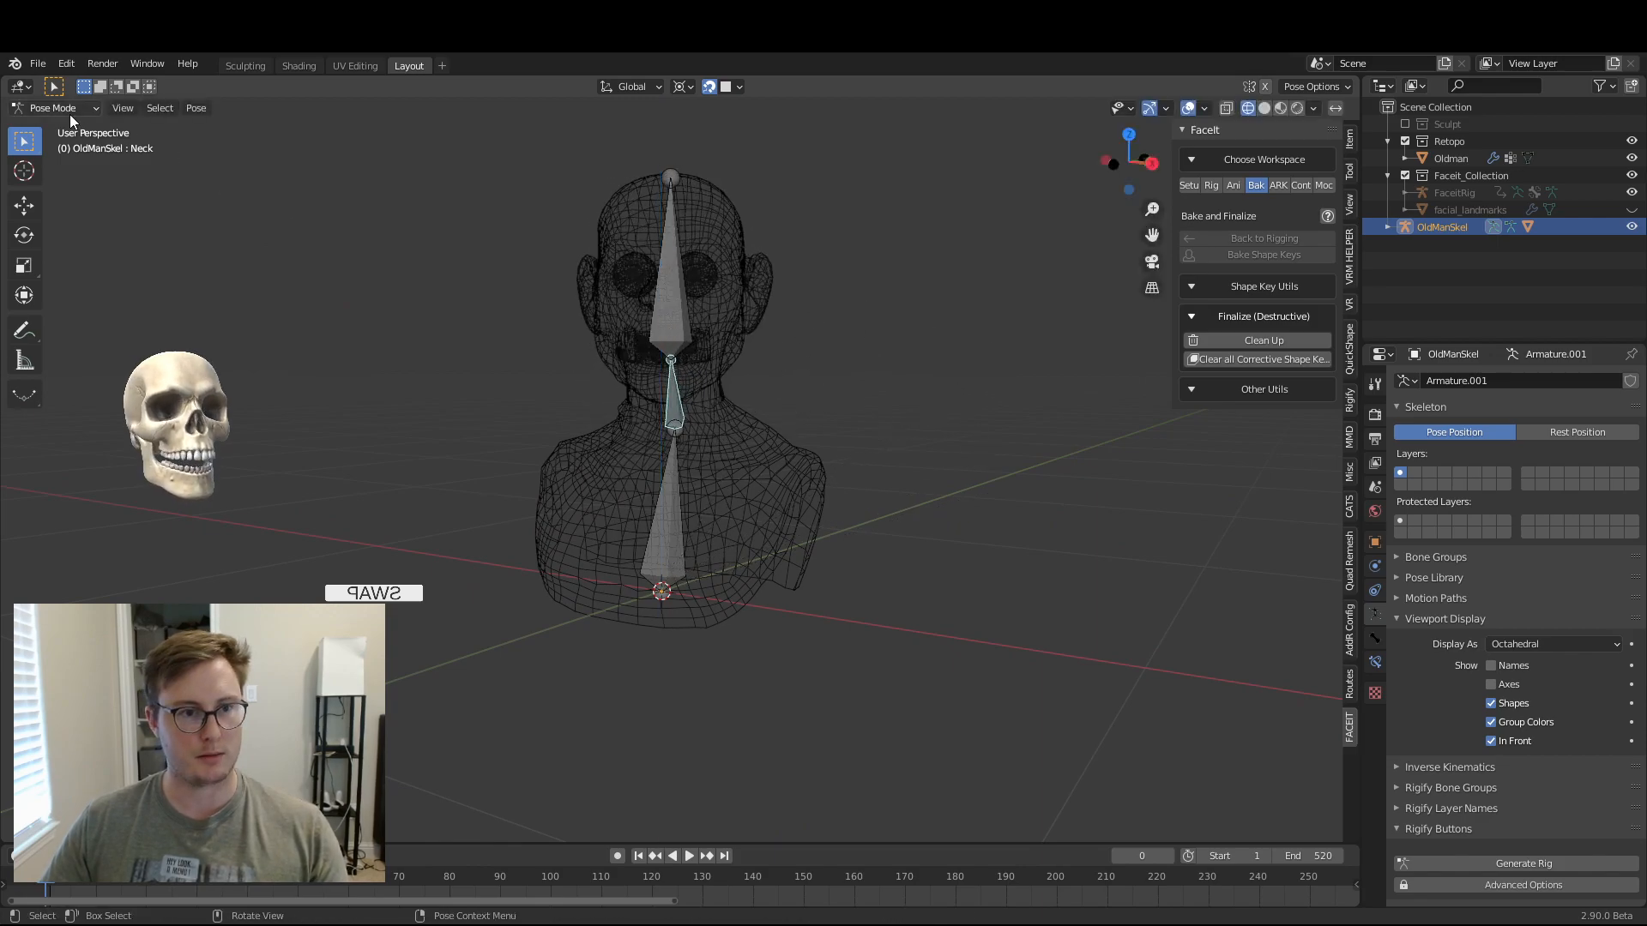
- Return the armature to Object Mode, and switch the Oldman mesh to Weight Paint mode with the neck base in view
{"action": "key", "text": "ctrl+Tab"}
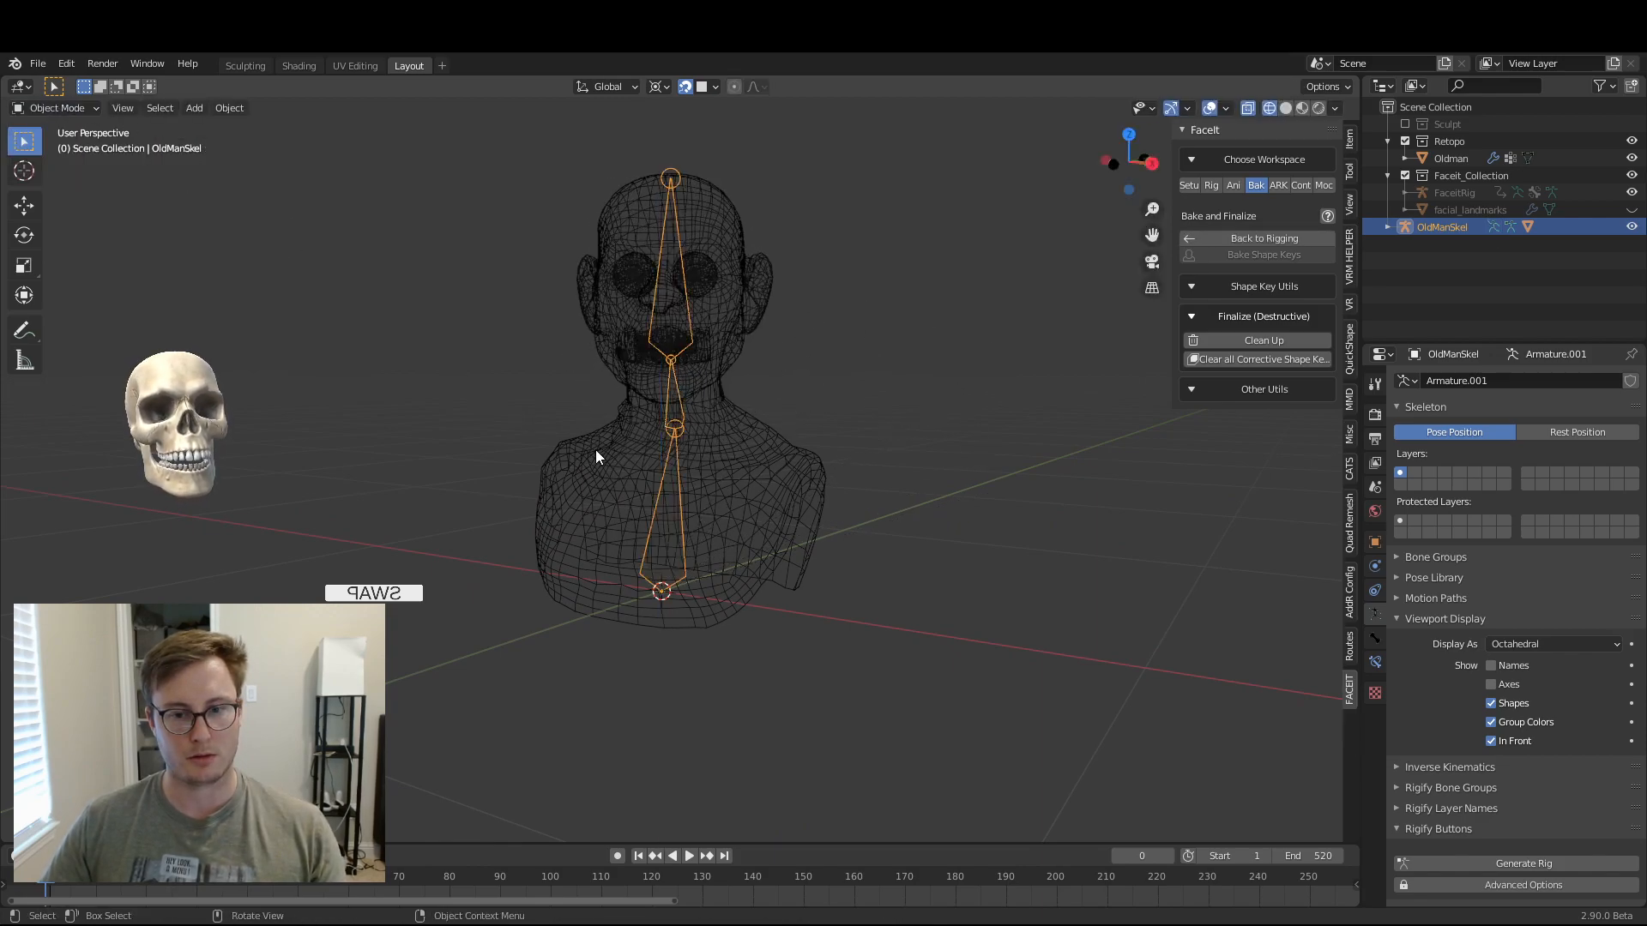
{"action": "left_click", "coordinate": [595, 449]}
{"action": "left_click", "coordinate": [54, 108]}
{"action": "left_click", "coordinate": [61, 203]}
{"action": "mouse_move", "coordinate": [351, 375]}
{"action": "middle_mouse_down"}
{"action": "mouse_move", "coordinate": [594, 423]}
{"action": "mouse_move", "coordinate": [498, 431]}
{"action": "mouse_move", "coordinate": [592, 433]}
{"action": "mouse_move", "coordinate": [521, 408]}
{"action": "mouse_move", "coordinate": [594, 404]}
{"action": "mouse_move", "coordinate": [555, 441]}
{"action": "middle_mouse_up"}
{"action": "scroll", "coordinate": [522, 406], "scroll_direction": "down", "scroll_amount": 5}
{"action": "scroll", "coordinate": [585, 416], "scroll_direction": "up", "scroll_amount": 7}
{"action": "scroll", "coordinate": [544, 433], "scroll_direction": "down", "scroll_amount": 4}
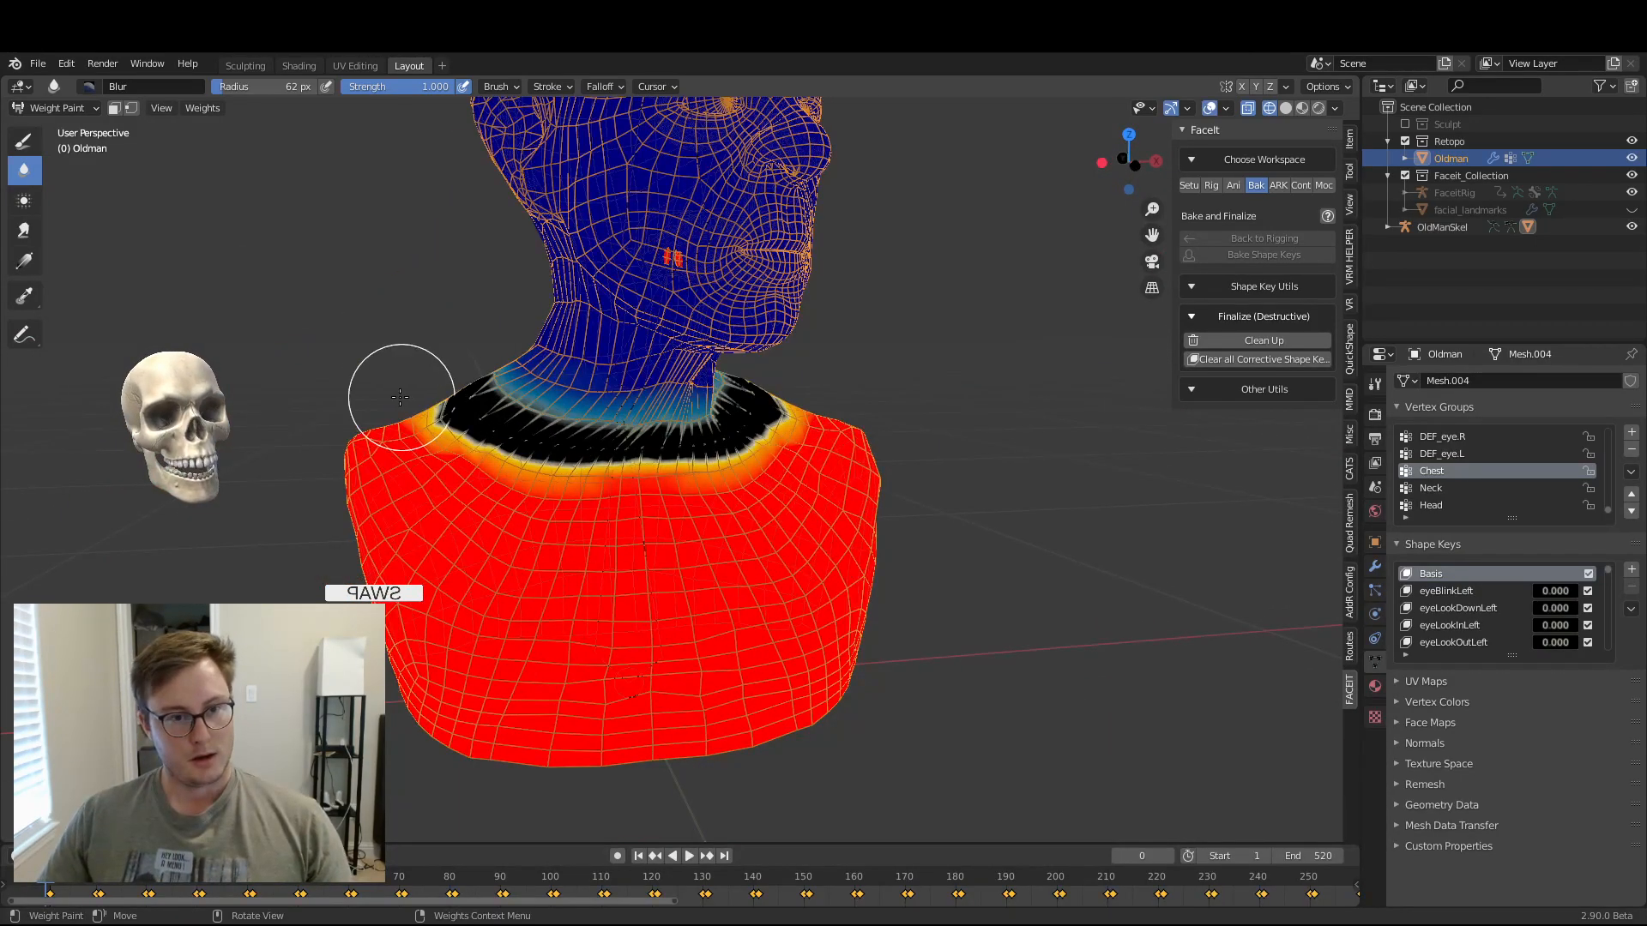
- Try the Smooth operation on the Chest group's weights, and undo back to an earlier weight boundary at the neck base
{"action": "left_click", "coordinate": [194, 110]}
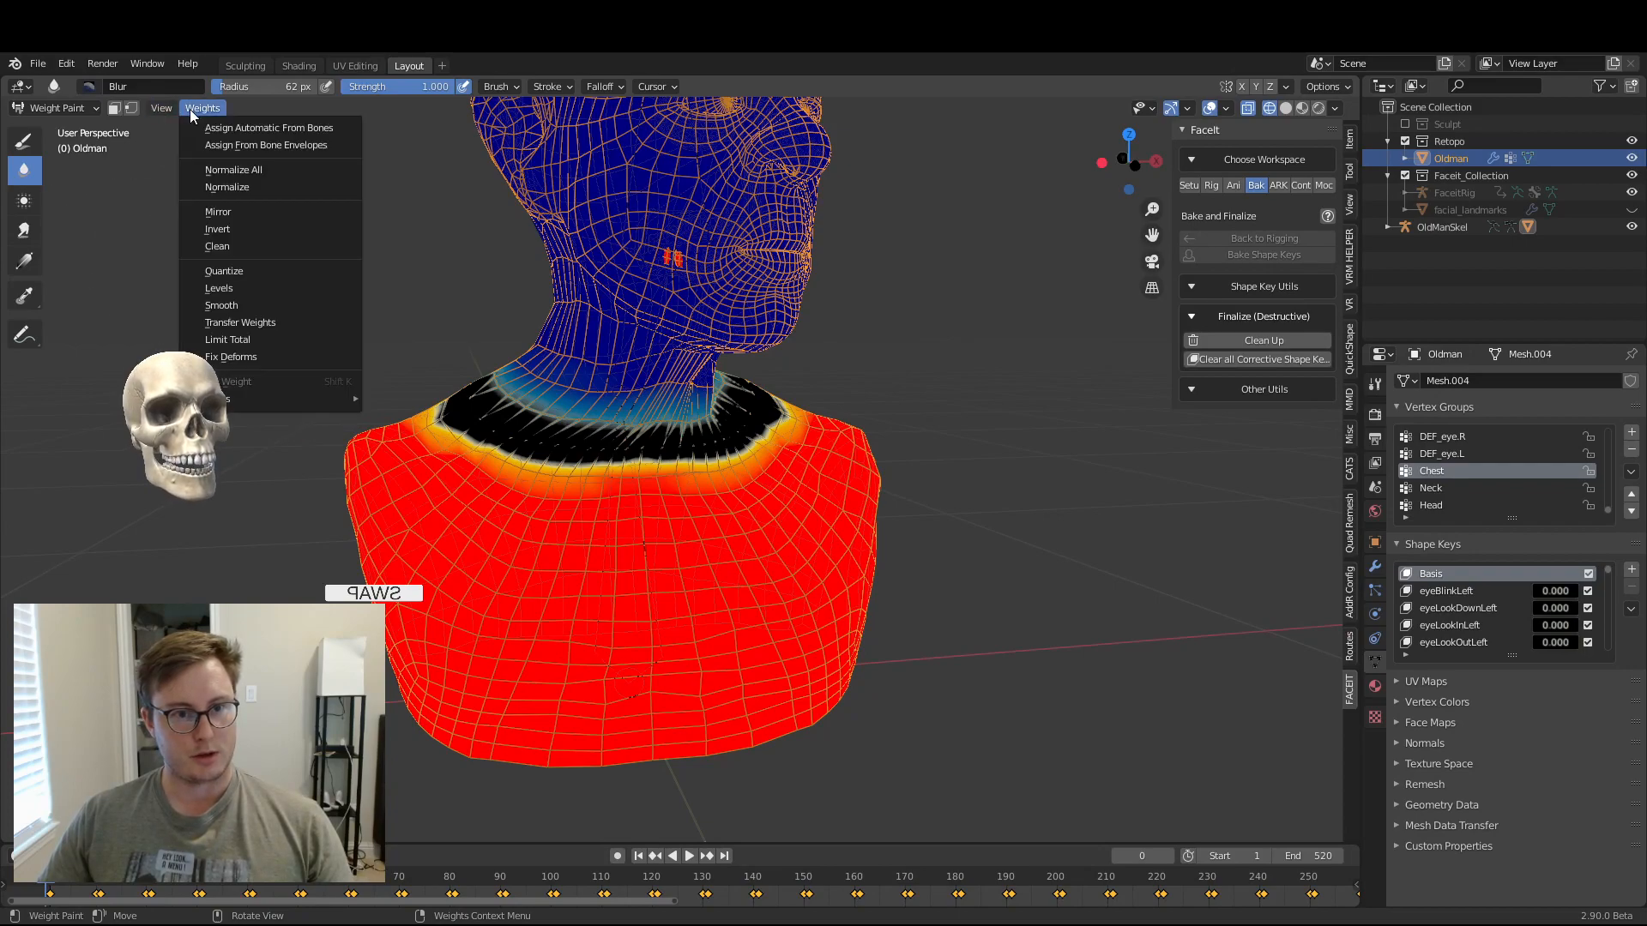
{"action": "left_click", "coordinate": [269, 302]}
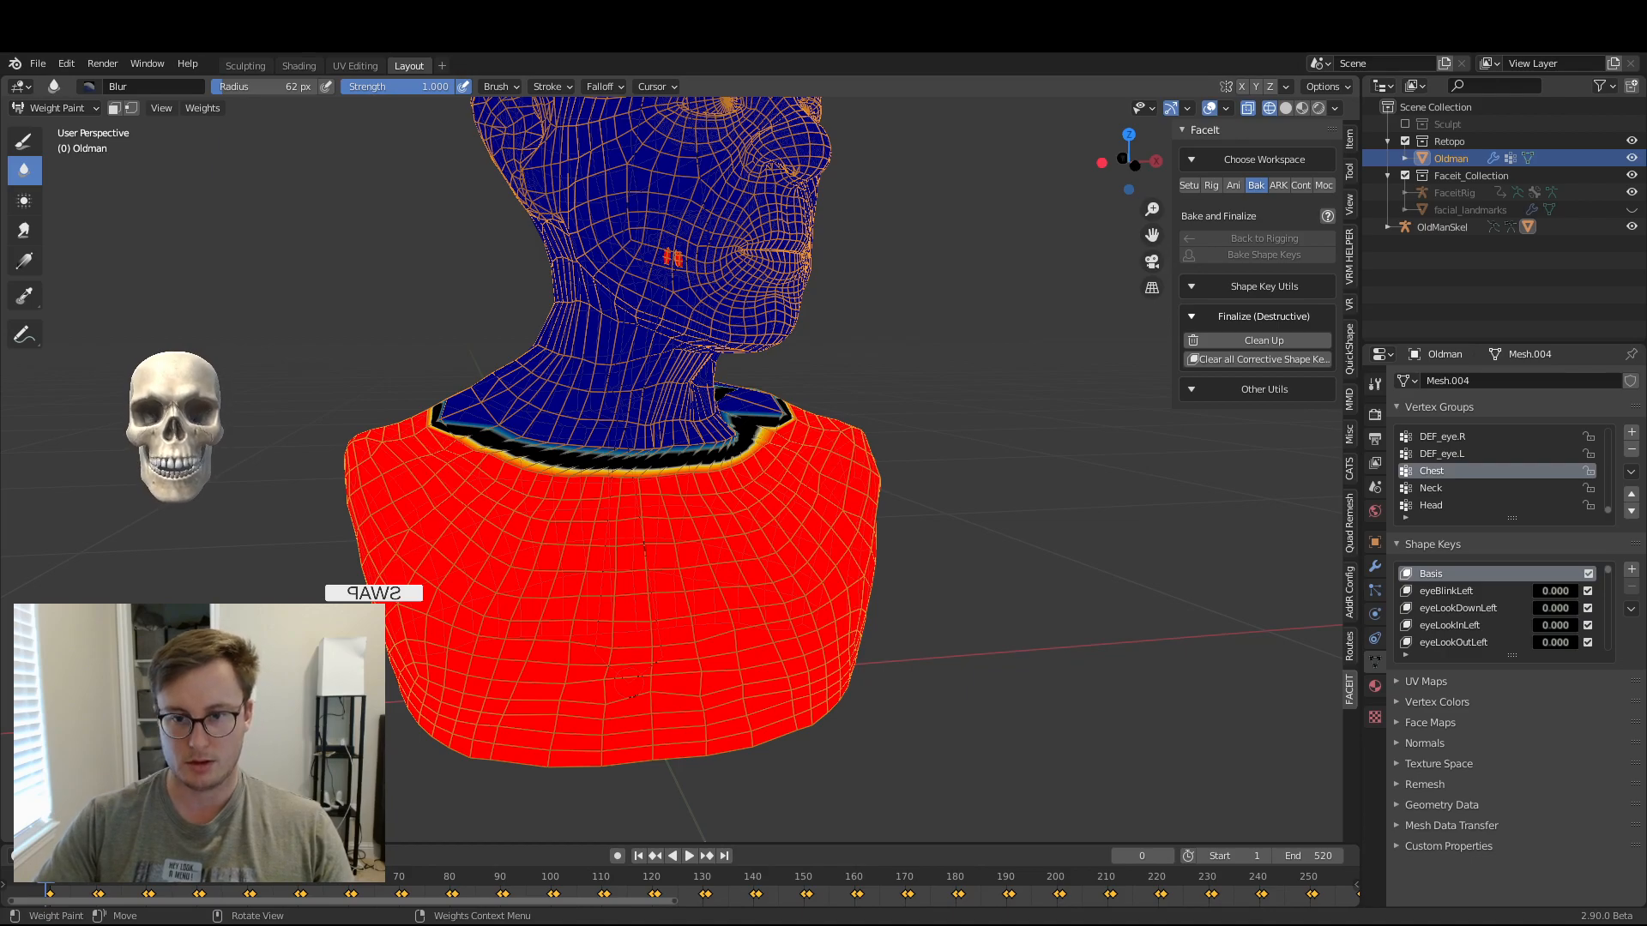
{"action": "key", "text": "ctrl+z"}
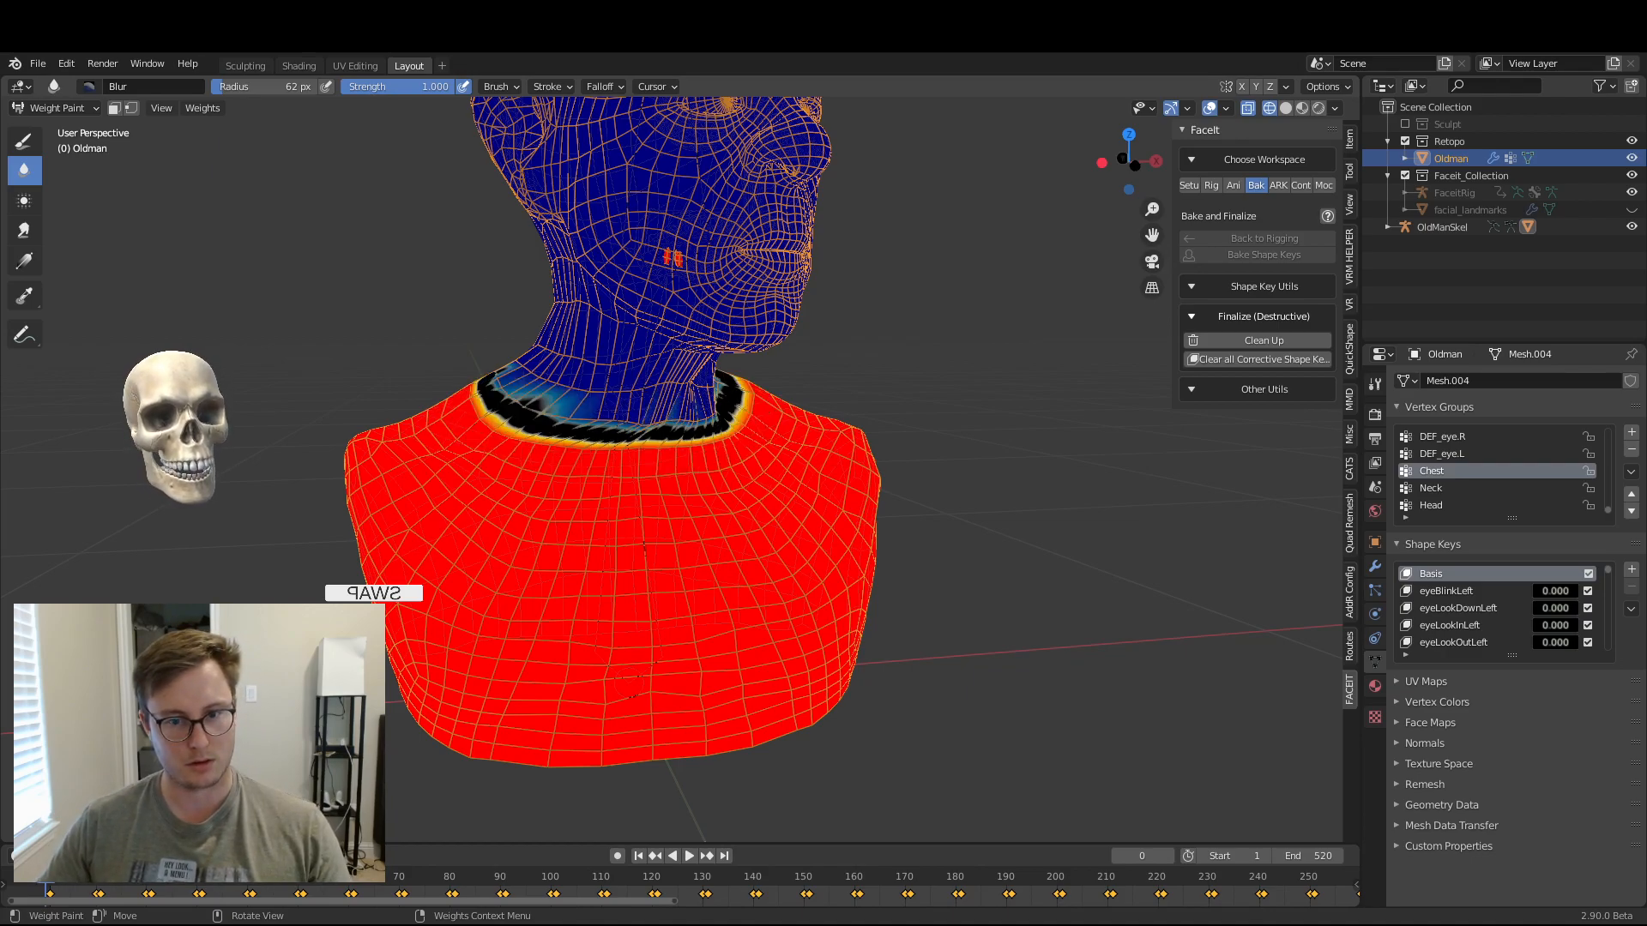
- Blur the Chest group's weight boundary all around the front, sides and back of the neck base
{"action": "middle_click_drag", "start_coordinate": [424, 373], "coordinate": [698, 349]}
{"action": "left_click_drag", "start_coordinate": [672, 414], "coordinate": [823, 443]}
{"action": "middle_click_drag", "start_coordinate": [791, 463], "coordinate": [749, 487]}
{"action": "left_click_drag", "start_coordinate": [622, 435], "coordinate": [770, 435]}
{"action": "middle_click_drag", "start_coordinate": [771, 436], "coordinate": [658, 436]}
{"action": "mouse_move", "coordinate": [659, 436]}
{"action": "left_mouse_down"}
{"action": "mouse_move", "coordinate": [567, 406]}
{"action": "mouse_move", "coordinate": [522, 414]}
{"action": "left_mouse_up"}
{"action": "middle_click_drag", "start_coordinate": [525, 415], "coordinate": [611, 429]}
{"action": "left_click_drag", "start_coordinate": [517, 406], "coordinate": [687, 452]}
{"action": "middle_click_drag", "start_coordinate": [687, 452], "coordinate": [549, 433]}
{"action": "left_click_drag", "start_coordinate": [481, 398], "coordinate": [772, 413]}
{"action": "middle_click_drag", "start_coordinate": [772, 412], "coordinate": [628, 413]}
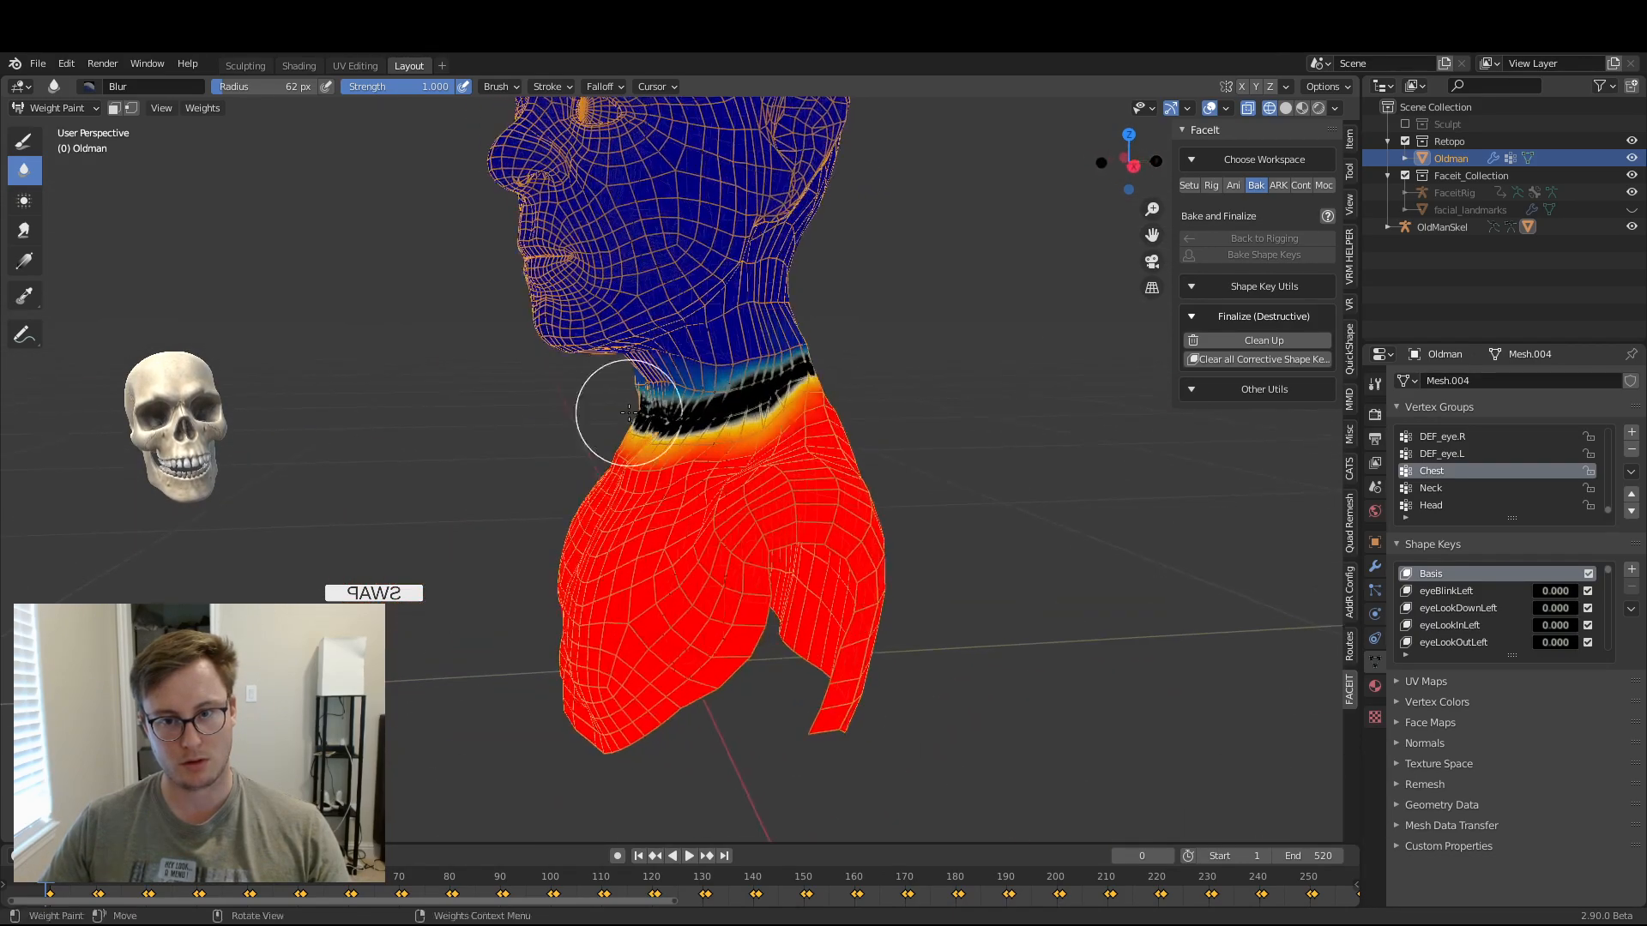
{"action": "middle_click_drag", "start_coordinate": [780, 383], "coordinate": [677, 415]}
{"action": "left_click_drag", "start_coordinate": [676, 415], "coordinate": [836, 377]}
{"action": "middle_click_drag", "start_coordinate": [836, 377], "coordinate": [760, 403]}
{"action": "left_click_drag", "start_coordinate": [662, 438], "coordinate": [738, 447]}
{"action": "middle_click_drag", "start_coordinate": [738, 445], "coordinate": [846, 422]}
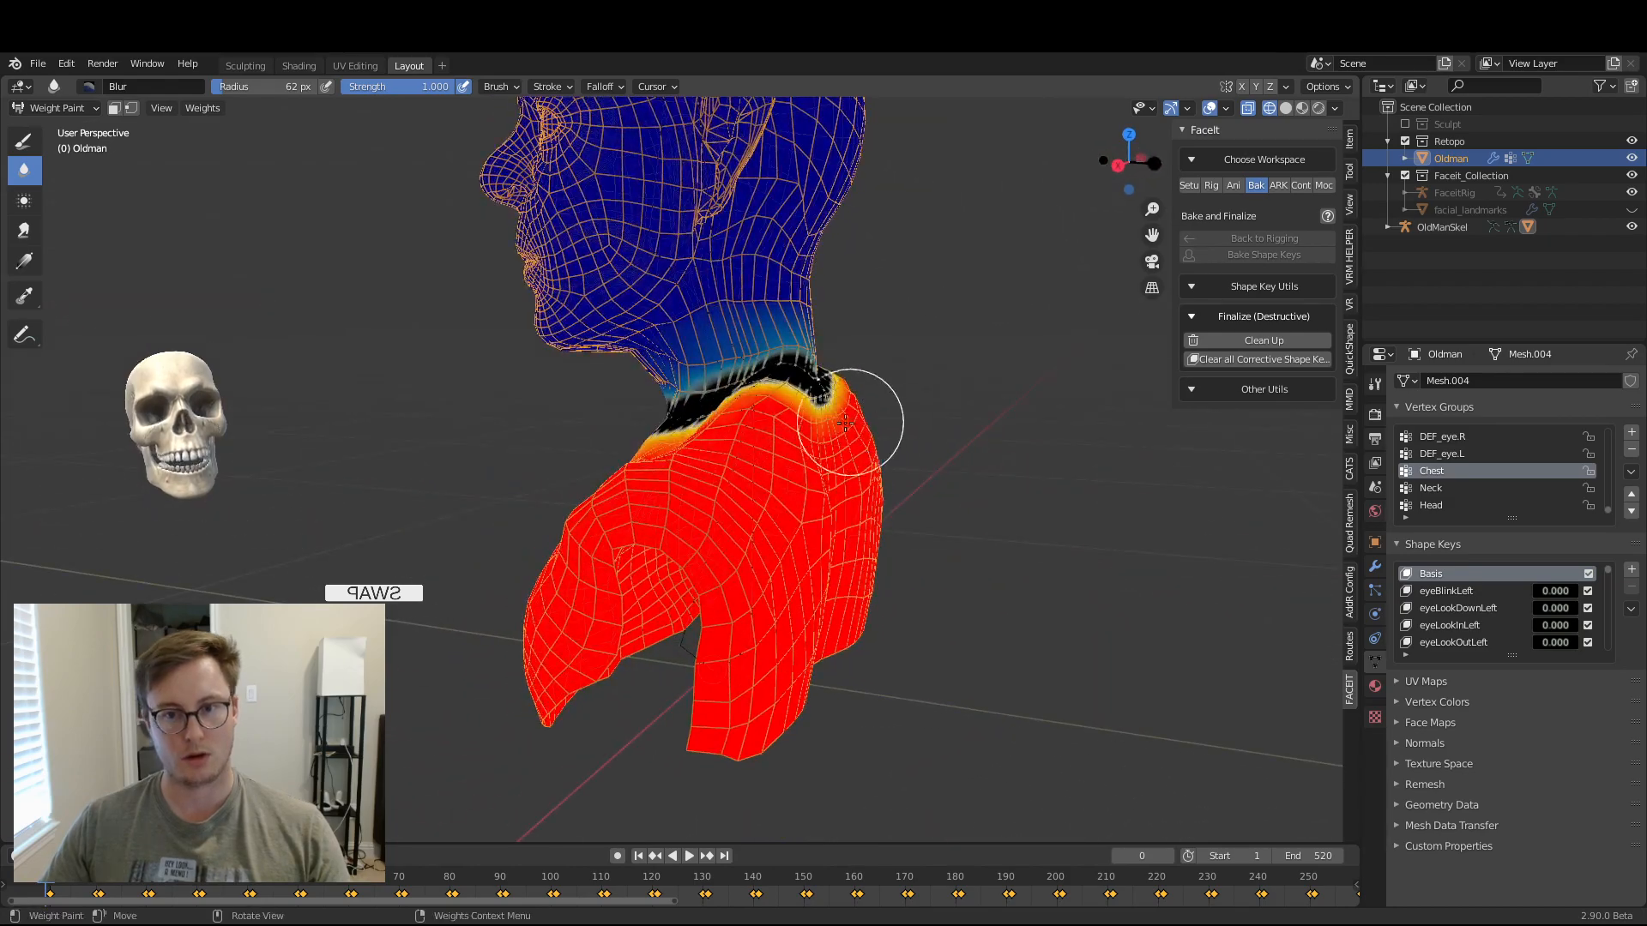
- Leave Weight Paint mode and put the OldManSkel armature in Pose Mode with all bones selected
{"action": "left_click", "coordinate": [53, 109]}
{"action": "left_click", "coordinate": [57, 127]}
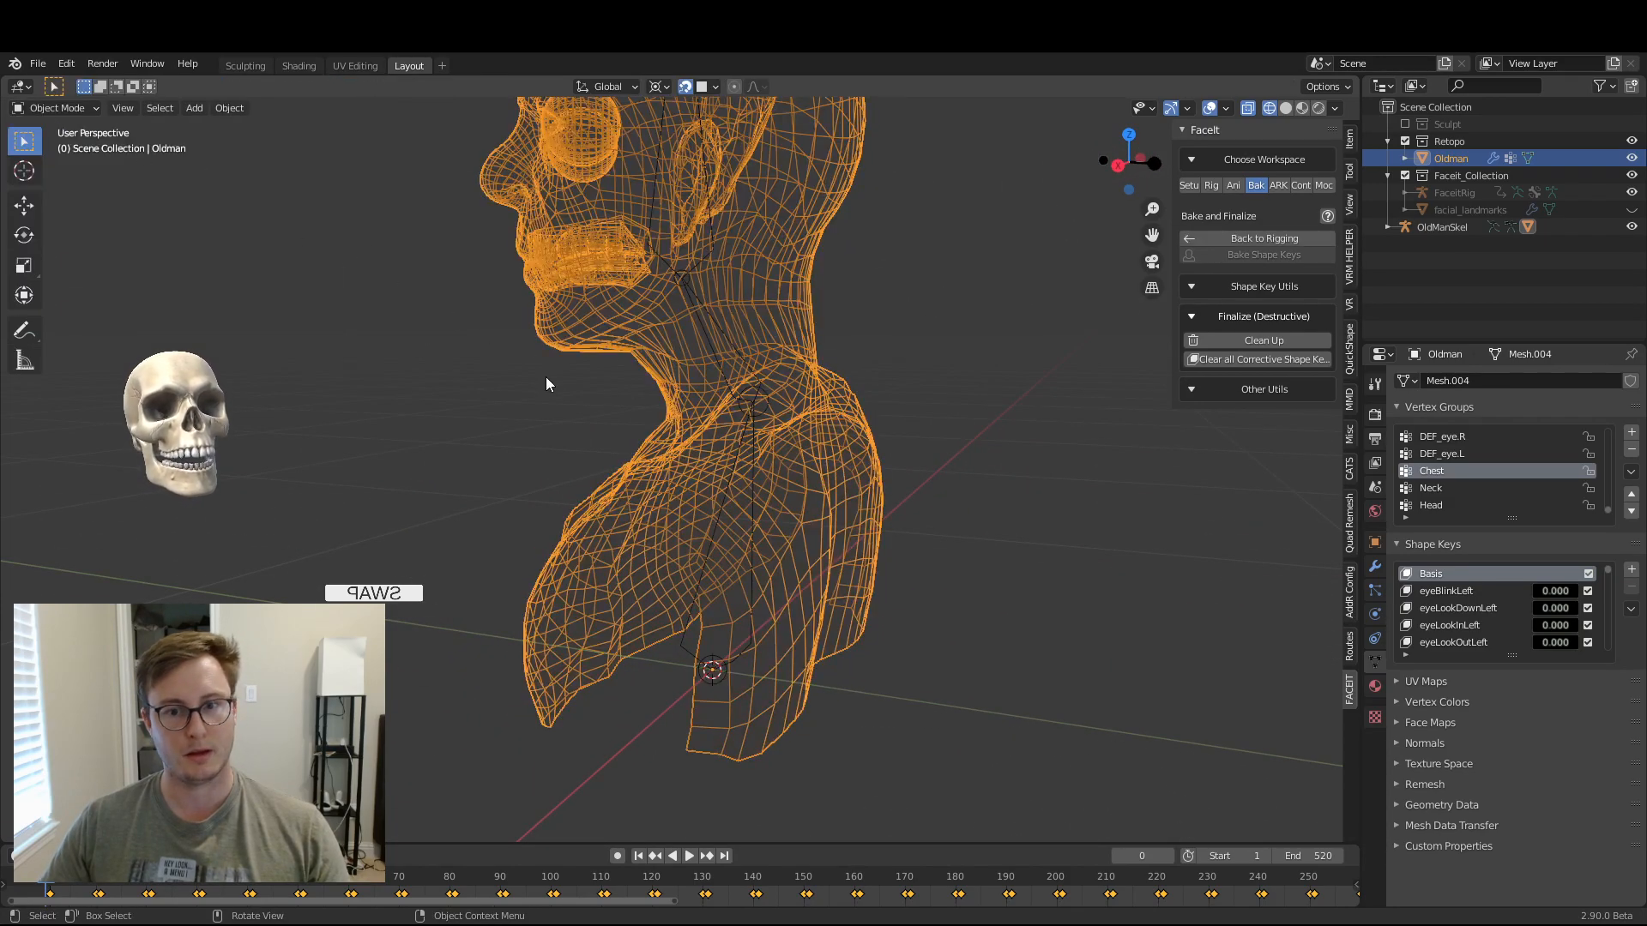
{"action": "left_click", "coordinate": [733, 466]}
{"action": "key", "text": "ctrl+Tab"}
{"action": "key", "text": "a"}
{"action": "middle_click_drag", "start_coordinate": [805, 418], "coordinate": [759, 453]}
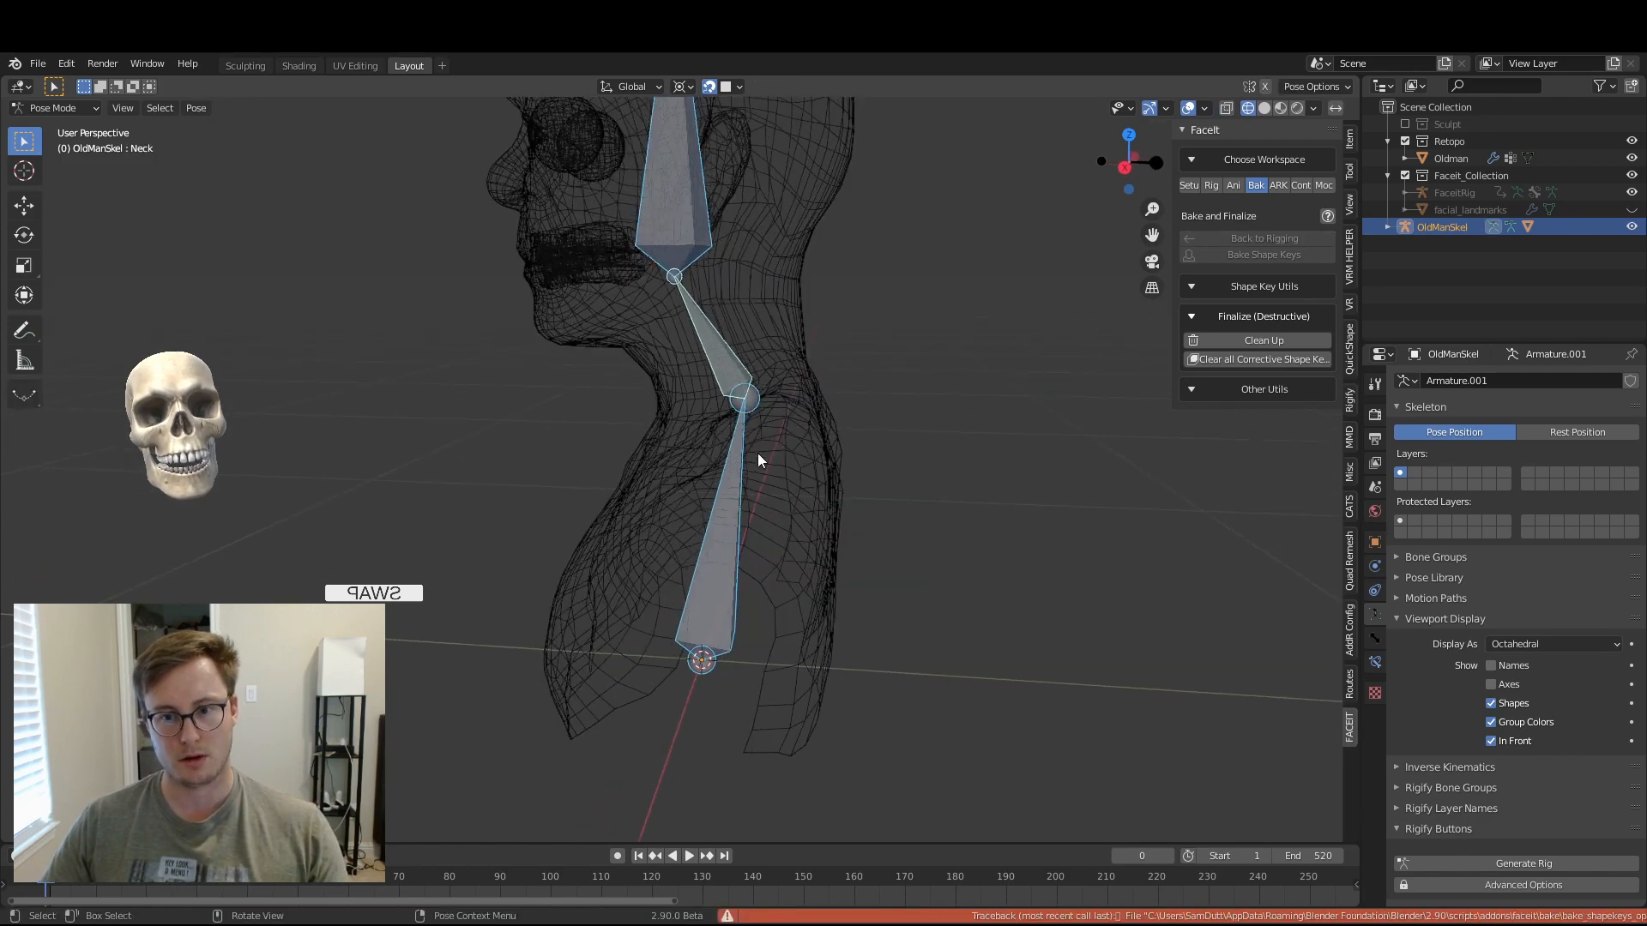
- Test the reworked weights by rotating the Neck bone about X and Z and the Head bone about X
{"action": "left_click", "coordinate": [717, 344]}
{"action": "key", "text": "r"}
{"action": "key", "text": "x"}
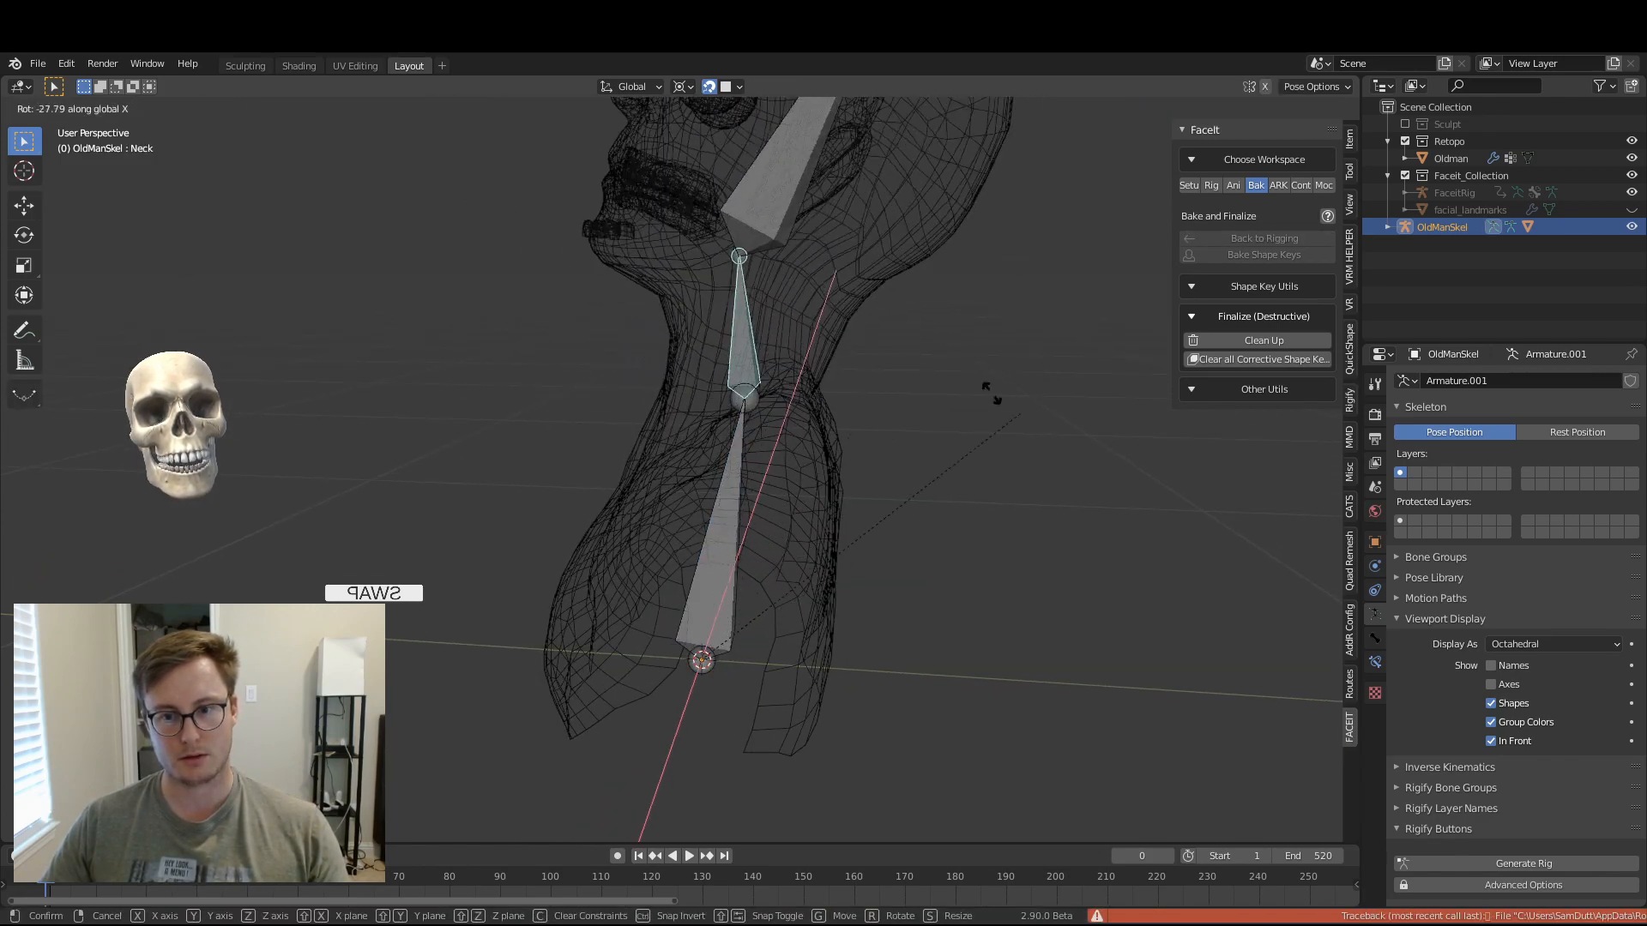
{"action": "right_click", "coordinate": [782, 337]}
{"action": "middle_click_drag", "start_coordinate": [782, 336], "coordinate": [867, 416]}
{"action": "key", "text": "r"}
{"action": "key", "text": "z"}
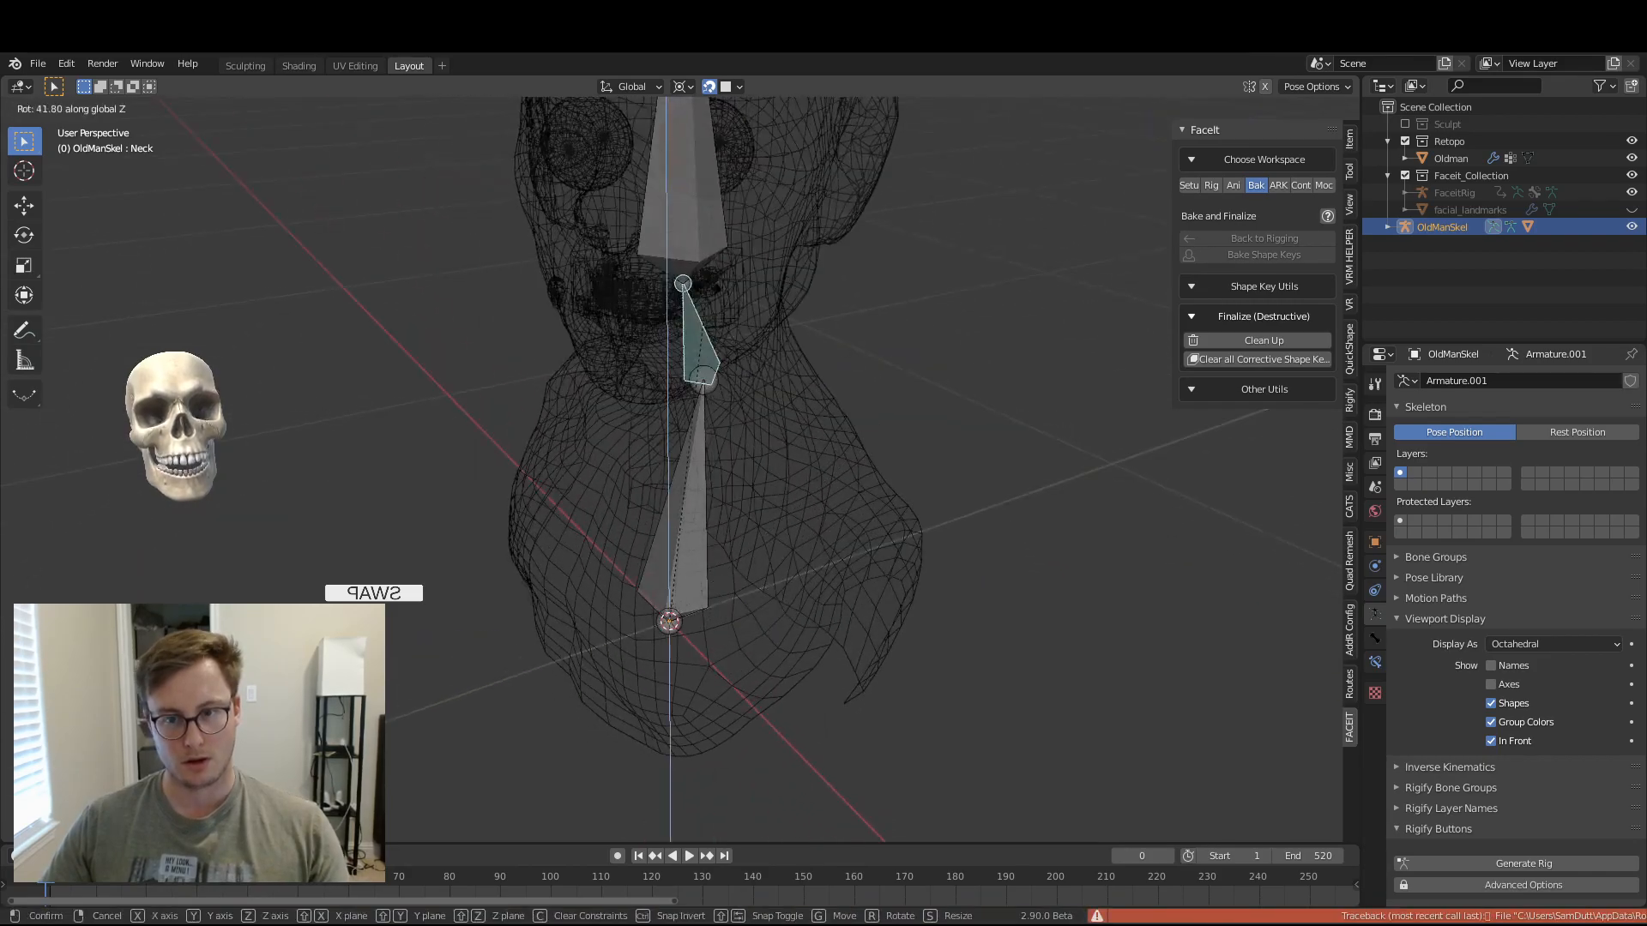
{"action": "right_click", "coordinate": [899, 348]}
{"action": "middle_click_drag", "start_coordinate": [899, 348], "coordinate": [782, 326]}
{"action": "left_click", "coordinate": [693, 220]}
{"action": "key", "text": "r"}
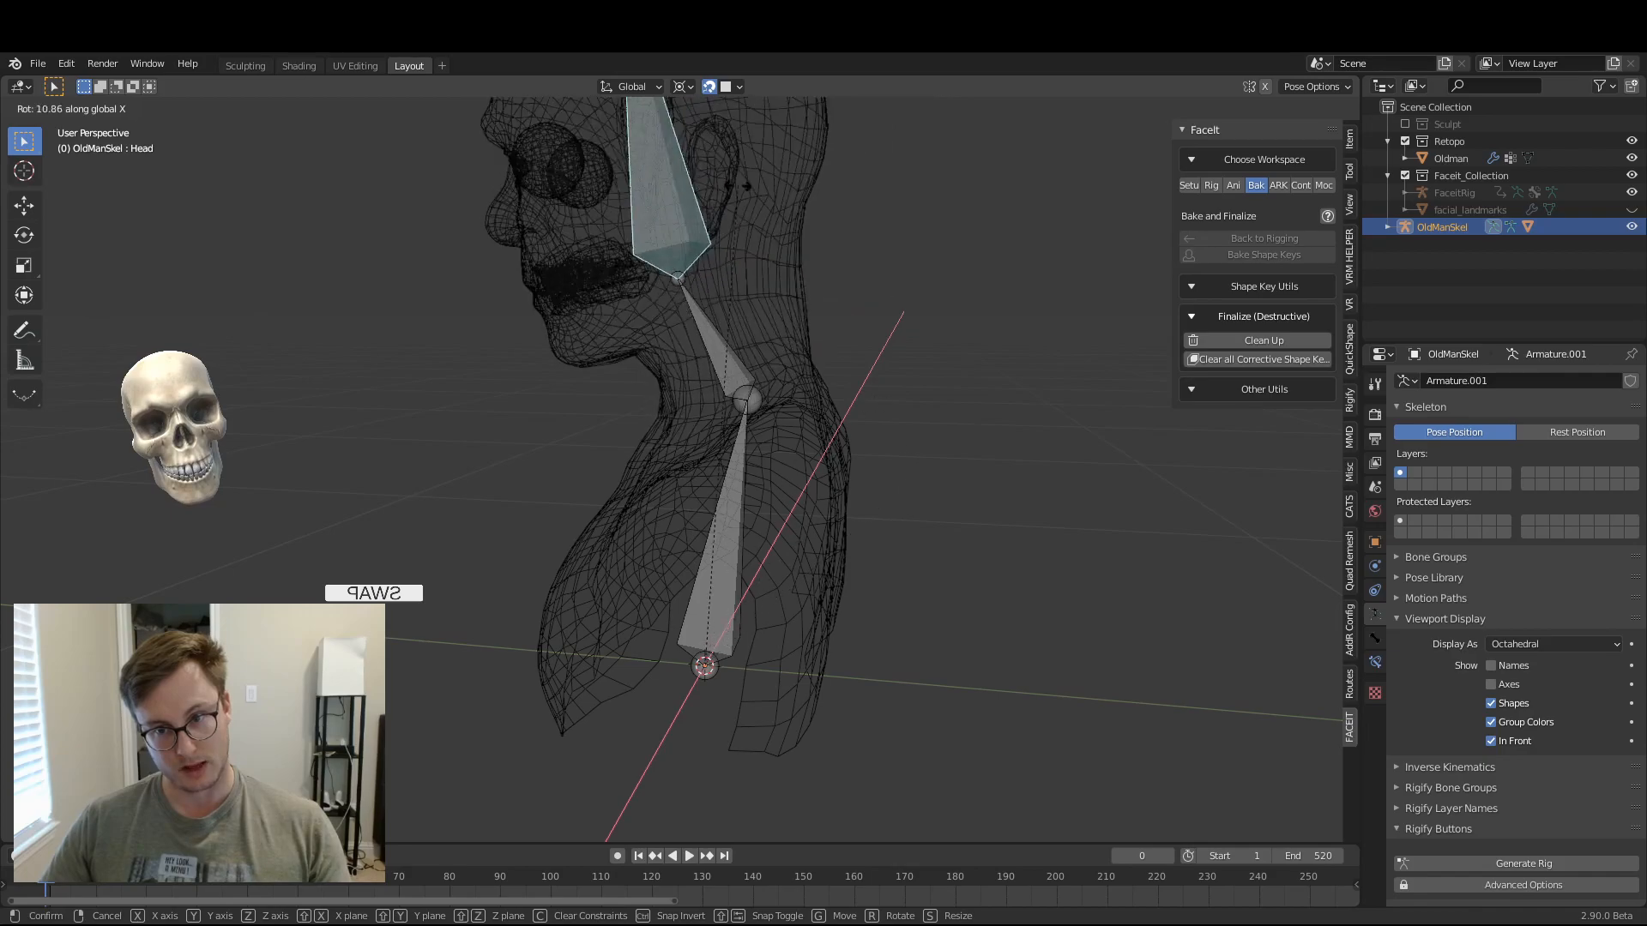
{"action": "right_click", "coordinate": [696, 292]}
- Save the file, and show the whole bust in solid shading with the armature back in Object Mode
{"action": "key", "text": "ctrl+s"}
{"action": "scroll", "coordinate": [711, 300], "scroll_direction": "down", "scroll_amount": 5}
{"action": "mouse_move", "coordinate": [710, 305]}
{"action": "middle_mouse_down"}
{"action": "mouse_move", "coordinate": [663, 288]}
{"action": "mouse_move", "coordinate": [806, 396]}
{"action": "mouse_move", "coordinate": [822, 389]}
{"action": "mouse_move", "coordinate": [766, 410]}
{"action": "middle_mouse_up"}
{"action": "key", "text": "shift+z"}
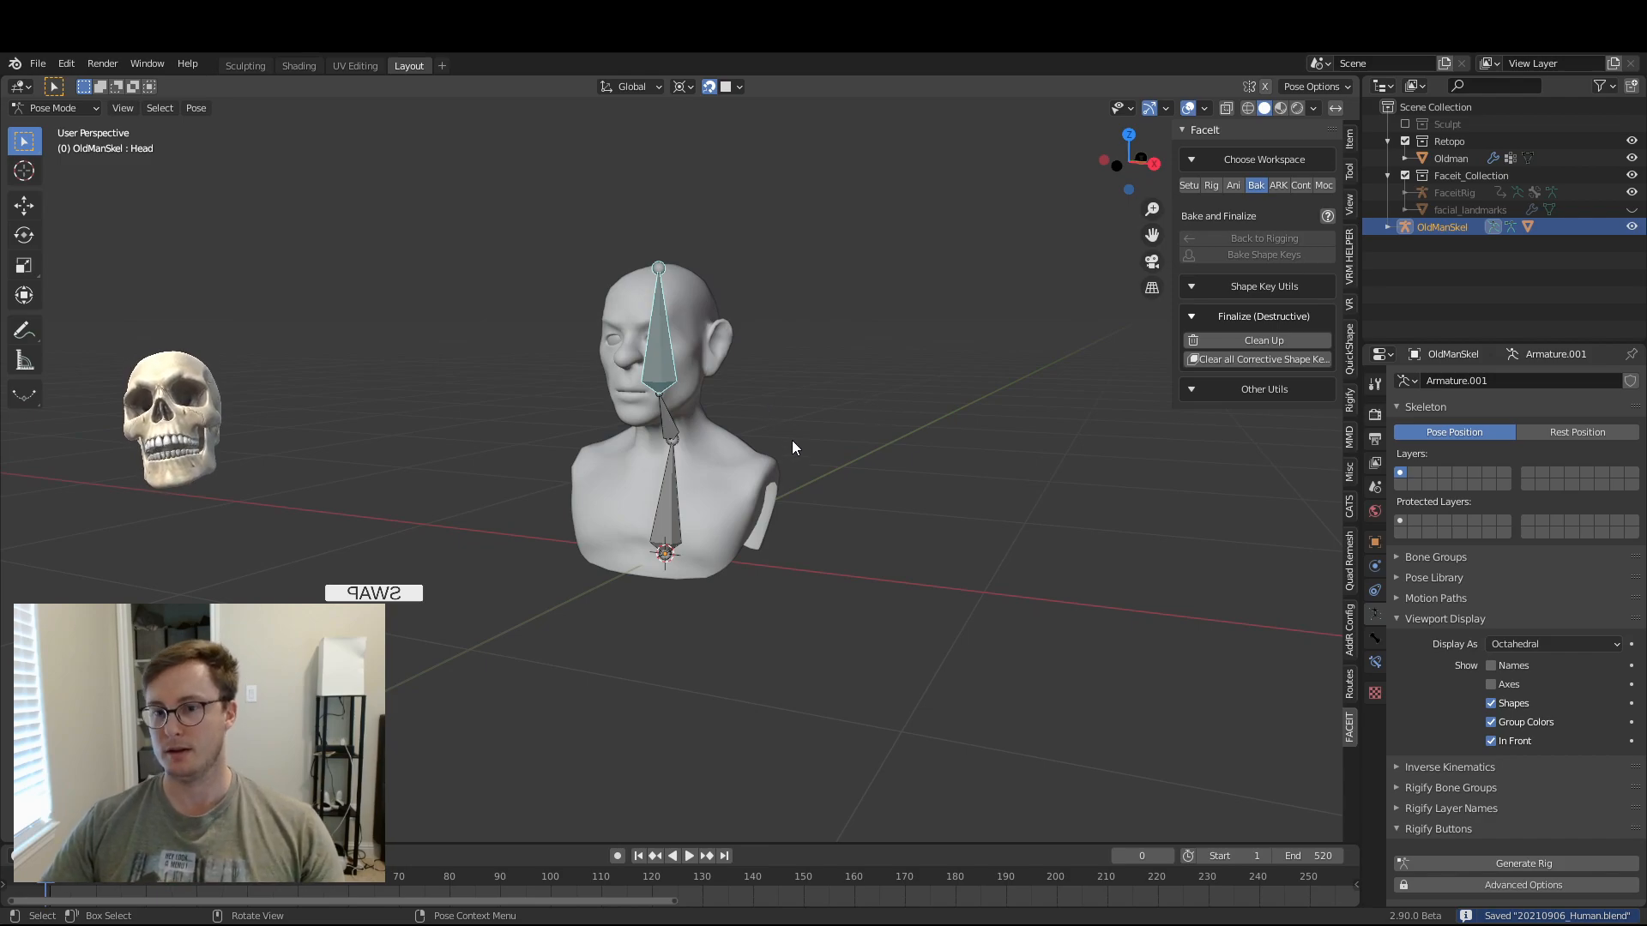
{"action": "left_click", "coordinate": [677, 475]}
{"action": "key", "text": "ctrl+Tab"}
- Test how the Oldman mesh and the OldManSkel armature move by grabbing each one
{"action": "left_click", "coordinate": [707, 503]}
{"action": "key", "text": "g"}
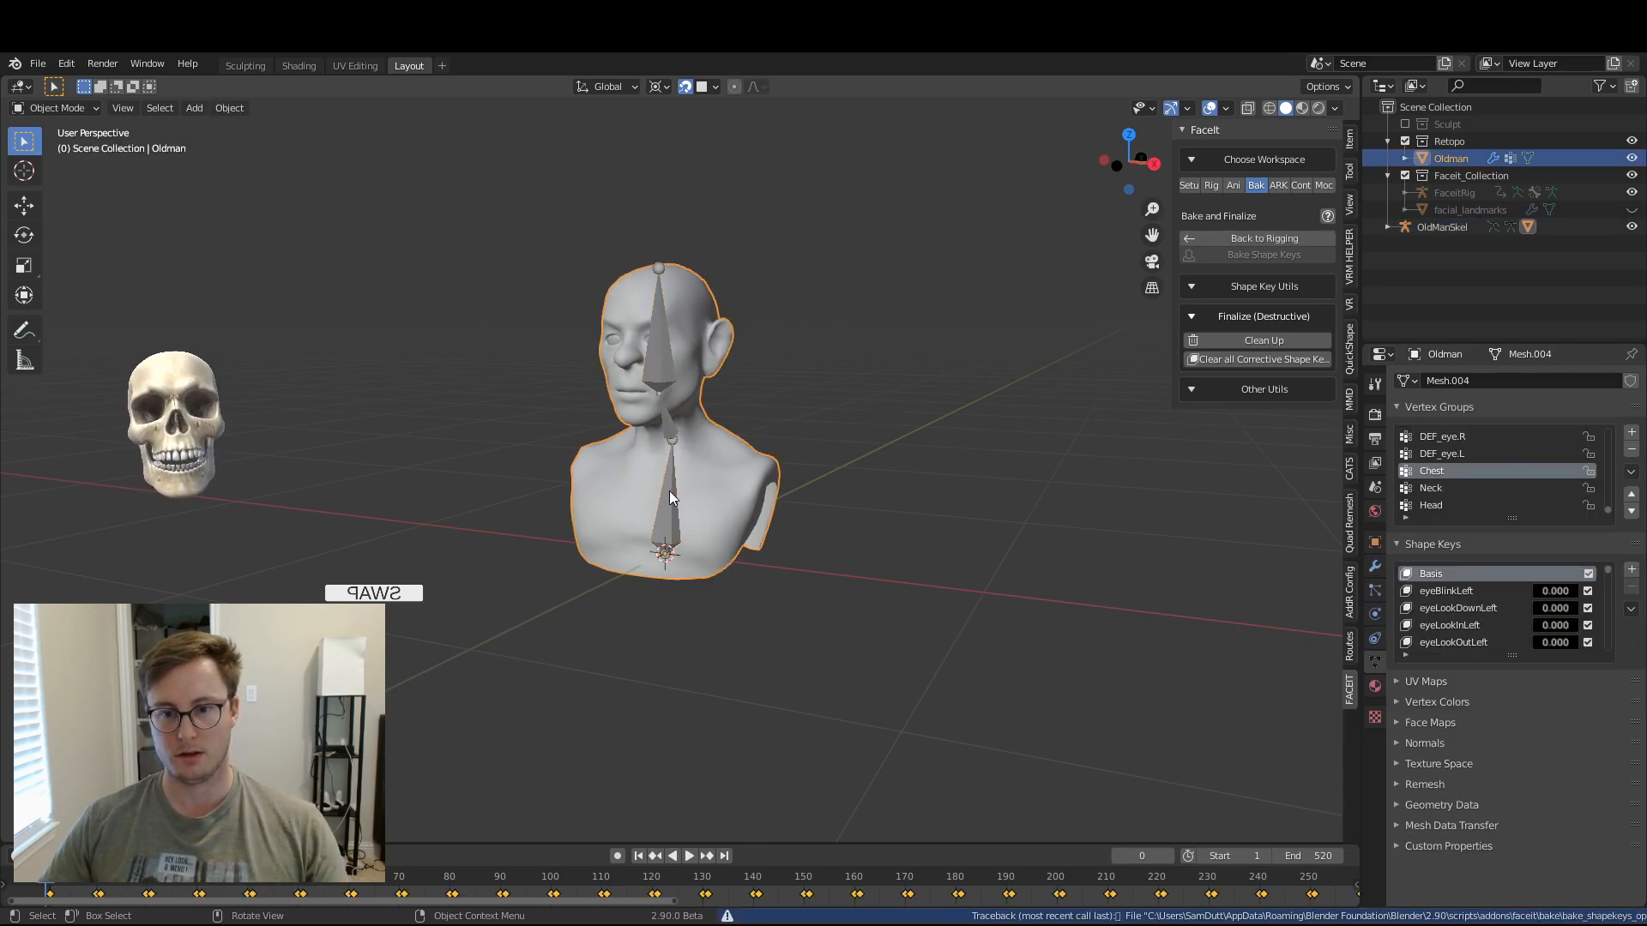
{"action": "right_click", "coordinate": [687, 533]}
{"action": "left_click", "coordinate": [673, 530]}
{"action": "key", "text": "g"}
{"action": "right_click", "coordinate": [656, 421]}
{"action": "middle_click_drag", "start_coordinate": [711, 467], "coordinate": [762, 458]}
- Run Faceit's destructive Clean Up on the Faceit Objects scope, removing the Faceit collection, registered vertex groups, corrective shape keys and unused data blocks, and save
{"action": "key", "text": "ctrl+s"}
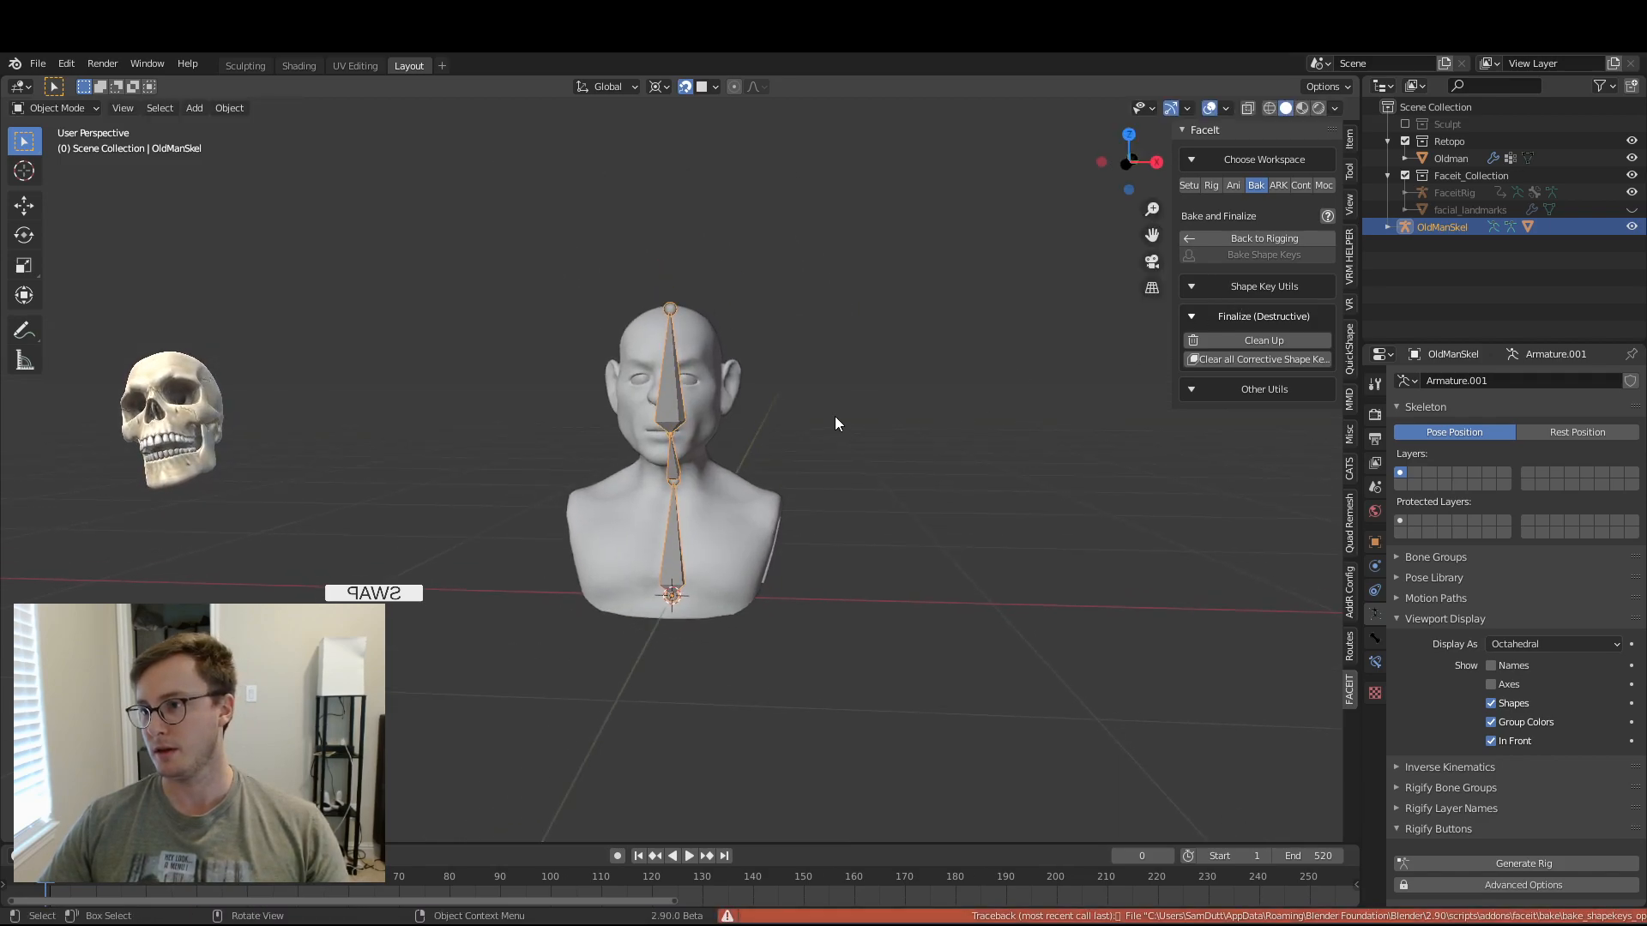
{"action": "scroll", "coordinate": [836, 415], "scroll_direction": "up", "scroll_amount": 3}
{"action": "left_click", "coordinate": [1268, 342]}
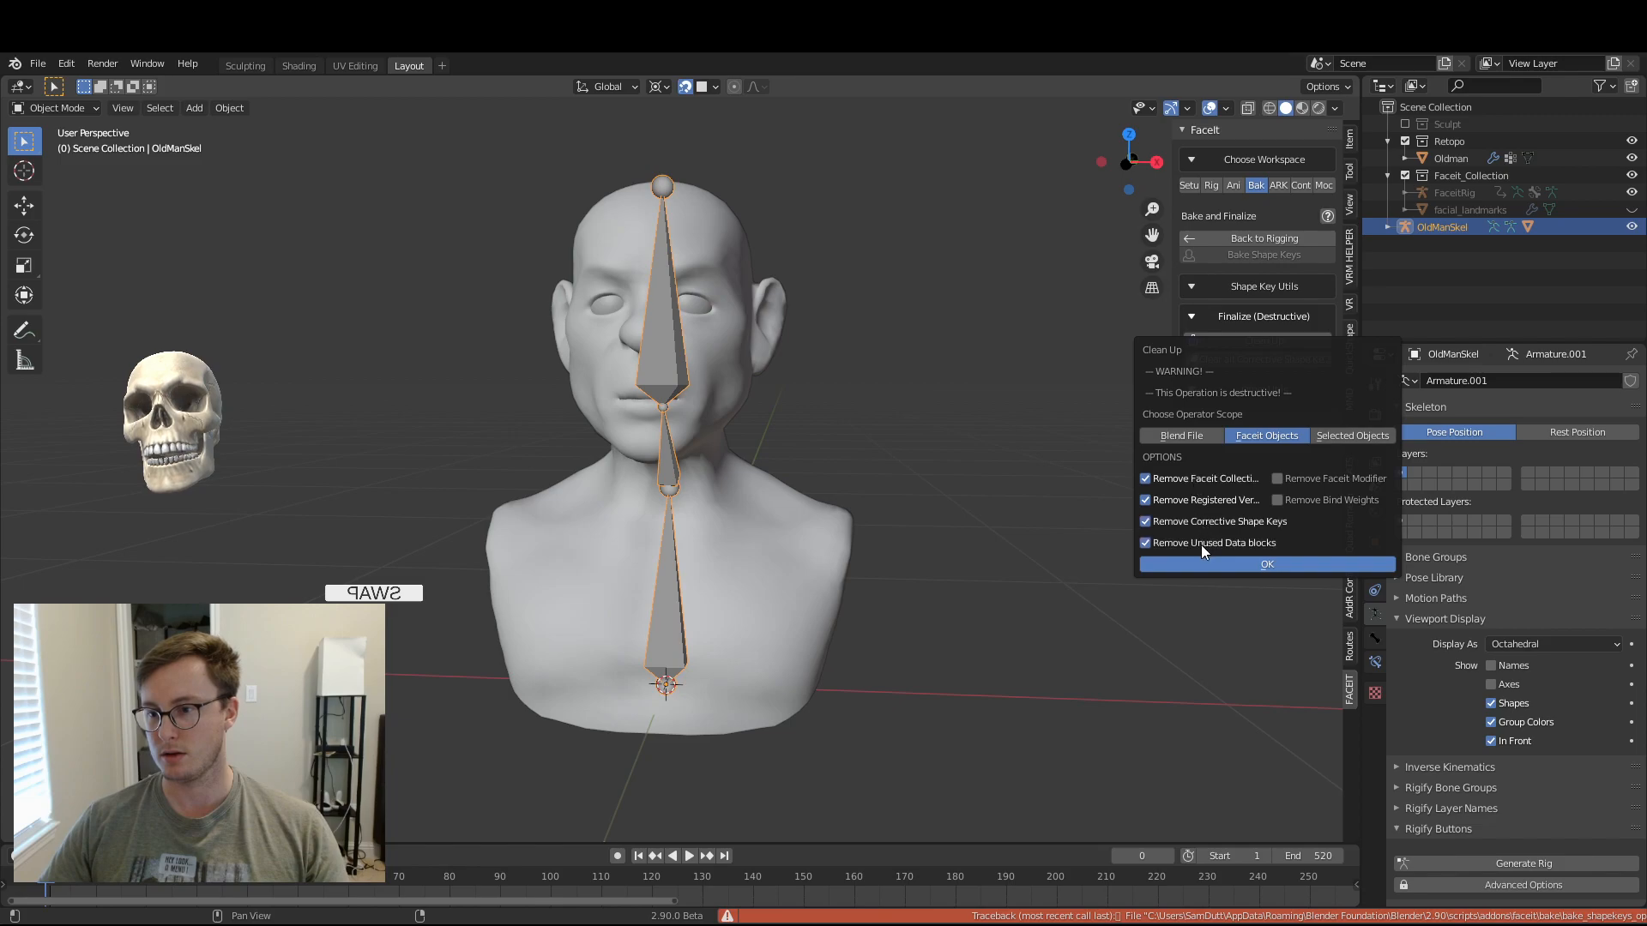
{"action": "left_click", "coordinate": [1268, 565]}
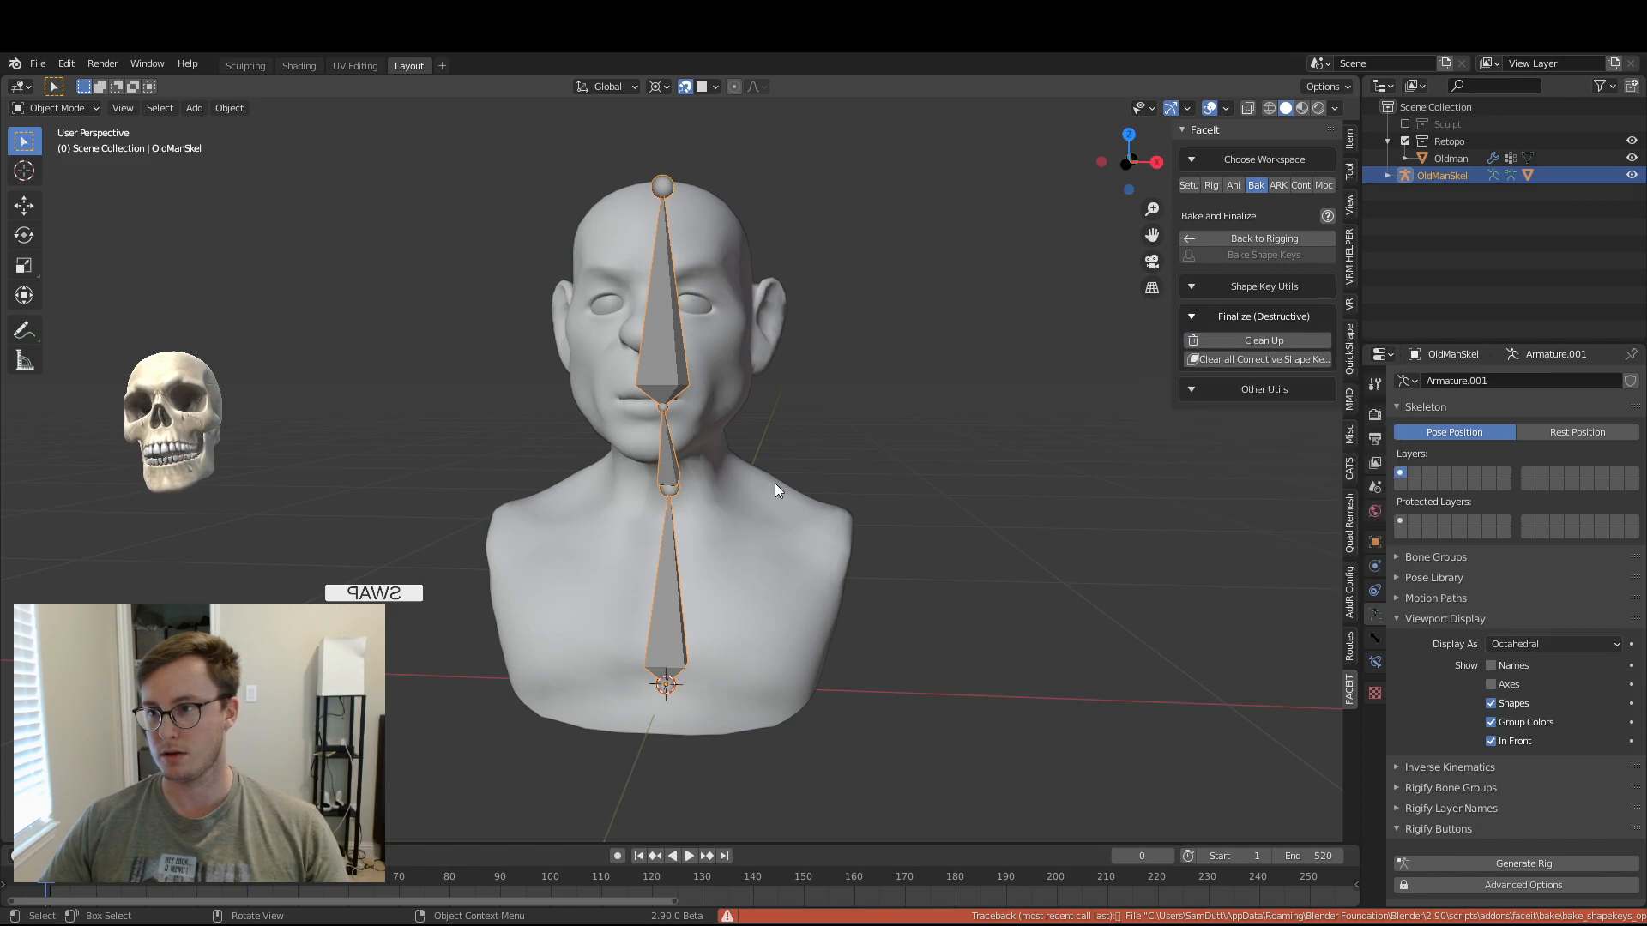
{"action": "key", "text": "ctrl+s"}
{"action": "middle_click_drag", "start_coordinate": [846, 440], "coordinate": [858, 481]}
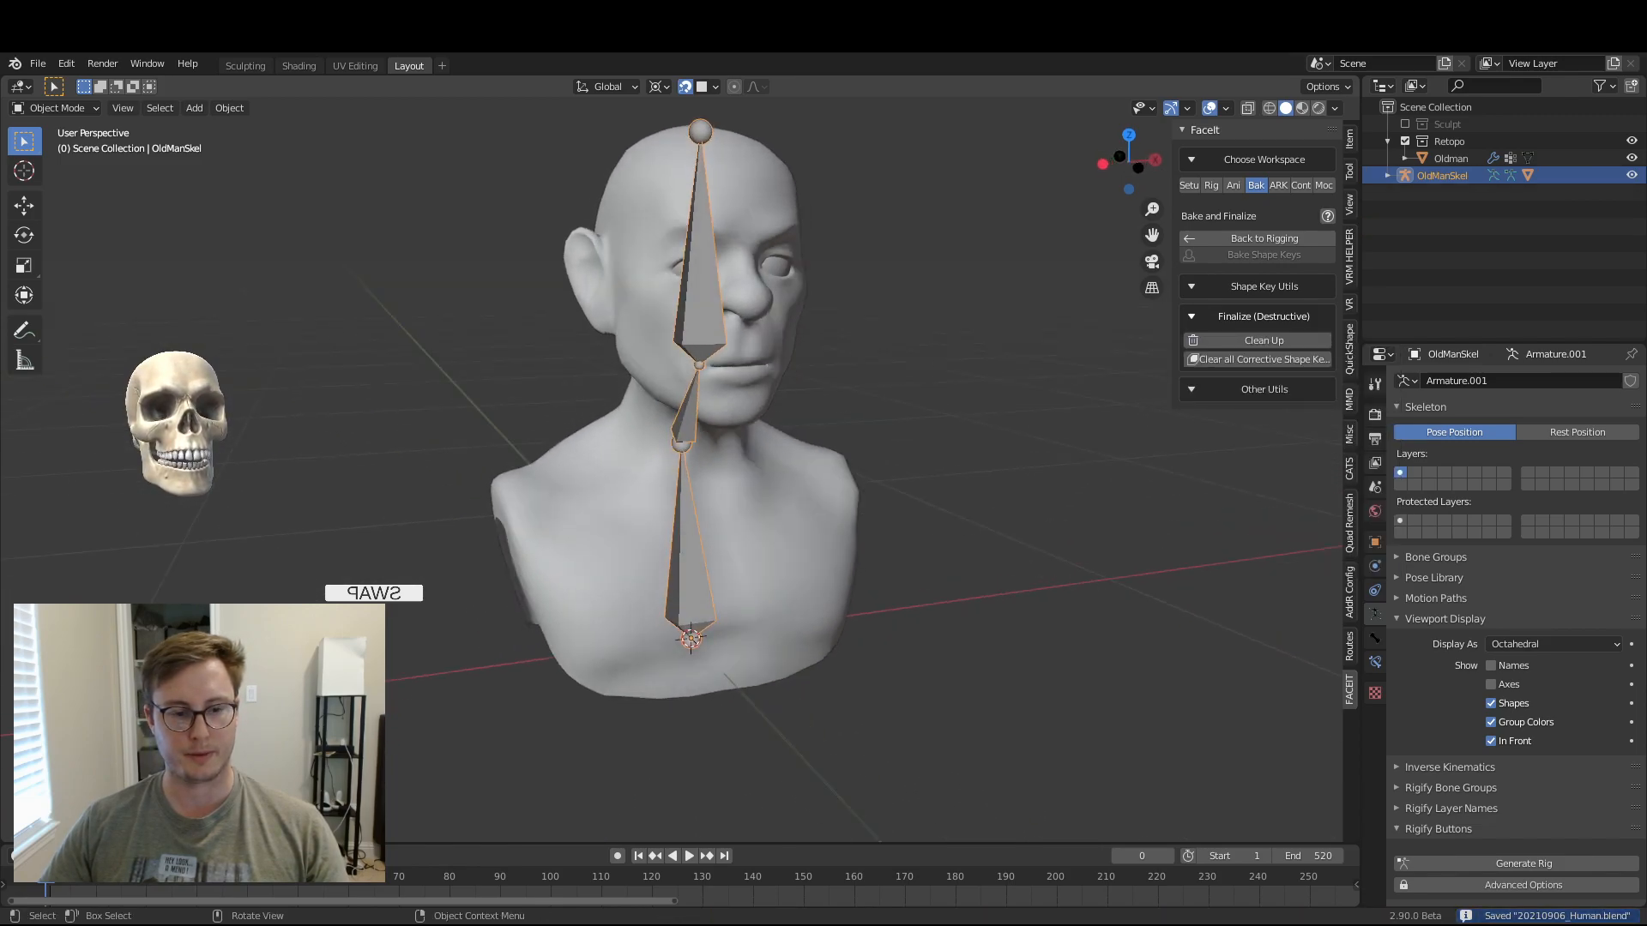
- Select both the Oldman mesh and the OldManSkel armature, and save the file
{"action": "middle_click_drag", "start_coordinate": [996, 454], "coordinate": [727, 527]}
{"action": "left_click", "coordinate": [685, 534]}
{"action": "left_click", "coordinate": [673, 518]}
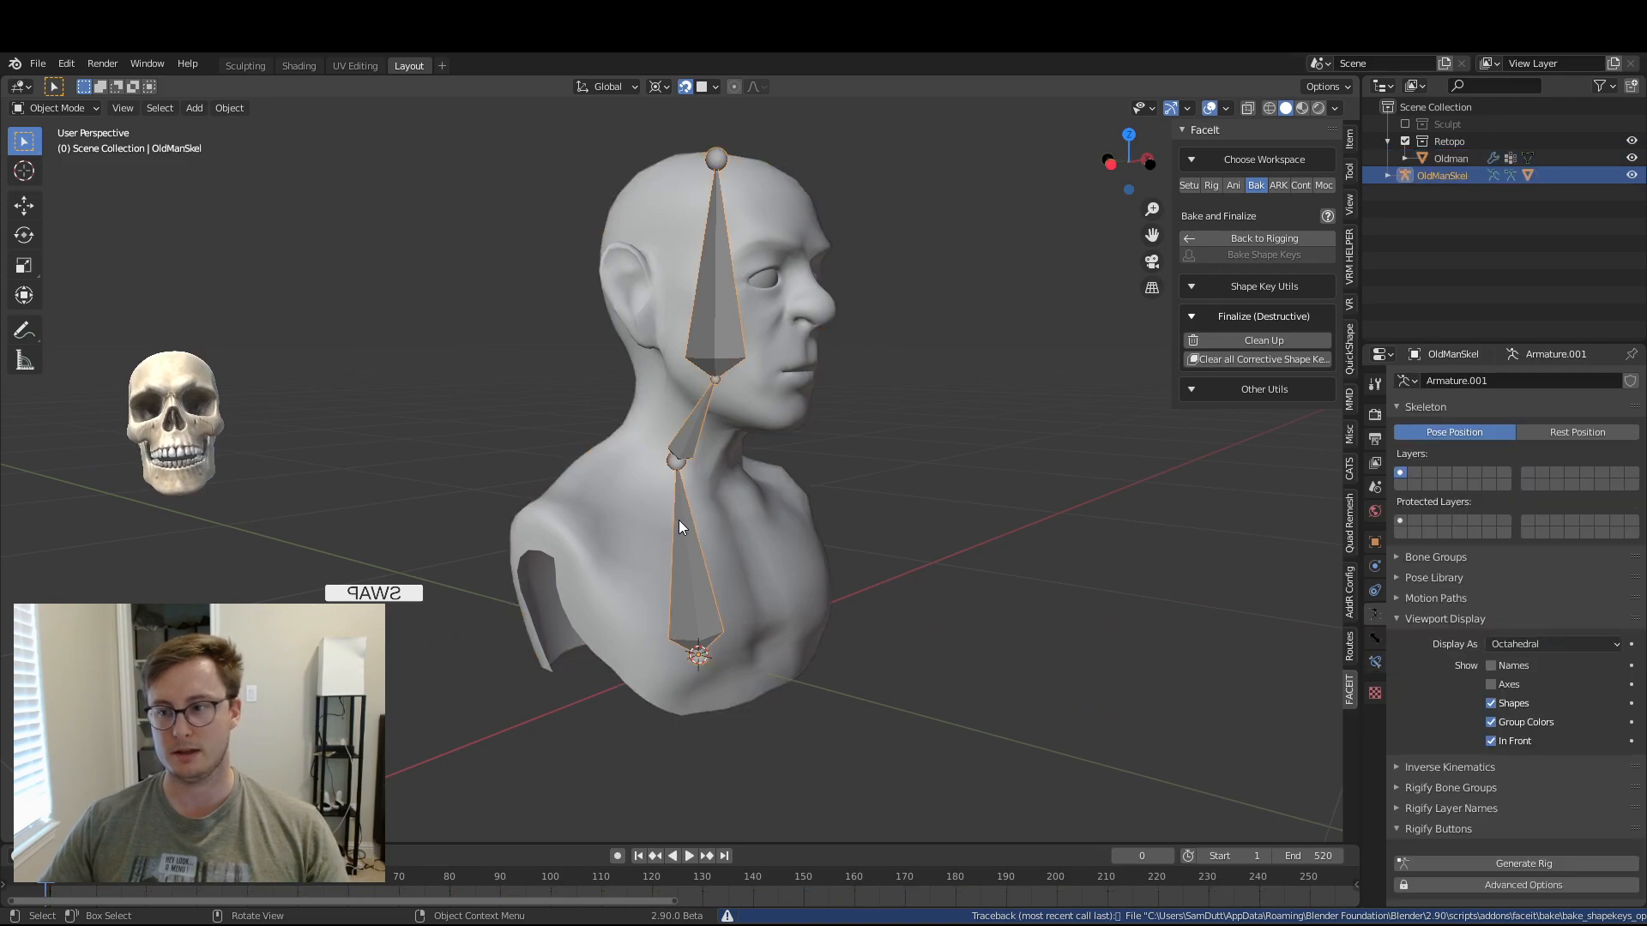
{"action": "key", "text": "ctrl+s"}
{"action": "key", "text": "a"}
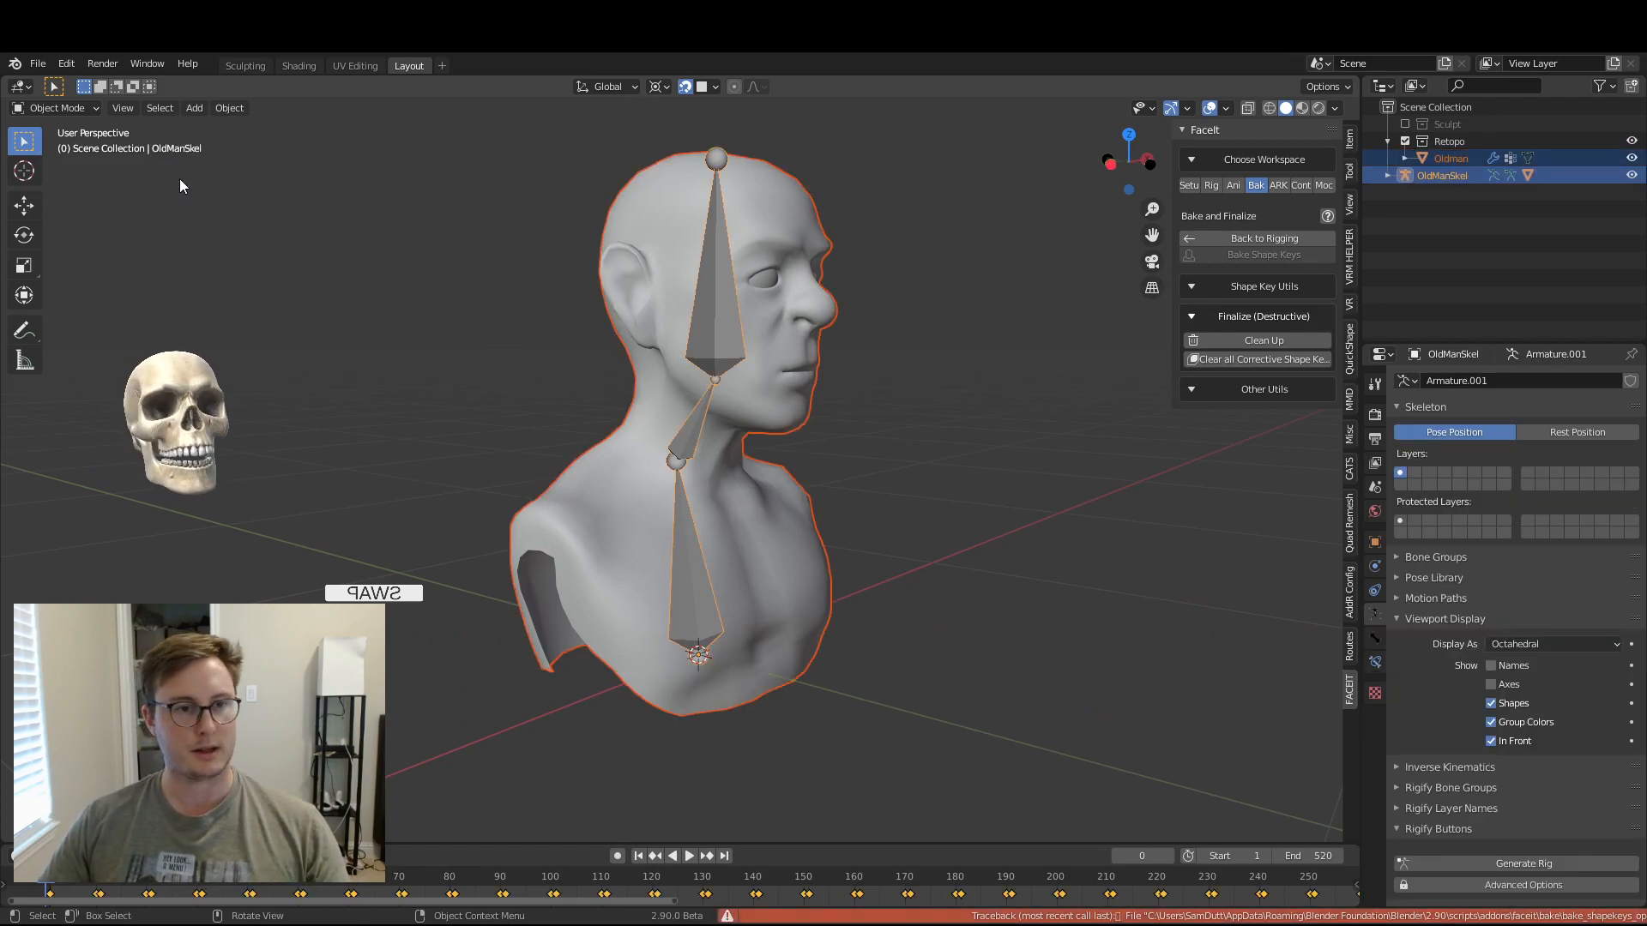
{"action": "key", "text": "ctrl+s"}
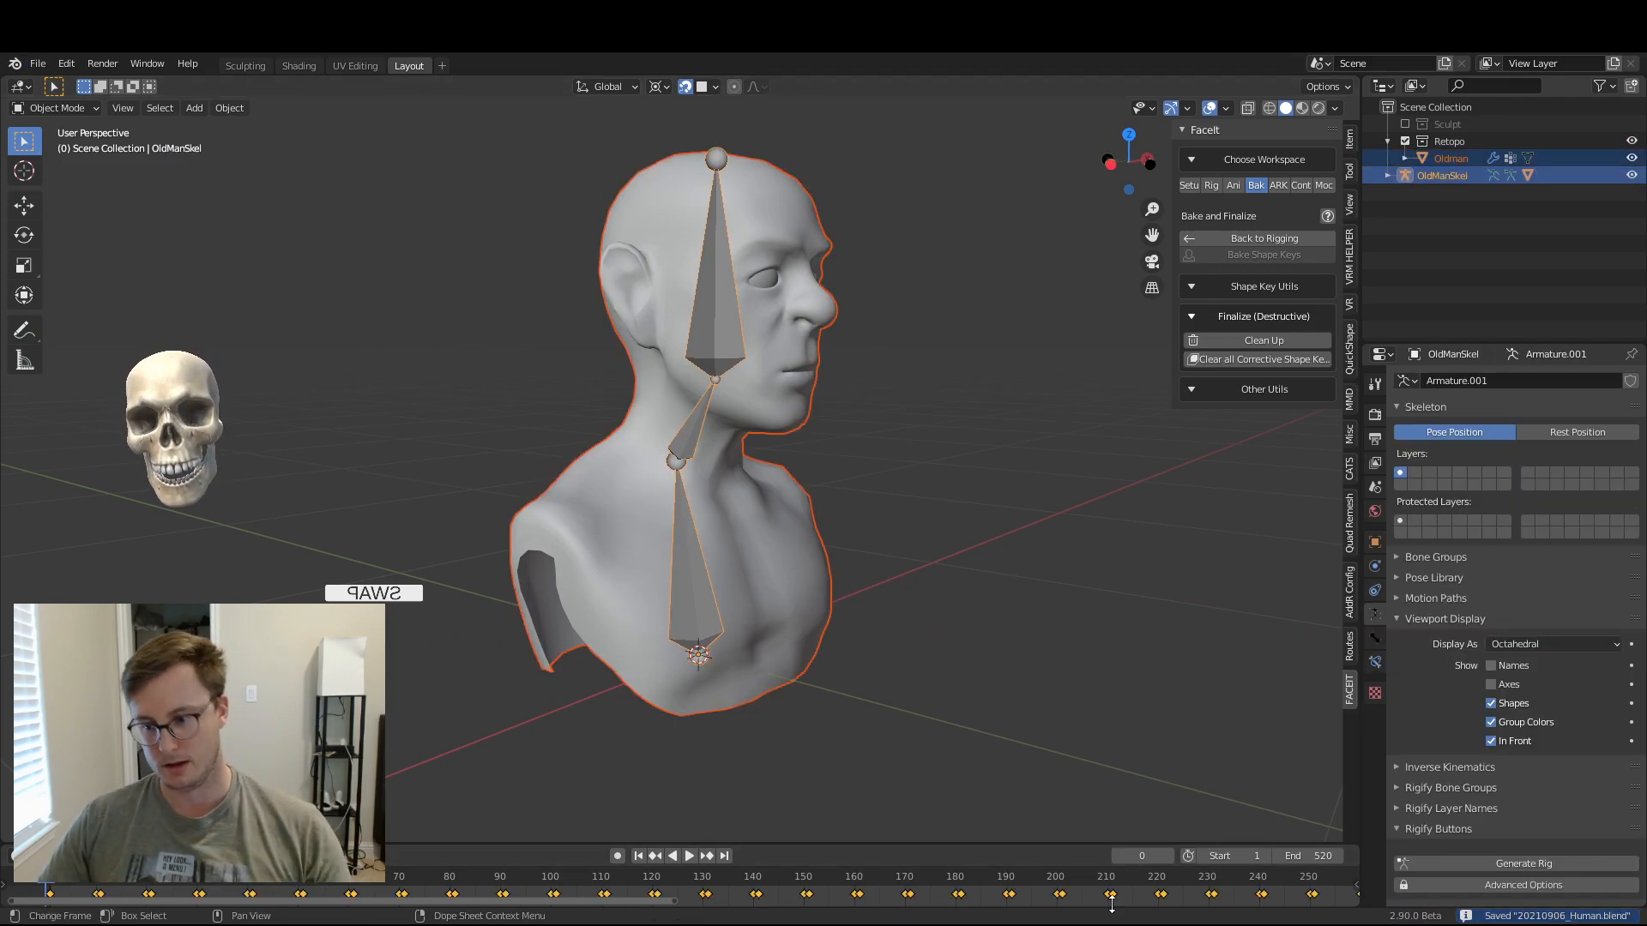
- Delete all the keyframes on the timeline for the selected objects, and save the file
{"action": "key", "text": "x"}
{"action": "left_click", "coordinate": [945, 858]}
{"action": "key", "text": "x"}
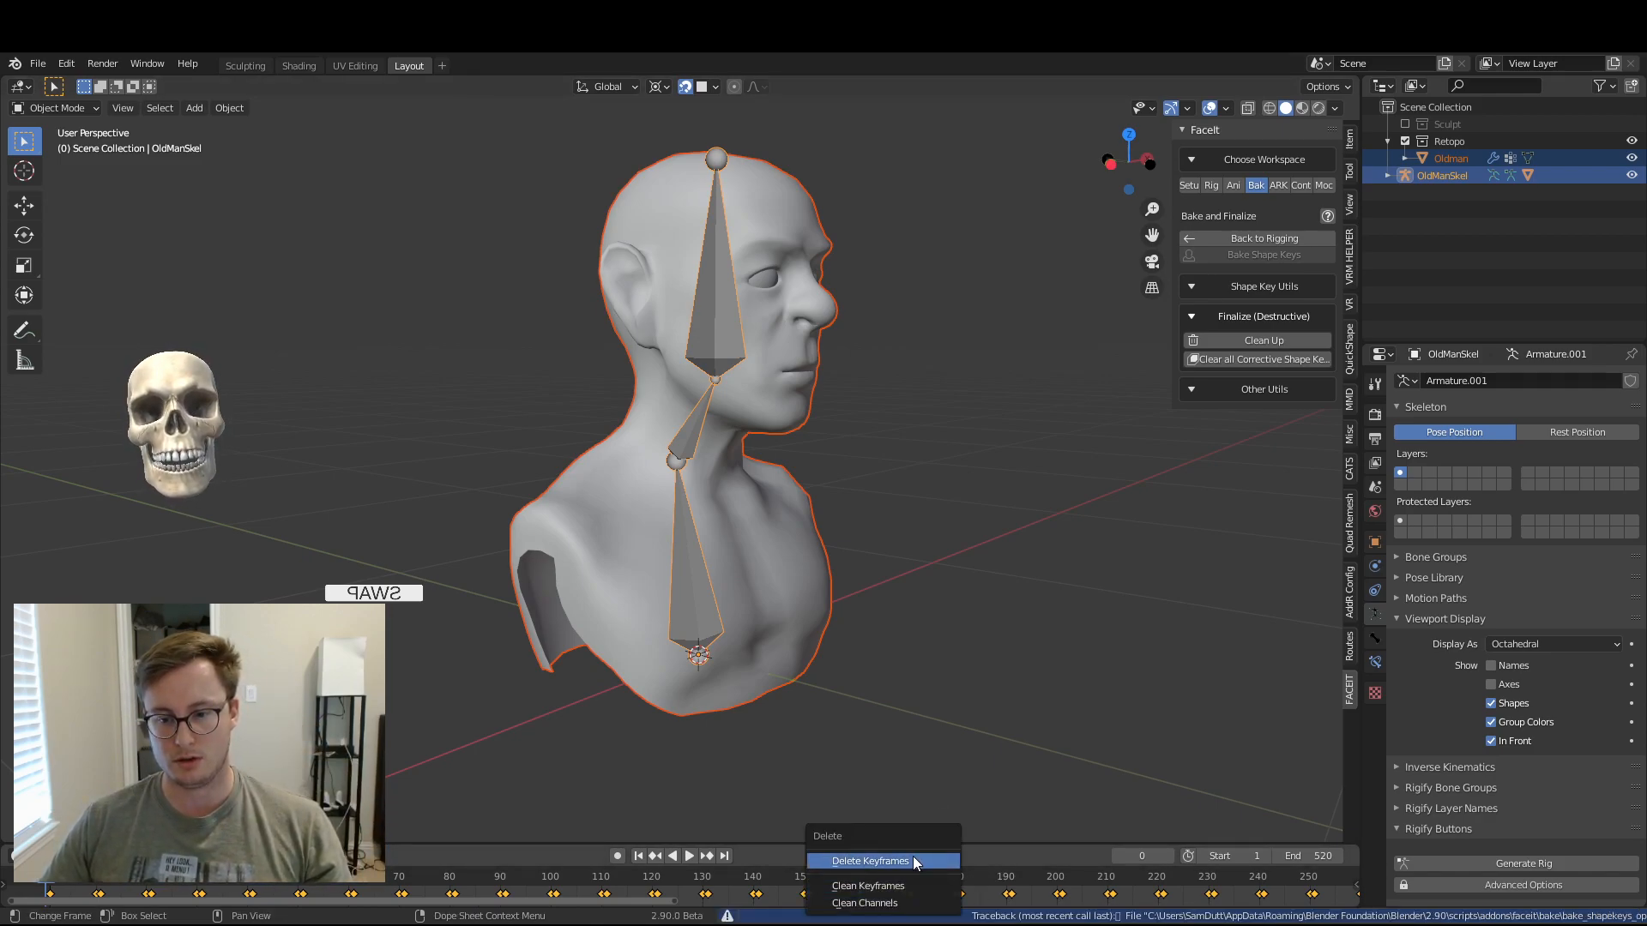
{"action": "left_click", "coordinate": [912, 856]}
{"action": "key", "text": "ctrl+s"}
- Export the selected Oldman mesh and OldManSkel armature, and save the Blender file
{"action": "left_click", "coordinate": [38, 63]}
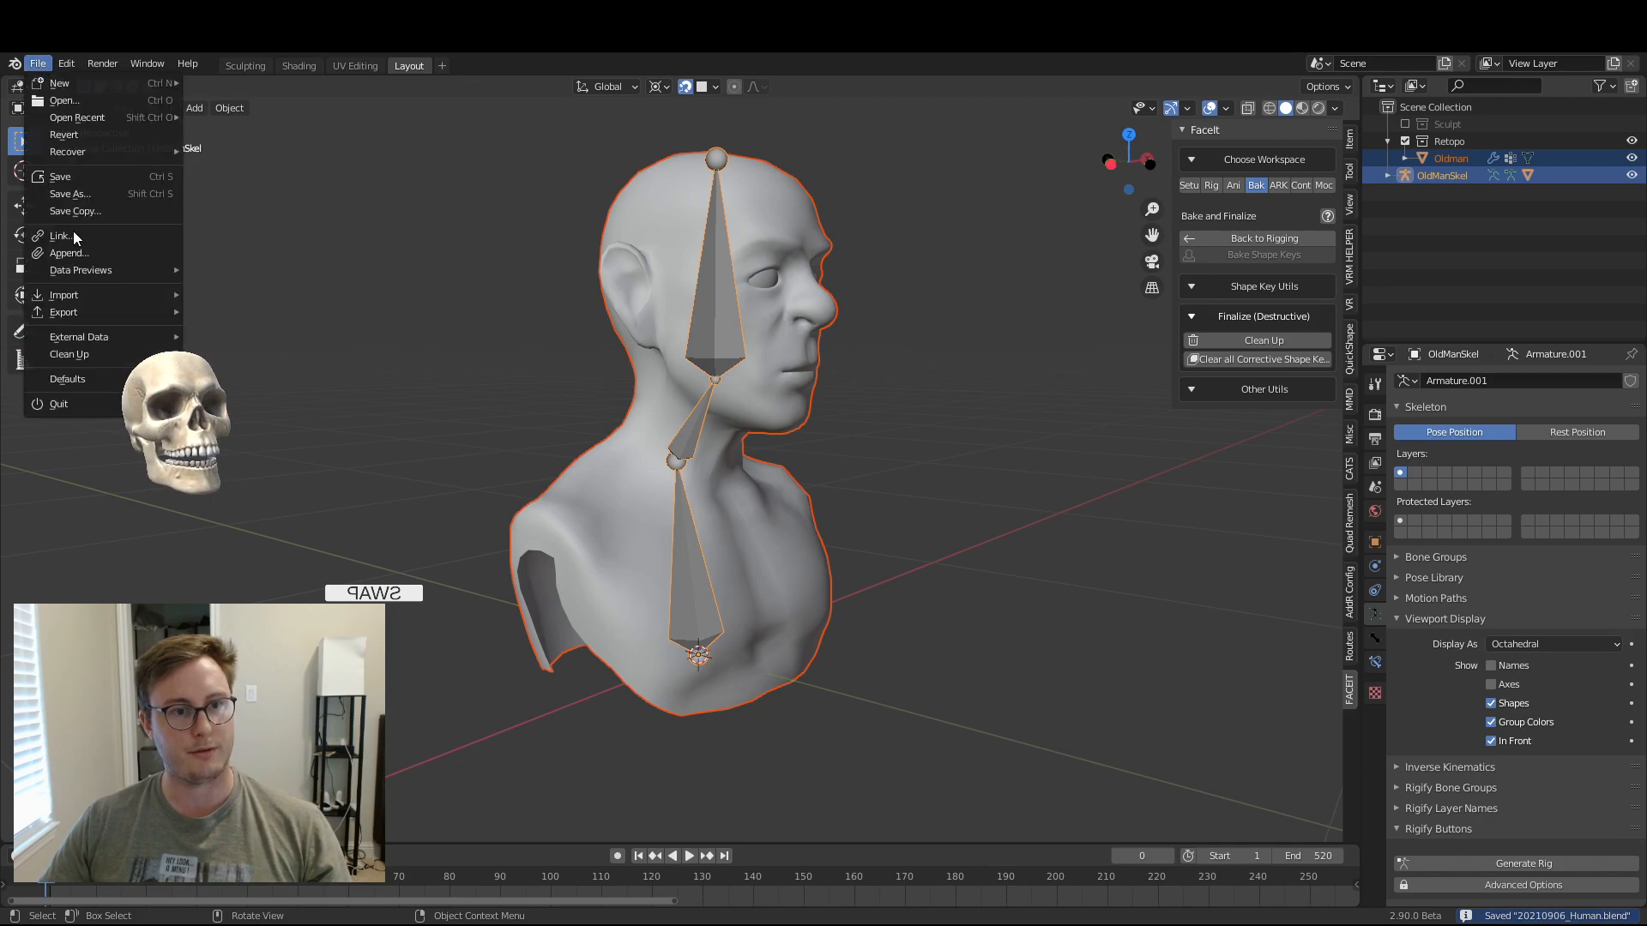
{"action": "mouse_move", "coordinate": [90, 310]}
{"action": "left_click", "coordinate": [276, 414]}
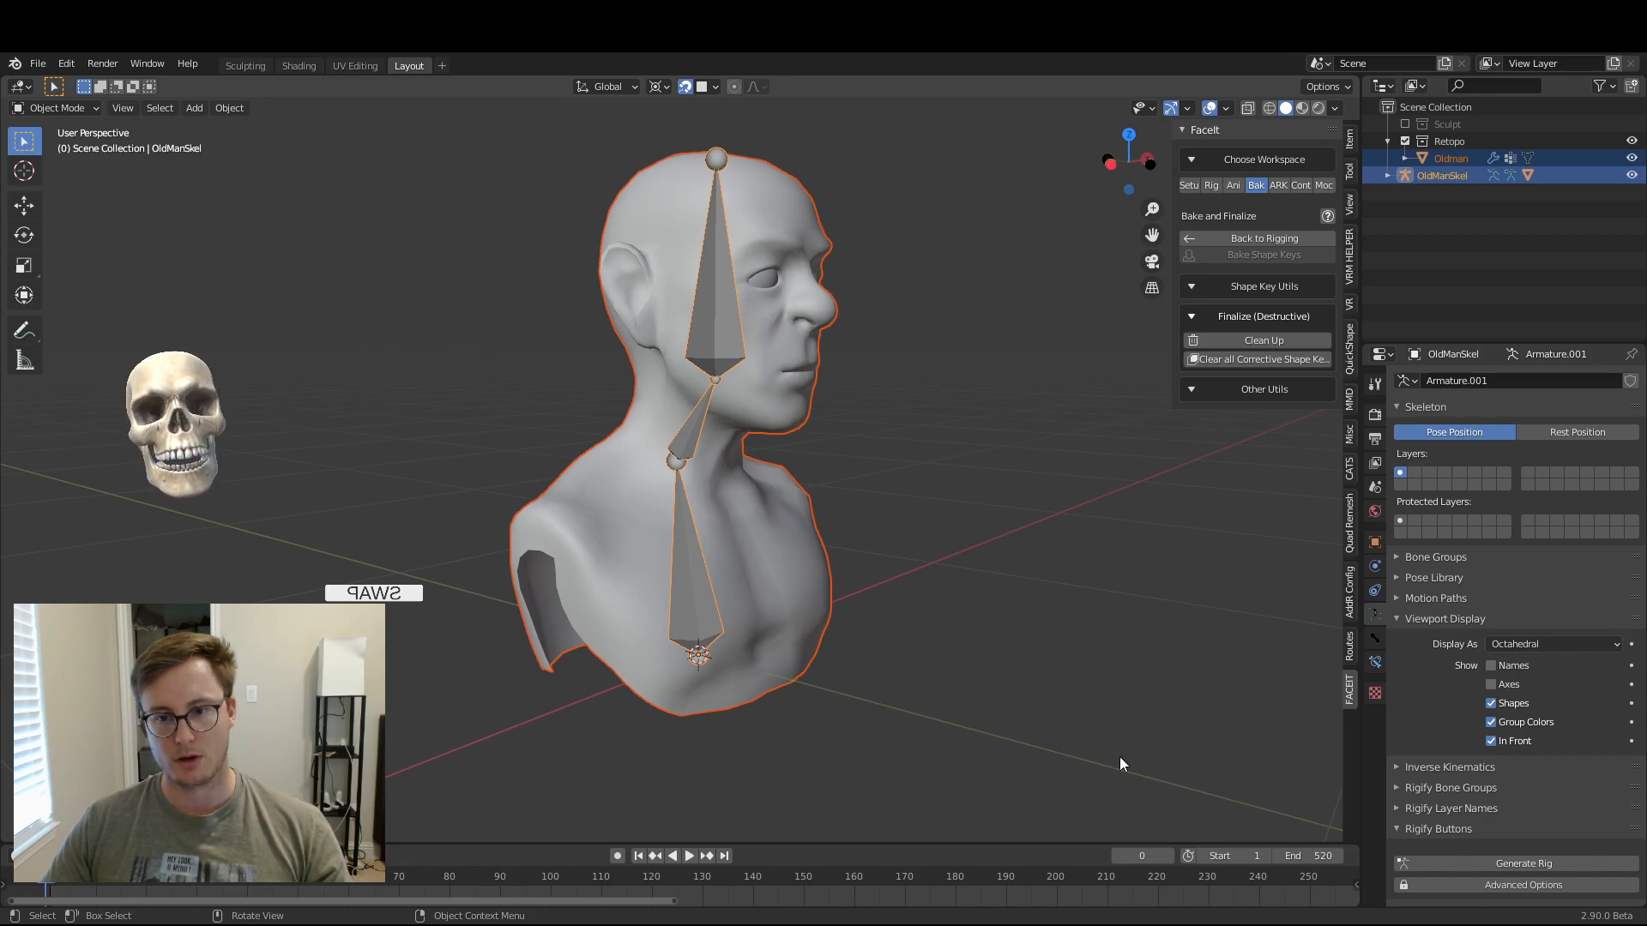
{"action": "key", "text": "ctrl+s"}
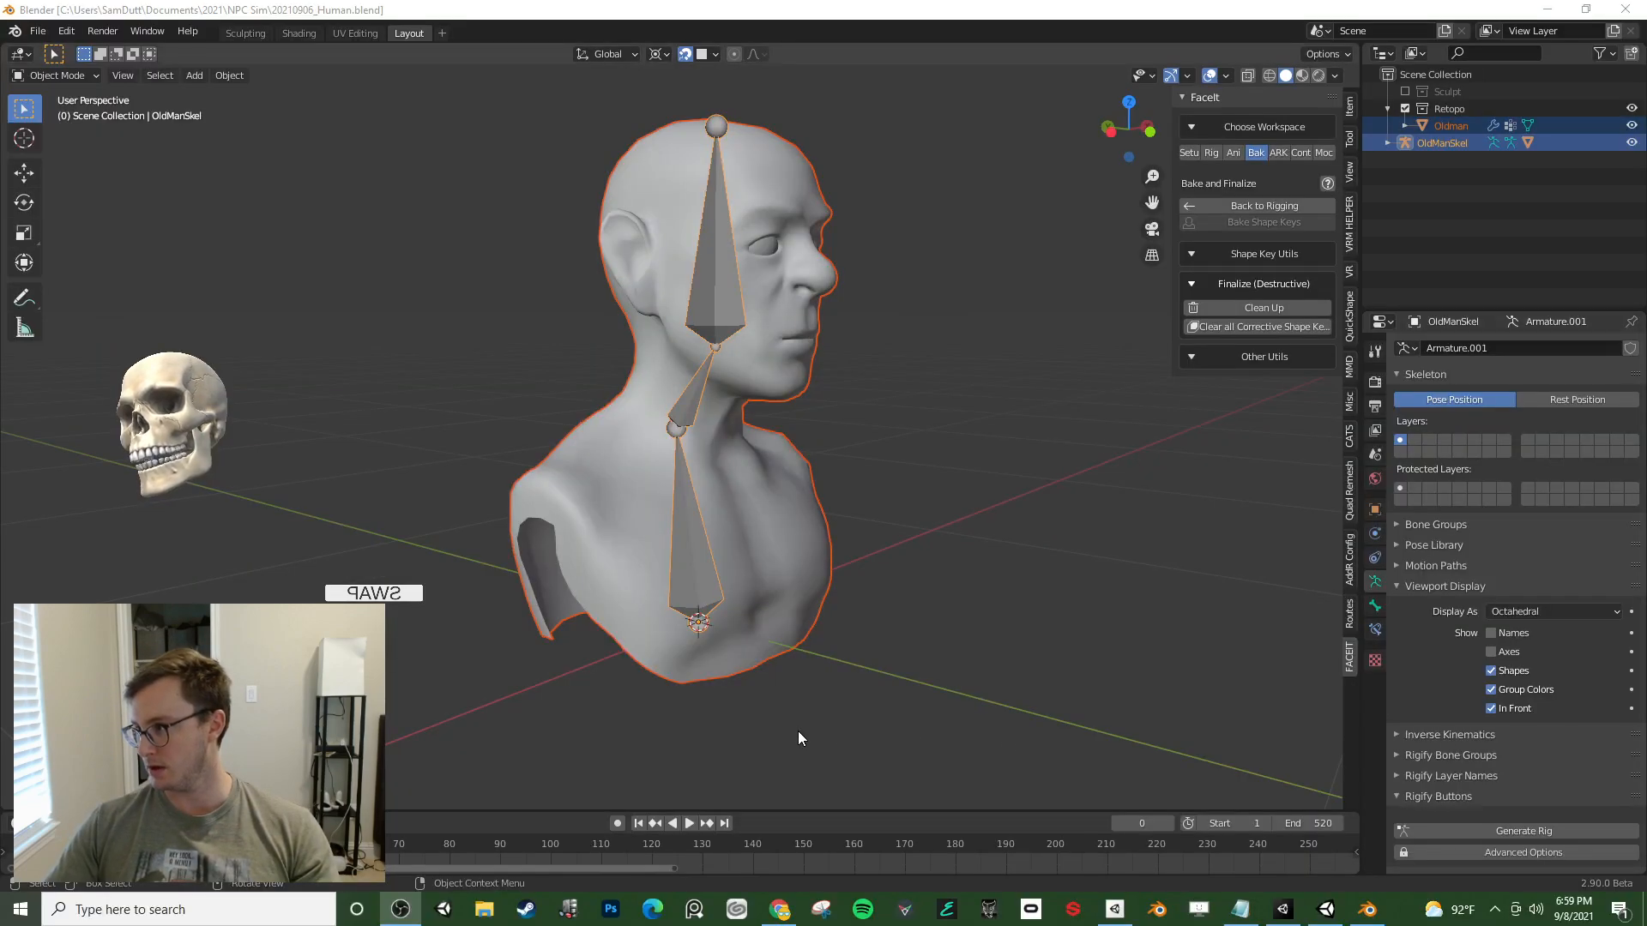
- Switch to the Unity editor, create a scene named OldmanTest in the Human_Oldman folder, and open it
{"action": "left_click", "coordinate": [1283, 909]}
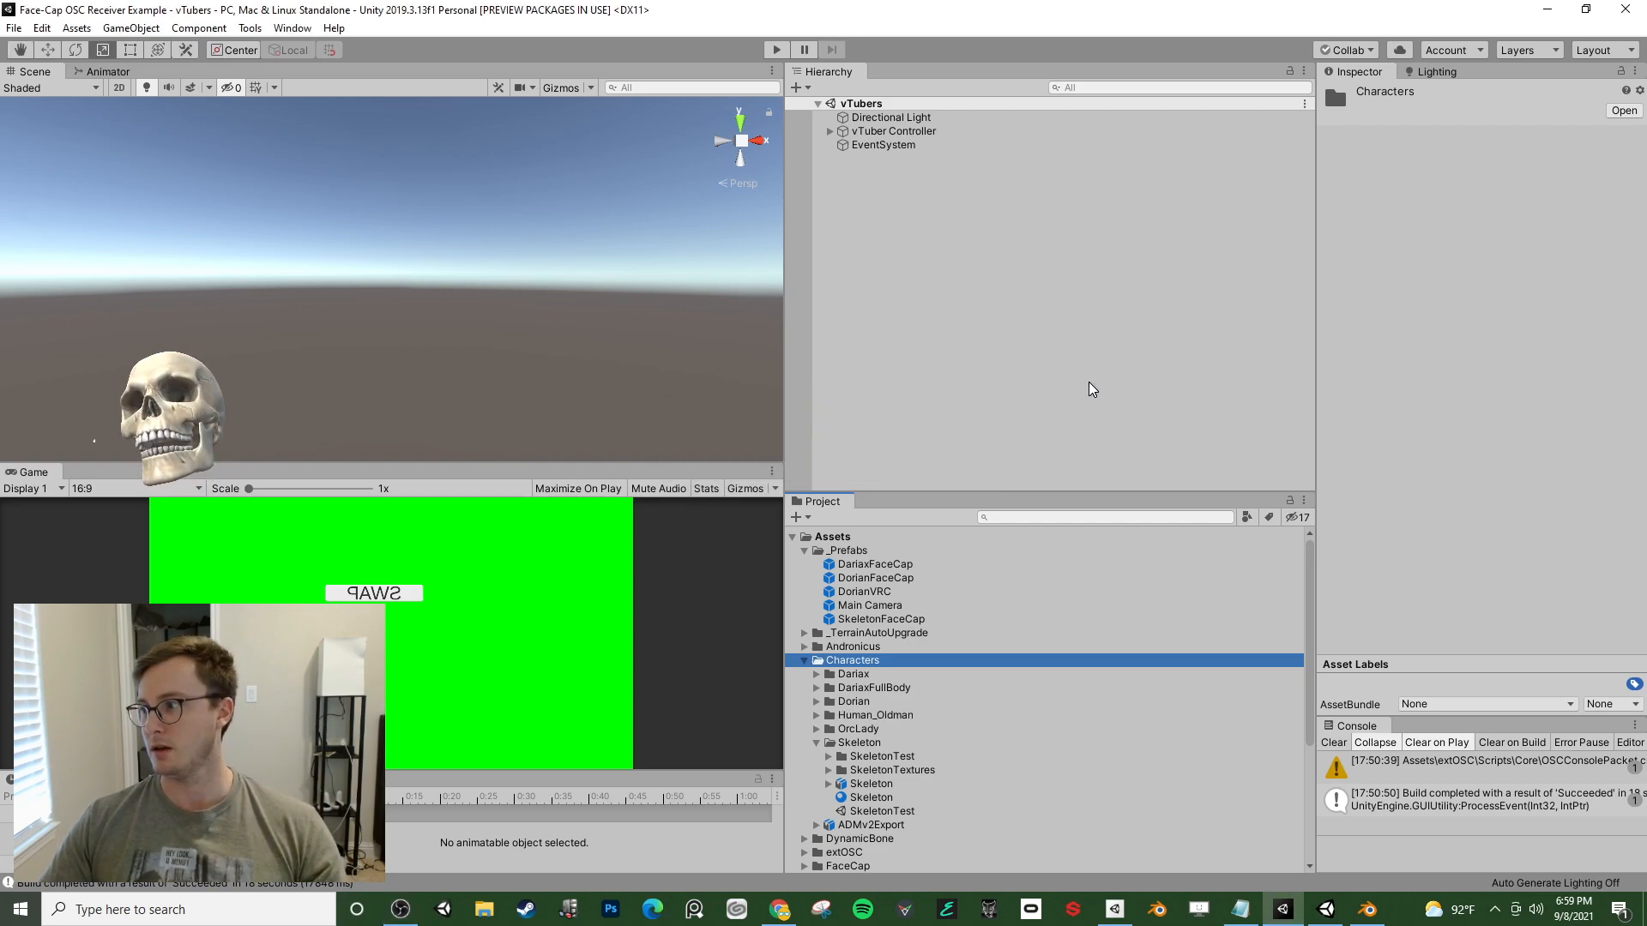
{"action": "left_click", "coordinate": [816, 715]}
{"action": "right_click", "coordinate": [868, 715]}
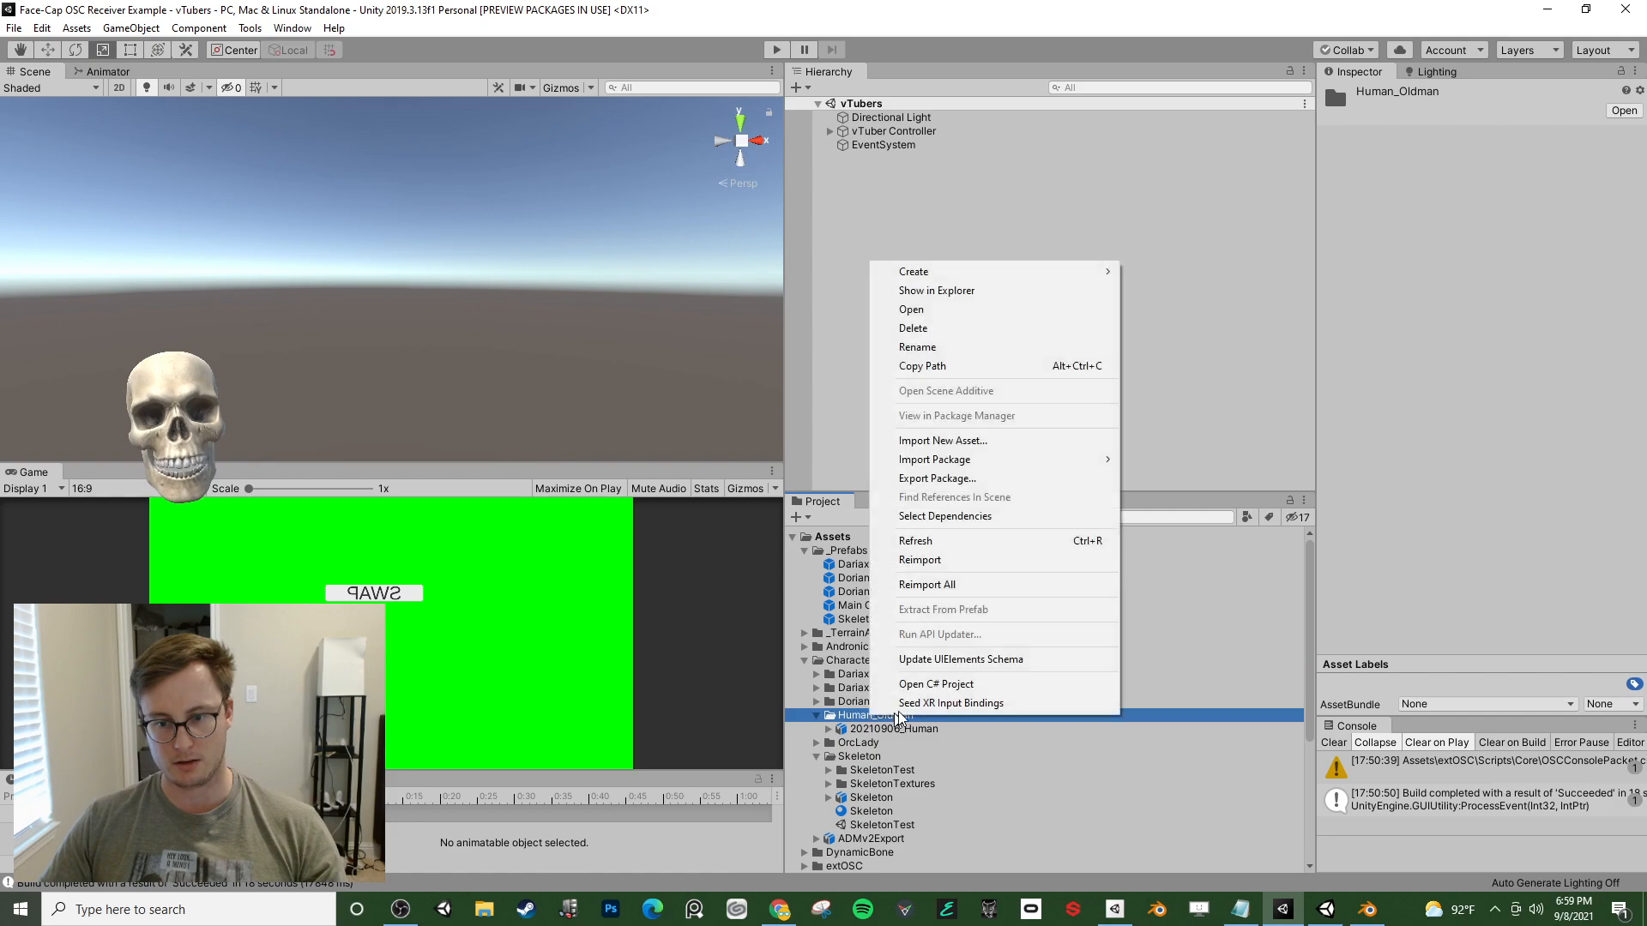
{"action": "mouse_move", "coordinate": [1002, 279]}
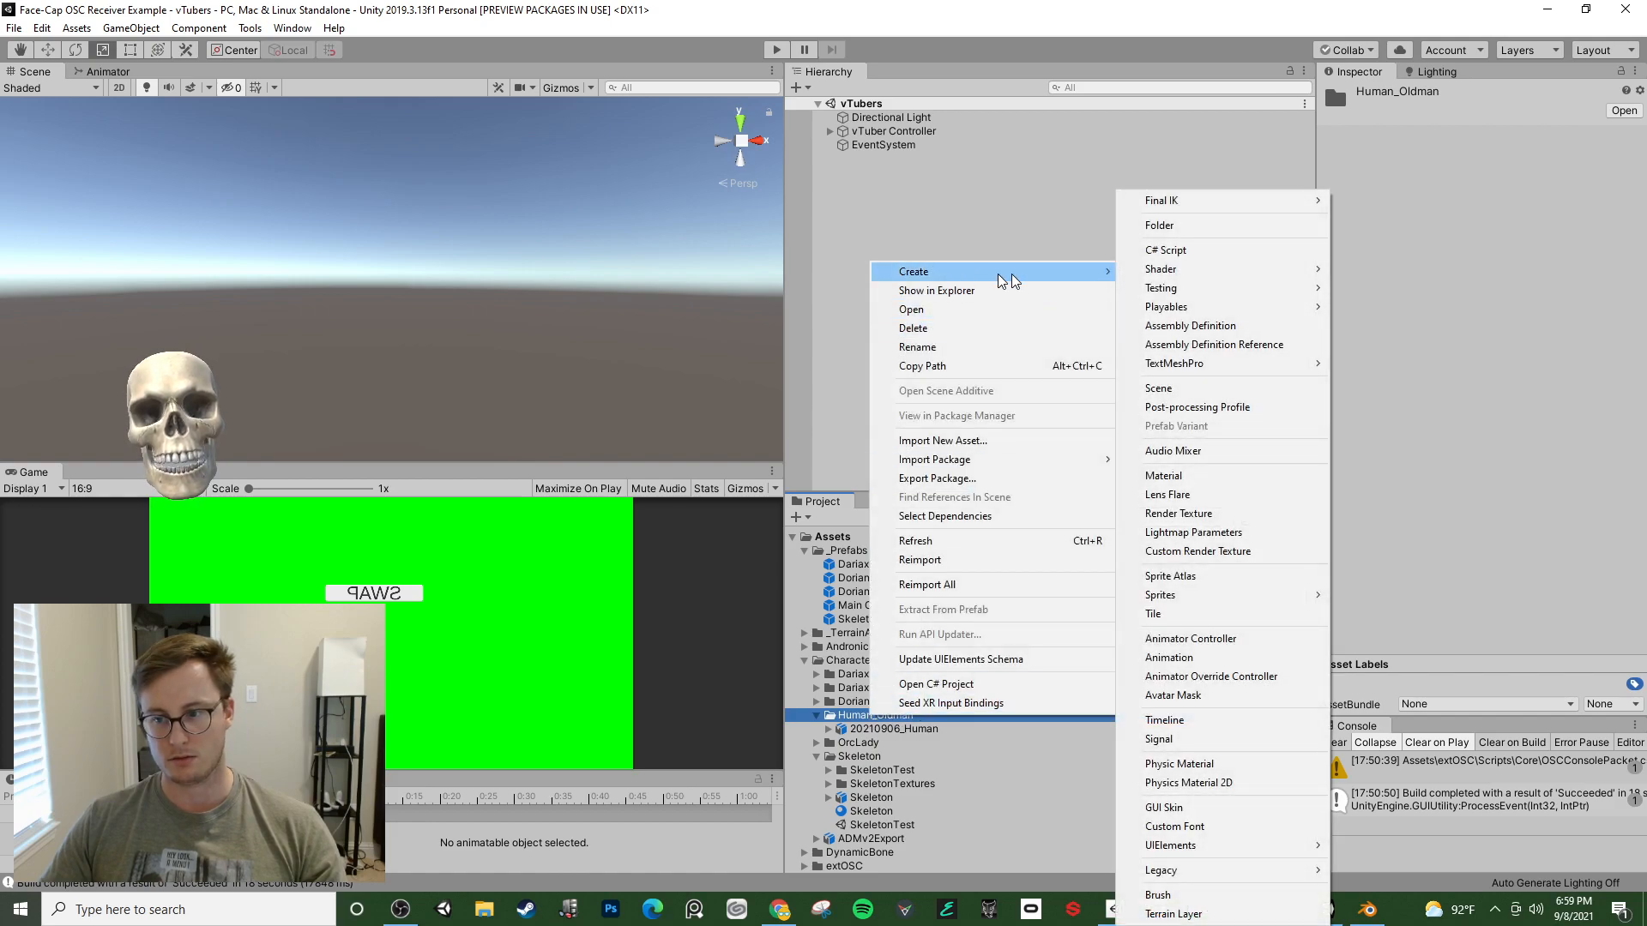
{"action": "left_click", "coordinate": [1172, 387]}
{"action": "type", "text": "Old"}
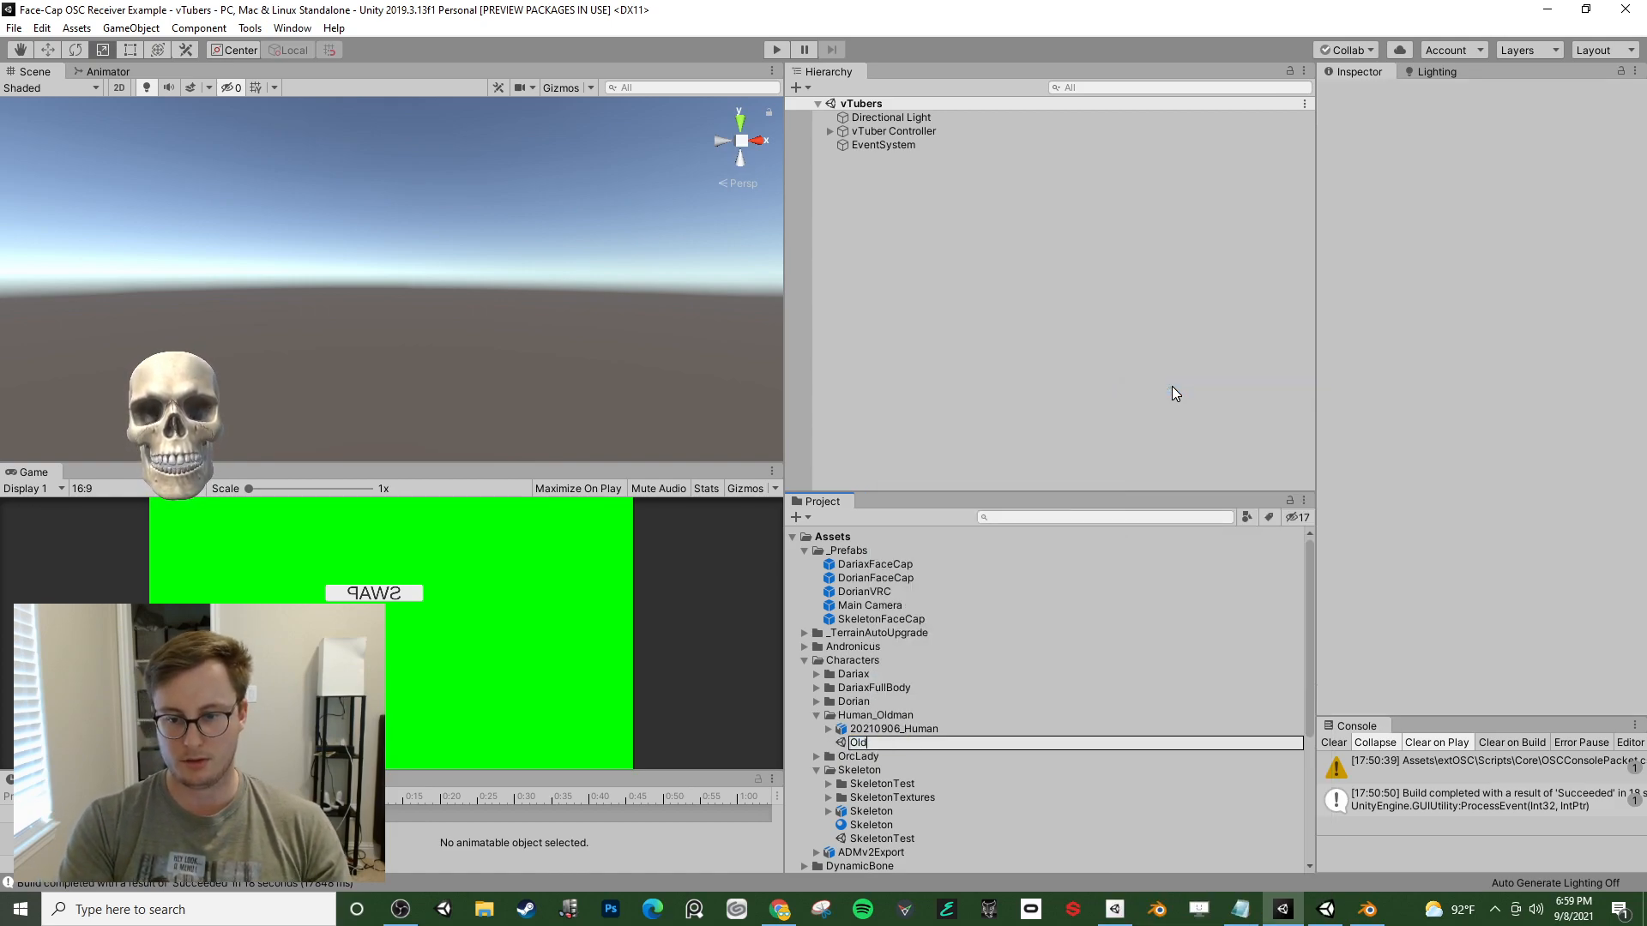
{"action": "type", "text": "manTest"}
{"action": "key", "text": "Return"}
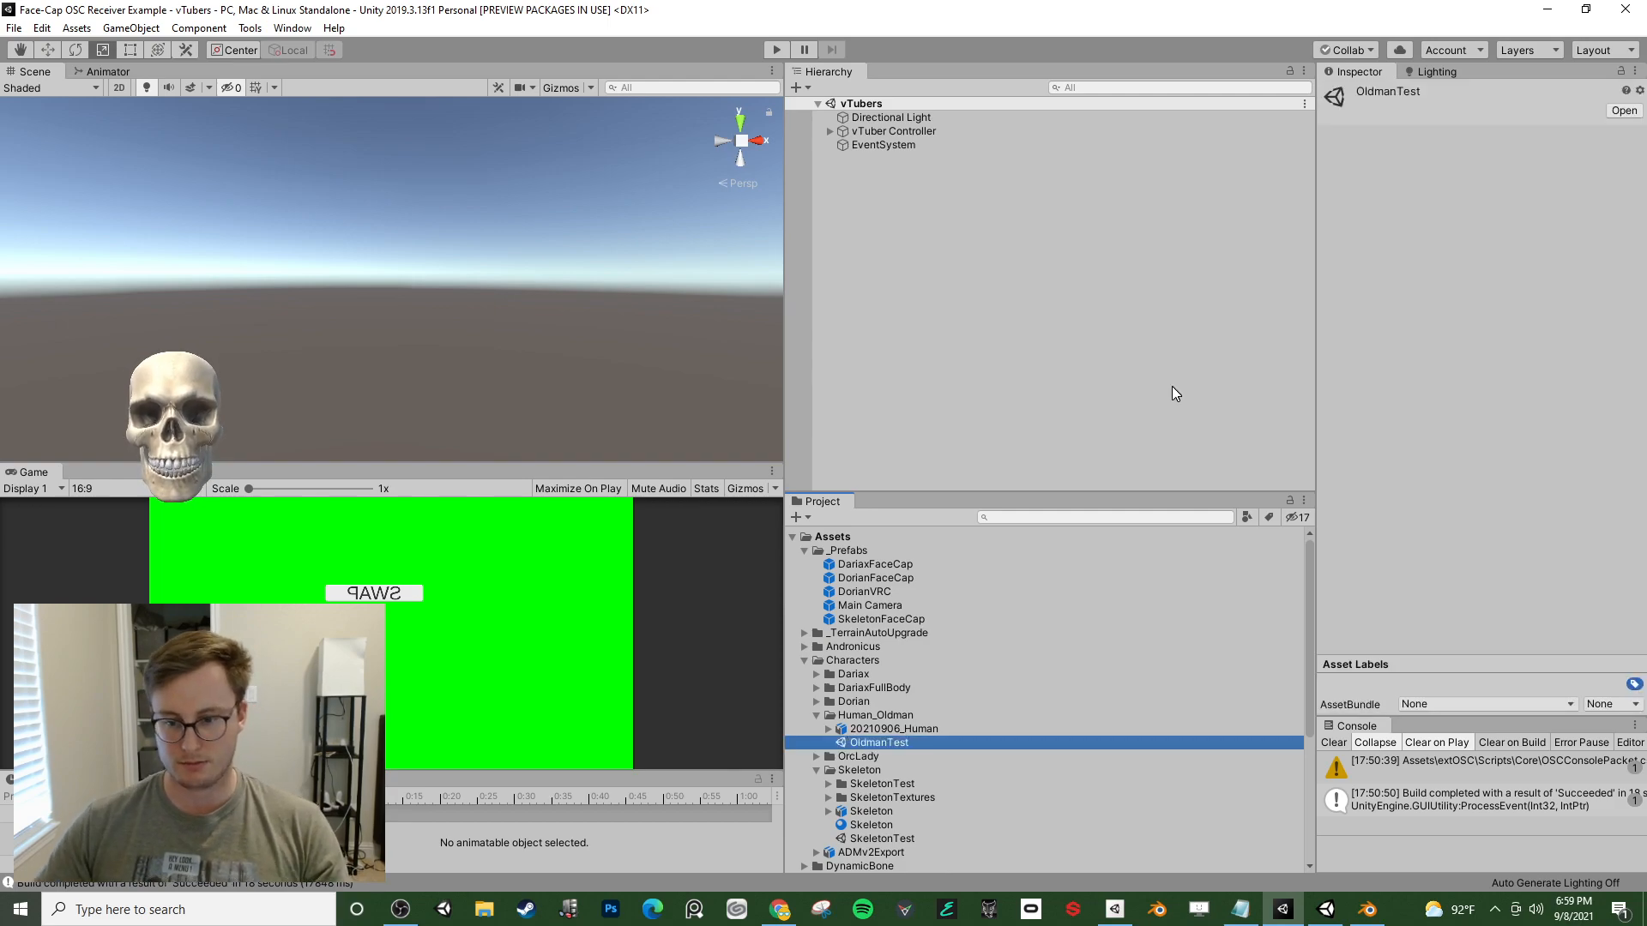
{"action": "double_click", "coordinate": [883, 745]}
- Place the 20210906_Human model in the OldmanTest scene, rotate it to -180 on Y, and save the scene
{"action": "left_click_drag", "start_coordinate": [901, 728], "coordinate": [813, 295]}
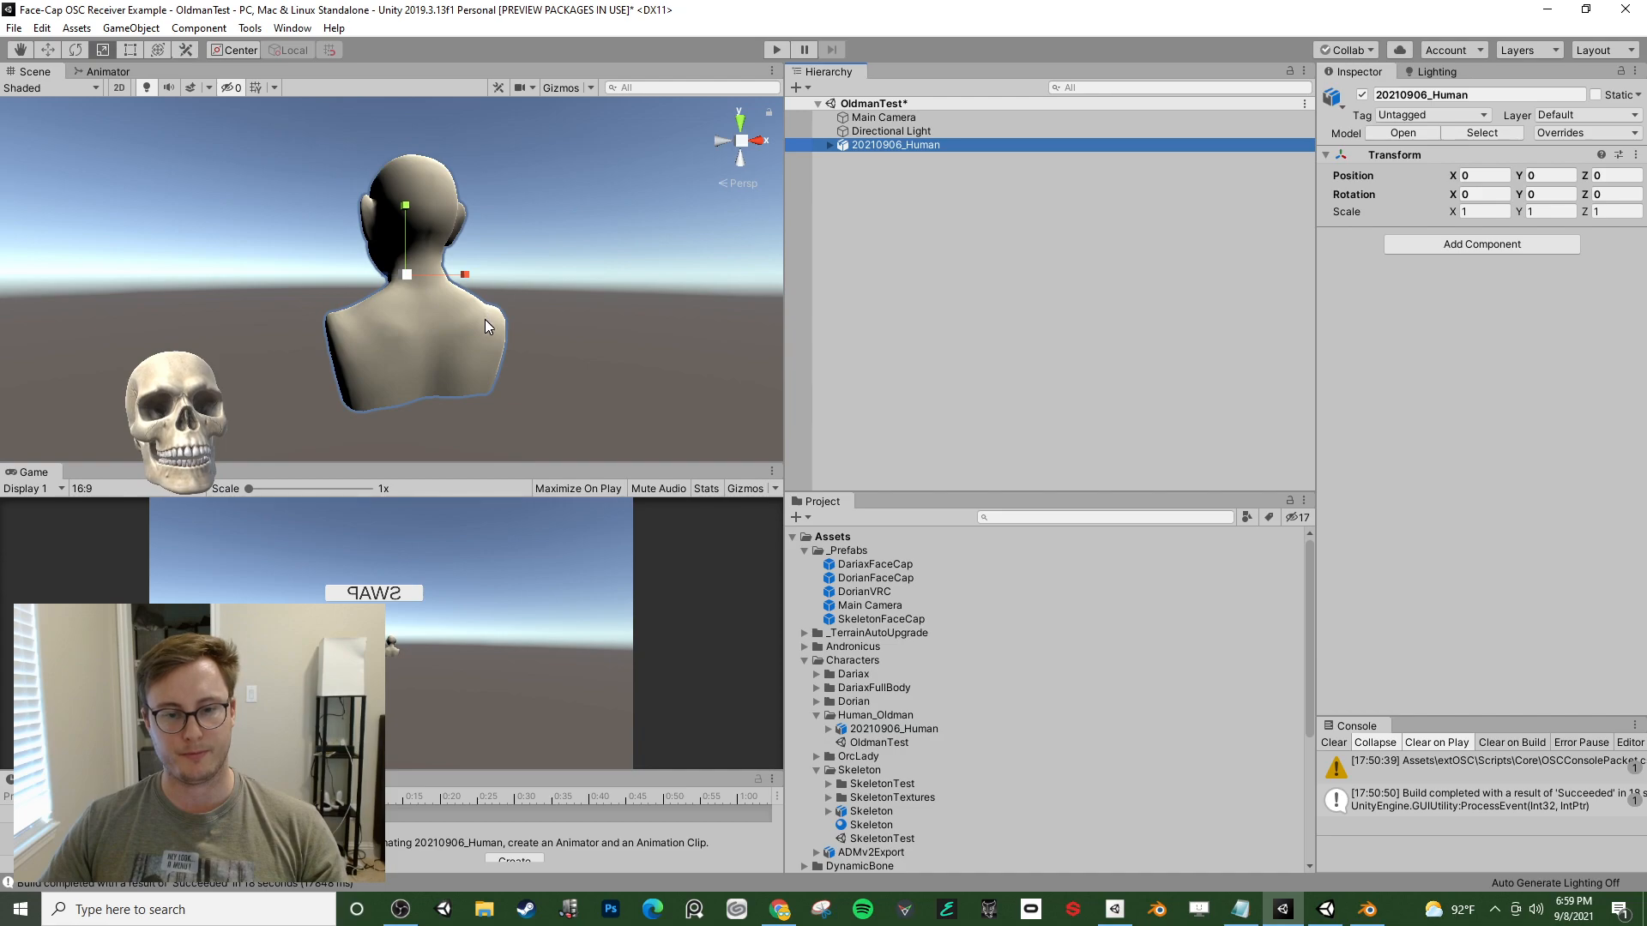
{"action": "key", "text": "e"}
{"action": "left_click_drag", "start_coordinate": [399, 277], "coordinate": [868, 287], "text": "ctrl"}
{"action": "key", "text": "ctrl+s"}
- Create a folder named OldmanTextures inside the Human_Oldman folder
{"action": "left_click", "coordinate": [875, 718]}
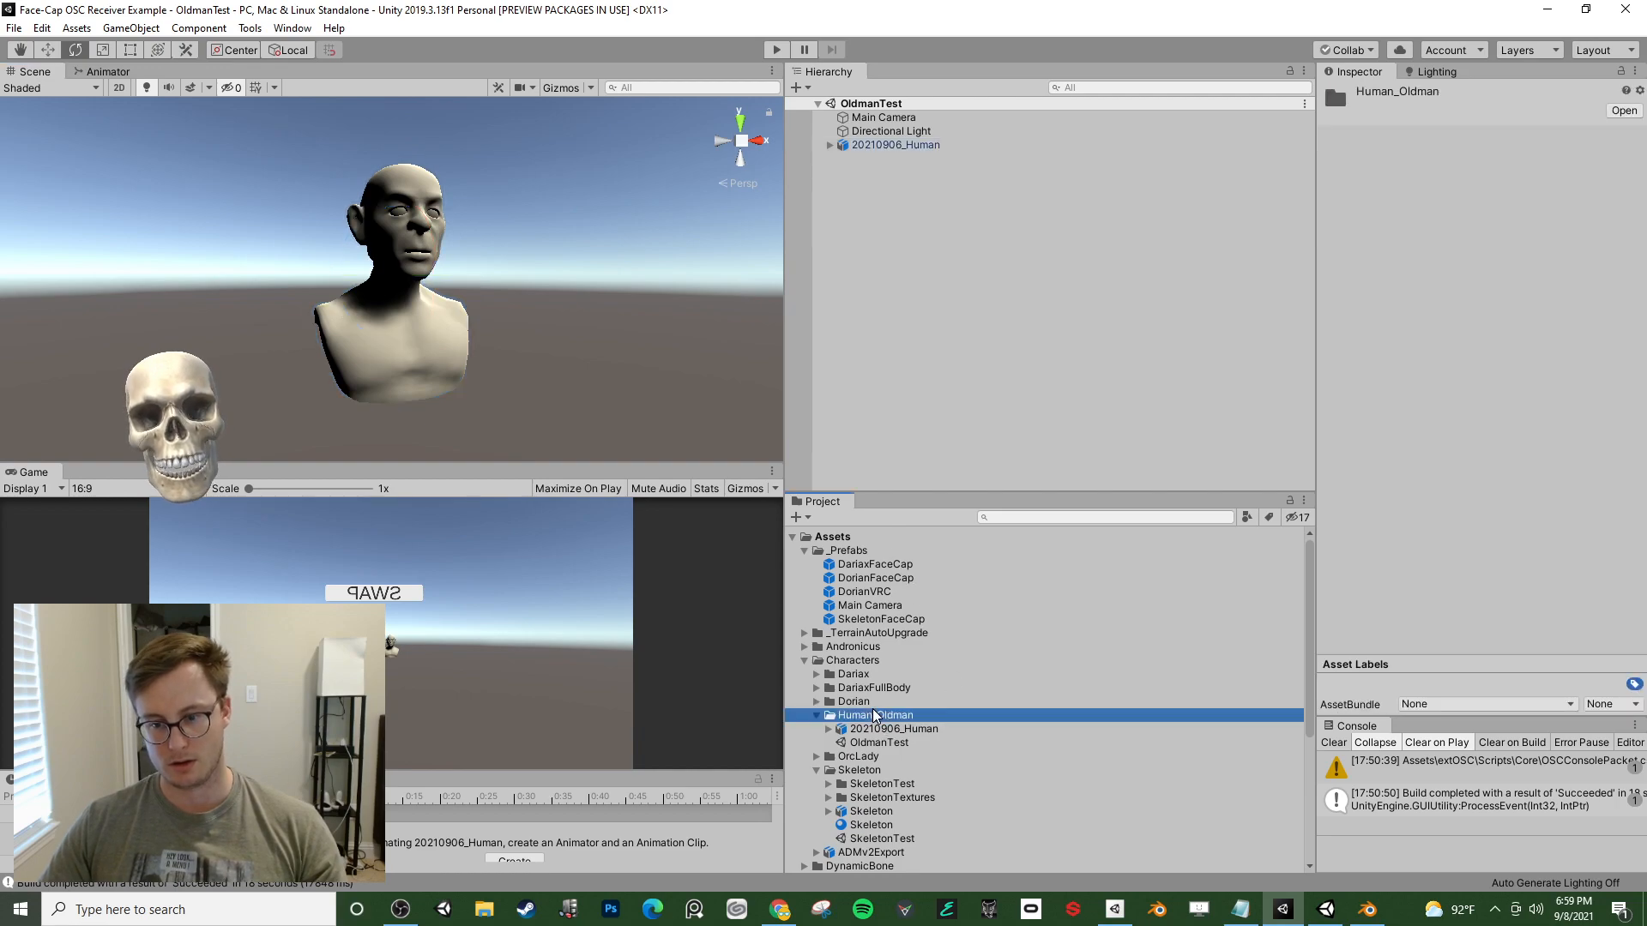
{"action": "right_click", "coordinate": [875, 720]}
{"action": "mouse_move", "coordinate": [978, 267]}
{"action": "left_click", "coordinate": [1181, 226]}
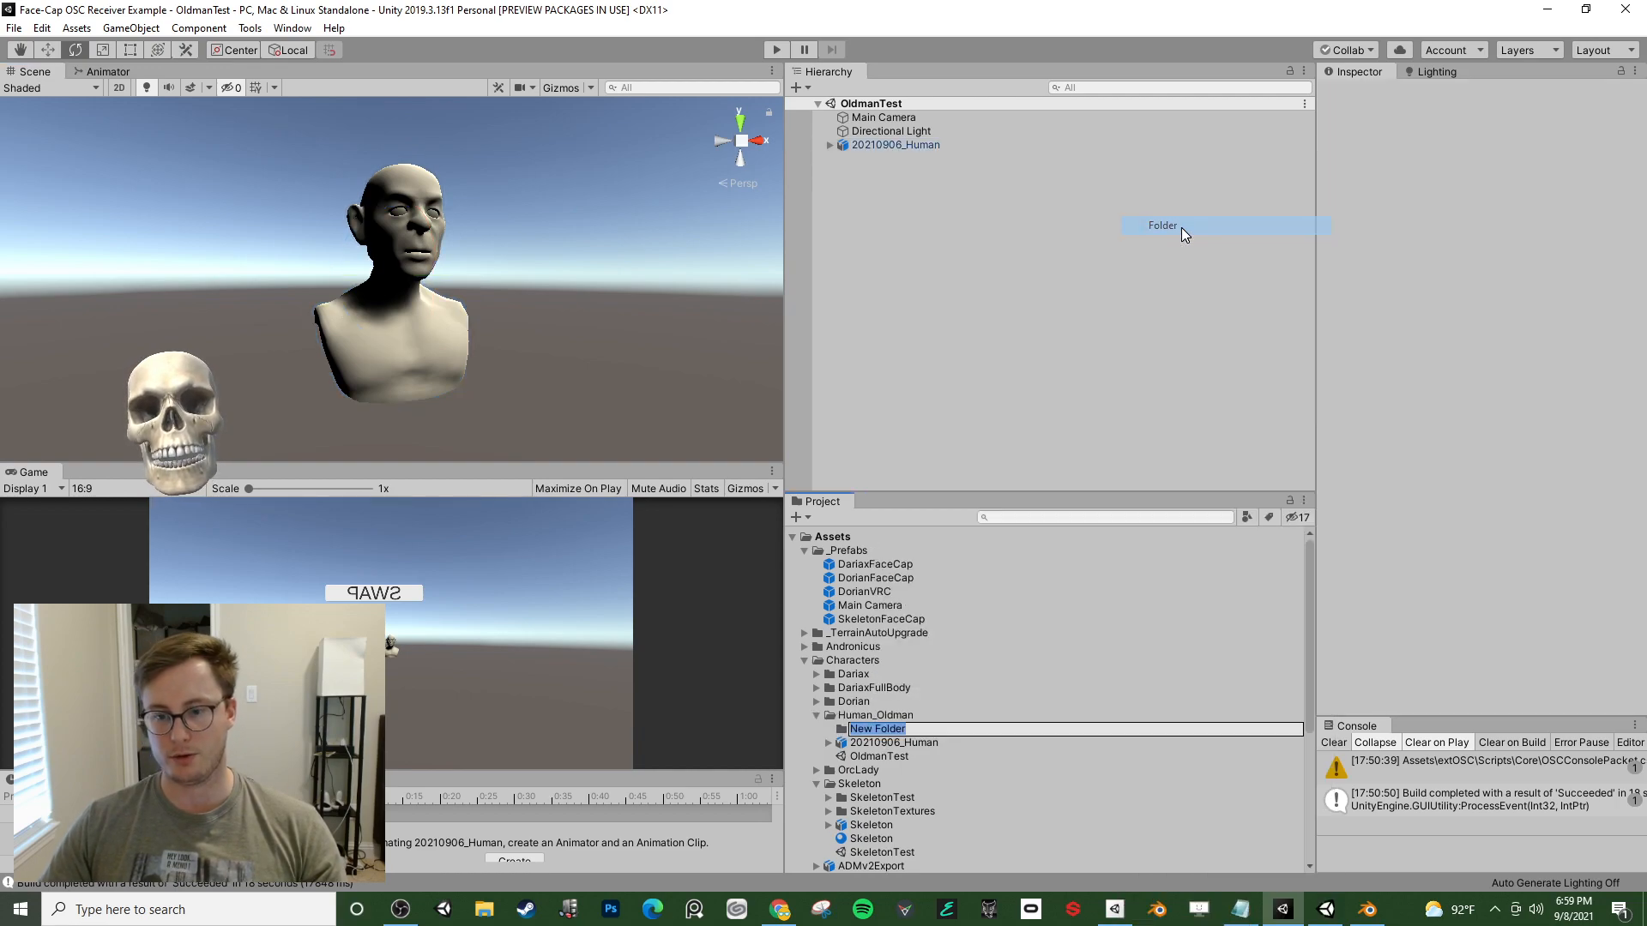
{"action": "type", "text": "OldmanTextures"}
{"action": "key", "text": "Return"}
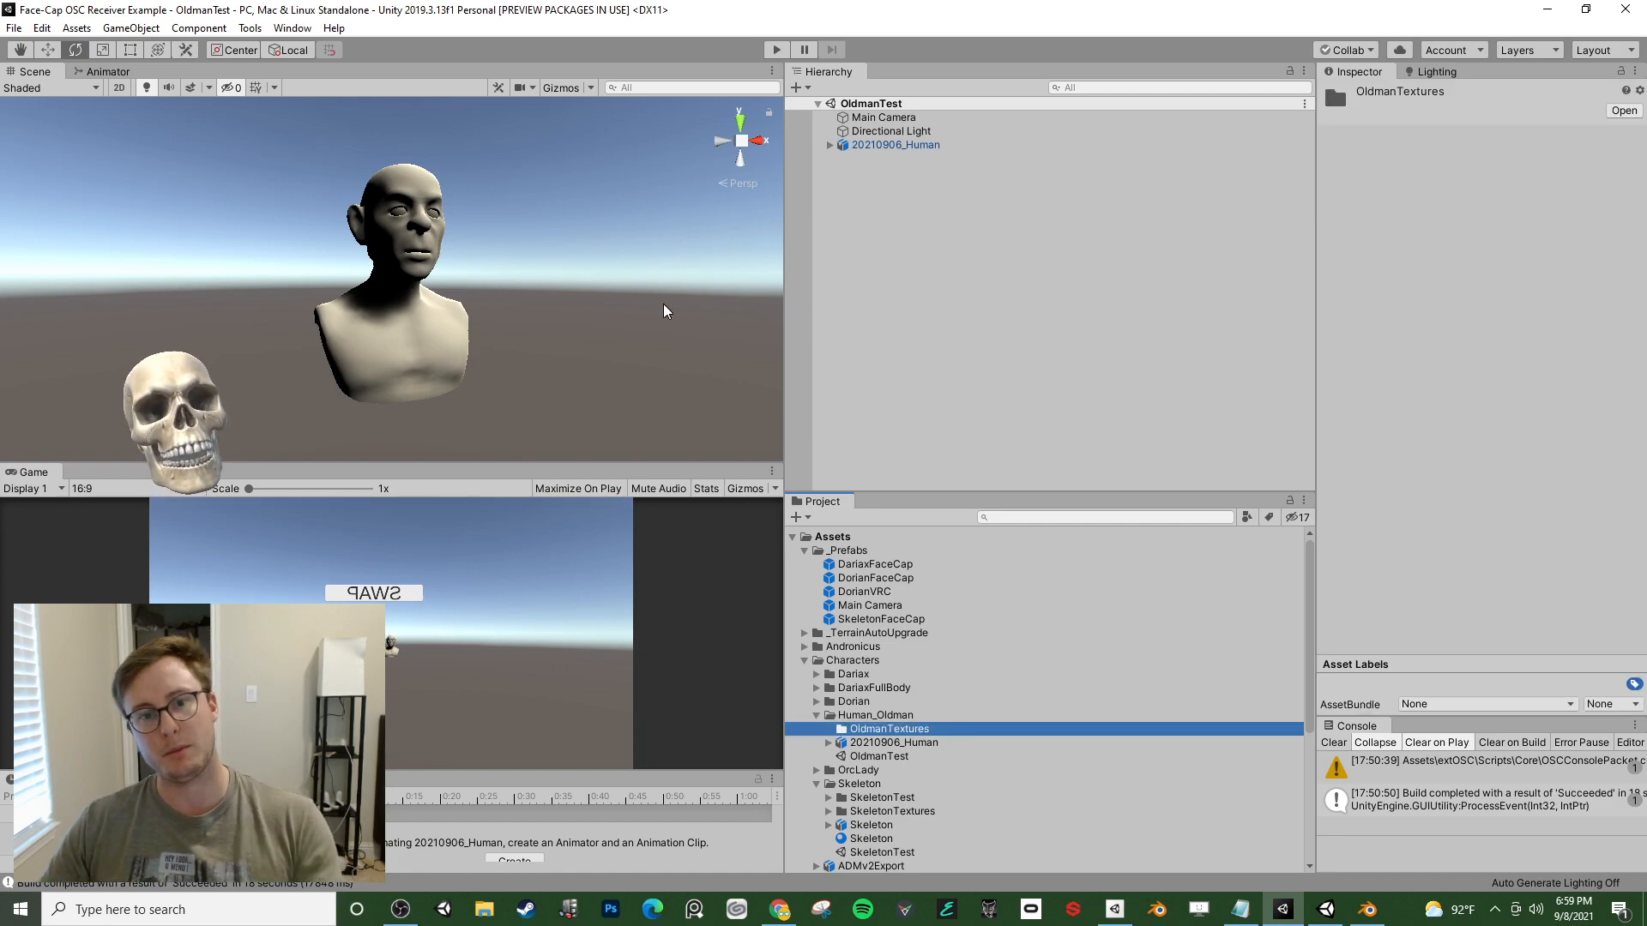
- Generate the lighting for the OldmanTest scene and save the scene
{"action": "scroll", "coordinate": [512, 300], "scroll_direction": "up", "scroll_amount": 5}
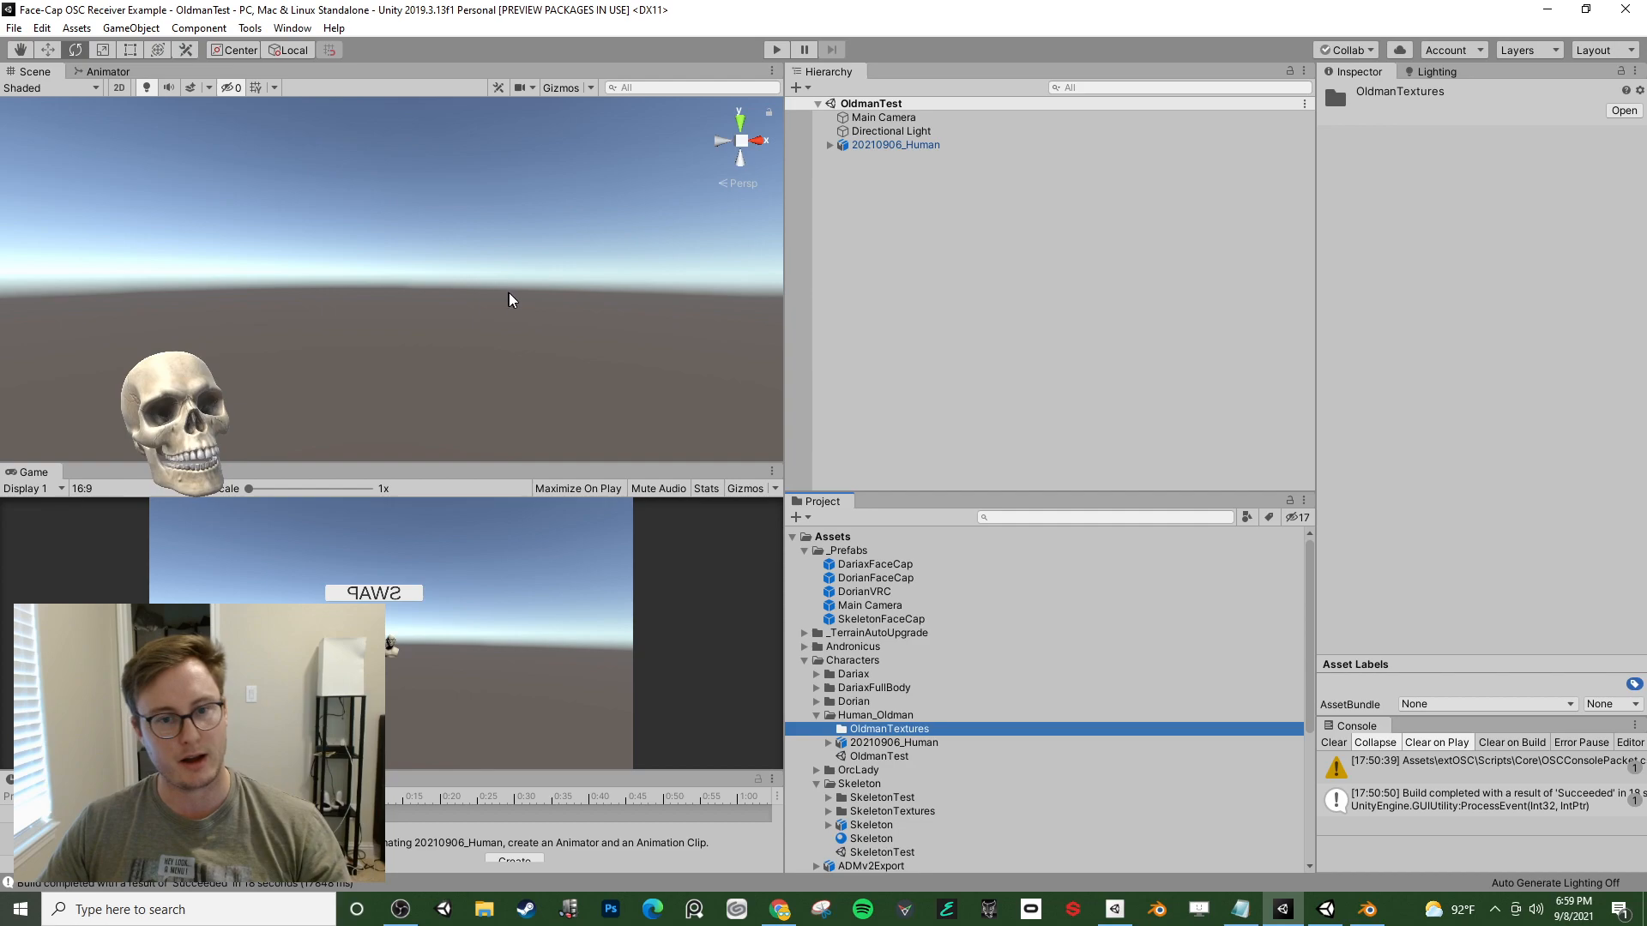
{"action": "scroll", "coordinate": [512, 300], "scroll_direction": "down", "scroll_amount": 3}
{"action": "left_click_drag", "start_coordinate": [503, 306], "coordinate": [471, 335], "text": "alt"}
{"action": "scroll", "coordinate": [427, 304], "scroll_direction": "up", "scroll_amount": 5}
{"action": "left_click", "coordinate": [1449, 73]}
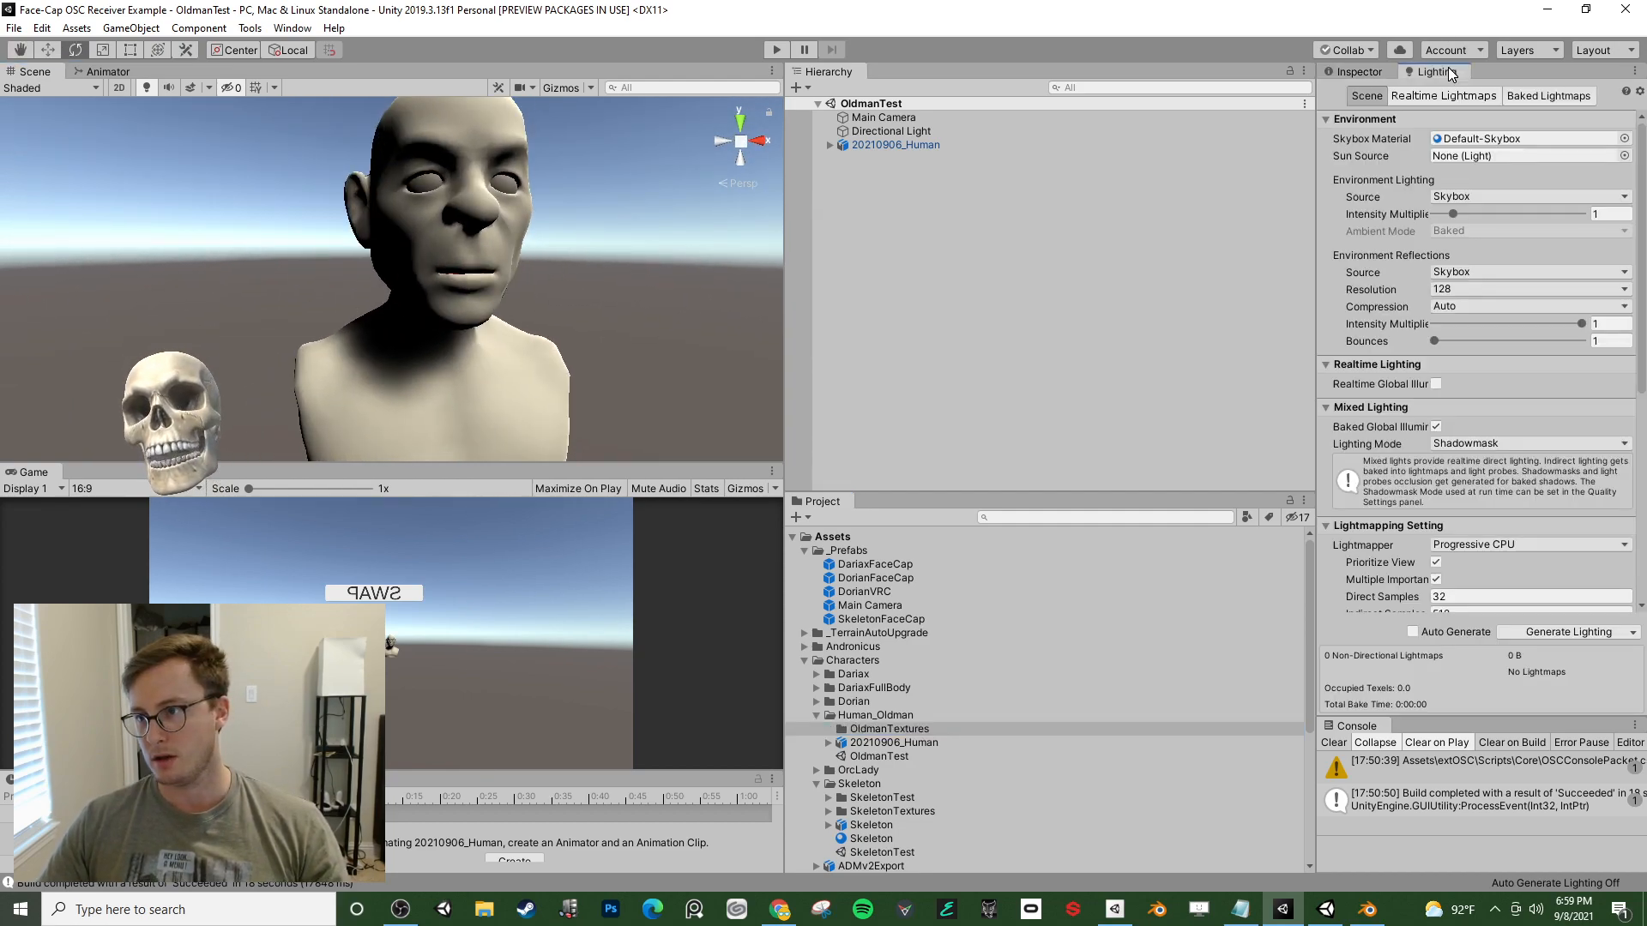
{"action": "left_click", "coordinate": [1544, 639]}
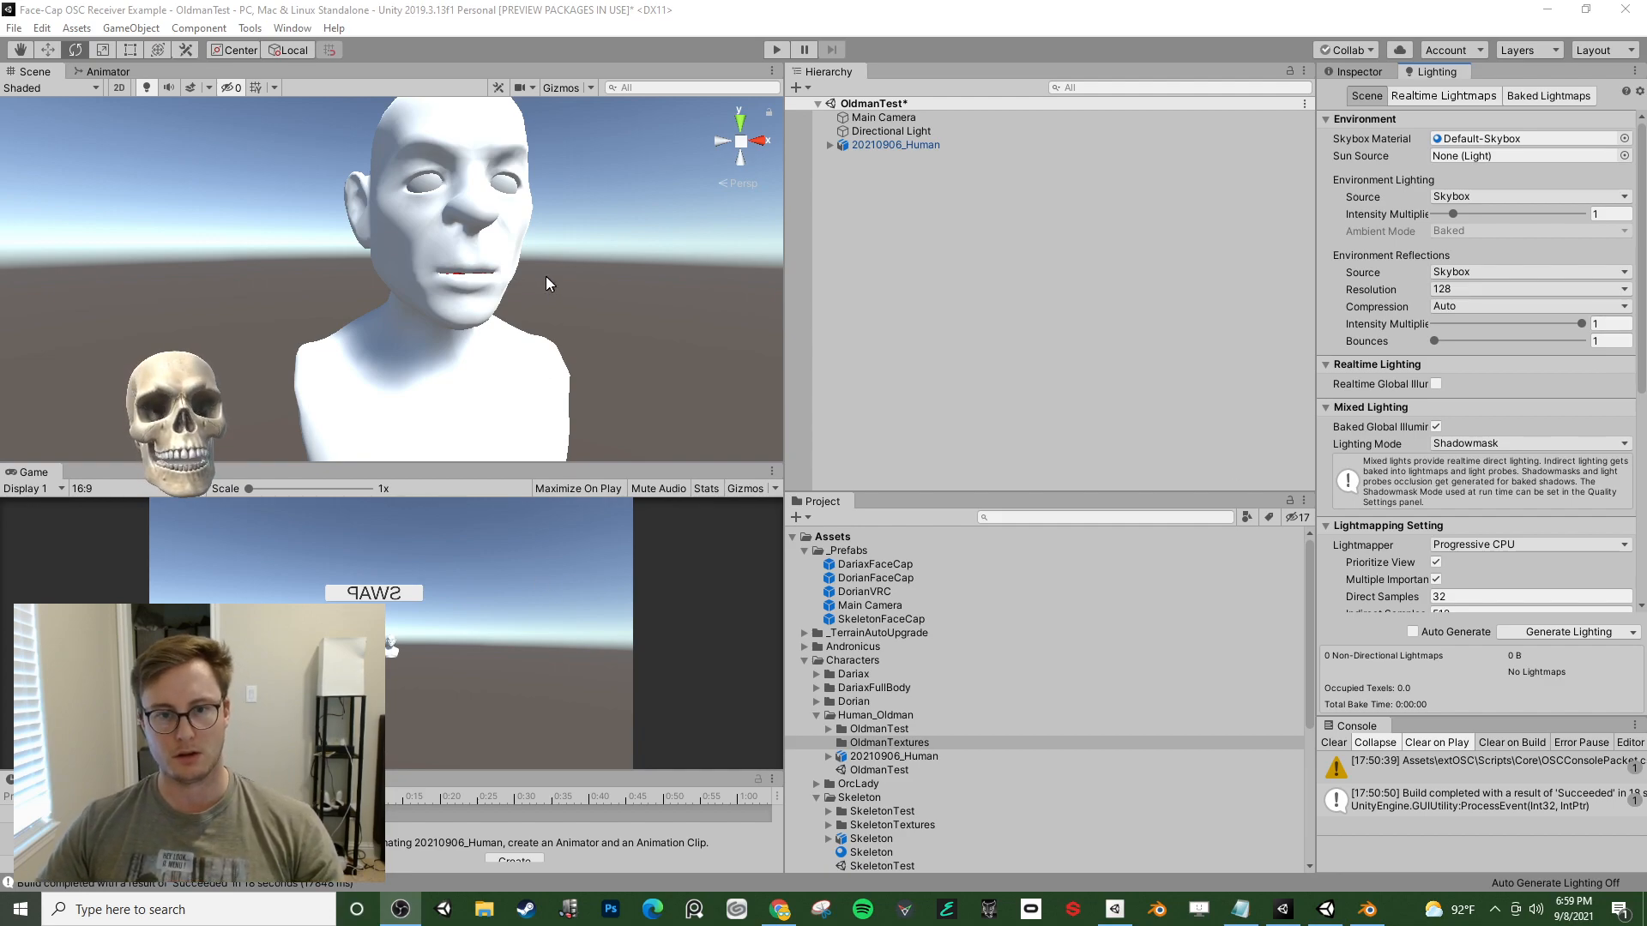
{"action": "scroll", "coordinate": [463, 298], "scroll_direction": "down", "scroll_amount": 3}
{"action": "left_click", "coordinate": [489, 298]}
{"action": "left_click_drag", "start_coordinate": [526, 291], "coordinate": [589, 307], "text": "alt"}
{"action": "key", "text": "ctrl+s"}
- In the 20210906_Human asset's import settings, enable legacy blend shape normals, disable Convert Units, and apply the changes
{"action": "left_click", "coordinate": [455, 341]}
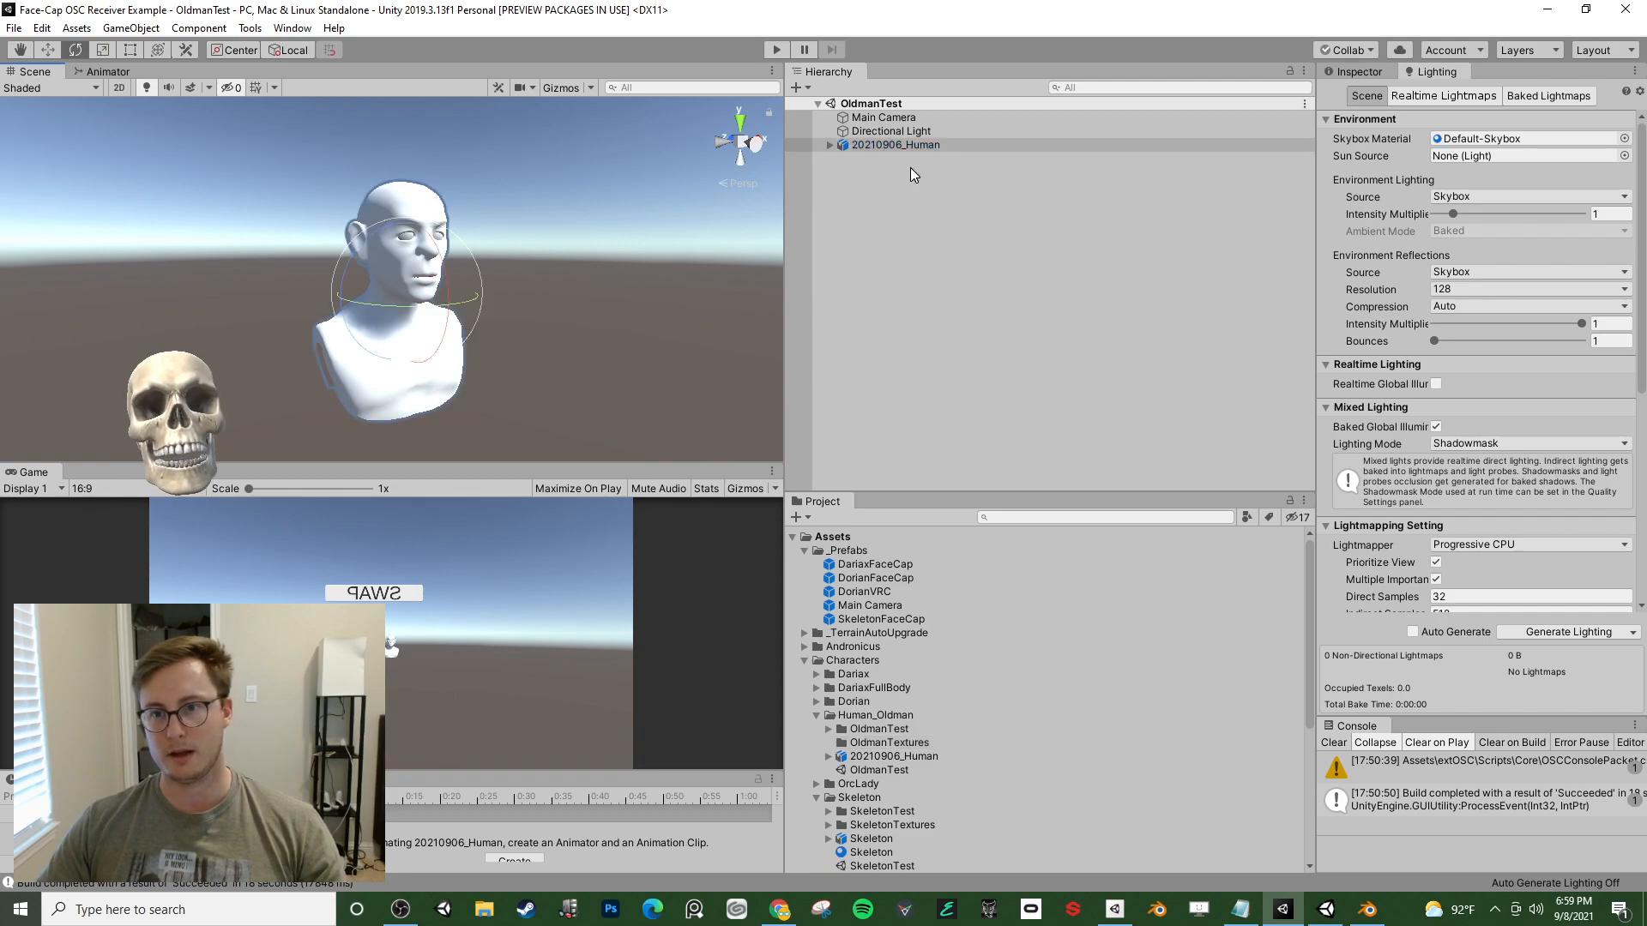
{"action": "left_click", "coordinate": [1336, 75]}
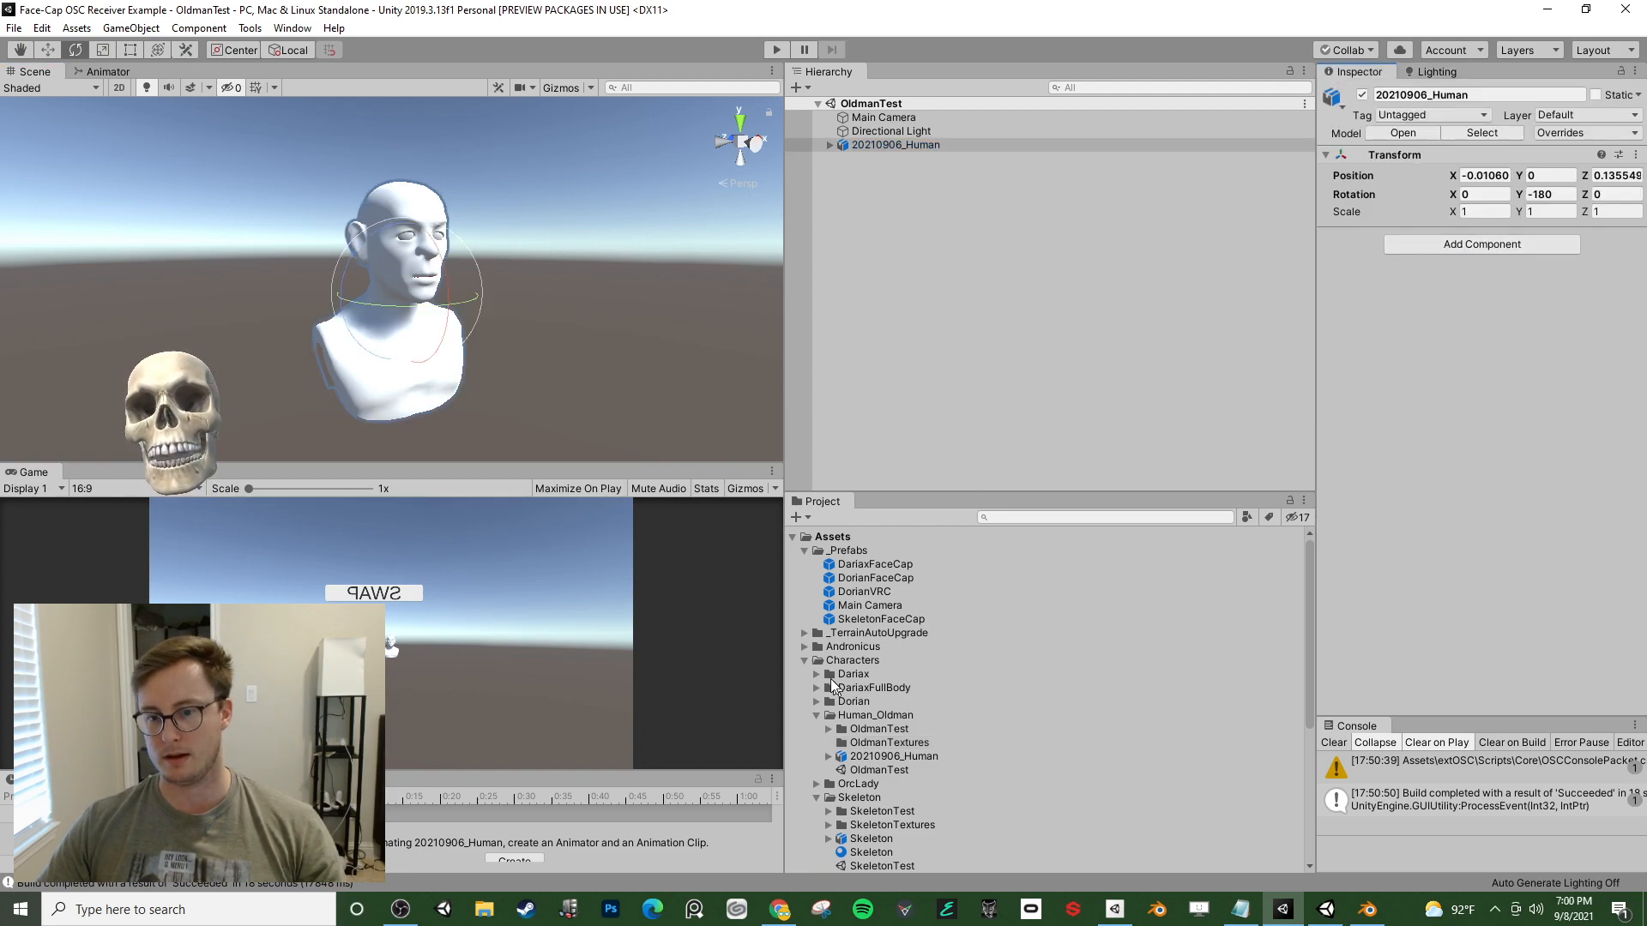
{"action": "left_click", "coordinate": [896, 756]}
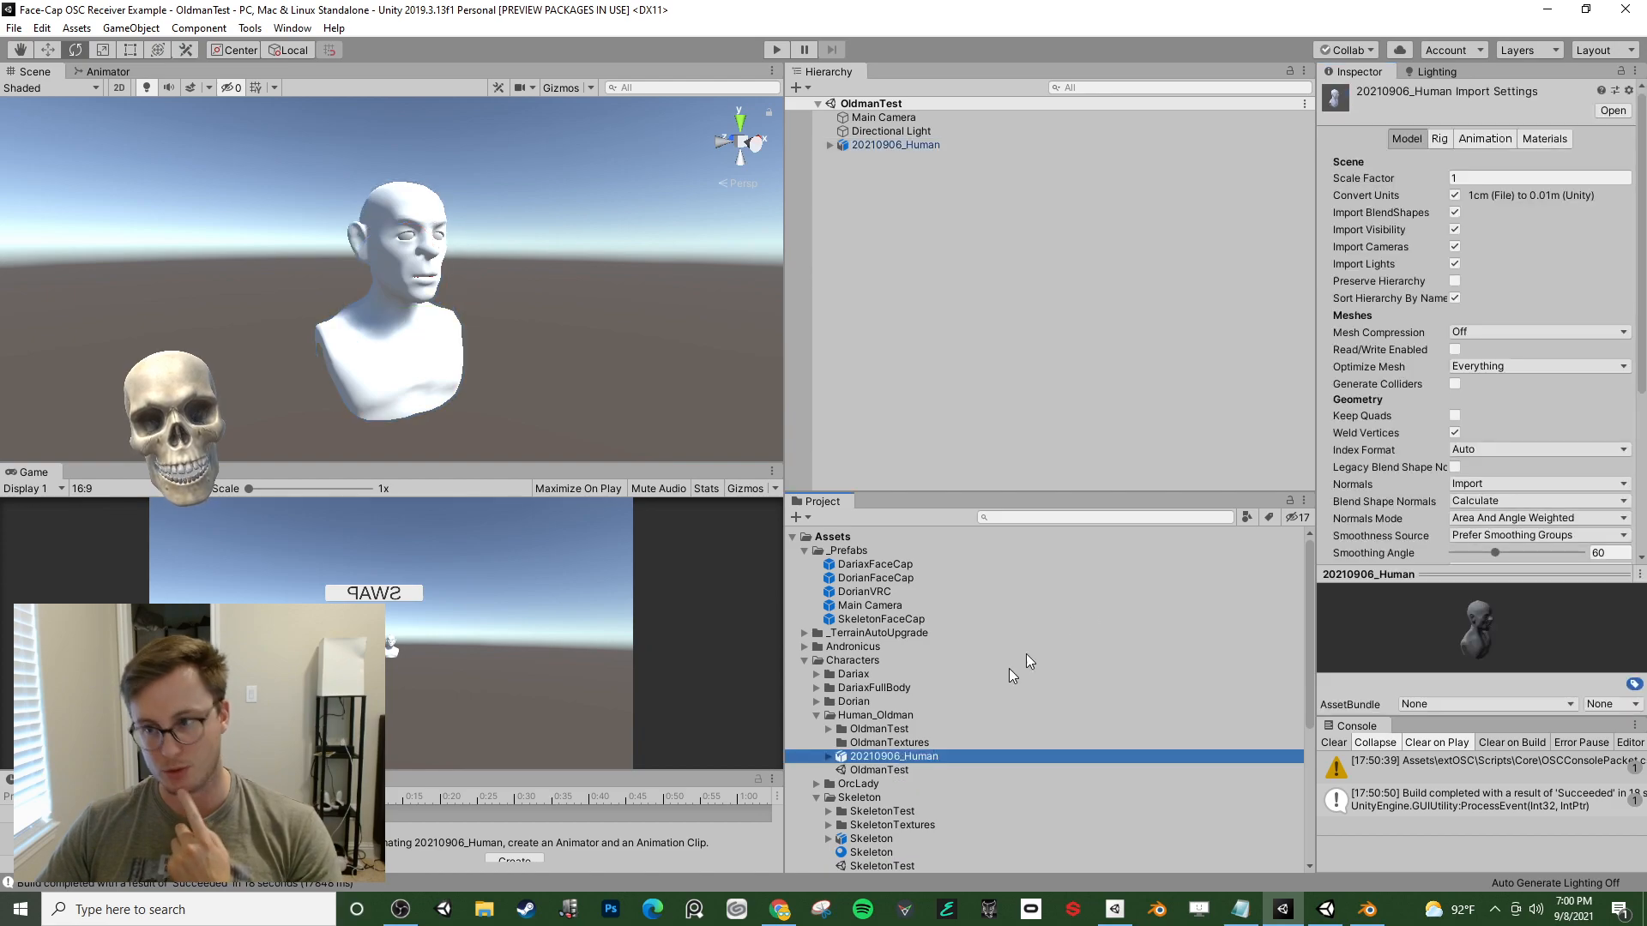
{"action": "left_click", "coordinate": [1455, 468]}
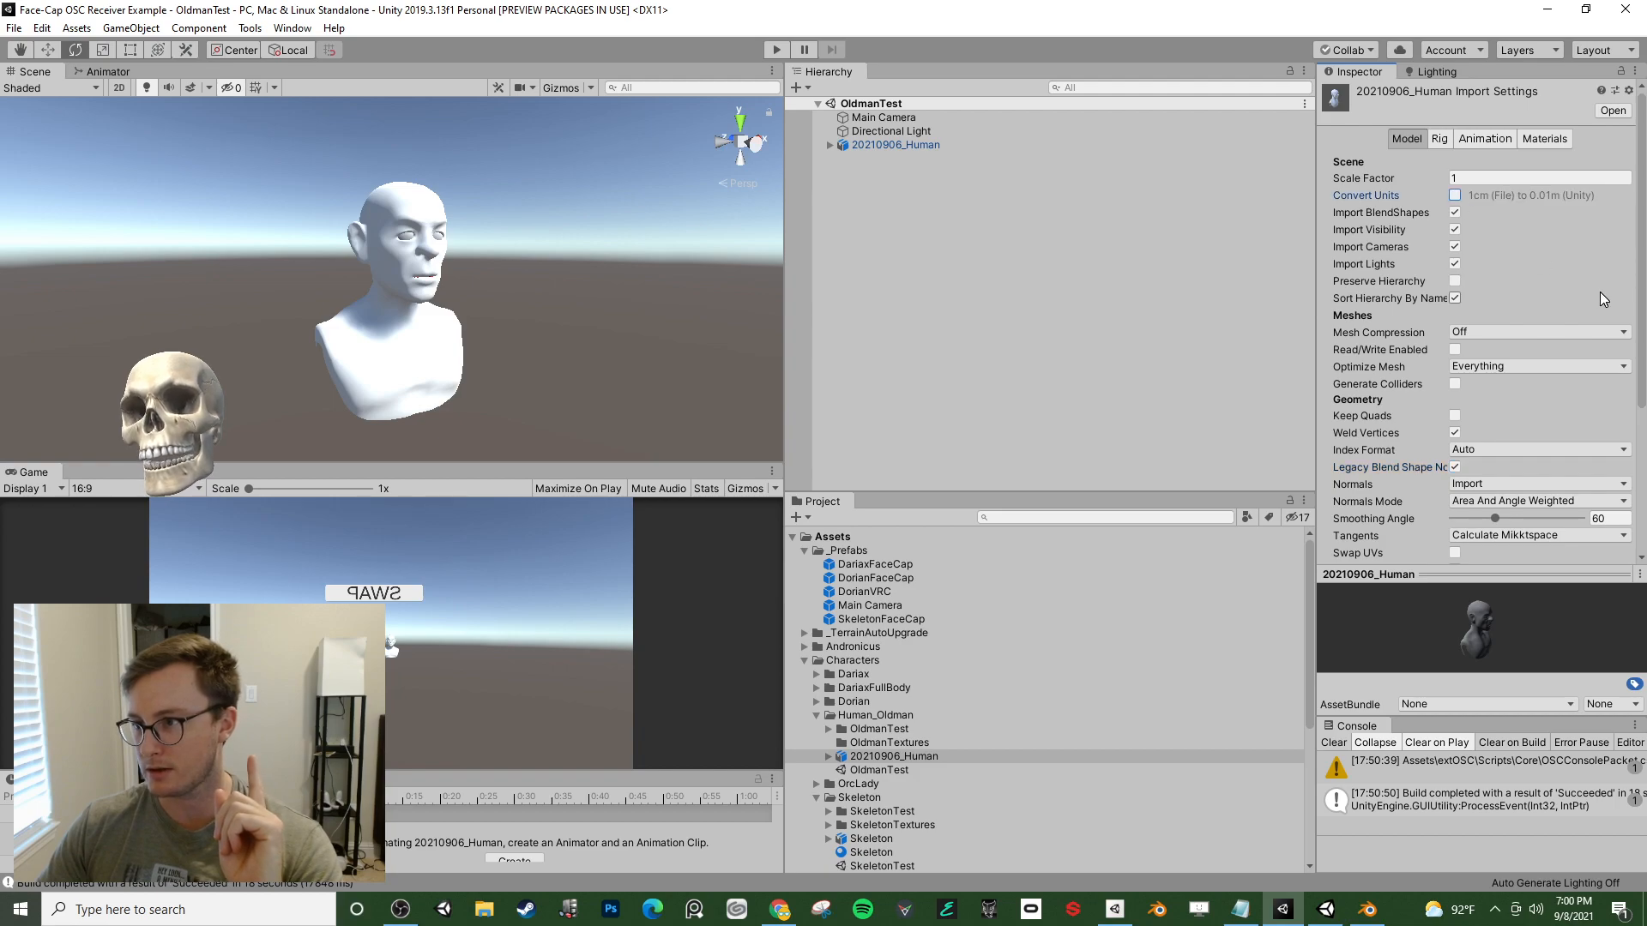
{"action": "scroll", "coordinate": [1601, 325], "scroll_direction": "down", "scroll_amount": 3}
{"action": "left_click", "coordinate": [1612, 439]}
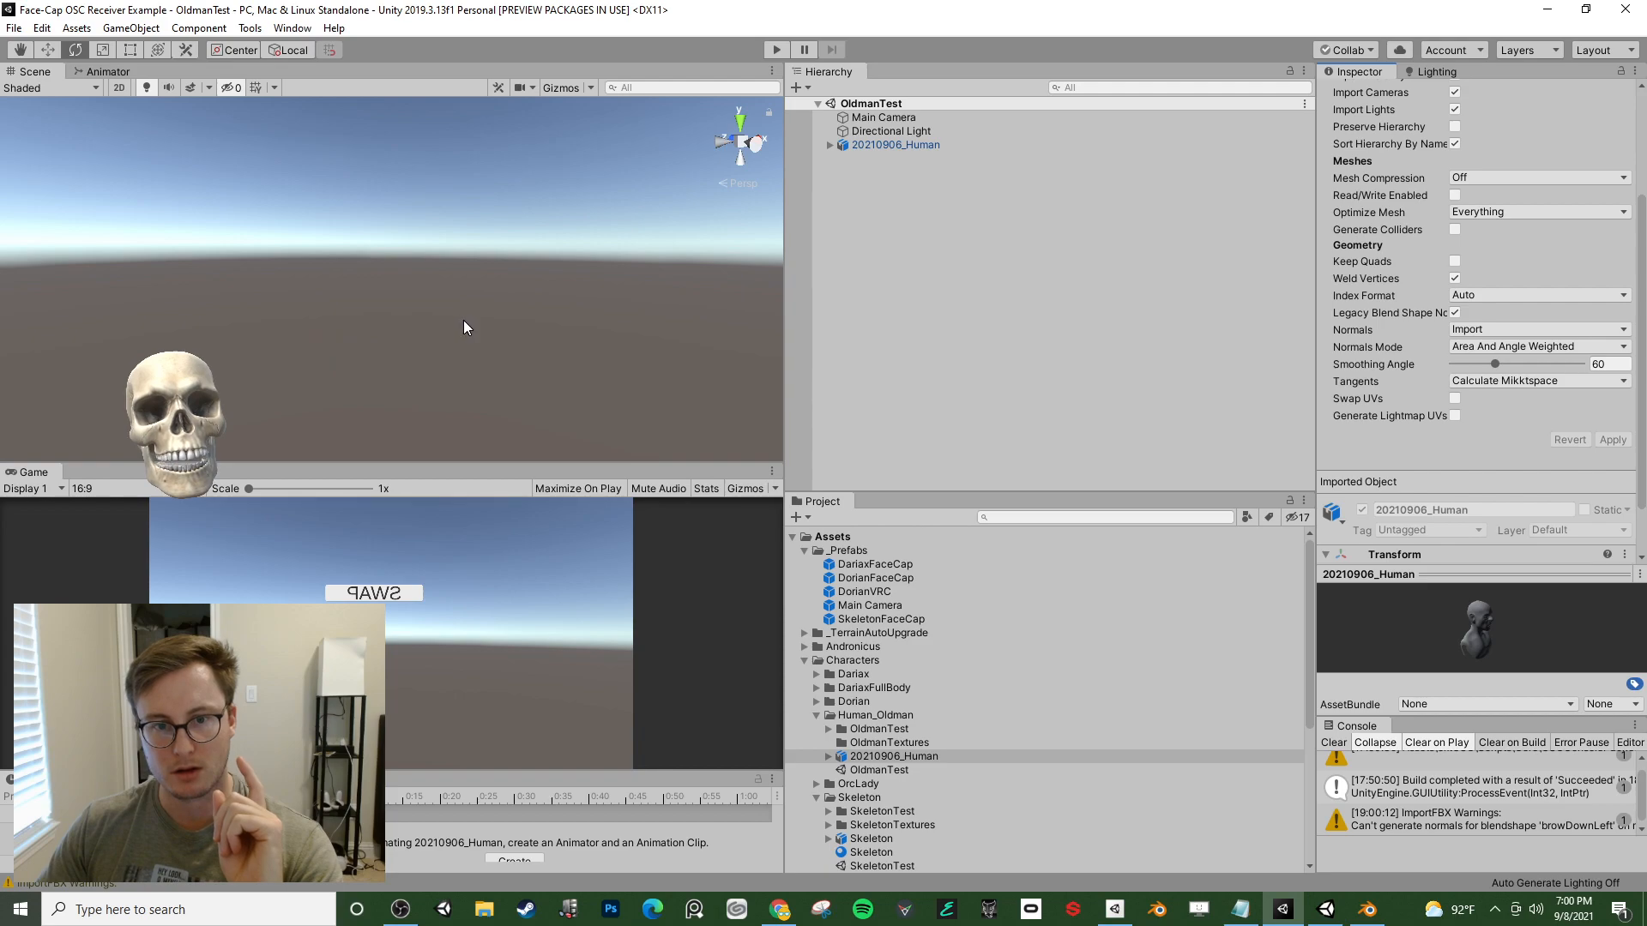
- Delete the 20210906_Human model from the OldmanTest scene
{"action": "left_click", "coordinate": [871, 146]}
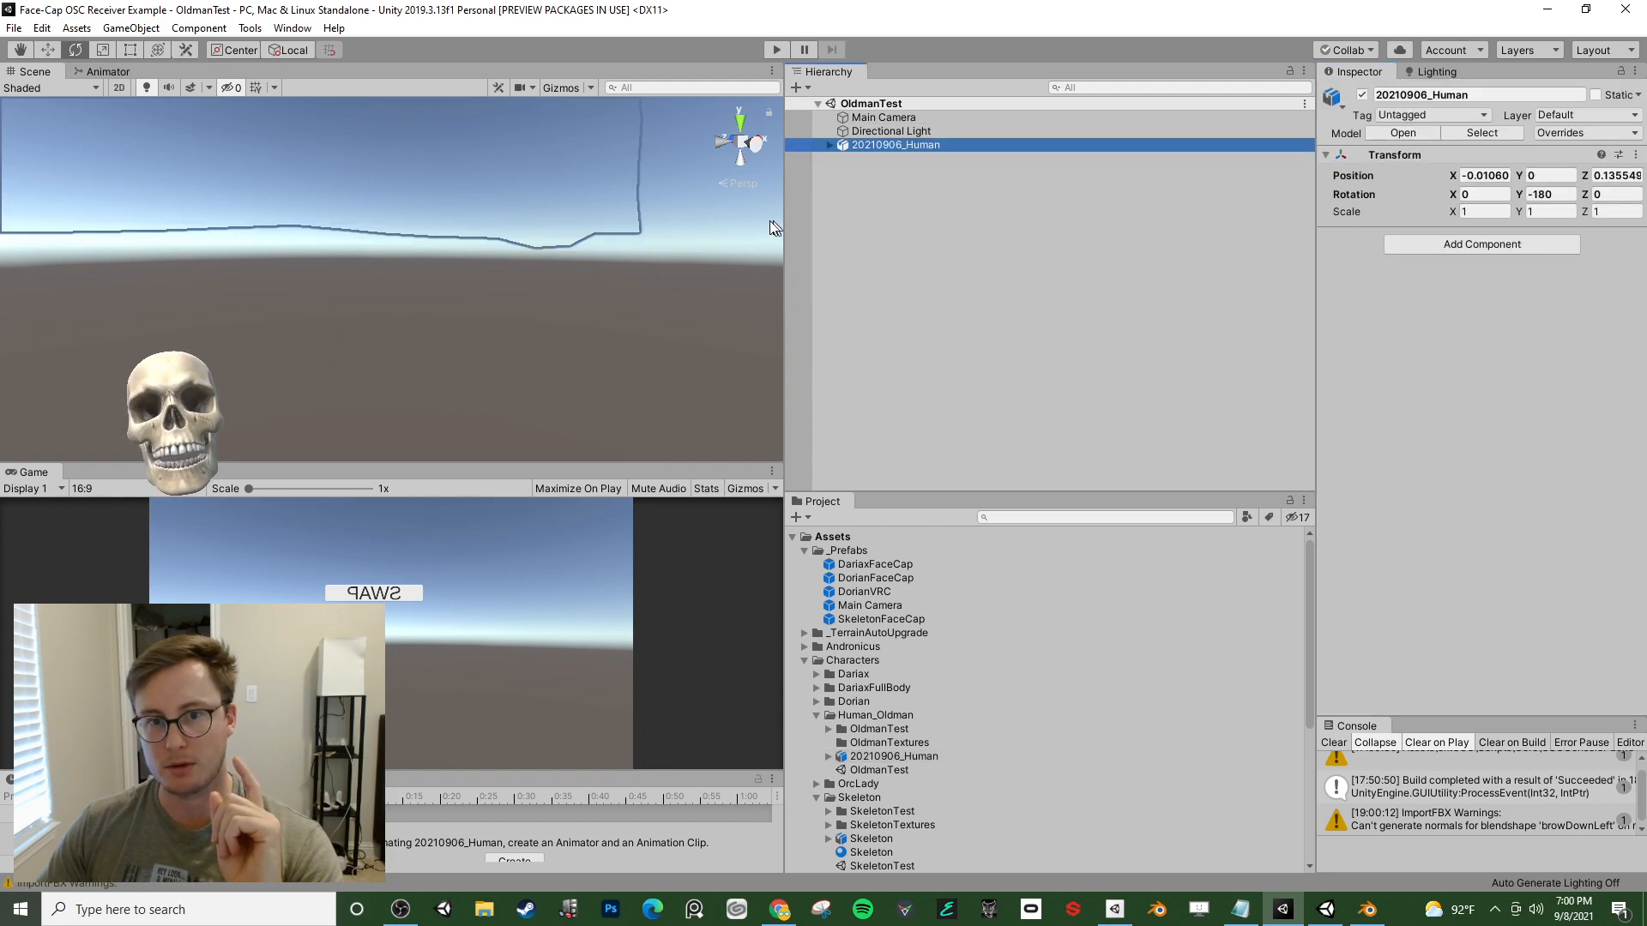
{"action": "key", "text": "ctrl+z"}
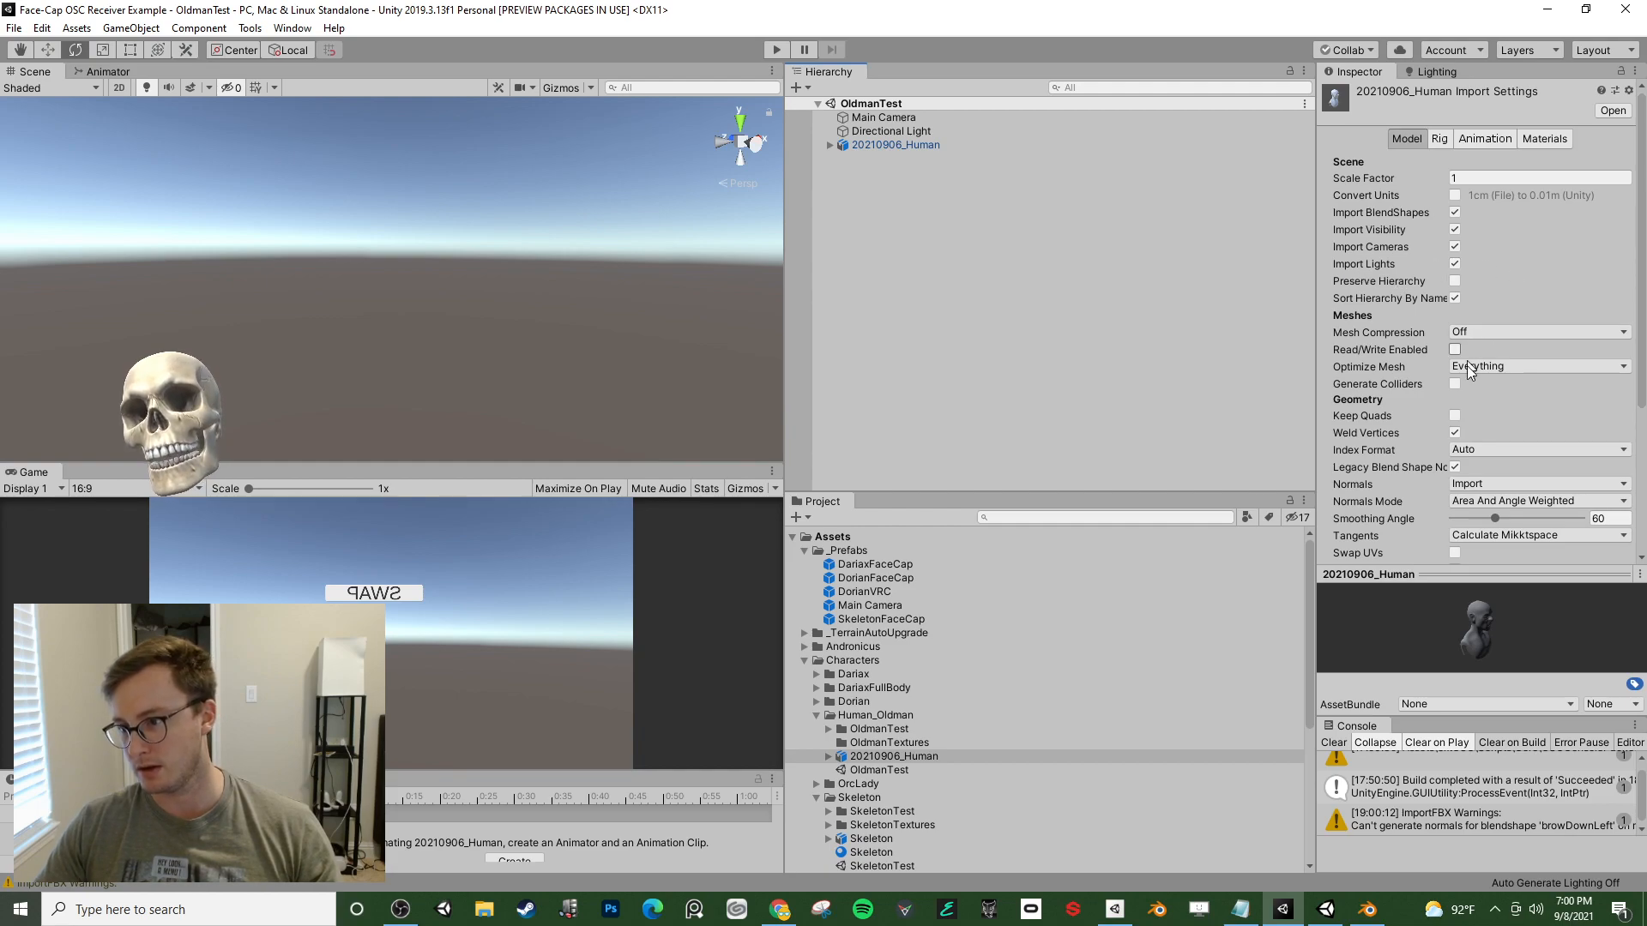
{"action": "scroll", "coordinate": [1510, 429], "scroll_direction": "down", "scroll_amount": 3}
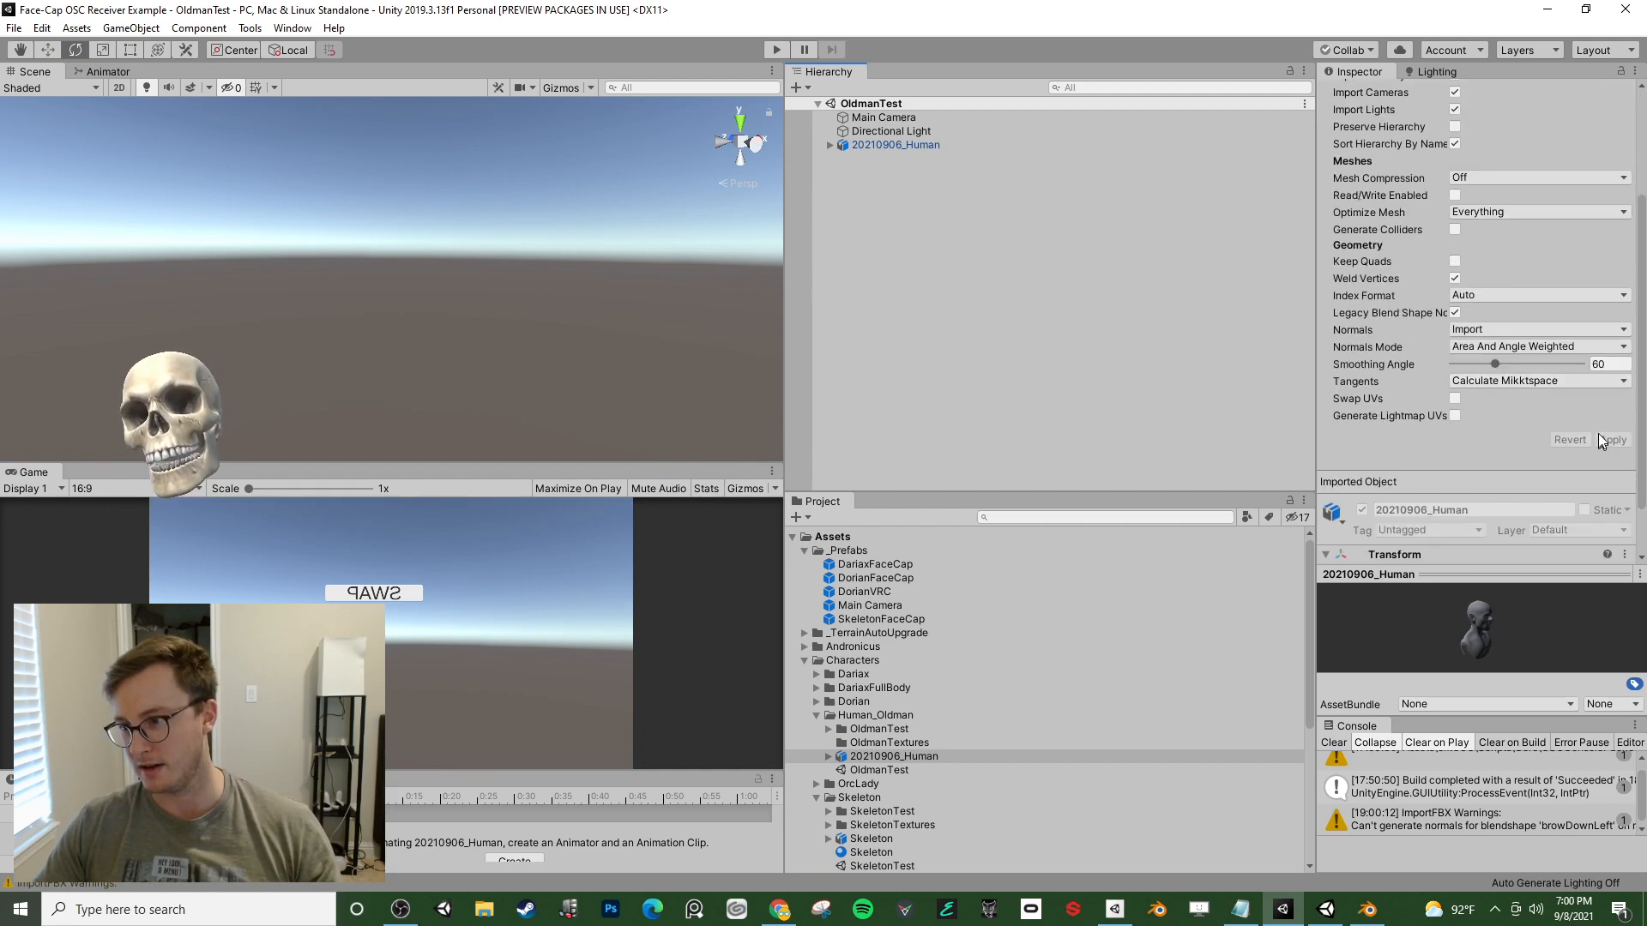
{"action": "left_click", "coordinate": [900, 146]}
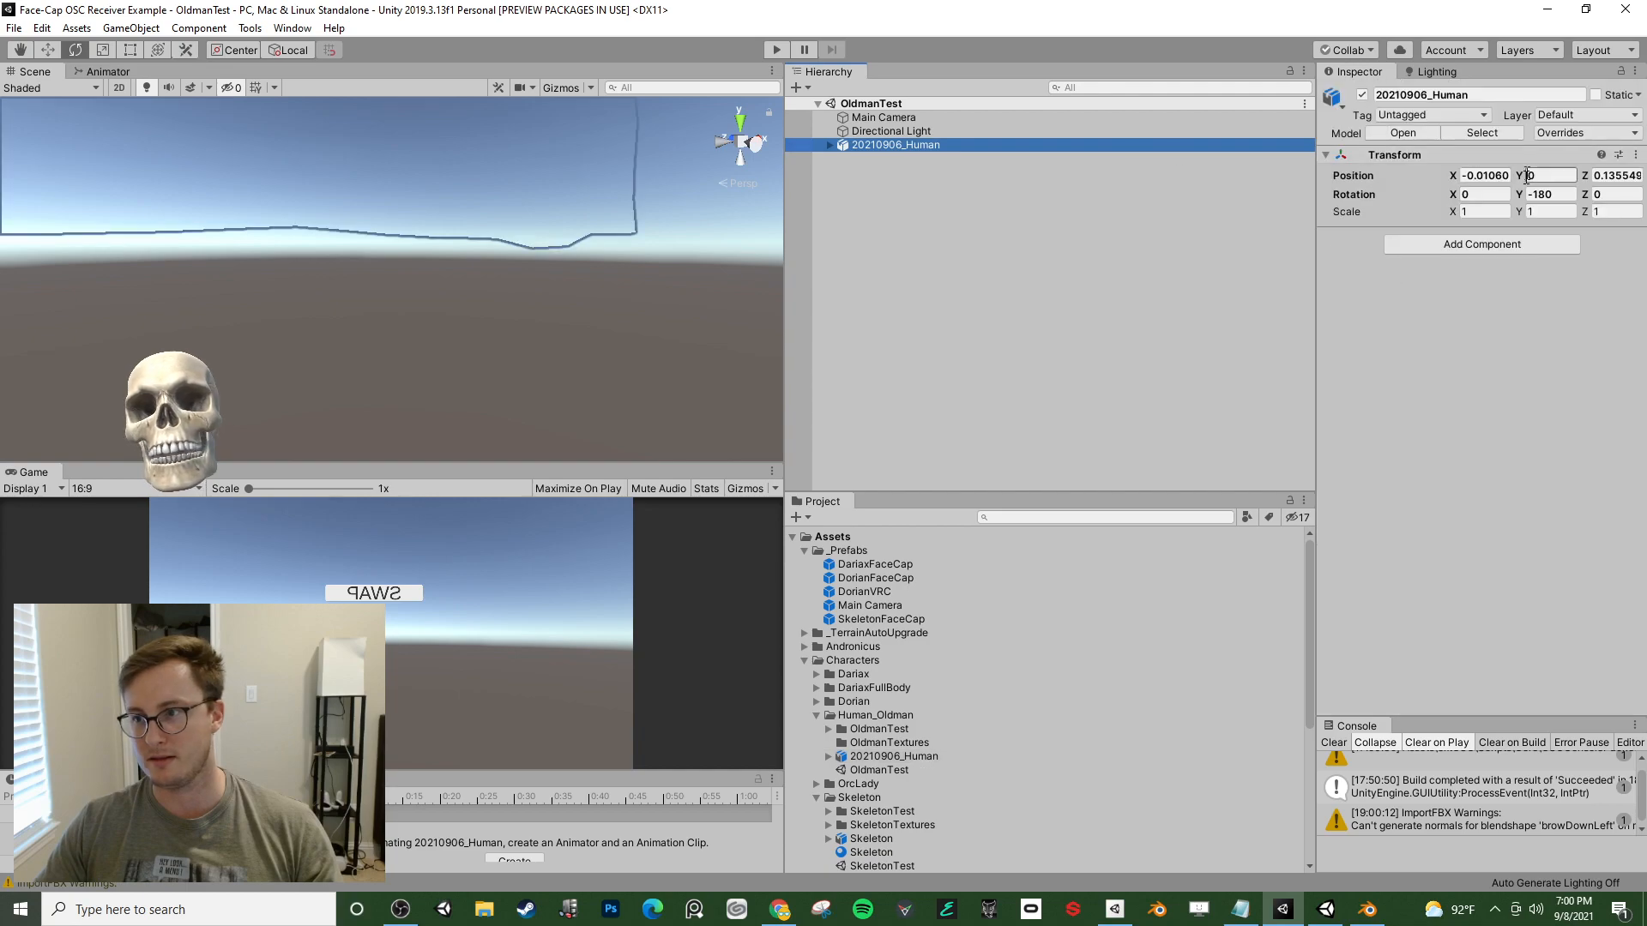
{"action": "key", "text": "Delete"}
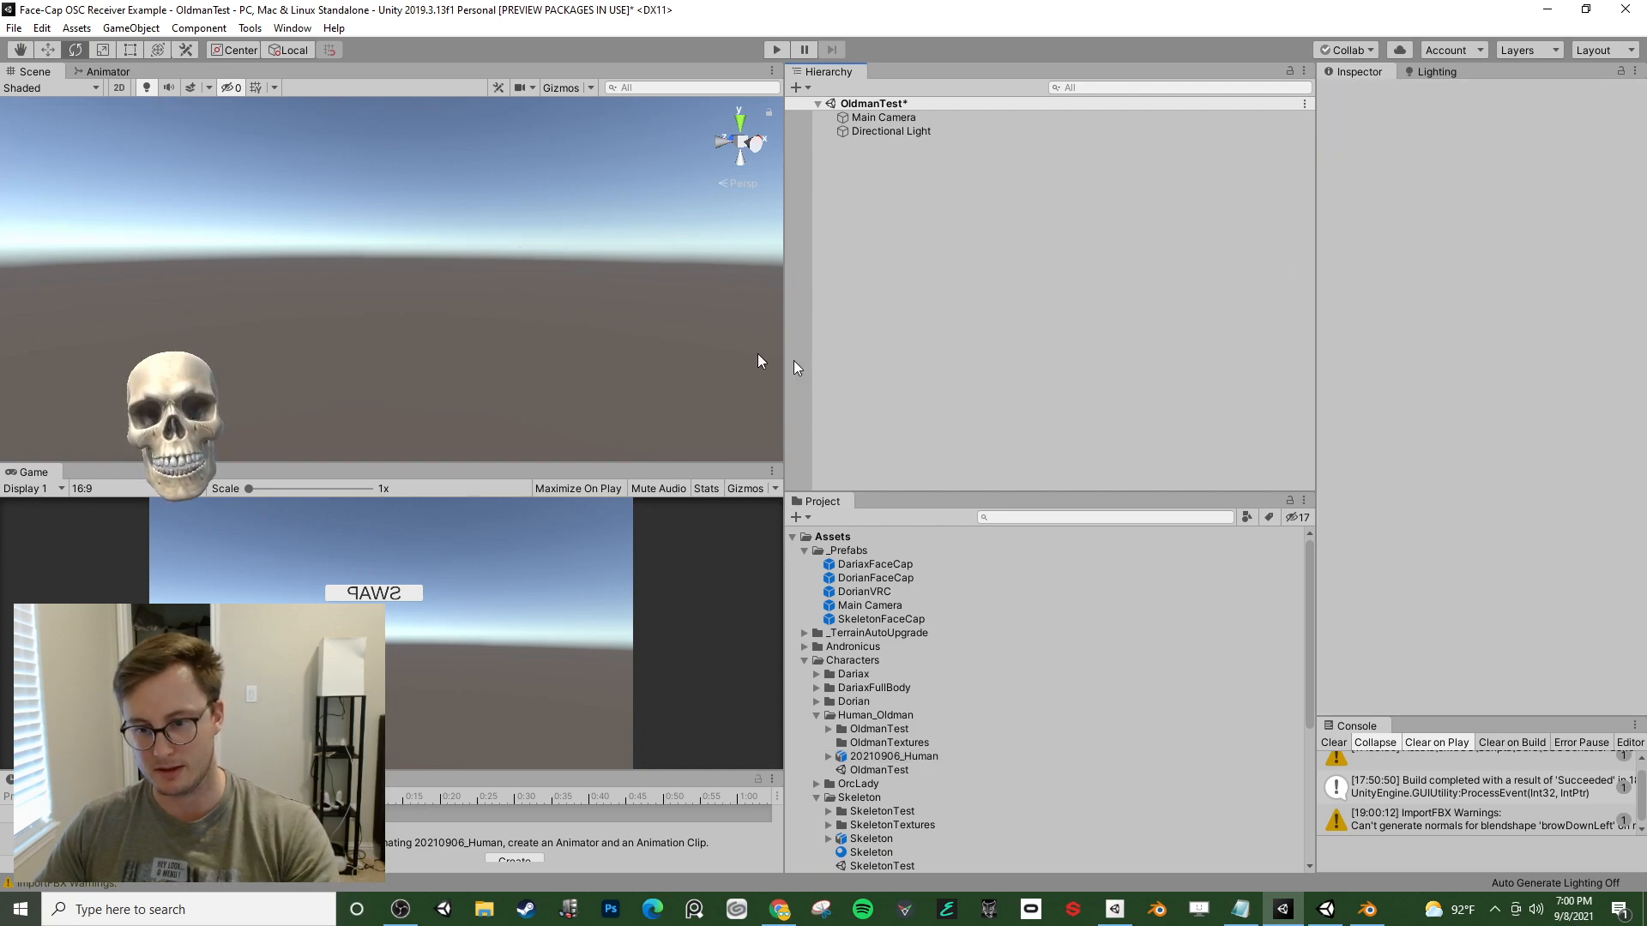
- Enable Convert Units in the 20210906_Human asset's import settings and apply the change
{"action": "left_click", "coordinate": [894, 755]}
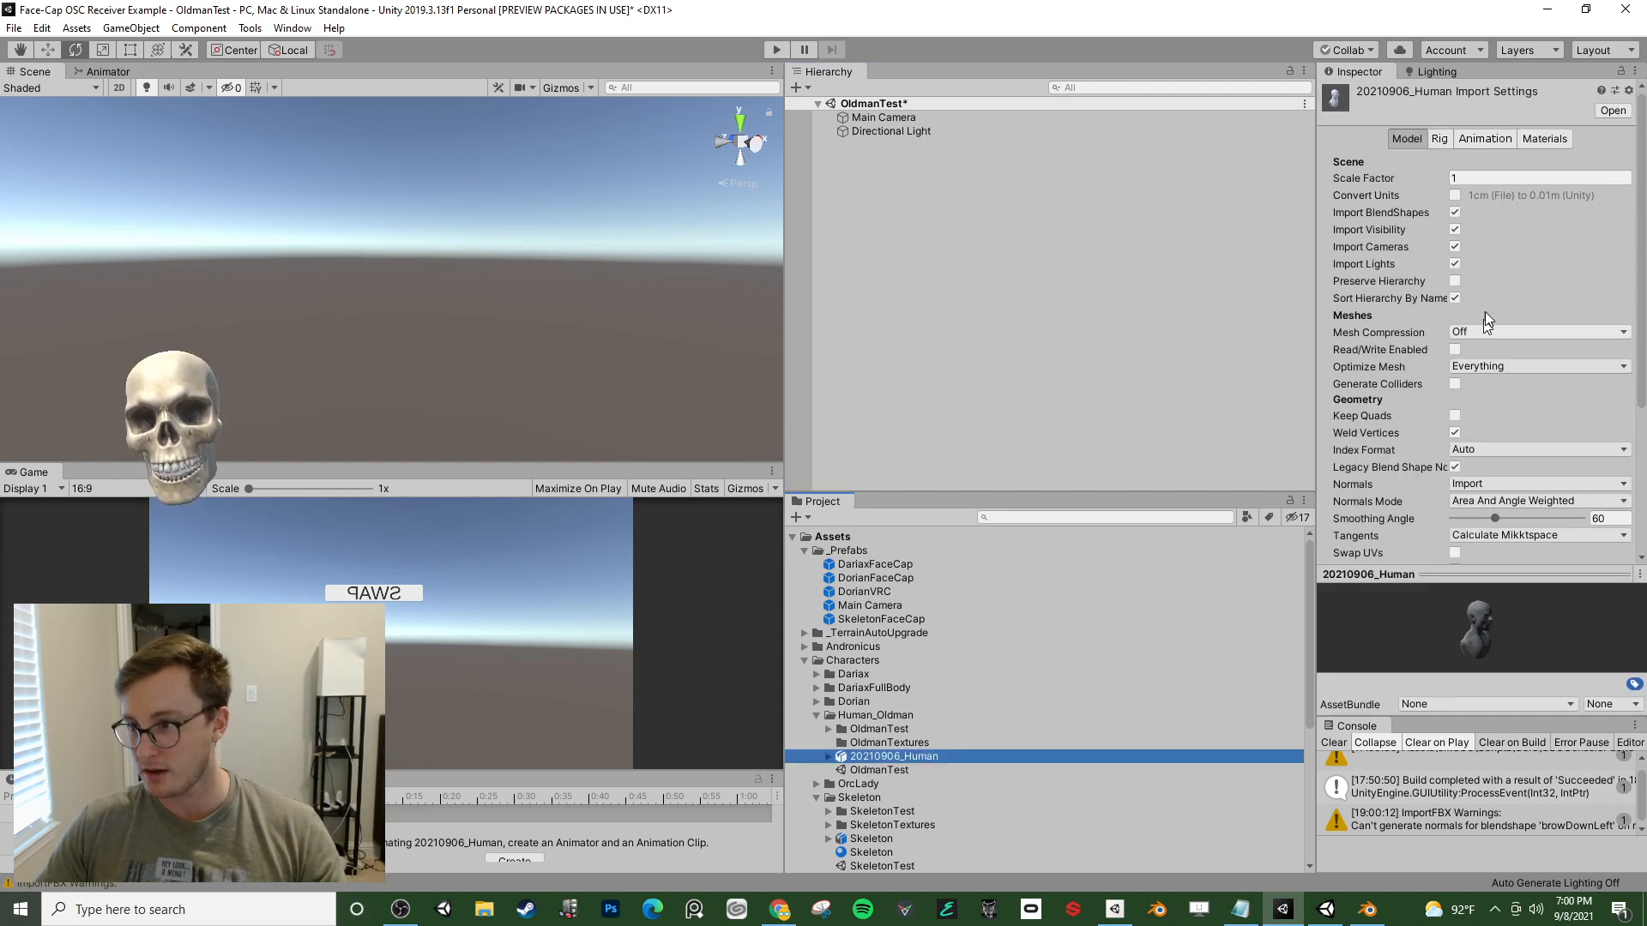
{"action": "left_click", "coordinate": [1458, 195]}
{"action": "scroll", "coordinate": [1545, 391], "scroll_direction": "down", "scroll_amount": 4}
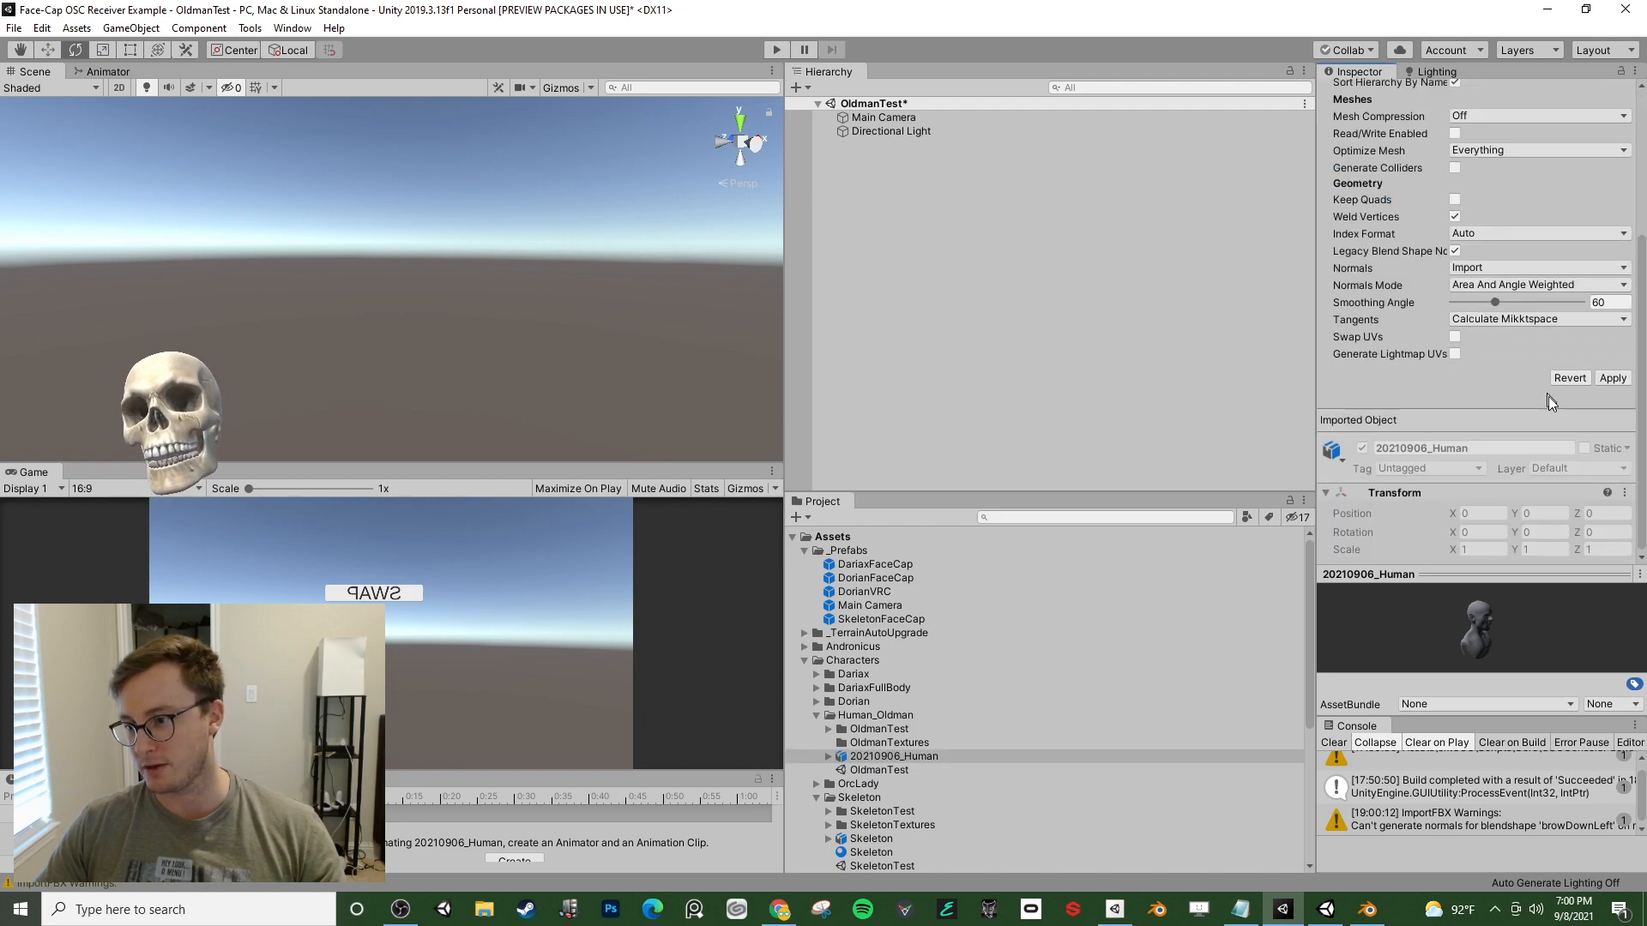
{"action": "left_click", "coordinate": [1613, 378]}
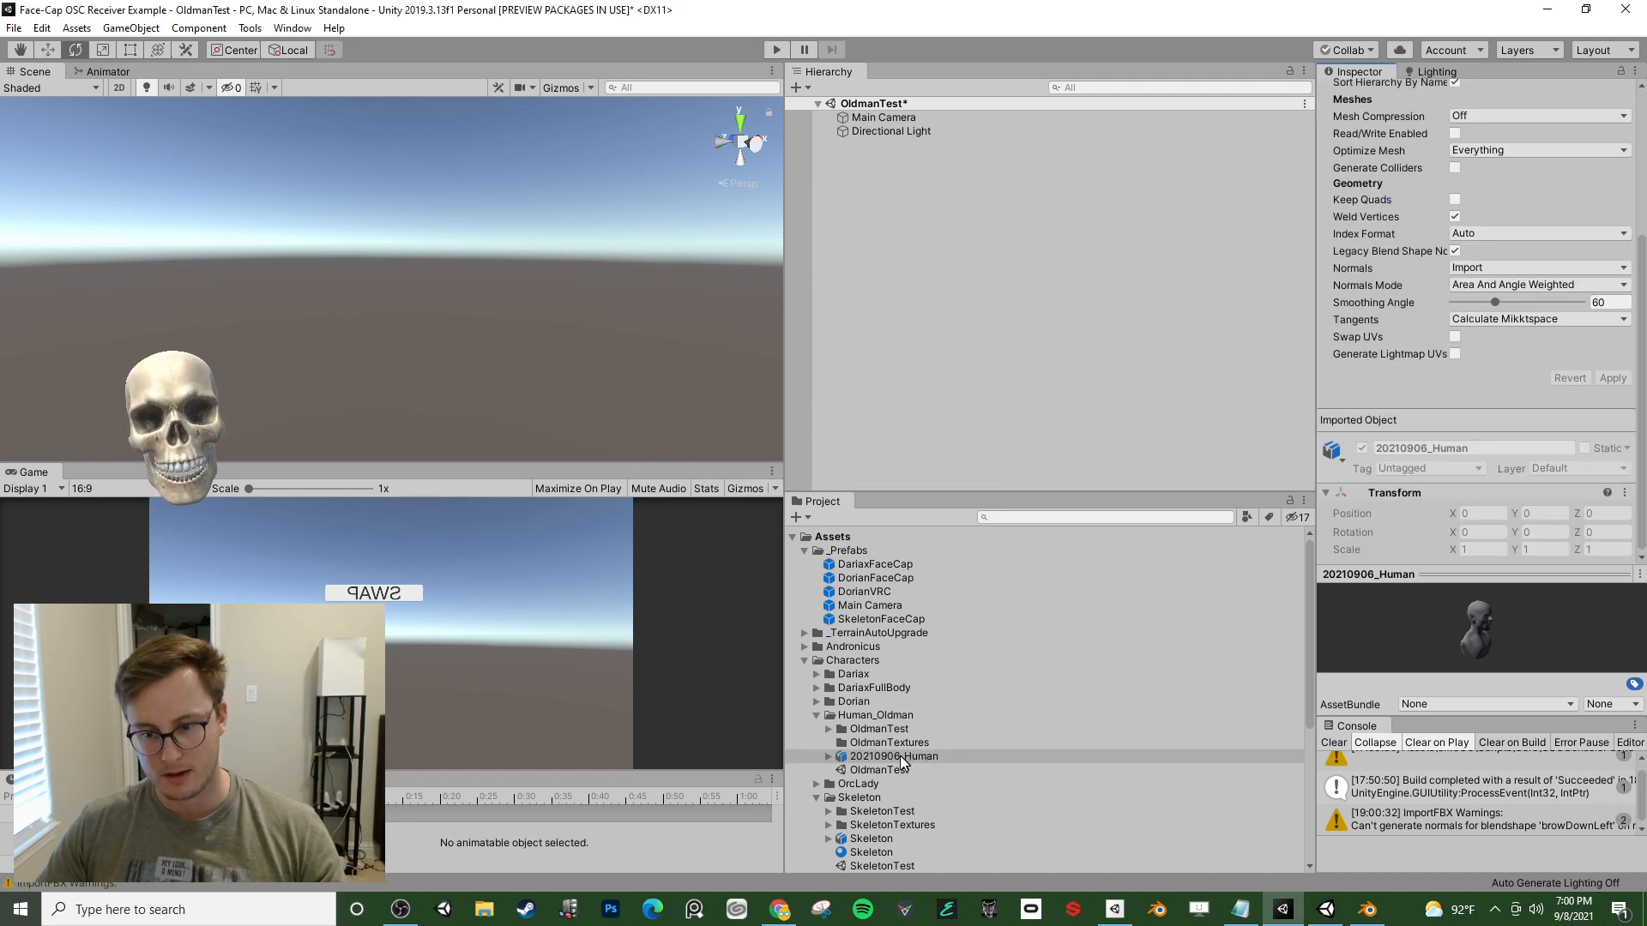
- Add the reimported 20210906_Human model to the scene, set its Y rotation to -180, and save the scene
{"action": "left_click_drag", "start_coordinate": [1199, 479], "coordinate": [804, 307]}
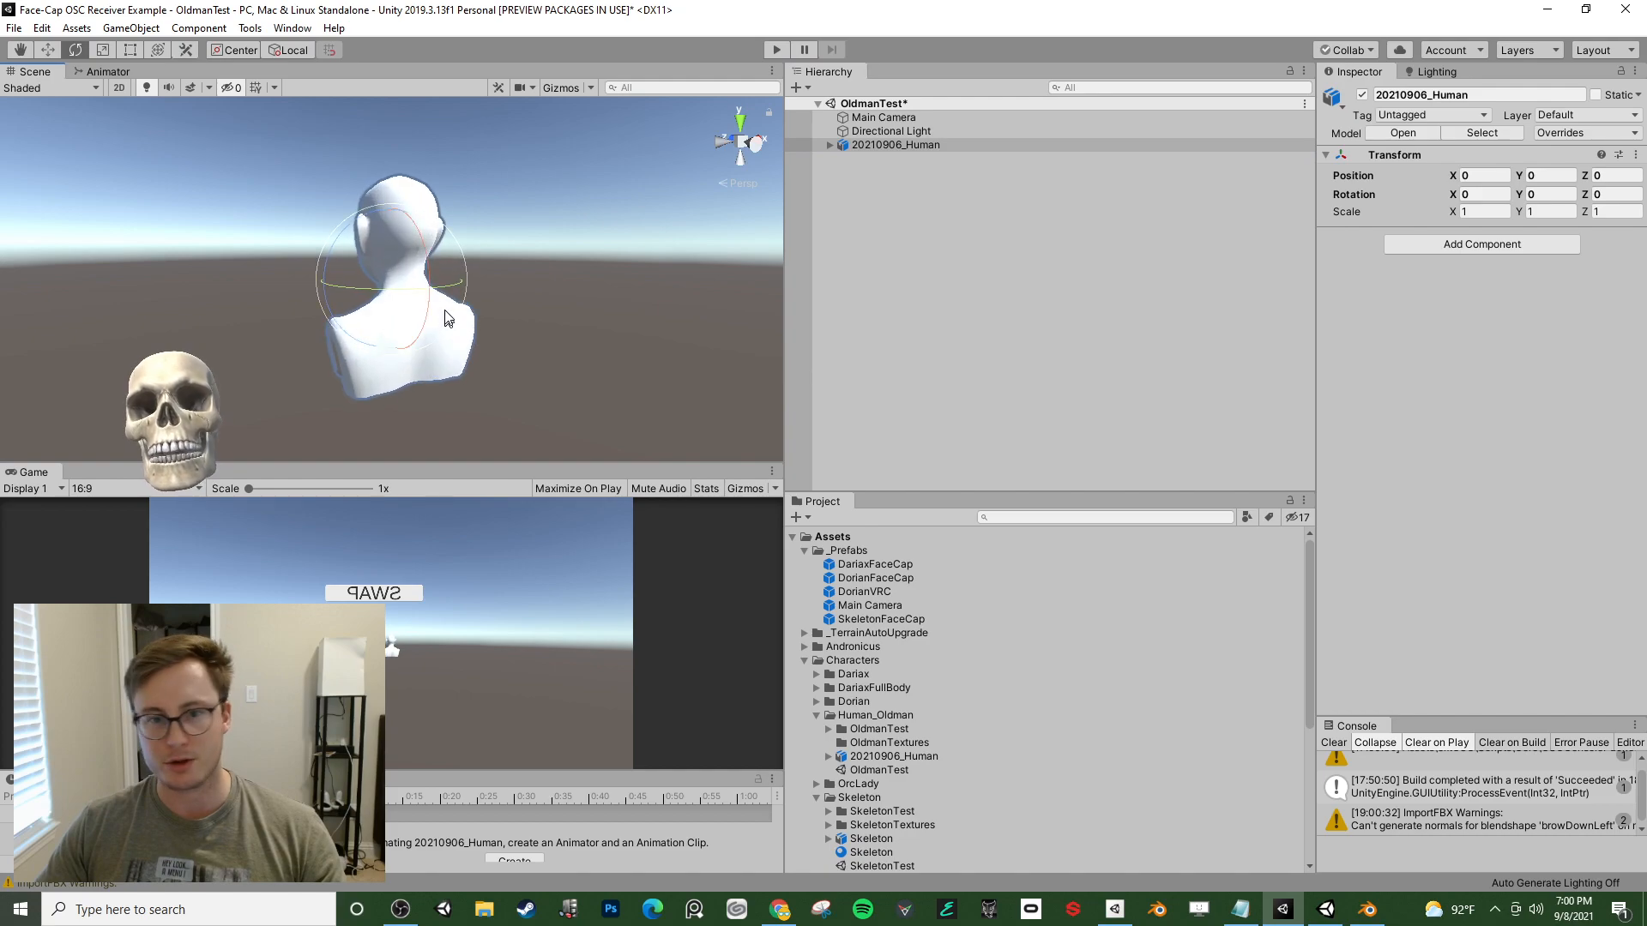
{"action": "left_click_drag", "start_coordinate": [399, 298], "coordinate": [916, 316]}
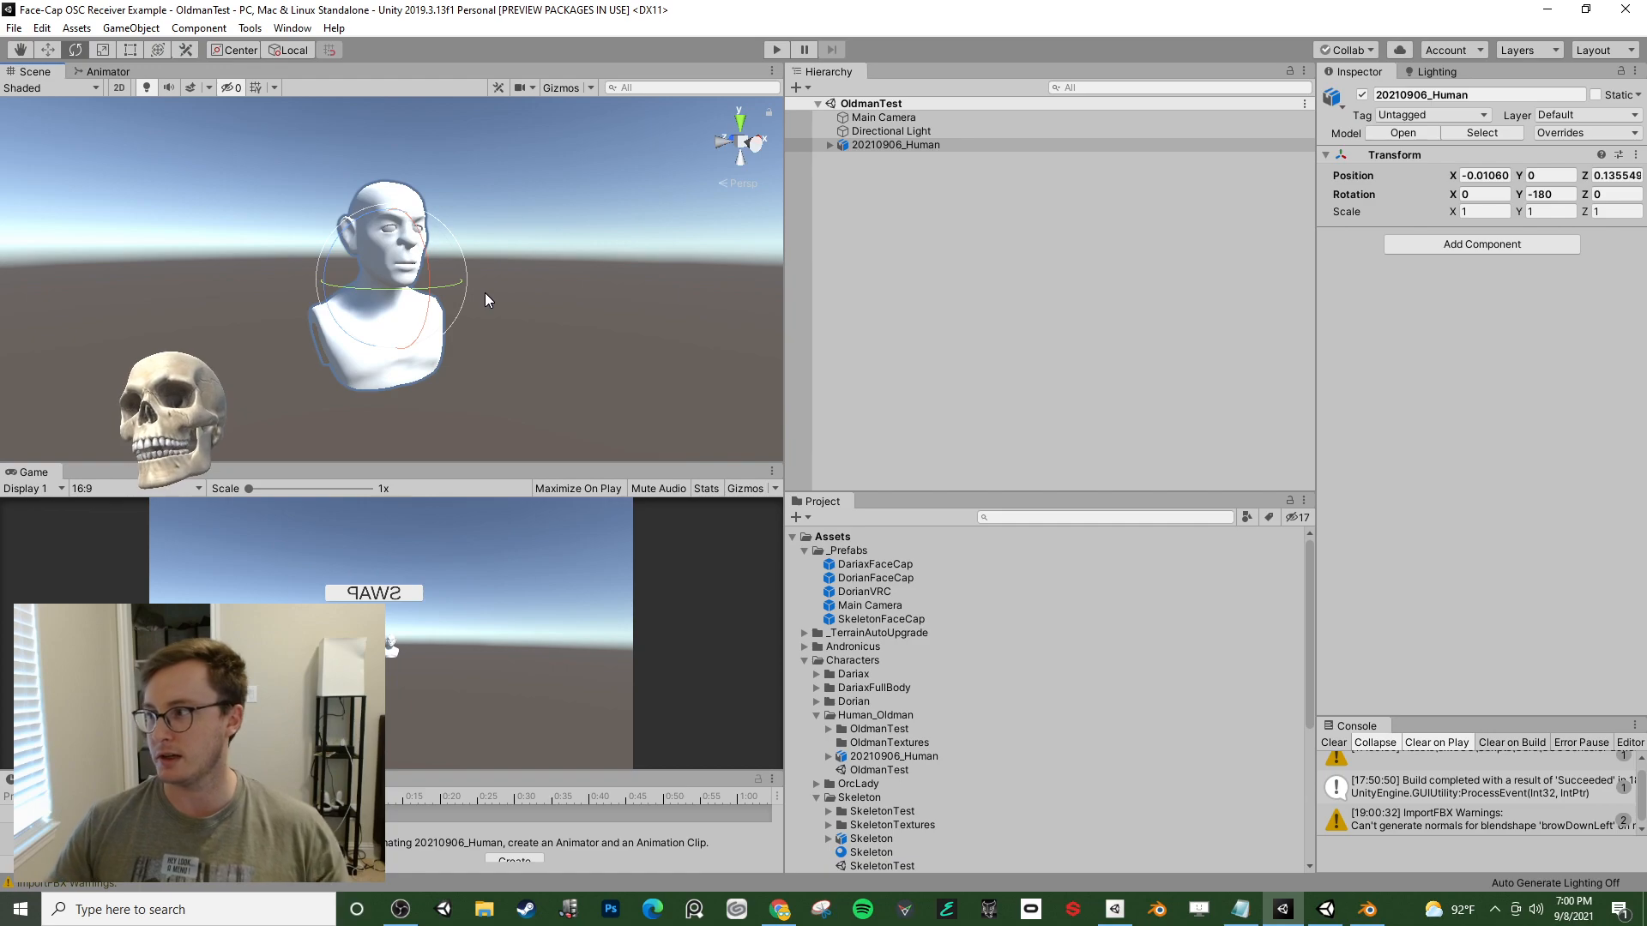
{"action": "scroll", "coordinate": [458, 297], "scroll_direction": "up", "scroll_amount": 4}
{"action": "left_click_drag", "start_coordinate": [500, 294], "coordinate": [435, 328], "text": "alt"}
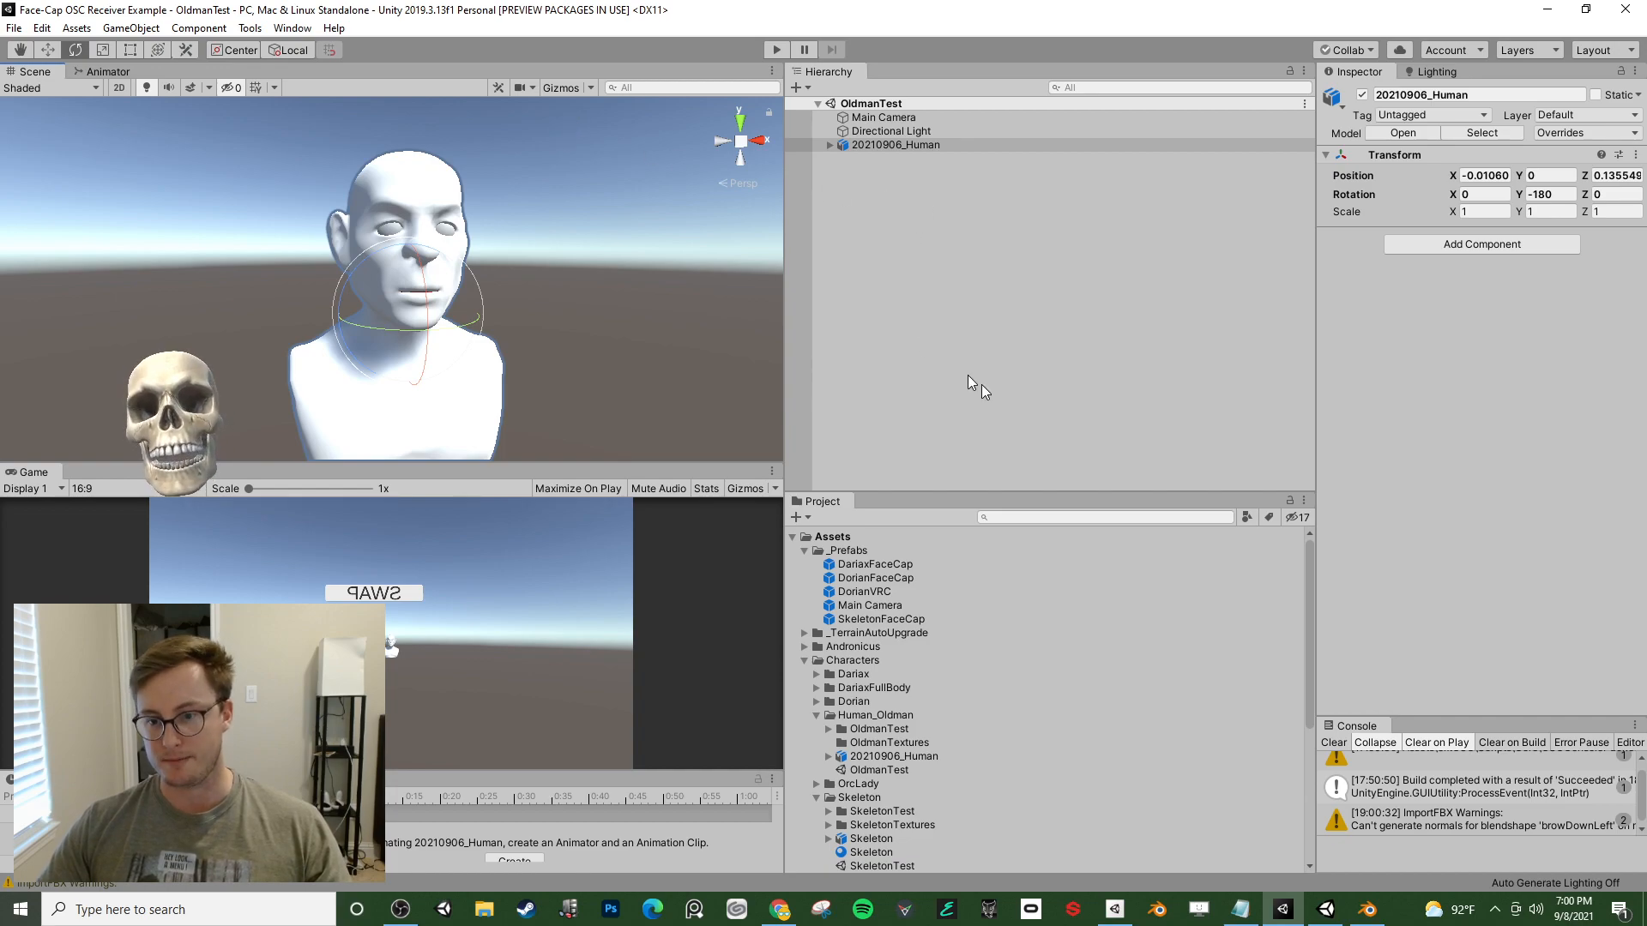
- Add a Face Cap Live Mode Receiver component to the model and assign the Oldman mesh as its Blendshape Mesh
{"action": "left_click", "coordinate": [1429, 243]}
{"action": "type", "text": "f"}
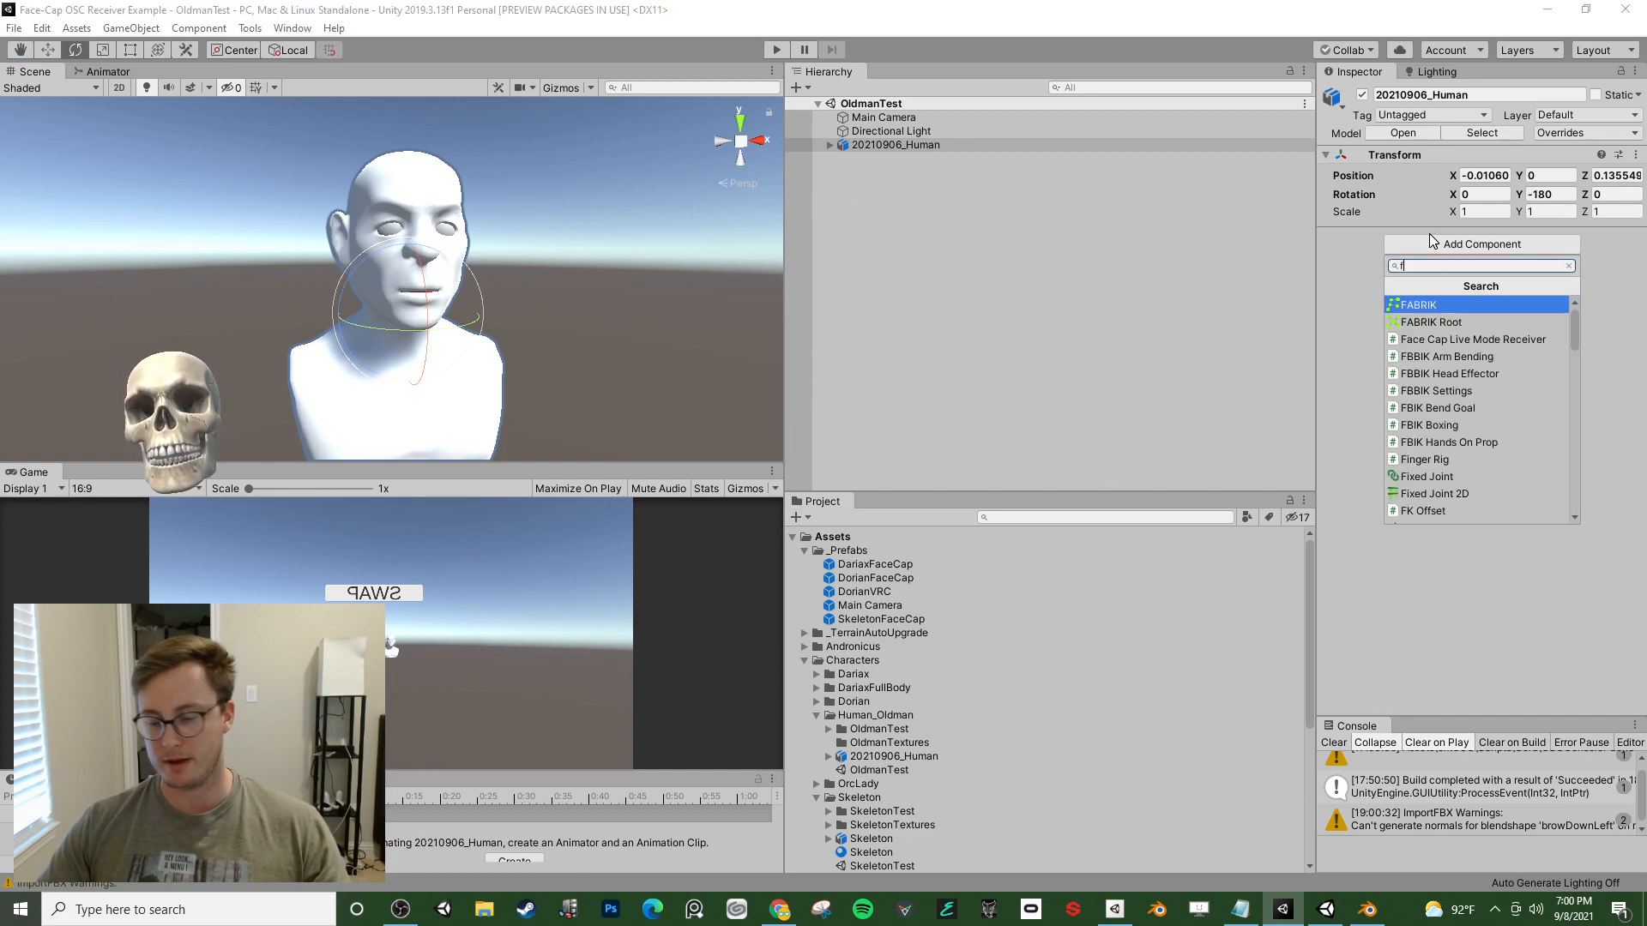
{"action": "type", "text": "ace"}
{"action": "left_click", "coordinate": [1448, 307]}
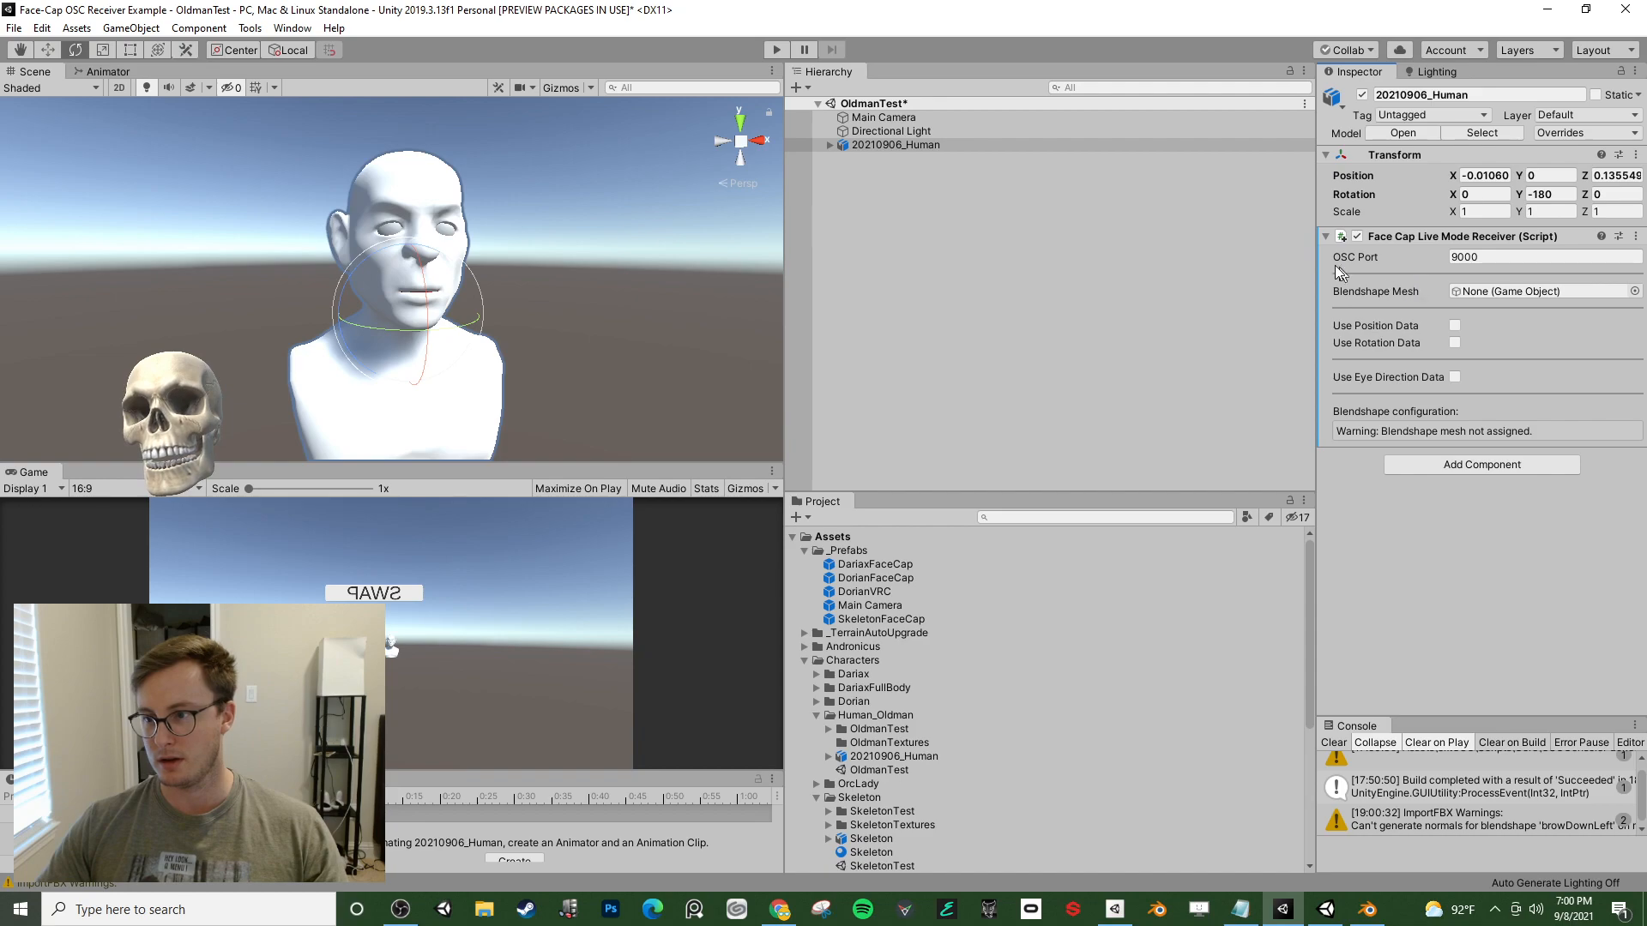
{"action": "left_click", "coordinate": [831, 146]}
{"action": "left_click_drag", "start_coordinate": [898, 168], "coordinate": [1497, 301]}
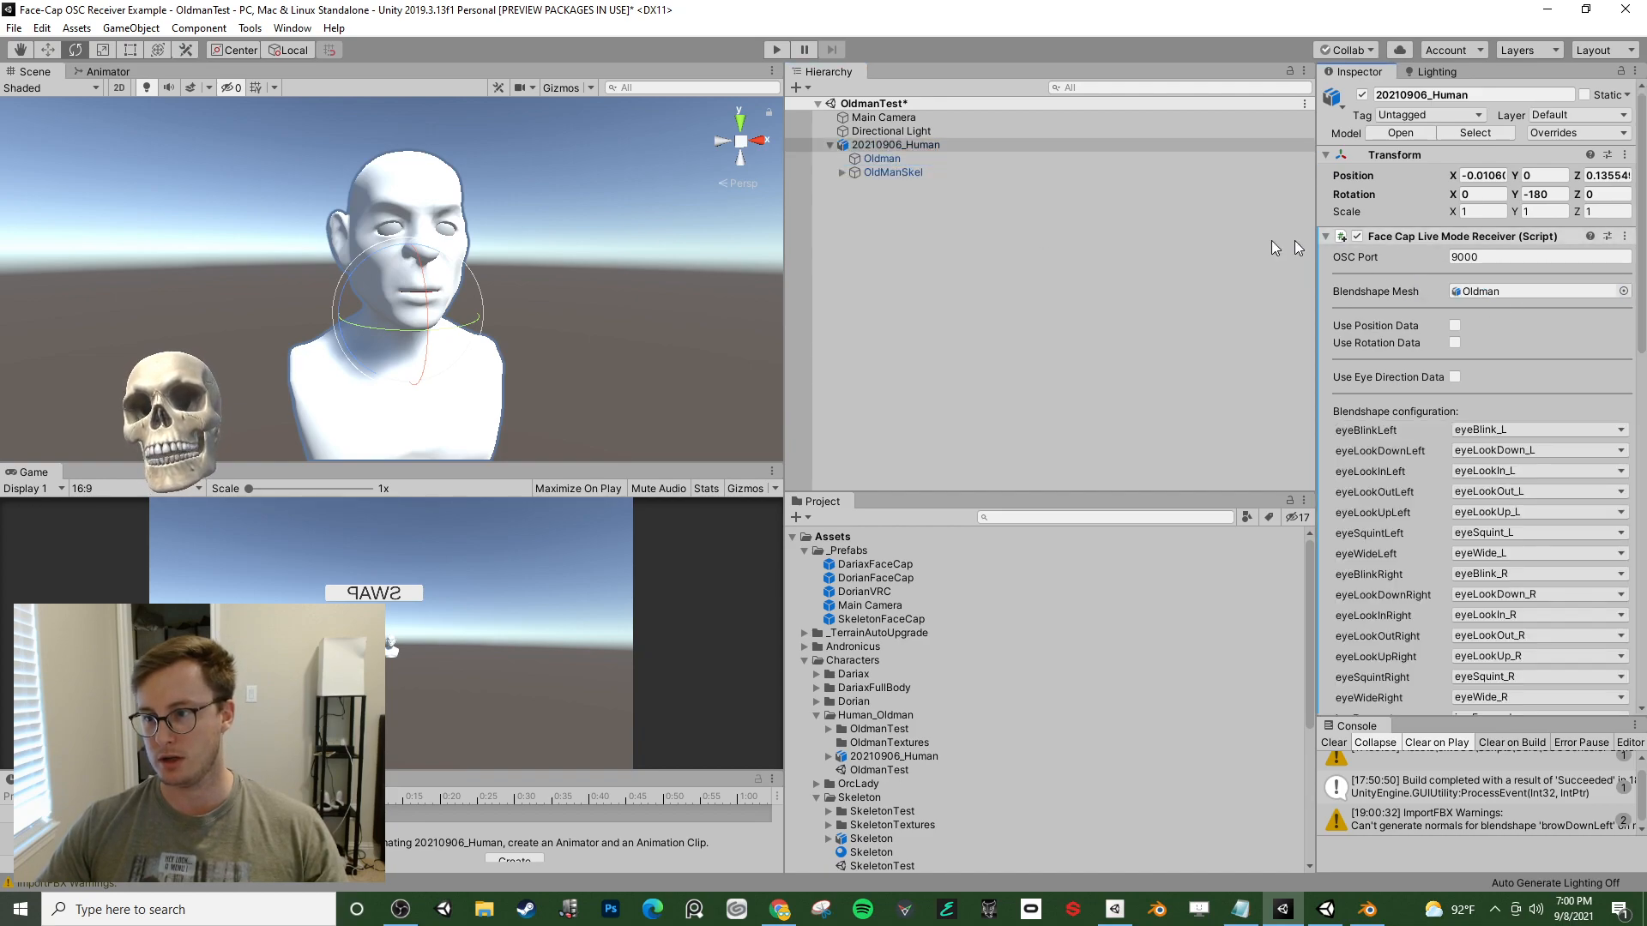
- Enable Use Rotation Data with the Neck and Spine options on the receiver, and assign the Head bone as Head Transform
{"action": "left_click", "coordinate": [1455, 344]}
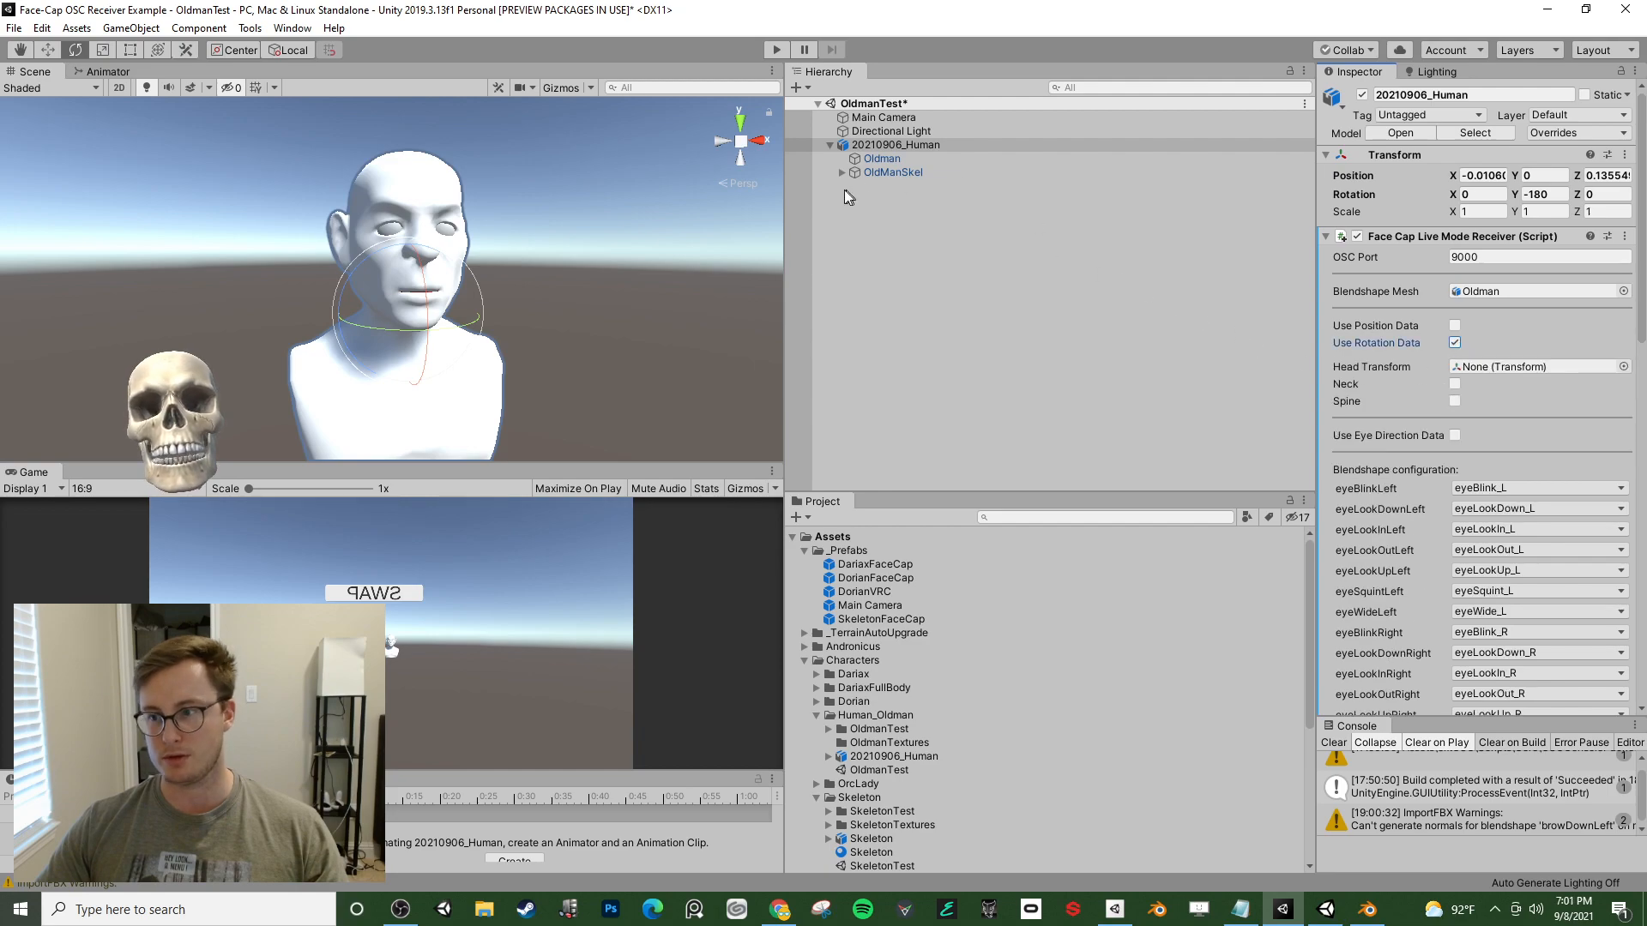
{"action": "left_click", "coordinate": [1455, 383]}
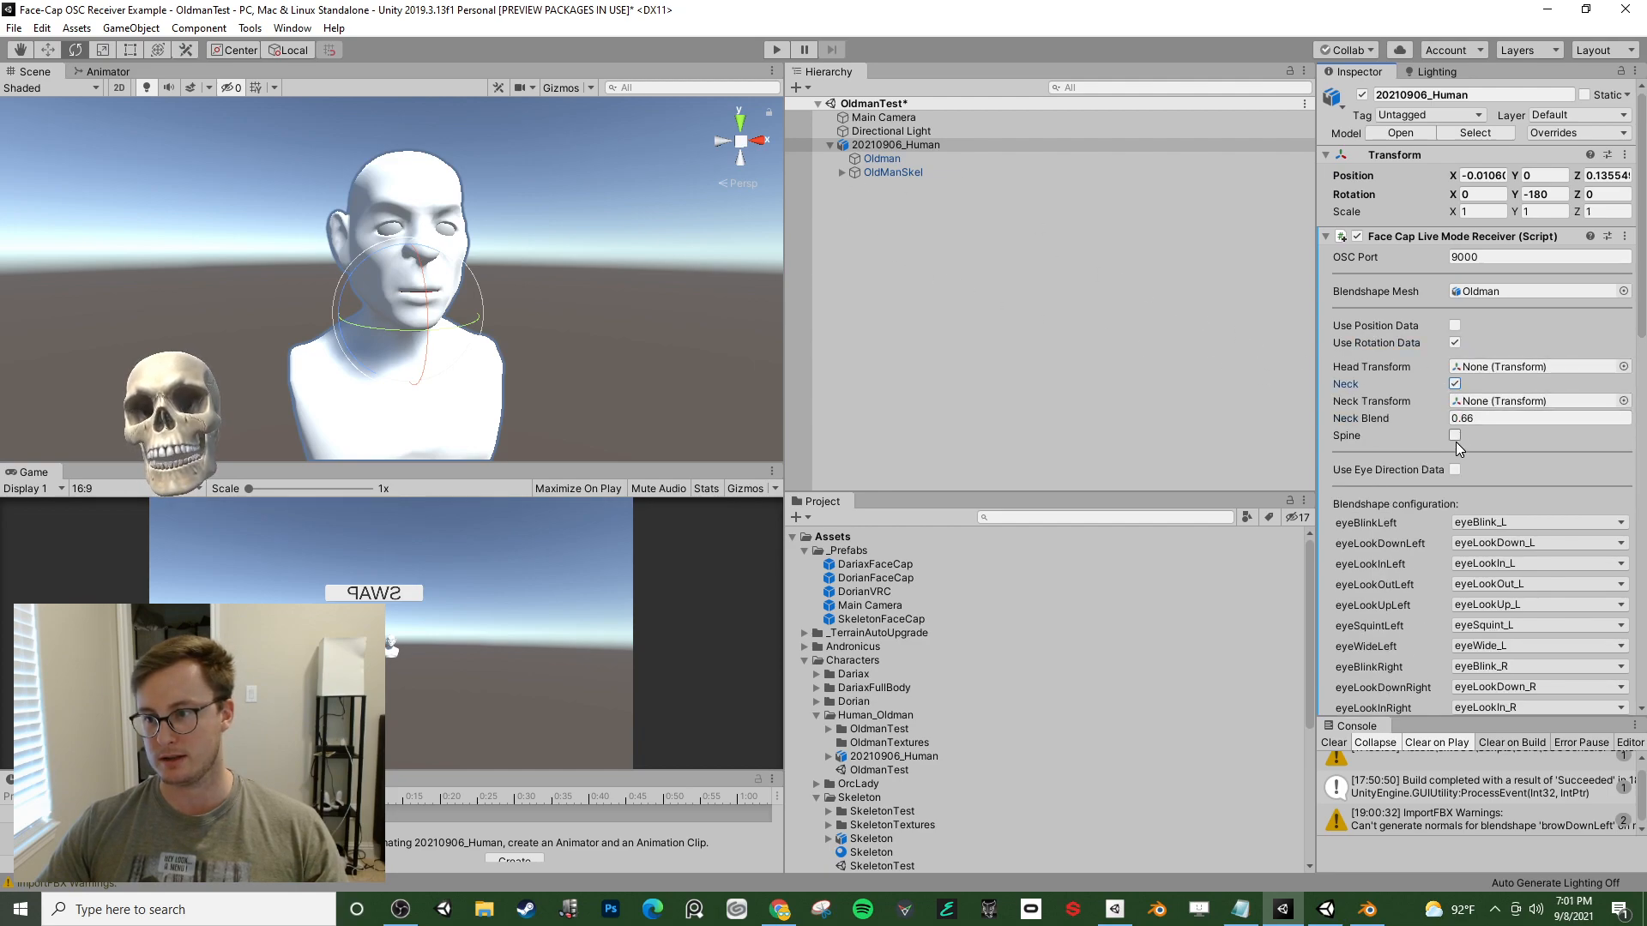
{"action": "left_click", "coordinate": [1454, 435]}
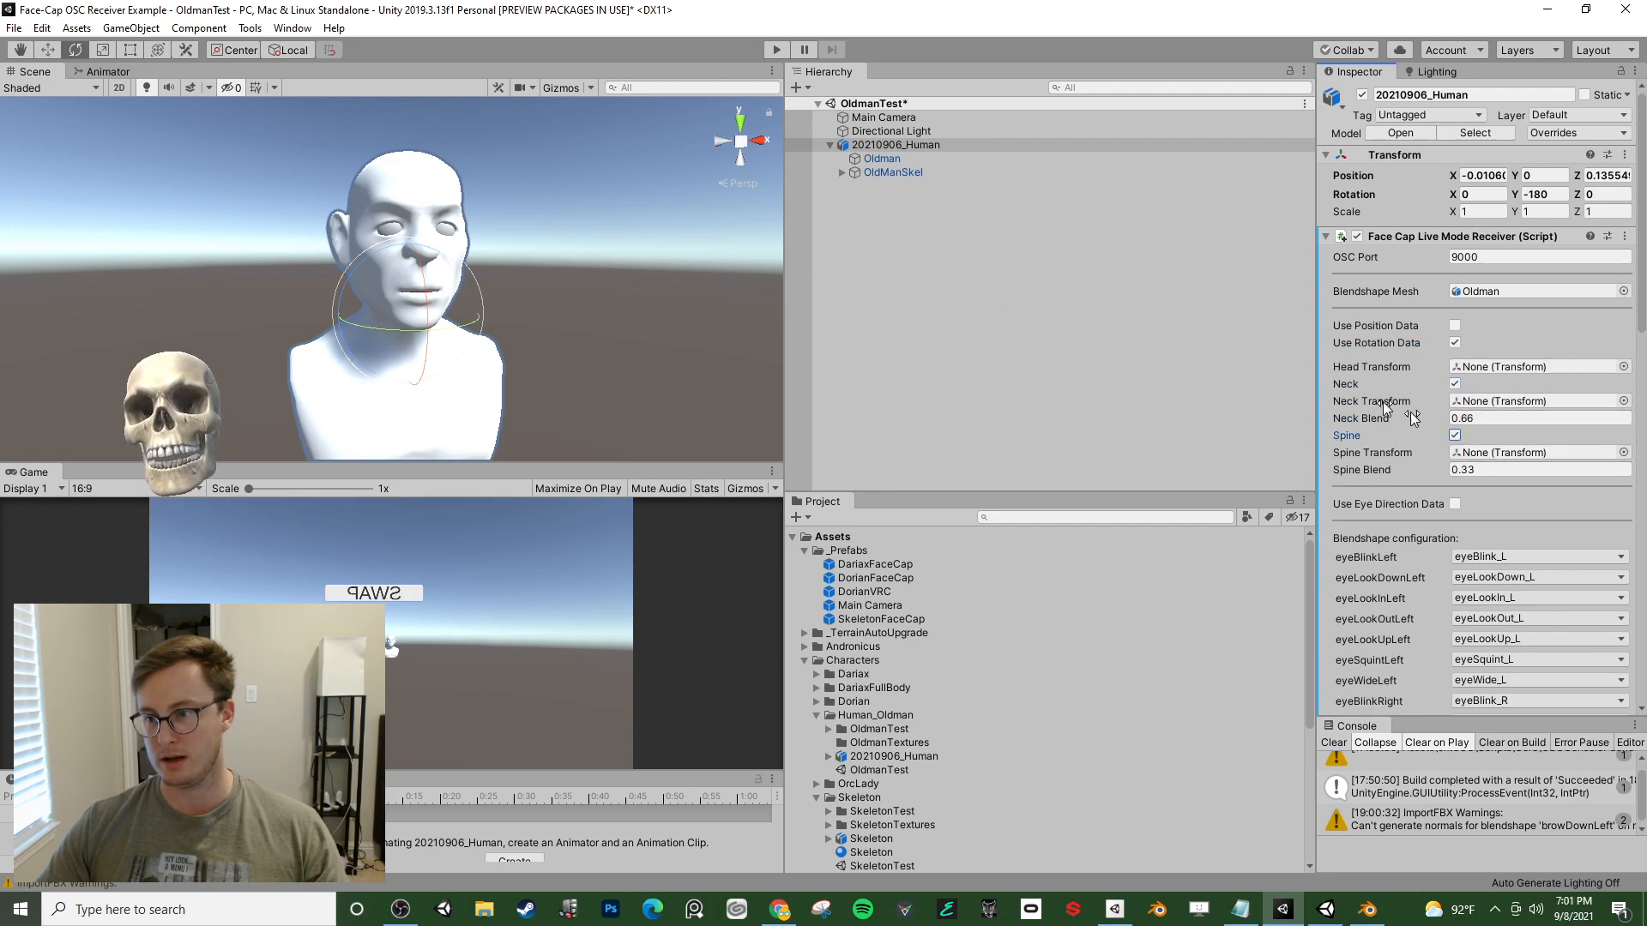
{"action": "left_click", "coordinate": [841, 173]}
{"action": "left_click", "coordinate": [851, 186]}
{"action": "left_click_drag", "start_coordinate": [918, 213], "coordinate": [1524, 373]}
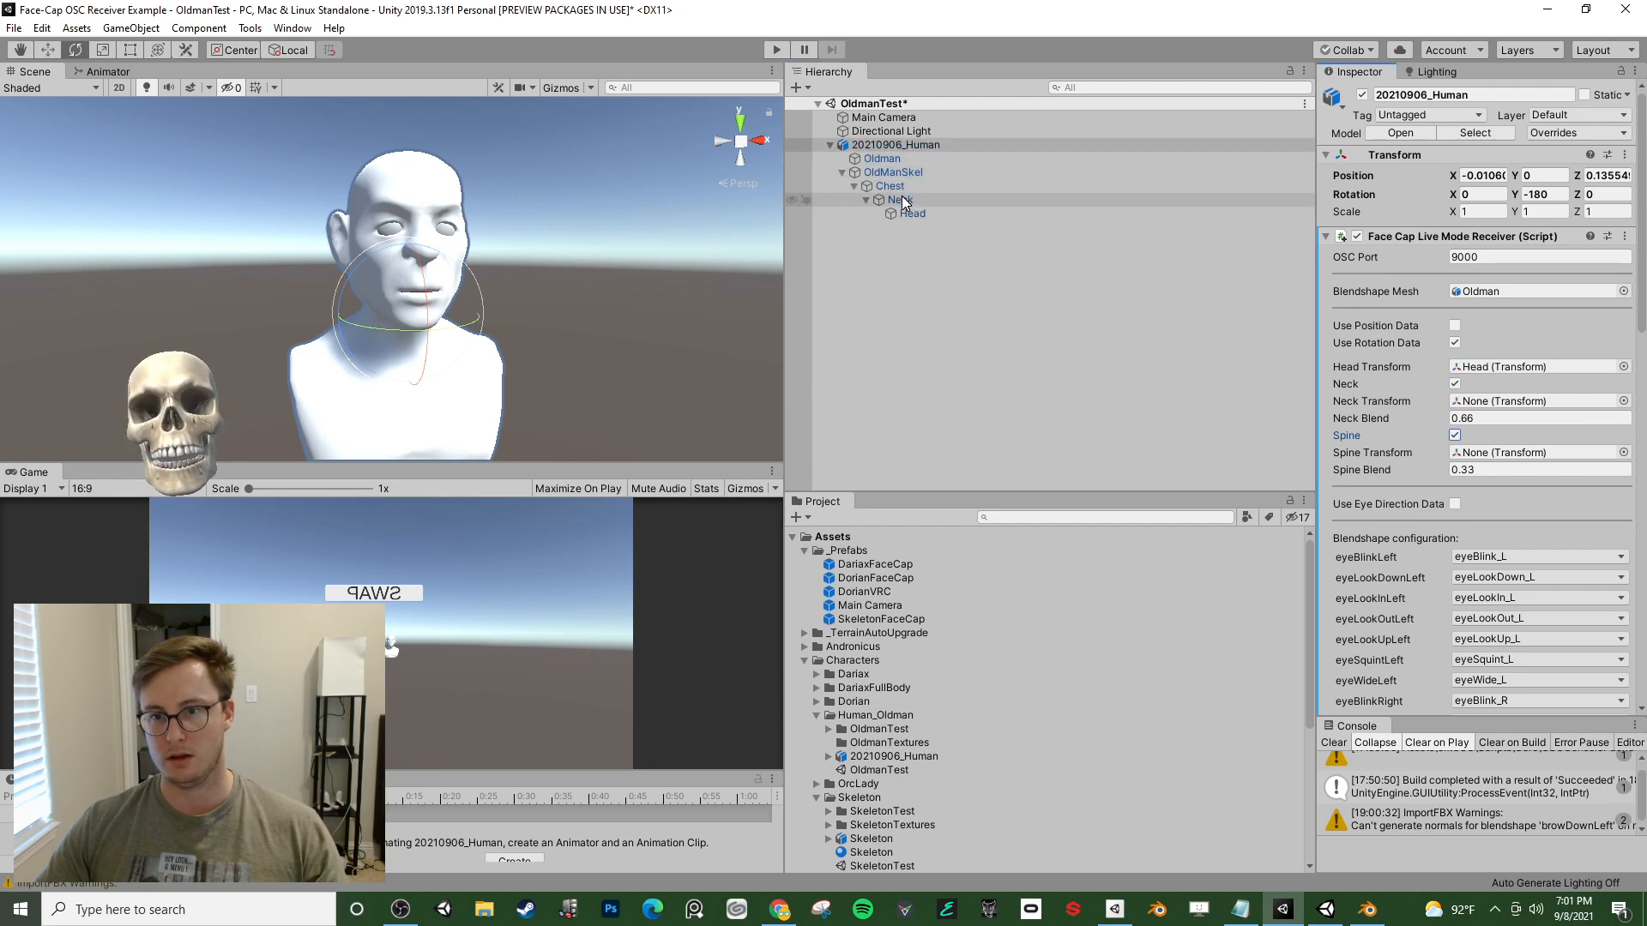
- Assign the Neck bone as Neck Transform and the Chest bone as Spine Transform on the receiver, and save the scene
{"action": "left_click_drag", "start_coordinate": [1435, 337], "coordinate": [1510, 401]}
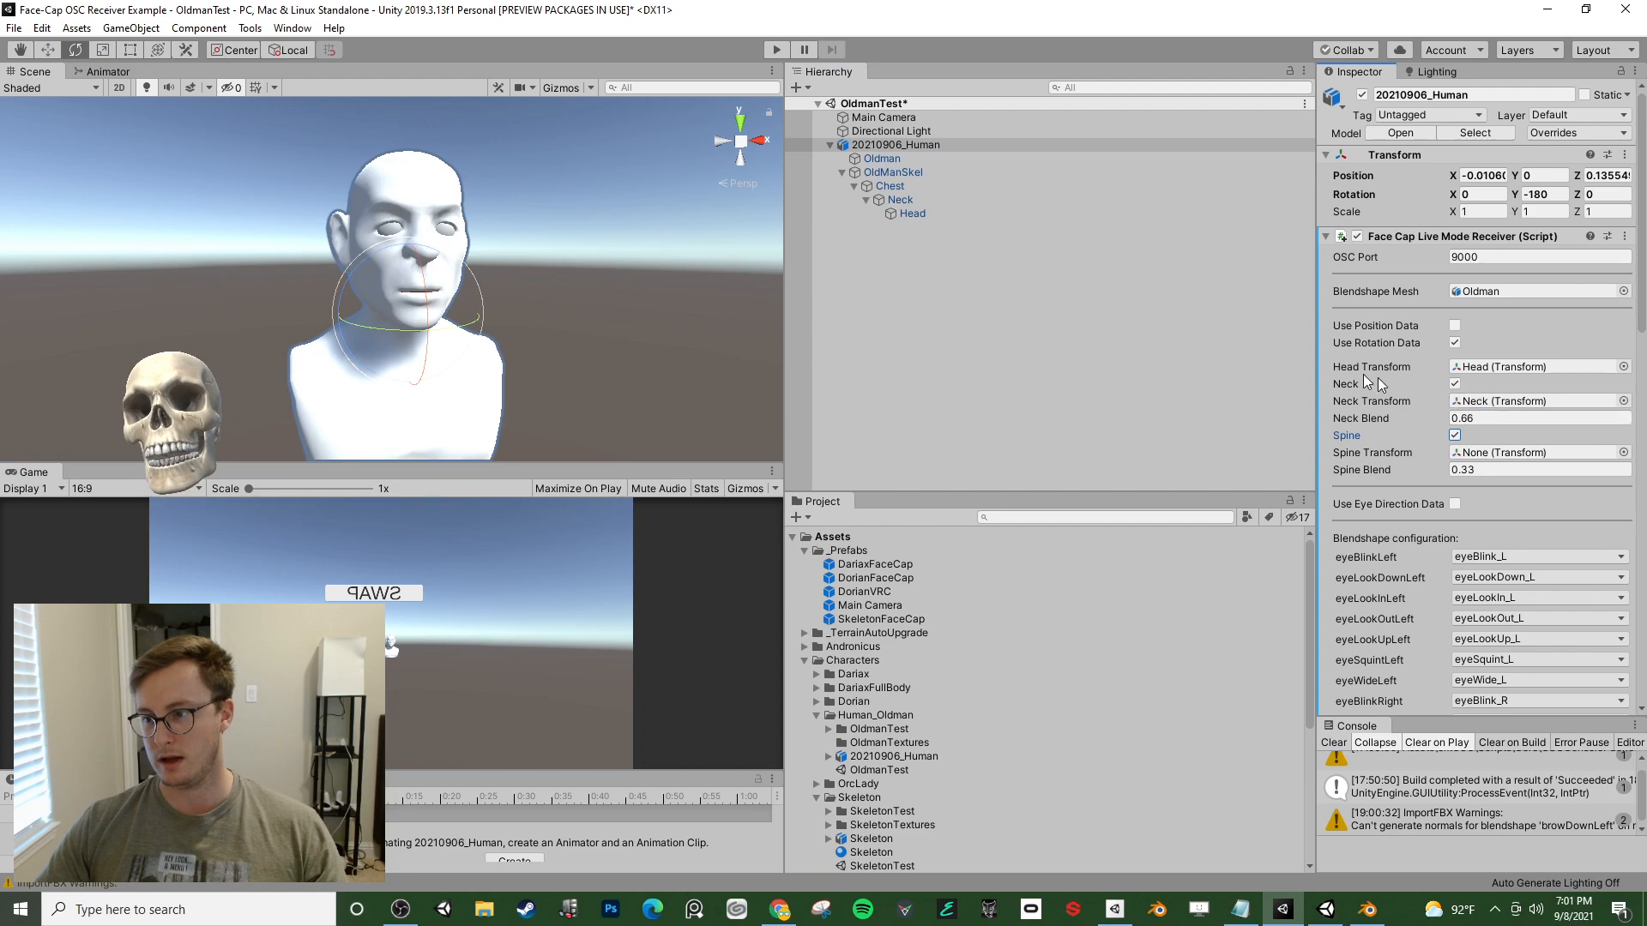
{"action": "left_click_drag", "start_coordinate": [892, 185], "coordinate": [1573, 334]}
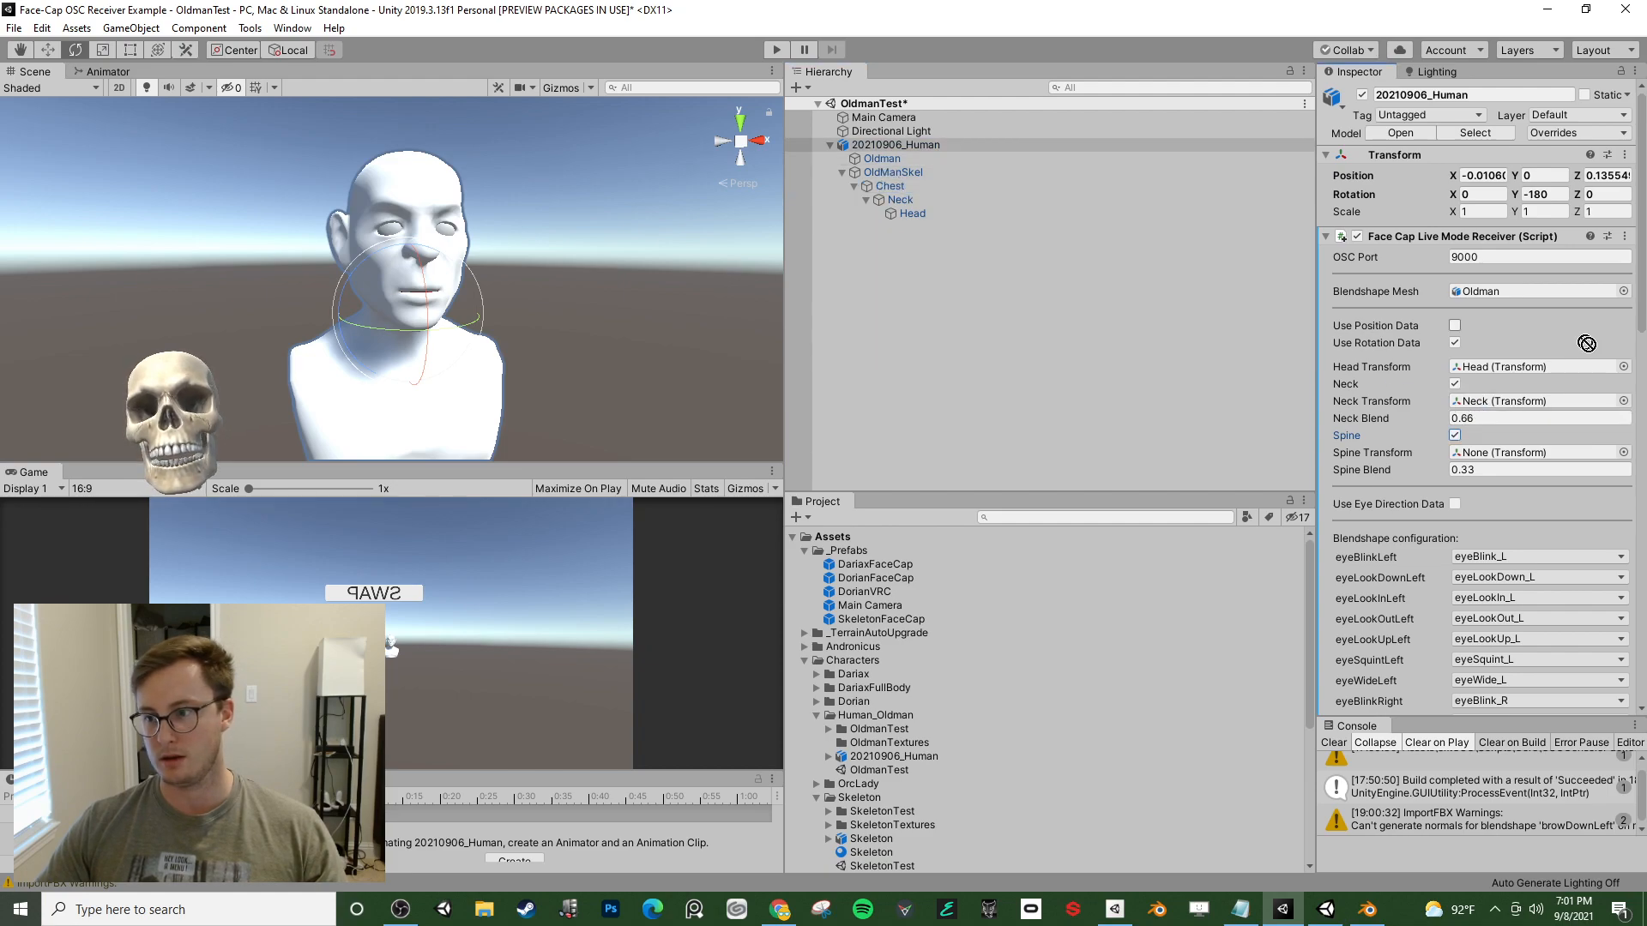
{"action": "left_click_drag", "start_coordinate": [1533, 440], "coordinate": [1537, 455]}
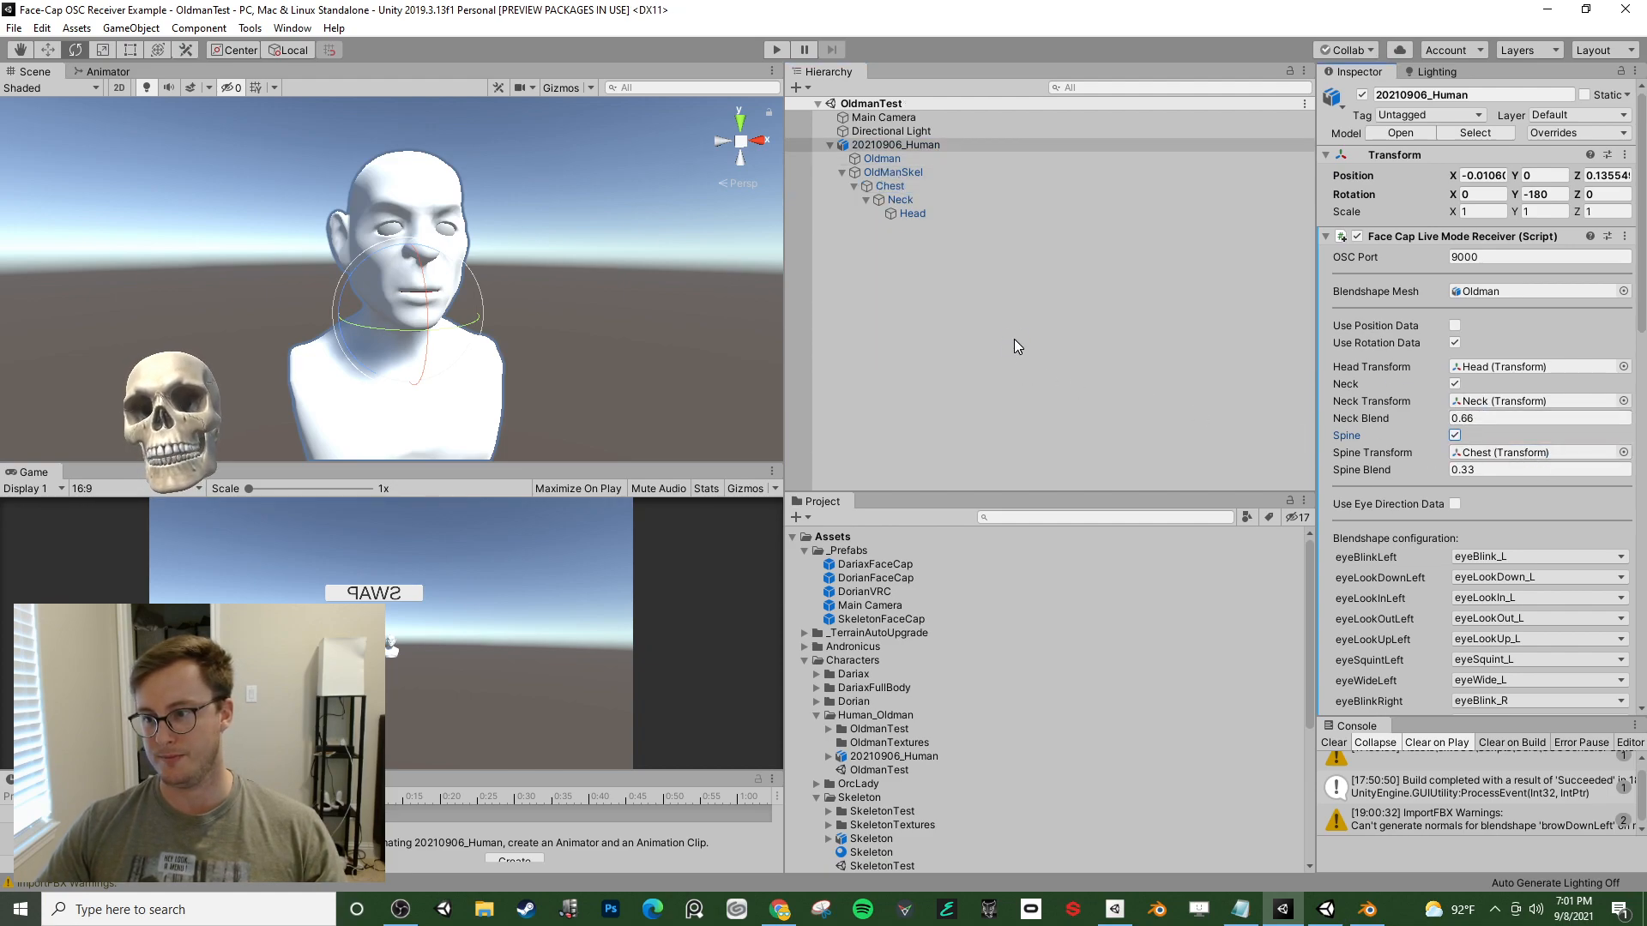
- Review the receiver's blendshape configuration, then test the scene in Play mode and stop it
{"action": "scroll", "coordinate": [1386, 513], "scroll_direction": "down", "scroll_amount": 12}
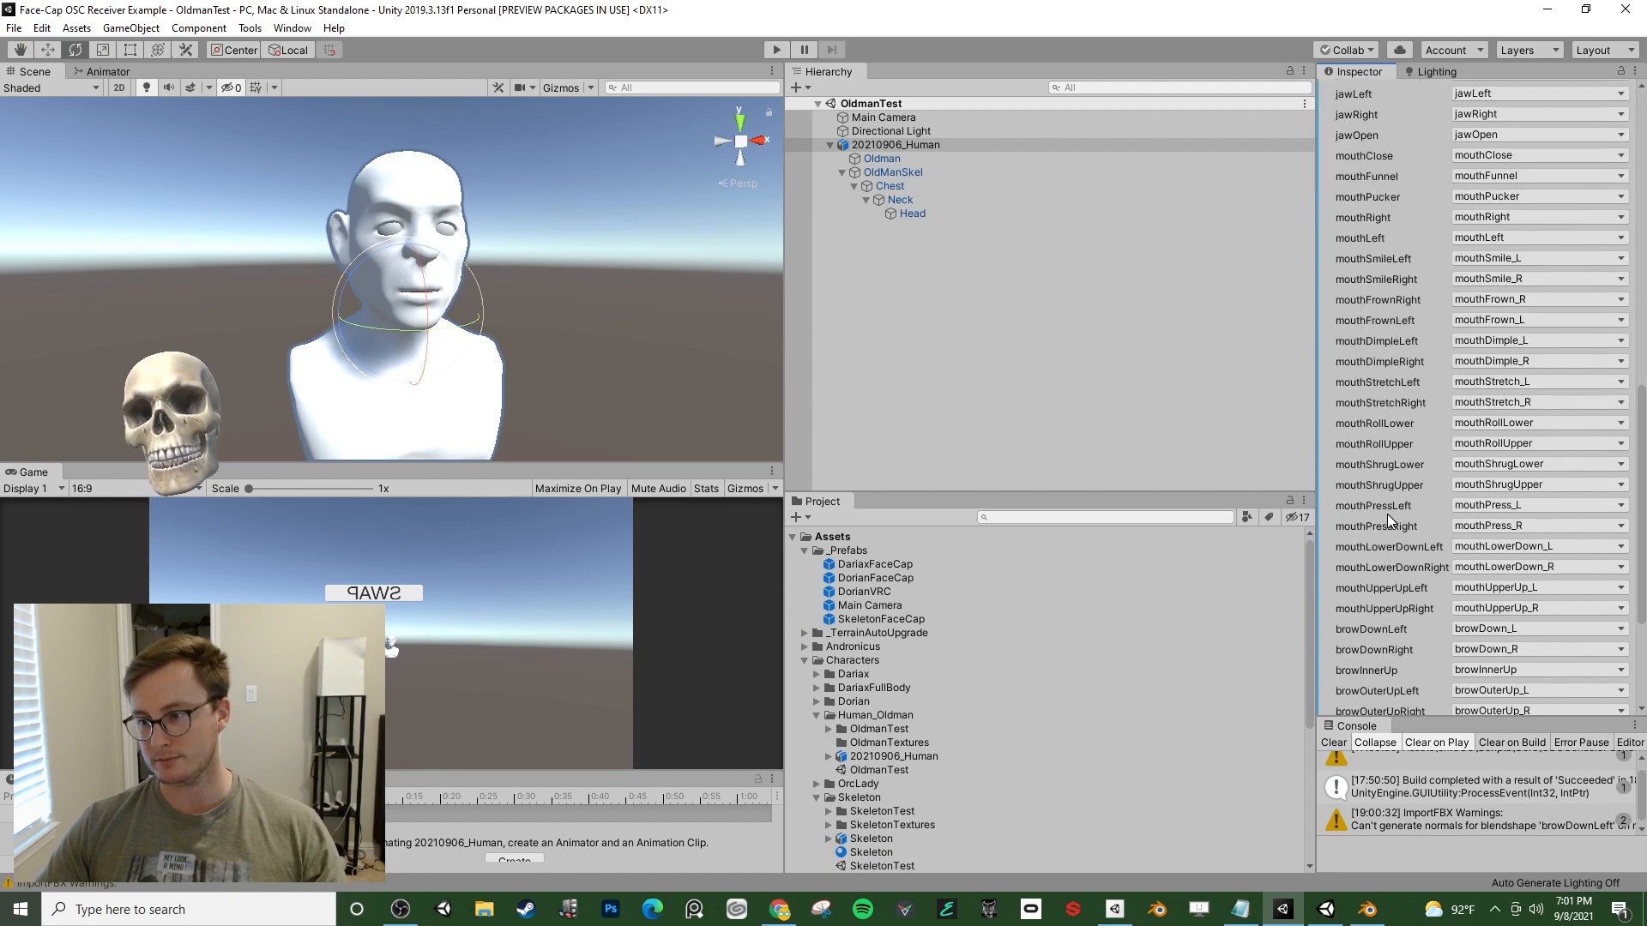
{"action": "scroll", "coordinate": [1387, 513], "scroll_direction": "up", "scroll_amount": 11}
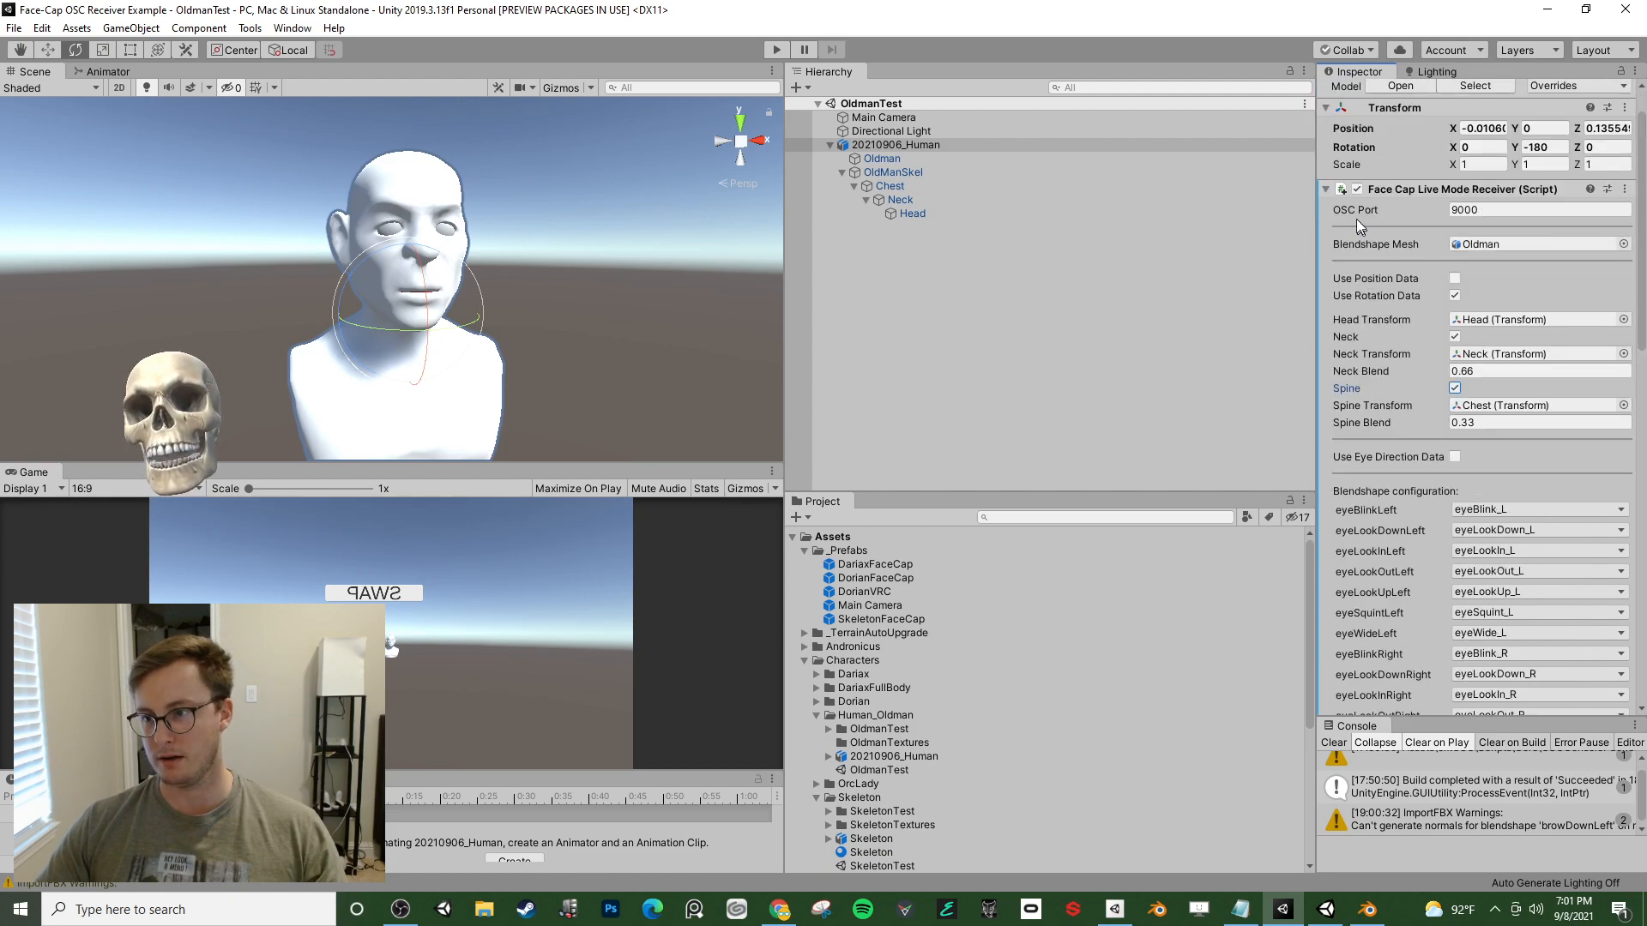
{"action": "left_click", "coordinate": [768, 50]}
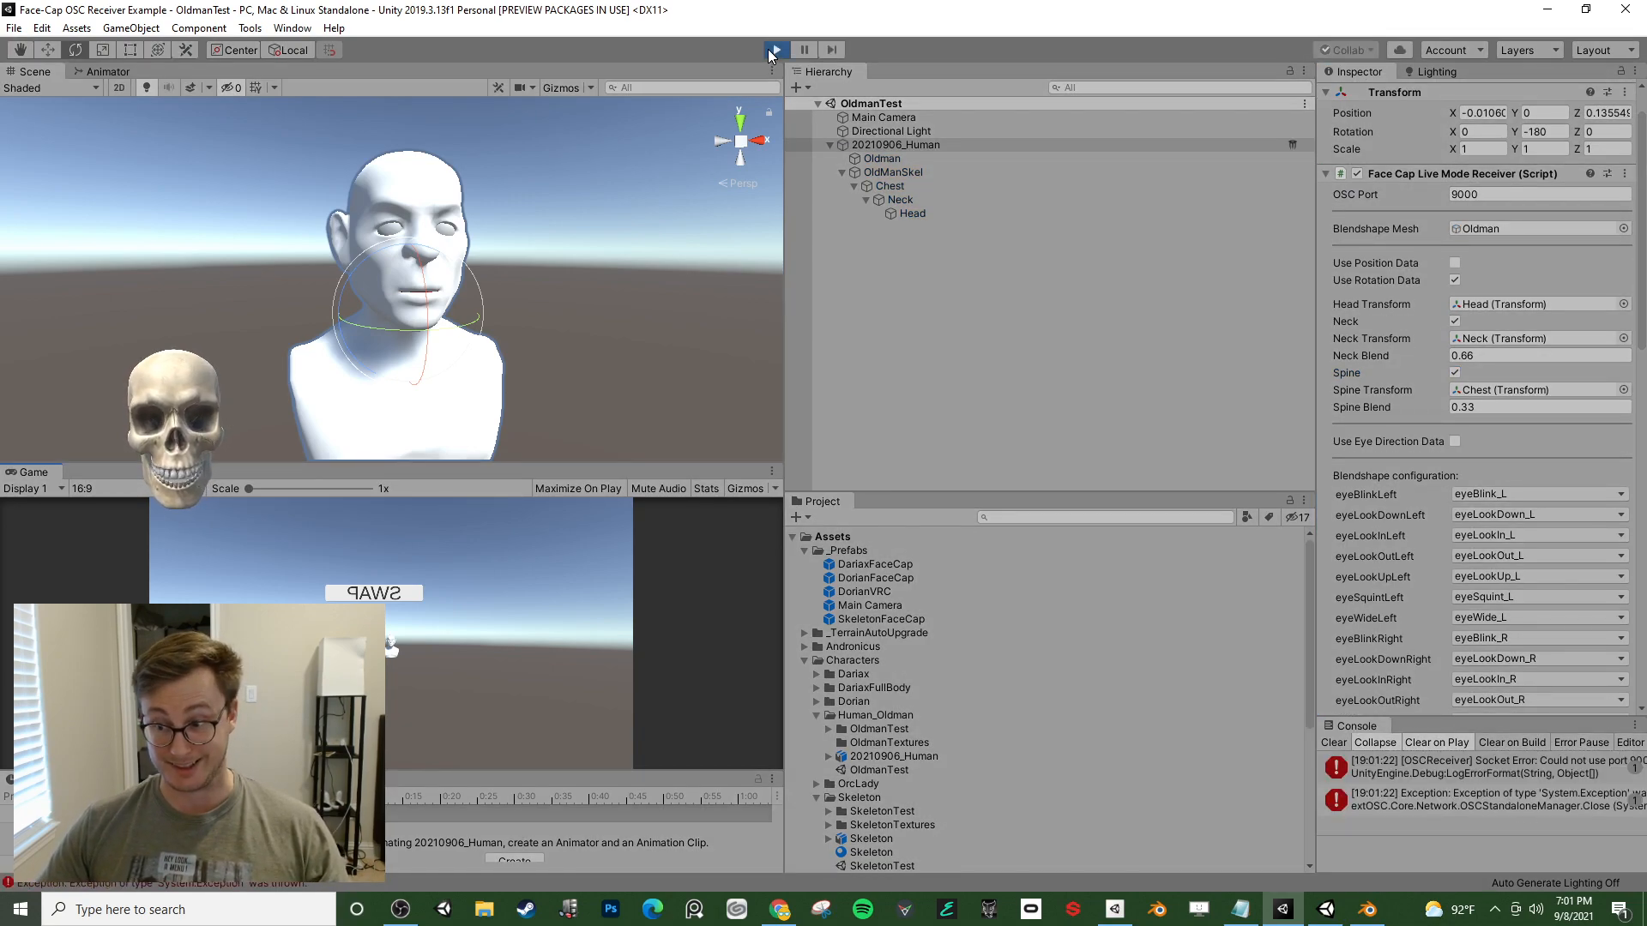
{"action": "left_click", "coordinate": [774, 49]}
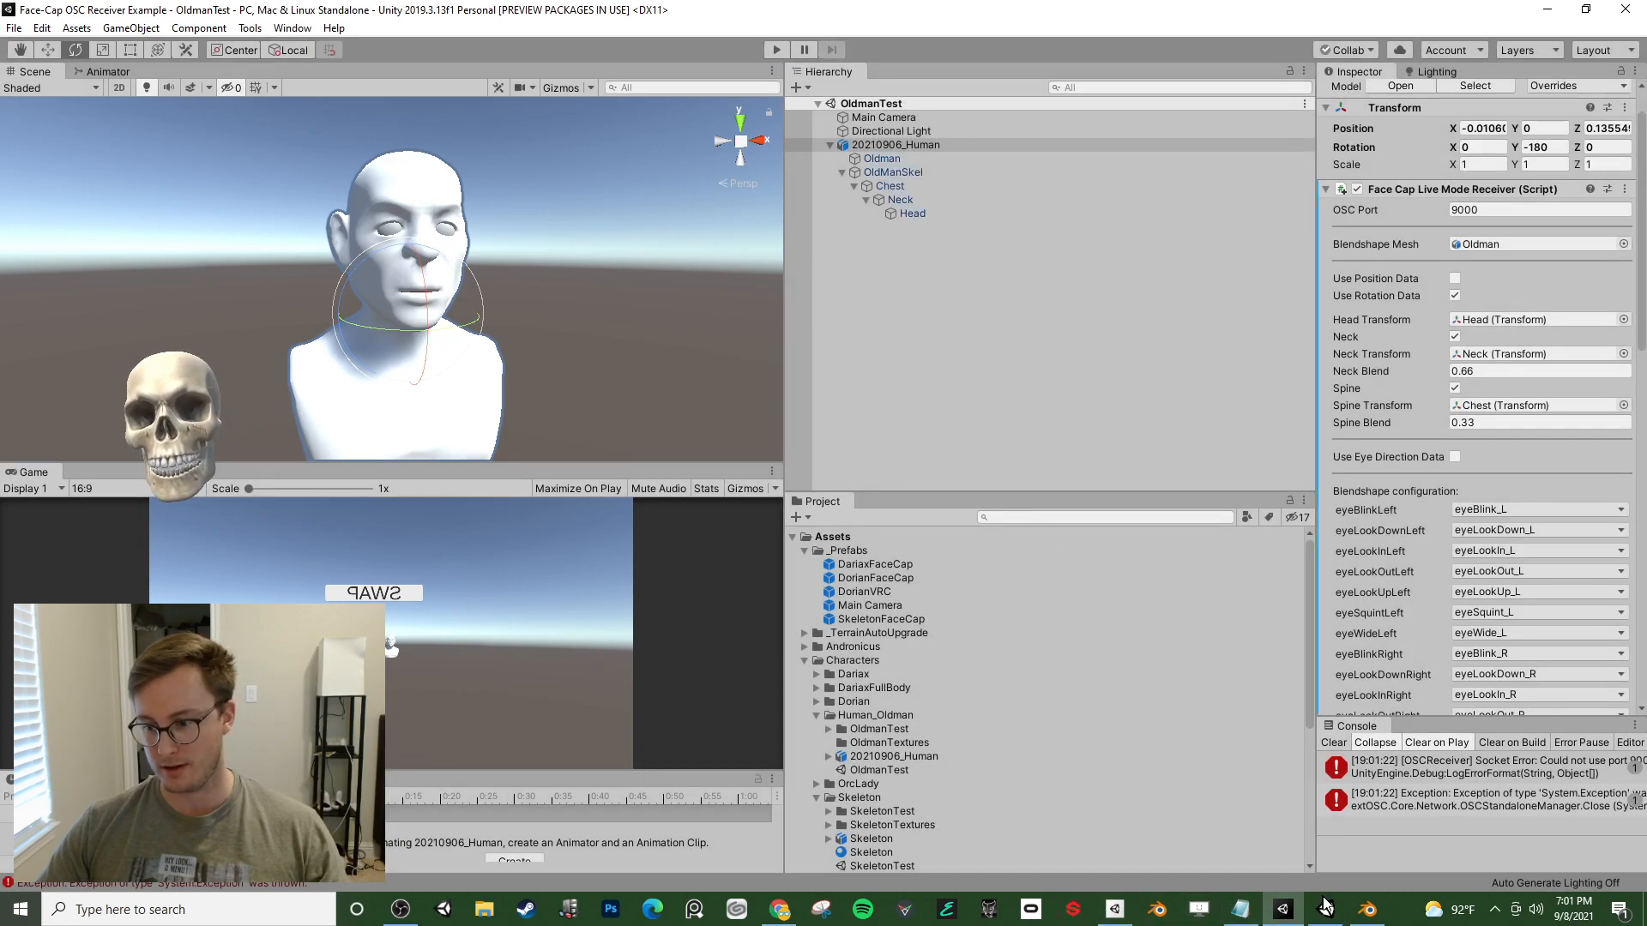
- Close the running skeleton build, then test the OldmanTest scene's live face capture in Play mode and stop it
{"action": "left_click", "coordinate": [1340, 911]}
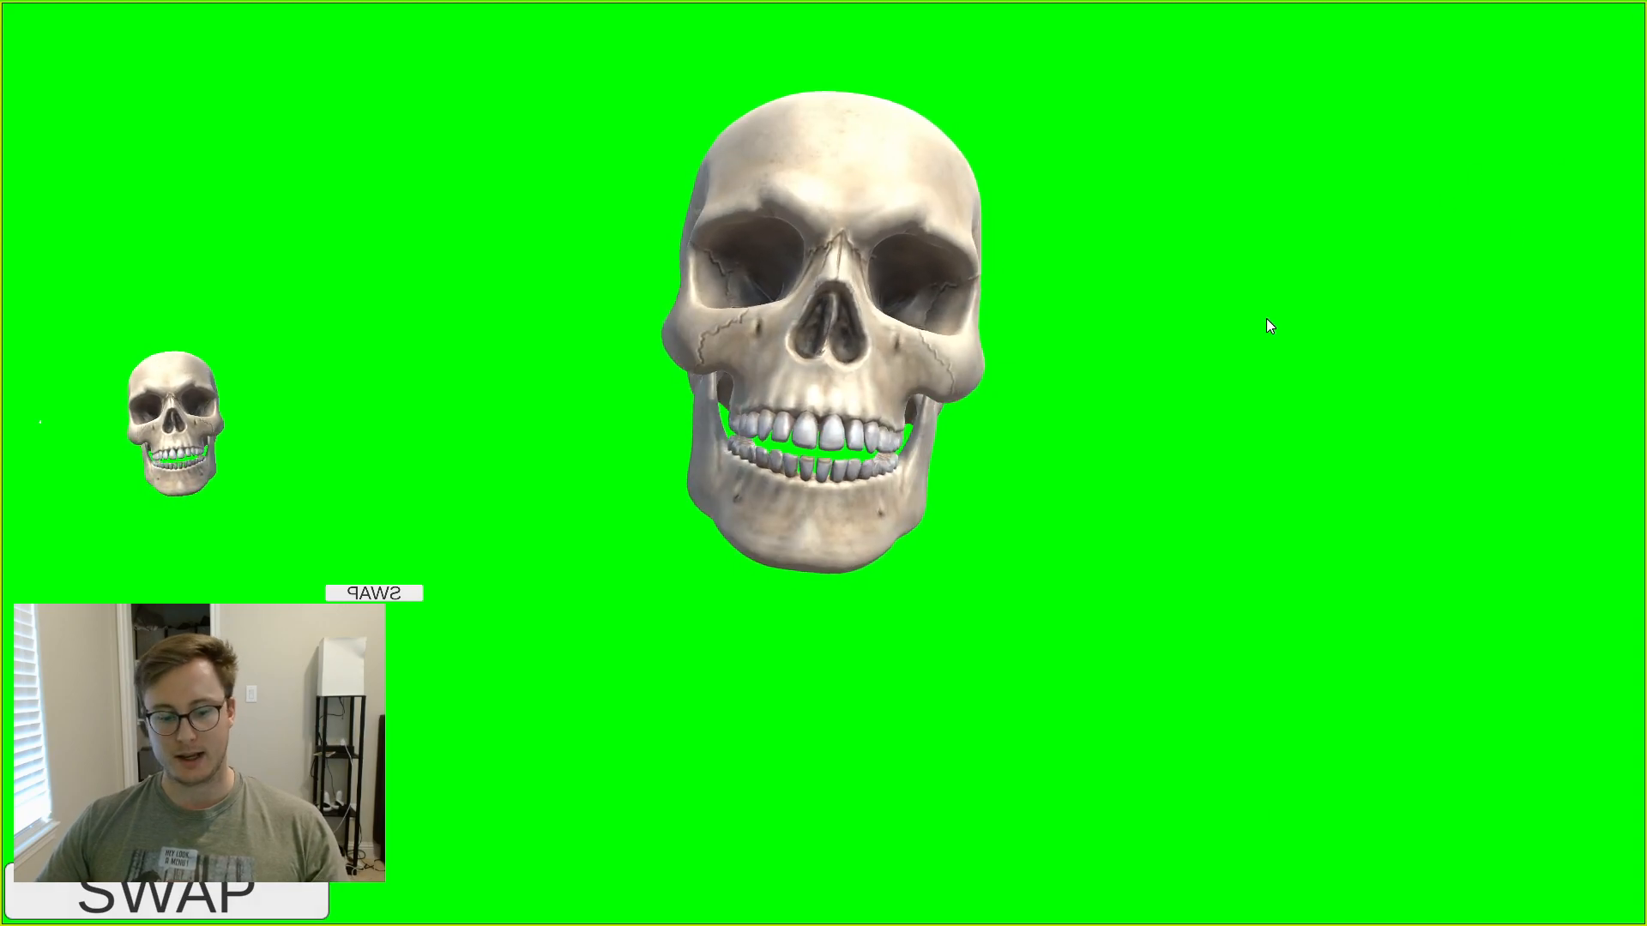
{"action": "key", "text": "alt+F4"}
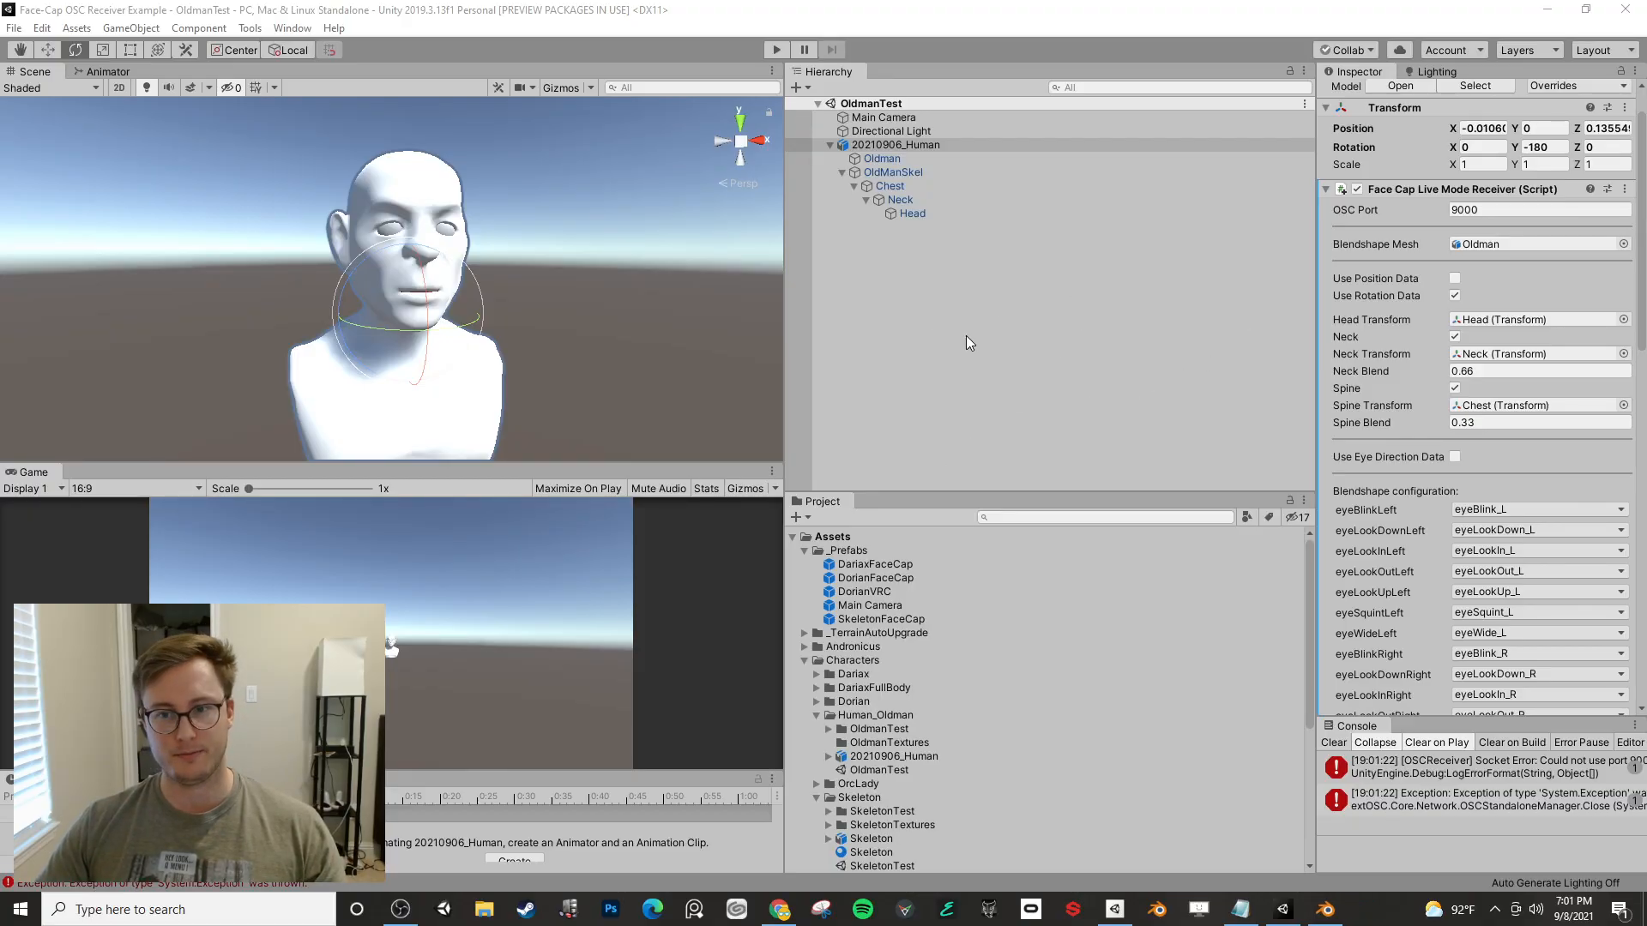
{"action": "left_click", "coordinate": [966, 336]}
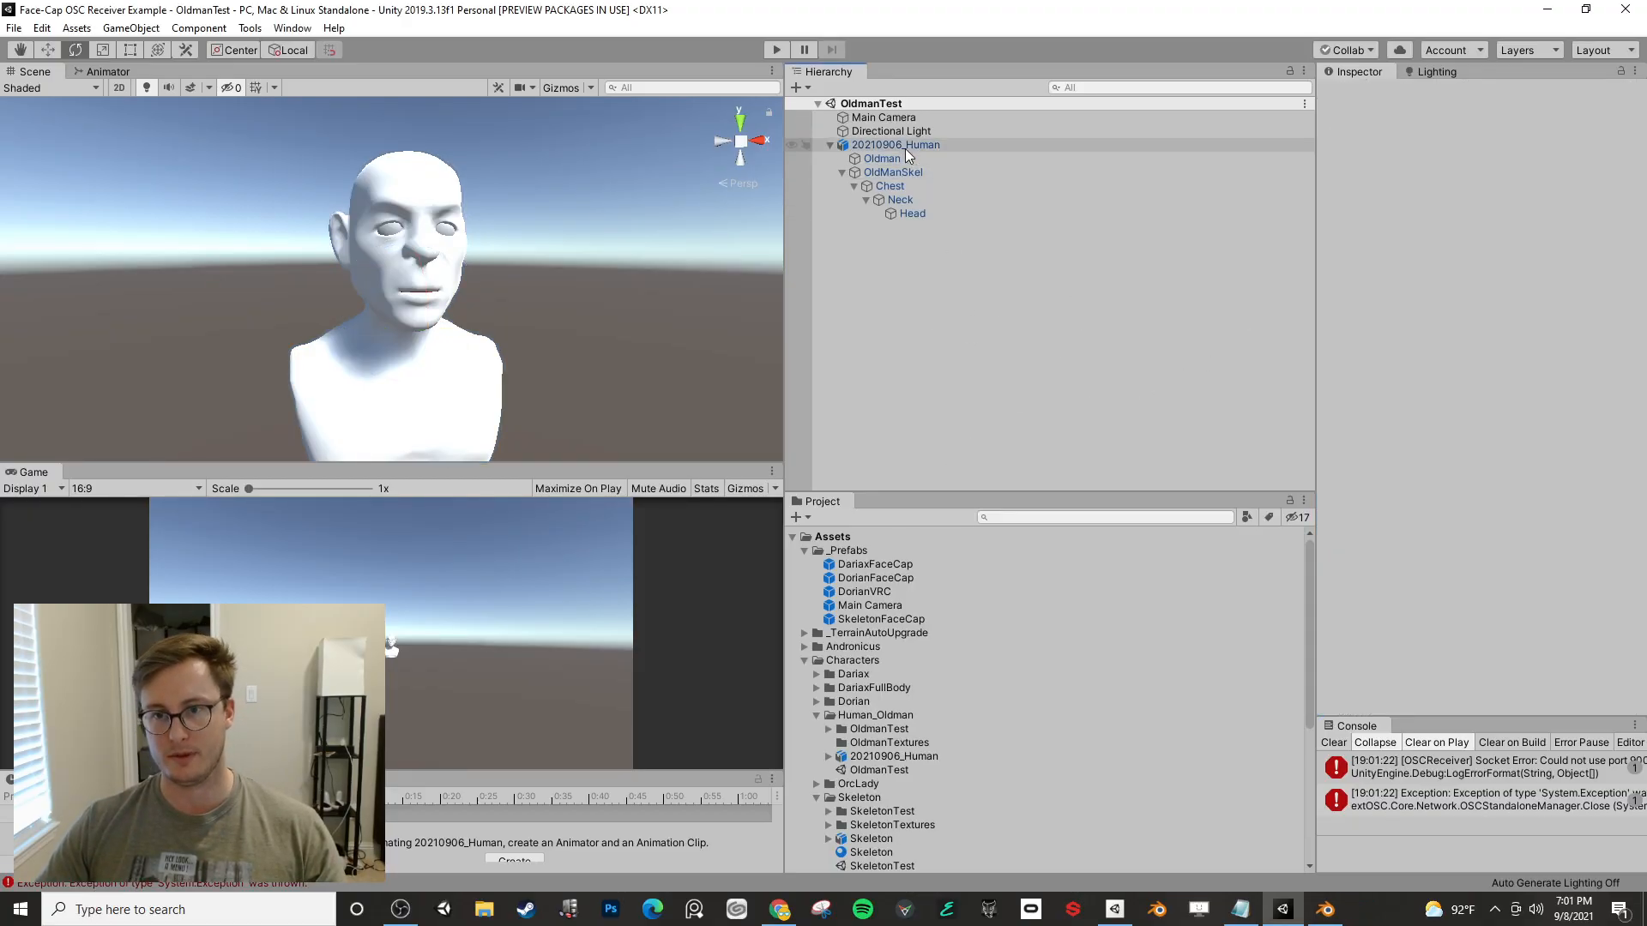
{"action": "left_click", "coordinate": [776, 50]}
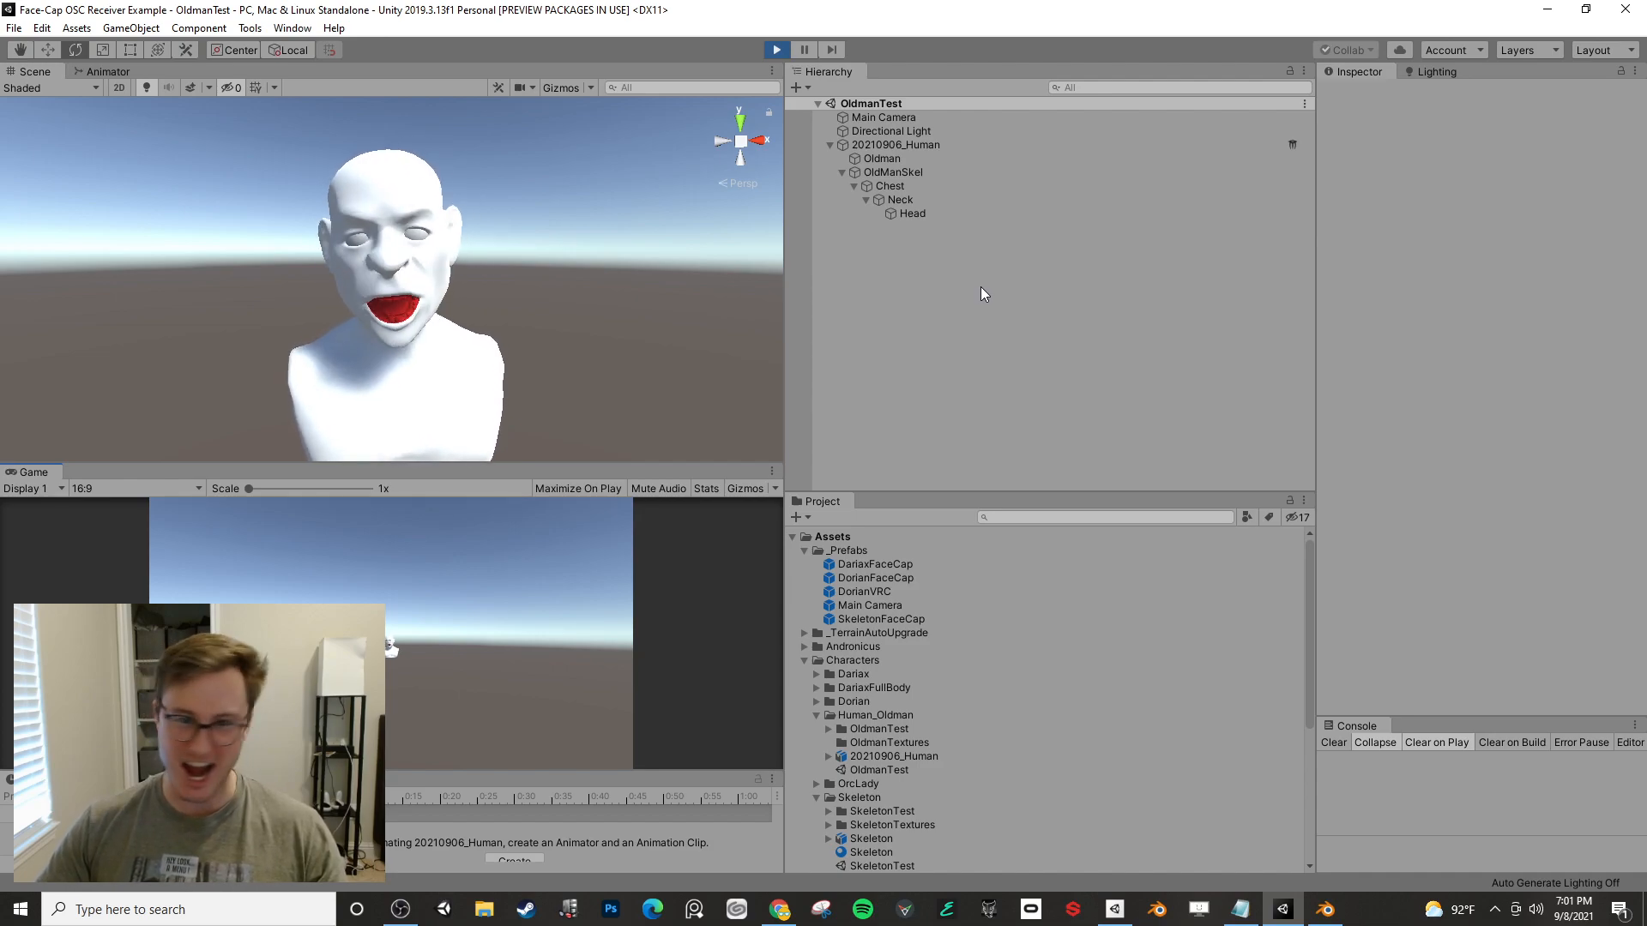
{"action": "left_click", "coordinate": [775, 50]}
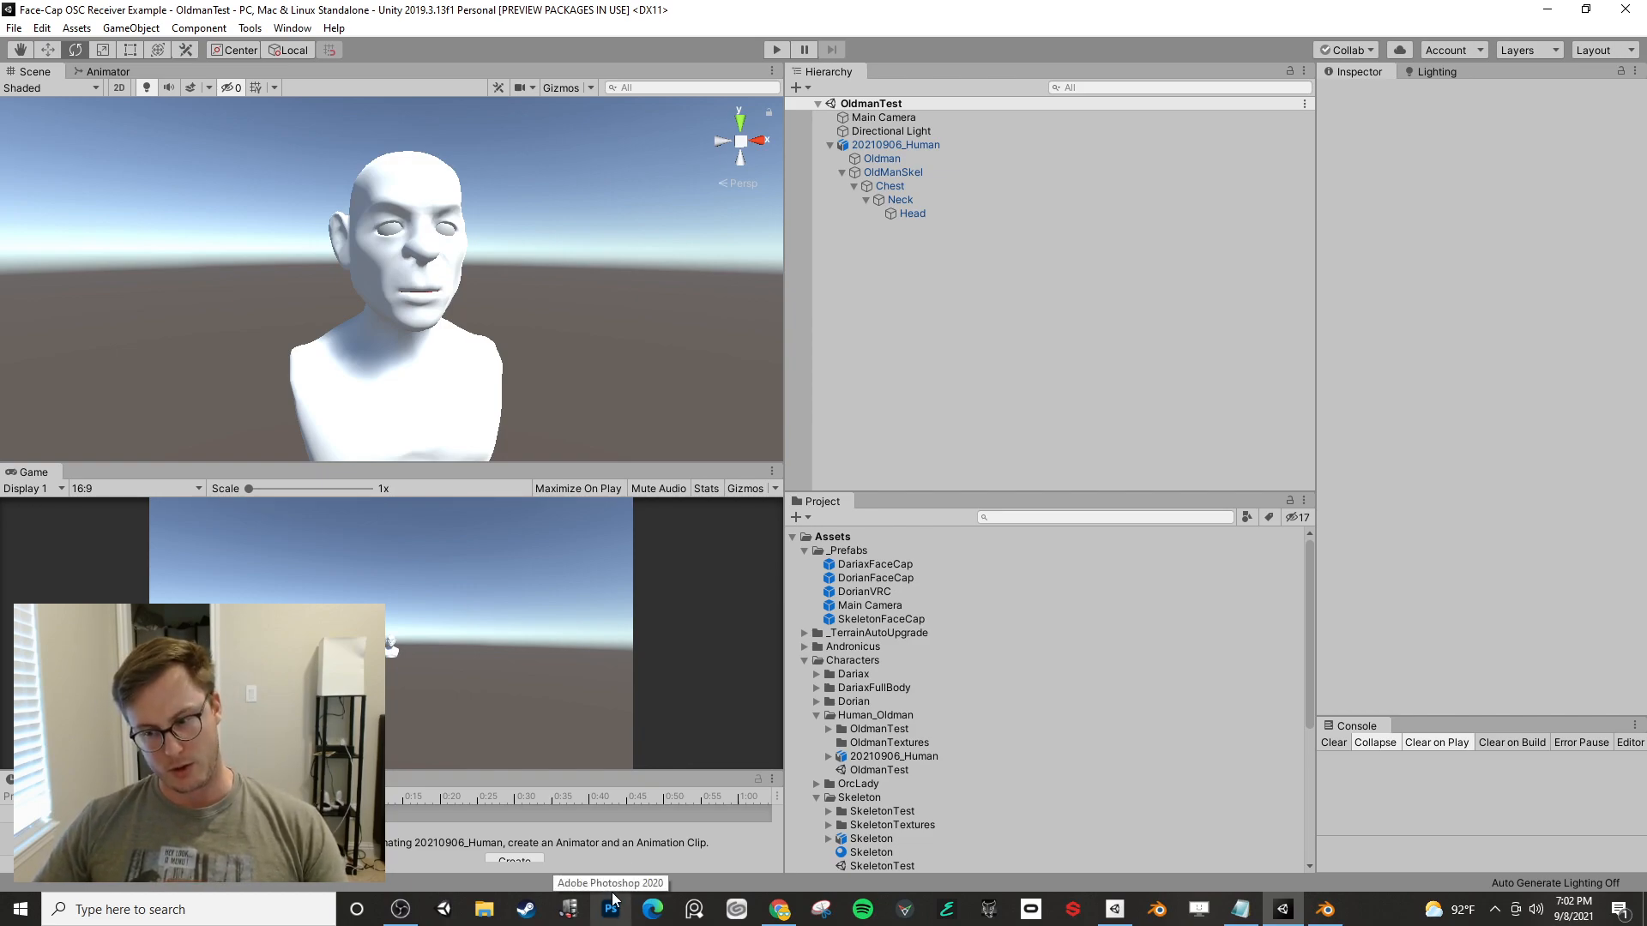
- Search the computer for "paint" and launch Adobe Substance 3D Painter
{"action": "left_click", "coordinate": [163, 923]}
{"action": "type", "text": "paint"}
{"action": "key", "text": "Return"}
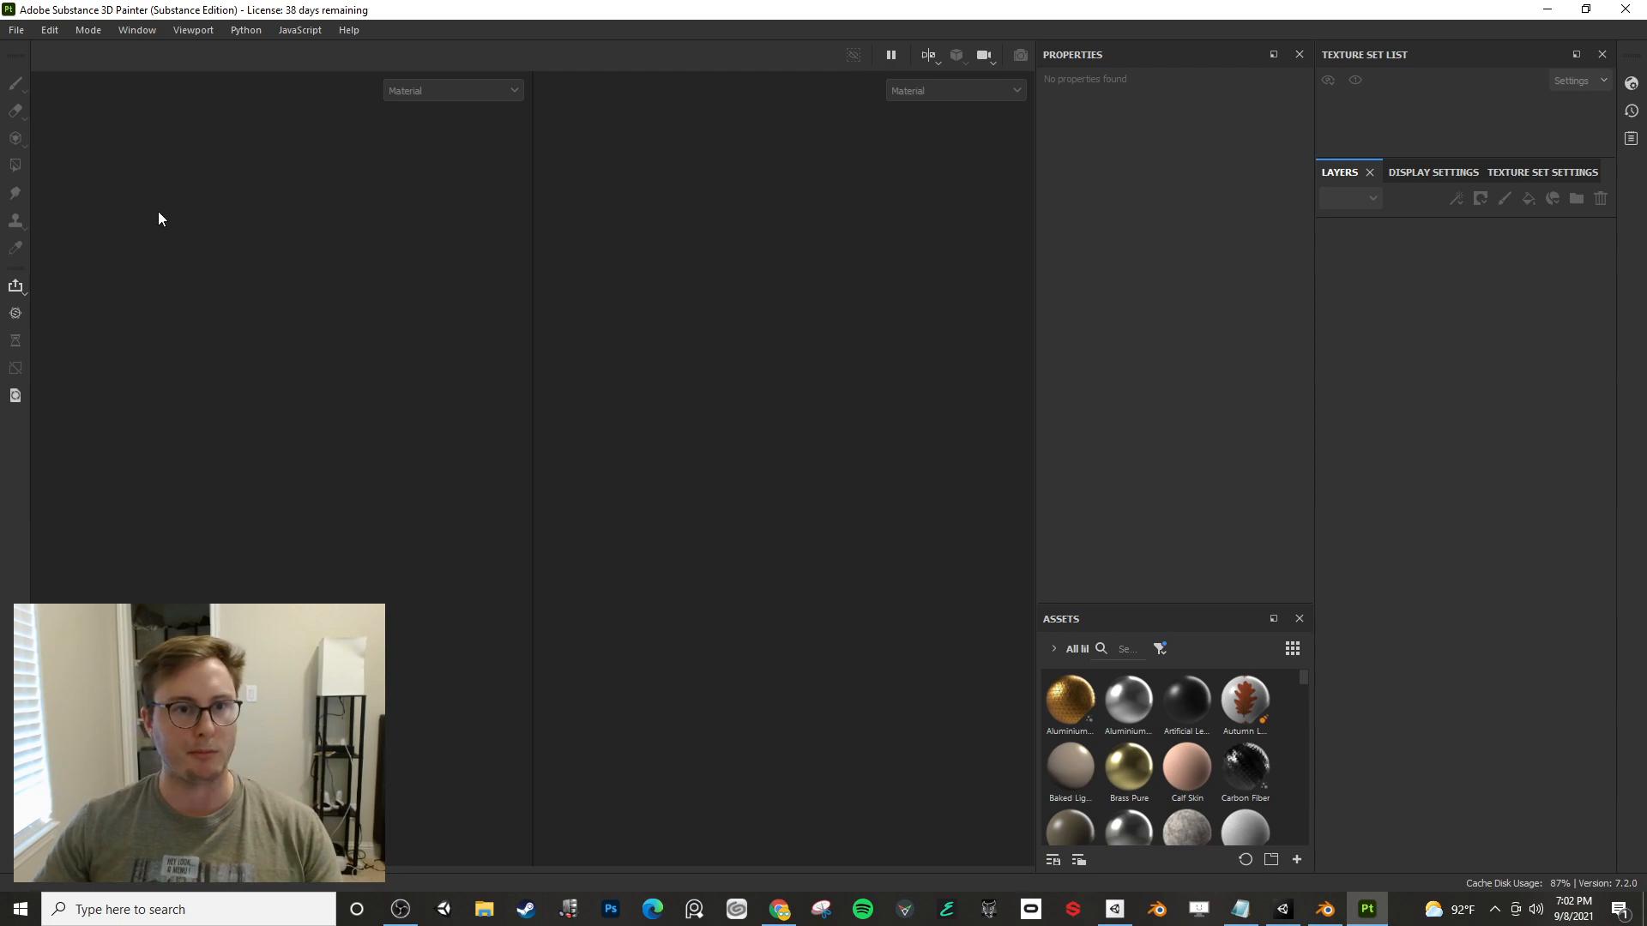
- Try to open OldMan.spp from the recent projects
{"action": "left_click", "coordinate": [16, 30]}
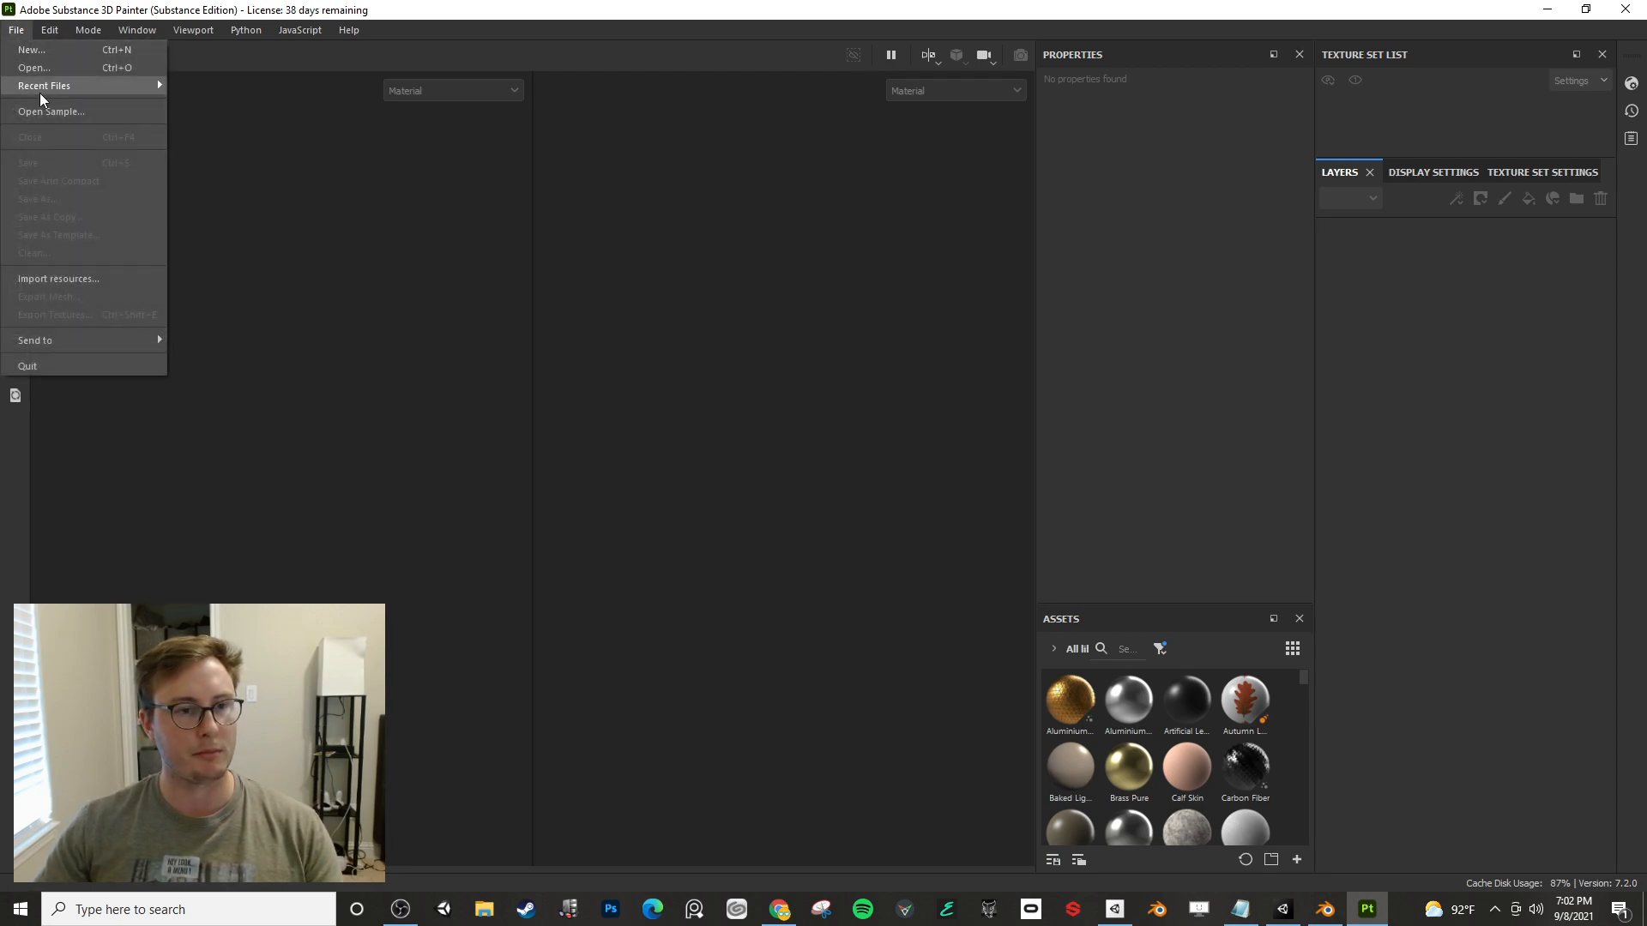
{"action": "mouse_move", "coordinate": [39, 93]}
{"action": "left_click", "coordinate": [393, 89]}
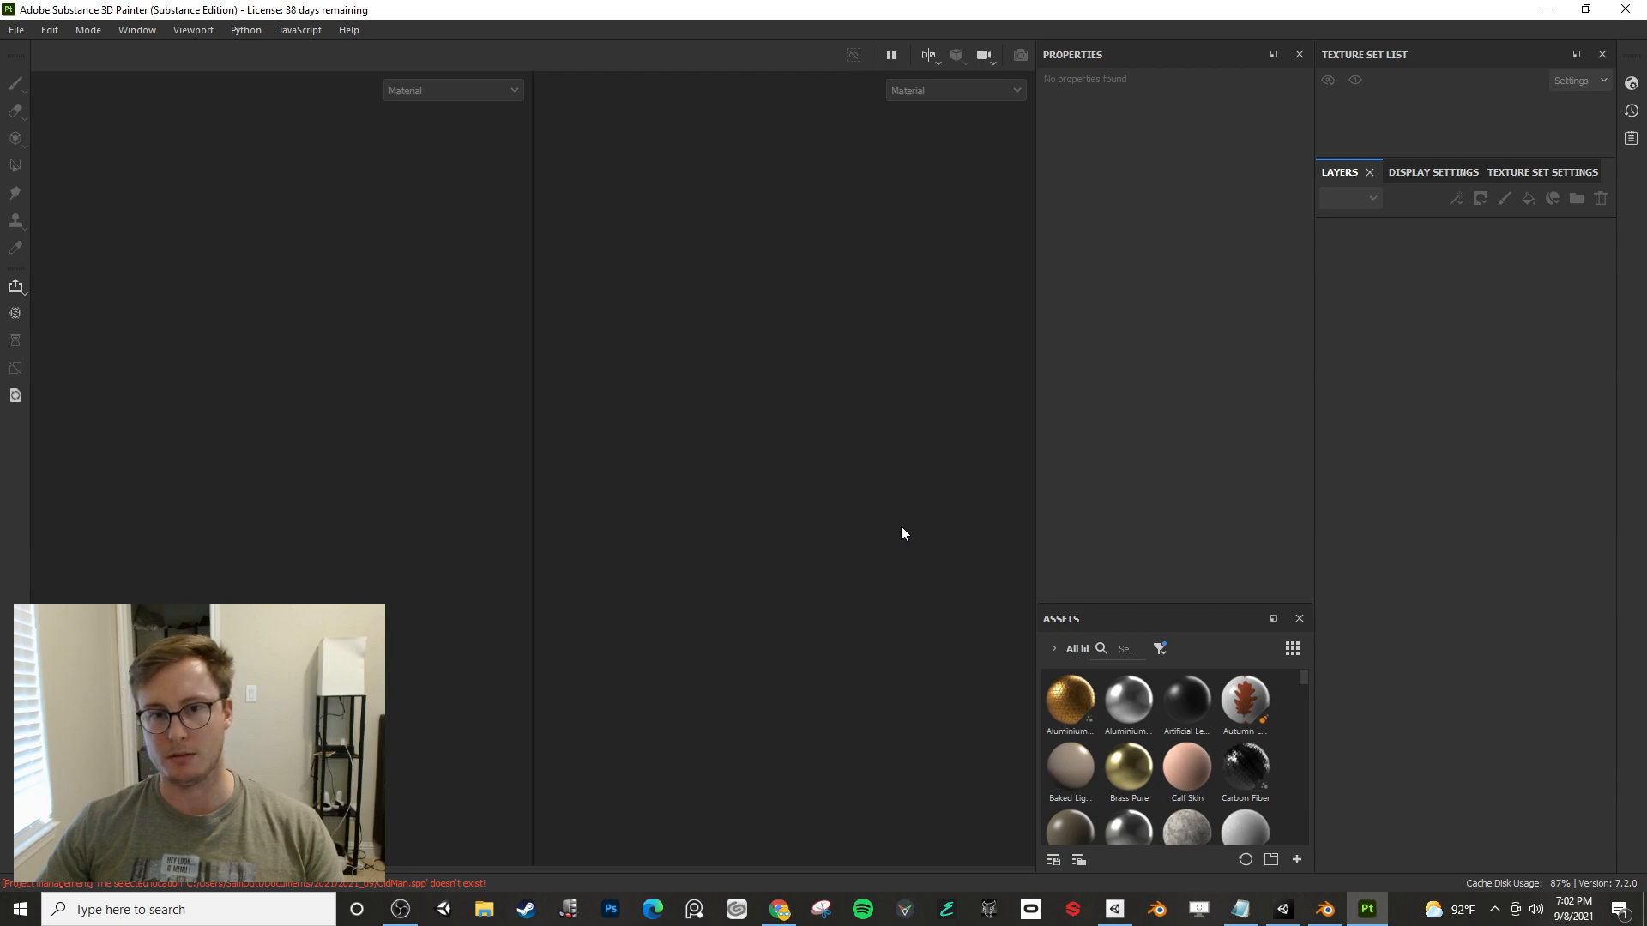
{"action": "left_click", "coordinate": [17, 33]}
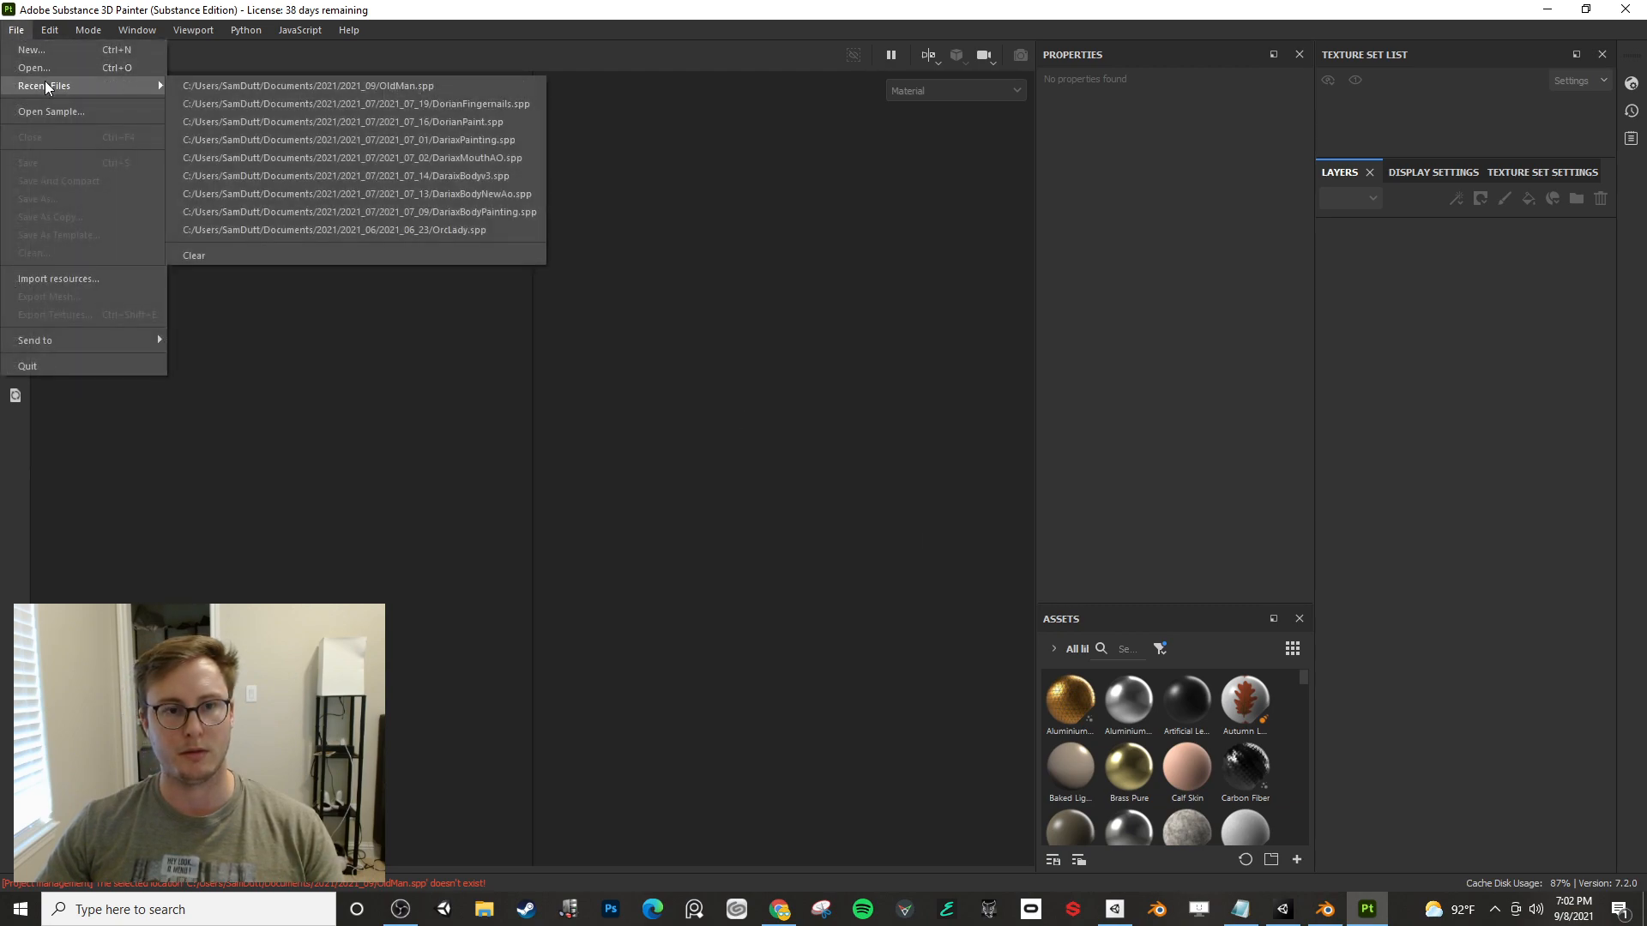
{"action": "left_click", "coordinate": [24, 33]}
- Switch to File Explorer and browse to the Documents folder
{"action": "left_click", "coordinate": [473, 902]}
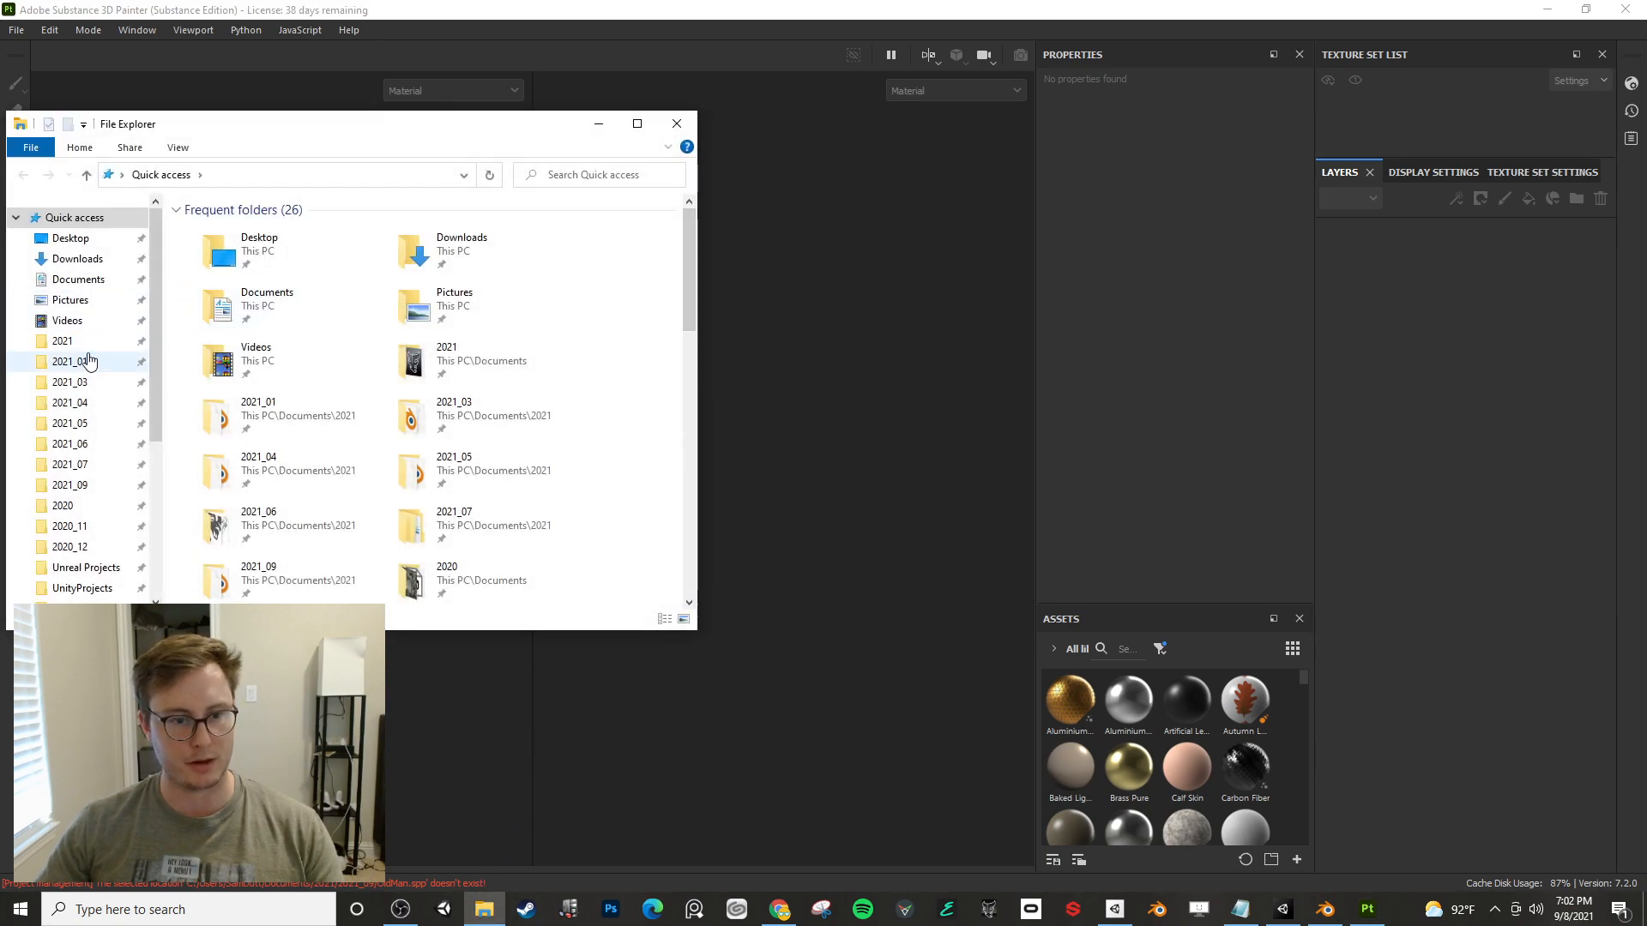
{"action": "scroll", "coordinate": [74, 555], "scroll_direction": "down", "scroll_amount": 2}
{"action": "scroll", "coordinate": [73, 556], "scroll_direction": "down", "scroll_amount": 3}
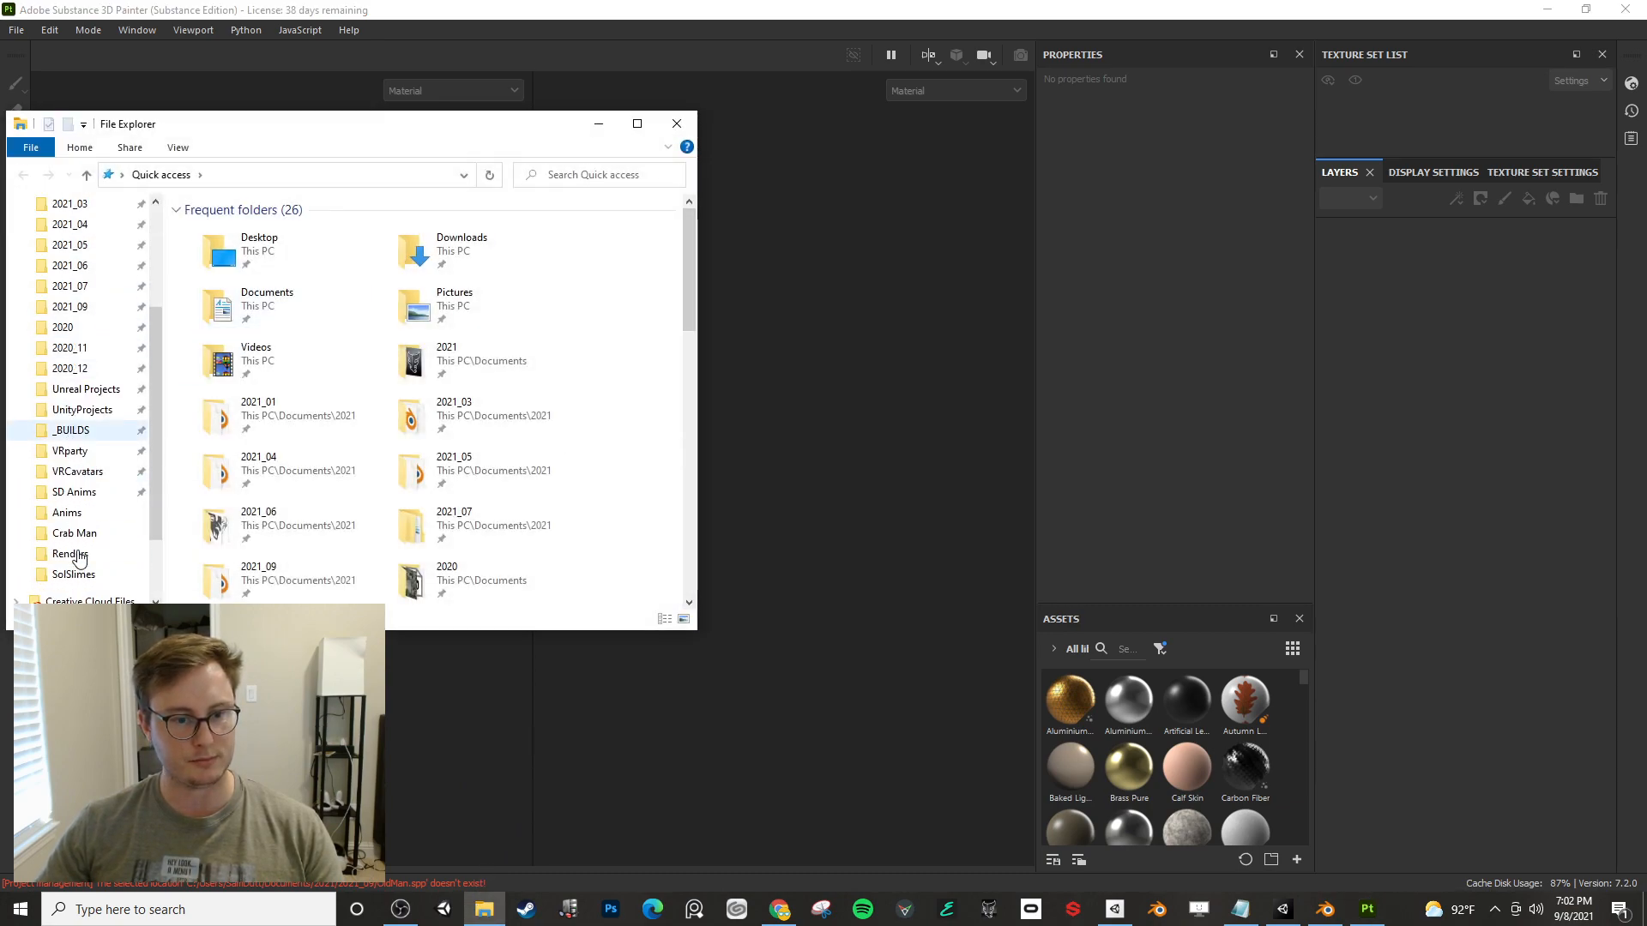
{"action": "left_click", "coordinate": [70, 286]}
{"action": "left_click", "coordinate": [211, 174]}
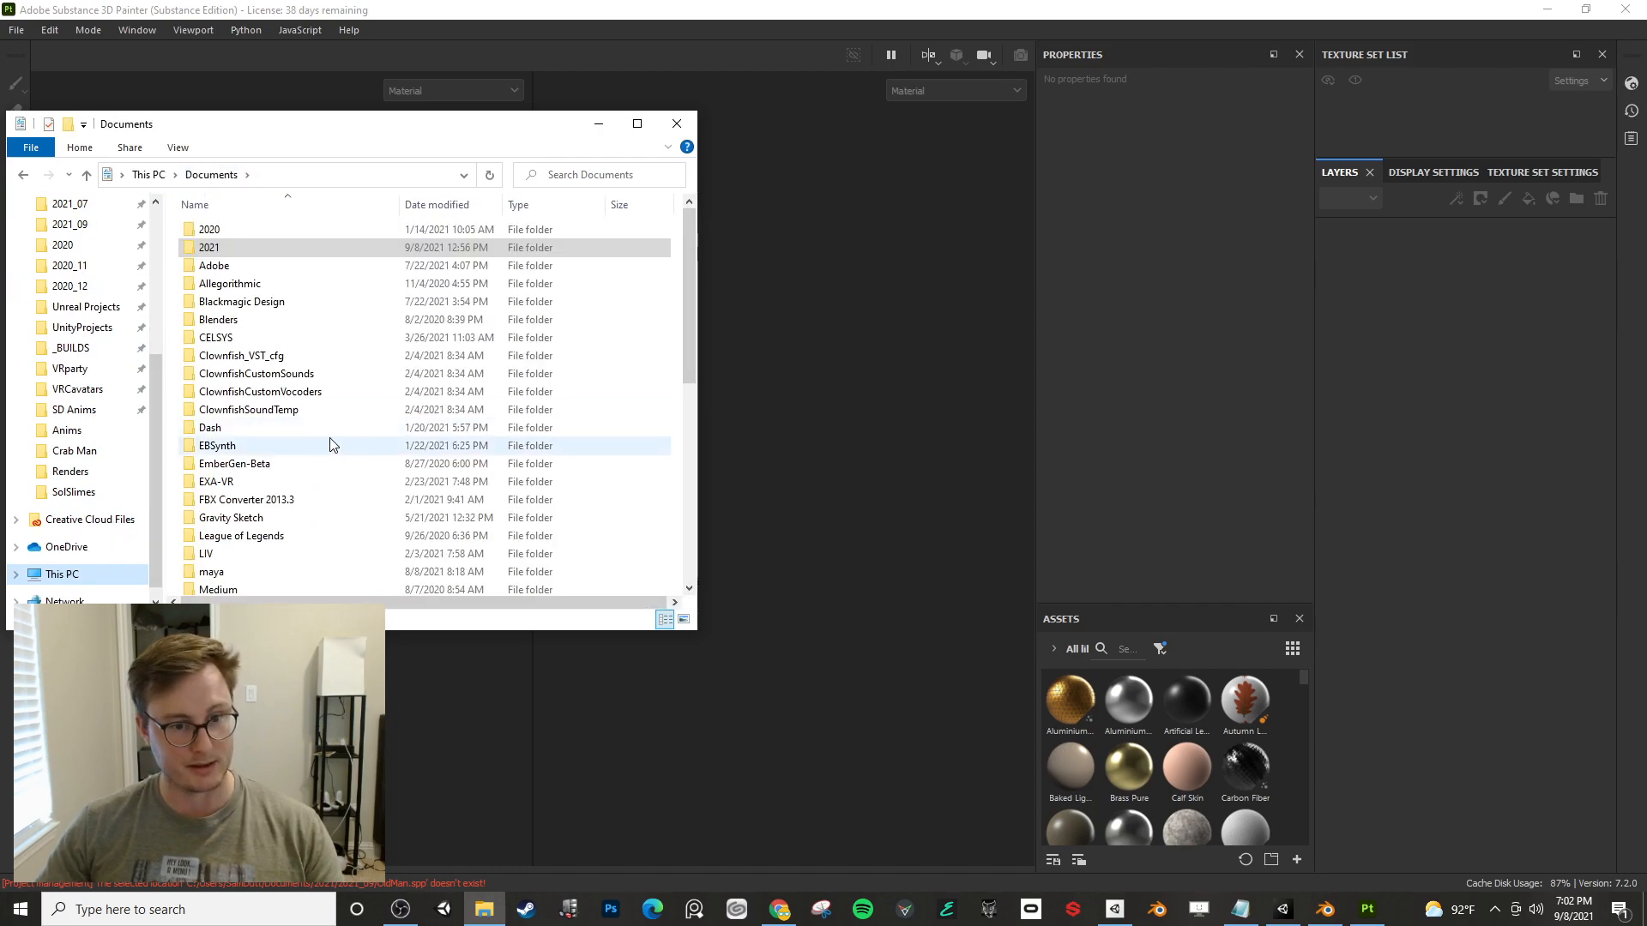
{"action": "scroll", "coordinate": [335, 441], "scroll_direction": "down", "scroll_amount": 7}
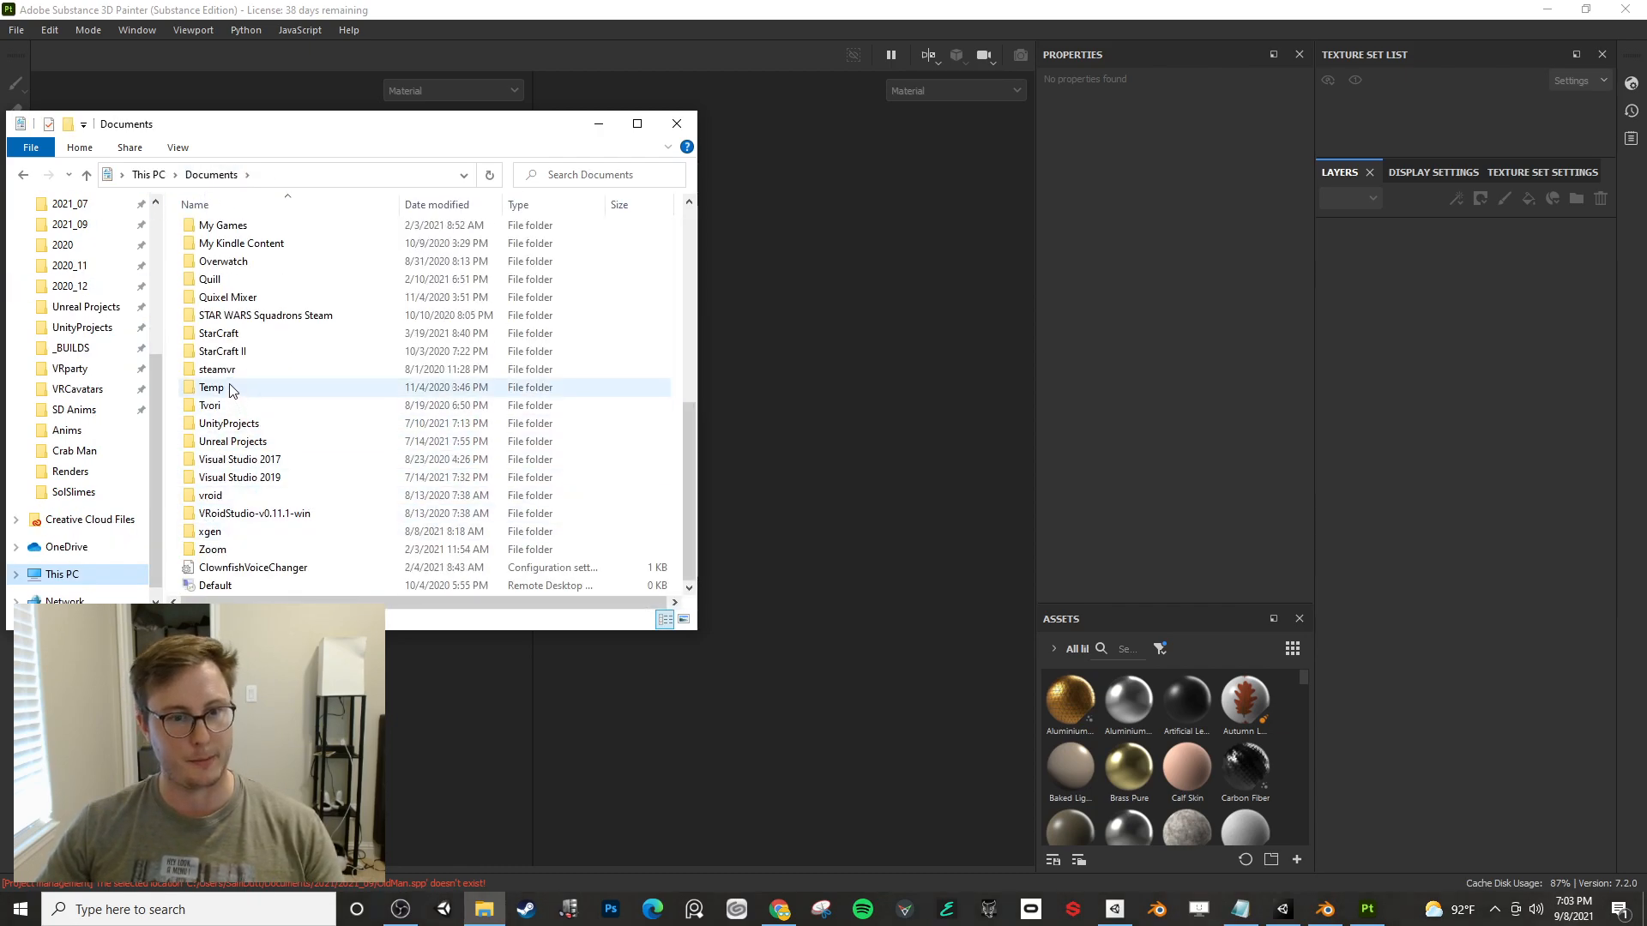
{"action": "scroll", "coordinate": [239, 378], "scroll_direction": "up", "scroll_amount": 8}
- Open the OldMan Substance Painter project from the 2021/NPC Sim folder and minimize the File Explorer window
{"action": "left_click", "coordinate": [230, 249]}
{"action": "double_click", "coordinate": [230, 249]}
{"action": "scroll", "coordinate": [319, 415], "scroll_direction": "down", "scroll_amount": 5}
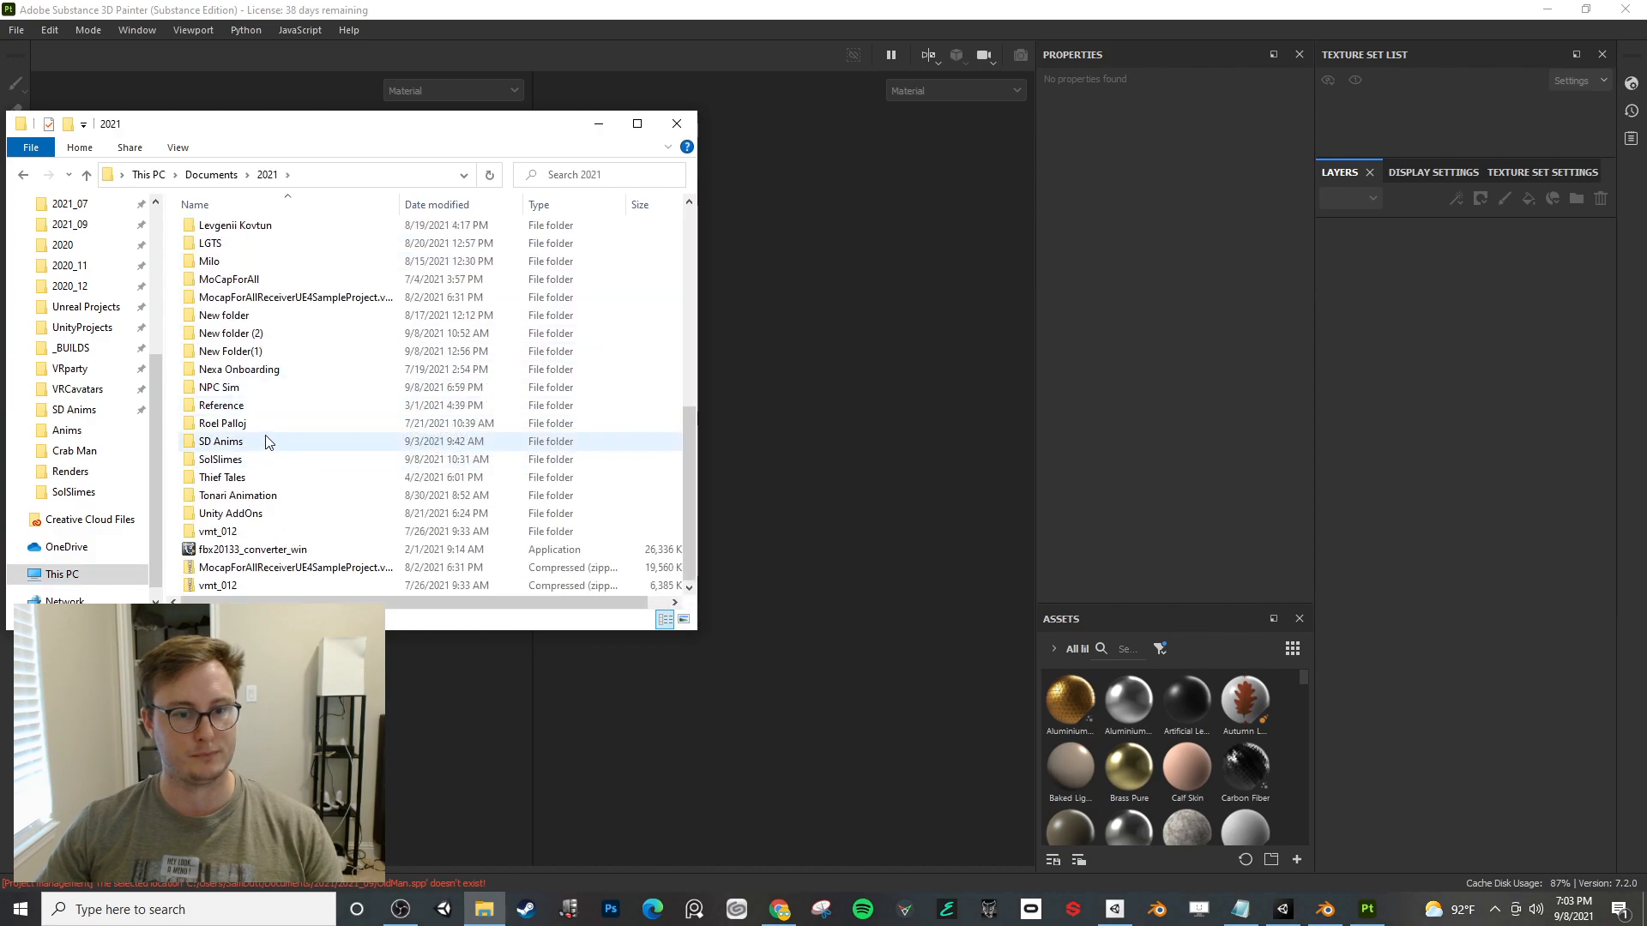
{"action": "double_click", "coordinate": [232, 387]}
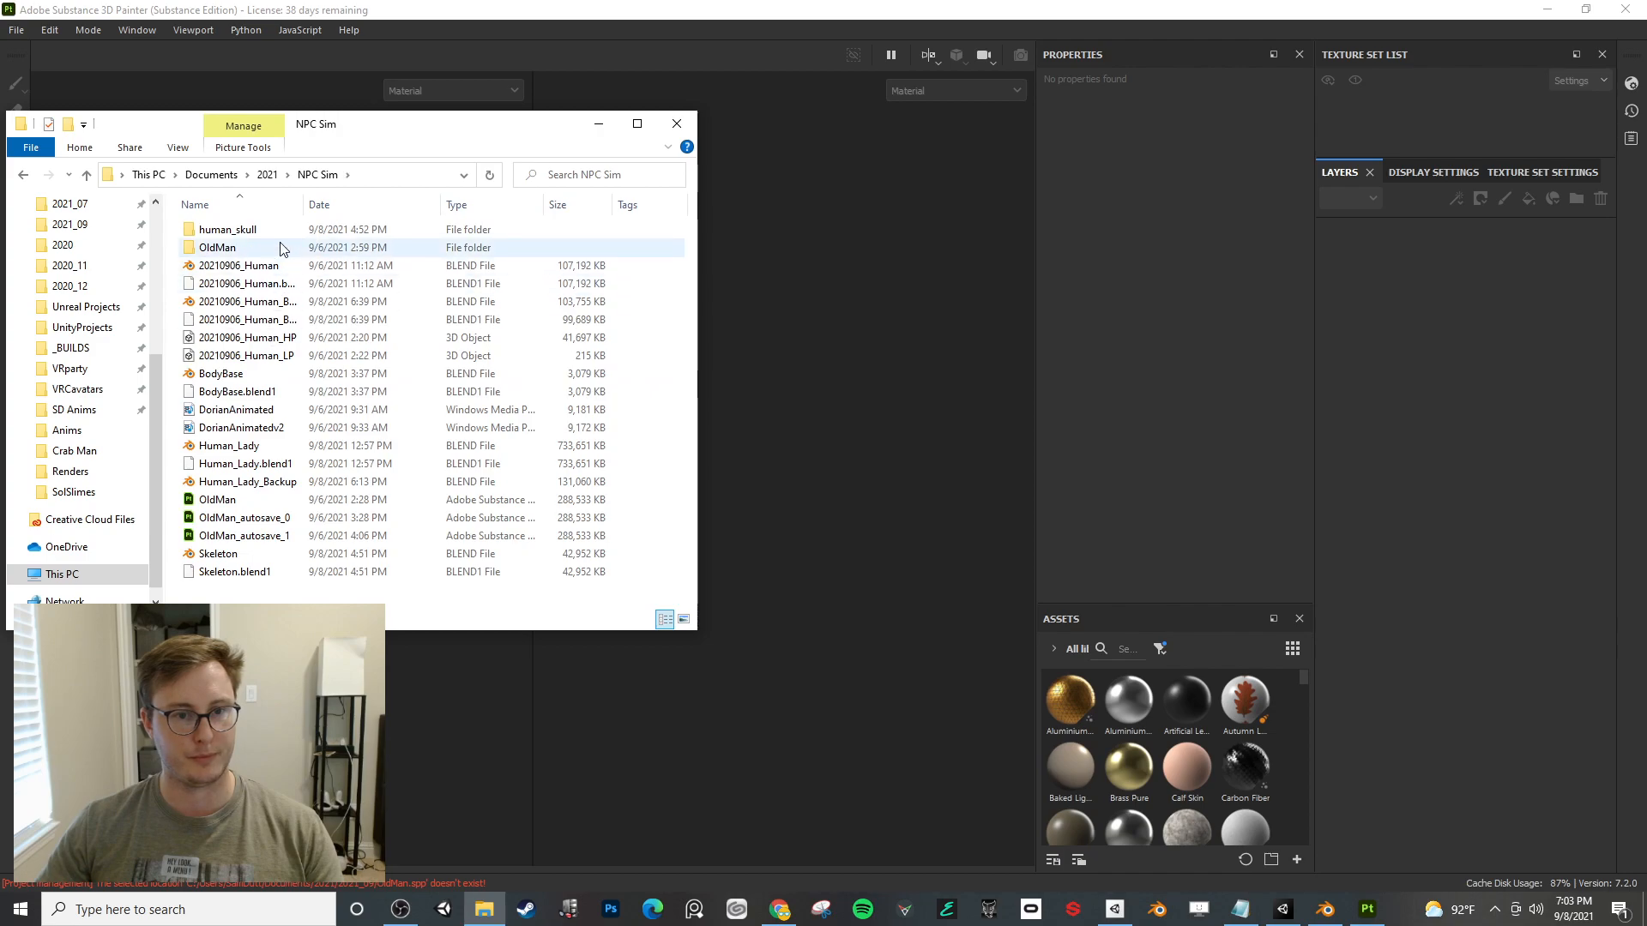
{"action": "double_click", "coordinate": [248, 503]}
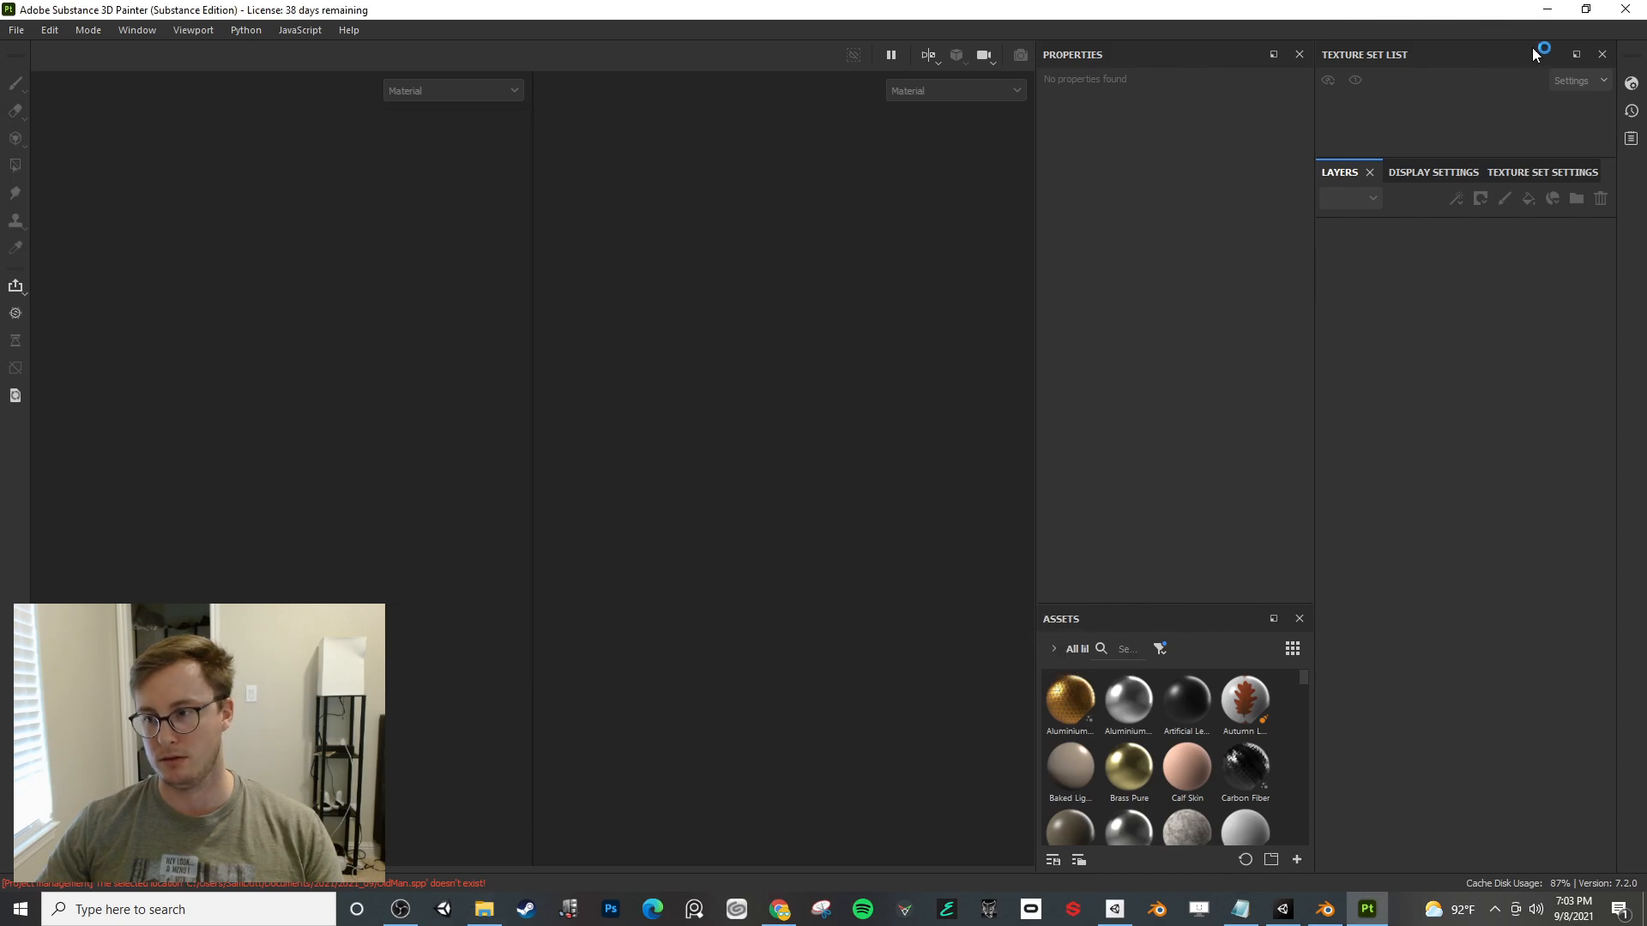
{"action": "left_click", "coordinate": [1625, 12]}
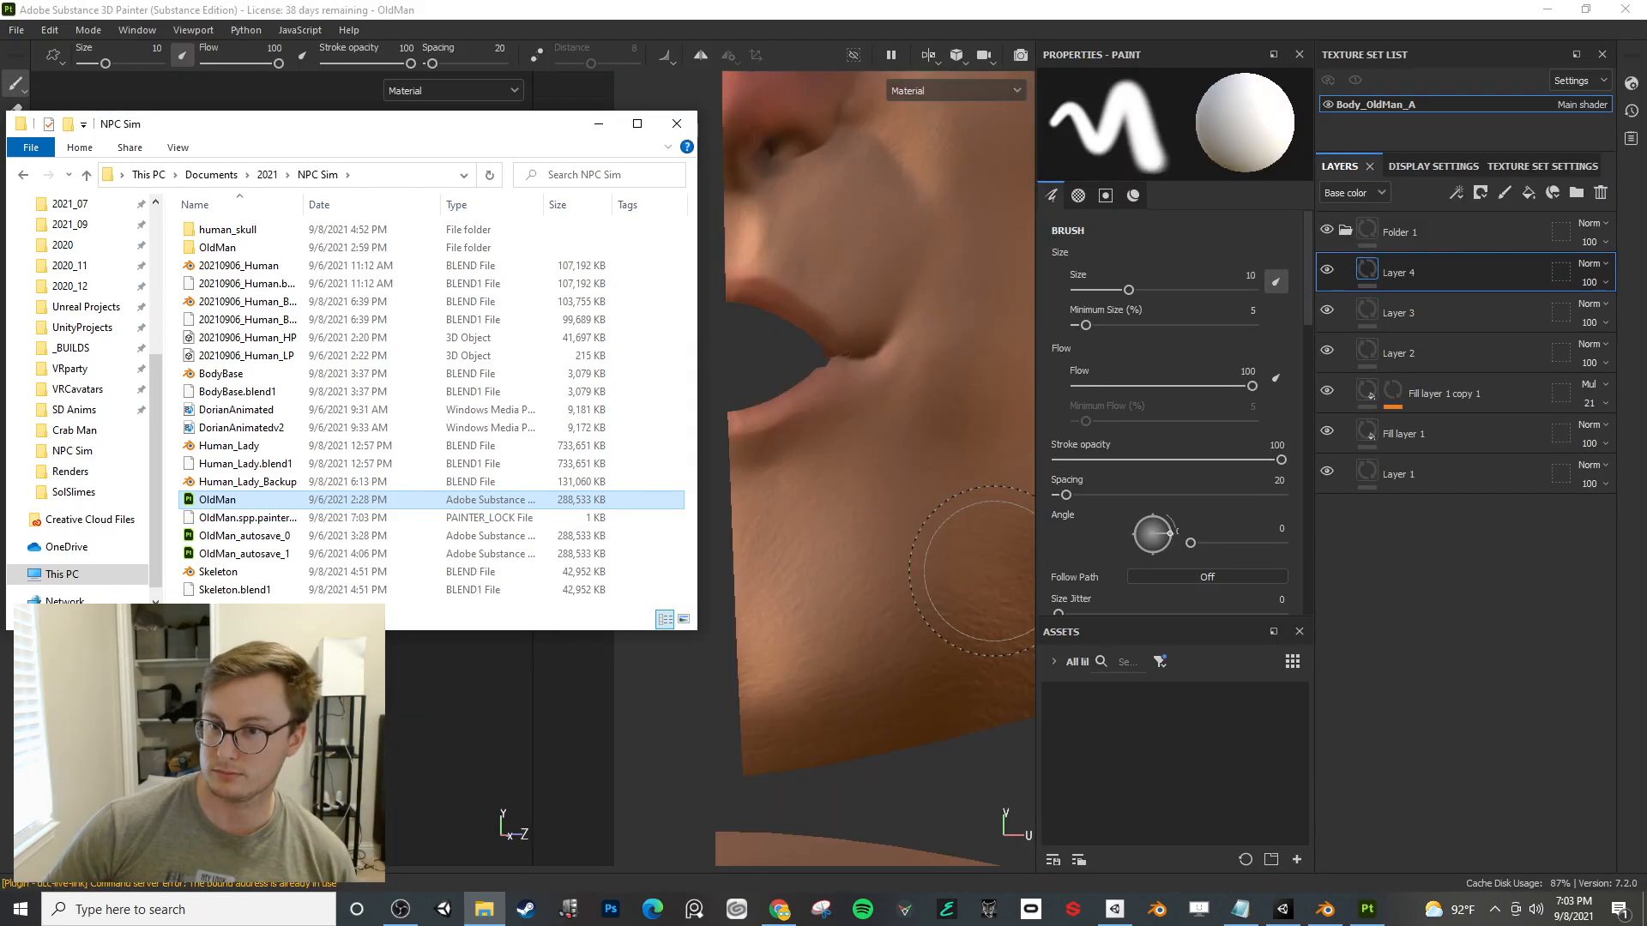
{"action": "left_click", "coordinate": [598, 123]}
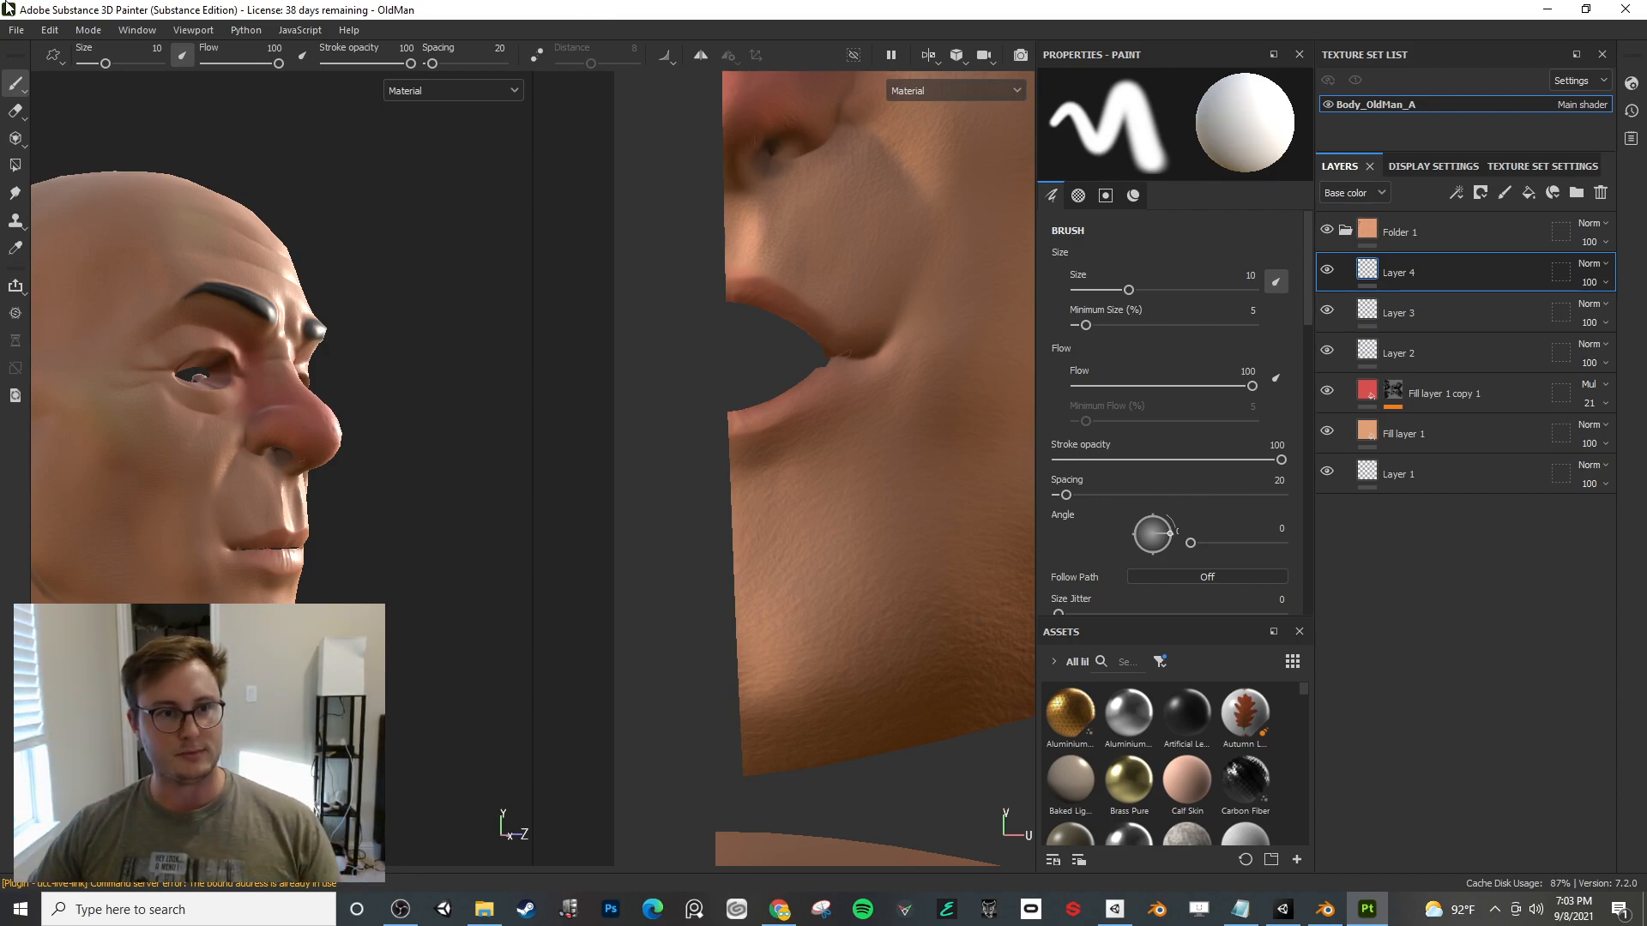
- Start a texture export and set its output directory to Human_Oldman/OldmanTextures in the Unity project's Assets/Characters folder
{"action": "left_click", "coordinate": [36, 29]}
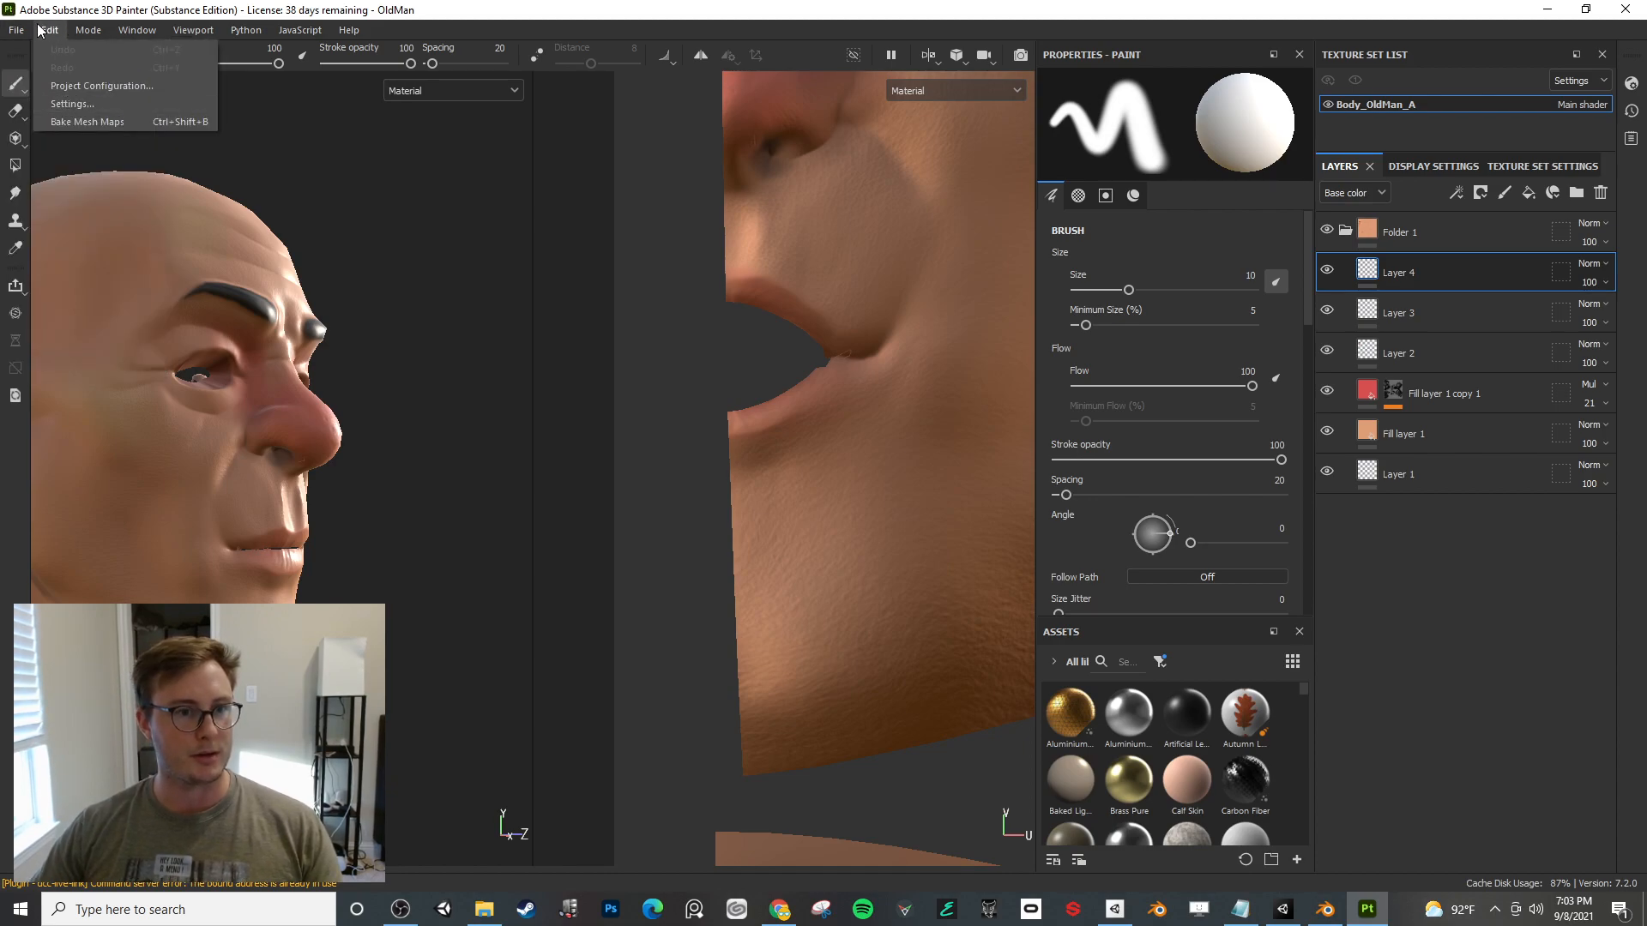
{"action": "left_click", "coordinate": [51, 314]}
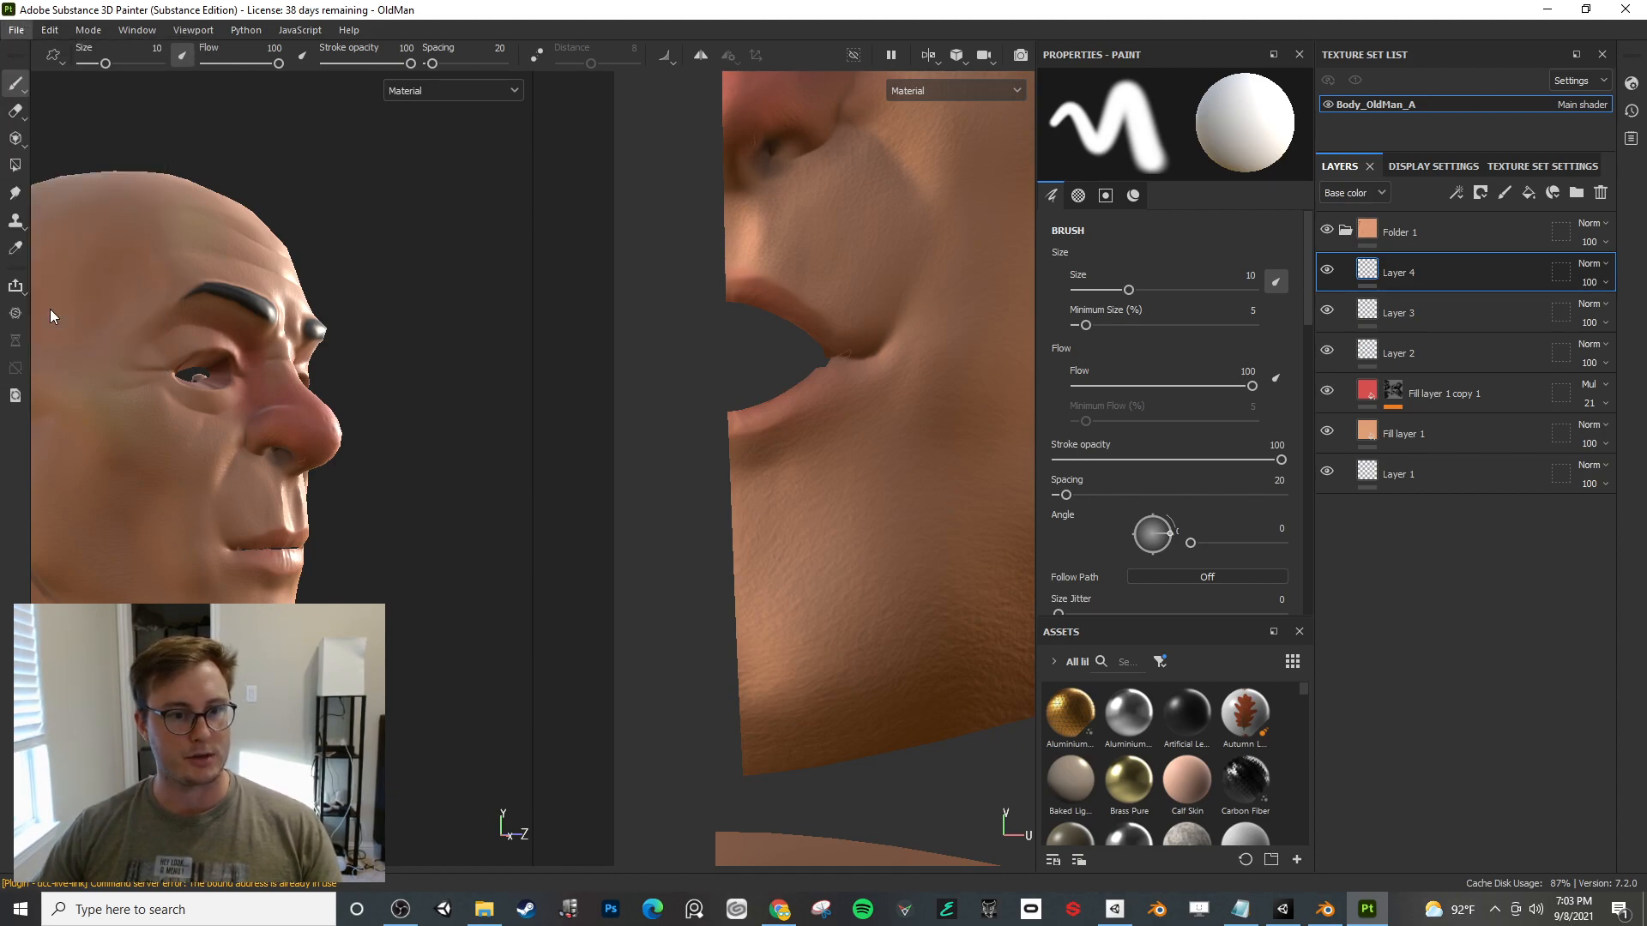
{"action": "left_click", "coordinate": [1123, 240]}
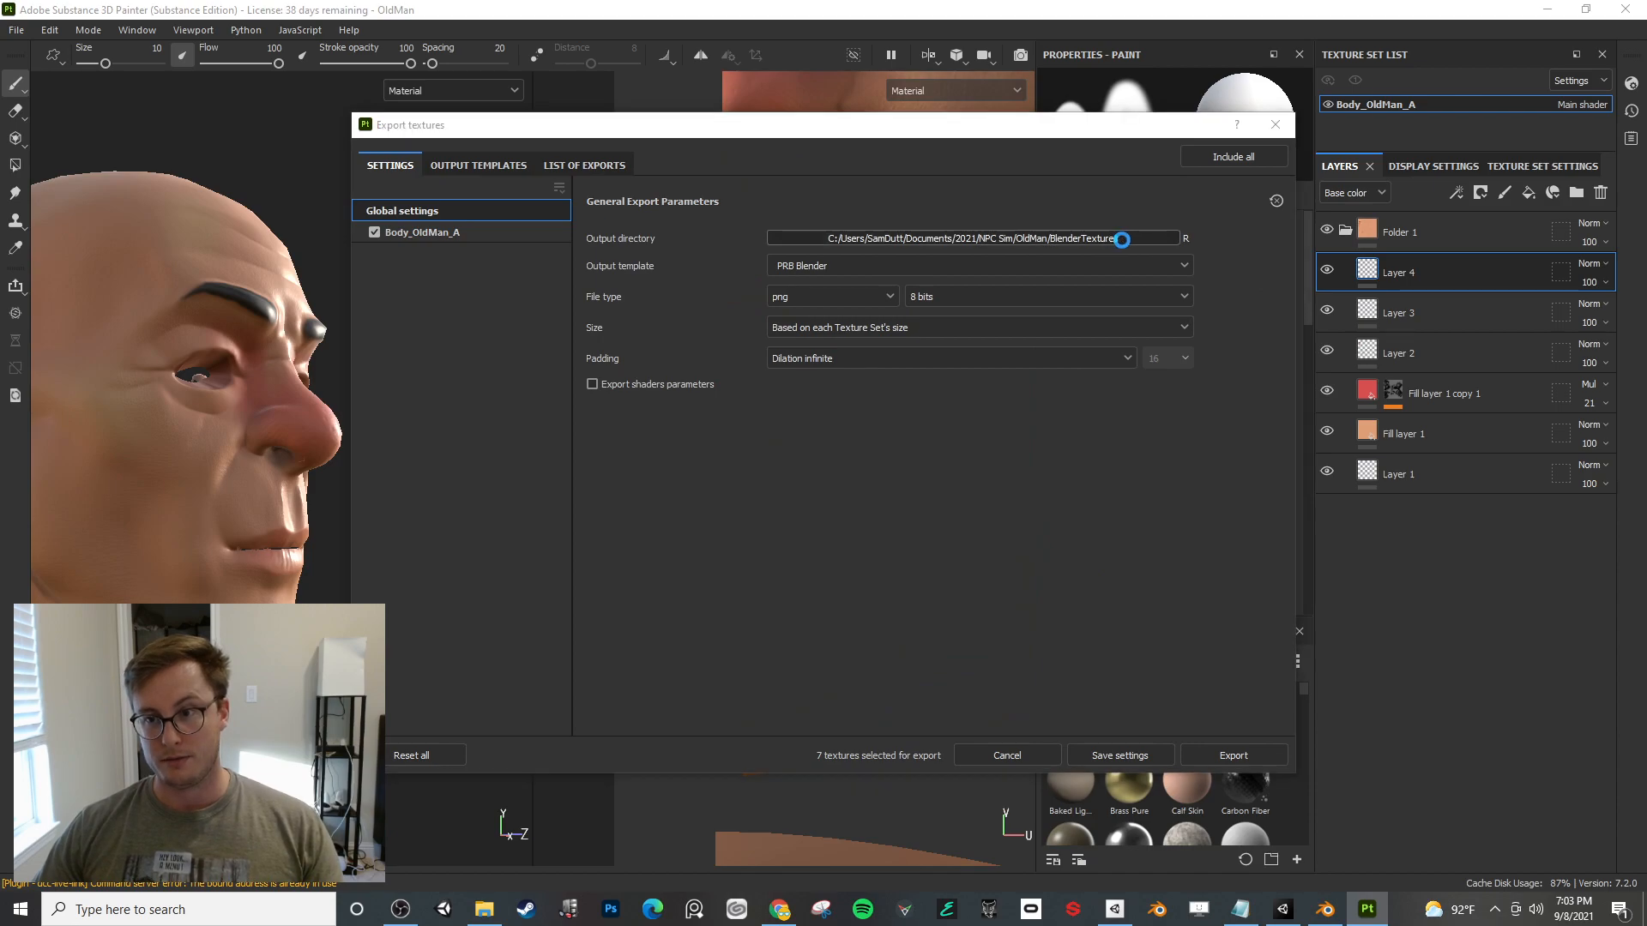
{"action": "left_click", "coordinate": [883, 181]}
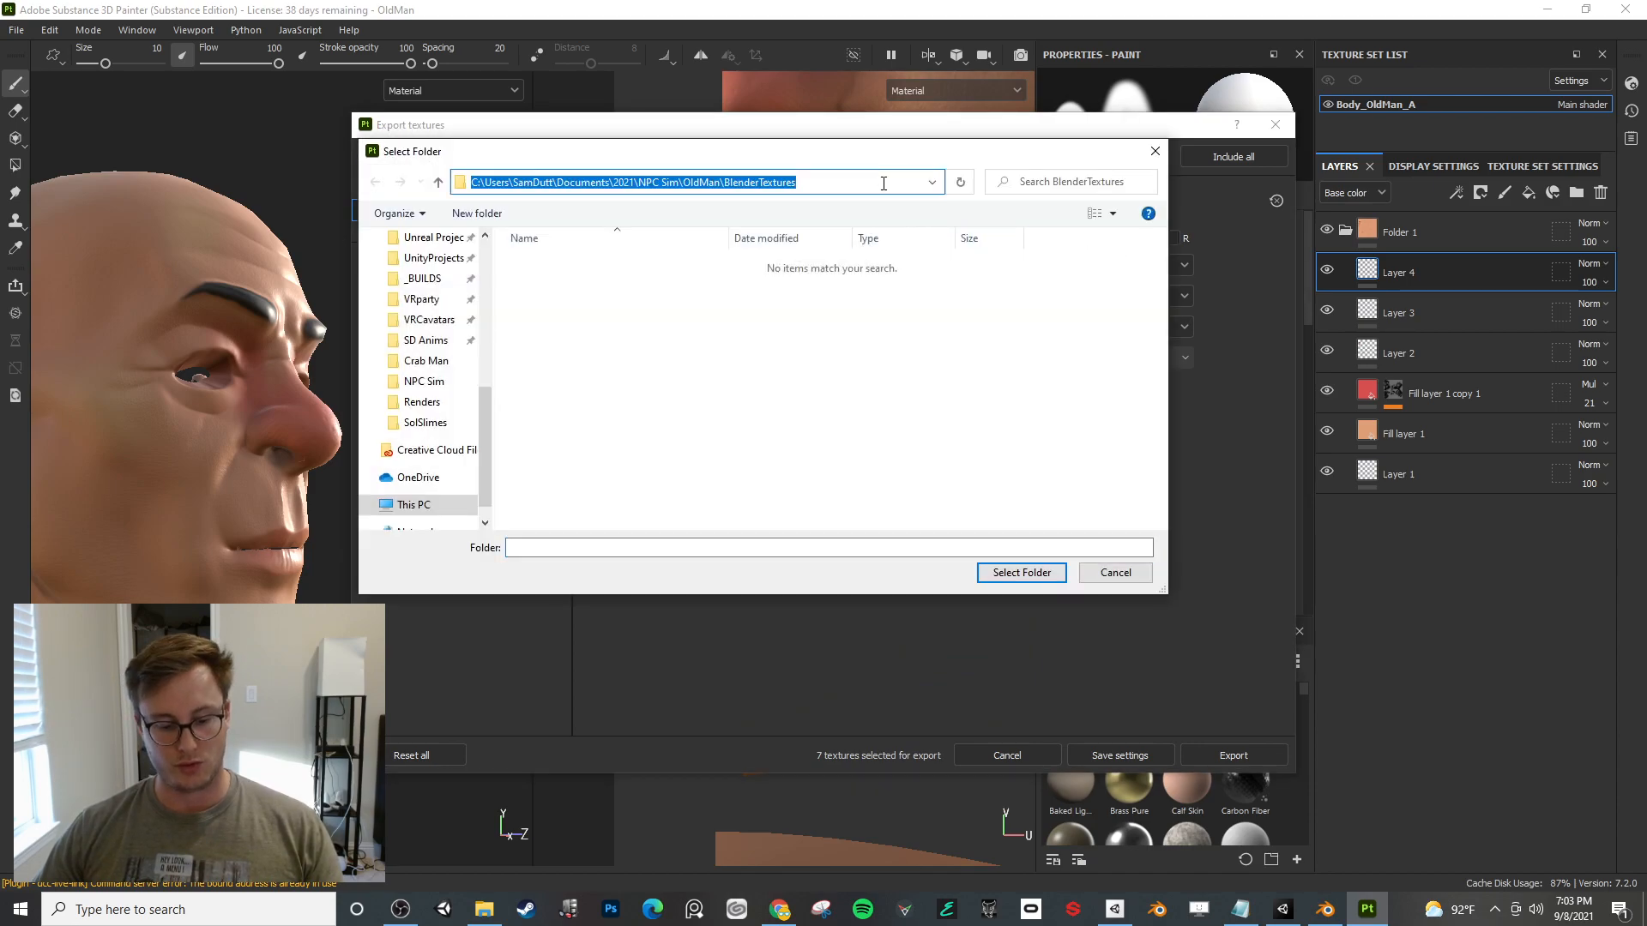
{"action": "key", "text": "ctrl+v"}
{"action": "key", "text": "Return"}
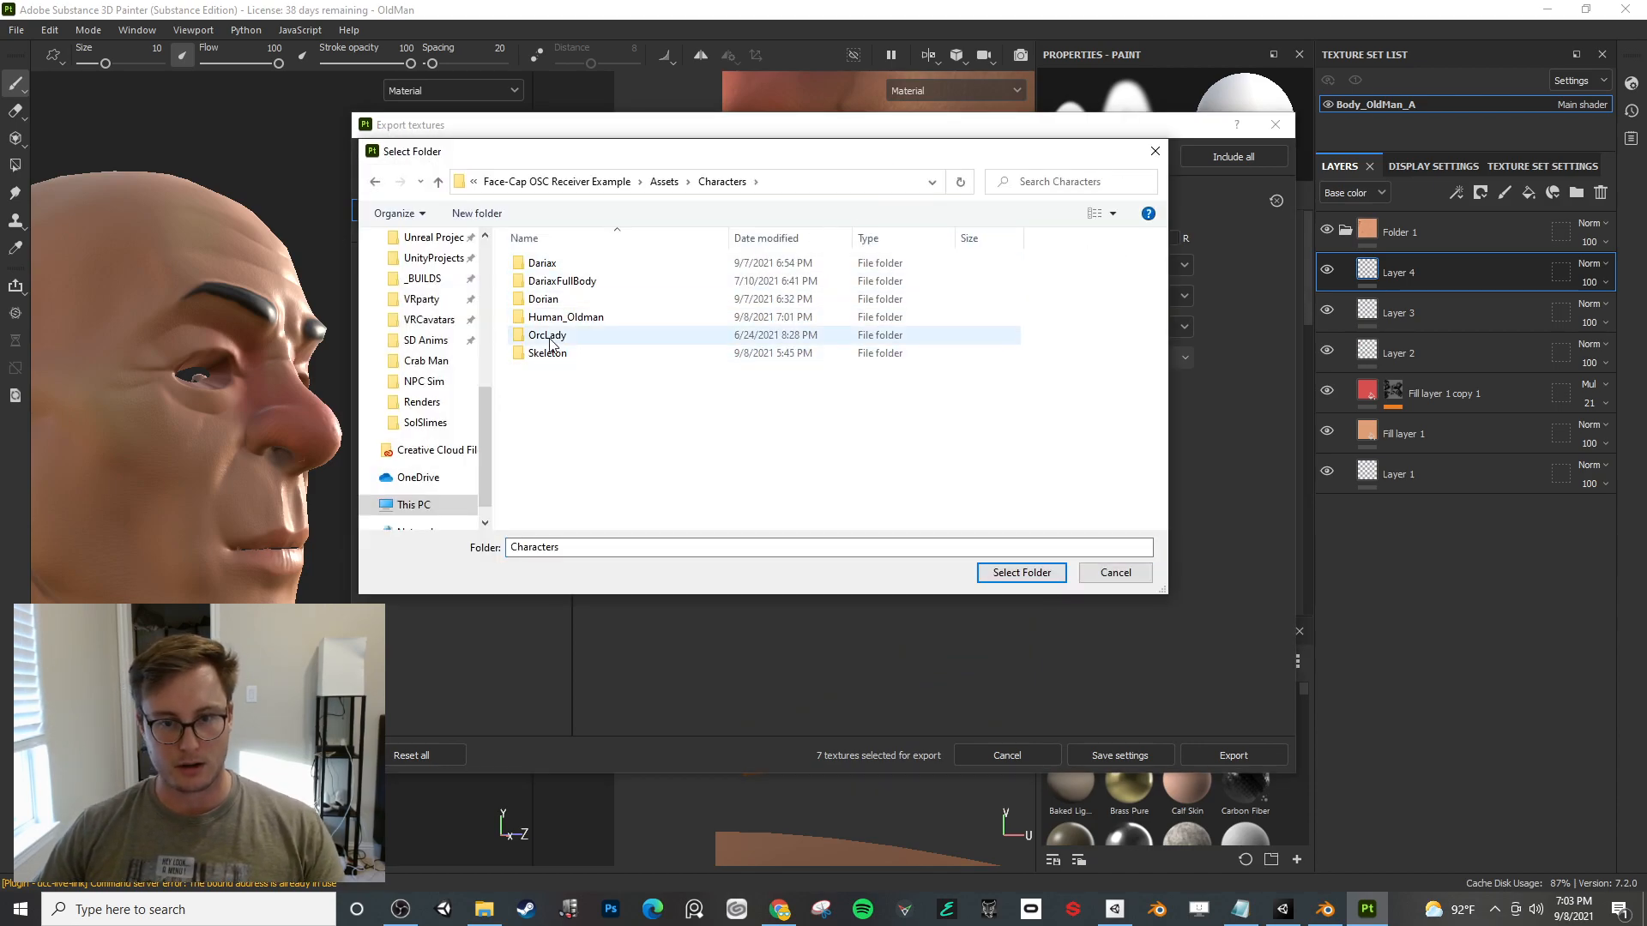
{"action": "left_click", "coordinate": [565, 318]}
{"action": "double_click", "coordinate": [565, 318]}
{"action": "double_click", "coordinate": [560, 281]}
{"action": "left_click", "coordinate": [1007, 572]}
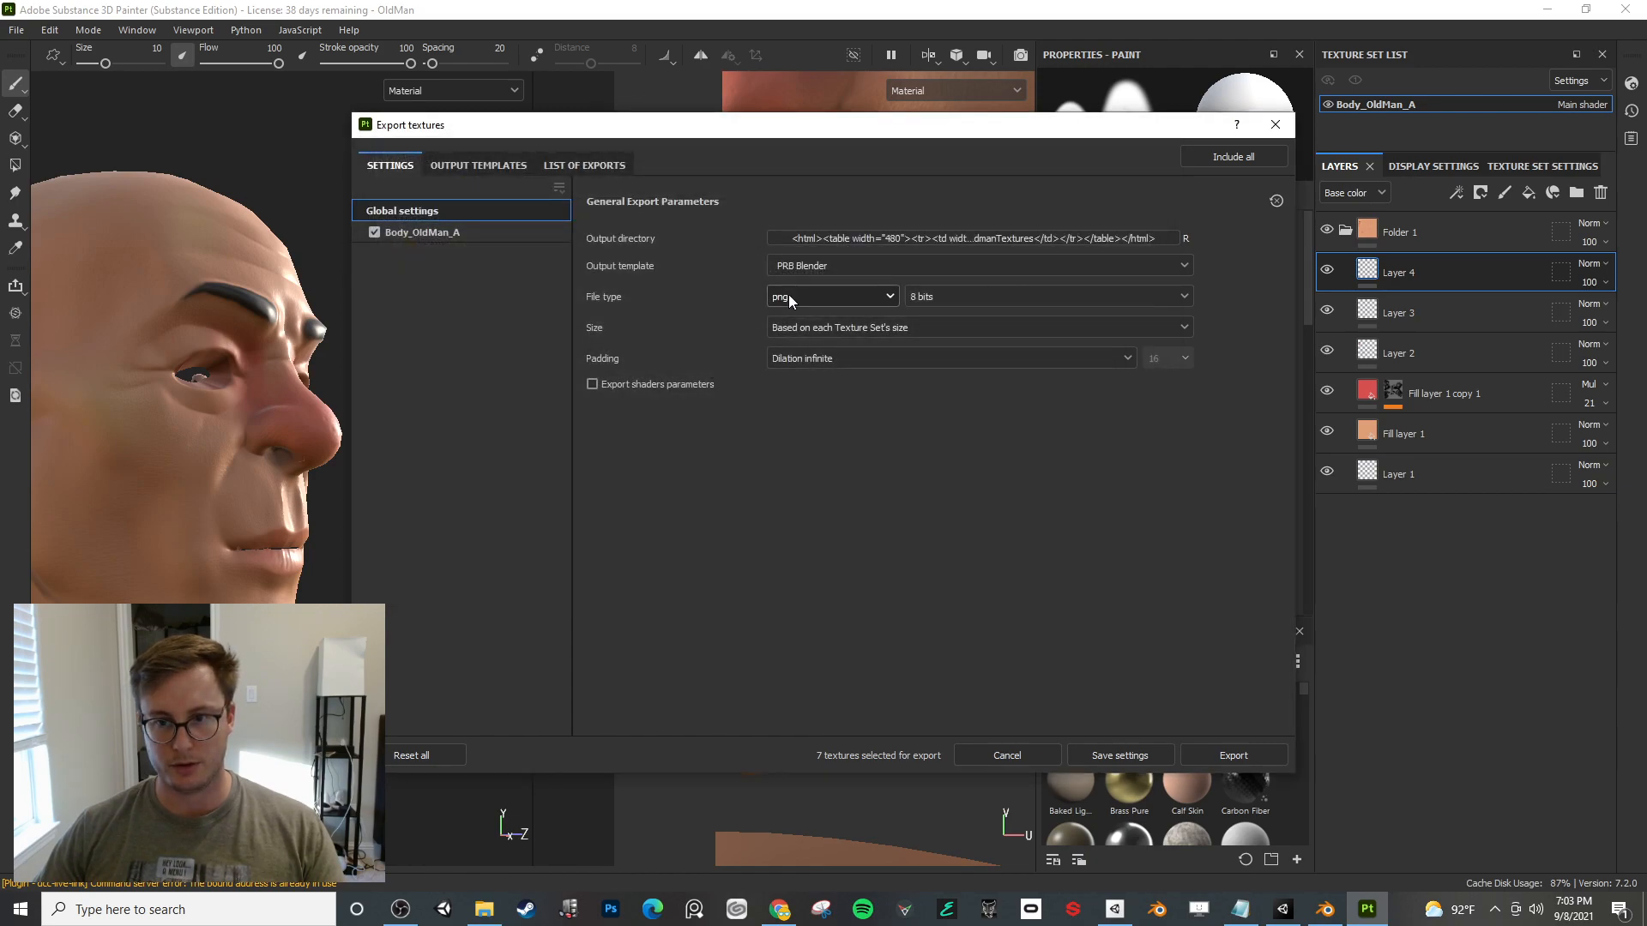
- Set the export's output template to UNITY and the PNG bit depth to 16 bits
{"action": "left_click", "coordinate": [796, 267]}
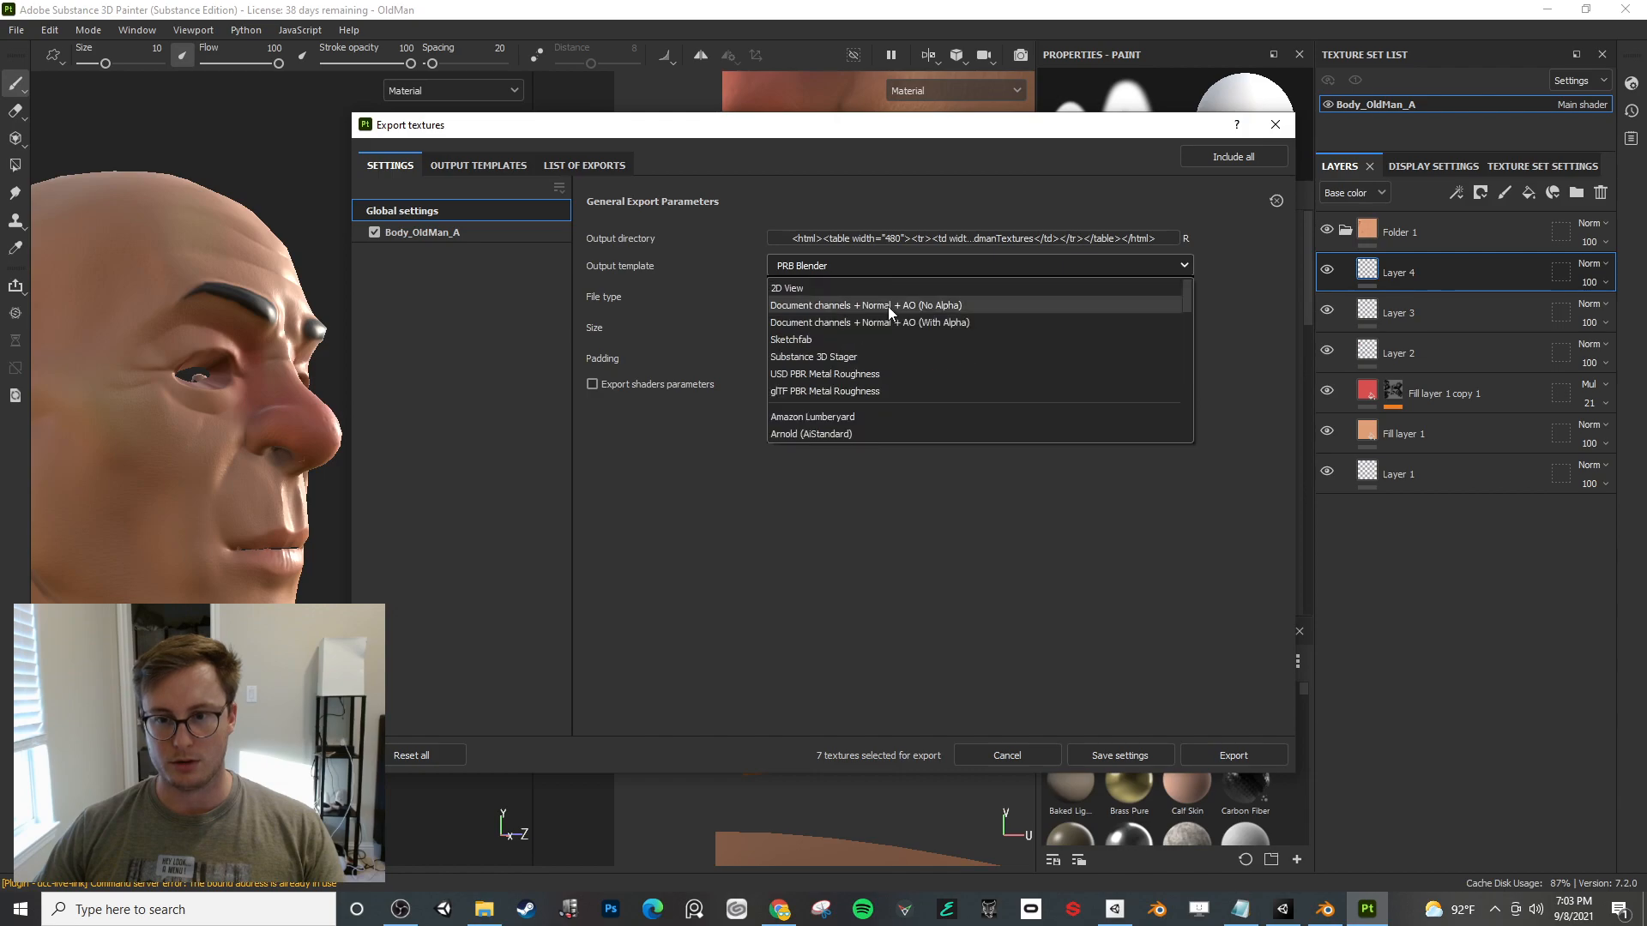
{"action": "scroll", "coordinate": [856, 386], "scroll_direction": "down", "scroll_amount": 1}
{"action": "scroll", "coordinate": [856, 379], "scroll_direction": "down", "scroll_amount": 3}
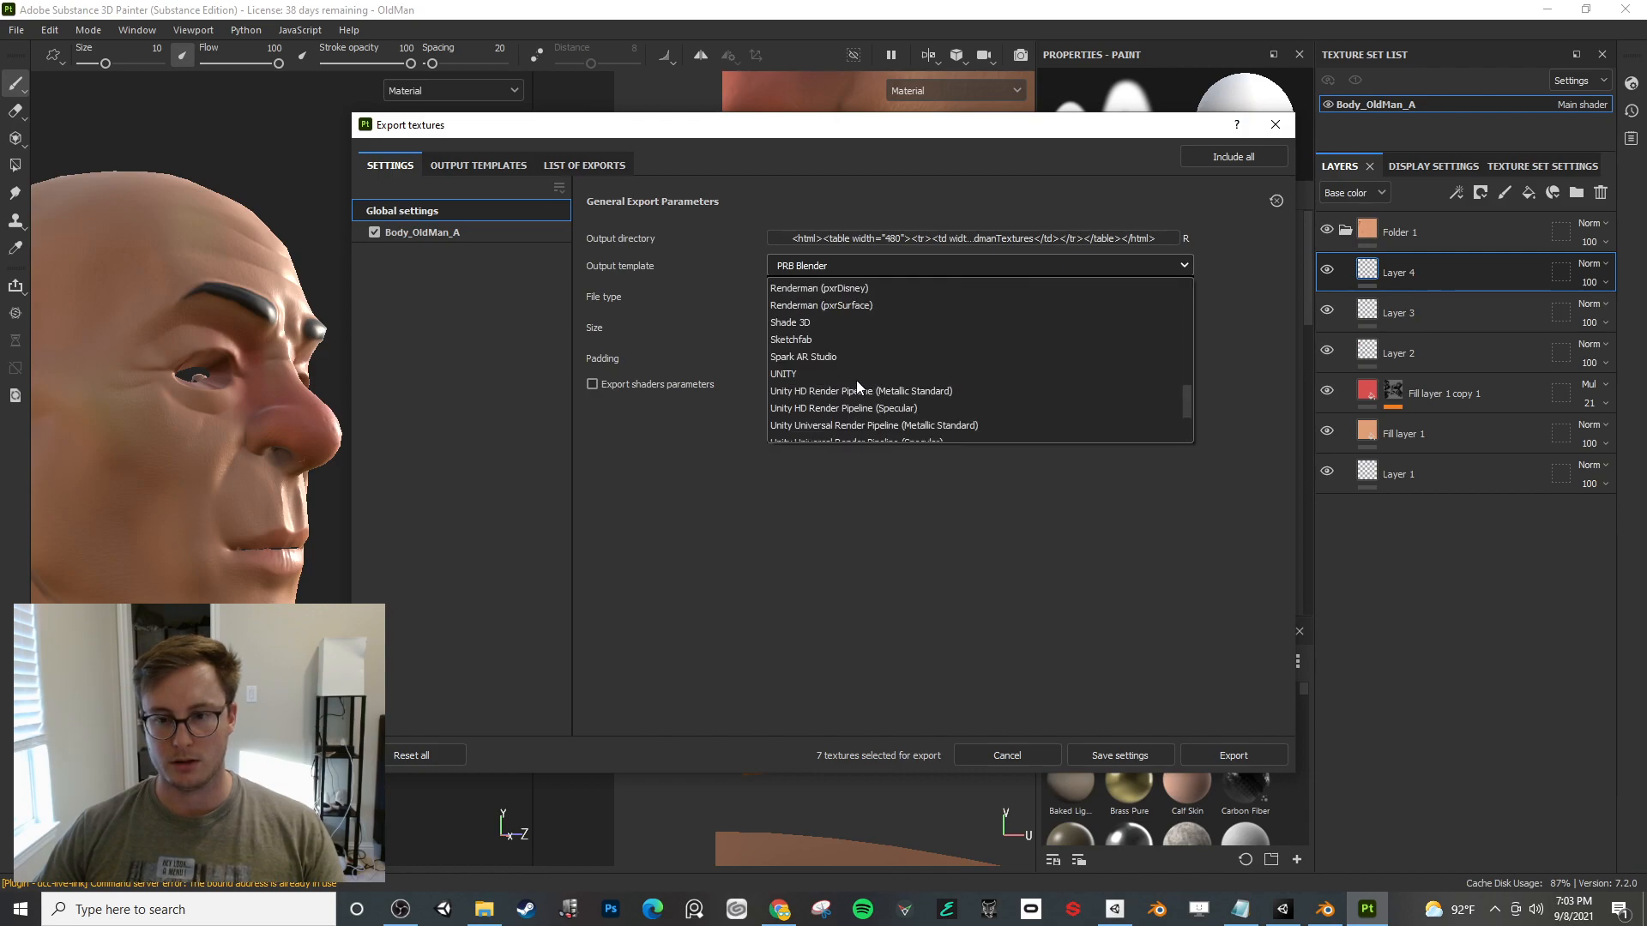
{"action": "left_click", "coordinate": [856, 378]}
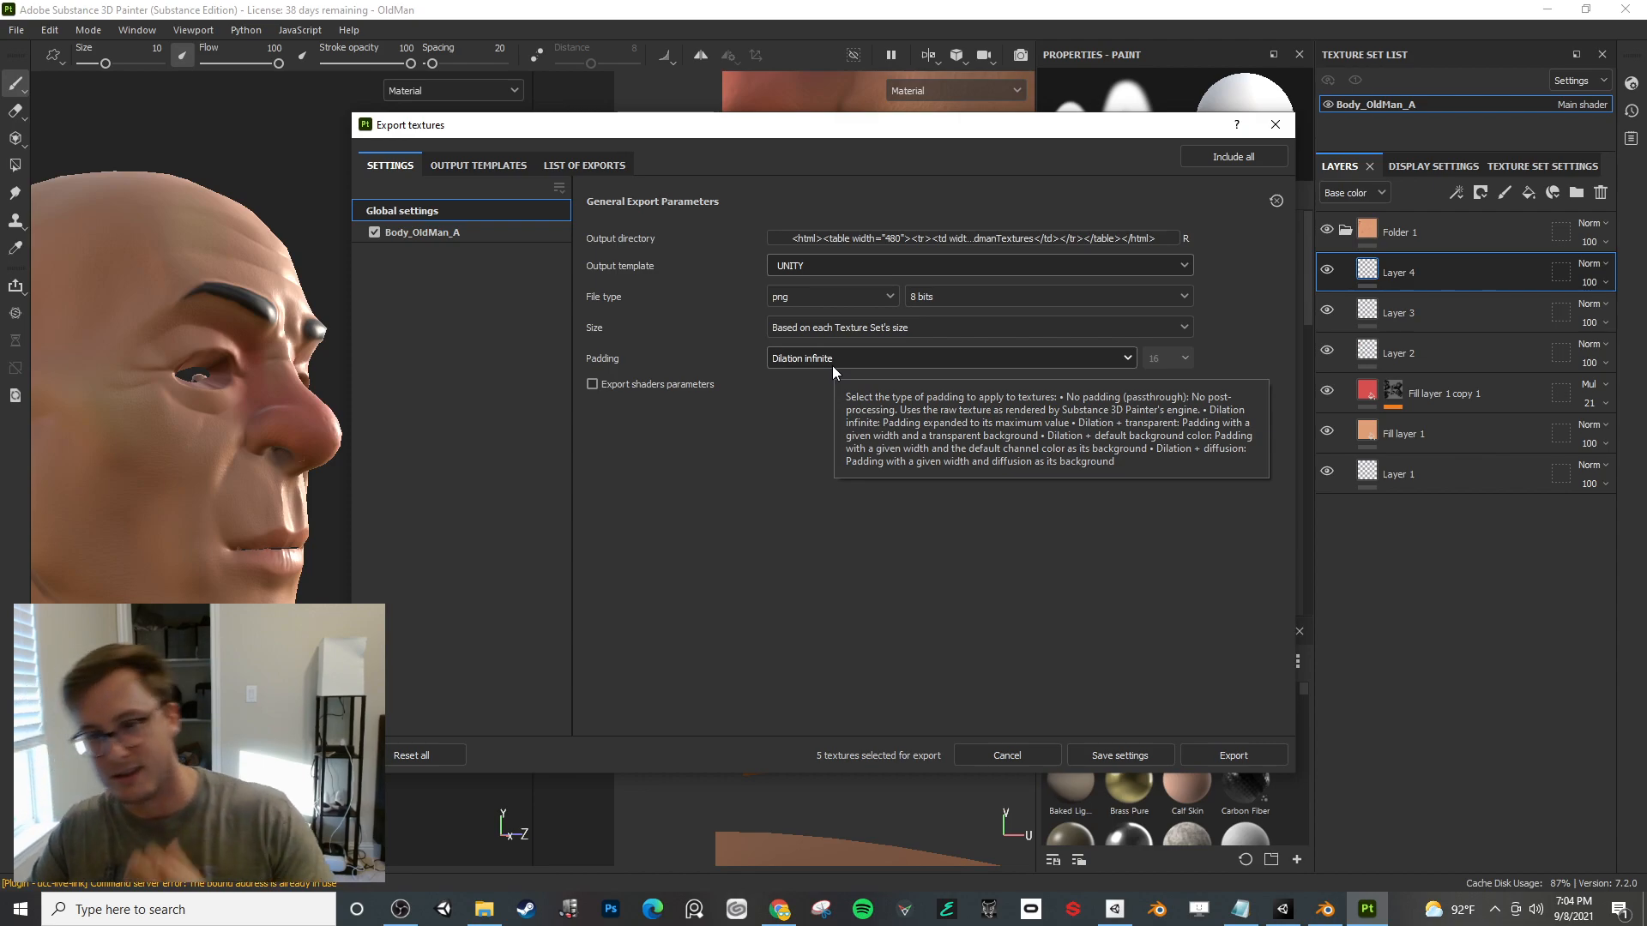
{"action": "left_click", "coordinate": [962, 297]}
{"action": "left_click", "coordinate": [933, 354]}
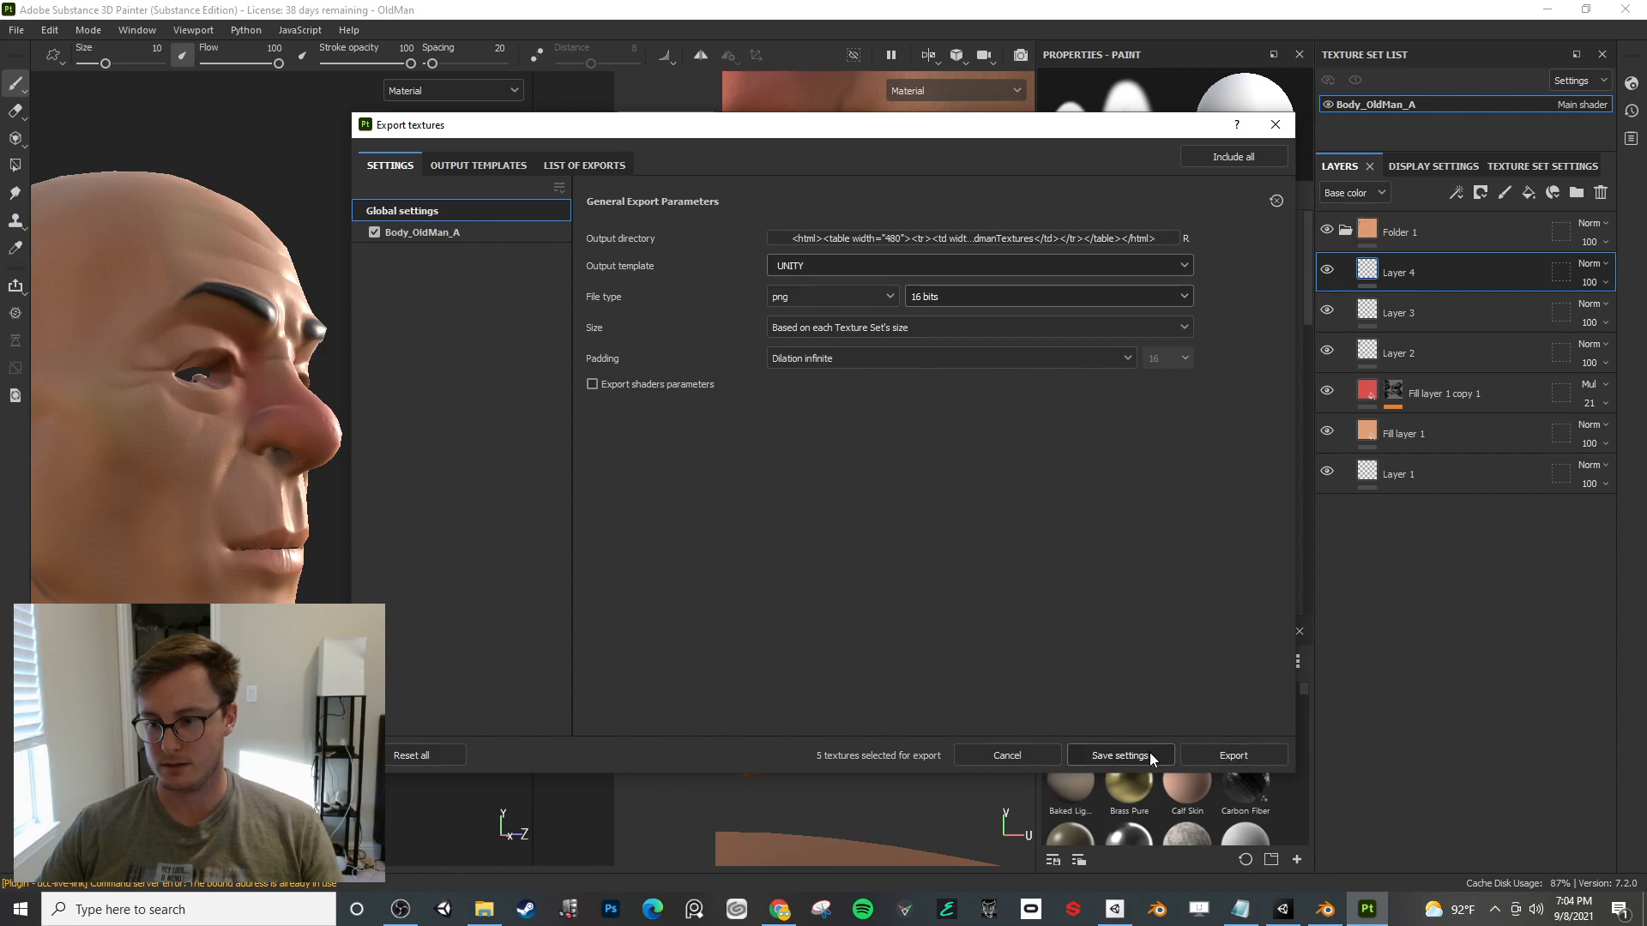
- Export the OldMan textures with the current settings, close the export window and switch to the Unity project
{"action": "left_click", "coordinate": [1192, 756]}
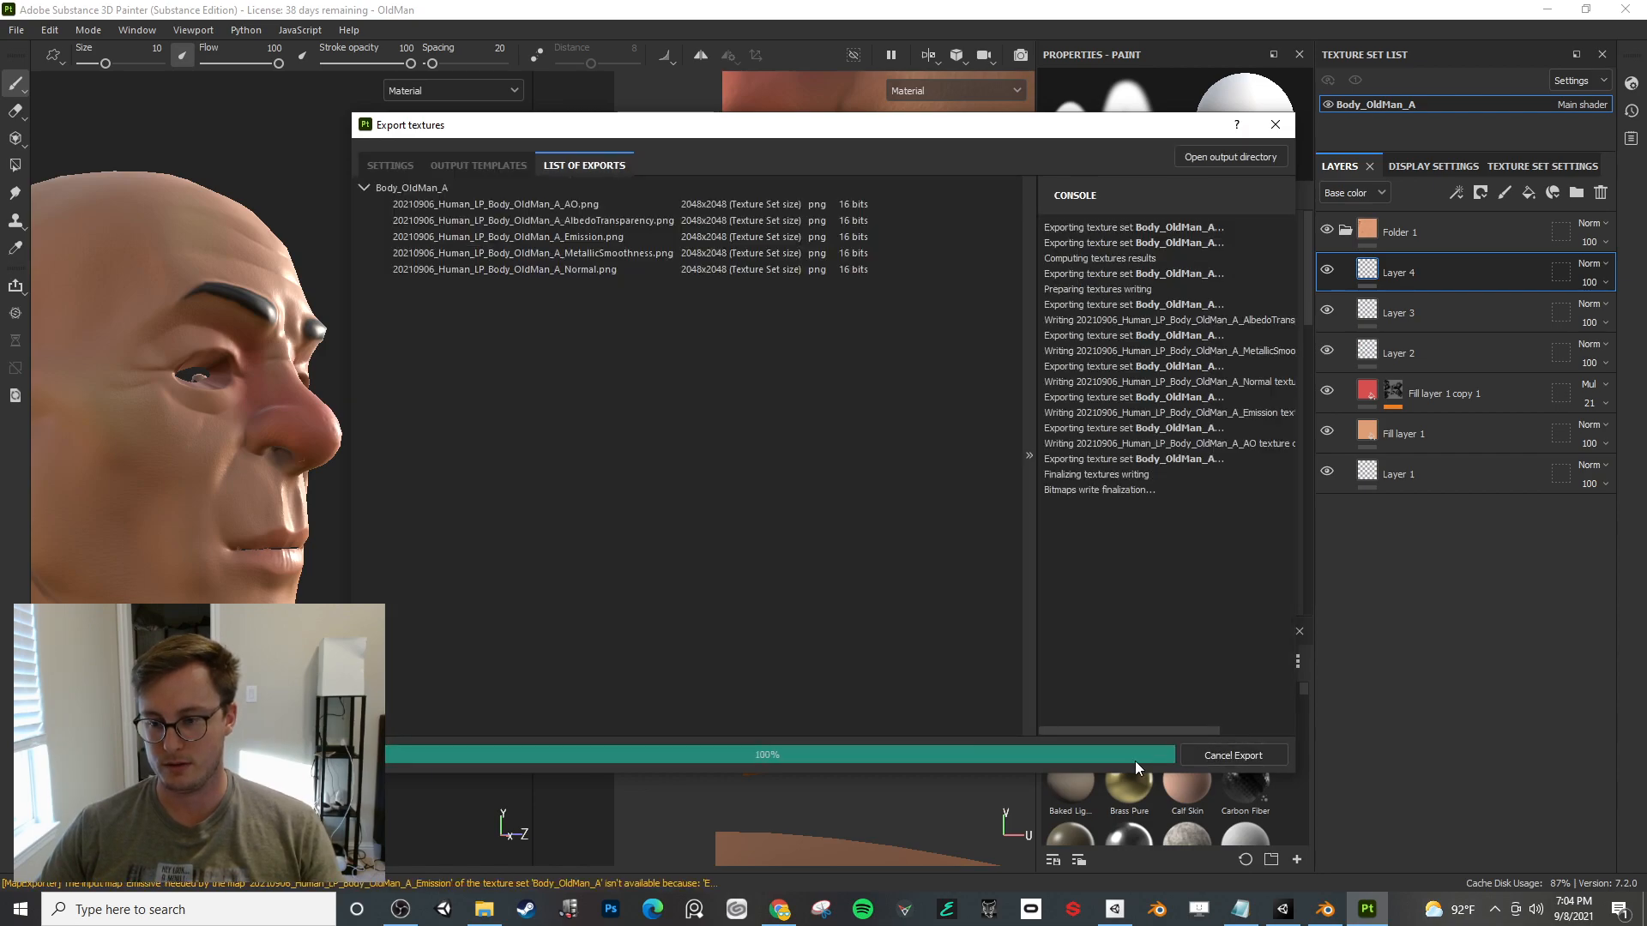
{"action": "left_click", "coordinate": [1135, 760]}
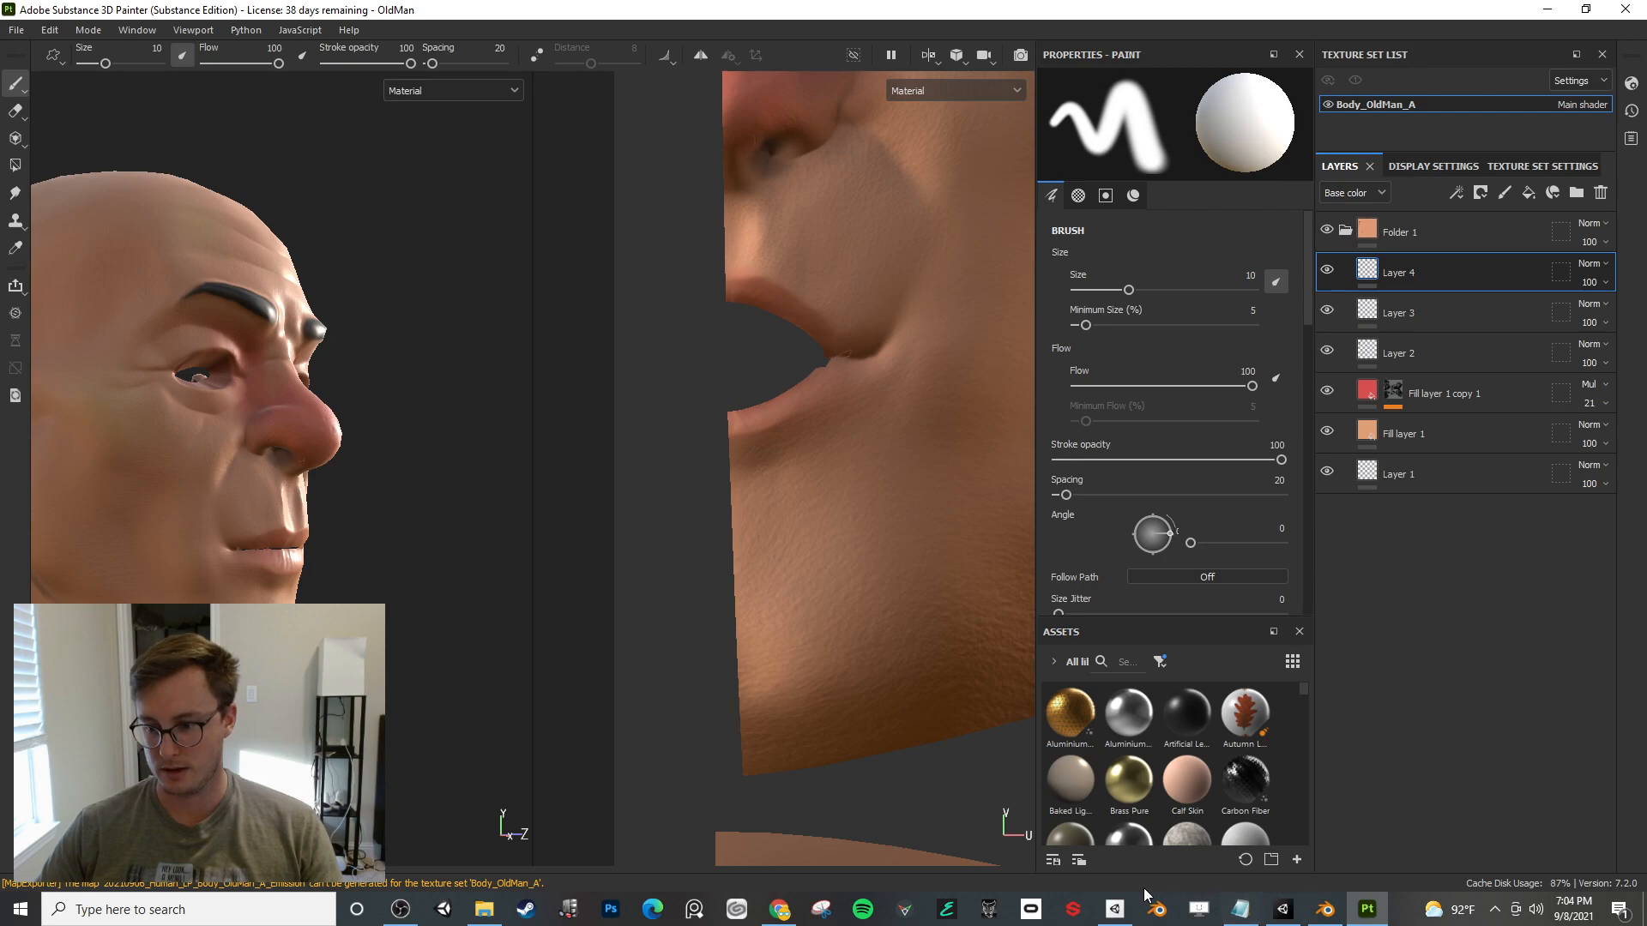
{"action": "left_click", "coordinate": [1284, 909]}
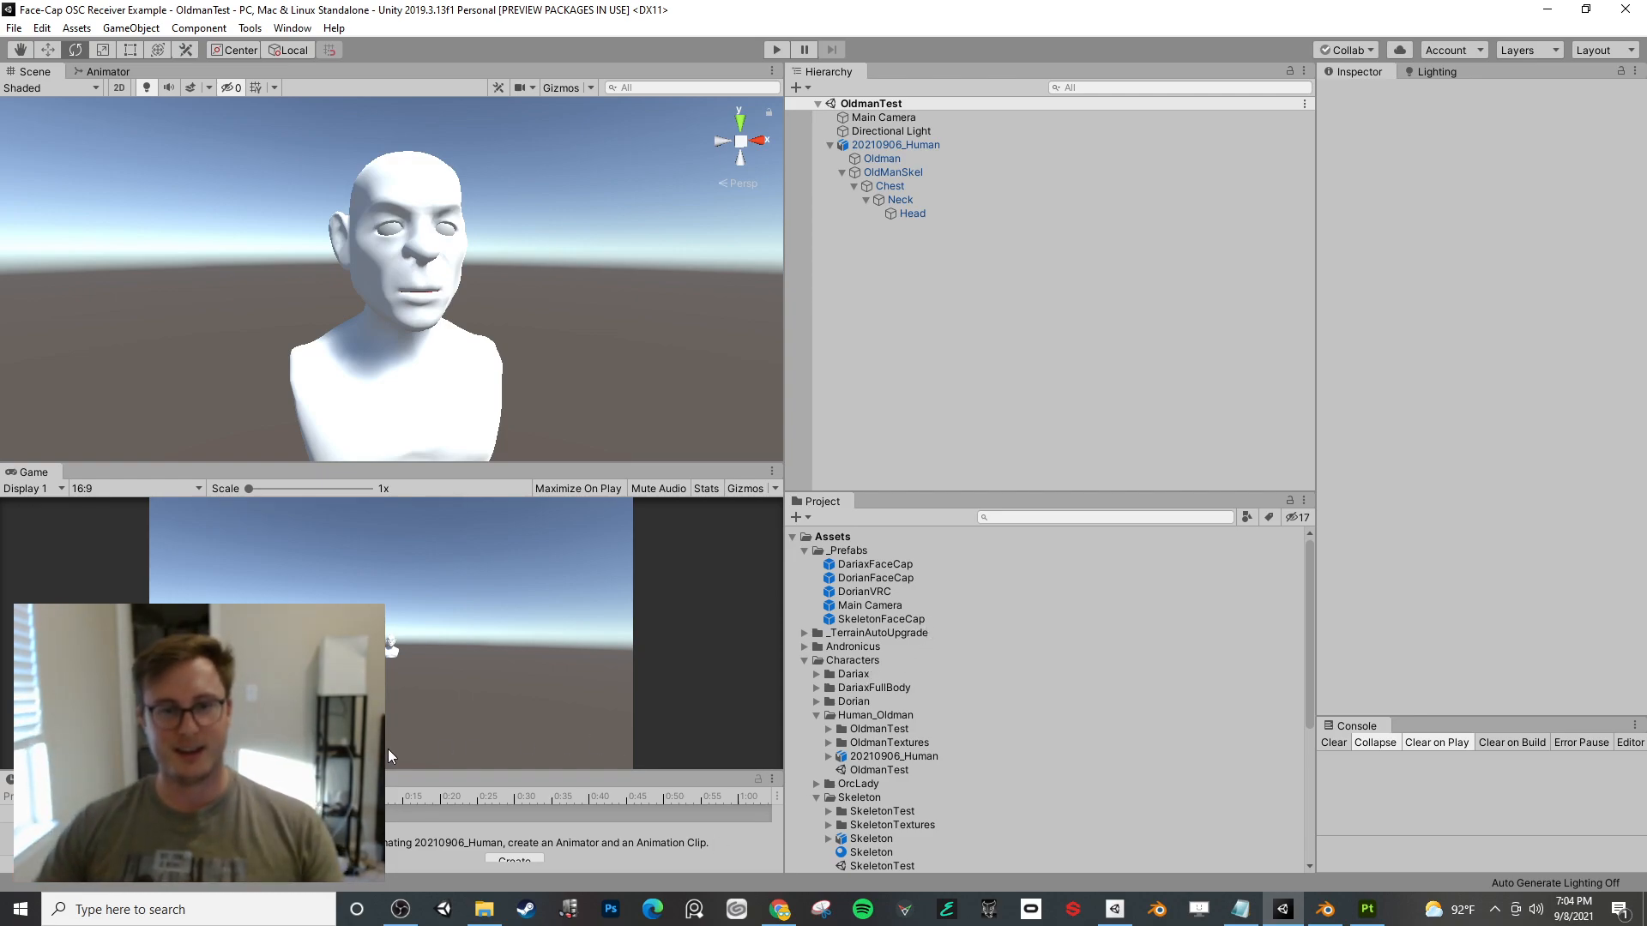
- Create a new material named Oldman in the Human_Oldman folder
{"action": "right_click", "coordinate": [879, 715]}
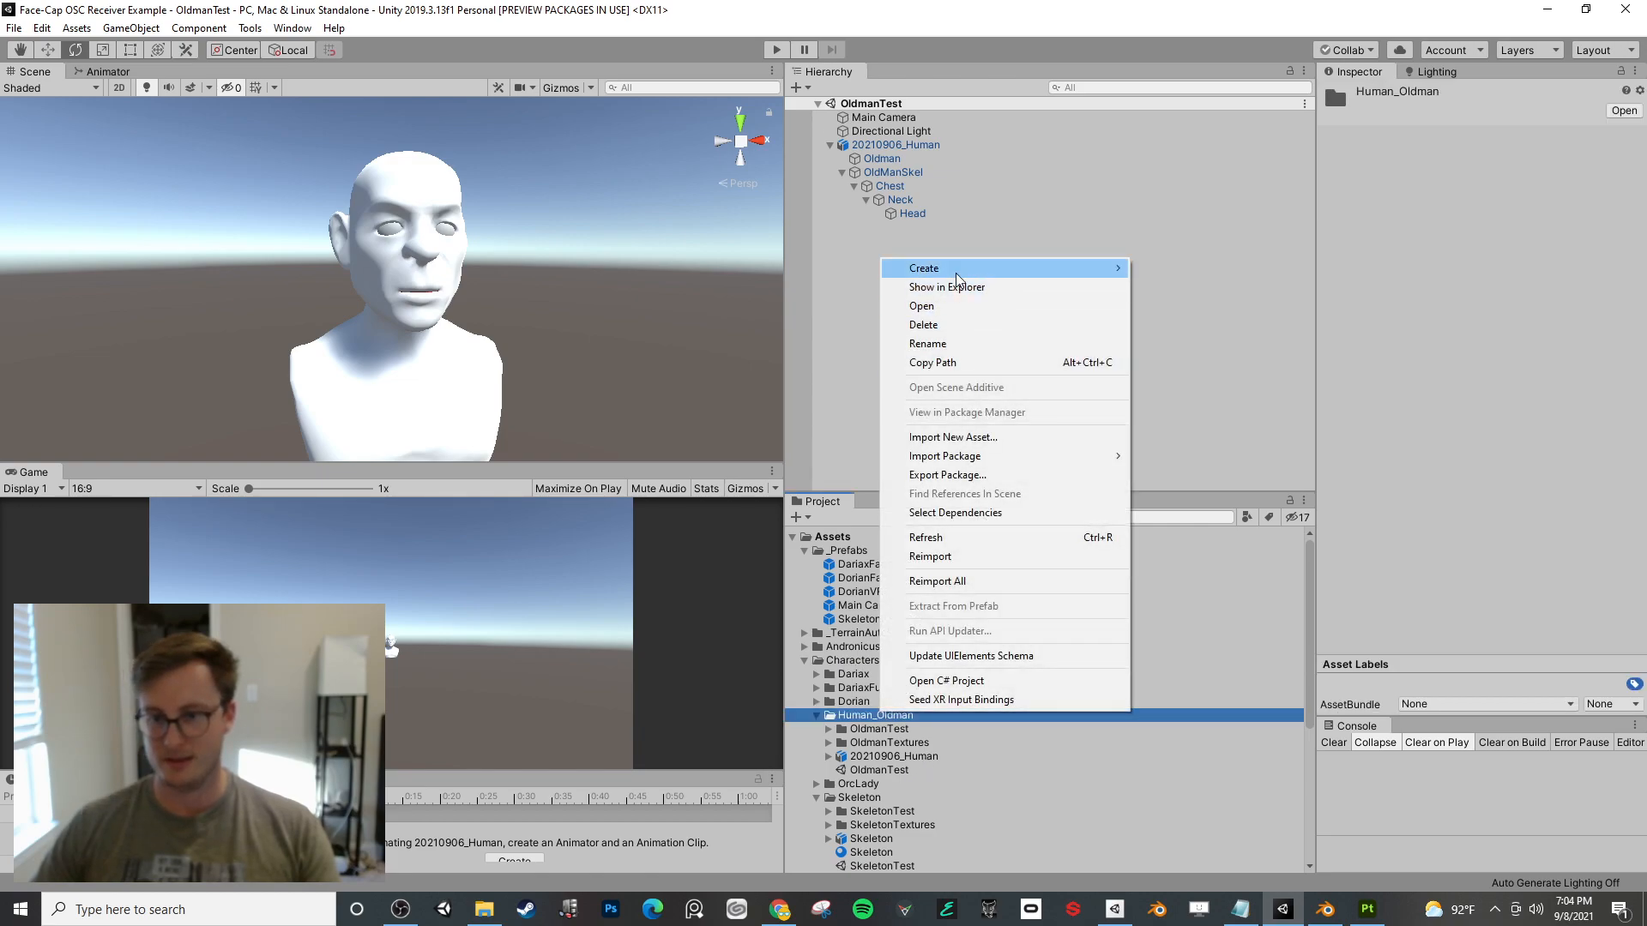
{"action": "mouse_move", "coordinate": [926, 269]}
{"action": "left_click", "coordinate": [1183, 470]}
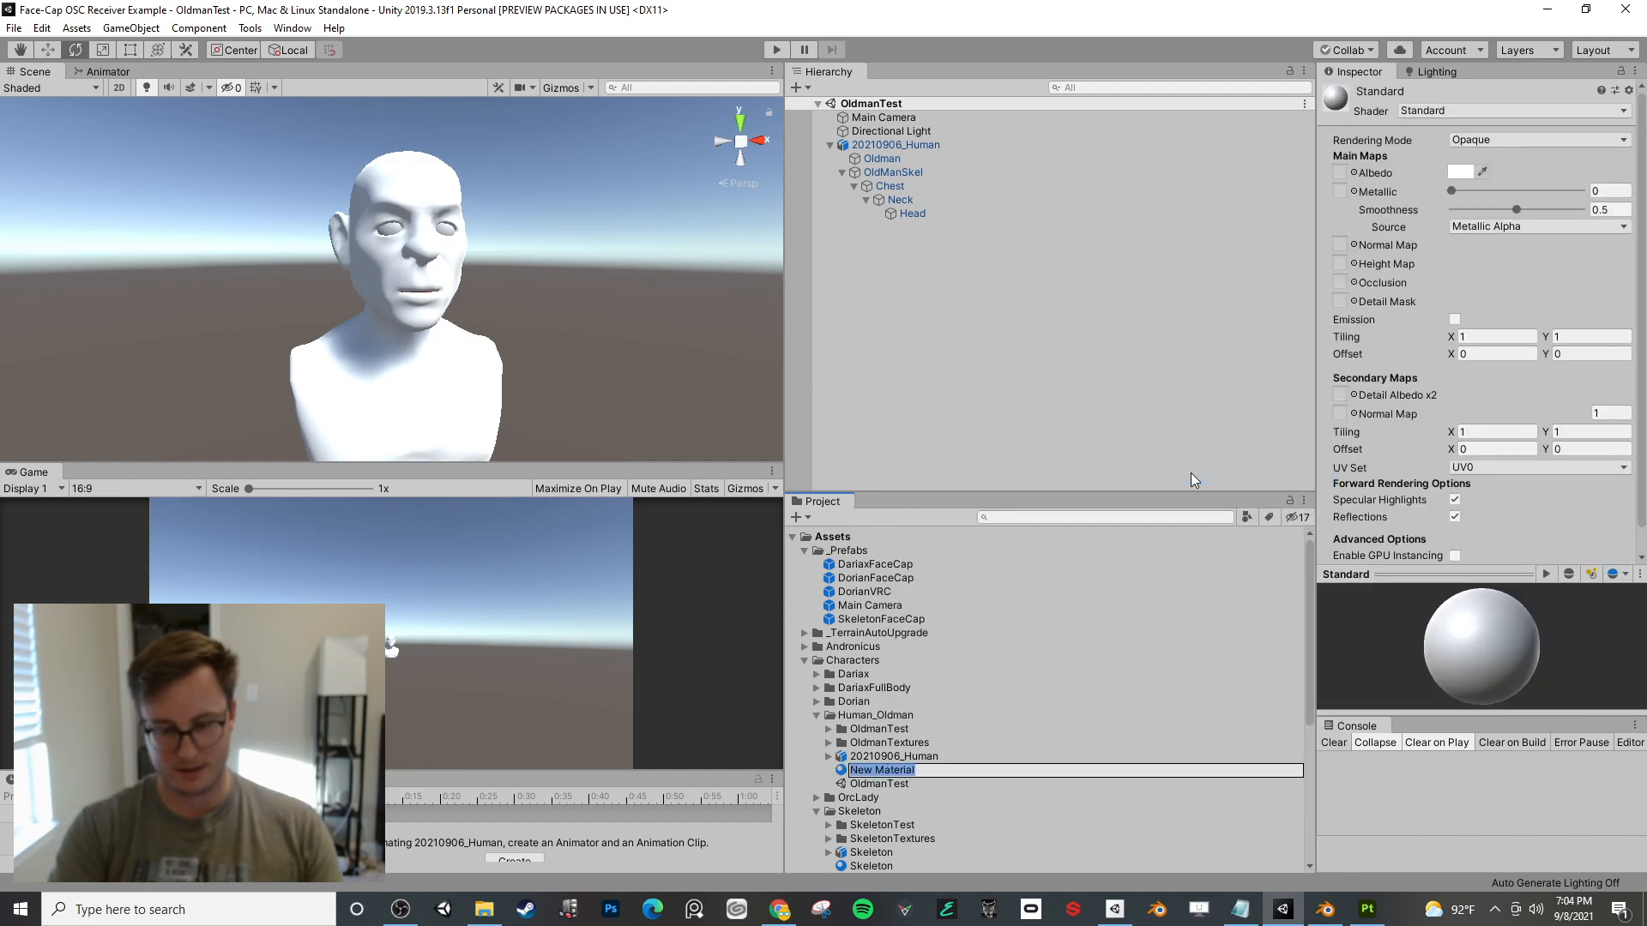
{"action": "type", "text": "Oldman"}
{"action": "key", "text": "Return"}
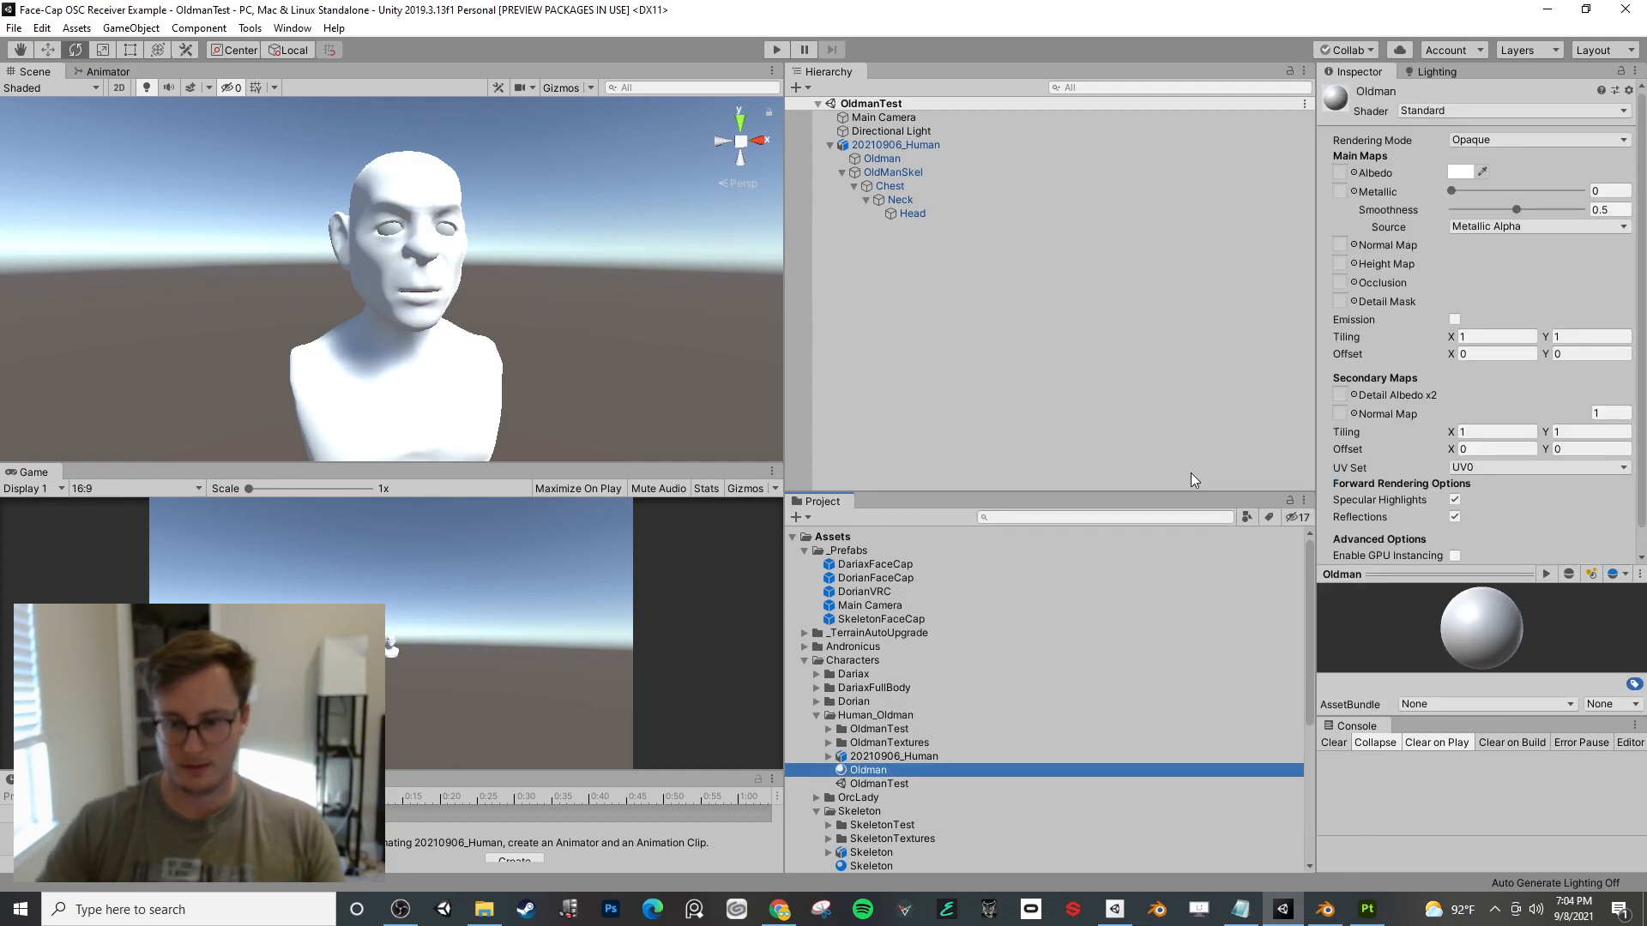
- Assign the AlbedoTransparency, AO, MetallicSmoothness and Normal textures from OldmanTextures to the Oldman material's albedo, occlusion, metallic and normal map slots
{"action": "left_click", "coordinate": [829, 743]}
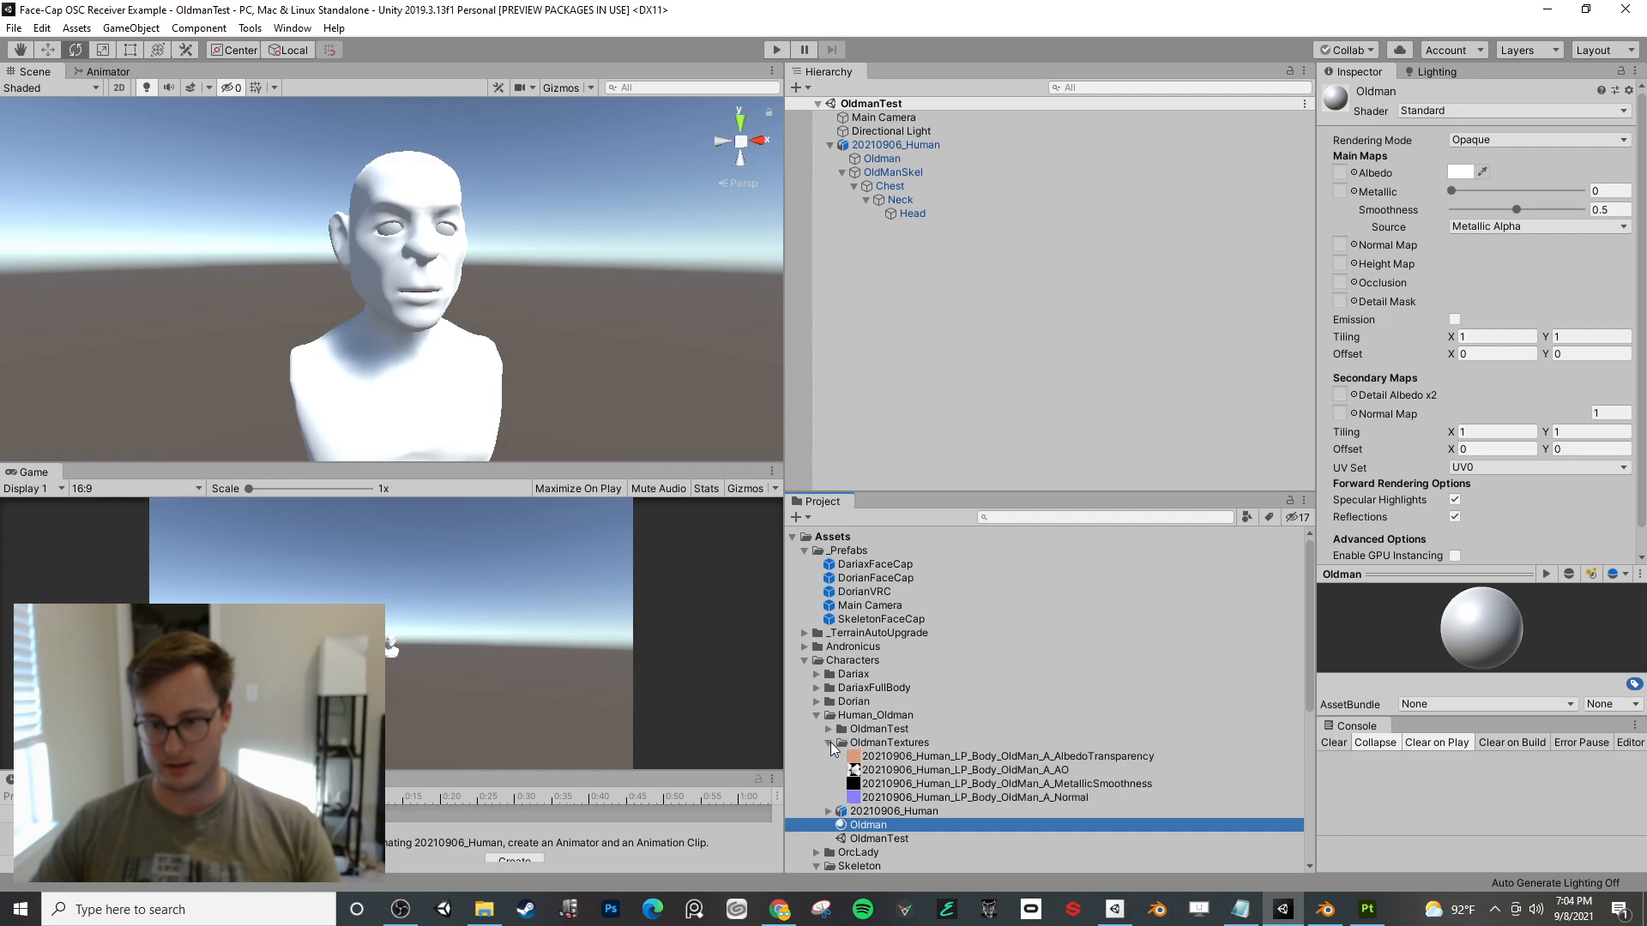
{"action": "scroll", "coordinate": [1045, 724], "scroll_direction": "down", "scroll_amount": 2}
{"action": "left_click_drag", "start_coordinate": [1043, 652], "coordinate": [1340, 173]}
{"action": "left_click_drag", "start_coordinate": [1056, 665], "coordinate": [1435, 200]}
{"action": "left_click_drag", "start_coordinate": [1343, 292], "coordinate": [1341, 286]}
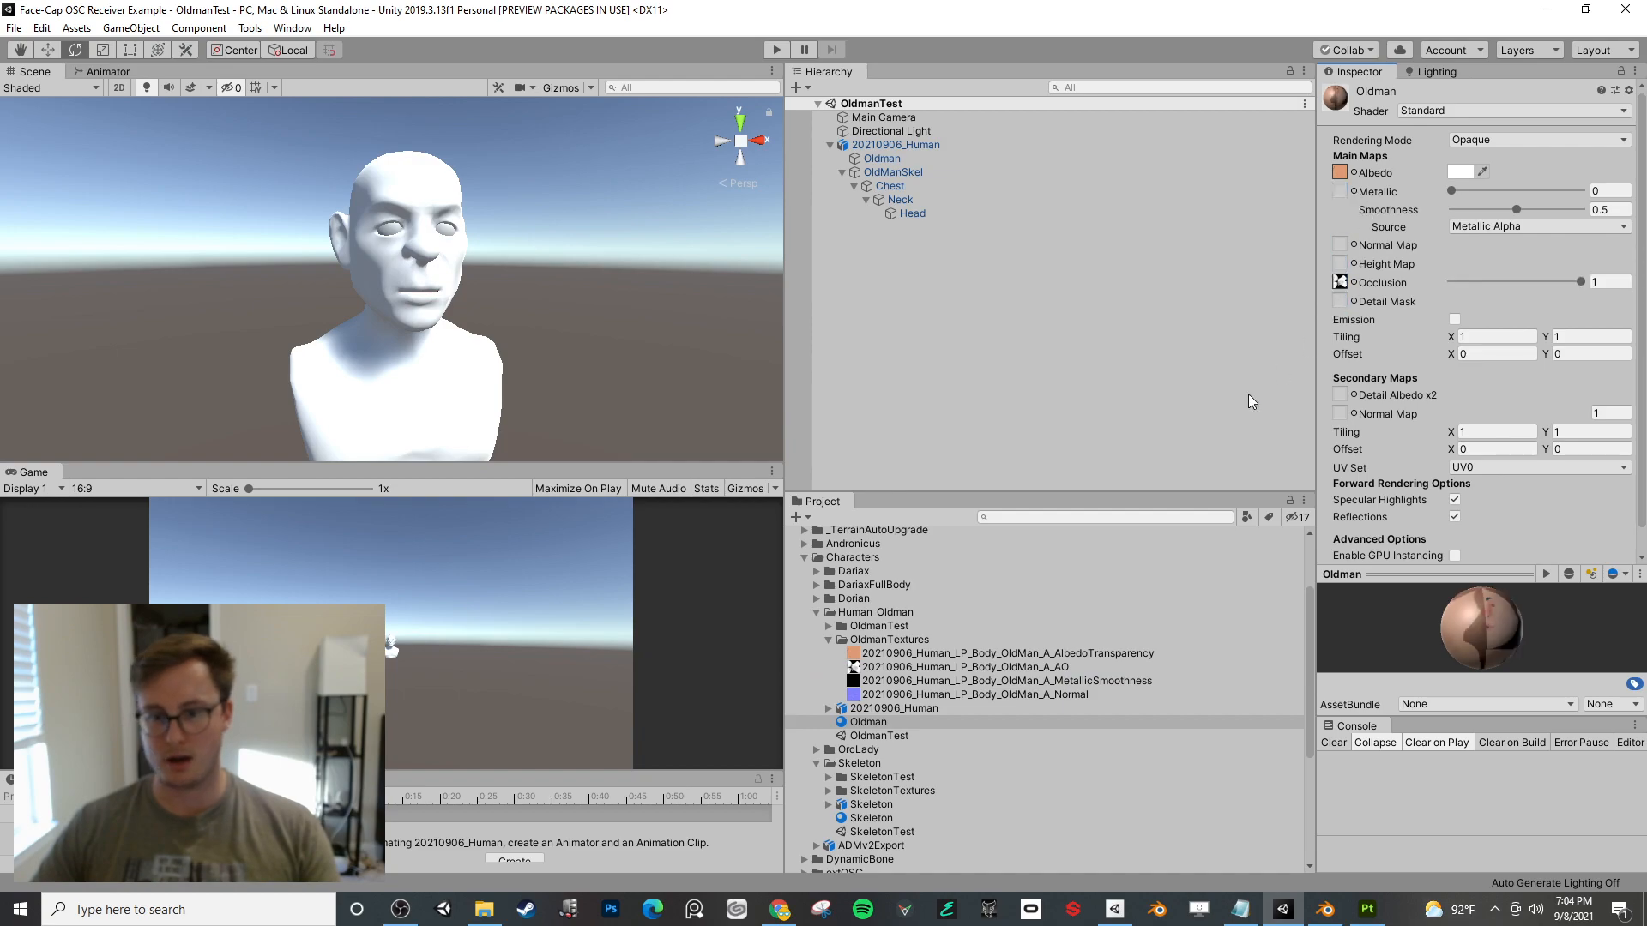
{"action": "left_click_drag", "start_coordinate": [1070, 682], "coordinate": [1340, 190]}
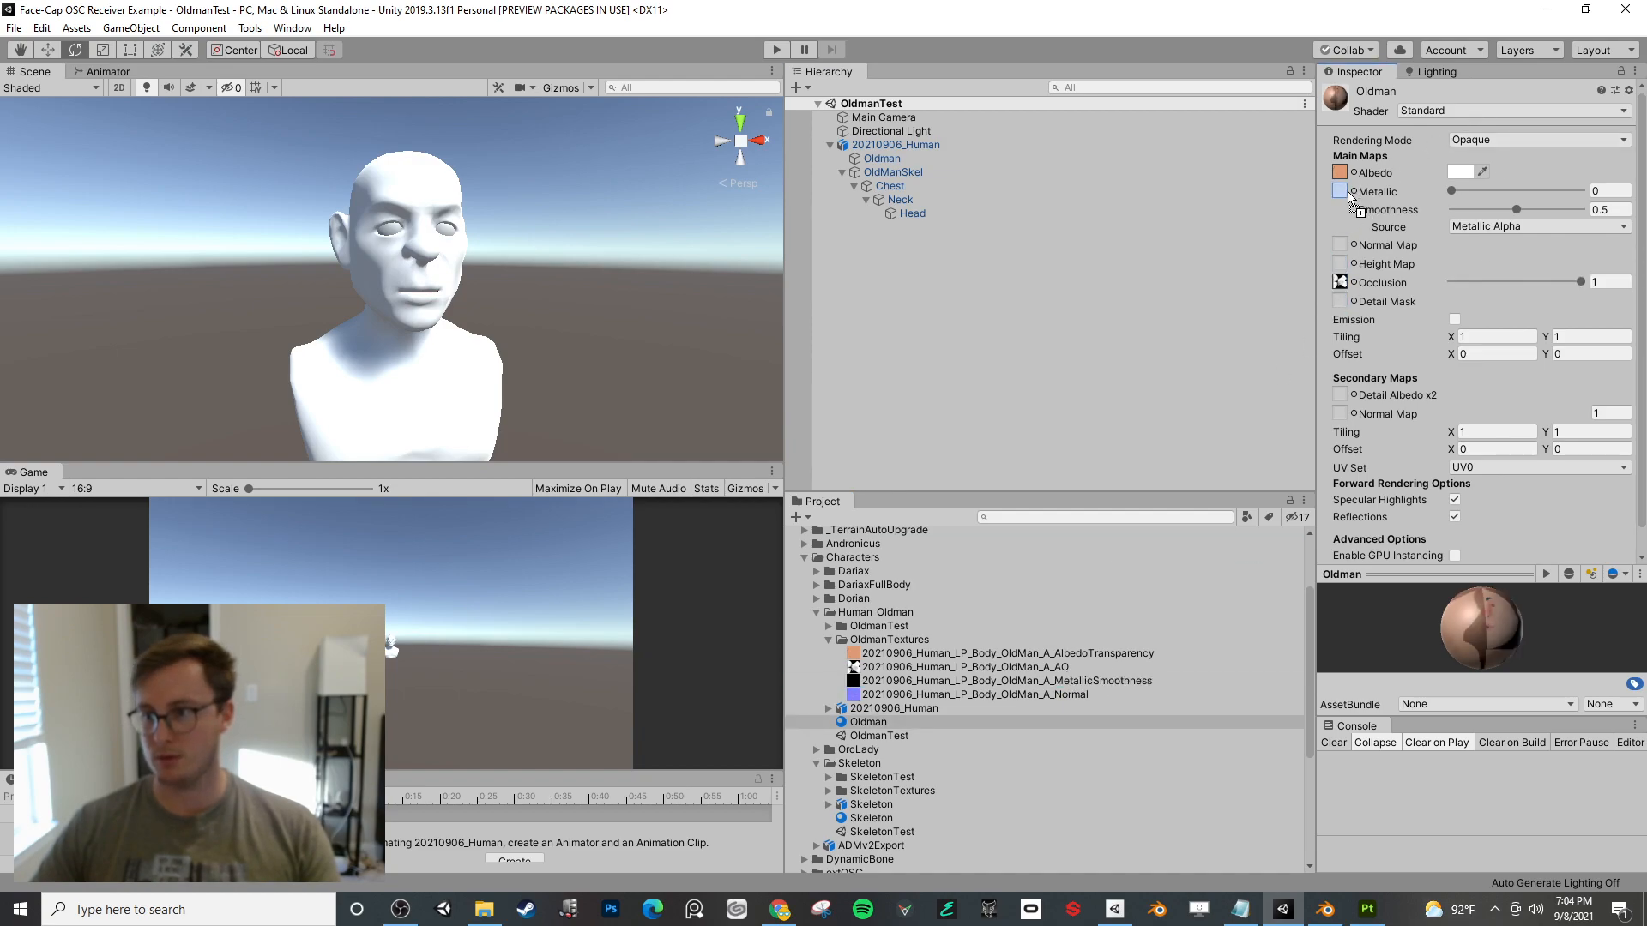
{"action": "left_click_drag", "start_coordinate": [1030, 698], "coordinate": [1382, 319]}
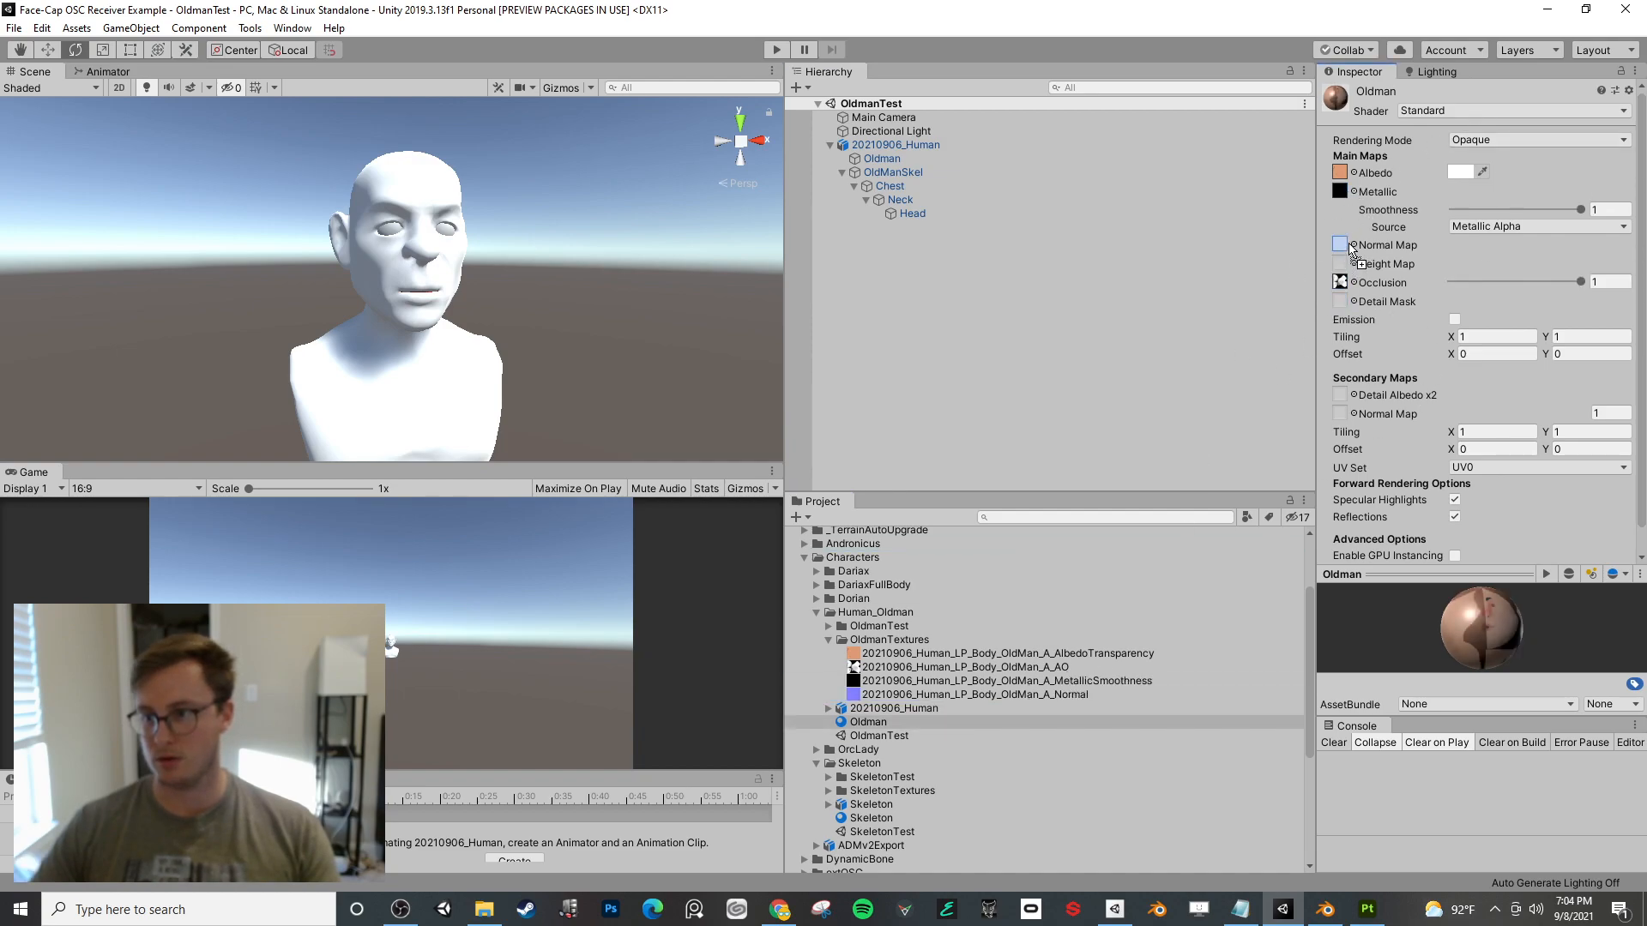
{"action": "left_click_drag", "start_coordinate": [1350, 248], "coordinate": [1341, 245]}
{"action": "left_click", "coordinate": [1603, 279]}
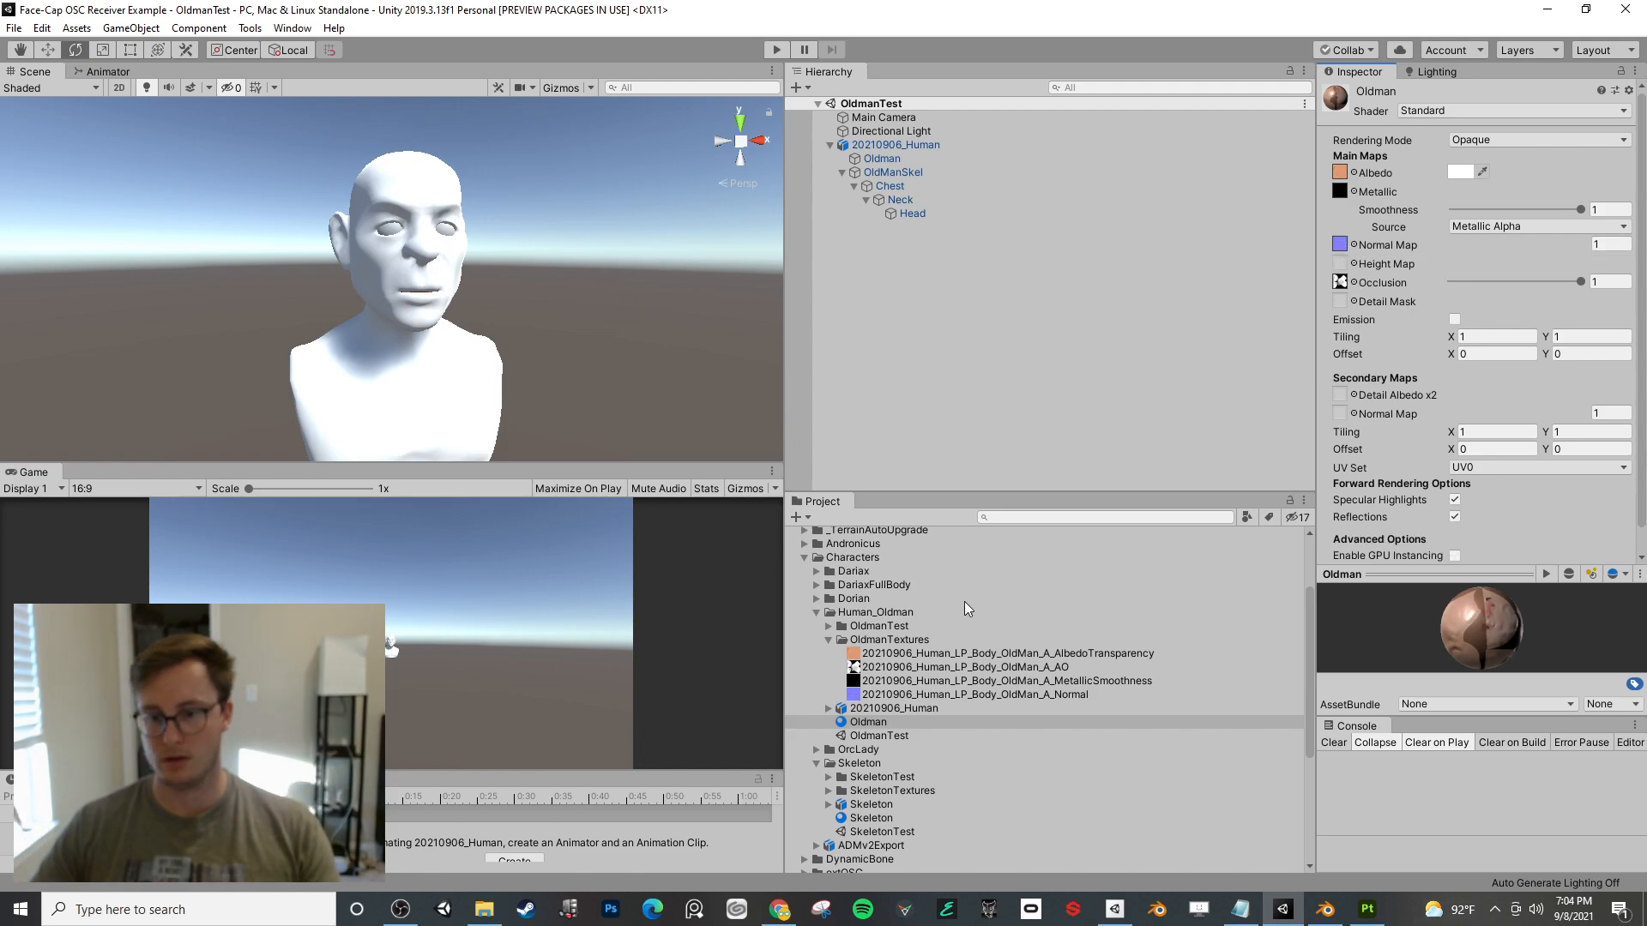
- Apply the Oldman material to the bust in the scene
{"action": "left_click_drag", "start_coordinate": [868, 723], "coordinate": [522, 358]}
{"action": "scroll", "coordinate": [521, 359], "scroll_direction": "down", "scroll_amount": 5}
{"action": "scroll", "coordinate": [522, 360], "scroll_direction": "up", "scroll_amount": 5}
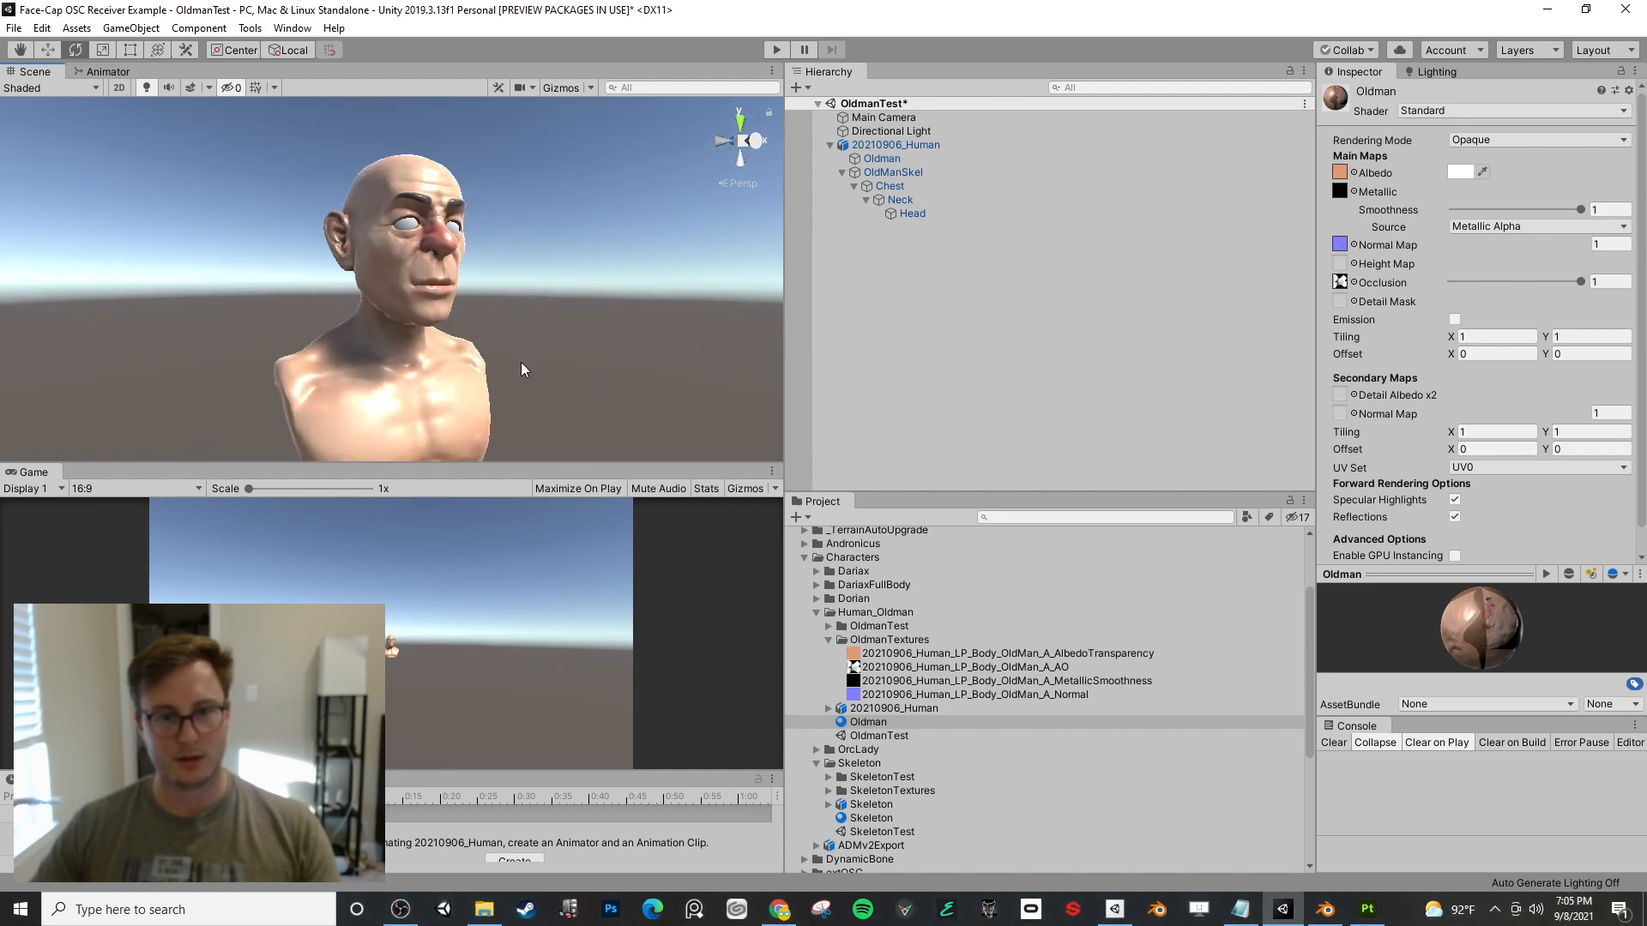
- Lower the Oldman material's smoothness to 0.632, check the shading around the mouth and save the scene
{"action": "mouse_move", "coordinate": [1523, 210]}
{"action": "left_mouse_down"}
{"action": "mouse_move", "coordinate": [1583, 213]}
{"action": "mouse_move", "coordinate": [1520, 212]}
{"action": "mouse_move", "coordinate": [1534, 214]}
{"action": "left_mouse_up"}
{"action": "mouse_move", "coordinate": [490, 321]}
{"action": "left_mouse_down", "text": "alt"}
{"action": "mouse_move", "coordinate": [198, 316]}
{"action": "mouse_move", "coordinate": [468, 346]}
{"action": "left_mouse_up", "text": "alt"}
{"action": "scroll", "coordinate": [580, 362], "scroll_direction": "up", "scroll_amount": 5}
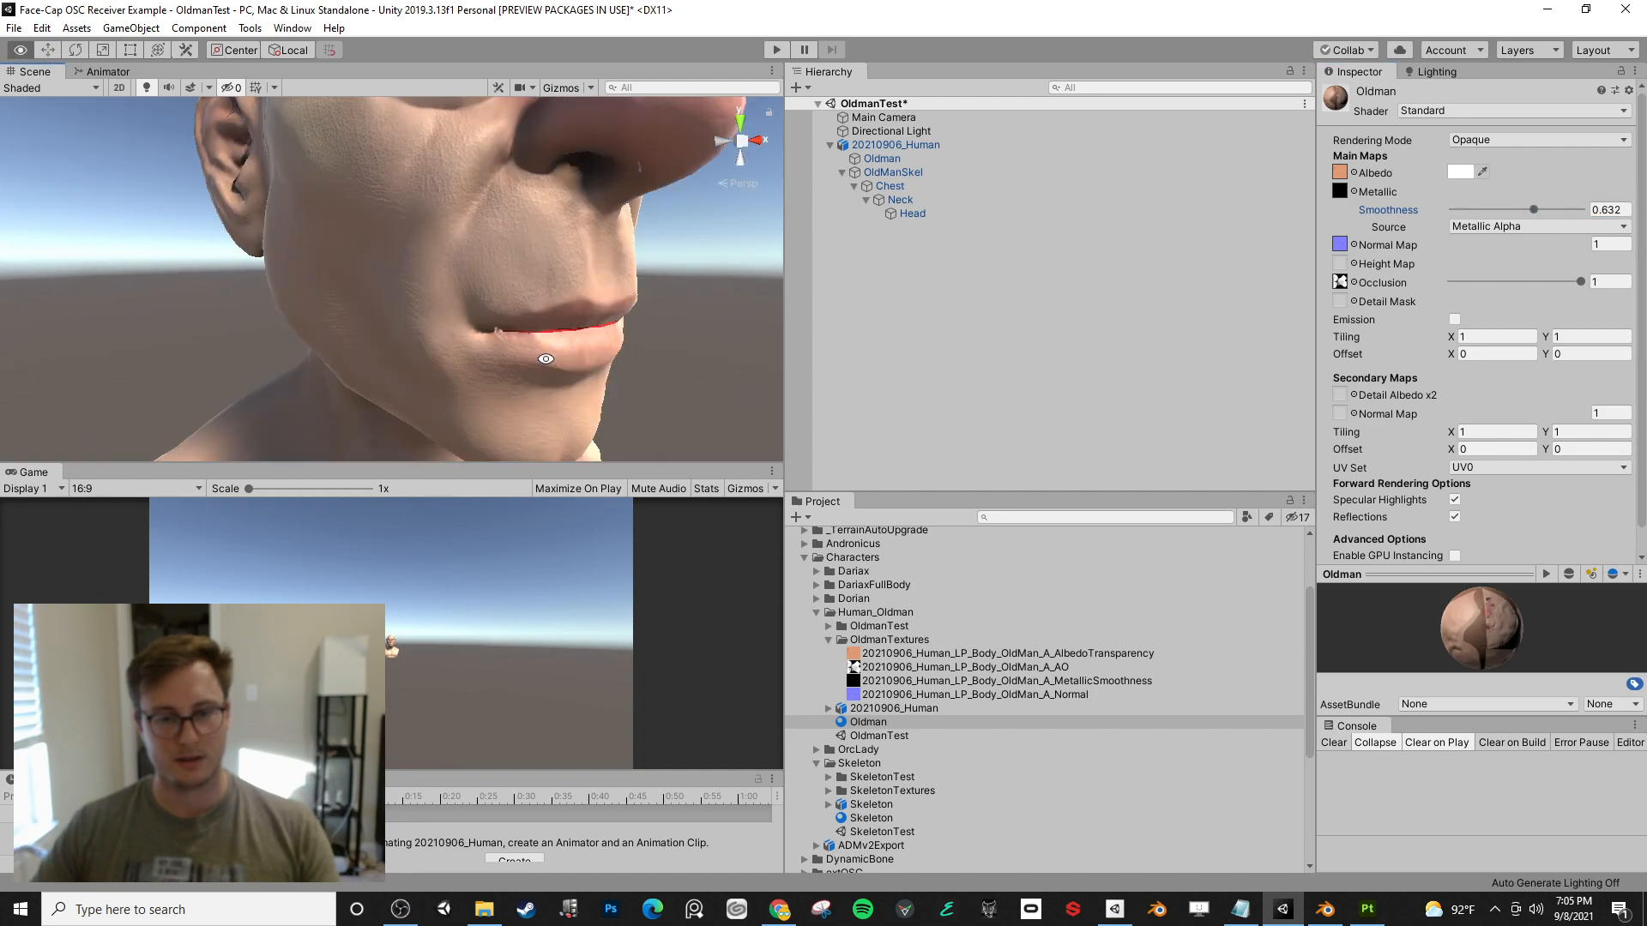
{"action": "left_click_drag", "start_coordinate": [581, 362], "coordinate": [440, 289], "text": "alt"}
{"action": "scroll", "coordinate": [440, 289], "scroll_direction": "down", "scroll_amount": 6}
{"action": "key", "text": "ctrl+s"}
- Fine-tune the Oldman material's smoothness to 0.585 while inspecting the face, and collapse the OldmanTextures folder
{"action": "left_click_drag", "start_coordinate": [1533, 209], "coordinate": [1510, 210]}
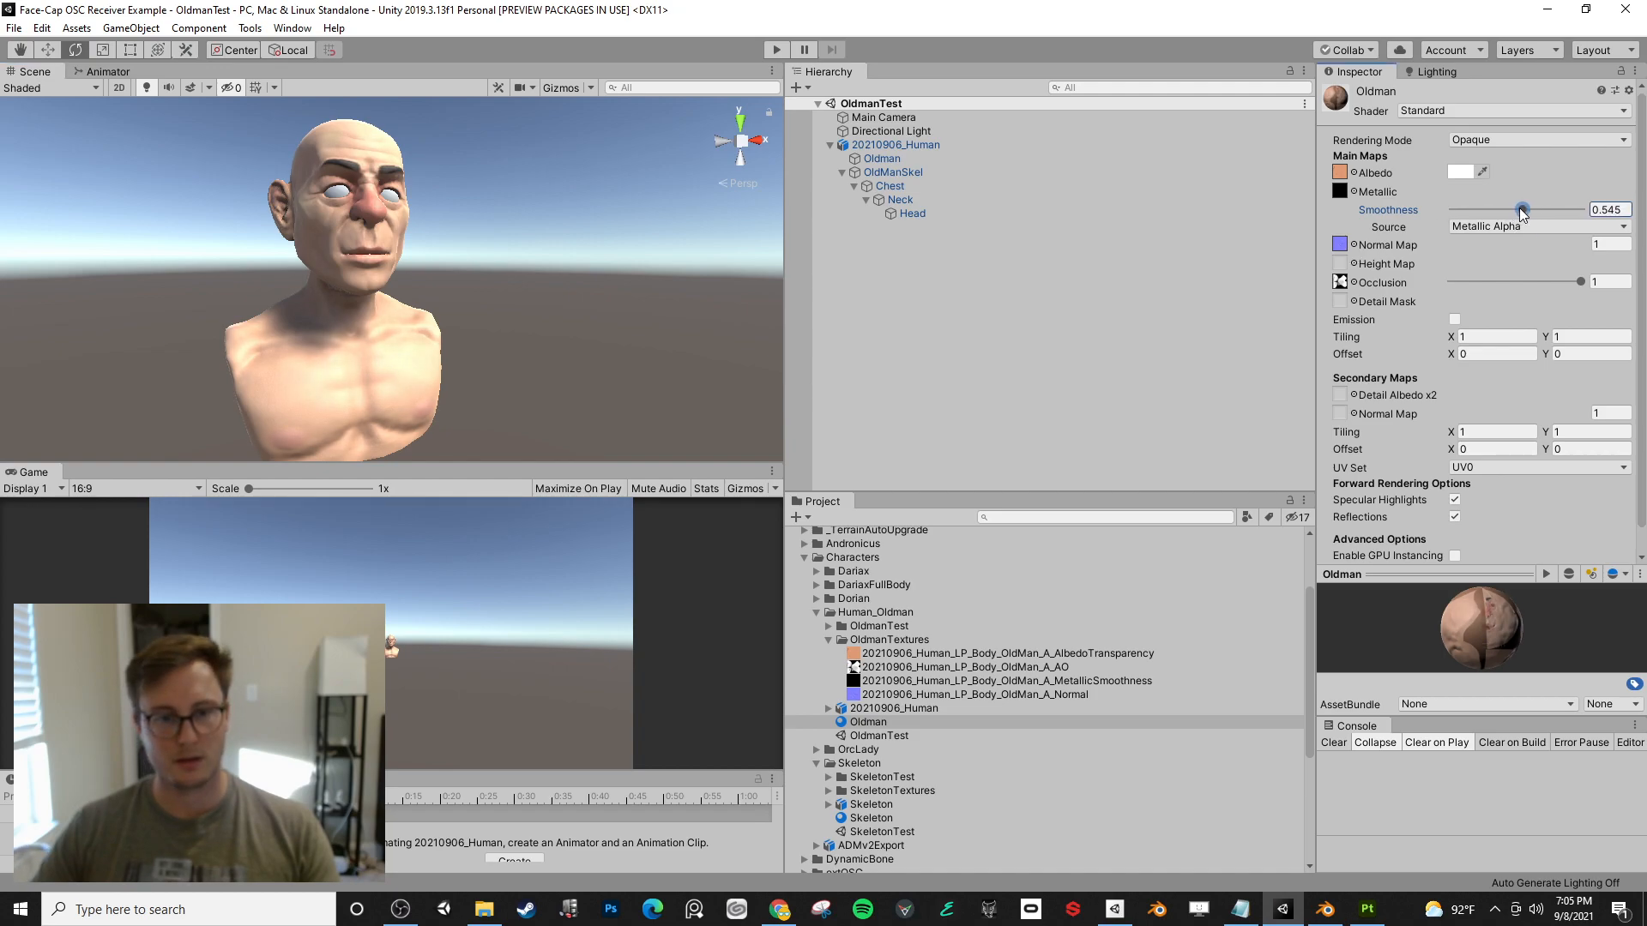
{"action": "left_click_drag", "start_coordinate": [650, 274], "coordinate": [523, 243], "text": "alt"}
{"action": "scroll", "coordinate": [413, 270], "scroll_direction": "up", "scroll_amount": 8}
{"action": "scroll", "coordinate": [377, 283], "scroll_direction": "up", "scroll_amount": 3}
{"action": "scroll", "coordinate": [301, 300], "scroll_direction": "down", "scroll_amount": 3}
{"action": "left_click_drag", "start_coordinate": [304, 300], "coordinate": [549, 336], "text": "alt"}
{"action": "left_click_drag", "start_coordinate": [1517, 209], "coordinate": [1527, 209]}
{"action": "scroll", "coordinate": [138, 250], "scroll_direction": "down", "scroll_amount": 6}
{"action": "left_click_drag", "start_coordinate": [459, 239], "coordinate": [480, 287], "text": "alt"}
{"action": "scroll", "coordinate": [517, 292], "scroll_direction": "up", "scroll_amount": 5}
{"action": "middle_click_drag", "start_coordinate": [481, 287], "coordinate": [332, 281], "text": "alt"}
{"action": "left_click_drag", "start_coordinate": [333, 282], "coordinate": [408, 316], "text": "alt"}
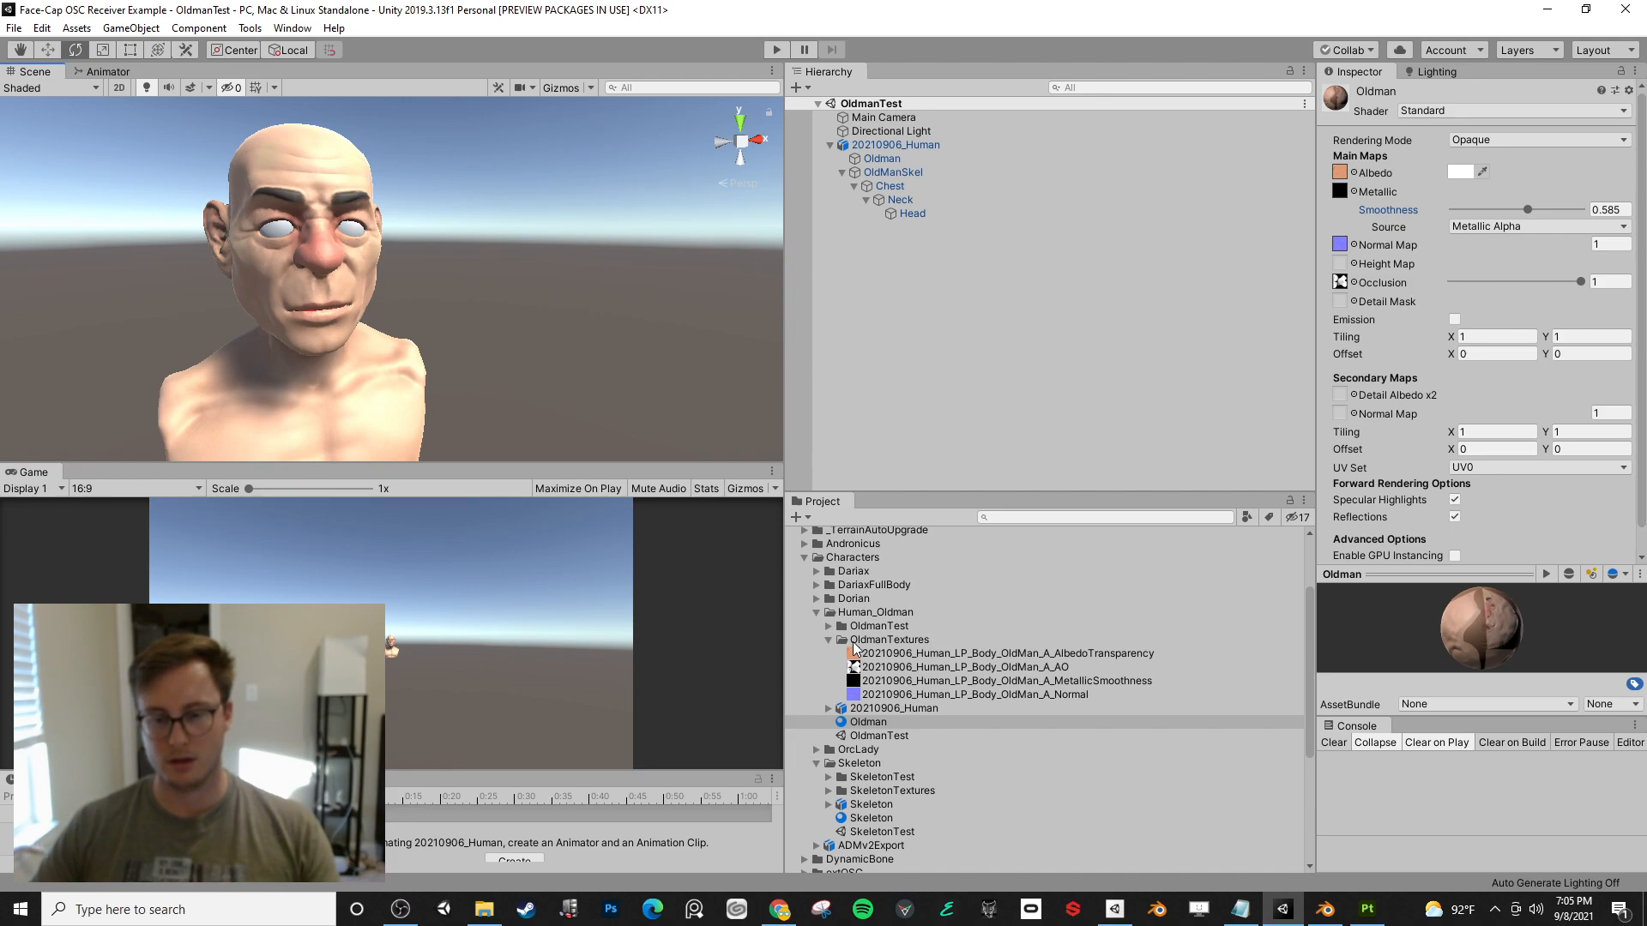
{"action": "left_click", "coordinate": [828, 642]}
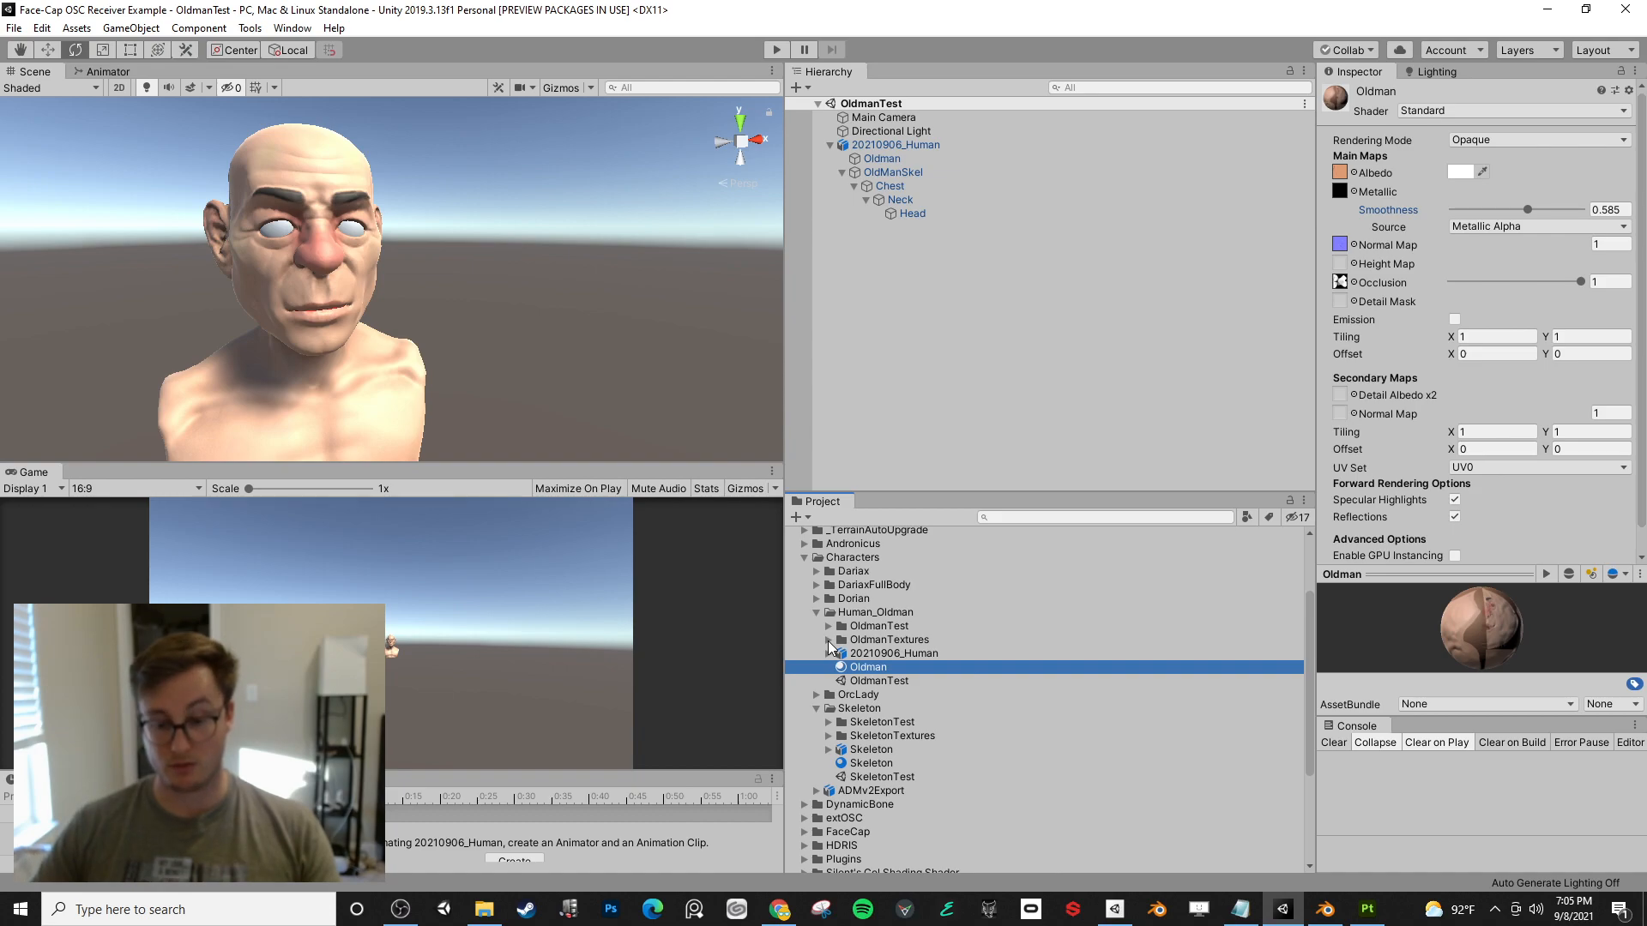
- Switch to Blender, put the Oldman bust mesh in Edit Mode and clear its vertex selection
{"action": "left_click", "coordinate": [1330, 906]}
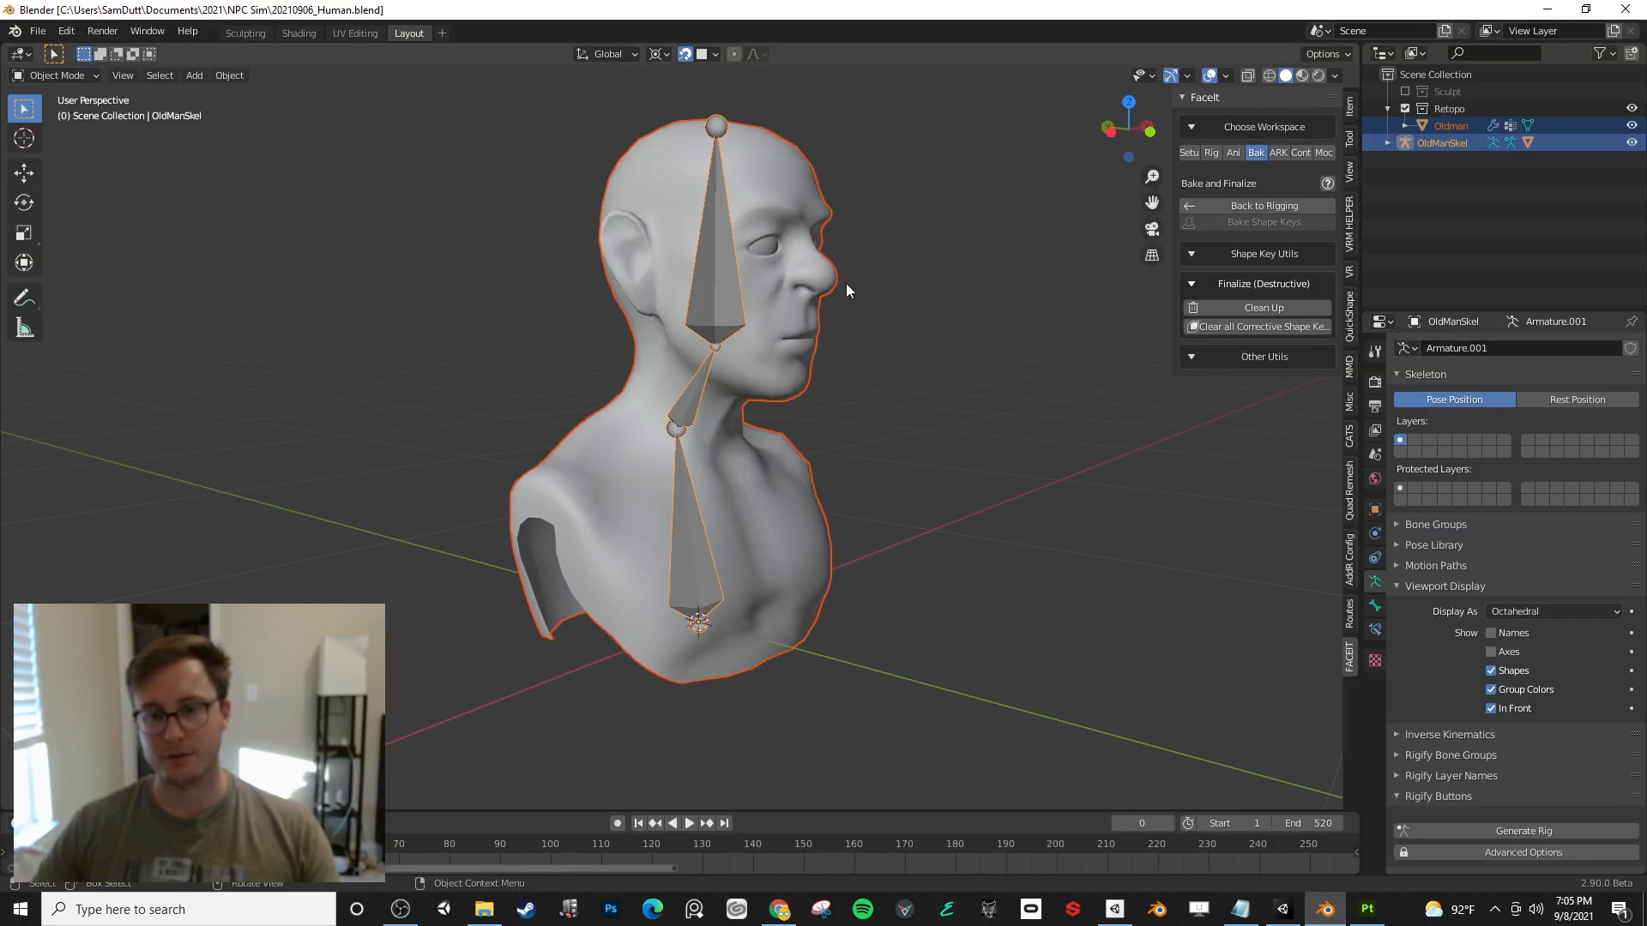
{"action": "left_click", "coordinate": [768, 248]}
{"action": "middle_click_drag", "start_coordinate": [769, 249], "coordinate": [769, 305]}
{"action": "key", "text": "Tab"}
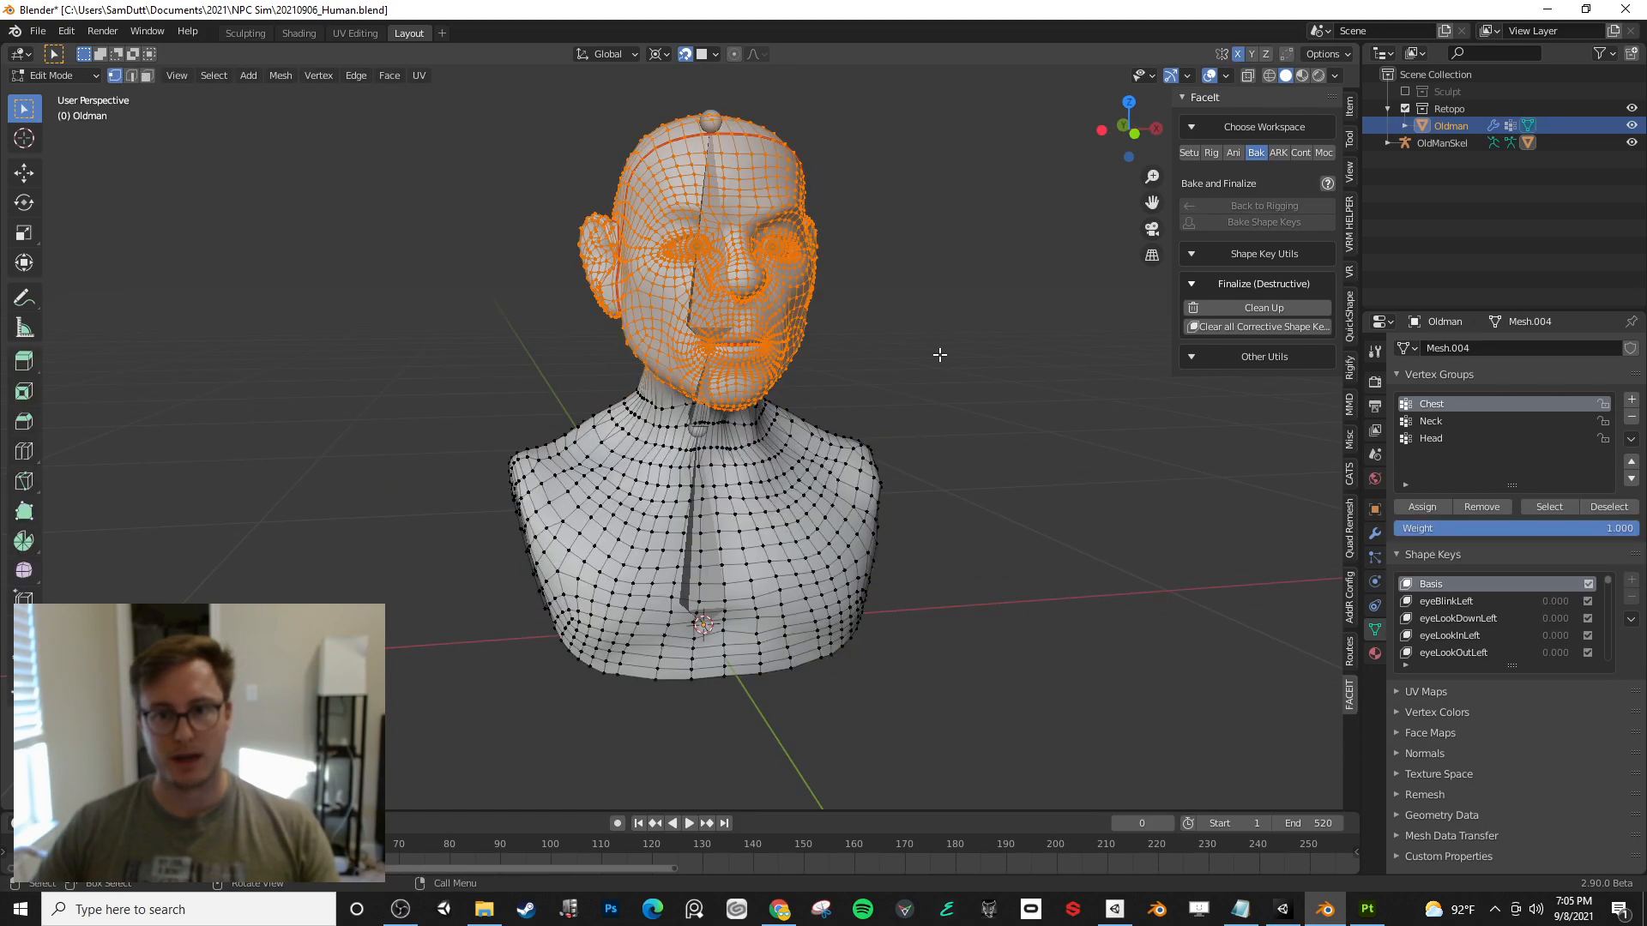
{"action": "key", "text": "alt+a"}
- In the UV Editing workspace, select the faces assigned to the EyesGums material and all of their UVs
{"action": "left_click", "coordinate": [355, 32]}
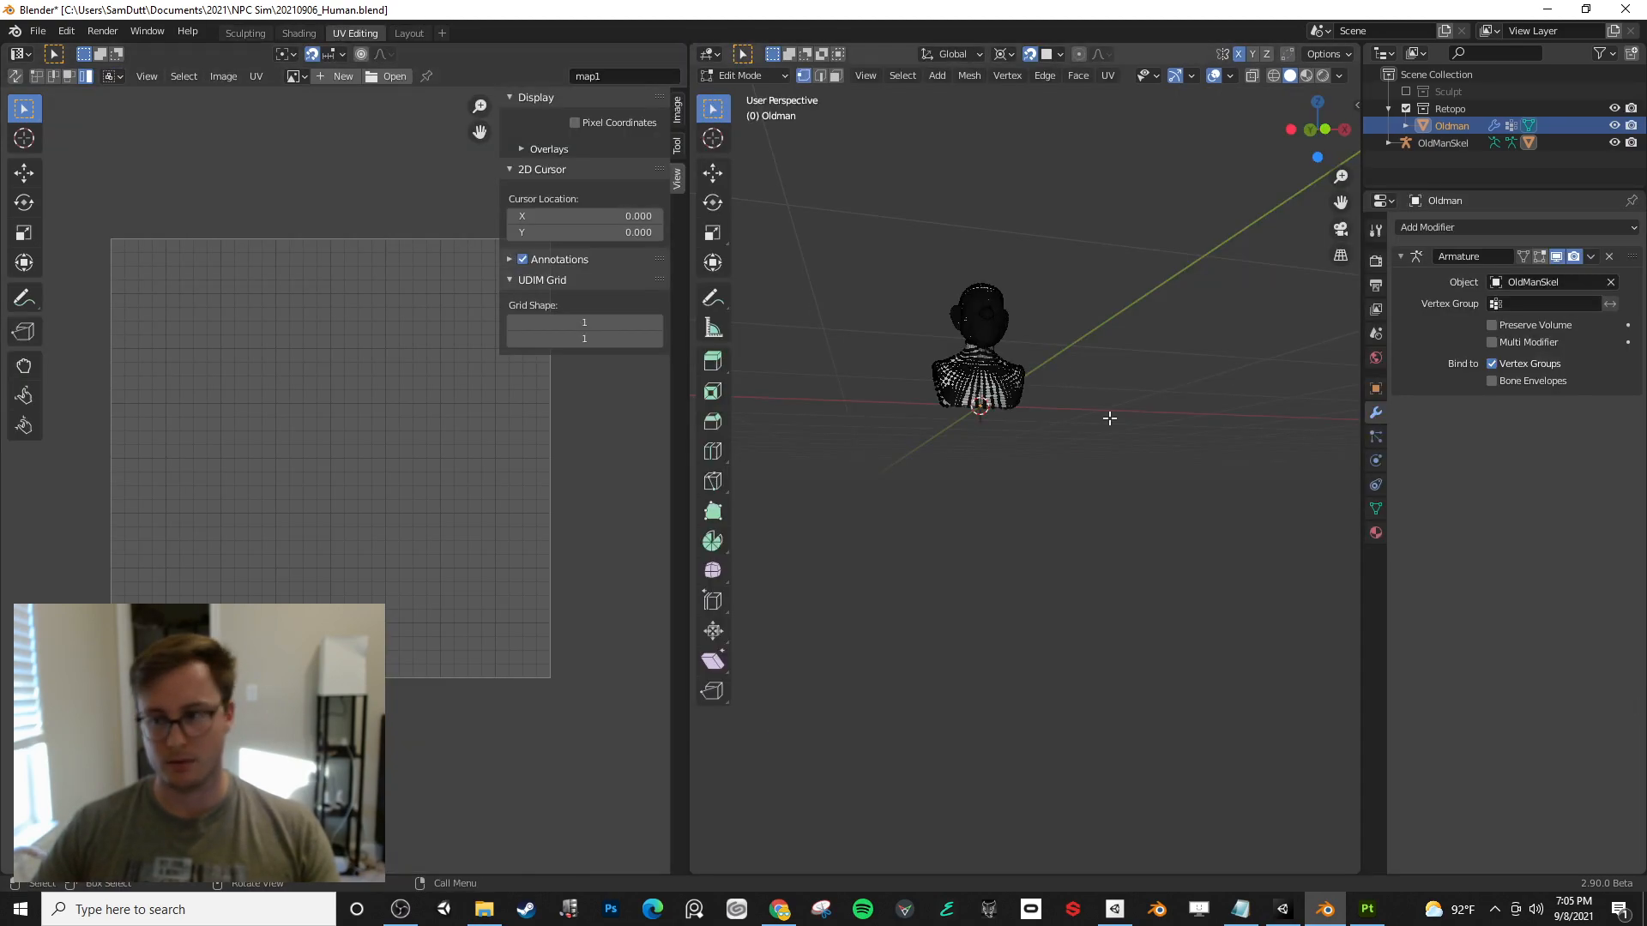
{"action": "left_click", "coordinate": [1376, 532]}
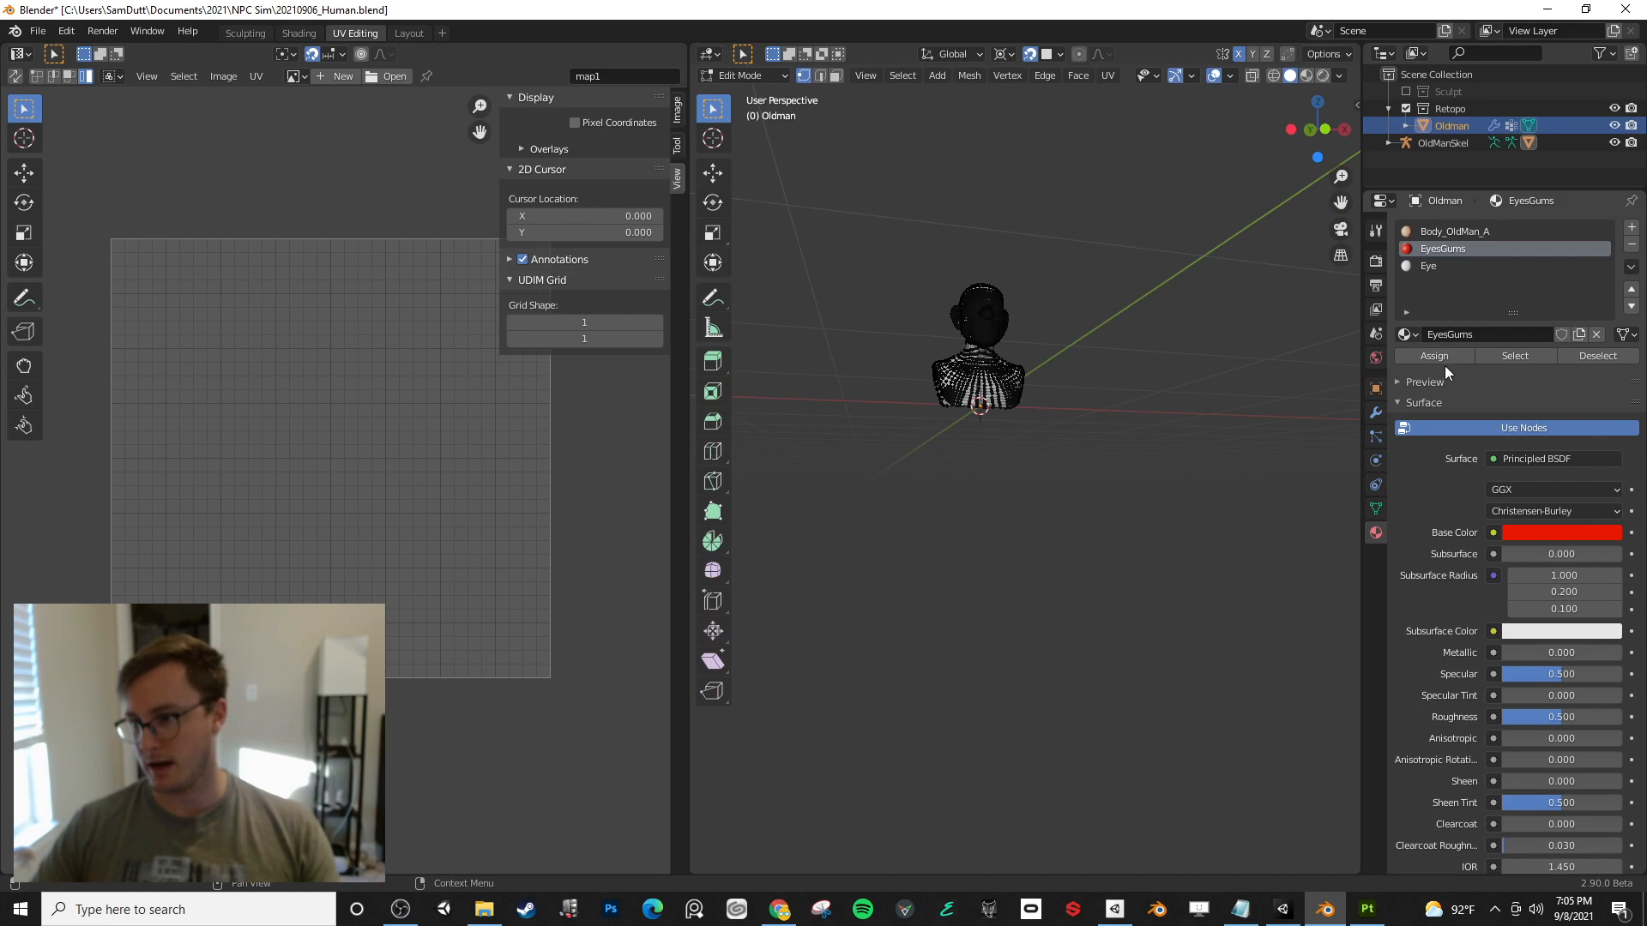
{"action": "left_click", "coordinate": [1512, 356]}
{"action": "key", "text": "a"}
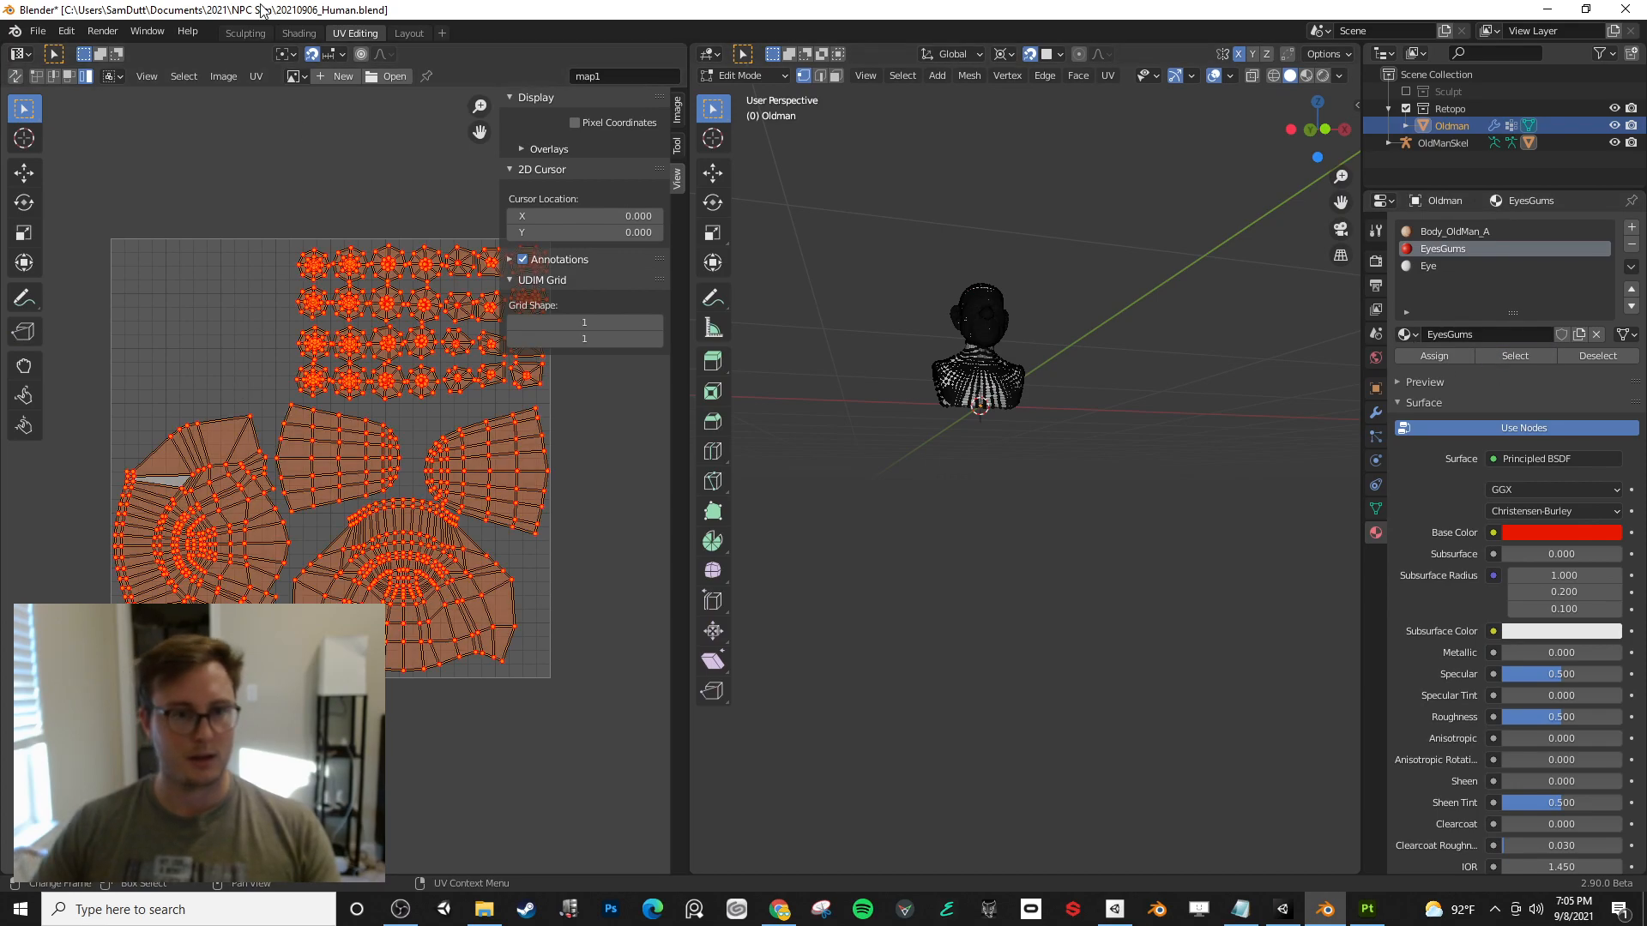
- Export the selected UV layout as Oldman_Mouth.png to Human_Oldman/OldmanTextures at 1024 x 1024, and save the Blender file
{"action": "left_click", "coordinate": [257, 77]}
{"action": "mouse_move", "coordinate": [303, 484]}
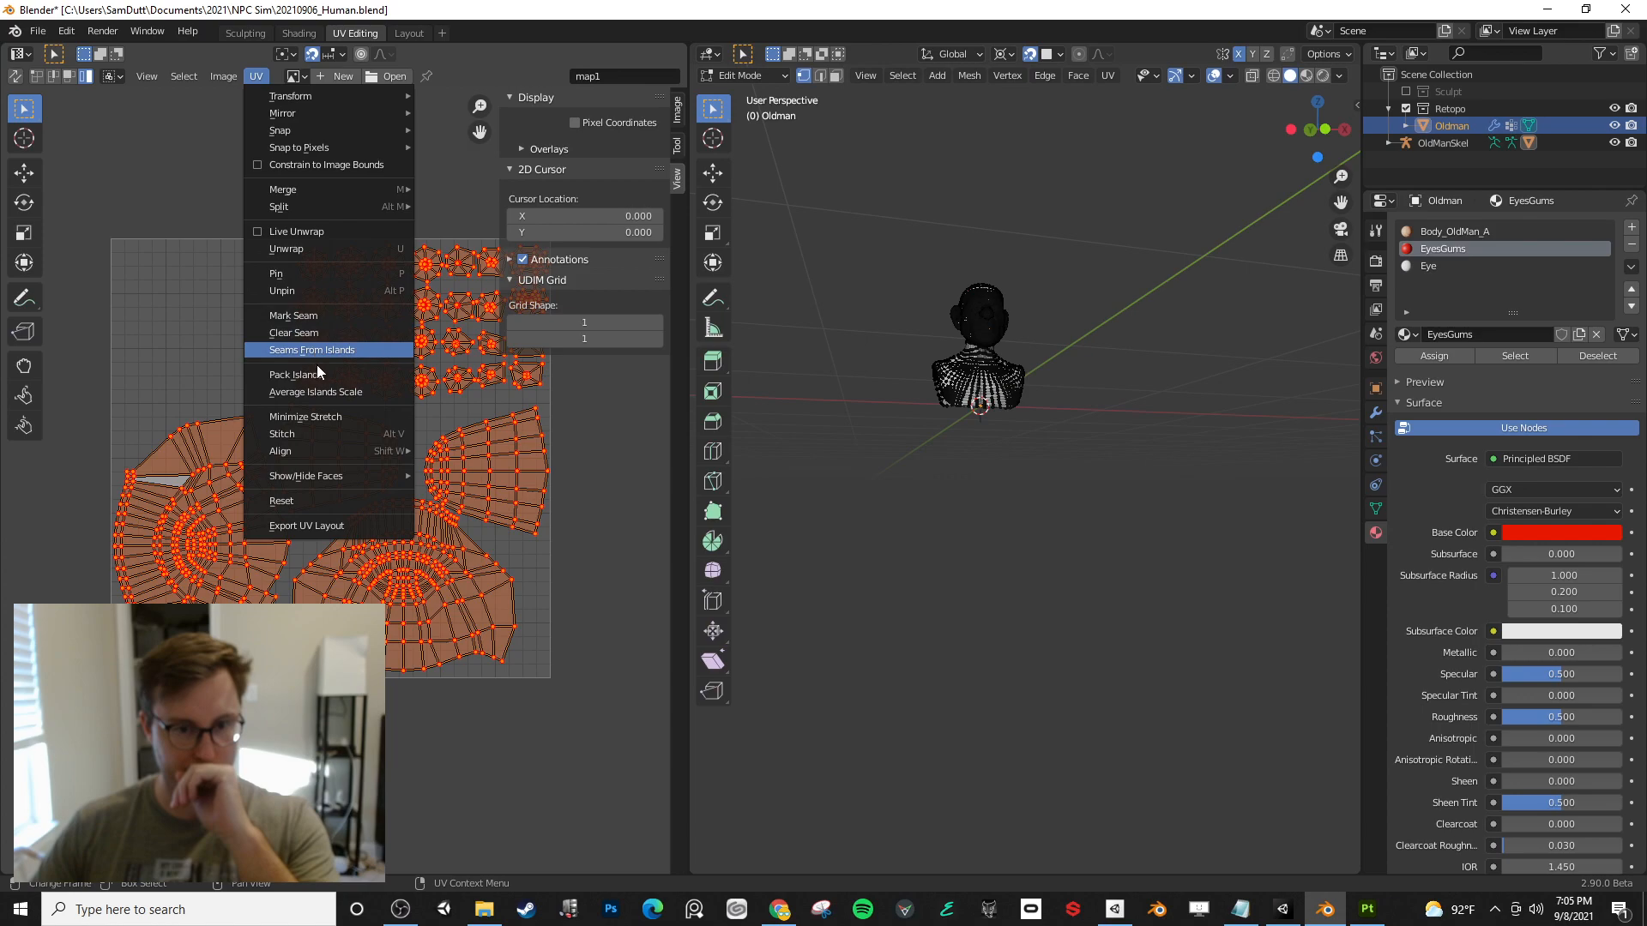
{"action": "left_click", "coordinate": [317, 525]}
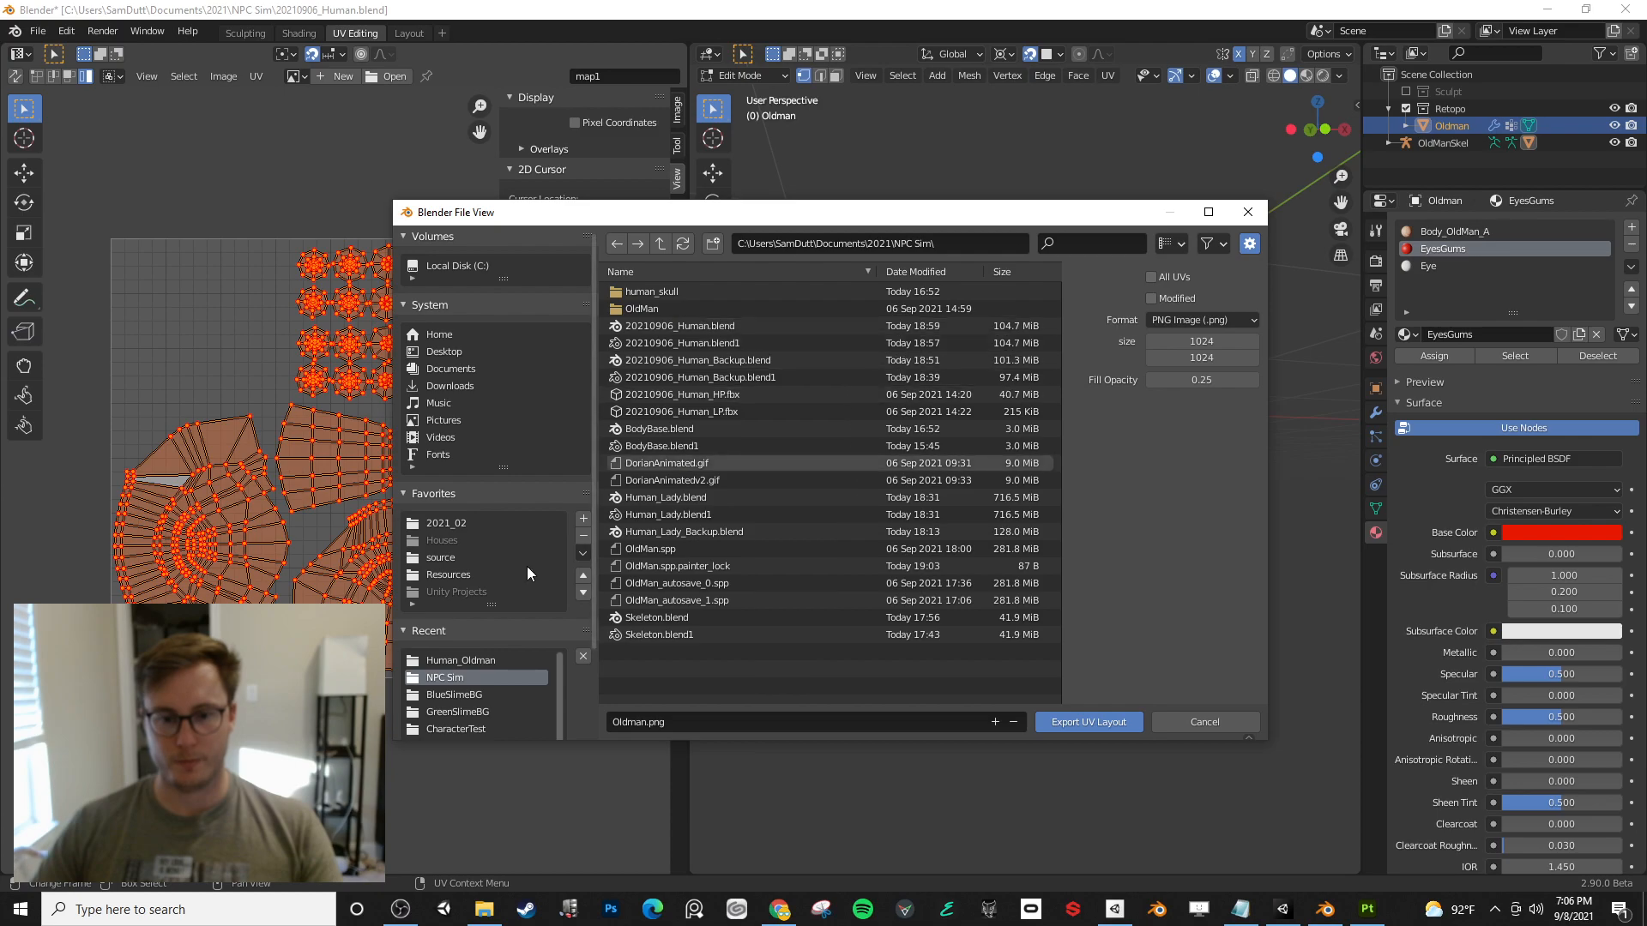
{"action": "left_click", "coordinate": [458, 660]}
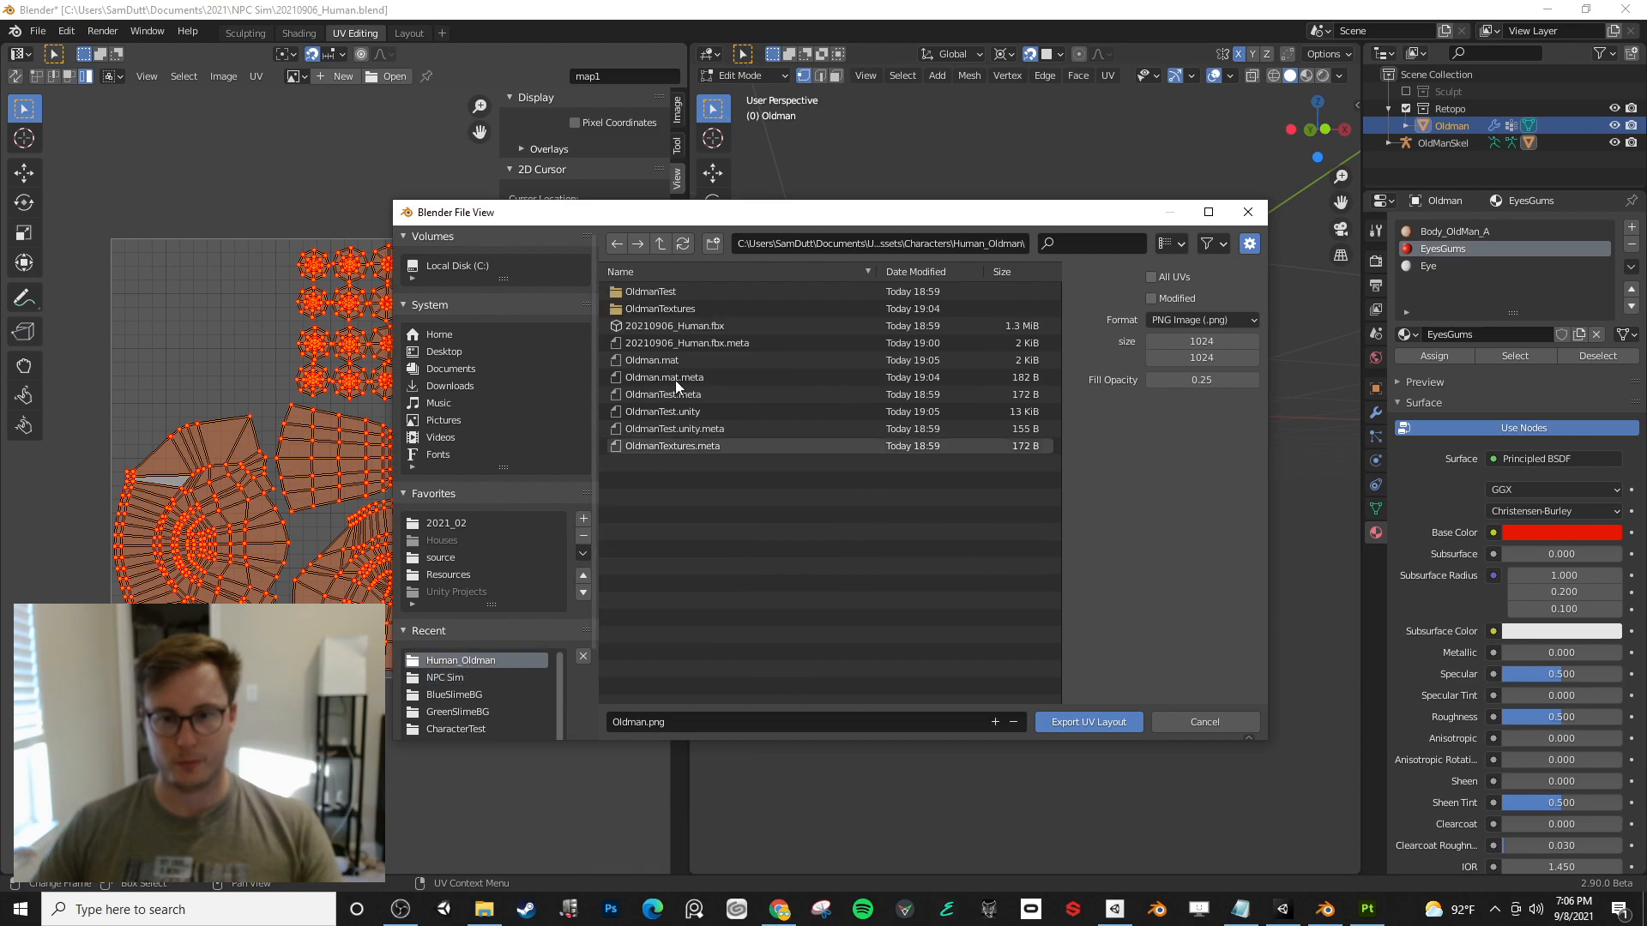
{"action": "left_click", "coordinate": [661, 311]}
{"action": "left_click", "coordinate": [643, 721]}
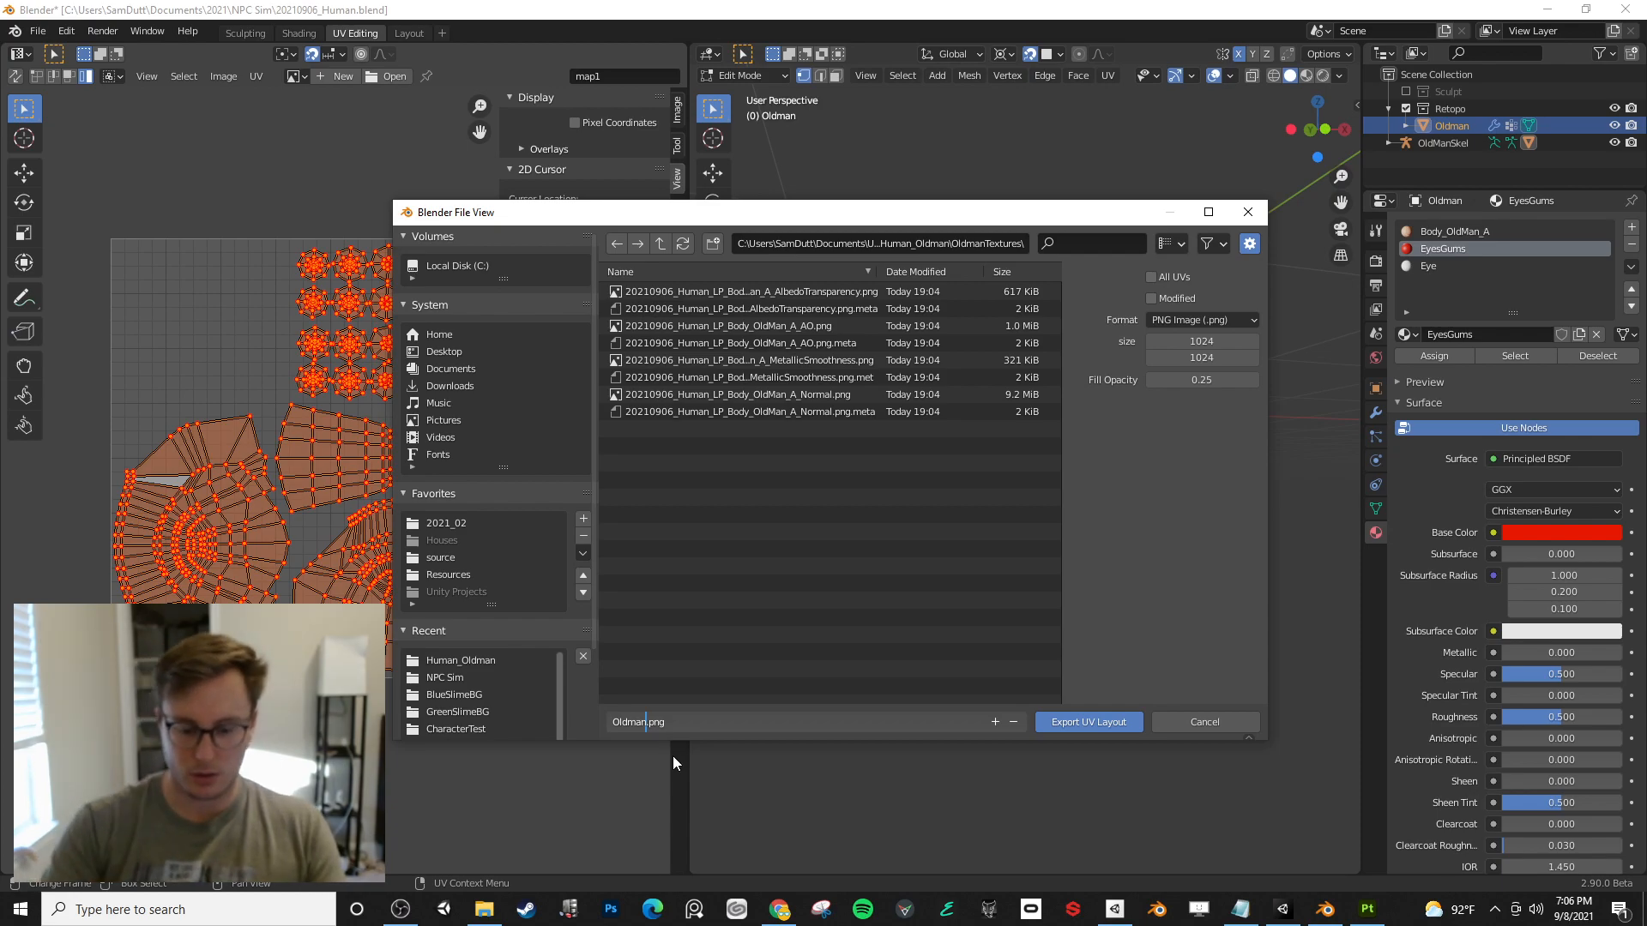
{"action": "type", "text": "_Mouth"}
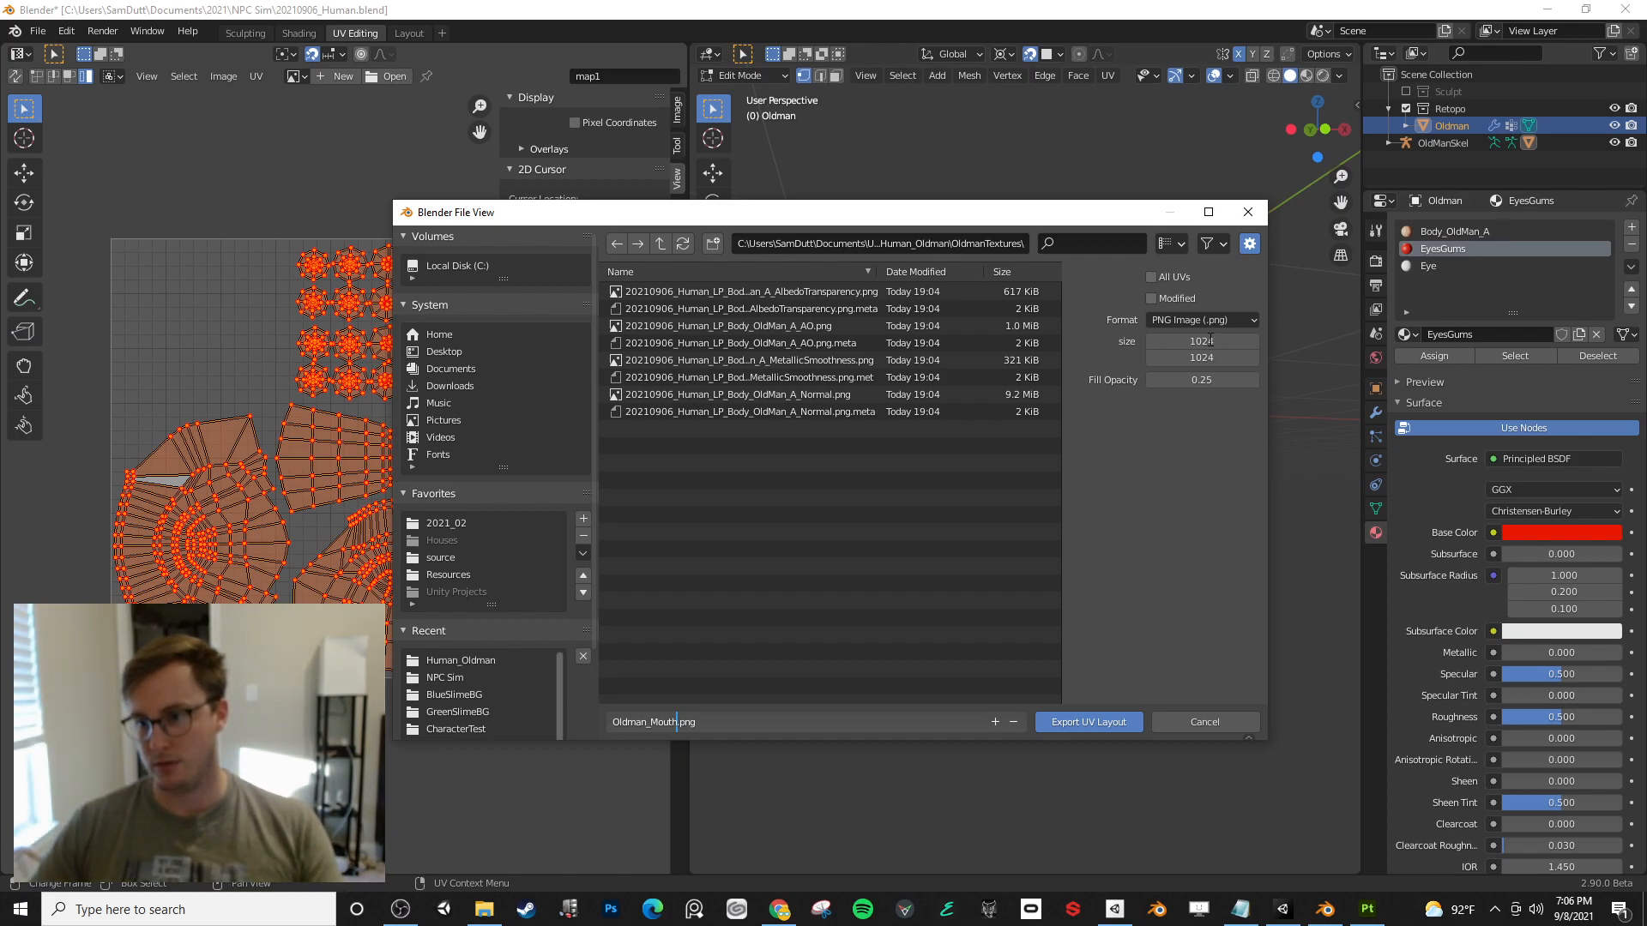
{"action": "left_click", "coordinate": [1209, 342]}
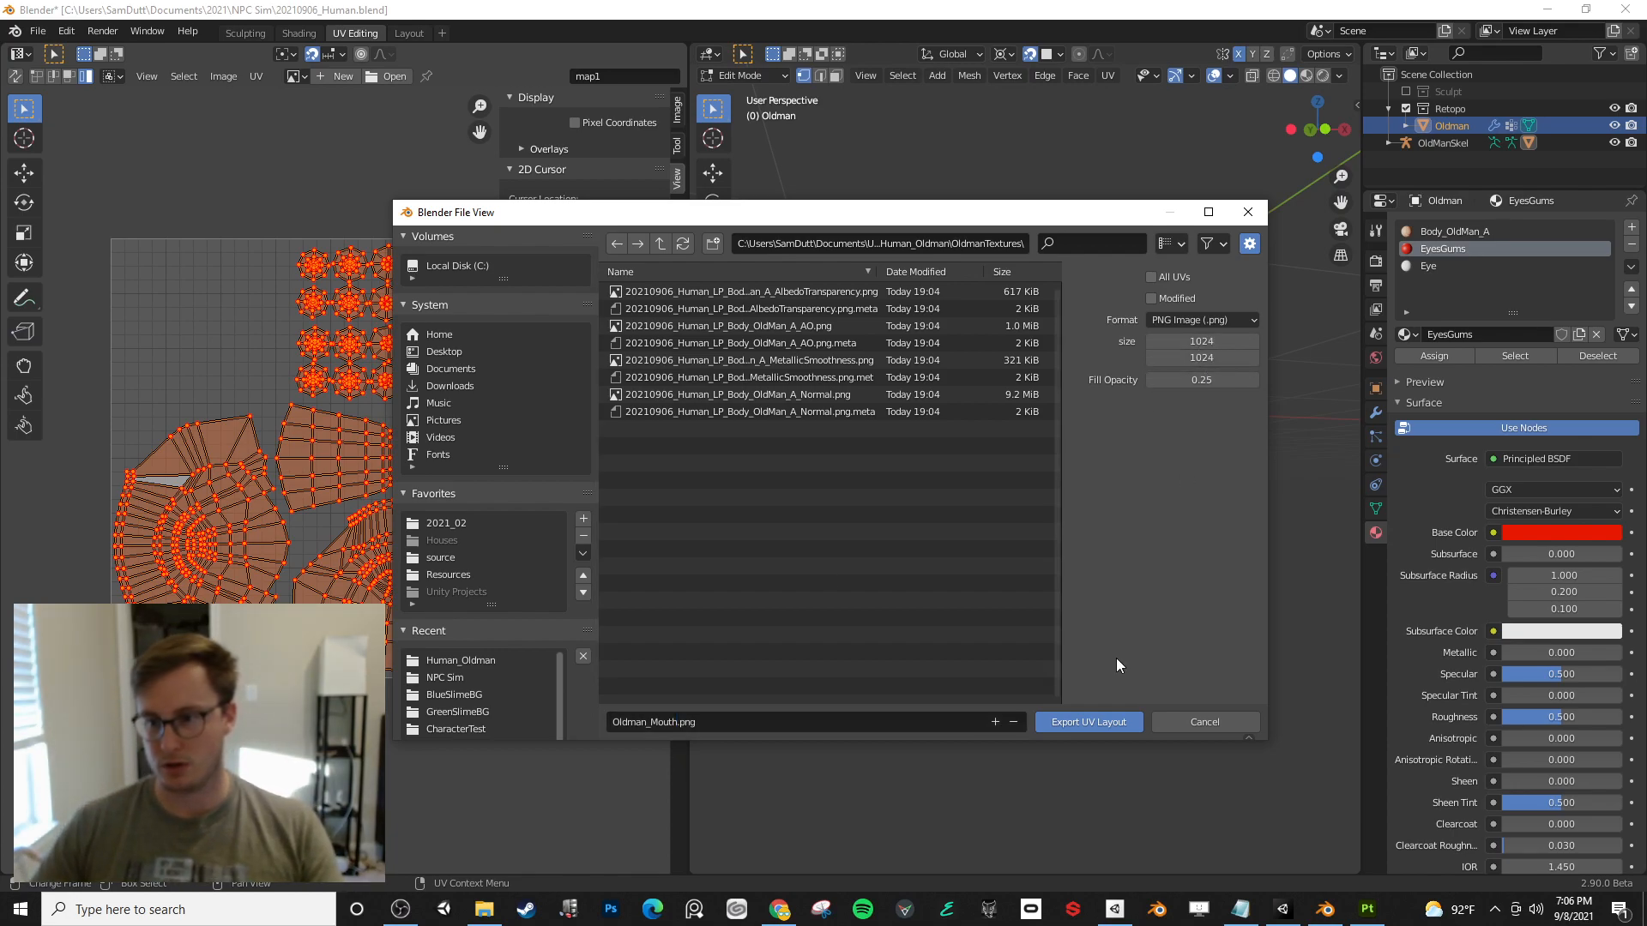
{"action": "left_click", "coordinate": [1087, 719]}
{"action": "key", "text": "ctrl+s"}
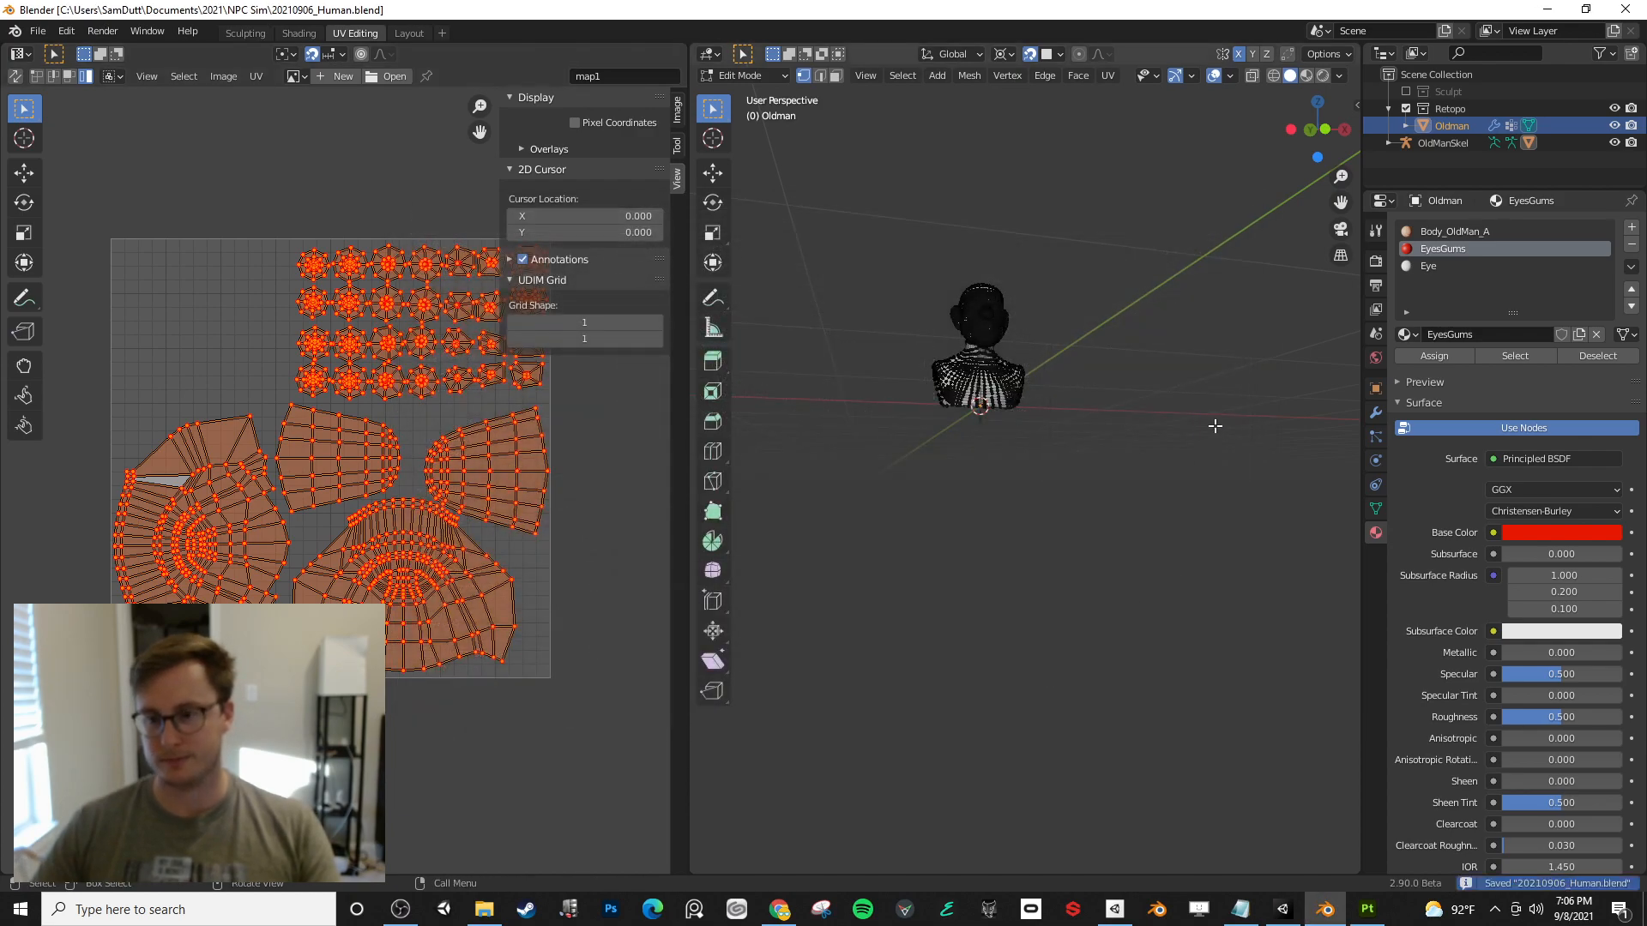
- Clear the selection, select the faces assigned to the Eye material and frame the bust's face
{"action": "left_click", "coordinate": [1427, 268]}
{"action": "key", "text": "alt+a"}
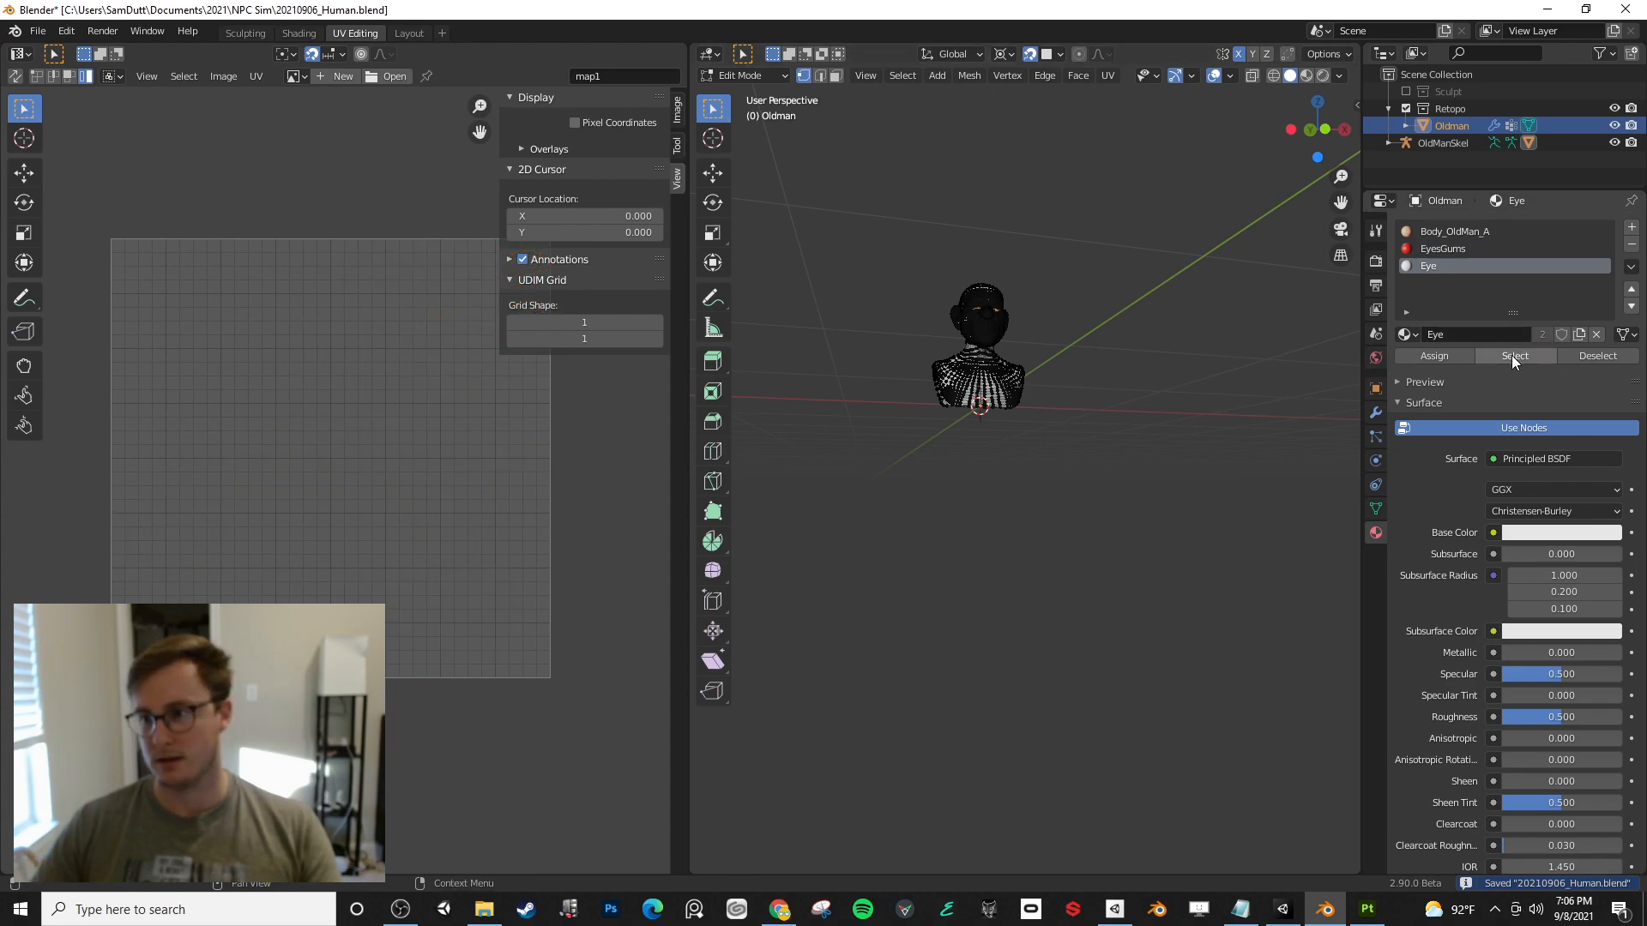
{"action": "middle_click_drag", "start_coordinate": [1072, 248], "coordinate": [1034, 303]}
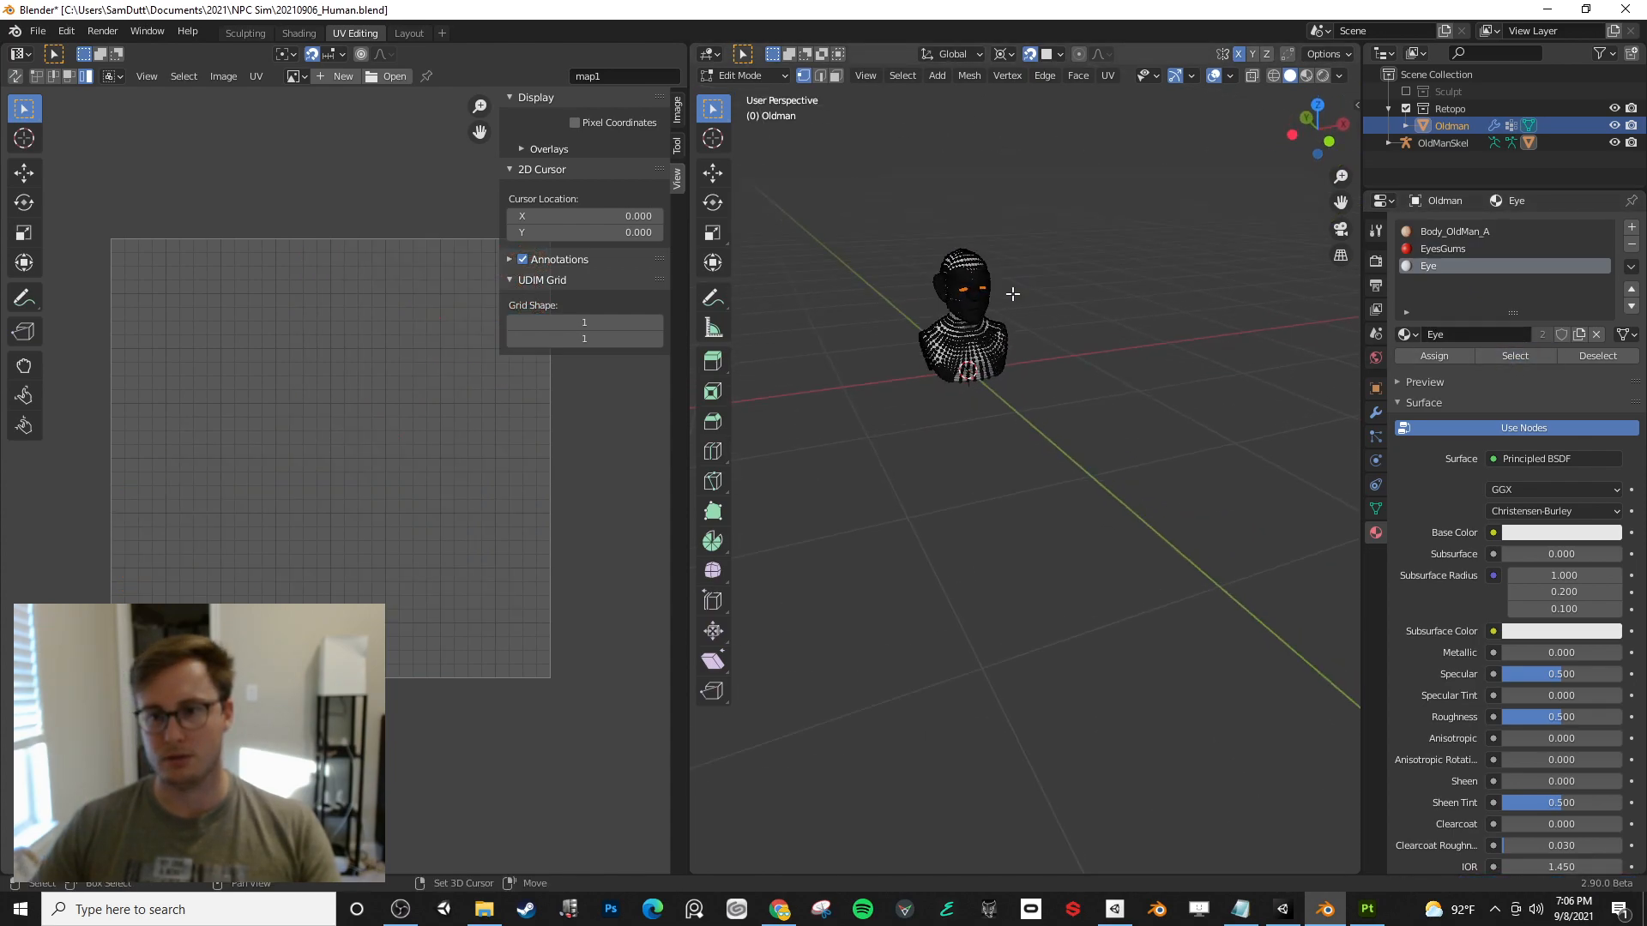
{"action": "middle_click_drag", "start_coordinate": [1125, 382], "coordinate": [791, 322], "text": "shift"}
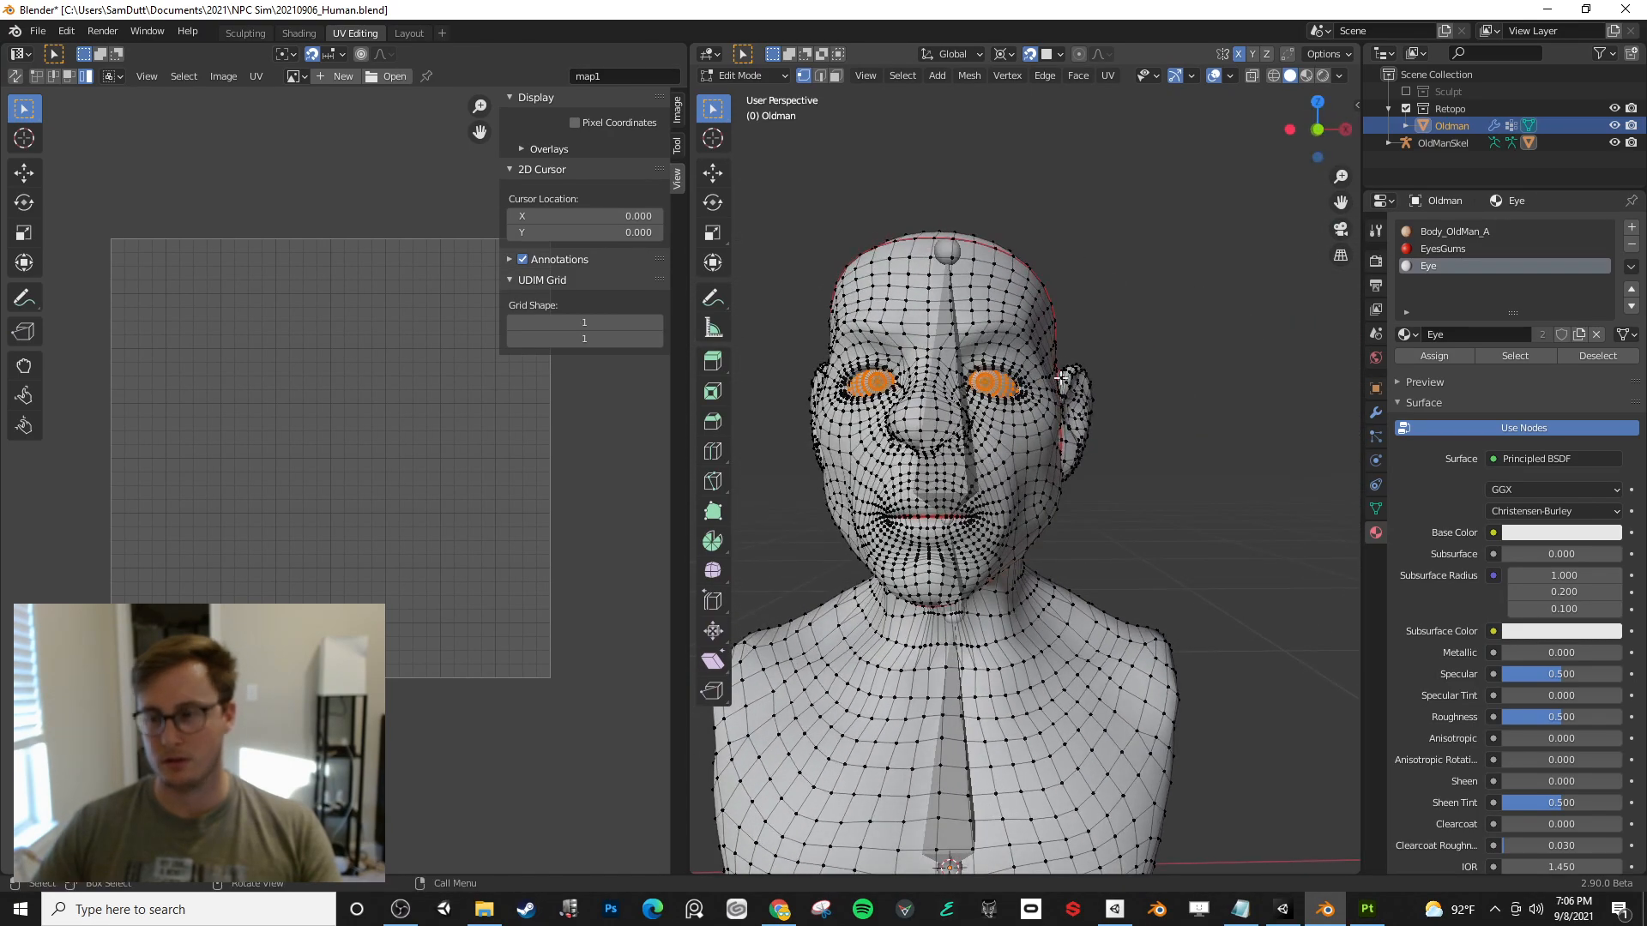
- Compare the mesh's map1 and UVMap layouts, select all the eye UVs and leave UVMap active
{"action": "left_click", "coordinate": [1376, 509]}
{"action": "left_click", "coordinate": [1462, 574]}
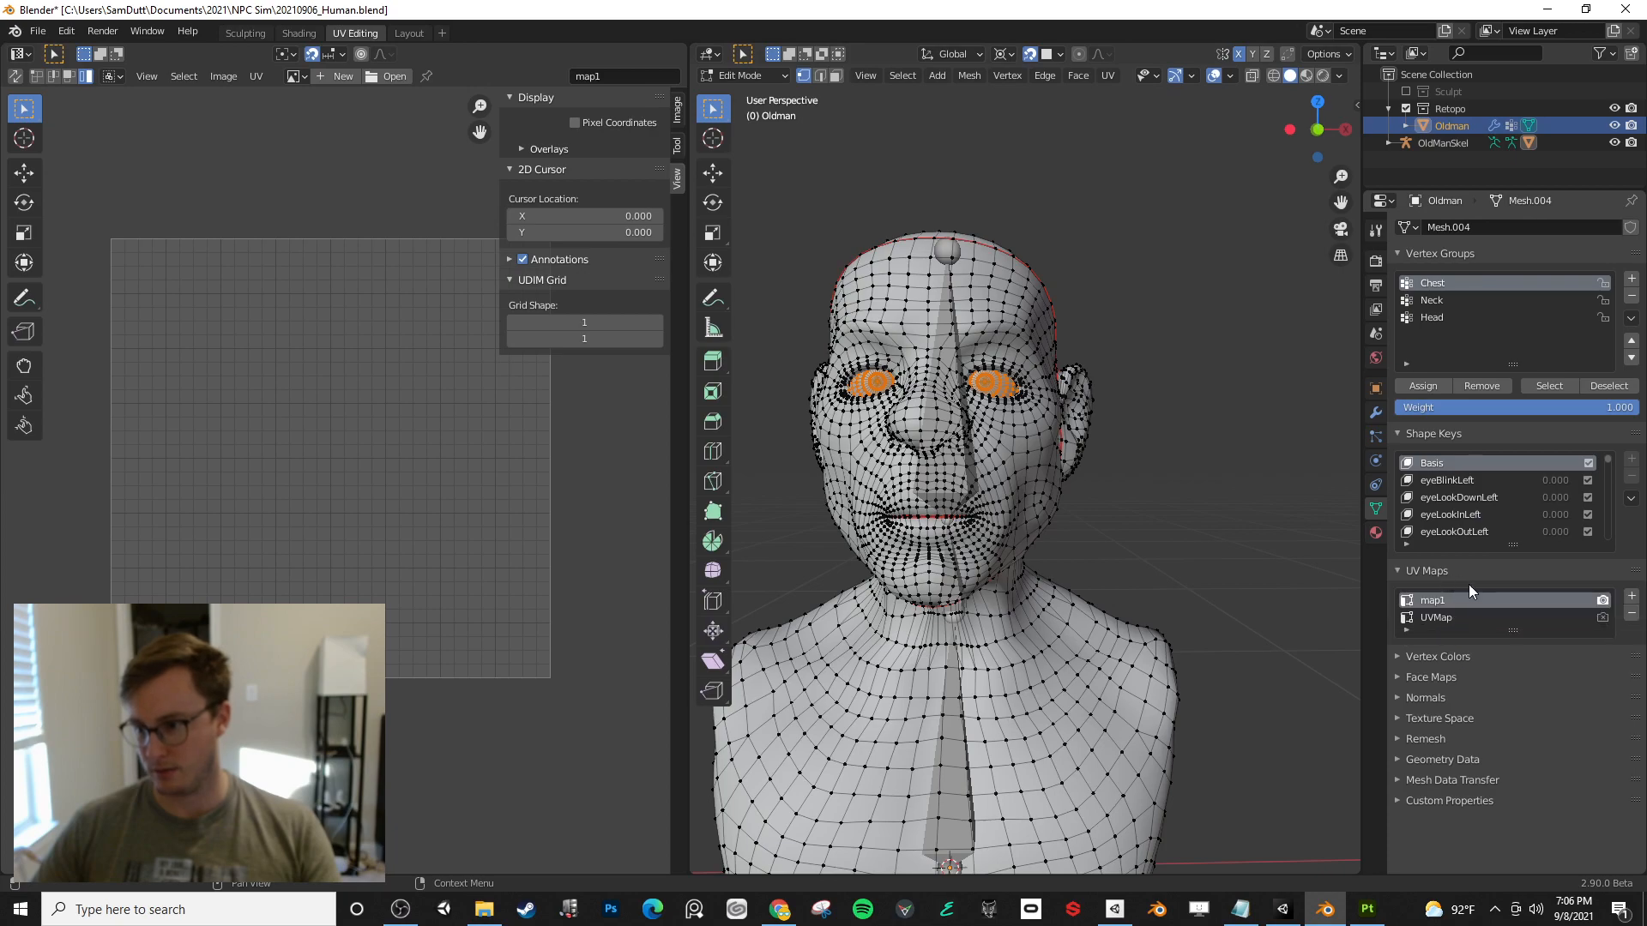
{"action": "left_click", "coordinate": [1501, 617]}
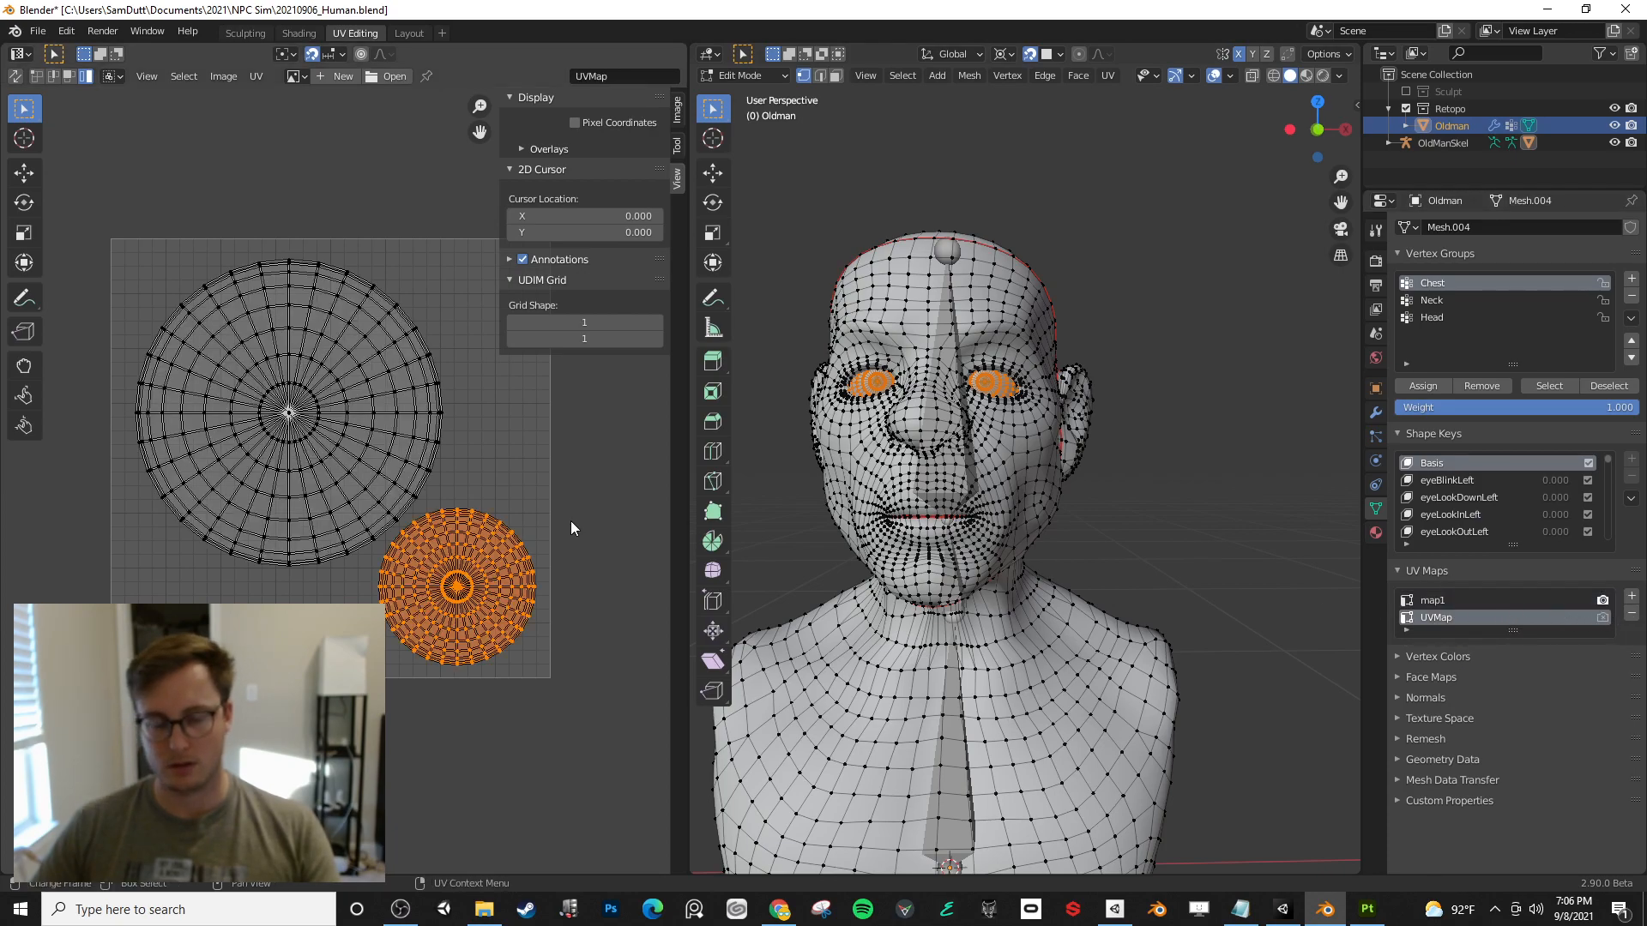
{"action": "key", "text": "a"}
{"action": "left_click", "coordinate": [1467, 600]}
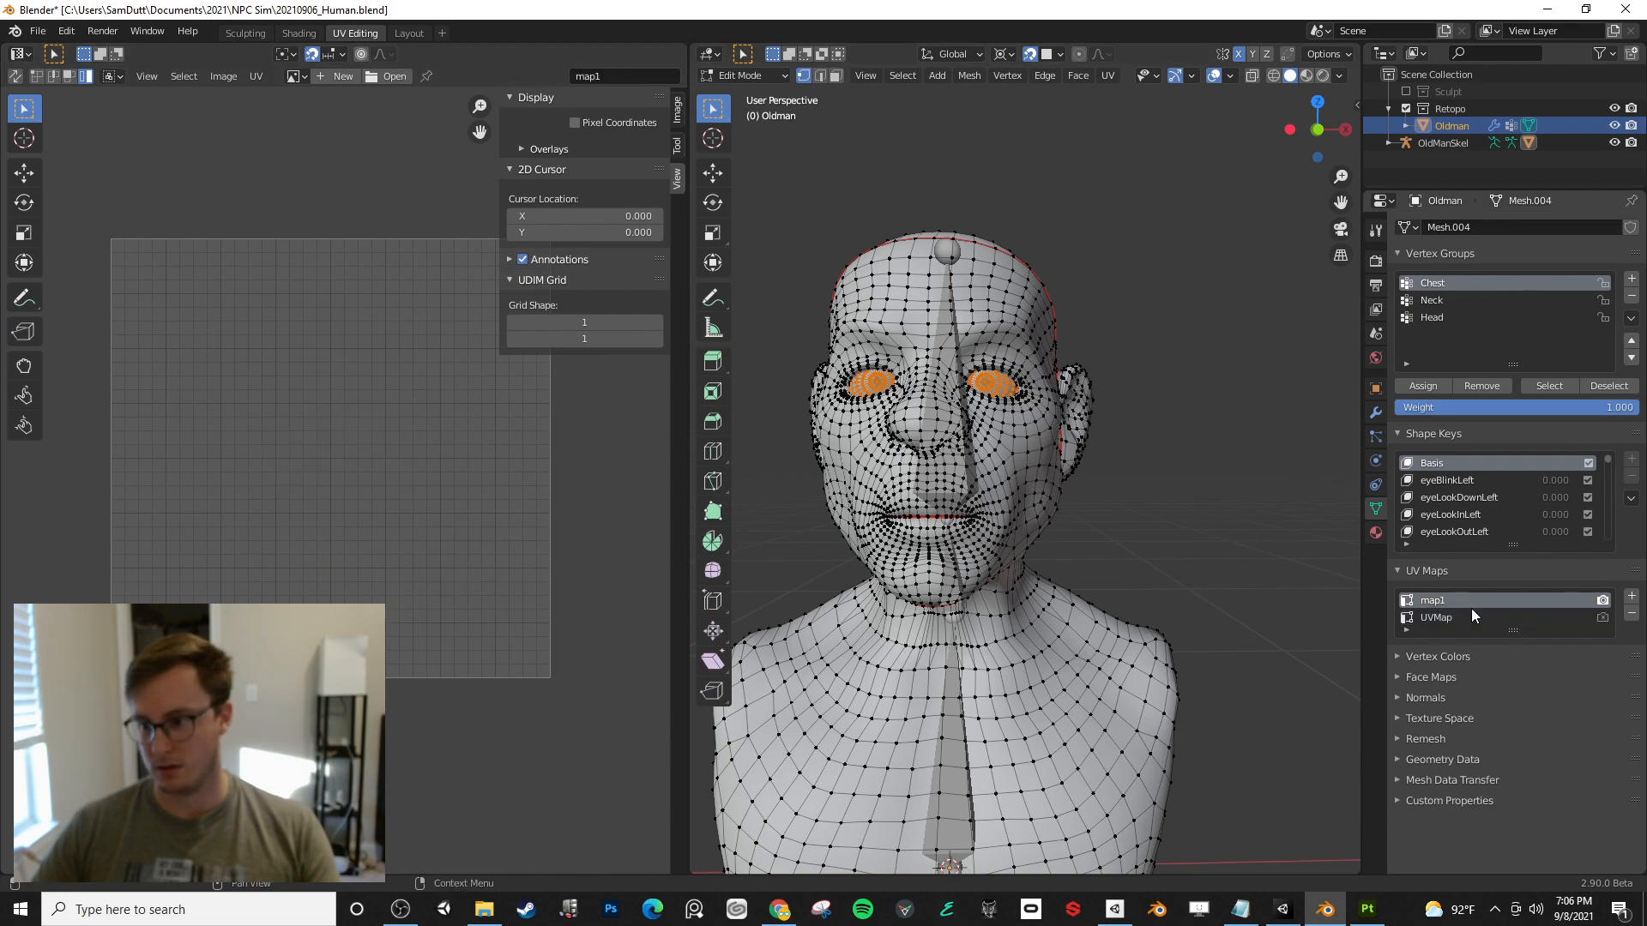
{"action": "left_click", "coordinate": [1503, 619]}
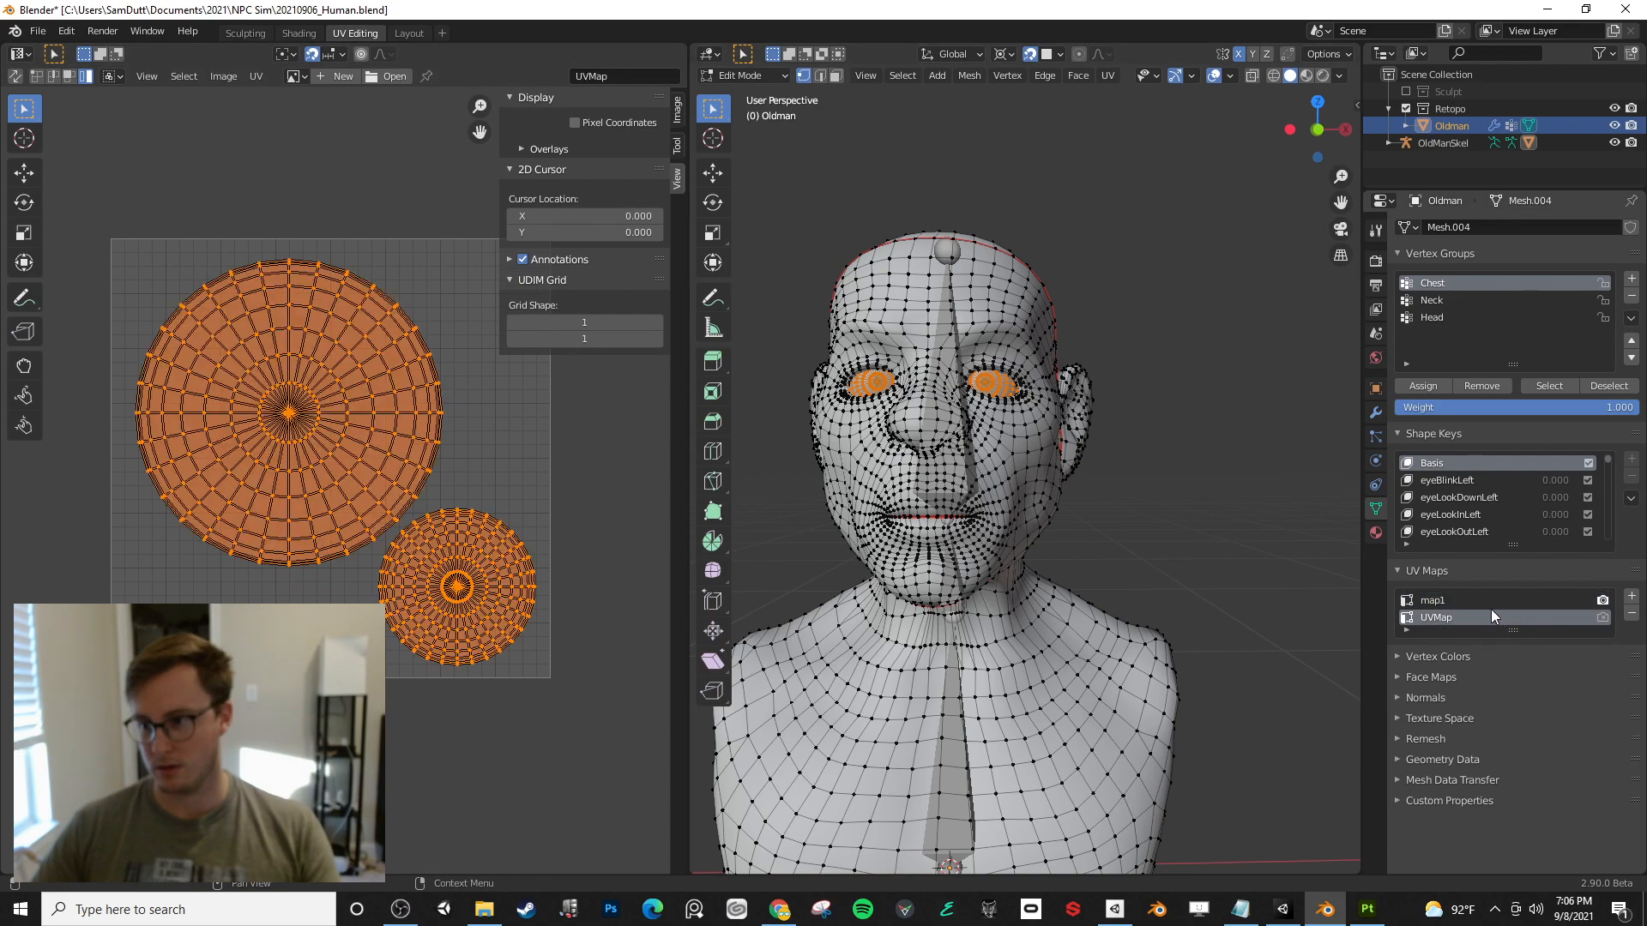
- Compare the eye faces' layouts in map1 and UVMap, and remove map1 from the mesh
{"action": "left_click", "coordinate": [1443, 600]}
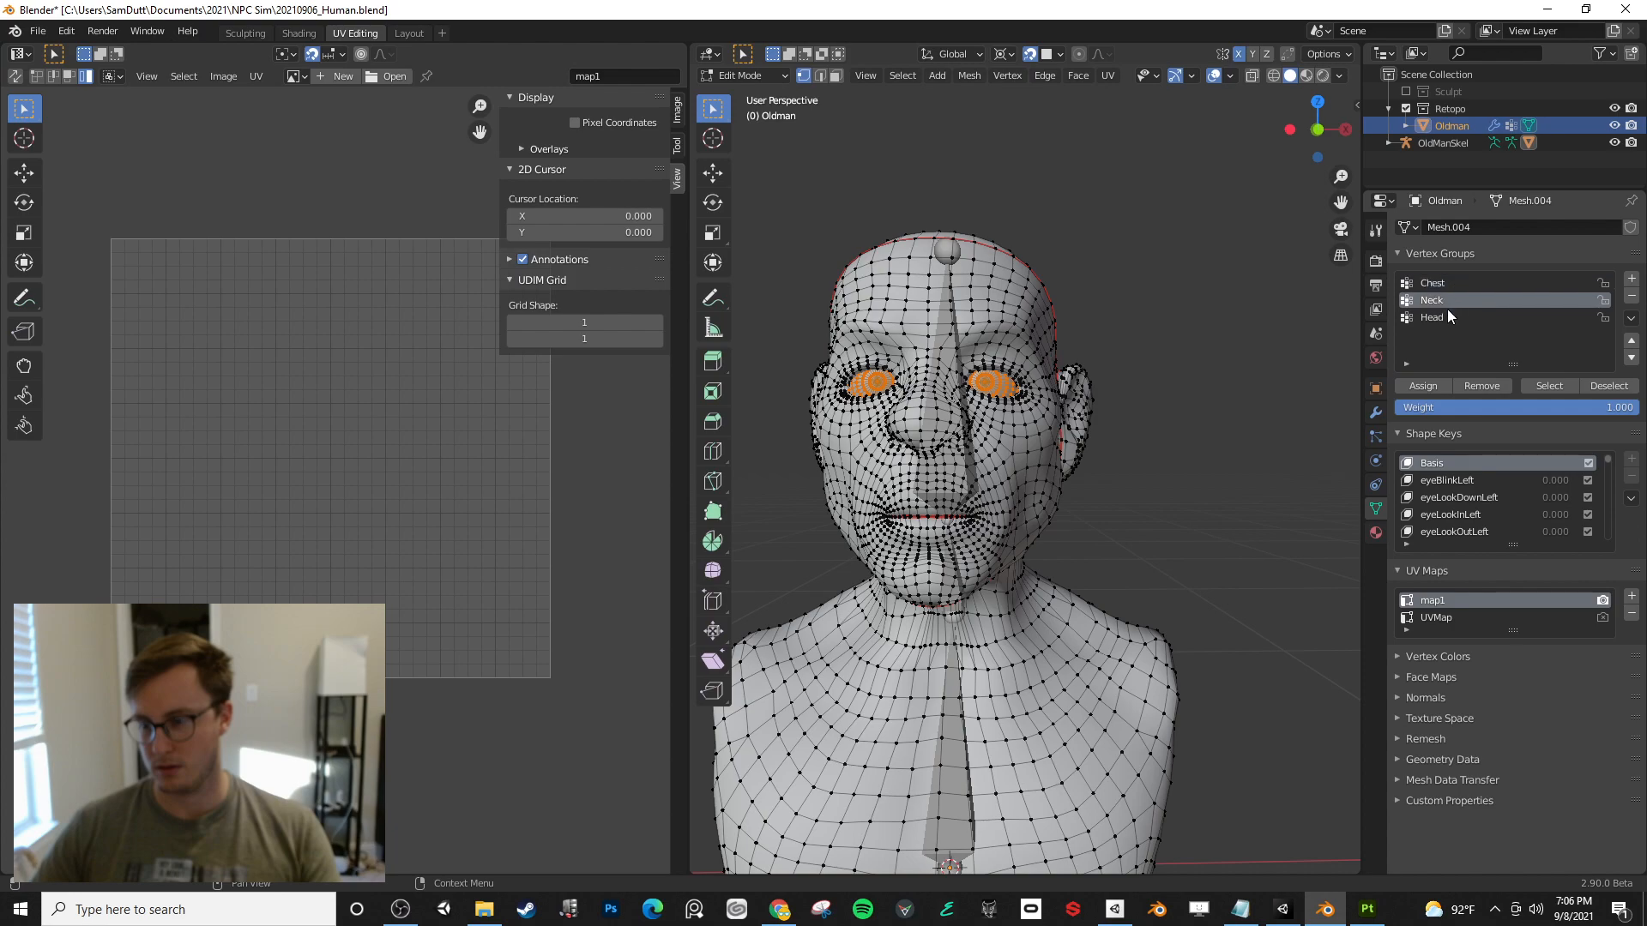
{"action": "left_click", "coordinate": [1448, 620]}
{"action": "left_click", "coordinate": [1443, 602]}
{"action": "left_click", "coordinate": [1631, 615]}
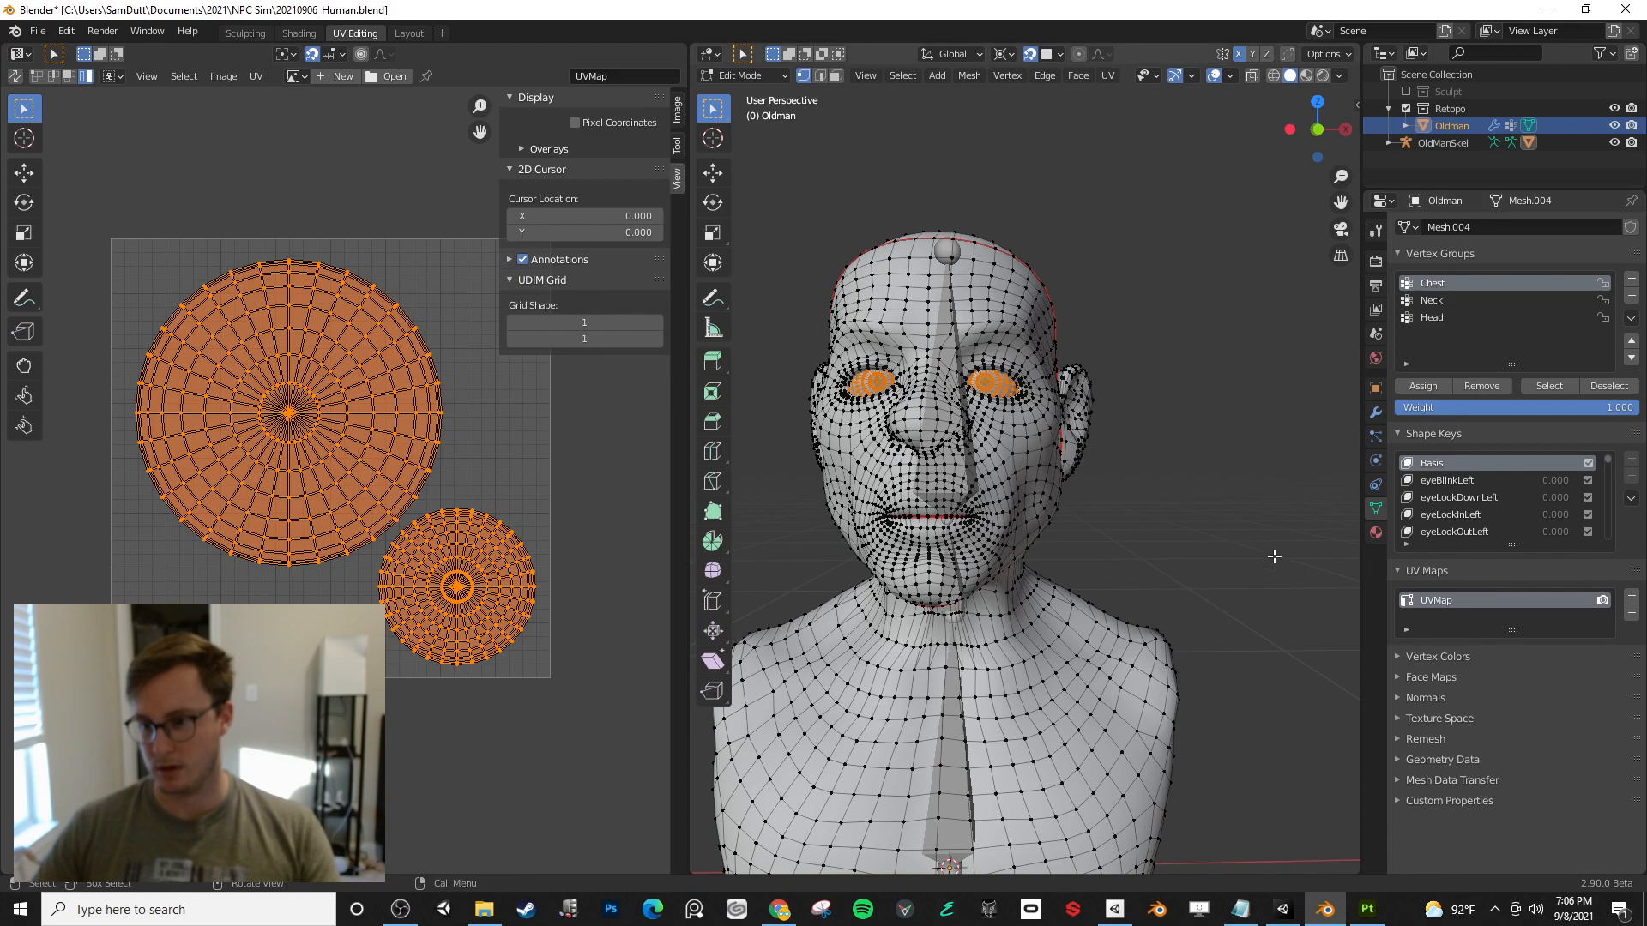
- Clear the selection and select the faces assigned to the EyesGums material to check their UVs
{"action": "key", "text": "alt+a"}
{"action": "left_click", "coordinate": [1376, 533]}
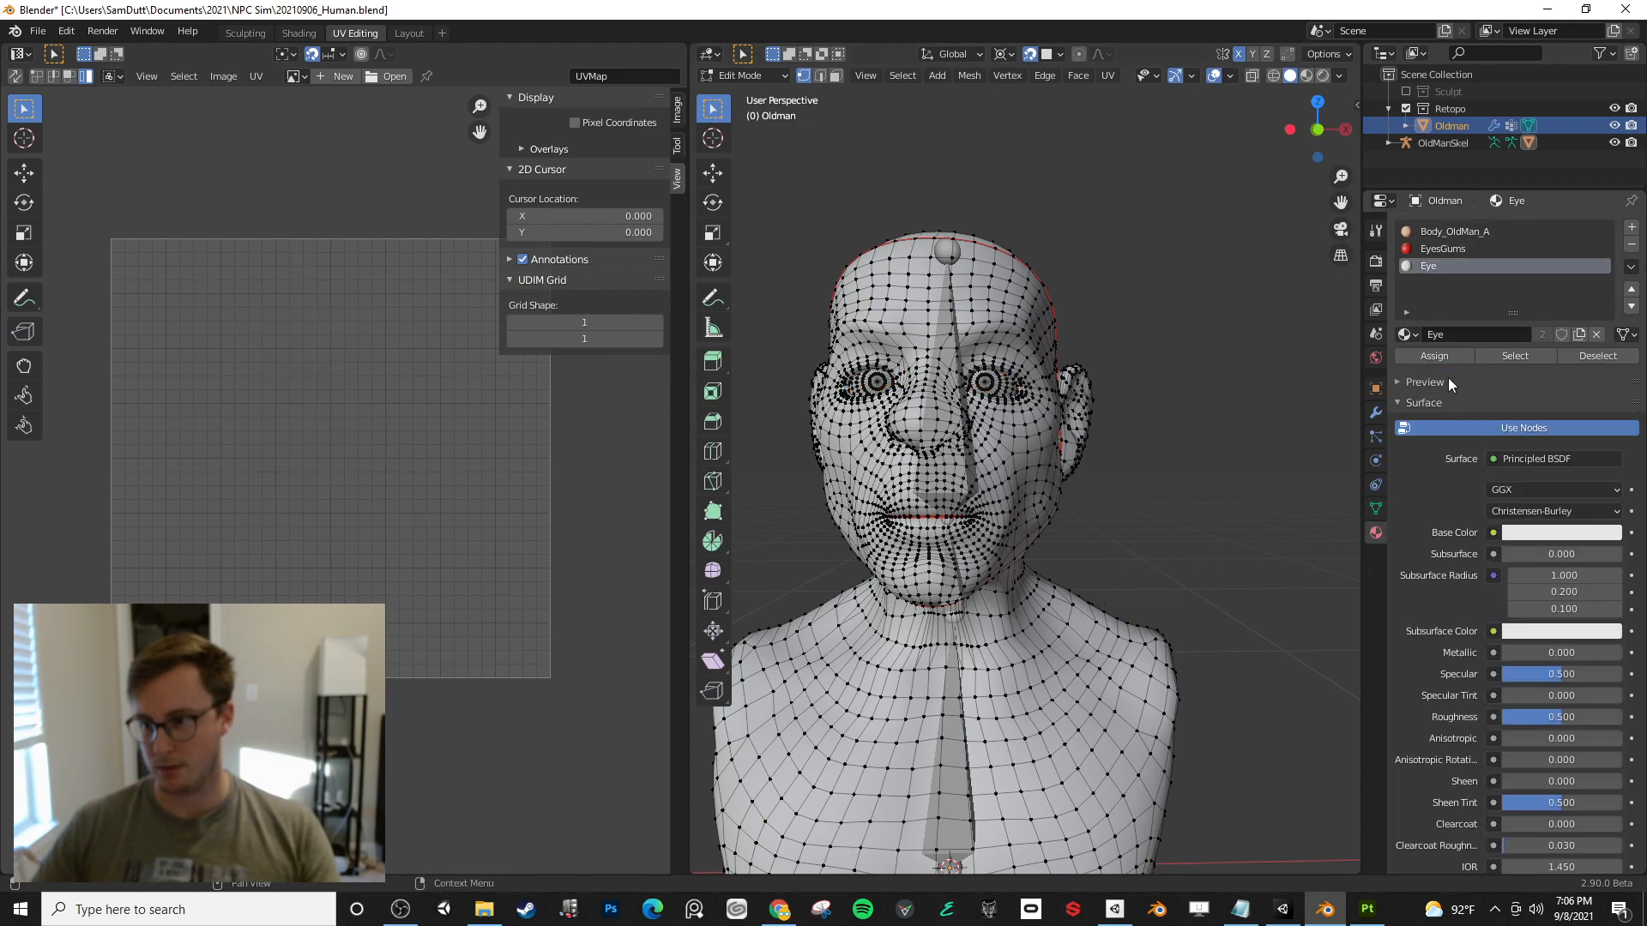
{"action": "left_click", "coordinate": [1443, 250]}
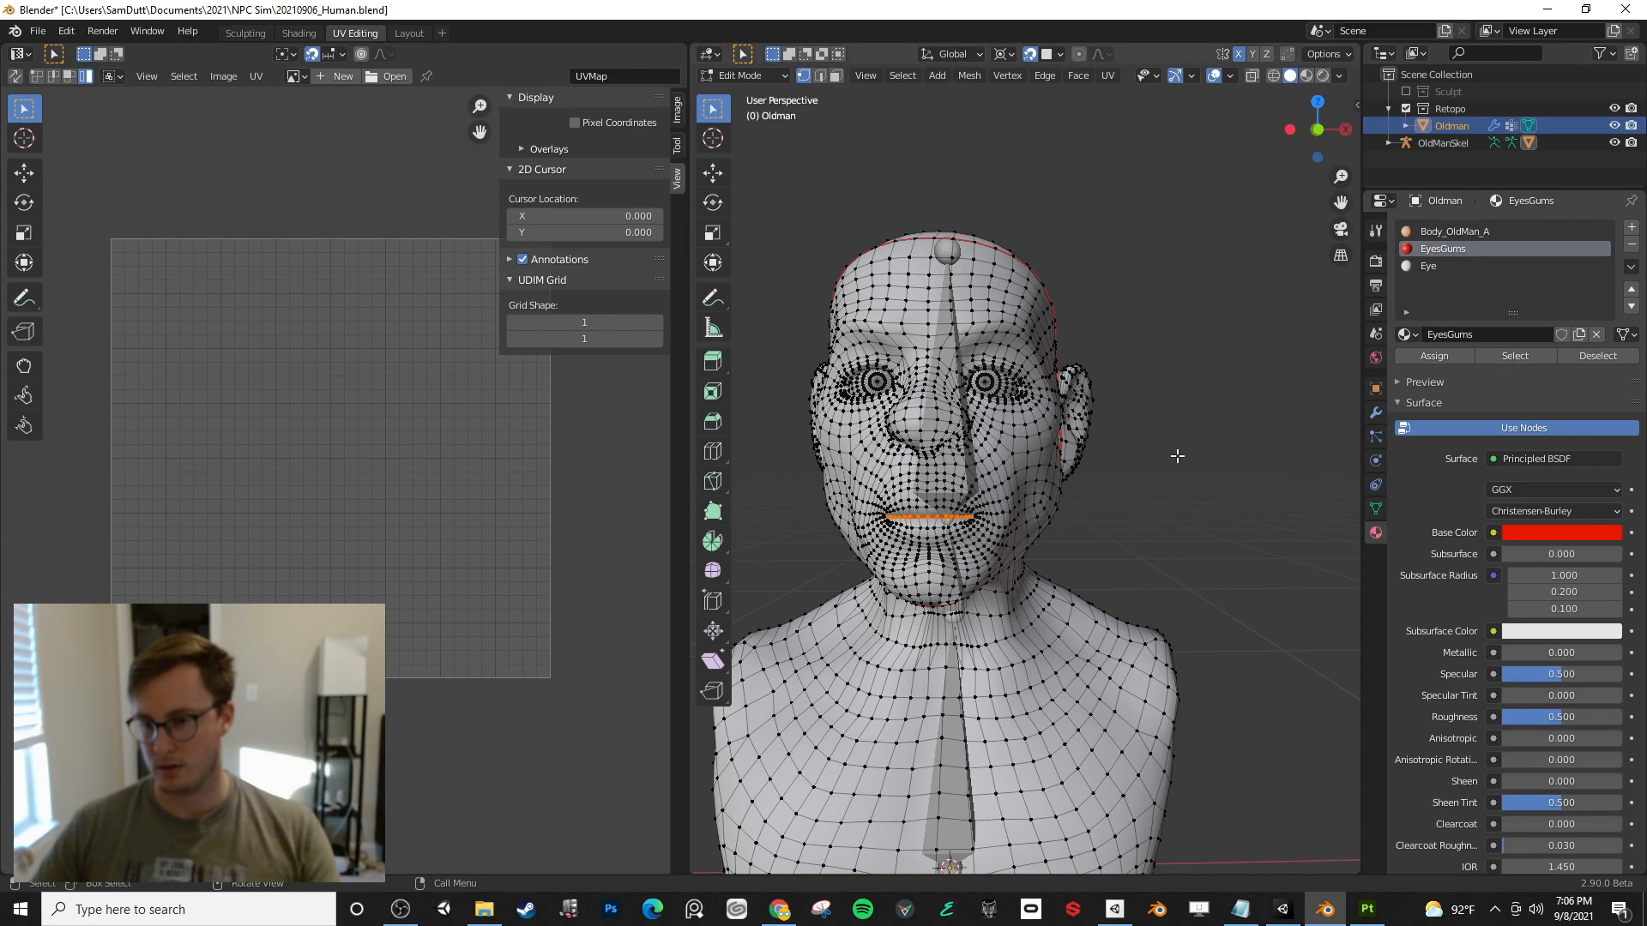
{"action": "left_click", "coordinate": [1261, 470]}
- Undo the selection changes and the removal of map1, and make map1 the active UV map
{"action": "key", "text": "ctrl+z"}
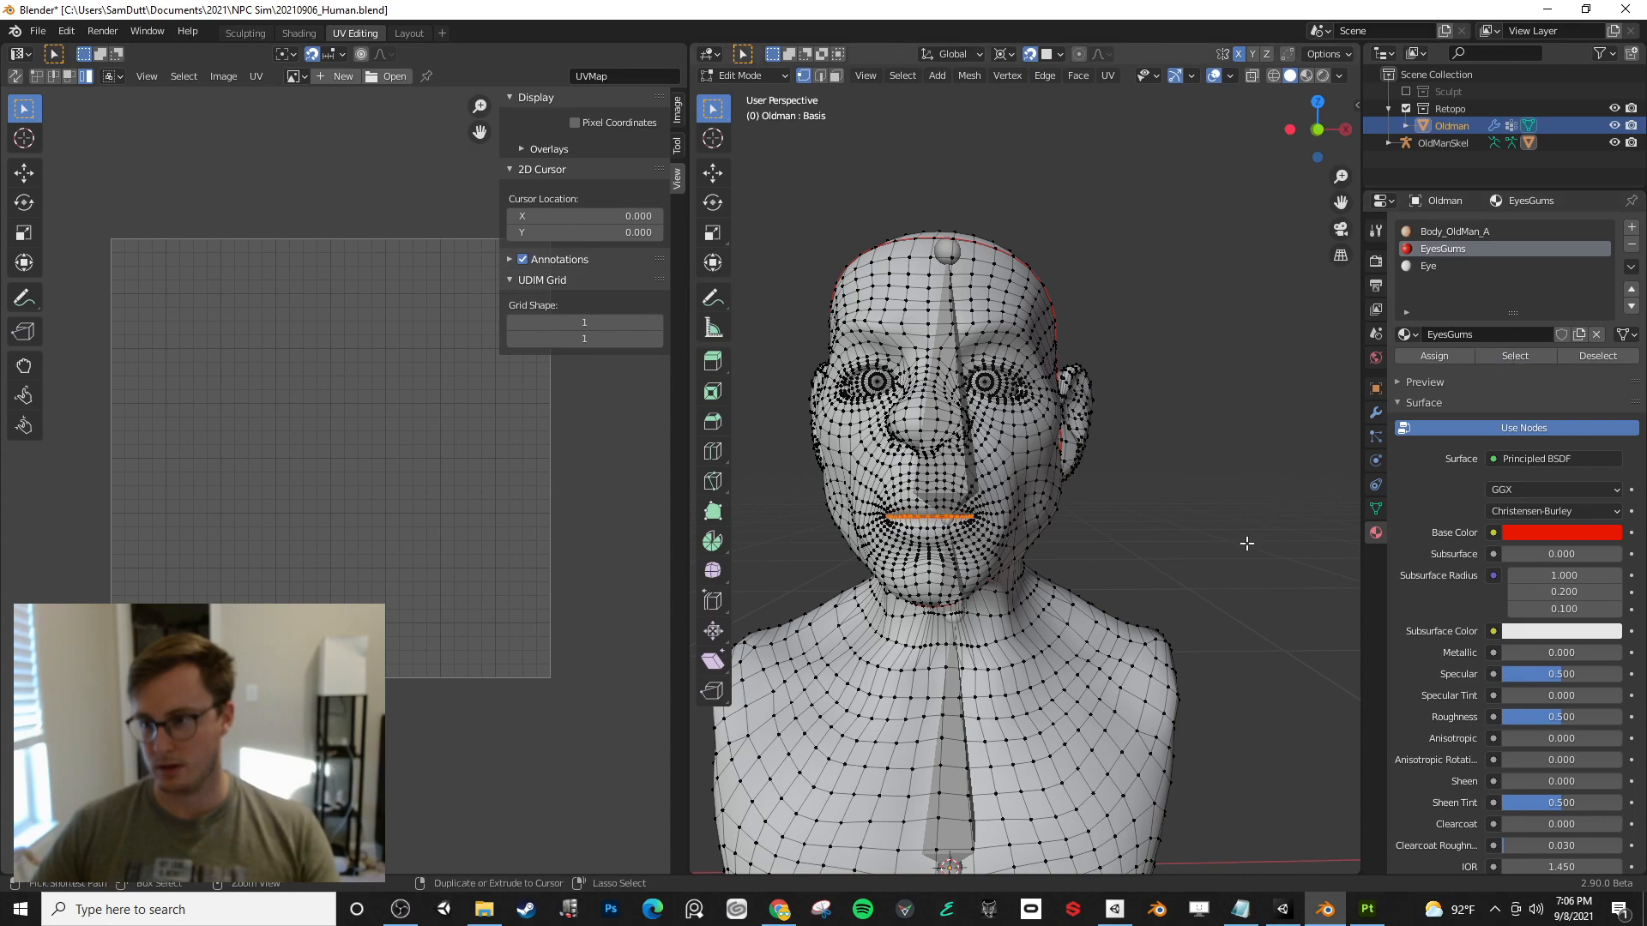
{"action": "key", "text": "ctrl+z"}
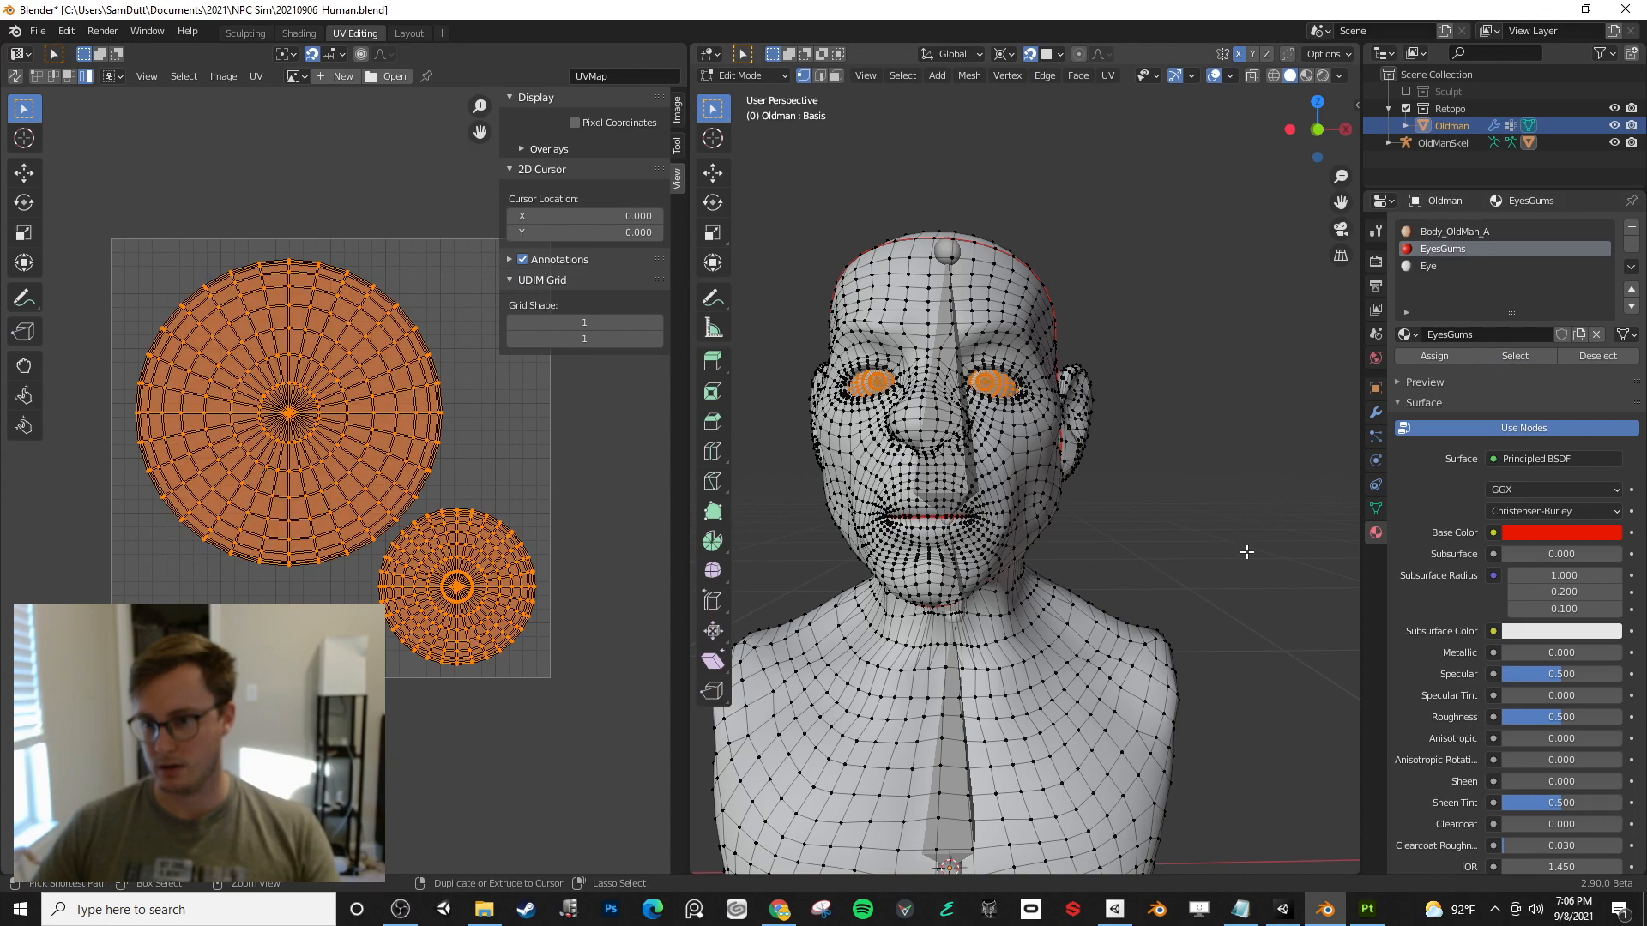
{"action": "left_click", "coordinate": [1376, 508]}
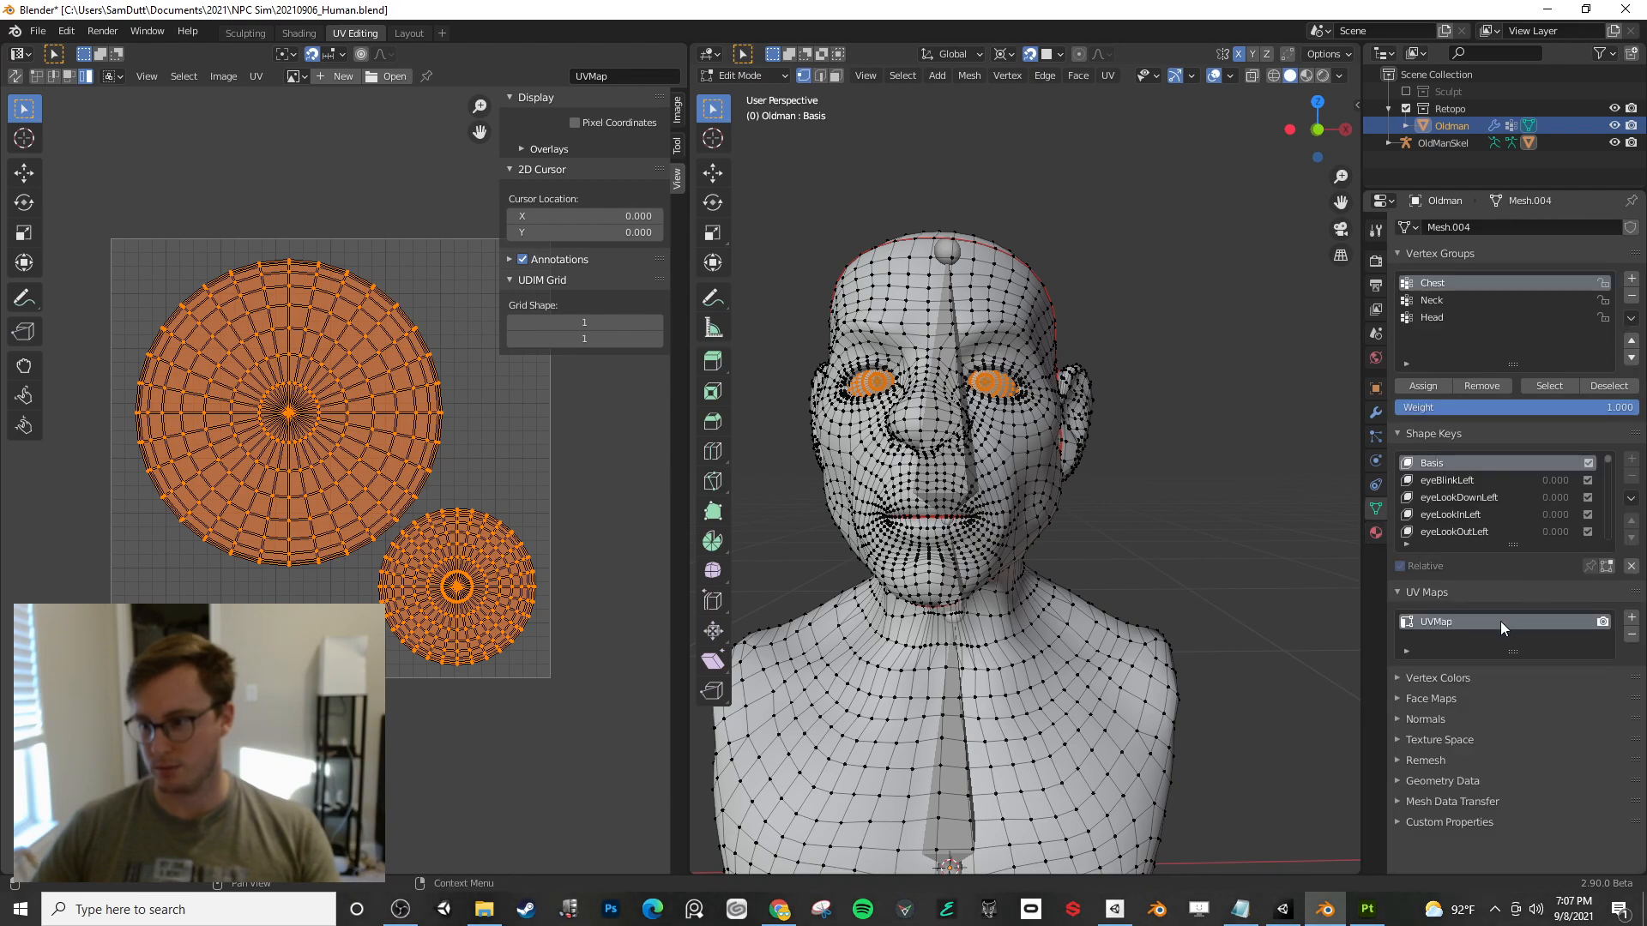
{"action": "left_click", "coordinate": [1500, 621]}
{"action": "left_click", "coordinate": [1497, 638]}
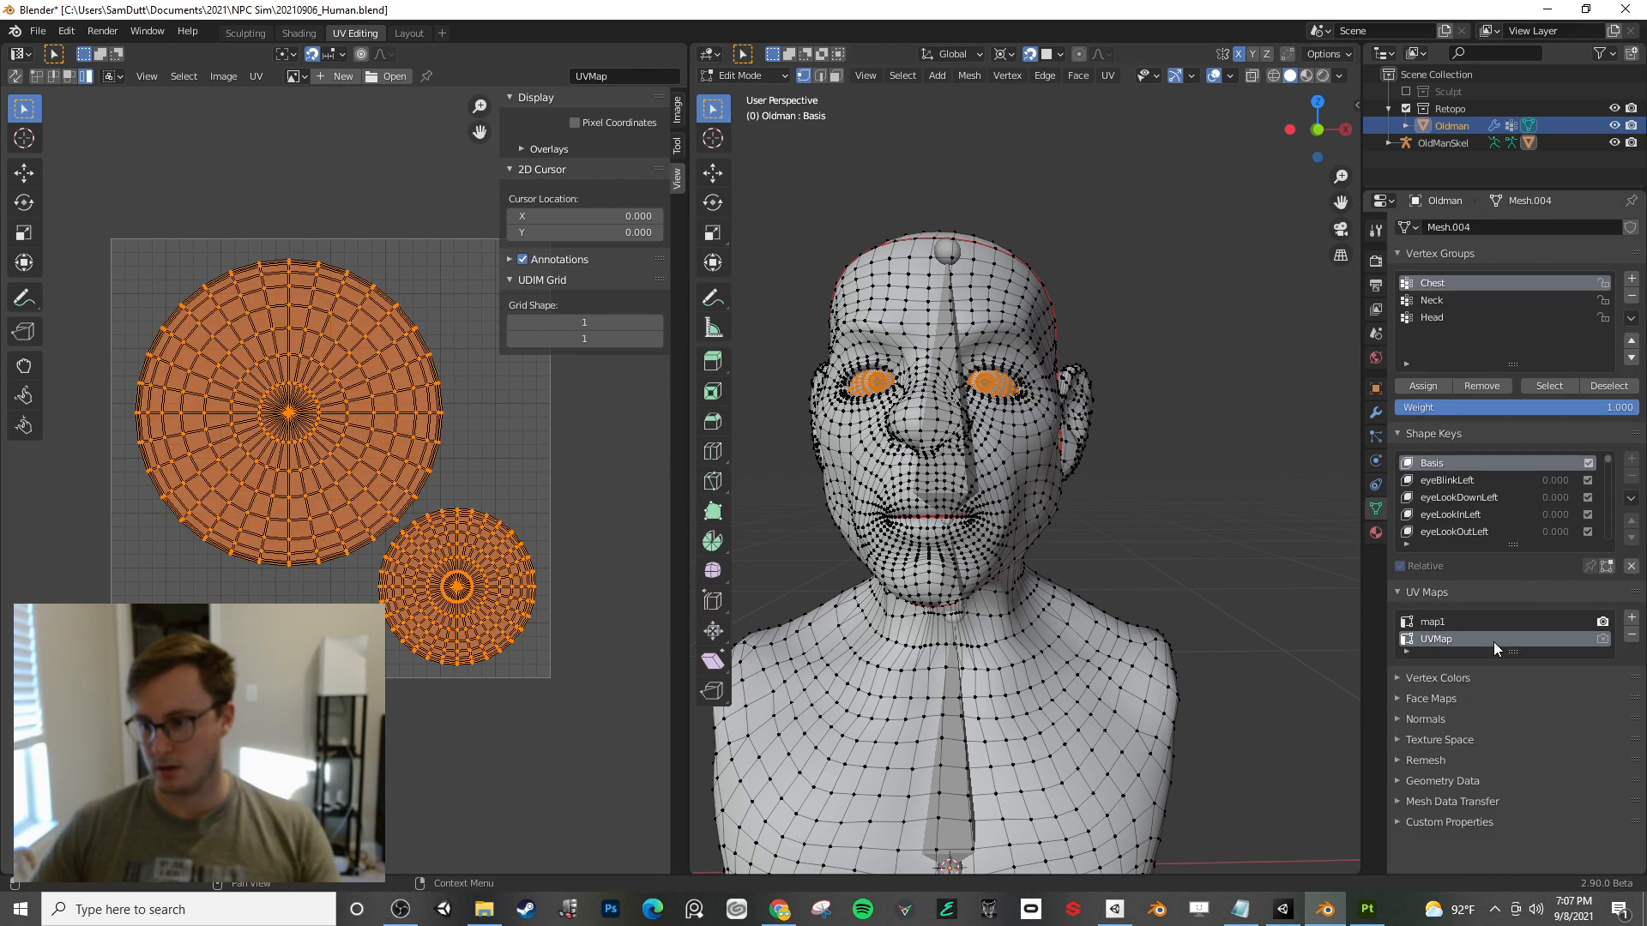
{"action": "left_click", "coordinate": [1496, 621]}
{"action": "right_click", "coordinate": [1464, 621]}
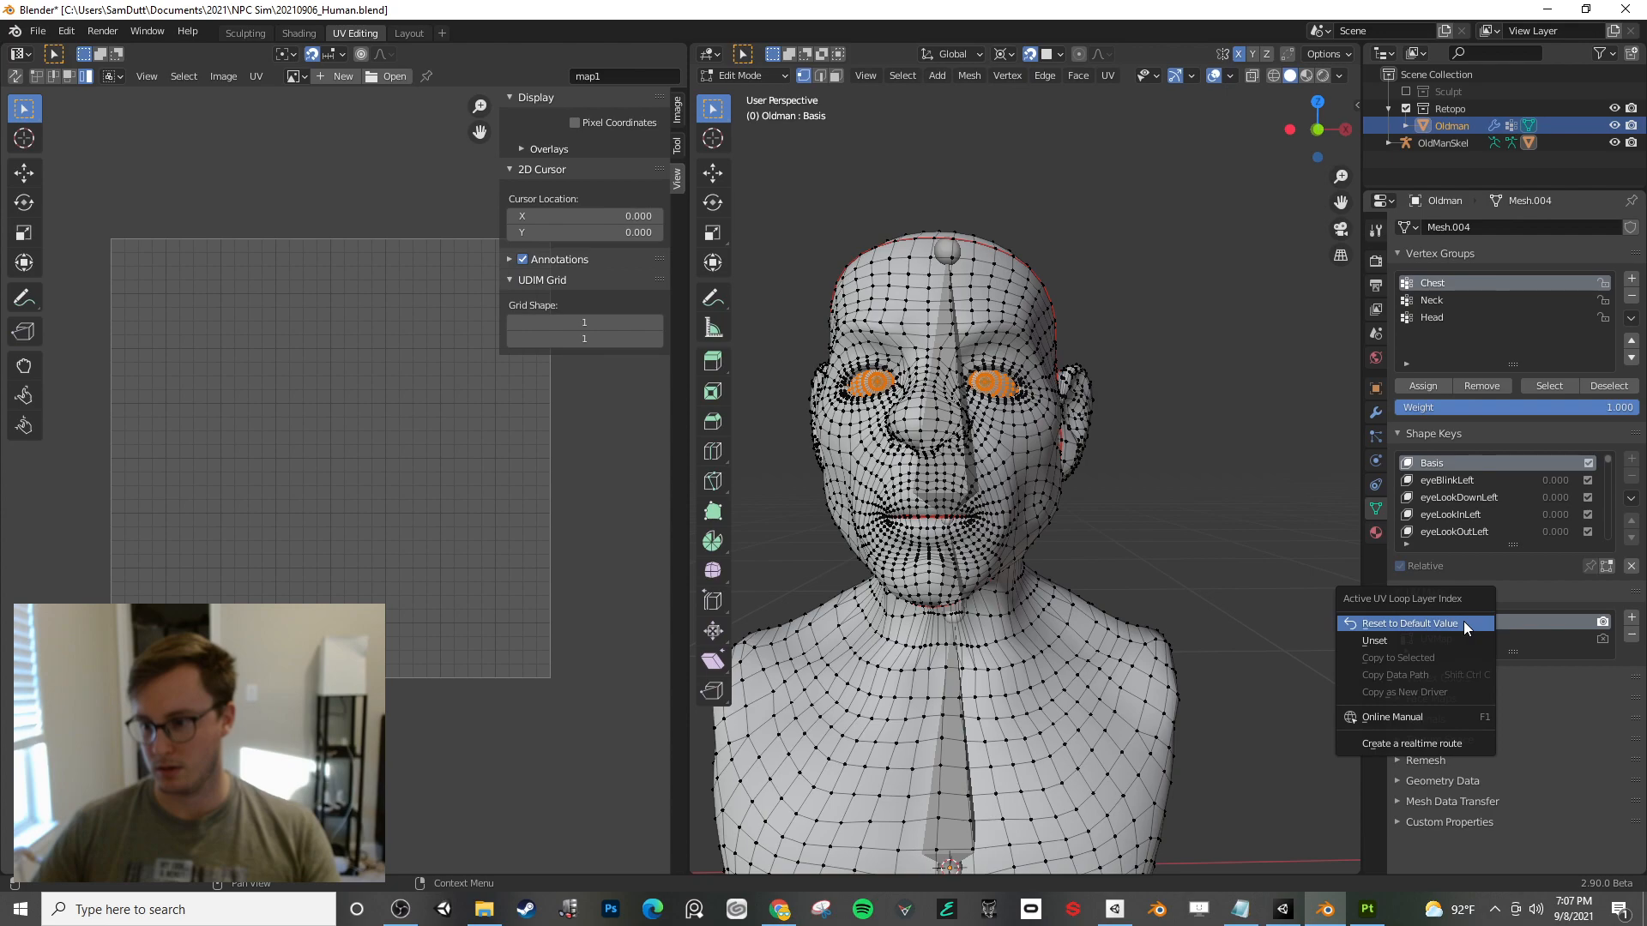
{"action": "left_click", "coordinate": [1463, 622]}
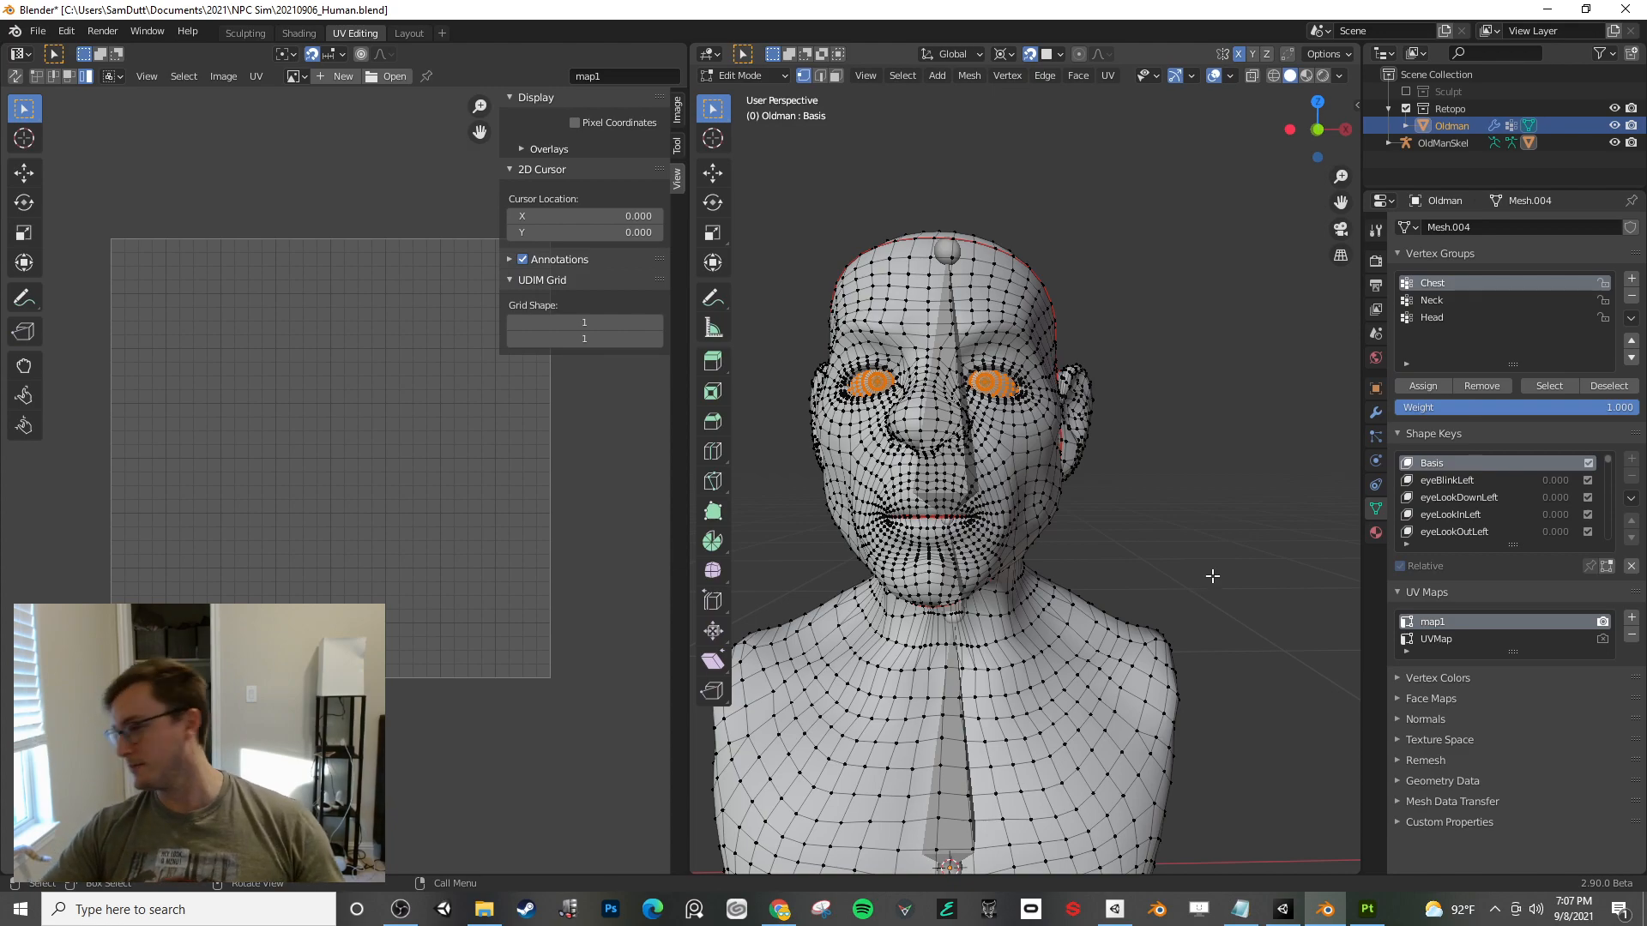
- Switch to Chrome, search the web for "blender merge uv maps" in a new tab and look through the results
{"action": "left_click", "coordinate": [786, 914]}
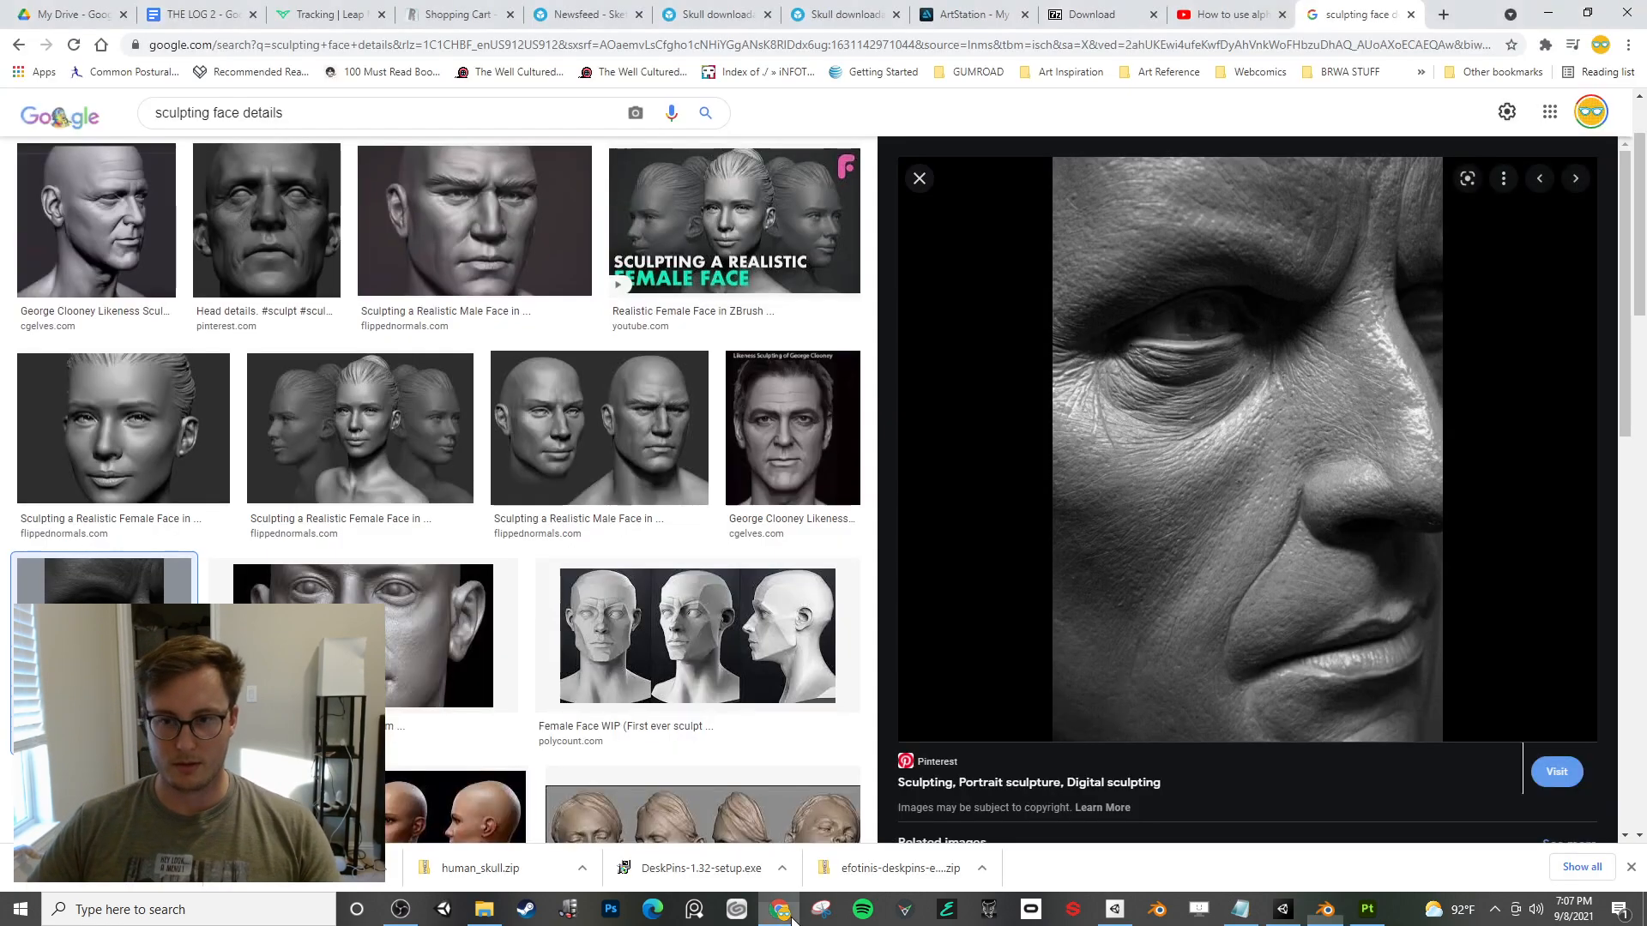
{"action": "key", "text": "ctrl+t"}
{"action": "type", "text": "blender merge uv"}
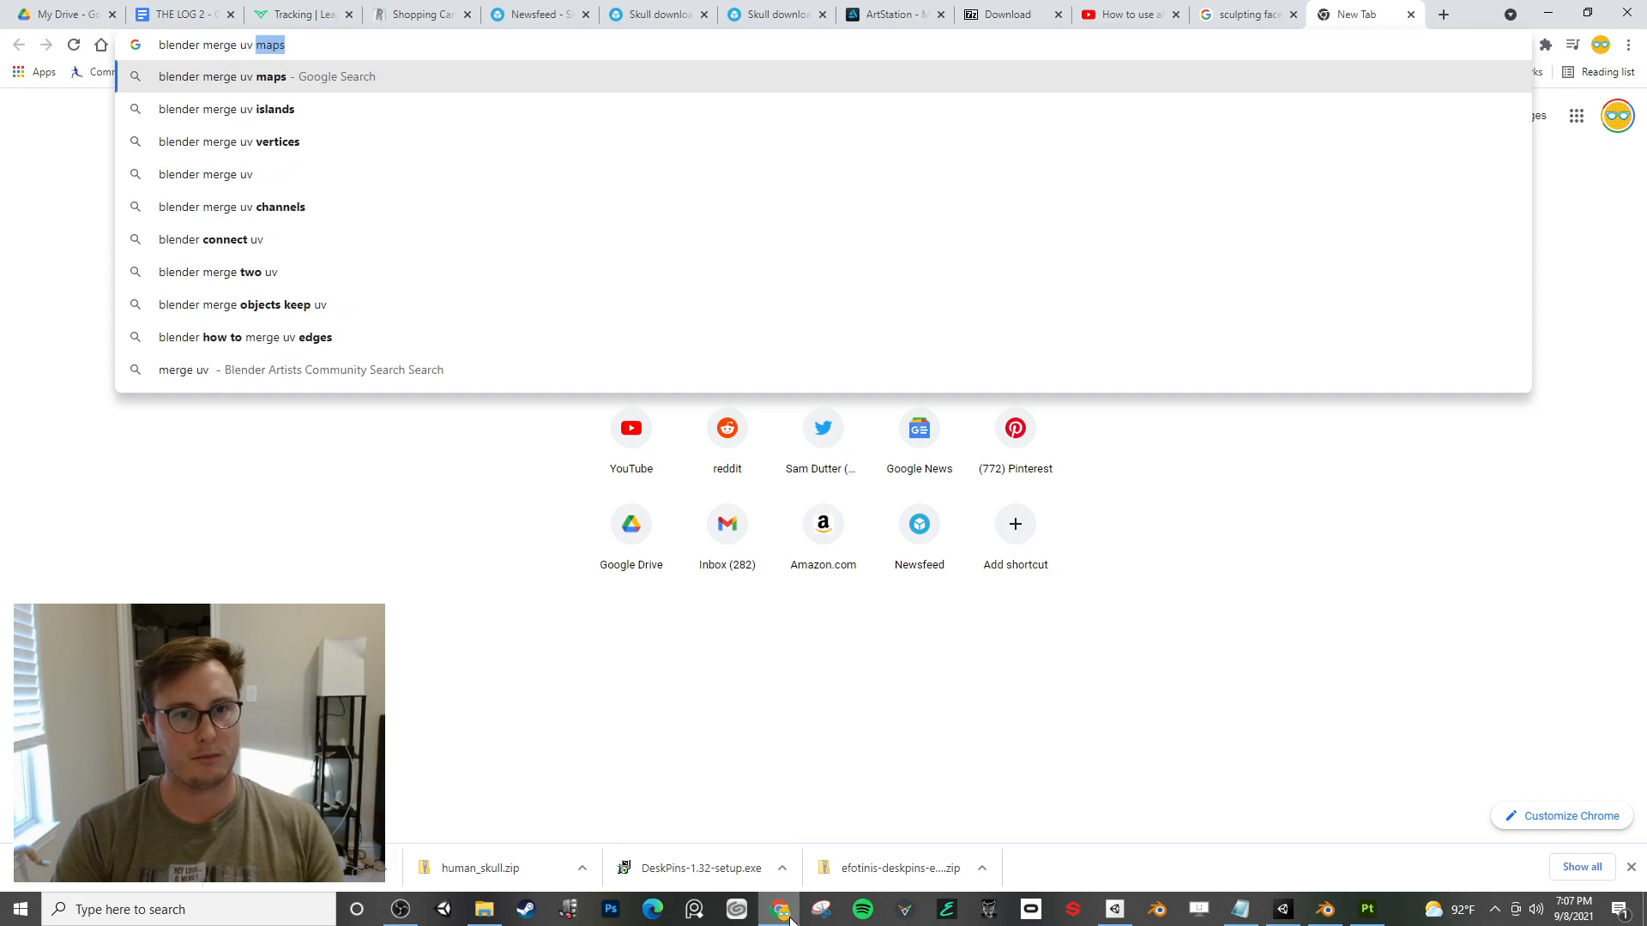
{"action": "key", "text": "Return"}
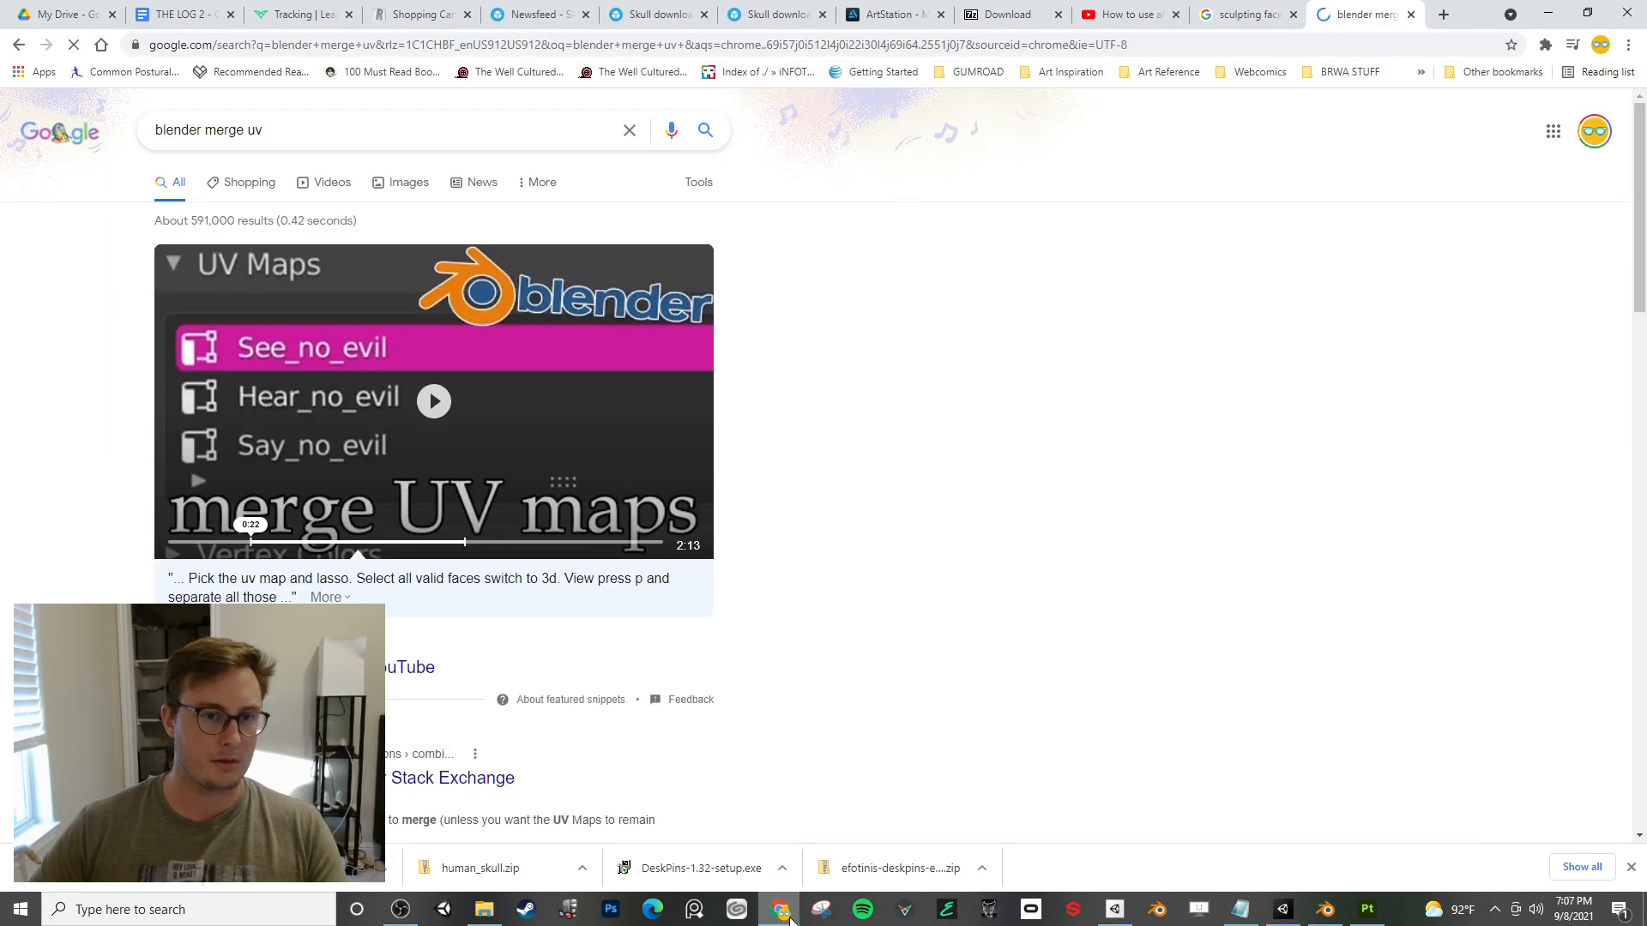
{"action": "left_click", "coordinate": [371, 127]}
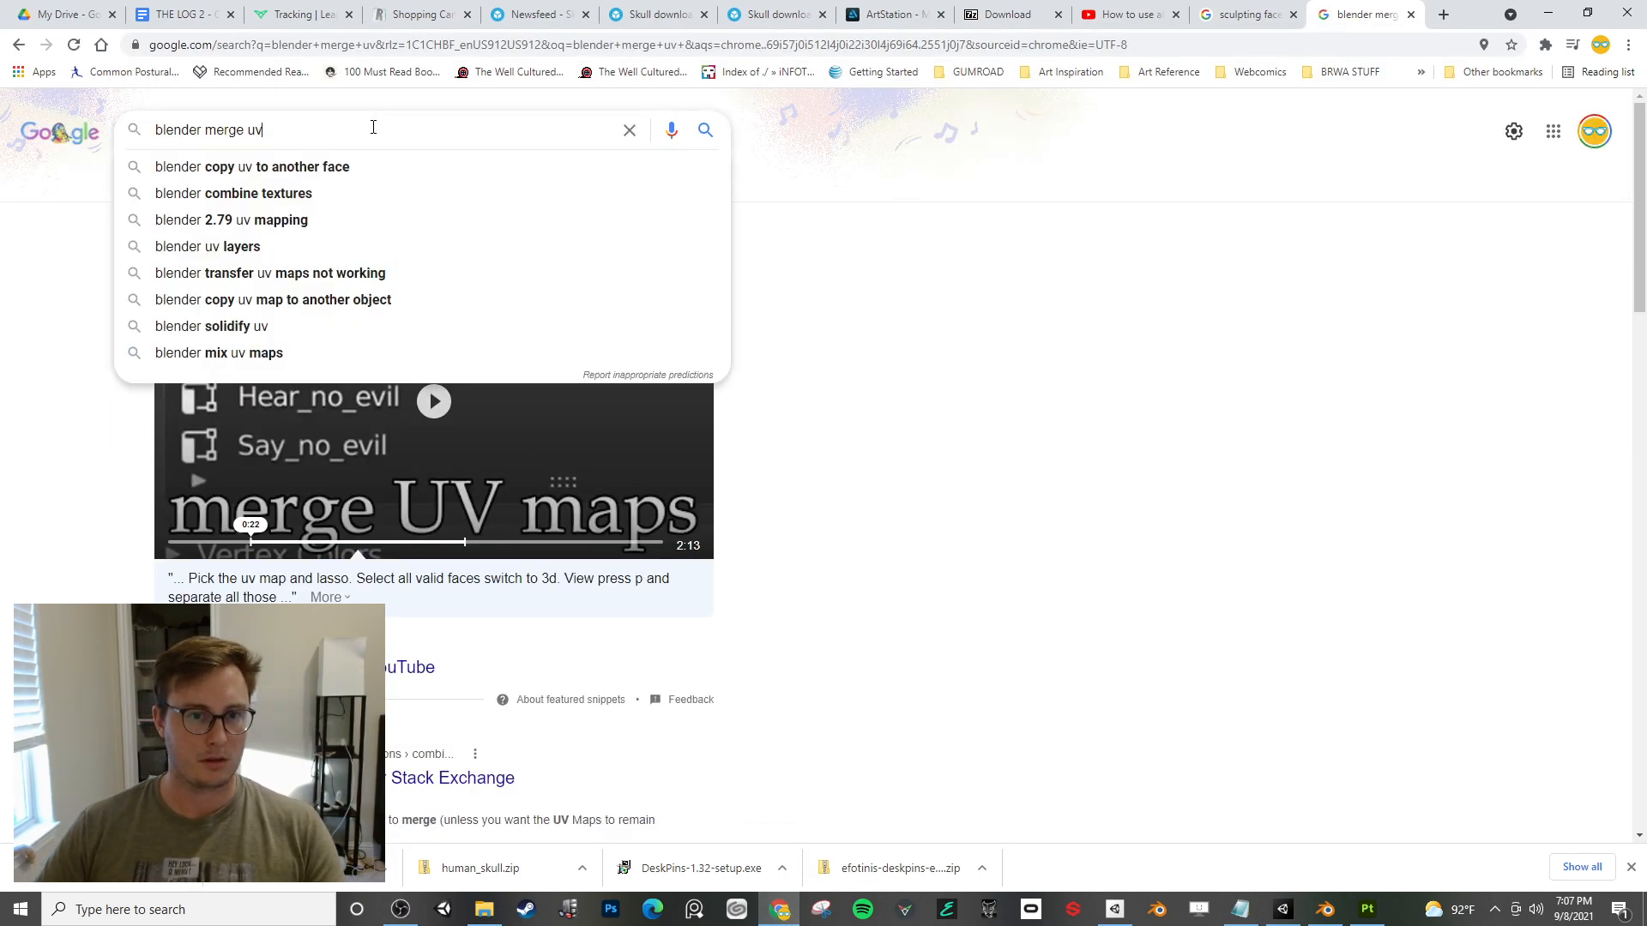
{"action": "type", "text": "maps"}
{"action": "key", "text": "Return"}
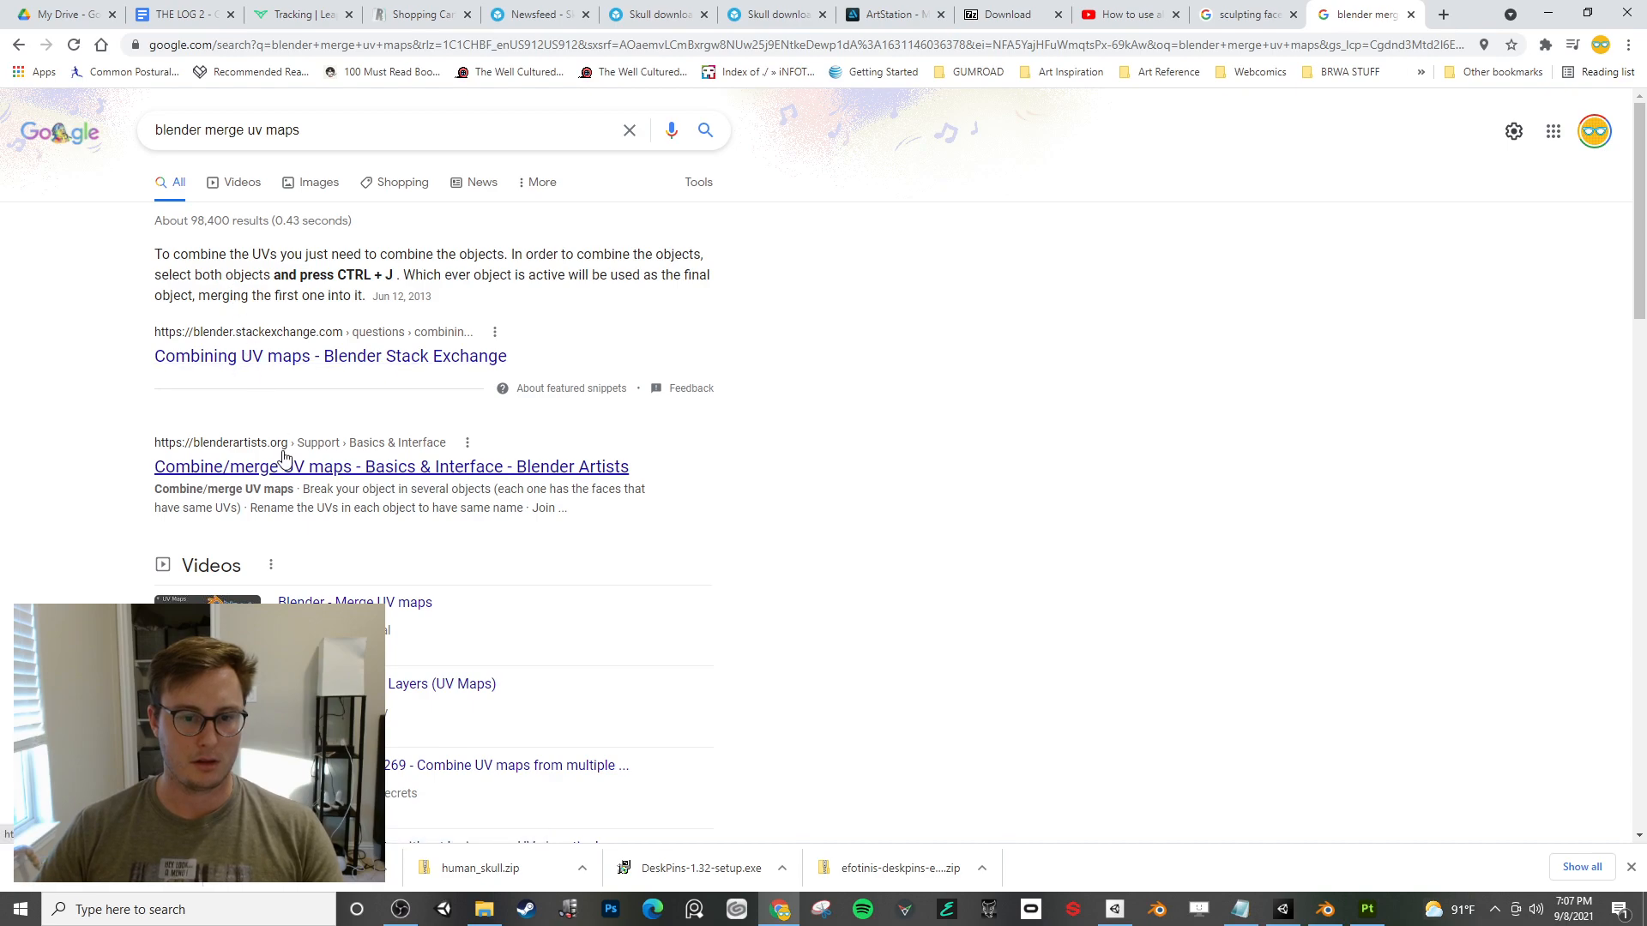
{"action": "scroll", "coordinate": [97, 455], "scroll_direction": "down", "scroll_amount": 4}
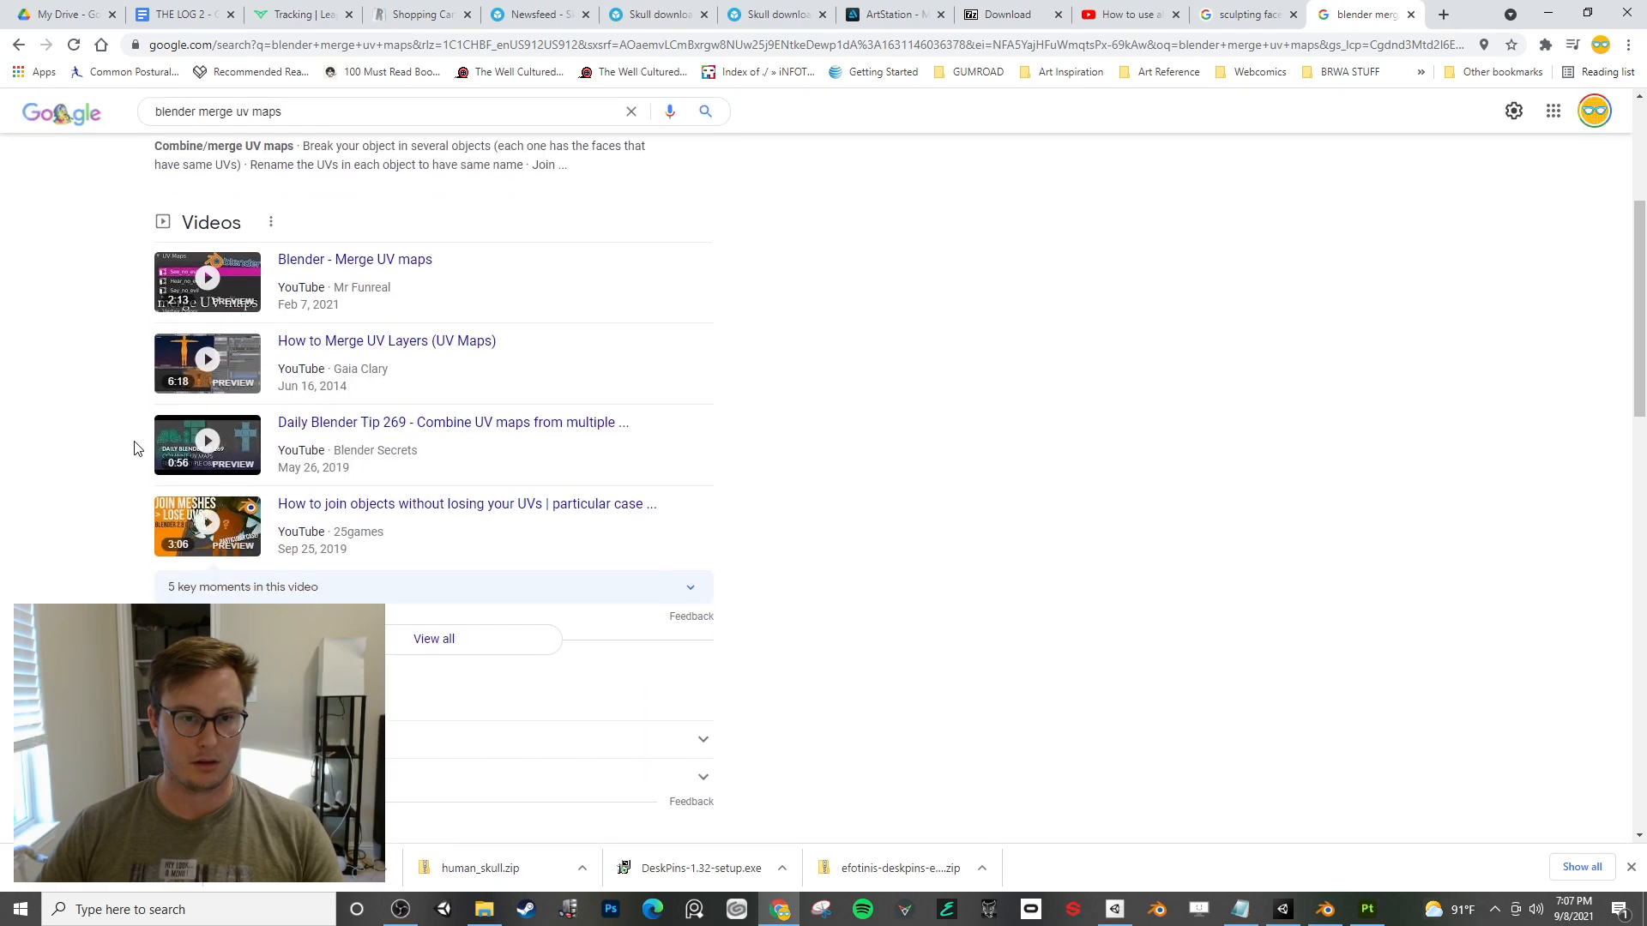
{"action": "scroll", "coordinate": [274, 403], "scroll_direction": "down", "scroll_amount": 6}
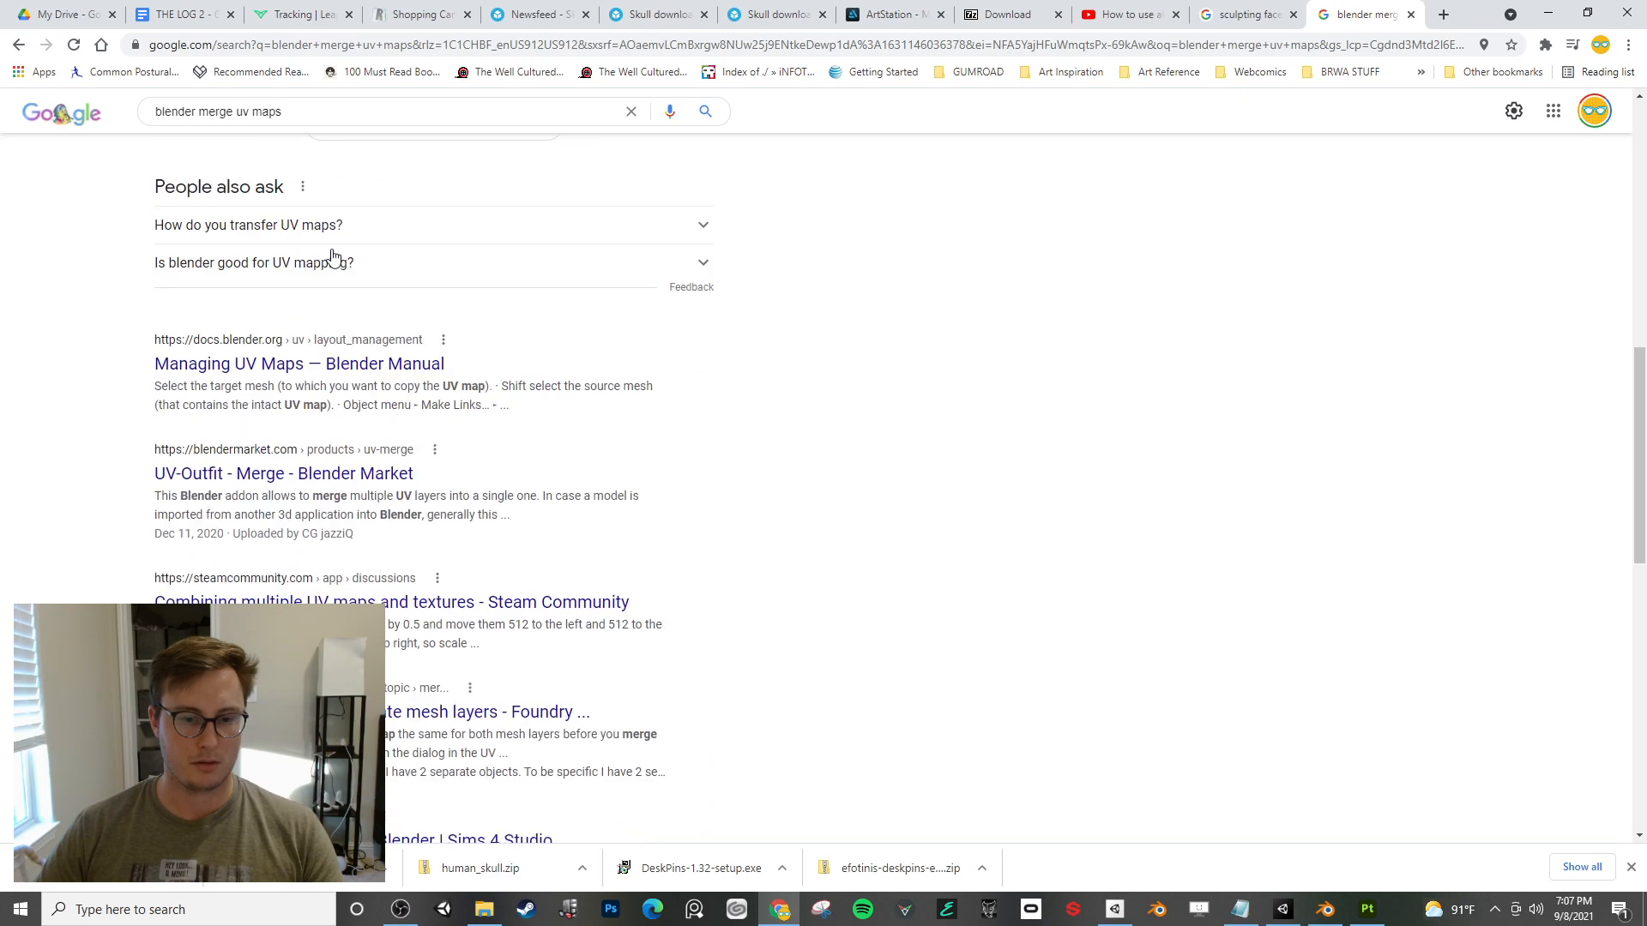
- Return to Blender, separate the selected eye faces into their own object and switch to Object Mode
{"action": "key", "text": "alt+Tab"}
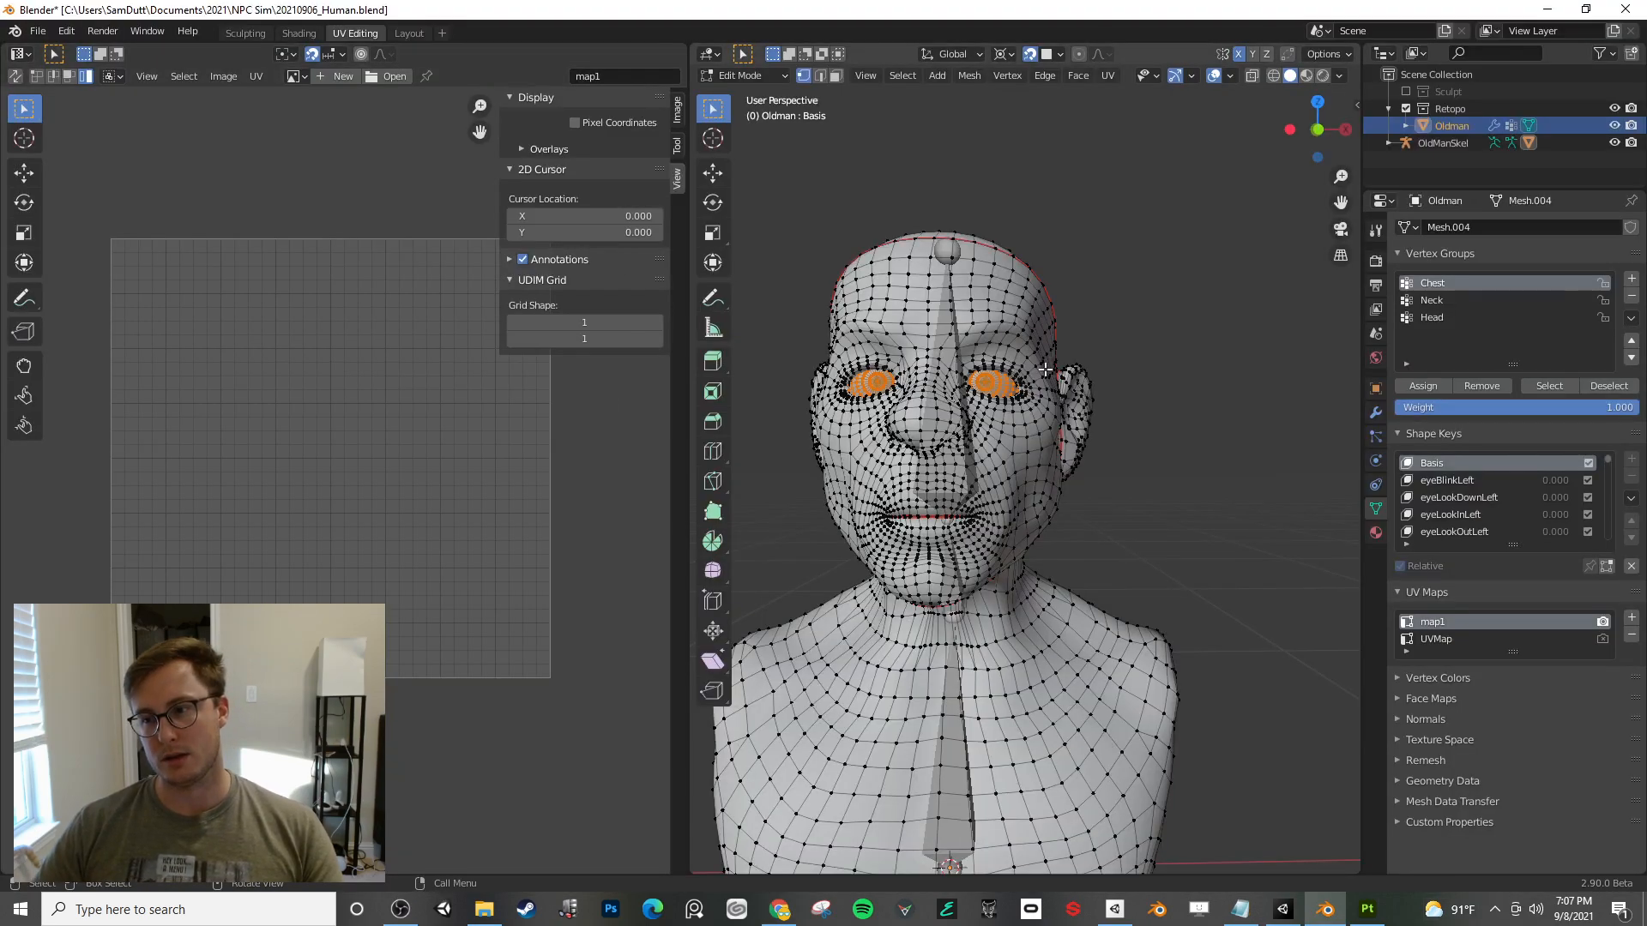
{"action": "key", "text": "p"}
{"action": "left_click", "coordinate": [1001, 383]}
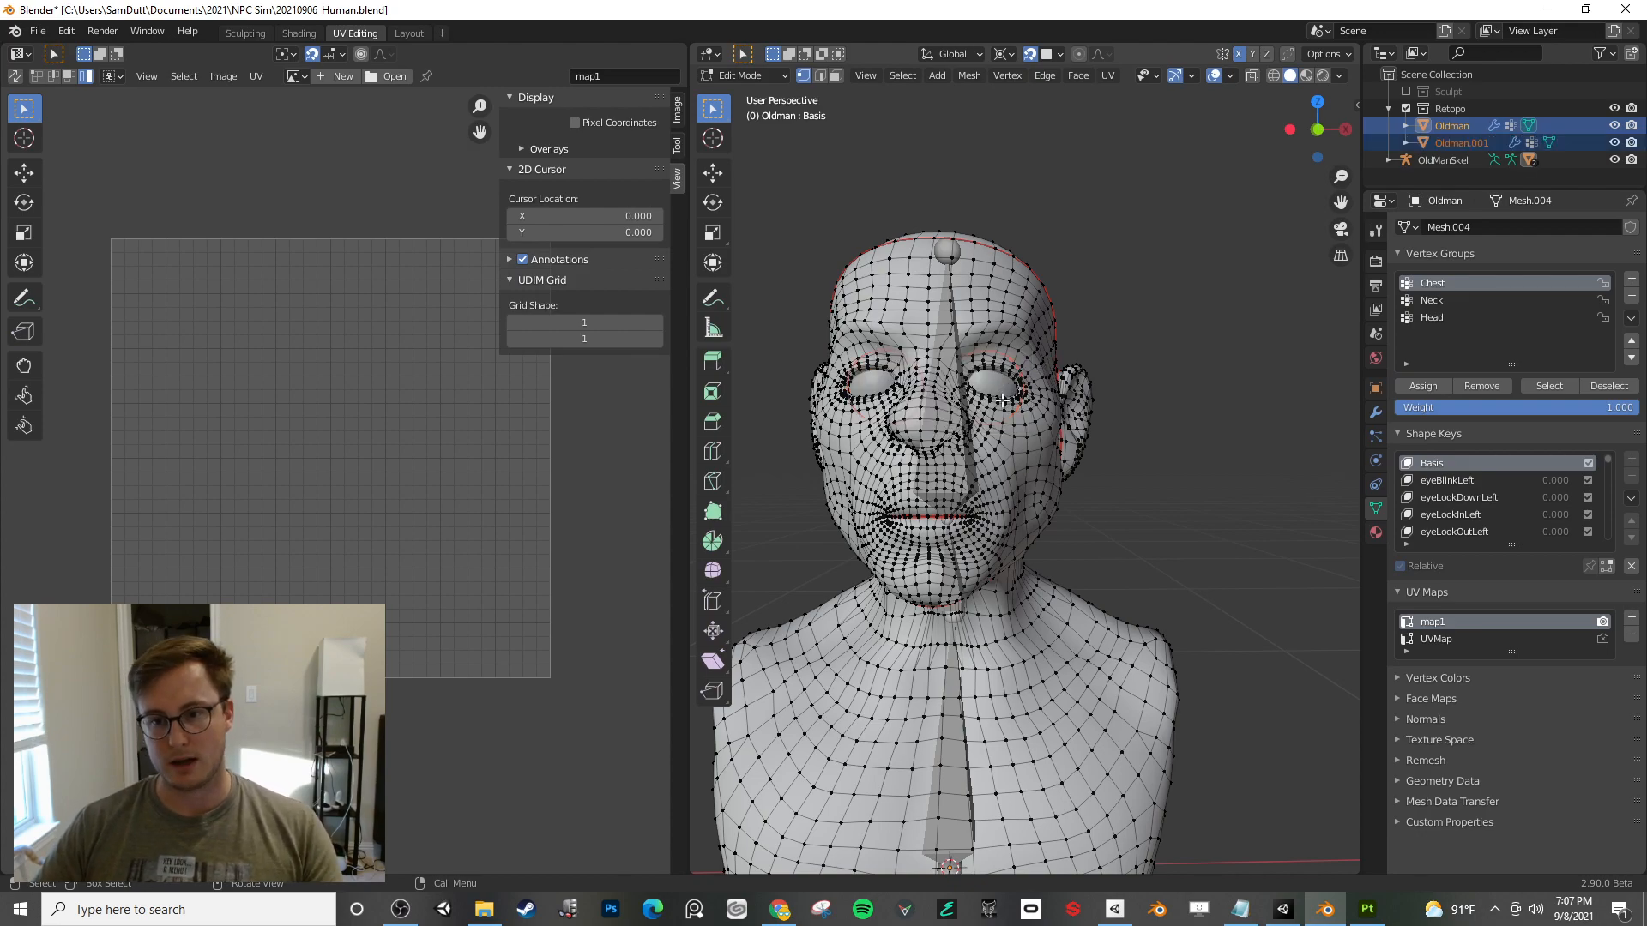
{"action": "key", "text": "Tab"}
- On the separated eye object, remove the UVMap layout and rename map1 to UVMap
{"action": "left_click", "coordinate": [1002, 389]}
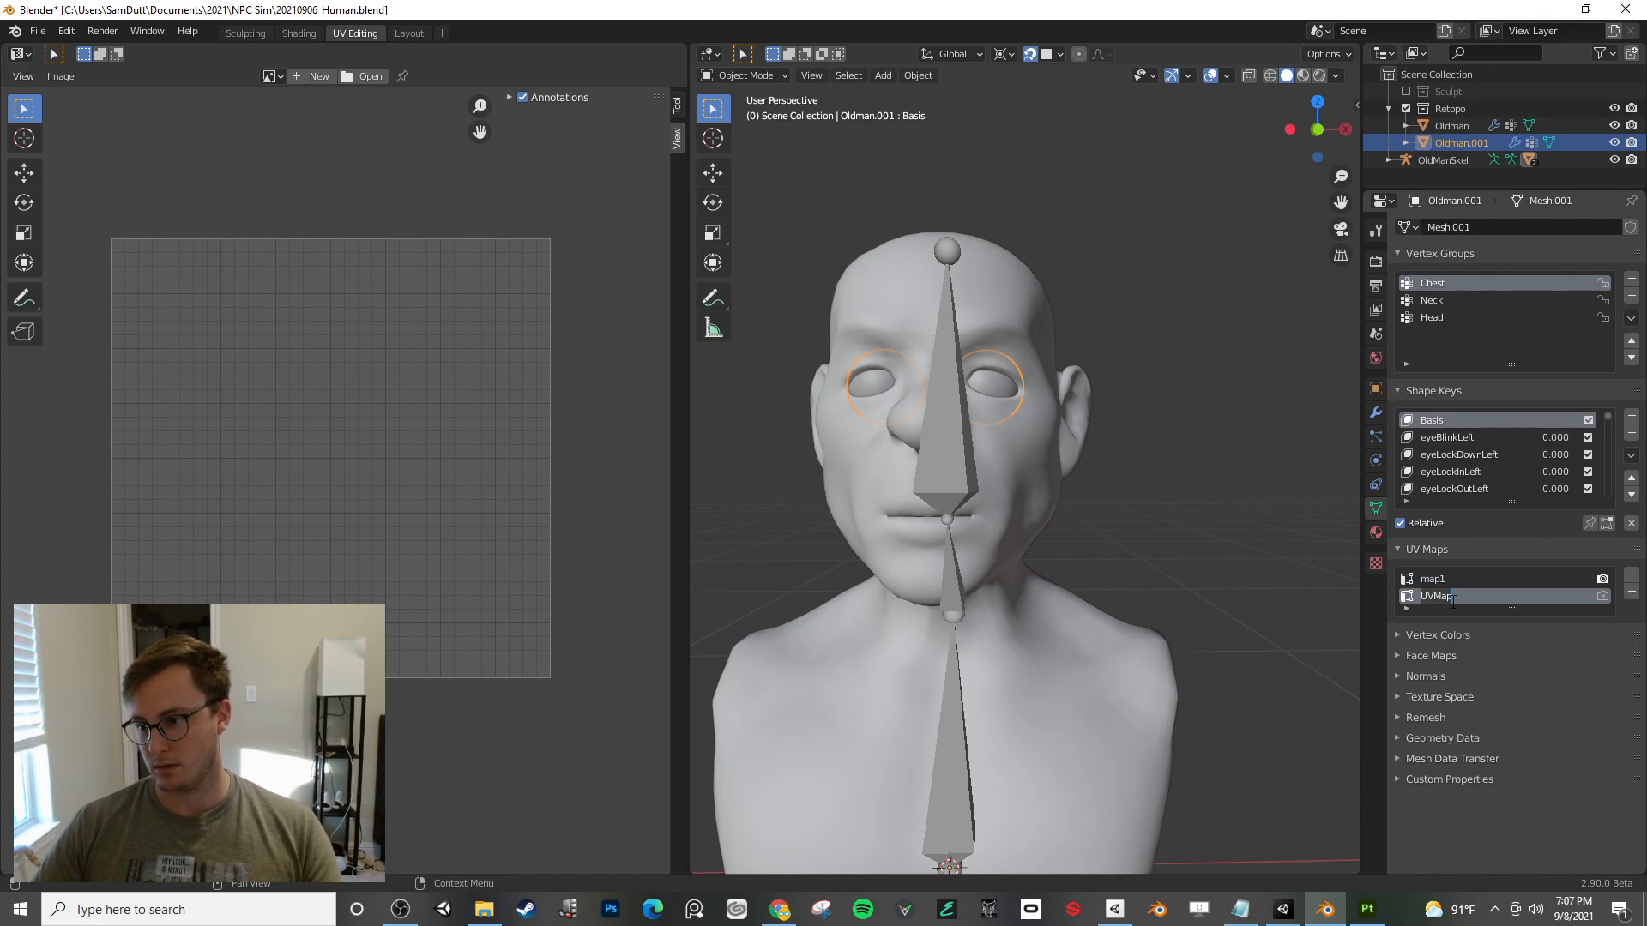
{"action": "left_click", "coordinate": [1630, 592]}
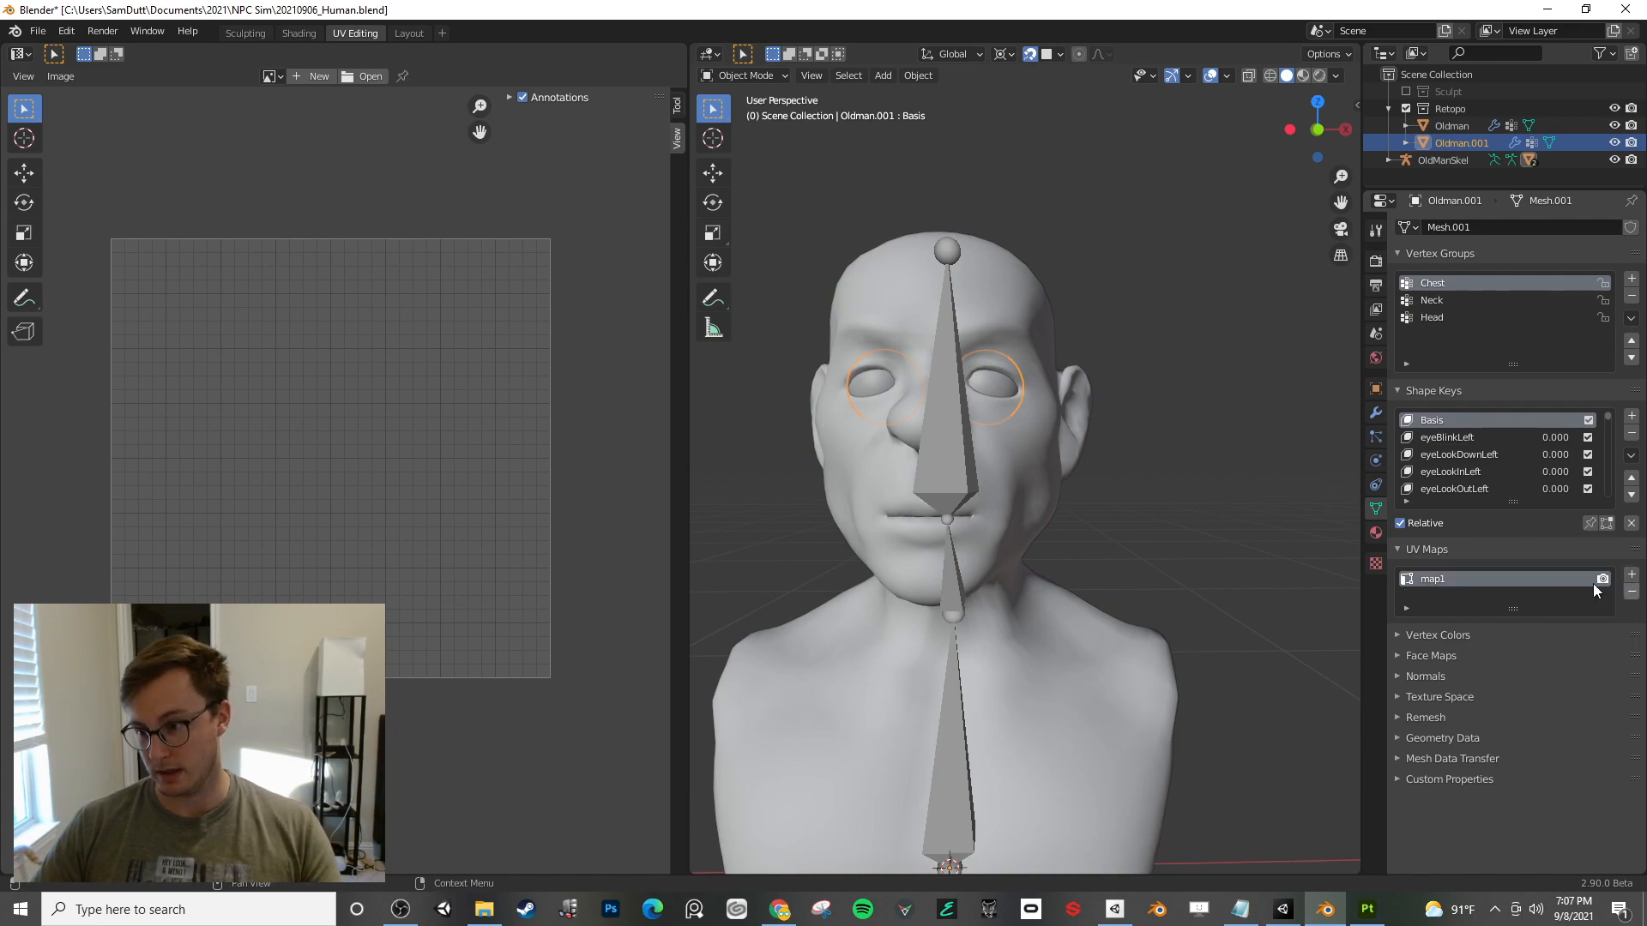
{"action": "double_click", "coordinate": [1450, 584]}
{"action": "type", "text": "UVMap"}
{"action": "key", "text": "Return"}
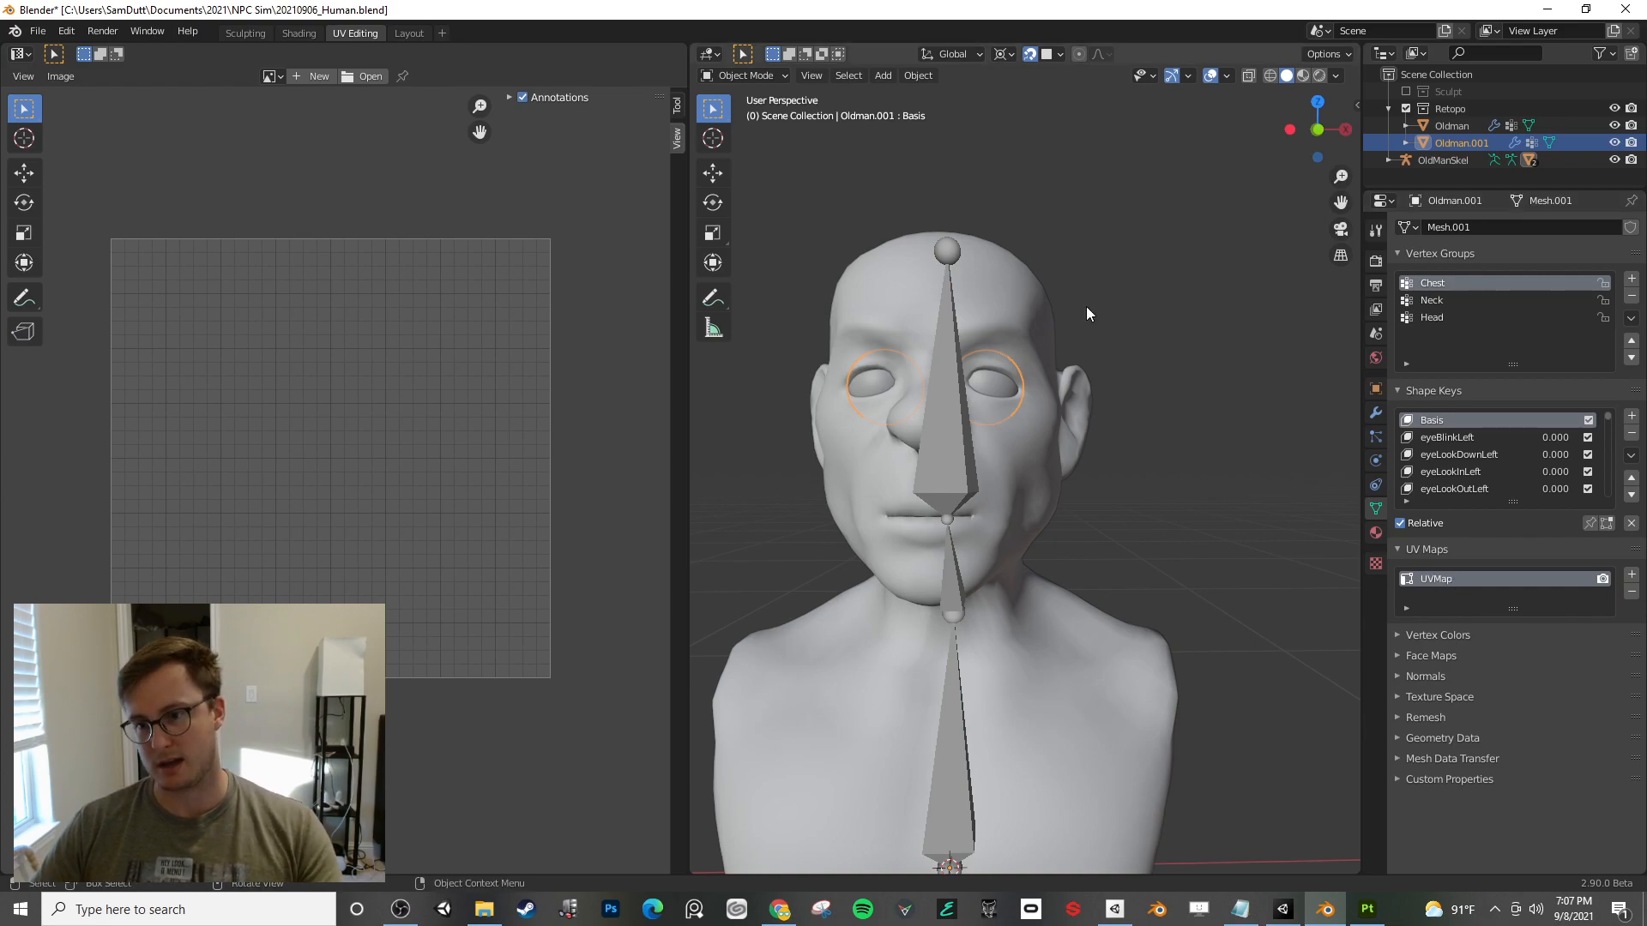
- Select the bust mesh and check all of its UVs in the map1 layout in Edit Mode
{"action": "left_click", "coordinate": [1027, 329]}
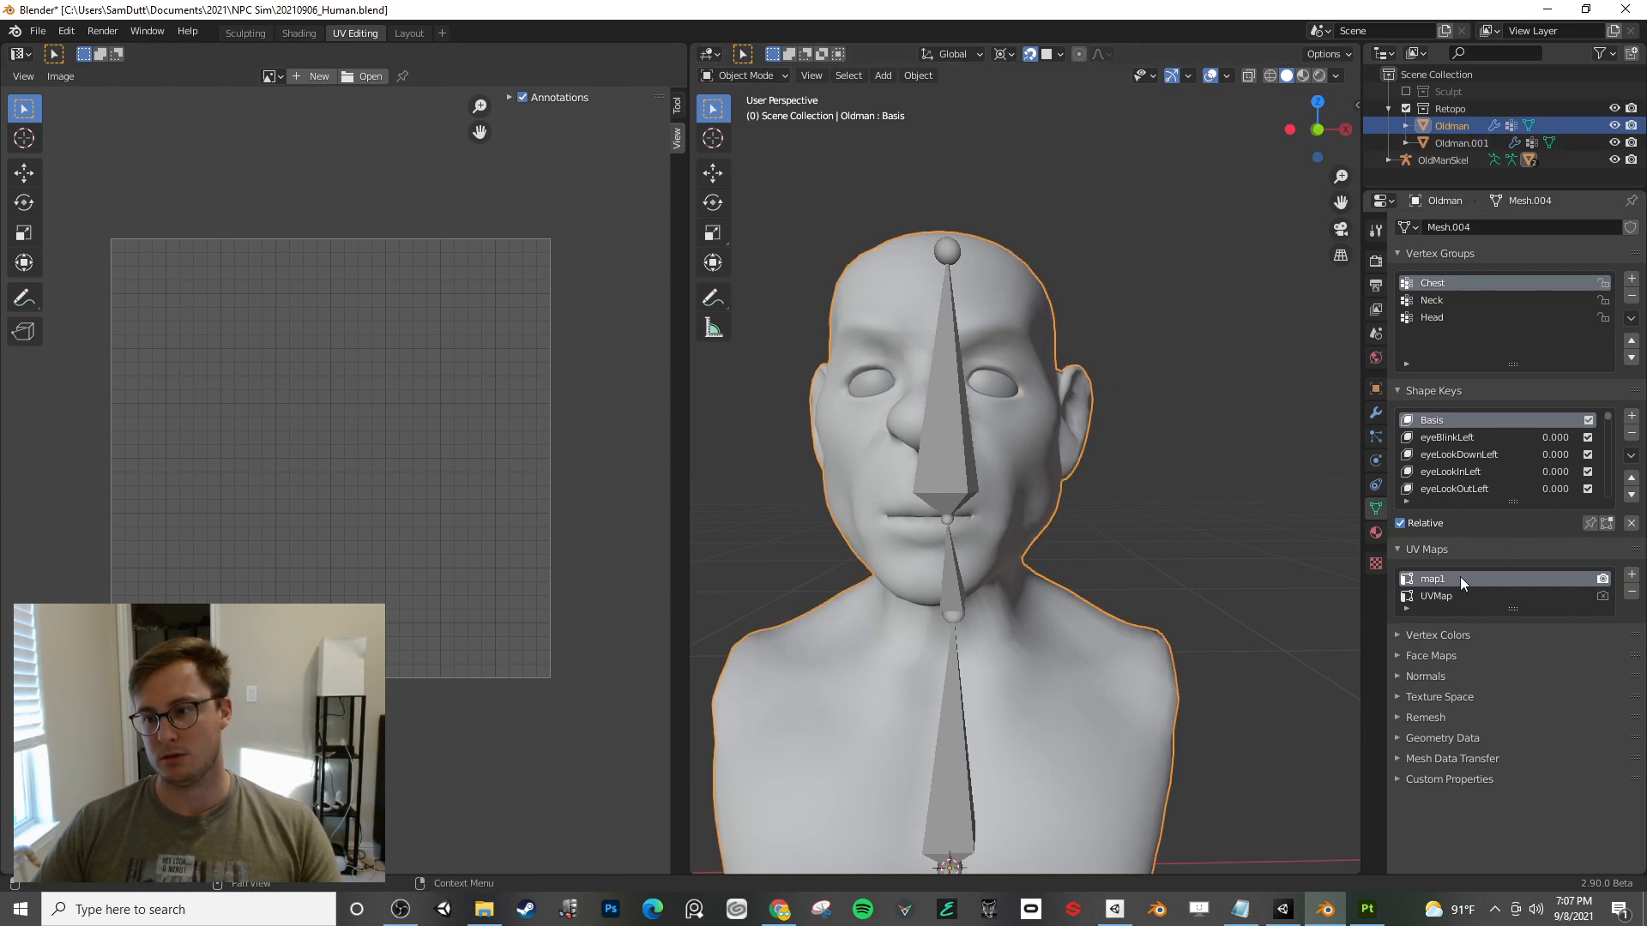
{"action": "key", "text": "Tab"}
{"action": "key", "text": "a"}
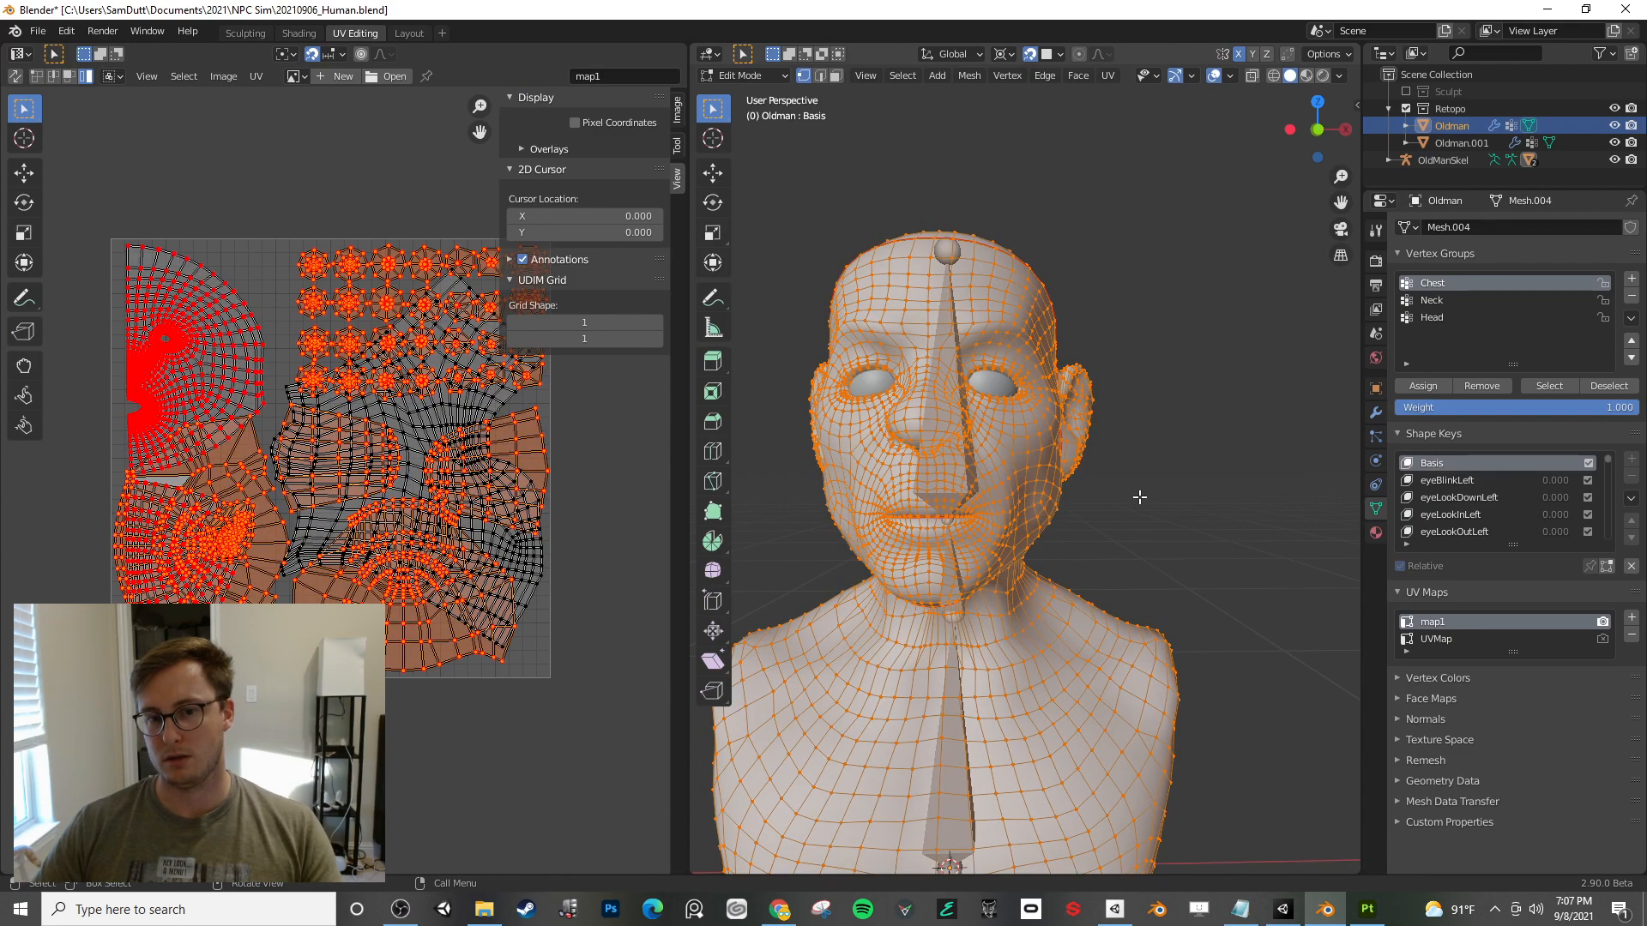
{"action": "key", "text": "Tab"}
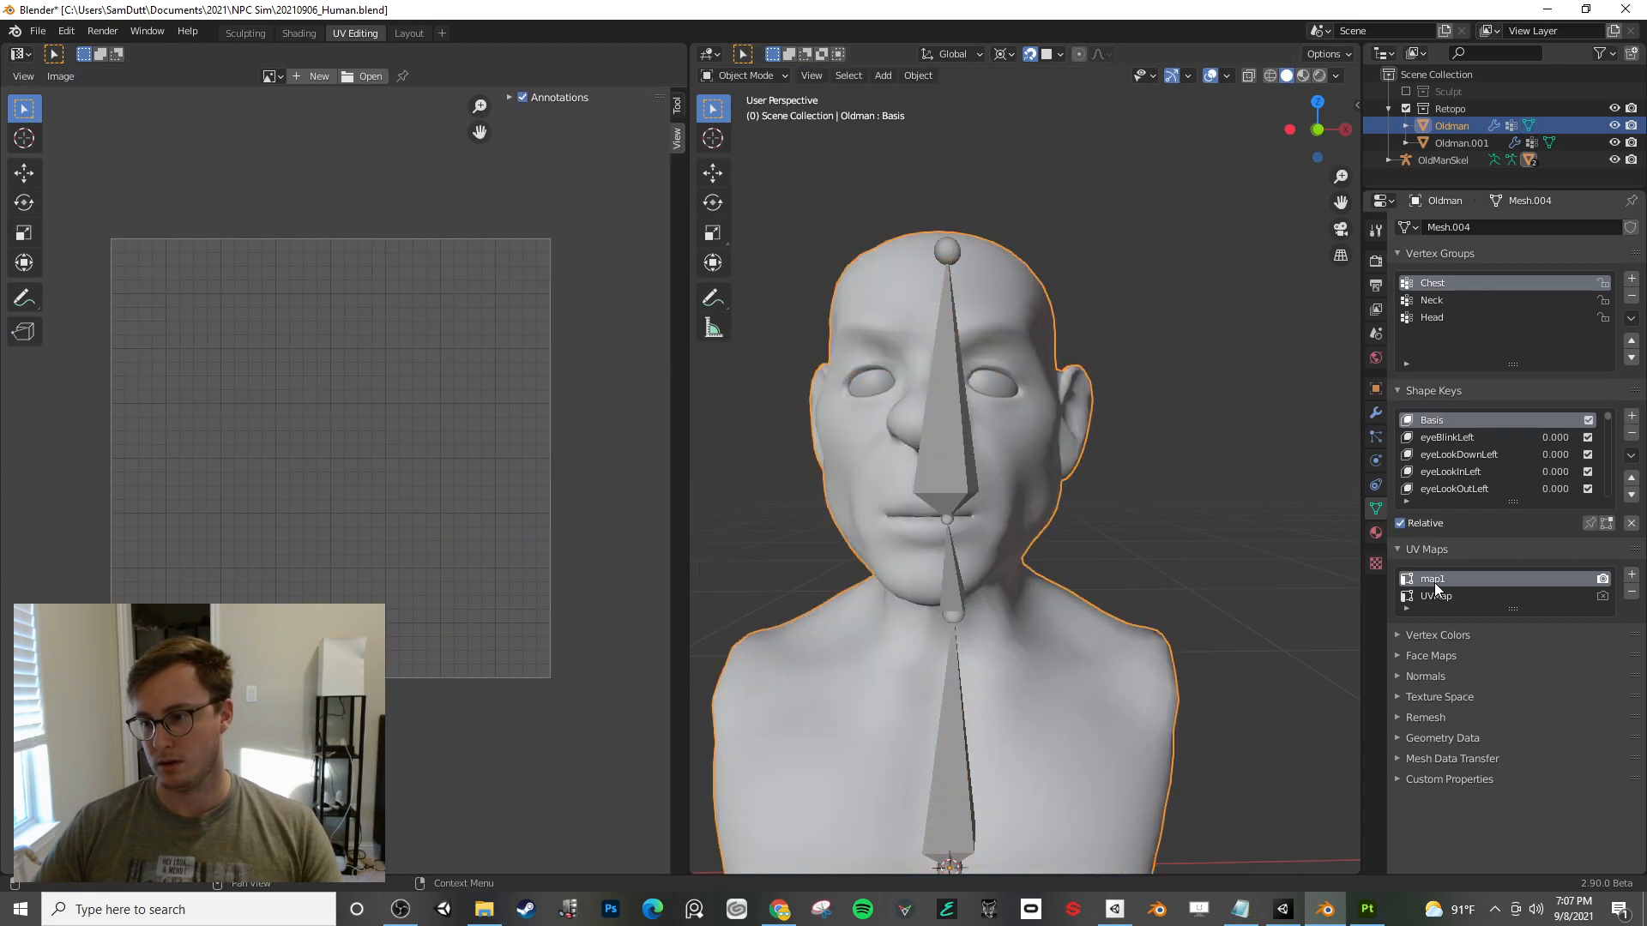
- On the bust mesh, remove the original UVMap layout and give the map1 layout the name UVMap
{"action": "key", "text": "Return"}
{"action": "left_click", "coordinate": [1466, 595]}
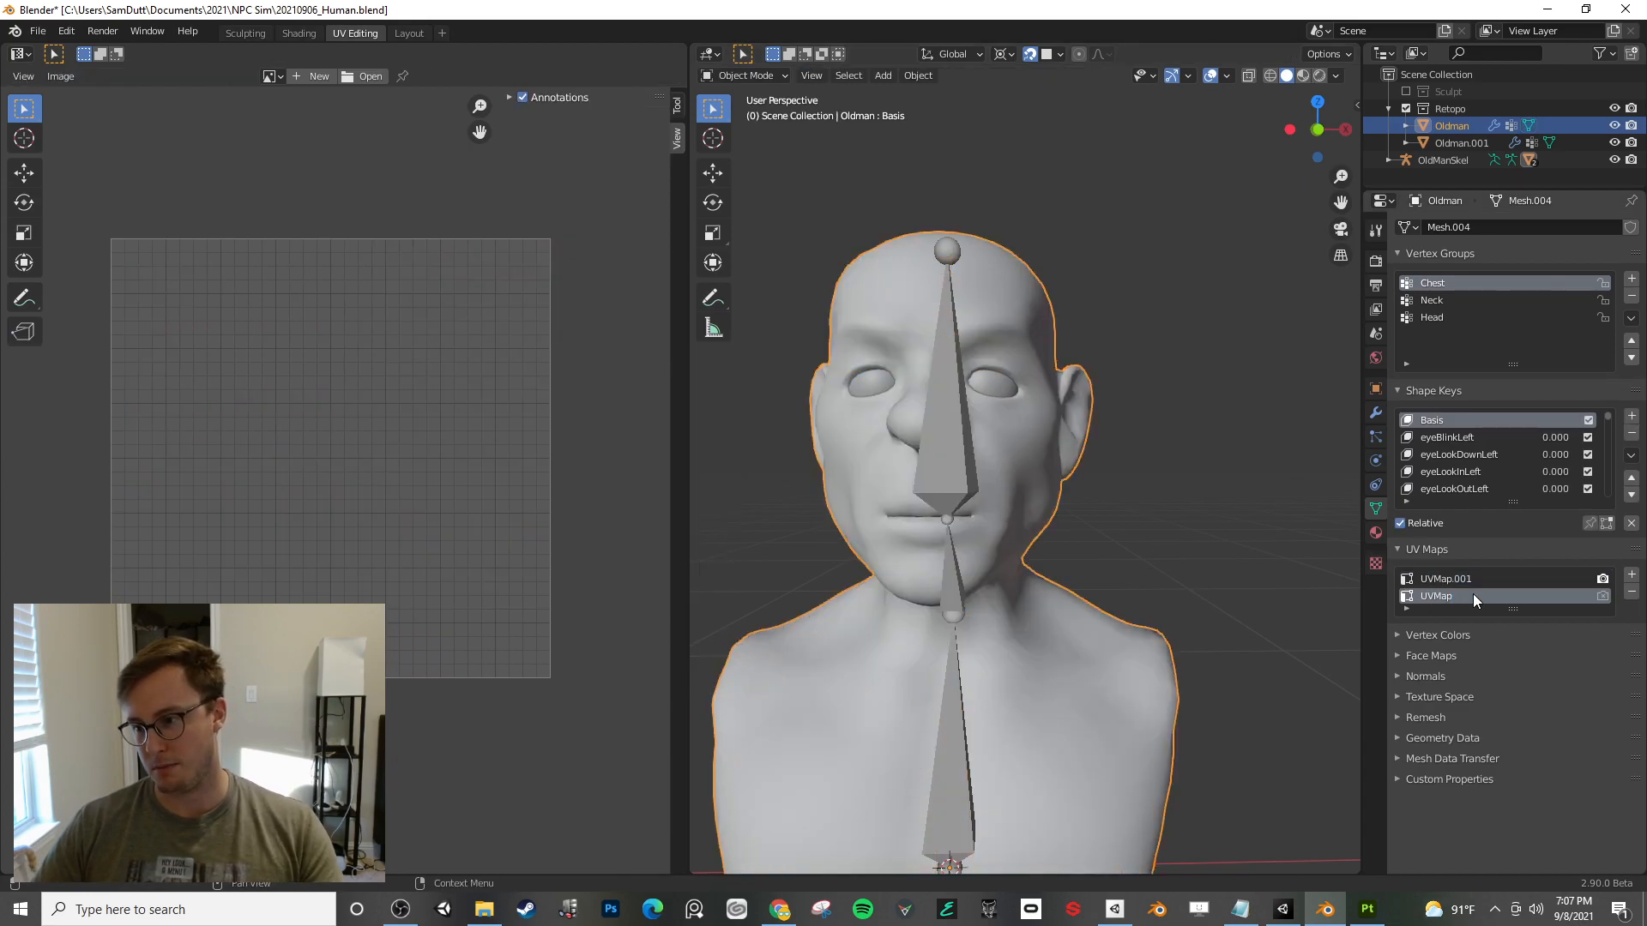
{"action": "left_click", "coordinate": [1631, 592]}
{"action": "double_click", "coordinate": [1488, 584]}
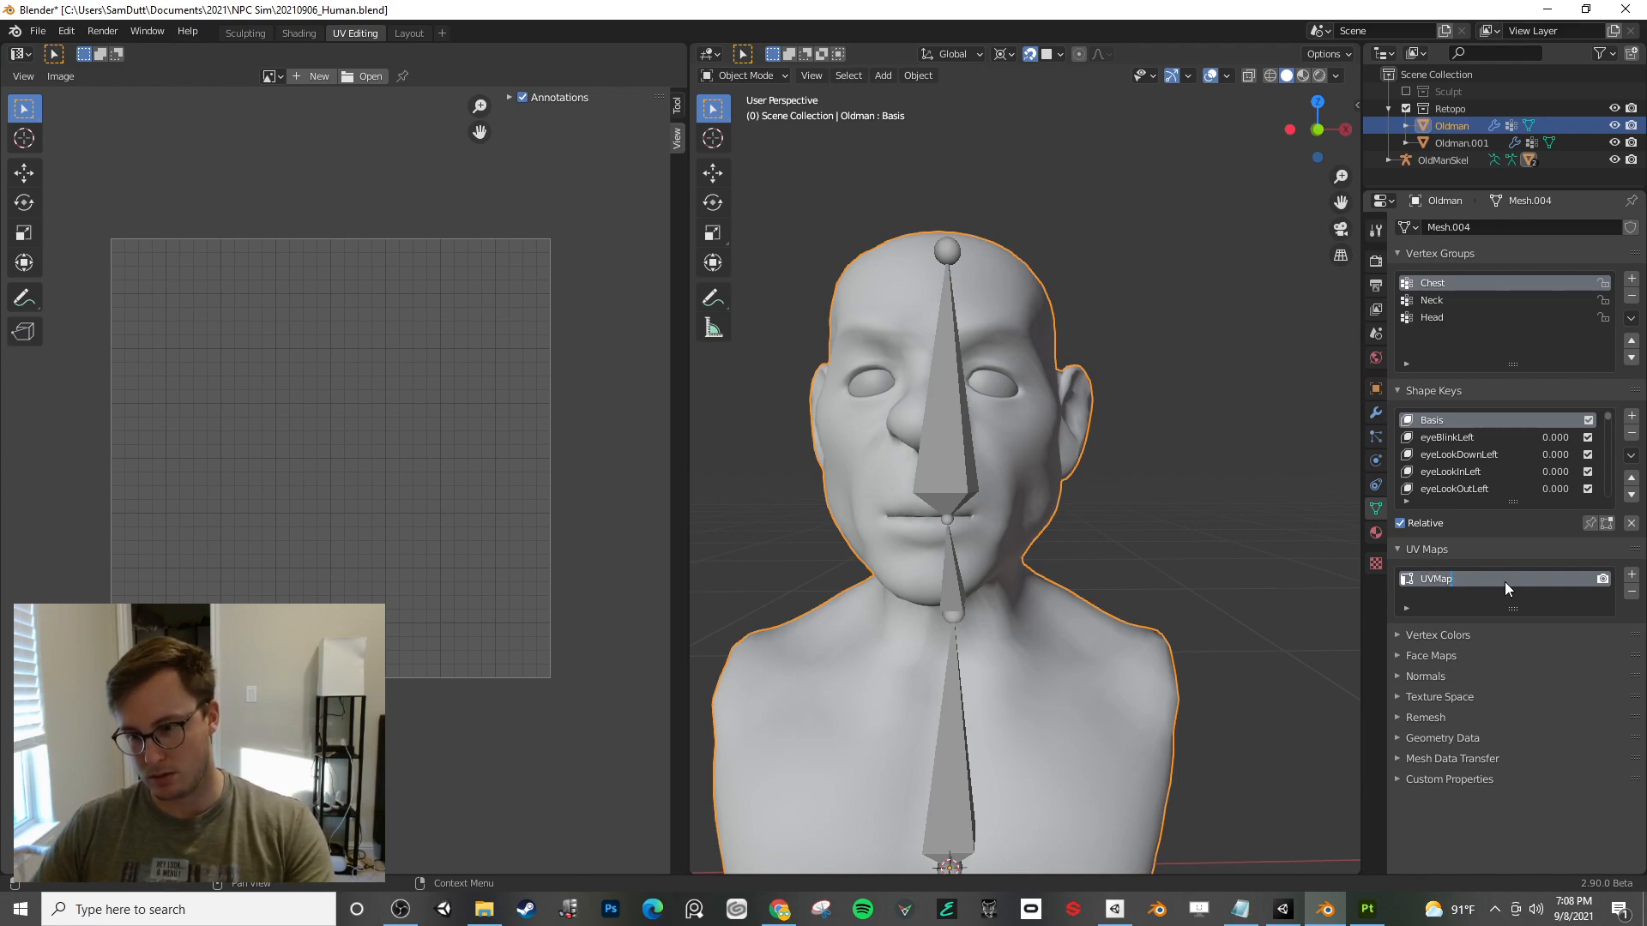
- Join the separated eye object into the bust mesh and check the combined UVs in Edit Mode
{"action": "left_click", "coordinate": [1032, 437]}
{"action": "left_click", "coordinate": [1031, 451], "text": "shift"}
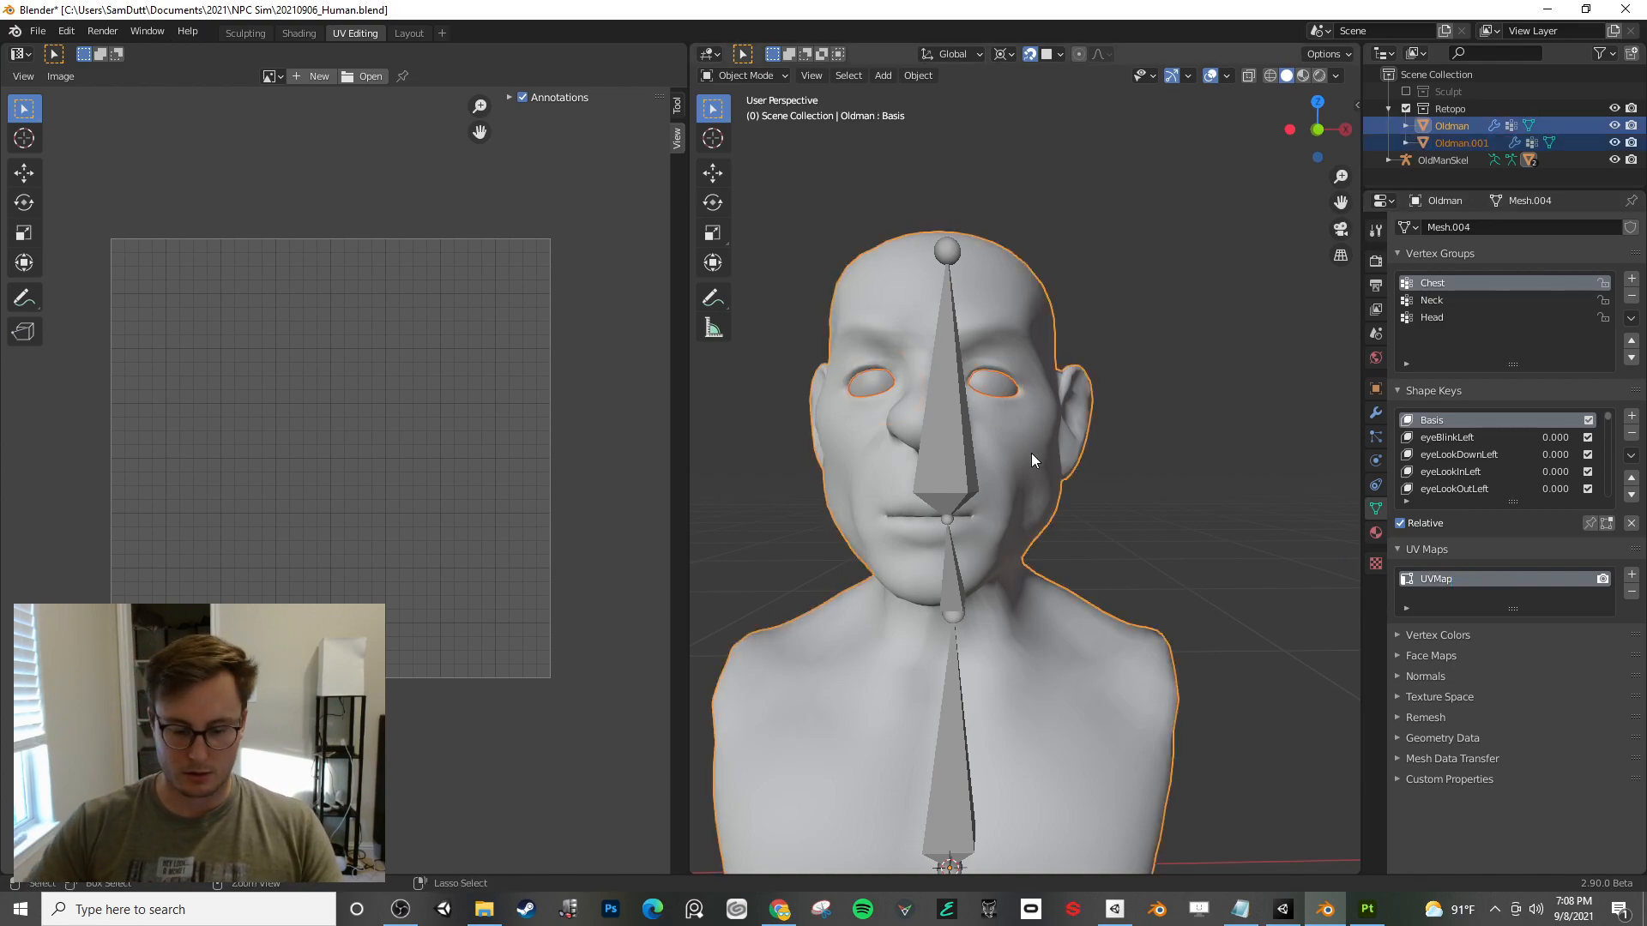
{"action": "key", "text": "ctrl+j"}
{"action": "key", "text": "Tab"}
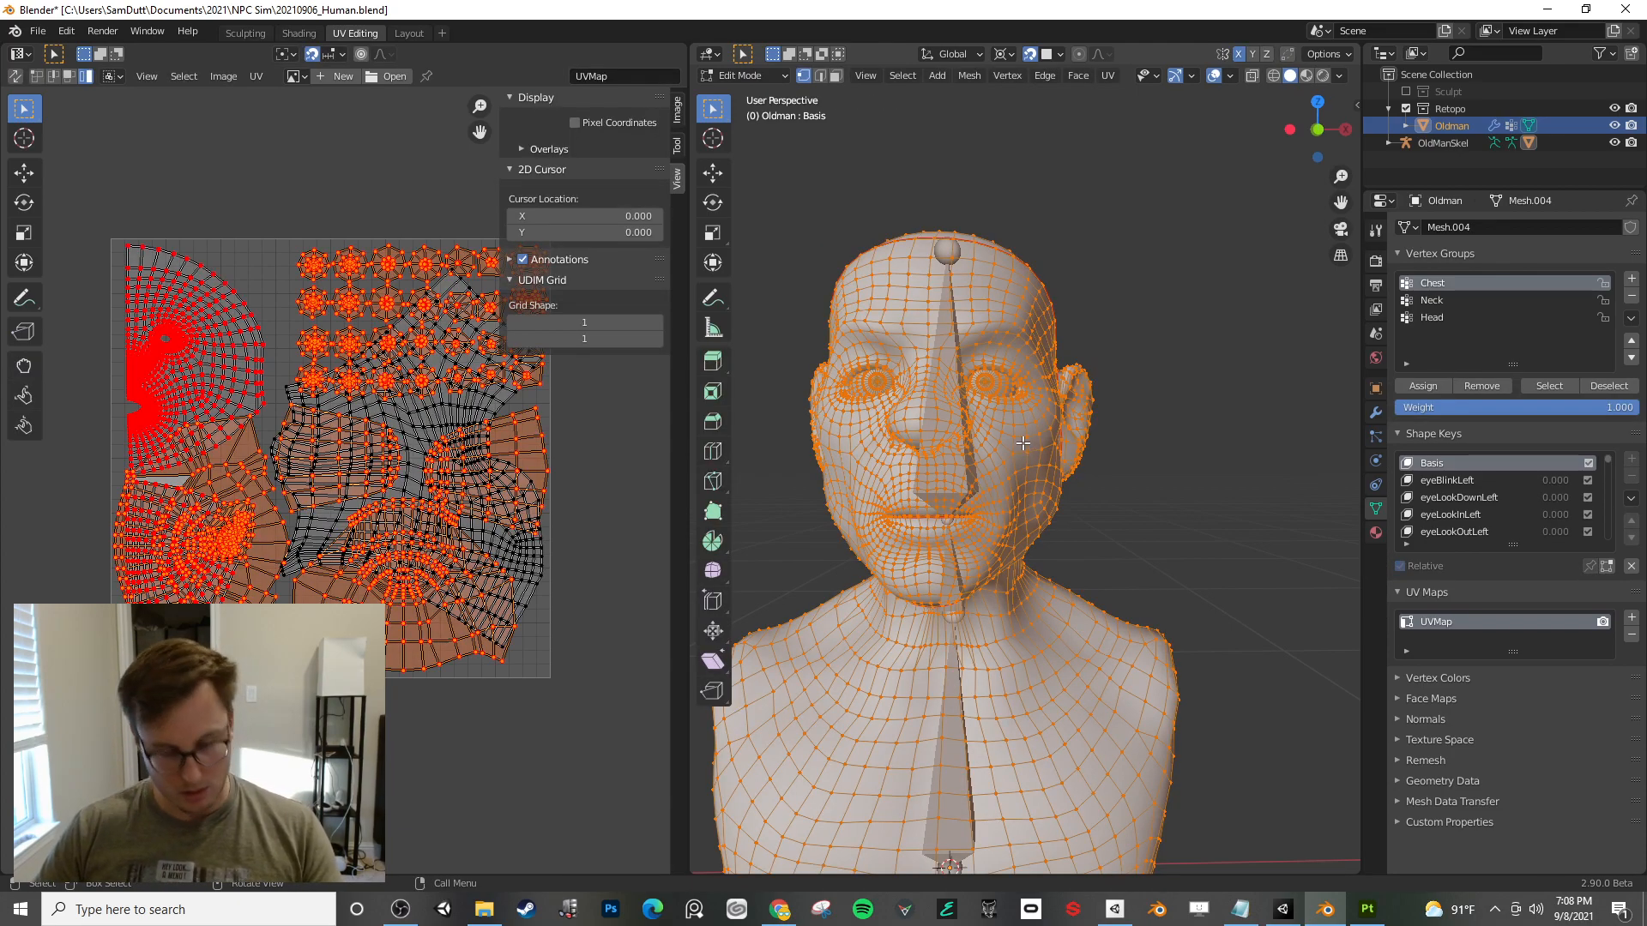
- Undo the join and the UV map removals and renames, back to editing the separated eye object
{"action": "key", "text": "ctrl+z"}
{"action": "key", "text": "ctrl+z"}
{"action": "key", "text": "ctrl+z"}
{"action": "key", "text": "ctrl+z"}
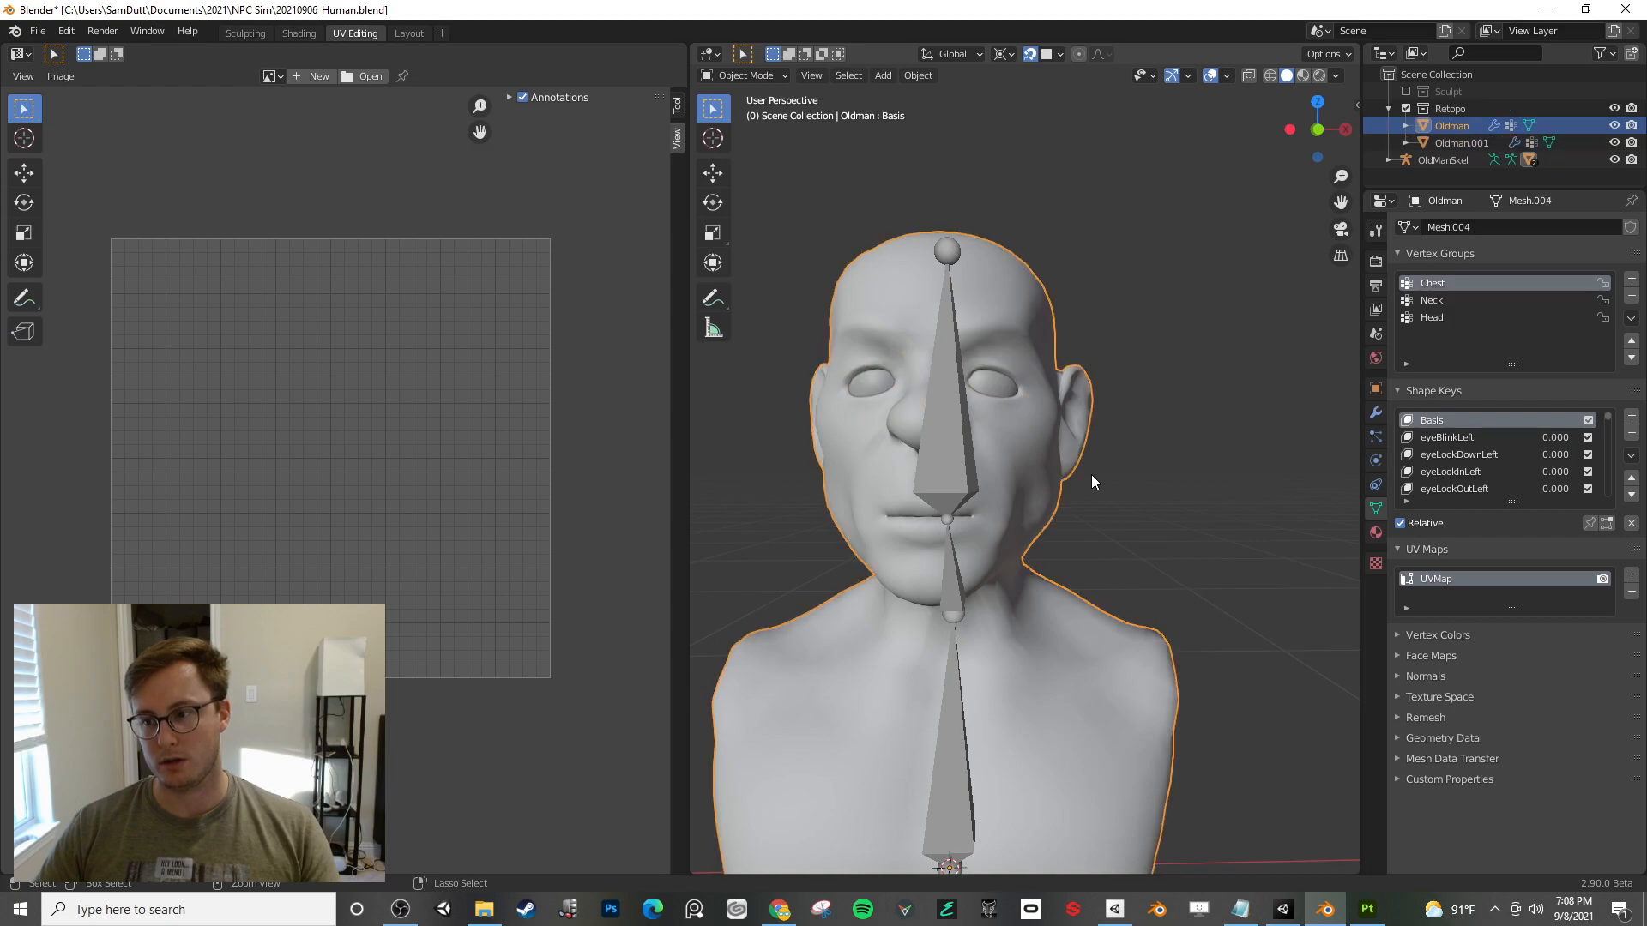
{"action": "key", "text": "ctrl+z"}
{"action": "key", "text": "ctrl+z"}
{"action": "key", "text": "ctrl+z"}
{"action": "key", "text": "ctrl+z"}
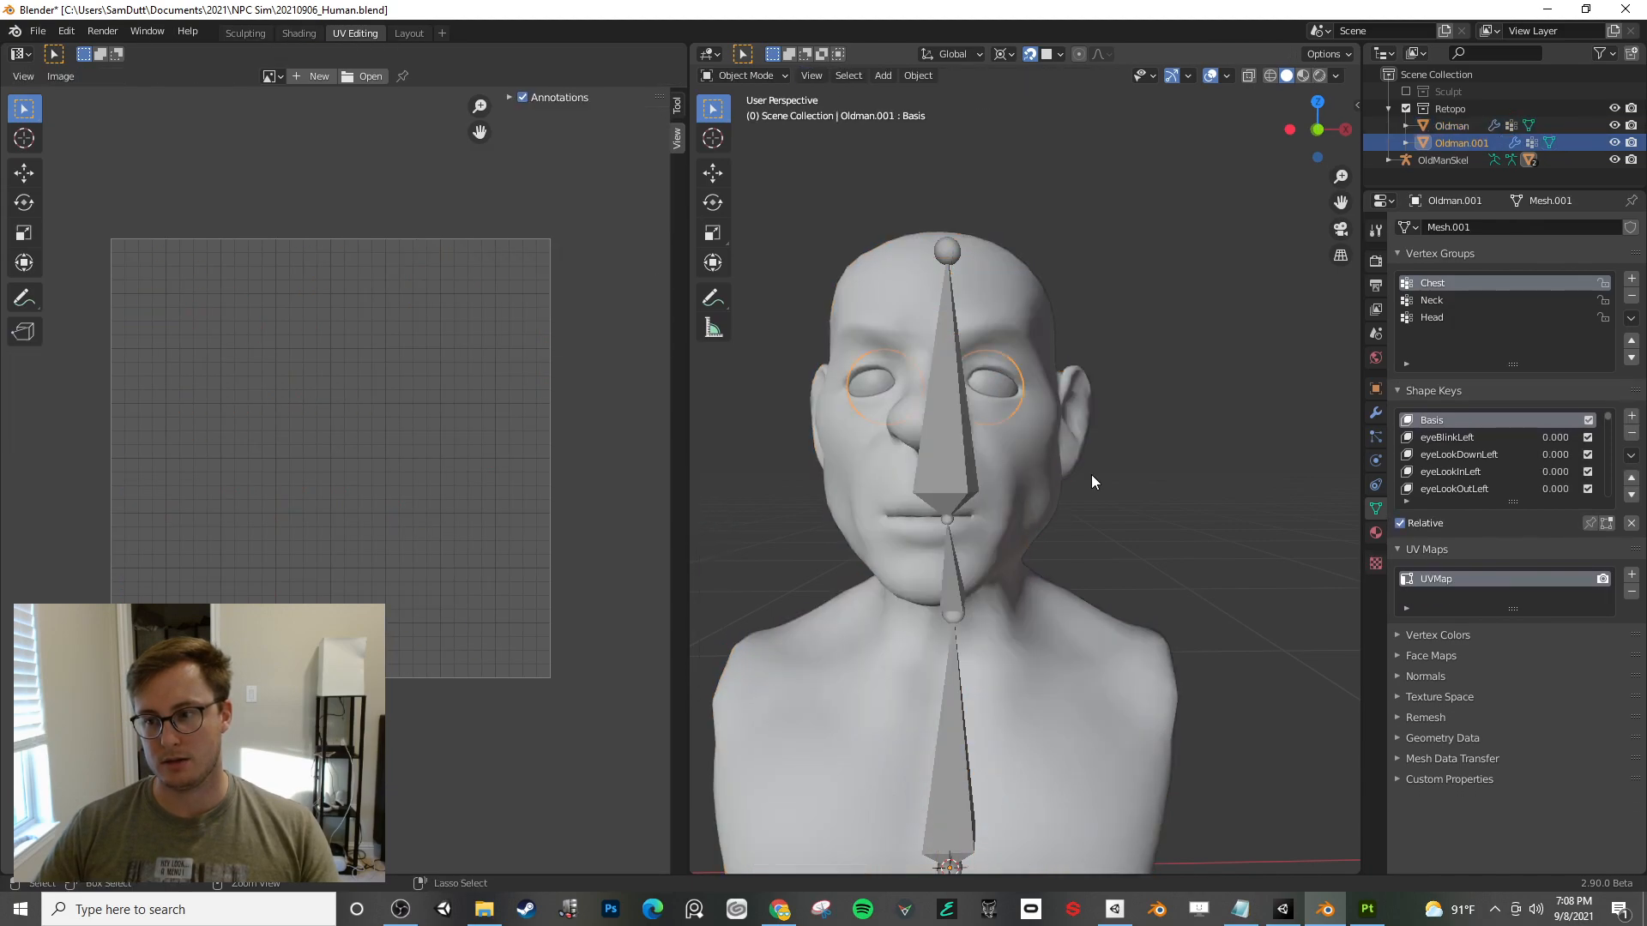
{"action": "key", "text": "ctrl+z"}
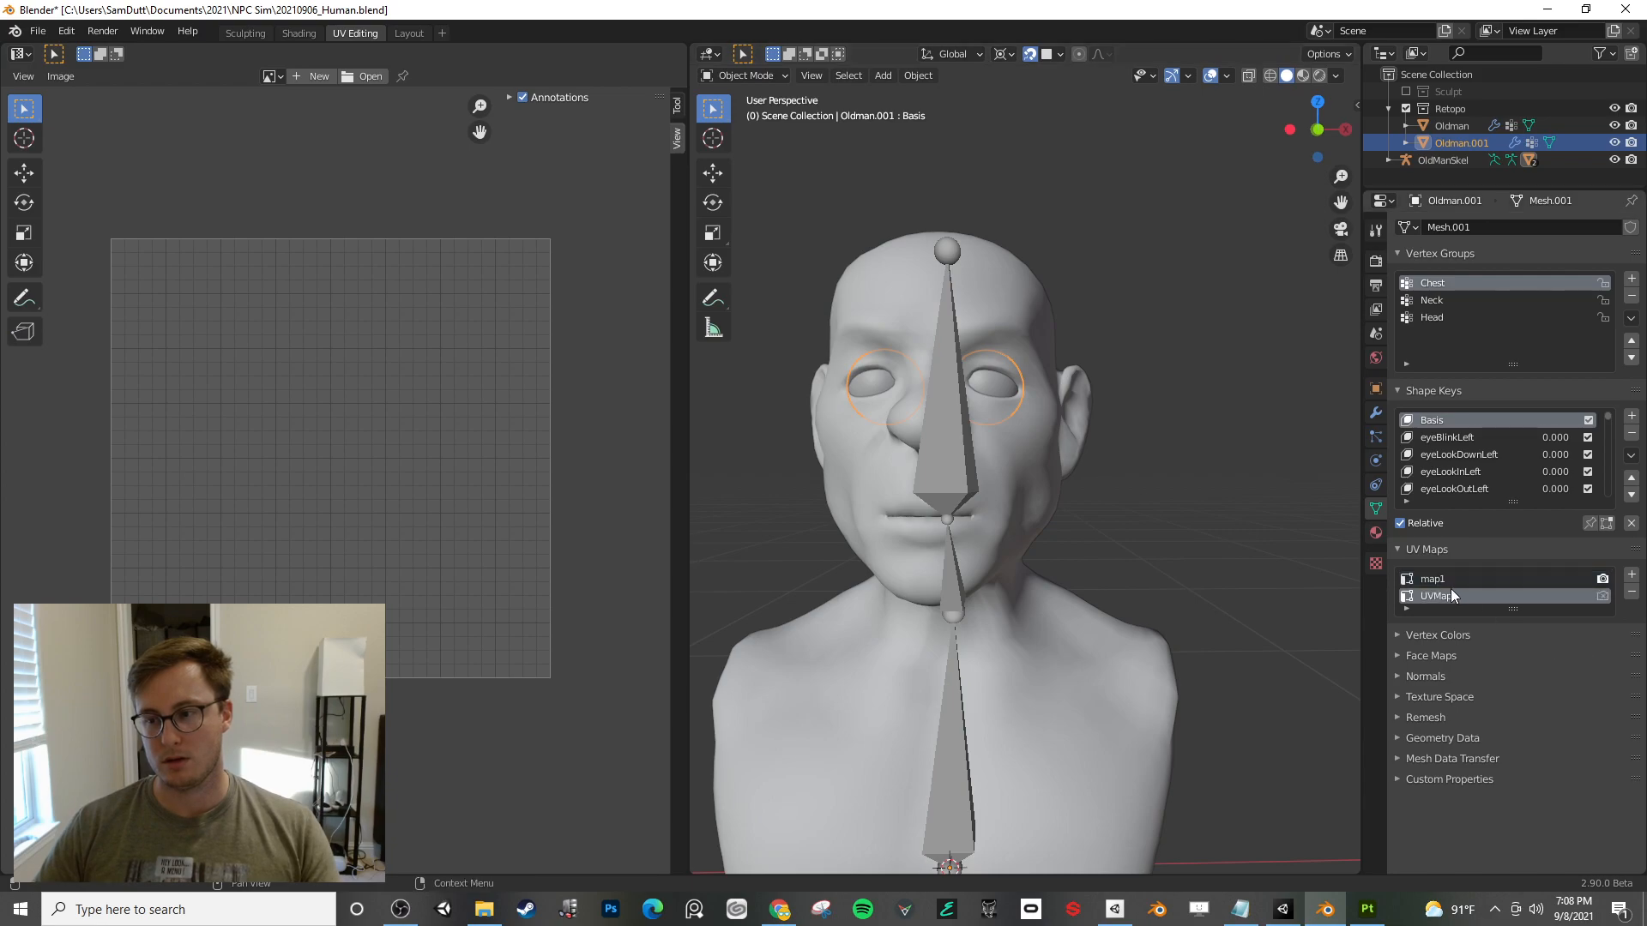
{"action": "key", "text": "ctrl+z"}
- Remove map1 from the separated eye object, and open the bust mesh in Edit Mode
{"action": "left_click", "coordinate": [1441, 622]}
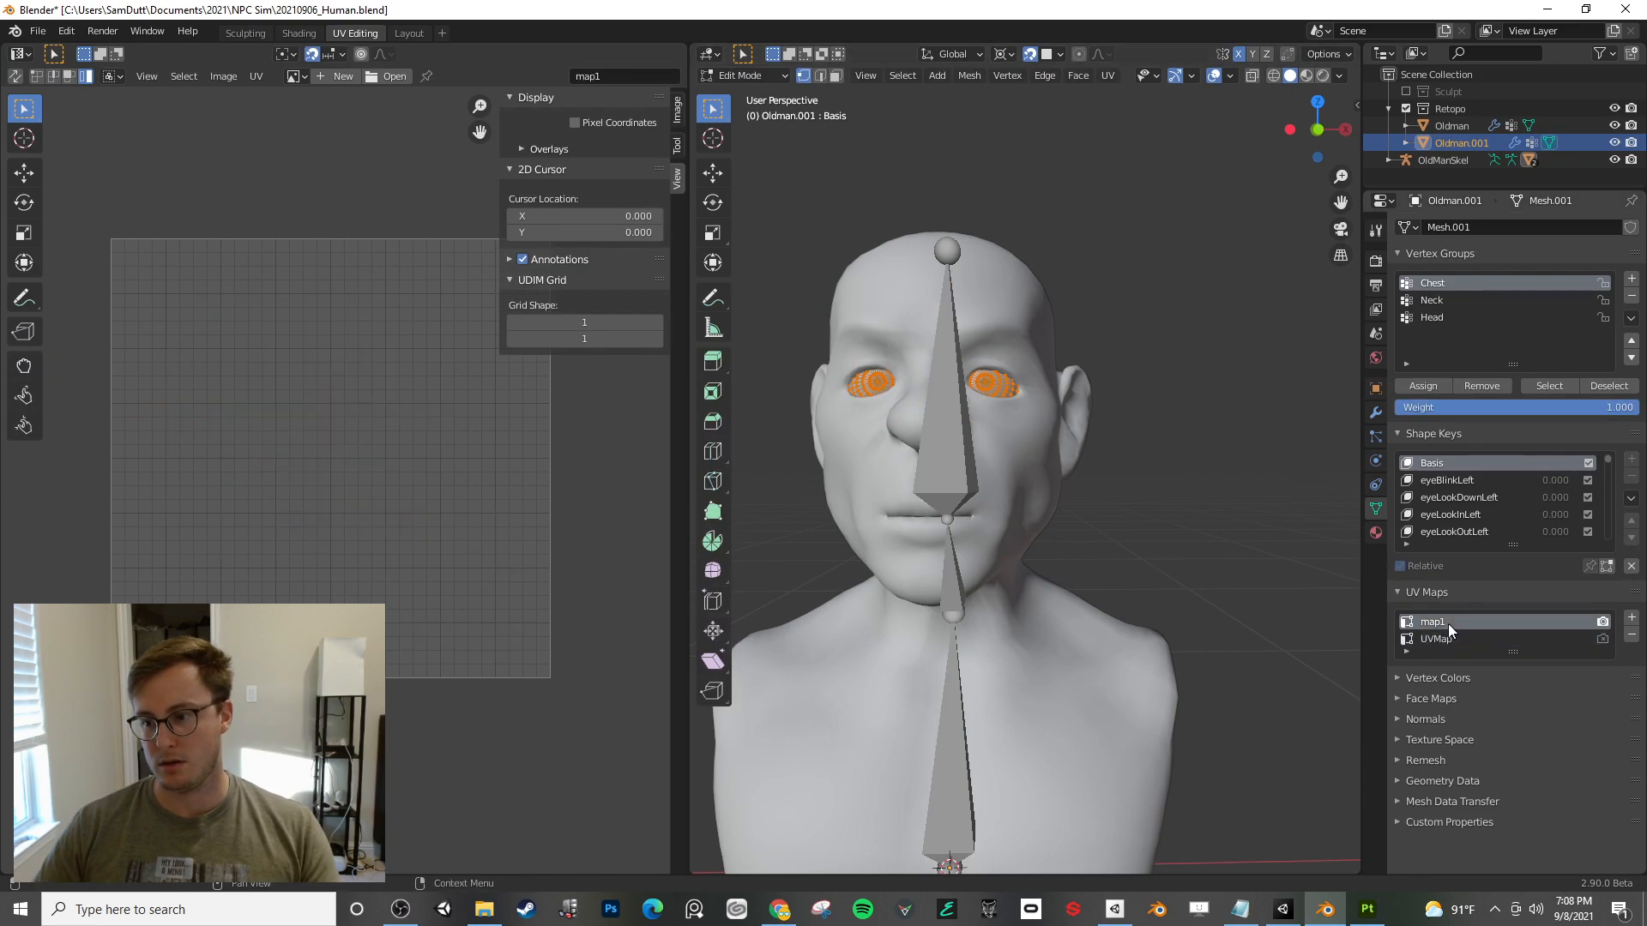
{"action": "left_click", "coordinate": [1631, 636]}
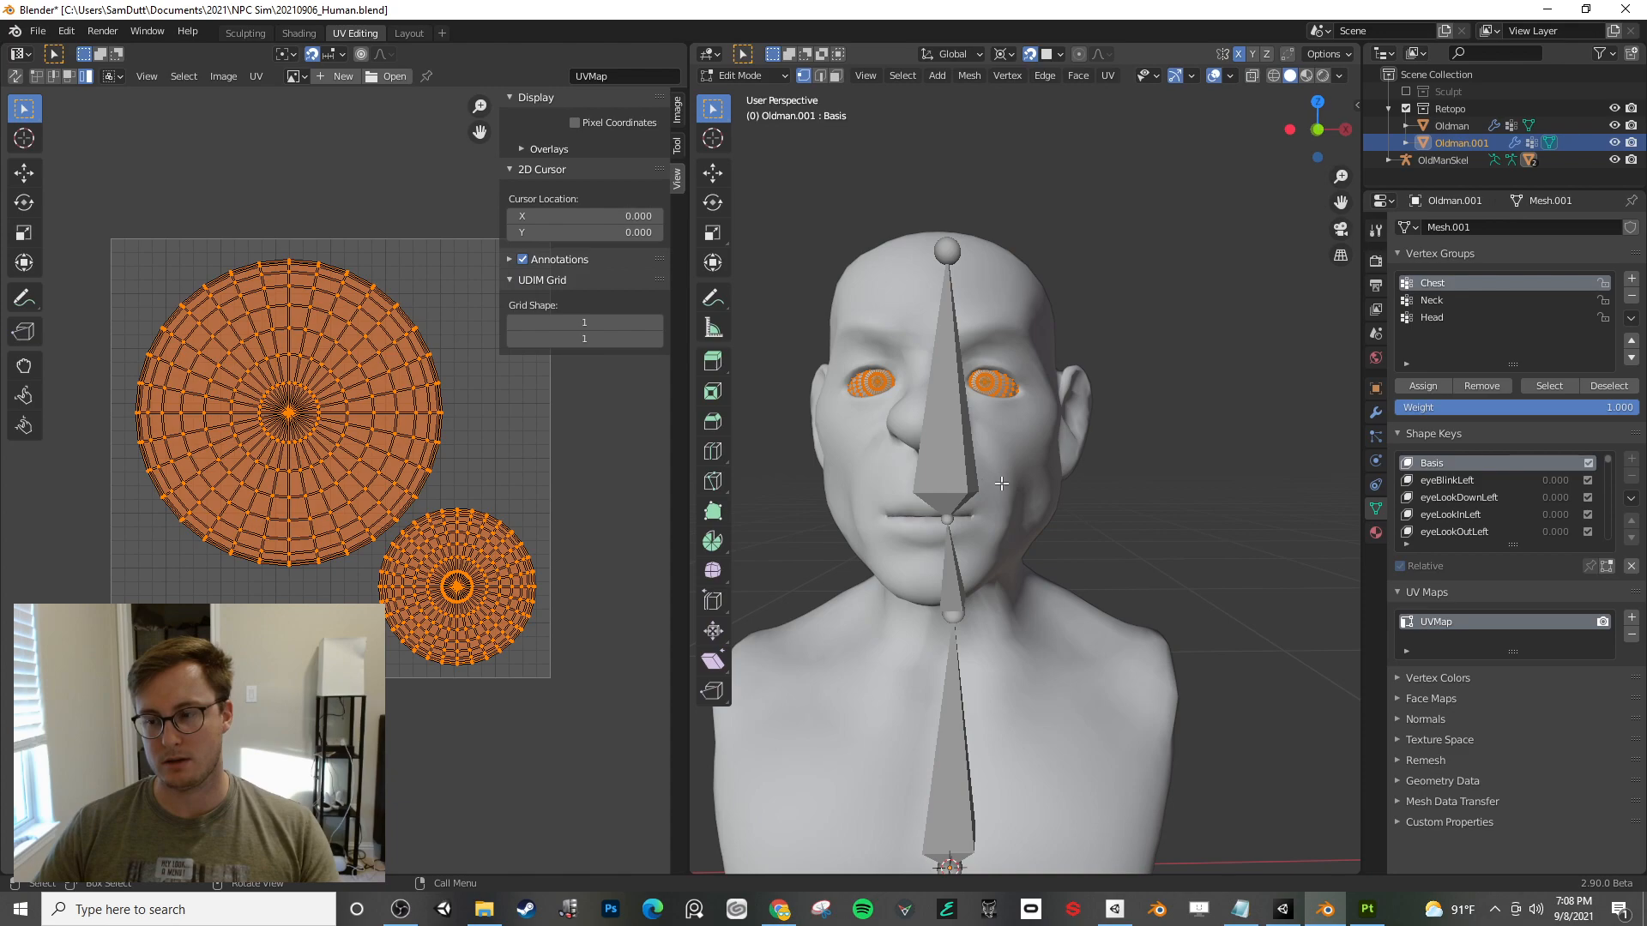
{"action": "key", "text": "Tab"}
{"action": "left_click", "coordinate": [1041, 478]}
{"action": "key", "text": "Tab"}
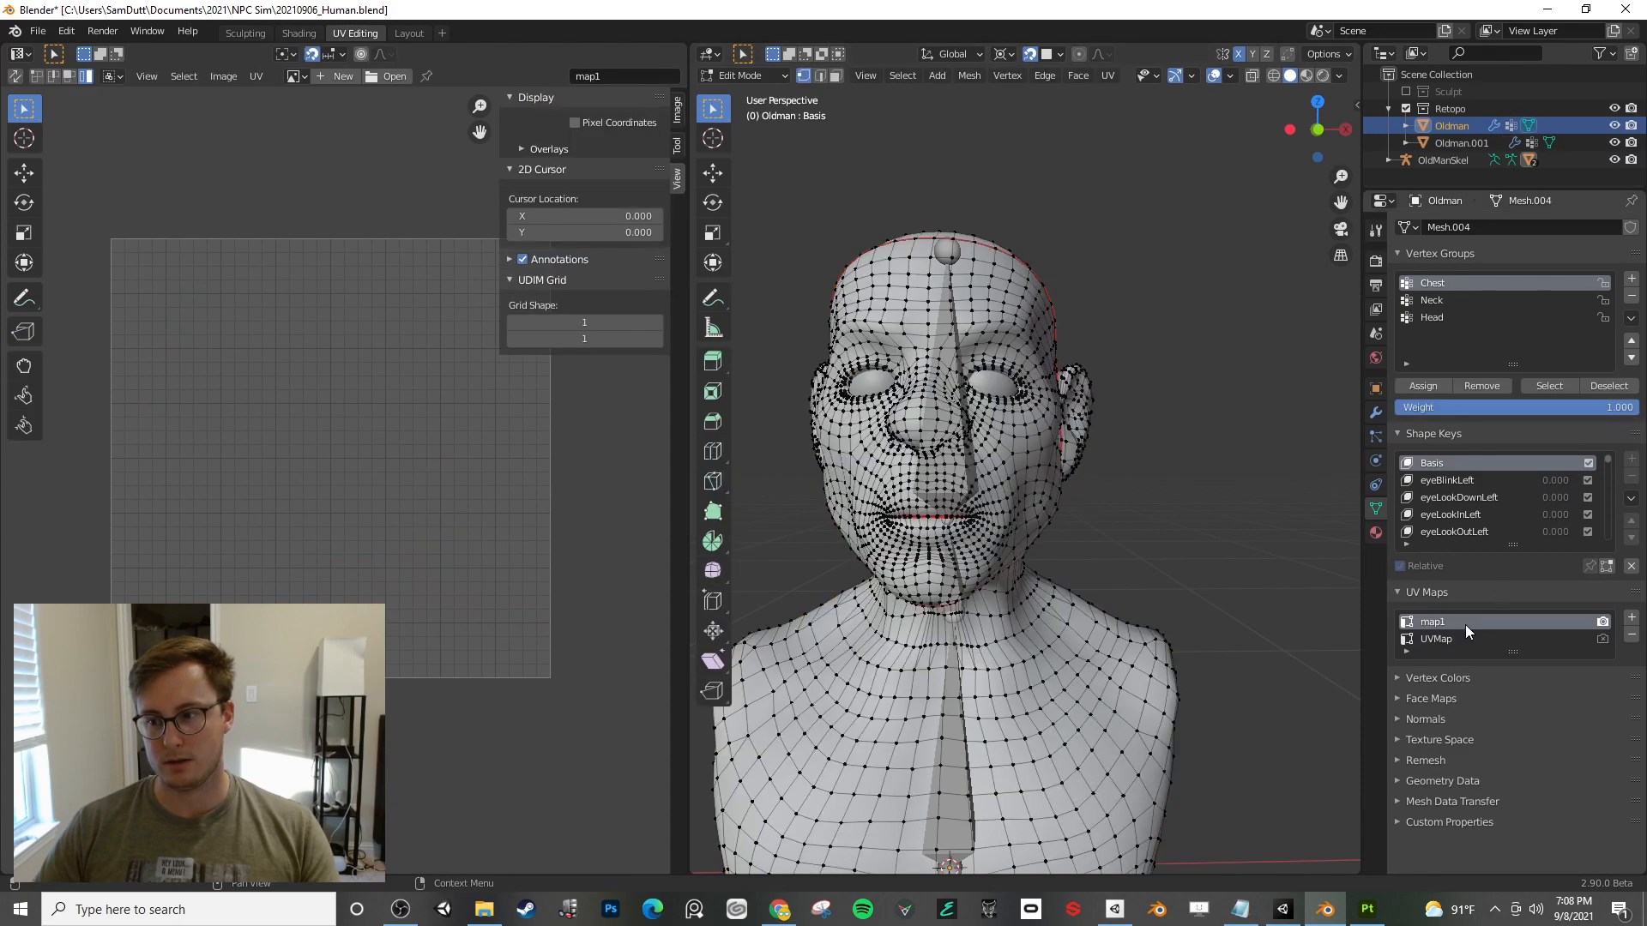
- On the bust mesh, remove the UVMap layout and rename map1 to UVMap
{"action": "key", "text": "a"}
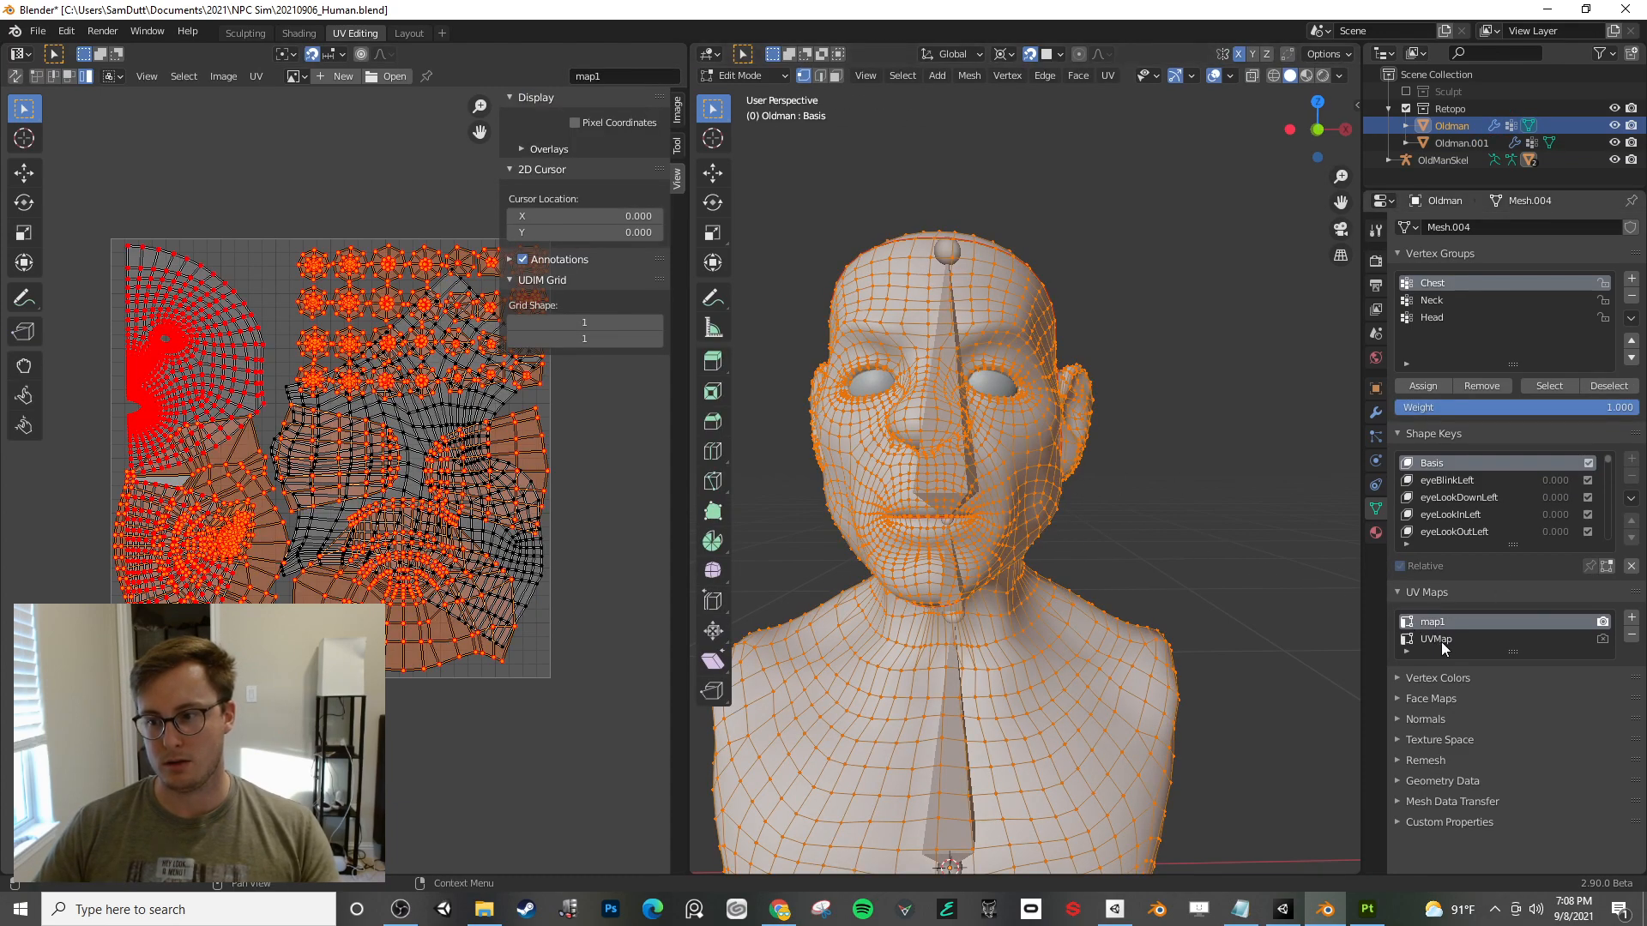
{"action": "left_click", "coordinate": [1446, 641]}
{"action": "left_click", "coordinate": [1631, 637]}
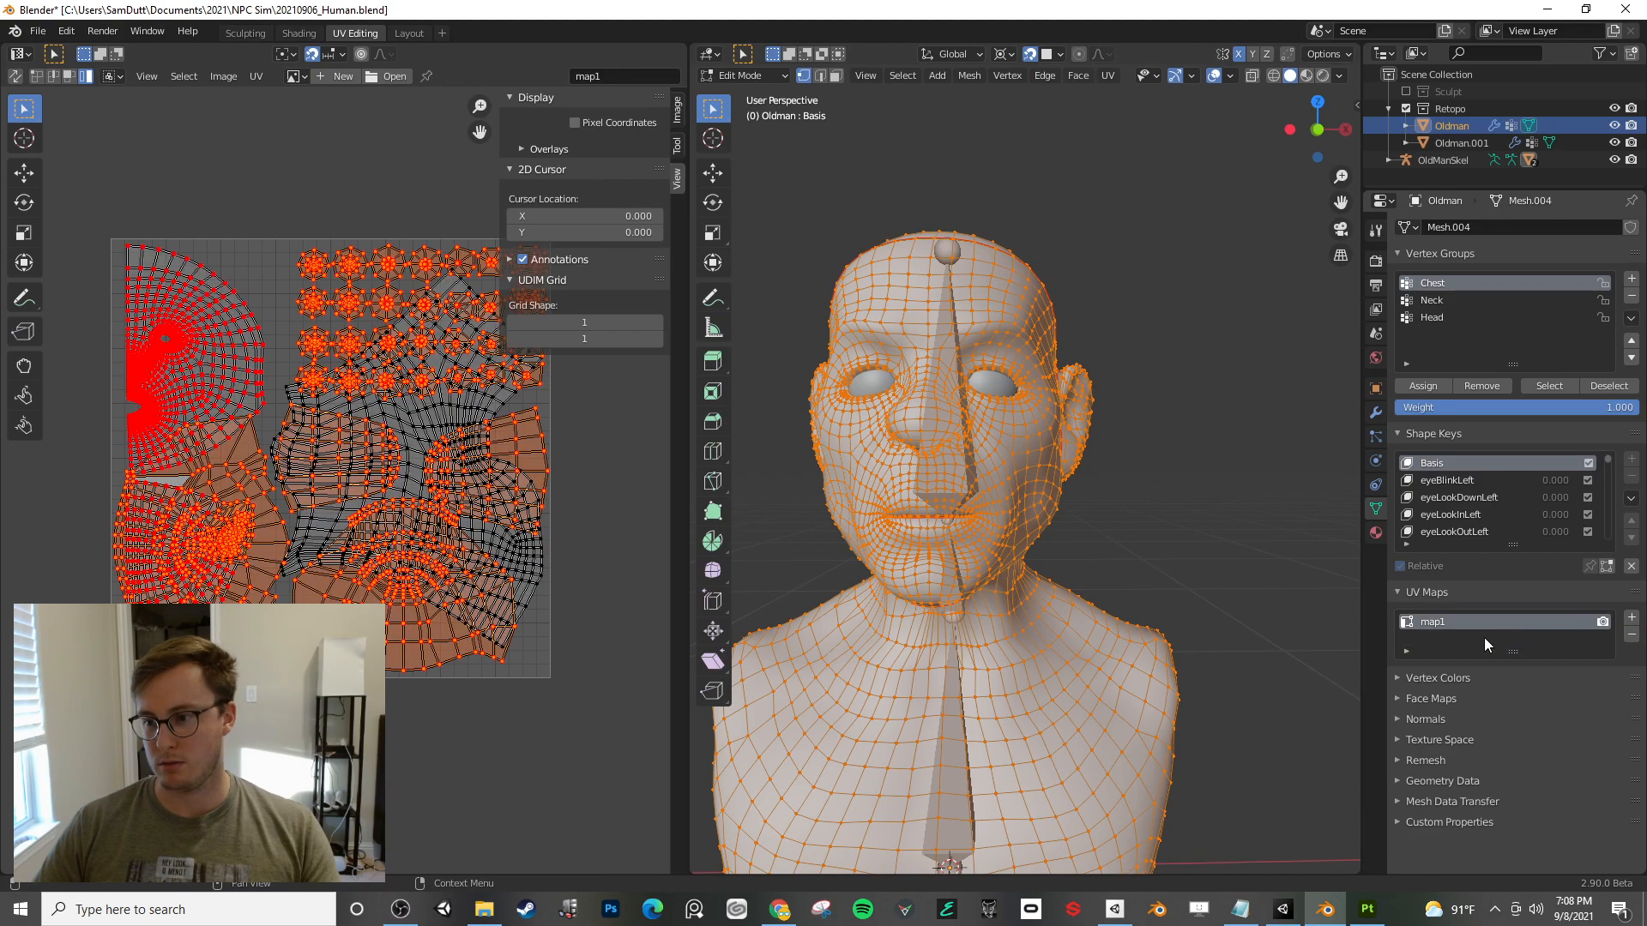
{"action": "type", "text": "UVMap"}
{"action": "key", "text": "Return"}
- Join the separated eye object into the bust mesh in Object Mode and save the file
{"action": "key", "text": "Tab"}
{"action": "left_click", "coordinate": [993, 396], "text": "shift"}
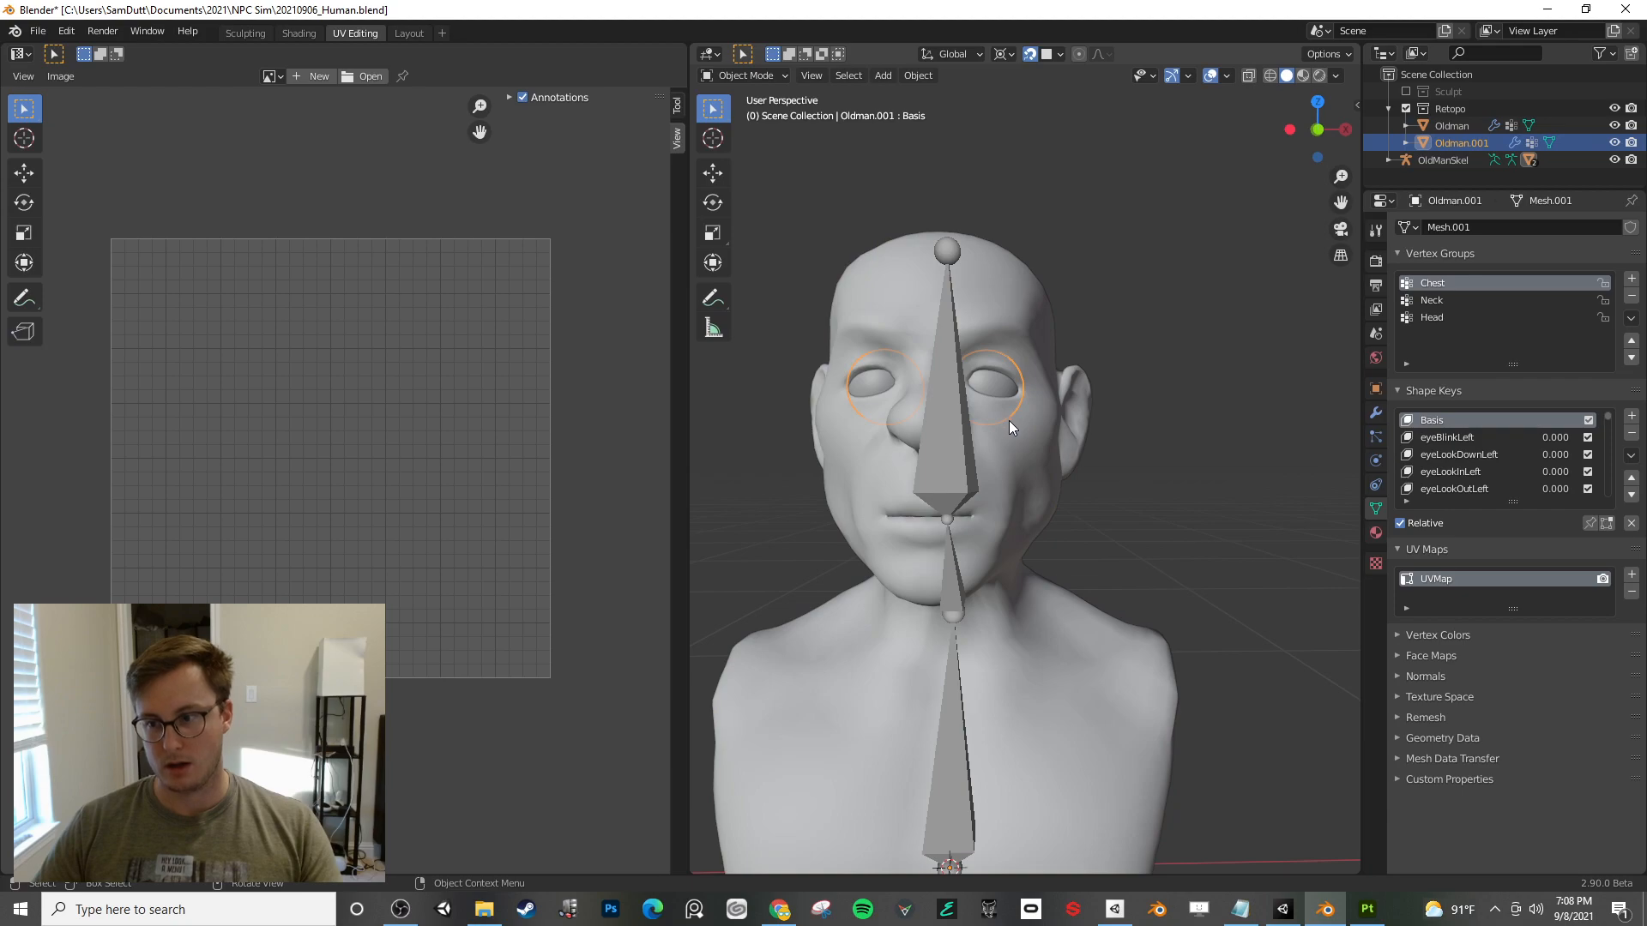
{"action": "left_click", "coordinate": [1012, 444], "text": "shift"}
{"action": "key", "text": "ctrl+j"}
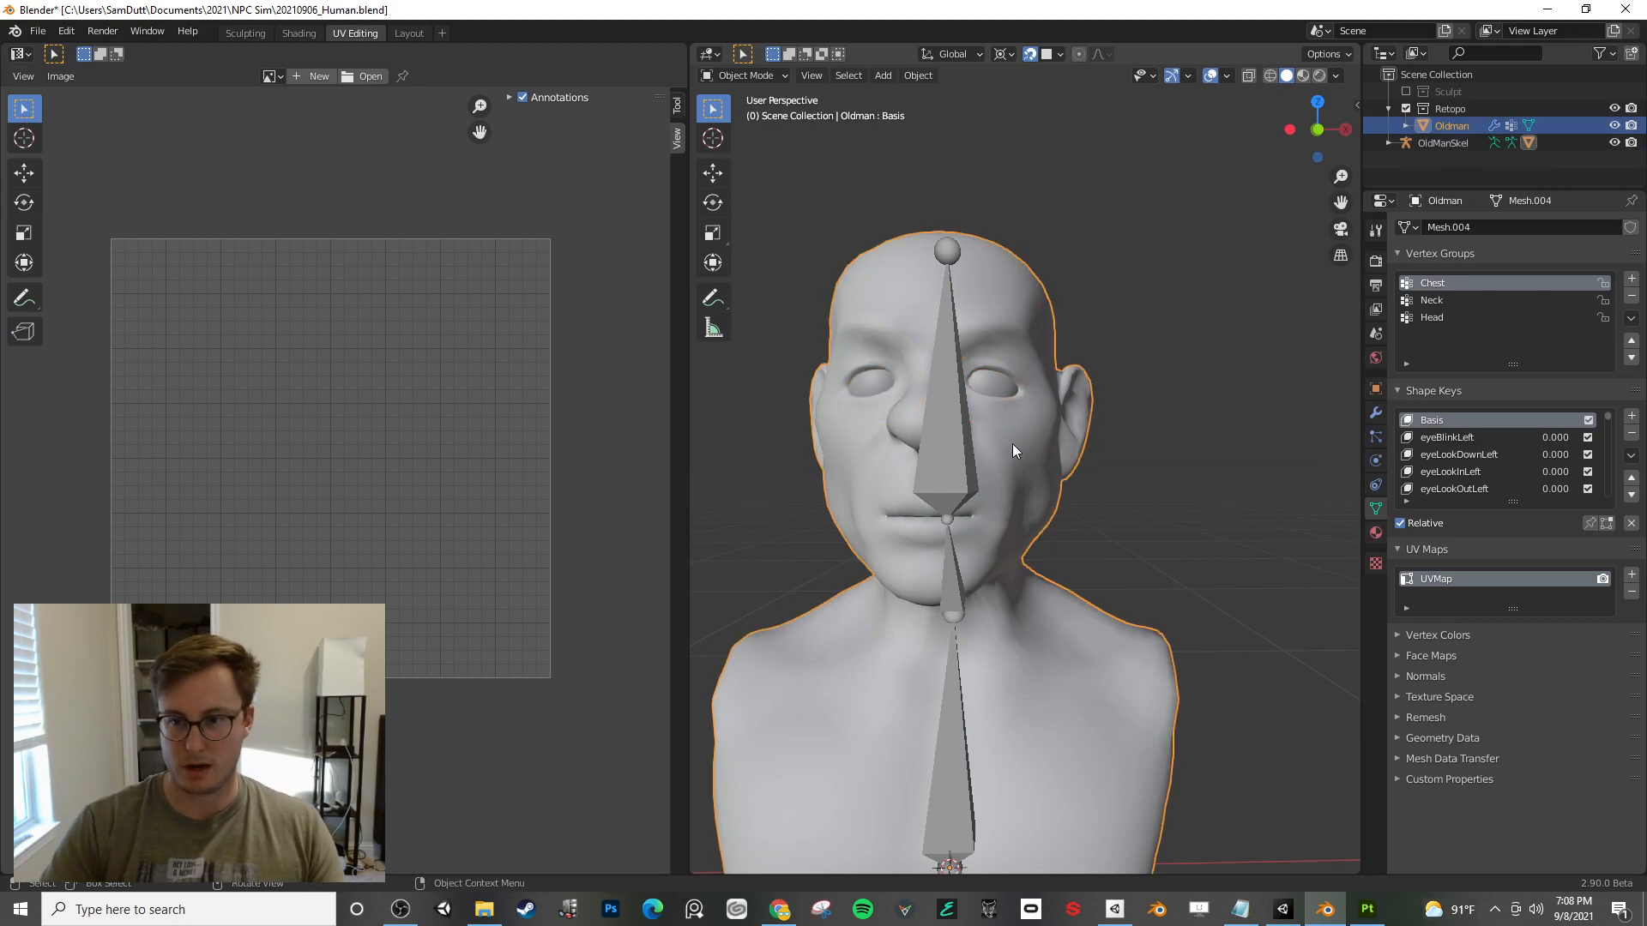
{"action": "key", "text": "Tab"}
{"action": "key", "text": "ctrl+s"}
{"action": "key", "text": "Tab"}
{"action": "key", "text": "ctrl+s"}
- Select only the linked geometry of both eyeballs on the bust in Edit Mode to show their UVs
{"action": "middle_click_drag", "start_coordinate": [1006, 437], "coordinate": [1054, 424]}
{"action": "key", "text": "Tab"}
{"action": "key", "text": "alt+a"}
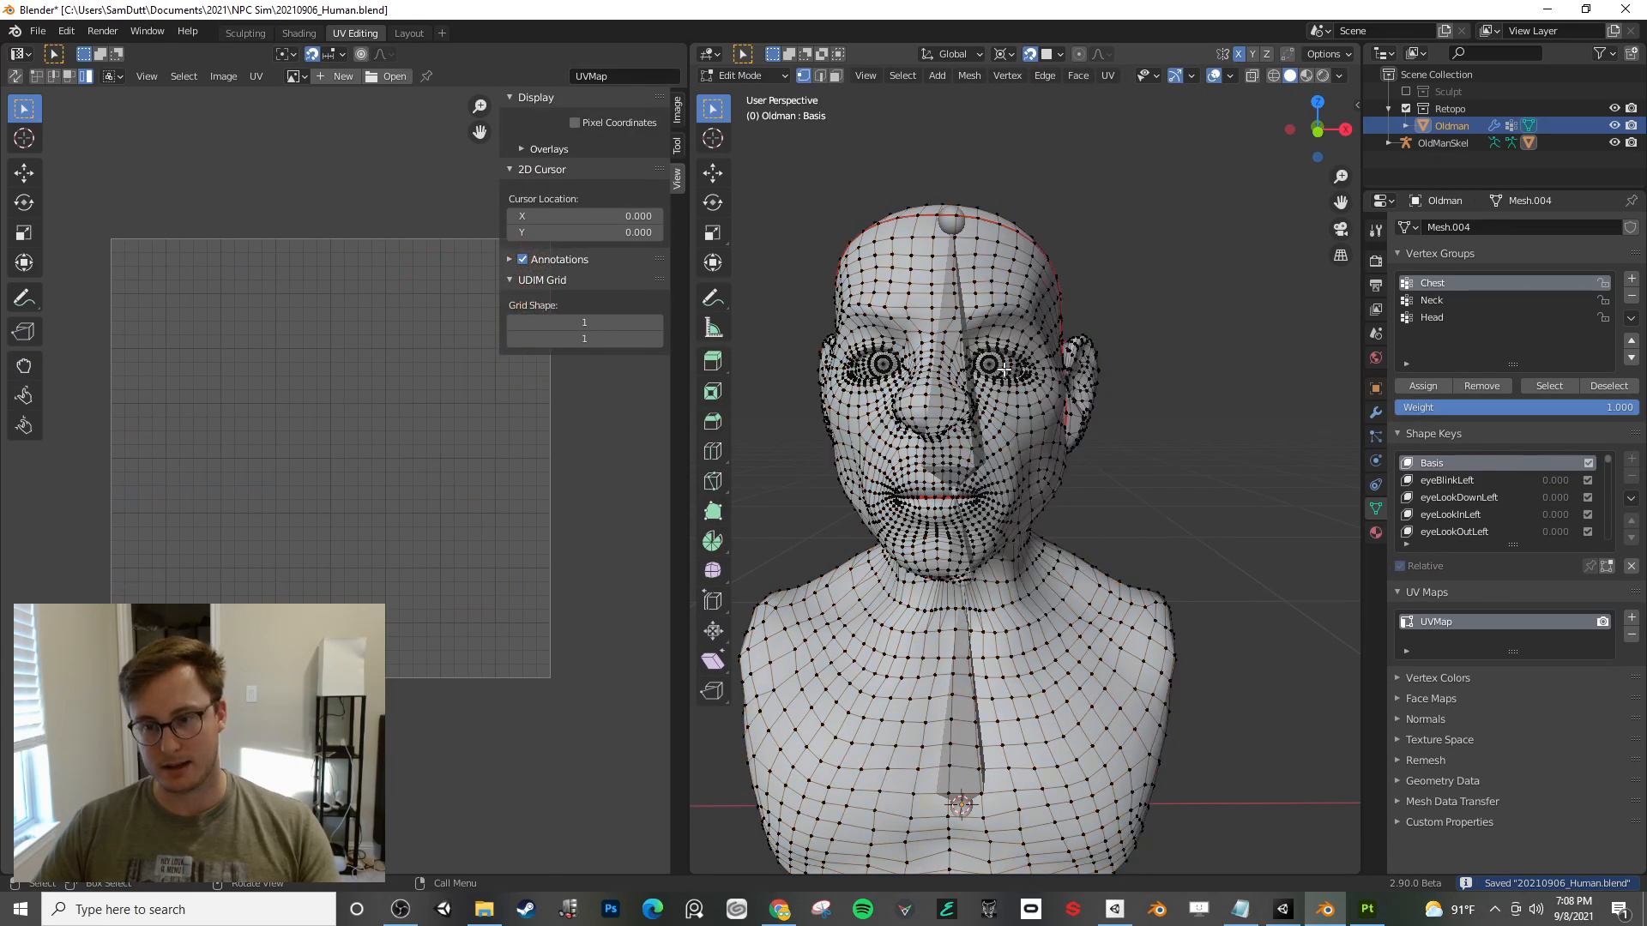
{"action": "key", "text": "l"}
{"action": "key", "text": "l"}
{"action": "mouse_move", "coordinate": [1010, 539]}
{"action": "middle_mouse_down"}
{"action": "mouse_move", "coordinate": [988, 485]}
{"action": "mouse_move", "coordinate": [1001, 510]}
{"action": "middle_mouse_up"}
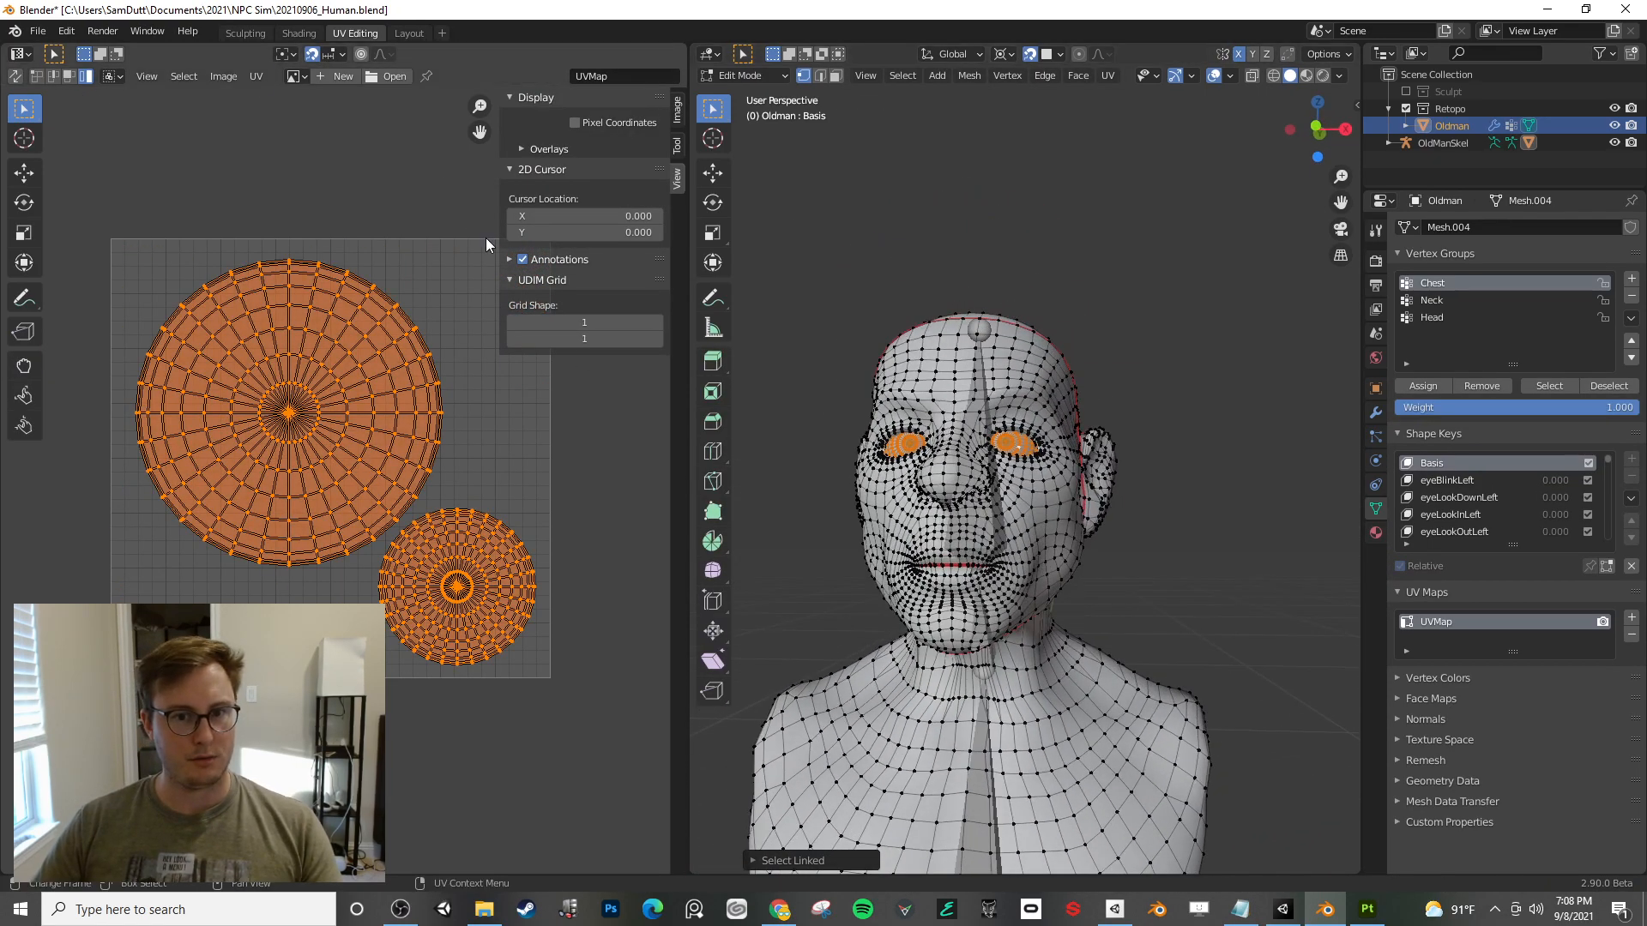
- Export the eyes' UV layout as Oldman_Eyes.png to the OldmanTextures folder, and save the file in Object Mode
{"action": "left_click", "coordinate": [255, 77]}
{"action": "left_click", "coordinate": [305, 527]}
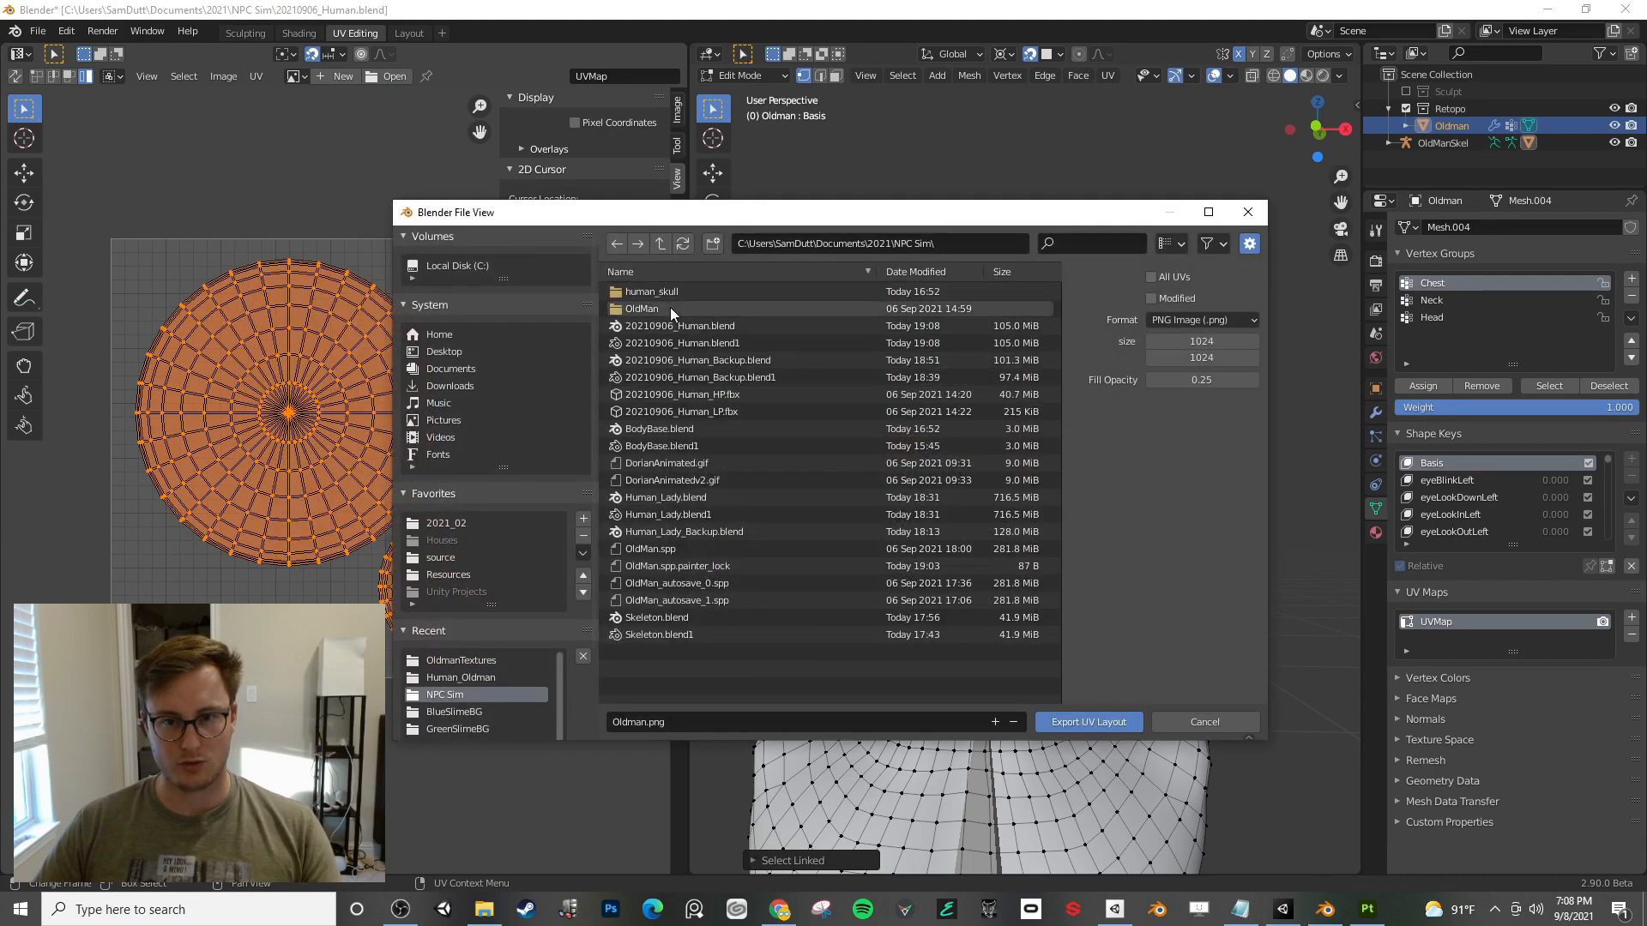
{"action": "left_click", "coordinate": [463, 661]}
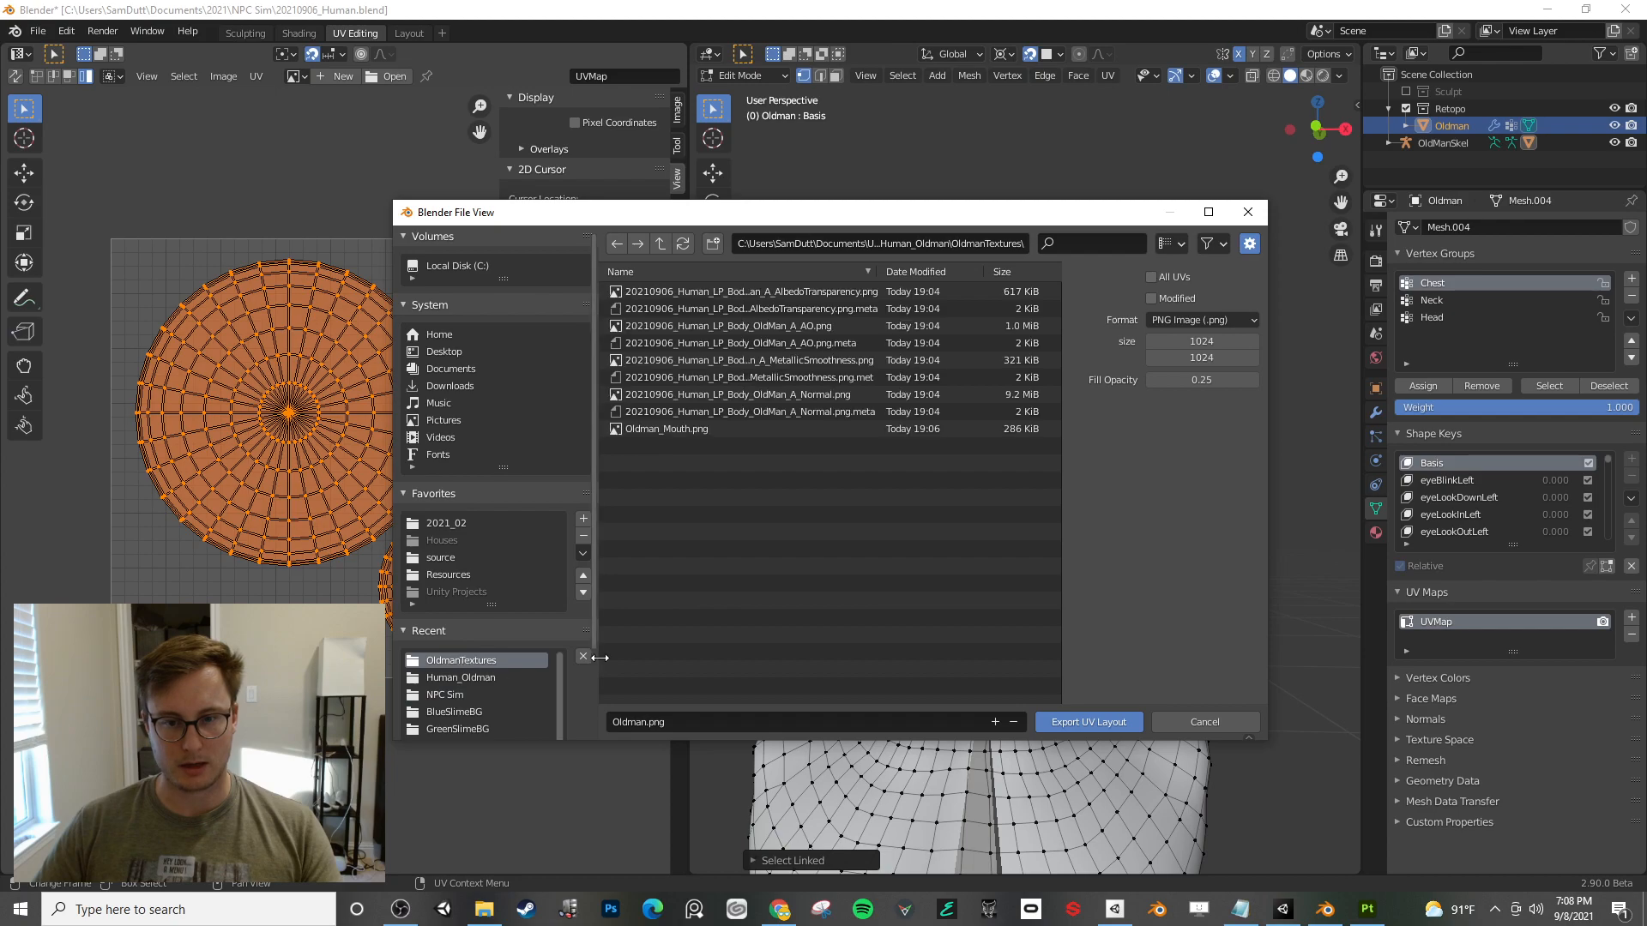
{"action": "left_click", "coordinate": [640, 723]}
{"action": "left_click", "coordinate": [645, 723]}
{"action": "type", "text": "_Eye"}
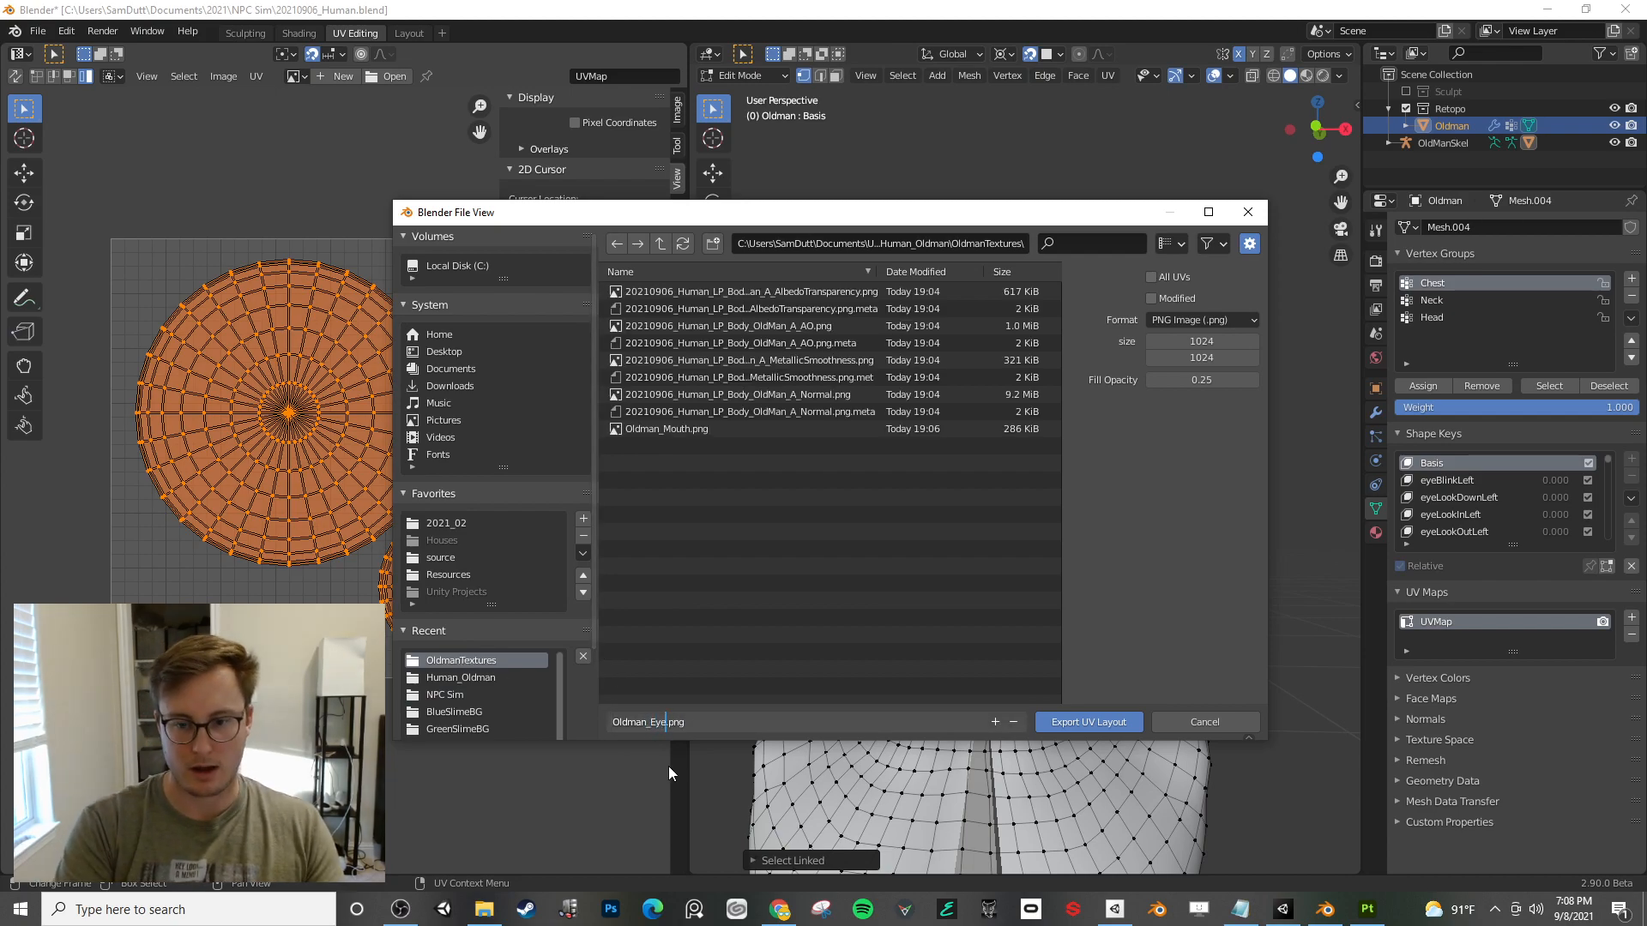
{"action": "key", "text": "Return"}
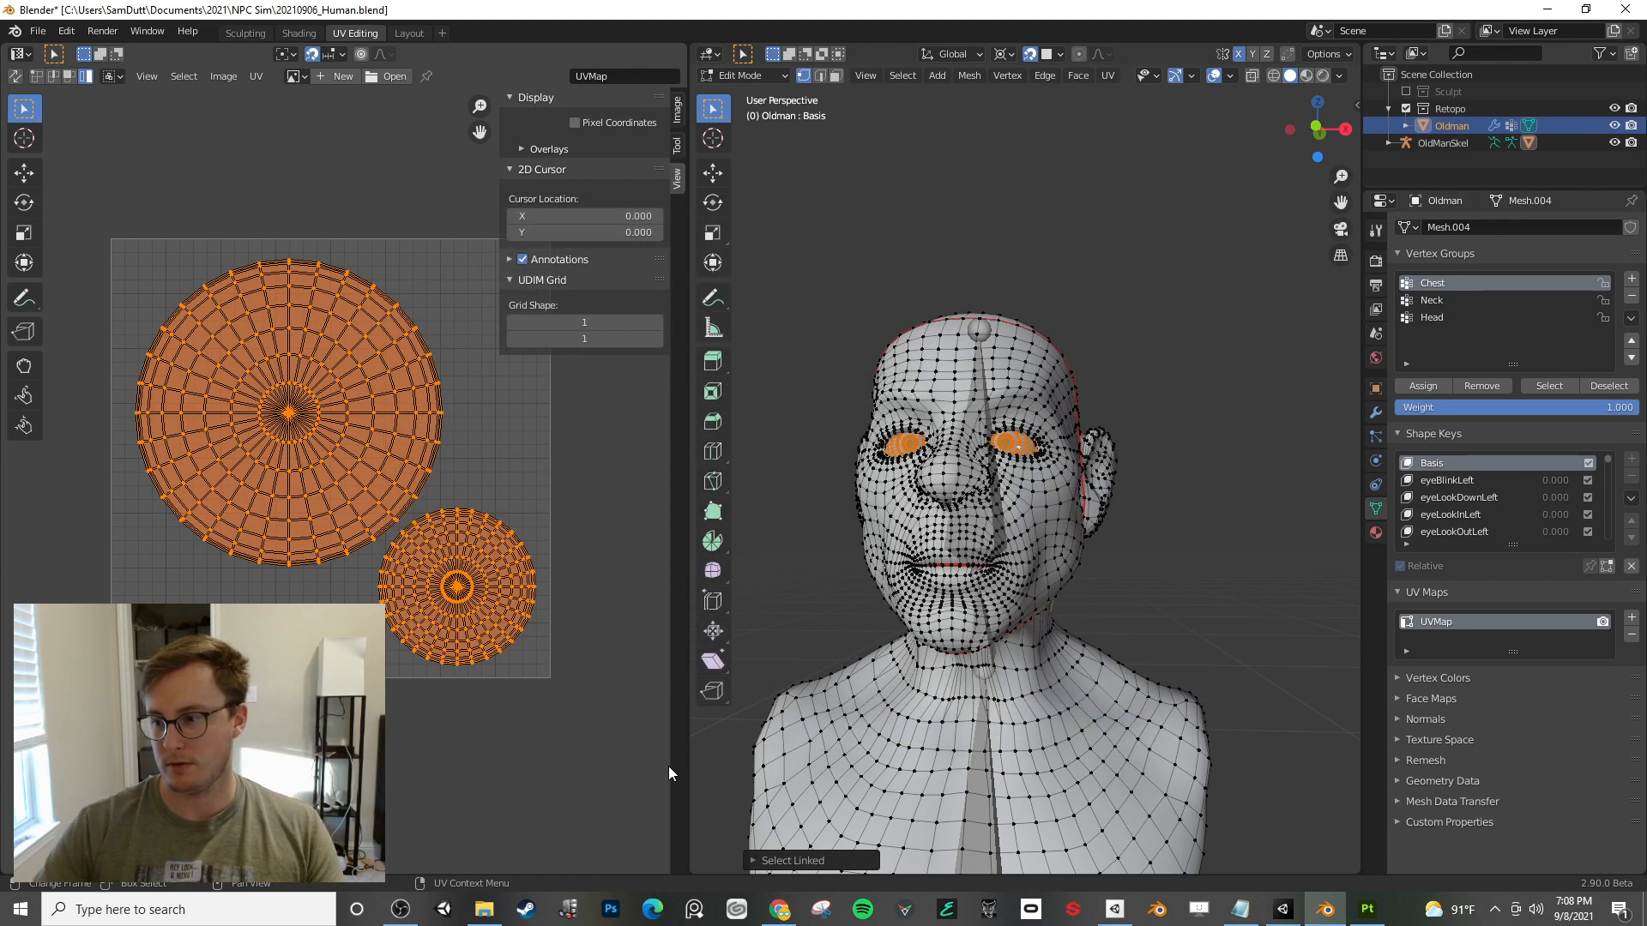
{"action": "key", "text": "Tab"}
{"action": "key", "text": "ctrl+s"}
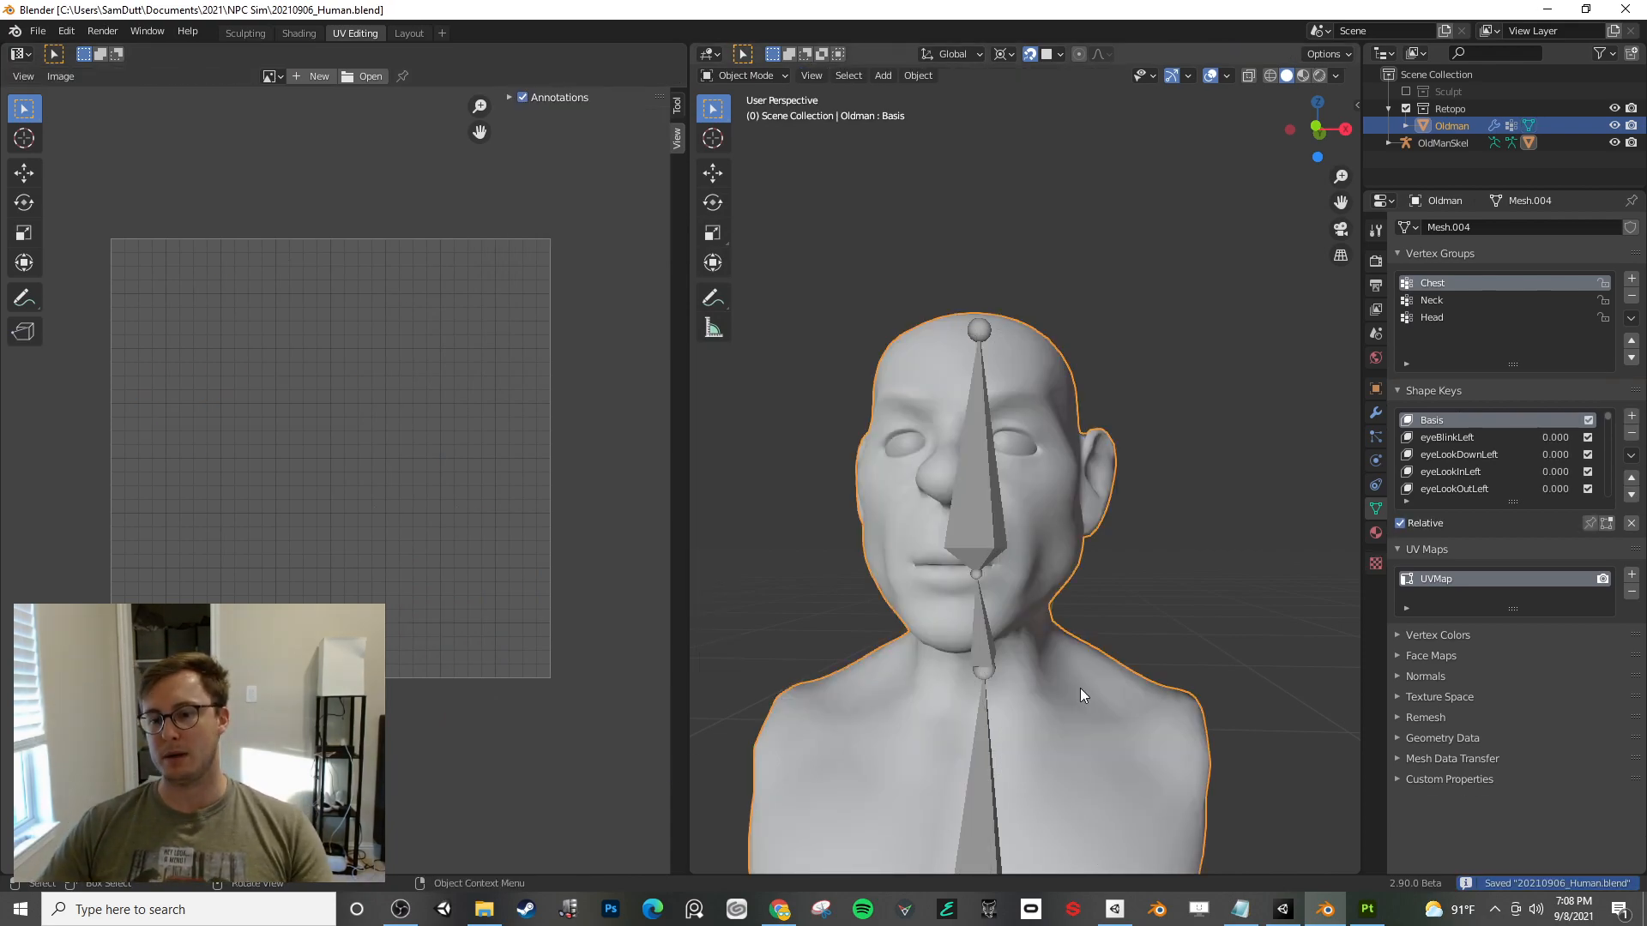
{"action": "left_click", "coordinate": [1546, 10]}
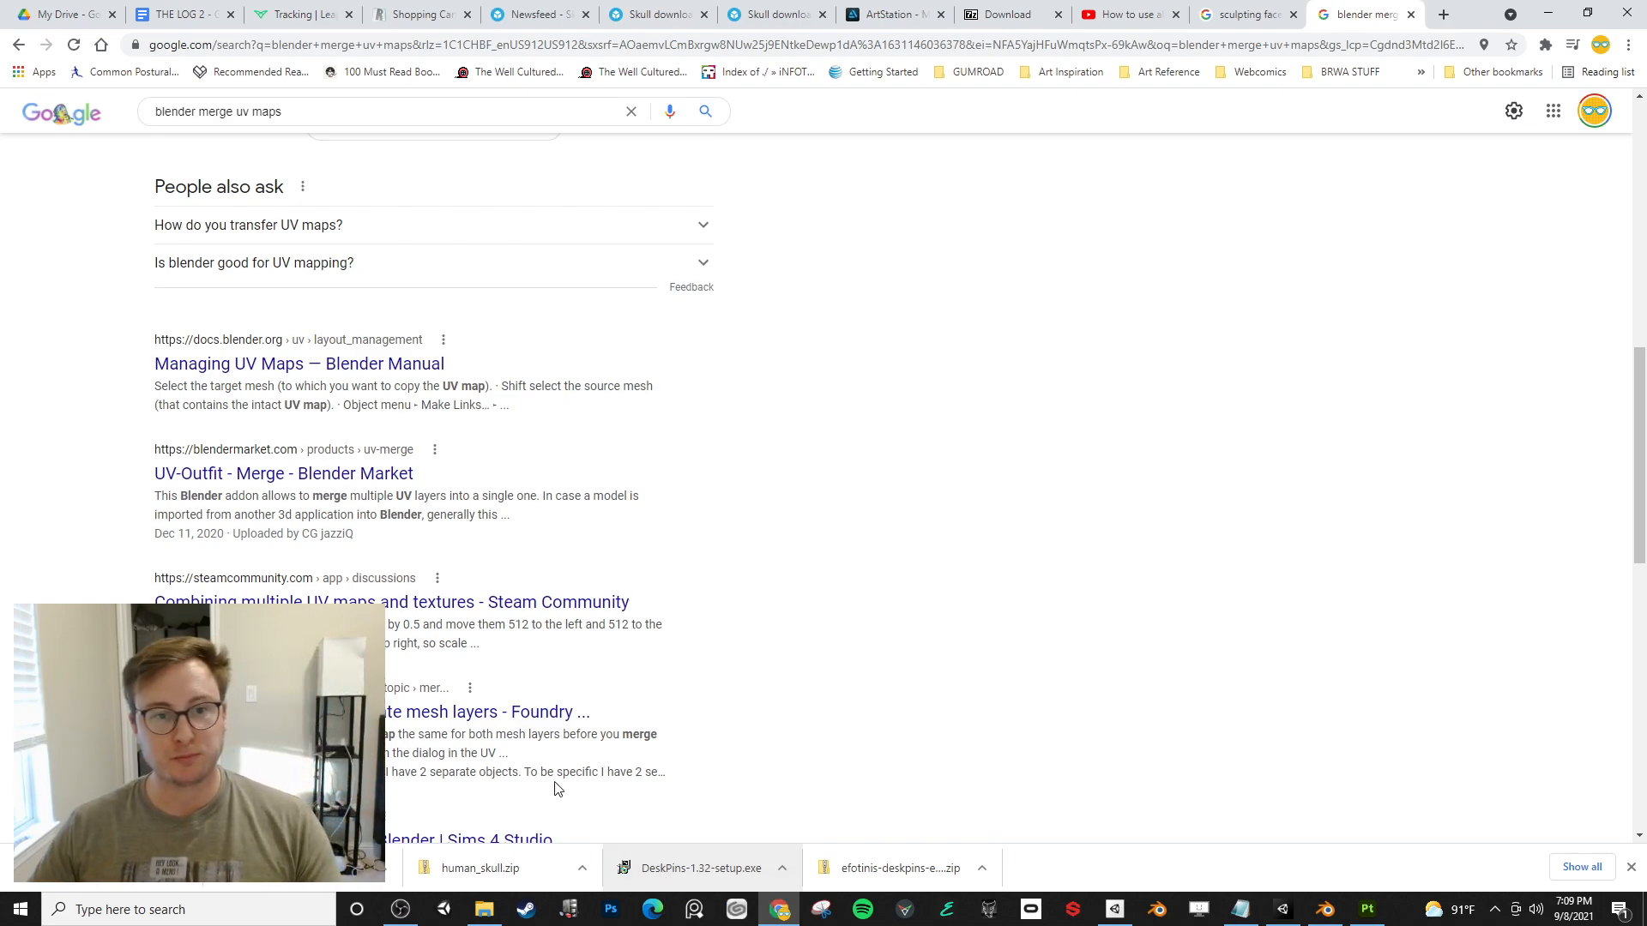
{"action": "scroll", "coordinate": [920, 407], "scroll_direction": "up", "scroll_amount": 4}
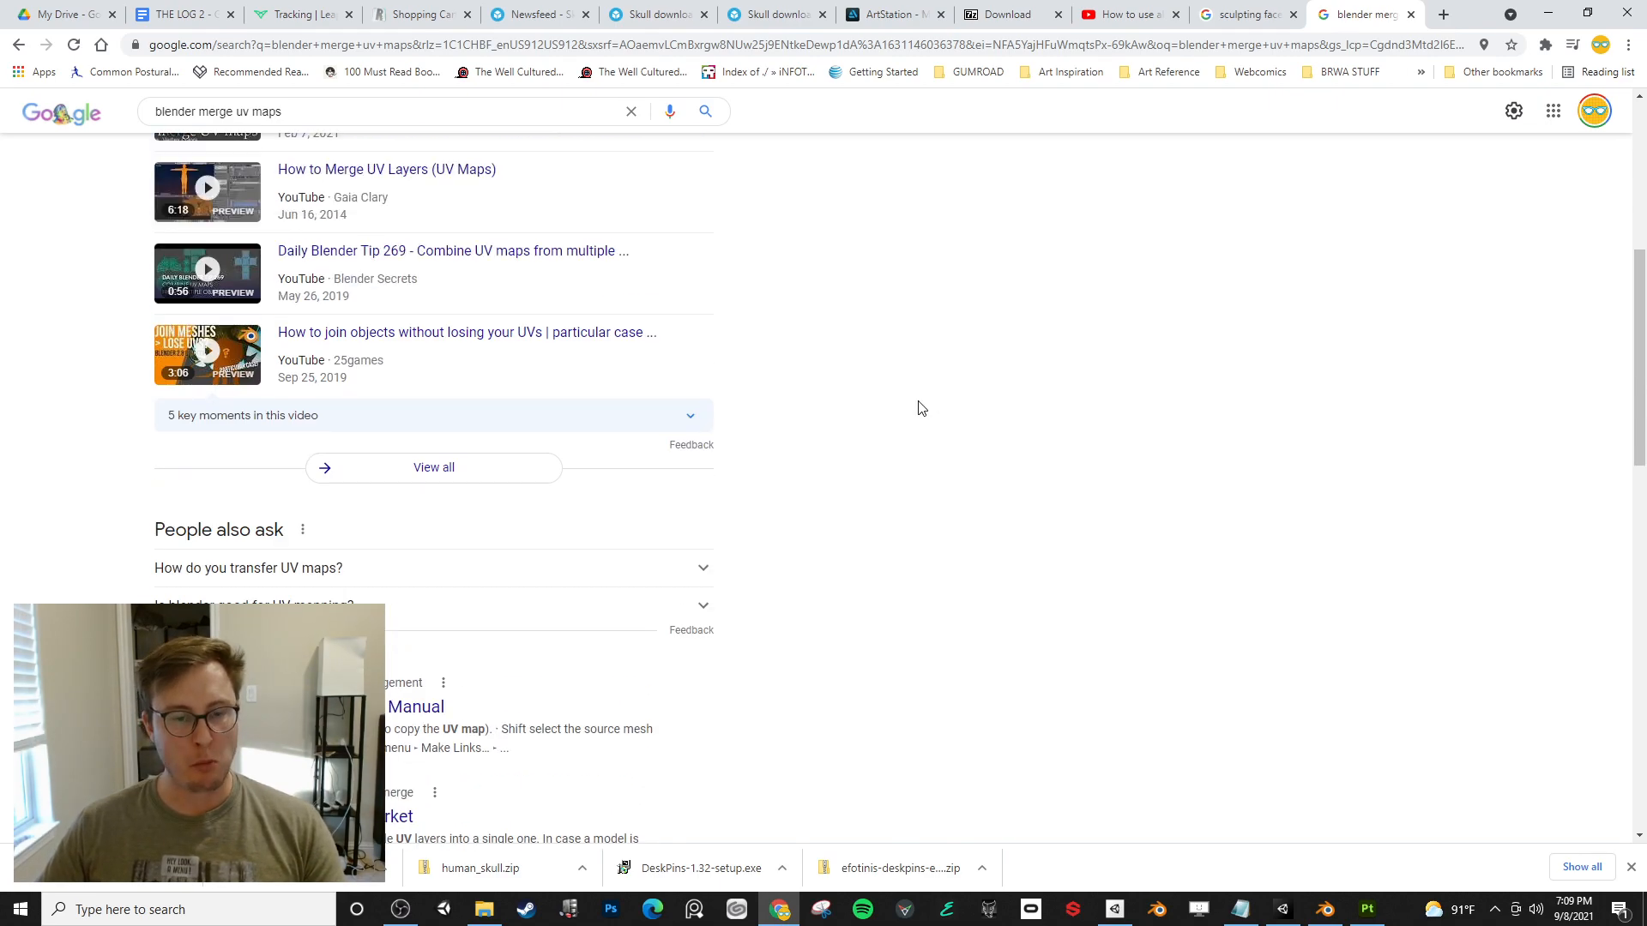
{"action": "scroll", "coordinate": [907, 417], "scroll_direction": "up", "scroll_amount": 4}
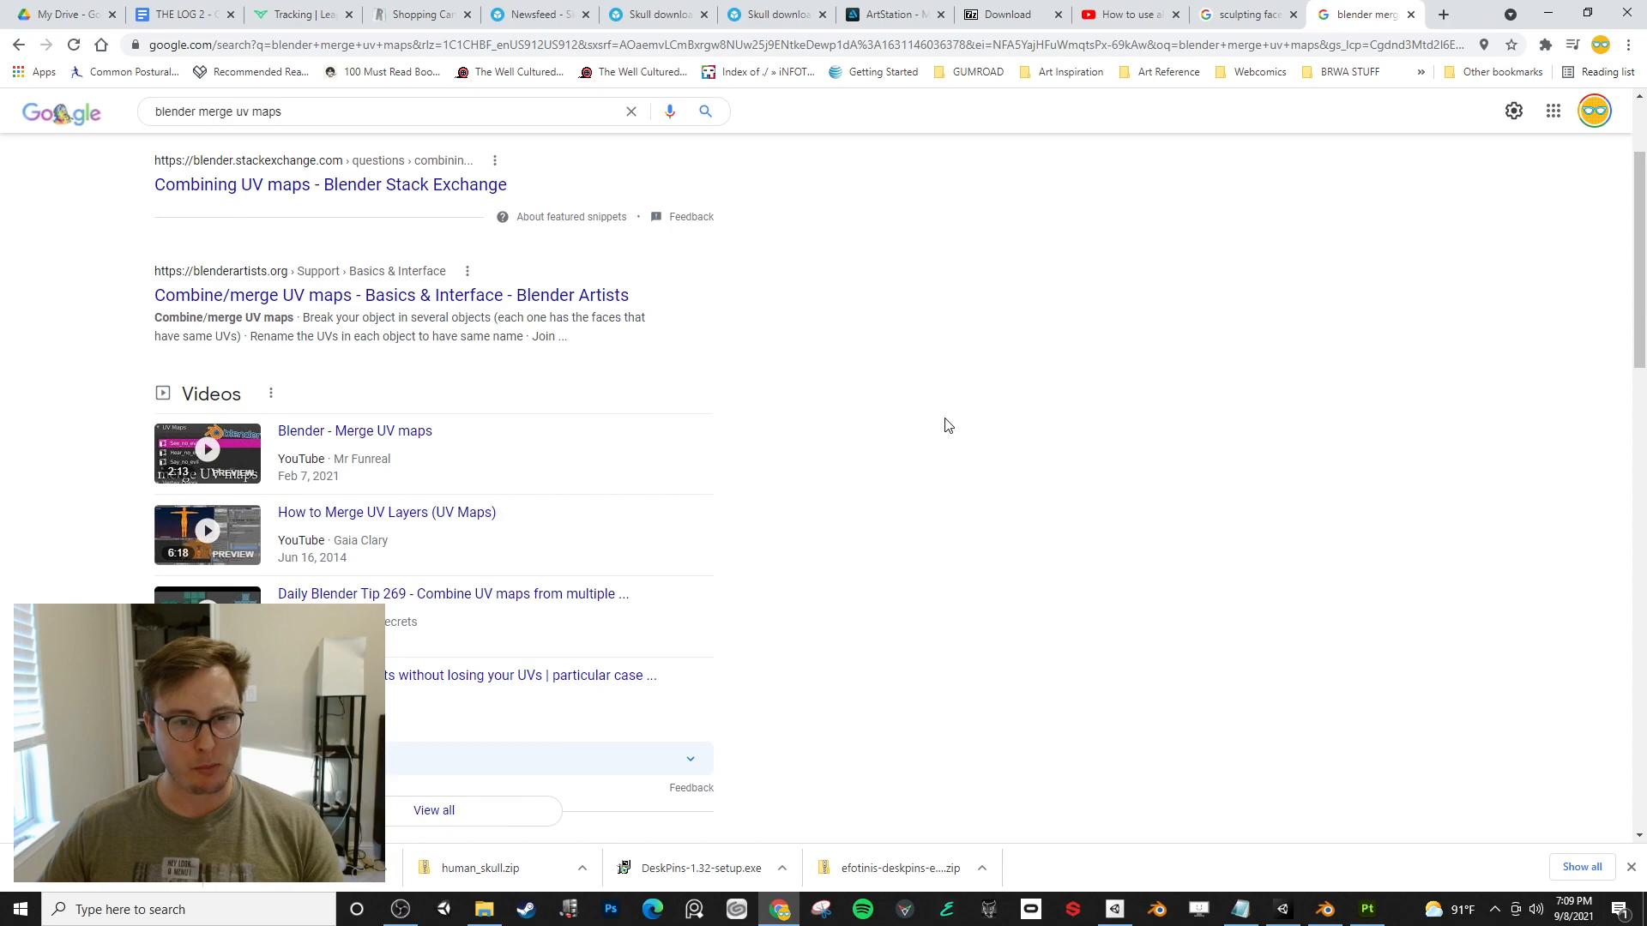
{"action": "scroll", "coordinate": [921, 429], "scroll_direction": "up", "scroll_amount": 3}
{"action": "scroll", "coordinate": [1025, 430], "scroll_direction": "down", "scroll_amount": 10}
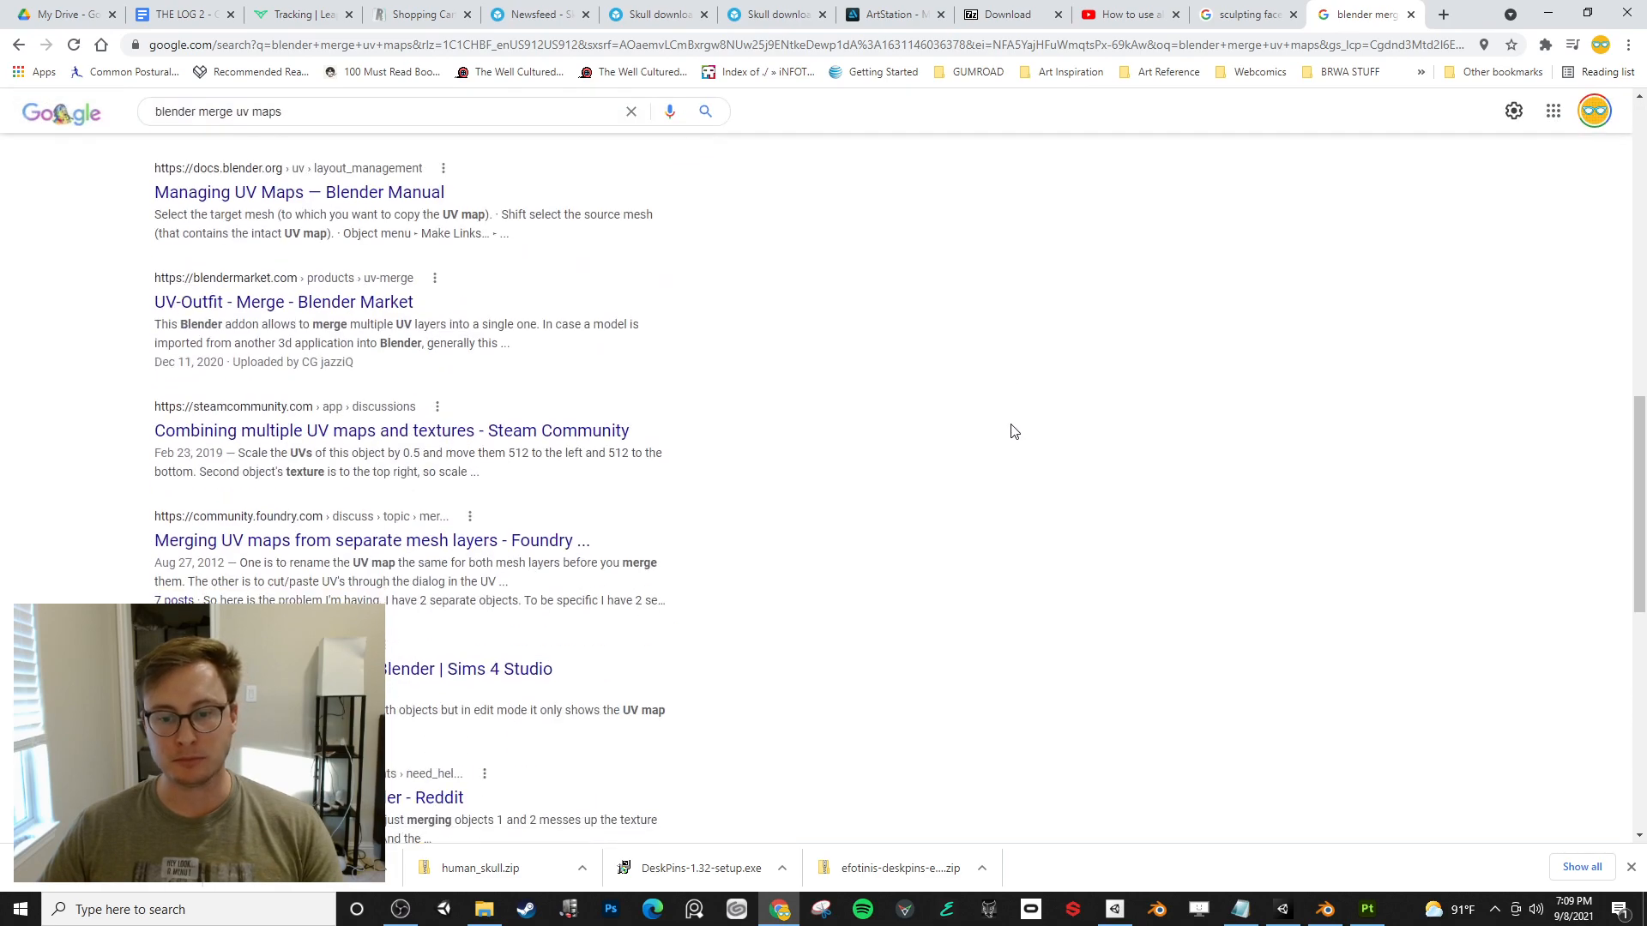
{"action": "left_click", "coordinate": [1632, 868]}
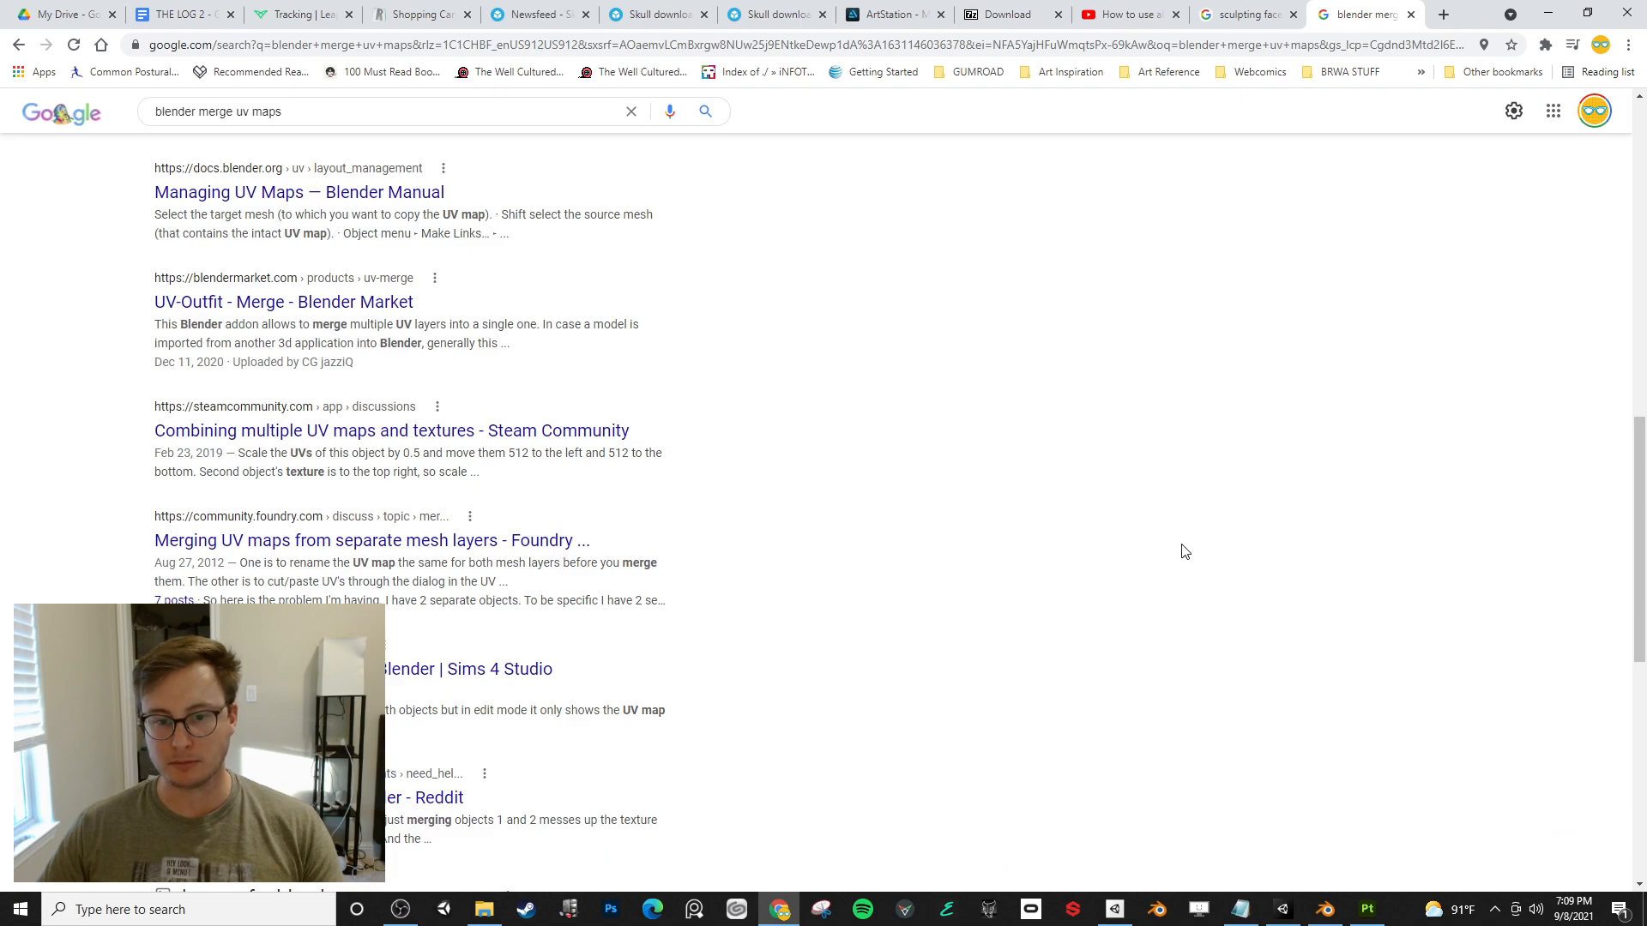
- Switch to Substance Painter and close it, and return to Blender to save the bust file
{"action": "left_click", "coordinate": [1367, 909]}
{"action": "left_click_drag", "start_coordinate": [443, 445], "coordinate": [313, 489], "text": "alt"}
{"action": "left_click", "coordinate": [1626, 9]}
{"action": "left_click", "coordinate": [1325, 909]}
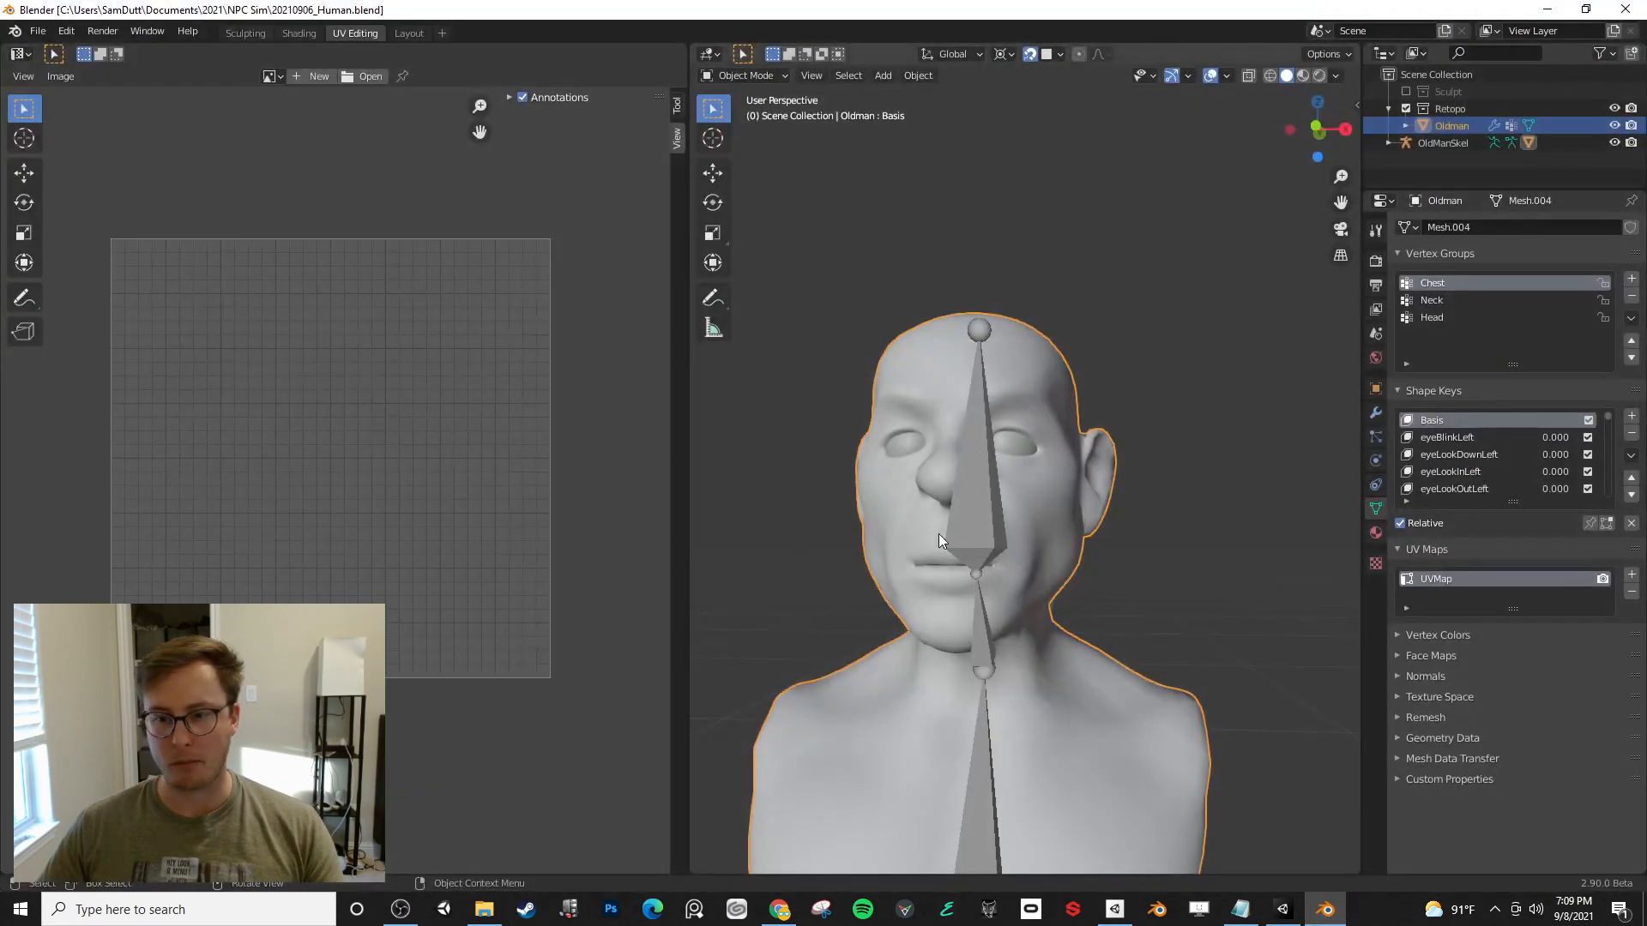
{"action": "key", "text": "ctrl+s"}
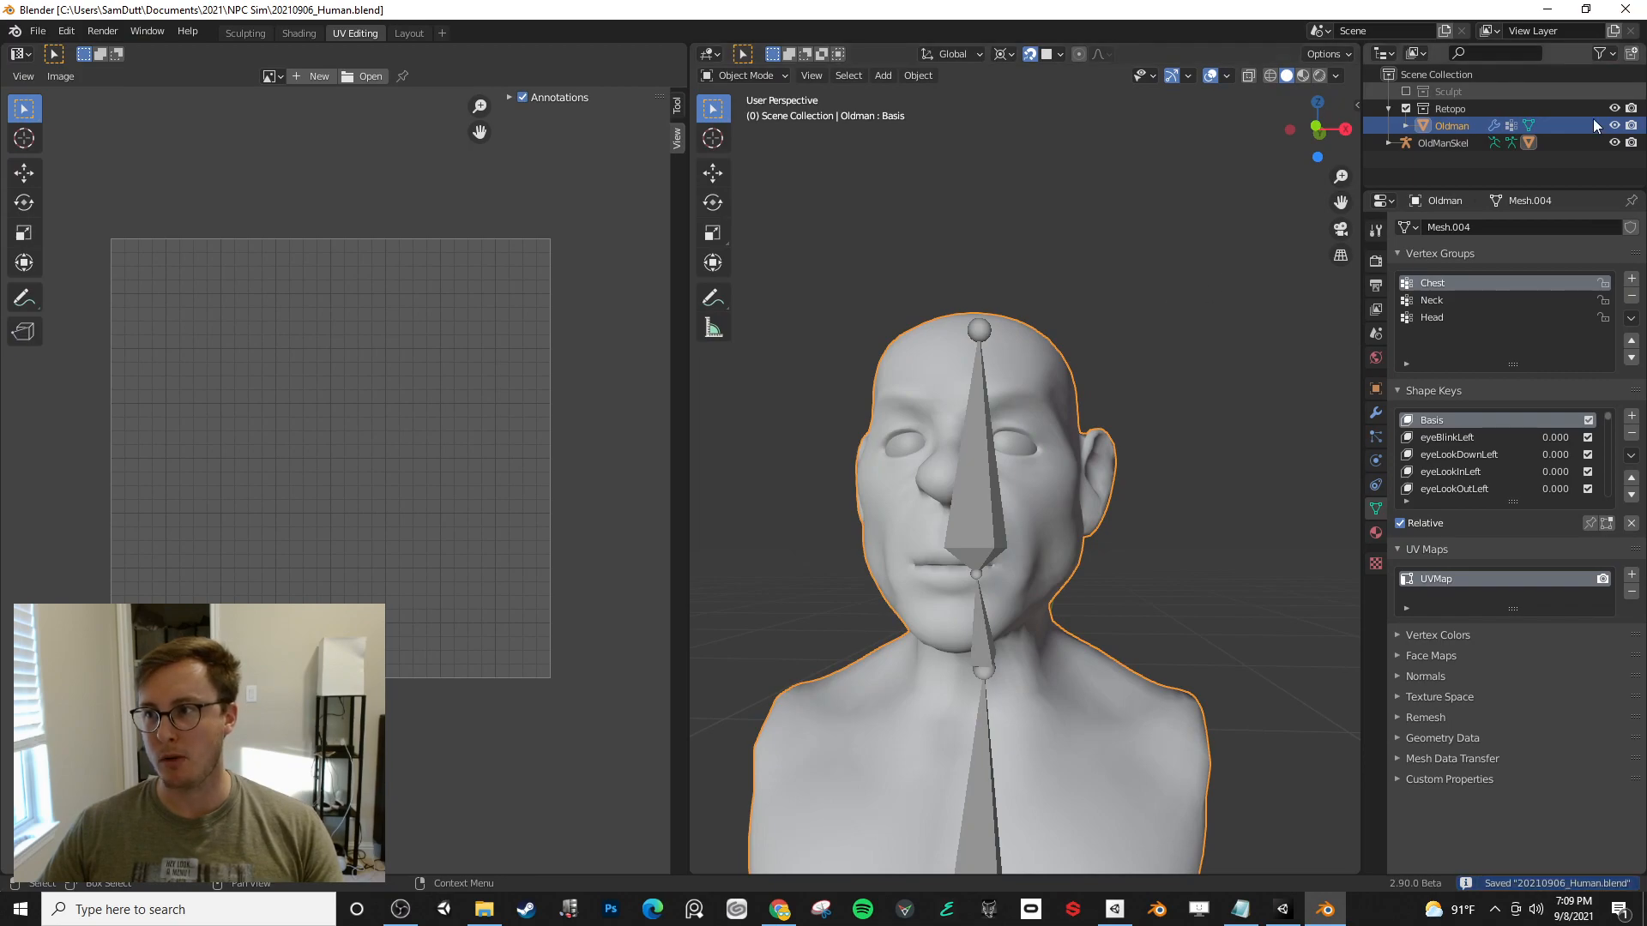
- Switch to Unity, expand the OldmanTextures folder and open the Oldman_Eyes texture in the external image editor
{"action": "left_click", "coordinate": [1284, 912]}
{"action": "left_click", "coordinate": [829, 640]}
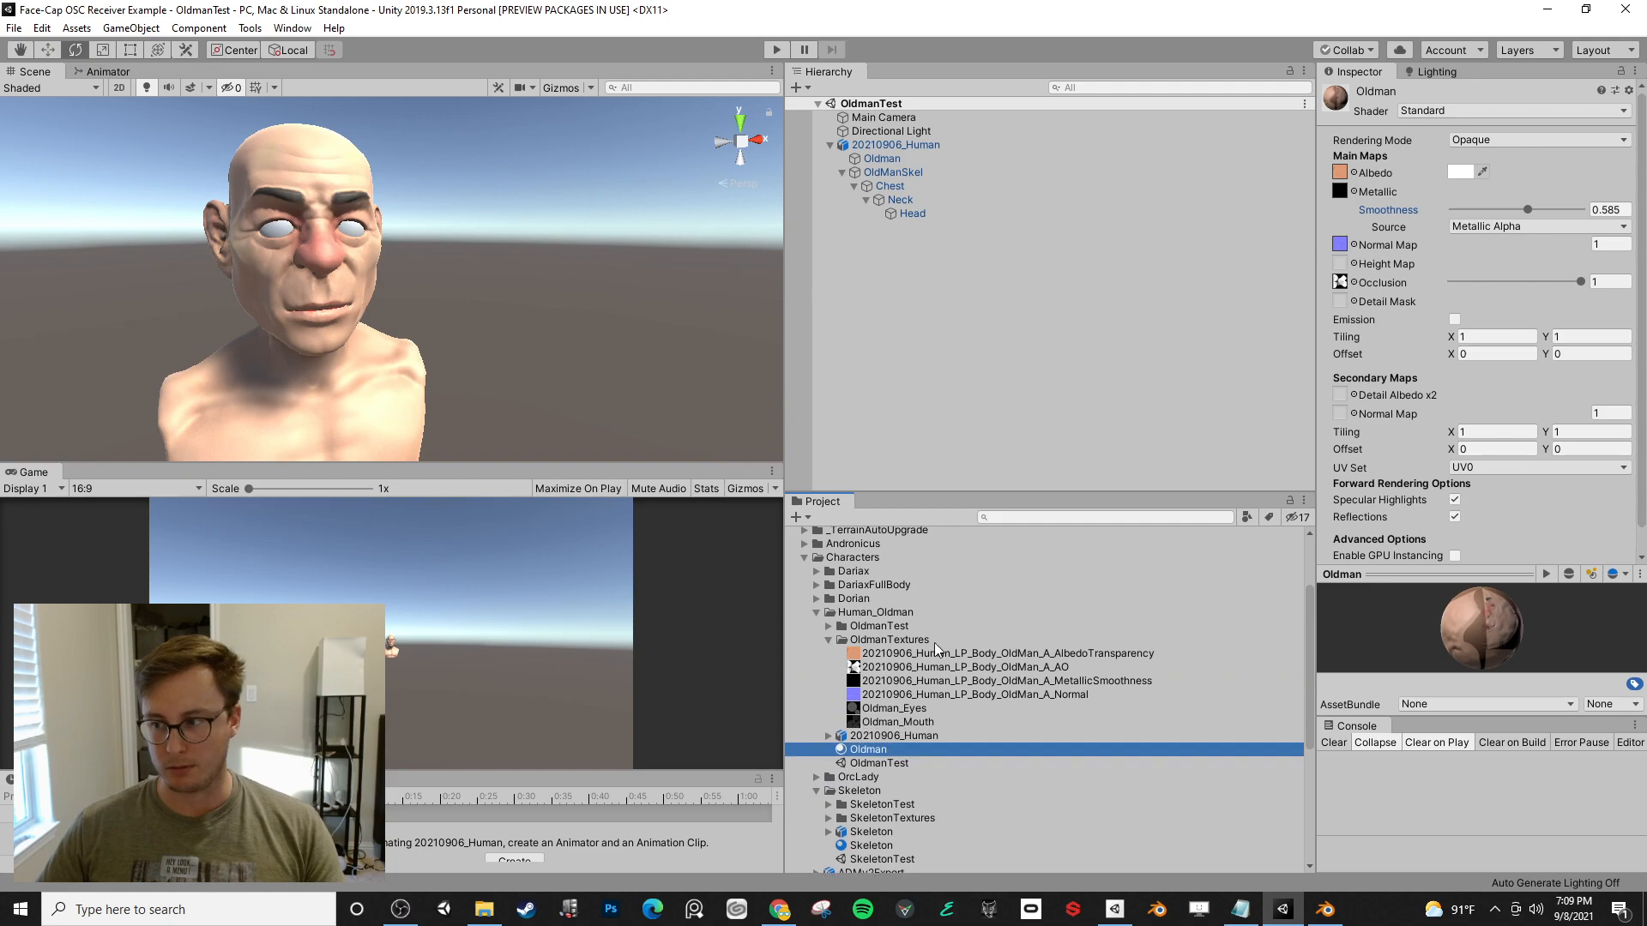
{"action": "left_click", "coordinate": [900, 723]}
{"action": "left_click", "coordinate": [904, 710]}
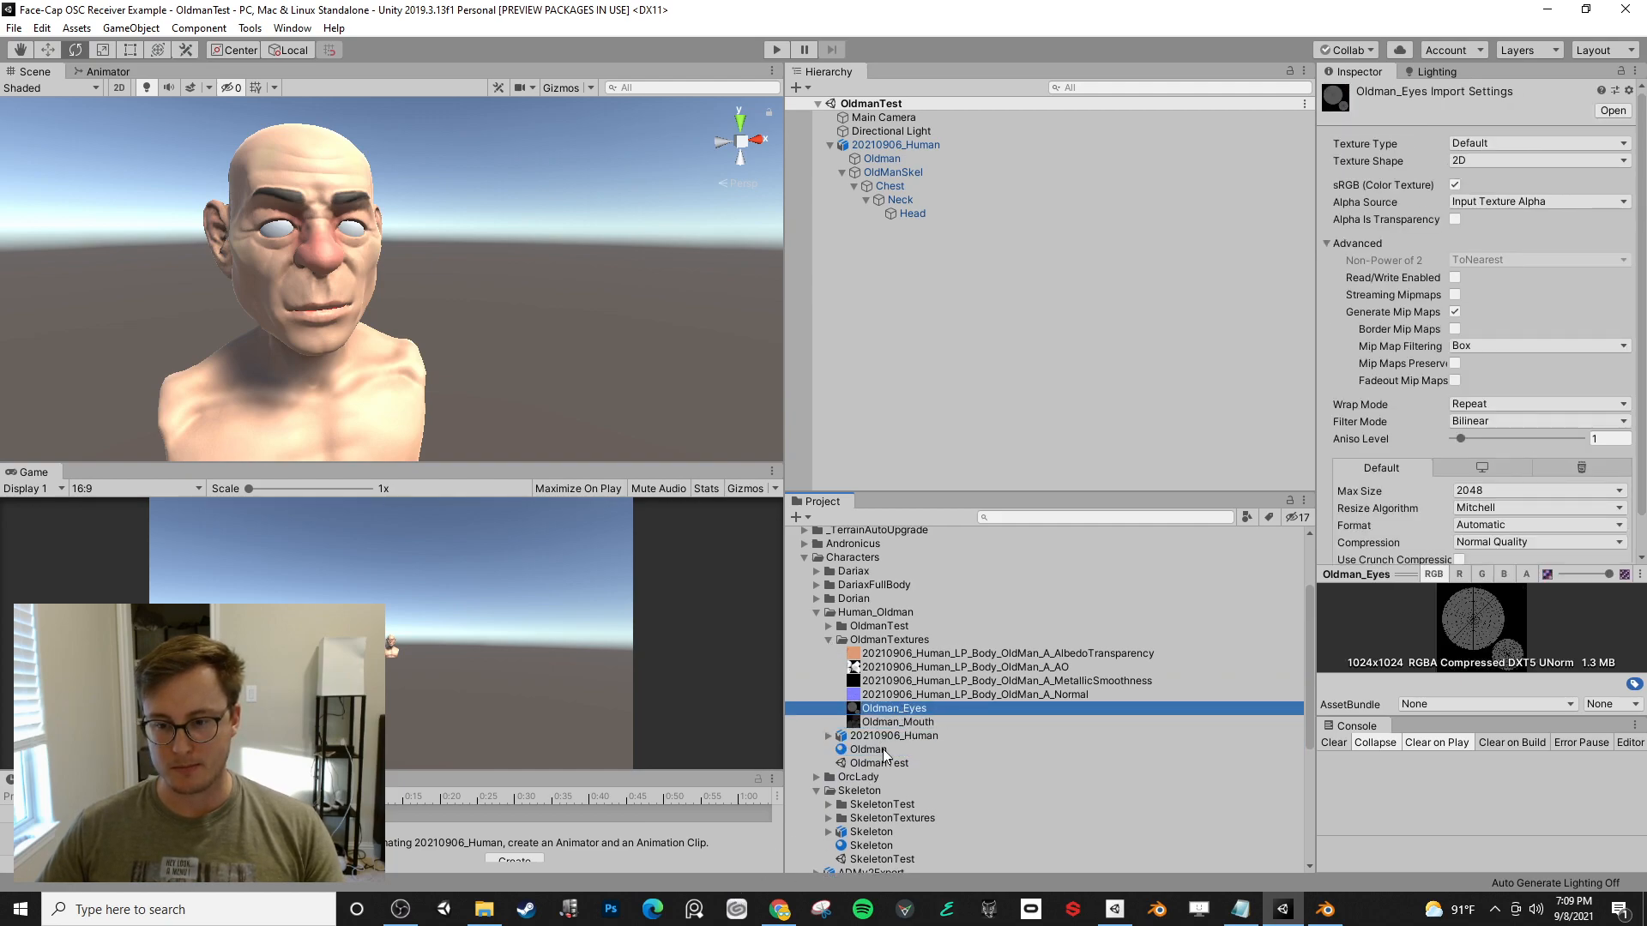
{"action": "double_click", "coordinate": [892, 708]}
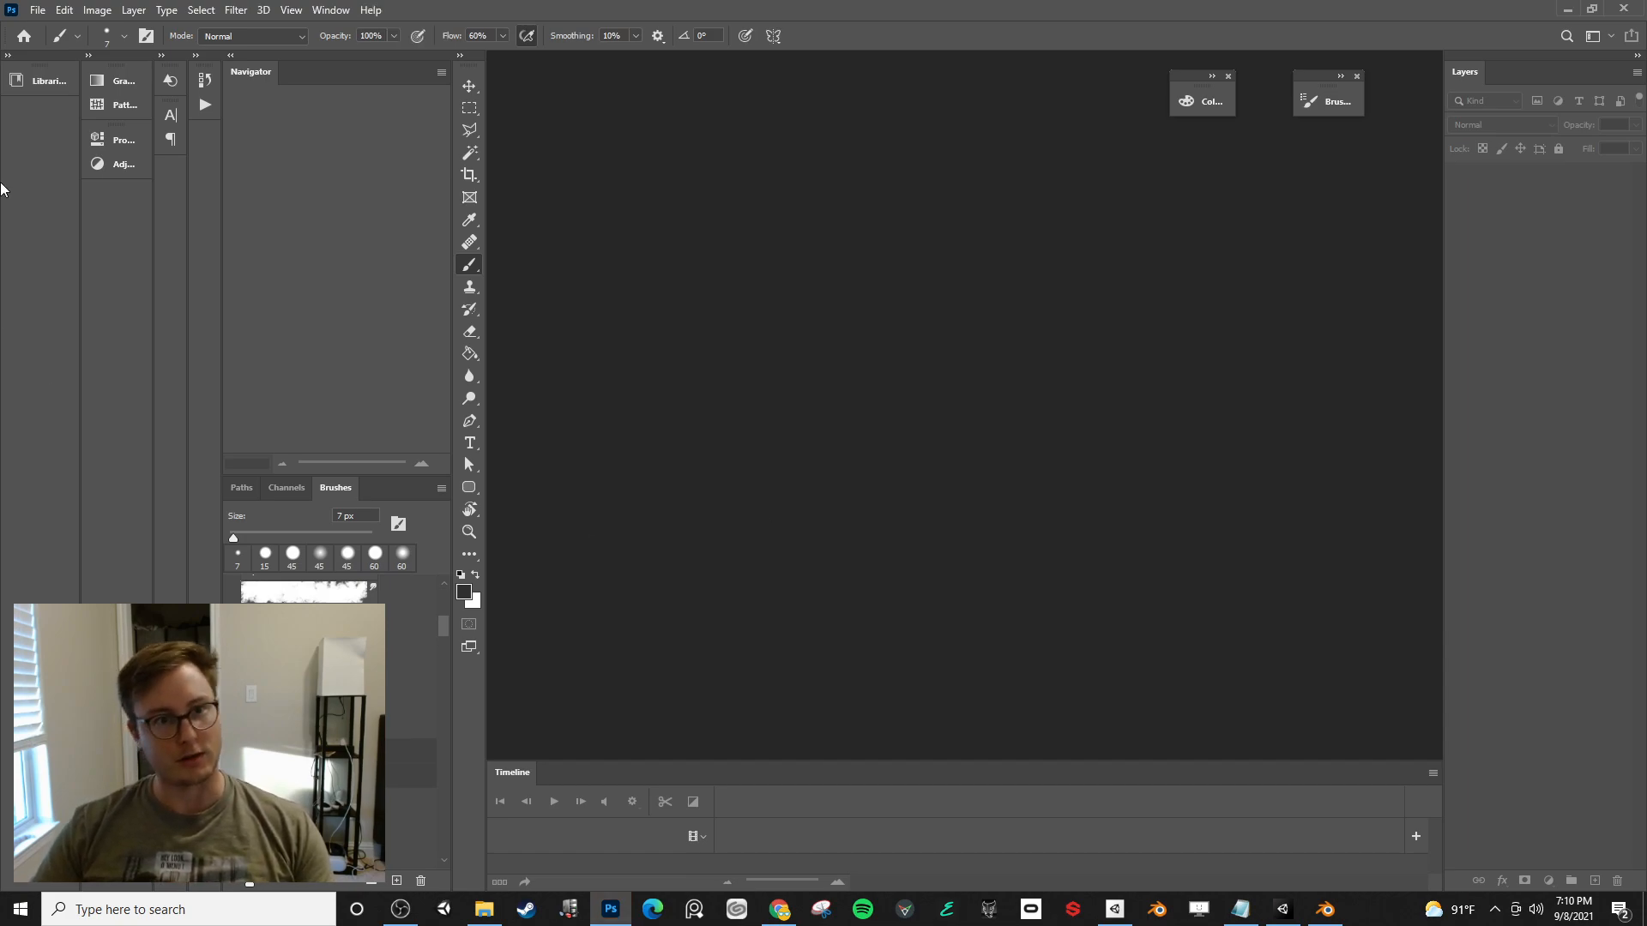
{"action": "key", "text": "alt+Tab"}
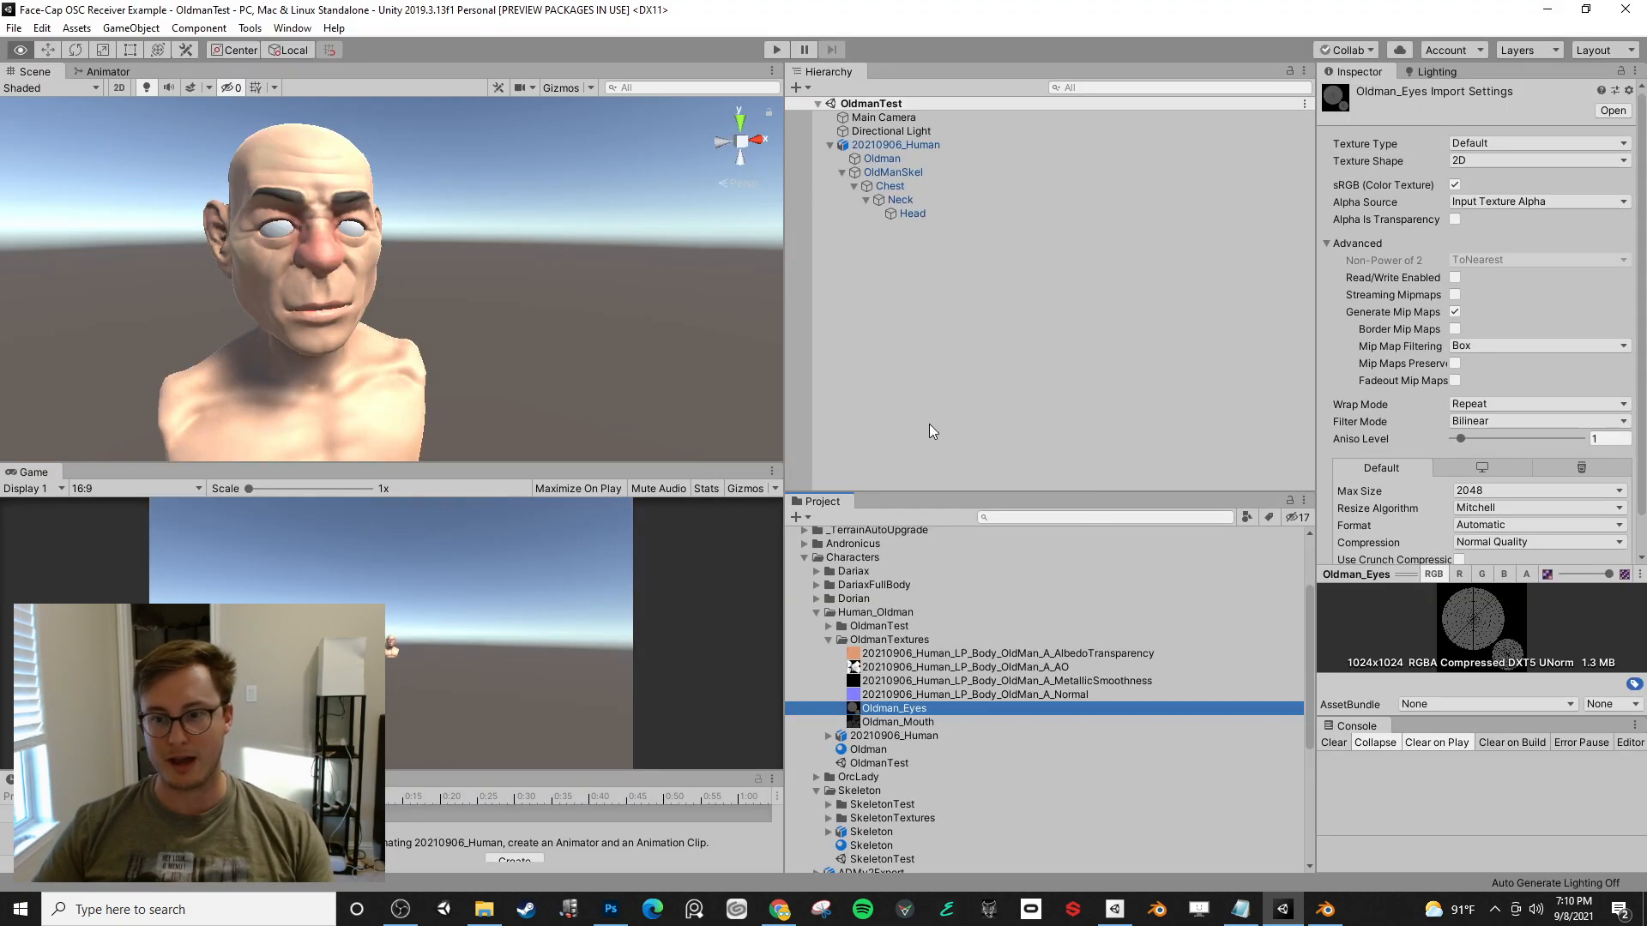
{"action": "key", "text": "alt+Tab"}
{"action": "left_click", "coordinate": [41, 11]}
{"action": "left_click", "coordinate": [901, 600]}
{"action": "left_click", "coordinate": [1115, 909]}
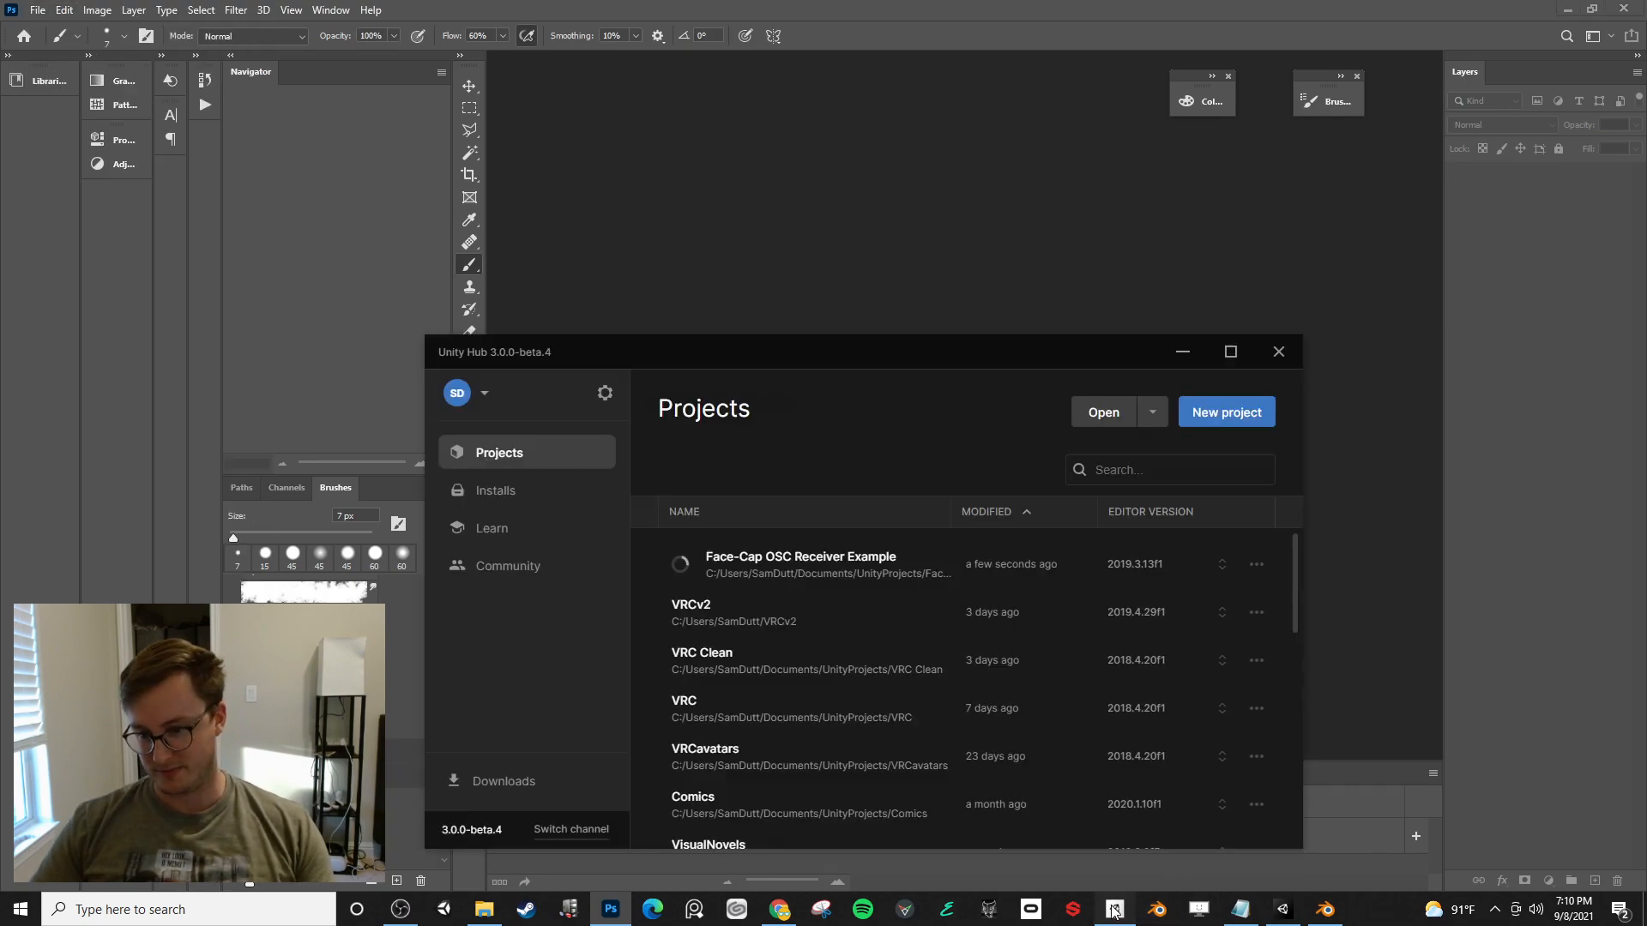
{"action": "left_click", "coordinate": [1279, 353]}
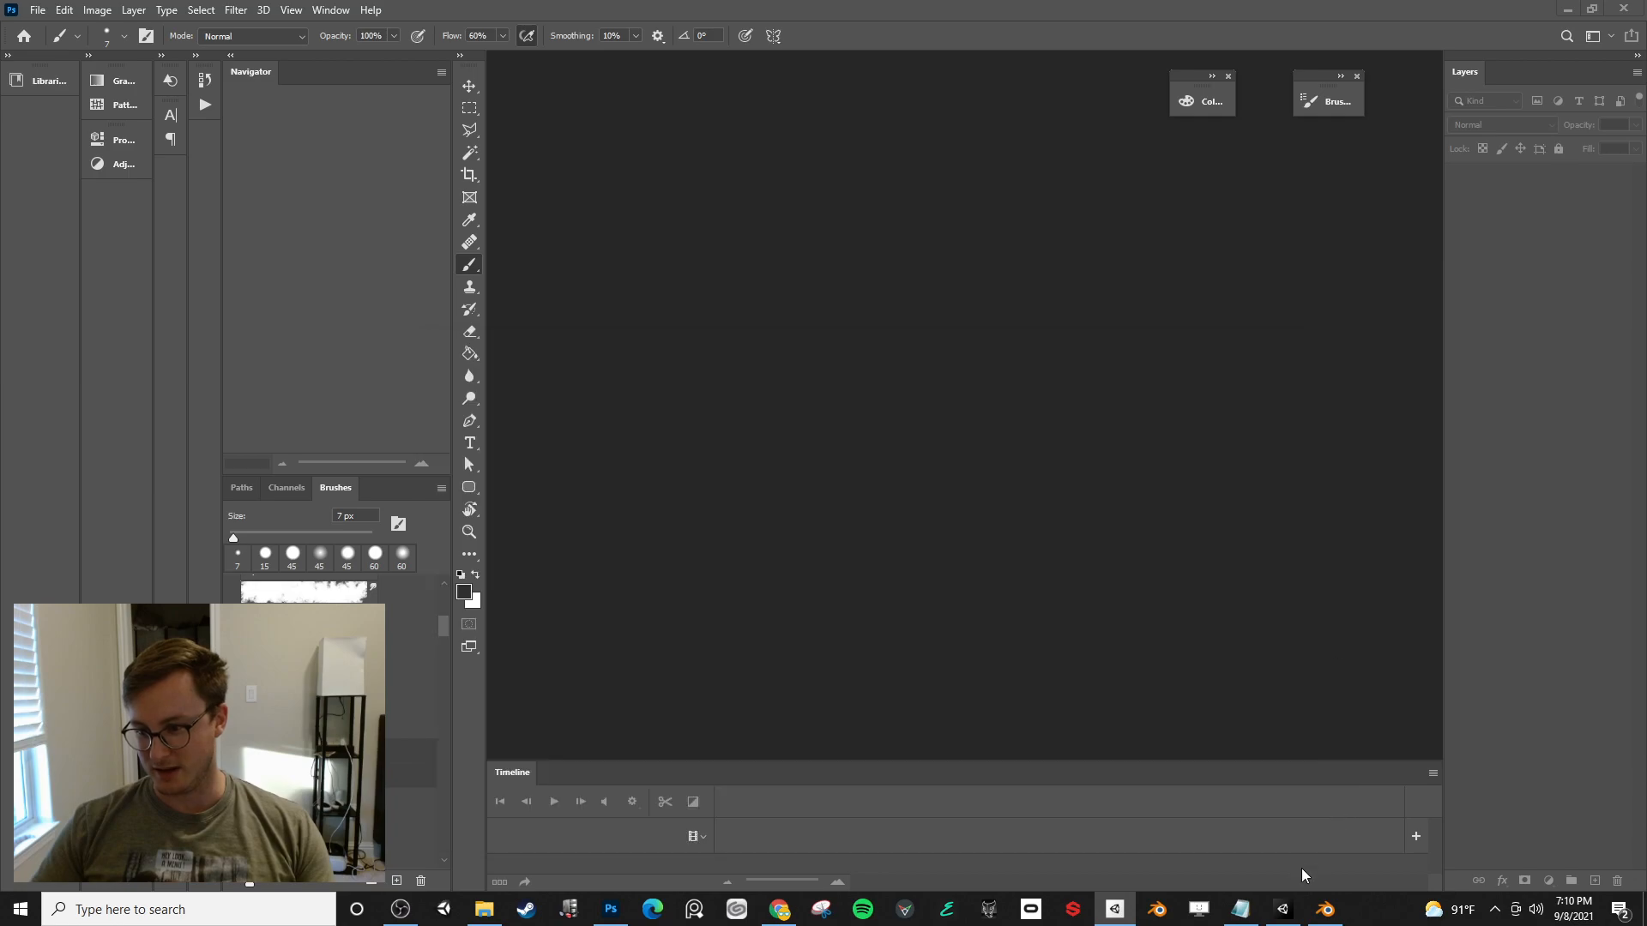
- Return to the Unity project and reopen Oldman_Eyes so it loads in Photoshop
{"action": "left_click", "coordinate": [1283, 909]}
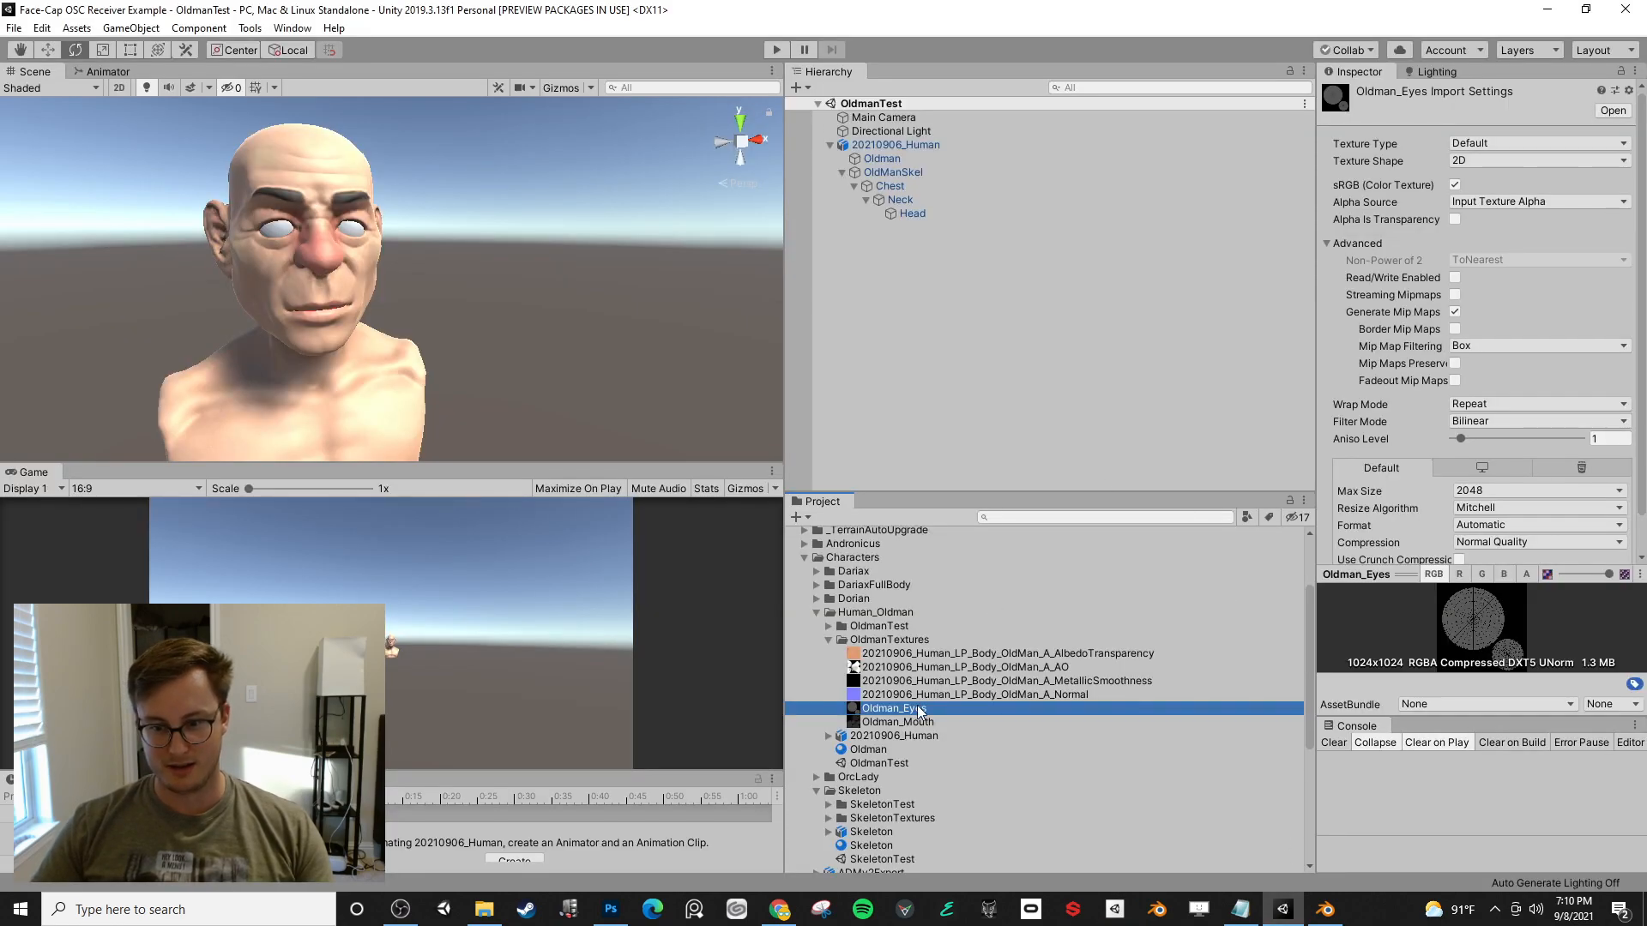
{"action": "double_click", "coordinate": [917, 710]}
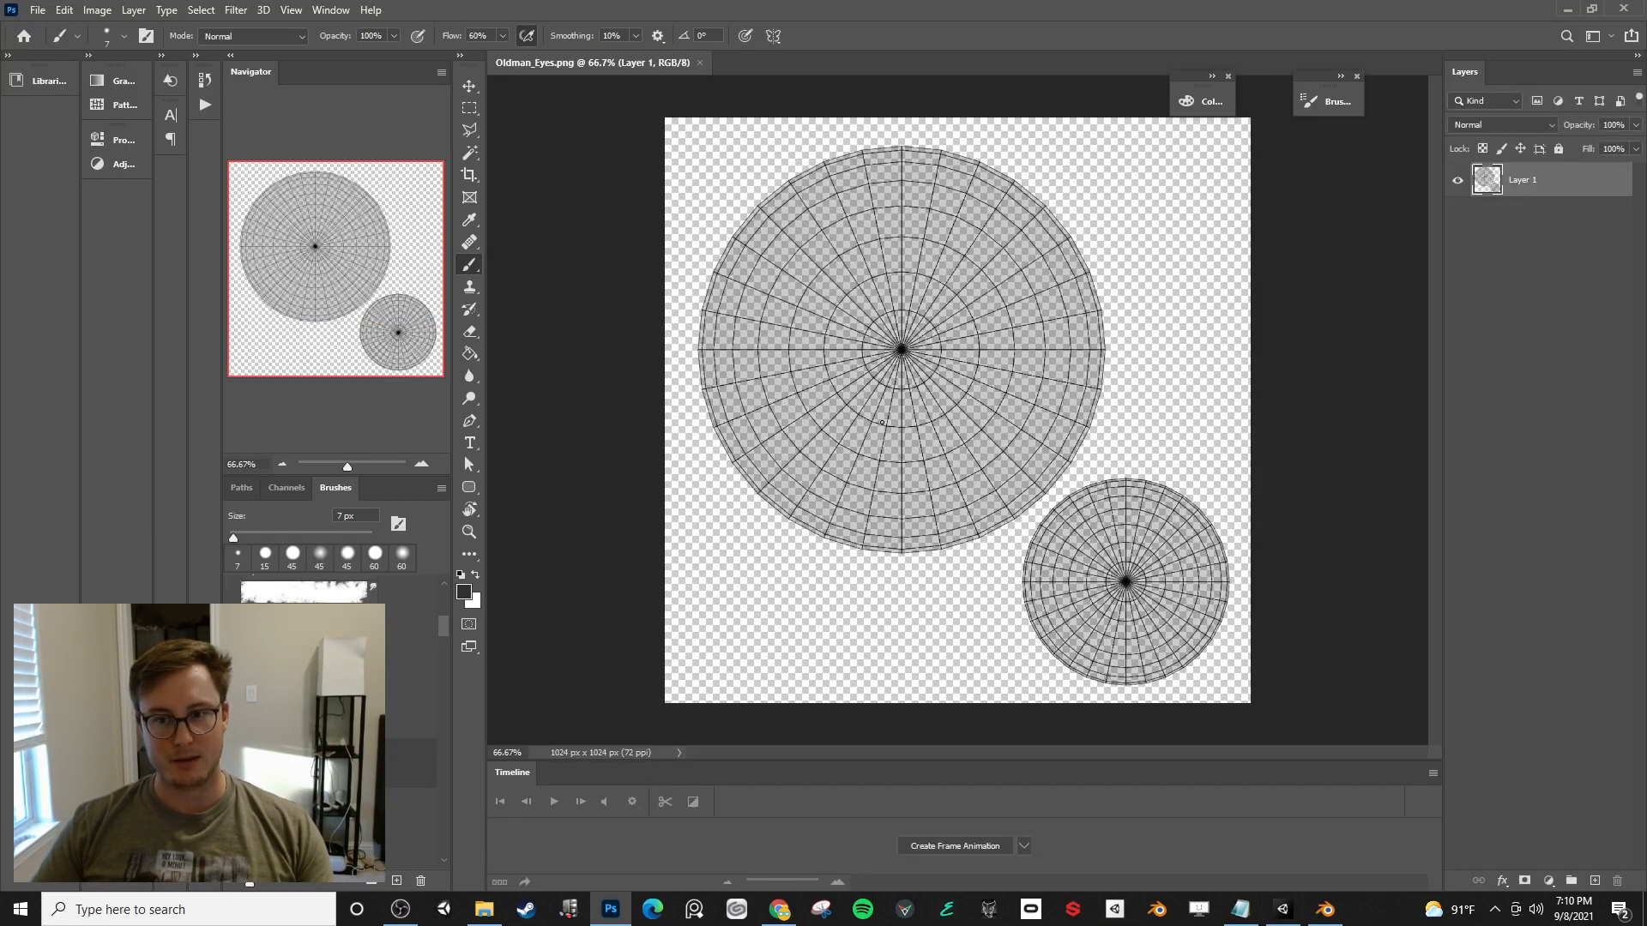
- Switch to Chrome, search the web for "pupil texture" in a new tab and open the blue iris image result
{"action": "left_click", "coordinate": [779, 909]}
{"action": "key", "text": "ctrl+t"}
{"action": "type", "text": "pu"}
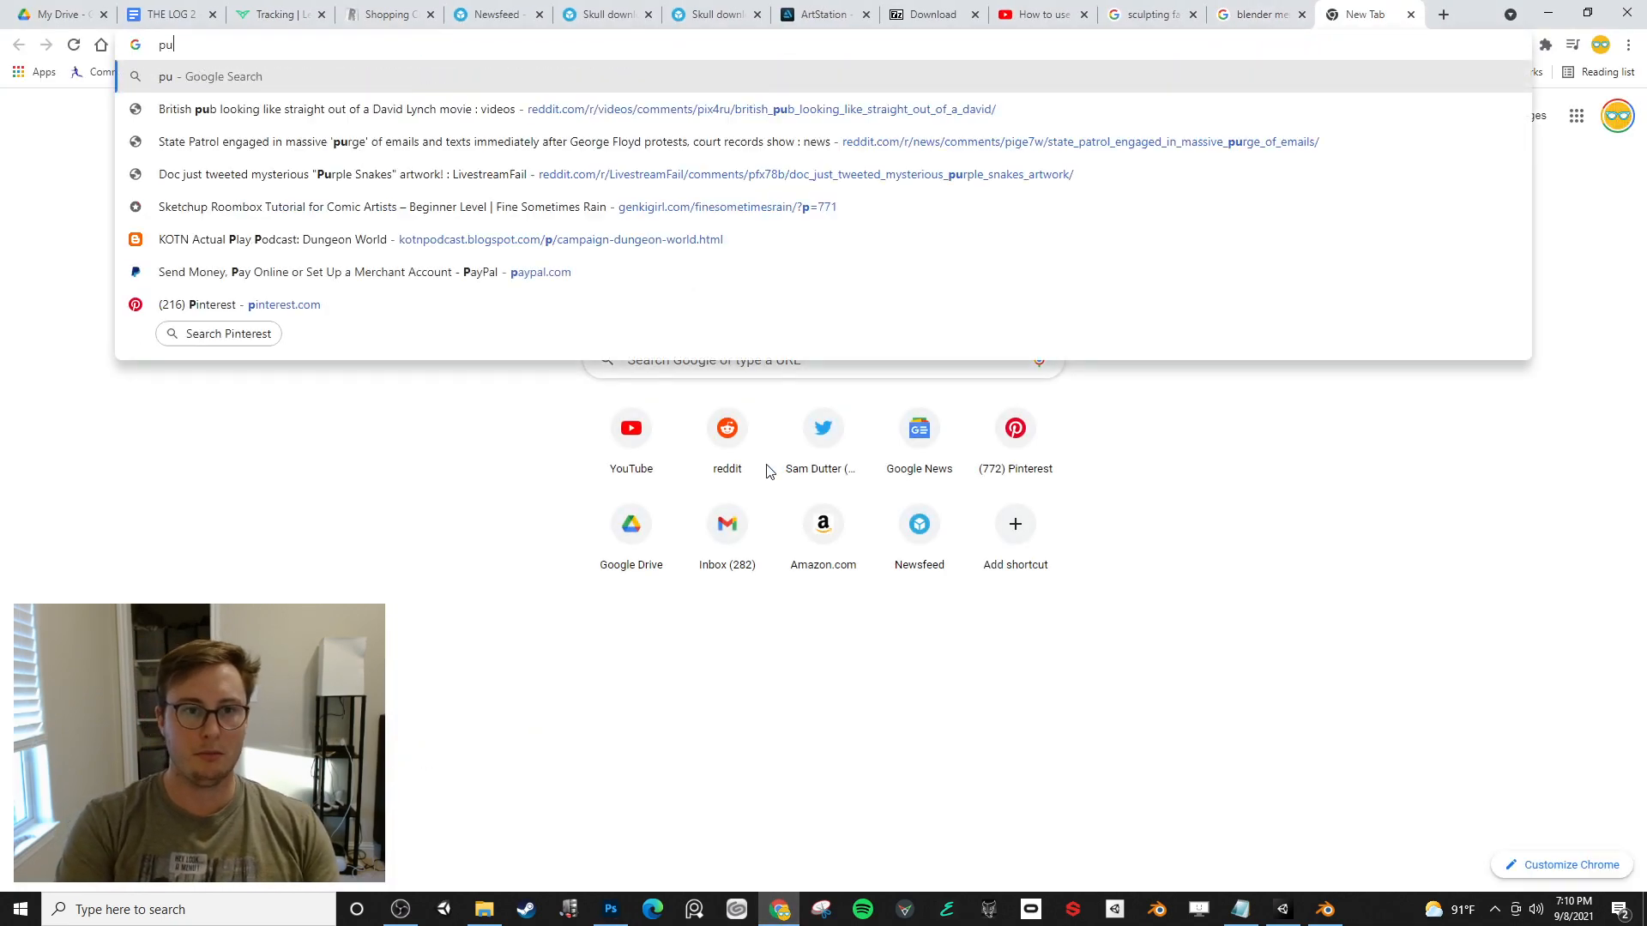
{"action": "type", "text": "pil texture"}
{"action": "key", "text": "Return"}
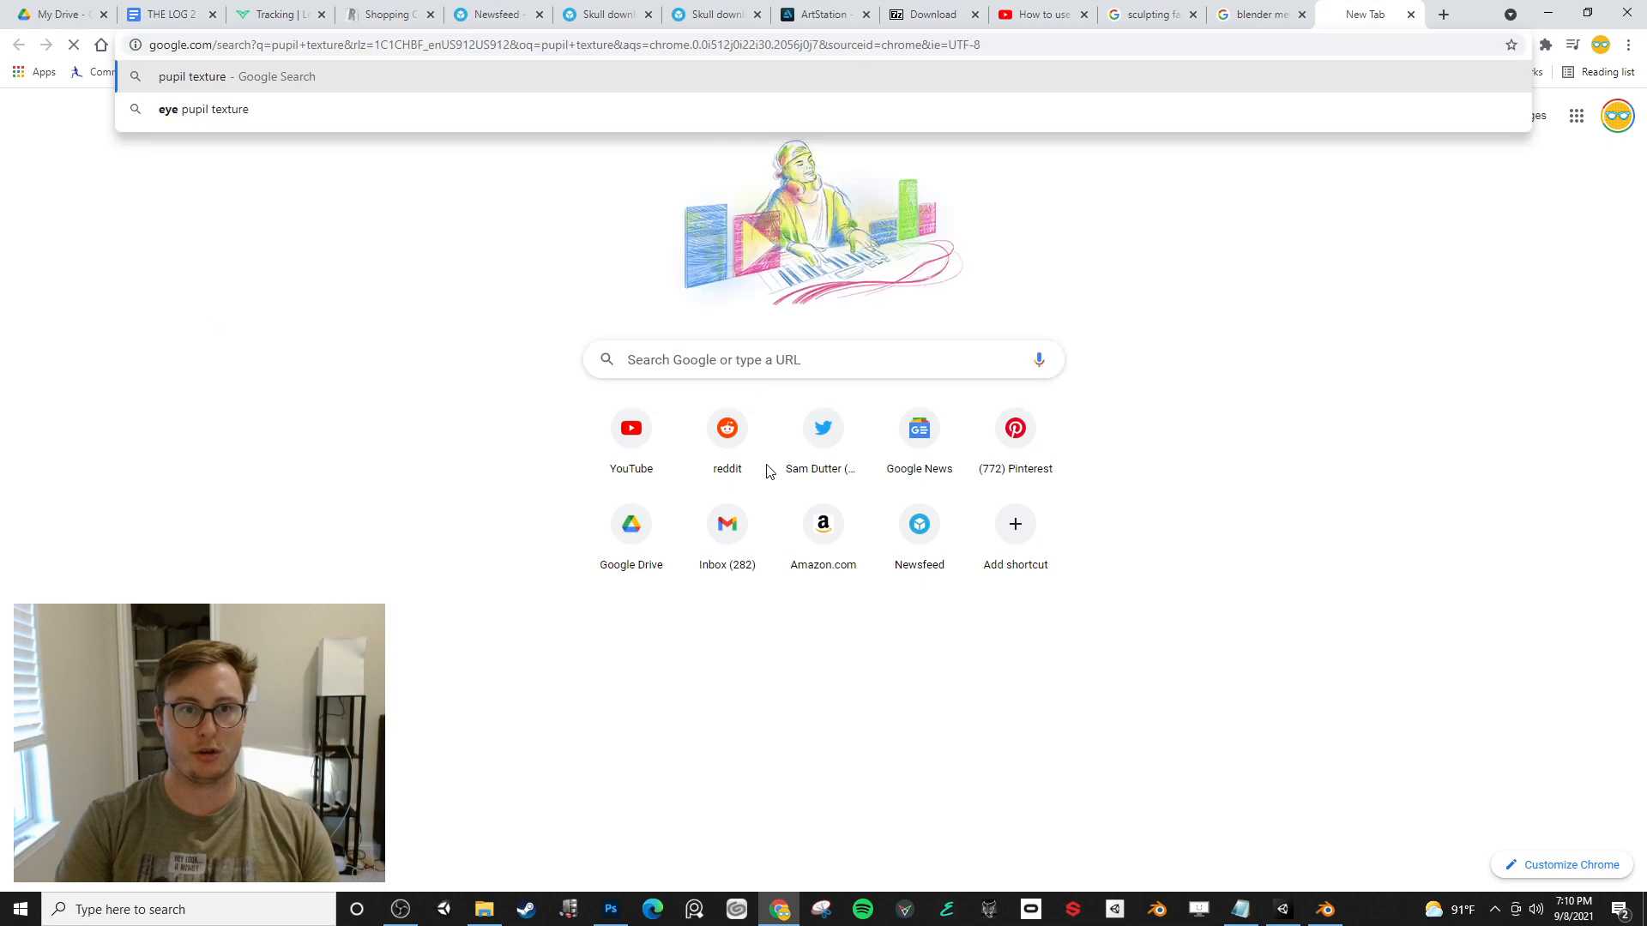
{"action": "left_click", "coordinate": [452, 398]}
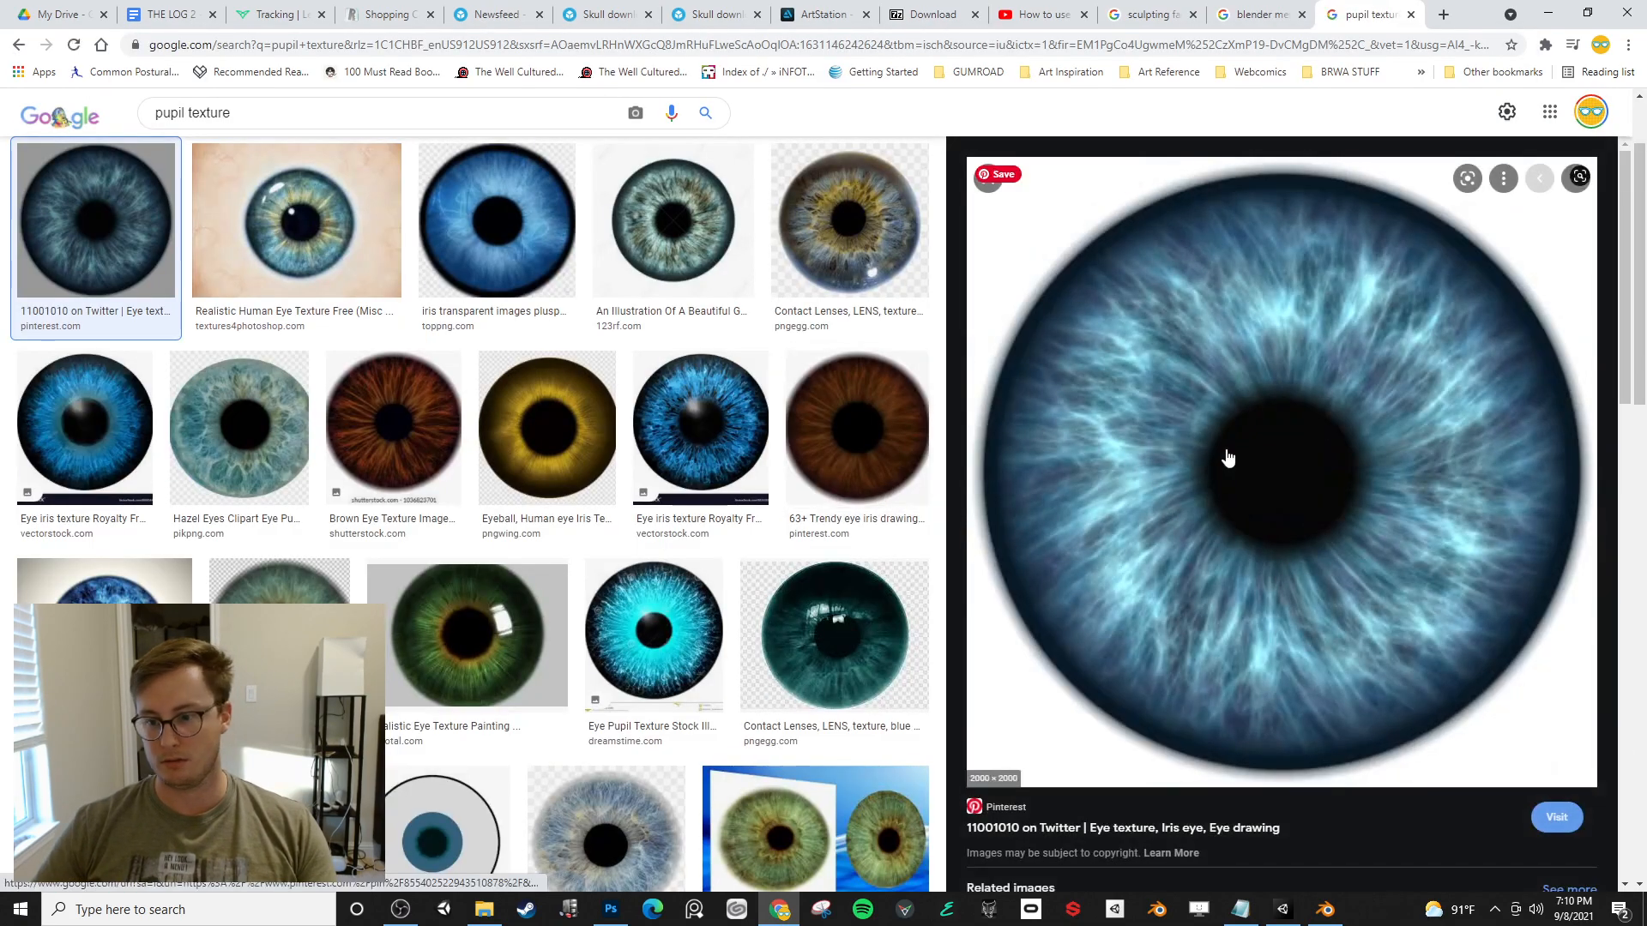
- Try to copy the blue iris image from its search preview, switching between the browser and Photoshop
{"action": "right_click", "coordinate": [1230, 488]}
{"action": "left_click", "coordinate": [1308, 719]}
{"action": "key", "text": "alt+Tab"}
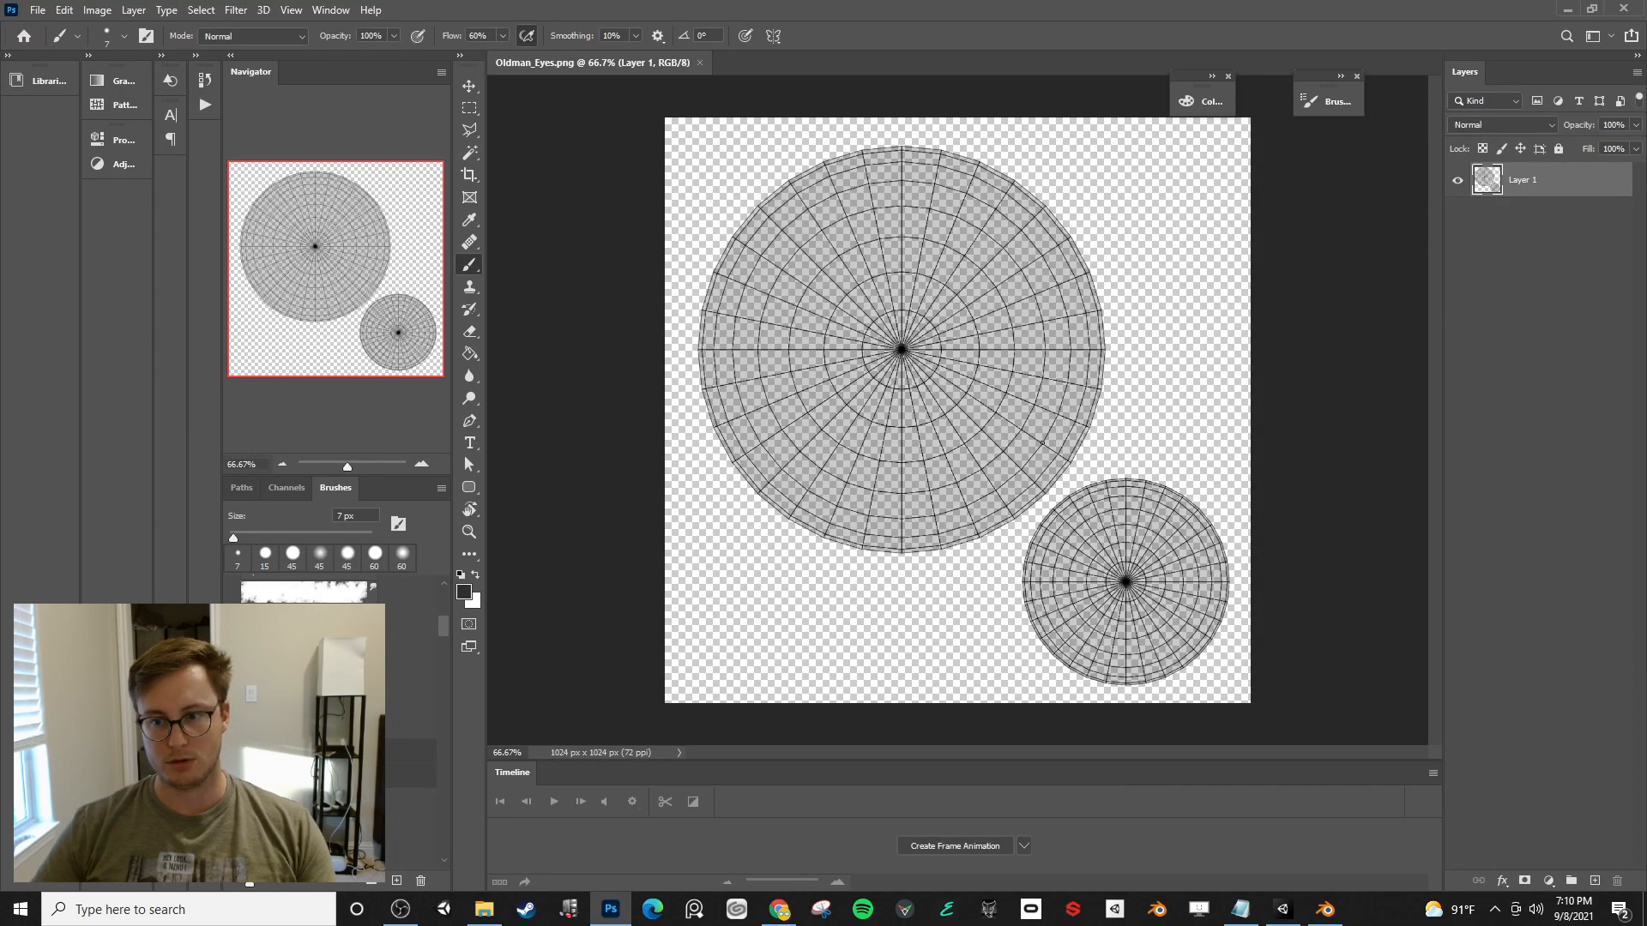
{"action": "key", "text": "alt+Tab"}
{"action": "key", "text": "alt+Tab"}
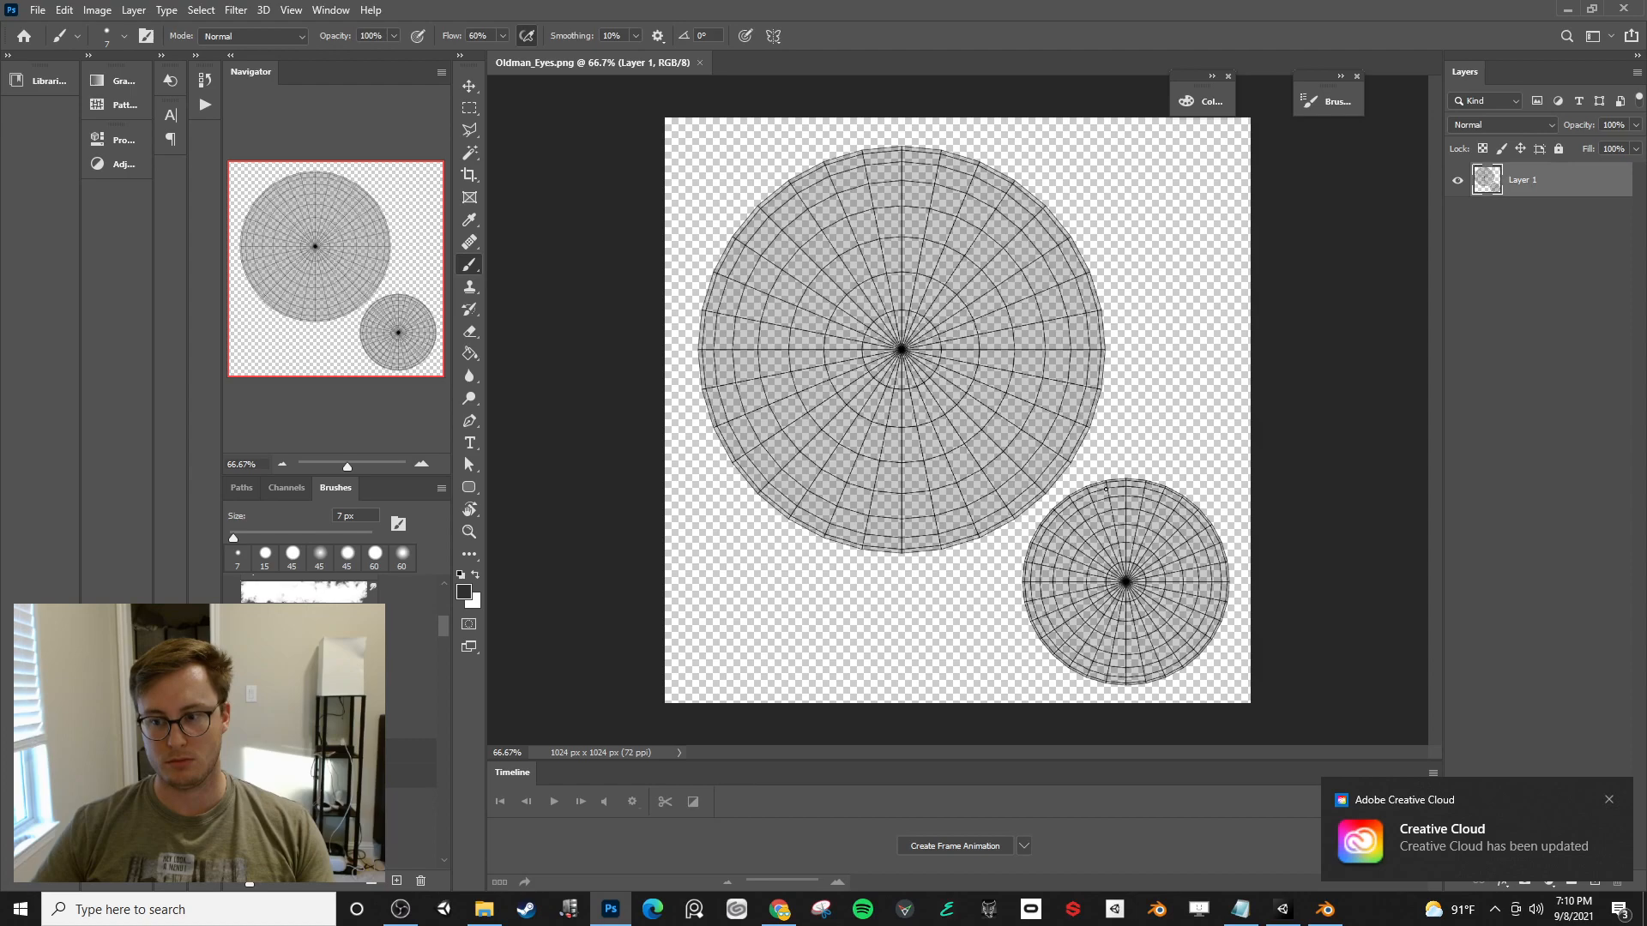
{"action": "key", "text": "alt+Tab"}
- Open the blue iris image in its own browser tab, copy it and paste it into Oldman_Eyes.png in Photoshop
{"action": "right_click", "coordinate": [1166, 507]}
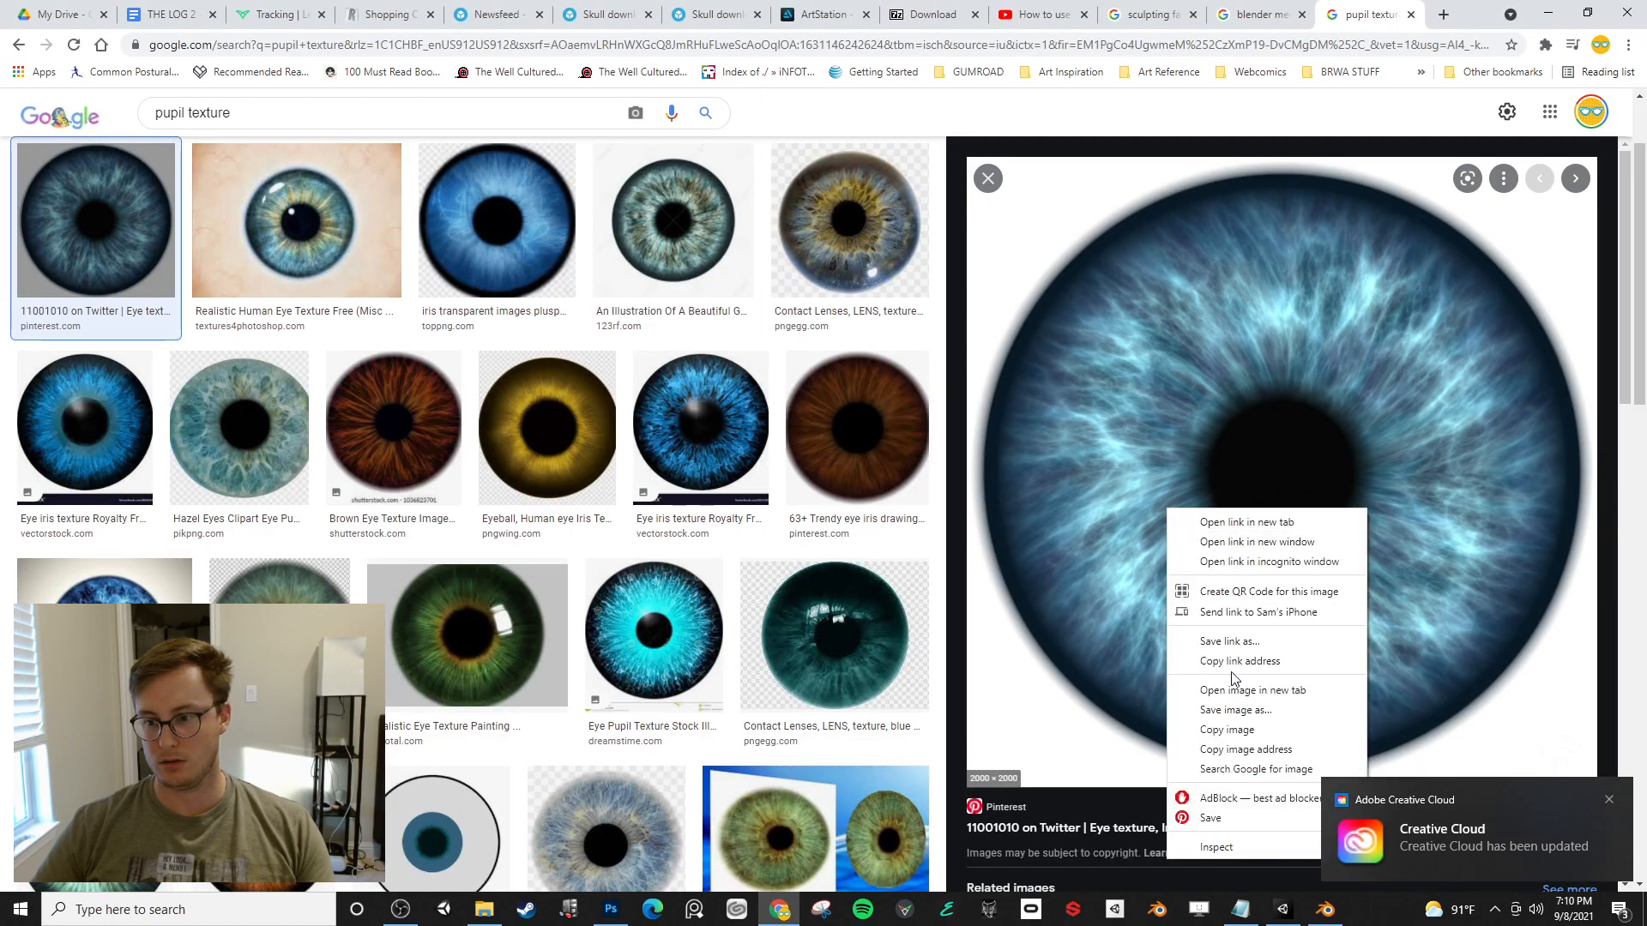
{"action": "left_click", "coordinate": [1233, 687]}
{"action": "left_click", "coordinate": [1343, 7]}
{"action": "right_click", "coordinate": [1124, 449]}
{"action": "left_click", "coordinate": [1162, 515]}
{"action": "key", "text": "alt+Tab"}
{"action": "key", "text": "ctrl+v"}
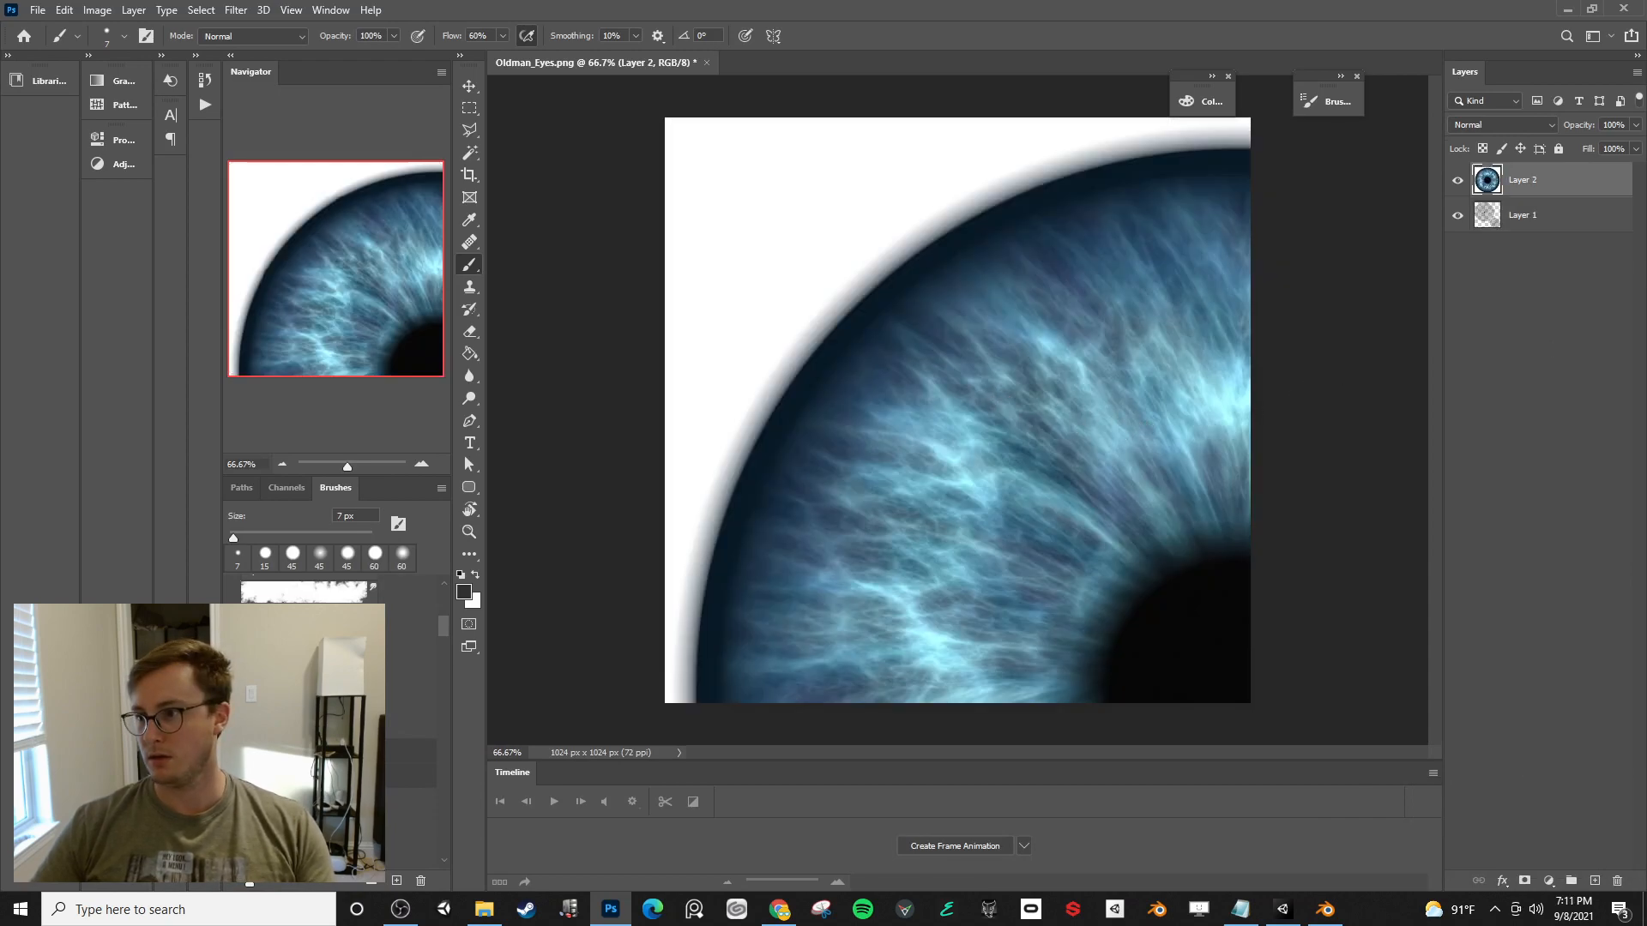
- Move the iris layer below the UV wireframe, scale it to about 21.5% and center it on the larger circle
{"action": "left_click_drag", "start_coordinate": [1538, 195], "coordinate": [1535, 245]}
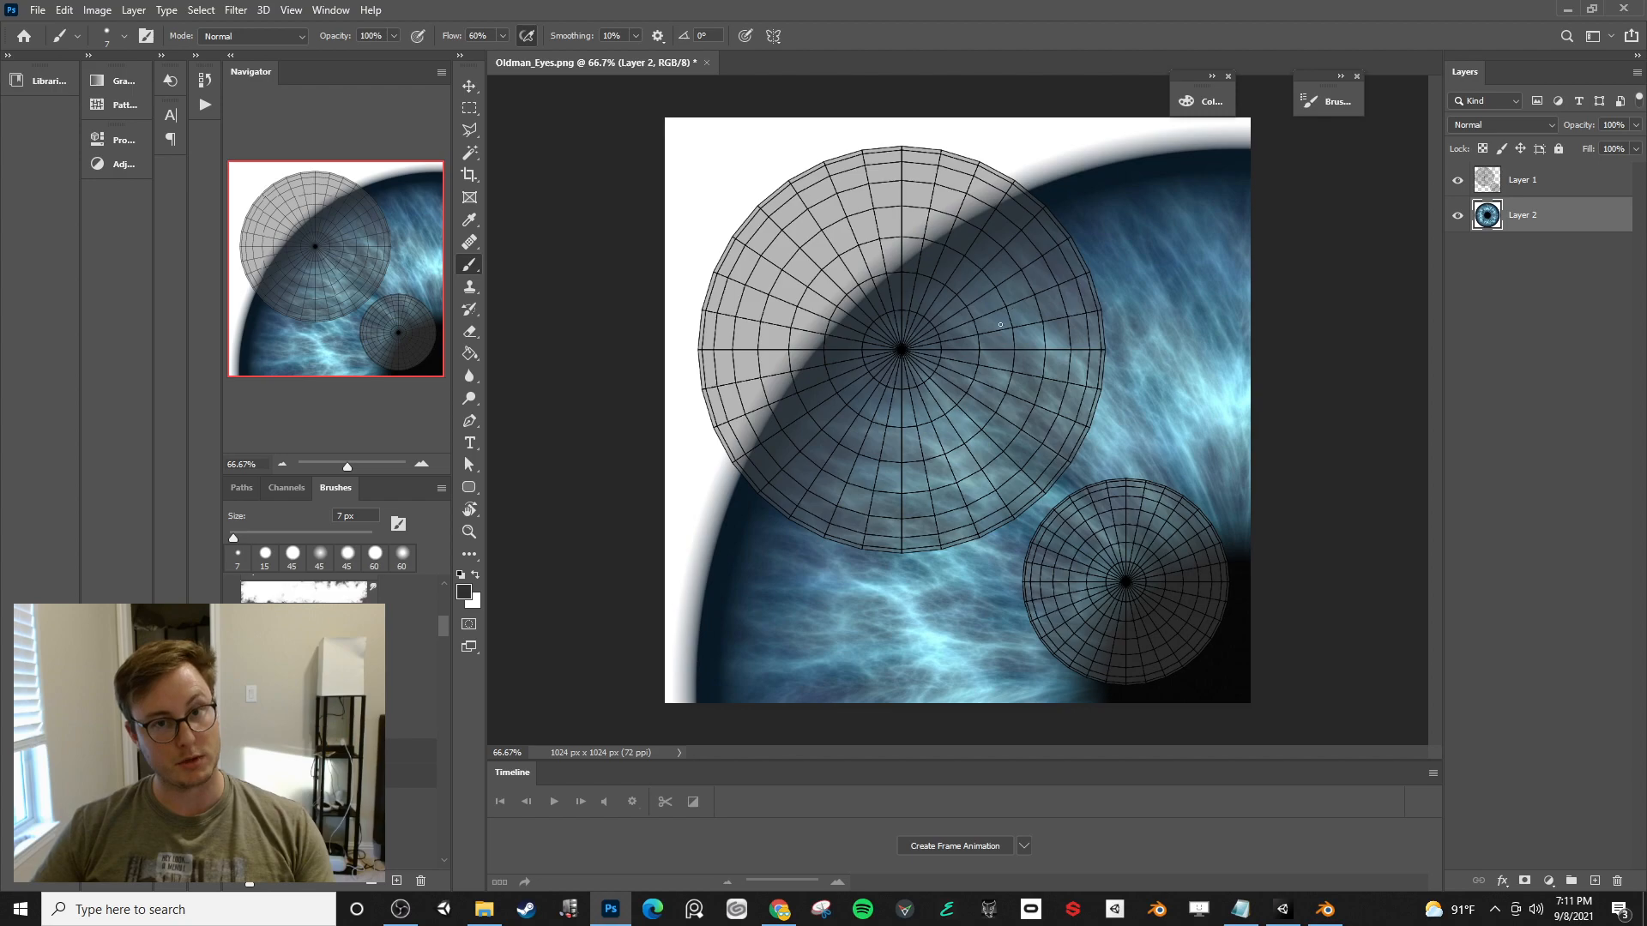
{"action": "key", "text": "ctrl+t"}
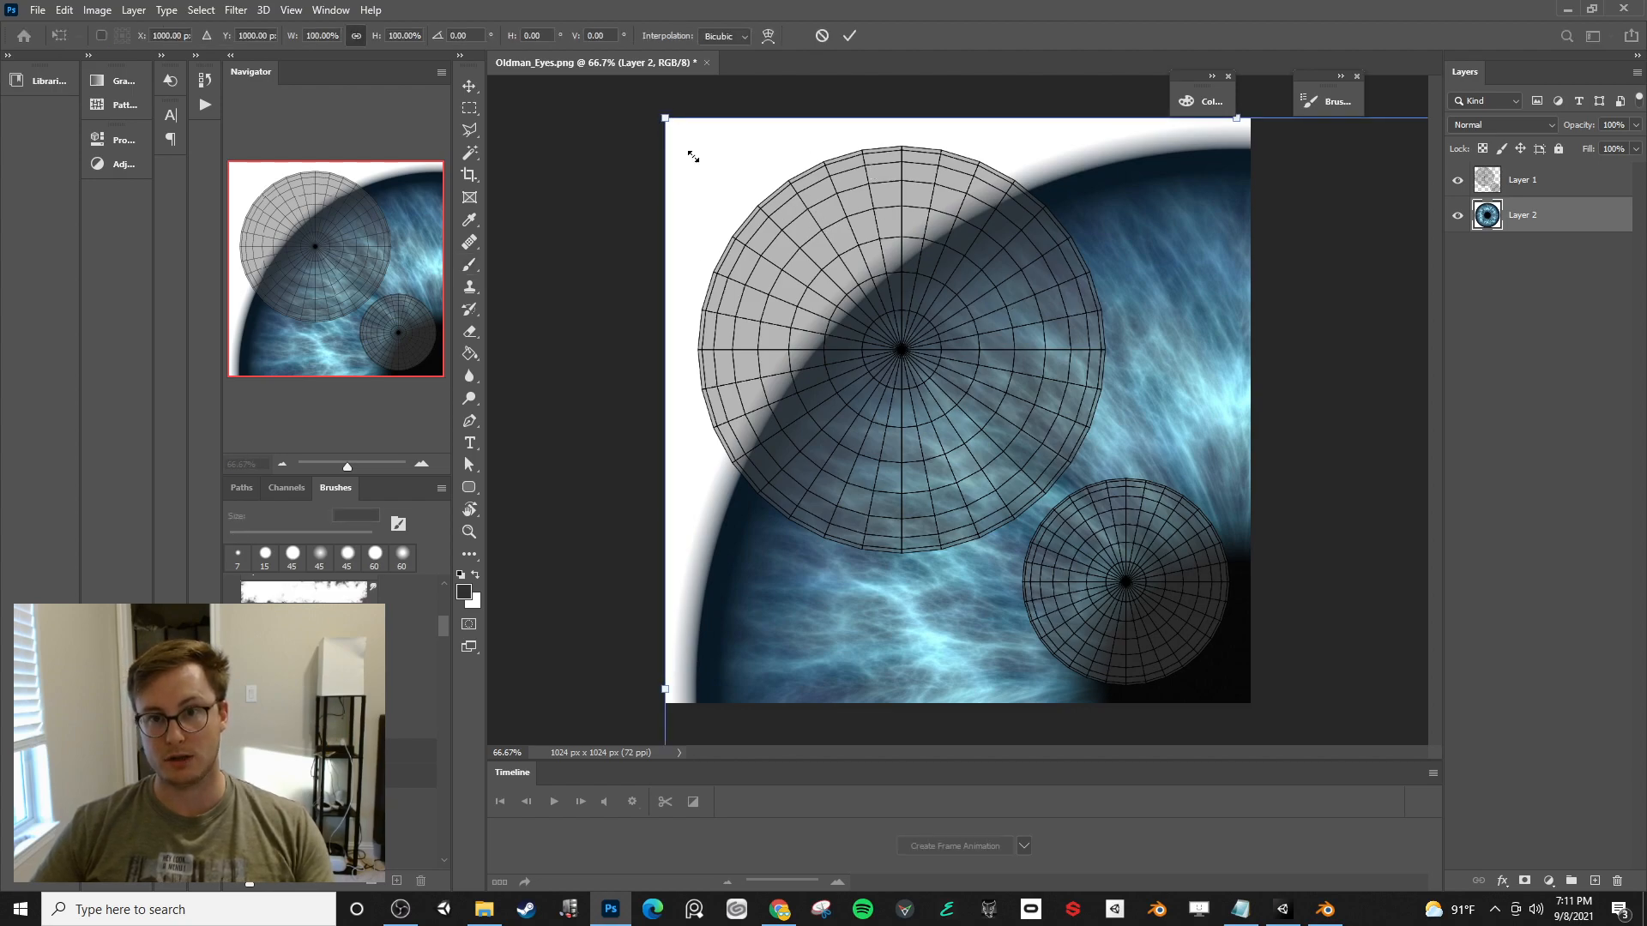
{"action": "left_click_drag", "start_coordinate": [671, 129], "coordinate": [1053, 511]}
{"action": "left_click_drag", "start_coordinate": [1274, 510], "coordinate": [837, 194]}
{"action": "left_click_drag", "start_coordinate": [1005, 287], "coordinate": [872, 132]}
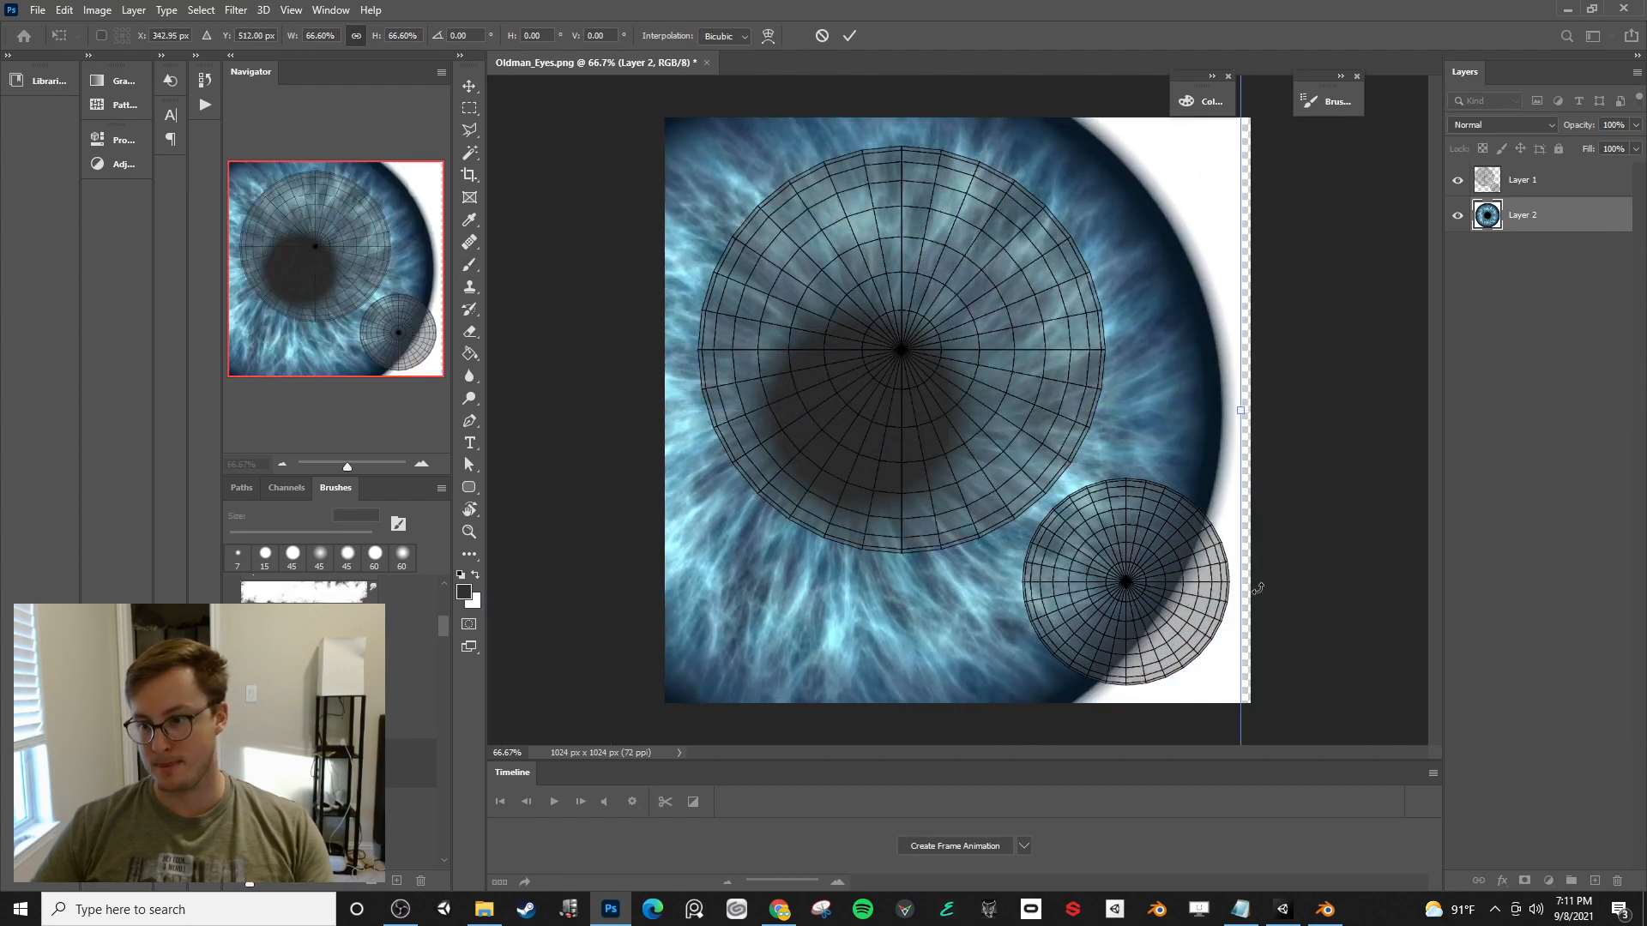
{"action": "left_click_drag", "start_coordinate": [1121, 622], "coordinate": [1077, 398]}
{"action": "left_click_drag", "start_coordinate": [1199, 573], "coordinate": [995, 365]}
{"action": "left_click_drag", "start_coordinate": [849, 214], "coordinate": [1034, 478]}
{"action": "mouse_move", "coordinate": [1008, 444]}
{"action": "left_mouse_down"}
{"action": "mouse_move", "coordinate": [998, 401]}
{"action": "mouse_move", "coordinate": [993, 424]}
{"action": "left_mouse_up"}
{"action": "left_click_drag", "start_coordinate": [1084, 528], "coordinate": [951, 404]}
{"action": "key", "text": "Return"}
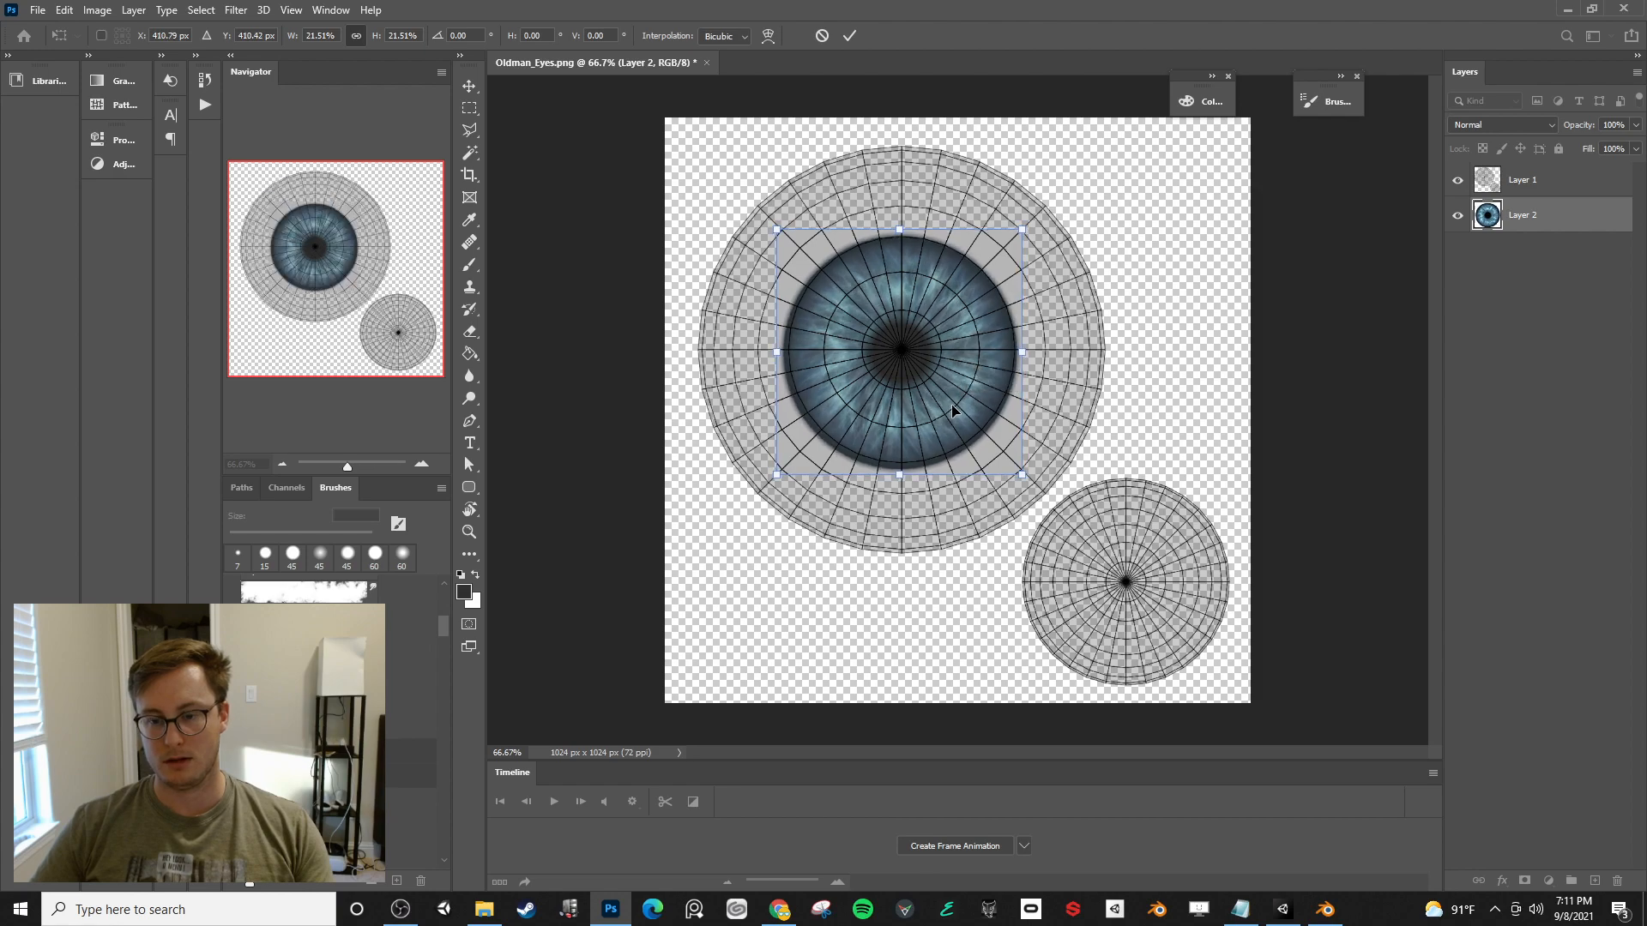
- Add a new layer beneath the iris layer and fill it with white
{"action": "key", "text": "b"}
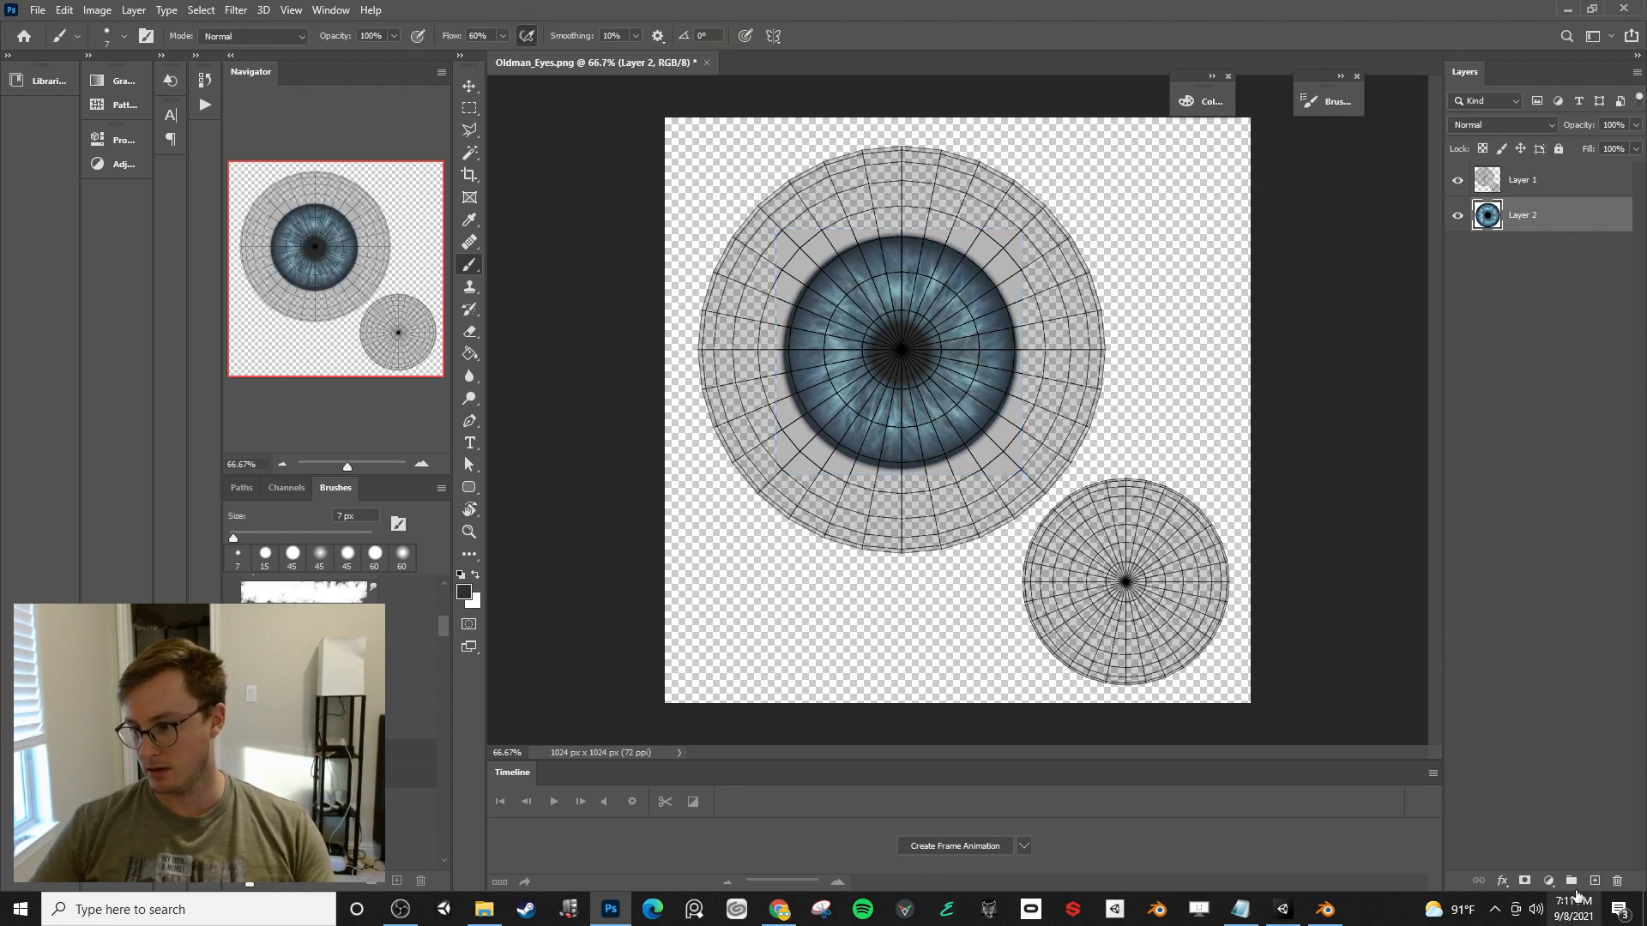
{"action": "left_click_drag", "start_coordinate": [1514, 229], "coordinate": [1514, 262]}
{"action": "key", "text": "g"}
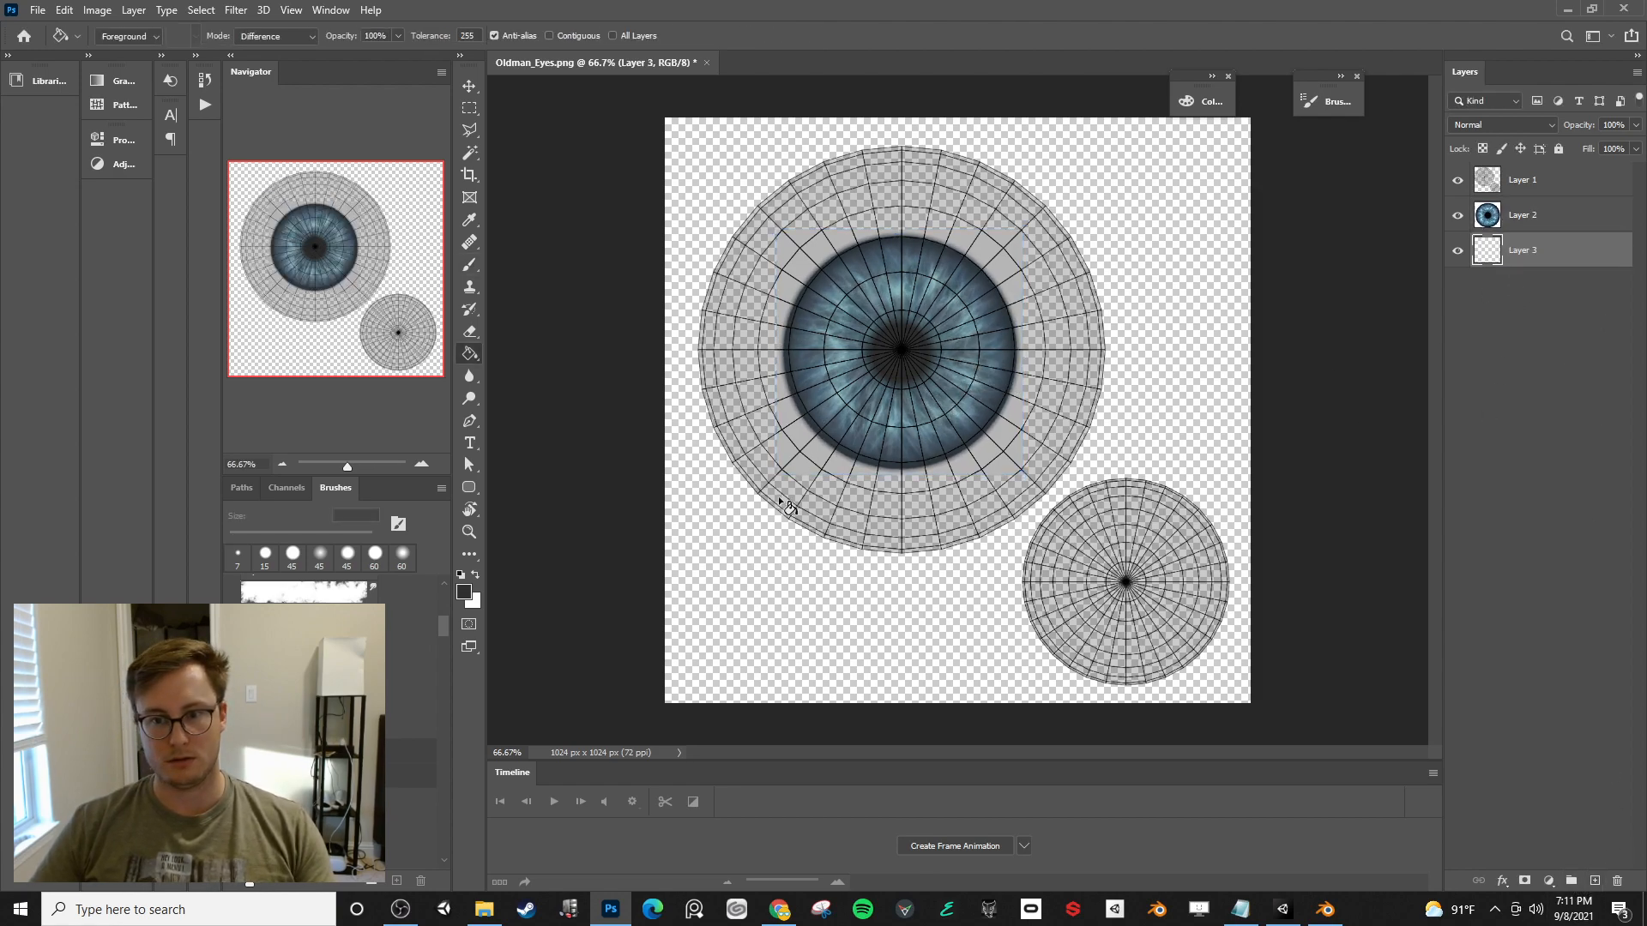
{"action": "key", "text": "x"}
{"action": "left_click", "coordinate": [775, 563]}
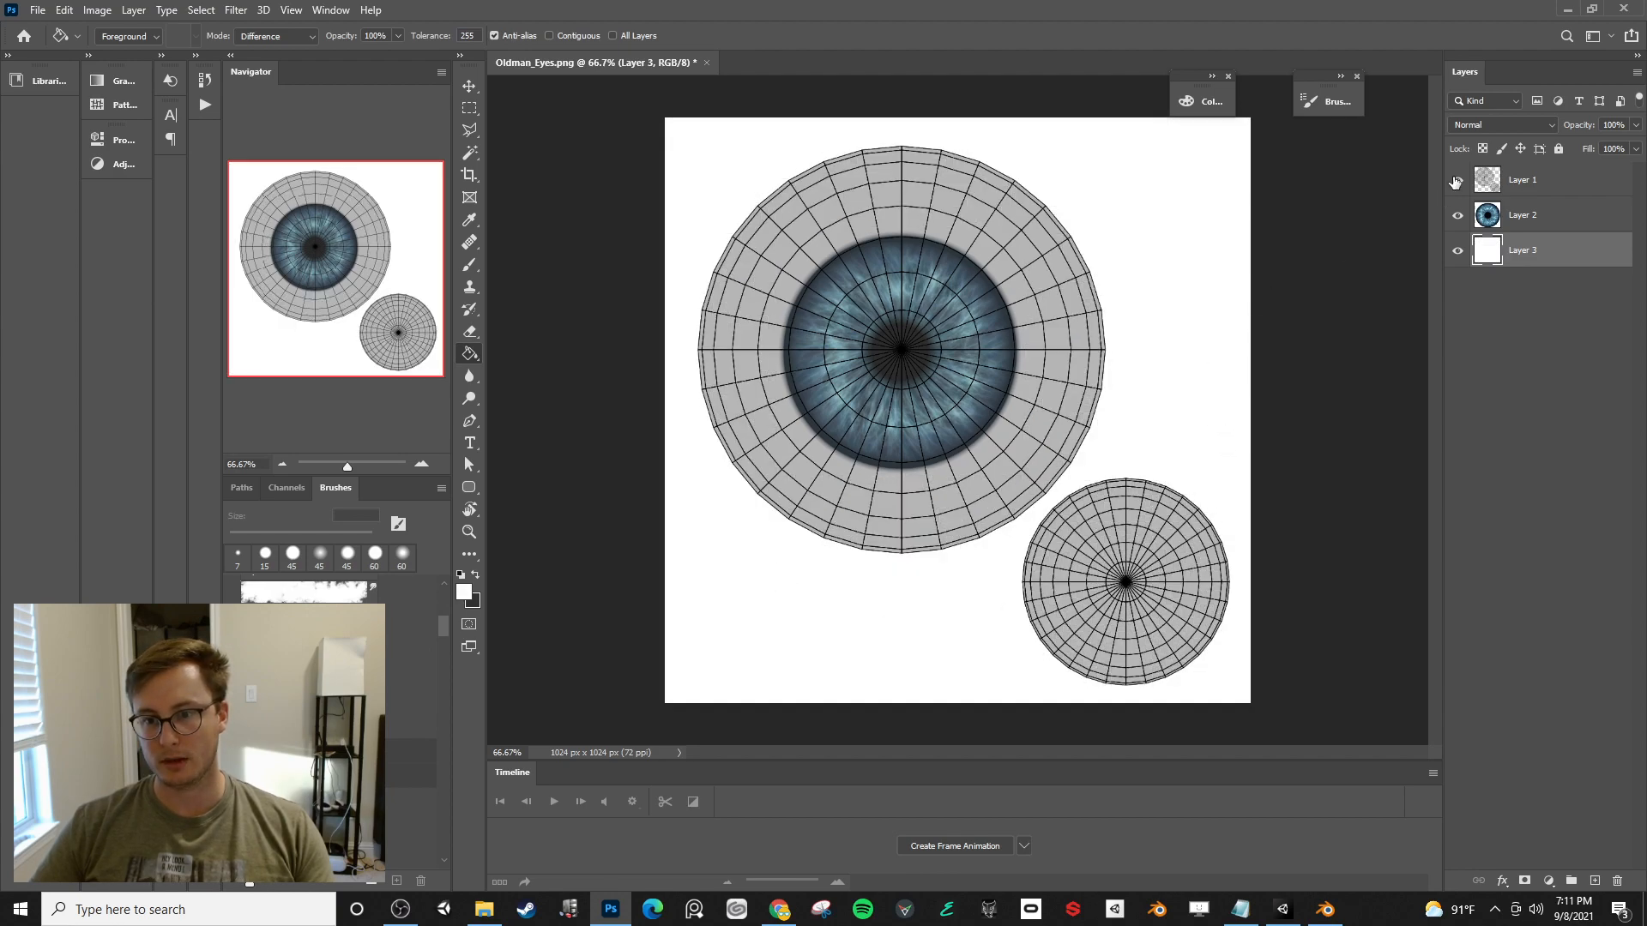
- Hide the UV wireframe layer, merge all layers and save Oldman_Eyes.png
{"action": "left_click", "coordinate": [1456, 180]}
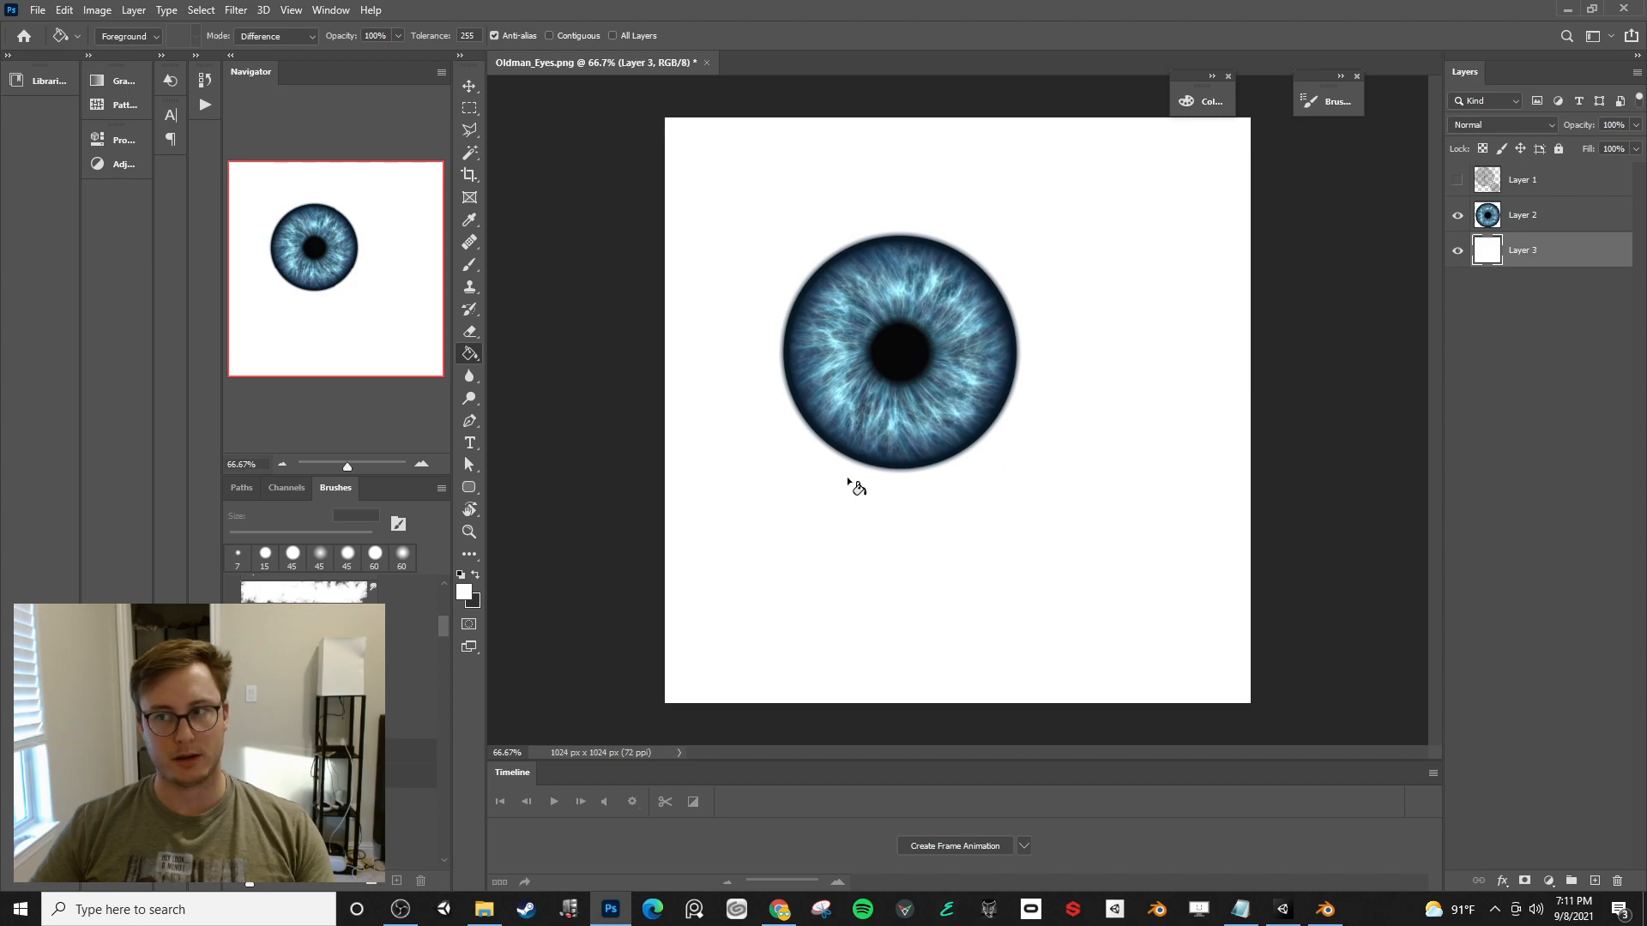
{"action": "left_click", "coordinate": [1501, 195], "text": "shift"}
{"action": "key", "text": "ctrl+e"}
{"action": "key", "text": "ctrl+s"}
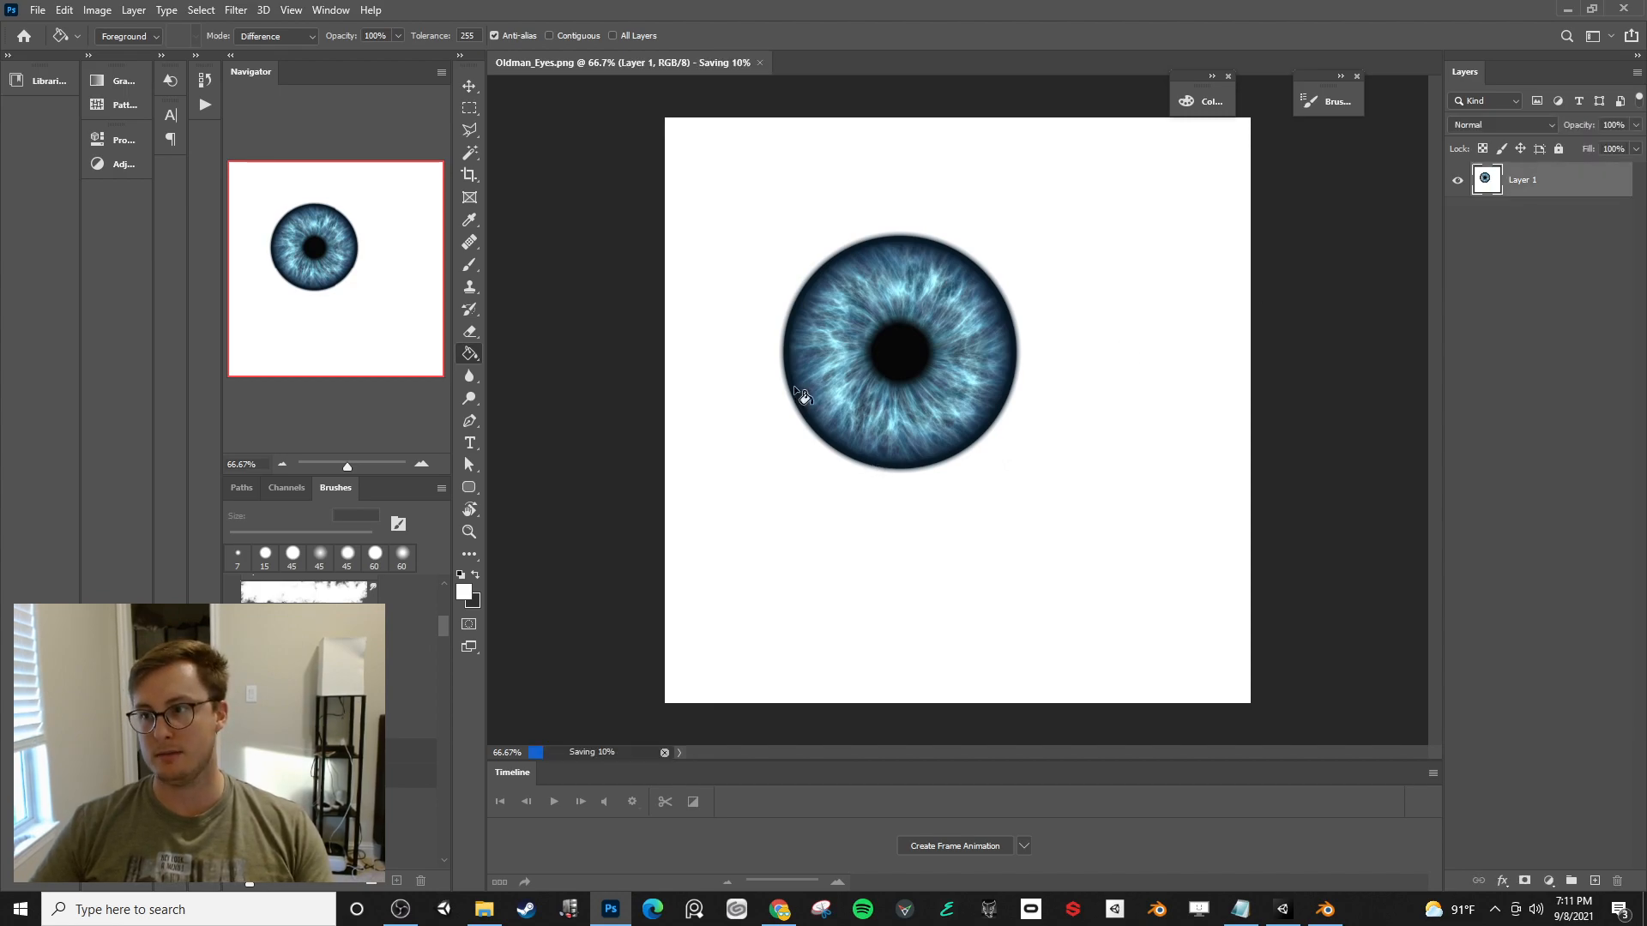
- Switch to Unity, duplicate the Oldman material and name the copy Oldman Eyes
{"action": "key", "text": "alt+Tab"}
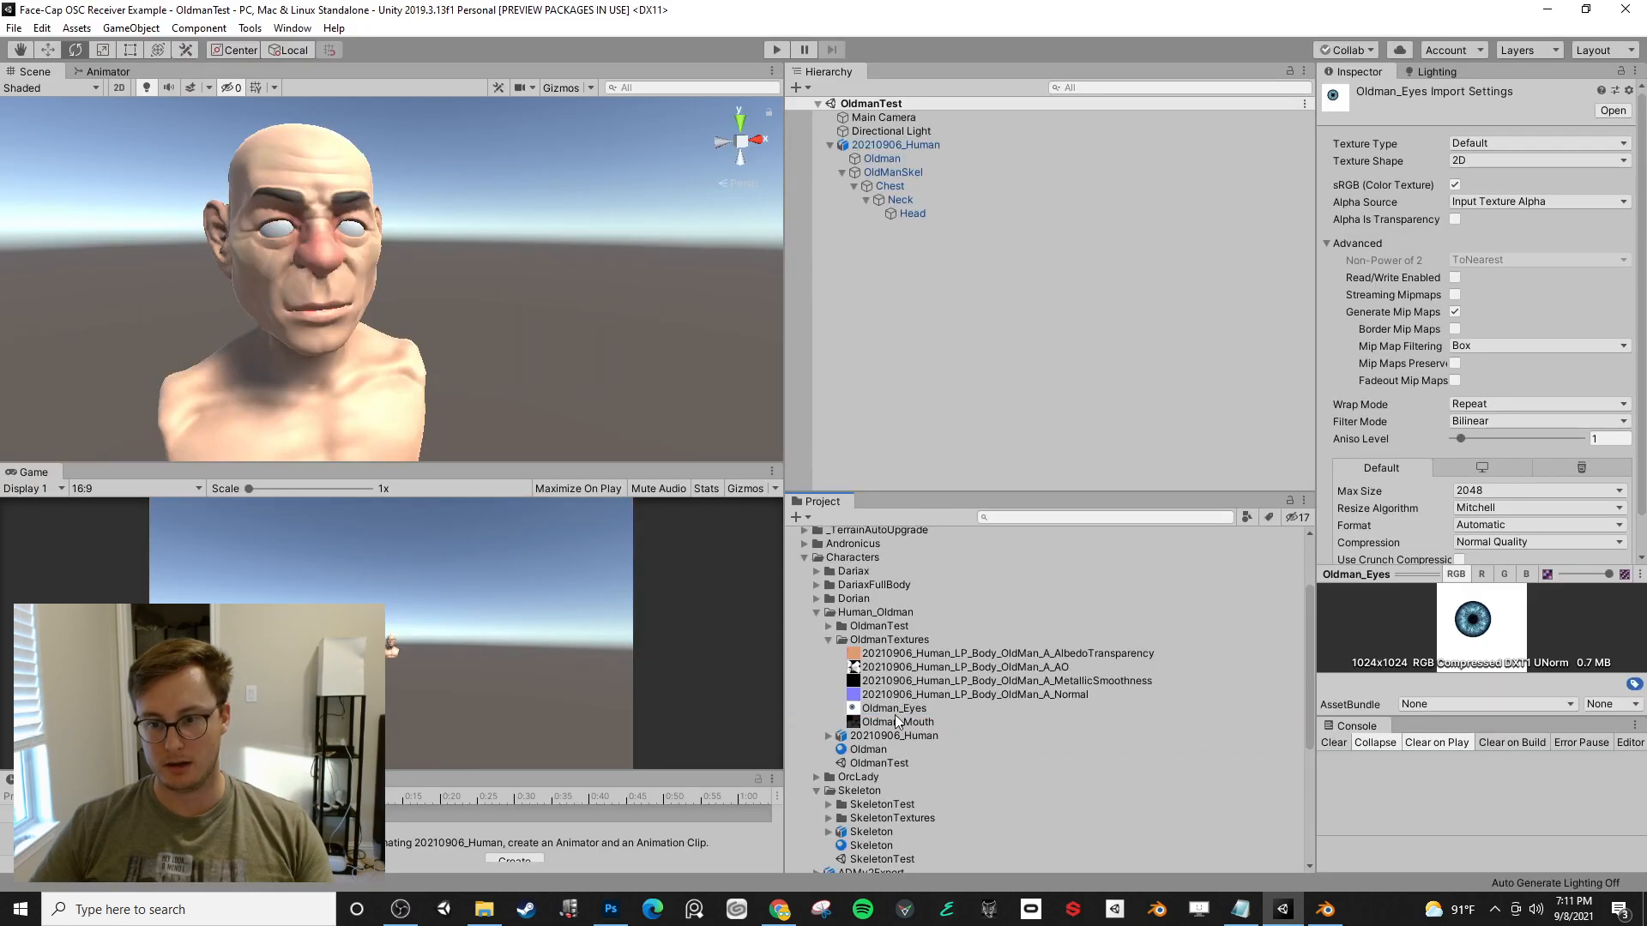
{"action": "left_click", "coordinate": [867, 750]}
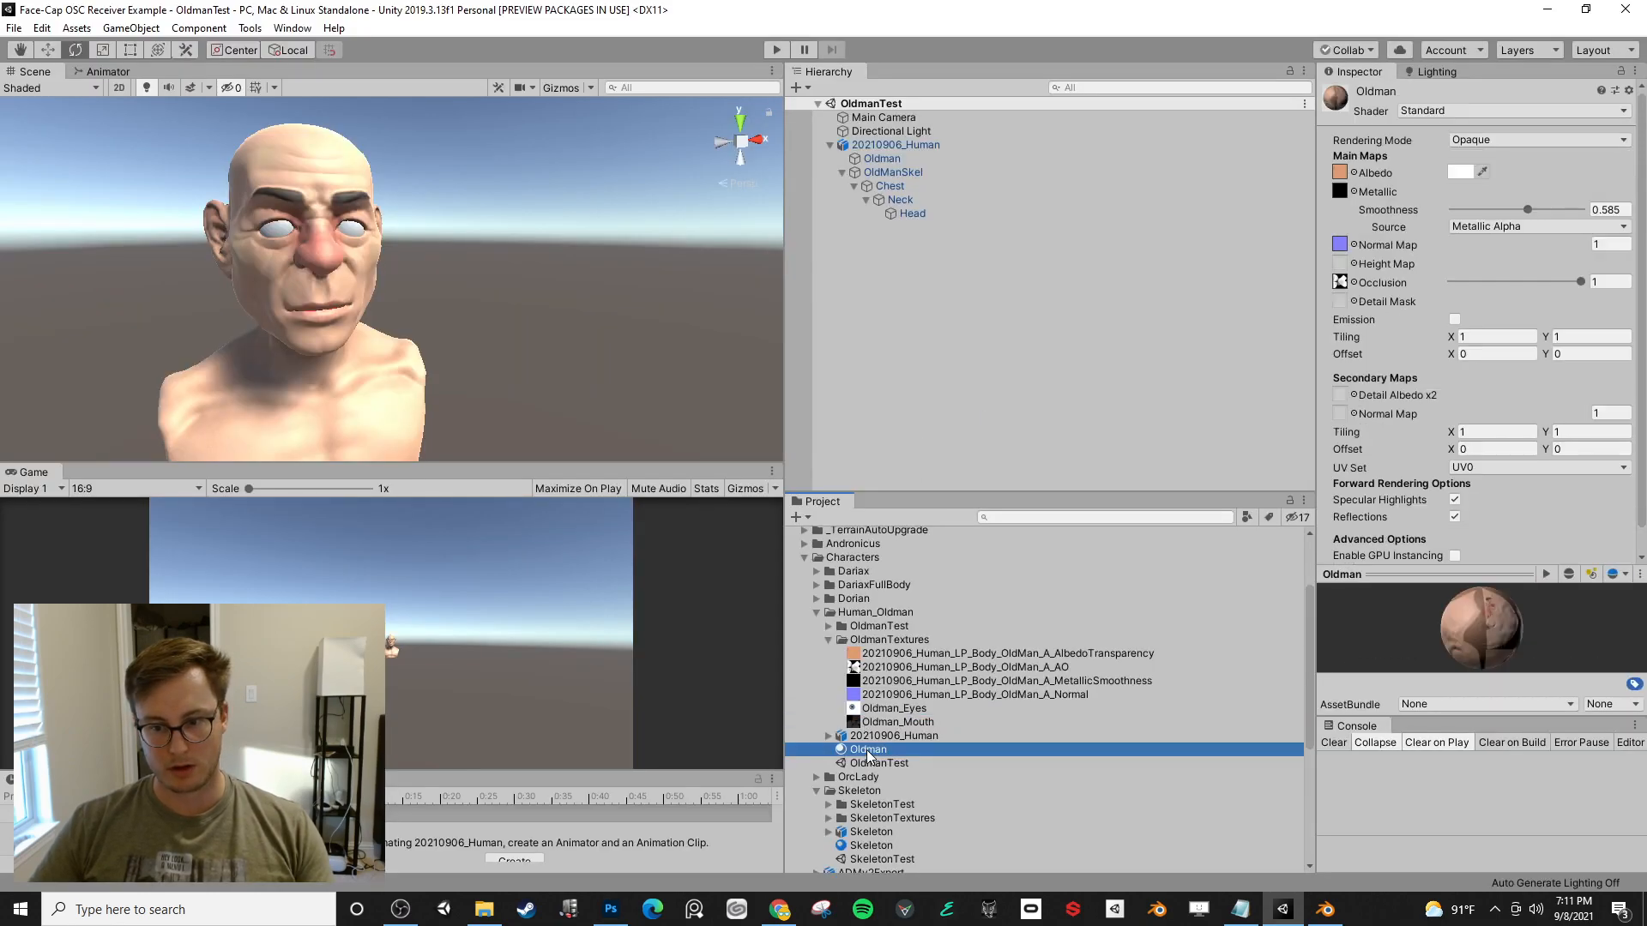
{"action": "key", "text": "ctrl+d"}
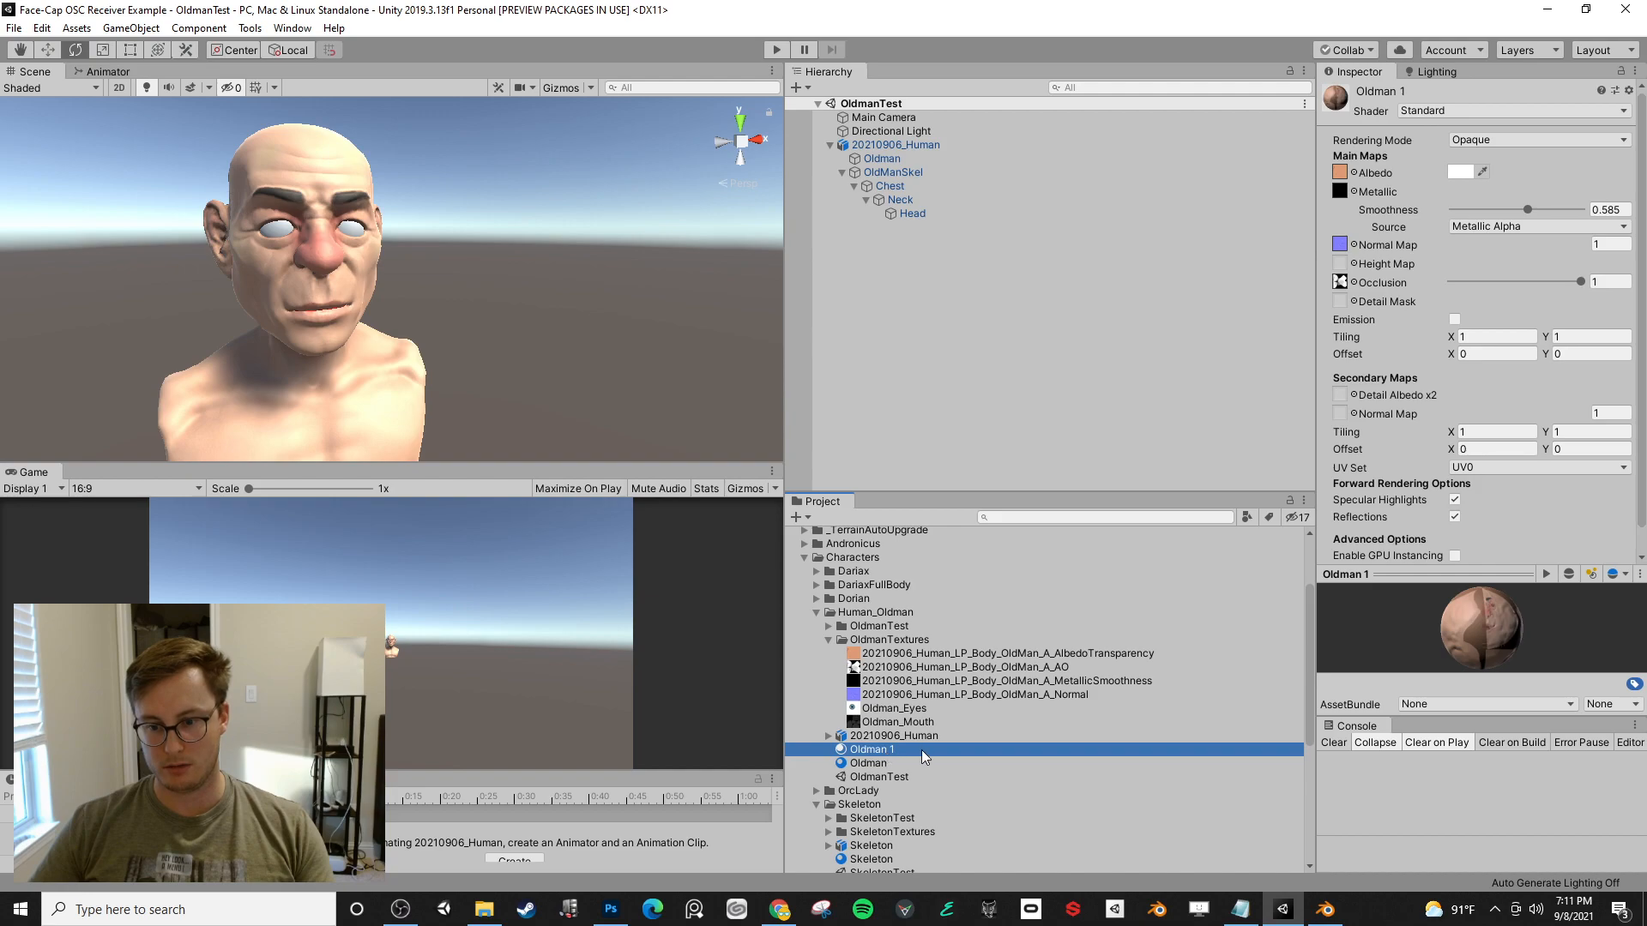
{"action": "left_click", "coordinate": [869, 752]}
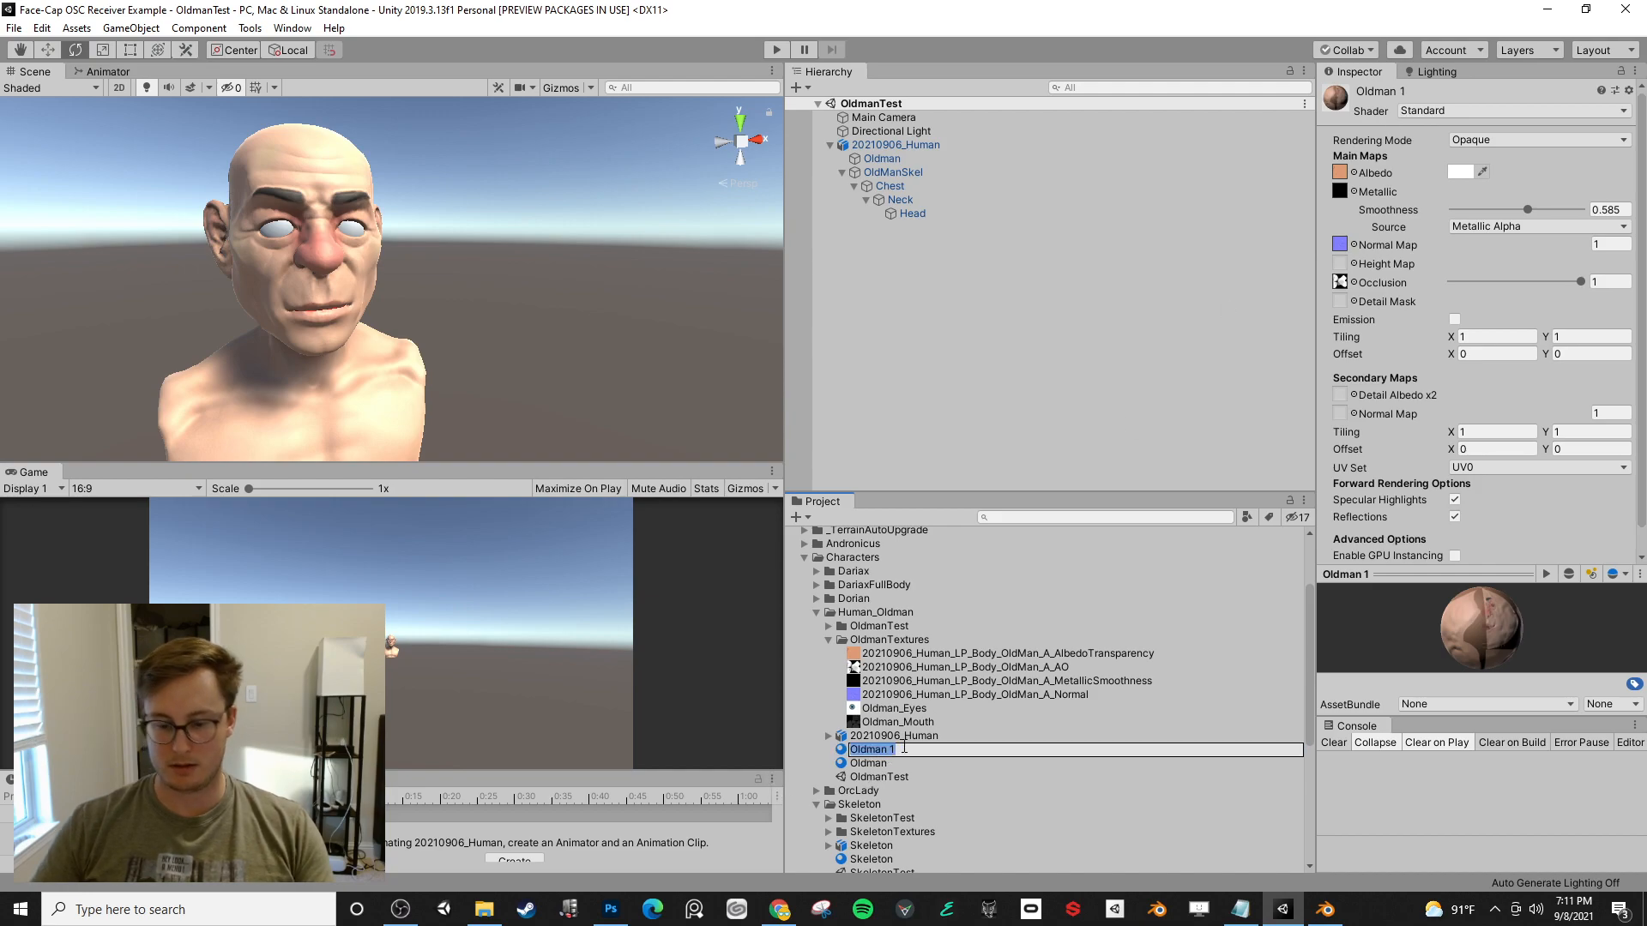
{"action": "type", "text": "Oldman Eye"}
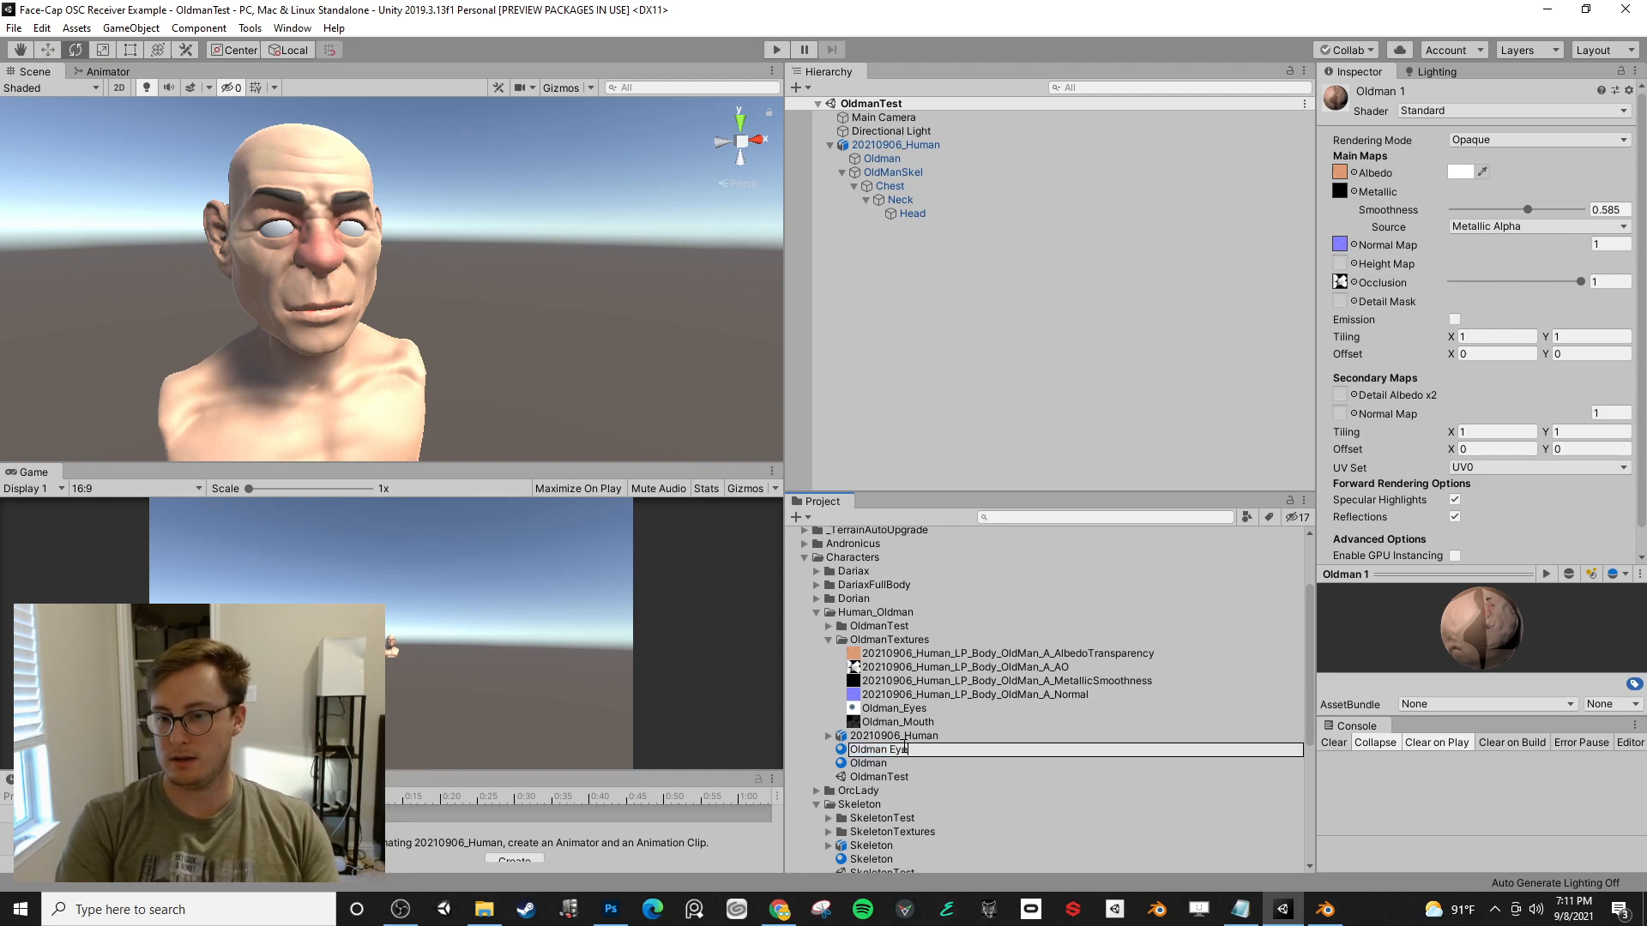
{"action": "type", "text": "s"}
{"action": "key", "text": "Return"}
- Remove the body albedo texture from the Oldman Eyes material
{"action": "left_click", "coordinate": [1353, 174]}
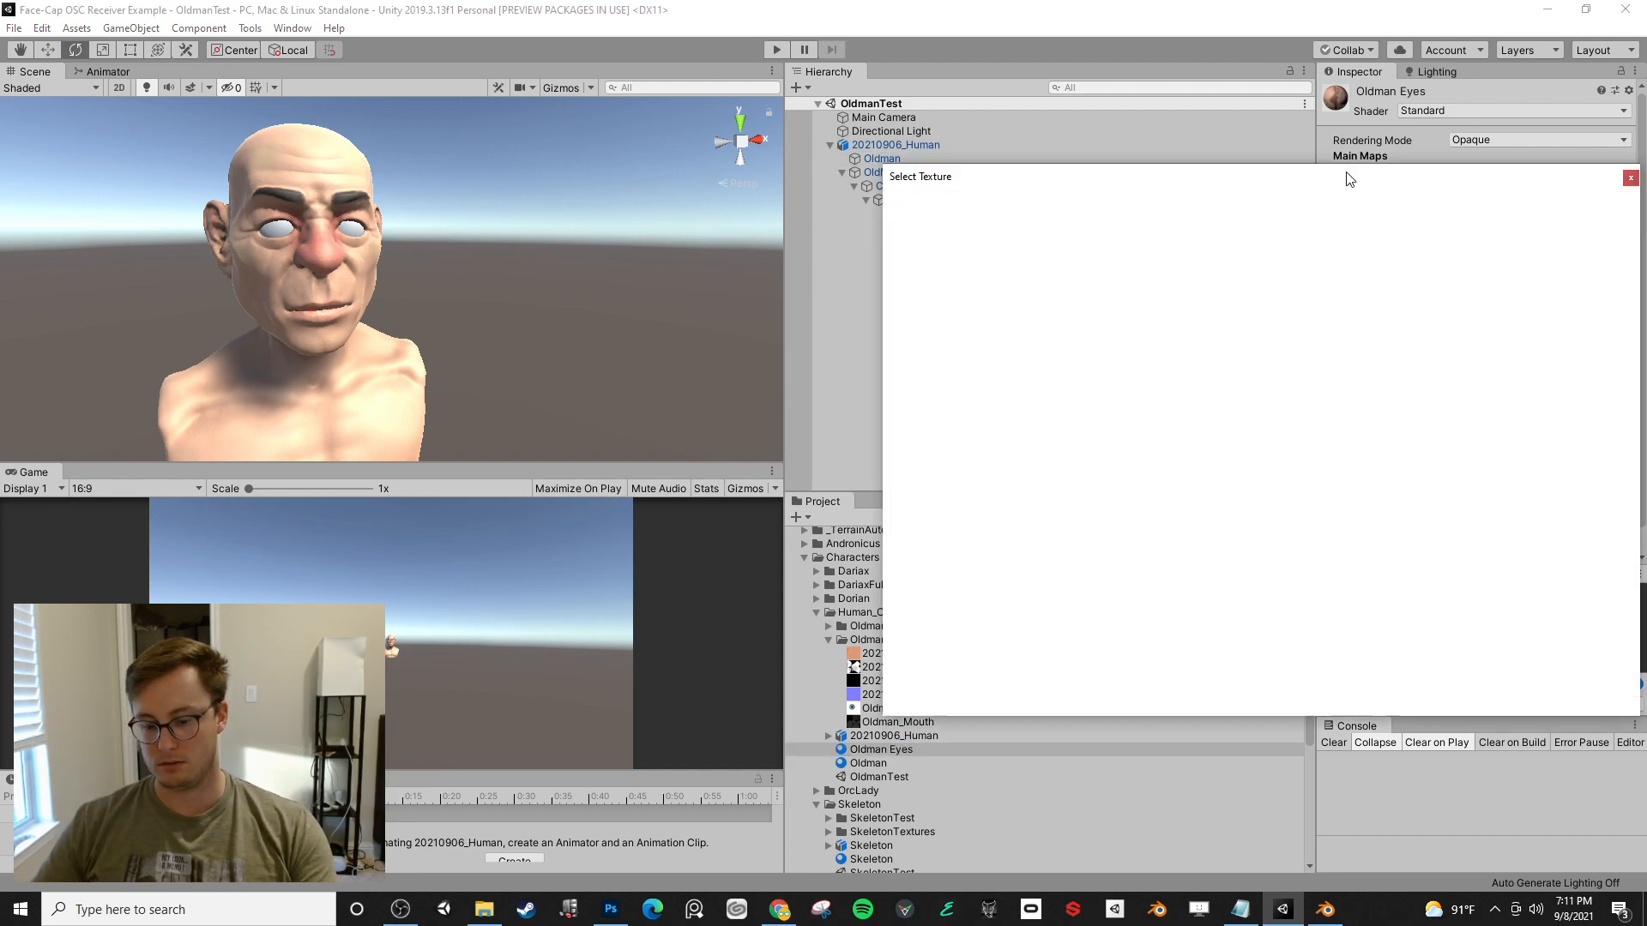
{"action": "left_click", "coordinate": [1254, 146]}
{"action": "left_click", "coordinate": [1341, 170]}
{"action": "left_click", "coordinate": [1353, 173]}
{"action": "left_click", "coordinate": [1629, 178]}
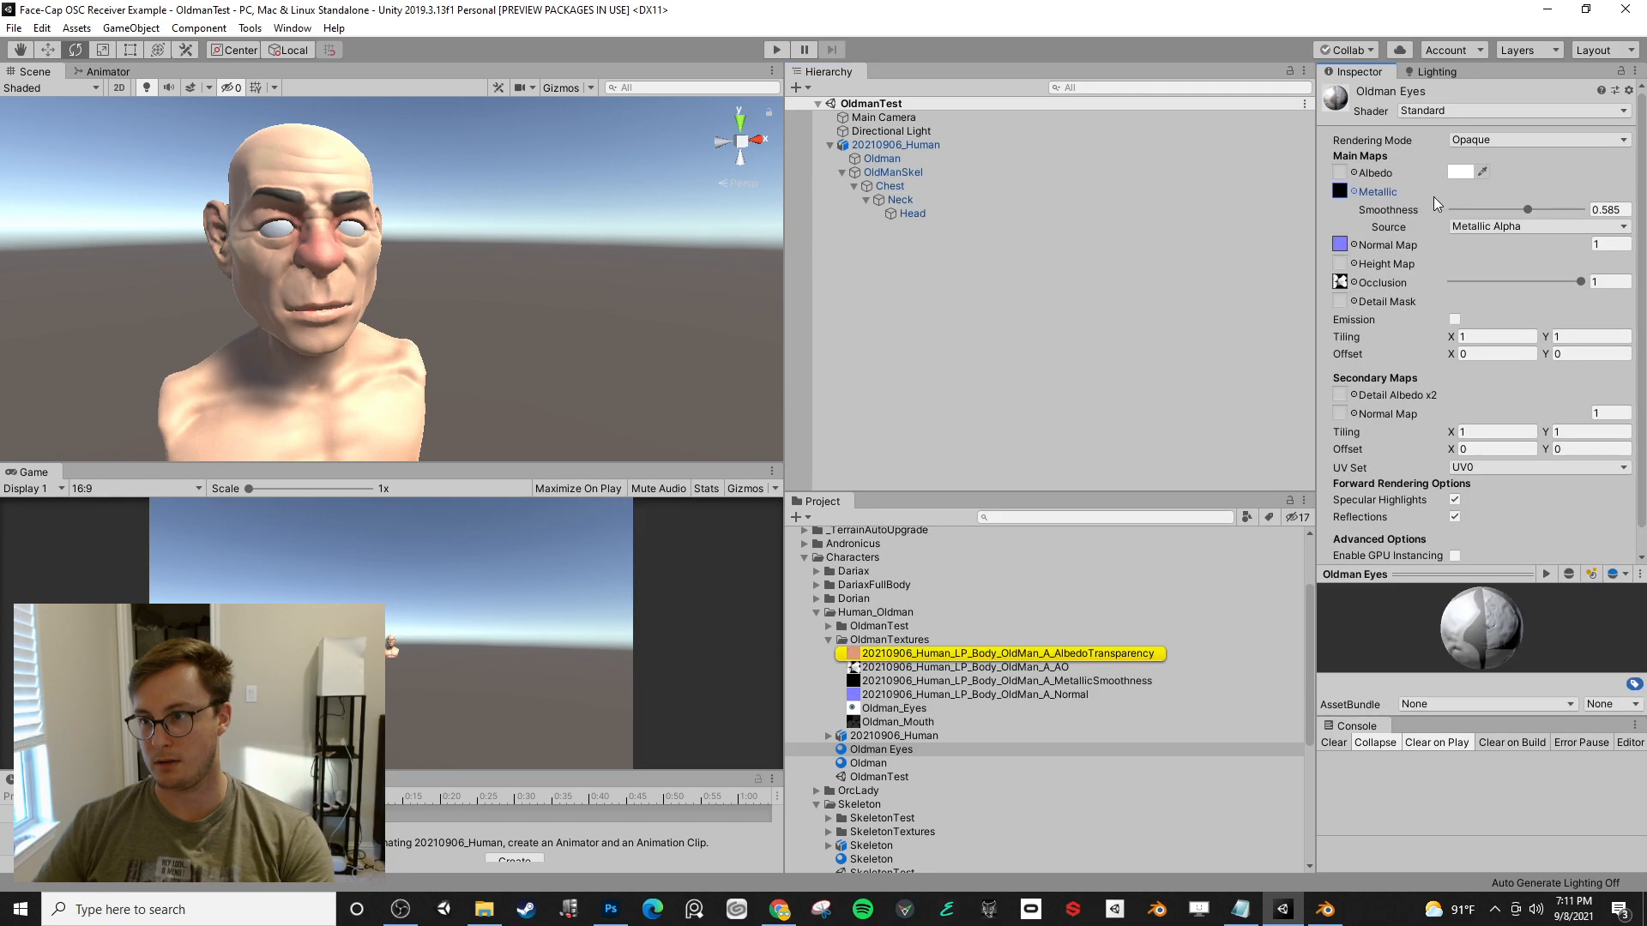
- Clear the metallic, normal and occlusion maps from the Oldman Eyes material
{"action": "left_click", "coordinate": [1354, 191]}
{"action": "left_click", "coordinate": [1275, 147]}
{"action": "left_click", "coordinate": [1338, 192]}
{"action": "key", "text": "Delete"}
{"action": "left_click", "coordinate": [1340, 245]}
{"action": "key", "text": "Delete"}
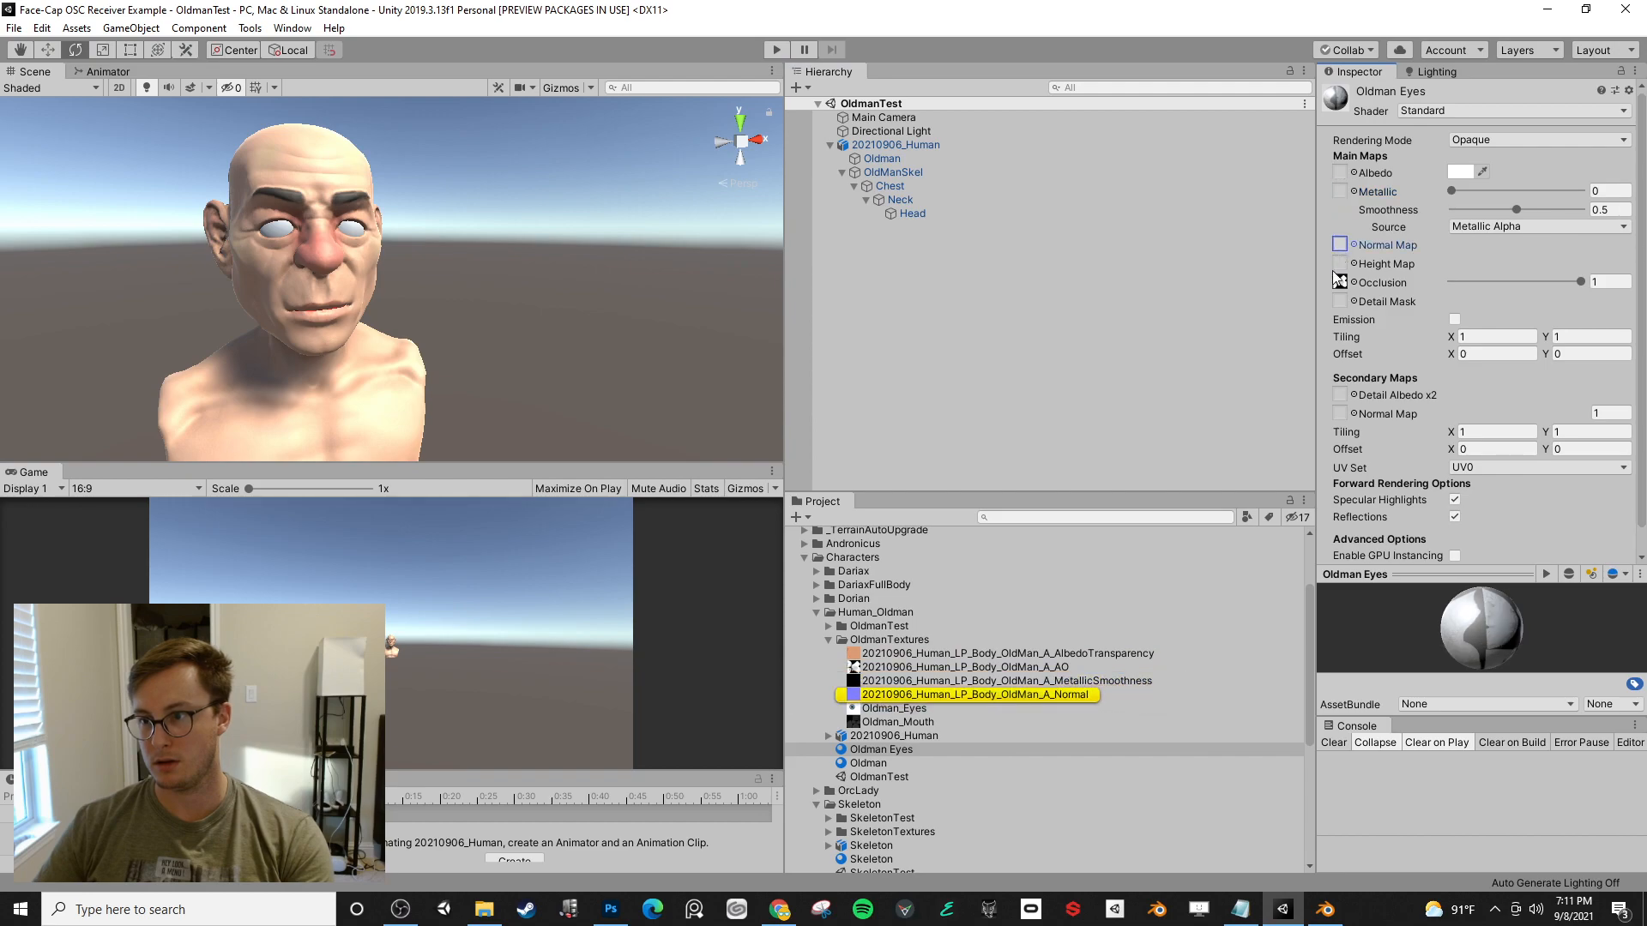
{"action": "left_click", "coordinate": [1340, 282]}
{"action": "key", "text": "Delete"}
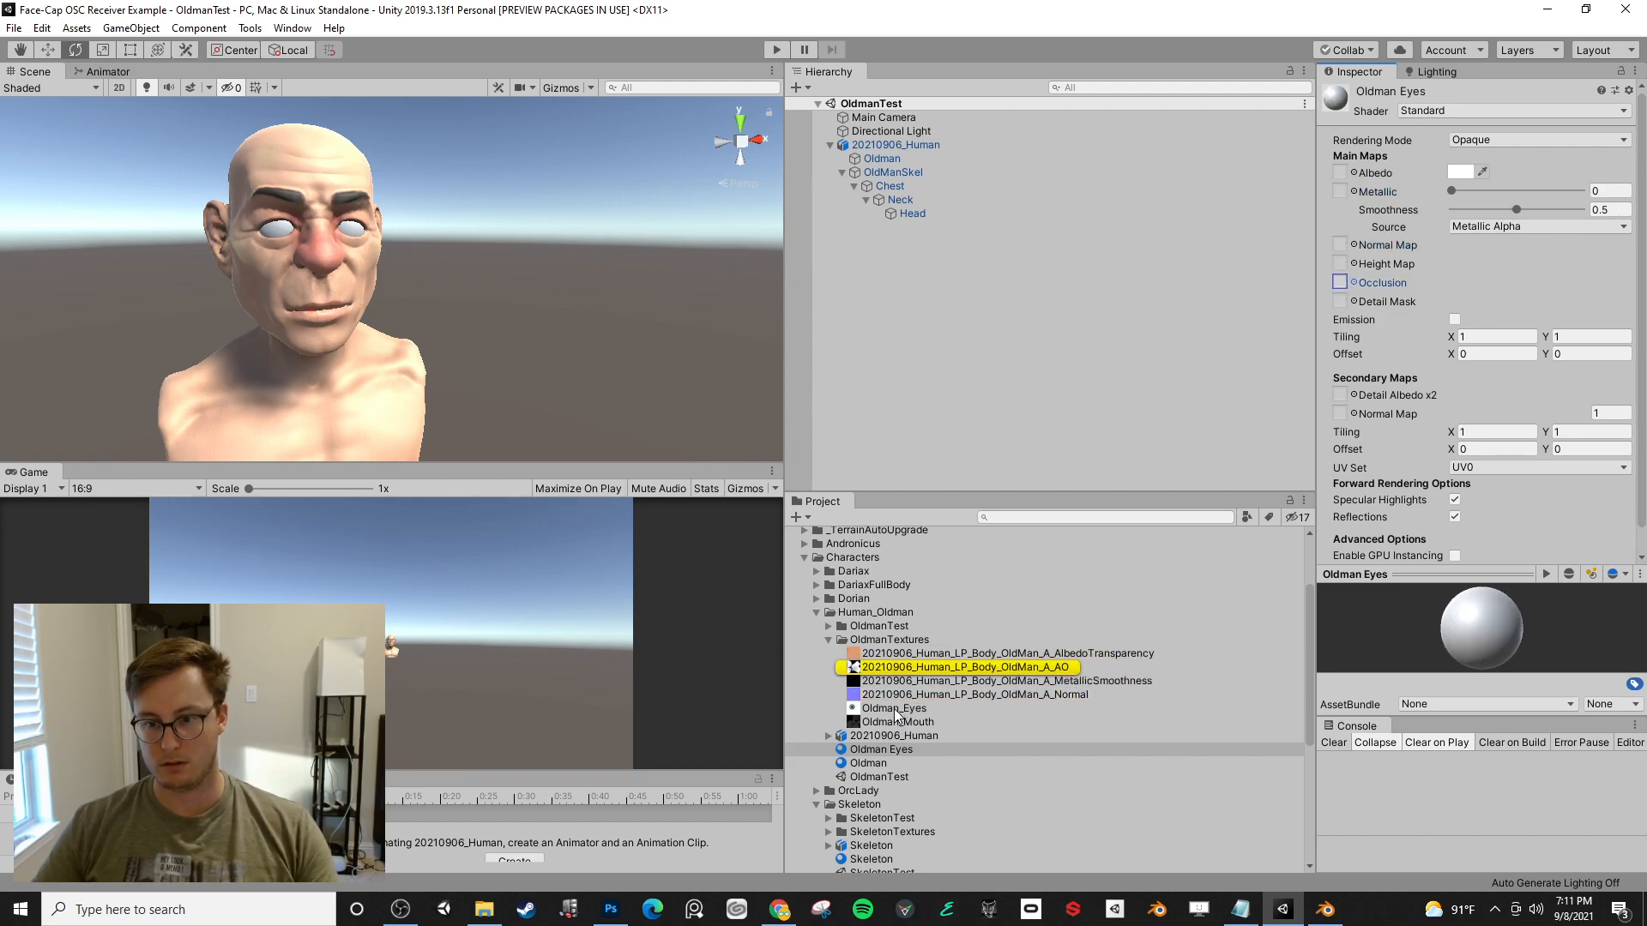
- Assign the Oldman_Eyes texture as the material's albedo and try to apply the Oldman Eyes material to the bust's eyes
{"action": "left_click_drag", "start_coordinate": [884, 723], "coordinate": [1340, 171]}
{"action": "left_click_drag", "start_coordinate": [883, 752], "coordinate": [502, 278]}
{"action": "scroll", "coordinate": [437, 277], "scroll_direction": "up", "scroll_amount": 5}
{"action": "scroll", "coordinate": [446, 303], "scroll_direction": "down", "scroll_amount": 5}
{"action": "scroll", "coordinate": [311, 283], "scroll_direction": "up", "scroll_amount": 5}
{"action": "scroll", "coordinate": [313, 289], "scroll_direction": "down", "scroll_amount": 5}
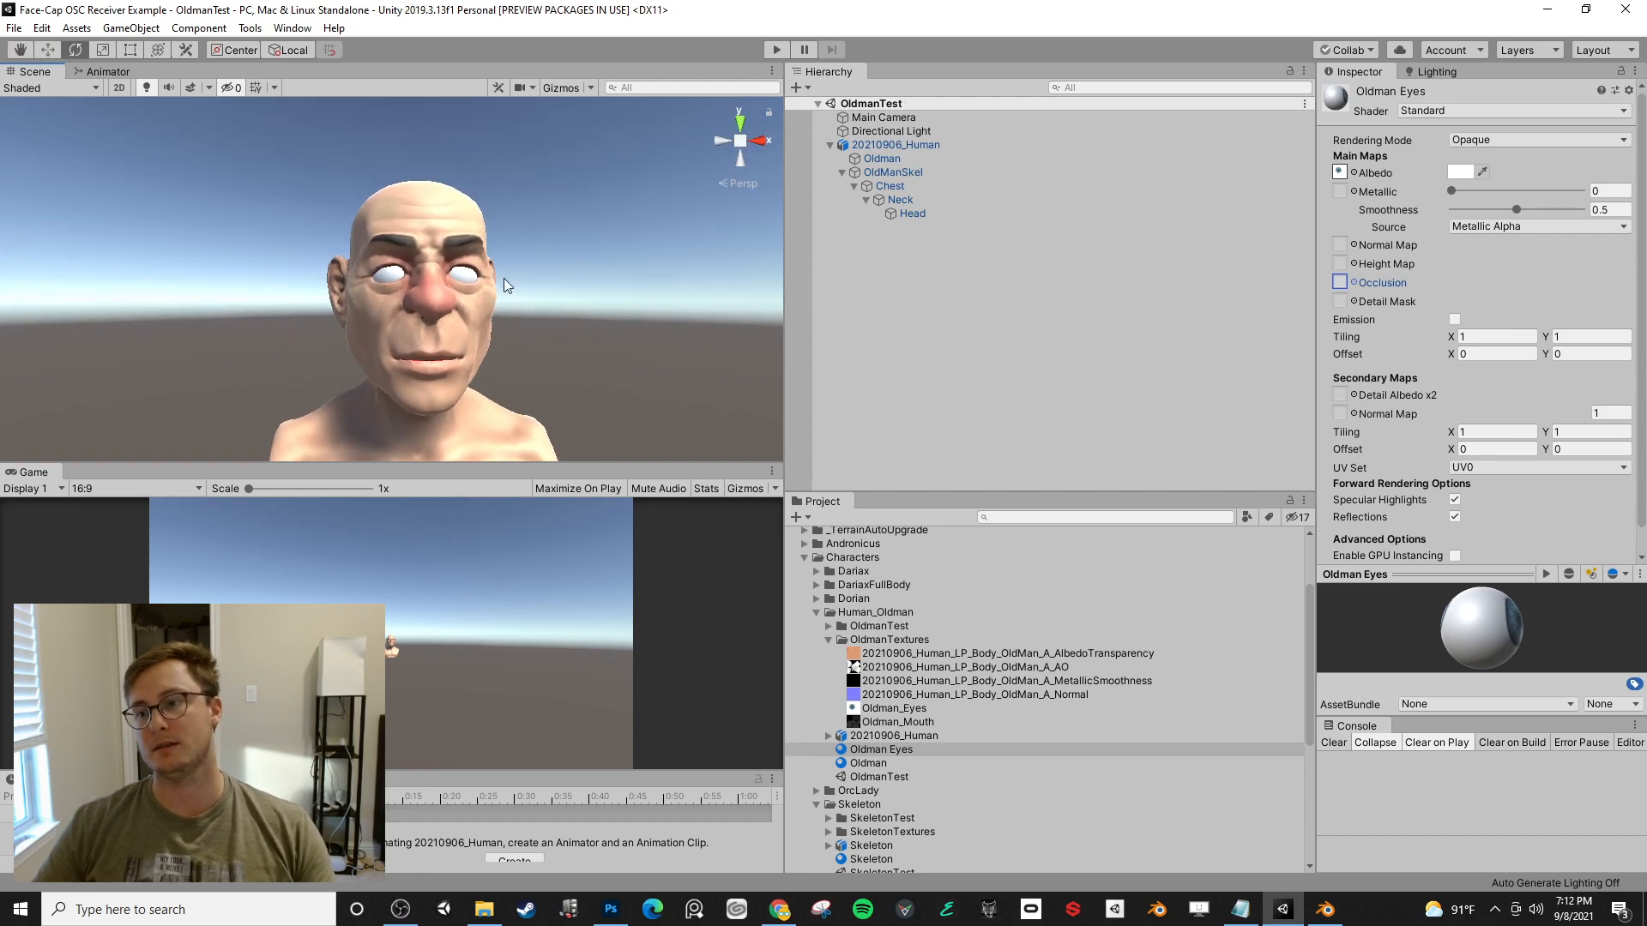
- Switch to Blender, save the file, export the bust and armature over 20210906_Human.fbx, and return to Unity to reimport it
{"action": "key", "text": "alt+Tab"}
{"action": "key", "text": "alt+Tab"}
{"action": "left_click", "coordinate": [1232, 353]}
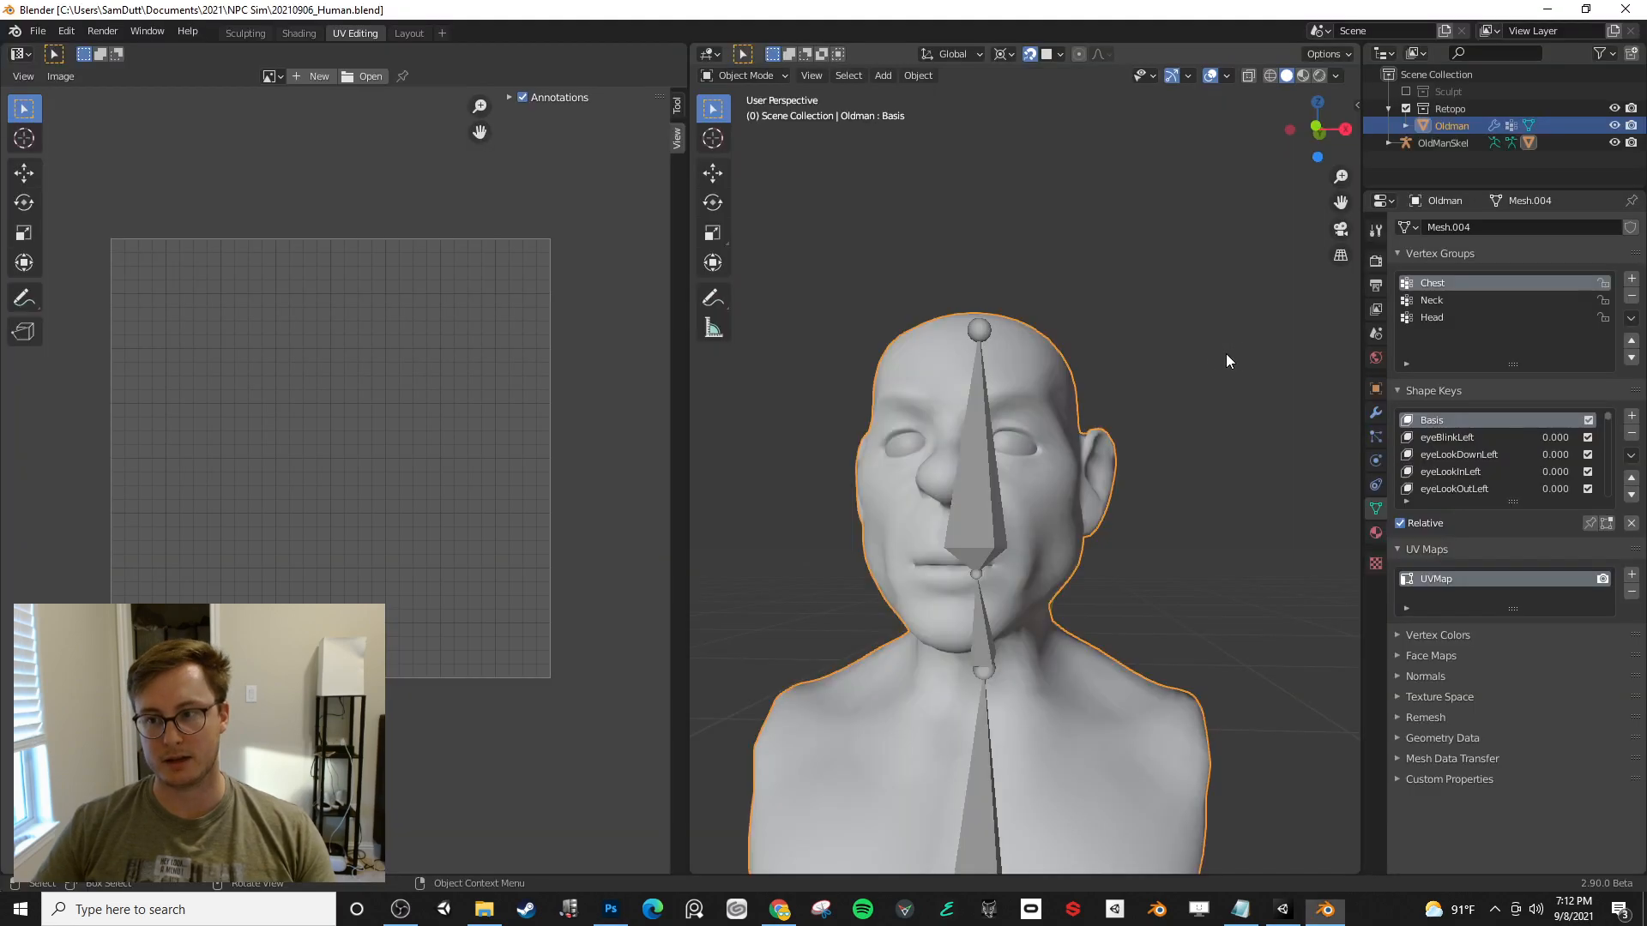
{"action": "key", "text": "a"}
{"action": "key", "text": "ctrl+s"}
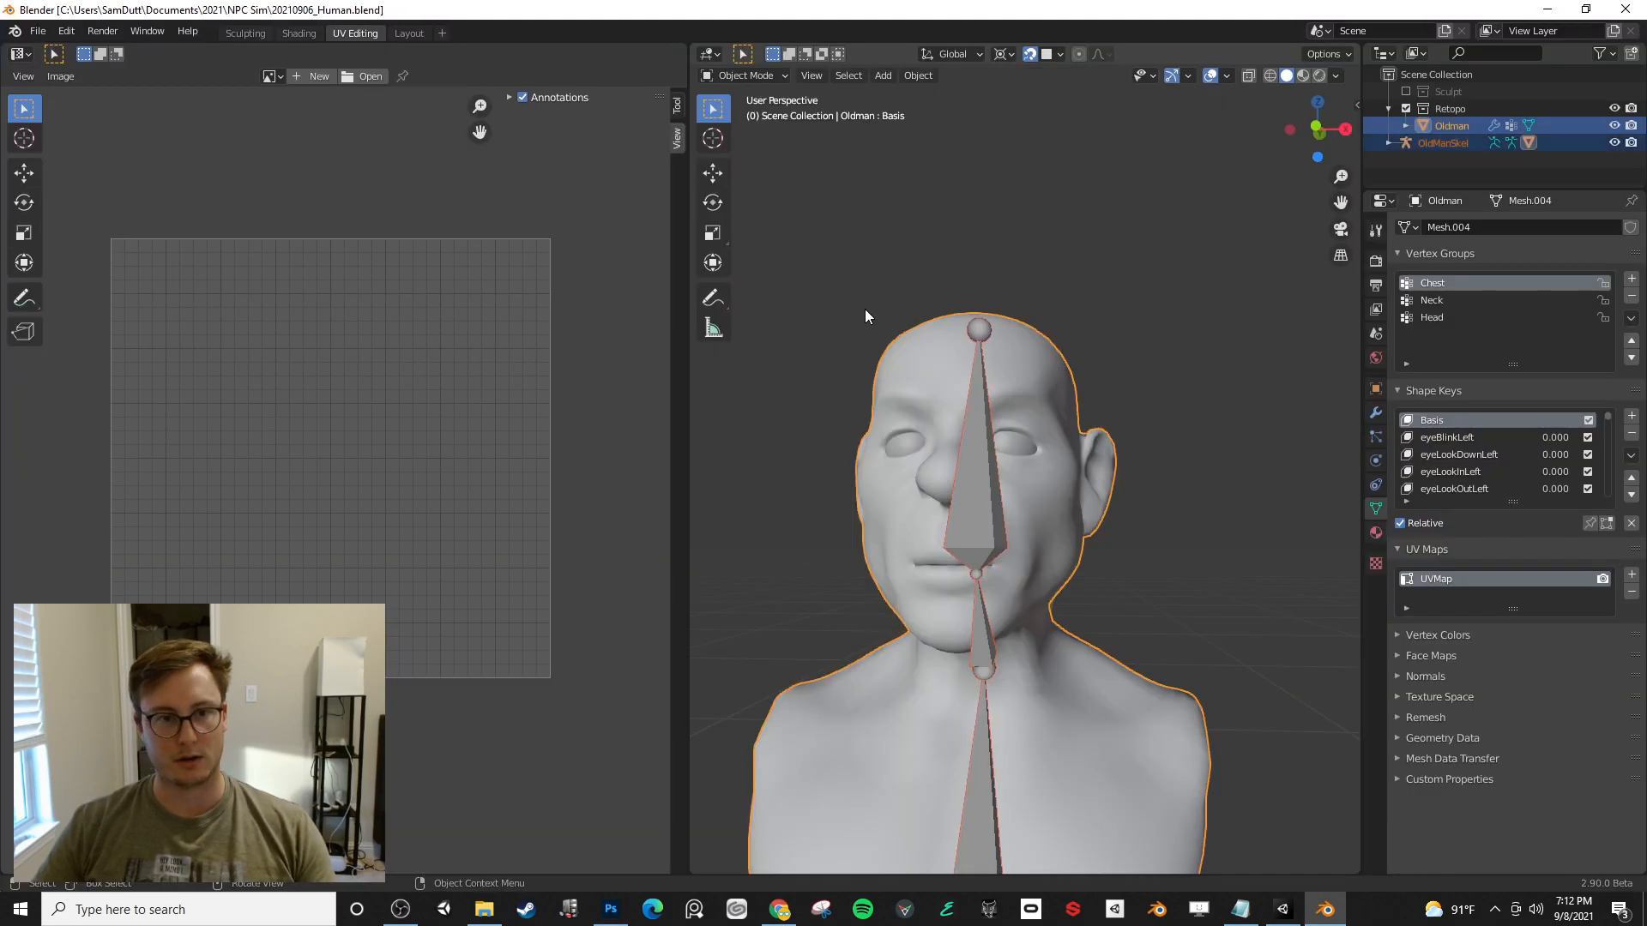
{"action": "left_click", "coordinate": [38, 30]}
{"action": "mouse_move", "coordinate": [63, 281]}
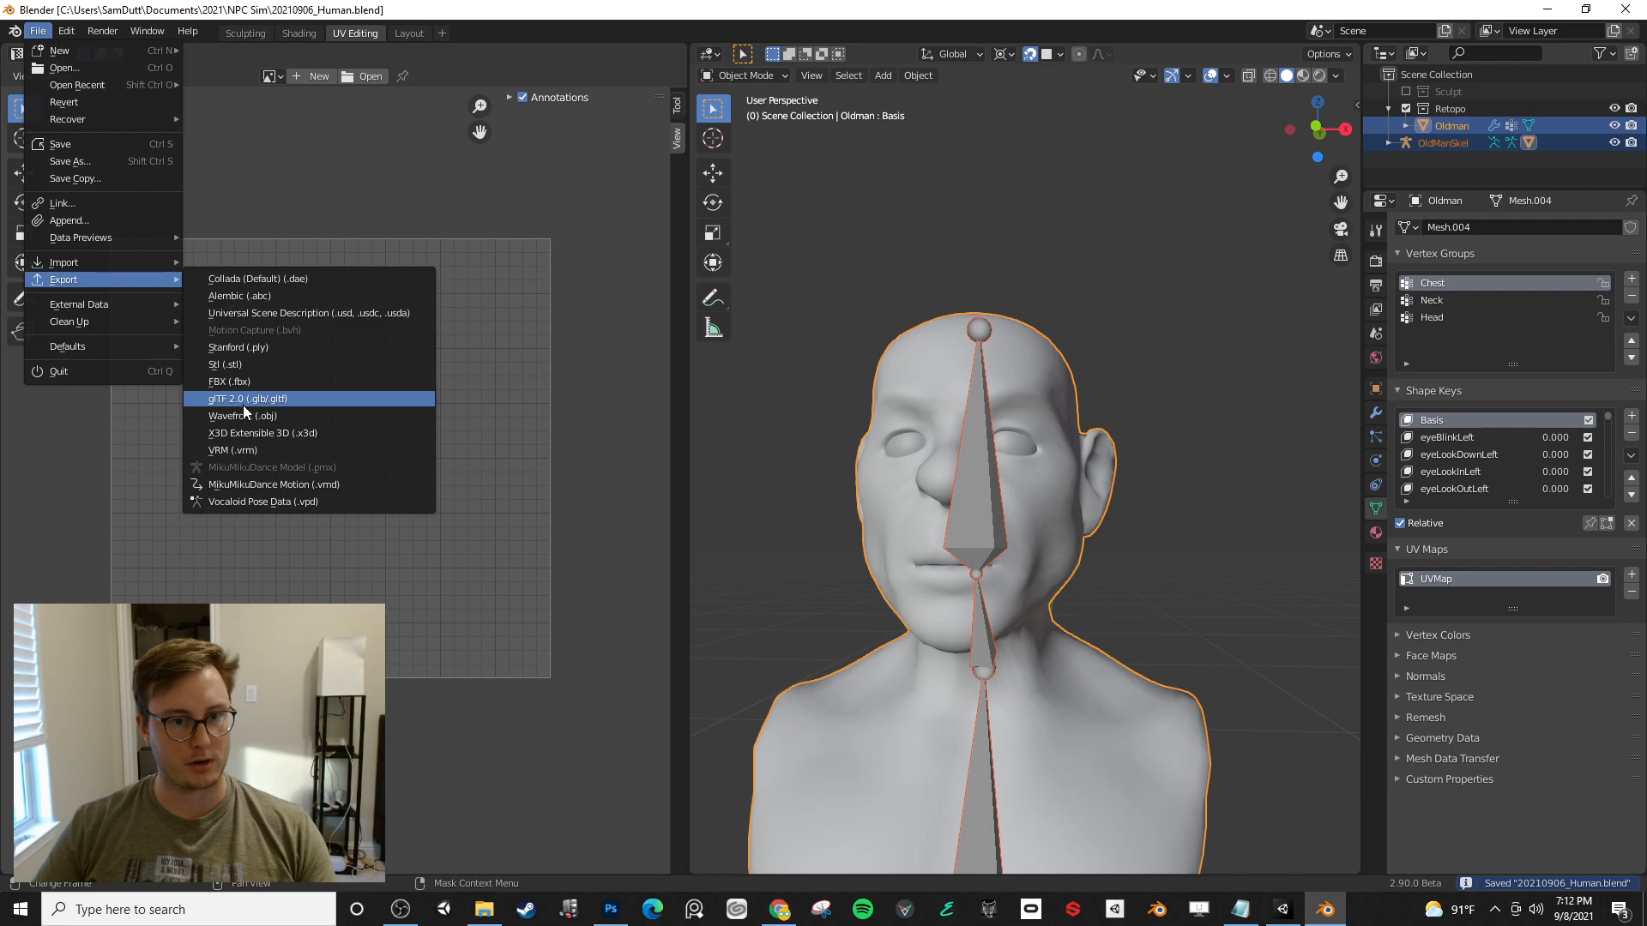
{"action": "left_click", "coordinate": [246, 381]}
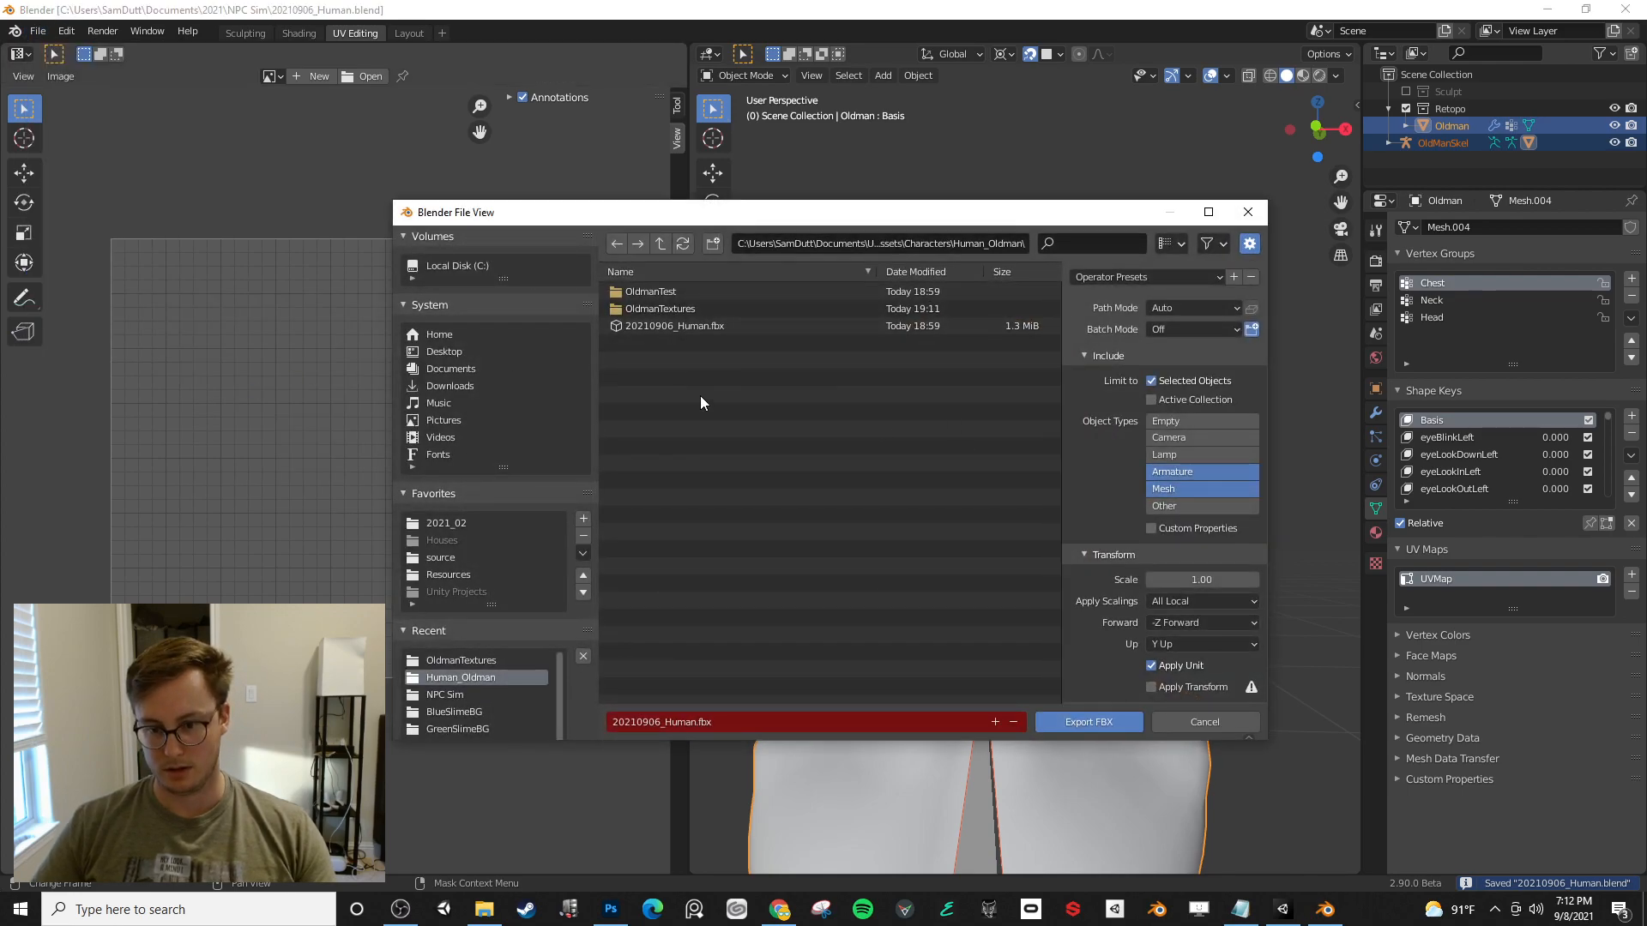
{"action": "left_click", "coordinate": [1067, 719]}
{"action": "key", "text": "alt+Tab"}
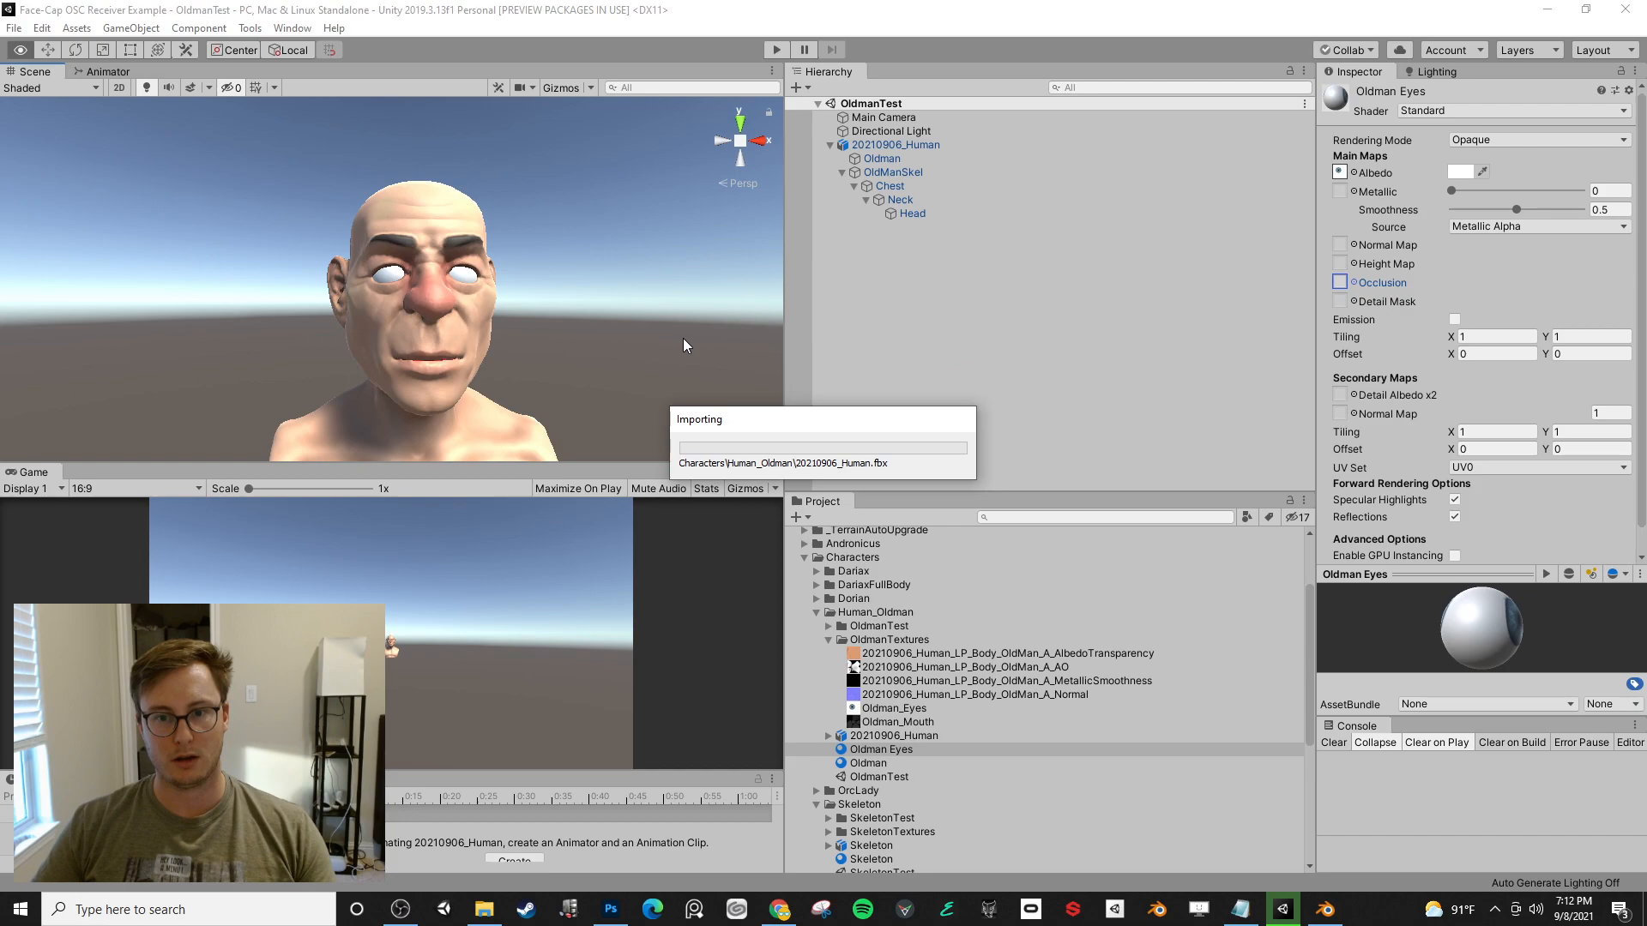
{"action": "left_click_drag", "start_coordinate": [544, 330], "coordinate": [584, 321], "text": "alt"}
- Switch to Photoshop, restore the unmerged layers, show the UV wireframe and scale the iris to about 59% around the circle's center
{"action": "key", "text": "alt+Tab"}
{"action": "key", "text": "alt+Tab"}
{"action": "key", "text": "alt+Tab"}
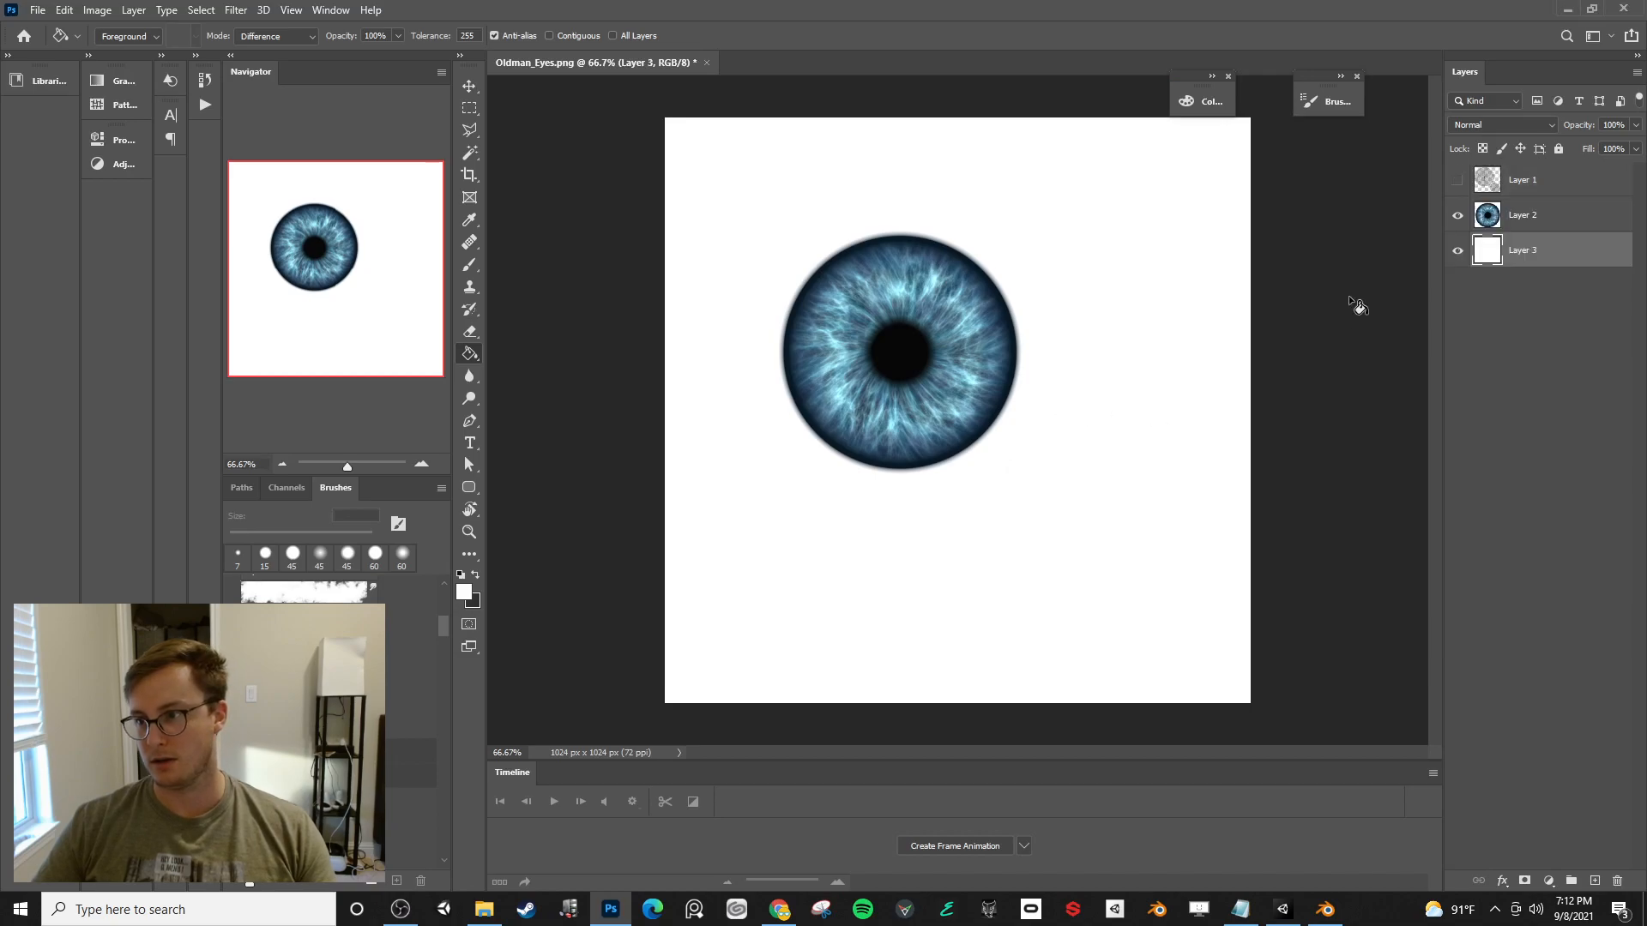
{"action": "left_click", "coordinate": [1522, 215]}
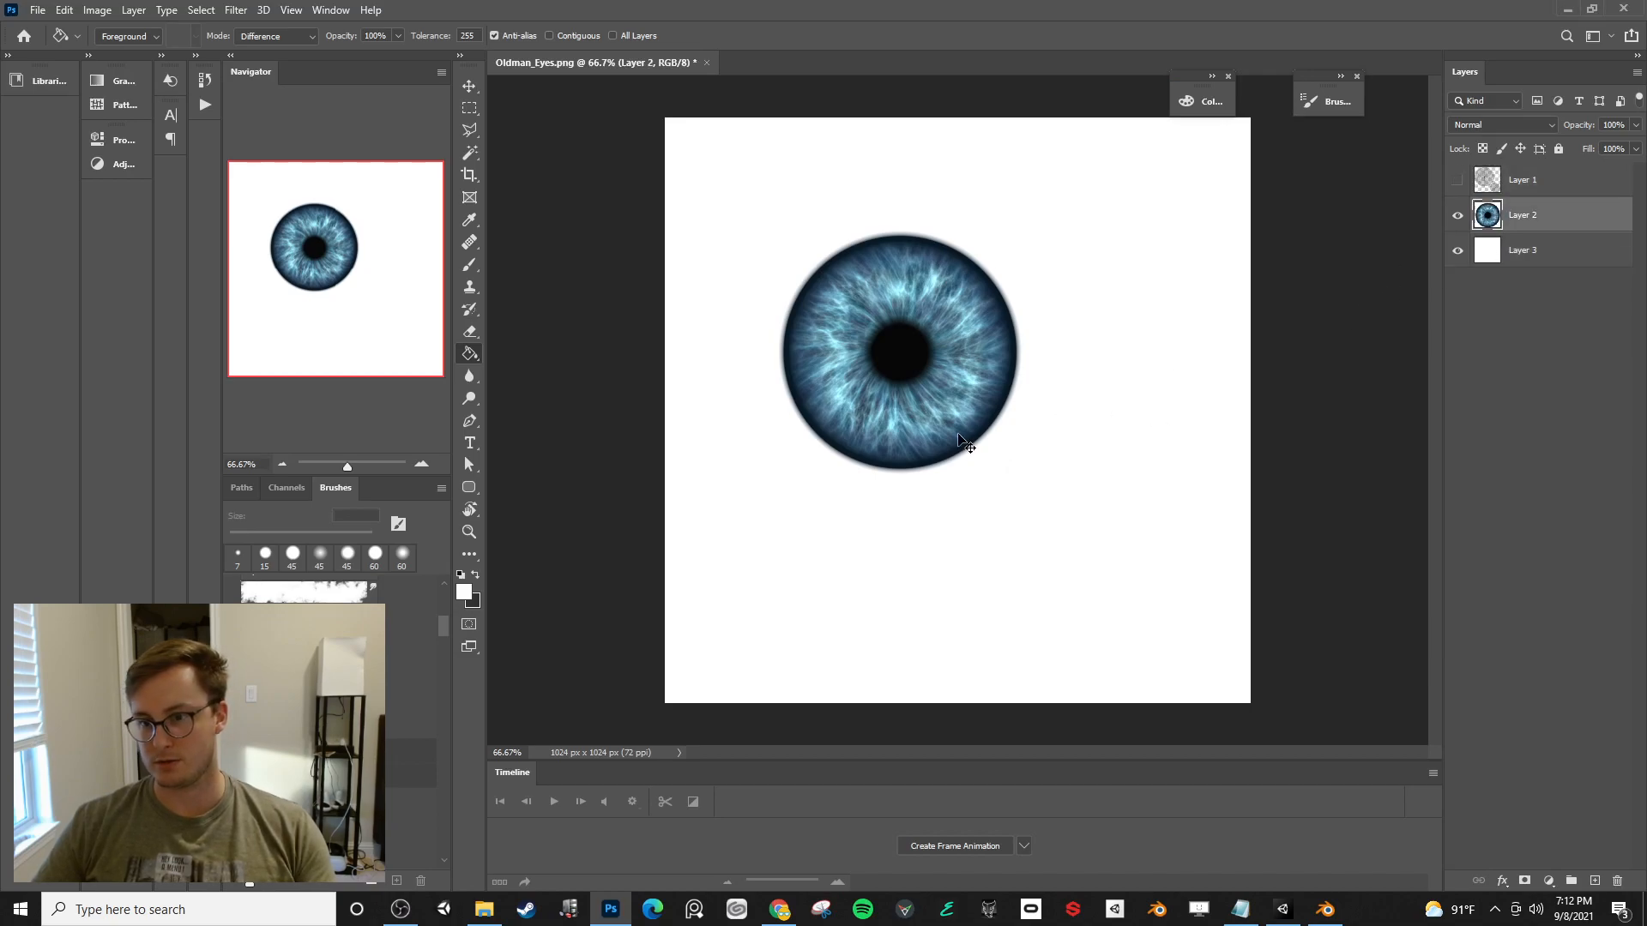
{"action": "key", "text": "ctrl+t"}
{"action": "key", "text": "Return"}
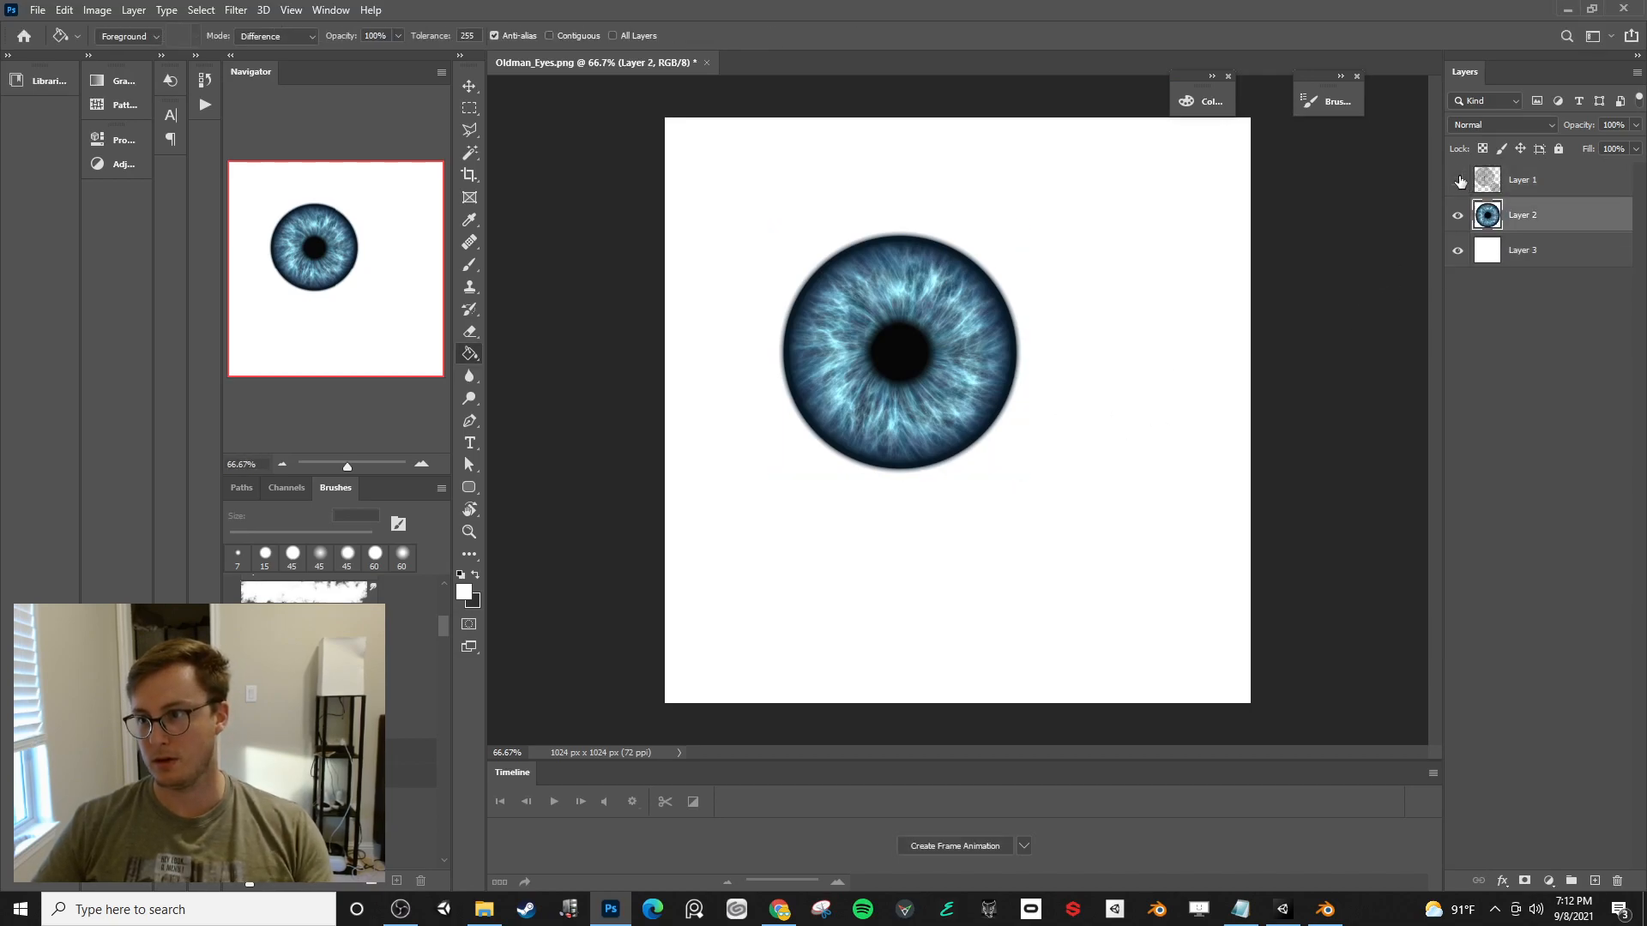
{"action": "left_click", "coordinate": [1457, 180]}
{"action": "key", "text": "ctrl+t"}
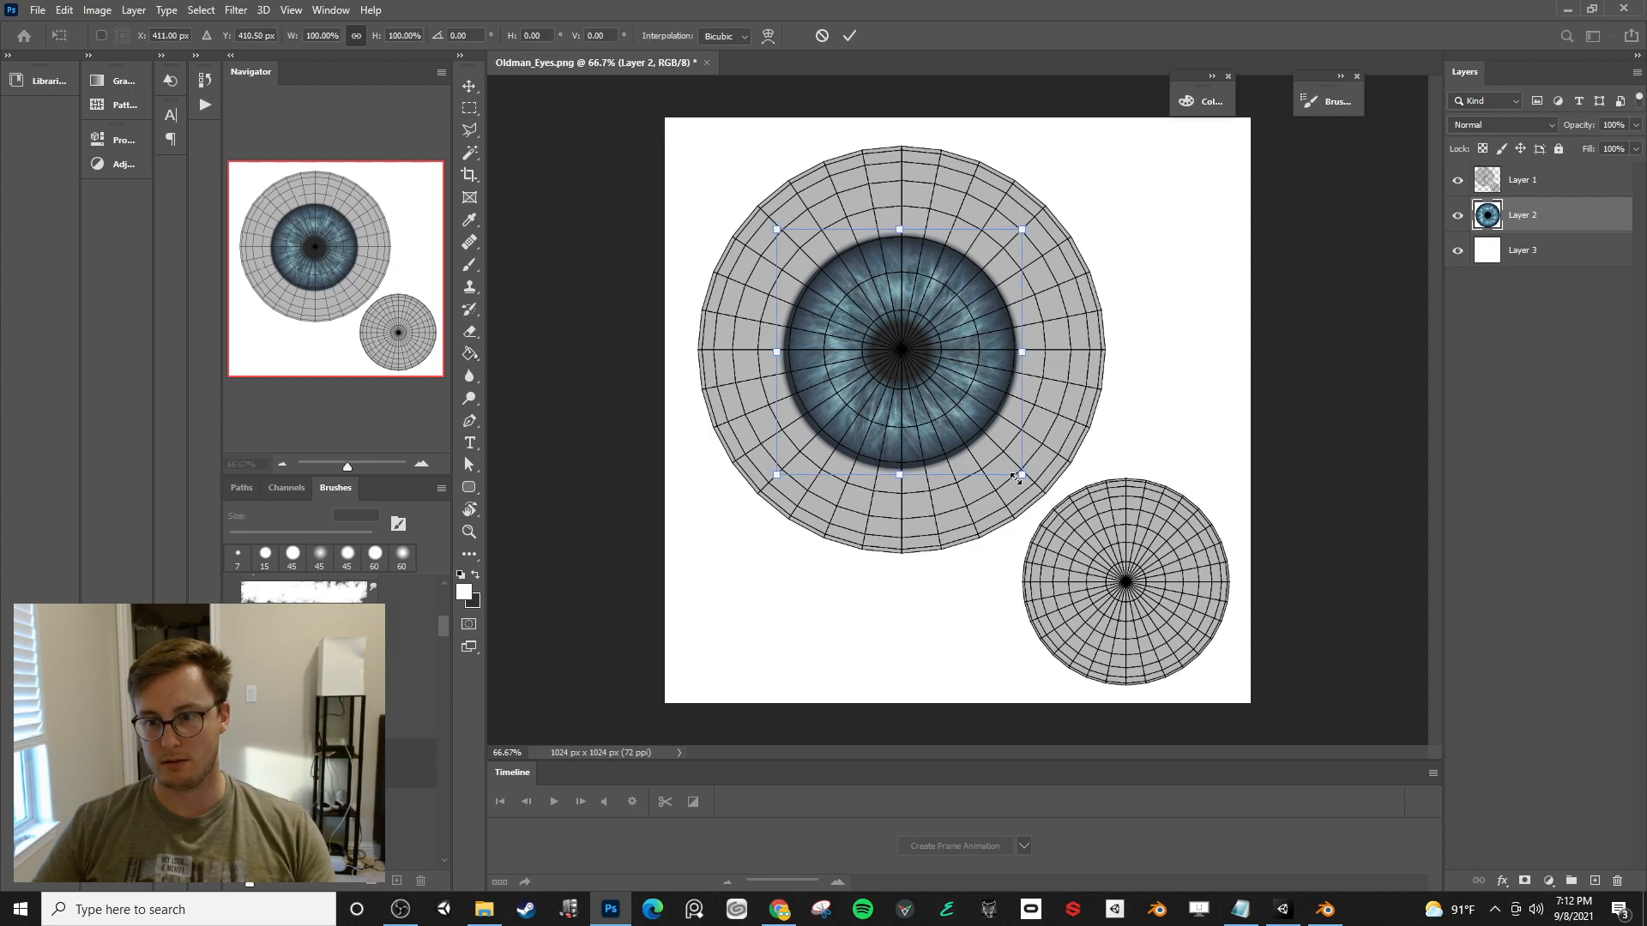
{"action": "left_click_drag", "start_coordinate": [1019, 472], "coordinate": [939, 393]}
{"action": "key", "text": "Return"}
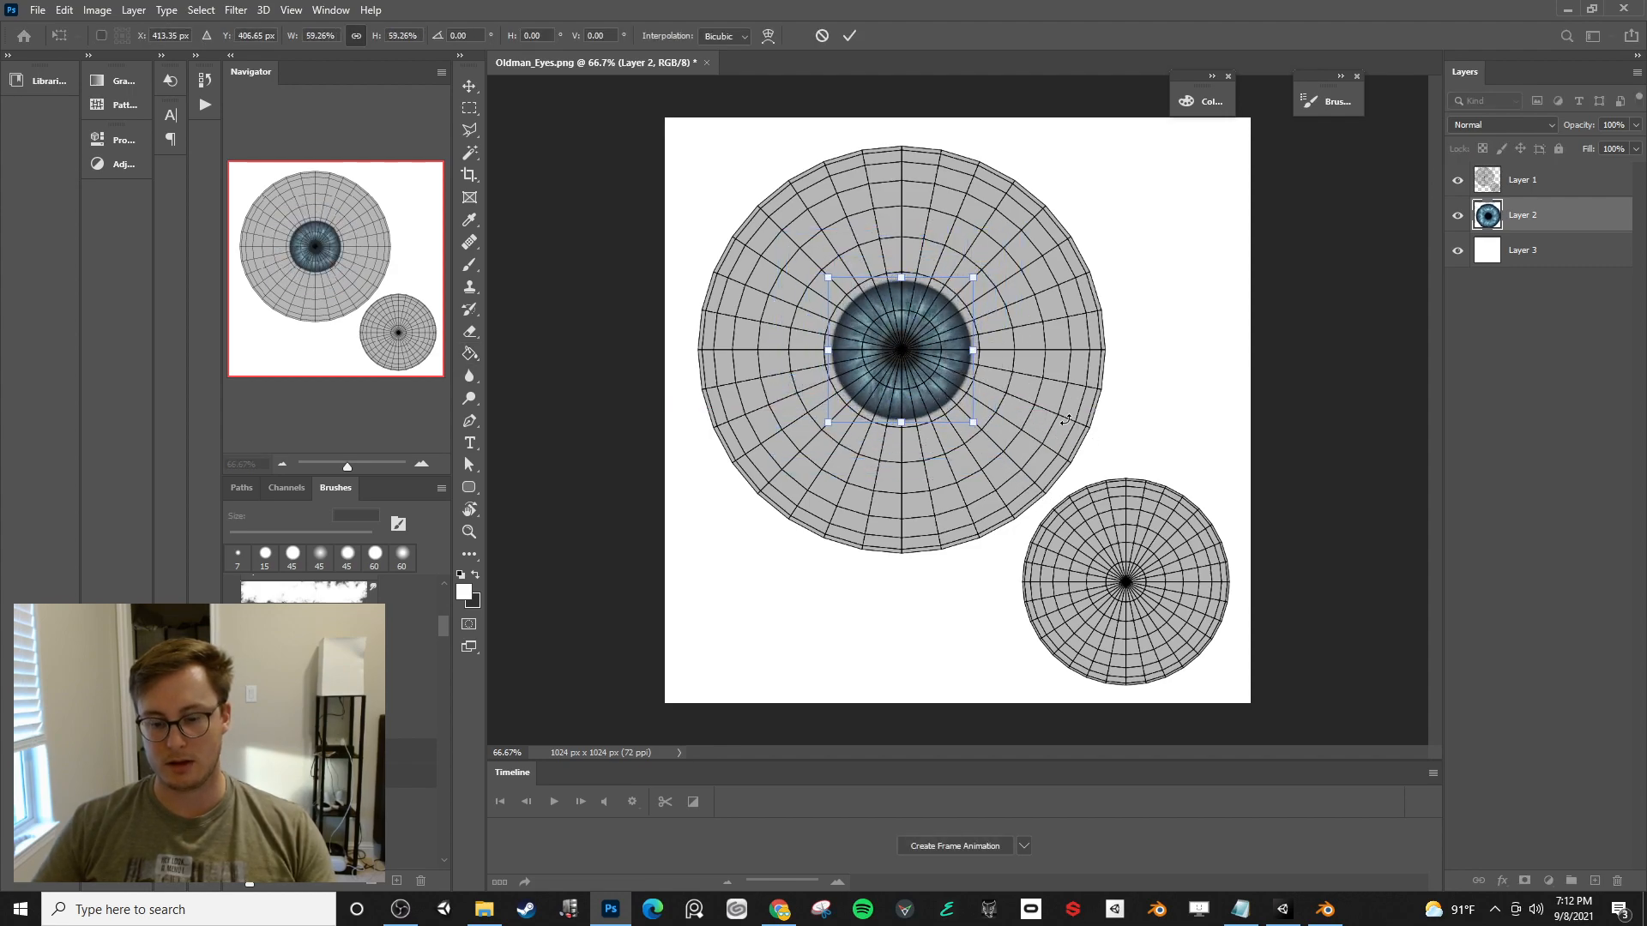
- Hide the UV wireframe layer, merge the three layers into one and save Oldman_Eyes.png
{"action": "left_click", "coordinate": [1457, 180]}
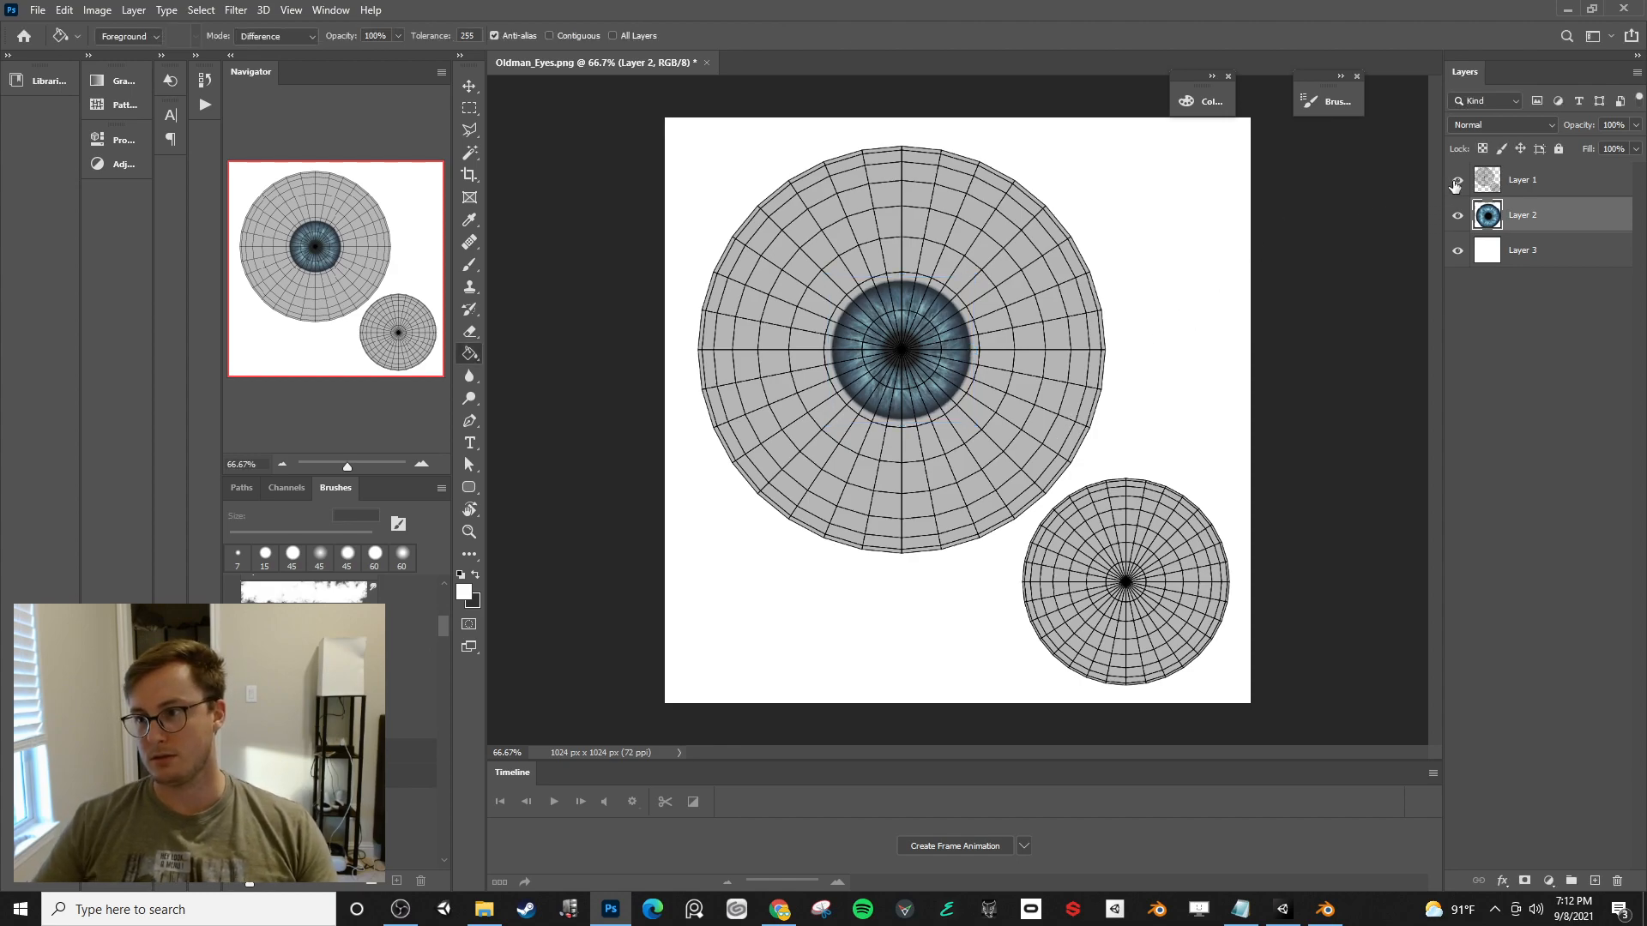
{"action": "key", "text": "alt+Tab"}
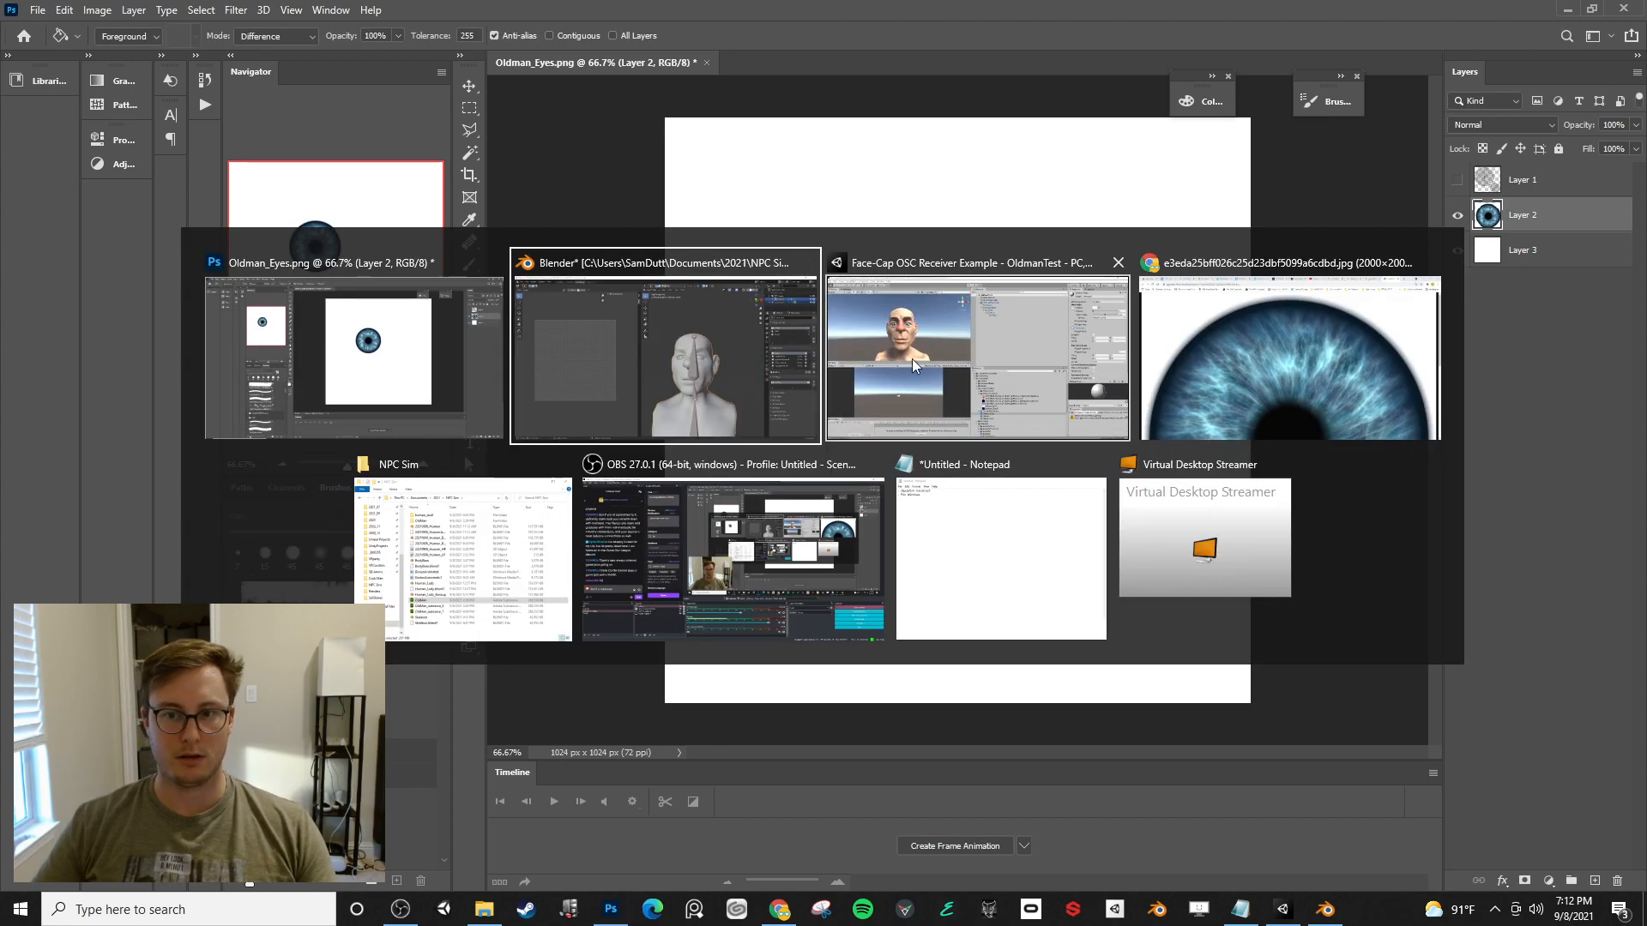
{"action": "key", "text": "Escape"}
{"action": "key", "text": "ctrl+s"}
{"action": "key", "text": "Escape"}
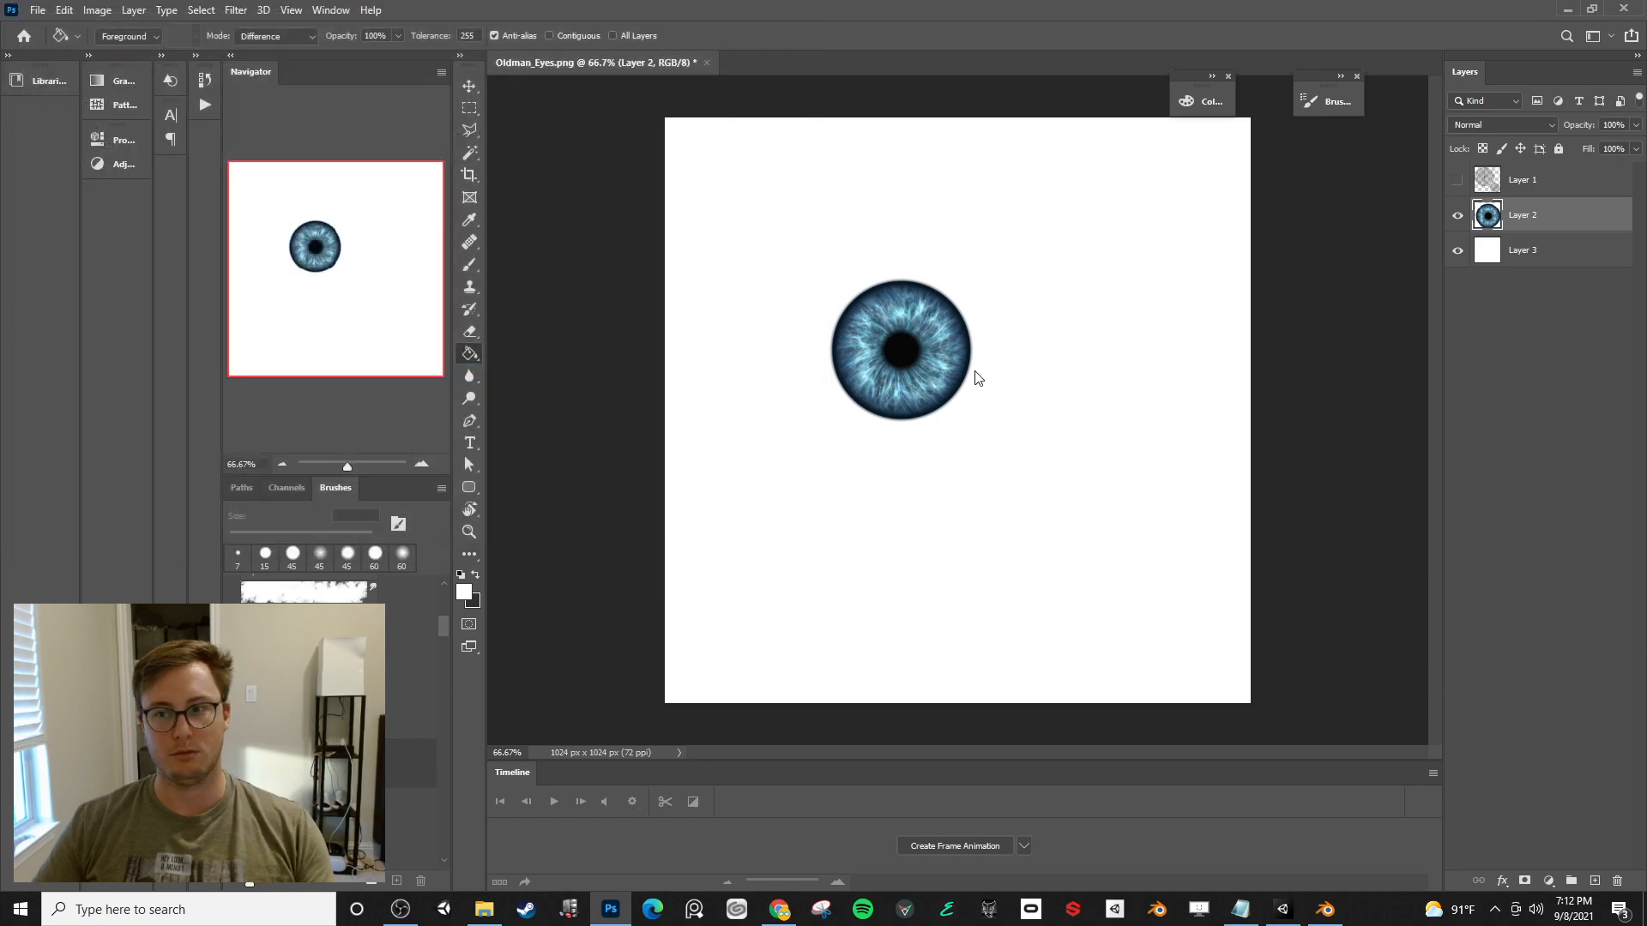
{"action": "left_click", "coordinate": [1505, 187]}
{"action": "left_click", "coordinate": [1516, 254], "text": "shift"}
{"action": "key", "text": "ctrl+e"}
- Switch to Unity and examine the updated iris size on the bust's eyes
{"action": "key", "text": "alt+Tab"}
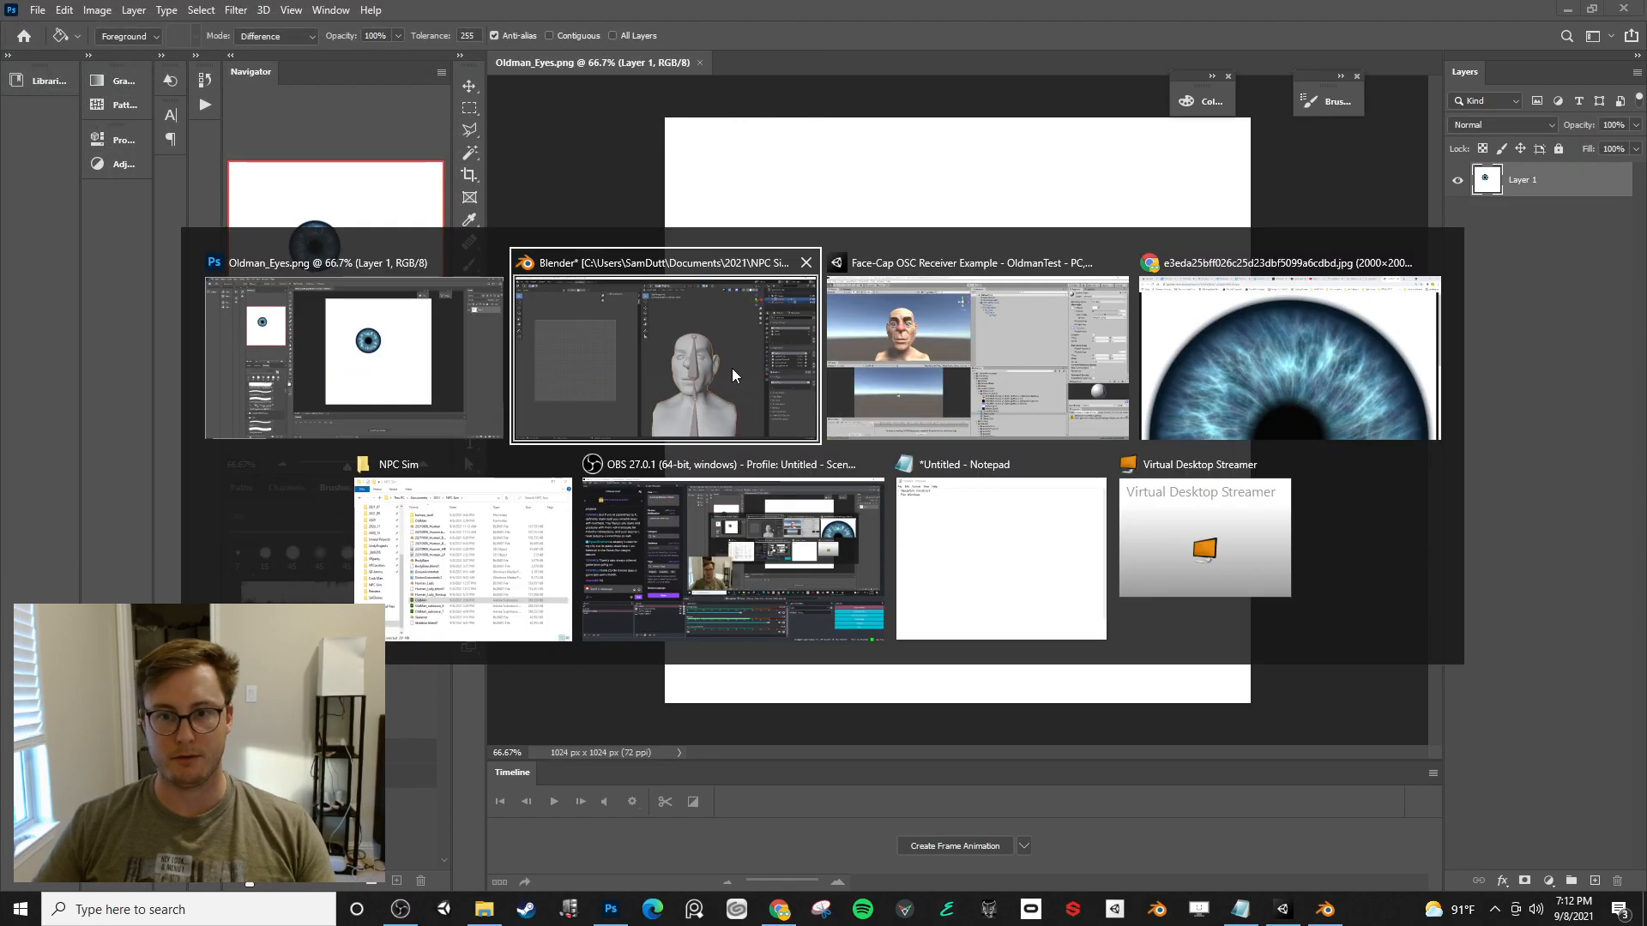
{"action": "mouse_move", "coordinate": [482, 341]}
{"action": "left_mouse_down", "text": "alt"}
{"action": "mouse_move", "coordinate": [372, 341]}
{"action": "mouse_move", "coordinate": [502, 323]}
{"action": "mouse_move", "coordinate": [462, 322]}
{"action": "left_mouse_up", "text": "alt"}
{"action": "scroll", "coordinate": [373, 341], "scroll_direction": "down", "scroll_amount": 3, "text": "alt"}
{"action": "scroll", "coordinate": [419, 314], "scroll_direction": "up", "scroll_amount": 6}
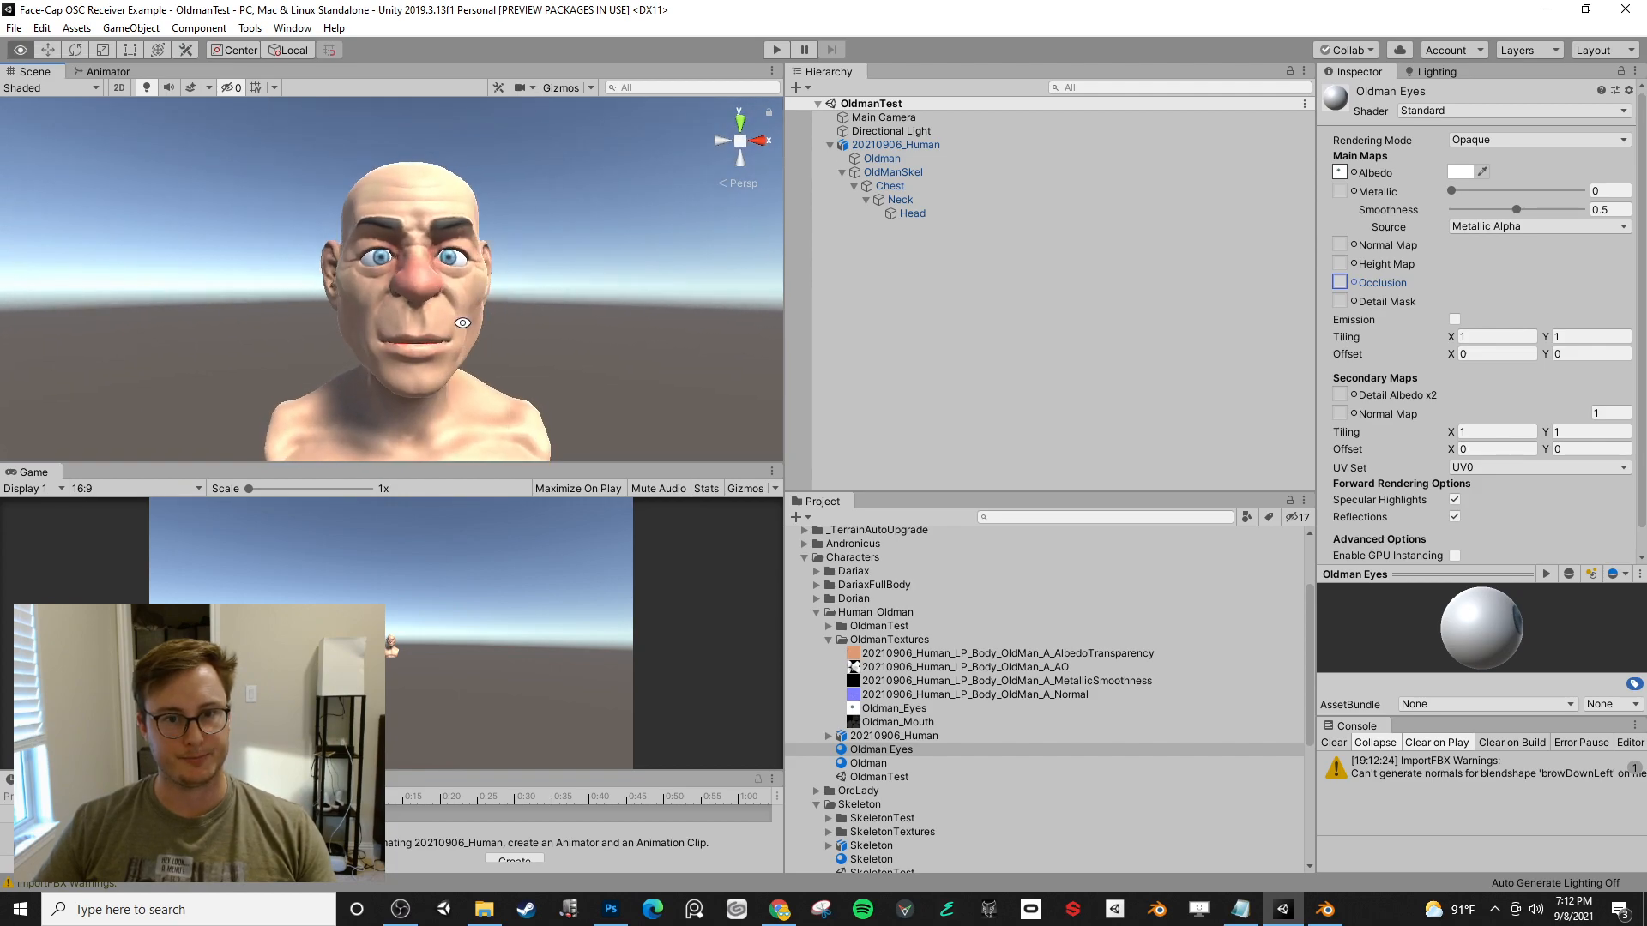
- Switch to Photoshop and undo the layer merge in Oldman_Eyes.png to restore the three separate layers
{"action": "key", "text": "alt+Tab"}
{"action": "key", "text": "Tab"}
{"action": "key", "text": "Tab"}
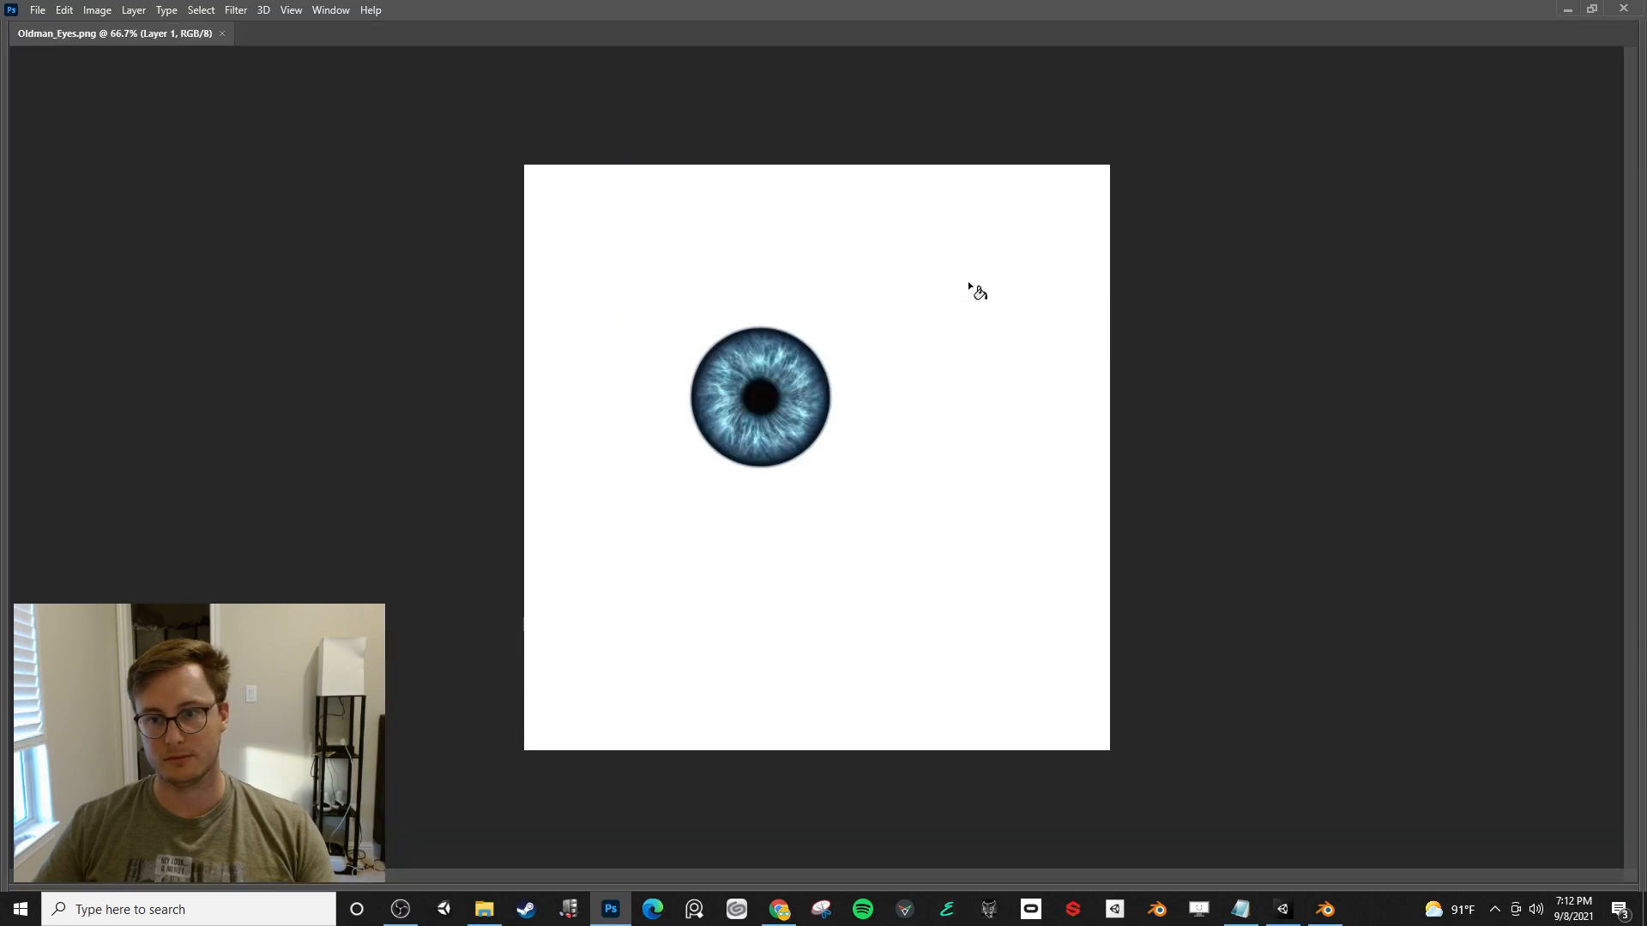
{"action": "key", "text": "Tab"}
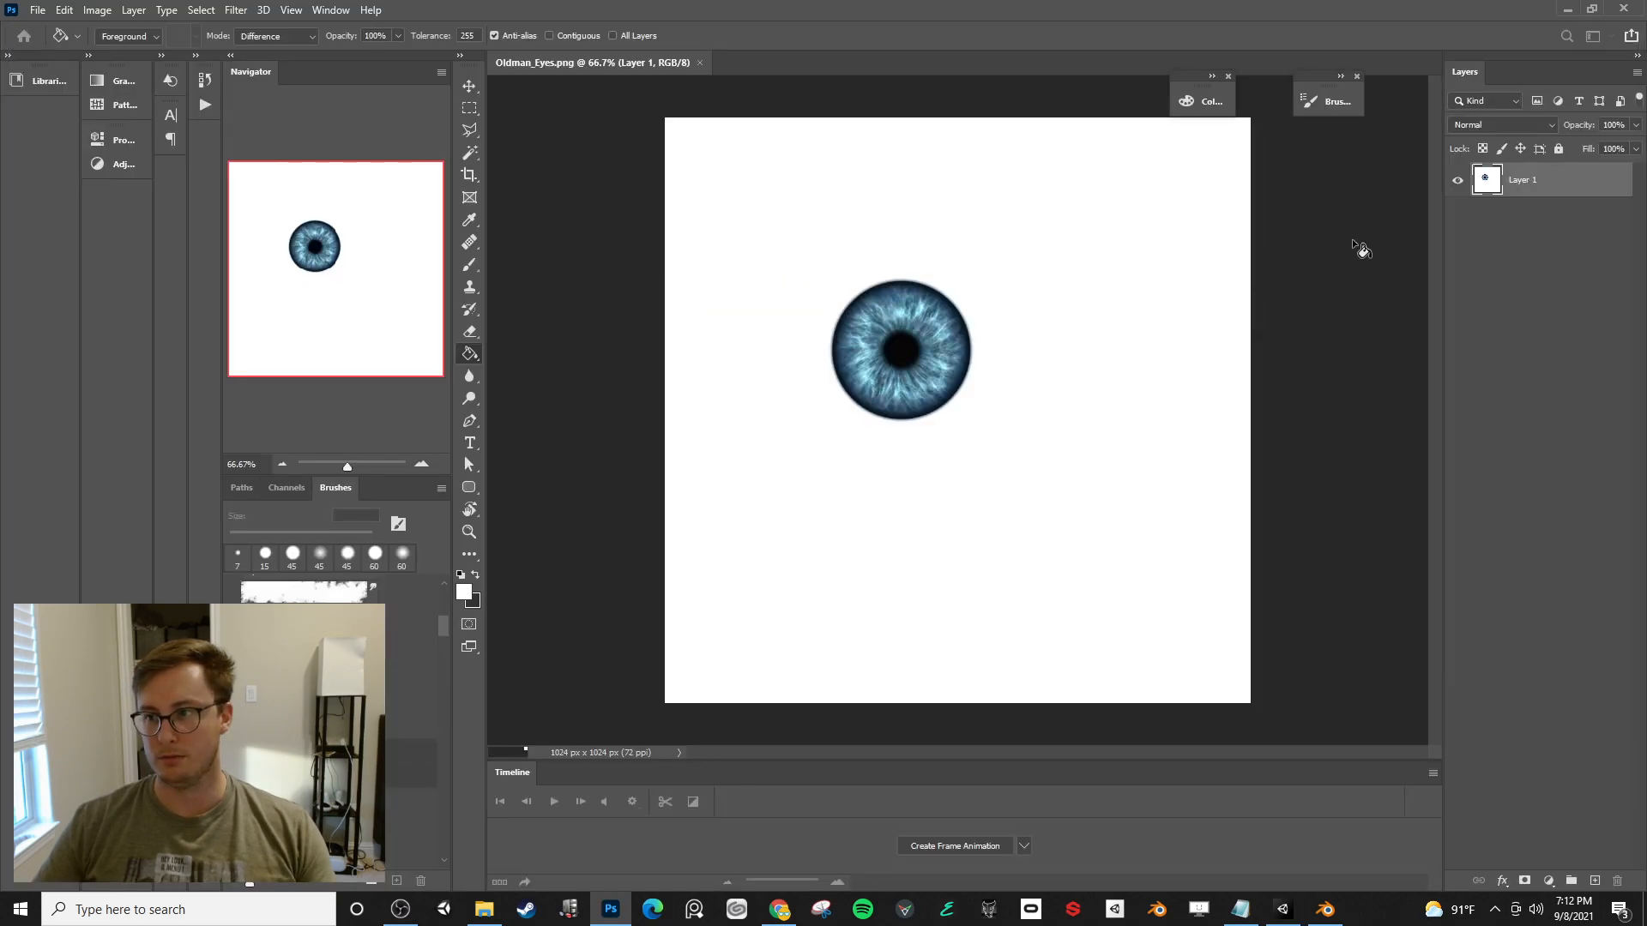
{"action": "left_click", "coordinate": [1459, 183]}
{"action": "left_click", "coordinate": [1459, 182]}
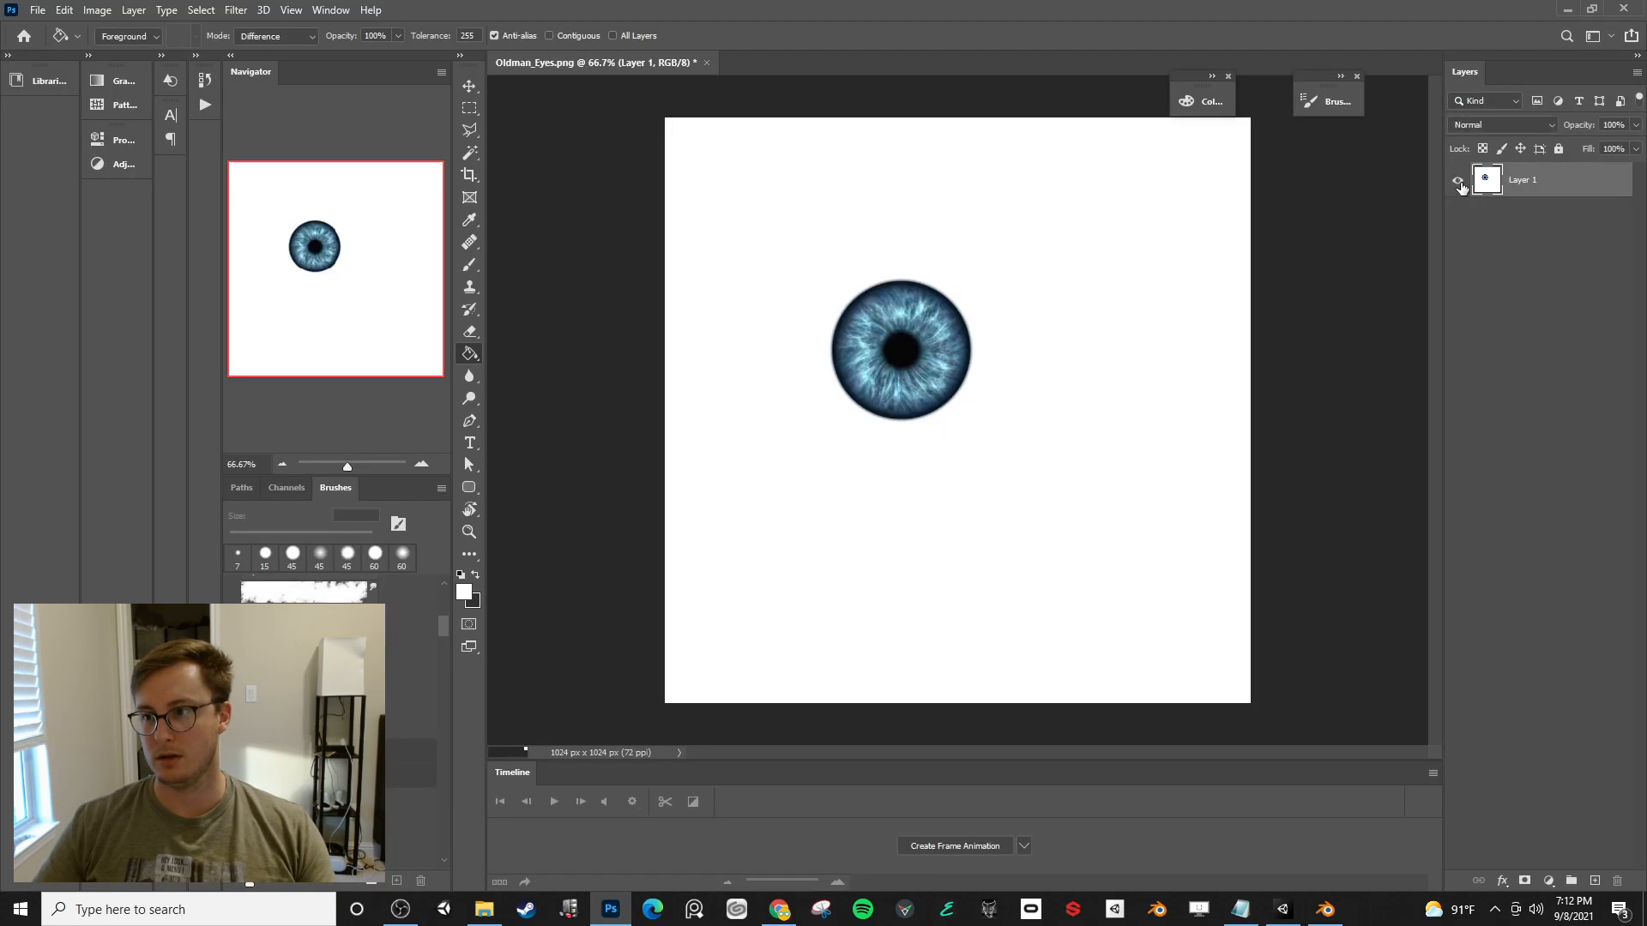
{"action": "key", "text": "ctrl+z"}
{"action": "key", "text": "ctrl+z"}
{"action": "key", "text": "ctrl+z"}
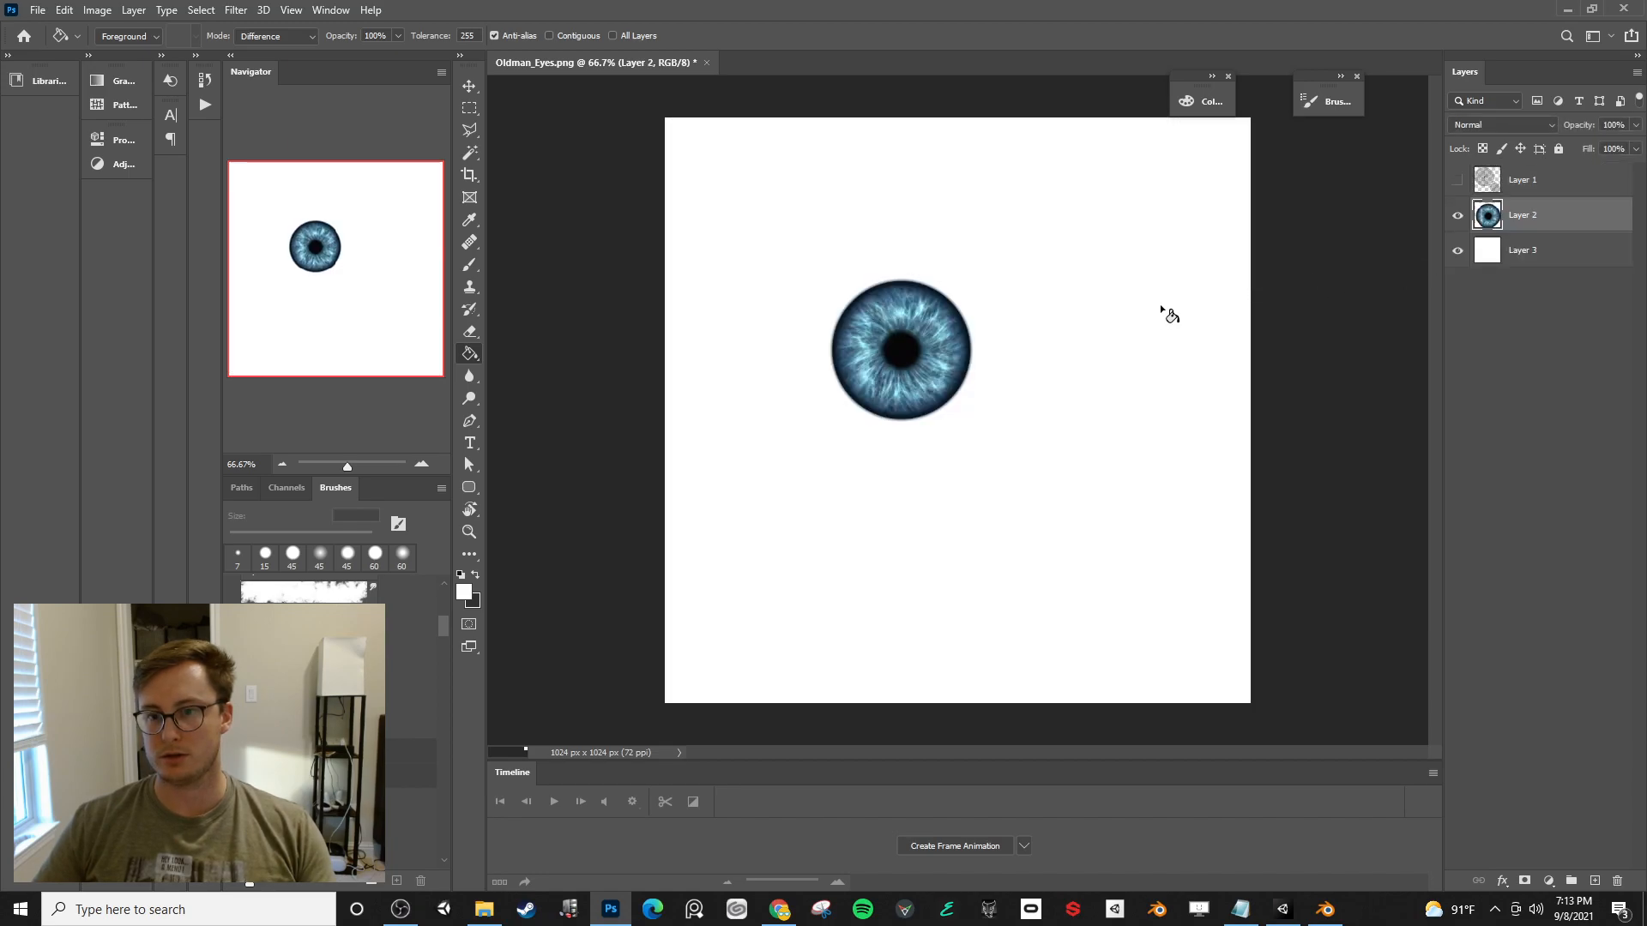
- Move the iris on Layer 2 about 25 px to the right and 4 px up with Free Transform
{"action": "key", "text": "ctrl+t"}
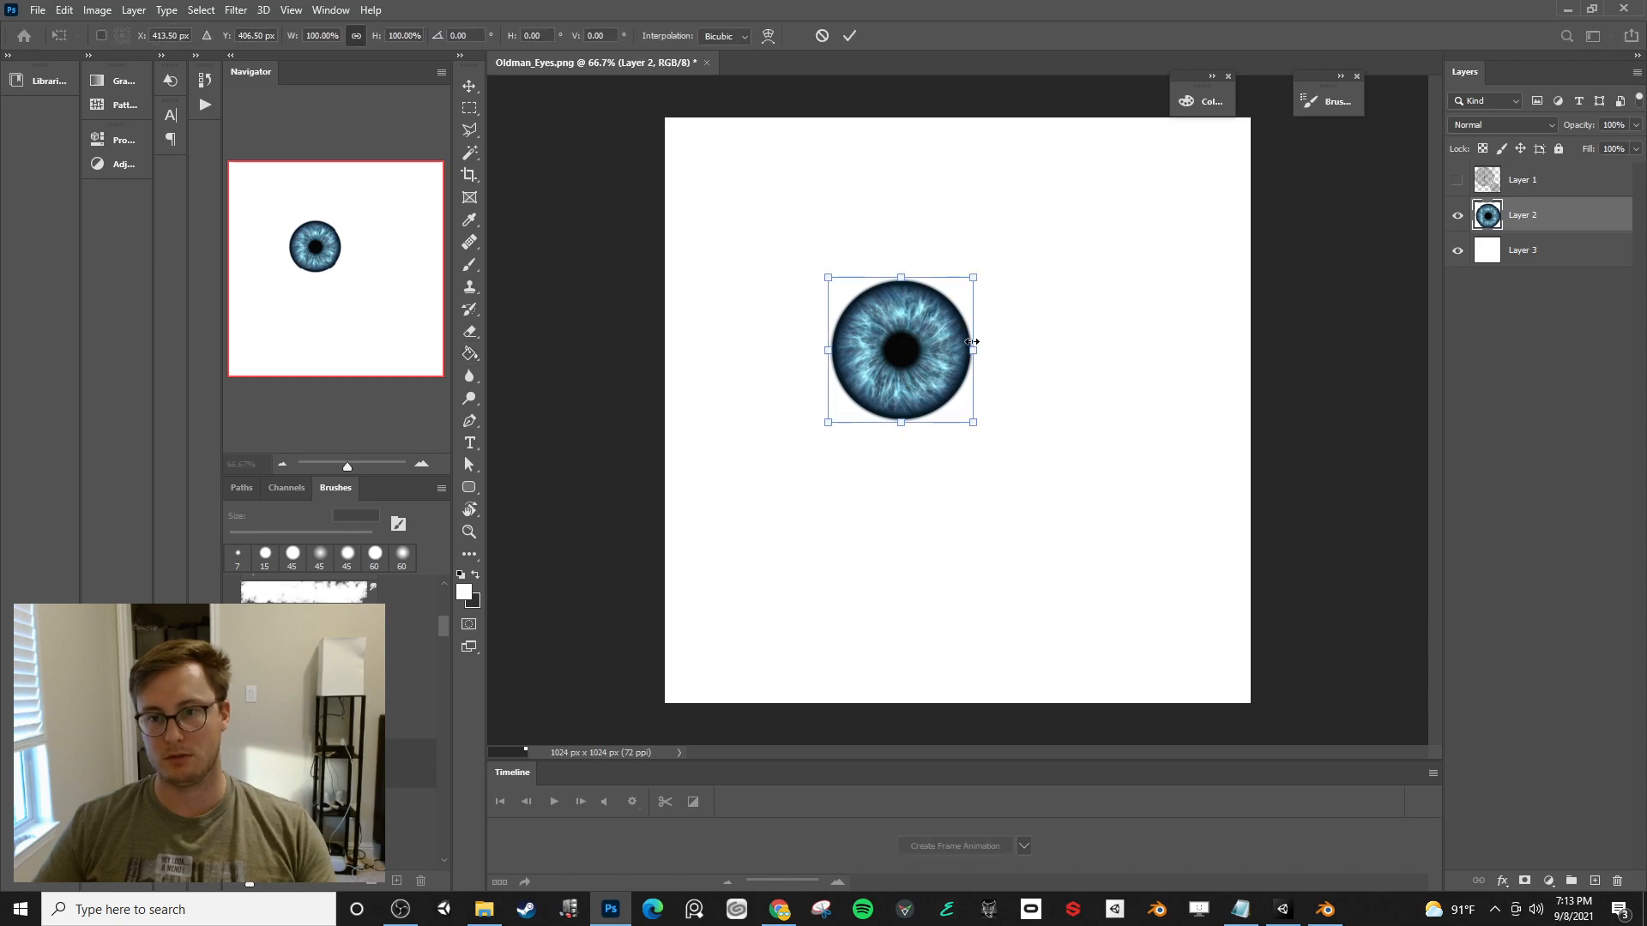
{"action": "left_click_drag", "start_coordinate": [955, 348], "coordinate": [970, 345]}
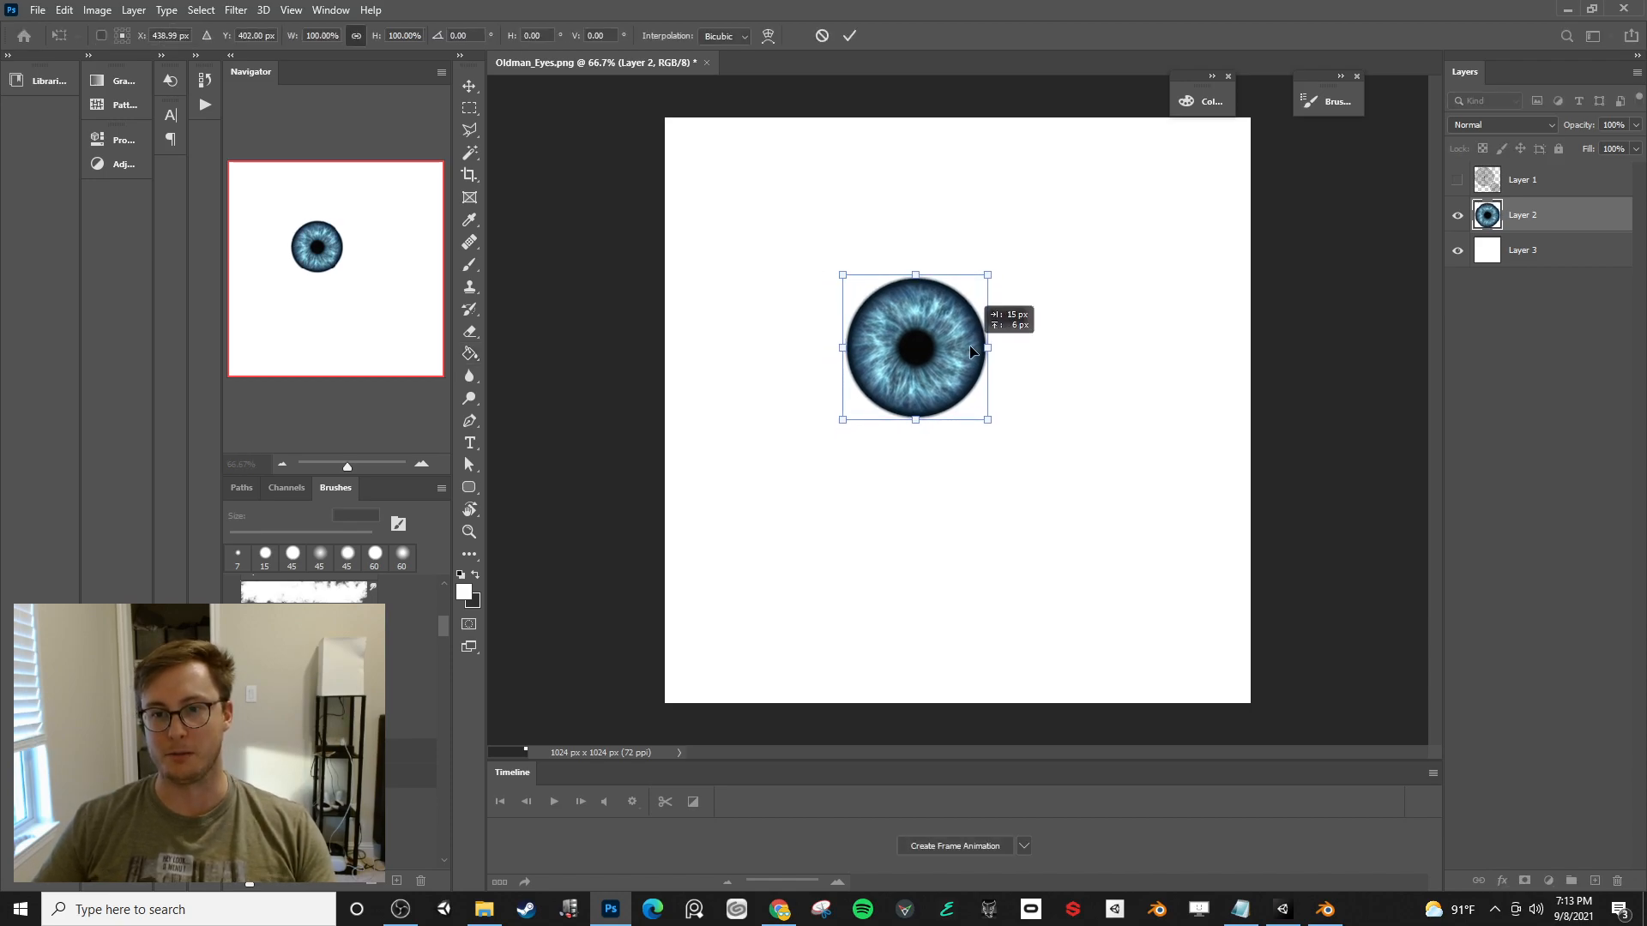
{"action": "key", "text": "Tab"}
{"action": "key", "text": "ctrl+s"}
{"action": "key", "text": "Escape"}
{"action": "key", "text": "Tab"}
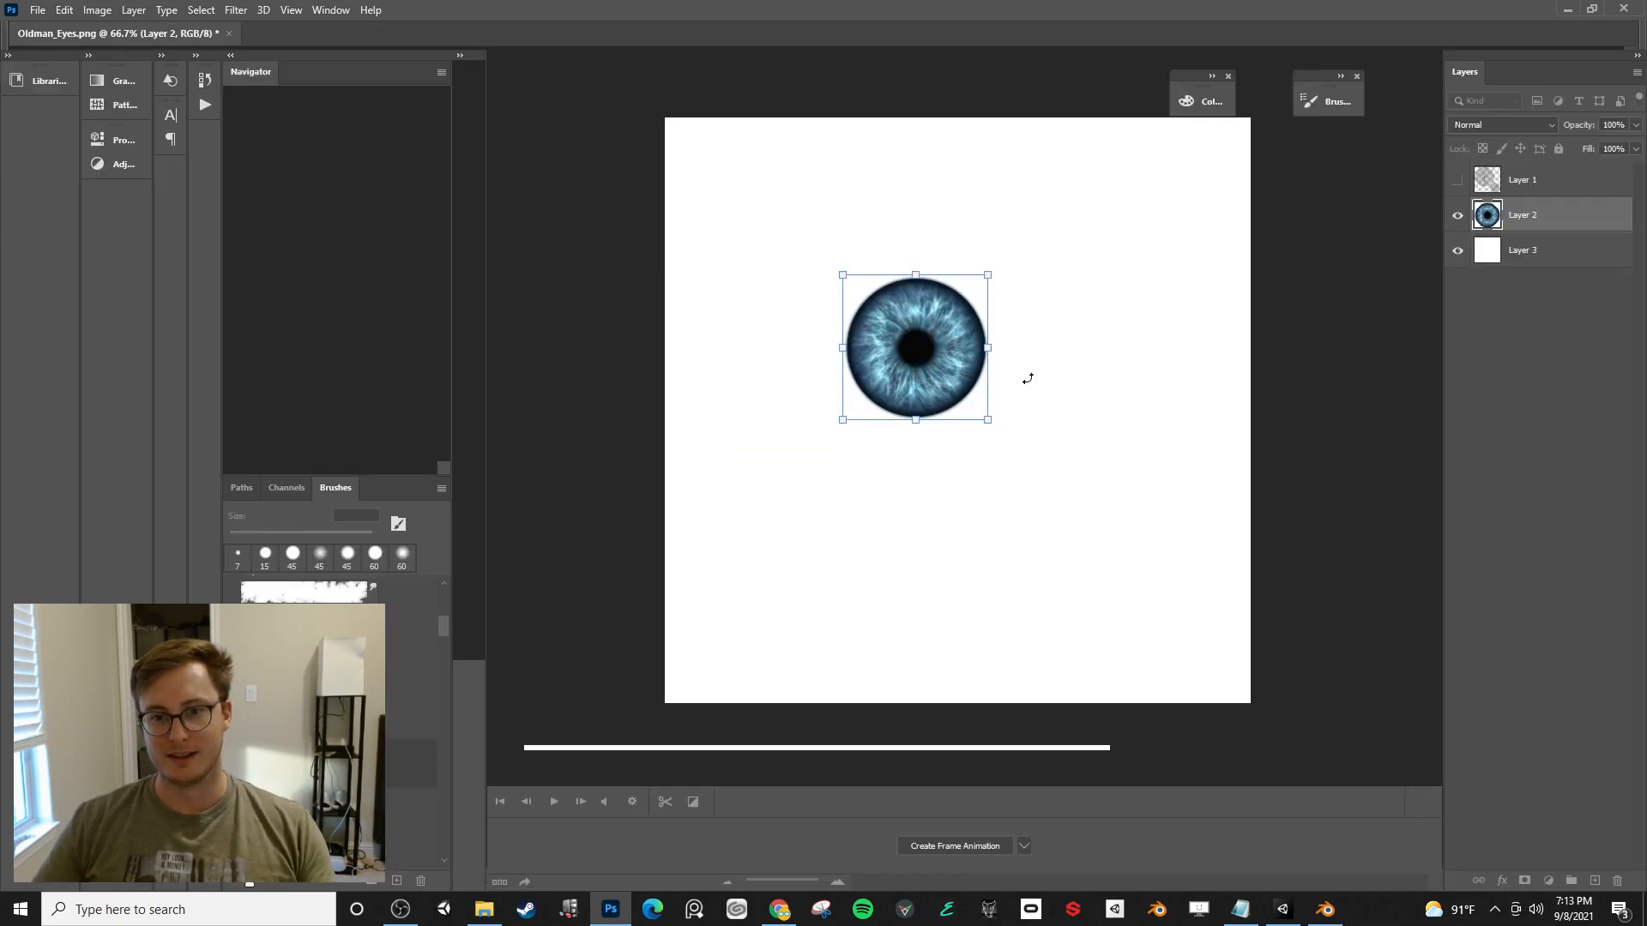
{"action": "key", "text": "Return"}
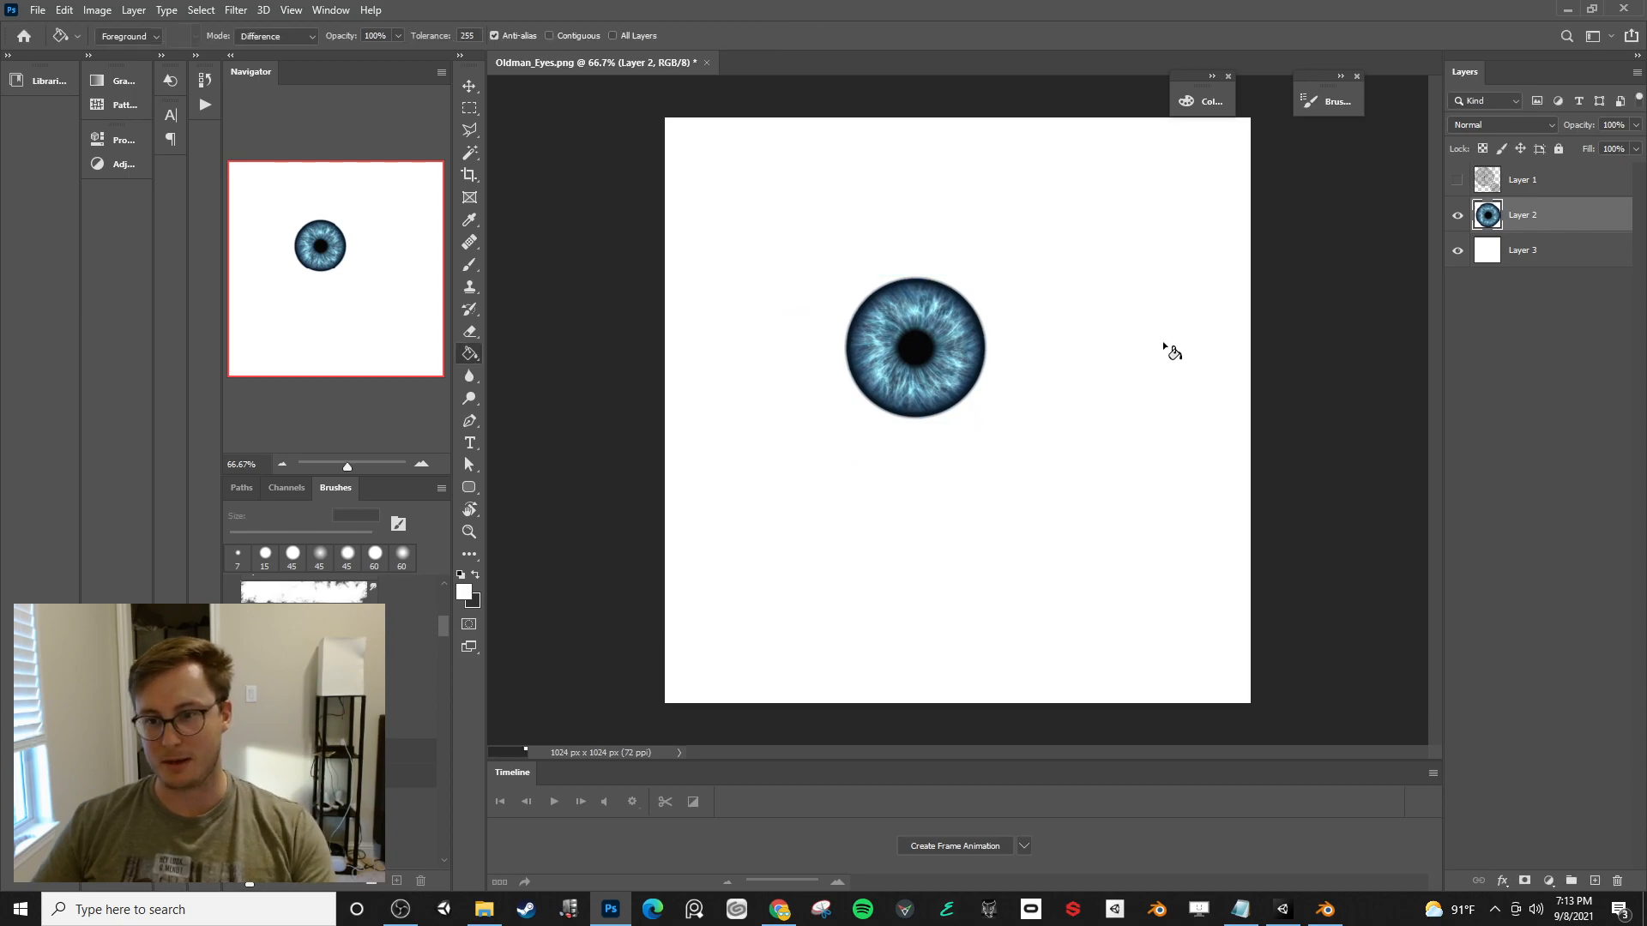
- Merge the three layers into one and save Oldman_Eyes.png
{"action": "left_click", "coordinate": [1518, 191]}
{"action": "left_click", "coordinate": [1521, 226], "text": "shift"}
{"action": "left_click", "coordinate": [1528, 260], "text": "shift"}
{"action": "key", "text": "ctrl+e"}
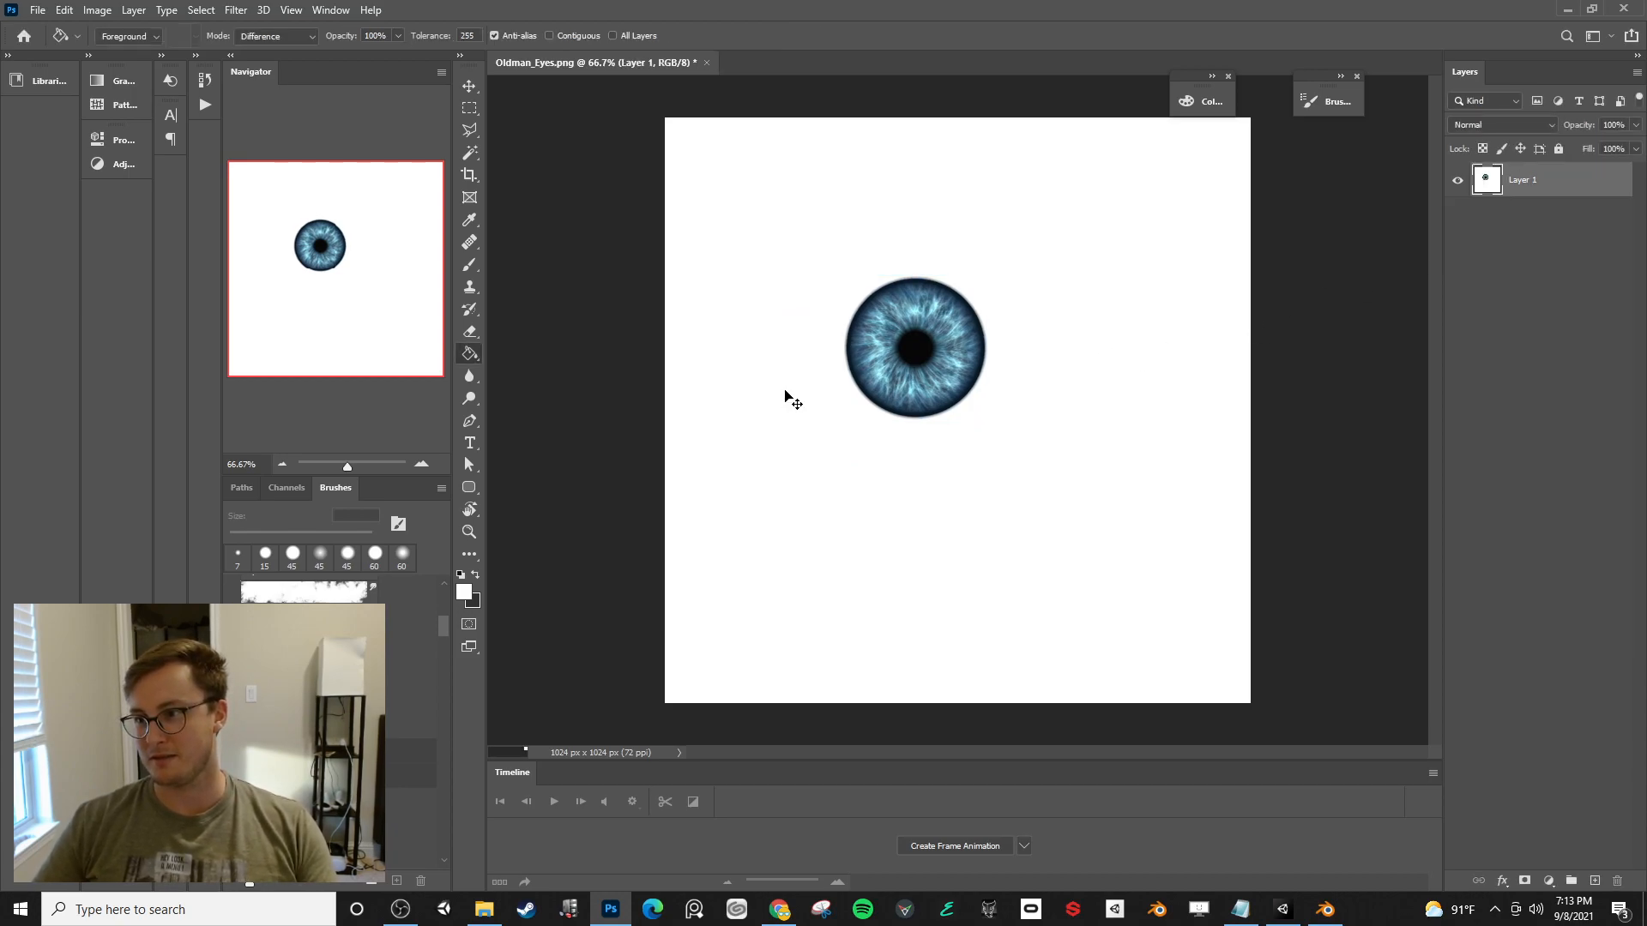
{"action": "key", "text": "ctrl+s"}
- Switch to Unity, inspect the shifted irises up close and set the Oldman Eyes material's smoothness to 0
{"action": "key", "text": "alt+Tab"}
{"action": "left_click_drag", "start_coordinate": [637, 370], "coordinate": [522, 250], "text": "alt"}
{"action": "scroll", "coordinate": [522, 250], "scroll_direction": "up", "scroll_amount": 6}
{"action": "scroll", "coordinate": [544, 261], "scroll_direction": "down", "scroll_amount": 3}
{"action": "right_click_drag", "start_coordinate": [544, 261], "coordinate": [546, 262]}
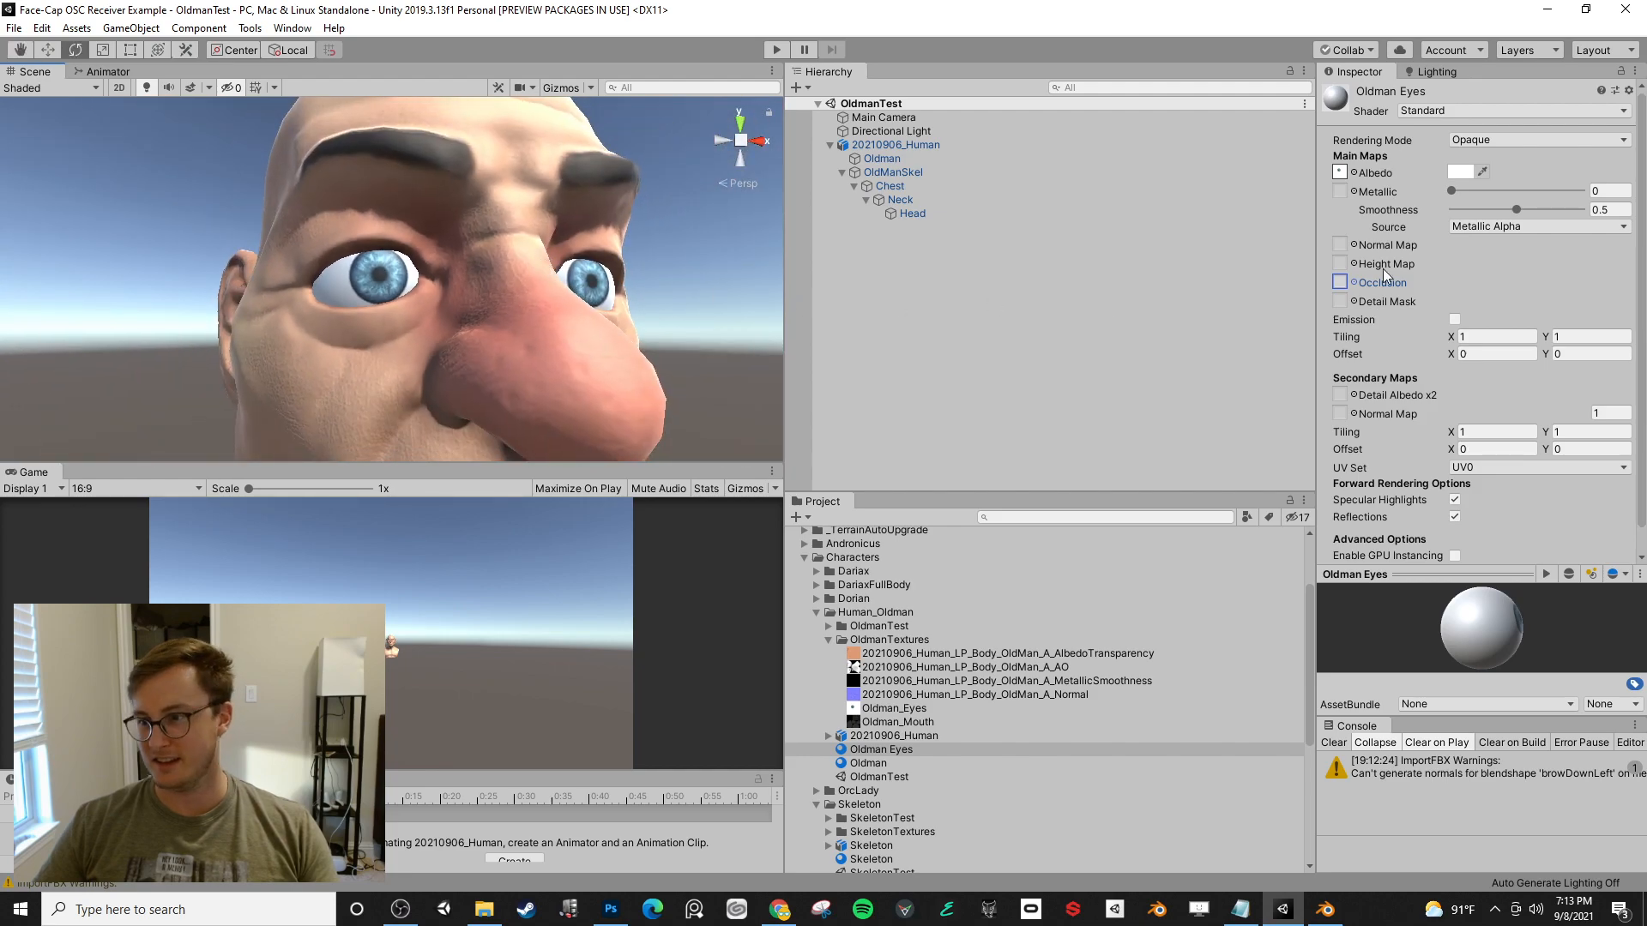
{"action": "left_click_drag", "start_coordinate": [1487, 208], "coordinate": [1333, 244]}
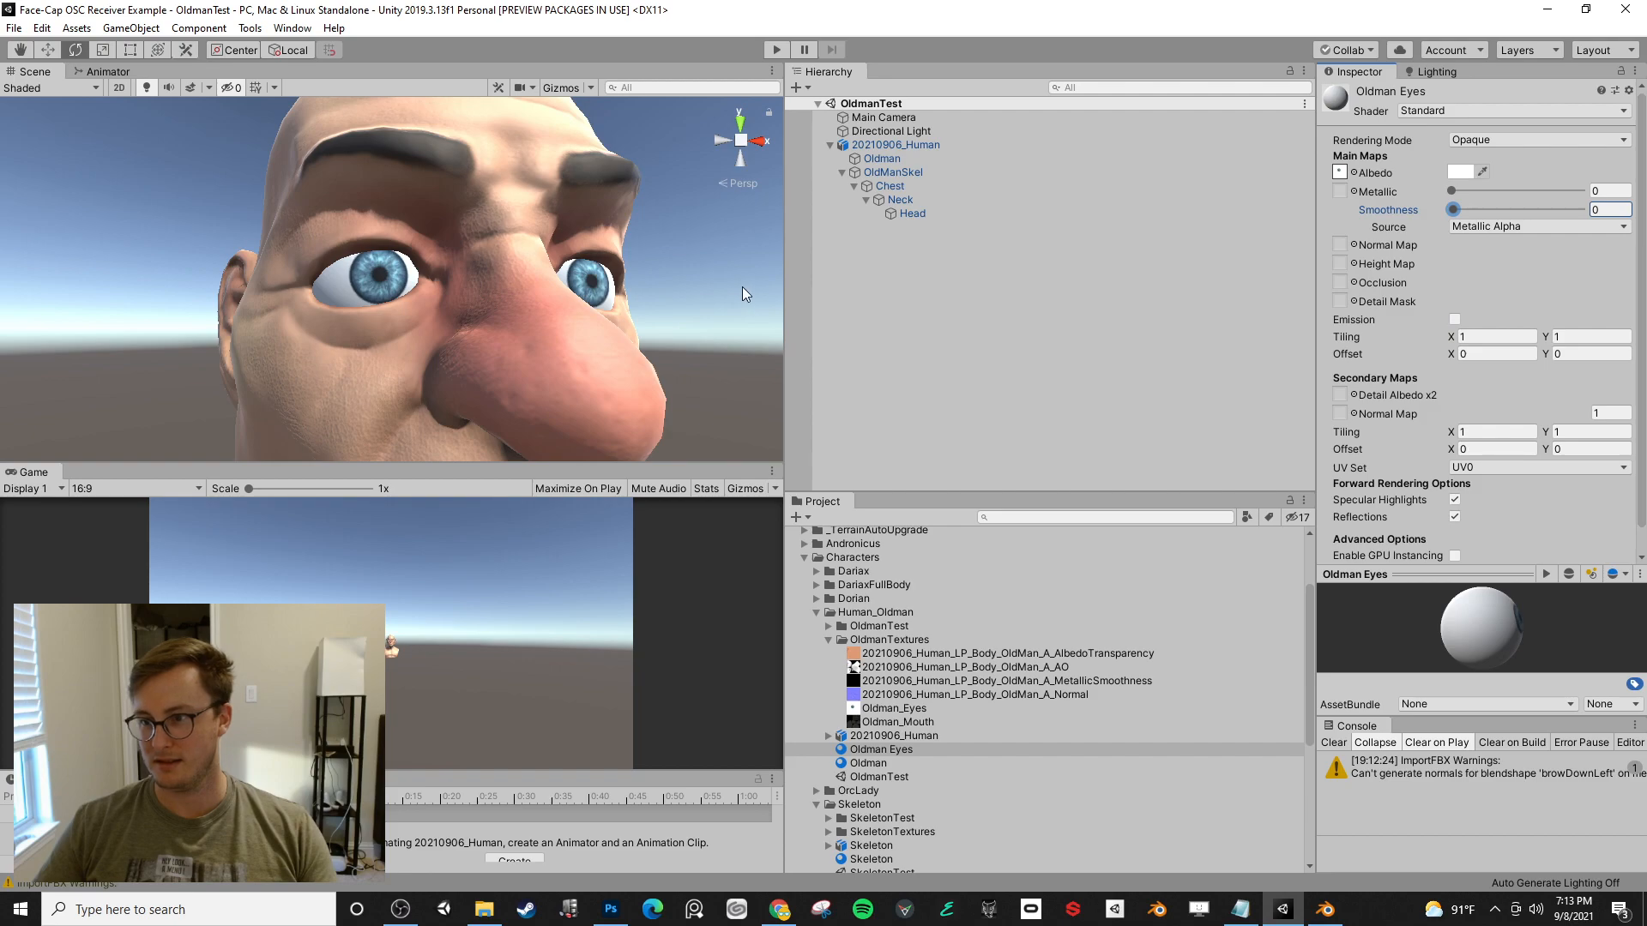
{"action": "scroll", "coordinate": [584, 295], "scroll_direction": "down", "scroll_amount": 4}
{"action": "right_click_drag", "start_coordinate": [584, 295], "coordinate": [603, 338]}
{"action": "key", "text": "alt+Tab"}
{"action": "key", "text": "alt+Tab"}
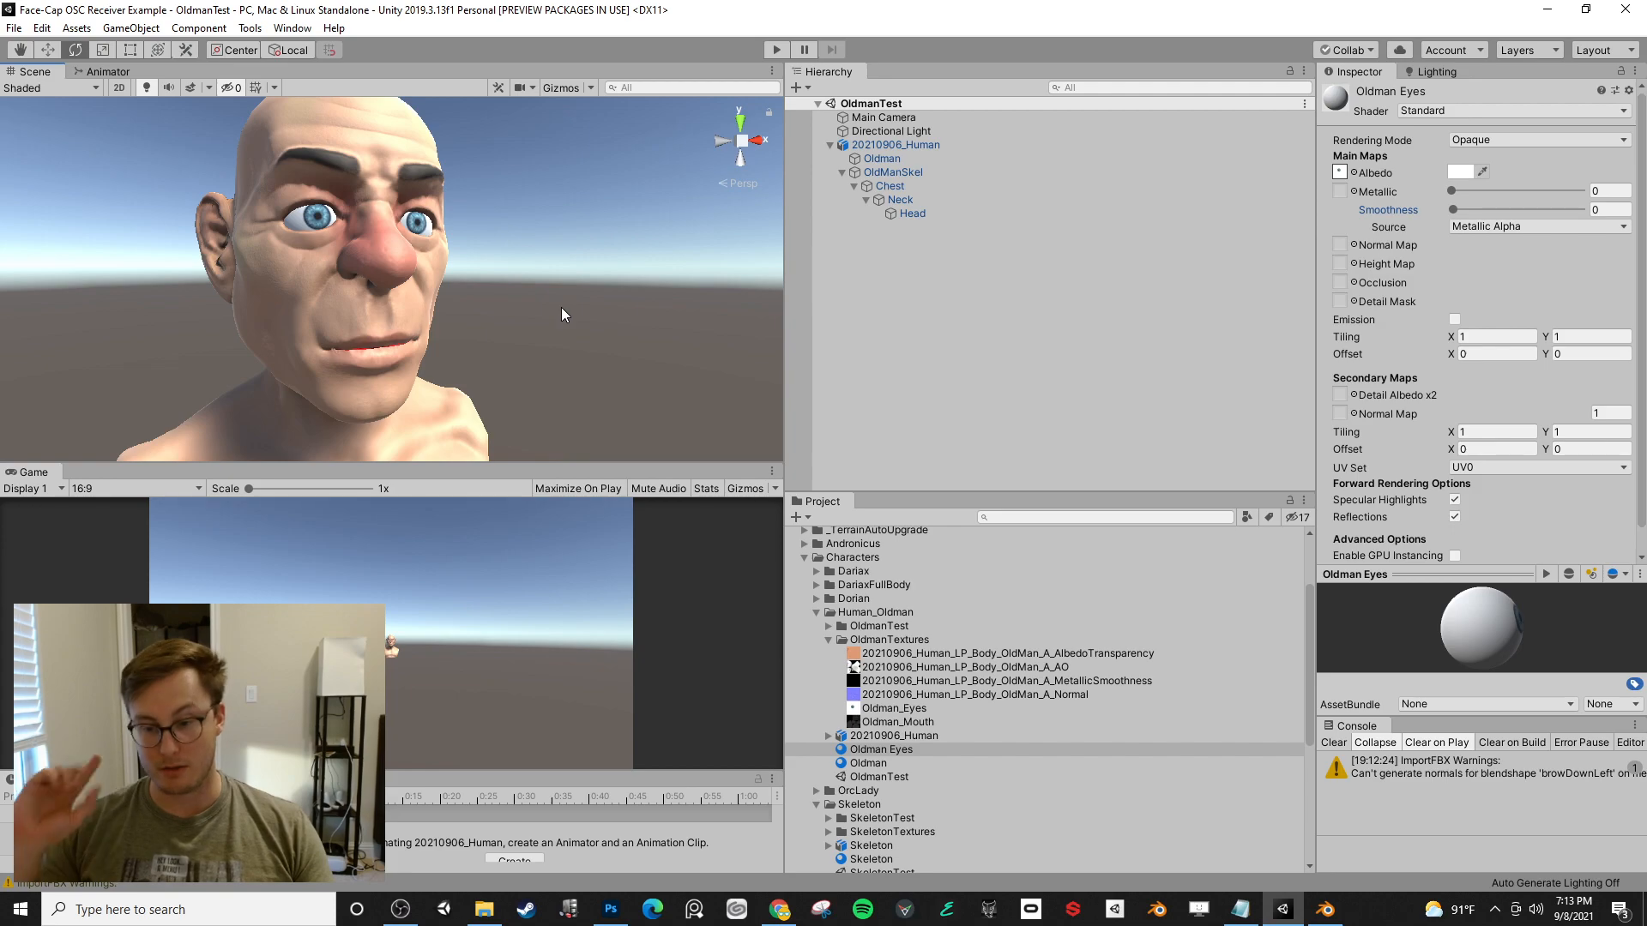
- Close Oldman_Eyes.png in Photoshop and open Oldman_Mouth.png from the OldmanTextures folder in Unity's project
{"action": "key", "text": "alt+Tab"}
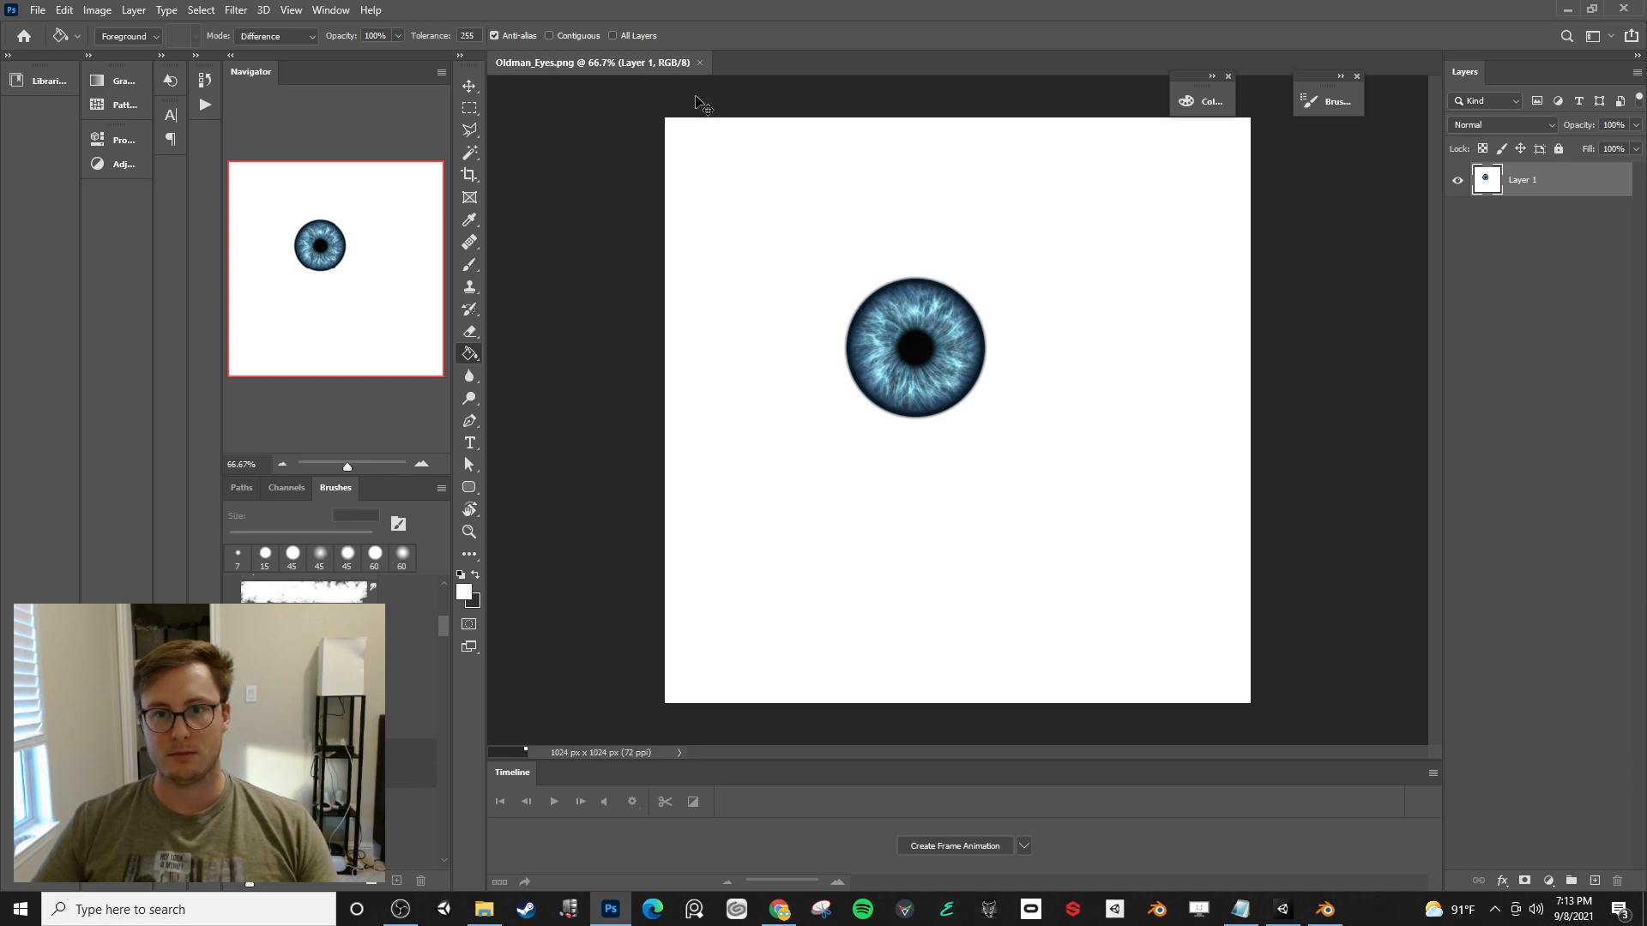
{"action": "left_click", "coordinate": [699, 64]}
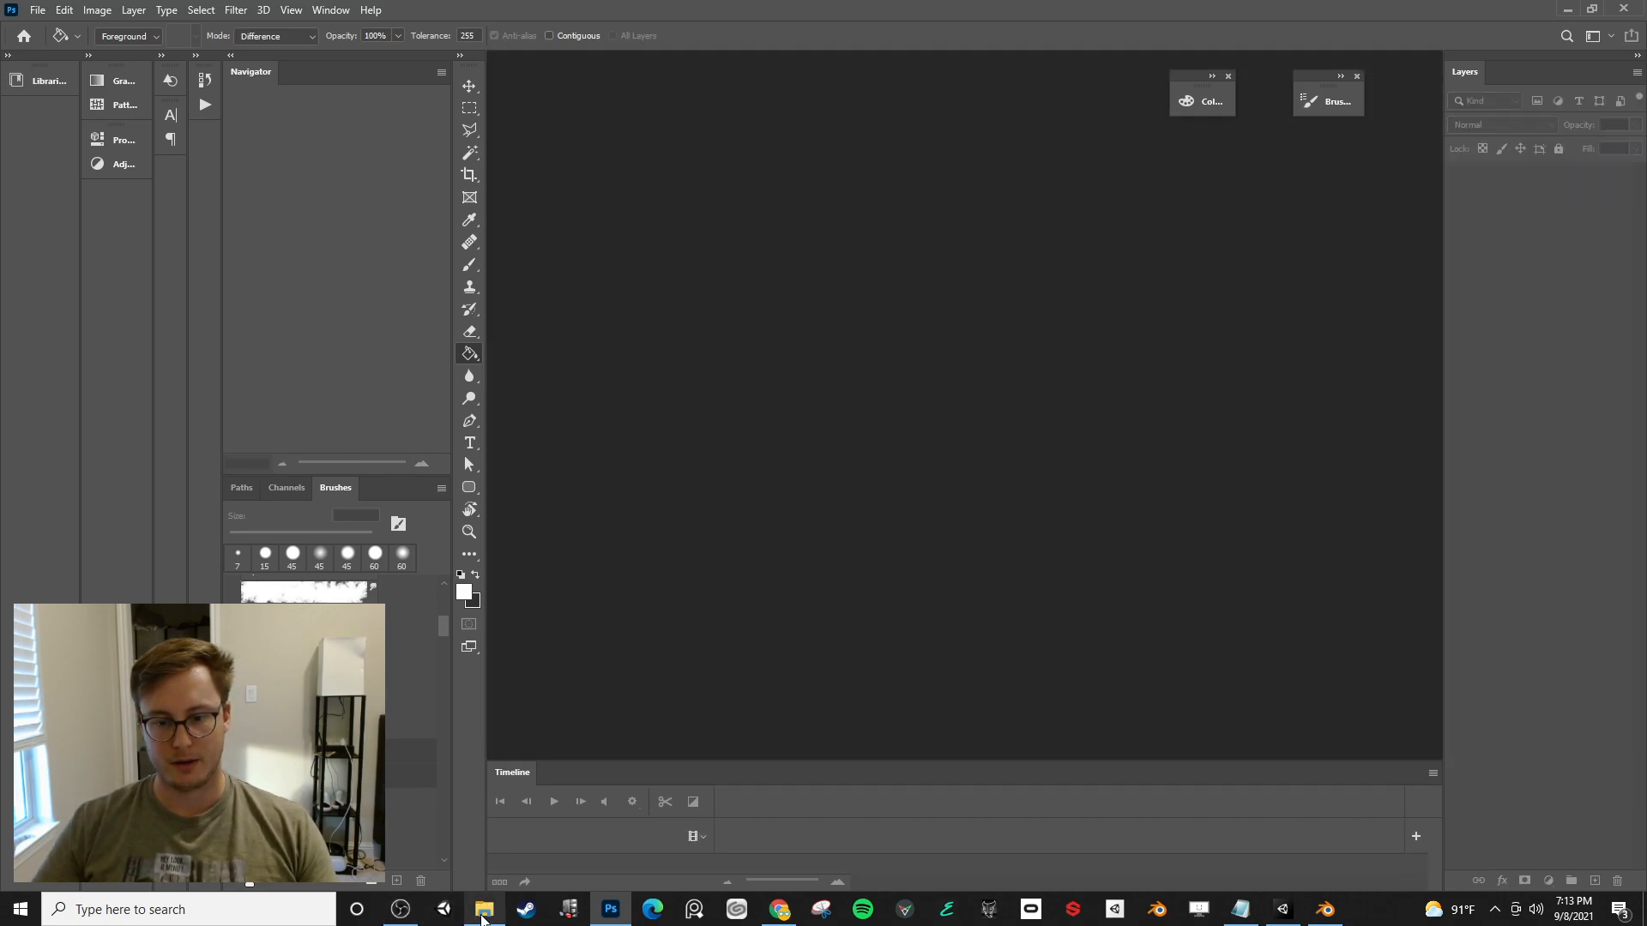
{"action": "mouse_move", "coordinate": [483, 917]}
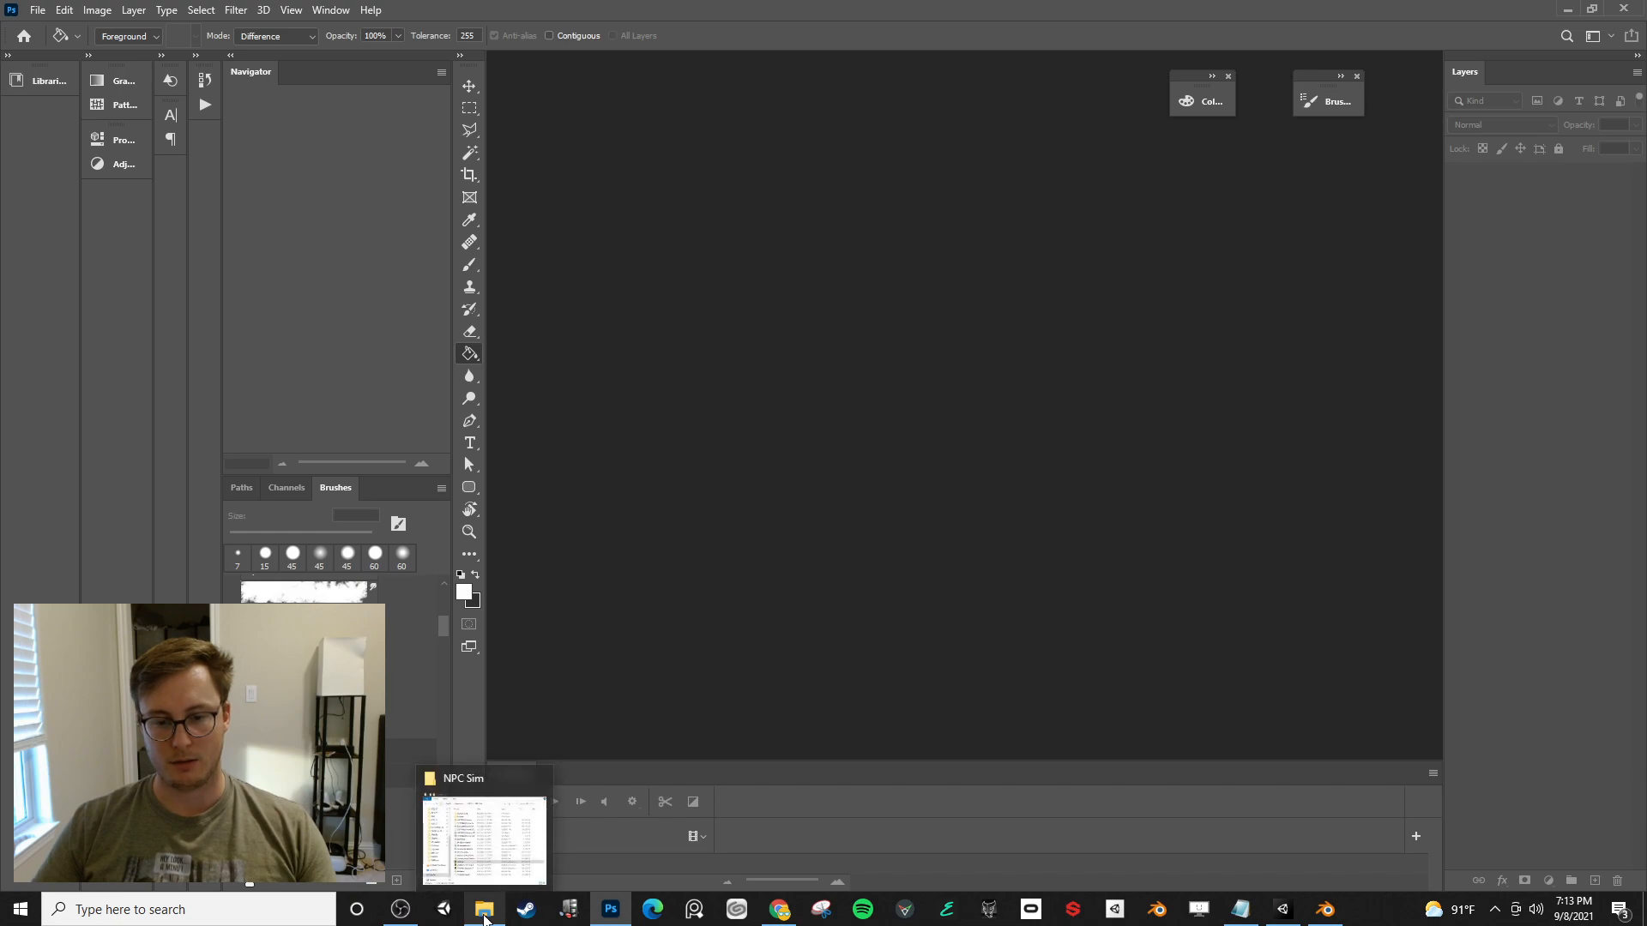
{"action": "left_click", "coordinate": [483, 918]}
{"action": "left_click", "coordinate": [1226, 818]}
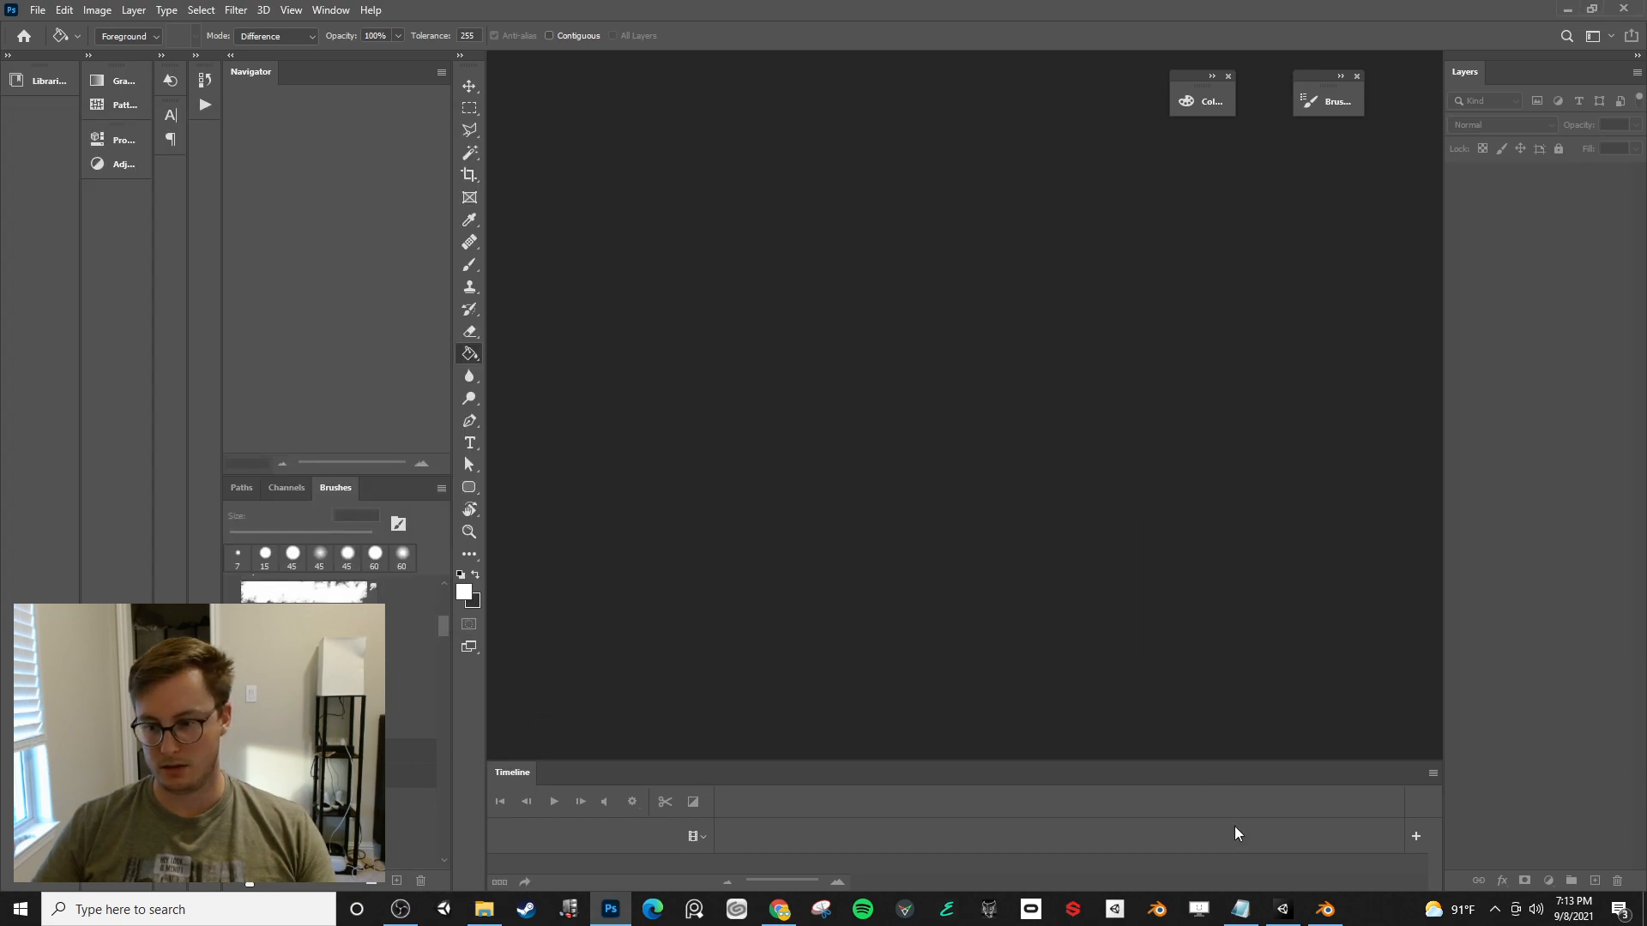
{"action": "left_click", "coordinate": [1286, 914]}
{"action": "double_click", "coordinate": [927, 723]}
{"action": "key", "text": "alt+Tab"}
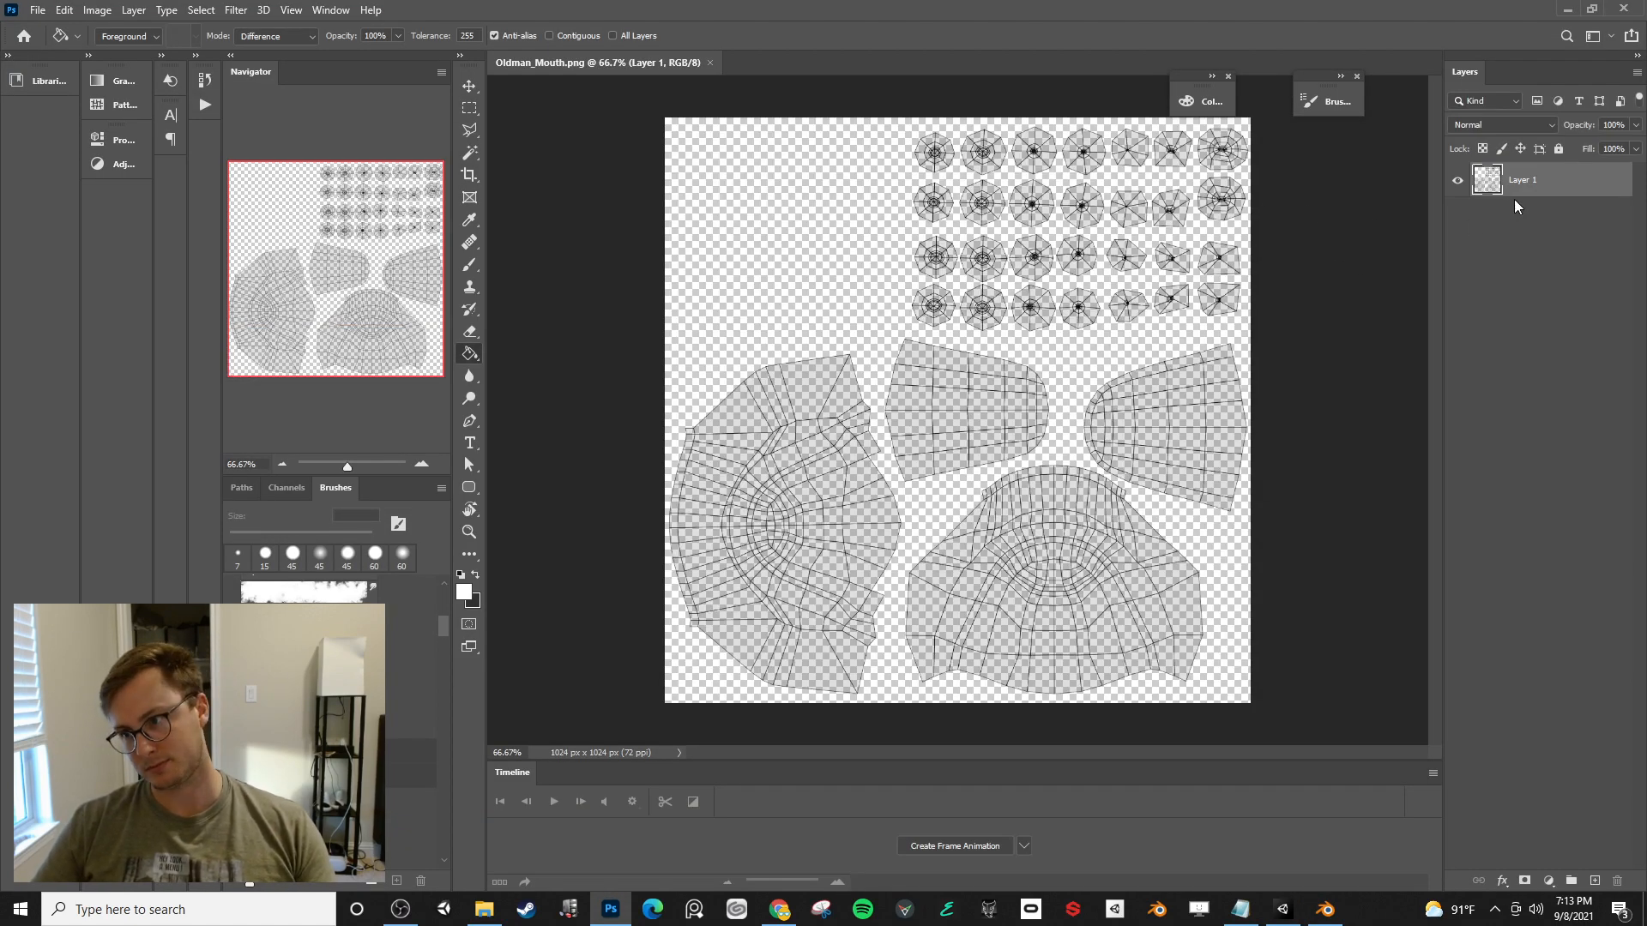
- Add a new layer below the UV wireframe and fill it with the dark red 9d2323
{"action": "left_click", "coordinate": [1595, 885]}
{"action": "left_click_drag", "start_coordinate": [1516, 171], "coordinate": [1530, 223]}
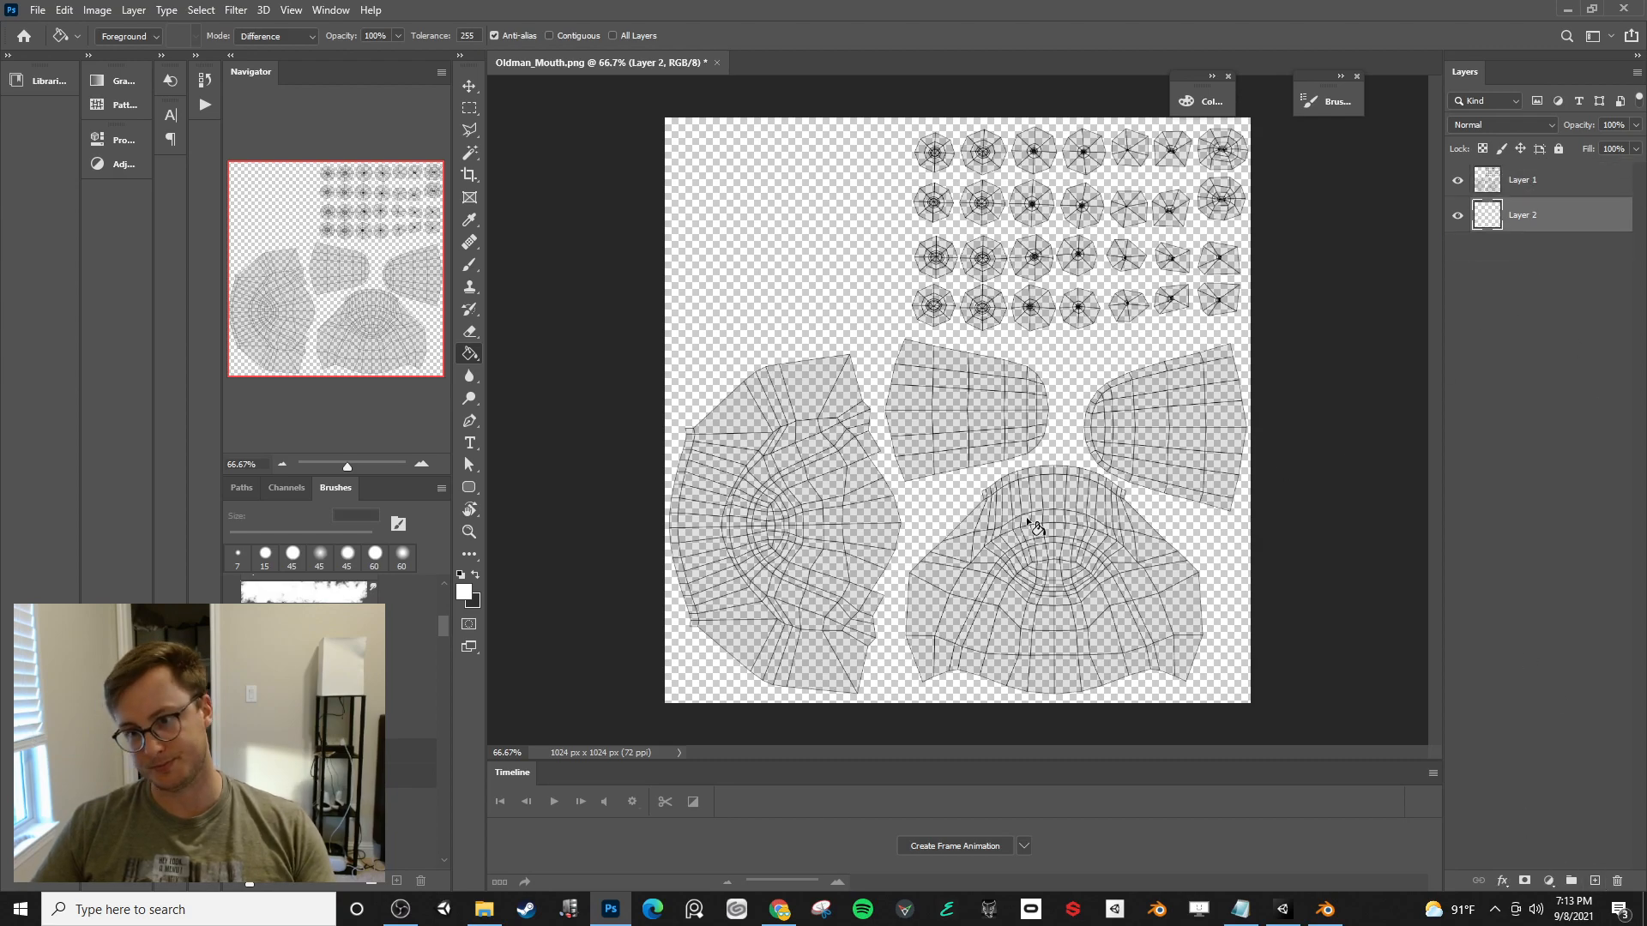
{"action": "left_click", "coordinate": [462, 599]}
{"action": "left_click_drag", "start_coordinate": [1257, 369], "coordinate": [1294, 340]}
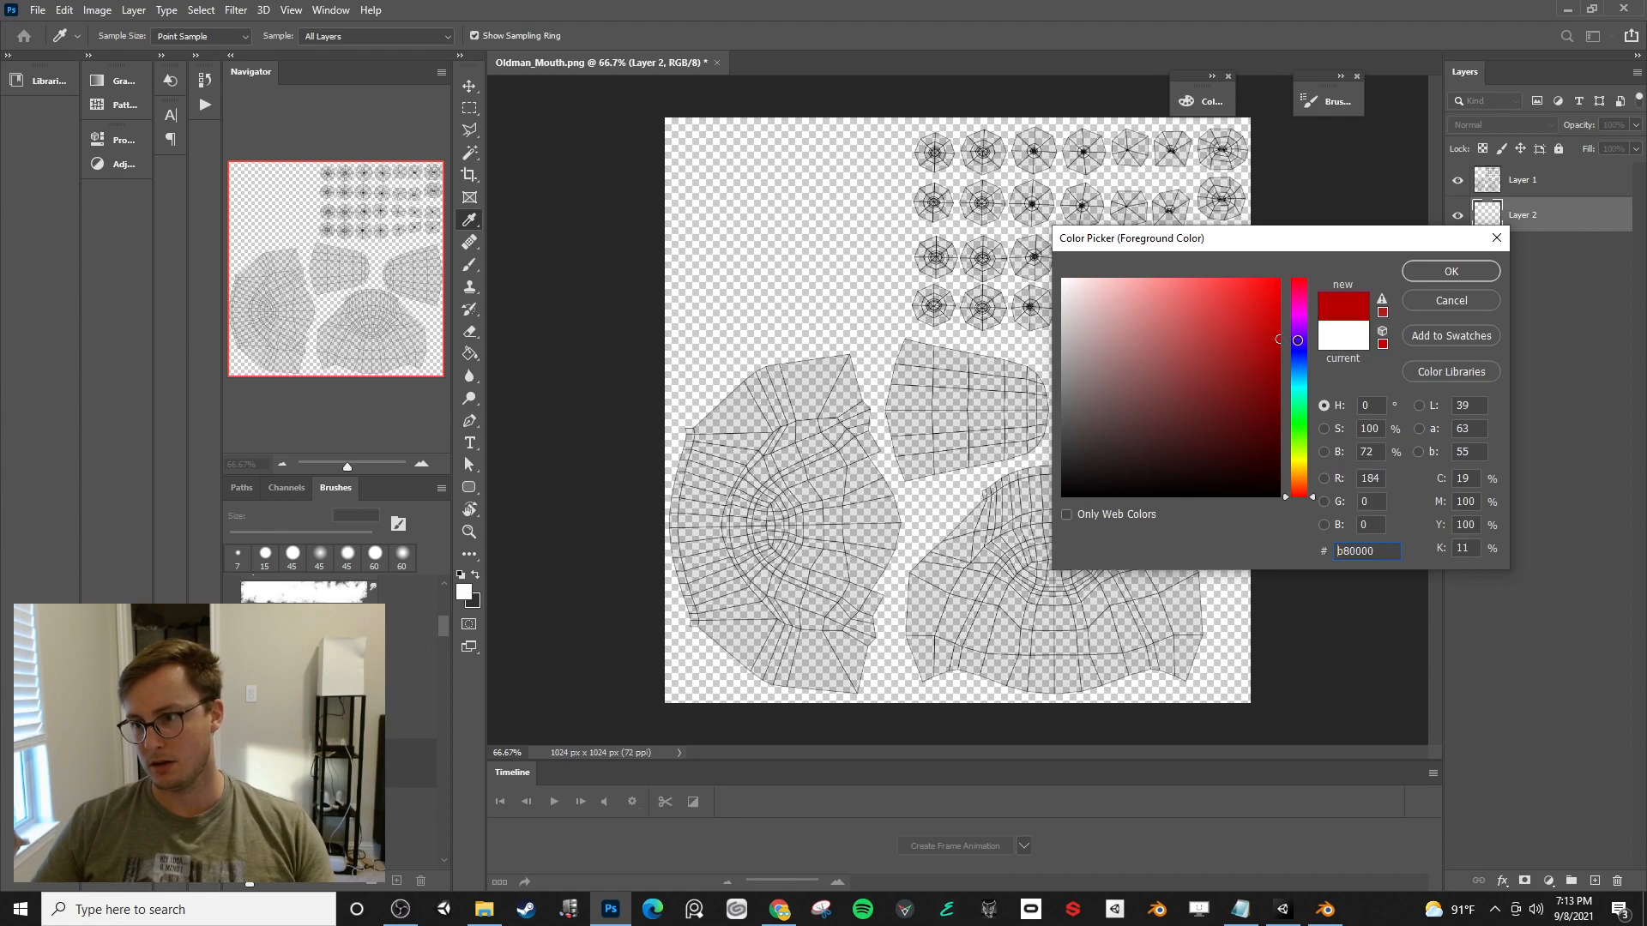
{"action": "left_click_drag", "start_coordinate": [1196, 382], "coordinate": [1245, 385]}
{"action": "left_click", "coordinate": [1454, 280]}
{"action": "key", "text": "g"}
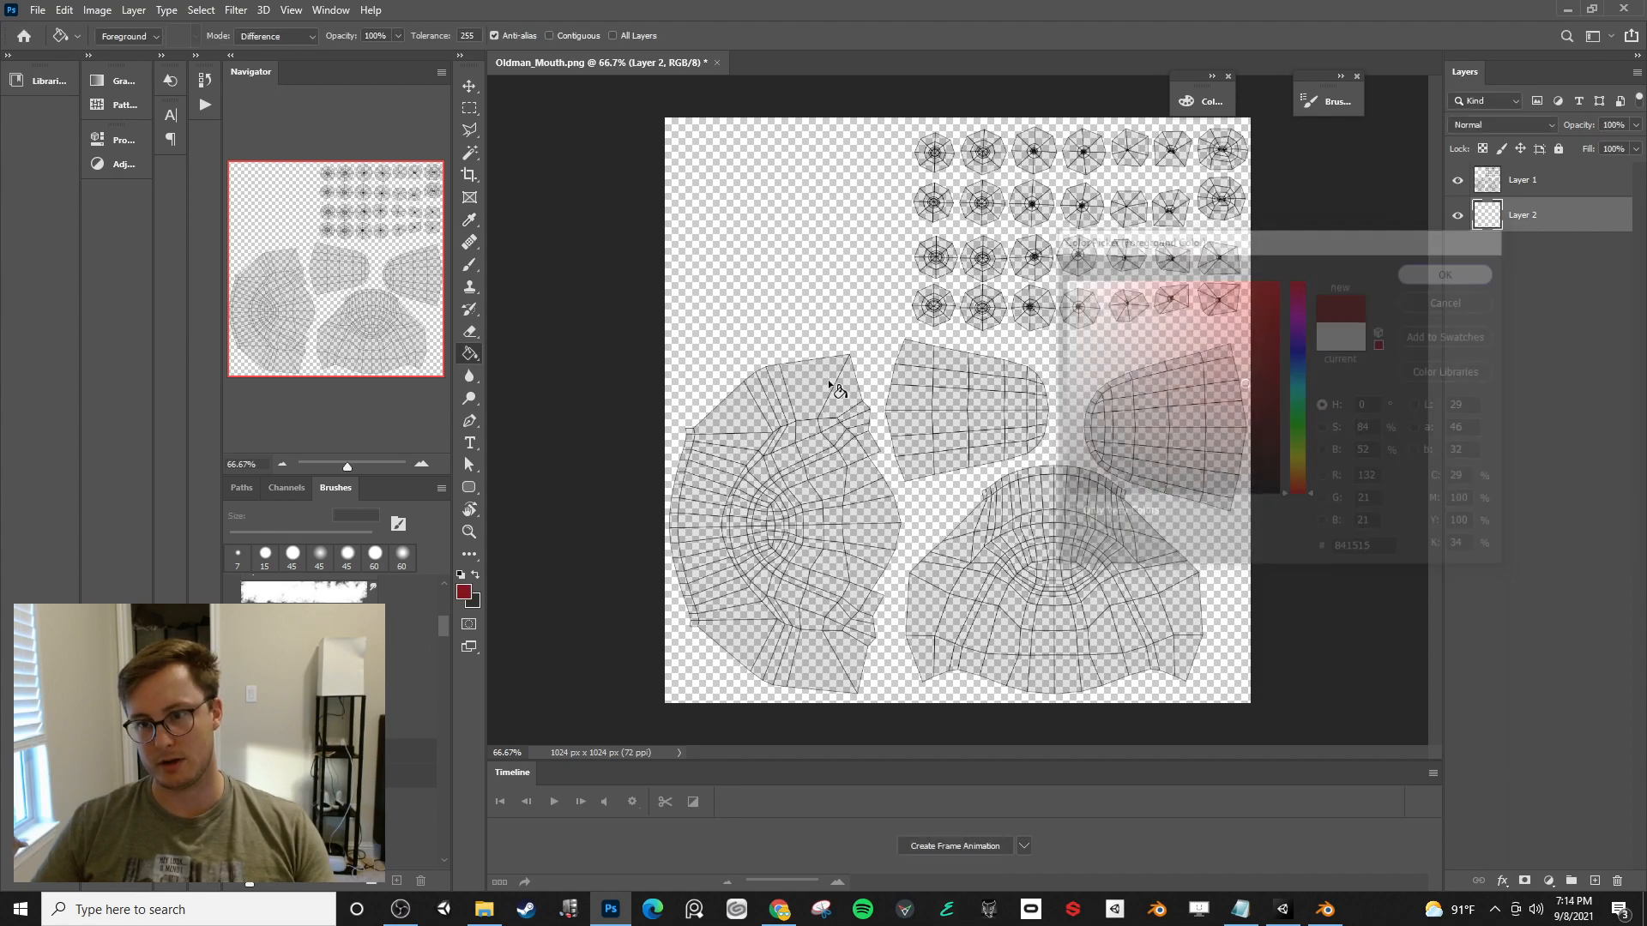
{"action": "left_click", "coordinate": [464, 591]}
{"action": "left_click_drag", "start_coordinate": [1119, 438], "coordinate": [1231, 365]}
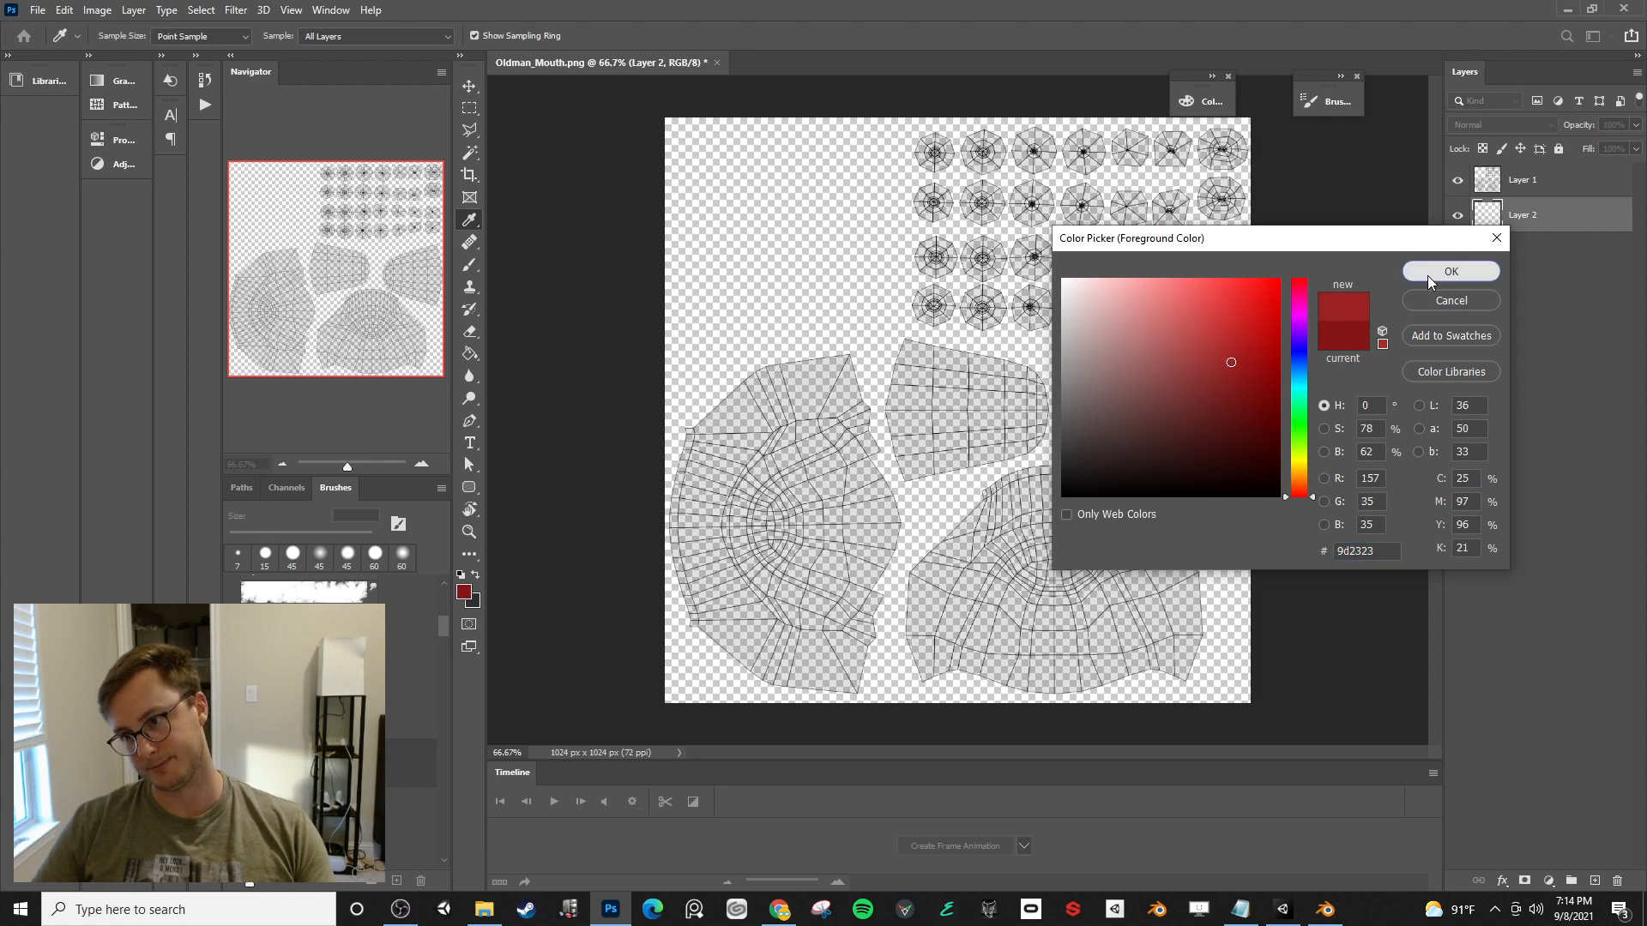
{"action": "left_click", "coordinate": [1451, 271]}
{"action": "left_click", "coordinate": [916, 468]}
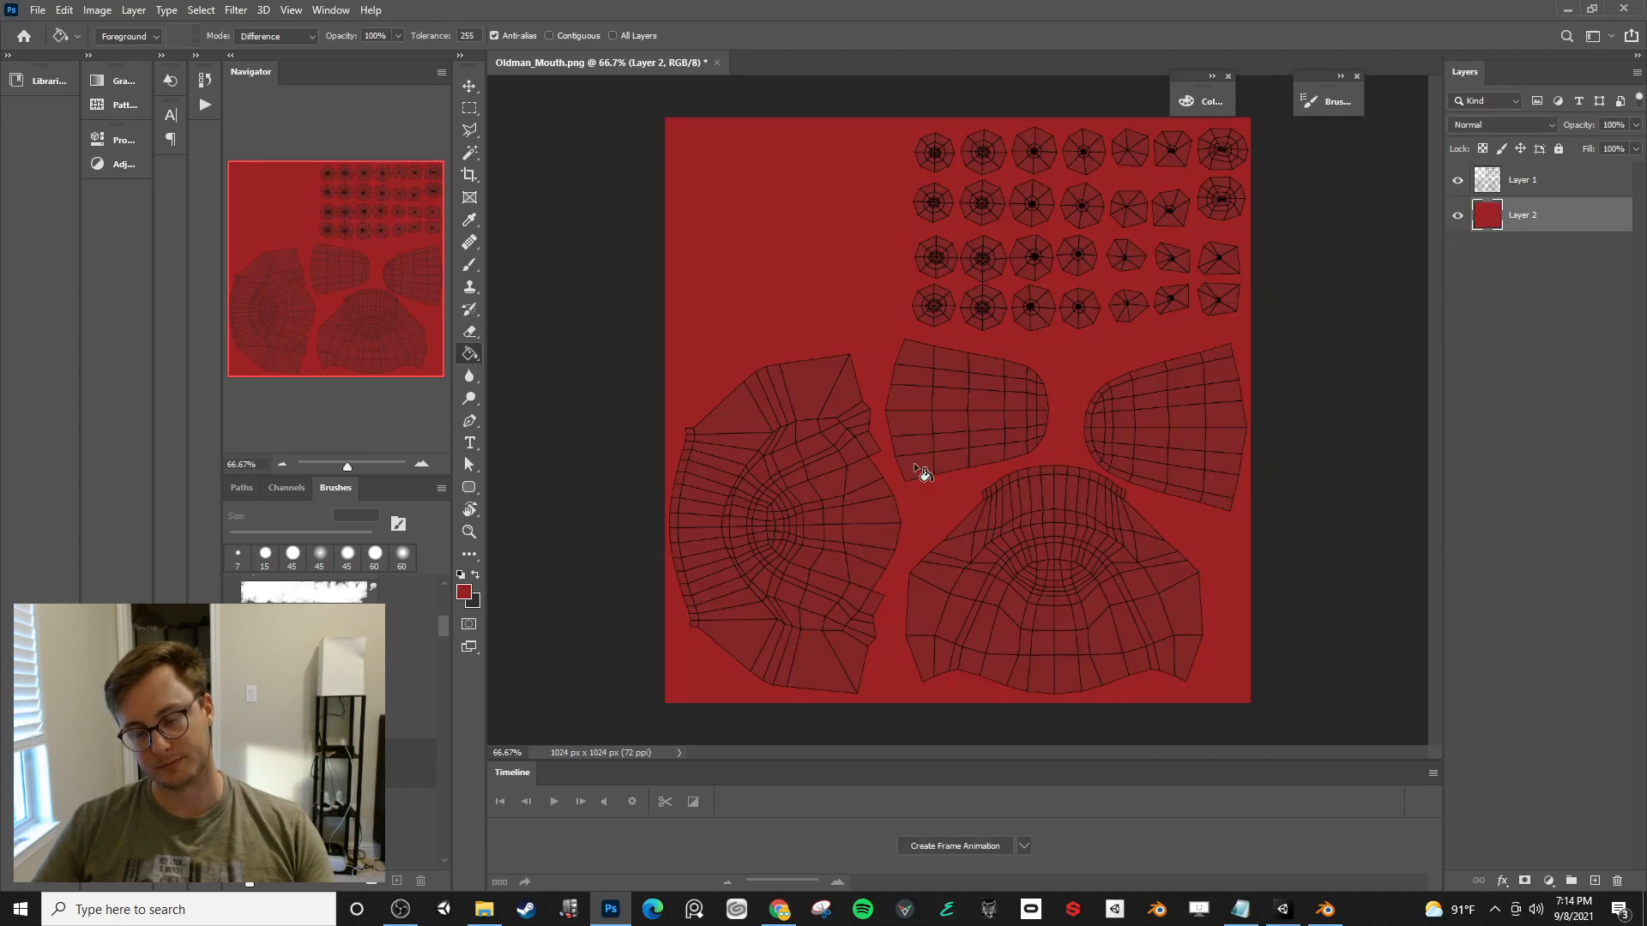
- Set the foreground color to the lighter red bd5757
{"action": "left_click", "coordinate": [463, 592]}
{"action": "left_click_drag", "start_coordinate": [1209, 336], "coordinate": [1179, 336]}
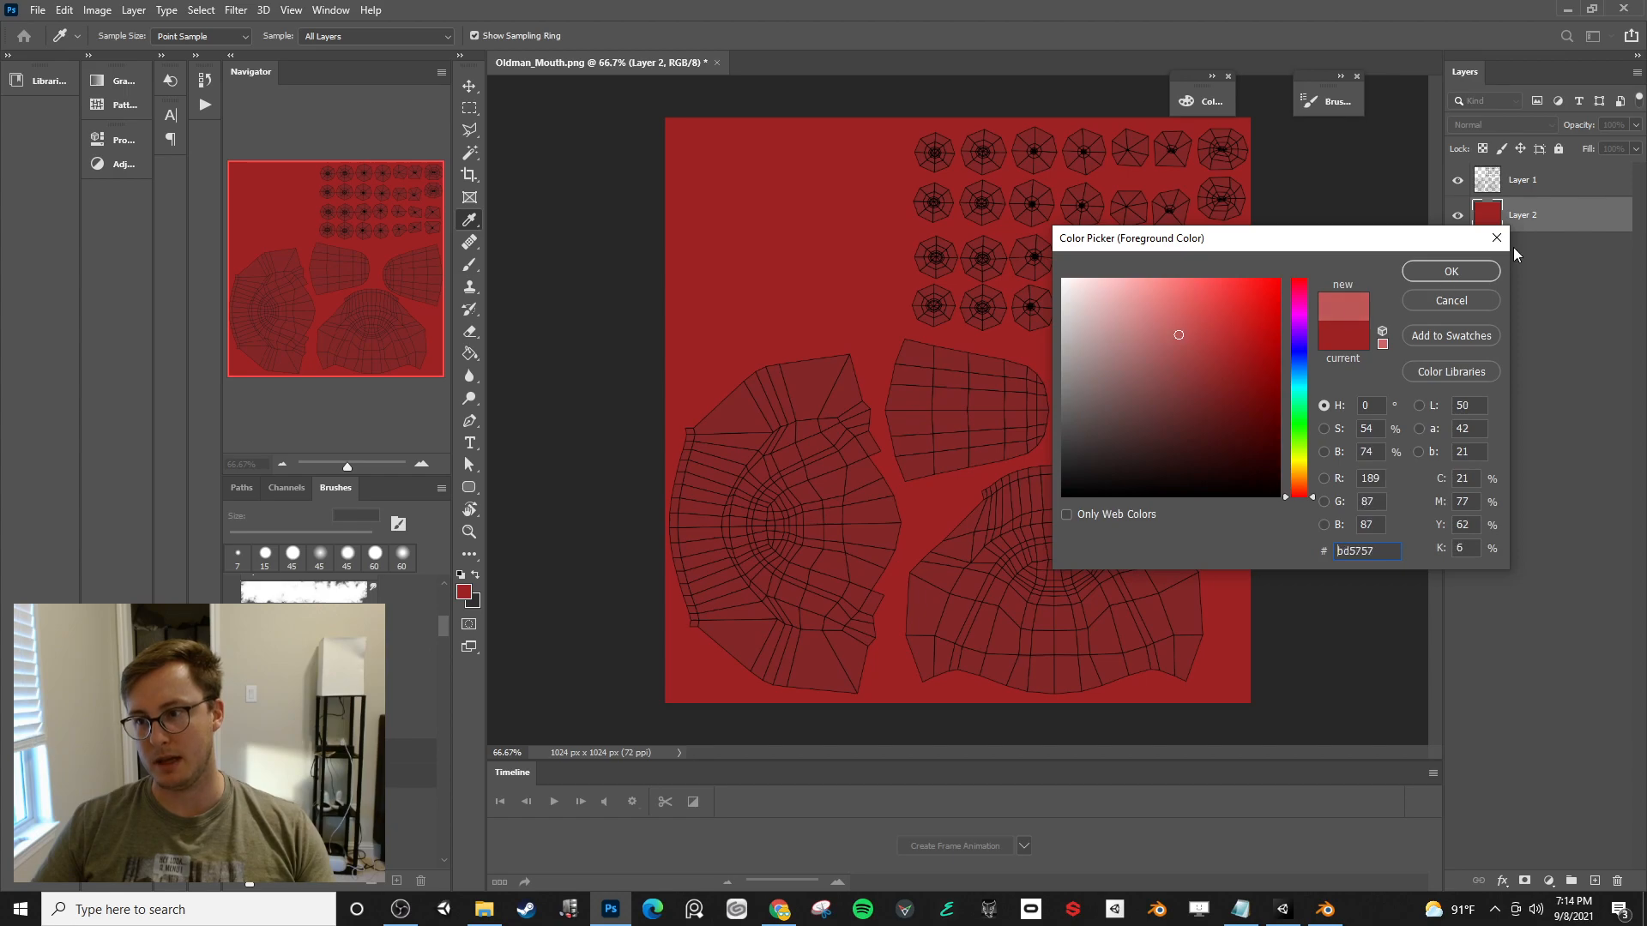
{"action": "left_click", "coordinate": [1483, 271]}
- Try to recolor Layer 2 with the Paint Bucket in Difference mode
{"action": "left_click", "coordinate": [1051, 290]}
{"action": "left_click", "coordinate": [757, 464]}
{"action": "left_click", "coordinate": [770, 298]}
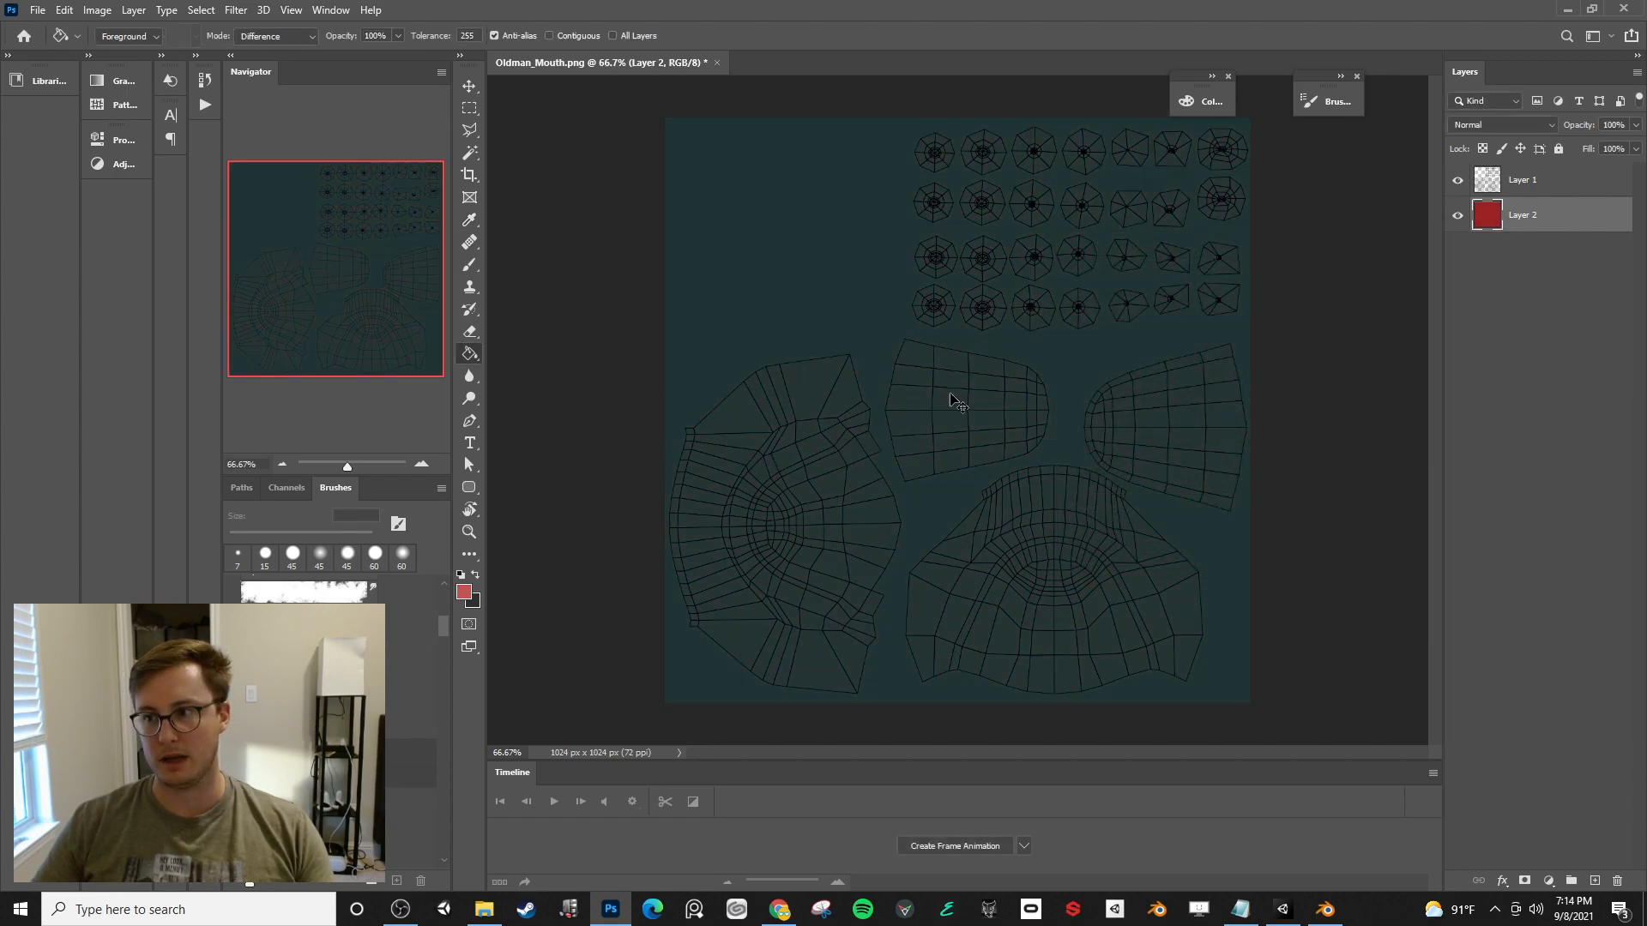
{"action": "left_click", "coordinate": [922, 405]}
{"action": "left_click", "coordinate": [470, 591]}
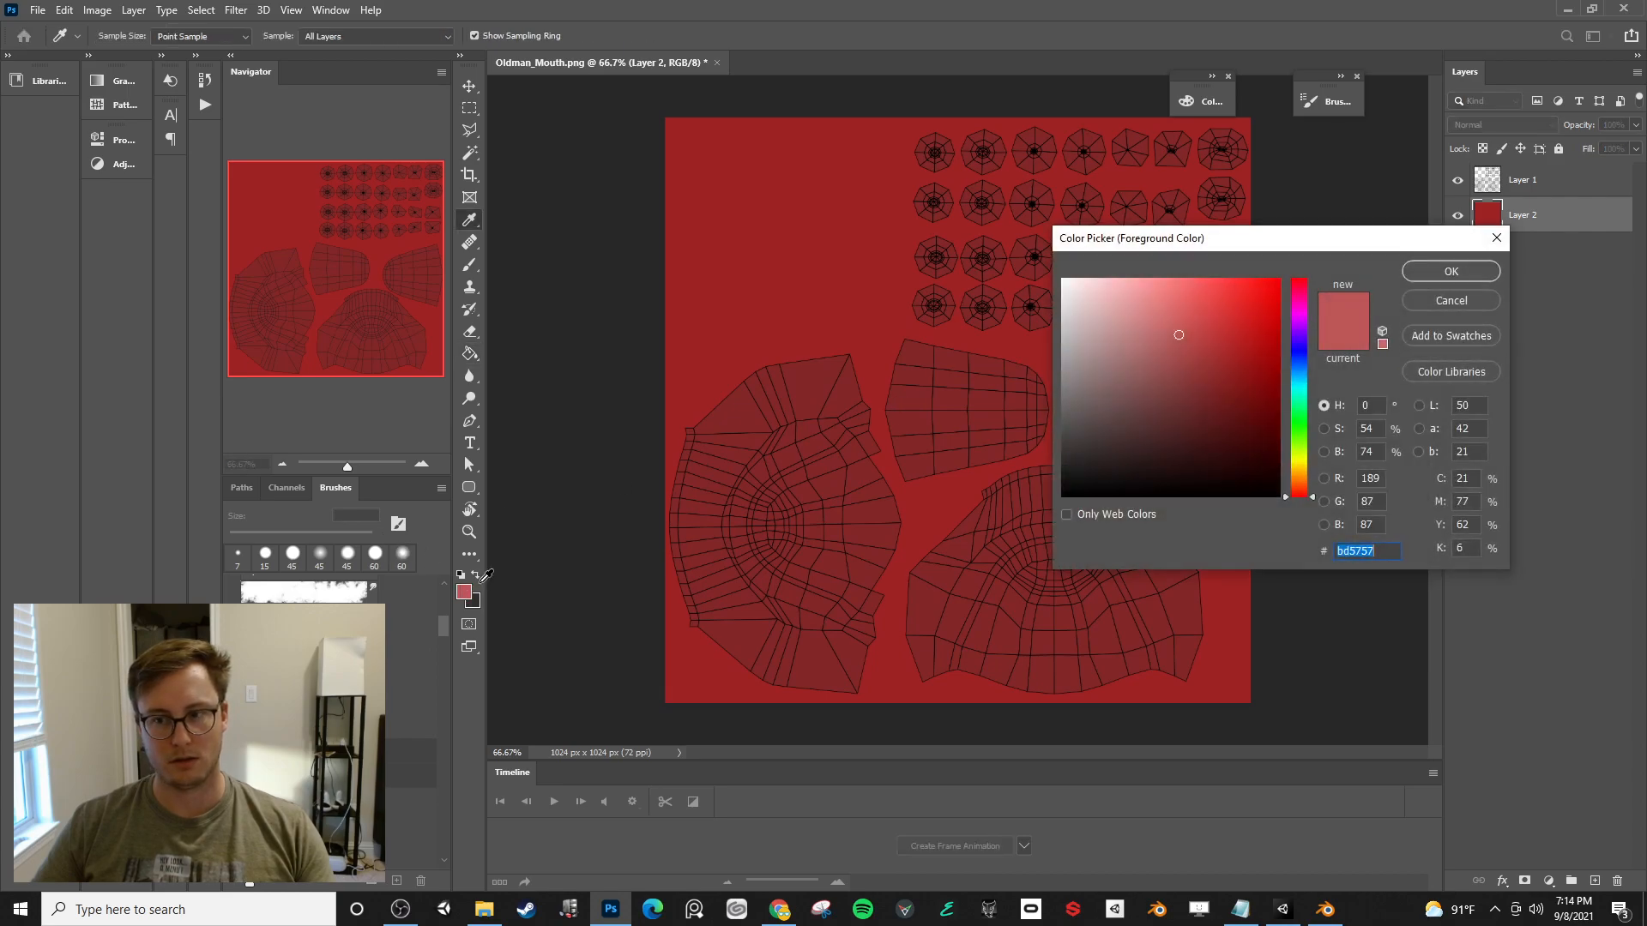
{"action": "left_click", "coordinate": [1444, 280]}
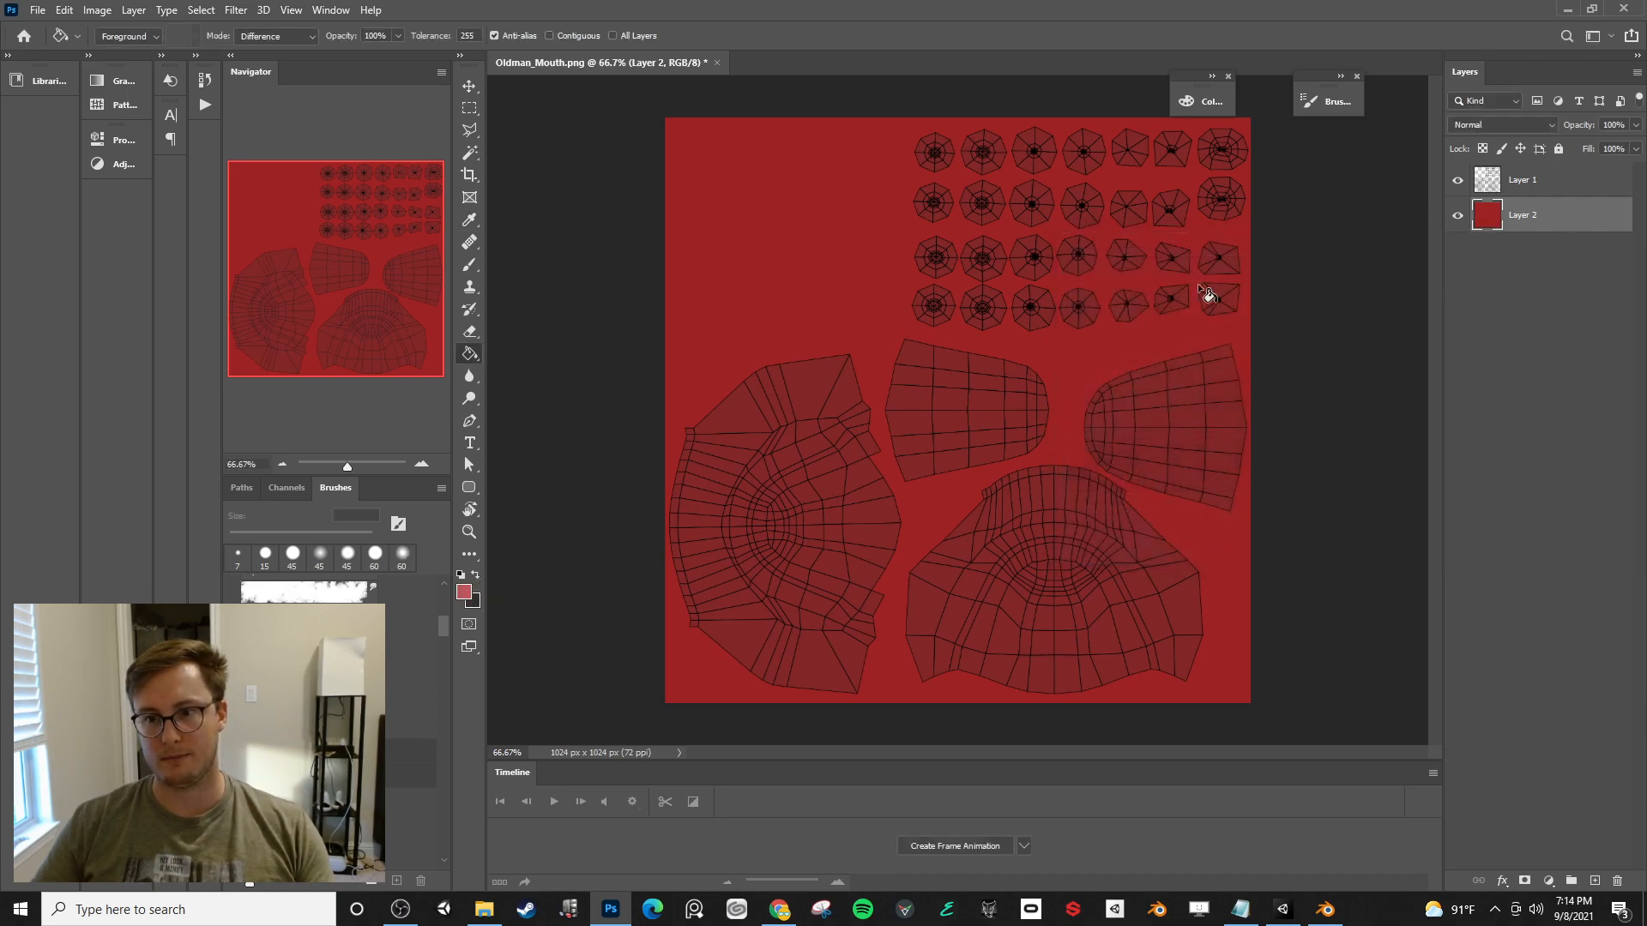
{"action": "left_click", "coordinate": [798, 283]}
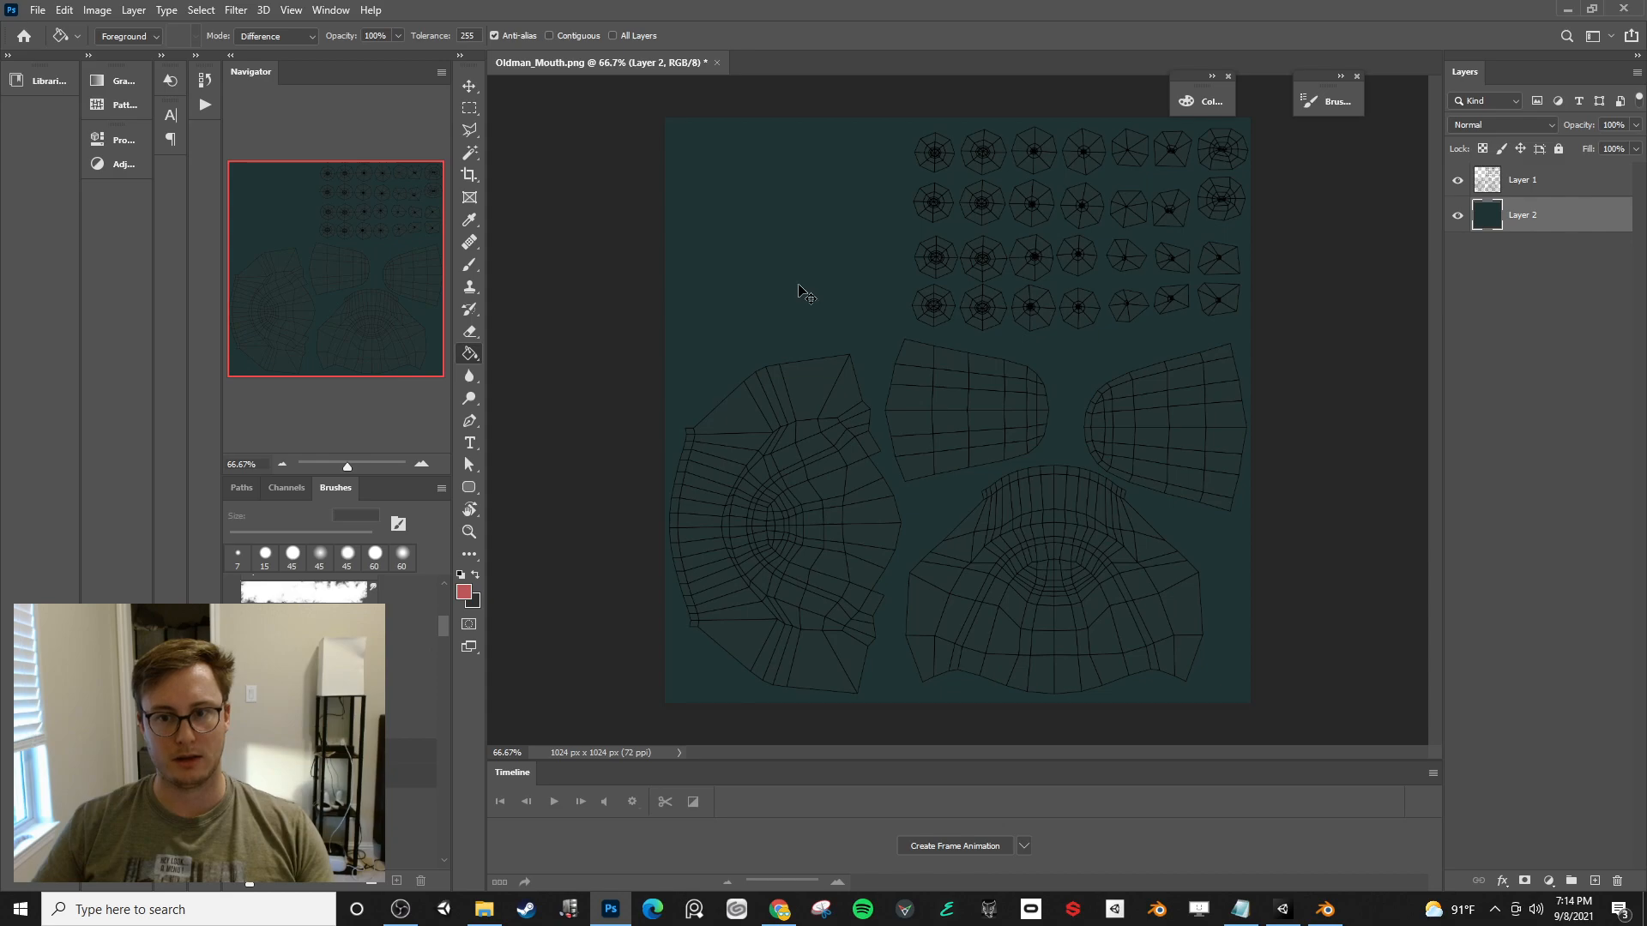
{"action": "left_click", "coordinate": [797, 283]}
{"action": "key", "text": "x"}
{"action": "left_click", "coordinate": [795, 296]}
{"action": "key", "text": "ctrl+z"}
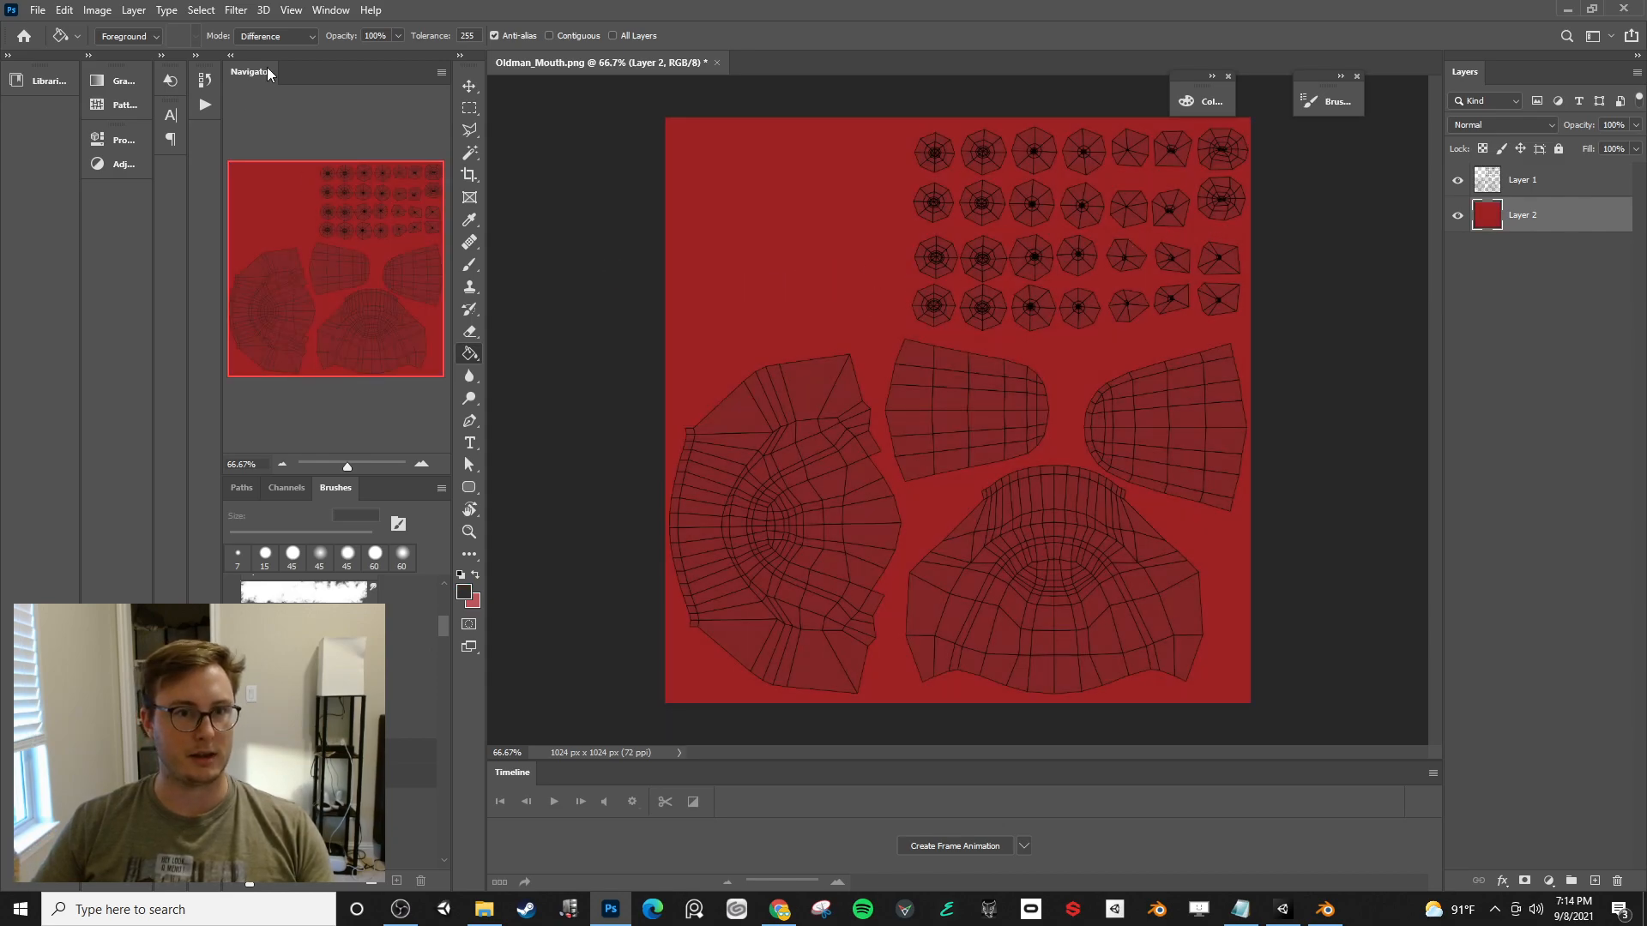
- Set the Paint Bucket's blending mode to Normal and fill Layer 2 with bd5757
{"action": "left_click", "coordinate": [270, 36]}
{"action": "left_click", "coordinate": [257, 53]}
{"action": "left_click", "coordinate": [755, 302]}
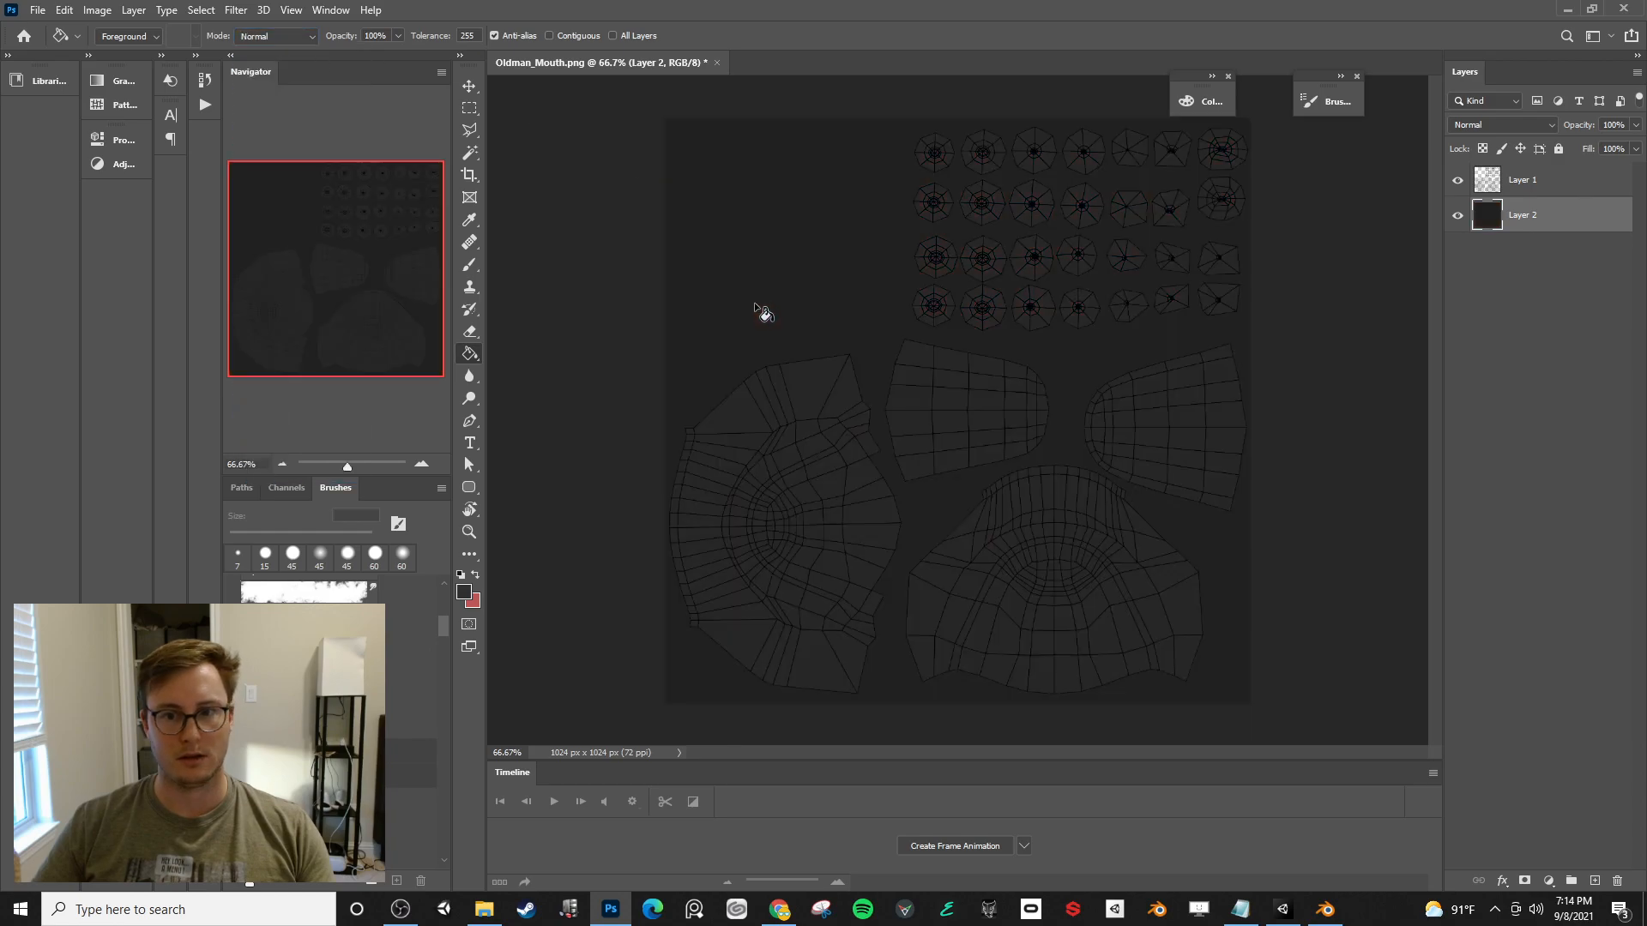
{"action": "key", "text": "x"}
{"action": "left_click", "coordinate": [810, 306]}
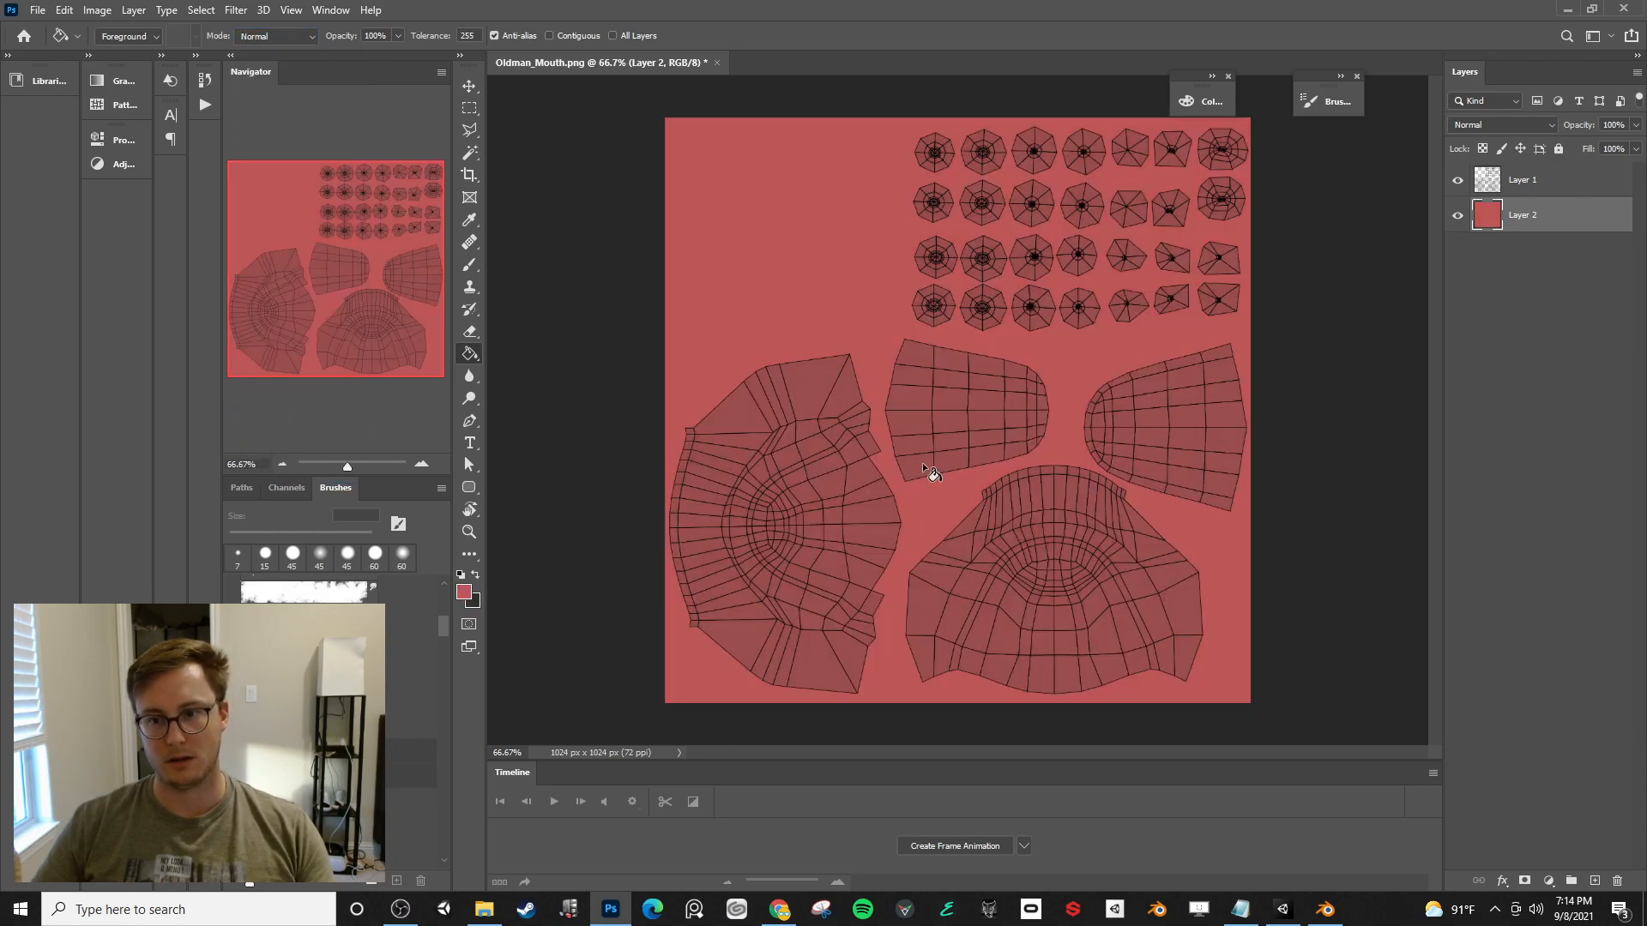
{"action": "key", "text": "ctrl+s"}
{"action": "key", "text": "Escape"}
- Select the area around the teeth UV islands with the Polygonal Lasso, fill it with white and deselect it
{"action": "mouse_move", "coordinate": [853, 116]}
{"action": "left_mouse_down"}
{"action": "mouse_move", "coordinate": [1319, 283]}
{"action": "mouse_move", "coordinate": [1304, 337]}
{"action": "left_mouse_up"}
{"action": "key", "text": "l"}
{"action": "left_click", "coordinate": [967, 356], "text": "alt"}
{"action": "double_click", "coordinate": [831, 272]}
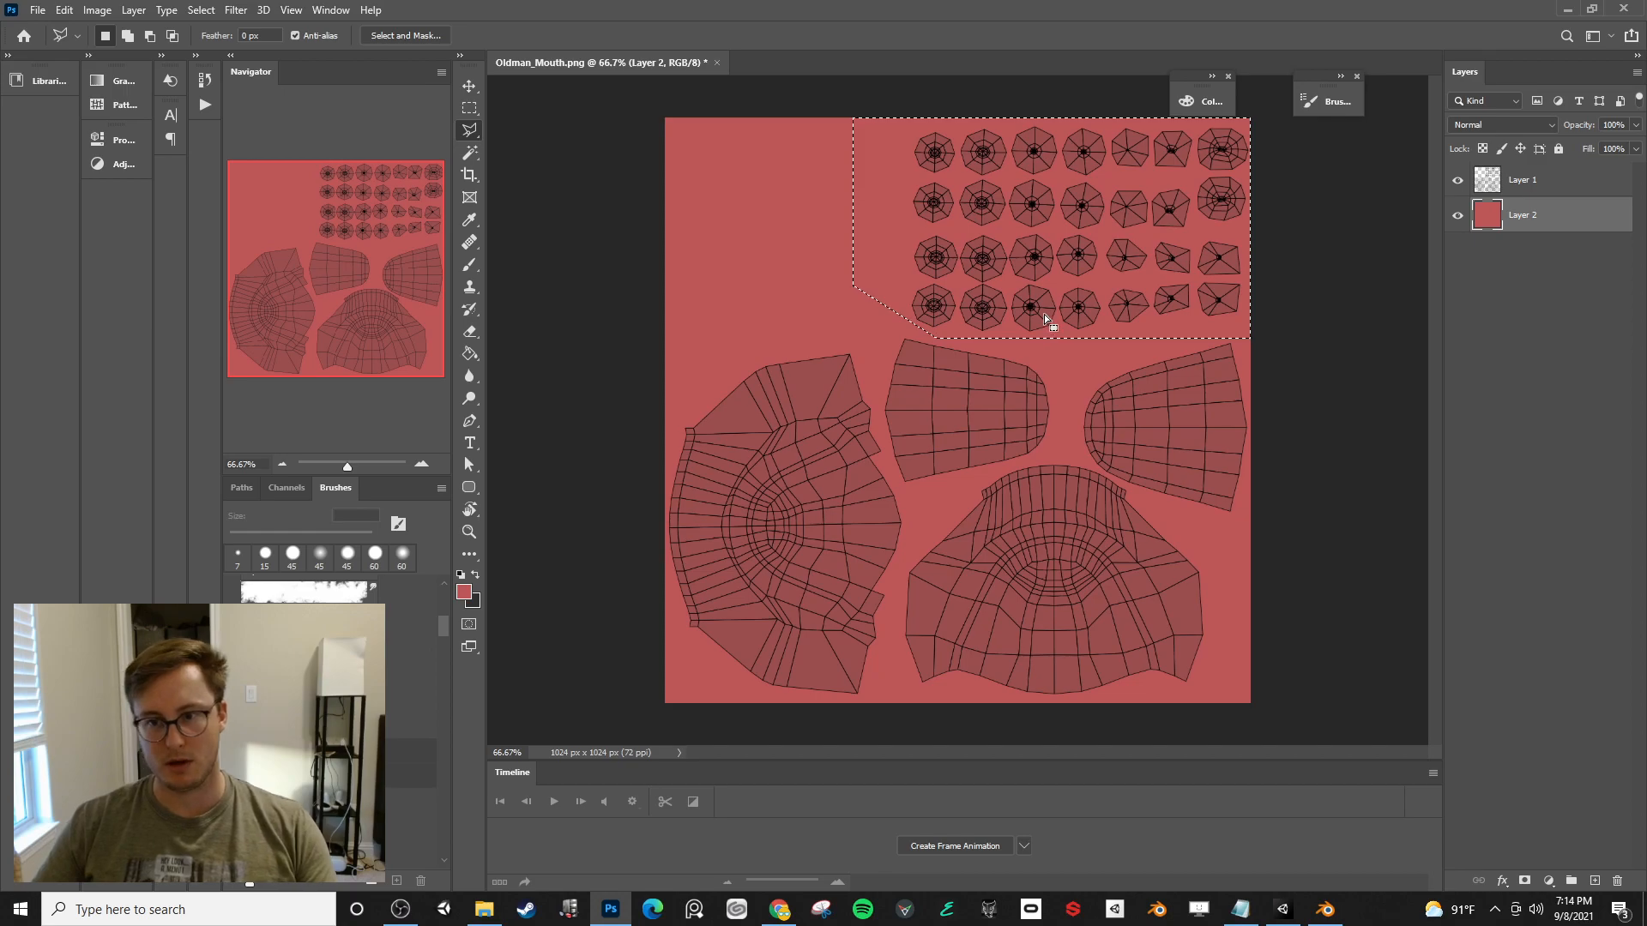
{"action": "key", "text": "g"}
{"action": "key", "text": "x"}
{"action": "key", "text": "d"}
{"action": "key", "text": "x"}
{"action": "left_click", "coordinate": [1020, 258]}
{"action": "key", "text": "ctrl+d"}
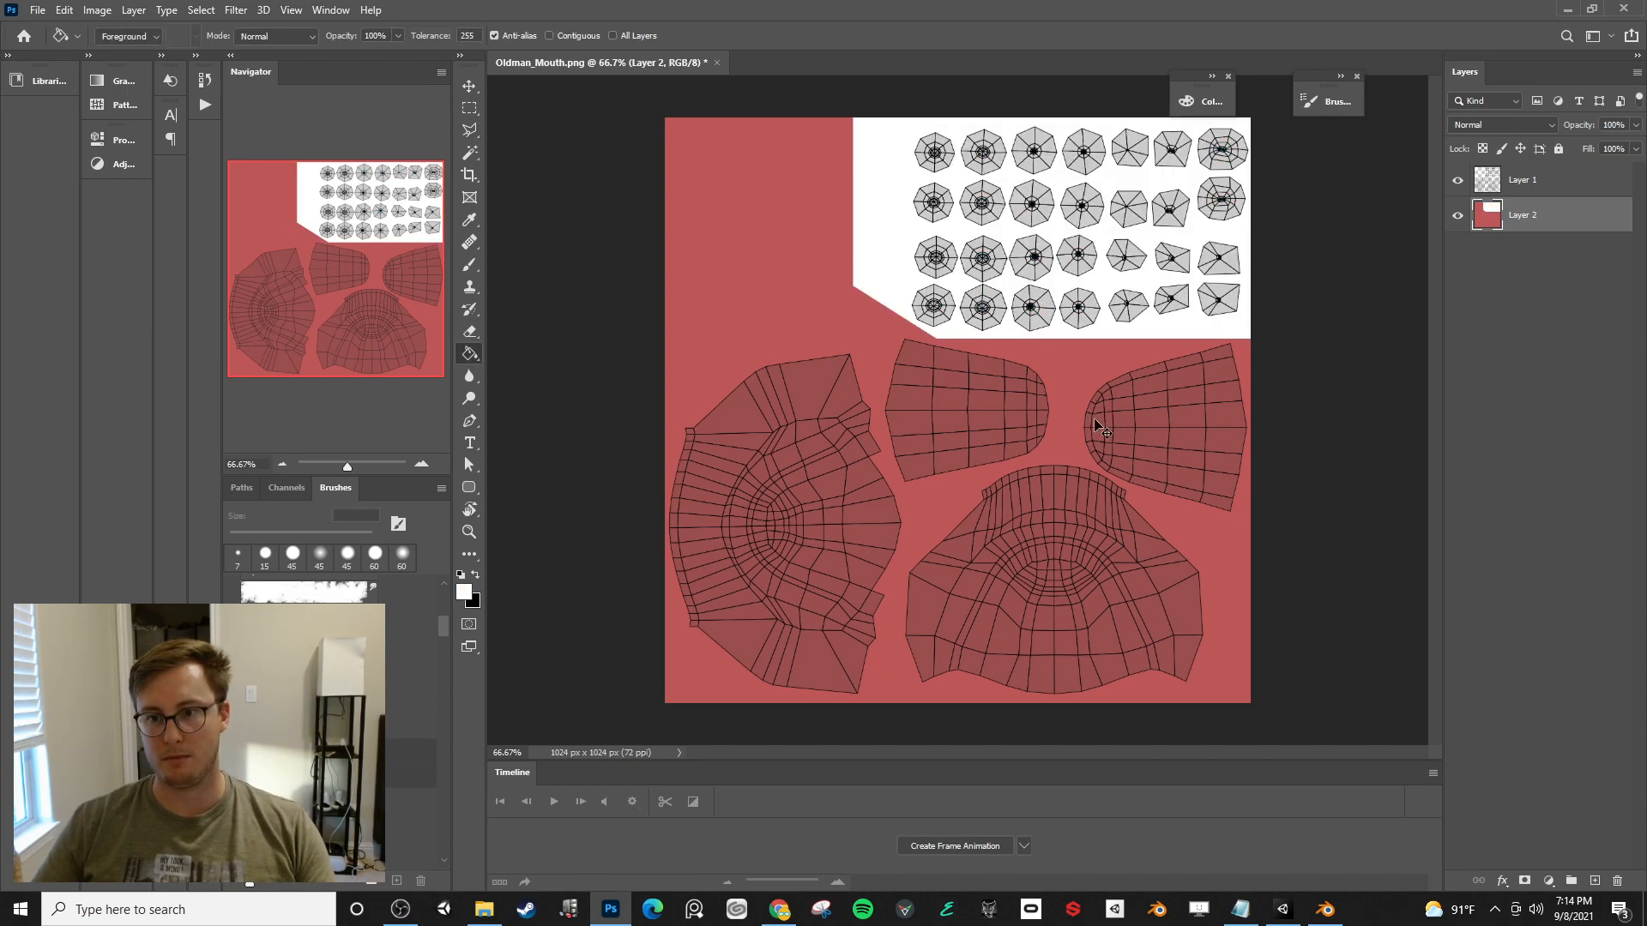
- Hide the UV wireframe layer, merge both layers into one and save Oldman_Mouth.png
{"action": "left_click", "coordinate": [1456, 179]}
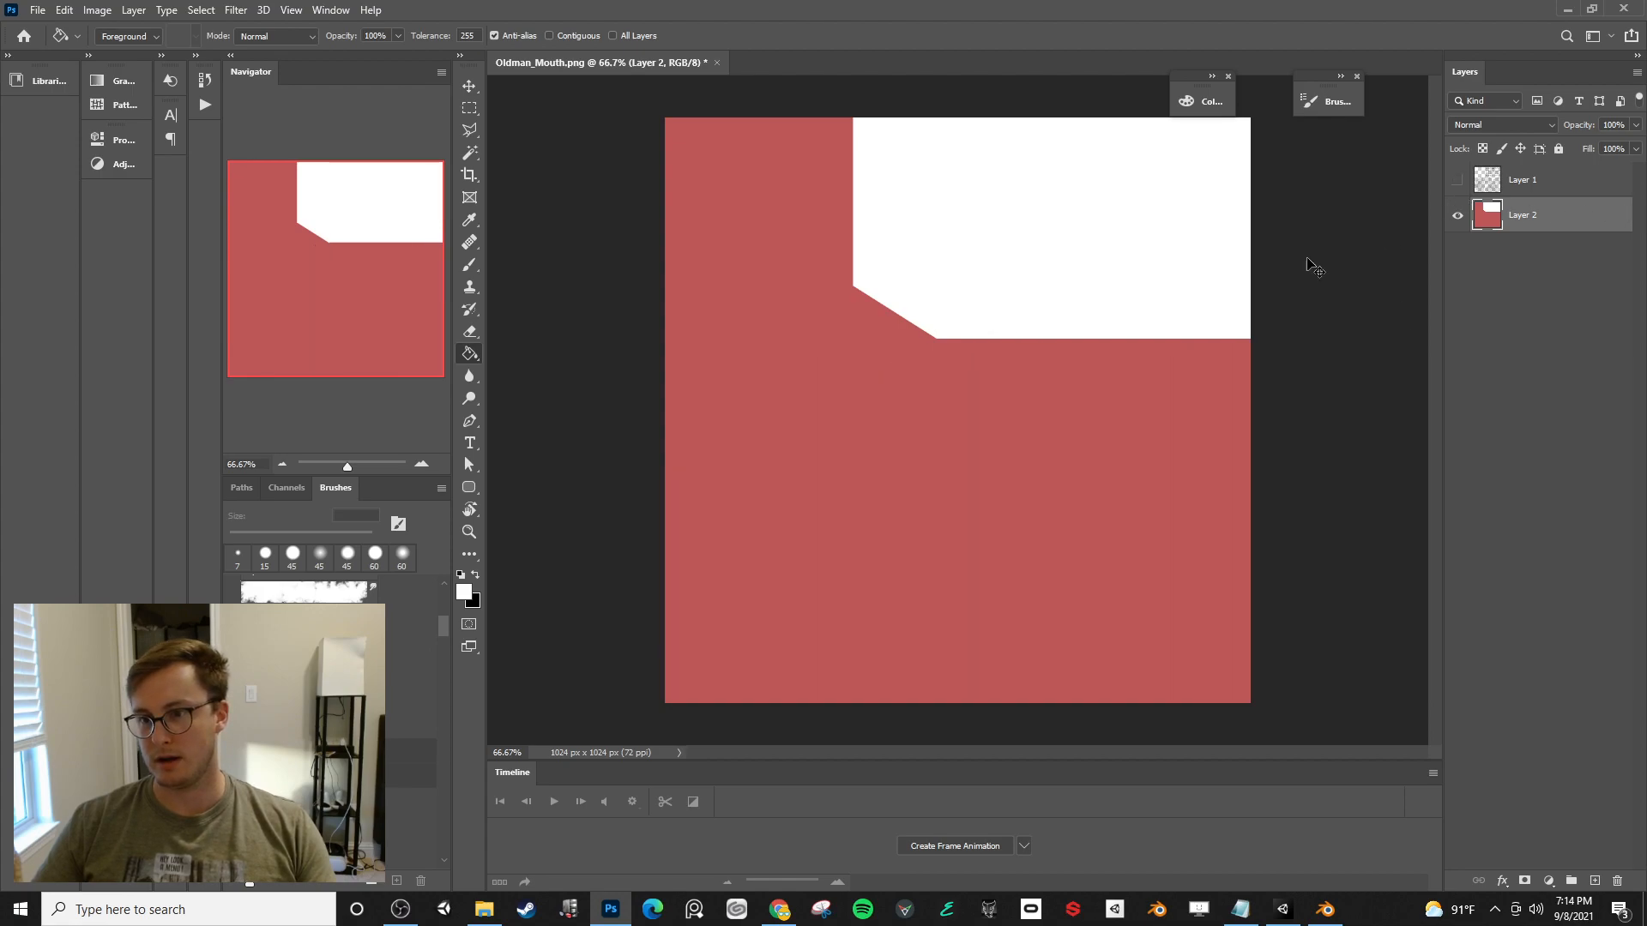
{"action": "key", "text": "ctrl+s"}
{"action": "key", "text": "Escape"}
{"action": "left_click", "coordinate": [1559, 187]}
{"action": "left_click", "coordinate": [1531, 225], "text": "shift"}
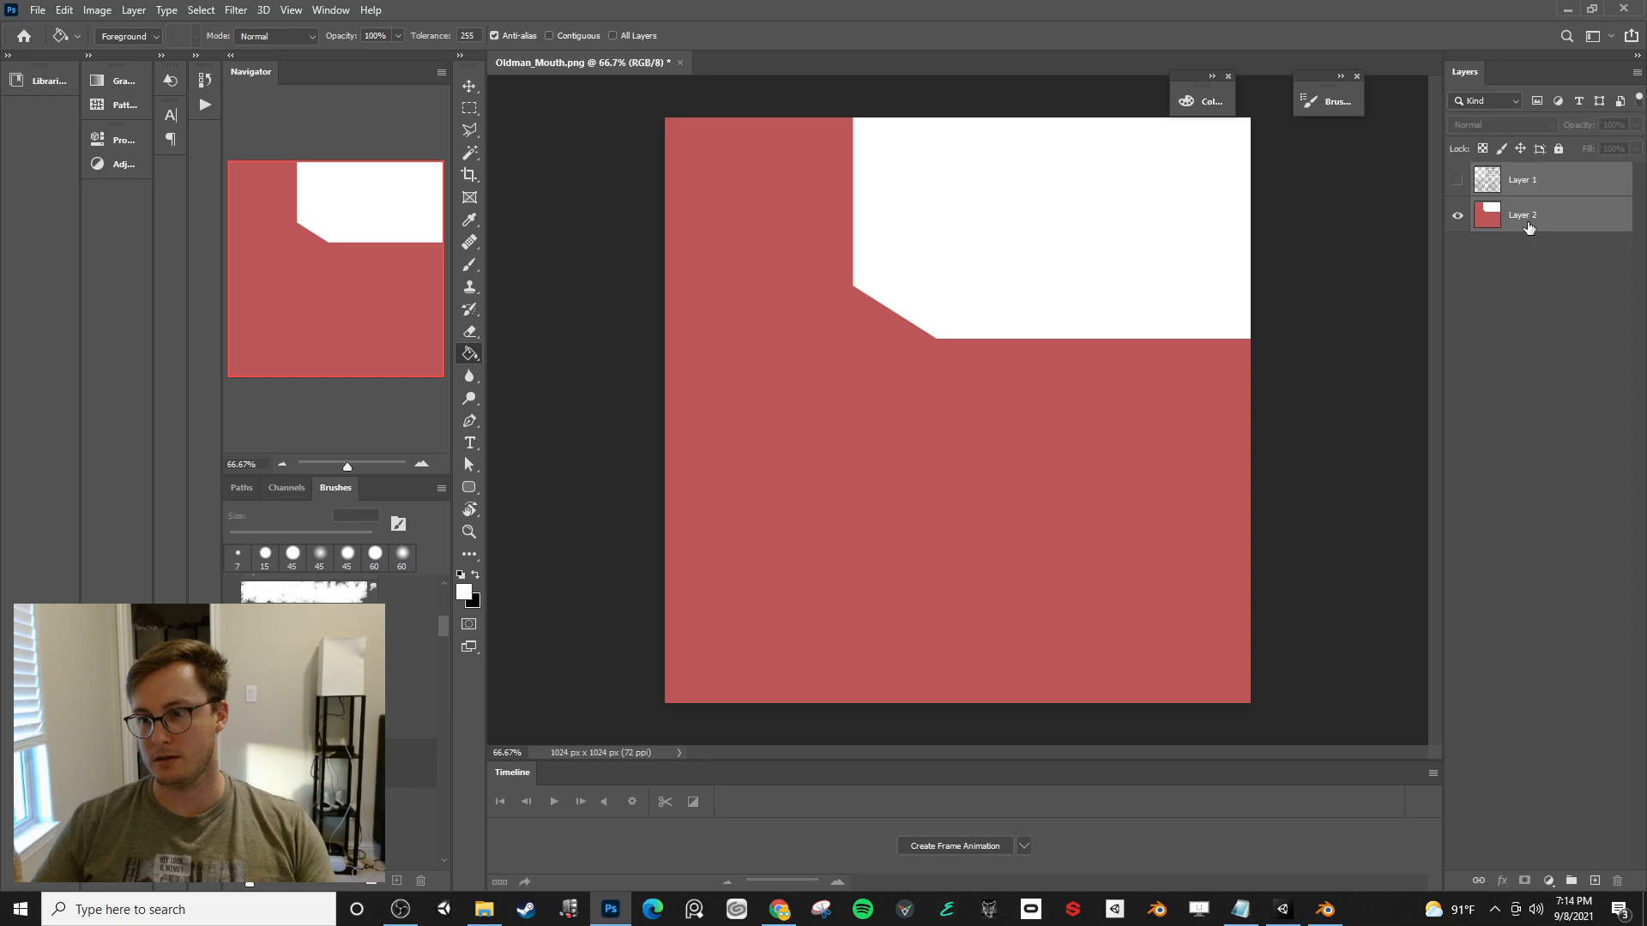
{"action": "key", "text": "ctrl+e"}
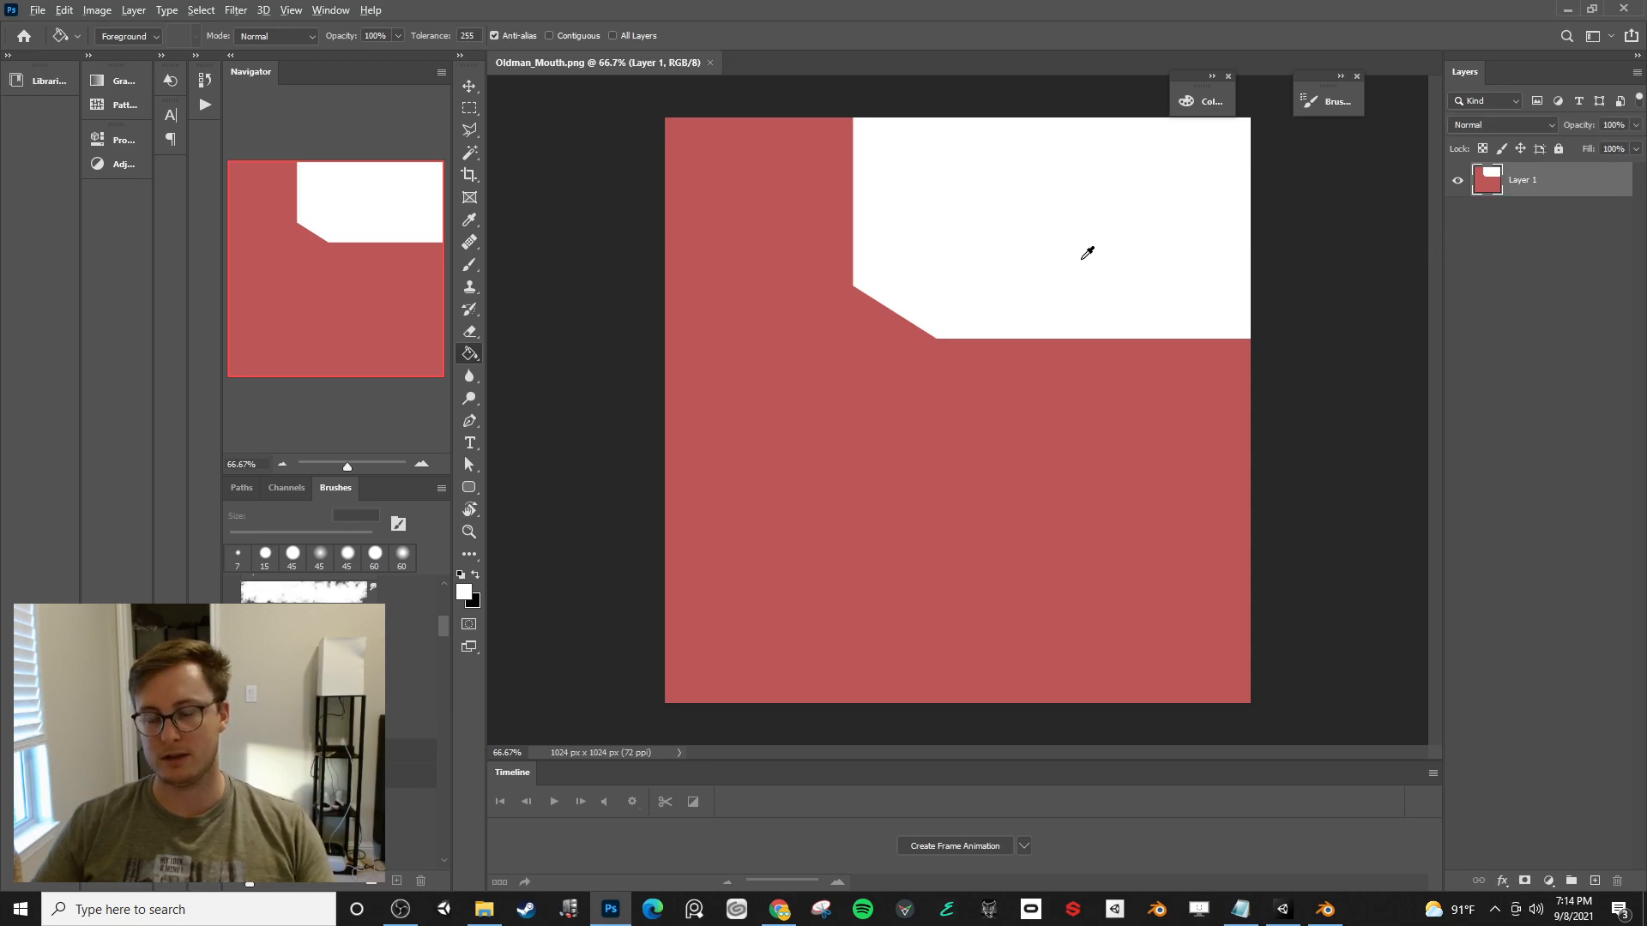
- Switch to Unity and examine the teeth and tongue inside the bust's mouth
{"action": "key", "text": "alt+Tab"}
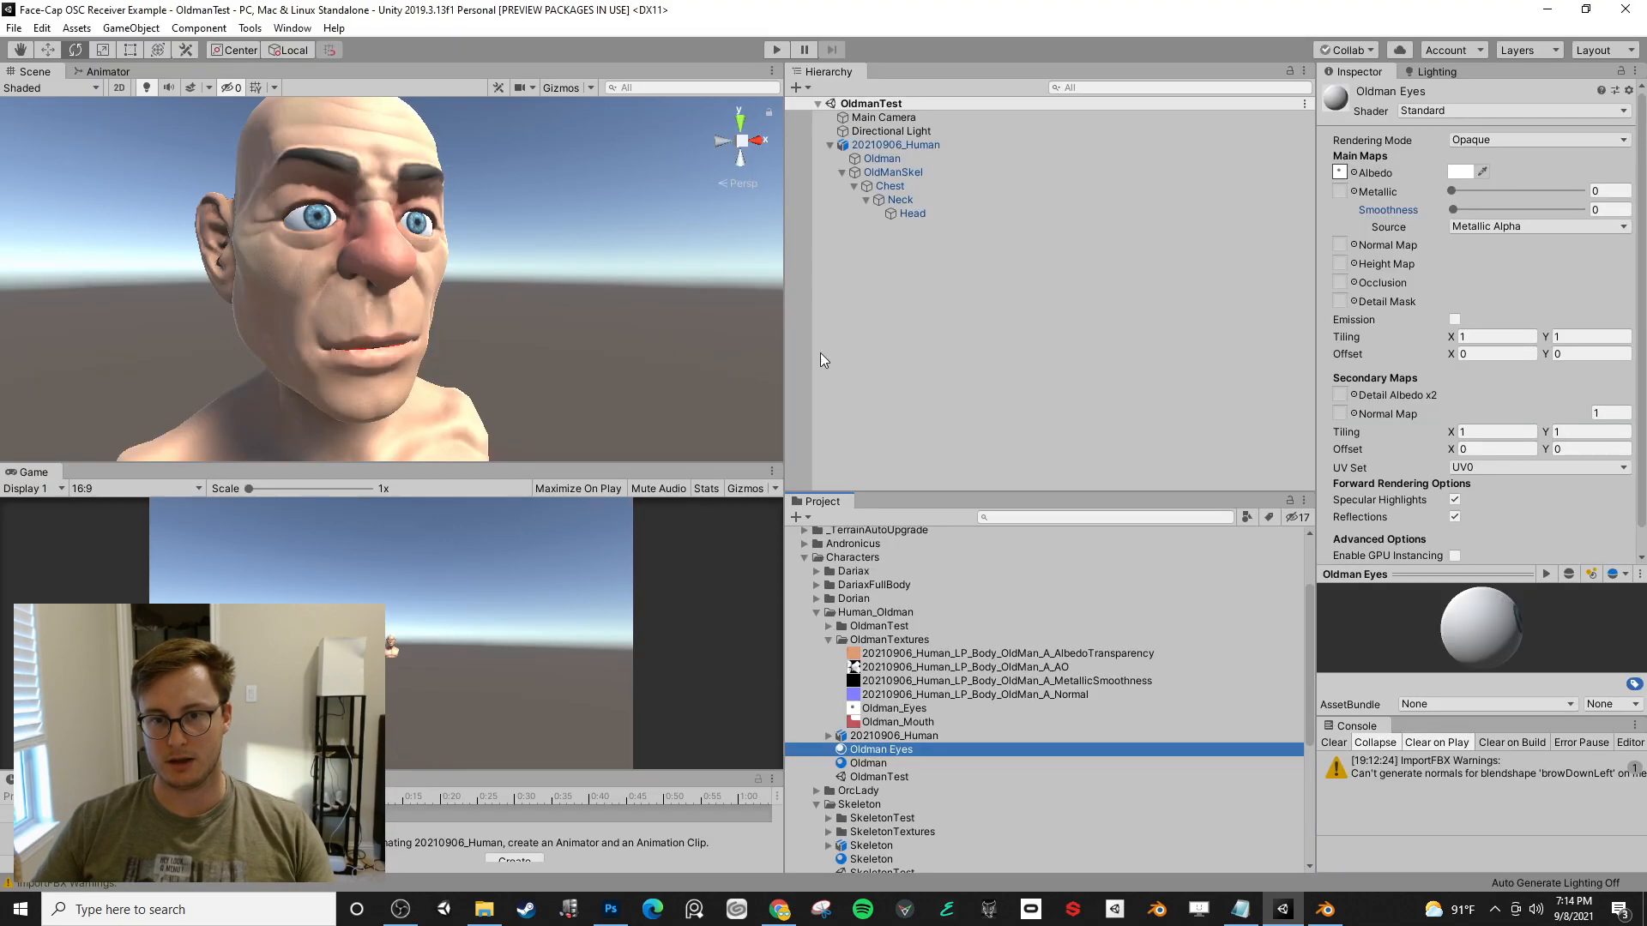
{"action": "left_click_drag", "start_coordinate": [513, 326], "coordinate": [831, 460], "text": "alt"}
{"action": "scroll", "coordinate": [456, 365], "scroll_direction": "up", "scroll_amount": 5}
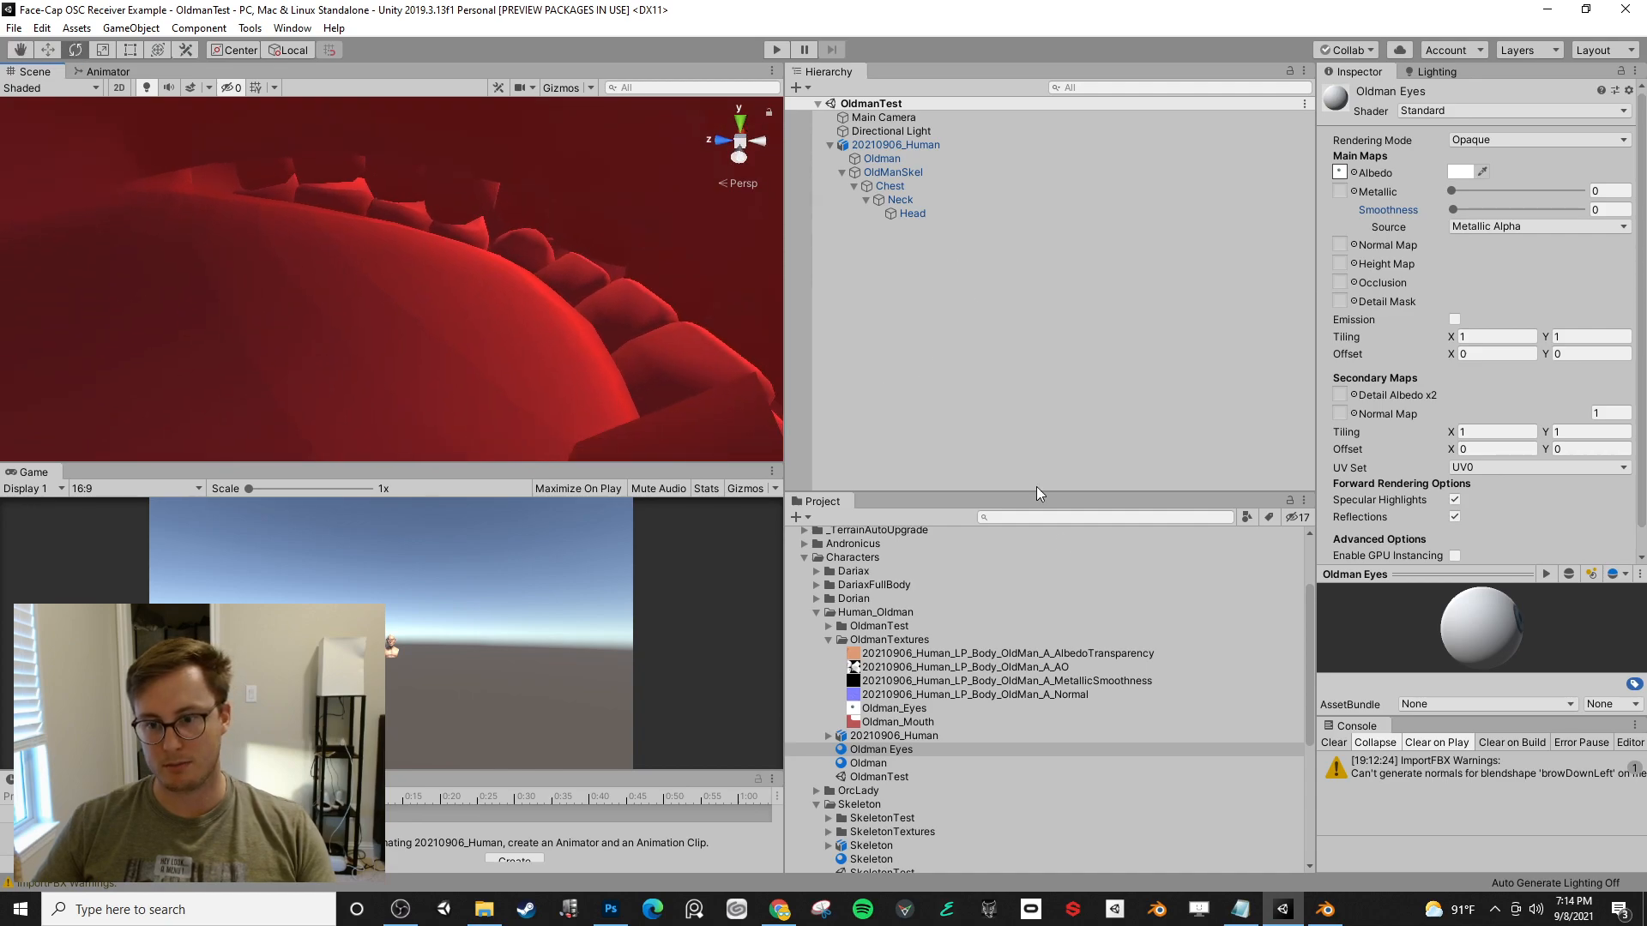
- Duplicate the Oldman Eyes material and rename the copy Oldman Mouth
{"action": "left_click", "coordinate": [900, 749]}
{"action": "key", "text": "ctrl+d"}
{"action": "left_click", "coordinate": [905, 754]}
{"action": "left_click", "coordinate": [931, 750]}
{"action": "key", "text": "BackSpace"}
{"action": "key", "text": "BackSpace"}
{"action": "key", "text": "BackSpace"}
{"action": "key", "text": "BackSpace"}
{"action": "key", "text": "BackSpace"}
{"action": "key", "text": "BackSpace"}
{"action": "type", "text": "Mouth"}
{"action": "key", "text": "Return"}
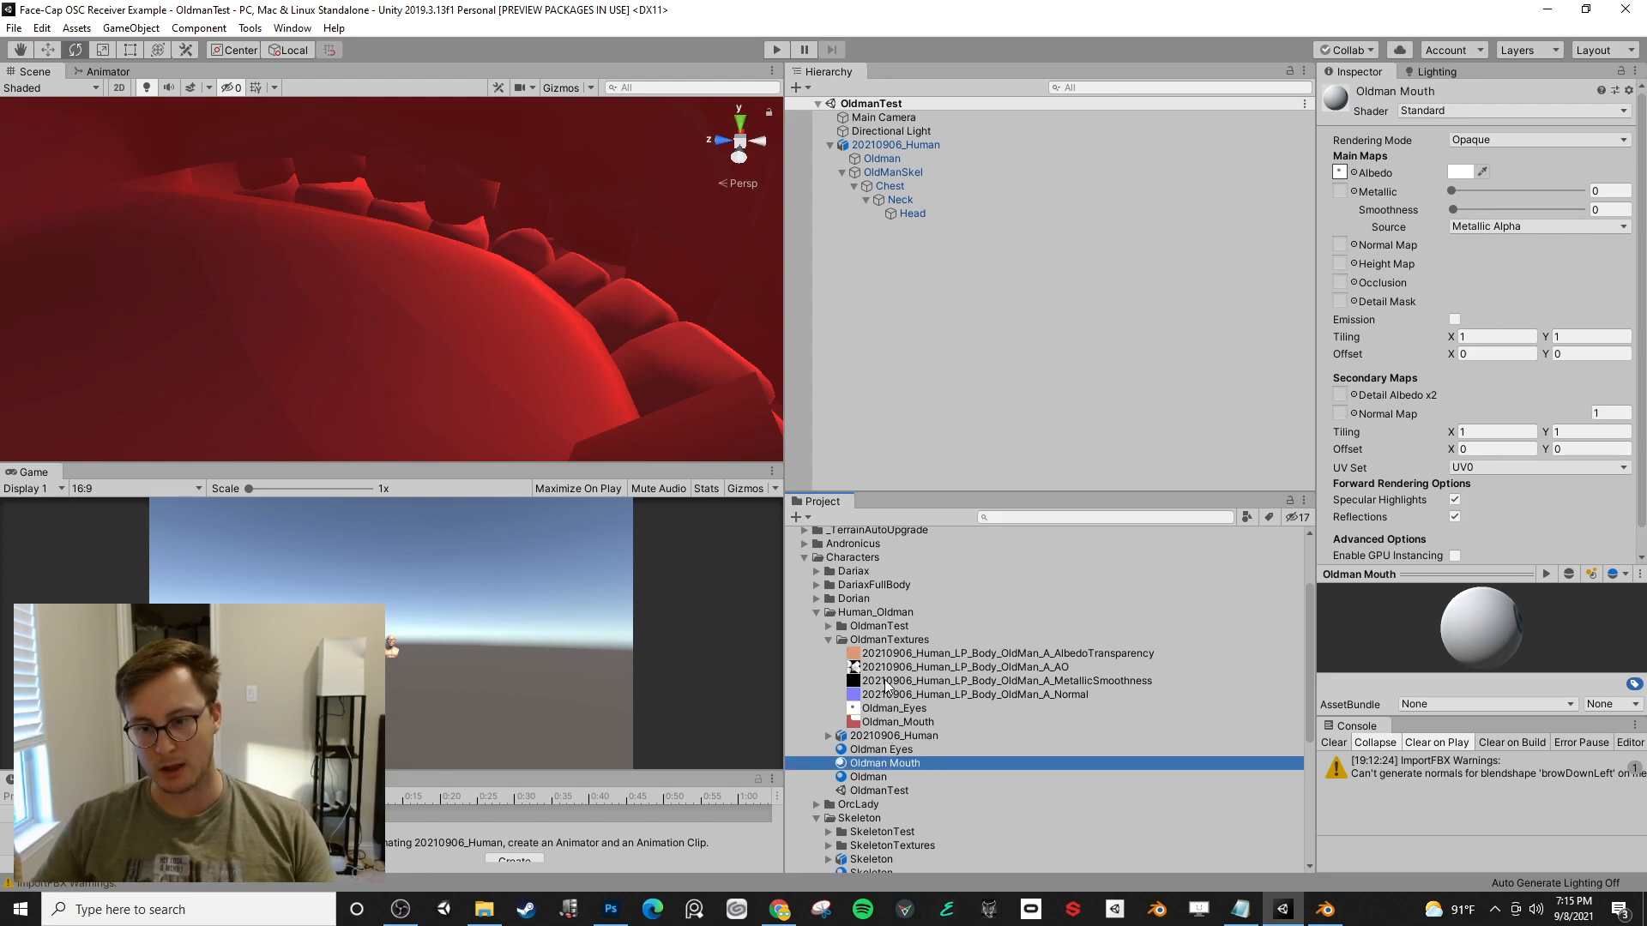
- Use the Oldman_Mouth texture as the new material's albedo map, apply the material to the character's inner mouth, and save the scene
{"action": "left_click_drag", "start_coordinate": [922, 723], "coordinate": [1339, 172]}
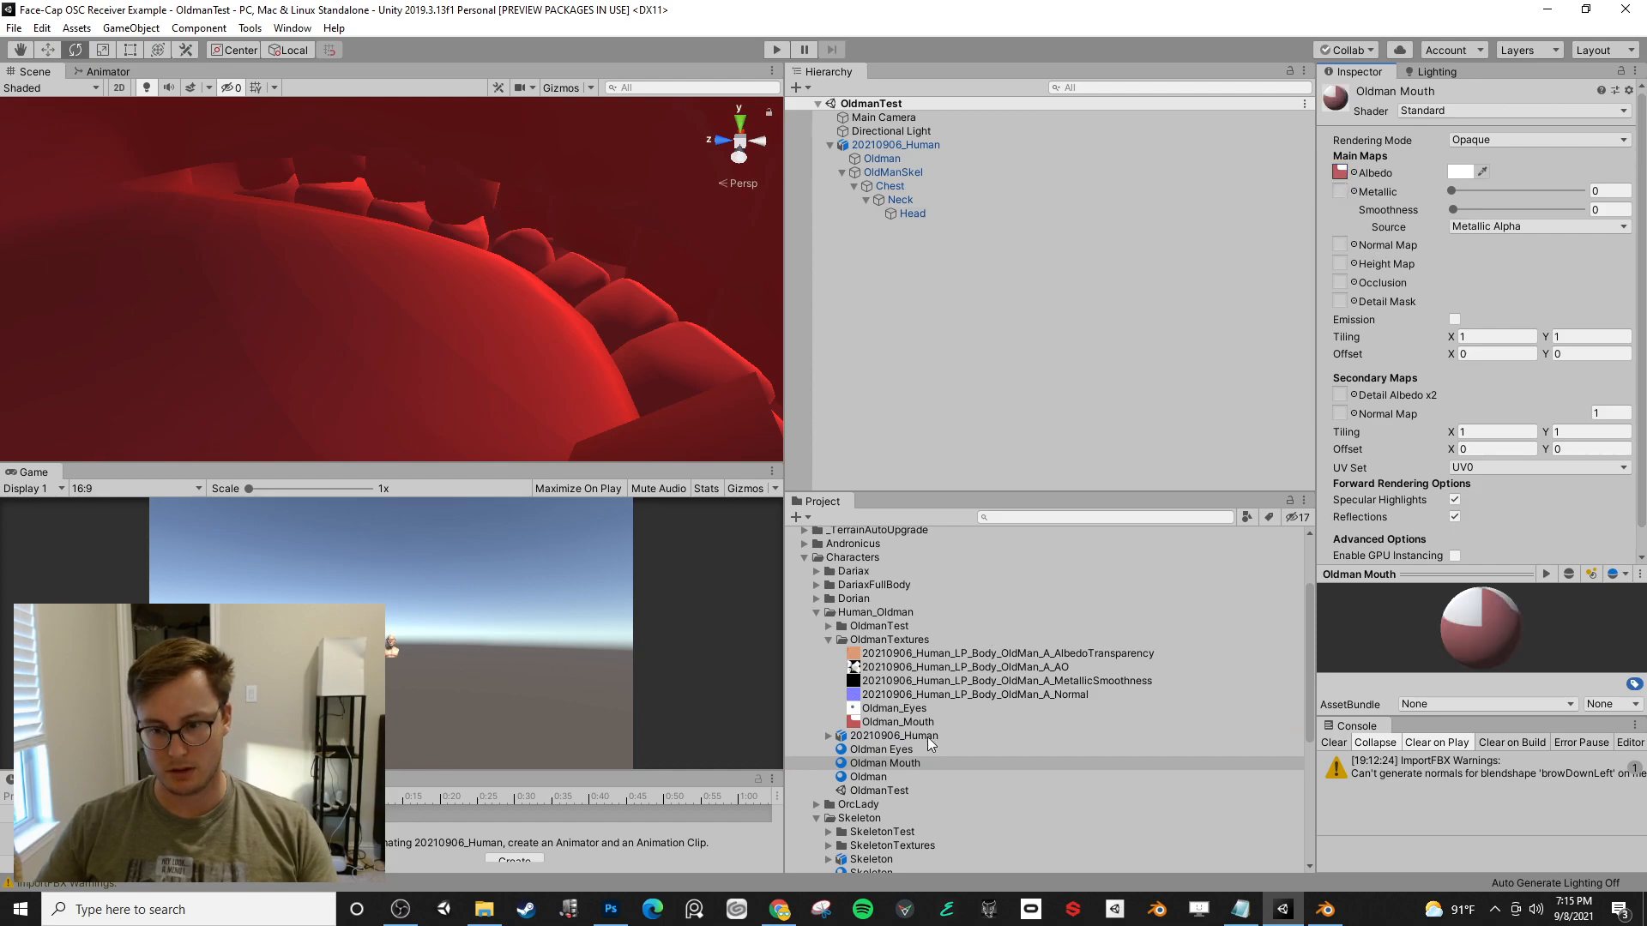
{"action": "left_click_drag", "start_coordinate": [898, 764], "coordinate": [378, 382]}
{"action": "scroll", "coordinate": [561, 230], "scroll_direction": "down", "scroll_amount": 10}
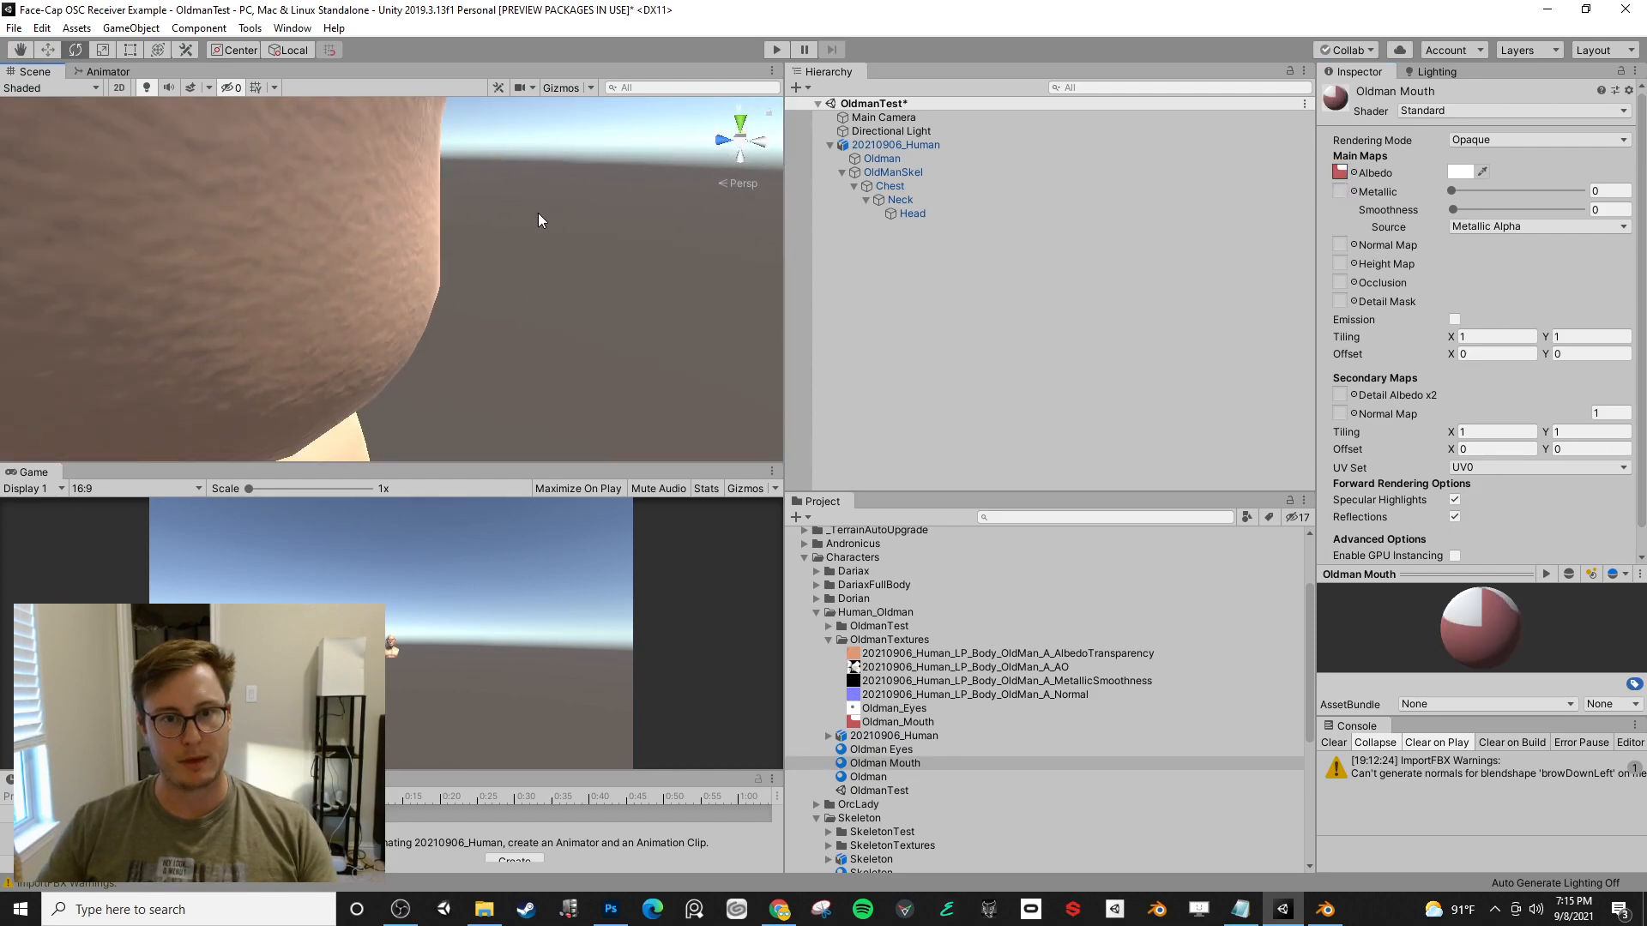
{"action": "key", "text": "ctrl+s"}
- Run the scene in Play mode to check the old man's facial motion with the mouth material, and stop playback
{"action": "left_click", "coordinate": [544, 265]}
{"action": "key", "text": "d"}
{"action": "right_click_drag", "start_coordinate": [544, 259], "coordinate": [247, 190]}
{"action": "key", "text": "w"}
{"action": "key", "text": "d"}
{"action": "key", "text": "s"}
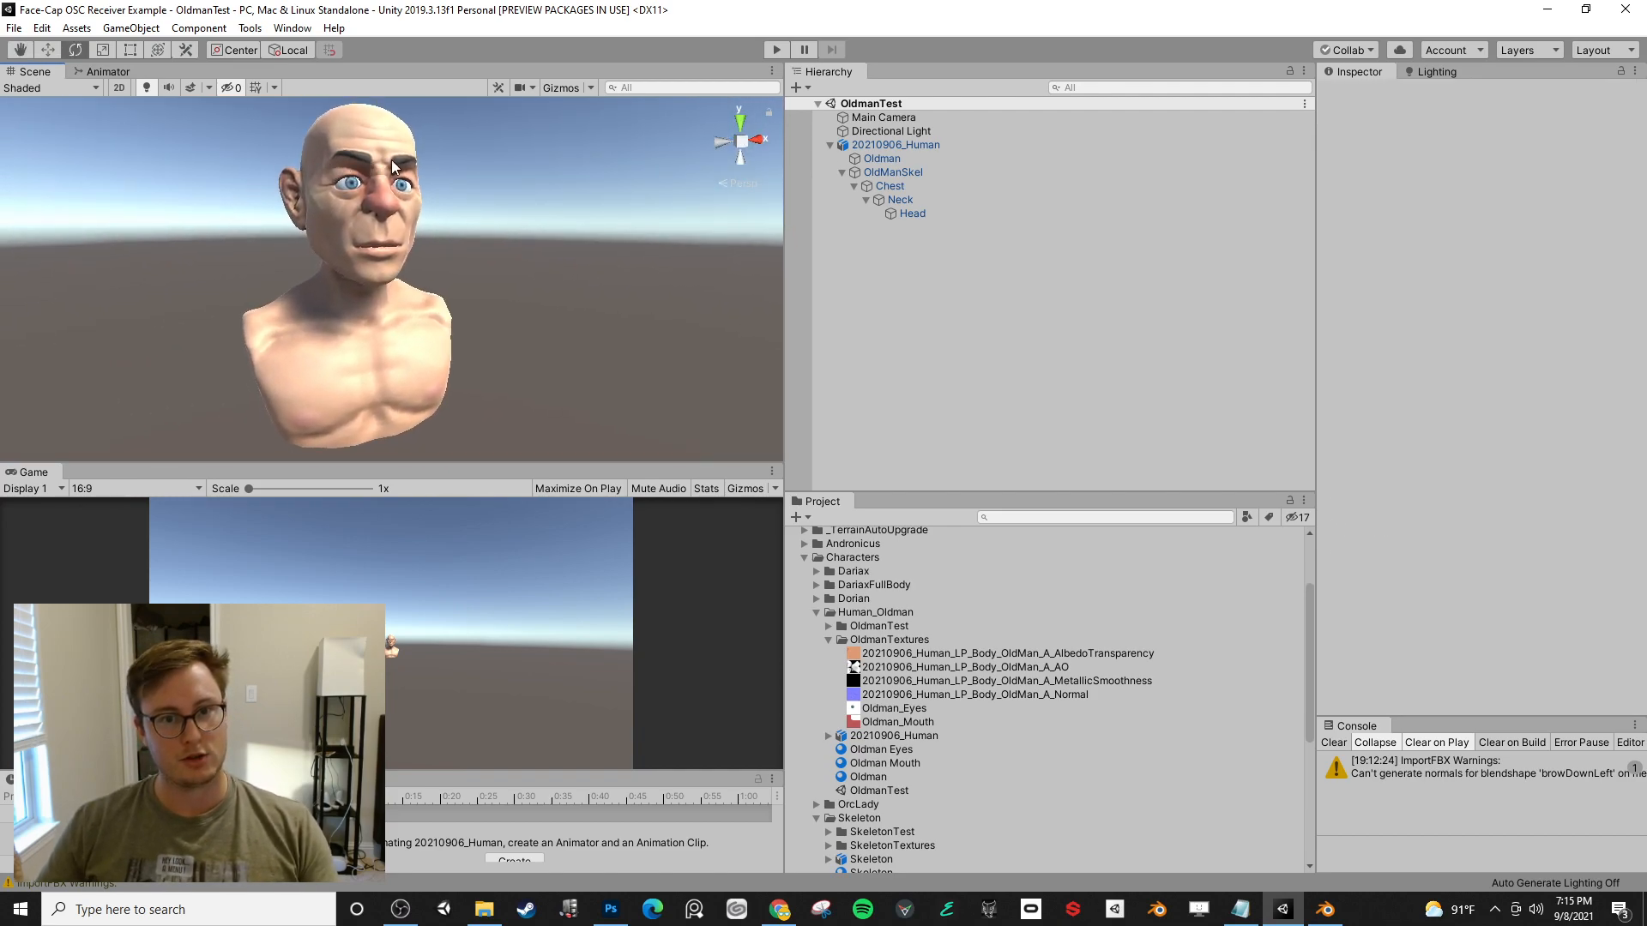
{"action": "left_click", "coordinate": [774, 50]}
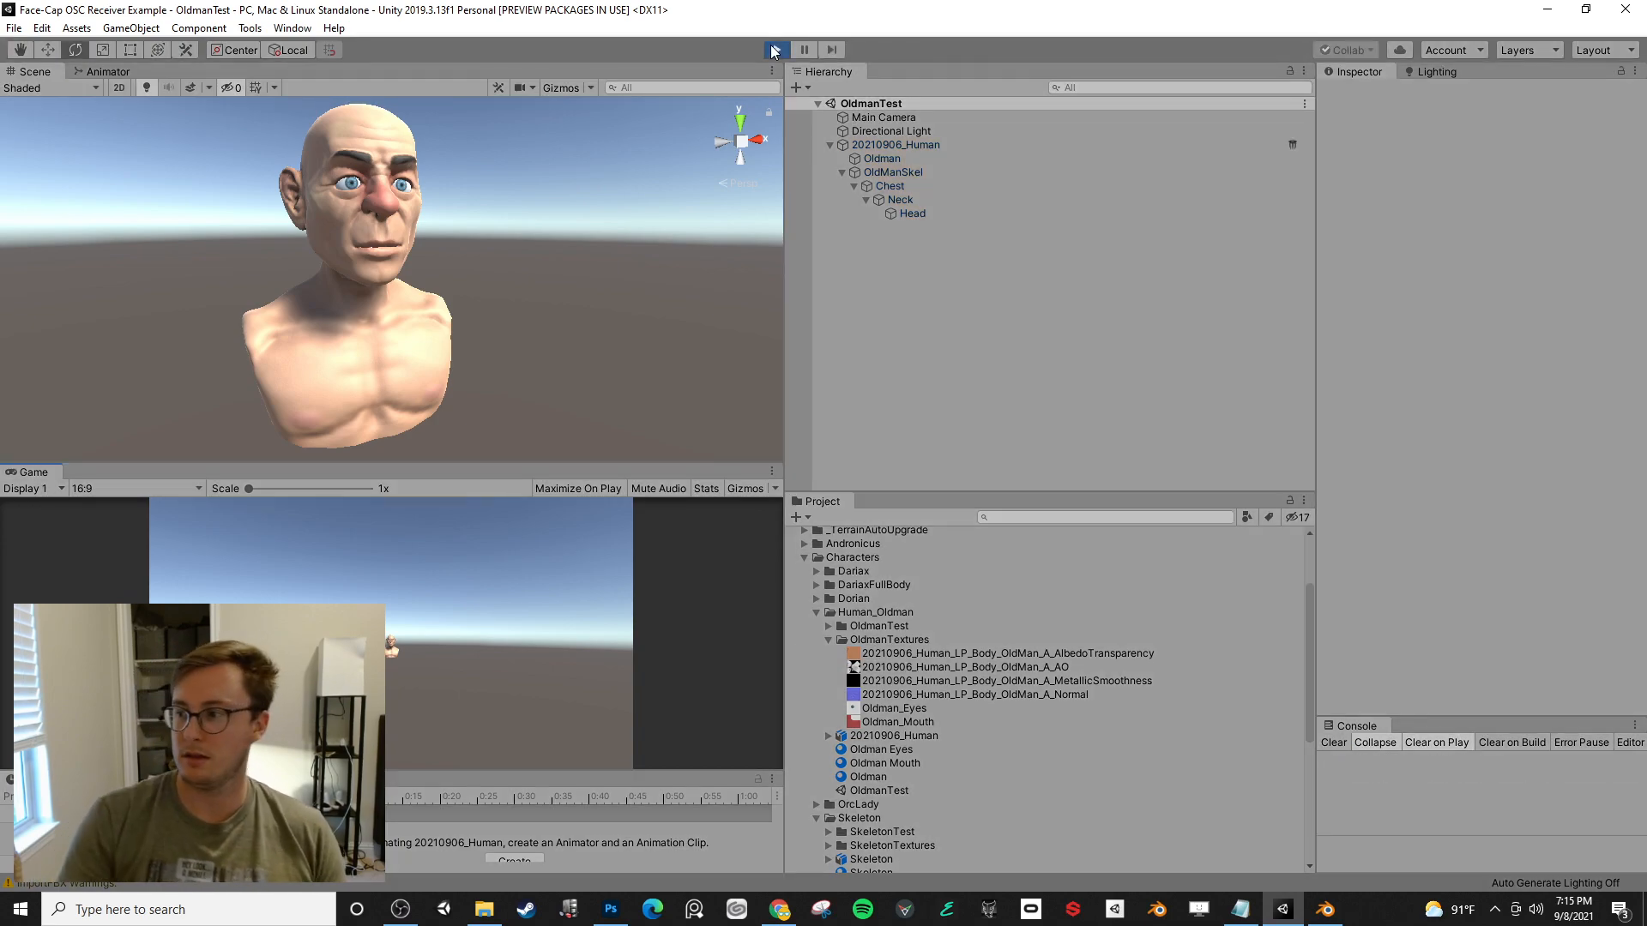
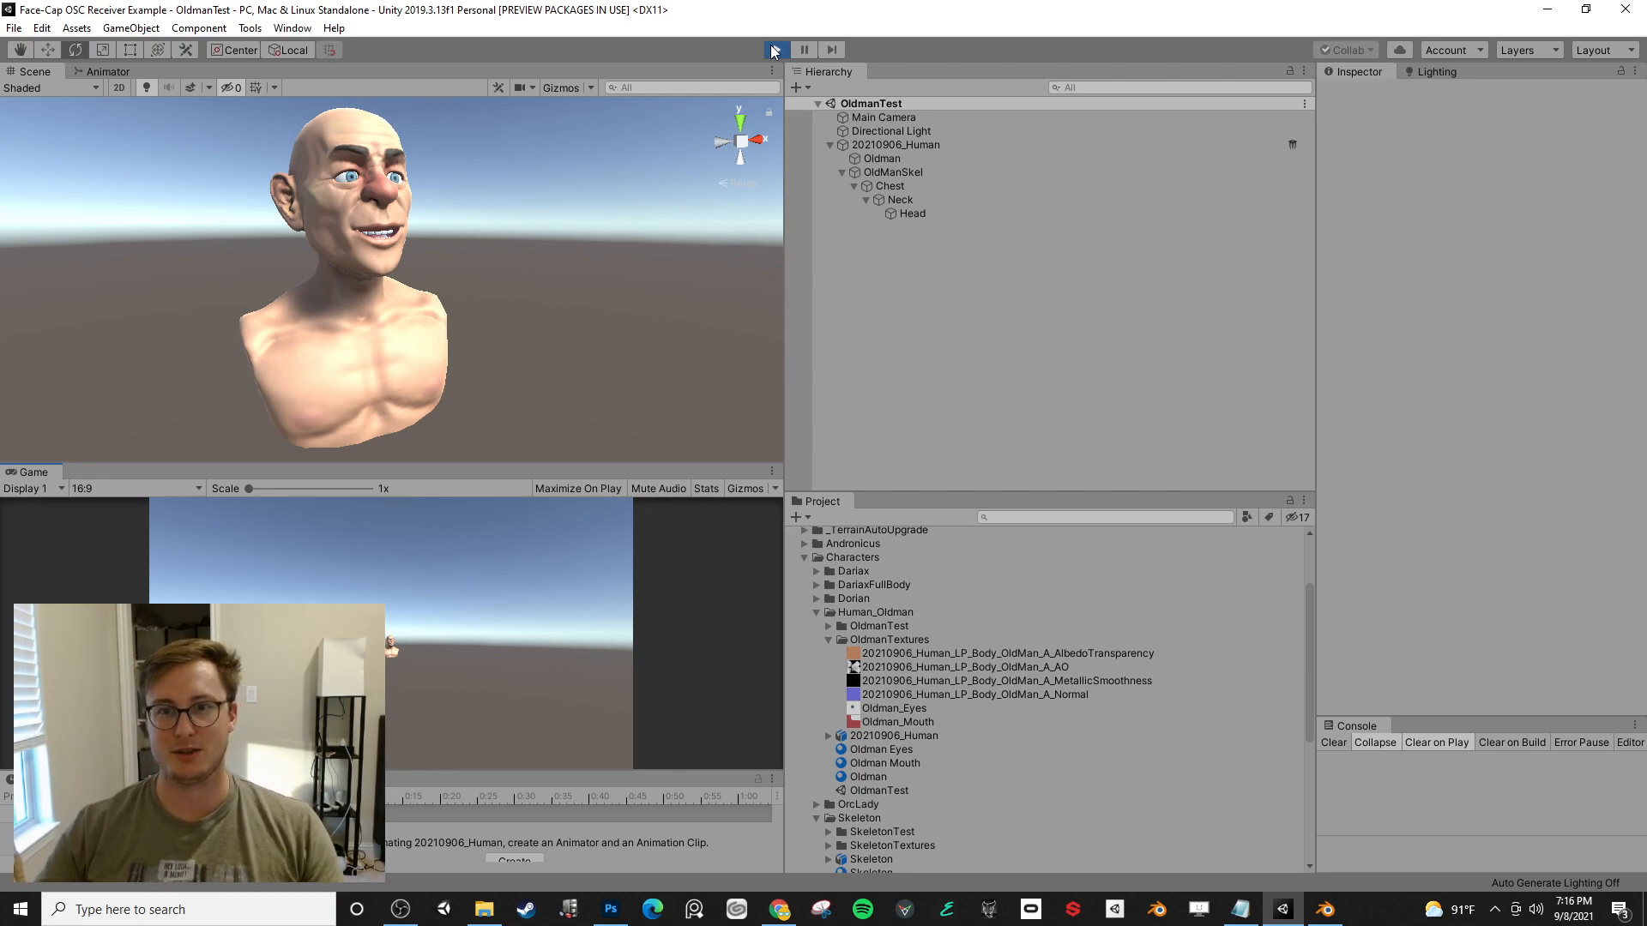
{"action": "left_click", "coordinate": [774, 49]}
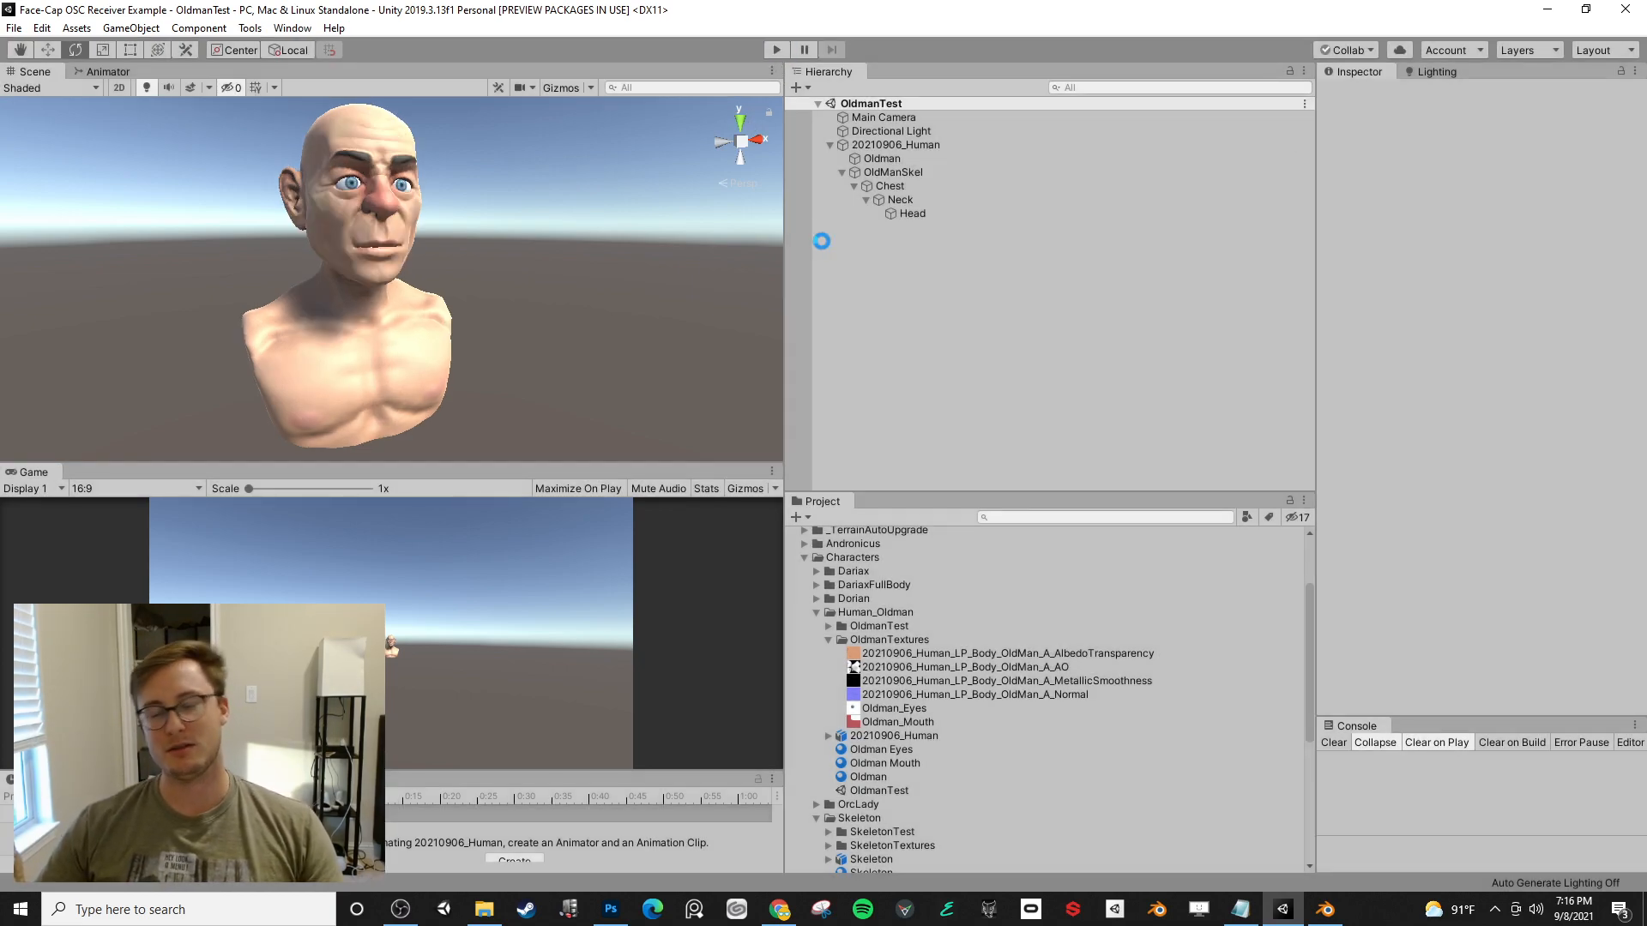
- Switch to Photoshop, close the Oldman_Mouth.png image, and quit the program
{"action": "key", "text": "alt+Tab"}
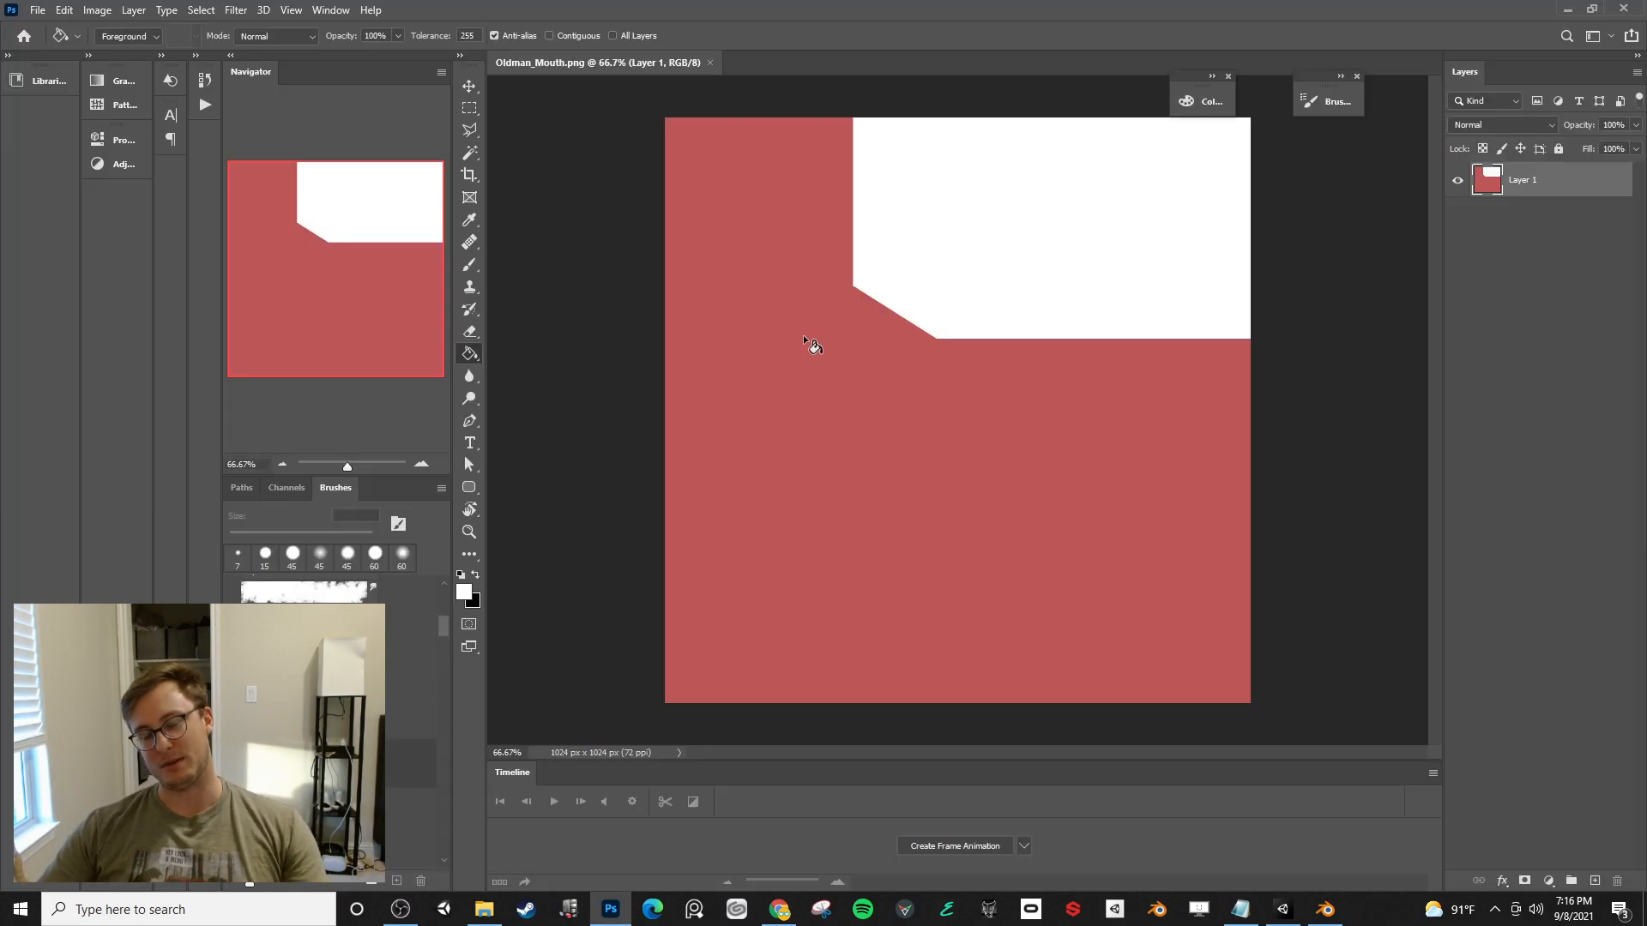
{"action": "left_click", "coordinate": [711, 63]}
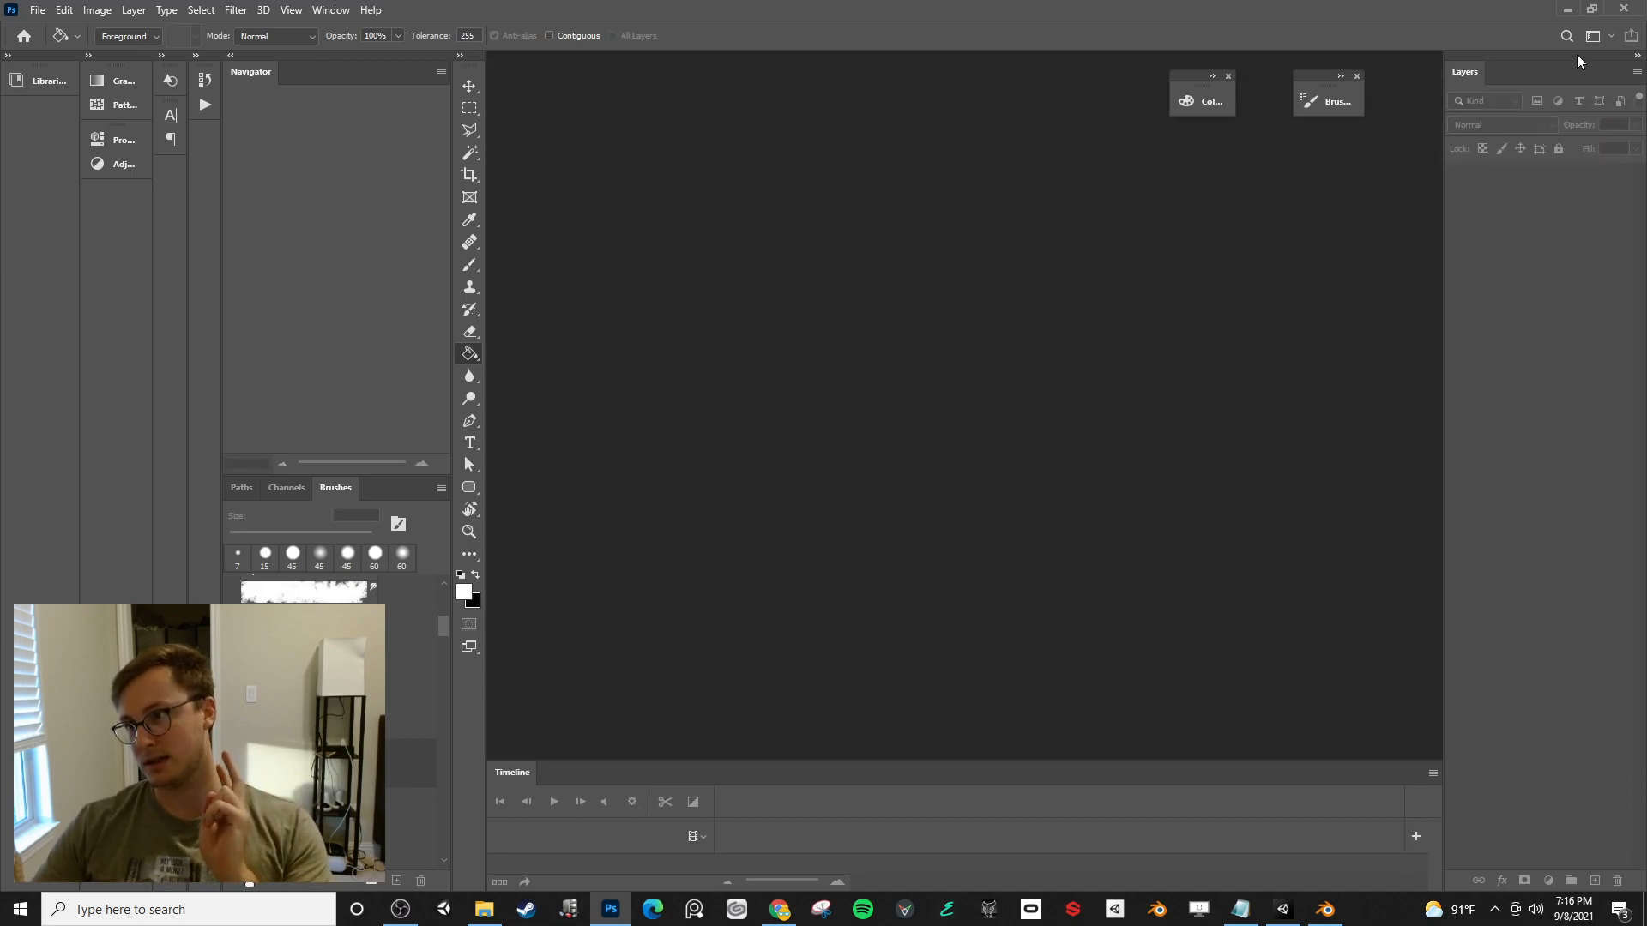
{"action": "left_click", "coordinate": [1632, 7]}
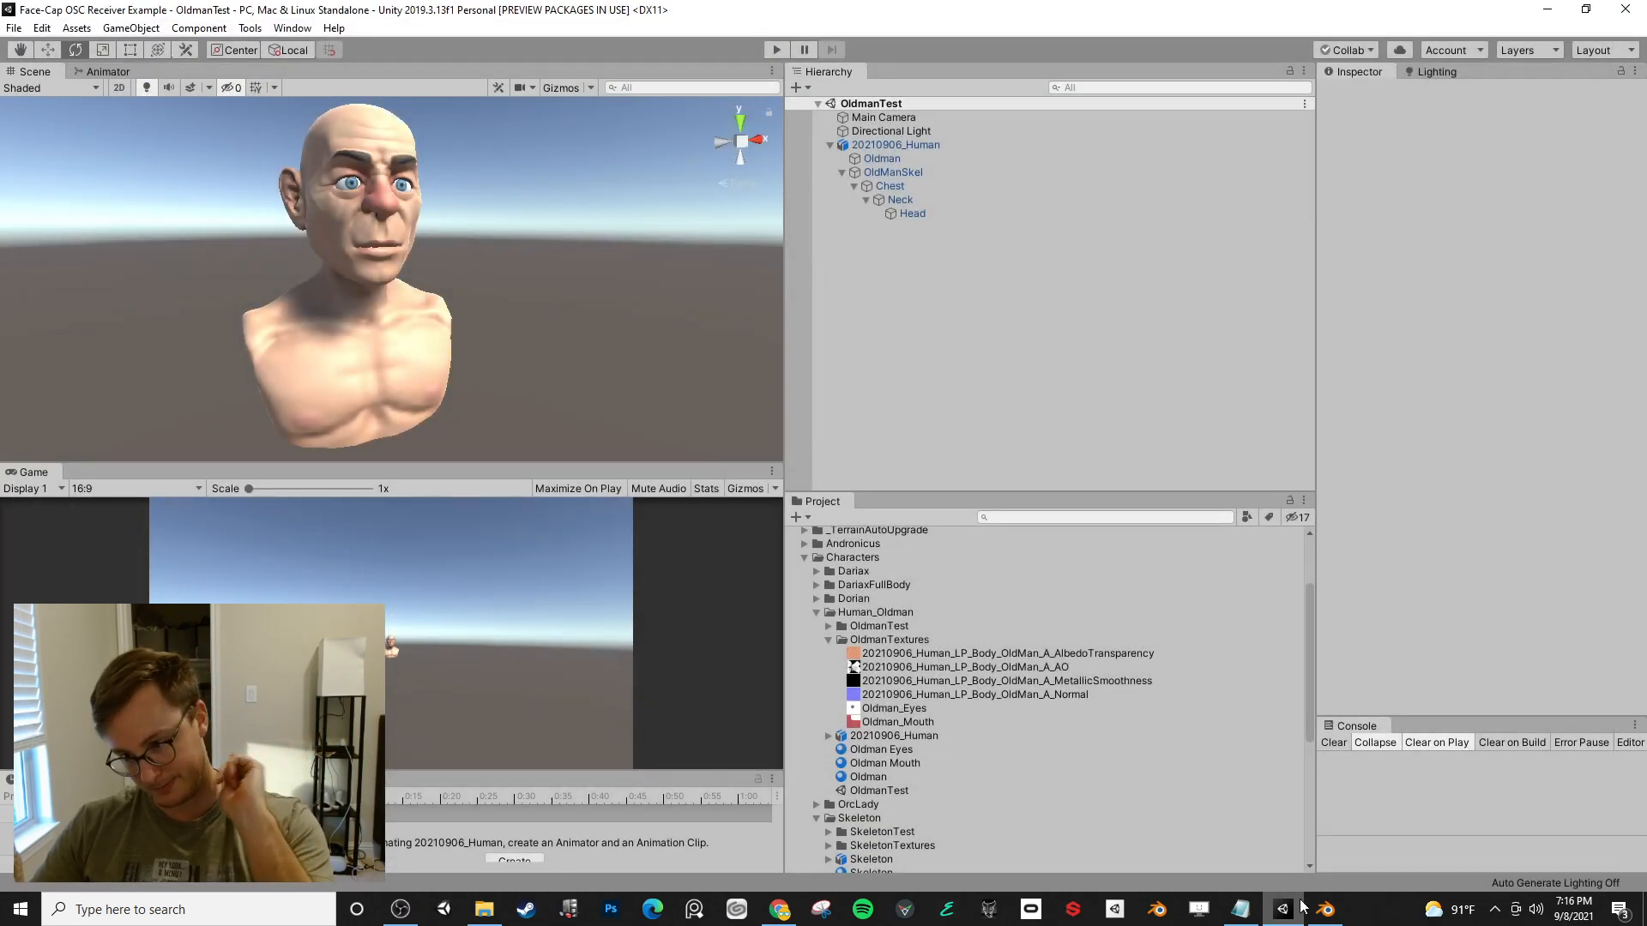
- Switch to Blender, save 20210906_Human.blend, and hide the OldManSkel armature so the Oldman mesh can be selected
{"action": "left_click", "coordinate": [1325, 909]}
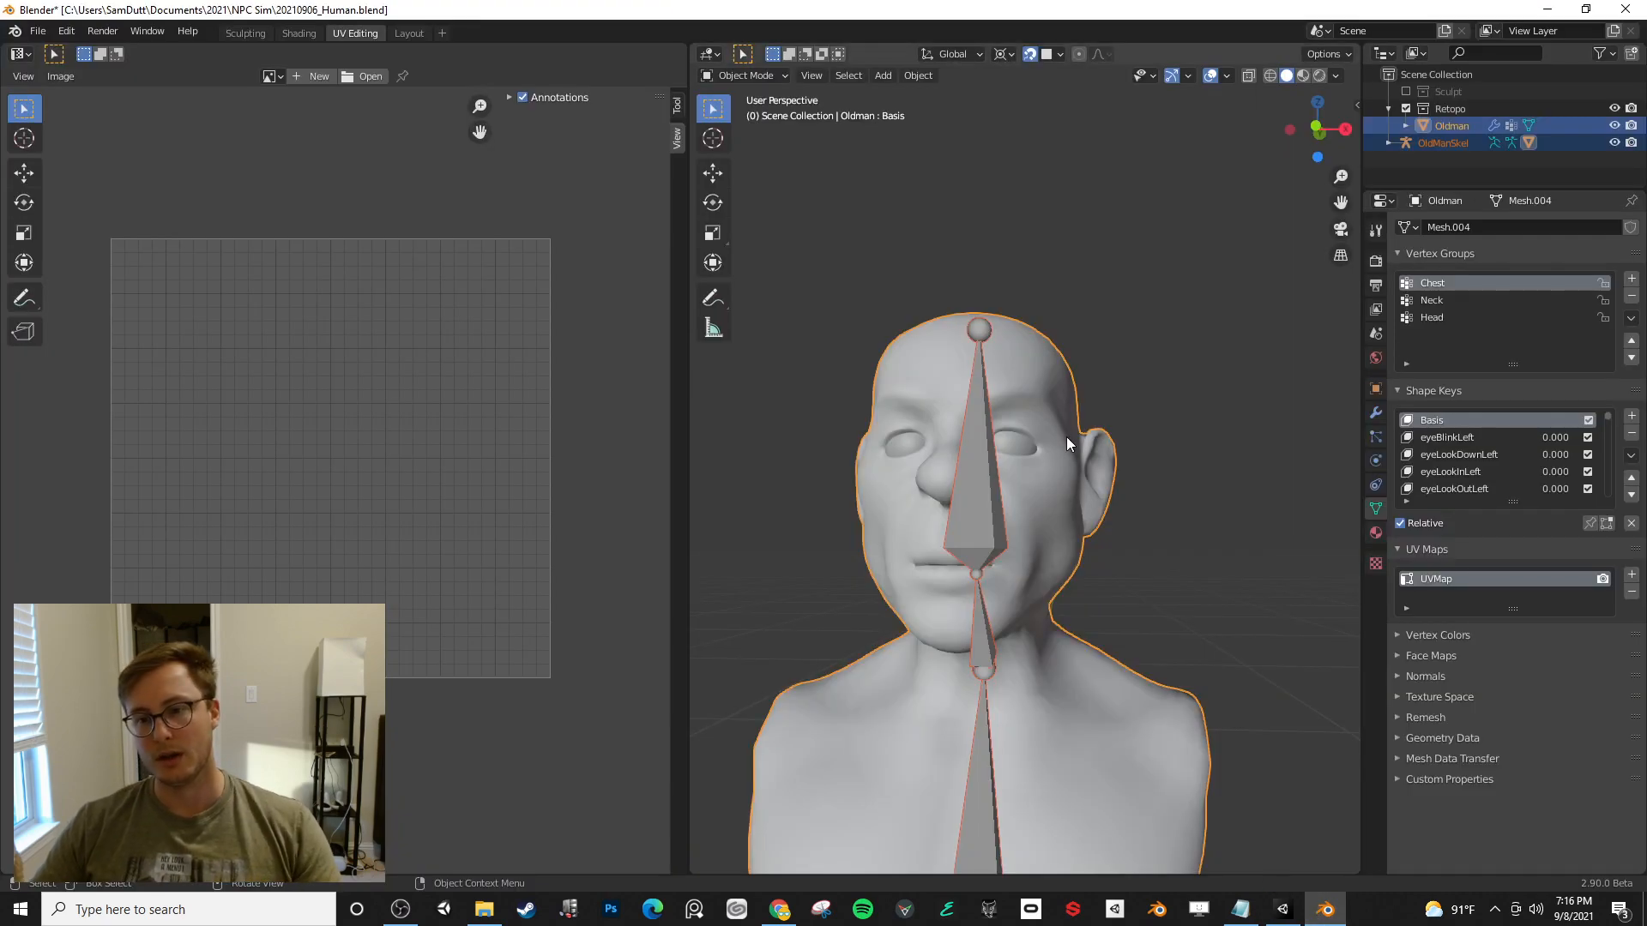
{"action": "key", "text": "ctrl+s"}
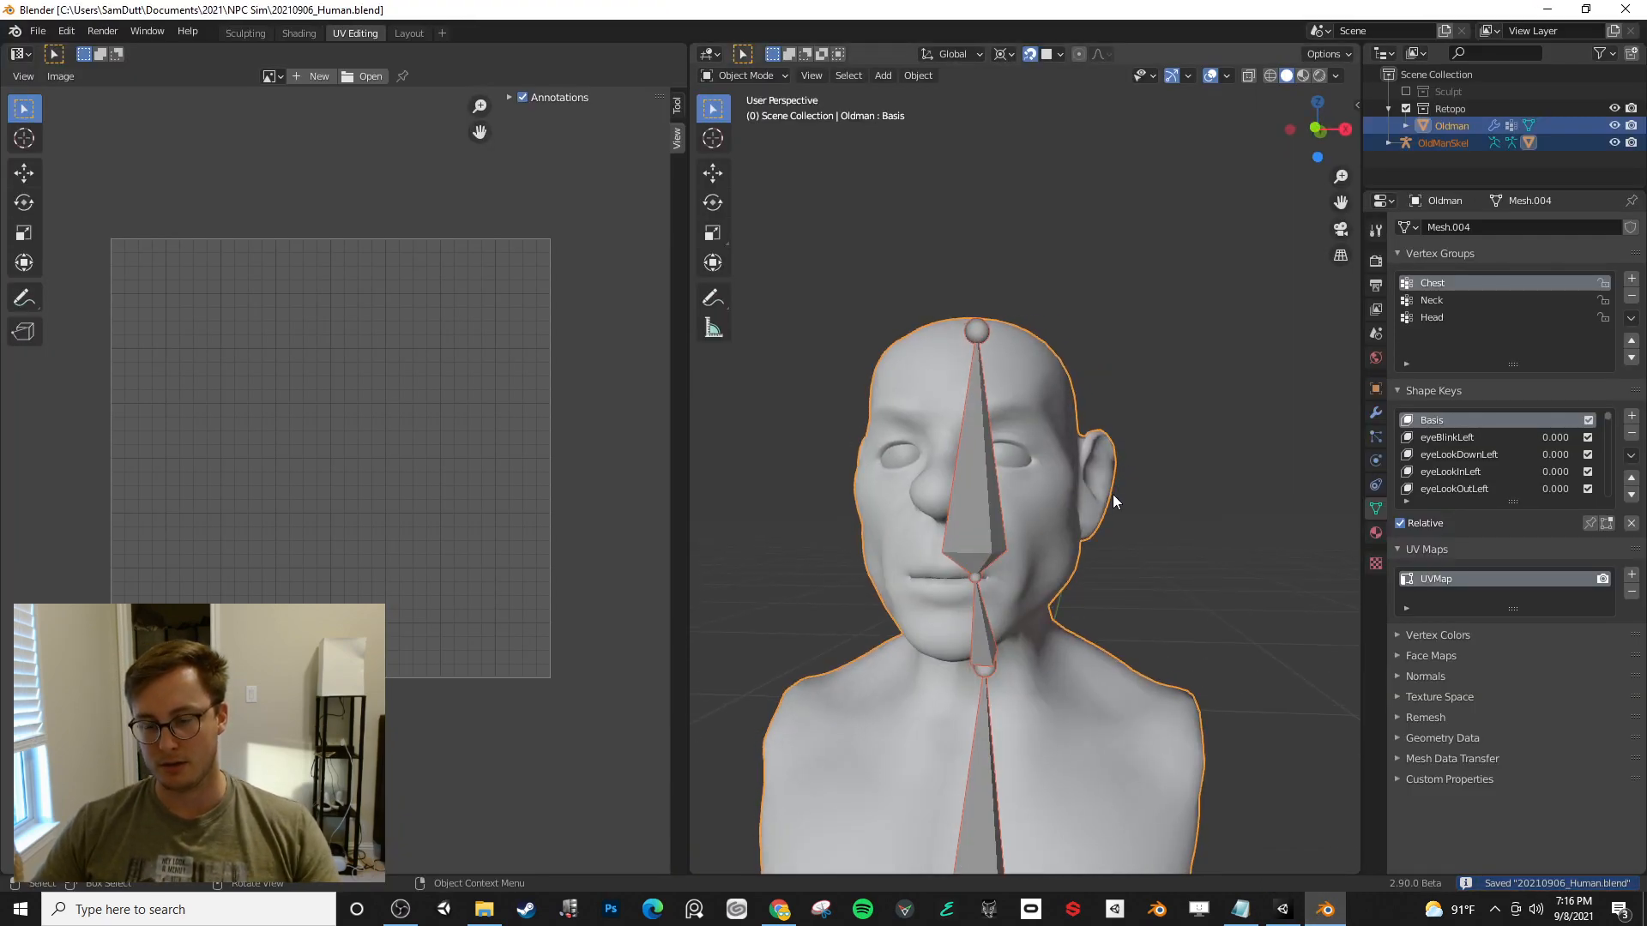
{"action": "left_click", "coordinate": [981, 400]}
{"action": "key", "text": "h"}
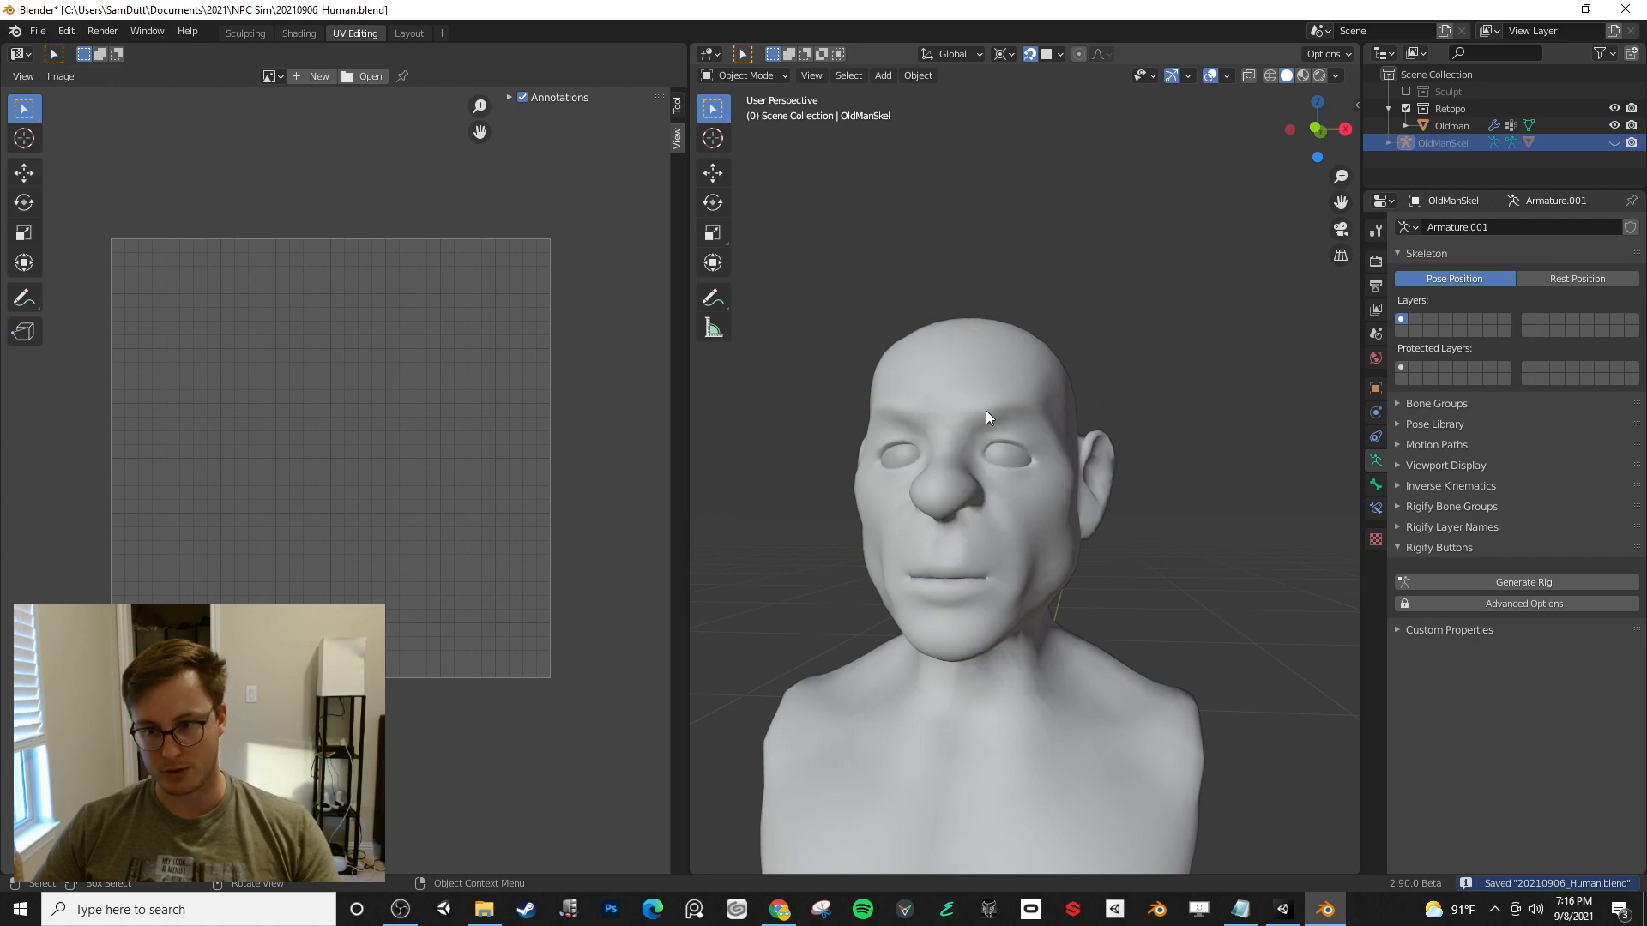
{"action": "left_click", "coordinate": [986, 413]}
{"action": "middle_click_drag", "start_coordinate": [1119, 486], "coordinate": [1180, 503]}
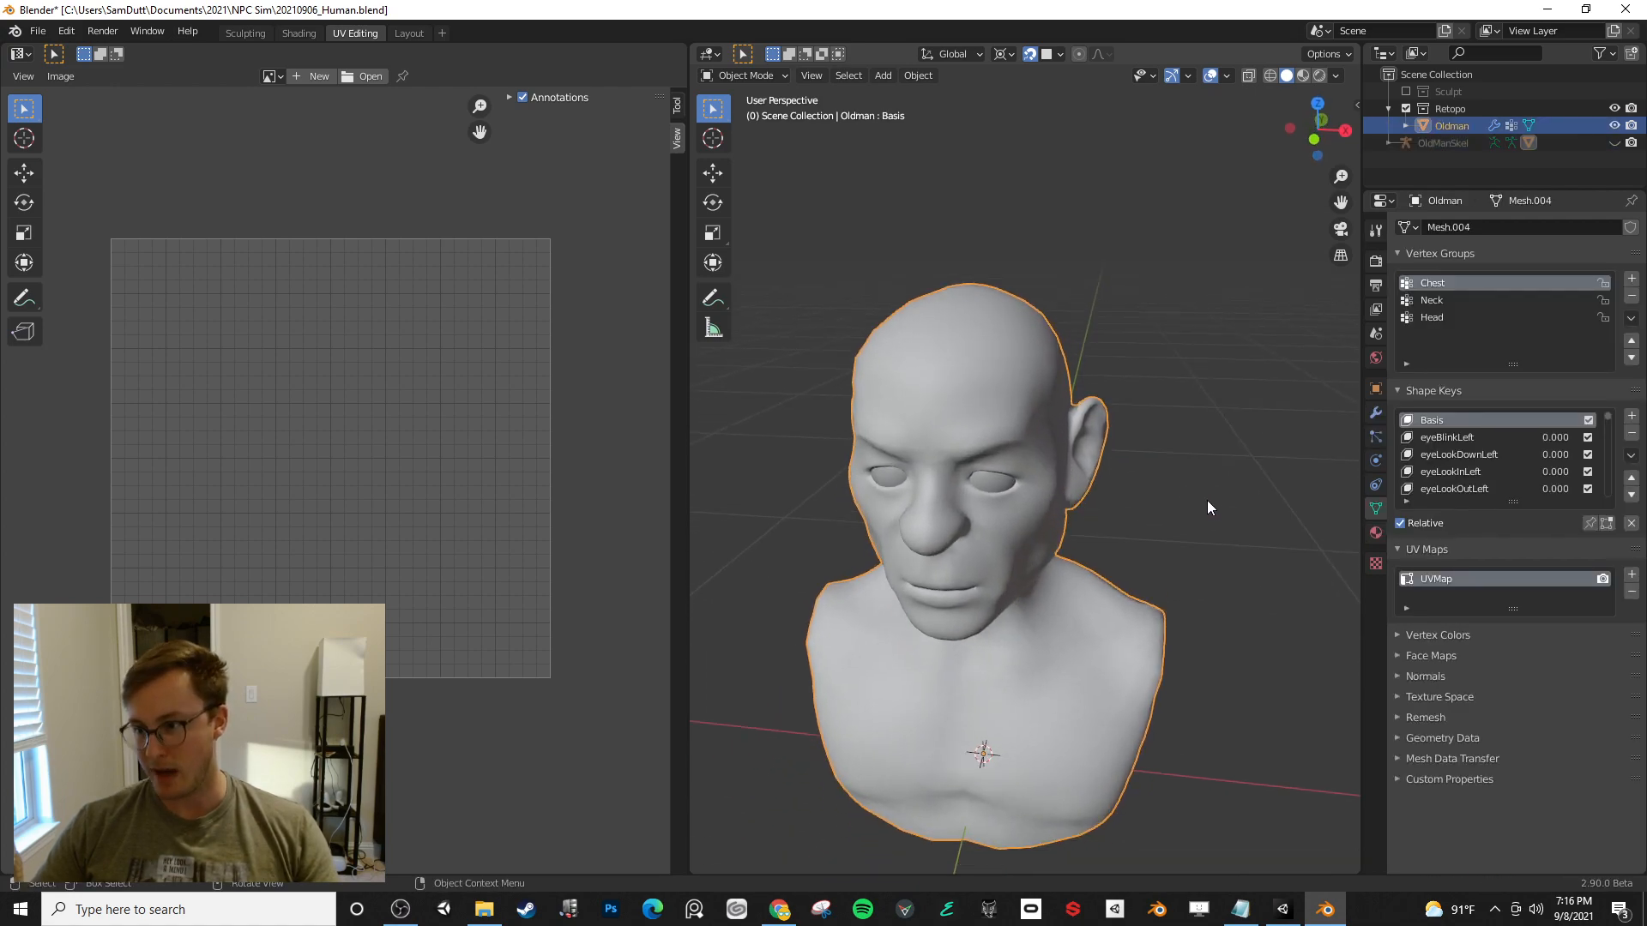
- Lengthen the shape key list and set the jawOpen shape key to 1.000
{"action": "left_click_drag", "start_coordinate": [1513, 502], "coordinate": [1513, 776]}
{"action": "middle_click_drag", "start_coordinate": [1081, 463], "coordinate": [960, 453]}
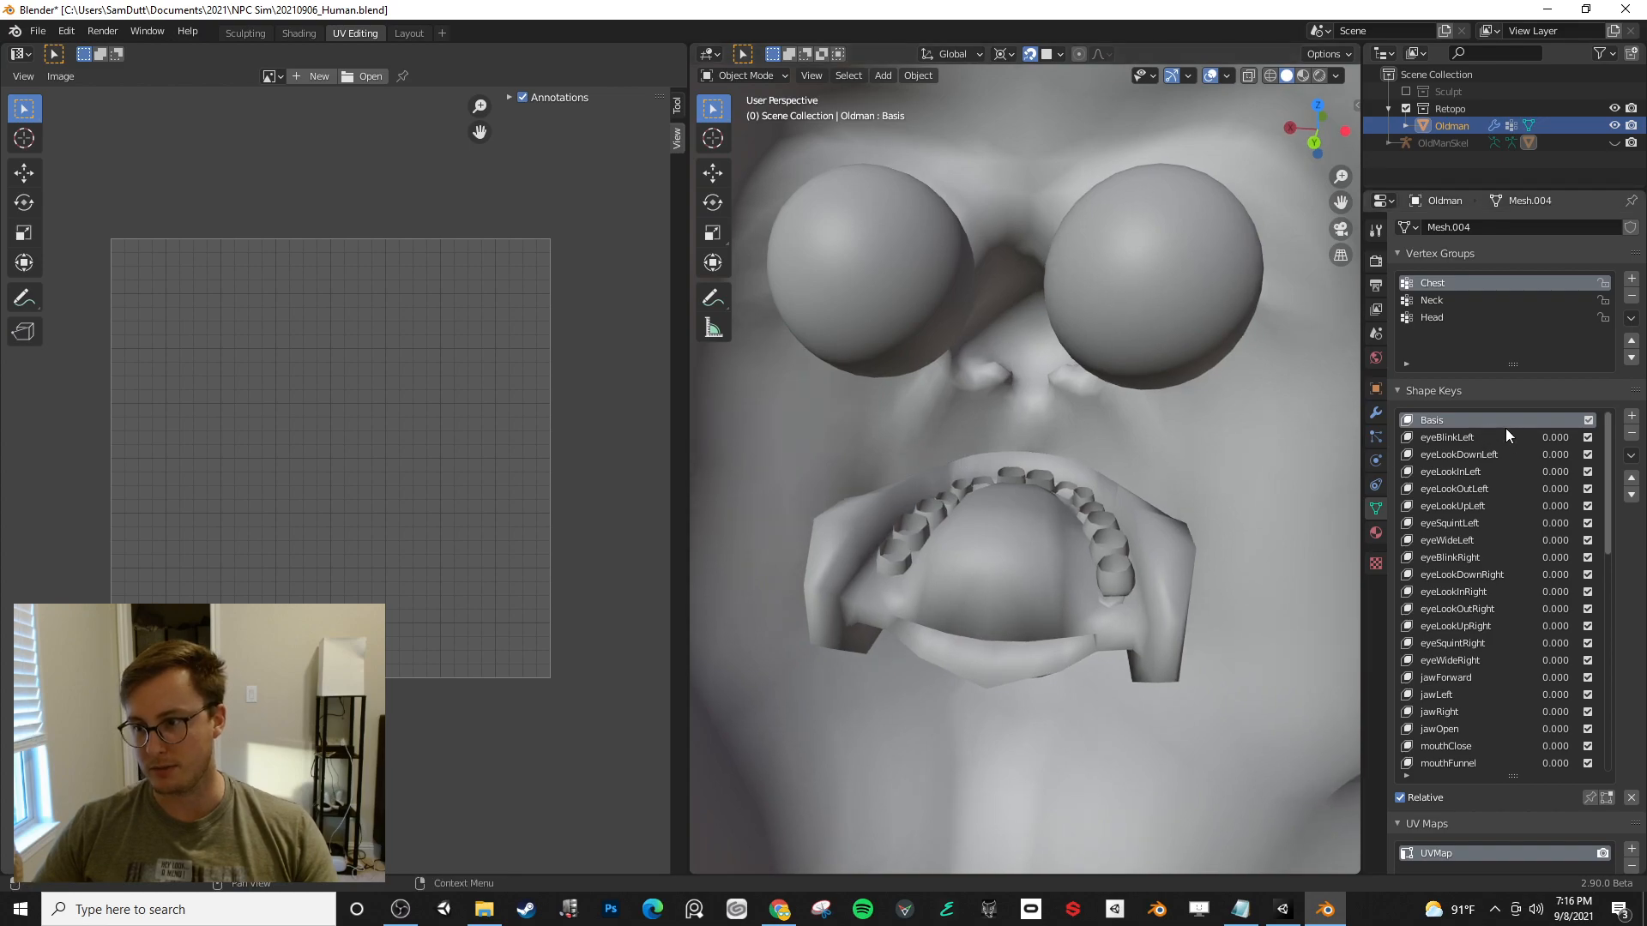
{"action": "mouse_move", "coordinate": [1543, 439]}
{"action": "left_mouse_down"}
{"action": "mouse_move", "coordinate": [1599, 440]}
{"action": "mouse_move", "coordinate": [1543, 440]}
{"action": "left_mouse_up"}
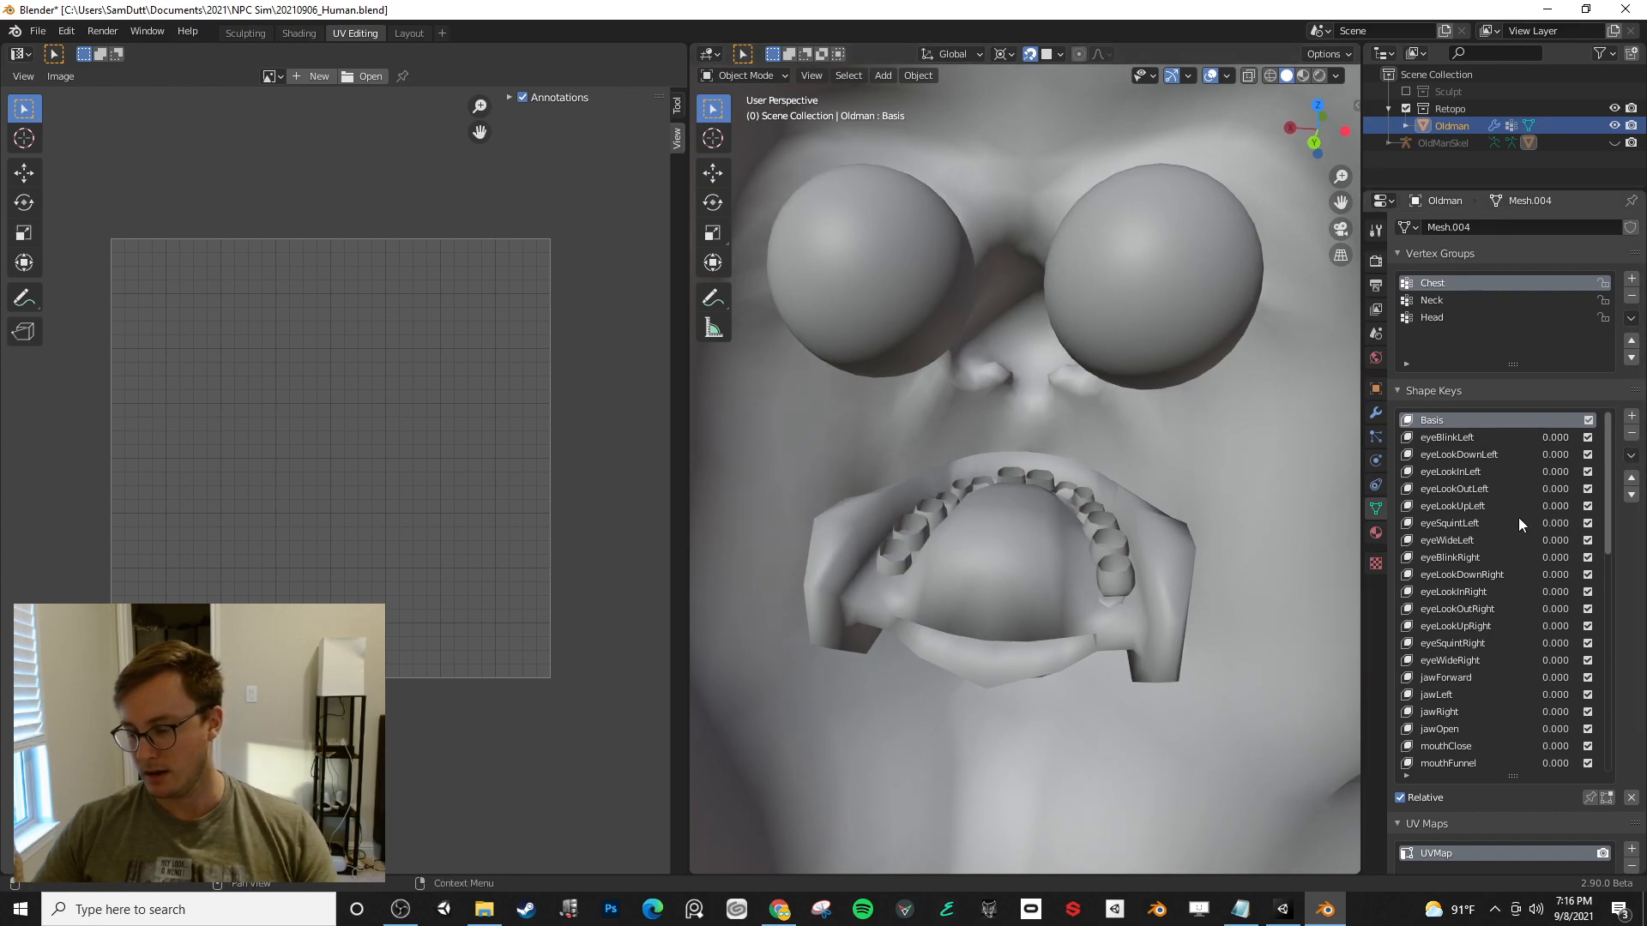
{"action": "scroll", "coordinate": [1517, 656], "scroll_direction": "down", "scroll_amount": 1}
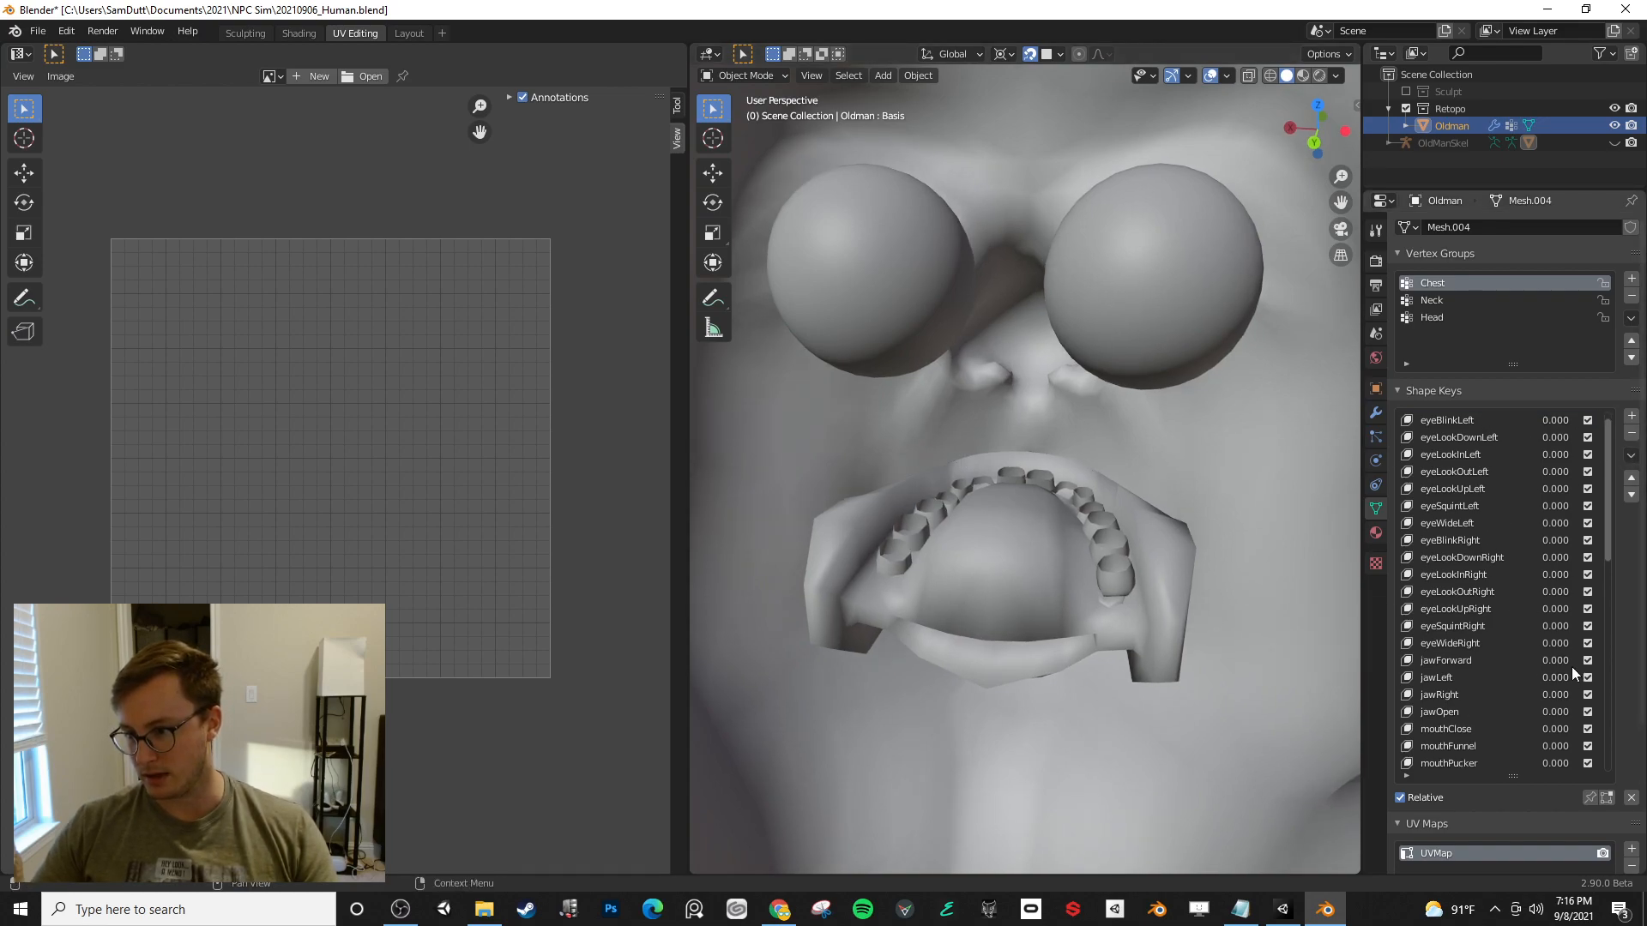
{"action": "mouse_move", "coordinate": [1555, 660]}
{"action": "left_mouse_down"}
{"action": "mouse_move", "coordinate": [1599, 660]}
{"action": "mouse_move", "coordinate": [1543, 661]}
{"action": "mouse_move", "coordinate": [1599, 677]}
{"action": "mouse_move", "coordinate": [1543, 678]}
{"action": "left_mouse_up"}
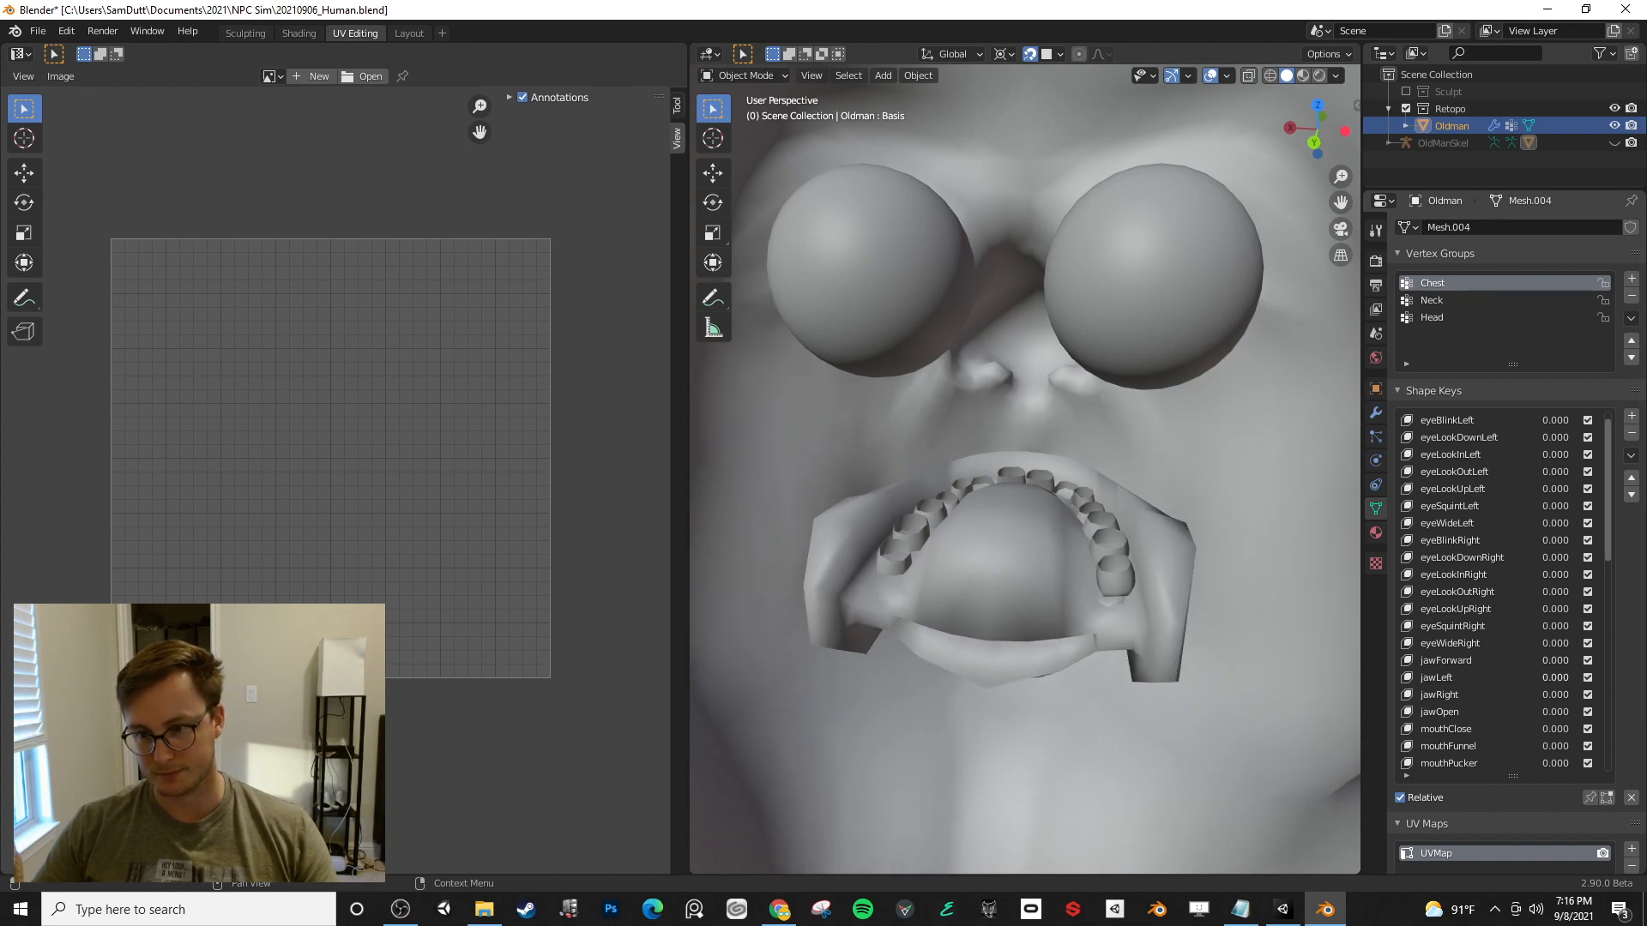
{"action": "middle_click_drag", "start_coordinate": [1095, 607], "coordinate": [1103, 524]}
{"action": "scroll", "coordinate": [1103, 524], "scroll_direction": "down", "scroll_amount": 3}
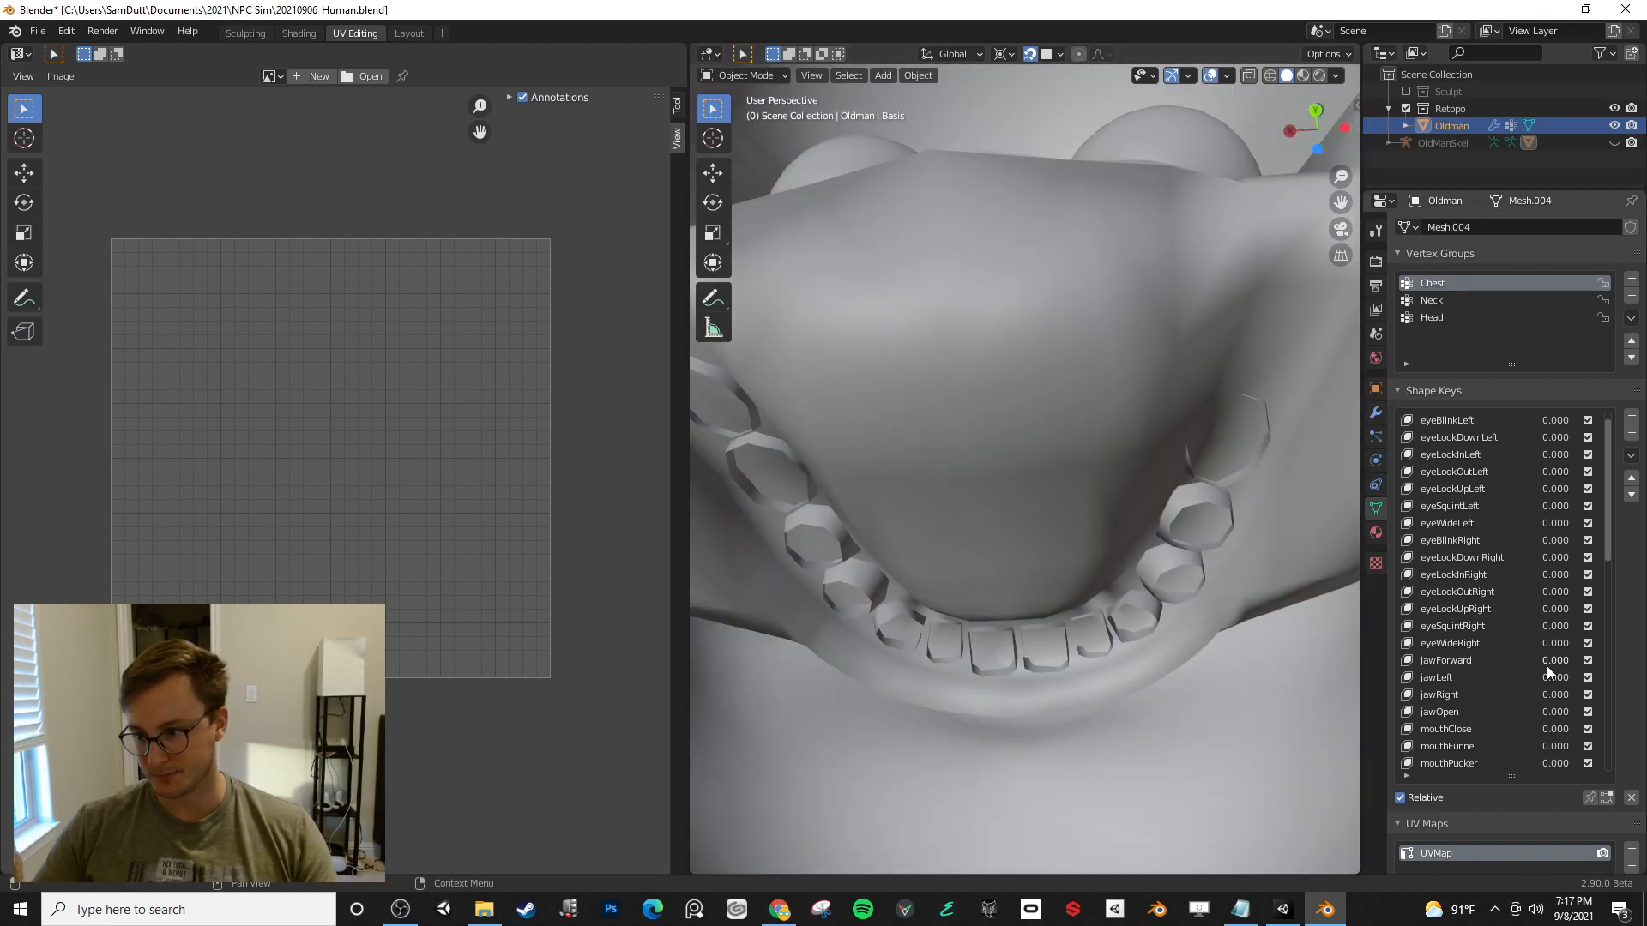
{"action": "left_click_drag", "start_coordinate": [1557, 661], "coordinate": [1612, 712]}
{"action": "scroll", "coordinate": [1170, 536], "scroll_direction": "down", "scroll_amount": 3}
{"action": "middle_click_drag", "start_coordinate": [1172, 530], "coordinate": [835, 614]}
{"action": "middle_click_drag", "start_coordinate": [1078, 572], "coordinate": [1268, 486]}
- Unhide the OldManSkel armature and select its Head bone in Pose Mode
{"action": "left_click", "coordinate": [1456, 144]}
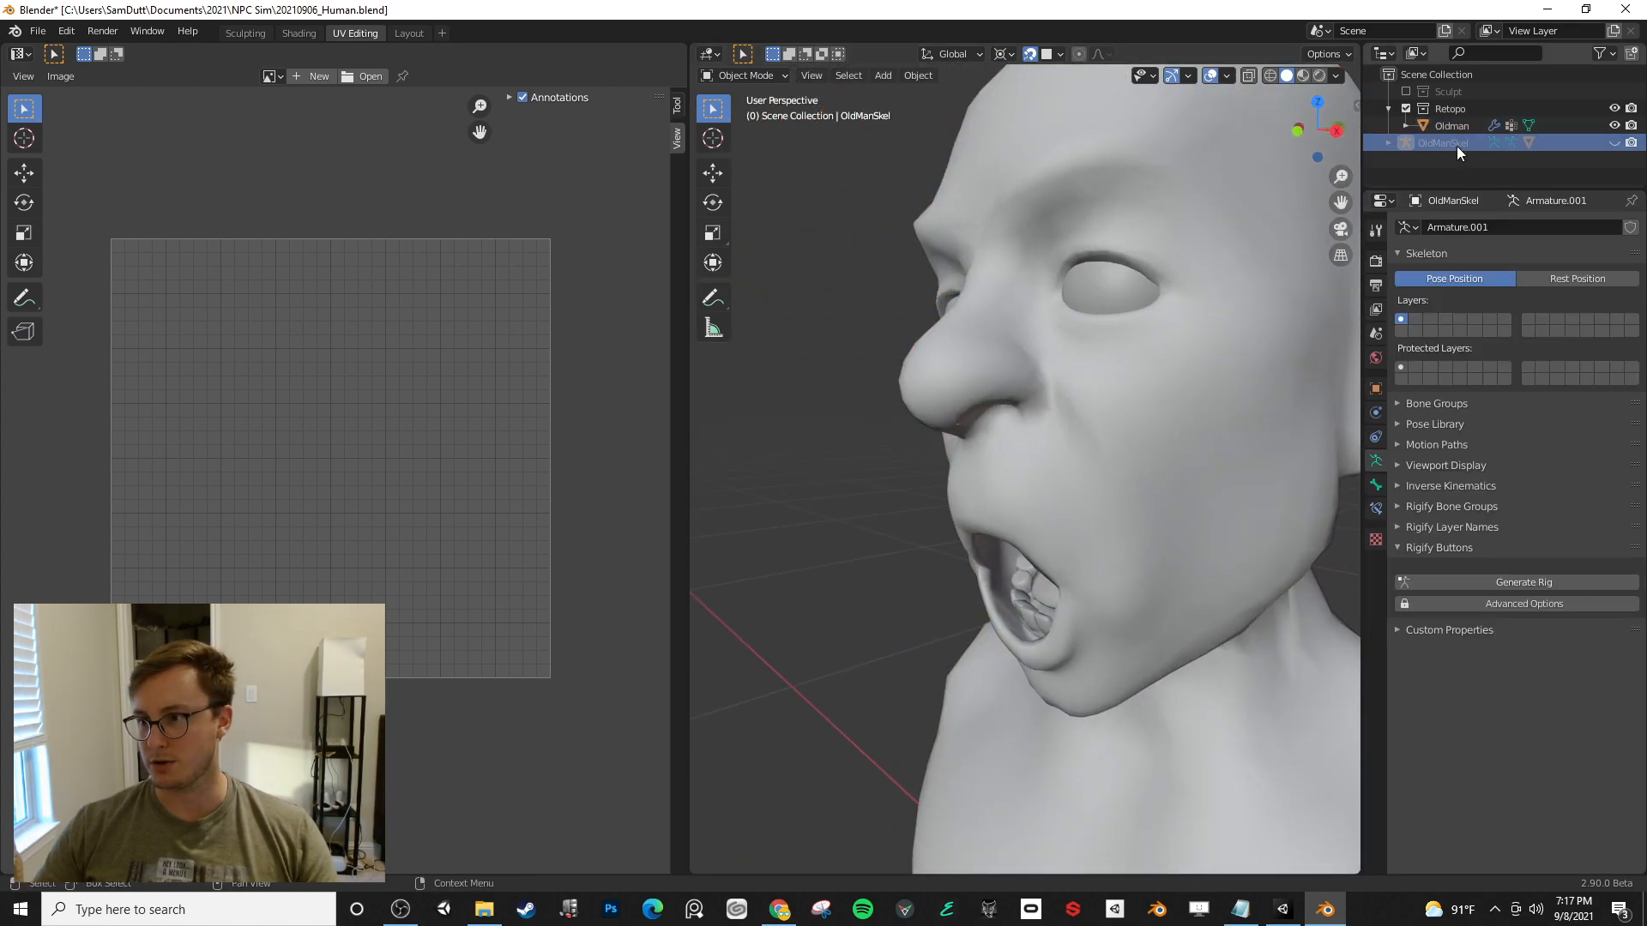
{"action": "key", "text": "alt+h"}
{"action": "middle_click_drag", "start_coordinate": [1129, 552], "coordinate": [1208, 451]}
{"action": "key", "text": "ctrl+Tab"}
{"action": "left_click", "coordinate": [1124, 409]}
{"action": "key", "text": "z"}
{"action": "key", "text": "z"}
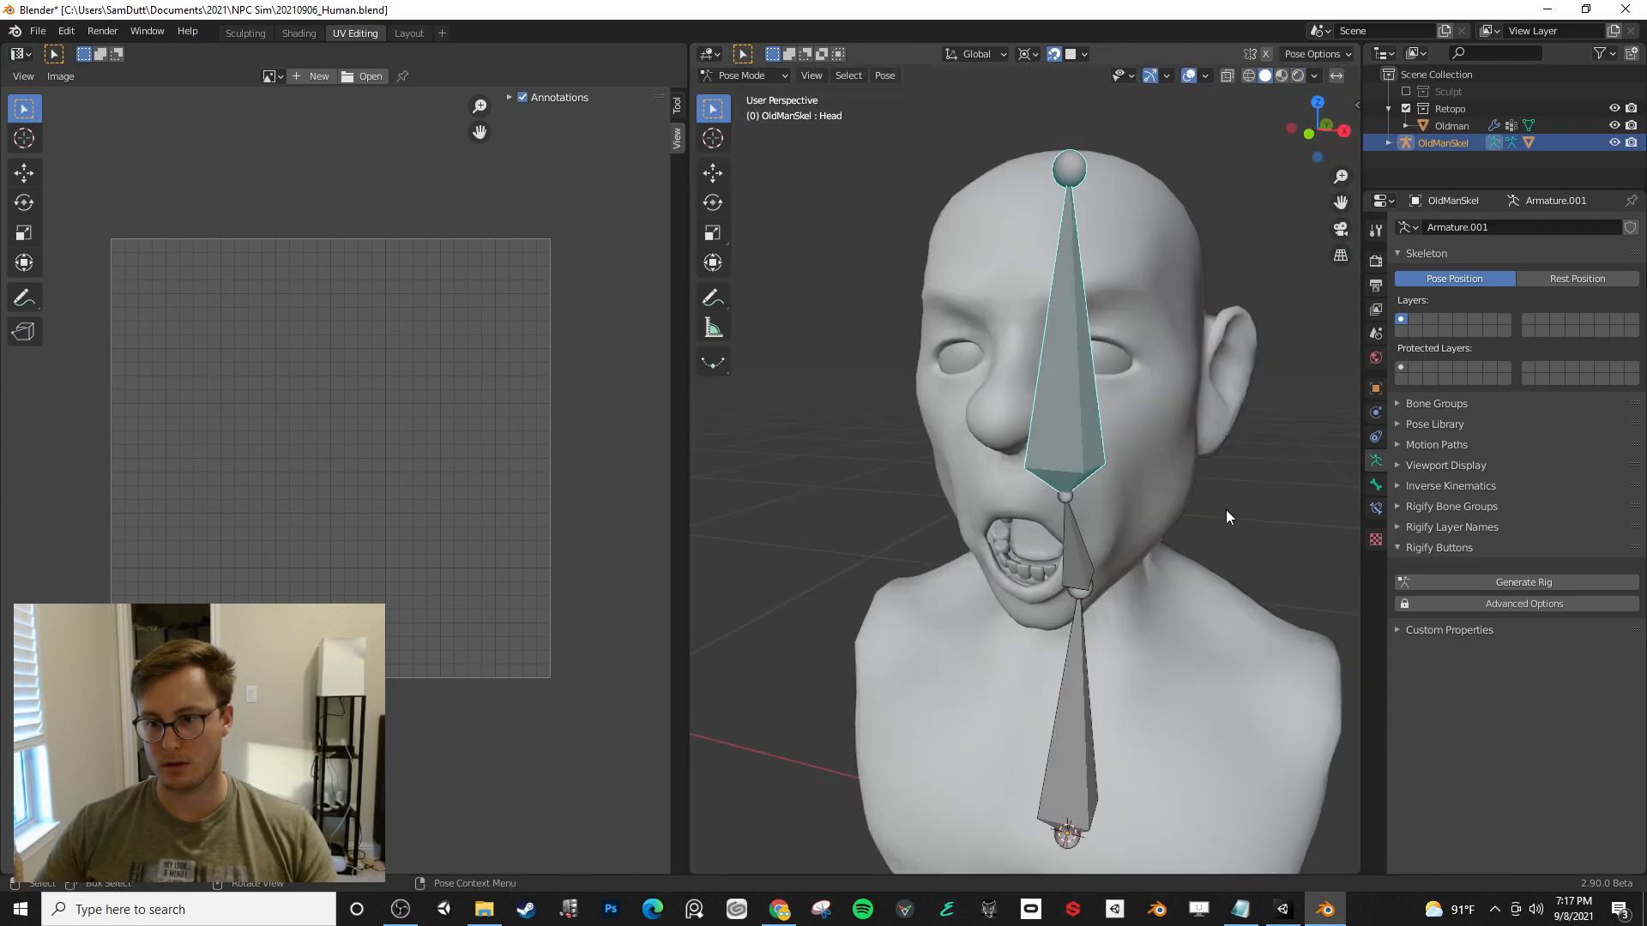
- Test-rotate the Head and Neck bones to check how the mouth interior follows, cancelling each rotation
{"action": "key", "text": "r"}
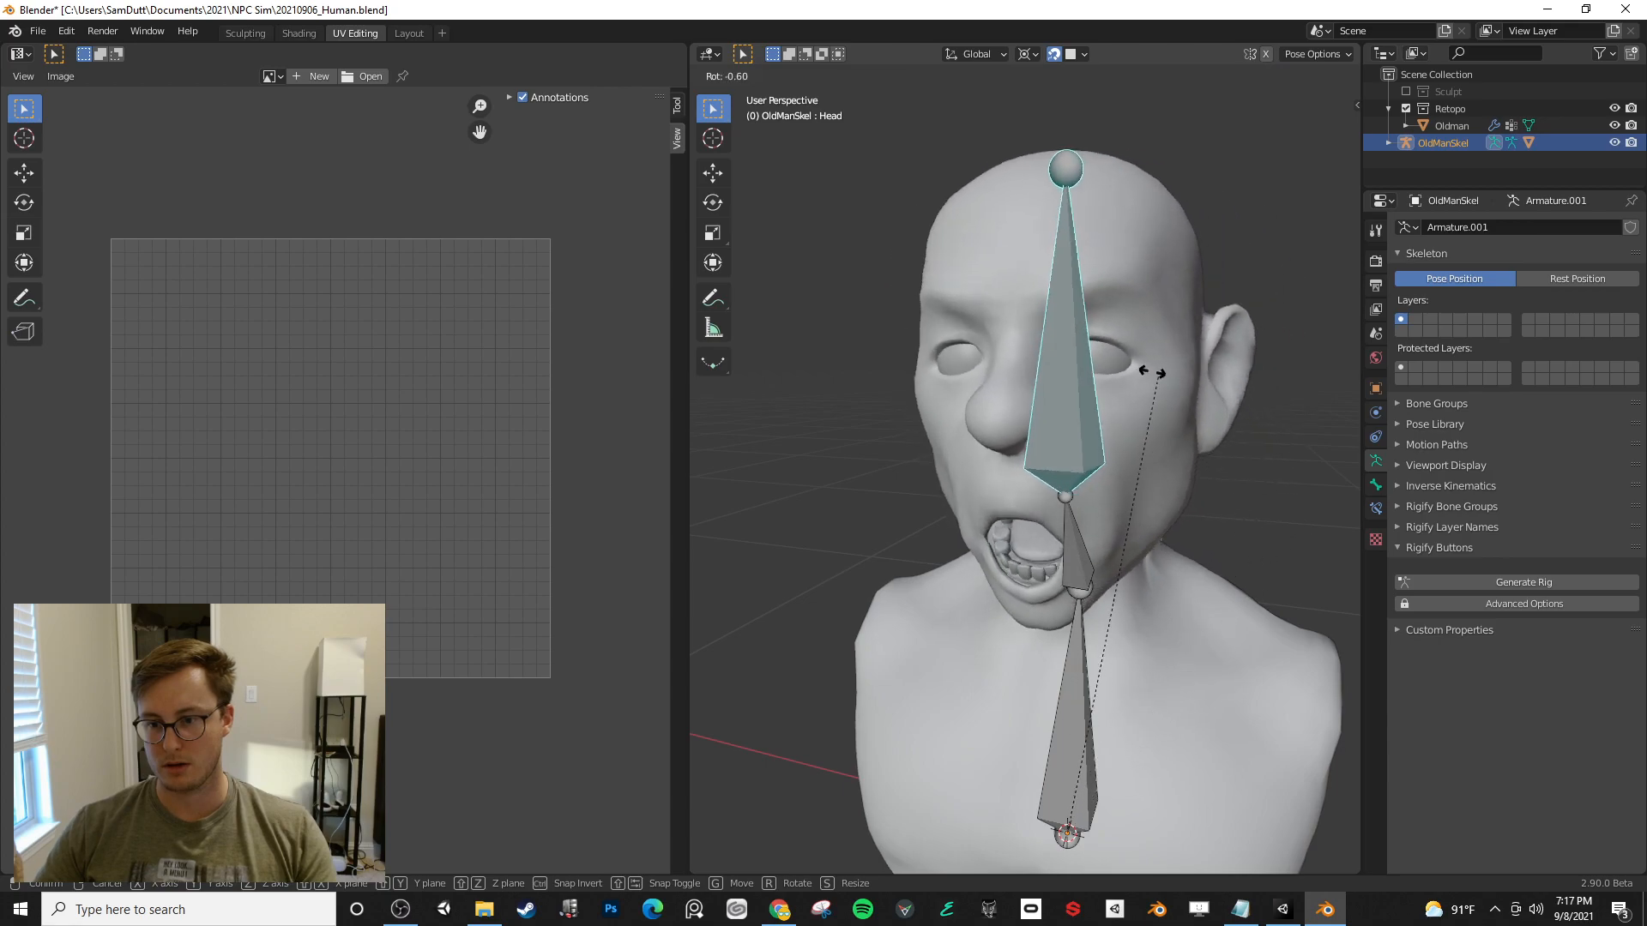
{"action": "right_click", "coordinate": [1197, 429]}
{"action": "mouse_move", "coordinate": [1074, 595]}
{"action": "middle_mouse_down"}
{"action": "mouse_move", "coordinate": [1110, 585]}
{"action": "mouse_move", "coordinate": [1084, 569]}
{"action": "middle_mouse_up"}
{"action": "left_click", "coordinate": [1084, 569]}
{"action": "key", "text": "r"}
{"action": "right_click", "coordinate": [1184, 508]}
- Leave Pose Mode and open the Oldman mesh in Edit Mode with a see-through wireframe display
{"action": "middle_click_drag", "start_coordinate": [1184, 509], "coordinate": [1134, 564]}
{"action": "left_click", "coordinate": [1044, 482]}
{"action": "key", "text": "ctrl+Tab"}
{"action": "left_click", "coordinate": [1046, 474]}
{"action": "key", "text": "Tab"}
{"action": "middle_click_drag", "start_coordinate": [1061, 481], "coordinate": [861, 394]}
{"action": "key", "text": "alt+z"}
- Select the vertices of the Head vertex group to examine which parts of the face and mouth it covers
{"action": "key", "text": "b"}
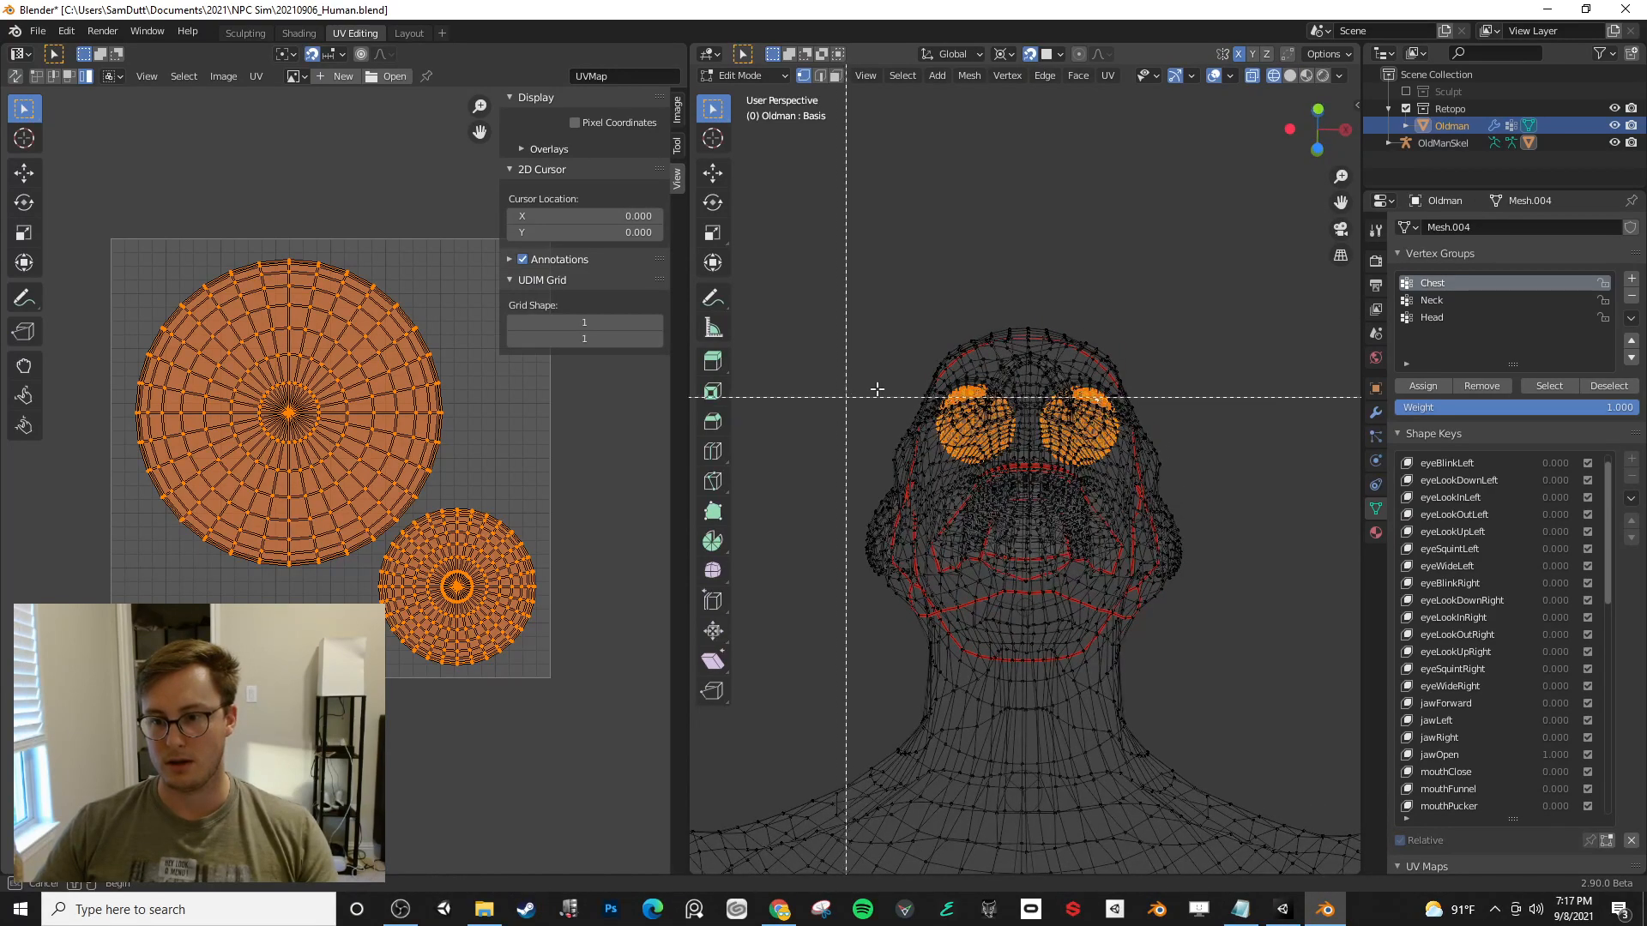
{"action": "left_click_drag", "start_coordinate": [847, 283], "coordinate": [1176, 533]}
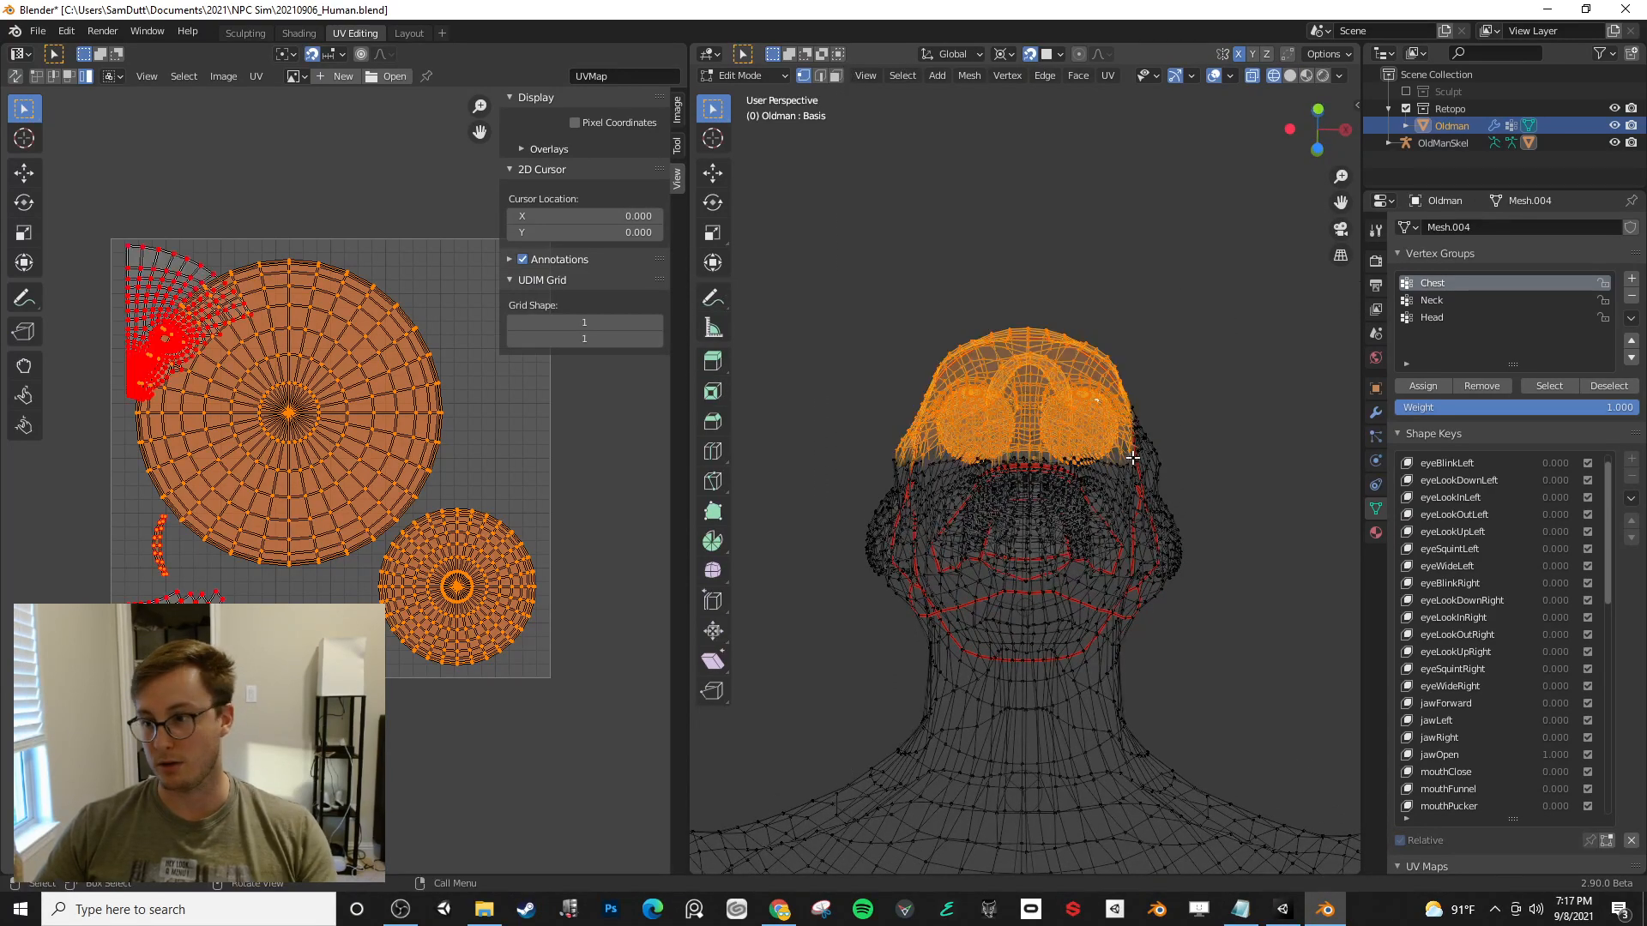
{"action": "left_click", "coordinate": [1438, 318]}
{"action": "key", "text": "alt+a"}
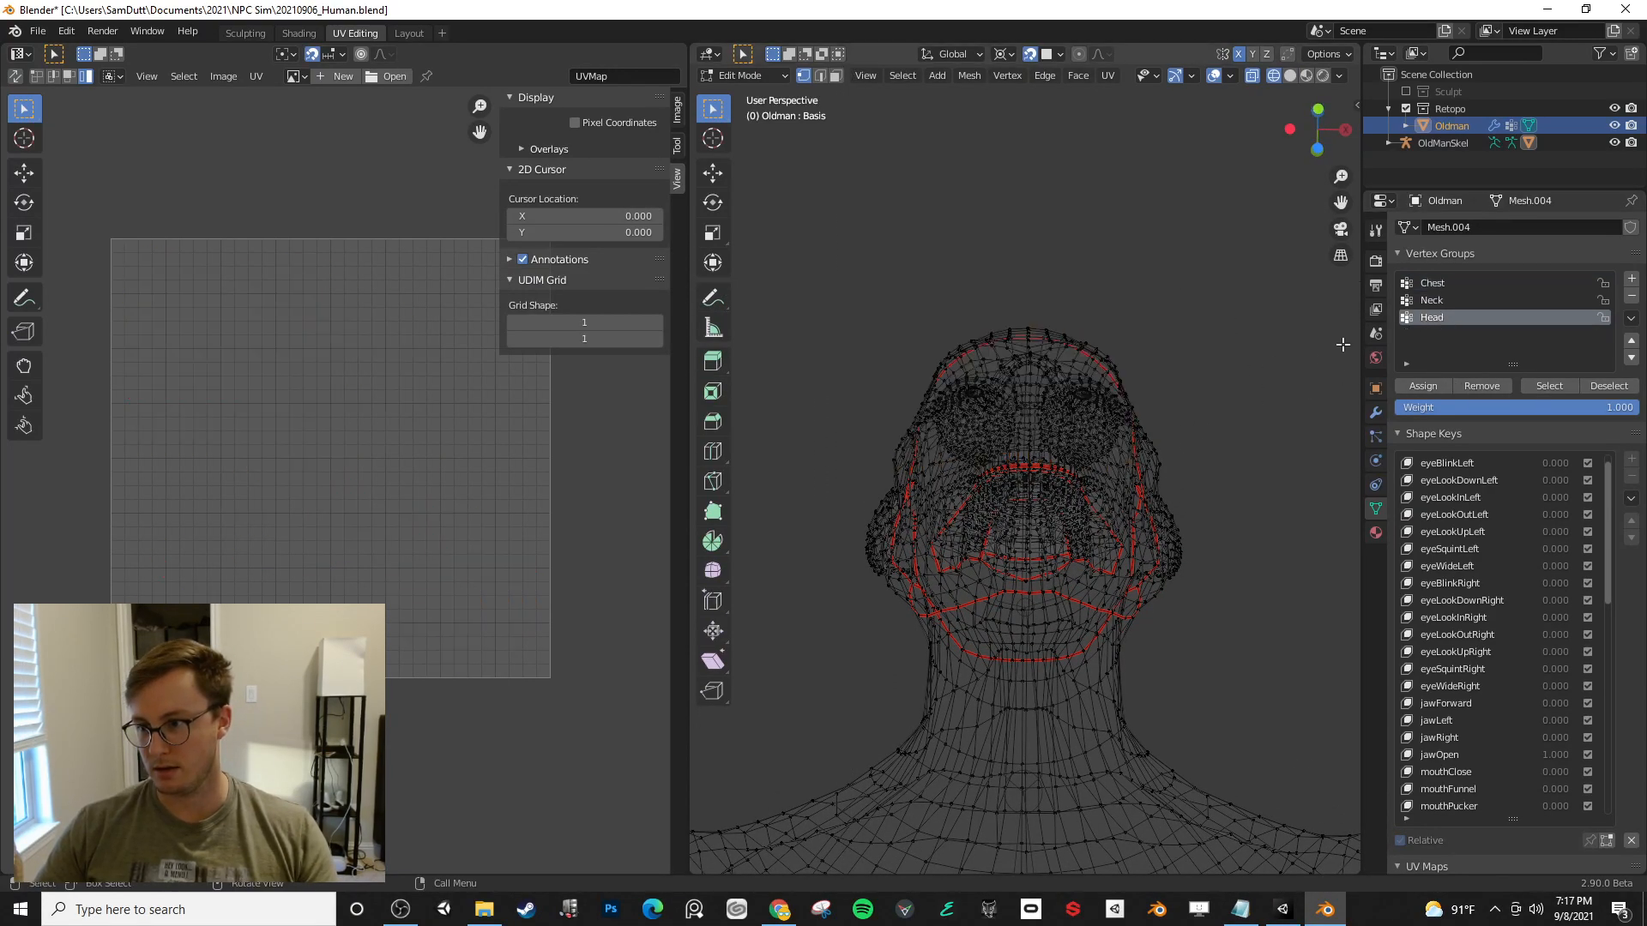
{"action": "left_click", "coordinate": [1544, 387]}
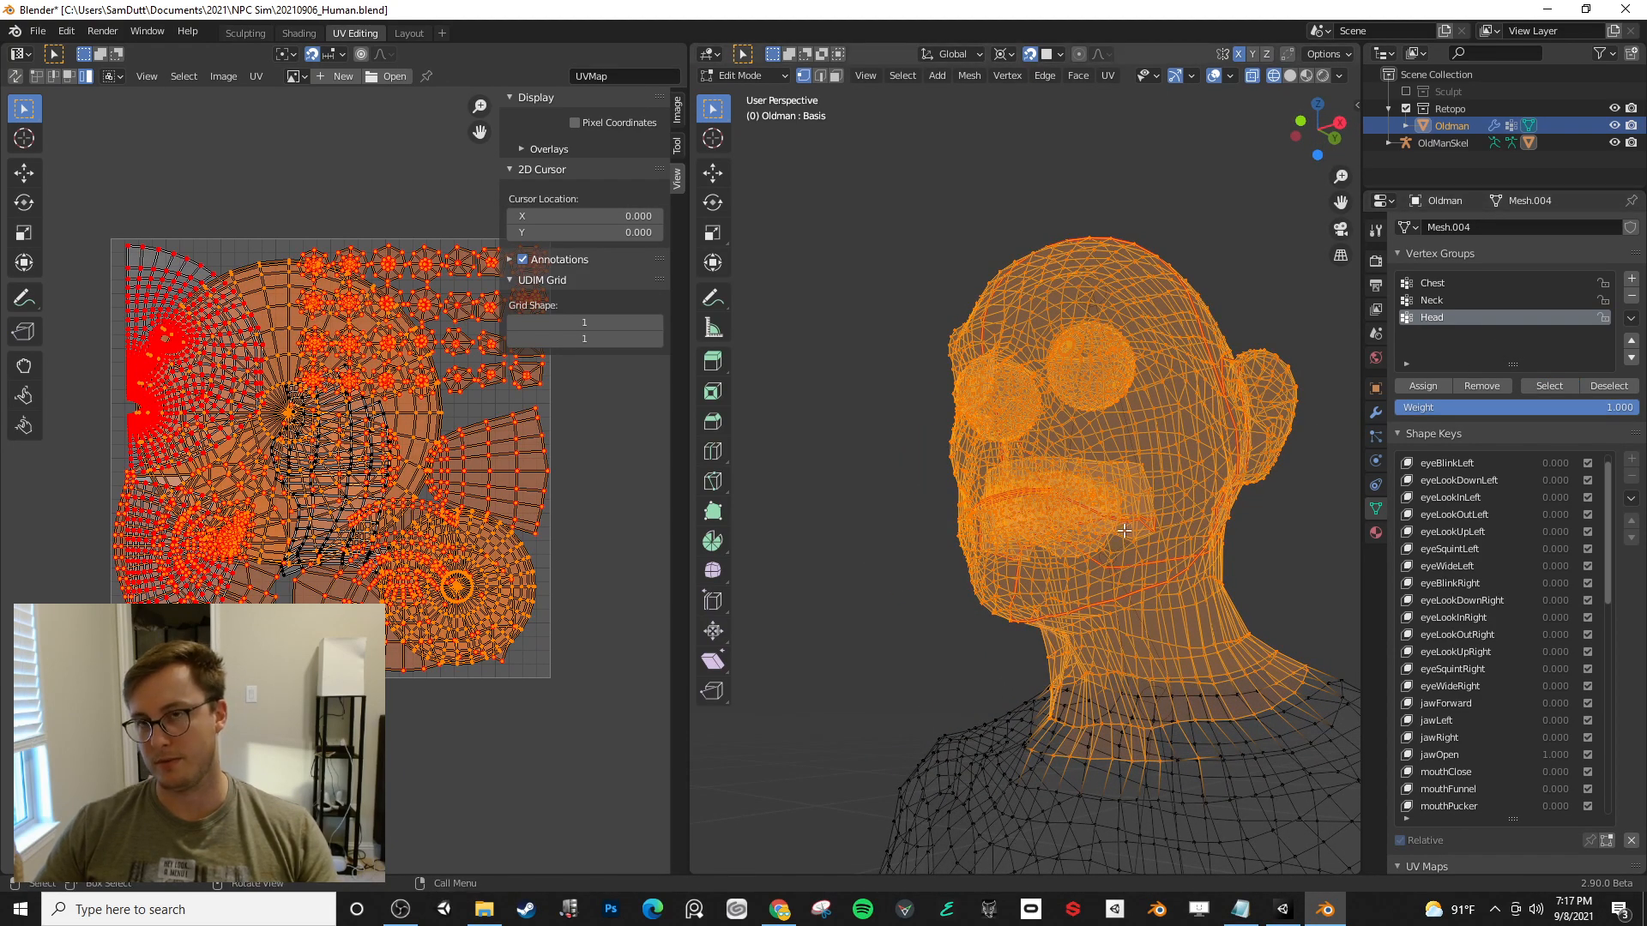
{"action": "left_click", "coordinate": [987, 587]}
- Try removing the vertices assigned to the EyesGums material from the Chest and Neck vertex groups
{"action": "left_click", "coordinate": [1376, 533]}
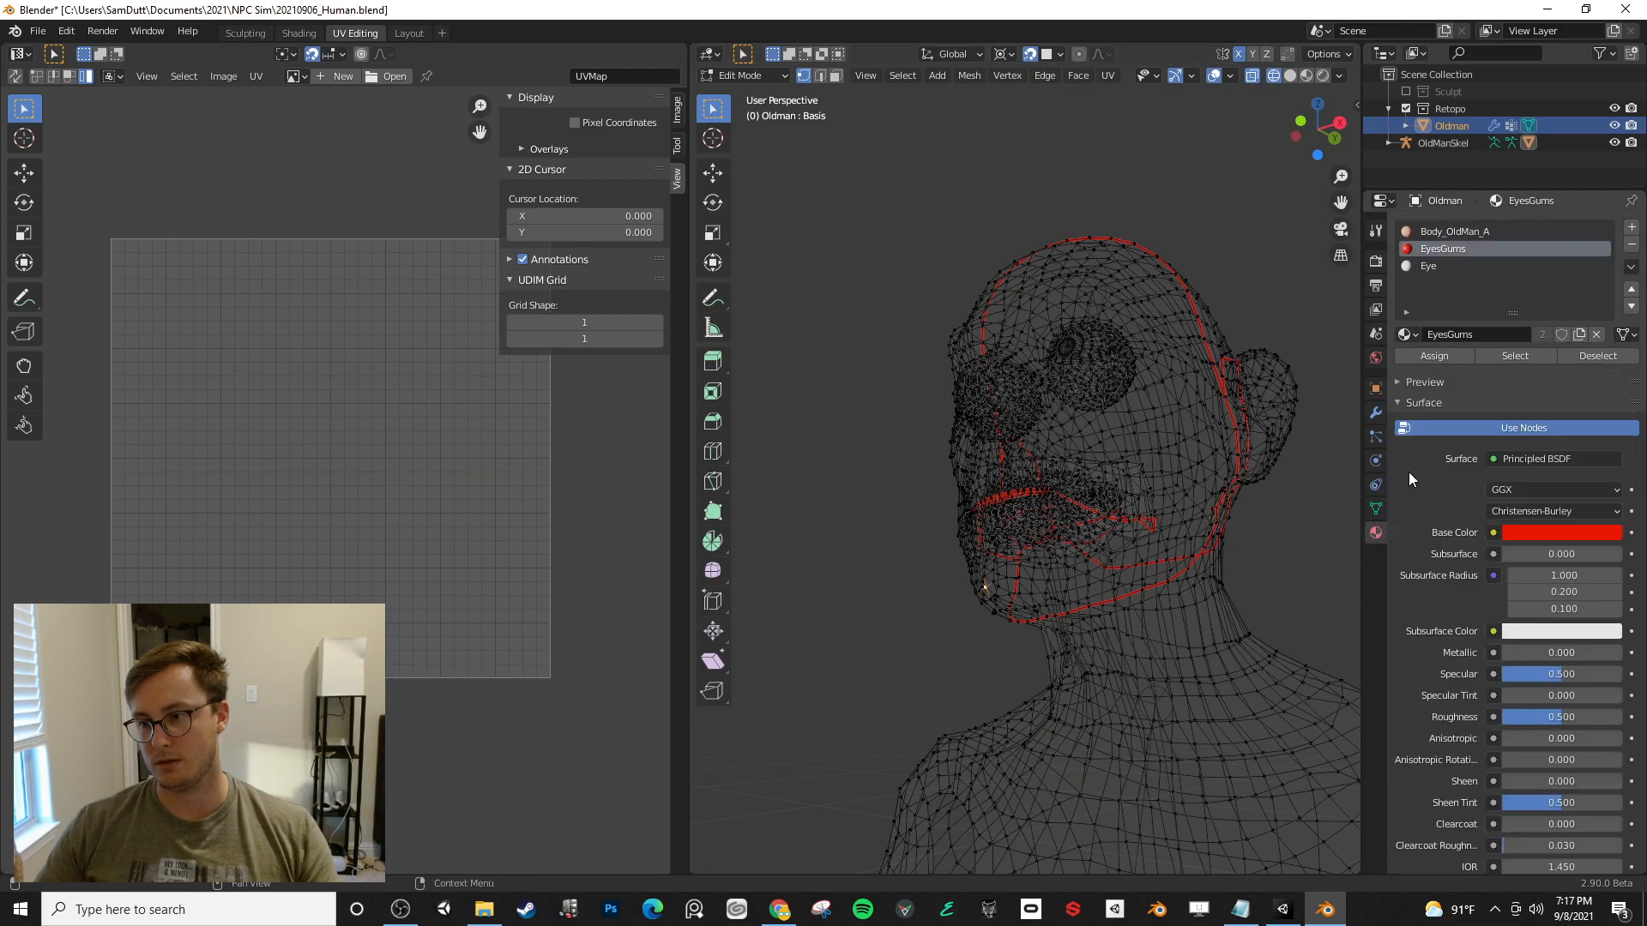
{"action": "left_click", "coordinate": [1515, 356]}
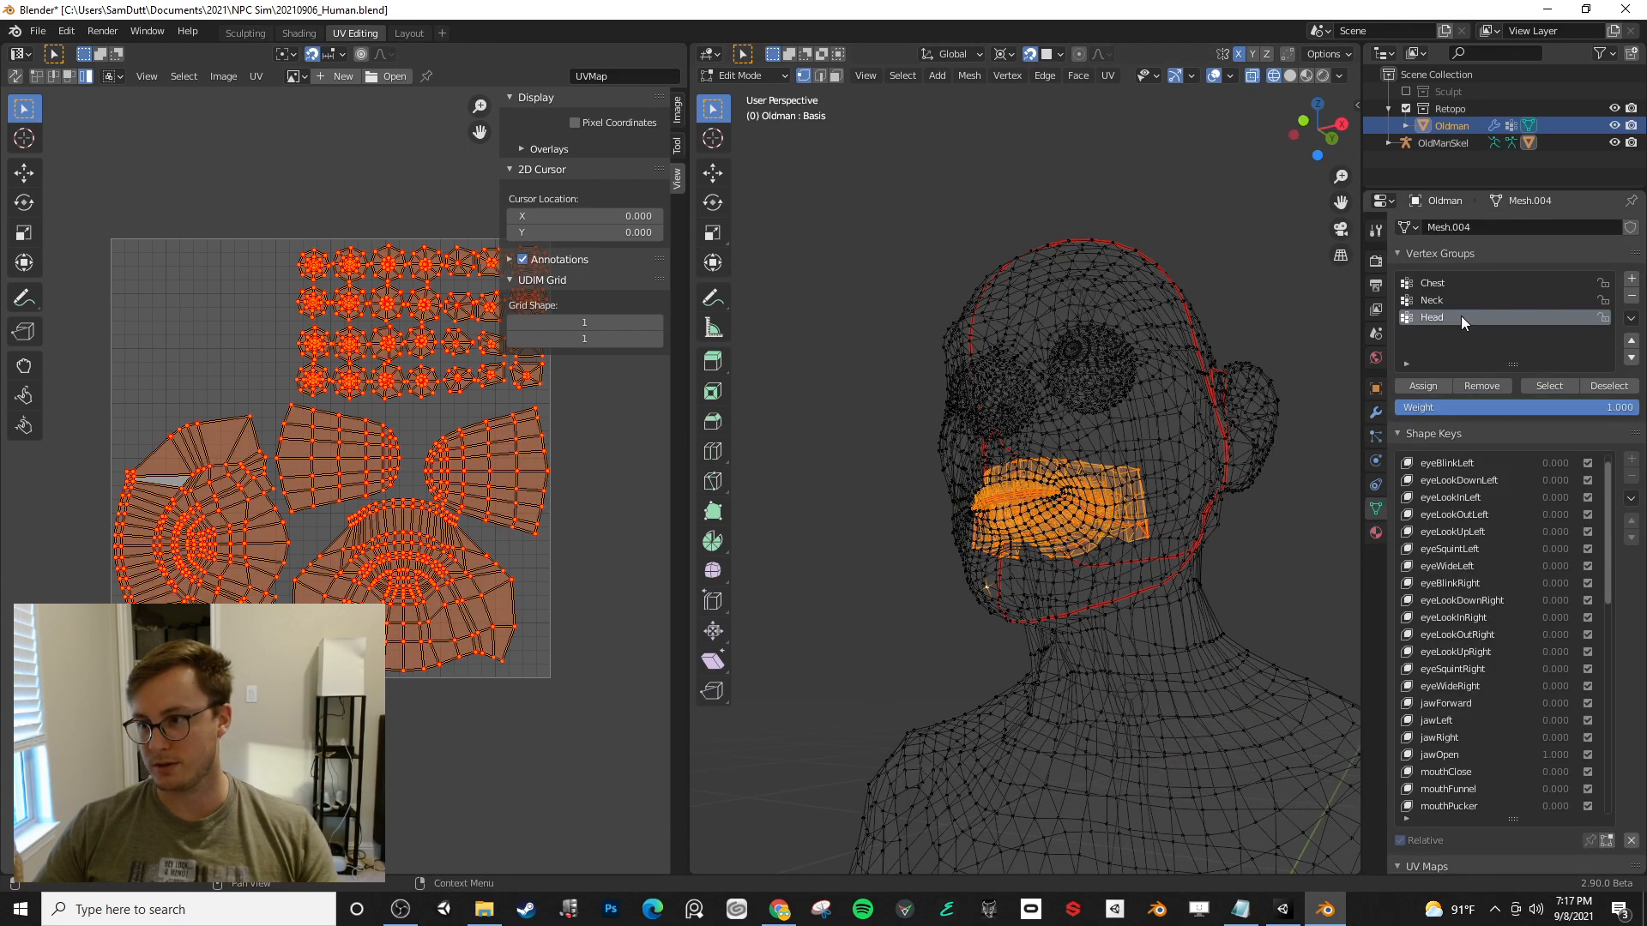
{"action": "left_click", "coordinate": [1458, 285]}
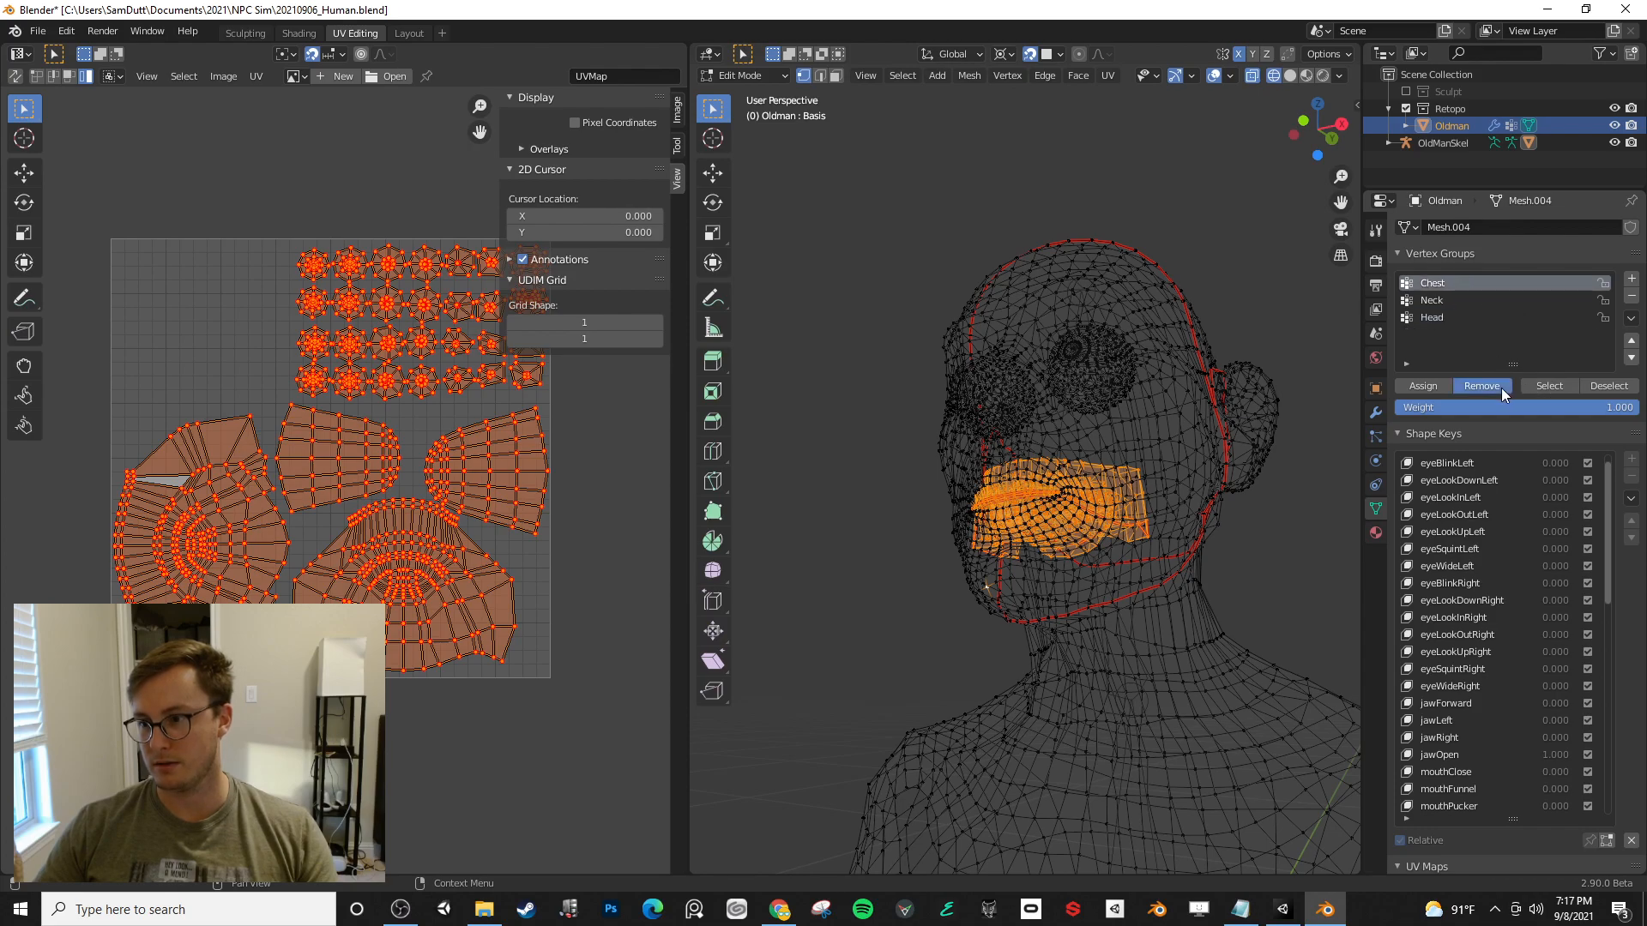
{"action": "left_click", "coordinate": [1453, 301]}
{"action": "middle_click_drag", "start_coordinate": [1066, 388], "coordinate": [1099, 414]}
{"action": "middle_click_drag", "start_coordinate": [1096, 512], "coordinate": [1104, 484]}
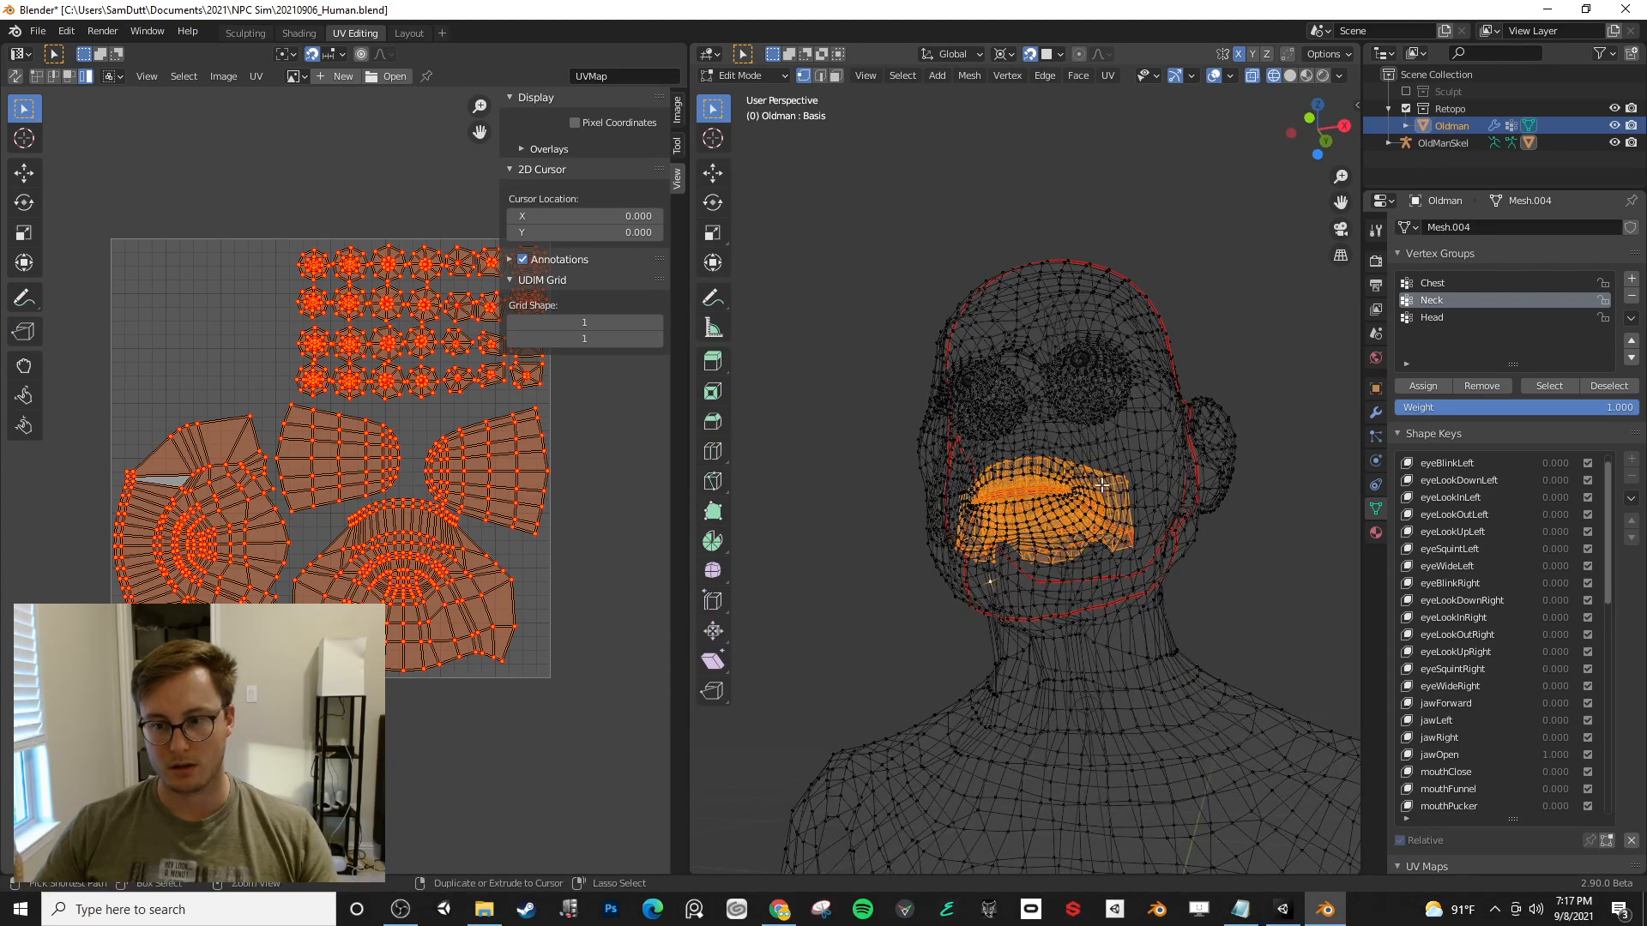
{"action": "key", "text": "ctrl+z"}
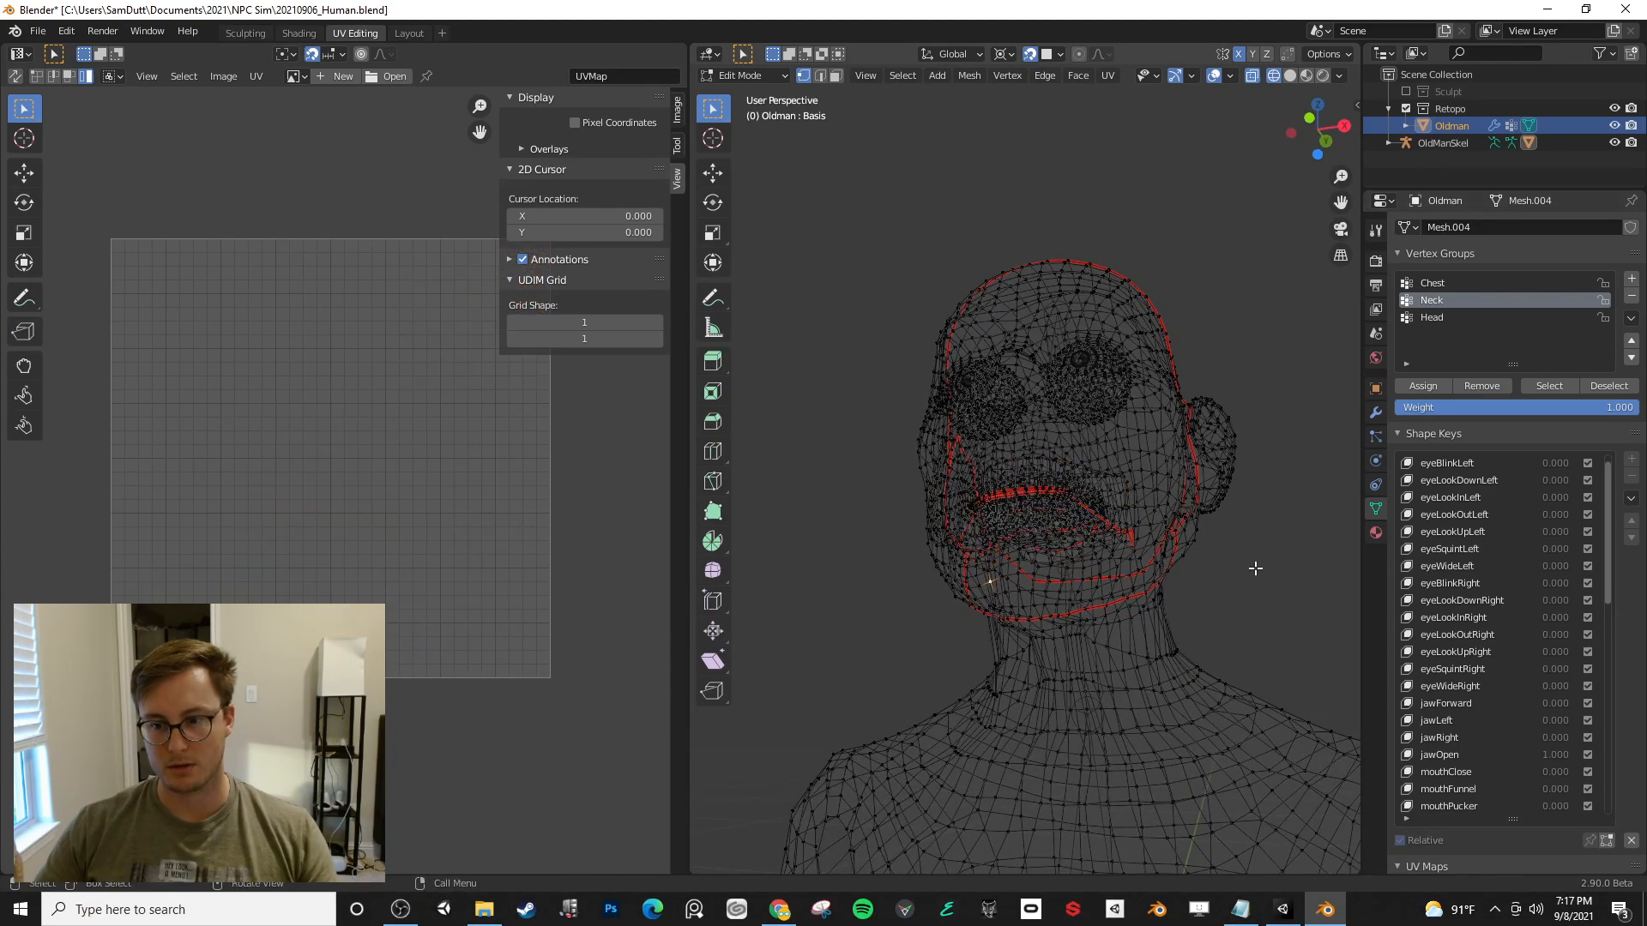
- Select the vertices of the EyesGums material and remove them from the Neck and Chest vertex groups
{"action": "left_click", "coordinate": [1377, 532]}
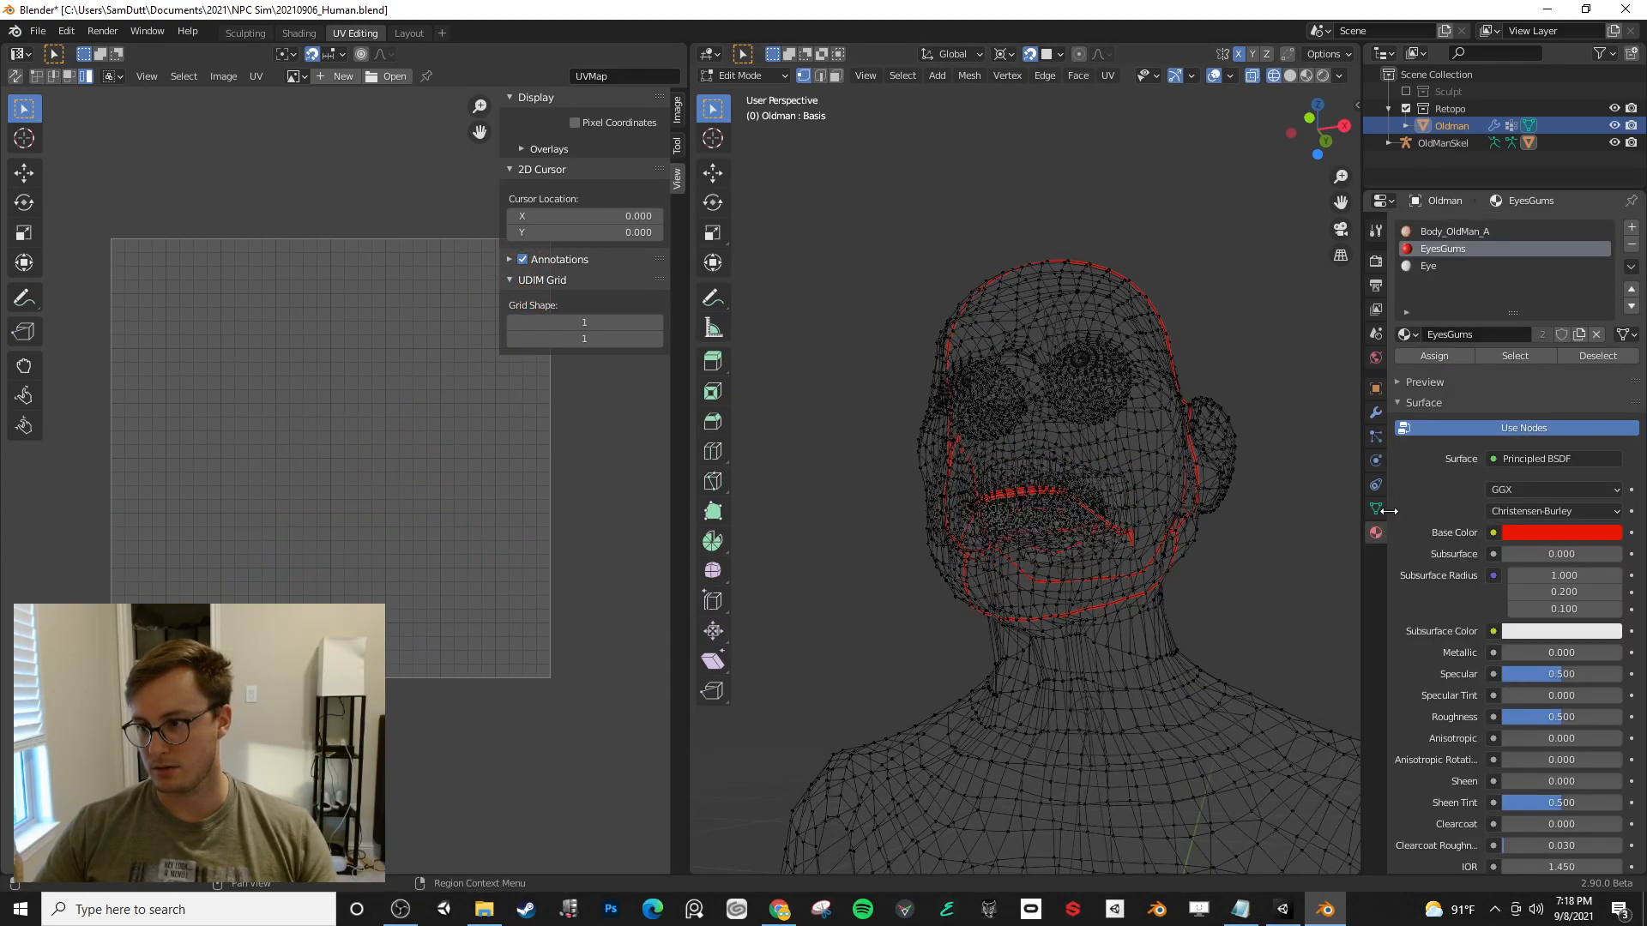
{"action": "left_click", "coordinate": [1507, 358]}
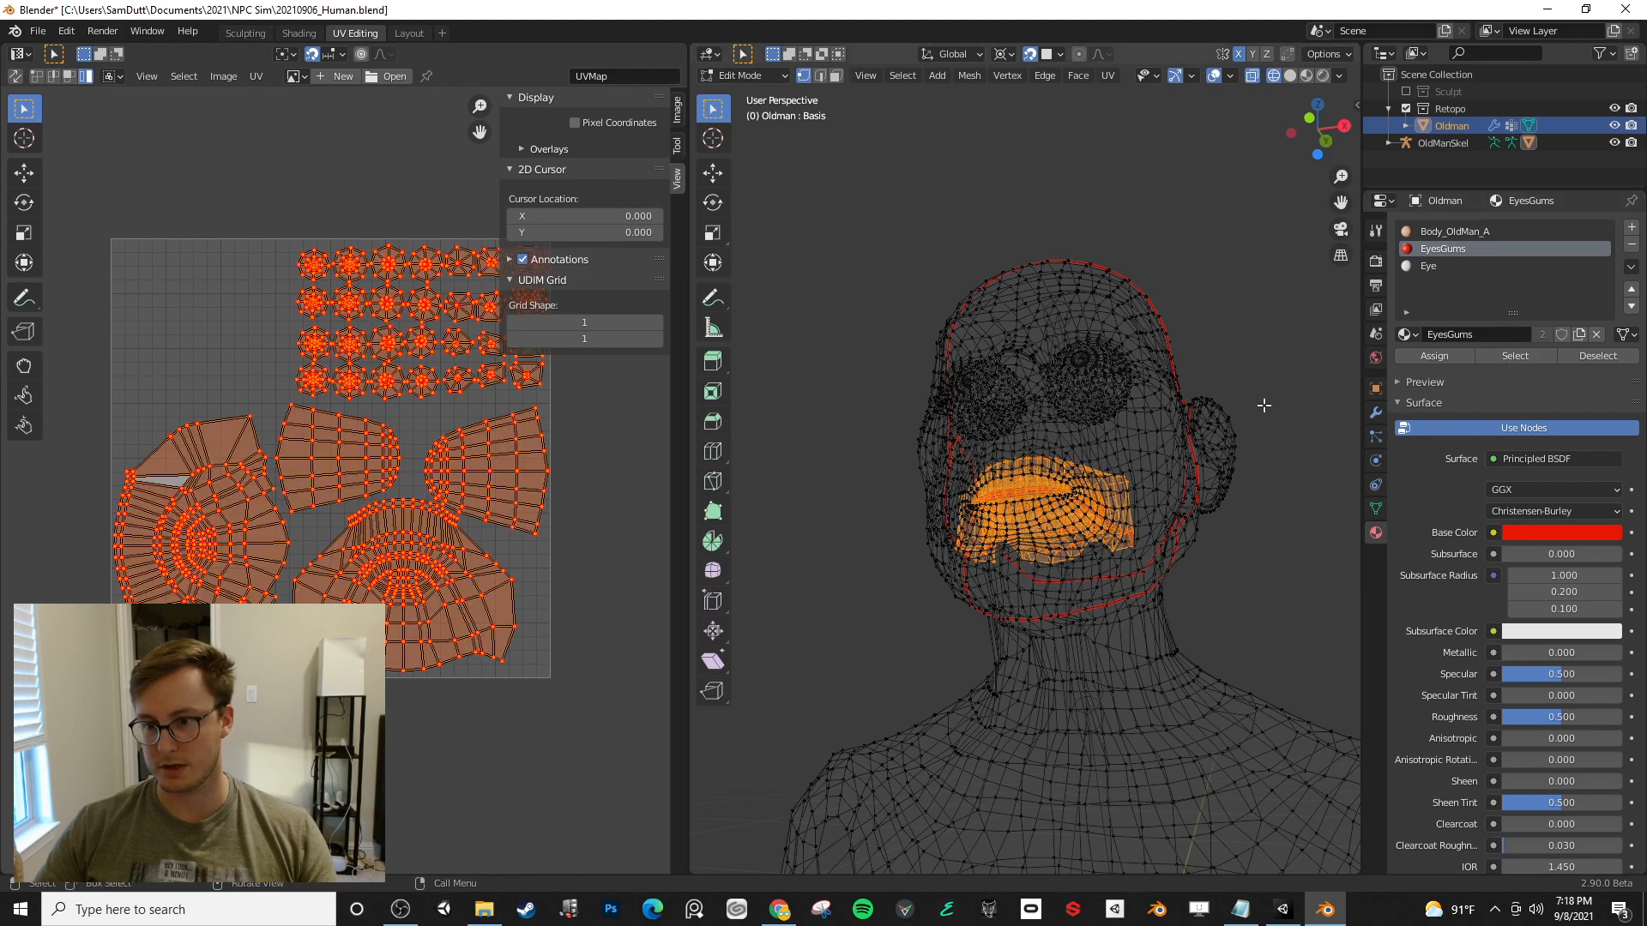
{"action": "left_click", "coordinate": [1375, 509]}
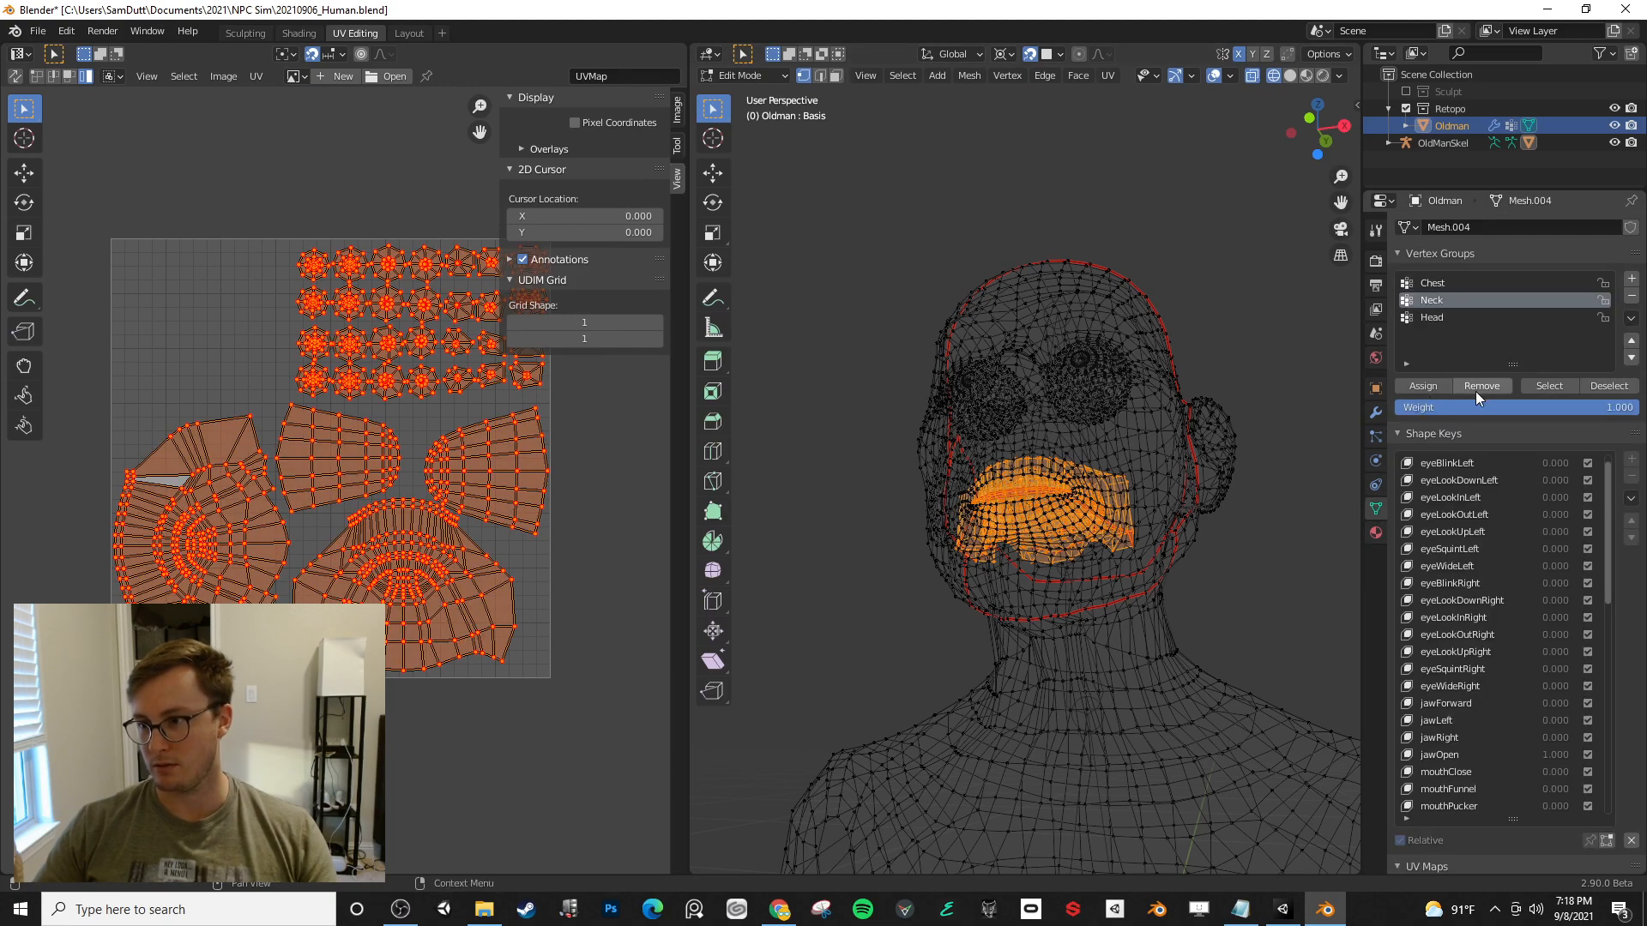
{"action": "left_click", "coordinate": [1455, 284]}
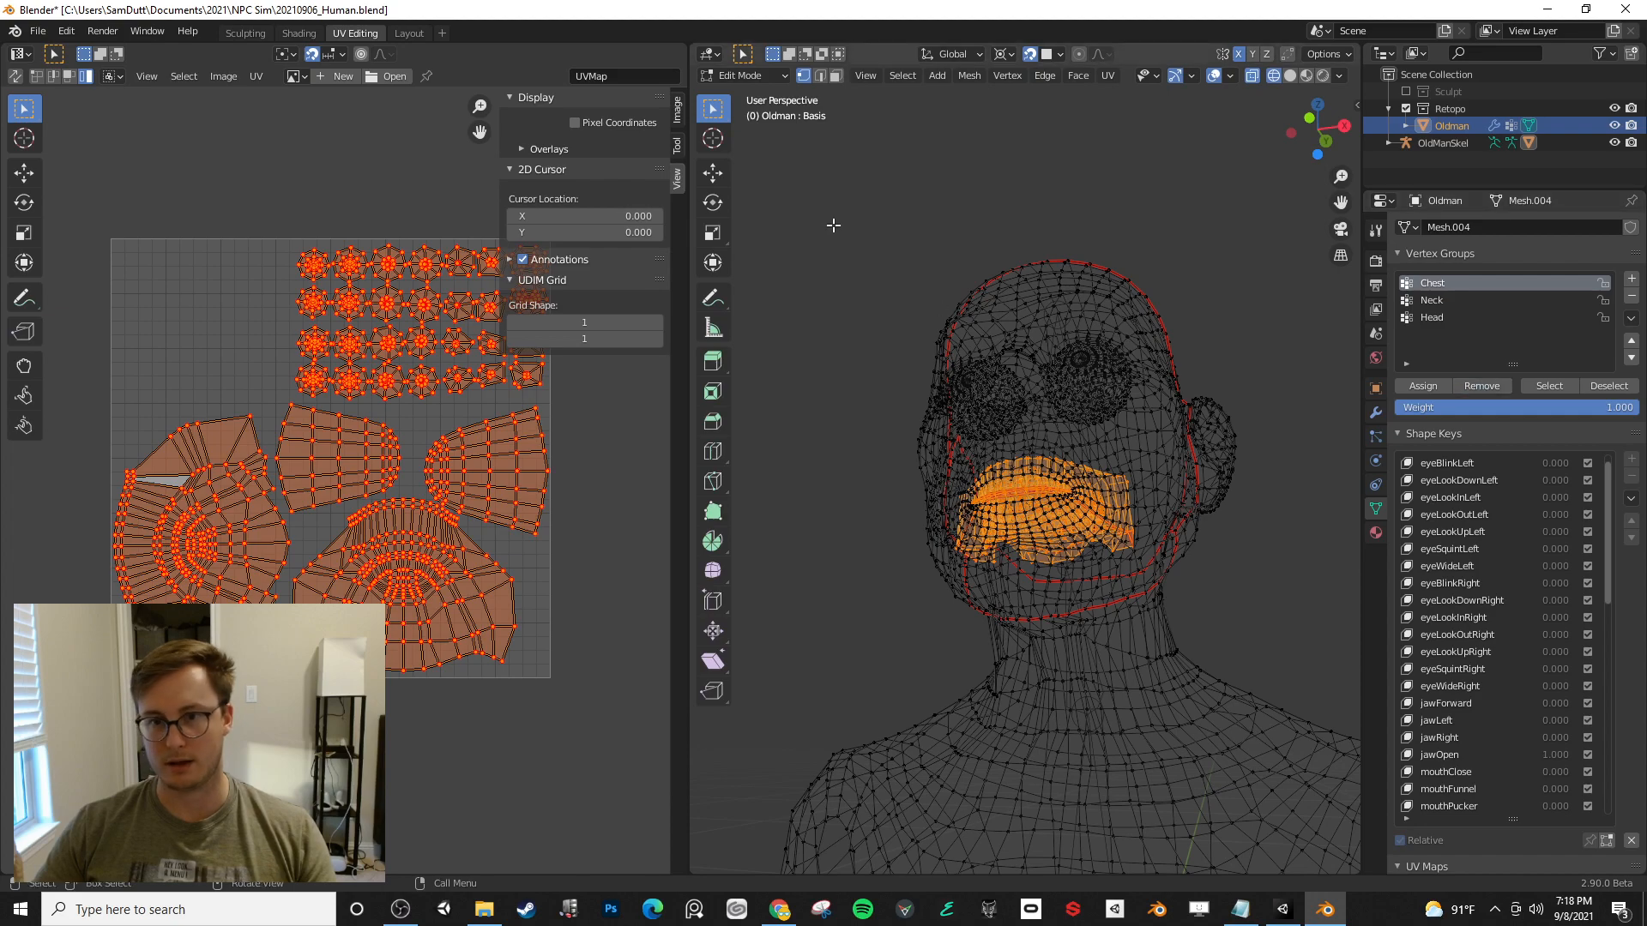
- Return the Oldman mesh to Object Mode, save the file and restore the solid viewport display
{"action": "key", "text": "Tab"}
{"action": "key", "text": "ctrl+s"}
{"action": "key", "text": "shift+z"}
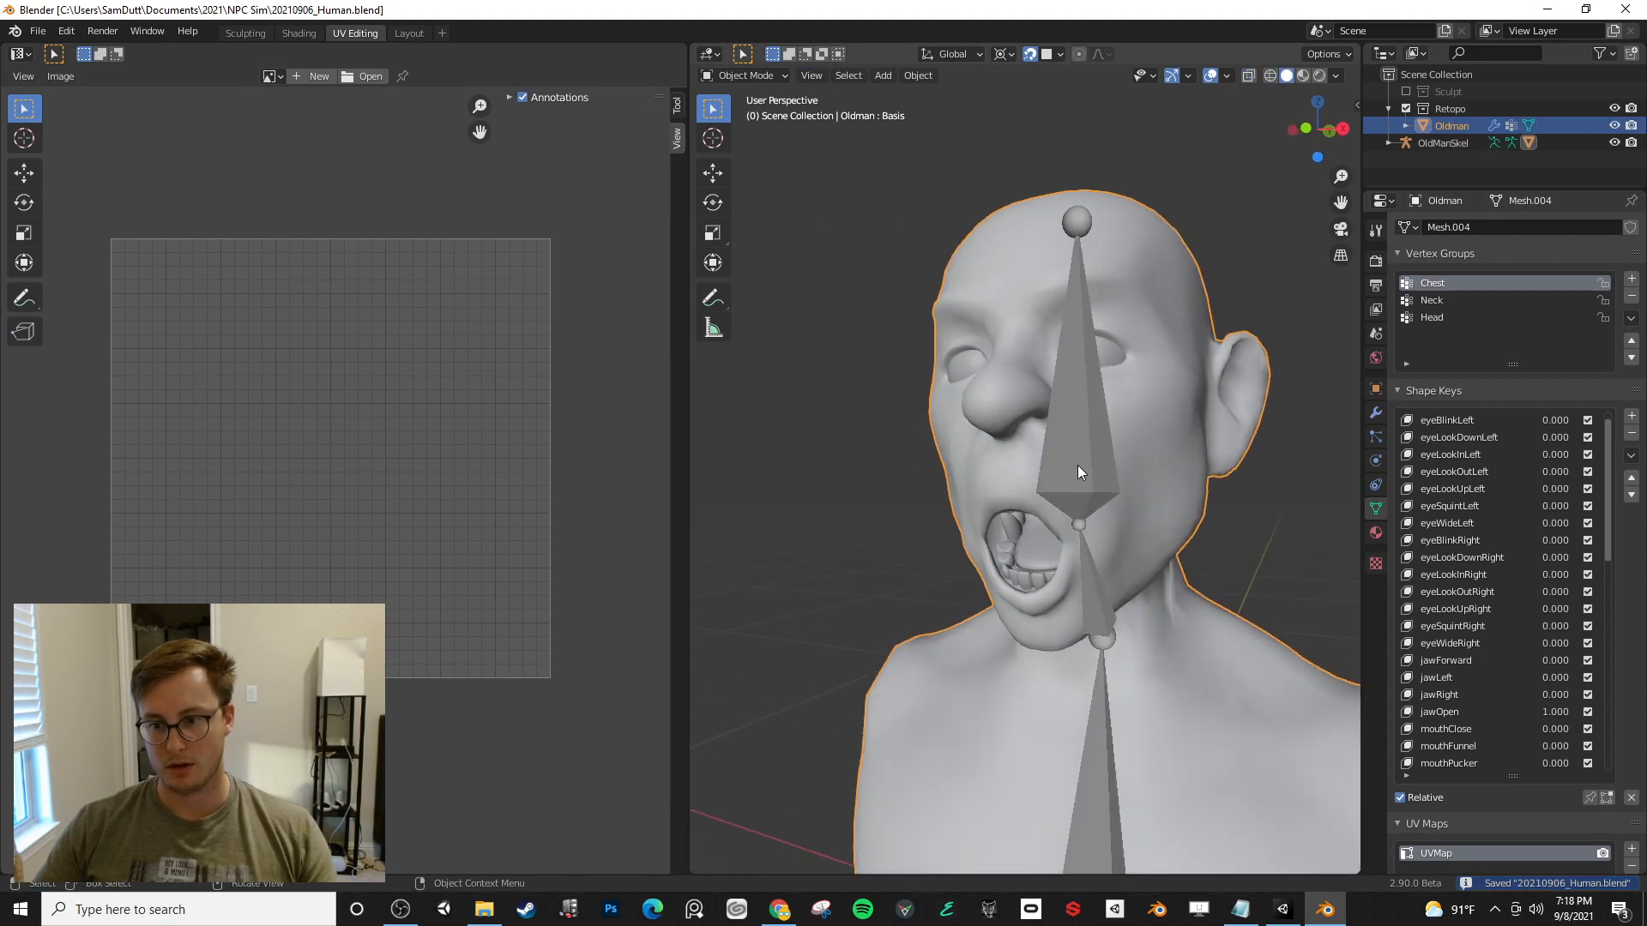
- Examine the open mouth's teeth and interior from below and from the side
{"action": "left_click", "coordinate": [1079, 455]}
{"action": "middle_click_drag", "start_coordinate": [1079, 446], "coordinate": [1071, 395]}
{"action": "scroll", "coordinate": [1071, 395], "scroll_direction": "up", "scroll_amount": 2}
{"action": "middle_click_drag", "start_coordinate": [1113, 538], "coordinate": [1067, 508]}
{"action": "scroll", "coordinate": [1068, 536], "scroll_direction": "up", "scroll_amount": 3}
{"action": "middle_click_drag", "start_coordinate": [870, 441], "coordinate": [1084, 445]}
{"action": "scroll", "coordinate": [887, 417], "scroll_direction": "down", "scroll_amount": 4}
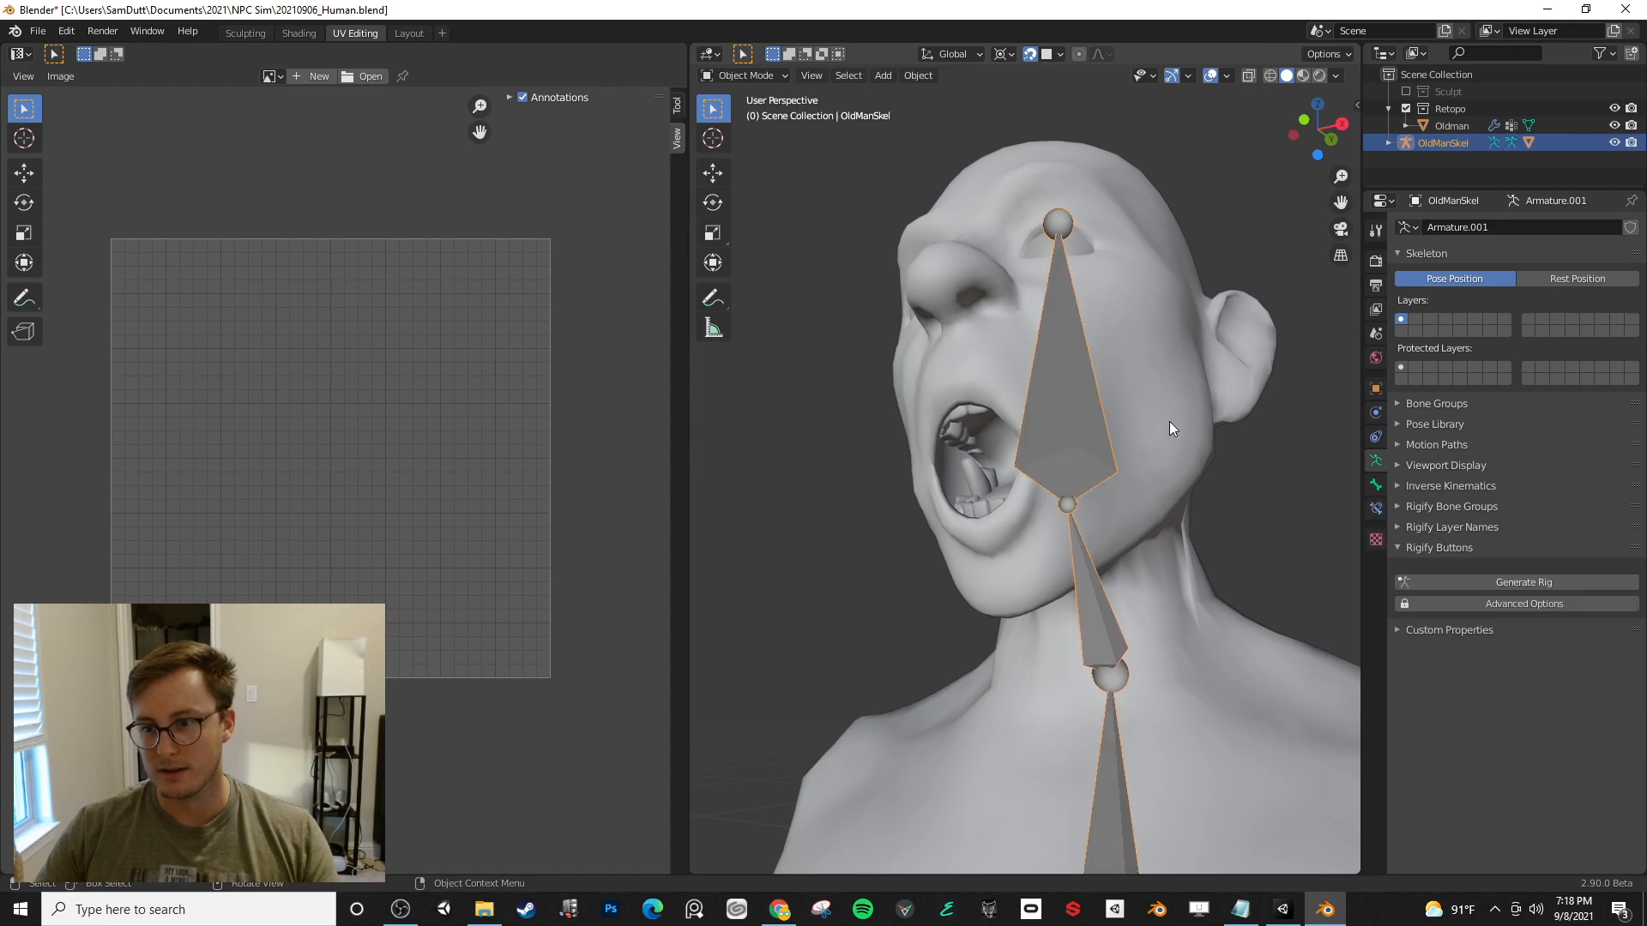
- Make Head the active vertex group of the Oldman mesh in Edit Mode, return to Object Mode and save the file
{"action": "left_click", "coordinate": [1168, 421]}
{"action": "key", "text": "Tab"}
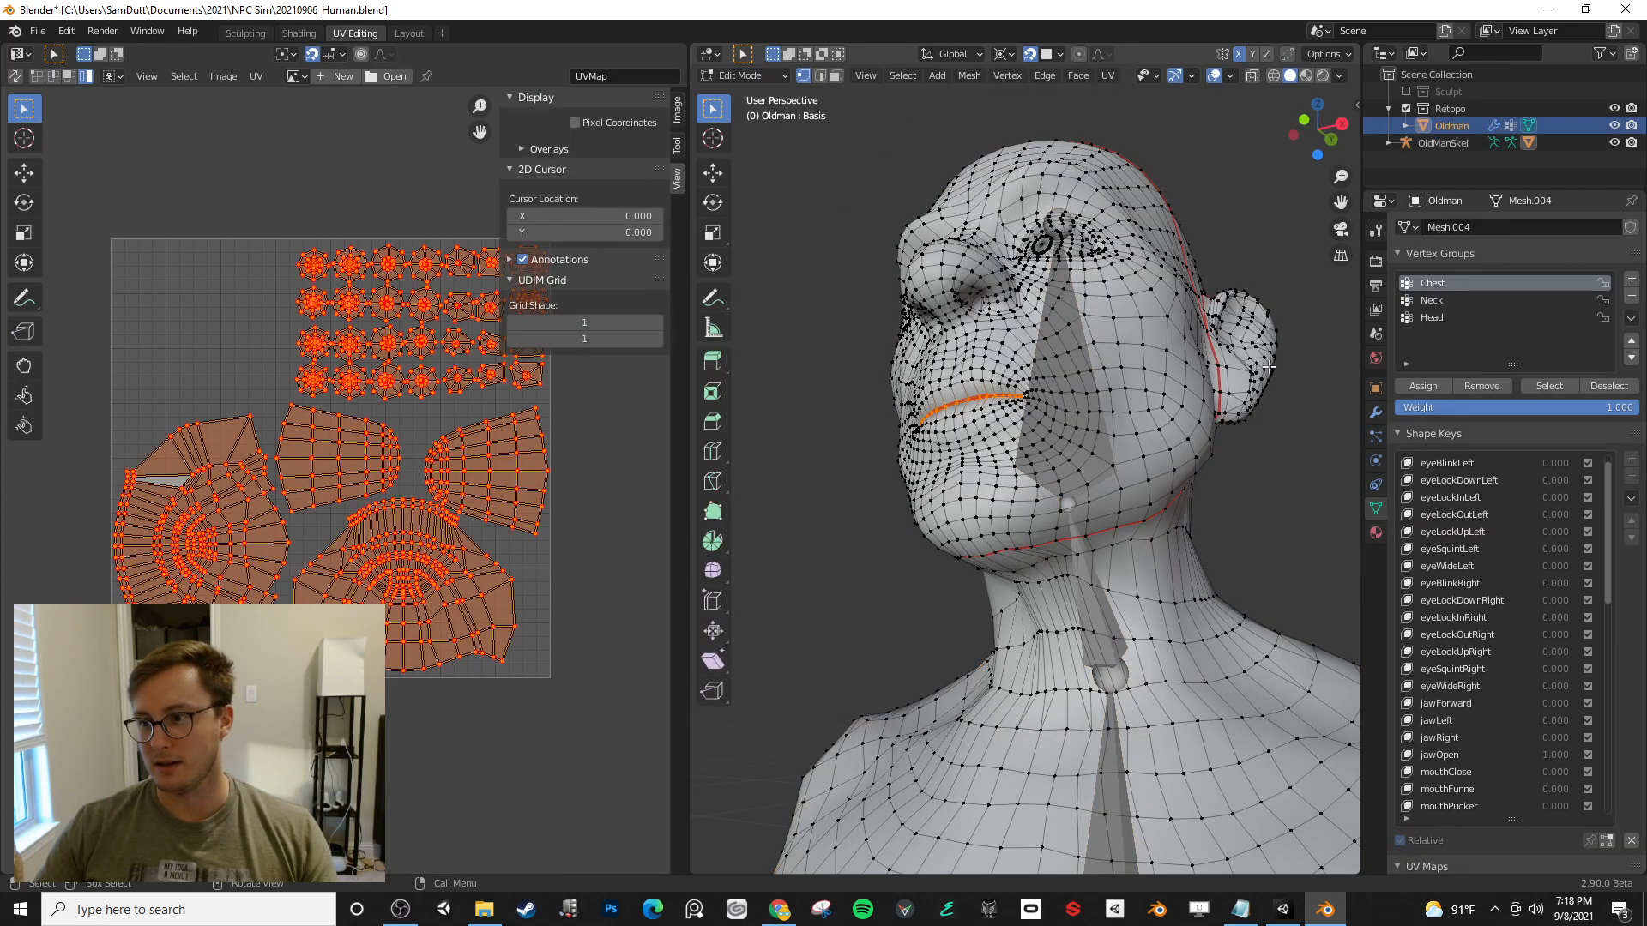
{"action": "left_click", "coordinate": [1428, 318]}
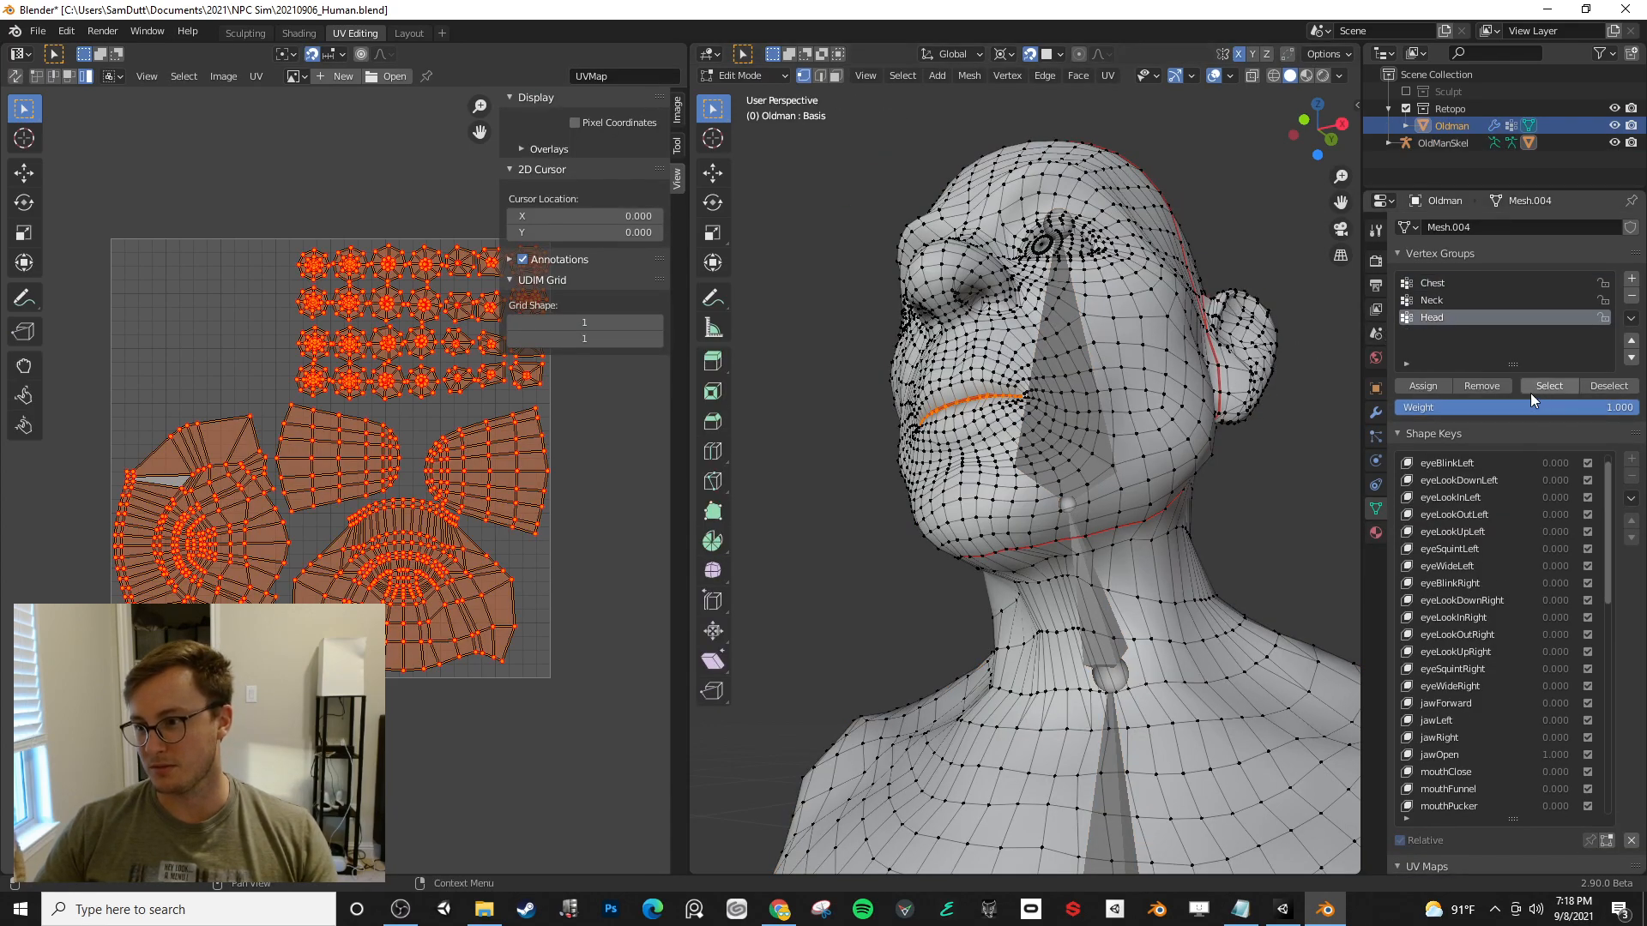
{"action": "key", "text": "Tab"}
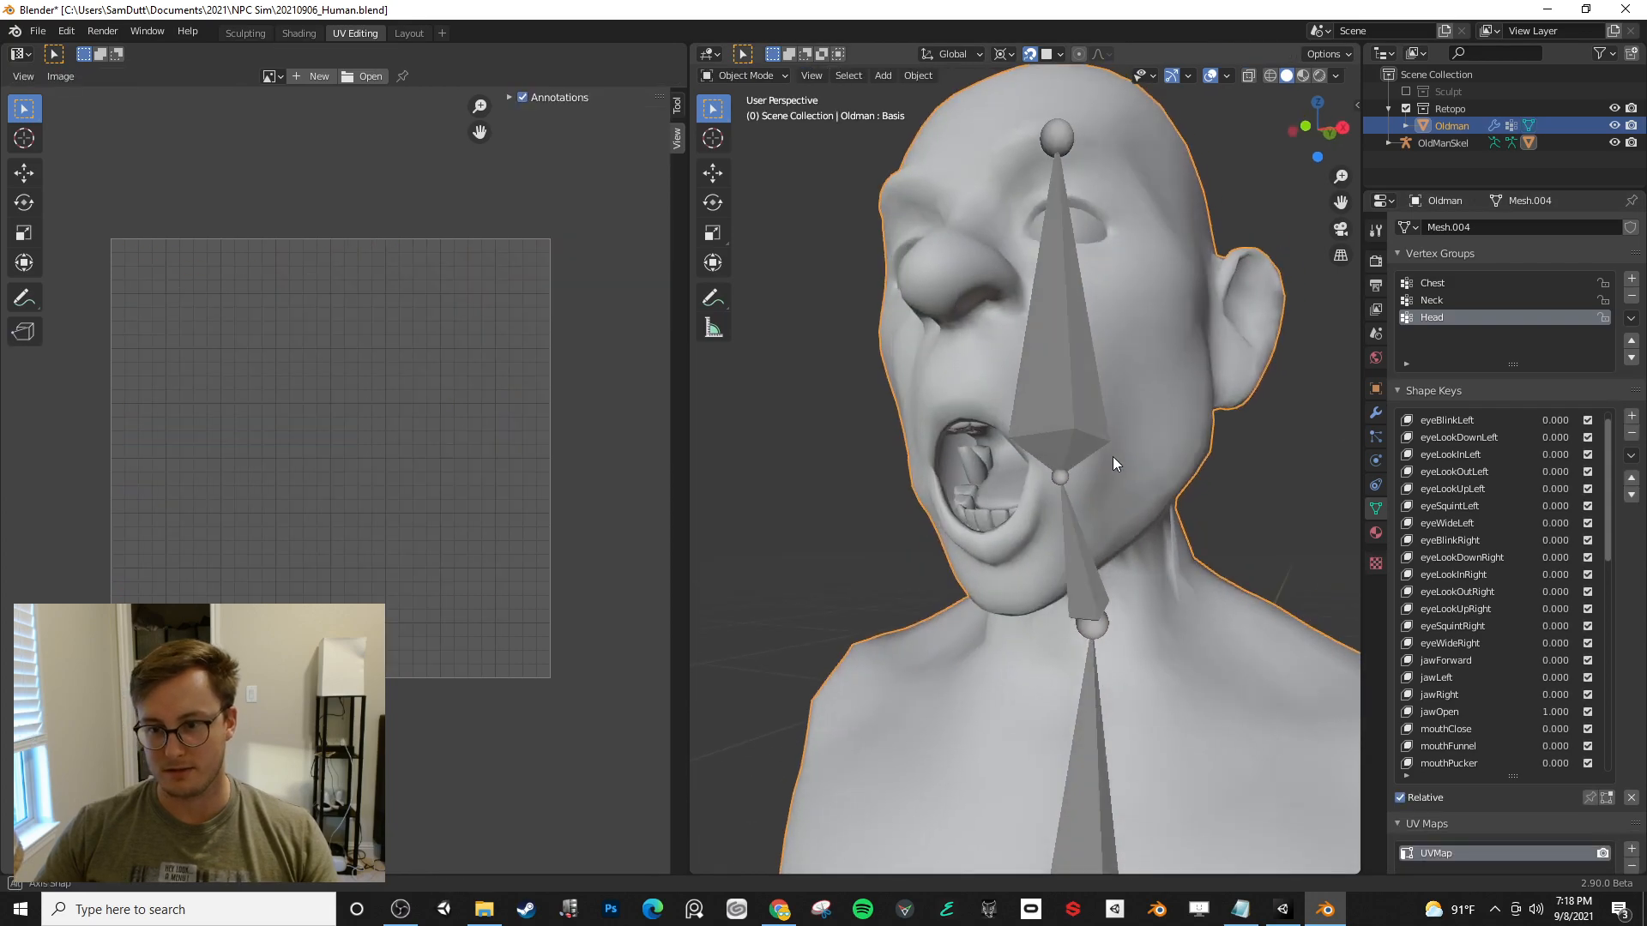
{"action": "key", "text": "ctrl+s"}
- Put the OldManSkel armature in Pose Mode and try rotating the Neck bone to check how the mouth interior follows
{"action": "scroll", "coordinate": [1053, 496], "scroll_direction": "up", "scroll_amount": 4}
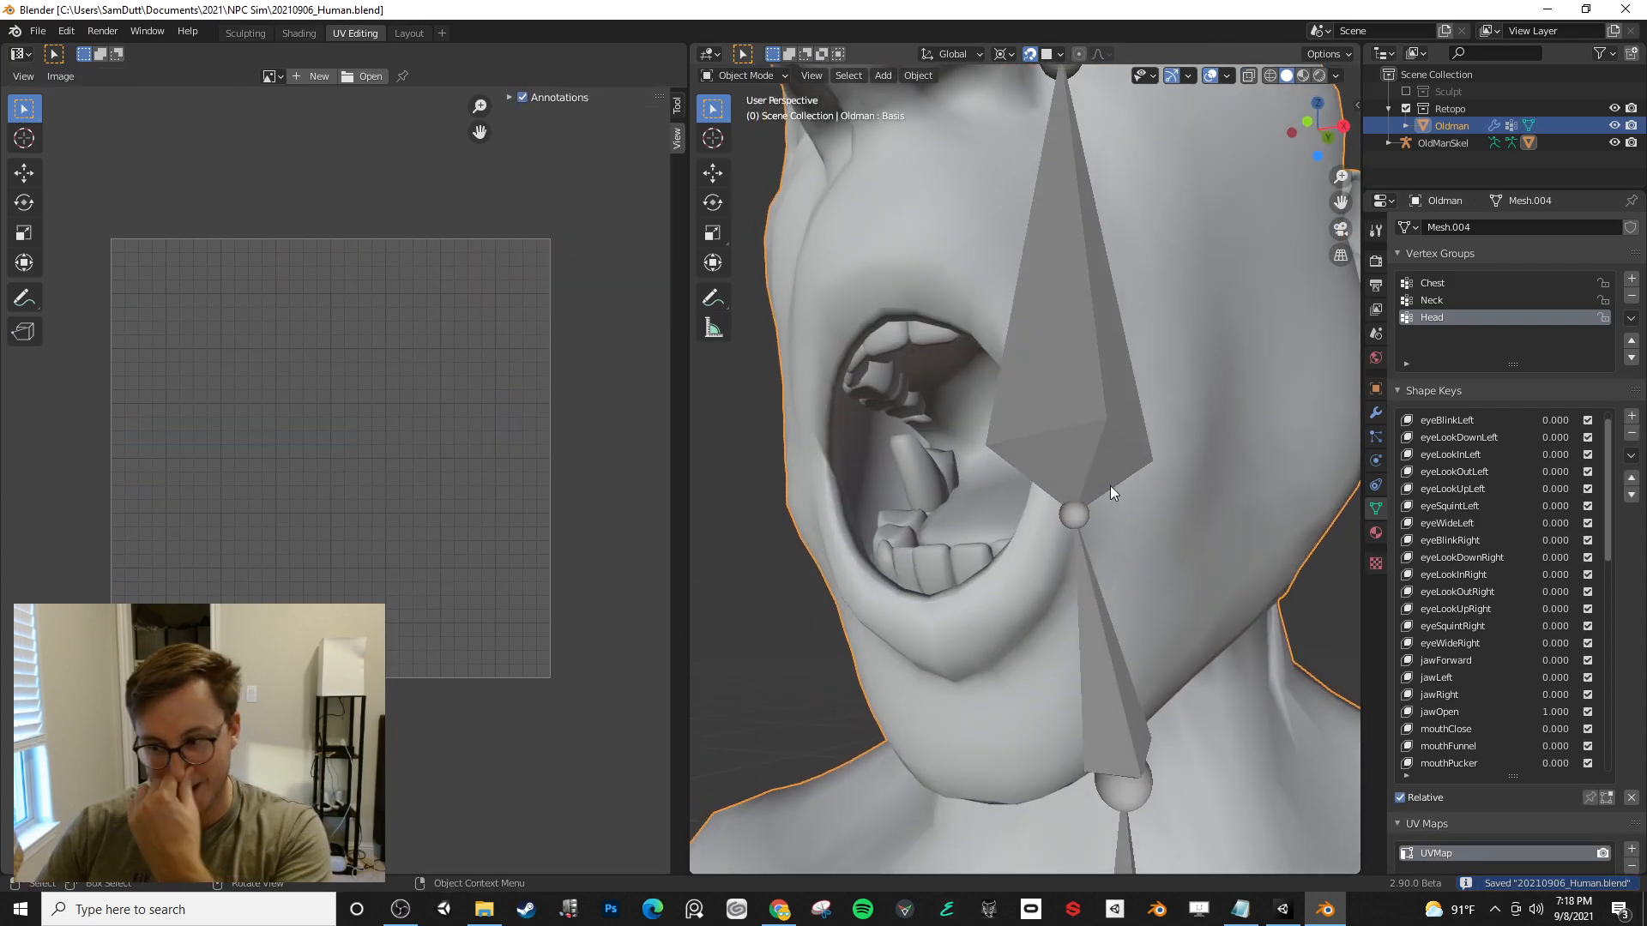
{"action": "middle_click_drag", "start_coordinate": [882, 564], "coordinate": [988, 549]}
{"action": "left_click", "coordinate": [1063, 351]}
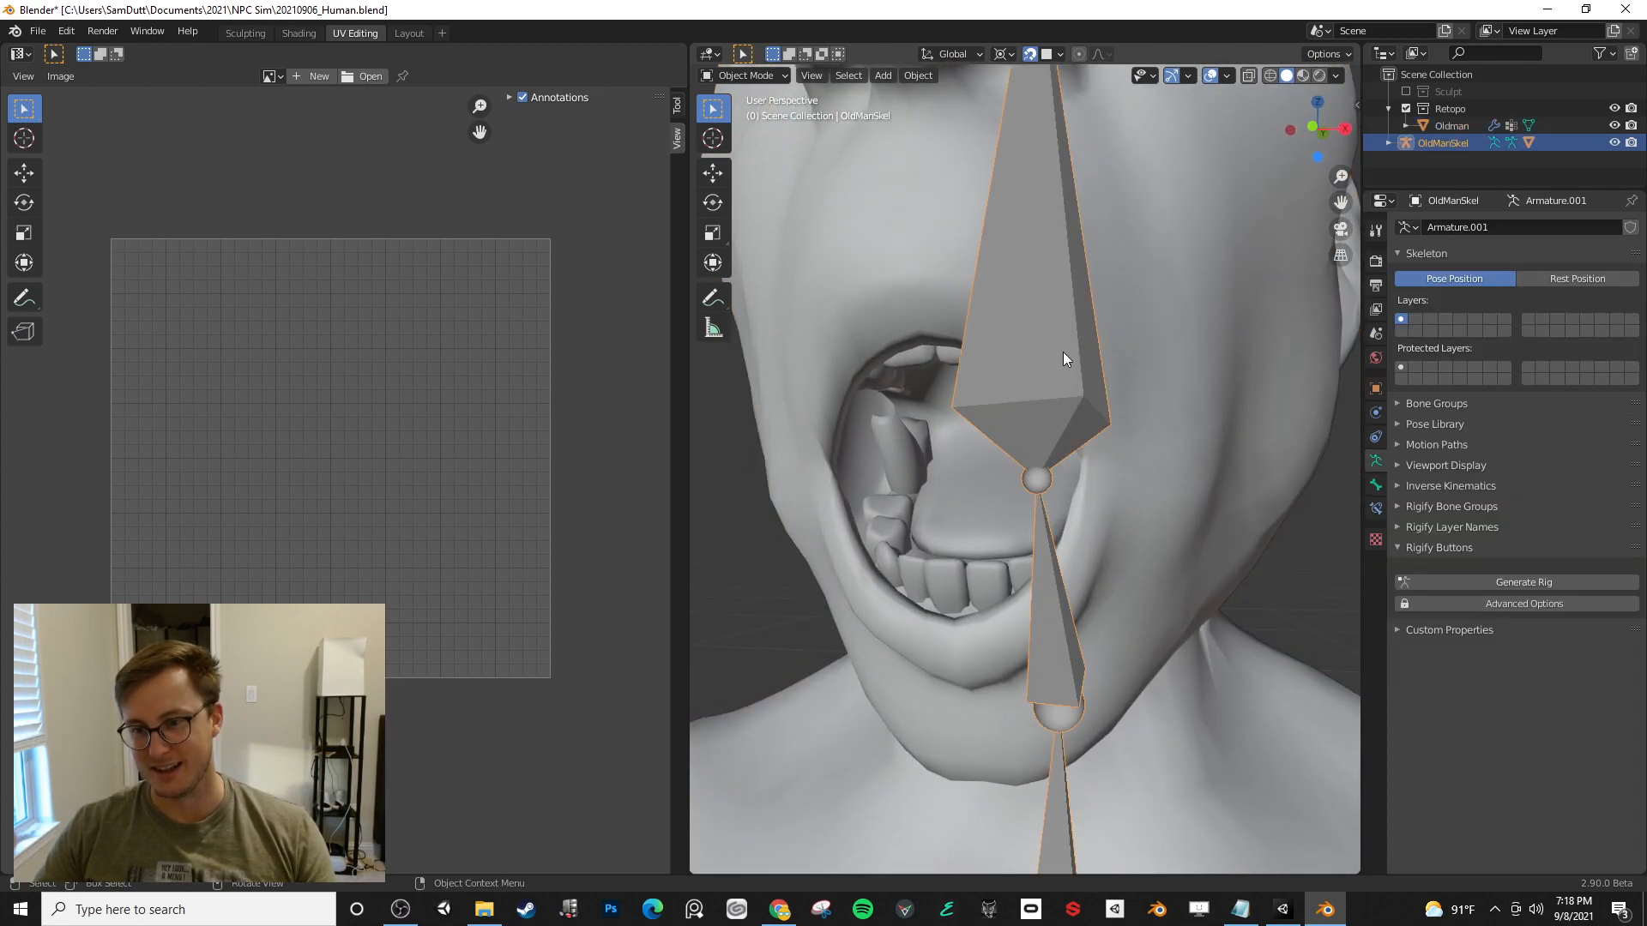
{"action": "key", "text": "ctrl+Tab"}
{"action": "middle_click_drag", "start_coordinate": [1062, 352], "coordinate": [971, 642]}
{"action": "left_click", "coordinate": [1028, 352]}
{"action": "left_click", "coordinate": [1070, 558]}
{"action": "key", "text": "r"}
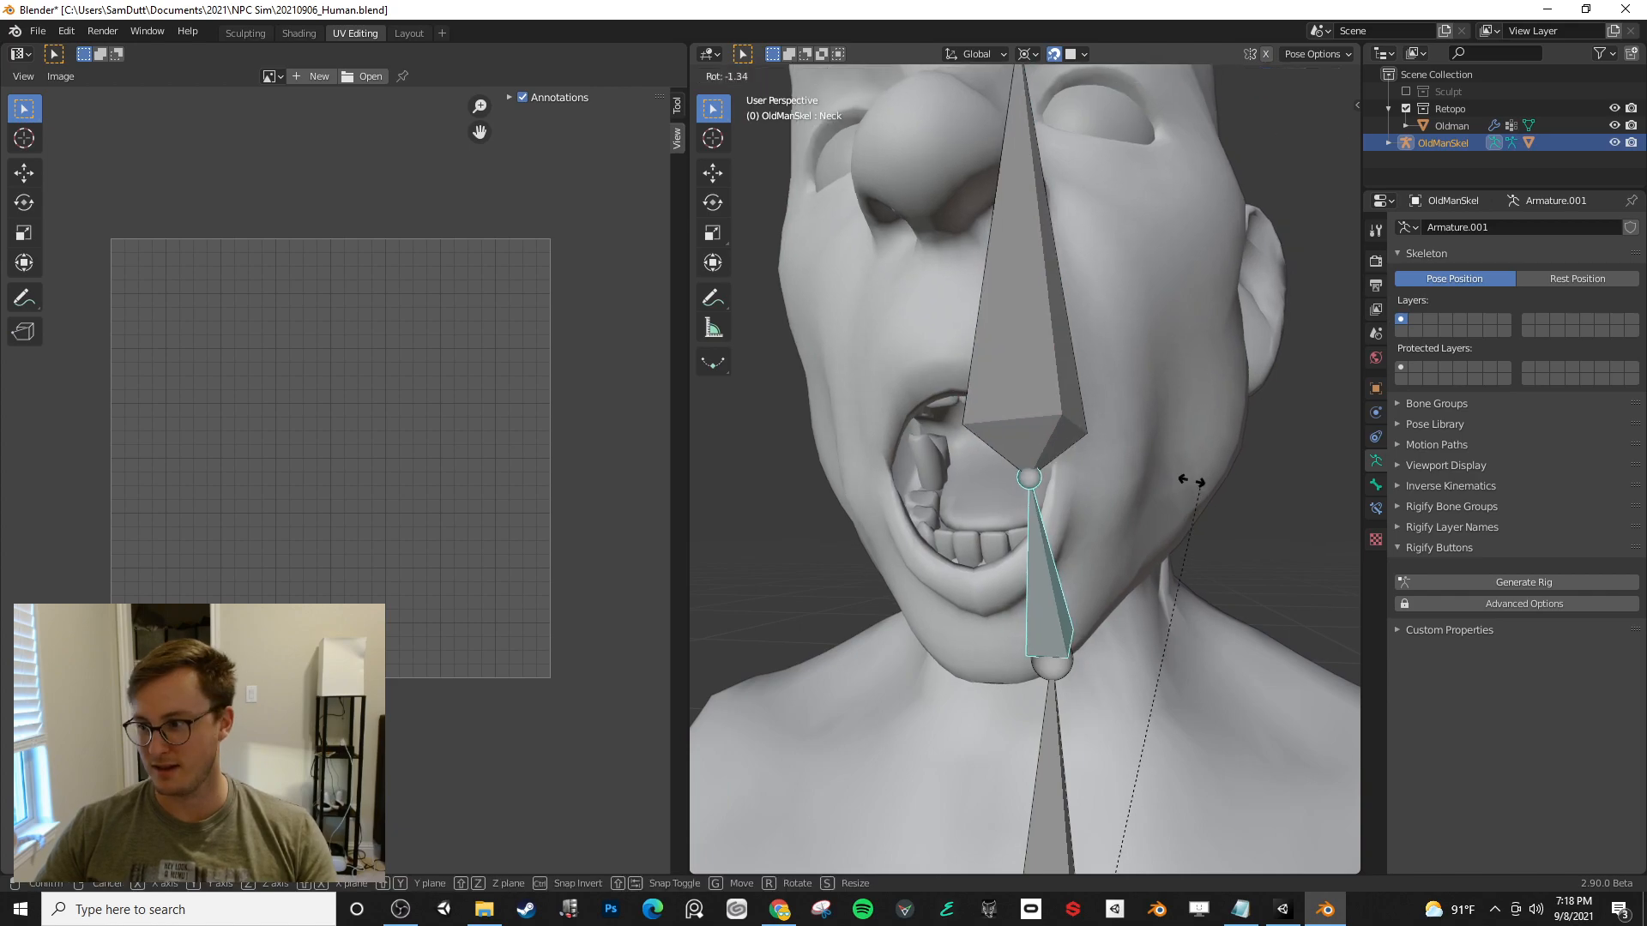
{"action": "right_click", "coordinate": [1201, 519]}
- Try rotating the Head bone, cancel the rotation and inspect the teeth inside the open mouth
{"action": "middle_click_drag", "start_coordinate": [1107, 459], "coordinate": [1104, 492]}
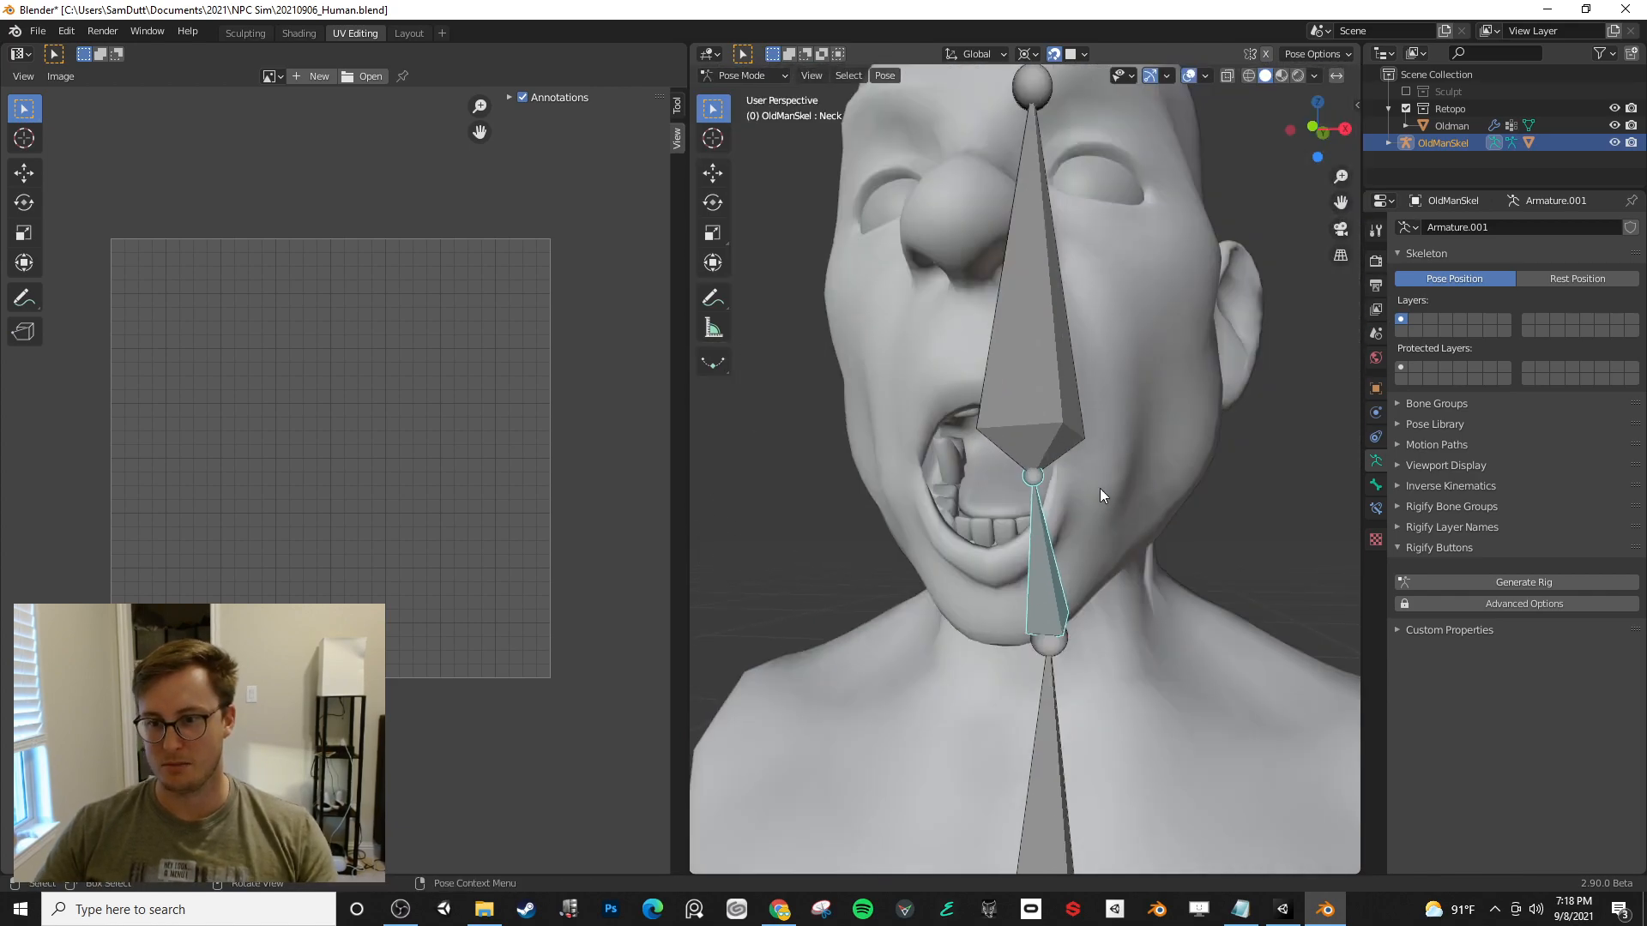
{"action": "scroll", "coordinate": [1036, 365], "scroll_direction": "down", "scroll_amount": 5}
{"action": "left_click", "coordinate": [1051, 377]}
{"action": "key", "text": "r"}
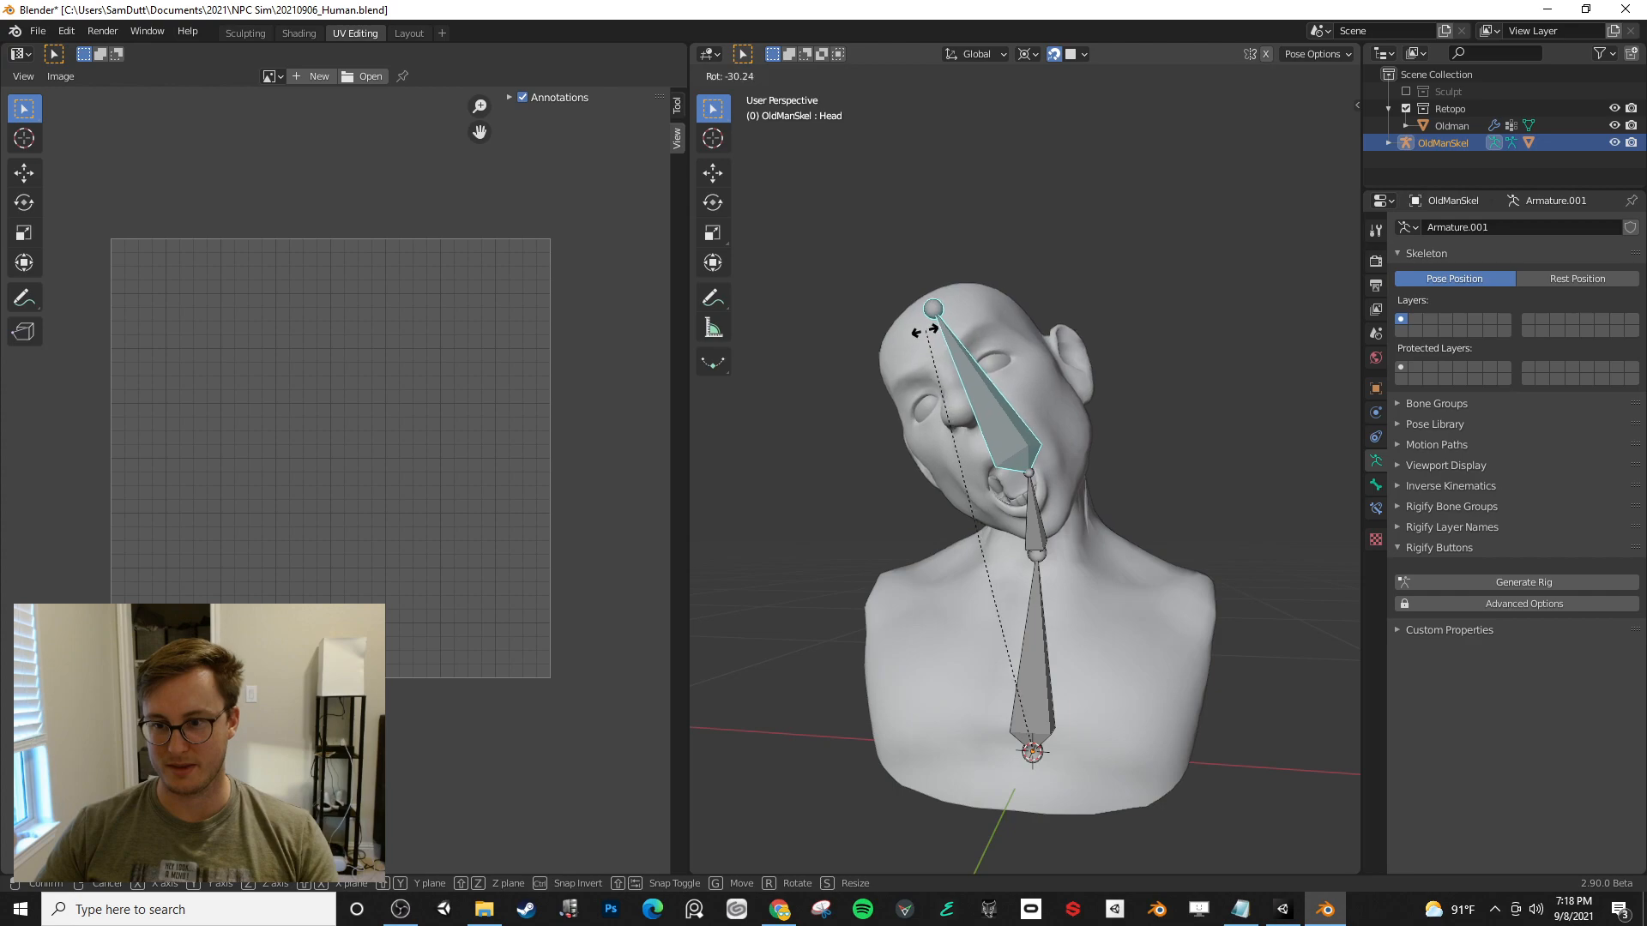
{"action": "right_click", "coordinate": [1089, 429]}
{"action": "scroll", "coordinate": [1084, 532], "scroll_direction": "up", "scroll_amount": 8}
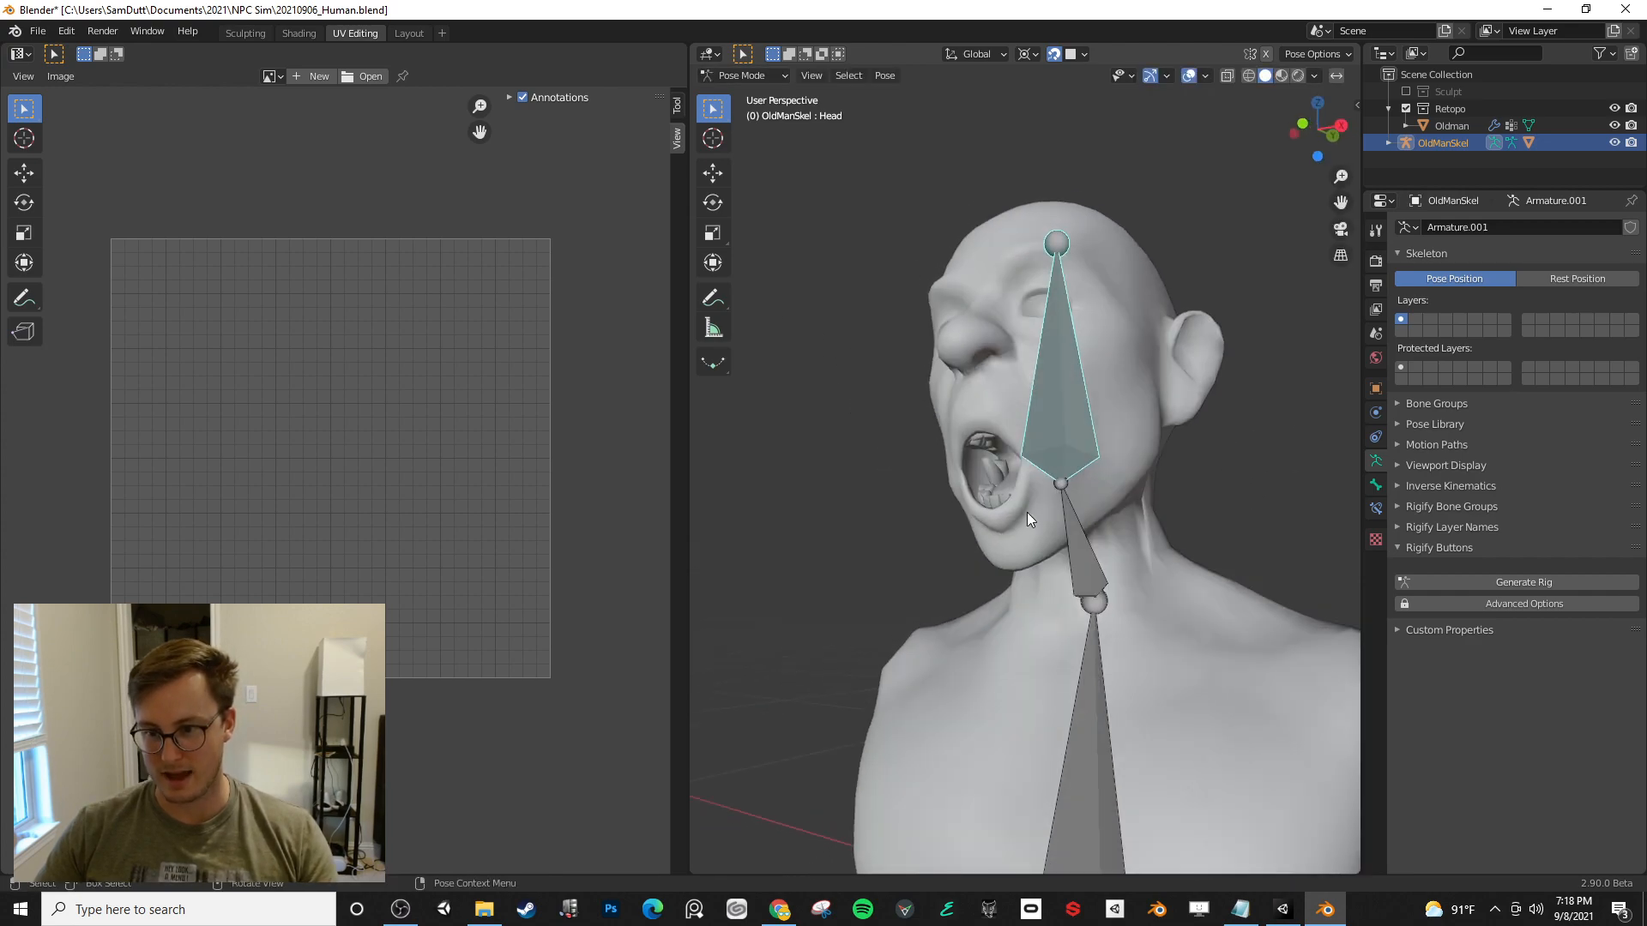
{"action": "middle_click_drag", "start_coordinate": [1026, 517], "coordinate": [1026, 529]}
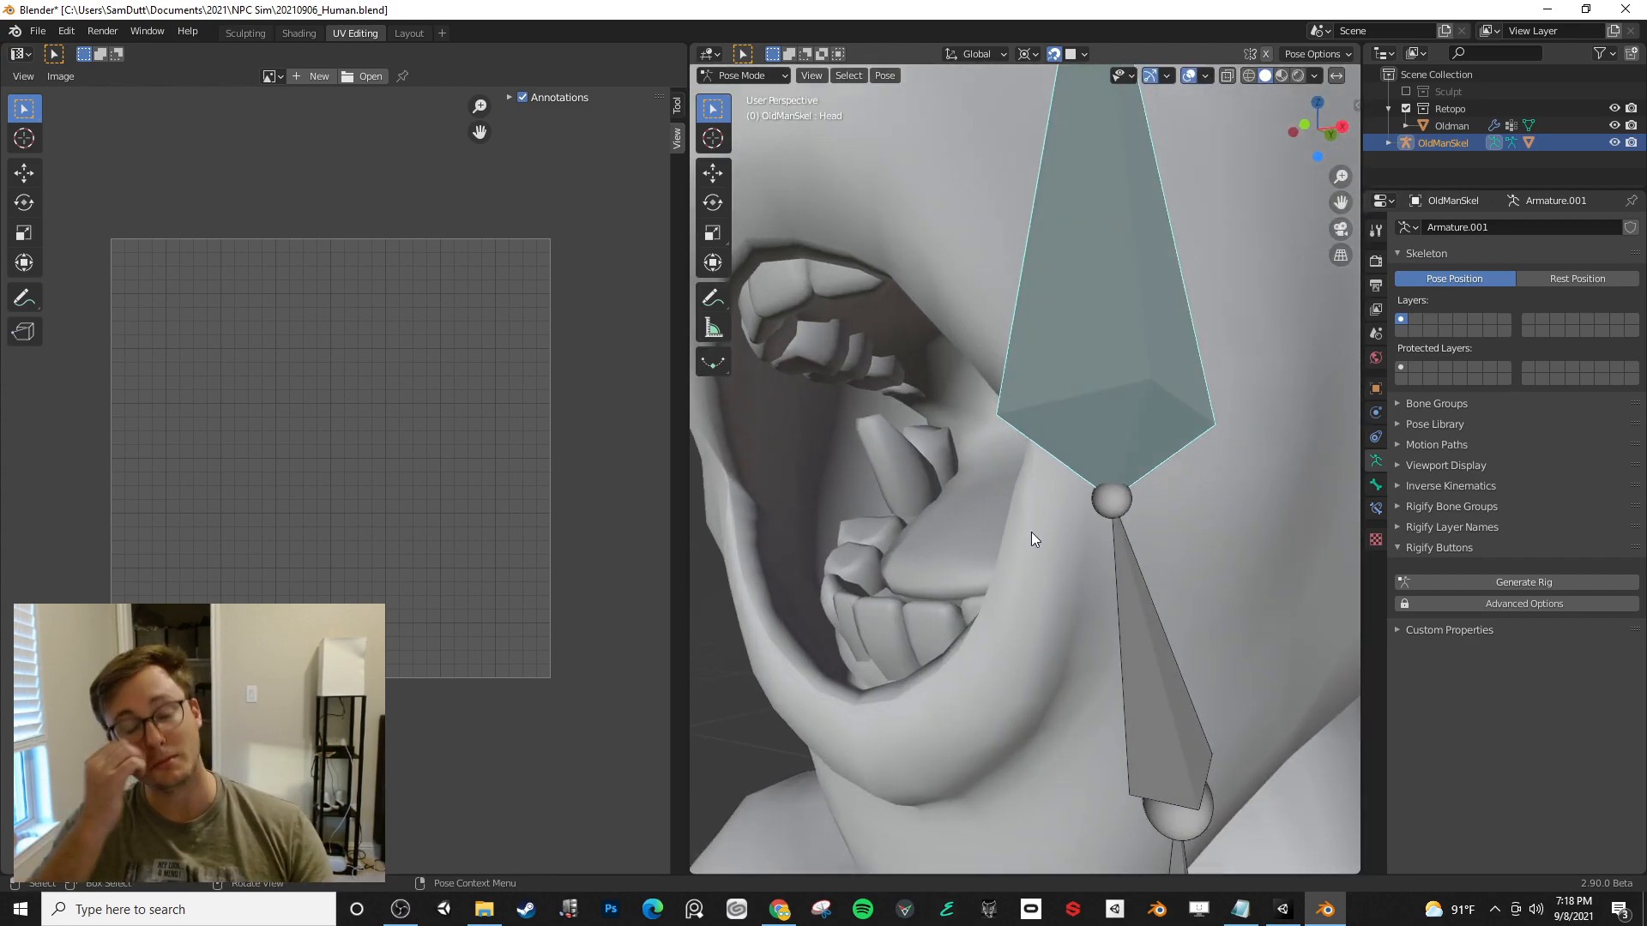
{"action": "left_click", "coordinate": [1033, 532]}
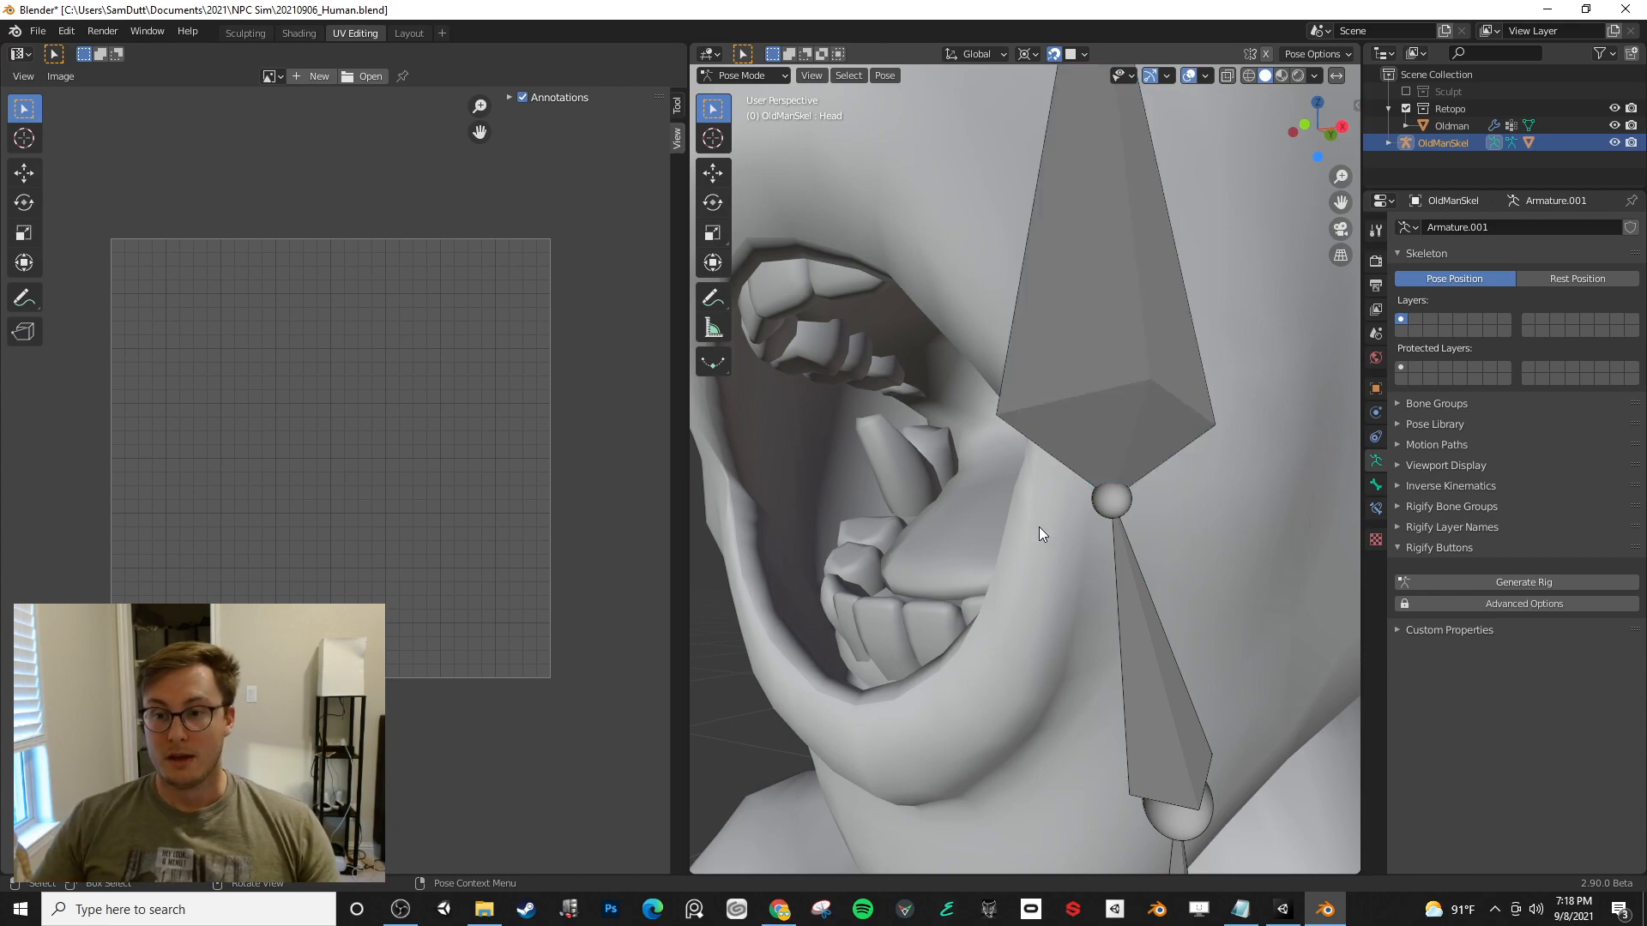
- Leave Pose Mode, set the Oldman mesh's jawOpen shape key to 0 and save the file
{"action": "key", "text": "ctrl+Tab"}
{"action": "left_click", "coordinate": [1067, 605]}
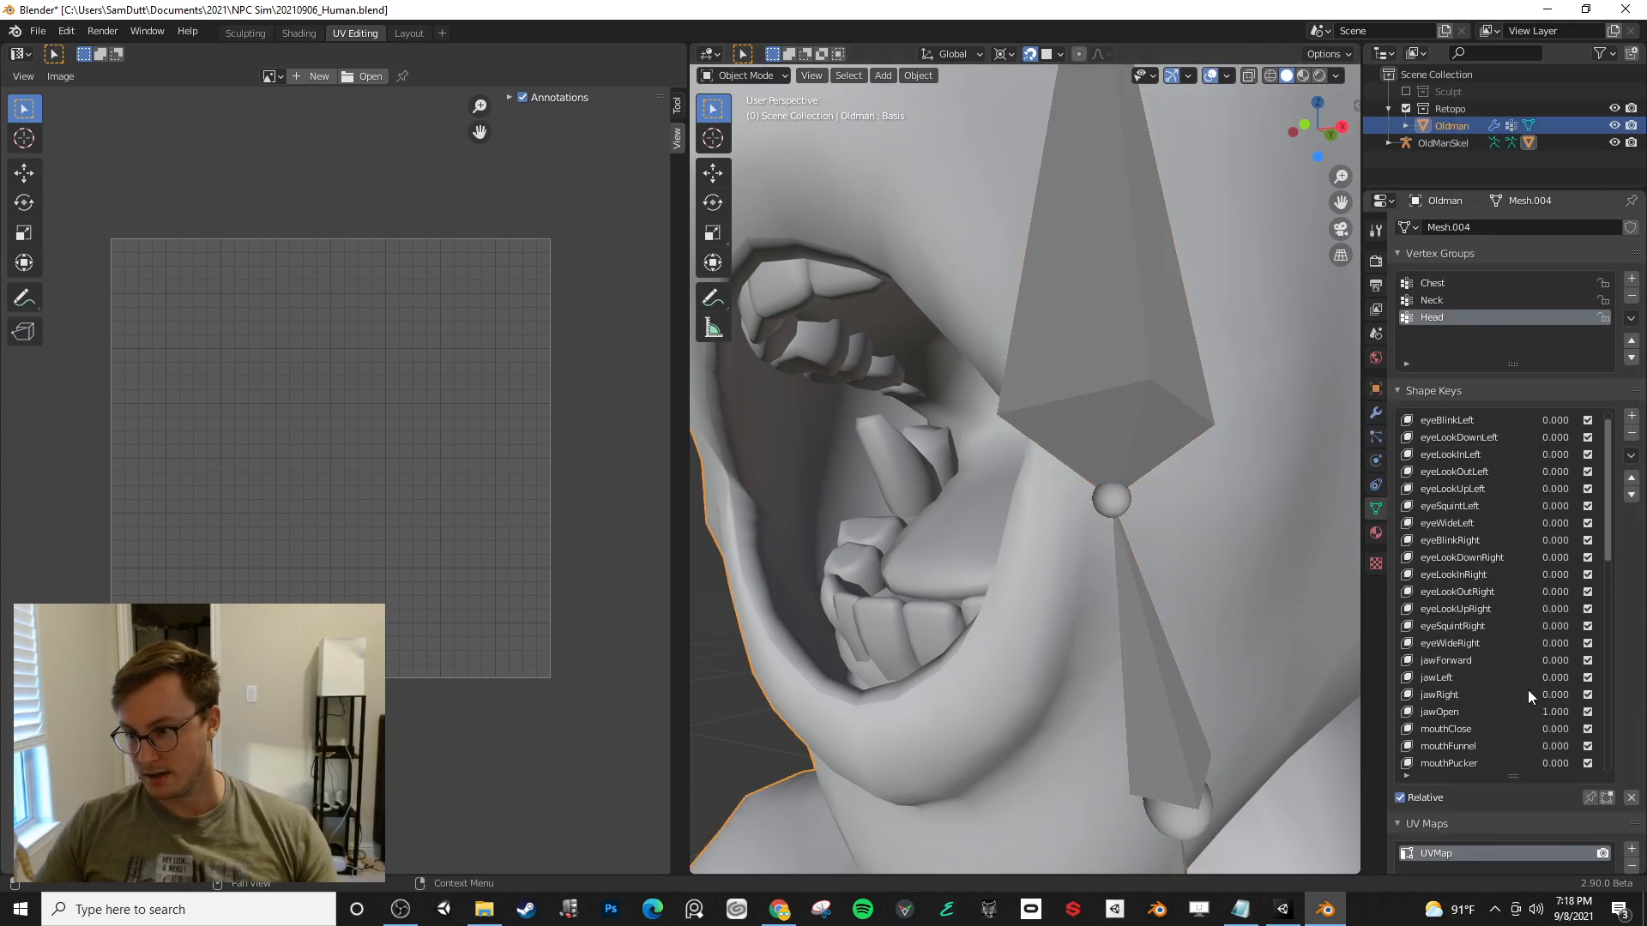
{"action": "mouse_move", "coordinate": [1555, 708]}
{"action": "left_mouse_down"}
{"action": "mouse_move", "coordinate": [1527, 708]}
{"action": "mouse_move", "coordinate": [1570, 695]}
{"action": "mouse_move", "coordinate": [1537, 695]}
{"action": "left_mouse_up"}
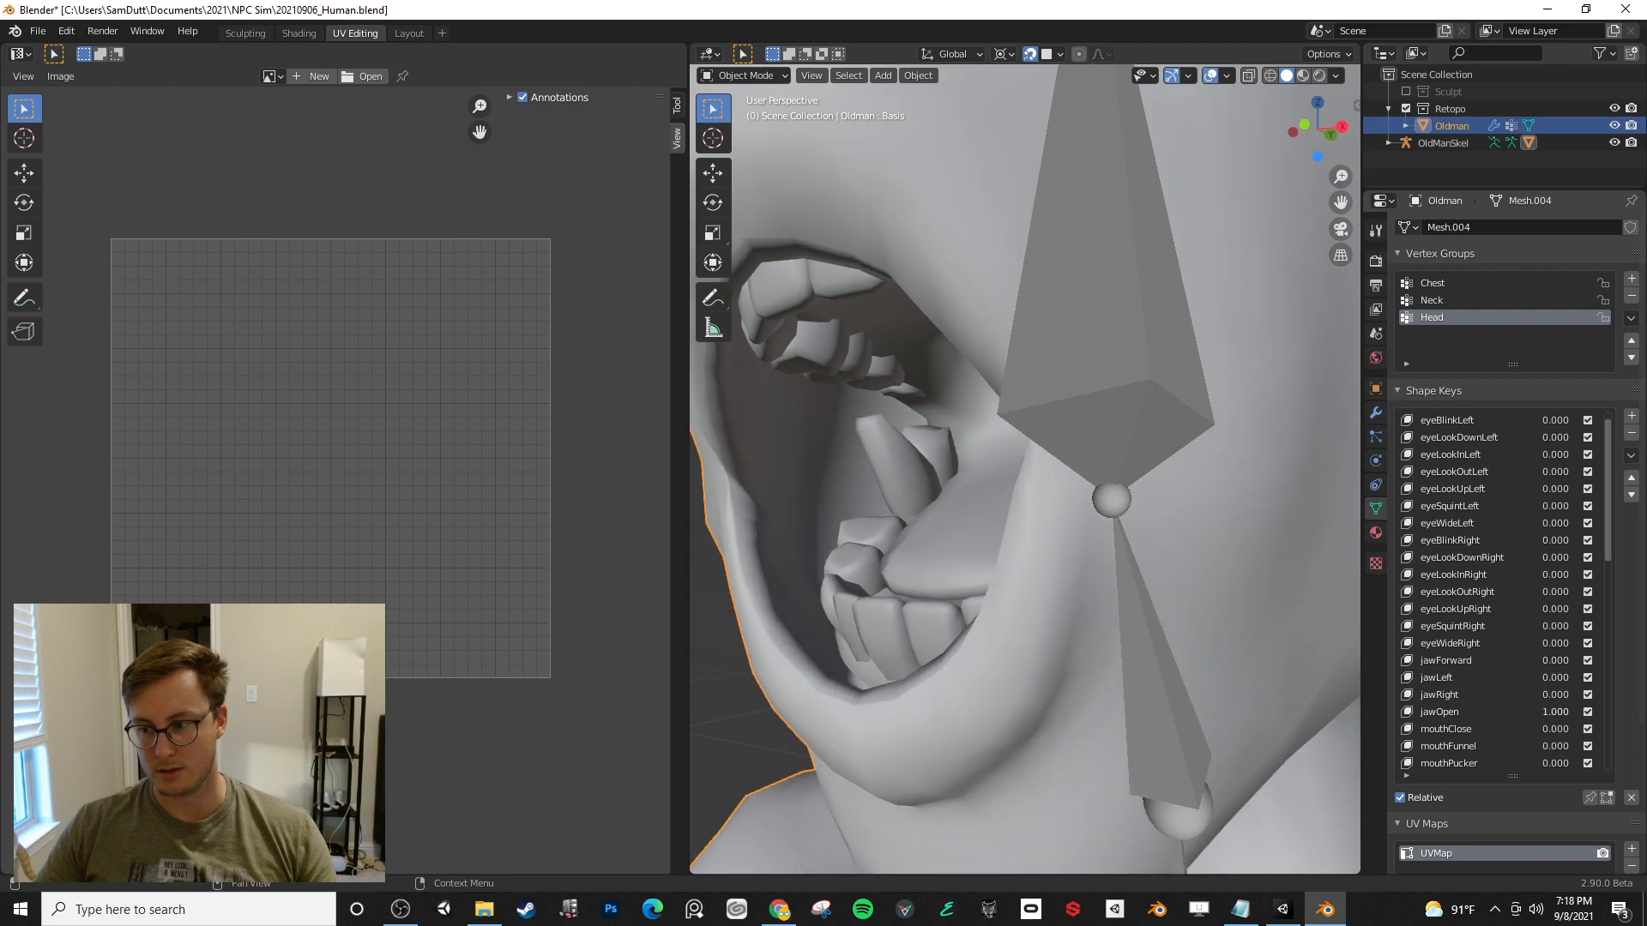
{"action": "left_click_drag", "start_coordinate": [1570, 712], "coordinate": [1537, 712]}
{"action": "scroll", "coordinate": [1132, 333], "scroll_direction": "down", "scroll_amount": 10}
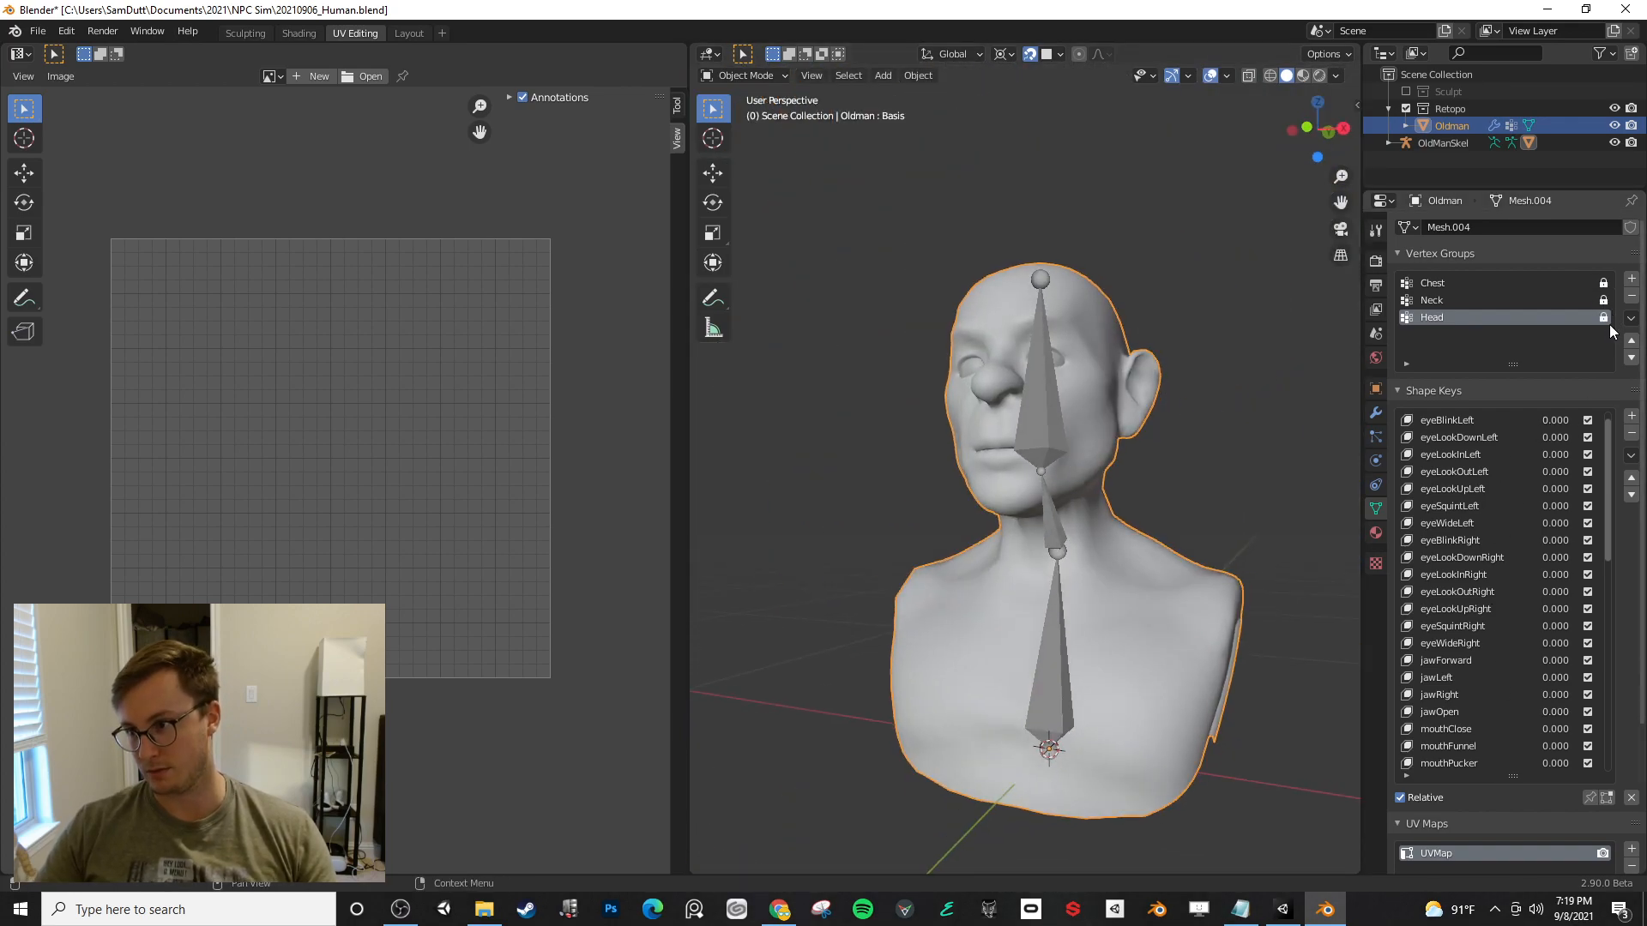
{"action": "key", "text": "ctrl+s"}
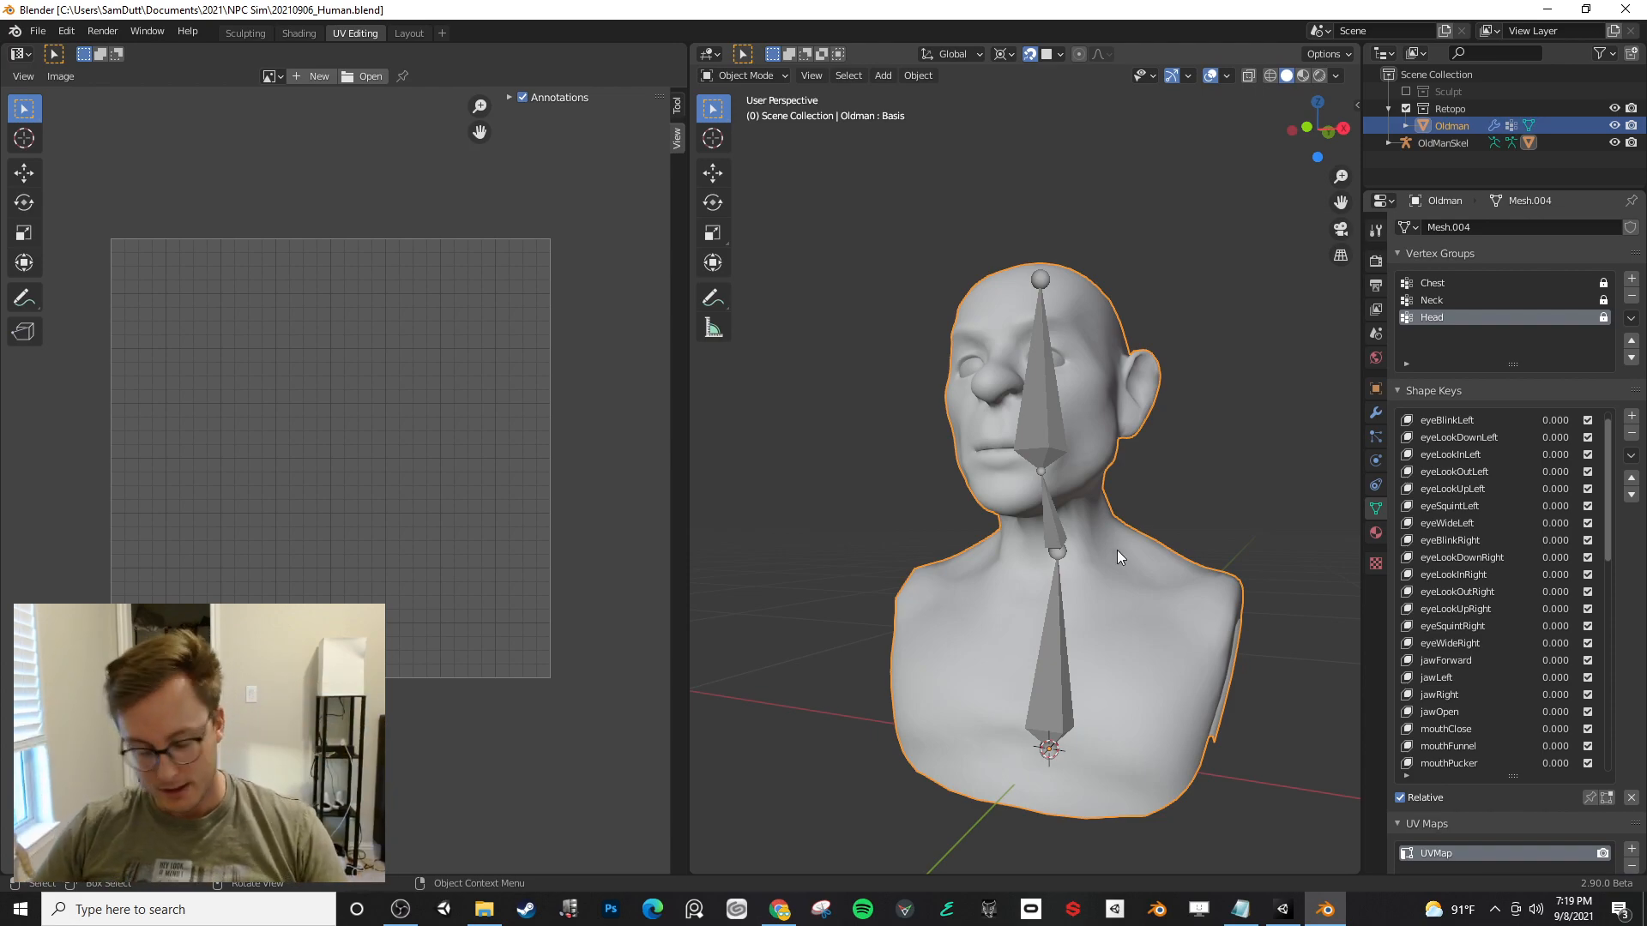
- Duplicate the Oldman mesh in place and rename the copy Oldman_Backup
{"action": "key", "text": "shift+d"}
{"action": "right_click", "coordinate": [1161, 498]}
{"action": "double_click", "coordinate": [1466, 143]}
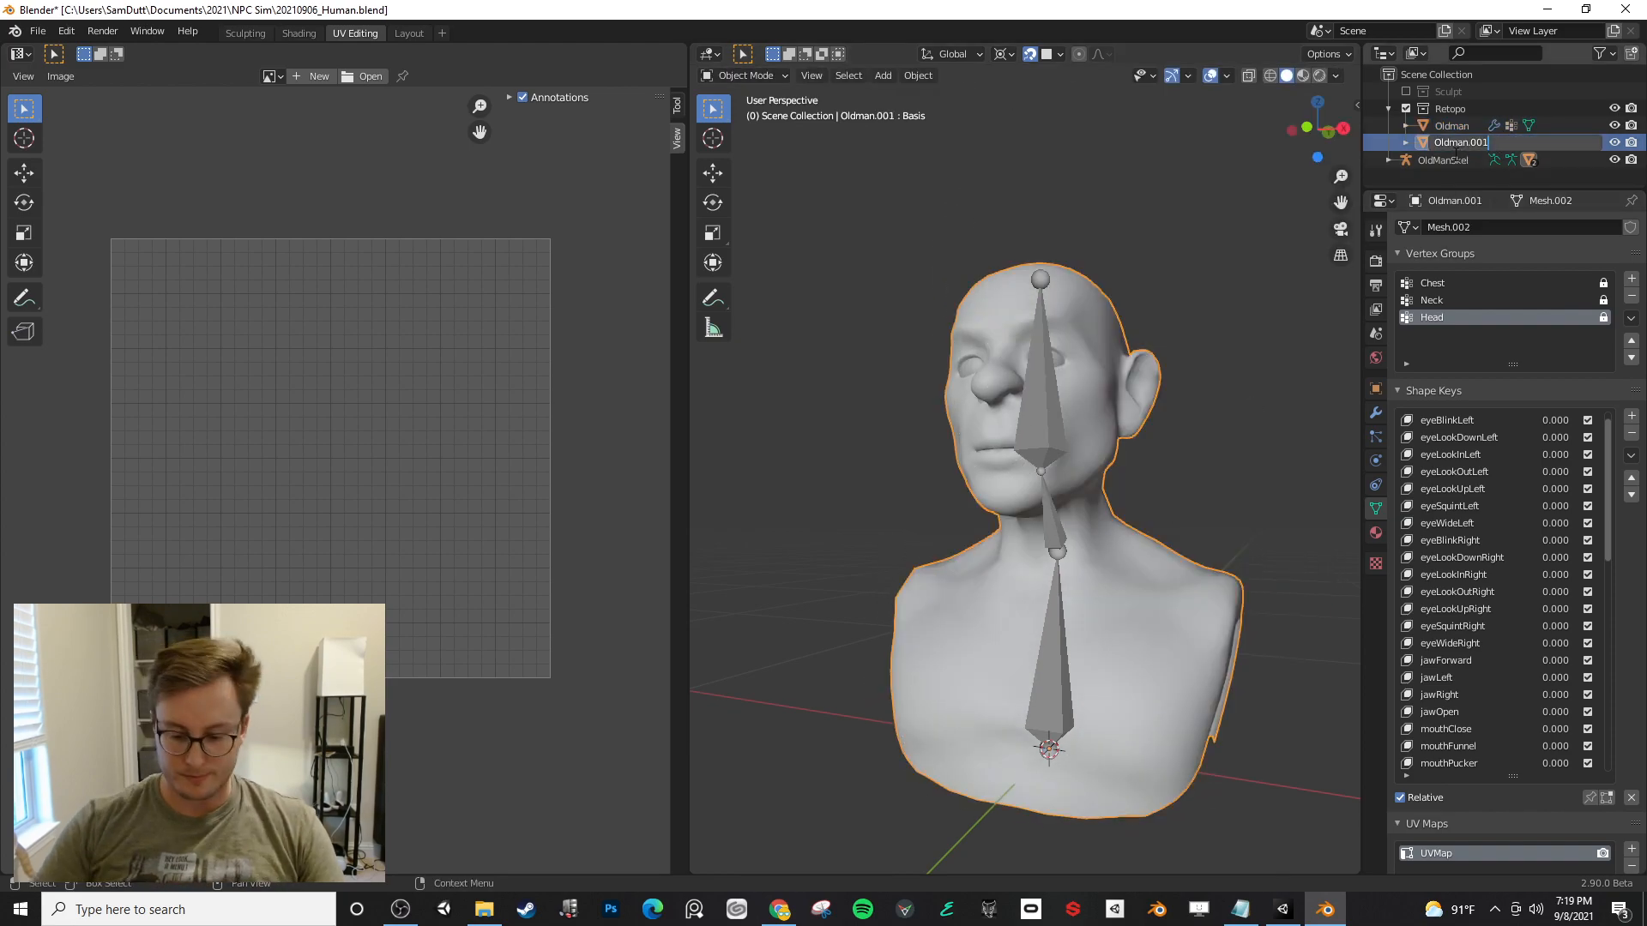
{"action": "key", "text": "BackSpace"}
{"action": "key", "text": "BackSpace"}
{"action": "key", "text": "BackSpace"}
{"action": "key", "text": "BackSpace"}
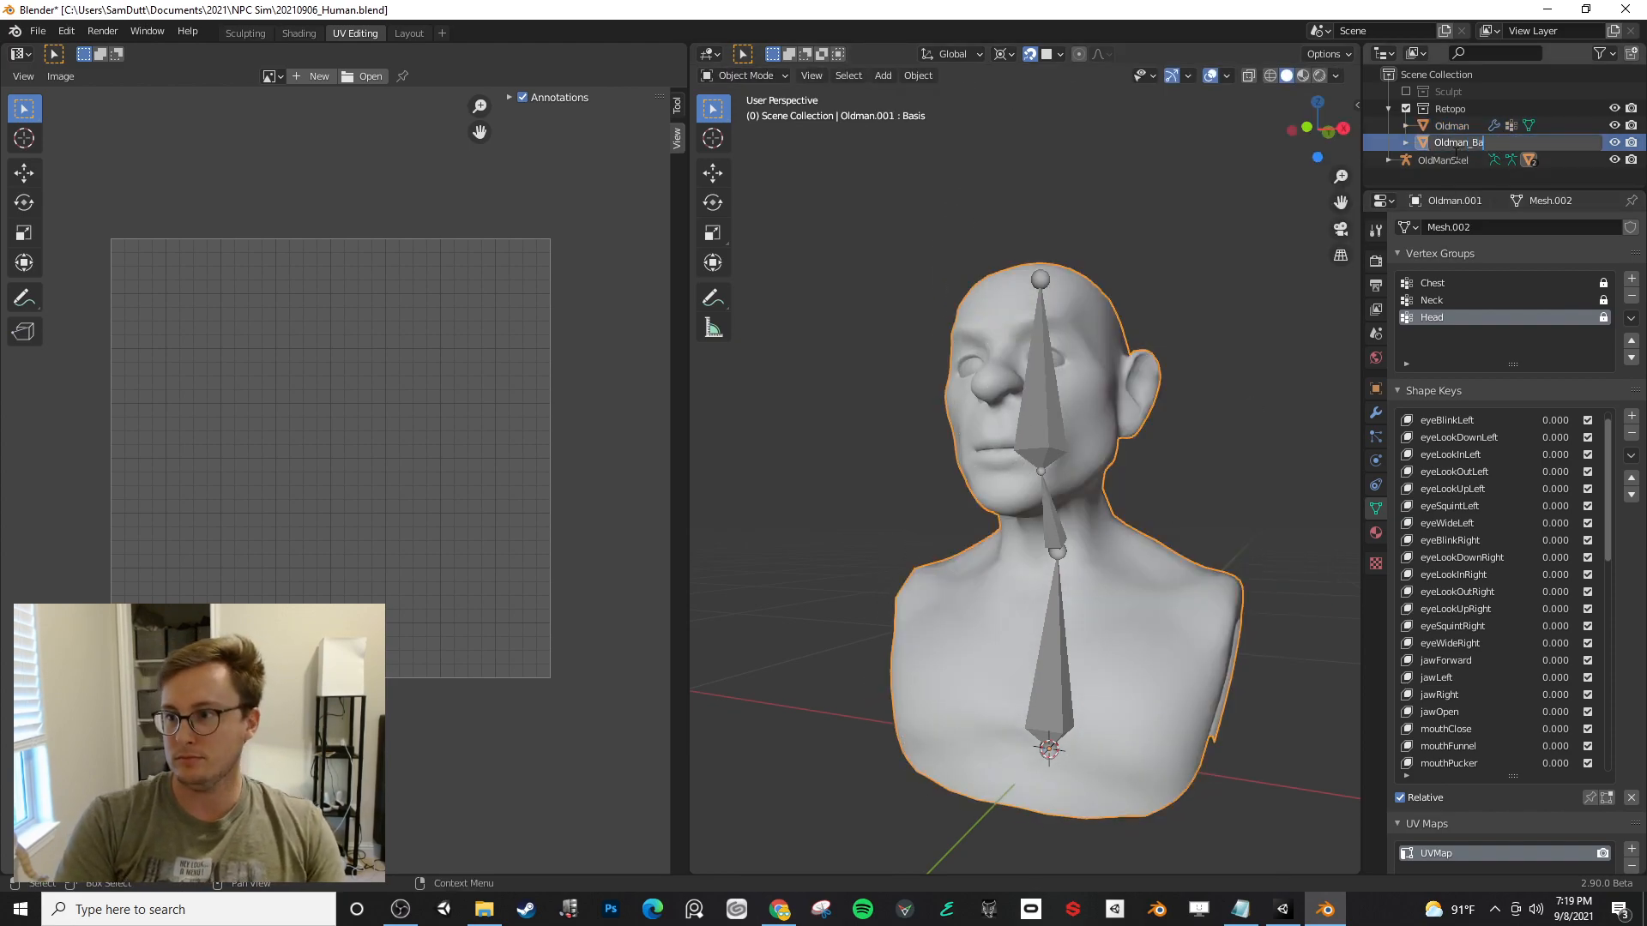
{"action": "key", "text": "Return"}
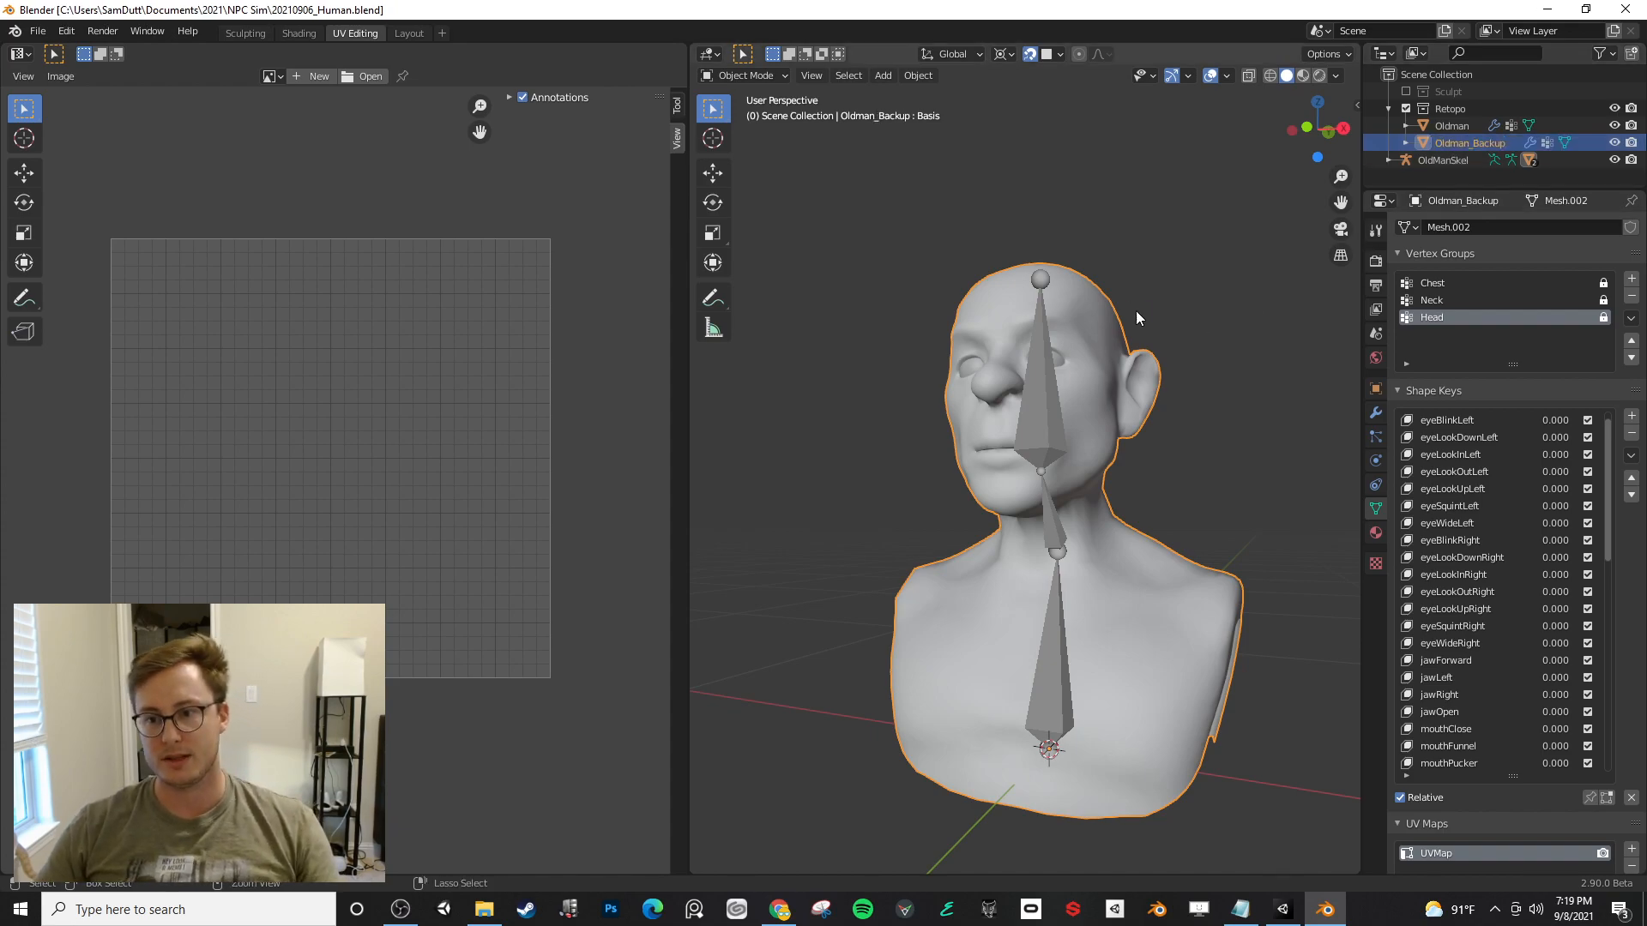
- Save the file, reselect the original Oldman mesh and hide Oldman_Backup
{"action": "key", "text": "ctrl+s"}
{"action": "left_click", "coordinate": [1151, 356]}
{"action": "left_click", "coordinate": [1452, 125]}
{"action": "left_click", "coordinate": [1614, 142]}
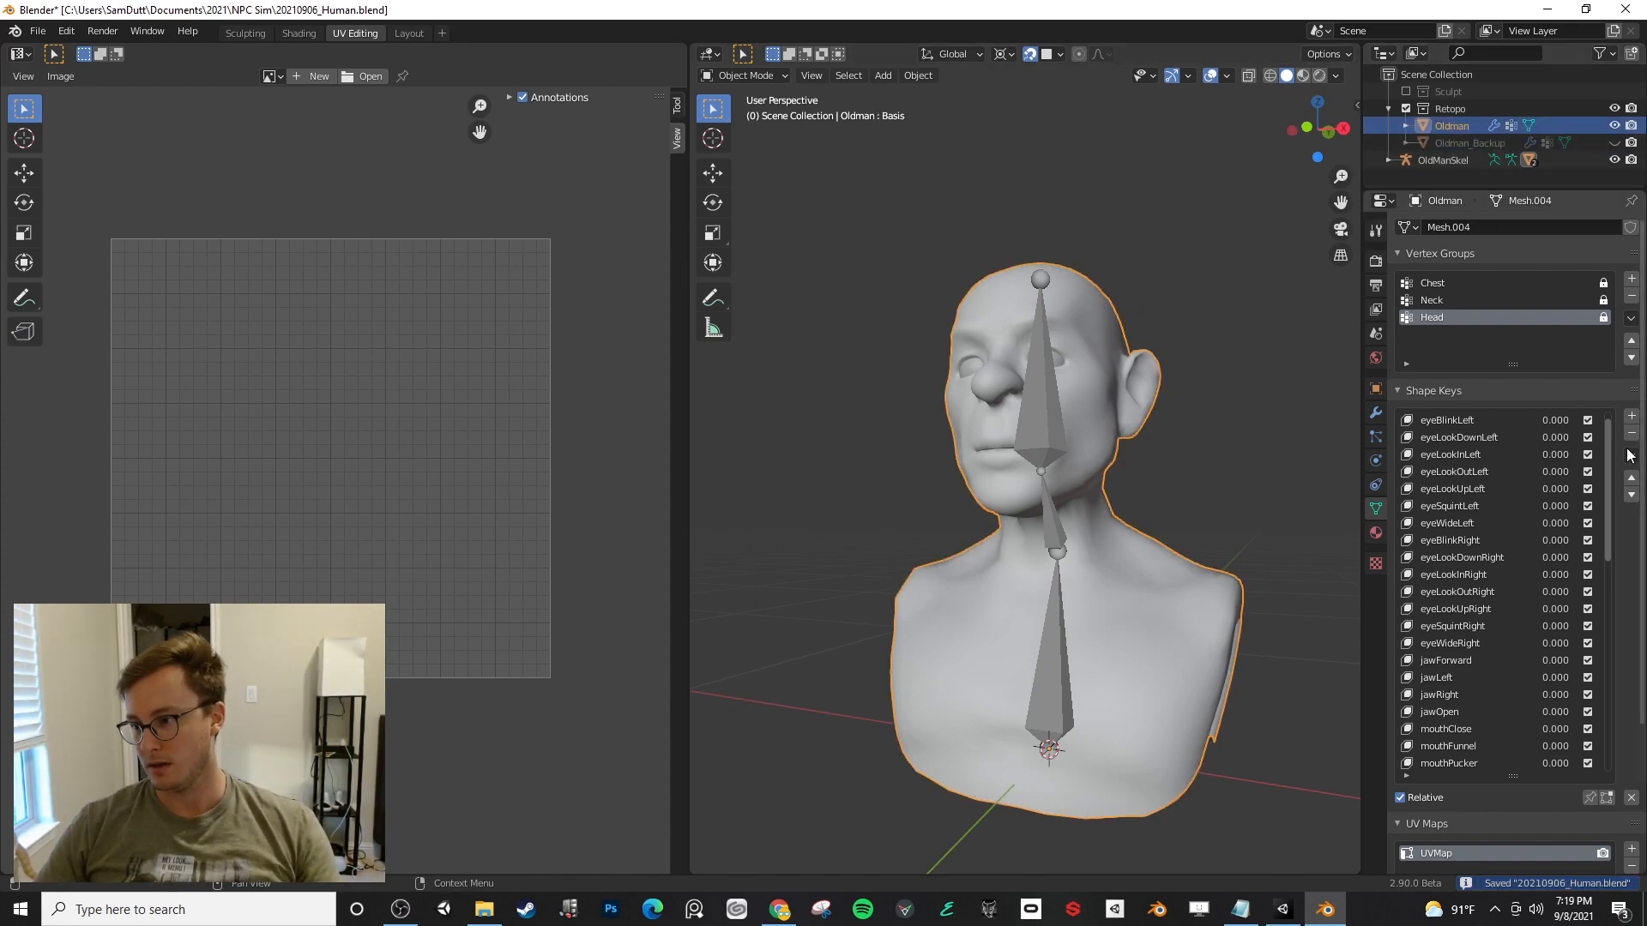
- Unlock and delete all vertex groups of the Oldman mesh, delete all its shape keys and save the file
{"action": "left_click", "coordinate": [1602, 300]}
{"action": "left_click", "coordinate": [1631, 318]}
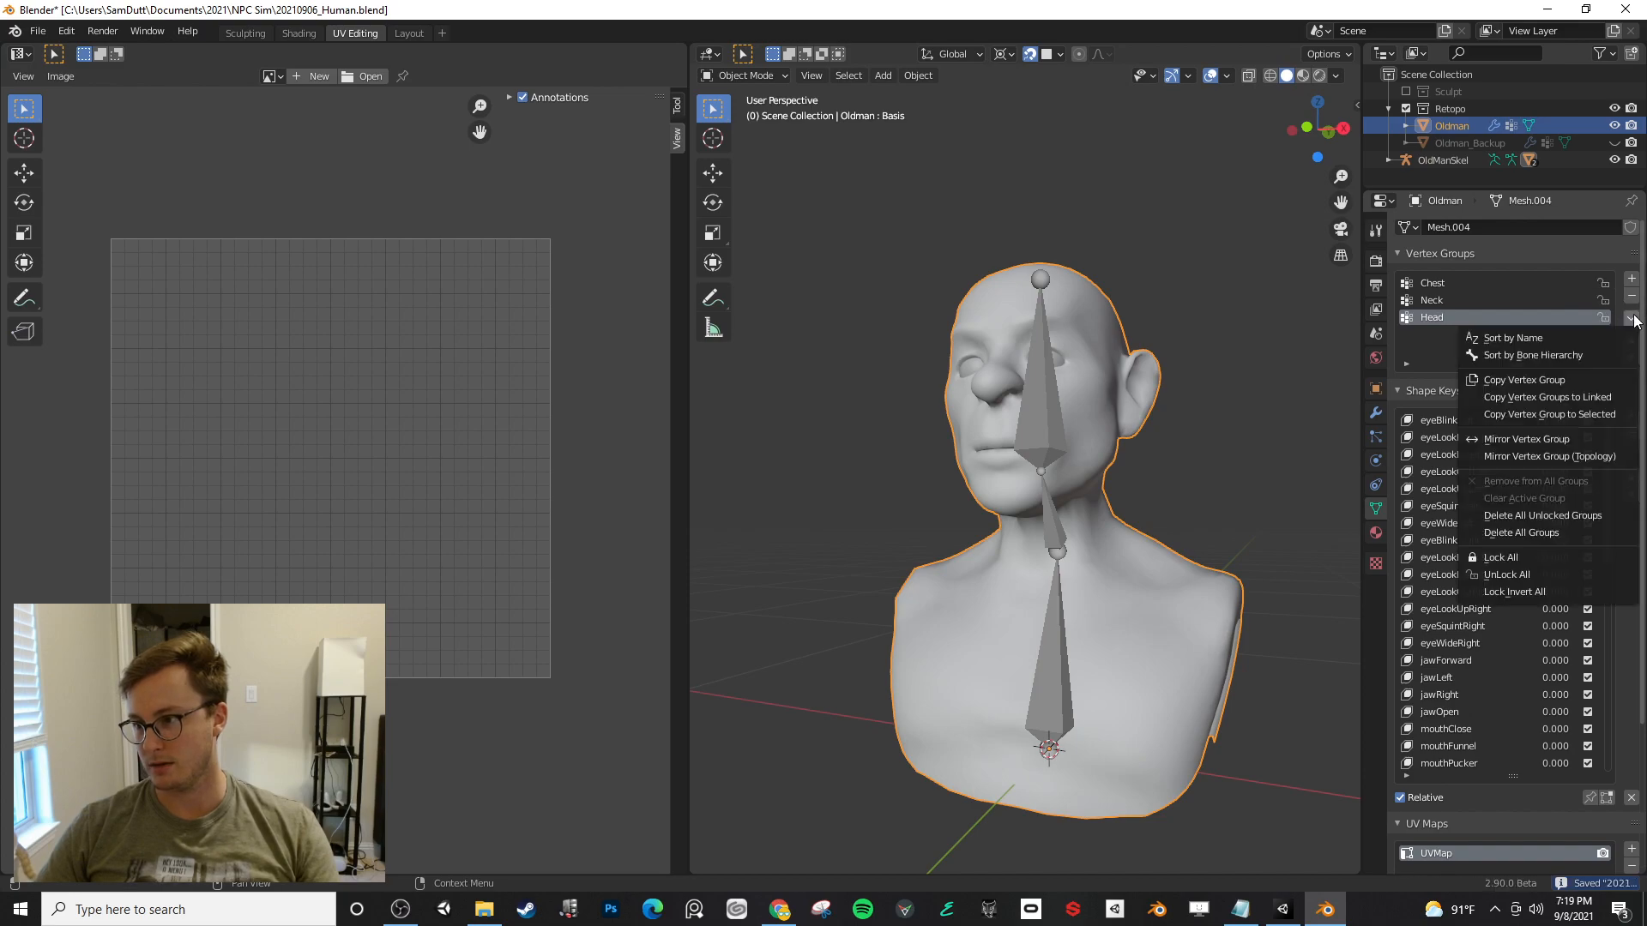
{"action": "left_click", "coordinate": [1521, 532]}
{"action": "left_click", "coordinate": [1632, 420]}
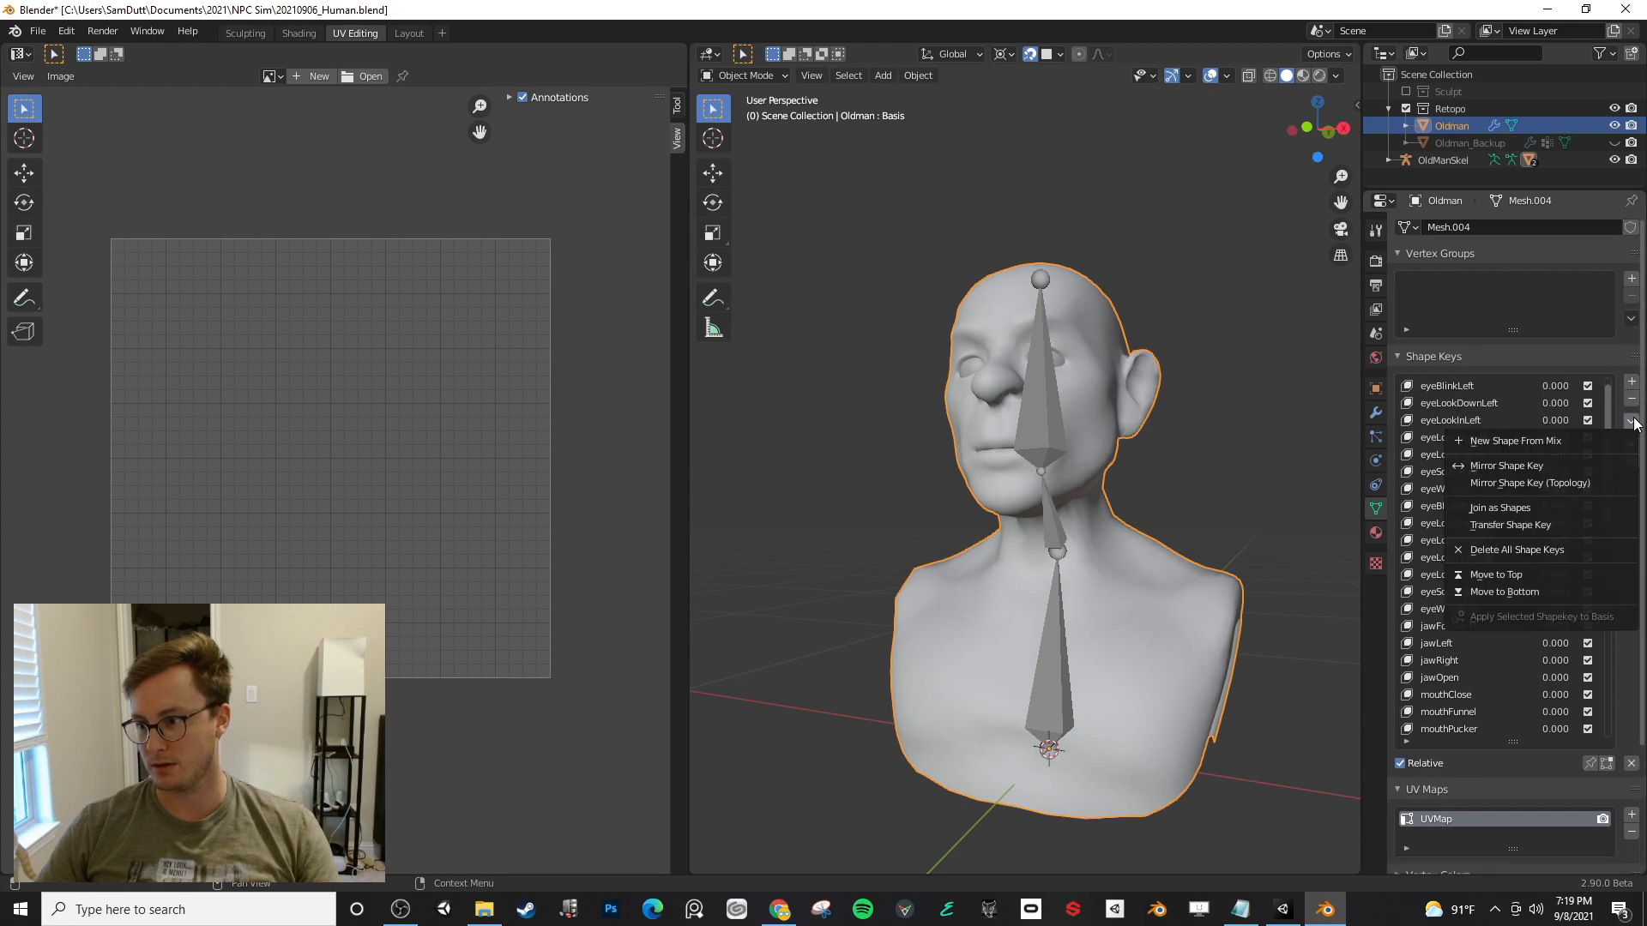
{"action": "left_click", "coordinate": [1516, 550]}
{"action": "key", "text": "ctrl+s"}
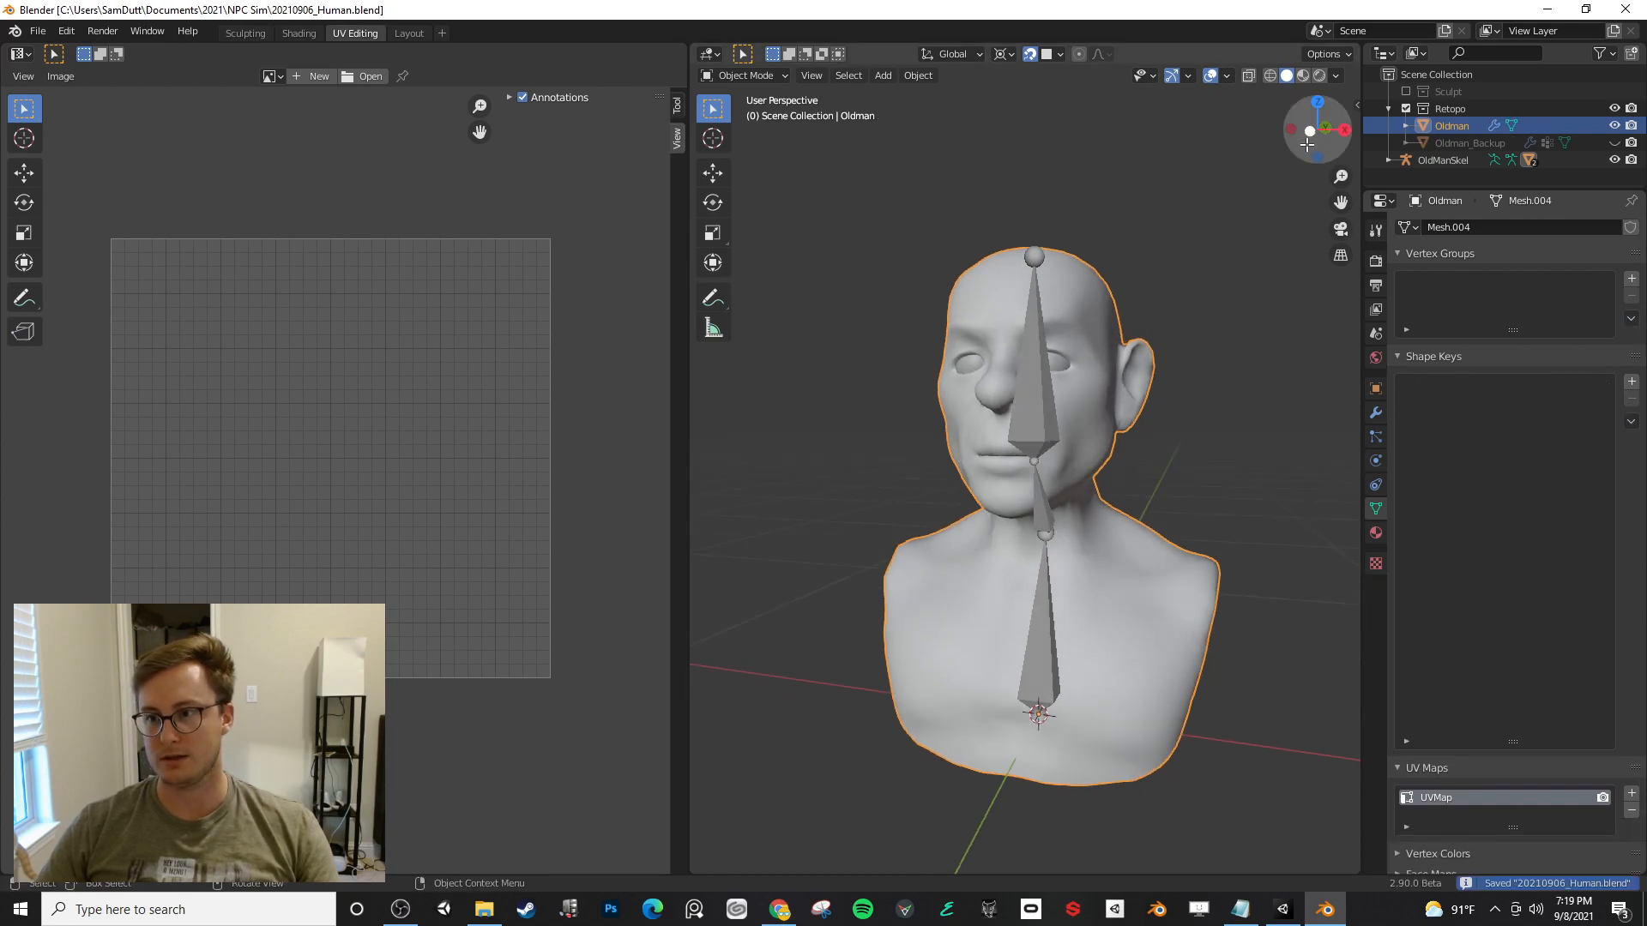
- Hide the OldManSkel armature in the front view and select the Oldman mesh
{"action": "left_click", "coordinate": [1307, 139]}
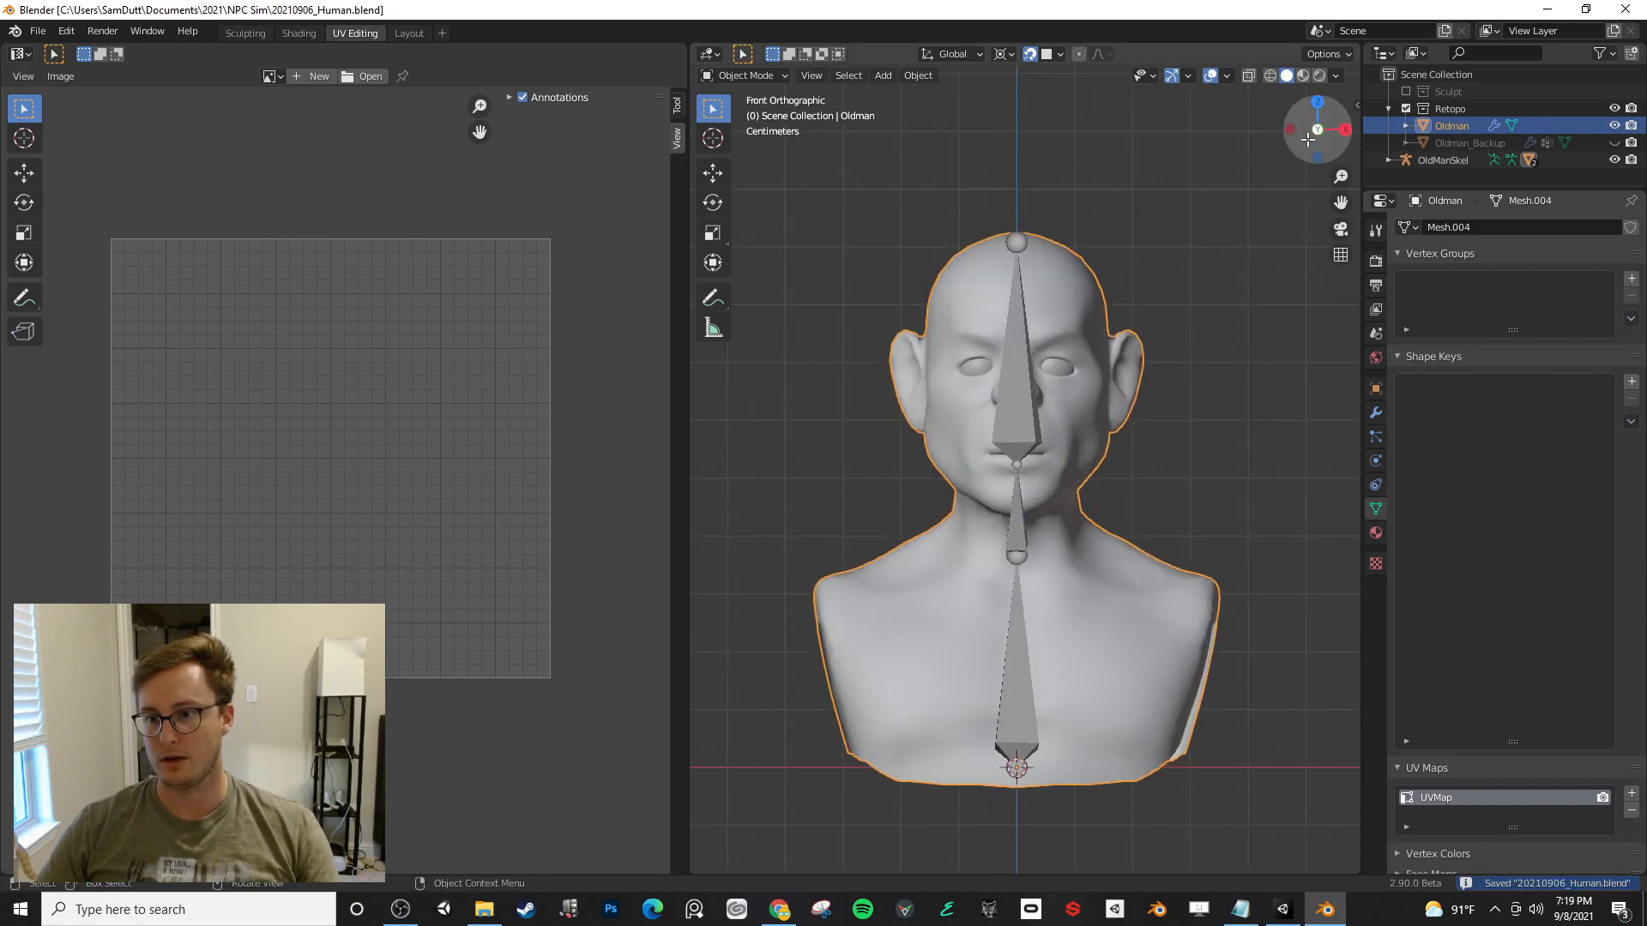
{"action": "left_click", "coordinate": [1013, 620]}
{"action": "key", "text": "h"}
{"action": "left_click", "coordinate": [1083, 504]}
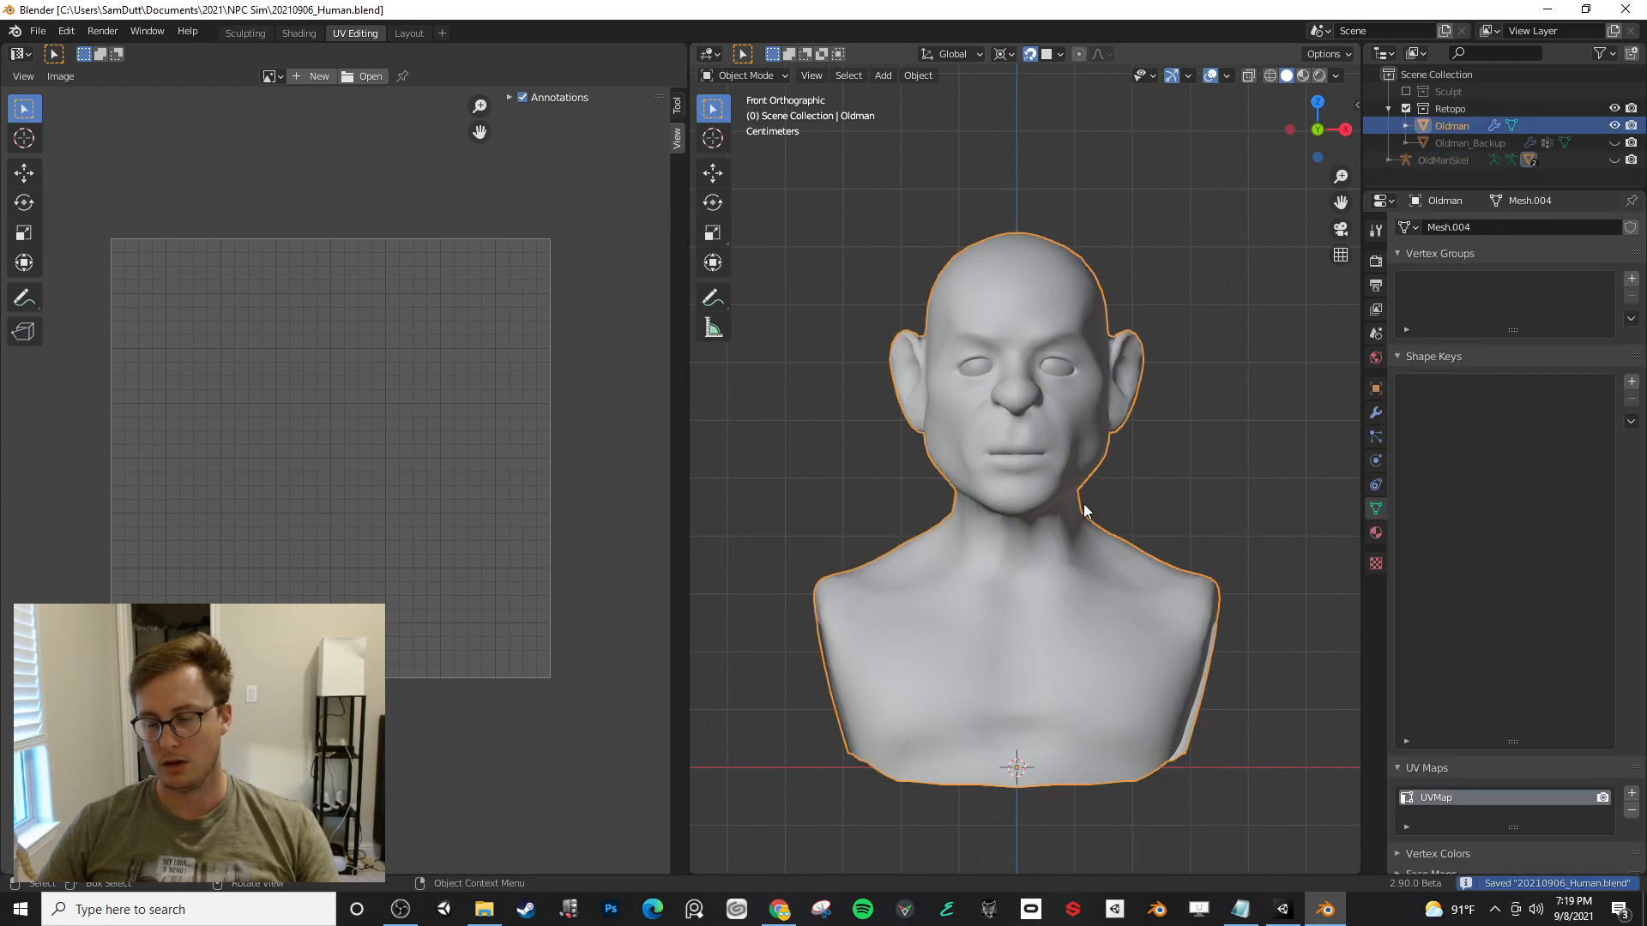
- In the FaceIt setup workspace, register the Oldman mesh and remove the old Character entry
{"action": "key", "text": "n"}
{"action": "left_click", "coordinate": [1350, 657]}
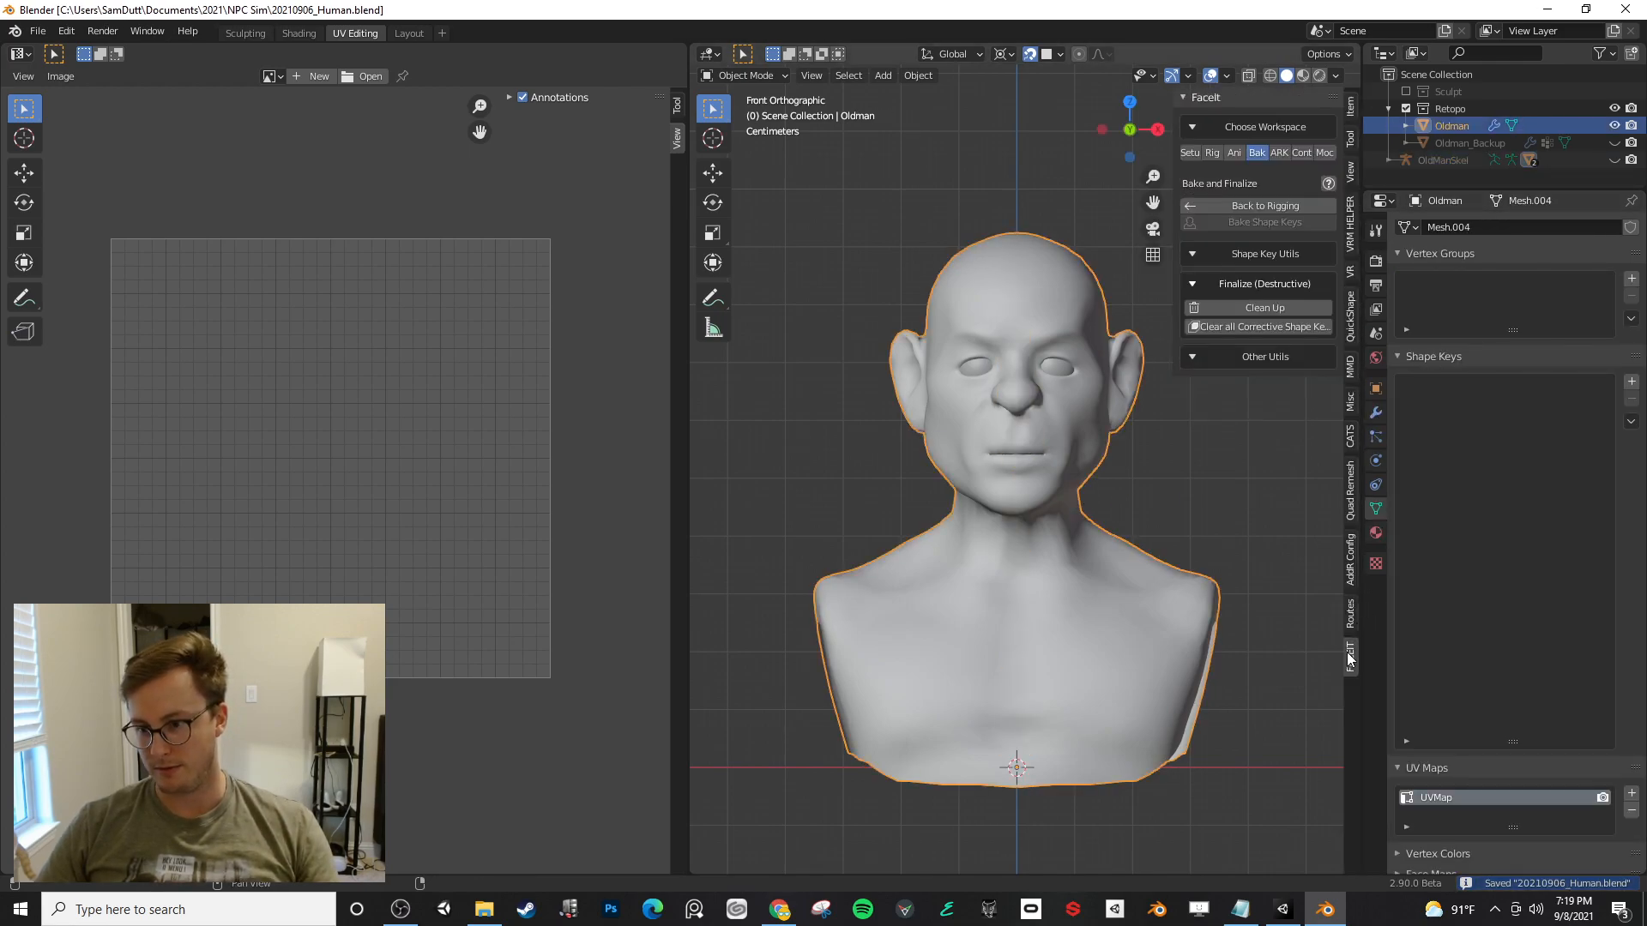
{"action": "left_click", "coordinate": [1234, 151]}
{"action": "left_click", "coordinate": [1192, 151]}
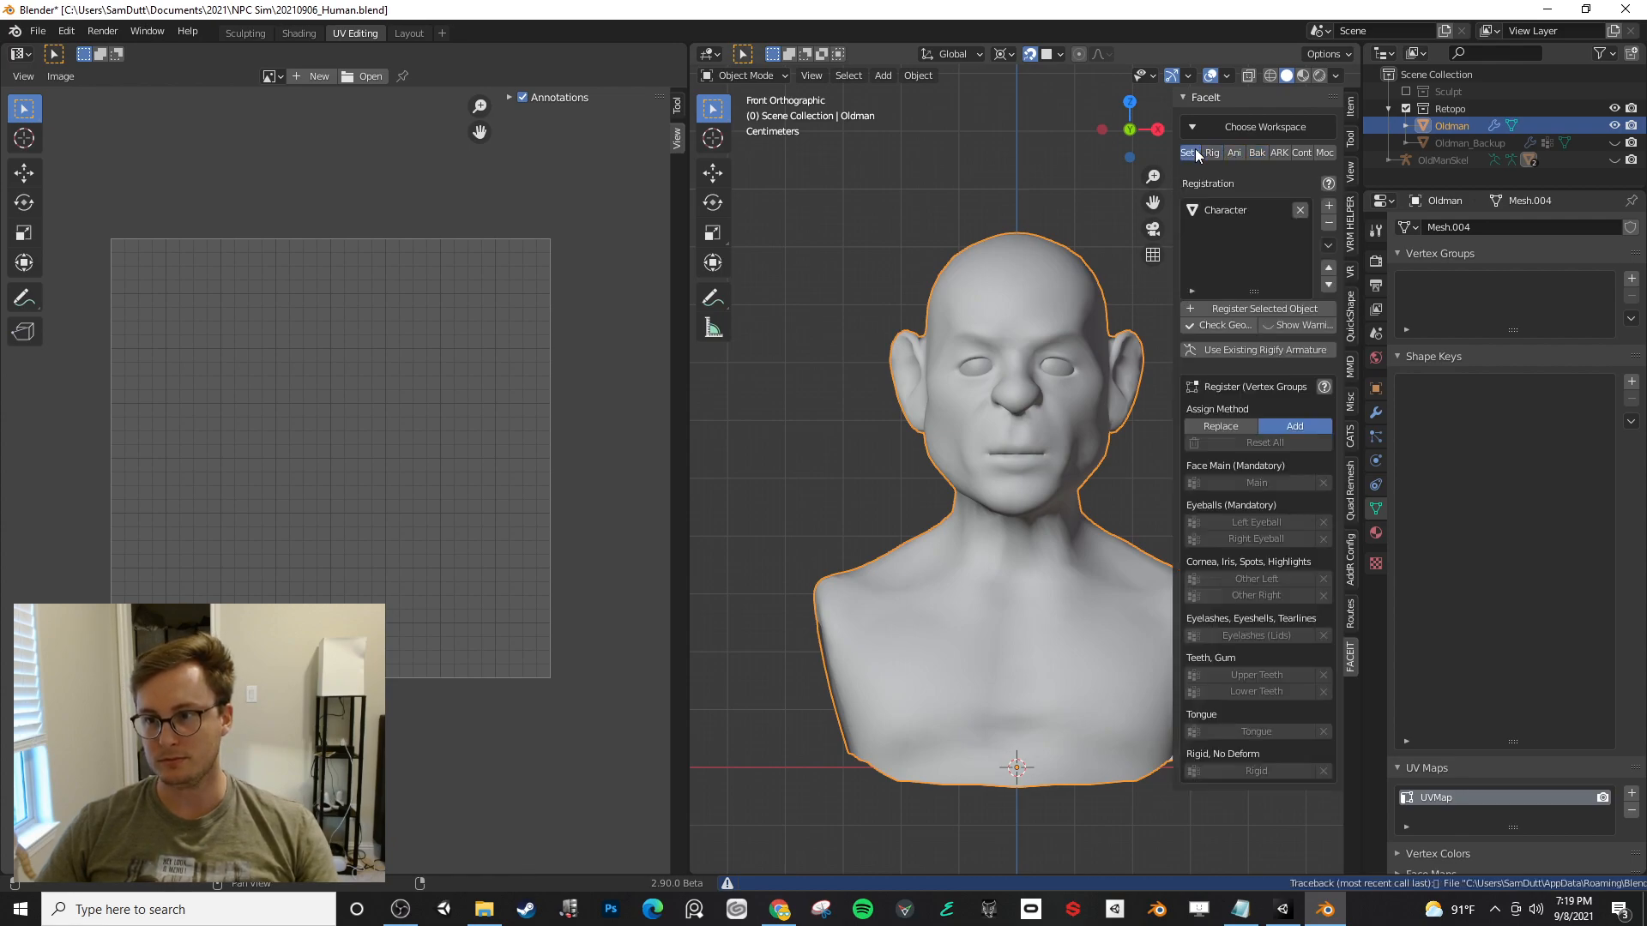
{"action": "left_click", "coordinate": [1238, 308]}
{"action": "left_click", "coordinate": [1300, 209]}
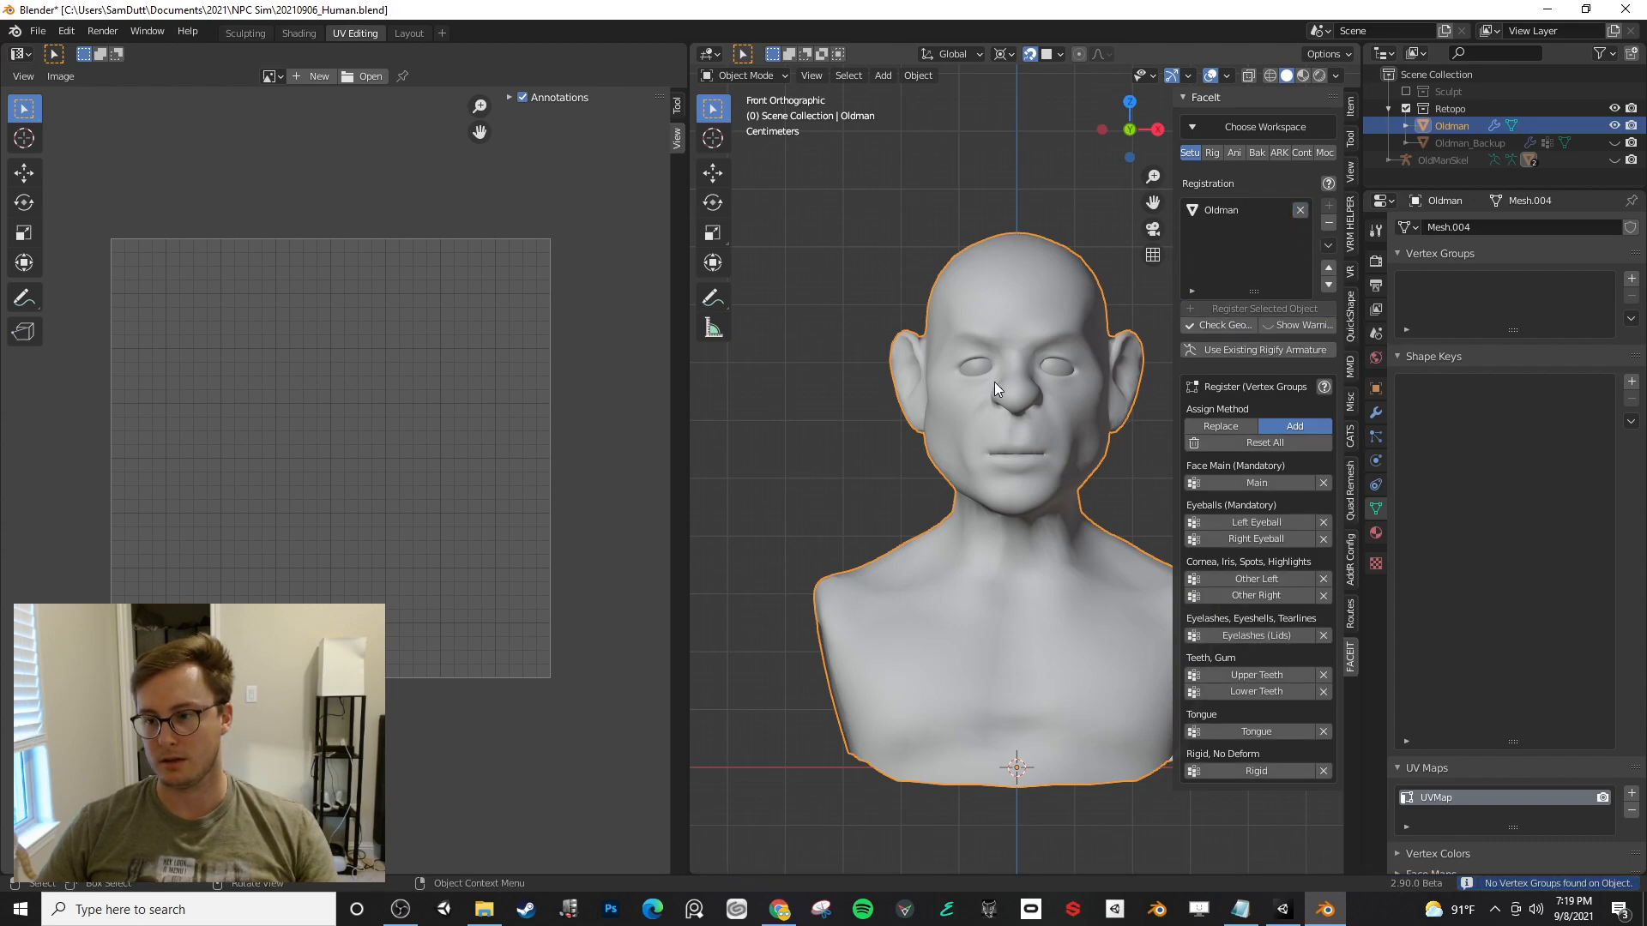
- Save the file and assign the whole Oldman mesh to FaceIt's mandatory Main face group
{"action": "middle_click_drag", "start_coordinate": [1074, 388], "coordinate": [988, 439]}
{"action": "key", "text": "ctrl+s"}
{"action": "key", "text": "Tab"}
{"action": "scroll", "coordinate": [966, 372], "scroll_direction": "up", "scroll_amount": 2}
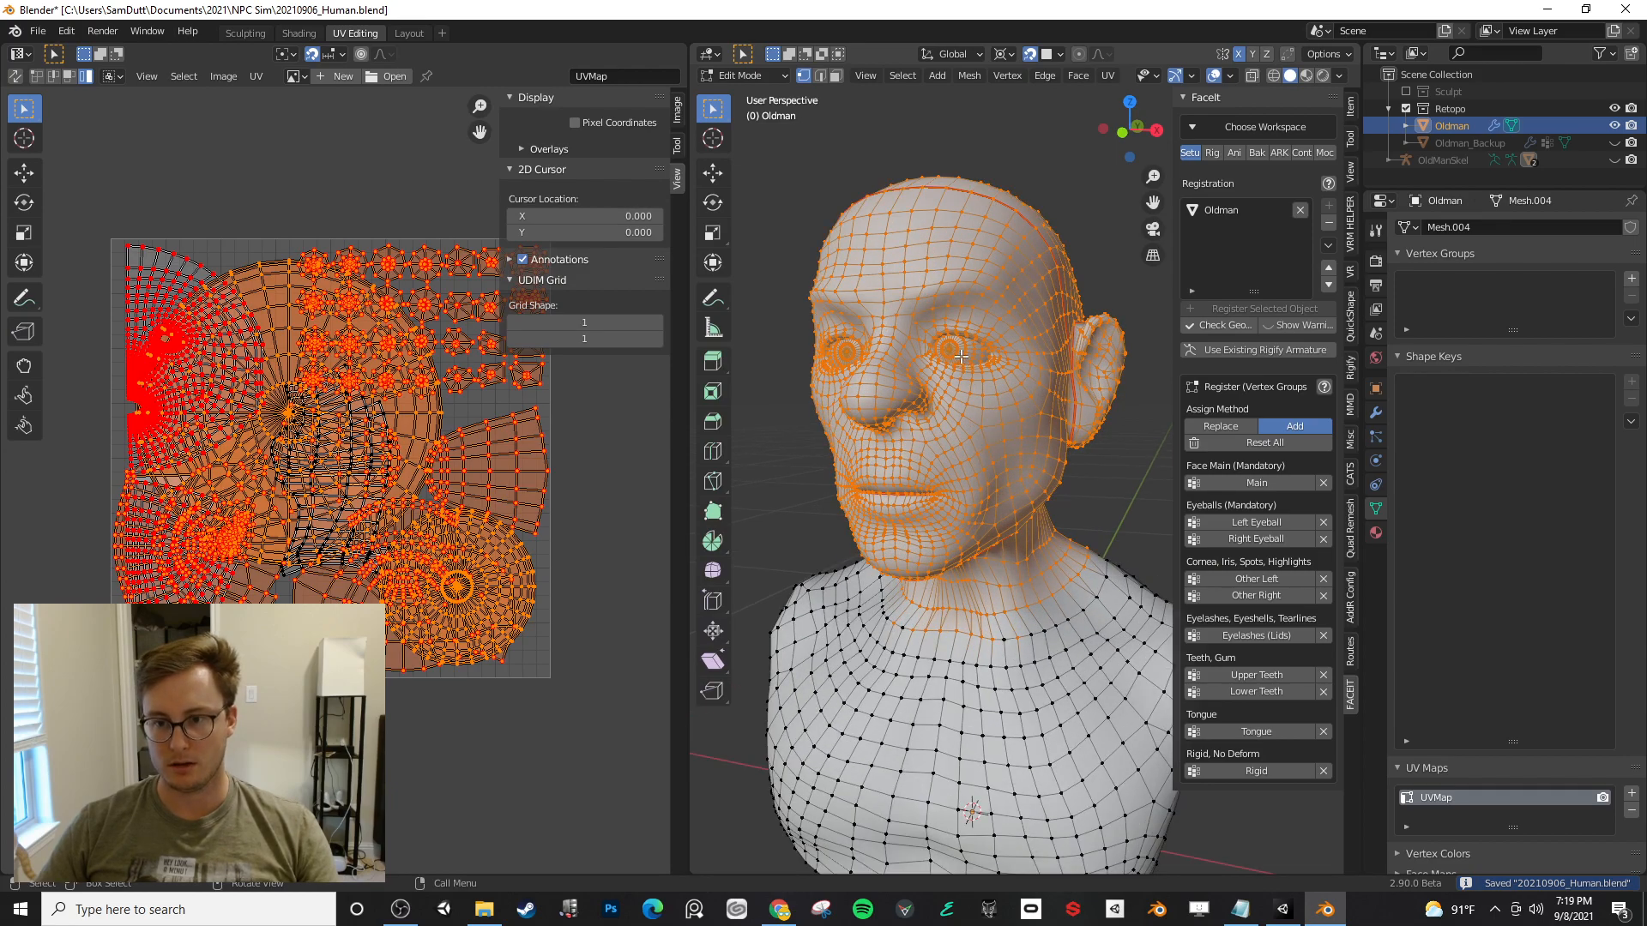
{"action": "key", "text": "Tab"}
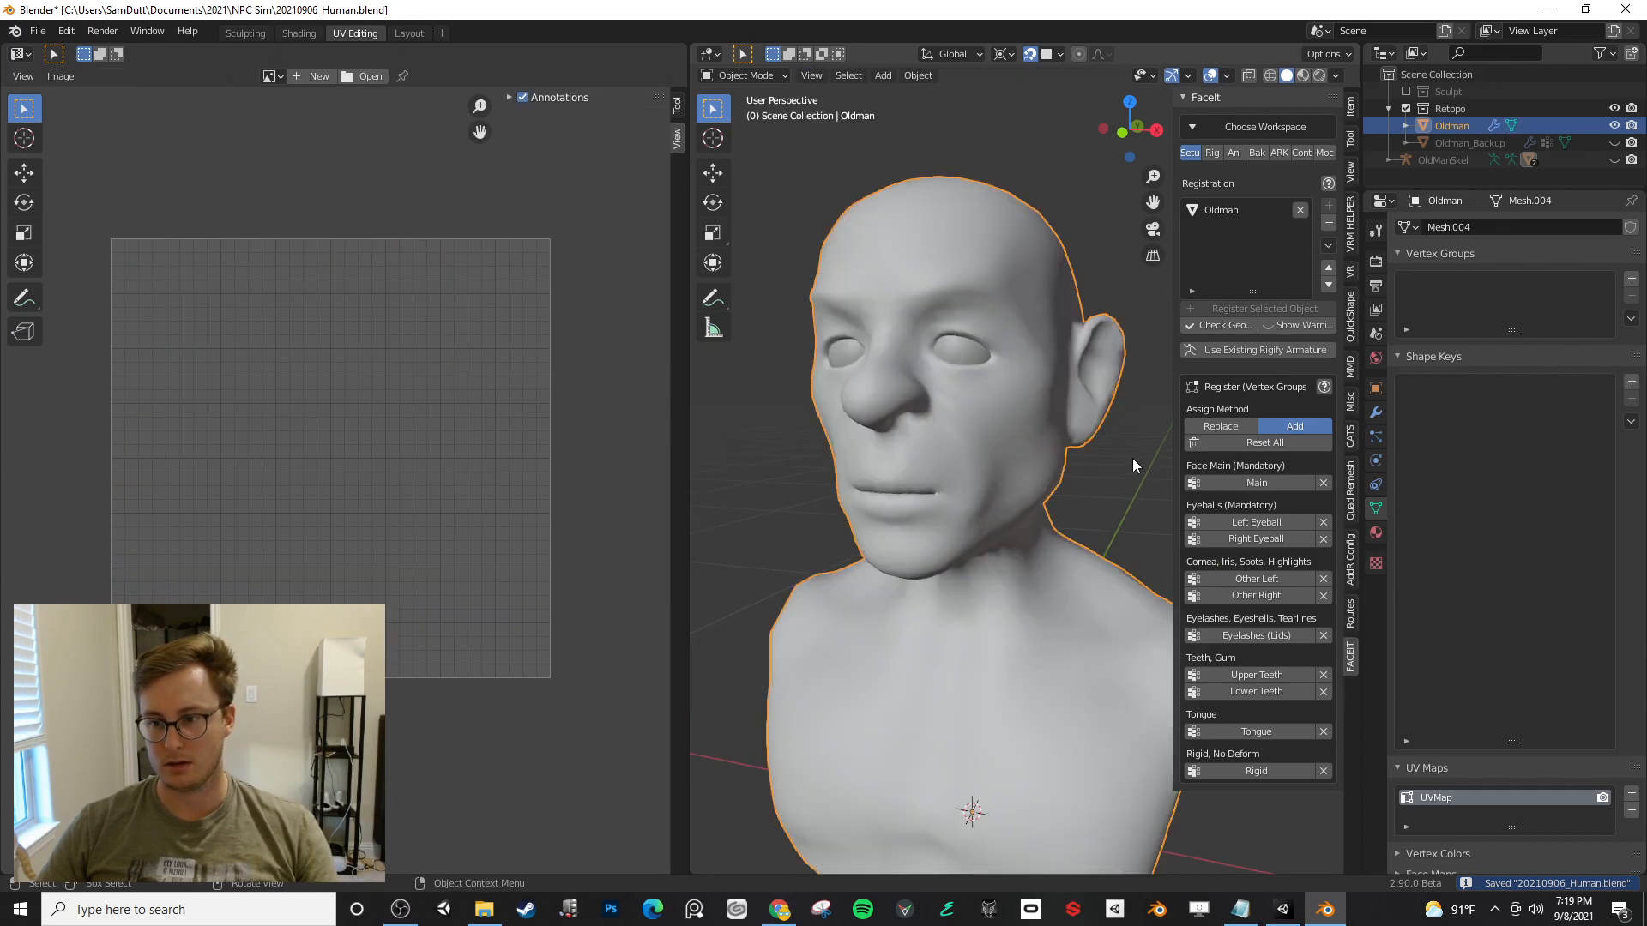
{"action": "left_click", "coordinate": [1262, 480]}
- Select each eyeball's linked geometry in Edit Mode and assign it to FaceIt's Left Eyeball or Right Eyeball group accordingly
{"action": "key", "text": "Tab"}
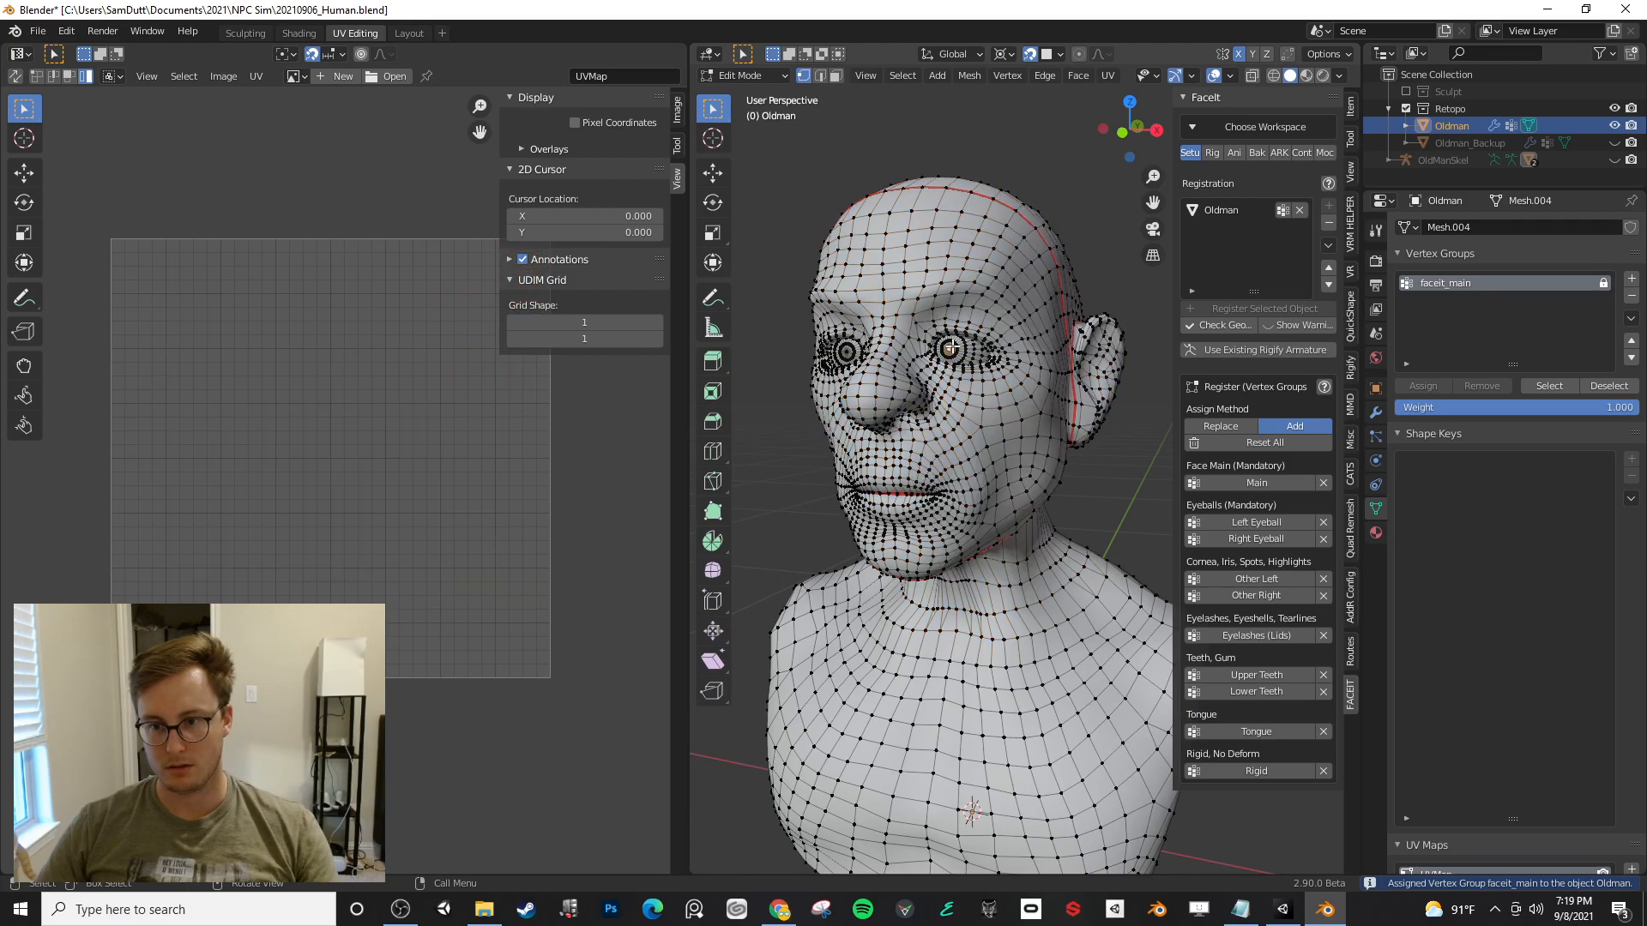
{"action": "key", "text": "l"}
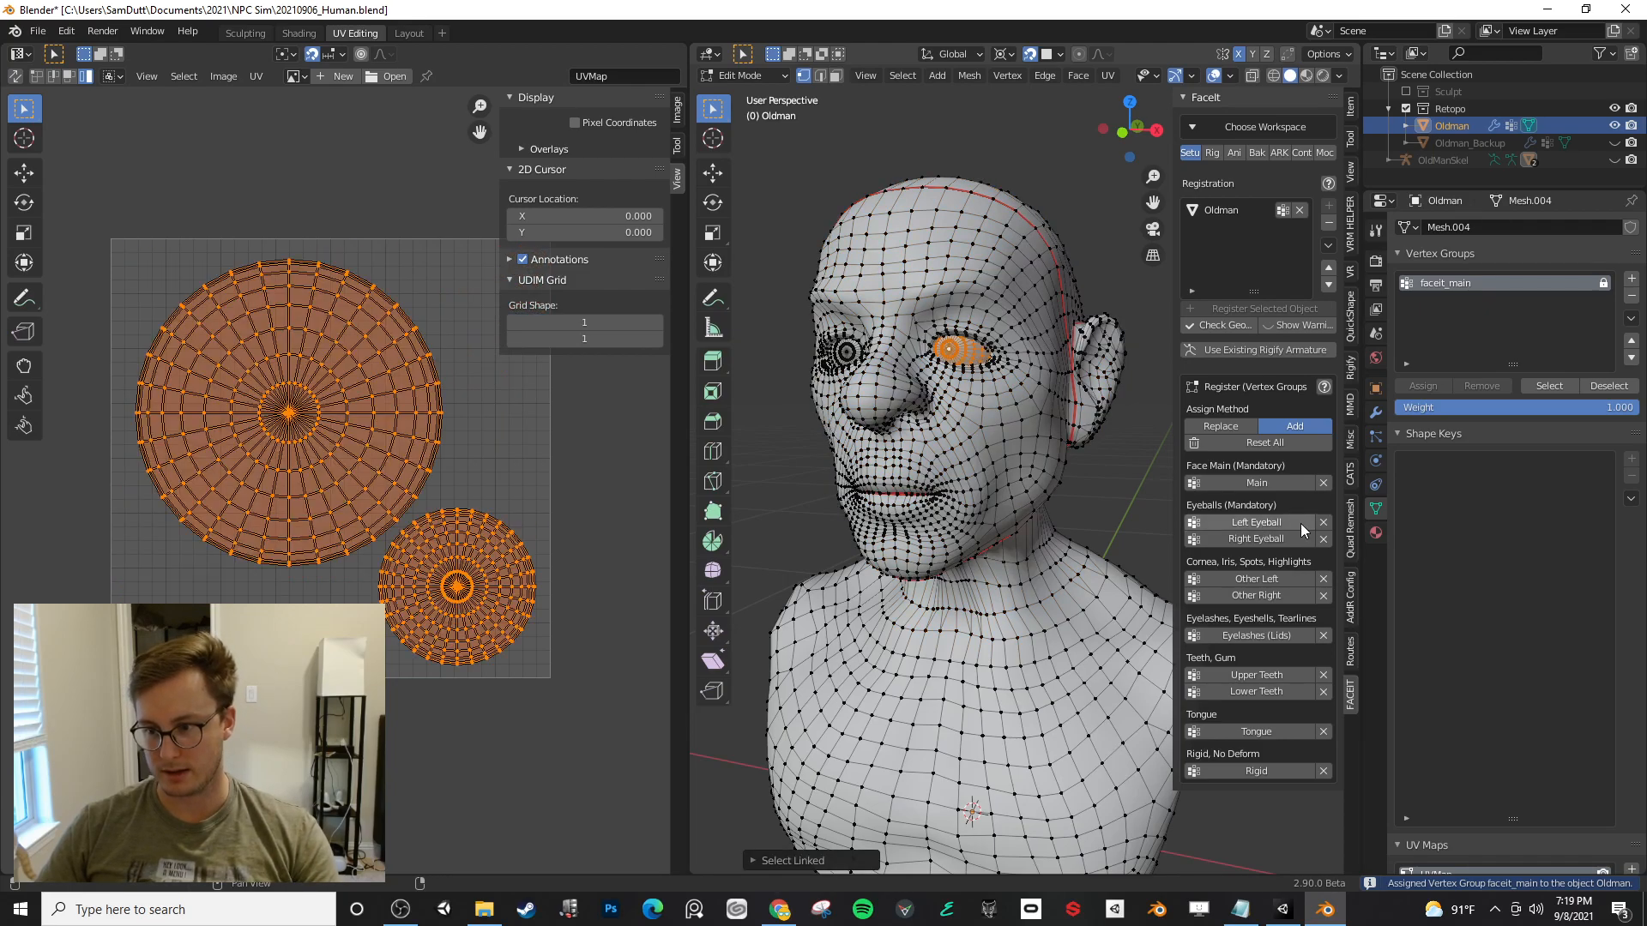
{"action": "left_click", "coordinate": [1292, 524]}
{"action": "left_click", "coordinate": [851, 348]}
{"action": "key", "text": "l"}
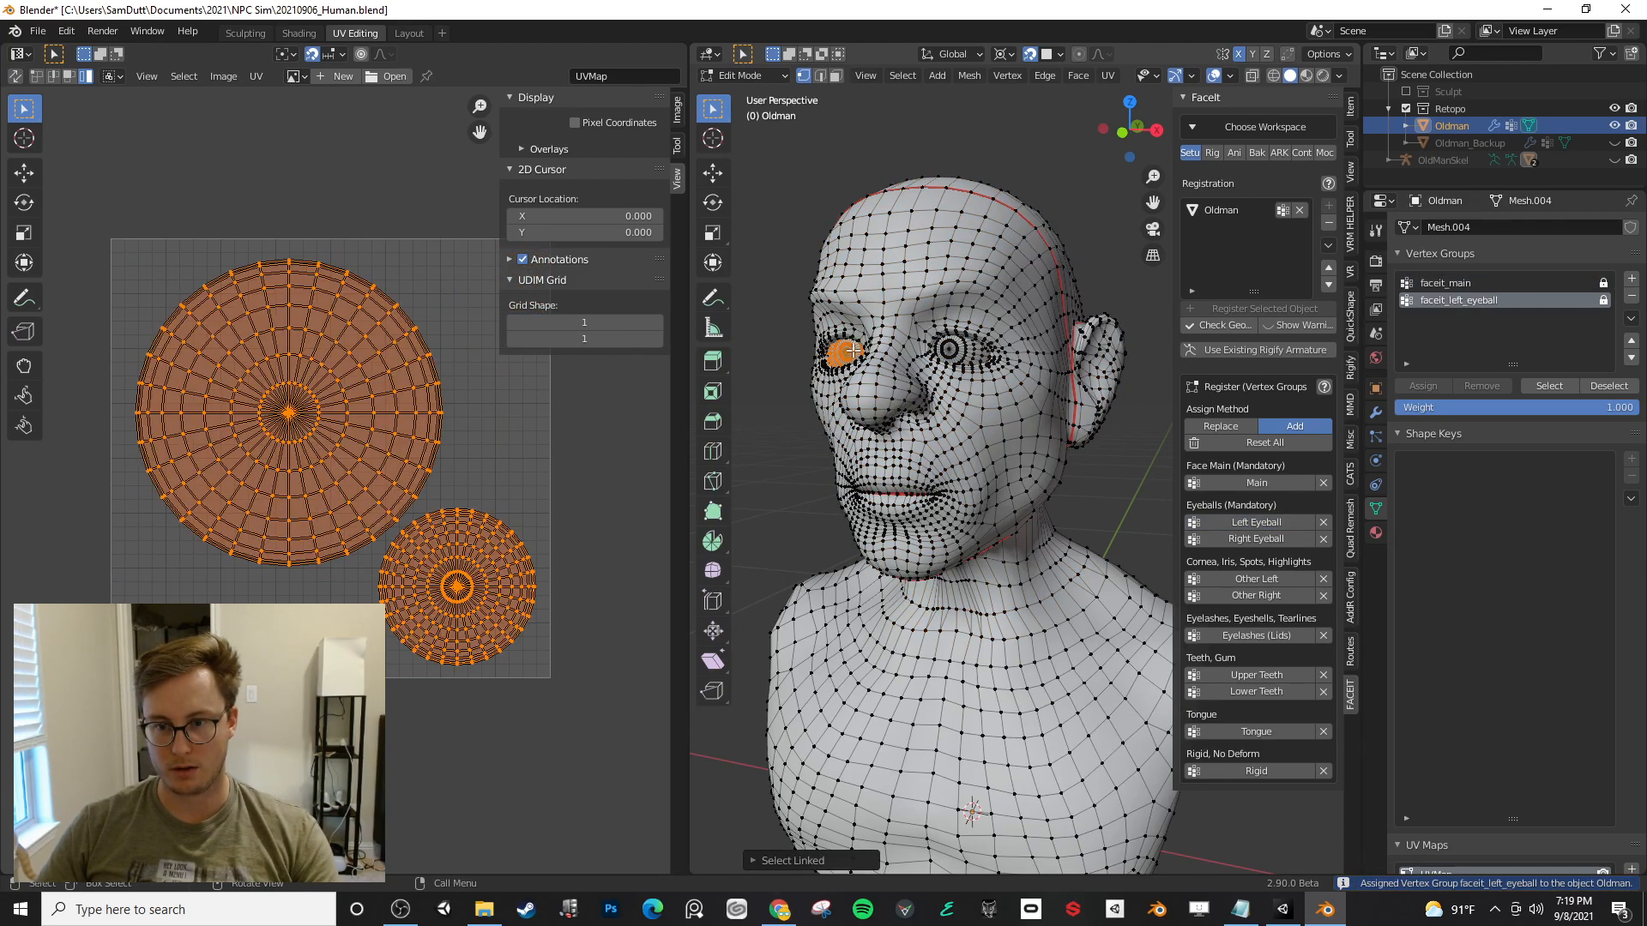
{"action": "left_click", "coordinate": [1240, 539]}
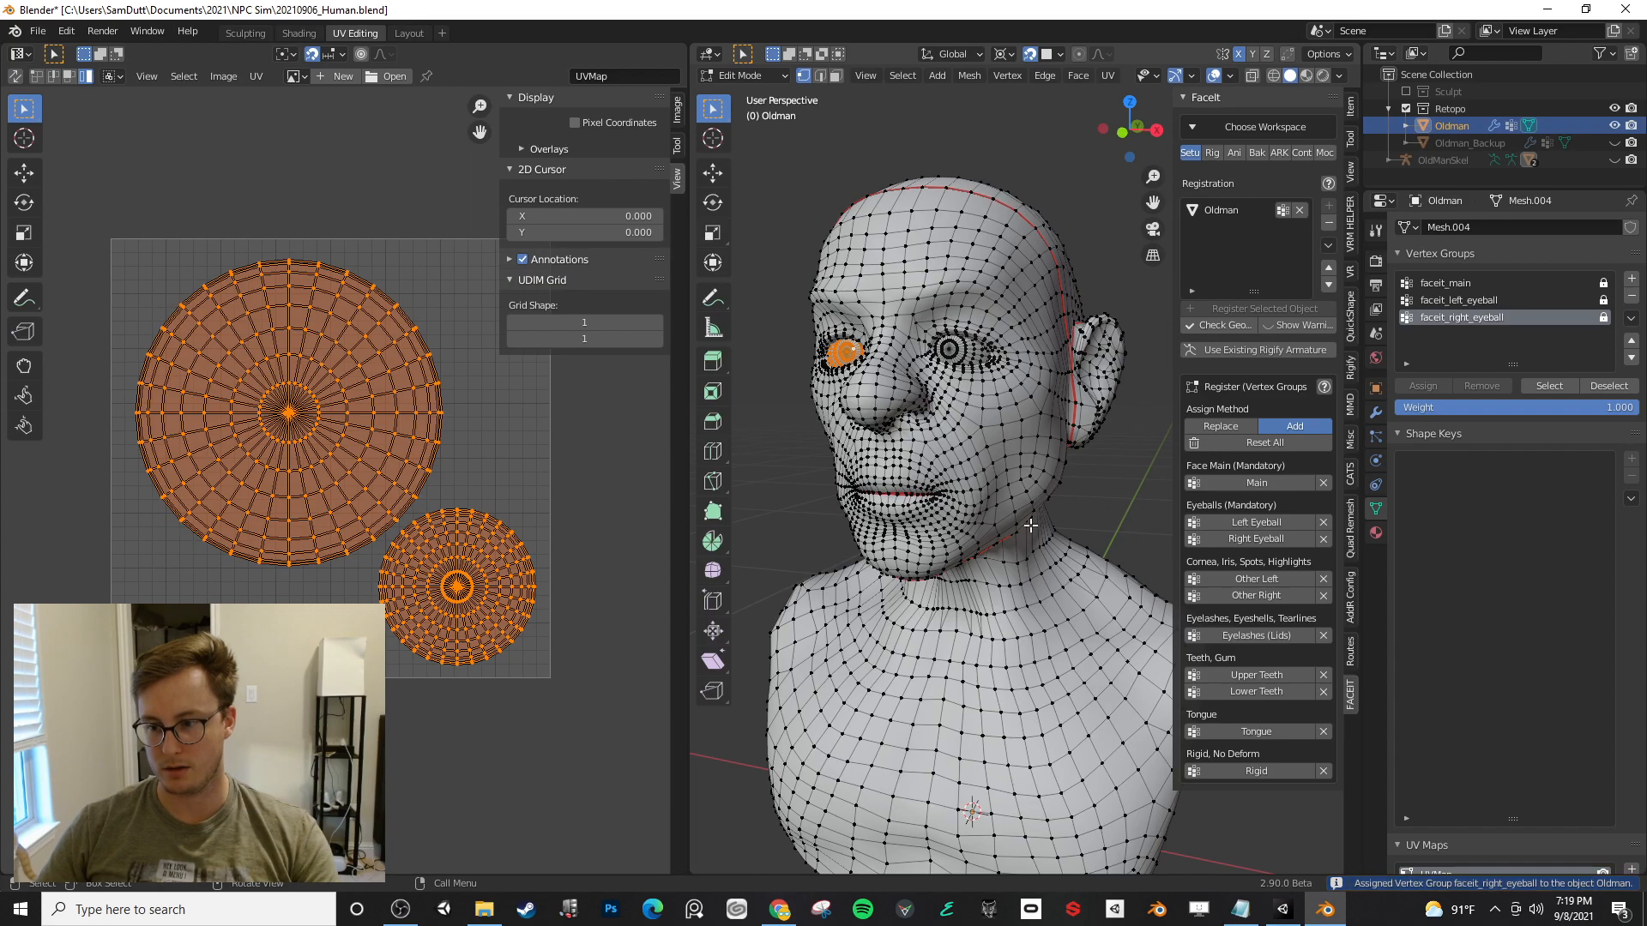
- In the see-through right side view, box-select the shoulders and chest of the Oldman mesh
{"action": "left_click", "coordinate": [1156, 130]}
{"action": "key", "text": "alt+z"}
{"action": "scroll", "coordinate": [874, 414], "scroll_direction": "up", "scroll_amount": 3}
{"action": "scroll", "coordinate": [874, 414], "scroll_direction": "down", "scroll_amount": 3}
{"action": "left_click", "coordinate": [843, 476]}
{"action": "left_click_drag", "start_coordinate": [843, 476], "coordinate": [1108, 739]}
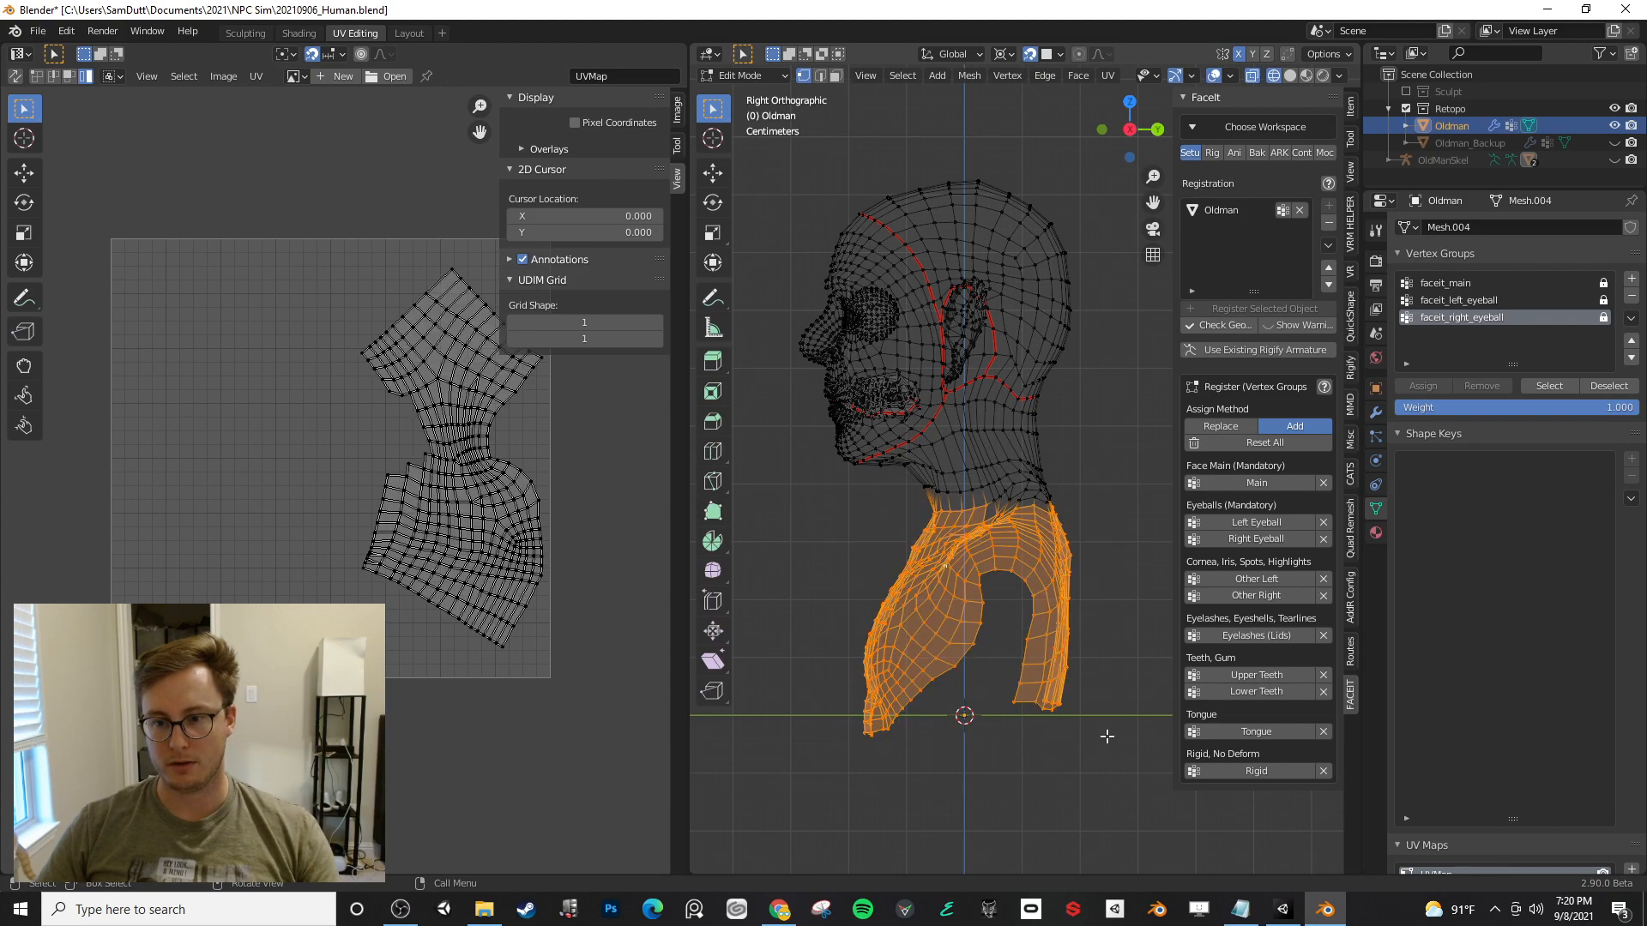
- Extend the selection up the back and side of the neck to the area just below the ear
{"action": "scroll", "coordinate": [987, 480], "scroll_direction": "up", "scroll_amount": 3}
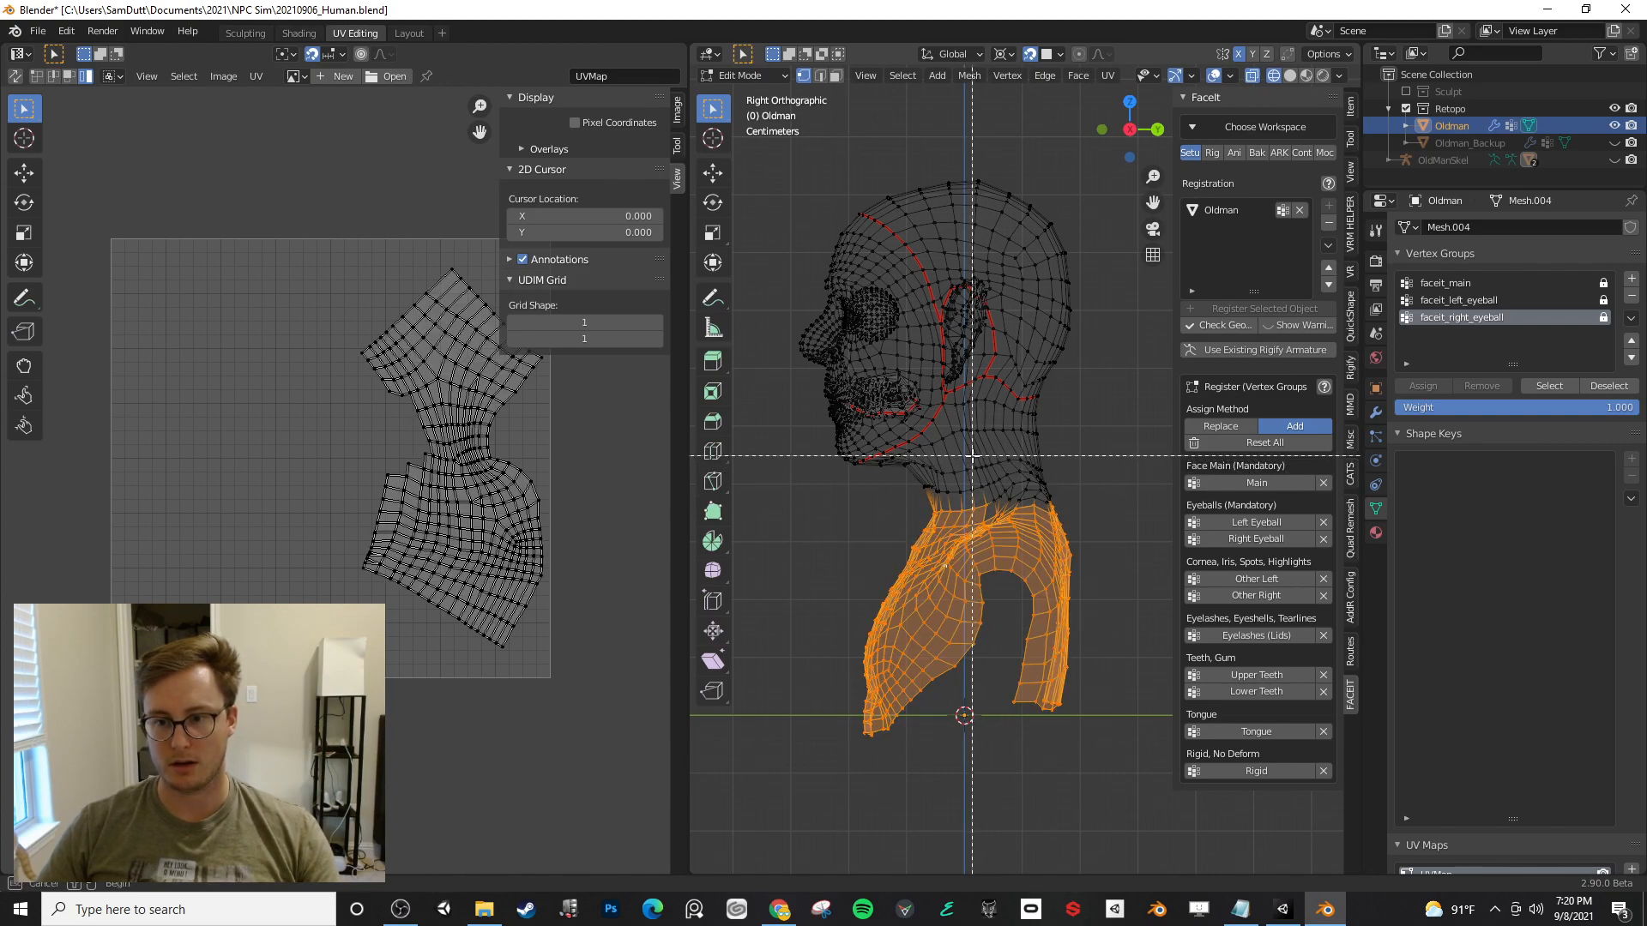
{"action": "key", "text": "b"}
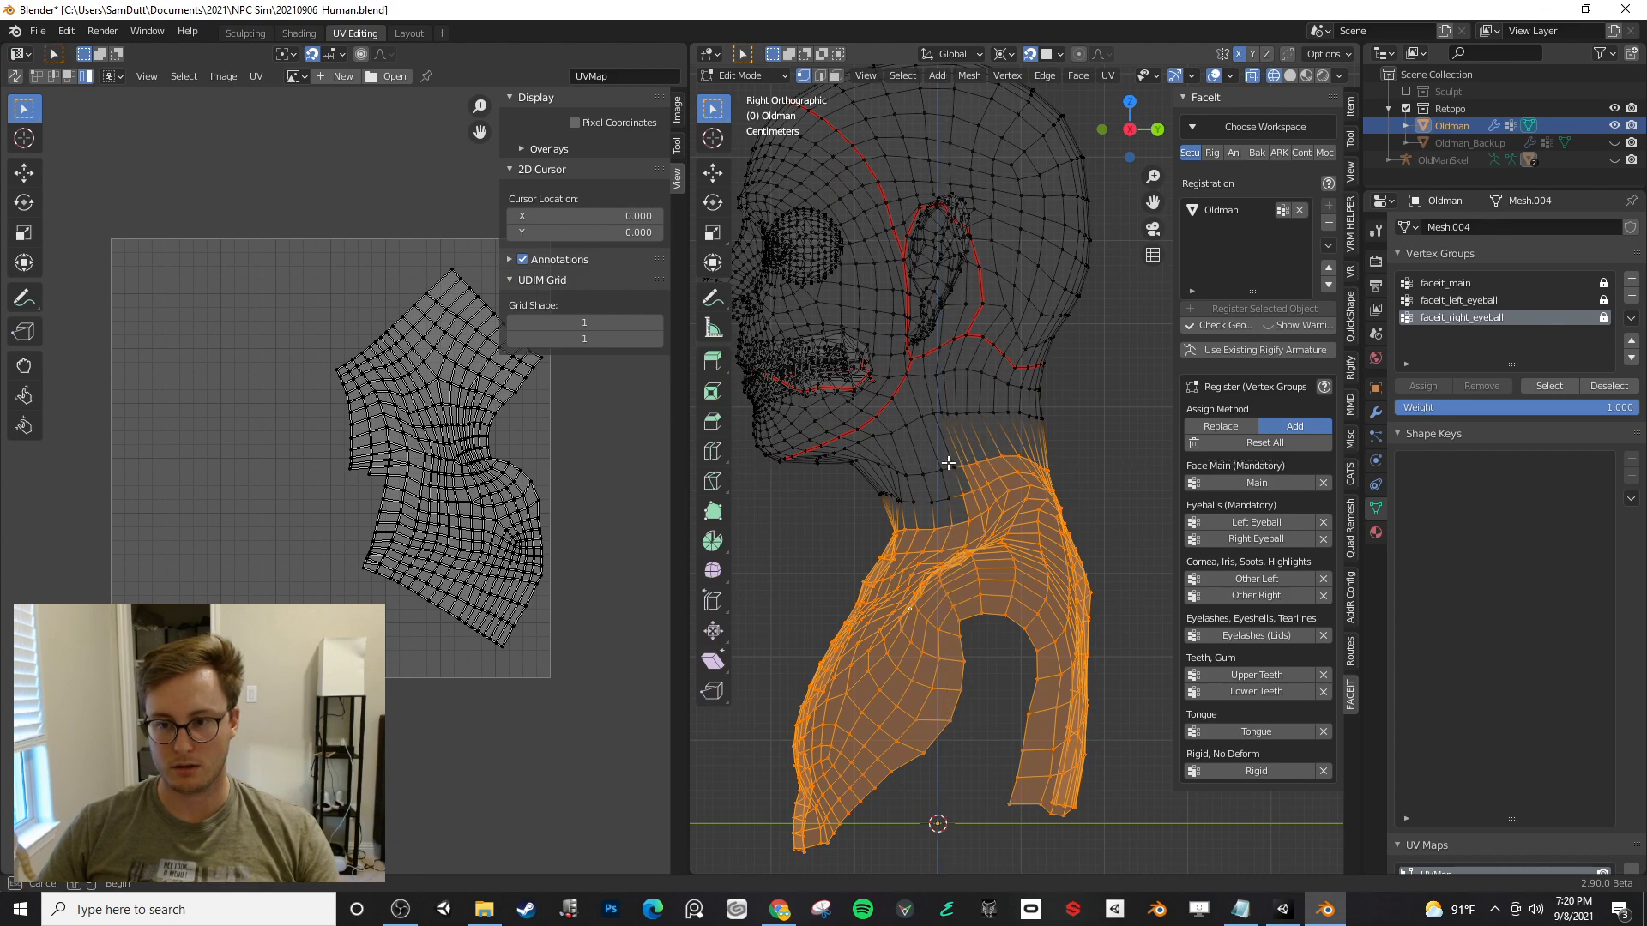
{"action": "key", "text": "b"}
{"action": "left_click_drag", "start_coordinate": [930, 399], "coordinate": [1104, 445]}
{"action": "key", "text": "b"}
{"action": "left_click_drag", "start_coordinate": [942, 364], "coordinate": [1082, 407]}
{"action": "scroll", "coordinate": [964, 423], "scroll_direction": "up", "scroll_amount": 3}
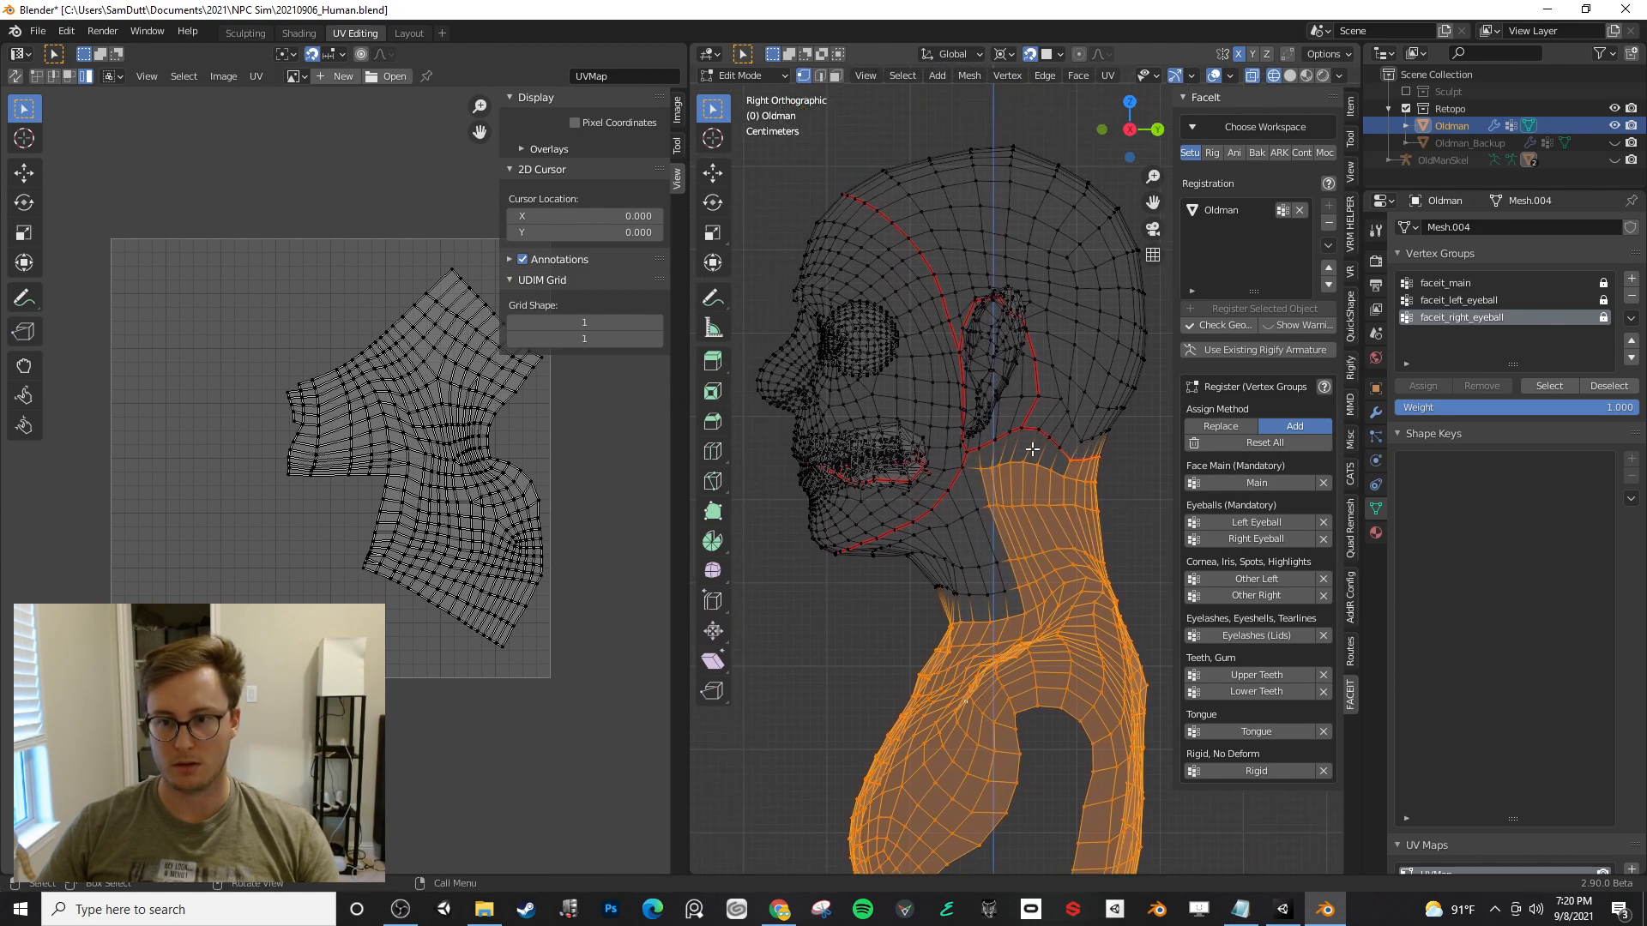
{"action": "key", "text": "b"}
{"action": "left_click_drag", "start_coordinate": [916, 397], "coordinate": [960, 444]}
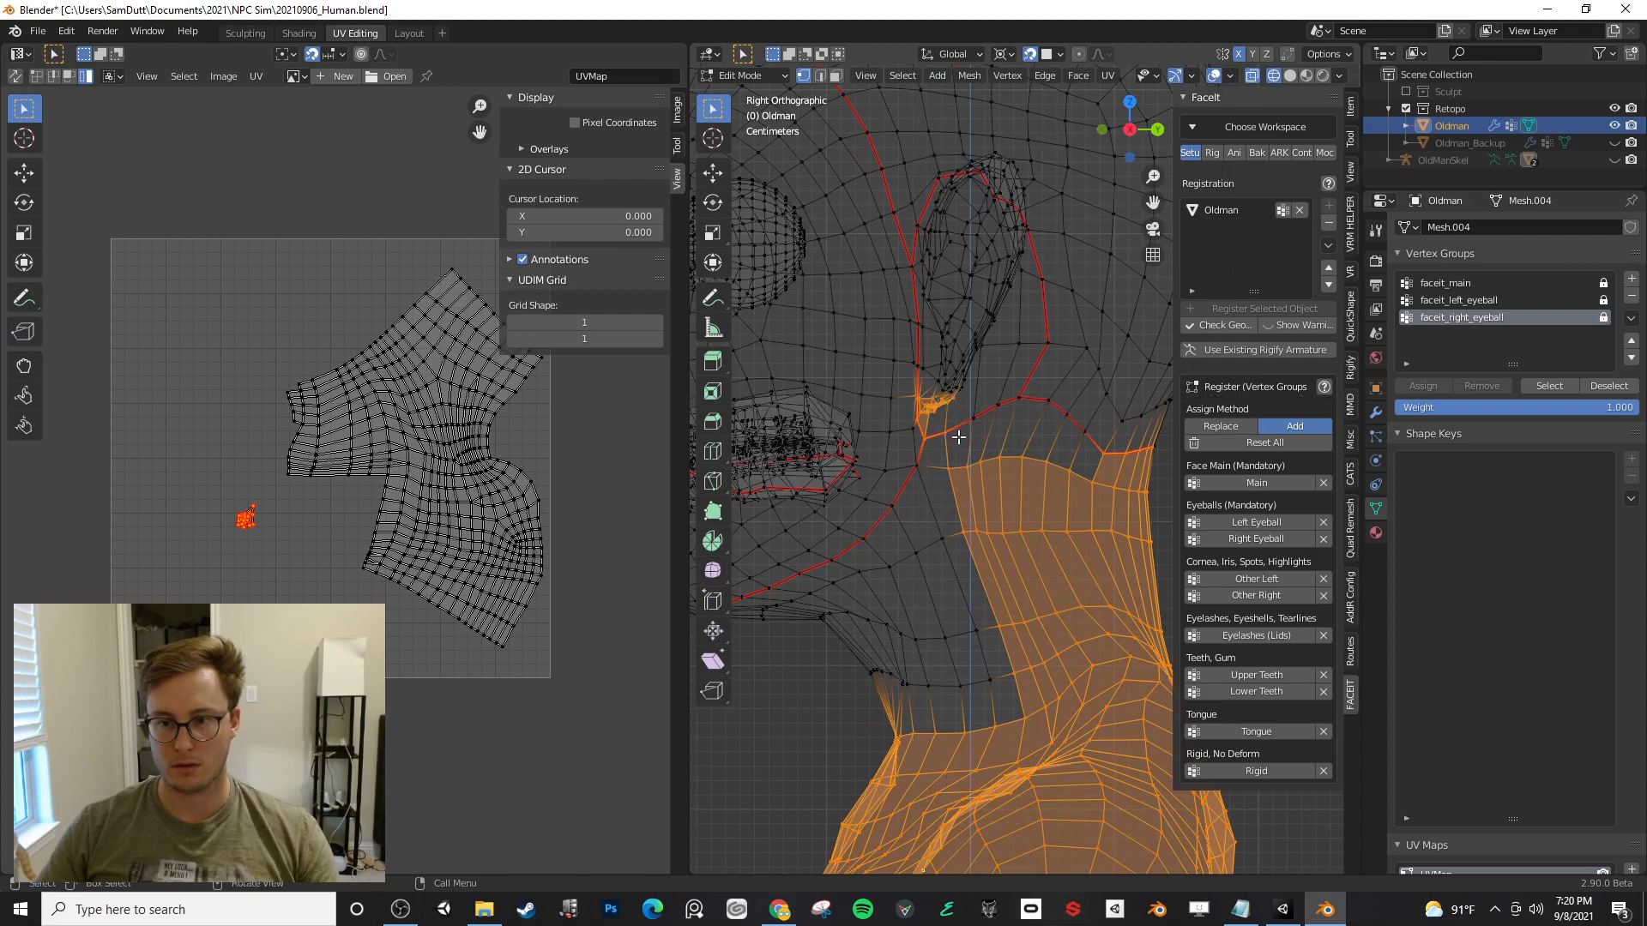
{"action": "key", "text": "b"}
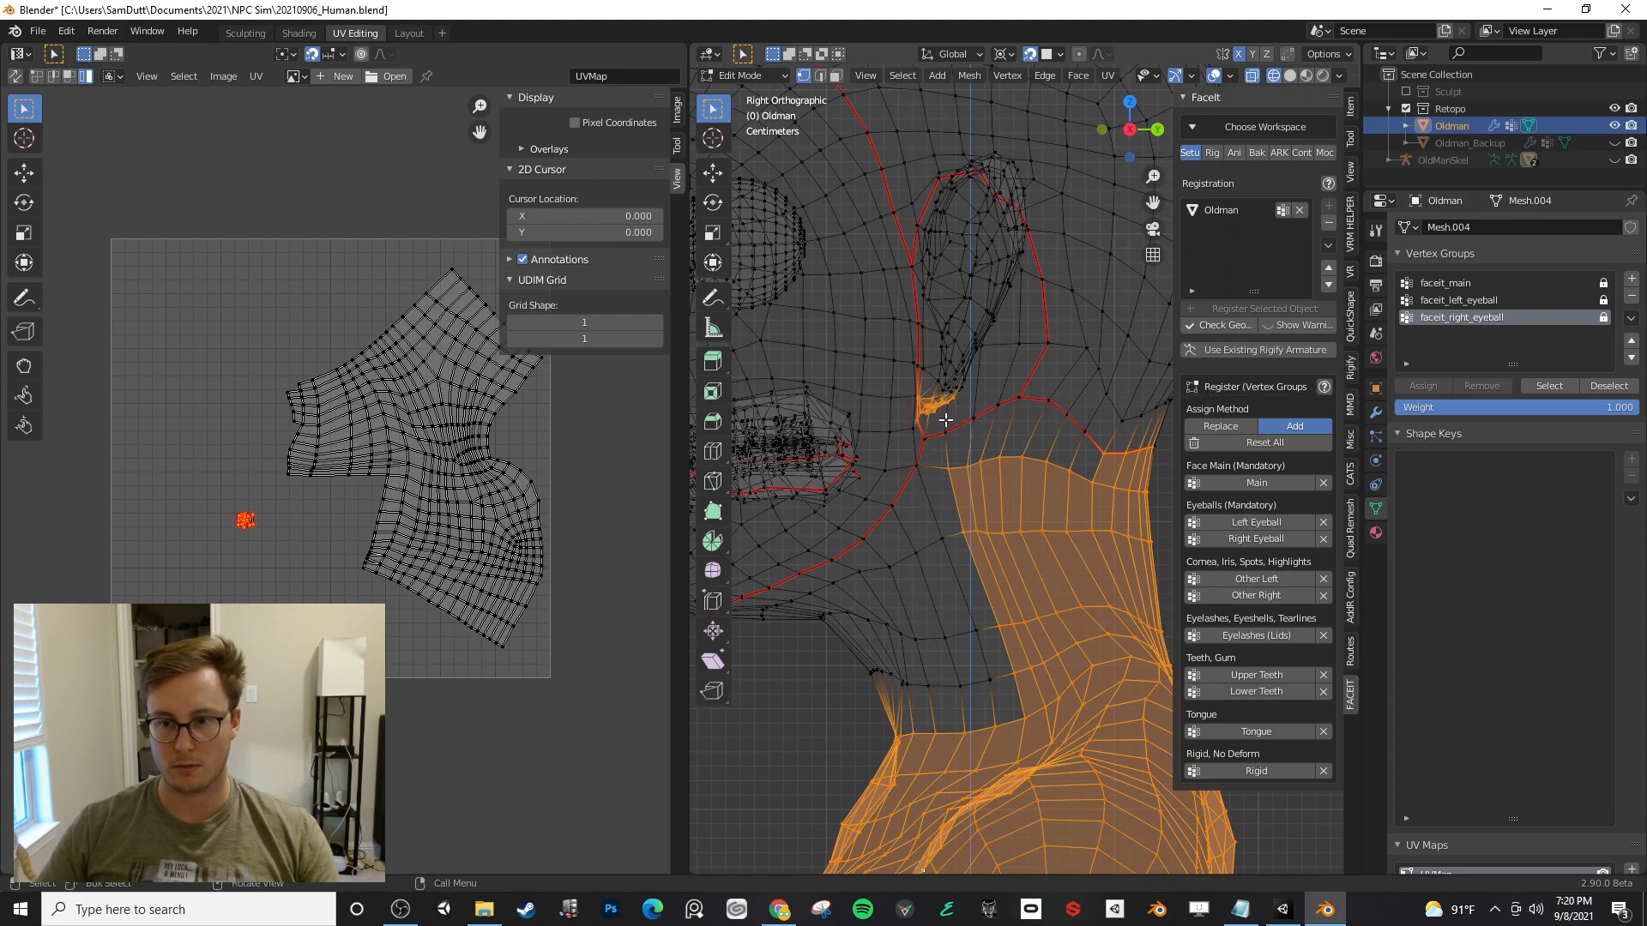
{"action": "left_click_drag", "start_coordinate": [954, 367], "coordinate": [1108, 463]}
- Add the whole ear and the skin directly behind it to the selection
{"action": "key", "text": "b"}
{"action": "left_click_drag", "start_coordinate": [919, 176], "coordinate": [1084, 430]}
{"action": "middle_click_drag", "start_coordinate": [996, 348], "coordinate": [1034, 514], "text": "shift"}
{"action": "scroll", "coordinate": [1002, 439], "scroll_direction": "up", "scroll_amount": 2}
{"action": "key", "text": "b"}
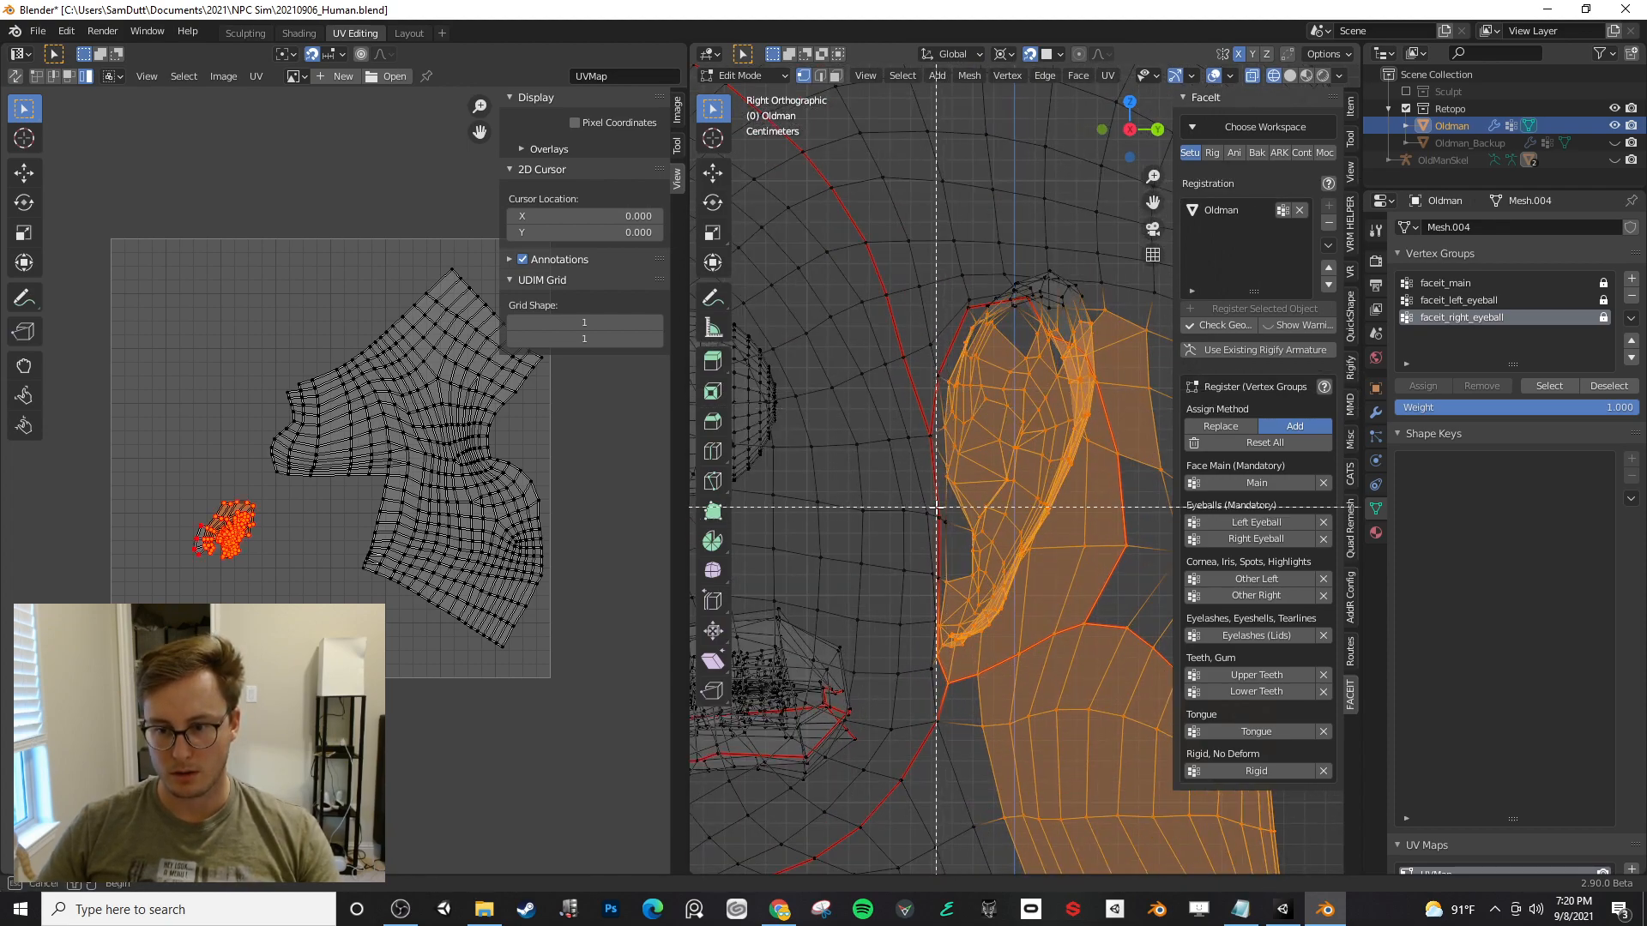
{"action": "key", "text": "b"}
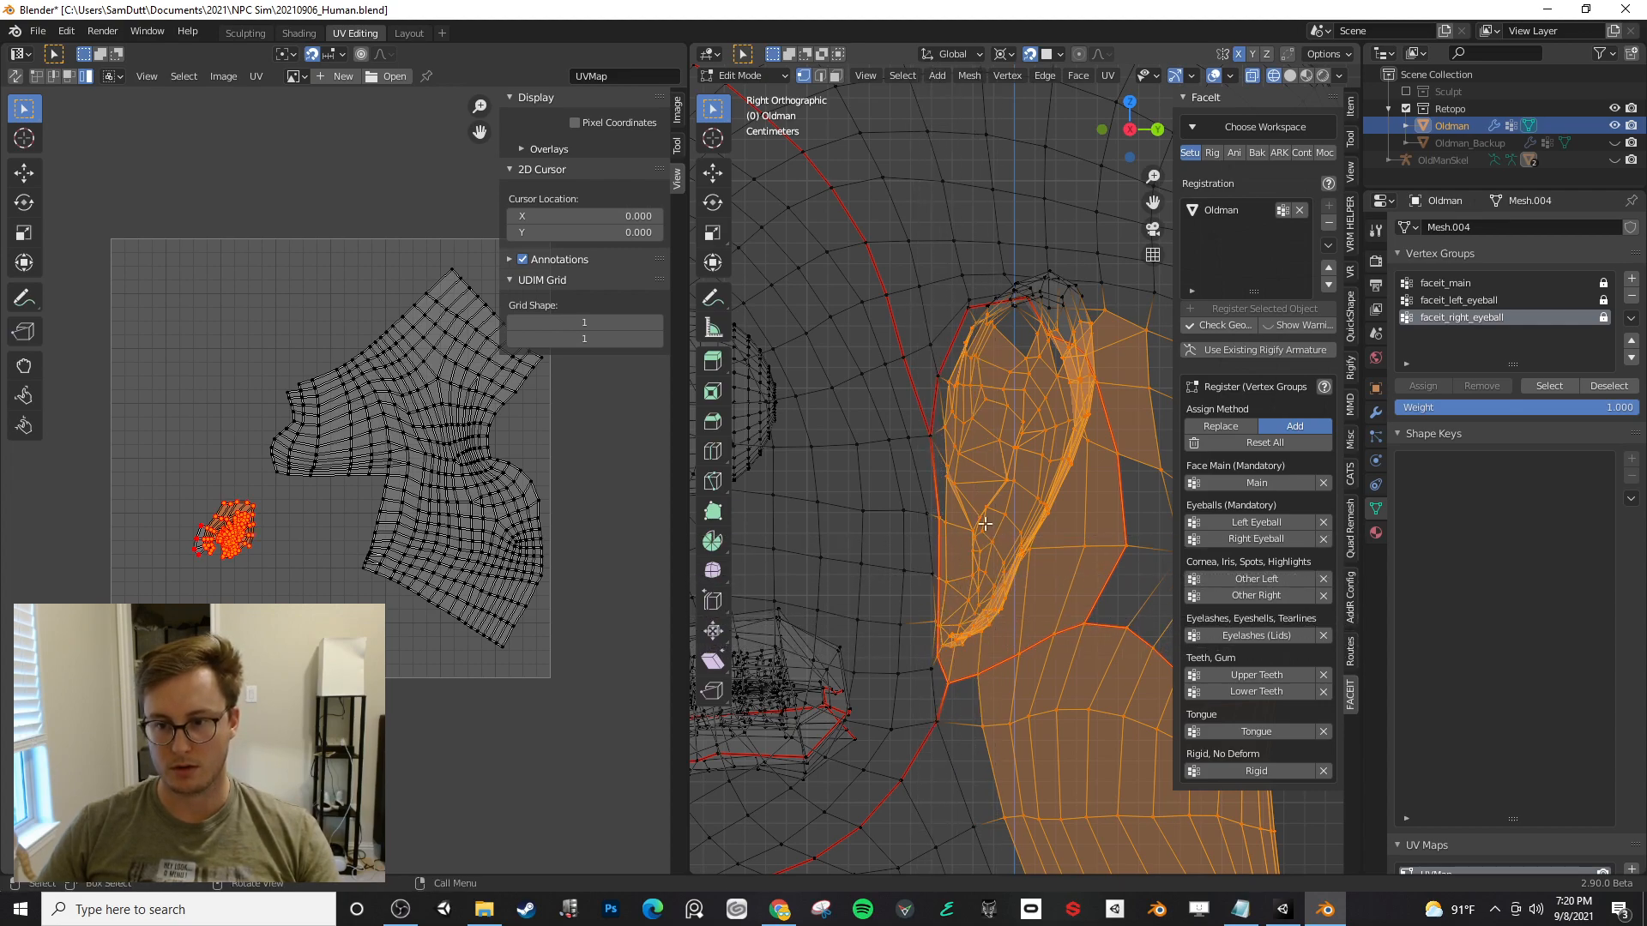
{"action": "scroll", "coordinate": [965, 382], "scroll_direction": "down", "scroll_amount": 1}
{"action": "key", "text": "b"}
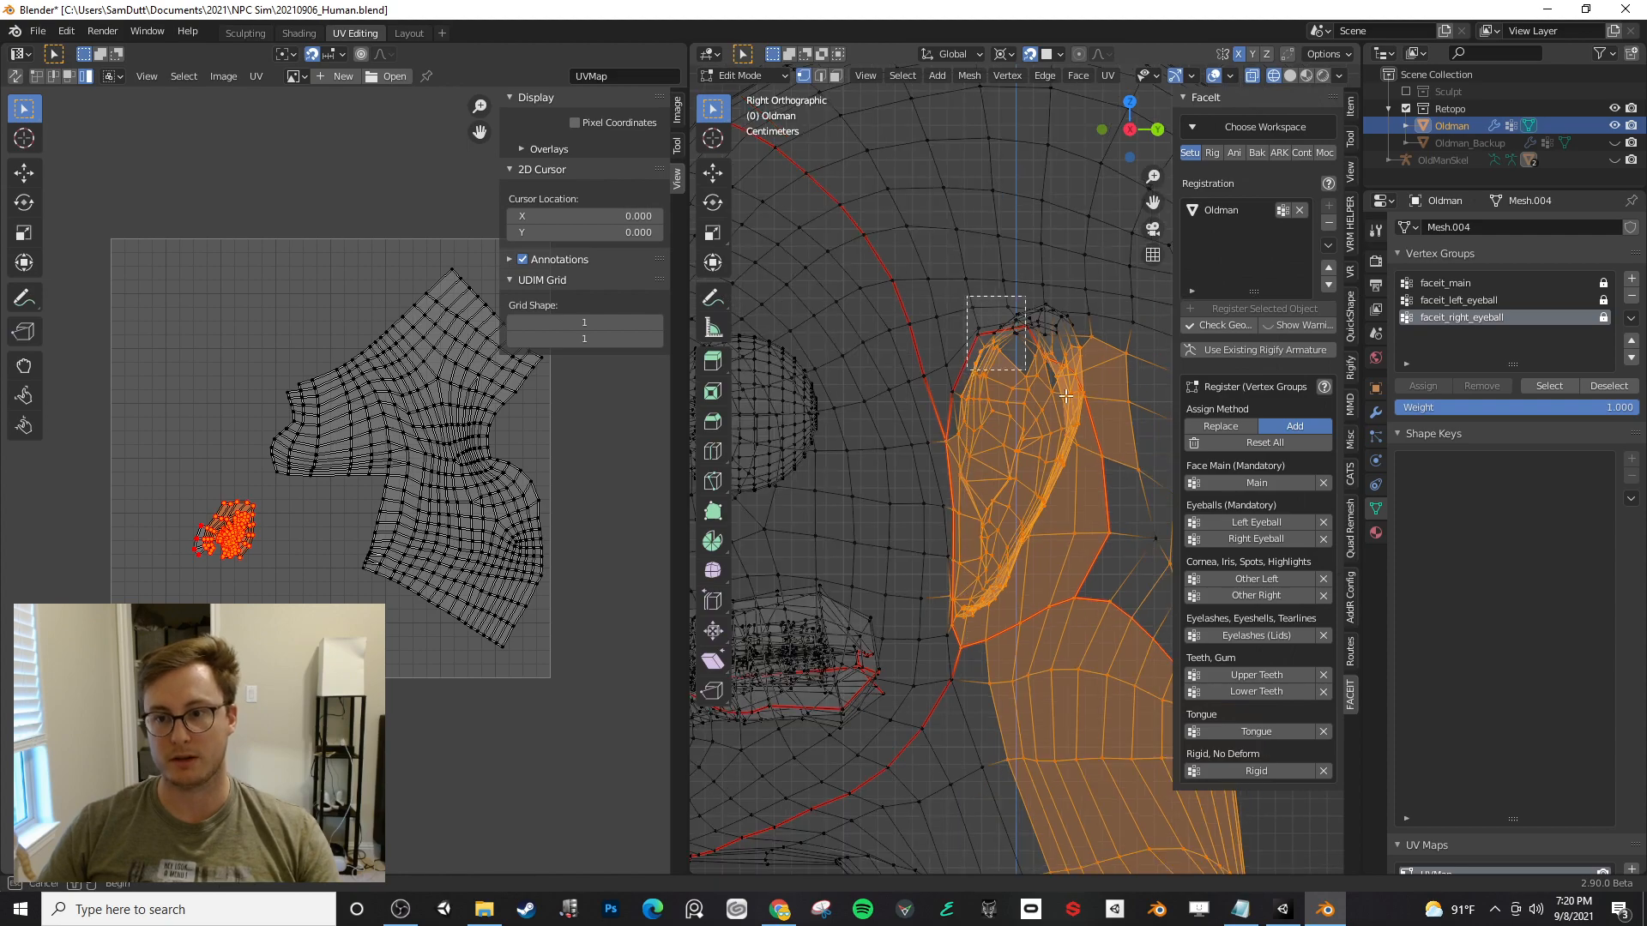
{"action": "left_click_drag", "start_coordinate": [1040, 382], "coordinate": [1041, 383]}
- Add the back and rear top of the skull to the selection
{"action": "scroll", "coordinate": [1004, 261], "scroll_direction": "down", "scroll_amount": 4}
{"action": "key", "text": "b"}
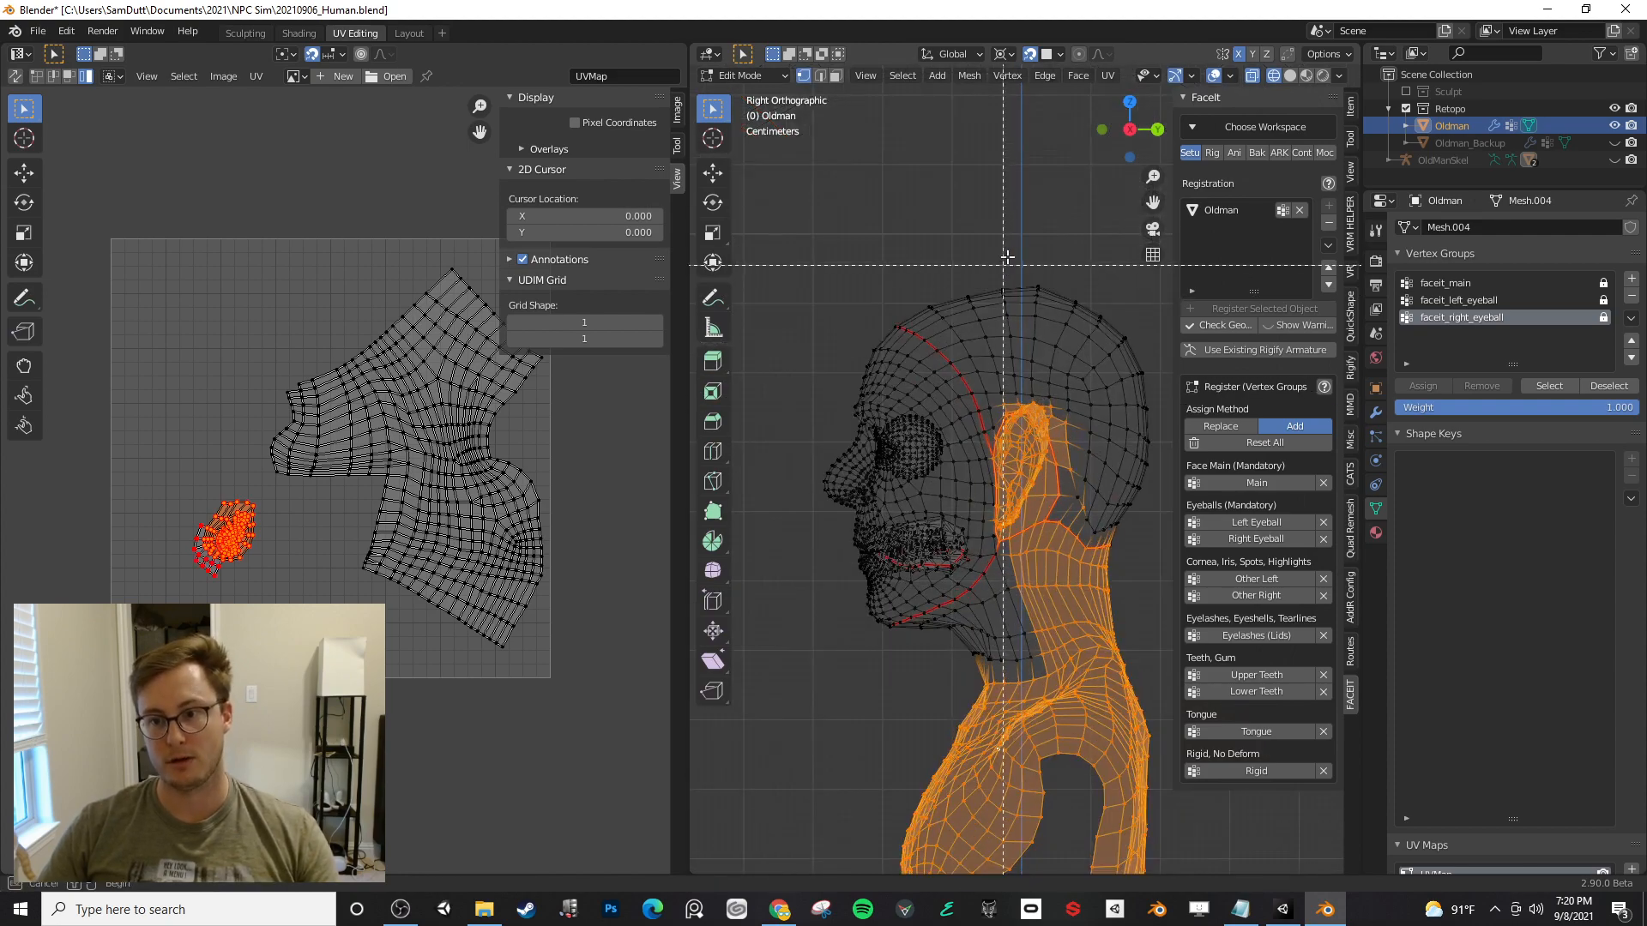
{"action": "left_click_drag", "start_coordinate": [1005, 257], "coordinate": [1186, 467]}
{"action": "key", "text": "b"}
{"action": "left_click_drag", "start_coordinate": [1072, 439], "coordinate": [1158, 591]}
{"action": "scroll", "coordinate": [1087, 419], "scroll_direction": "up", "scroll_amount": 2}
{"action": "scroll", "coordinate": [1087, 419], "scroll_direction": "up", "scroll_amount": 1}
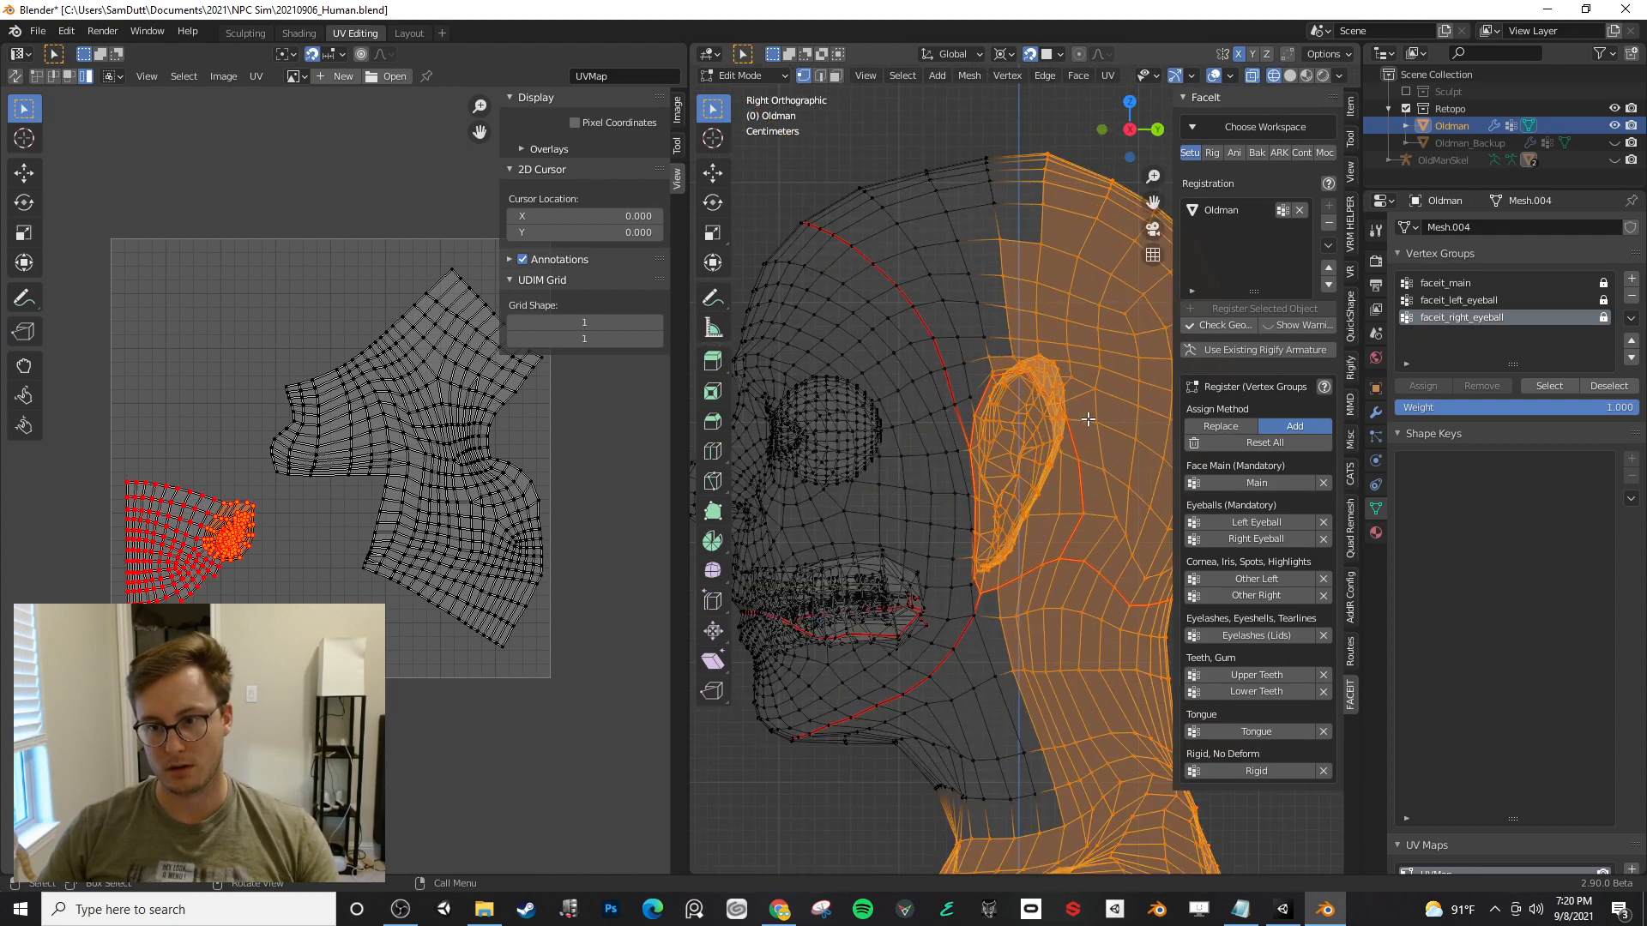
- Add the remaining crown and upper temple vertices behind the hairline seam, and assign the full selection to FaceIt's Rigid group
{"action": "key", "text": "b"}
{"action": "left_click_drag", "start_coordinate": [961, 357], "coordinate": [1001, 410]}
{"action": "middle_click_drag", "start_coordinate": [890, 259], "coordinate": [890, 291], "text": "shift"}
{"action": "key", "text": "b"}
{"action": "left_click_drag", "start_coordinate": [837, 160], "coordinate": [953, 243]}
{"action": "key", "text": "b"}
{"action": "left_click_drag", "start_coordinate": [937, 178], "coordinate": [1020, 257]}
{"action": "key", "text": "b"}
{"action": "left_click_drag", "start_coordinate": [894, 235], "coordinate": [992, 380]}
{"action": "key", "text": "b"}
{"action": "key", "text": "b"}
{"action": "key", "text": "b"}
{"action": "key", "text": "b"}
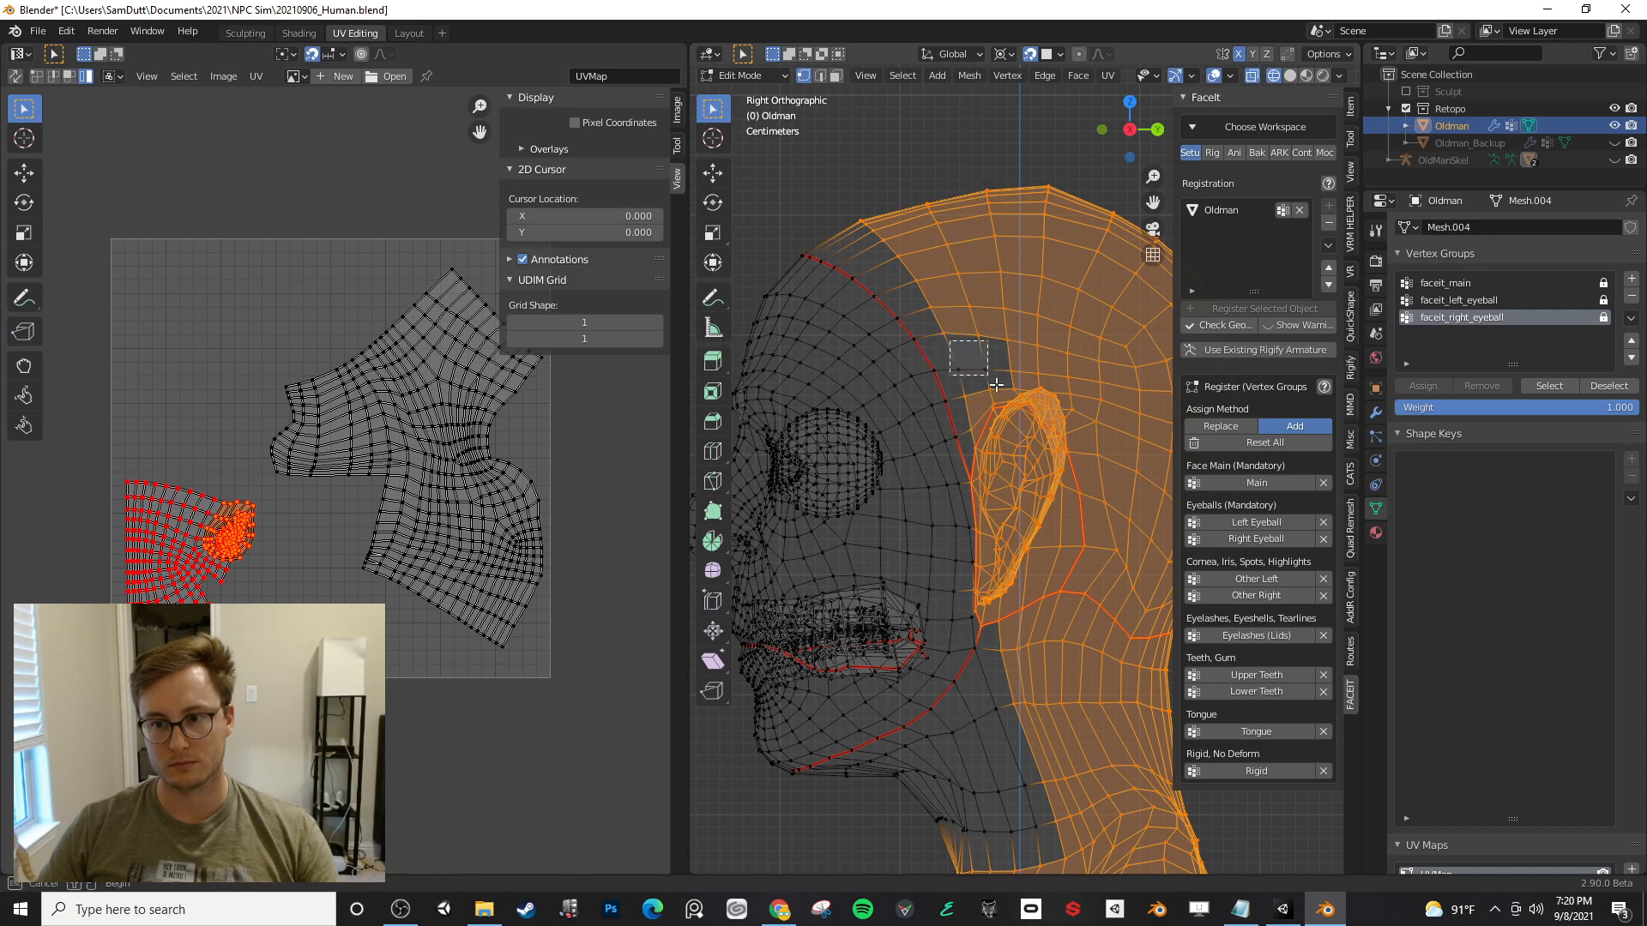
{"action": "scroll", "coordinate": [993, 543], "scroll_direction": "down", "scroll_amount": 5}
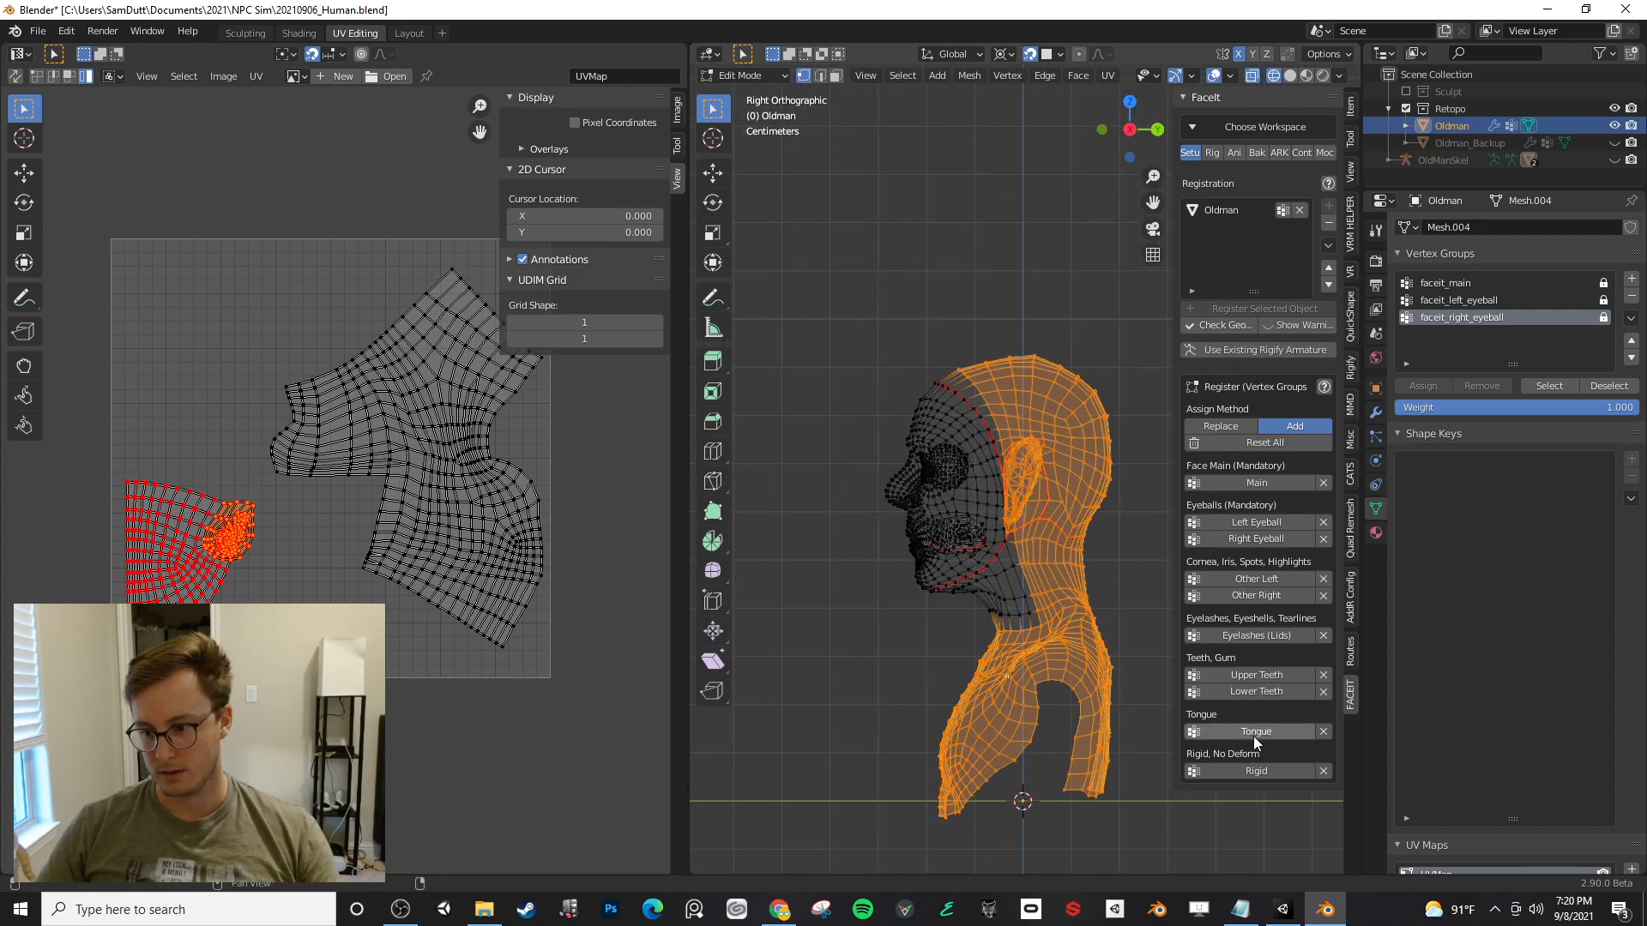
{"action": "left_click", "coordinate": [1256, 772]}
- Select linked geometry delimited by Seam to hide the neck and torso section and the scalp section
{"action": "middle_click_drag", "start_coordinate": [988, 569], "coordinate": [980, 573]}
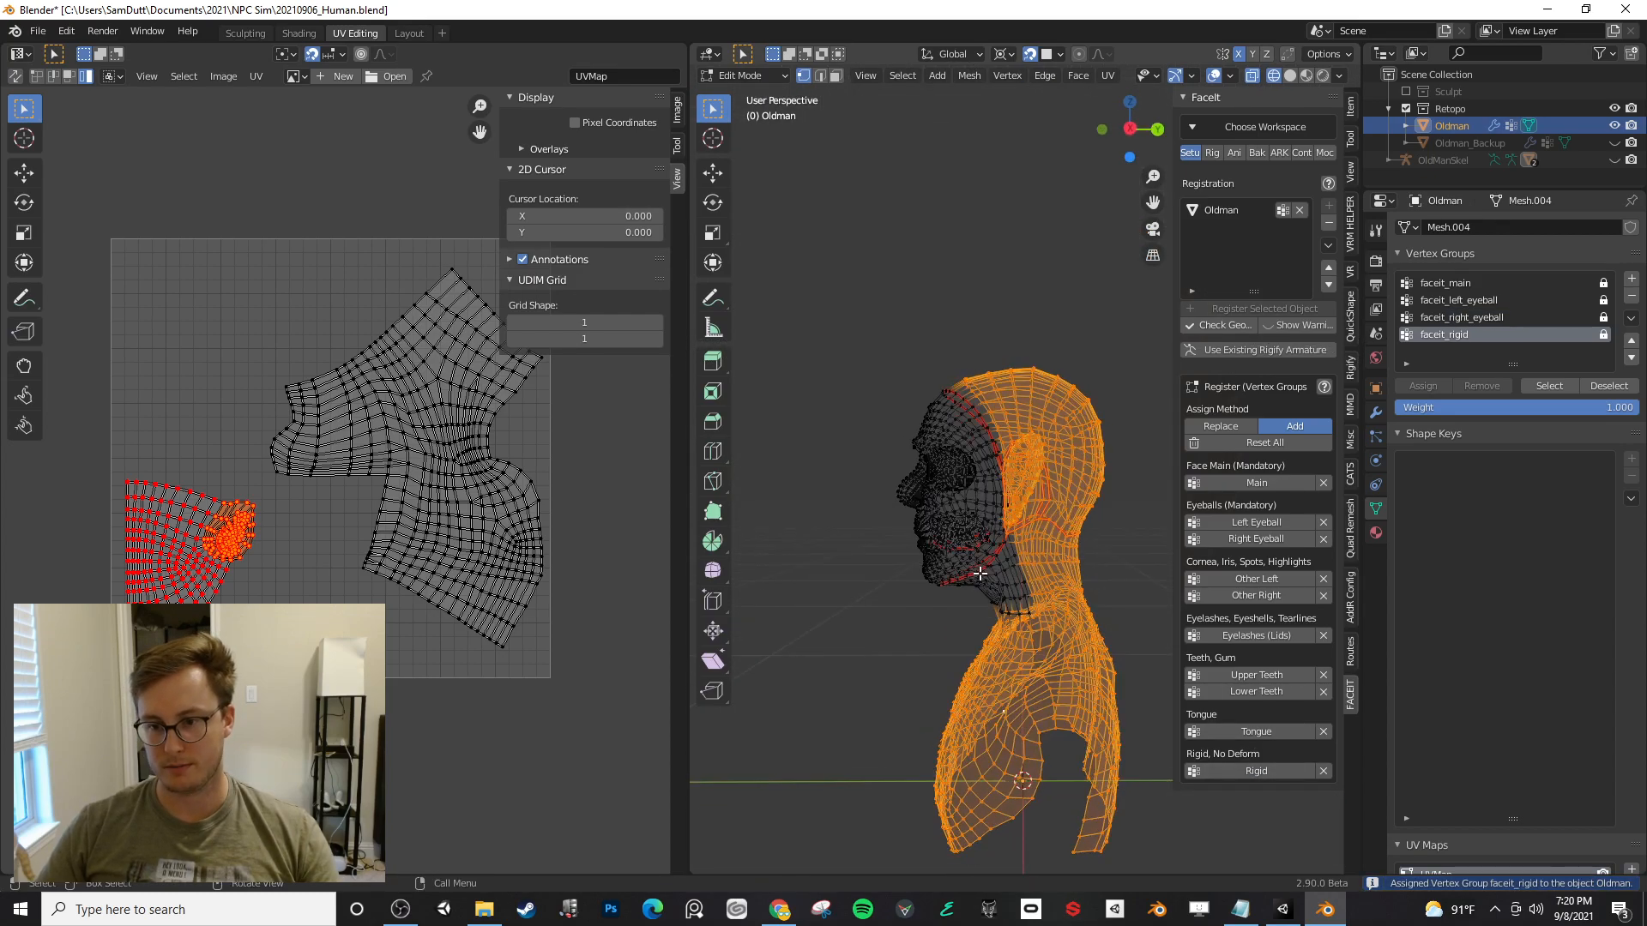
{"action": "key", "text": "ctrl+l"}
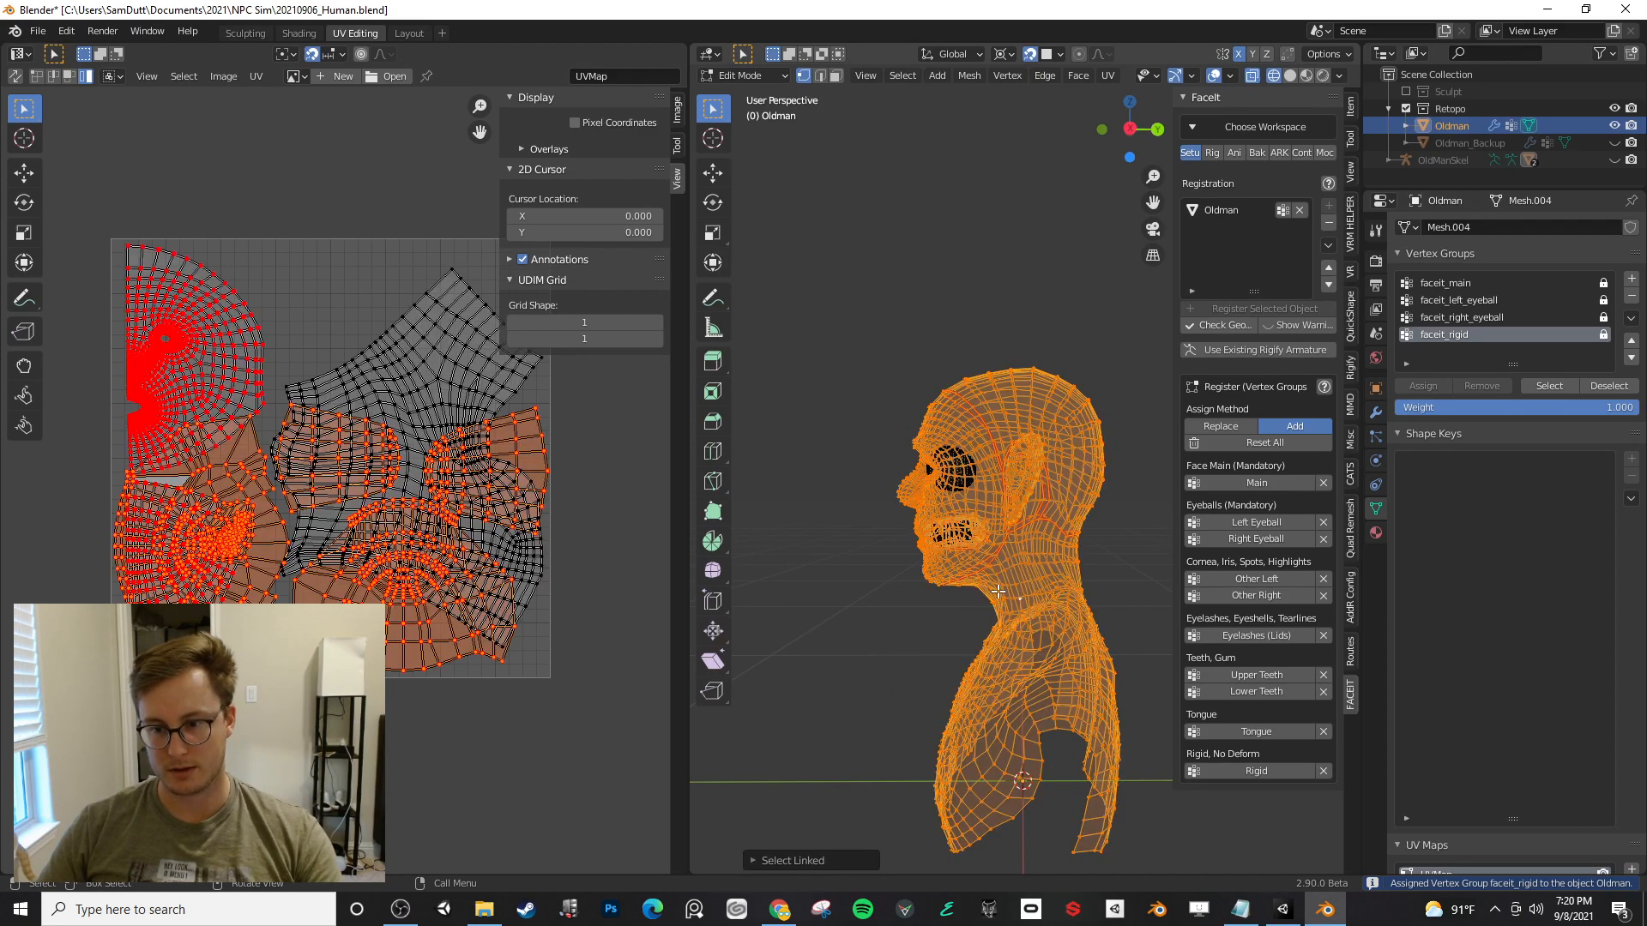
{"action": "left_click", "coordinate": [810, 859]}
{"action": "left_click", "coordinate": [858, 820]}
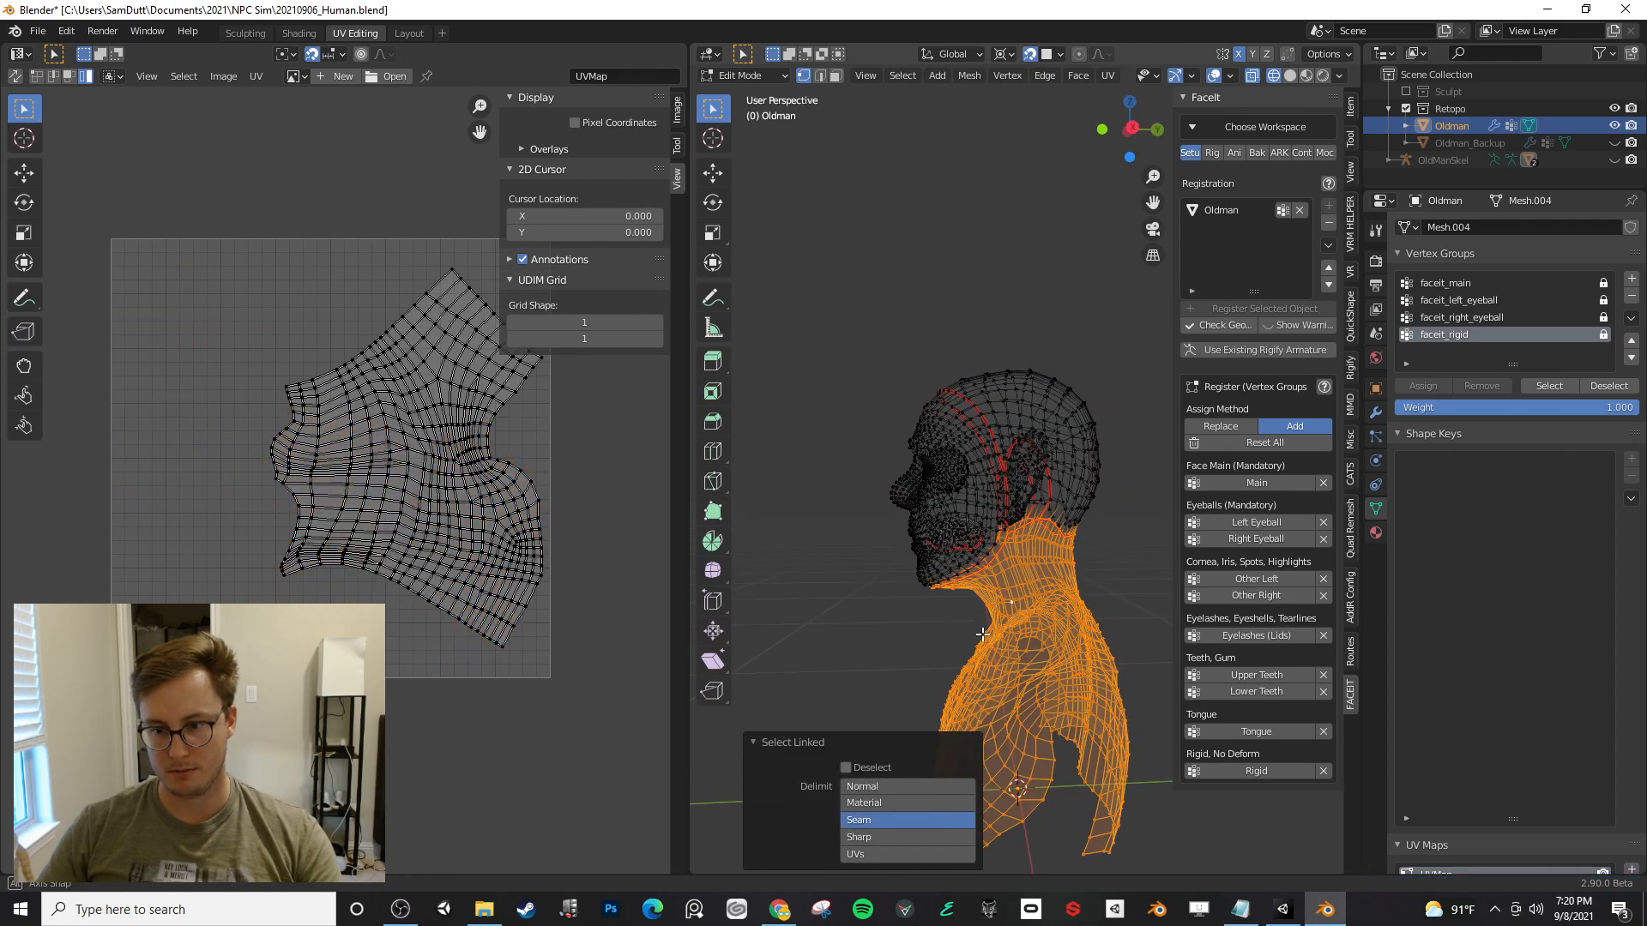
{"action": "key", "text": "h"}
{"action": "middle_click_drag", "start_coordinate": [1012, 565], "coordinate": [1006, 527]}
{"action": "left_click", "coordinate": [1035, 480]}
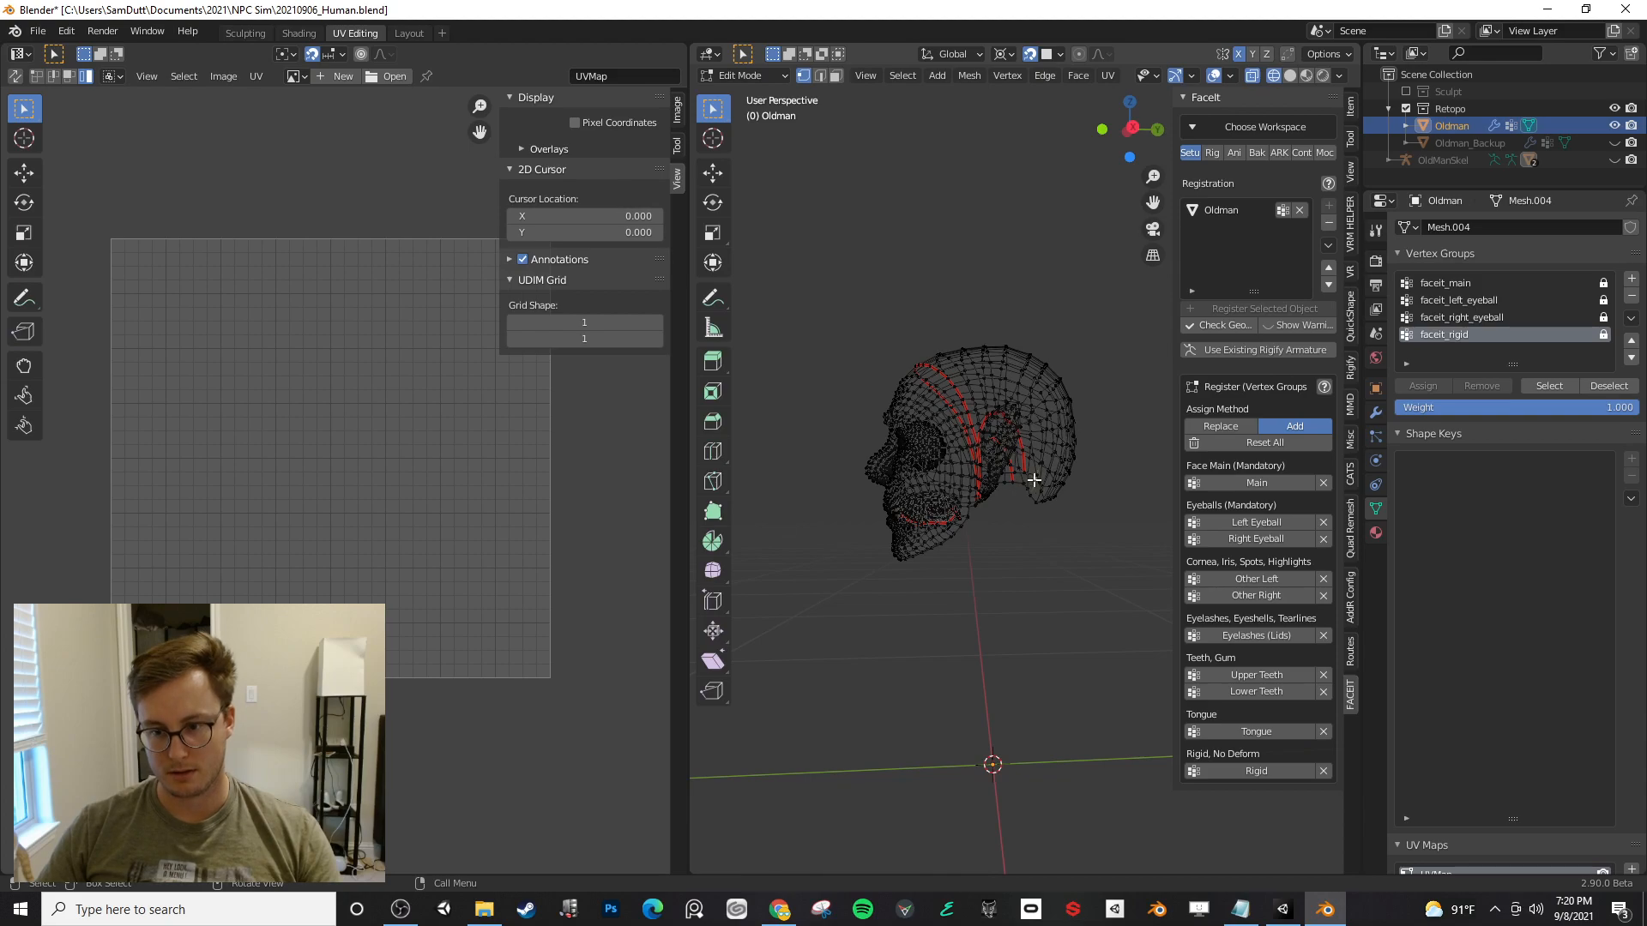
{"action": "key", "text": "l"}
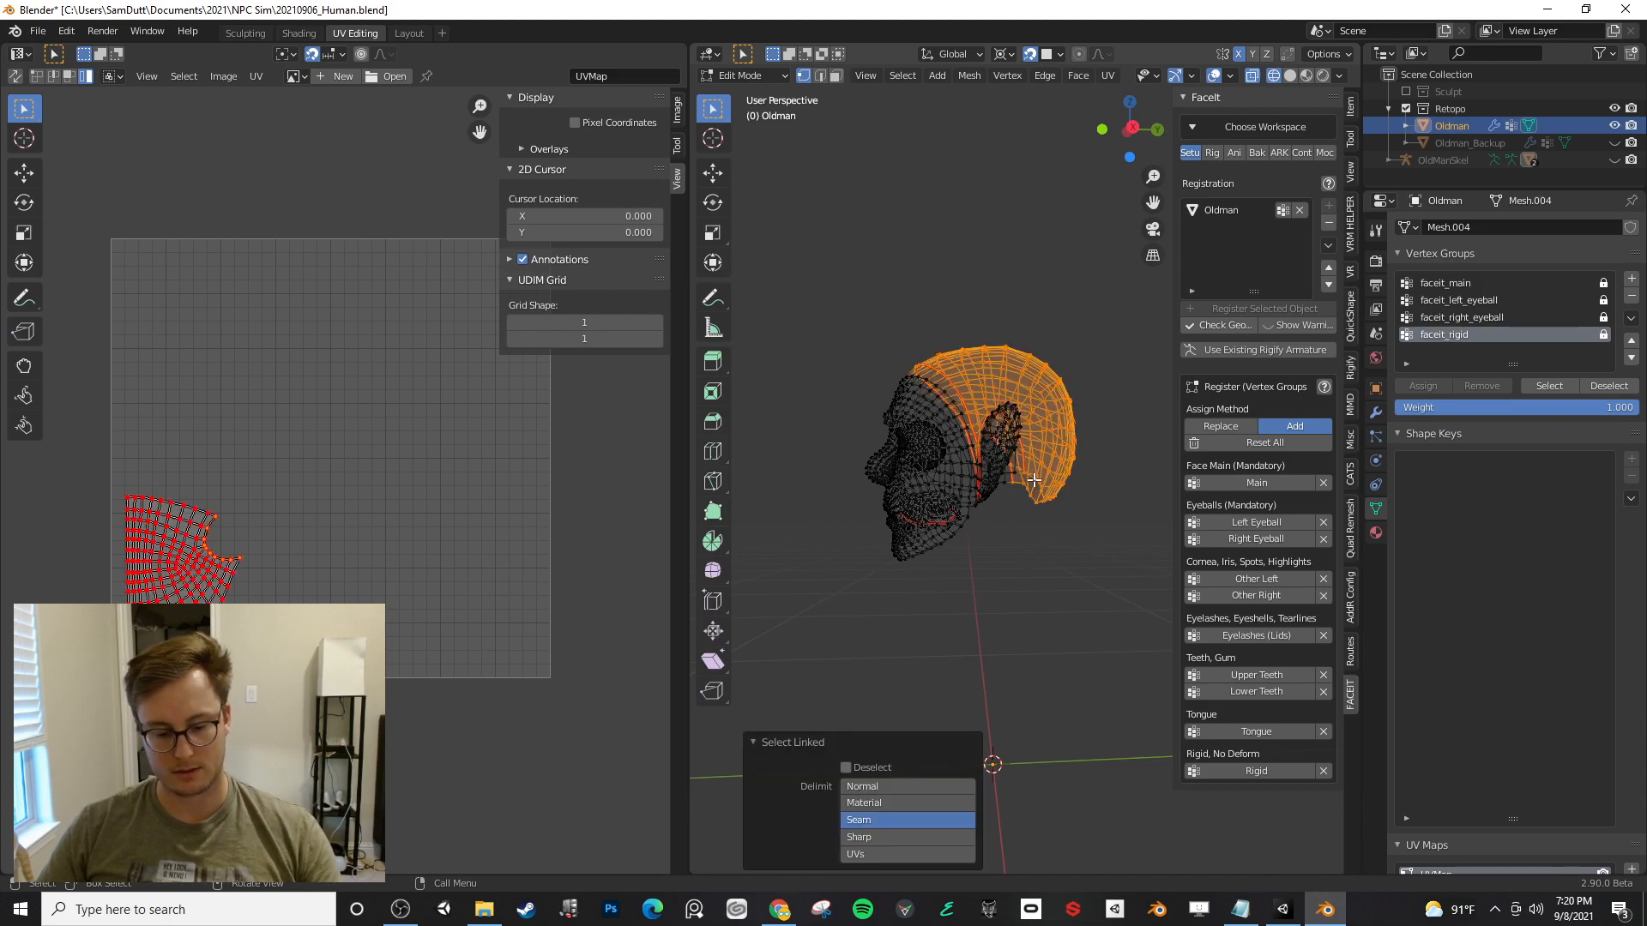
{"action": "key", "text": "h"}
- Switch to solid shading and hide the linked face skin to expose the eyeballs and mouth interior
{"action": "middle_click_drag", "start_coordinate": [1034, 480], "coordinate": [889, 633]}
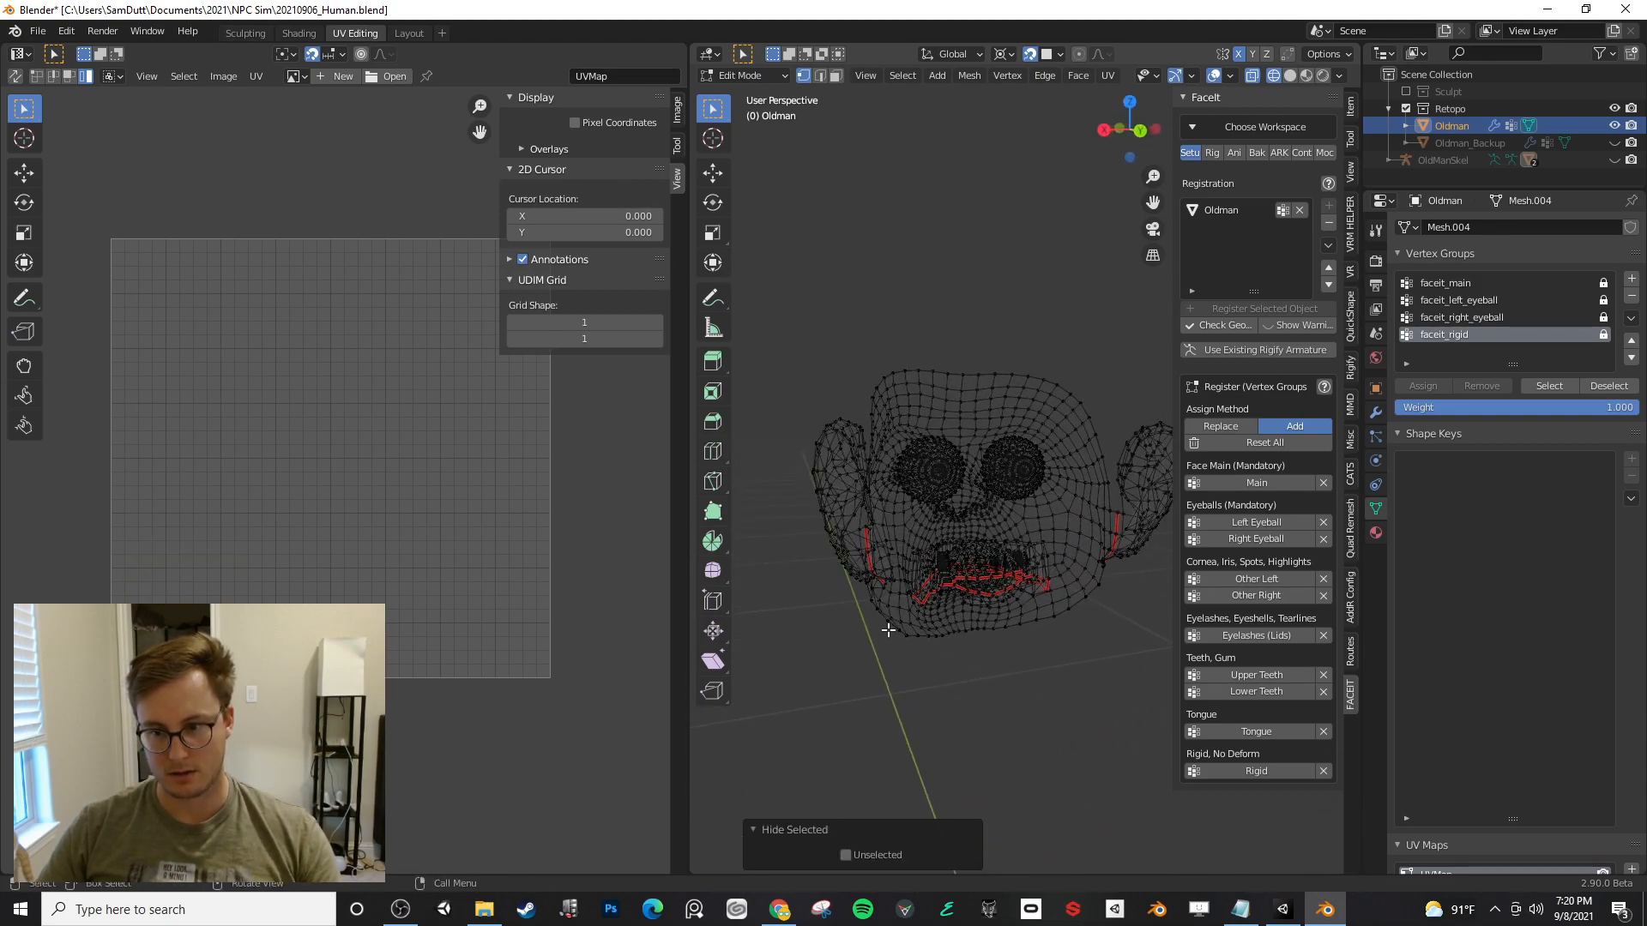
{"action": "key", "text": "z"}
{"action": "left_click", "coordinate": [1076, 592]}
{"action": "mouse_move", "coordinate": [1016, 593]}
{"action": "middle_mouse_down"}
{"action": "mouse_move", "coordinate": [957, 658]}
{"action": "mouse_move", "coordinate": [898, 556]}
{"action": "middle_mouse_up"}
{"action": "scroll", "coordinate": [902, 555], "scroll_direction": "down", "scroll_amount": 4}
{"action": "middle_click_drag", "start_coordinate": [948, 475], "coordinate": [1023, 473]}
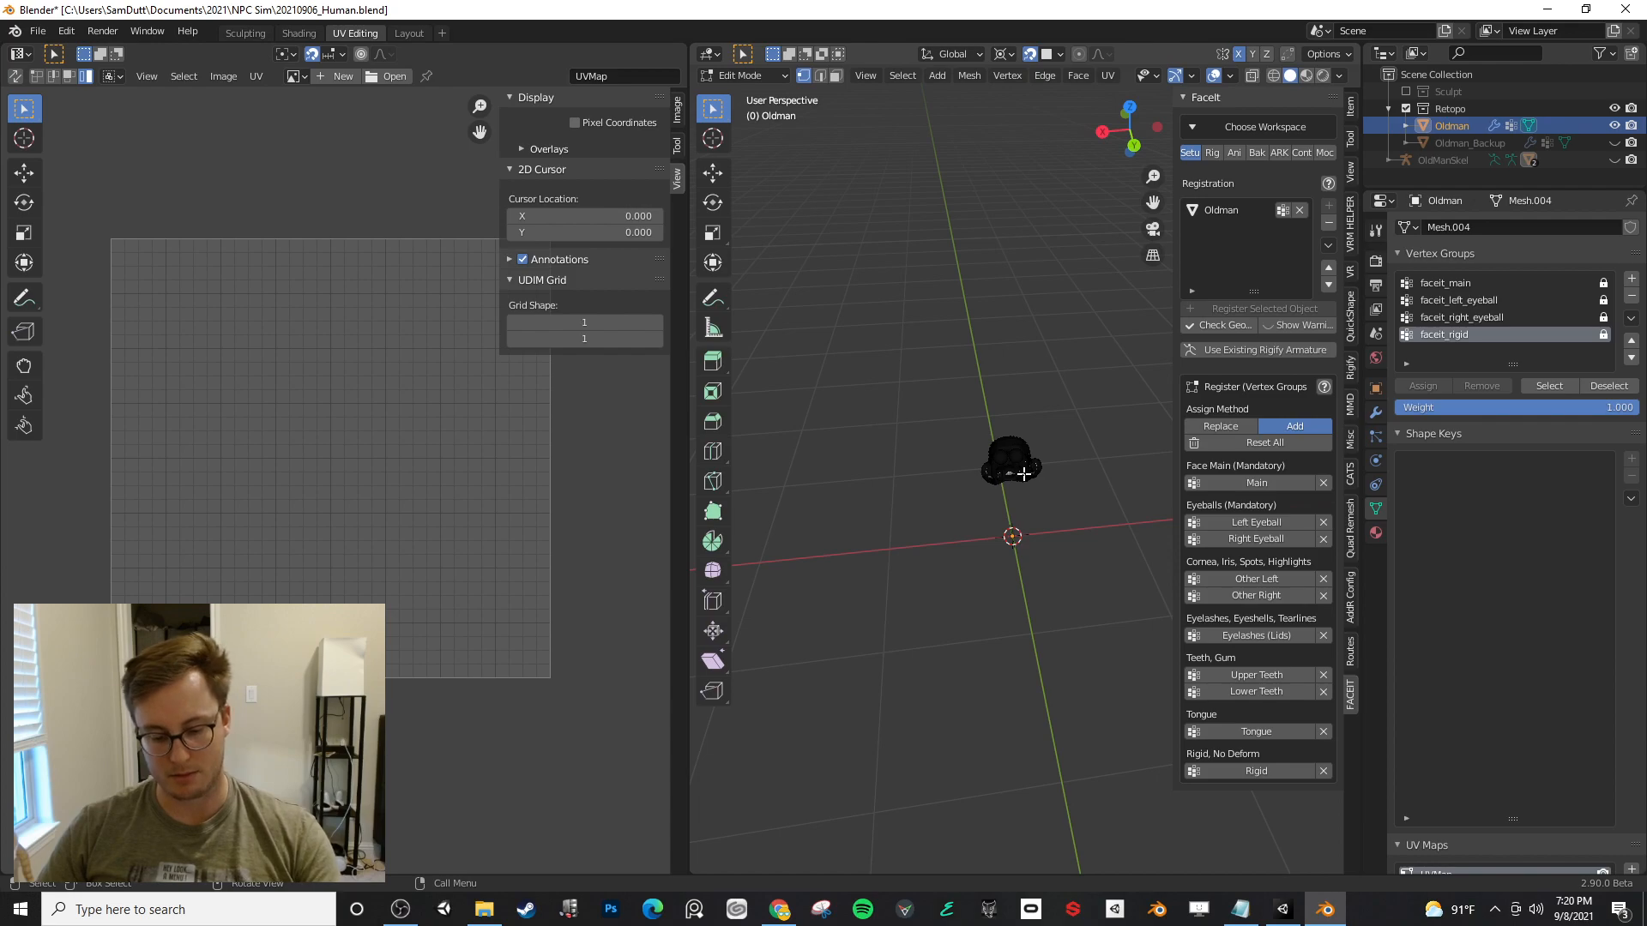
{"action": "key", "text": "l"}
{"action": "key", "text": "ctrl+z"}
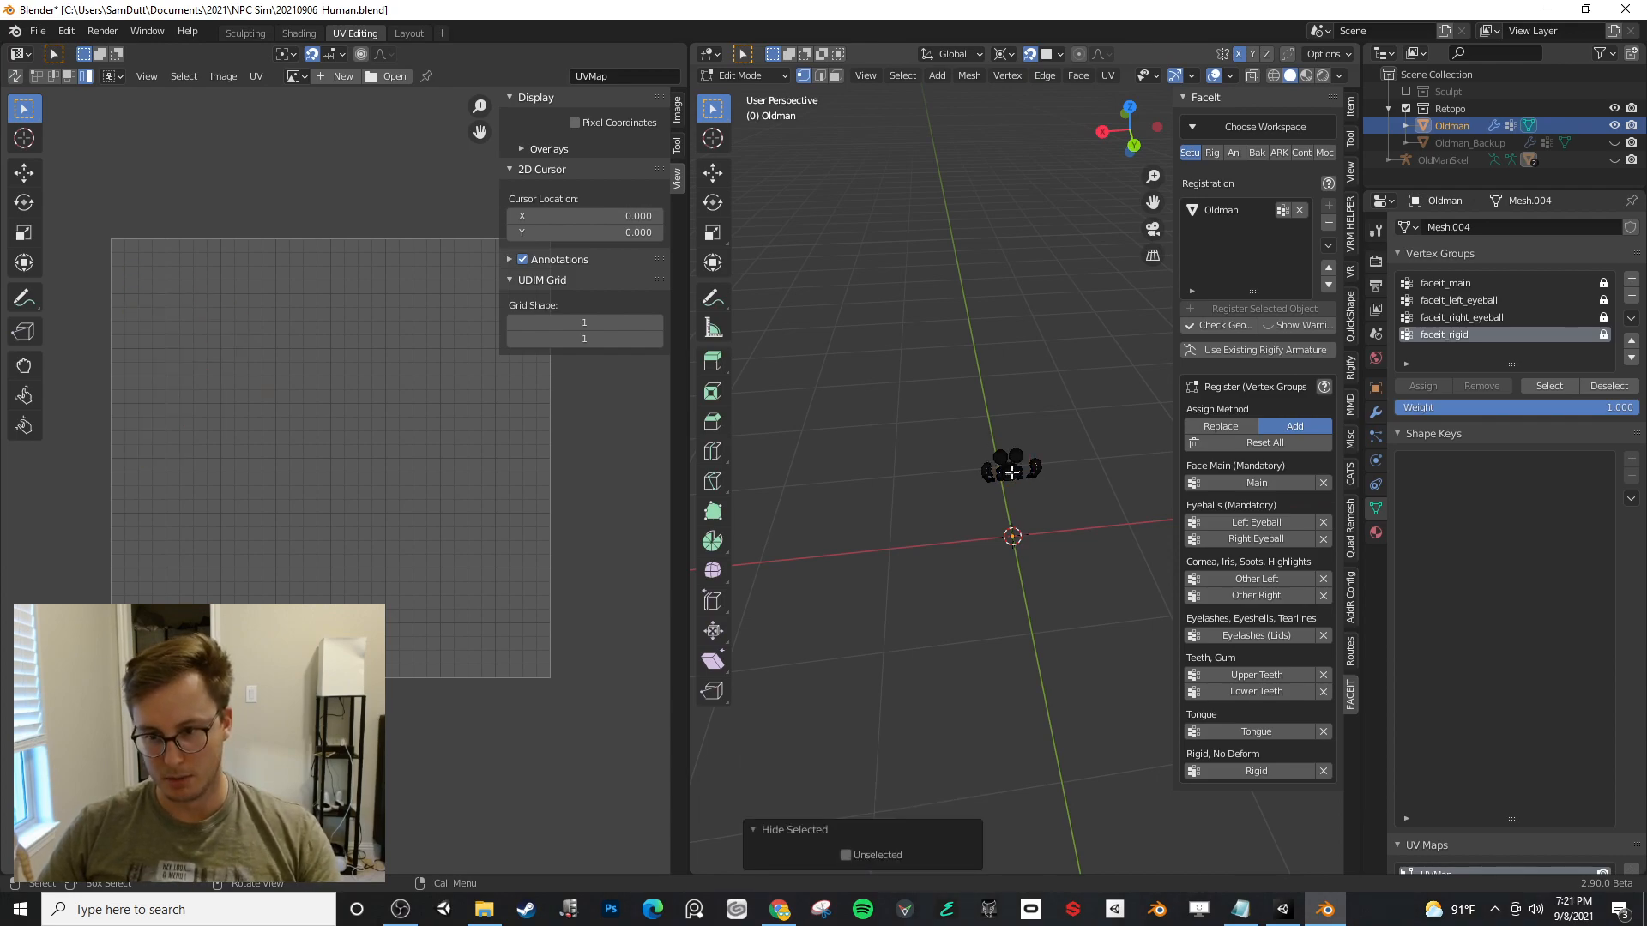
- Zoom in on the mouth interior and select the linked upper gum together with its individual teeth
{"action": "key", "text": "l"}
{"action": "key", "text": "KP_Decimal"}
{"action": "scroll", "coordinate": [1013, 472], "scroll_direction": "down", "scroll_amount": 4}
{"action": "middle_click_drag", "start_coordinate": [1013, 475], "coordinate": [980, 499]}
{"action": "middle_click_drag", "start_coordinate": [1026, 510], "coordinate": [1026, 546]}
{"action": "middle_click_drag", "start_coordinate": [908, 530], "coordinate": [962, 559]}
{"action": "key", "text": "b"}
{"action": "left_click_drag", "start_coordinate": [896, 524], "coordinate": [935, 548]}
{"action": "middle_click_drag", "start_coordinate": [935, 548], "coordinate": [954, 554]}
{"action": "middle_click_drag", "start_coordinate": [1103, 558], "coordinate": [1072, 639]}
{"action": "key", "text": "b"}
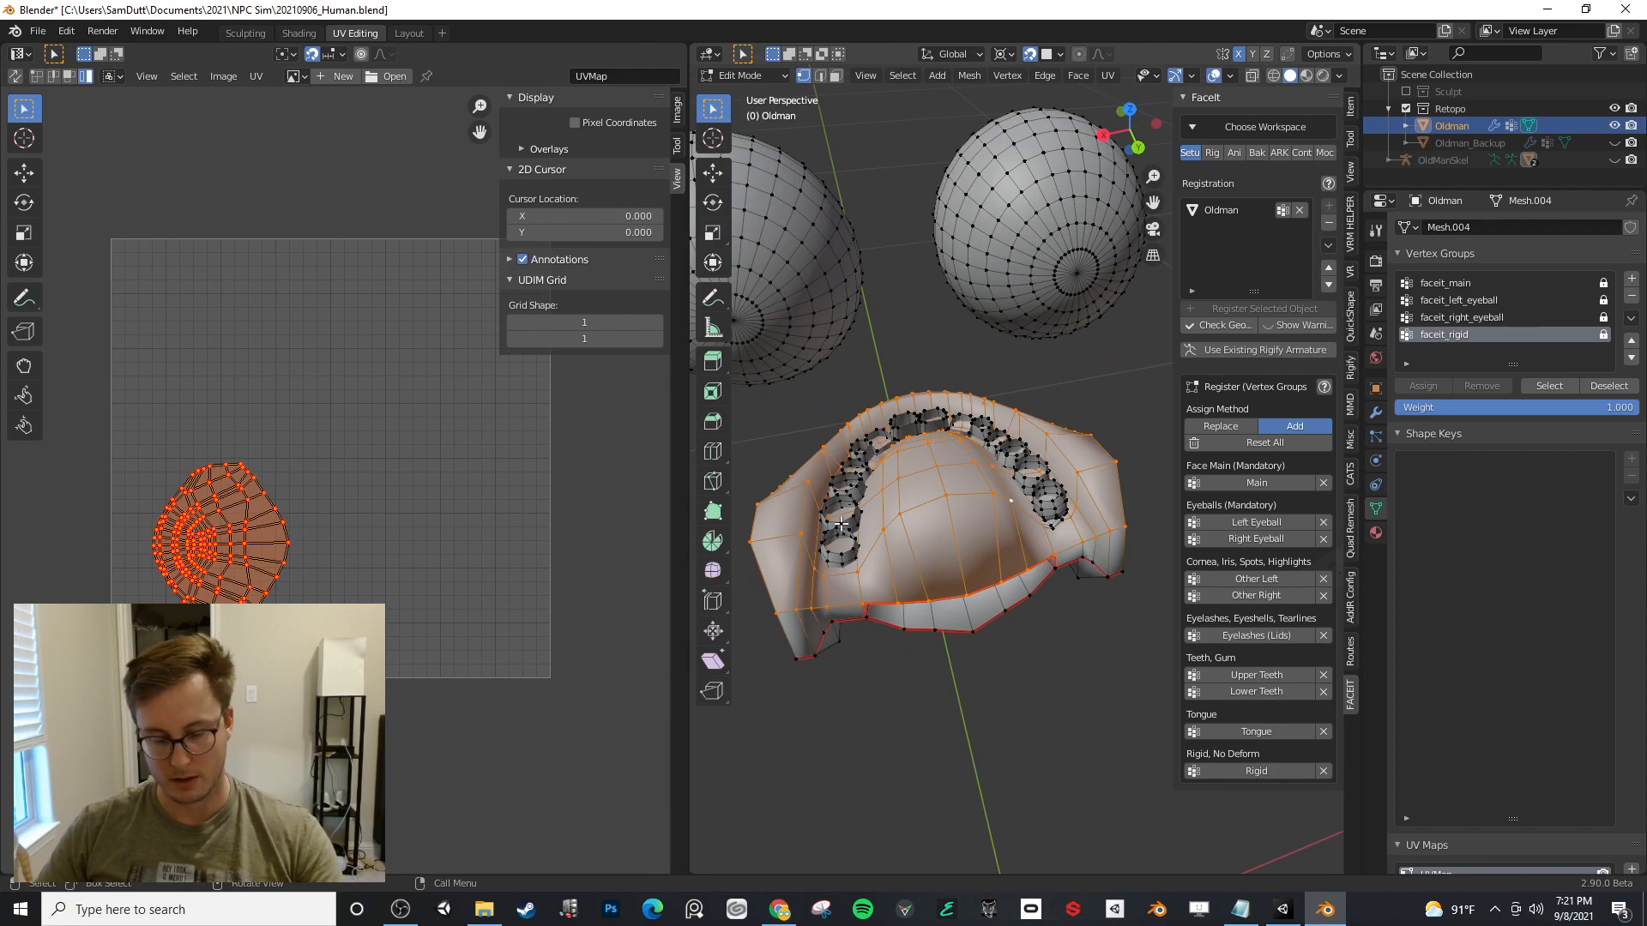
{"action": "key", "text": "l"}
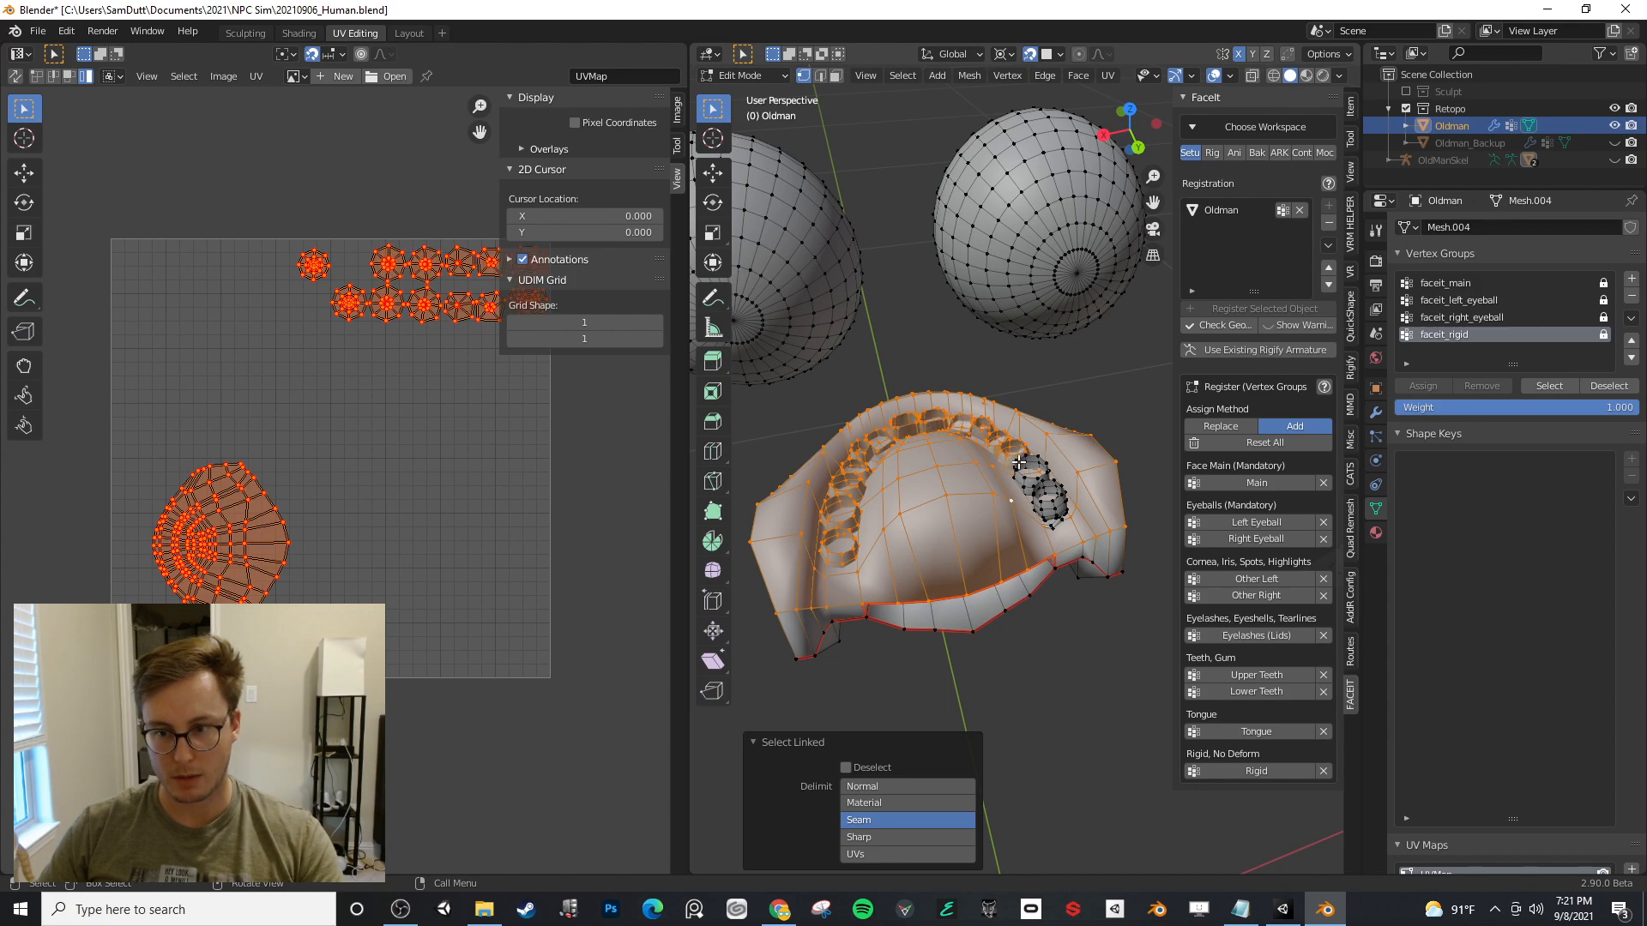
- Add the upper gum's remaining side geometry to the selection and assign it to FaceIt's Upper Teeth group
{"action": "middle_click_drag", "start_coordinate": [1055, 512], "coordinate": [1048, 469]}
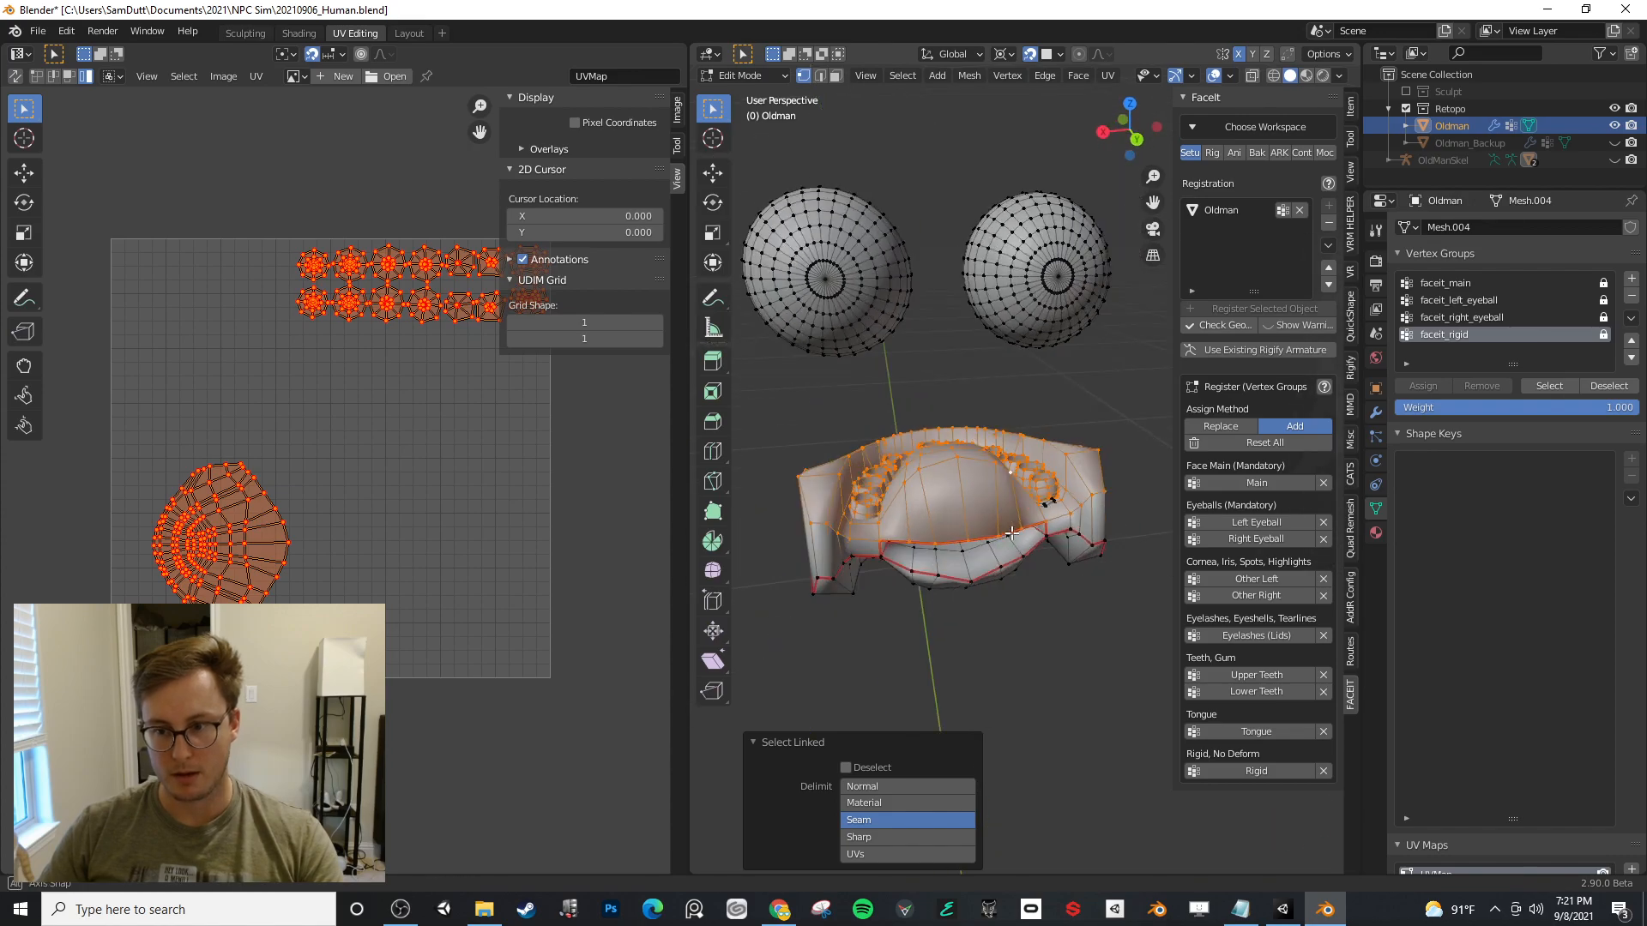
{"action": "scroll", "coordinate": [1066, 532], "scroll_direction": "up", "scroll_amount": 3}
{"action": "scroll", "coordinate": [1061, 543], "scroll_direction": "down", "scroll_amount": 4}
{"action": "mouse_move", "coordinate": [1033, 566]}
{"action": "middle_mouse_down"}
{"action": "mouse_move", "coordinate": [1052, 529]}
{"action": "mouse_move", "coordinate": [930, 524]}
{"action": "mouse_move", "coordinate": [1078, 607]}
{"action": "mouse_move", "coordinate": [991, 650]}
{"action": "middle_mouse_up"}
{"action": "key", "text": "alt+z"}
{"action": "key", "text": "b"}
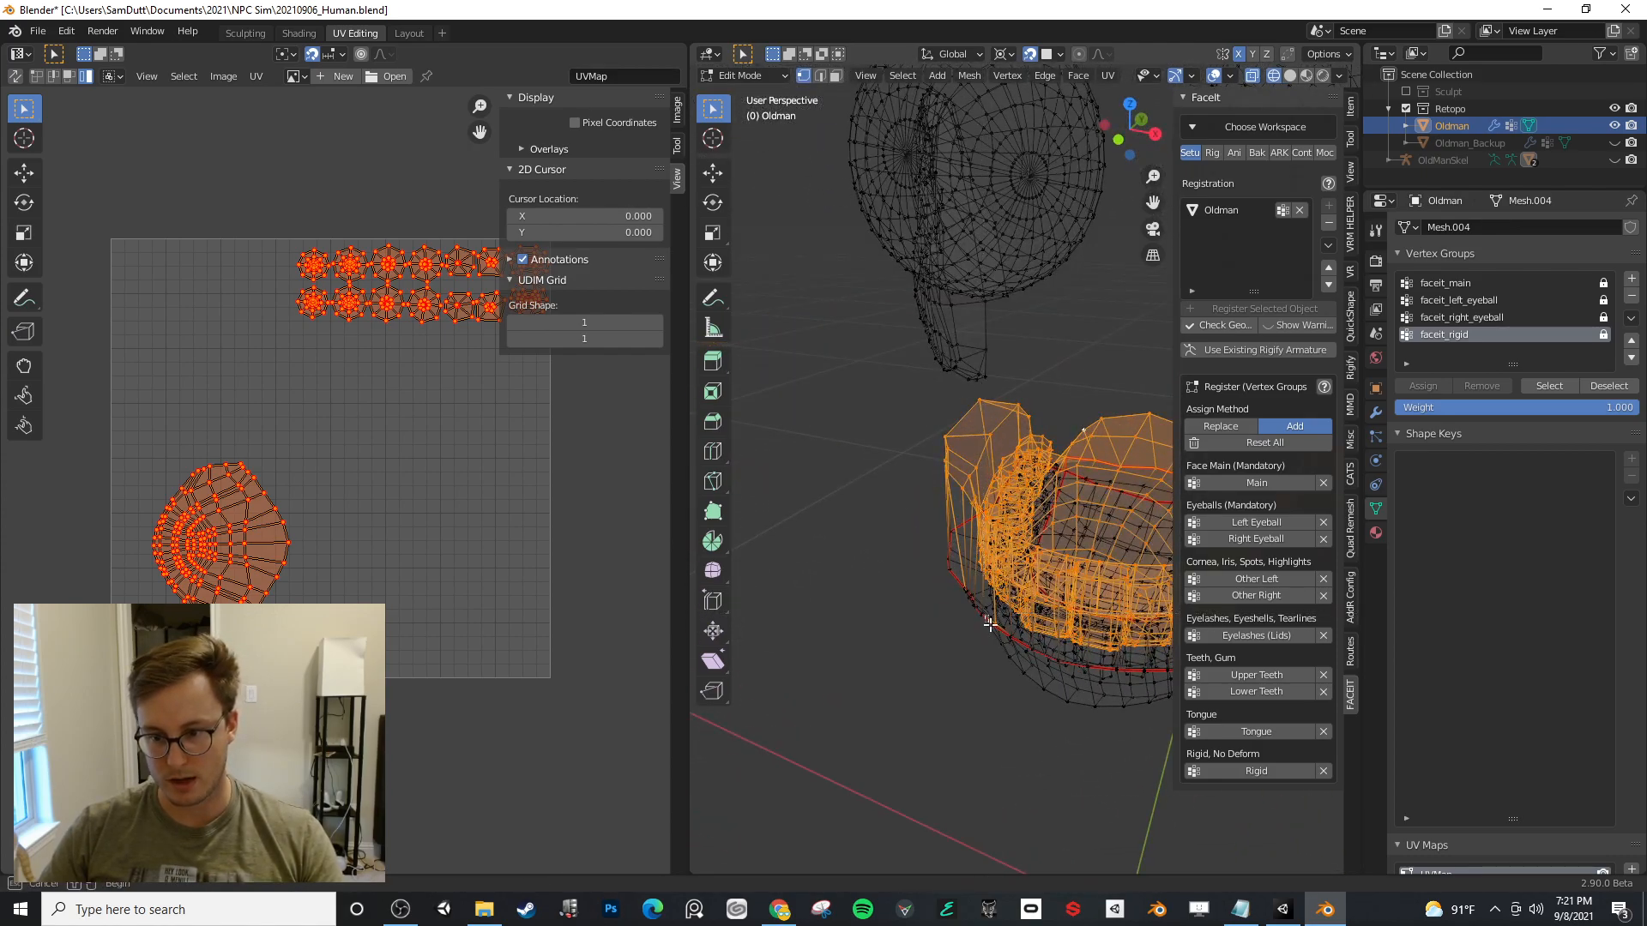
{"action": "key", "text": "b"}
{"action": "mouse_move", "coordinate": [987, 615]}
{"action": "middle_mouse_down"}
{"action": "mouse_move", "coordinate": [1006, 649]}
{"action": "mouse_move", "coordinate": [983, 594]}
{"action": "mouse_move", "coordinate": [1033, 633]}
{"action": "mouse_move", "coordinate": [1081, 635]}
{"action": "mouse_move", "coordinate": [974, 633]}
{"action": "mouse_move", "coordinate": [935, 590]}
{"action": "mouse_move", "coordinate": [912, 593]}
{"action": "mouse_move", "coordinate": [1181, 638]}
{"action": "mouse_move", "coordinate": [966, 549]}
{"action": "mouse_move", "coordinate": [1002, 589]}
{"action": "mouse_move", "coordinate": [870, 541]}
{"action": "middle_mouse_up"}
{"action": "key", "text": "b"}
{"action": "key", "text": "shift+z"}
{"action": "left_click", "coordinate": [1256, 675]}
- Select the linked lower gum and each lower tooth, and assign them to FaceIt's Lower Teeth group
{"action": "left_click", "coordinate": [1002, 589]}
{"action": "key", "text": "l"}
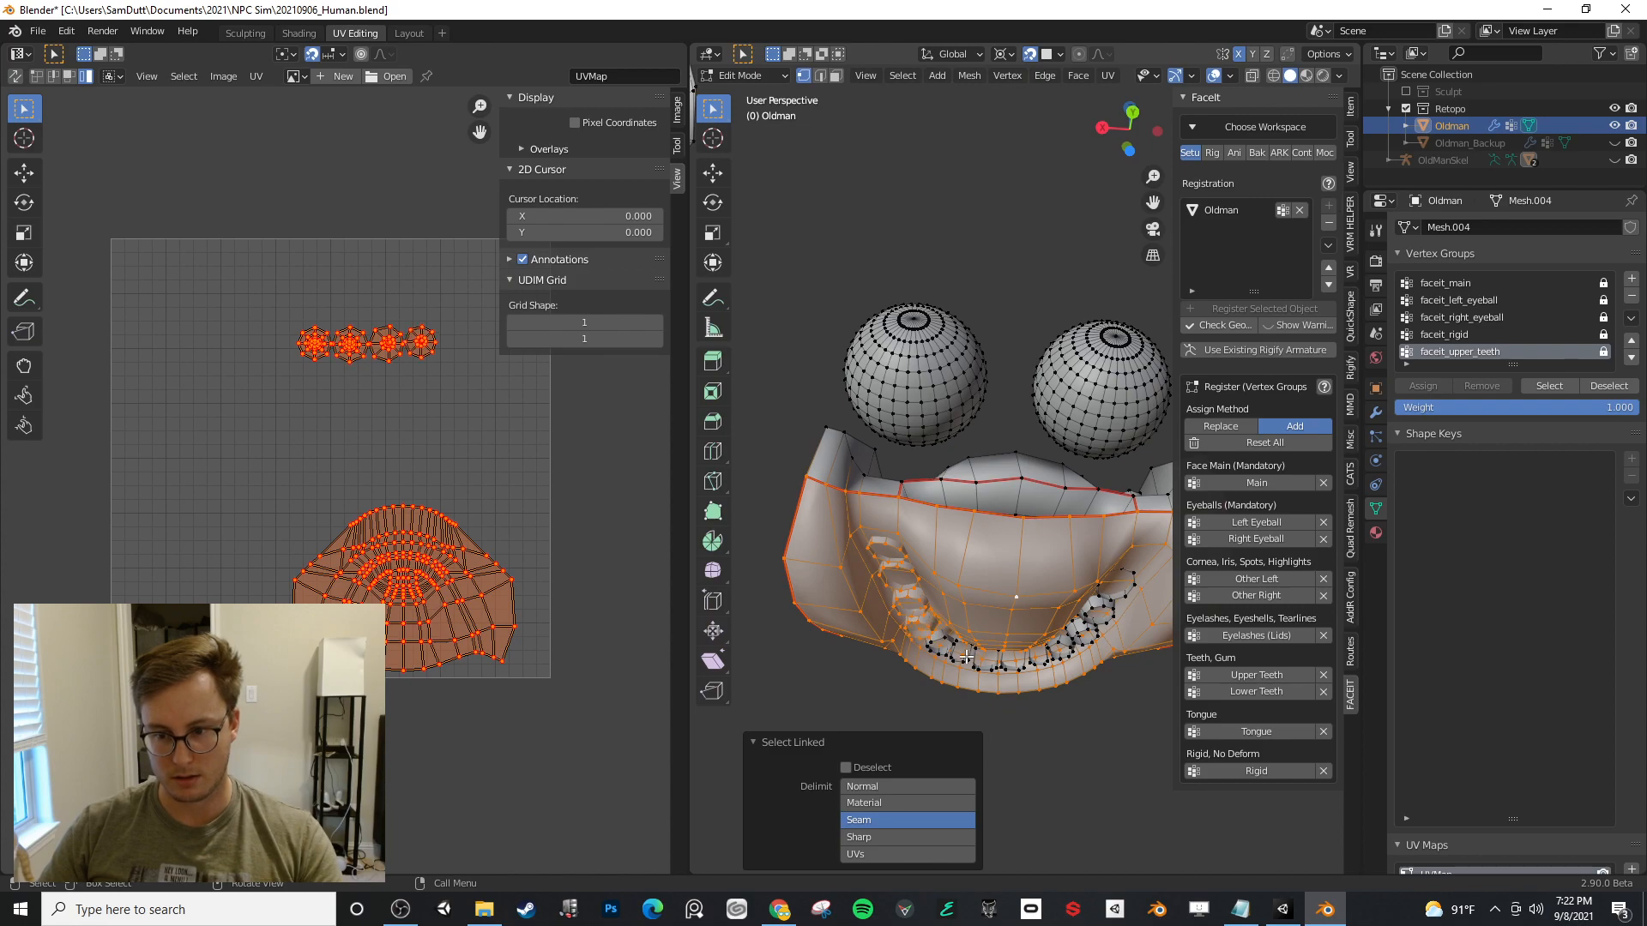
{"action": "scroll", "coordinate": [943, 592], "scroll_direction": "up", "scroll_amount": 5}
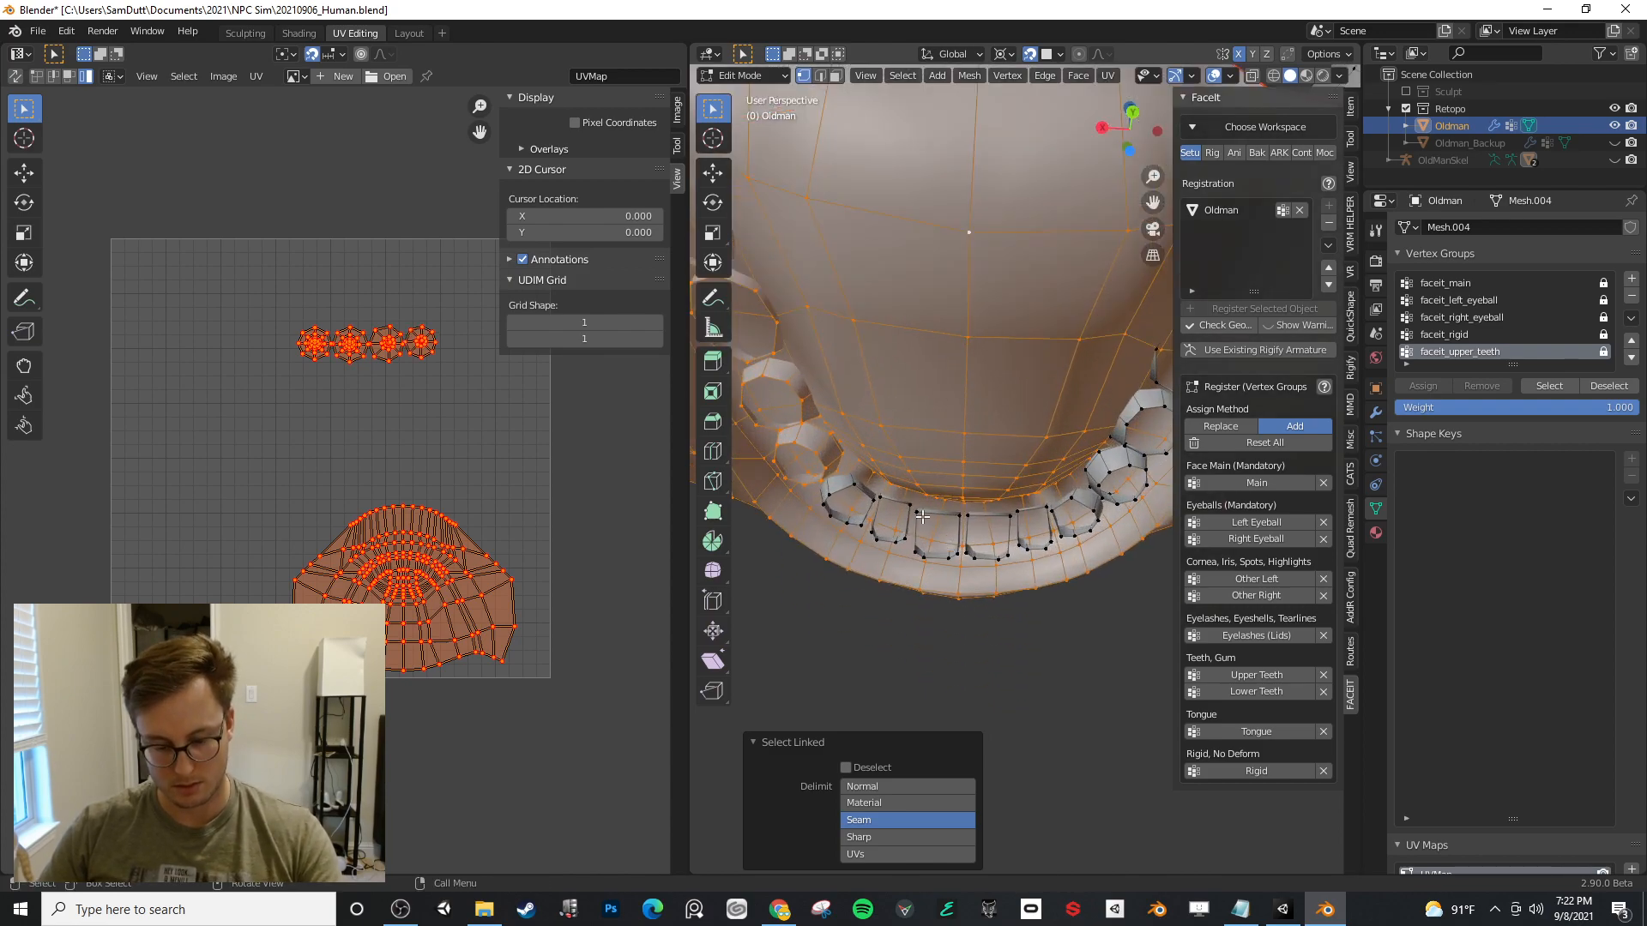
{"action": "scroll", "coordinate": [869, 458], "scroll_direction": "down", "scroll_amount": 6}
{"action": "middle_click_drag", "start_coordinate": [873, 452], "coordinate": [996, 426]}
{"action": "scroll", "coordinate": [991, 491], "scroll_direction": "up", "scroll_amount": 5}
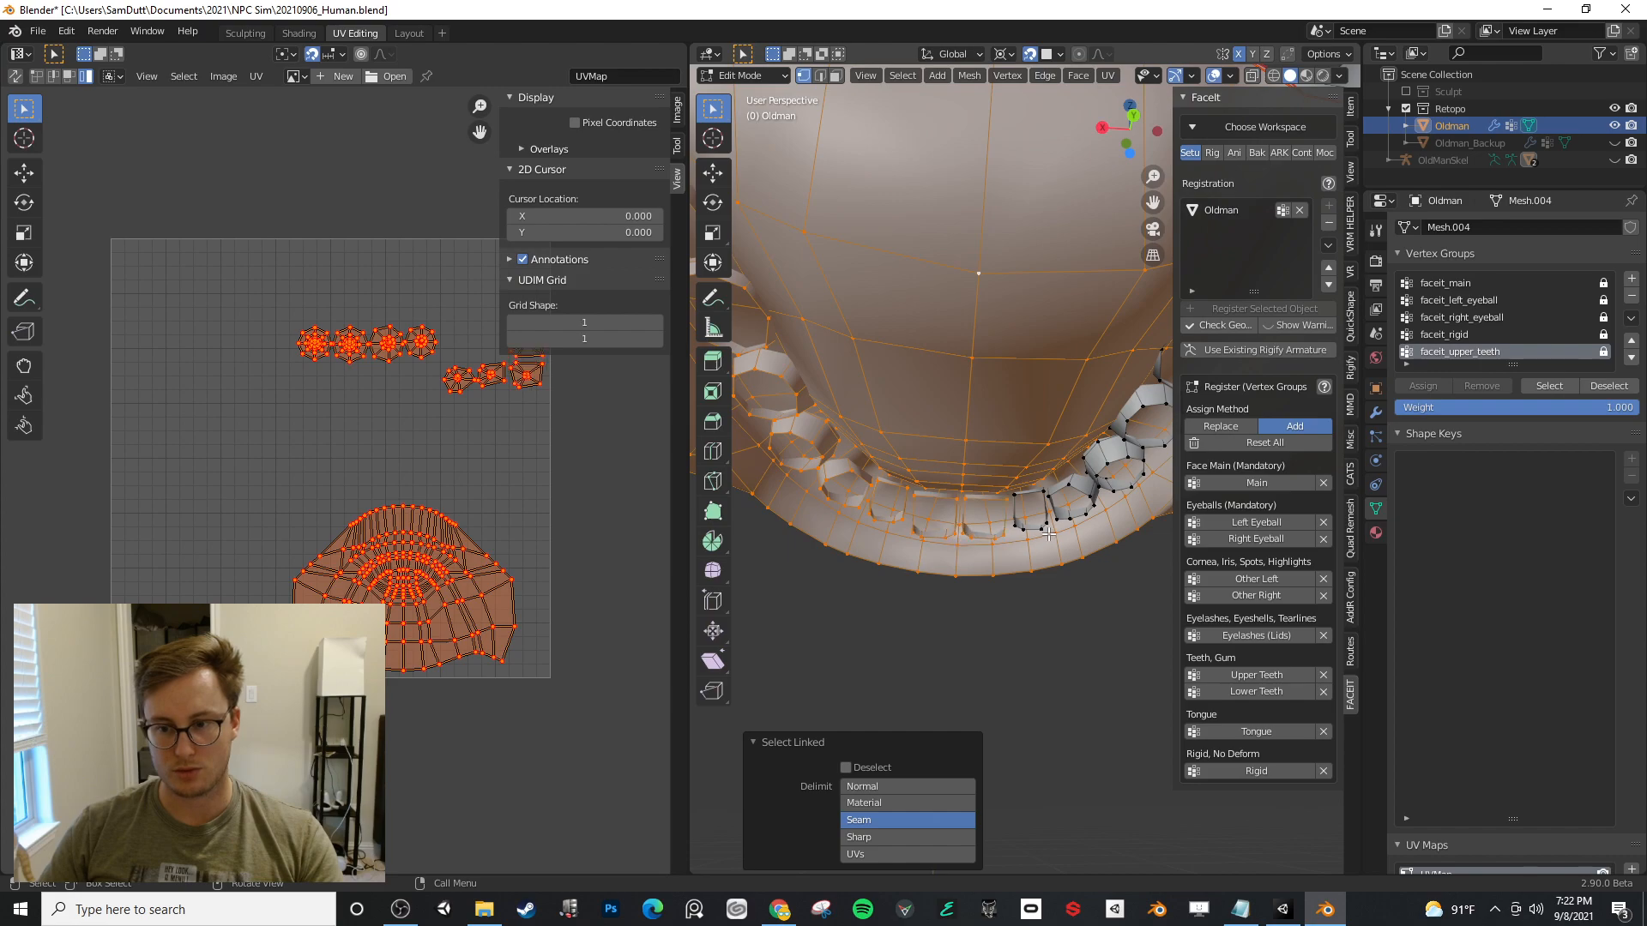
{"action": "middle_click_drag", "start_coordinate": [1153, 414], "coordinate": [927, 264]}
{"action": "middle_click_drag", "start_coordinate": [927, 264], "coordinate": [1121, 478]}
{"action": "left_click", "coordinate": [1257, 691]}
- Select the linked tongue geometry inside the mouth and assign it to FaceIt's Tongue group
{"action": "middle_click_drag", "start_coordinate": [954, 426], "coordinate": [934, 453]}
{"action": "left_click", "coordinate": [945, 280]}
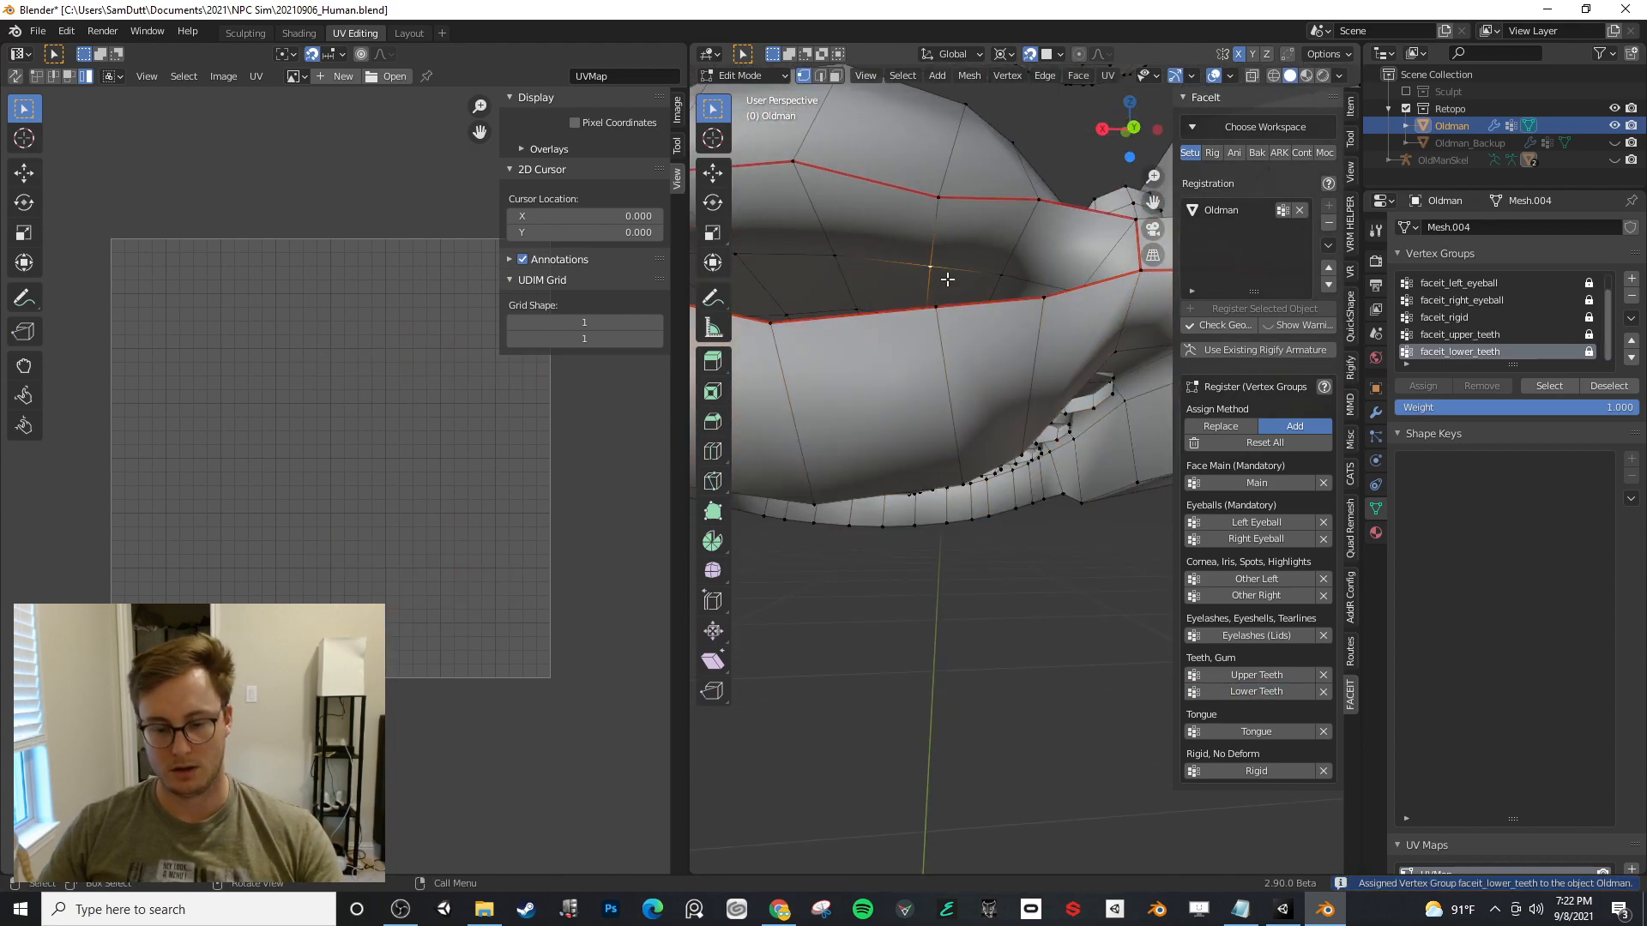
{"action": "key", "text": "l"}
{"action": "left_click", "coordinate": [1273, 727]}
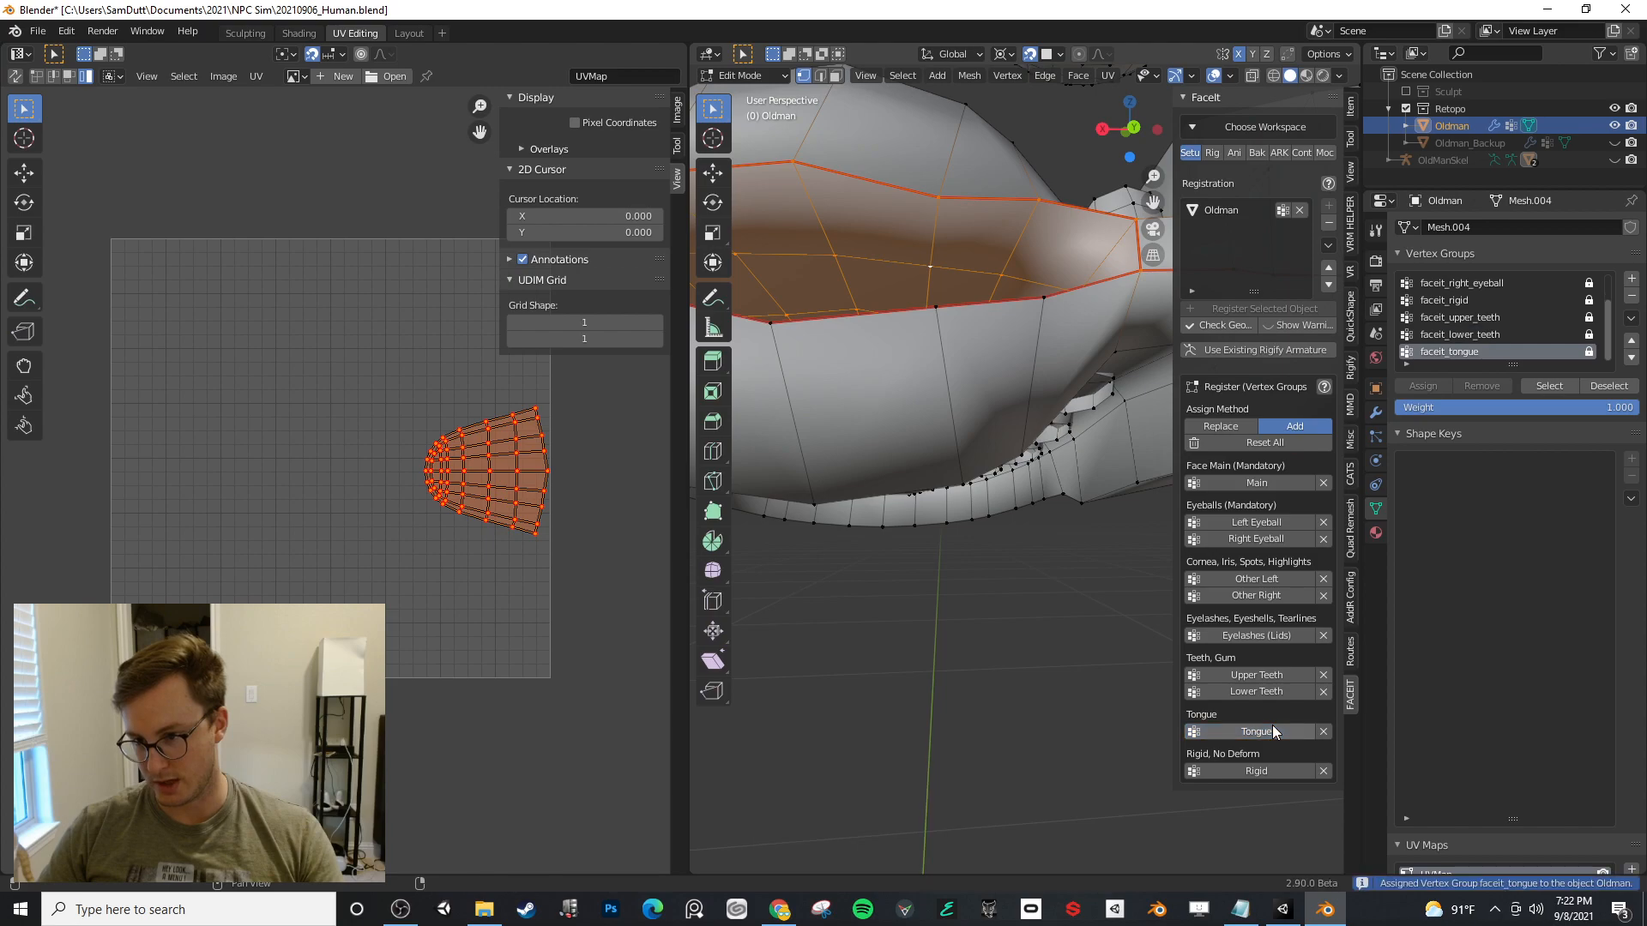
- Return the Oldman mesh to Object Mode and save the file
{"action": "scroll", "coordinate": [838, 431], "scroll_direction": "down", "scroll_amount": 2}
{"action": "middle_click_drag", "start_coordinate": [852, 417], "coordinate": [892, 387]}
{"action": "key", "text": "Tab"}
{"action": "scroll", "coordinate": [969, 429], "scroll_direction": "down", "scroll_amount": 4}
{"action": "scroll", "coordinate": [971, 426], "scroll_direction": "up", "scroll_amount": 2}
{"action": "scroll", "coordinate": [946, 420], "scroll_direction": "down", "scroll_amount": 5}
{"action": "scroll", "coordinate": [957, 420], "scroll_direction": "down", "scroll_amount": 5}
{"action": "key", "text": "ctrl+s"}
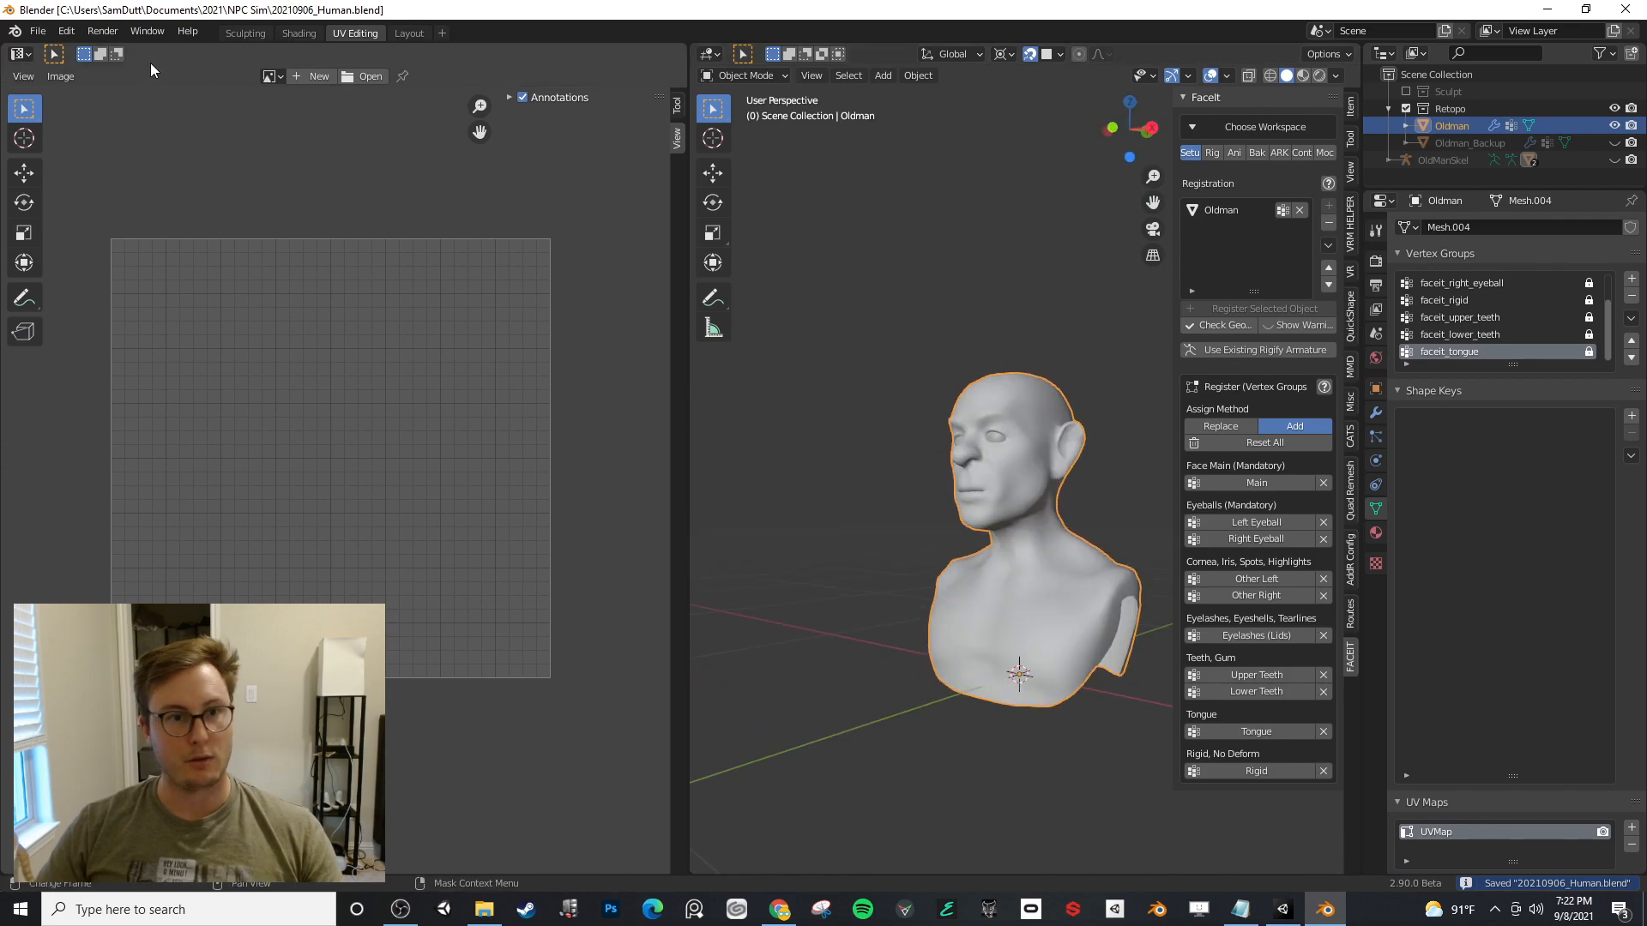
- Save a copy of the file over 20210906_Human_Backup.blend
{"action": "left_click", "coordinate": [38, 32]}
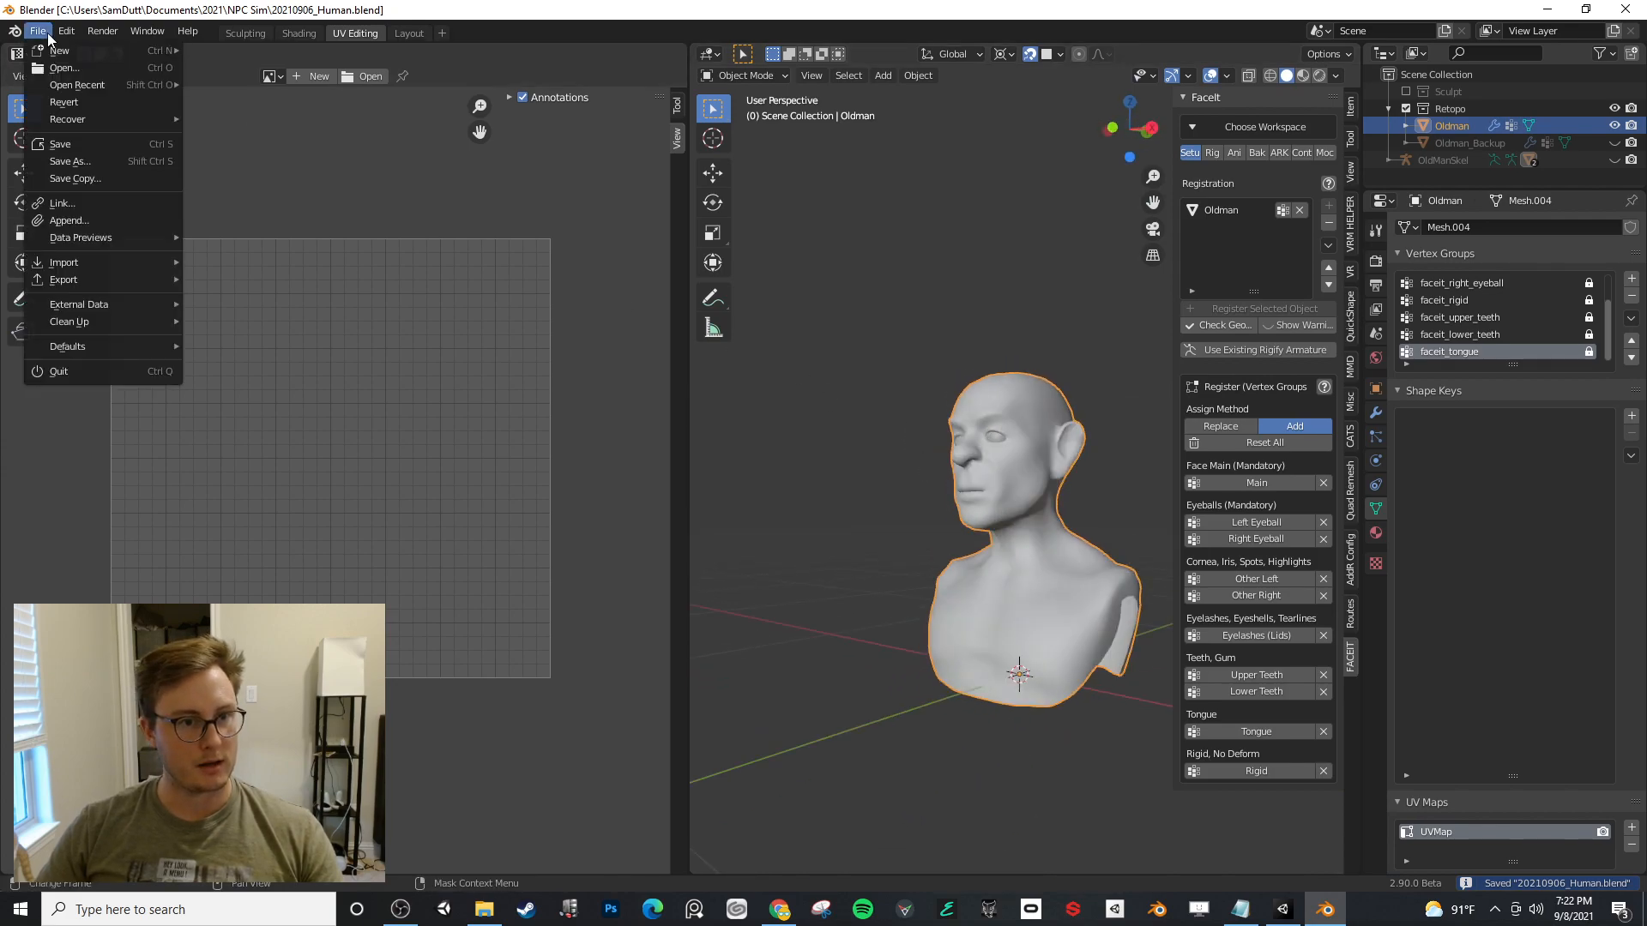
{"action": "left_click", "coordinate": [94, 181]}
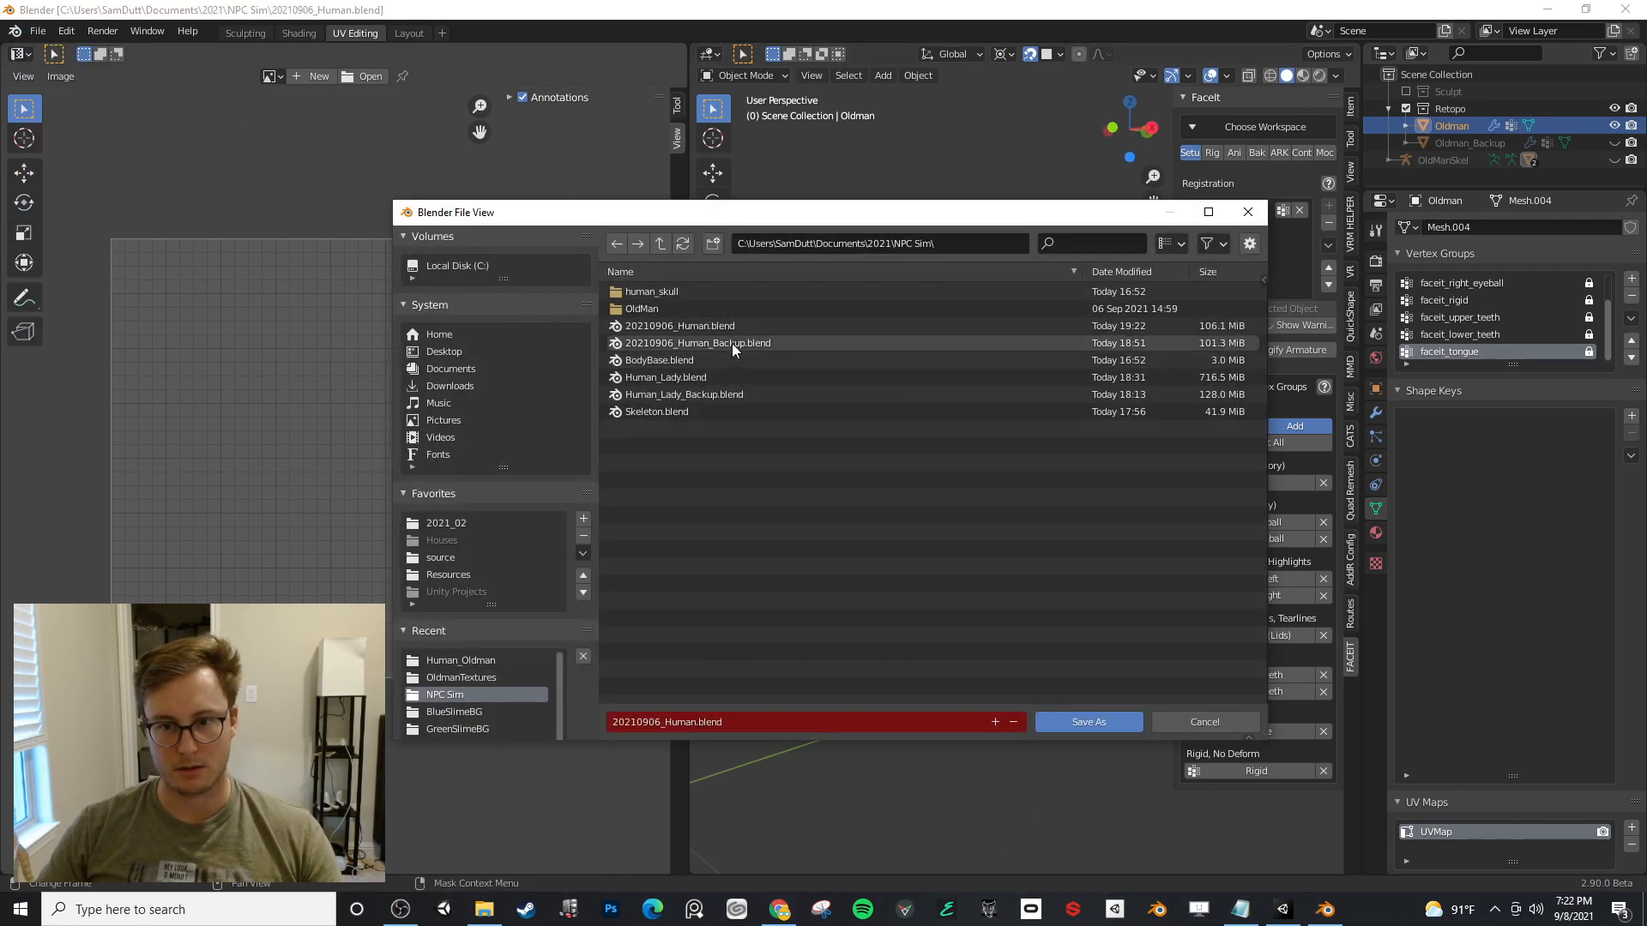
{"action": "left_click", "coordinate": [734, 343]}
{"action": "left_click", "coordinate": [1109, 715]}
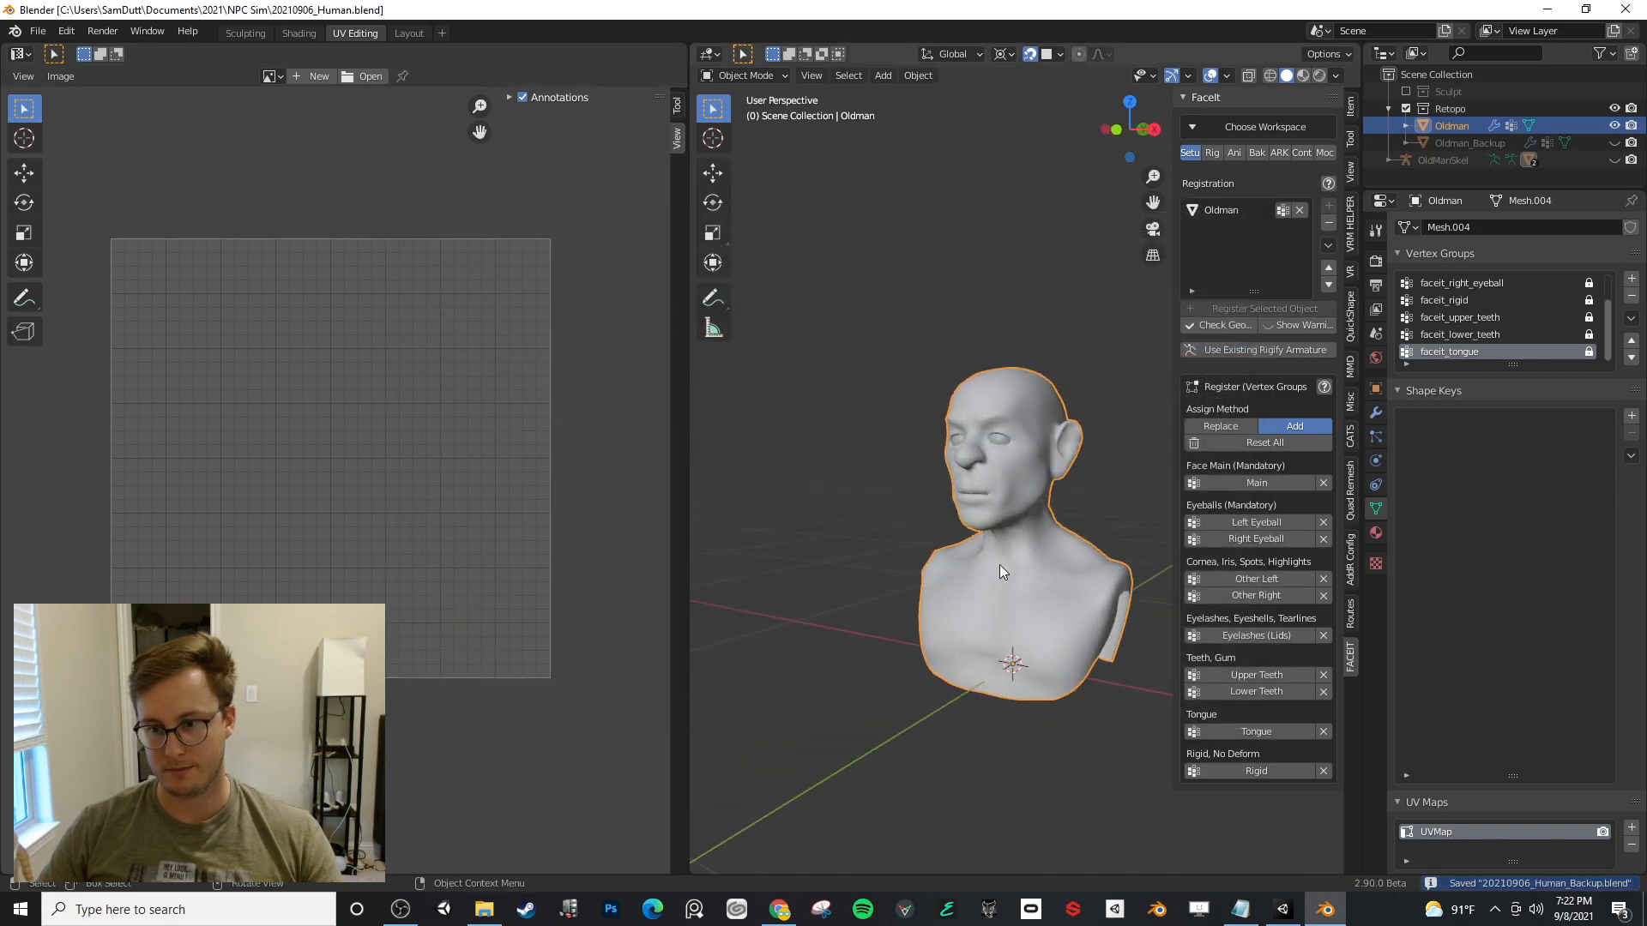
{"action": "middle_click_drag", "start_coordinate": [995, 568], "coordinate": [1021, 498]}
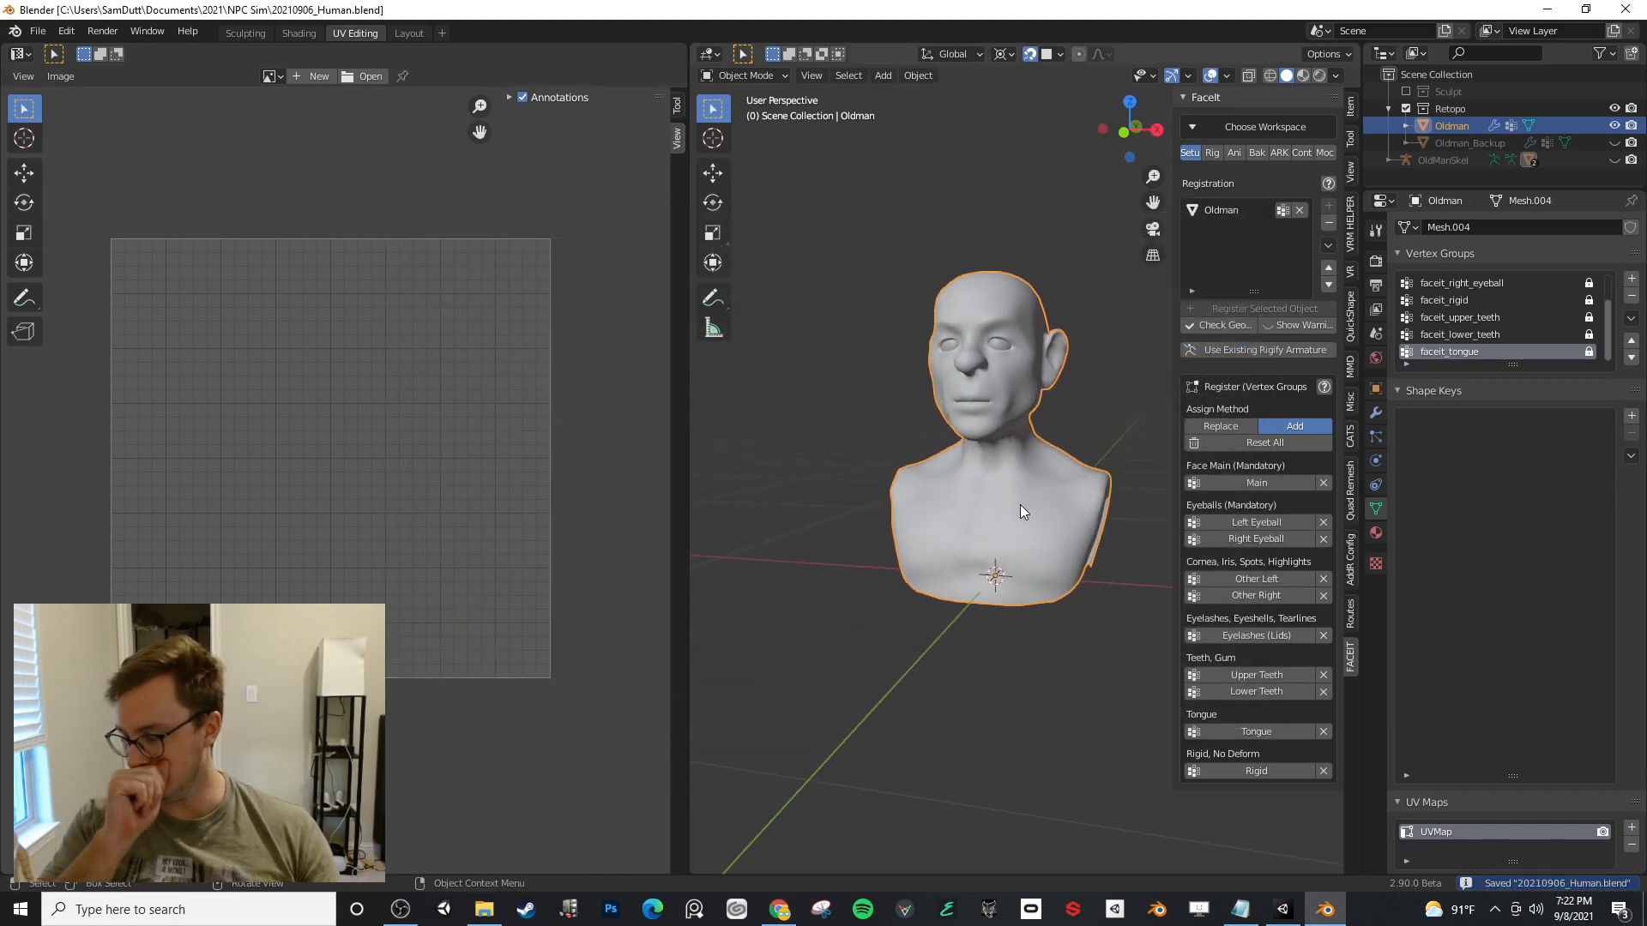
- Switch to the Layout workspace with the Oldman bust in view and save the file
{"action": "scroll", "coordinate": [1100, 532], "scroll_direction": "up", "scroll_amount": 4}
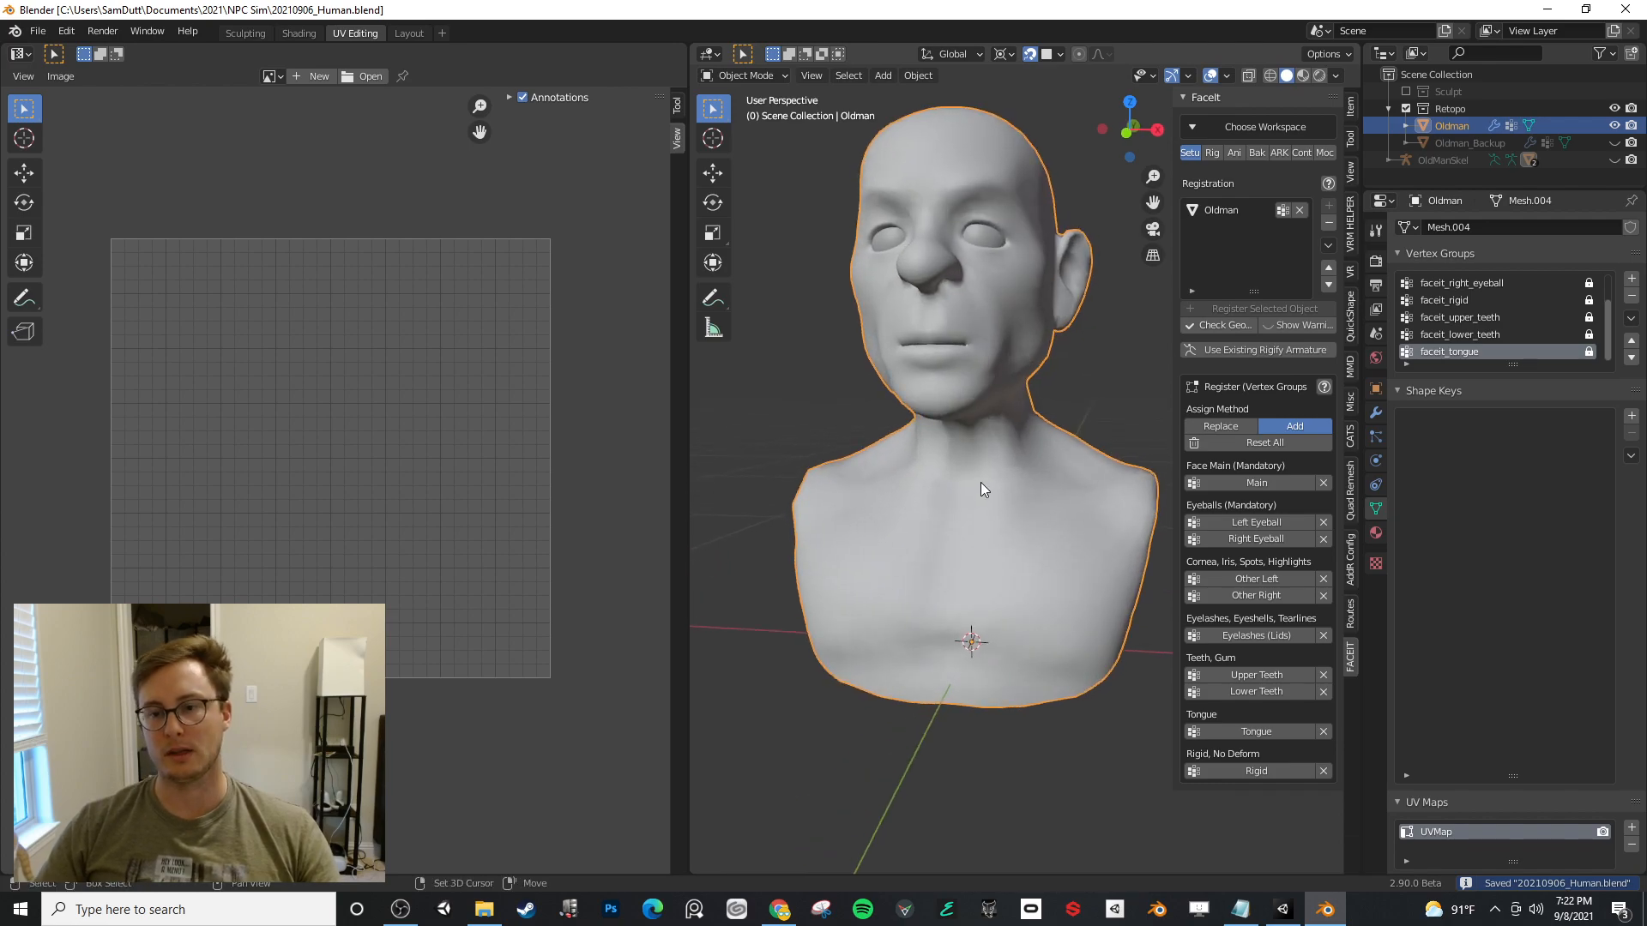
{"action": "left_click", "coordinate": [409, 34]}
{"action": "middle_click_drag", "start_coordinate": [780, 308], "coordinate": [810, 350]}
{"action": "key", "text": "ctrl+s"}
- Generate FaceIt's facial landmarks and scale their height and width to fit the Oldman head
{"action": "left_click", "coordinate": [1211, 153]}
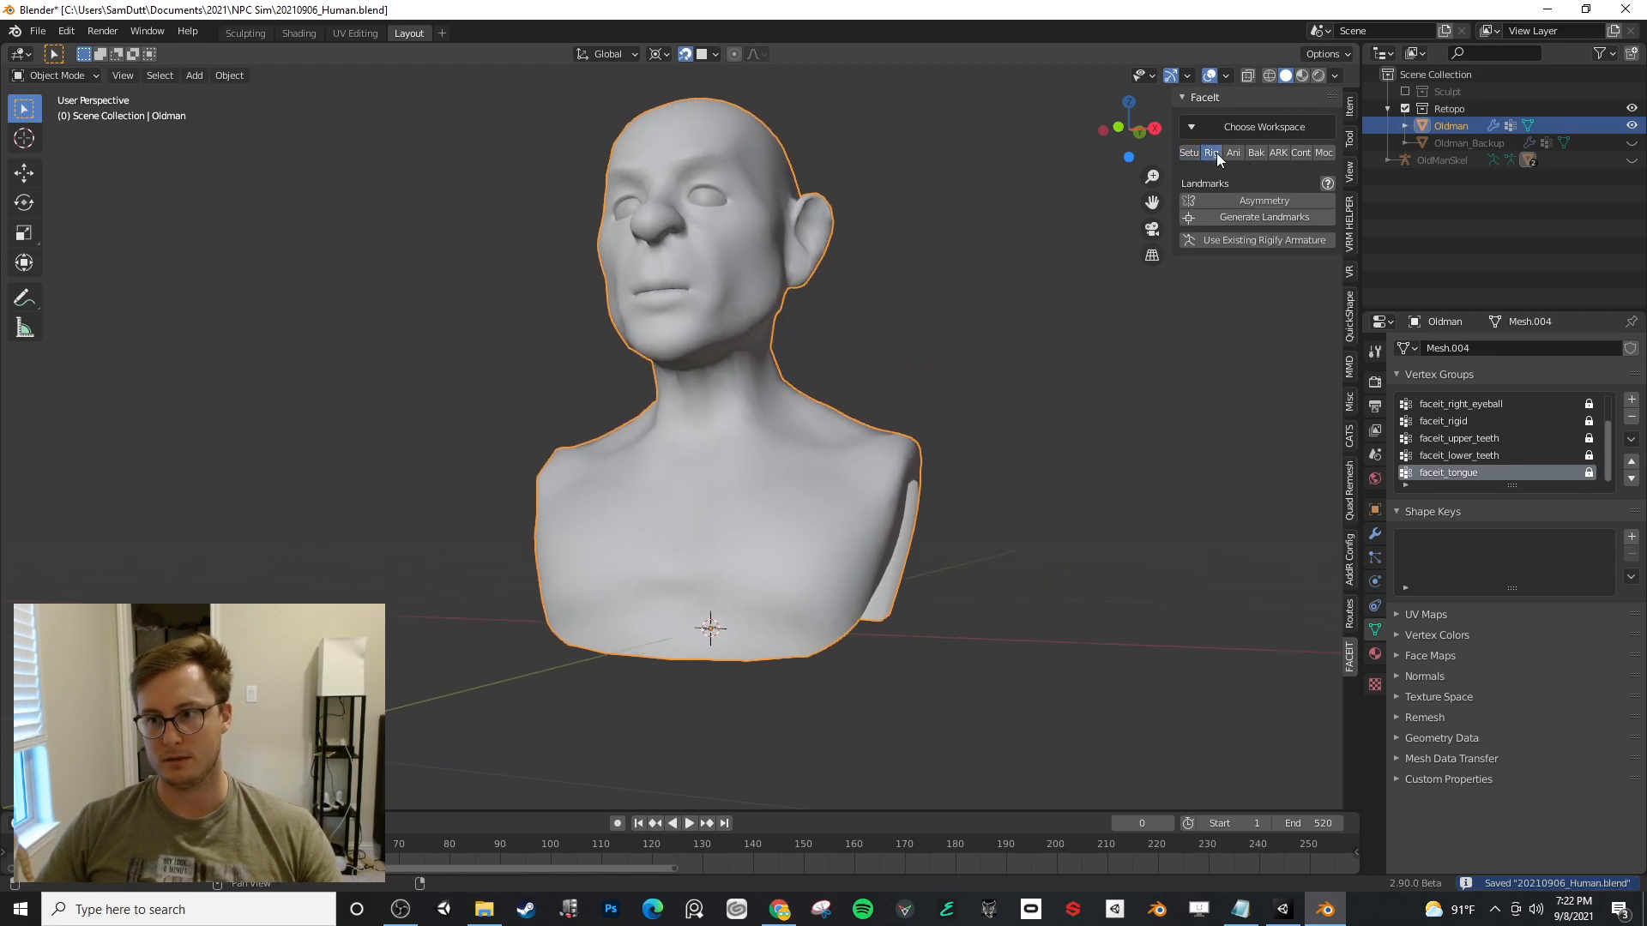
{"action": "left_click", "coordinate": [1269, 219]}
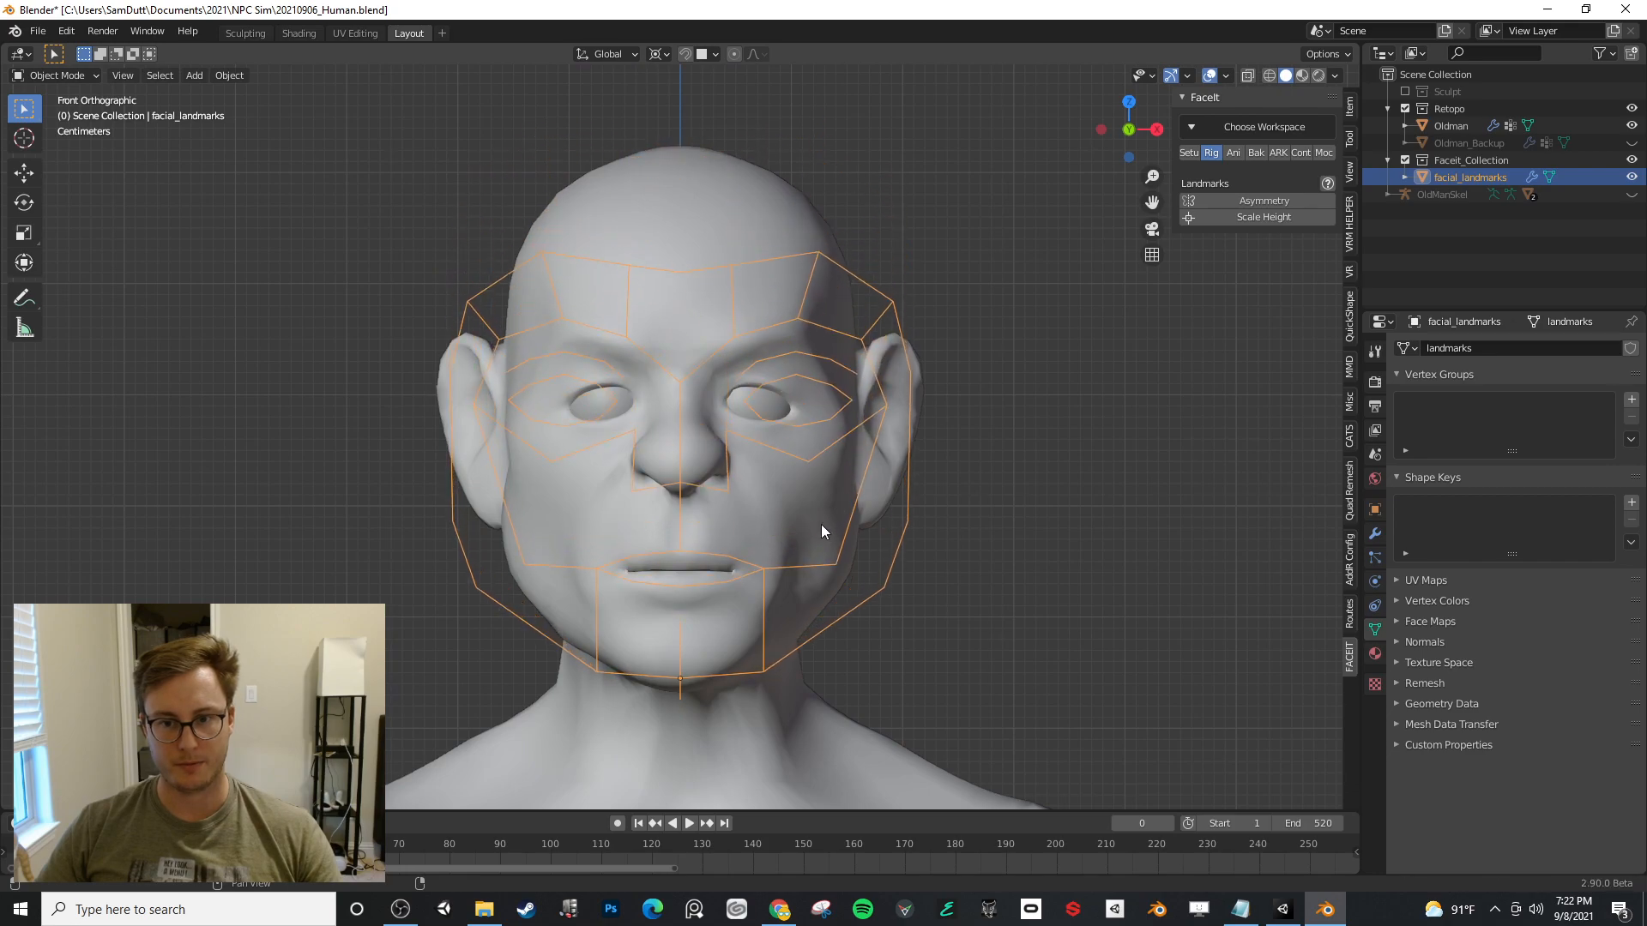
{"action": "left_click", "coordinate": [820, 527]}
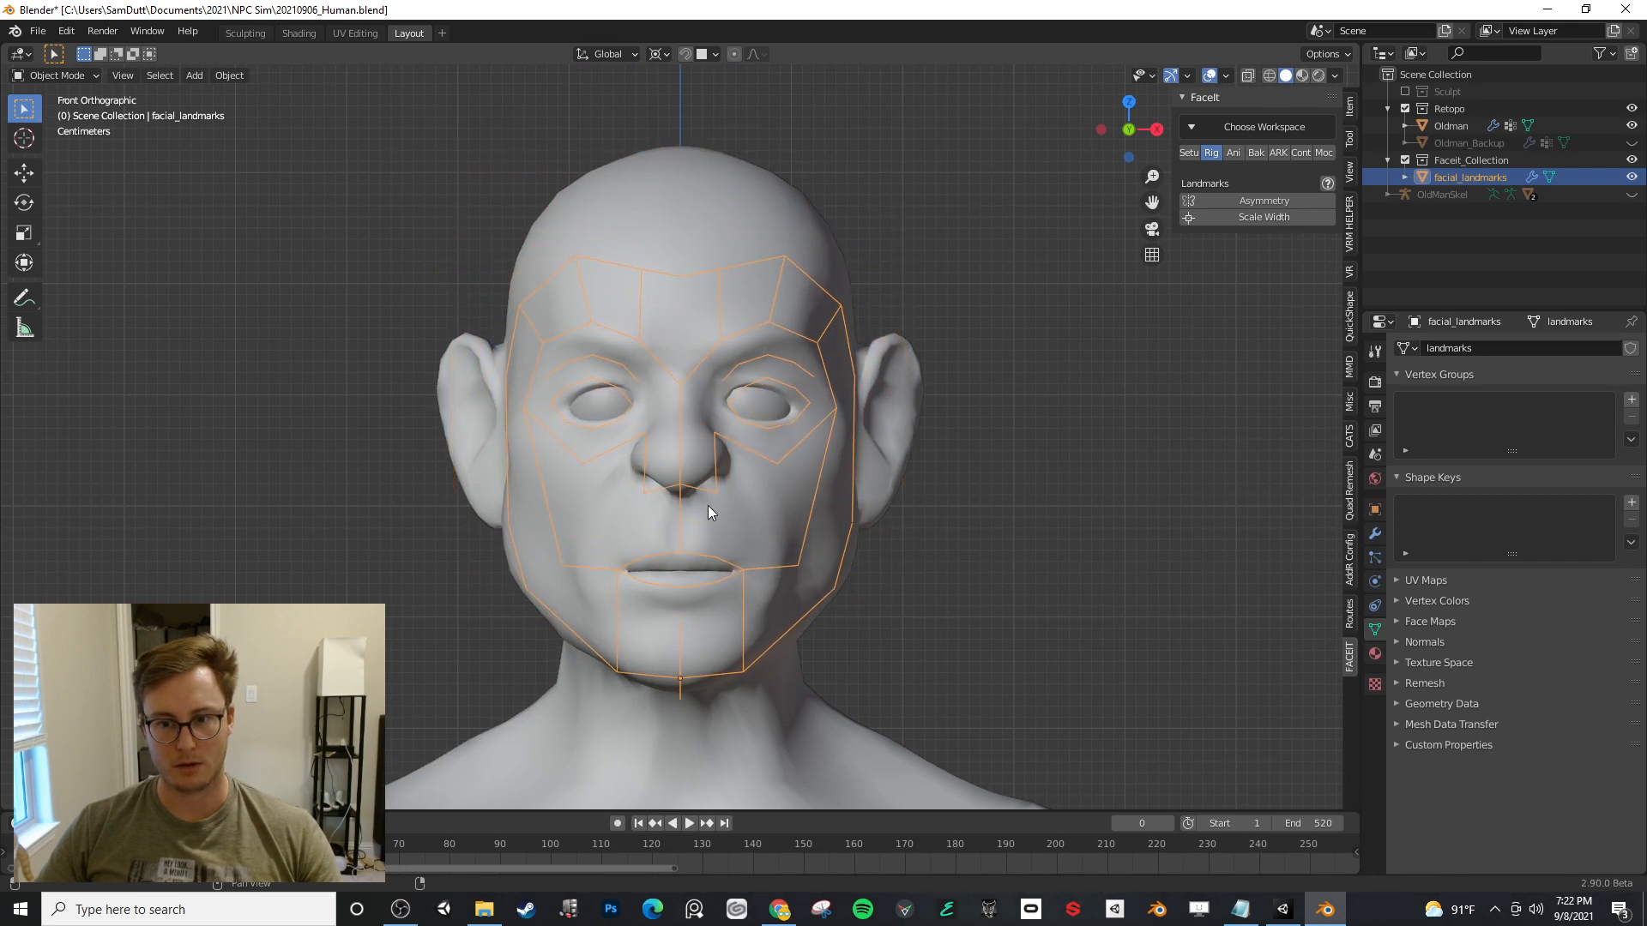
{"action": "left_click", "coordinate": [714, 518]}
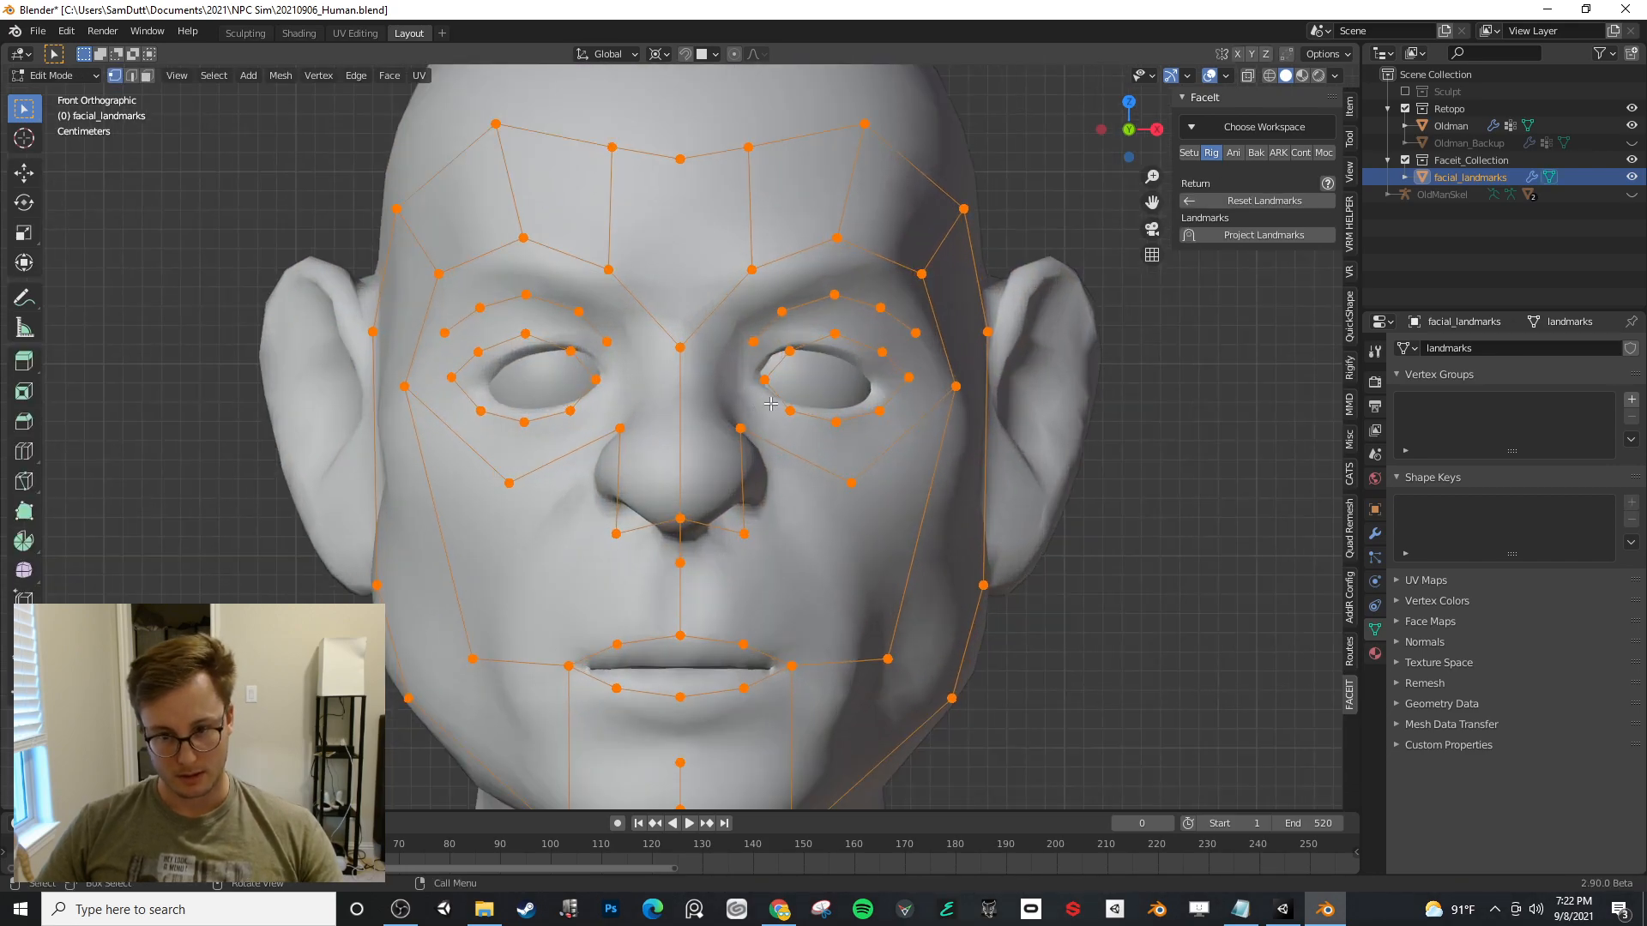
- Select the linked eyelid landmark loops, rotate them to the eyes' slant and move them over the eye openings
{"action": "left_click", "coordinate": [728, 339]}
{"action": "key", "text": "ctrl+l"}
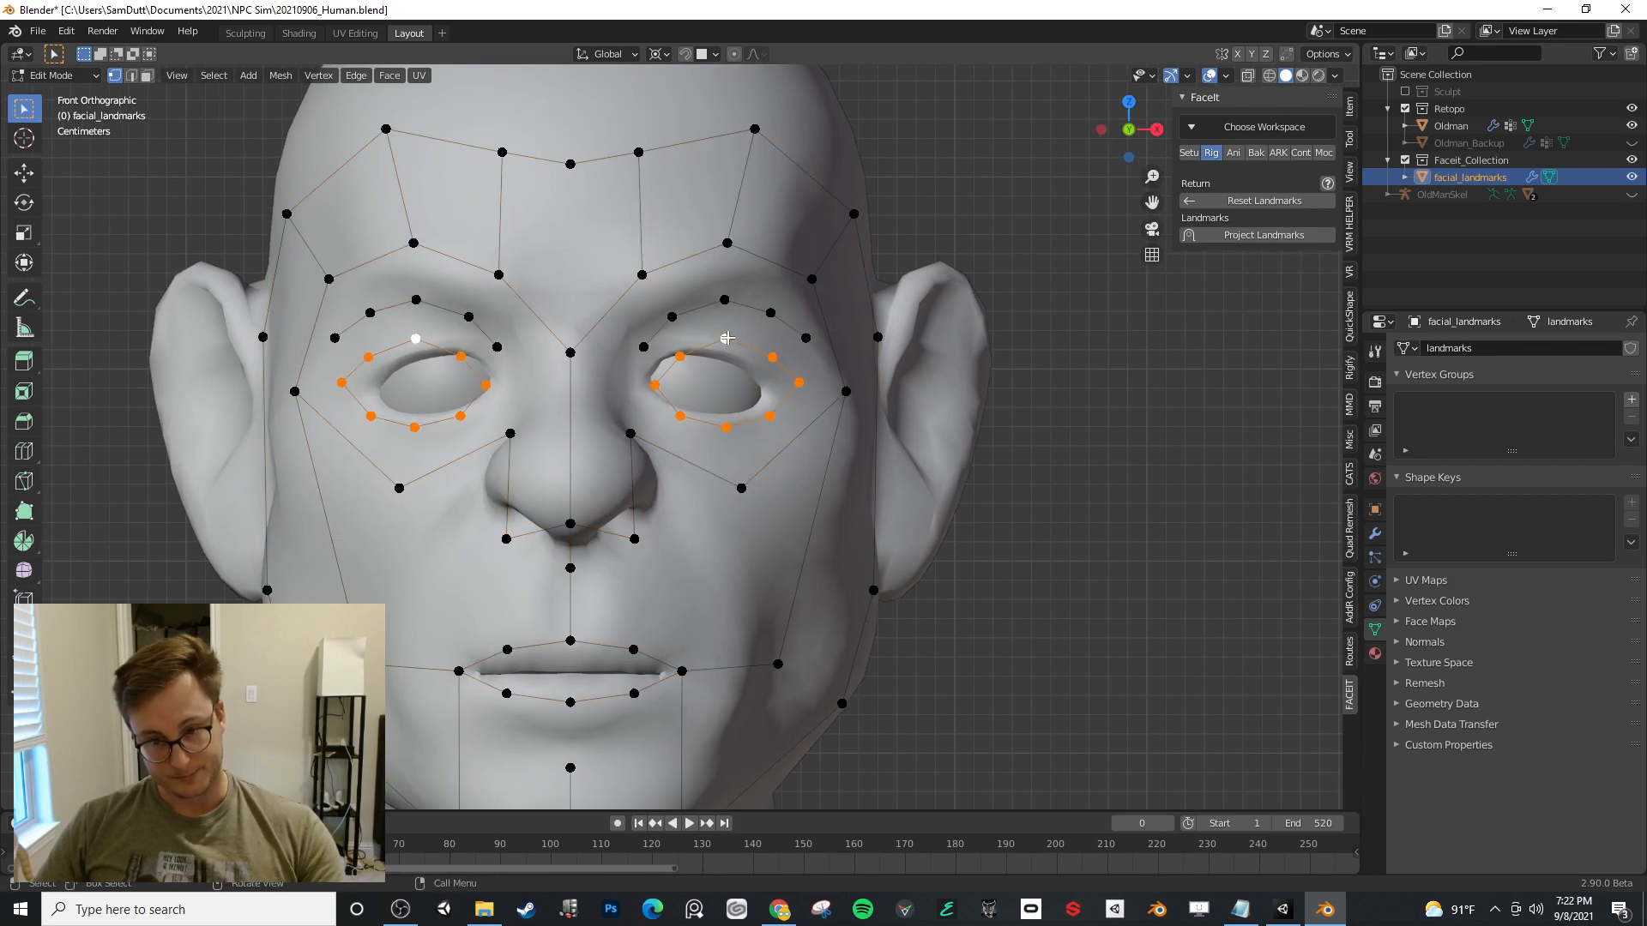
{"action": "key", "text": "r"}
{"action": "left_click", "coordinate": [836, 328]}
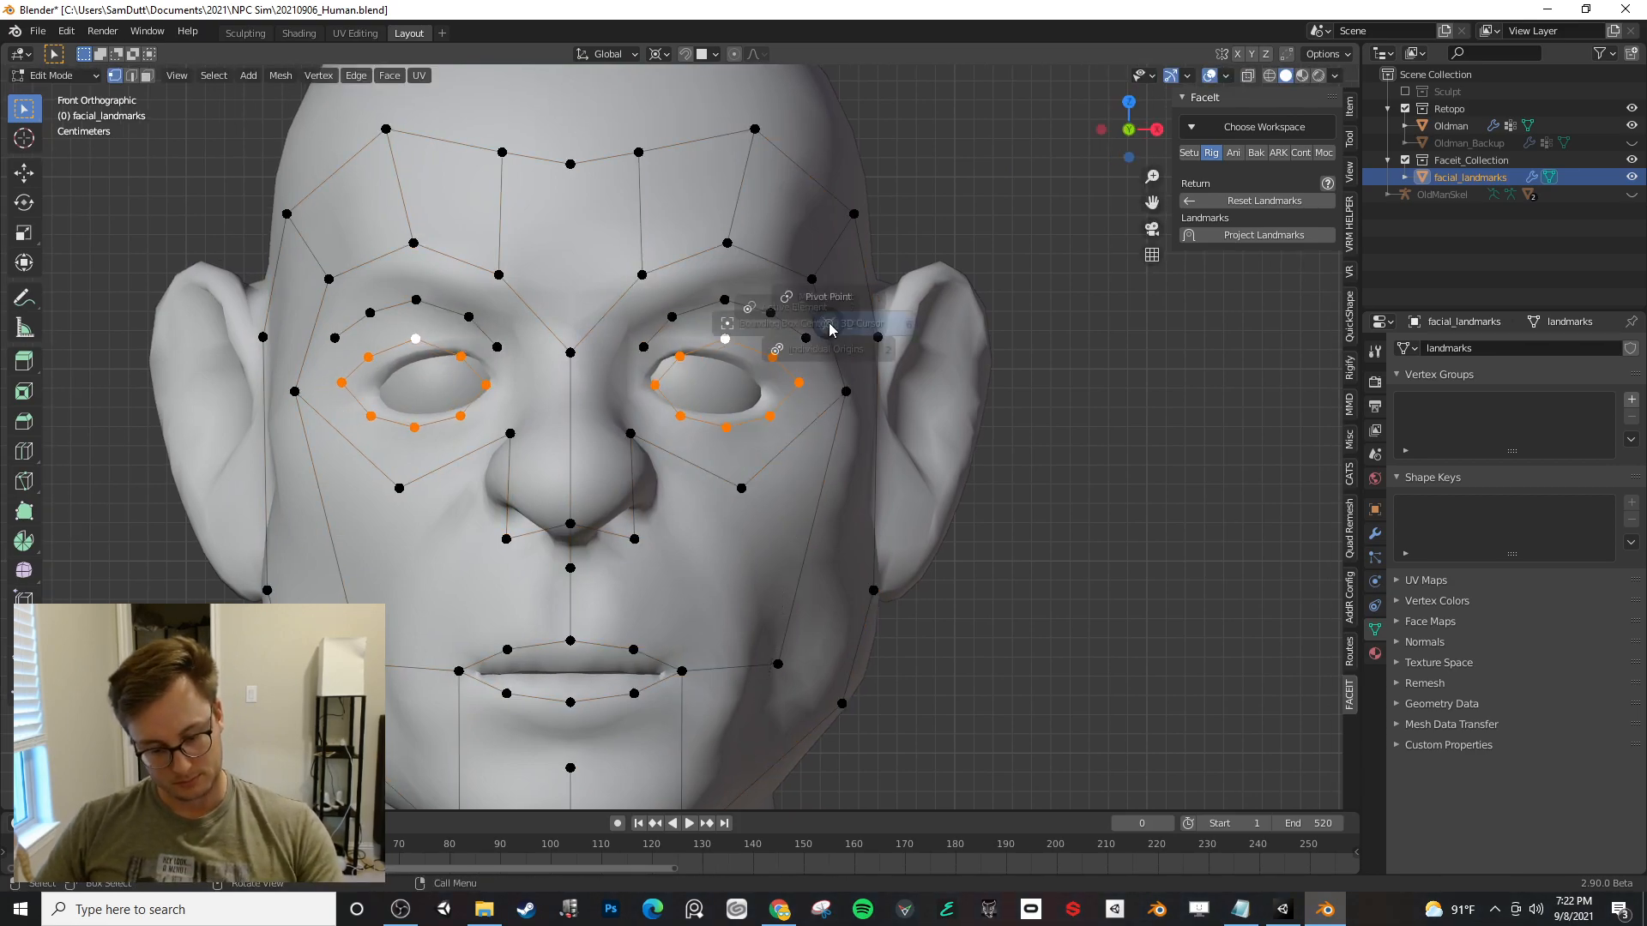
{"action": "key", "text": "r"}
{"action": "left_click", "coordinate": [841, 327]}
{"action": "key", "text": "g"}
{"action": "left_click", "coordinate": [821, 328]}
- Fine-tune the upper eyelid landmarks so they follow the upper rim of the eye opening
{"action": "left_click", "coordinate": [665, 354]}
{"action": "key", "text": "g"}
{"action": "left_click", "coordinate": [663, 350]}
{"action": "left_click", "coordinate": [754, 363]}
{"action": "key", "text": "g"}
{"action": "left_click", "coordinate": [757, 358]}
- Move the lower eyelid landmarks onto the lower rim of the eye opening
{"action": "left_click", "coordinate": [711, 432]}
{"action": "key", "text": "g"}
{"action": "left_click", "coordinate": [712, 425]}
{"action": "left_click", "coordinate": [663, 414]}
{"action": "key", "text": "g"}
{"action": "left_click", "coordinate": [663, 413]}
{"action": "left_click", "coordinate": [749, 422]}
{"action": "key", "text": "g"}
{"action": "left_click", "coordinate": [748, 423]}
- Select the linked row of landmarks above the eyelids, rotate it and move it to follow the upper eye socket
{"action": "left_click", "coordinate": [671, 318]}
{"action": "key", "text": "ctrl+l"}
{"action": "key", "text": "r"}
{"action": "left_click", "coordinate": [838, 303]}
{"action": "key", "text": "g"}
{"action": "left_click", "coordinate": [833, 325]}
- Reposition the inner, middle and outer lower eyebrow landmarks along the brow ridge
{"action": "left_click", "coordinate": [642, 275]}
{"action": "key", "text": "g"}
{"action": "left_click", "coordinate": [623, 285]}
{"action": "left_click", "coordinate": [724, 252]}
{"action": "key", "text": "g"}
{"action": "left_click", "coordinate": [713, 277]}
{"action": "key", "text": "g"}
{"action": "left_click", "coordinate": [623, 294]}
{"action": "left_click", "coordinate": [807, 279]}
{"action": "key", "text": "g"}
{"action": "left_click", "coordinate": [825, 297]}
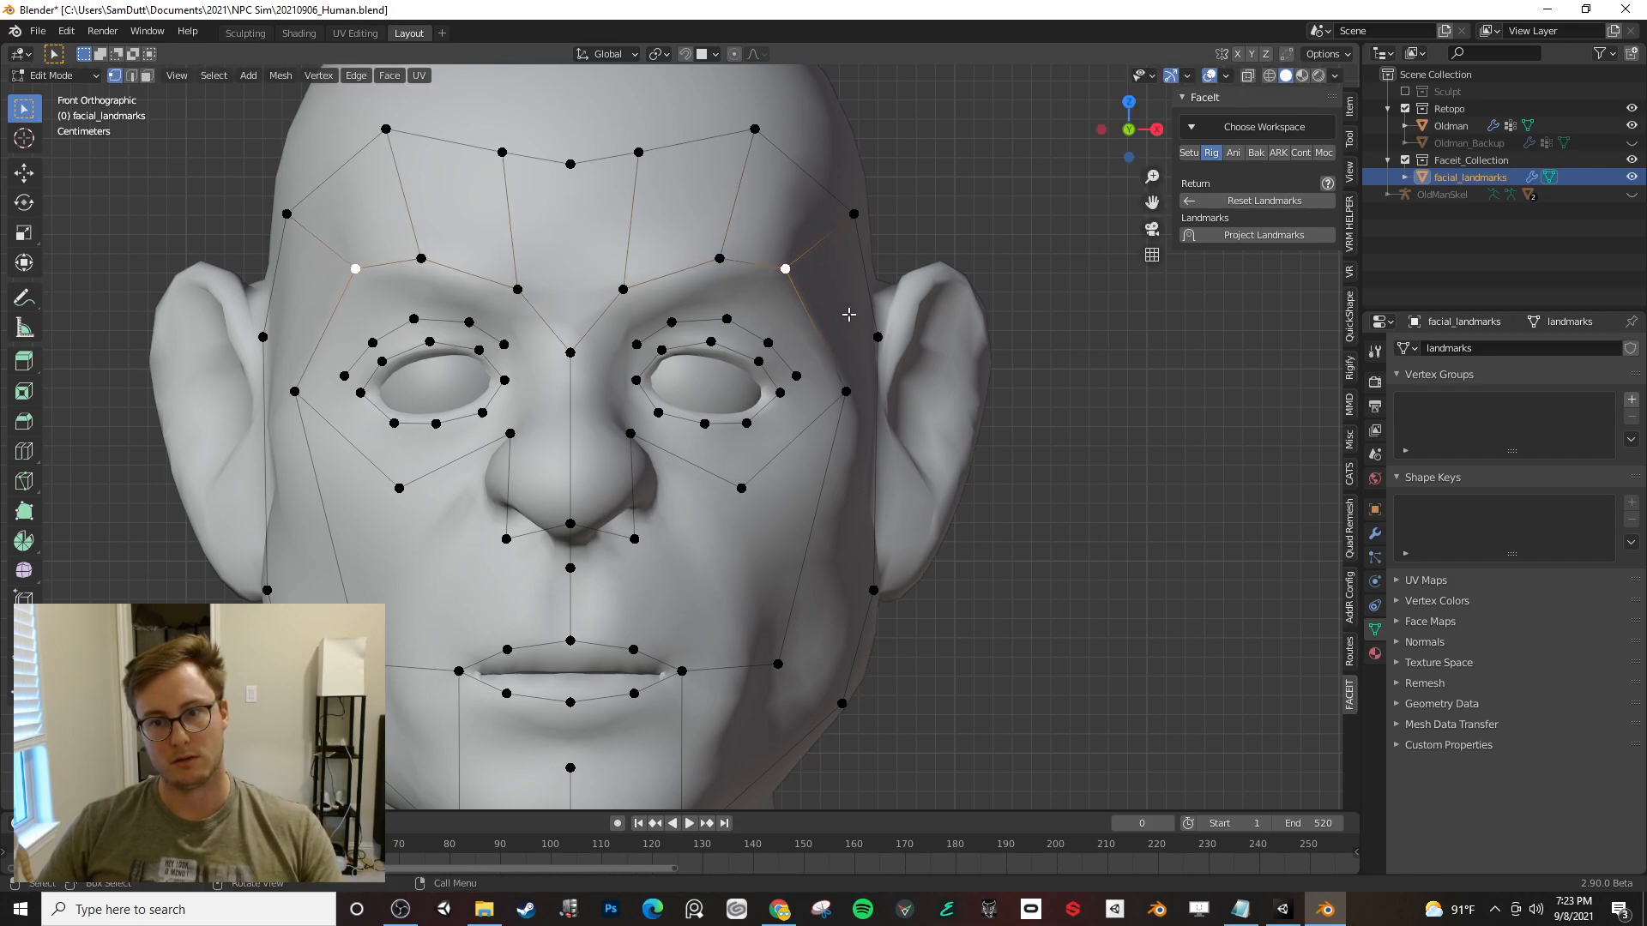
- Adjust the outer cheekbone landmark and fit the nostril, nose side and nose tip landmarks to the nose
{"action": "left_click", "coordinate": [848, 392]}
{"action": "key", "text": "g"}
{"action": "left_click", "coordinate": [677, 490]}
{"action": "key", "text": "g"}
{"action": "left_click", "coordinate": [635, 478]}
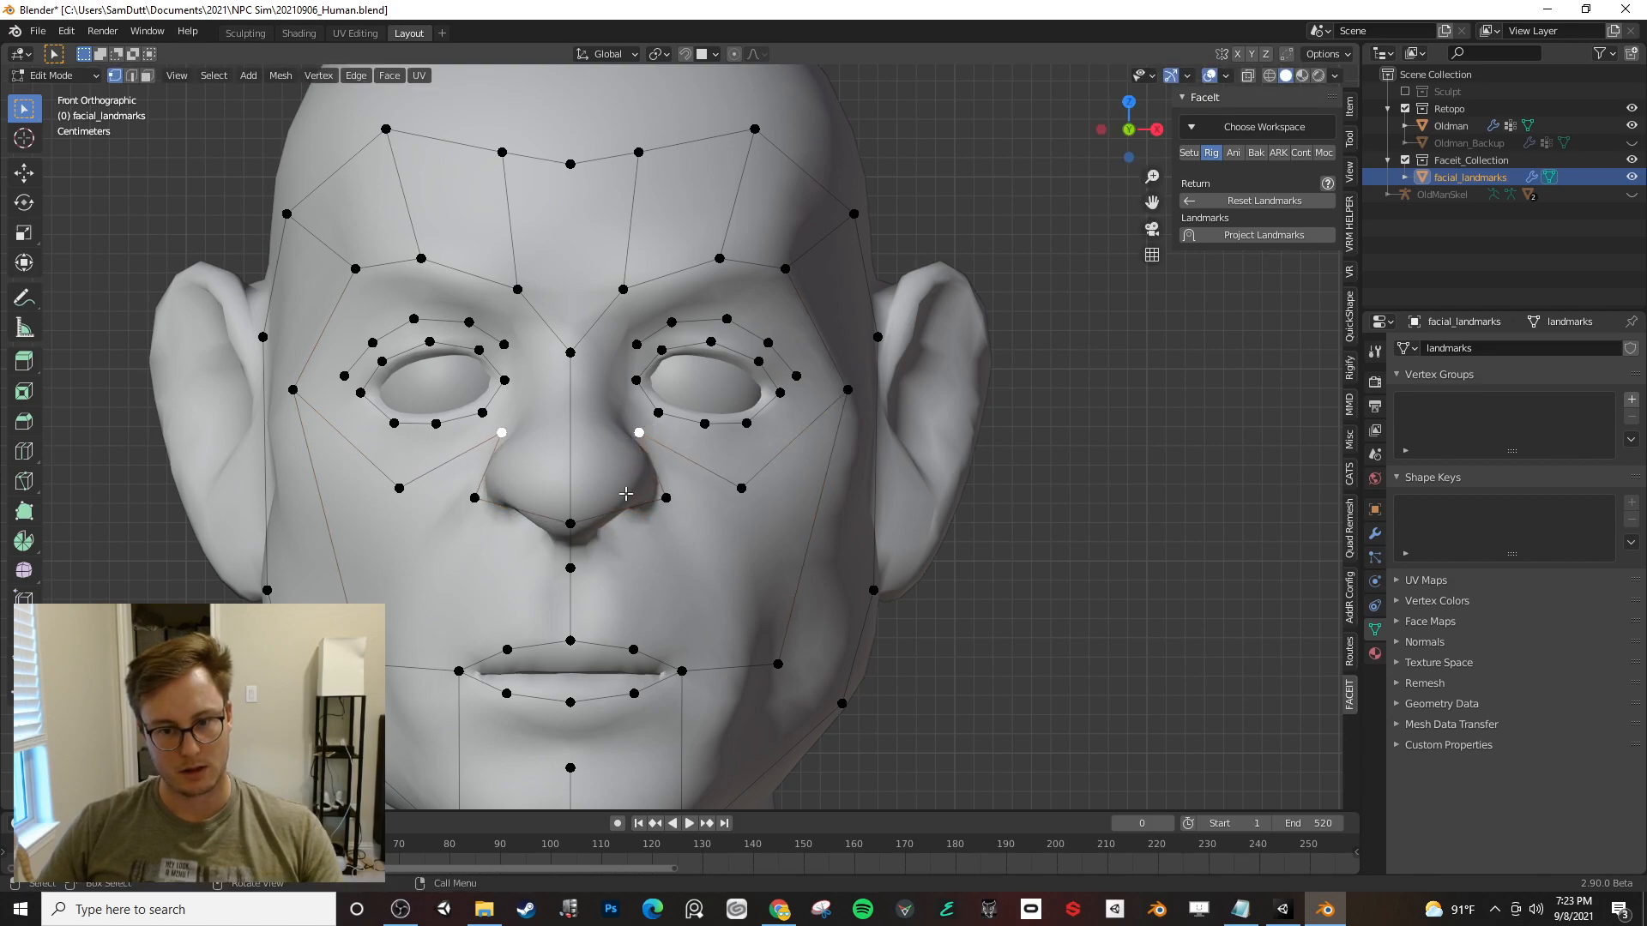
{"action": "key", "text": "g"}
{"action": "left_click", "coordinate": [569, 557]}
{"action": "left_click", "coordinate": [572, 521]}
{"action": "key", "text": "g"}
{"action": "left_click", "coordinate": [567, 486]}
- Move the side and centre lower lip landmarks down to the lower edge of the lip
{"action": "middle_click_drag", "start_coordinate": [732, 523], "coordinate": [728, 380], "text": "shift"}
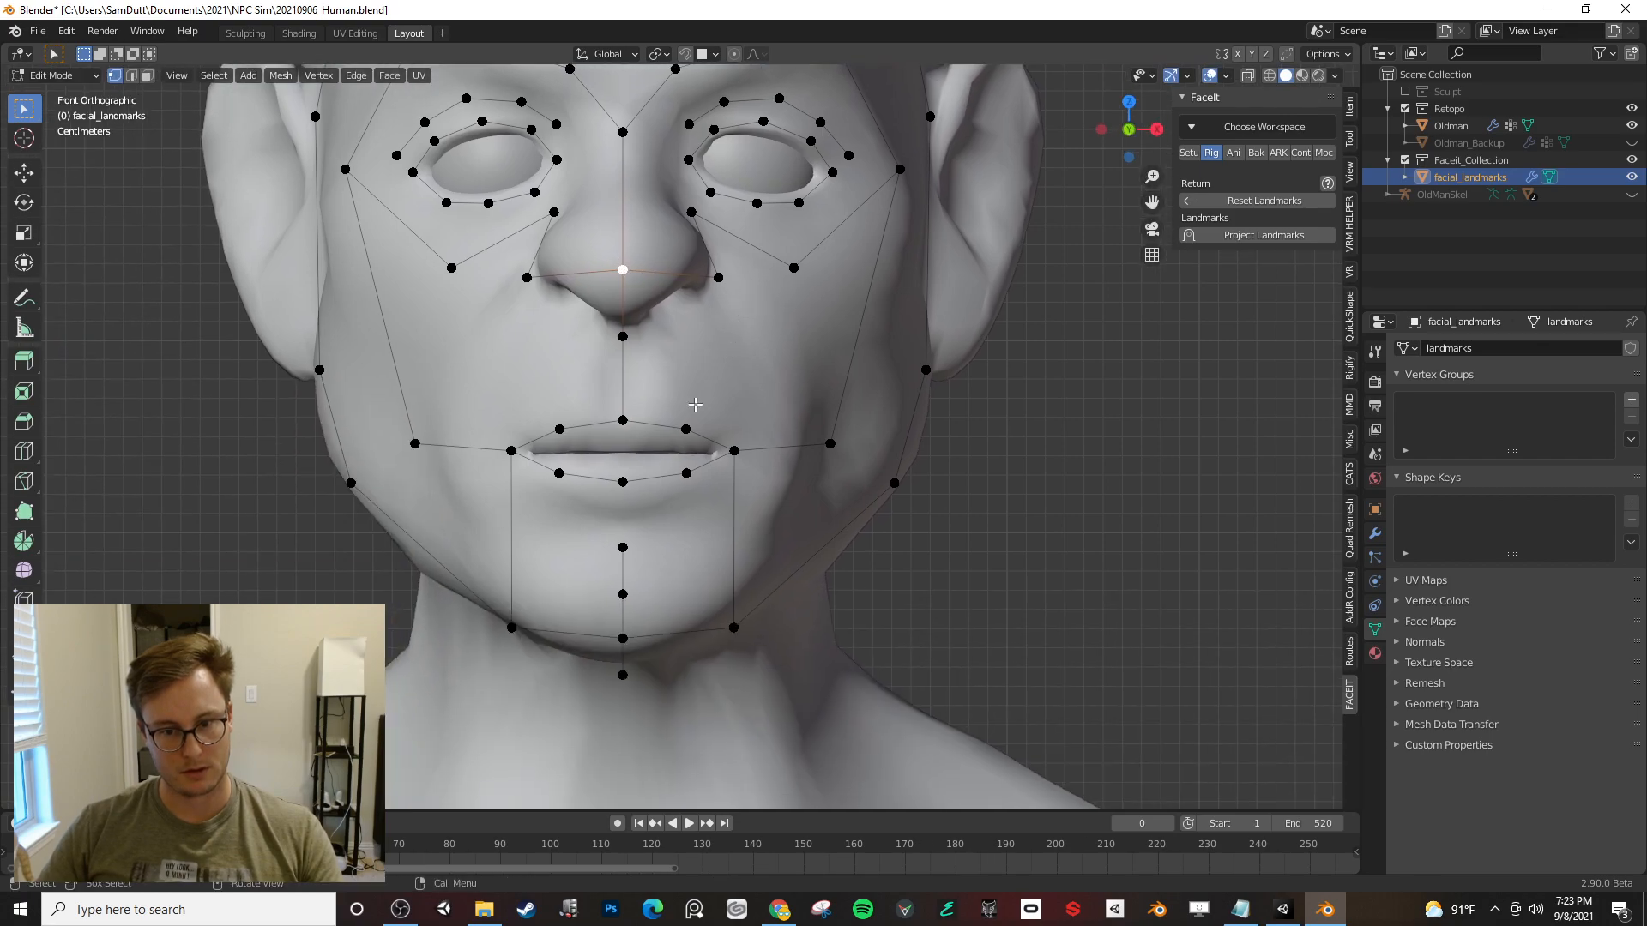
{"action": "left_click", "coordinate": [686, 474]}
{"action": "key", "text": "g"}
{"action": "left_click", "coordinate": [682, 492]}
{"action": "left_click", "coordinate": [623, 482]}
{"action": "key", "text": "g"}
{"action": "left_click", "coordinate": [611, 517]}
- Raise the centre and side upper lip landmarks slightly onto the edge of the upper lip
{"action": "left_click", "coordinate": [624, 421]}
{"action": "key", "text": "g"}
{"action": "left_click", "coordinate": [625, 416]}
{"action": "left_click", "coordinate": [686, 428]}
{"action": "key", "text": "g"}
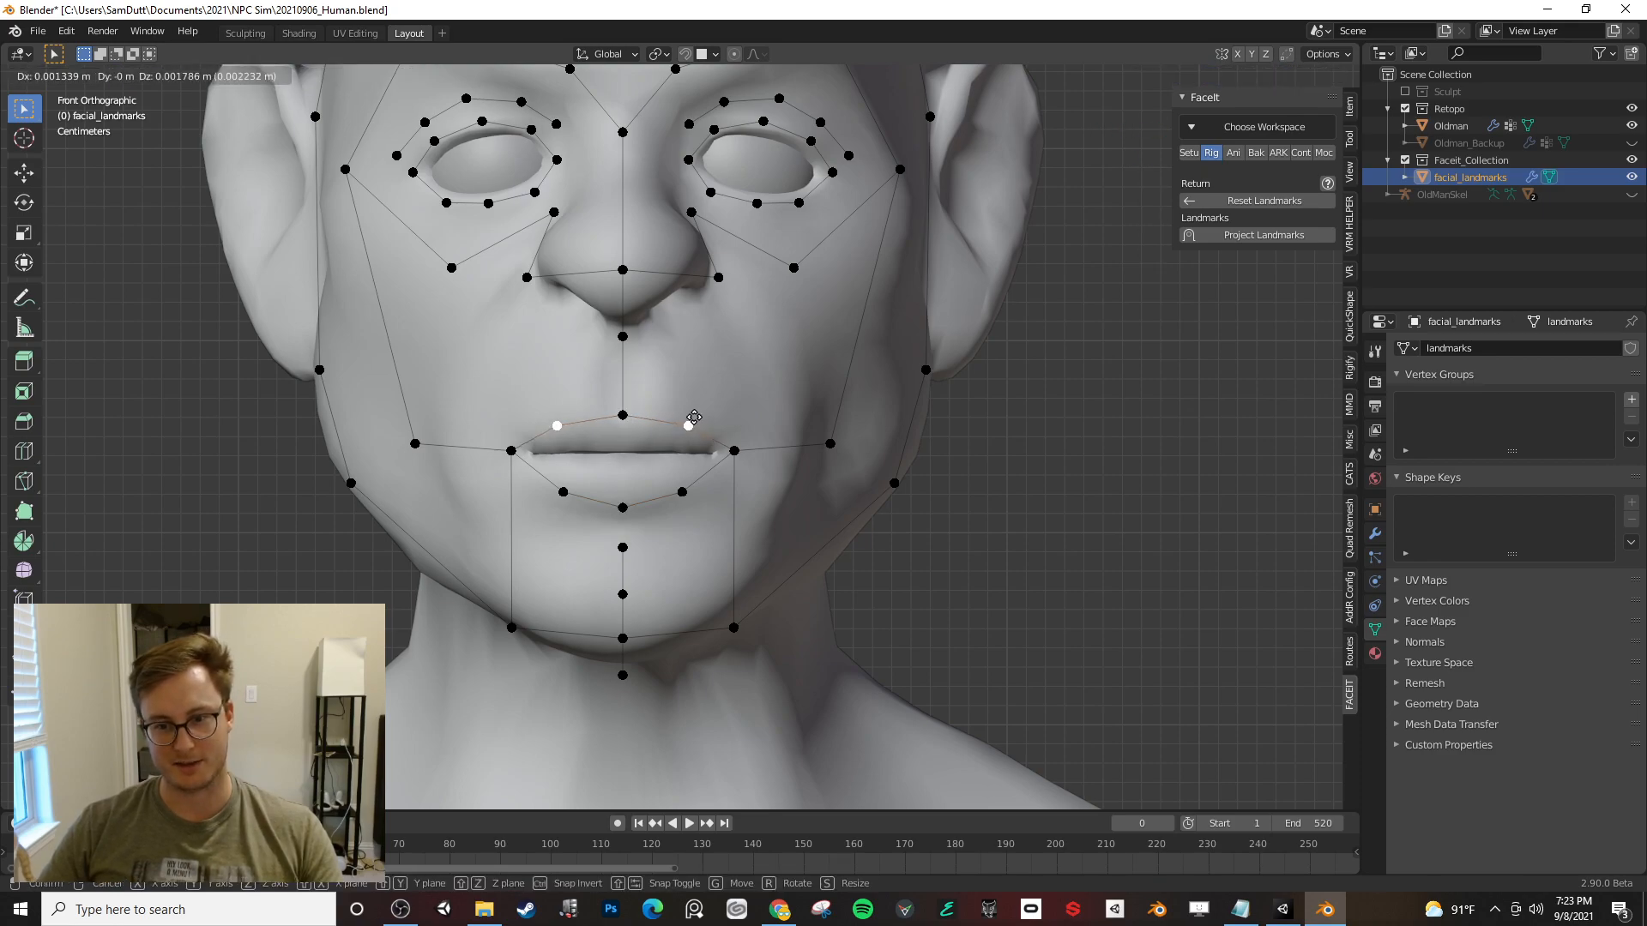
{"action": "left_click", "coordinate": [693, 417]}
- Move the chin corner landmarks slightly inward and project the landmarks onto the face
{"action": "middle_click_drag", "start_coordinate": [764, 472], "coordinate": [748, 344], "text": "shift"}
{"action": "scroll", "coordinate": [730, 394], "scroll_direction": "up", "scroll_amount": 1}
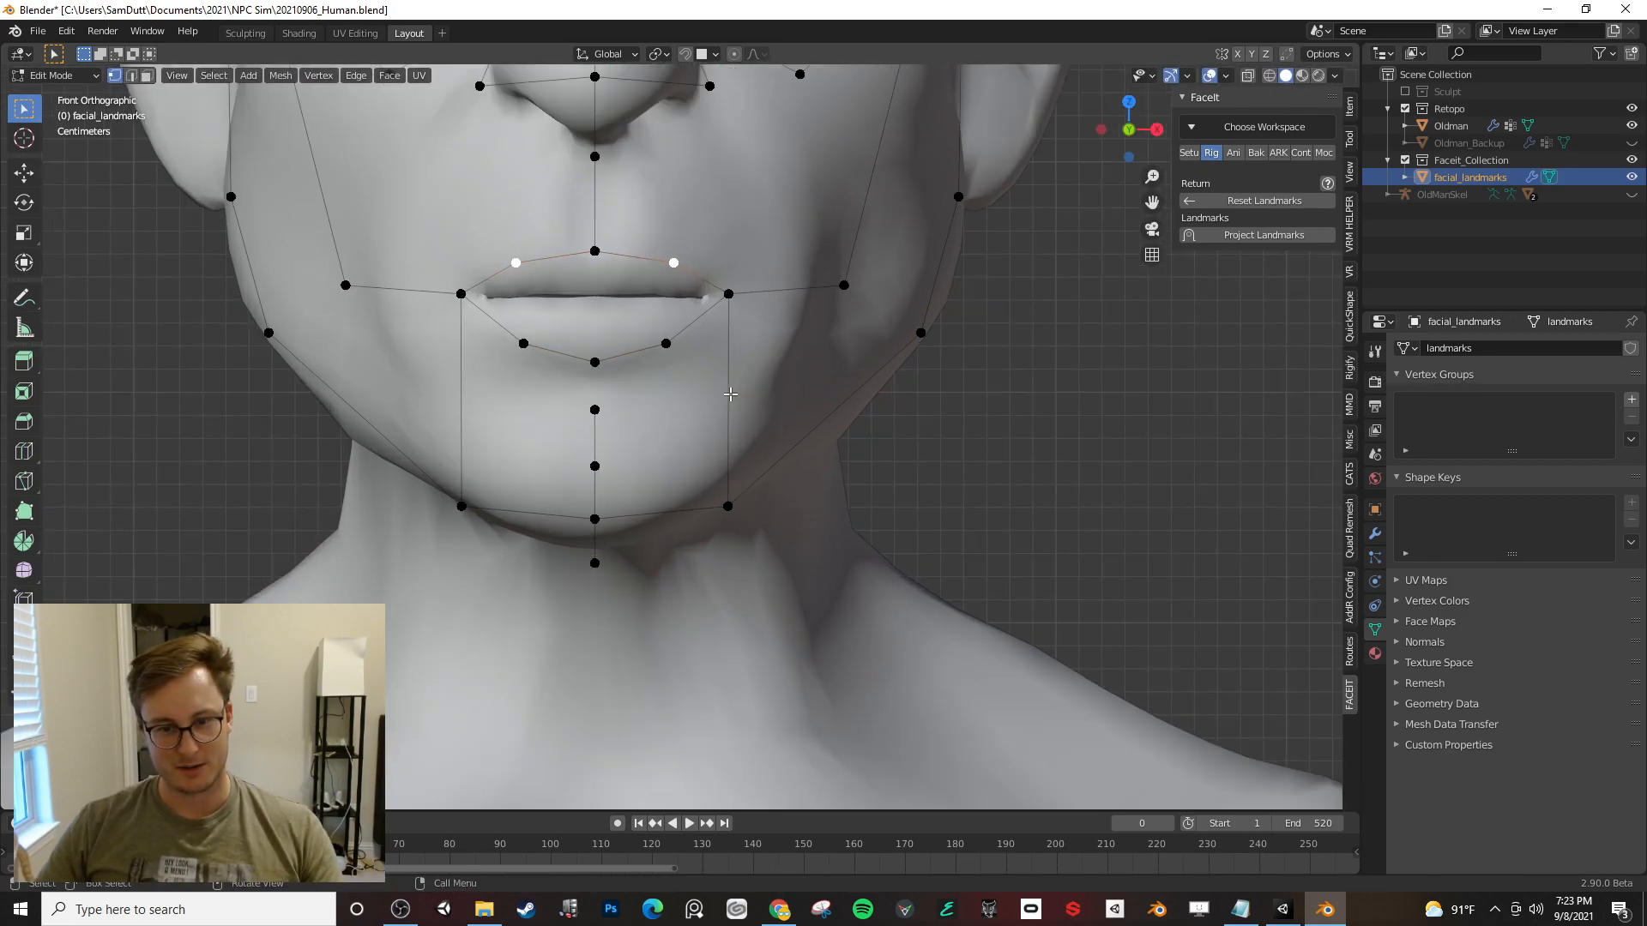
{"action": "left_click", "coordinate": [727, 507]}
{"action": "key", "text": "g"}
{"action": "left_click", "coordinate": [594, 562]}
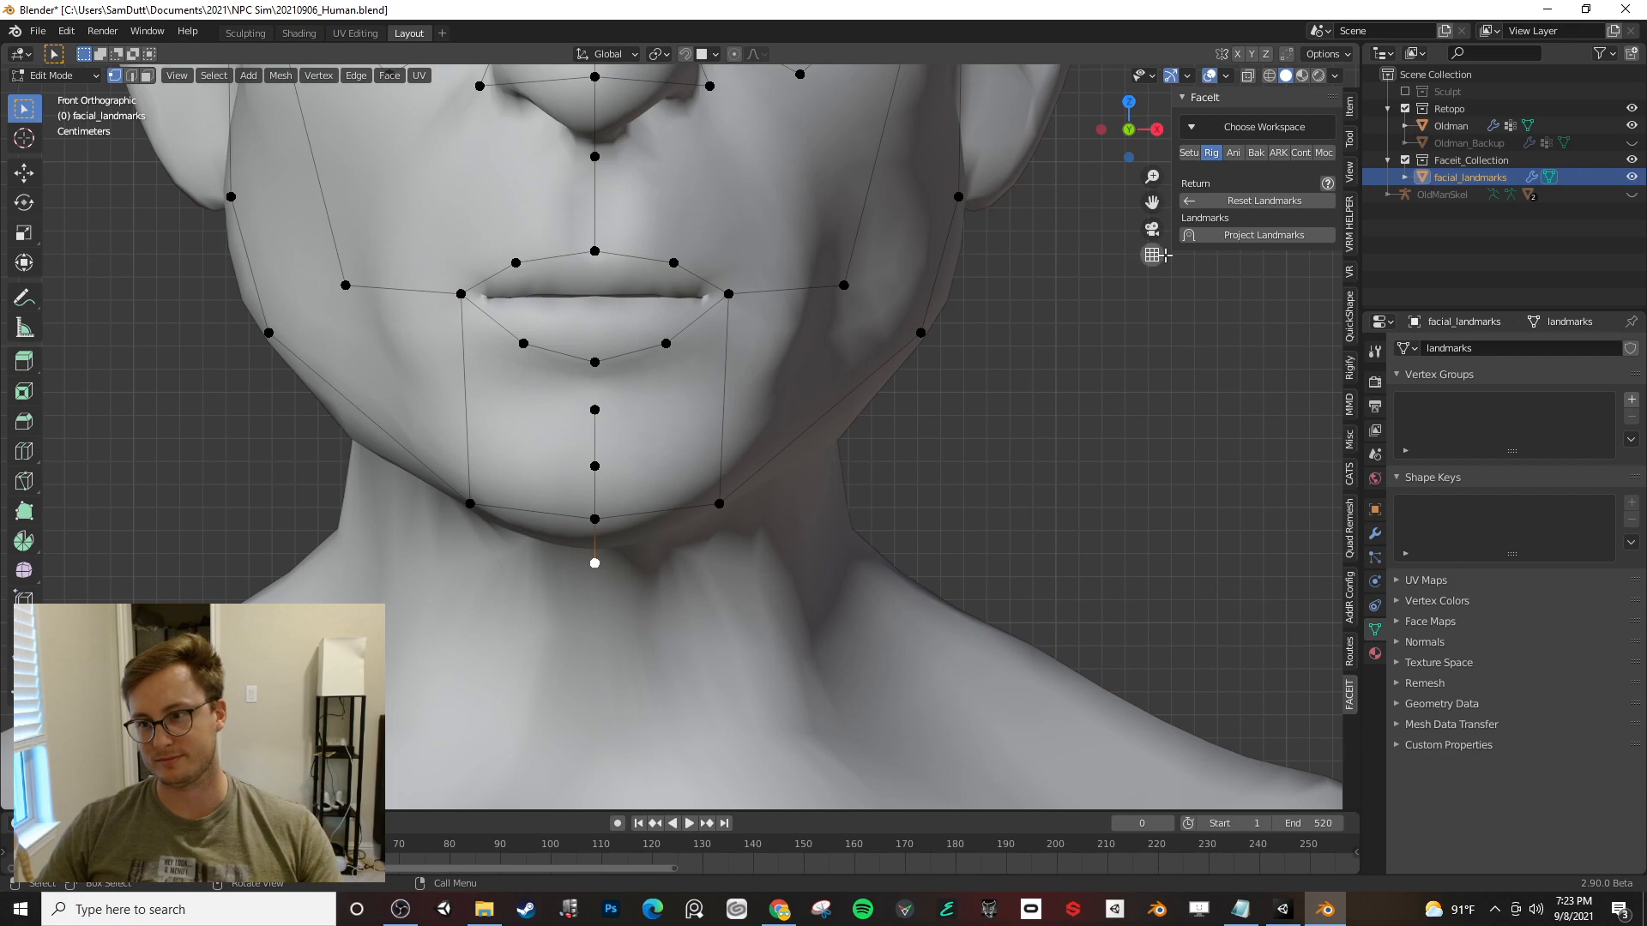
{"action": "left_click", "coordinate": [1199, 236]}
- In side view, bring the under-chin landmark forward beneath the jaw and raise the chin corner landmark slightly
{"action": "middle_click_drag", "start_coordinate": [781, 748], "coordinate": [746, 575], "text": "shift"}
{"action": "scroll", "coordinate": [746, 577], "scroll_direction": "up", "scroll_amount": 2}
{"action": "left_click", "coordinate": [745, 578]}
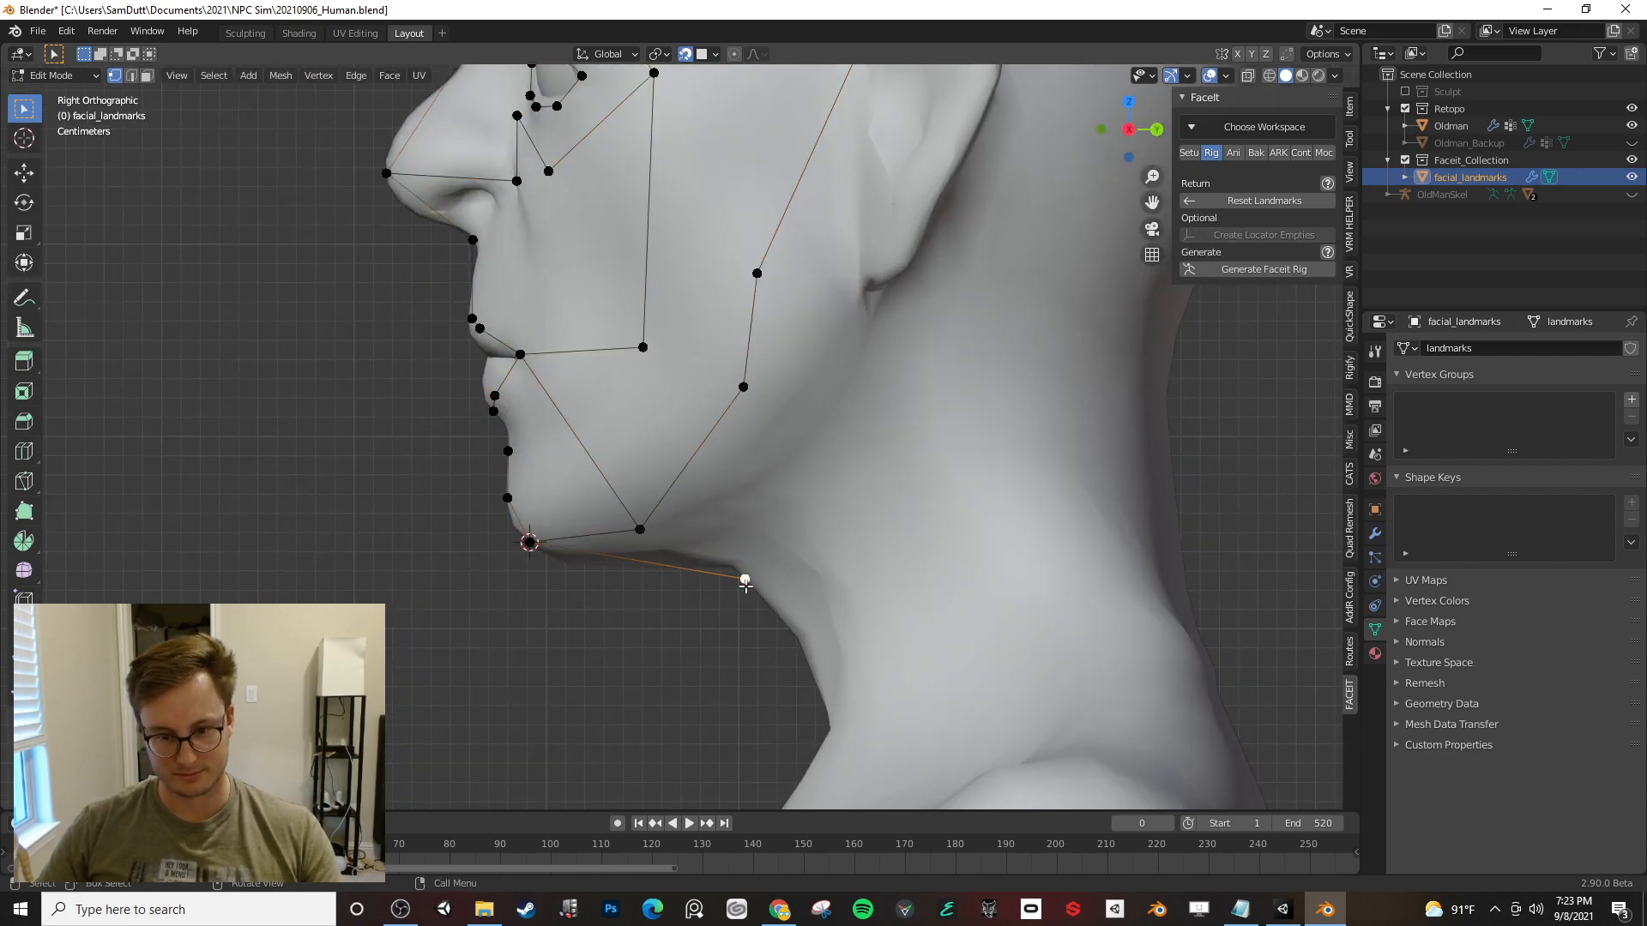
{"action": "key", "text": "g"}
{"action": "left_click", "coordinate": [665, 567]}
{"action": "left_click", "coordinate": [642, 530]}
{"action": "key", "text": "g"}
{"action": "left_click", "coordinate": [641, 523]}
- Fit the jaw angle, earlobe and upper ear-side landmarks to the head's profile, and save the file
{"action": "left_click", "coordinate": [749, 388]}
{"action": "key", "text": "g"}
{"action": "left_click", "coordinate": [751, 450]}
{"action": "left_click", "coordinate": [759, 274]}
{"action": "key", "text": "g"}
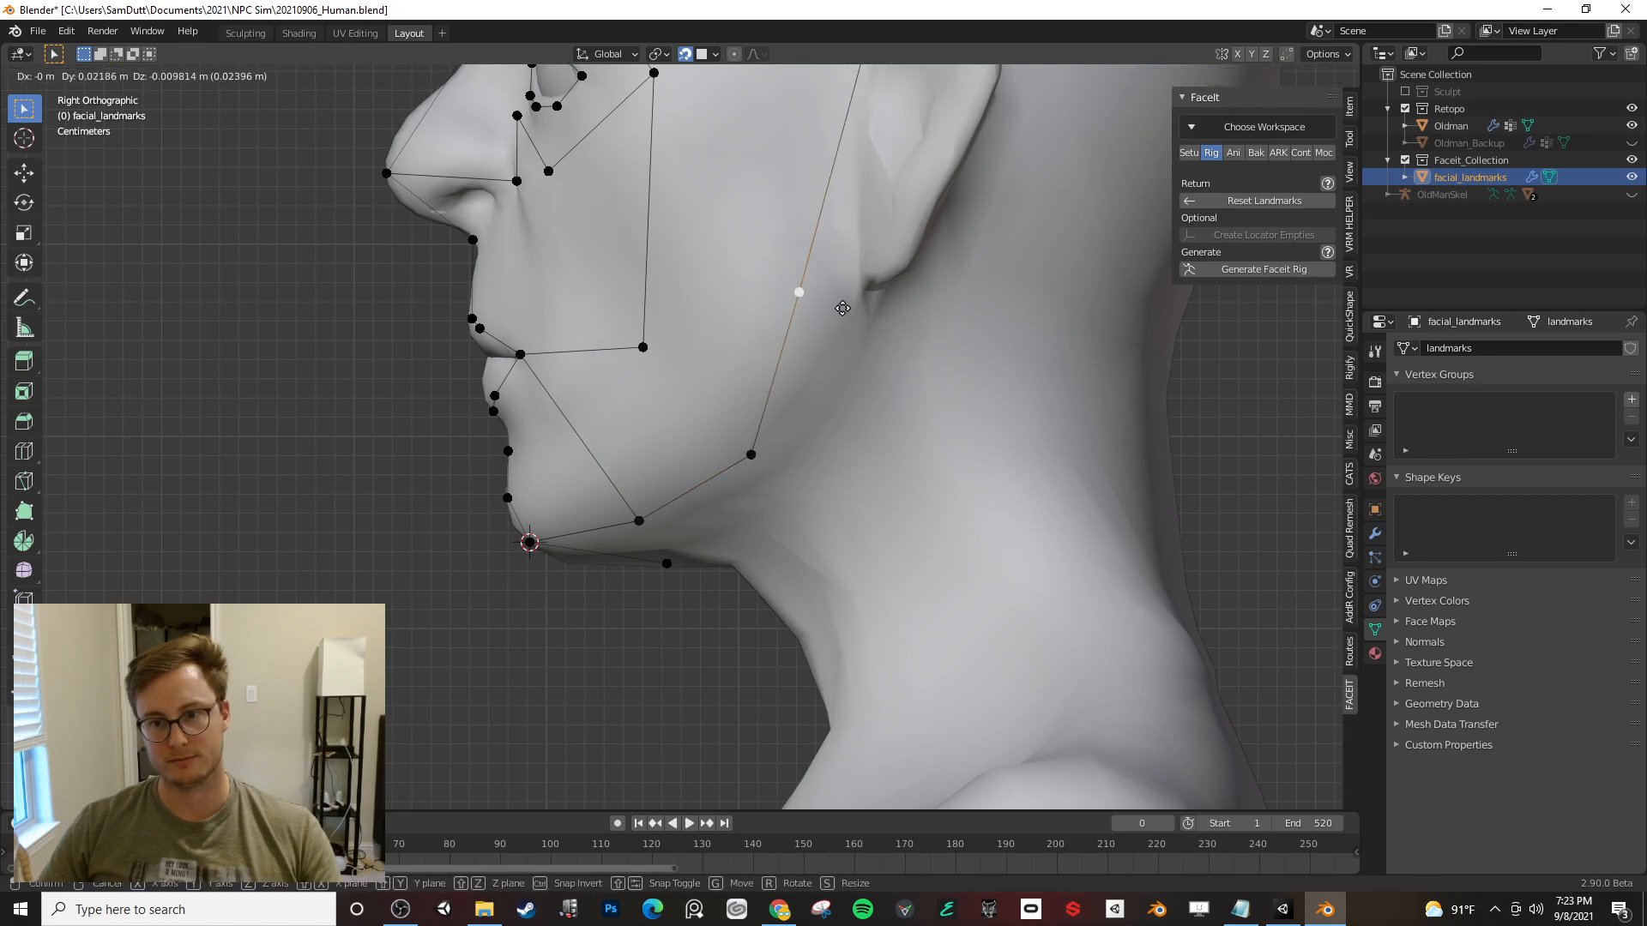
{"action": "left_click", "coordinate": [850, 300]}
{"action": "middle_click_drag", "start_coordinate": [825, 297], "coordinate": [804, 614], "text": "shift"}
{"action": "left_click", "coordinate": [849, 335]}
{"action": "key", "text": "g"}
{"action": "left_click", "coordinate": [822, 331]}
{"action": "middle_click_drag", "start_coordinate": [822, 331], "coordinate": [907, 390], "text": "shift"}
{"action": "middle_click_drag", "start_coordinate": [596, 437], "coordinate": [777, 404], "text": "shift"}
{"action": "key", "text": "ctrl+s"}
- Generate the FaceIt rig from the projected landmarks and bind the Oldman mesh to it
{"action": "scroll", "coordinate": [656, 341], "scroll_direction": "down", "scroll_amount": 9}
{"action": "left_click", "coordinate": [1223, 270]}
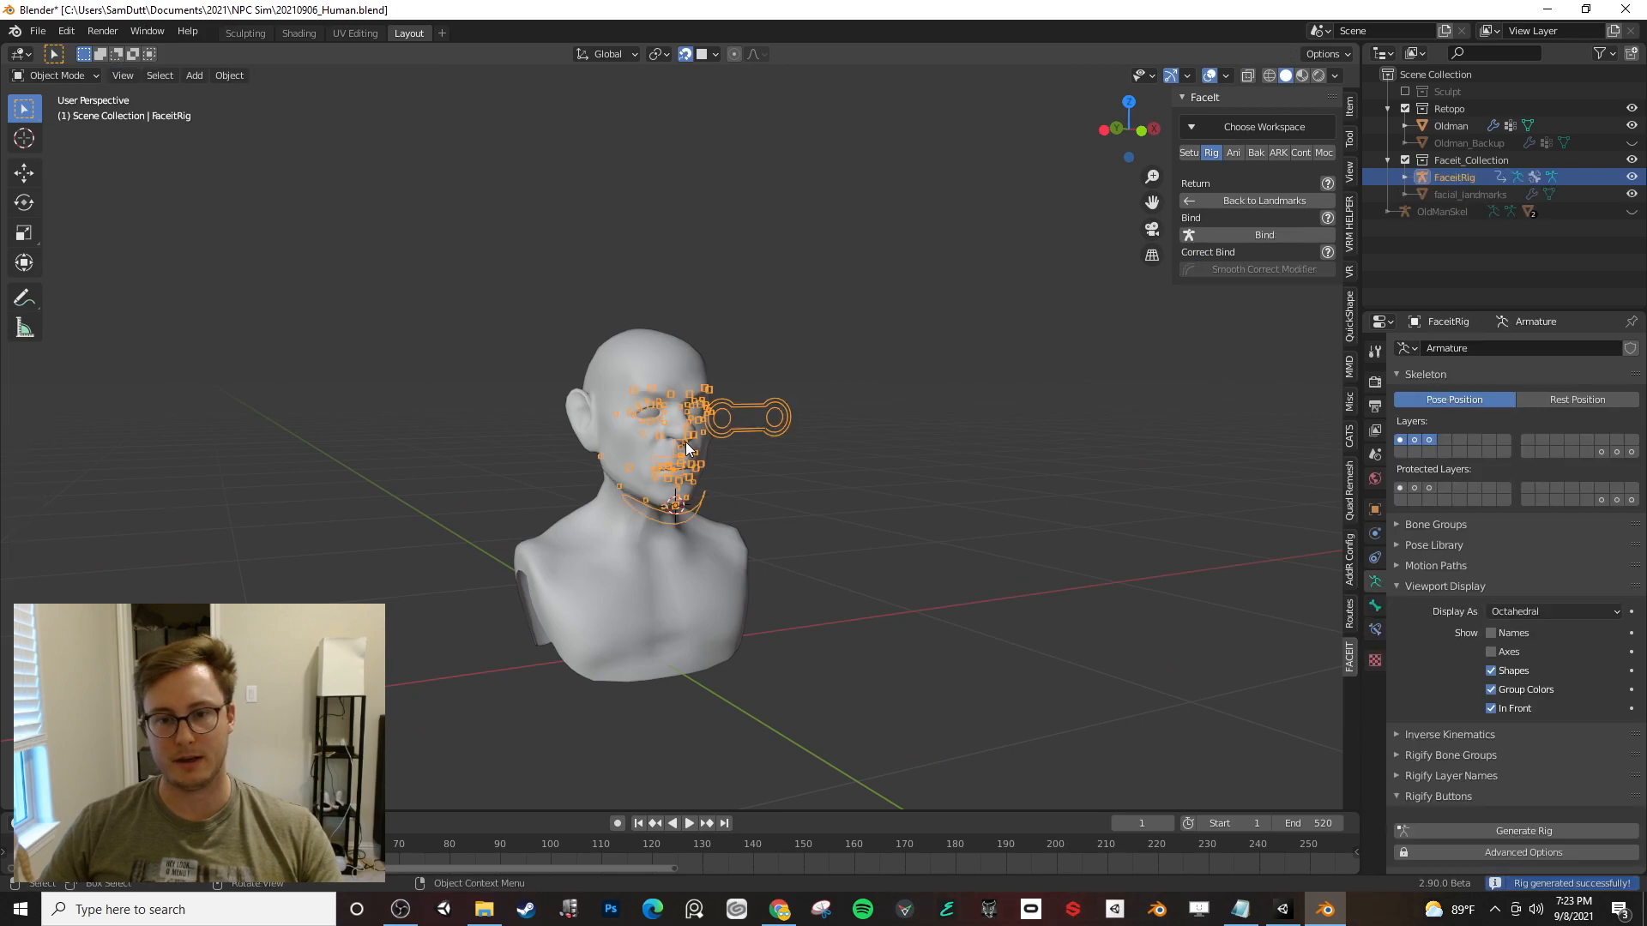
{"action": "key", "text": "KP_Decimal"}
{"action": "left_click", "coordinate": [1254, 237]}
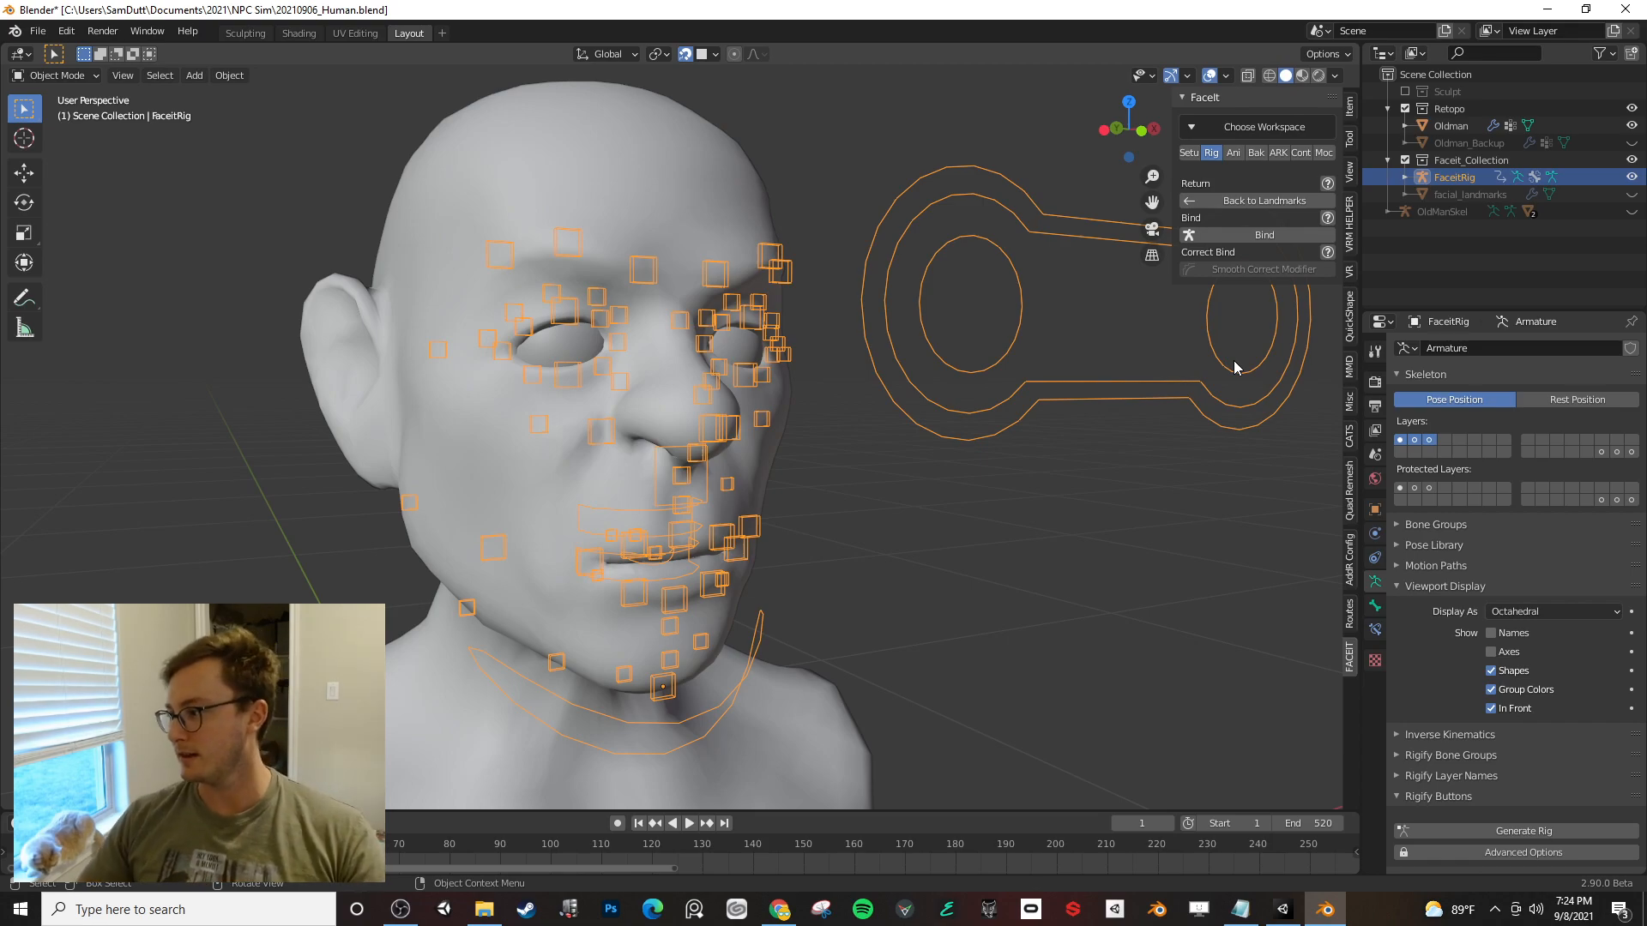
- Play the timeline to check the expressions, and bind the main objects to the FaceIt rig again
{"action": "left_click", "coordinate": [1233, 152]}
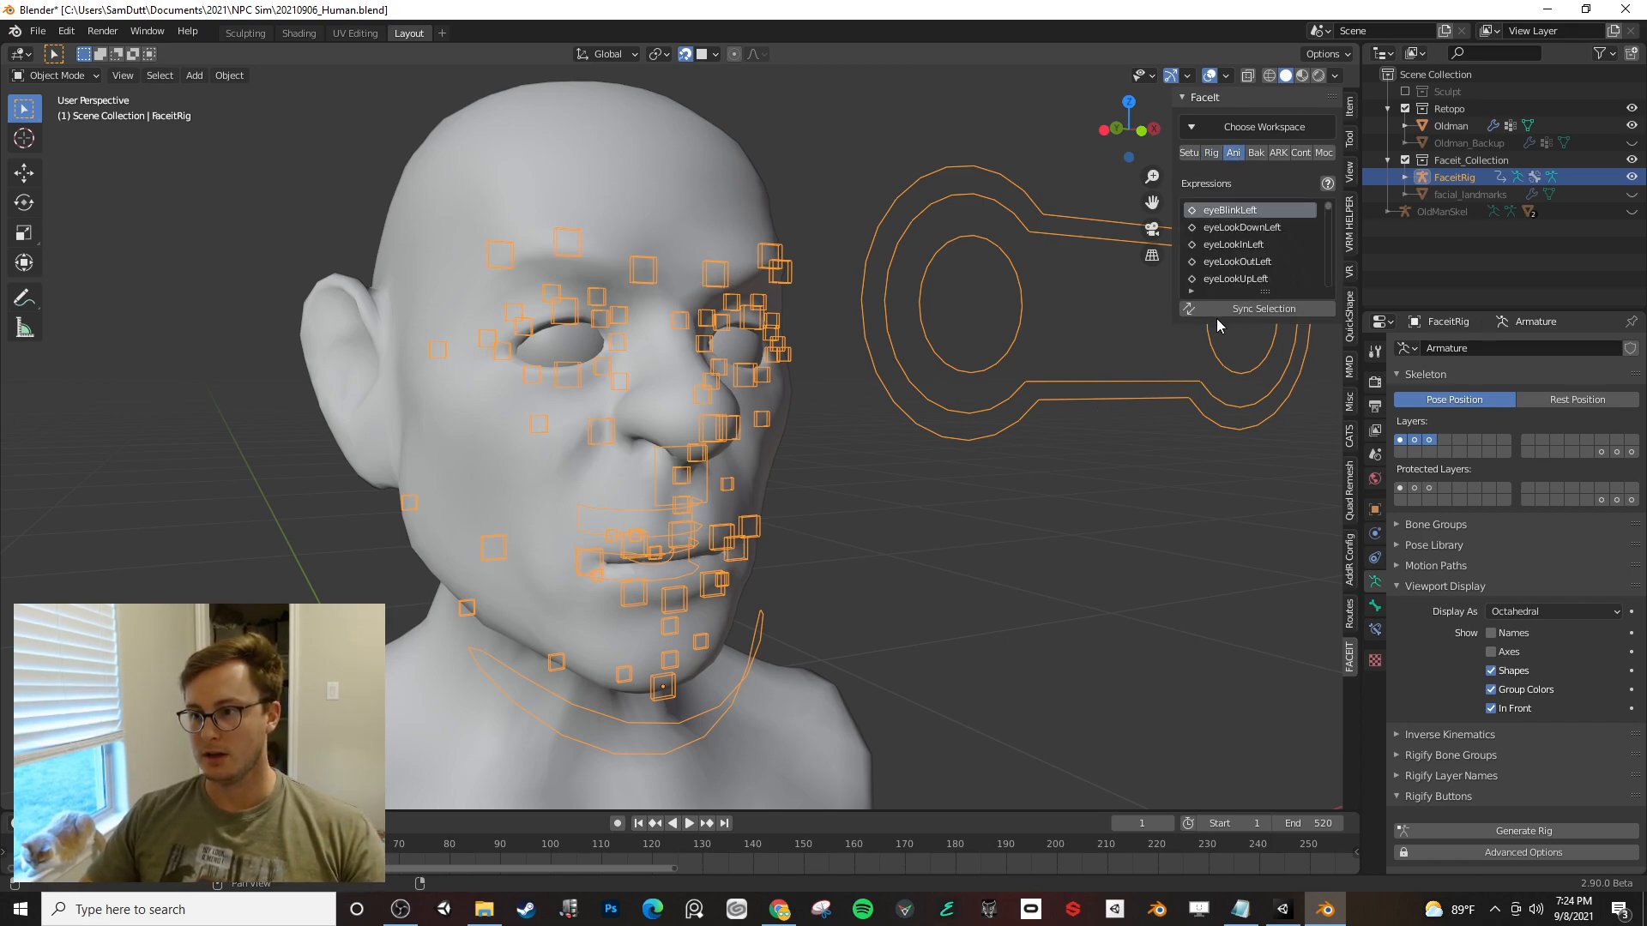
{"action": "key", "text": "space"}
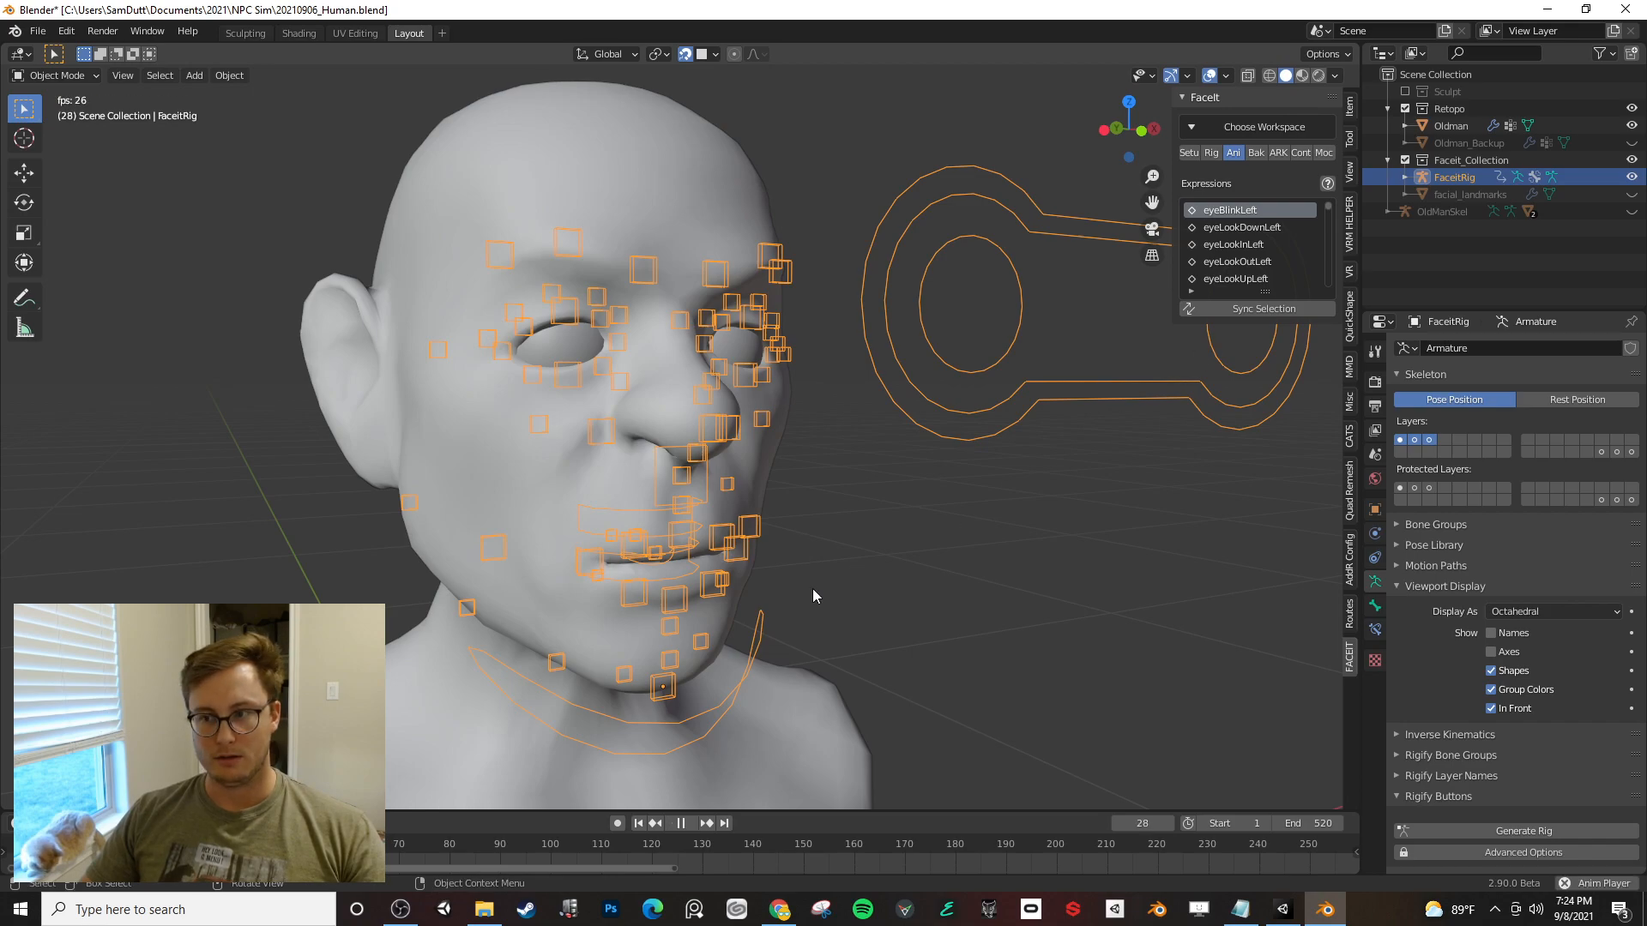
{"action": "key", "text": "Escape"}
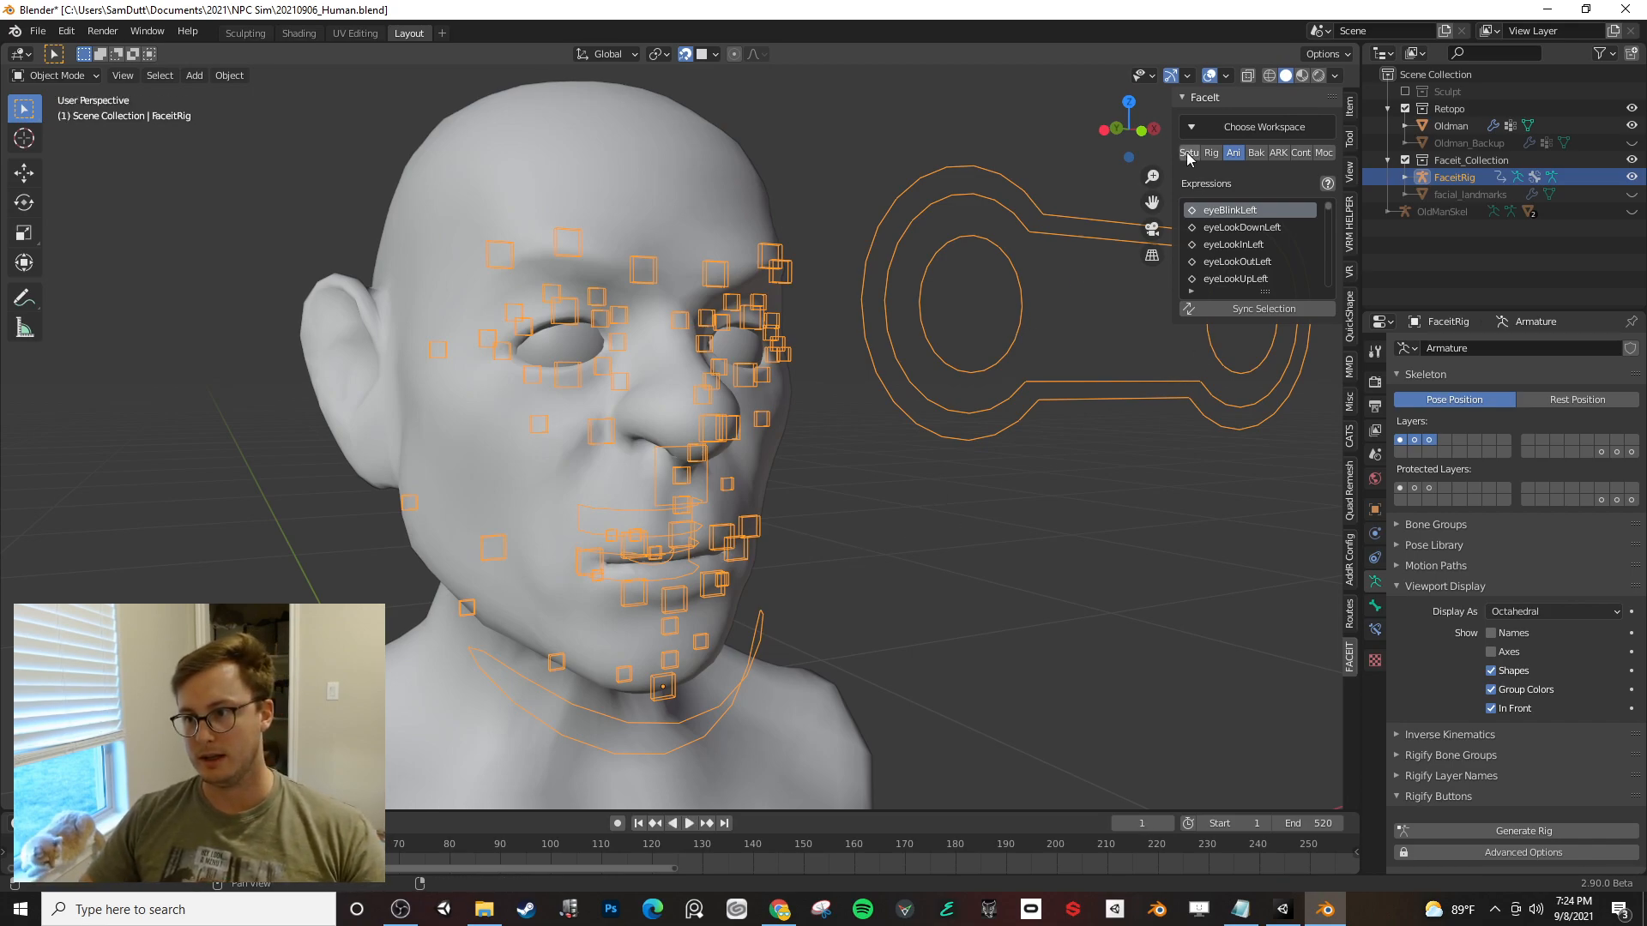
{"action": "left_click", "coordinate": [1210, 155]}
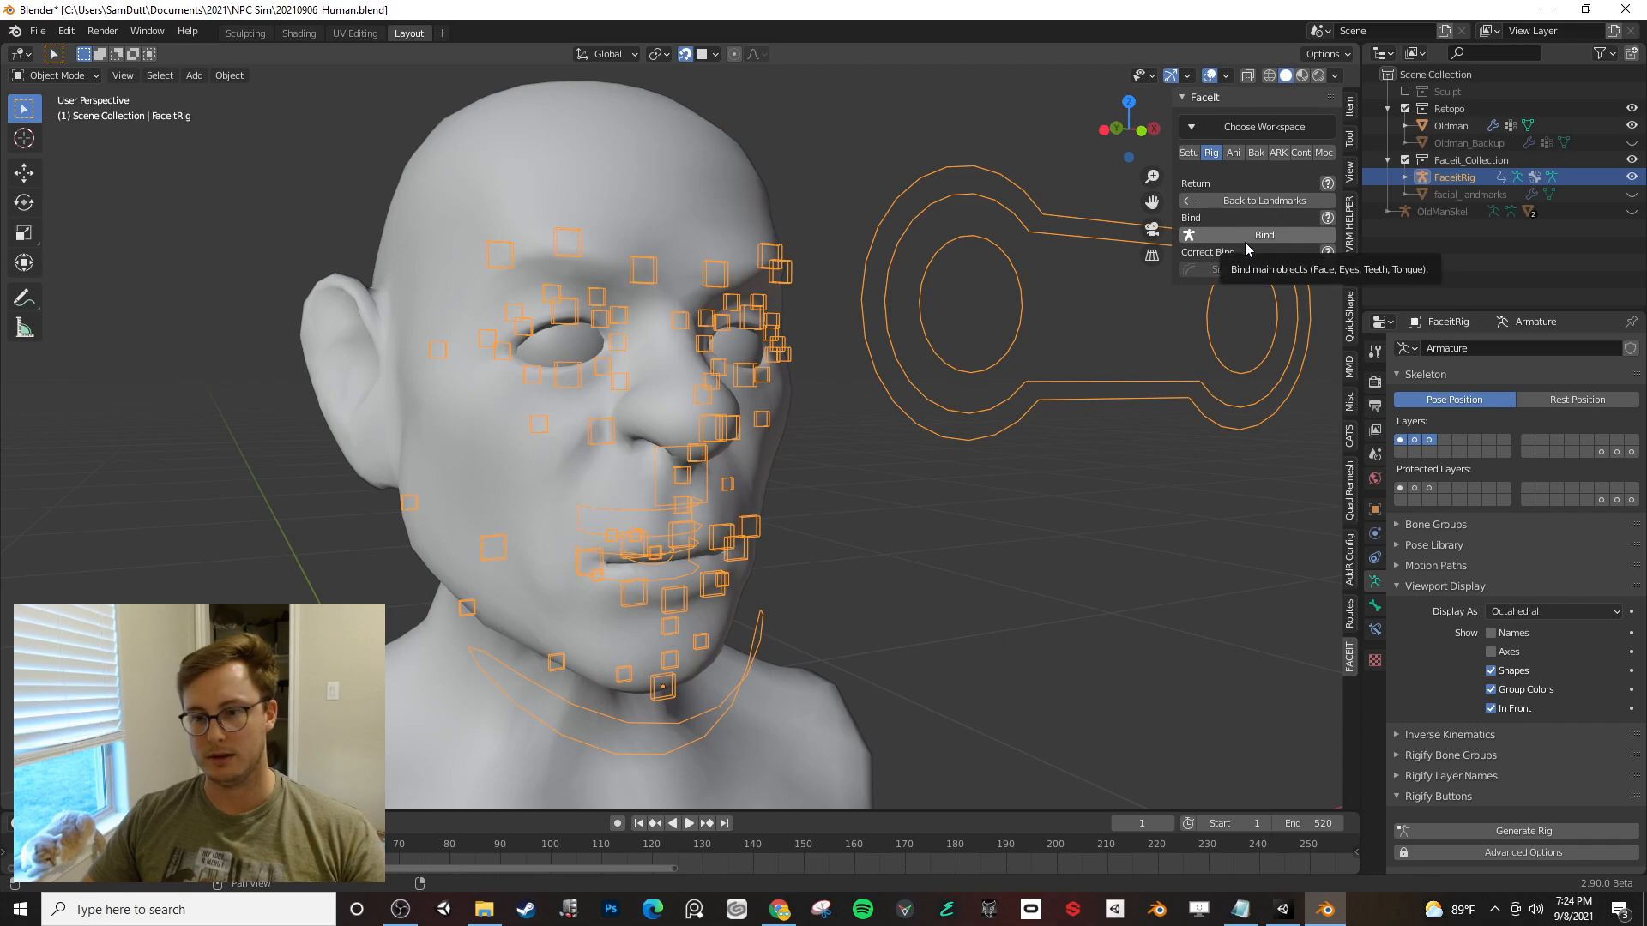
{"action": "left_click", "coordinate": [1245, 240]}
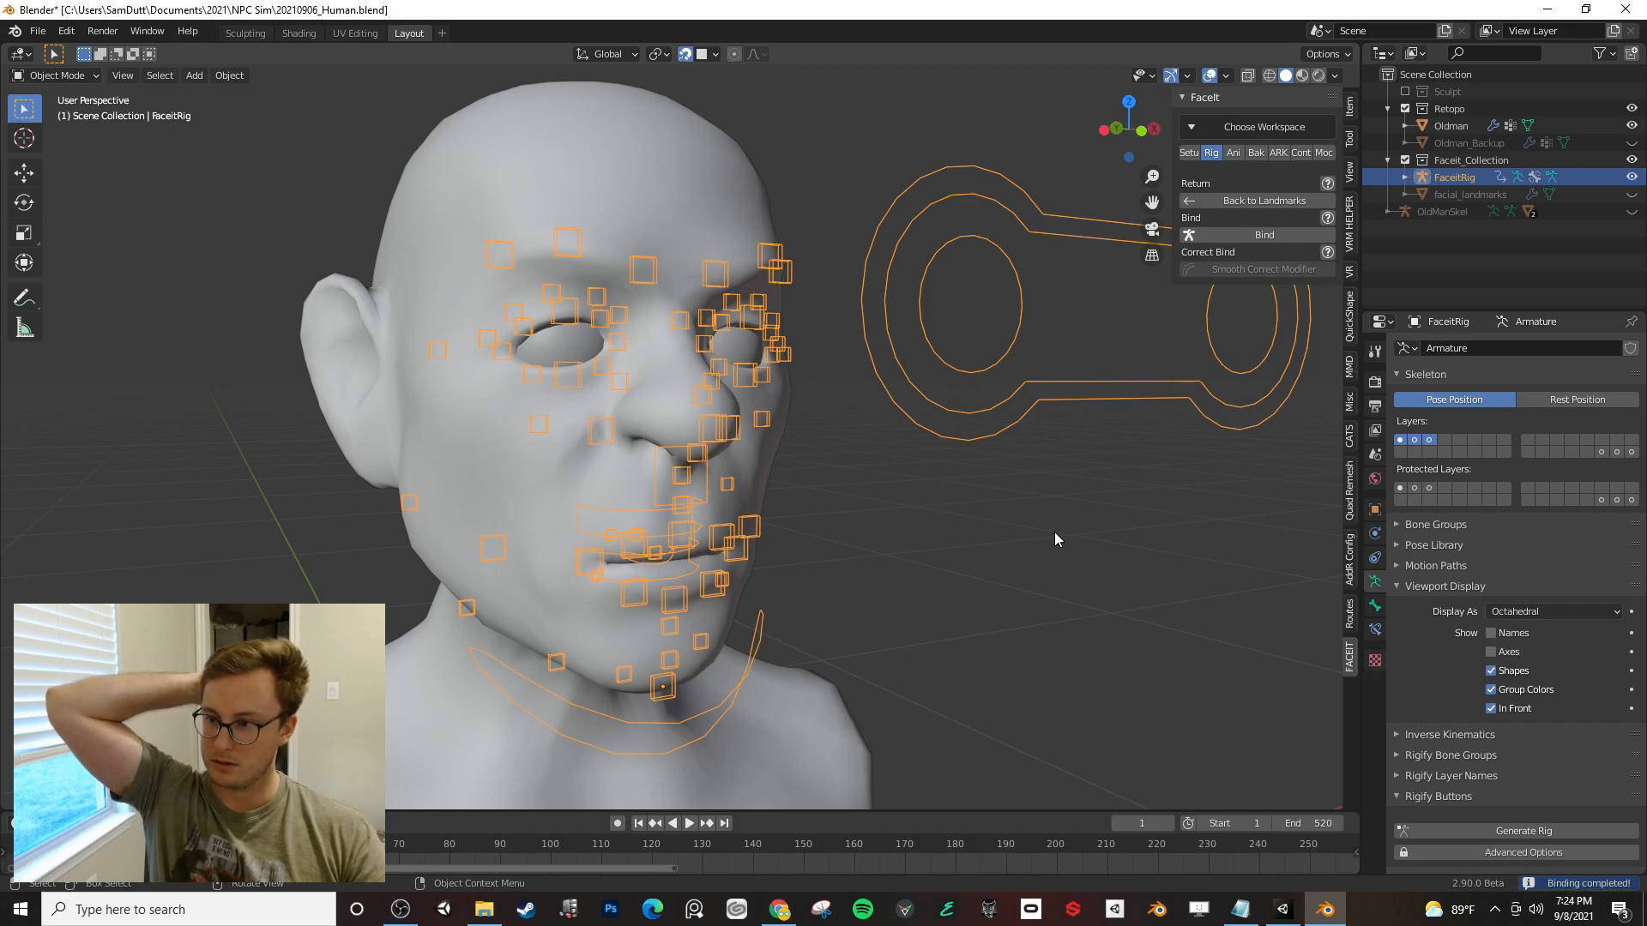
- Select the Oldman mesh and play the timeline to check whether FaceIt's expressions animate it
{"action": "left_click", "coordinate": [1233, 153]}
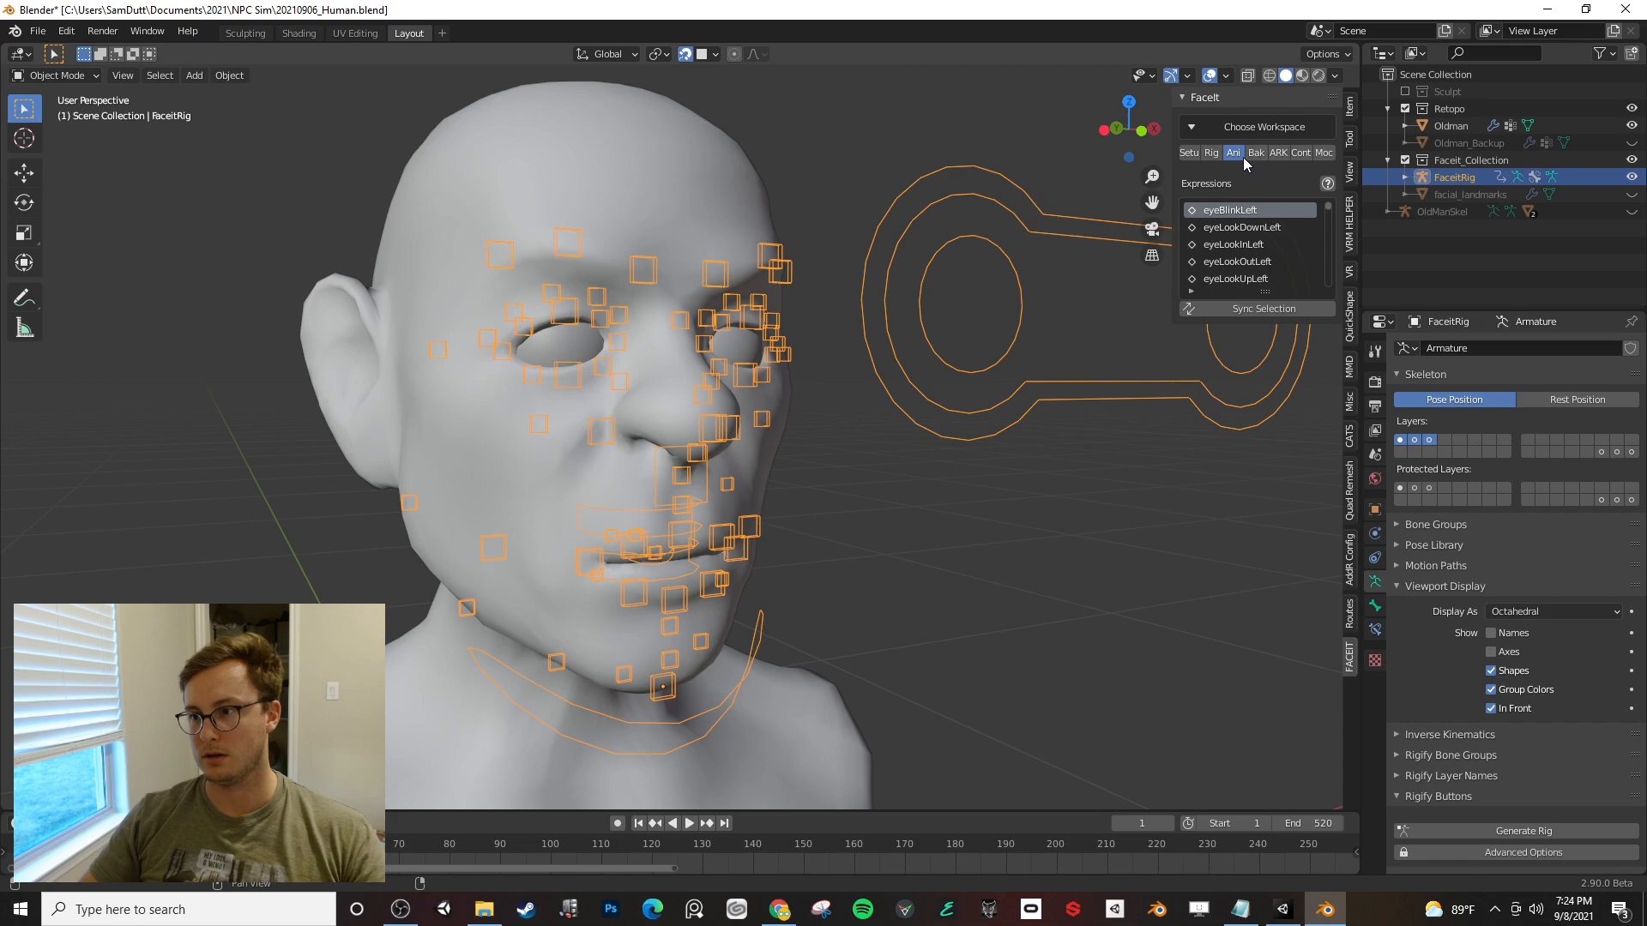
{"action": "left_click", "coordinate": [1212, 155]}
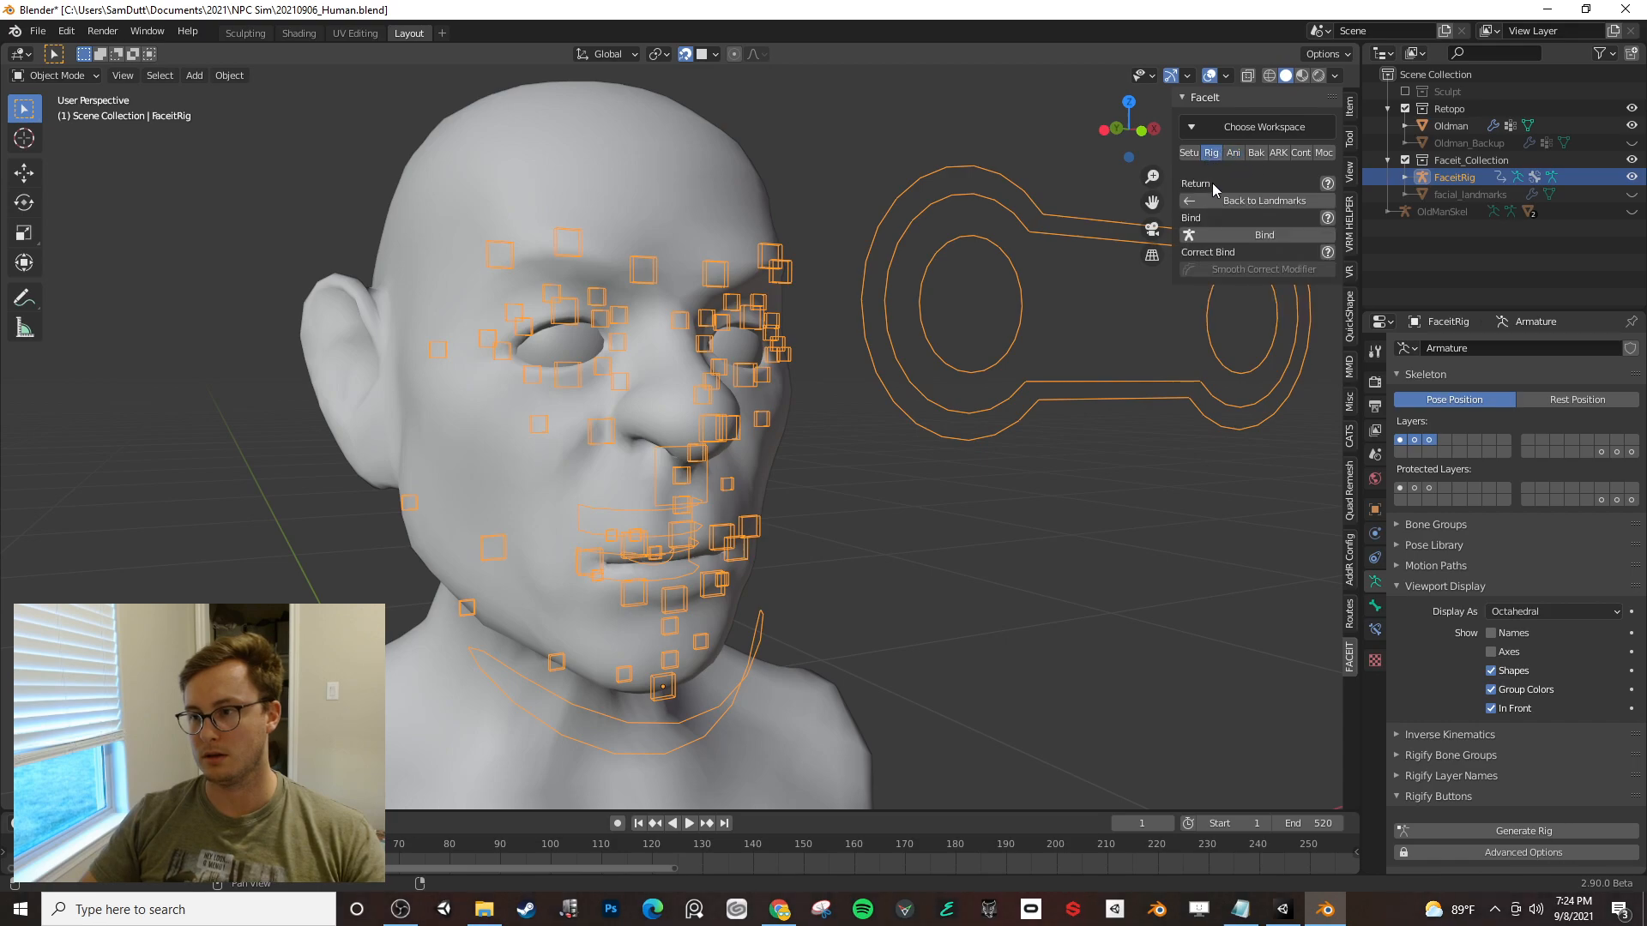
{"action": "middle_click_drag", "start_coordinate": [1207, 399], "coordinate": [1193, 405]}
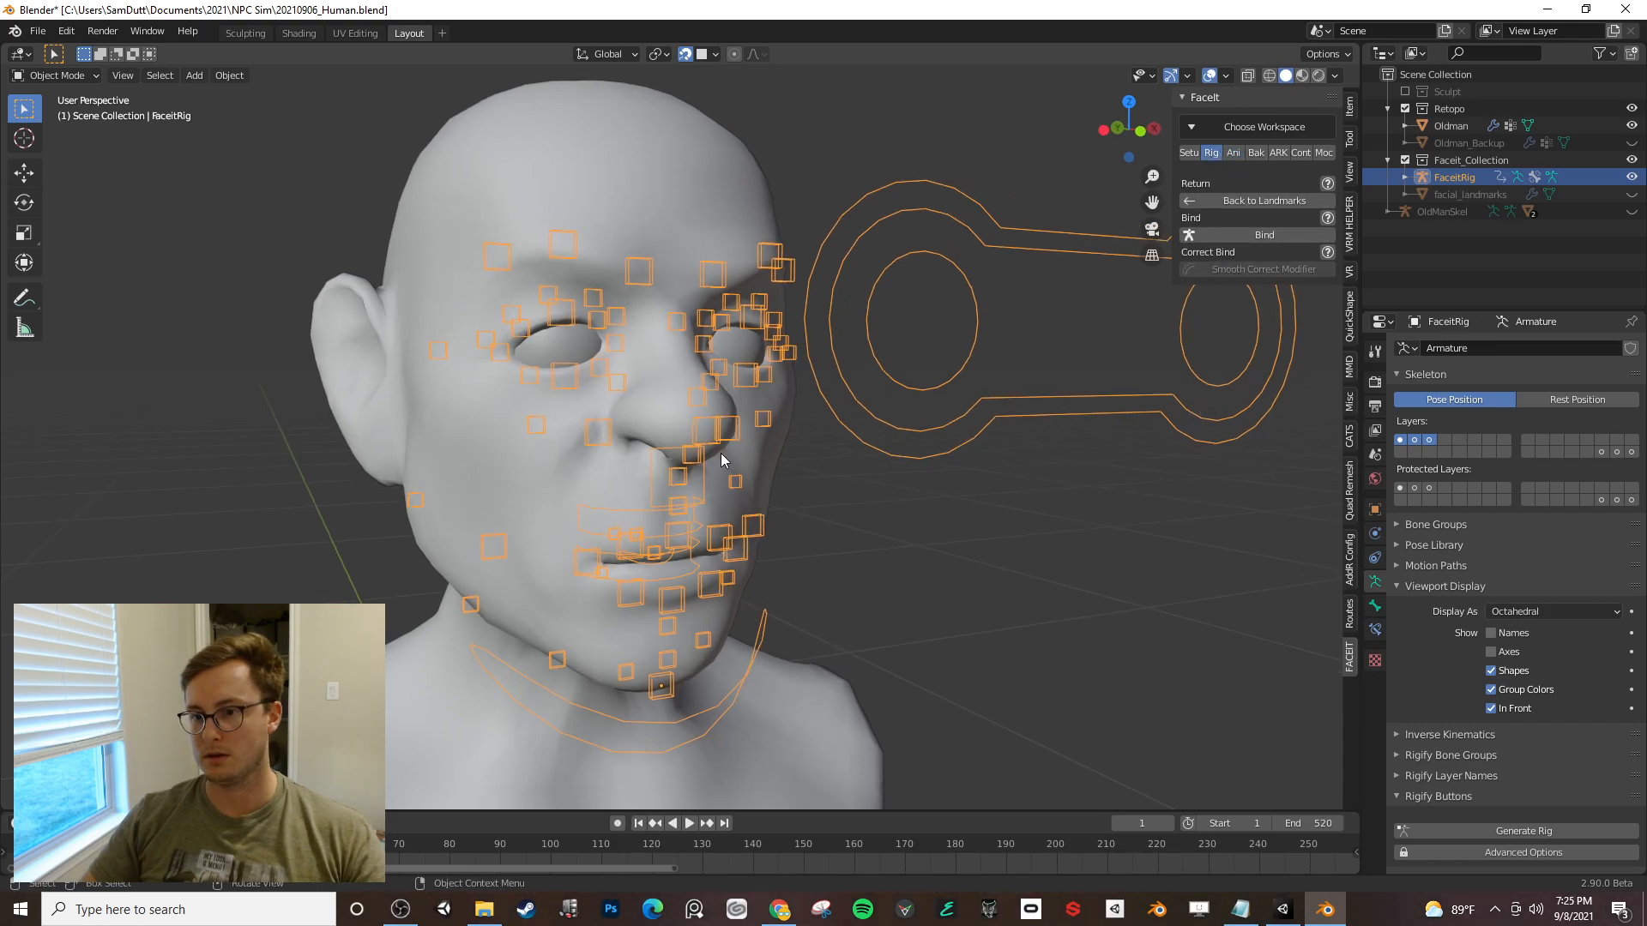
{"action": "left_click", "coordinate": [769, 464]}
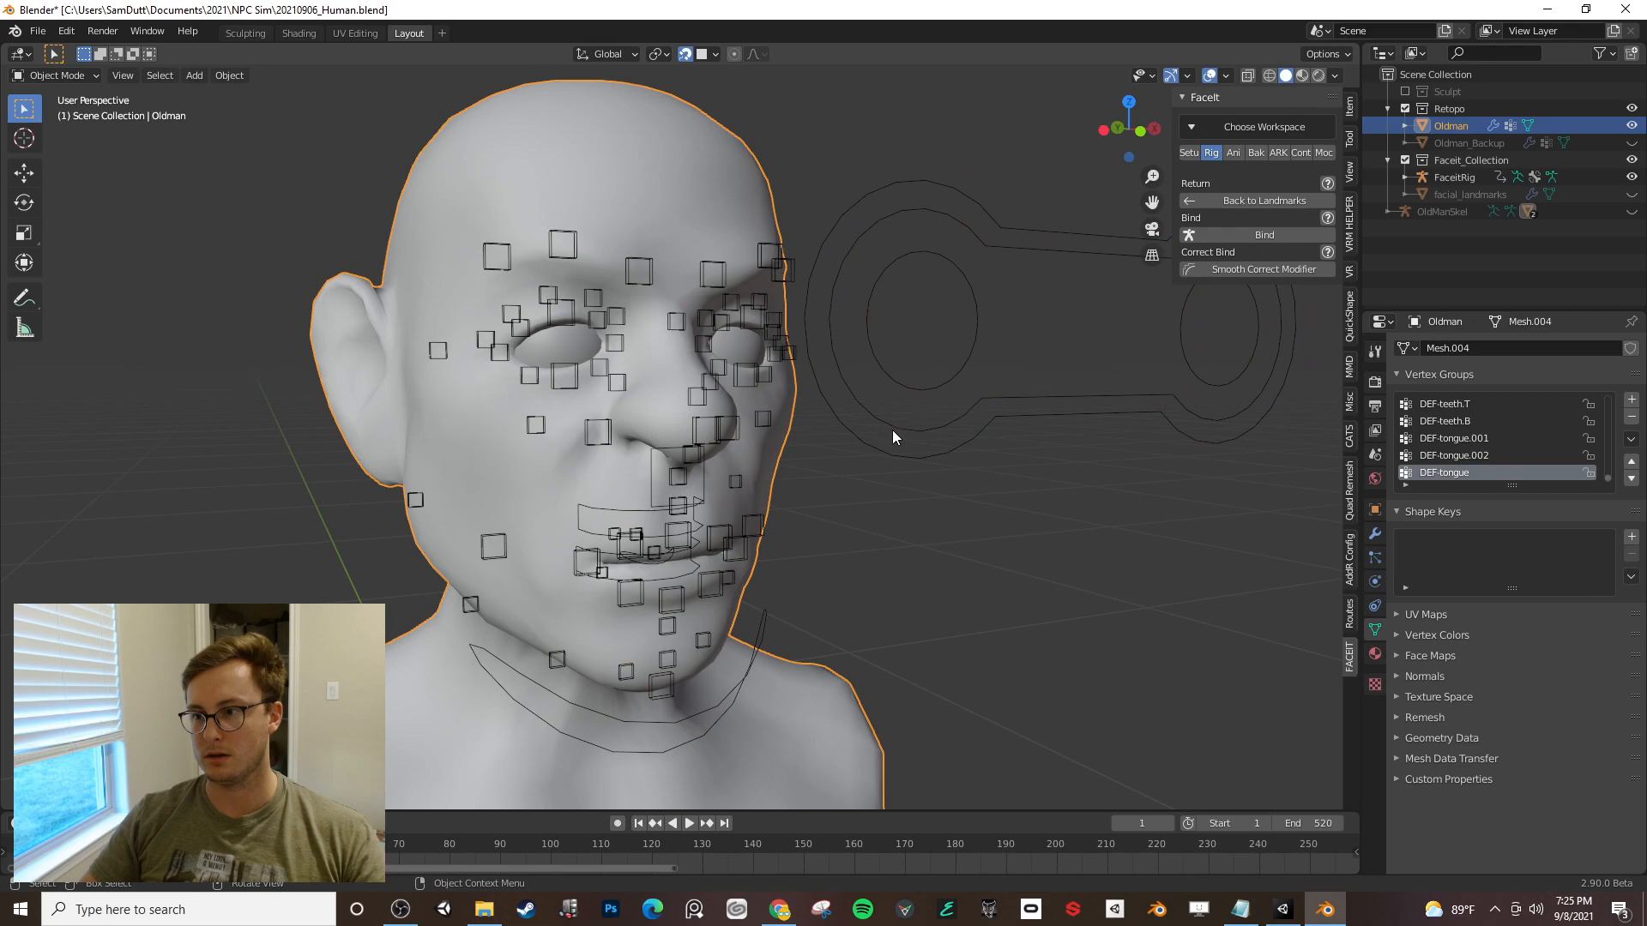
{"action": "left_click", "coordinate": [1232, 154]}
{"action": "key", "text": "space"}
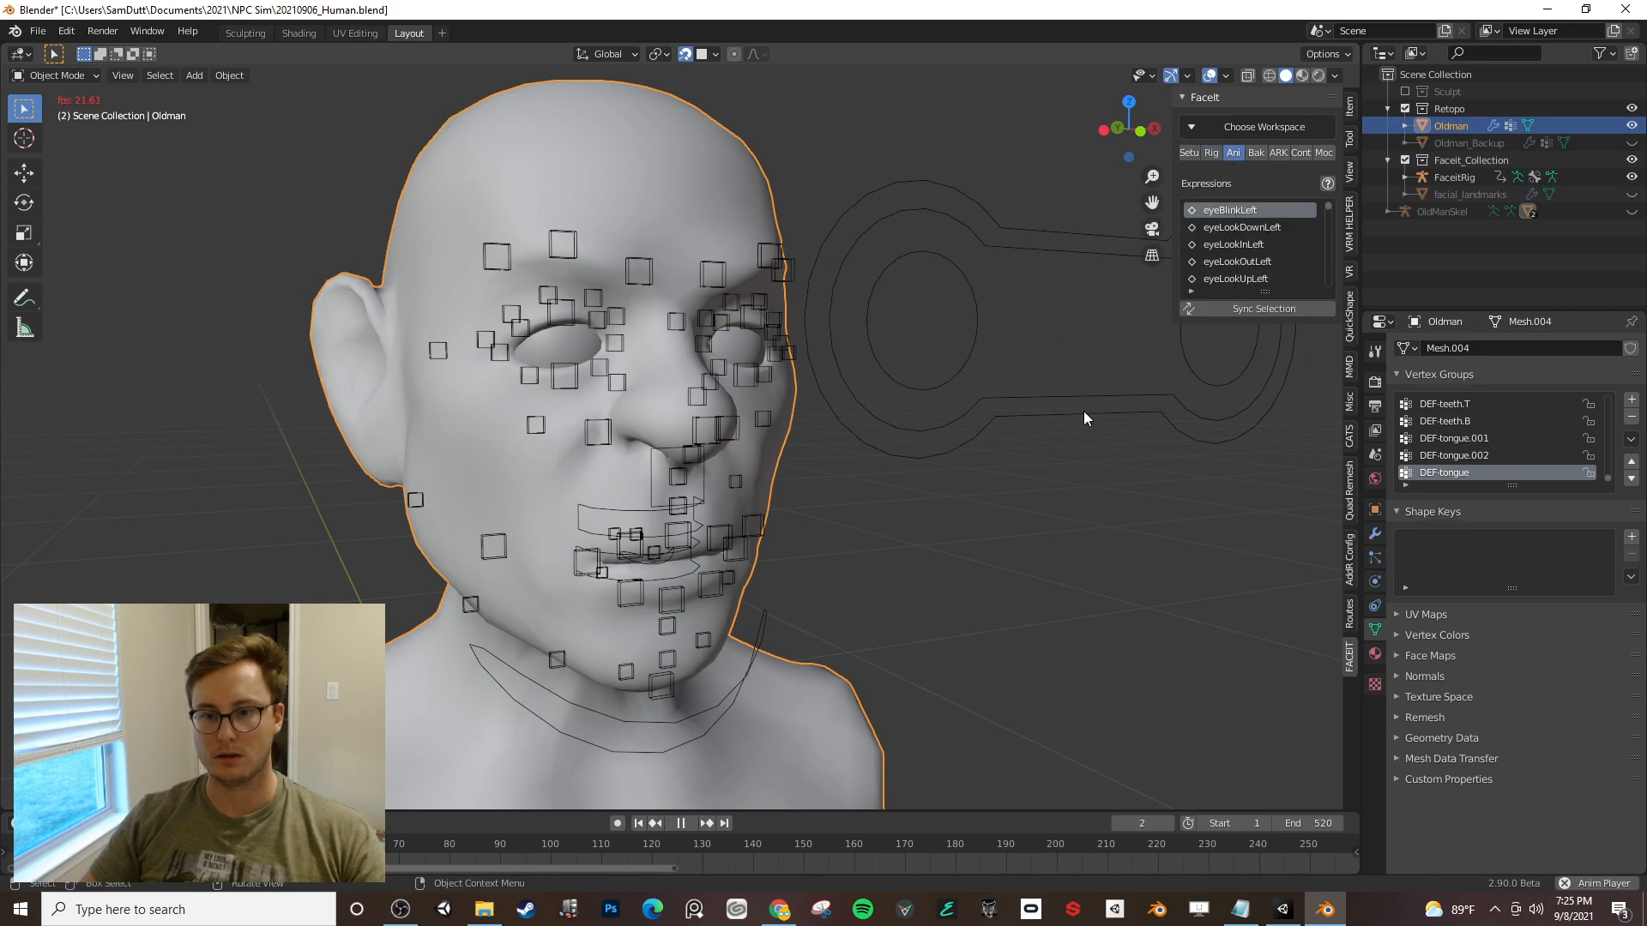
{"action": "key", "text": "space"}
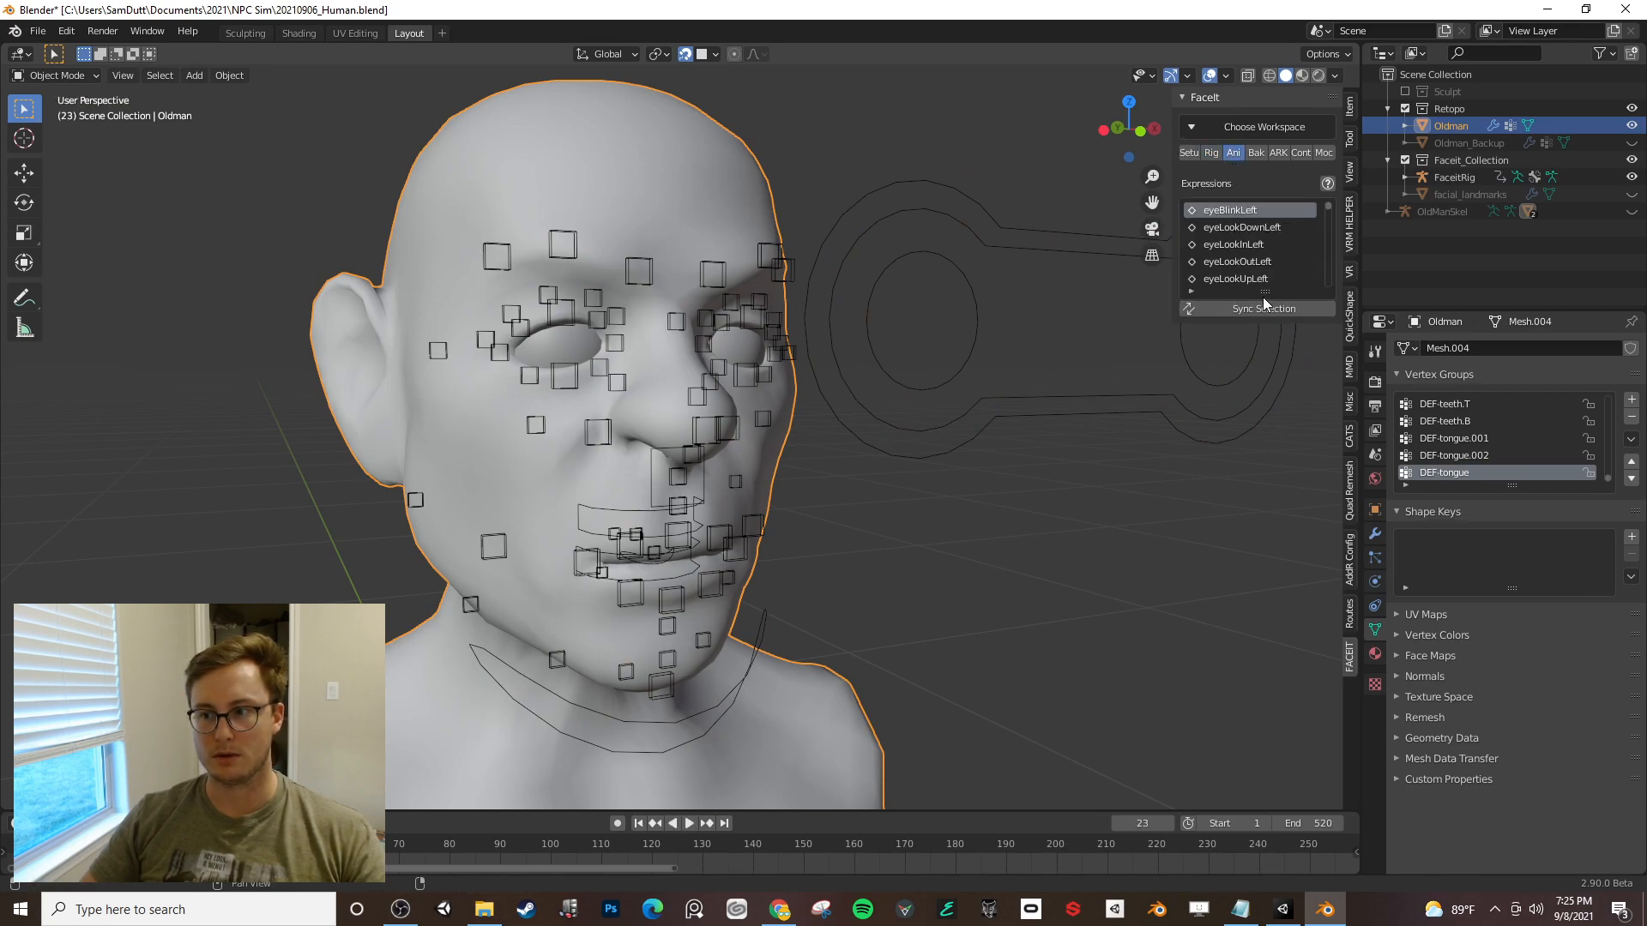
- Try syncing the expression selection, open FaceIt's animation documentation in the browser, and return to Blender
{"action": "left_click_drag", "start_coordinate": [1266, 310], "coordinate": [1275, 323]}
{"action": "left_click", "coordinate": [1327, 185]}
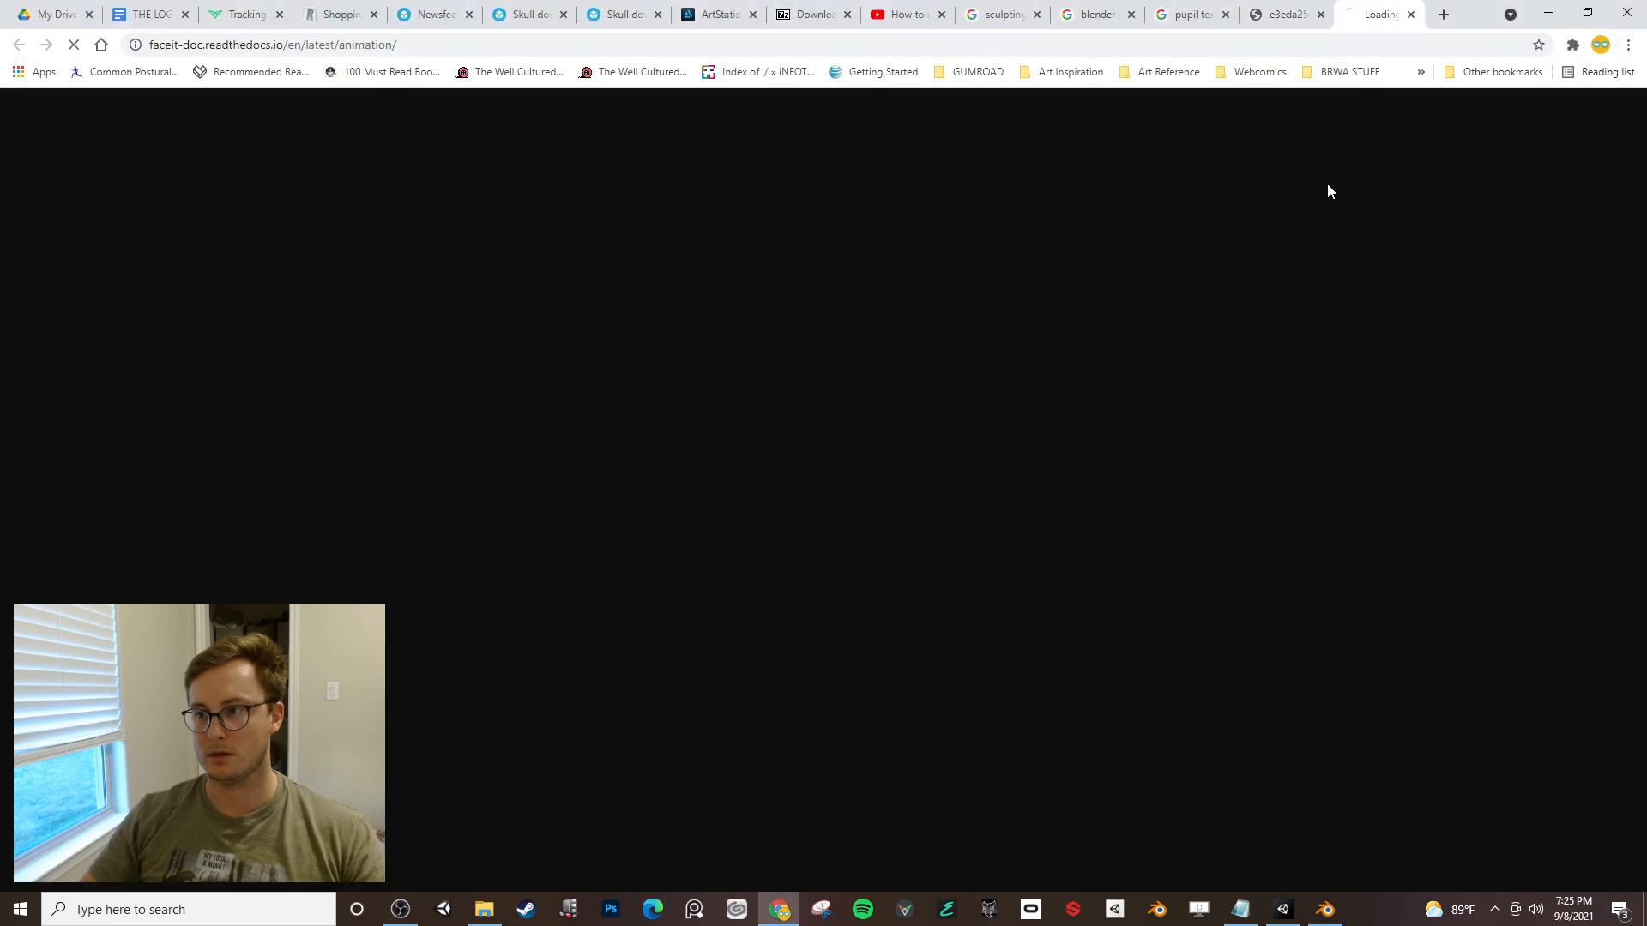
{"action": "key", "text": "alt+Tab"}
- Put the FaceitRig in Pose Mode and test the jaw_master control by moving it downward
{"action": "left_click", "coordinate": [1213, 154]}
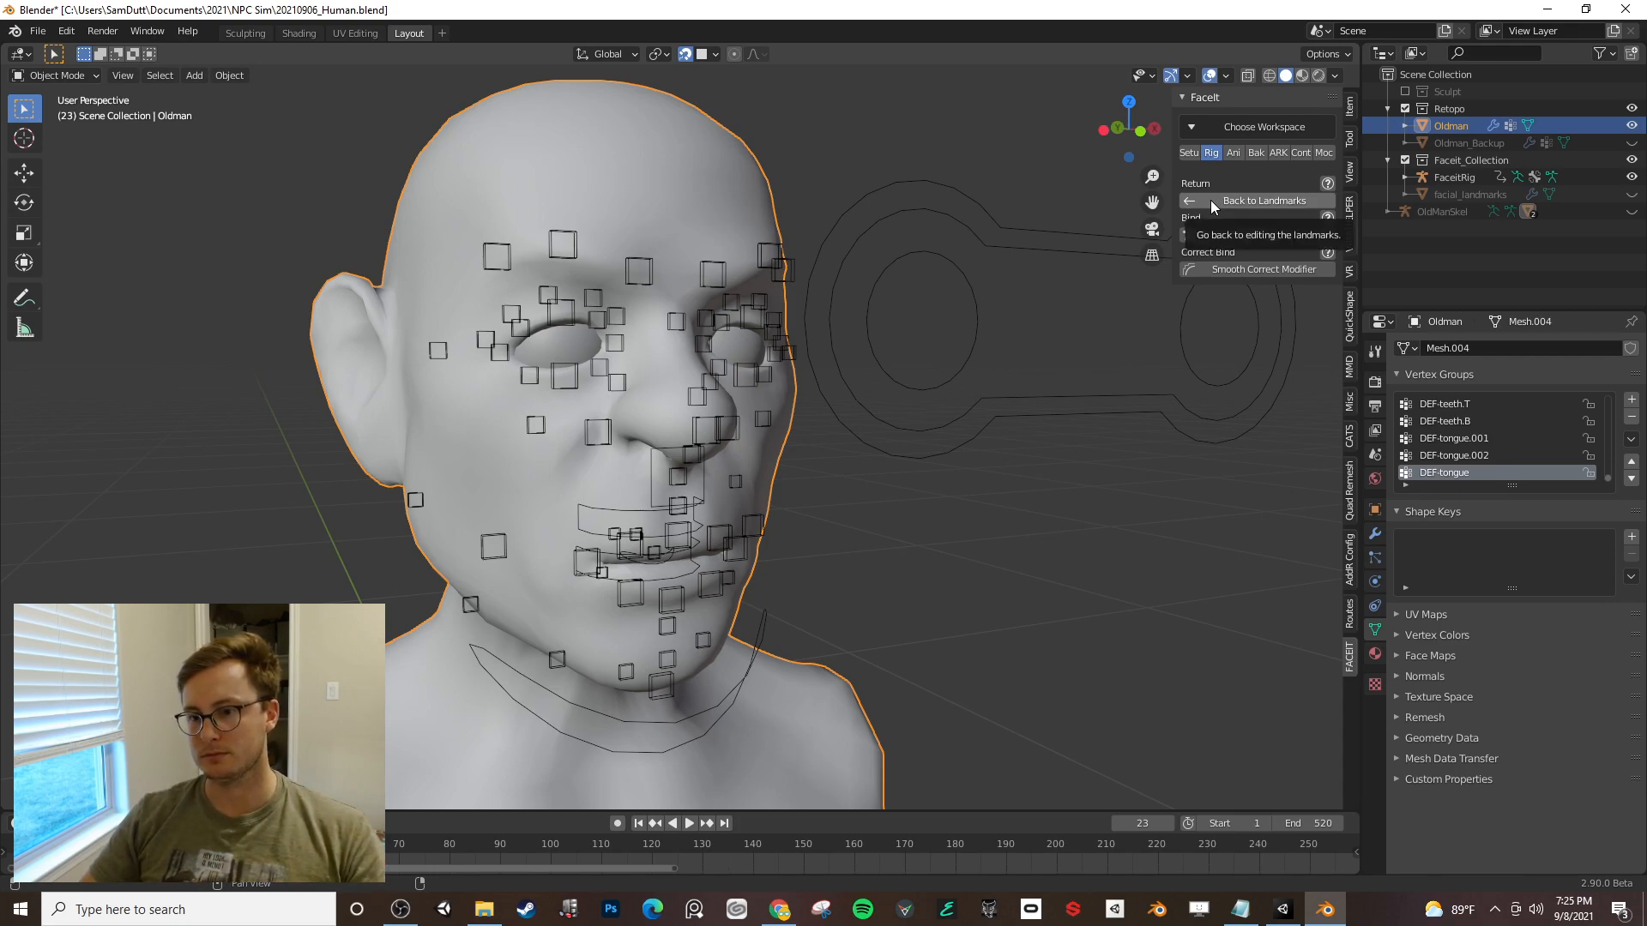
{"action": "left_click", "coordinate": [744, 673]}
{"action": "key", "text": "ctrl+Tab"}
{"action": "left_click", "coordinate": [747, 673]}
{"action": "key", "text": "g"}
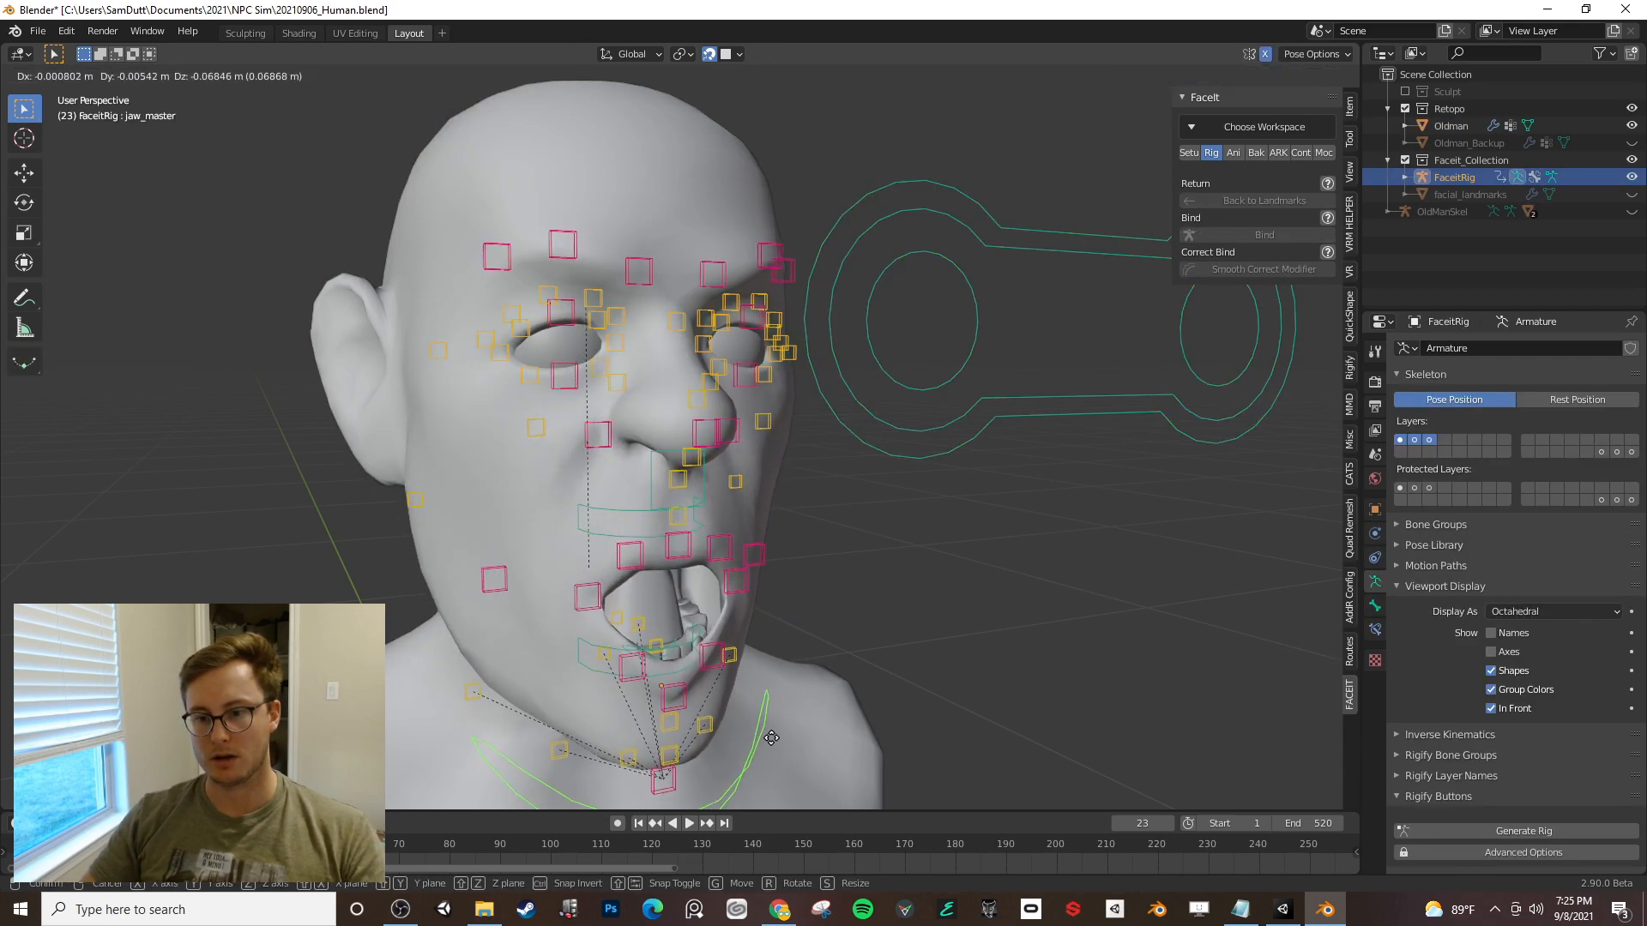
{"action": "right_click", "coordinate": [772, 738]}
- Test opening the jaw by rotating jaw_master about the global X axis, and save the file
{"action": "middle_click_drag", "start_coordinate": [762, 590], "coordinate": [883, 570]}
{"action": "key", "text": "r"}
{"action": "key", "text": "x"}
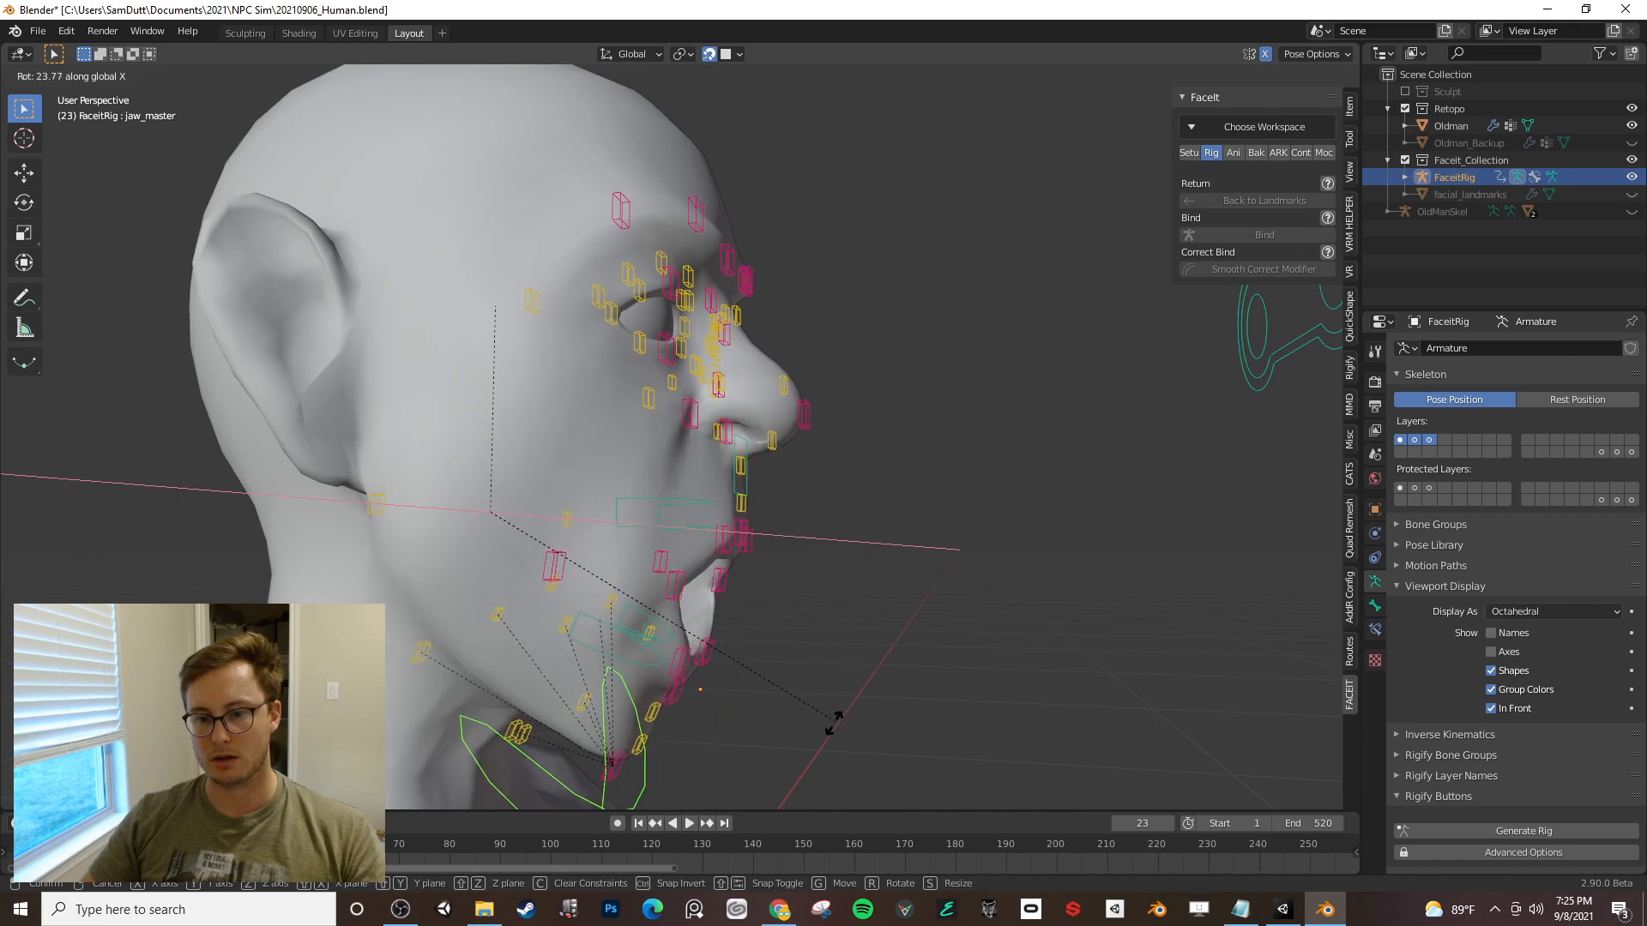
{"action": "left_click", "coordinate": [823, 729]}
{"action": "middle_click_drag", "start_coordinate": [811, 738], "coordinate": [811, 478]}
{"action": "key", "text": "ctrl+s"}
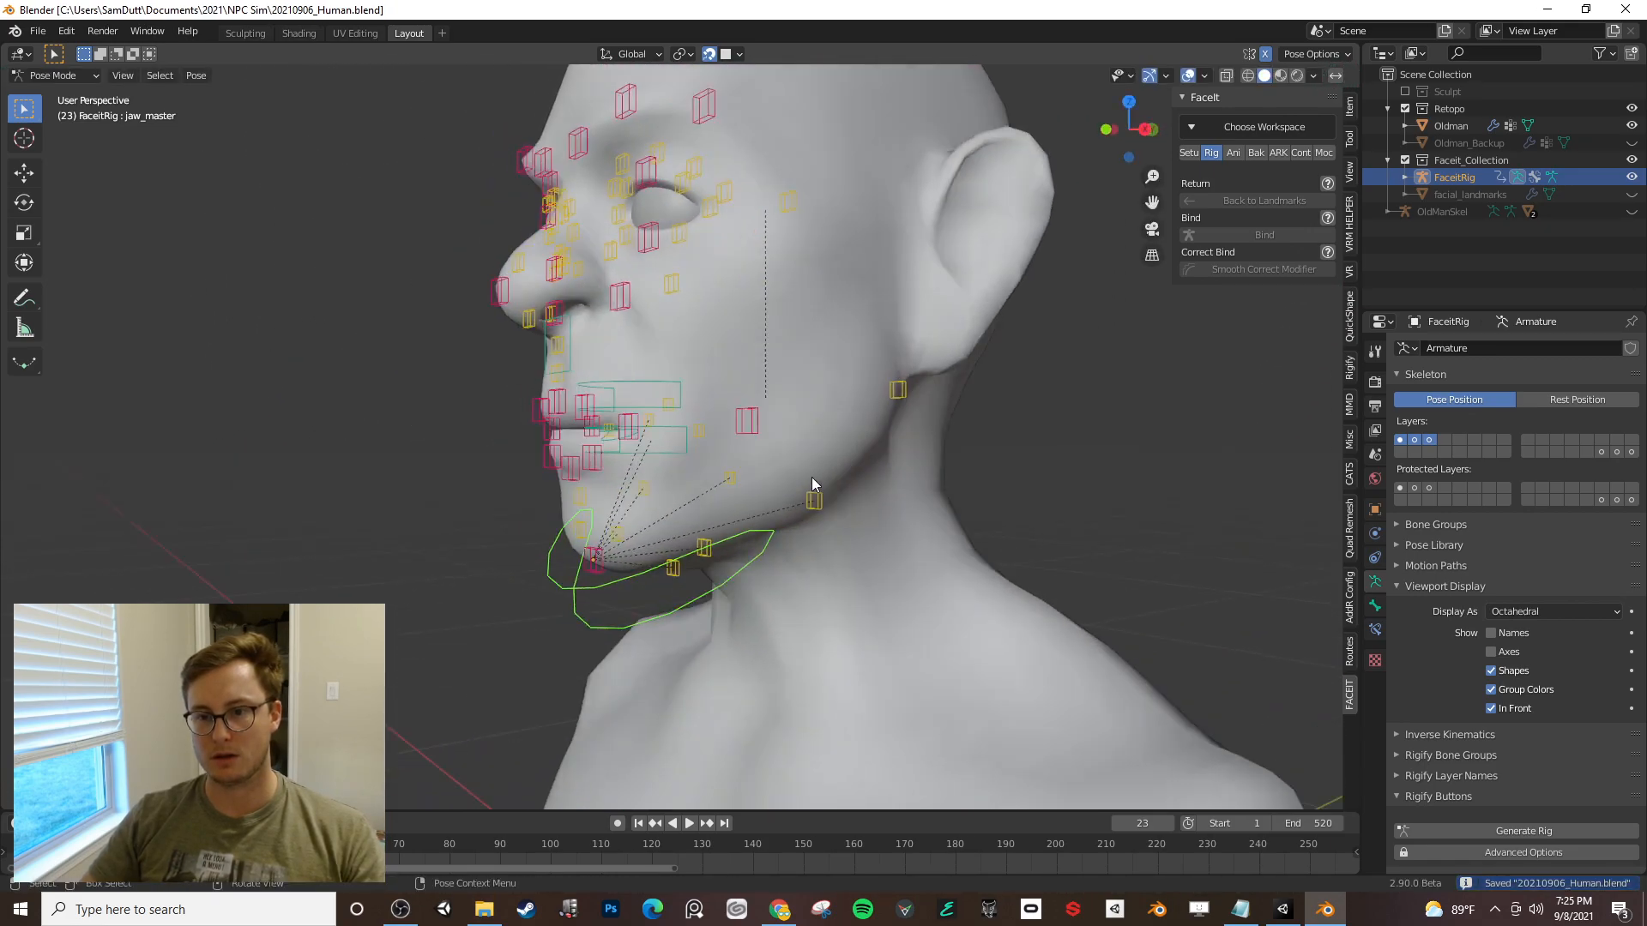
- Check the jaw deformation from the opposite side with another trial rotation of jaw_master about X
{"action": "key", "text": "r"}
{"action": "key", "text": "x"}
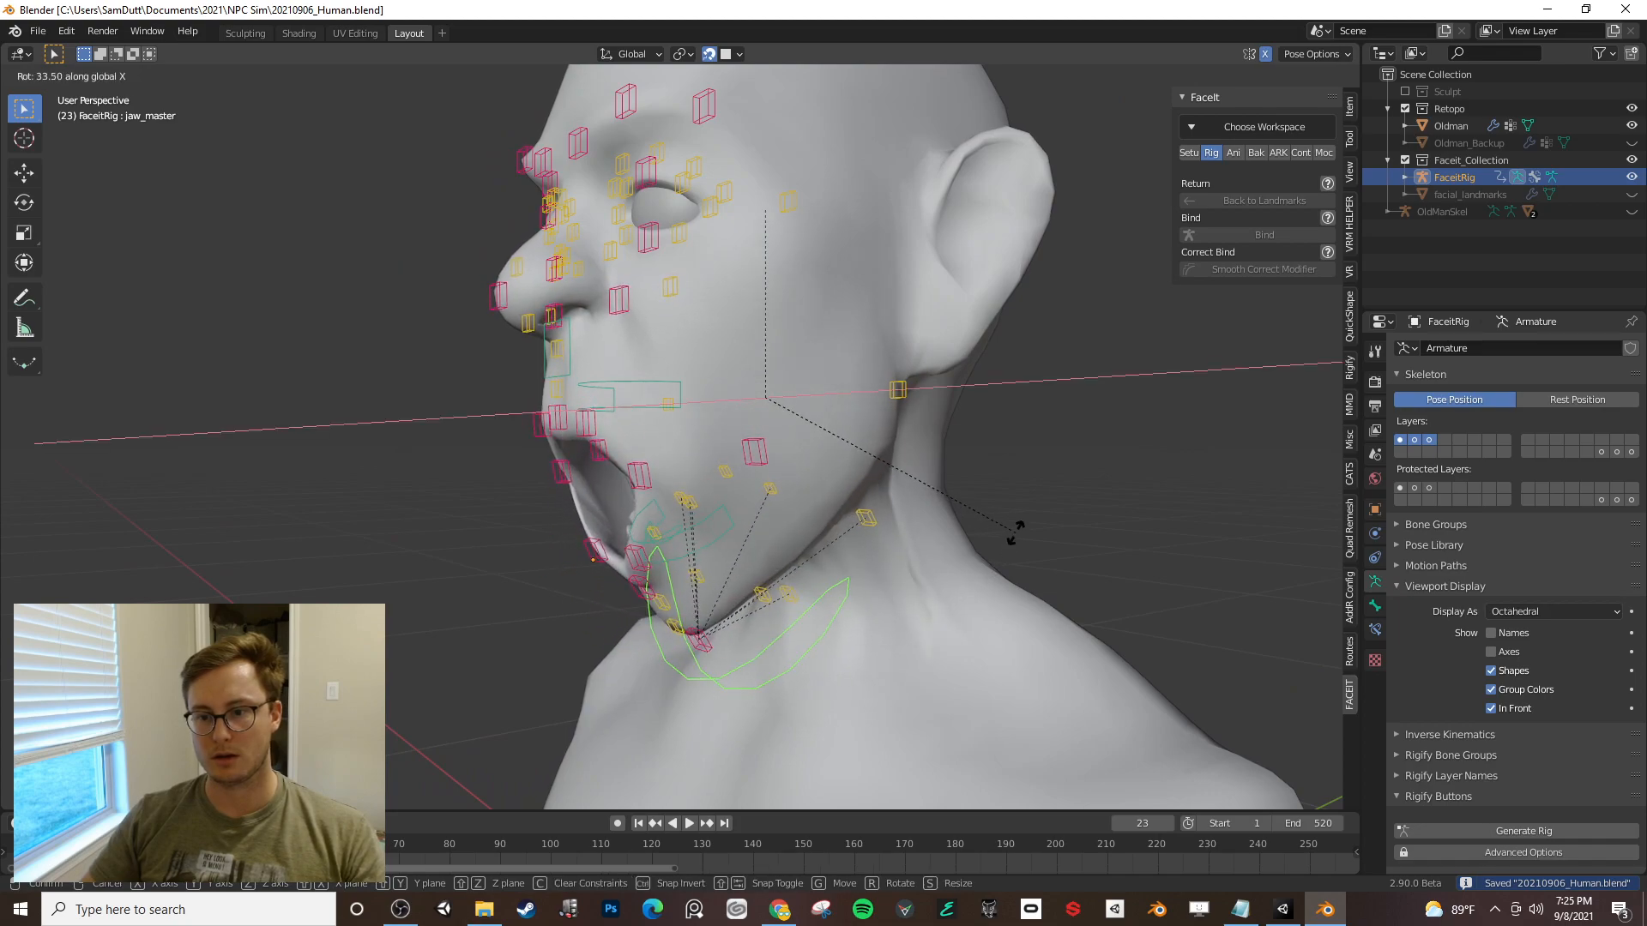
{"action": "right_click", "coordinate": [854, 449]}
{"action": "middle_click_drag", "start_coordinate": [854, 449], "coordinate": [986, 386]}
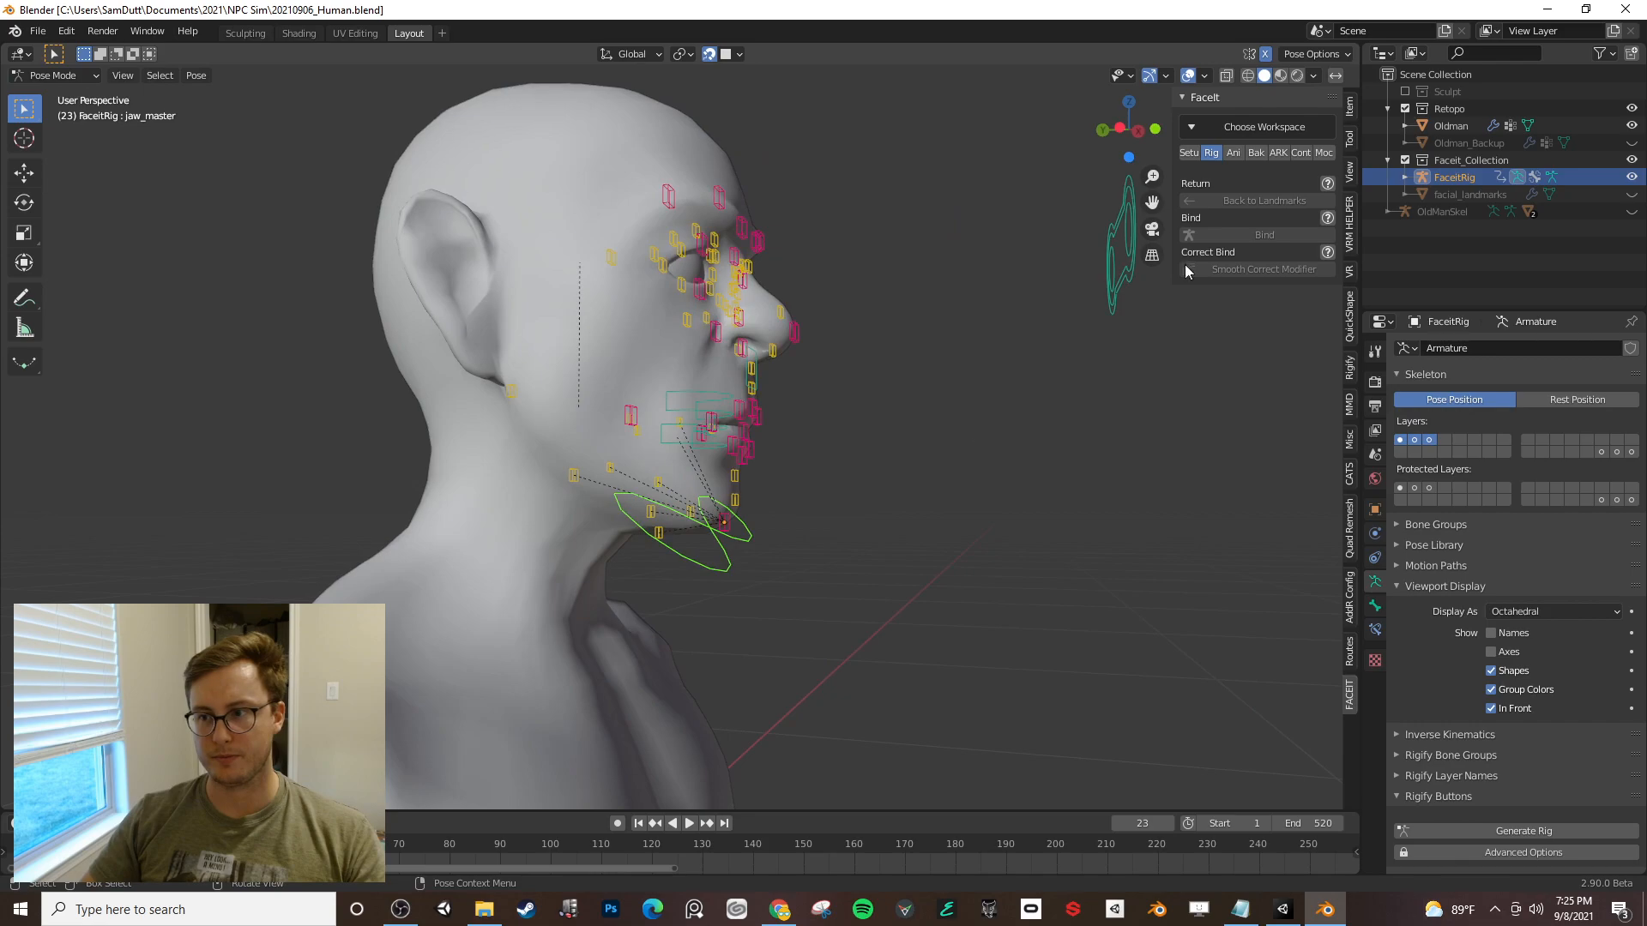
- Review FaceIt's expression and baking options, returning the FaceitRig to Object Mode and picking the eyeLookDownLeft expression
{"action": "left_click", "coordinate": [1233, 154]}
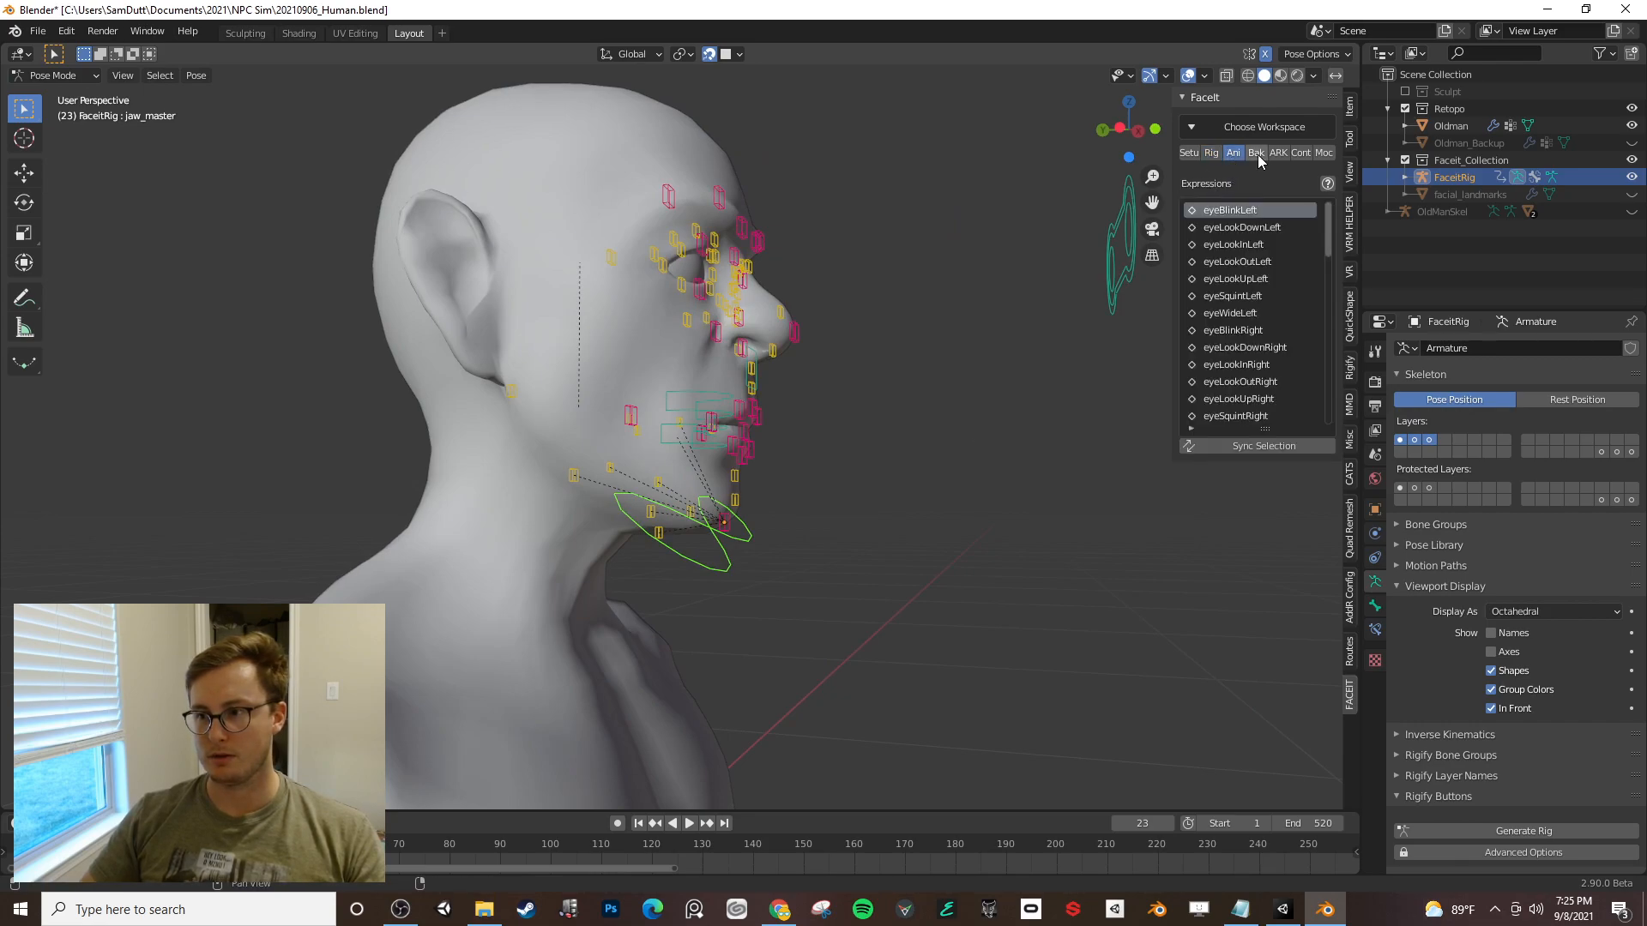
{"action": "left_click", "coordinate": [1257, 156]}
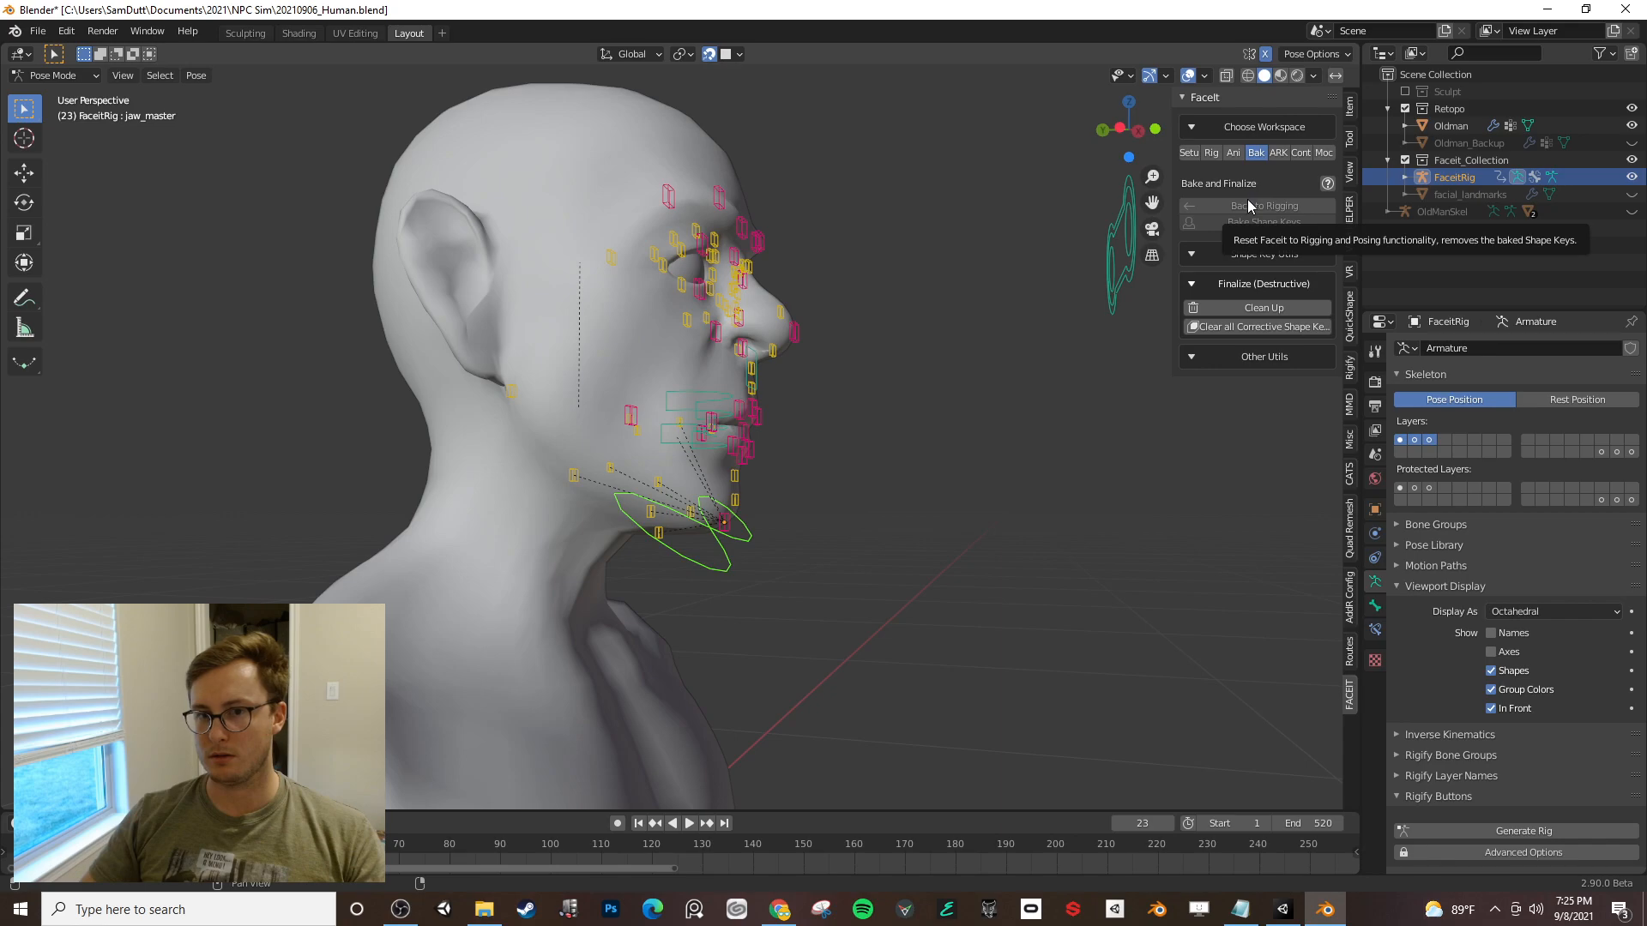
{"action": "key", "text": "ctrl+Tab"}
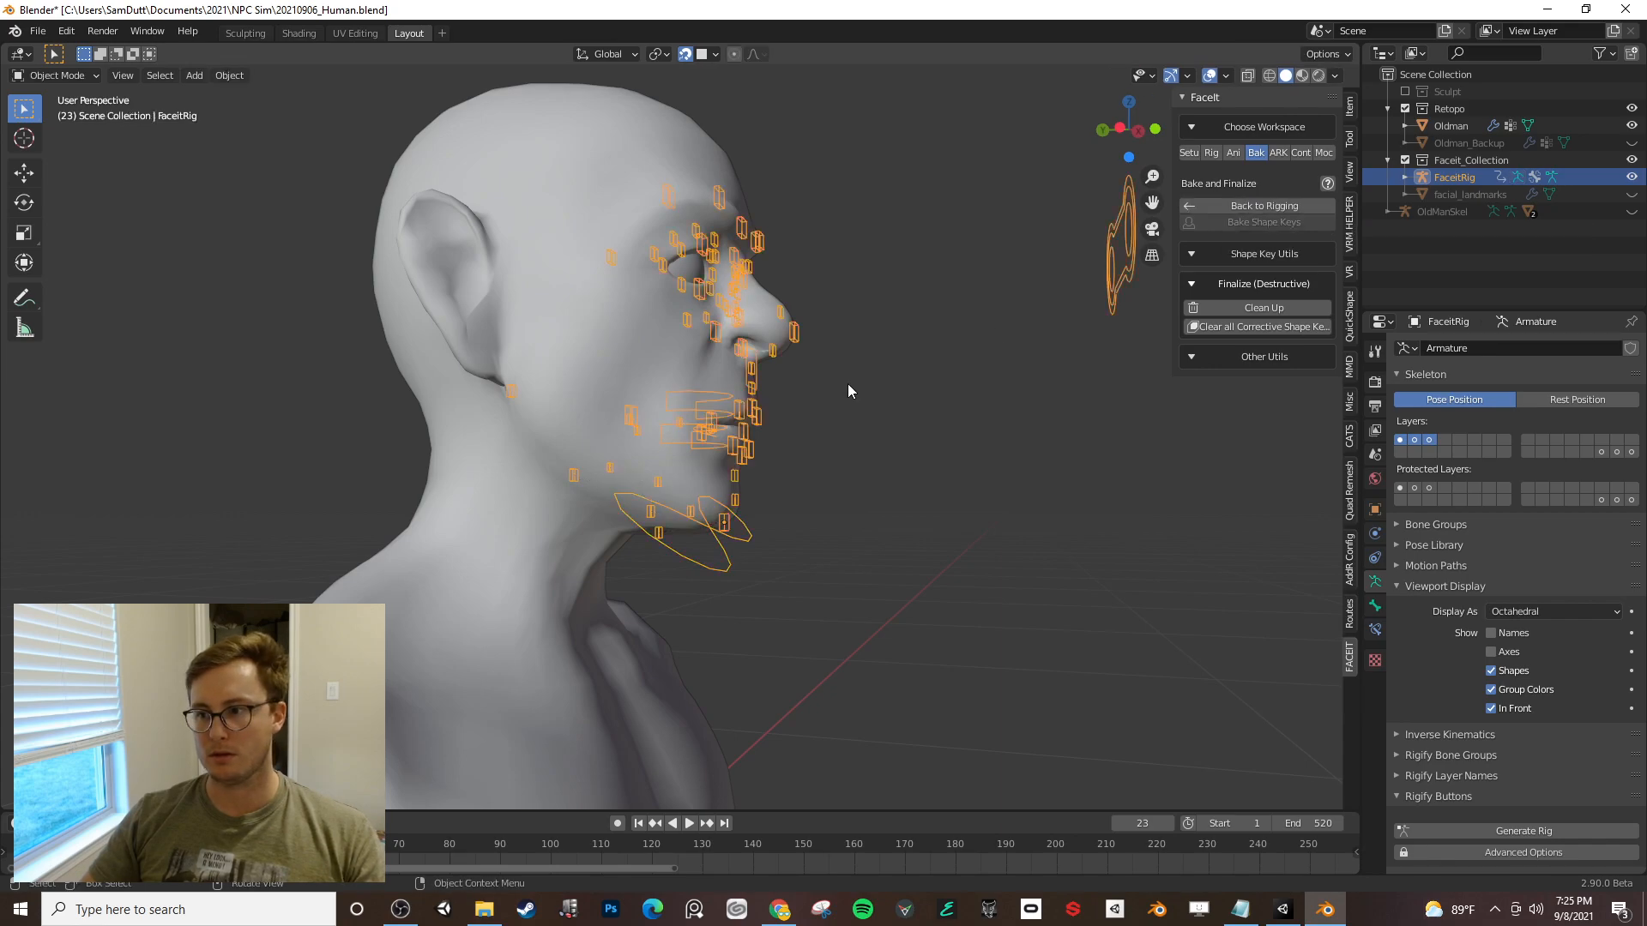
{"action": "left_click", "coordinate": [1233, 154]}
{"action": "left_click", "coordinate": [1218, 227]}
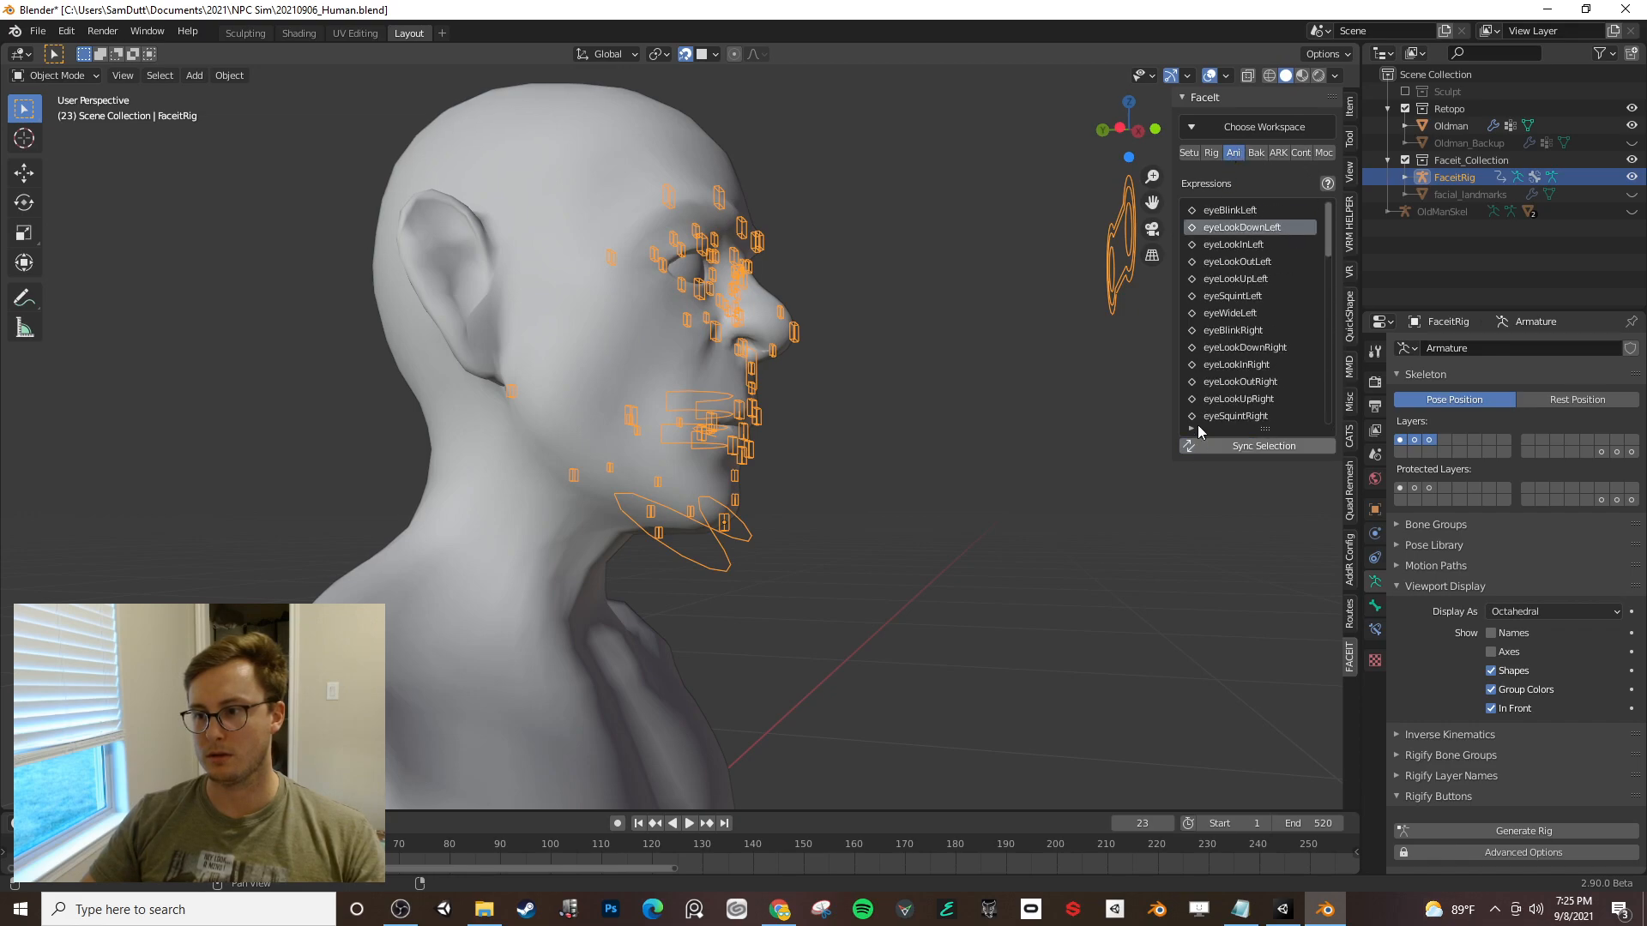
- Return FaceIt to the landmarks without keeping expressions or binding weights, and generate the Faceit rig again
{"action": "left_click", "coordinate": [1210, 153]}
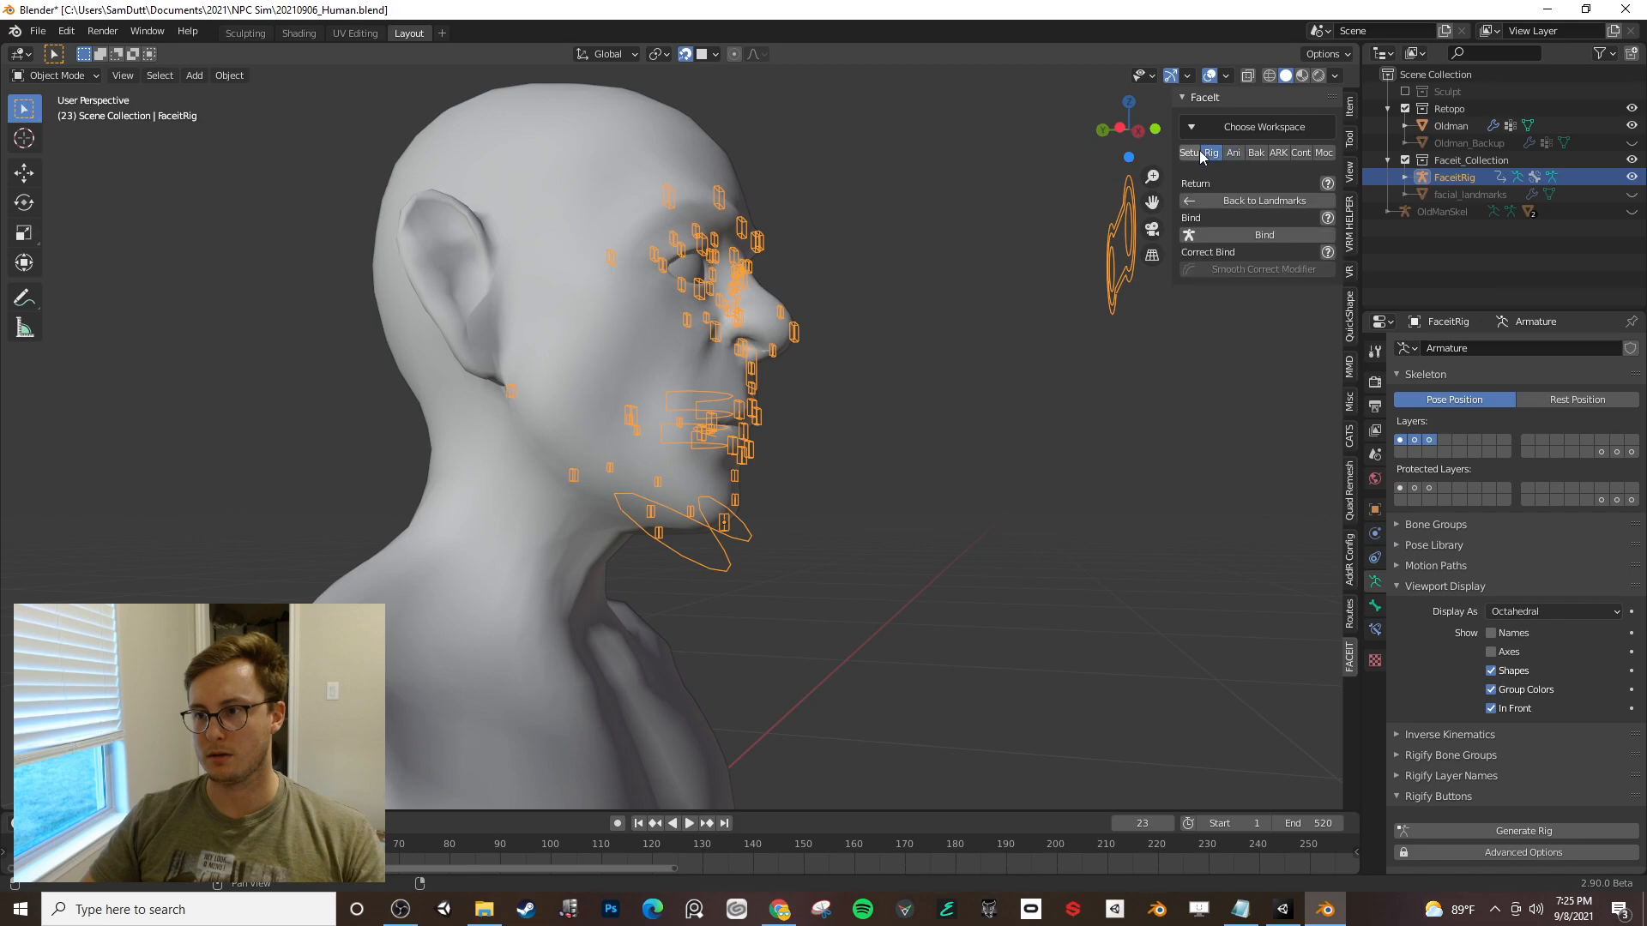
{"action": "left_click", "coordinate": [1223, 197]}
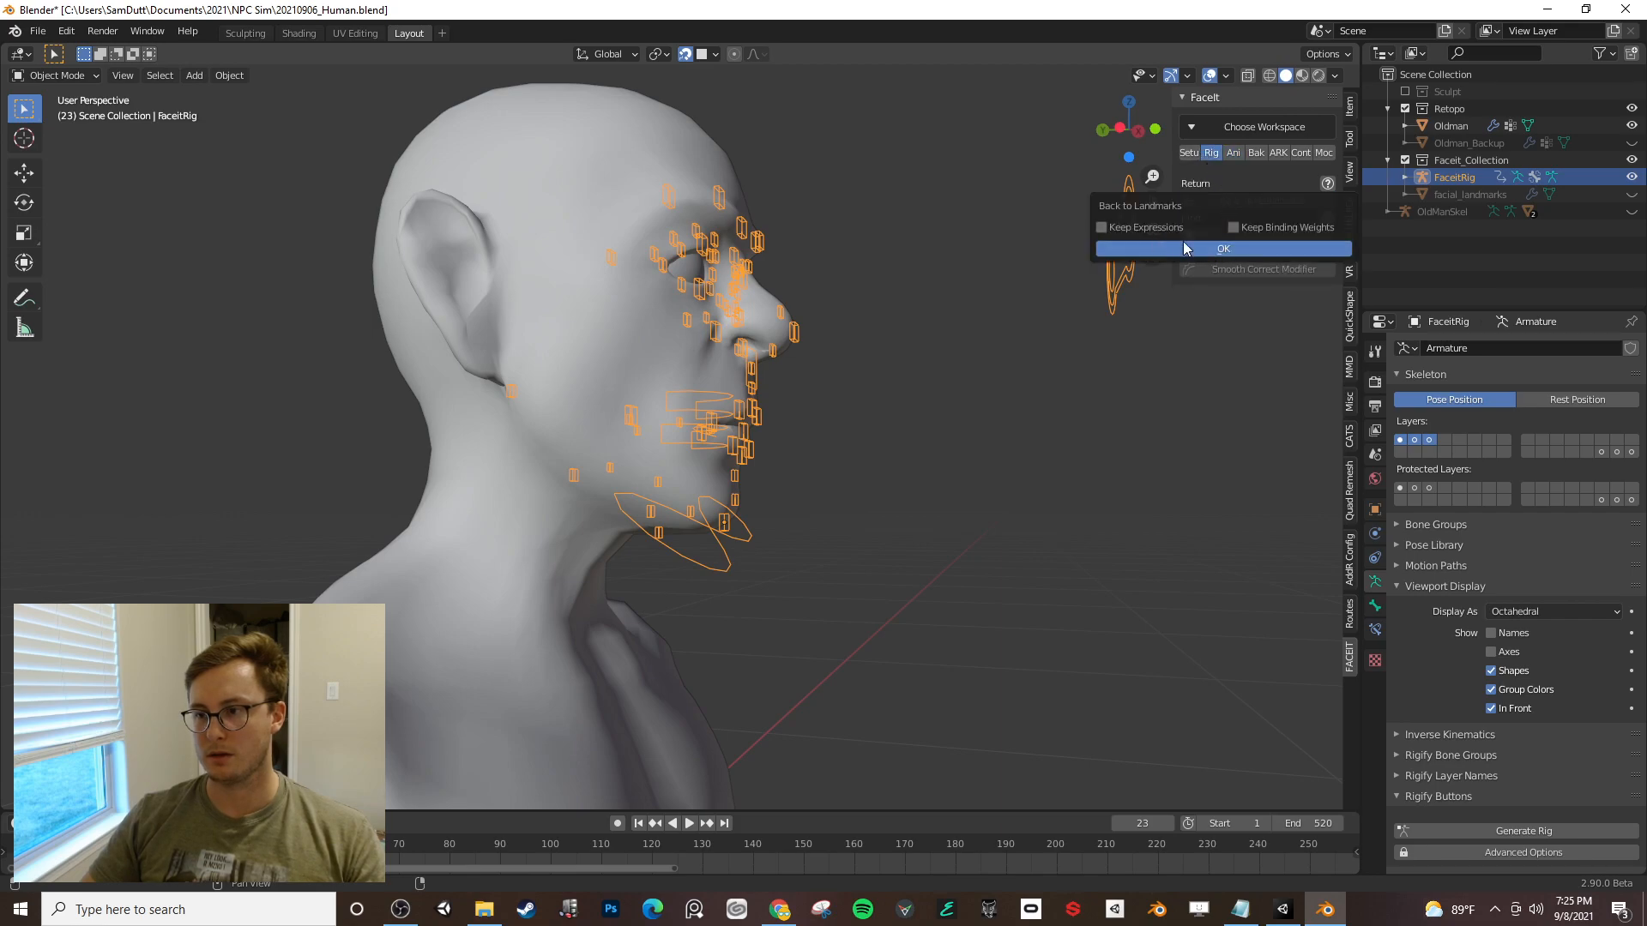
{"action": "left_click", "coordinate": [1205, 248]}
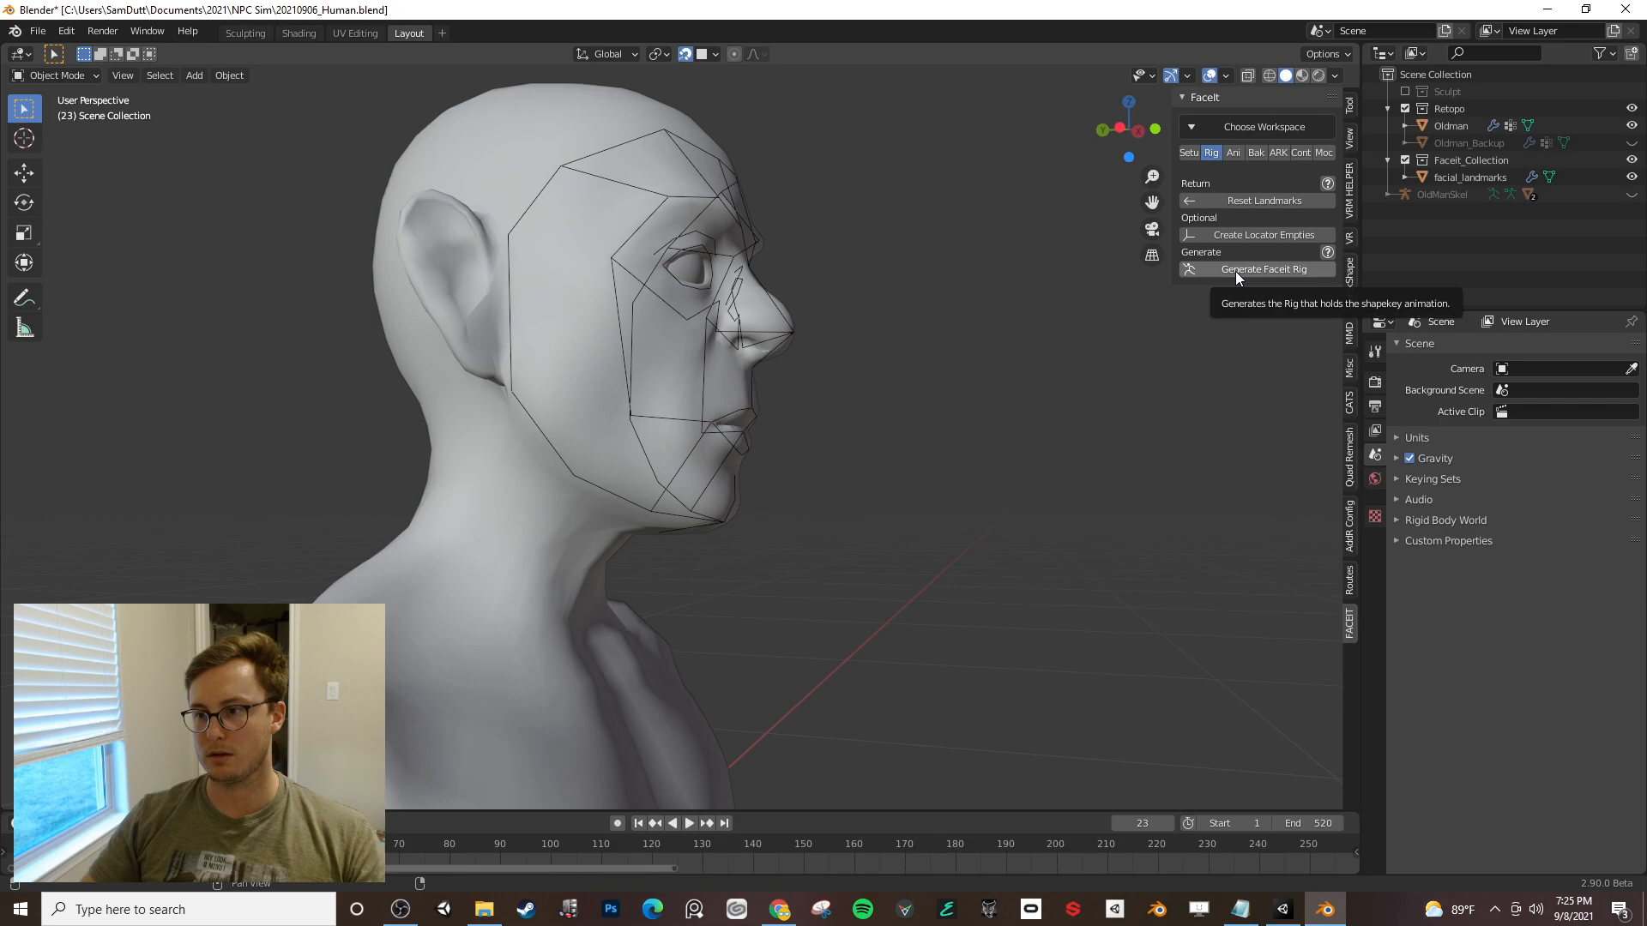
{"action": "left_click", "coordinate": [1235, 271]}
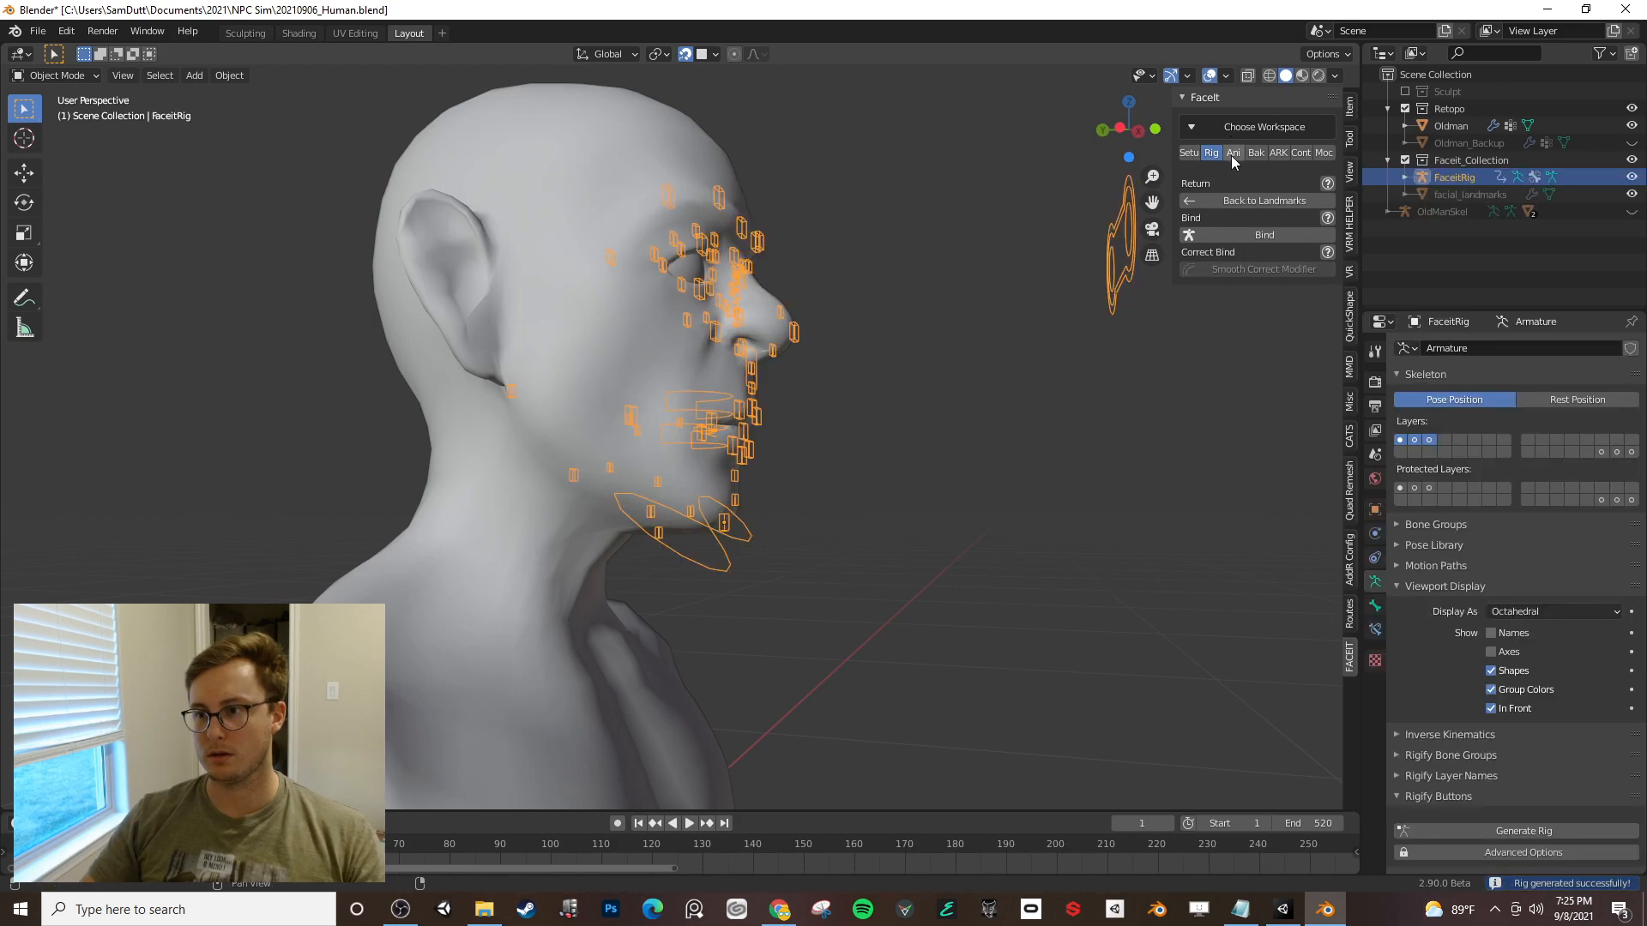
- Bind the face mesh to the FaceitRig with Scale Geometry at 100 and the advanced weight options revealed at their defaults
{"action": "left_click", "coordinate": [1264, 237]}
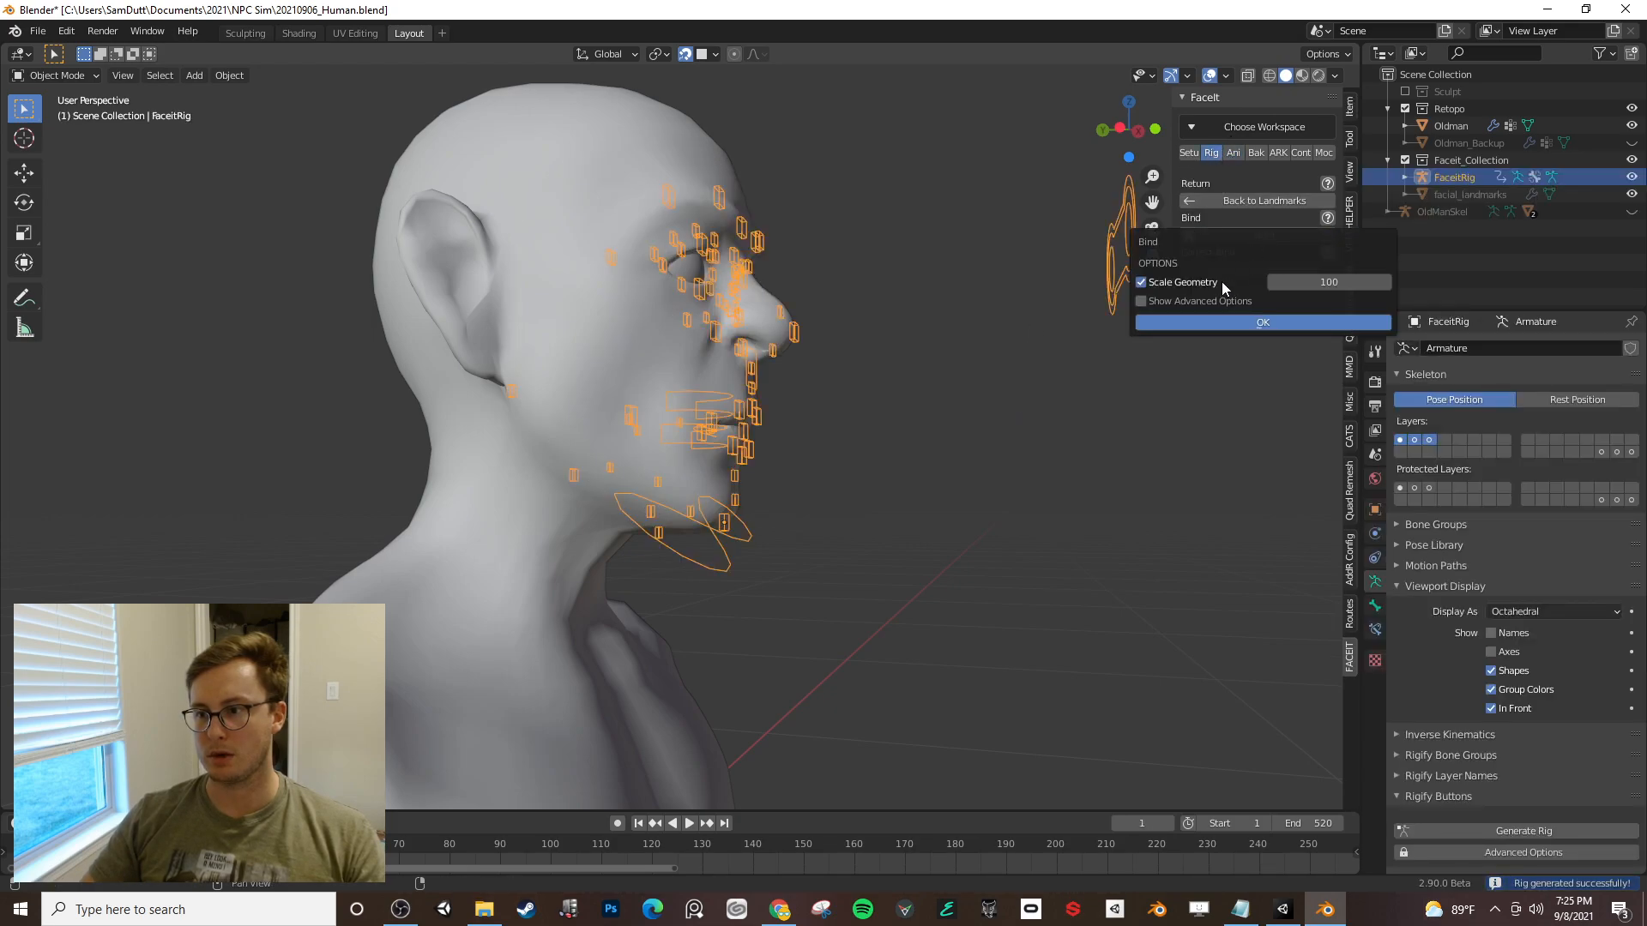
{"action": "left_click", "coordinate": [1198, 301]}
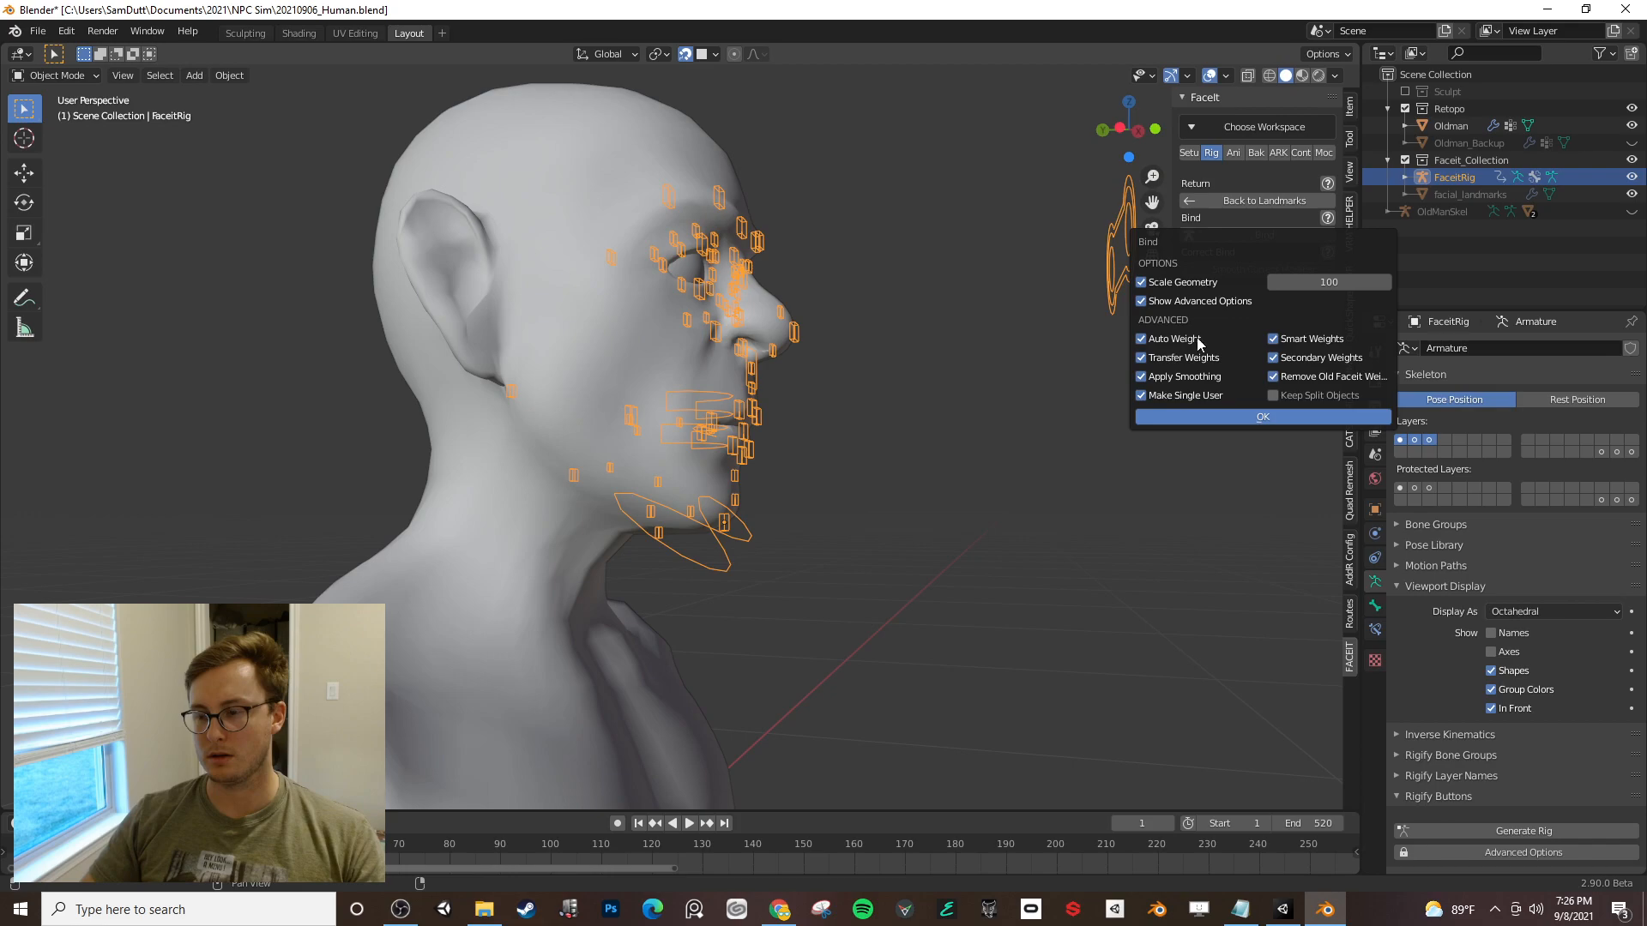
{"action": "left_click", "coordinate": [1263, 417]}
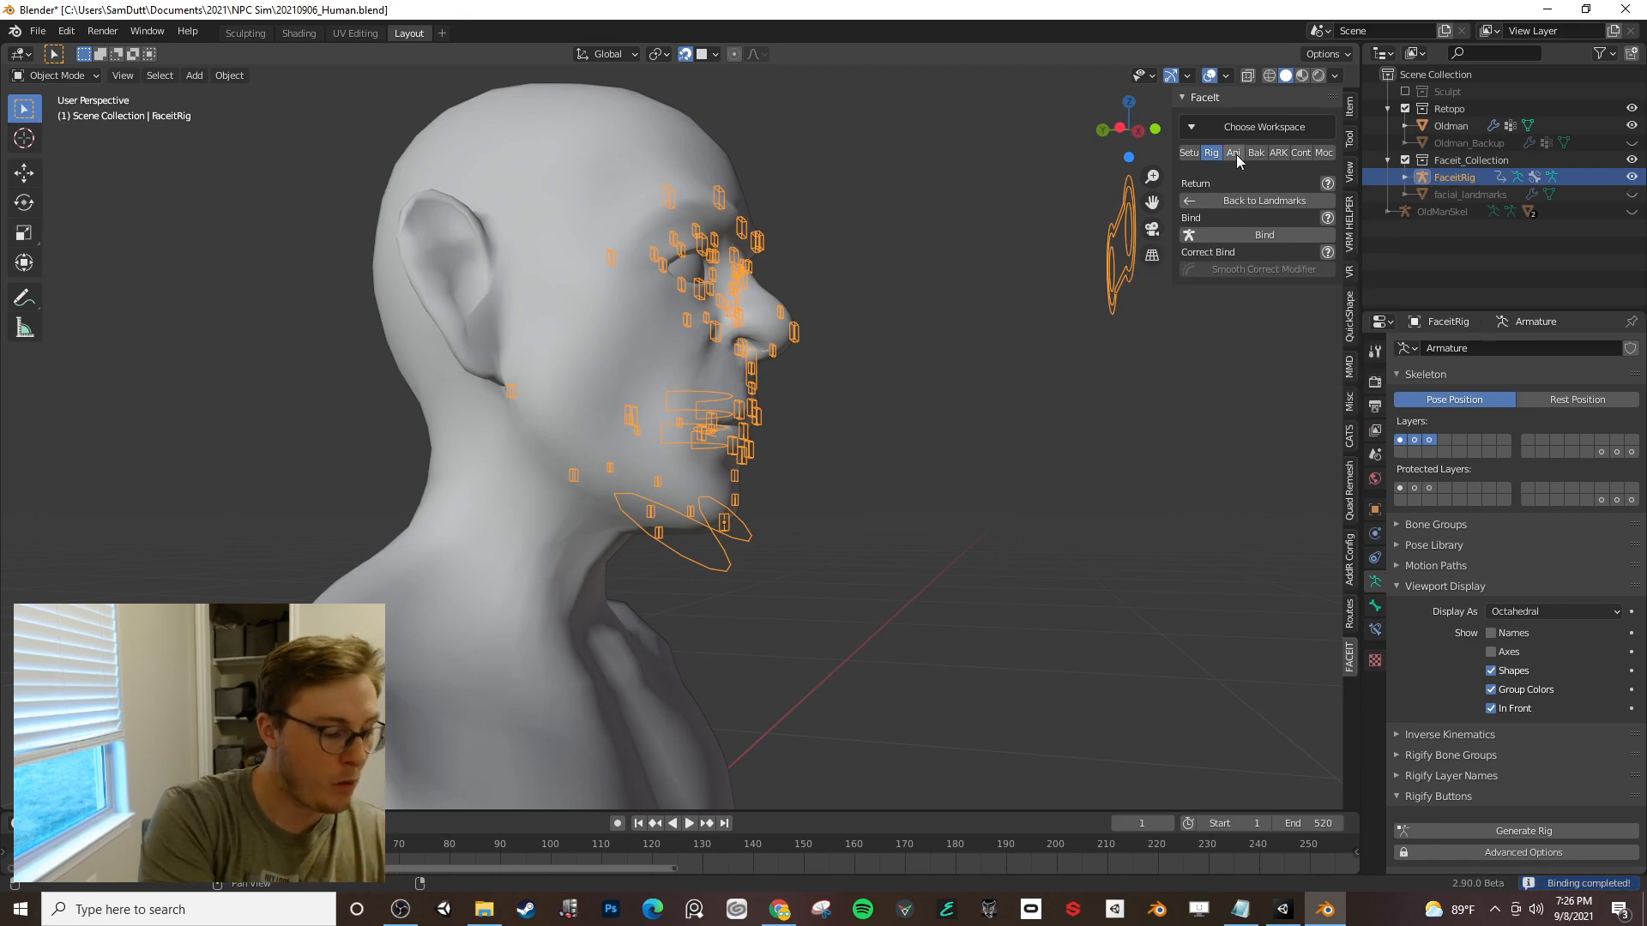
- Check FaceIt's expression list for the bound rig, both with the FaceitRig deselected and with it selected again
{"action": "left_click", "coordinate": [1235, 154]}
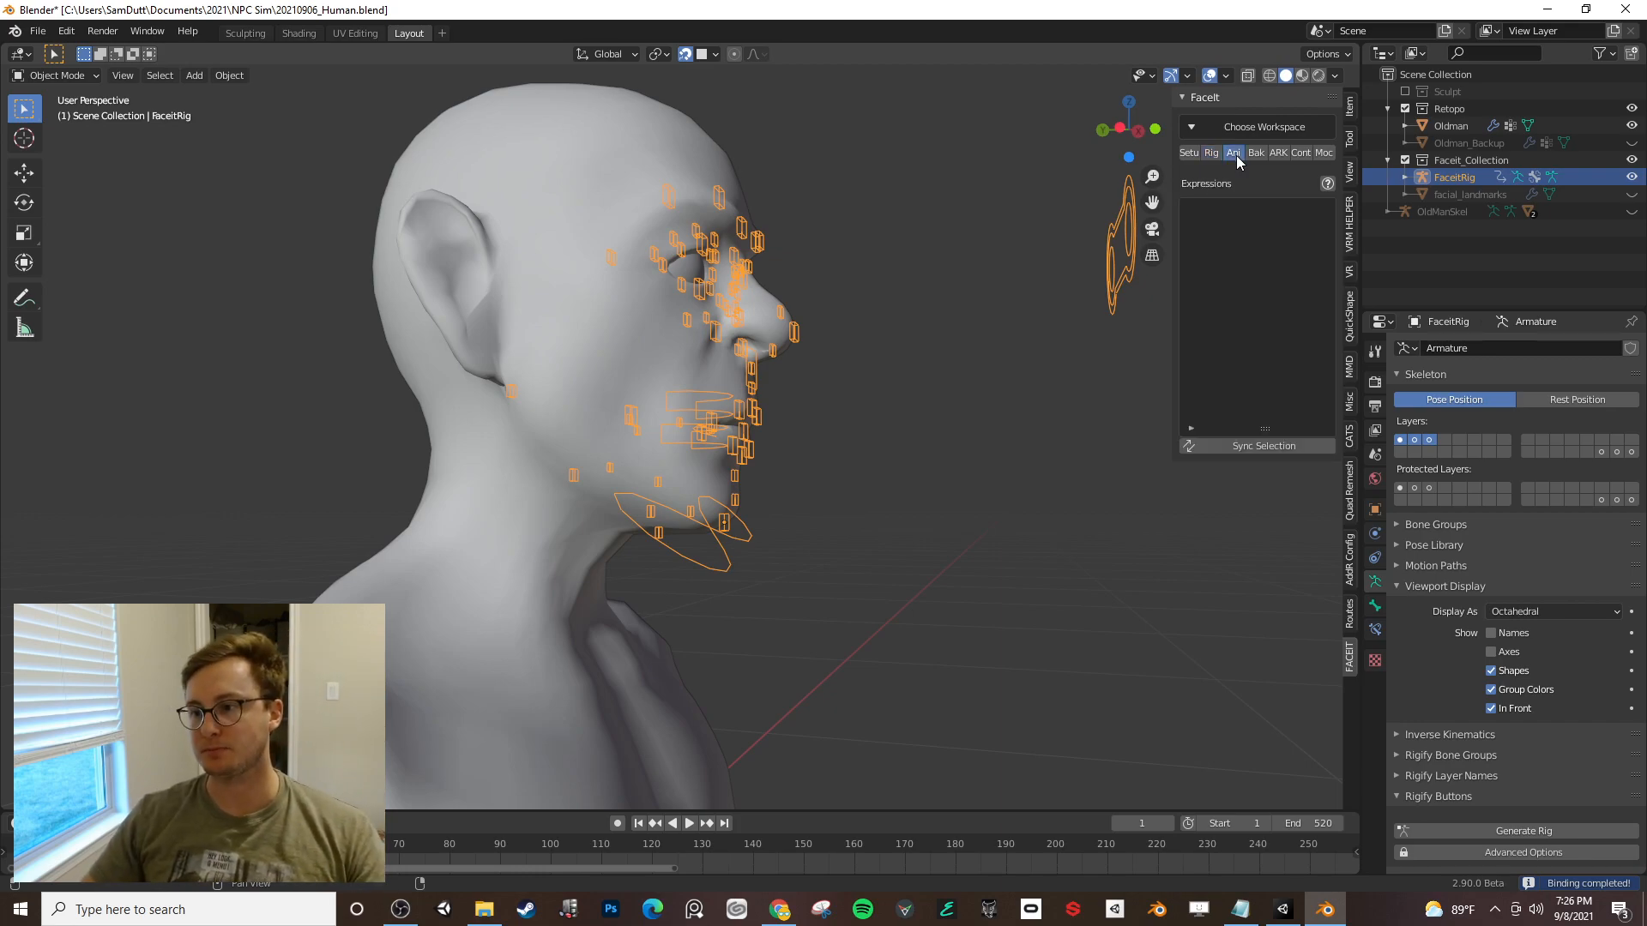
{"action": "left_click", "coordinate": [1217, 152]}
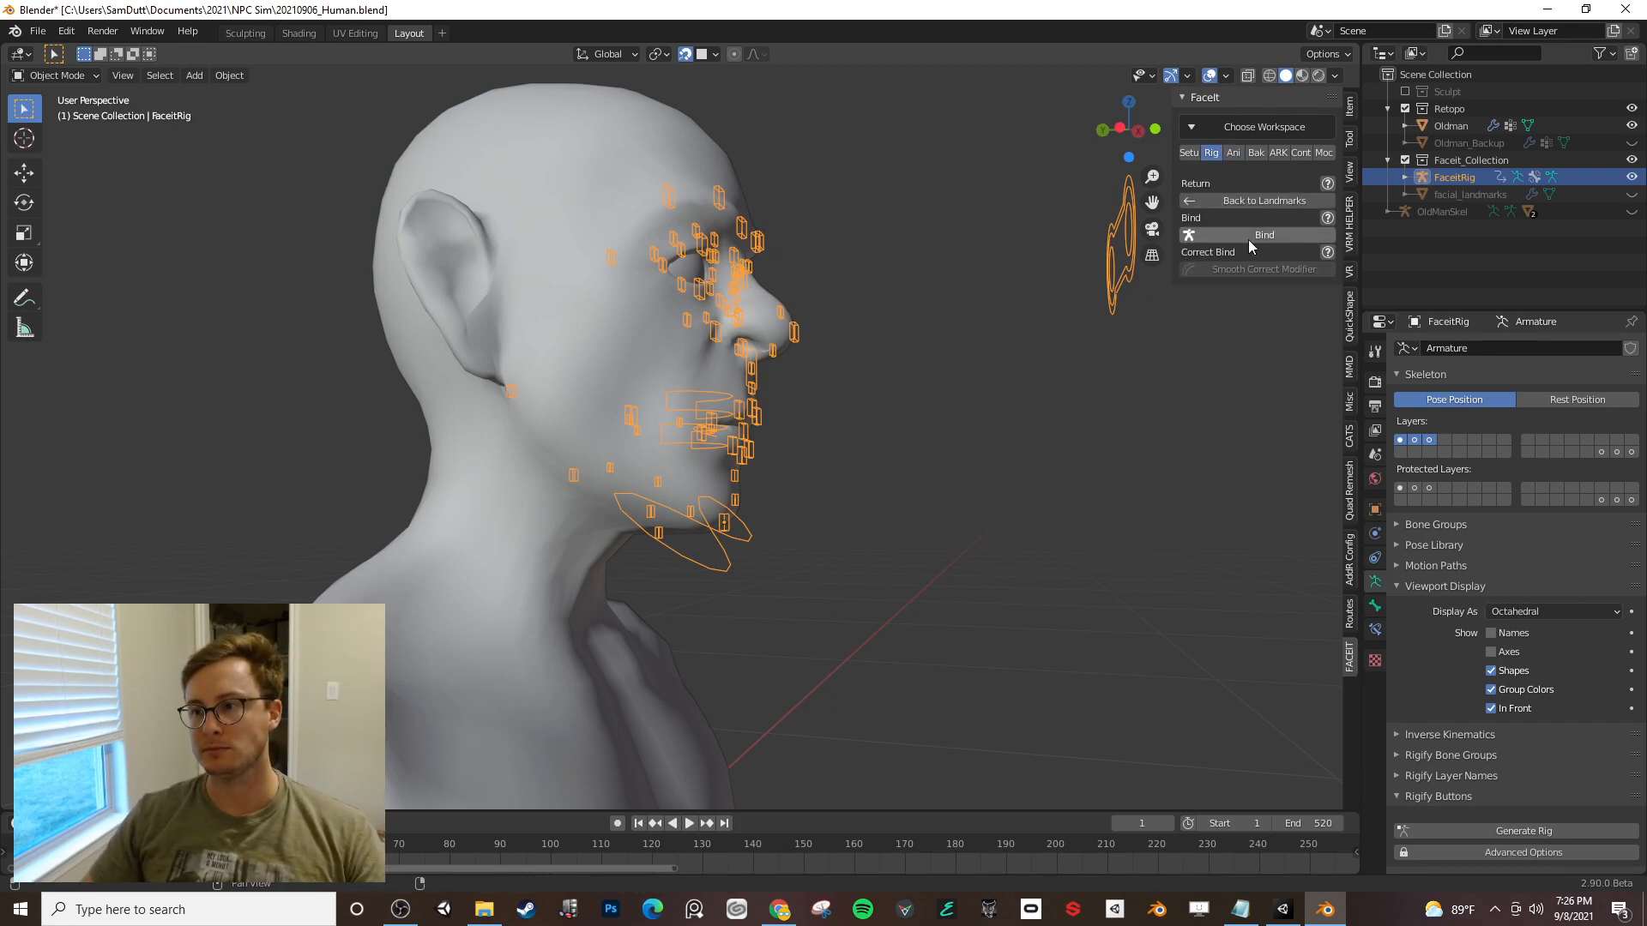
{"action": "middle_click_drag", "start_coordinate": [740, 378], "coordinate": [637, 445]}
{"action": "middle_click_drag", "start_coordinate": [741, 459], "coordinate": [784, 464]}
{"action": "left_click", "coordinate": [894, 485]}
{"action": "left_click", "coordinate": [1234, 153]}
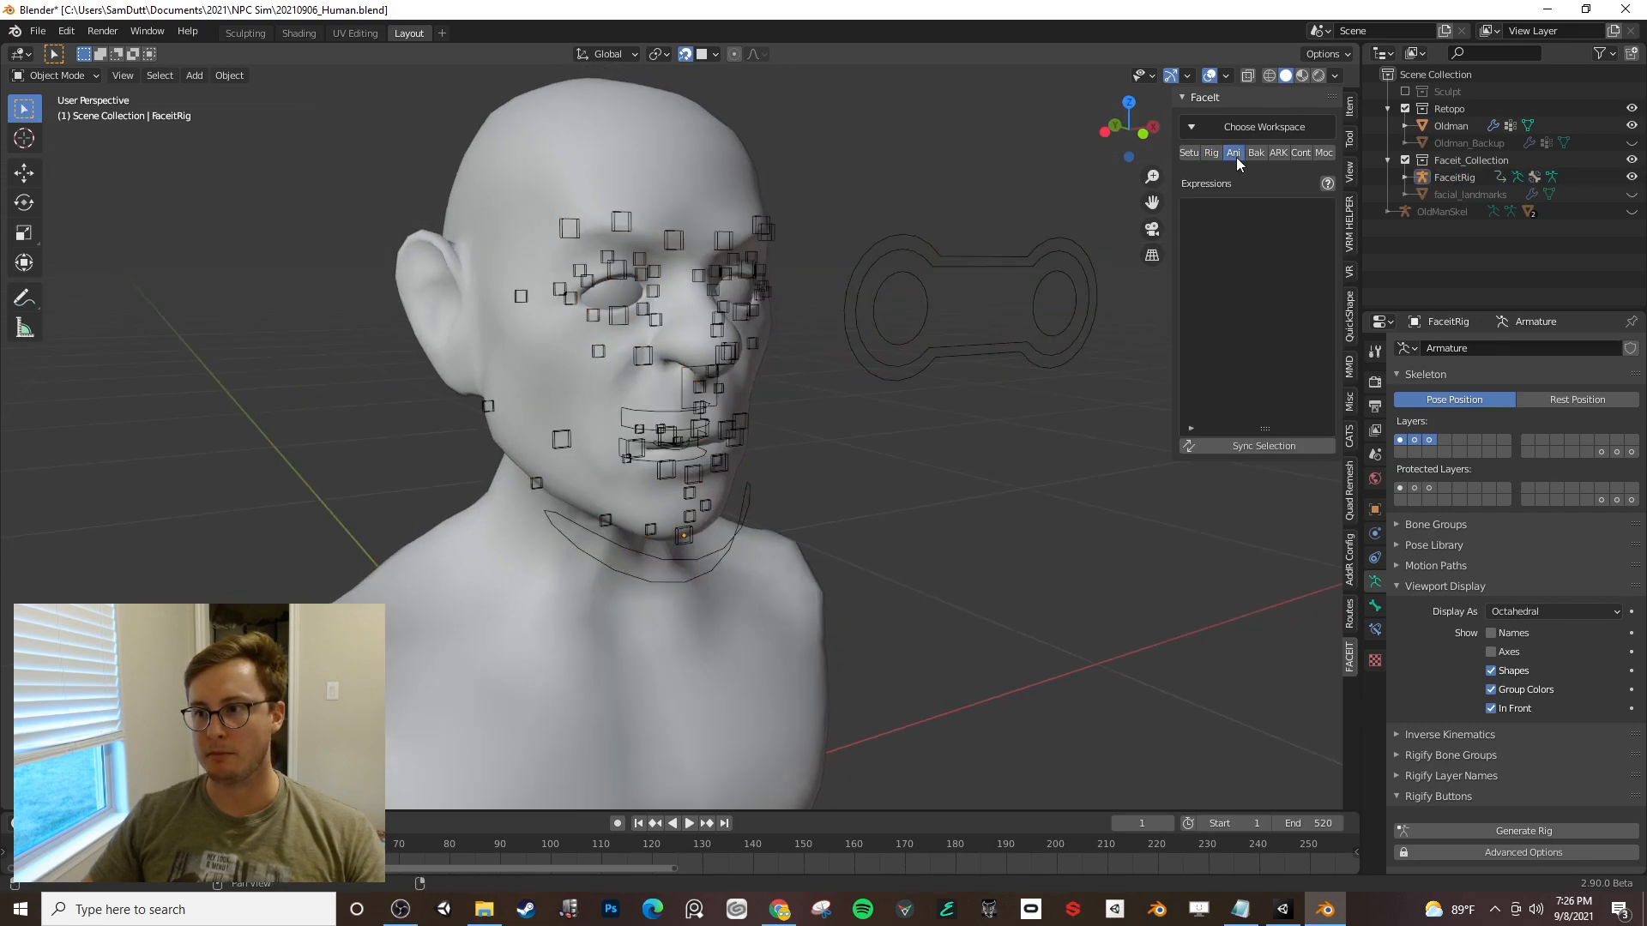
{"action": "left_click", "coordinate": [979, 353]}
{"action": "middle_click_drag", "start_coordinate": [978, 354], "coordinate": [914, 360]}
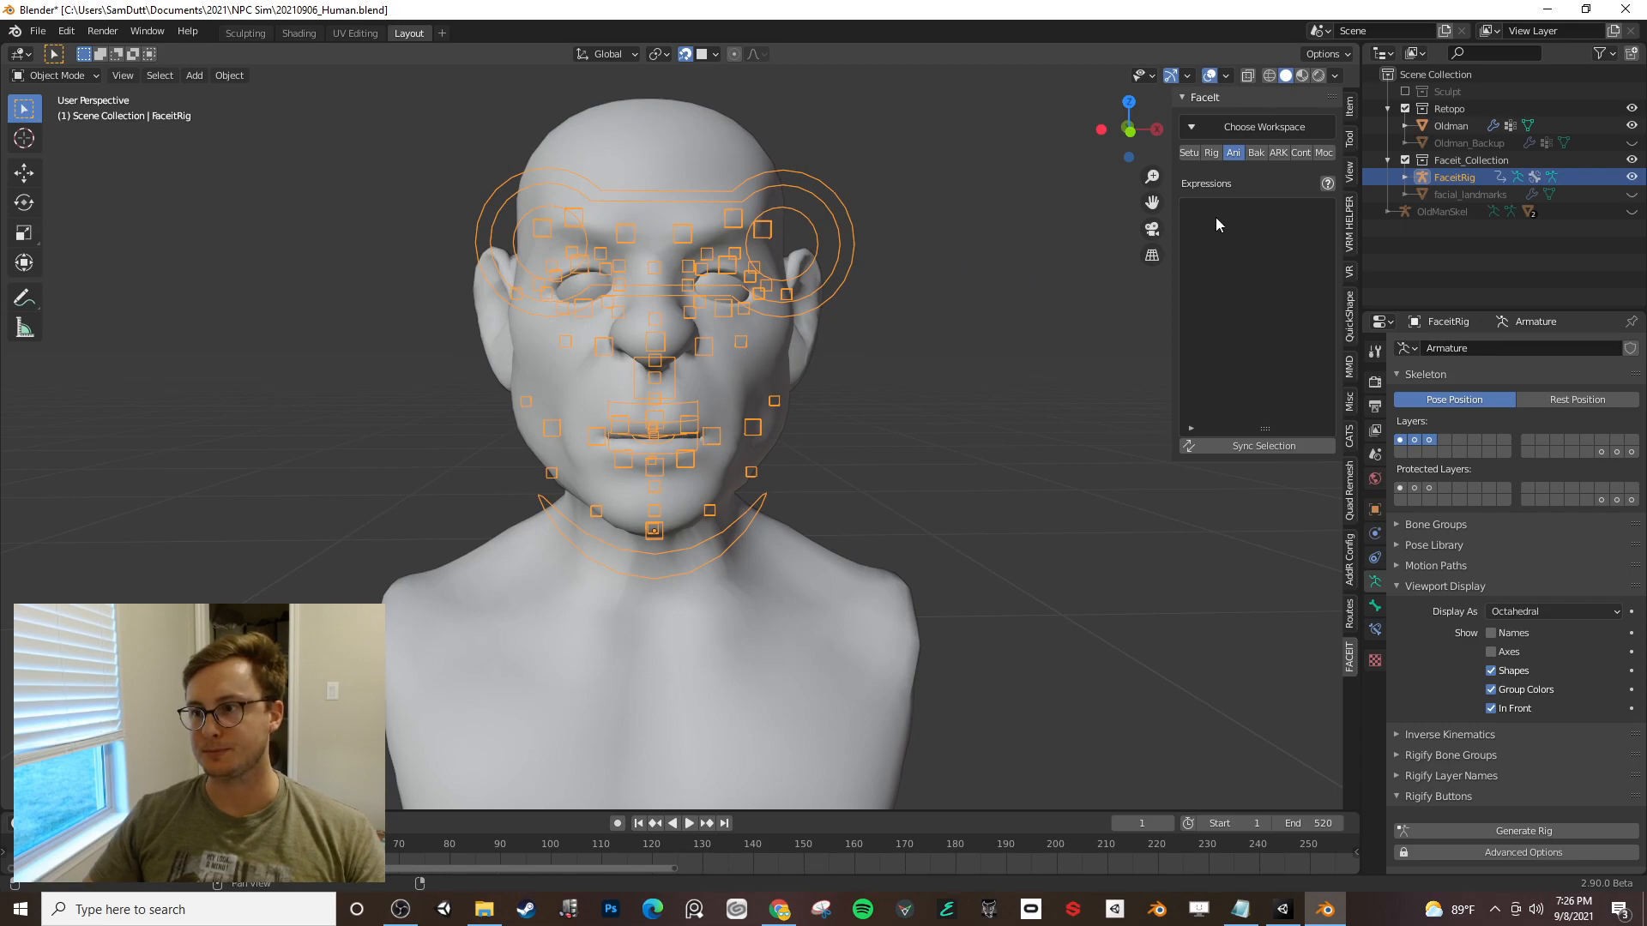
- Run FaceIt's Clean Up on the whole blend file with all removal options enabled, select the Oldman mesh and save the file
{"action": "left_click", "coordinate": [1265, 155]}
{"action": "left_click", "coordinate": [1258, 309]}
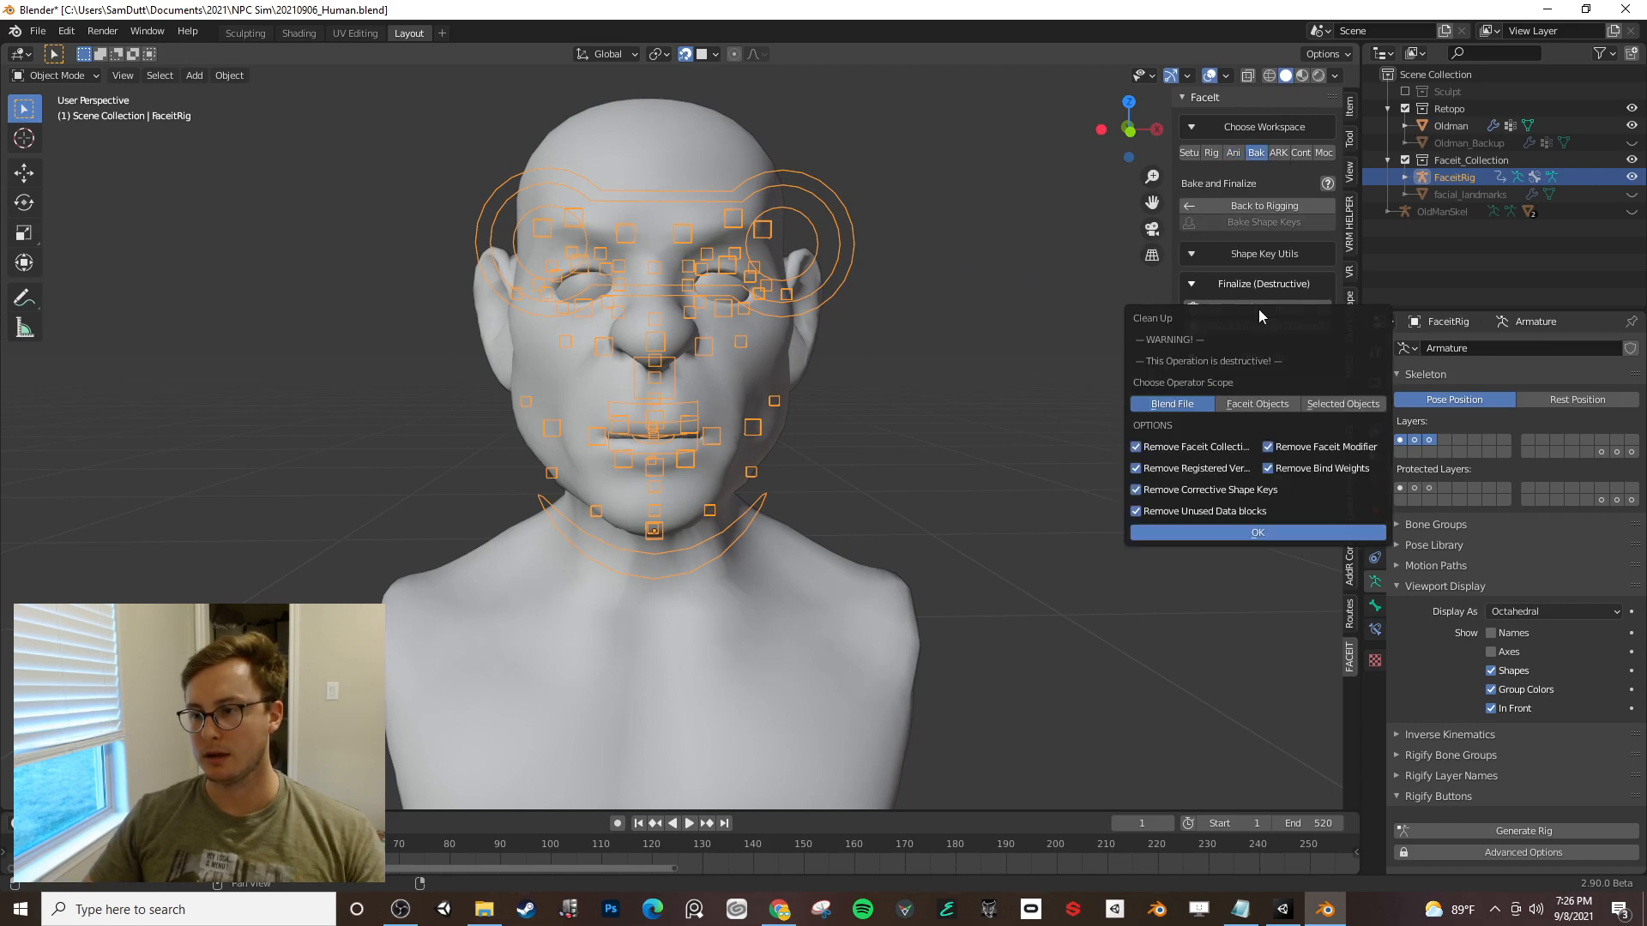
{"action": "left_click", "coordinate": [1259, 533]}
{"action": "middle_click_drag", "start_coordinate": [903, 452], "coordinate": [838, 415]}
{"action": "key", "text": "ctrl+s"}
{"action": "left_click", "coordinate": [643, 415]}
{"action": "key", "text": "ctrl+s"}
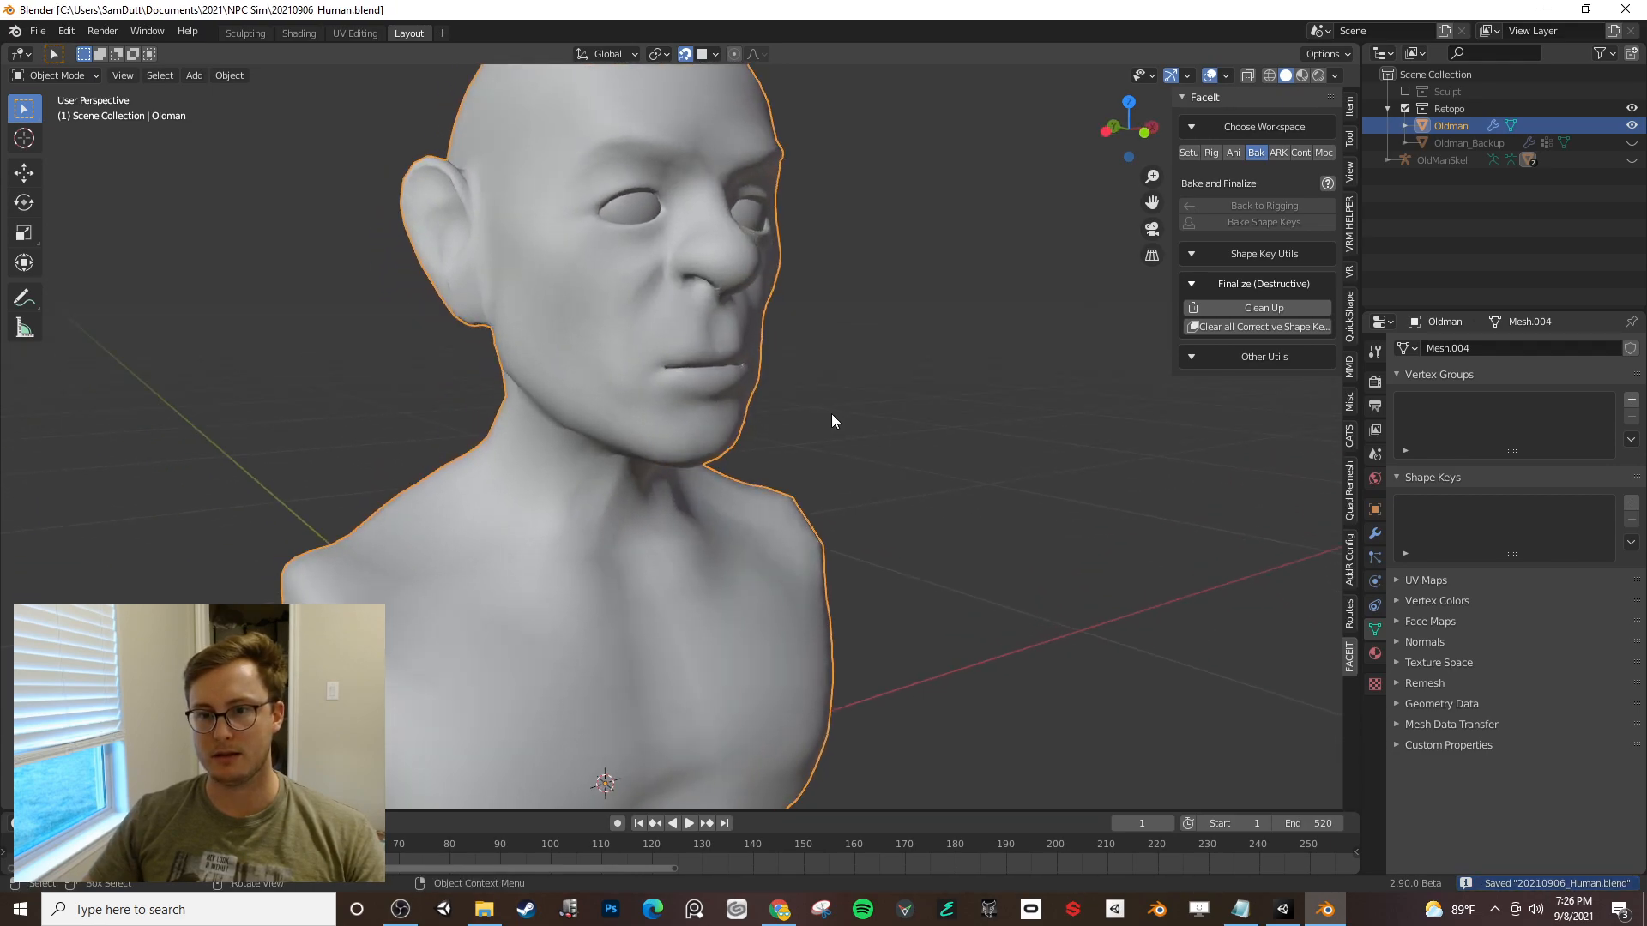
- Separate the eyeballs and teeth from the Oldman mesh into one new object by inverting a linked selection, and select that object
{"action": "key", "text": "Tab"}
{"action": "key", "text": "alt+a"}
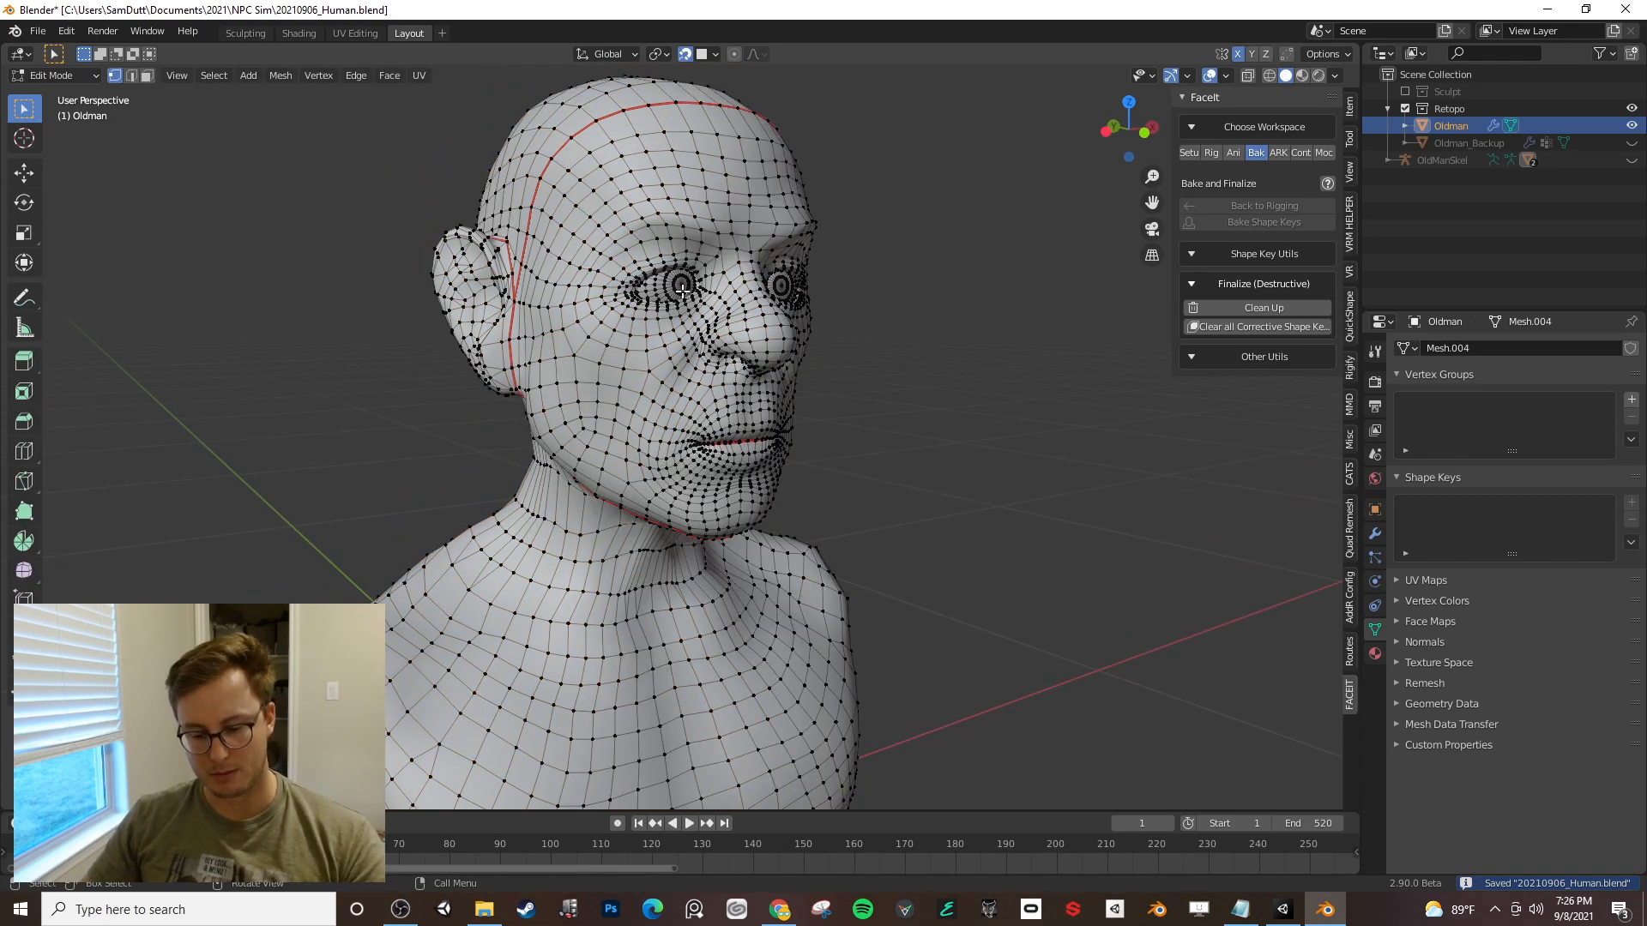
{"action": "key", "text": "l"}
{"action": "key", "text": "l"}
{"action": "middle_click_drag", "start_coordinate": [815, 386], "coordinate": [836, 466]}
{"action": "key", "text": "alt+a"}
{"action": "key", "text": "l"}
{"action": "key", "text": "l"}
{"action": "key", "text": "ctrl+i"}
{"action": "key", "text": "p"}
{"action": "left_click", "coordinate": [835, 466]}
{"action": "key", "text": "Tab"}
{"action": "left_click", "coordinate": [616, 295]}
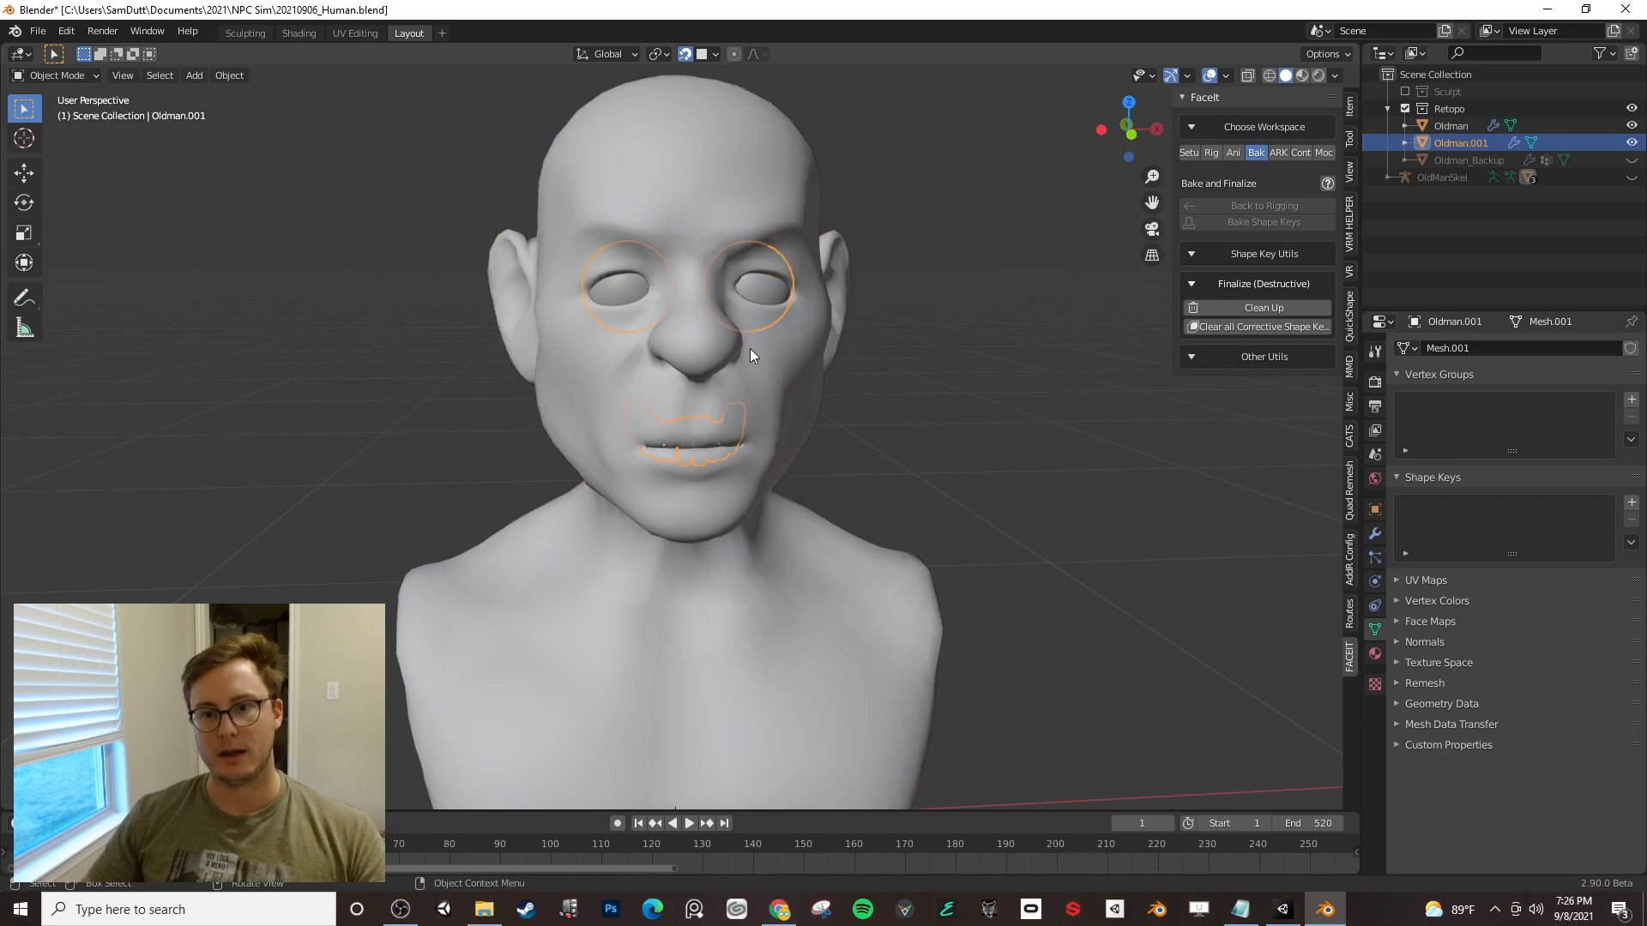
- Separate the character's left eyeball from Oldman.001 into its own object
{"action": "key", "text": "Tab"}
{"action": "key", "text": "l"}
{"action": "key", "text": "p"}
{"action": "left_click", "coordinate": [779, 288]}
{"action": "key", "text": "Tab"}
{"action": "middle_click_drag", "start_coordinate": [772, 323], "coordinate": [816, 419]}
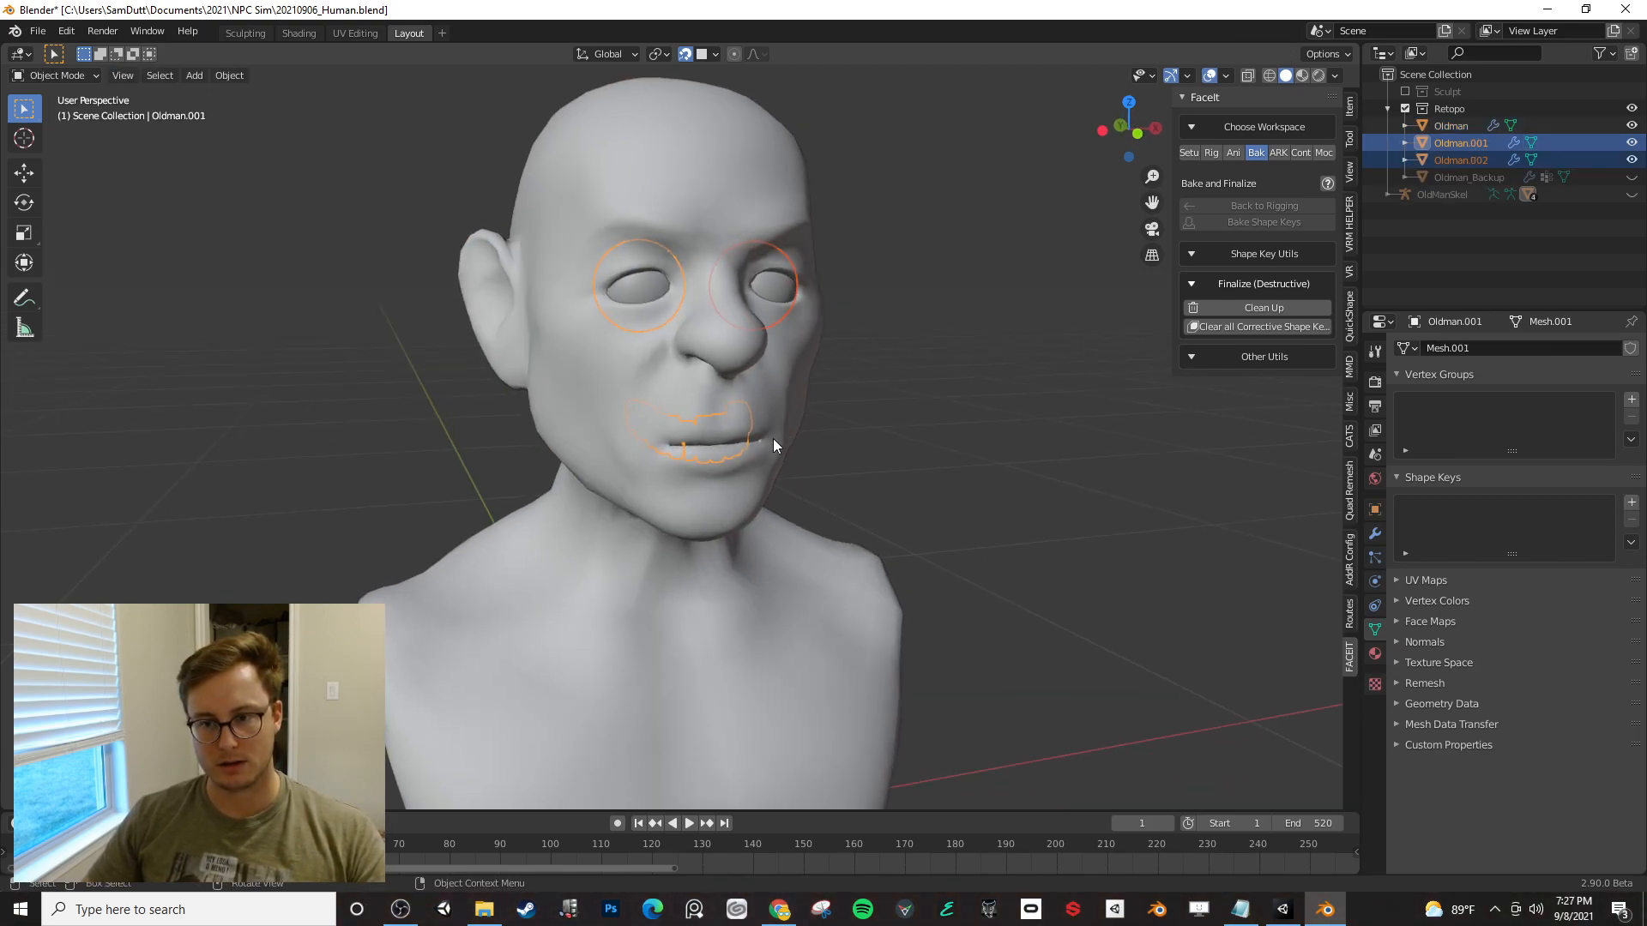
- Select only Oldman.001 and separate the character's right eyeball from it, leaving the teeth
{"action": "key", "text": "Tab"}
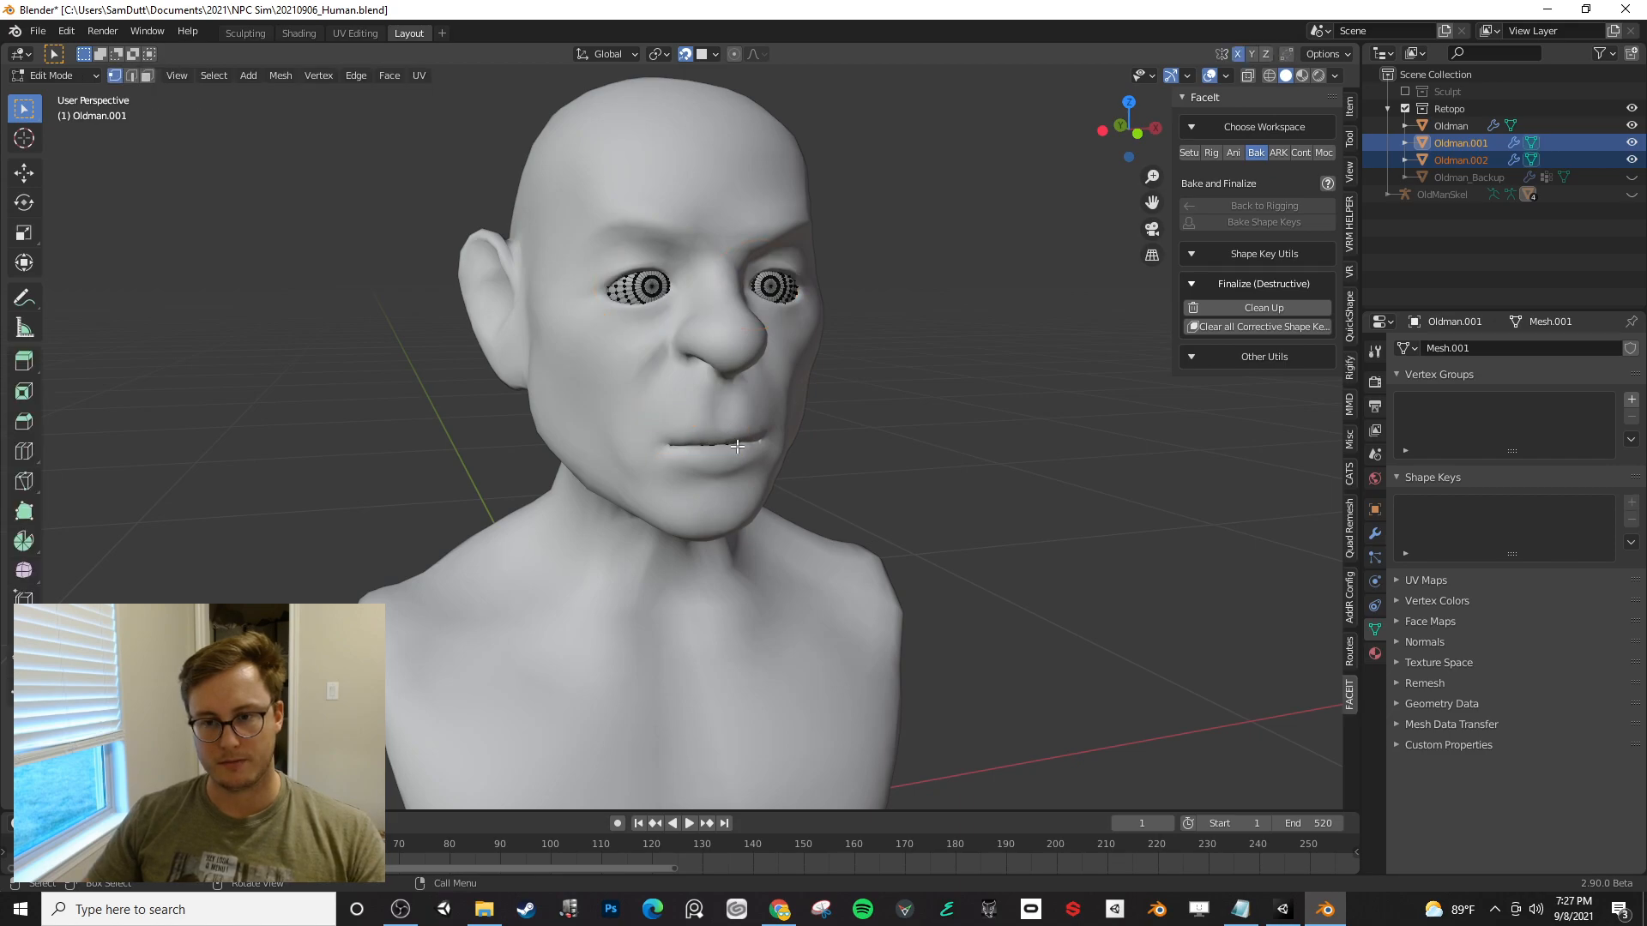
{"action": "key", "text": "Tab"}
{"action": "left_click", "coordinate": [888, 432]}
{"action": "left_click", "coordinate": [719, 434]}
{"action": "left_click", "coordinate": [720, 434]}
{"action": "key", "text": "Tab"}
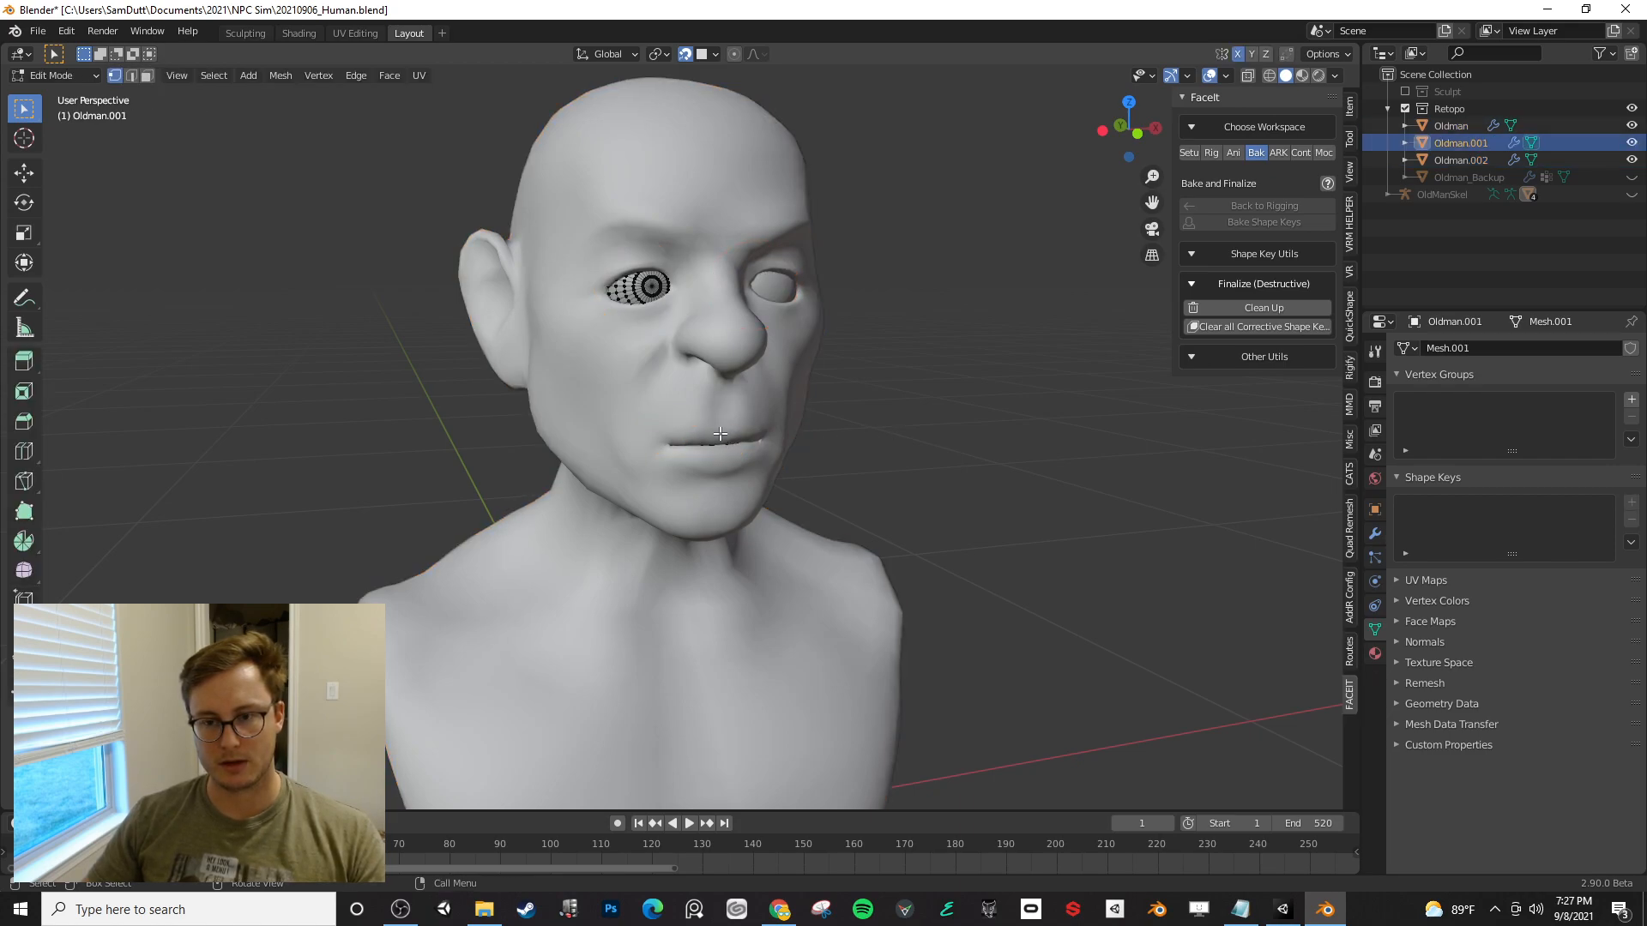
{"action": "key", "text": "l"}
{"action": "key", "text": "p"}
{"action": "left_click", "coordinate": [647, 283]}
{"action": "key", "text": "Tab"}
- Separate all the upper teeth from Oldman.001 into their own object, leaving the lower teeth, and save the file
{"action": "middle_click_drag", "start_coordinate": [647, 283], "coordinate": [719, 441]}
{"action": "scroll", "coordinate": [720, 446], "scroll_direction": "up", "scroll_amount": 10}
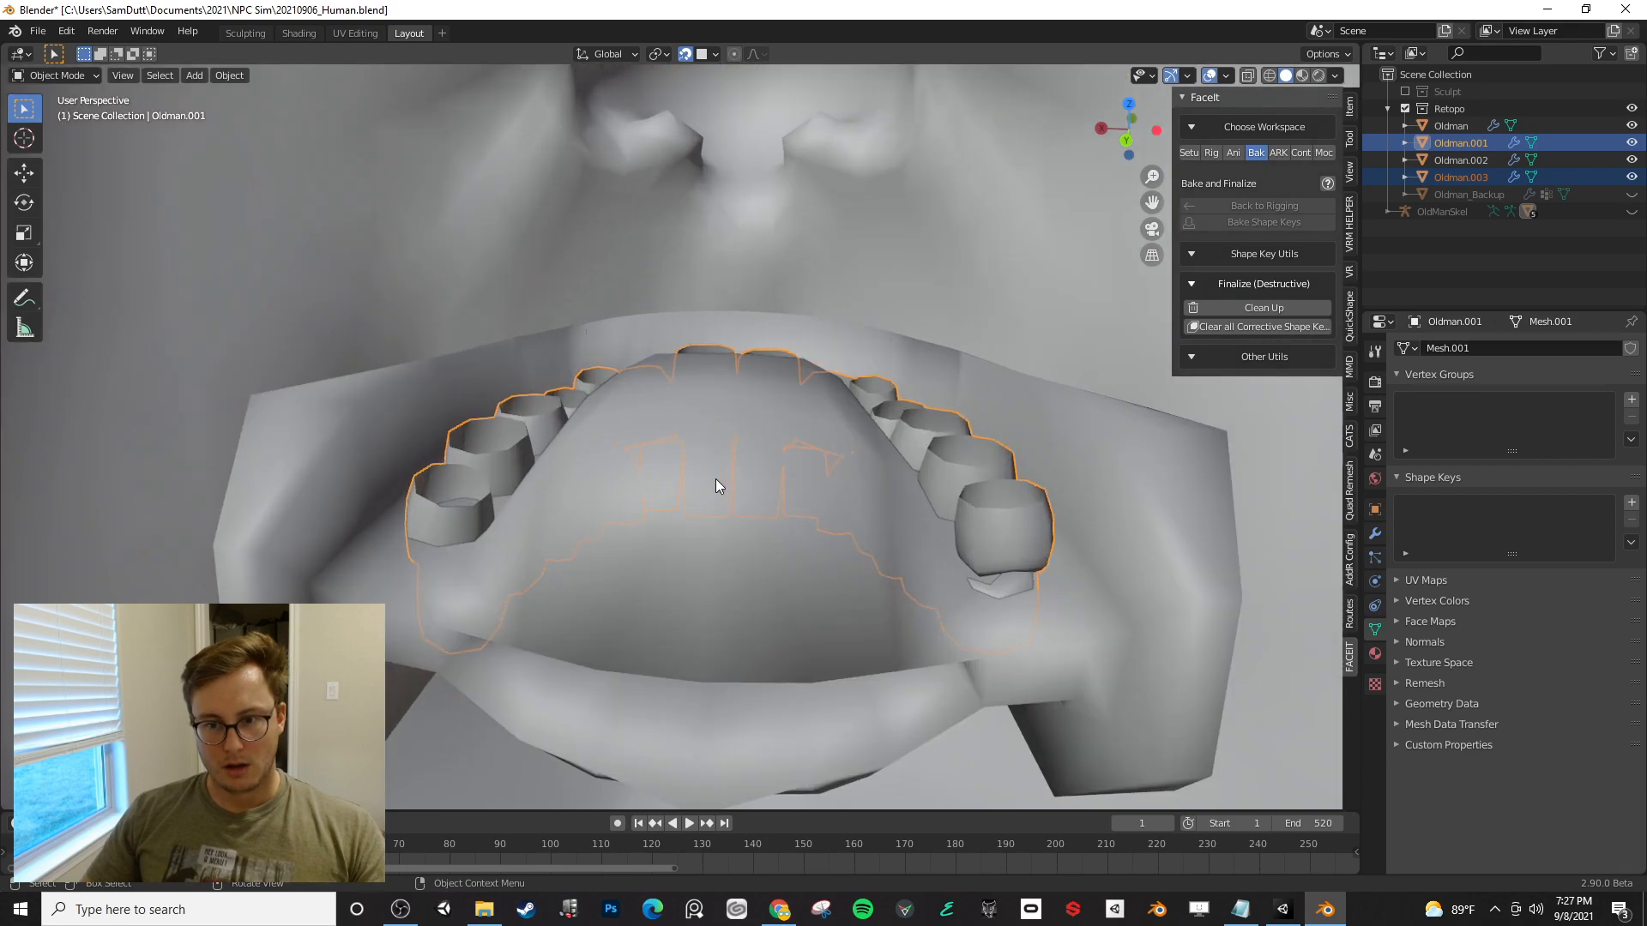
{"action": "left_click", "coordinate": [498, 463]}
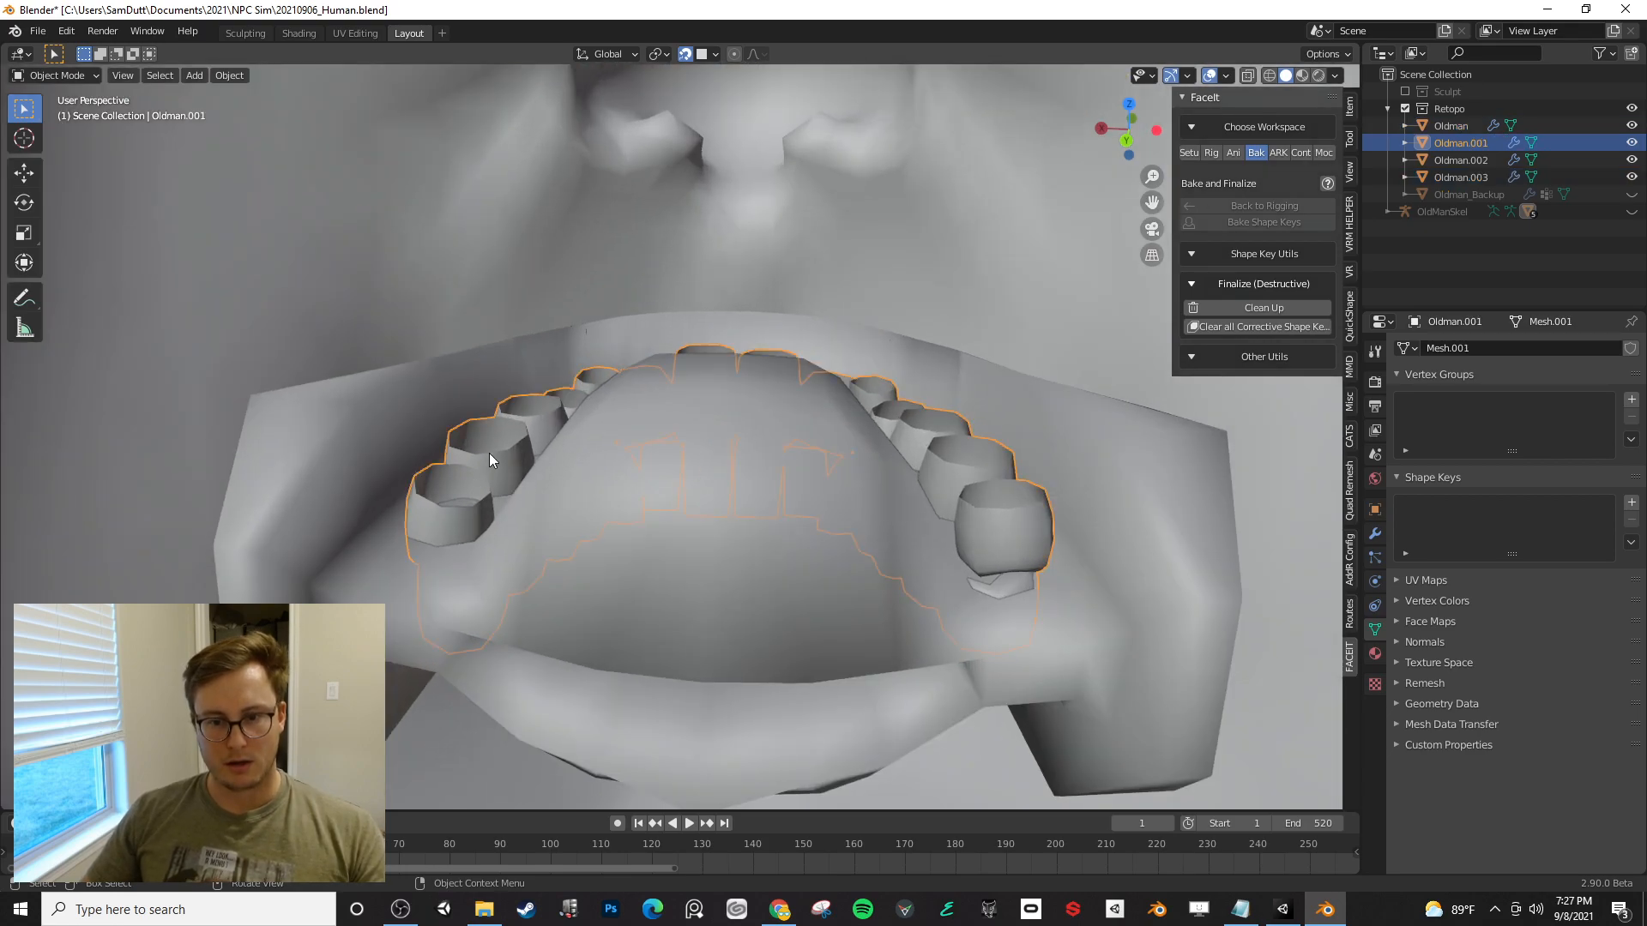
{"action": "key", "text": "Tab"}
{"action": "key", "text": "l"}
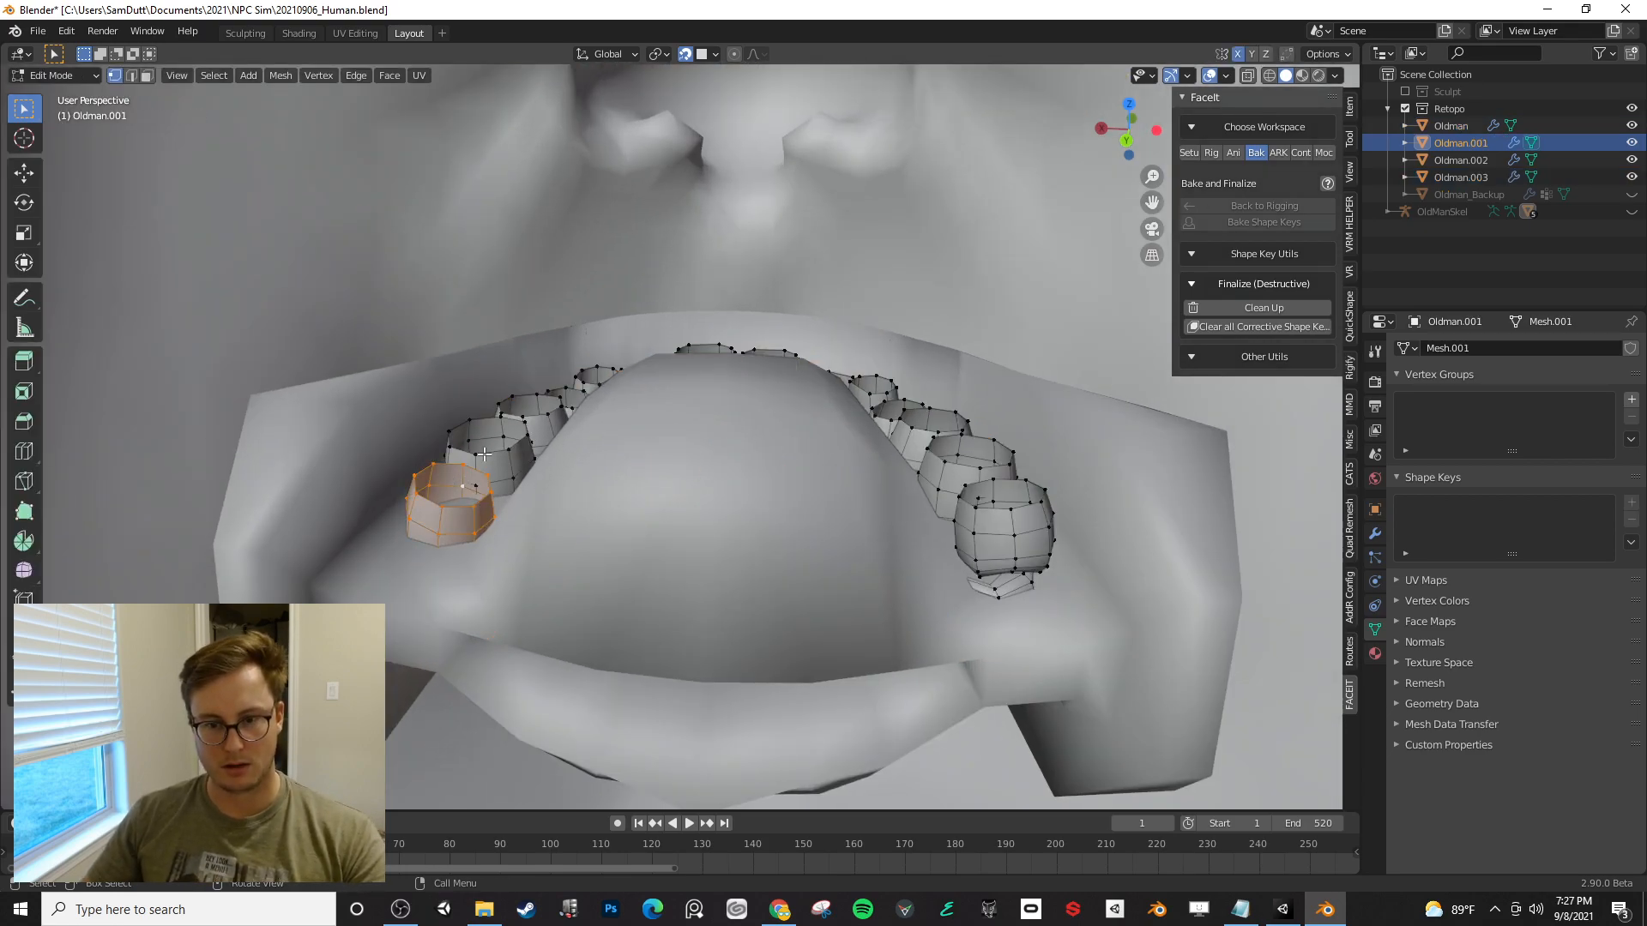
{"action": "key", "text": "l"}
{"action": "key", "text": "l"}
{"action": "middle_click_drag", "start_coordinate": [570, 392], "coordinate": [589, 421]}
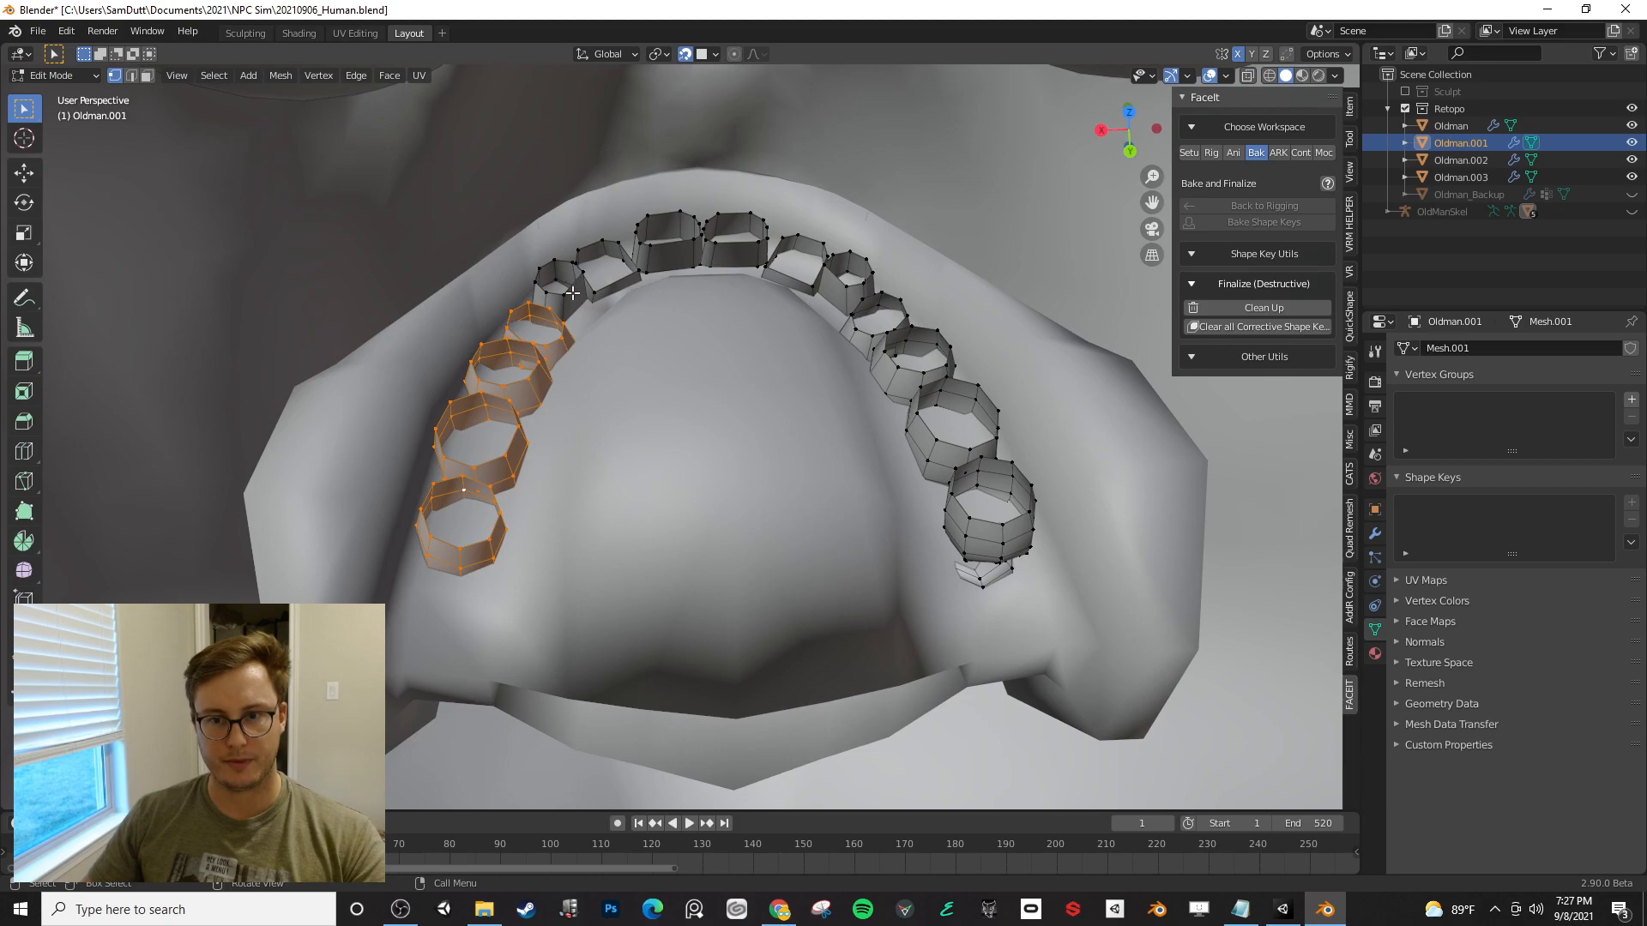
{"action": "key", "text": "l"}
{"action": "key", "text": "l"}
{"action": "key", "text": "l"}
{"action": "key", "text": "l"}
{"action": "key", "text": "l"}
{"action": "key", "text": "l"}
{"action": "key", "text": "l"}
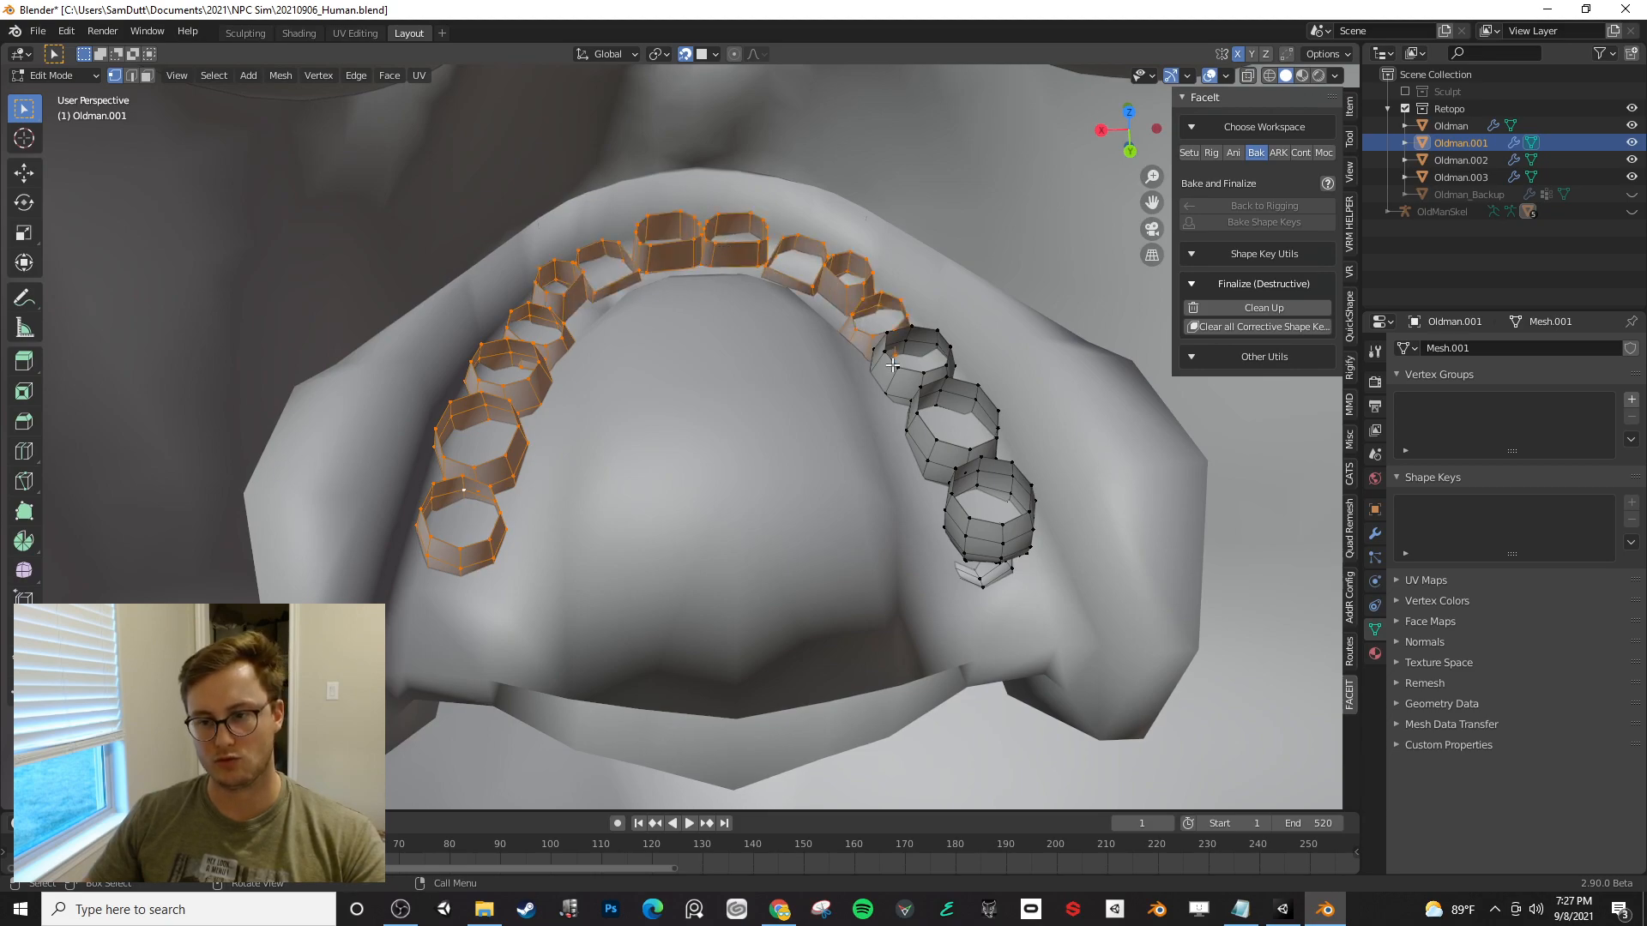
{"action": "key", "text": "l"}
{"action": "key", "text": "l"}
{"action": "key", "text": "l"}
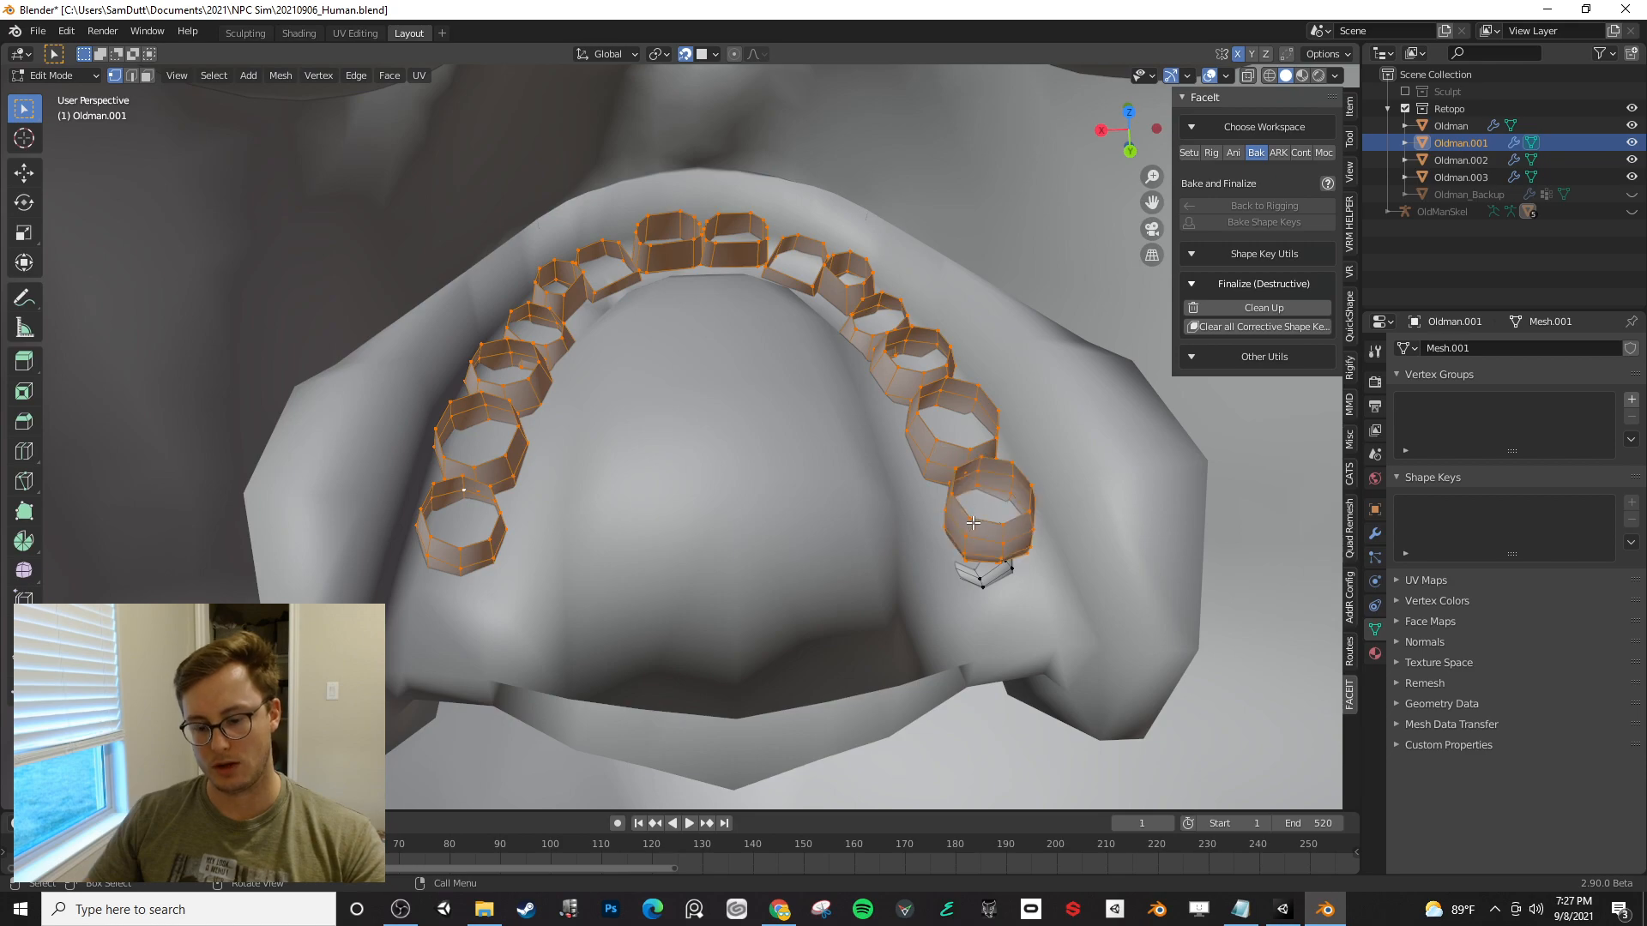
{"action": "key", "text": "p"}
{"action": "left_click", "coordinate": [964, 521]}
{"action": "key", "text": "Tab"}
{"action": "middle_click_drag", "start_coordinate": [857, 420], "coordinate": [768, 330]}
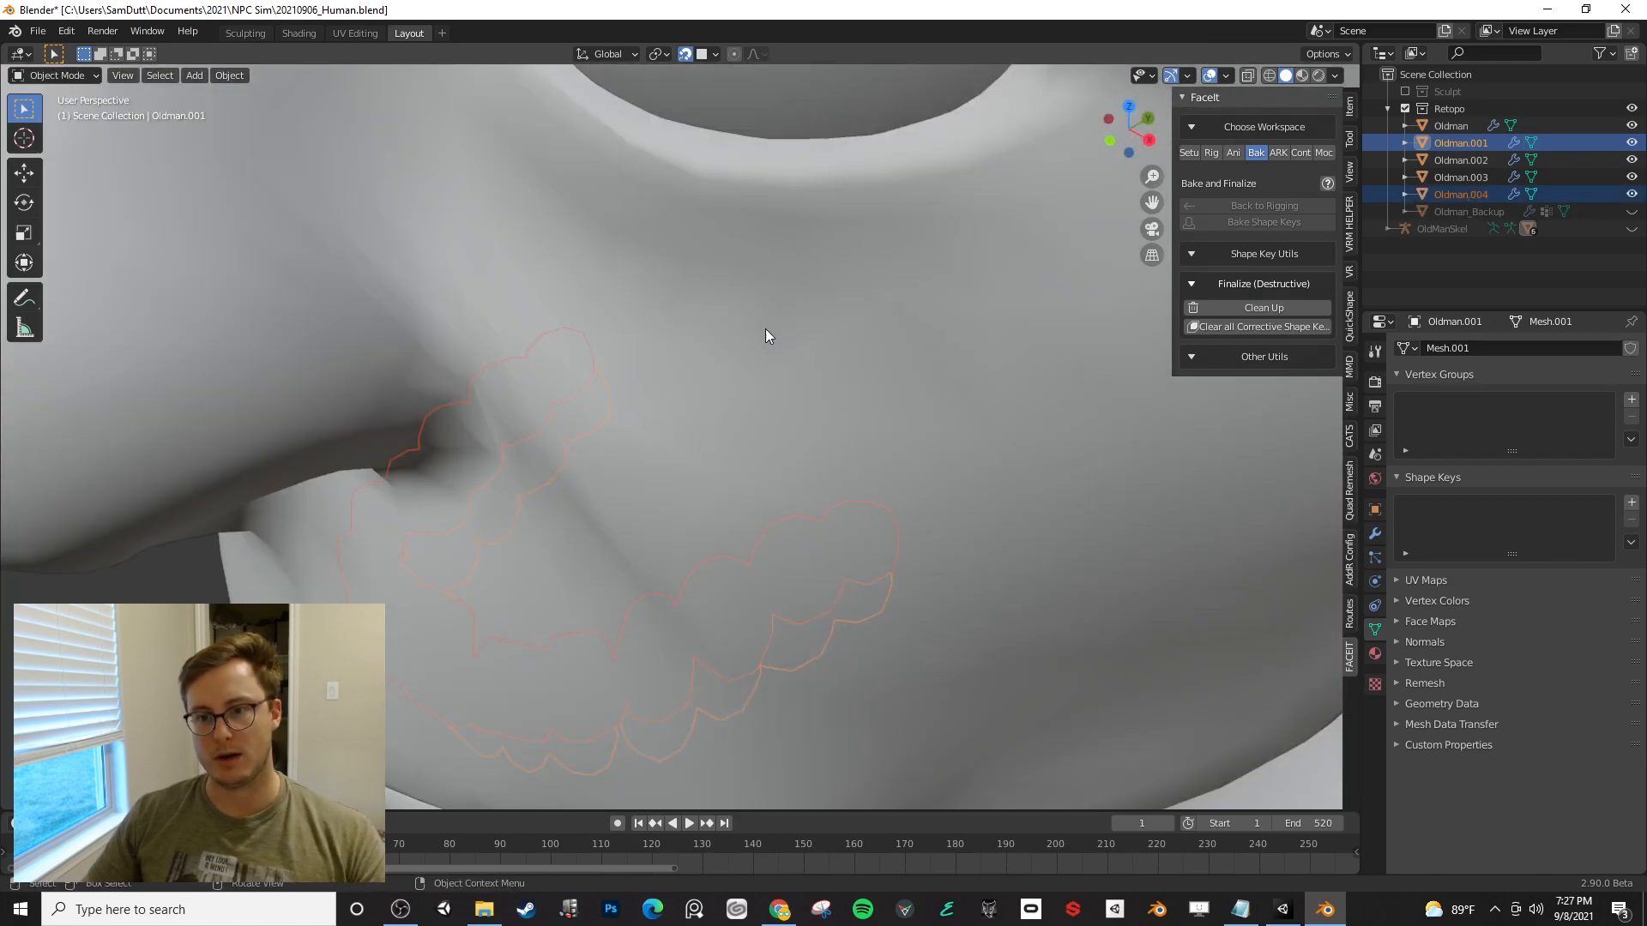
{"action": "scroll", "coordinate": [729, 348], "scroll_direction": "down", "scroll_amount": 6}
{"action": "middle_click_drag", "start_coordinate": [695, 371], "coordinate": [857, 308]}
{"action": "key", "text": "ctrl+s"}
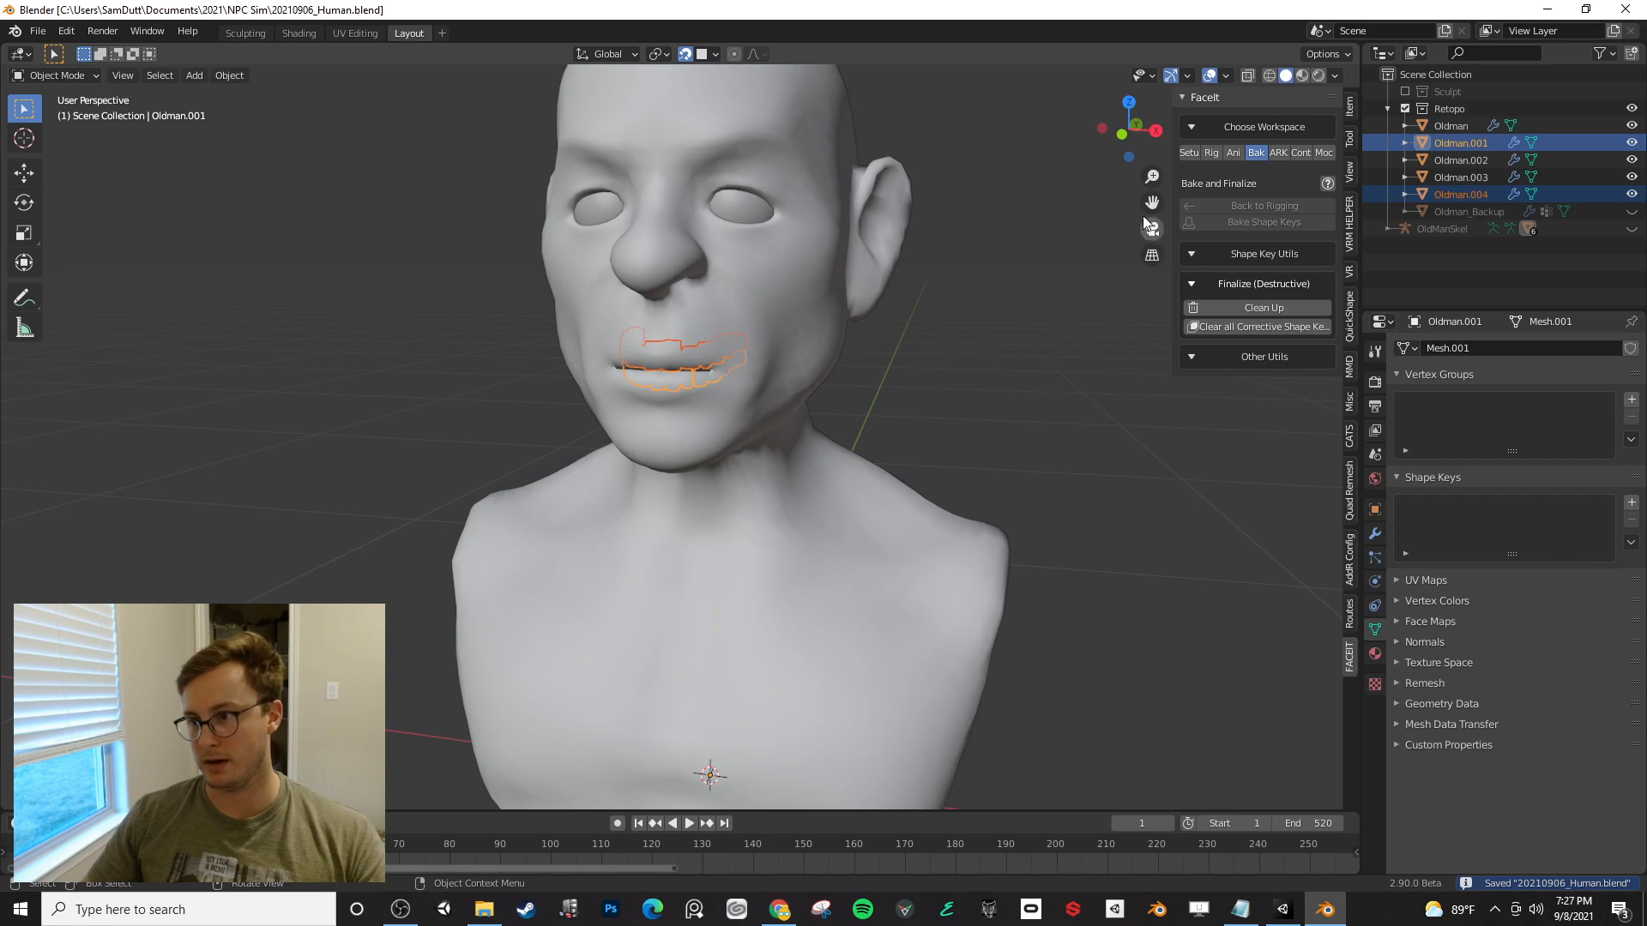
- Remove the existing Oldman registration from FaceIt, register the head, both eyeballs and both teeth objects as face objects, and save
{"action": "left_click", "coordinate": [1189, 154]}
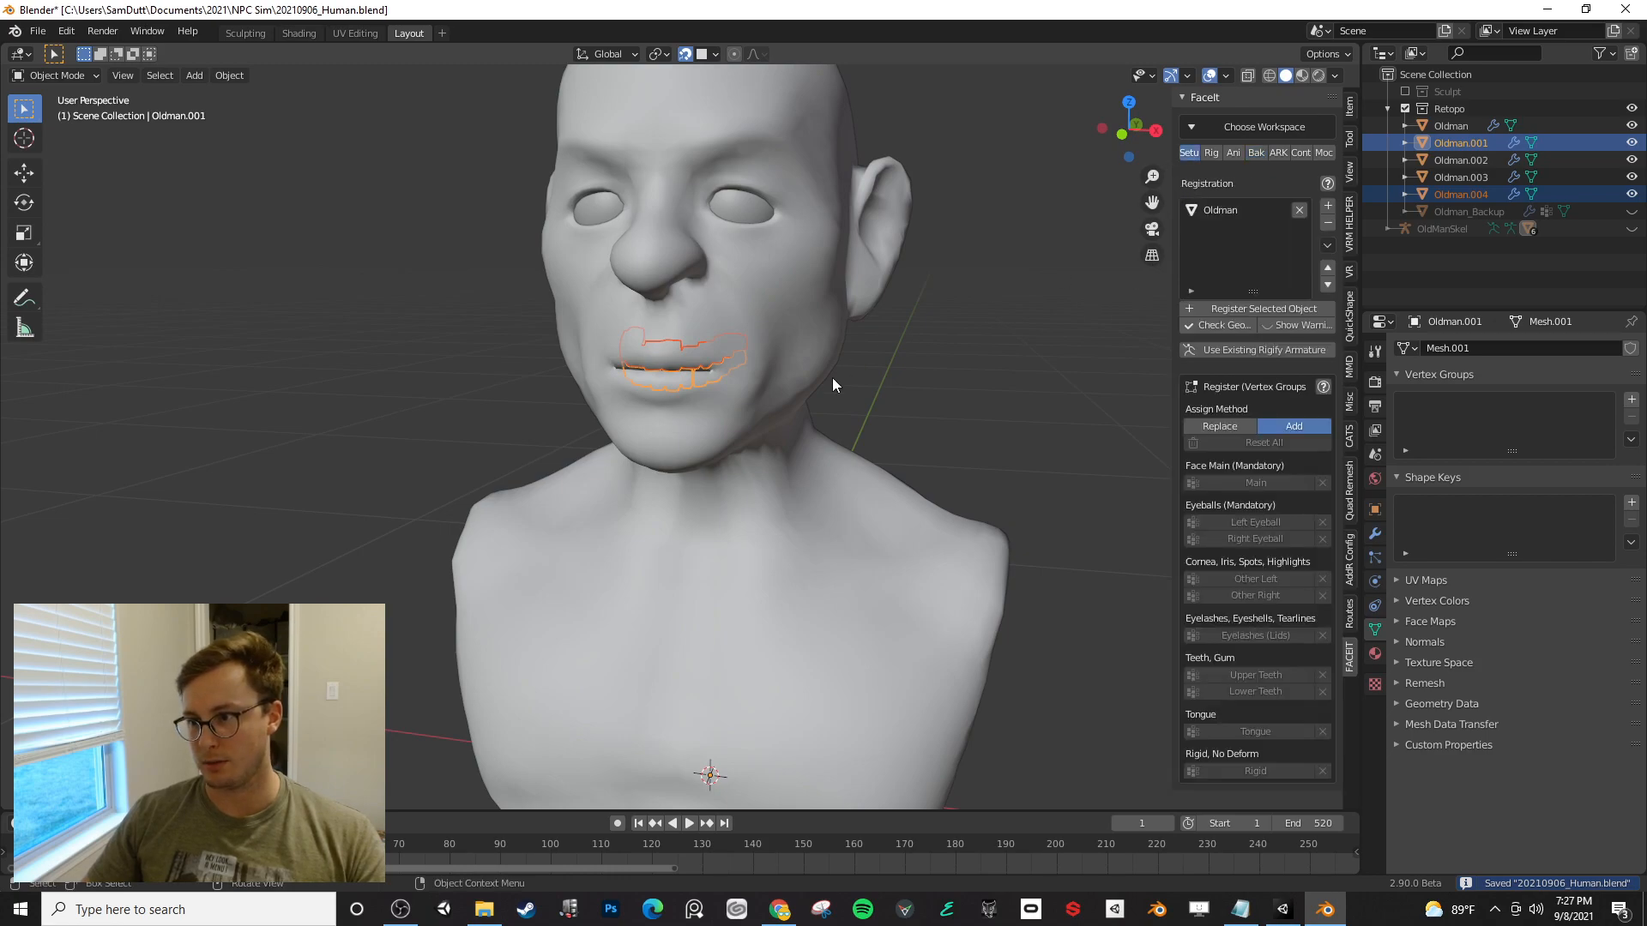
{"action": "left_click", "coordinate": [1298, 210]}
{"action": "mouse_move", "coordinate": [1058, 281]}
{"action": "middle_mouse_down"}
{"action": "mouse_move", "coordinate": [878, 374]}
{"action": "mouse_move", "coordinate": [1064, 267]}
{"action": "middle_mouse_up"}
{"action": "left_click", "coordinate": [878, 374]}
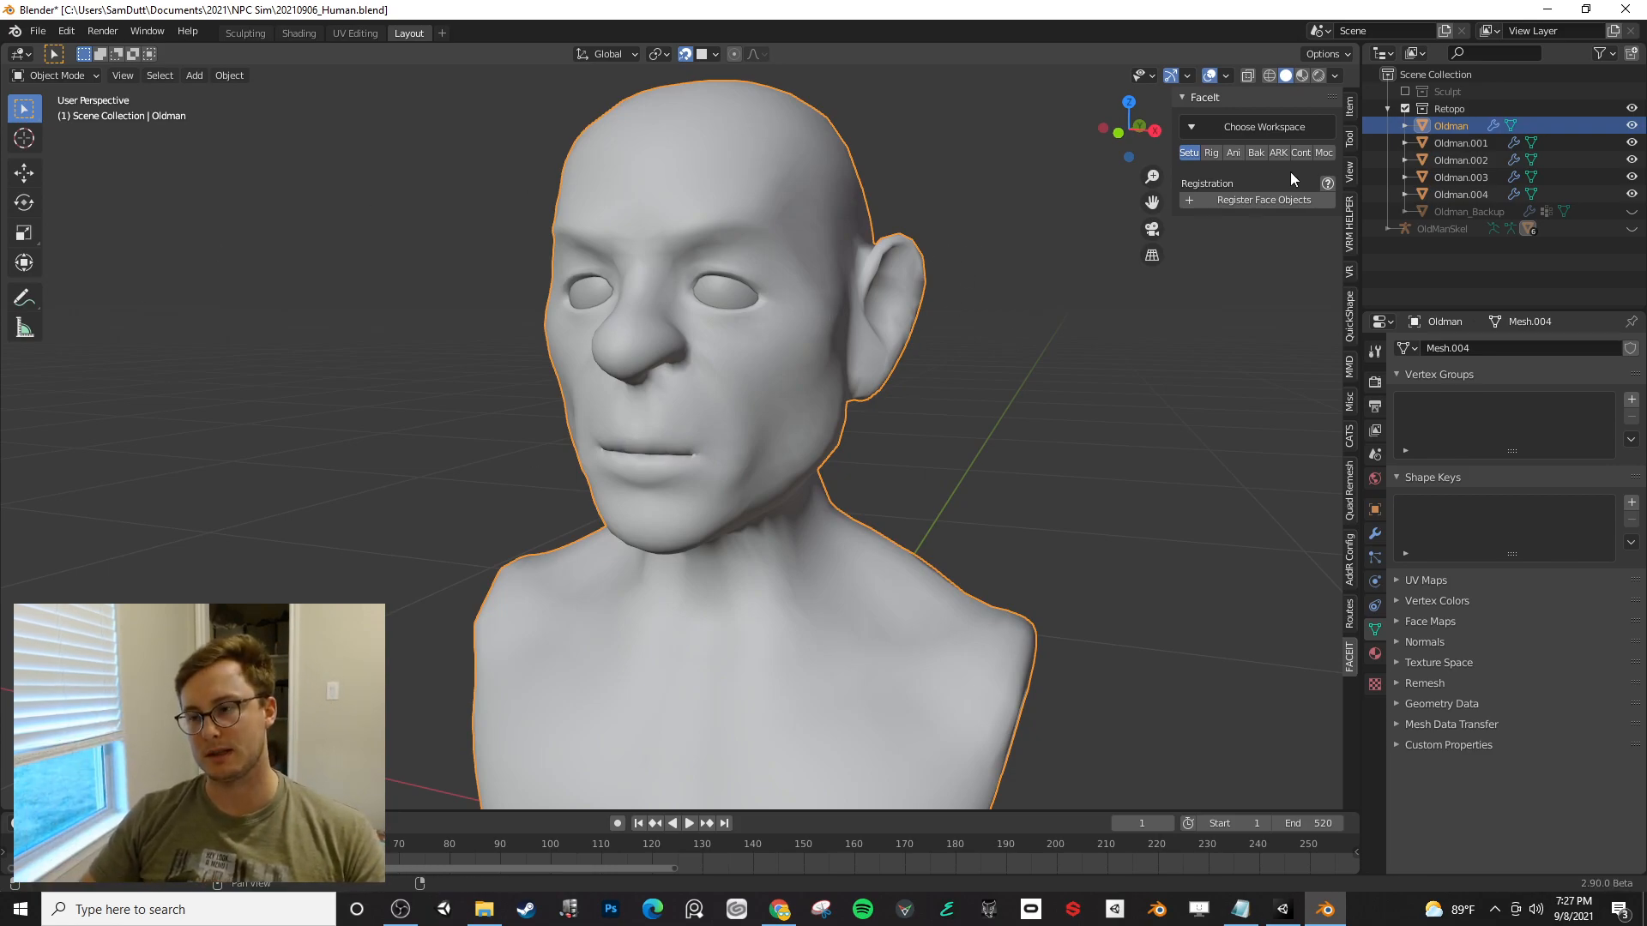
{"action": "key", "text": "a"}
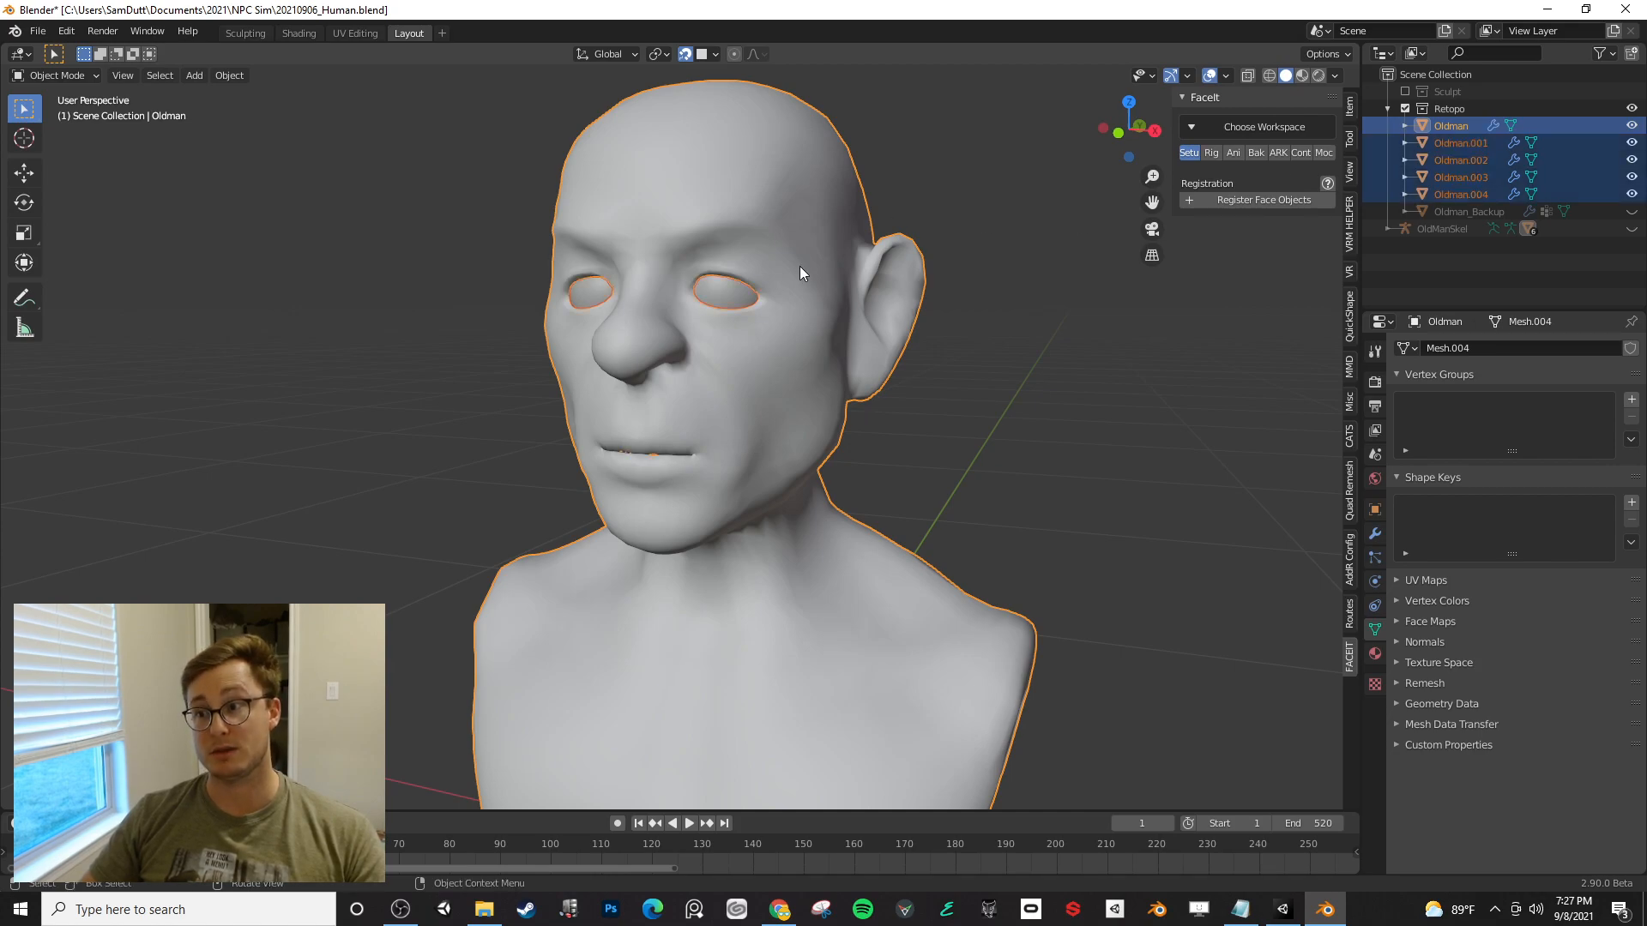
{"action": "key", "text": "ctrl+s"}
{"action": "left_click", "coordinate": [1212, 202]}
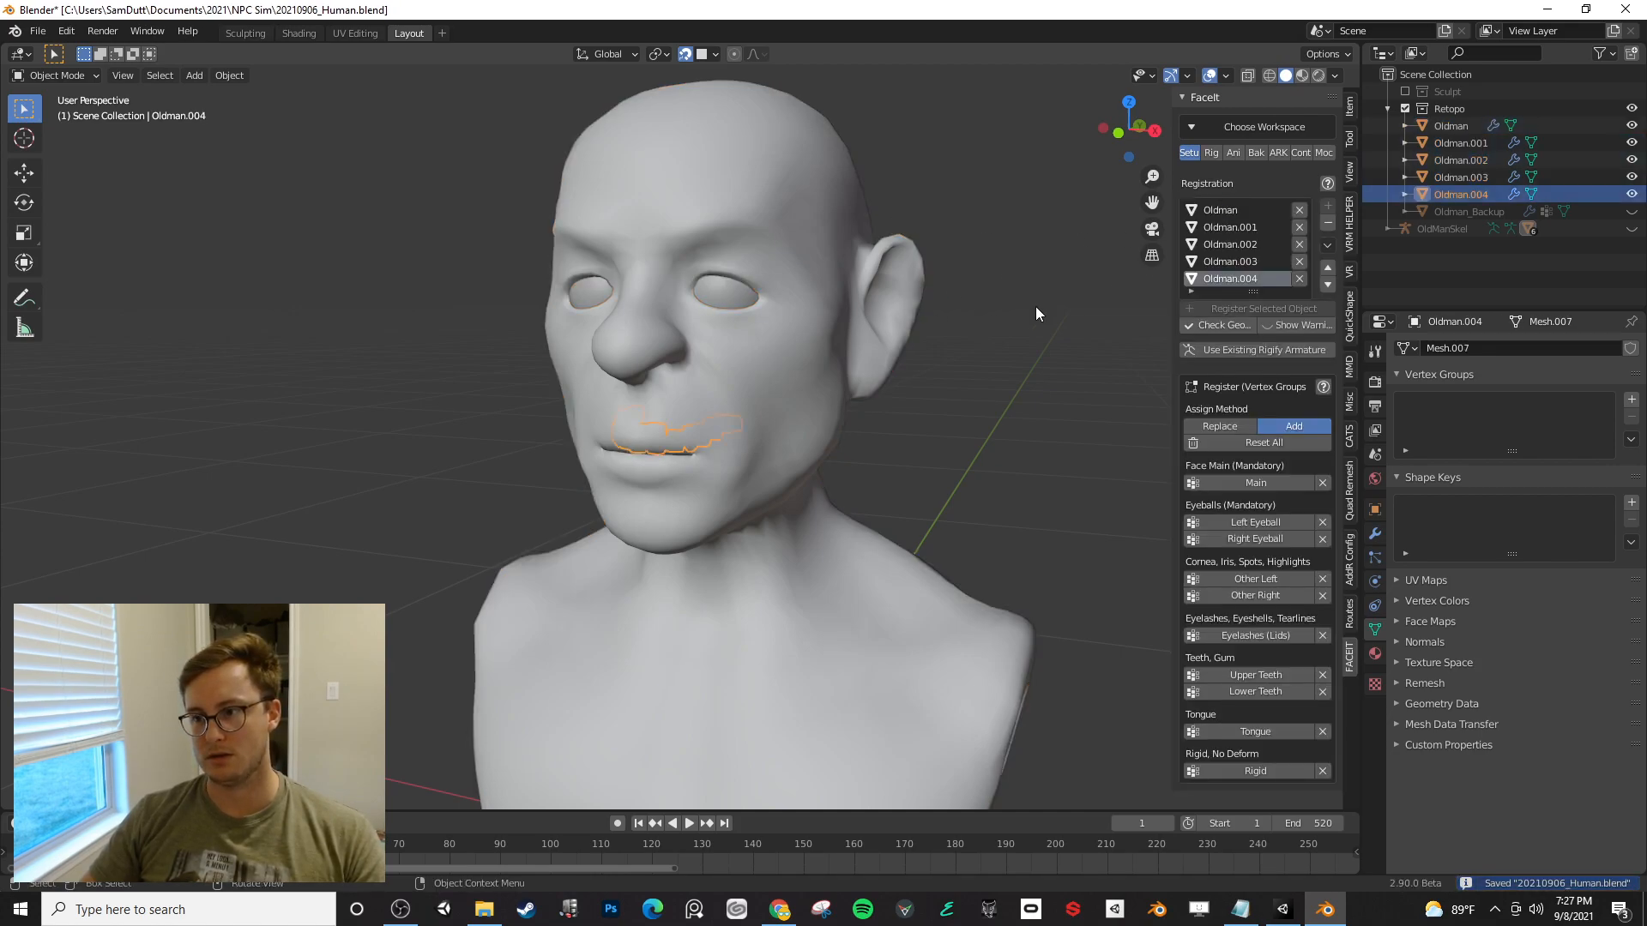
{"action": "key", "text": "ctrl+s"}
{"action": "middle_click_drag", "start_coordinate": [806, 385], "coordinate": [838, 322]}
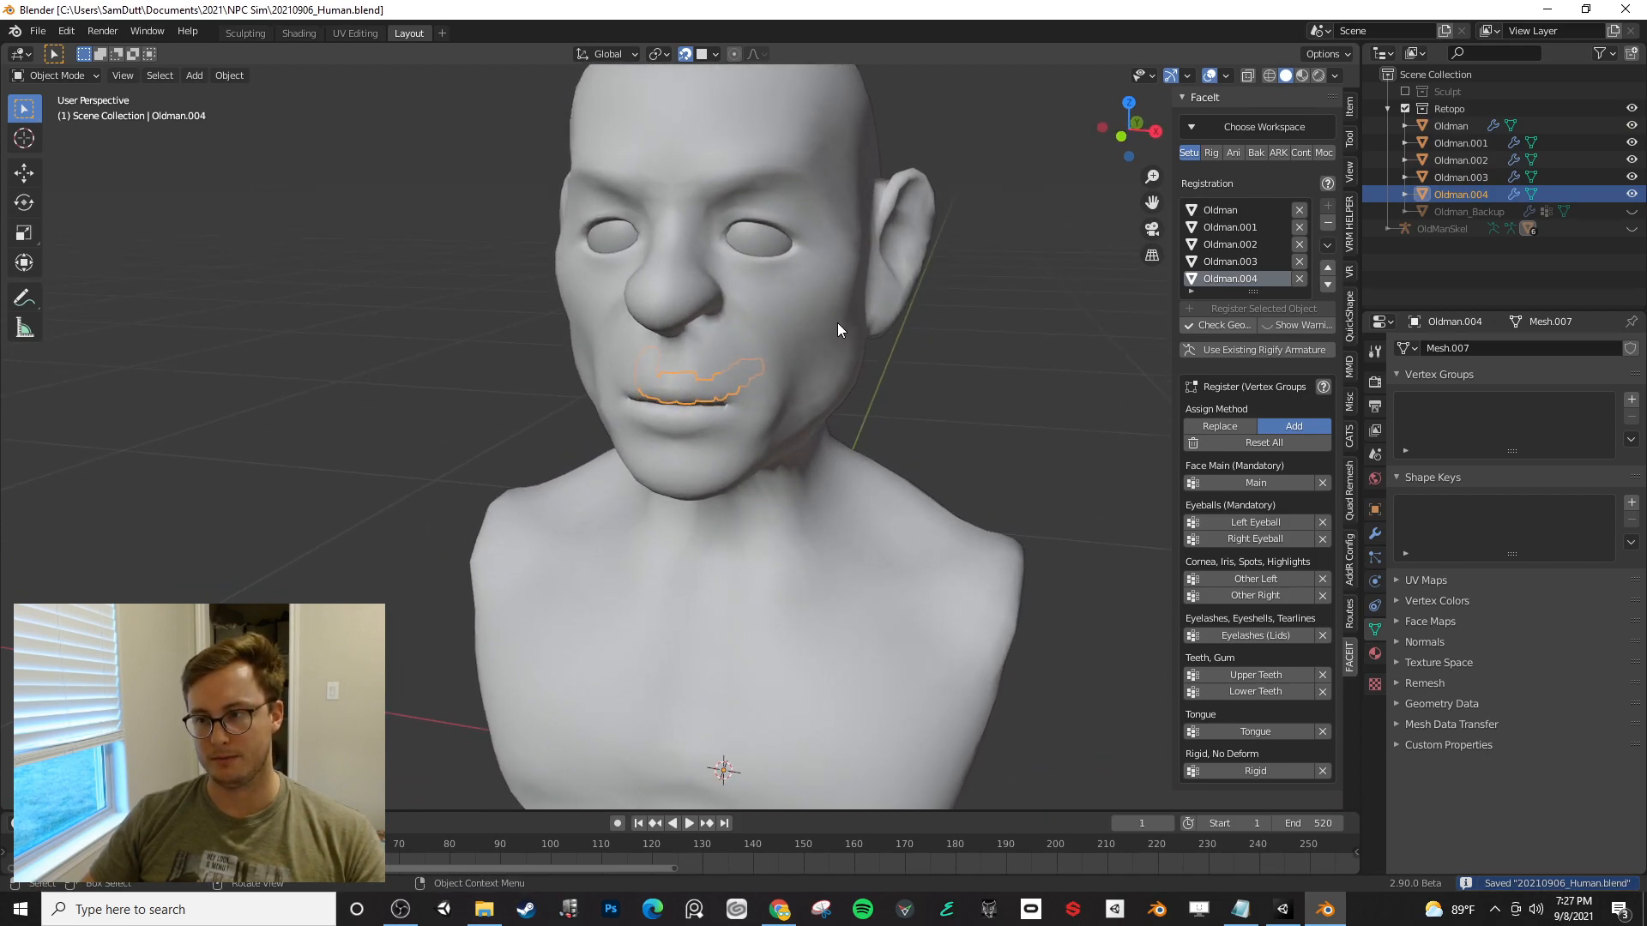
- Assign the Oldman head mesh to FaceIt's Main face vertex group
{"action": "middle_click_drag", "start_coordinate": [762, 369], "coordinate": [798, 322]}
{"action": "left_click", "coordinate": [956, 377]}
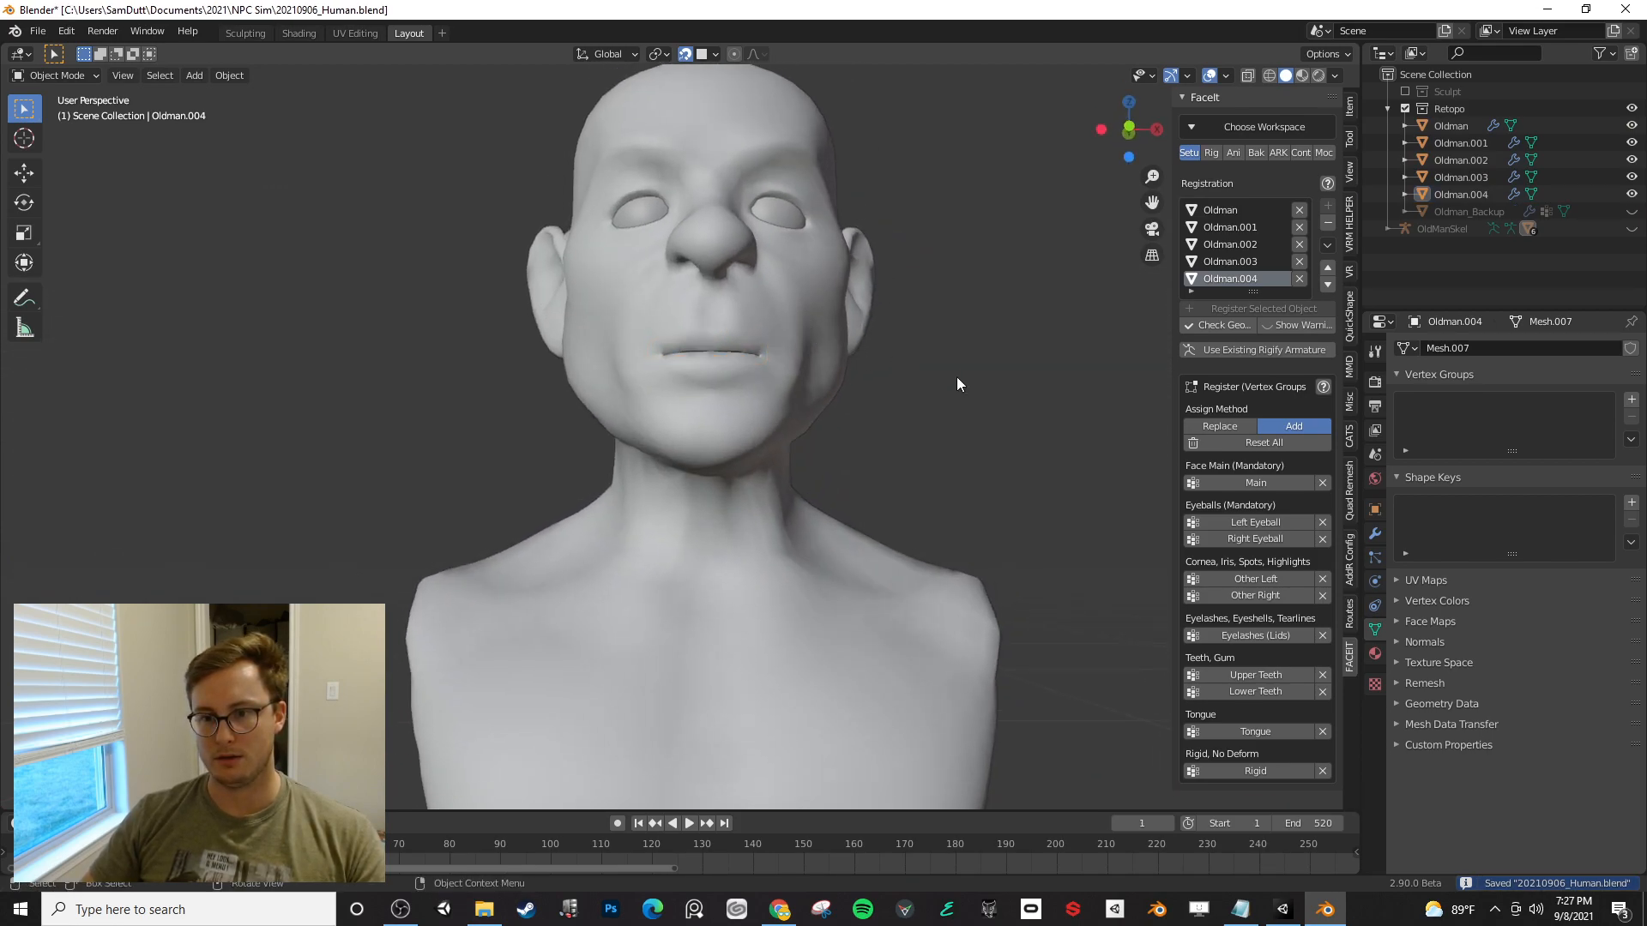
{"action": "left_click", "coordinate": [737, 335]}
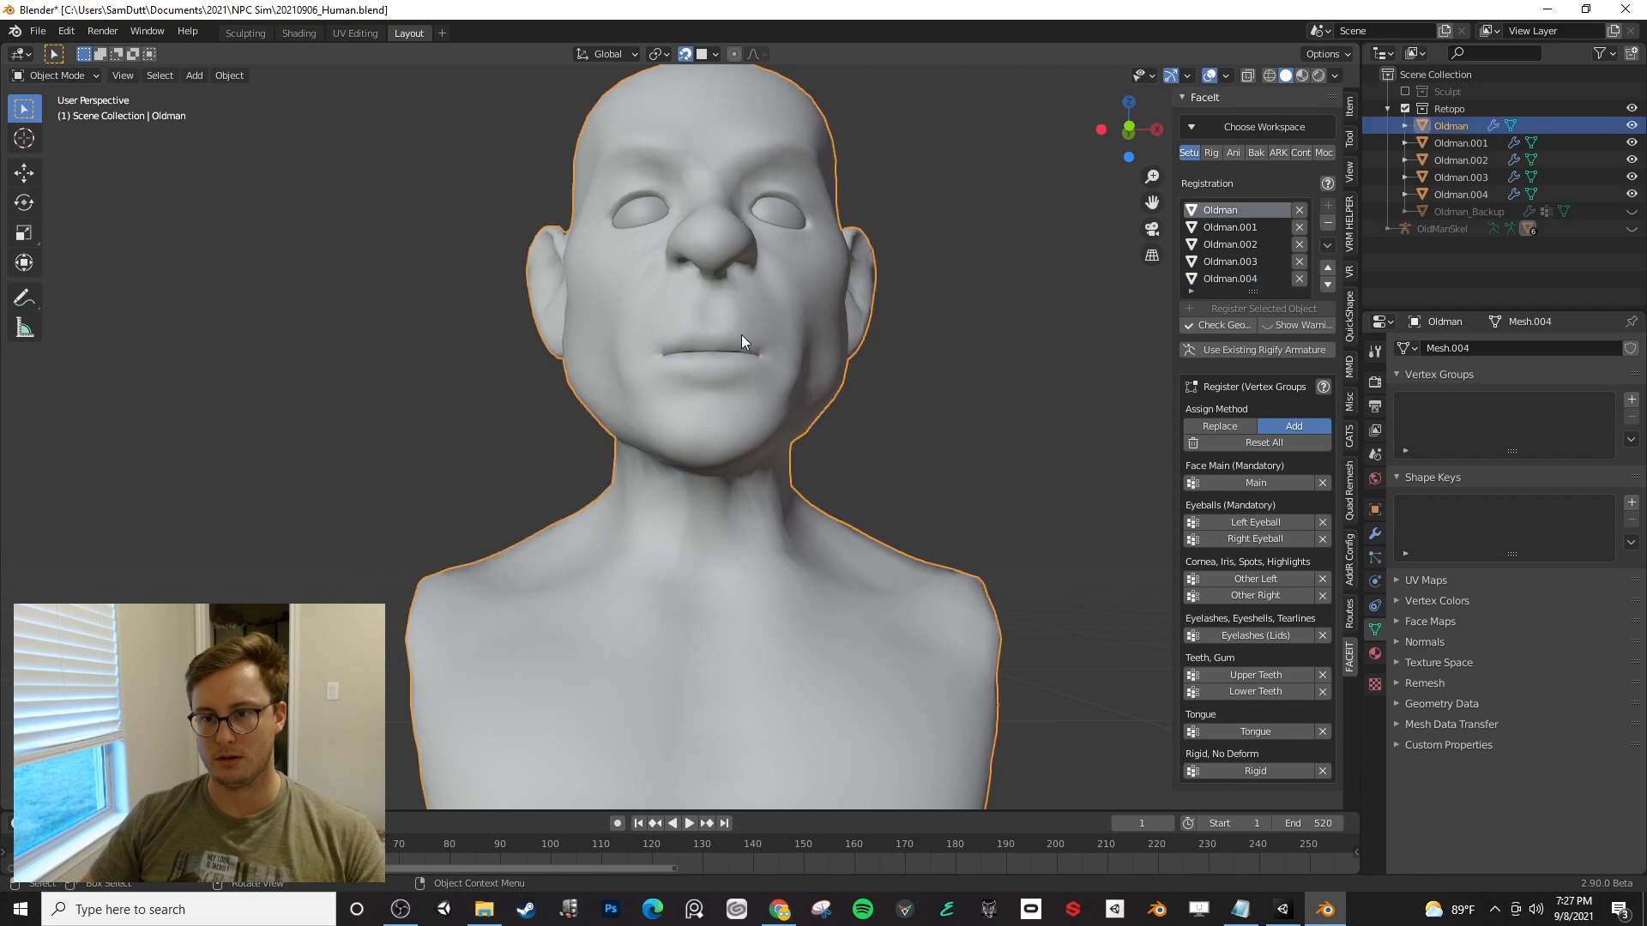
{"action": "left_click", "coordinate": [1242, 482]}
- Assign the upper teeth object, Oldman.004, to FaceIt's Upper Teeth vertex group, using a see-through wireframe view
{"action": "middle_click_drag", "start_coordinate": [703, 352], "coordinate": [760, 429]}
{"action": "left_click", "coordinate": [707, 375]}
{"action": "key", "text": "shift+z"}
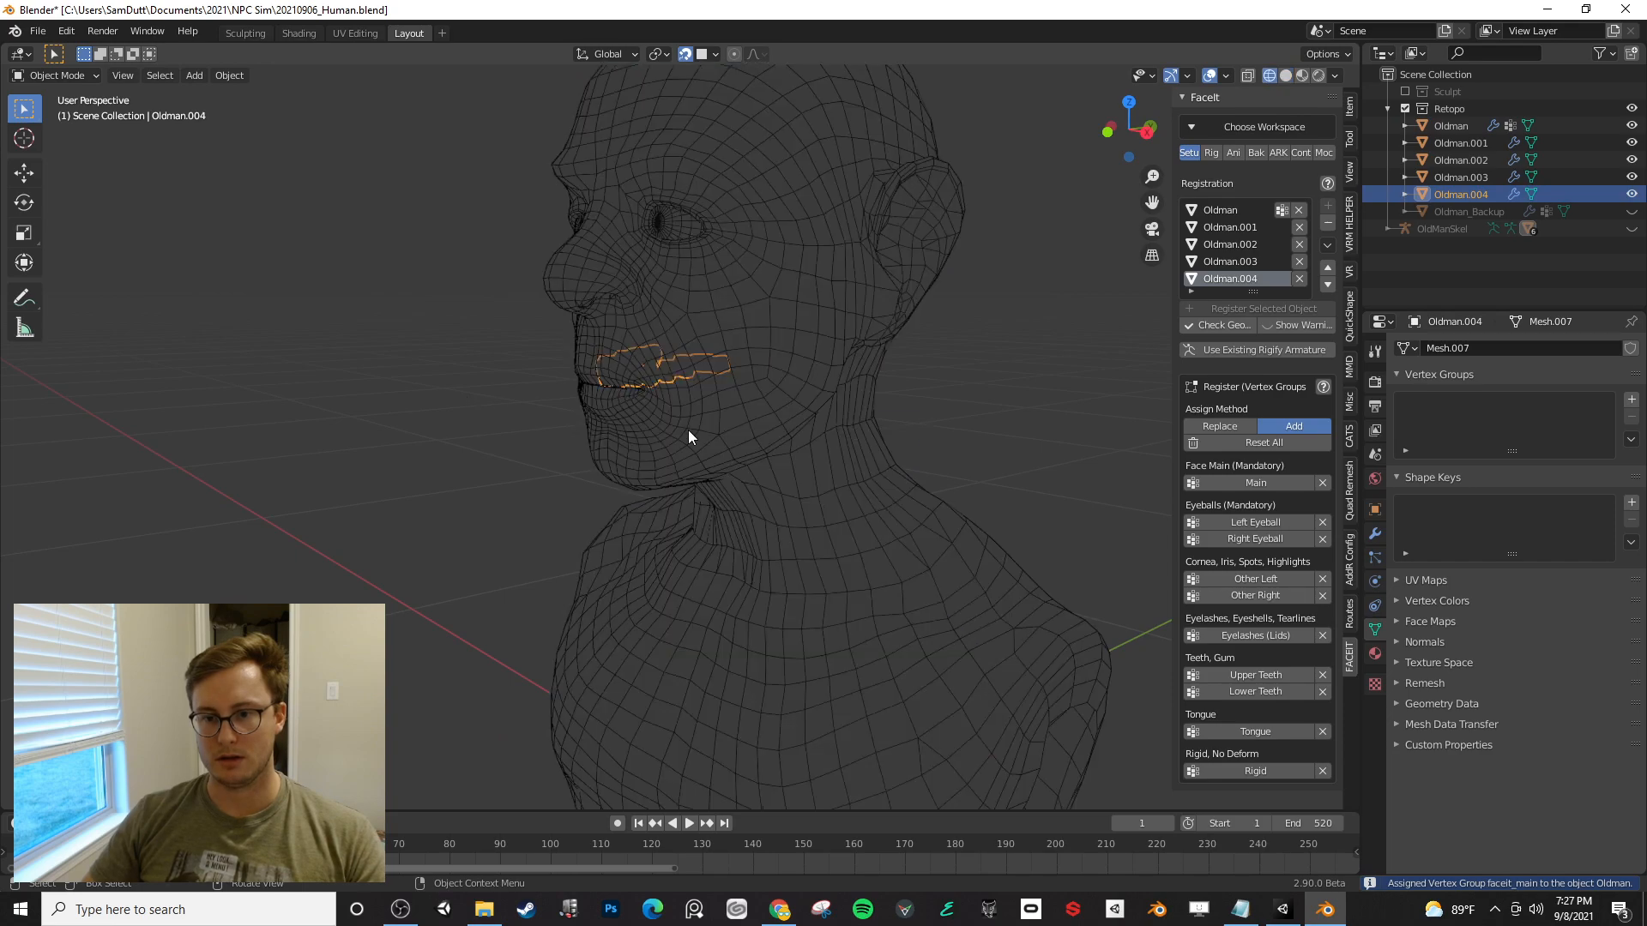
{"action": "left_click", "coordinate": [1247, 76]}
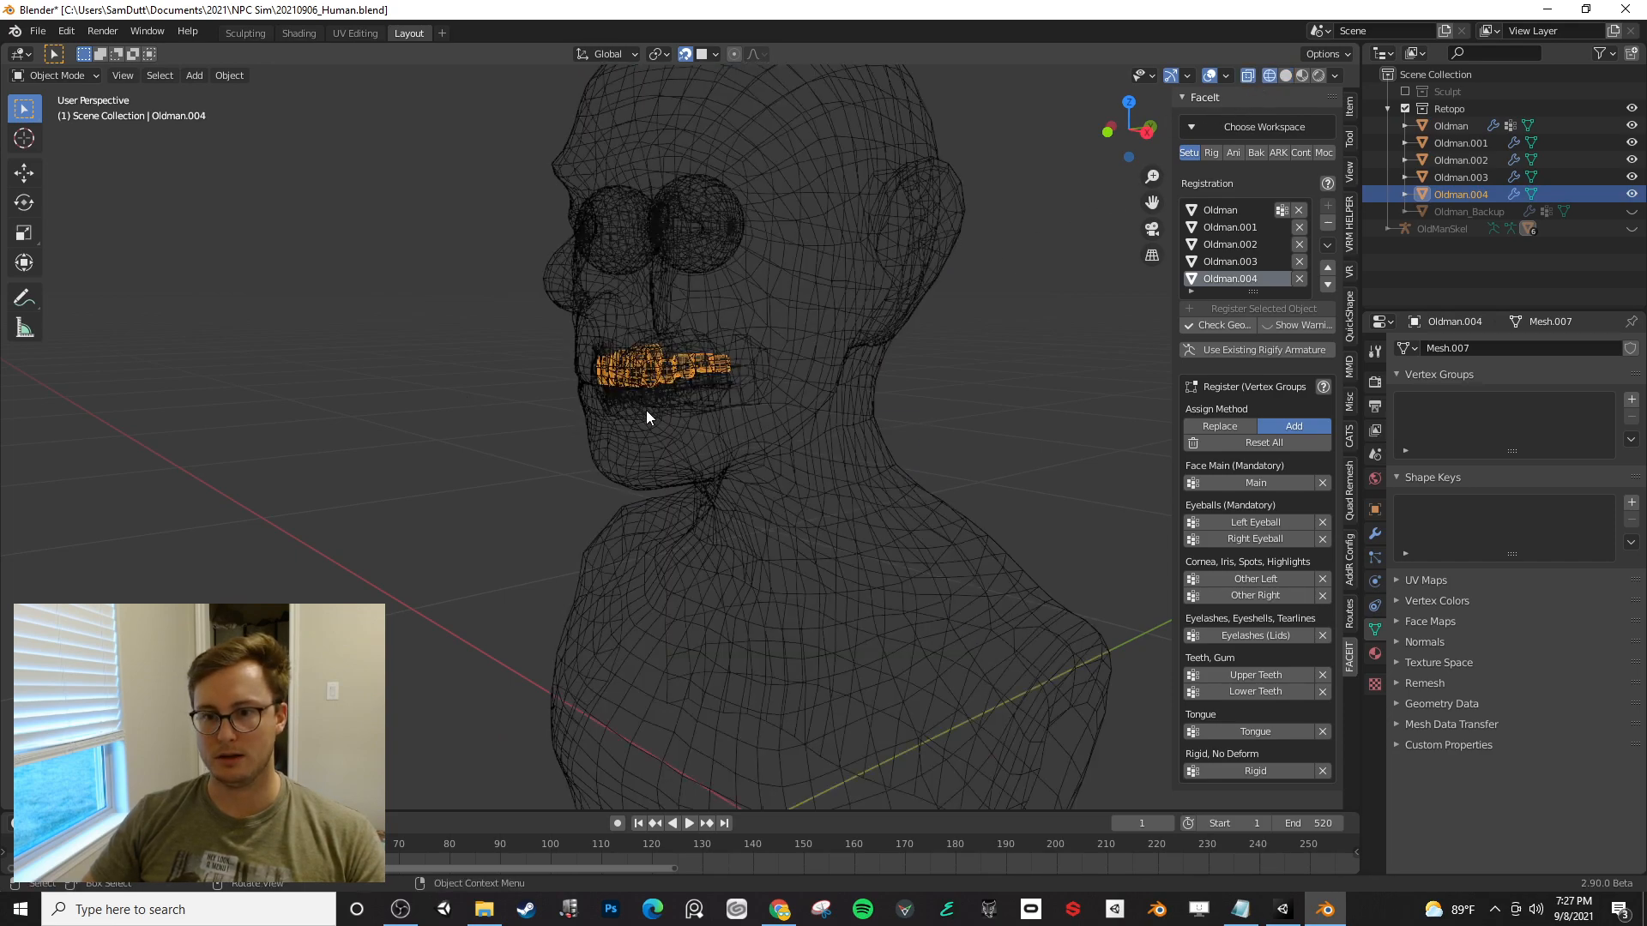
{"action": "middle_click_drag", "start_coordinate": [656, 405], "coordinate": [750, 430]}
{"action": "left_click", "coordinate": [1267, 672]}
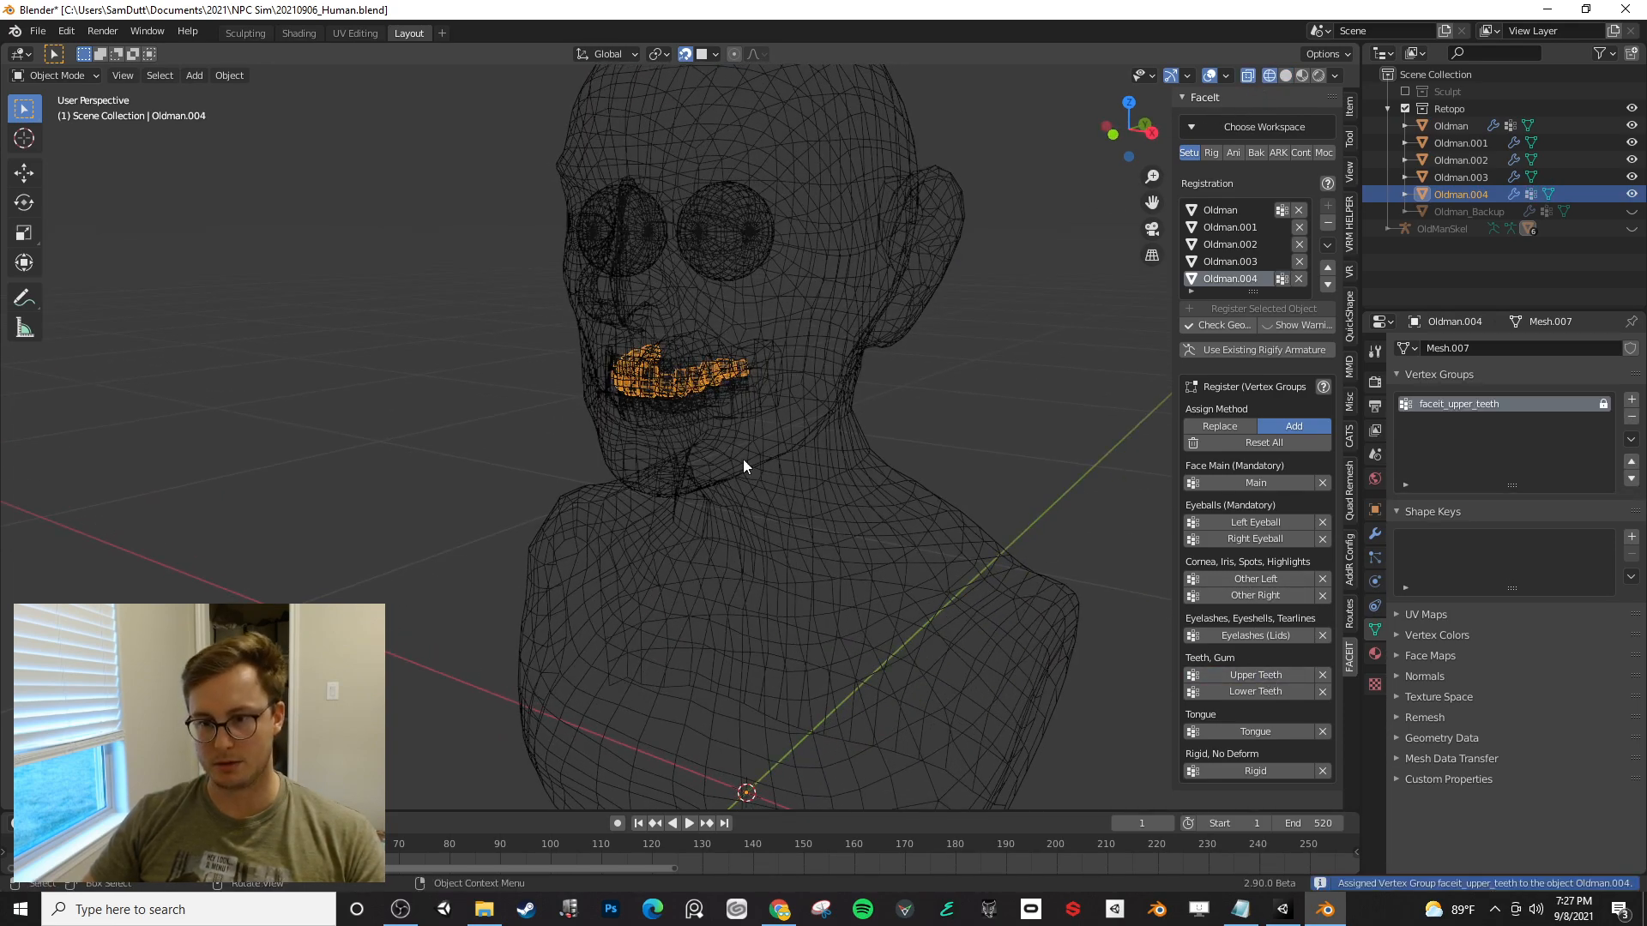
- Assign the lower teeth object, Oldman.001, to FaceIt's Lower Teeth vertex group
{"action": "left_click", "coordinate": [697, 410]}
{"action": "left_click", "coordinate": [698, 405]}
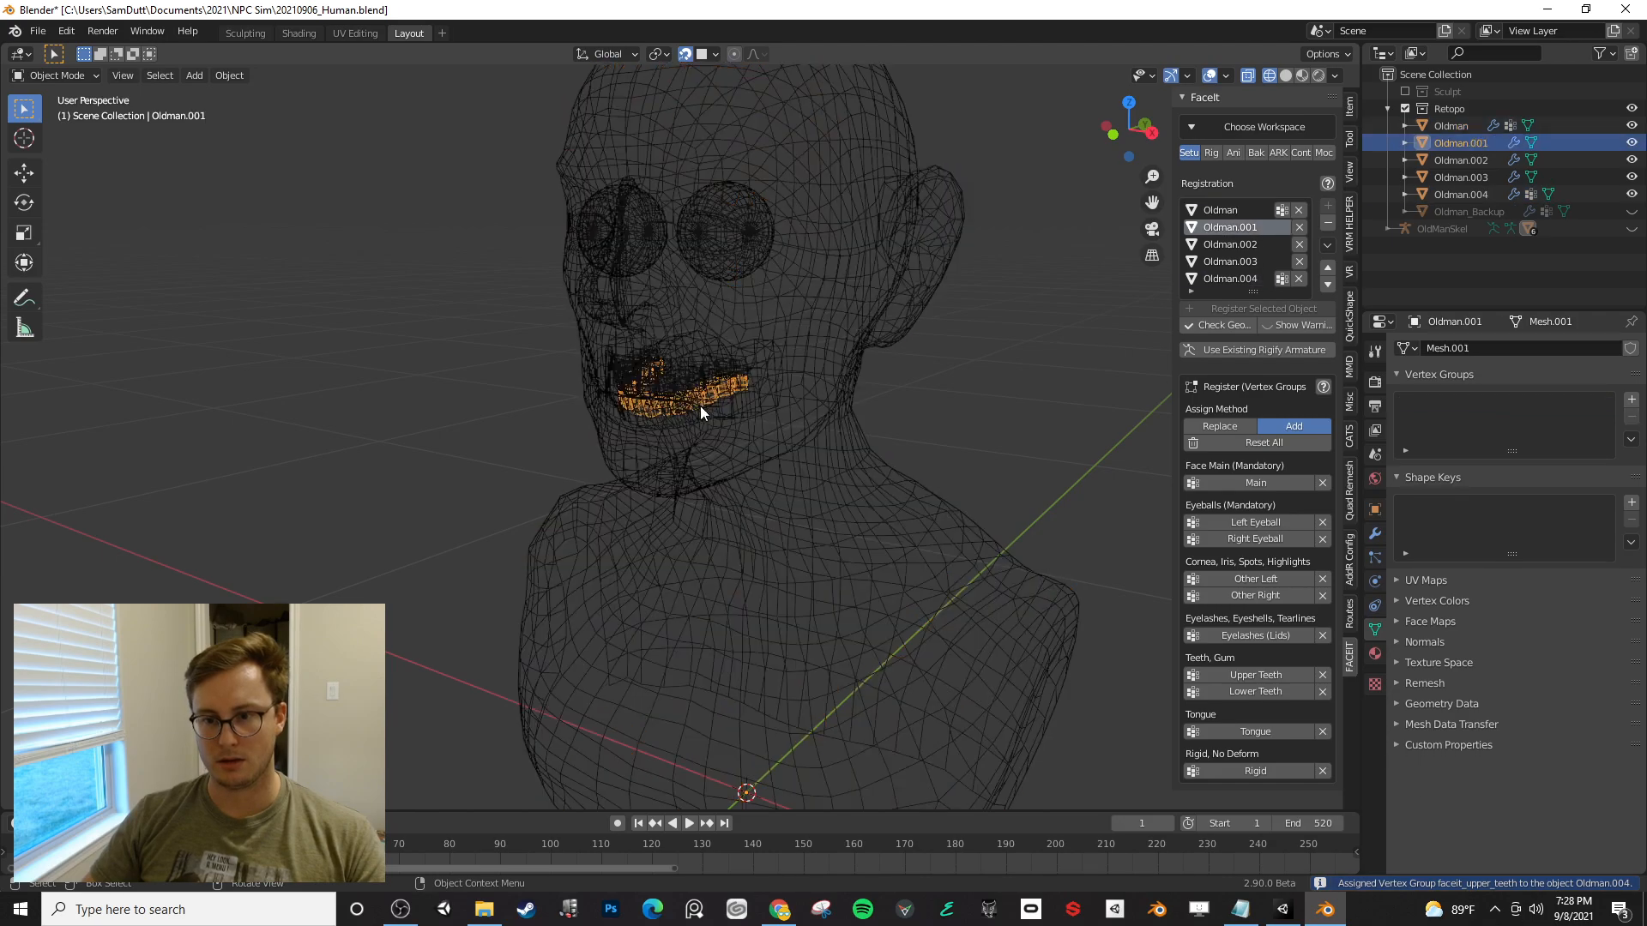
{"action": "left_click", "coordinate": [1238, 691]}
- Assign Oldman.003 to FaceIt's Right Eyeball vertex group and Oldman.002 to the Left Eyeball vertex group
{"action": "middle_click_drag", "start_coordinate": [687, 475], "coordinate": [782, 424]}
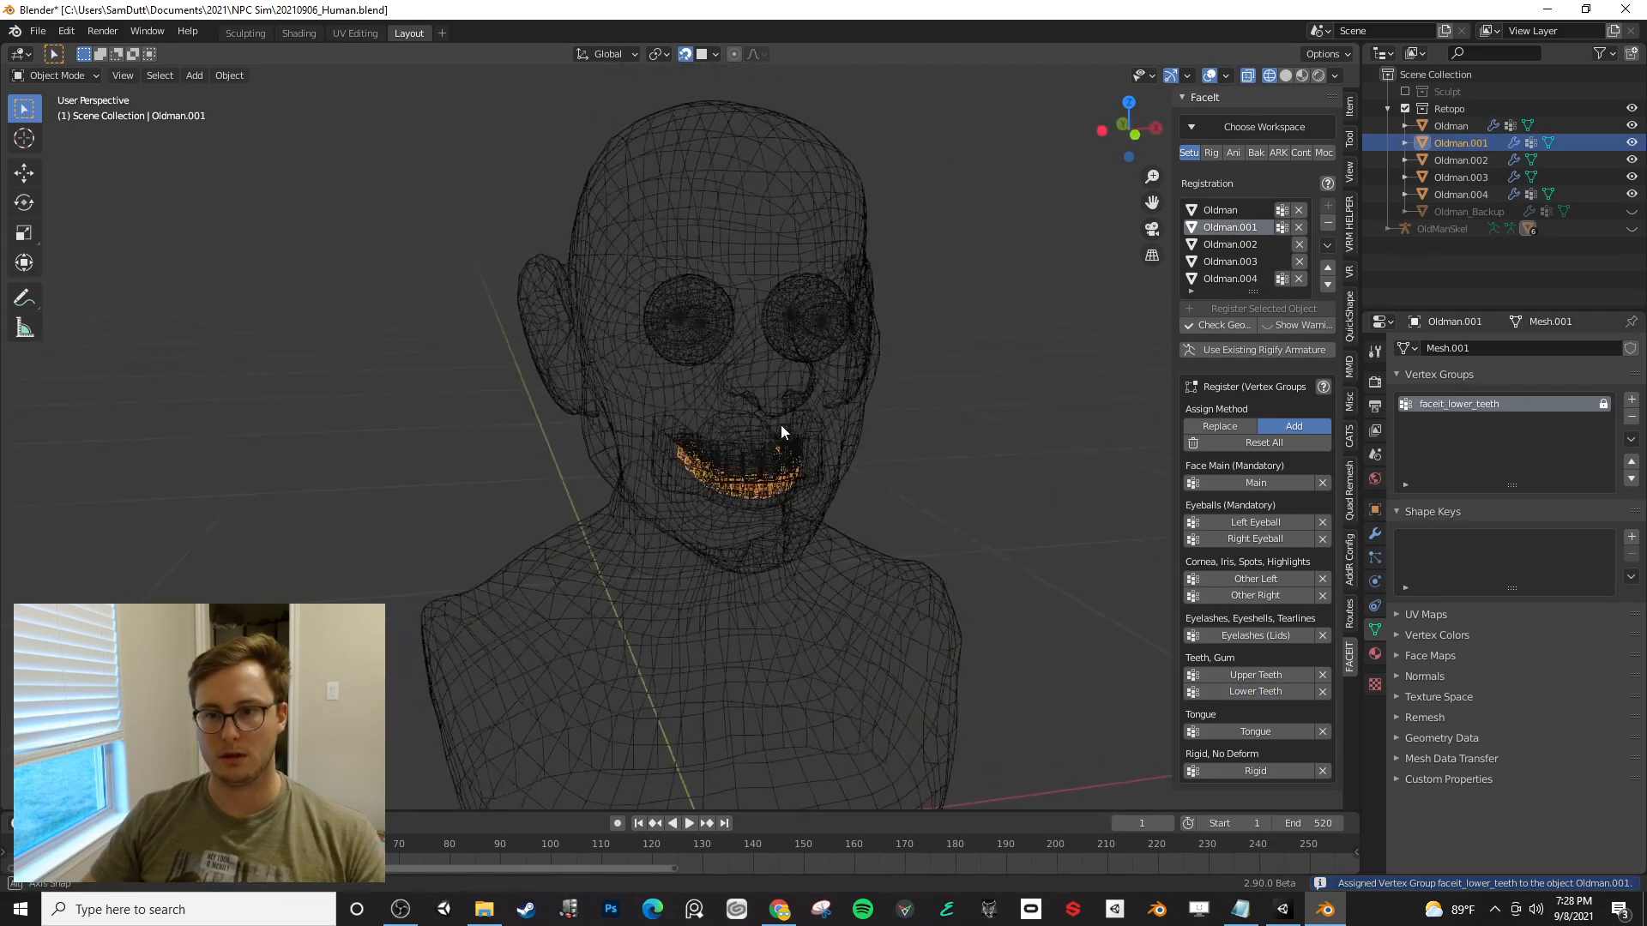
{"action": "left_click", "coordinate": [718, 301]}
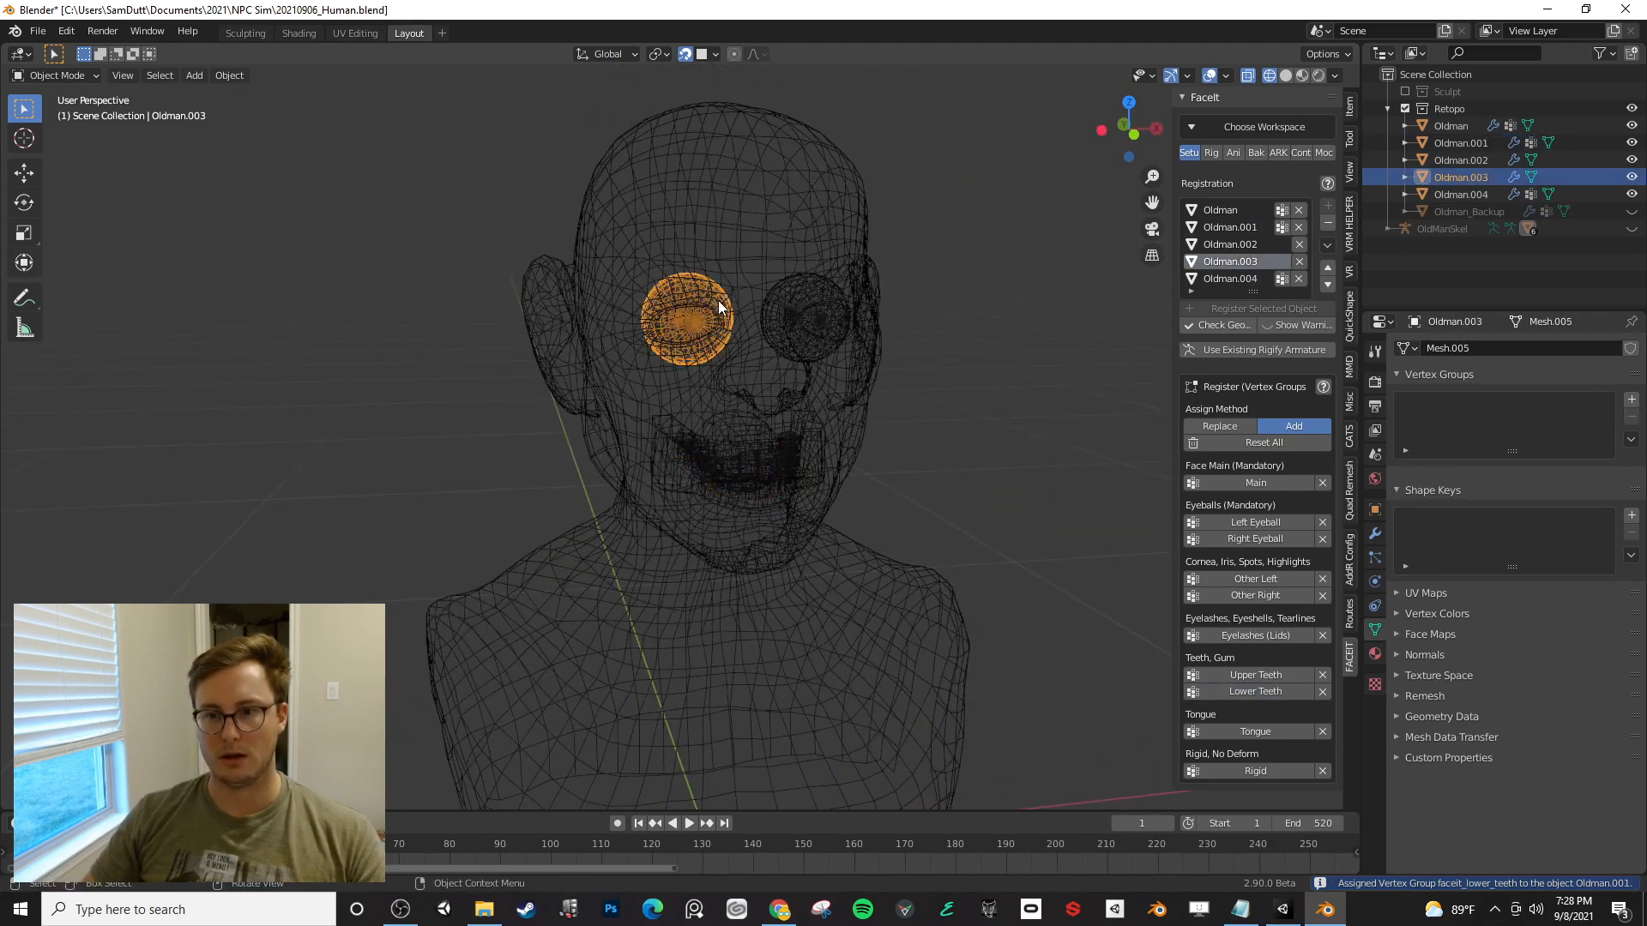
{"action": "left_click", "coordinate": [1254, 539]}
{"action": "left_click", "coordinate": [816, 335]}
{"action": "left_click", "coordinate": [817, 335]}
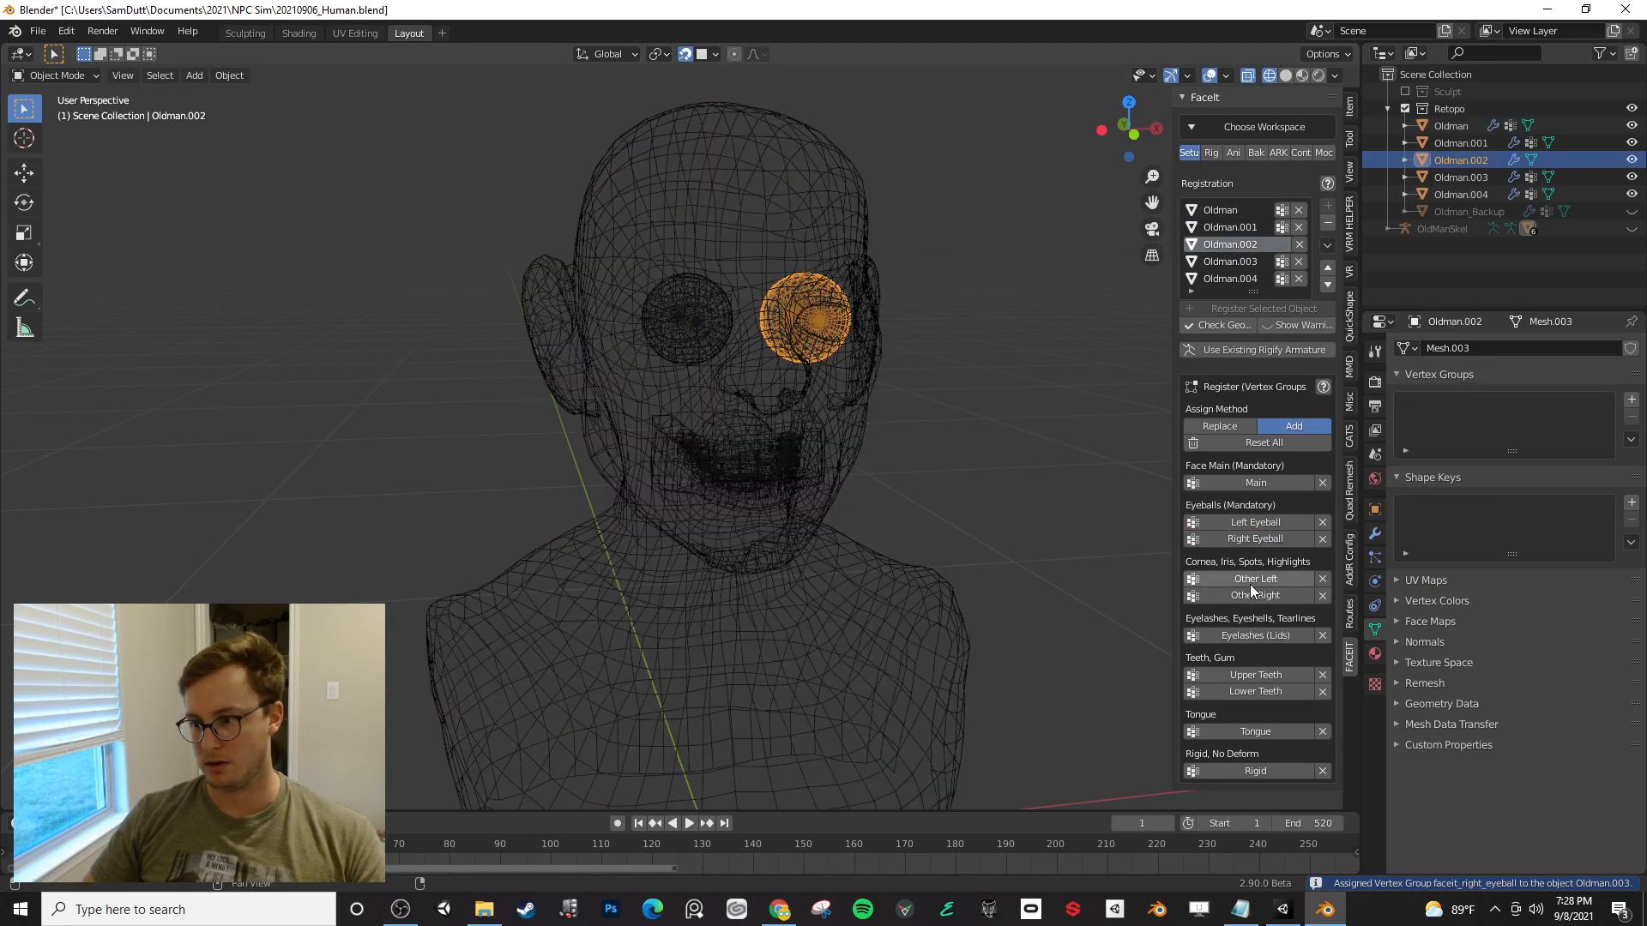
{"action": "left_click", "coordinate": [1252, 520]}
- Open the Oldman head mesh for editing and hide its face surface to expose the mouth interior
{"action": "mouse_move", "coordinate": [852, 361]}
{"action": "middle_mouse_down"}
{"action": "mouse_move", "coordinate": [735, 451]}
{"action": "mouse_move", "coordinate": [562, 503]}
{"action": "mouse_move", "coordinate": [630, 511]}
{"action": "mouse_move", "coordinate": [613, 527]}
{"action": "mouse_move", "coordinate": [695, 491]}
{"action": "middle_mouse_up"}
{"action": "scroll", "coordinate": [734, 451], "scroll_direction": "up", "scroll_amount": 6}
{"action": "key", "text": "shift+z"}
{"action": "left_click", "coordinate": [612, 527]}
{"action": "key", "text": "Tab"}
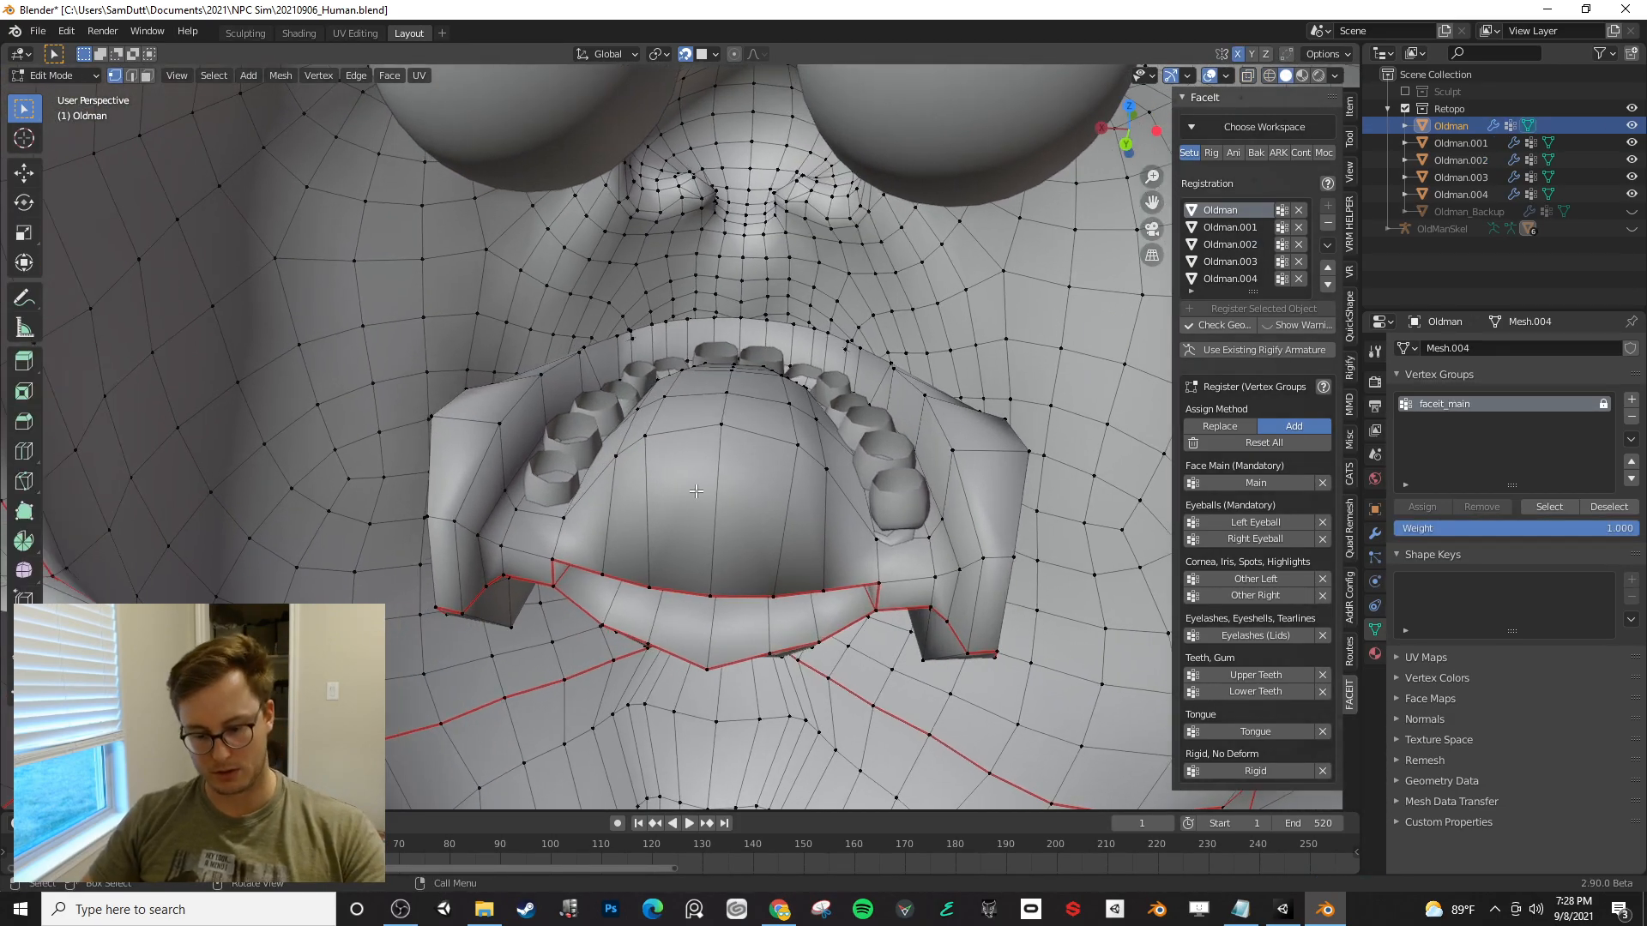
{"action": "key", "text": "a"}
{"action": "left_click", "coordinate": [344, 369]}
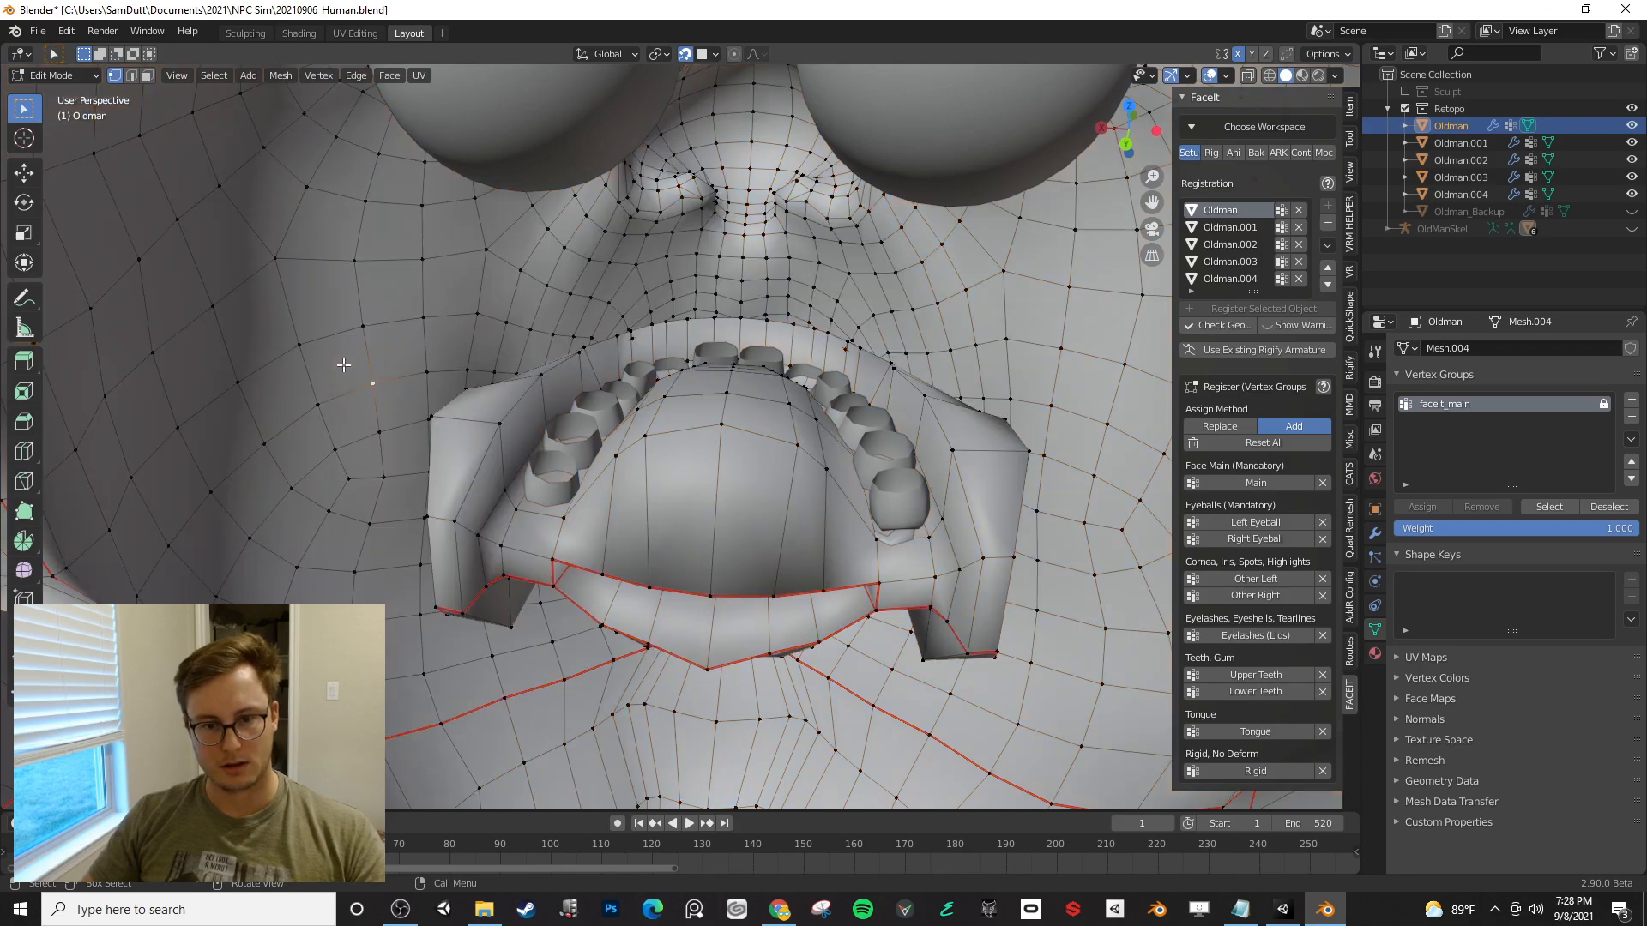
{"action": "key", "text": "a"}
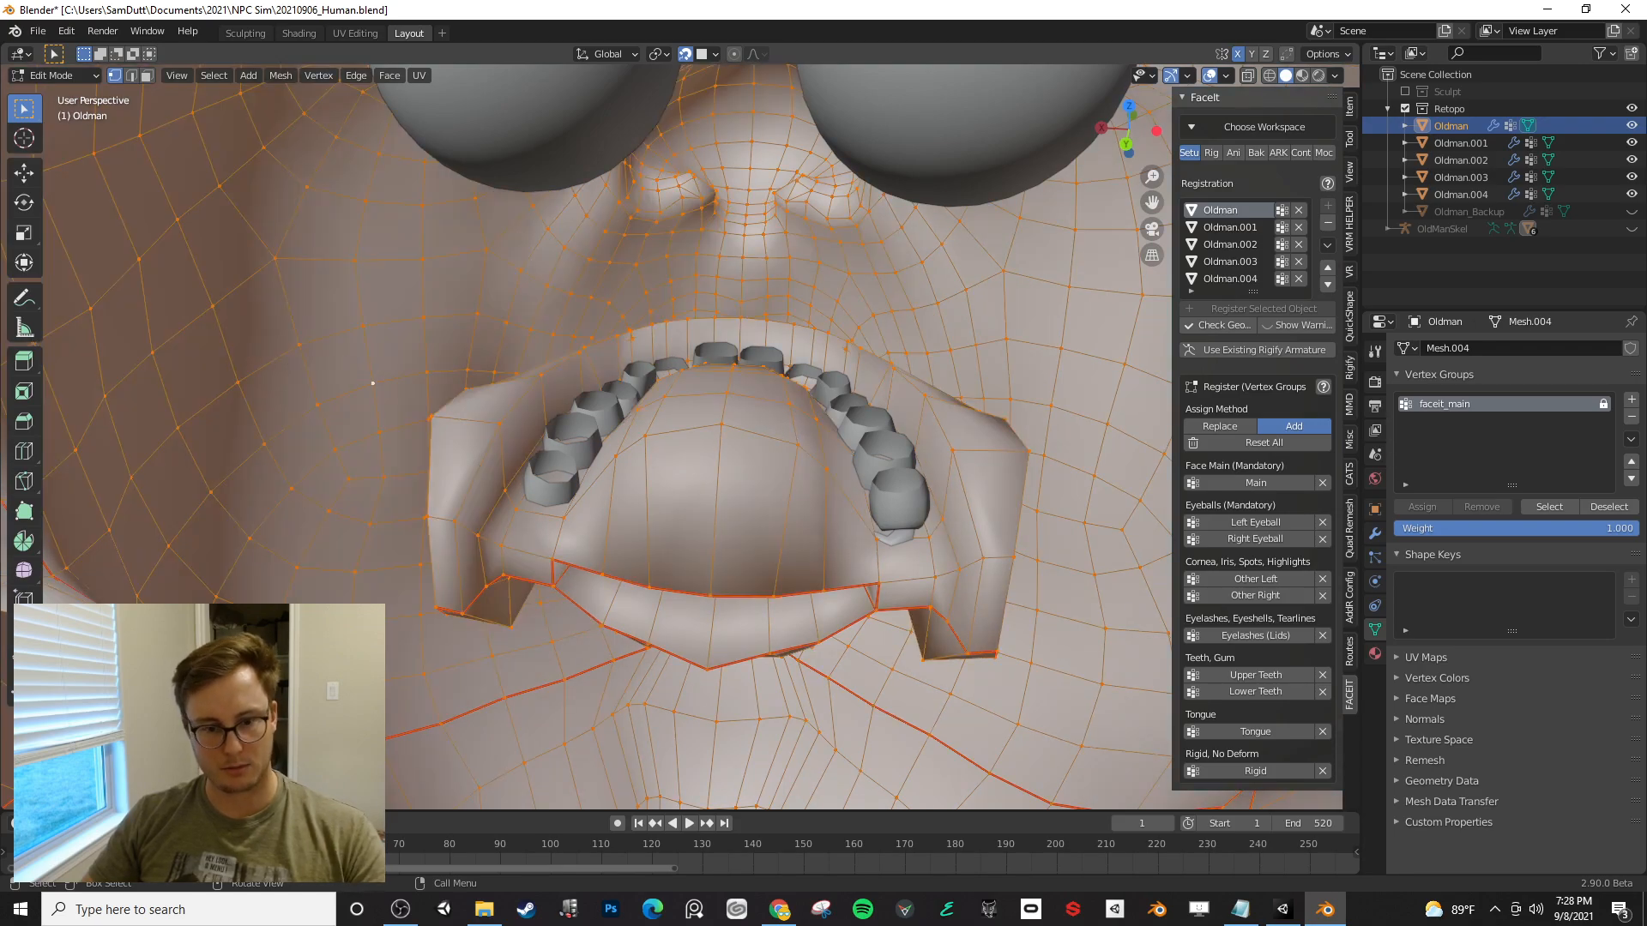
{"action": "left_click", "coordinate": [210, 755]}
{"action": "mouse_move", "coordinate": [332, 529]}
{"action": "middle_mouse_down"}
{"action": "mouse_move", "coordinate": [473, 588]}
{"action": "mouse_move", "coordinate": [538, 454]}
{"action": "middle_mouse_up"}
- Select only the upper gum and palate geometry of the Oldman mesh and assign it to the Upper Teeth group
{"action": "key", "text": "l"}
{"action": "key", "text": "z"}
{"action": "middle_click_drag", "start_coordinate": [648, 514], "coordinate": [599, 489]}
{"action": "key", "text": "b"}
{"action": "left_click_drag", "start_coordinate": [388, 457], "coordinate": [889, 560]}
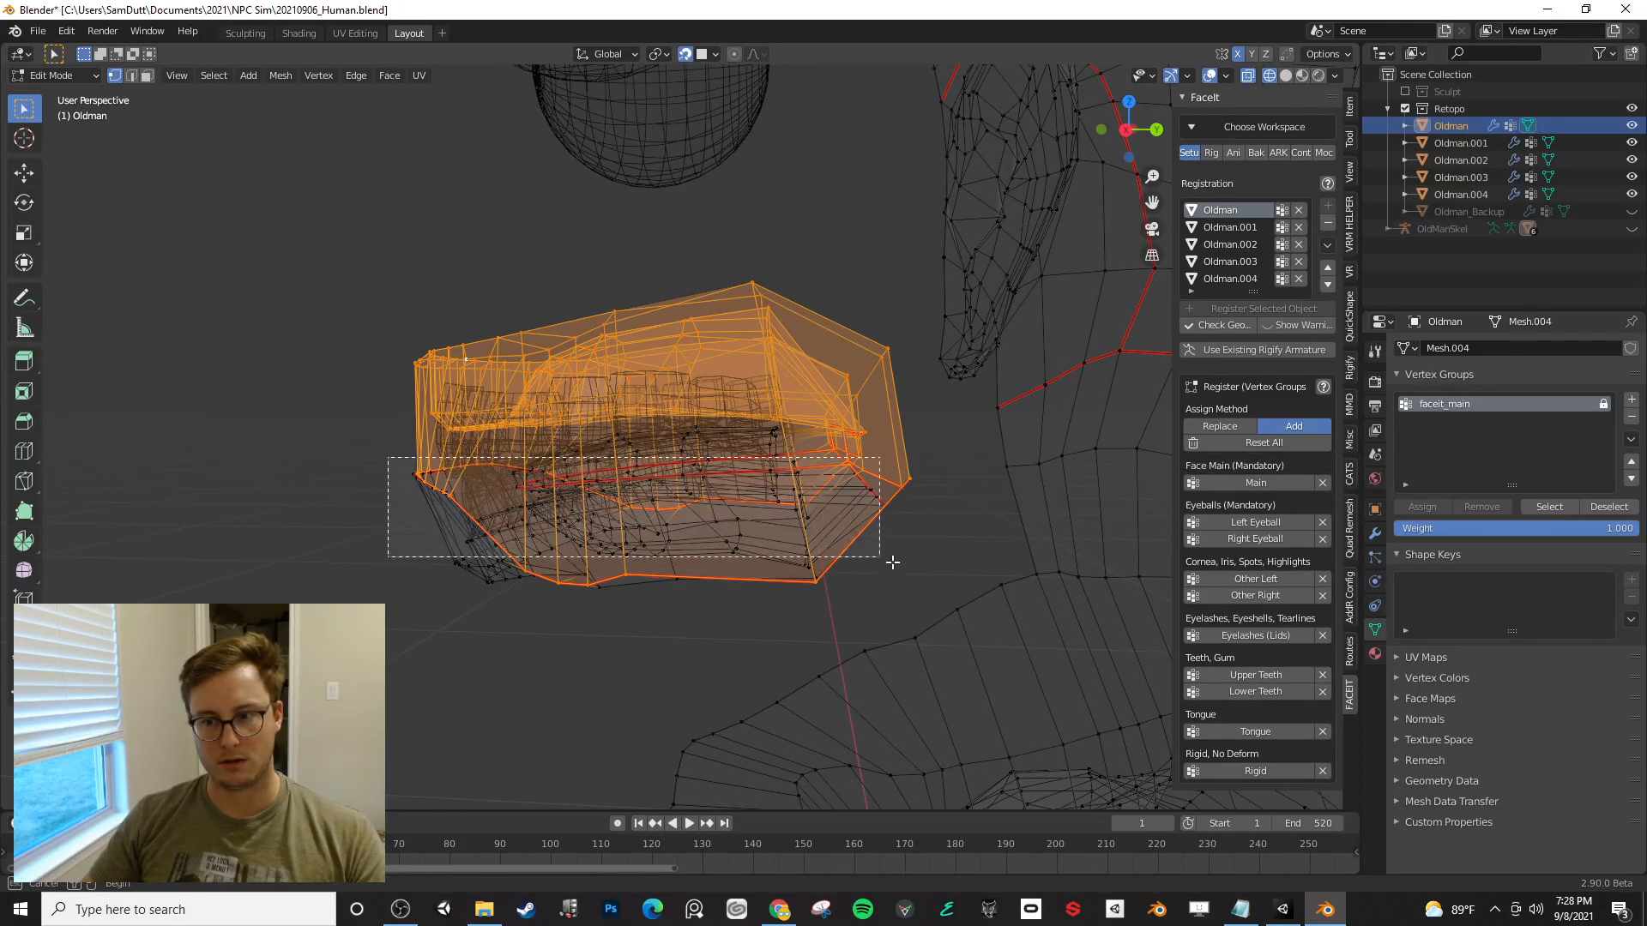
{"action": "middle_click_drag", "start_coordinate": [890, 560], "coordinate": [931, 587]}
{"action": "mouse_move", "coordinate": [929, 530]}
{"action": "middle_mouse_down"}
{"action": "mouse_move", "coordinate": [904, 500]}
{"action": "mouse_move", "coordinate": [713, 524]}
{"action": "mouse_move", "coordinate": [961, 542]}
{"action": "mouse_move", "coordinate": [909, 534]}
{"action": "middle_mouse_up"}
{"action": "key", "text": "z"}
{"action": "key", "text": "b"}
{"action": "mouse_move", "coordinate": [776, 484]}
{"action": "middle_mouse_down"}
{"action": "mouse_move", "coordinate": [975, 602]}
{"action": "mouse_move", "coordinate": [761, 581]}
{"action": "mouse_move", "coordinate": [791, 538]}
{"action": "mouse_move", "coordinate": [720, 549]}
{"action": "mouse_move", "coordinate": [806, 511]}
{"action": "mouse_move", "coordinate": [931, 618]}
{"action": "mouse_move", "coordinate": [696, 474]}
{"action": "mouse_move", "coordinate": [703, 395]}
{"action": "middle_mouse_up"}
{"action": "key", "text": "shift+z"}
{"action": "key", "text": "shift+z"}
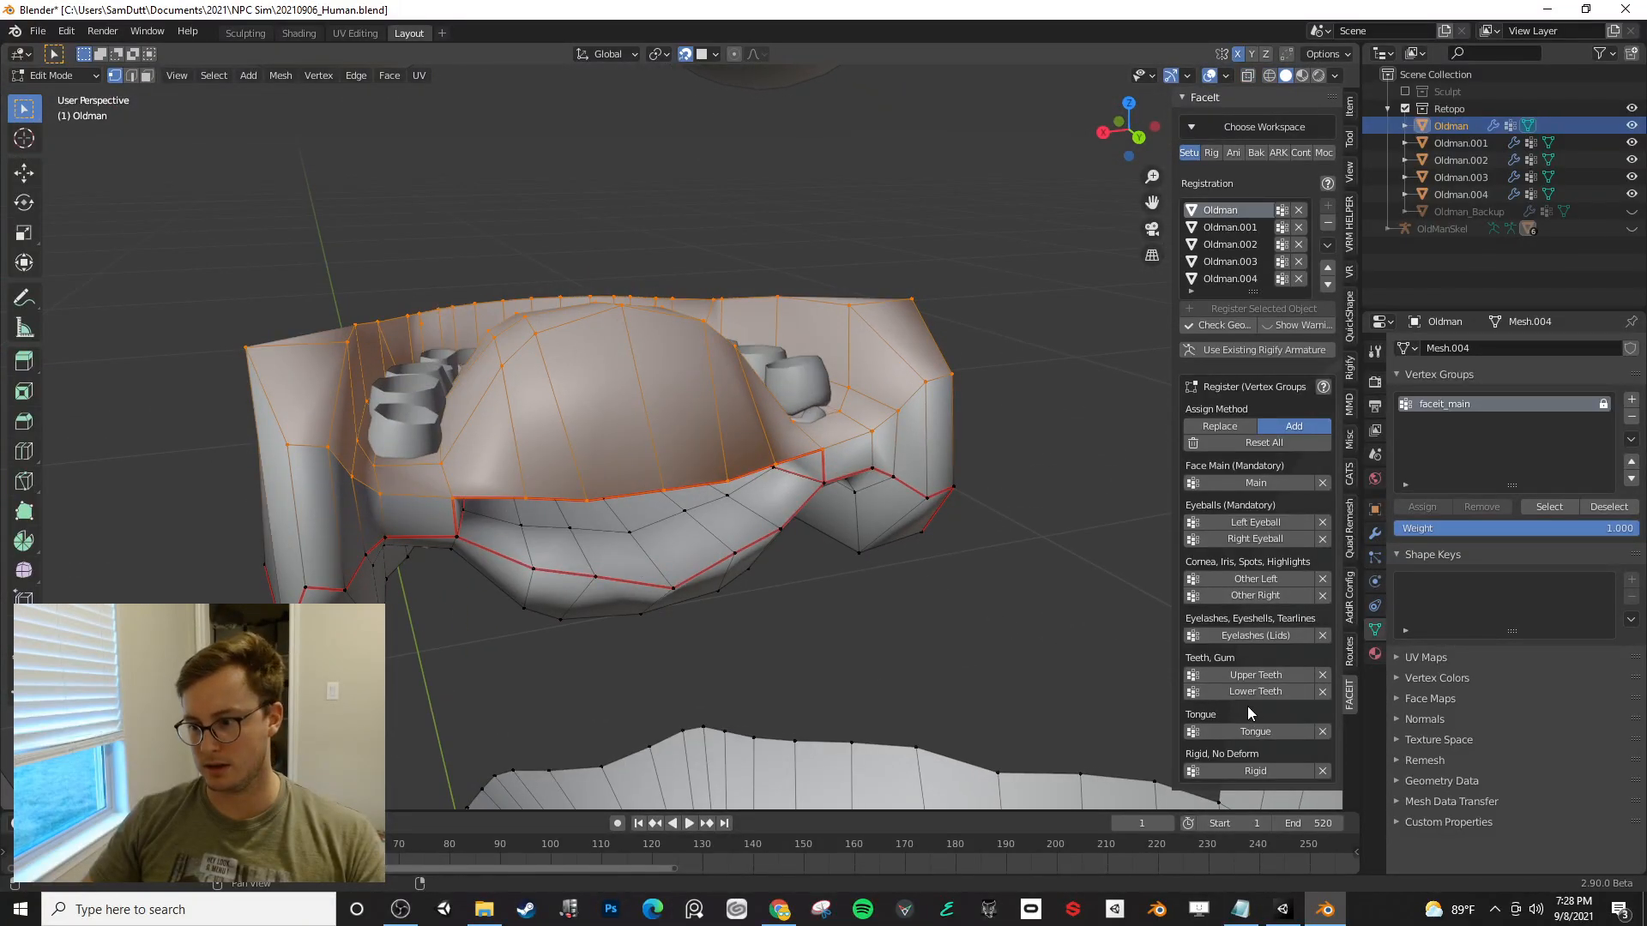
{"action": "left_click", "coordinate": [1250, 675]}
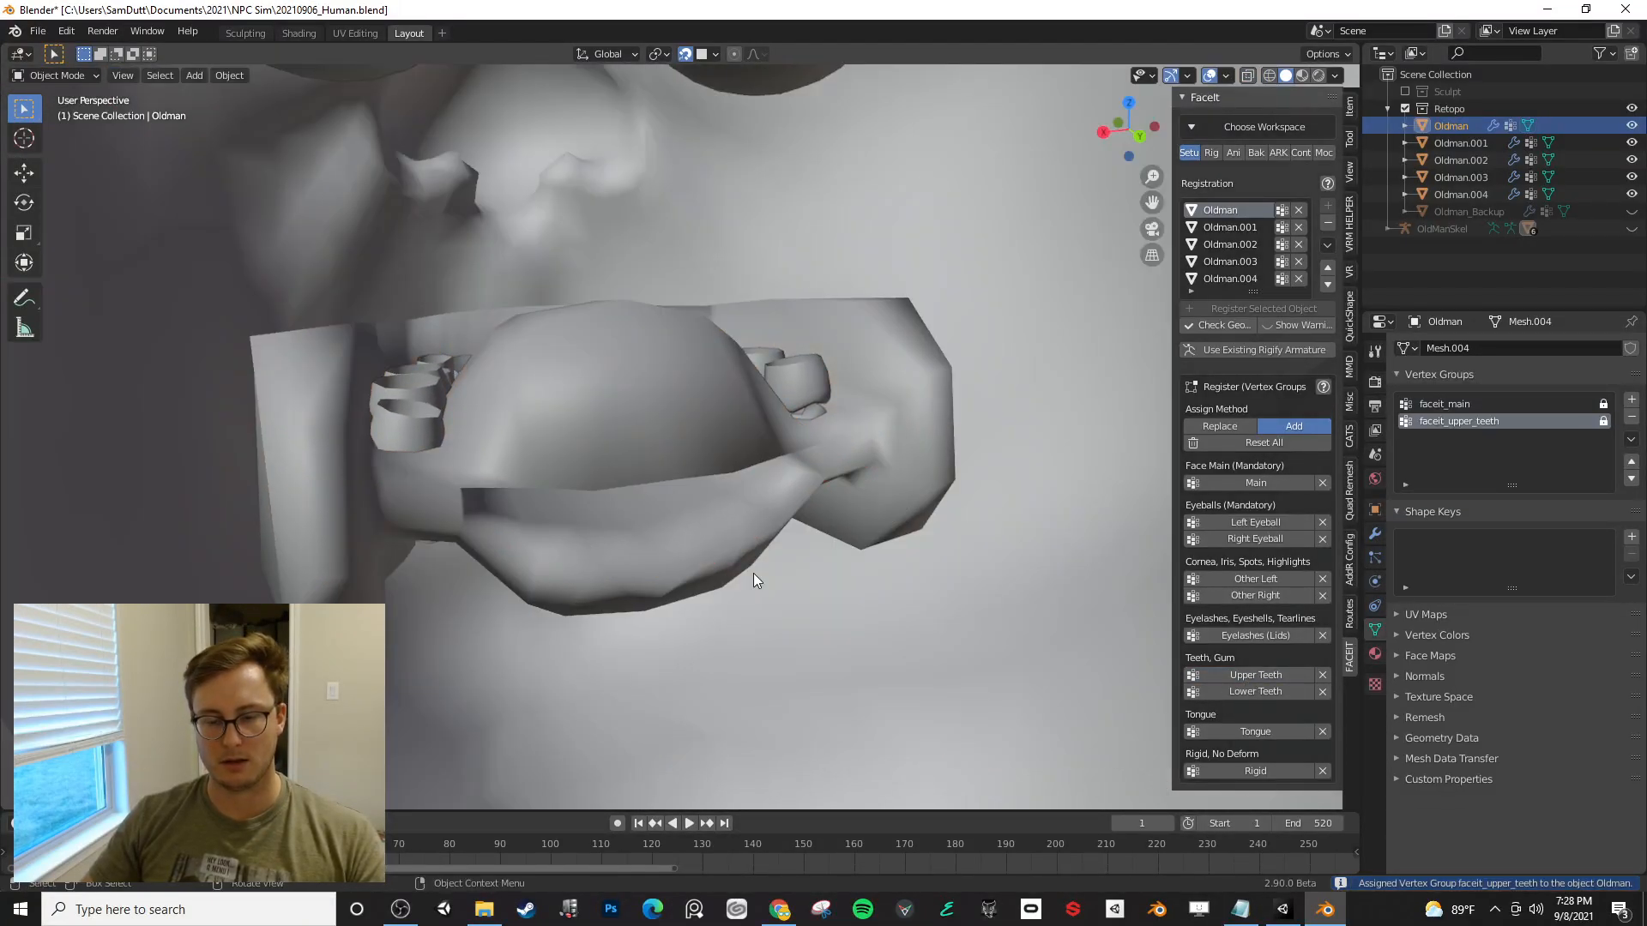
- Select the linked tongue surface inside the Oldman mesh's mouth and assign it to the Tongue group
{"action": "key", "text": "Tab"}
{"action": "key", "text": "alt+a"}
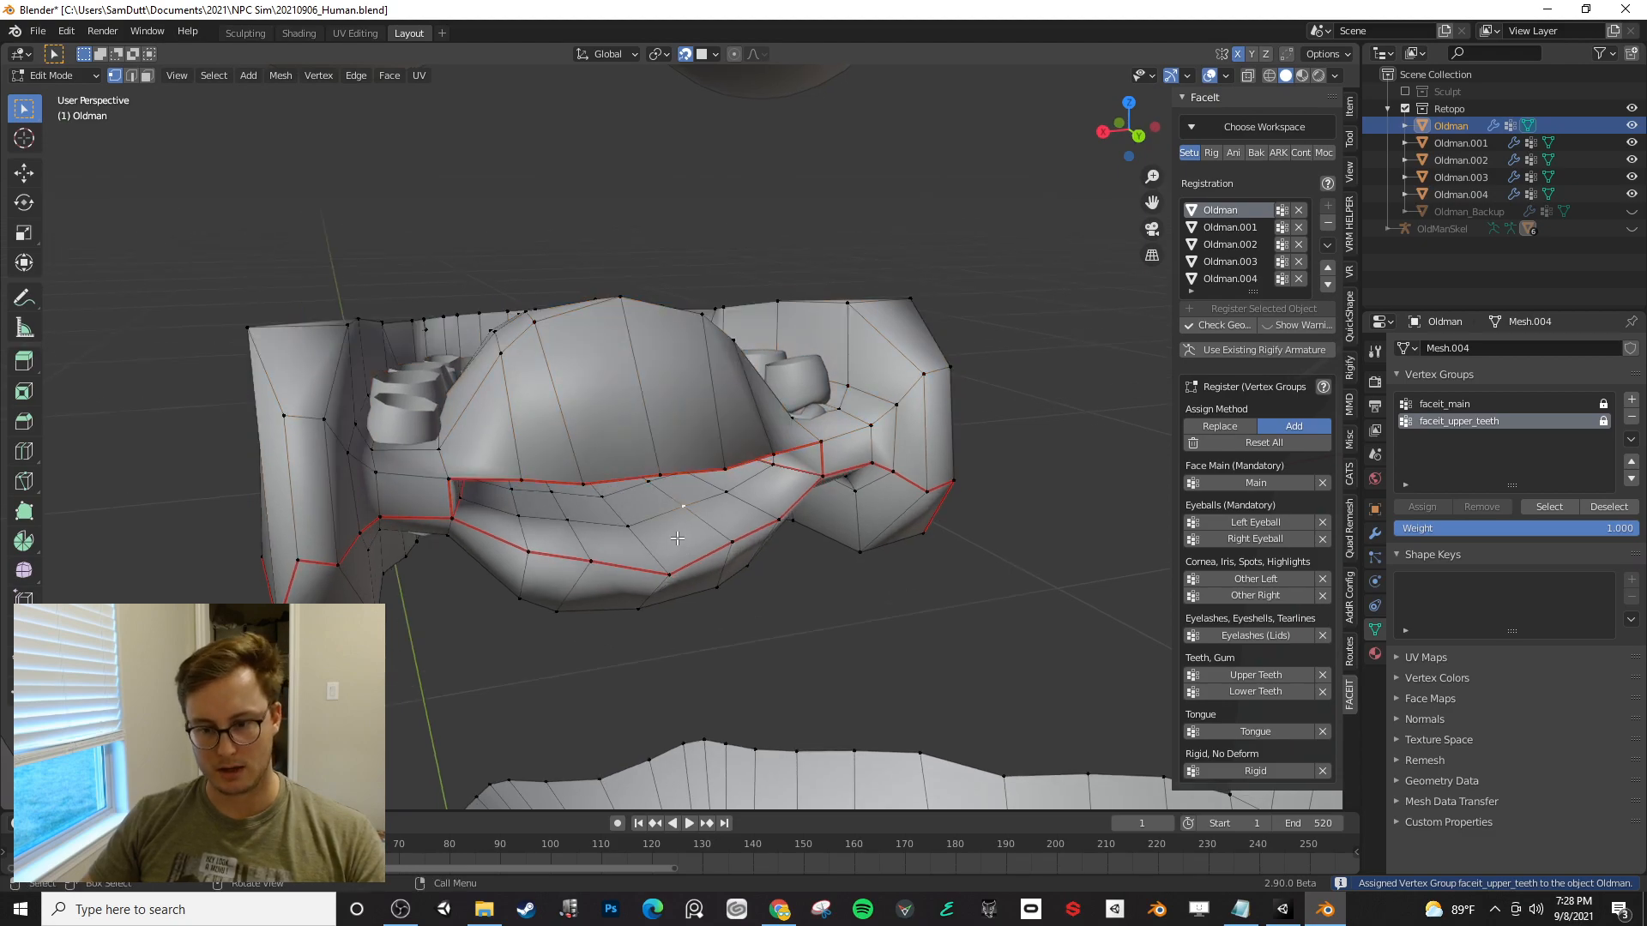
{"action": "key", "text": "l"}
{"action": "left_click", "coordinate": [1243, 732]}
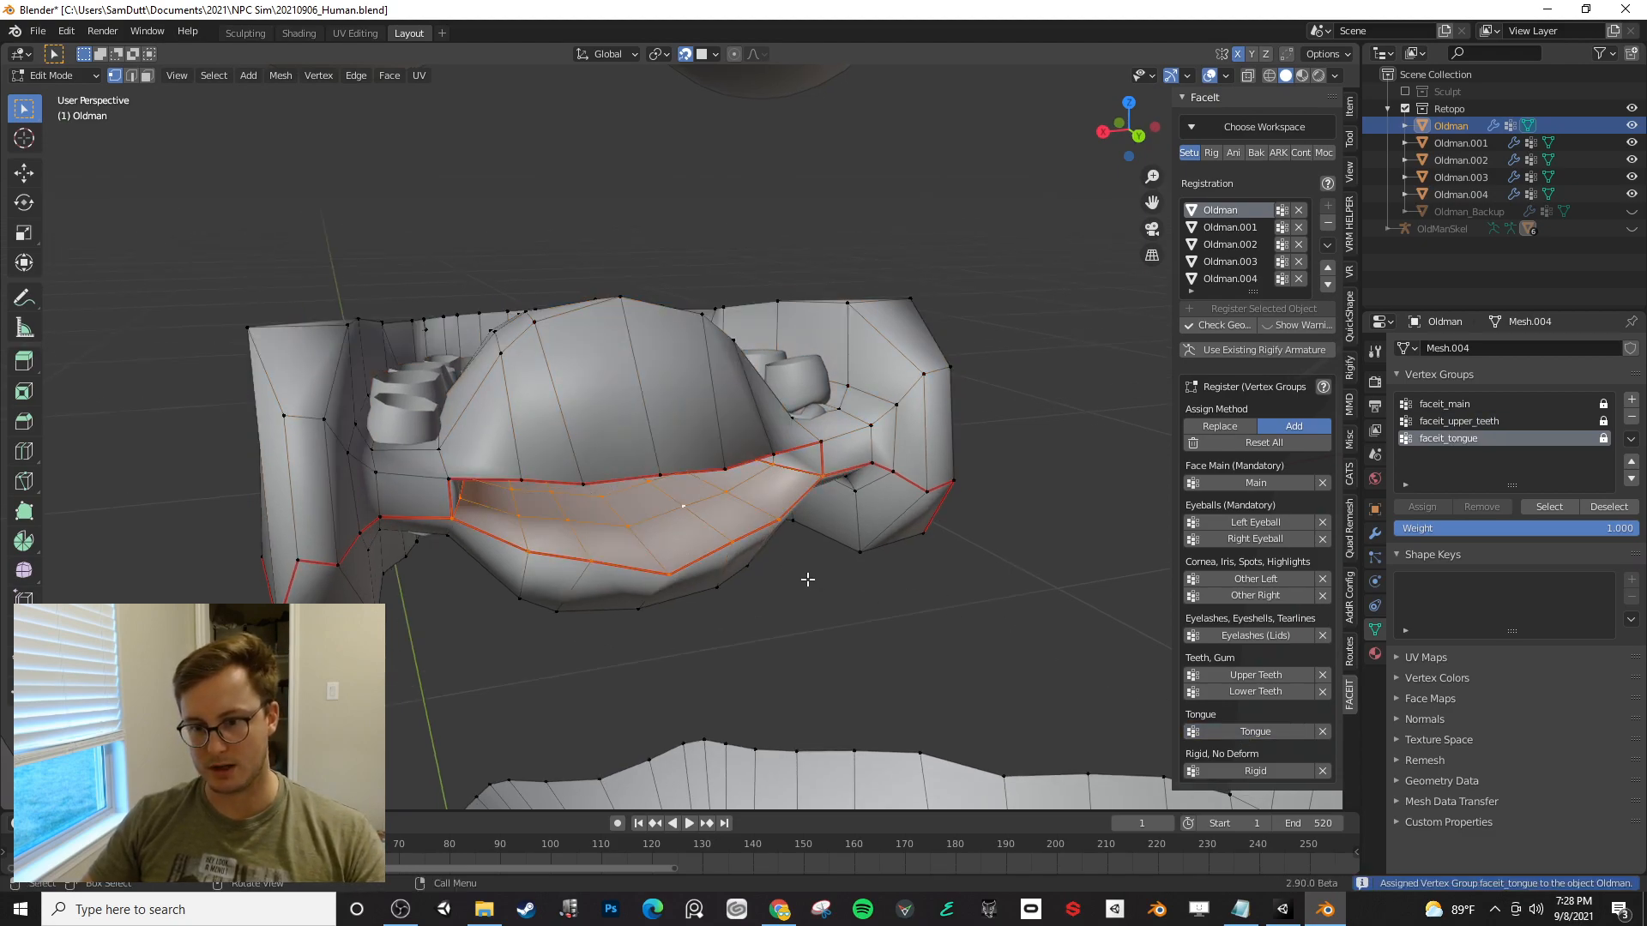
- Select the linked lower gum surface of the Oldman mesh and assign it to the Lower Teeth group
{"action": "middle_click_drag", "start_coordinate": [808, 577], "coordinate": [703, 471]}
{"action": "key", "text": "l"}
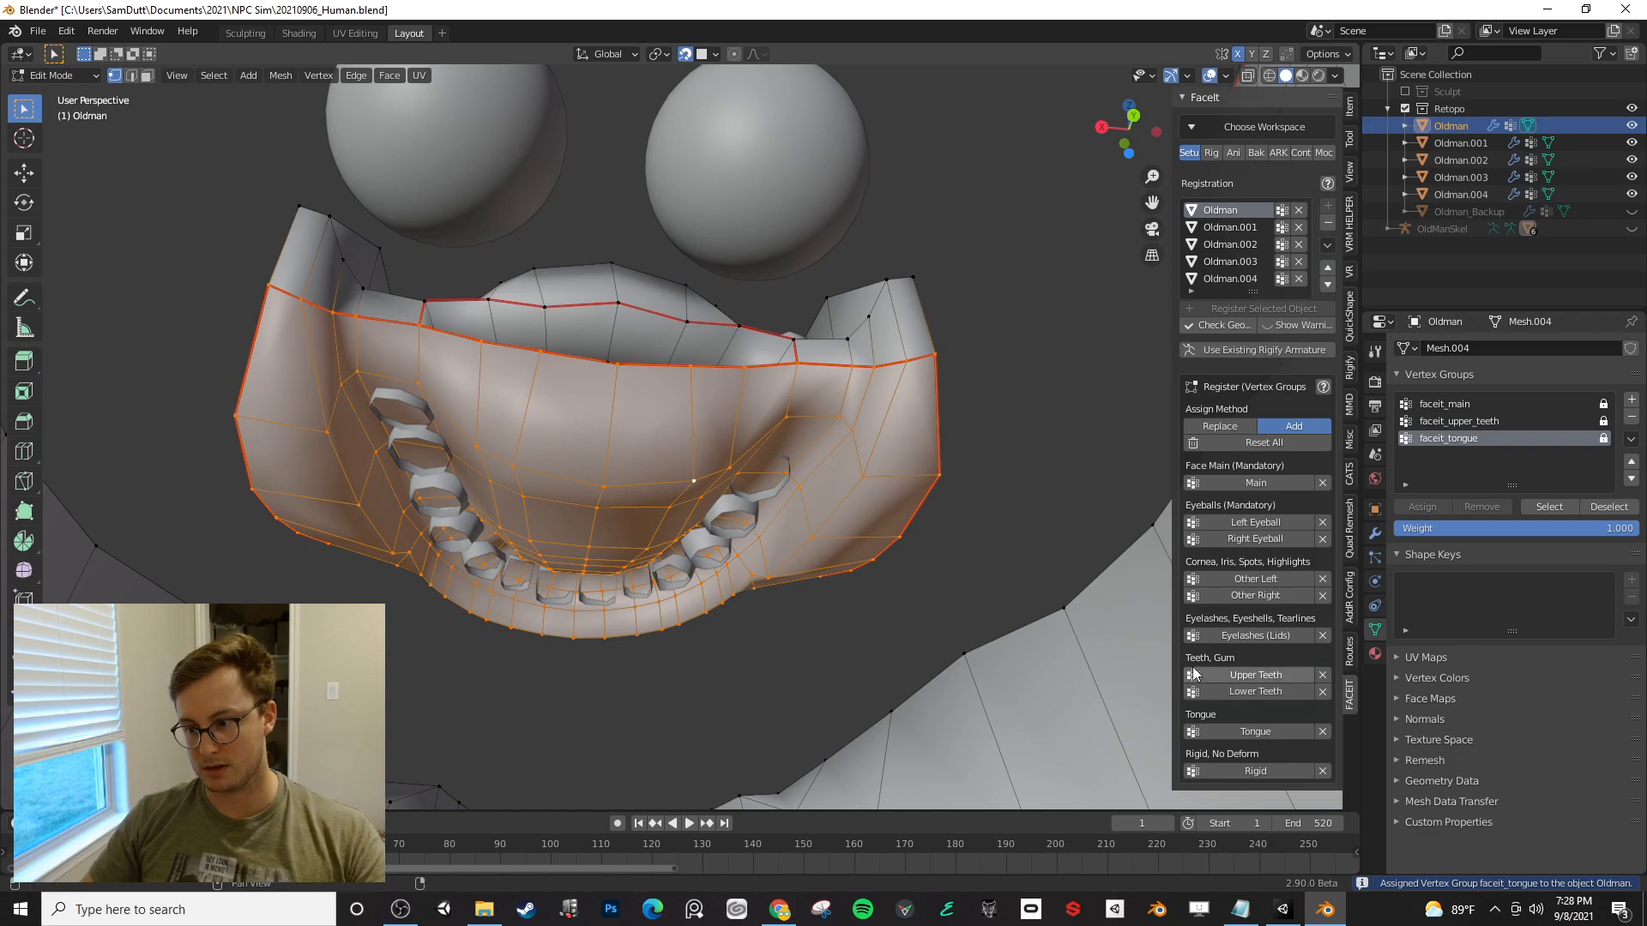
{"action": "left_click", "coordinate": [1276, 693]}
{"action": "key", "text": "Tab"}
{"action": "key", "text": "Tab"}
- Reveal the hidden face geometry, return the head to object mode, and save the file
{"action": "middle_click_drag", "start_coordinate": [527, 446], "coordinate": [704, 476]}
{"action": "key", "text": "alt+h"}
{"action": "key", "text": "Tab"}
{"action": "scroll", "coordinate": [639, 469], "scroll_direction": "down", "scroll_amount": 5}
{"action": "key", "text": "ctrl+s"}
{"action": "scroll", "coordinate": [753, 468], "scroll_direction": "up", "scroll_amount": 2}
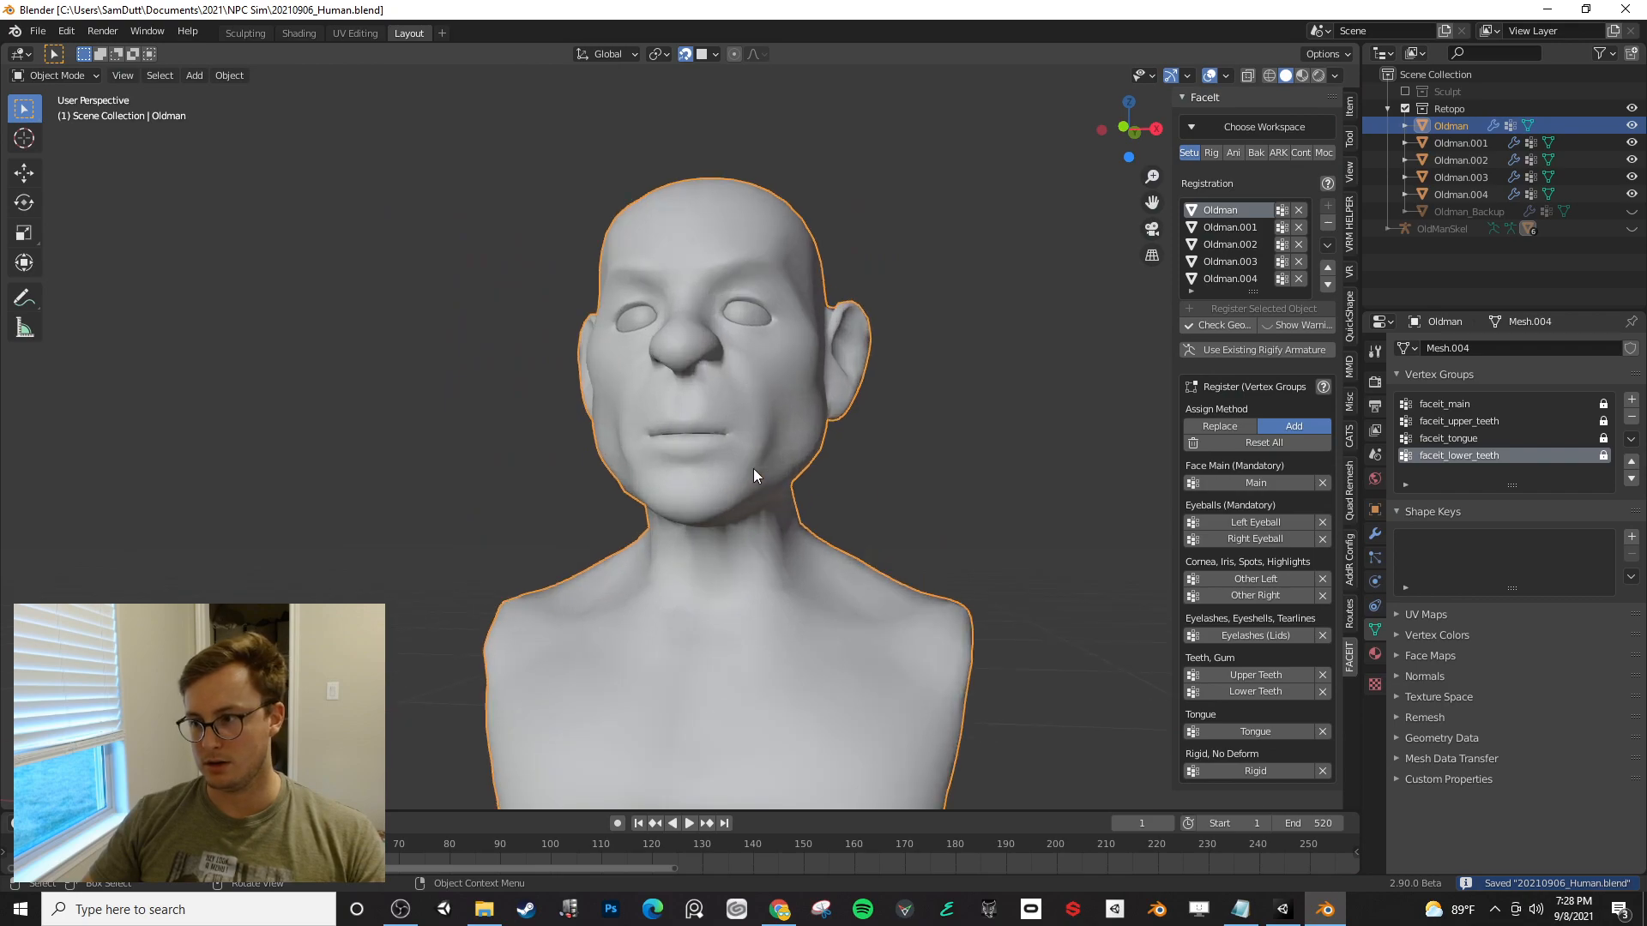
{"action": "key", "text": "Tab"}
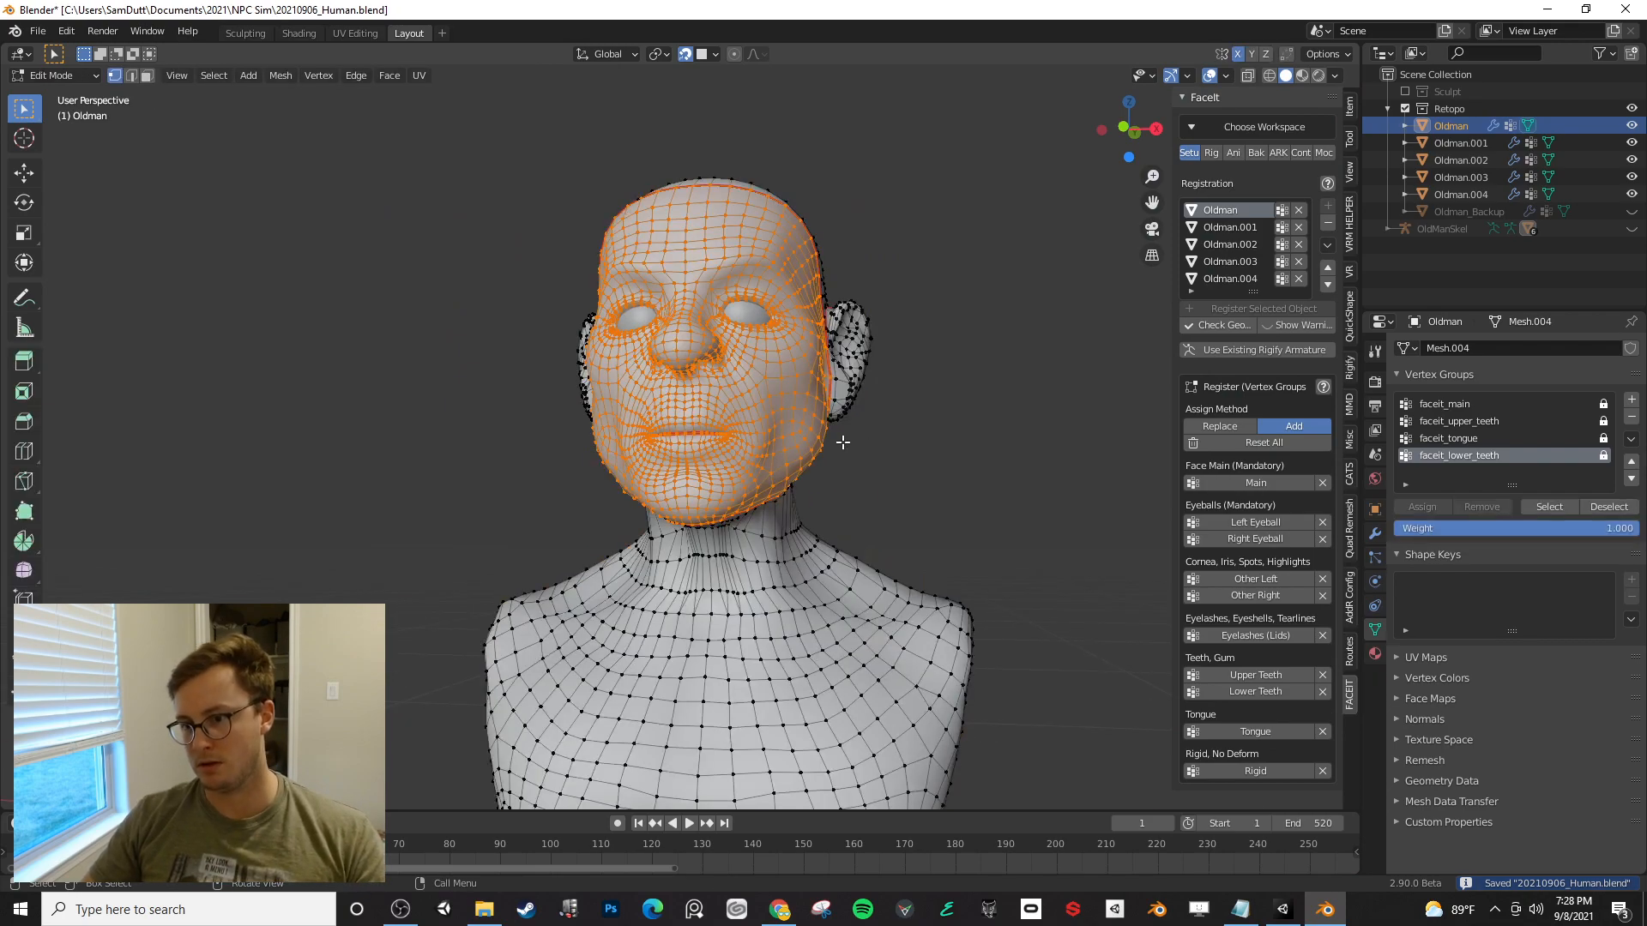
{"action": "key", "text": "alt+a"}
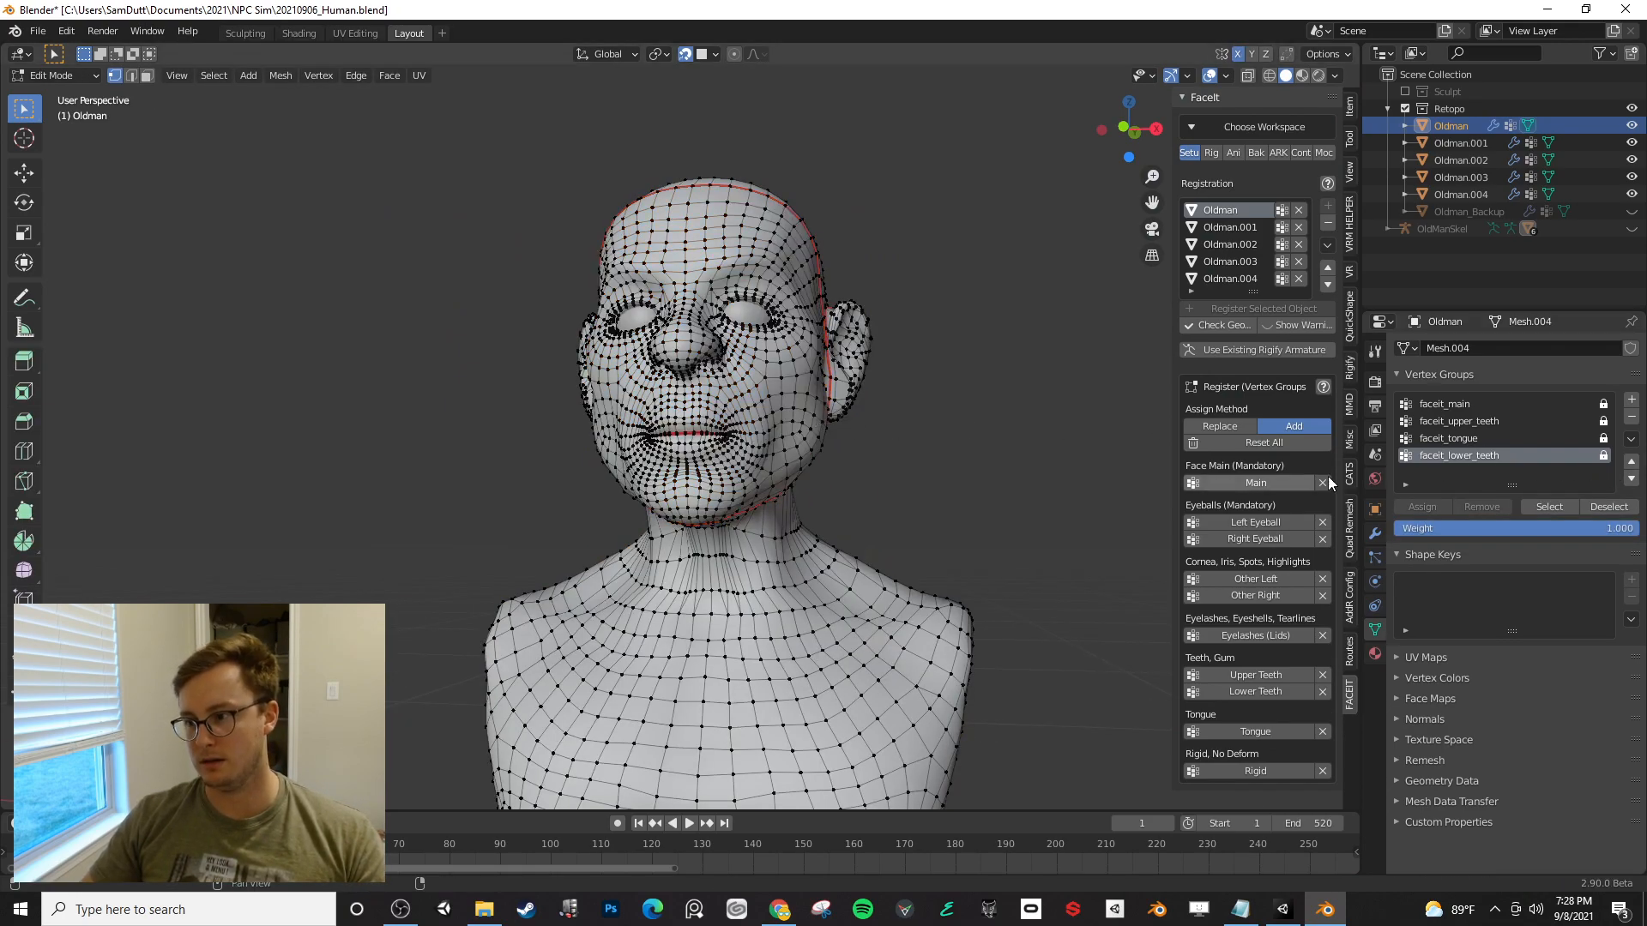
{"action": "left_click", "coordinate": [1483, 426]}
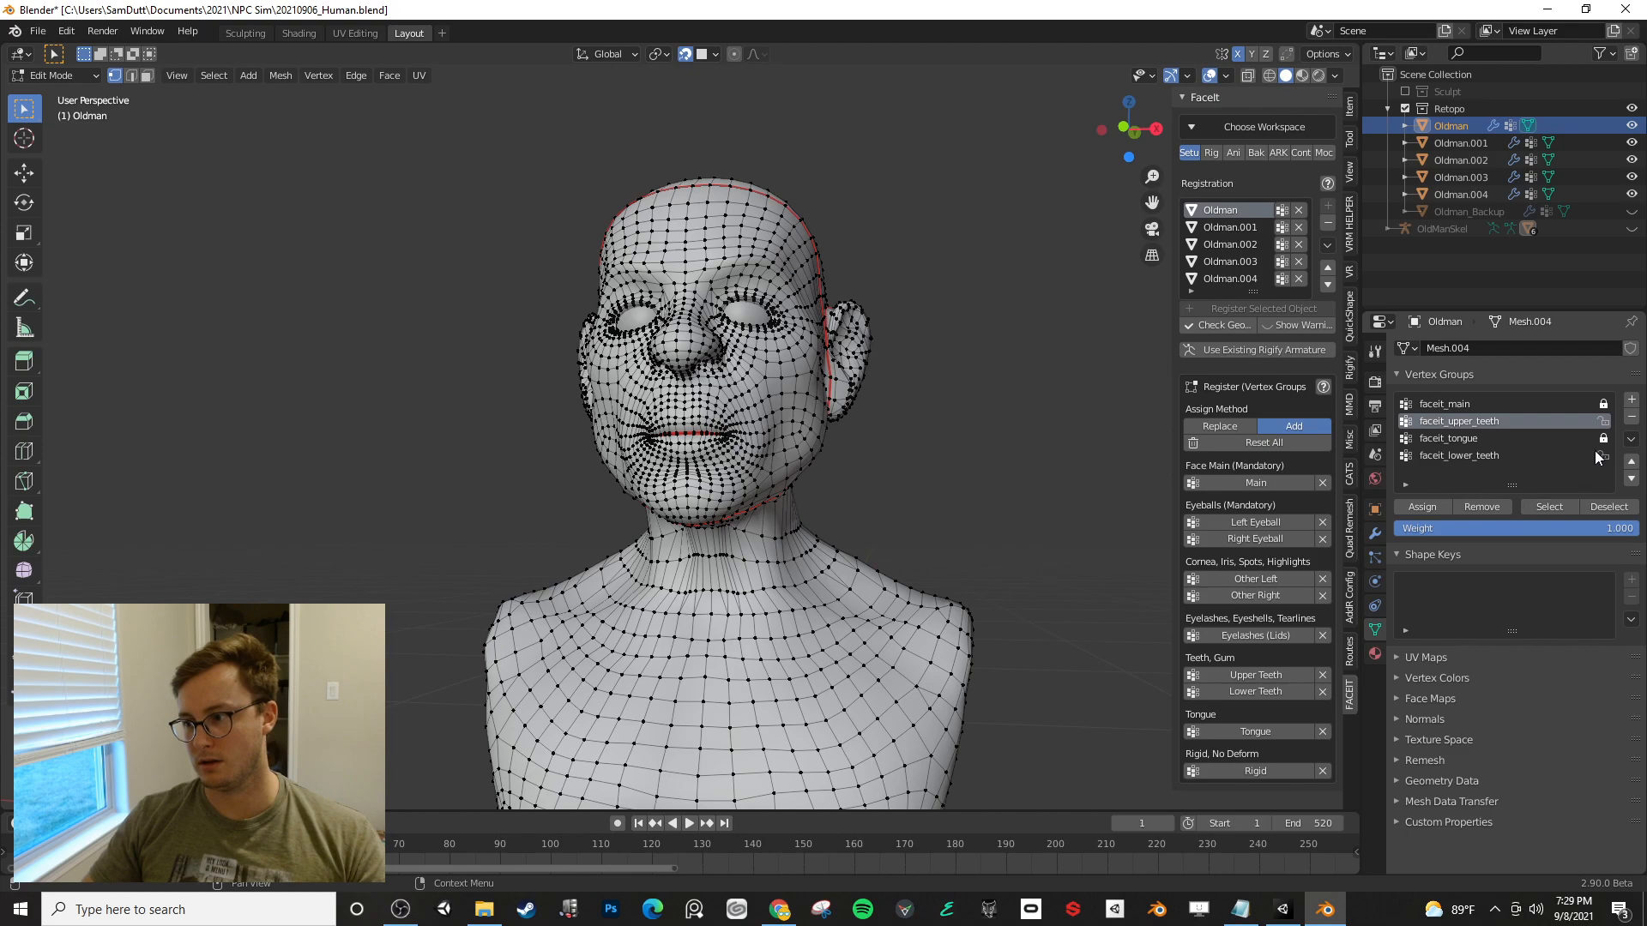
{"action": "left_click", "coordinate": [1539, 461]}
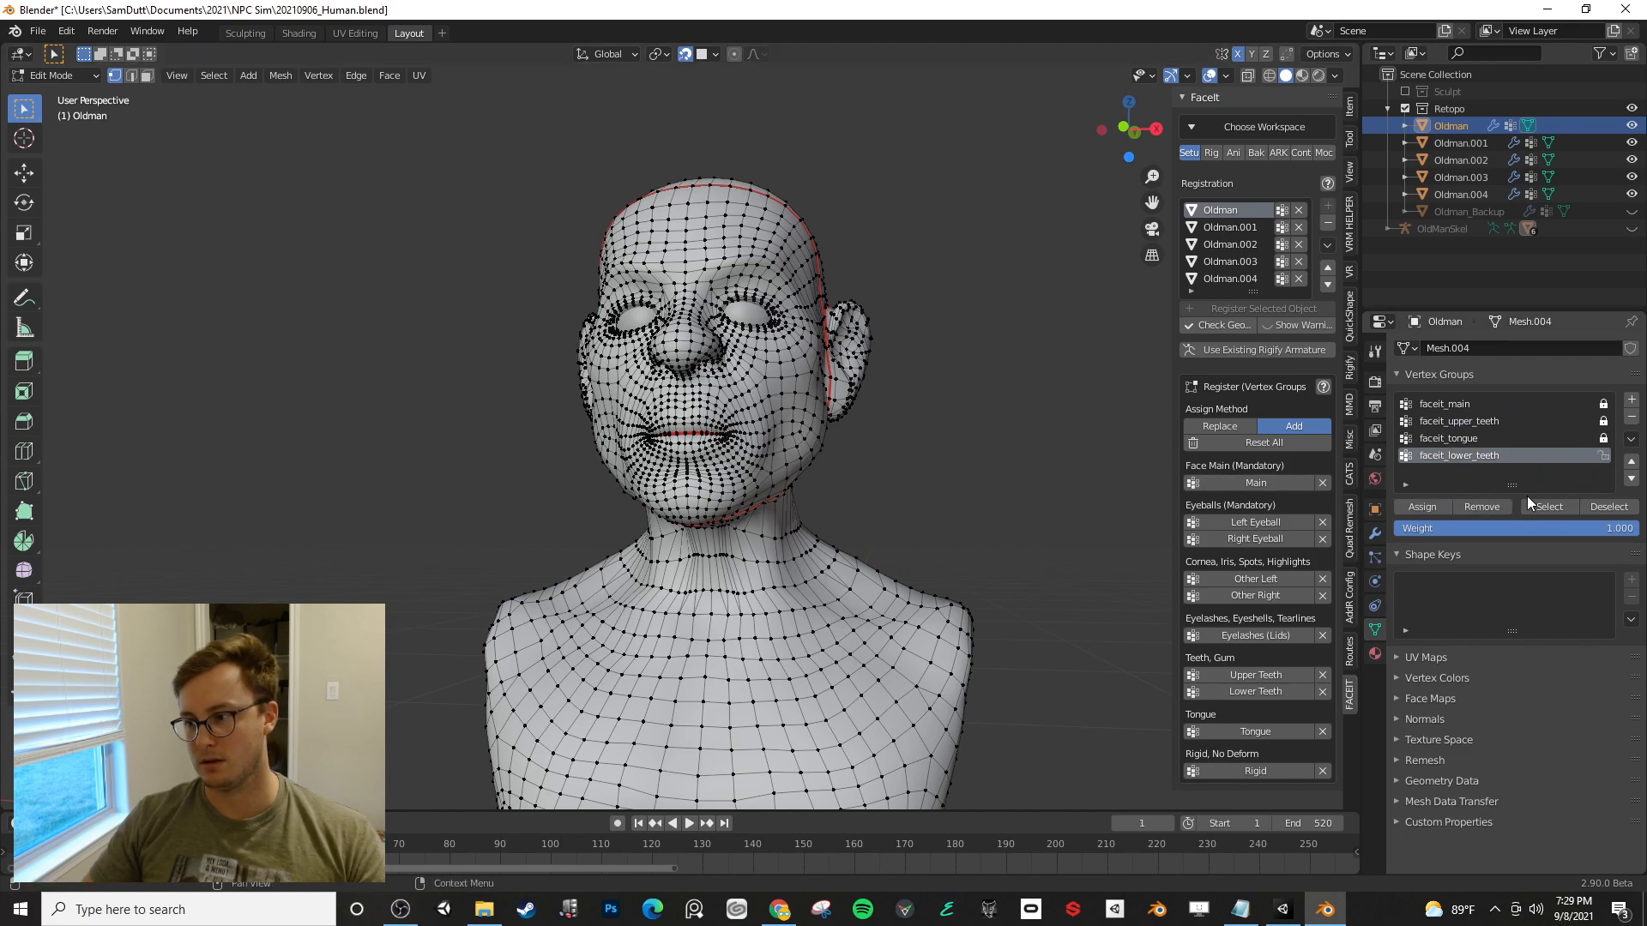
{"action": "key", "text": "Tab"}
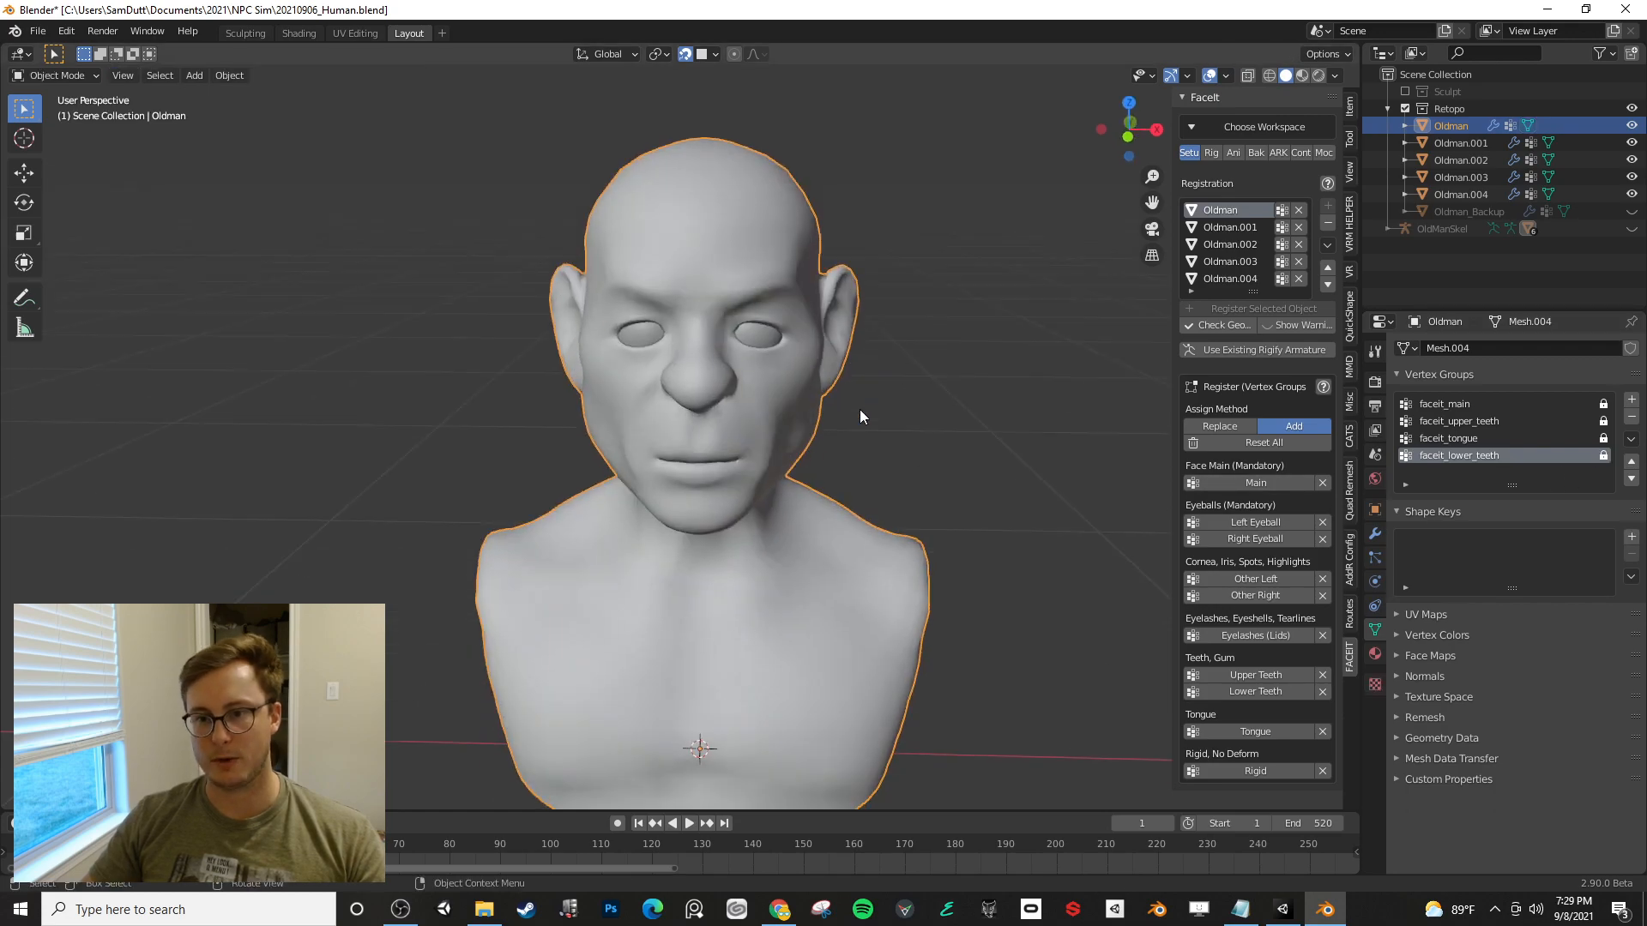
- Save the file, then generate the FaceIt facial landmarks and fit their position, height and width to the head
{"action": "key", "text": "ctrl+s"}
{"action": "scroll", "coordinate": [864, 409], "scroll_direction": "up", "scroll_amount": 4}
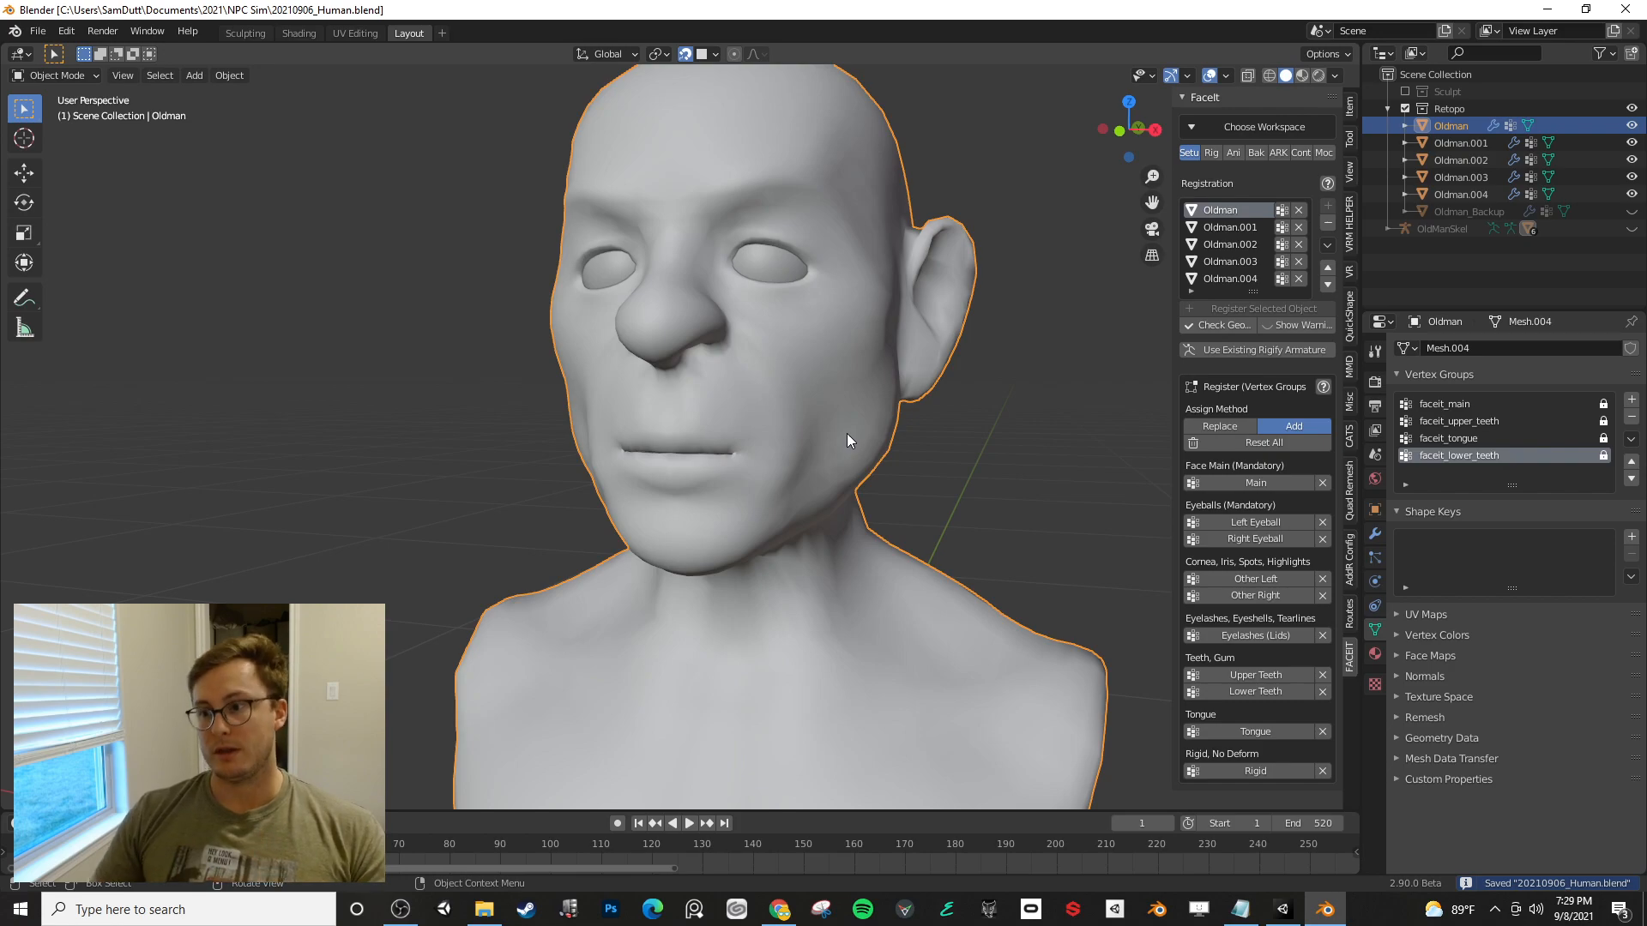
{"action": "left_click", "coordinate": [1210, 152]}
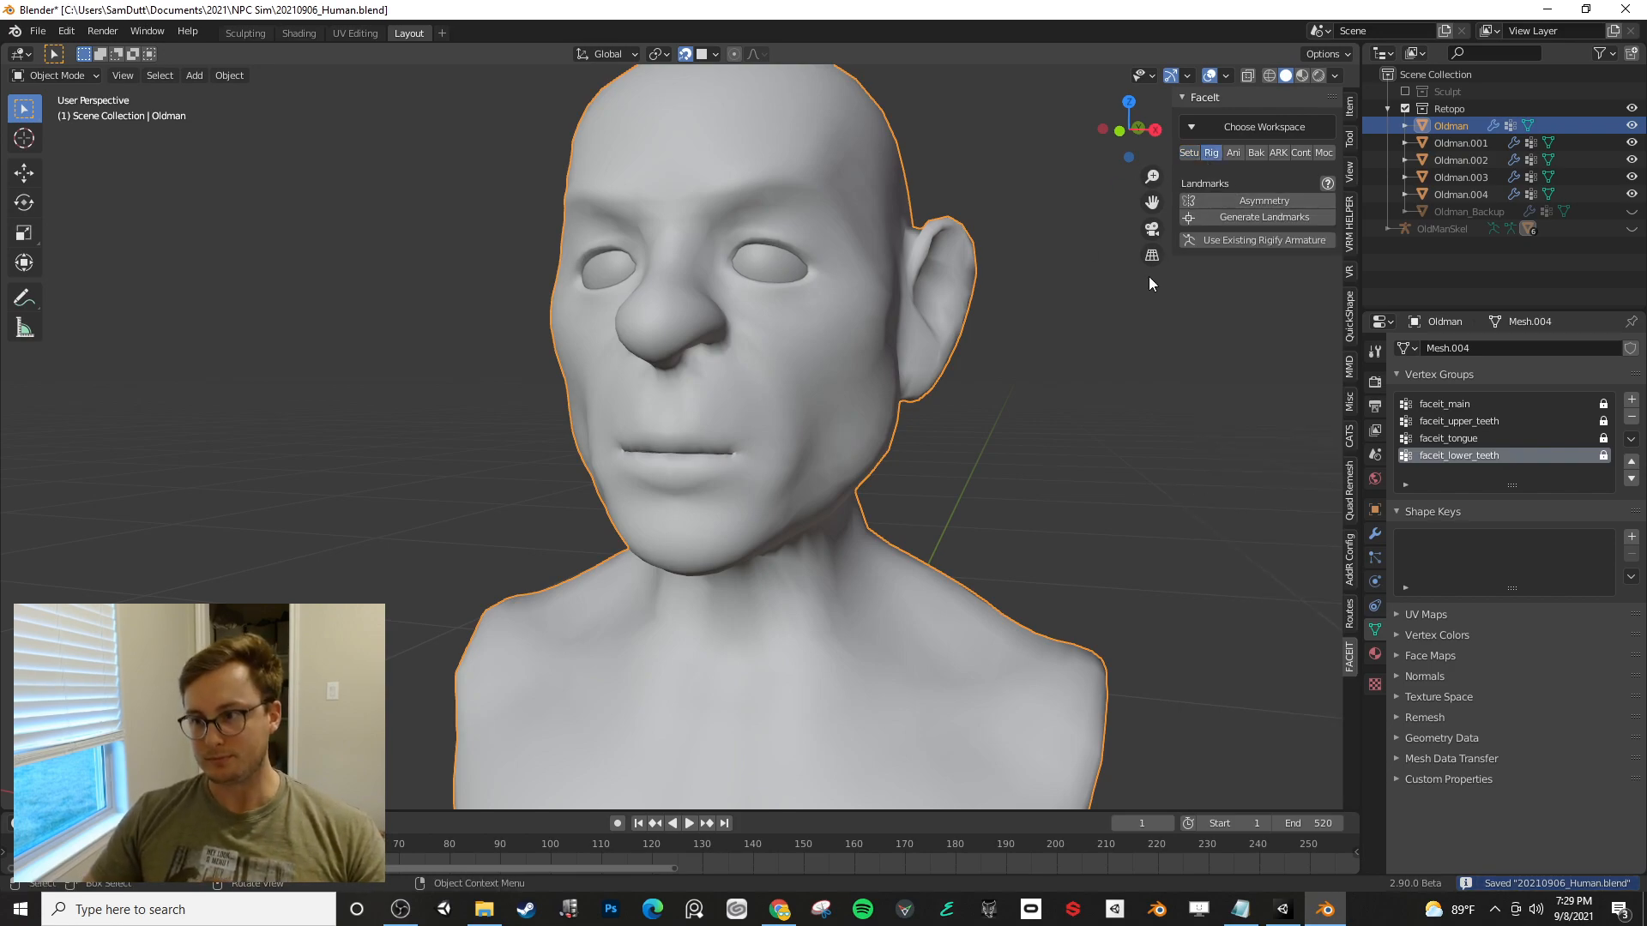
{"action": "left_click", "coordinate": [1259, 218]}
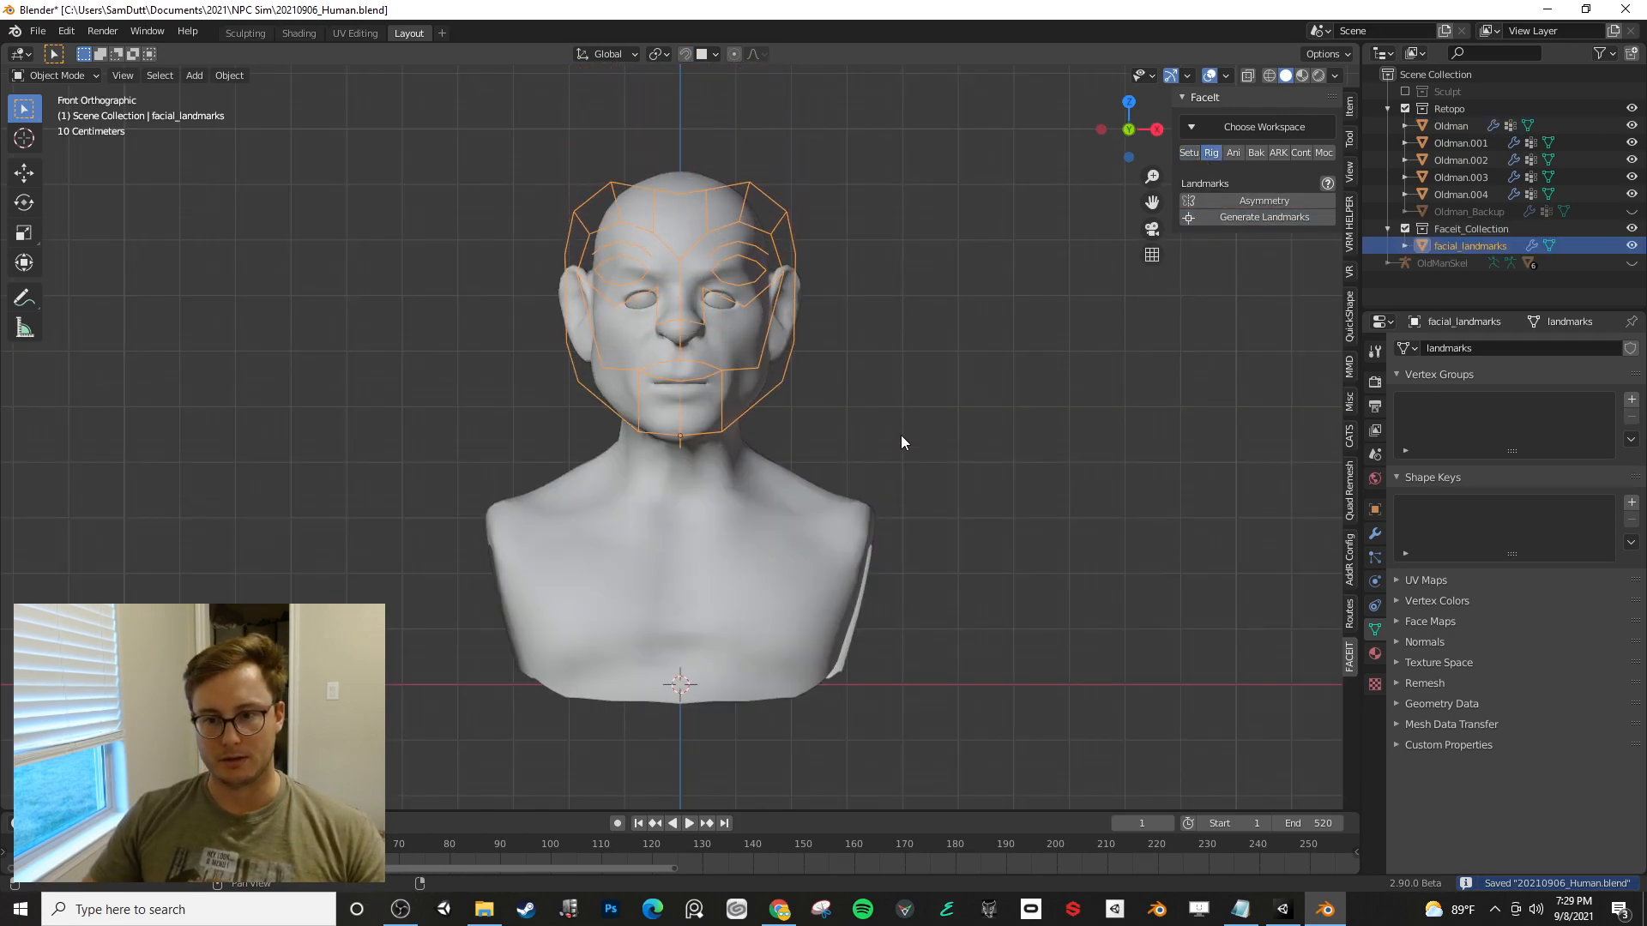
{"action": "left_click", "coordinate": [856, 519]}
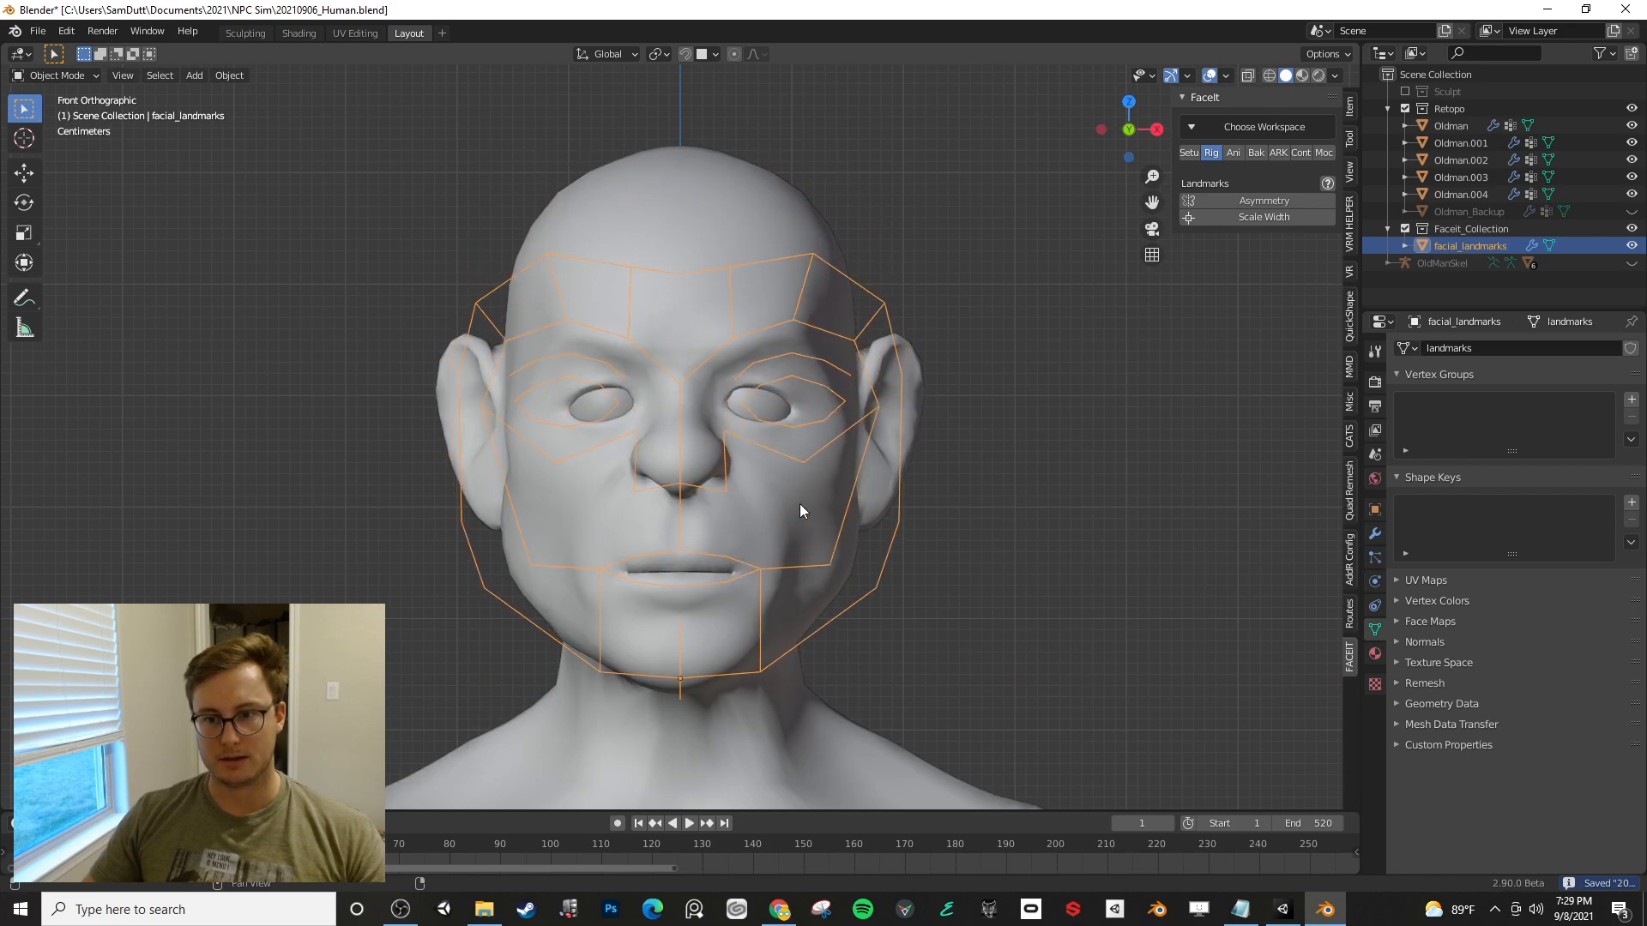
{"action": "left_click", "coordinate": [743, 508]}
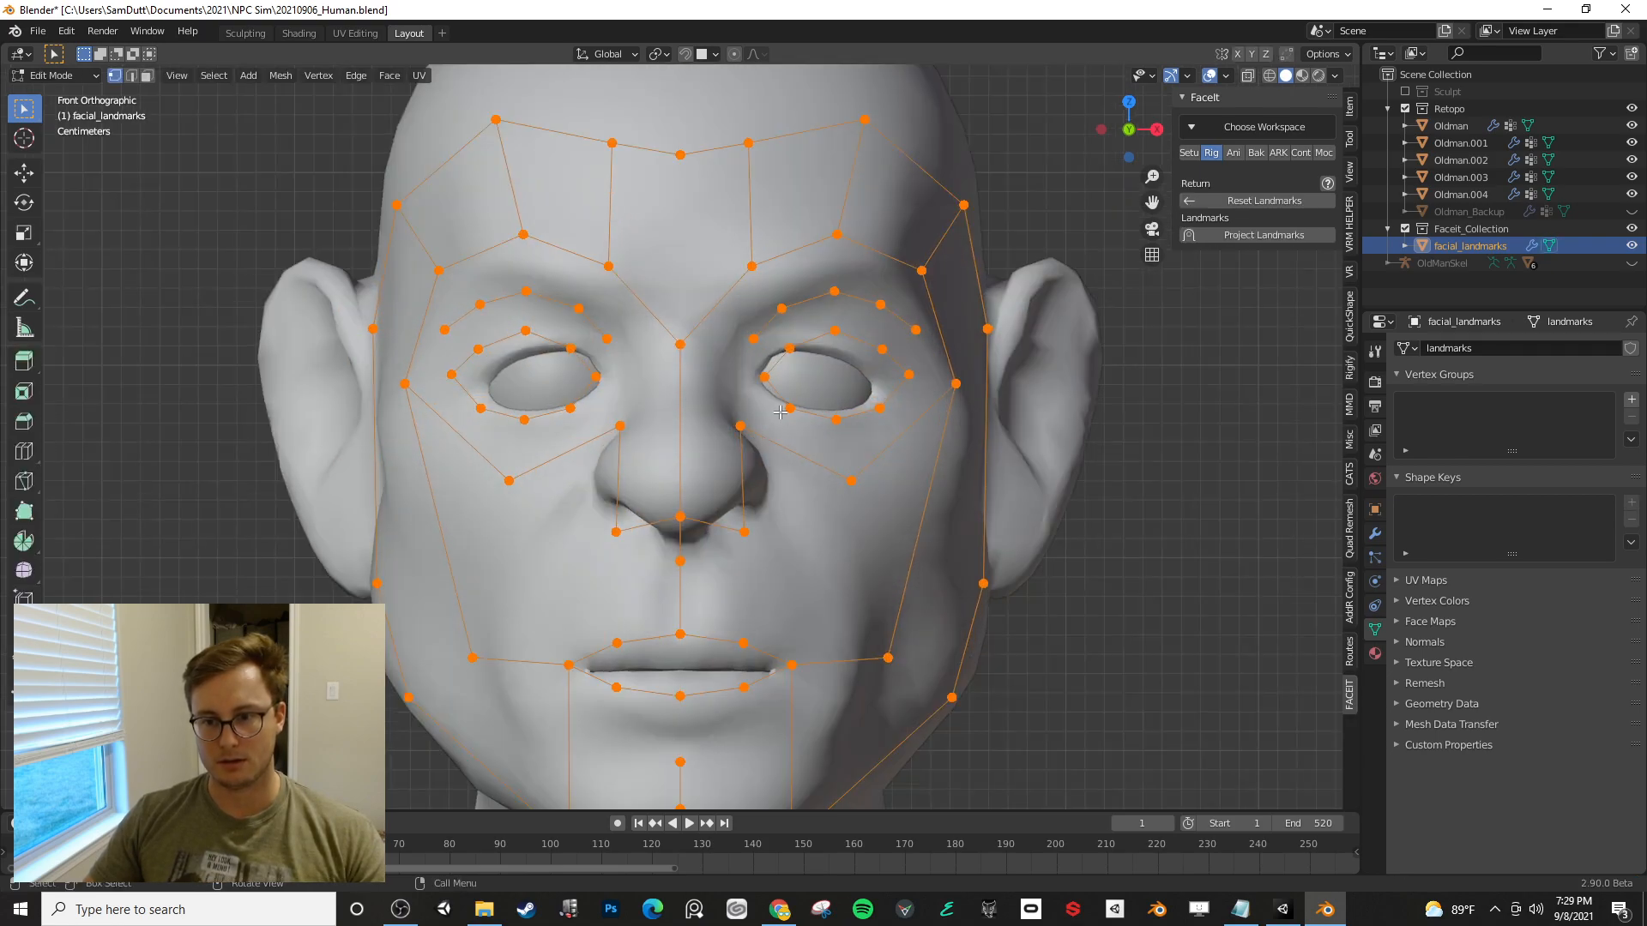
- Select the landmark loops around both eyes, move them over the eye openings, and rotate them by about -9 degrees
{"action": "key", "text": "ctrl+l"}
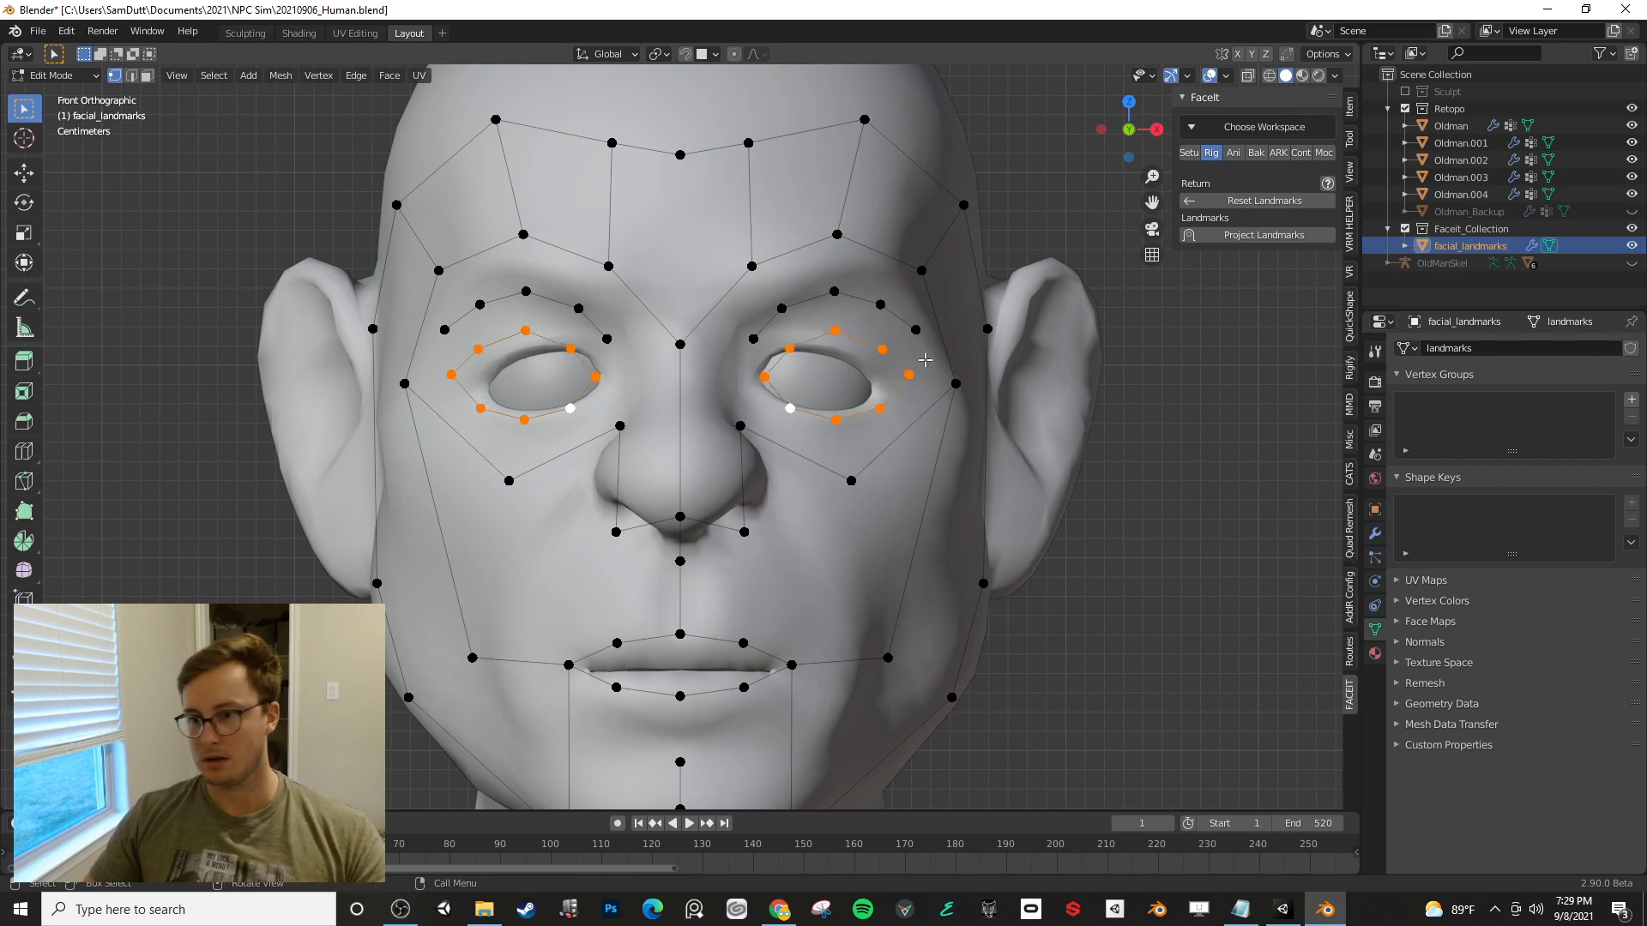
{"action": "key", "text": "g"}
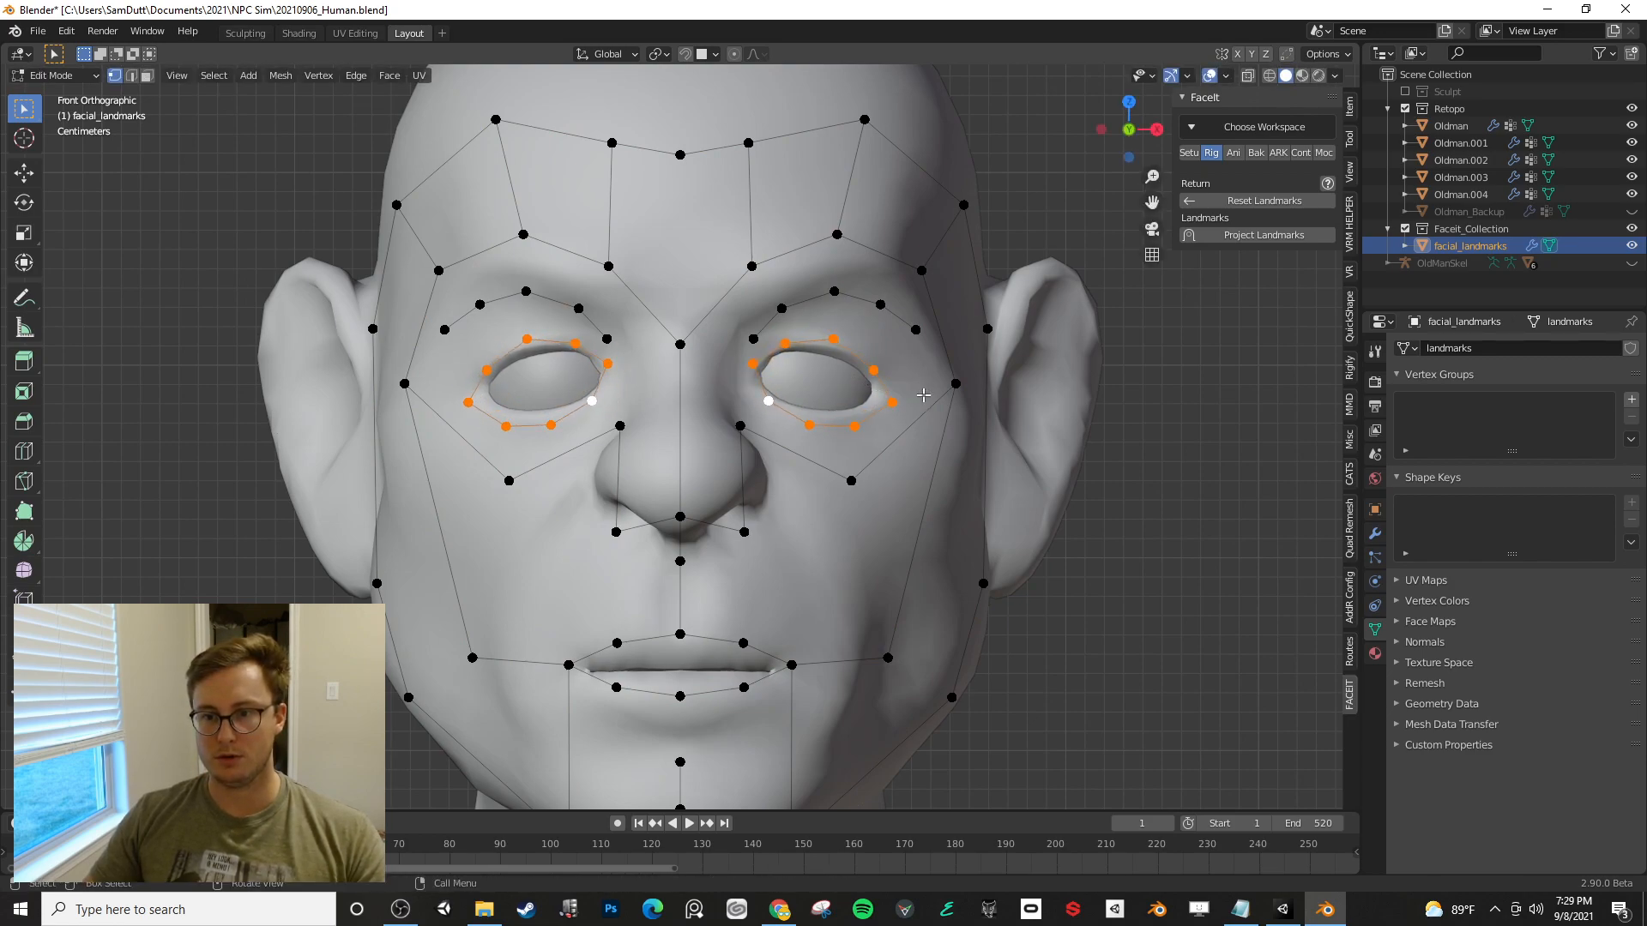
{"action": "key", "text": "r"}
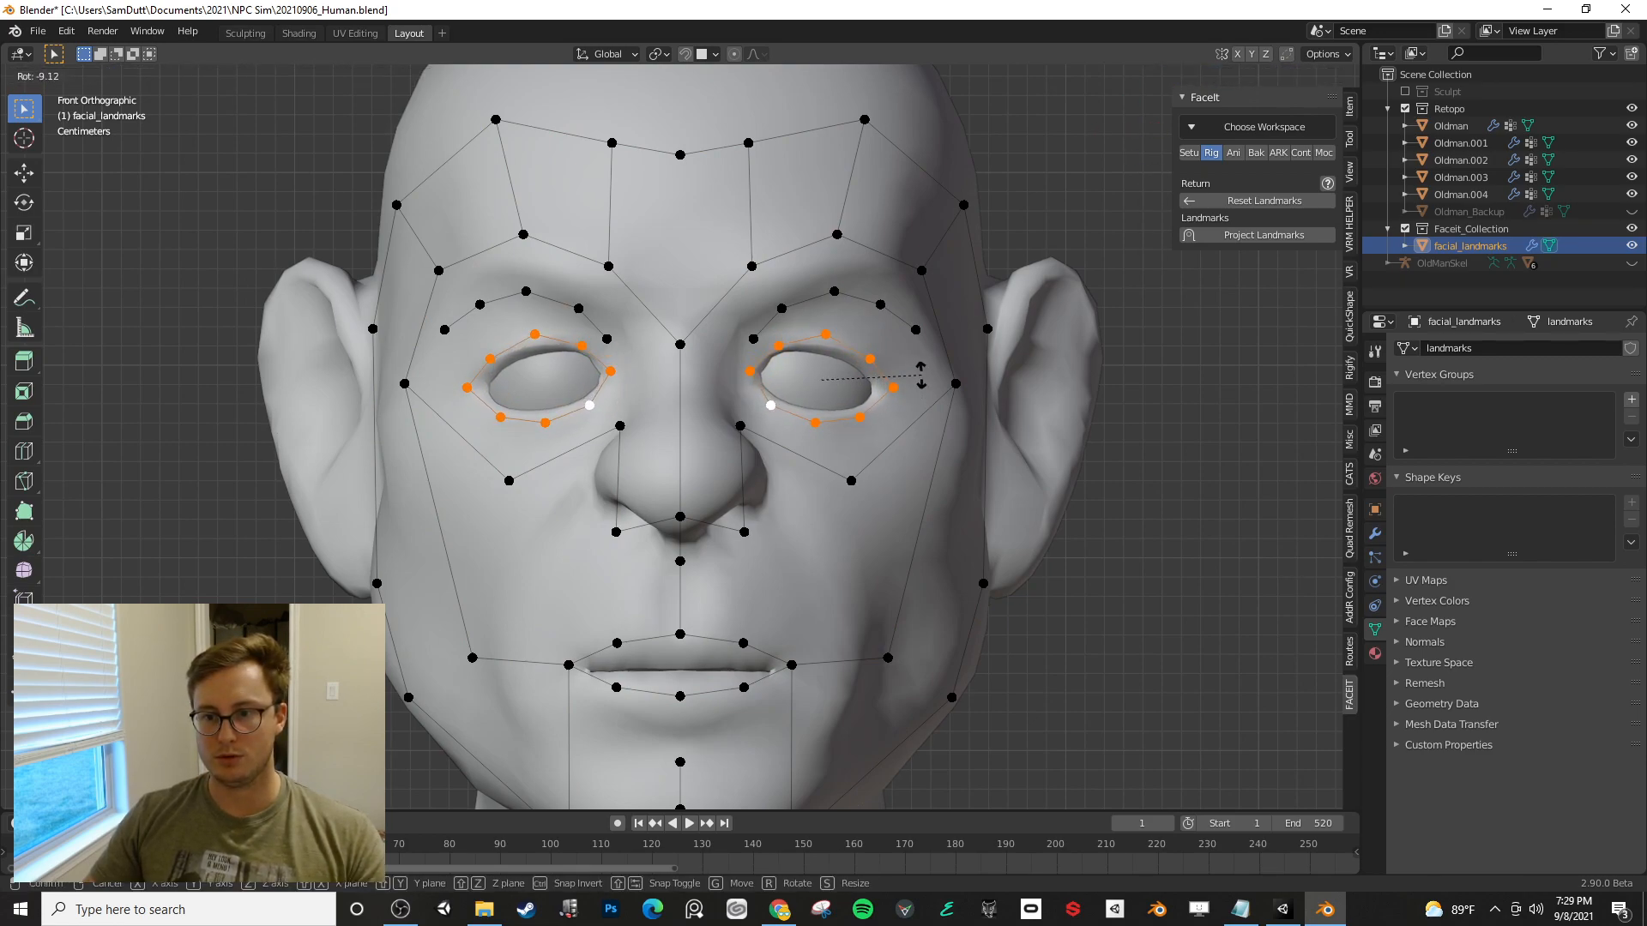
{"action": "left_click", "coordinate": [918, 373]}
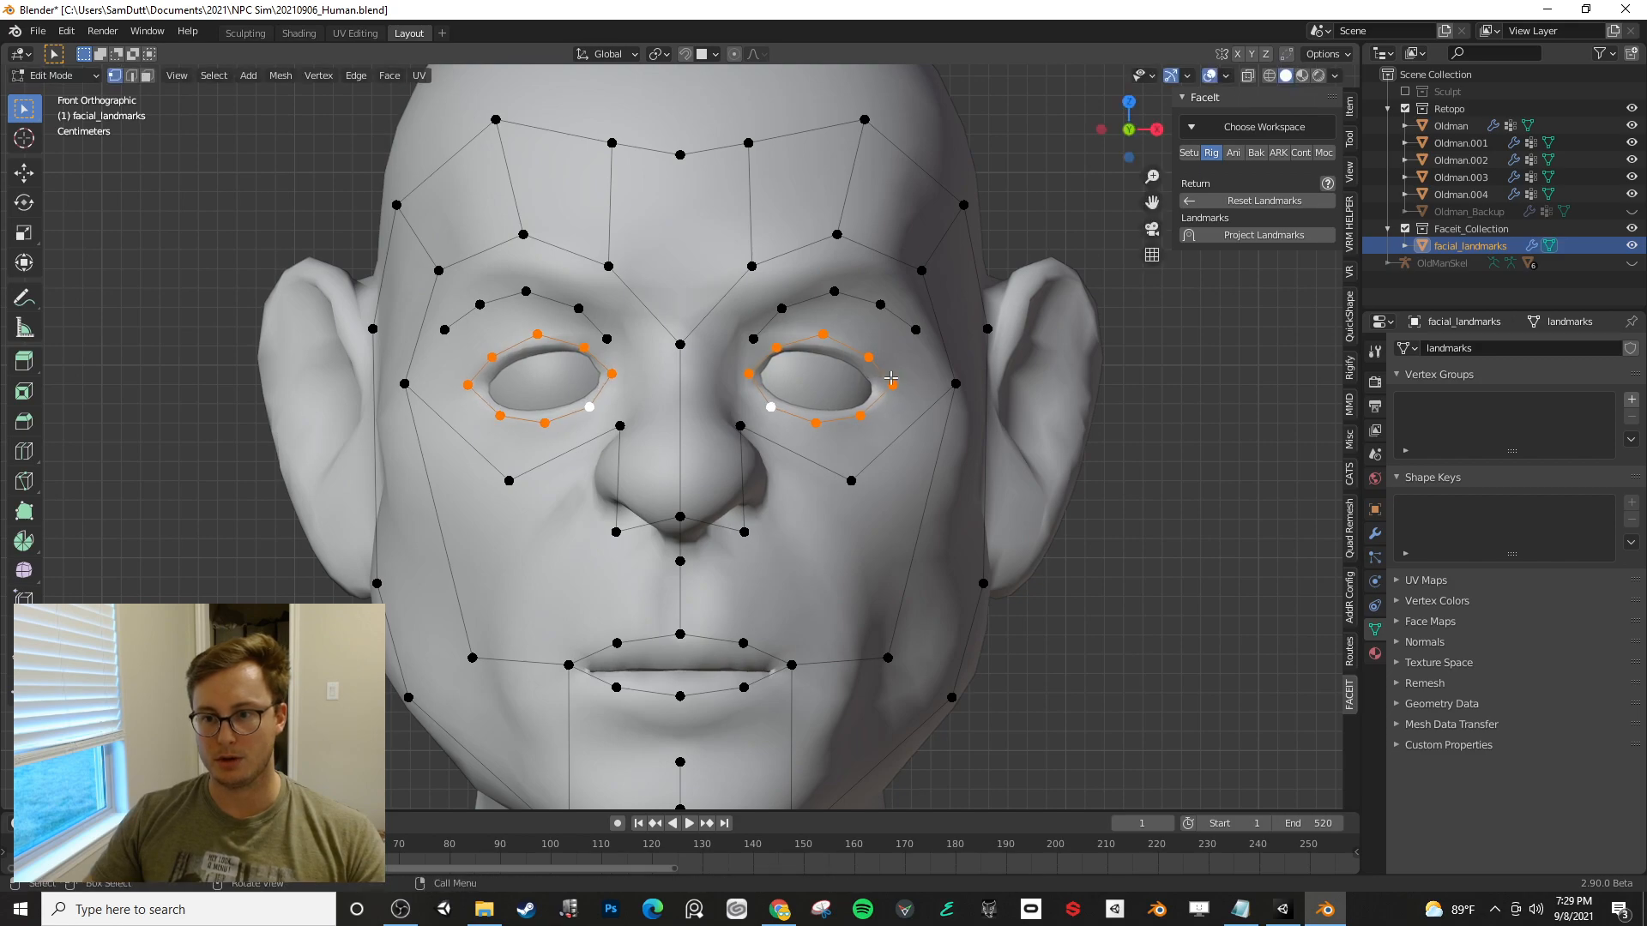
- Move the landmarks at both corners and along the upper lid of each eye to fit the eye openings
{"action": "left_click", "coordinate": [888, 378]}
{"action": "left_click", "coordinate": [760, 374]}
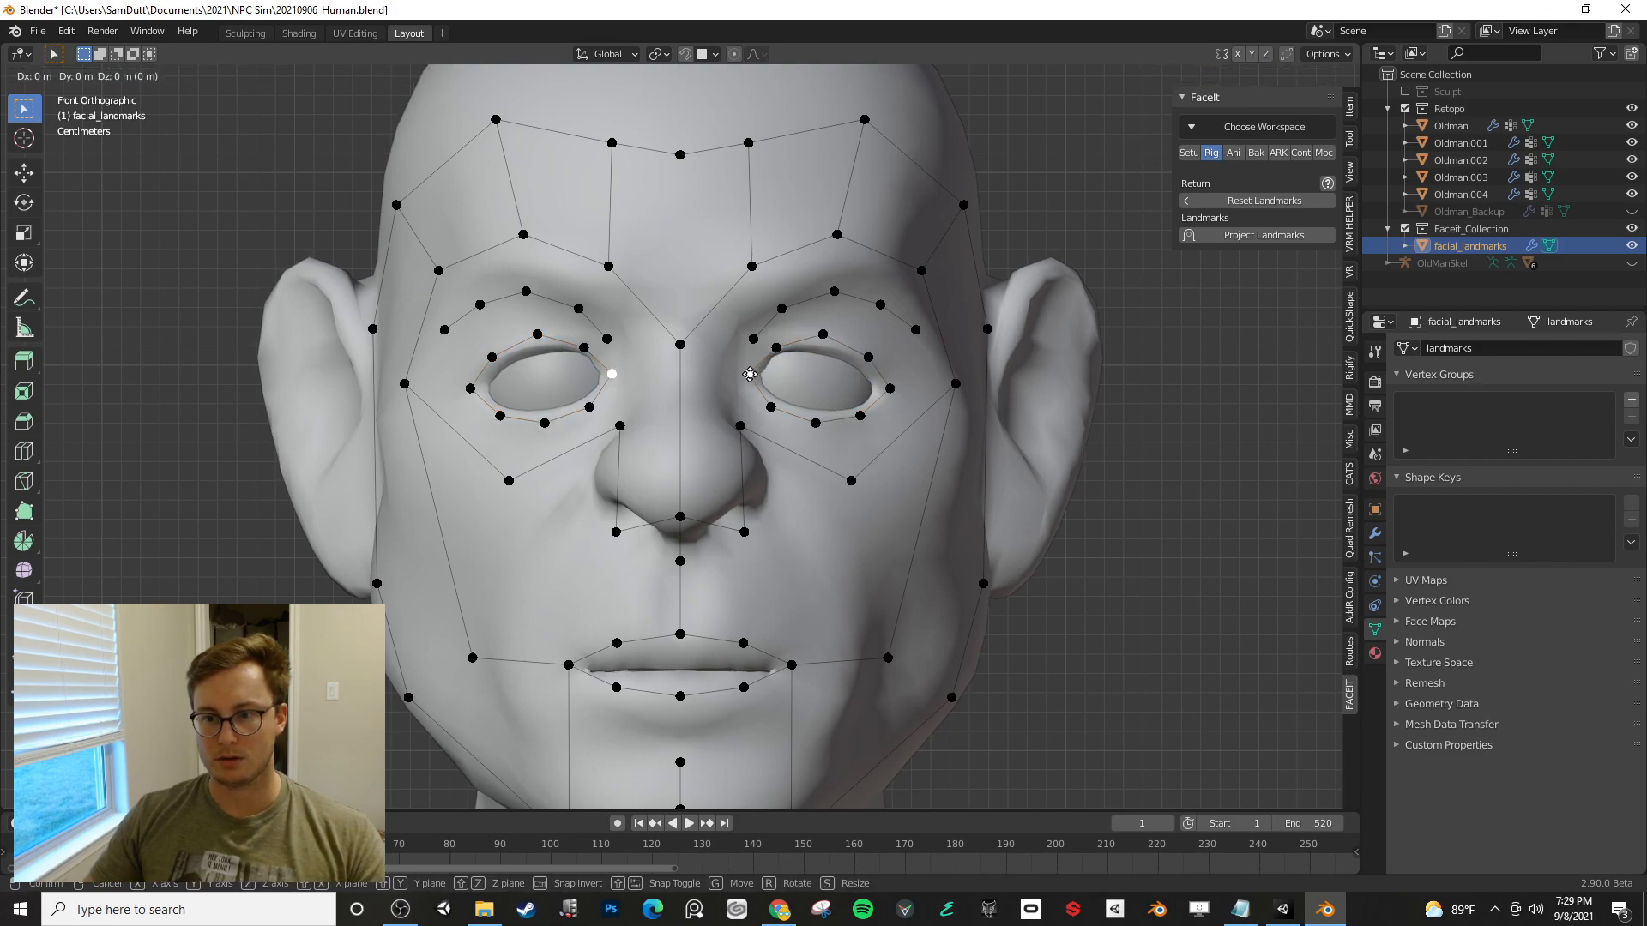
{"action": "key", "text": "g"}
{"action": "left_click", "coordinate": [775, 342]}
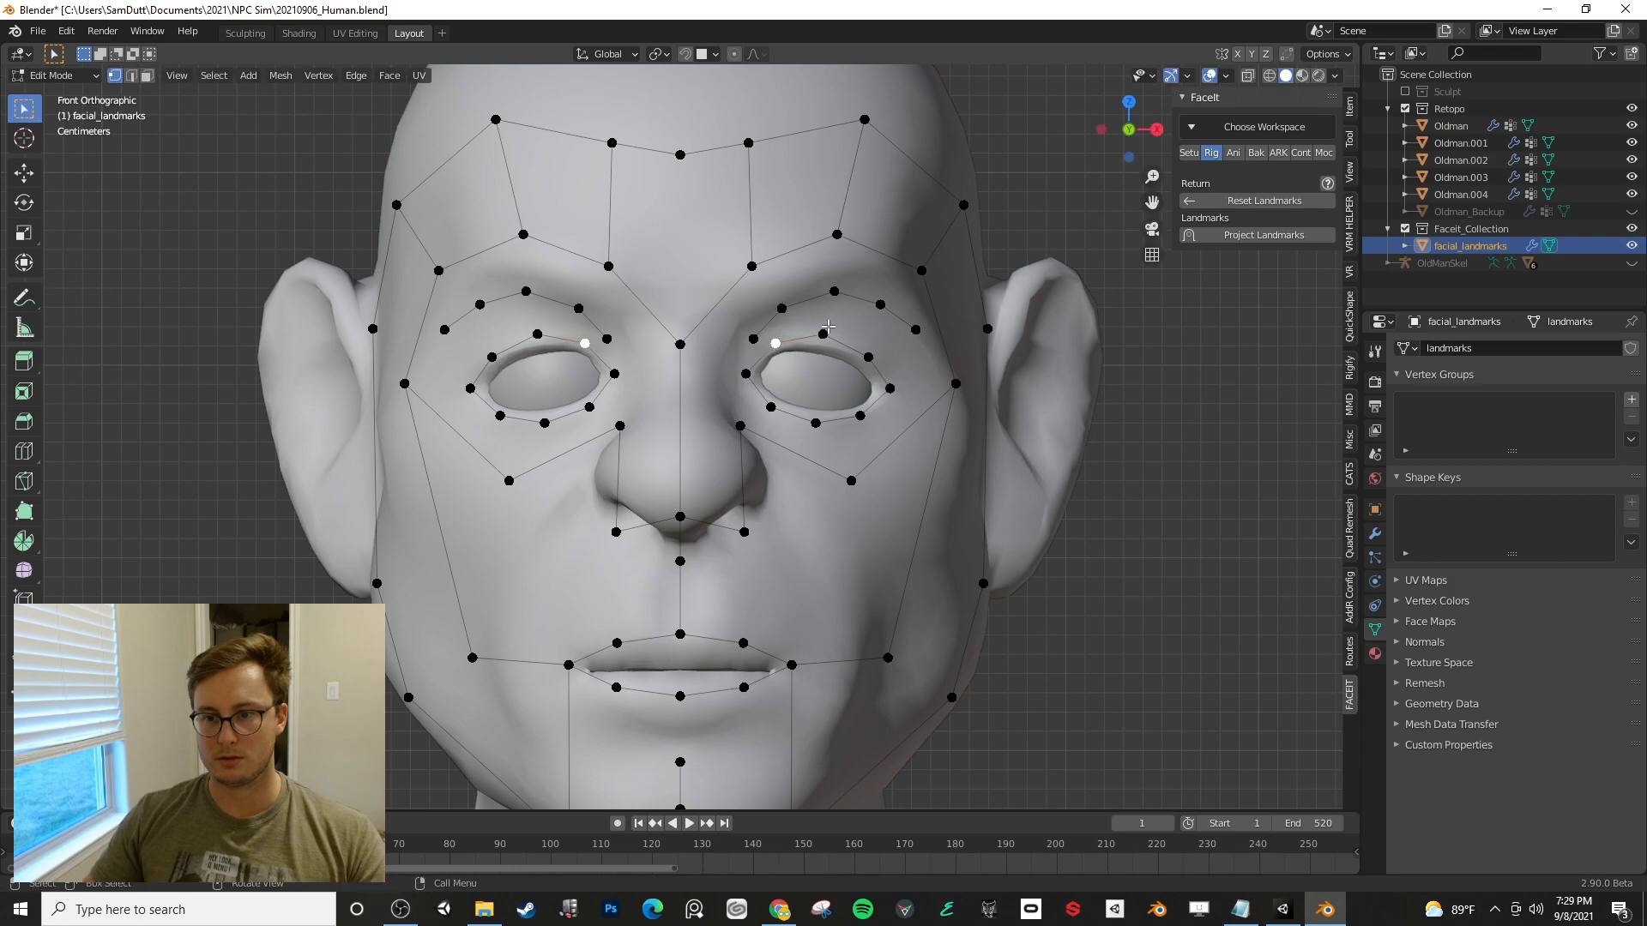
{"action": "key", "text": "g"}
{"action": "left_click", "coordinate": [778, 343]}
{"action": "left_click", "coordinate": [822, 335]}
{"action": "key", "text": "g"}
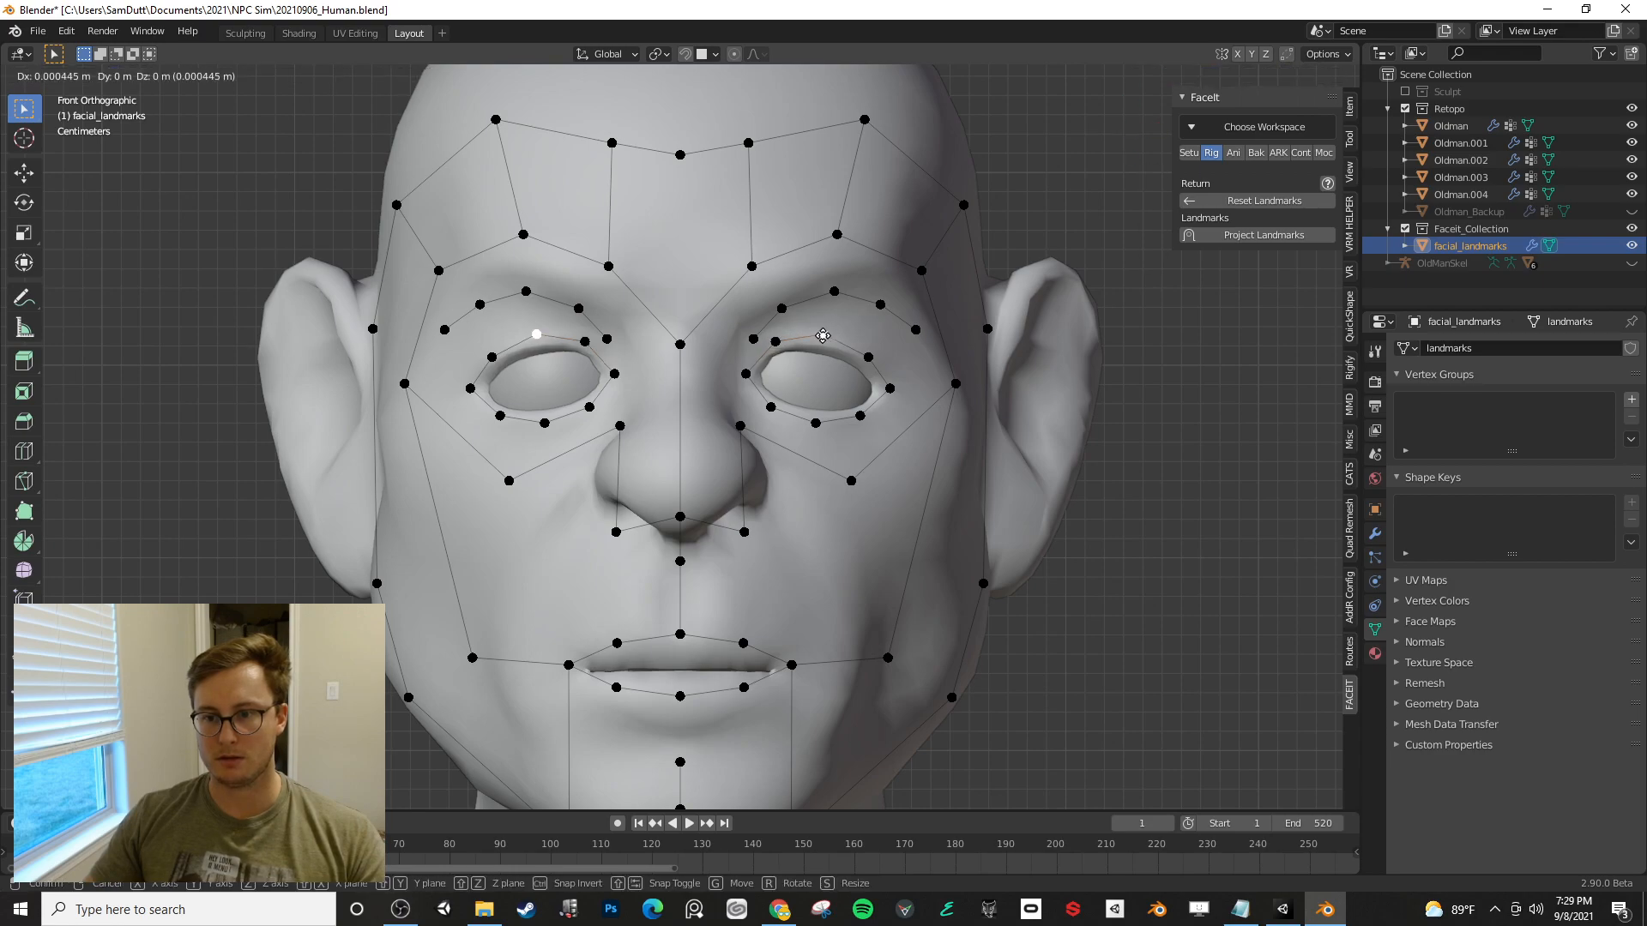
{"action": "left_click", "coordinate": [823, 339]}
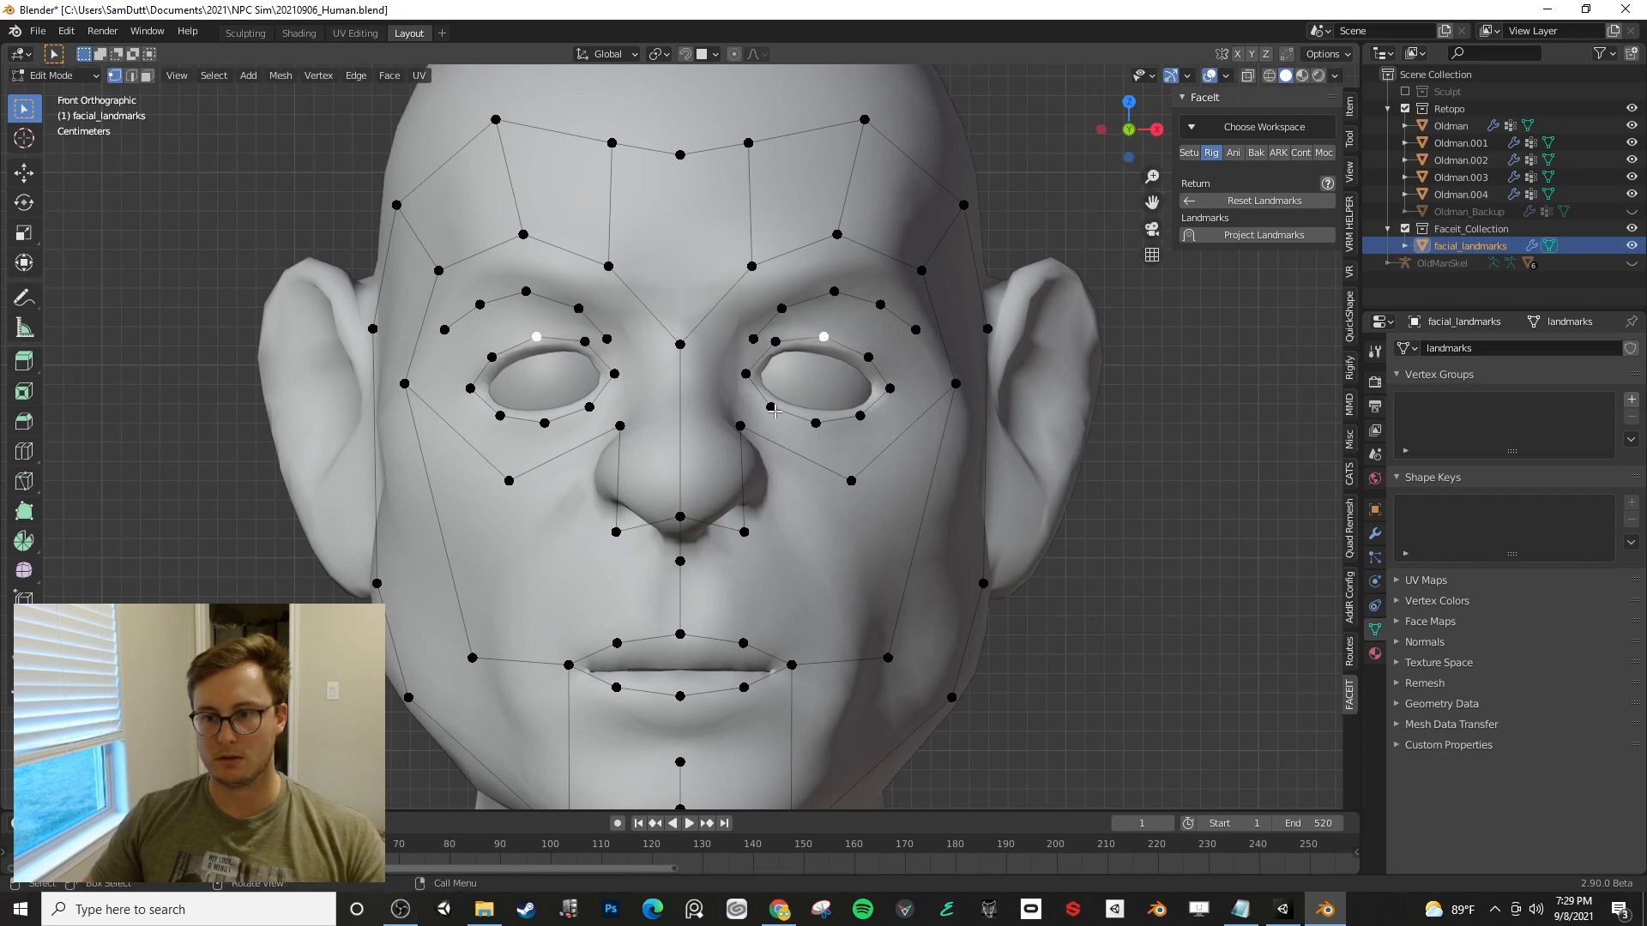
- Select the linked landmark arcs above both eyes, then rotate, scale and move them to sit just above the upper eyelids
{"action": "left_click", "coordinate": [837, 292]}
{"action": "key", "text": "ctrl+l"}
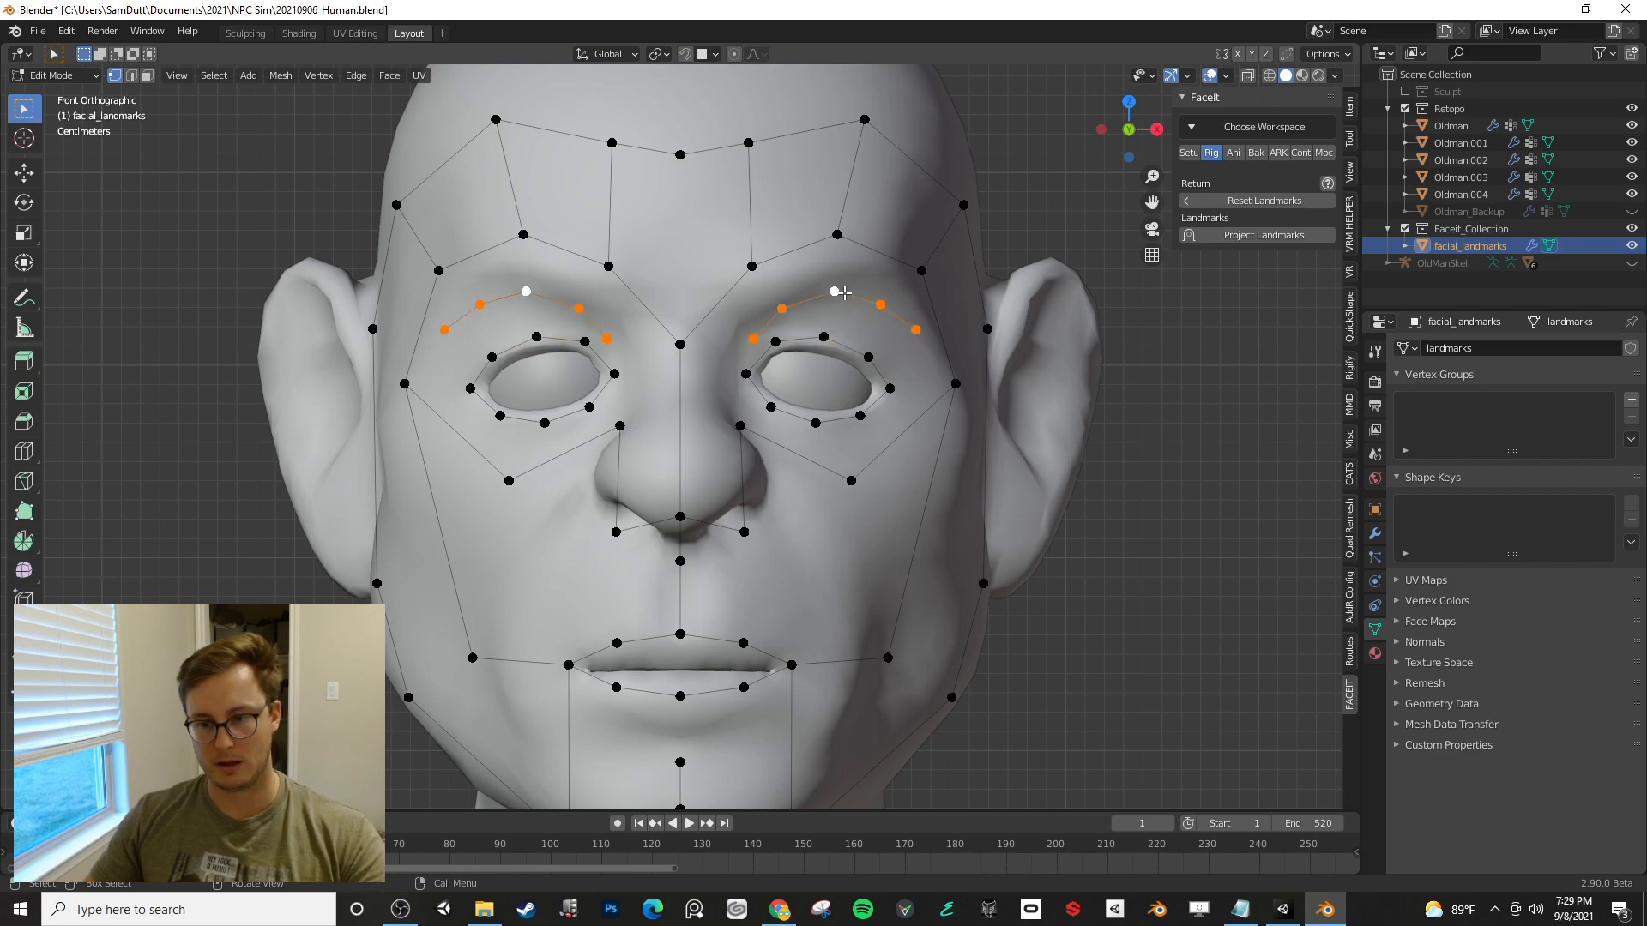
{"action": "key", "text": "r"}
{"action": "left_click", "coordinate": [895, 297]}
{"action": "key", "text": "g"}
{"action": "left_click", "coordinate": [890, 317]}
{"action": "key", "text": "s"}
{"action": "left_click", "coordinate": [900, 307]}
{"action": "key", "text": "g"}
{"action": "left_click", "coordinate": [895, 305]}
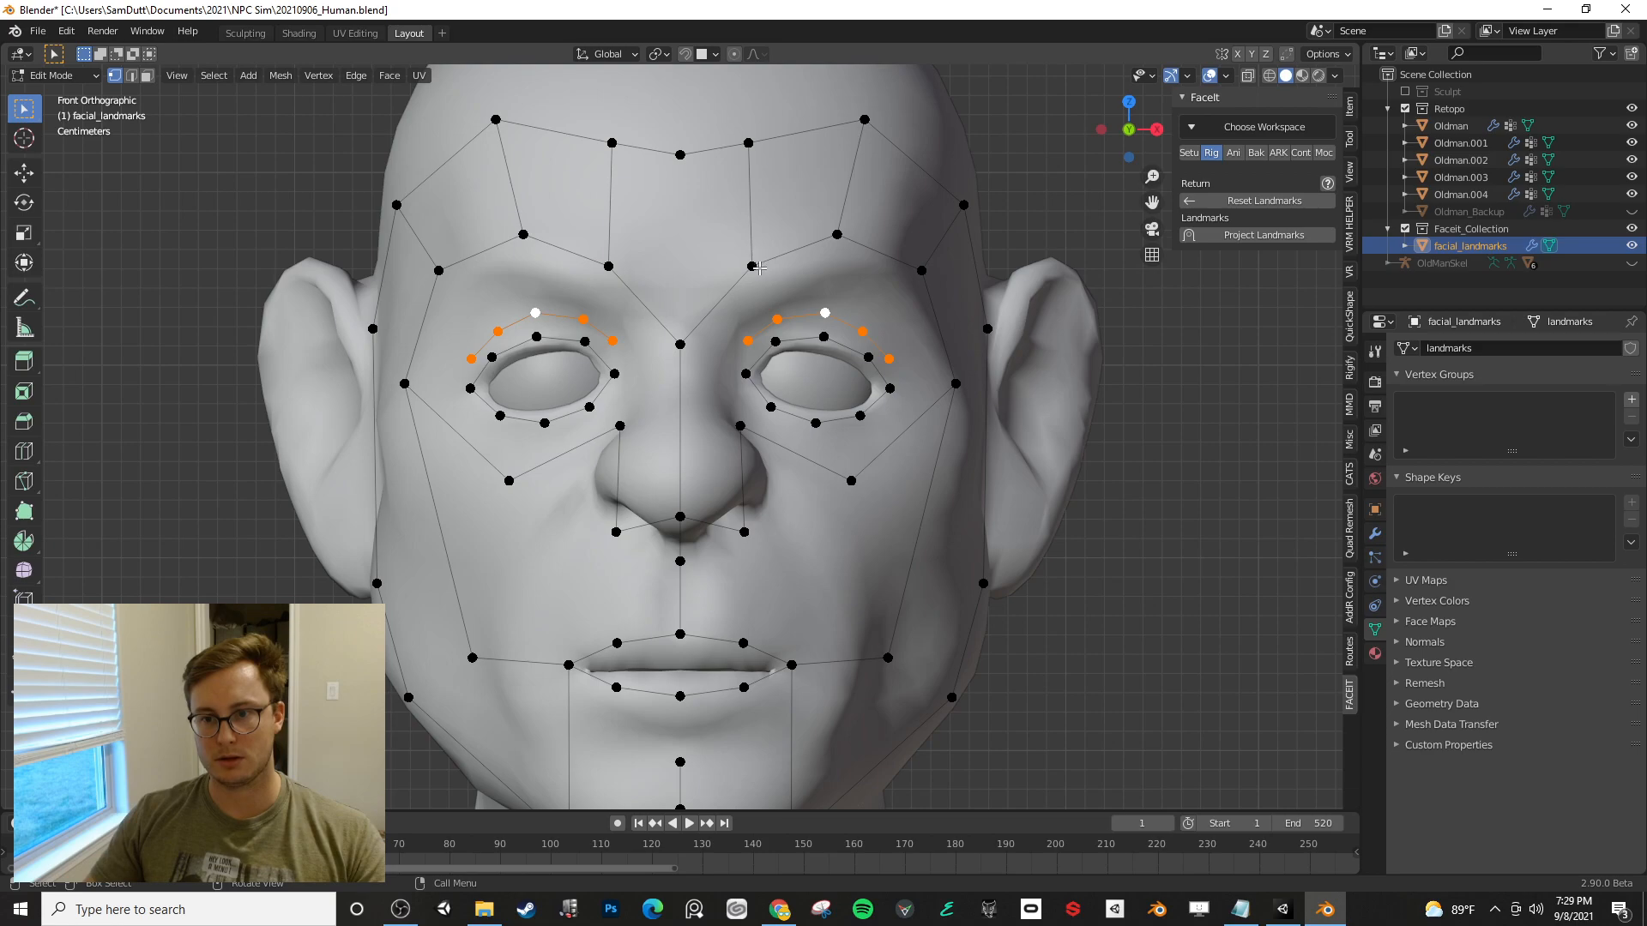
- Lower the inner, middle and outer eyebrow landmarks onto the brow ridge
{"action": "left_click", "coordinate": [758, 267]}
{"action": "key", "text": "g"}
{"action": "left_click", "coordinate": [731, 294]}
{"action": "left_click", "coordinate": [841, 236]}
{"action": "key", "text": "g"}
{"action": "left_click", "coordinate": [832, 262]}
{"action": "key", "text": "g"}
{"action": "left_click", "coordinate": [877, 261]}
- Move the nostril landmarks up and outward, and raise the nose tip and under-nose landmarks to fit the nose
{"action": "middle_click_drag", "start_coordinate": [945, 332], "coordinate": [828, 230], "text": "shift"}
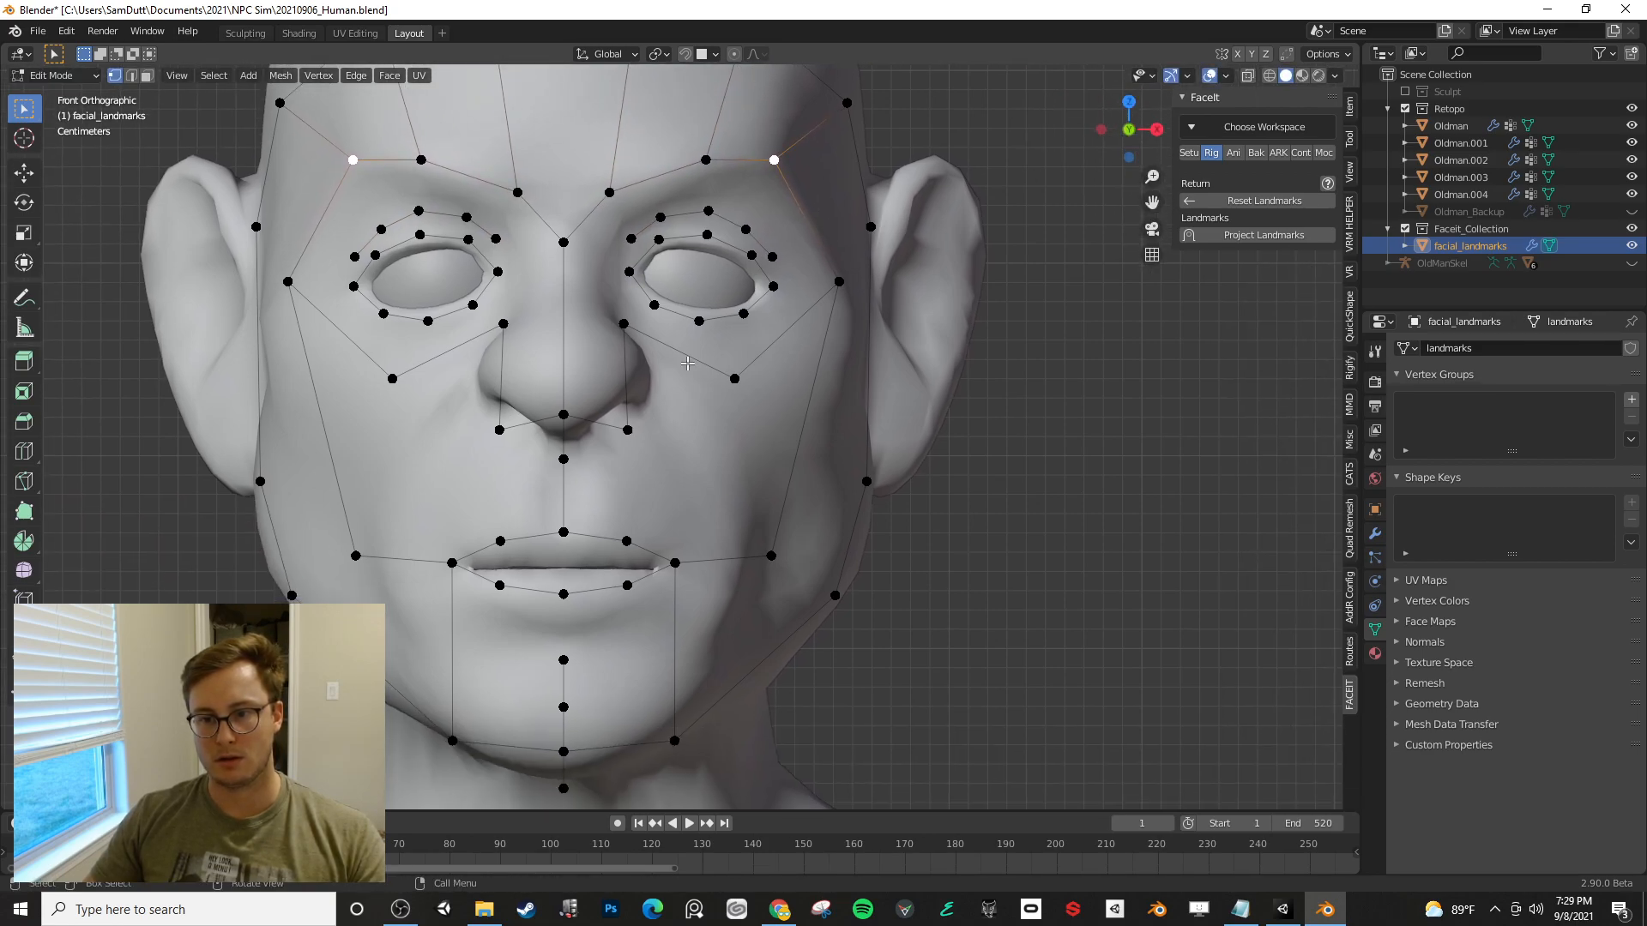
{"action": "left_click", "coordinate": [629, 428]}
{"action": "key", "text": "g"}
{"action": "left_click", "coordinate": [679, 374]}
{"action": "left_click", "coordinate": [564, 414]}
{"action": "key", "text": "g"}
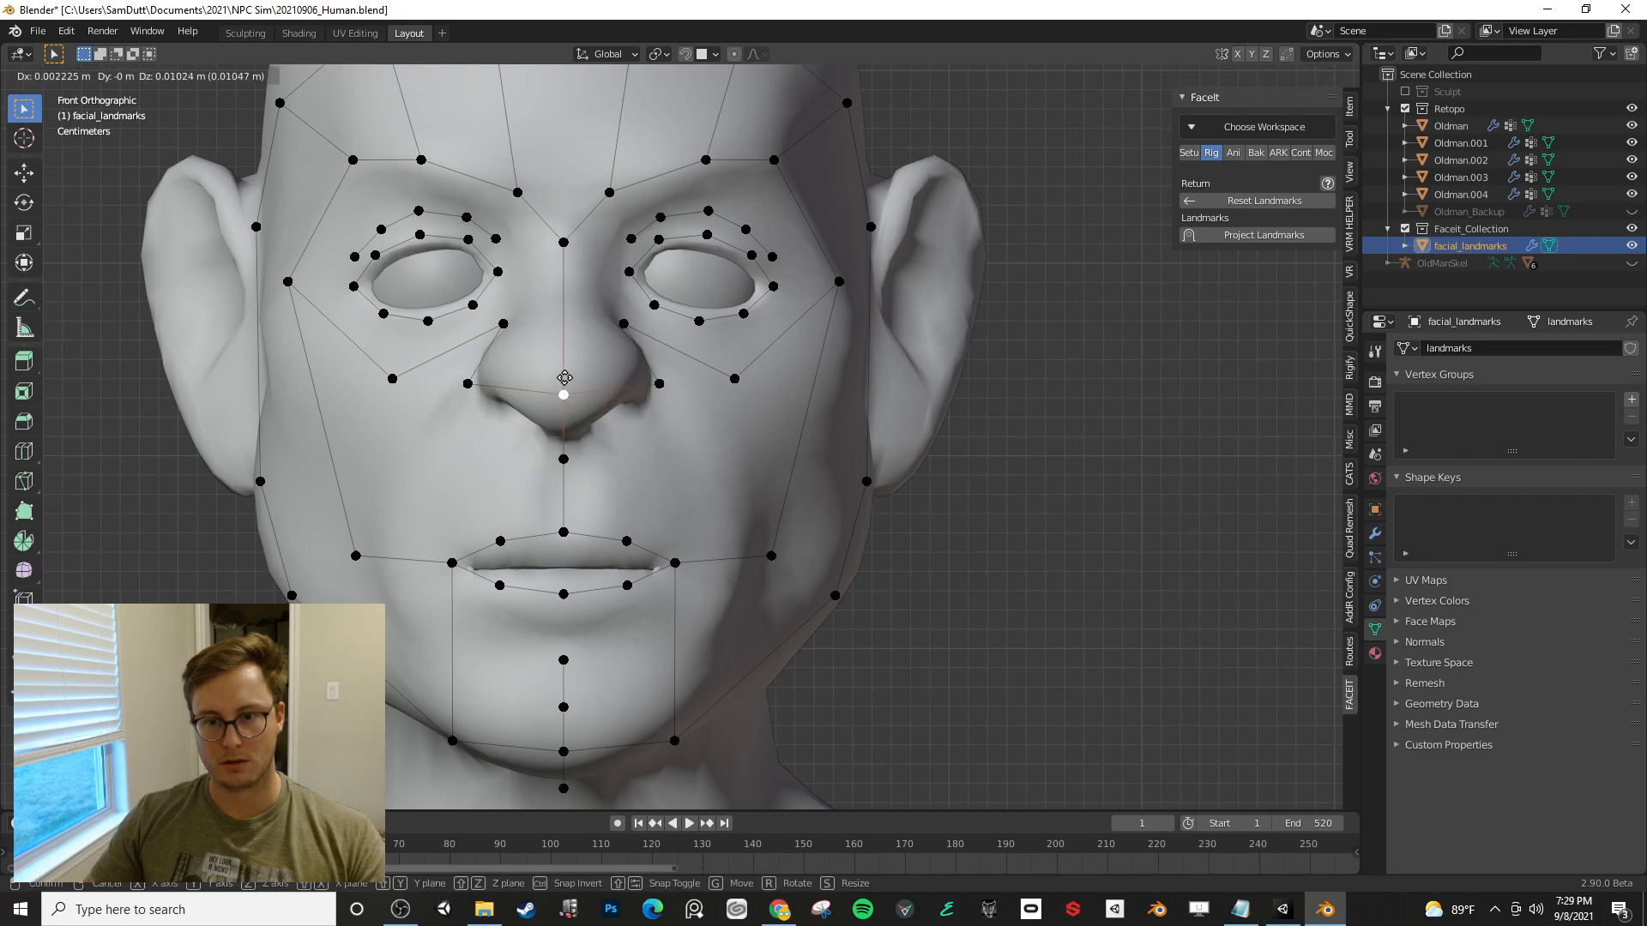
{"action": "left_click", "coordinate": [559, 361]}
{"action": "left_click", "coordinate": [562, 459]}
{"action": "key", "text": "g"}
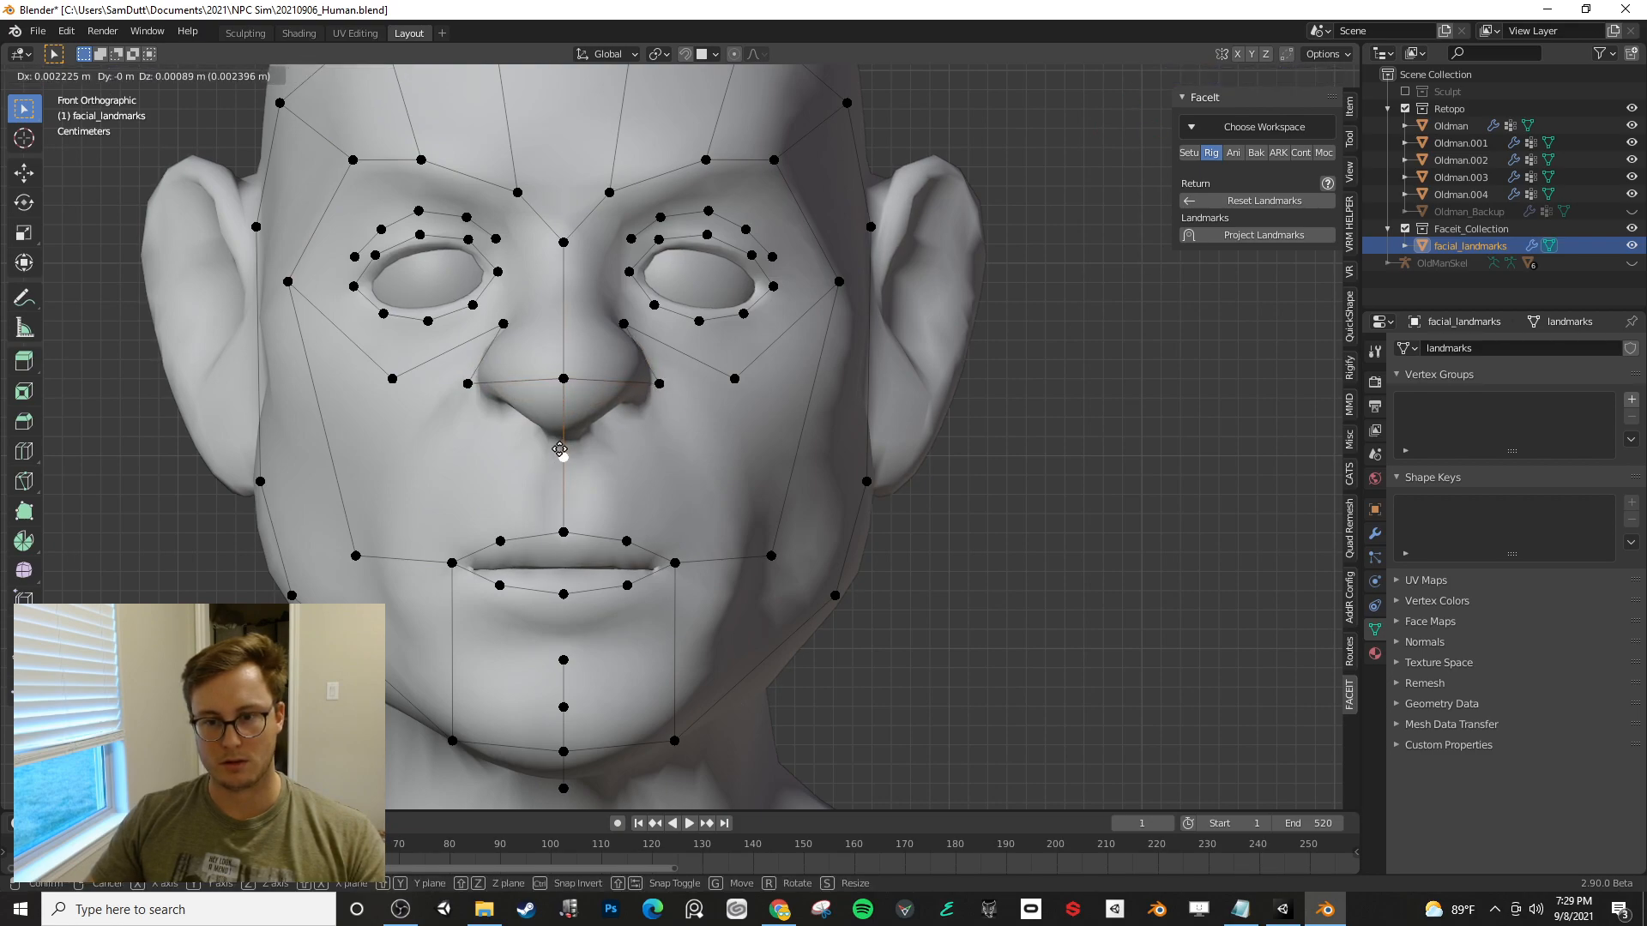
{"action": "left_click", "coordinate": [559, 435]}
- Fit the upper lip side landmarks and the mouth corner landmarks to the mouth
{"action": "middle_click_drag", "start_coordinate": [592, 547], "coordinate": [598, 422], "text": "shift"}
{"action": "left_click", "coordinate": [635, 412]}
{"action": "key", "text": "g"}
{"action": "left_click", "coordinate": [629, 403]}
{"action": "left_click", "coordinate": [688, 437]}
{"action": "key", "text": "g"}
{"action": "left_click", "coordinate": [693, 442]}
- Lower the side and centre landmarks of the lower lip to follow its bottom edge
{"action": "left_click", "coordinate": [635, 462]}
{"action": "key", "text": "g"}
{"action": "left_click", "coordinate": [635, 474]}
{"action": "left_click", "coordinate": [570, 470]}
{"action": "key", "text": "g"}
{"action": "left_click", "coordinate": [571, 499]}
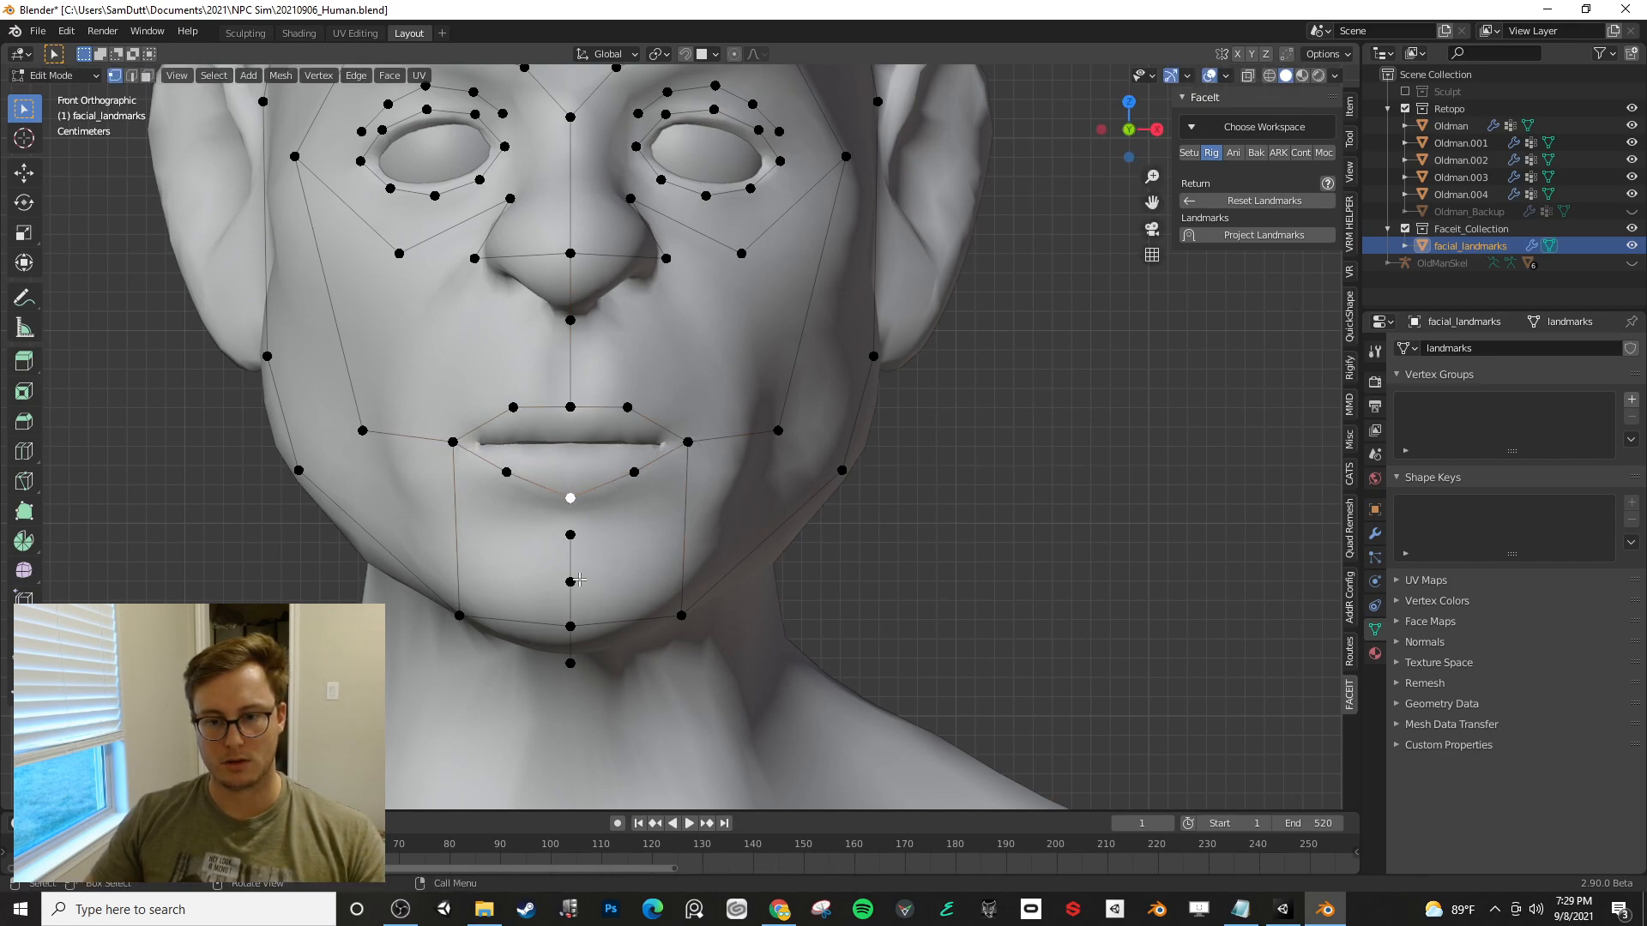
{"action": "left_click", "coordinate": [631, 476]}
{"action": "key", "text": "g"}
{"action": "left_click", "coordinate": [632, 484]}
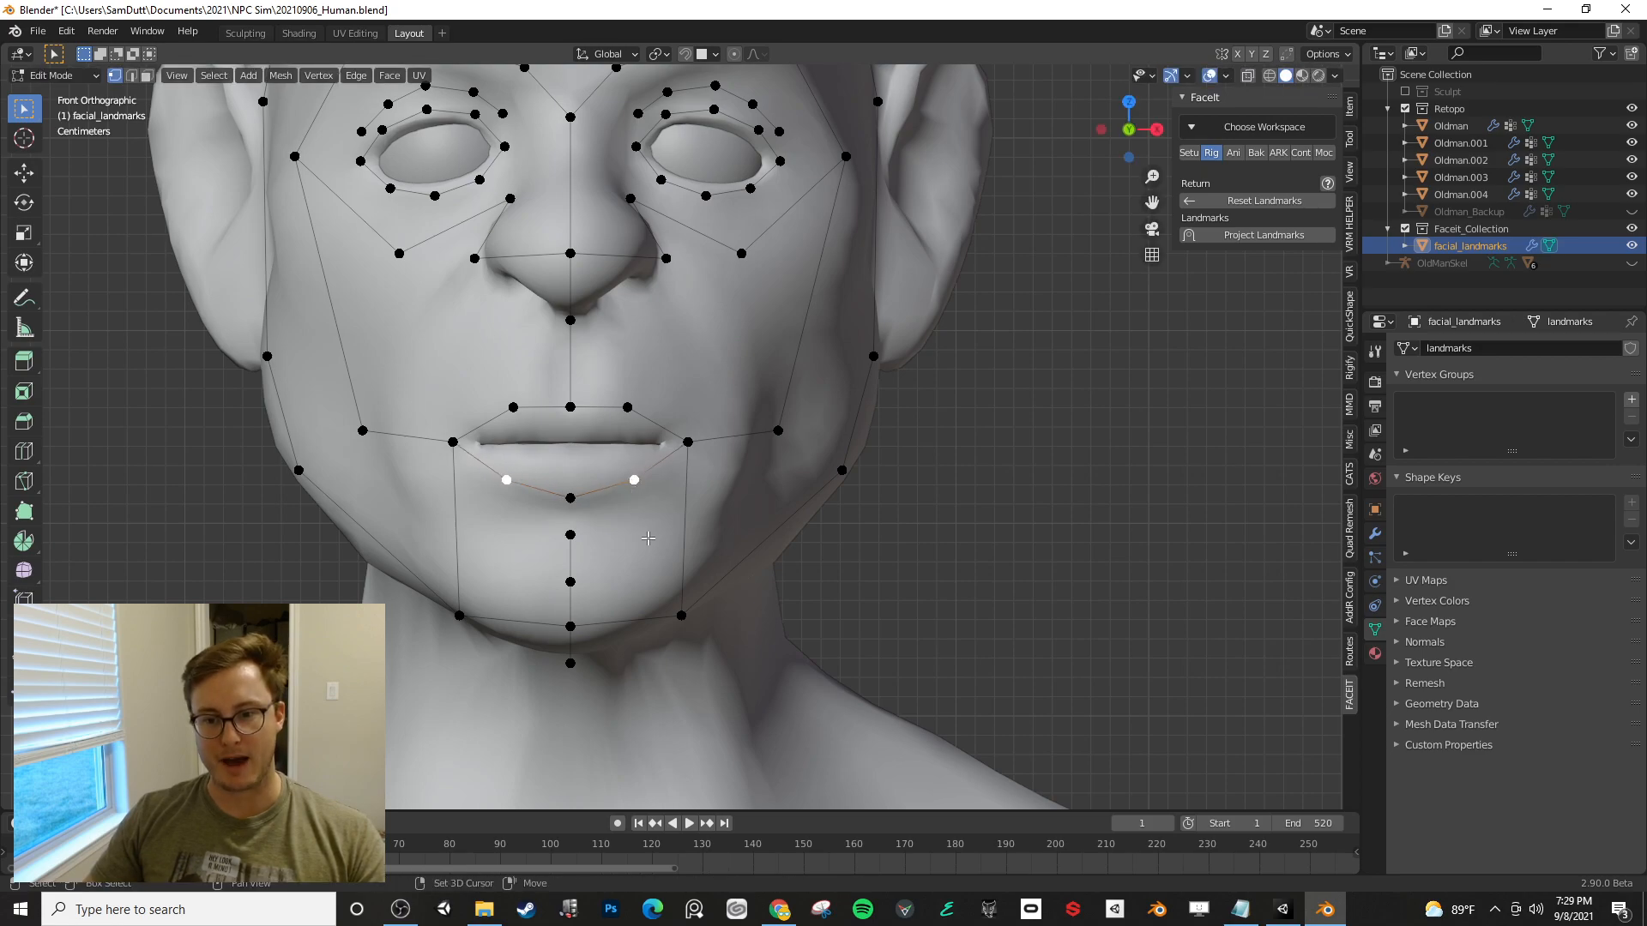
- Project the landmarks onto the head, and move the jaw landmarks back to the jawline below the ear in side view
{"action": "middle_click_drag", "start_coordinate": [653, 547], "coordinate": [677, 415], "text": "shift"}
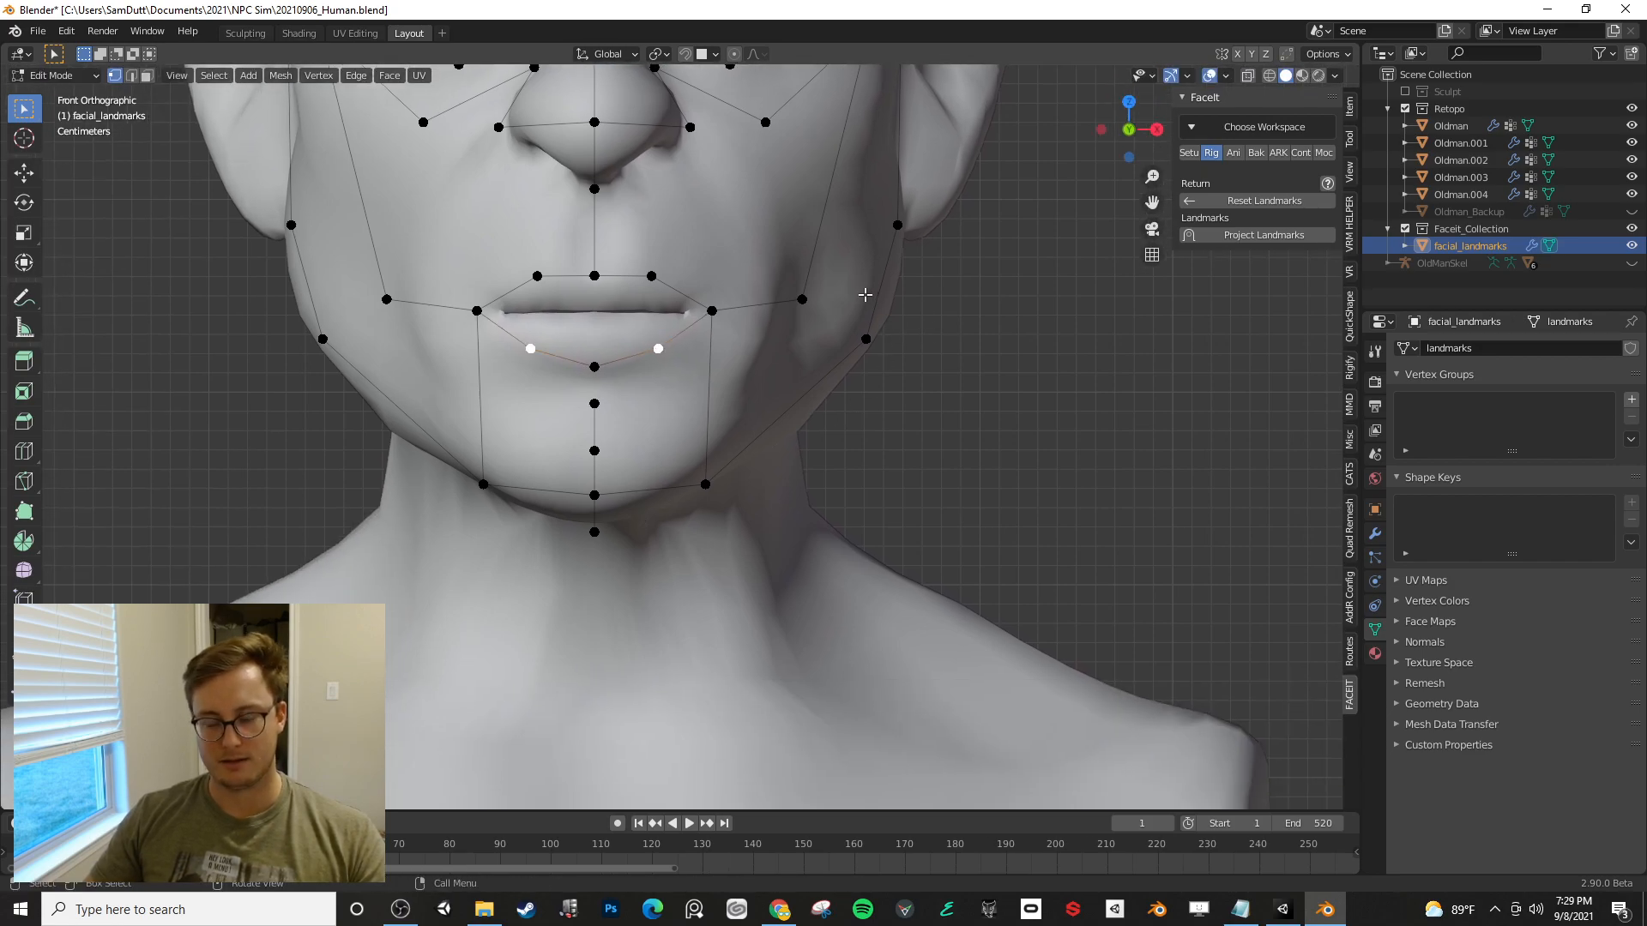
{"action": "left_click", "coordinate": [1275, 233]}
{"action": "left_click", "coordinate": [745, 504]}
{"action": "key", "text": "g"}
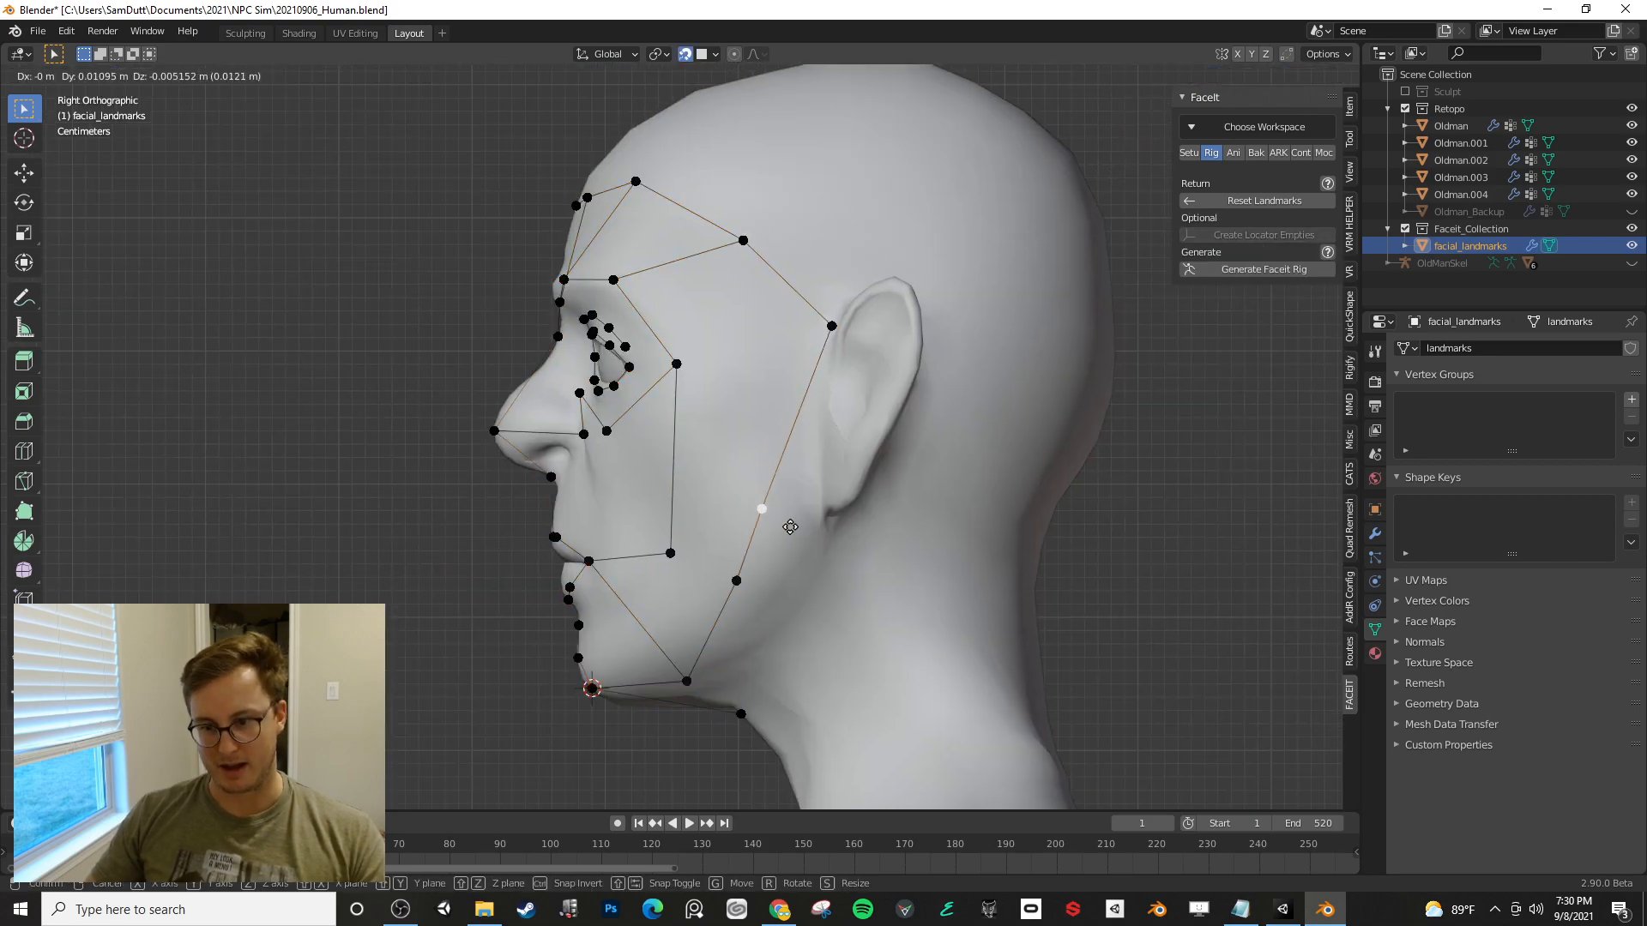
{"action": "left_click", "coordinate": [788, 621]}
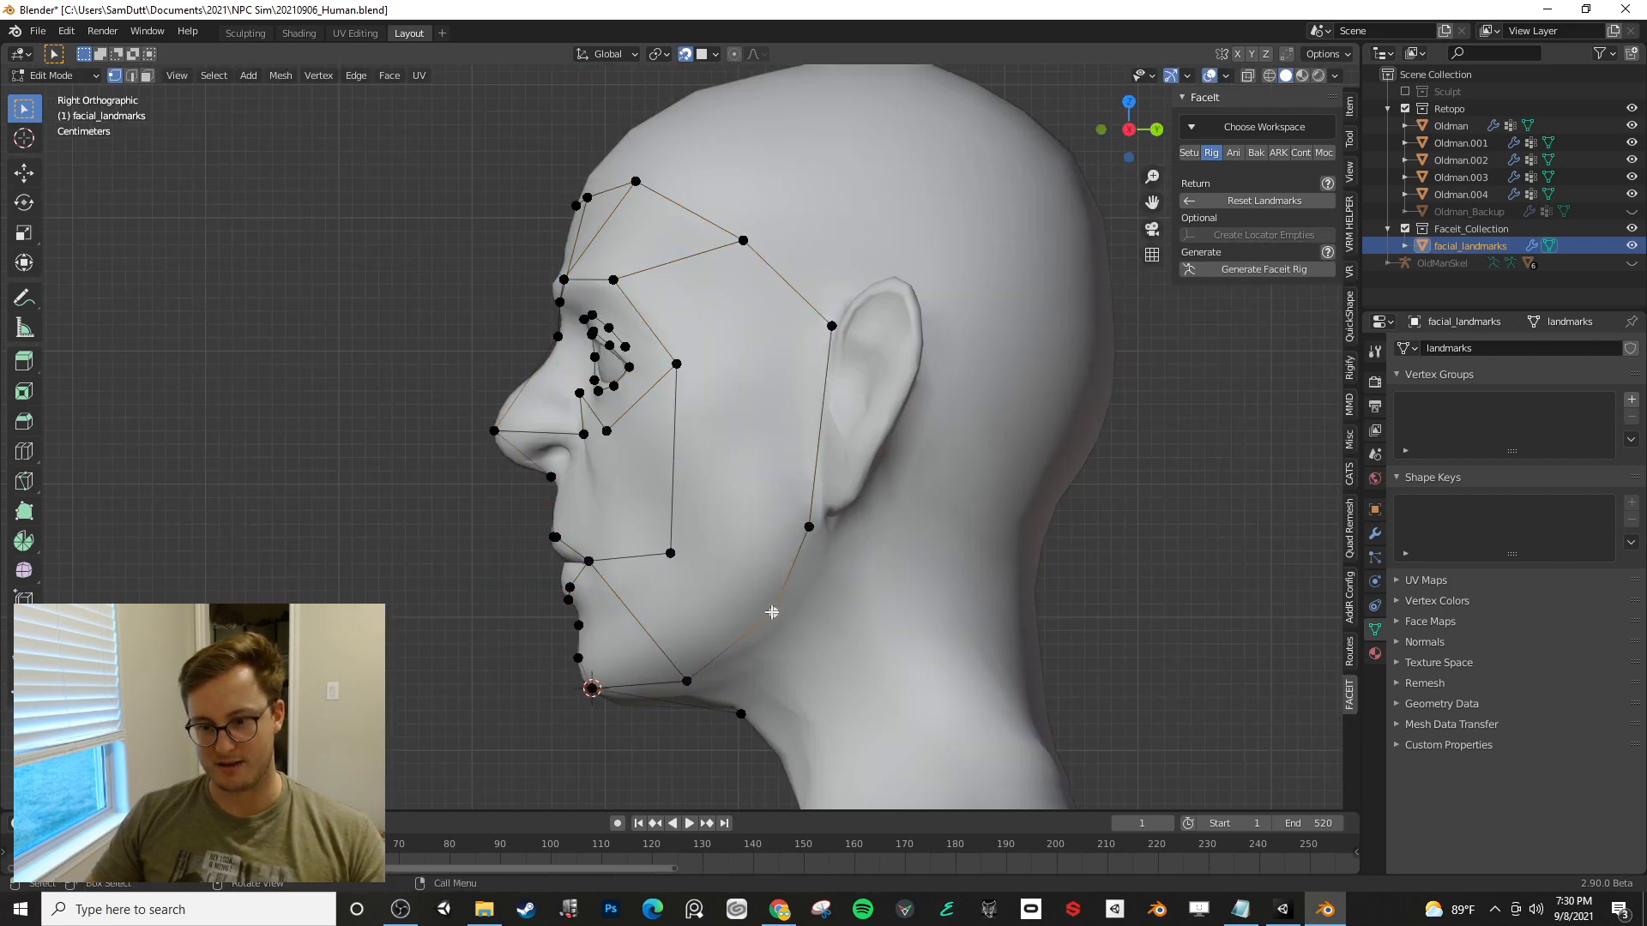
- Place the throat landmark just beneath the underside of the chin and save the file
{"action": "middle_click_drag", "start_coordinate": [663, 747], "coordinate": [795, 540], "text": "shift"}
{"action": "scroll", "coordinate": [947, 547], "scroll_direction": "up", "scroll_amount": 3}
{"action": "key", "text": "g"}
{"action": "left_click", "coordinate": [903, 559]}
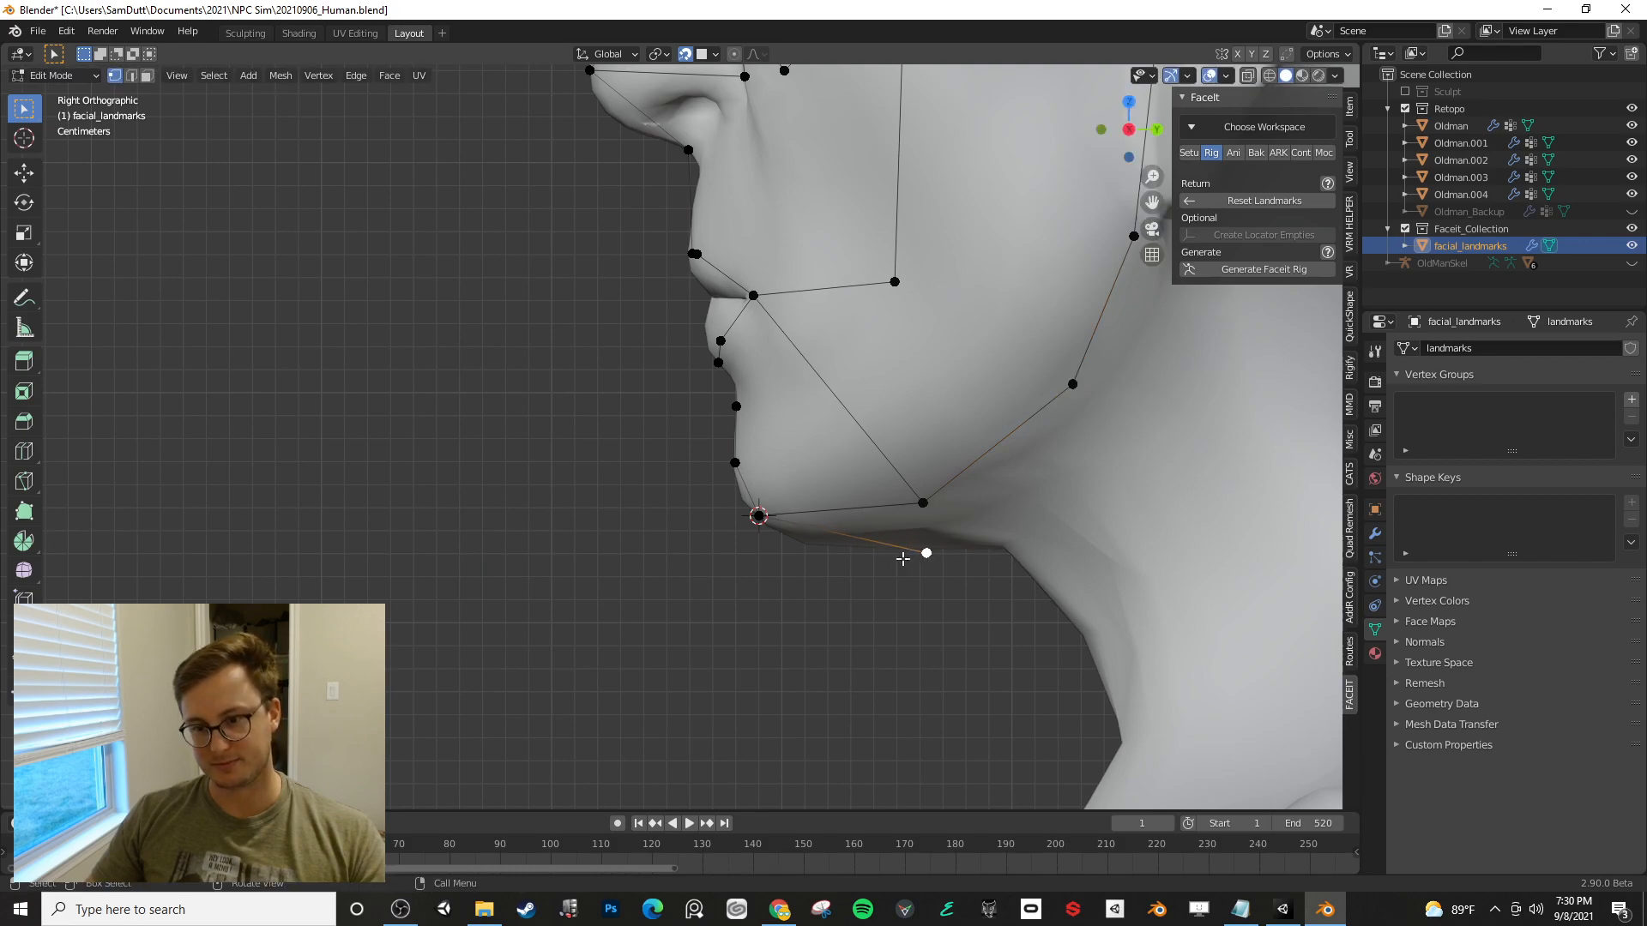
{"action": "middle_click_drag", "start_coordinate": [788, 477], "coordinate": [604, 687], "text": "shift"}
{"action": "key", "text": "ctrl+s"}
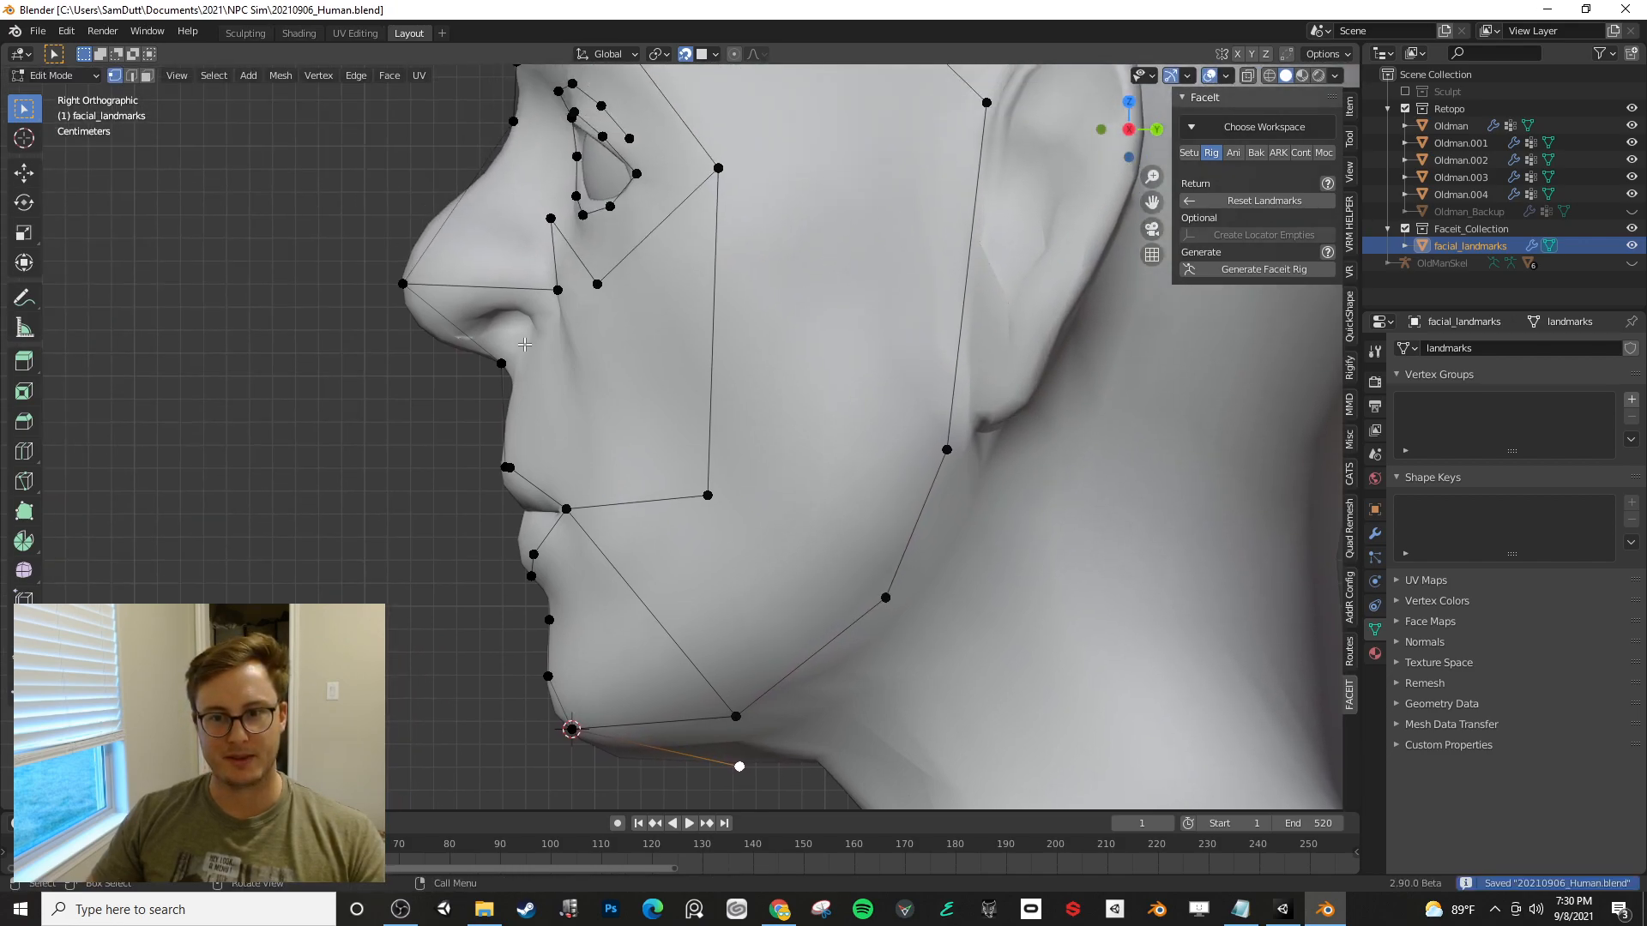
{"action": "left_click", "coordinate": [548, 677]}
{"action": "key", "text": "g"}
{"action": "right_click", "coordinate": [545, 564]}
- Reposition the lower lip and upper chin landmarks on the face surface
{"action": "middle_click_drag", "start_coordinate": [552, 519], "coordinate": [711, 479]}
{"action": "left_click", "coordinate": [715, 489]}
{"action": "left_click", "coordinate": [553, 488], "text": "shift"}
{"action": "middle_click_drag", "start_coordinate": [831, 551], "coordinate": [677, 397]}
{"action": "key", "text": "g"}
{"action": "left_click", "coordinate": [662, 386]}
{"action": "key", "text": "g"}
{"action": "left_click", "coordinate": [578, 407]}
{"action": "middle_click_drag", "start_coordinate": [579, 408], "coordinate": [977, 343]}
{"action": "key", "text": "g"}
{"action": "left_click", "coordinate": [581, 479]}
- Shift the throat landmark slightly forward under the chin in side view and save the file
{"action": "key", "text": "KP_3"}
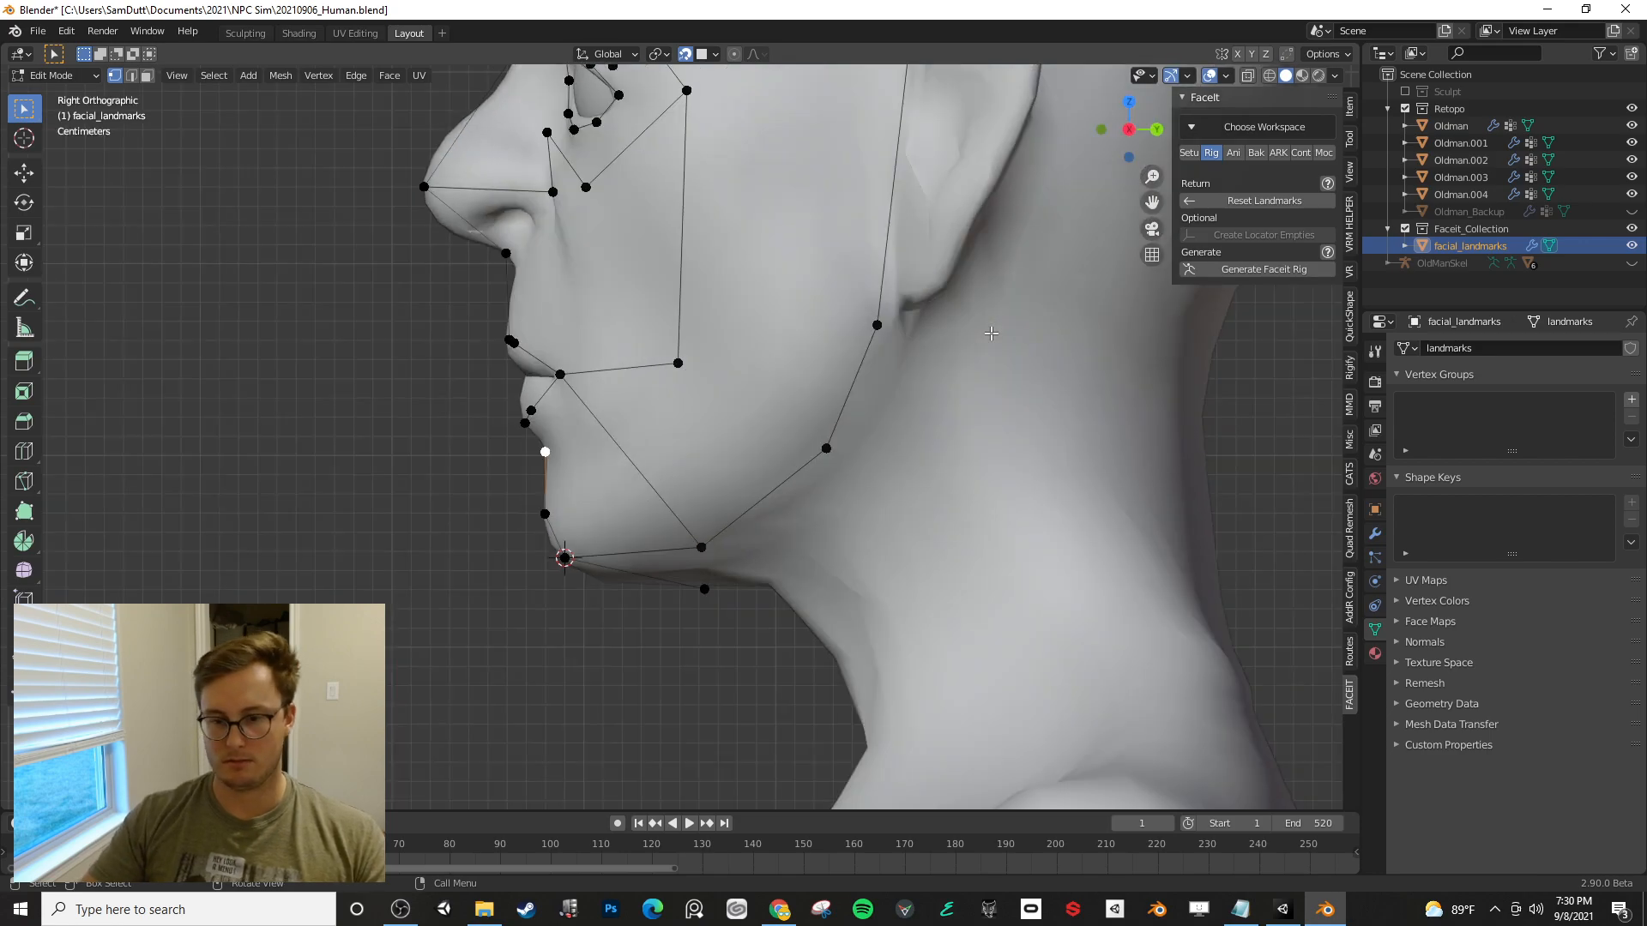
{"action": "left_click_drag", "start_coordinate": [695, 591], "coordinate": [671, 587]}
{"action": "middle_click_drag", "start_coordinate": [670, 587], "coordinate": [1019, 216]}
{"action": "key", "text": "ctrl+s"}
- Generate the FaceIt rig from the fitted landmarks and open its bind options
{"action": "left_click", "coordinate": [1253, 274]}
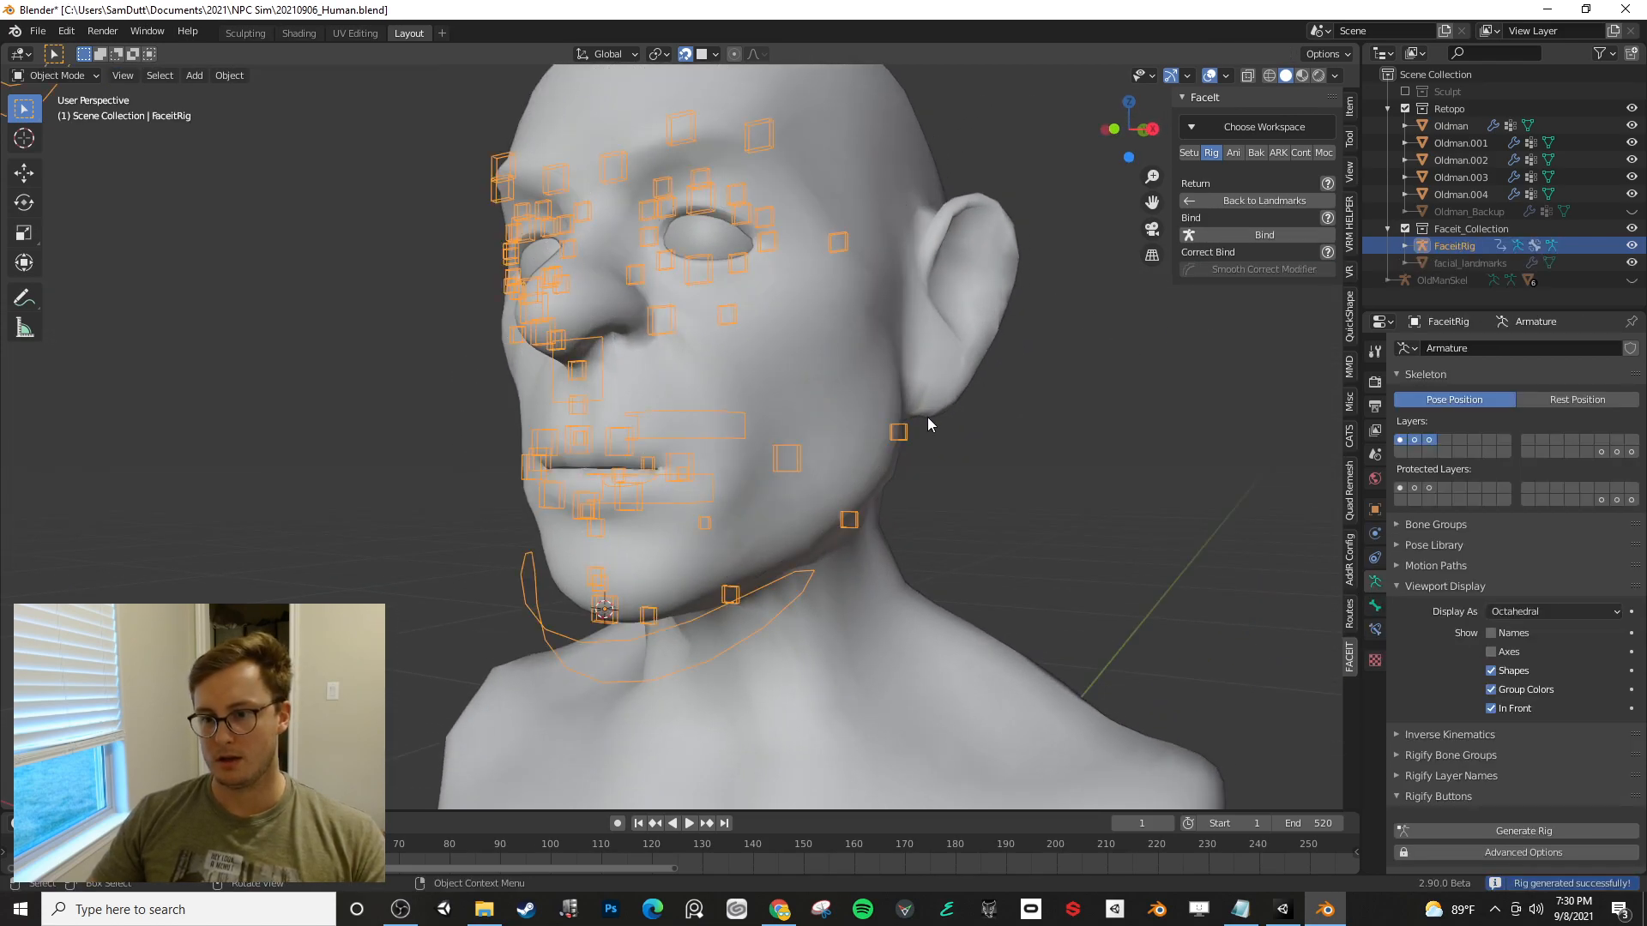
{"action": "middle_click_drag", "start_coordinate": [802, 419], "coordinate": [876, 433]}
{"action": "left_click", "coordinate": [1279, 235]}
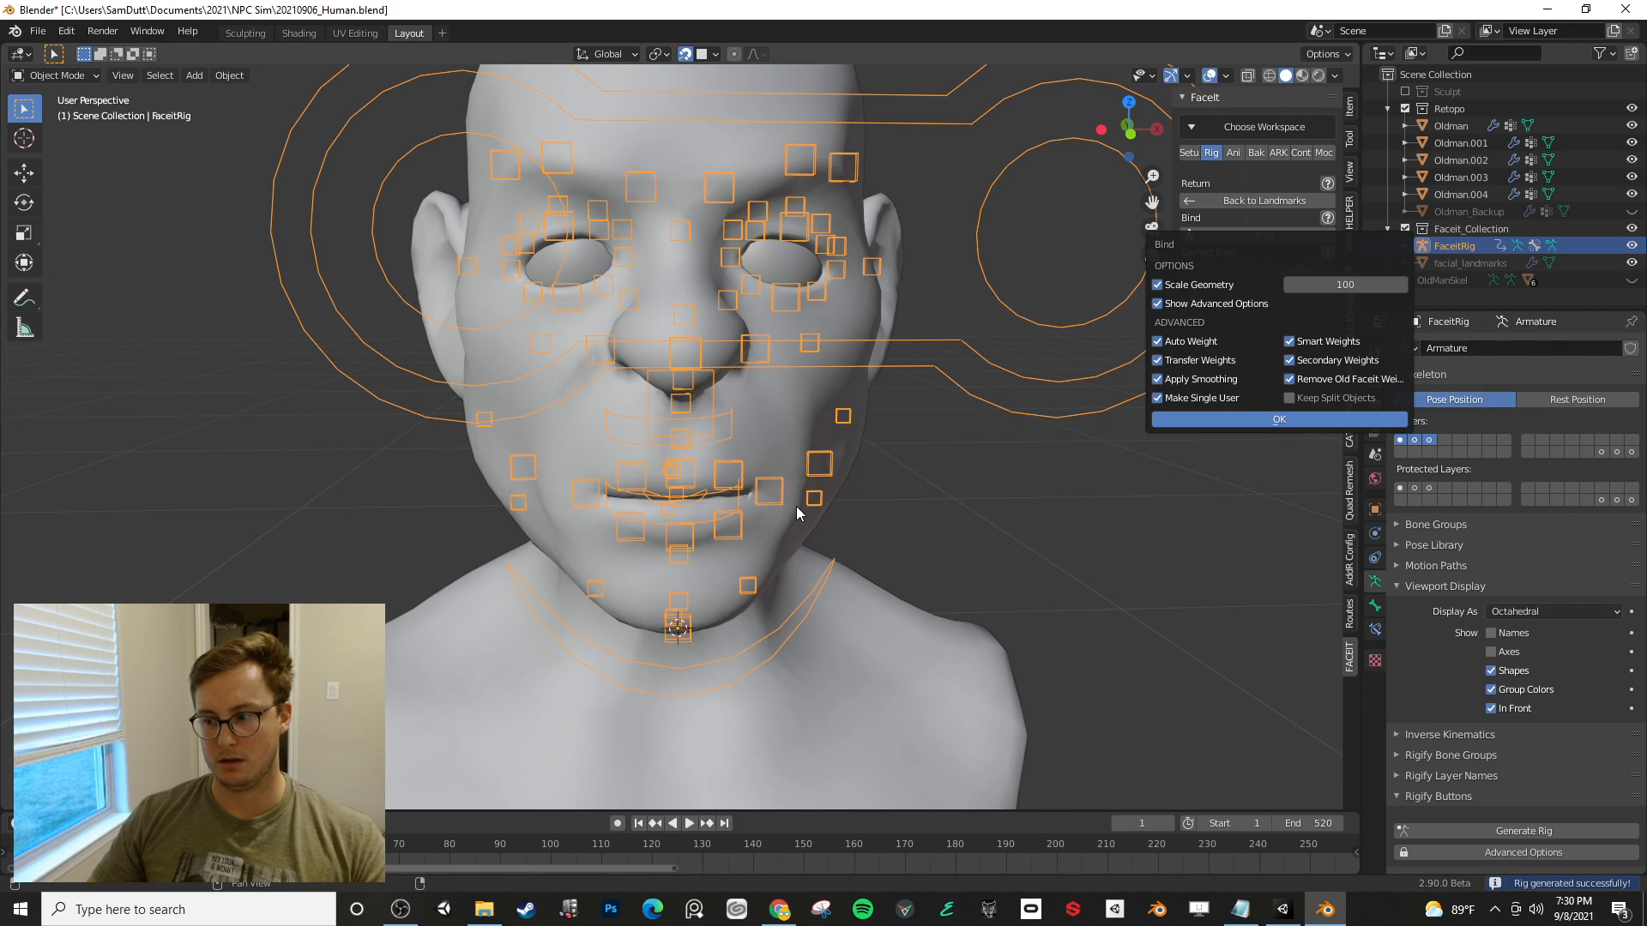
{"action": "middle_click_drag", "start_coordinate": [886, 414], "coordinate": [1218, 90]}
- Look through the FaceIt Rig and Mocap workspaces, checking their expression, ARKit, control rig and setup options
{"action": "left_click", "coordinate": [1234, 153]}
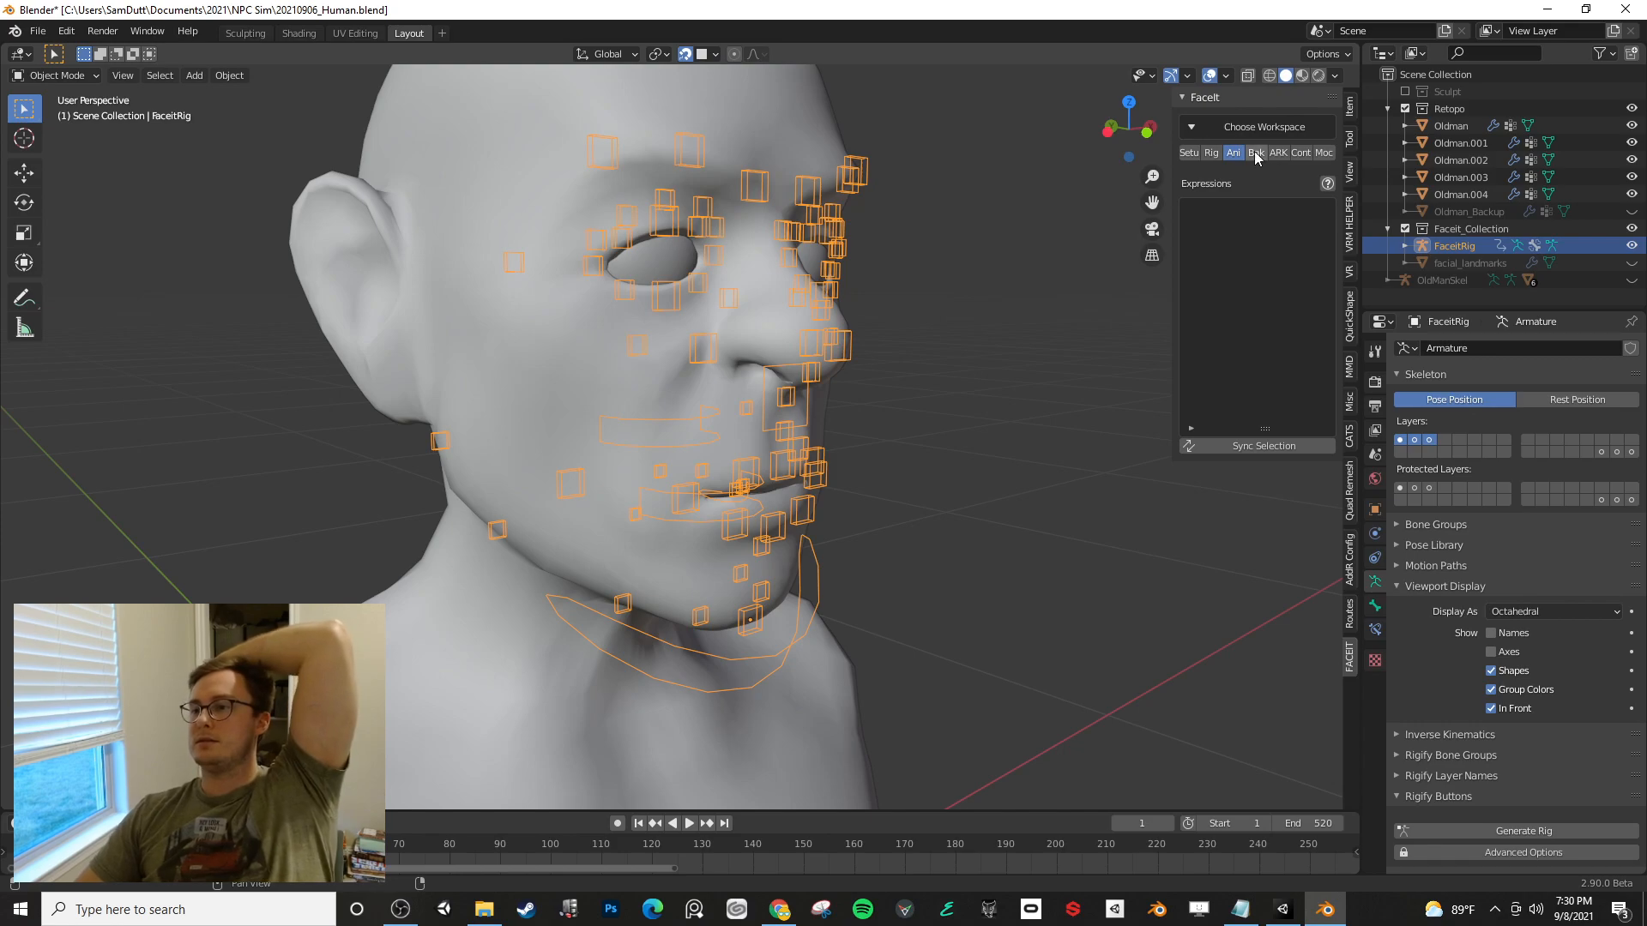
{"action": "left_click", "coordinate": [1202, 128]}
{"action": "left_click", "coordinate": [1247, 148]}
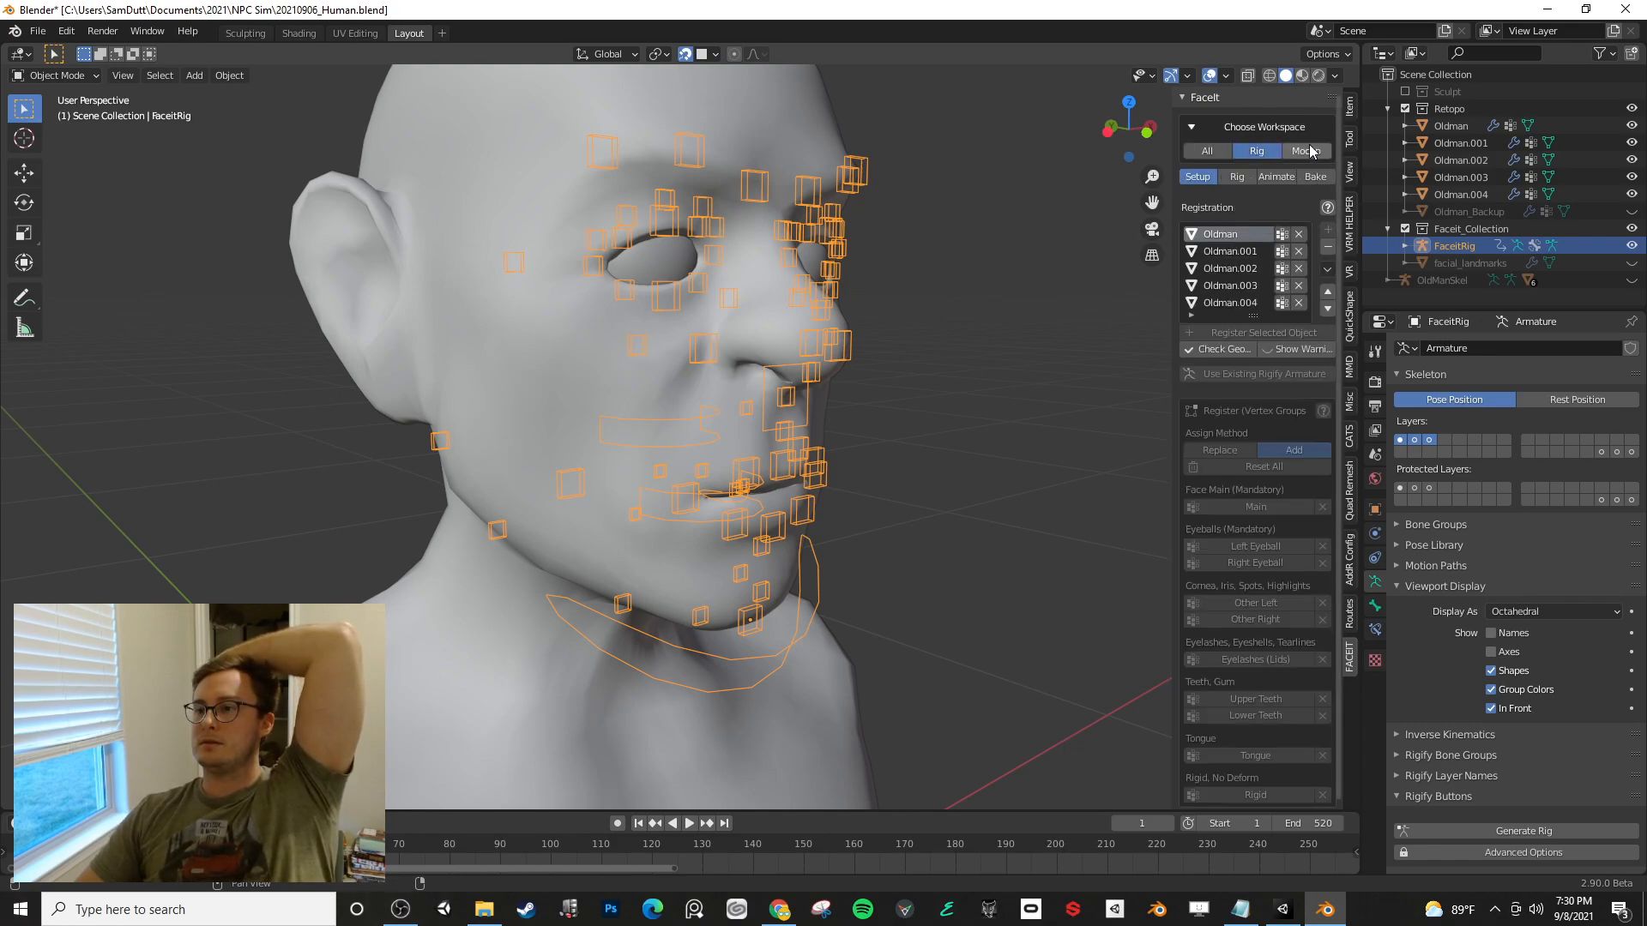
{"action": "left_click", "coordinate": [1293, 149]}
{"action": "left_click", "coordinate": [1236, 177]}
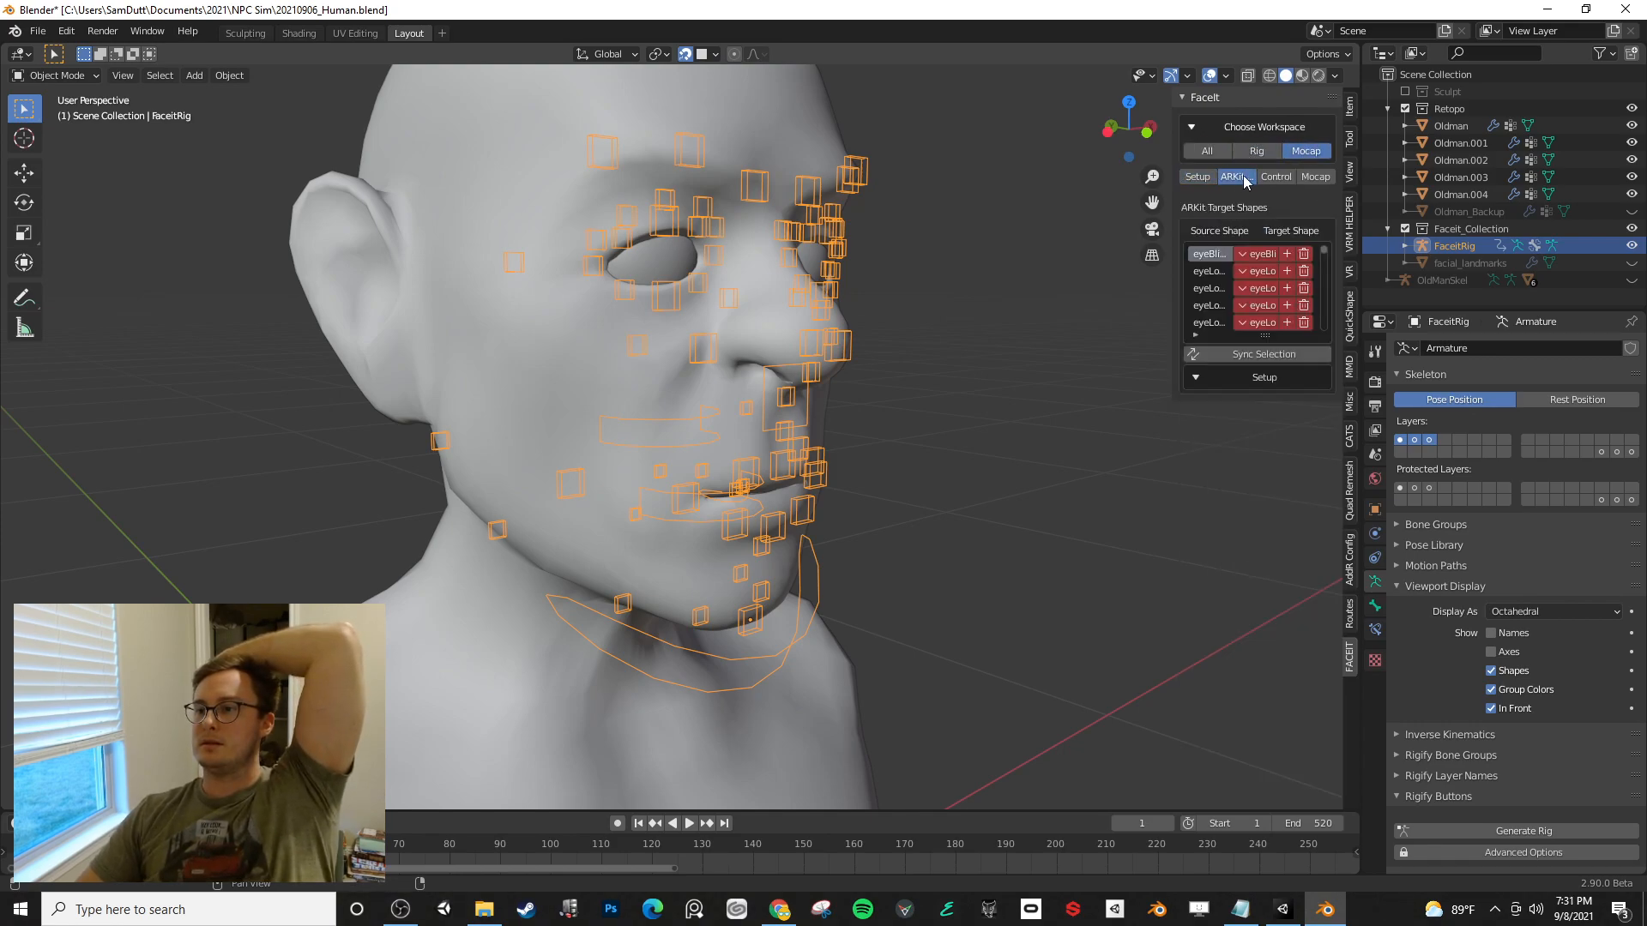
{"action": "left_click", "coordinate": [1275, 178]}
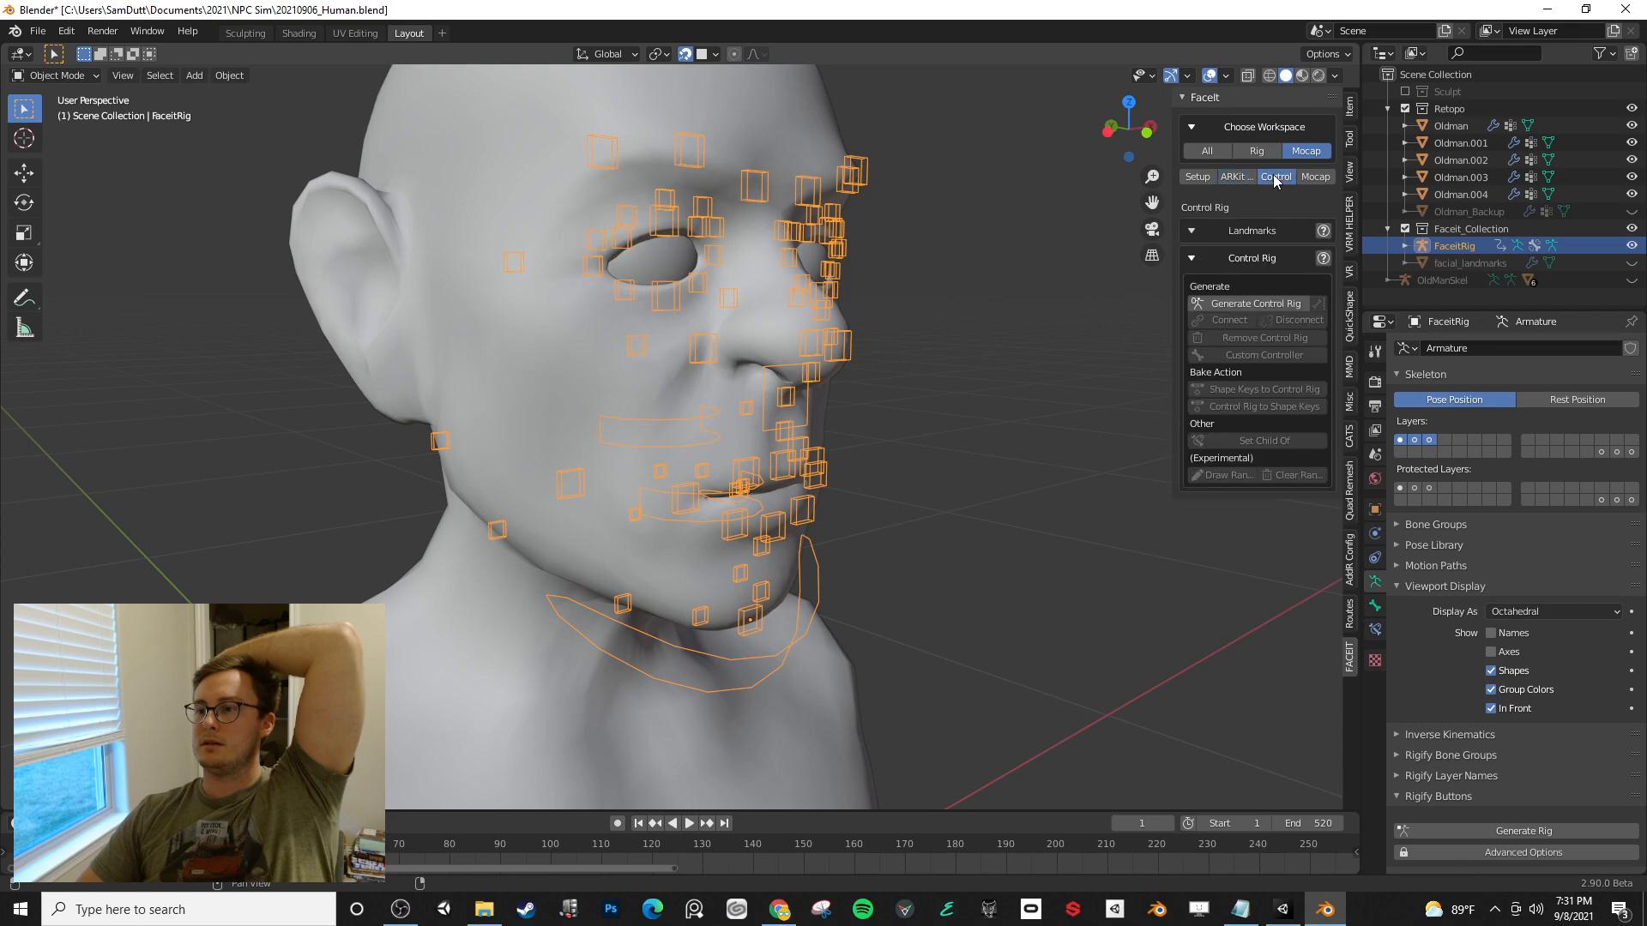
{"action": "left_click", "coordinate": [1239, 178]}
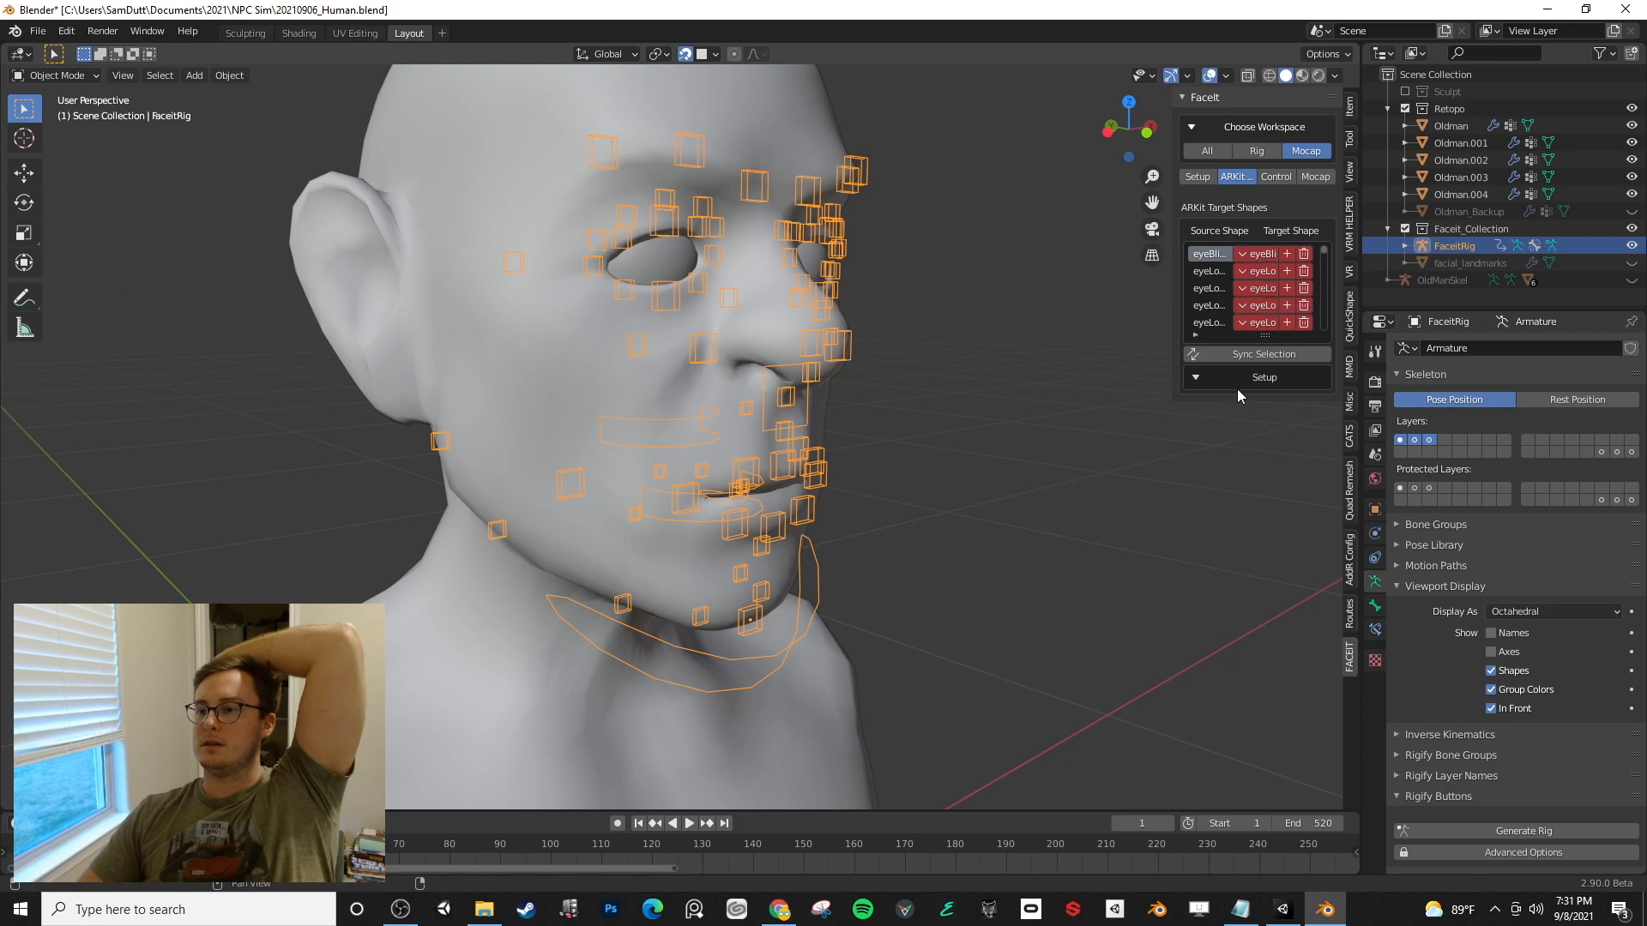
{"action": "left_click", "coordinate": [1201, 176]}
{"action": "left_click", "coordinate": [1237, 154]}
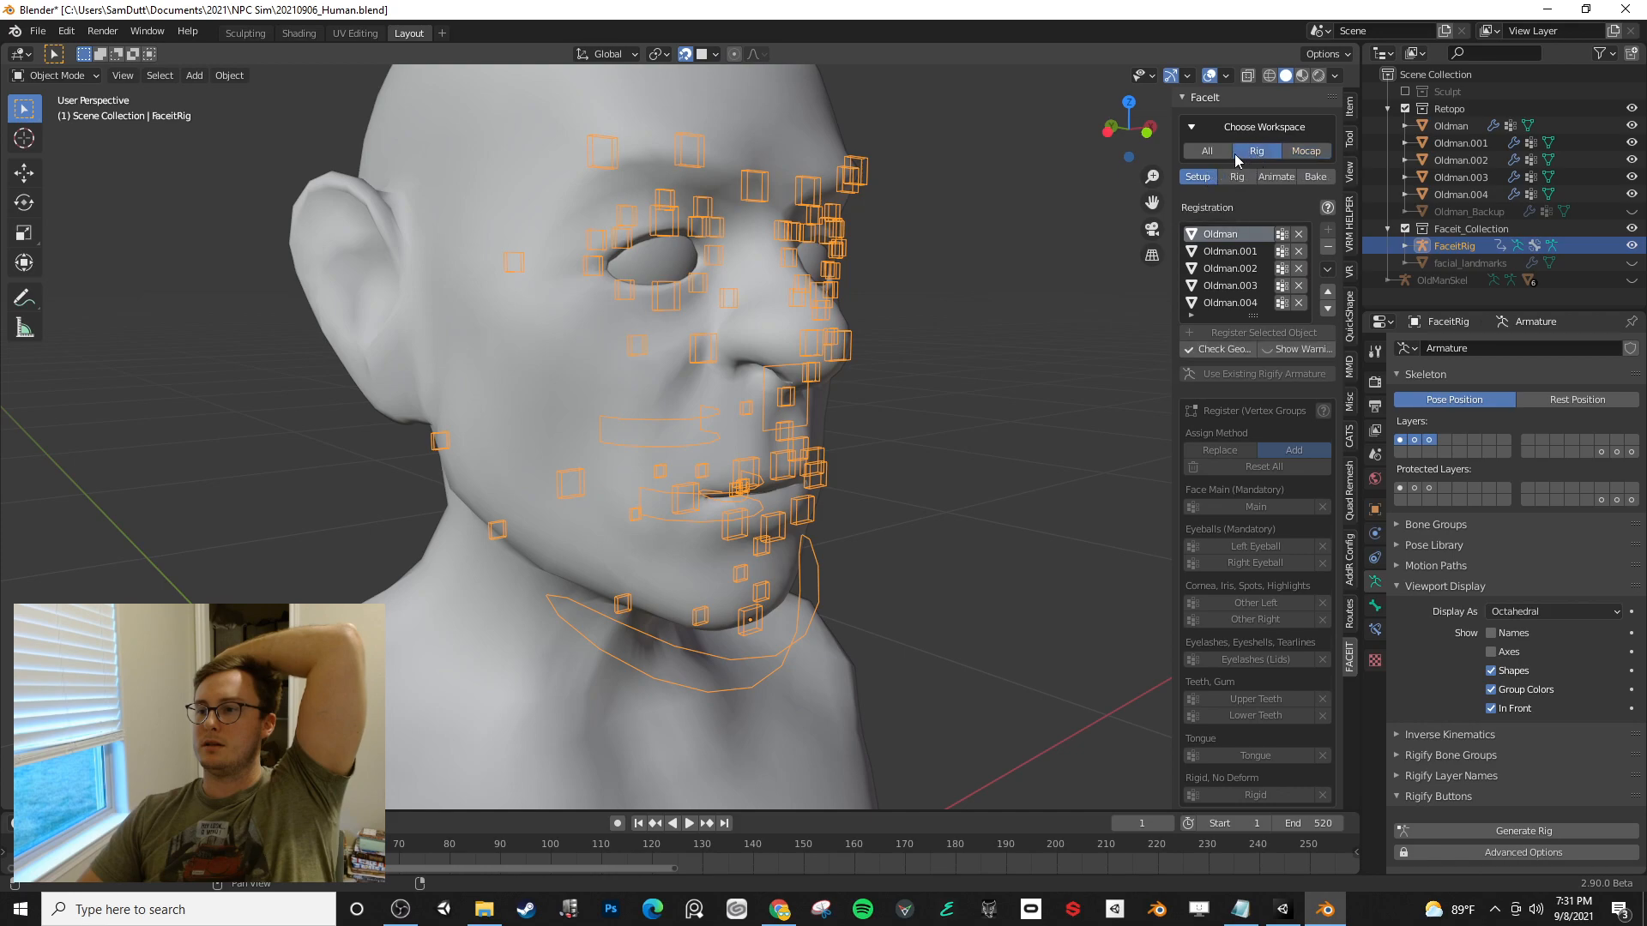
{"action": "left_click", "coordinate": [1277, 178]}
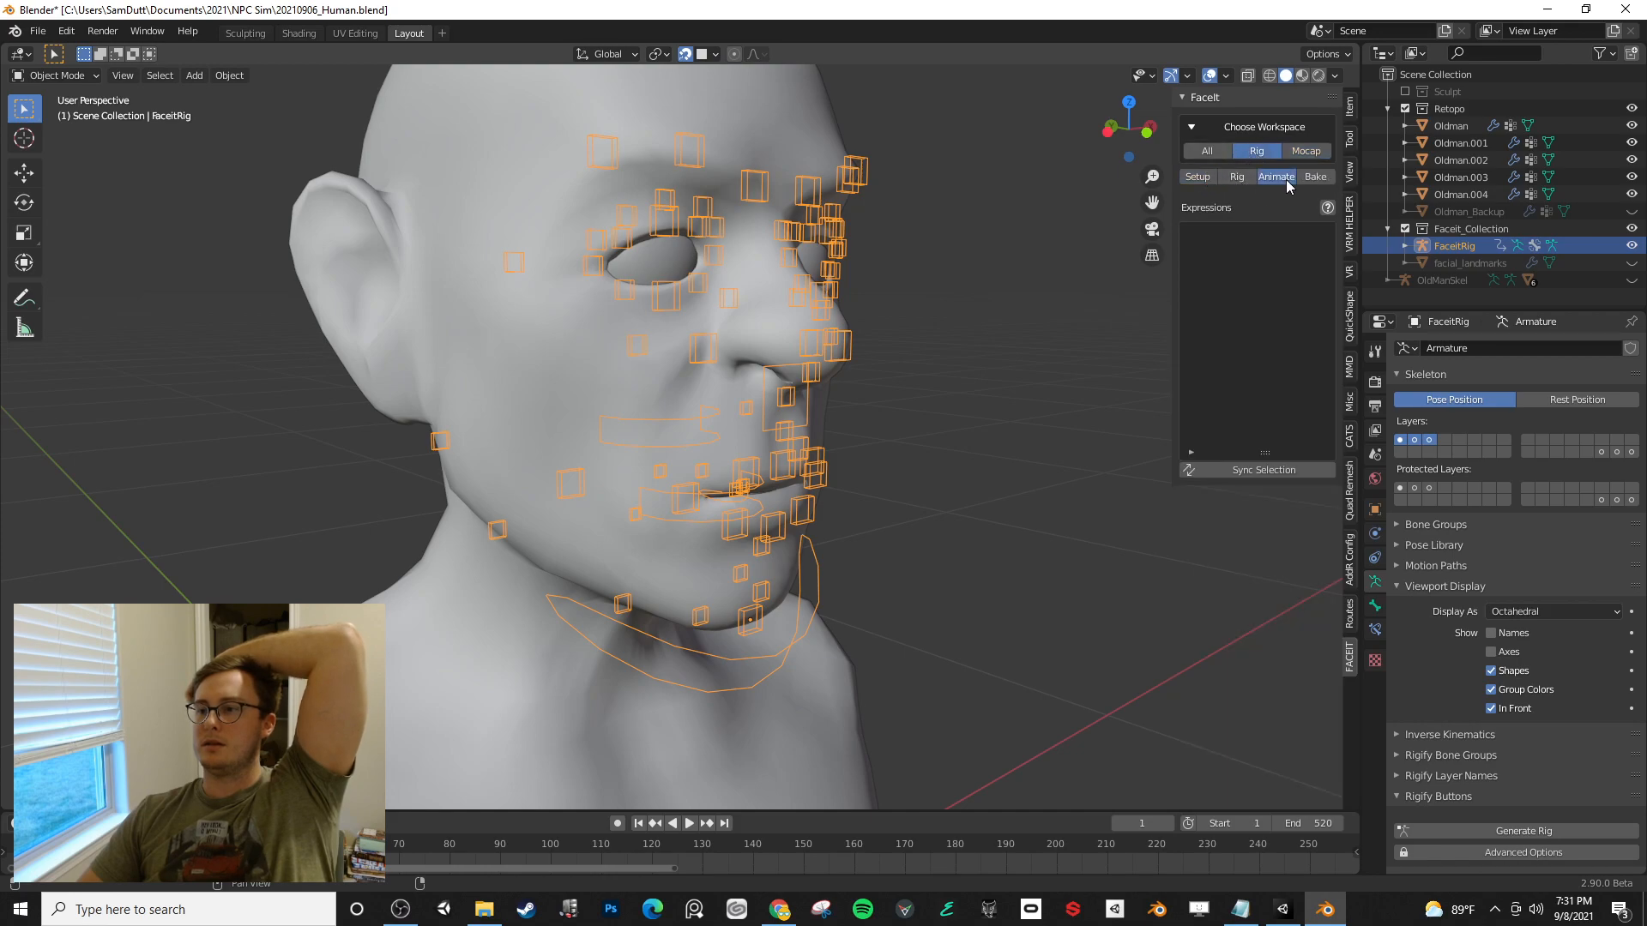
{"action": "left_click", "coordinate": [1241, 178]}
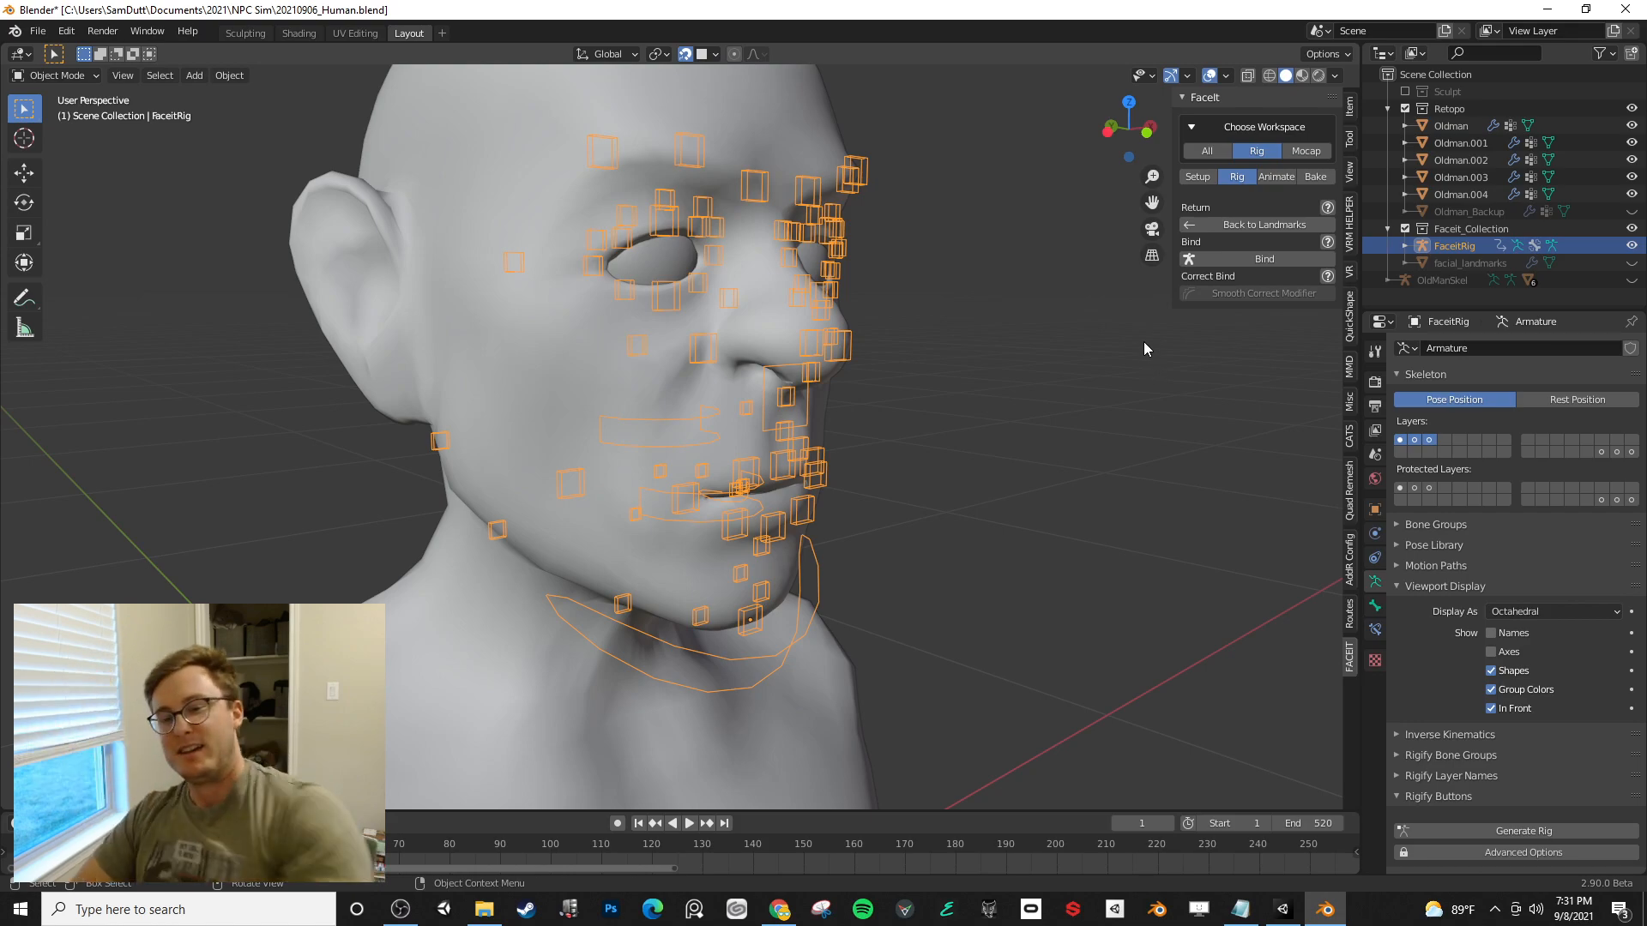
- Keep the FaceIt rig selected, save the file, and enlarge the timeline area
{"action": "left_click", "coordinate": [1026, 400]}
{"action": "key", "text": "ctrl+z"}
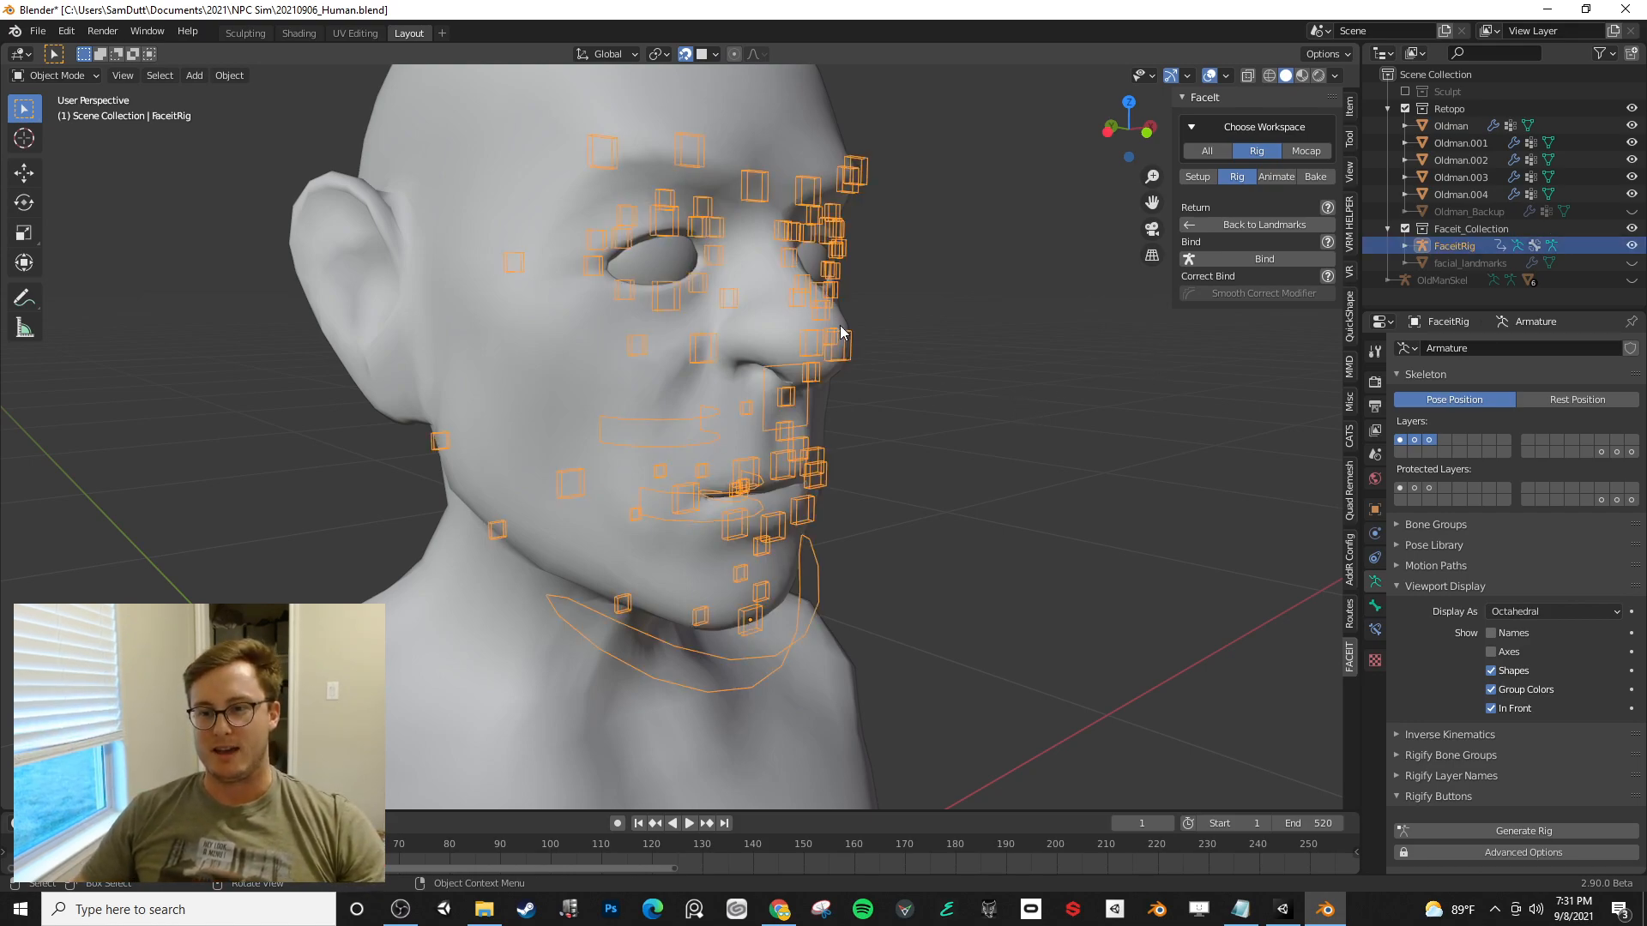
{"action": "key", "text": "ctrl+s"}
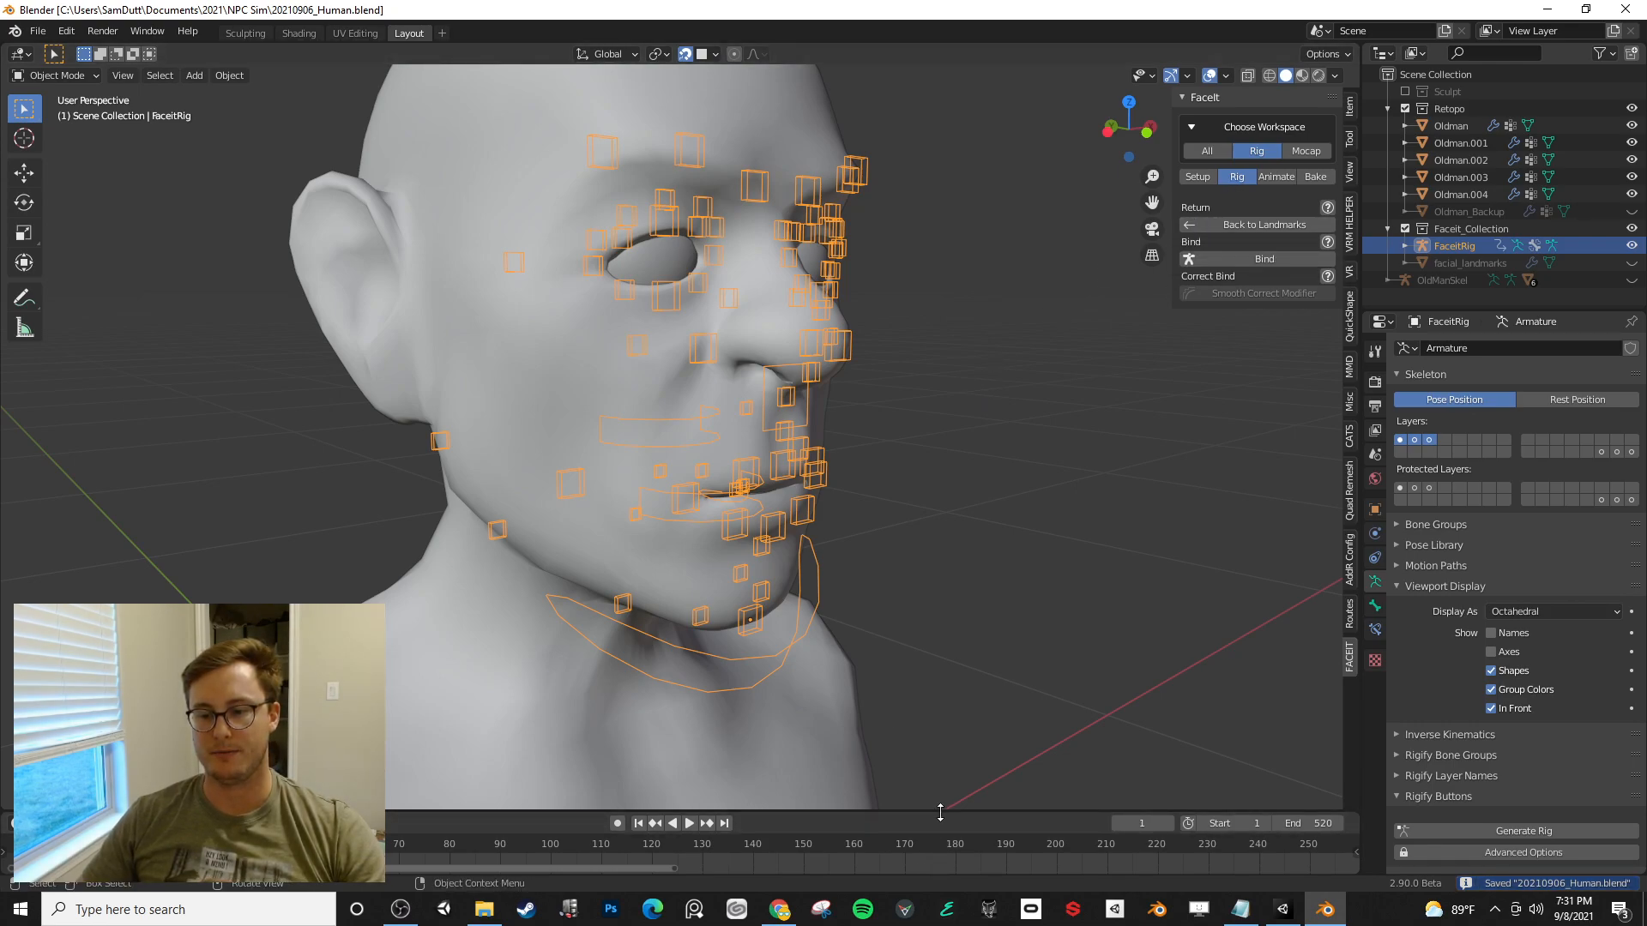
{"action": "left_click_drag", "start_coordinate": [940, 813], "coordinate": [980, 667]}
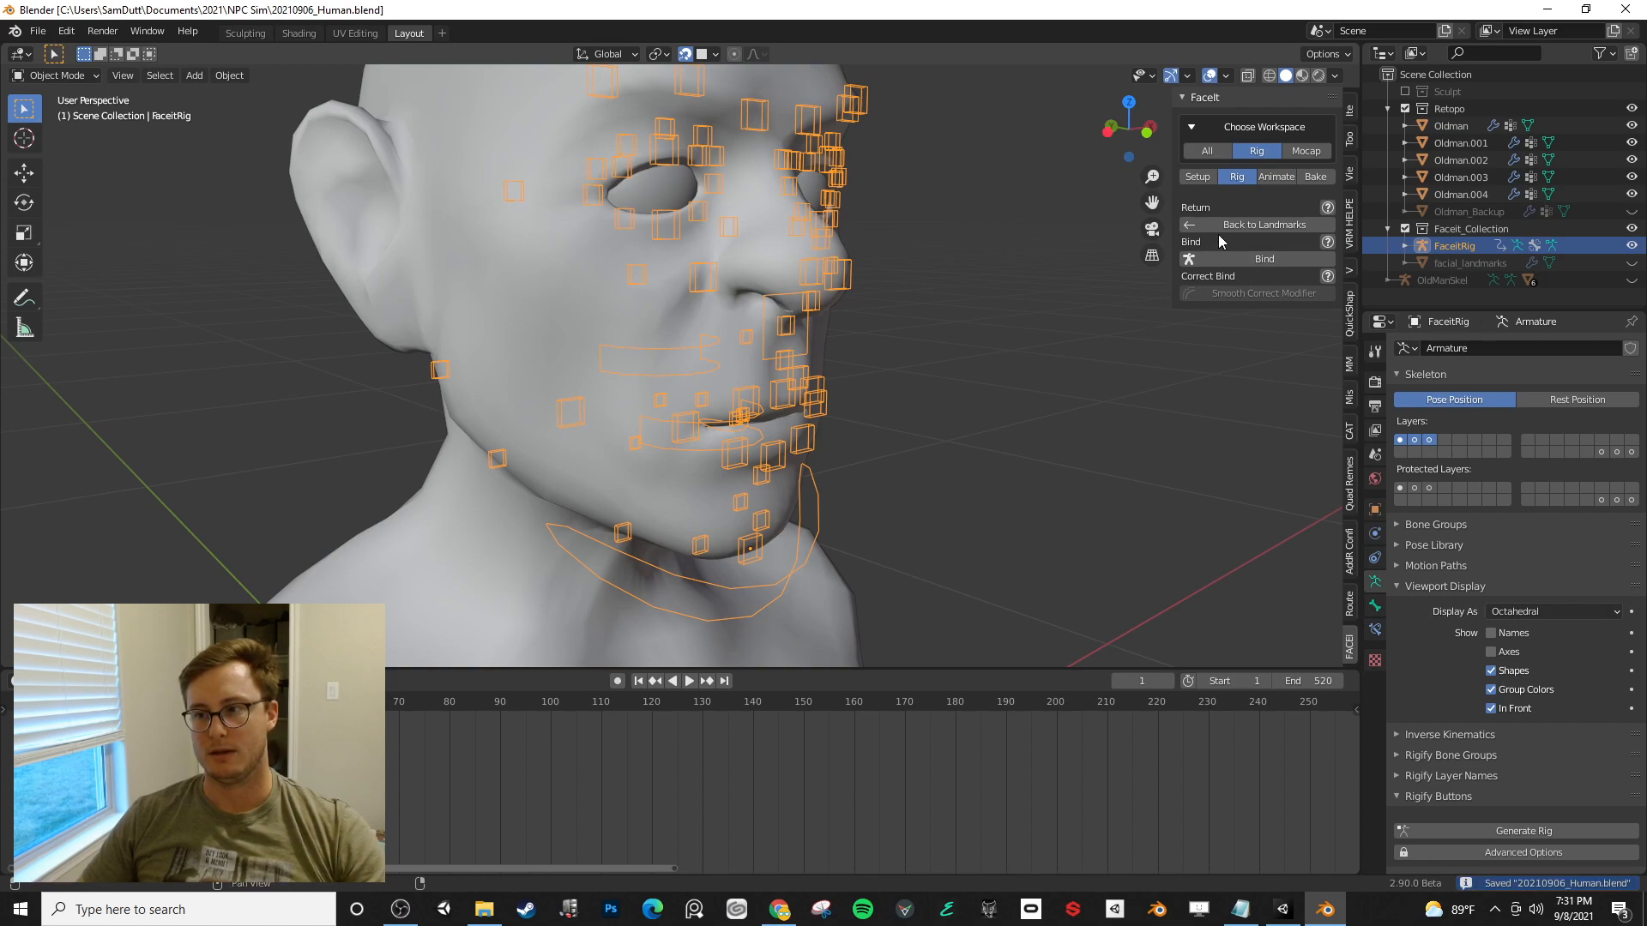
- Bind the registered objects to the FaceIt rig with a geometry scale of 100 and the automatic and smart weights enabled
{"action": "left_click", "coordinate": [1213, 175]}
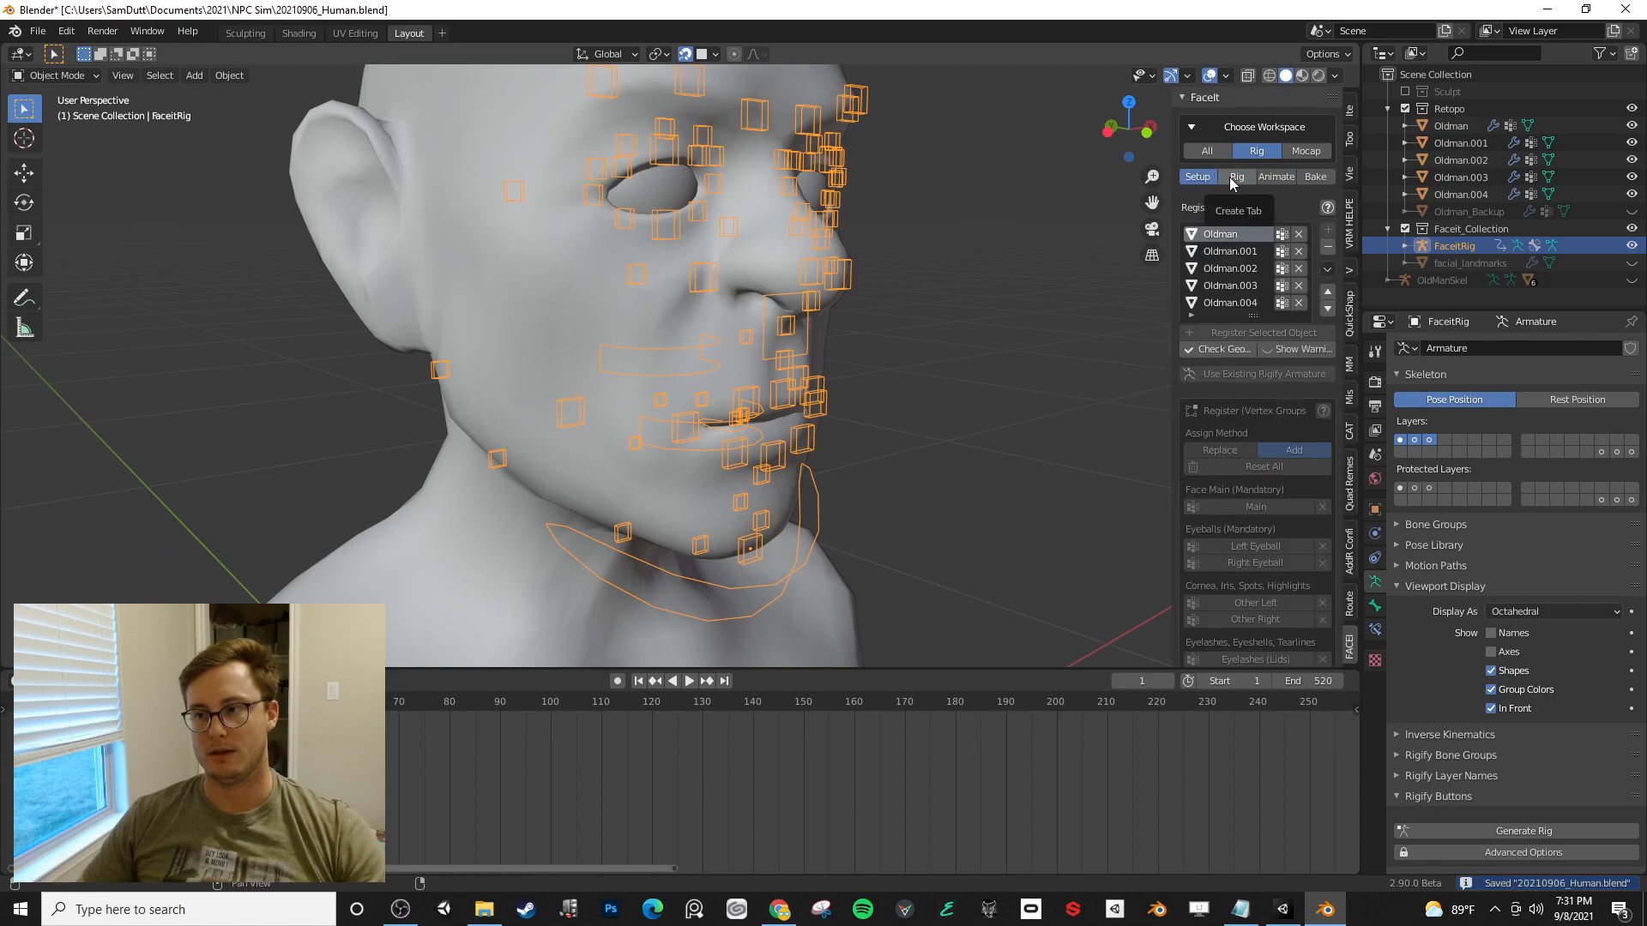
{"action": "left_click", "coordinate": [1235, 177]}
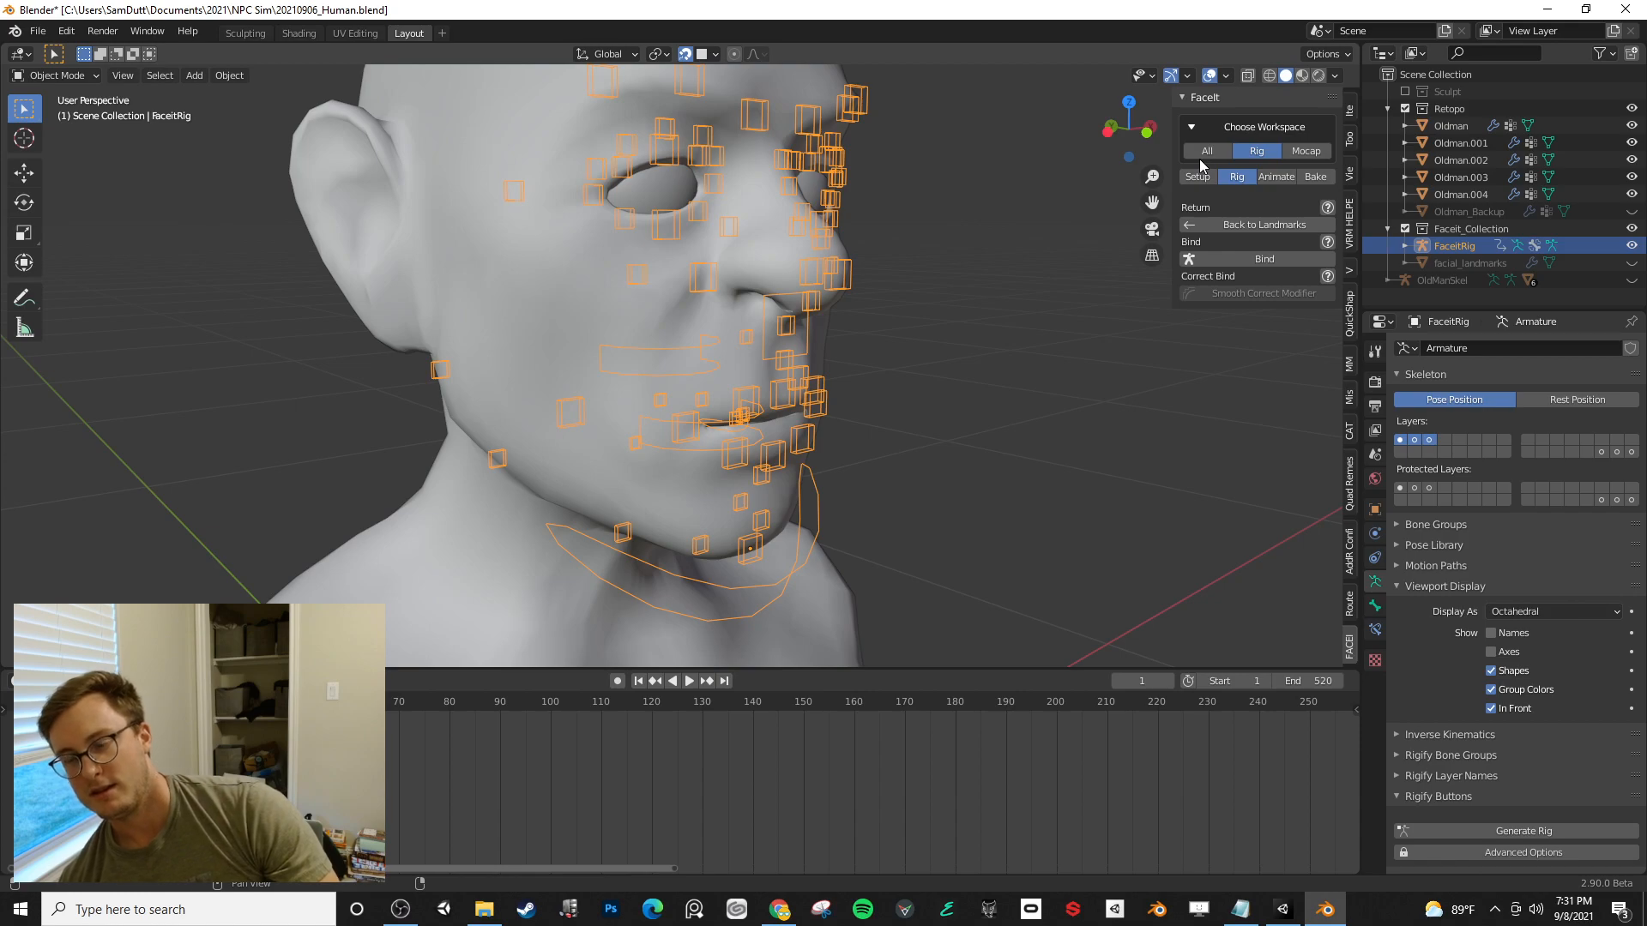
{"action": "left_click", "coordinate": [1288, 256]}
{"action": "left_click", "coordinate": [1263, 436]}
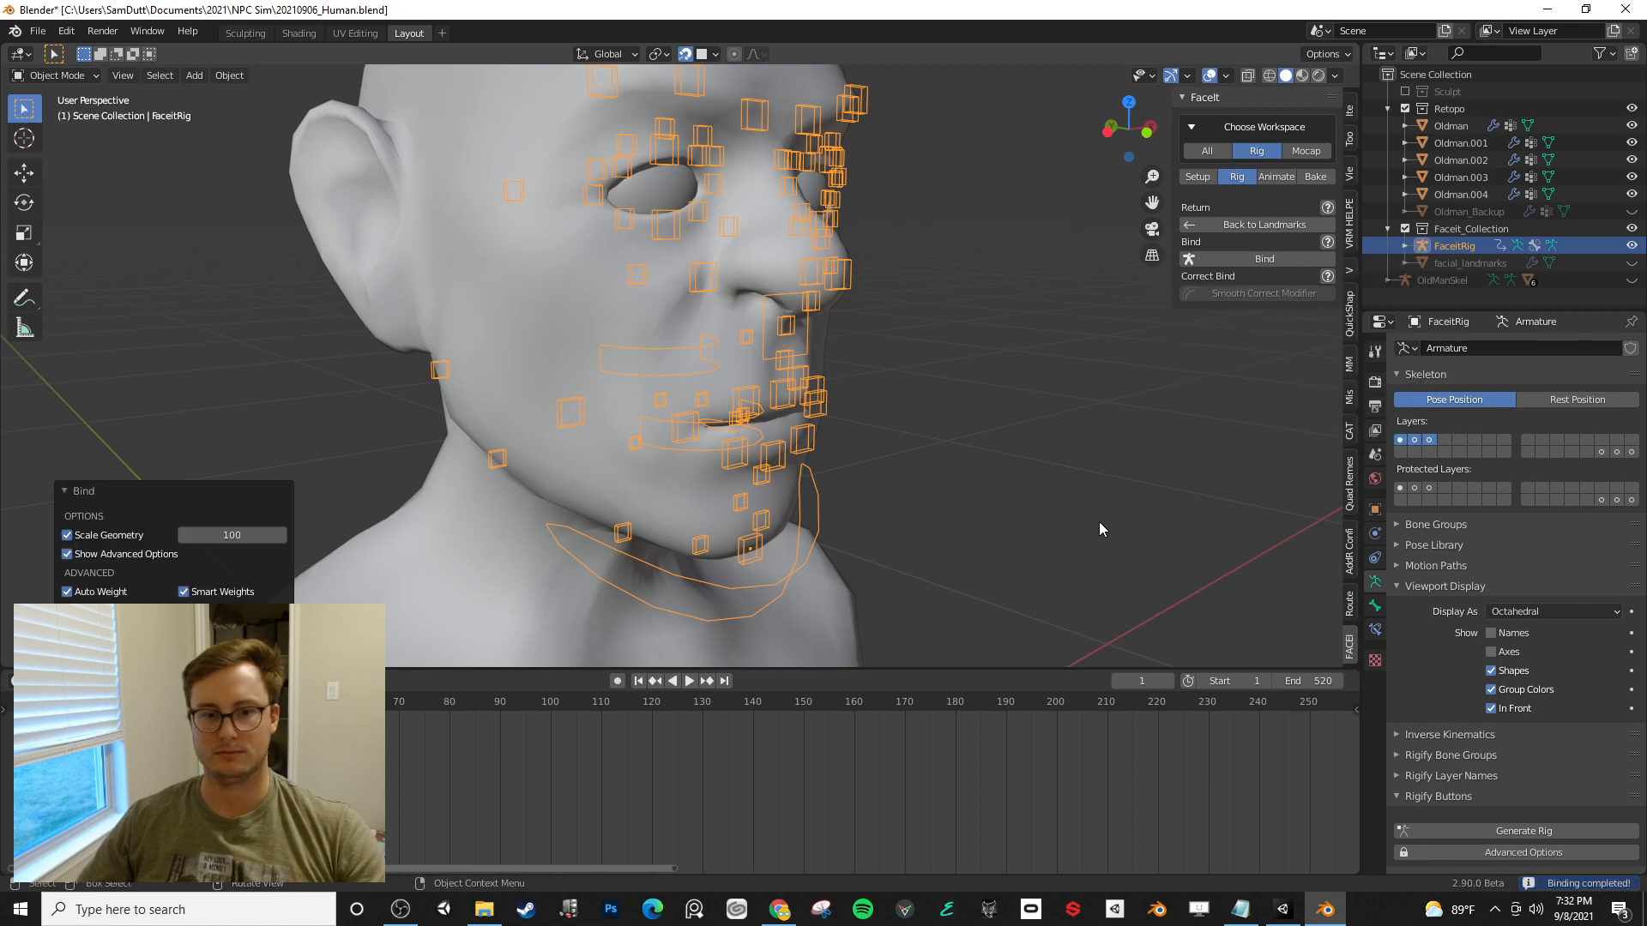
- Switch FaceIt to the All workspace and try to bake the rig's poses to shape keys
{"action": "left_click", "coordinate": [1267, 177]}
{"action": "left_click", "coordinate": [1208, 152]}
{"action": "left_click", "coordinate": [1254, 177]}
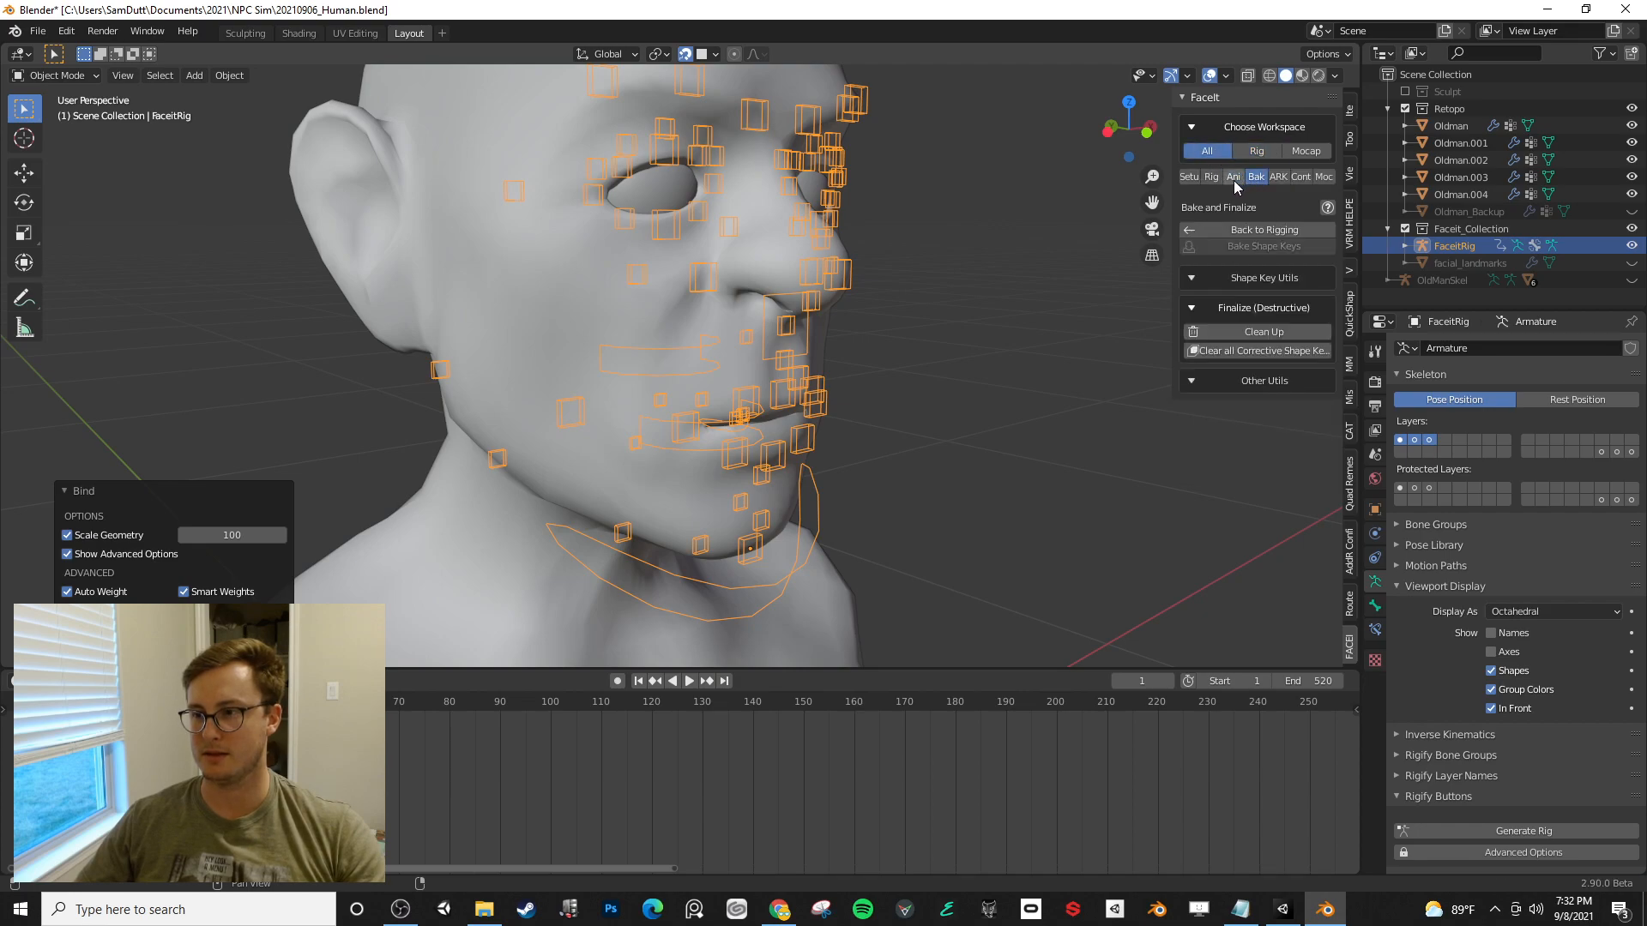
{"action": "left_click", "coordinate": [1252, 248]}
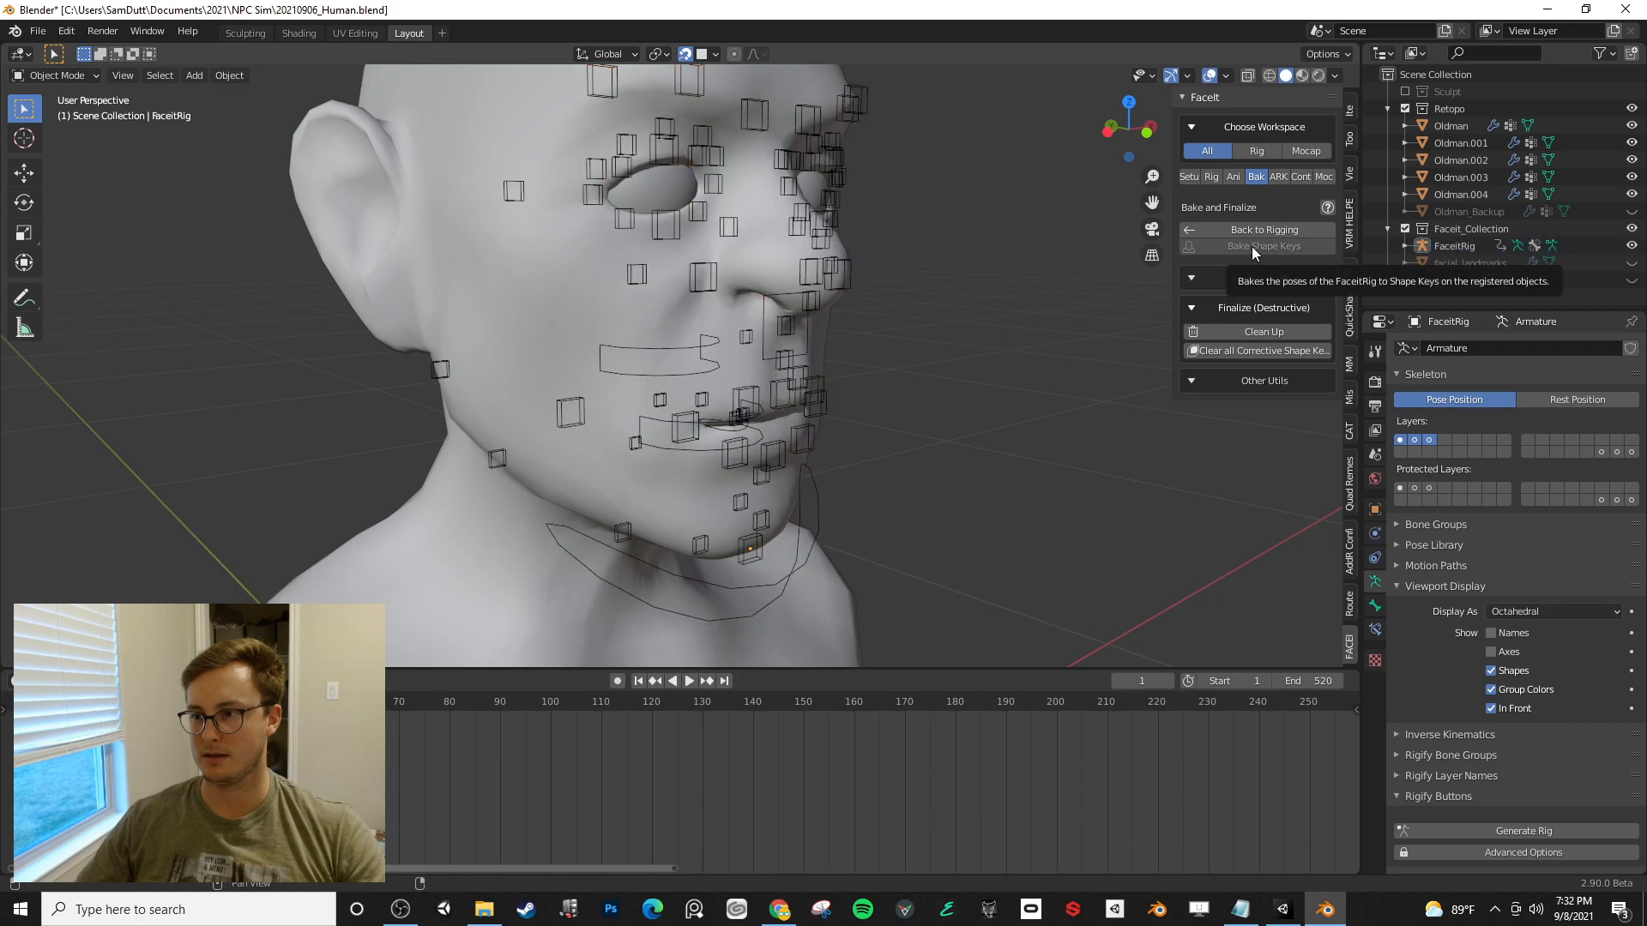
- Take FaceIt from the bake stage back to rigging and load the FaceIt expressions onto the rig
{"action": "left_click", "coordinate": [1253, 228]}
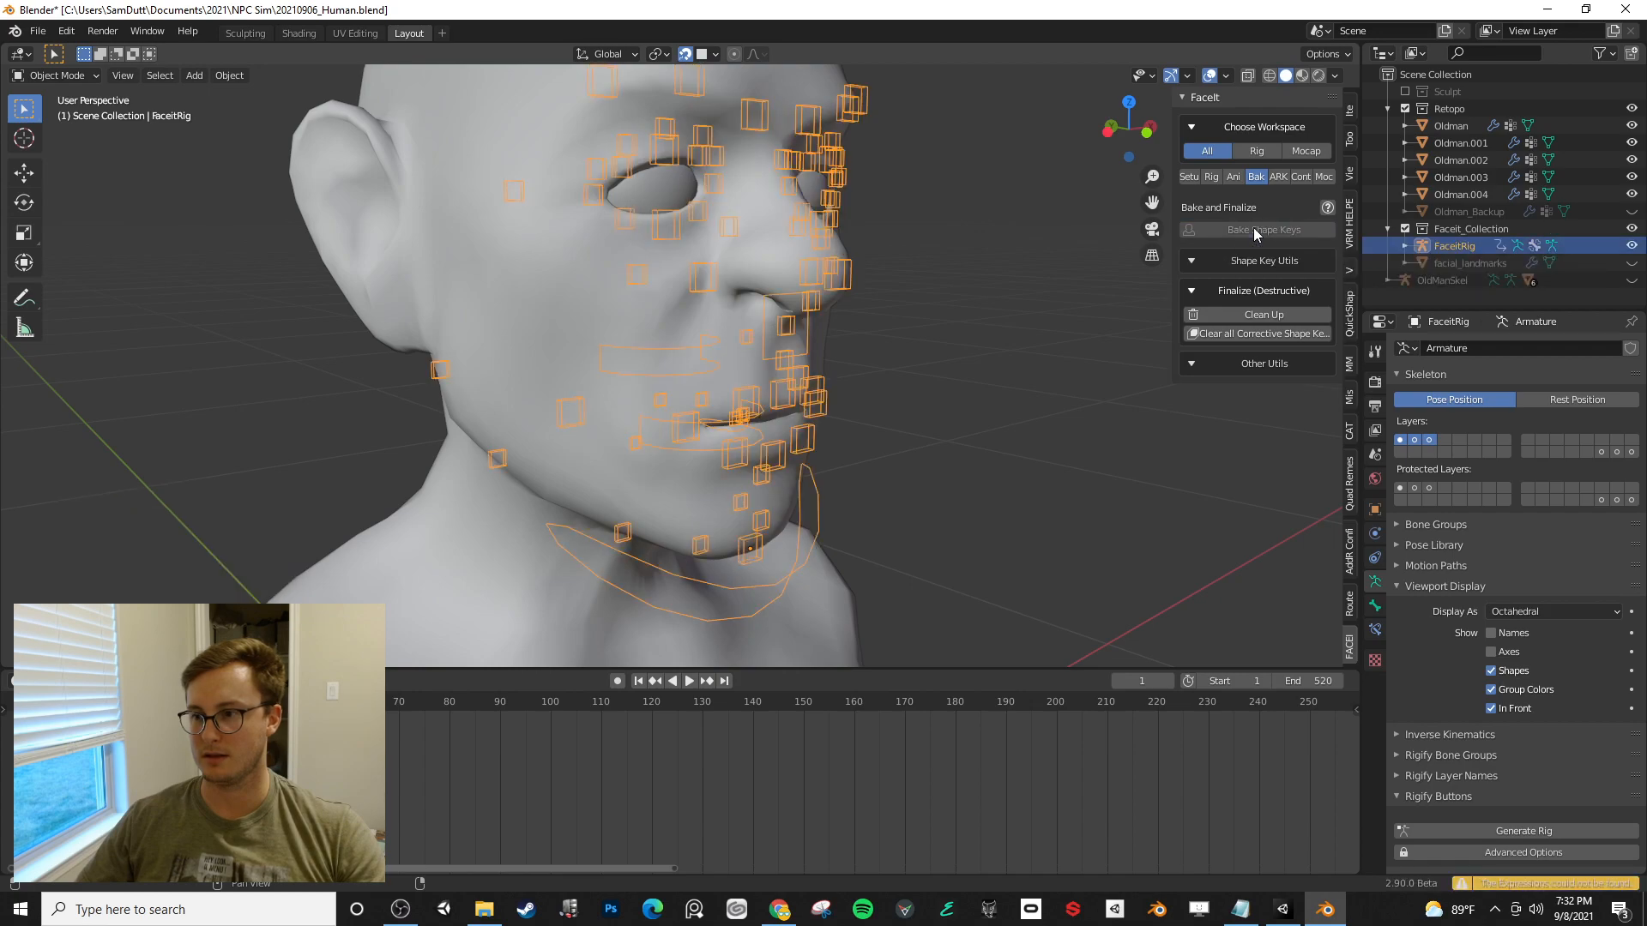
{"action": "left_click", "coordinate": [1234, 177]}
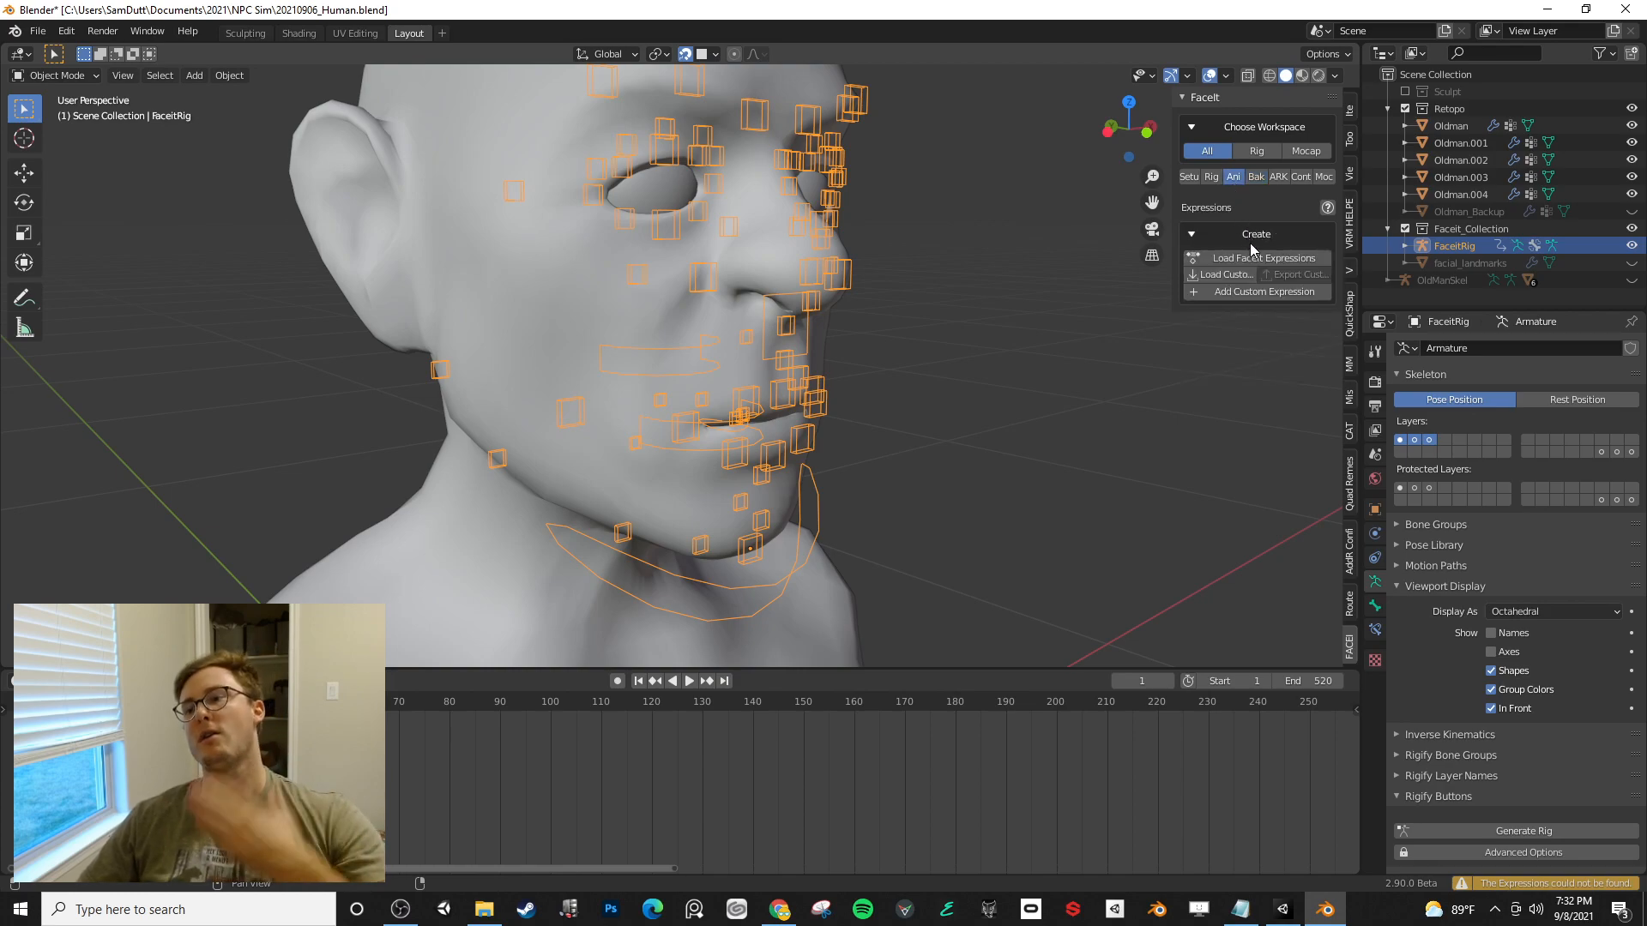
{"action": "left_click", "coordinate": [1255, 179]}
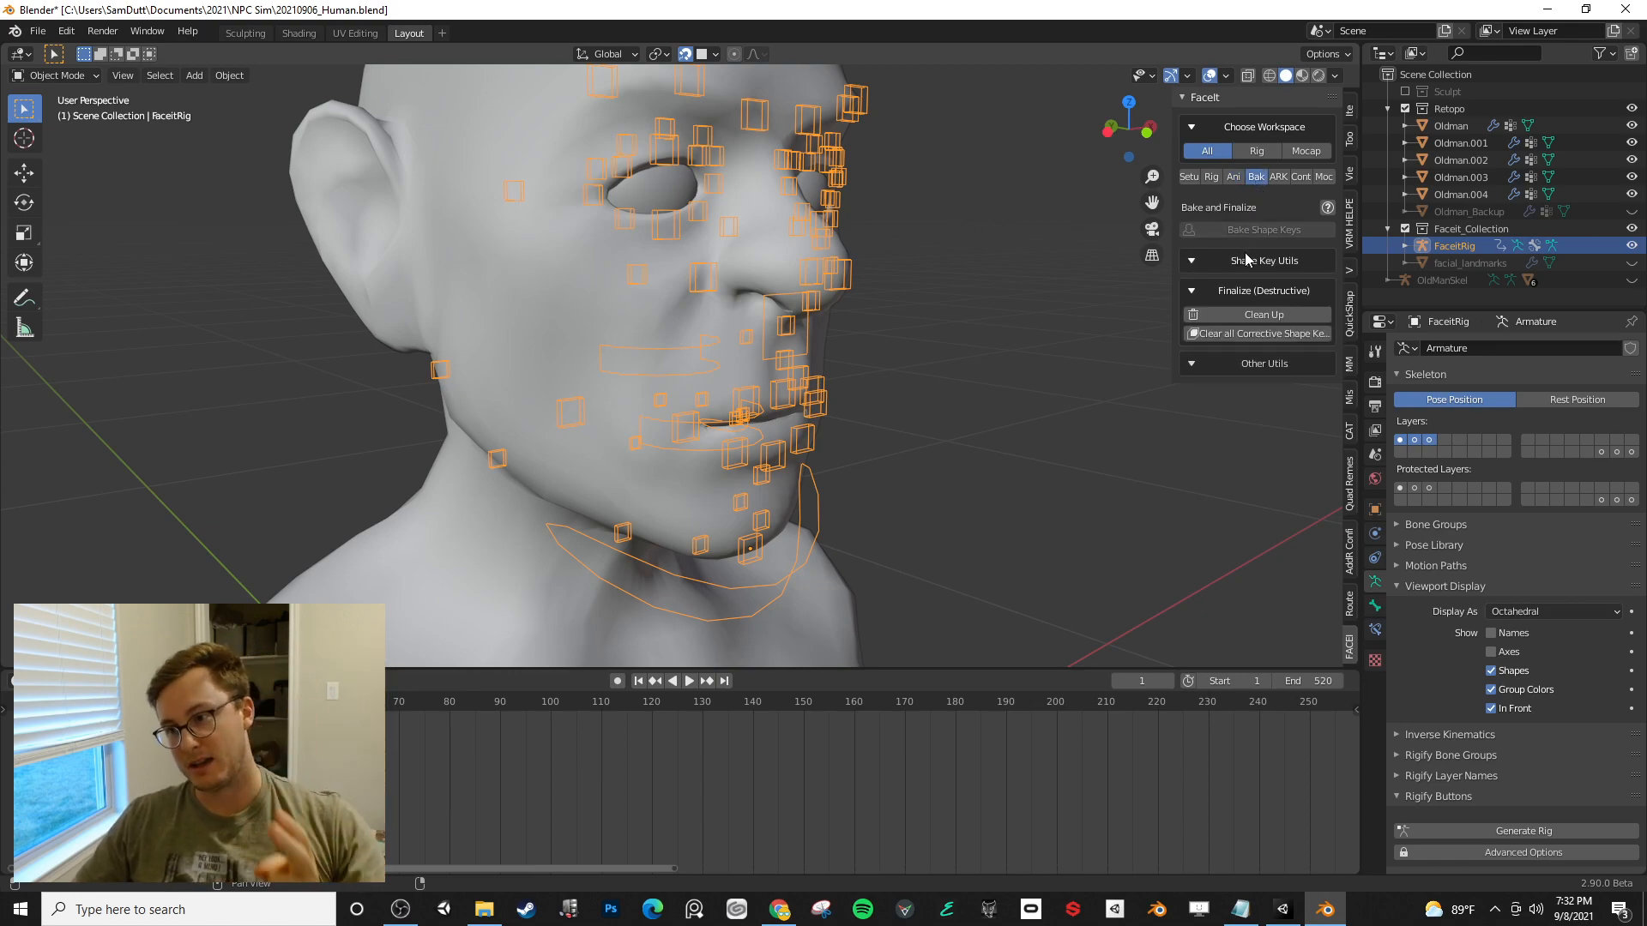
{"action": "left_click", "coordinate": [1232, 176]}
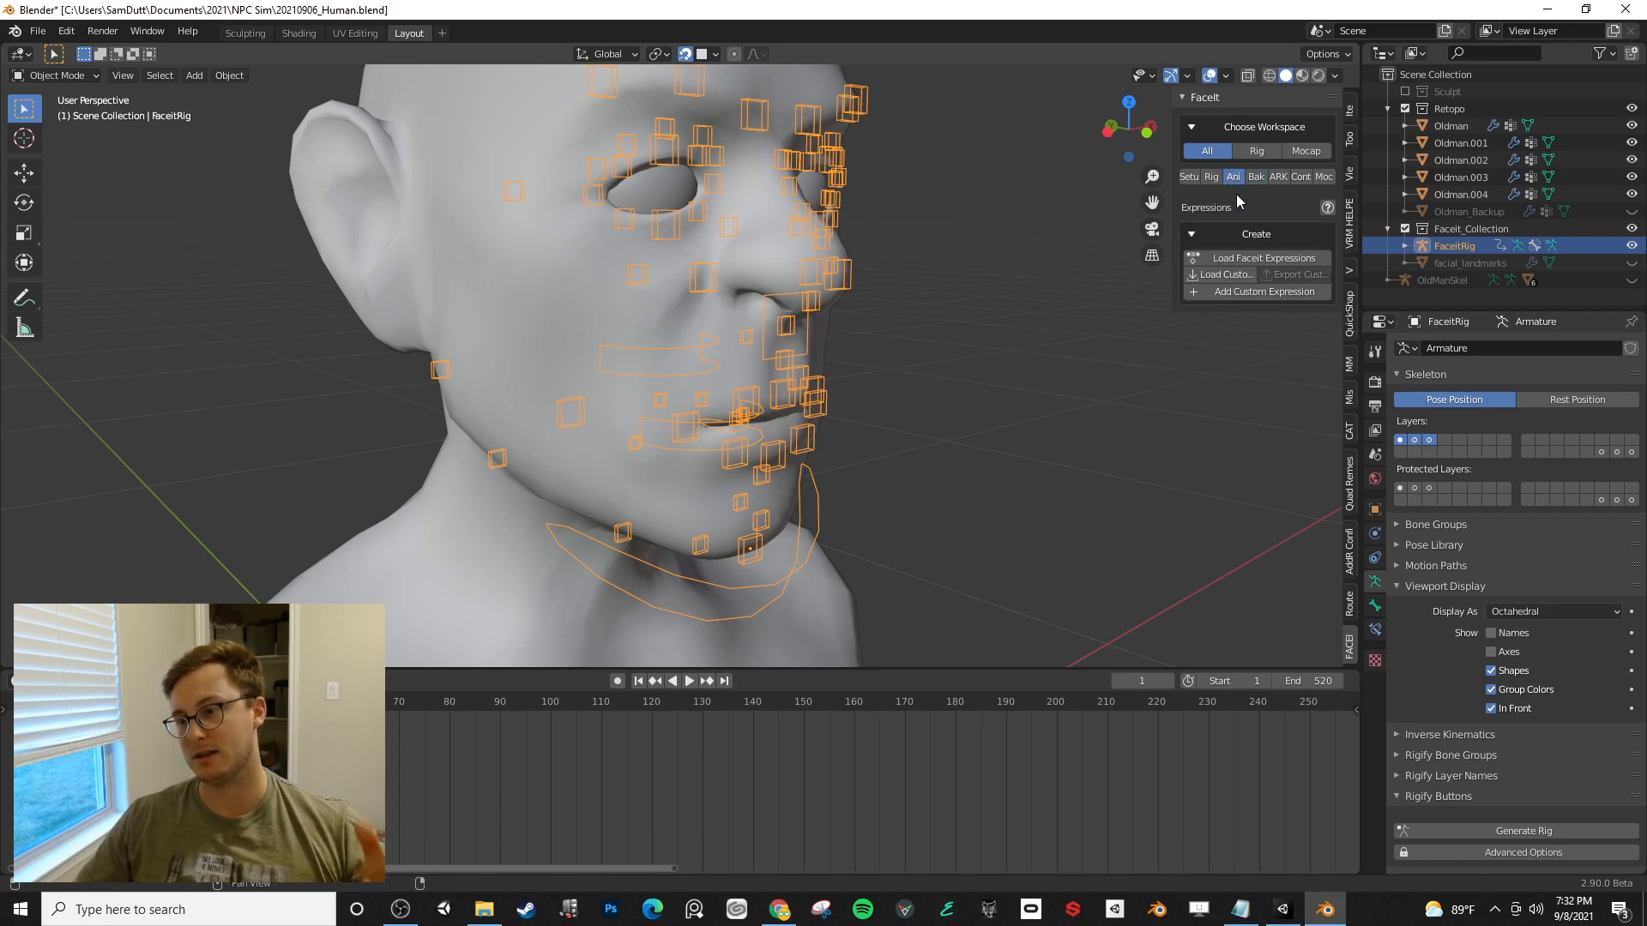
{"action": "left_click", "coordinate": [1251, 259]}
{"action": "left_click", "coordinate": [1199, 440]}
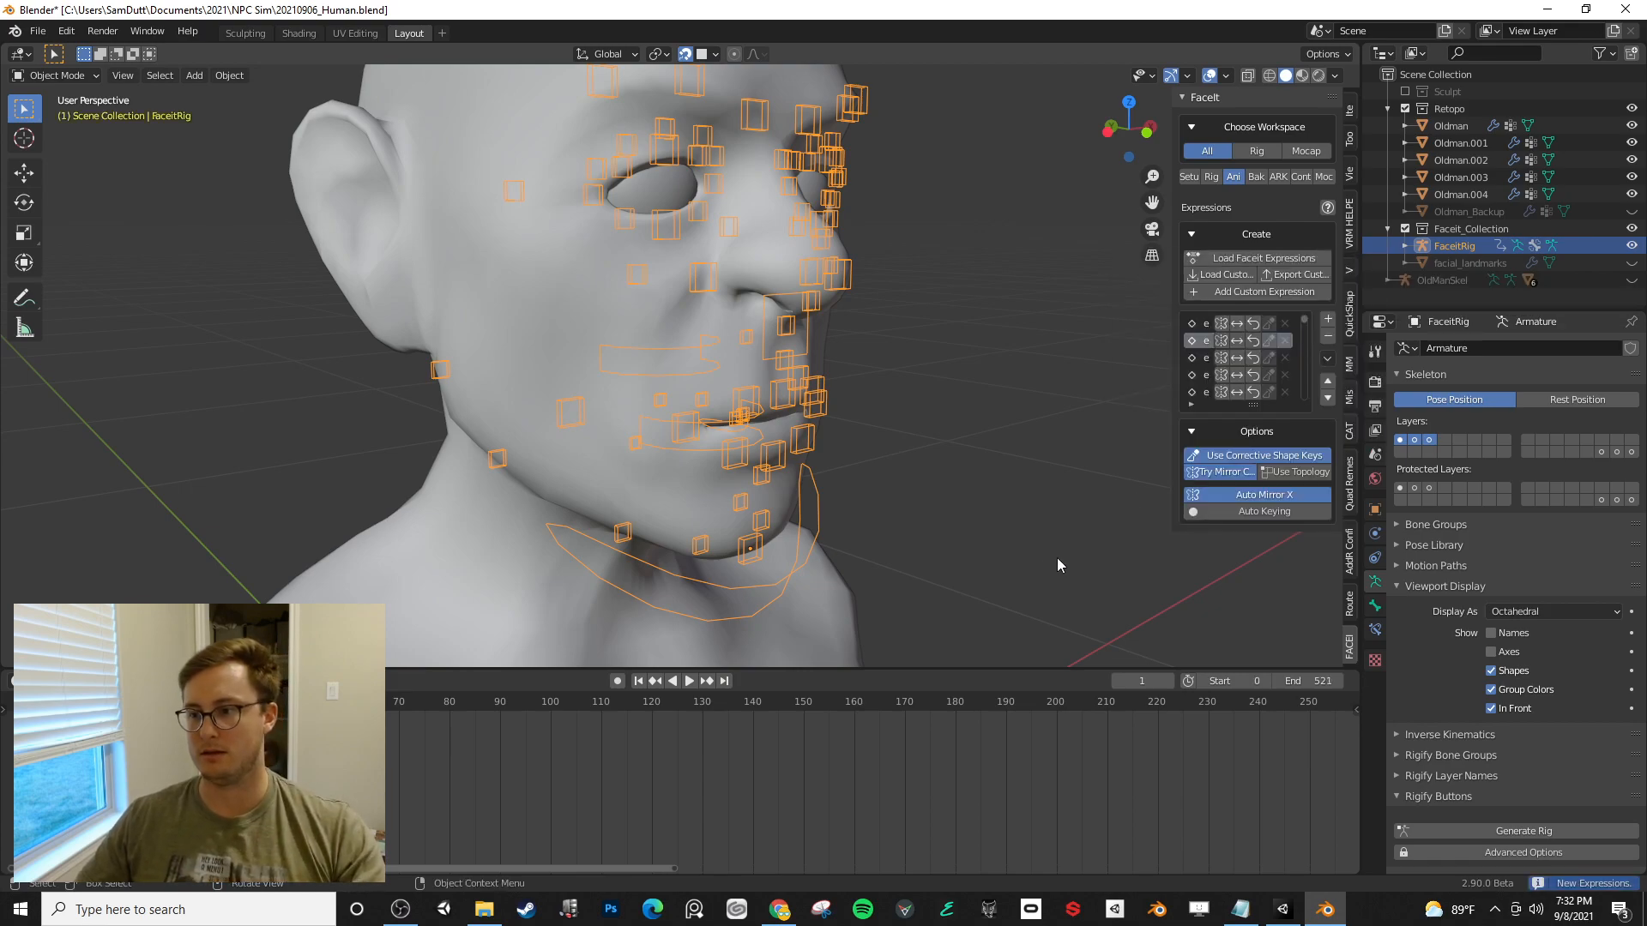
- Scrub the expression animation to frame 208 and examine how the face and mouth deform up close
{"action": "left_click_drag", "start_coordinate": [257, 703], "coordinate": [358, 702]}
{"action": "scroll", "coordinate": [882, 412], "scroll_direction": "down", "scroll_amount": 8}
{"action": "middle_click_drag", "start_coordinate": [881, 412], "coordinate": [739, 486]}
{"action": "scroll", "coordinate": [739, 487], "scroll_direction": "up", "scroll_amount": 6}
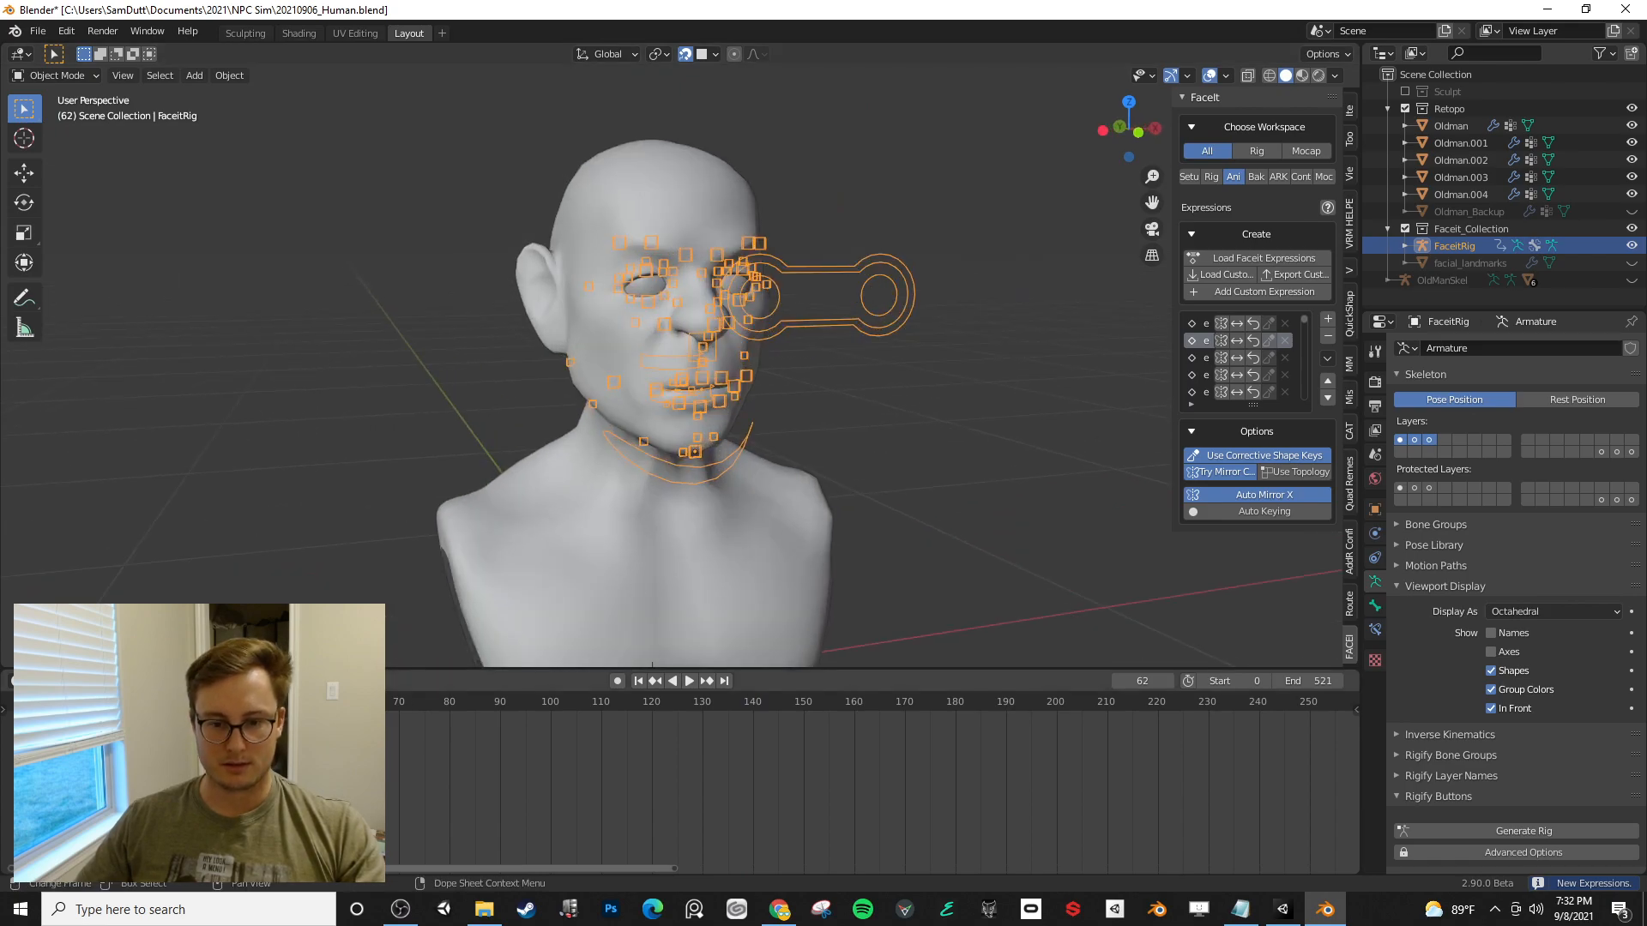
{"action": "left_click_drag", "start_coordinate": [359, 704], "coordinate": [1096, 701]}
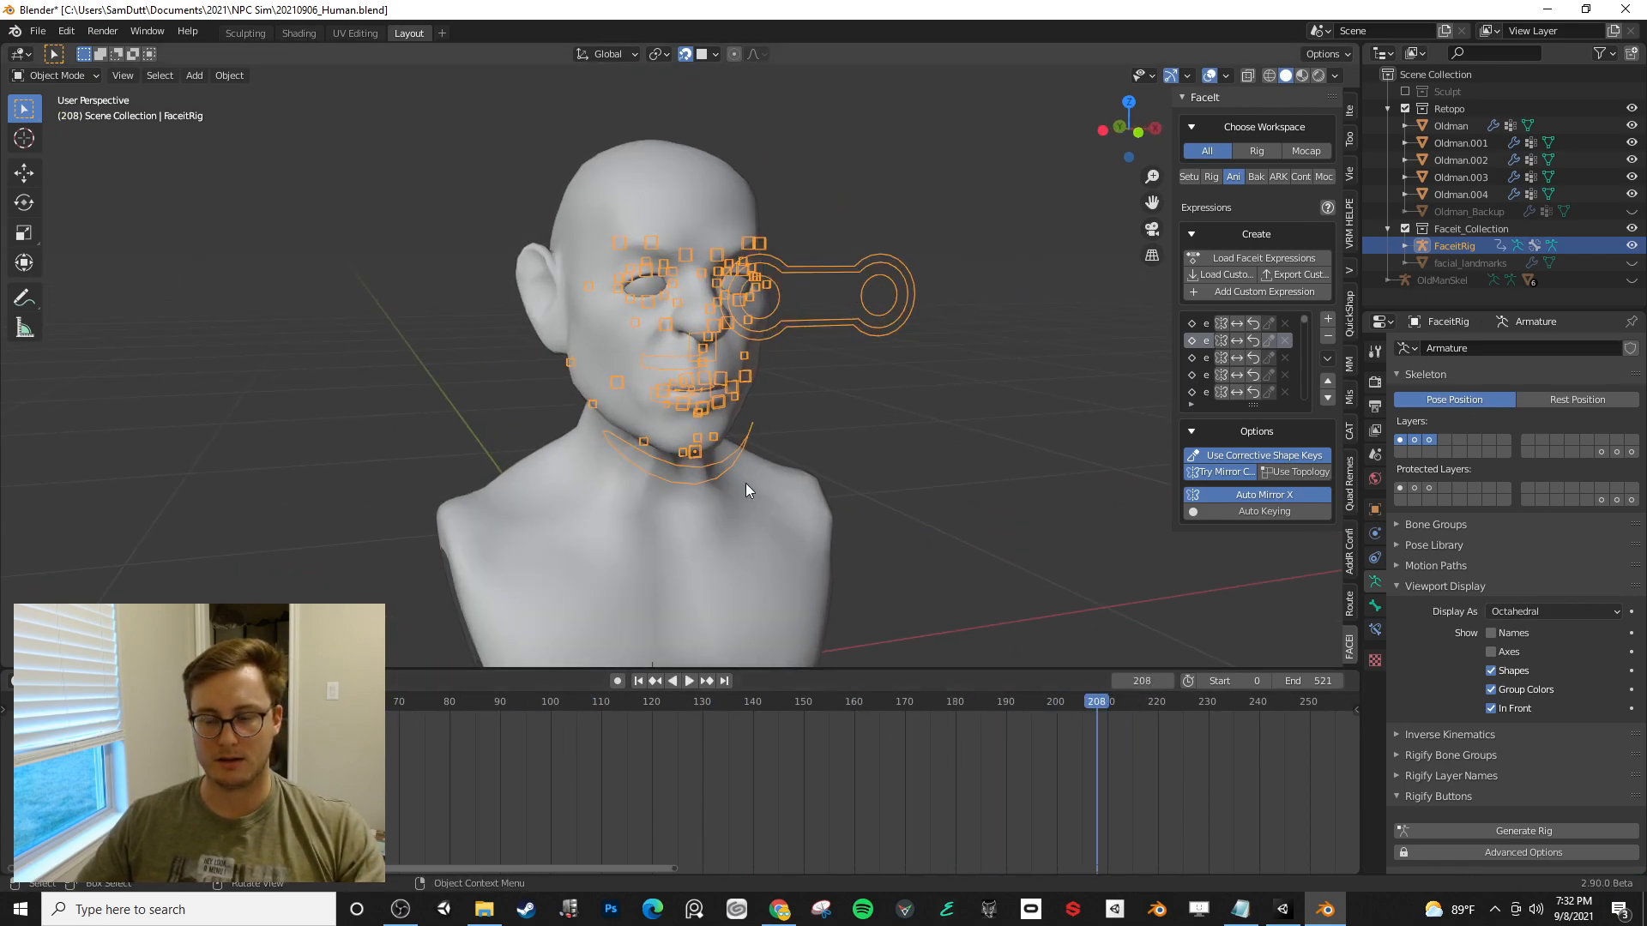
{"action": "scroll", "coordinate": [755, 482], "scroll_direction": "up", "scroll_amount": 4}
{"action": "middle_click_drag", "start_coordinate": [760, 472], "coordinate": [610, 488]}
{"action": "scroll", "coordinate": [707, 450], "scroll_direction": "up", "scroll_amount": 2}
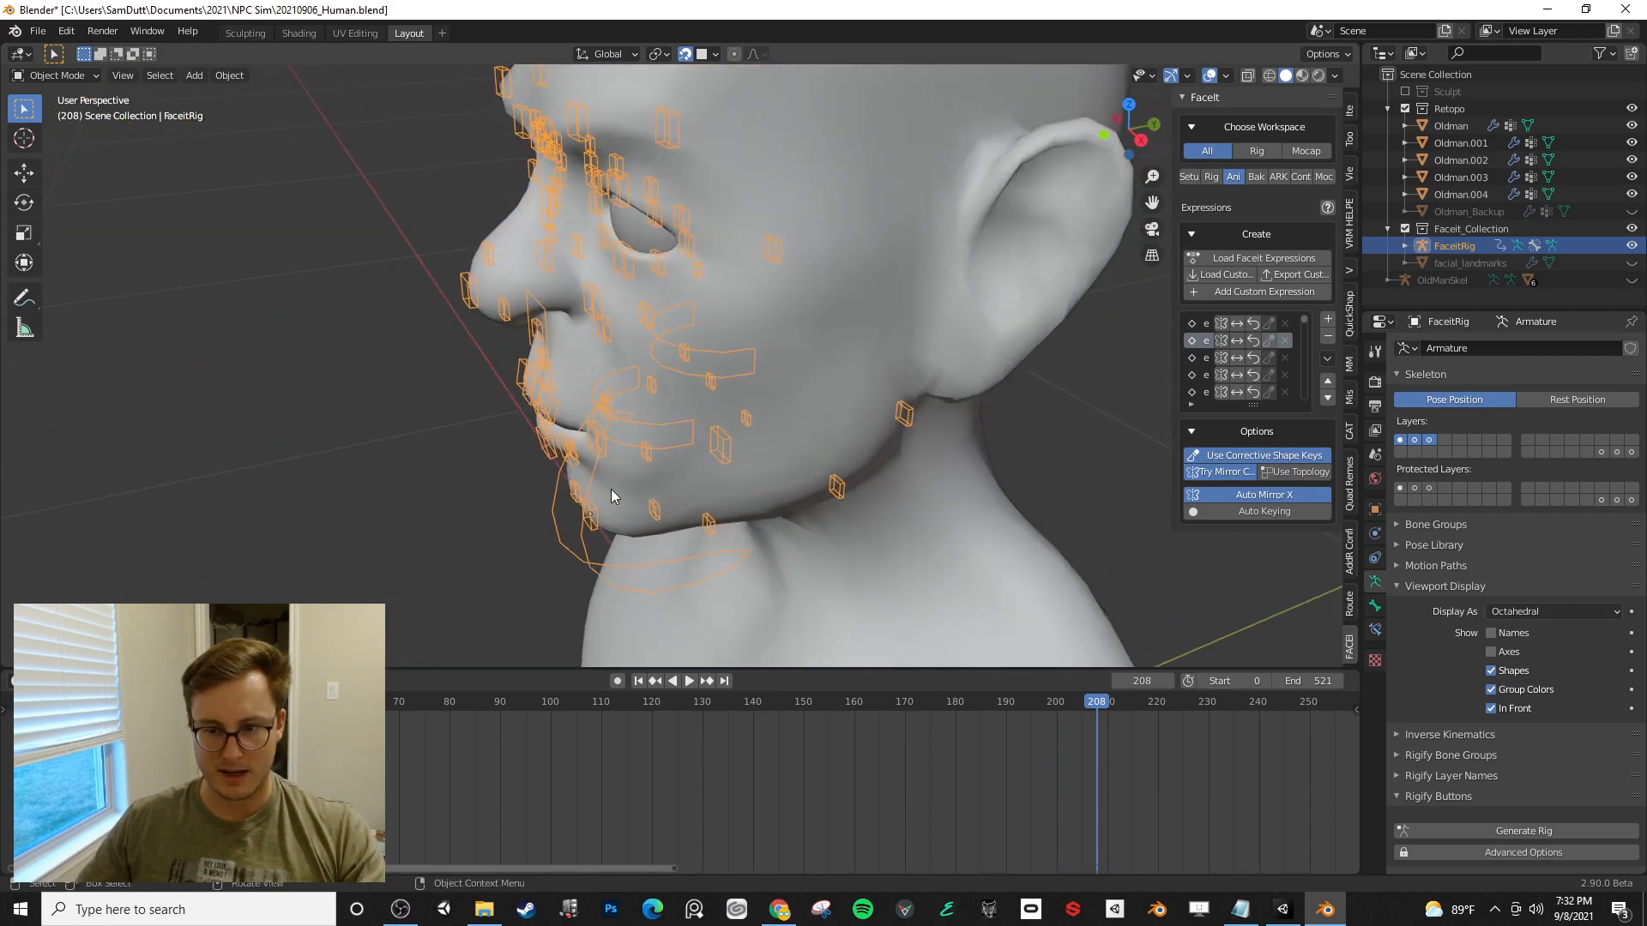
{"action": "scroll", "coordinate": [629, 499], "scroll_direction": "up", "scroll_amount": 5}
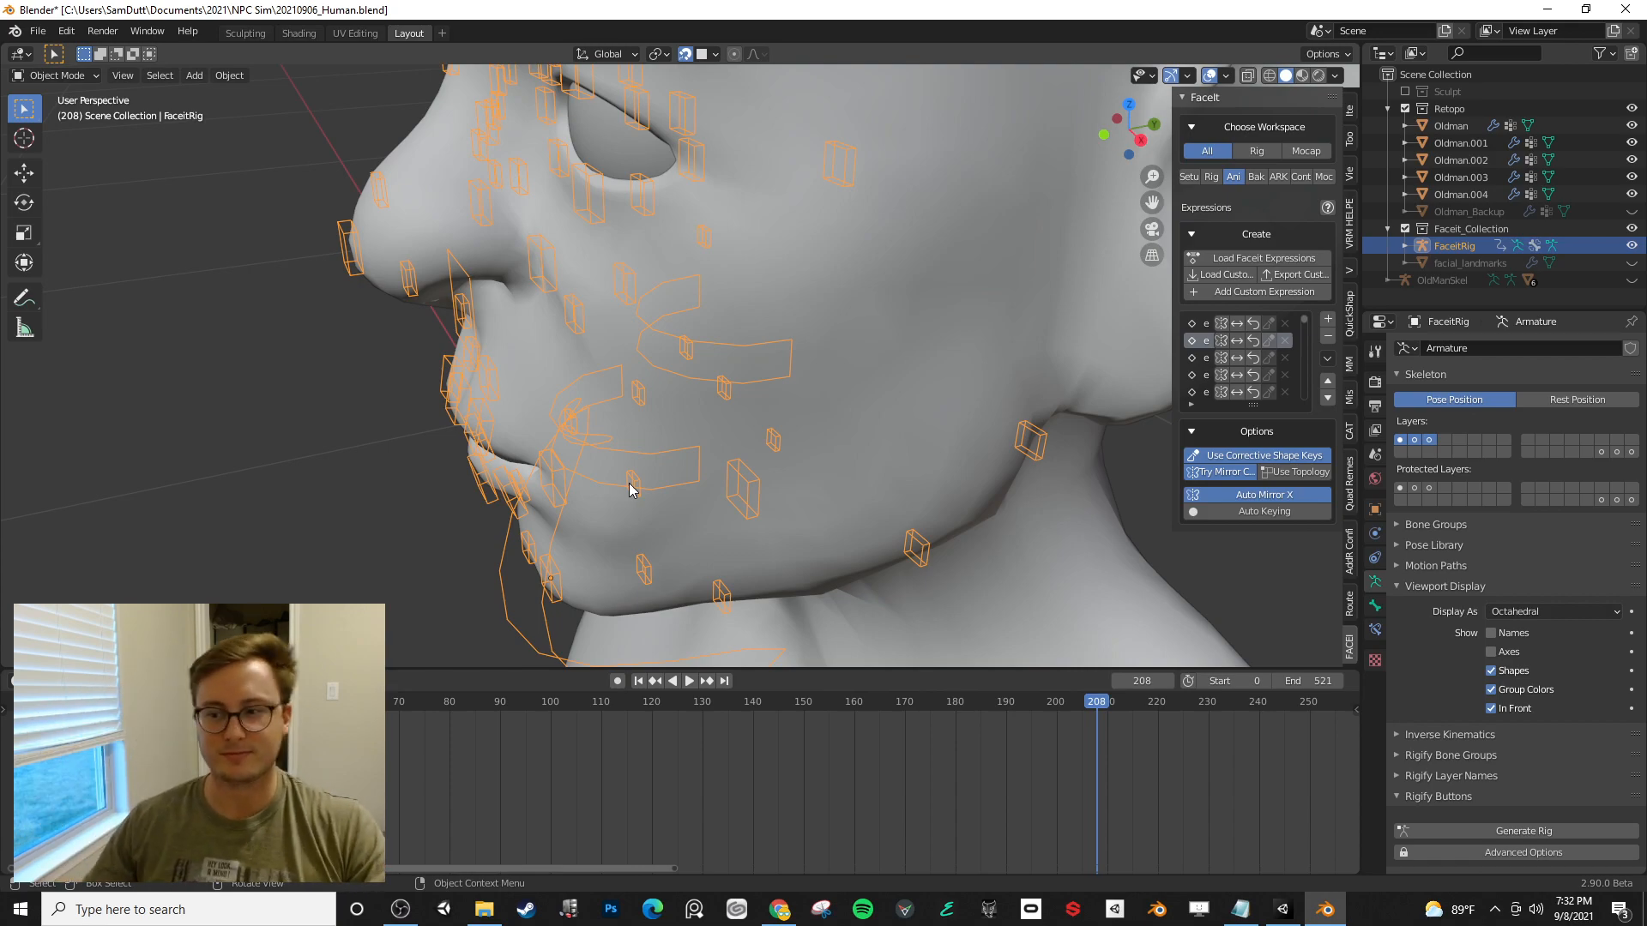
- Play back the expression animation in short stretches and examine the face from the front and below
{"action": "scroll", "coordinate": [276, 421], "scroll_direction": "down", "scroll_amount": 3}
{"action": "middle_click_drag", "start_coordinate": [276, 420], "coordinate": [524, 348]}
{"action": "key", "text": "space"}
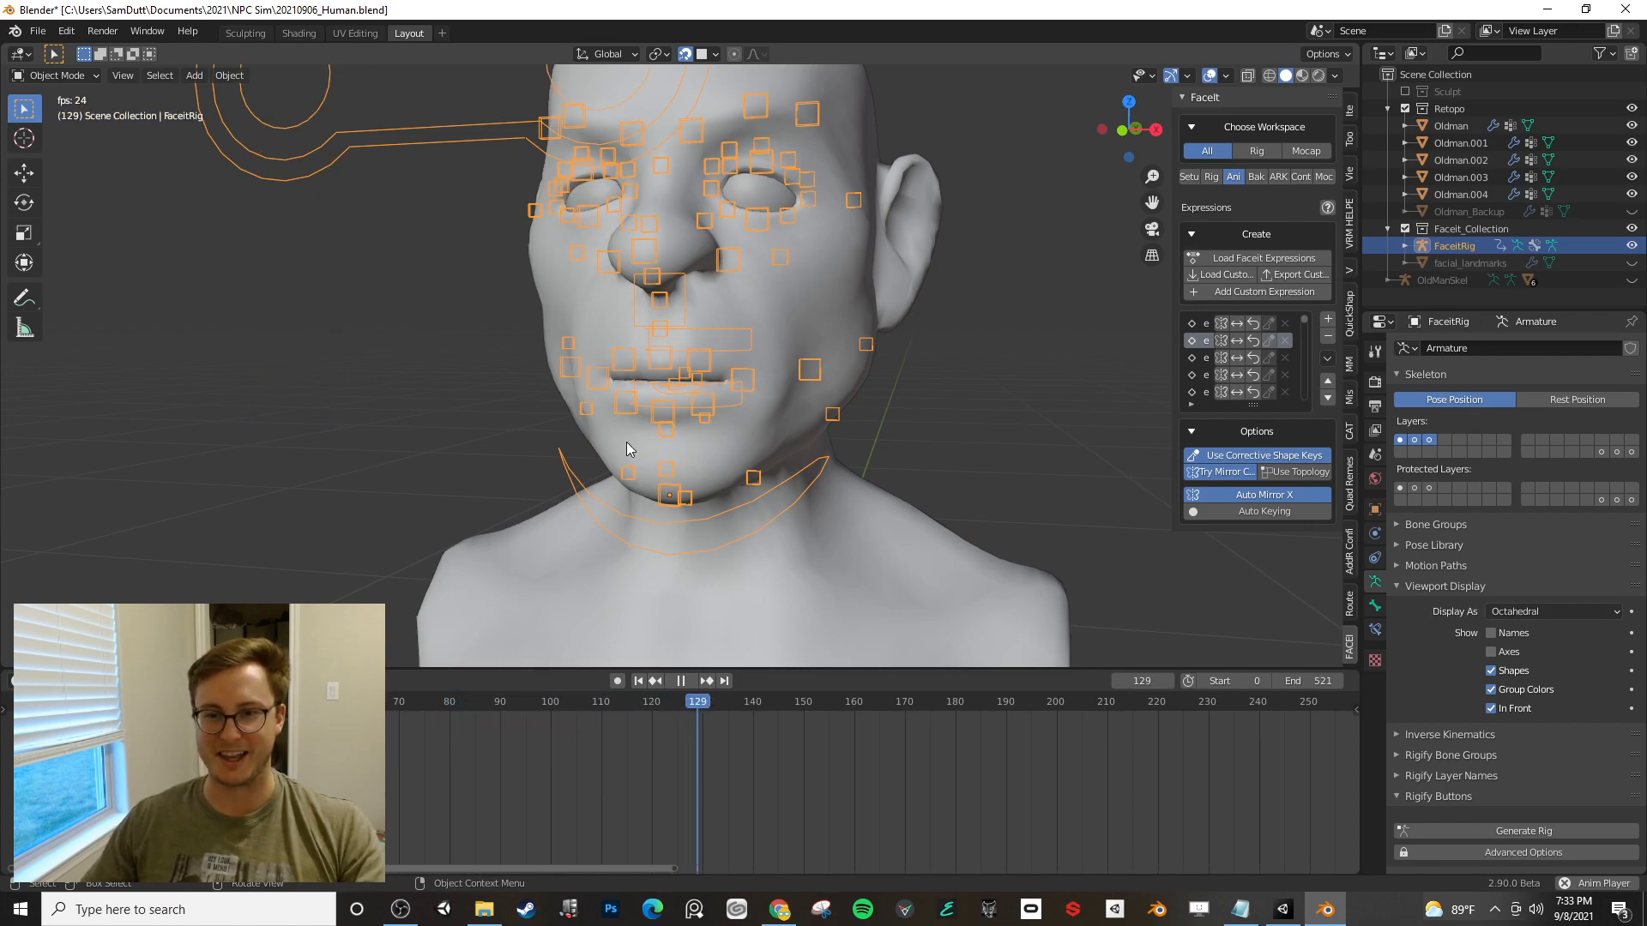
{"action": "key", "text": "space"}
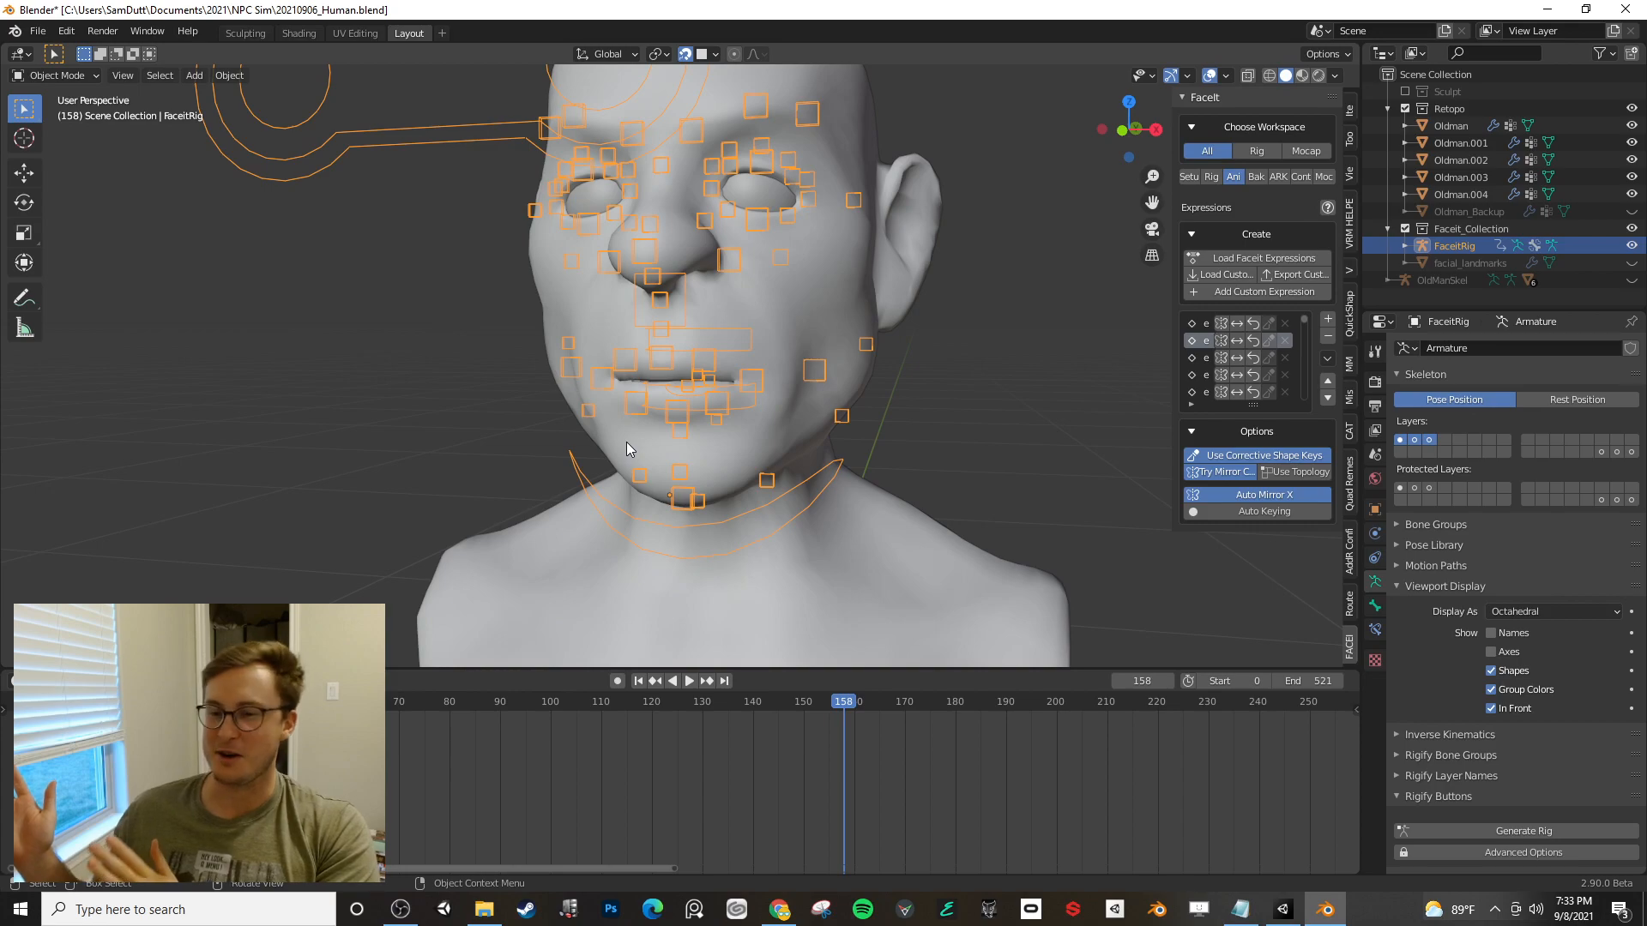
{"action": "key", "text": "space"}
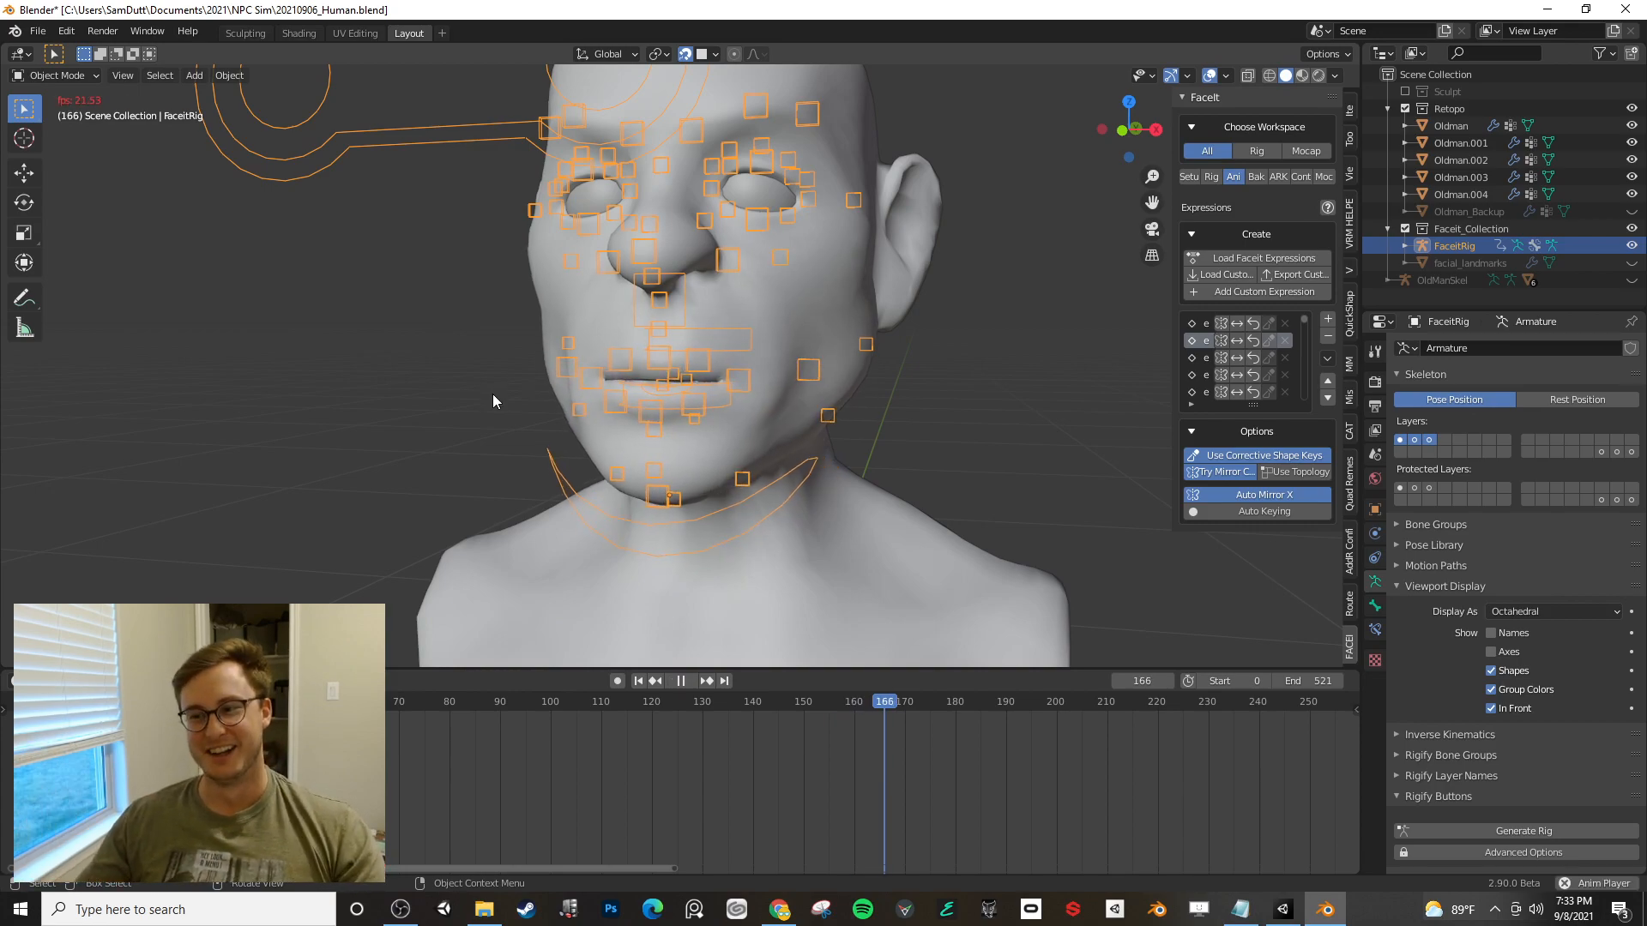
{"action": "key", "text": "space"}
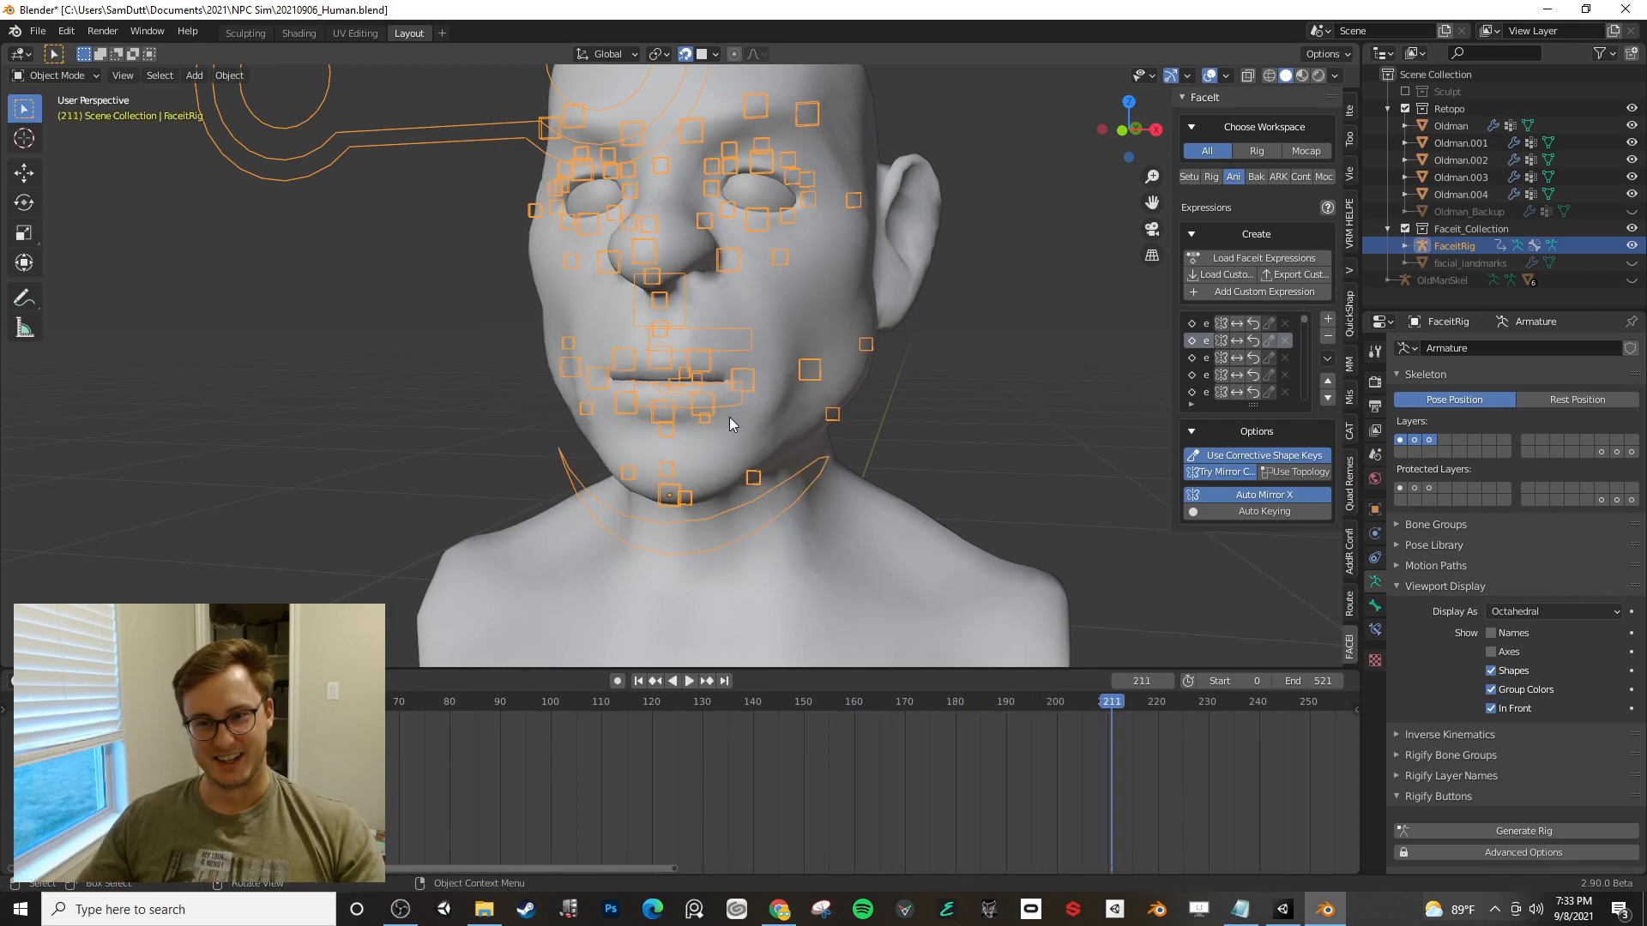
{"action": "scroll", "coordinate": [620, 441], "scroll_direction": "up", "scroll_amount": 4}
{"action": "middle_click_drag", "start_coordinate": [619, 441], "coordinate": [889, 343]}
{"action": "scroll", "coordinate": [508, 491], "scroll_direction": "up", "scroll_amount": 5}
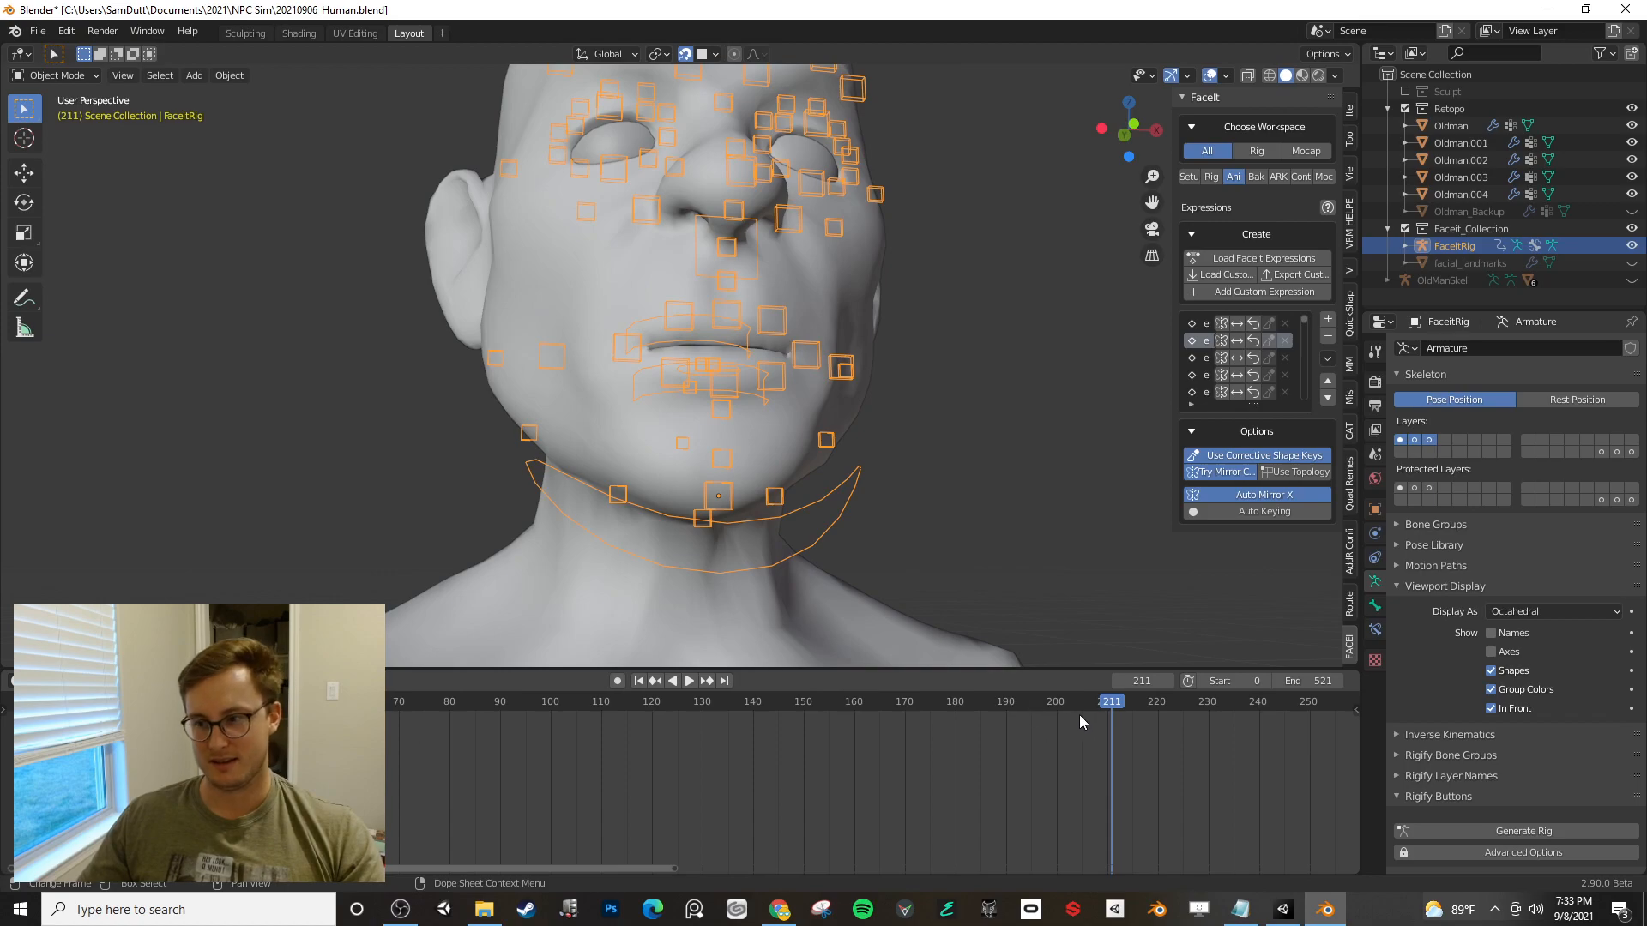
- Widen the FaceIt sidebar, lengthen its expression list, and shrink the timeline to make room for it
{"action": "left_click_drag", "start_coordinate": [1171, 384], "coordinate": [1093, 388]}
{"action": "left_click_drag", "start_coordinate": [1212, 405], "coordinate": [1212, 543]}
{"action": "left_click_drag", "start_coordinate": [1074, 669], "coordinate": [1058, 753]}
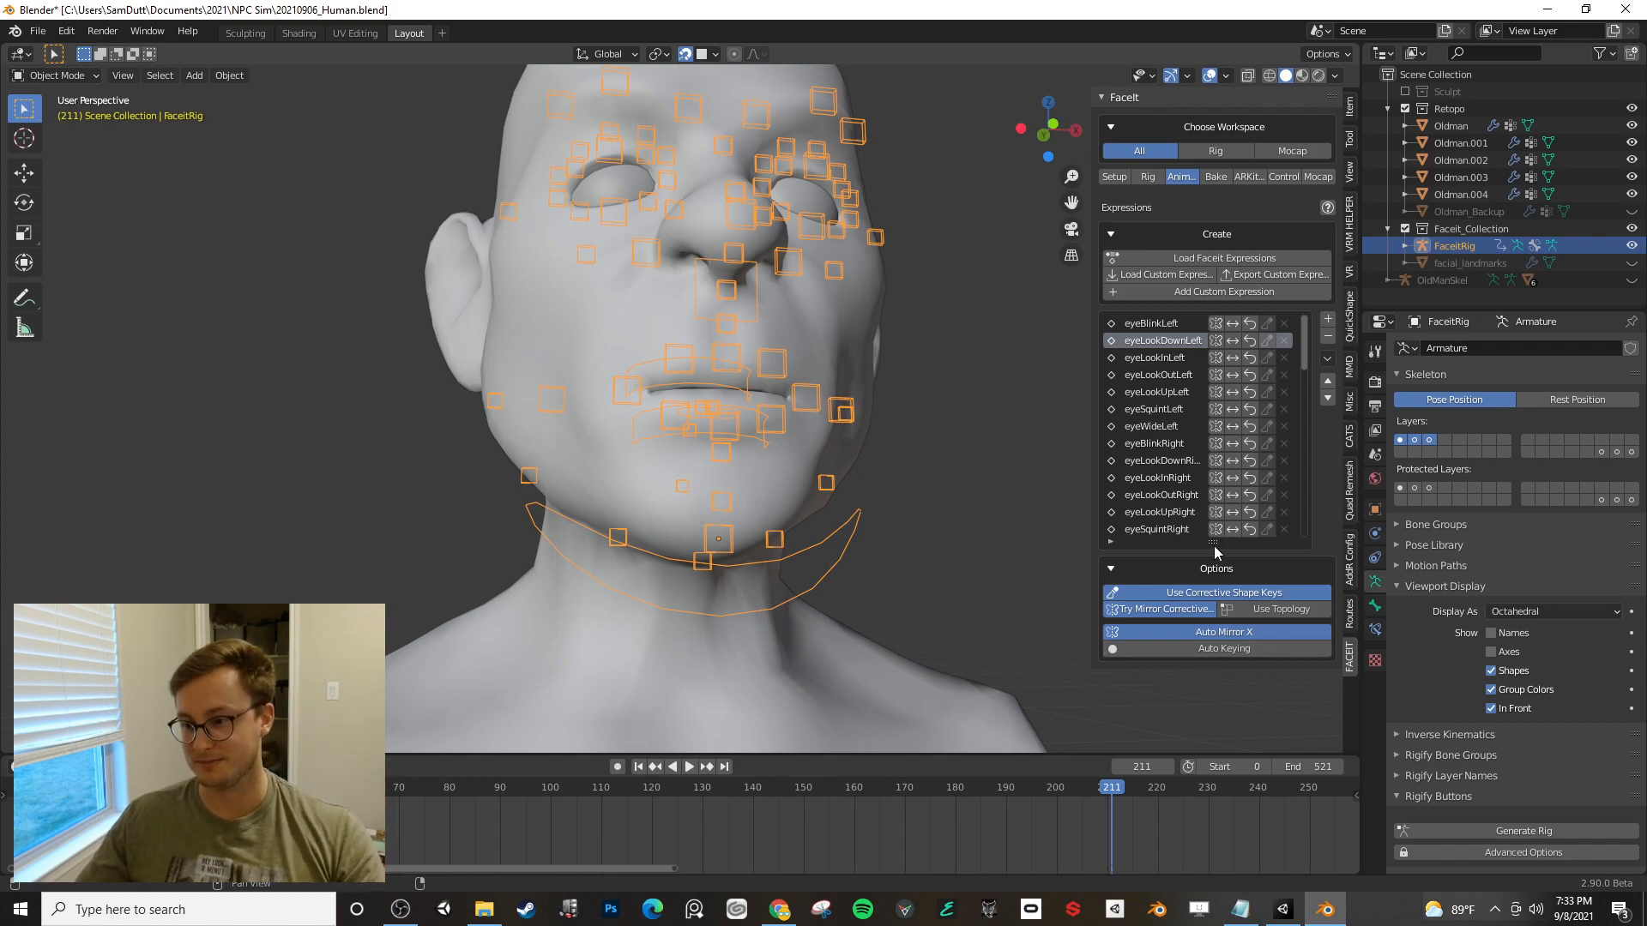
{"action": "left_click_drag", "start_coordinate": [1212, 544], "coordinate": [1212, 610]}
- Step through the FaceIt expression list from mouthDimpleLeft to noseSneerLeft and back, previewing each pose on the face
{"action": "scroll", "coordinate": [1163, 497], "scroll_direction": "down", "scroll_amount": 5}
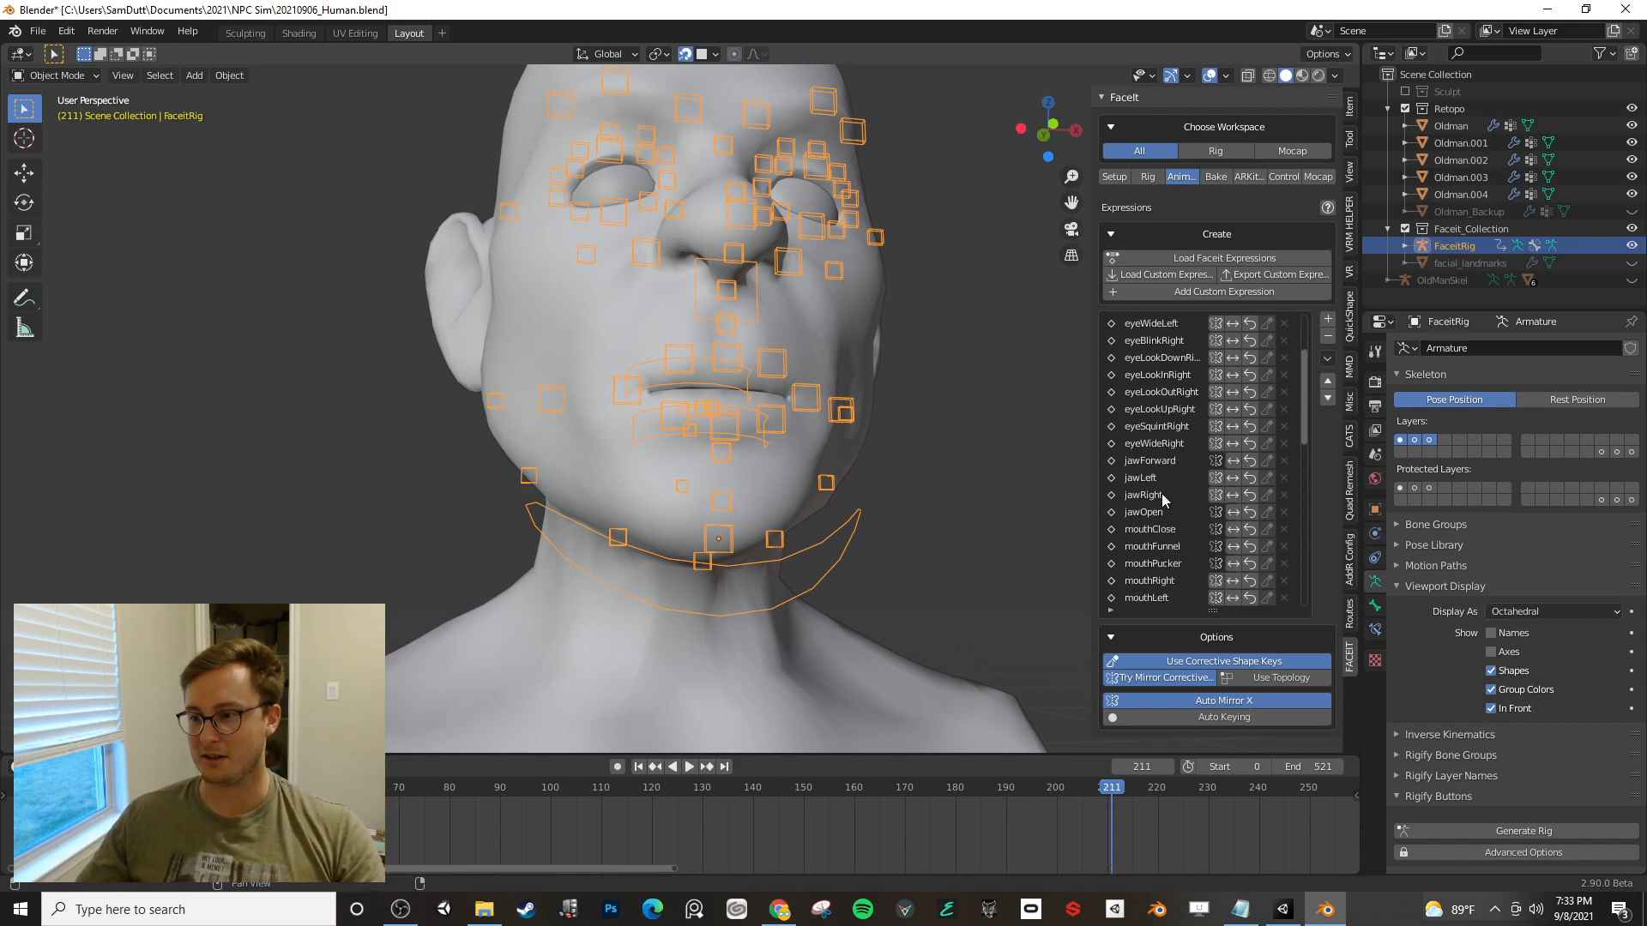
{"action": "scroll", "coordinate": [1164, 497], "scroll_direction": "down", "scroll_amount": 2}
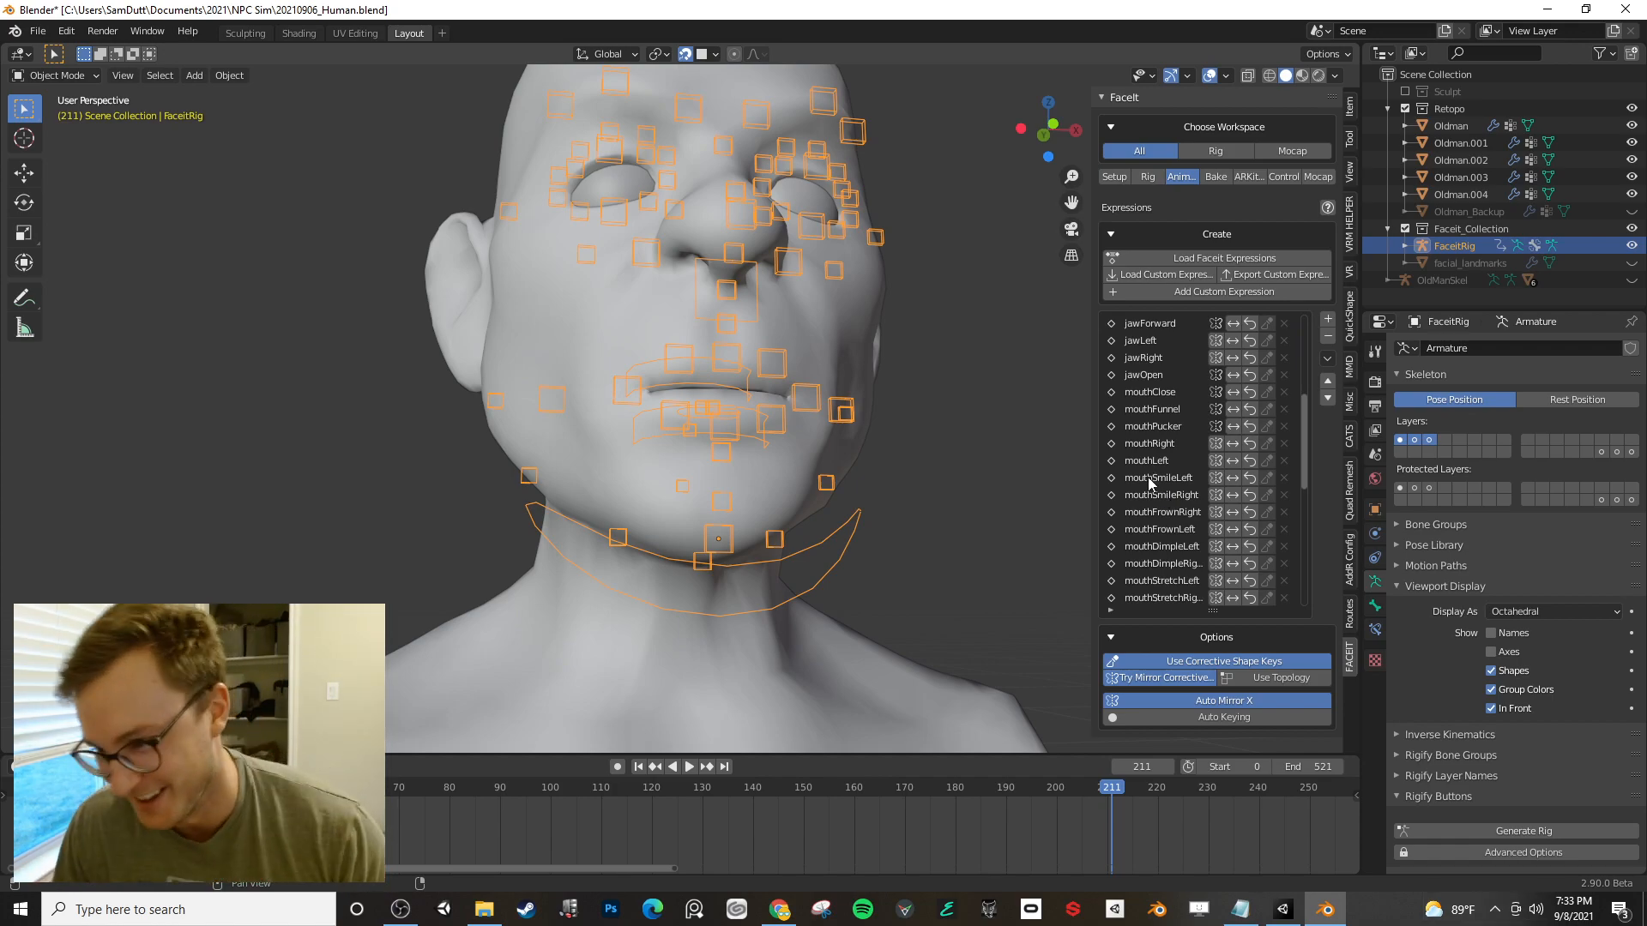
{"action": "scroll", "coordinate": [1153, 488], "scroll_direction": "down", "scroll_amount": 2}
{"action": "left_click", "coordinate": [1148, 501]}
{"action": "scroll", "coordinate": [1147, 508], "scroll_direction": "down", "scroll_amount": 9, "text": "ctrl"}
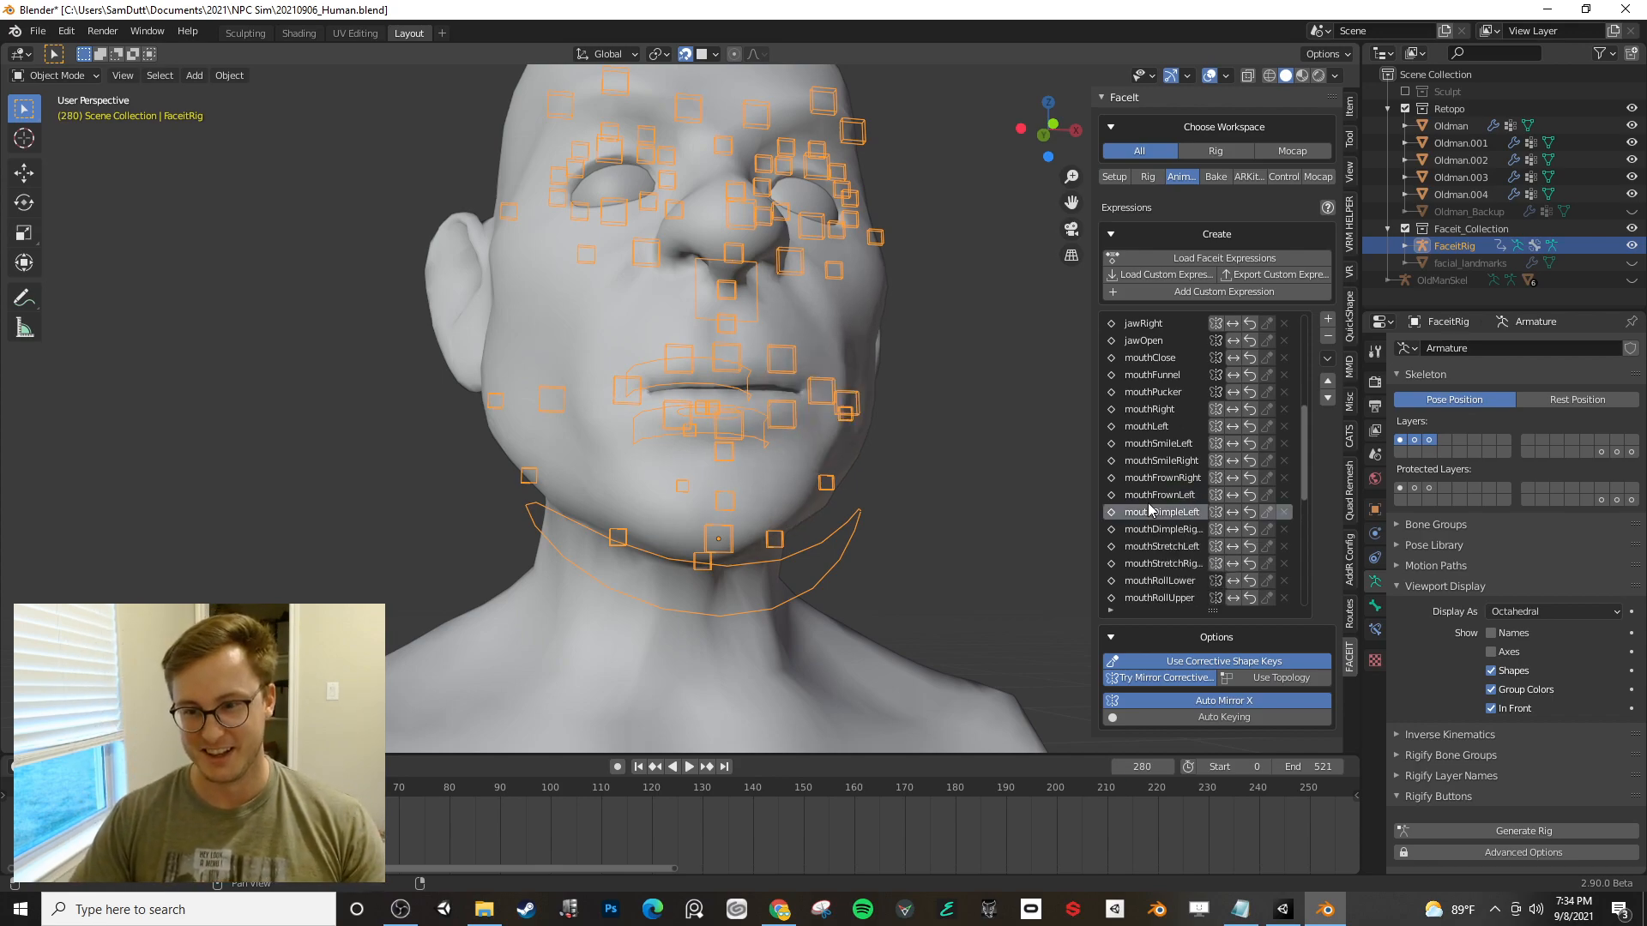
{"action": "scroll", "coordinate": [1149, 509], "scroll_direction": "down", "scroll_amount": 12, "text": "ctrl"}
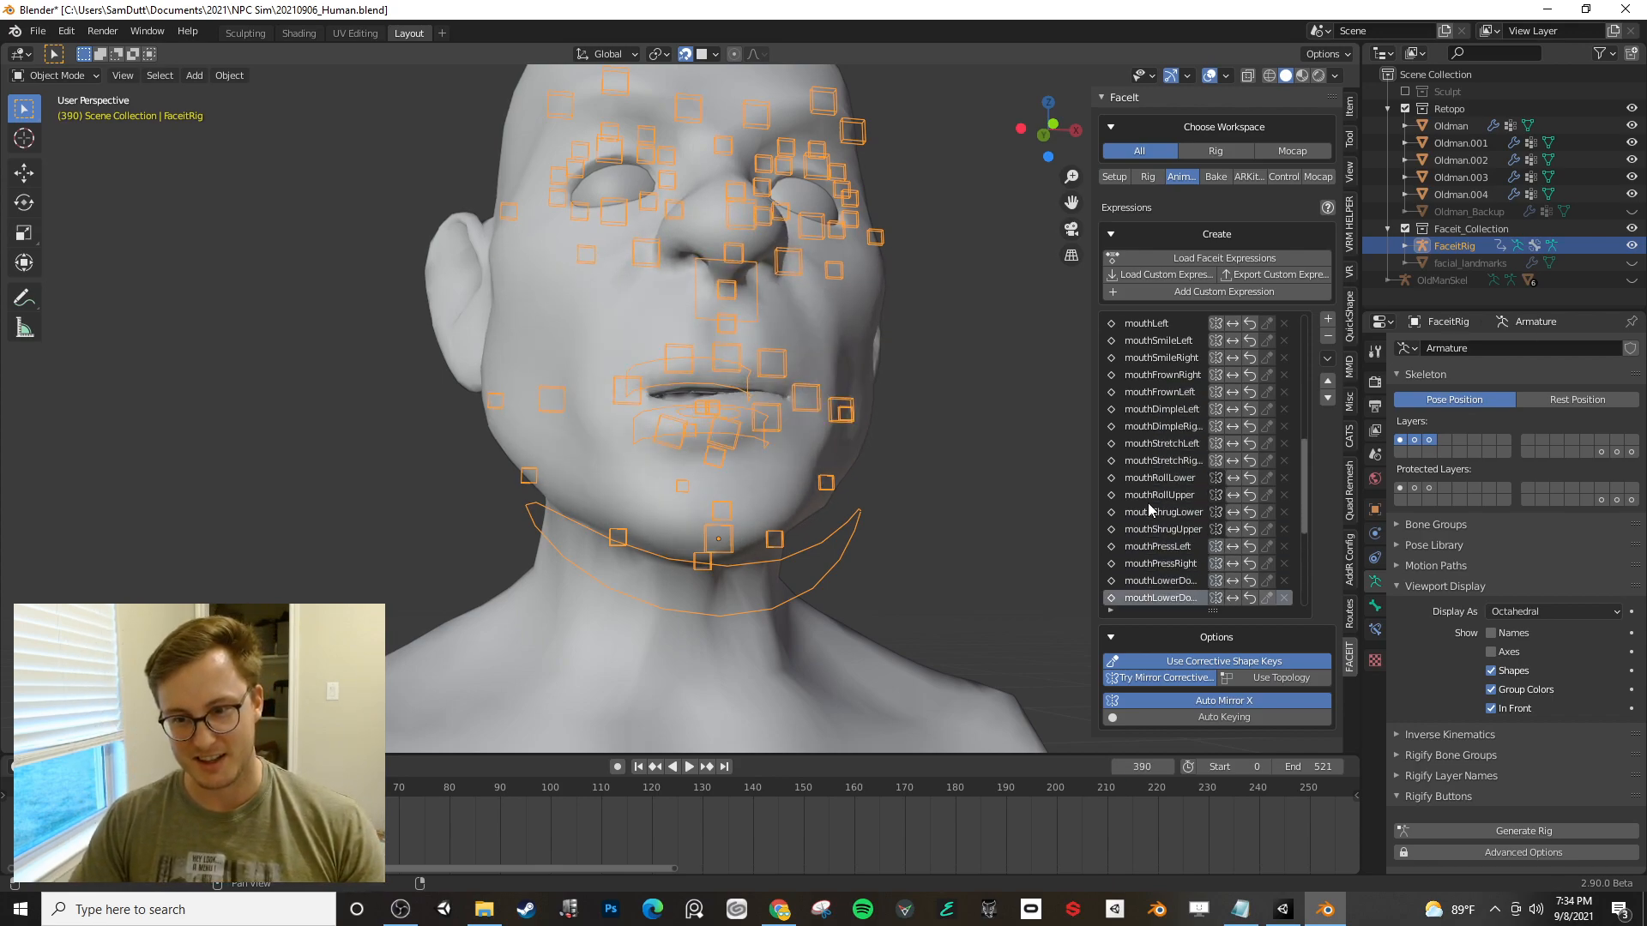
{"action": "scroll", "coordinate": [1148, 508], "scroll_direction": "down", "scroll_amount": 4, "text": "ctrl"}
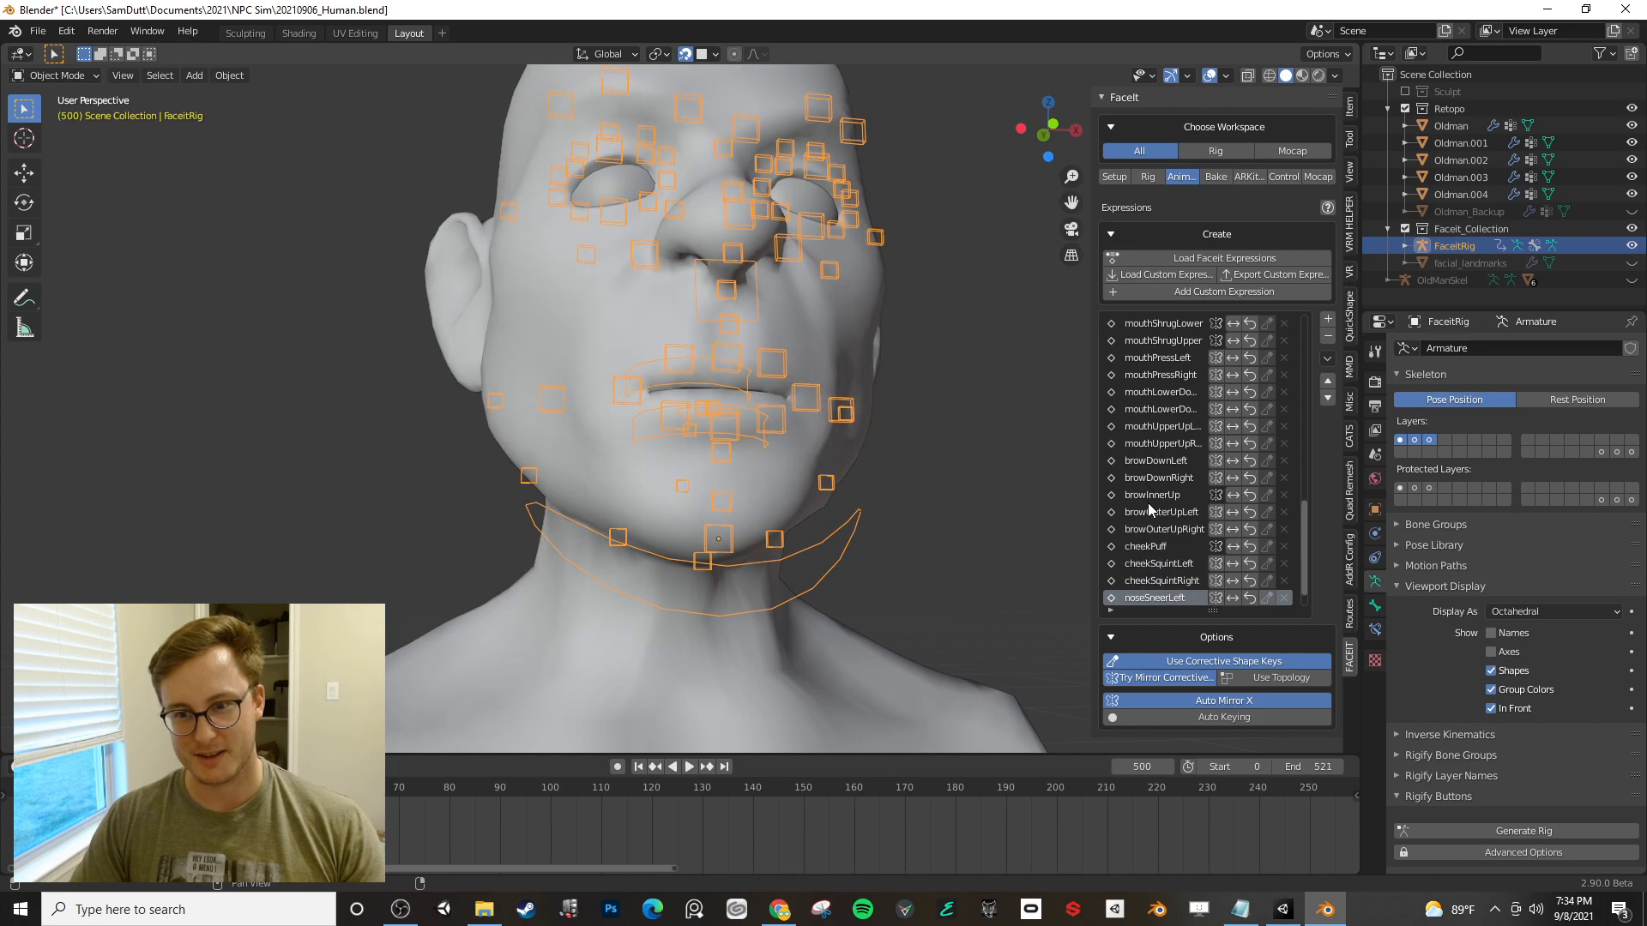
{"action": "scroll", "coordinate": [1149, 509], "scroll_direction": "up", "scroll_amount": 20, "text": "ctrl"}
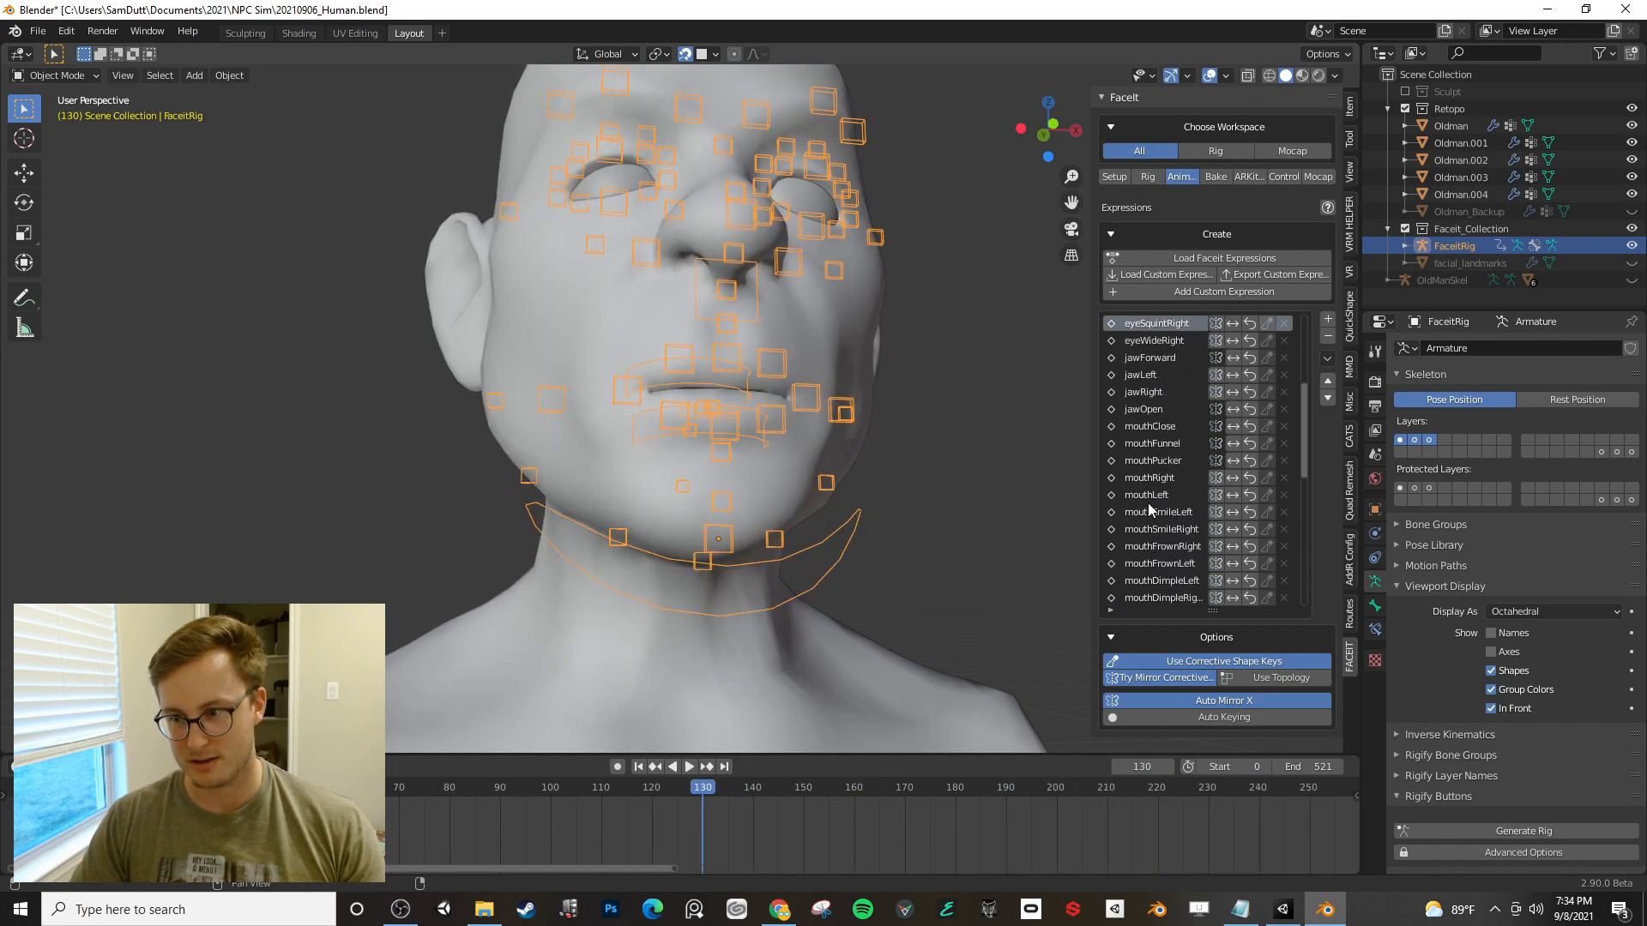
- Preview the jawOpen expression and examine the teeth and tongue inside the open mouth
{"action": "scroll", "coordinate": [1150, 510], "scroll_direction": "up", "scroll_amount": 2, "text": "ctrl"}
{"action": "scroll", "coordinate": [1149, 510], "scroll_direction": "down", "scroll_amount": 1, "text": "ctrl"}
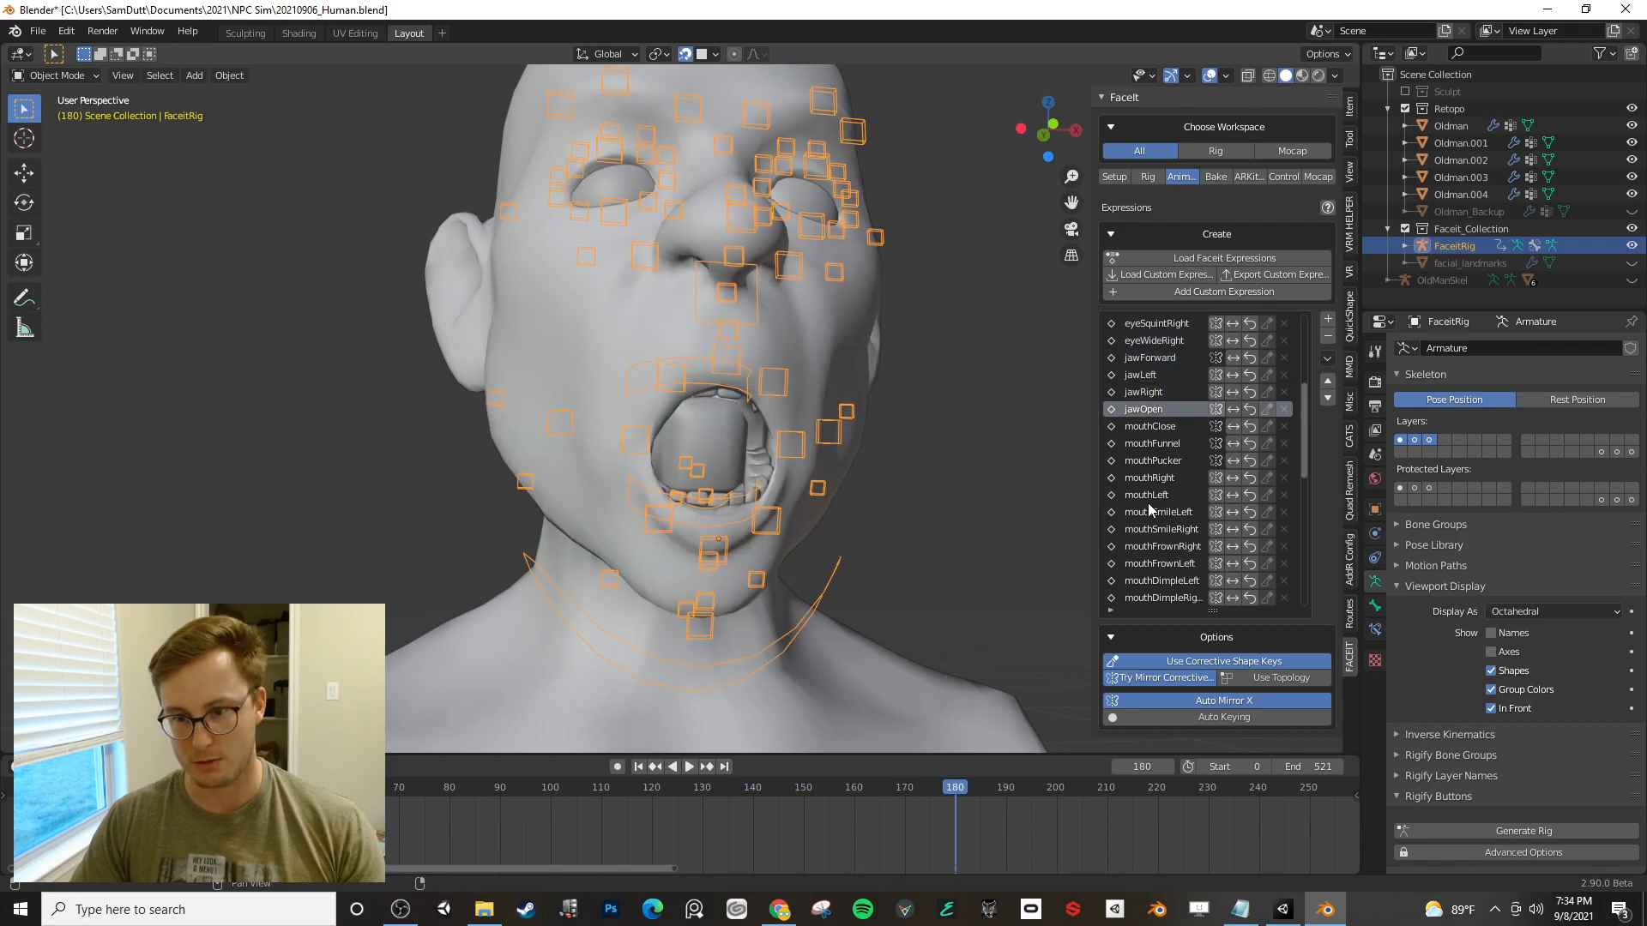
{"action": "middle_click_drag", "start_coordinate": [660, 446], "coordinate": [687, 422]}
{"action": "scroll", "coordinate": [654, 465], "scroll_direction": "up", "scroll_amount": 3}
{"action": "scroll", "coordinate": [750, 463], "scroll_direction": "up", "scroll_amount": 6}
{"action": "scroll", "coordinate": [765, 456], "scroll_direction": "down", "scroll_amount": 5}
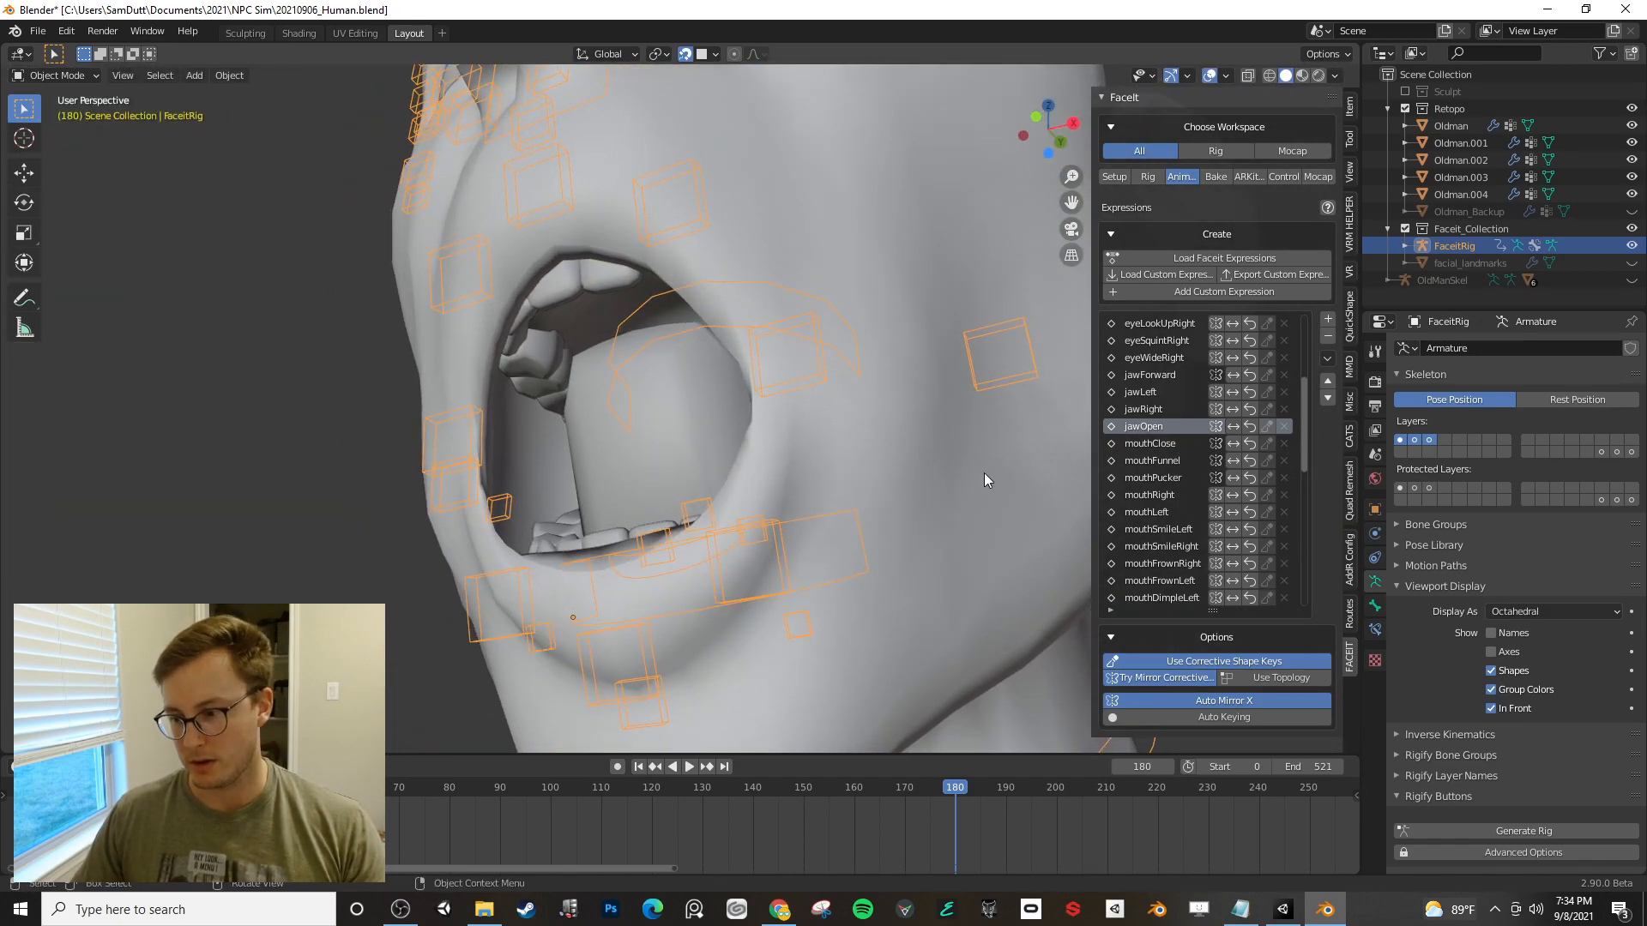
- Return the FaceIt rig to the landmarks stage without keeping the expressions or binding weights
{"action": "left_click", "coordinate": [1141, 177]}
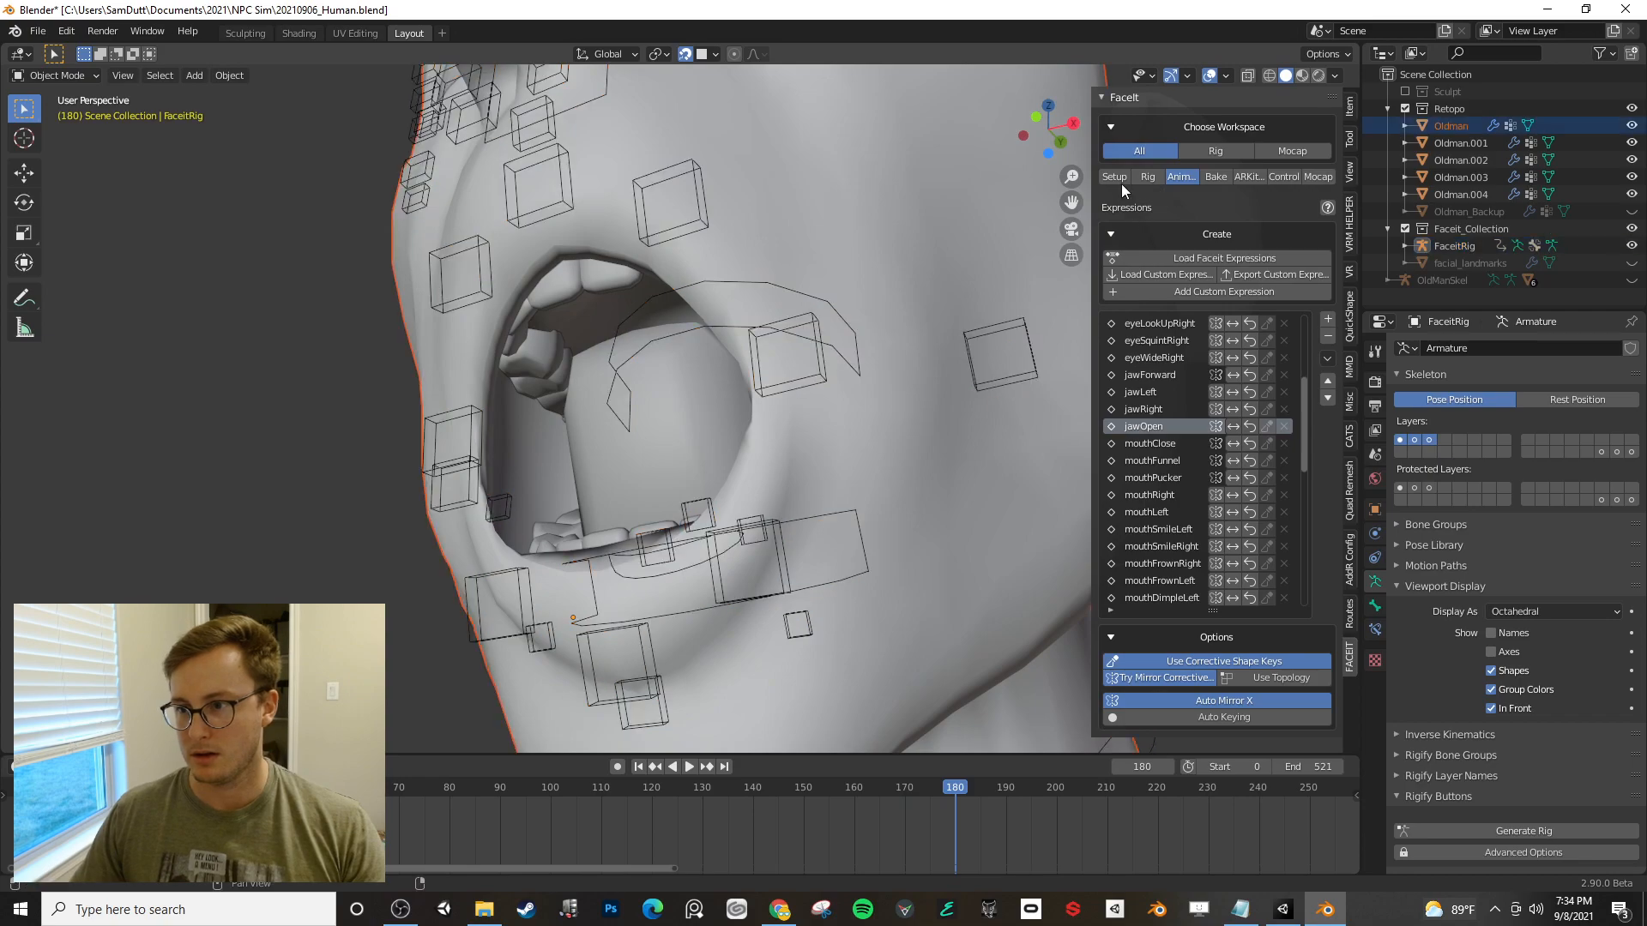
{"action": "left_click", "coordinate": [1201, 224]}
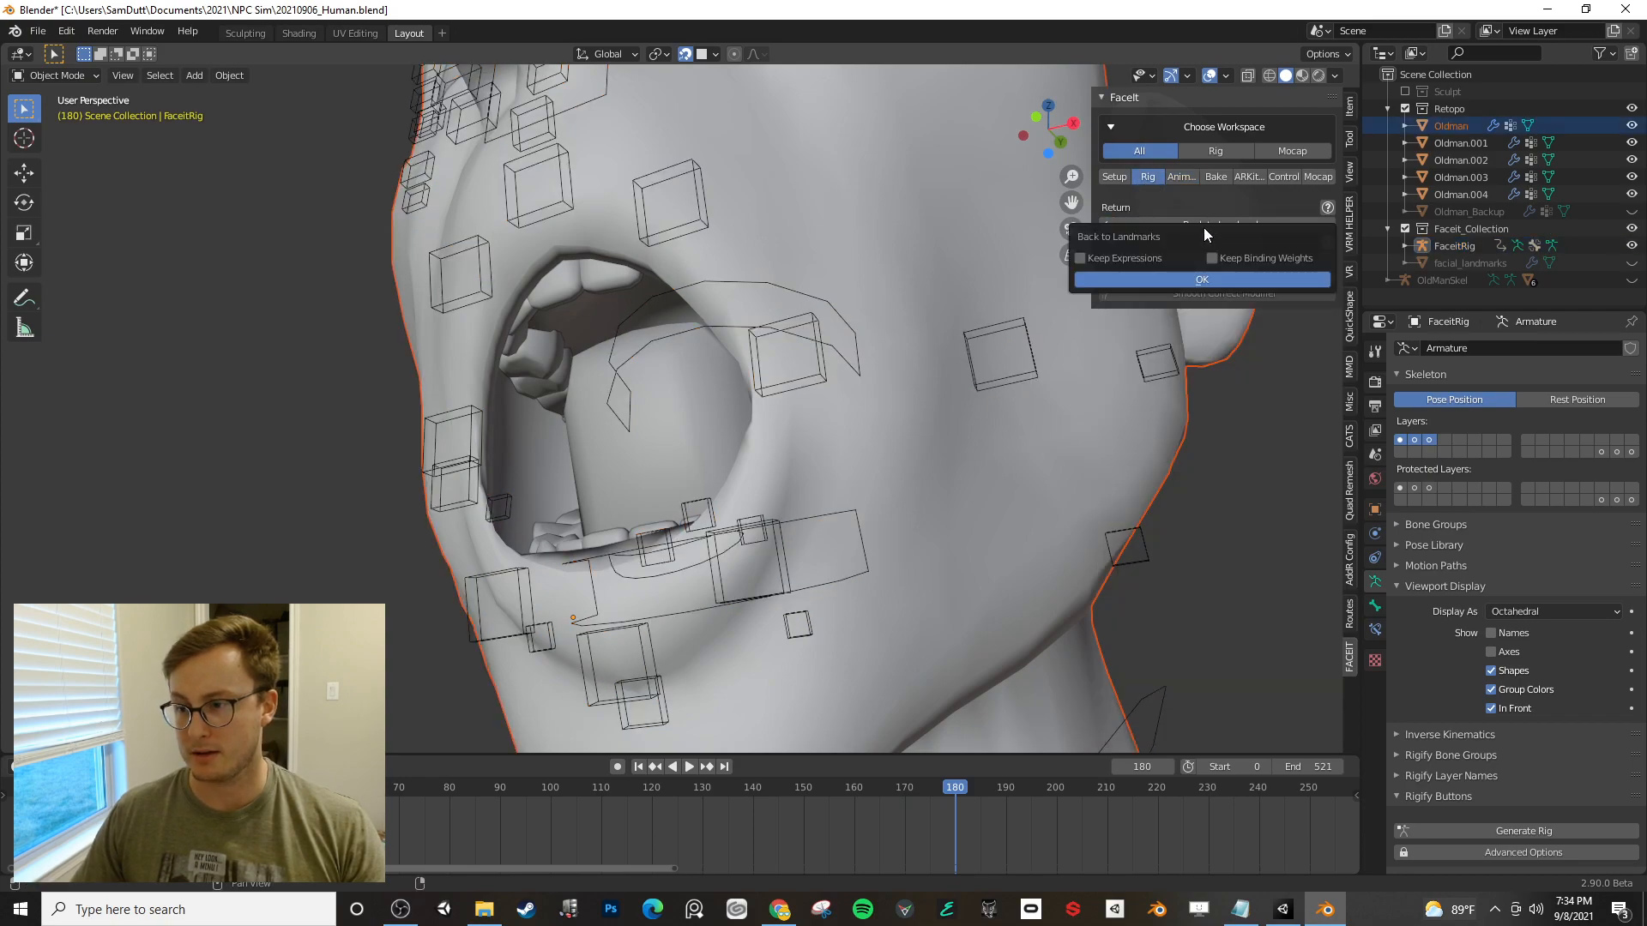
{"action": "left_click", "coordinate": [1209, 279]}
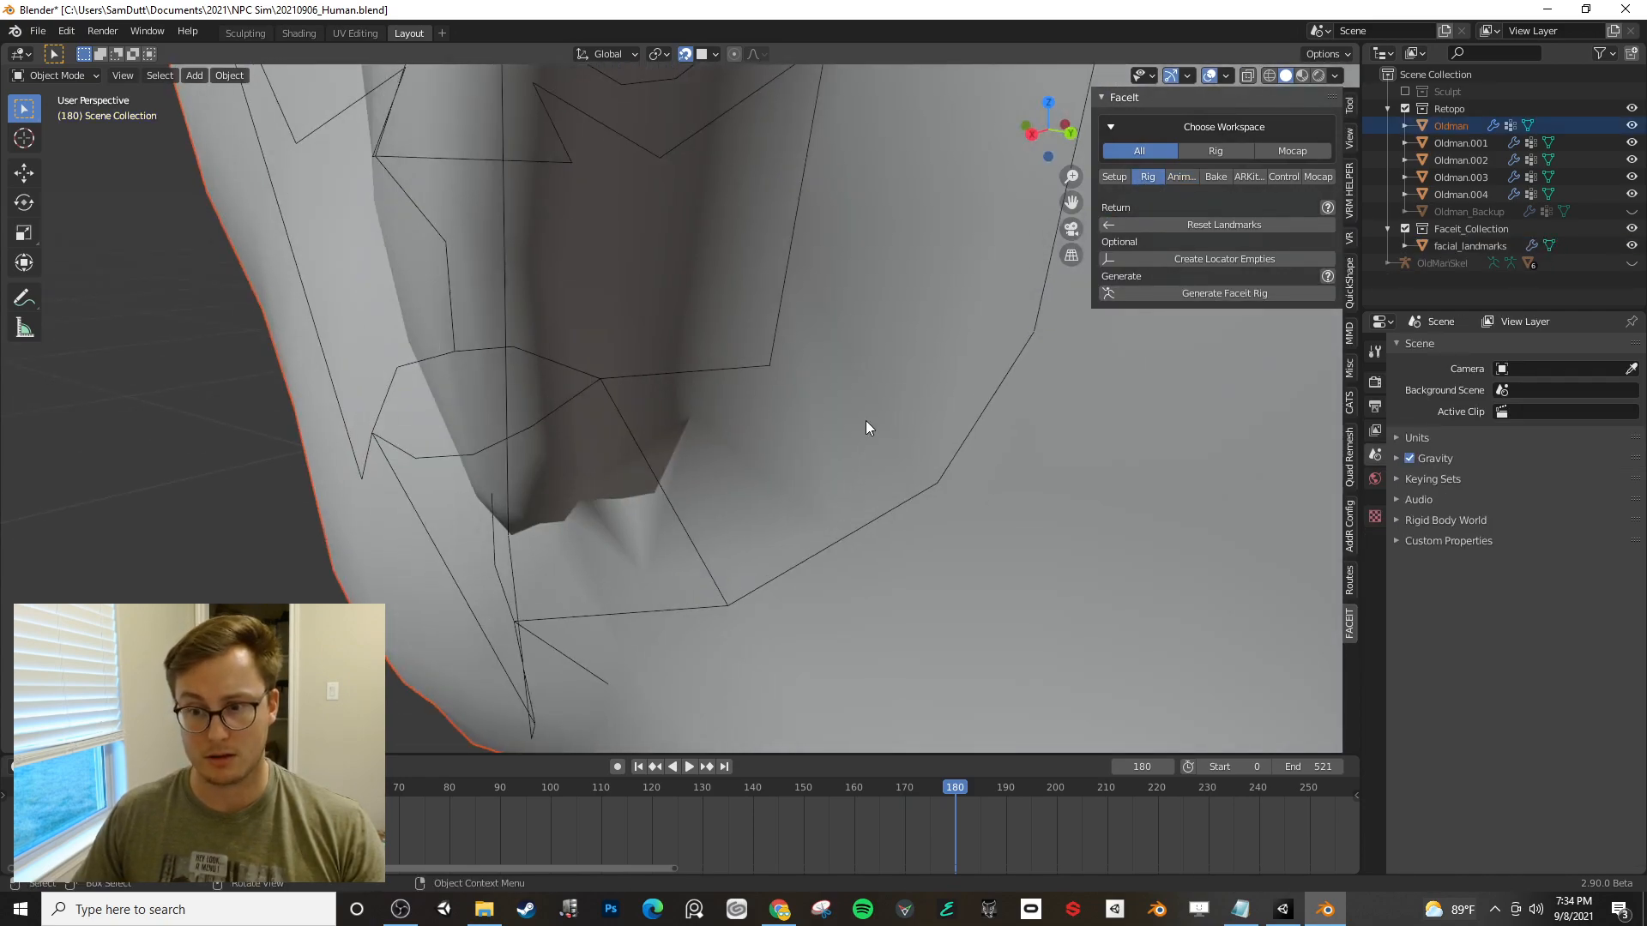
- Open the Oldman mesh in Edit Mode and select only the linked geometry inside the mouth
{"action": "scroll", "coordinate": [866, 422], "scroll_direction": "down", "scroll_amount": 2}
{"action": "left_click", "coordinate": [878, 470]}
{"action": "middle_click_drag", "start_coordinate": [890, 474], "coordinate": [808, 518]}
{"action": "scroll", "coordinate": [809, 518], "scroll_direction": "up", "scroll_amount": 4}
{"action": "middle_click_drag", "start_coordinate": [754, 467], "coordinate": [653, 402]}
{"action": "scroll", "coordinate": [755, 406], "scroll_direction": "up", "scroll_amount": 1}
{"action": "scroll", "coordinate": [702, 400], "scroll_direction": "down", "scroll_amount": 3}
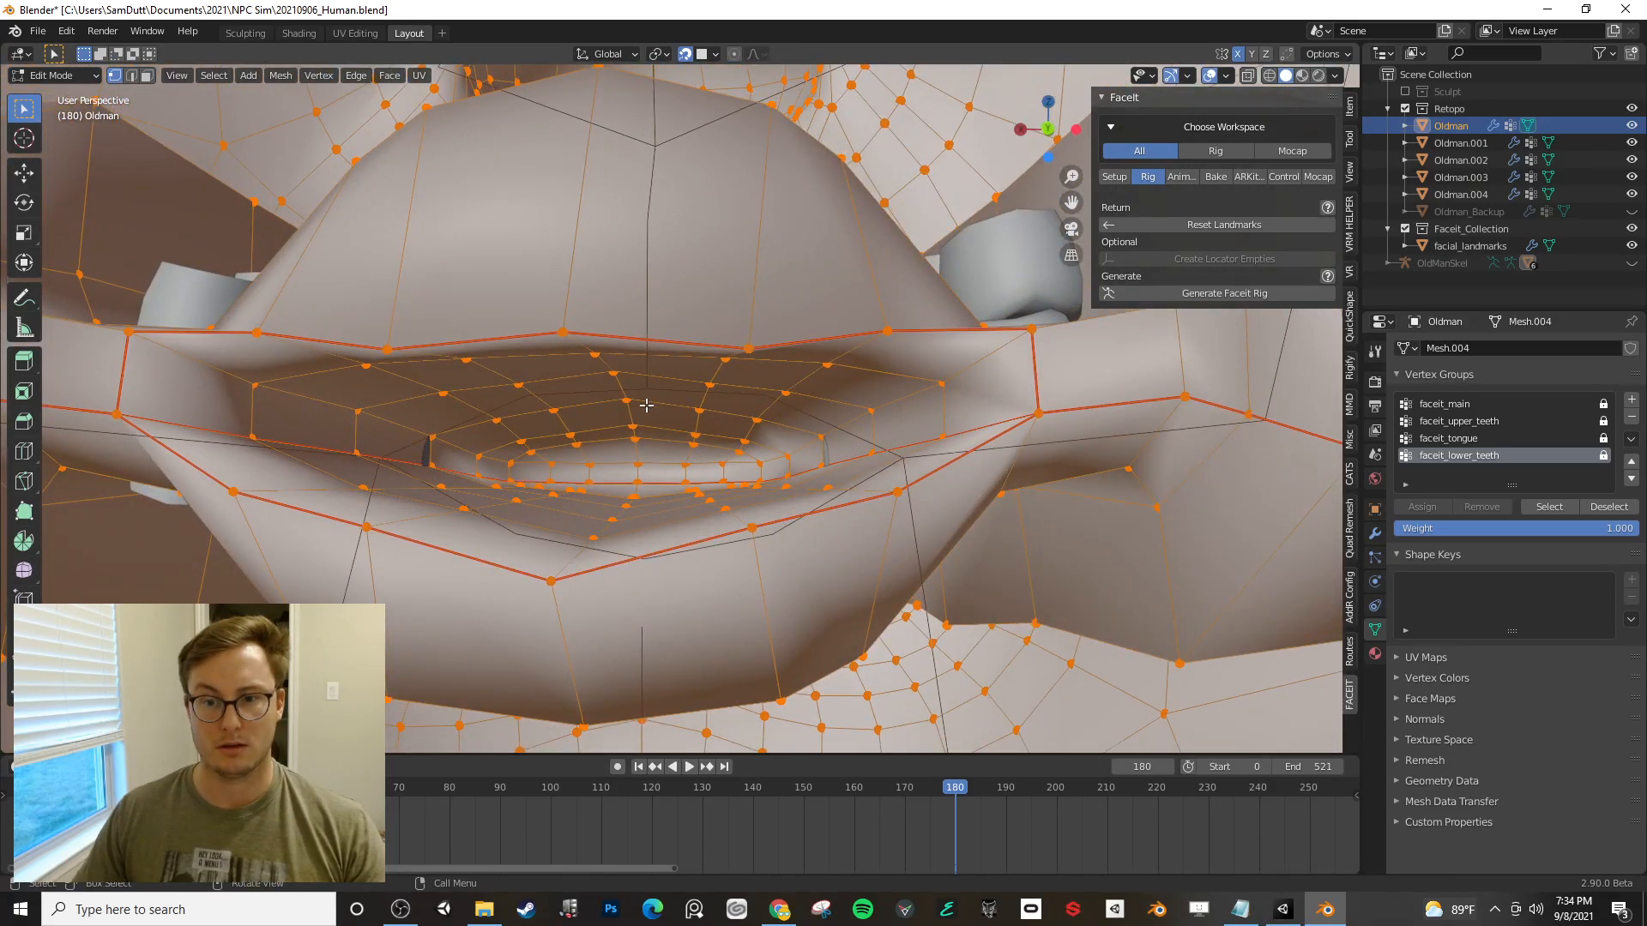
{"action": "left_click", "coordinate": [529, 421]}
{"action": "key", "text": "ctrl+l"}
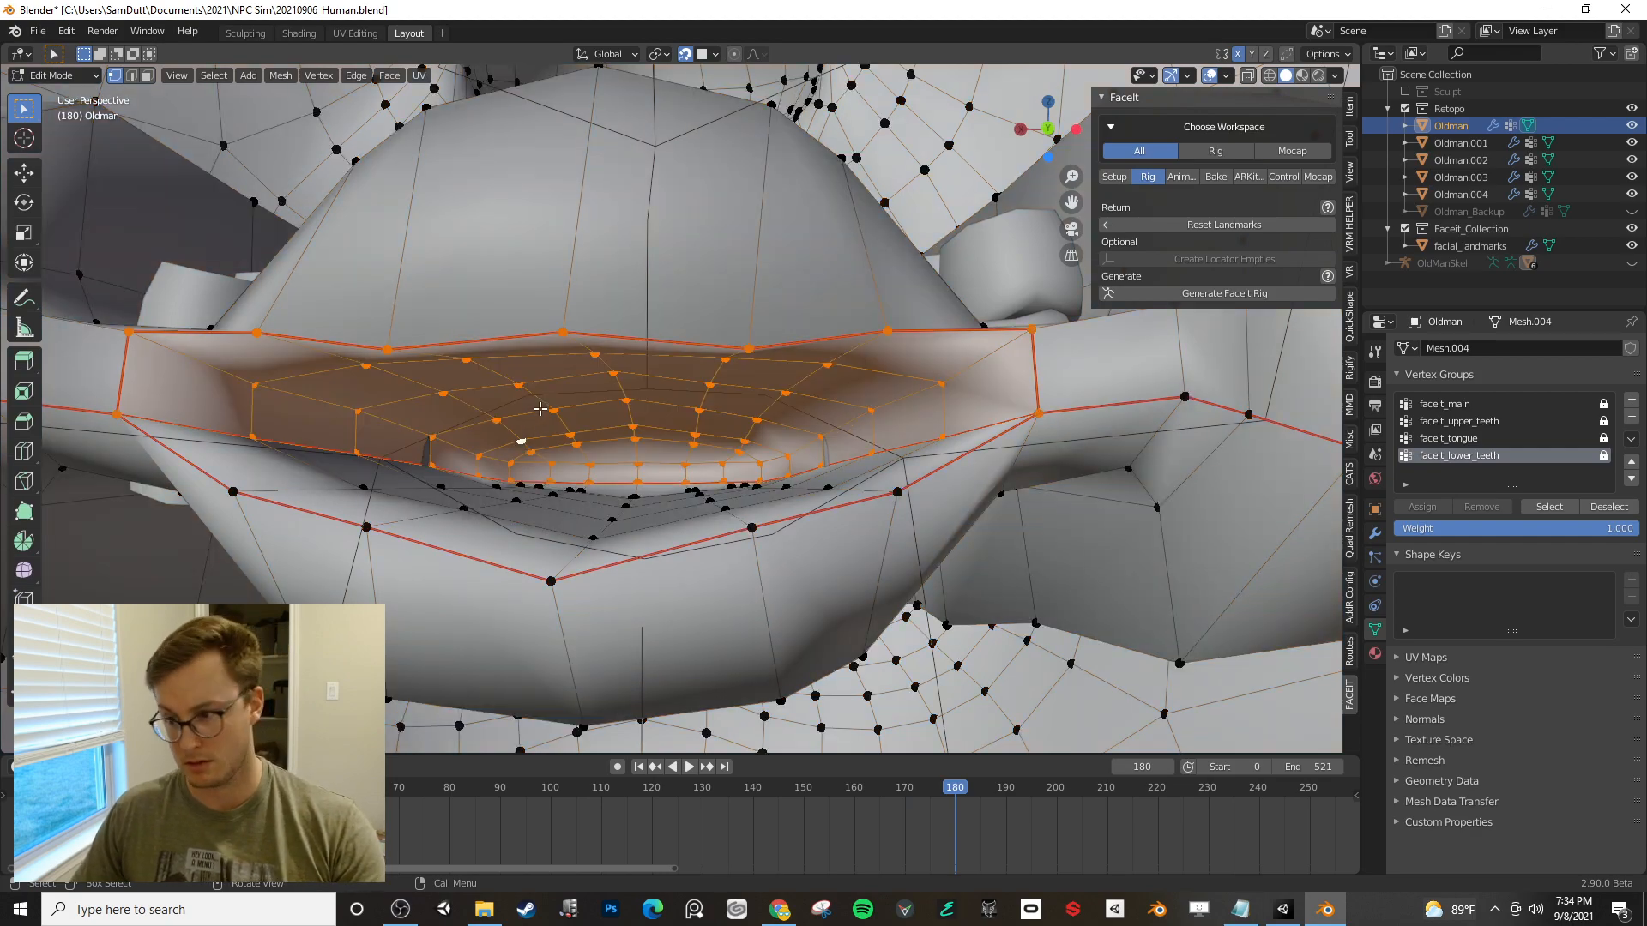
- Make faceit_tongue the active vertex group and unlock it, keep faceit_upper_teeth locked, and return to Object Mode
{"action": "left_click", "coordinate": [1603, 421]}
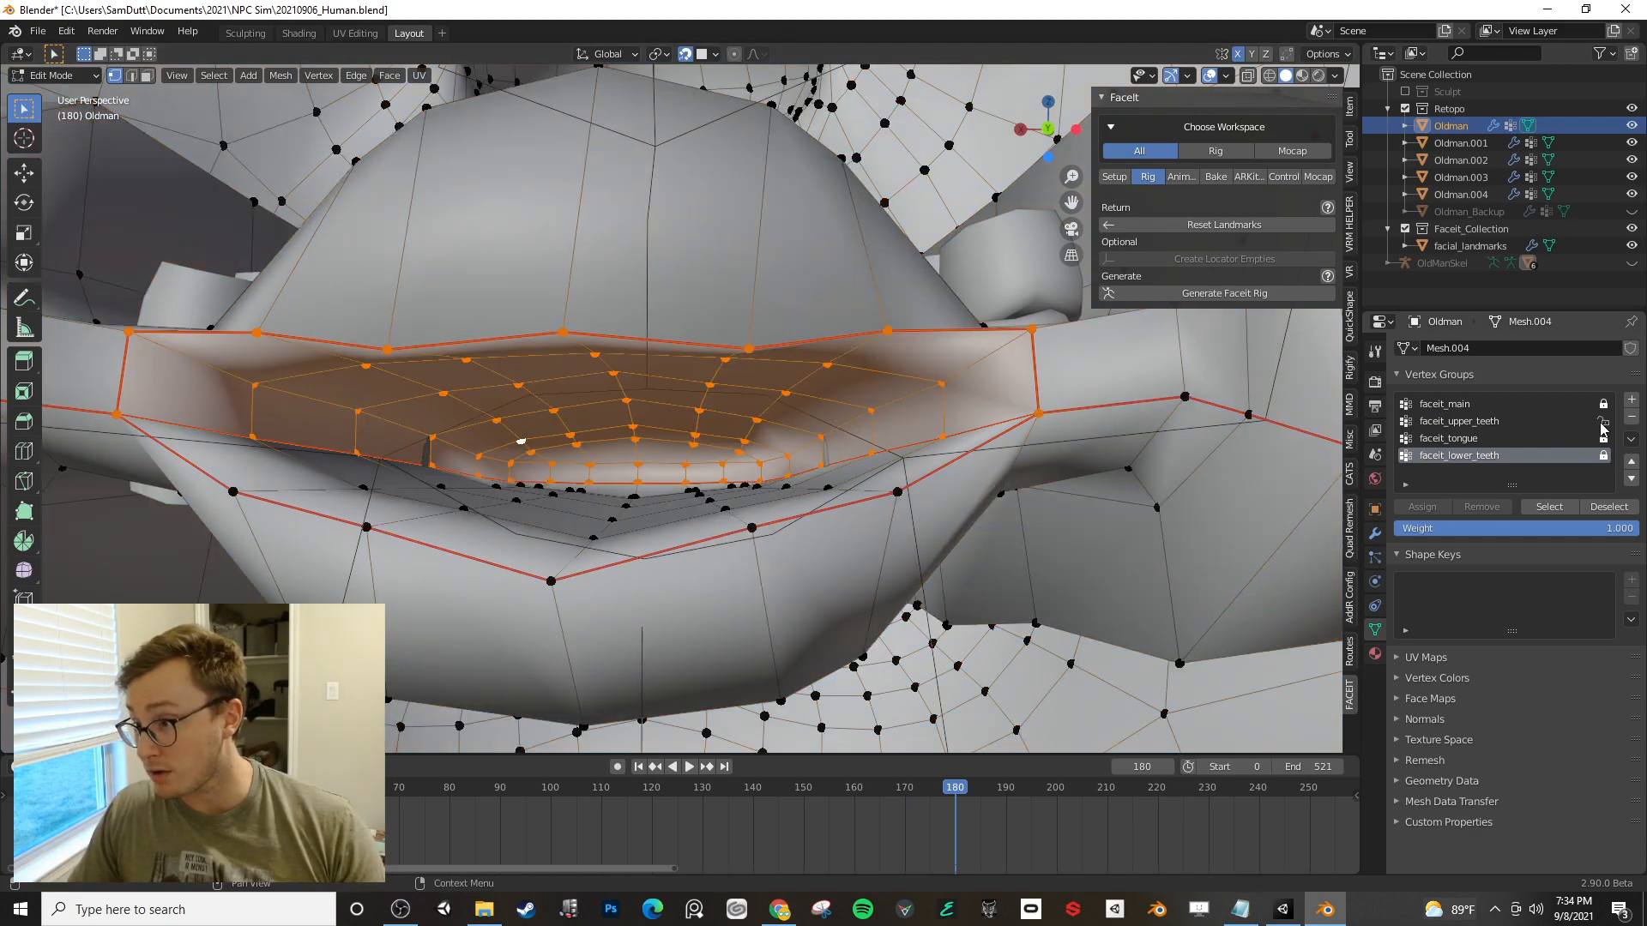
{"action": "left_click", "coordinate": [1501, 422]}
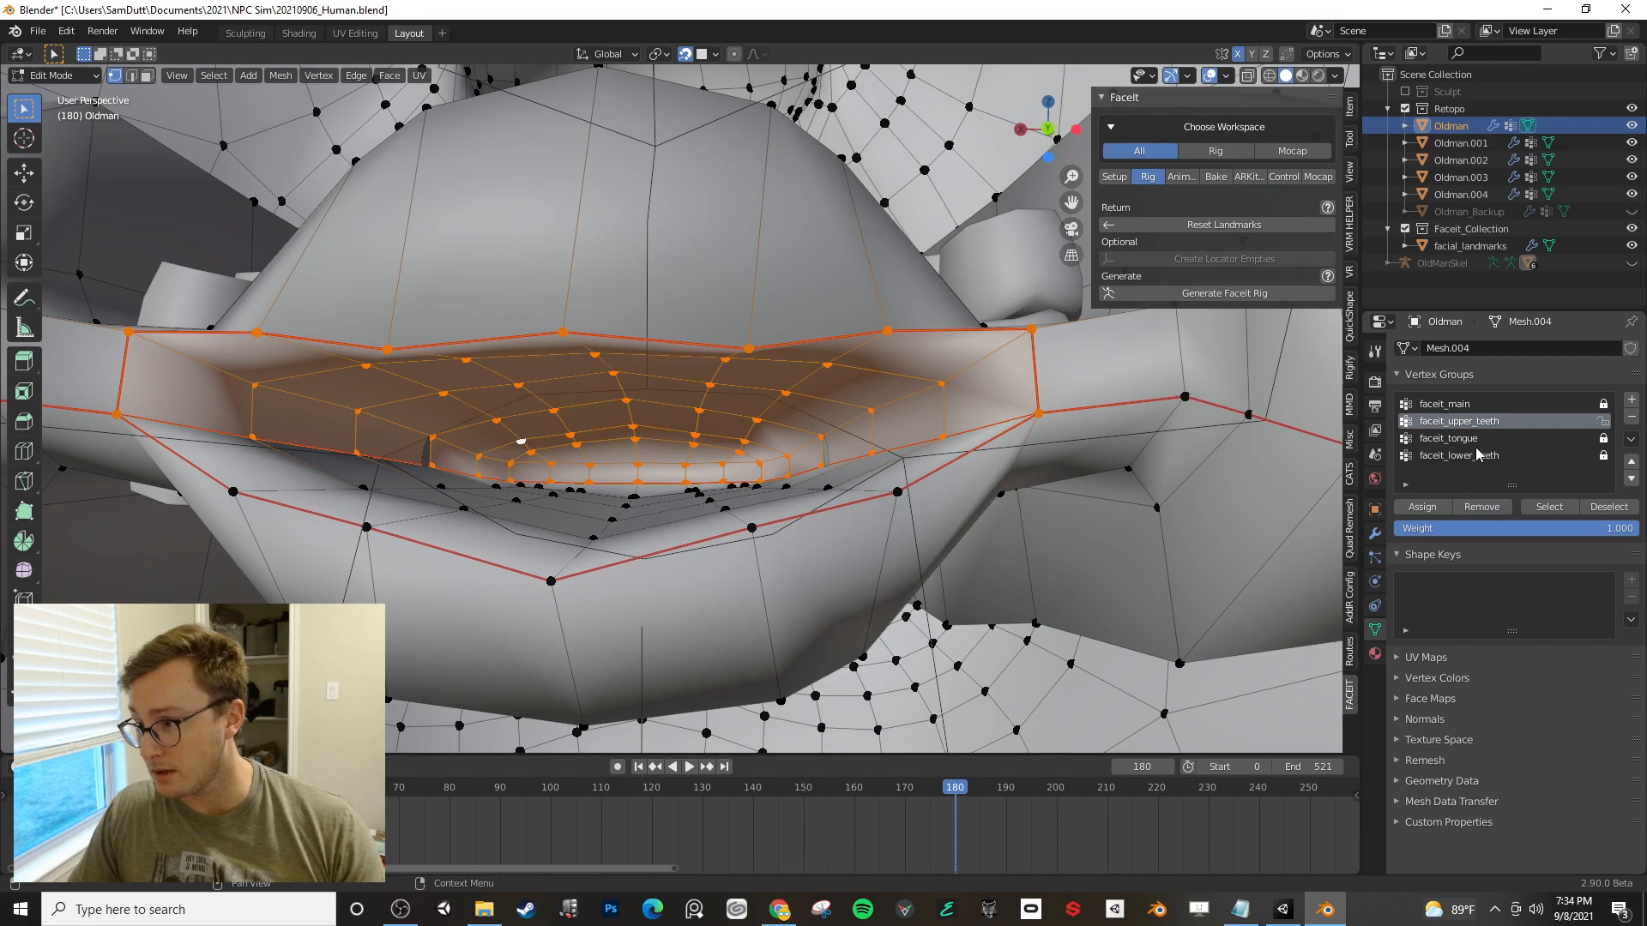
{"action": "left_click", "coordinate": [1479, 438]}
{"action": "left_click", "coordinate": [1603, 438]}
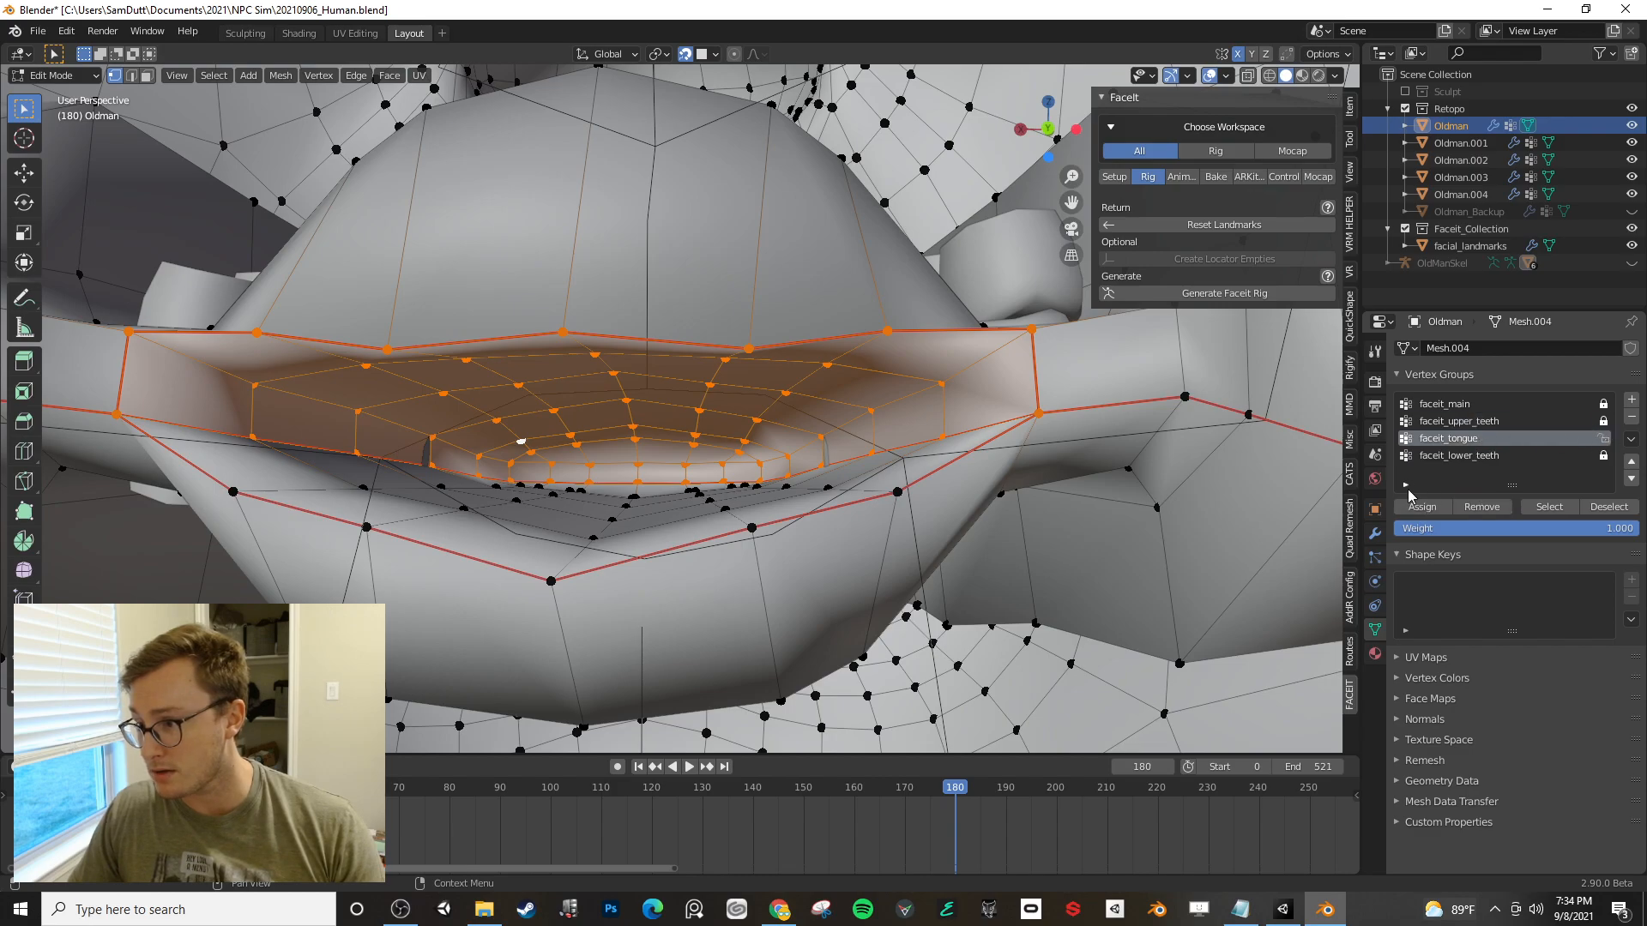
{"action": "key", "text": "Tab"}
- Save the file and generate the FaceIt rig again from the landmarks
{"action": "scroll", "coordinate": [774, 433], "scroll_direction": "down", "scroll_amount": 5}
{"action": "middle_click_drag", "start_coordinate": [652, 455], "coordinate": [923, 454]}
{"action": "key", "text": "ctrl+s"}
{"action": "left_click", "coordinate": [1222, 294]}
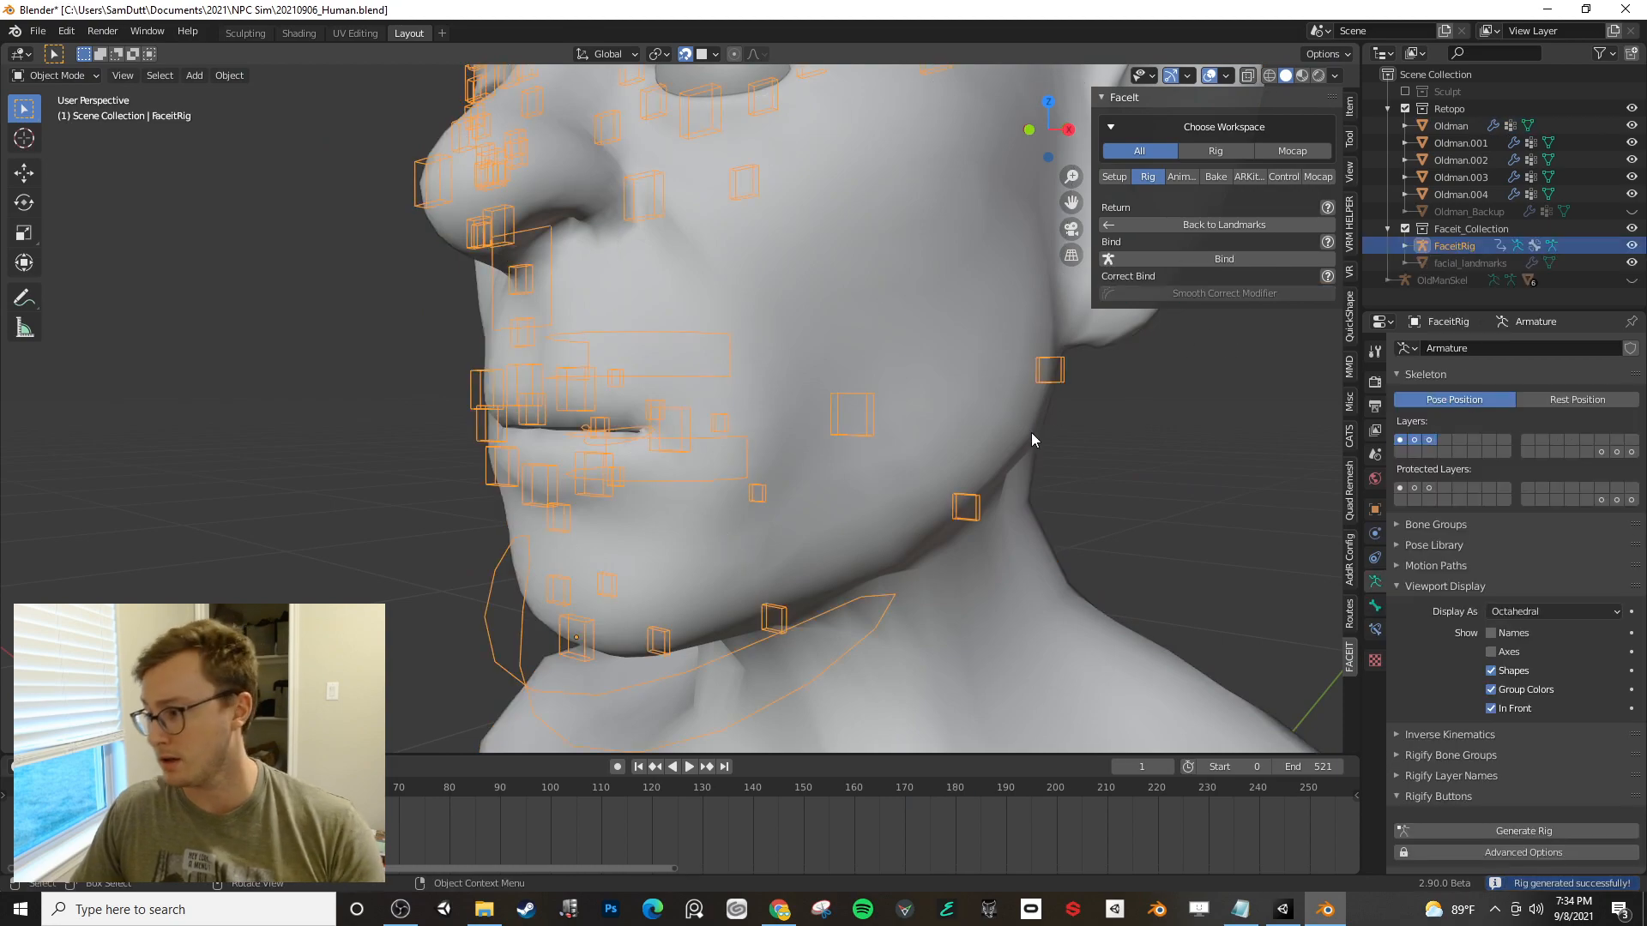
- Bind the registered objects to the regenerated FaceIt rig and bring up the expression creation options
{"action": "scroll", "coordinate": [840, 400], "scroll_direction": "down", "scroll_amount": 5}
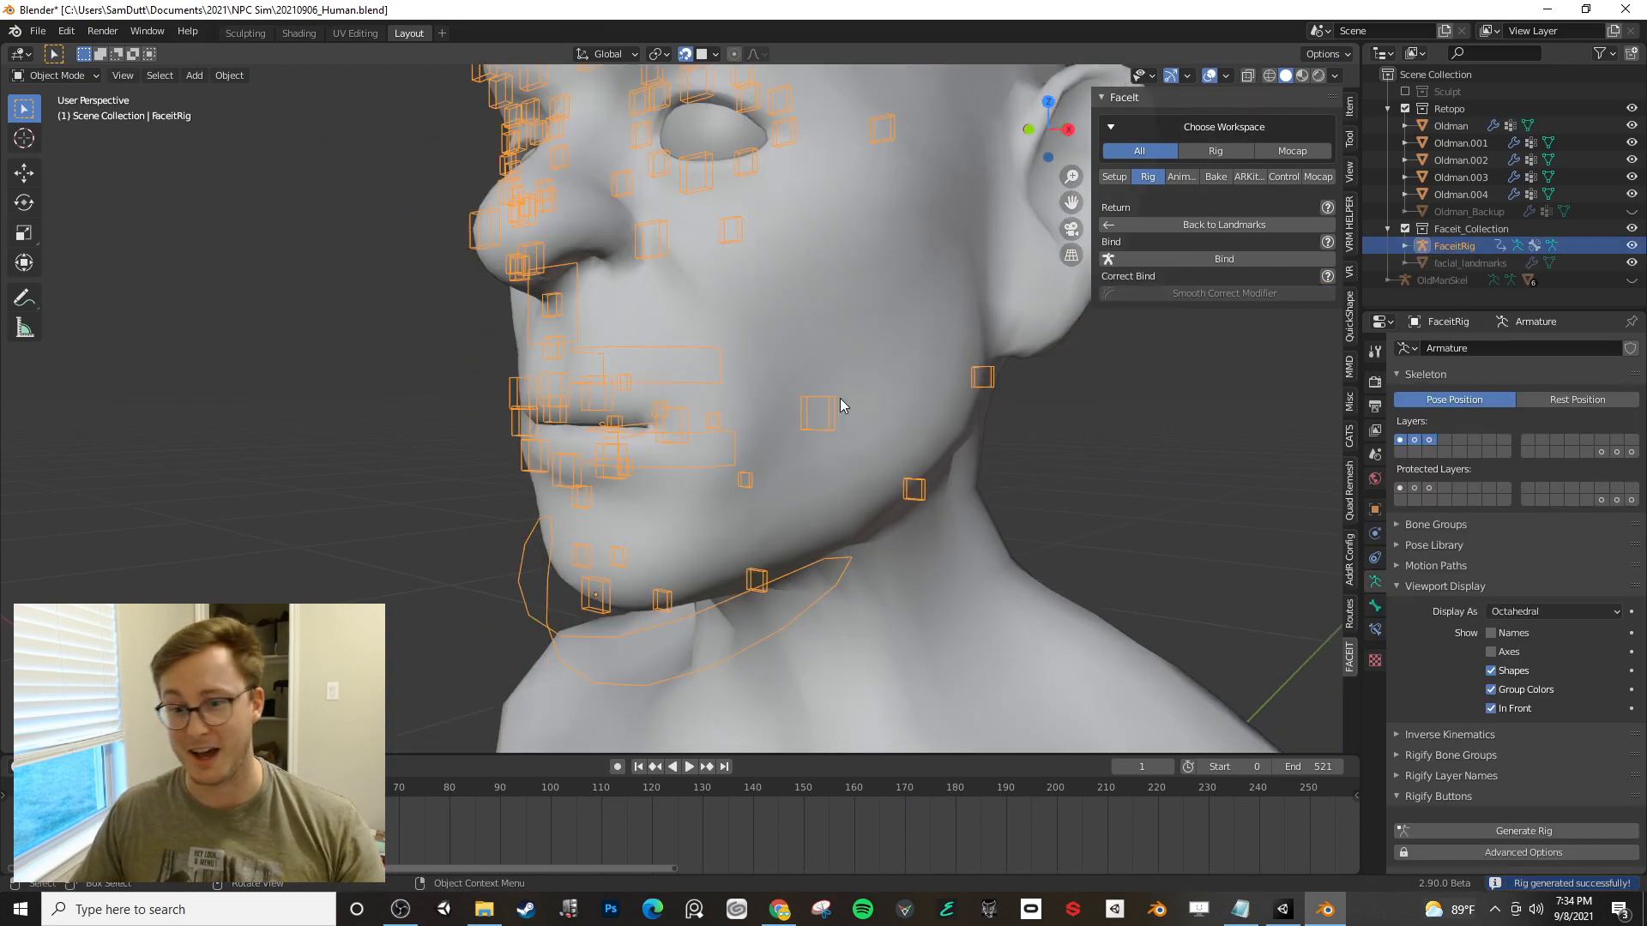
{"action": "middle_click_drag", "start_coordinate": [785, 400], "coordinate": [851, 395]}
{"action": "scroll", "coordinate": [845, 399], "scroll_direction": "up", "scroll_amount": 4}
{"action": "middle_click_drag", "start_coordinate": [780, 465], "coordinate": [761, 431]}
{"action": "left_click", "coordinate": [1235, 260]}
{"action": "left_click", "coordinate": [1196, 448]}
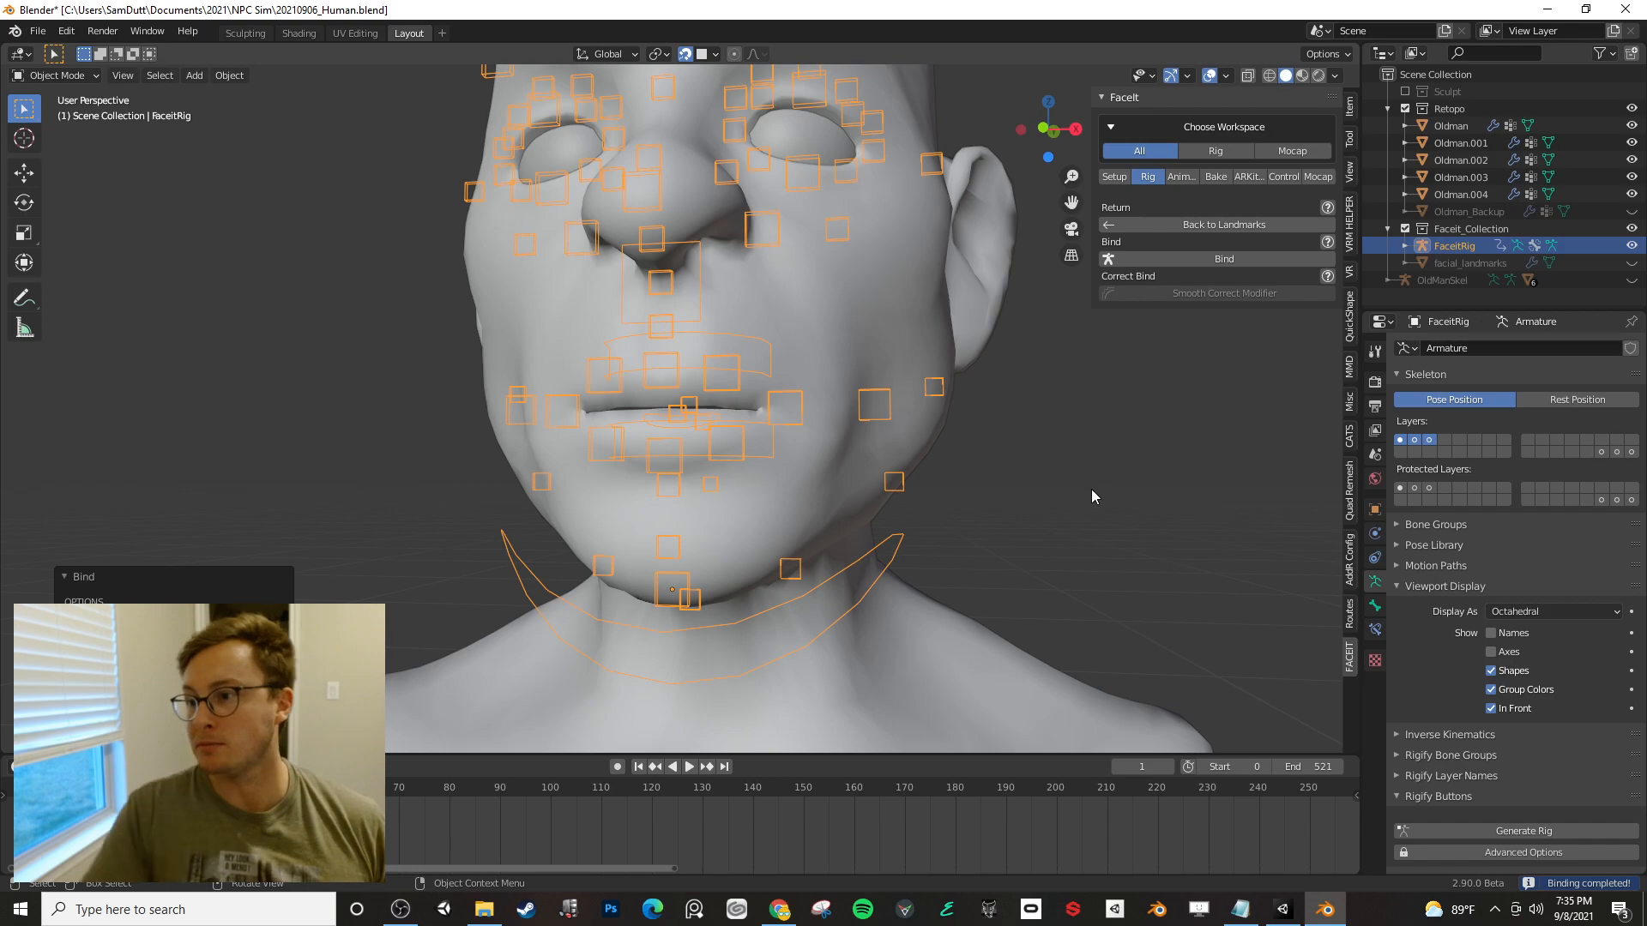
{"action": "left_click", "coordinate": [1184, 178]}
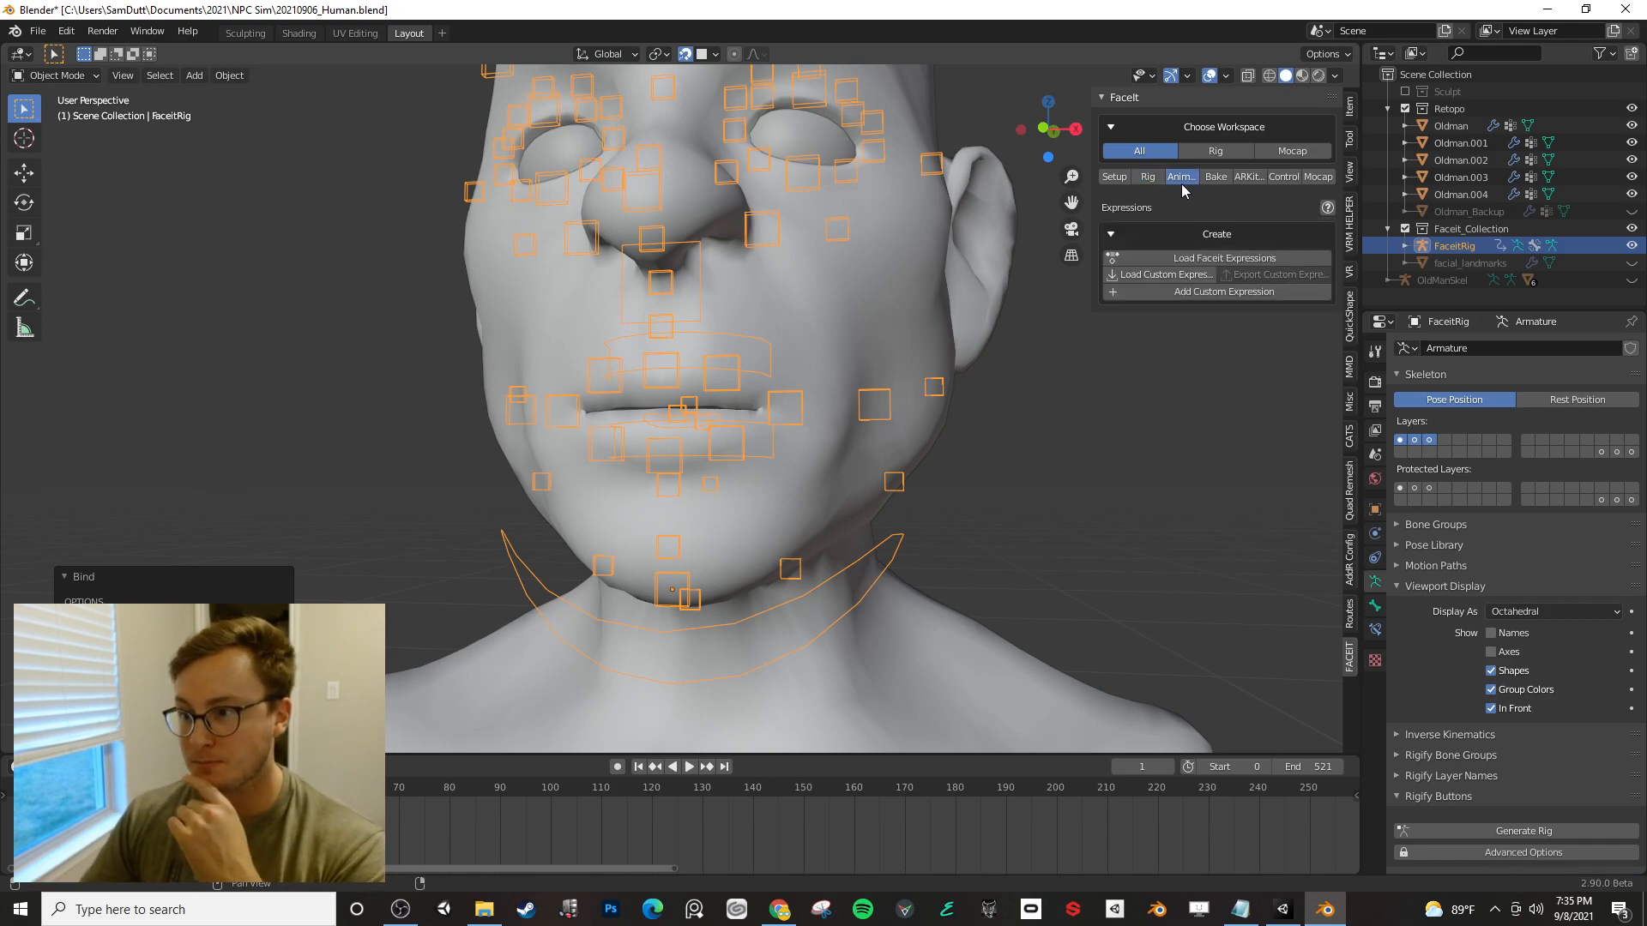
- Load the ARKit Faceit expressions with Auto Scale, XYZ and Overwrite, check the jawOpen pose at frame 179, and save the file
{"action": "left_click", "coordinate": [1216, 255]}
{"action": "left_click", "coordinate": [1184, 437]}
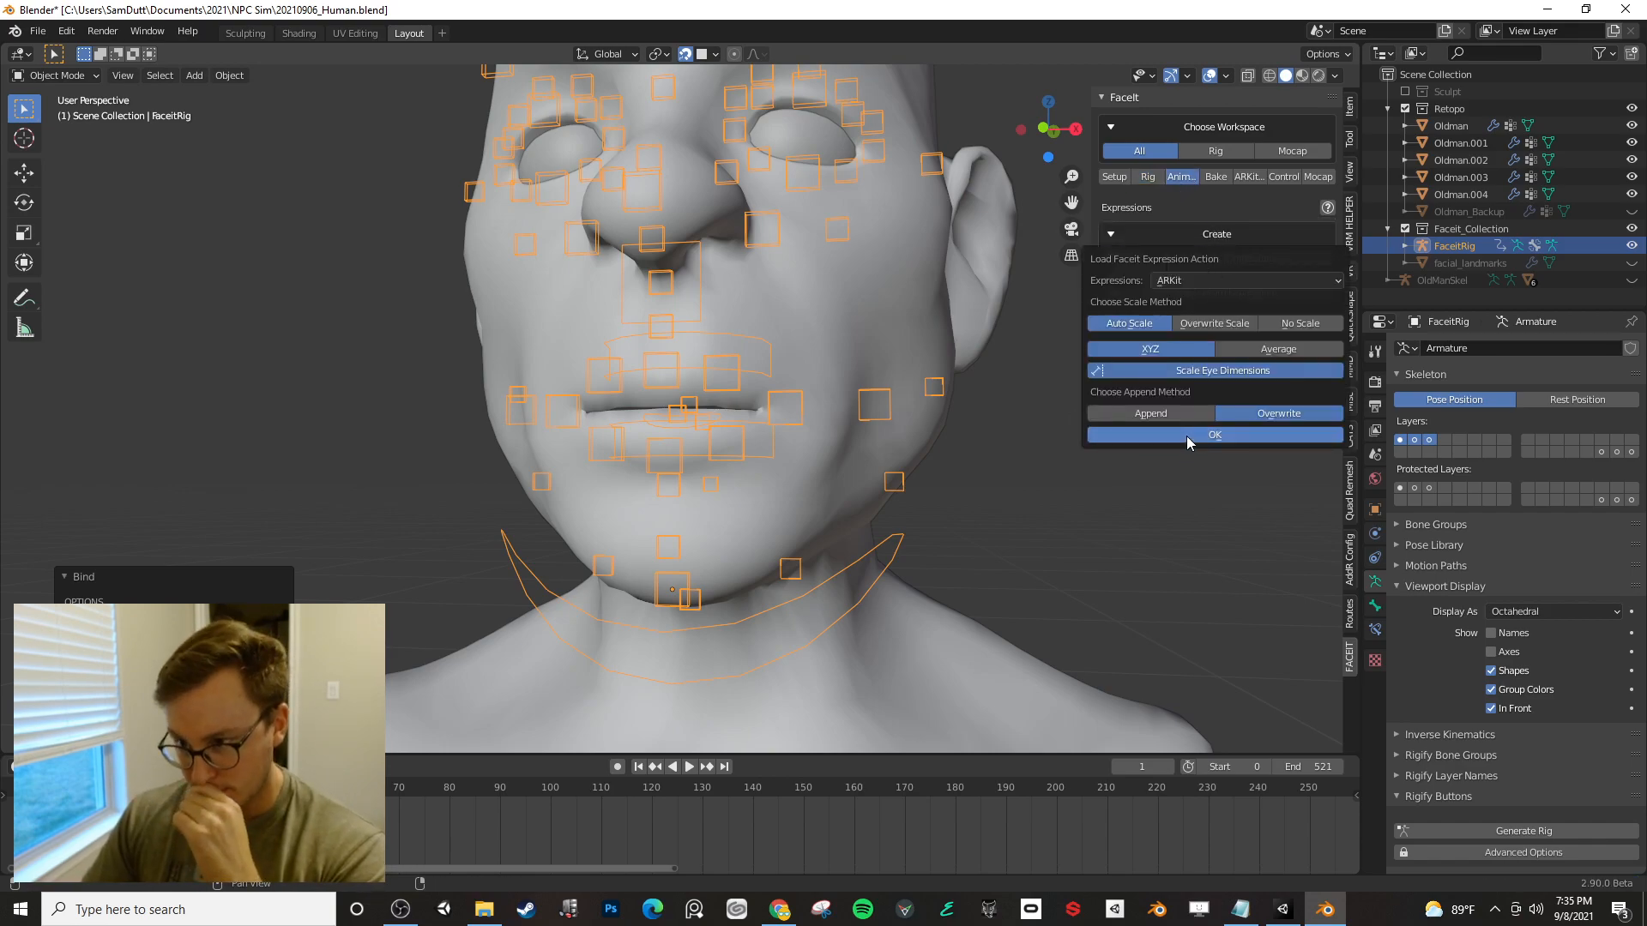
{"action": "left_click_drag", "start_coordinate": [447, 789], "coordinate": [950, 787]}
{"action": "middle_click_drag", "start_coordinate": [836, 434], "coordinate": [920, 443]}
{"action": "scroll", "coordinate": [892, 428], "scroll_direction": "down", "scroll_amount": 4}
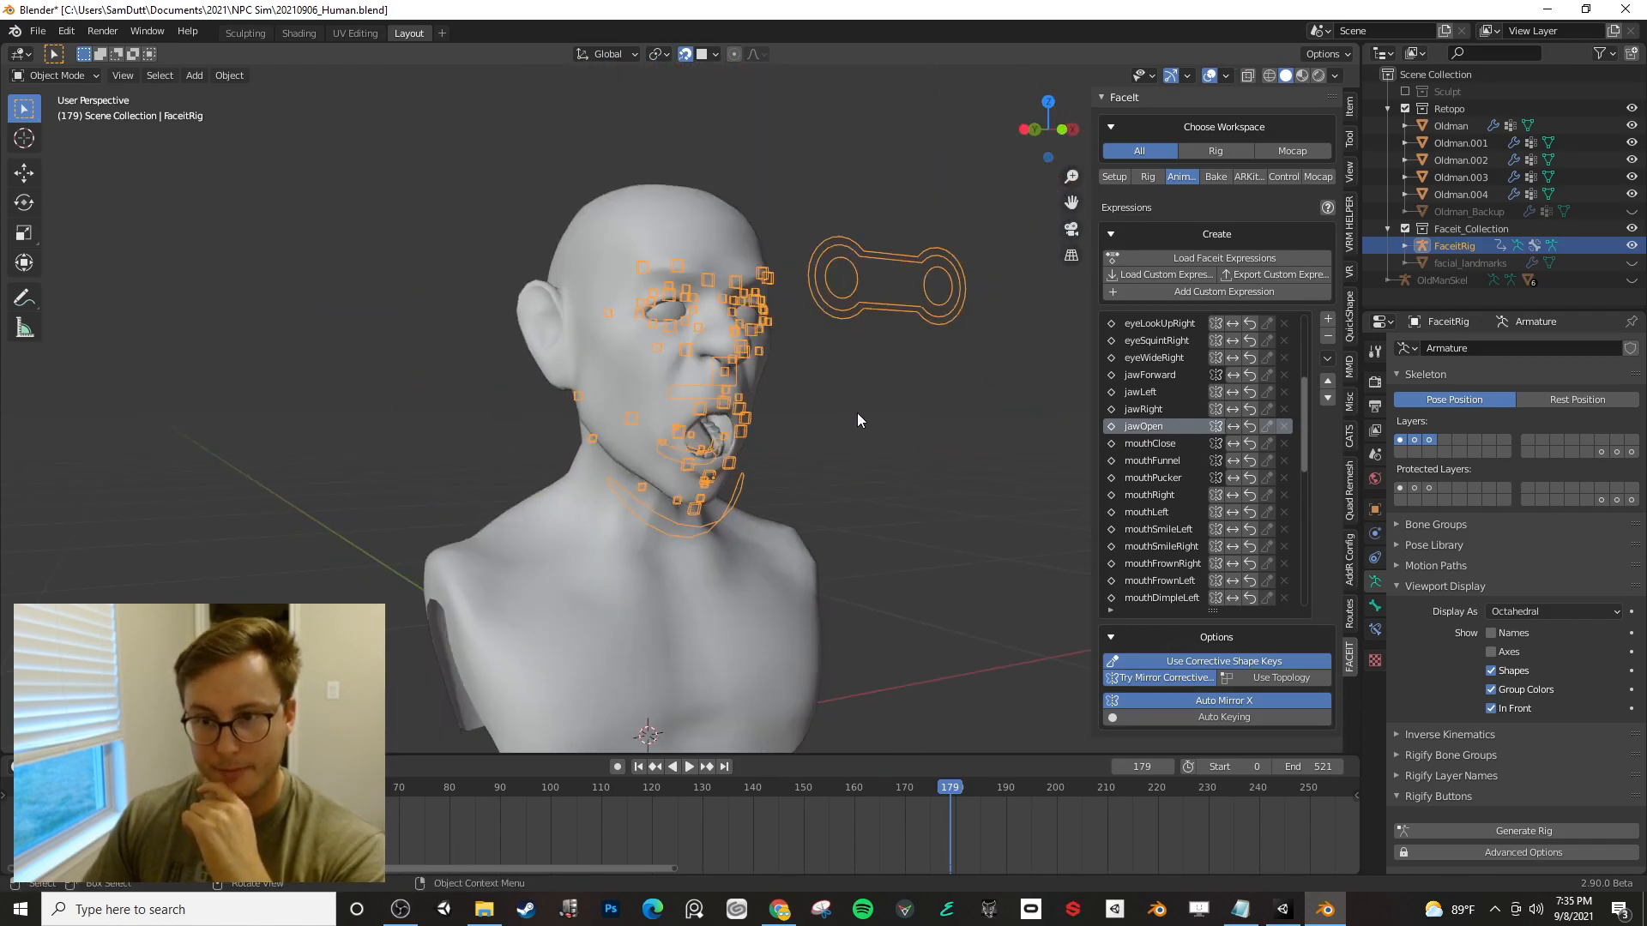
{"action": "key", "text": "ctrl+s"}
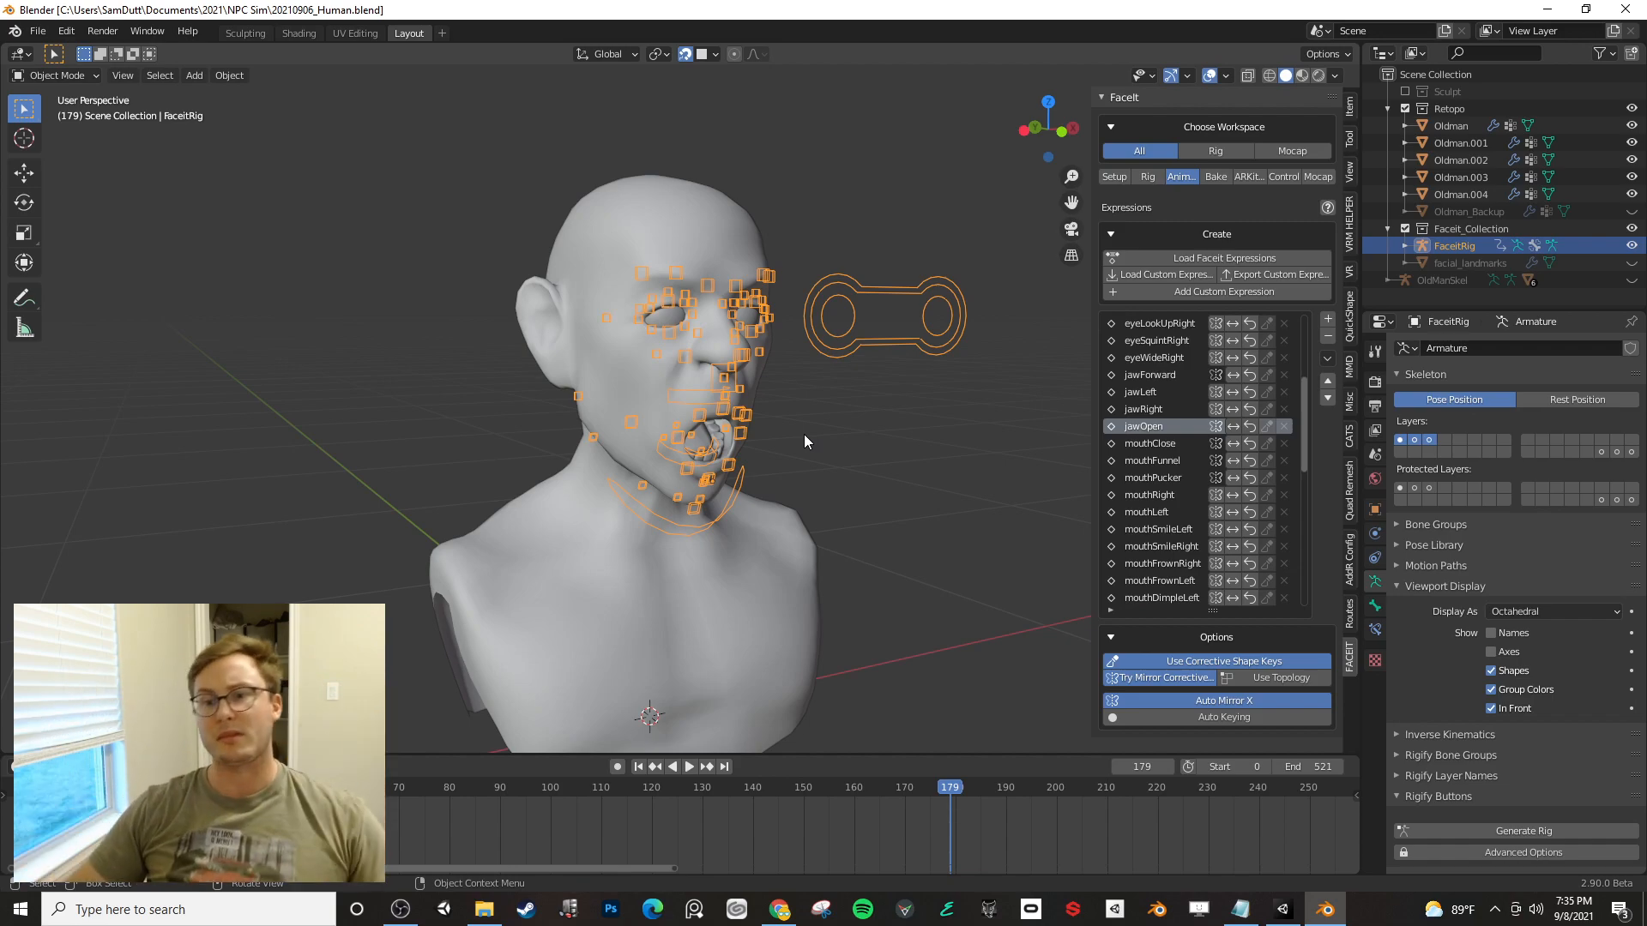
{"action": "middle_click_drag", "start_coordinate": [758, 431], "coordinate": [716, 416]}
{"action": "key", "text": "ctrl+s"}
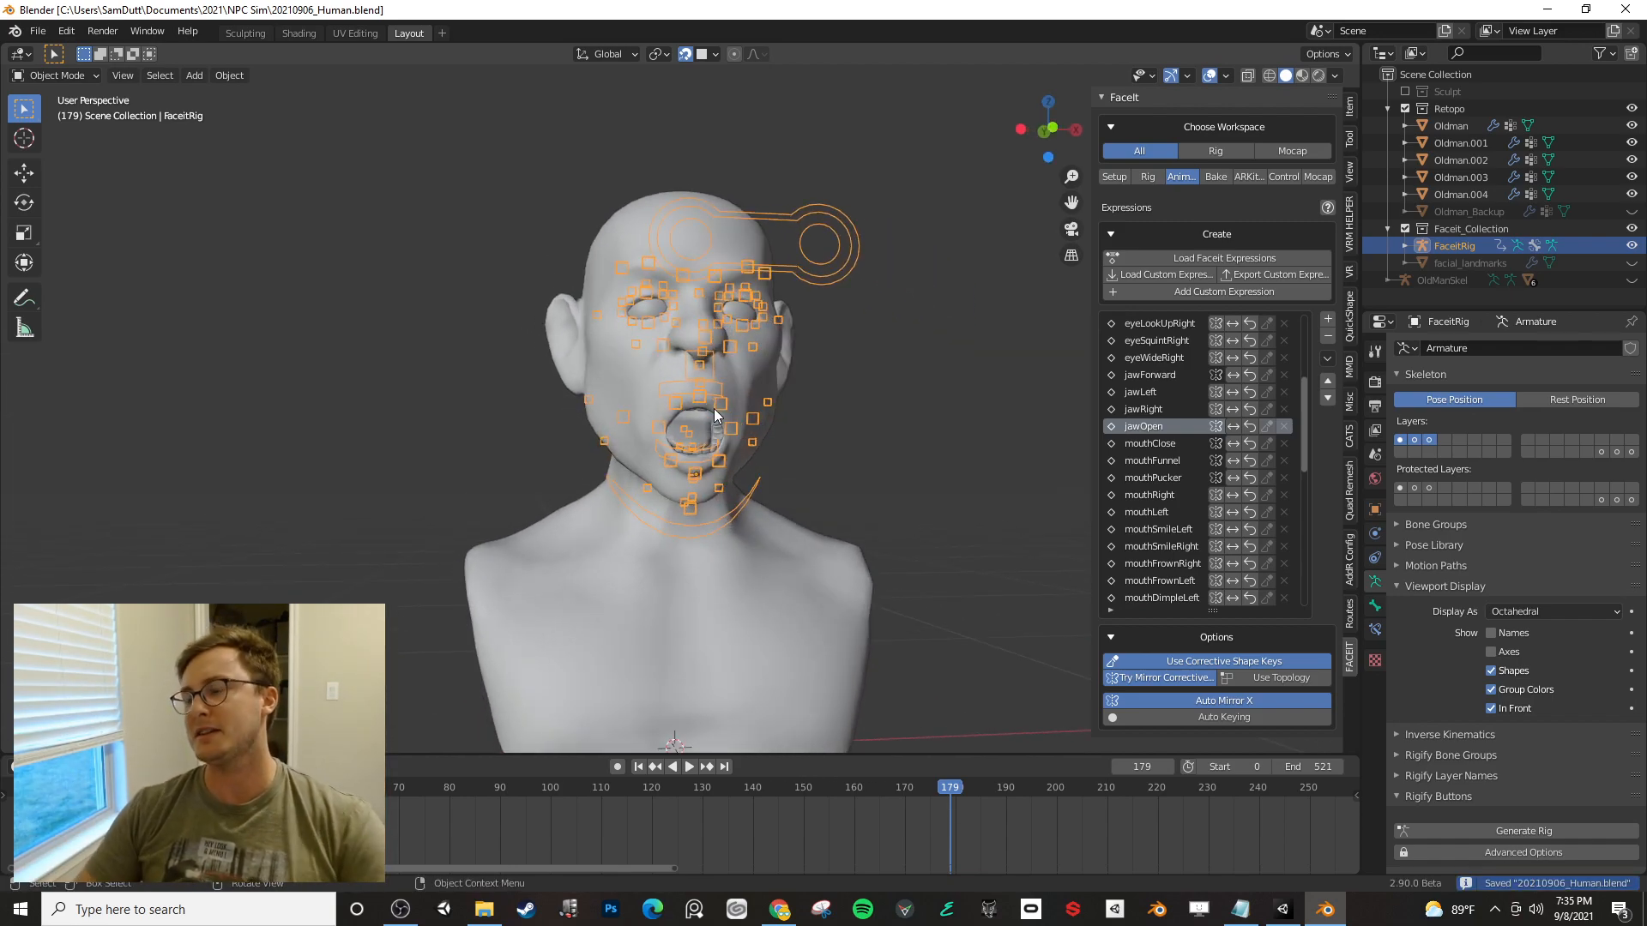
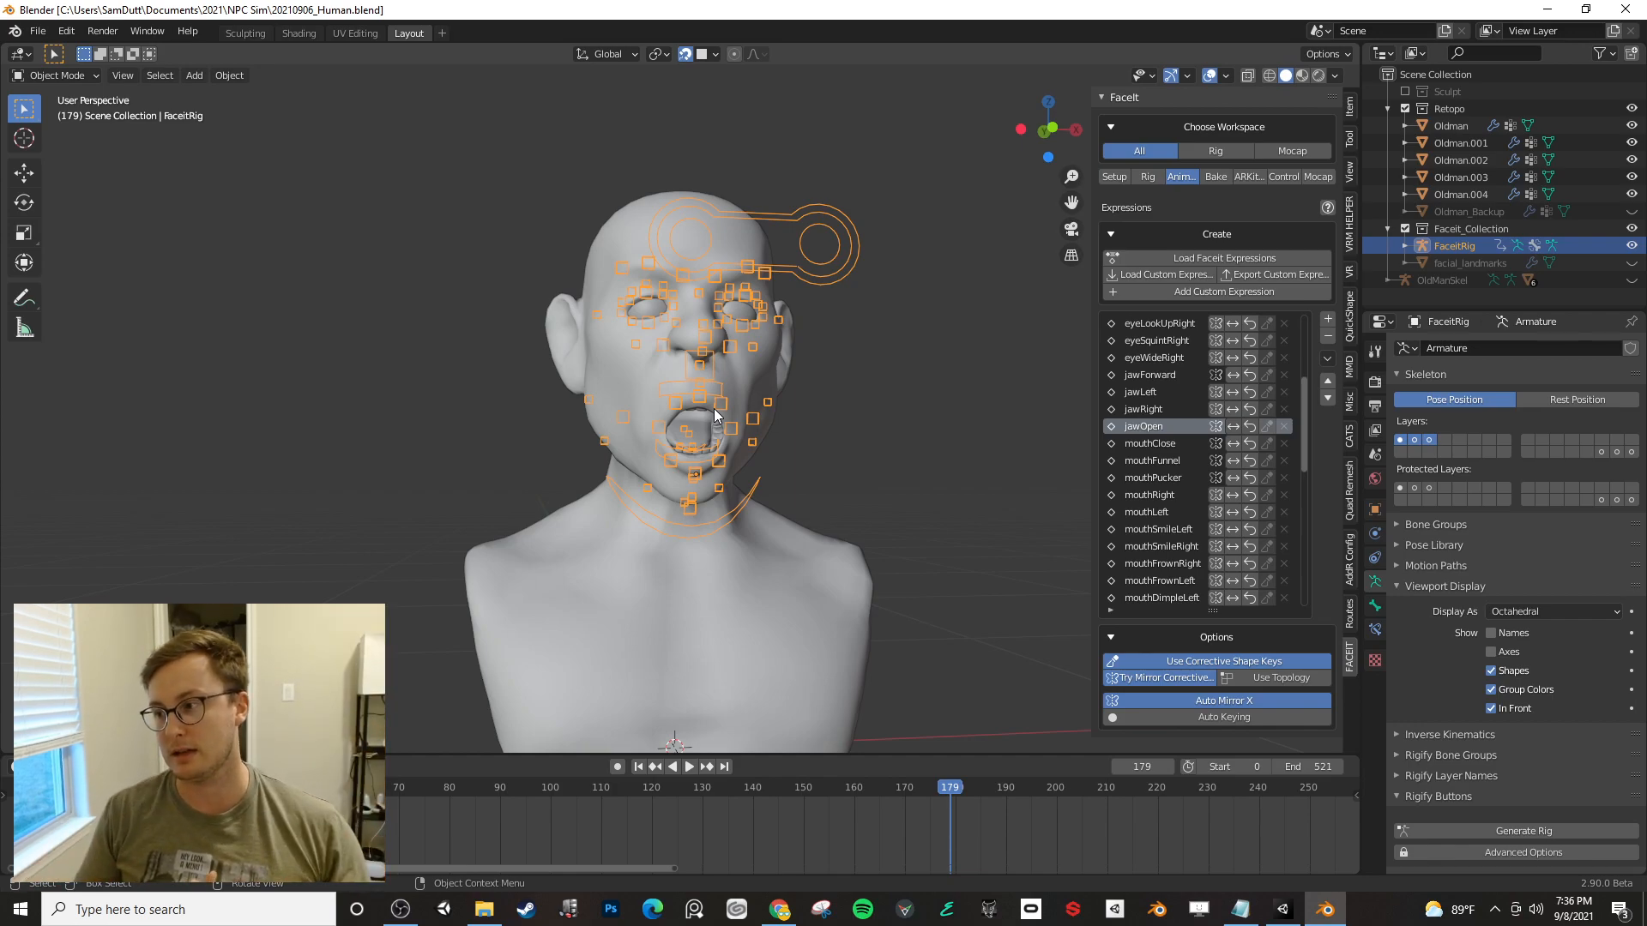
- Play the expression animation to check the mouth deformation up close, stop playback, and save the file
{"action": "scroll", "coordinate": [714, 416], "scroll_direction": "up", "scroll_amount": 2}
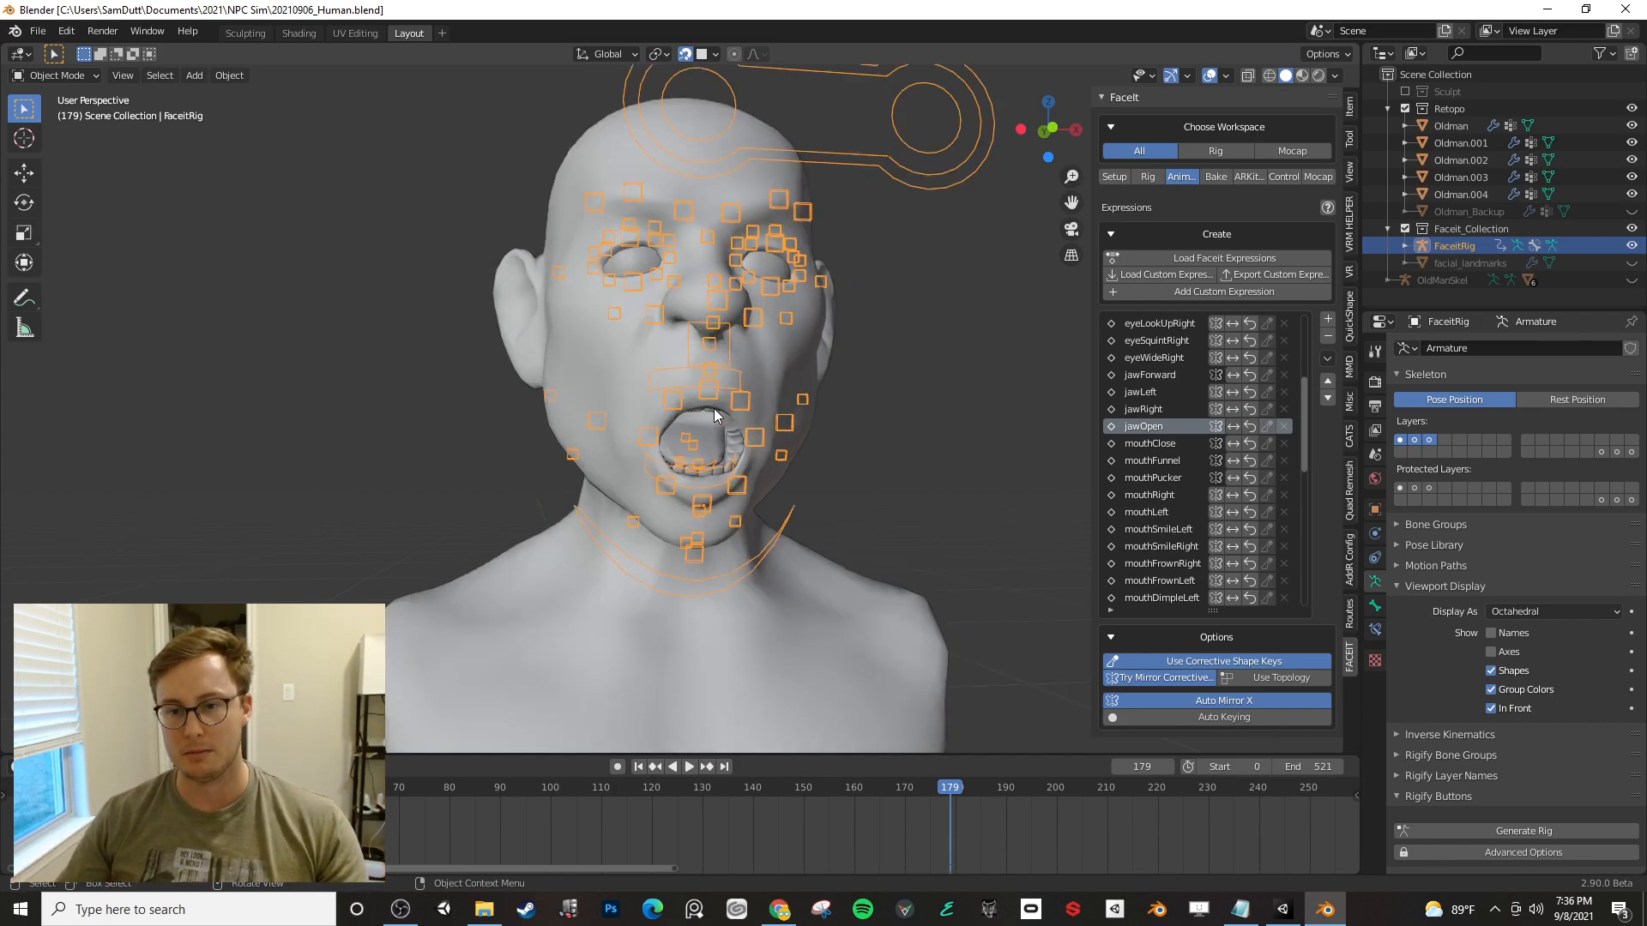
{"action": "middle_click_drag", "start_coordinate": [740, 481], "coordinate": [666, 466], "text": "shift"}
{"action": "scroll", "coordinate": [715, 463], "scroll_direction": "up", "scroll_amount": 1}
{"action": "key", "text": "ctrl+s"}
{"action": "key", "text": "space"}
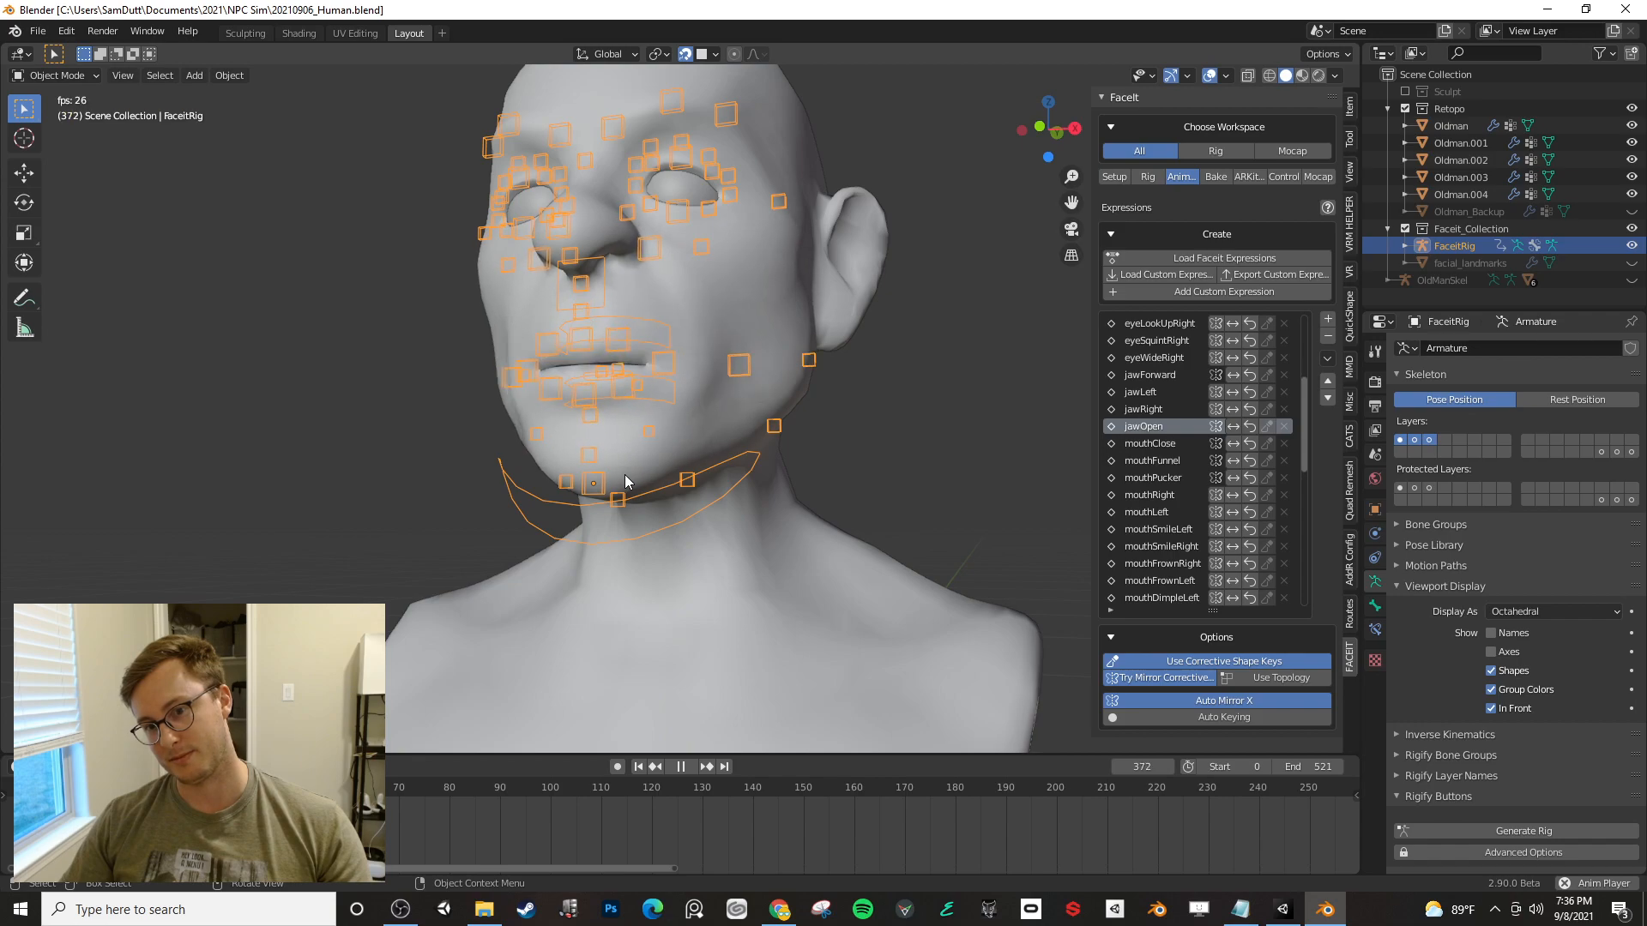
{"action": "key", "text": "Escape"}
{"action": "key", "text": "ctrl+s"}
{"action": "middle_click_drag", "start_coordinate": [789, 327], "coordinate": [810, 343]}
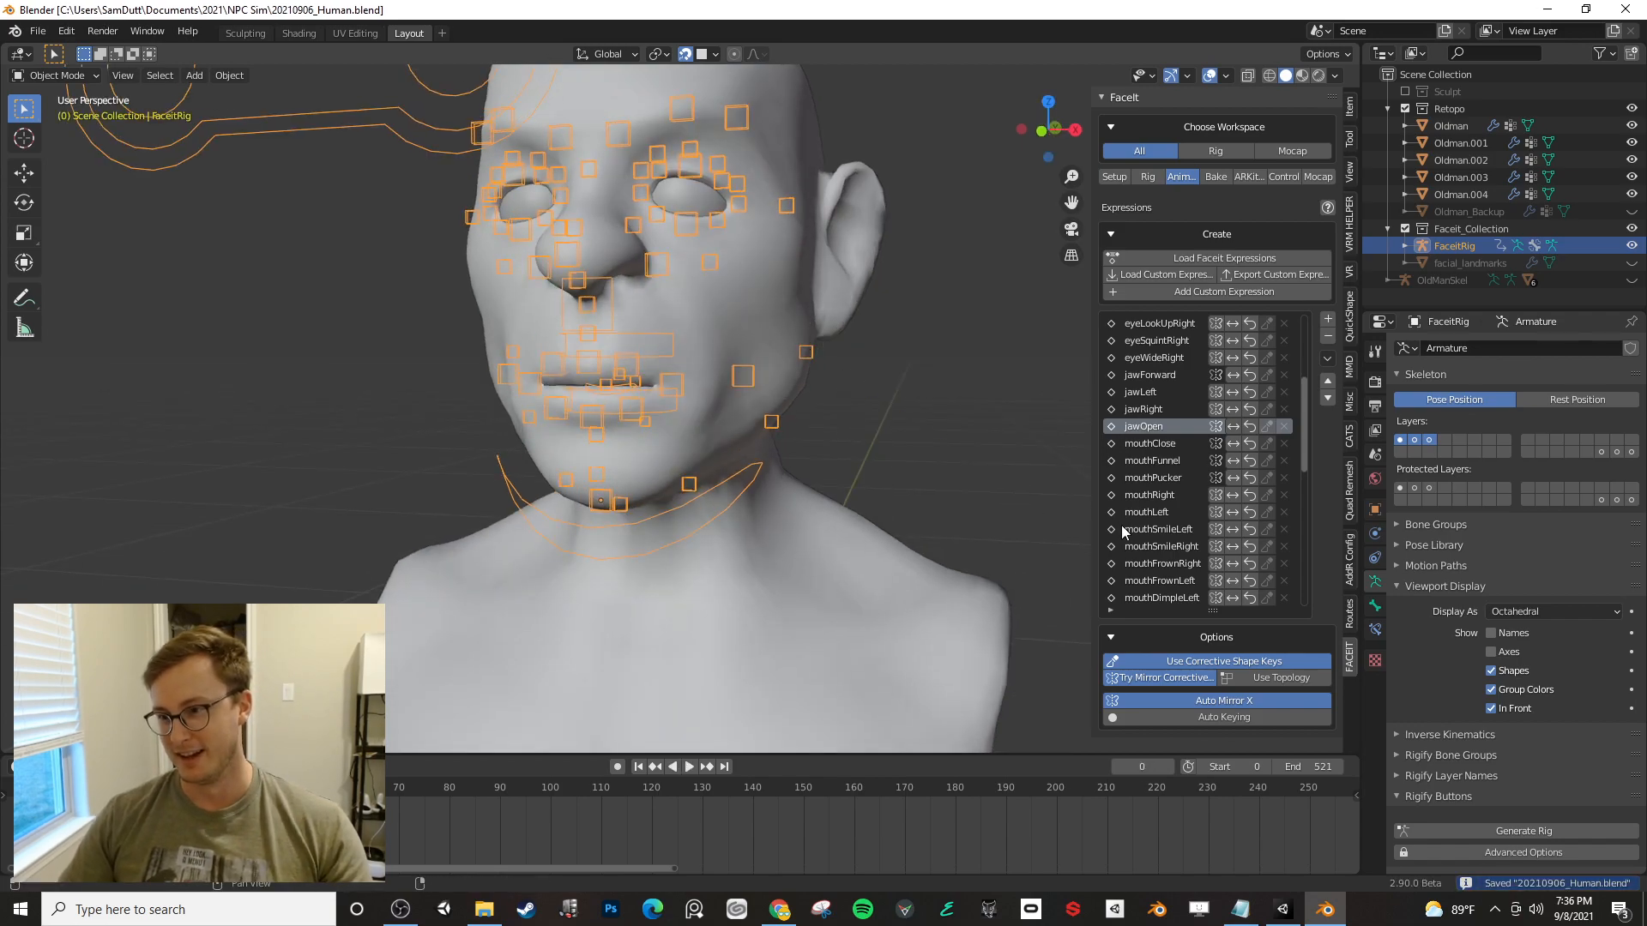
- Bake the shape keys with corrective shape keys, a test action, regenerated MouthClose and initialized ARKit shapes enabled, then save the file
{"action": "left_click", "coordinate": [1215, 177]}
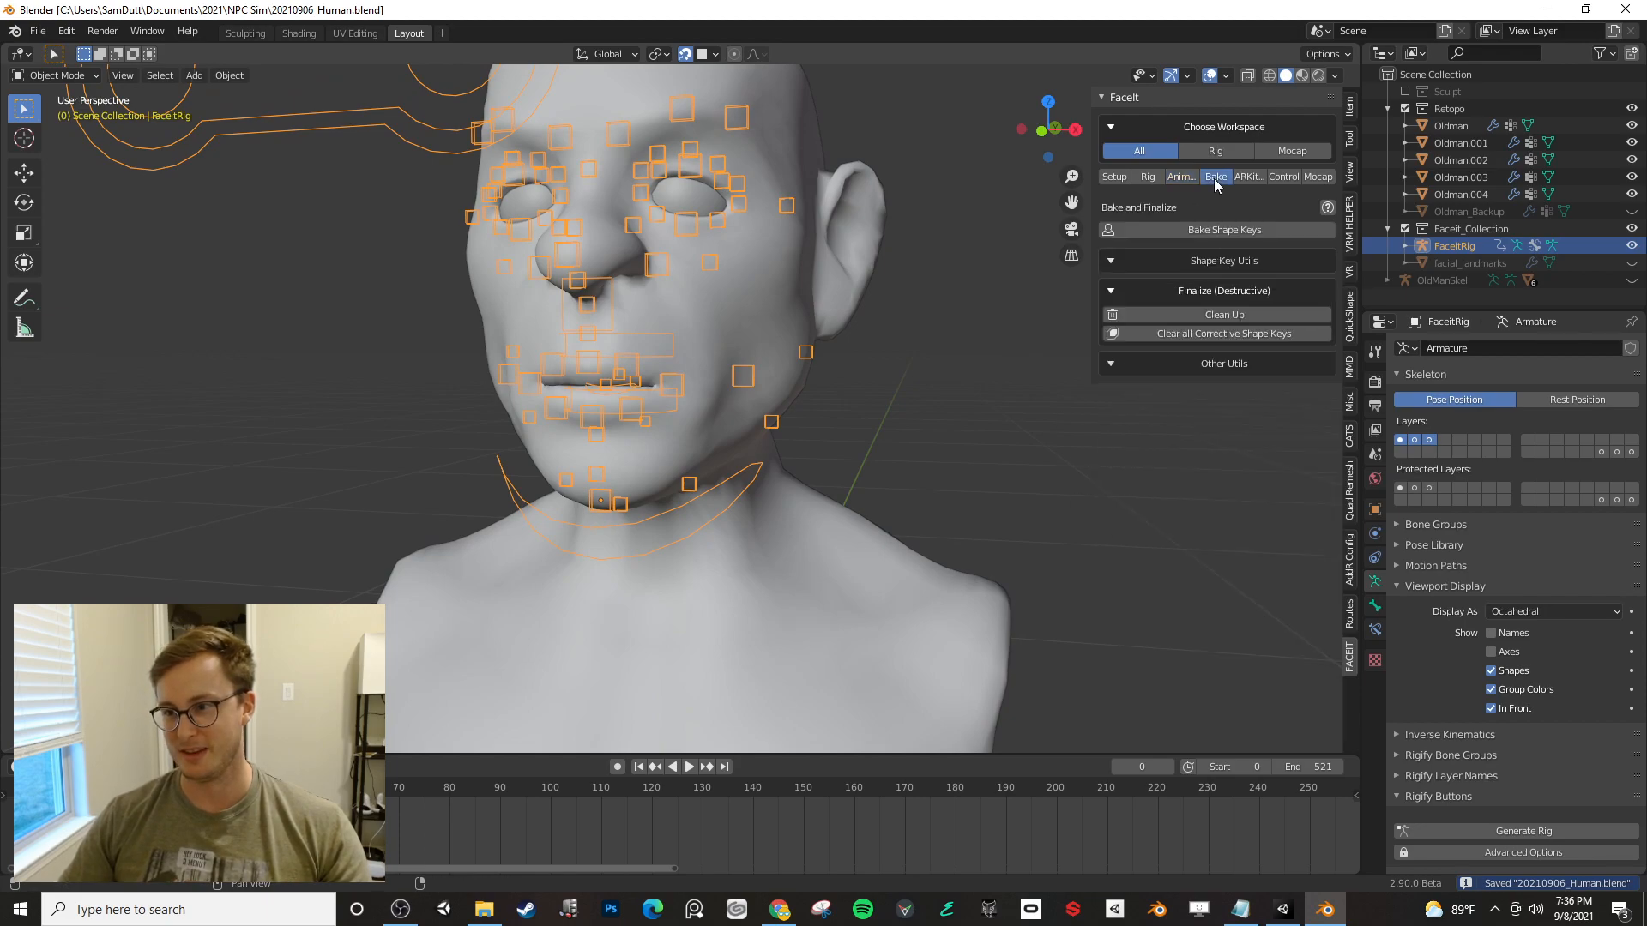
{"action": "left_click", "coordinate": [1202, 230]}
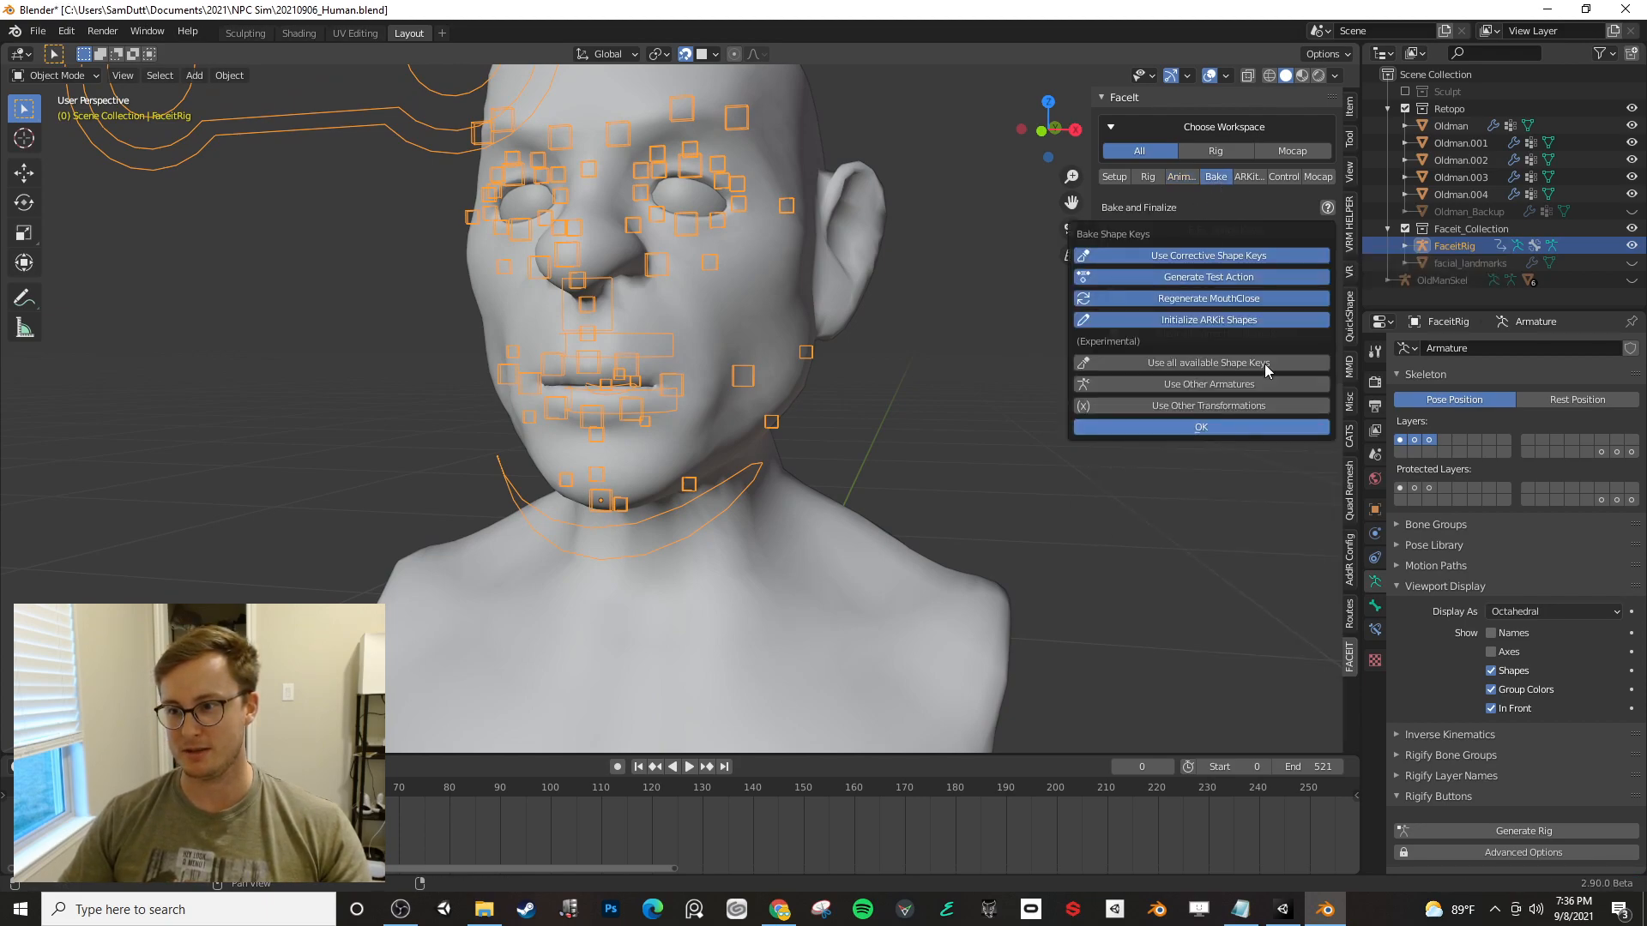
{"action": "left_click", "coordinate": [1232, 426]}
{"action": "middle_click_drag", "start_coordinate": [812, 408], "coordinate": [810, 362]}
{"action": "key", "text": "ctrl+s"}
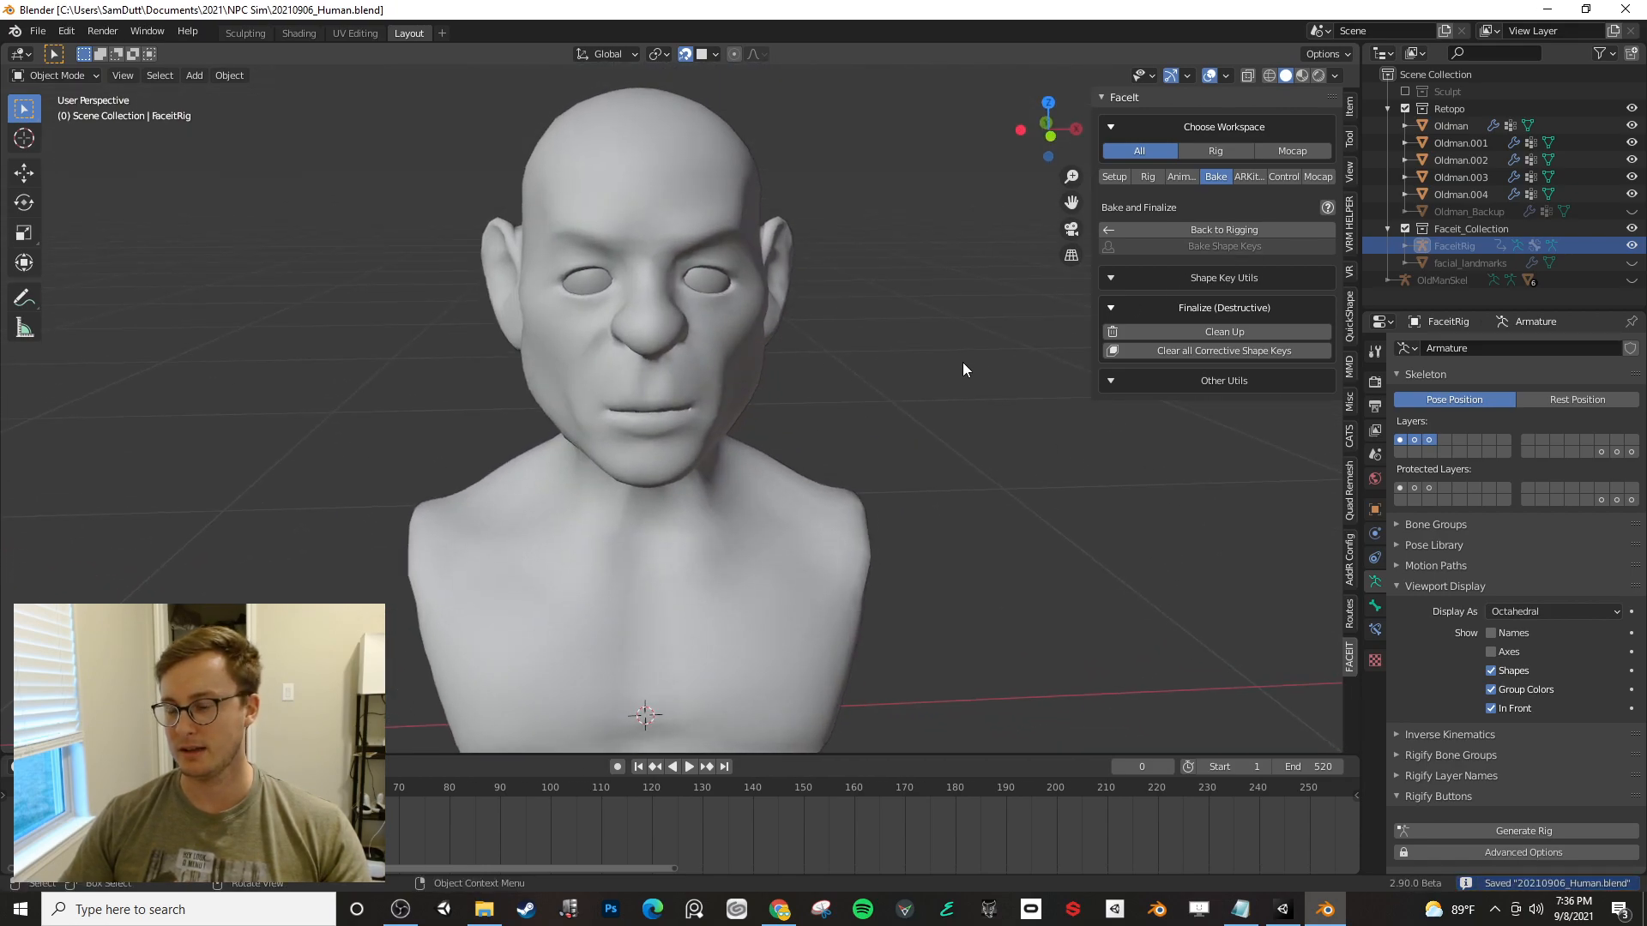
- Reveal the hidden objects and move Oldman_Backup along its local Y axis until it stands clear of the Oldman bust
{"action": "middle_click_drag", "start_coordinate": [945, 368], "coordinate": [1160, 235]}
{"action": "key", "text": "alt+h"}
{"action": "left_click", "coordinate": [1477, 211]}
{"action": "key", "text": "g"}
{"action": "key", "text": "x"}
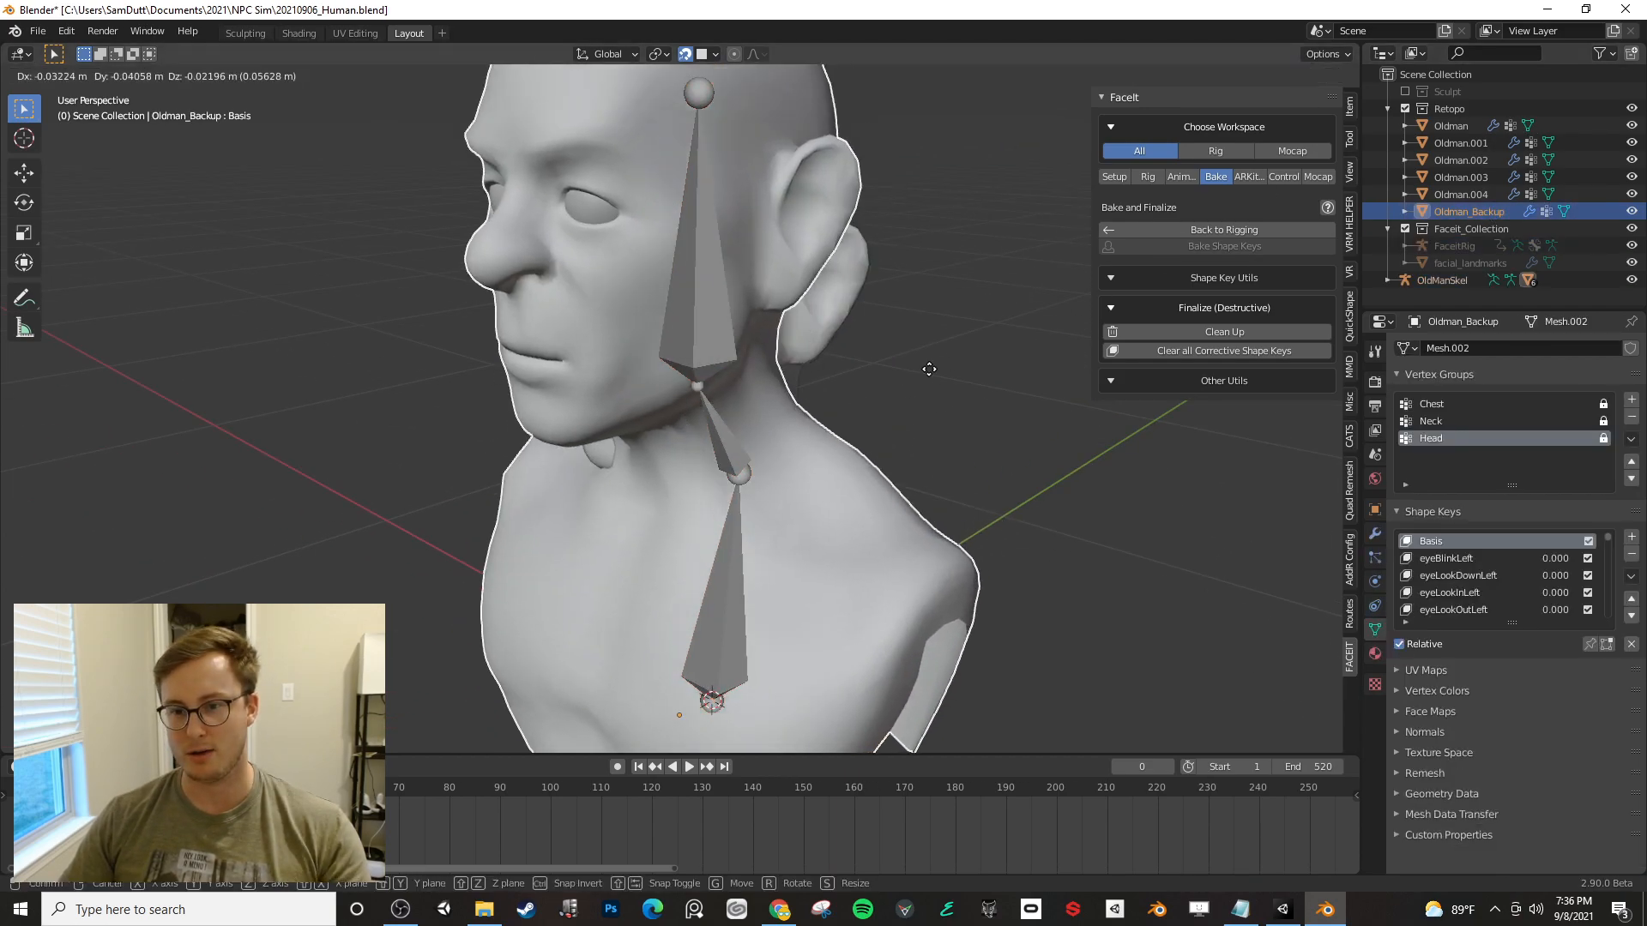
{"action": "key", "text": "y"}
{"action": "key", "text": "y"}
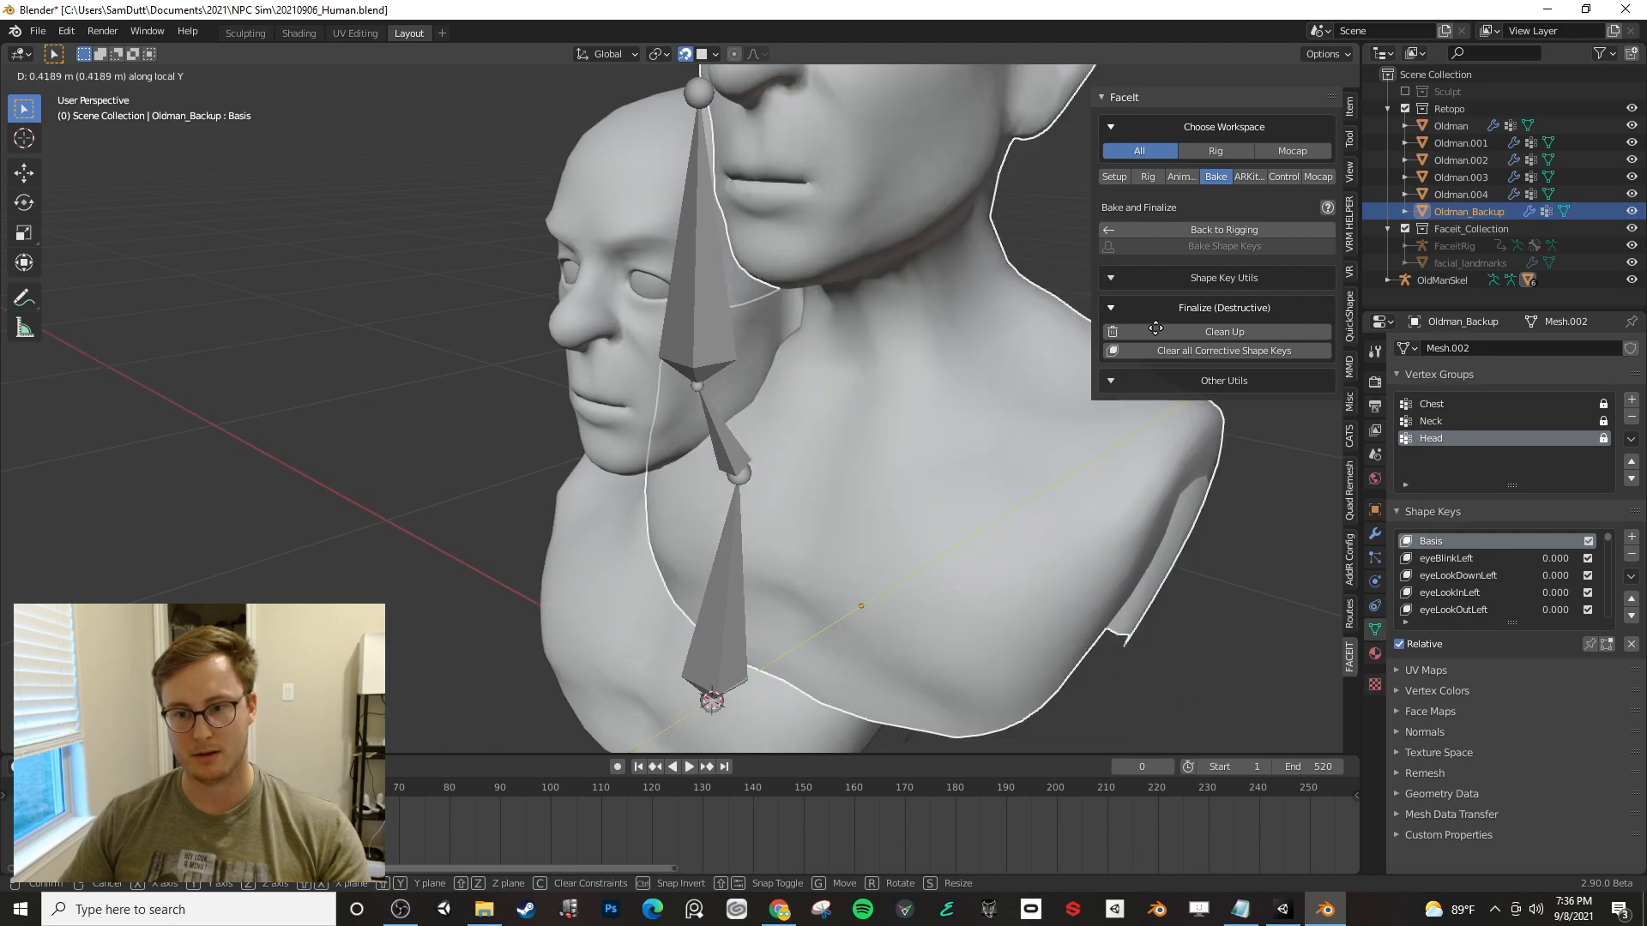
{"action": "left_click", "coordinate": [52, 290]}
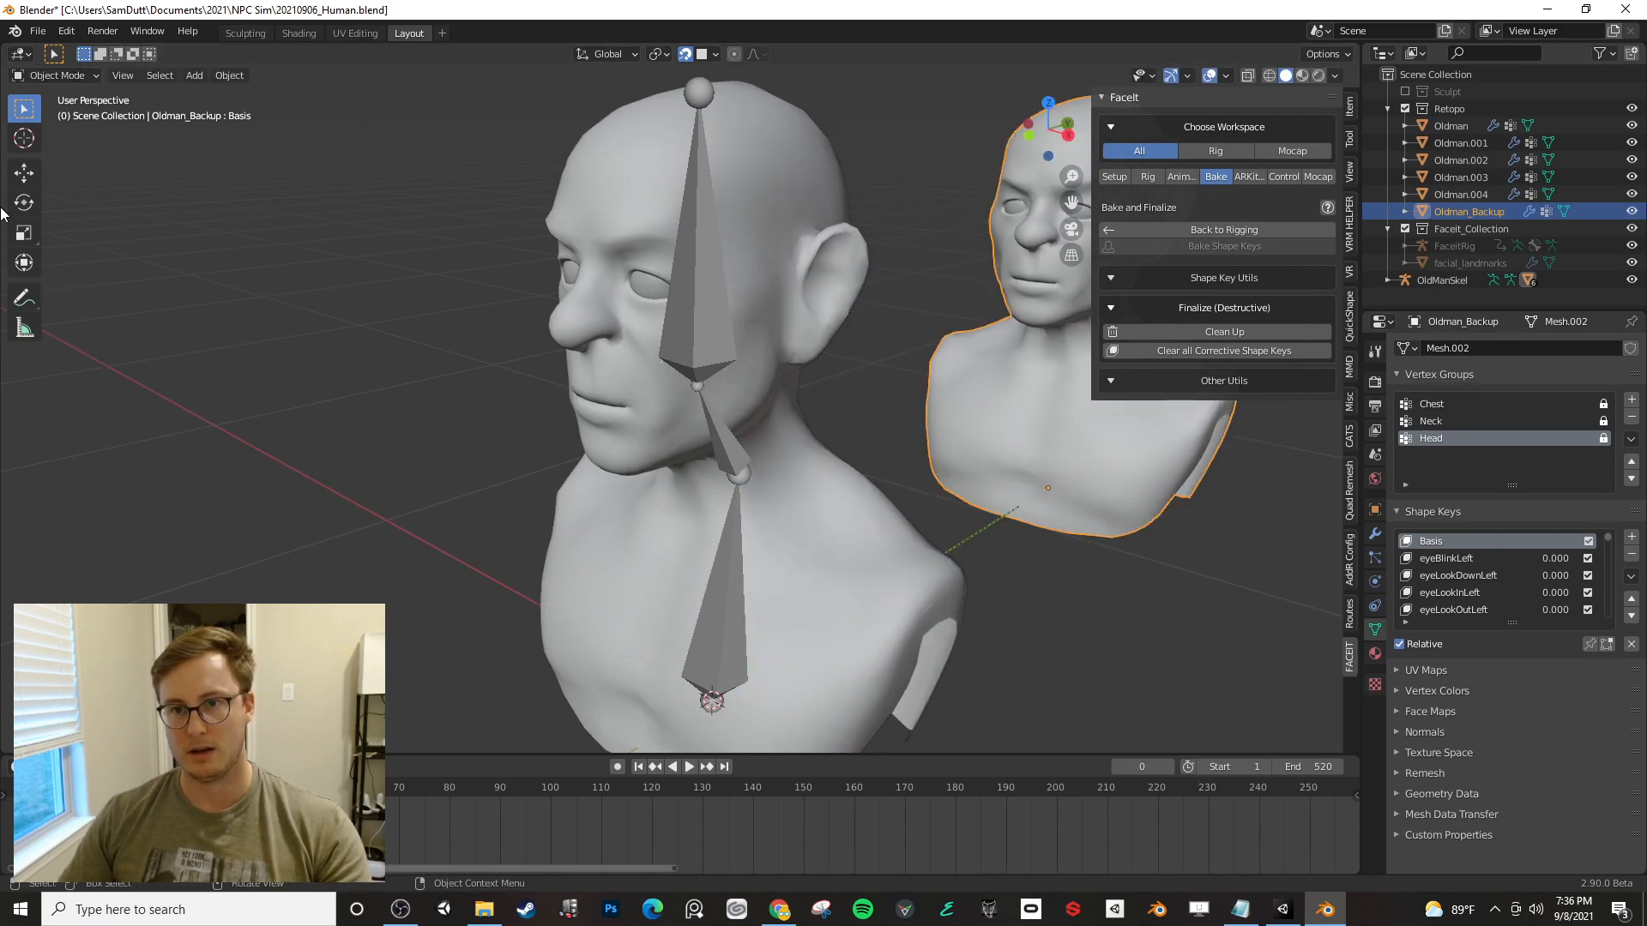
- Turn off snapping and save the file
{"action": "left_click", "coordinate": [684, 57]}
{"action": "middle_click_drag", "start_coordinate": [645, 326], "coordinate": [659, 347]}
{"action": "key", "text": "ctrl+s"}
{"action": "middle_click_drag", "start_coordinate": [819, 400], "coordinate": [842, 409]}
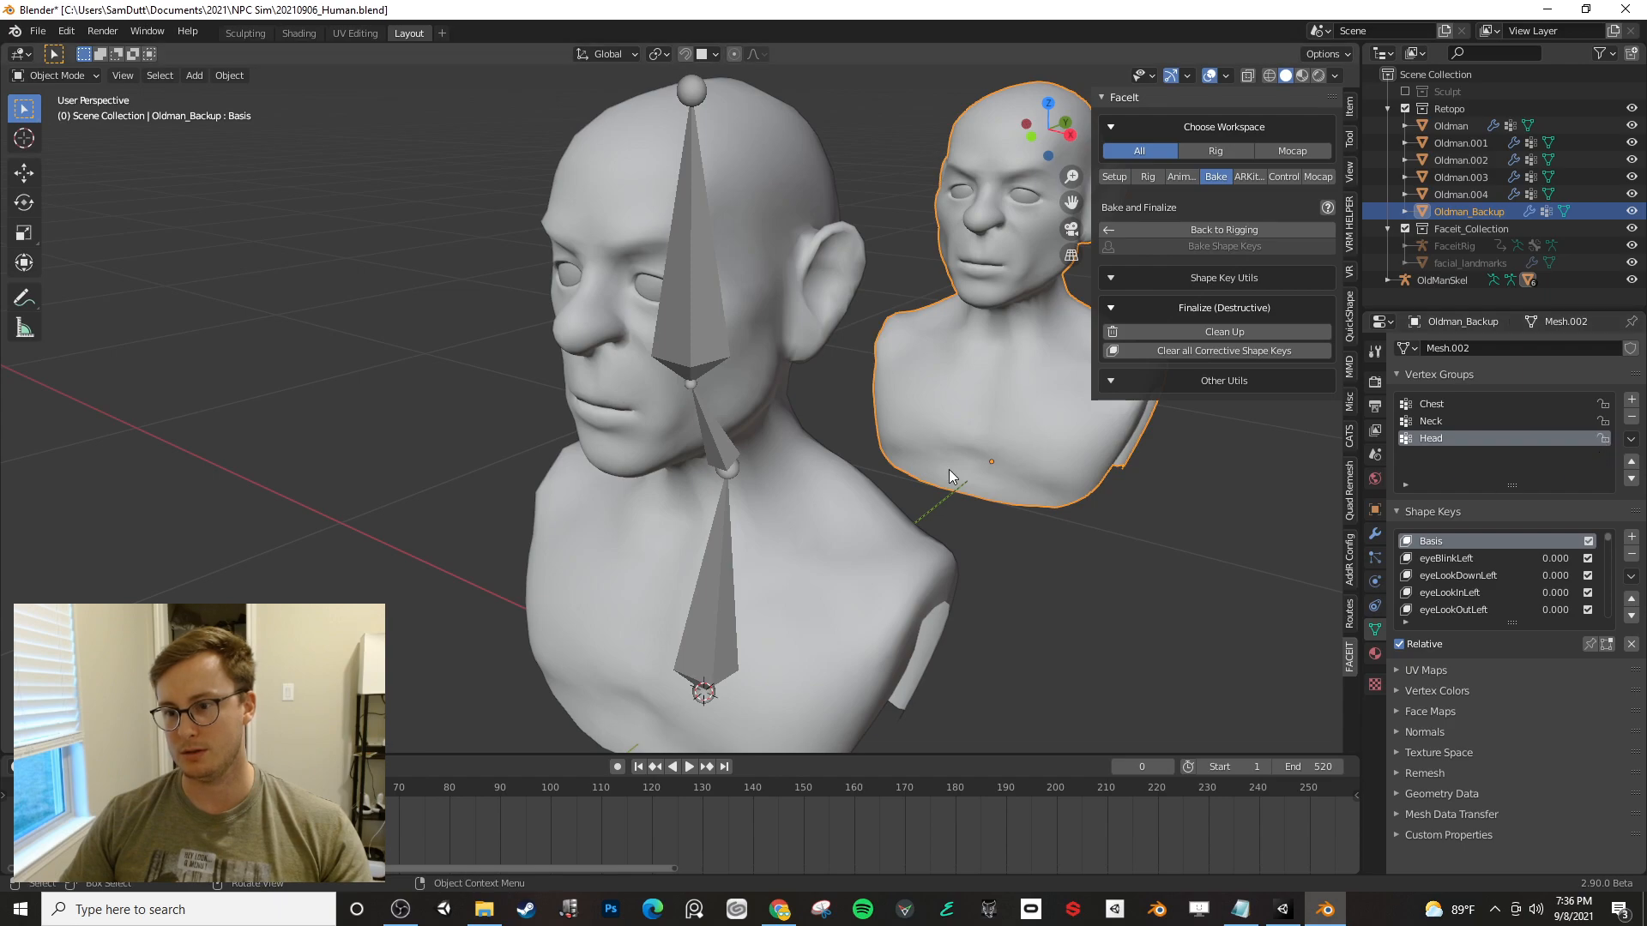
- Join Oldman.001 through Oldman.004 into the Oldman mesh, using see-through wireframe to select the inner parts, and return to solid shading
{"action": "left_click", "coordinate": [826, 495]}
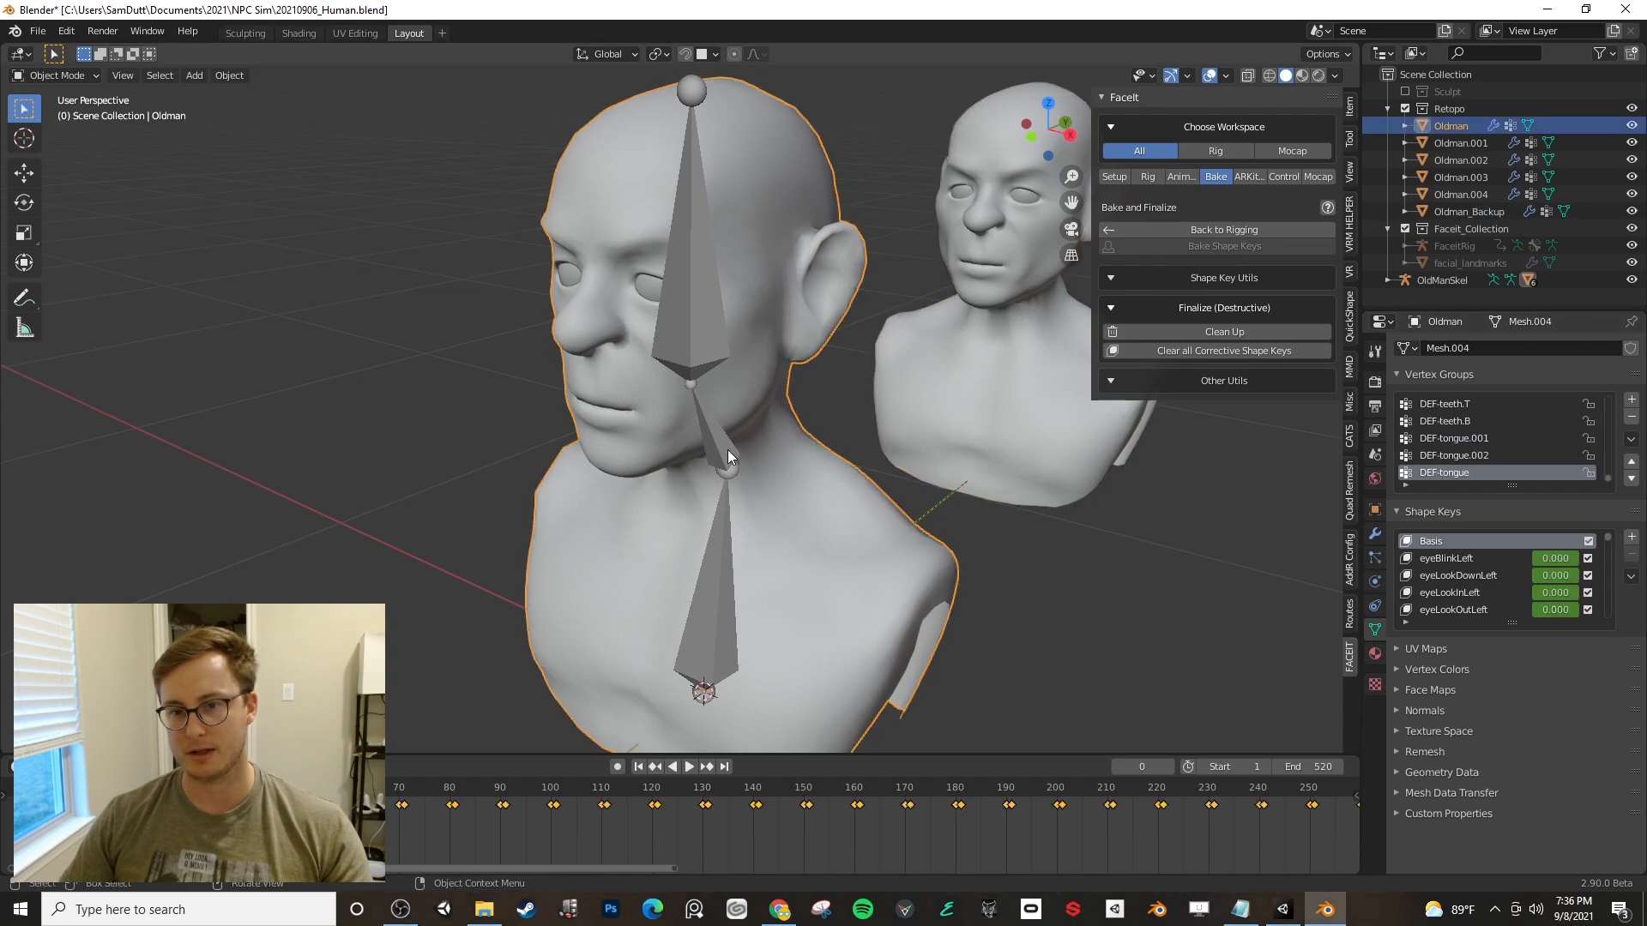
{"action": "middle_click_drag", "start_coordinate": [727, 449], "coordinate": [753, 427]}
{"action": "left_click", "coordinate": [579, 276]}
{"action": "middle_click_drag", "start_coordinate": [728, 340], "coordinate": [703, 425]}
{"action": "left_click", "coordinate": [650, 290], "text": "shift"}
{"action": "scroll", "coordinate": [704, 425], "scroll_direction": "up", "scroll_amount": 10}
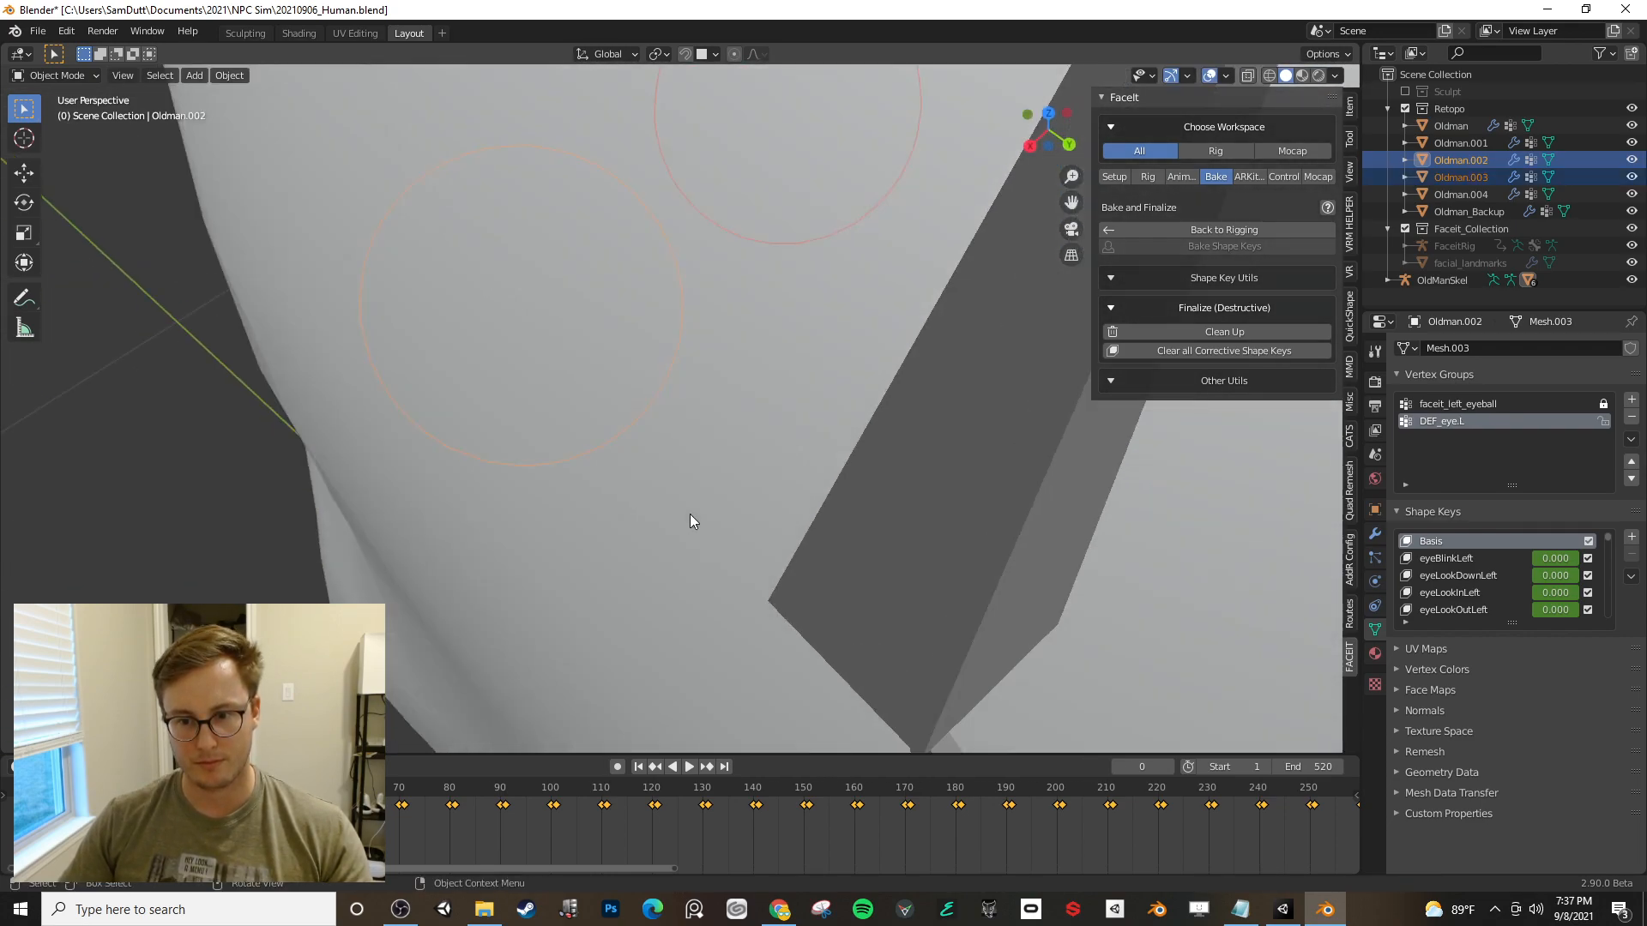
{"action": "scroll", "coordinate": [689, 514], "scroll_direction": "up", "scroll_amount": 3}
{"action": "left_click", "coordinate": [604, 622], "text": "shift"}
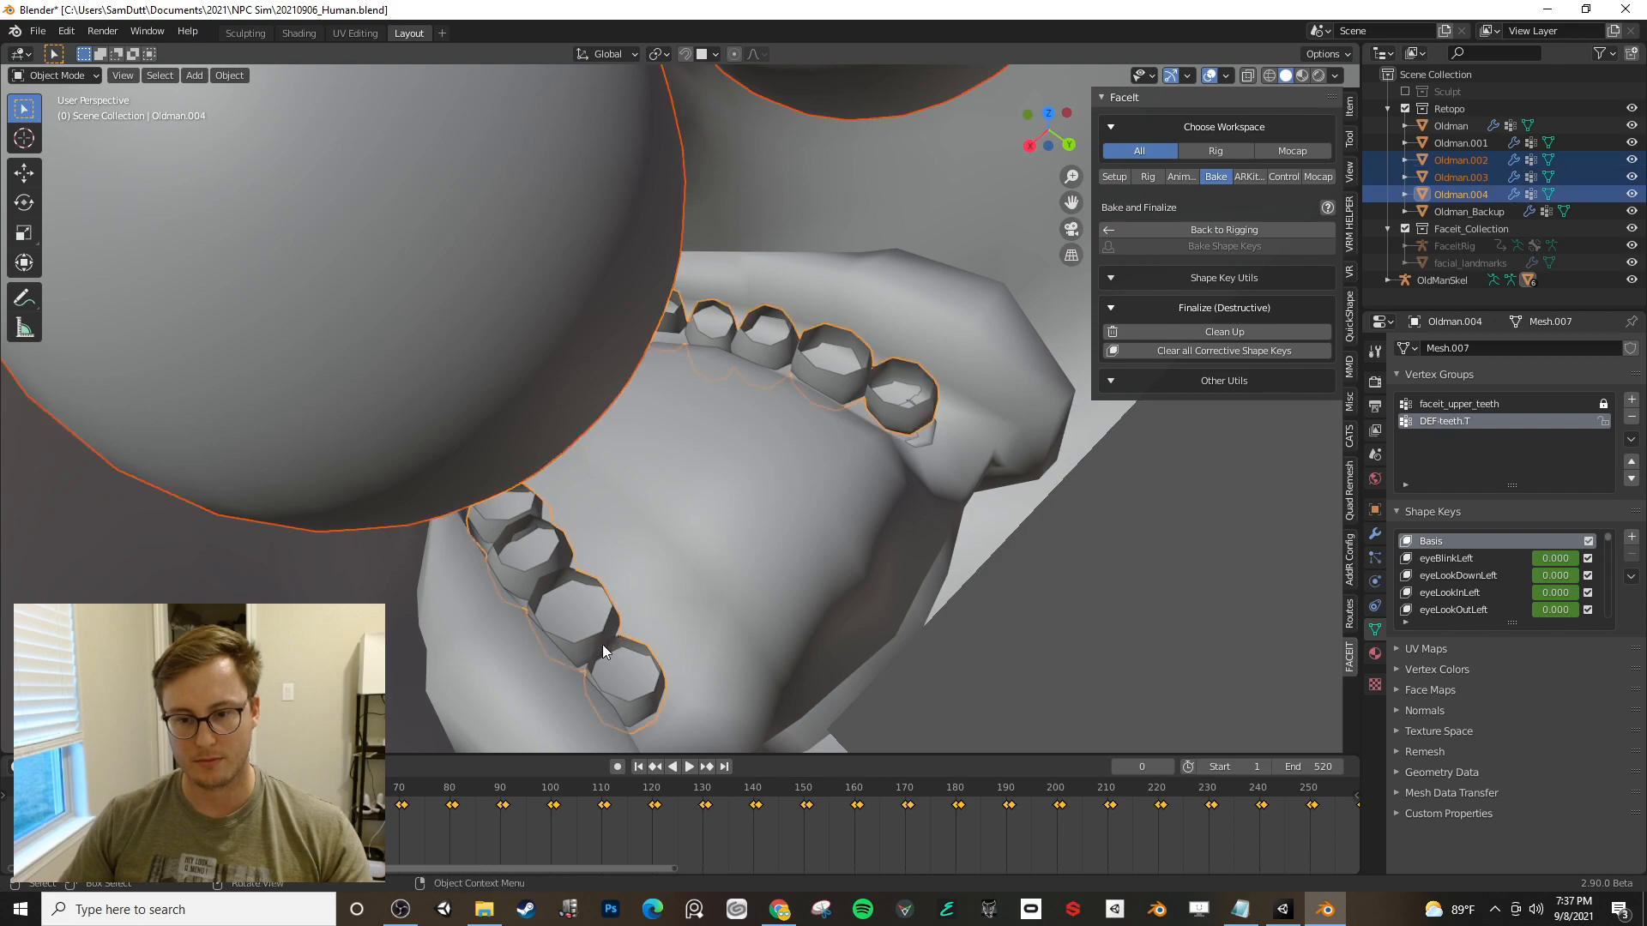
{"action": "scroll", "coordinate": [605, 645], "scroll_direction": "down", "scroll_amount": 10}
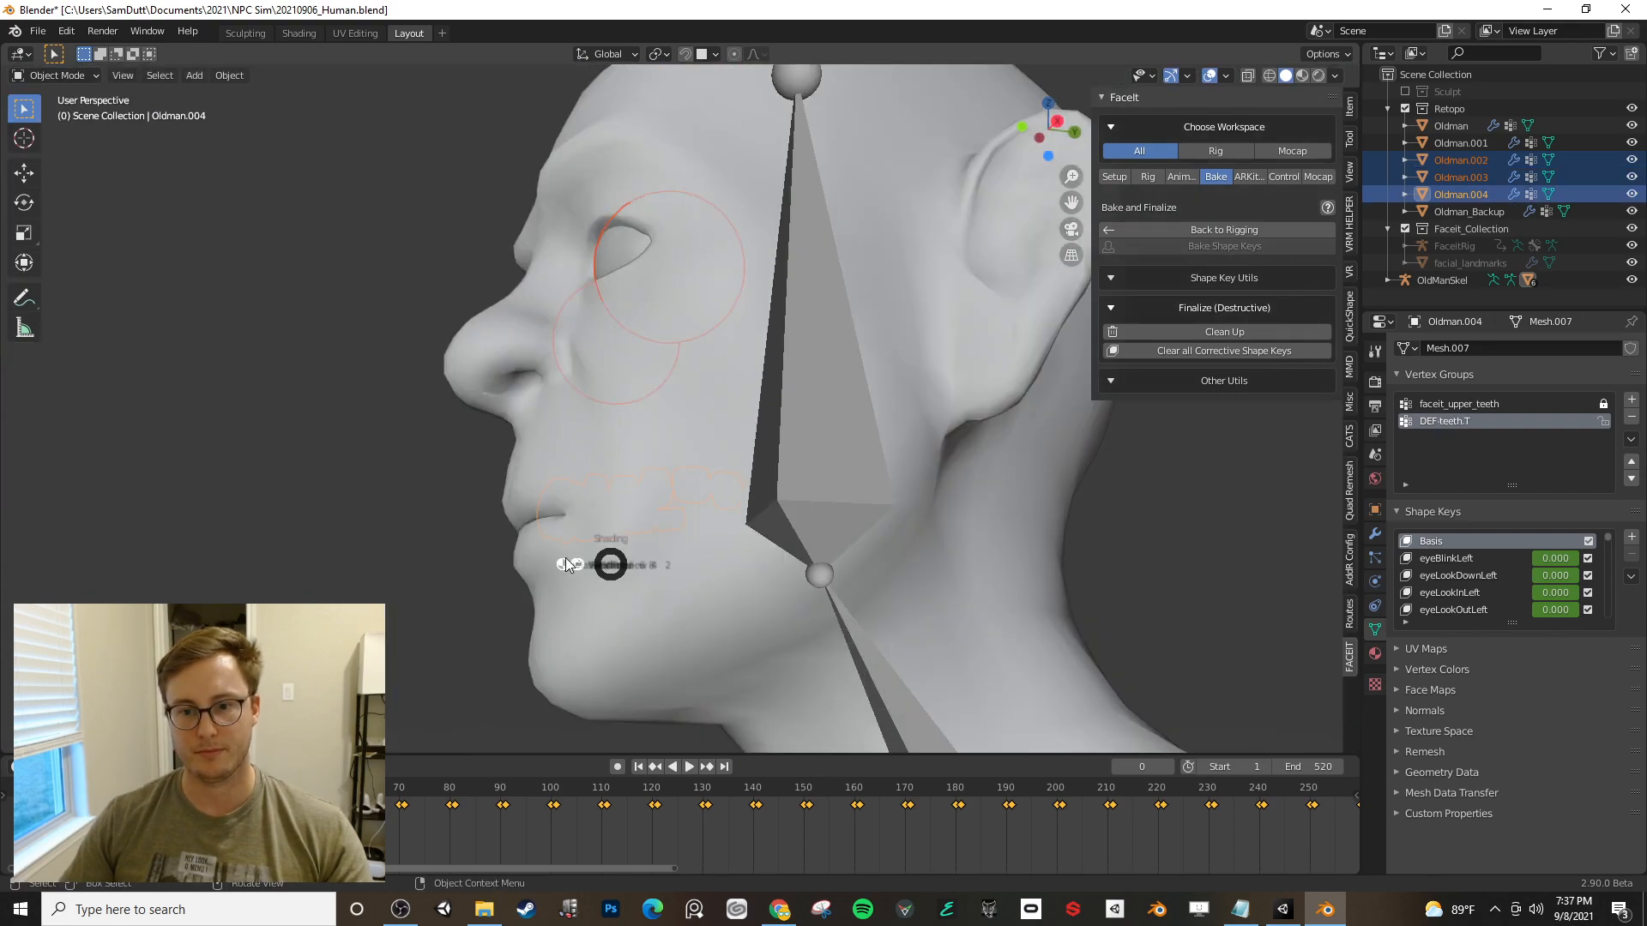
{"action": "left_click", "coordinate": [571, 558]}
{"action": "left_click_drag", "start_coordinate": [573, 539], "coordinate": [625, 633], "text": "shift"}
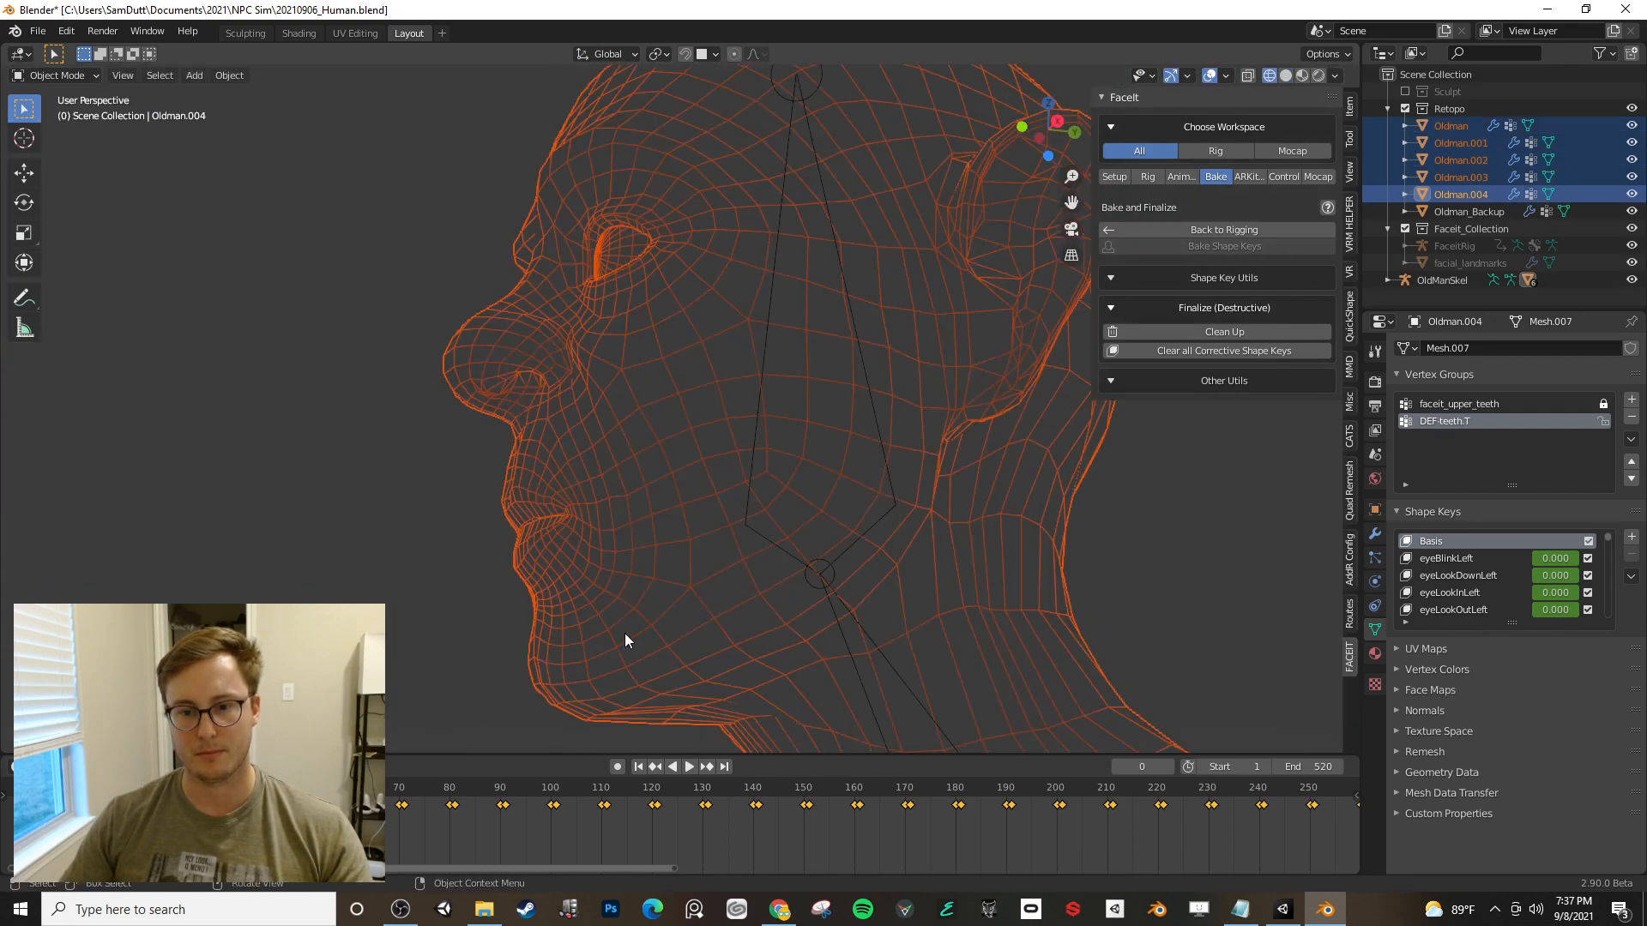
{"action": "left_click", "coordinate": [1248, 76]}
{"action": "scroll", "coordinate": [633, 567], "scroll_direction": "down", "scroll_amount": 6}
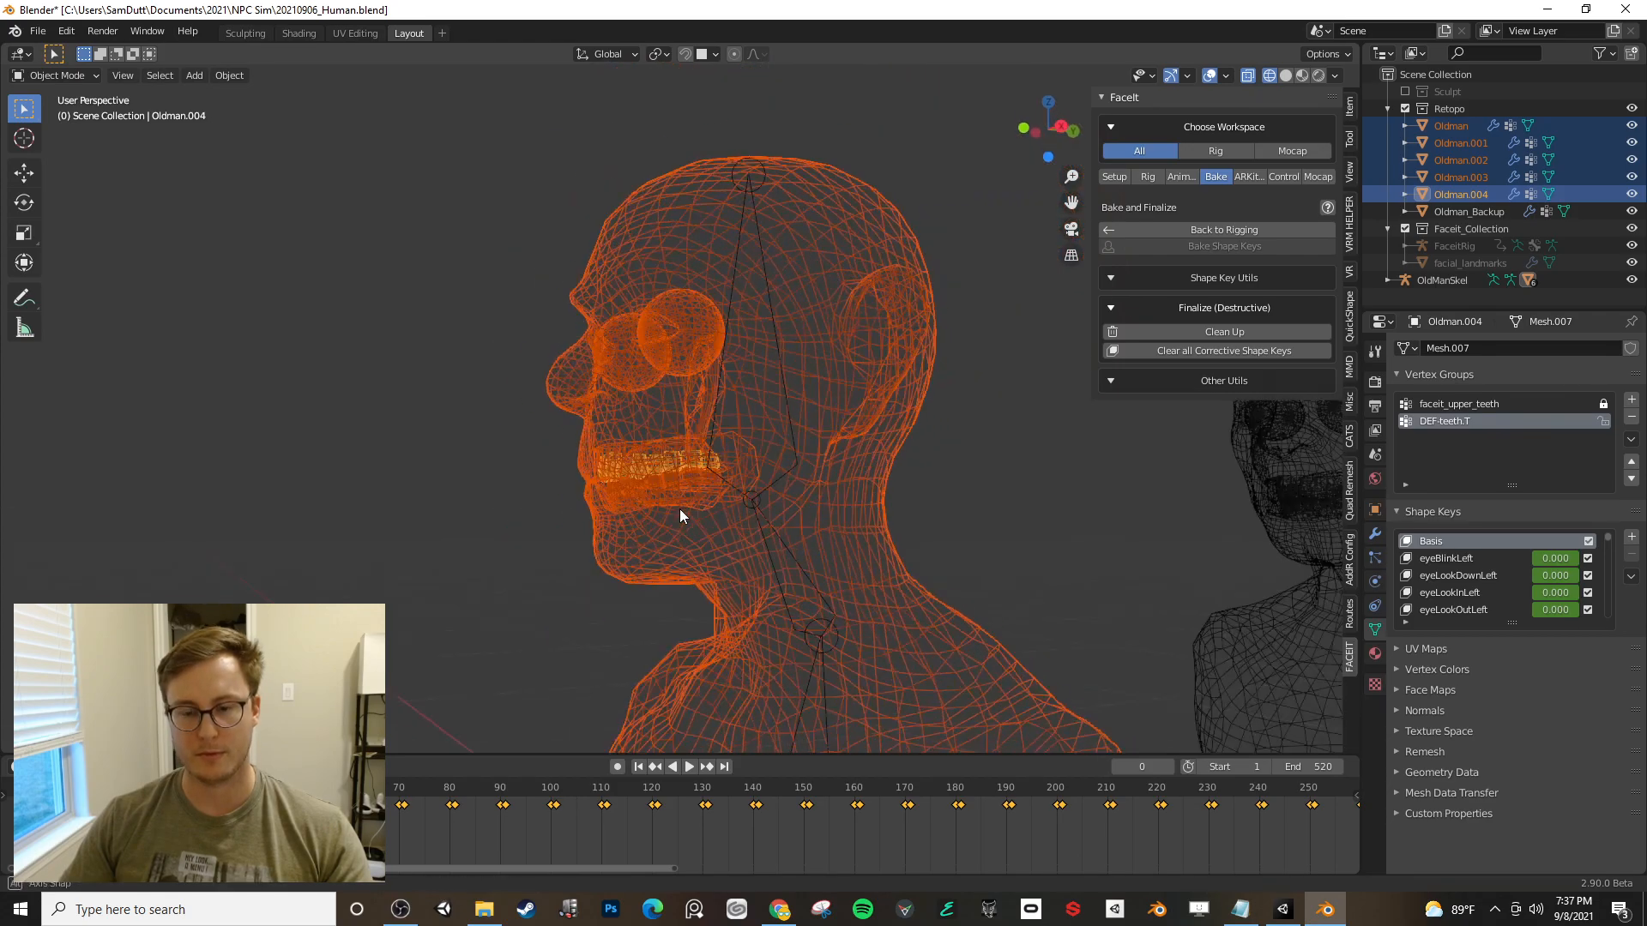
{"action": "left_click", "coordinate": [633, 561], "text": "shift"}
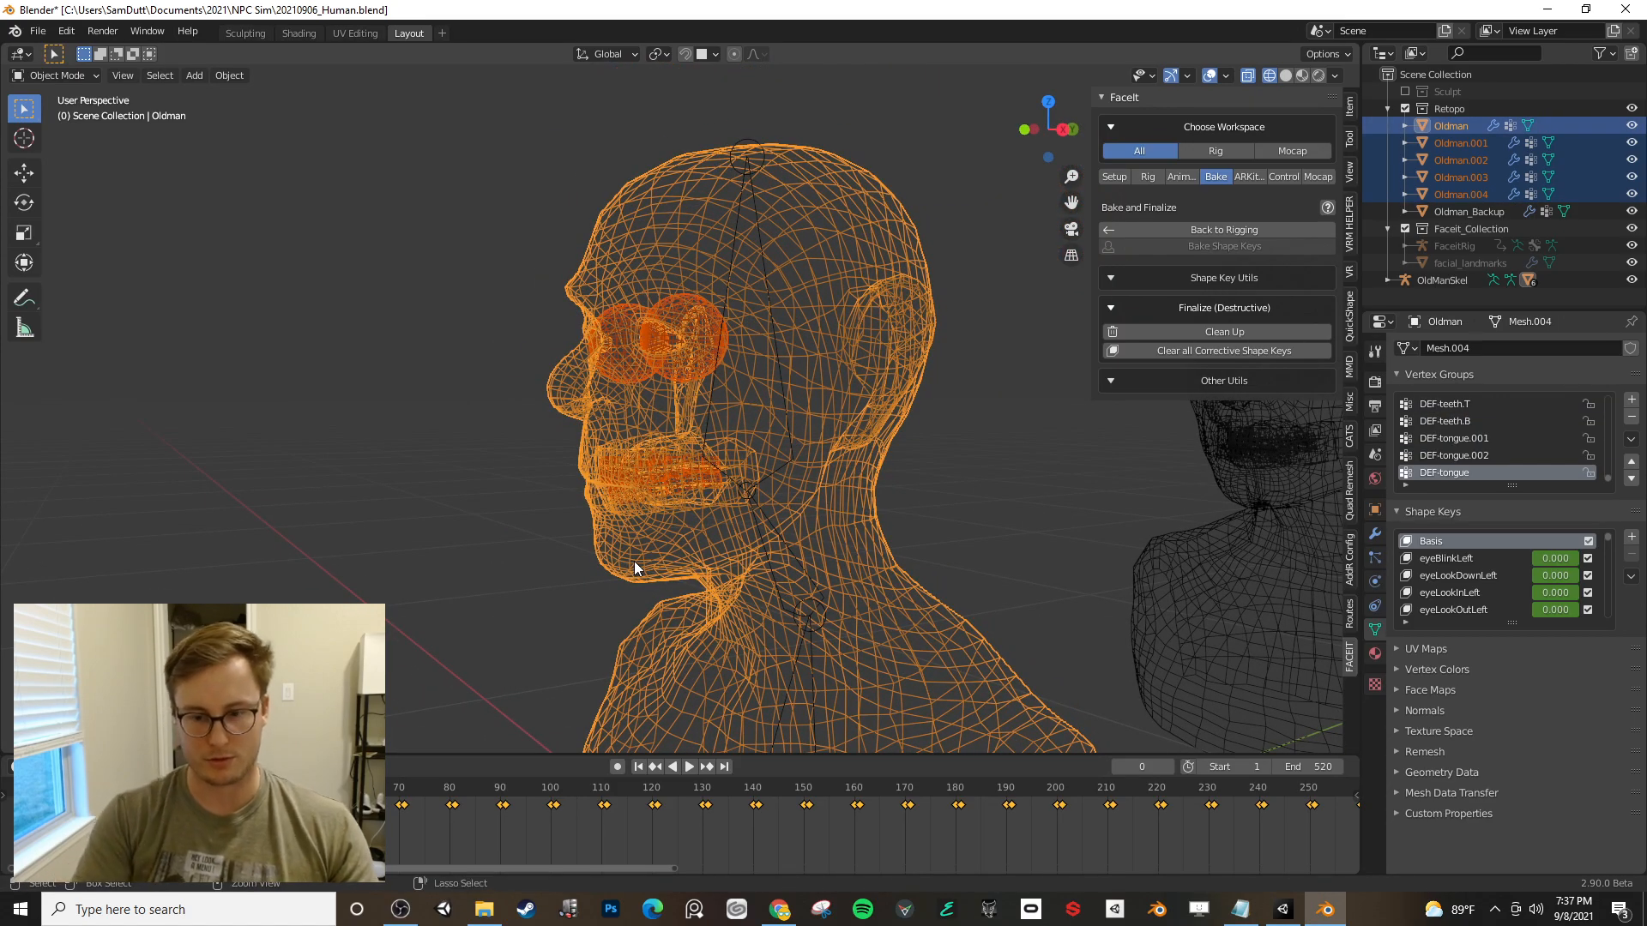
{"action": "key", "text": "ctrl+j"}
{"action": "key", "text": "z"}
{"action": "left_click", "coordinate": [722, 456]}
{"action": "scroll", "coordinate": [723, 456], "scroll_direction": "down", "scroll_amount": 3}
{"action": "key", "text": "ctrl+s"}
{"action": "mouse_move", "coordinate": [729, 459]}
{"action": "middle_mouse_down"}
{"action": "mouse_move", "coordinate": [812, 470]}
{"action": "mouse_move", "coordinate": [708, 484]}
{"action": "middle_mouse_up"}
{"action": "key", "text": "g"}
{"action": "right_click", "coordinate": [723, 448]}
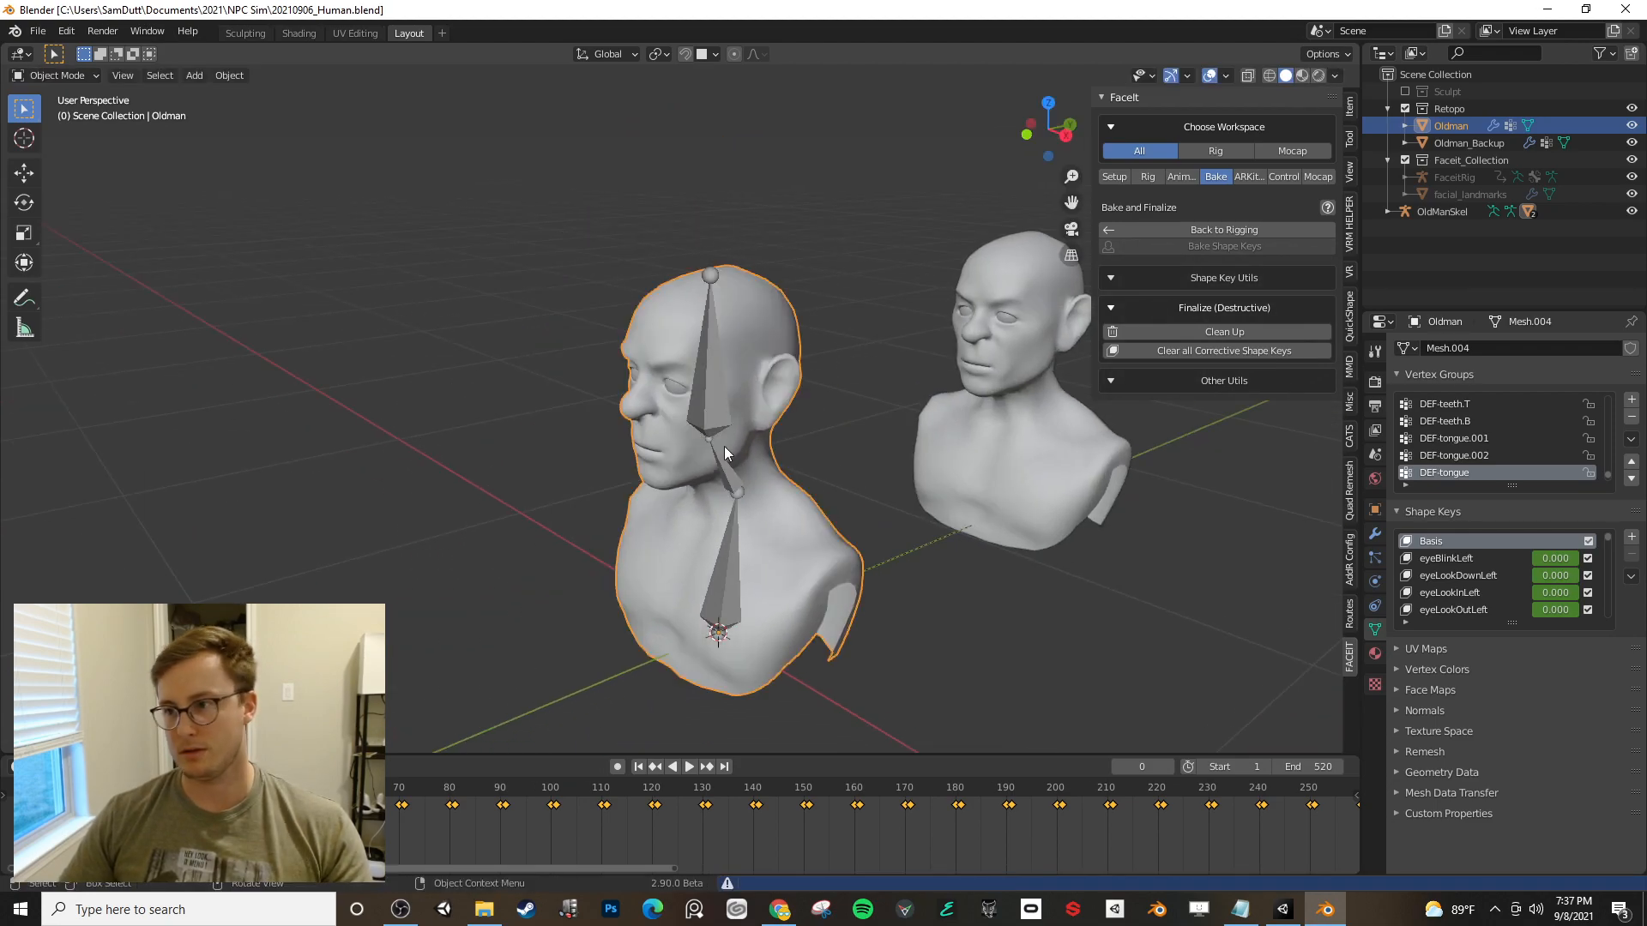
- Select both busts with Oldman as the active object and save the file
{"action": "left_click", "coordinate": [1010, 434]}
{"action": "key", "text": "ctrl+s"}
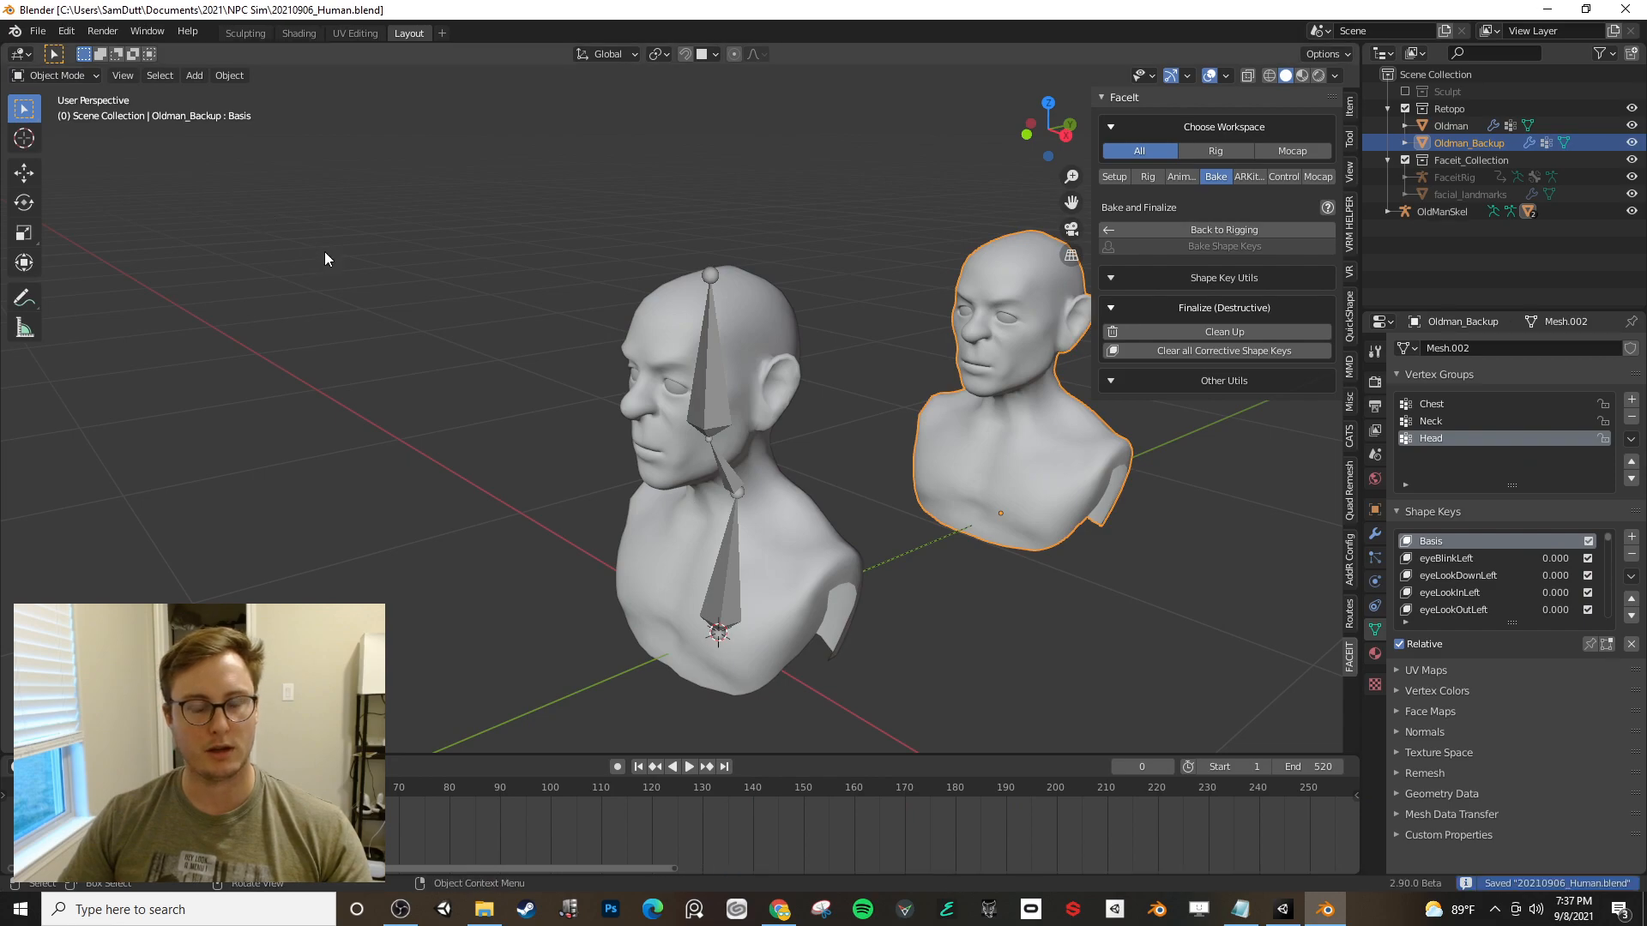
{"action": "left_click", "coordinate": [662, 337]}
{"action": "left_click", "coordinate": [944, 420]}
{"action": "left_click", "coordinate": [672, 353], "text": "shift"}
{"action": "key", "text": "ctrl+s"}
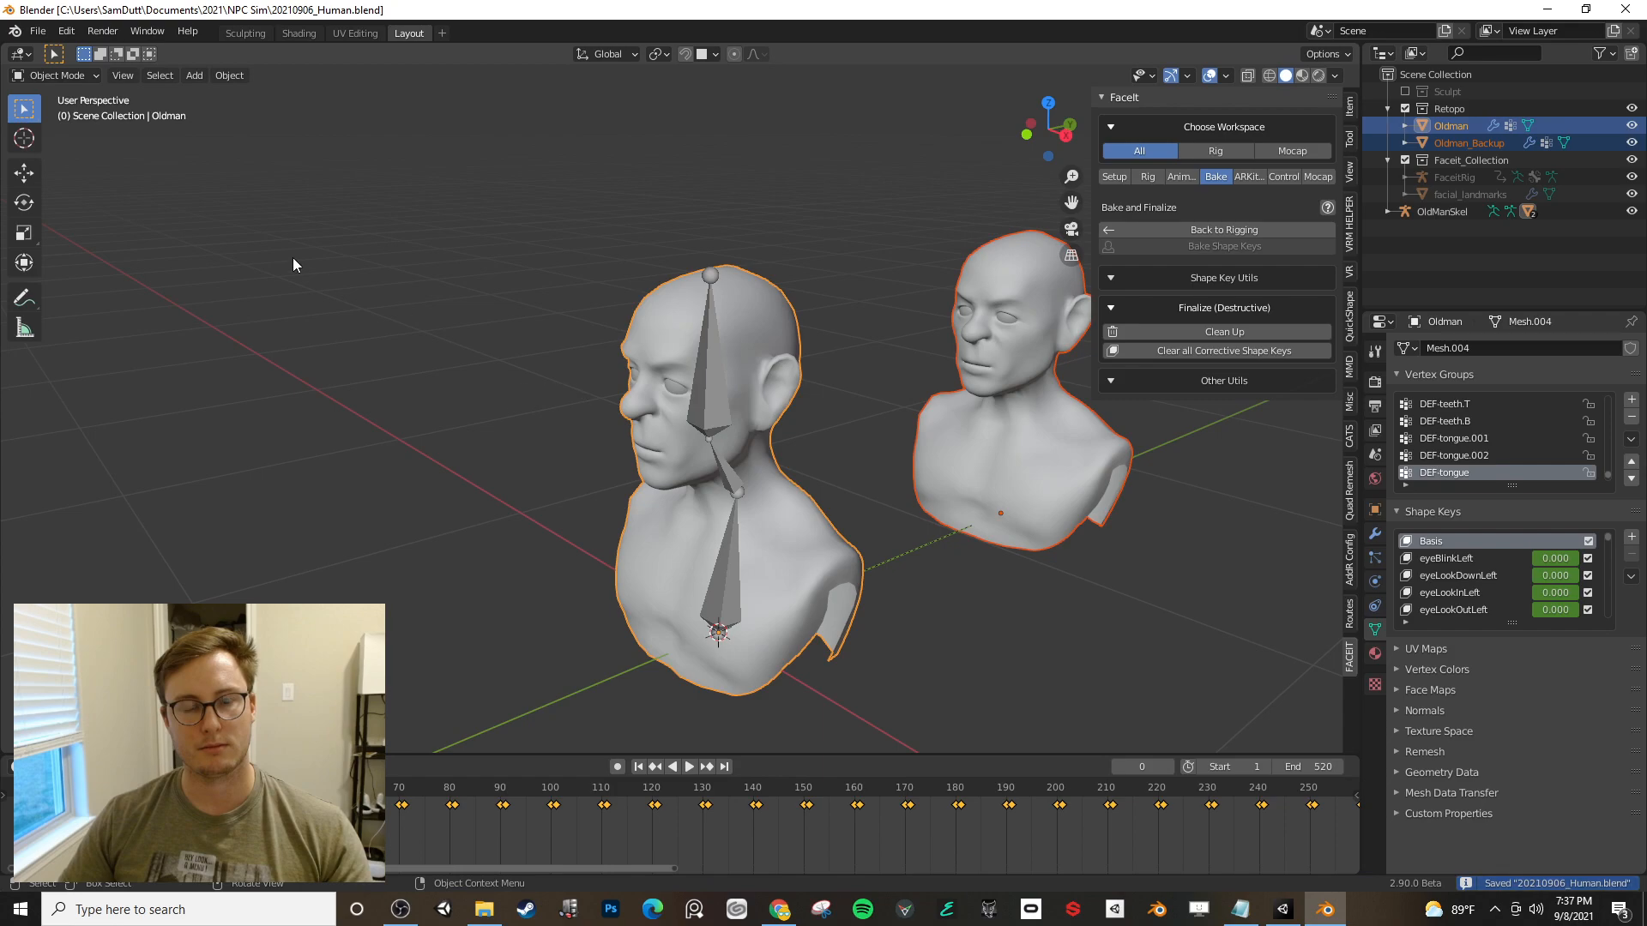
- Transfer vertex group weights from Oldman to the active Oldman_Backup in Weight Paint mode, setting the vertex mapping to Topology
{"action": "left_click", "coordinate": [772, 292]}
{"action": "left_click", "coordinate": [973, 281], "text": "shift"}
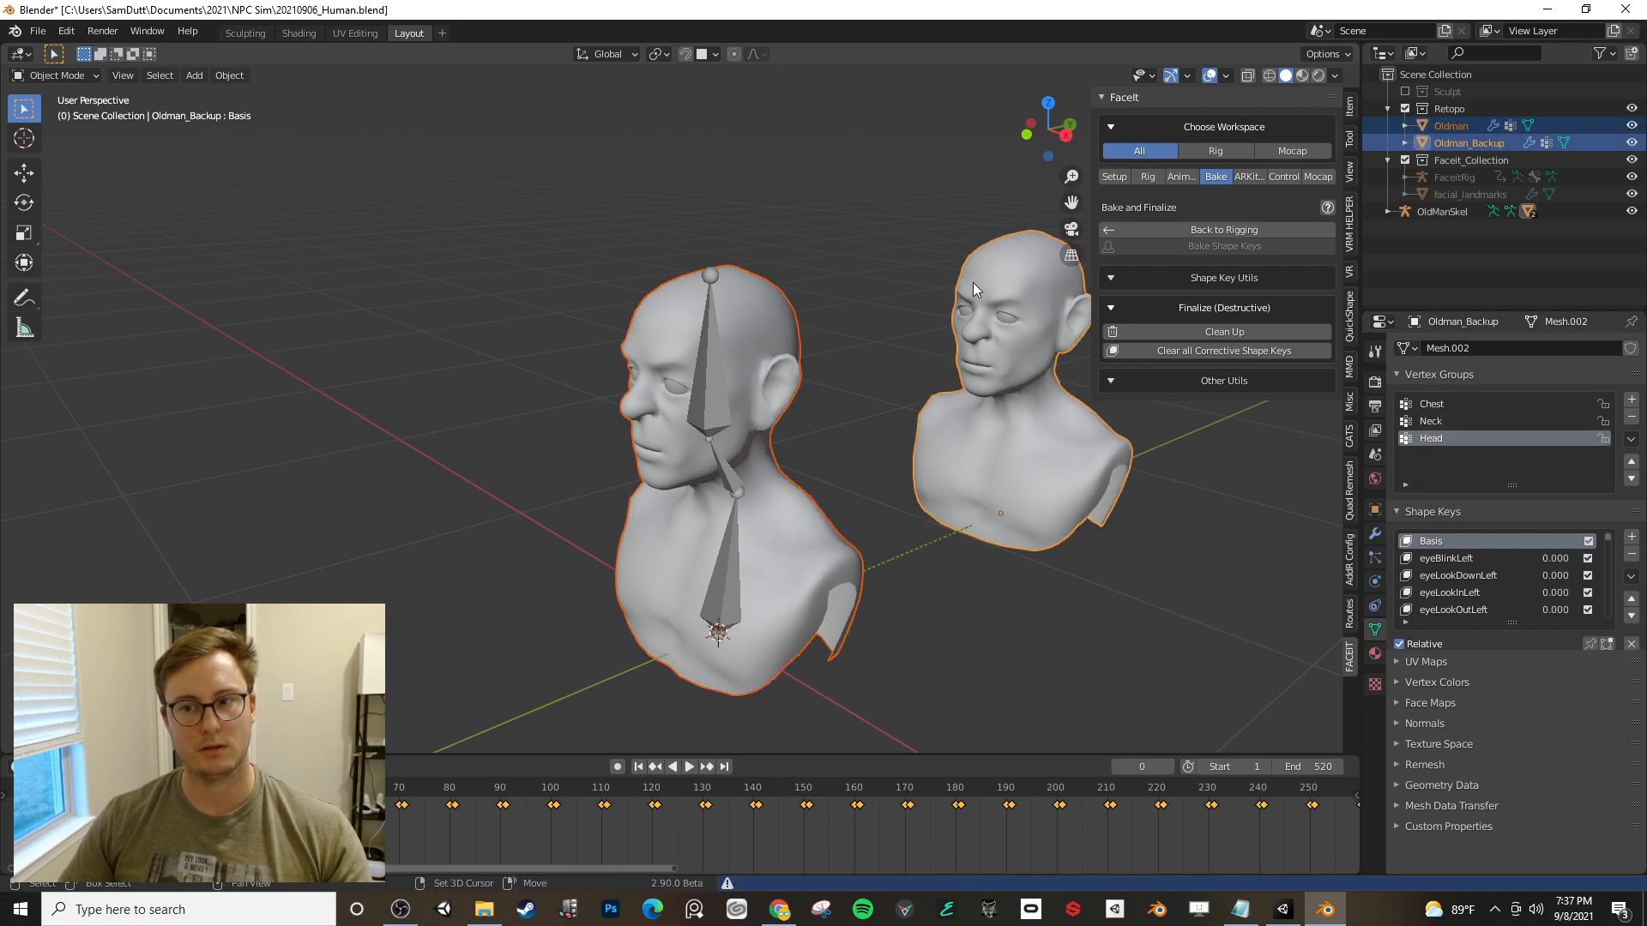
{"action": "left_click", "coordinate": [50, 74]}
{"action": "left_click", "coordinate": [46, 177]}
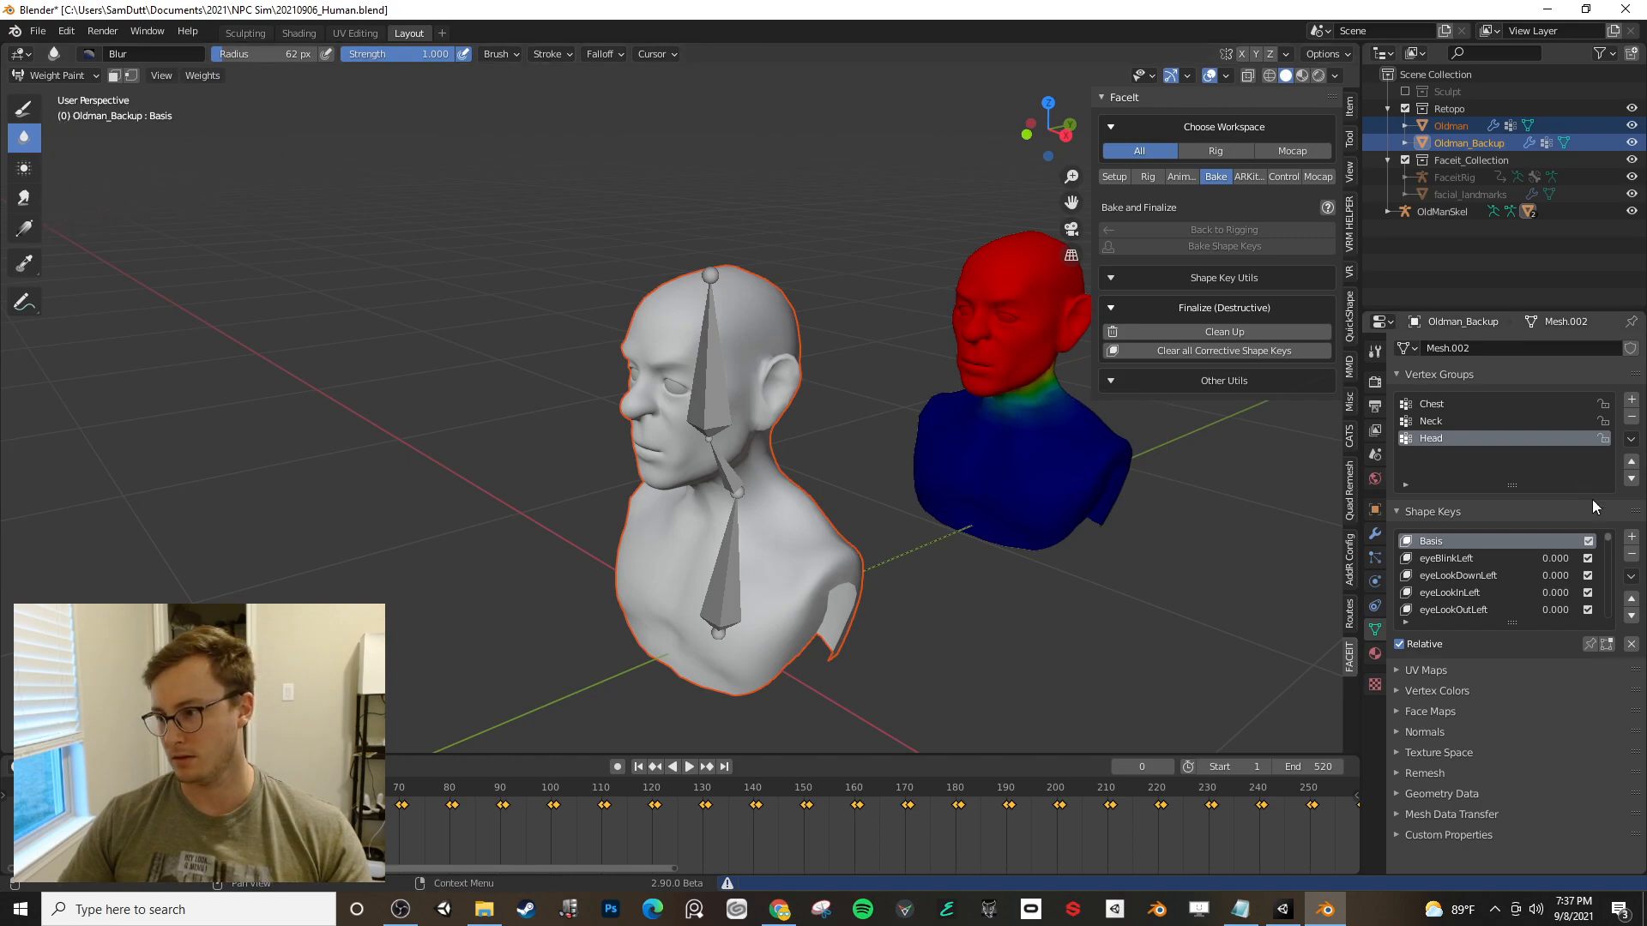
{"action": "left_click", "coordinate": [202, 75]}
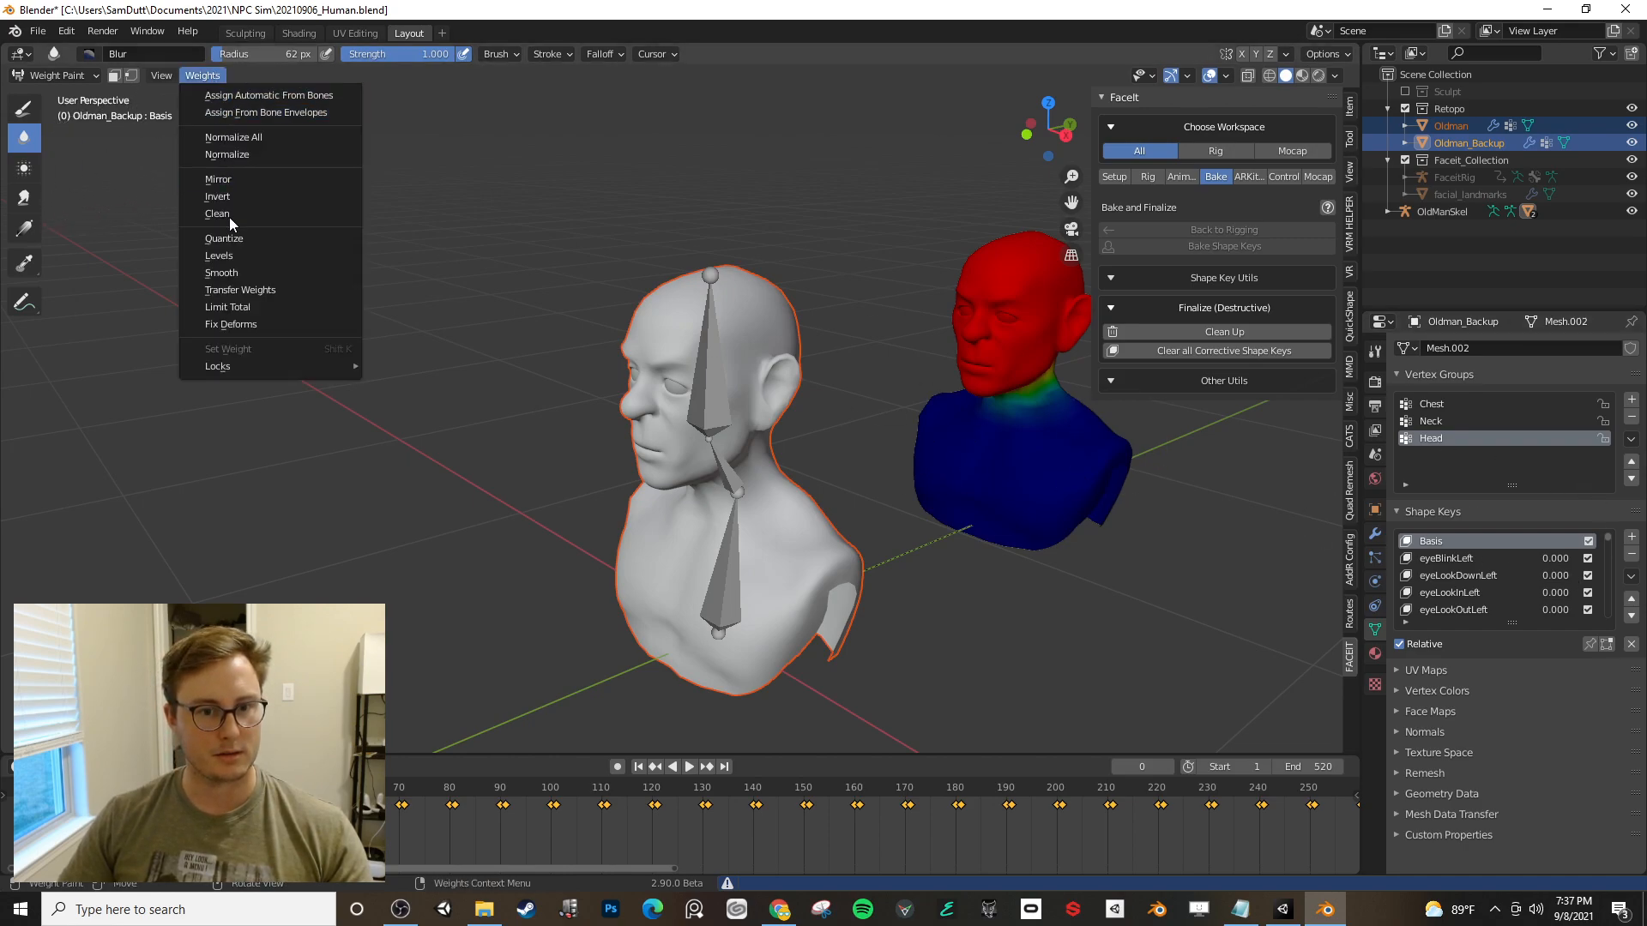
{"action": "left_click", "coordinate": [245, 291]}
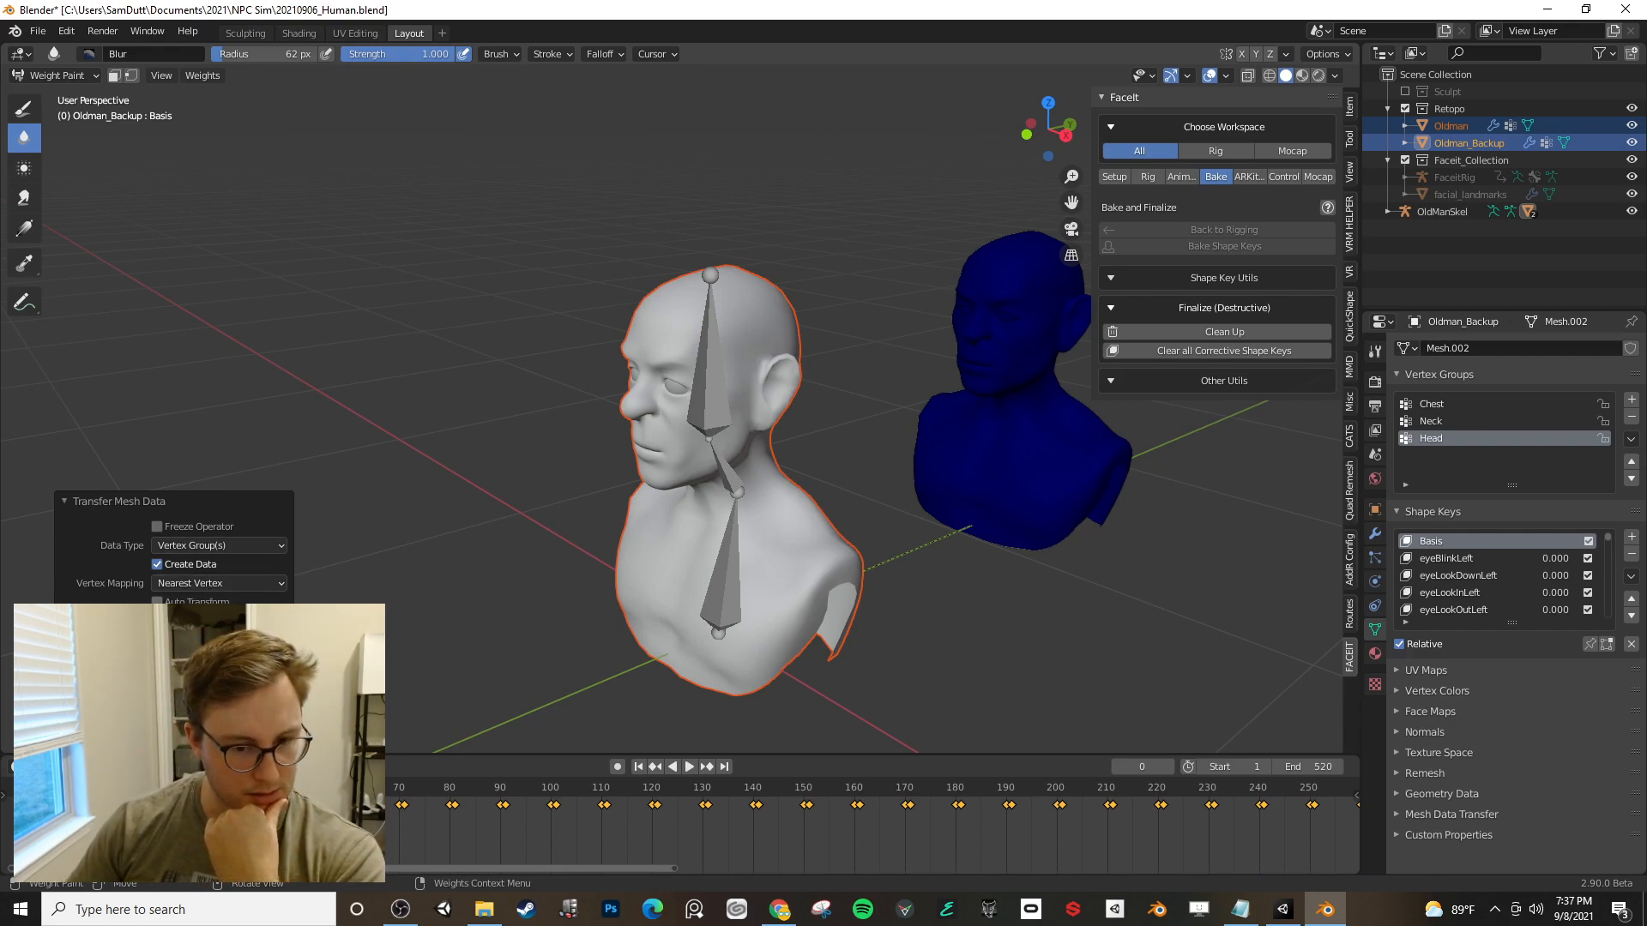
{"action": "scroll", "coordinate": [204, 595], "scroll_direction": "up", "scroll_amount": 1}
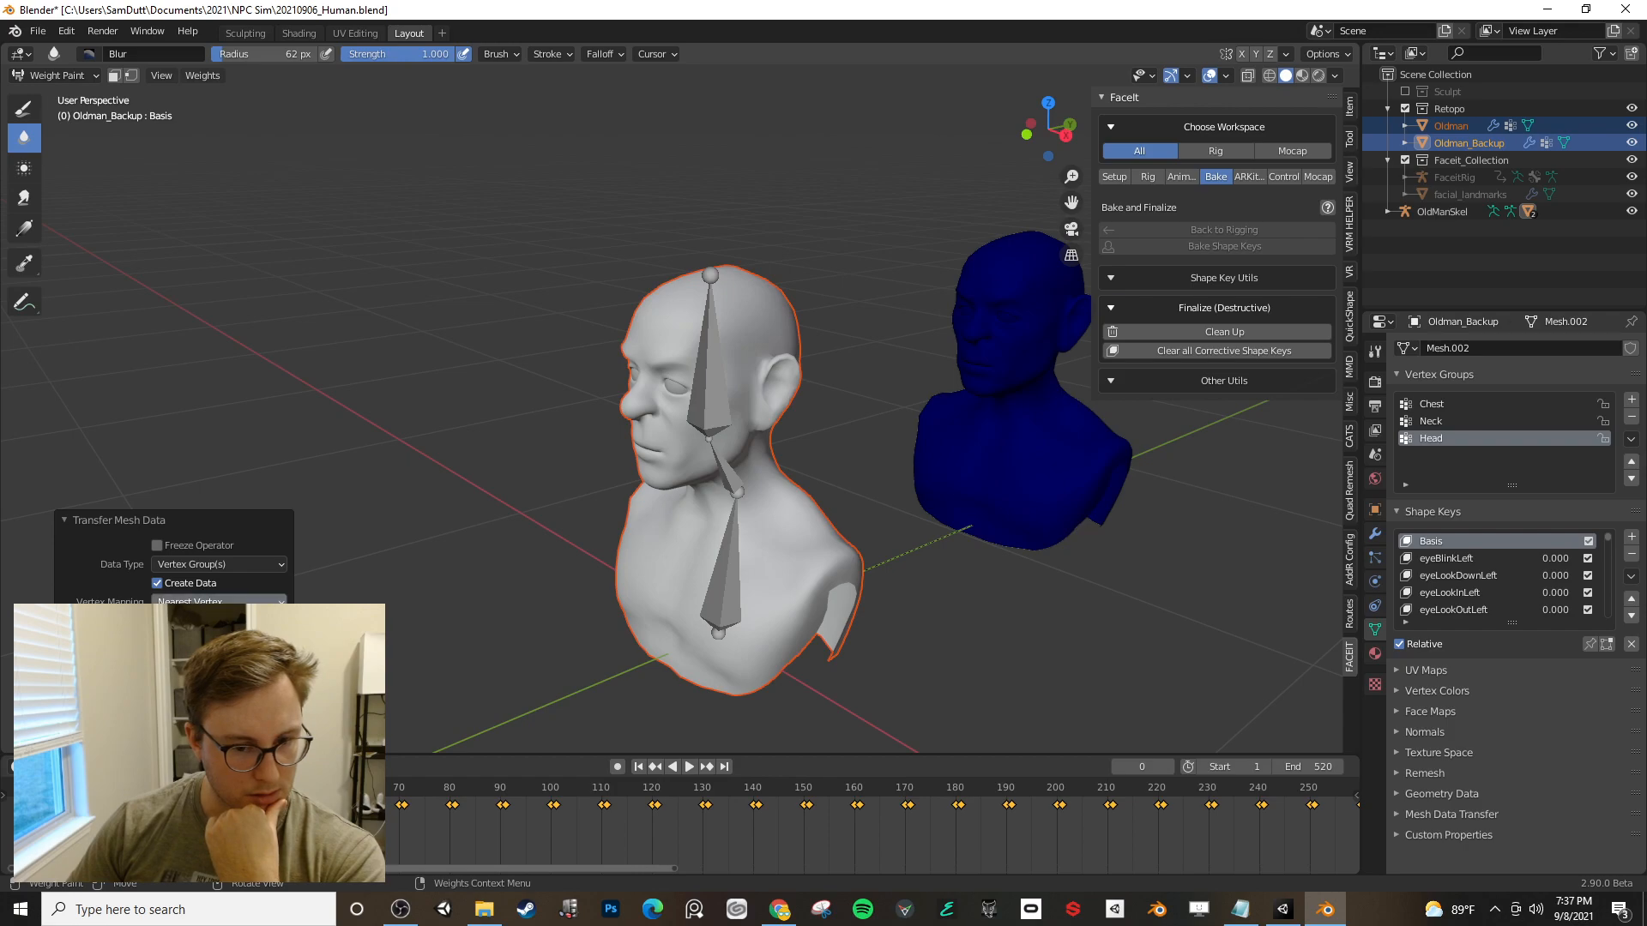
{"action": "left_click", "coordinate": [205, 641]}
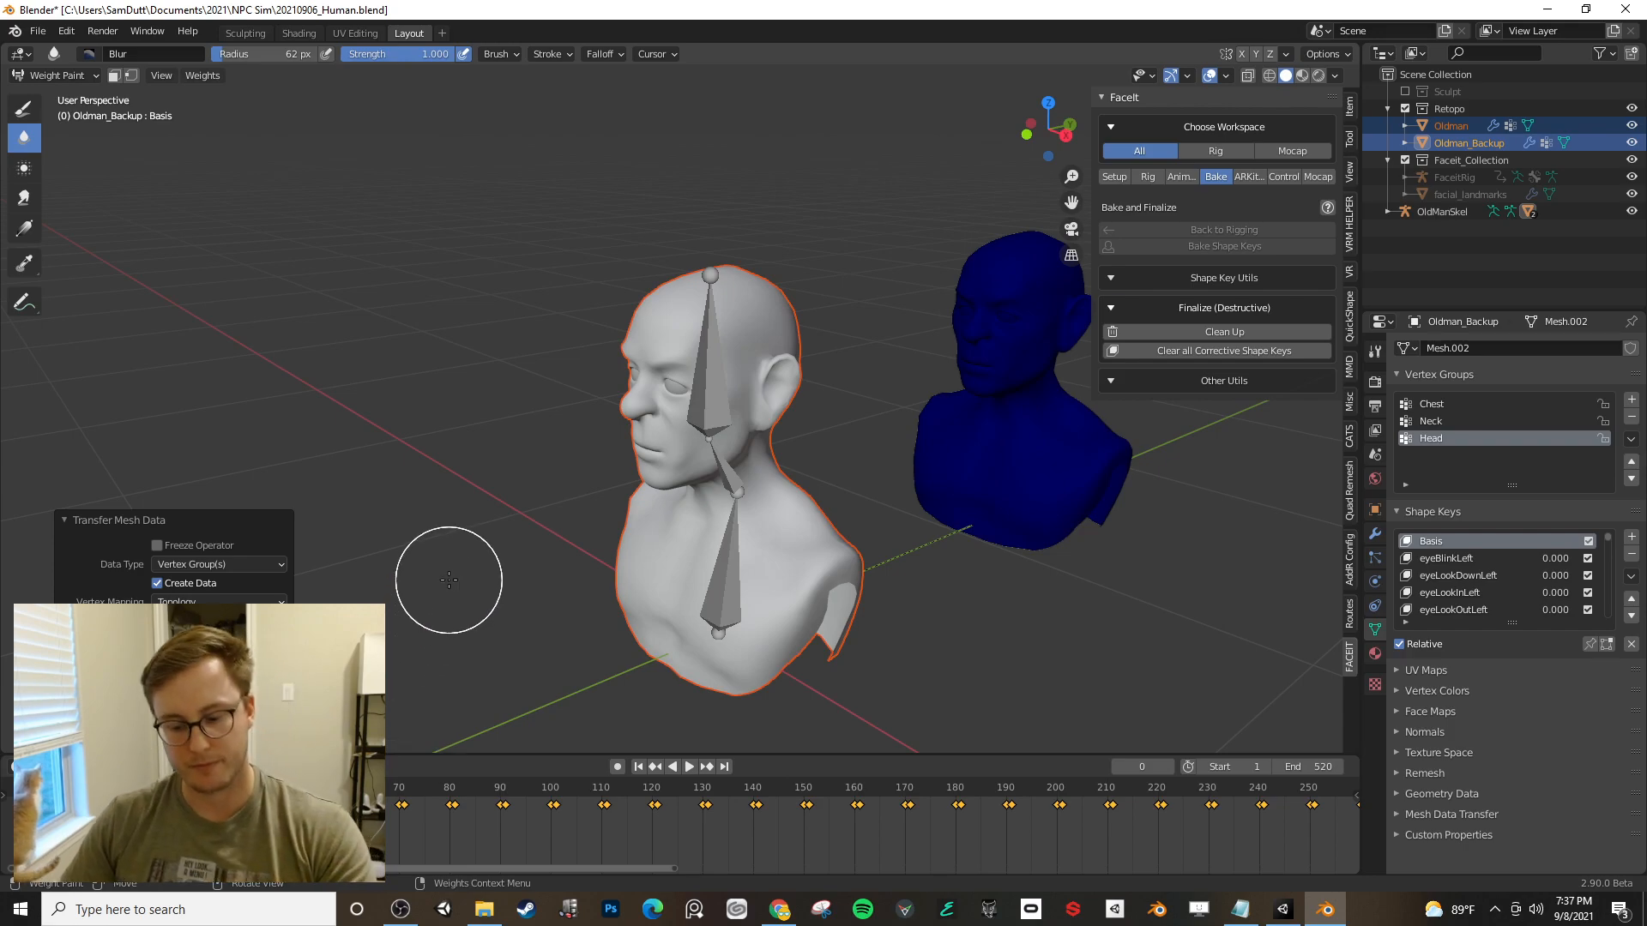
- Leave Weight Paint for Object Mode with both busts selected, and save the file
{"action": "key", "text": "Tab"}
{"action": "key", "text": "Tab"}
{"action": "key", "text": "ctrl+s"}
{"action": "key", "text": "ctrl+Tab"}
{"action": "left_click", "coordinate": [497, 512]}
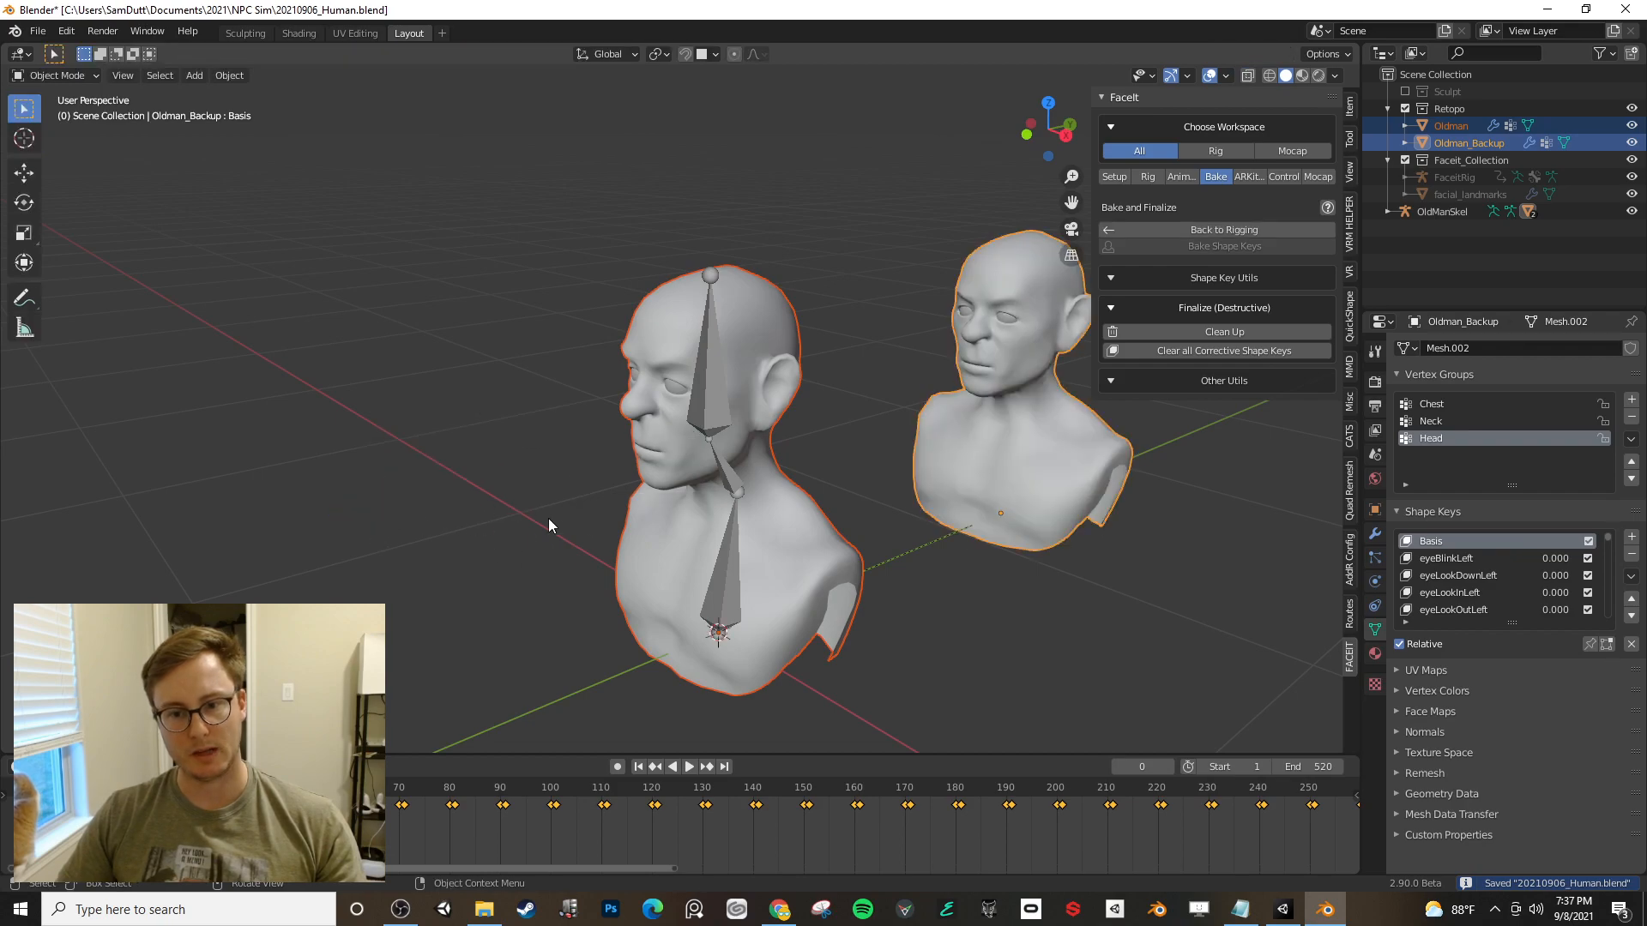
- Select only the Oldman bust, look through its vertex group list, and save the file
{"action": "left_click", "coordinate": [623, 554]}
{"action": "left_click", "coordinate": [666, 544]}
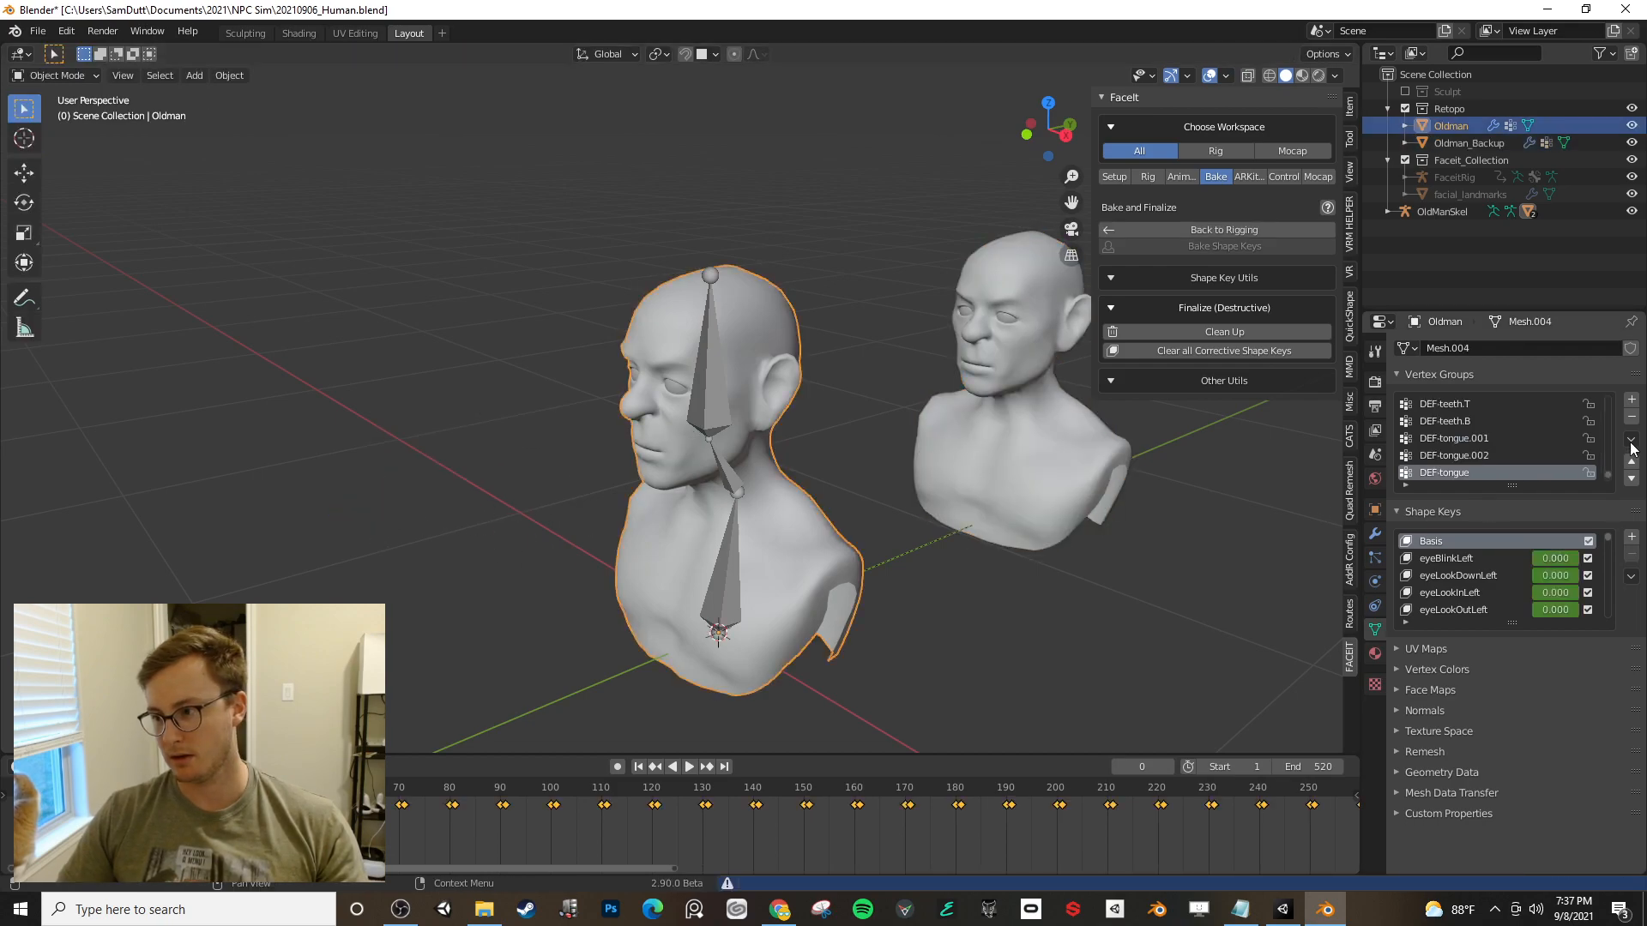
{"action": "scroll", "coordinate": [1608, 479], "scroll_direction": "down", "scroll_amount": 4}
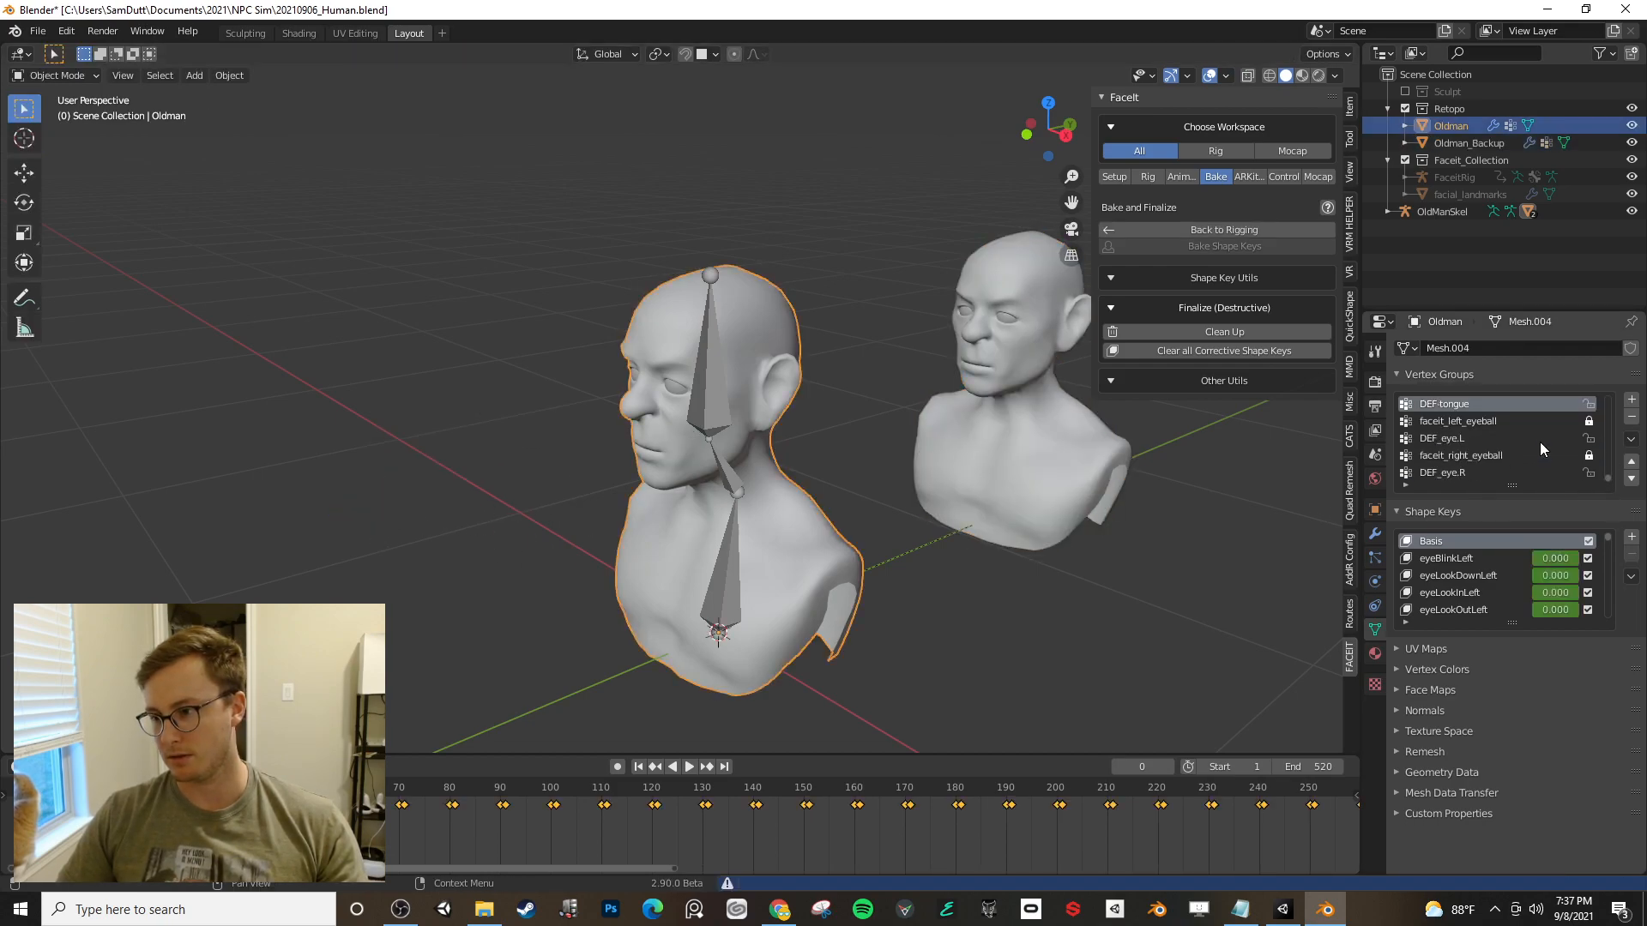
{"action": "scroll", "coordinate": [1541, 441], "scroll_direction": "up", "scroll_amount": 8}
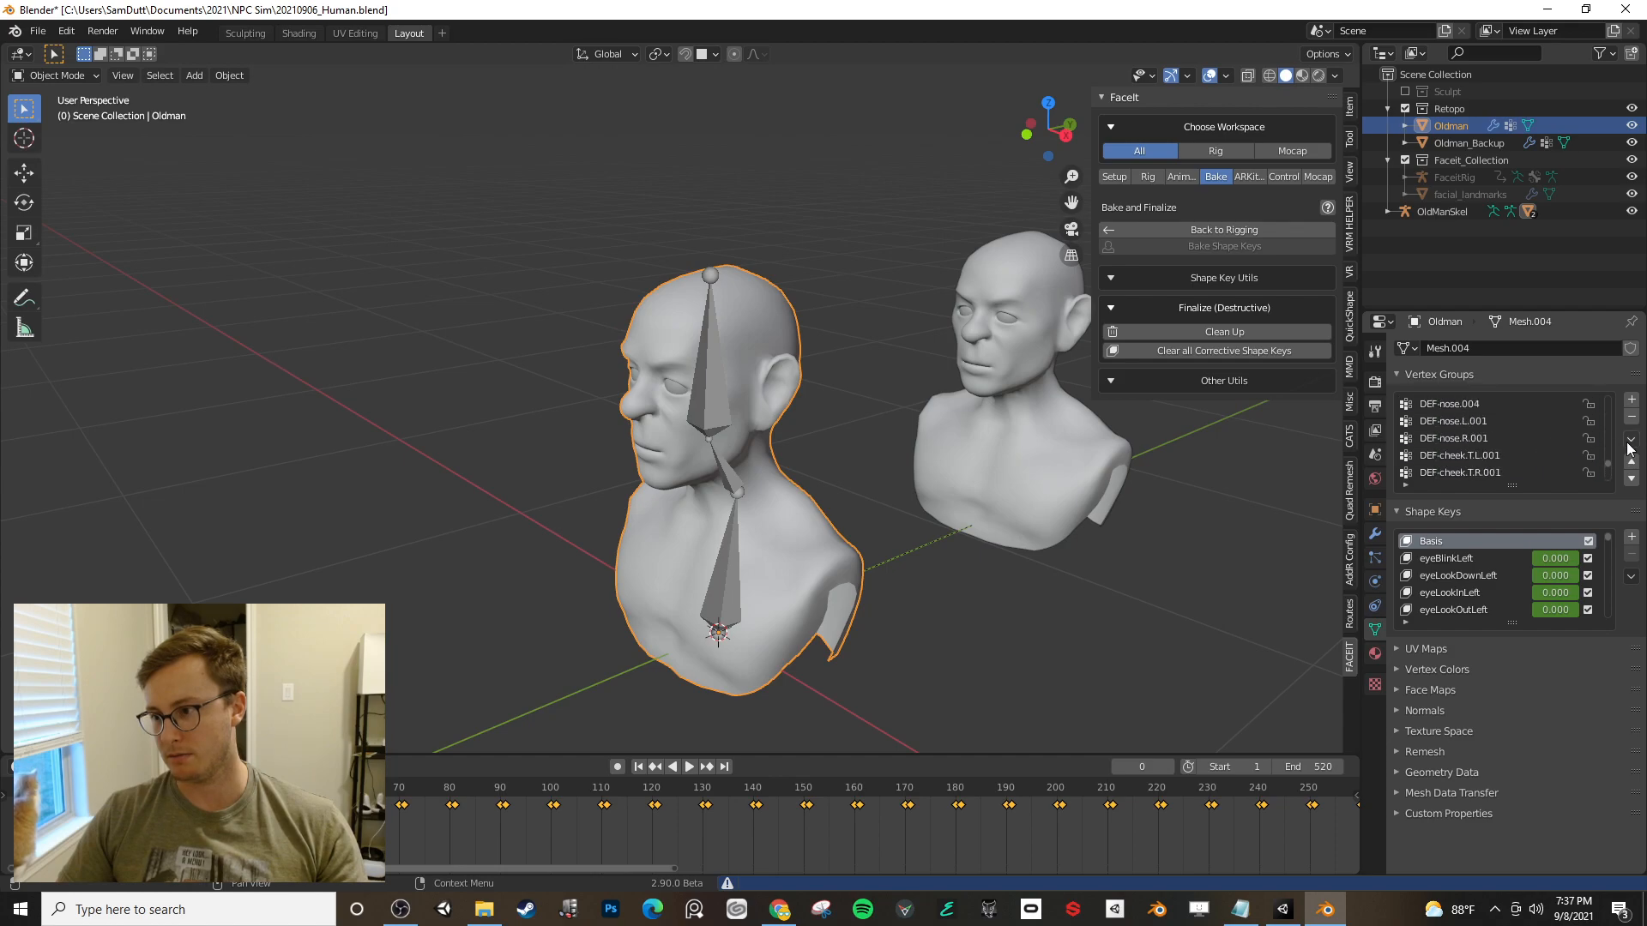
{"action": "left_click_drag", "start_coordinate": [1608, 470], "coordinate": [1607, 506]}
{"action": "middle_click_drag", "start_coordinate": [1149, 493], "coordinate": [967, 497]}
{"action": "key", "text": "ctrl+s"}
{"action": "middle_click_drag", "start_coordinate": [943, 562], "coordinate": [820, 482]}
- Select Oldman_Backup, set its Y location to 0 m to overlay it on Oldman, and save the file
{"action": "left_click", "coordinate": [1008, 477]}
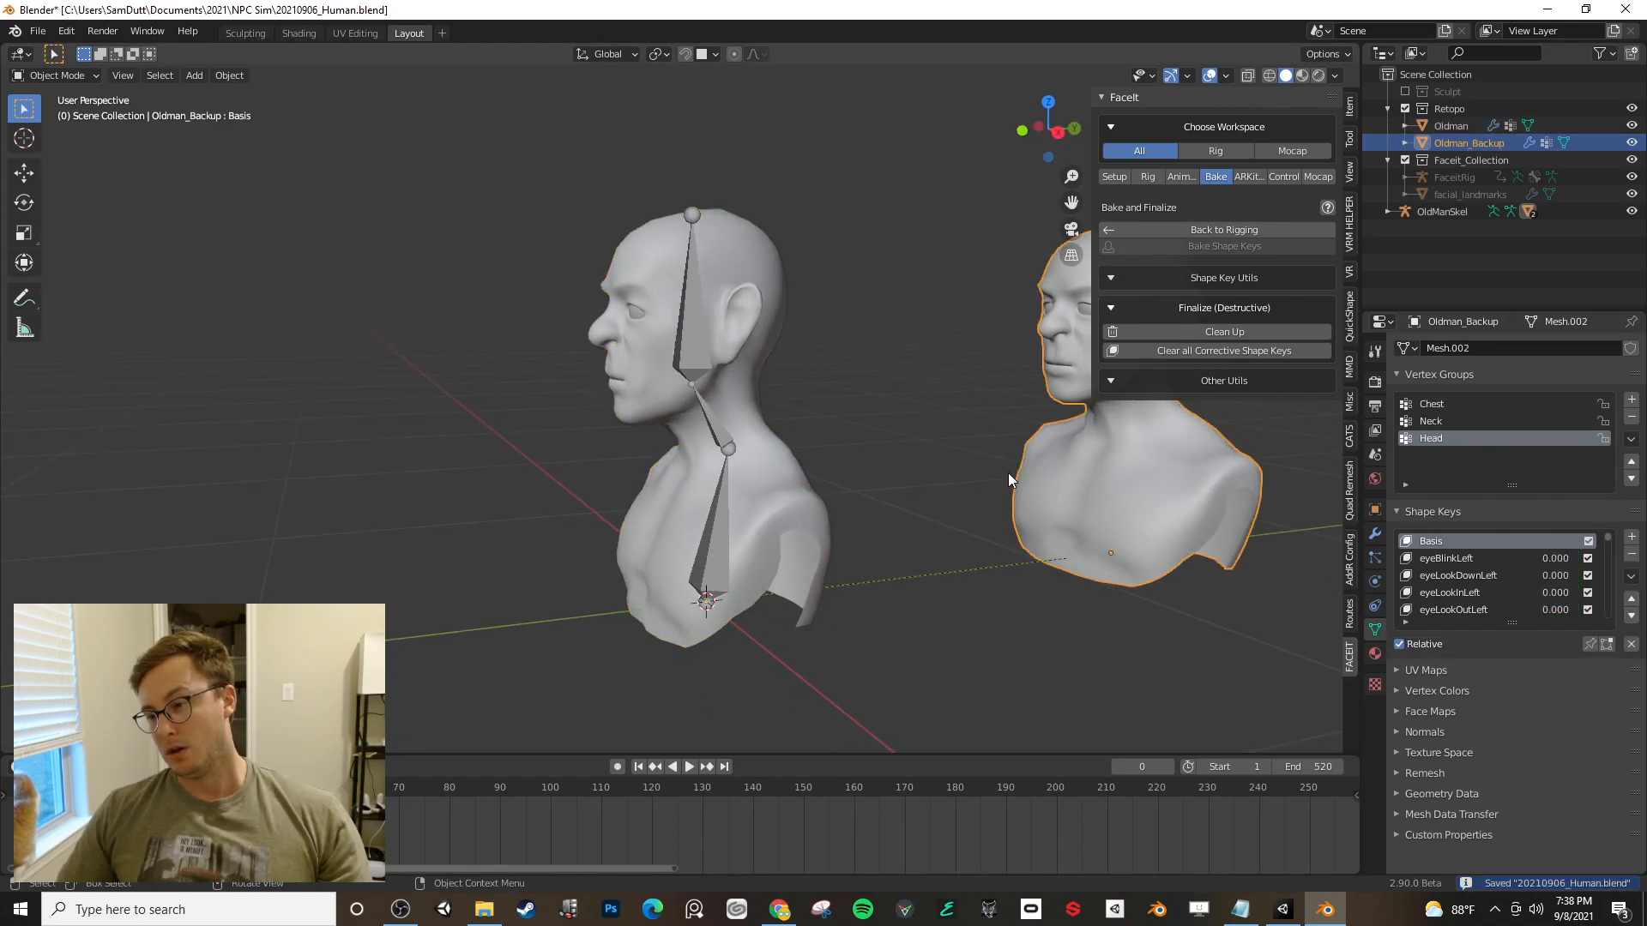
{"action": "key", "text": "n"}
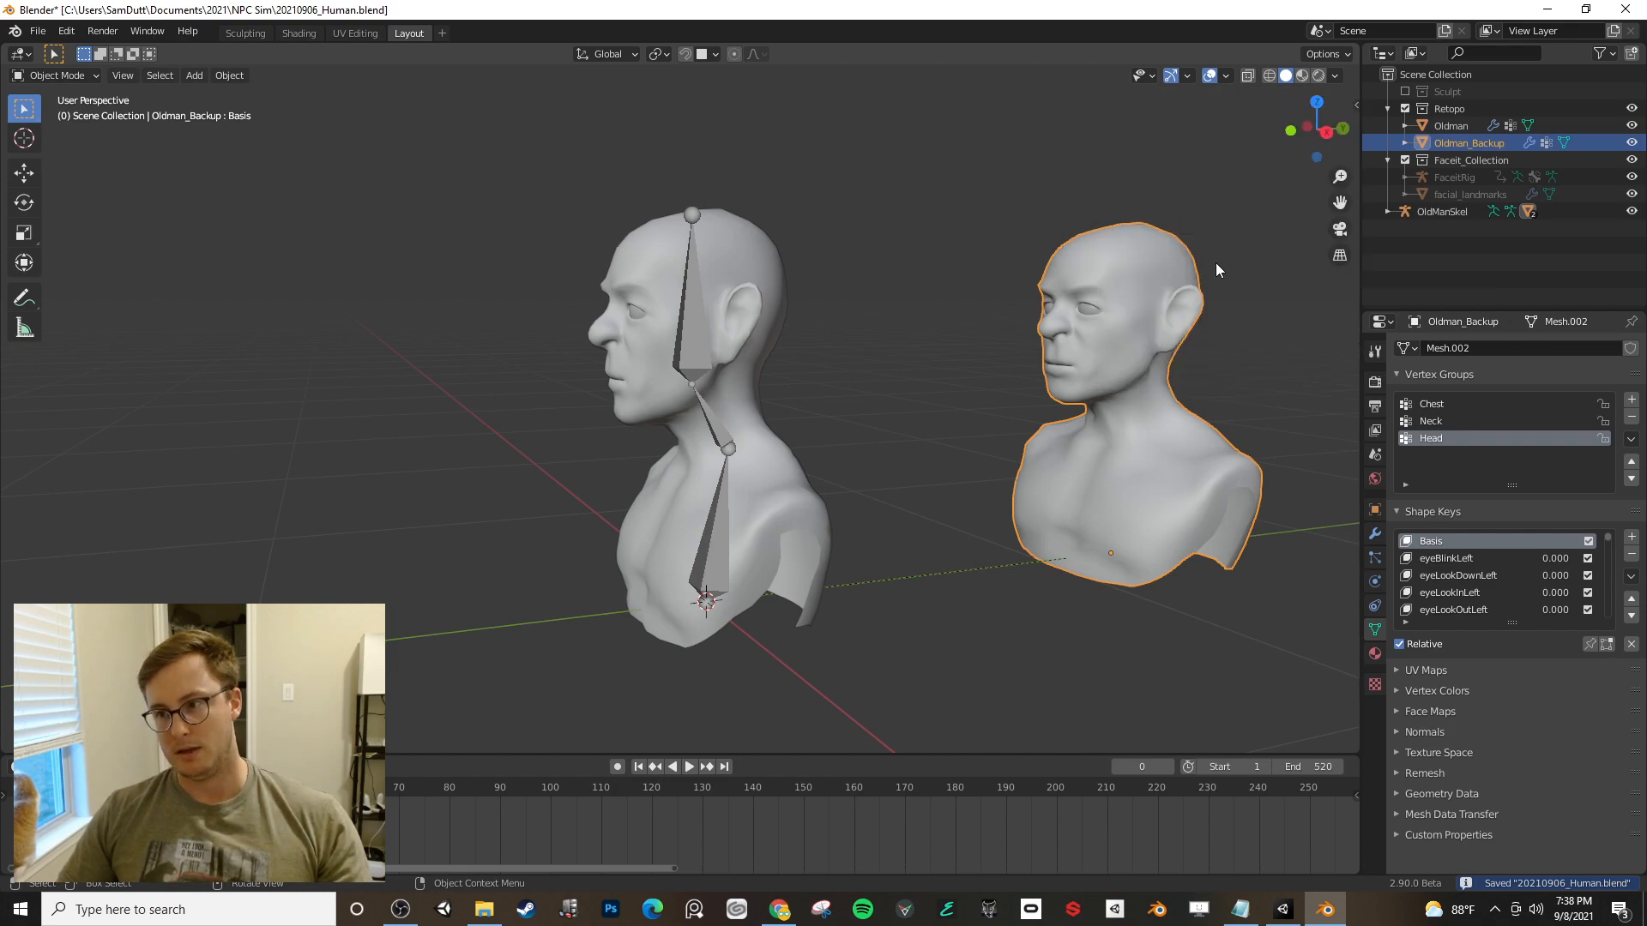
{"action": "key", "text": "n"}
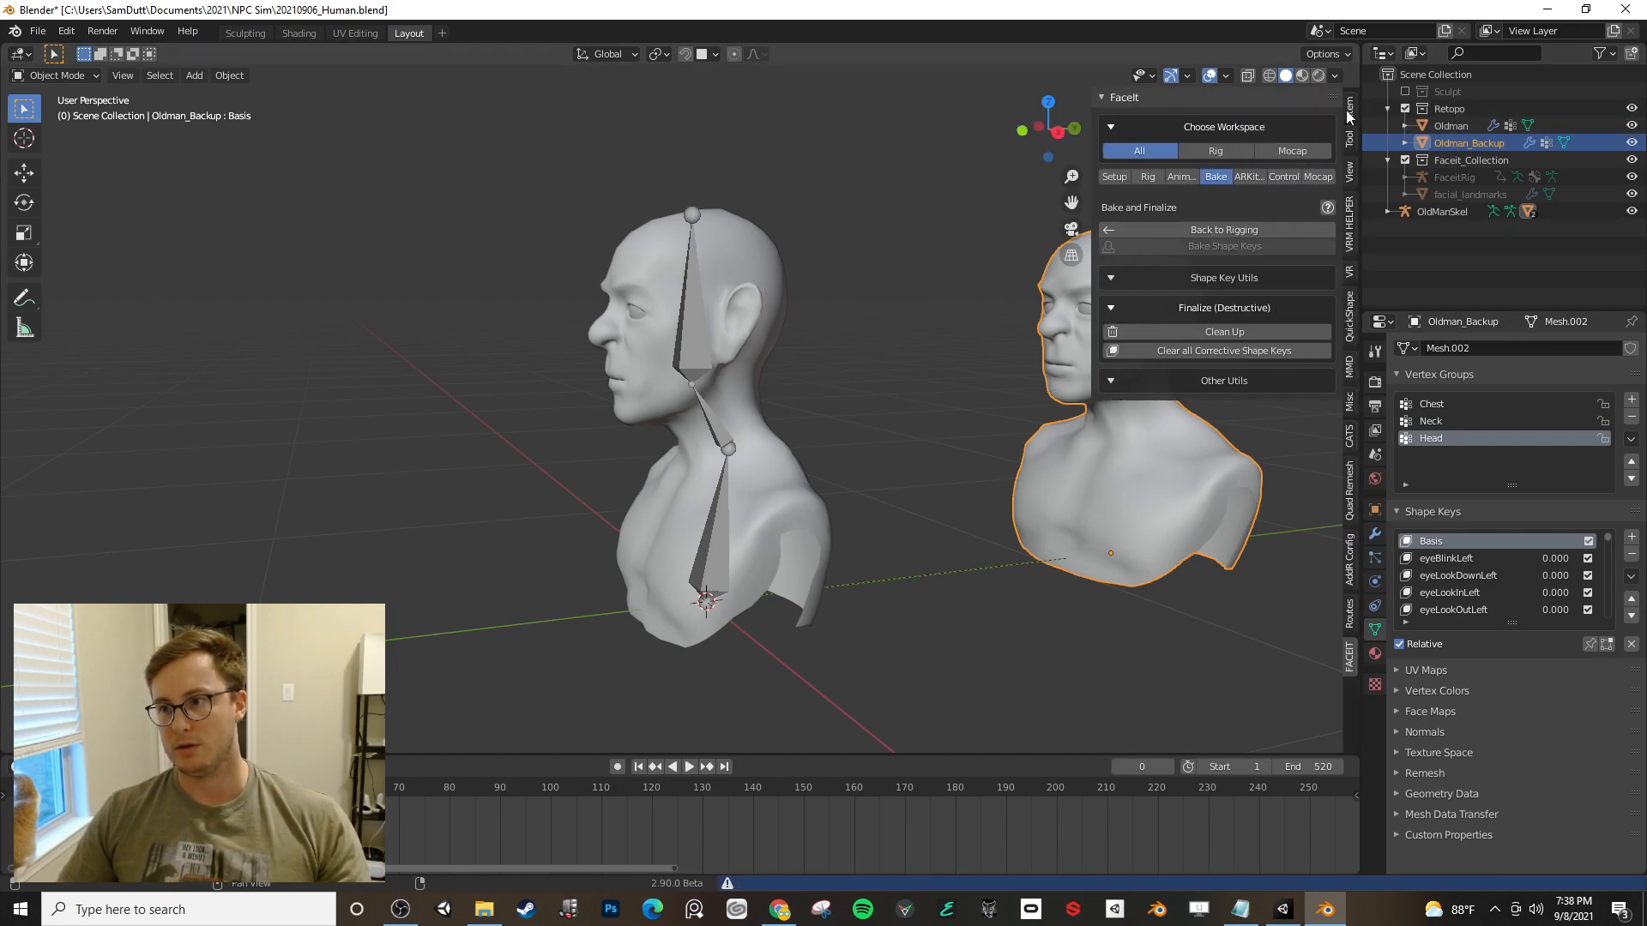
{"action": "left_click", "coordinate": [1347, 113]}
{"action": "left_click", "coordinate": [1245, 155]}
{"action": "type", "text": "02"}
{"action": "key", "text": "Return"}
{"action": "left_click", "coordinate": [1245, 154]}
{"action": "type", "text": "0"}
{"action": "key", "text": "Return"}
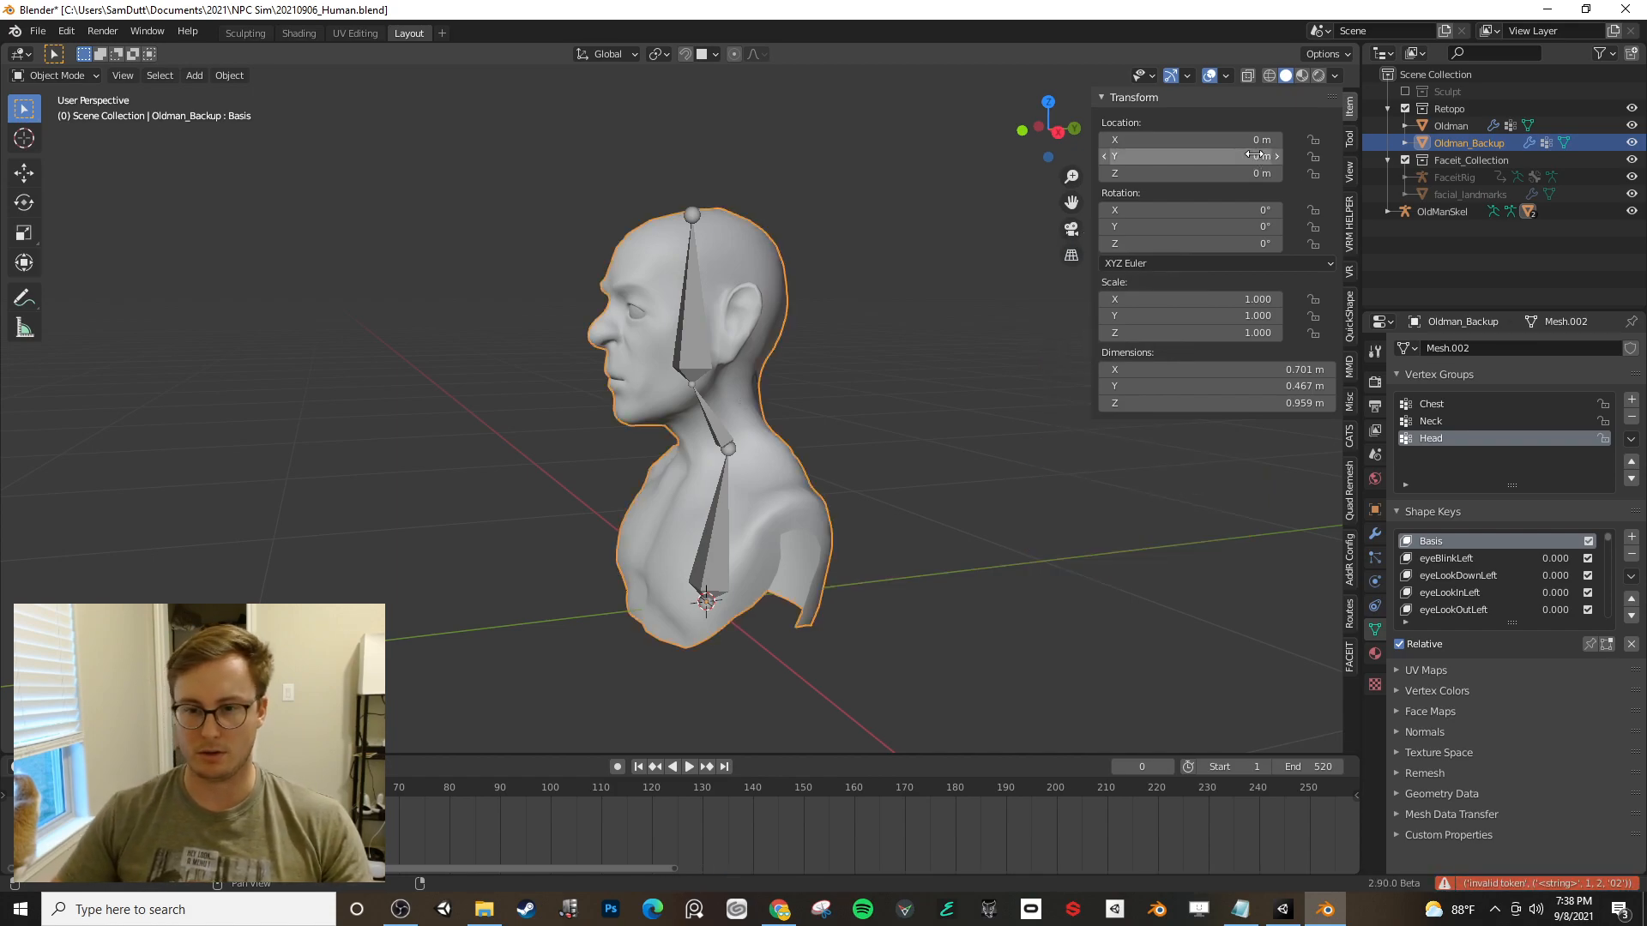
{"action": "key", "text": "ctrl+s"}
- Add Oldman to the selection as the active object alongside Oldman_Backup, and save the file
{"action": "middle_click_drag", "start_coordinate": [584, 464], "coordinate": [625, 461]}
{"action": "scroll", "coordinate": [627, 472], "scroll_direction": "up", "scroll_amount": 4}
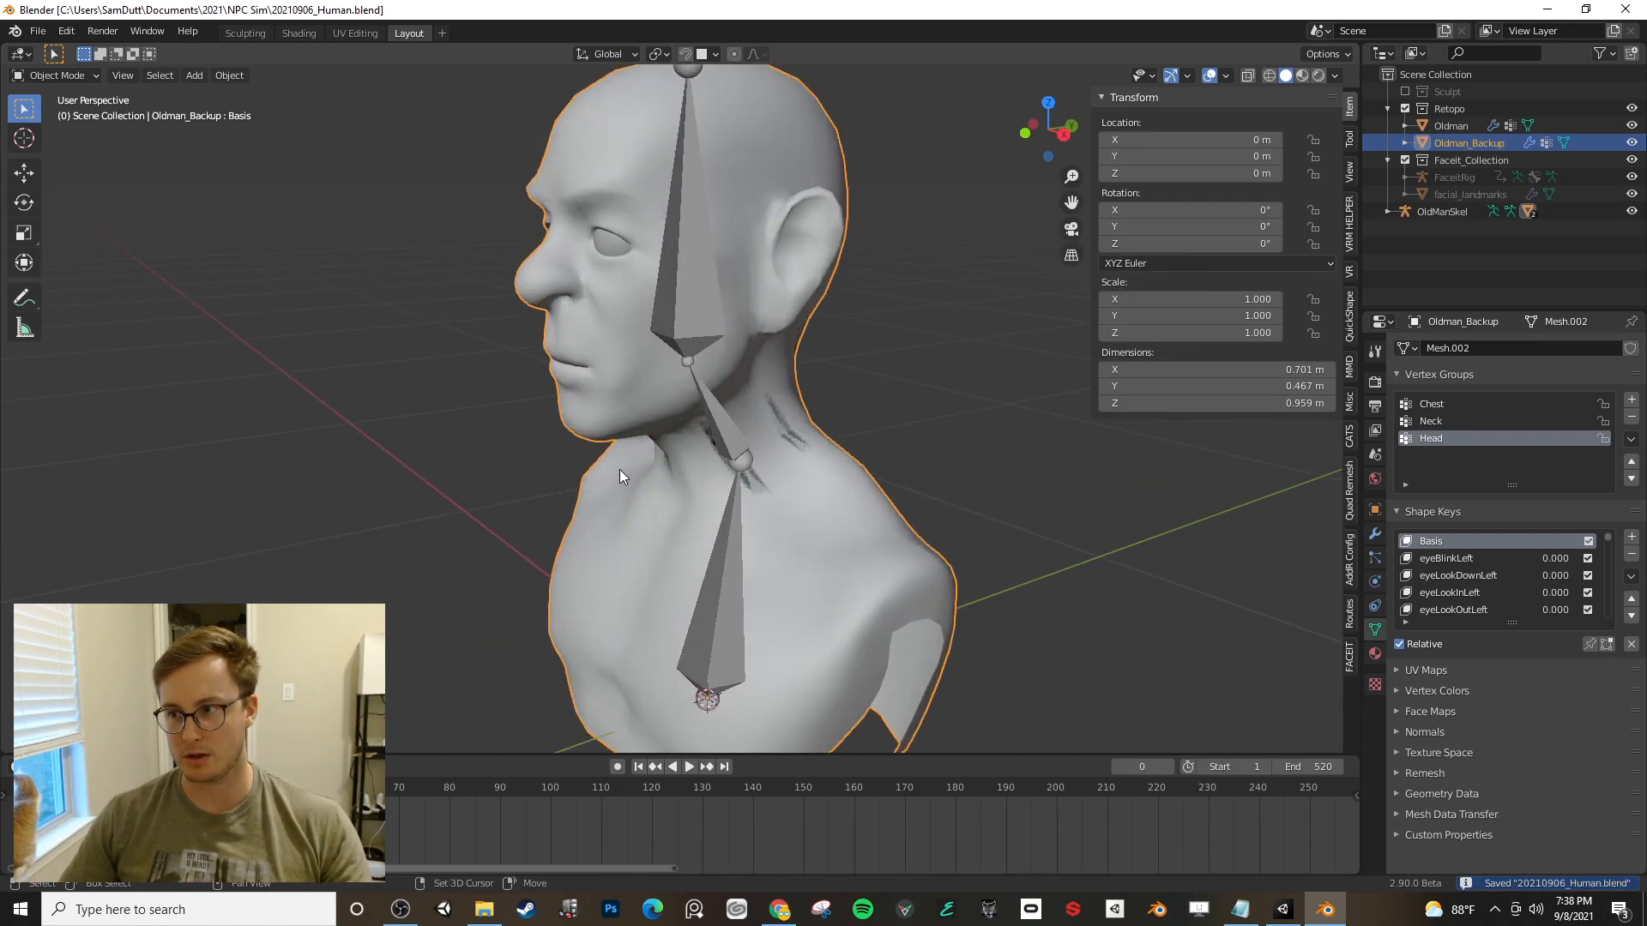
{"action": "left_click", "coordinate": [619, 471], "text": "shift"}
{"action": "key", "text": "ctrl+s"}
{"action": "middle_click_drag", "start_coordinate": [637, 465], "coordinate": [451, 321]}
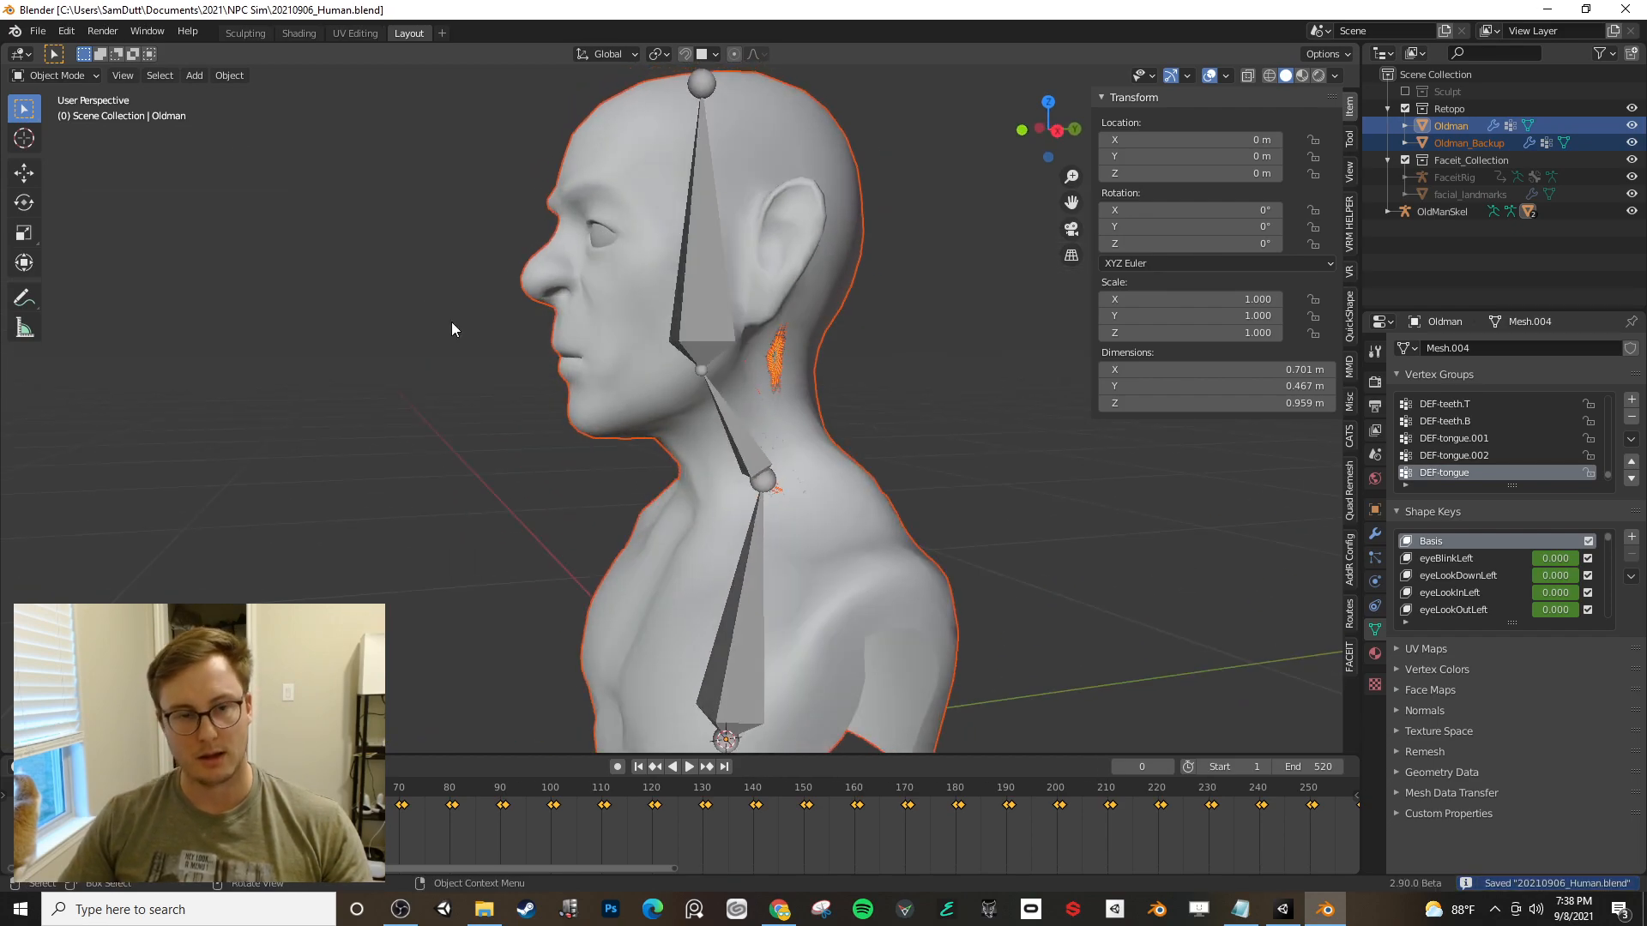
- Transfer vertex group weights from Oldman_Backup to the active Oldman in Weight Paint mode, adding the Chest, Neck and Head groups
{"action": "left_click", "coordinate": [232, 76]}
{"action": "left_click", "coordinate": [72, 75]}
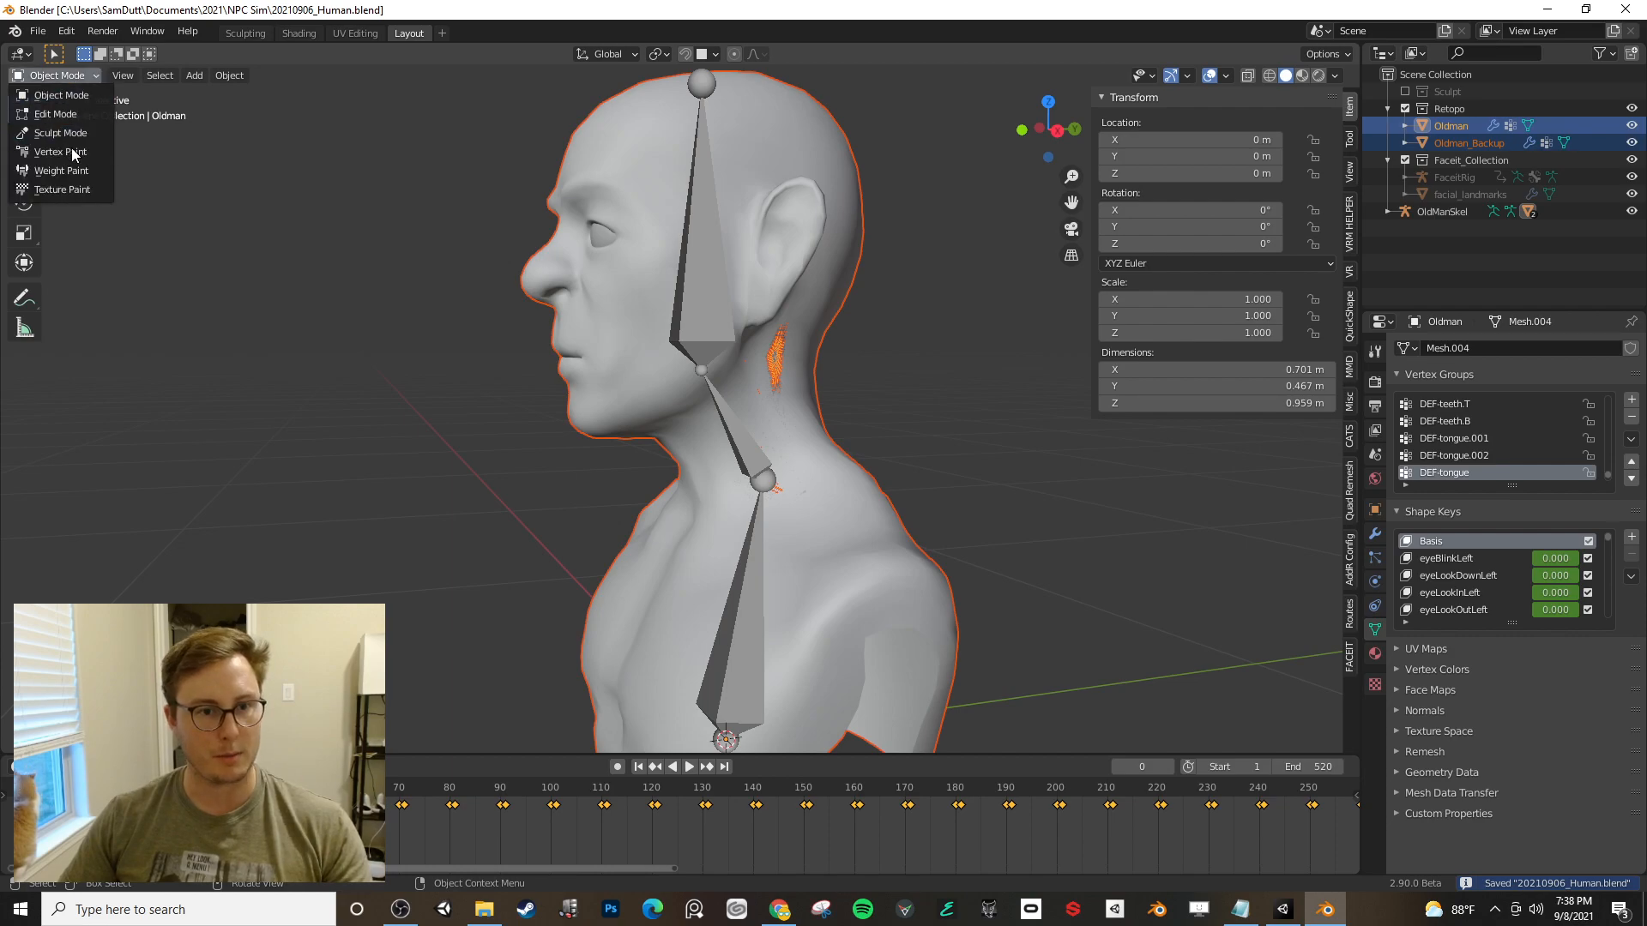
{"action": "left_click", "coordinate": [70, 173]}
{"action": "left_click", "coordinate": [218, 81]}
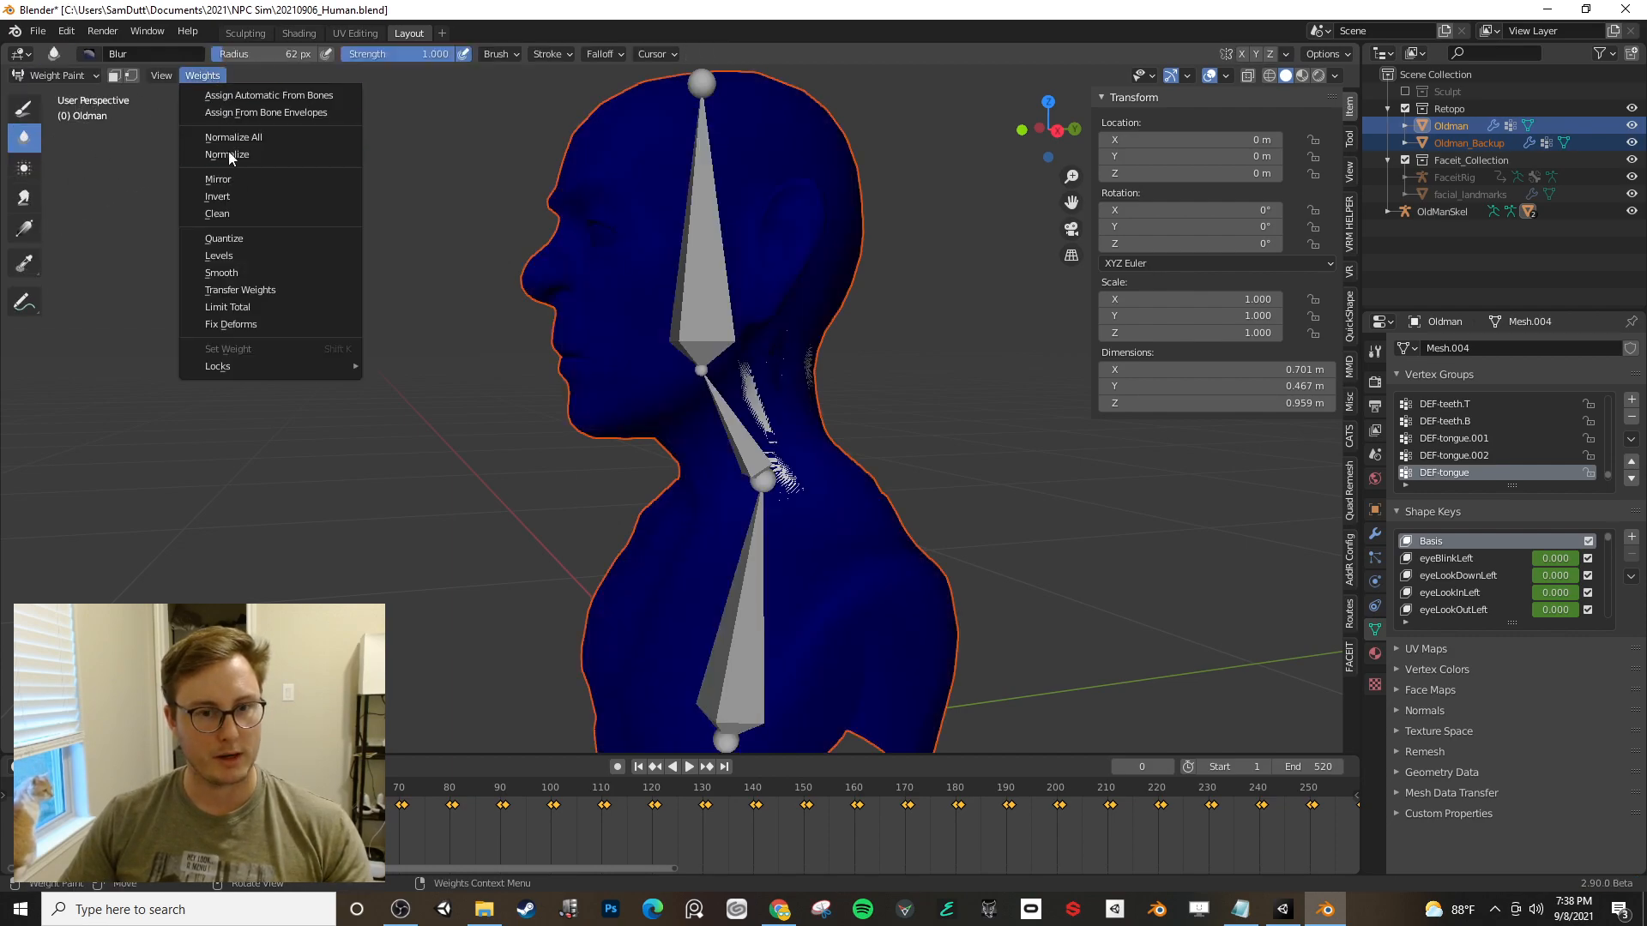
{"action": "left_click", "coordinate": [243, 290]}
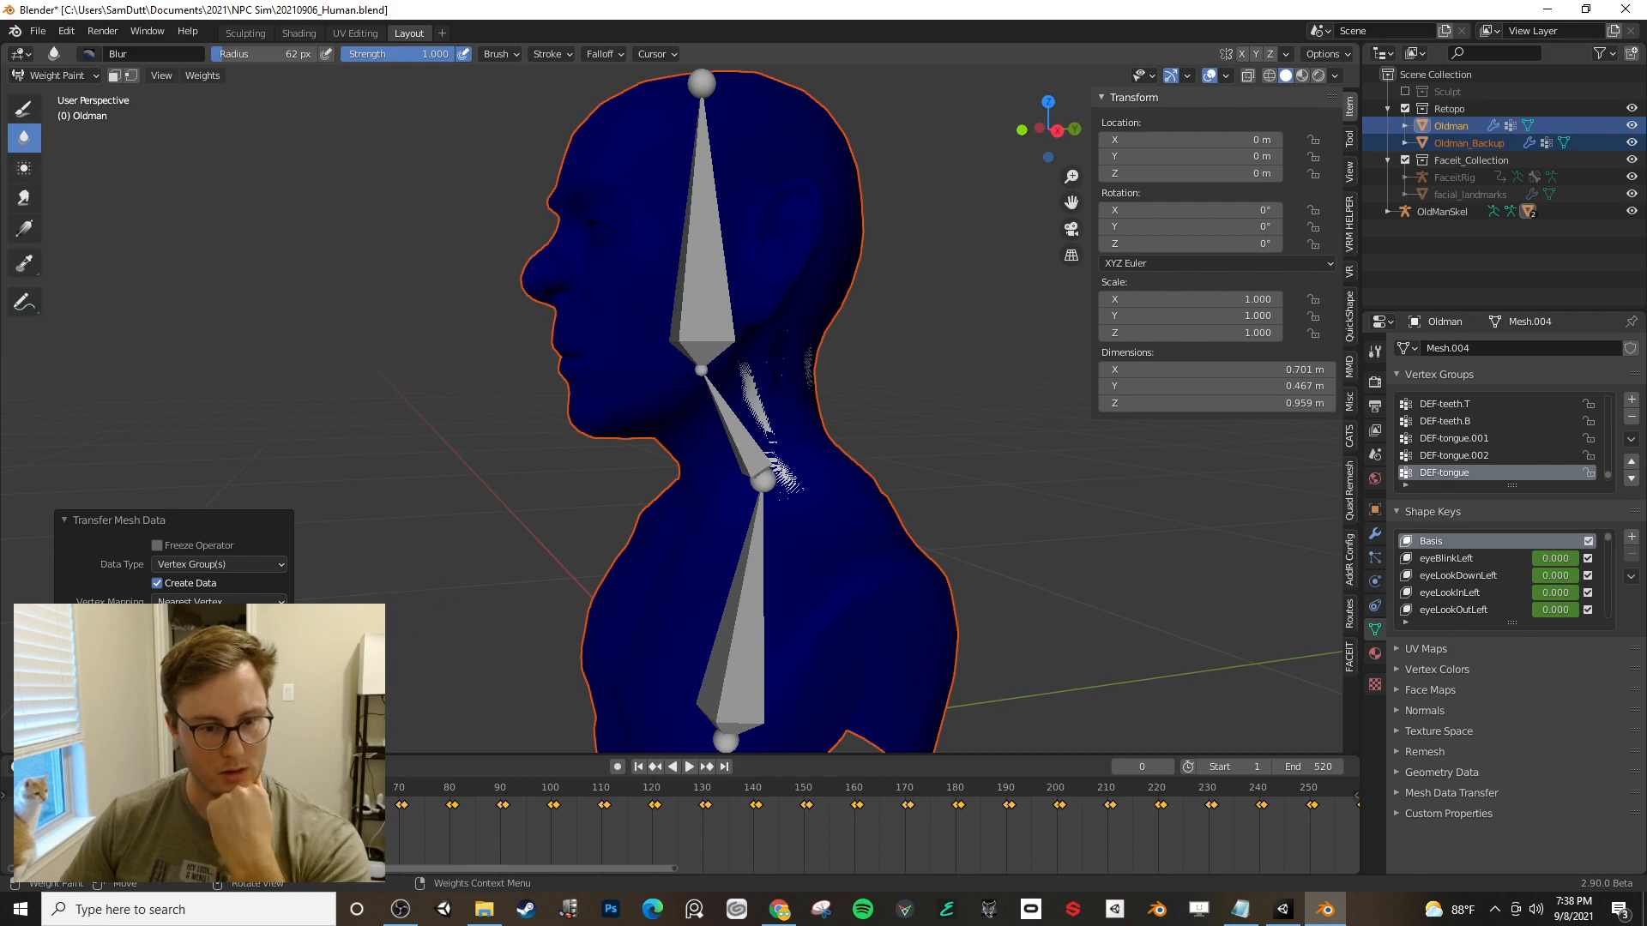
{"action": "left_click", "coordinate": [219, 696]}
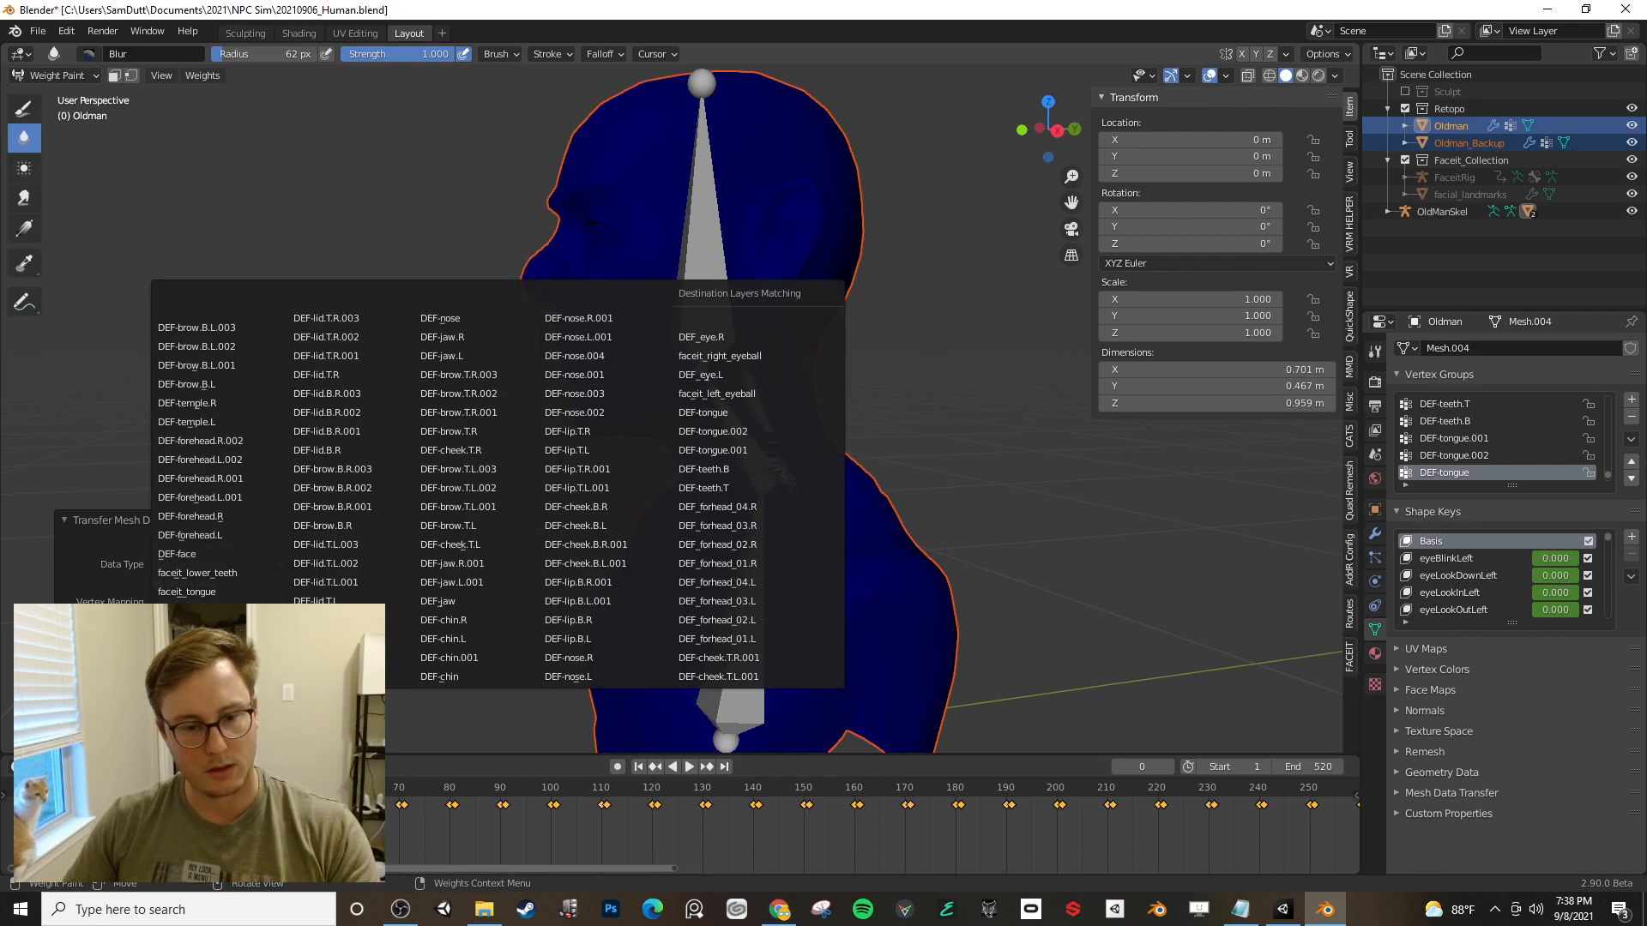
{"action": "mouse_move", "coordinate": [219, 710]}
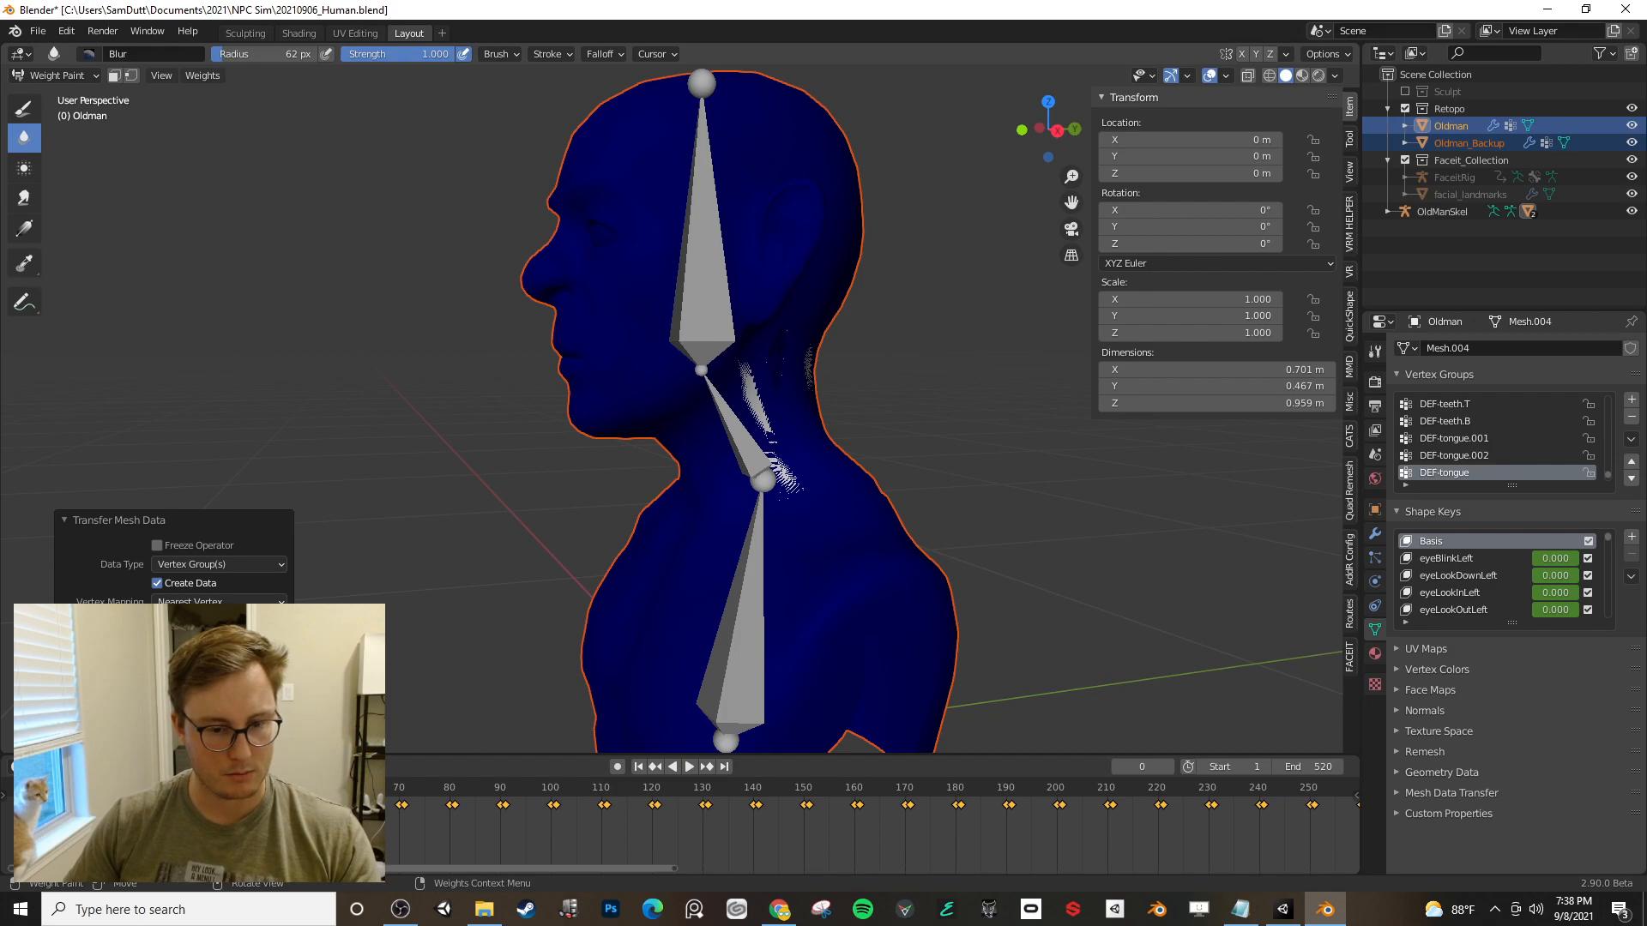
{"action": "left_click", "coordinate": [220, 696]}
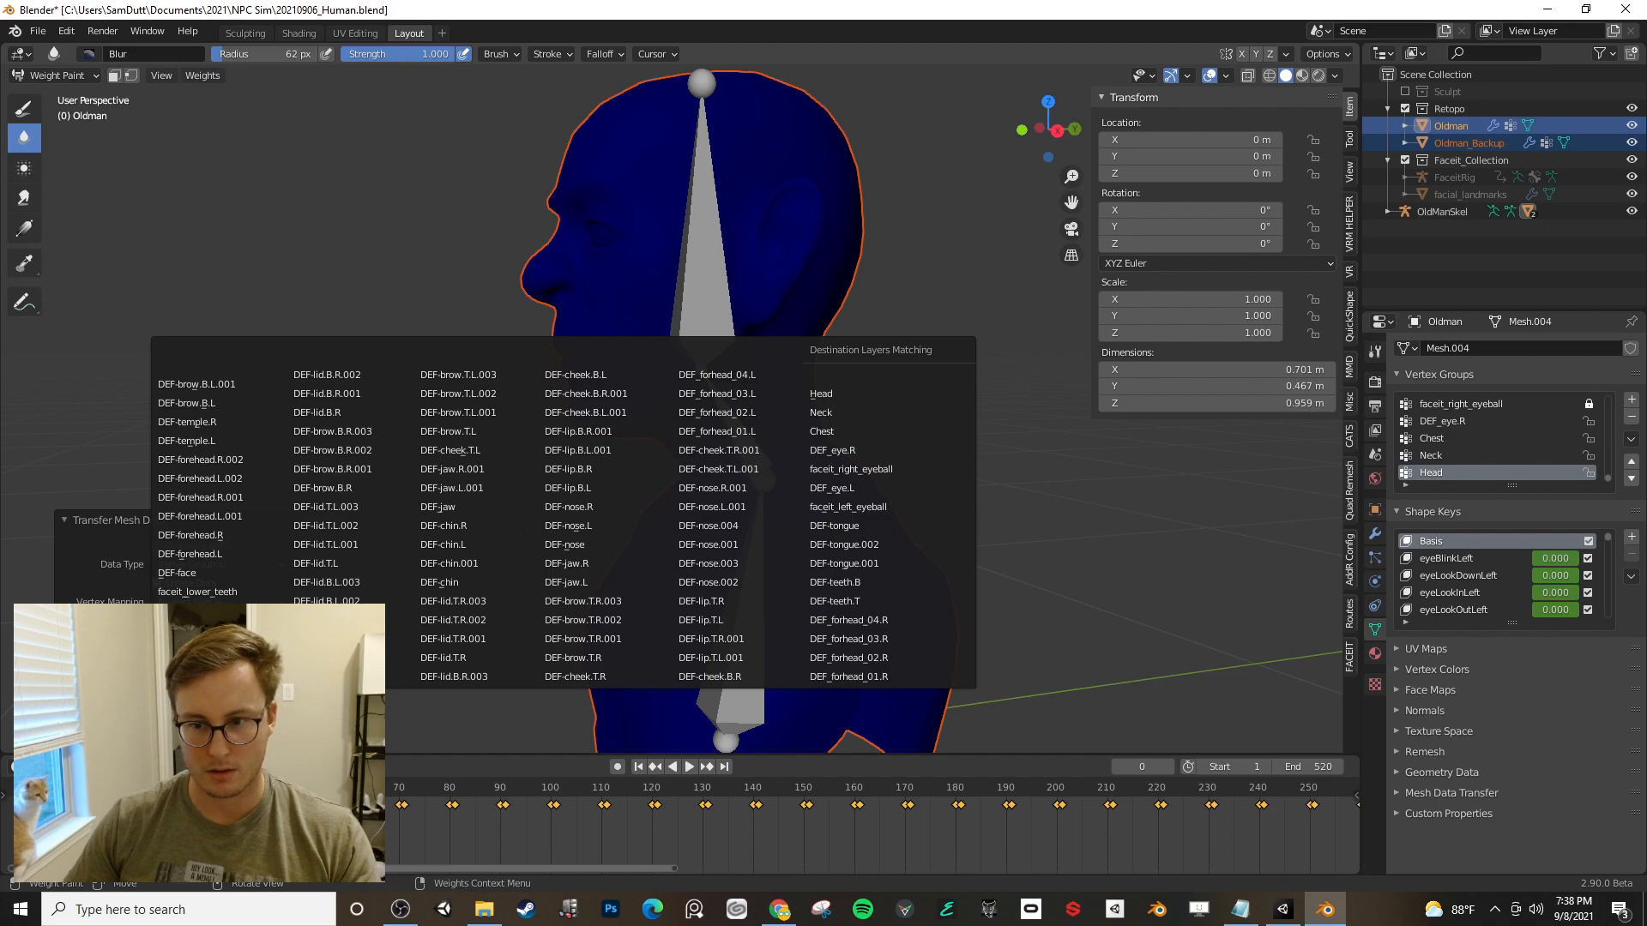
{"action": "left_click", "coordinate": [190, 649]}
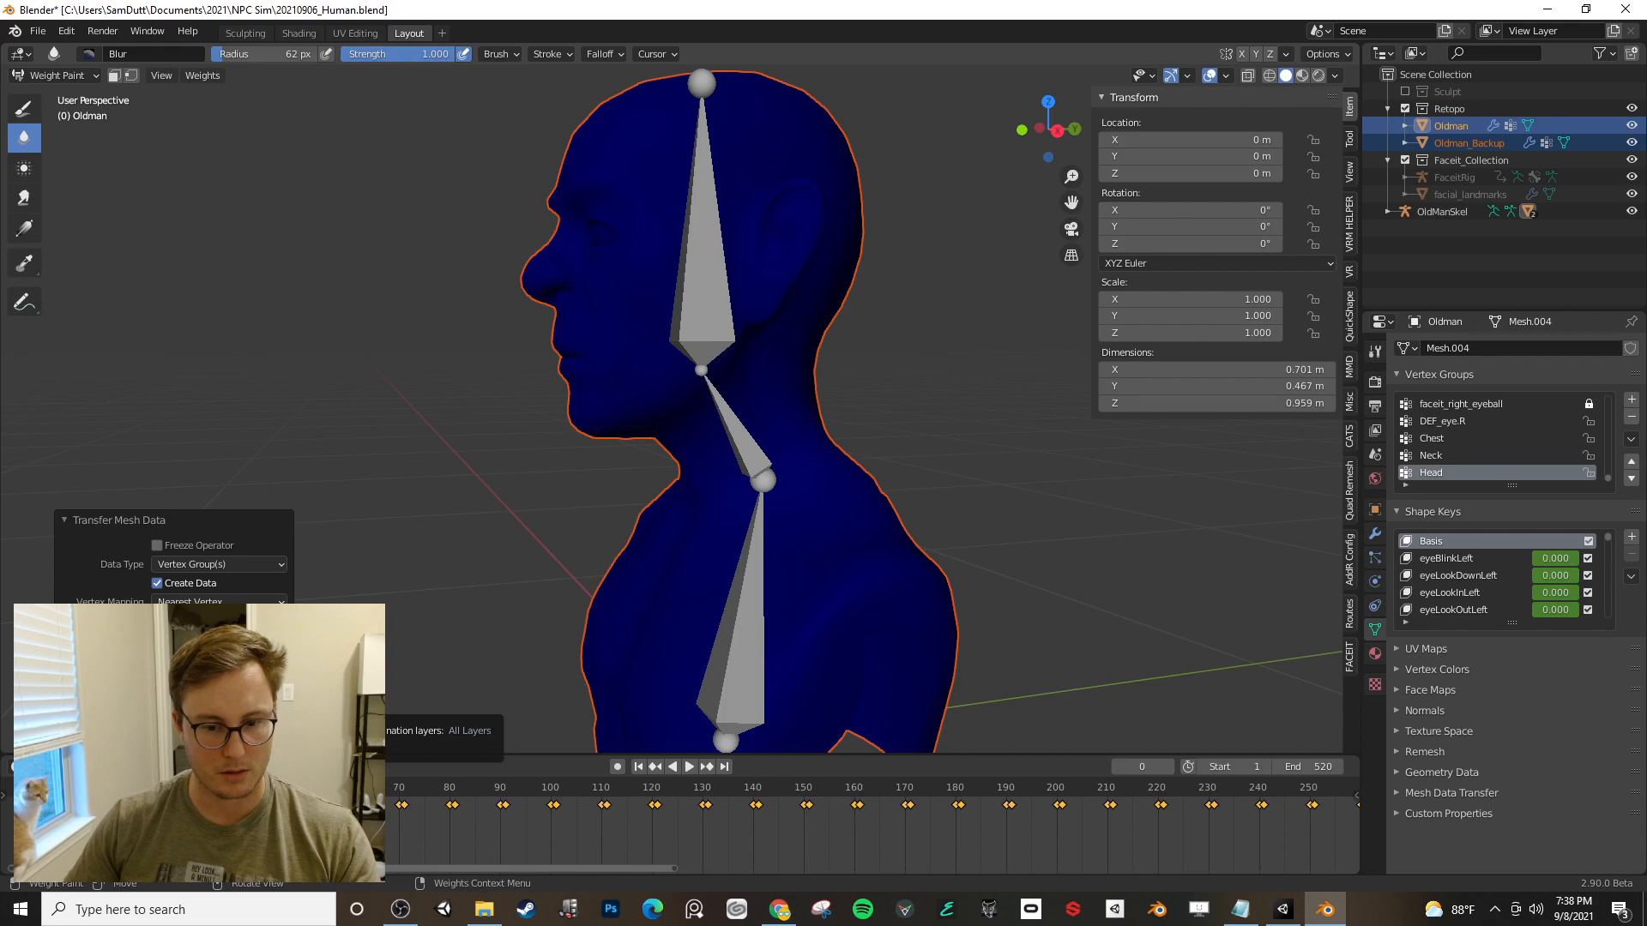
{"action": "left_click", "coordinate": [219, 697]}
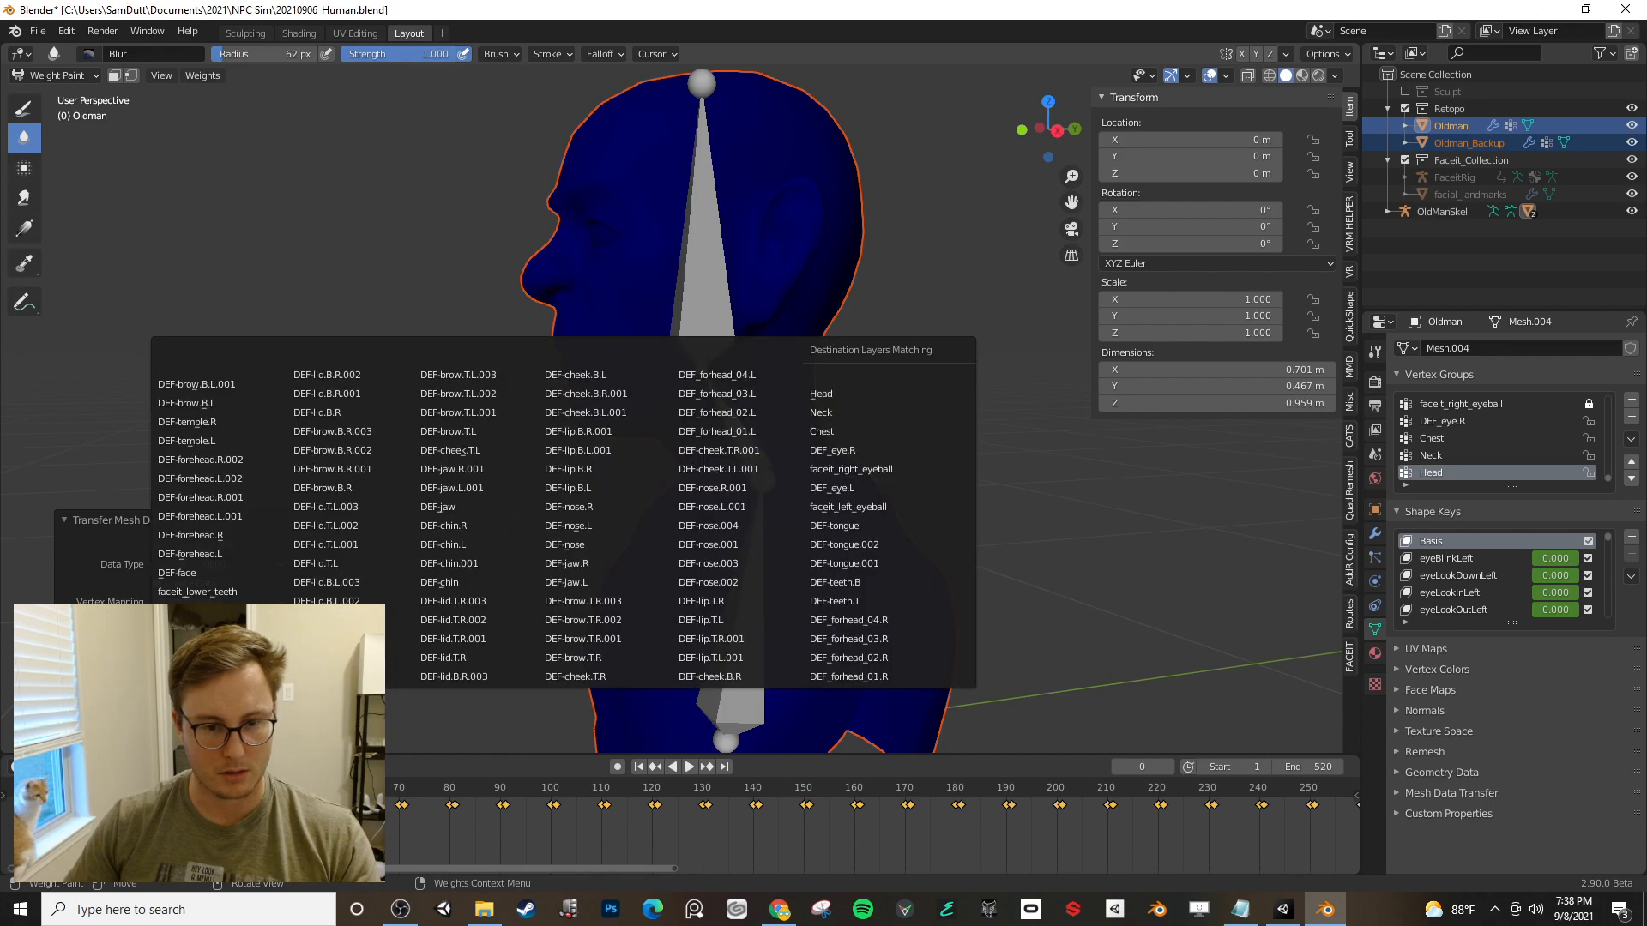
{"action": "left_click", "coordinate": [858, 450]}
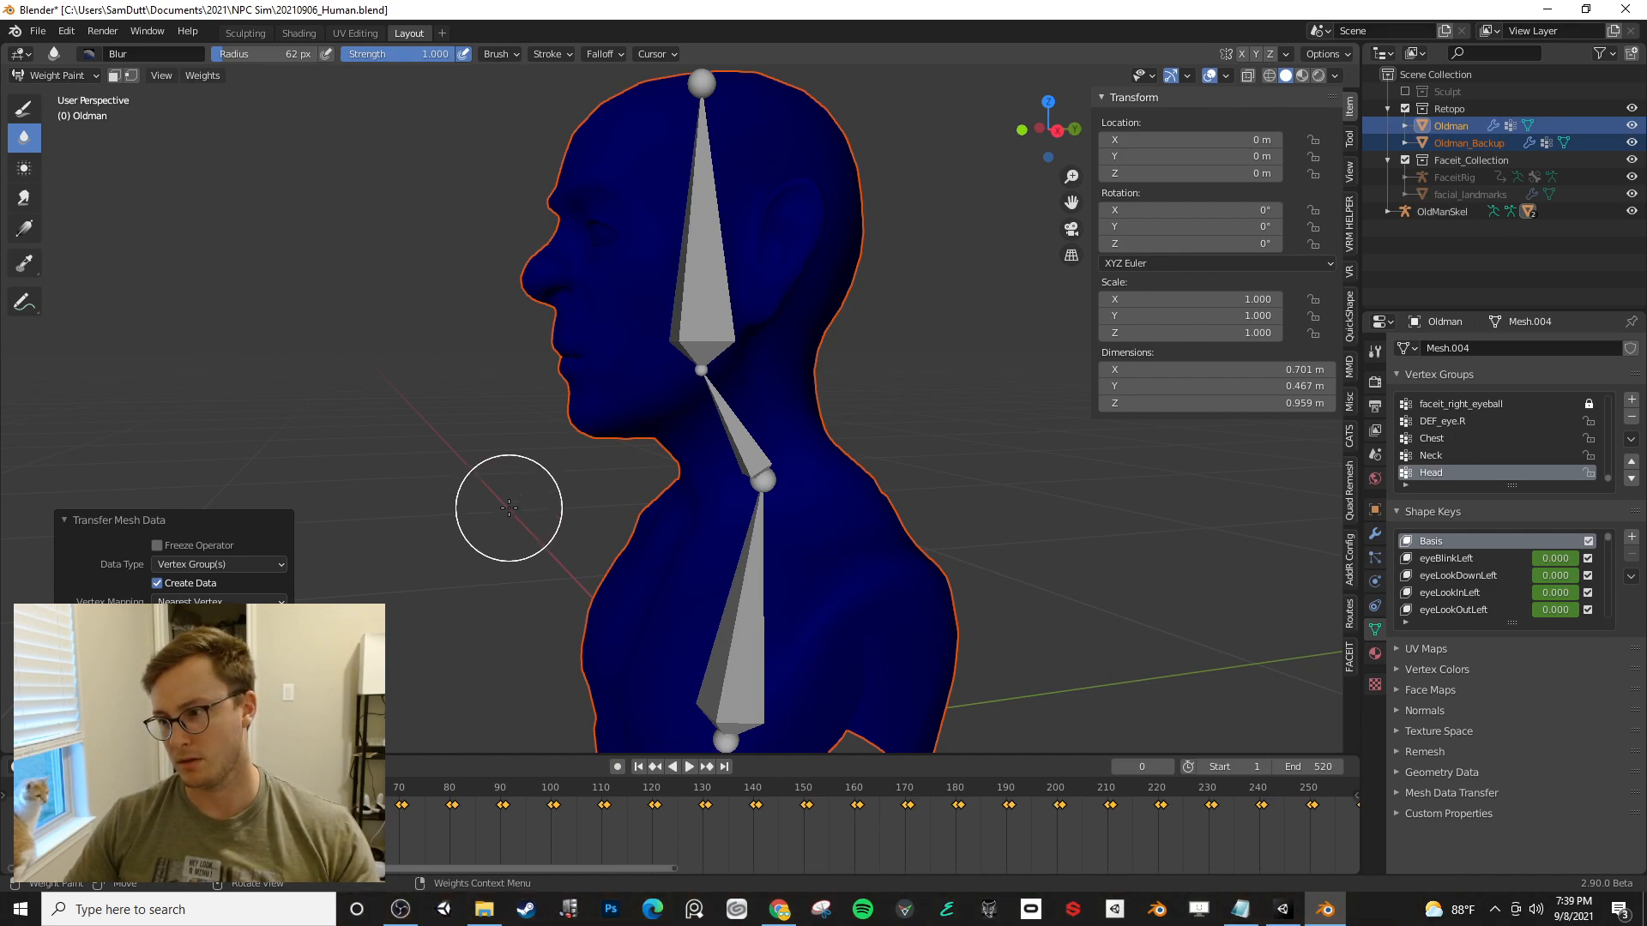
- Save the file, return Oldman to Object Mode, and hide Oldman_Backup
{"action": "key", "text": "Tab"}
{"action": "key", "text": "ctrl+s"}
{"action": "middle_click_drag", "start_coordinate": [537, 481], "coordinate": [566, 478]}
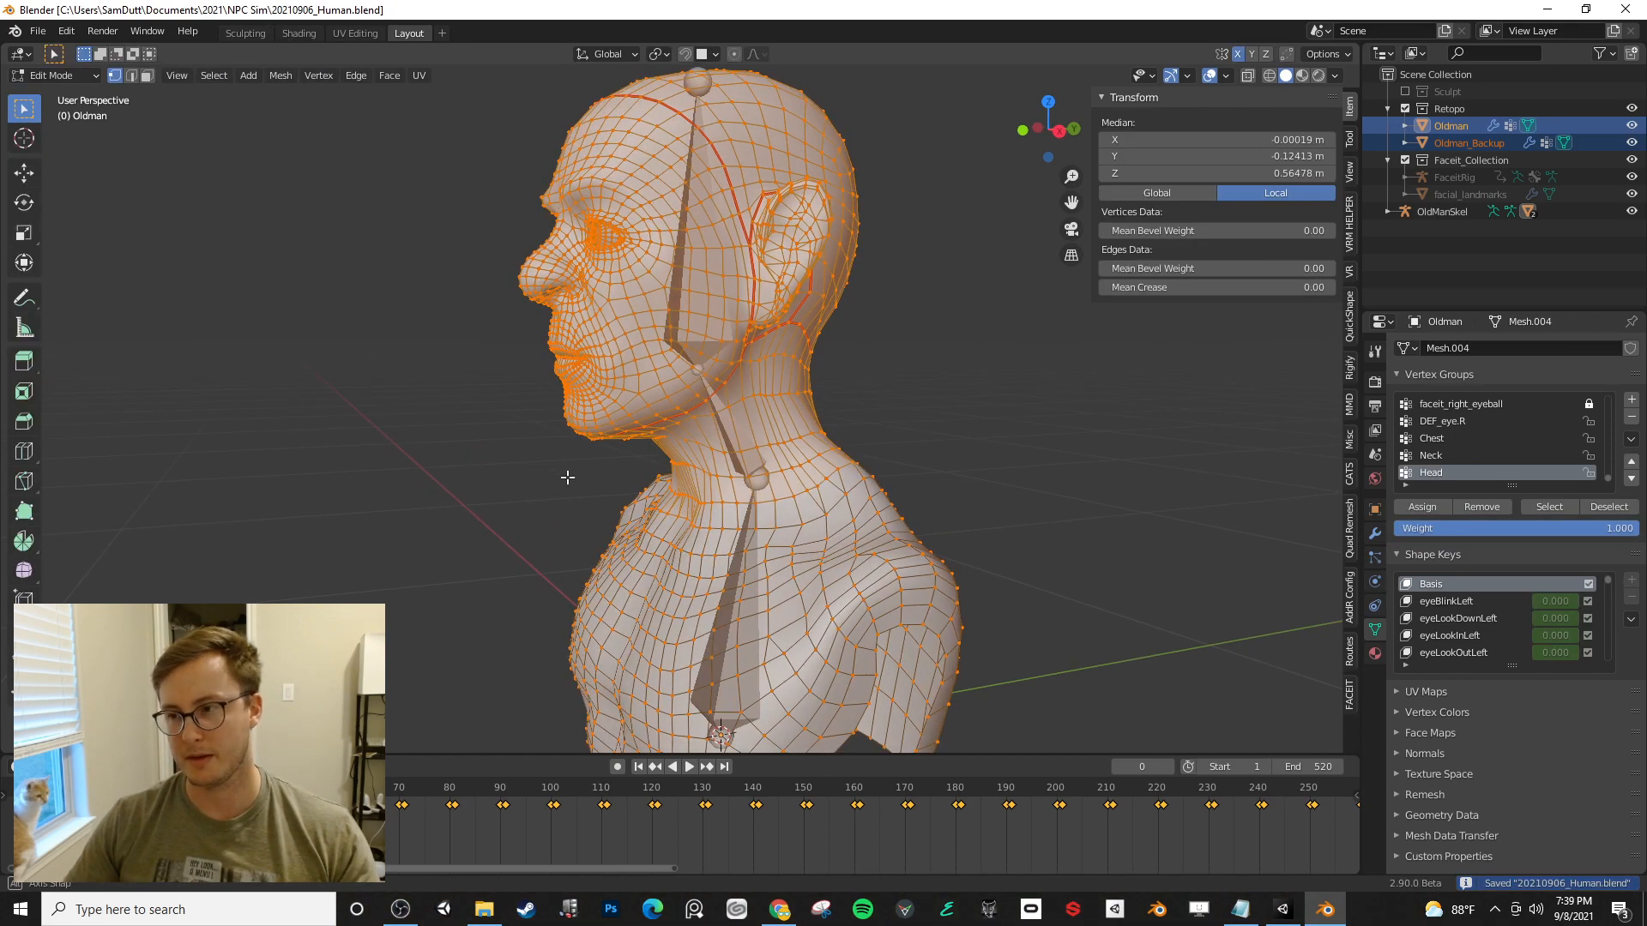
{"action": "key", "text": "Tab"}
{"action": "key", "text": "ctrl+Tab"}
{"action": "left_click", "coordinate": [422, 477]}
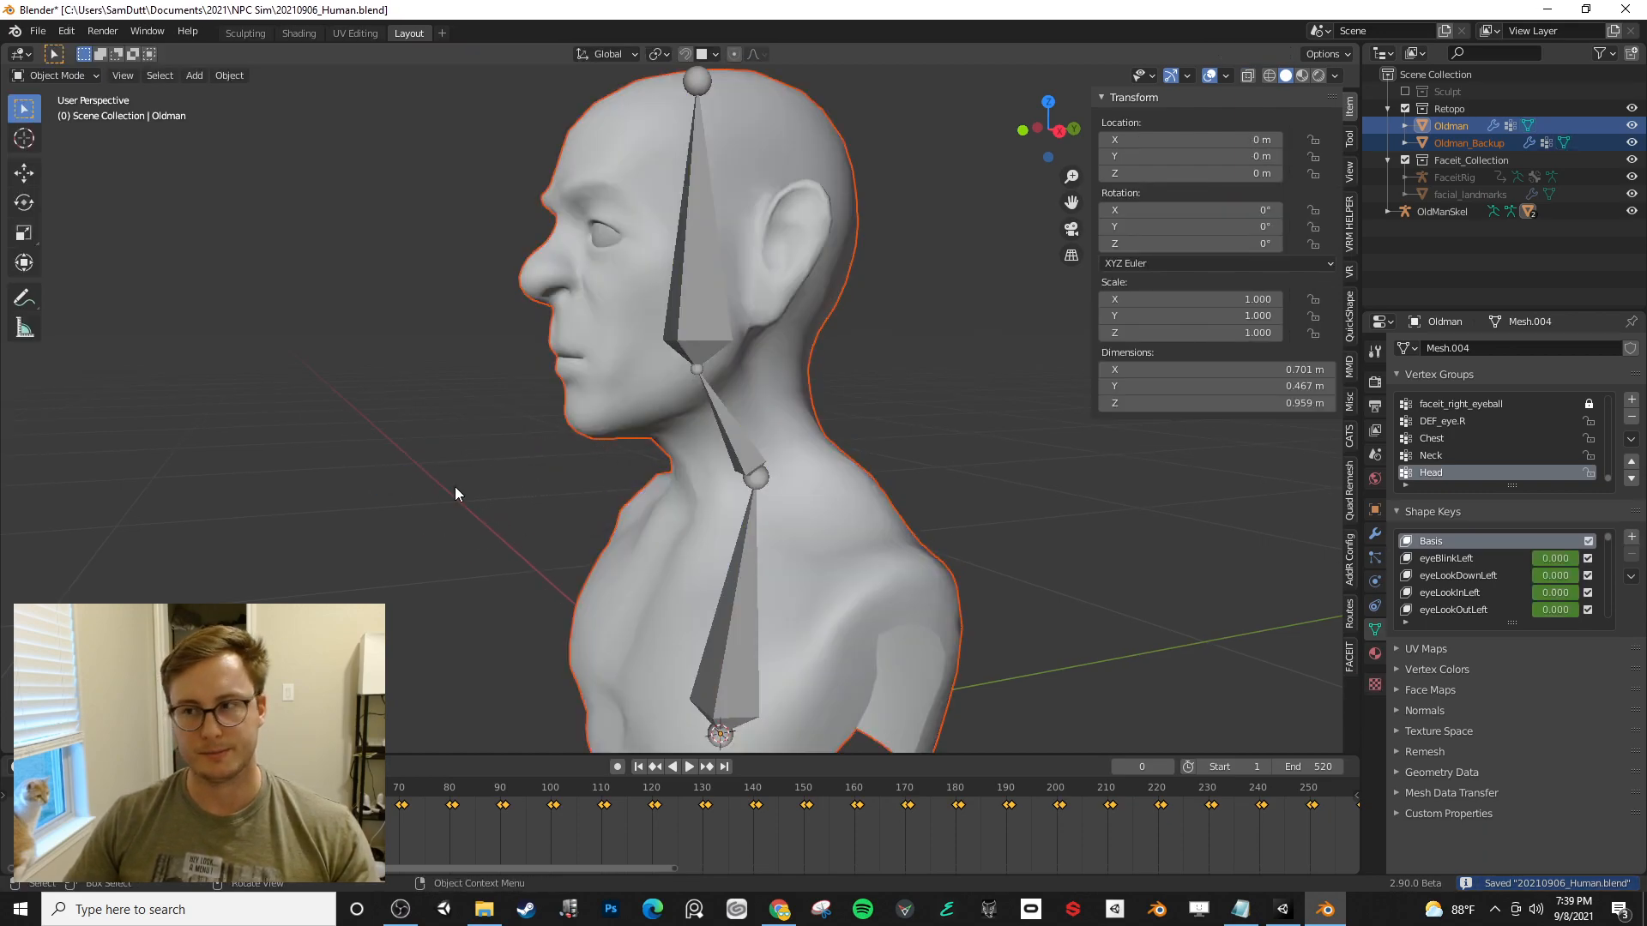
{"action": "left_click", "coordinate": [1631, 143]}
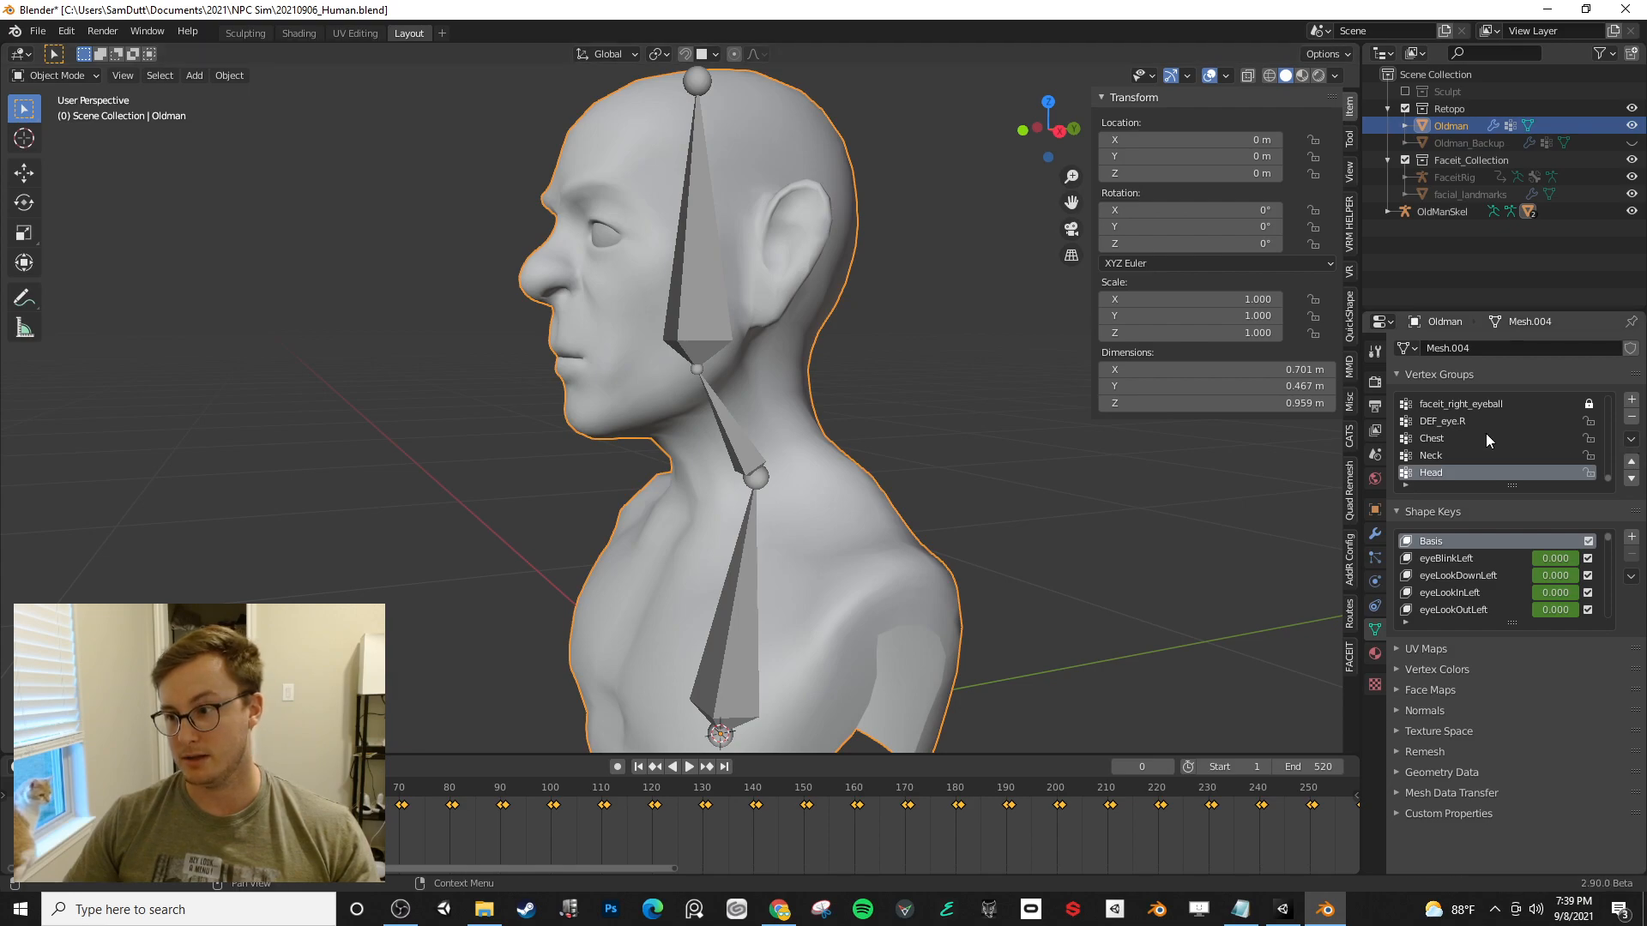
- Inspect the Chest, Neck and Head group weights on Oldman in Weight Paint mode, and save the file
{"action": "left_click", "coordinate": [78, 82]}
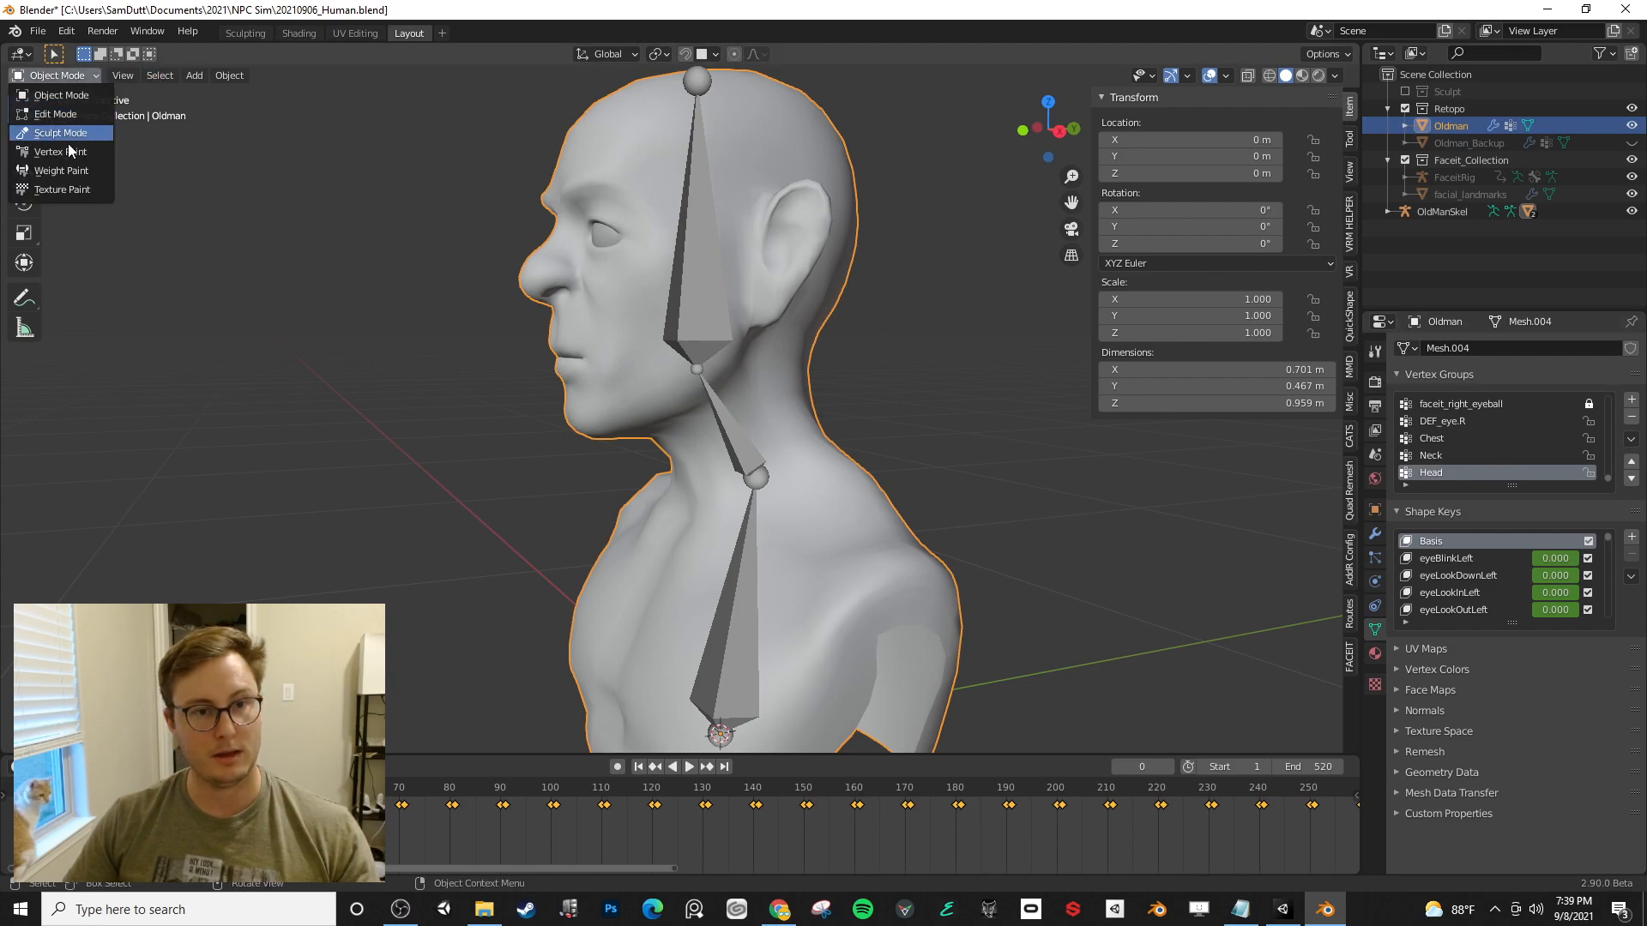
{"action": "left_click", "coordinate": [67, 174]}
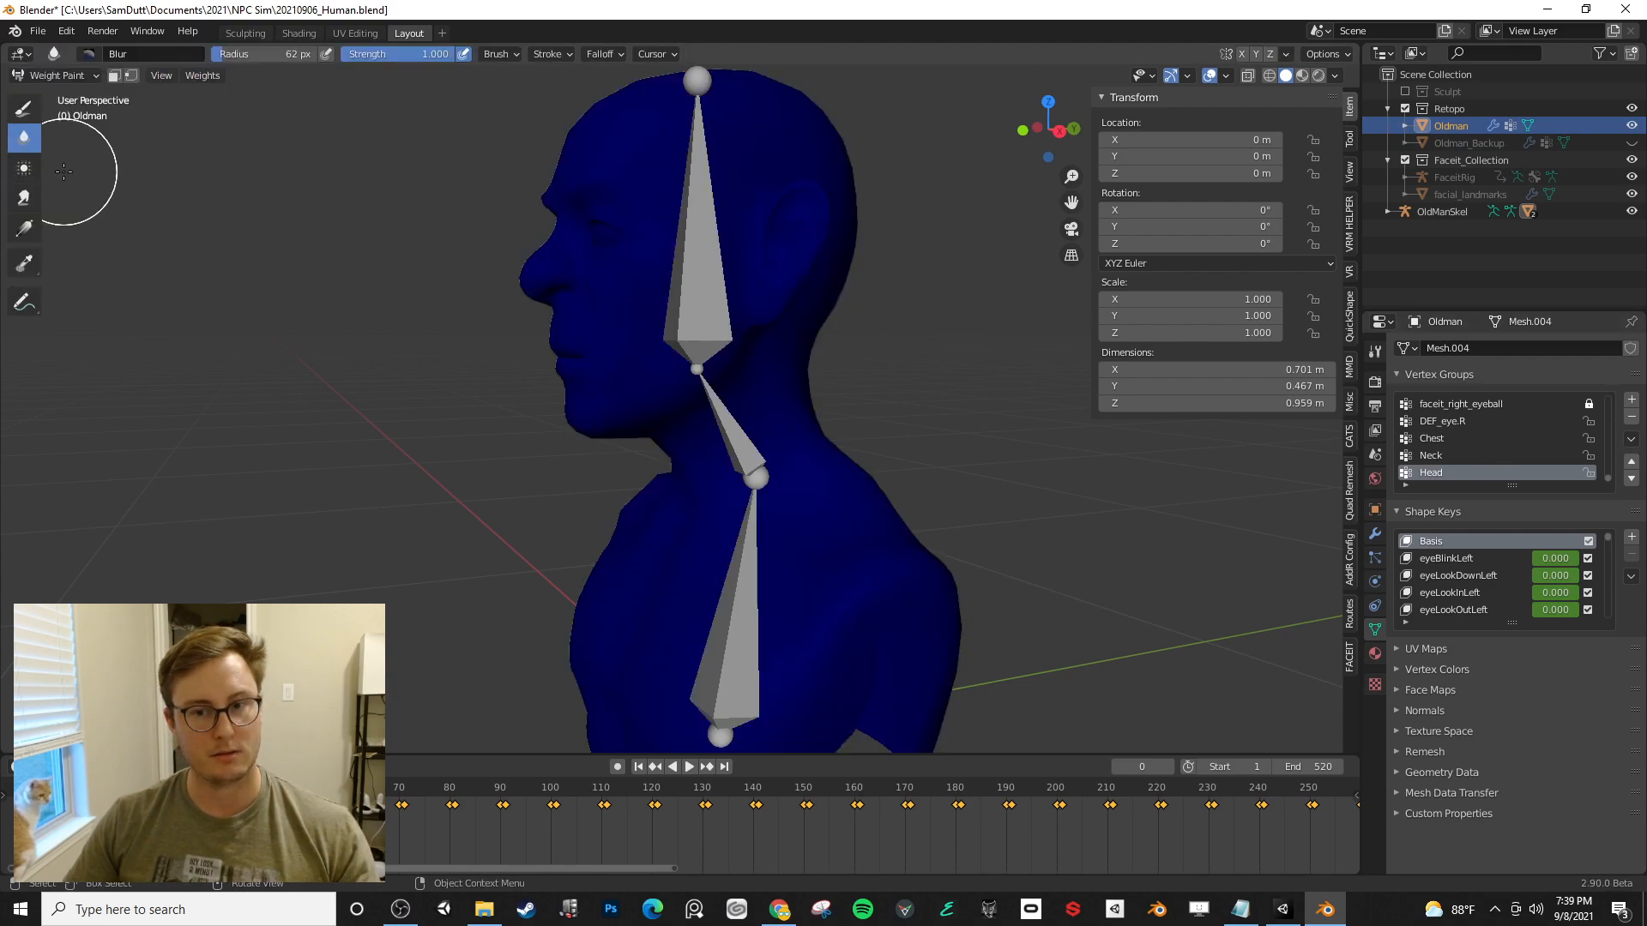
{"action": "left_click", "coordinate": [1443, 456]}
{"action": "left_click", "coordinate": [1439, 437]}
{"action": "left_click", "coordinate": [1439, 472]}
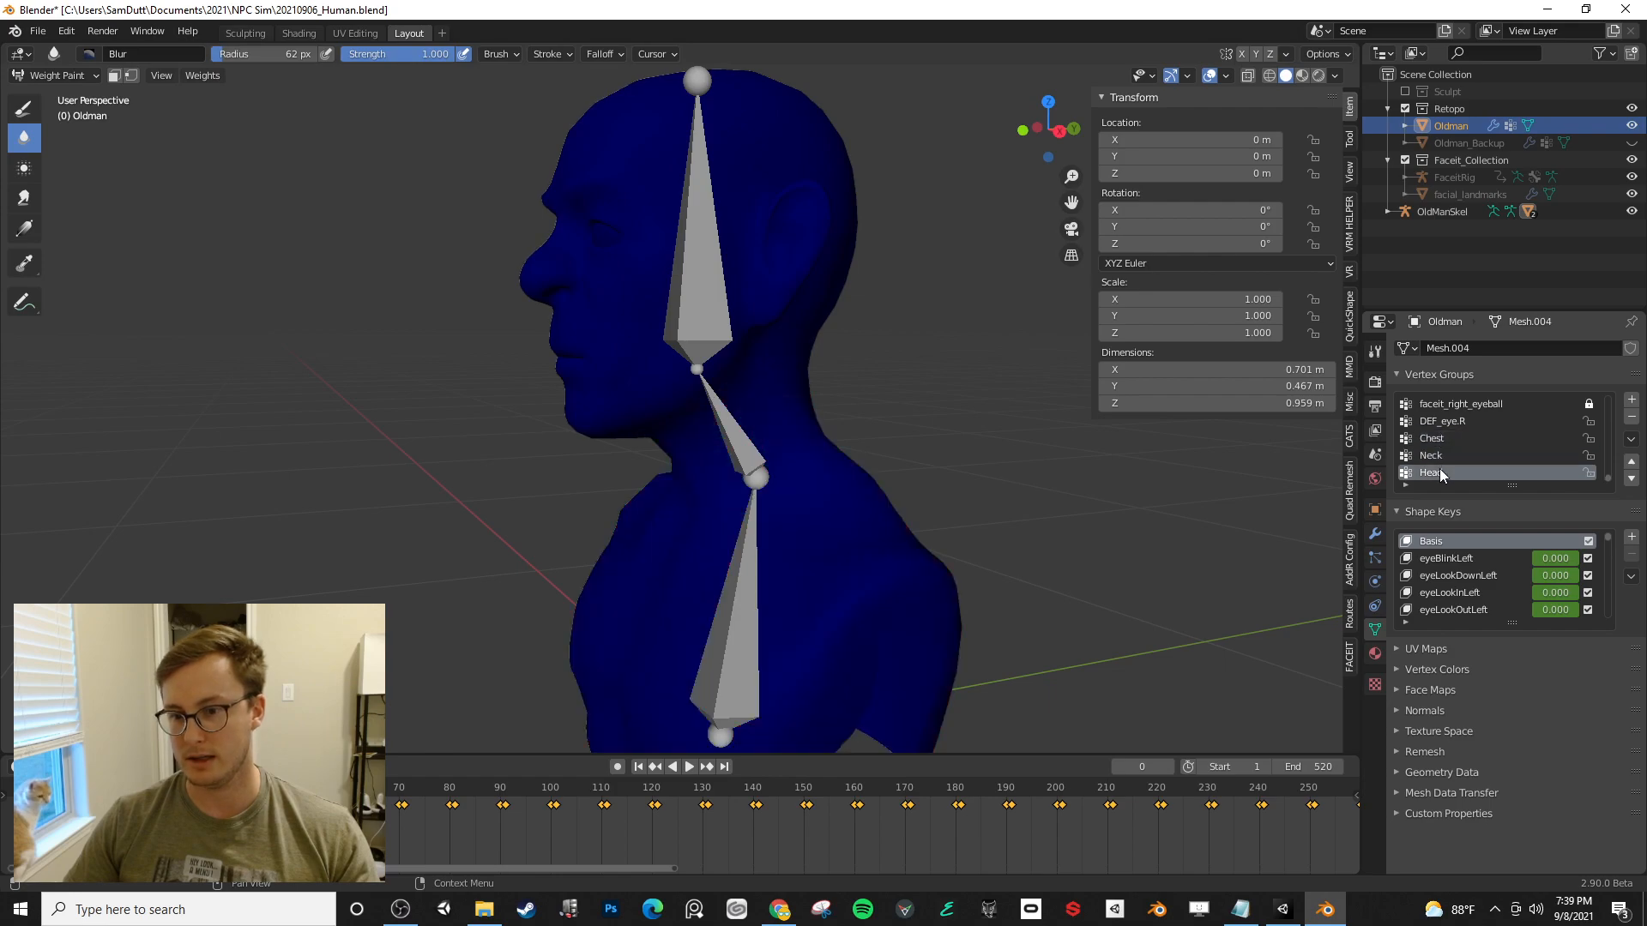
{"action": "scroll", "coordinate": [912, 415], "scroll_direction": "down", "scroll_amount": 6}
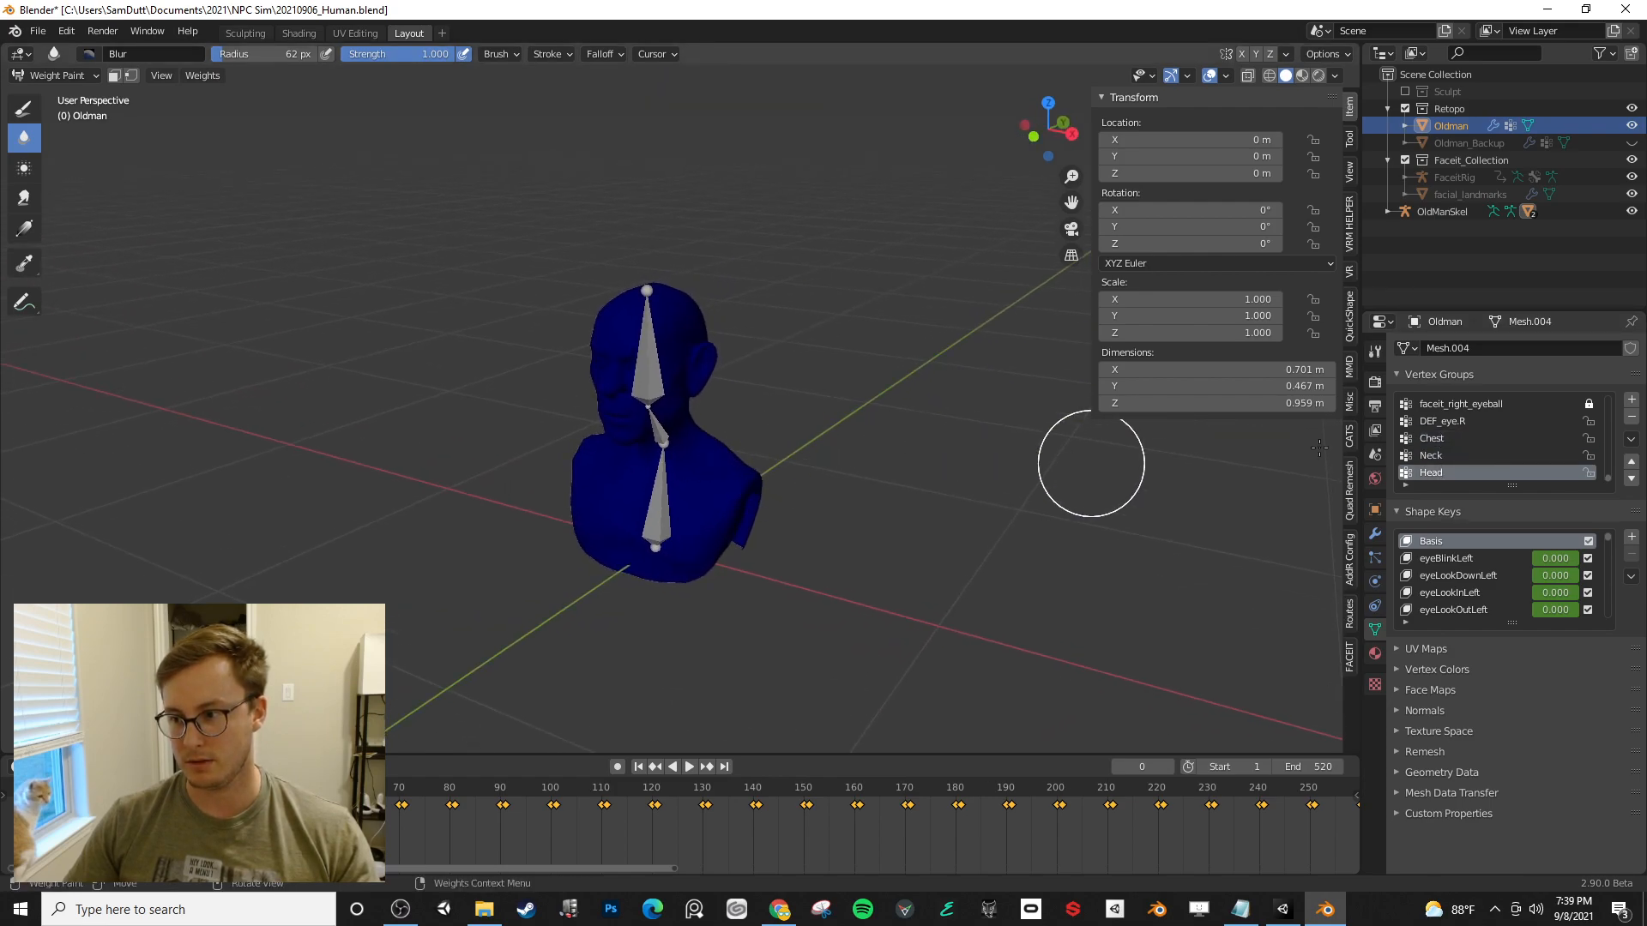
{"action": "left_click", "coordinate": [1443, 440]}
{"action": "left_click", "coordinate": [1441, 454]}
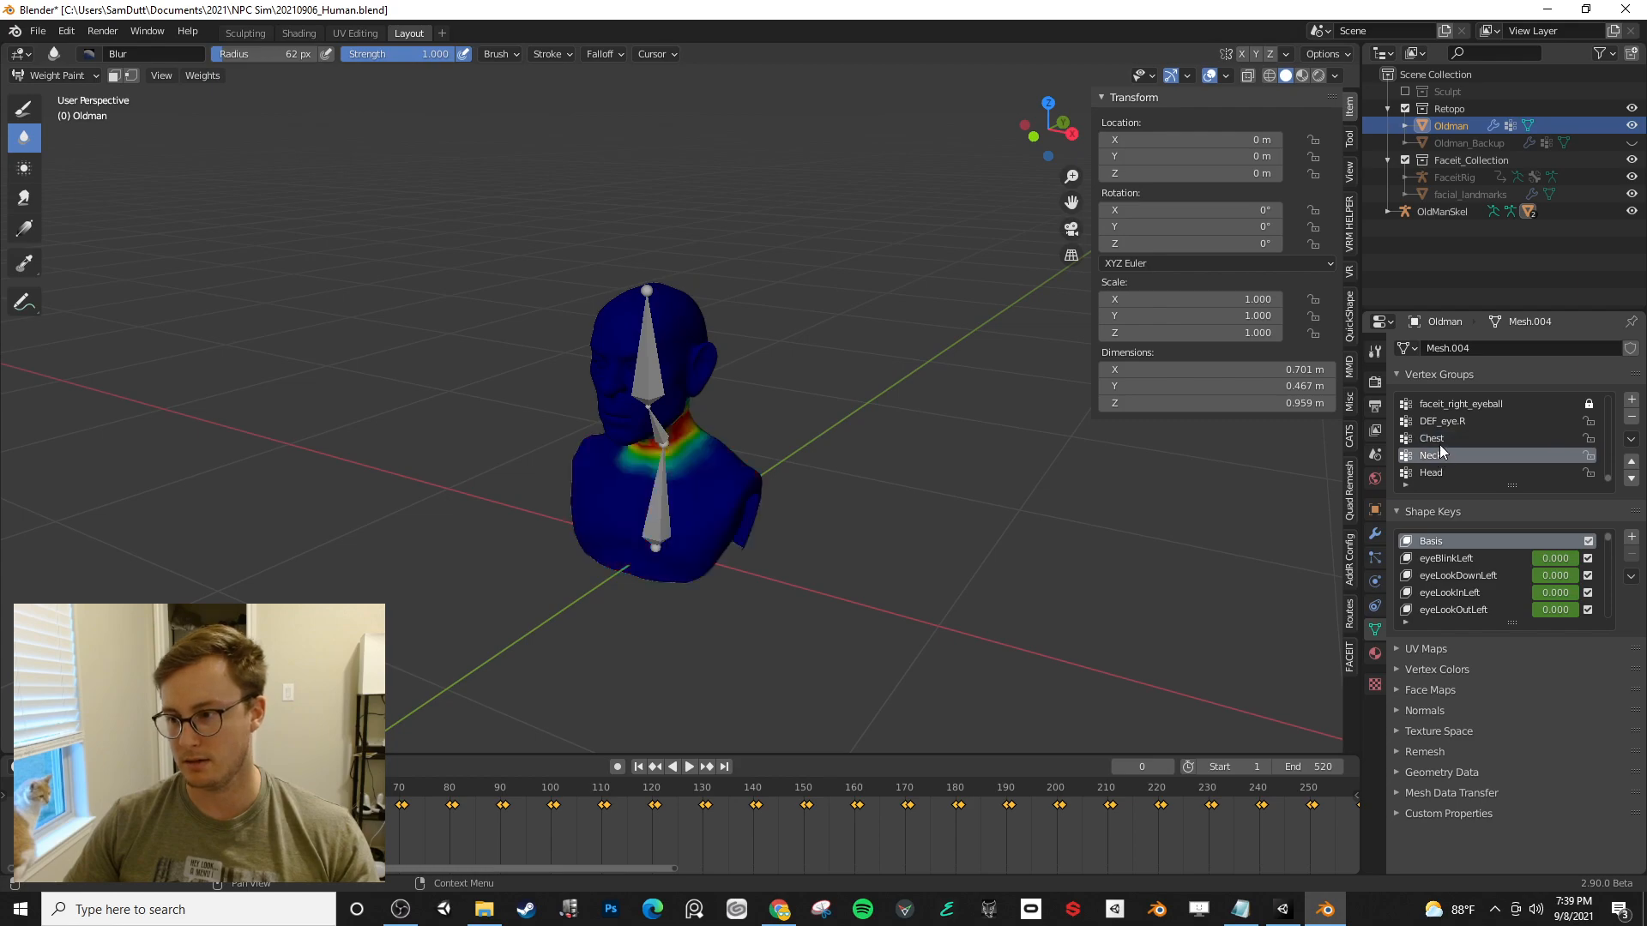
{"action": "left_click", "coordinate": [1449, 438]}
{"action": "left_click", "coordinate": [1456, 424]}
{"action": "left_click", "coordinate": [1446, 439]}
{"action": "middle_click_drag", "start_coordinate": [801, 434], "coordinate": [698, 379]}
{"action": "key", "text": "ctrl+s"}
- Check the weights of the DEF-teeth.B group and make Head the active vertex group
{"action": "scroll", "coordinate": [758, 394], "scroll_direction": "up", "scroll_amount": 1}
{"action": "scroll", "coordinate": [1479, 416], "scroll_direction": "up", "scroll_amount": 5}
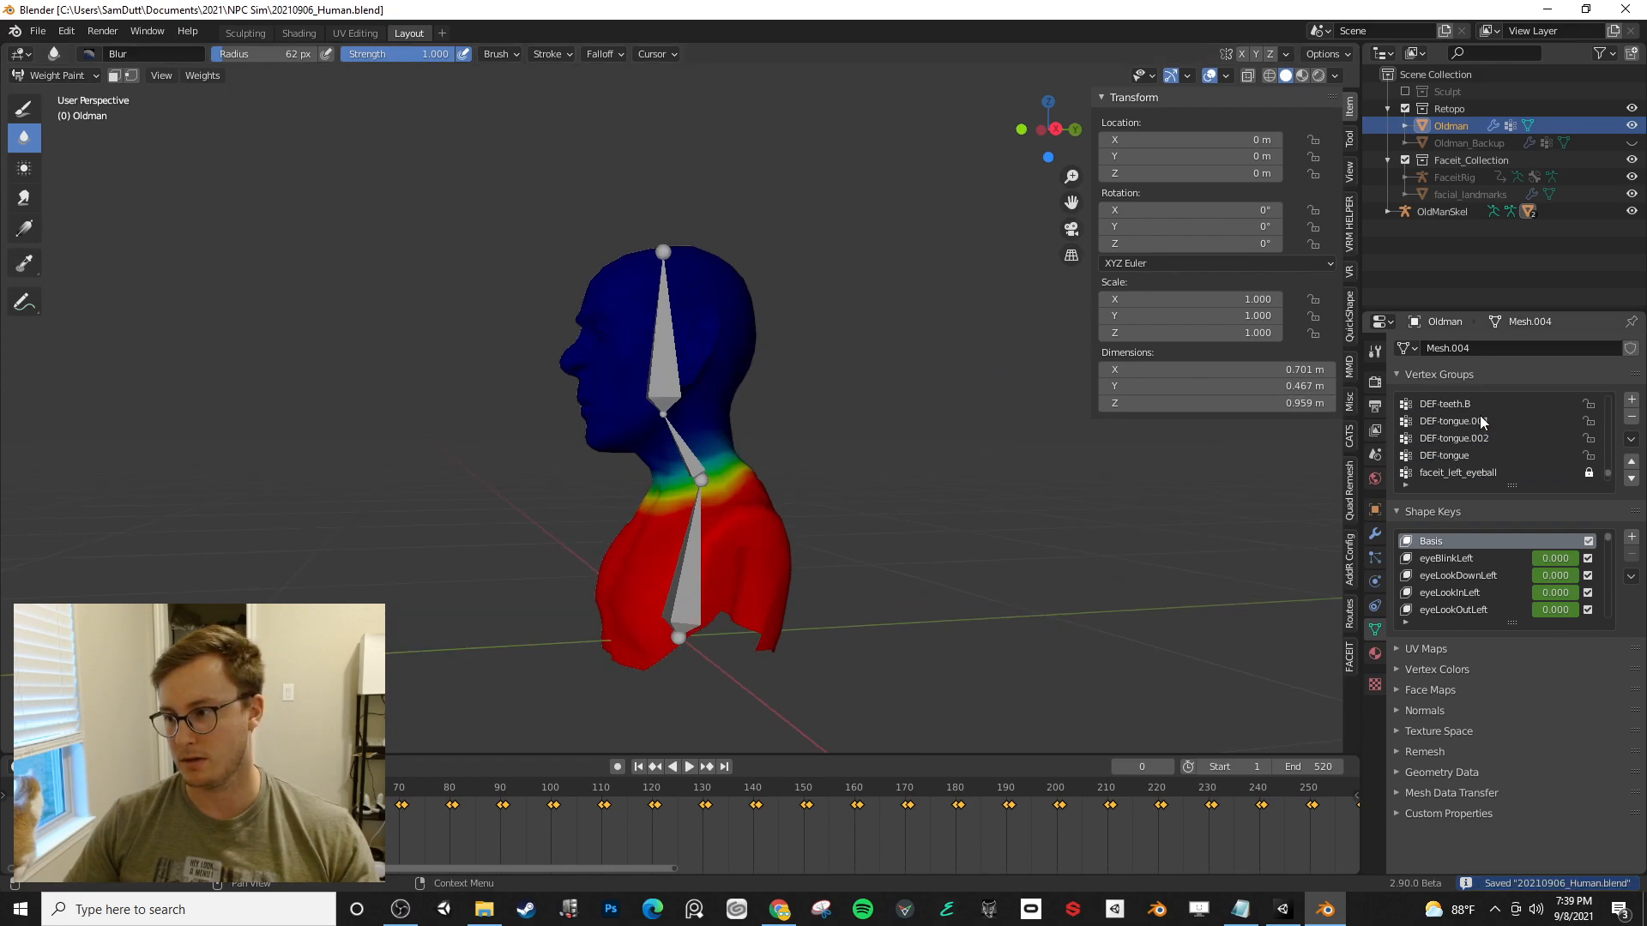
{"action": "left_click", "coordinate": [1479, 408]}
{"action": "scroll", "coordinate": [1480, 431], "scroll_direction": "down", "scroll_amount": 3}
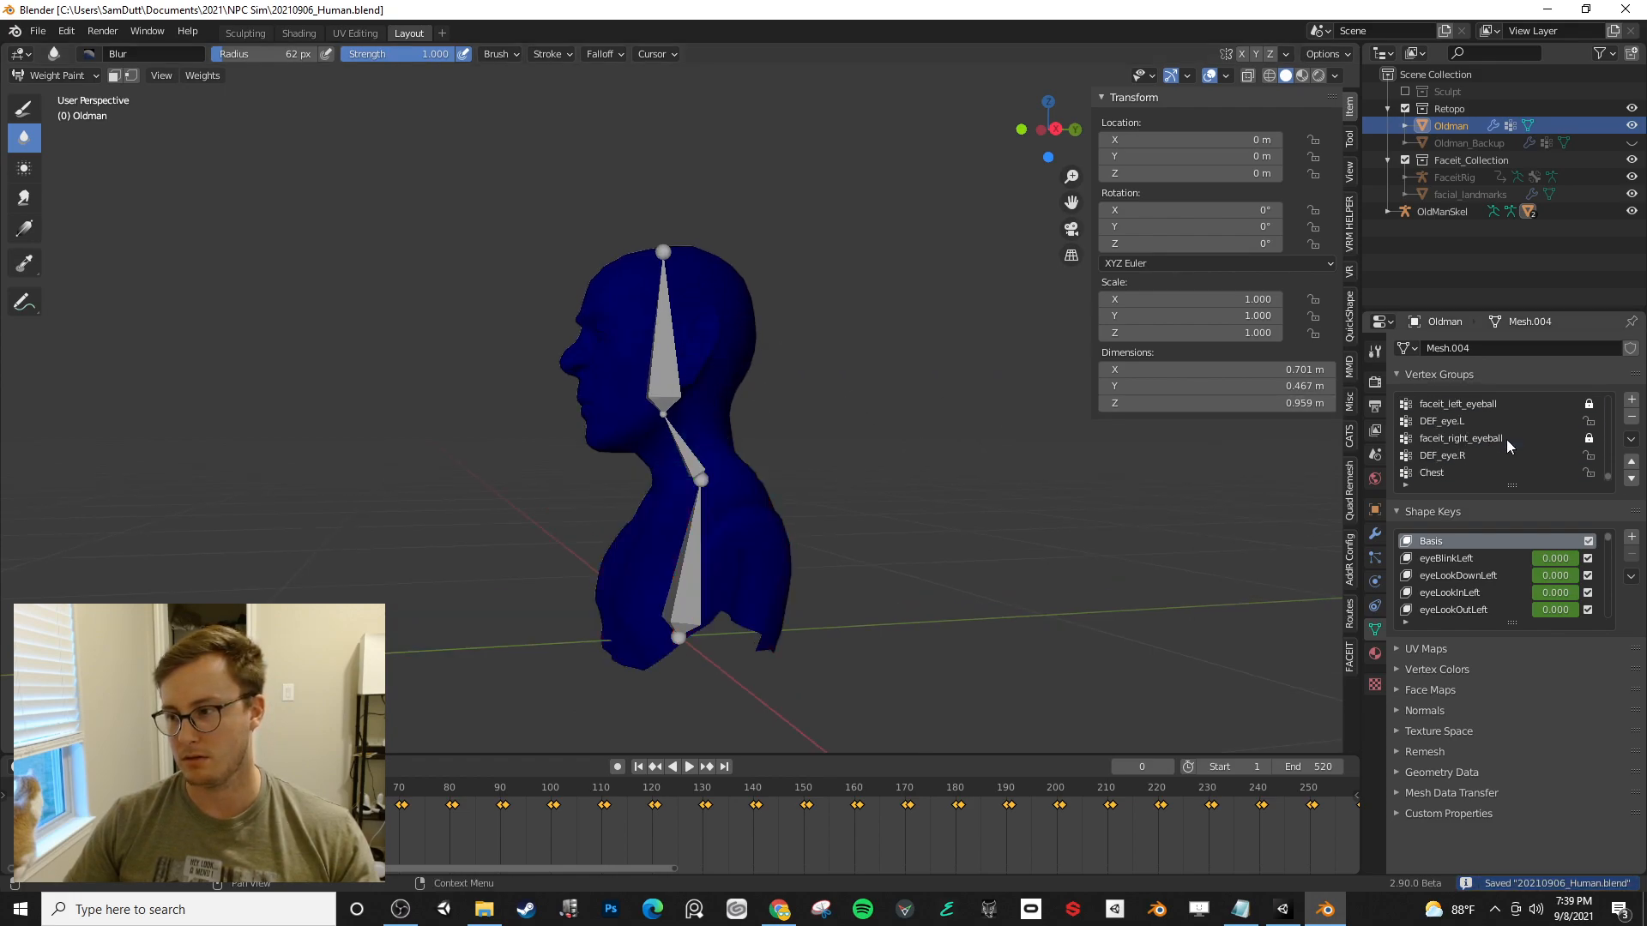
{"action": "left_click", "coordinate": [1437, 472]}
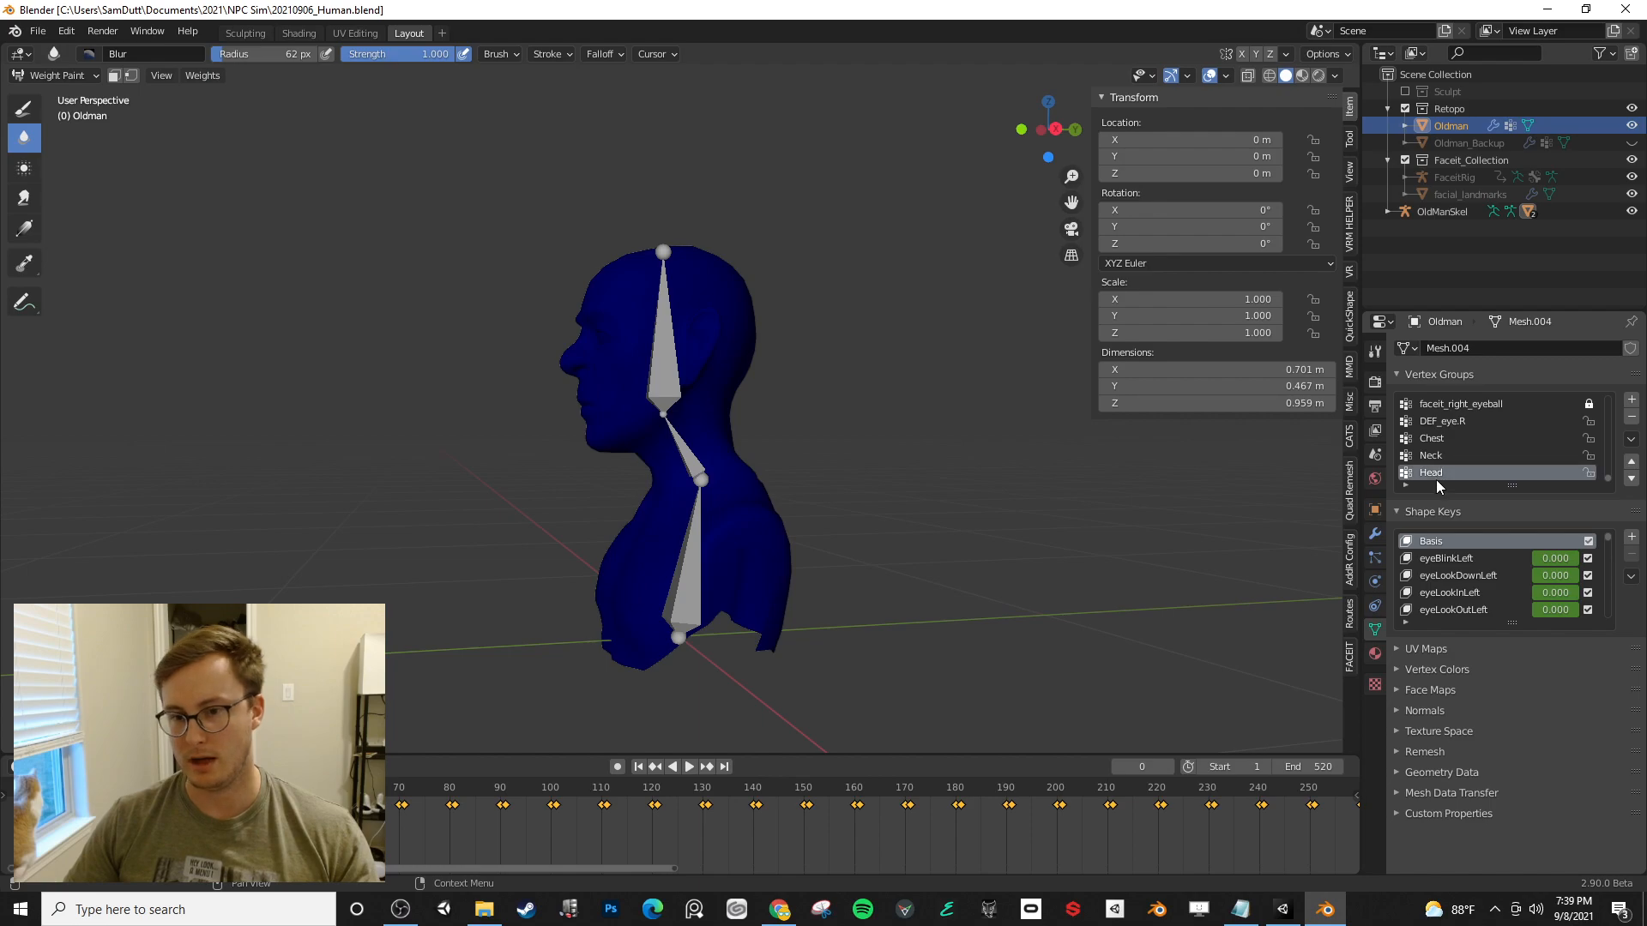
- Enter Edit Mode on Oldman and box-select the head's vertices from the side using see-through wireframe shading
{"action": "key", "text": "Tab"}
{"action": "key", "text": "KP_5"}
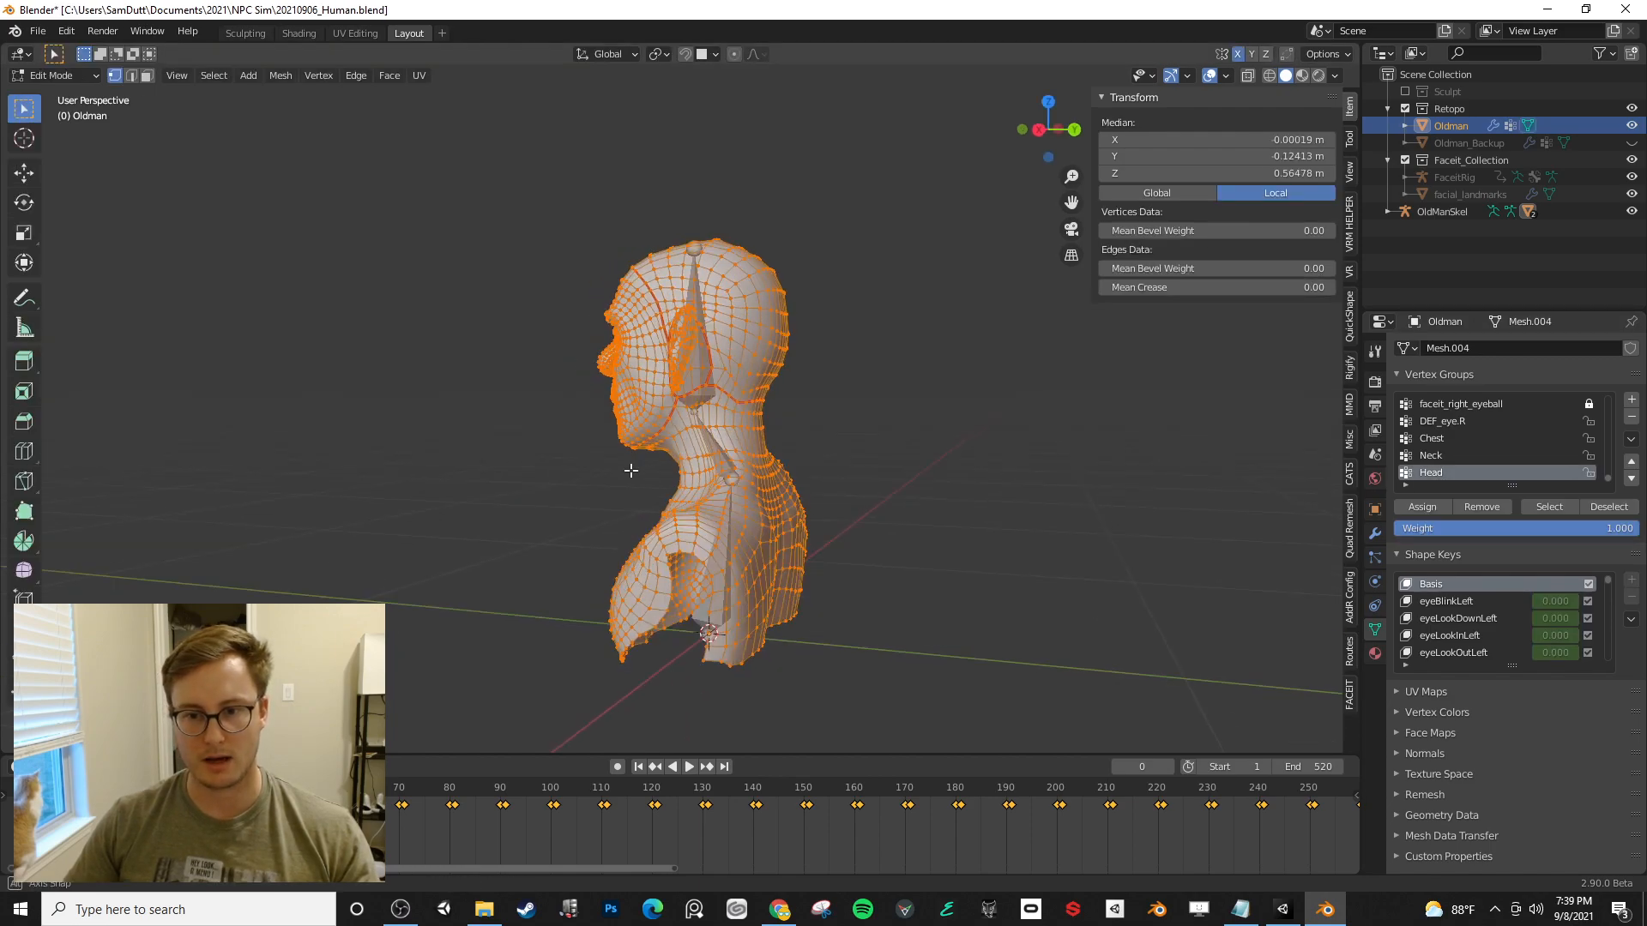
{"action": "key", "text": "KP_1"}
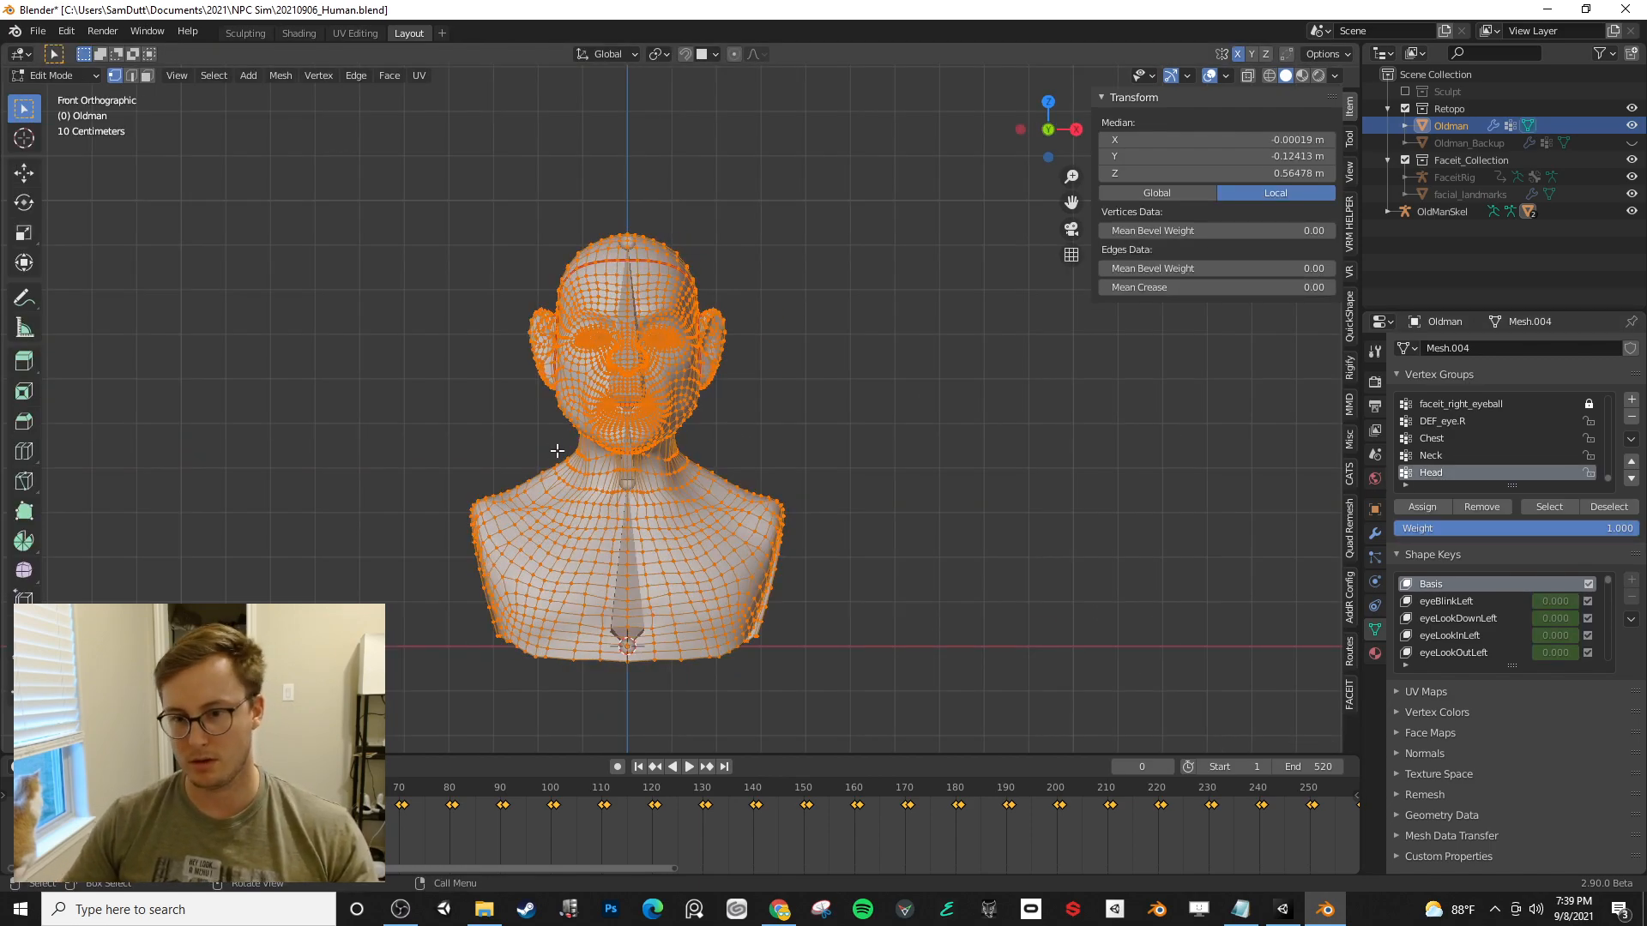
{"action": "middle_click_drag", "start_coordinate": [701, 435], "coordinate": [585, 422]}
{"action": "left_click", "coordinate": [629, 421]}
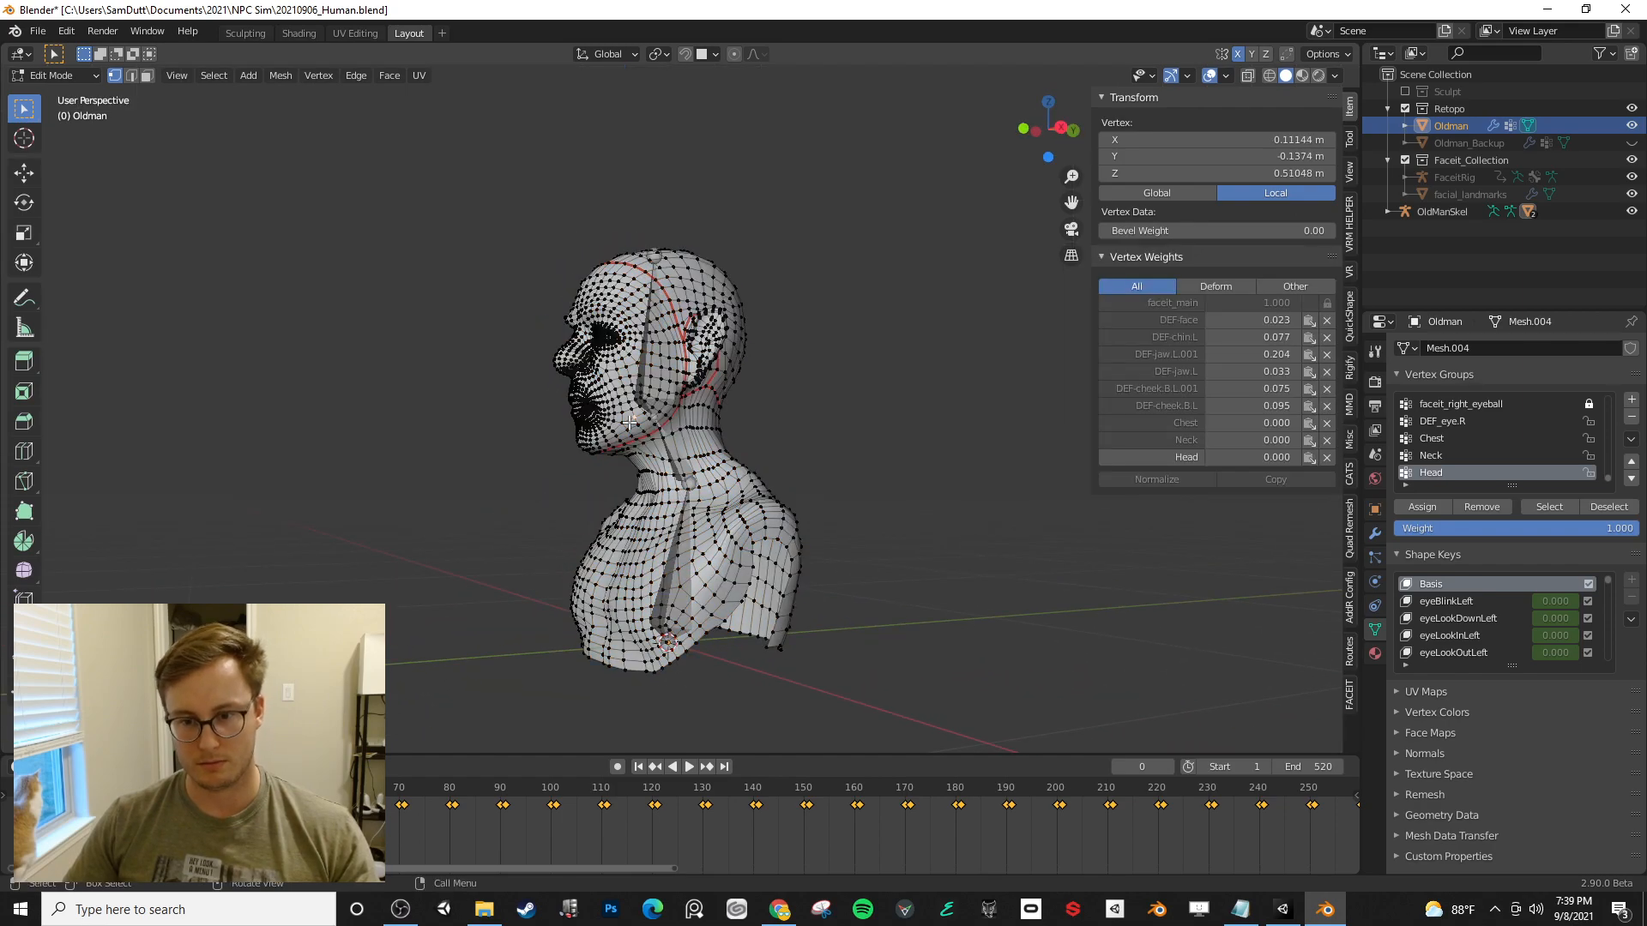
{"action": "key", "text": "KP_1"}
{"action": "key", "text": "KP_3"}
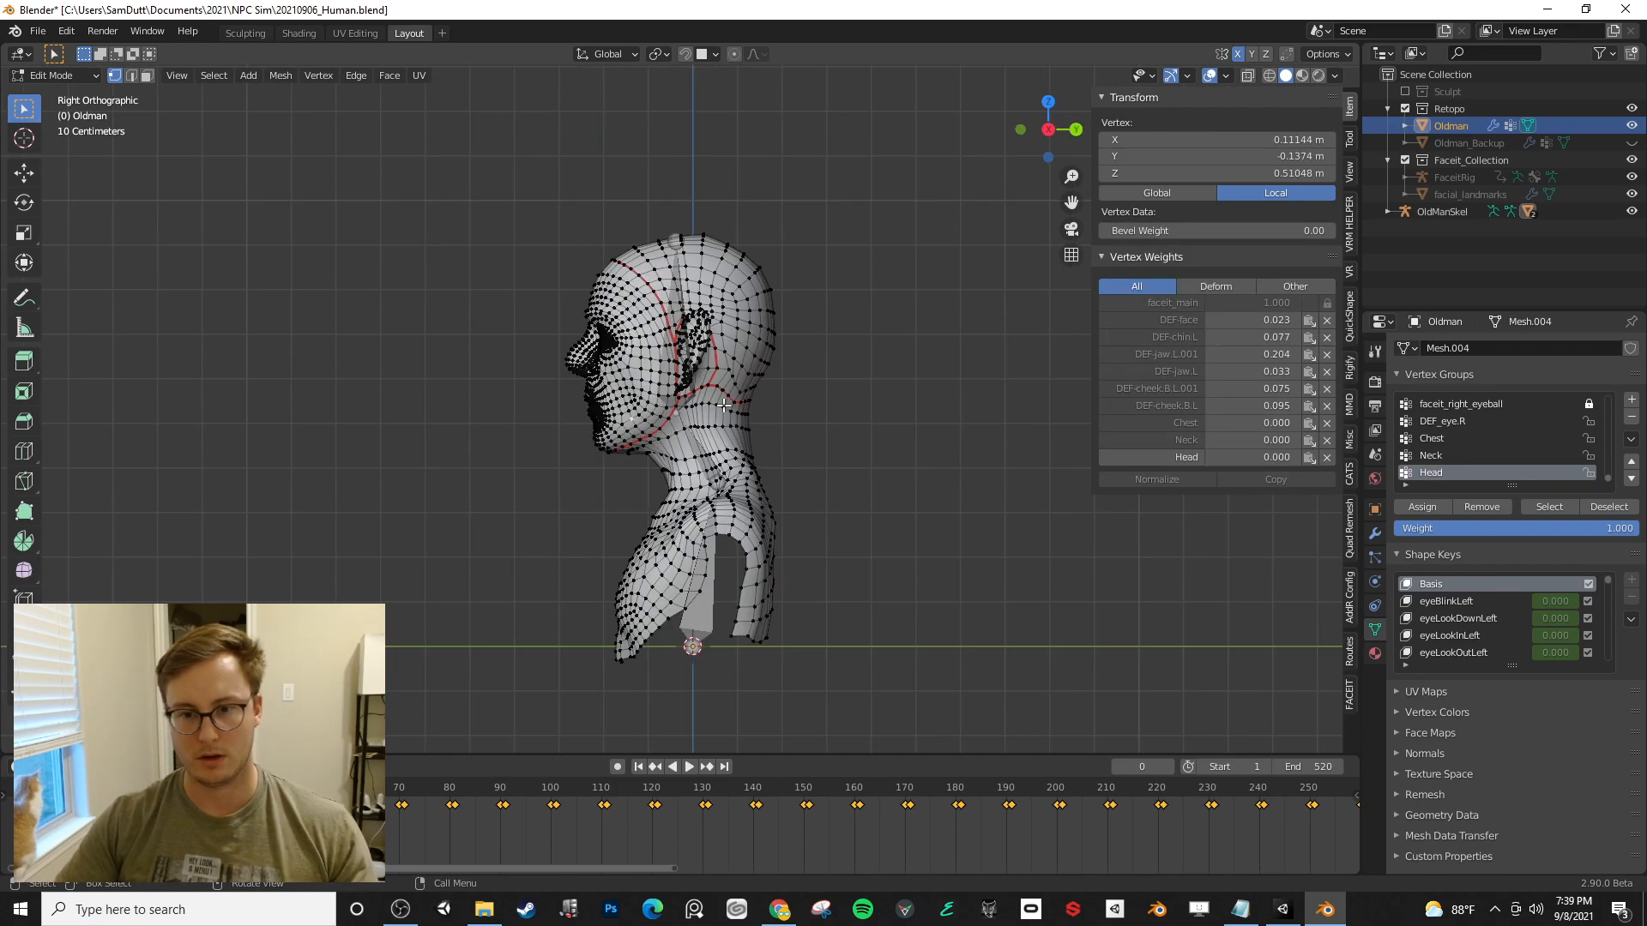
{"action": "key", "text": "shift+z"}
{"action": "scroll", "coordinate": [675, 433], "scroll_direction": "up", "scroll_amount": 3}
{"action": "middle_click_drag", "start_coordinate": [669, 431], "coordinate": [641, 502], "text": "shift"}
{"action": "left_click", "coordinate": [532, 452]}
{"action": "left_click_drag", "start_coordinate": [403, 211], "coordinate": [614, 495]}
{"action": "left_click_drag", "start_coordinate": [471, 158], "coordinate": [871, 459], "text": "shift"}
- Extend the box selection over the jaw, chin and back of the head, and assign it to the Head group at weight 1.000
{"action": "key", "text": "b"}
{"action": "left_click_drag", "start_coordinate": [435, 250], "coordinate": [828, 496]}
{"action": "left_click_drag", "start_coordinate": [530, 480], "coordinate": [569, 566]}
{"action": "key", "text": "b"}
{"action": "left_click_drag", "start_coordinate": [435, 414], "coordinate": [643, 544]}
{"action": "key", "text": "b"}
{"action": "left_click_drag", "start_coordinate": [562, 426], "coordinate": [826, 534]}
{"action": "key", "text": "b"}
{"action": "left_click_drag", "start_coordinate": [564, 516], "coordinate": [596, 567]}
{"action": "mouse_move", "coordinate": [596, 568]}
{"action": "middle_mouse_down"}
{"action": "mouse_move", "coordinate": [849, 382]}
{"action": "mouse_move", "coordinate": [867, 445]}
{"action": "mouse_move", "coordinate": [838, 491]}
{"action": "mouse_move", "coordinate": [741, 494]}
{"action": "mouse_move", "coordinate": [857, 489]}
{"action": "middle_mouse_up"}
{"action": "left_click", "coordinate": [1424, 507]}
- Return to Weight Paint mode and check the Neck and Head group weights from the side and back
{"action": "key", "text": "Tab"}
{"action": "left_click", "coordinate": [1438, 451]}
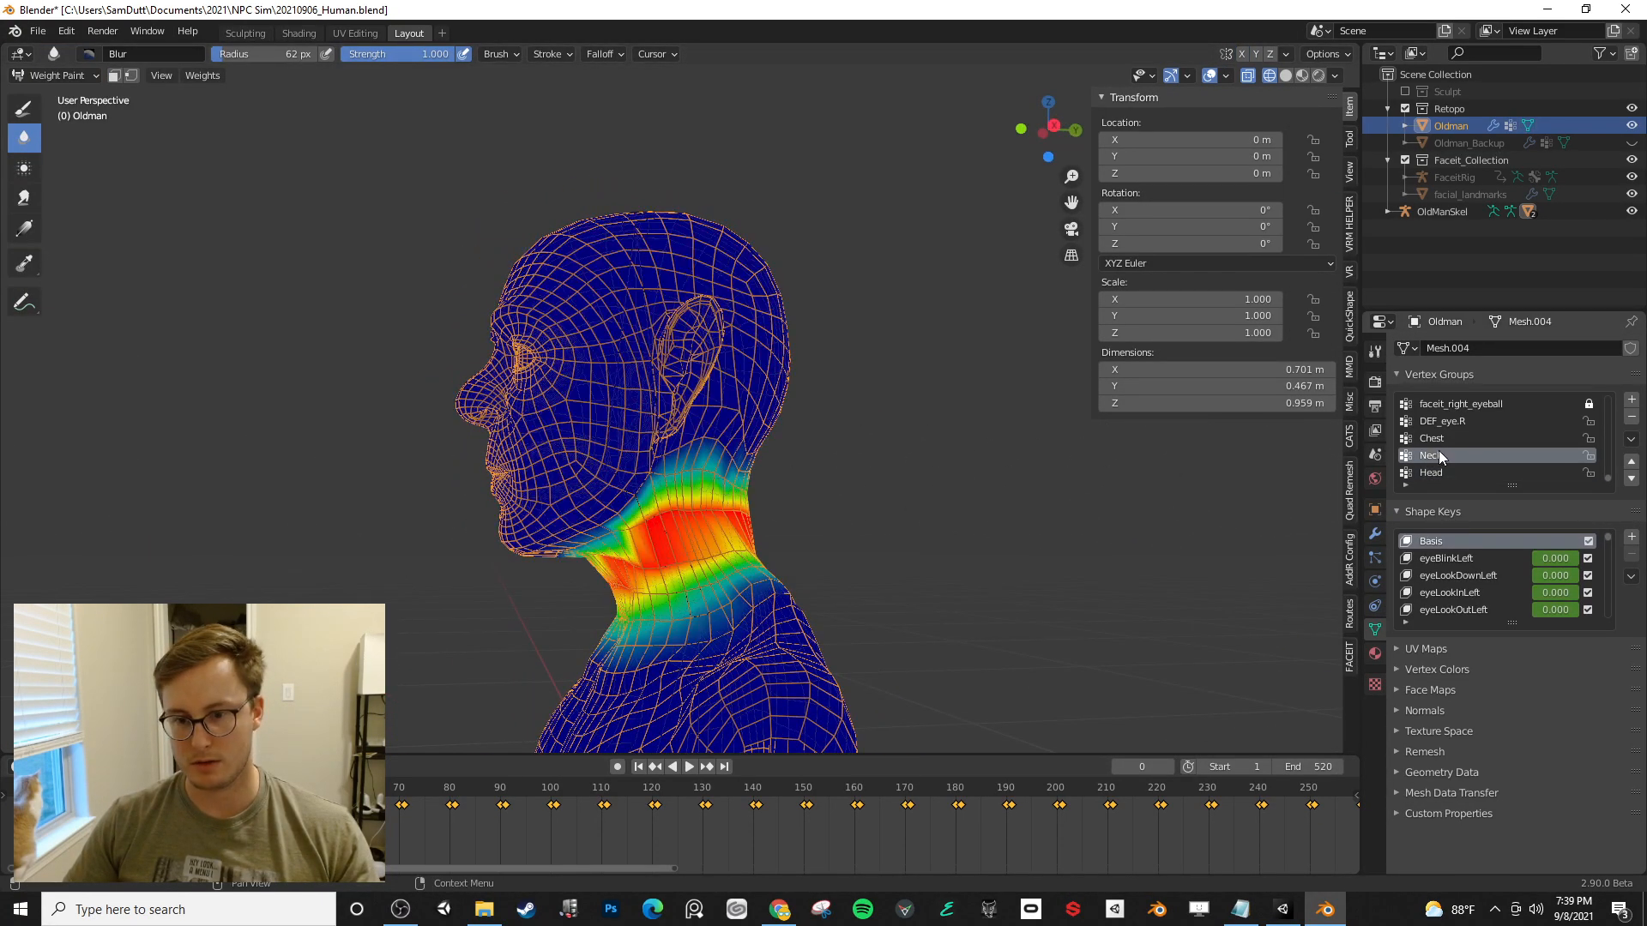
{"action": "left_click", "coordinate": [1439, 473]}
{"action": "middle_click_drag", "start_coordinate": [707, 537], "coordinate": [665, 561]}
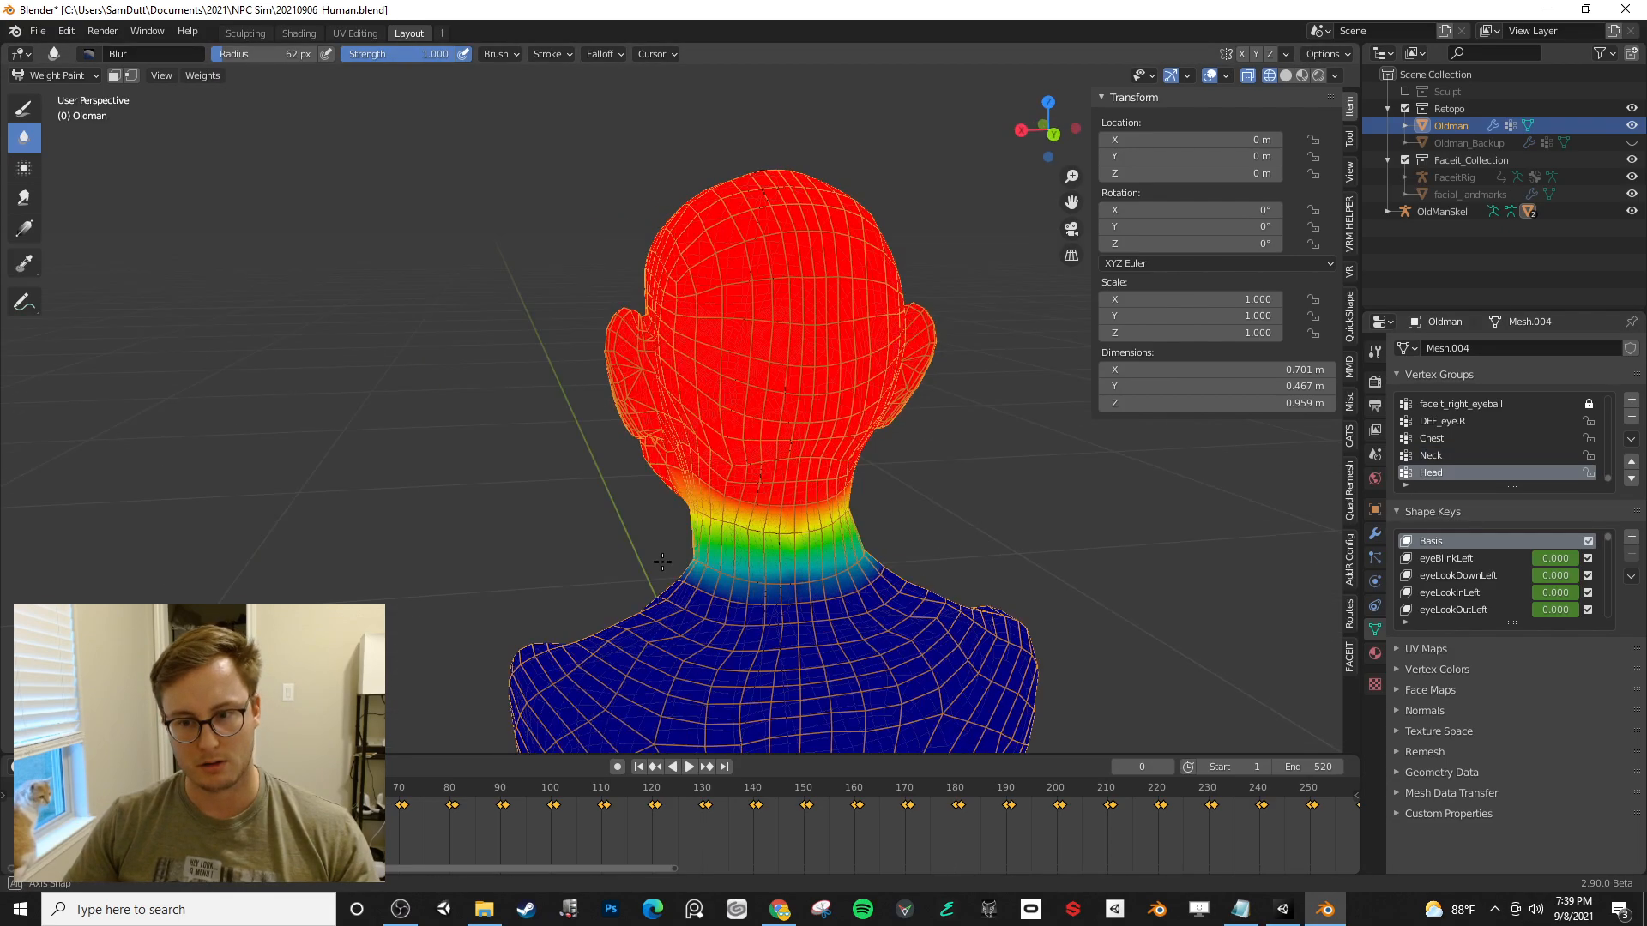
- Check the Head group weights from both sides, return Oldman to Object Mode and save the file
{"action": "middle_click_drag", "start_coordinate": [875, 552], "coordinate": [508, 489]}
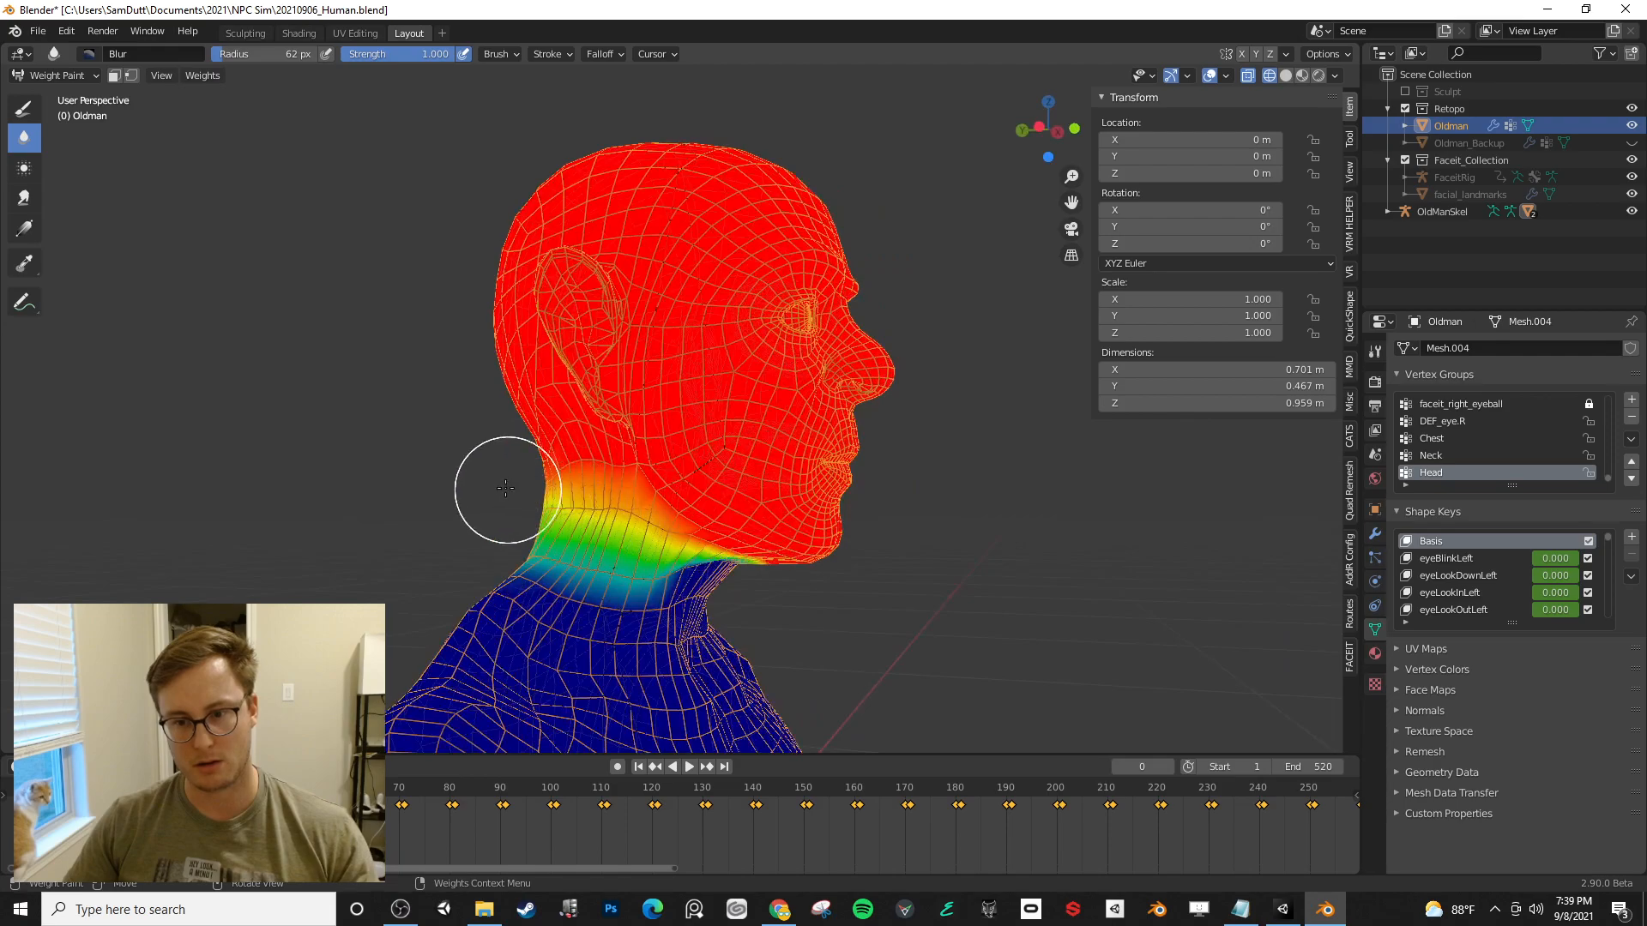
{"action": "middle_click_drag", "start_coordinate": [625, 478], "coordinate": [703, 482]}
{"action": "middle_click_drag", "start_coordinate": [541, 477], "coordinate": [876, 496]}
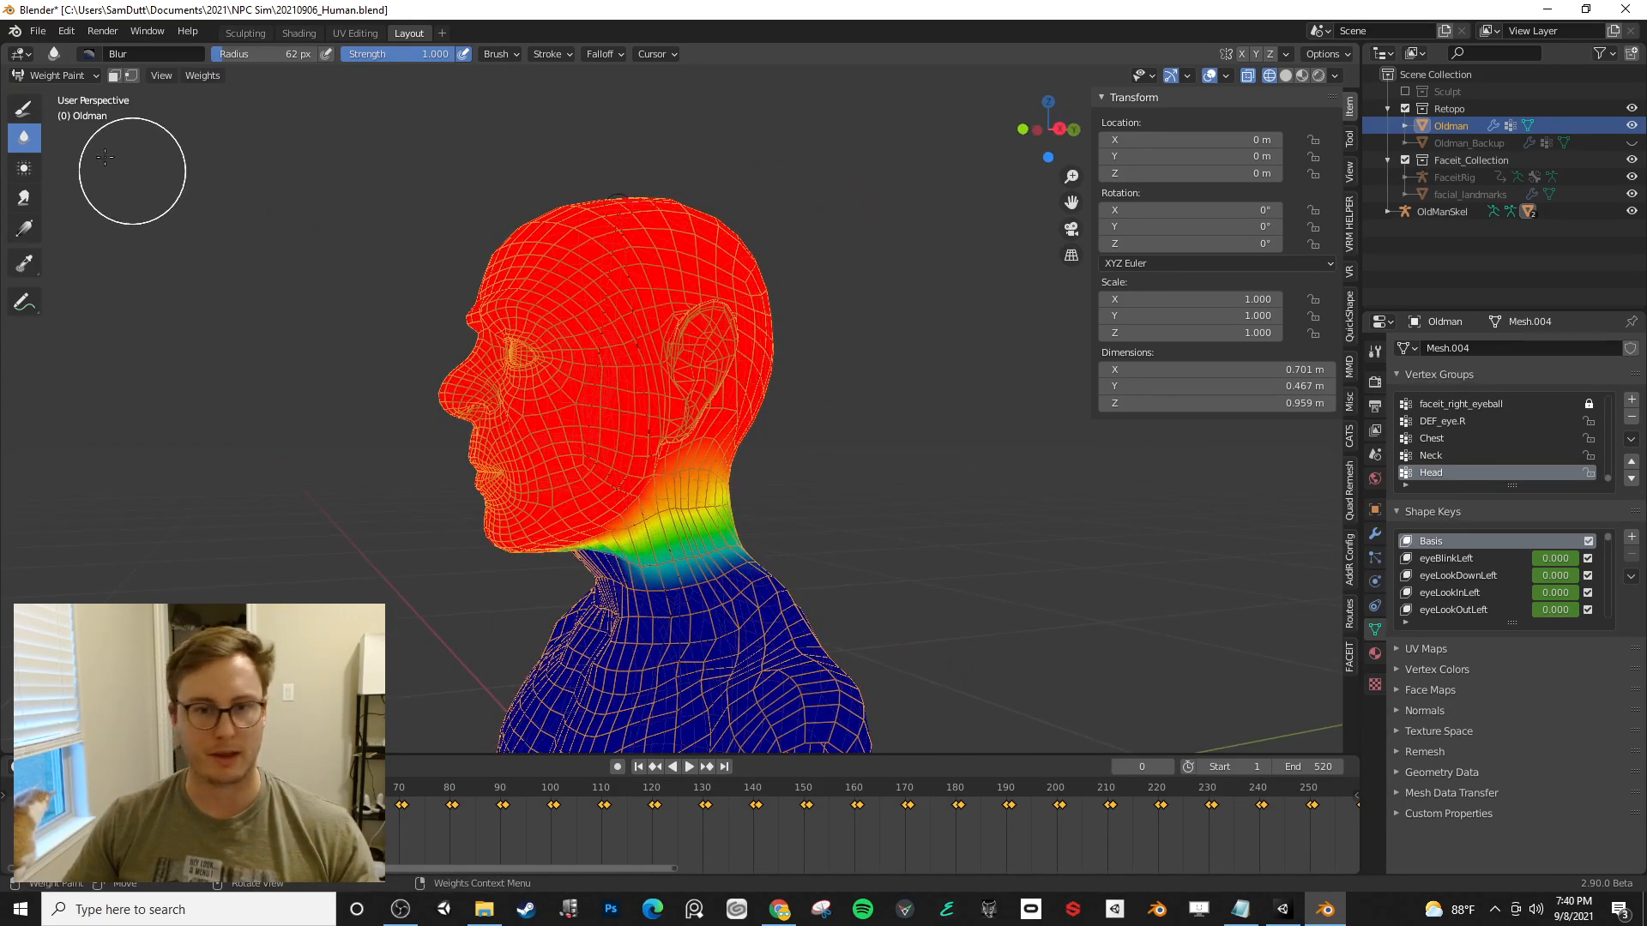
{"action": "left_click", "coordinate": [62, 75]}
{"action": "left_click", "coordinate": [60, 95]}
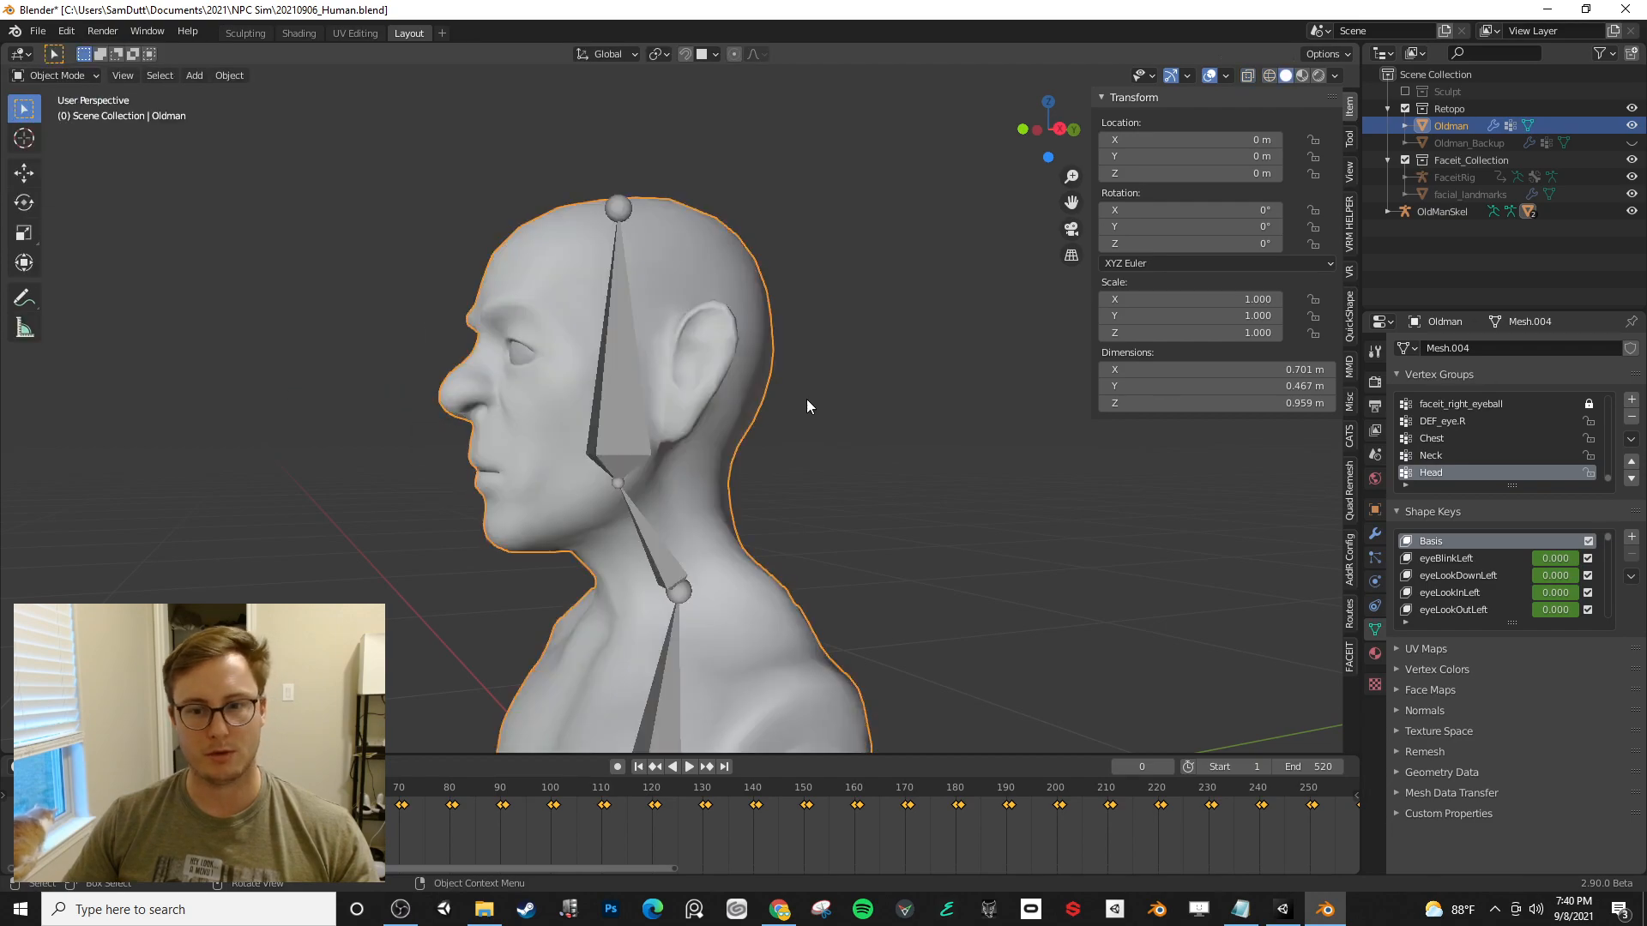
{"action": "key", "text": "ctrl+s"}
- Inspect the Armature modifier on the Oldman mesh
{"action": "scroll", "coordinate": [729, 360], "scroll_direction": "down", "scroll_amount": 4}
{"action": "middle_click_drag", "start_coordinate": [734, 367], "coordinate": [697, 419]}
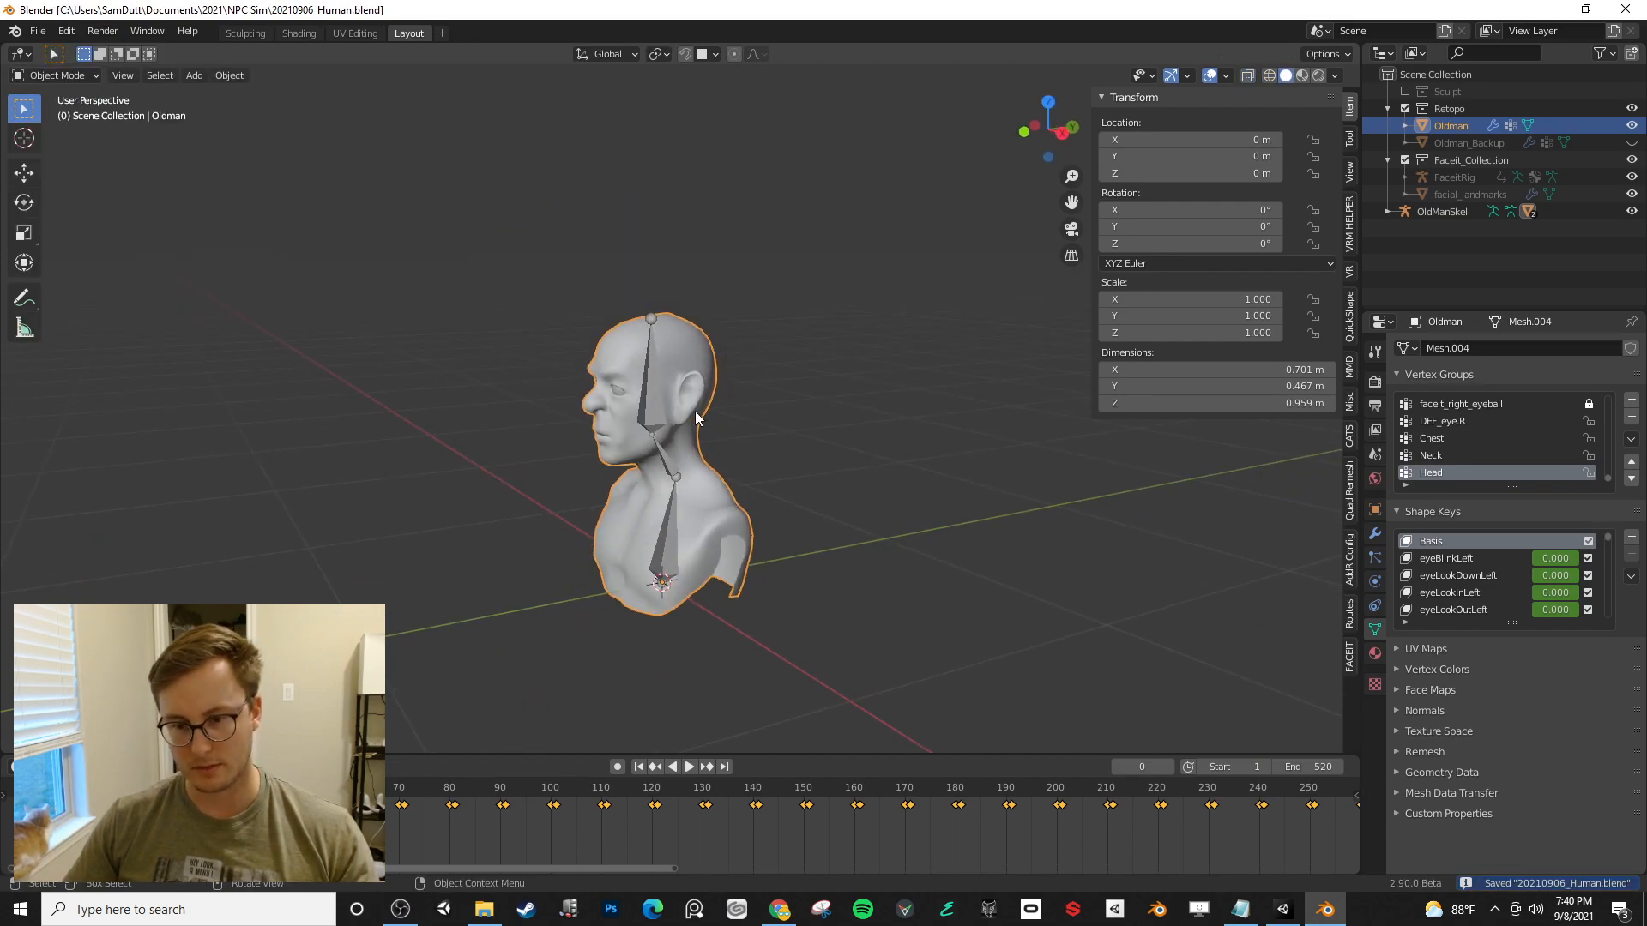
{"action": "left_click", "coordinate": [652, 382], "text": "shift"}
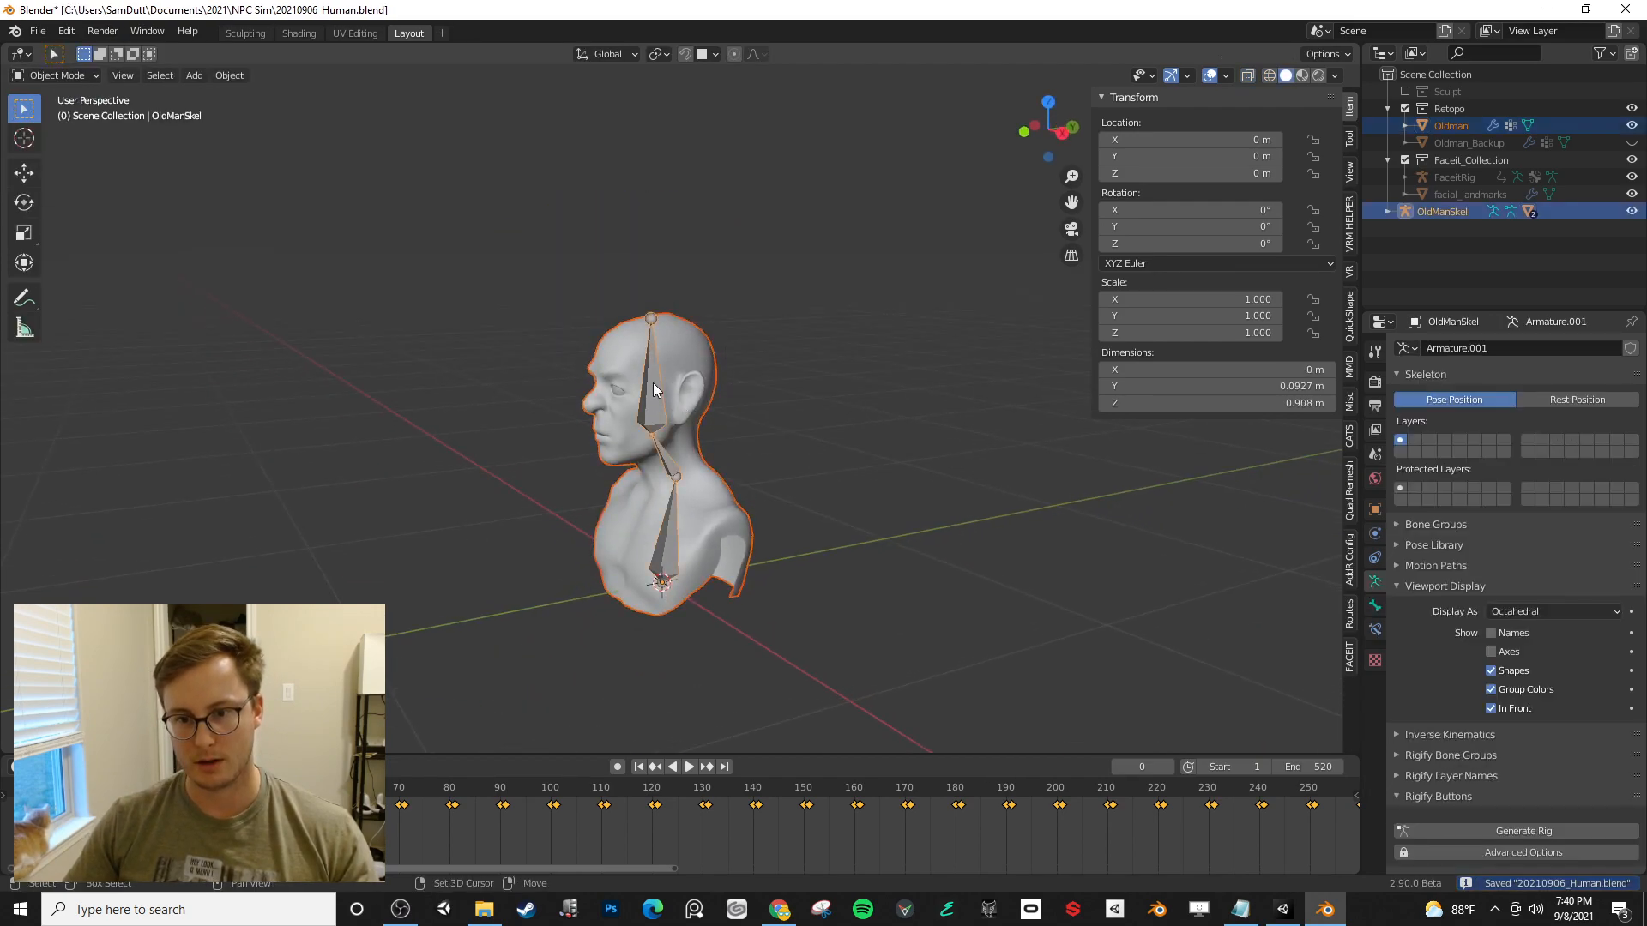
{"action": "left_click", "coordinate": [731, 504]}
{"action": "left_click", "coordinate": [1375, 534]}
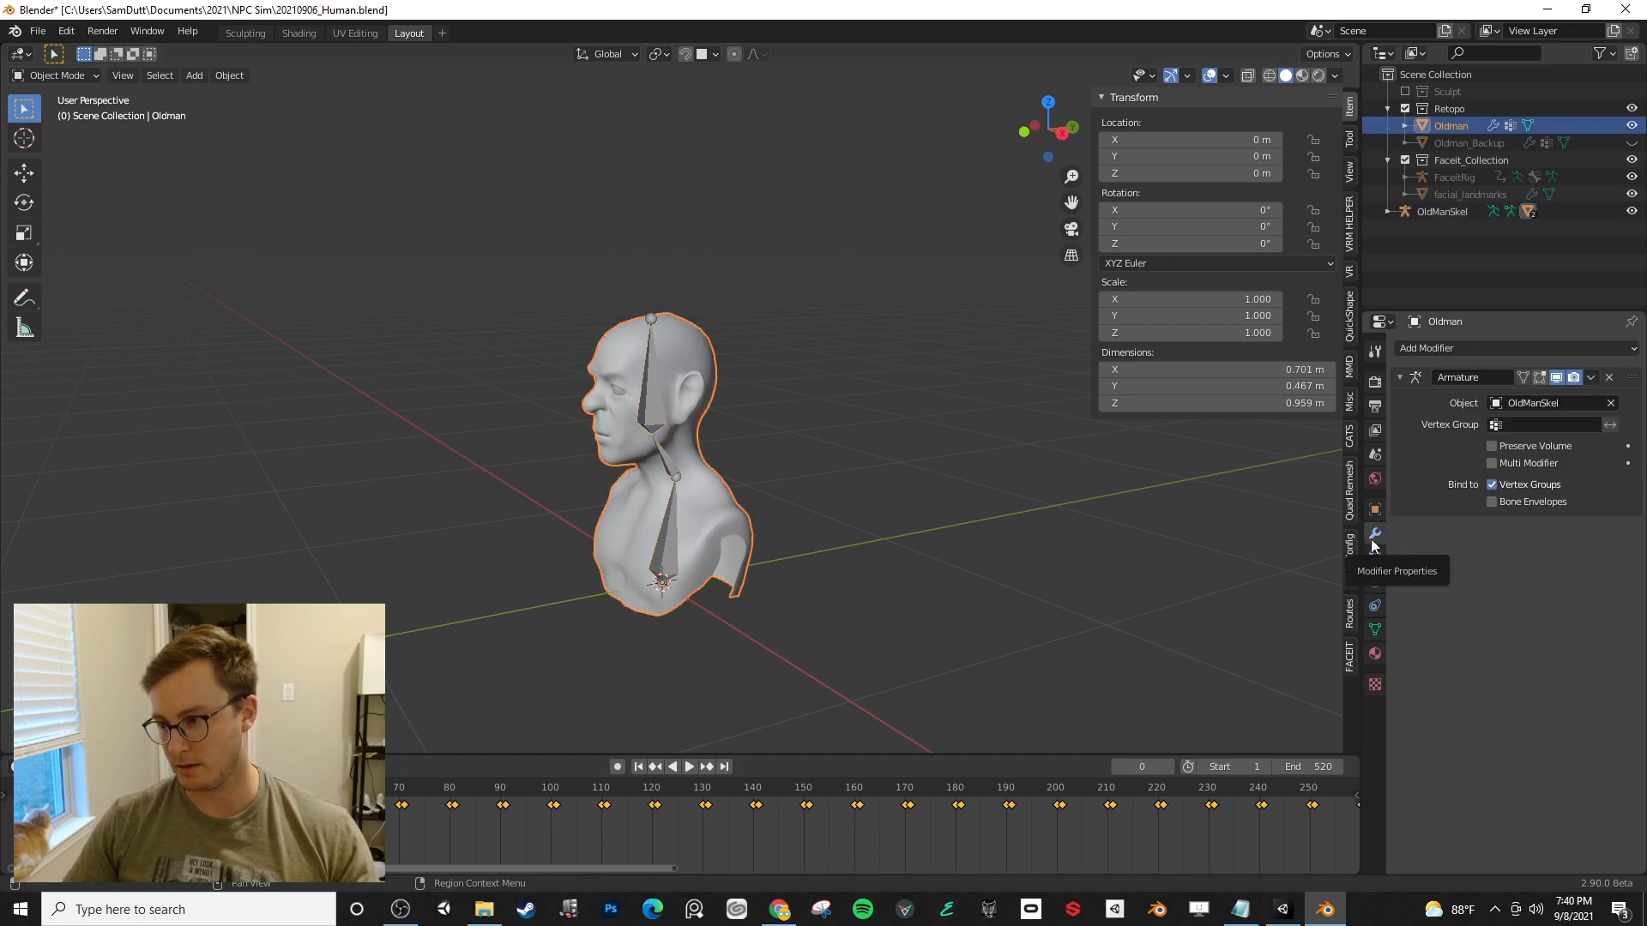
- Put OldManSkel in Pose Mode and test how the Head bone rotates the mesh, including about the X axis
{"action": "left_click", "coordinate": [662, 403]}
{"action": "key", "text": "ctrl+Tab"}
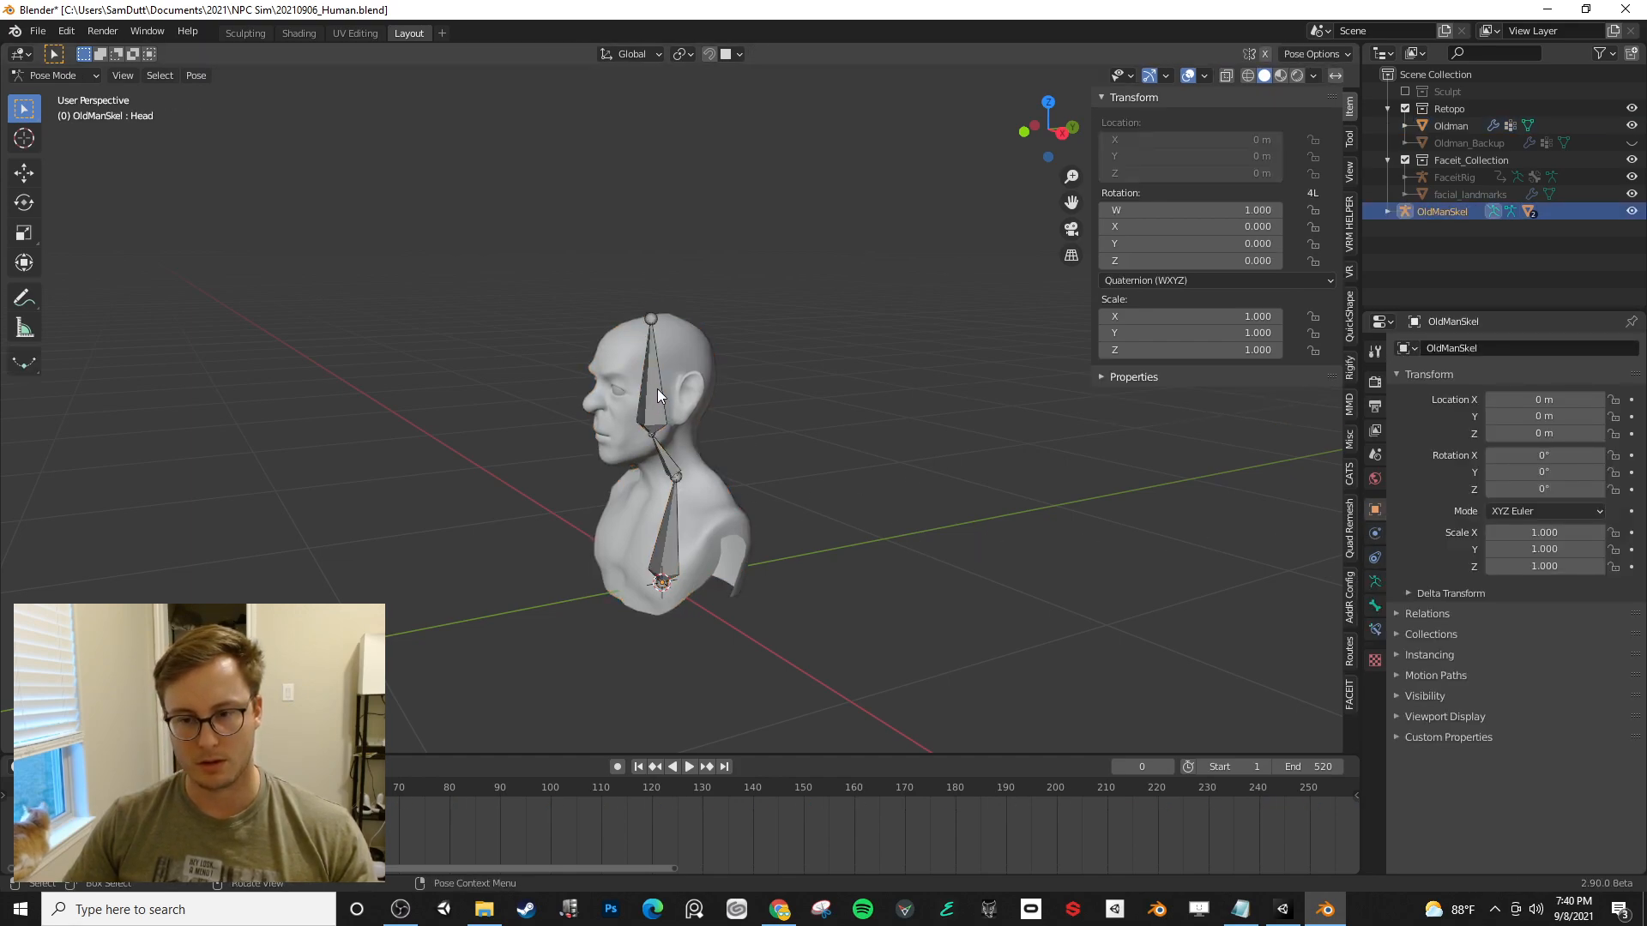
{"action": "left_click", "coordinate": [656, 388]}
{"action": "key", "text": "r"}
{"action": "right_click", "coordinate": [797, 387]}
{"action": "middle_click_drag", "start_coordinate": [801, 388], "coordinate": [735, 372]}
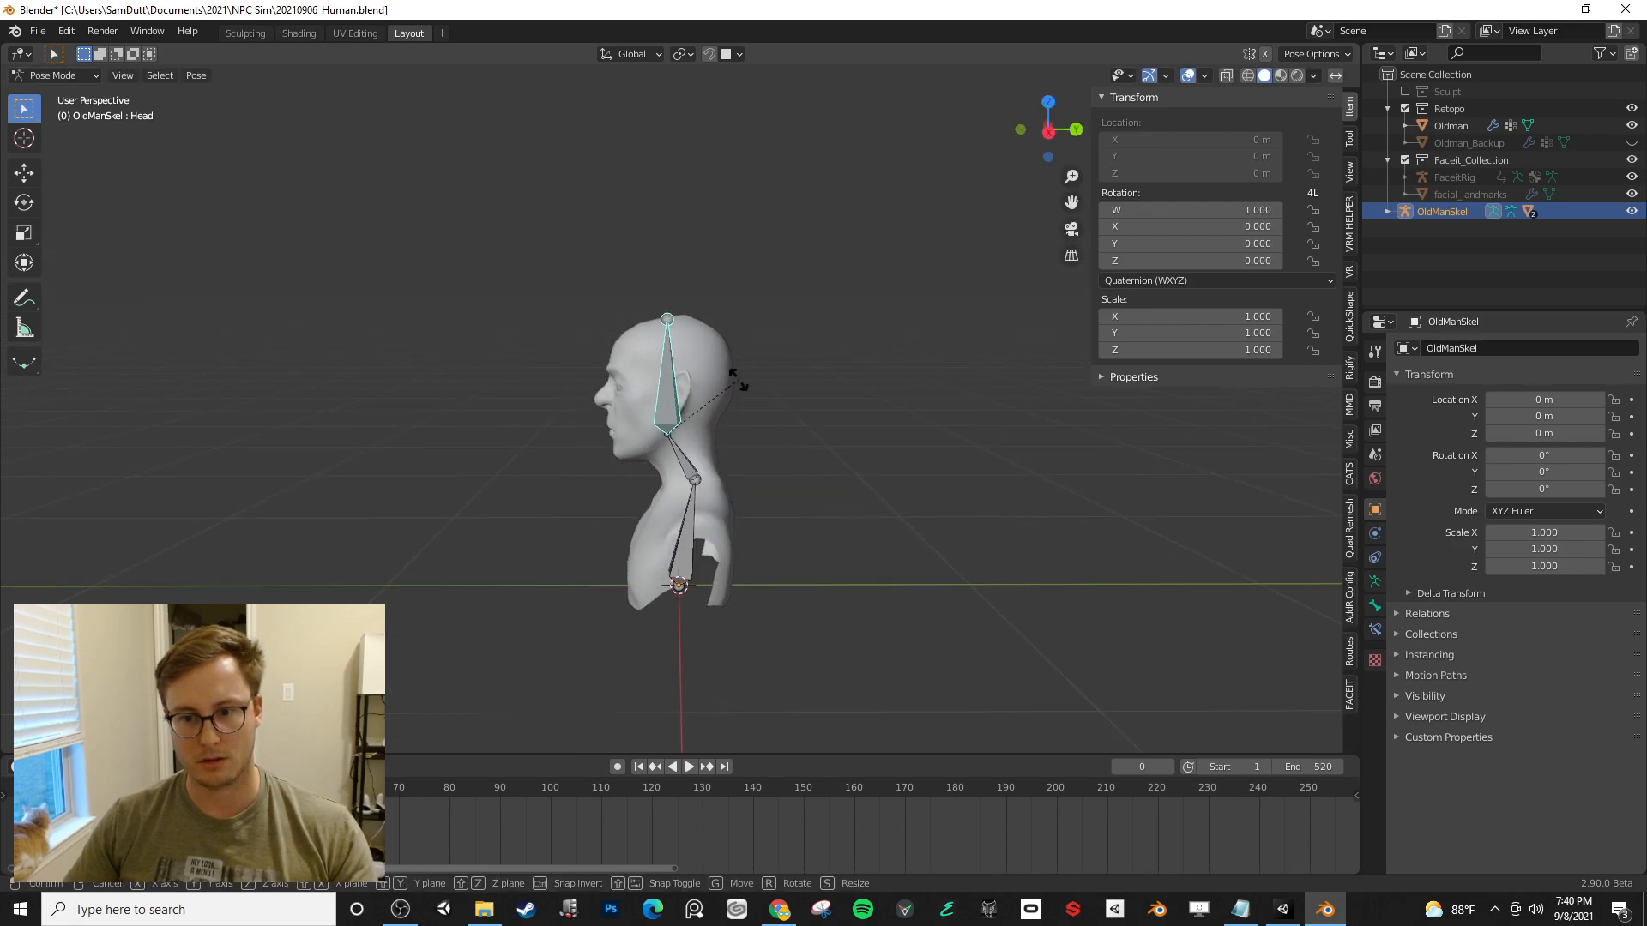
{"action": "key", "text": "r"}
{"action": "key", "text": "x"}
{"action": "right_click", "coordinate": [744, 388]}
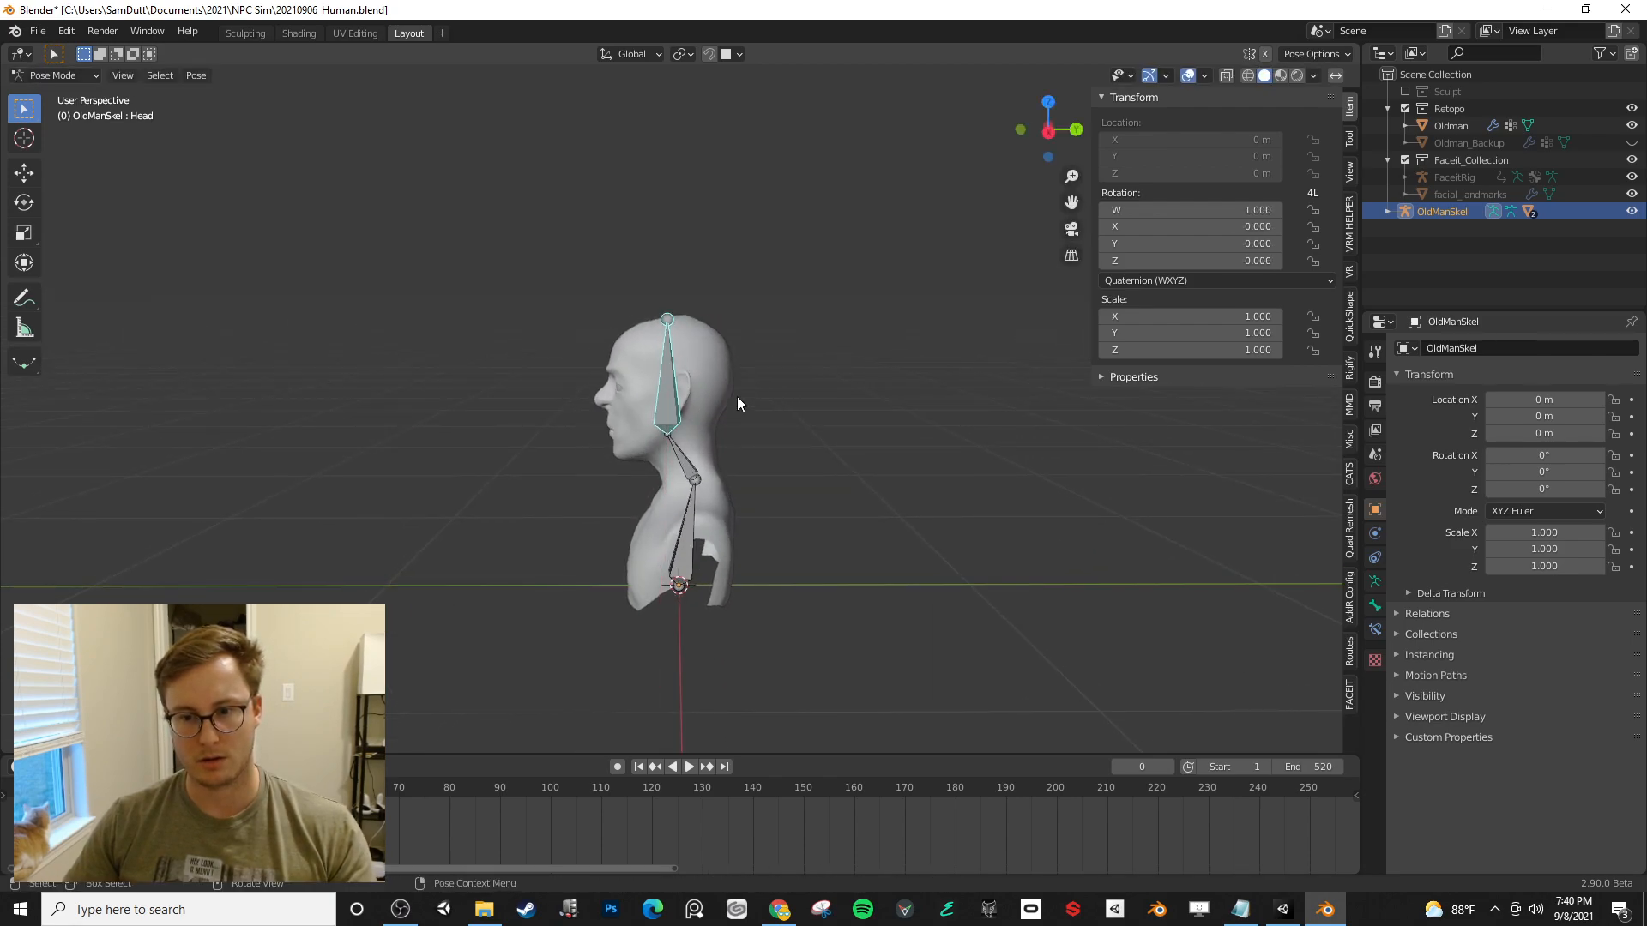
- Test how the Neck bone deforms the mesh by rotating it about the global Z axis without keeping the pose
{"action": "left_click", "coordinate": [688, 449]}
{"action": "middle_click_drag", "start_coordinate": [688, 449], "coordinate": [815, 438]}
{"action": "key", "text": "r"}
{"action": "key", "text": "z"}
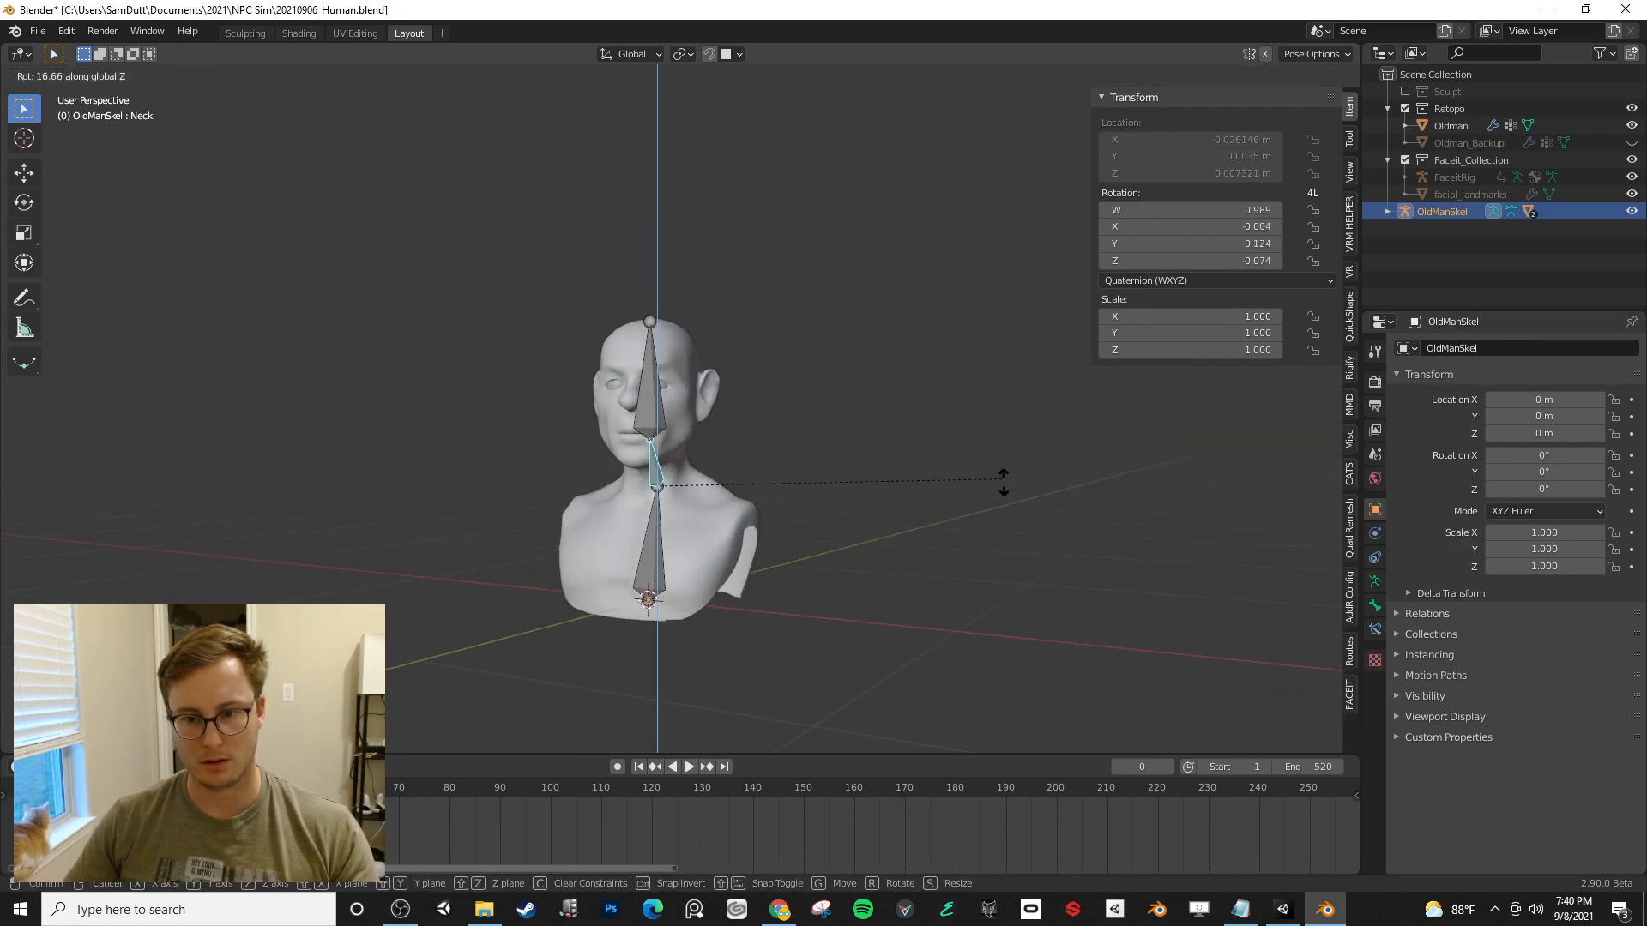
{"action": "right_click", "coordinate": [984, 455]}
{"action": "left_click", "coordinate": [673, 518]}
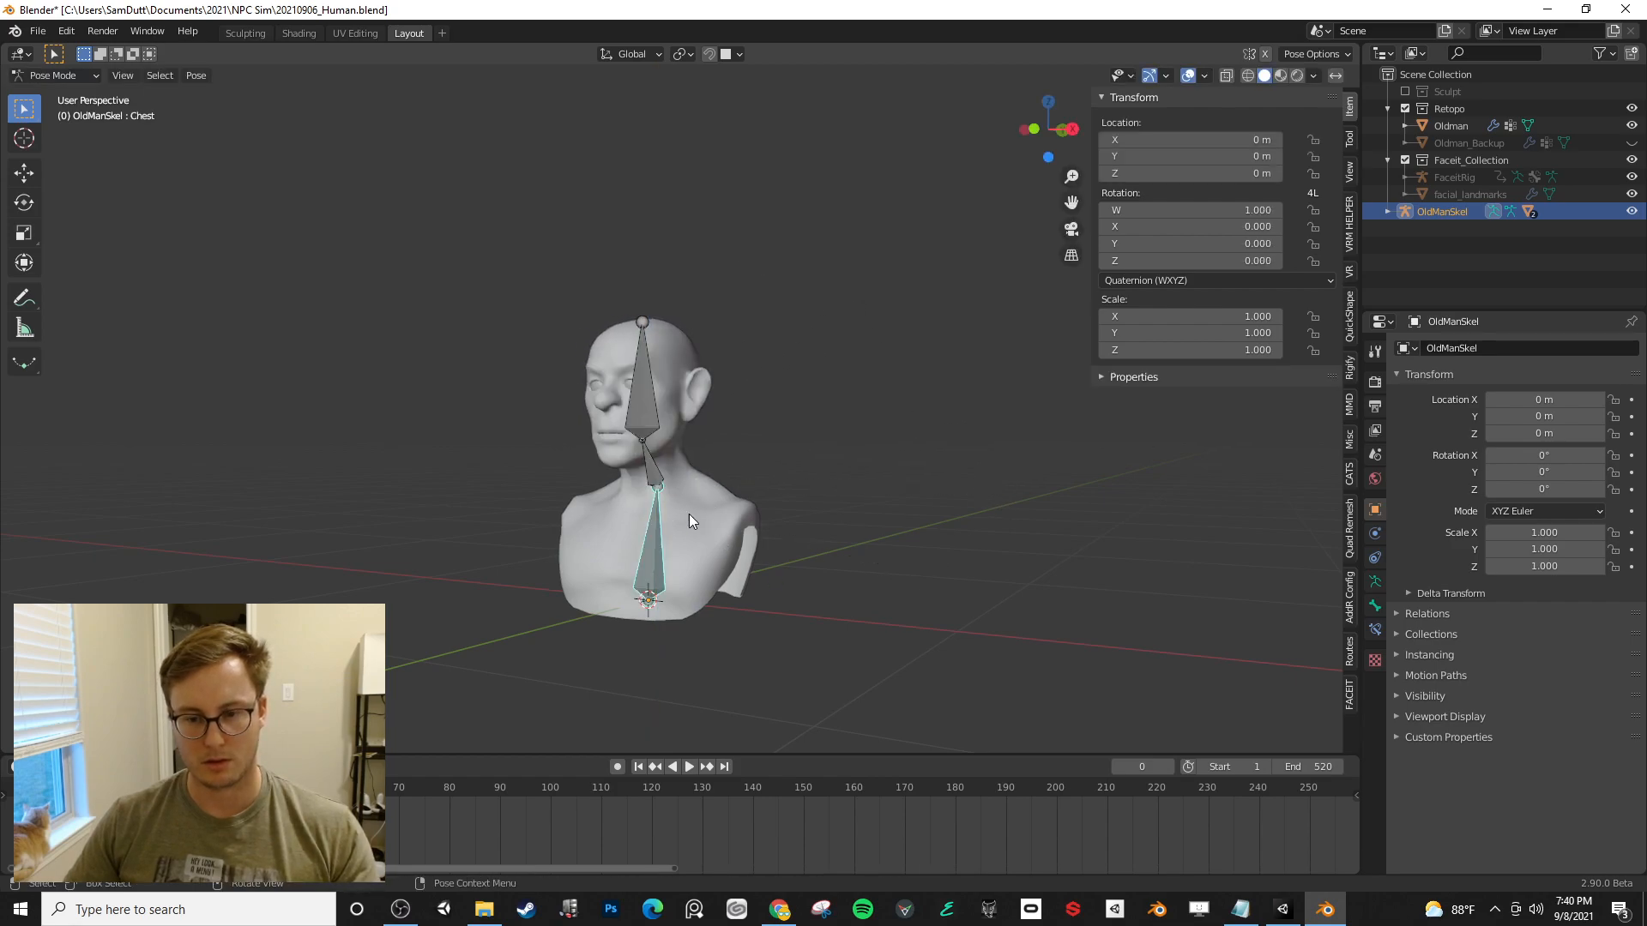
- Leave Pose Mode, unhide and delete the Oldman_Backup object, and save the file
{"action": "key", "text": "ctrl+Tab"}
{"action": "key", "text": "ctrl+s"}
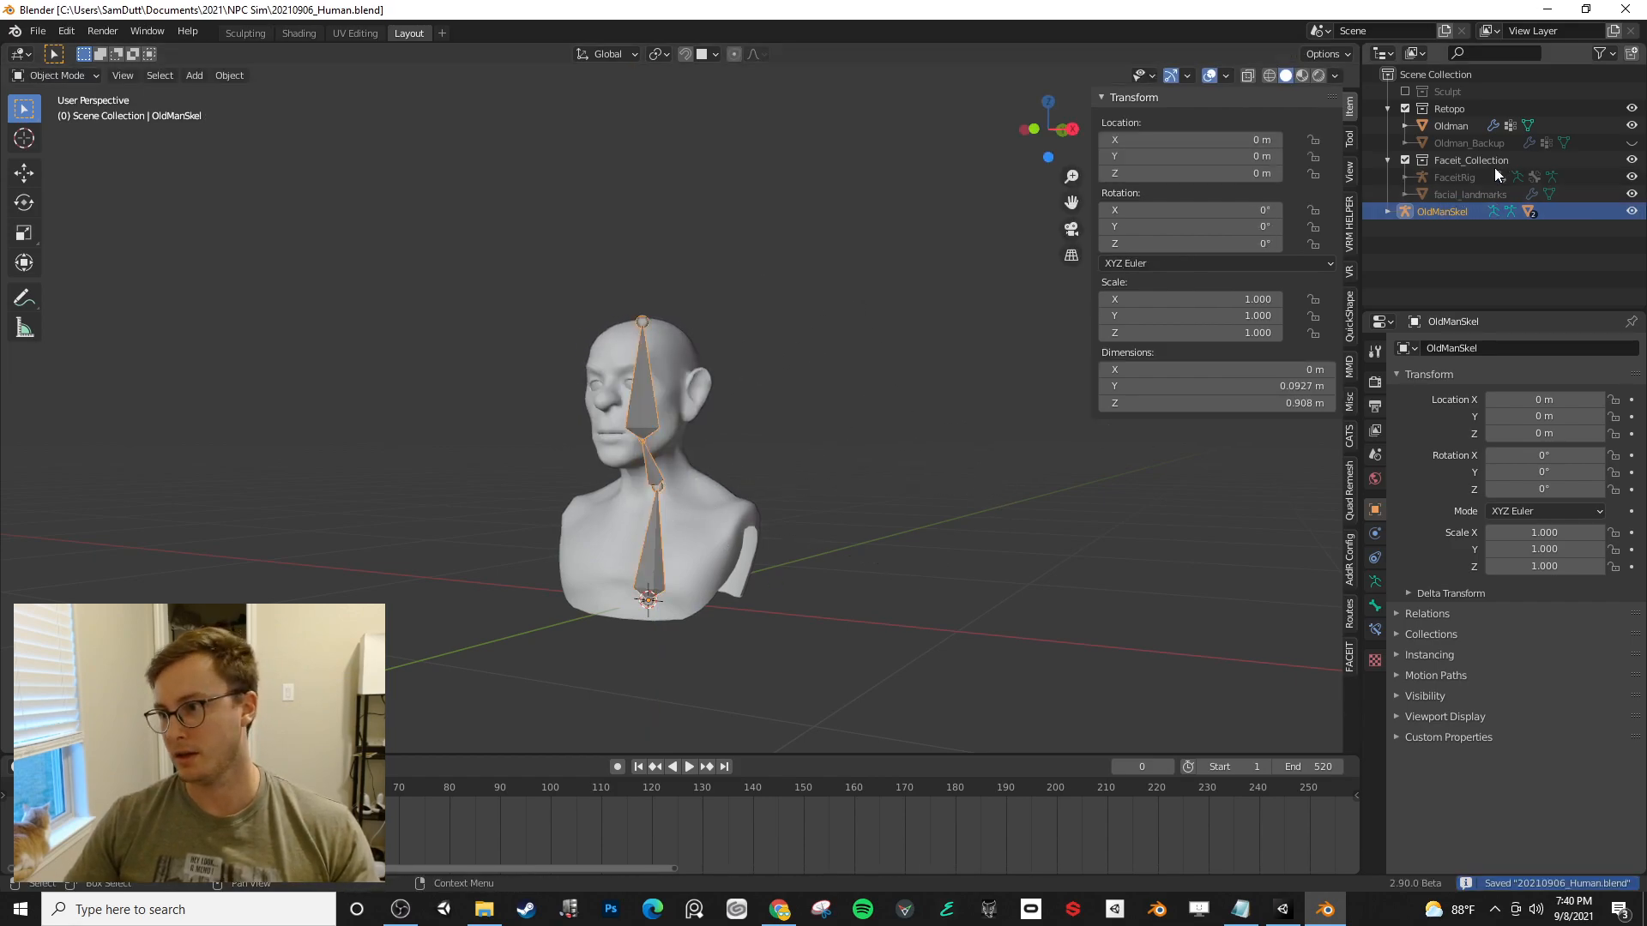
{"action": "left_click", "coordinate": [1497, 144]}
{"action": "left_click", "coordinate": [1632, 144]}
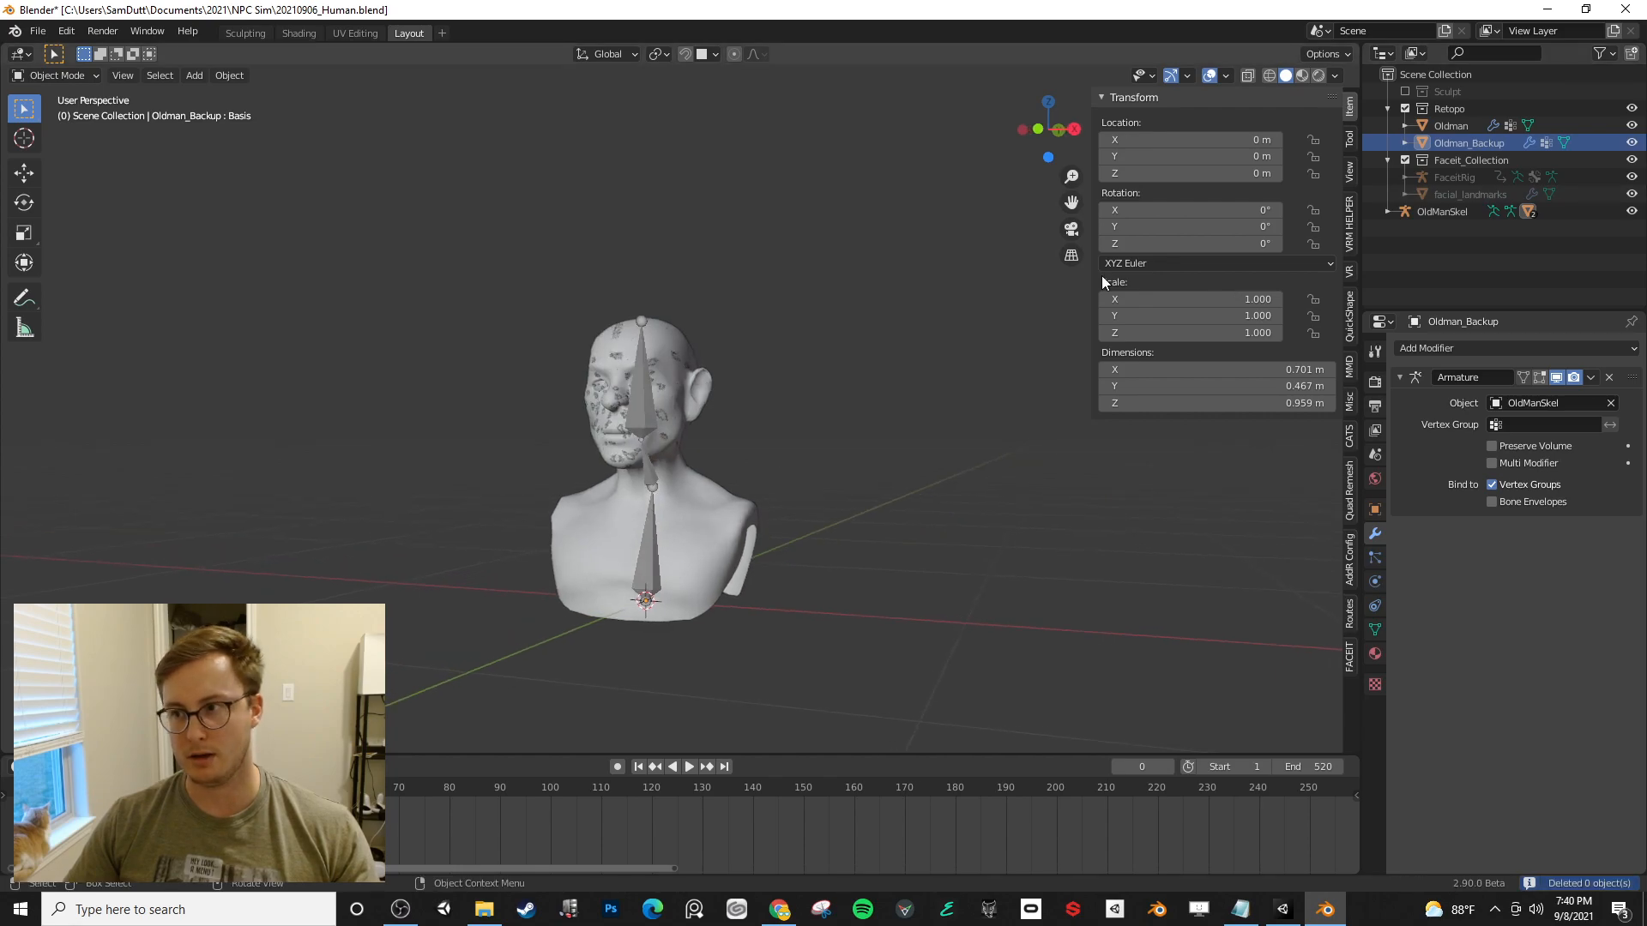
{"action": "key", "text": "Delete"}
{"action": "key", "text": "ctrl+s"}
- Select the Oldman mesh and lock its Chest, Neck and Head vertex groups
{"action": "left_click", "coordinate": [669, 408]}
{"action": "middle_click_drag", "start_coordinate": [669, 408], "coordinate": [733, 445]}
{"action": "key", "text": "g"}
{"action": "right_click", "coordinate": [756, 409]}
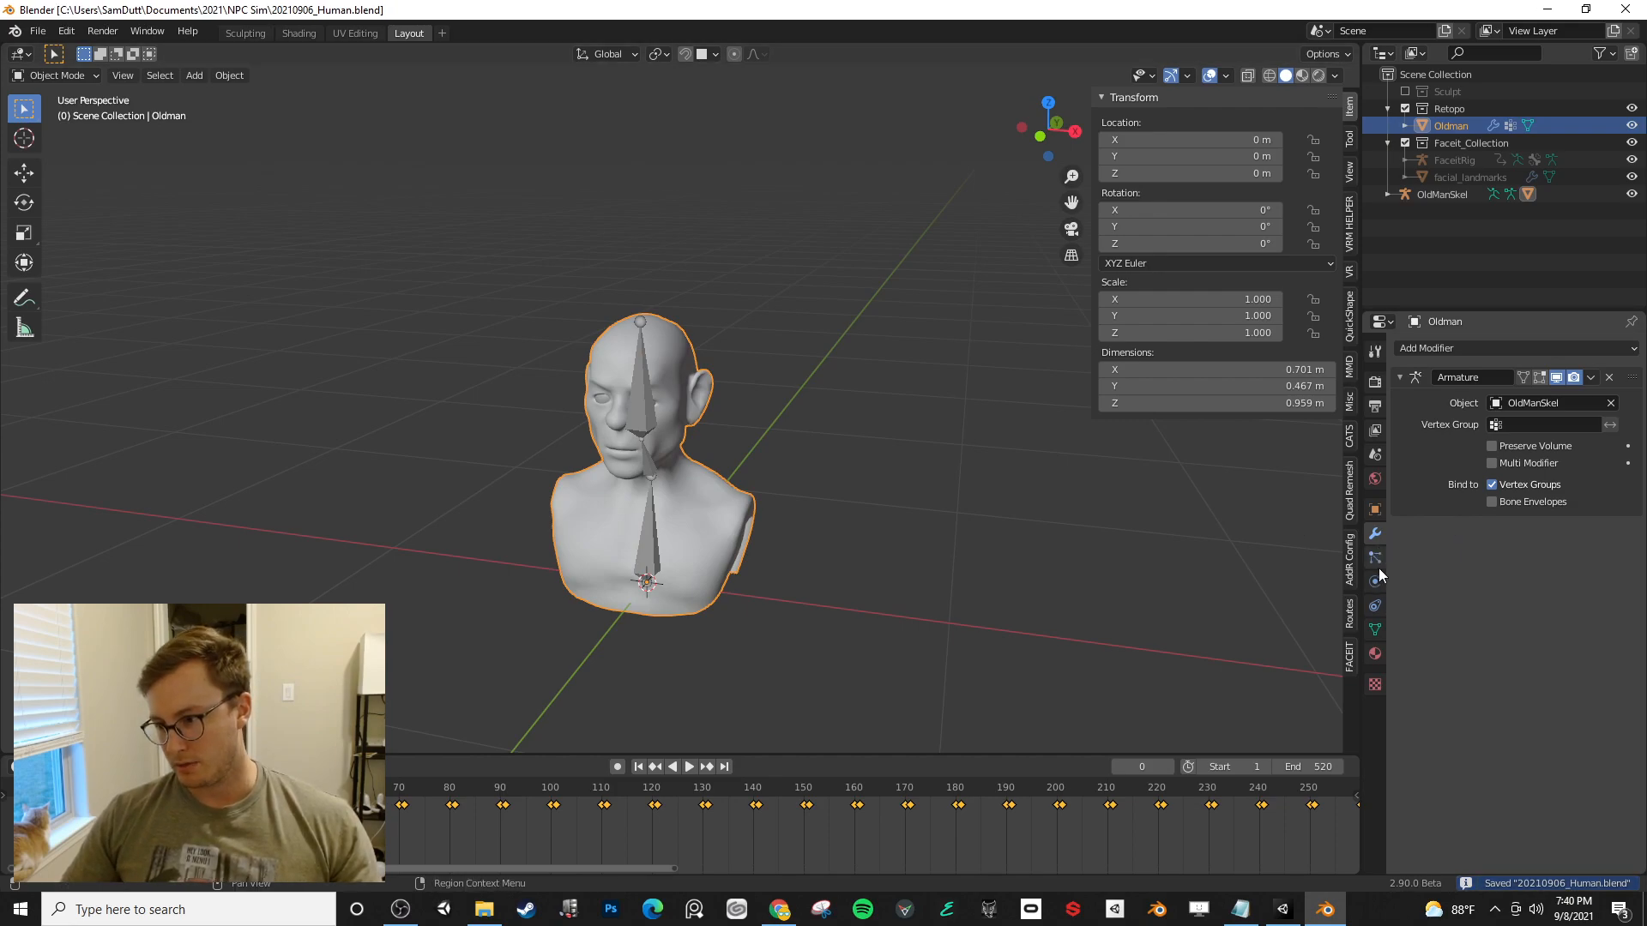
{"action": "left_click", "coordinate": [1375, 628]}
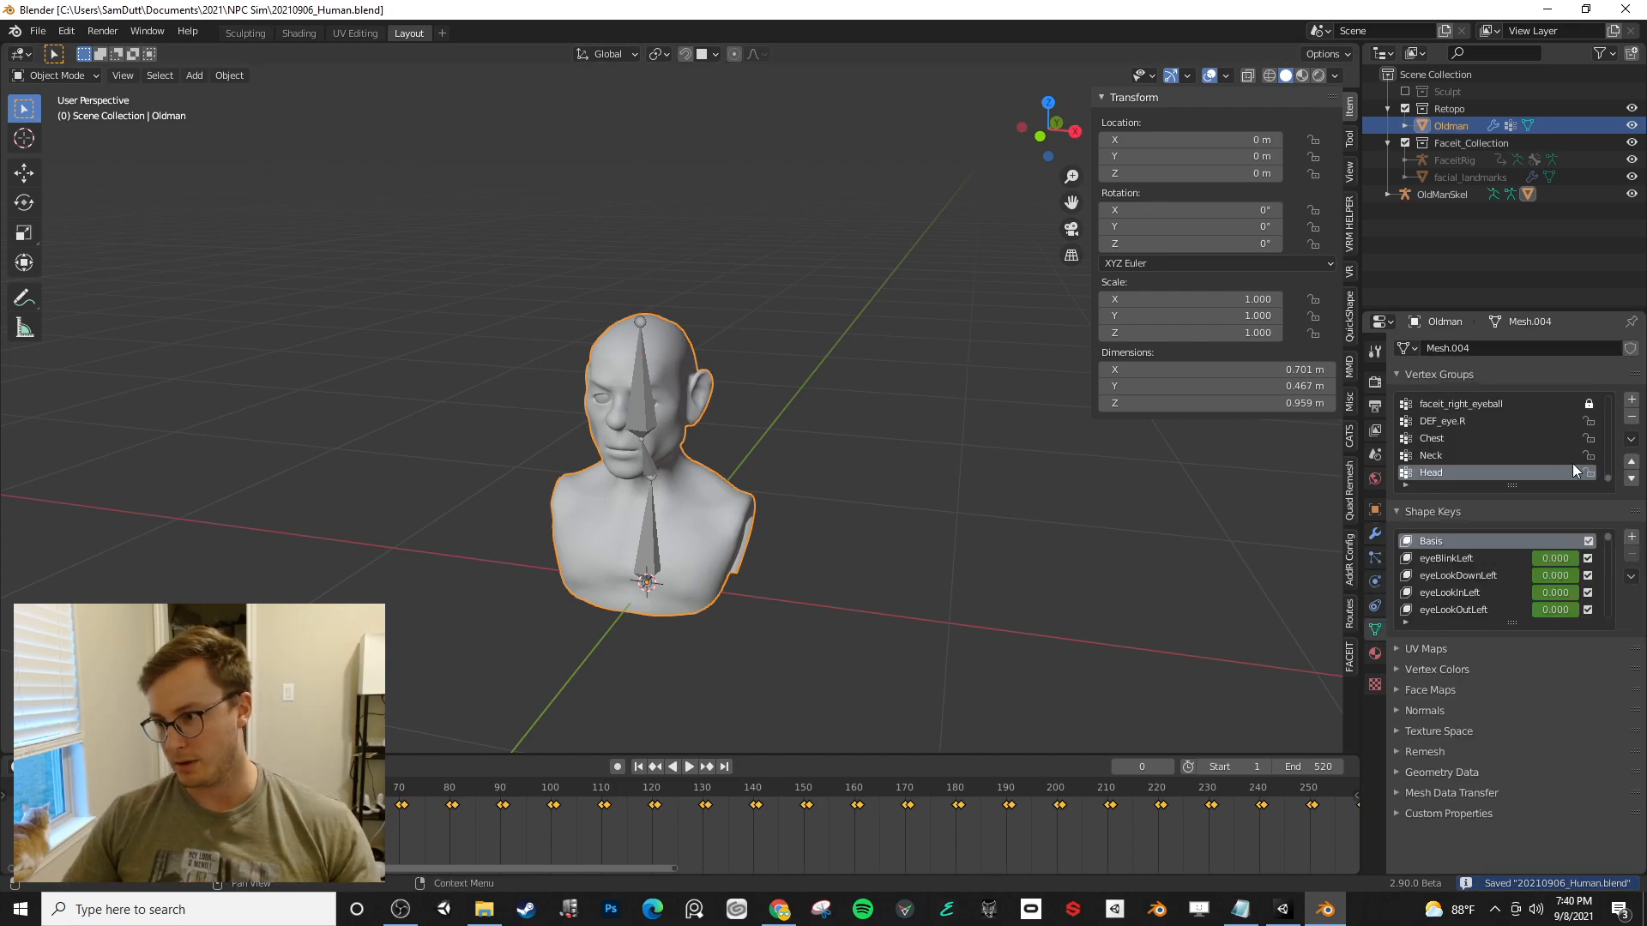
{"action": "left_click_drag", "start_coordinate": [1589, 473], "coordinate": [1594, 430]}
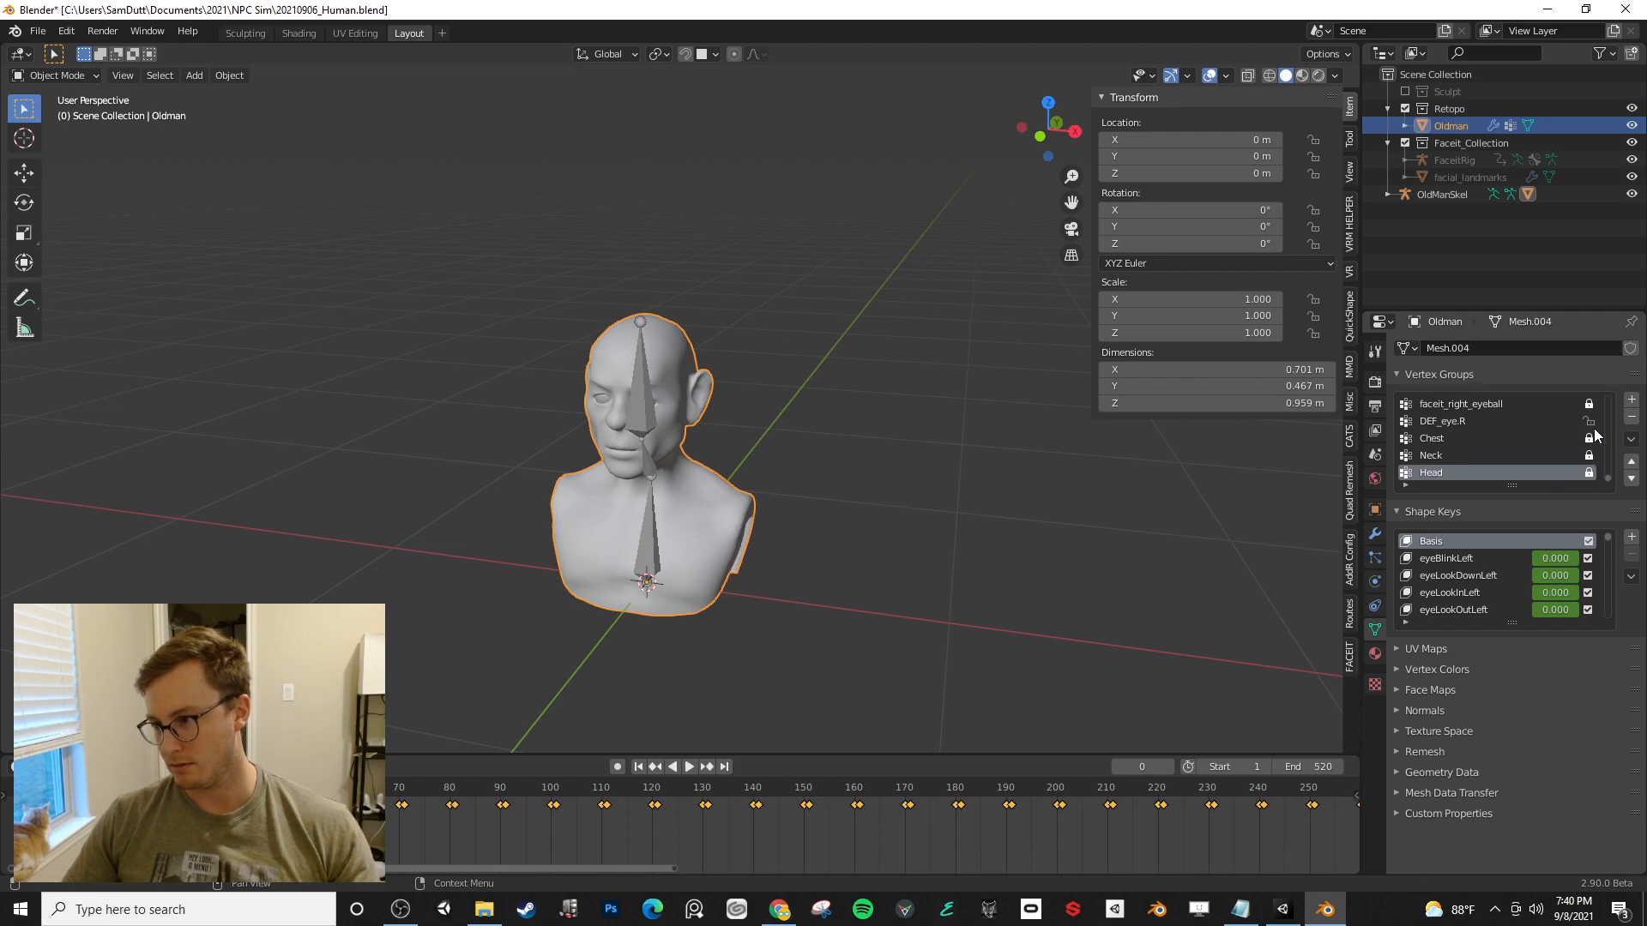
- Unlock the faceit vertex groups, delete all unlocked groups from Oldman and save the file
{"action": "scroll", "coordinate": [1582, 424], "scroll_direction": "up", "scroll_amount": 5}
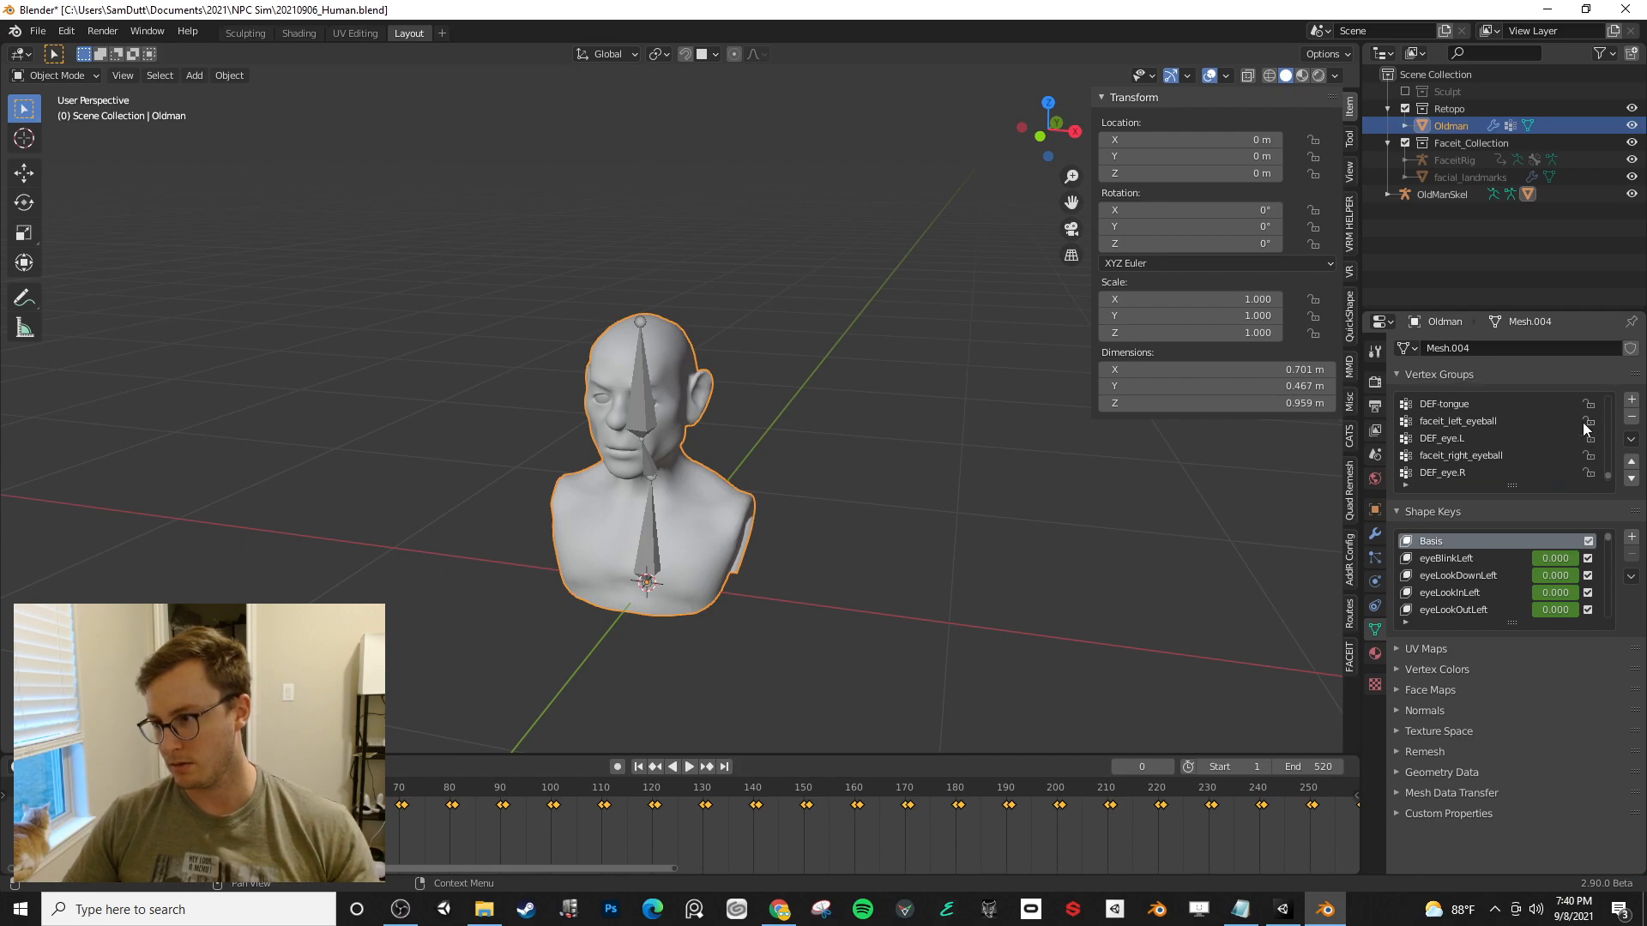
{"action": "scroll", "coordinate": [1586, 429], "scroll_direction": "up", "scroll_amount": 6}
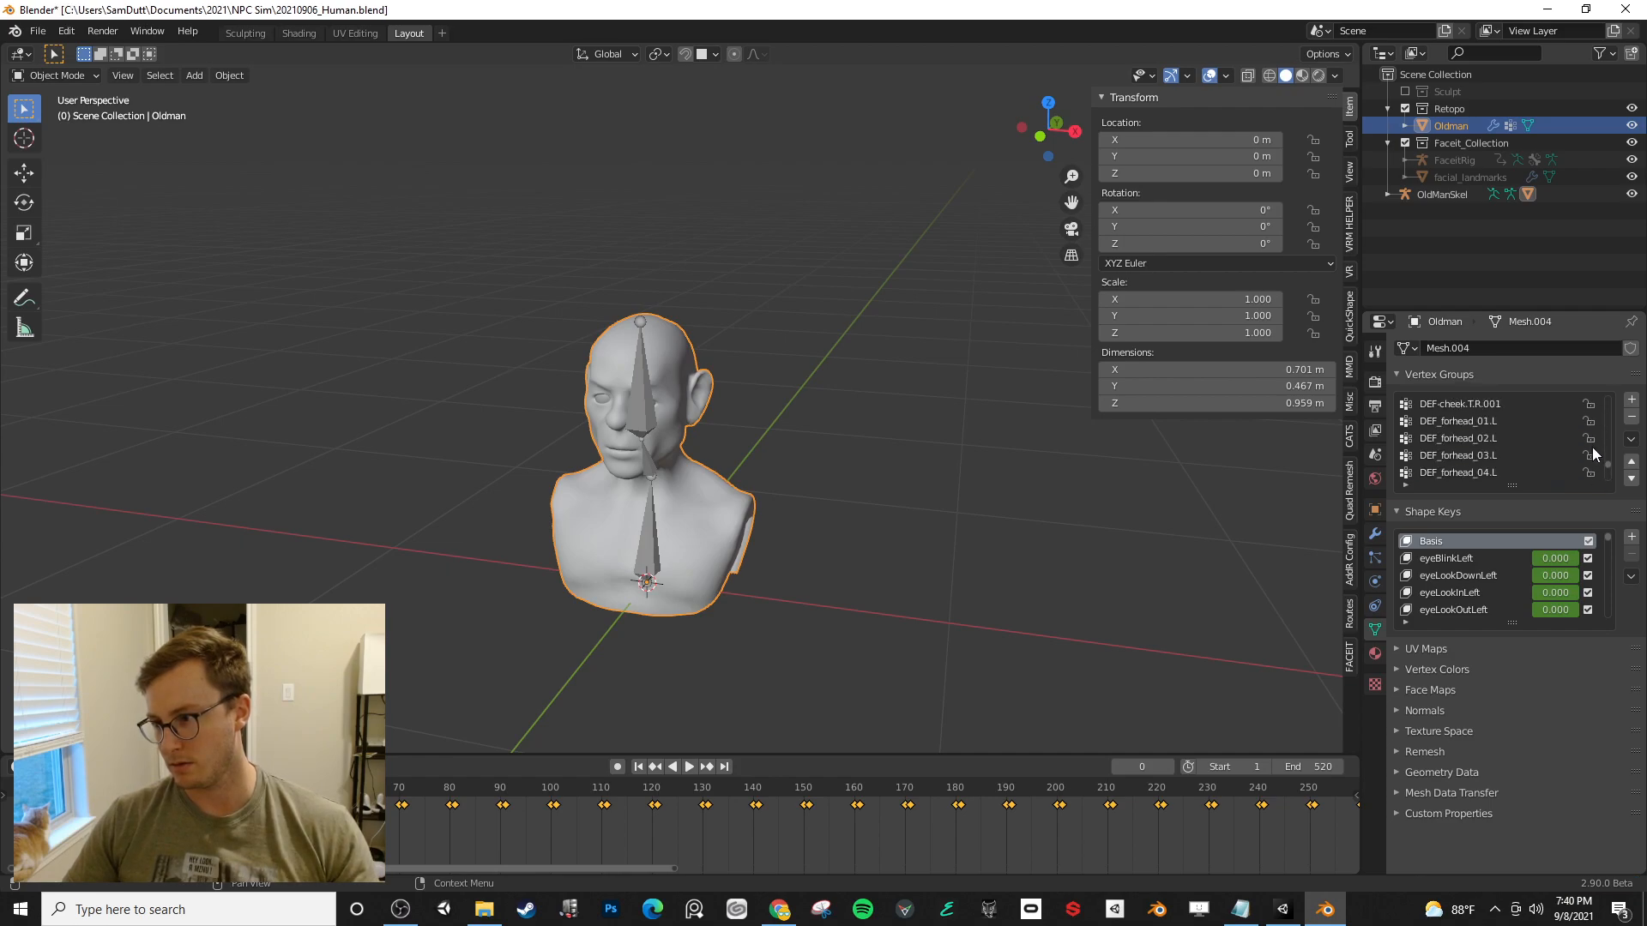
{"action": "left_click_drag", "start_coordinate": [1607, 468], "coordinate": [1602, 394]}
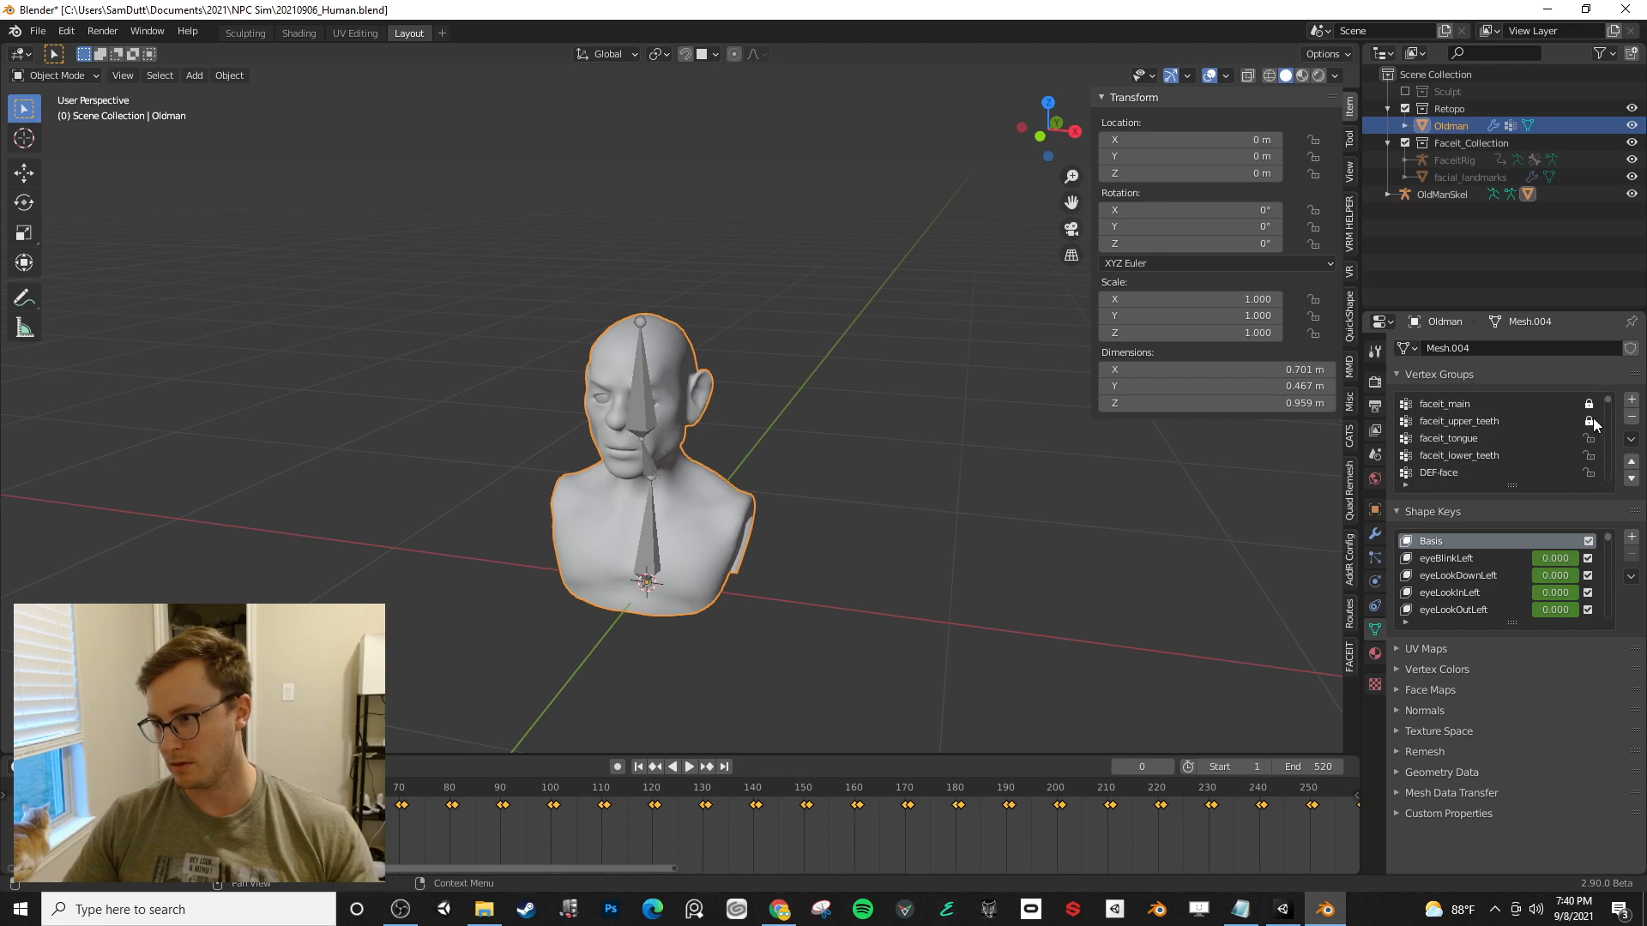
{"action": "left_click", "coordinate": [1632, 440]}
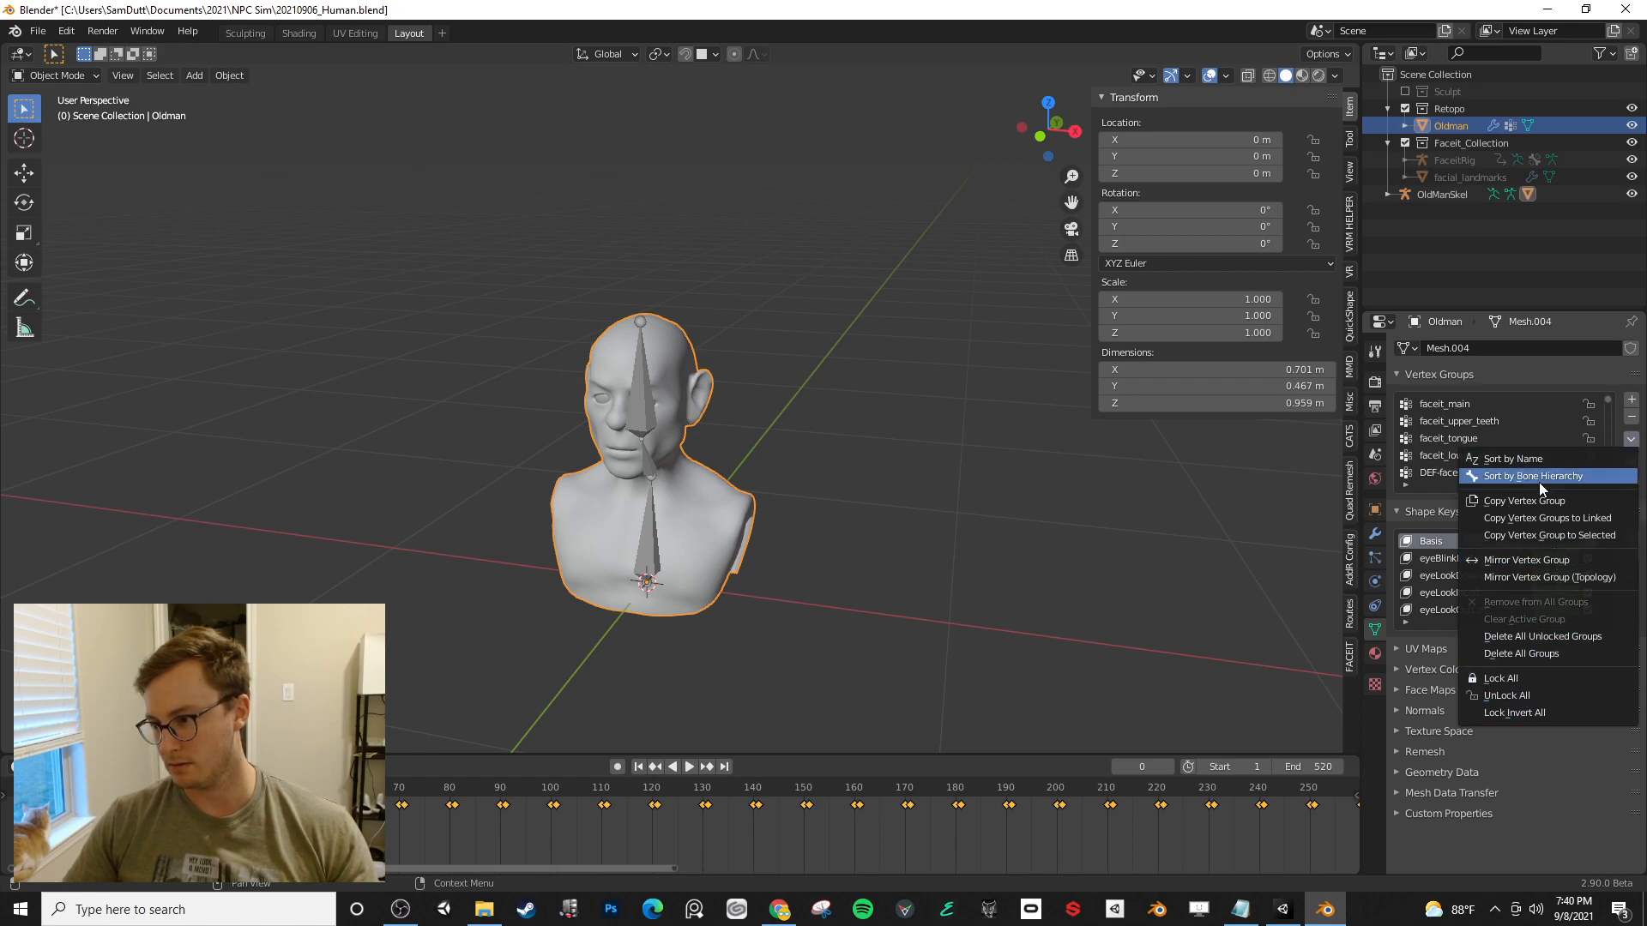
{"action": "left_click", "coordinate": [1537, 638]}
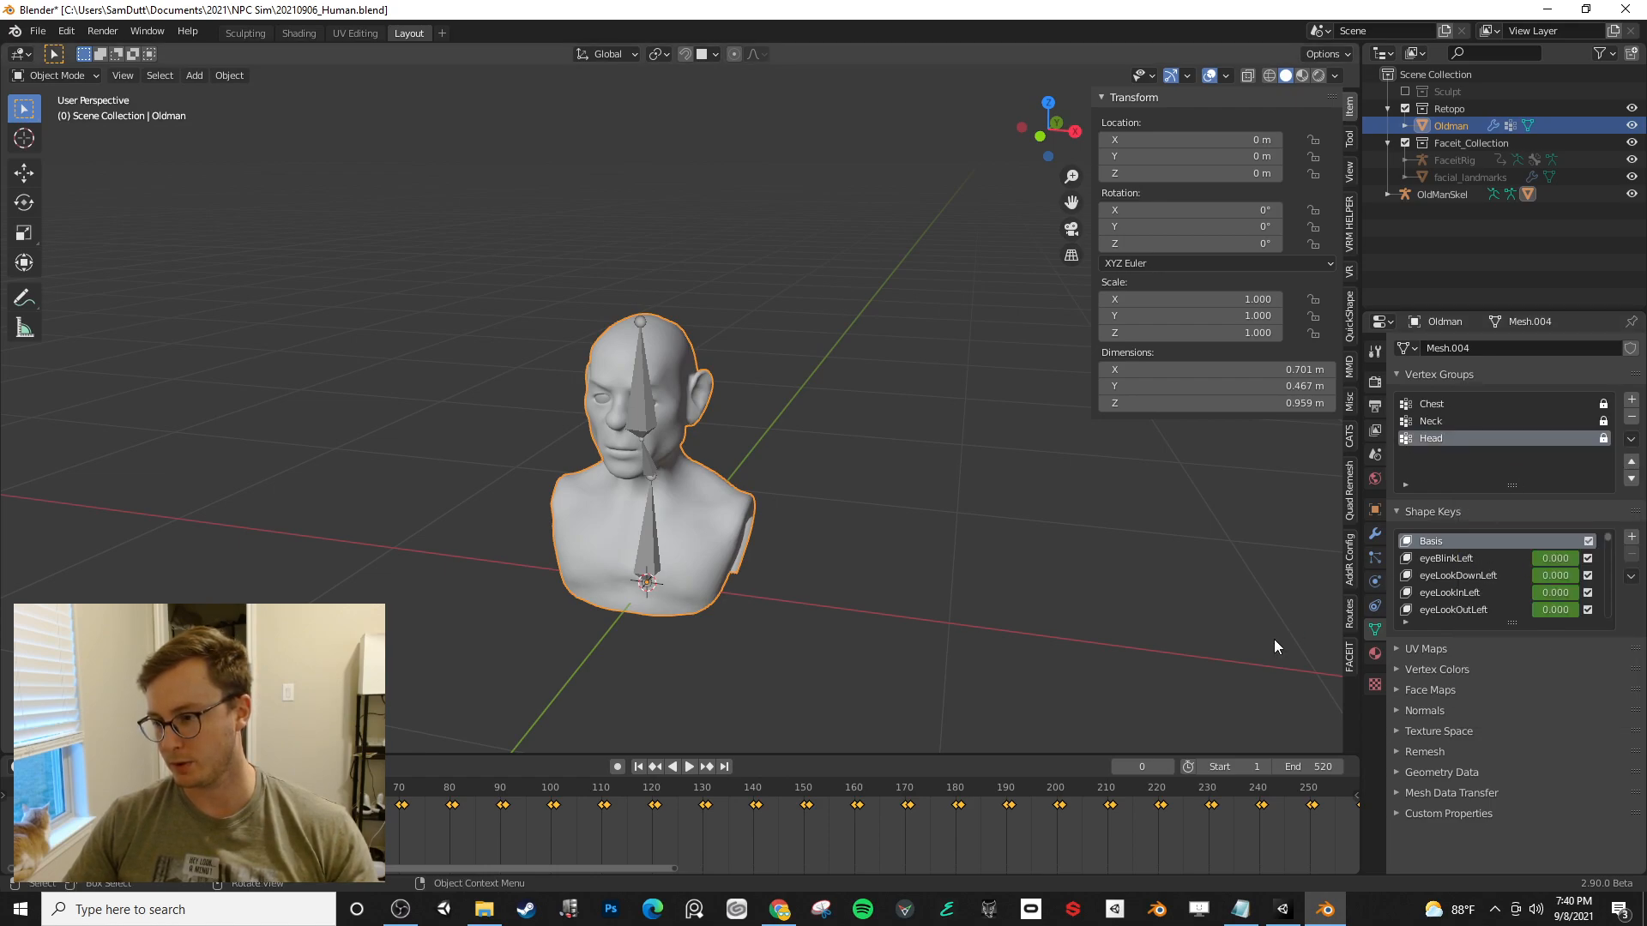
{"action": "key", "text": "ctrl+s"}
- Delete all of Oldman's shape key keyframes from the timeline
{"action": "middle_click_drag", "start_coordinate": [1133, 596], "coordinate": [914, 497]}
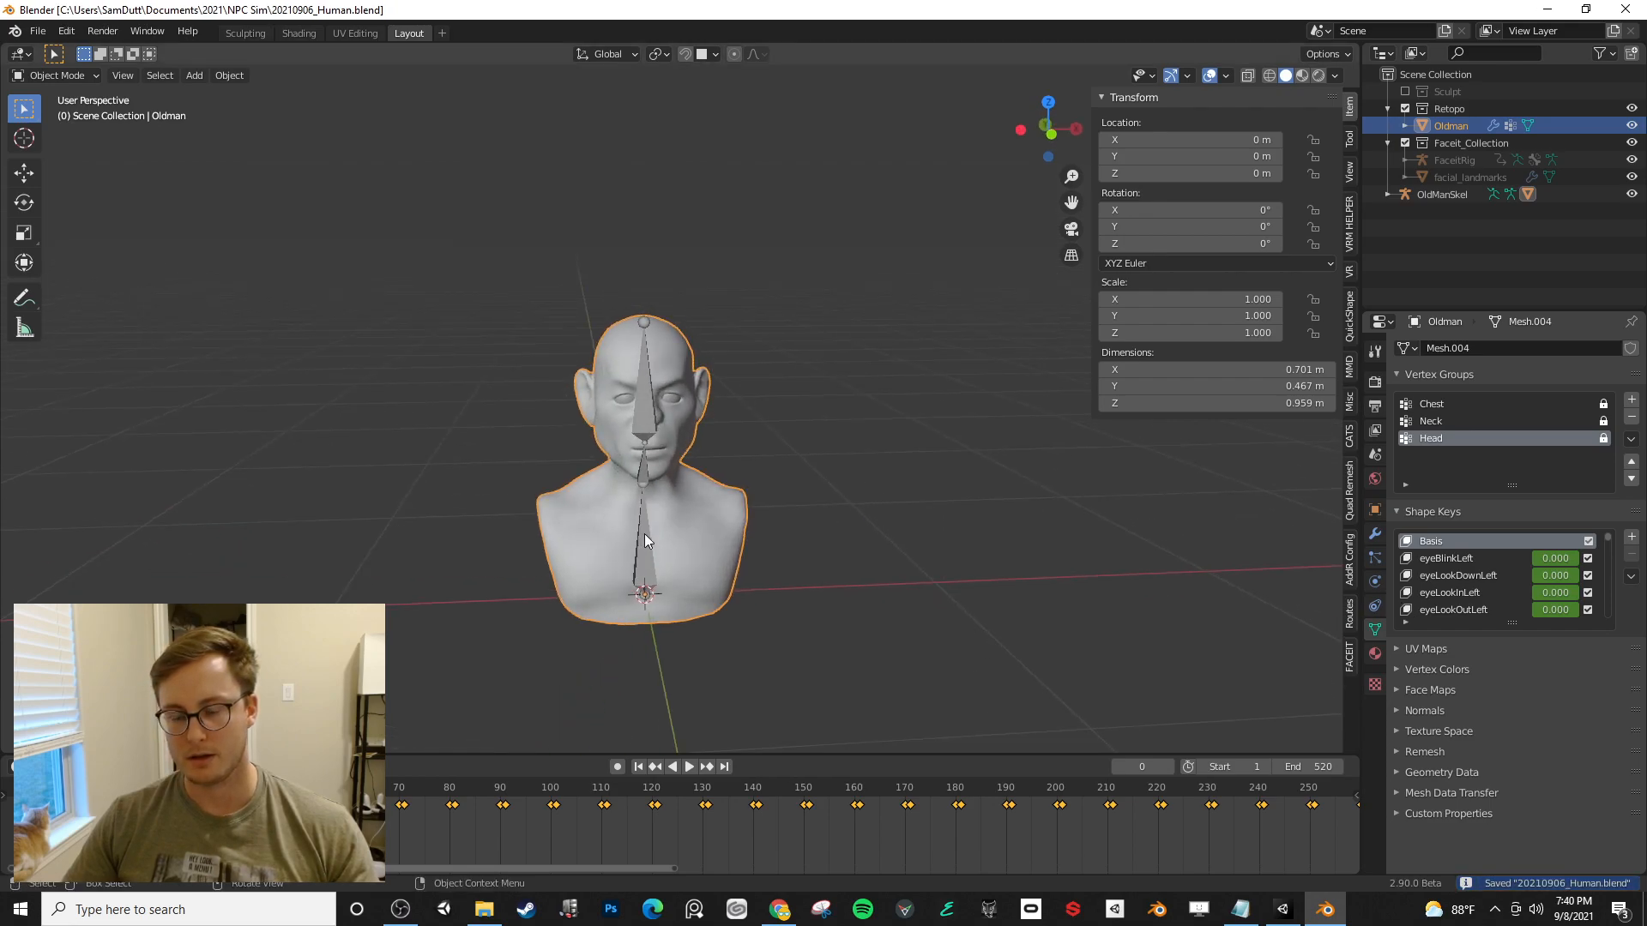
{"action": "middle_click_drag", "start_coordinate": [909, 441], "coordinate": [819, 514]}
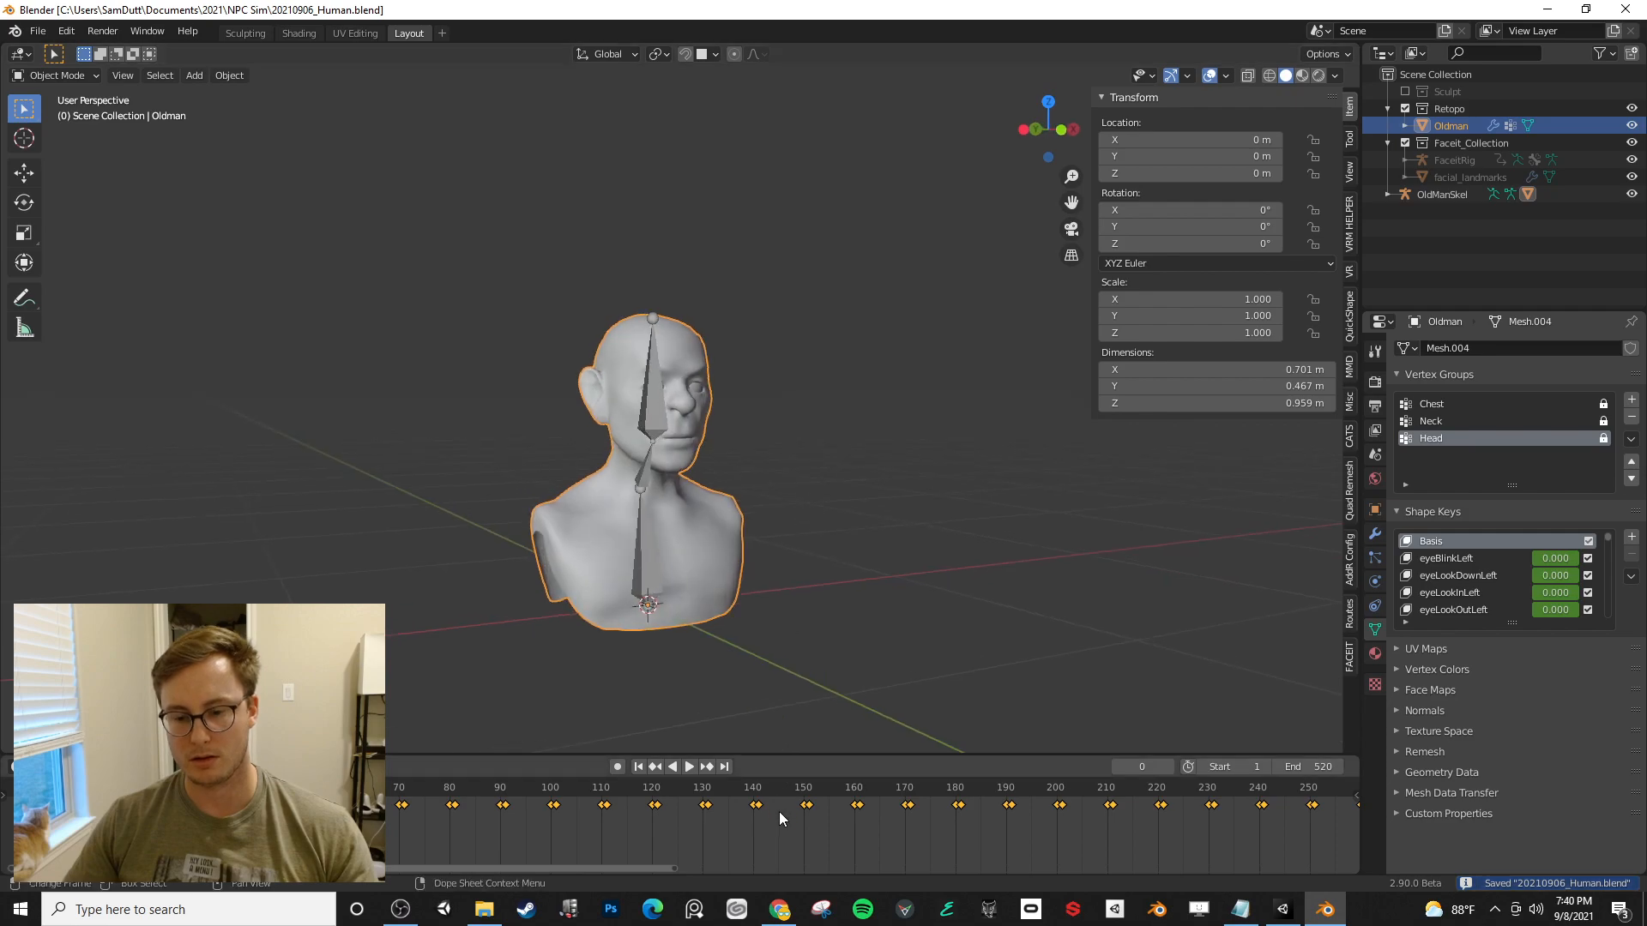
{"action": "key", "text": "x"}
{"action": "left_click", "coordinate": [781, 813]}
{"action": "middle_click_drag", "start_coordinate": [716, 544], "coordinate": [776, 484]}
{"action": "middle_click_drag", "start_coordinate": [776, 484], "coordinate": [785, 511]}
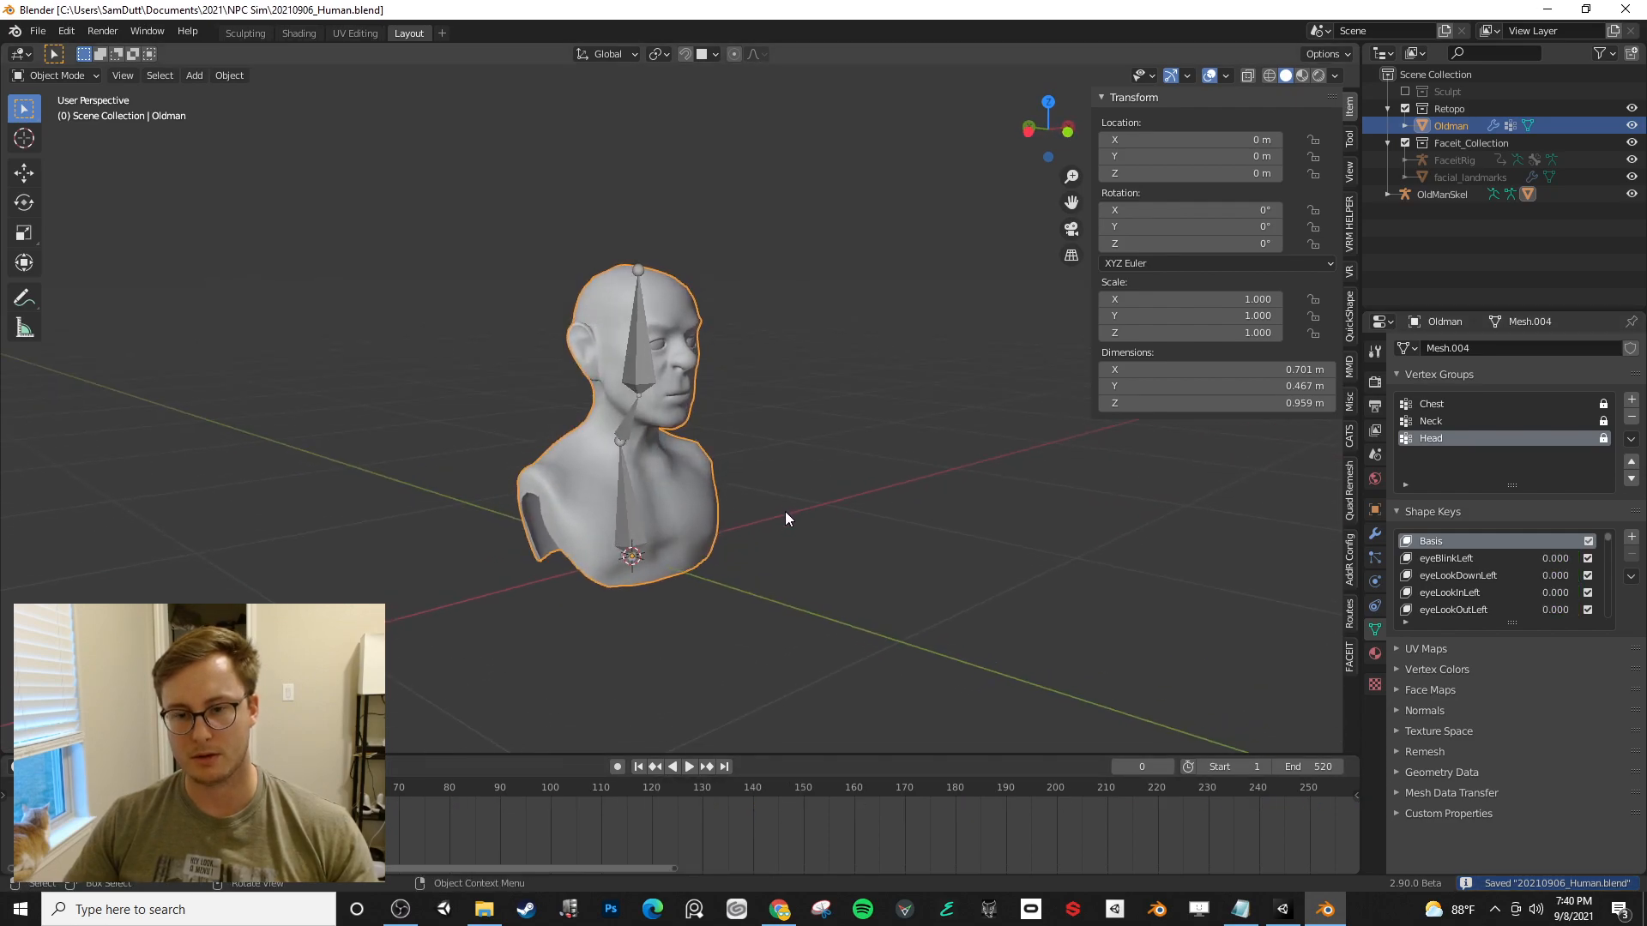
- Select Oldman and OldManSkel, export them as FBX over 20210906_Human.fbx in the Human_Oldman folder, and save the Blender file
{"action": "key", "text": "a"}
{"action": "key", "text": "ctrl+s"}
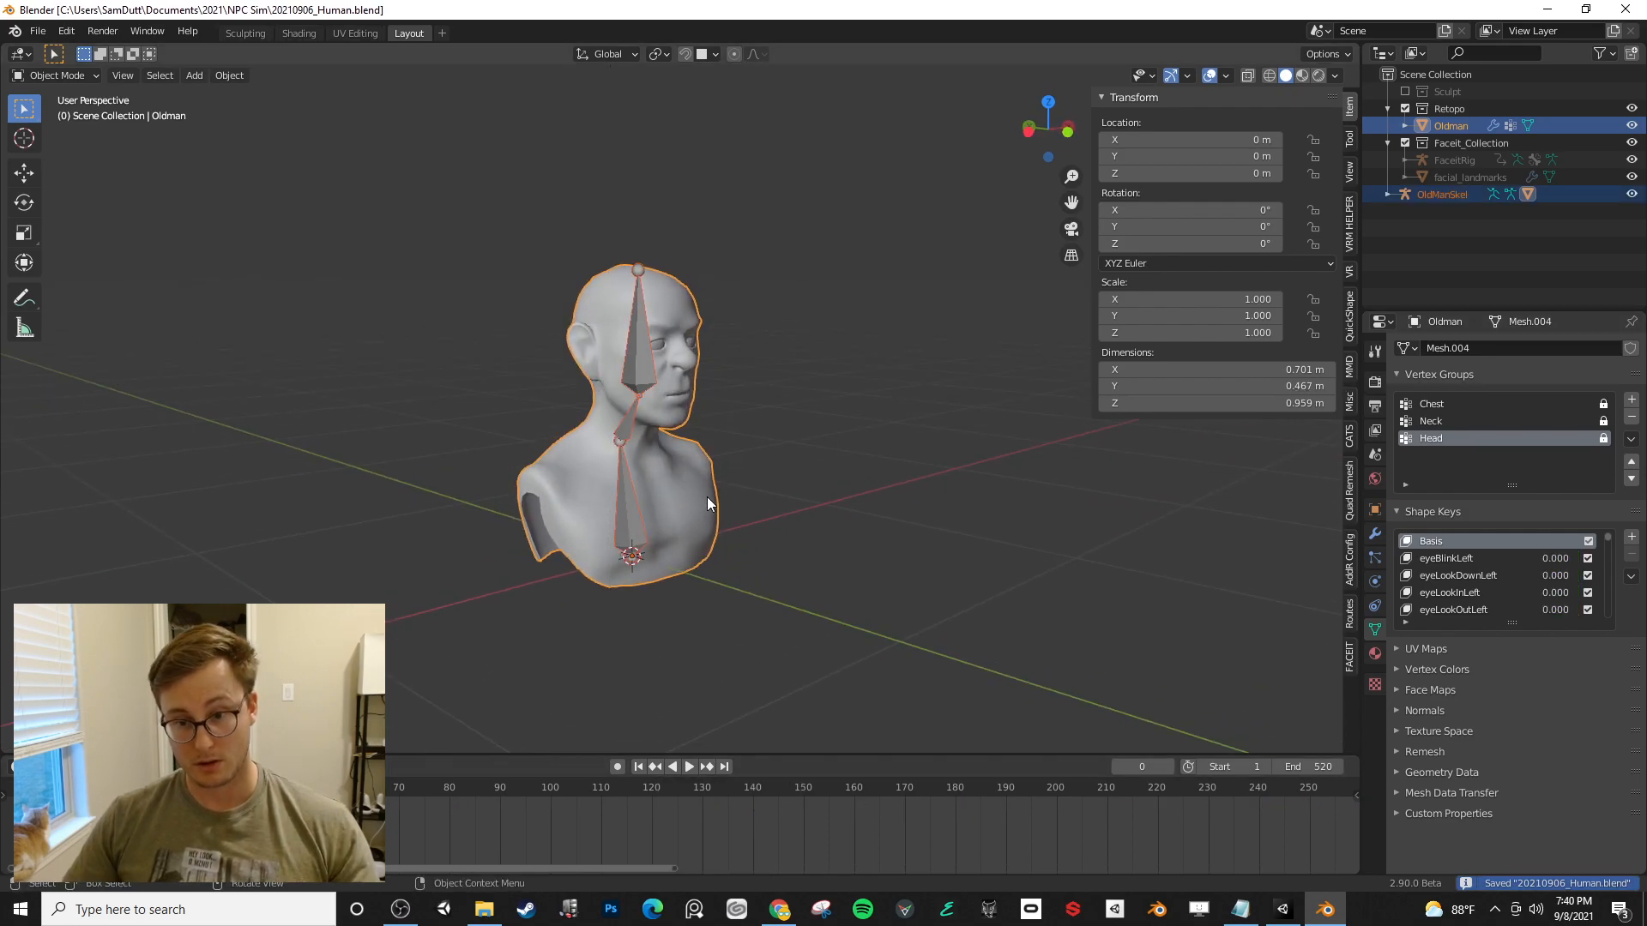
{"action": "left_click", "coordinate": [38, 31]}
{"action": "mouse_move", "coordinate": [118, 275]}
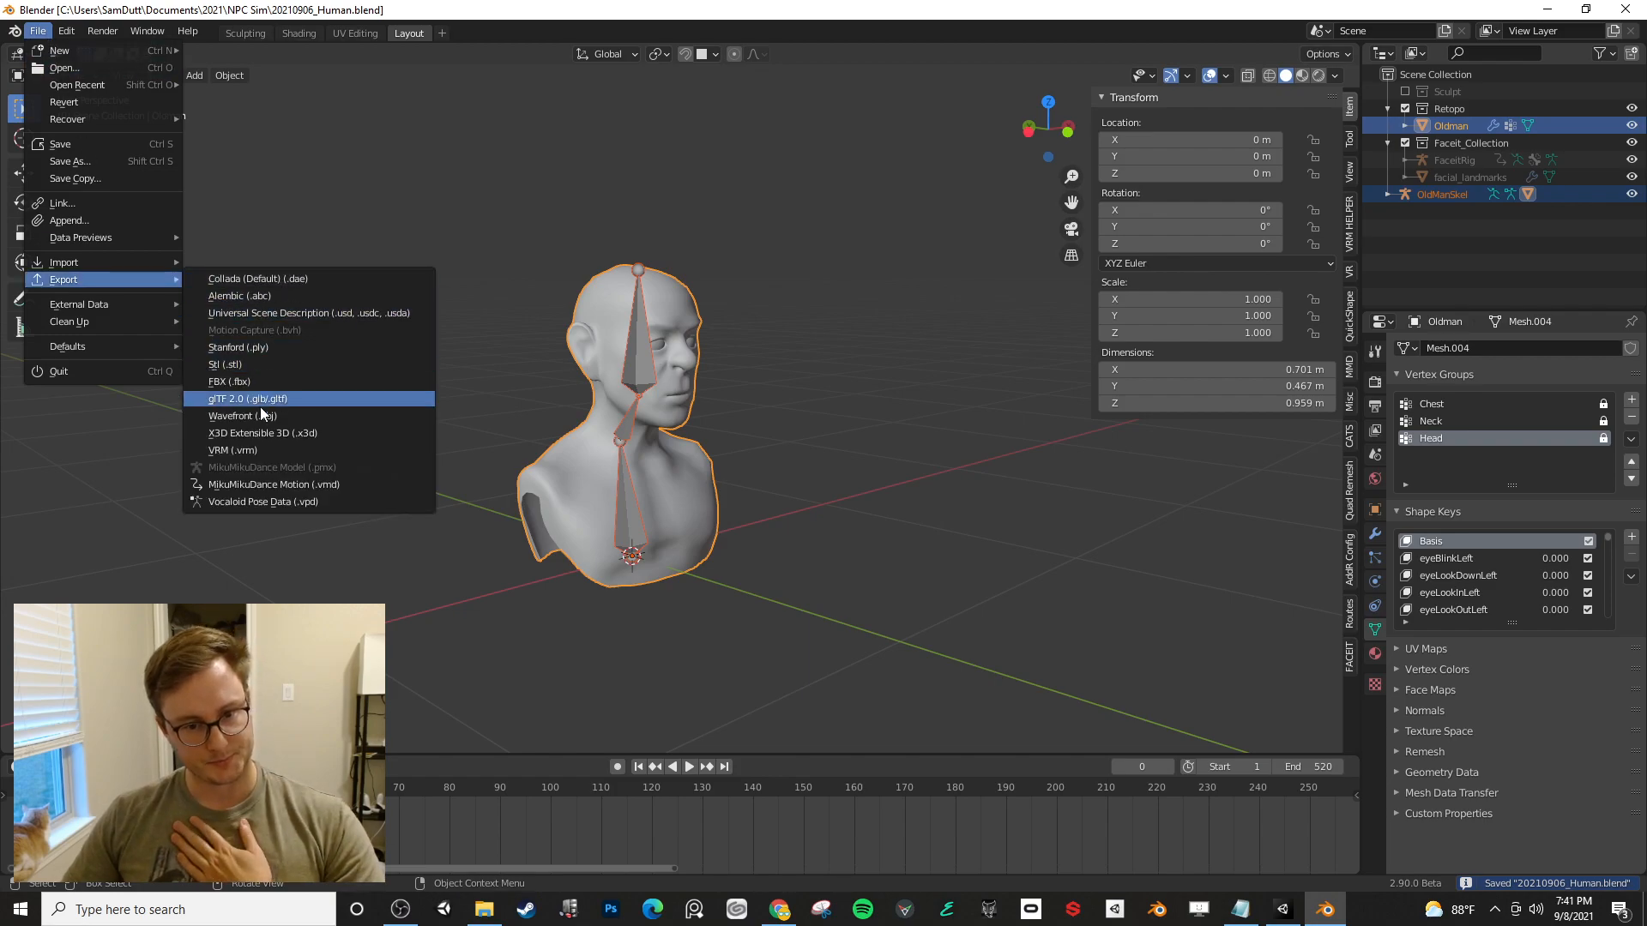
{"action": "left_click", "coordinate": [259, 382]}
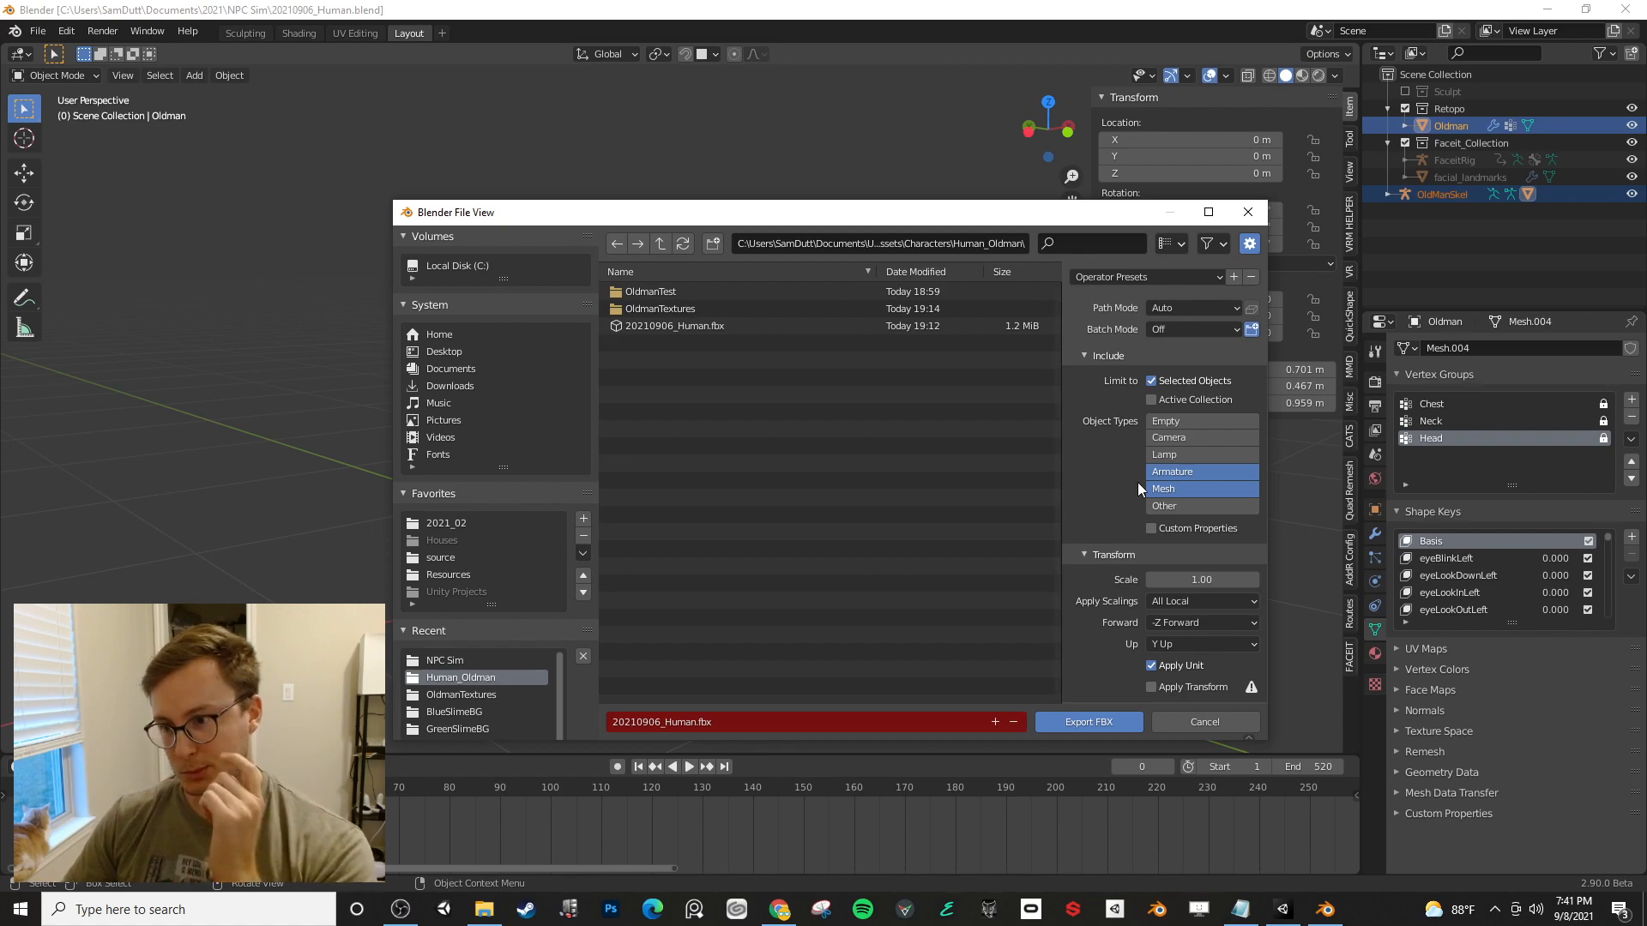
{"action": "scroll", "coordinate": [1087, 573], "scroll_direction": "down", "scroll_amount": 4}
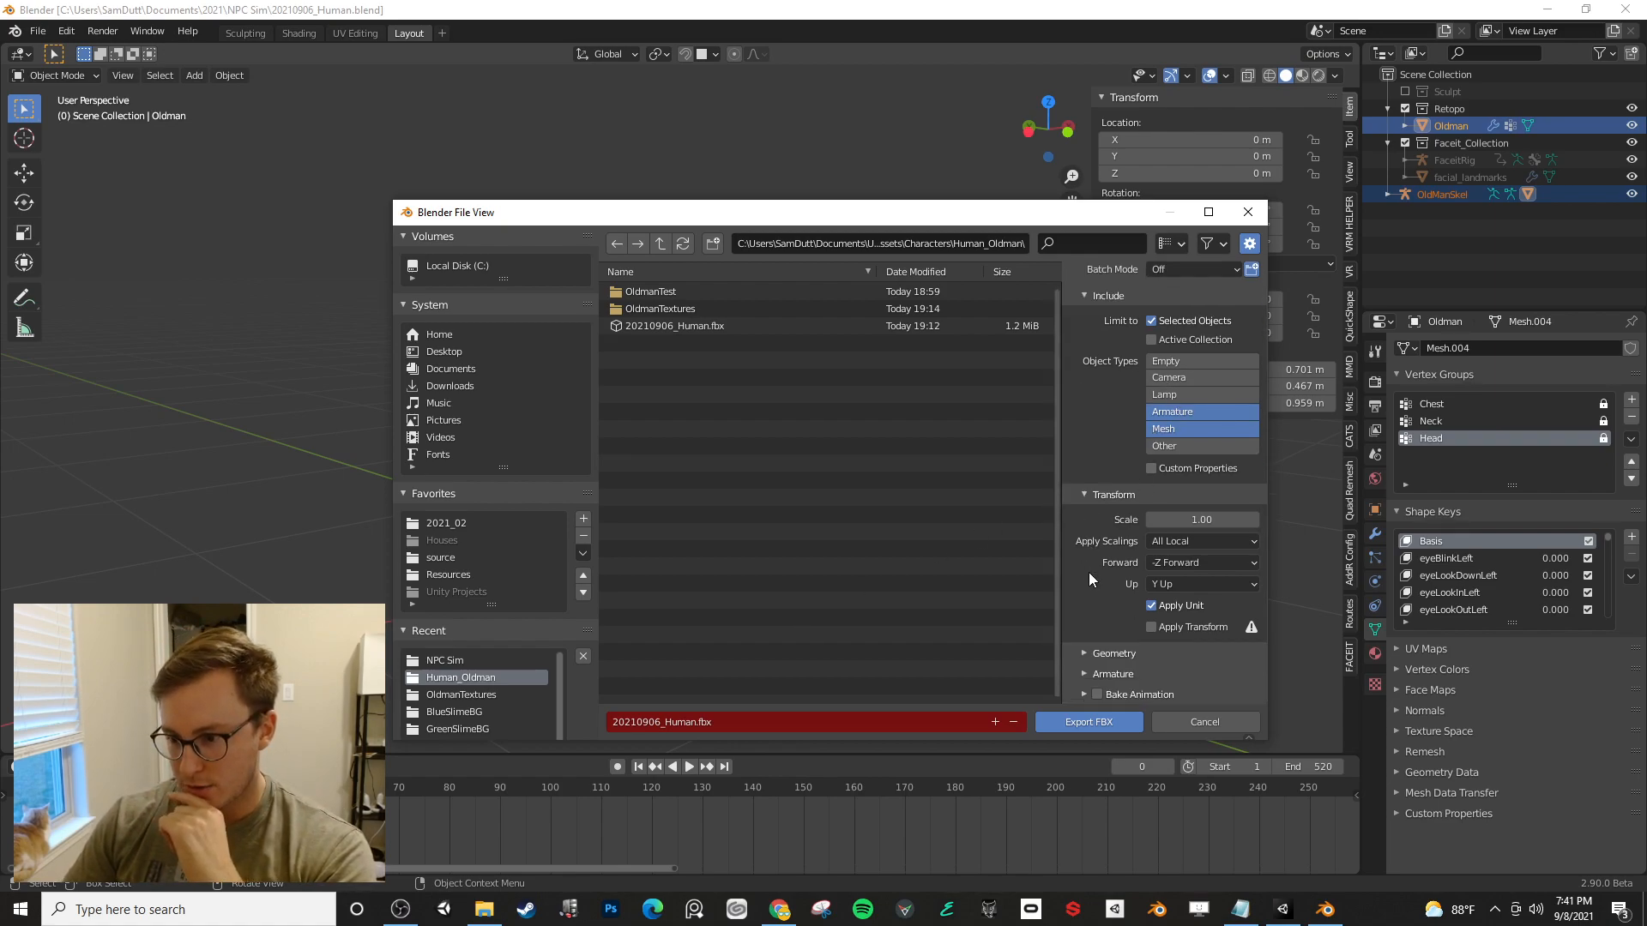
{"action": "scroll", "coordinate": [1126, 645], "scroll_direction": "down", "scroll_amount": 4}
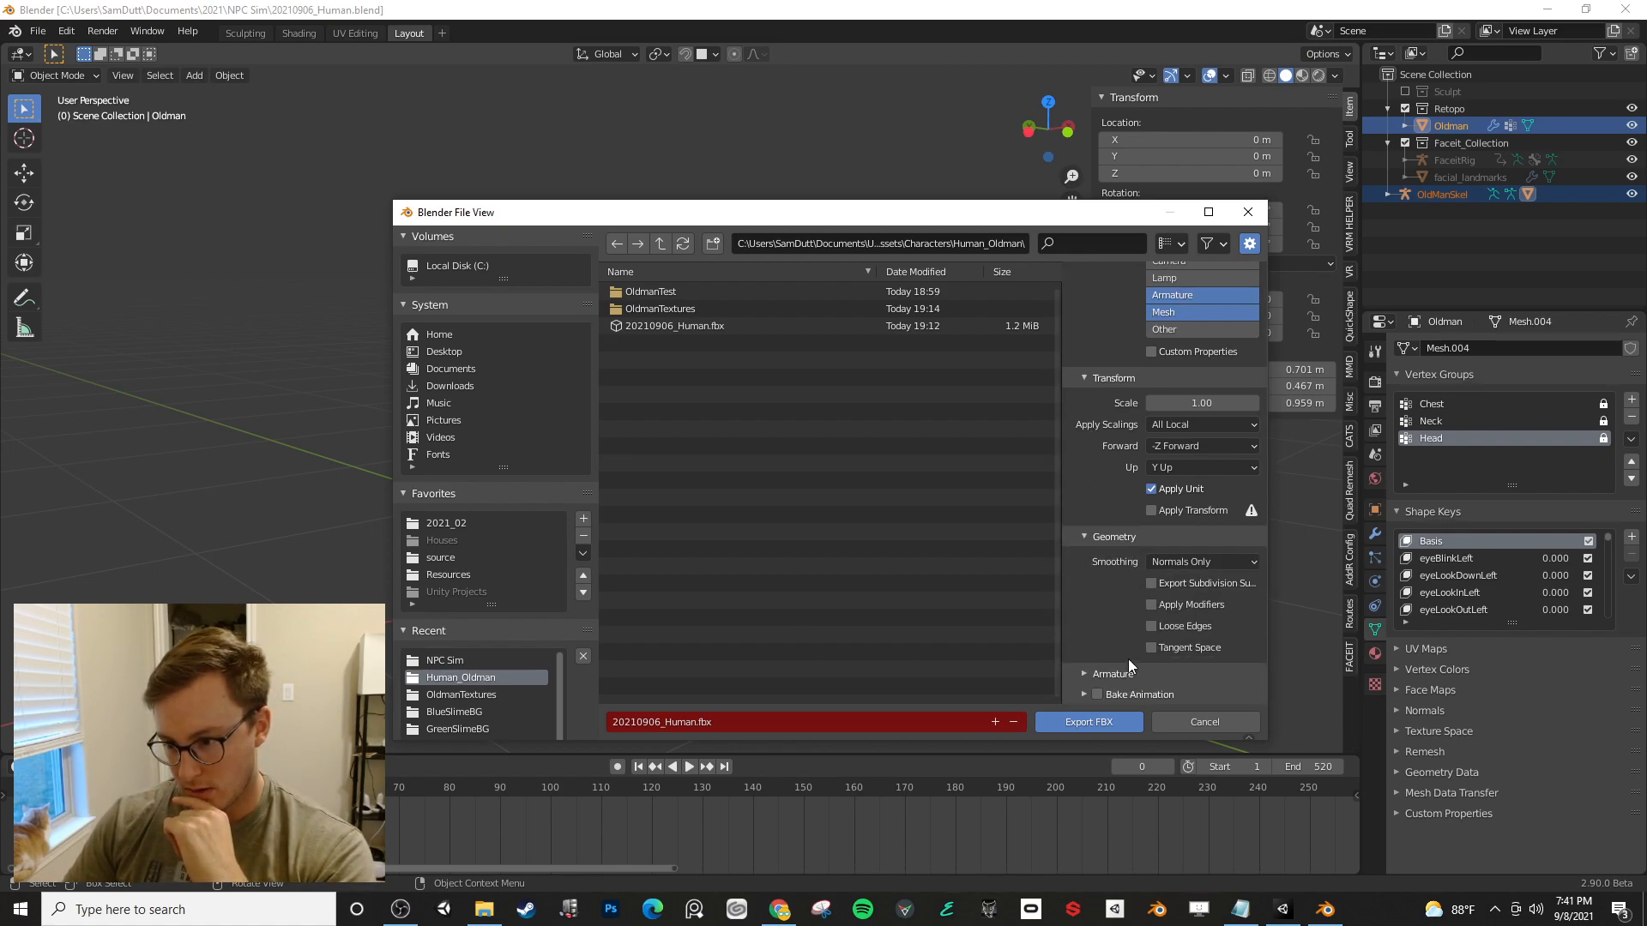
{"action": "left_click", "coordinate": [1112, 723]}
{"action": "key", "text": "ctrl+s"}
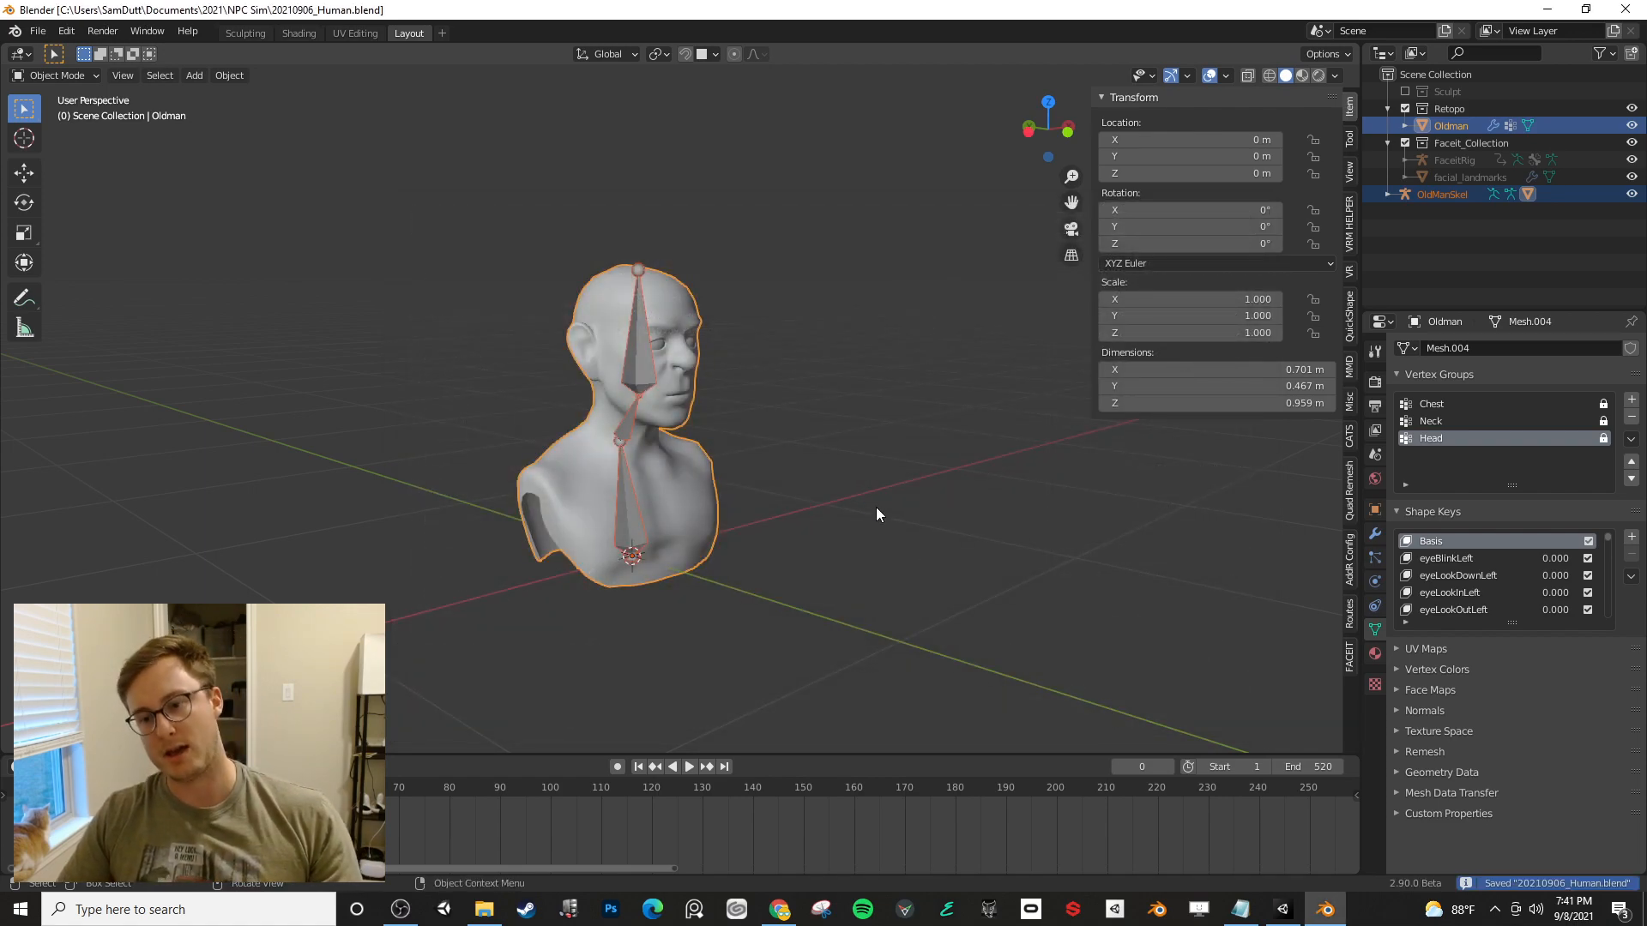
- Switch to the Unity editor and start Play mode in the OldmanTest scene
{"action": "key", "text": "alt+Tab"}
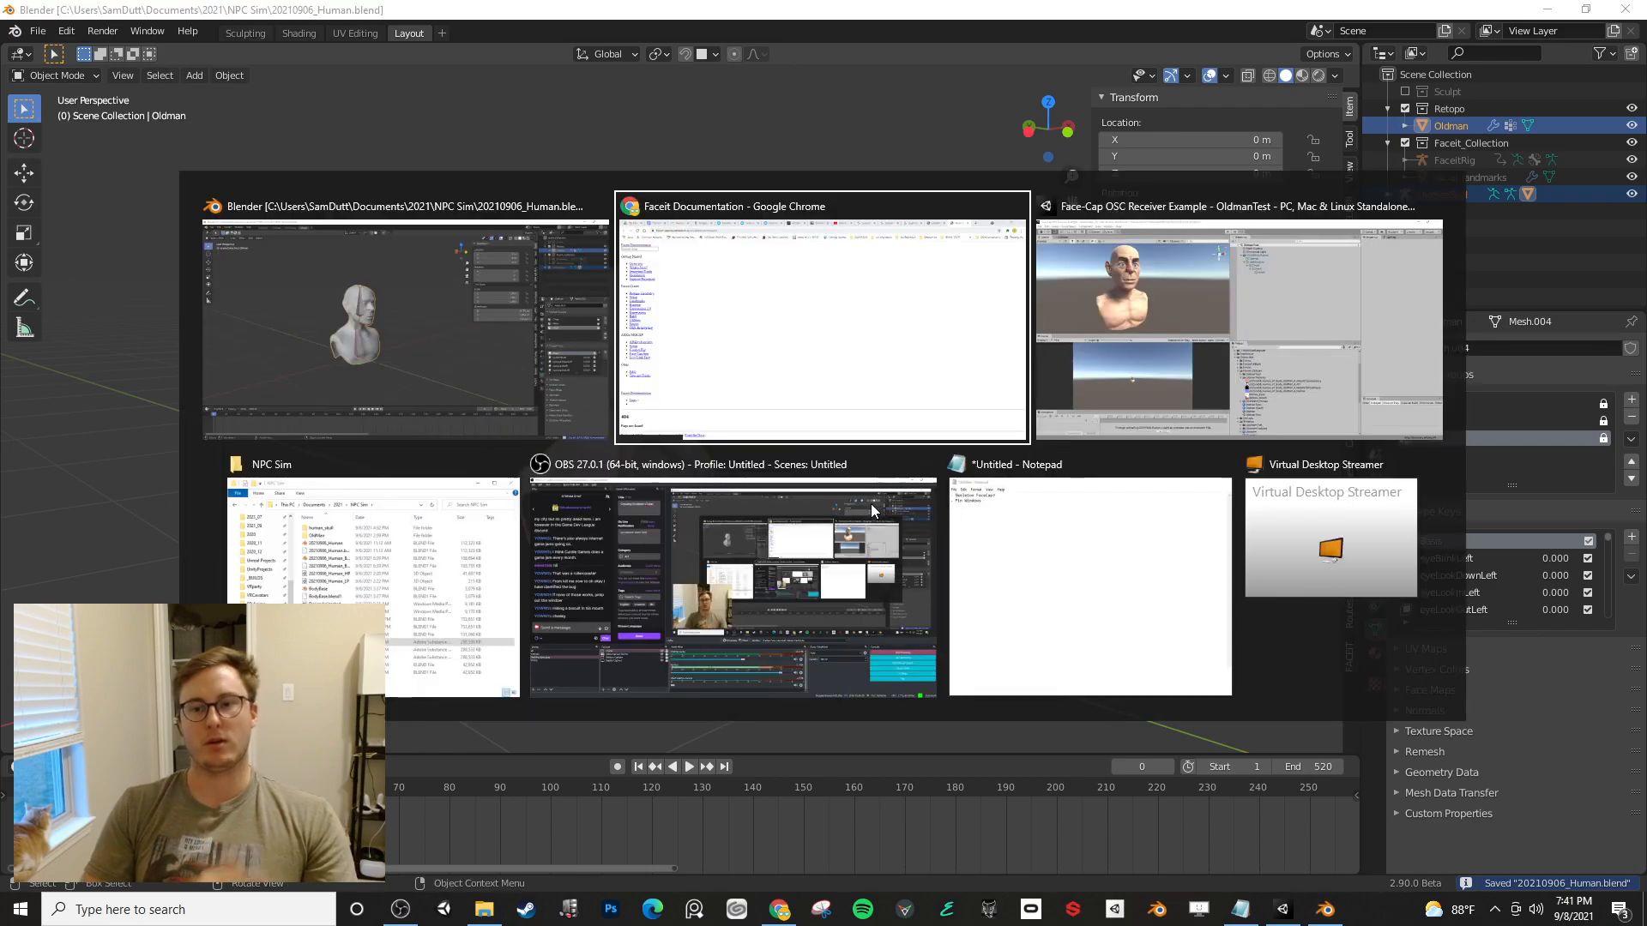
{"action": "key", "text": "Tab"}
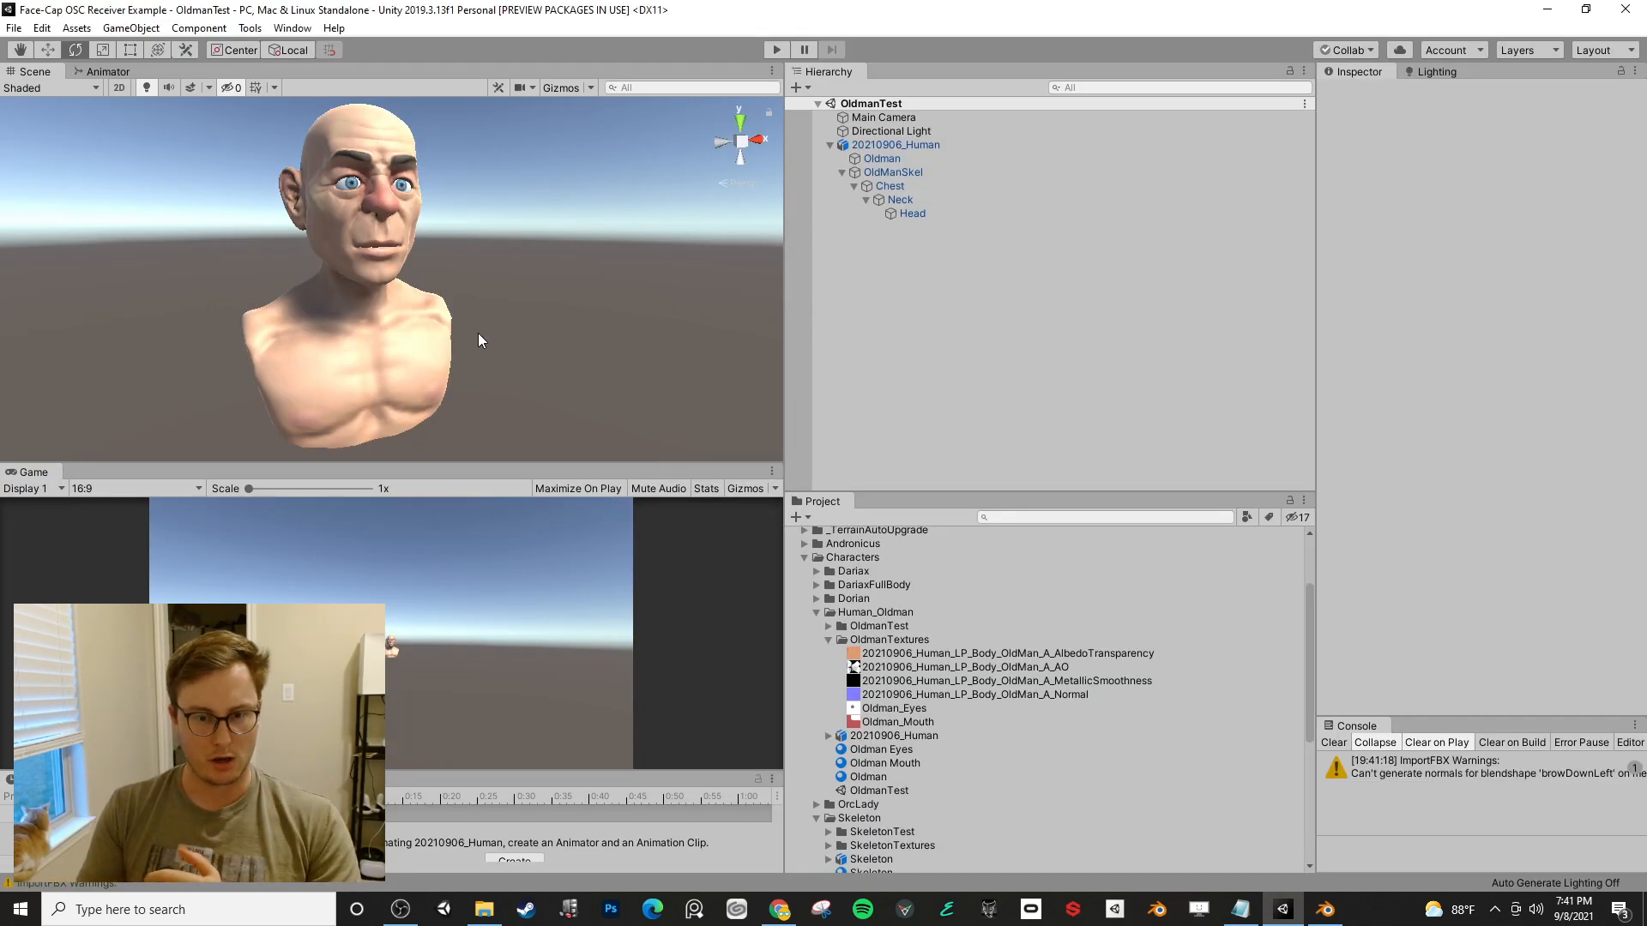
{"action": "left_click", "coordinate": [777, 49]}
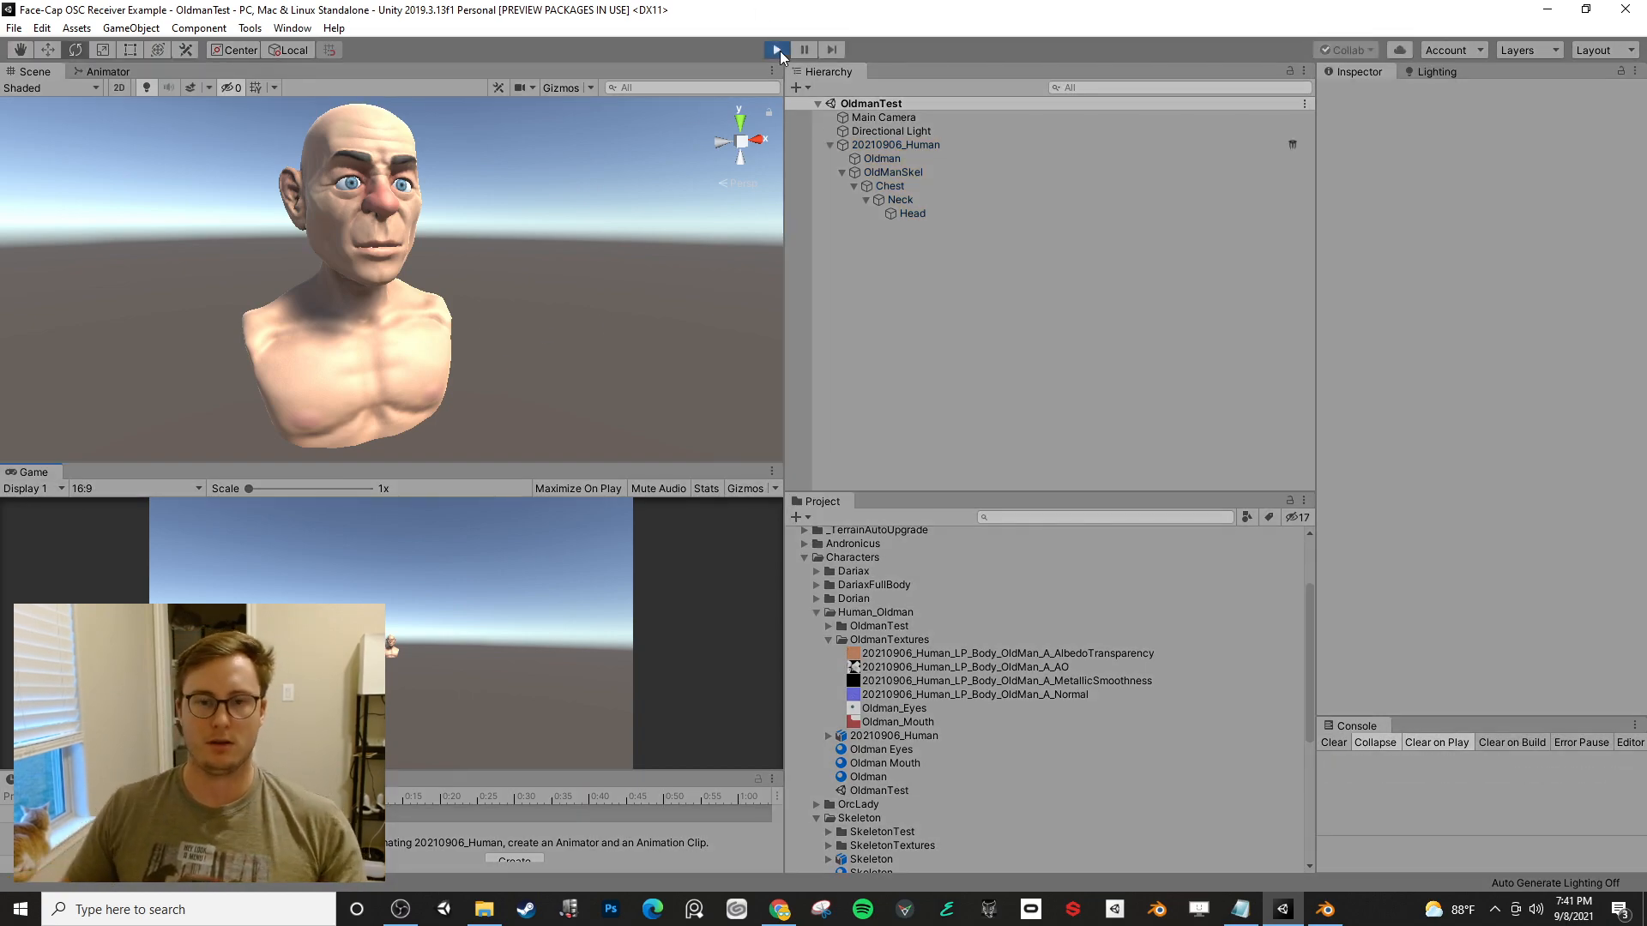